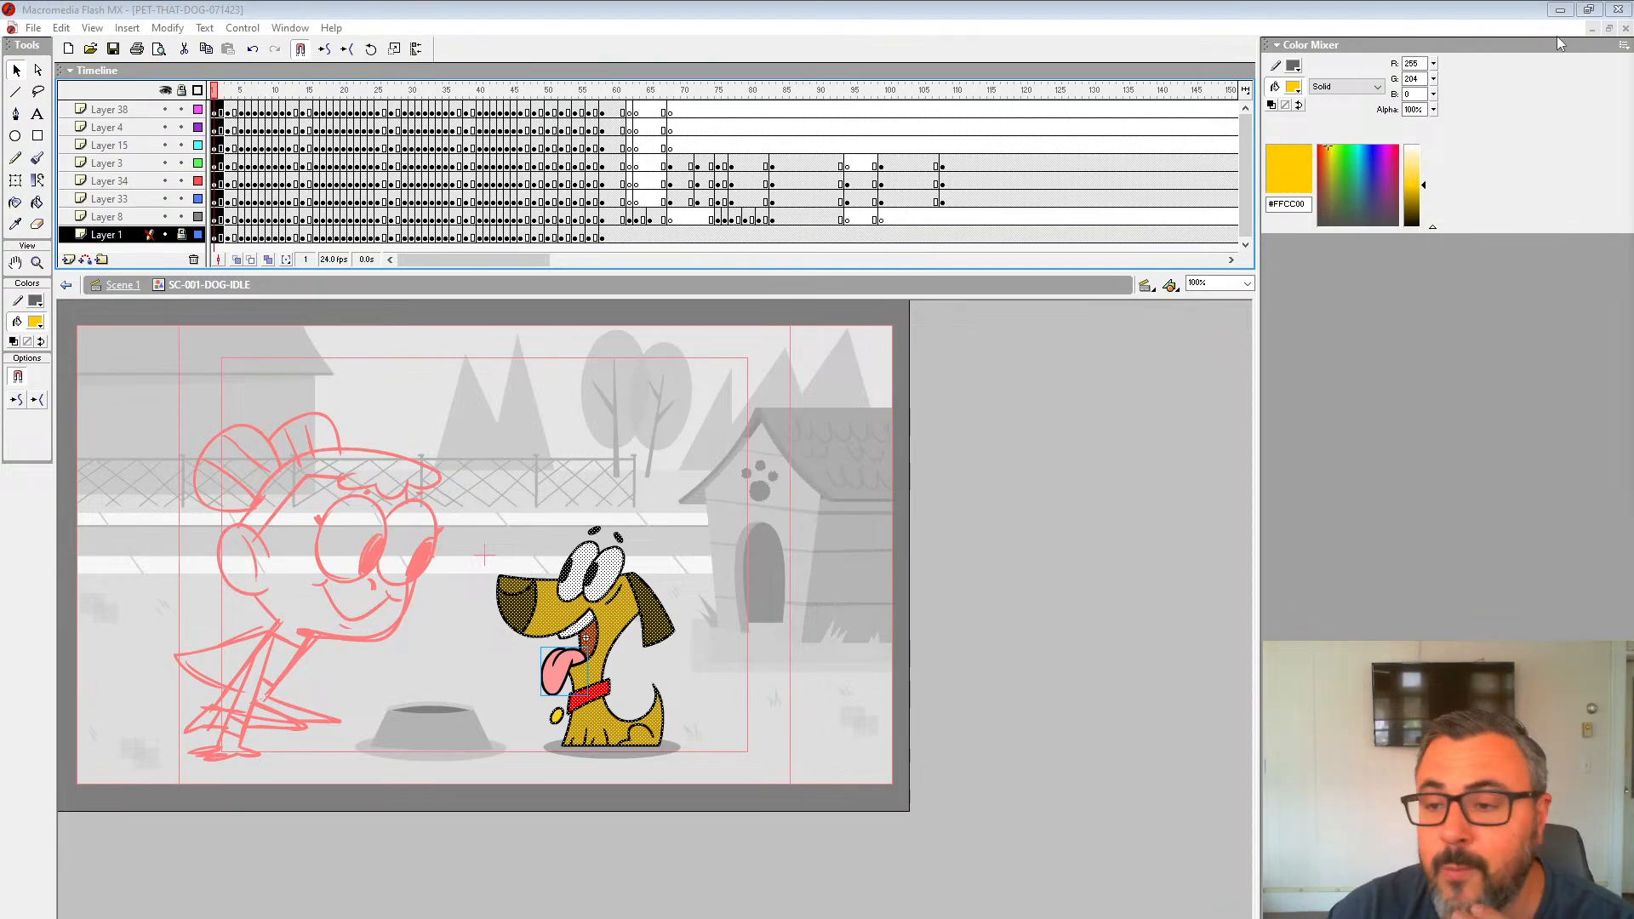
Step: Switch to the NEWENGLAND VAMP-TWEET-FINAL2 document and play its animation from the first frame
{"action": "left_click", "coordinate": [1592, 29]}
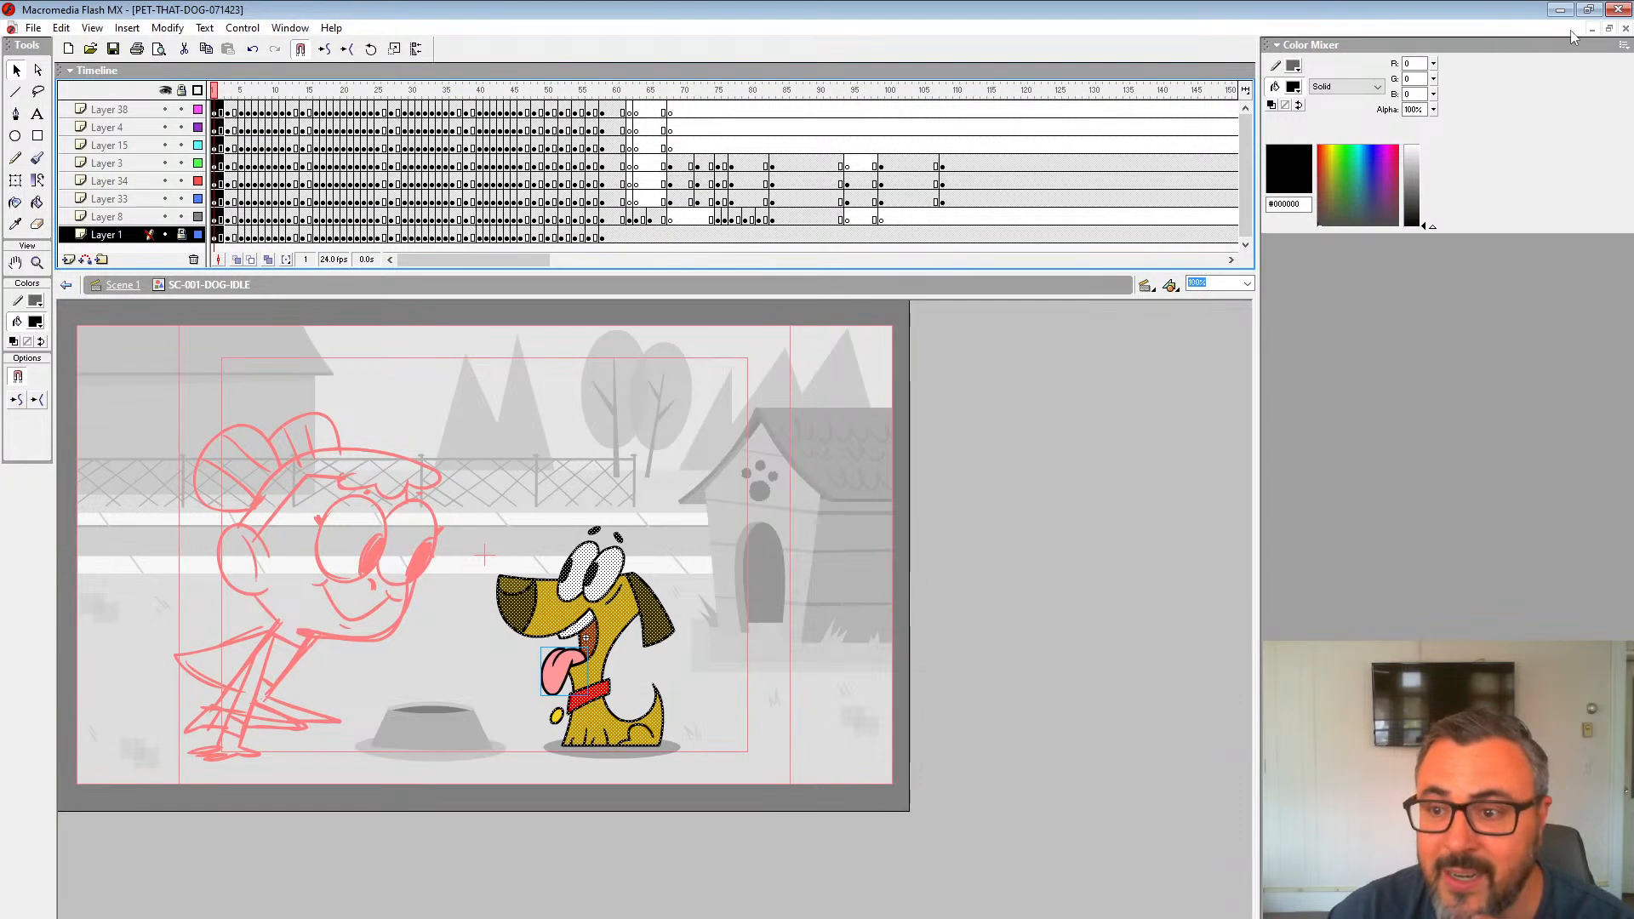
{"action": "left_click", "coordinate": [1591, 29]}
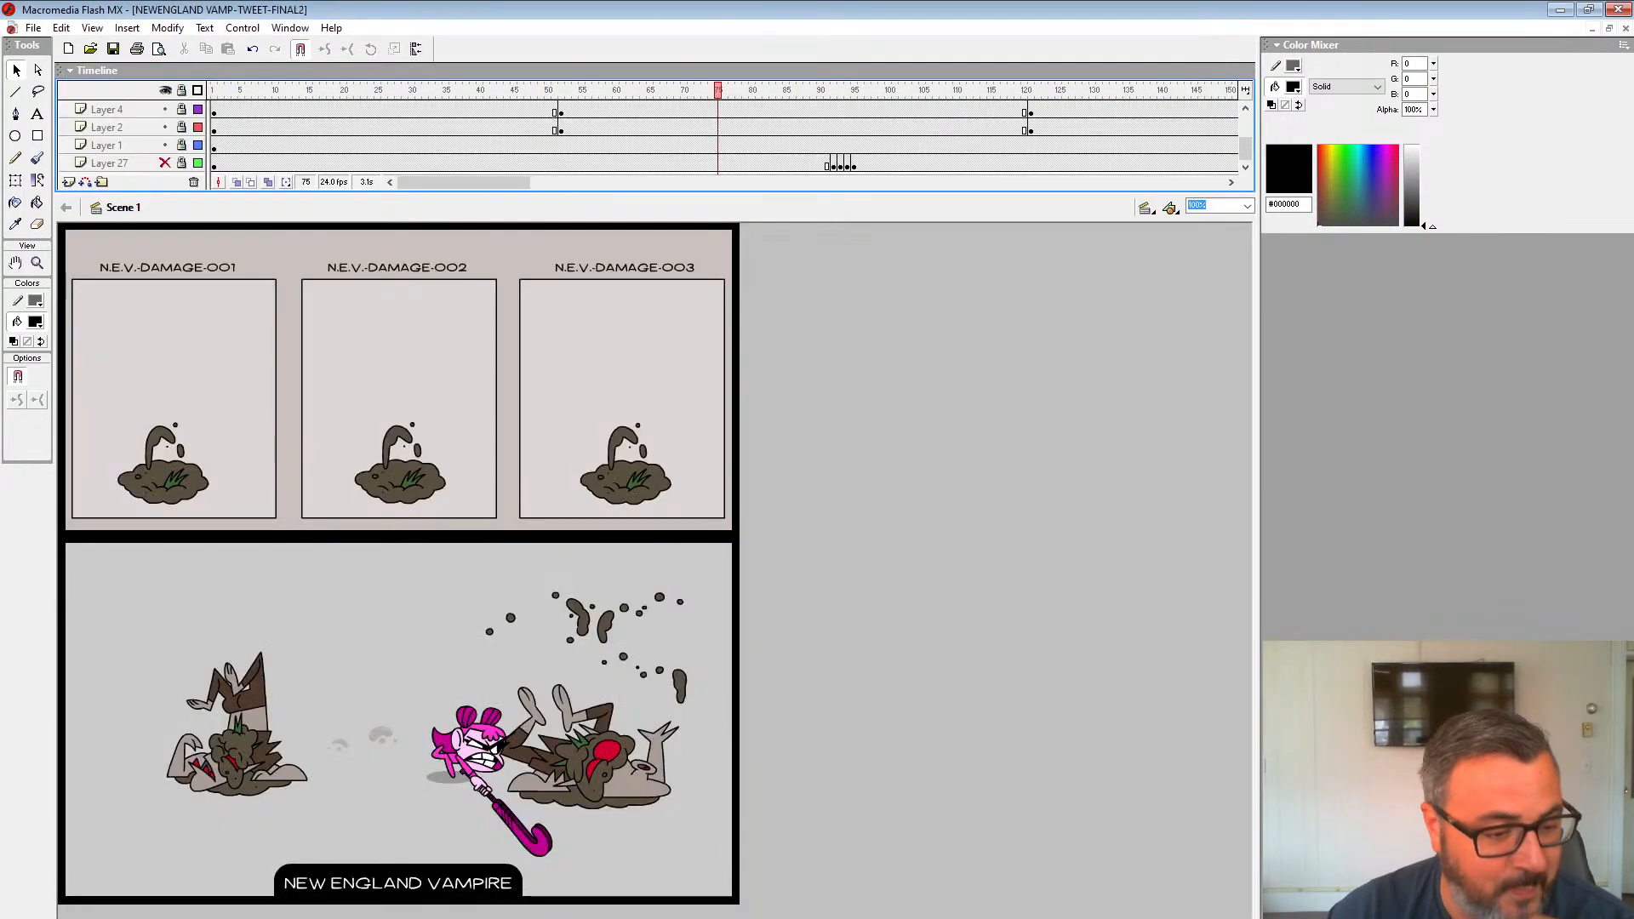
{"action": "left_click_drag", "start_coordinate": [716, 94], "coordinate": [331, 96]}
{"action": "left_click_drag", "start_coordinate": [315, 151], "coordinate": [107, 180]}
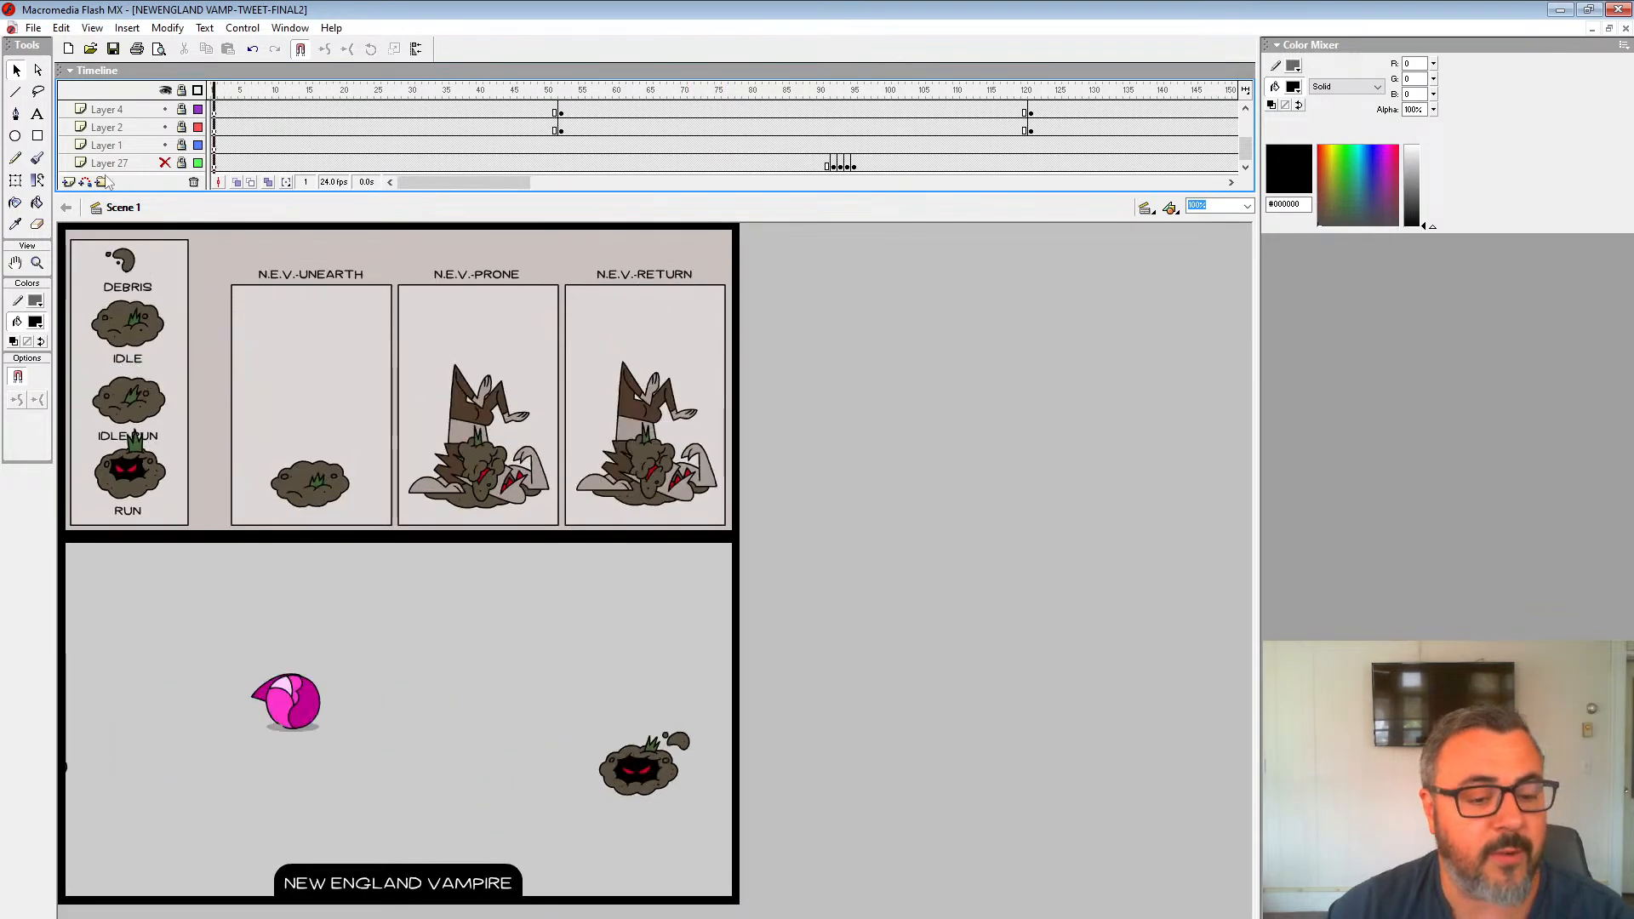
{"action": "key", "text": "Return"}
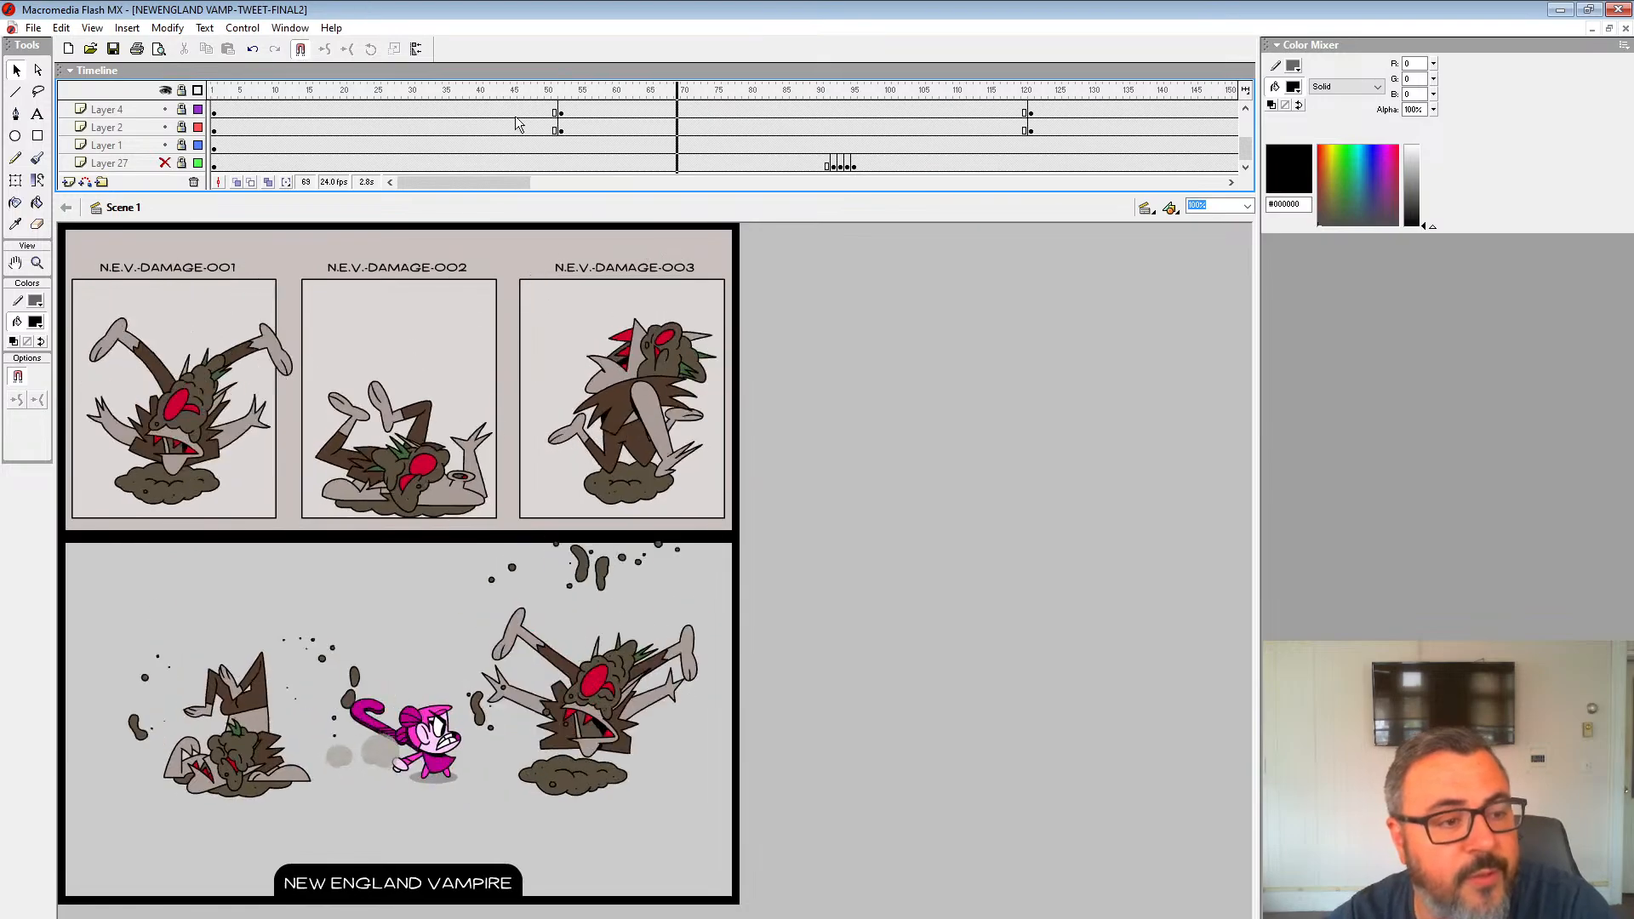
Step: Briefly show the background on Layer 27, hide it again, and replay the animation from frame 1
{"action": "left_click", "coordinate": [164, 163]}
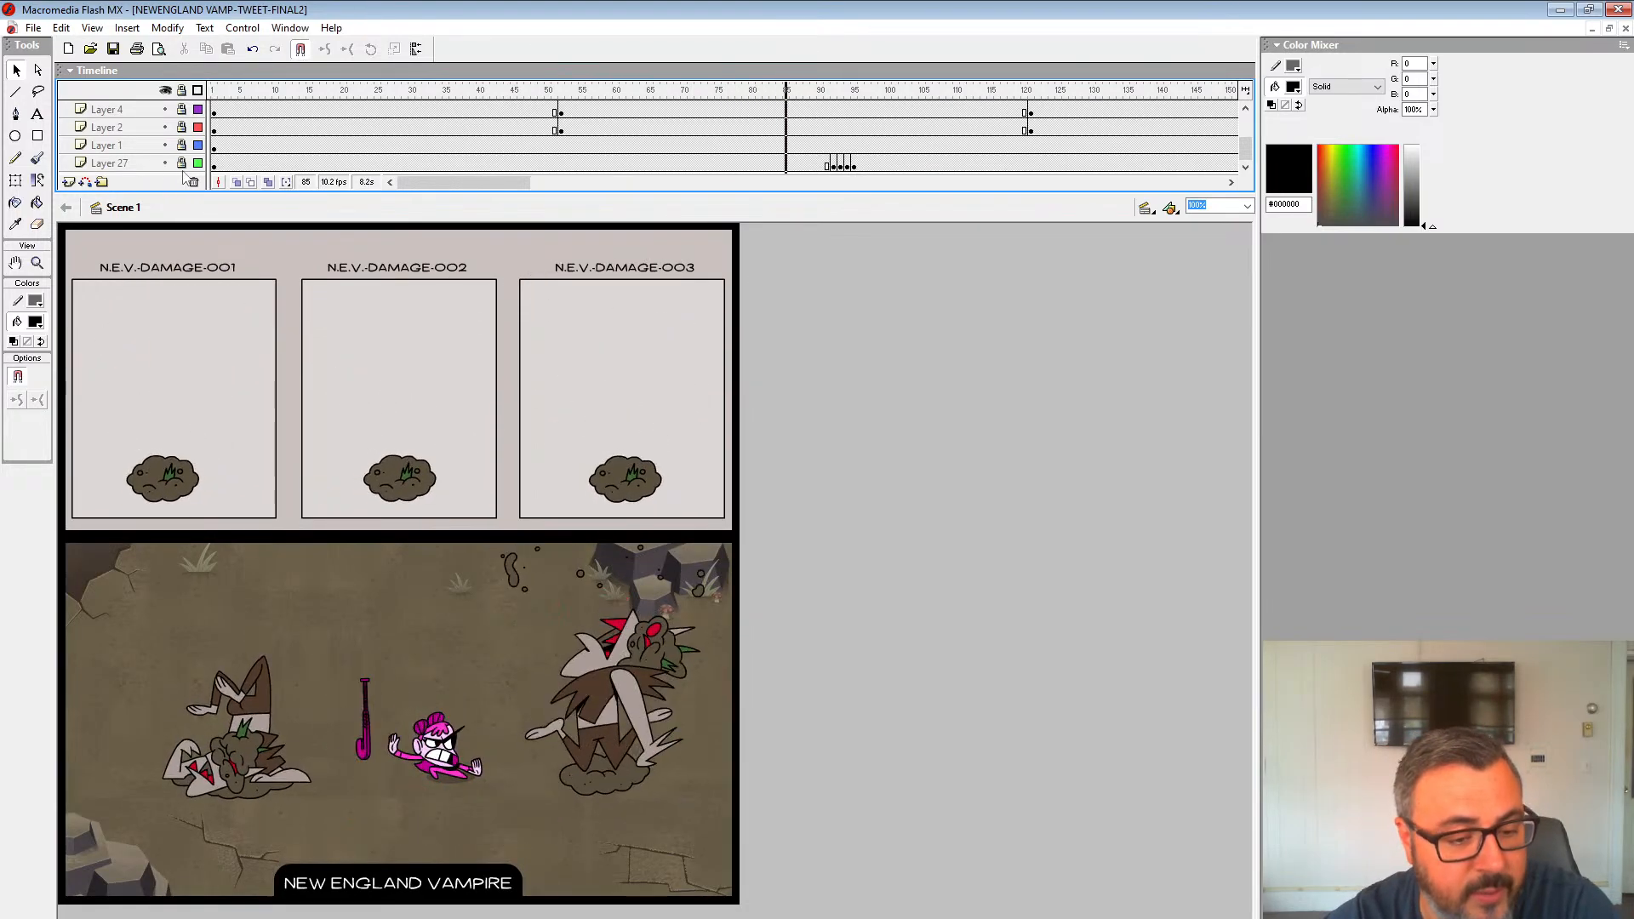
{"action": "left_click", "coordinate": [165, 163]}
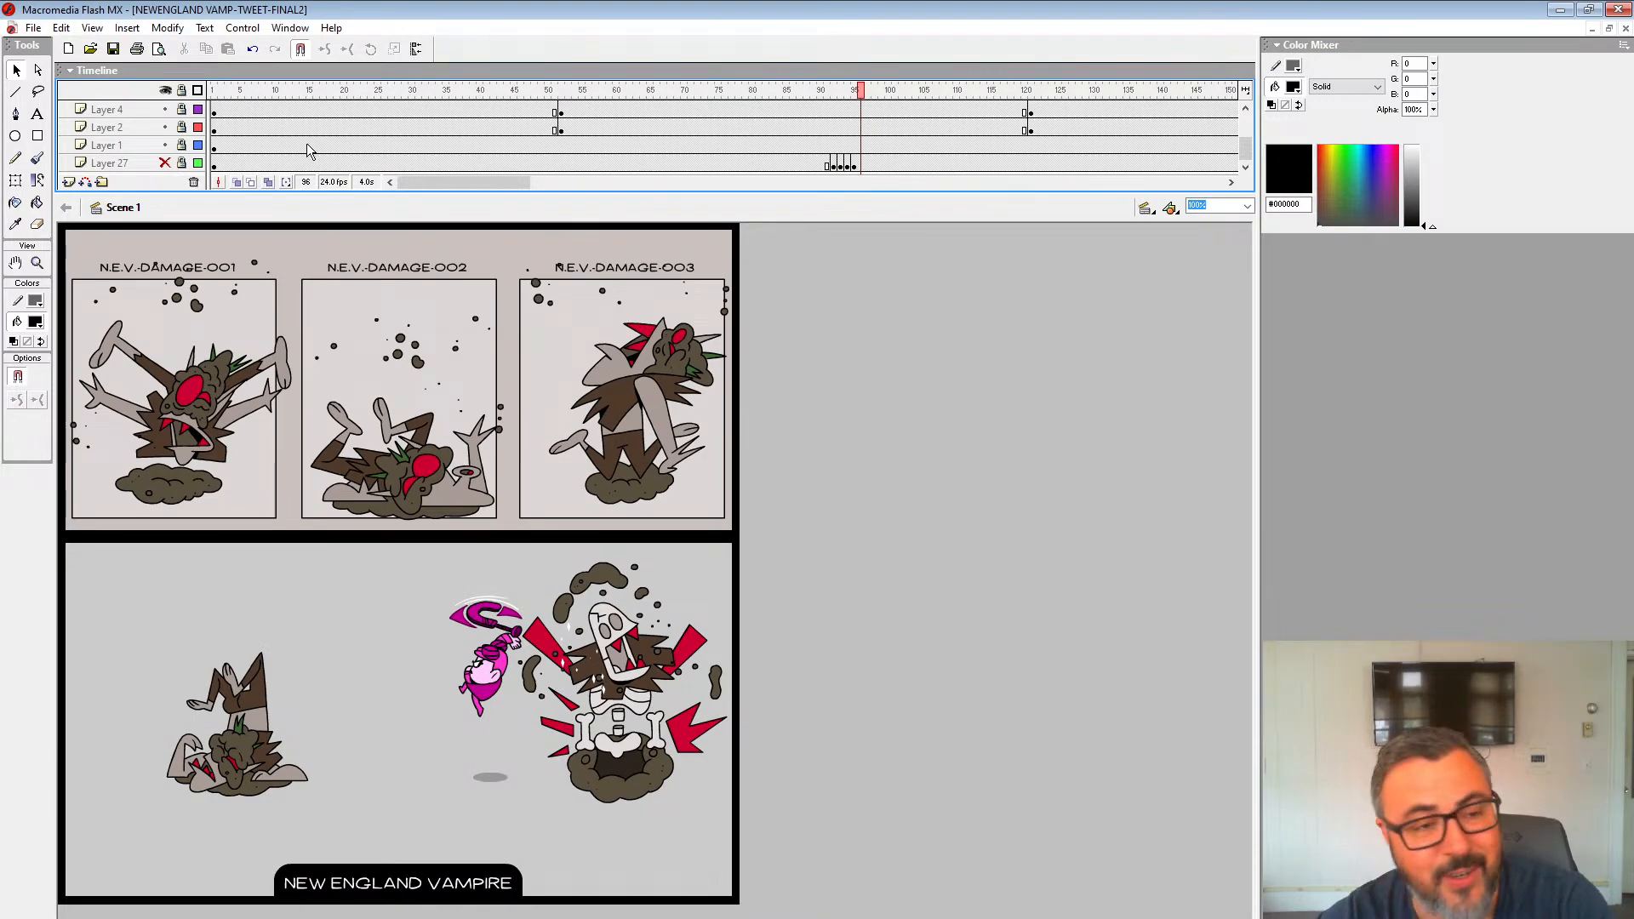
{"action": "left_click", "coordinate": [217, 147]}
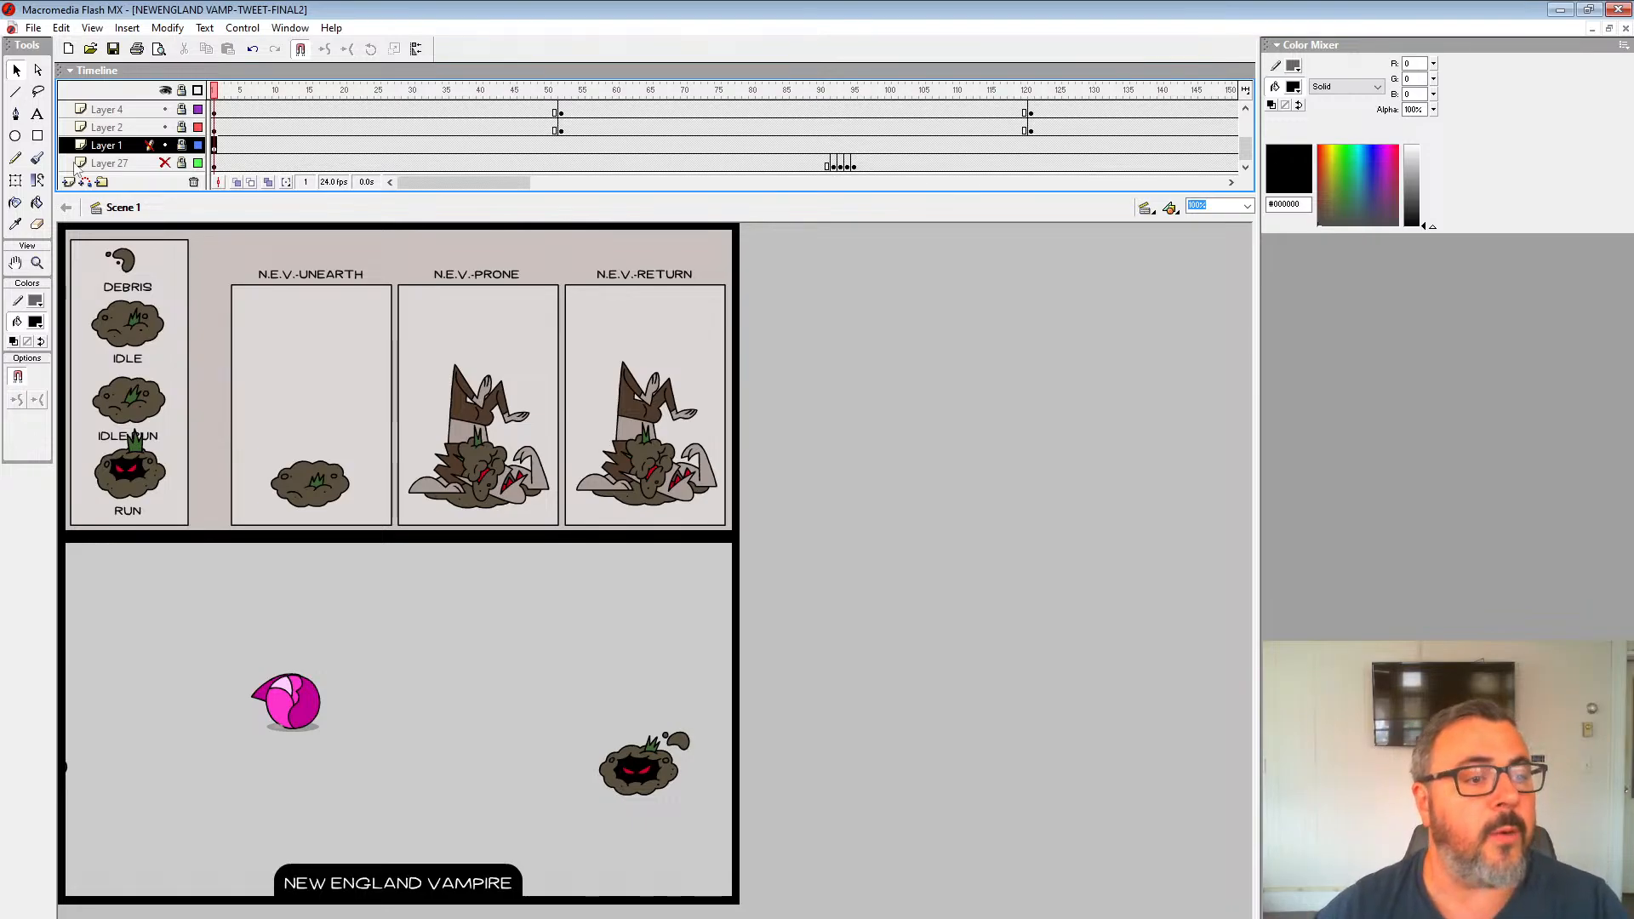
{"action": "left_click", "coordinate": [224, 144]}
{"action": "key", "text": "Return"}
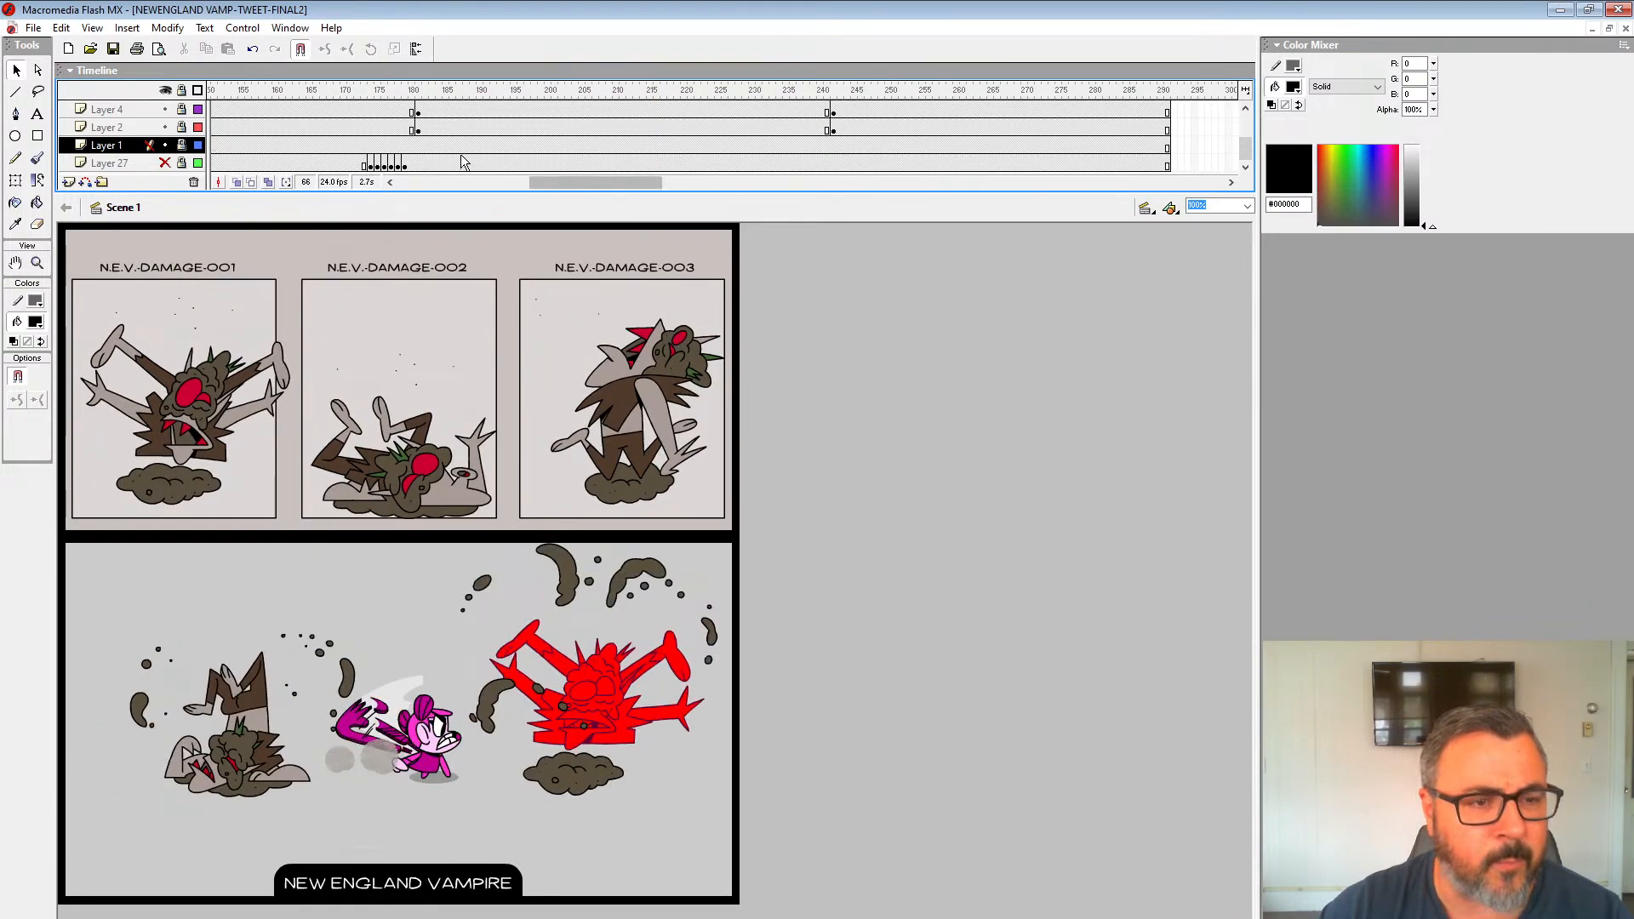
Step: Go to frame 126 in the section with the N.E.V. death panels and select Layer 2's frames
{"action": "left_click", "coordinate": [460, 128]}
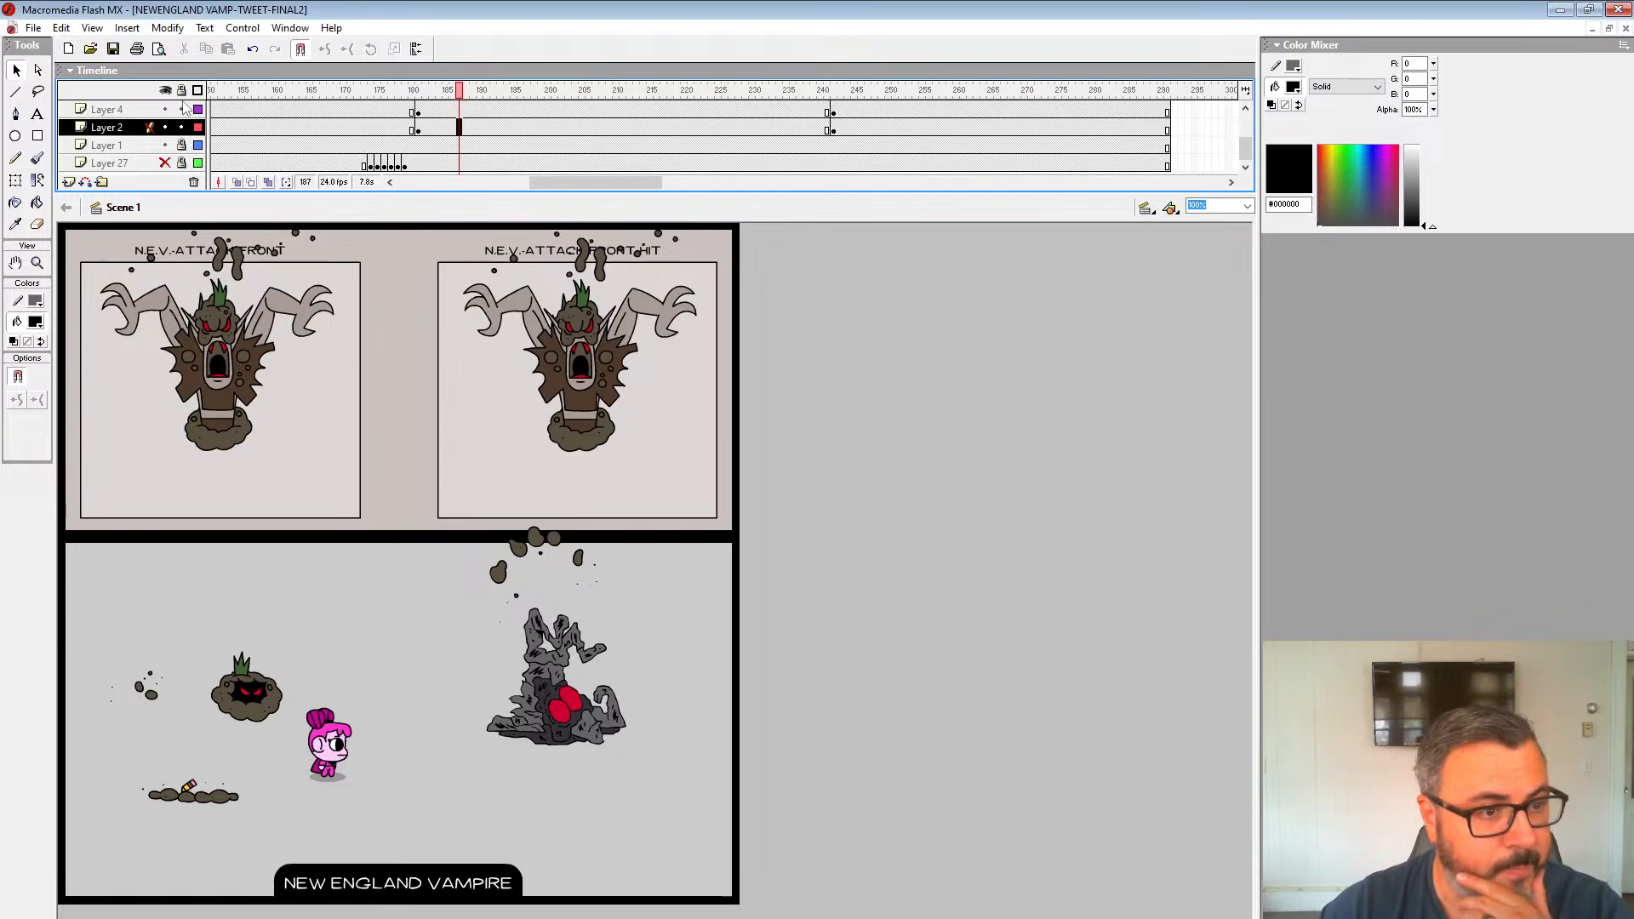
{"action": "left_click", "coordinate": [664, 128]}
{"action": "left_click_drag", "start_coordinate": [698, 121], "coordinate": [554, 145]}
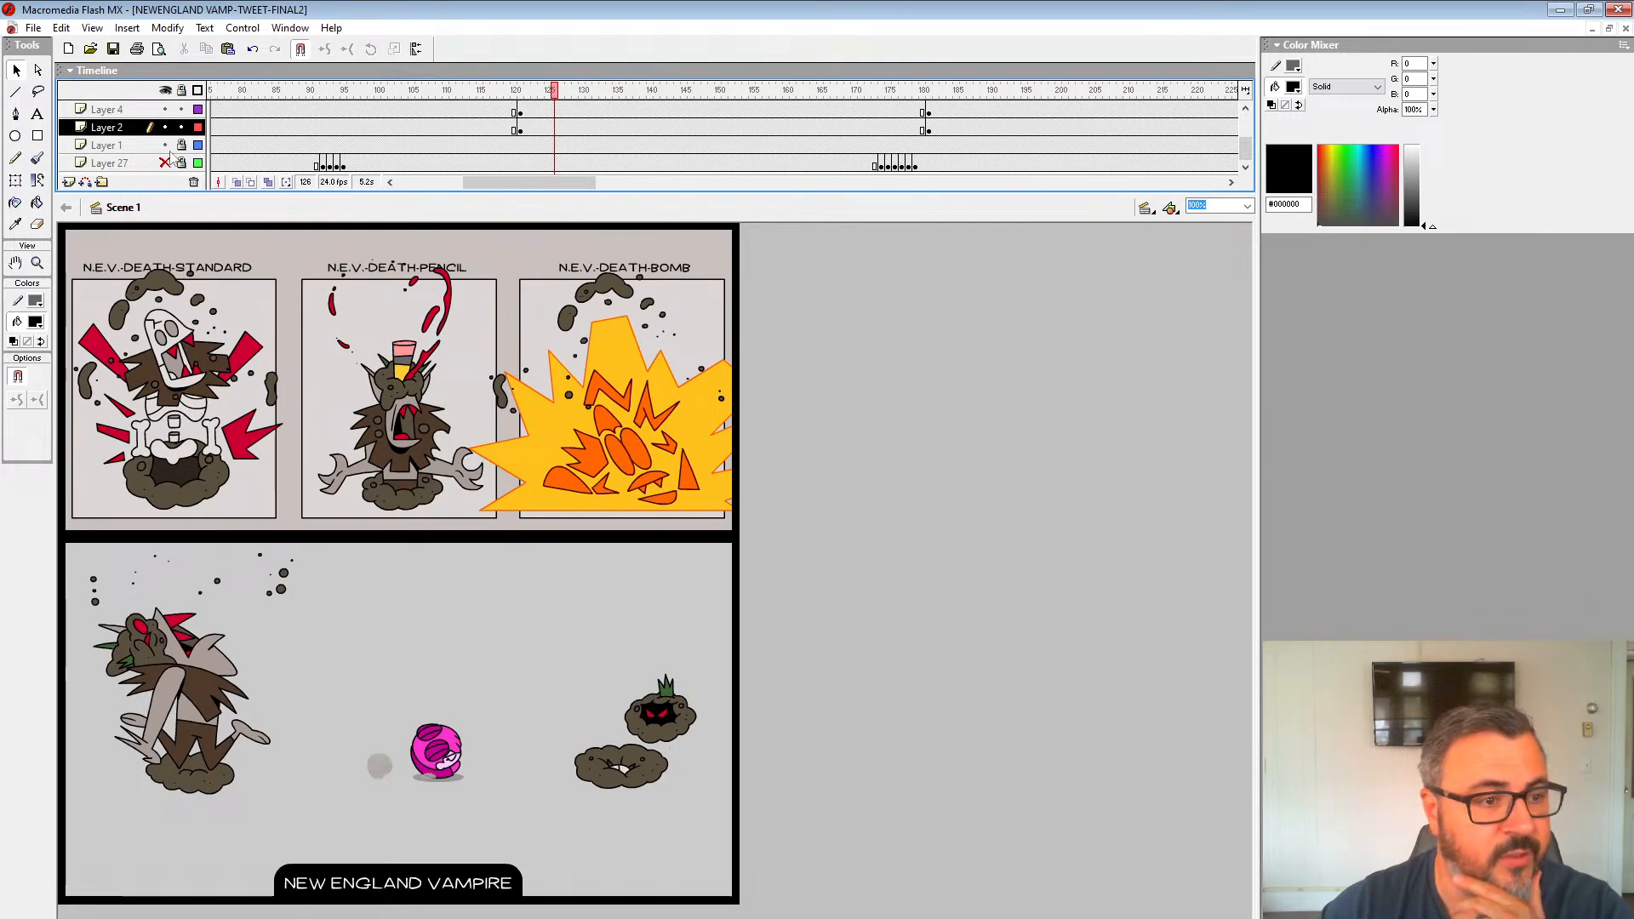
{"action": "left_click", "coordinate": [119, 127]}
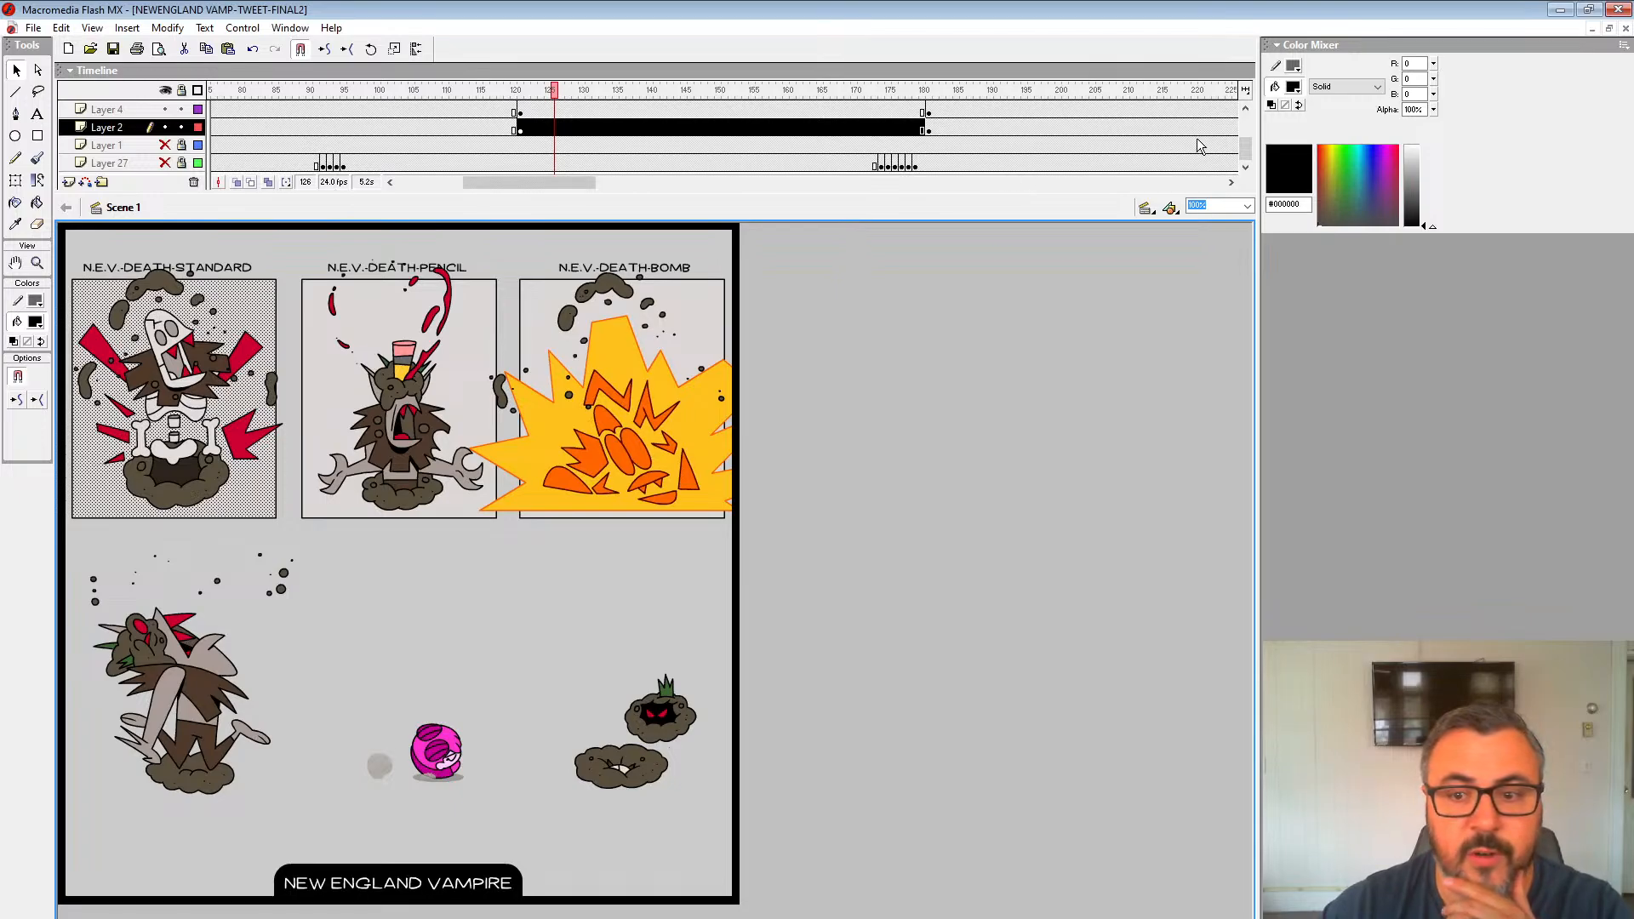
Step: Enlarge the timeline's layer area and isolate the death panels, keeping Layers 2, 3 and 4 visible with Layers 1 and 29 hidden
{"action": "left_click_drag", "start_coordinate": [1246, 149], "coordinate": [1245, 126]}
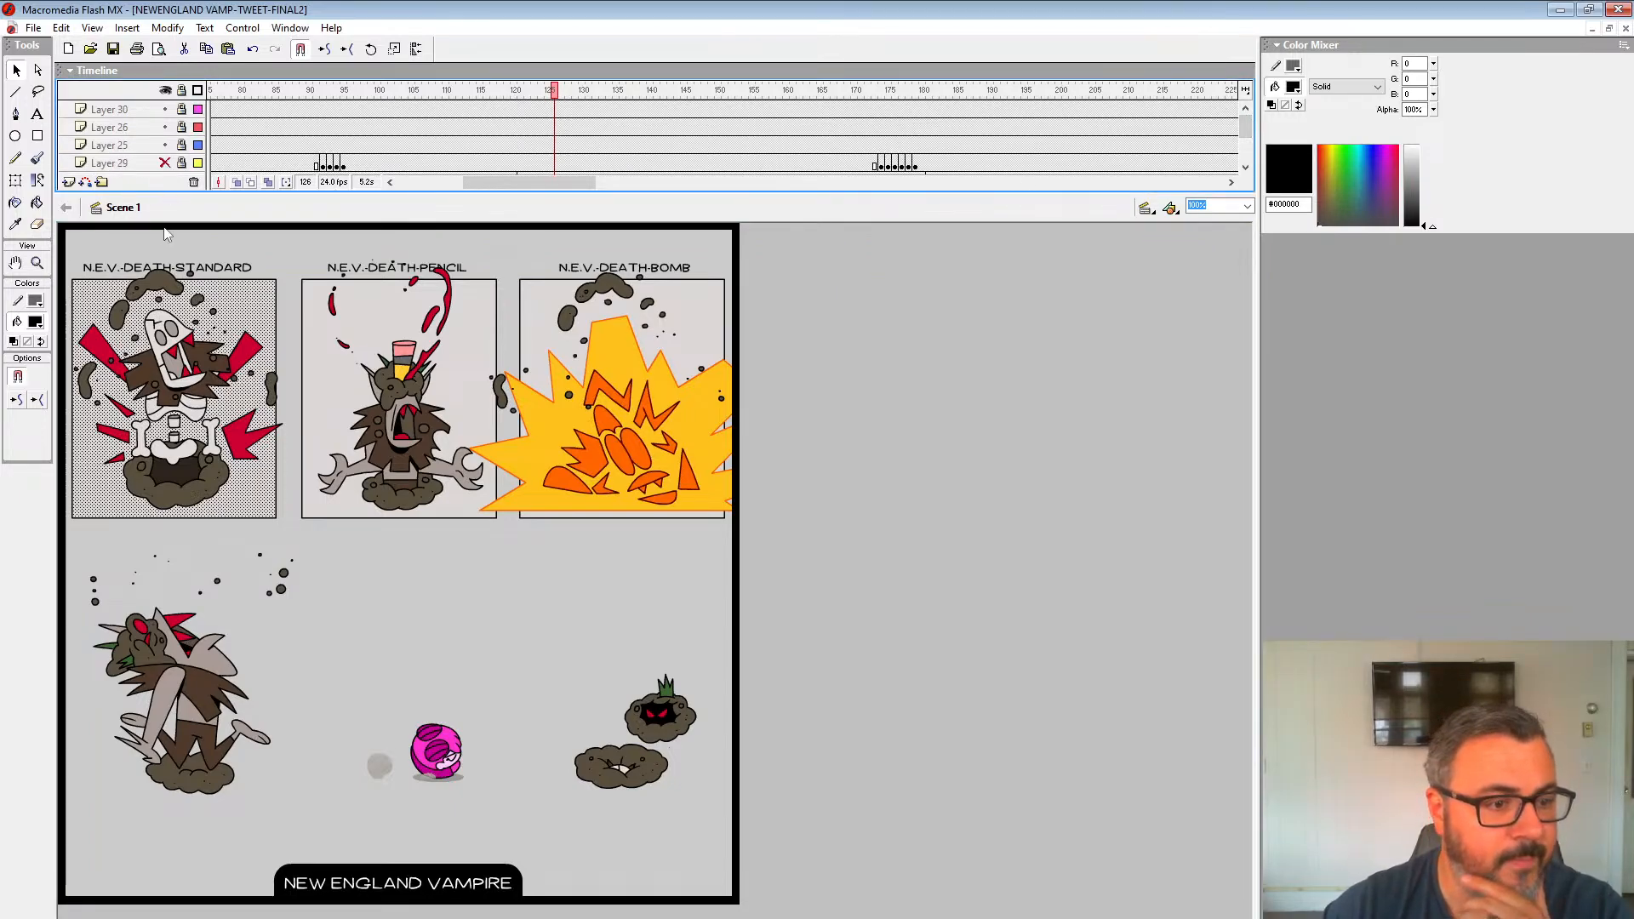
{"action": "left_click_drag", "start_coordinate": [164, 228], "coordinate": [197, 216]}
{"action": "left_click", "coordinate": [167, 162]}
{"action": "left_click", "coordinate": [168, 163]}
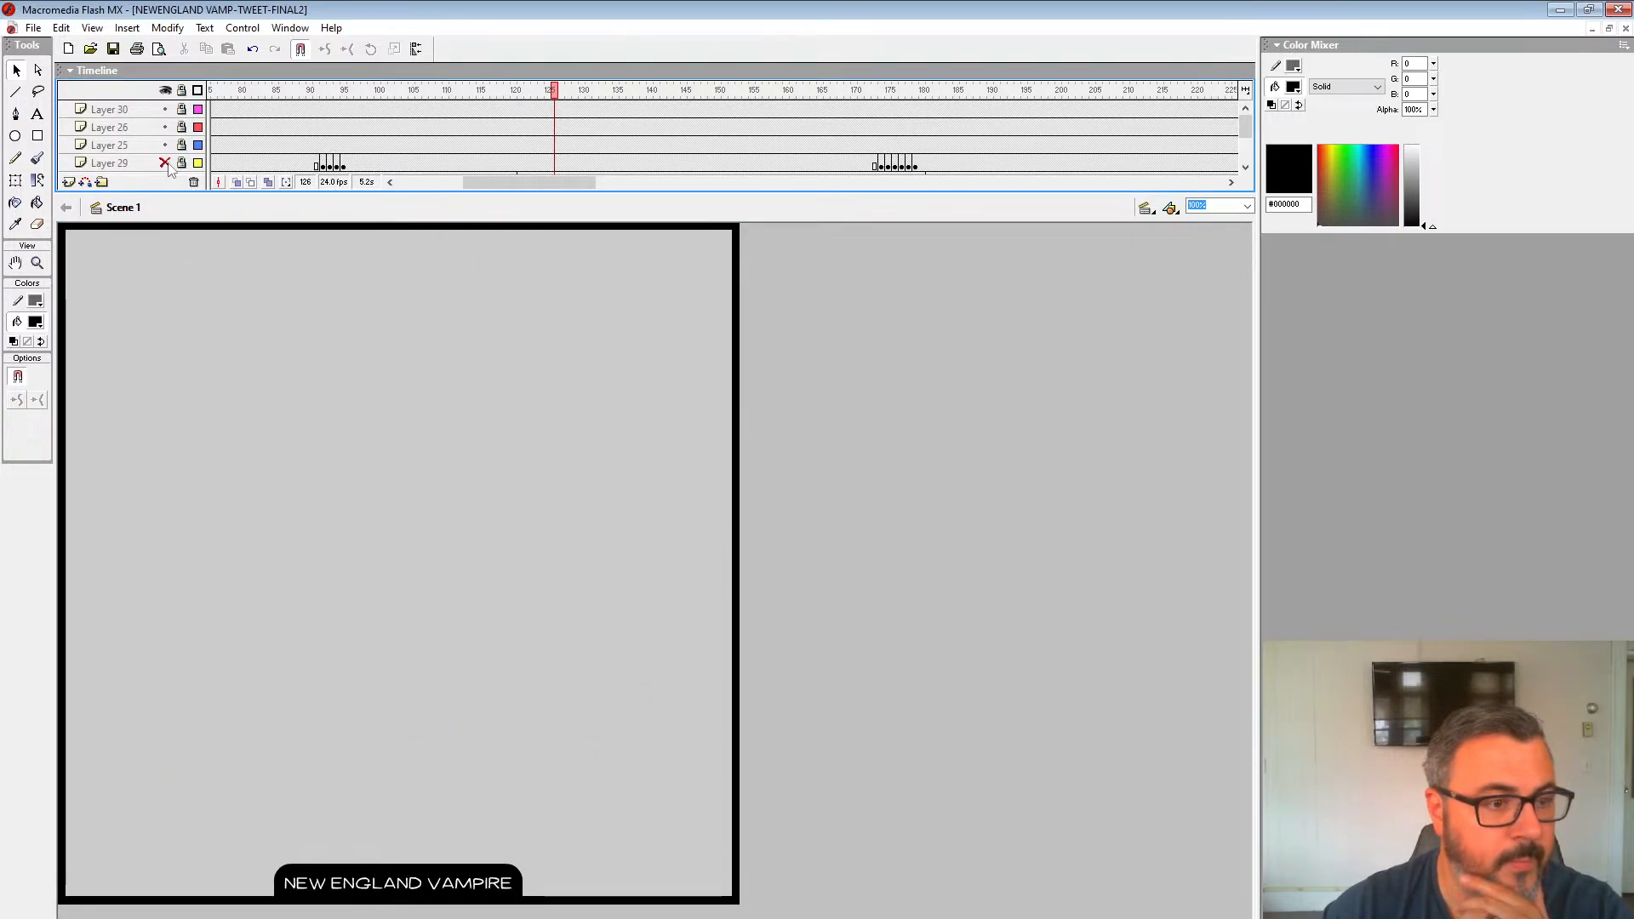
{"action": "left_click", "coordinate": [164, 145]}
{"action": "left_click", "coordinate": [165, 145]}
{"action": "left_click_drag", "start_coordinate": [174, 192], "coordinate": [173, 253]}
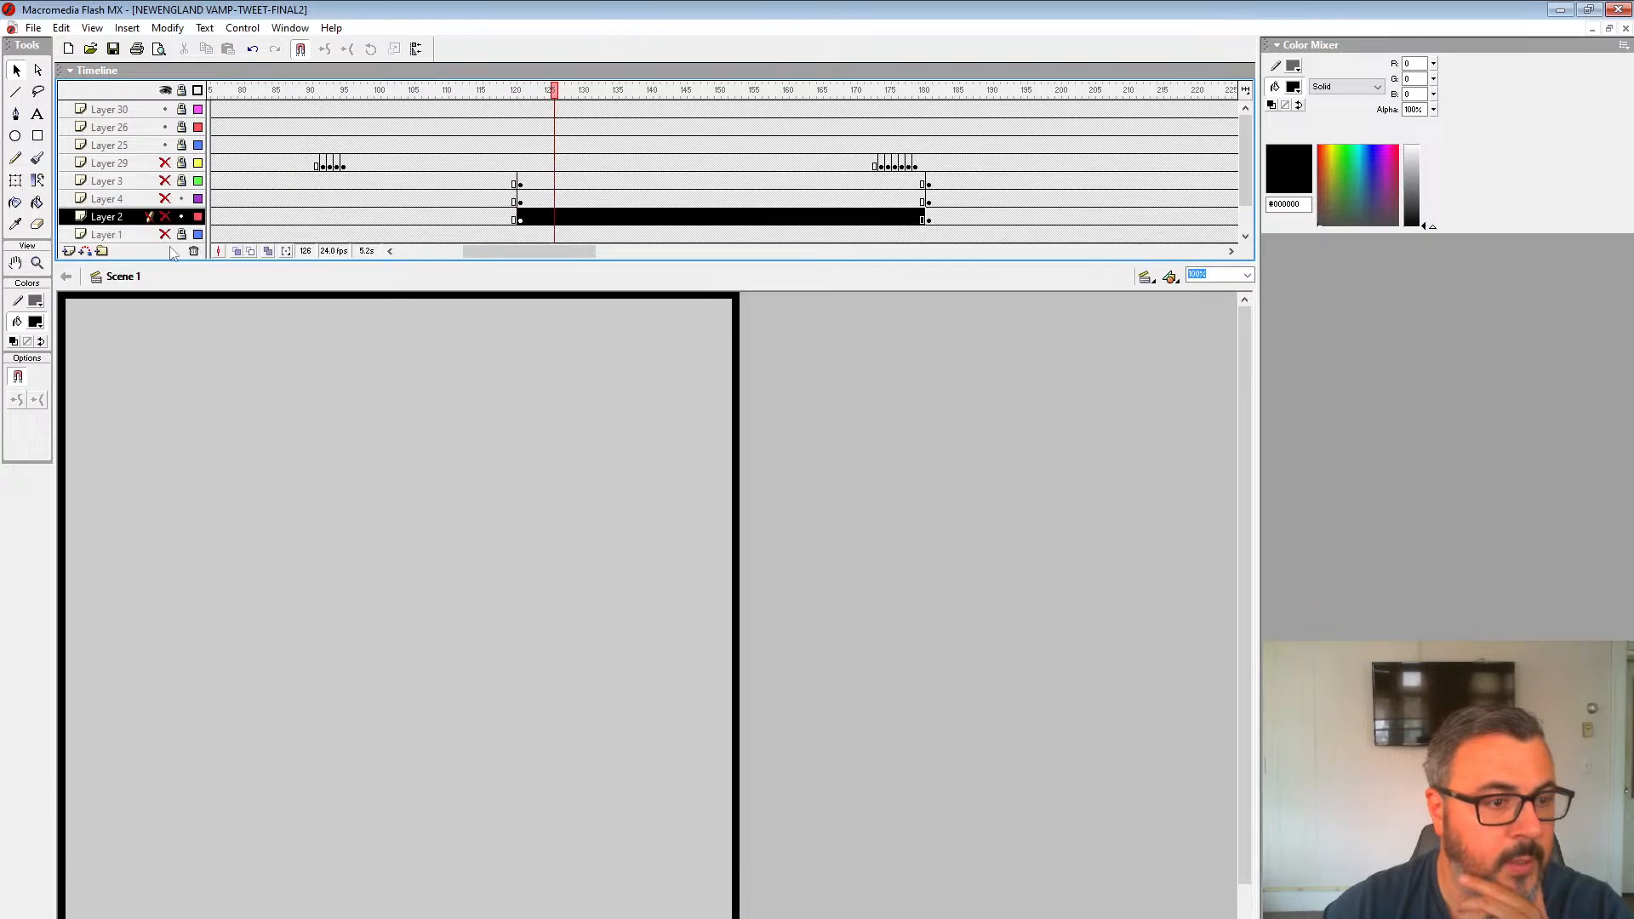
{"action": "left_click", "coordinate": [165, 199]}
{"action": "left_click", "coordinate": [165, 218]}
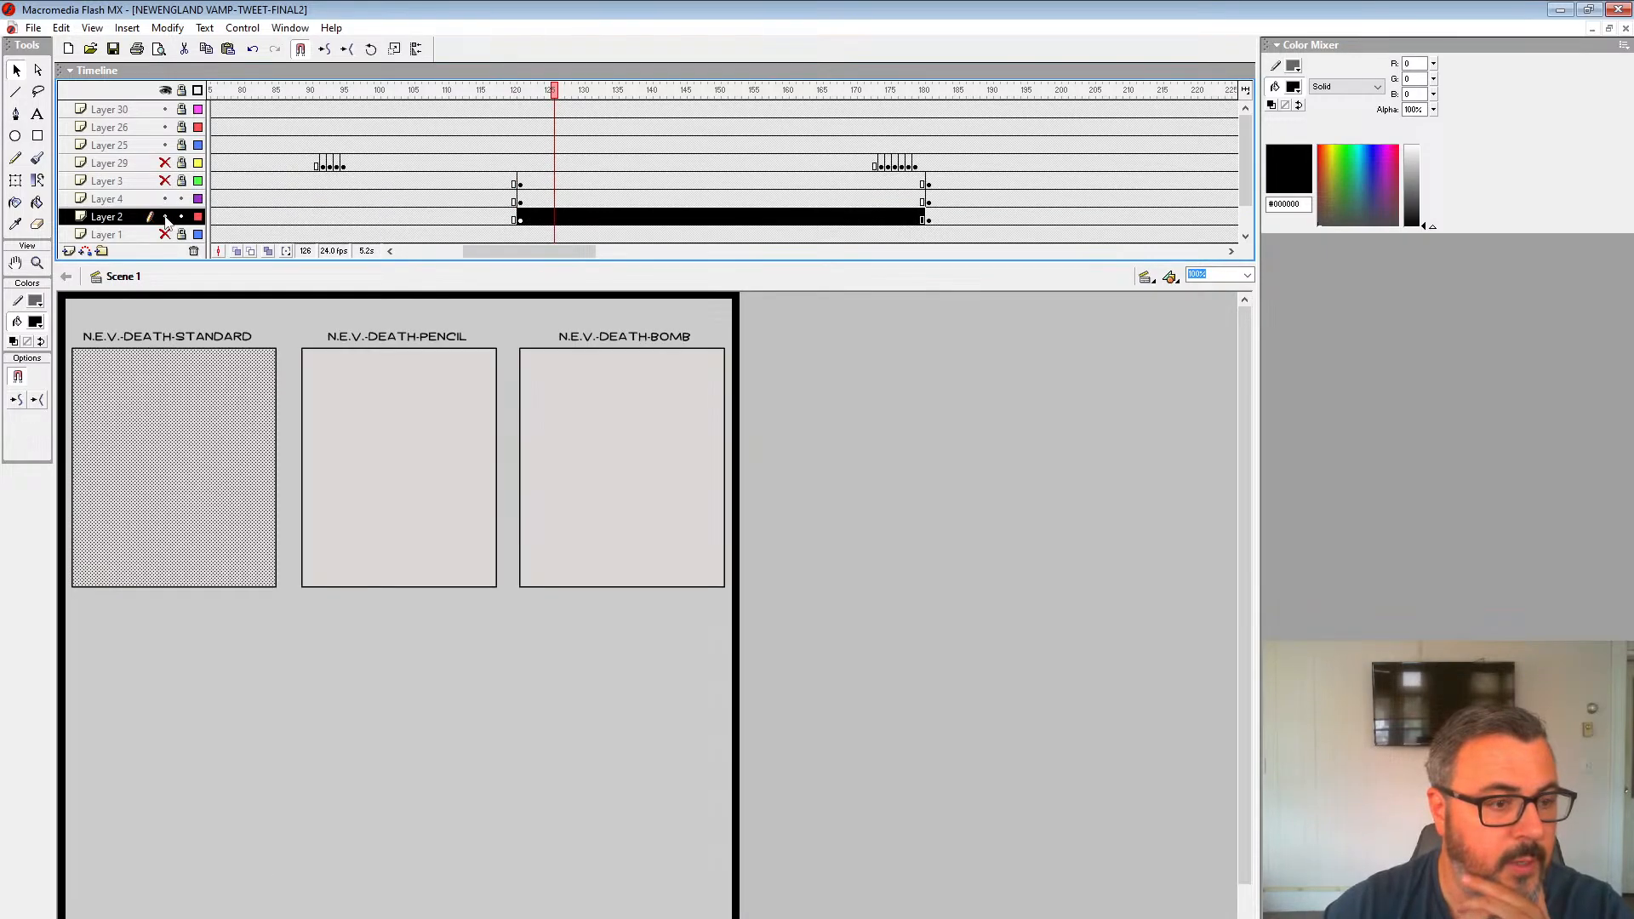
{"action": "left_click", "coordinate": [164, 180]}
{"action": "left_click", "coordinate": [213, 577]}
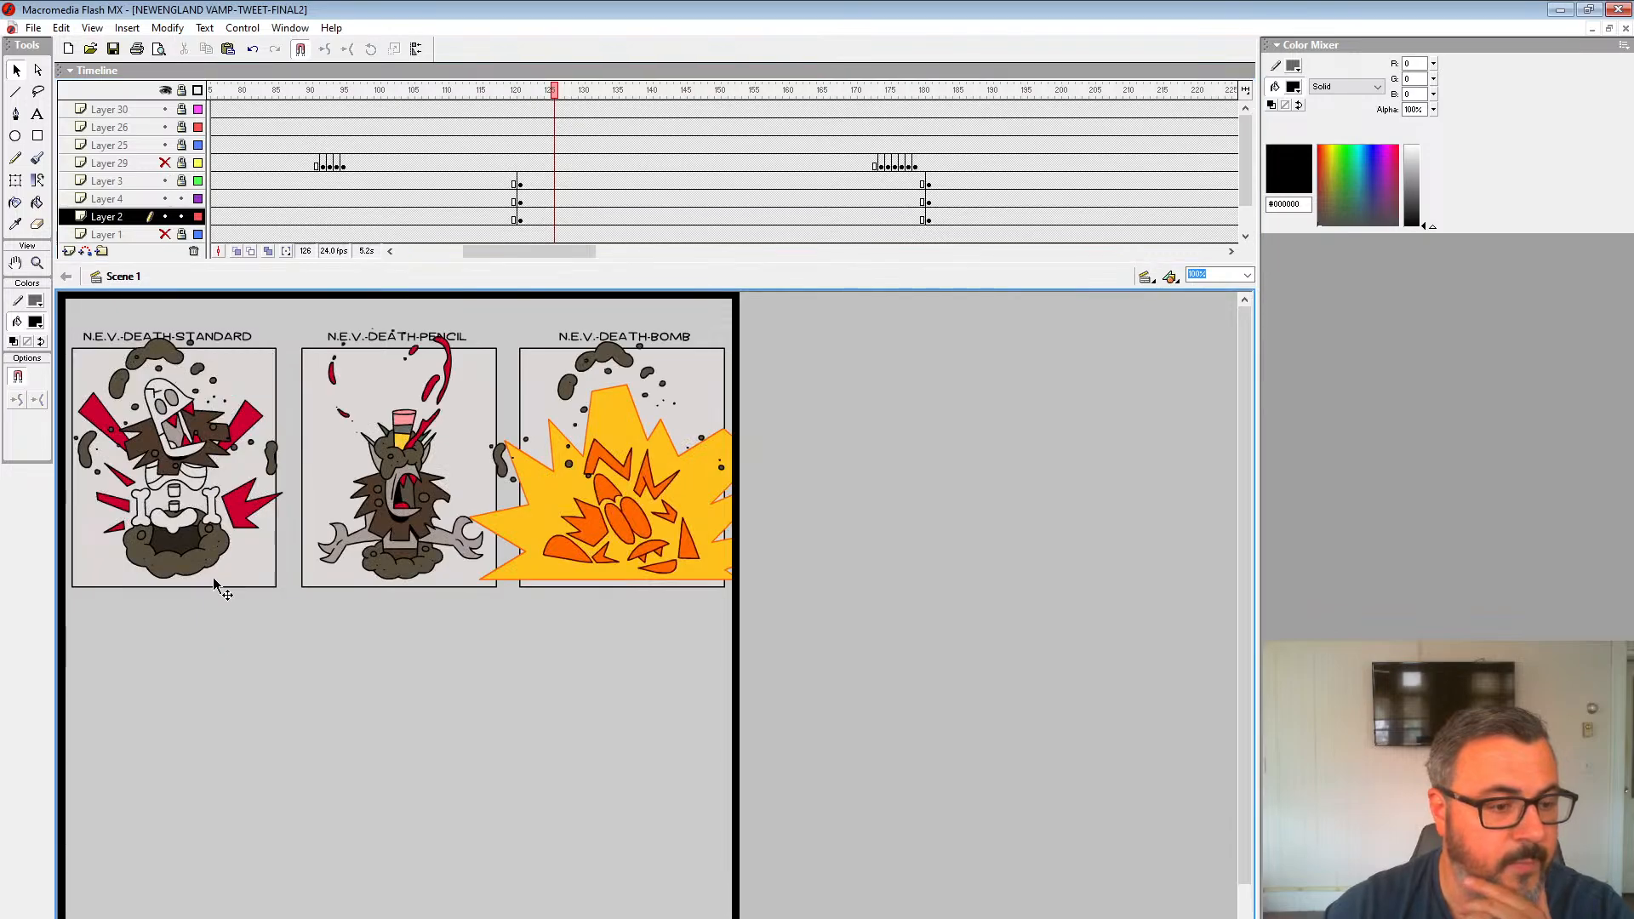
Step: Lock Layer 2, hide every layer except Layer 4, and select the N.E.V.-DEATH-STANDARD label
{"action": "key", "text": "ctrl+2"}
{"action": "left_click_drag", "start_coordinate": [282, 563], "coordinate": [293, 660]}
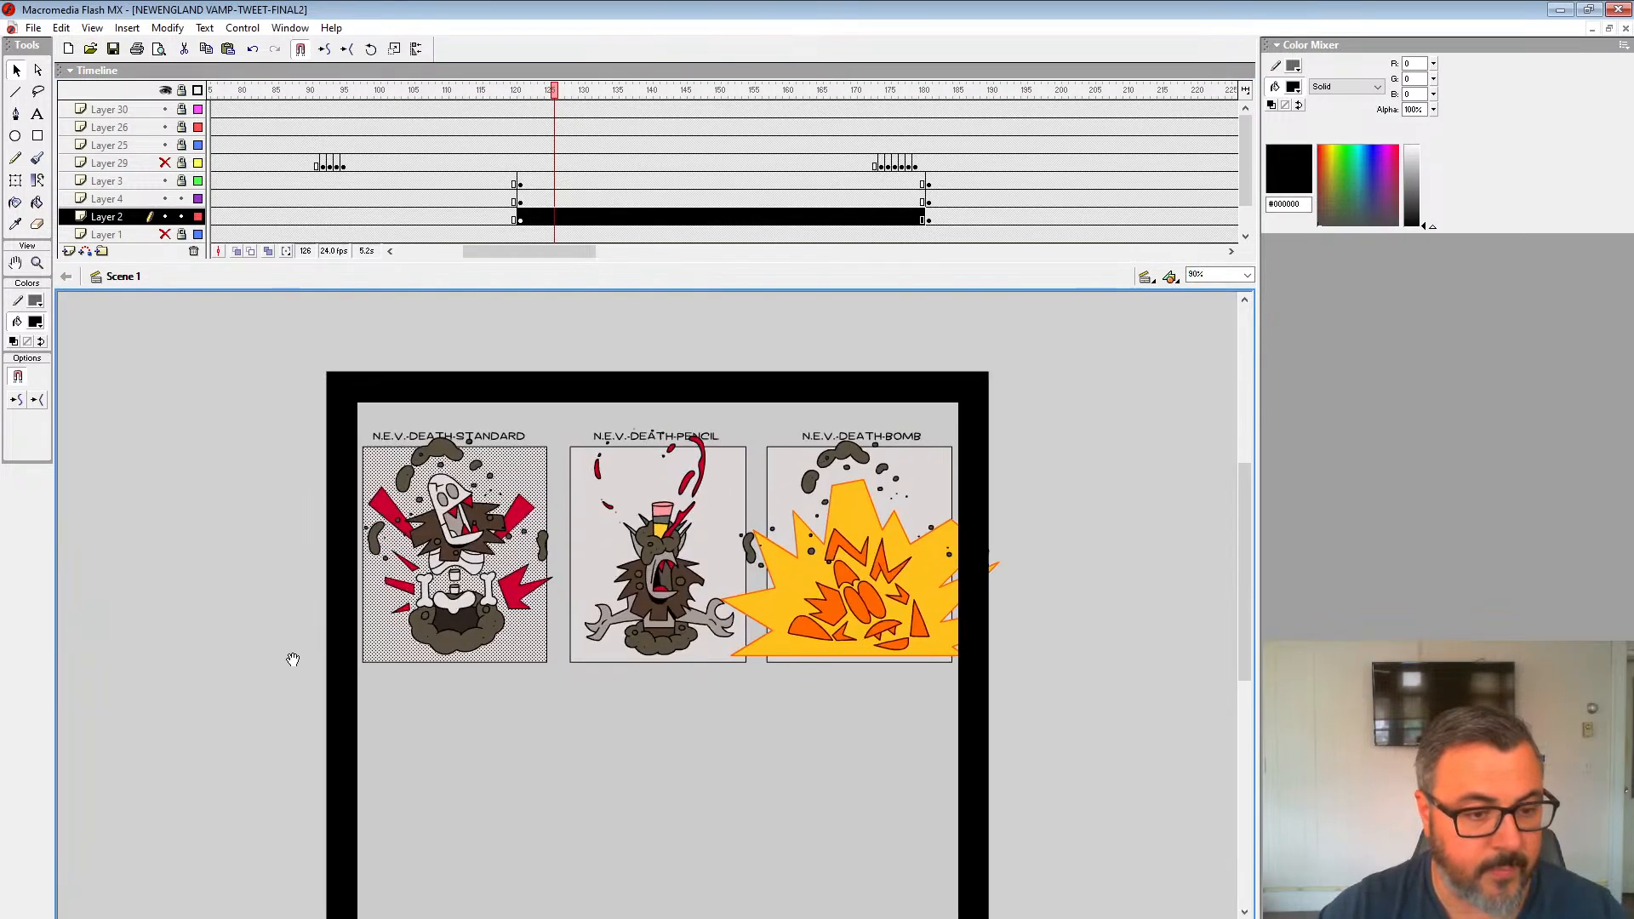
{"action": "left_click", "coordinate": [182, 218]}
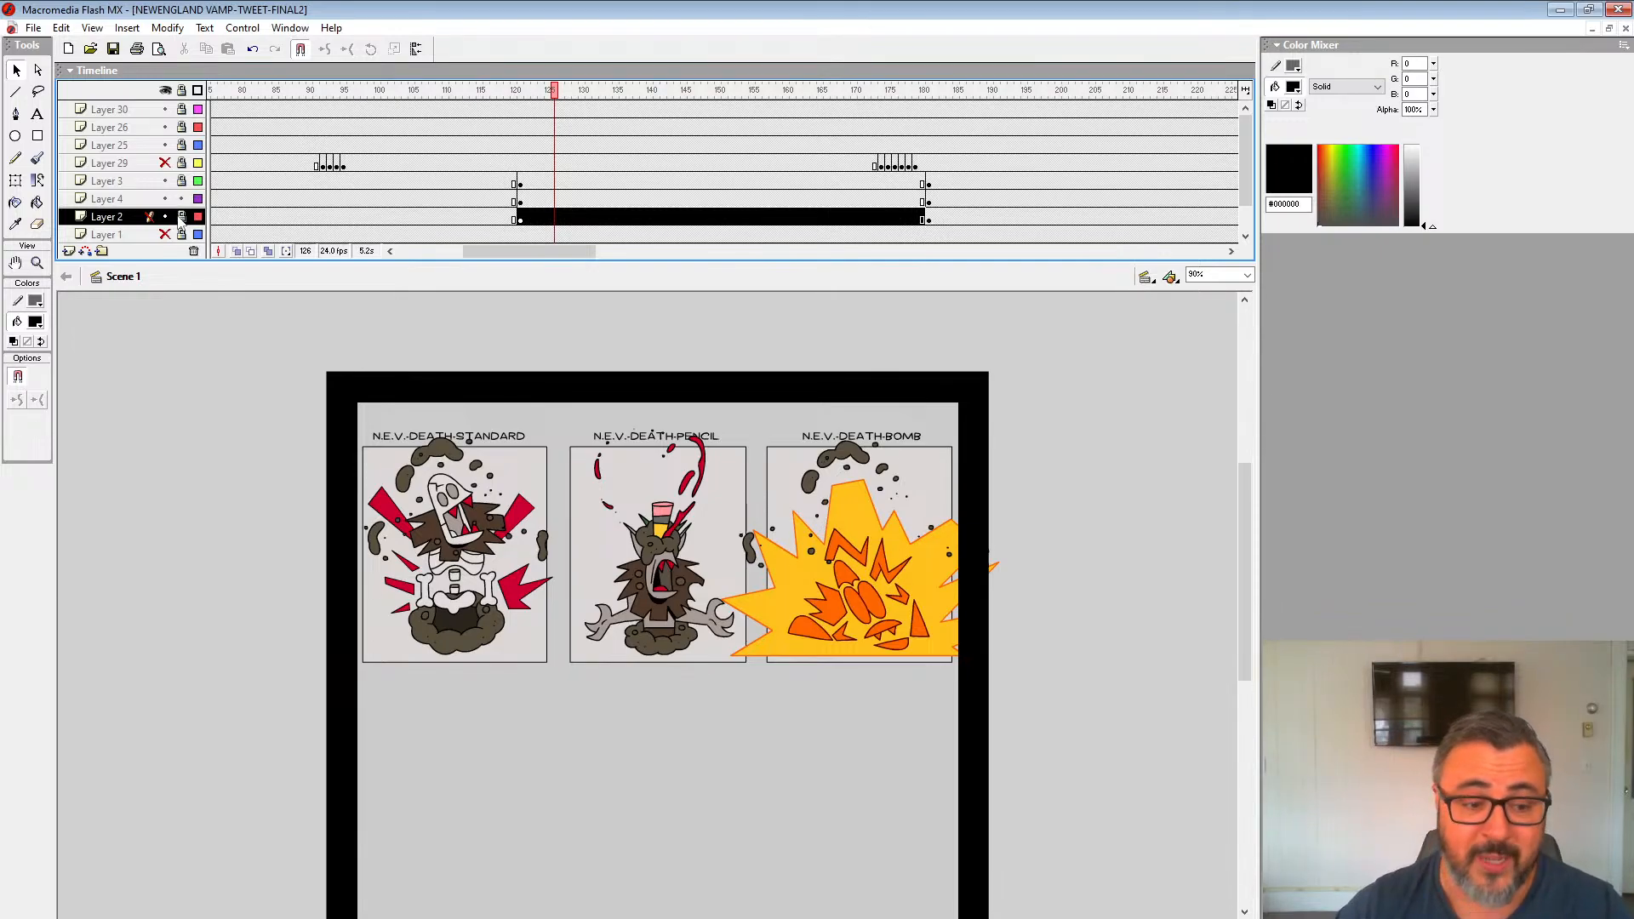
{"action": "left_click", "coordinate": [500, 442]}
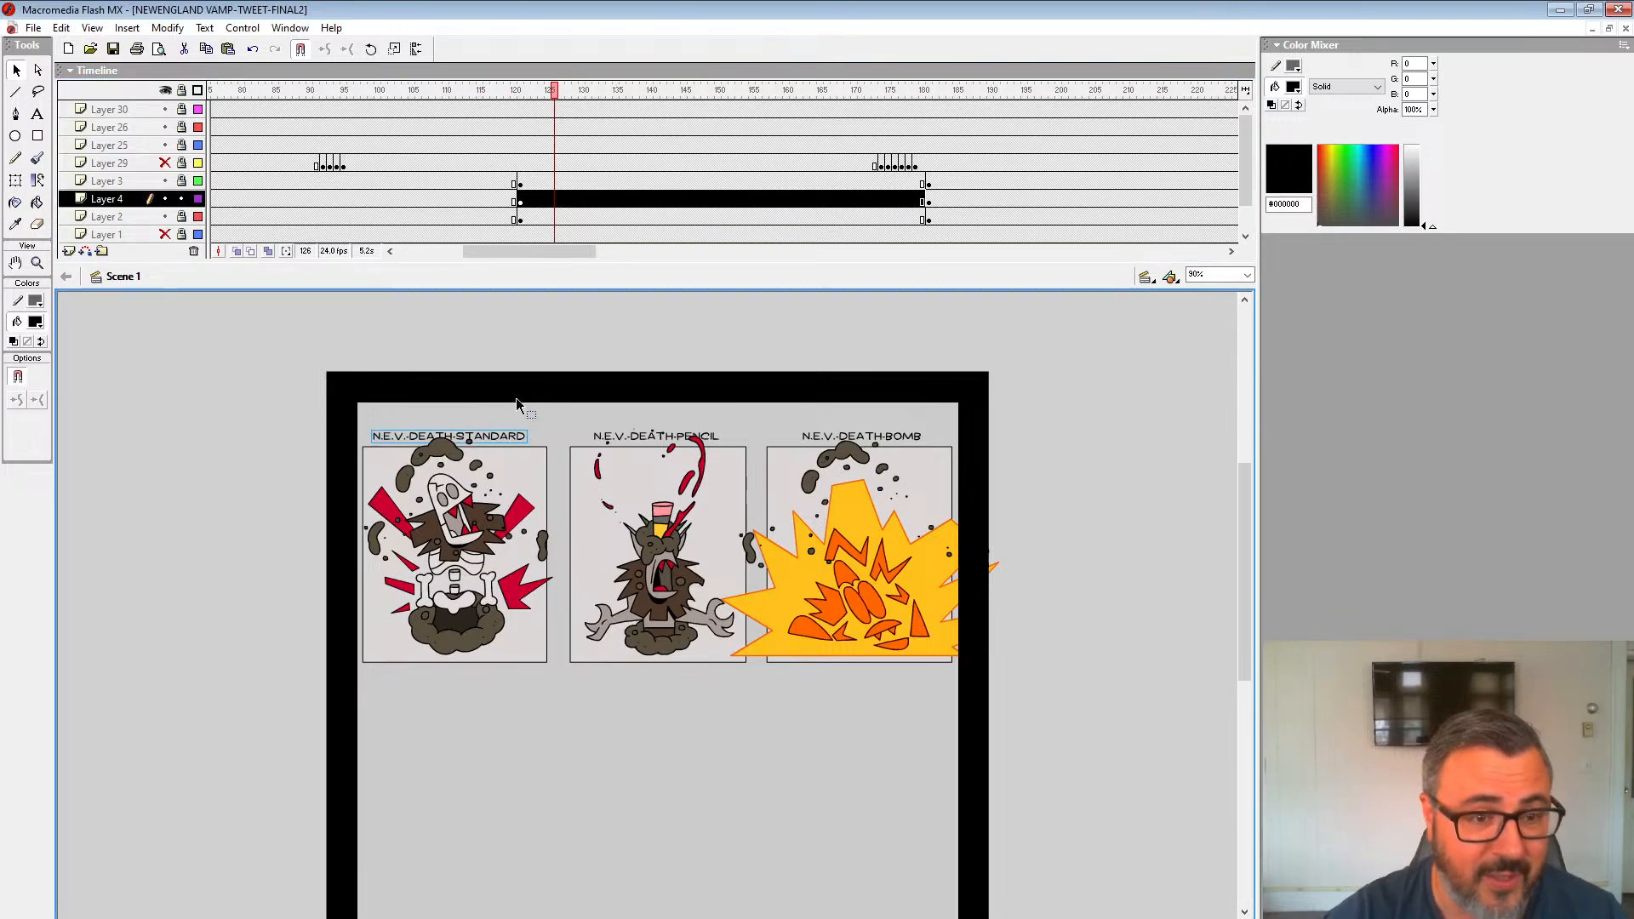
{"action": "left_click", "coordinate": [166, 199], "text": "alt"}
{"action": "left_click", "coordinate": [166, 198], "text": "alt"}
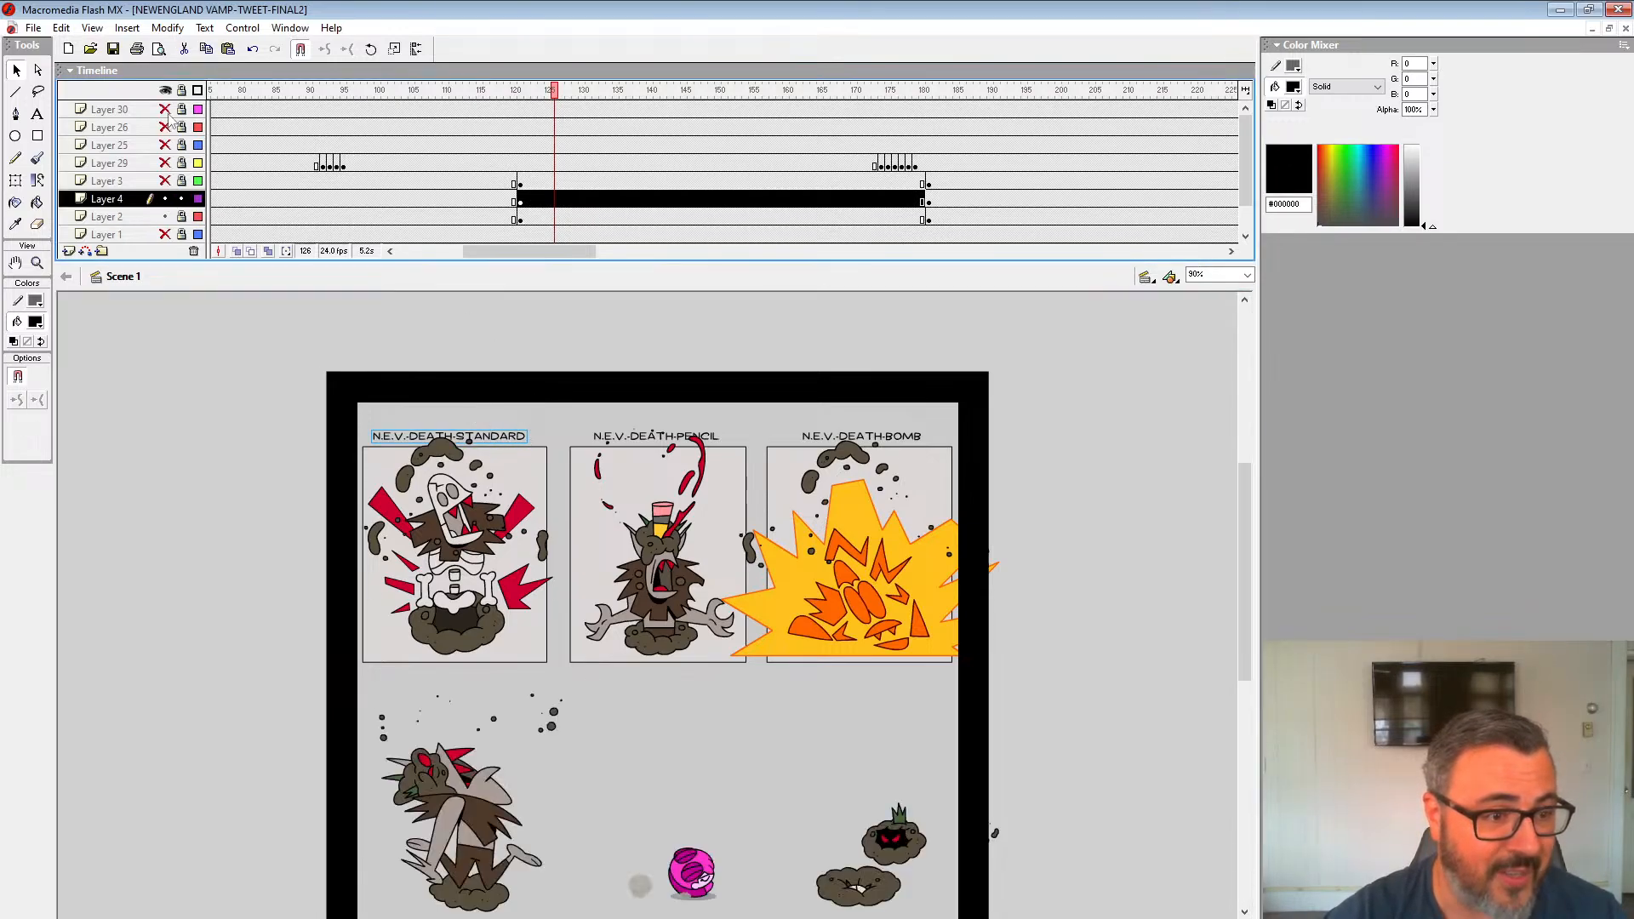
{"action": "left_click", "coordinate": [502, 443]}
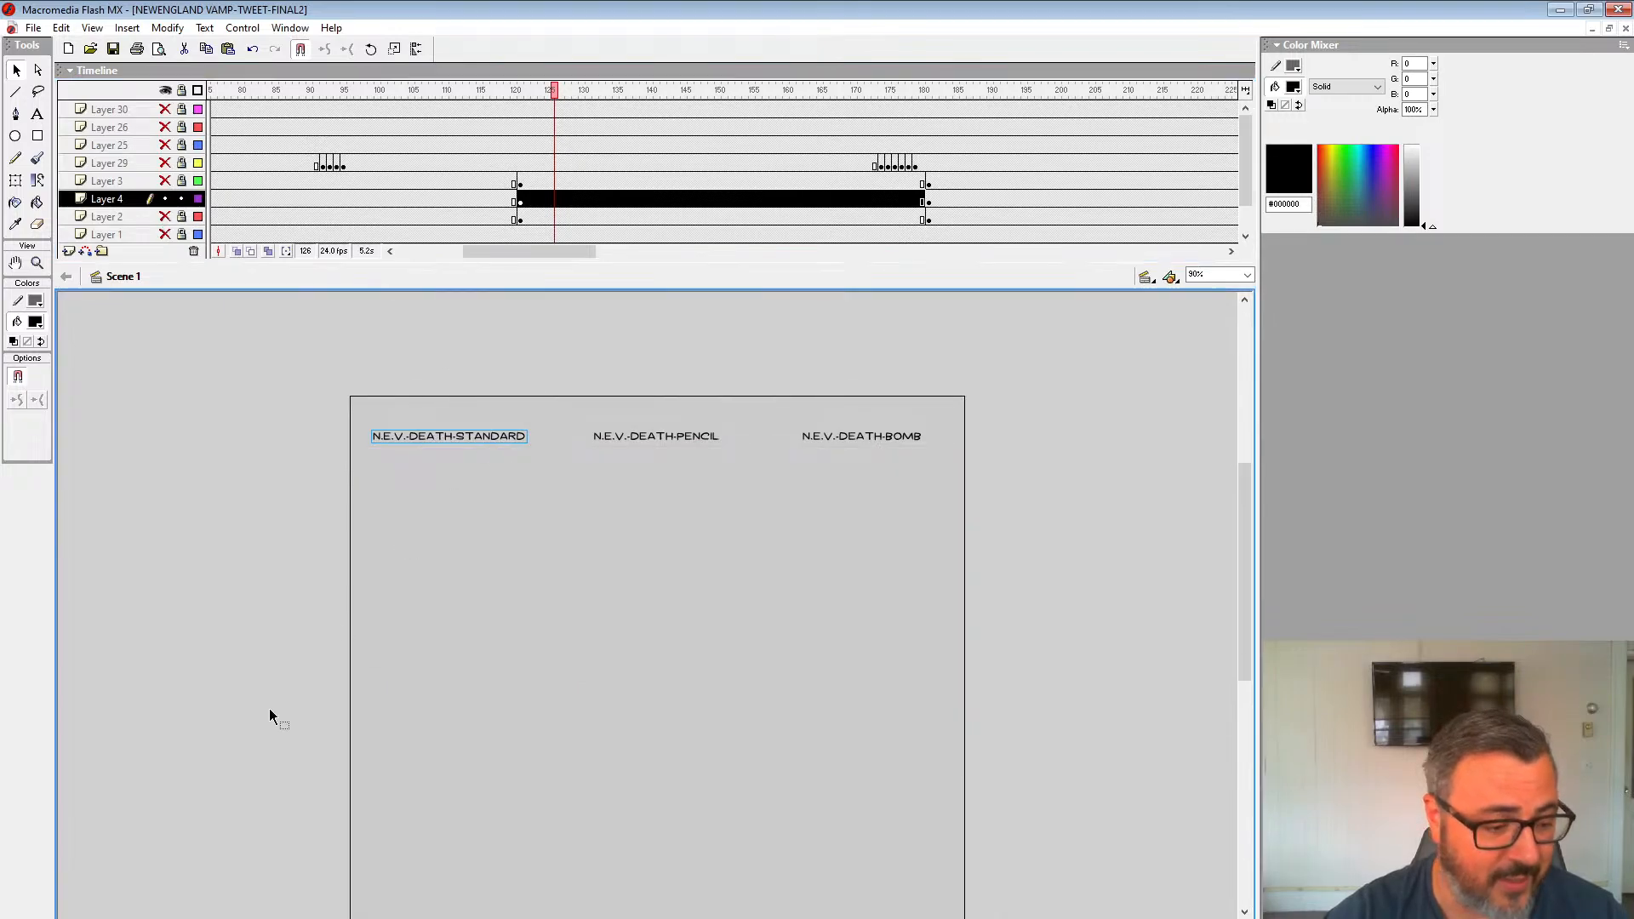
Step: Display the N.E.V.-DEATH-STANDARD label's properties and change its font to Blud 02
{"action": "key", "text": "ctrl+F3"}
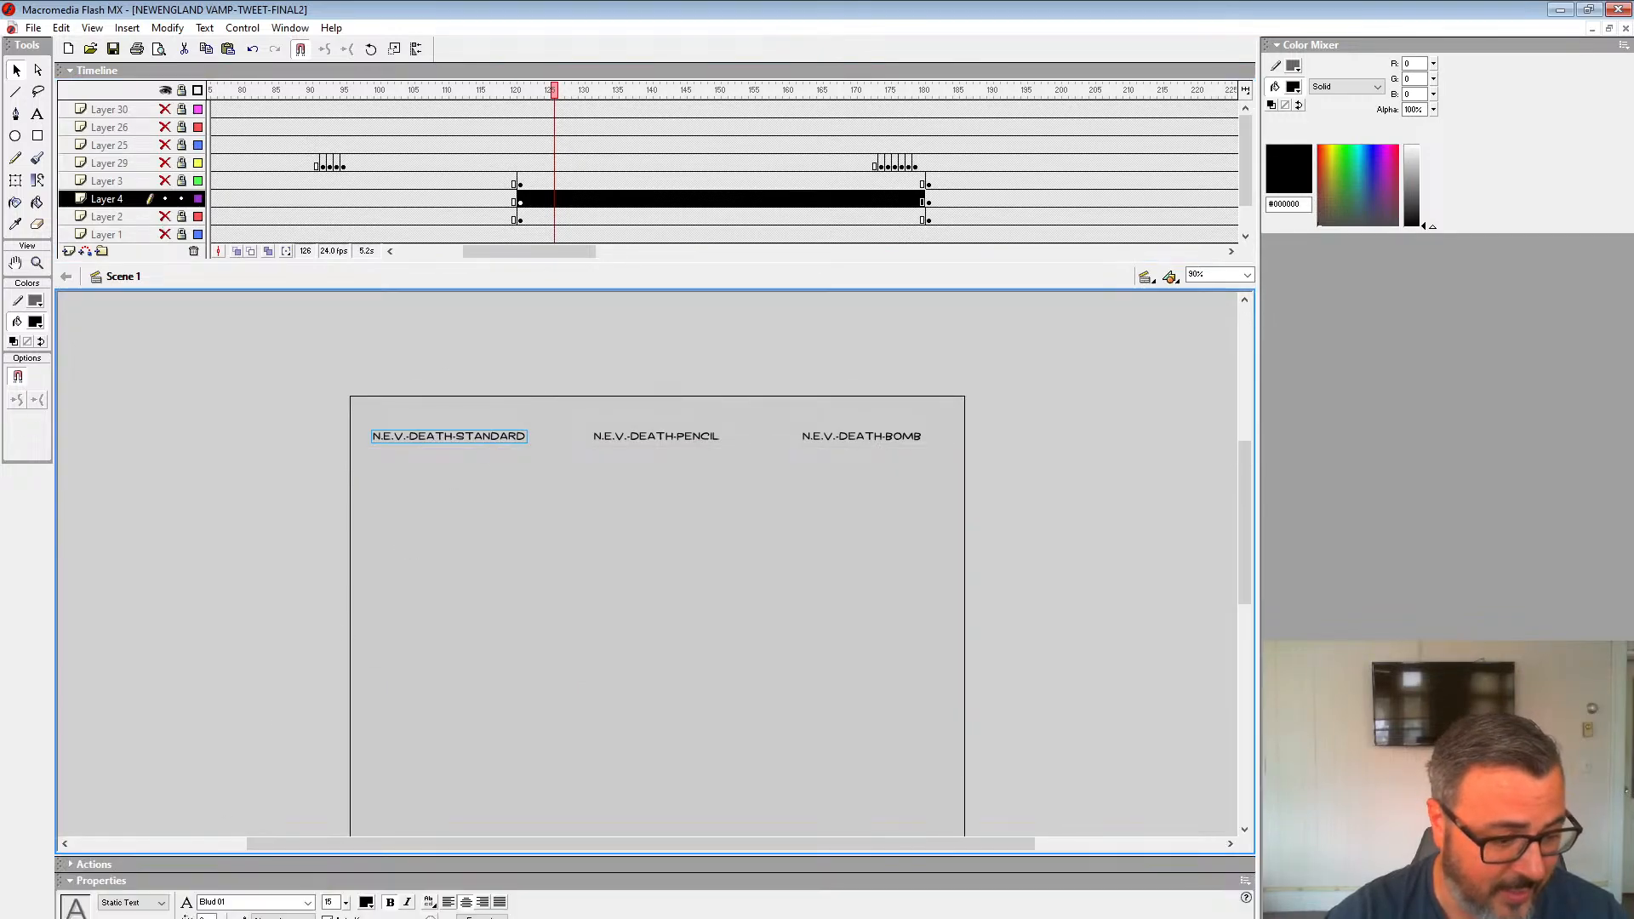
{"action": "left_click", "coordinate": [242, 902]}
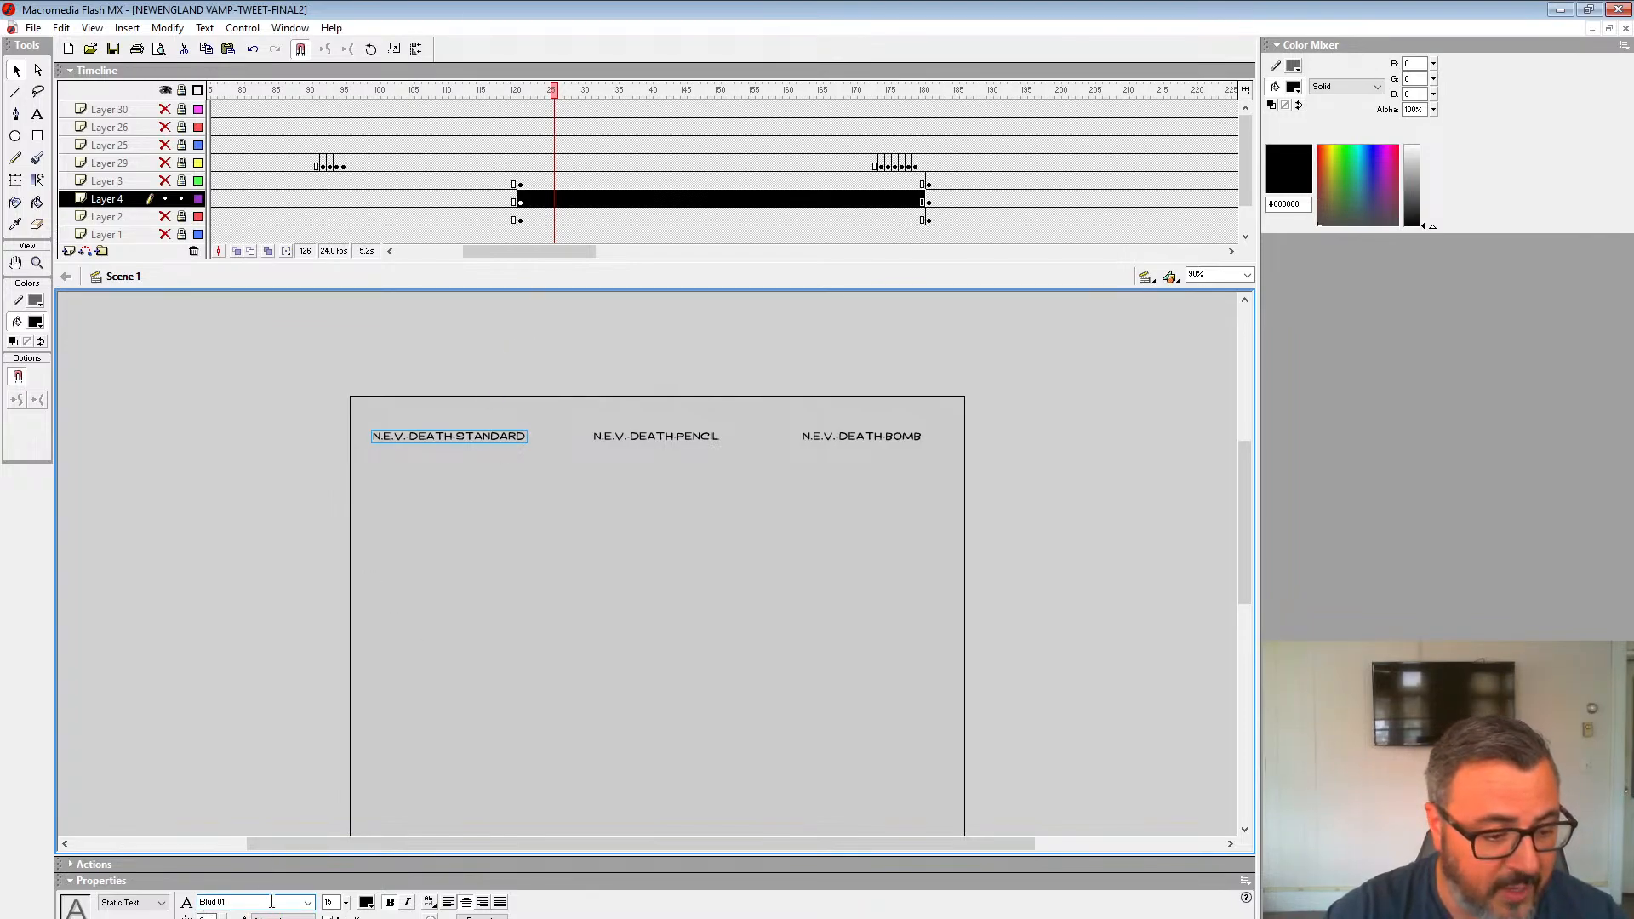
{"action": "left_click", "coordinate": [308, 902]}
{"action": "left_click", "coordinate": [233, 631]}
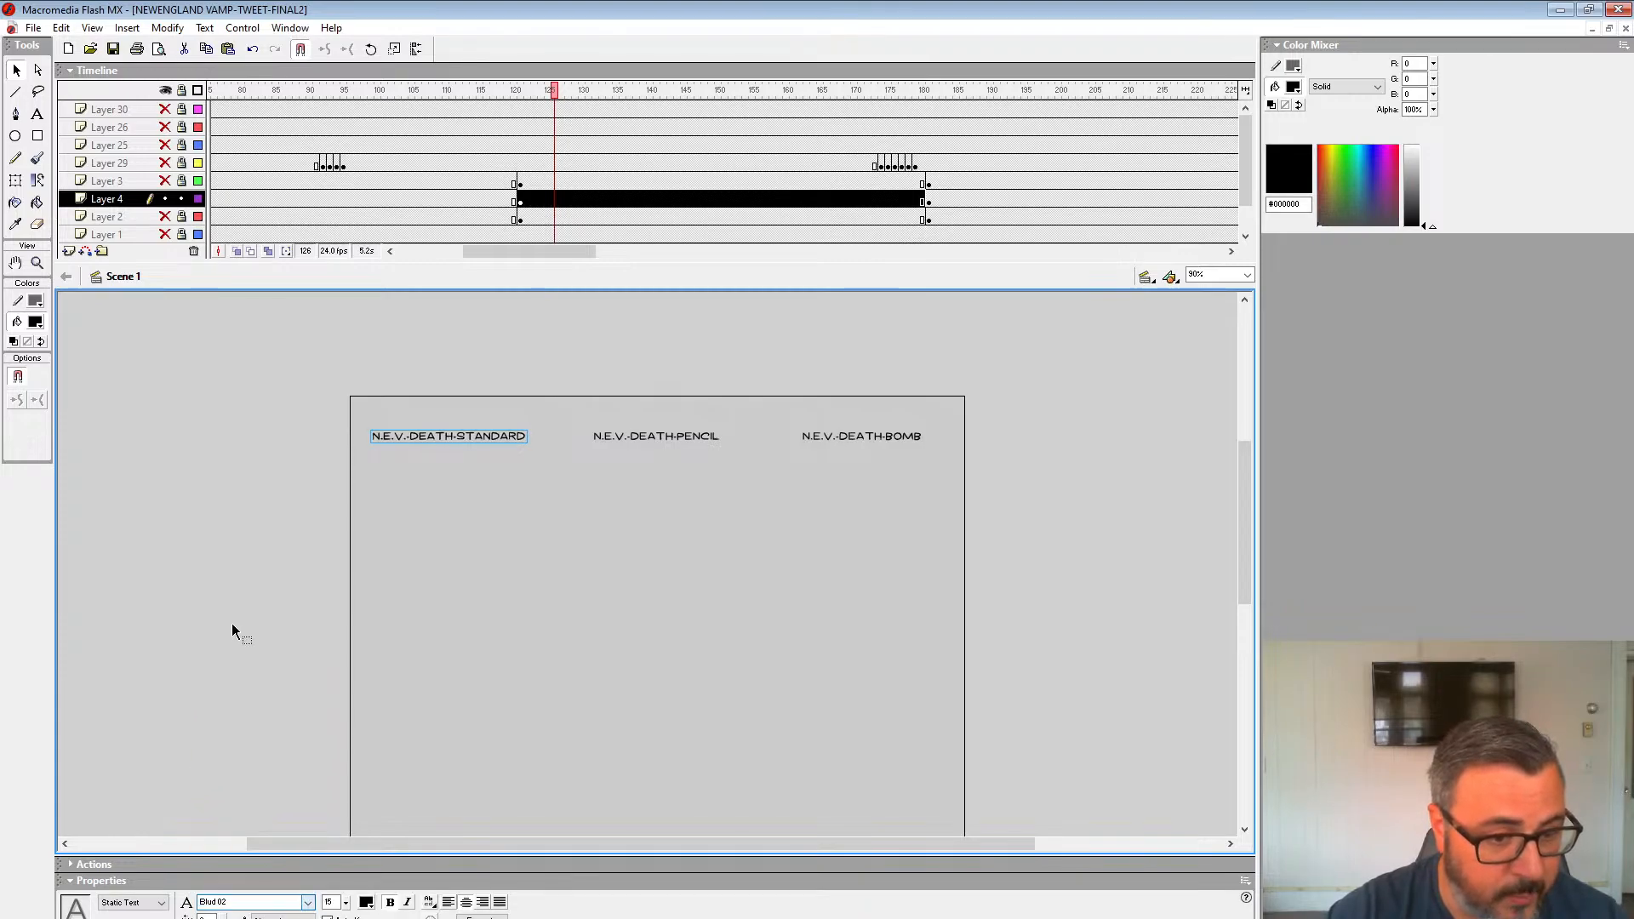
{"action": "left_click", "coordinate": [36, 263]}
{"action": "left_click", "coordinate": [483, 454]}
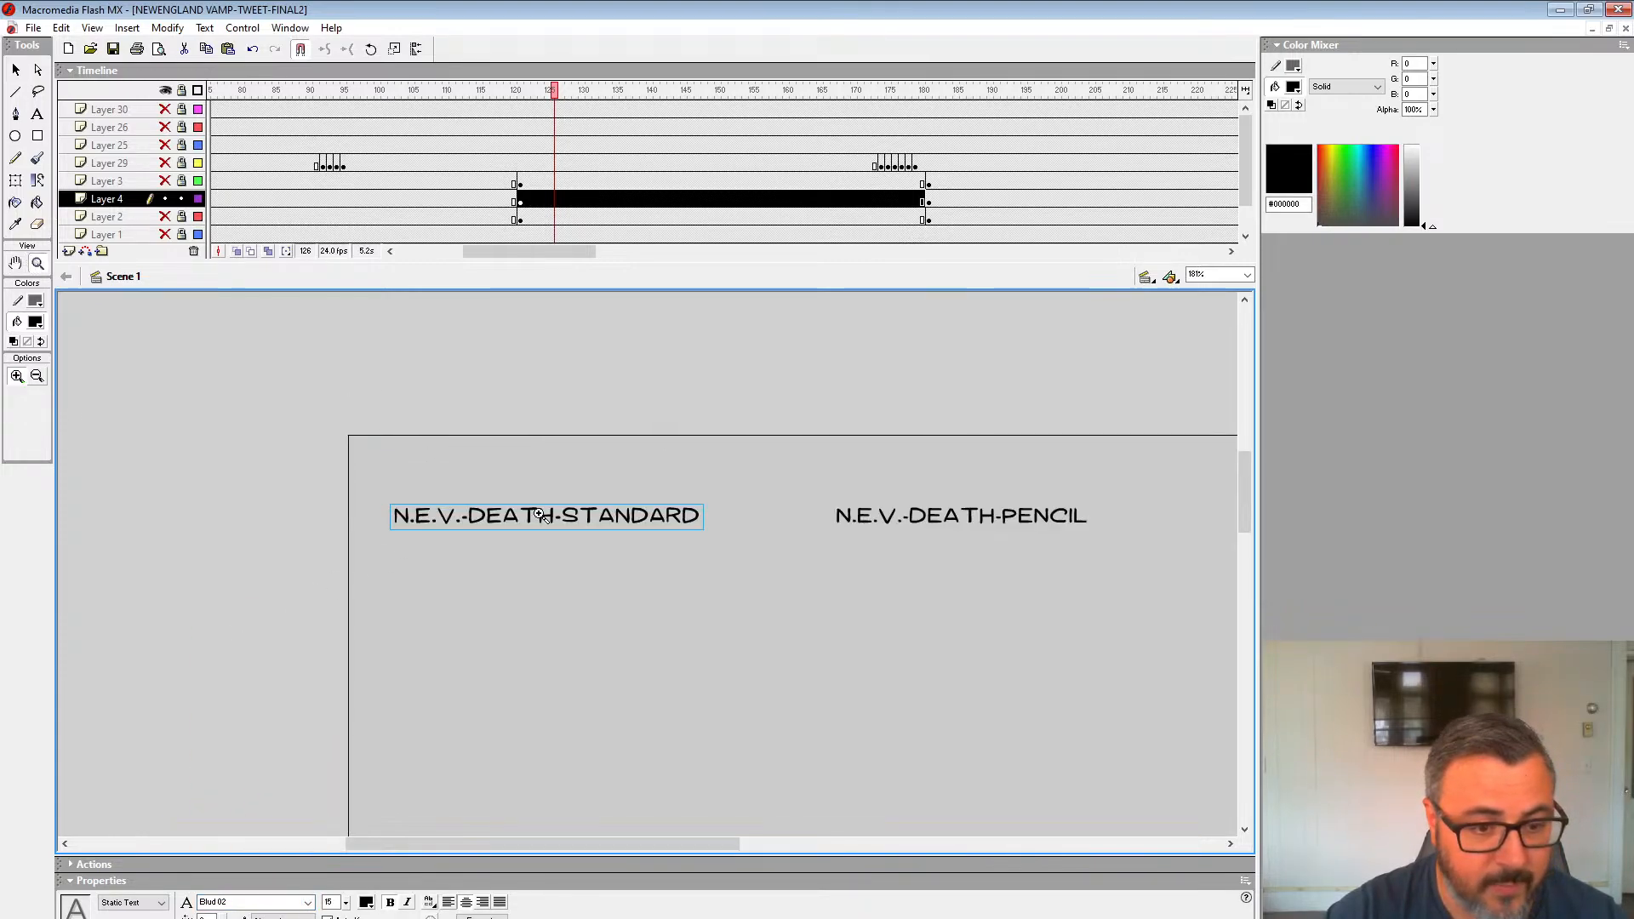
Step: Try the Blud 03 font on the N.E.V.-DEATH-STANDARD label, and set its font to Blud 01
{"action": "left_click", "coordinate": [308, 902]}
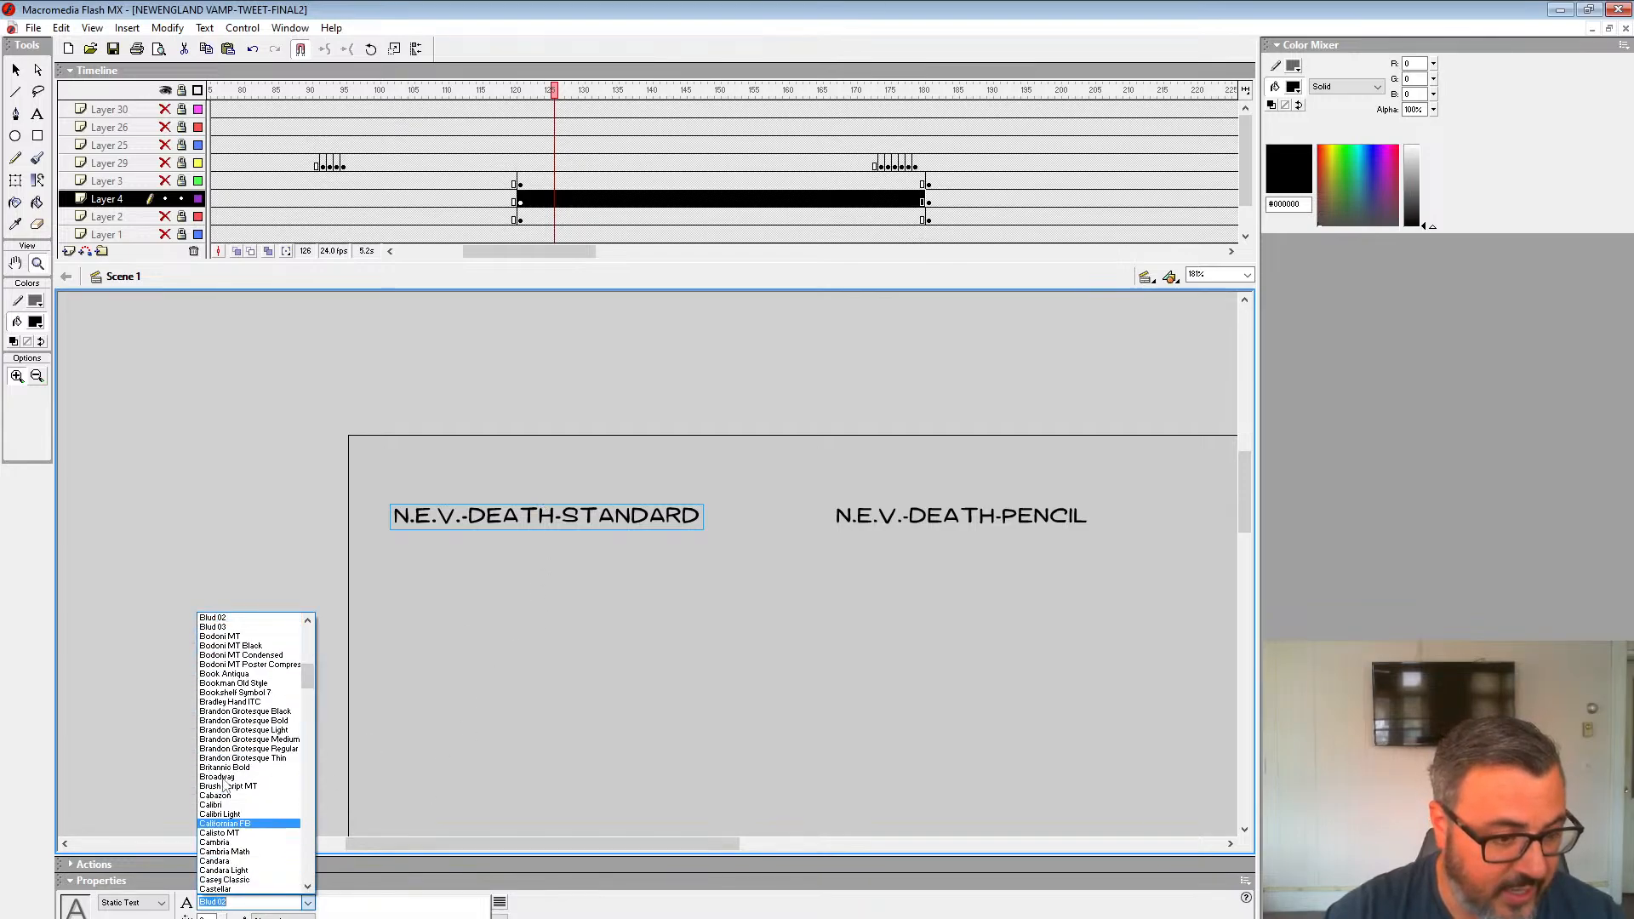
{"action": "left_click", "coordinate": [239, 630]}
{"action": "left_click", "coordinate": [307, 902]}
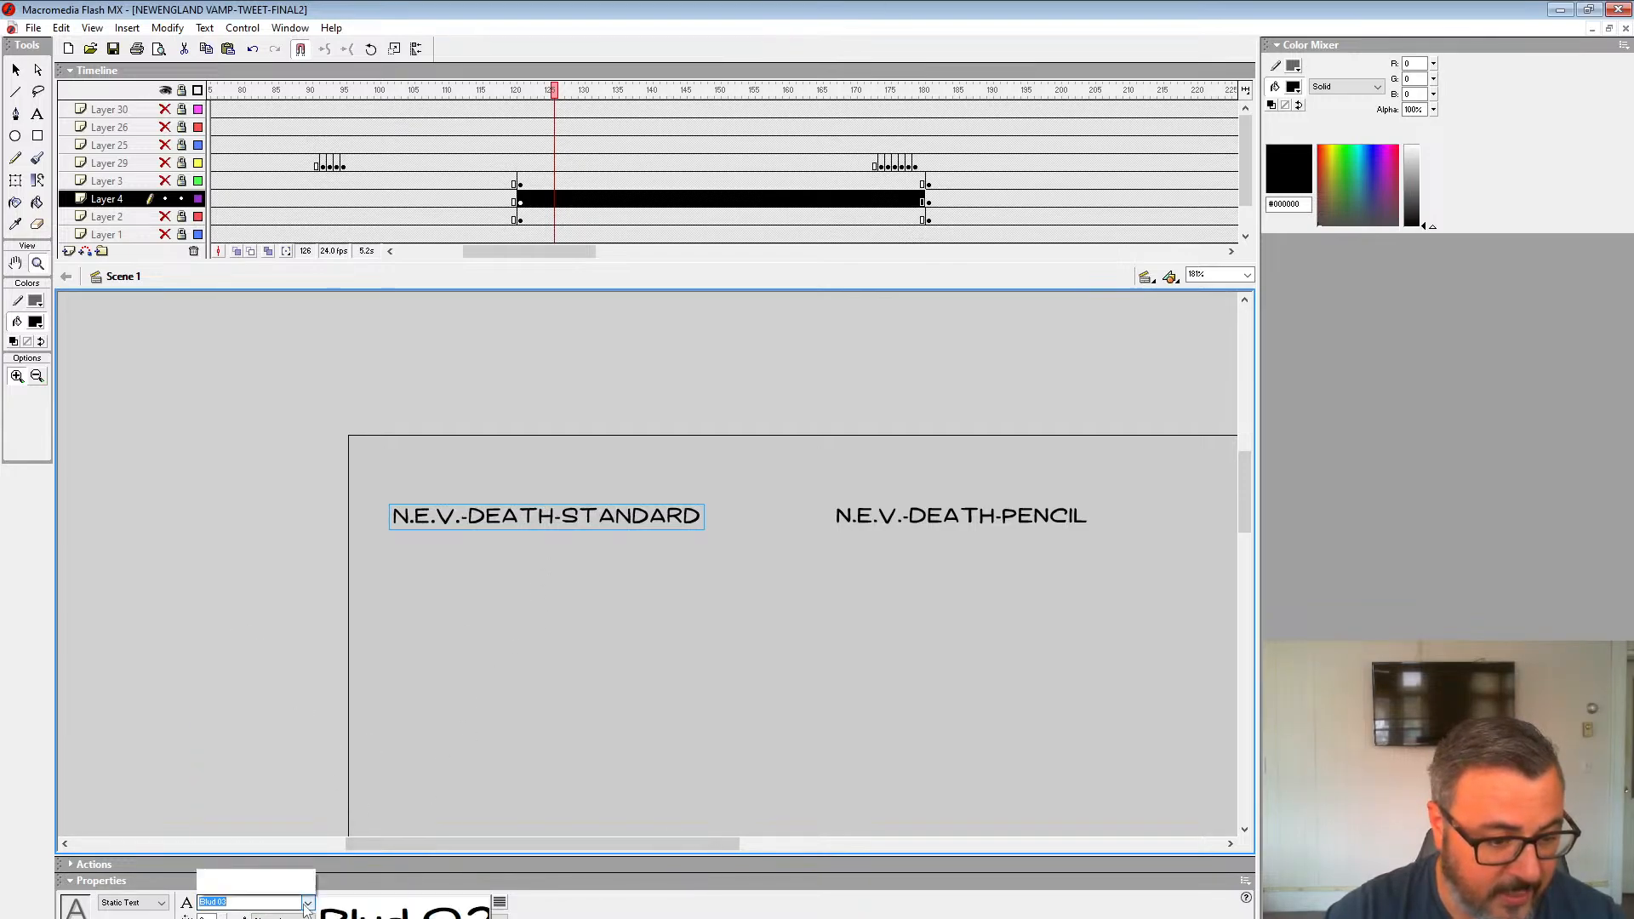
{"action": "scroll", "coordinate": [234, 651], "scroll_direction": "up", "scroll_amount": 2}
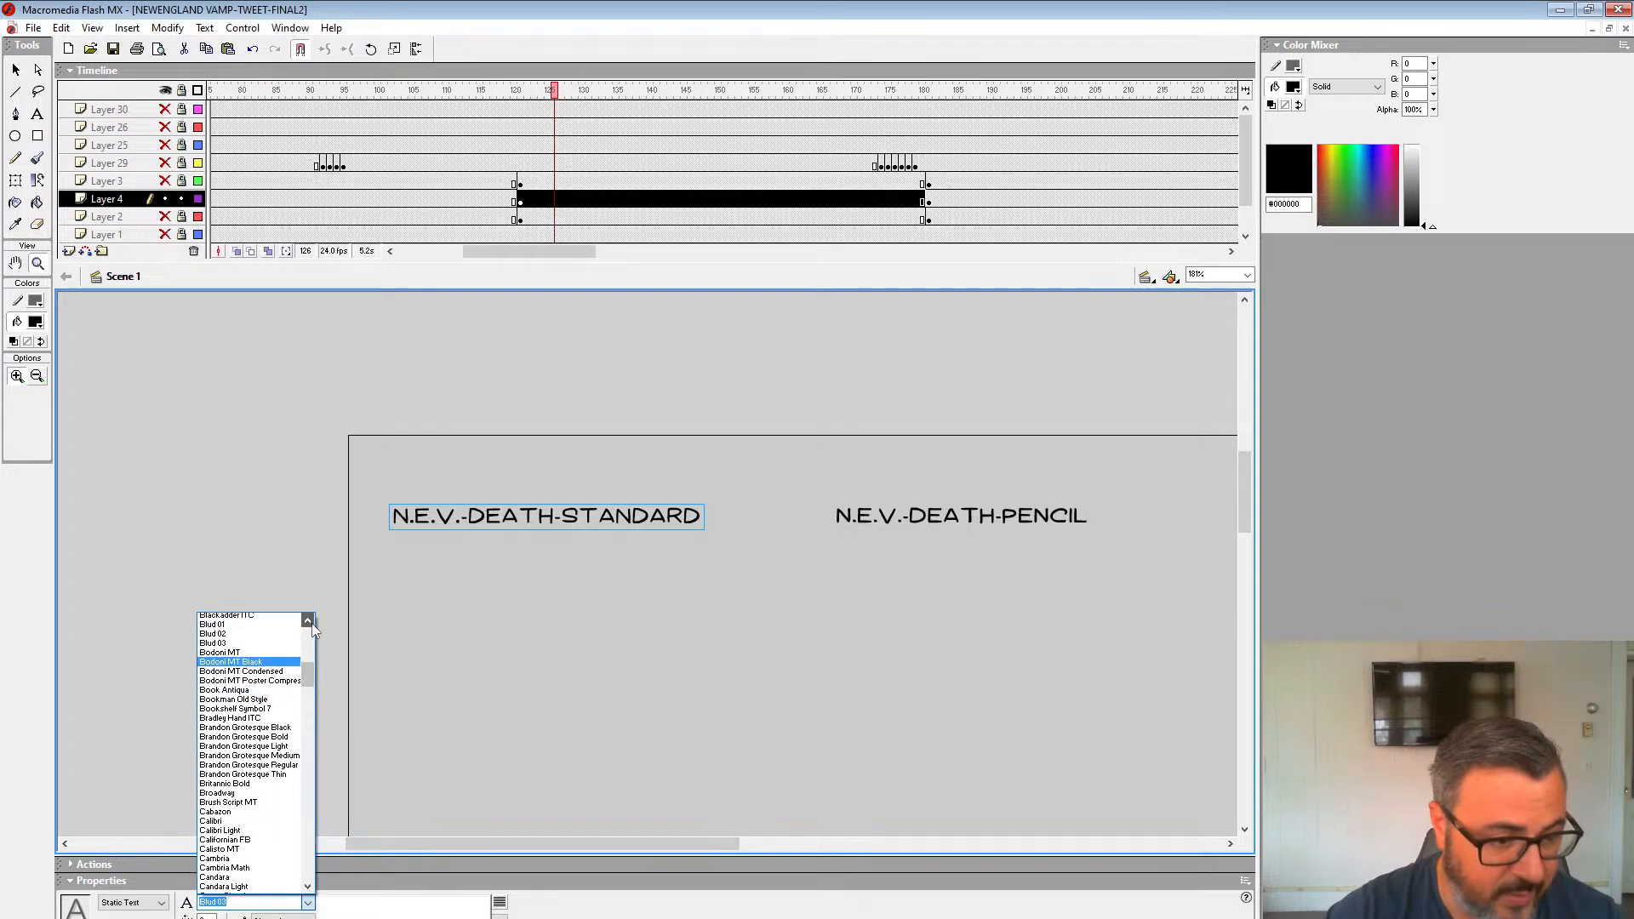
{"action": "left_click", "coordinate": [230, 638]}
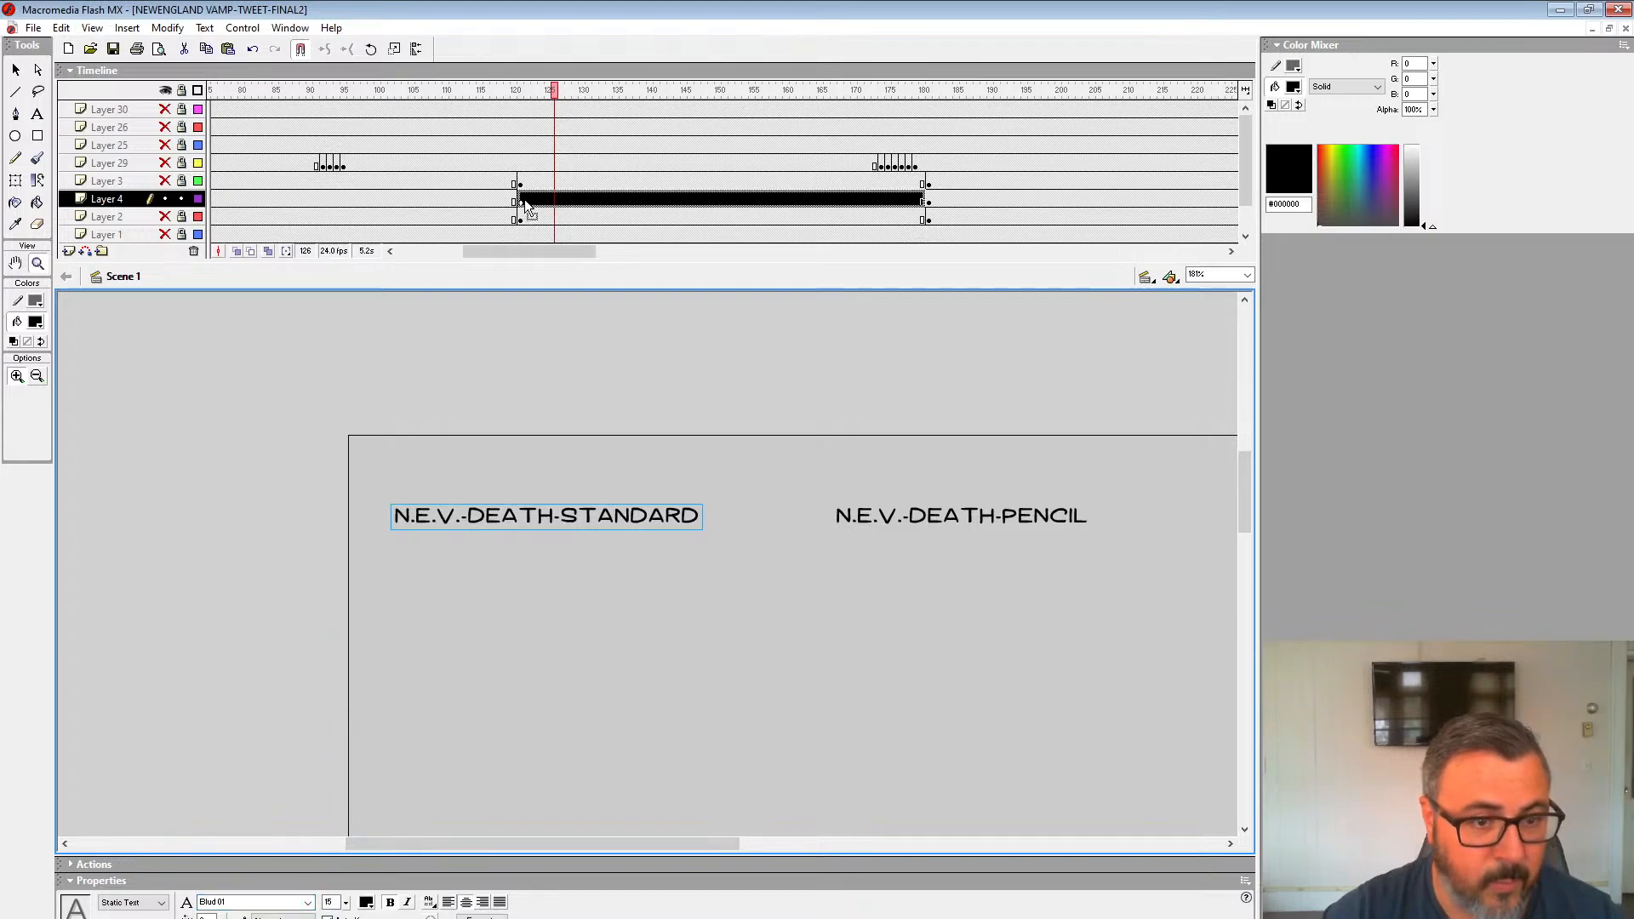
Step: Convert the N.E.V.-DEATH-STANDARD label on Layer 4 into a graphic symbol
{"action": "left_click", "coordinate": [525, 199]}
{"action": "key", "text": "v"}
{"action": "left_click", "coordinate": [574, 540]}
{"action": "left_click", "coordinate": [615, 516]}
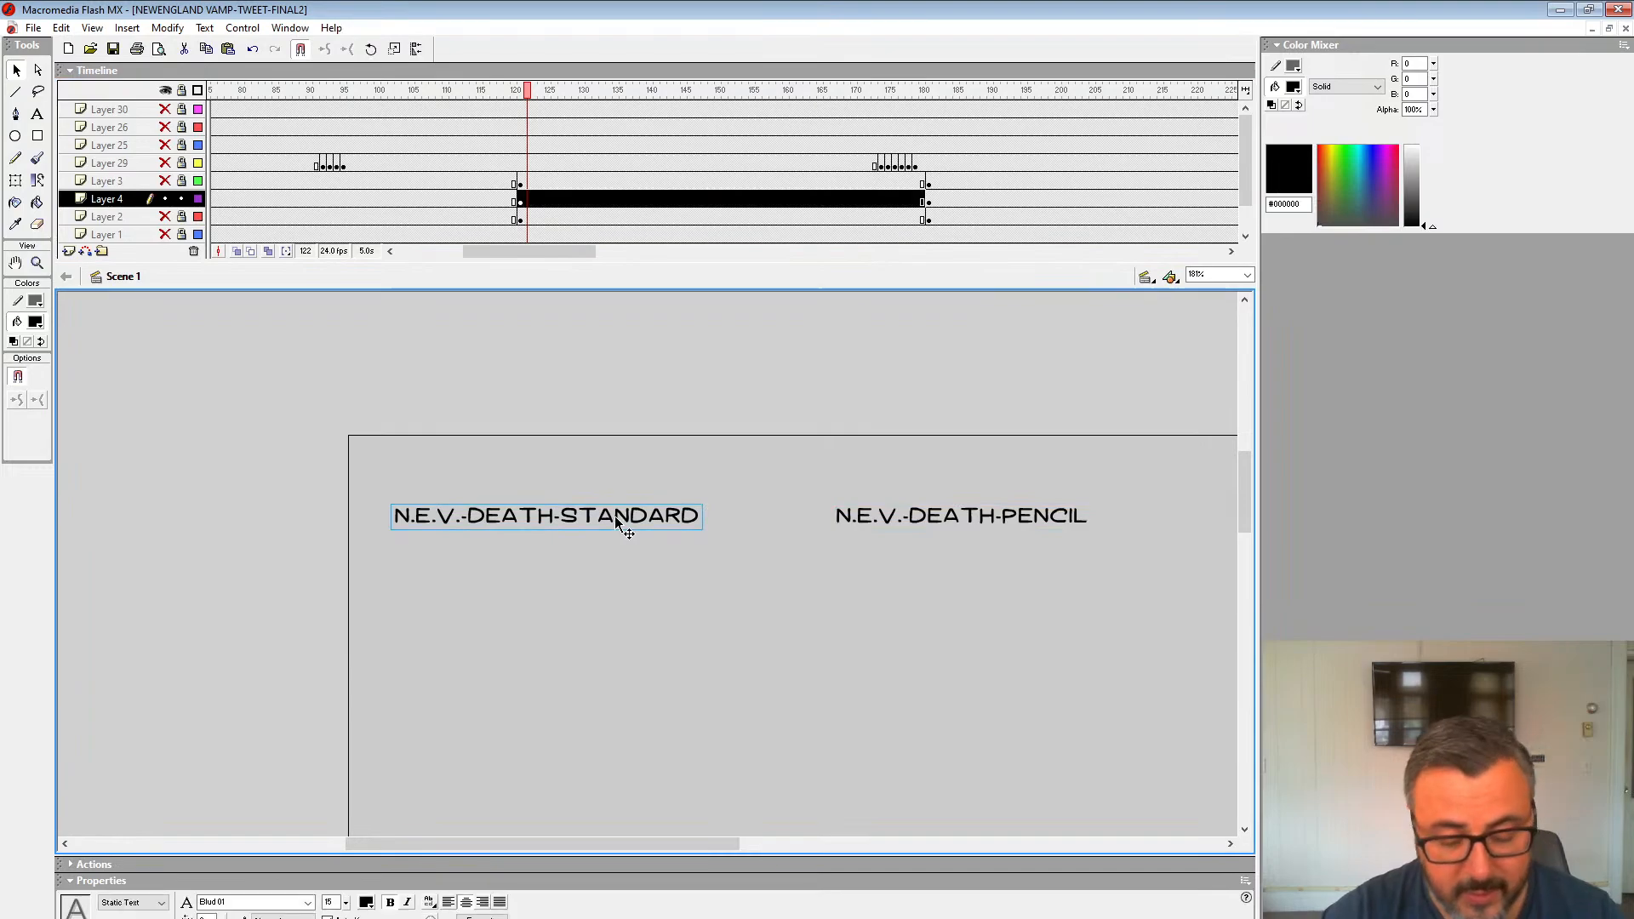
{"action": "key", "text": "F8"}
{"action": "key", "text": "Return"}
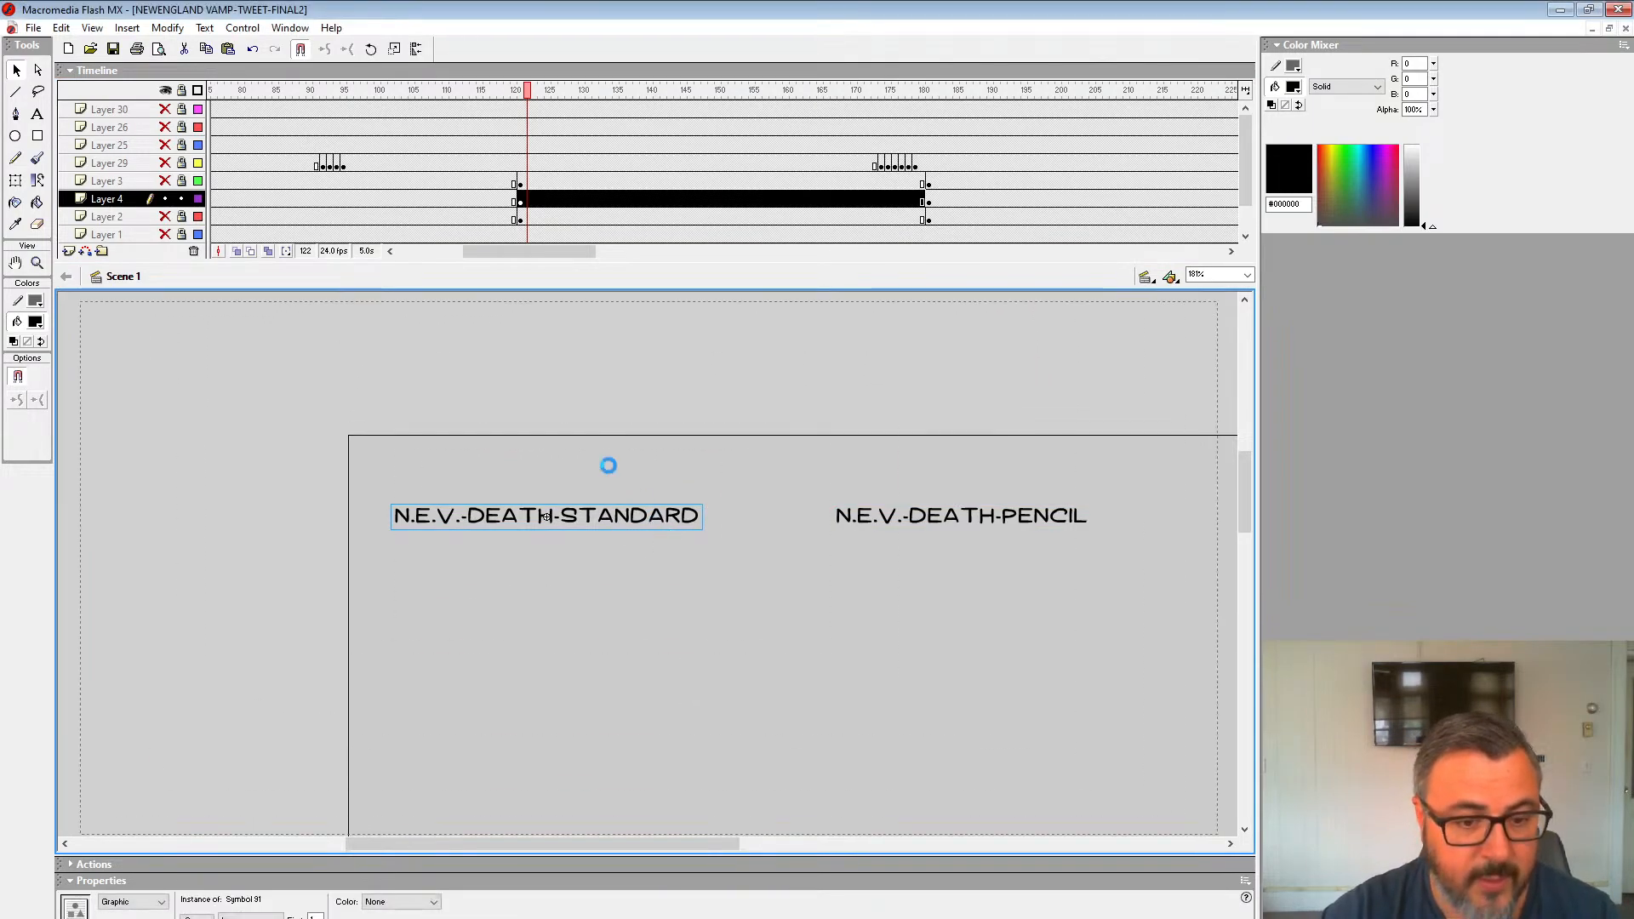
Step: Open the label symbol for editing and add blank keyframes at frames 4 and 7 of its timeline
{"action": "double_click", "coordinate": [545, 516]}
{"action": "left_click", "coordinate": [233, 111]}
{"action": "key", "text": "F7"}
{"action": "left_click", "coordinate": [259, 111]}
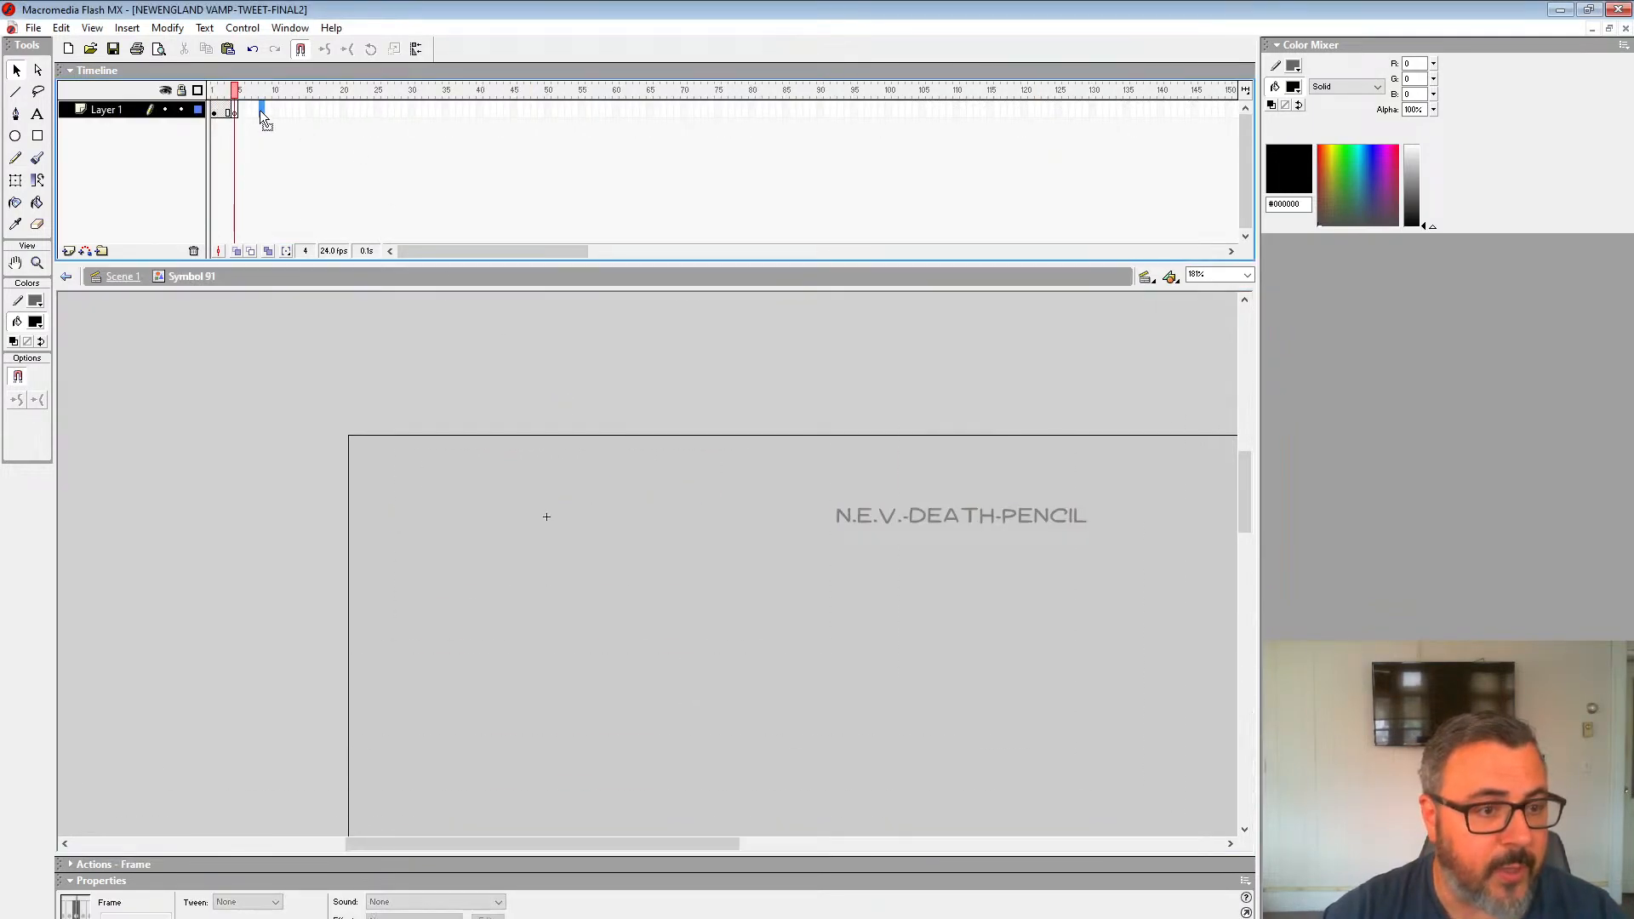
{"action": "key", "text": "F7"}
{"action": "left_click_drag", "start_coordinate": [260, 112], "coordinate": [256, 111]}
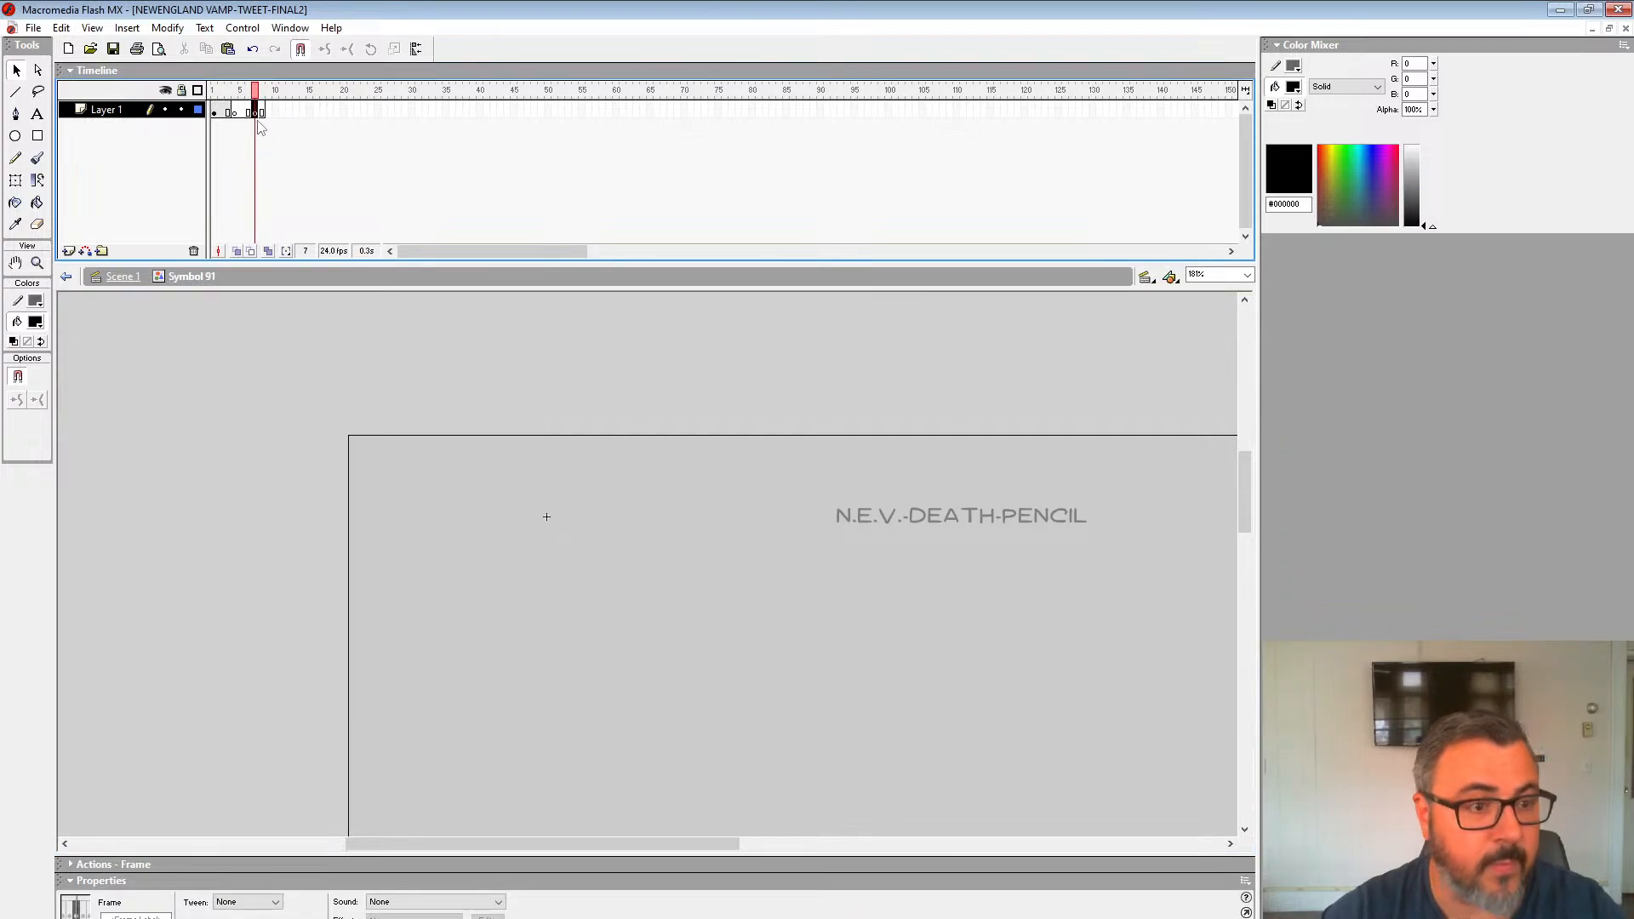
Step: Paste the N.E.V.-DEATH-STANDARD text in place on frame 4 and set its font to Blud 02
{"action": "left_click", "coordinate": [236, 112]}
{"action": "key", "text": "ctrl+shift+v"}
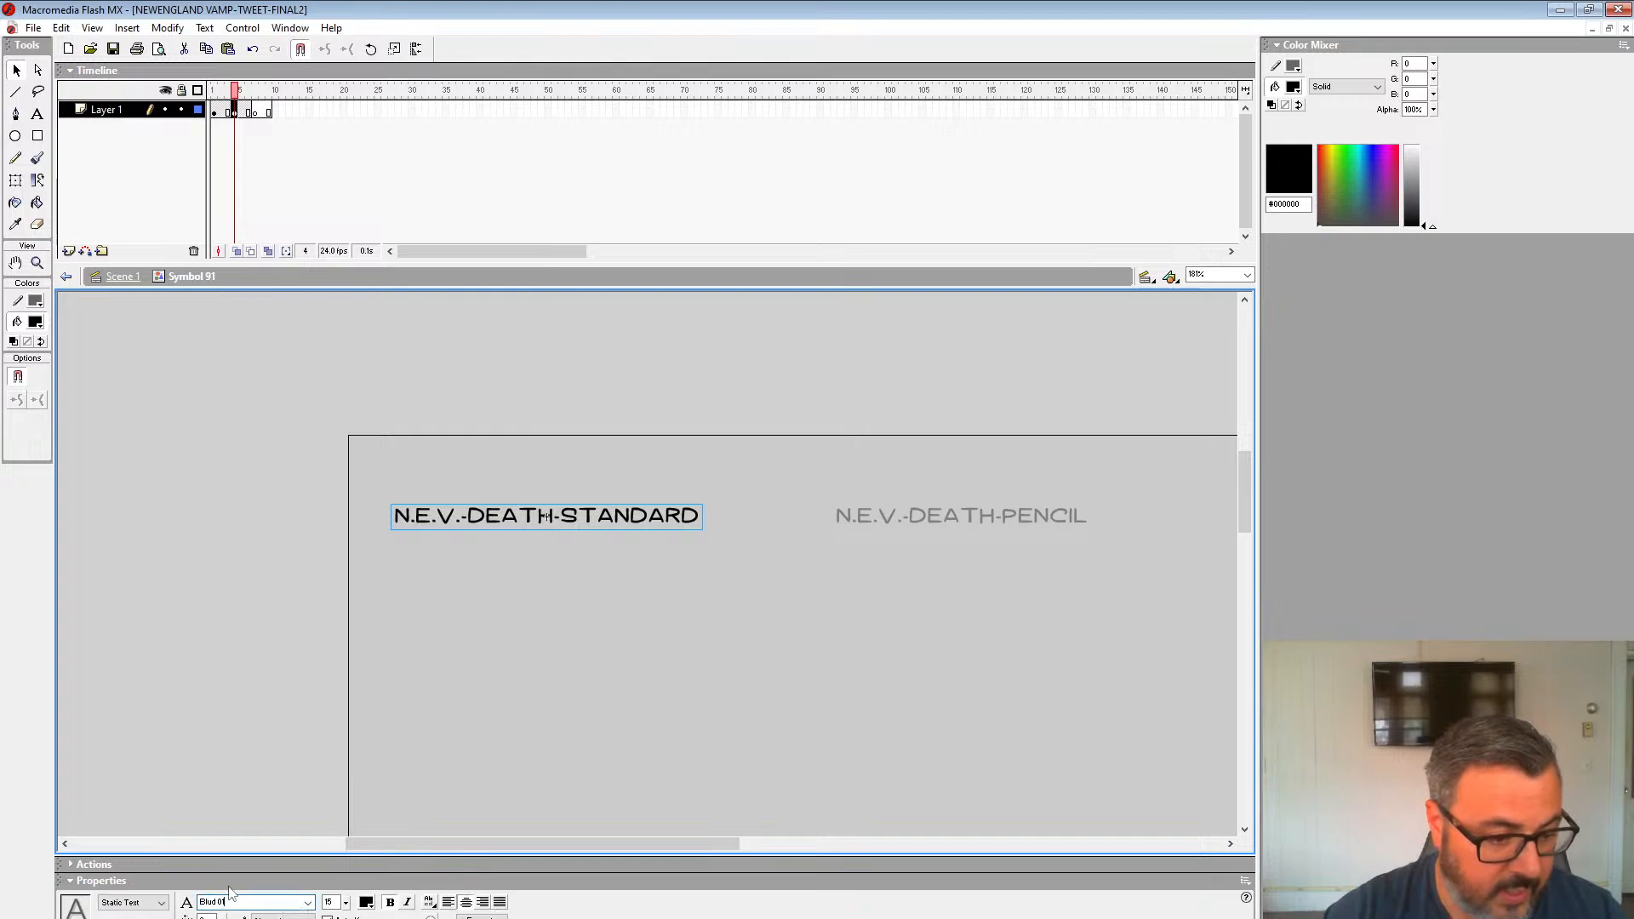
{"action": "left_click", "coordinate": [308, 903]}
{"action": "left_click", "coordinate": [246, 641]}
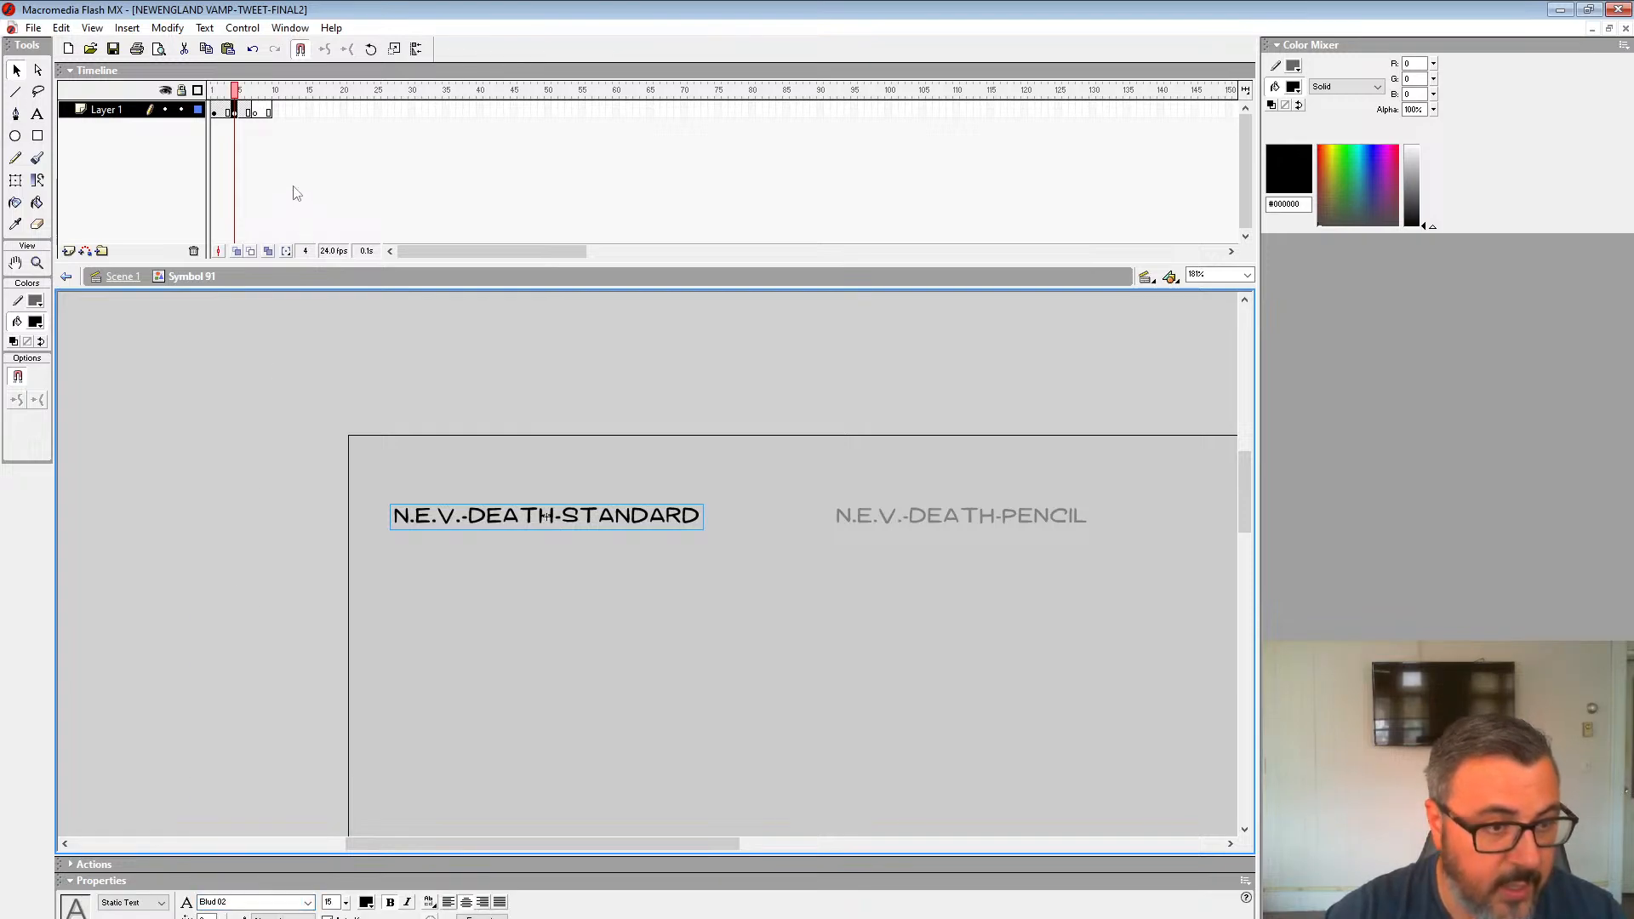
Step: Paste the N.E.V.-DEATH-STANDARD text in place on frame 7, set its font to Blud 03, and play the label loop
{"action": "left_click", "coordinate": [256, 111]}
{"action": "key", "text": "ctrl+shift+v"}
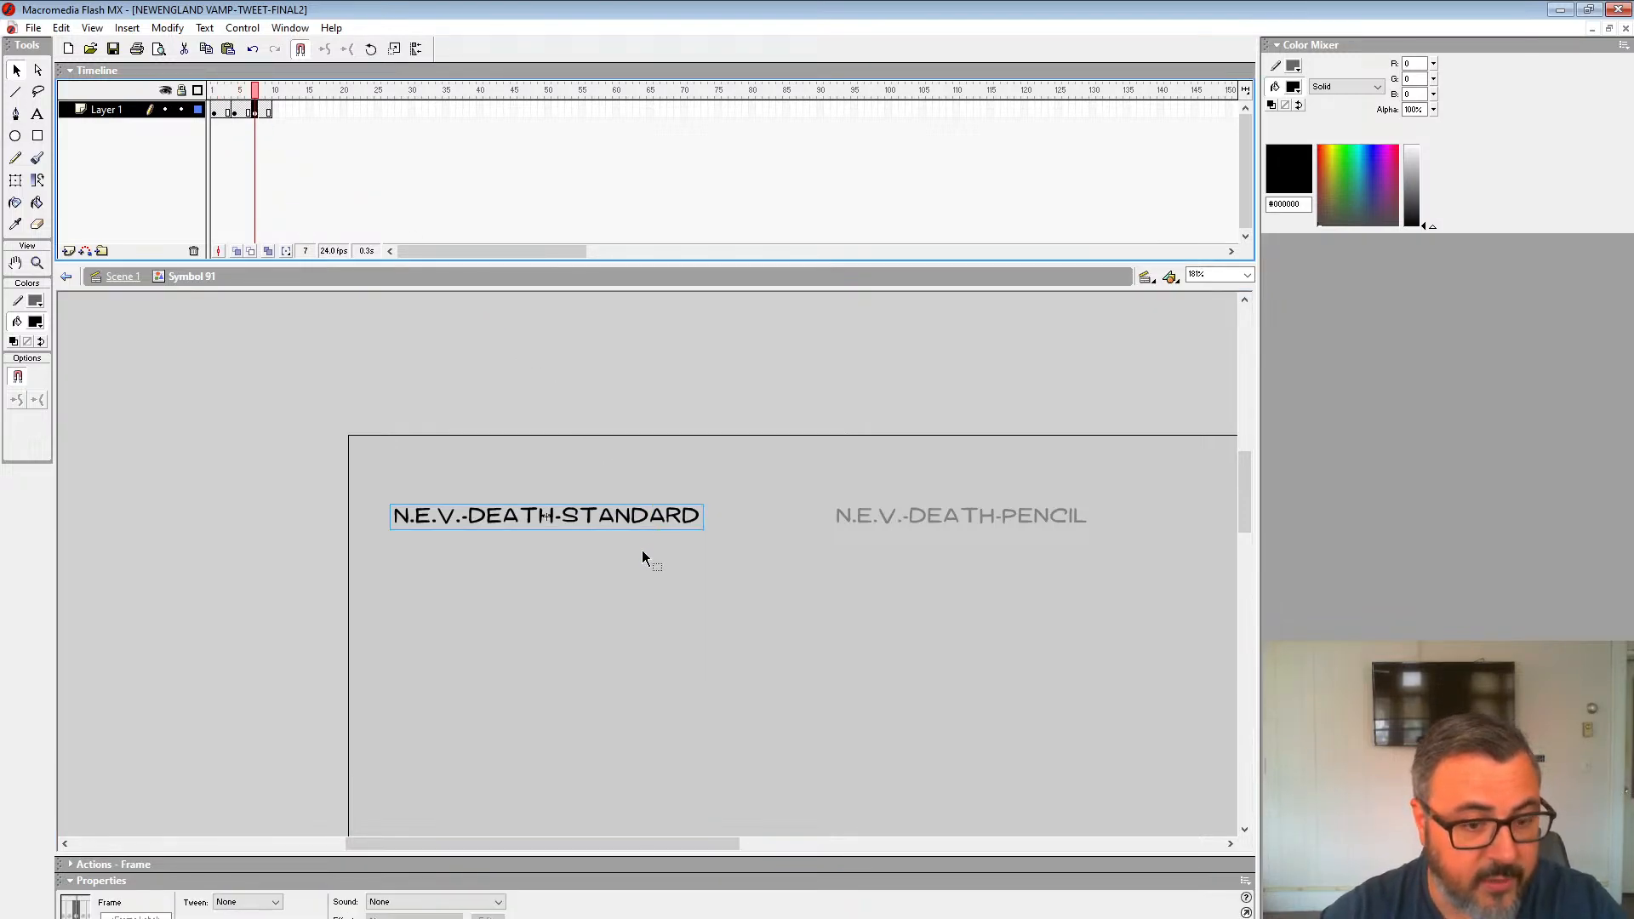
{"action": "left_click", "coordinate": [308, 902]}
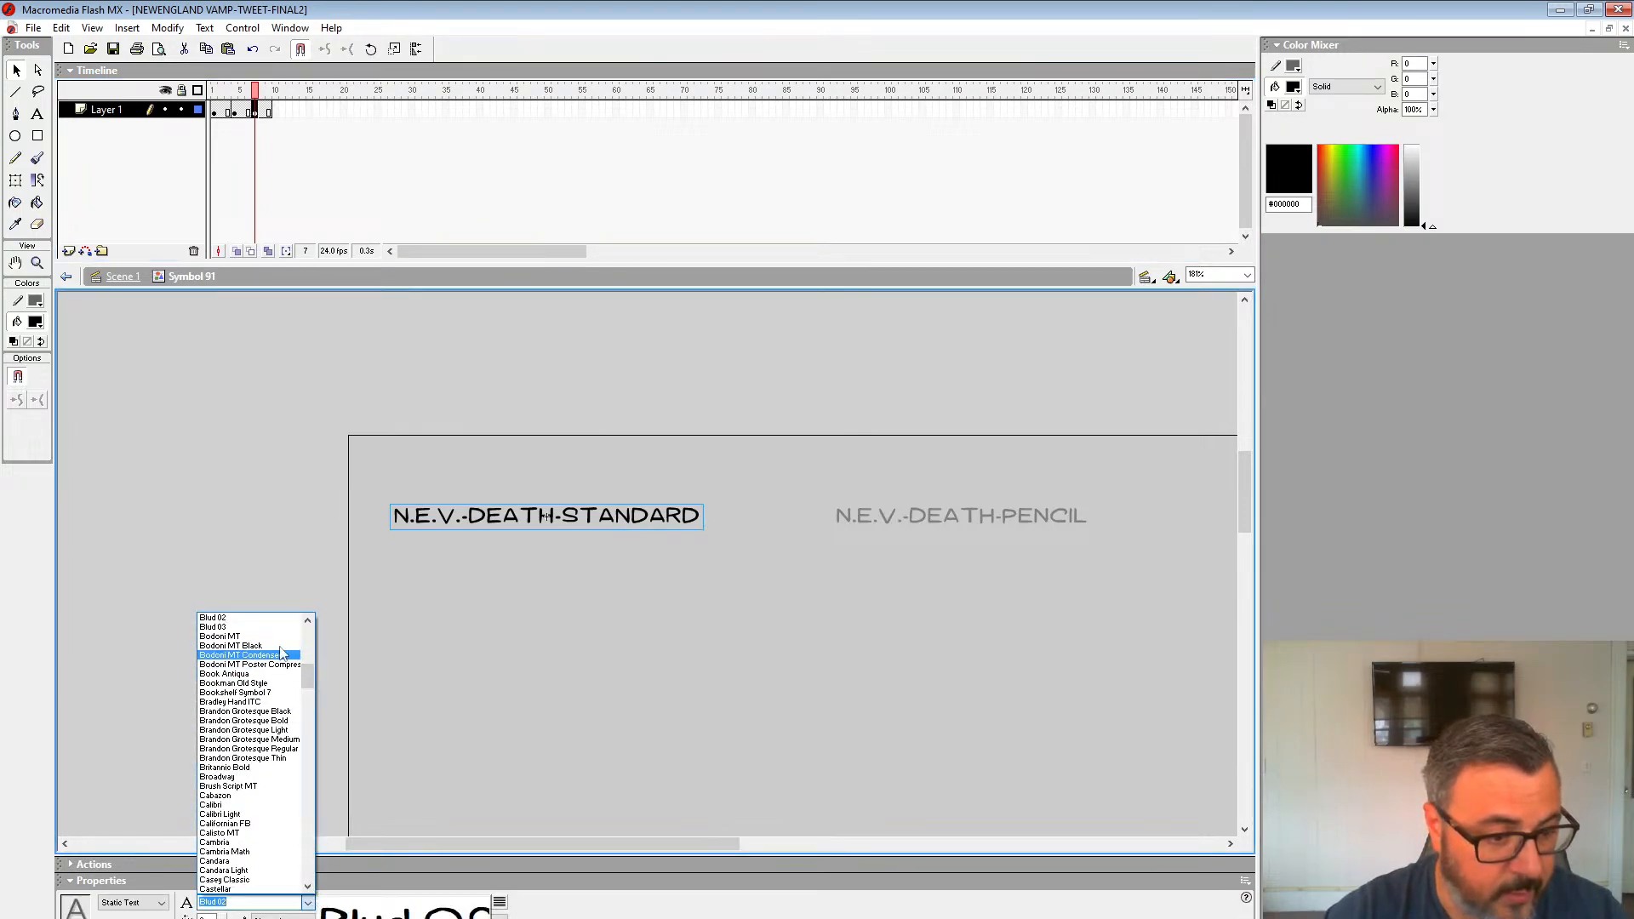
{"action": "left_click", "coordinate": [247, 632]}
{"action": "left_click", "coordinate": [686, 619]}
{"action": "key", "text": "Return"}
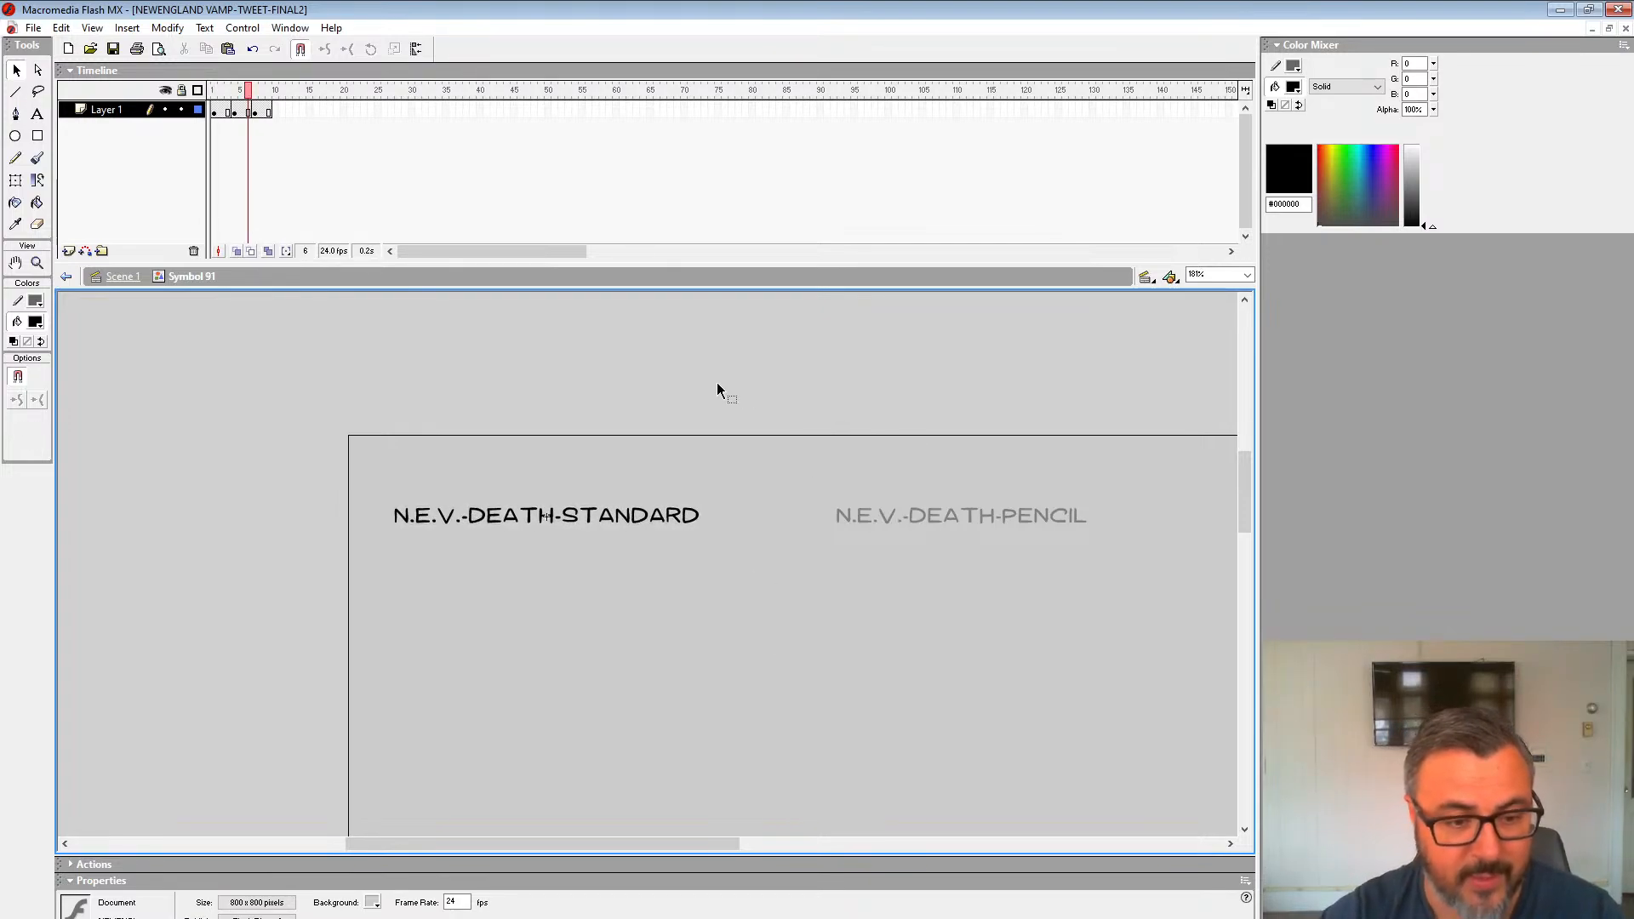
Step: Return to Scene 1 and show the vampire death artwork on Layer 3
{"action": "left_click", "coordinate": [123, 275]}
{"action": "left_click", "coordinate": [164, 181]}
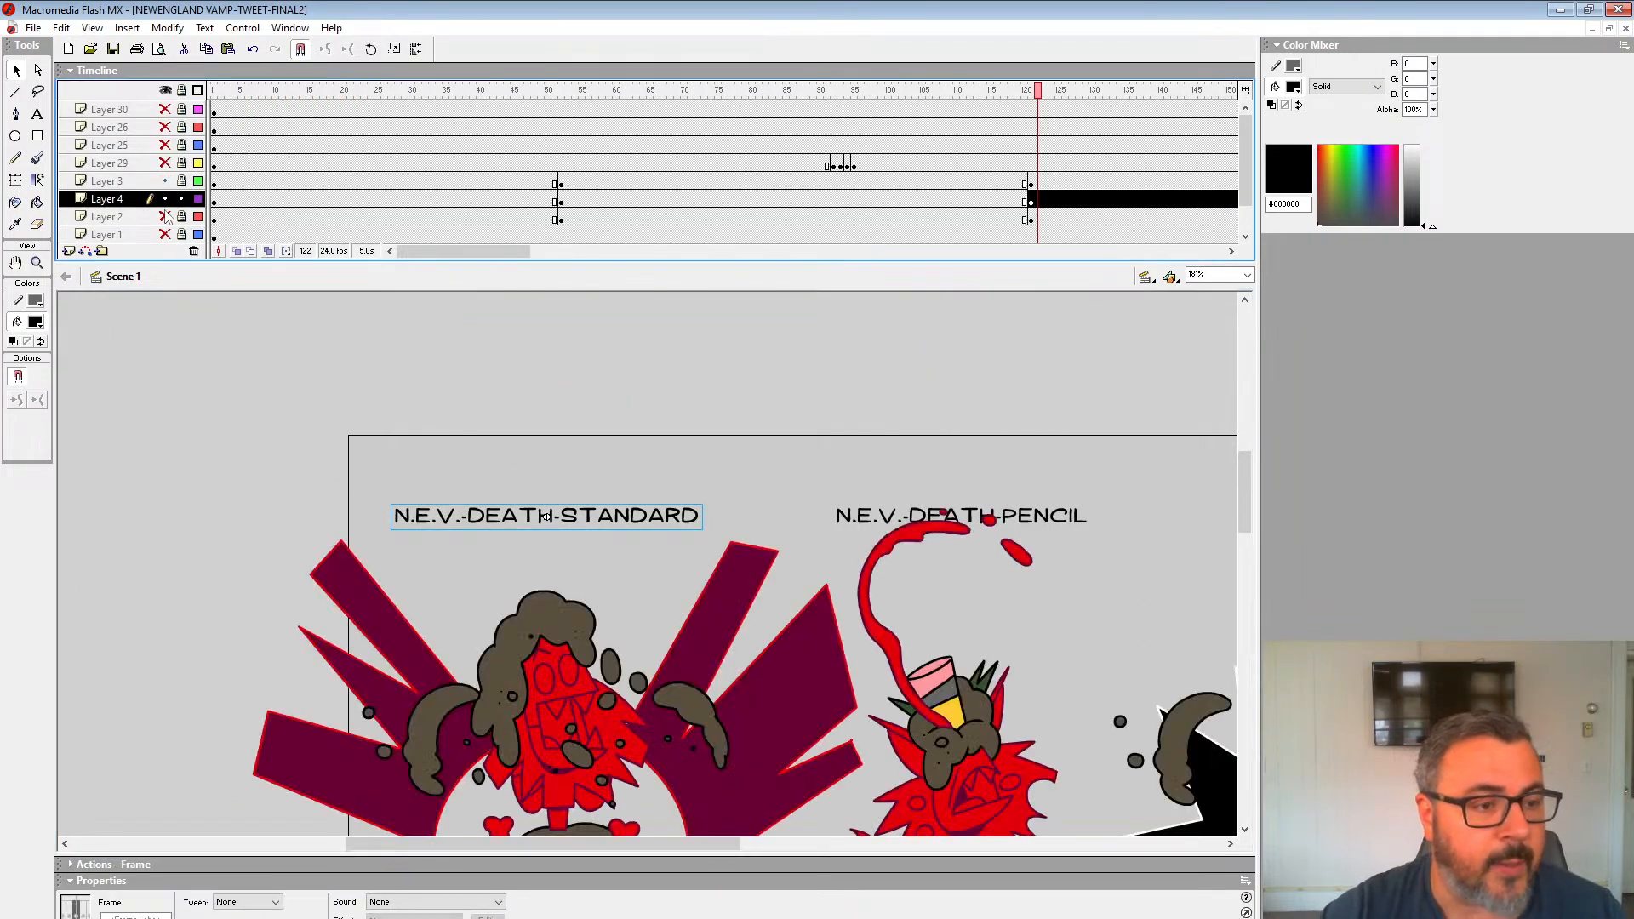
{"action": "left_click", "coordinate": [36, 263]}
{"action": "left_click", "coordinate": [576, 573], "text": "alt"}
{"action": "left_click_drag", "start_coordinate": [573, 642], "coordinate": [569, 601]}
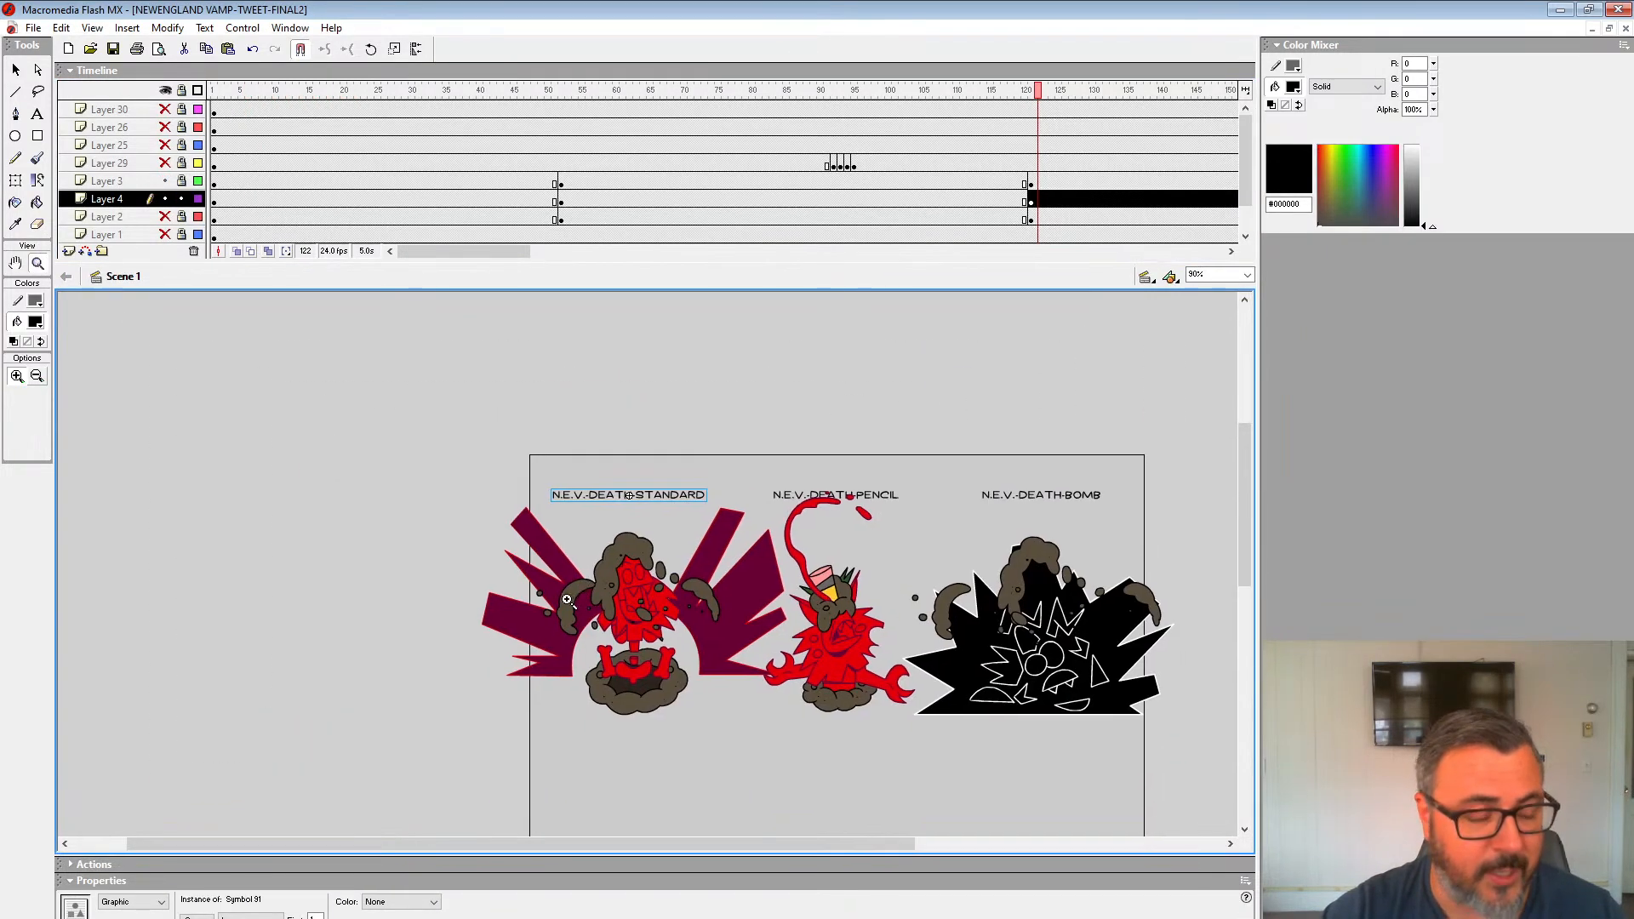
{"action": "left_click", "coordinate": [16, 70]}
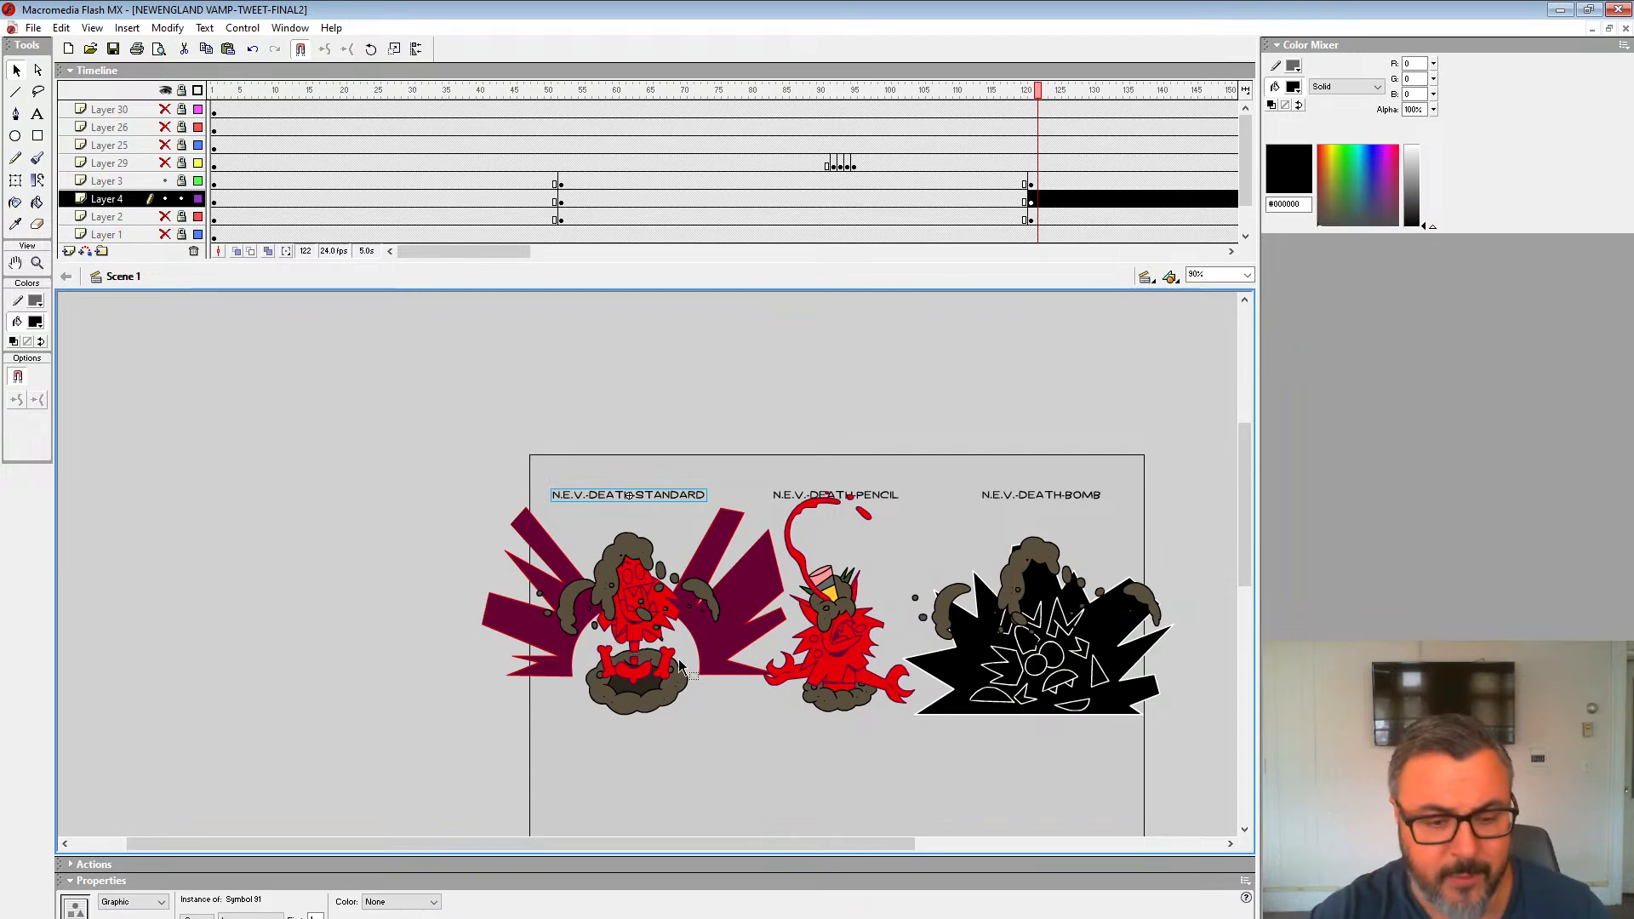
Step: Unlock Layer 3 and select the N.E.V.-DEATH-STANDARD figure at frame 122
{"action": "left_click", "coordinate": [641, 627]}
{"action": "left_click", "coordinate": [1033, 181]}
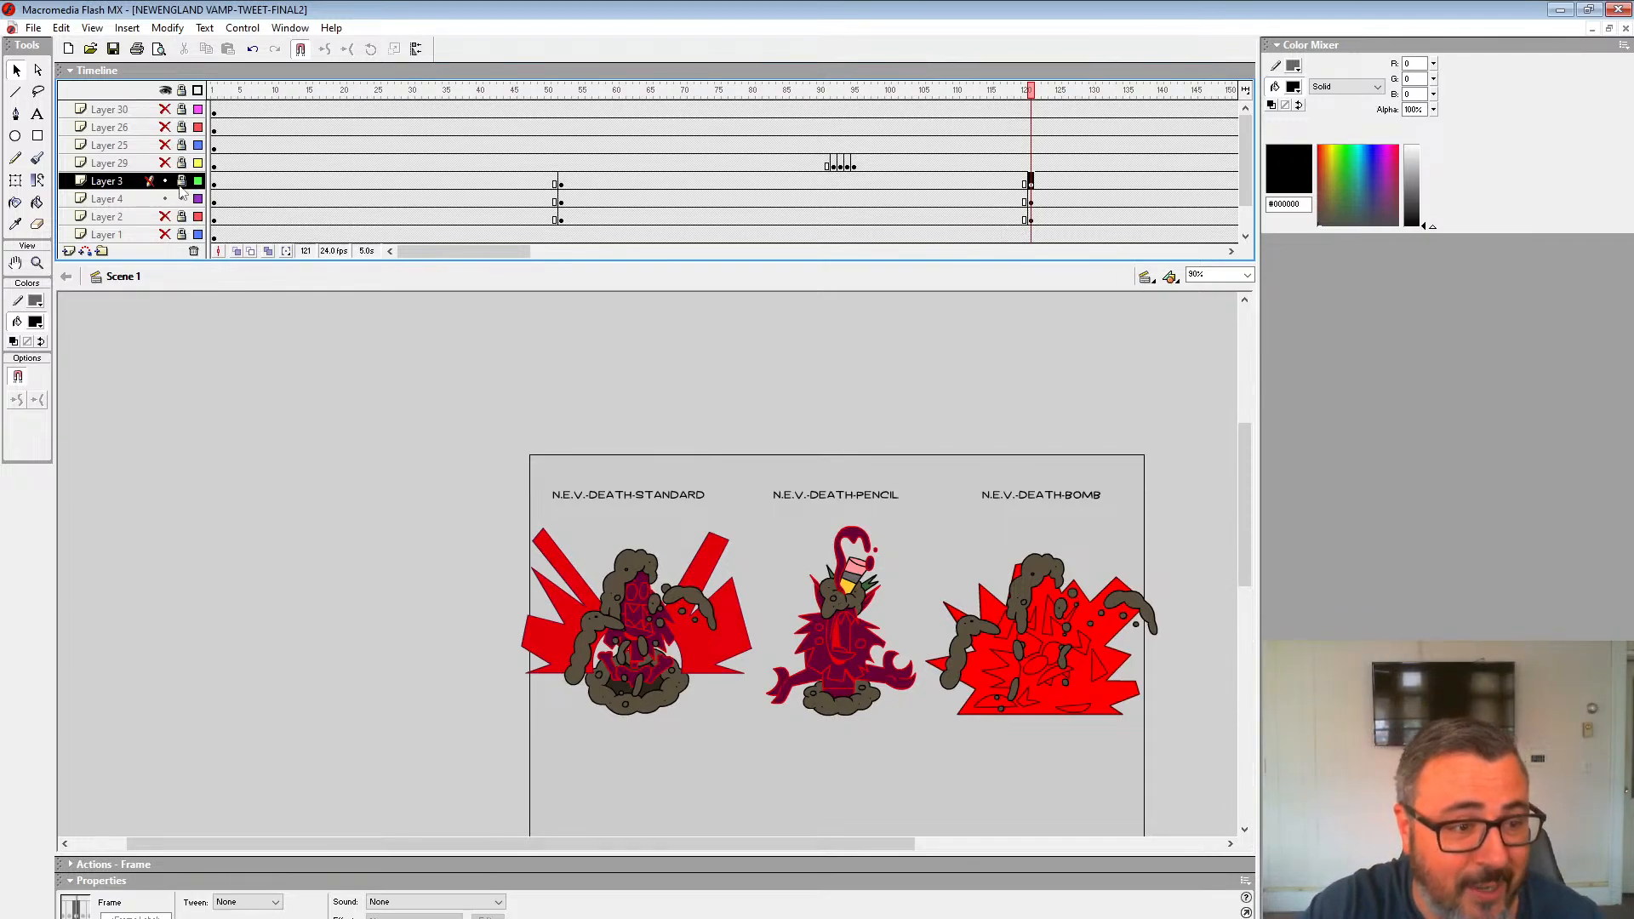
{"action": "left_click", "coordinate": [645, 635]}
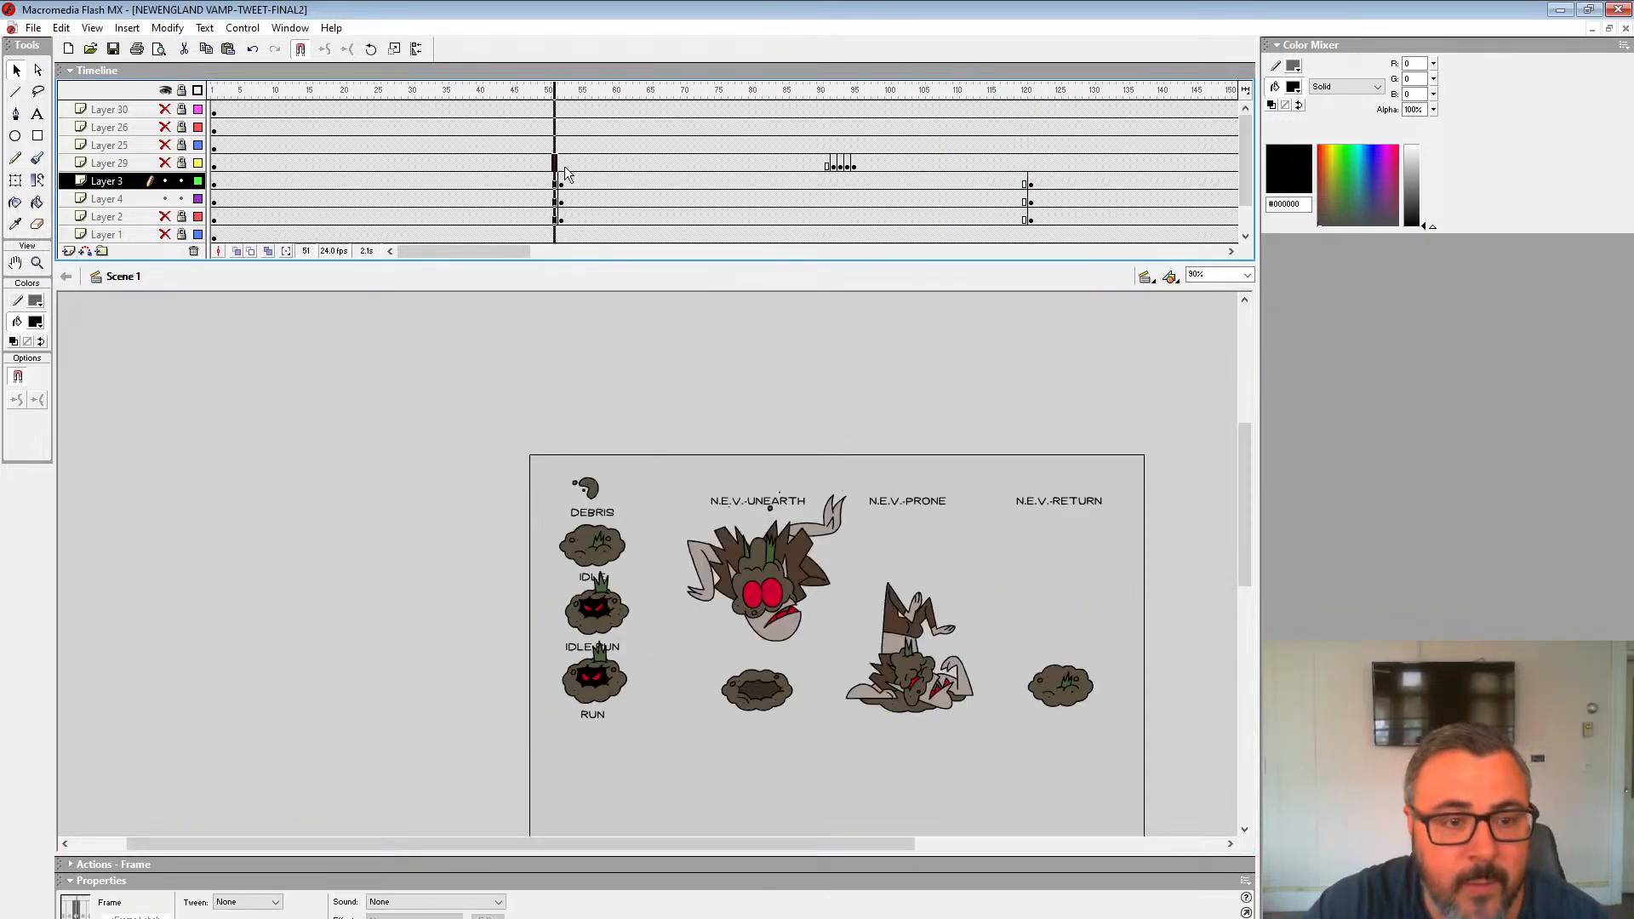
{"action": "left_click", "coordinate": [1024, 211]}
{"action": "left_click", "coordinate": [653, 616]}
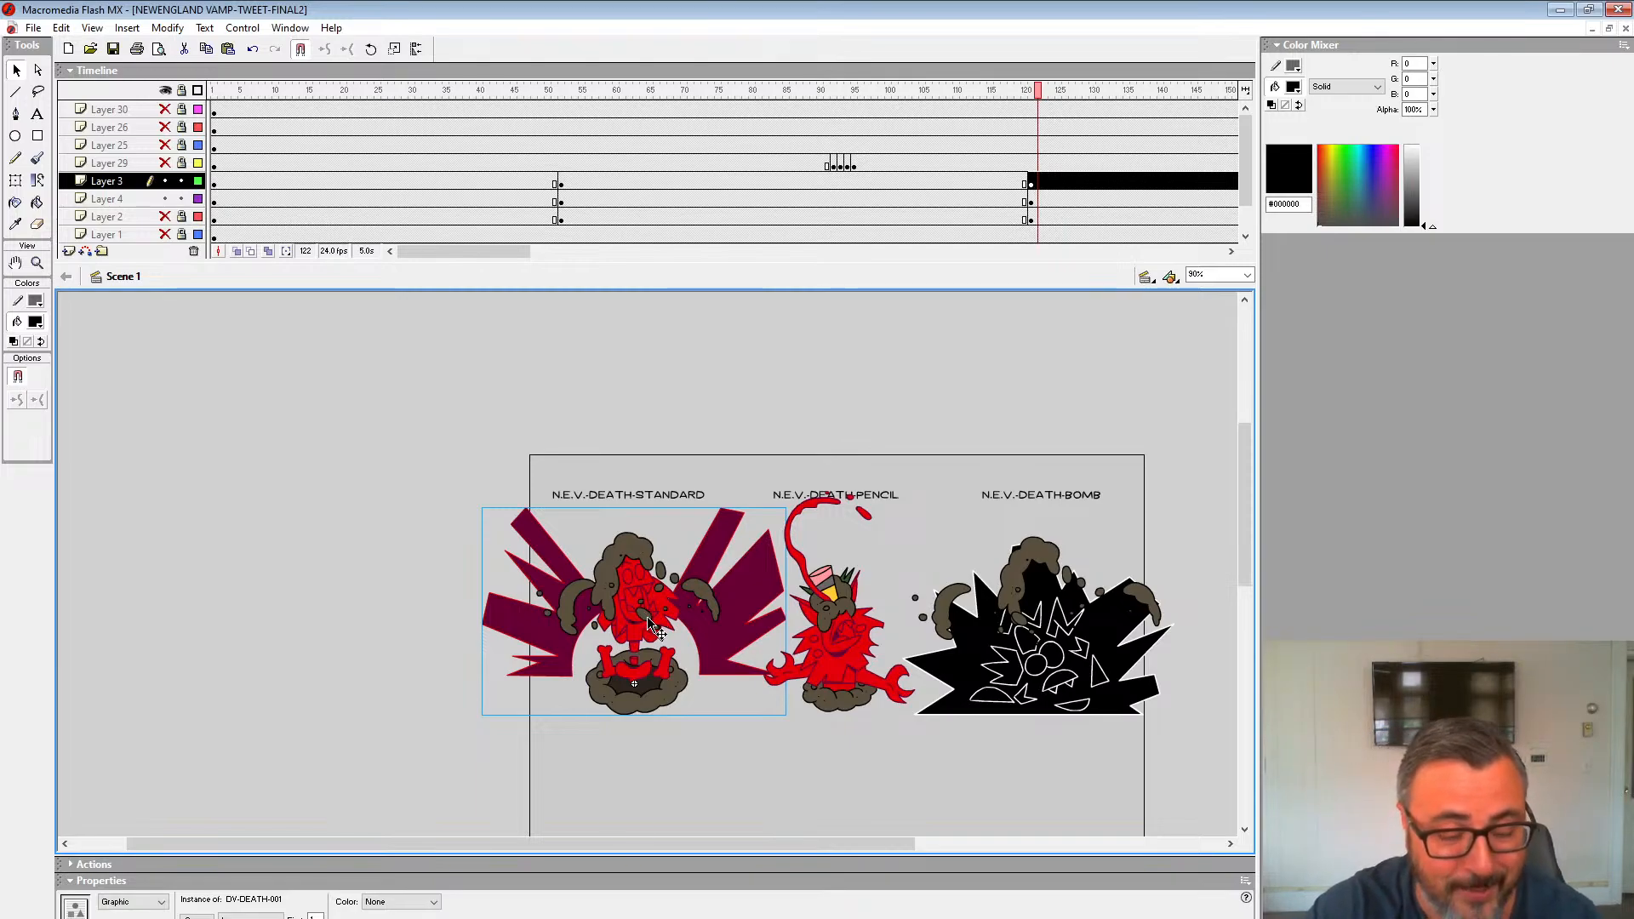
Step: Open the DV-DEATH-001 symbol, play its animation, and return to Scene 1
{"action": "double_click", "coordinate": [652, 626]}
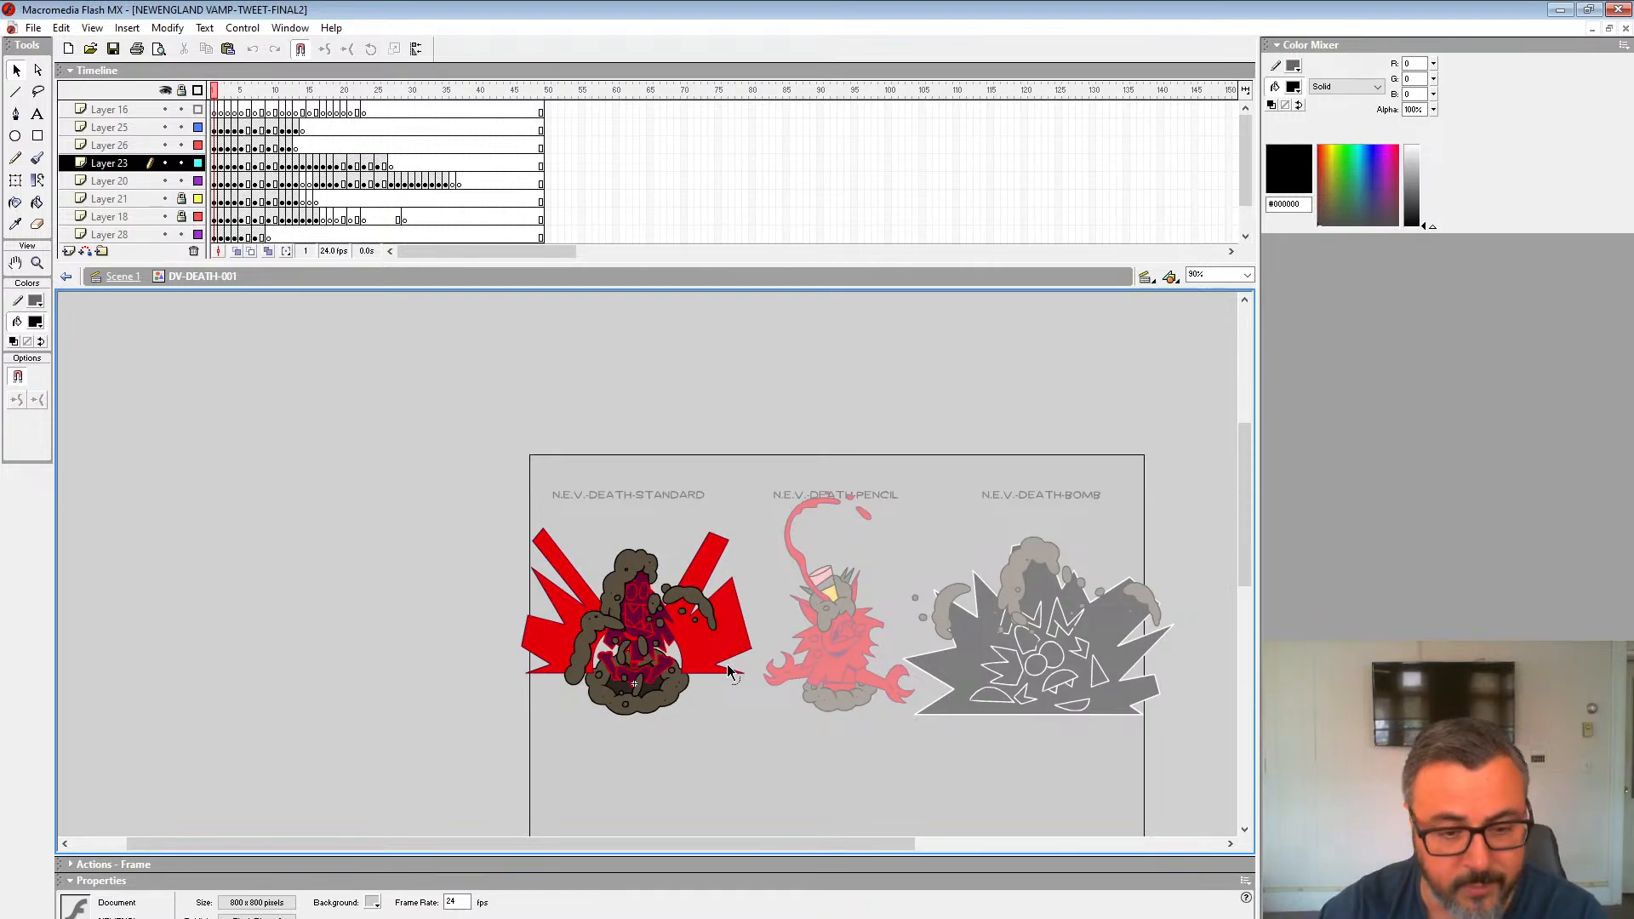
{"action": "key", "text": "Return"}
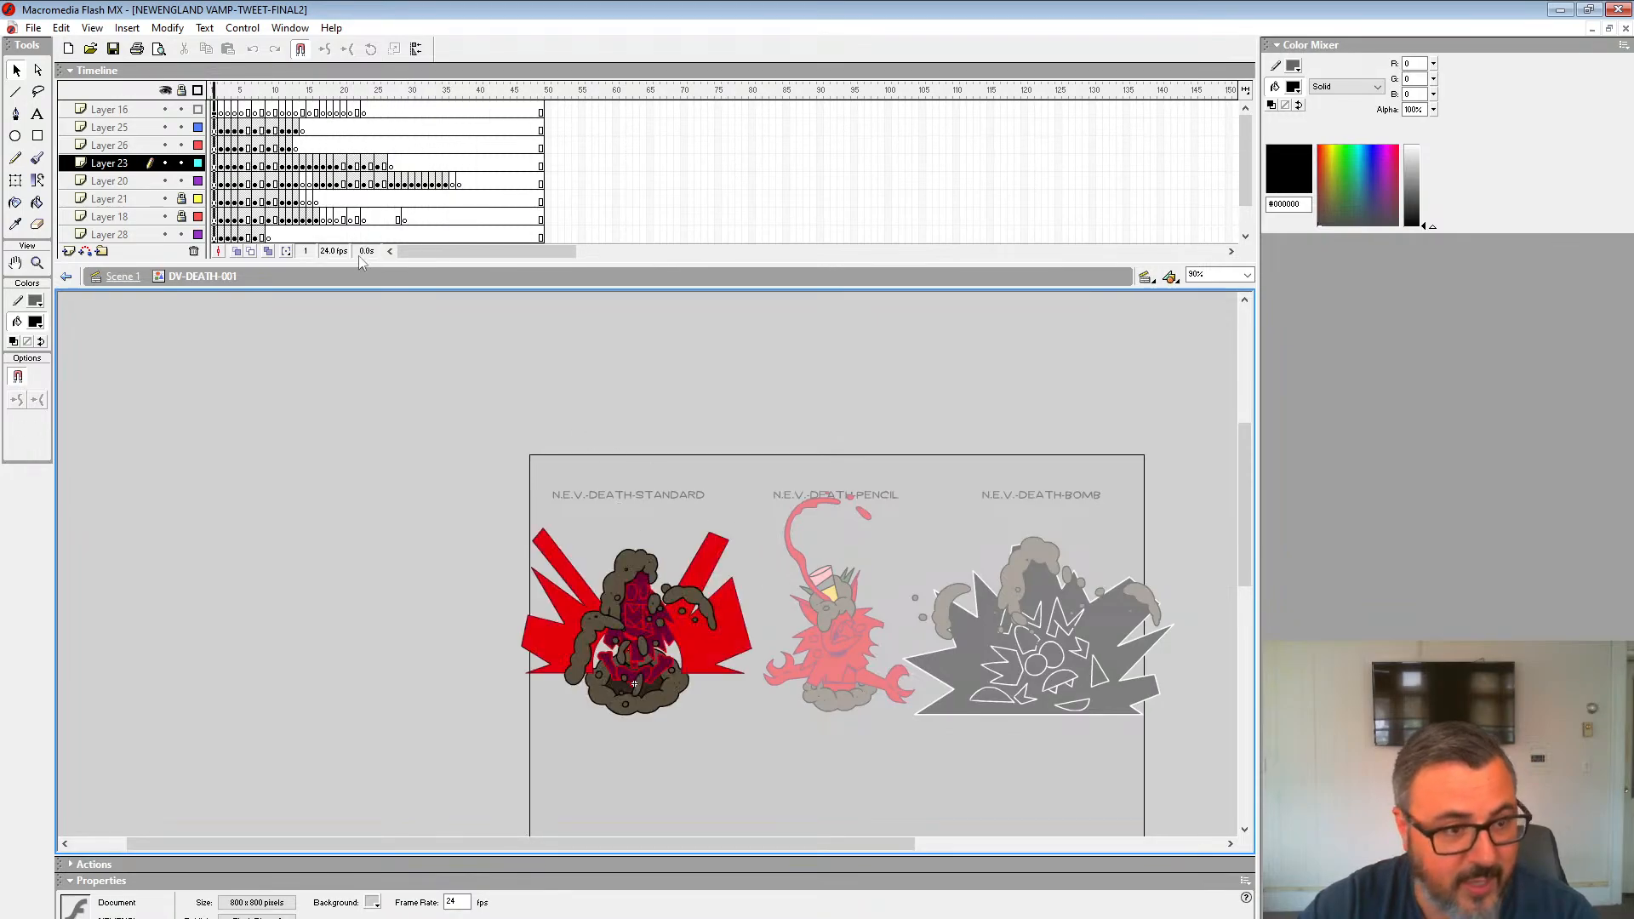
{"action": "key", "text": "Return"}
{"action": "left_click", "coordinate": [123, 278]}
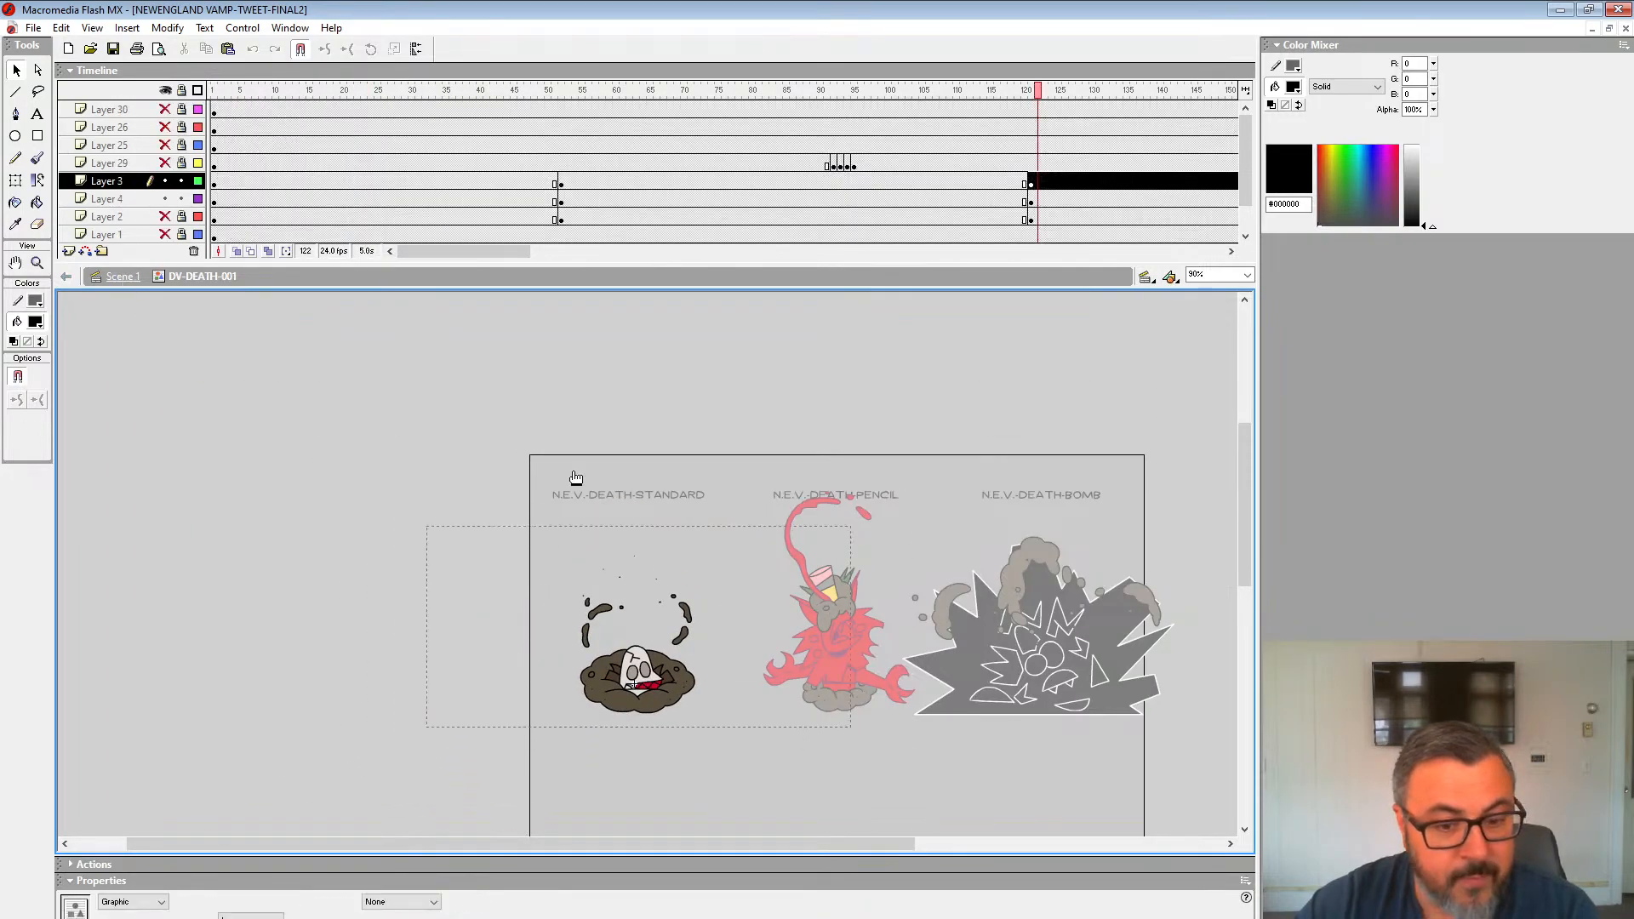
Step: Open the DV-DEATH-PENCIL symbol, play its animation from frame 1, and return to Scene 1
{"action": "left_click", "coordinate": [838, 661]}
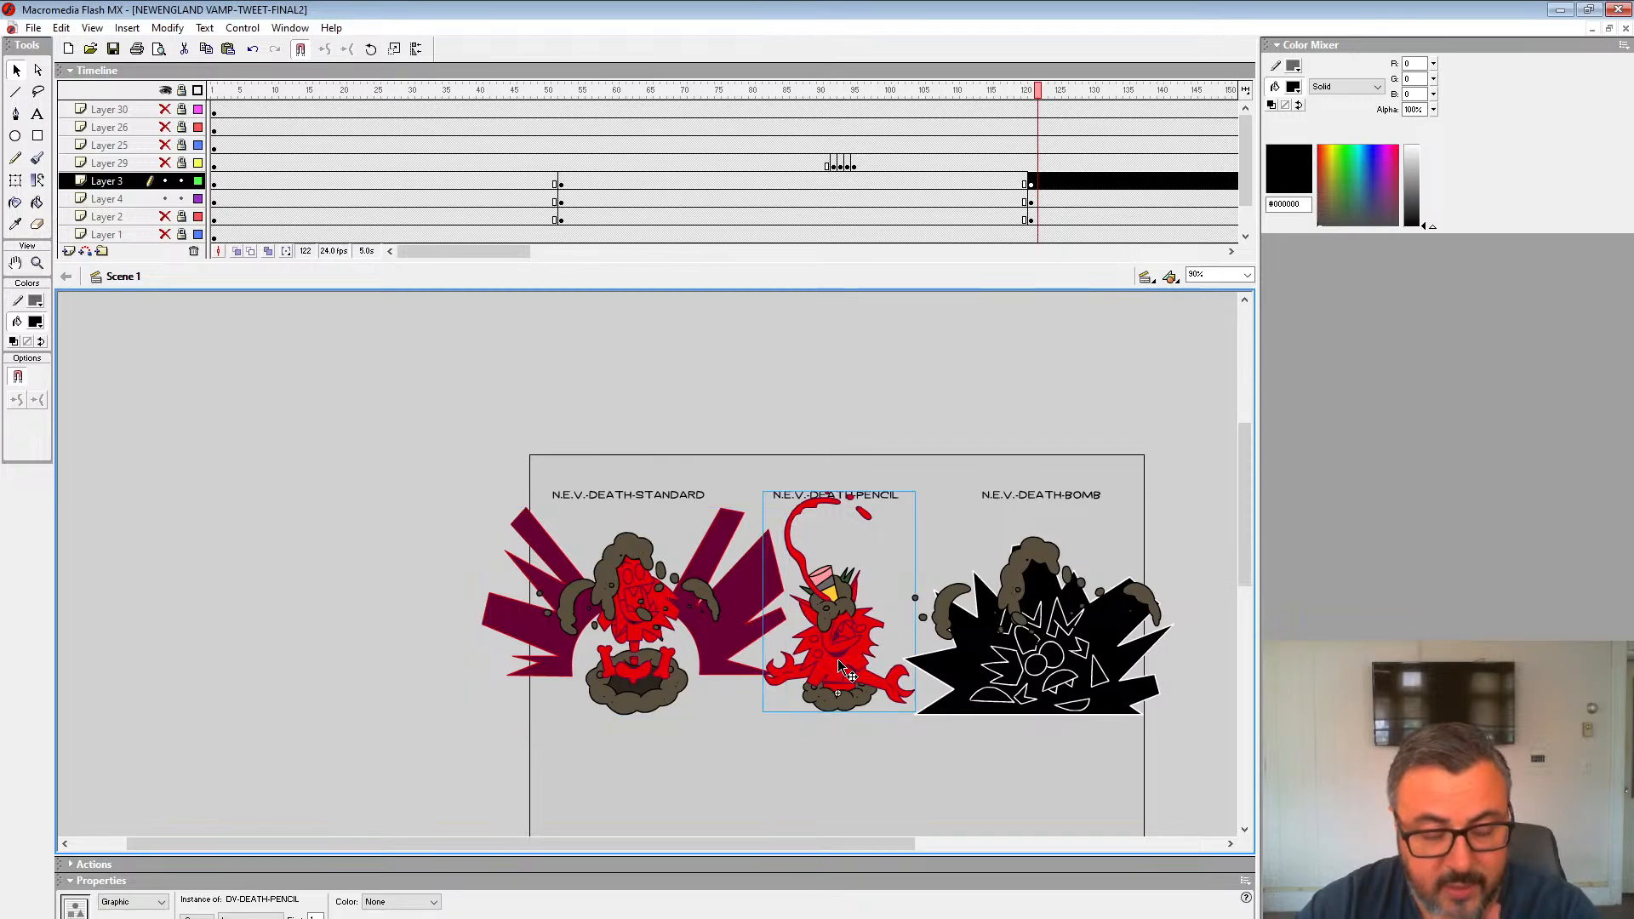
{"action": "double_click", "coordinate": [839, 664]}
{"action": "key", "text": "Return"}
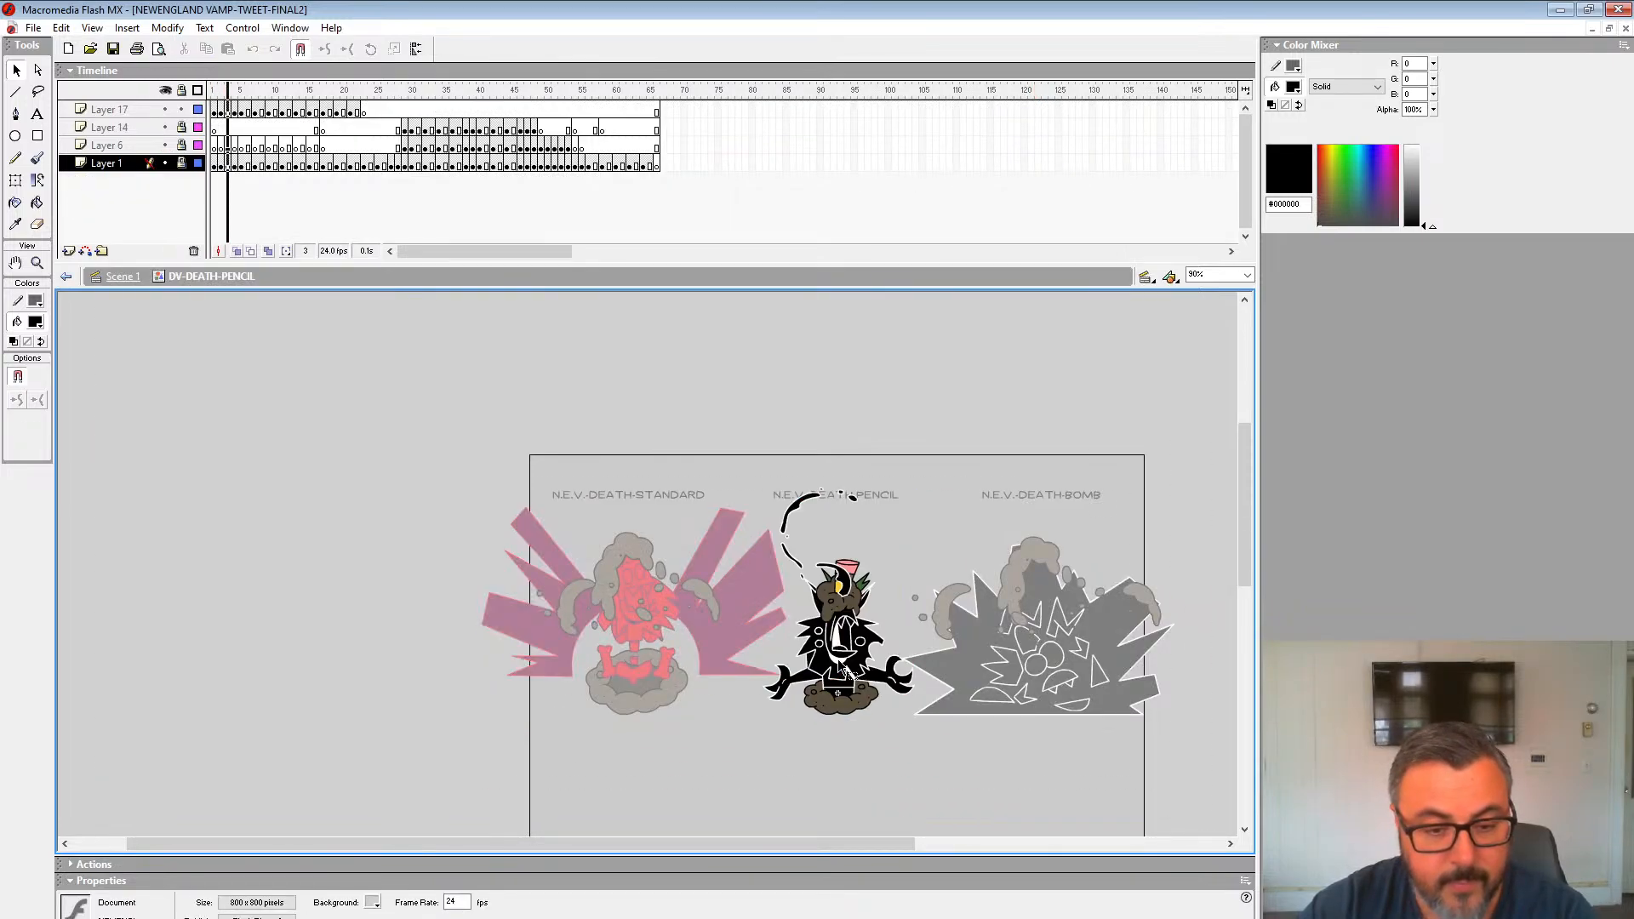
{"action": "left_click_drag", "start_coordinate": [430, 87], "coordinate": [214, 89]}
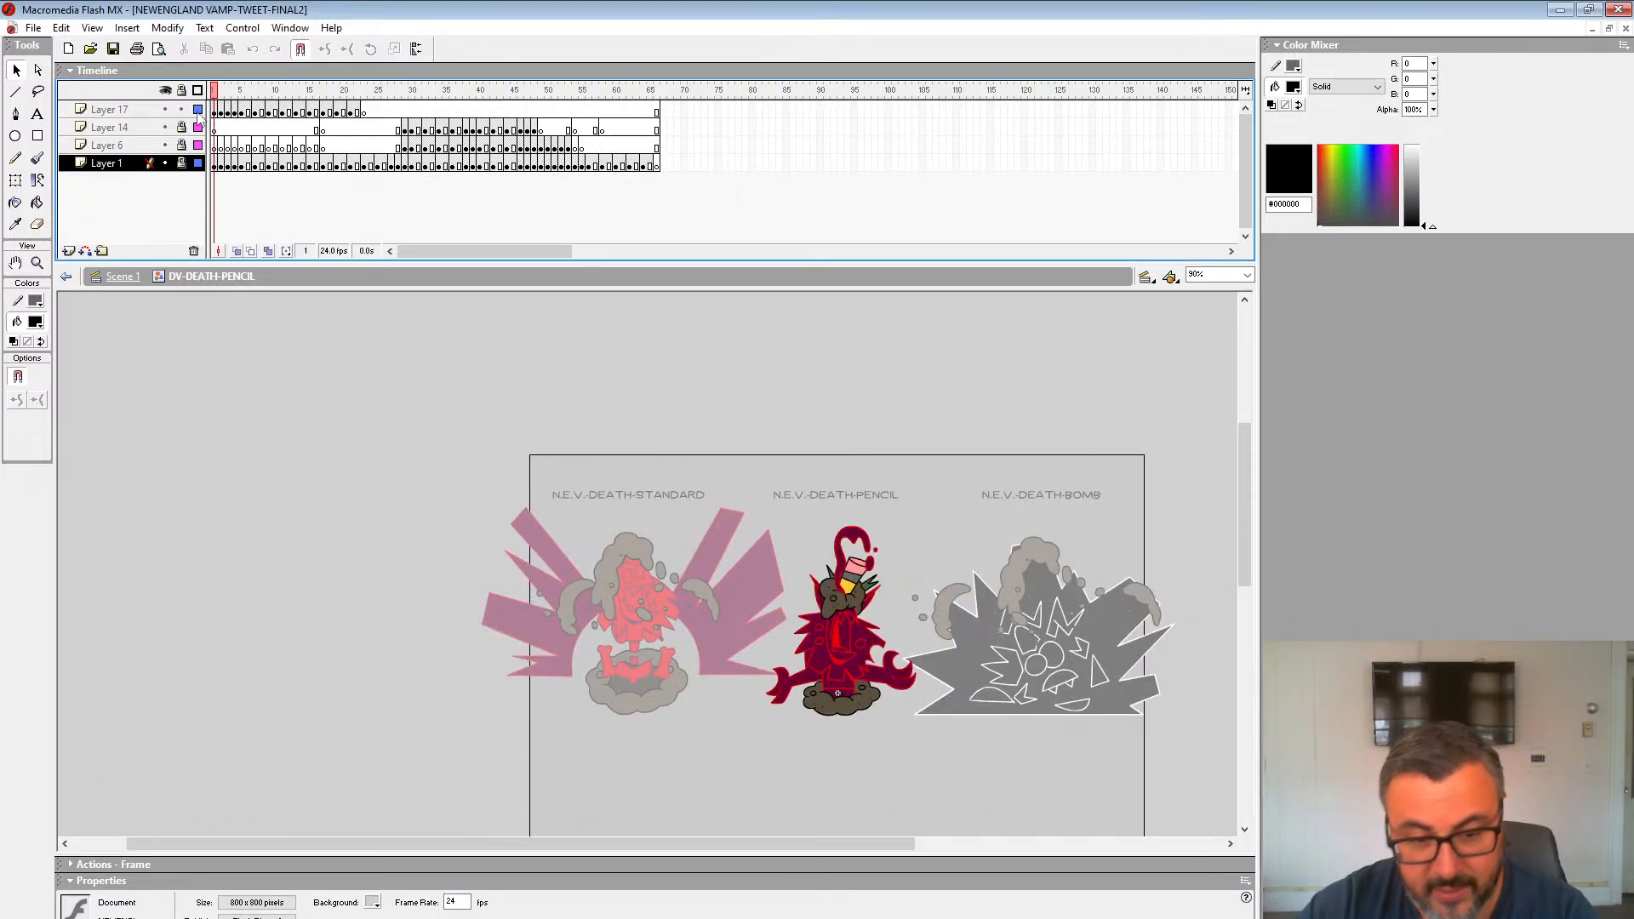
{"action": "key", "text": "Return"}
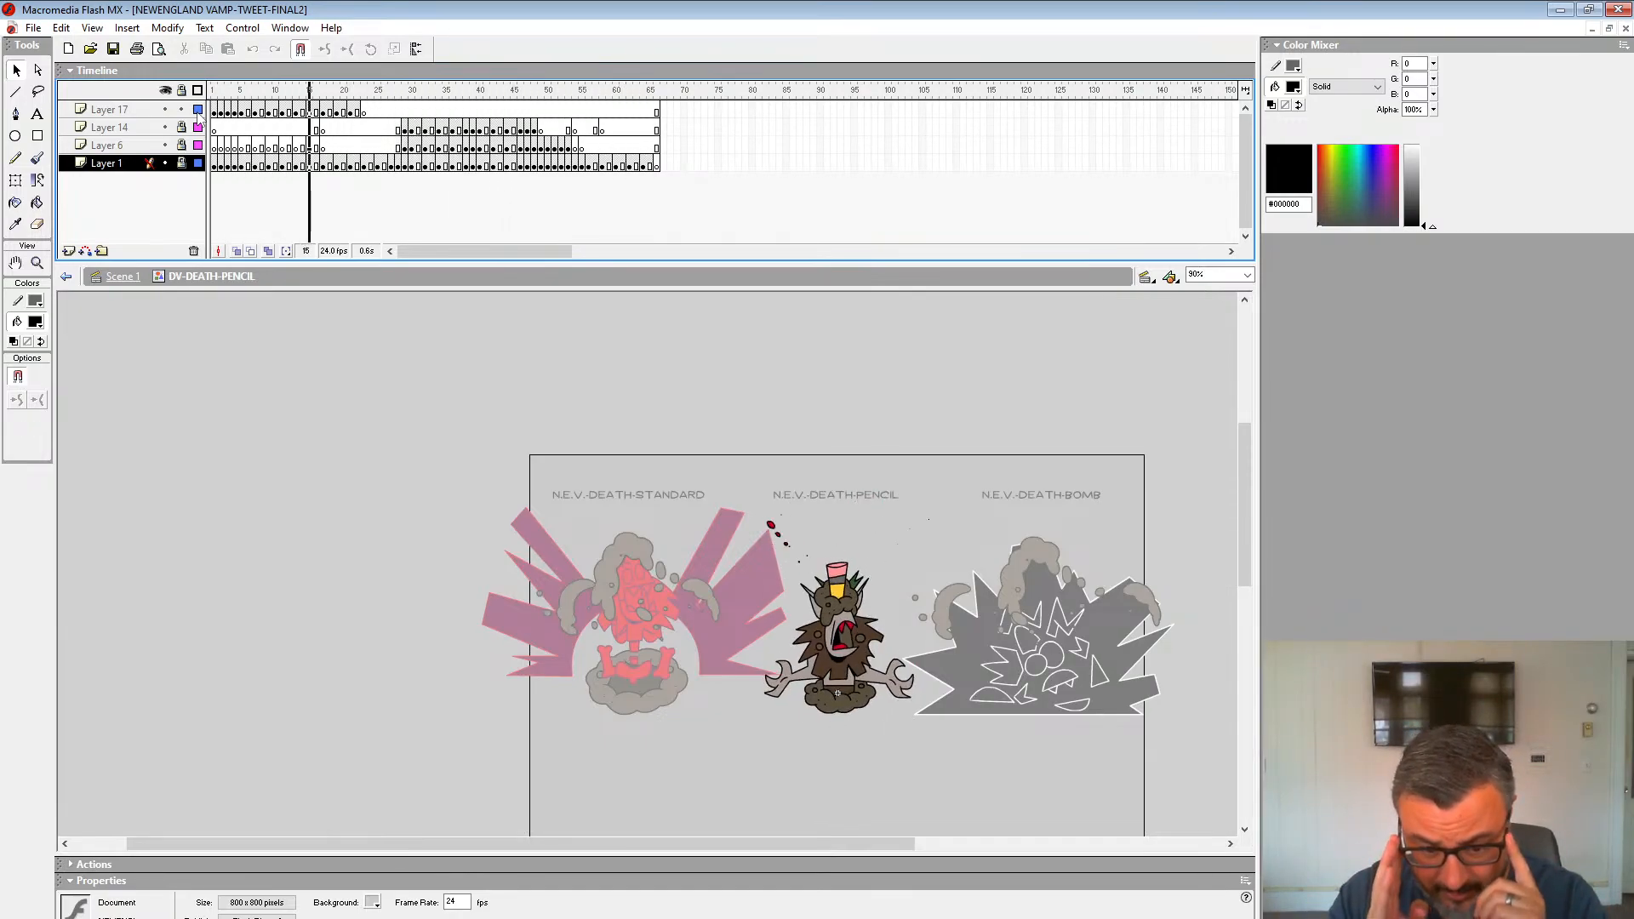
{"action": "key", "text": "Return"}
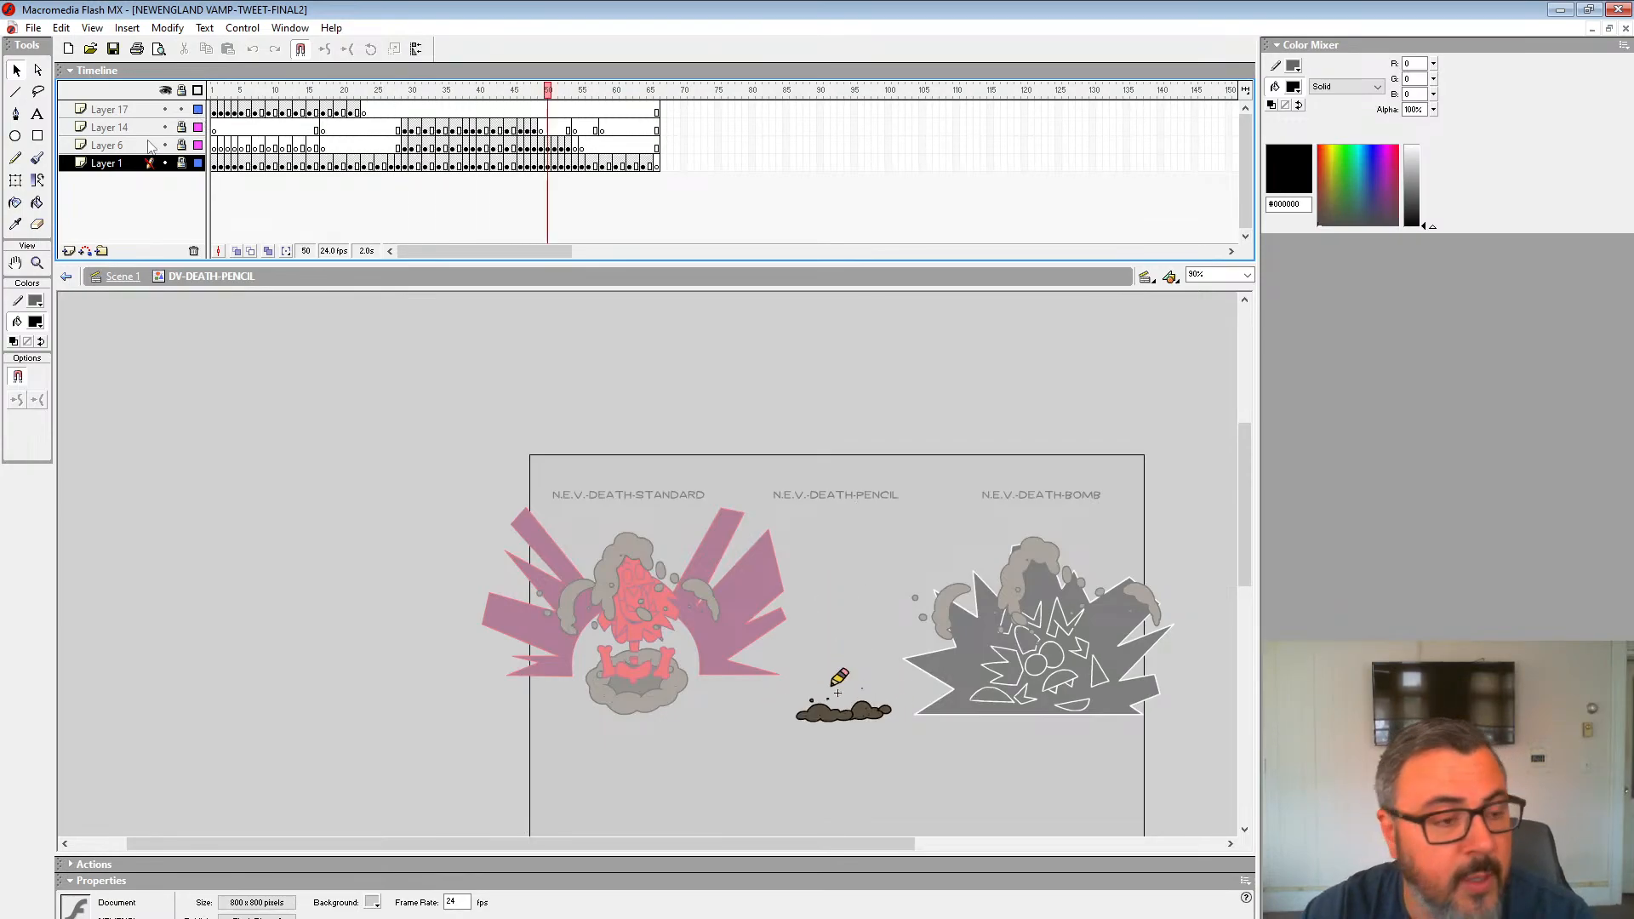
{"action": "left_click", "coordinate": [122, 276]}
Step: Open the DV-BOMB-DEATH symbol, play its animation, and return to Scene 1
{"action": "left_click", "coordinate": [1033, 668]}
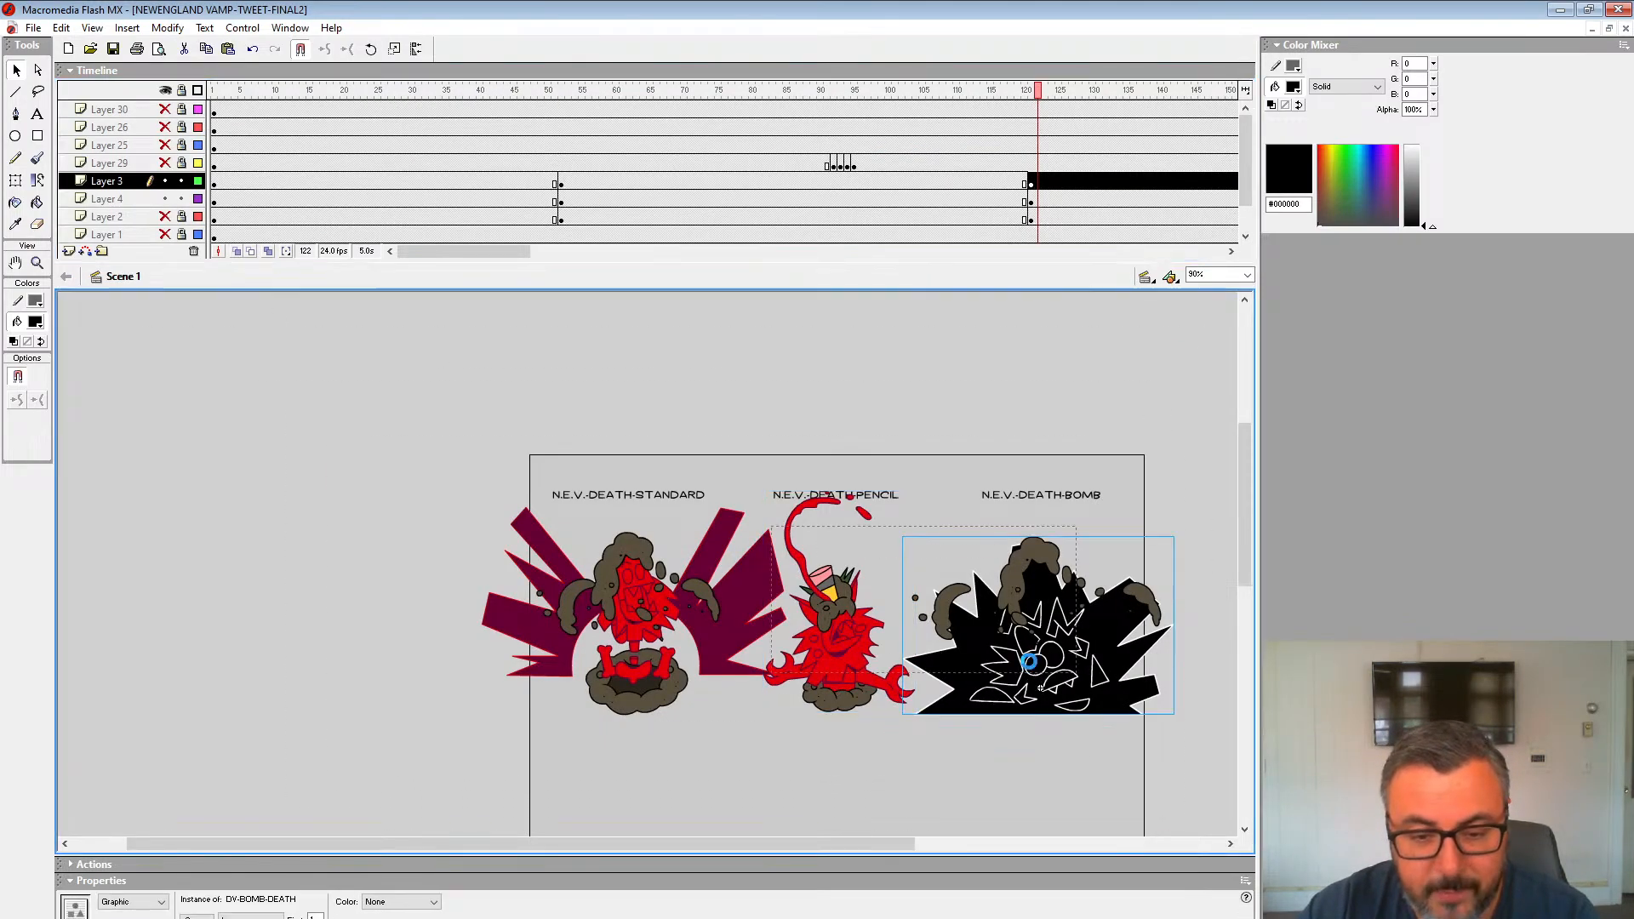
{"action": "double_click", "coordinate": [1032, 669]}
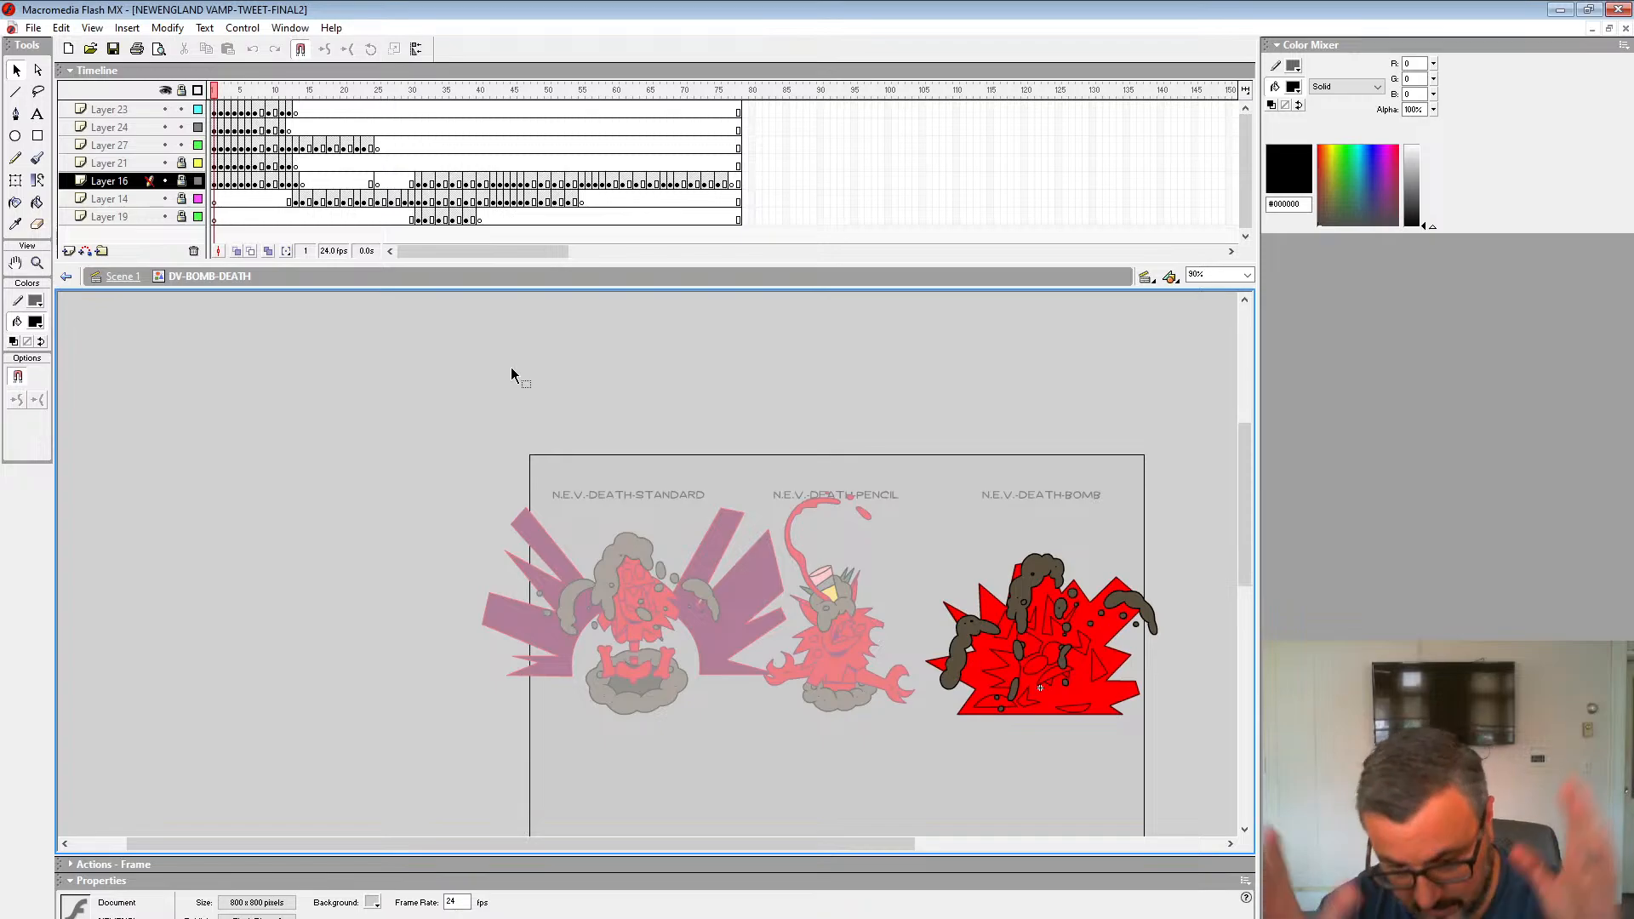
{"action": "key", "text": "Return"}
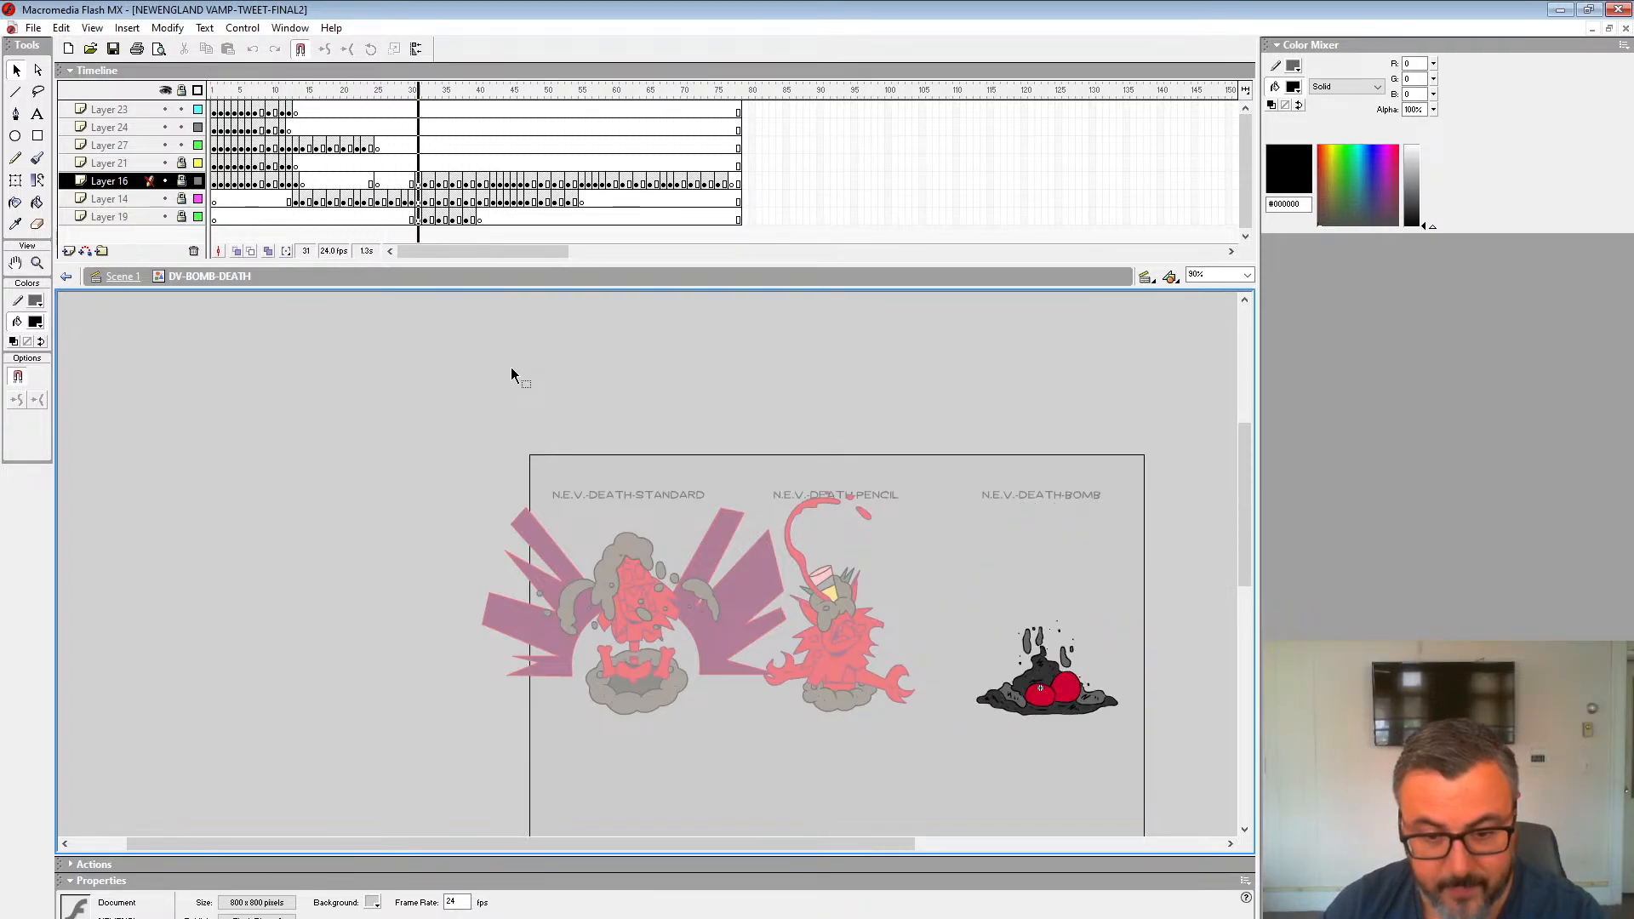
{"action": "left_click", "coordinate": [309, 167]}
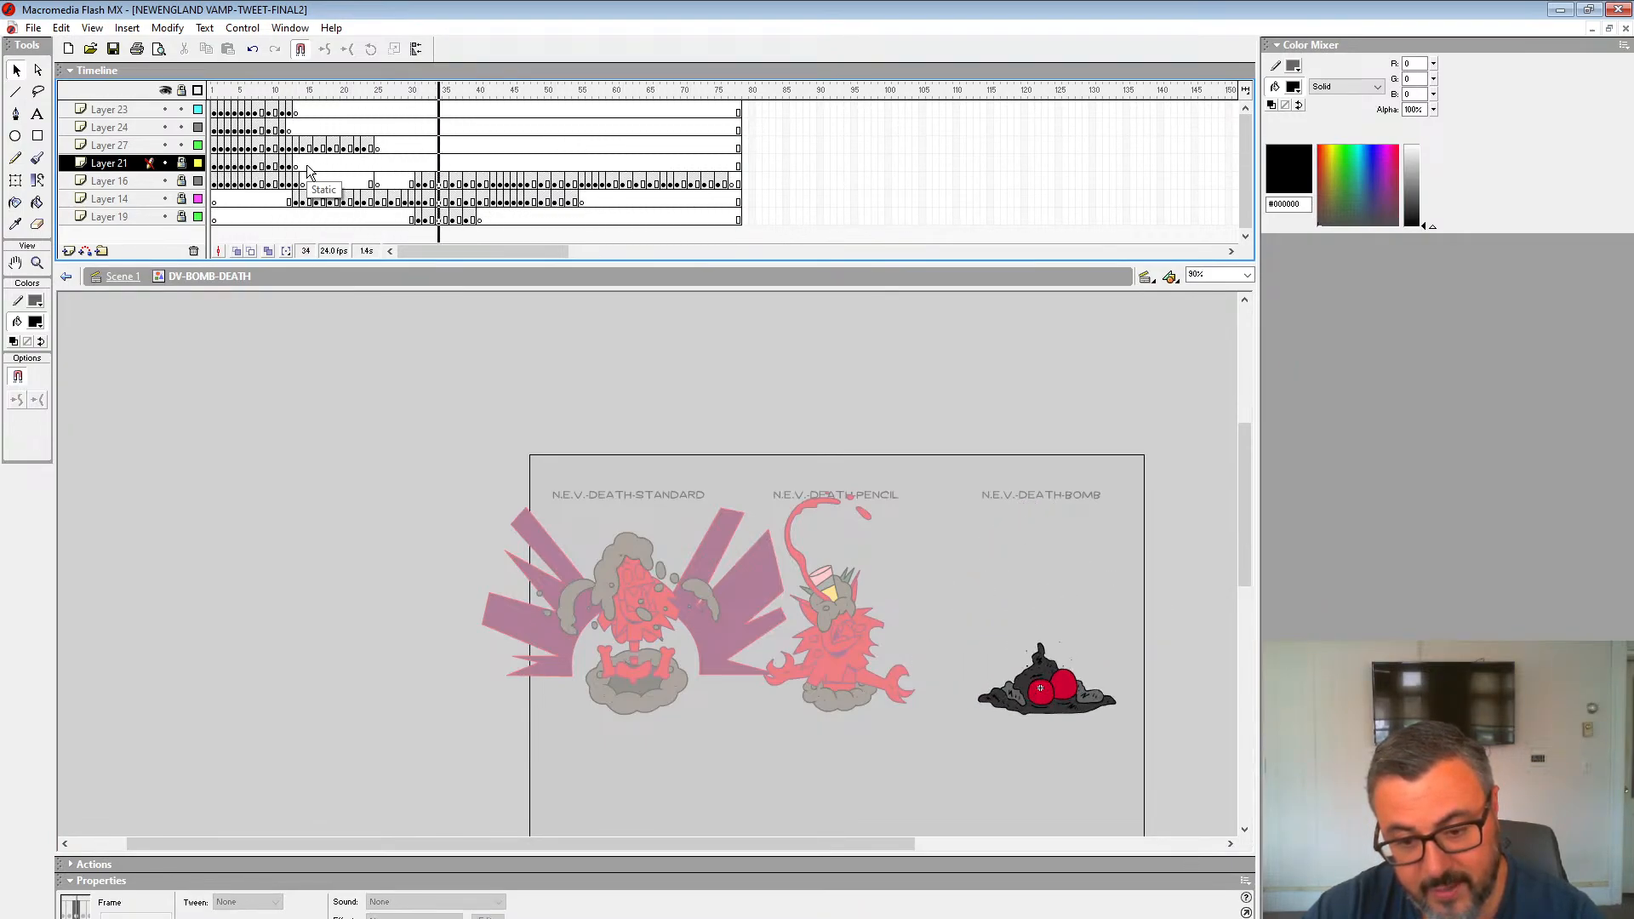
{"action": "left_click", "coordinate": [111, 278]}
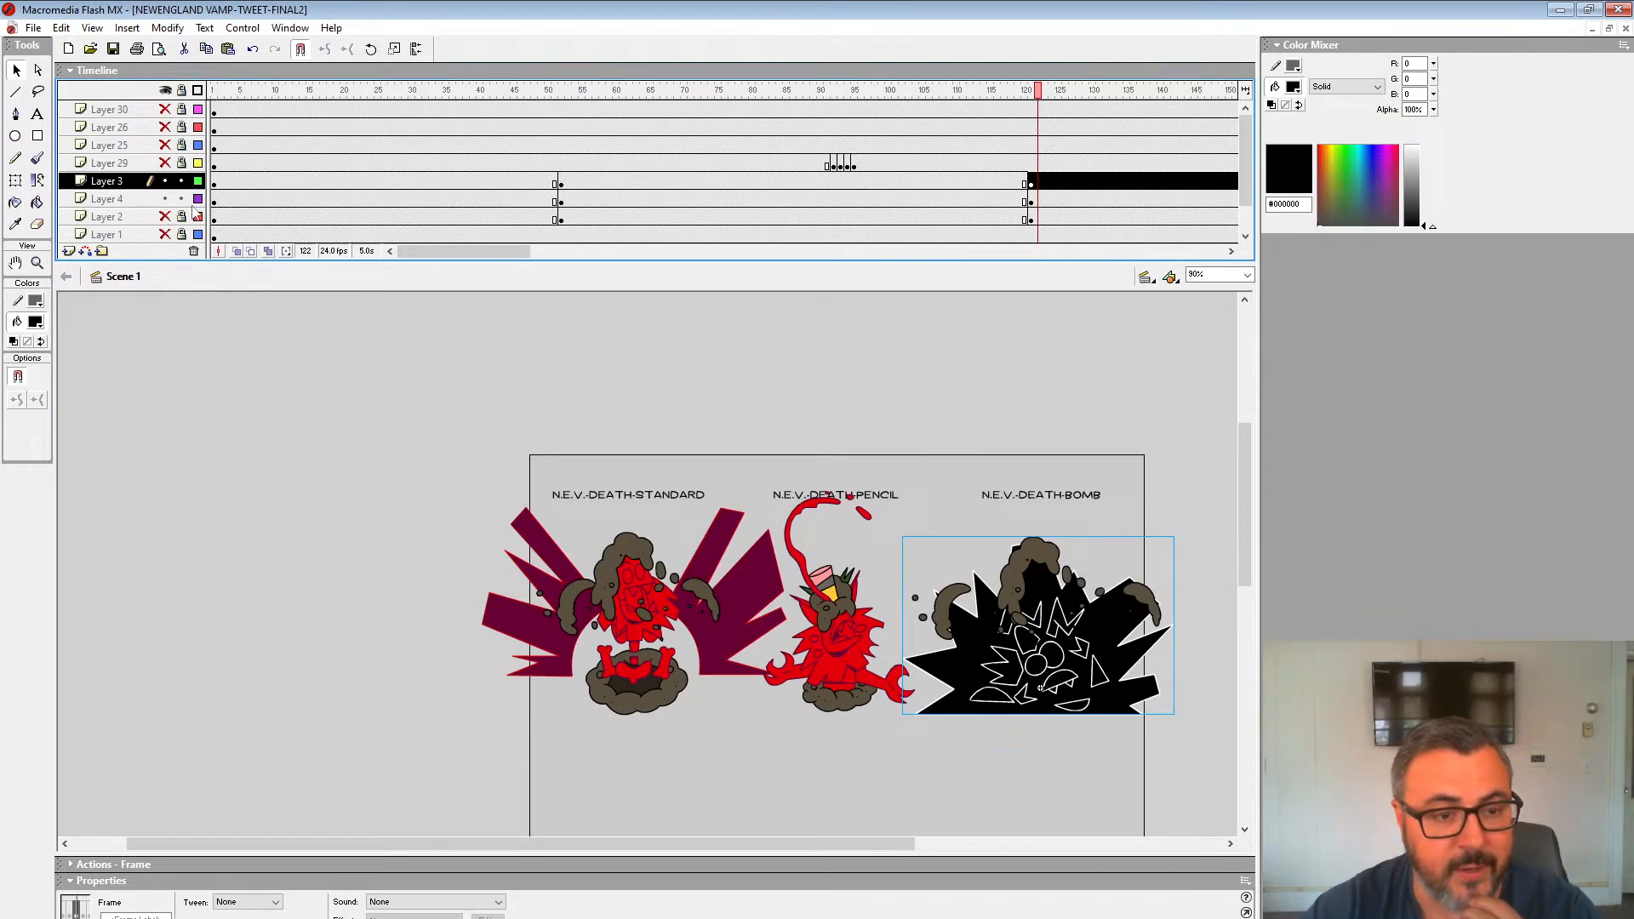
Step: Play the damage section and the front attack section of the main timeline
{"action": "left_click", "coordinate": [578, 181]}
{"action": "key", "text": "Return"}
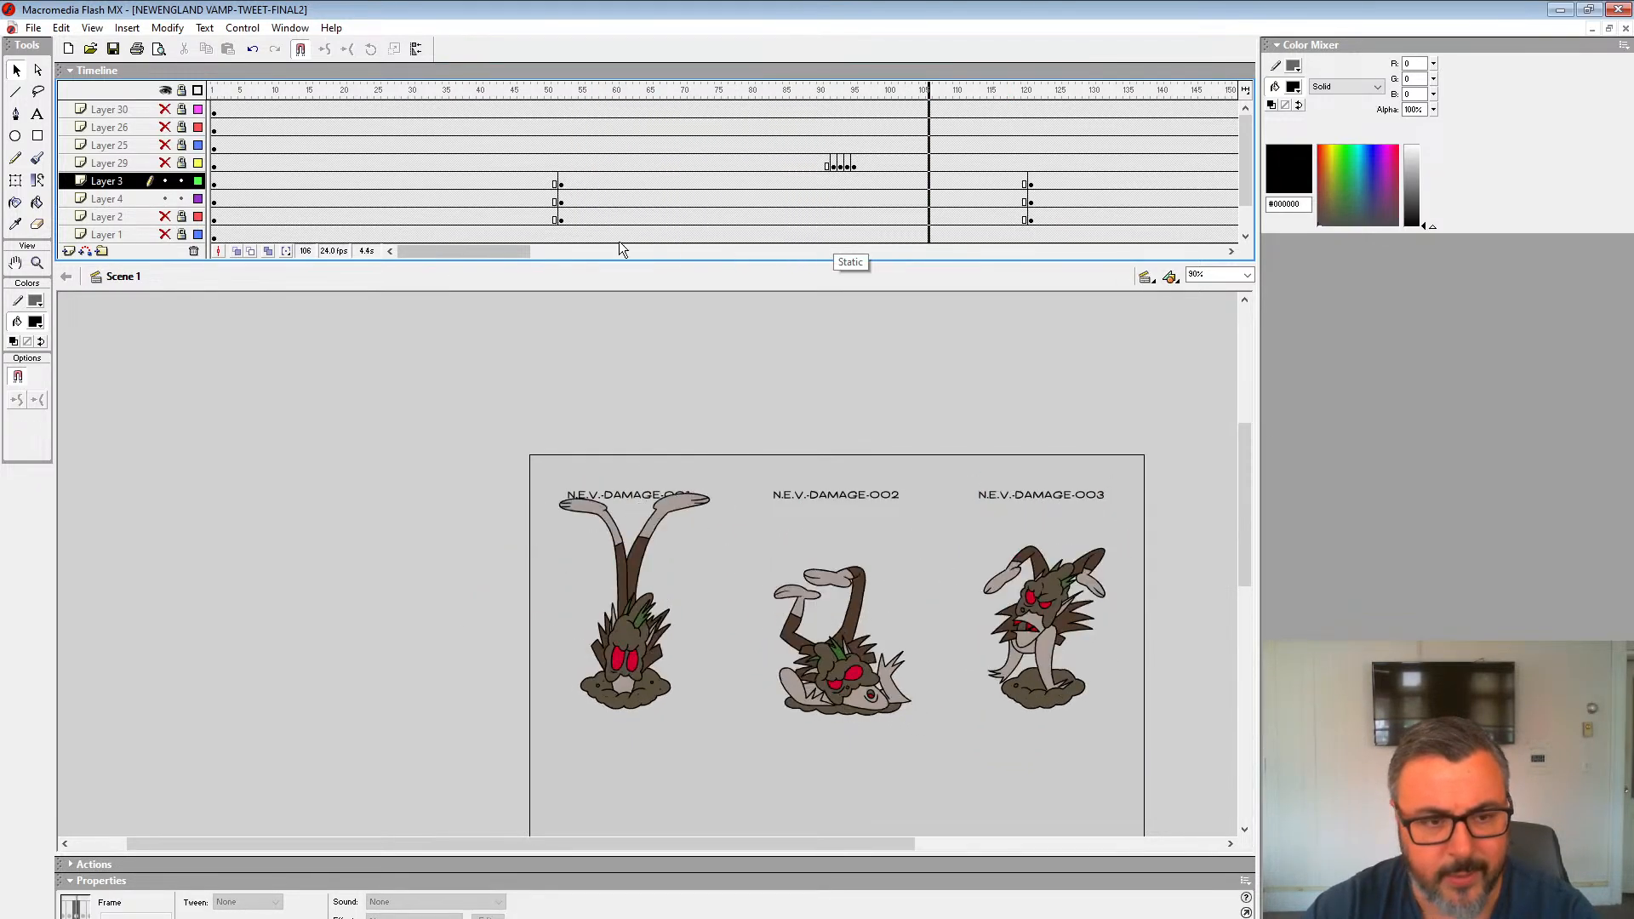
{"action": "left_click_drag", "start_coordinate": [518, 253], "coordinate": [624, 253]}
{"action": "left_click", "coordinate": [612, 168]}
{"action": "key", "text": "Return"}
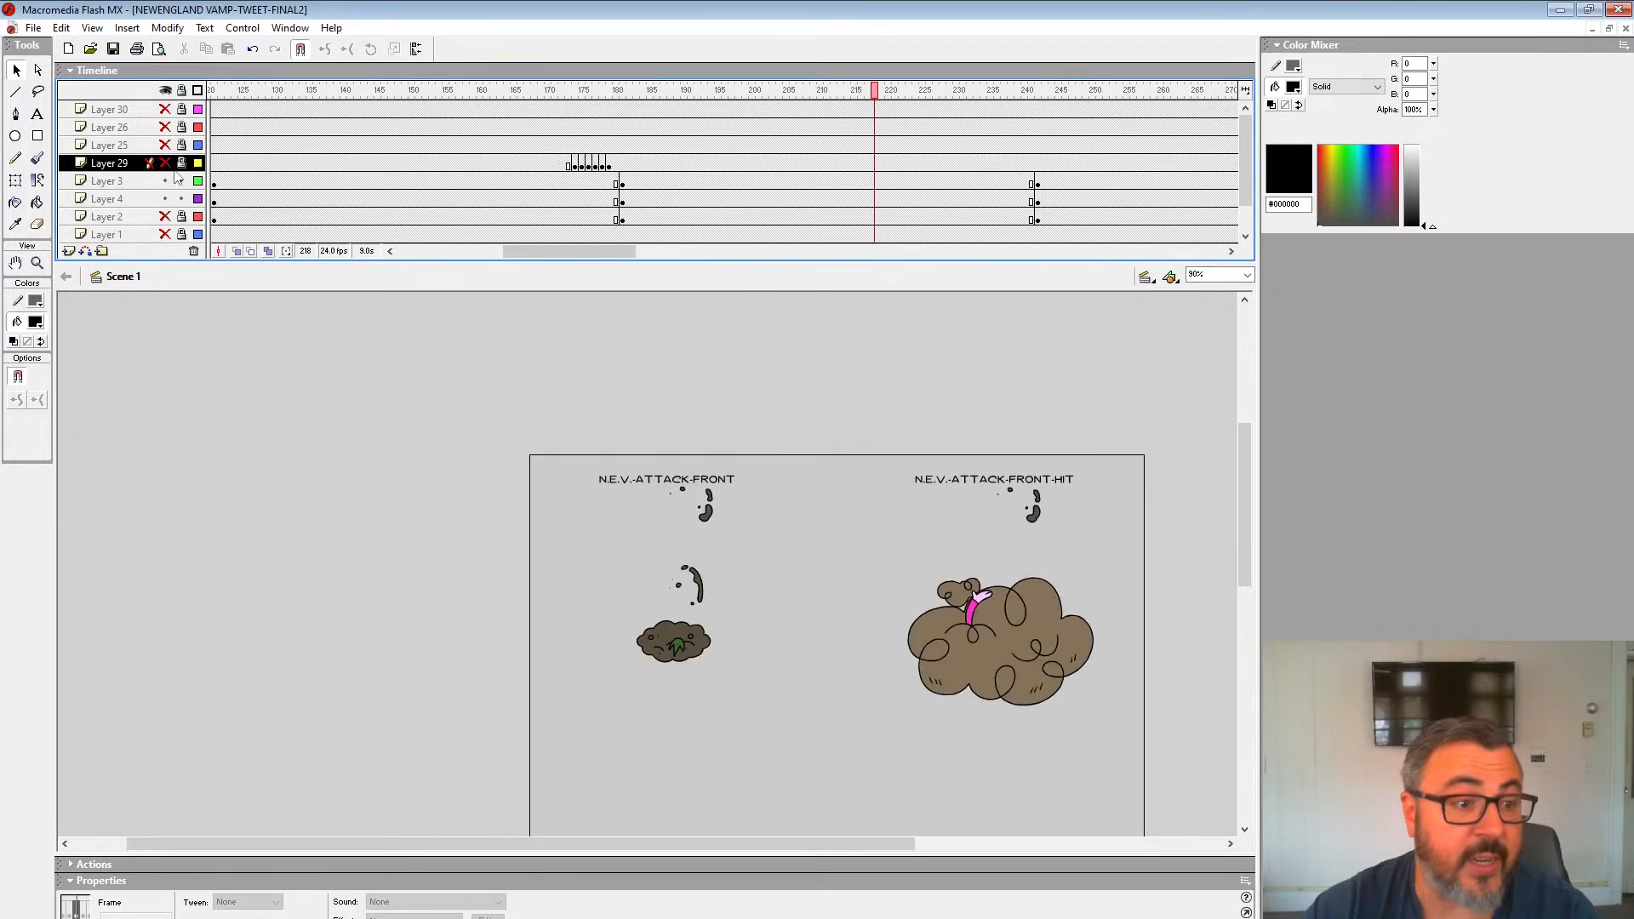
Step: Show the hidden Layers 29, 25, 26, 30, 2 and 1 so the full presentation layout displays
{"action": "left_click_drag", "start_coordinate": [168, 164], "coordinate": [171, 106]}
{"action": "key", "text": "Return"}
{"action": "left_click_drag", "start_coordinate": [950, 590], "coordinate": [916, 438]}
{"action": "left_click_drag", "start_coordinate": [166, 217], "coordinate": [167, 234]}
Step: Replay the N.E.V.-ATTACK-FRONT and N.E.V.-ATTACK-FRONT-HIT animations in the full layout, continuing into the back attack section
{"action": "left_click", "coordinate": [601, 145]}
{"action": "key", "text": "Return"}
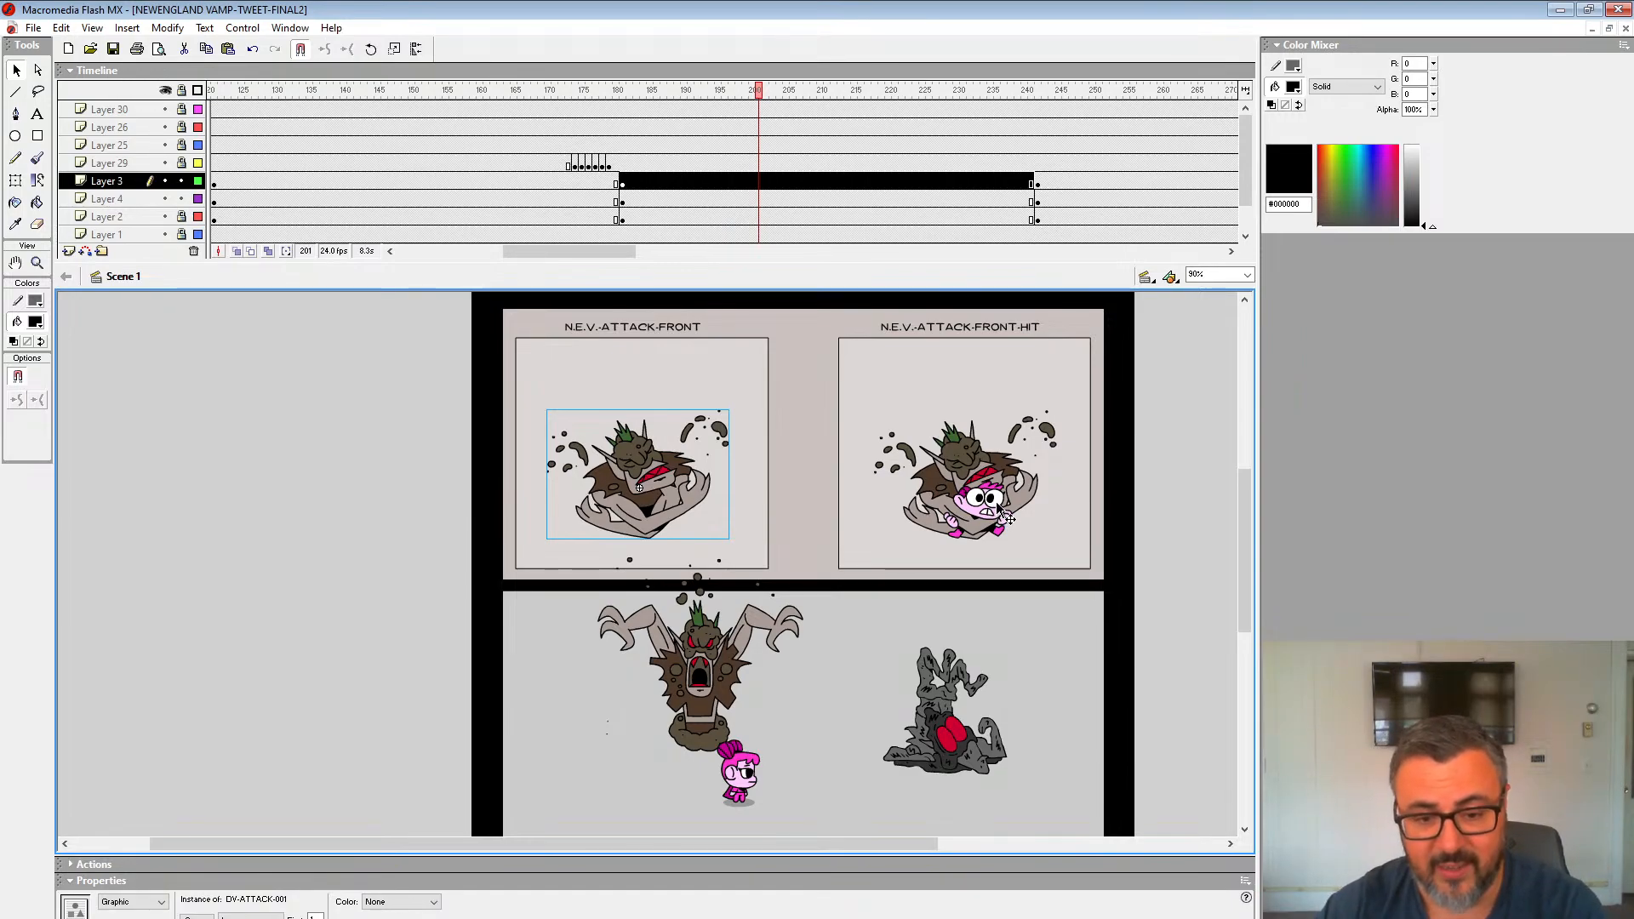
{"action": "left_click", "coordinate": [637, 179]}
{"action": "key", "text": "Return"}
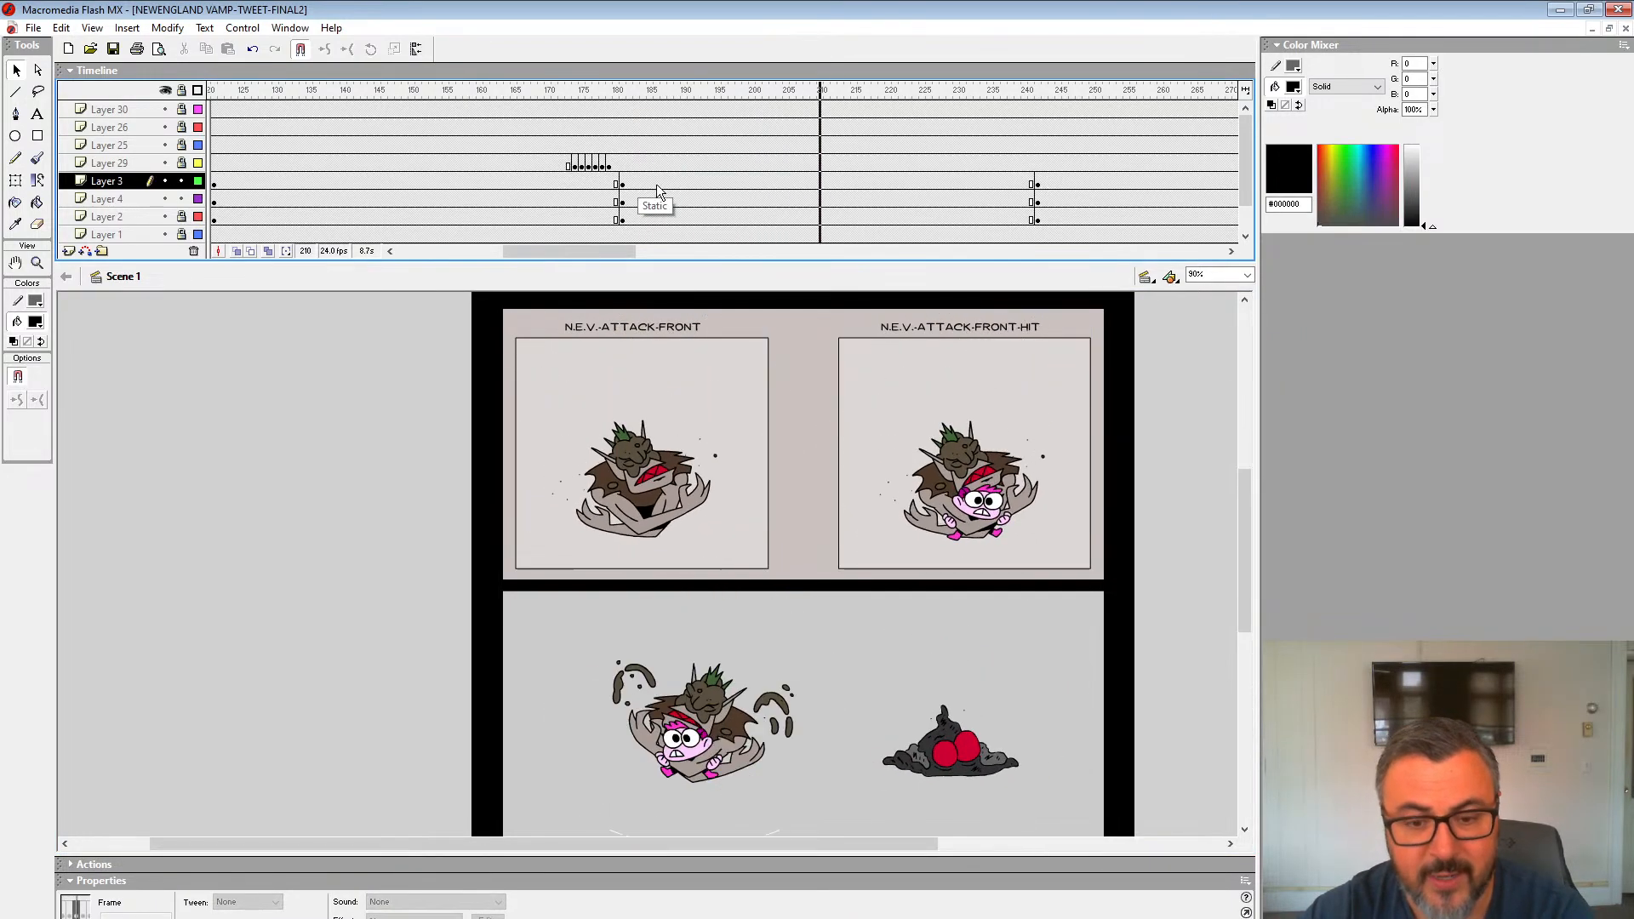
{"action": "left_click", "coordinate": [634, 183]}
{"action": "key", "text": "Return"}
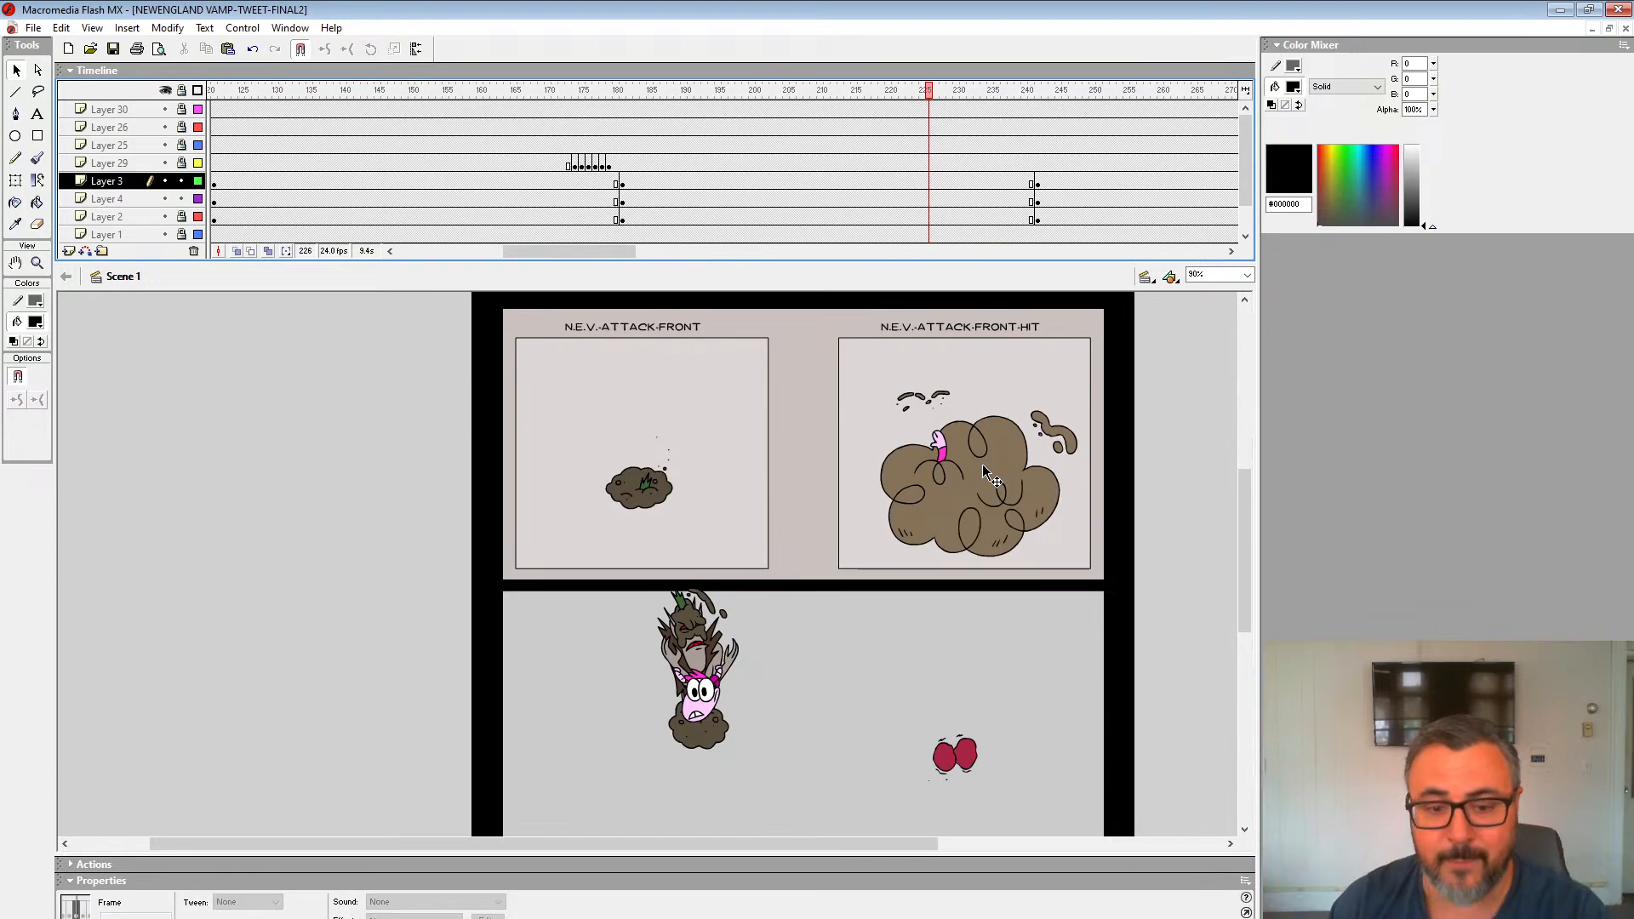
{"action": "key", "text": "Return"}
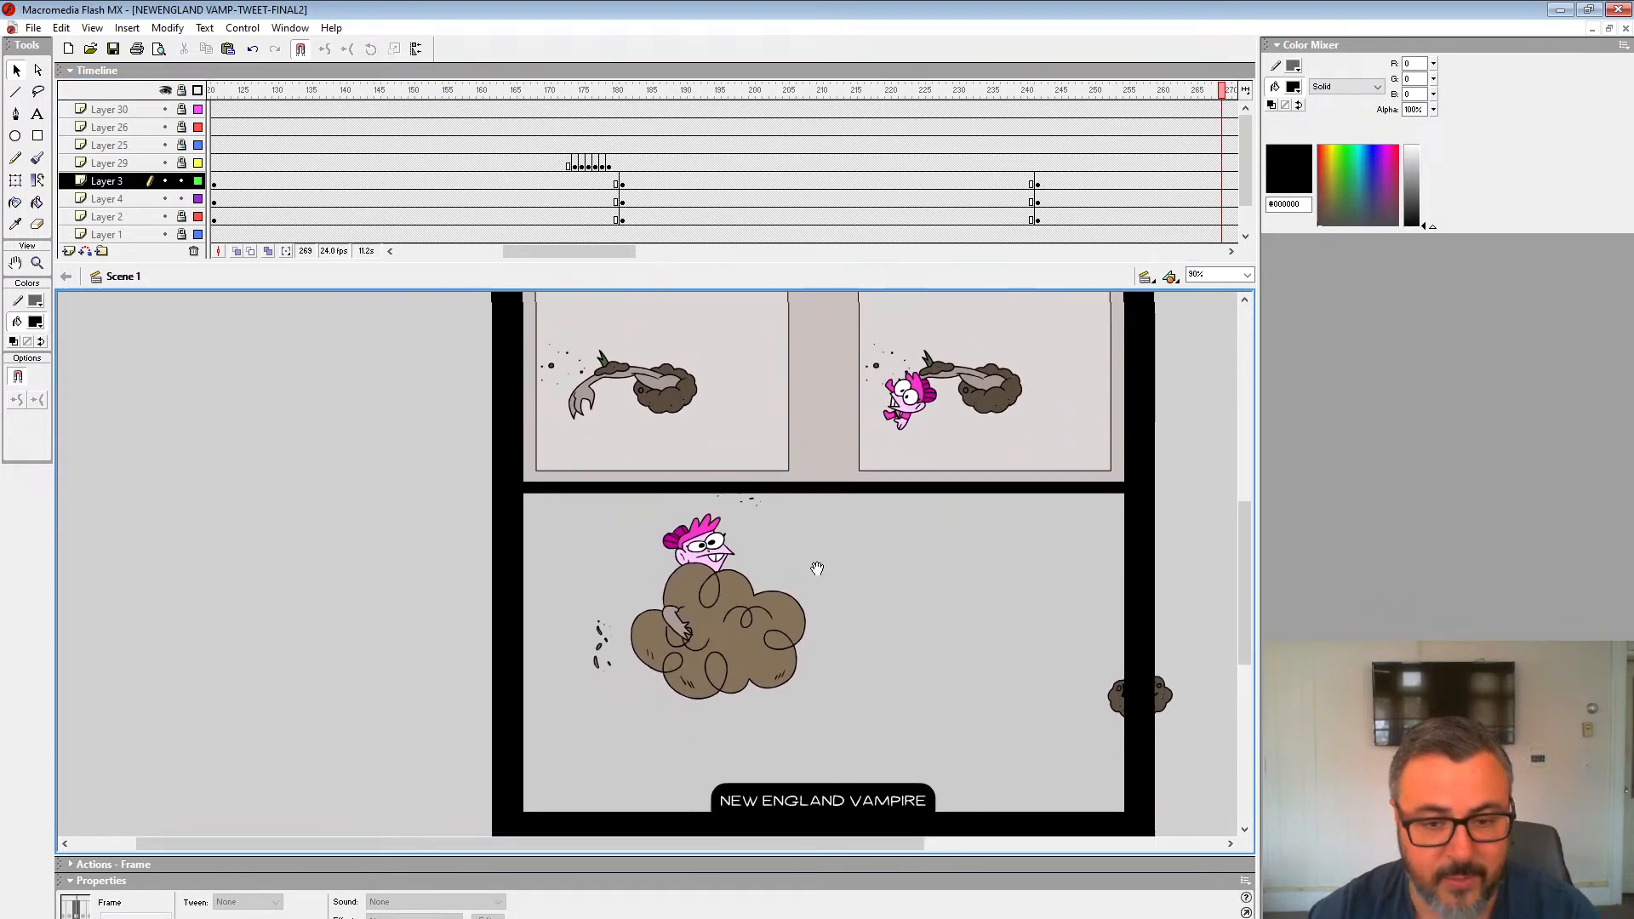
{"action": "left_click", "coordinate": [652, 186]}
{"action": "key", "text": "Return"}
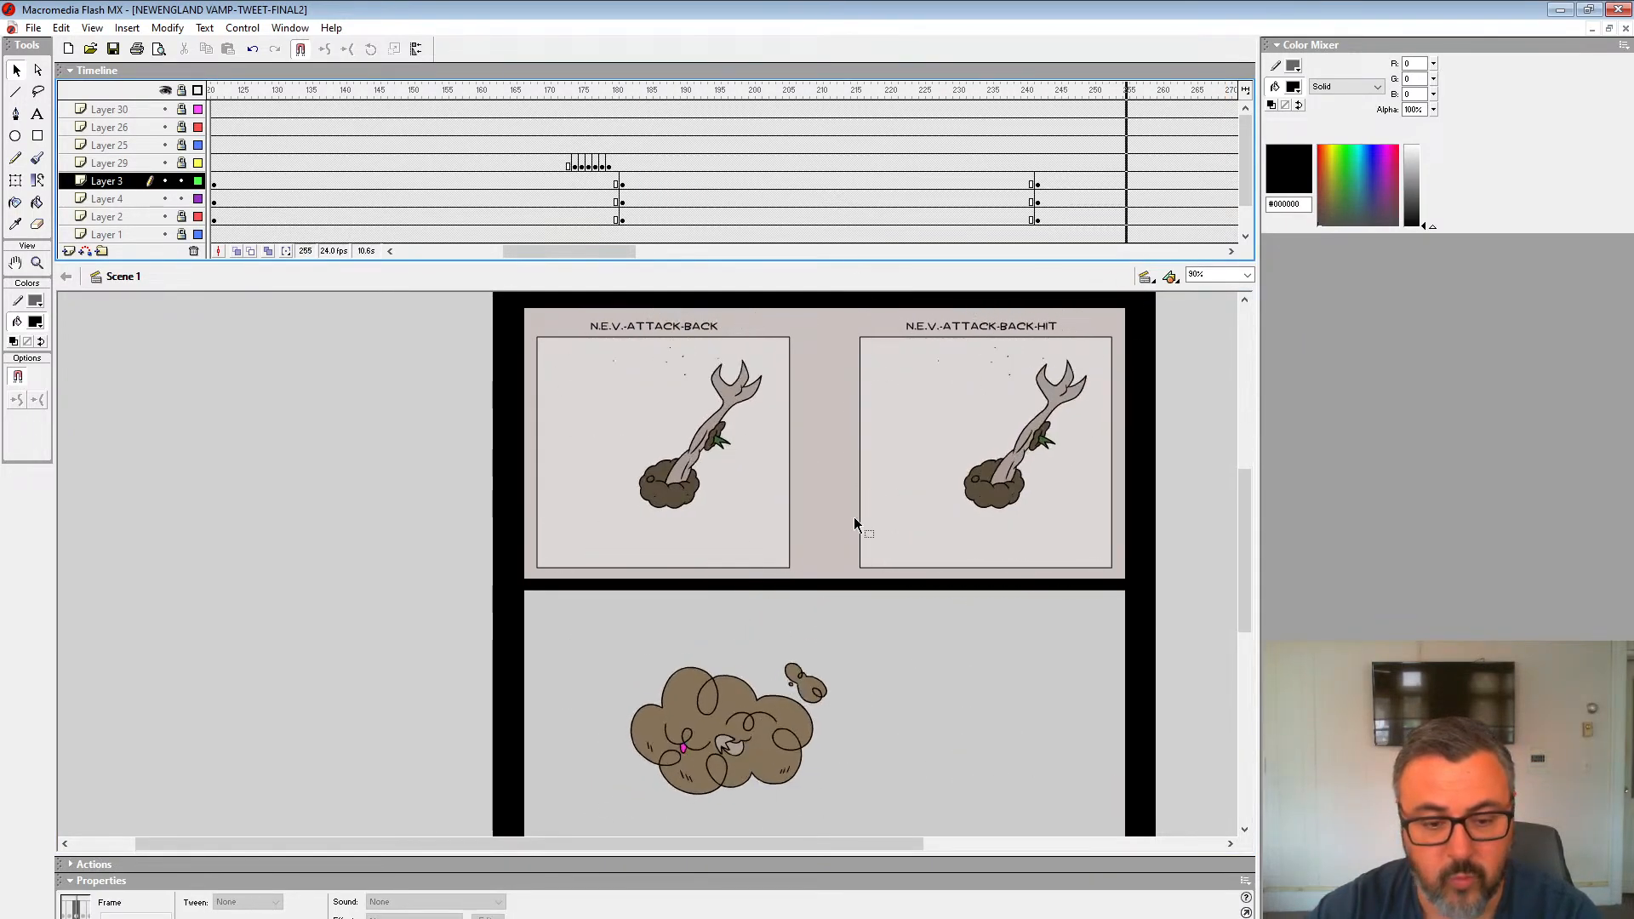
Step: Play the N.E.V.-ATTACK-BACK and N.E.V.-ATTACK-BACK-HIT animations from about frame 243, pausing to examine the poses
{"action": "left_click_drag", "start_coordinate": [749, 252], "coordinate": [694, 251]}
{"action": "left_click", "coordinate": [465, 162]}
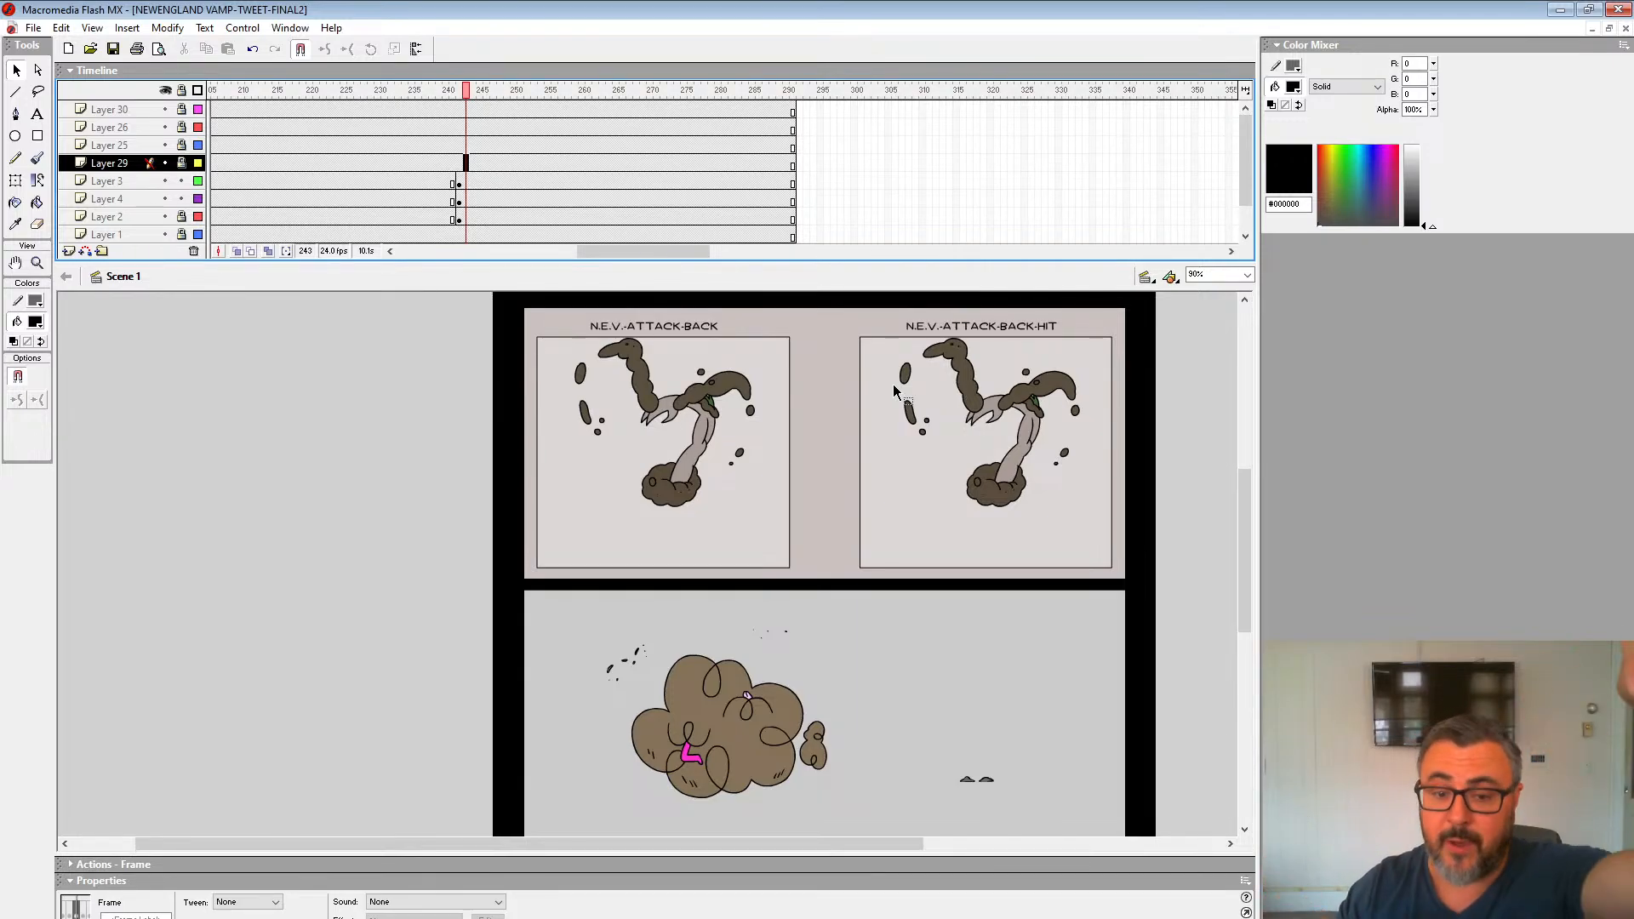
{"action": "left_click", "coordinate": [463, 183]}
{"action": "key", "text": "Return"}
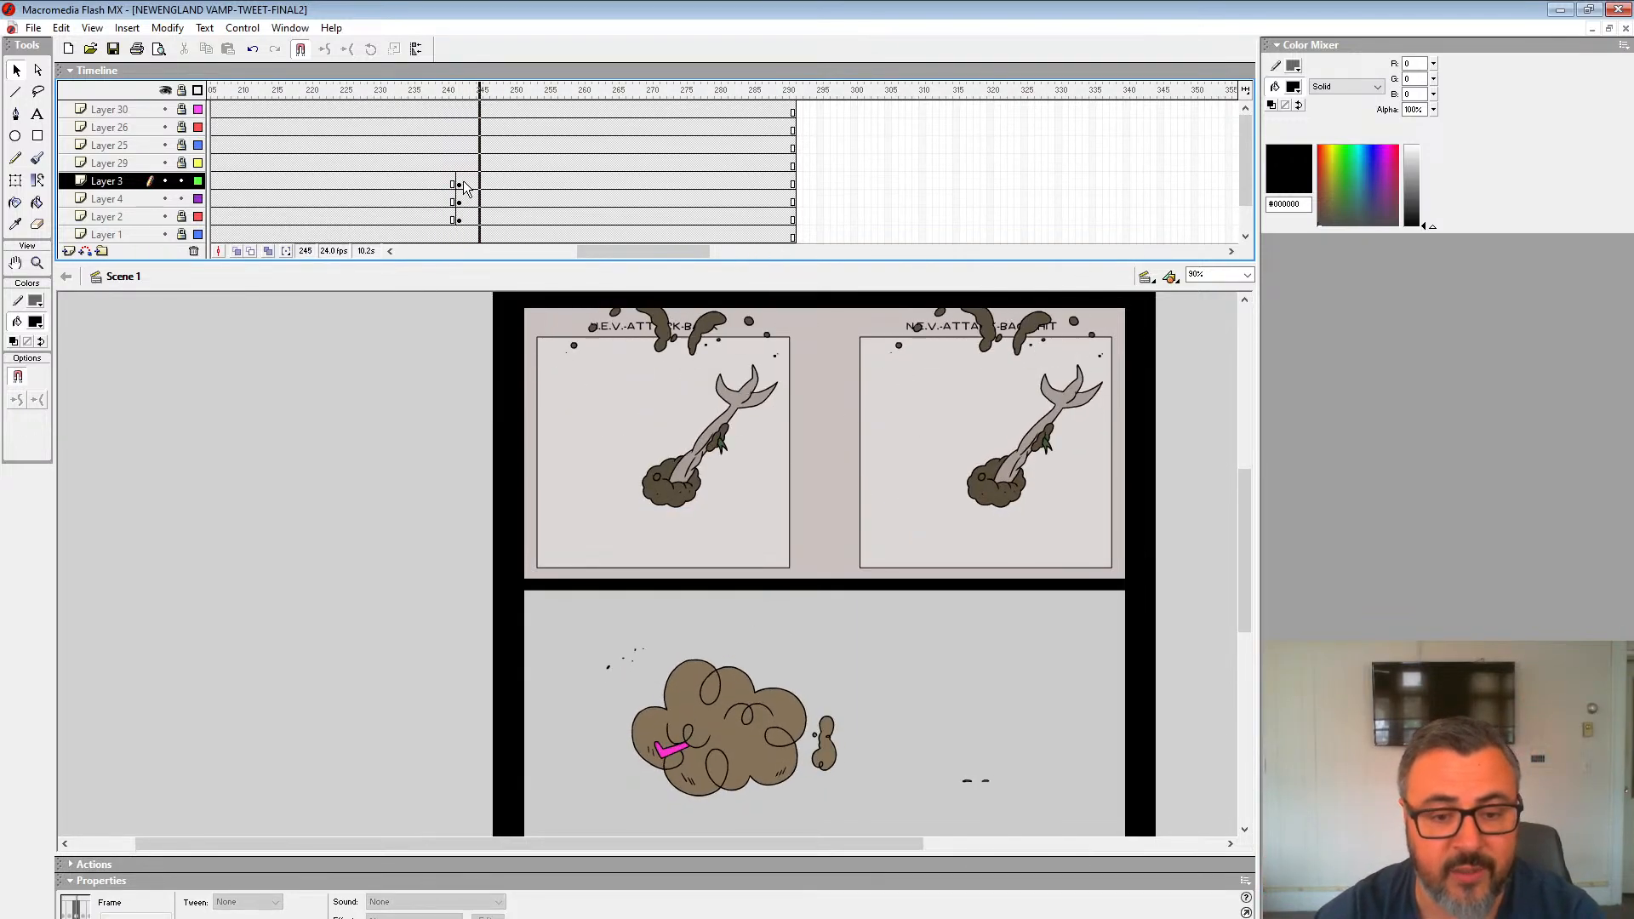
{"action": "key", "text": "Return"}
{"action": "left_click", "coordinate": [689, 476]}
{"action": "key", "text": "Return"}
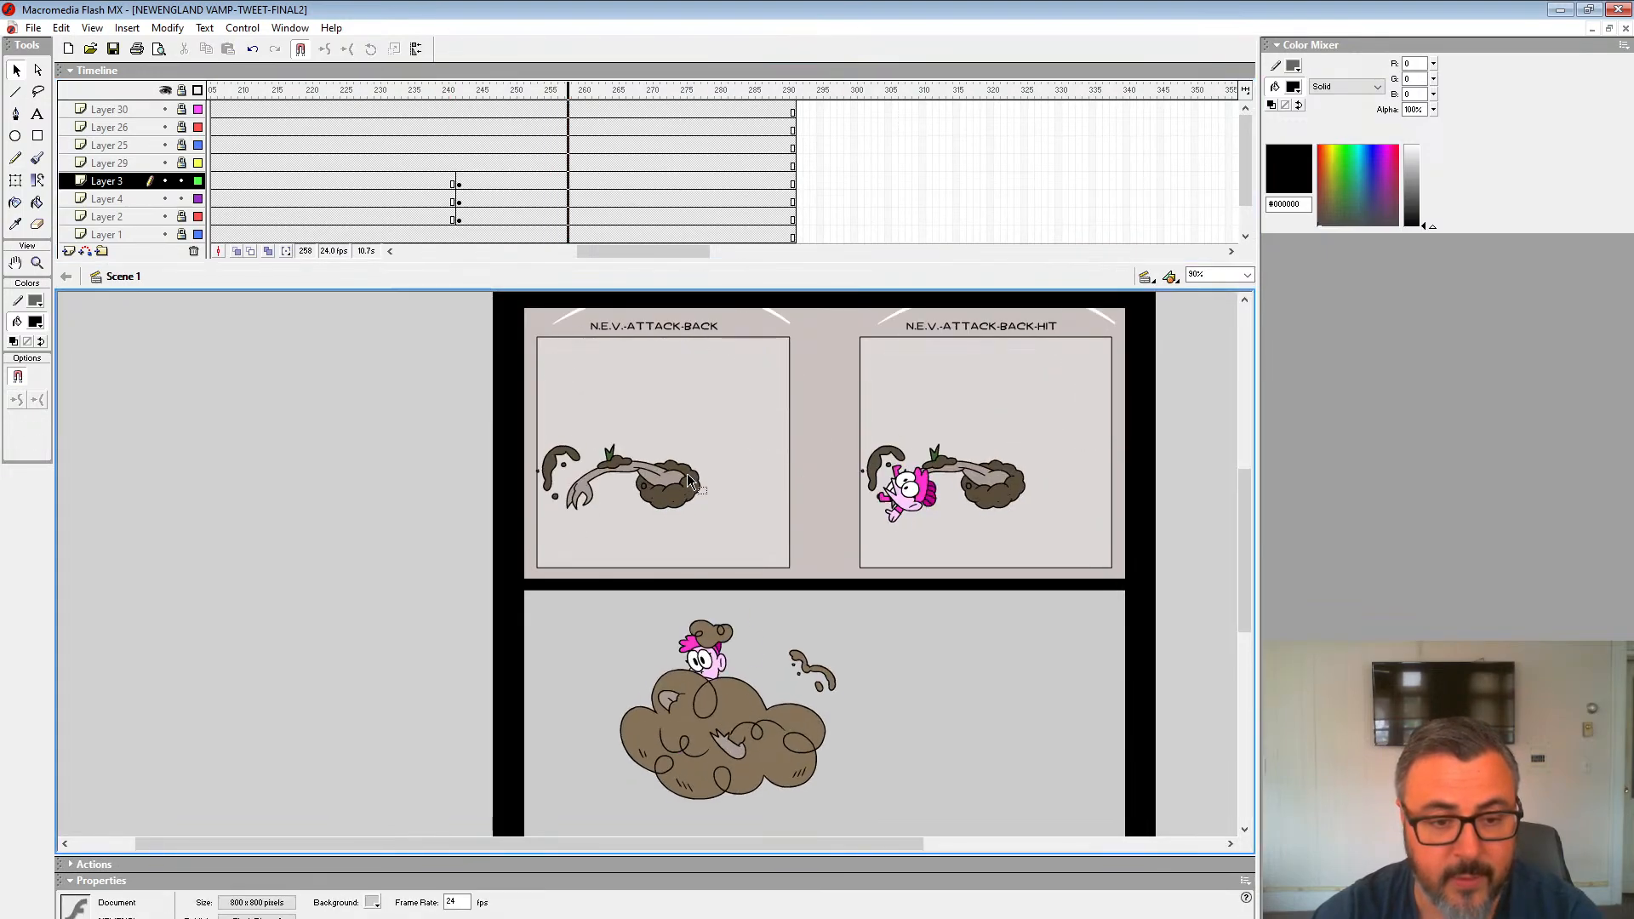
{"action": "key", "text": "Return"}
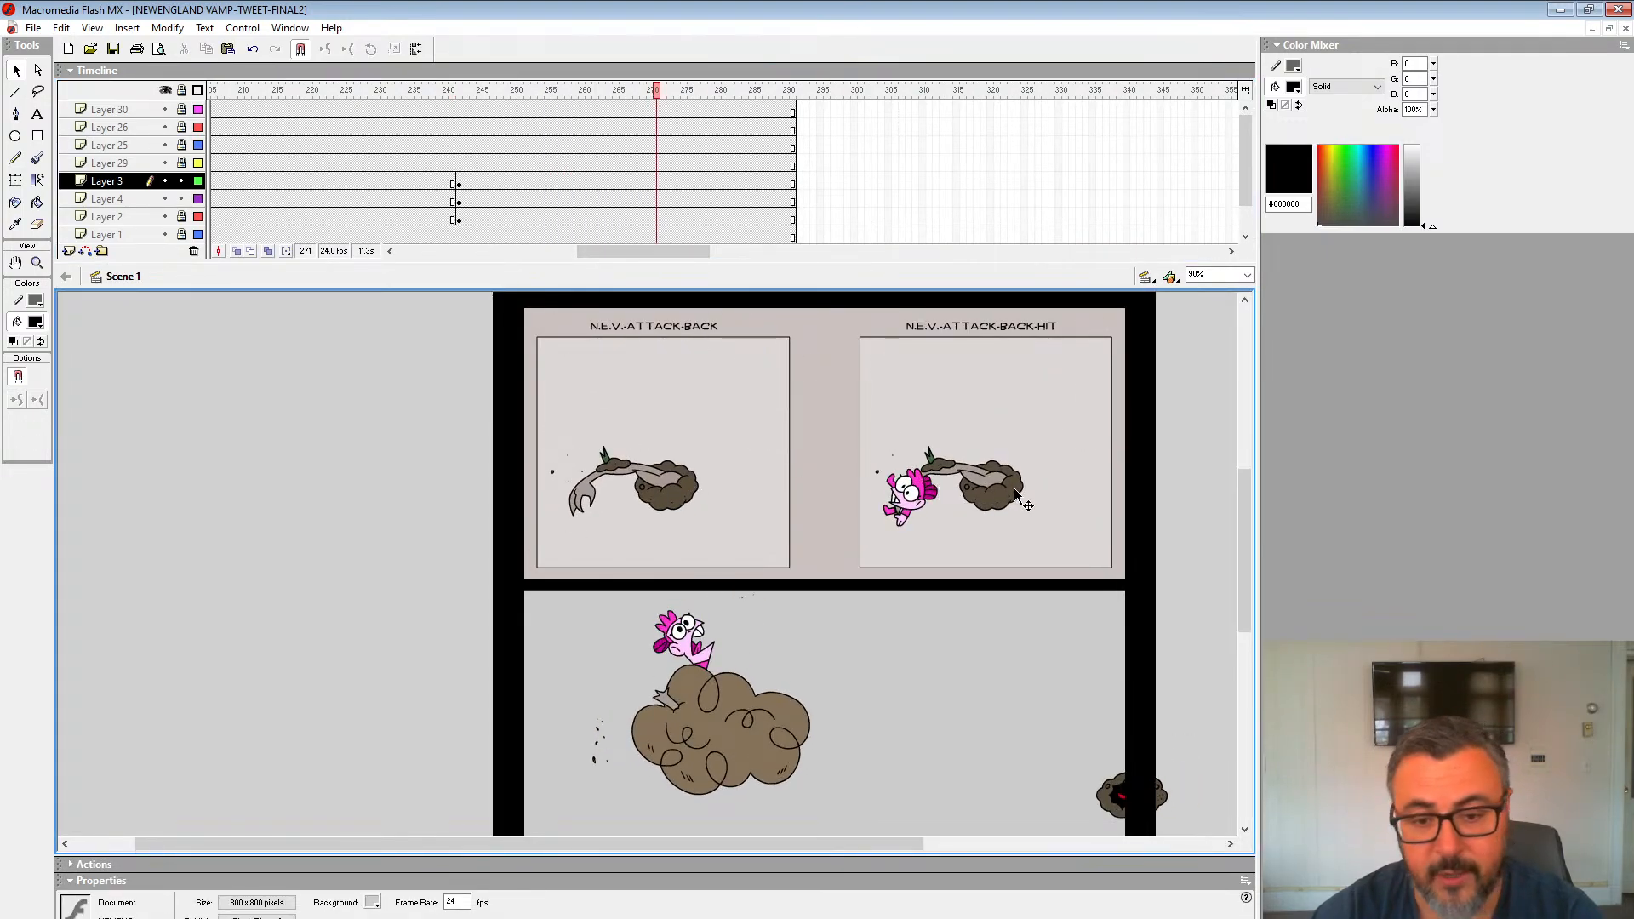
{"action": "key", "text": "Return"}
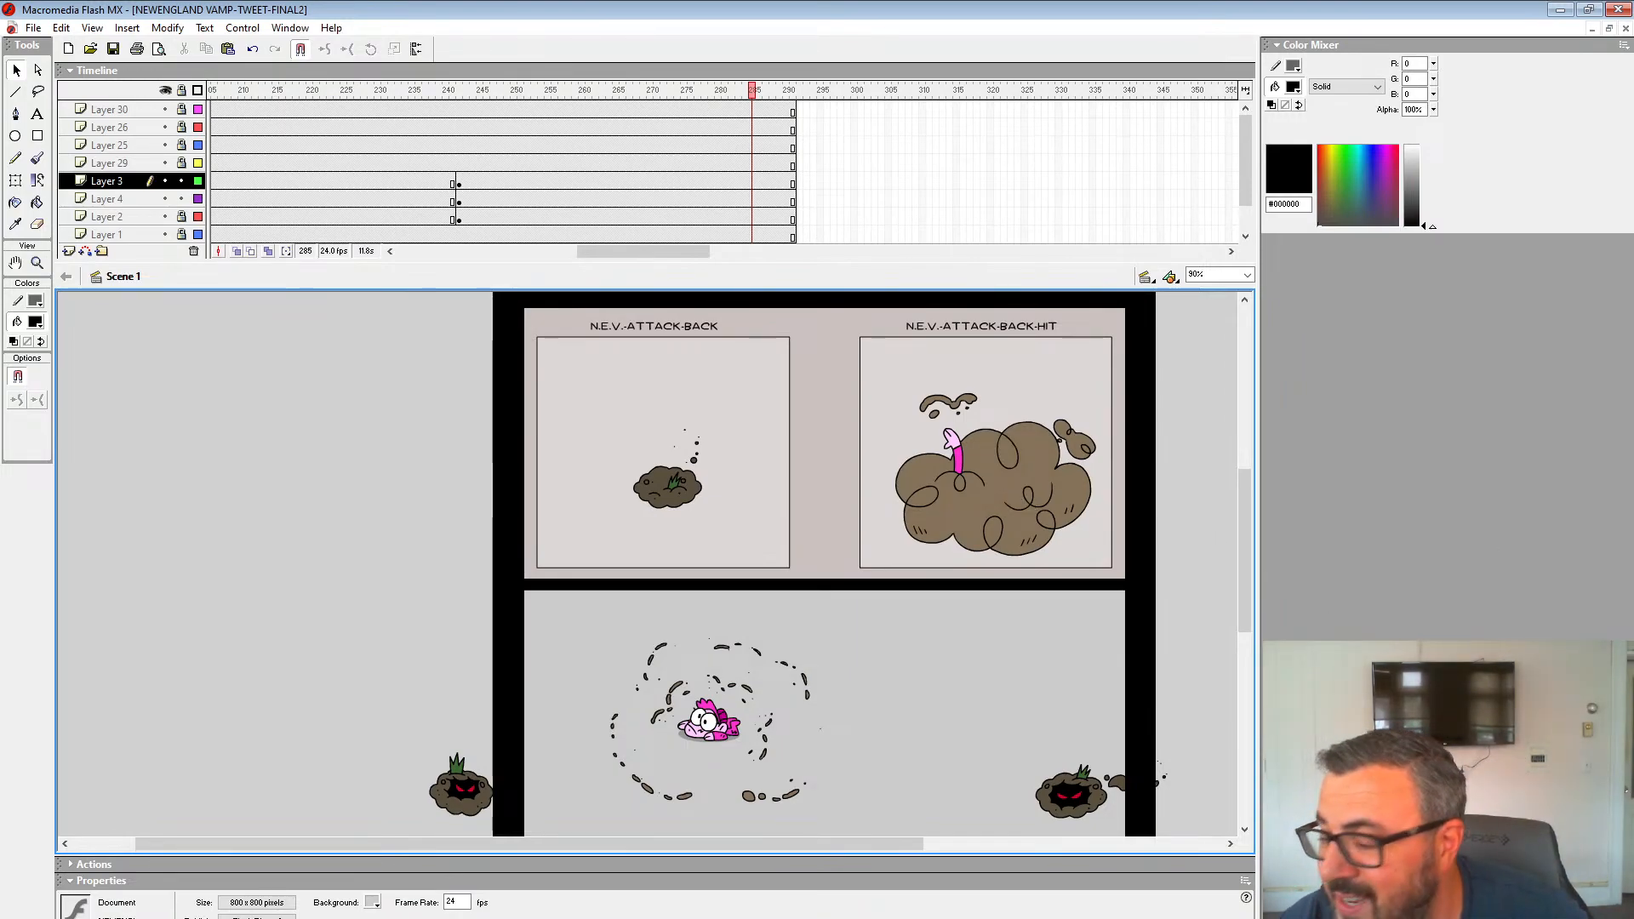
{"action": "left_click", "coordinate": [438, 162]}
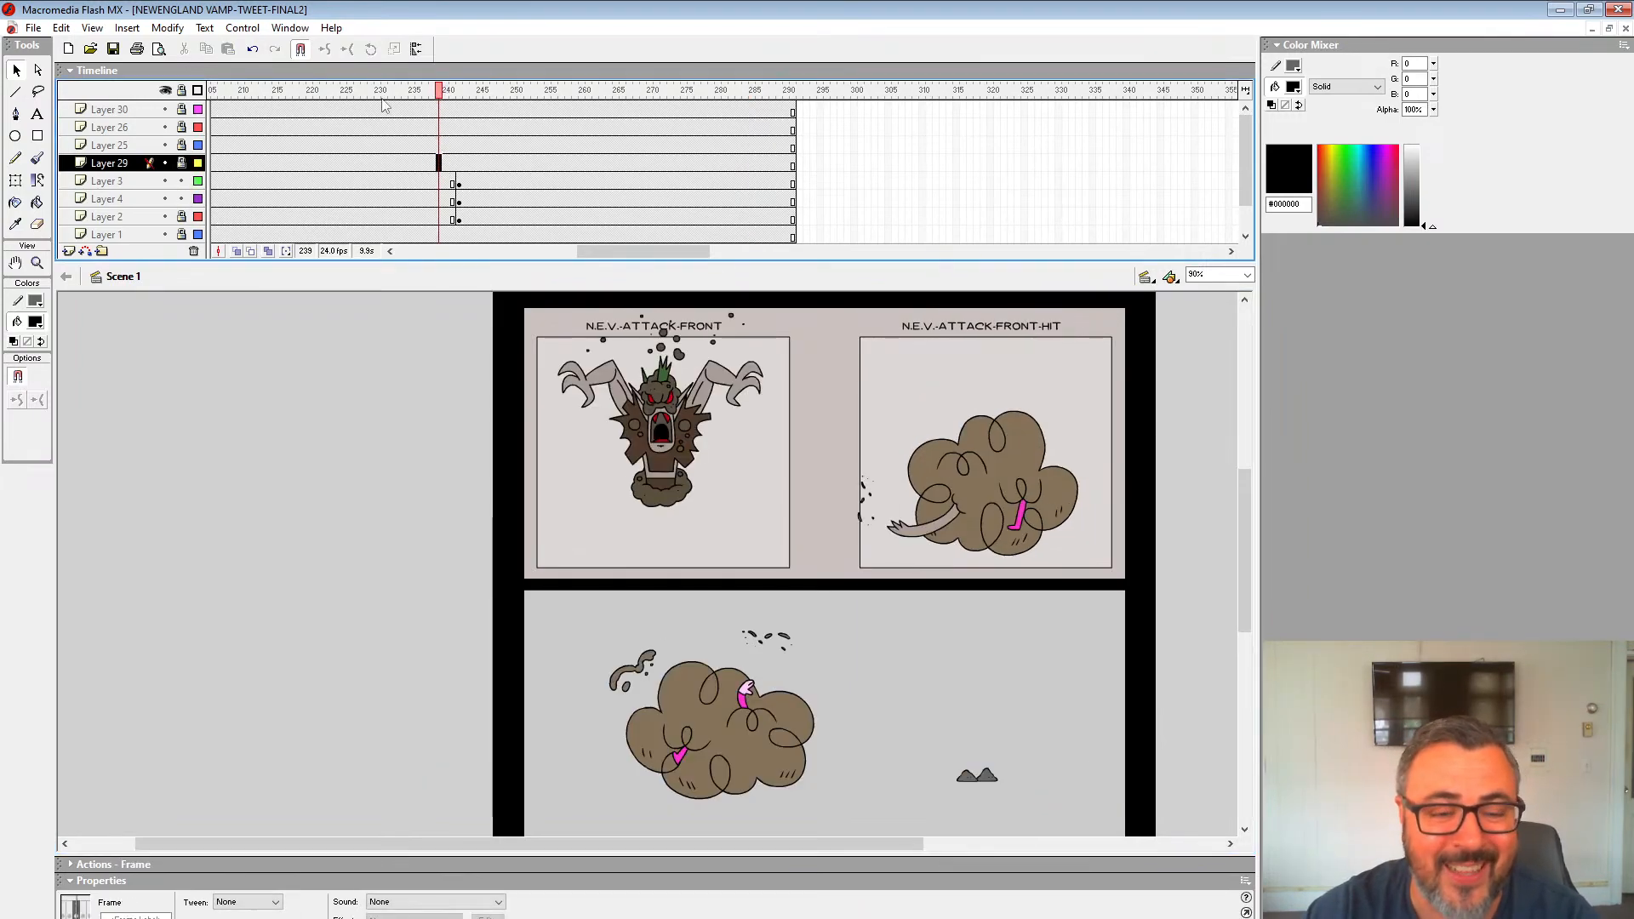
Step: Play the main timeline from frame 178 through the front attack section, and replay the front attack animations from about frame 211
{"action": "left_click_drag", "start_coordinate": [439, 90], "coordinate": [473, 194]}
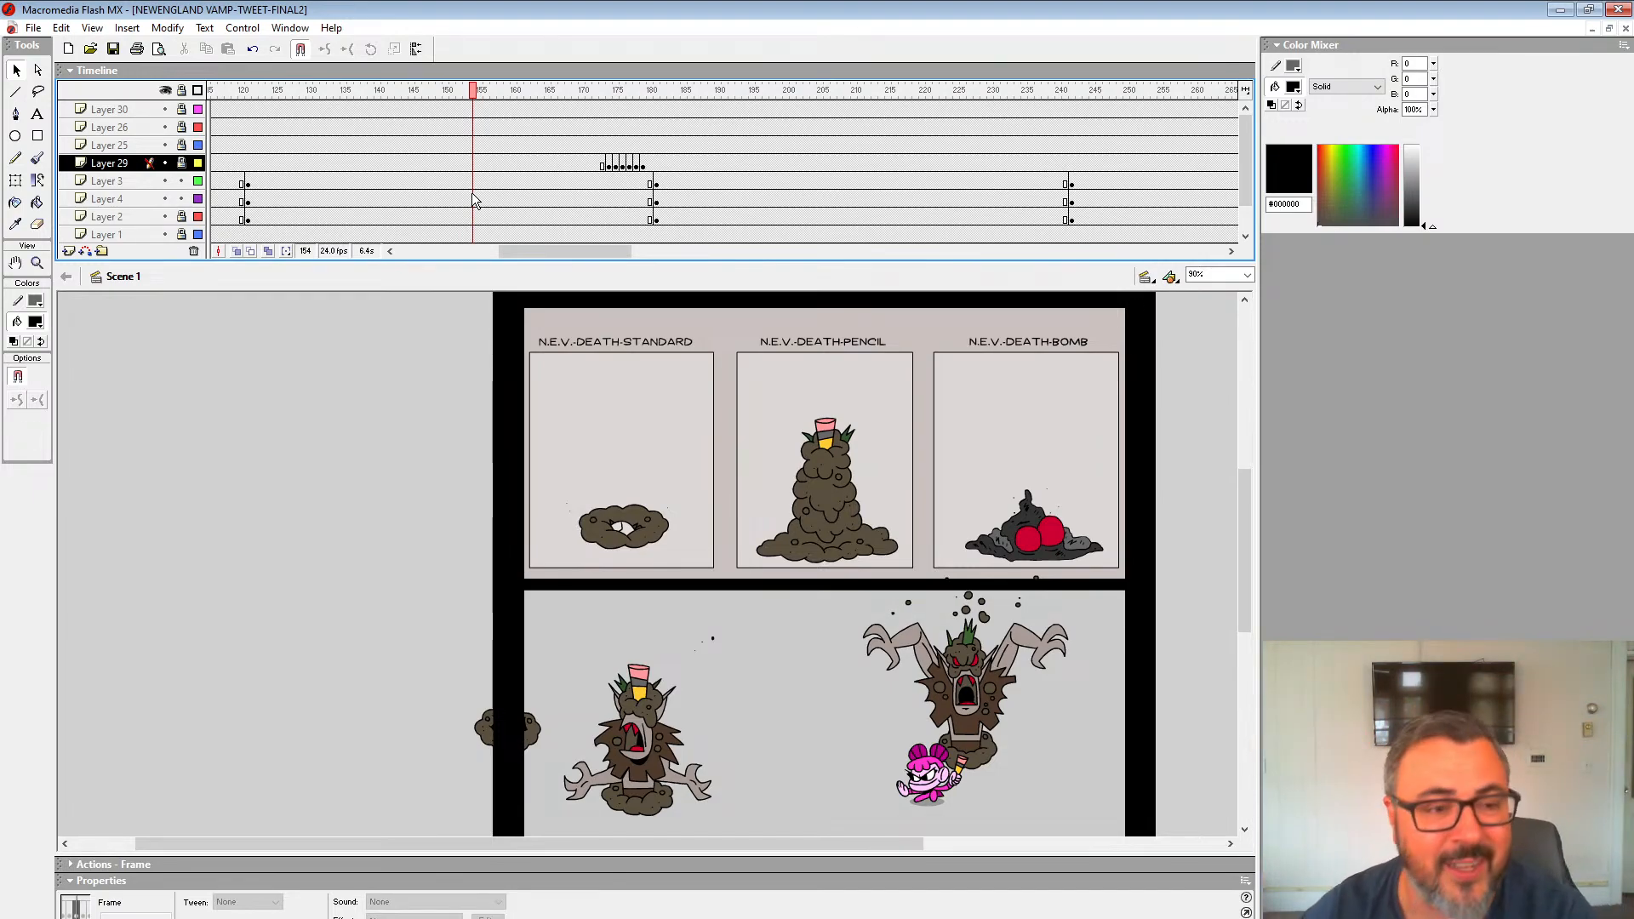
{"action": "left_click", "coordinate": [637, 163]}
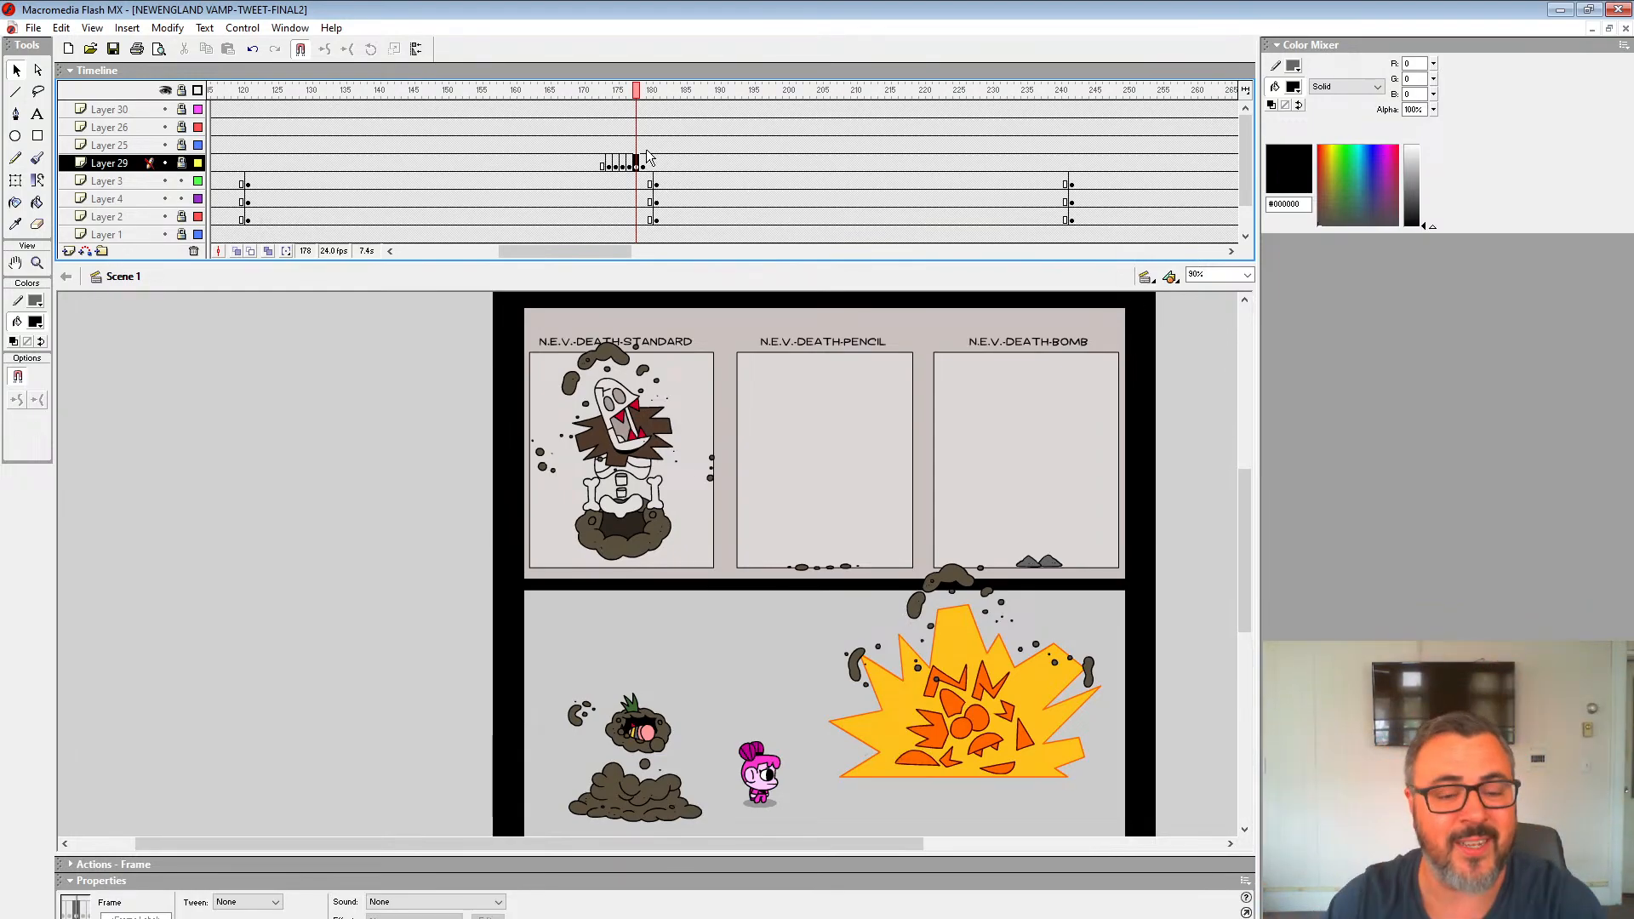
{"action": "key", "text": "Return"}
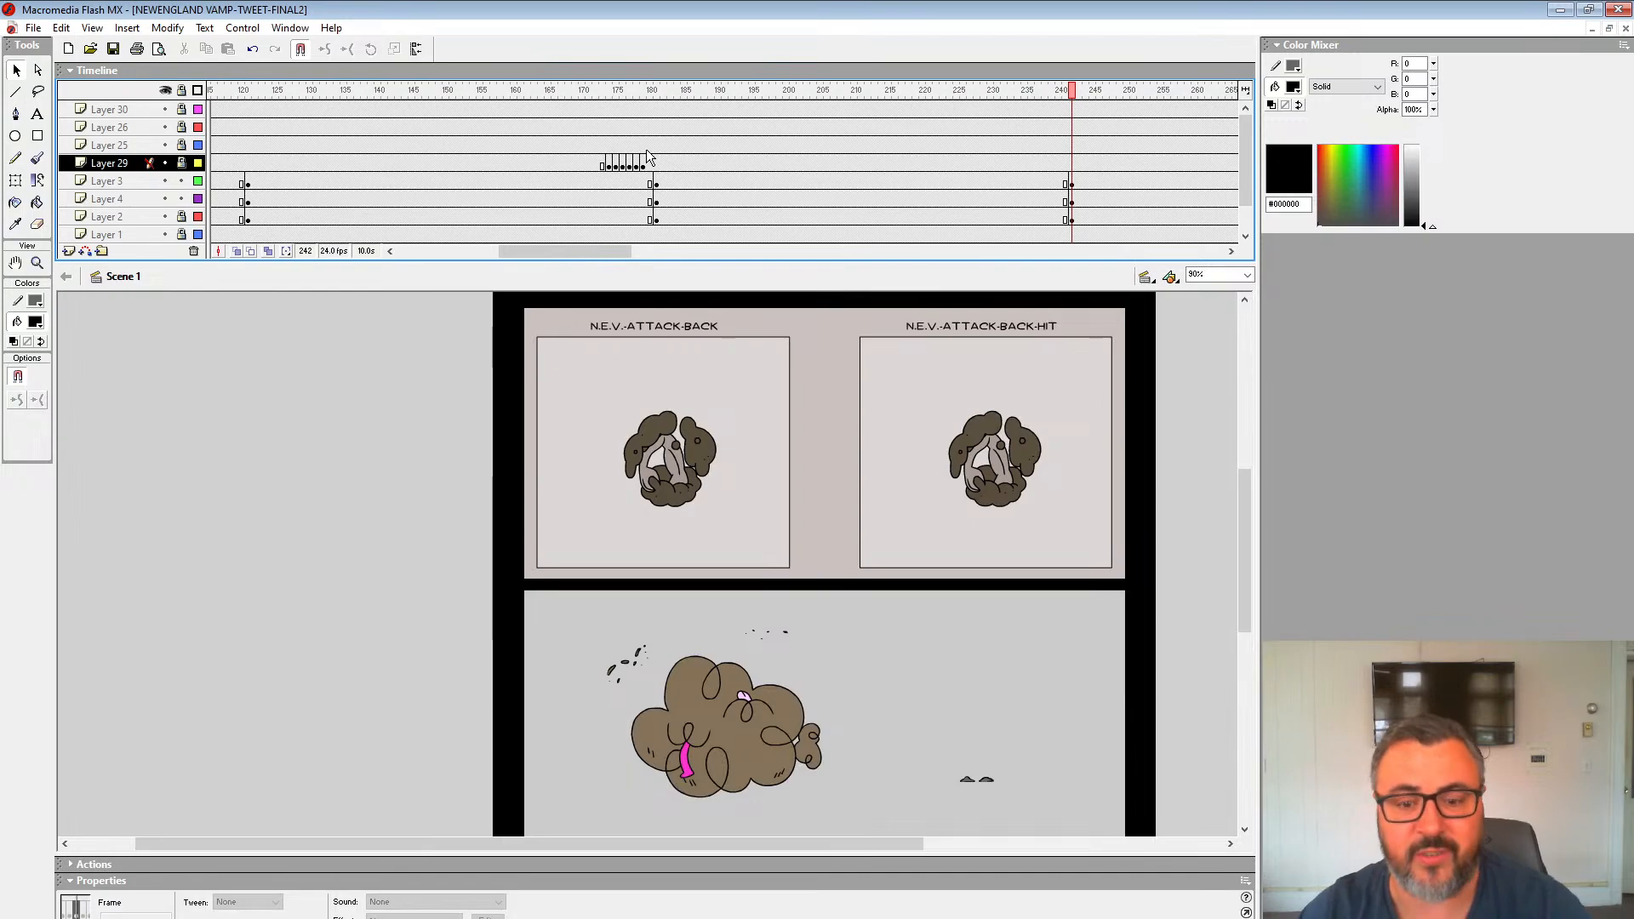
{"action": "left_click", "coordinate": [860, 172]}
{"action": "key", "text": "Return"}
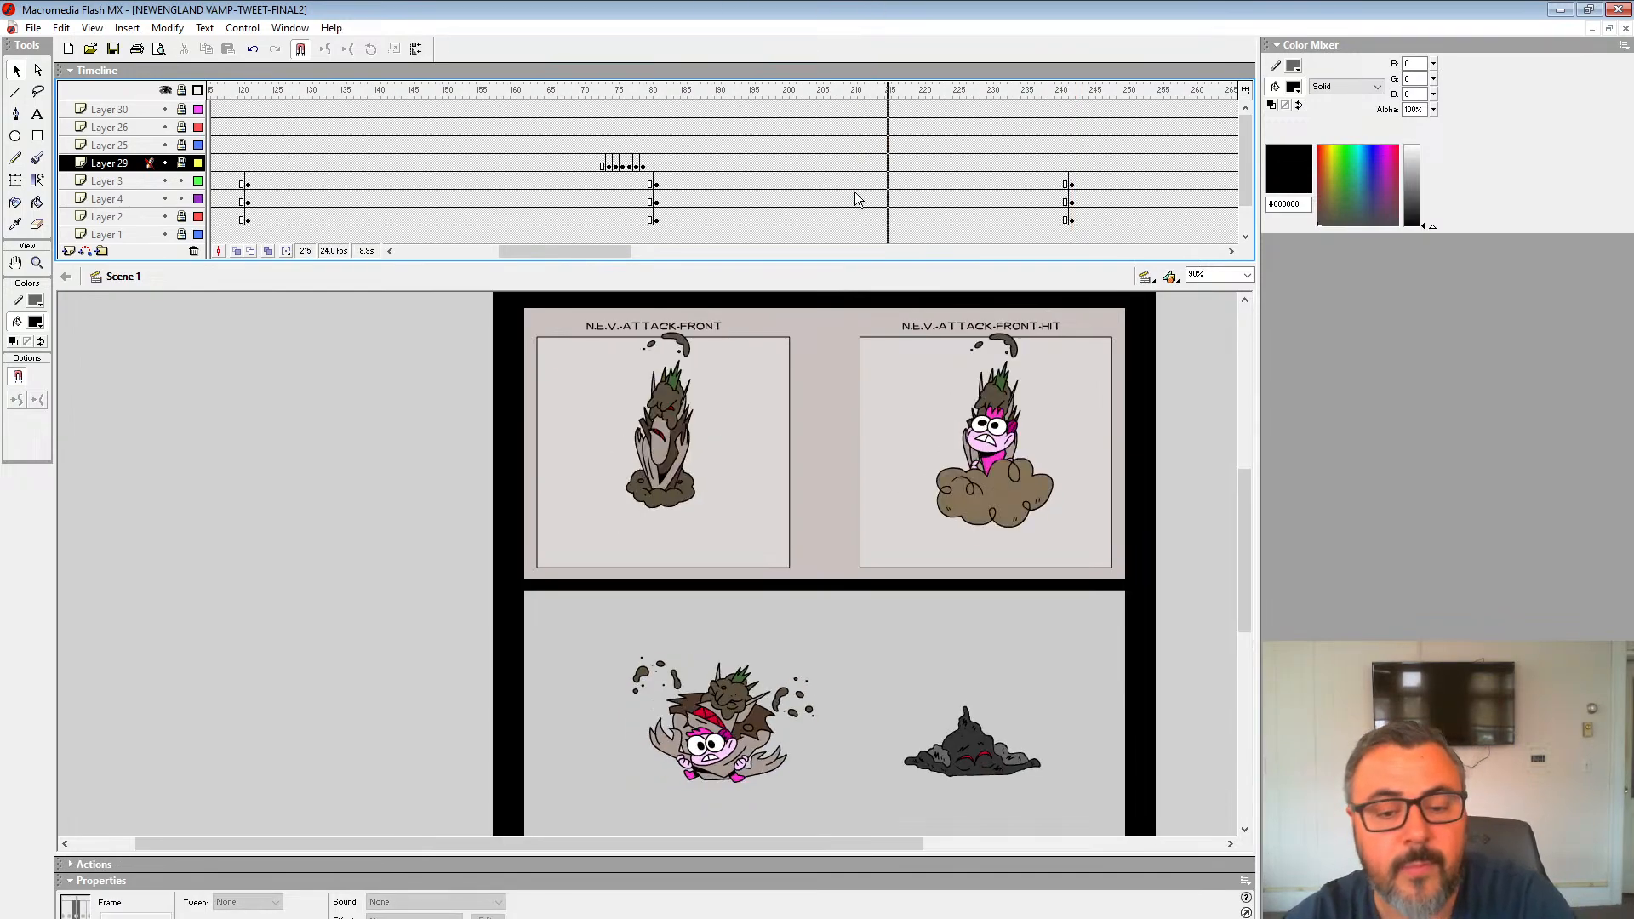
{"action": "key", "text": "Return"}
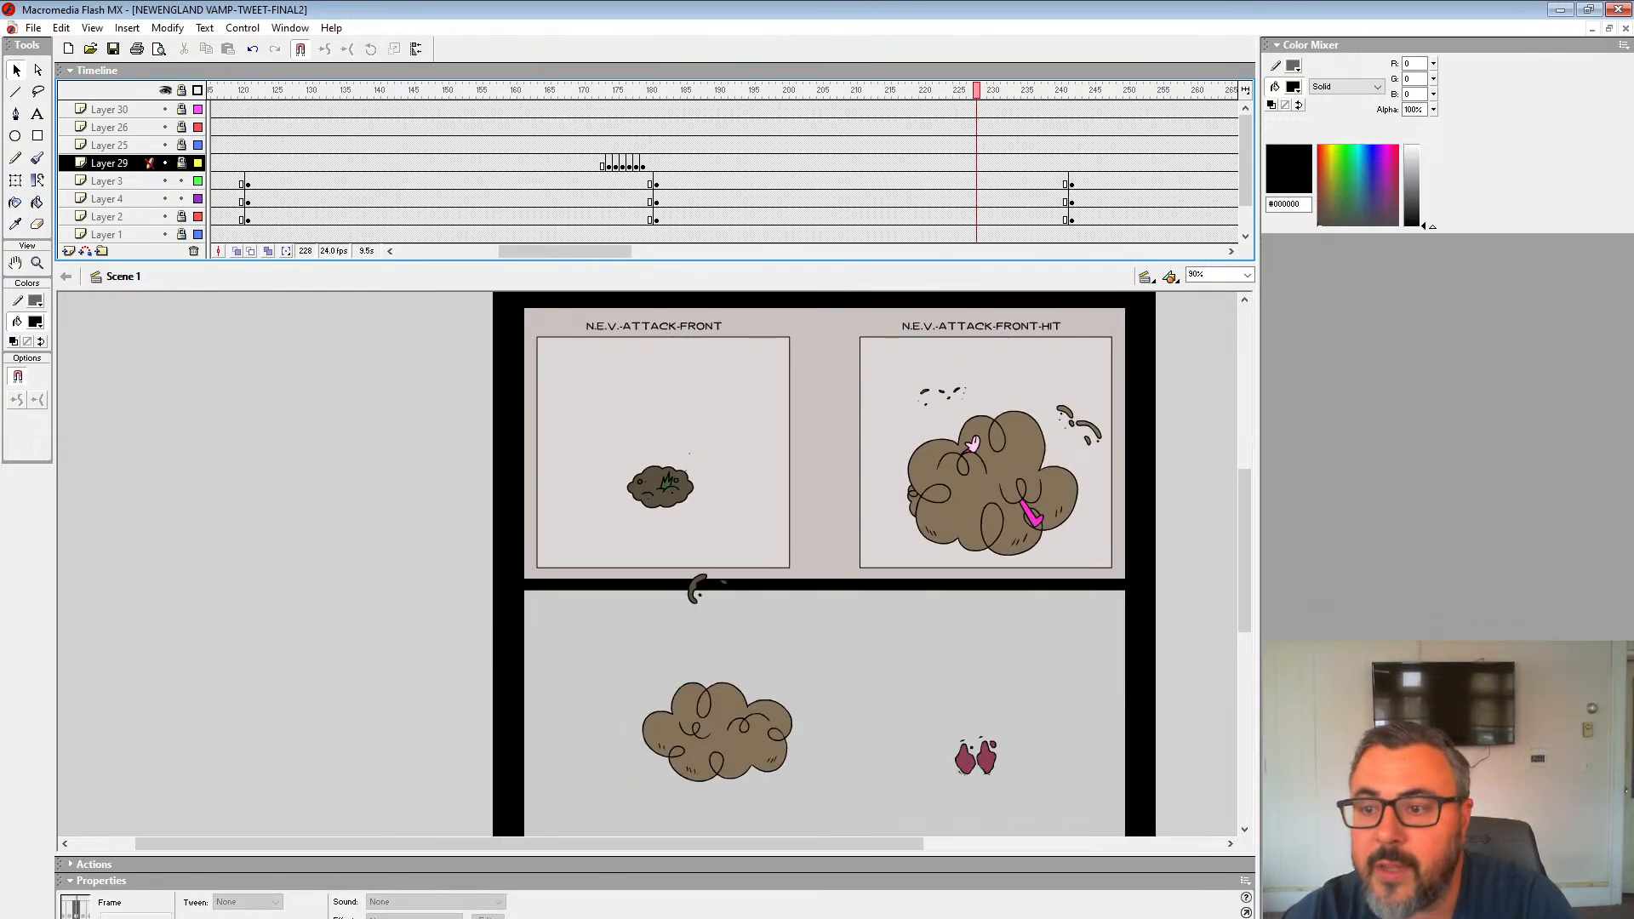
Step: Close NEWENGLAND VAMP-TWEET-FINAL2 without saving changes and return to Scene 1 of PET-THAT-DOG-071423
{"action": "left_click", "coordinate": [1626, 29]}
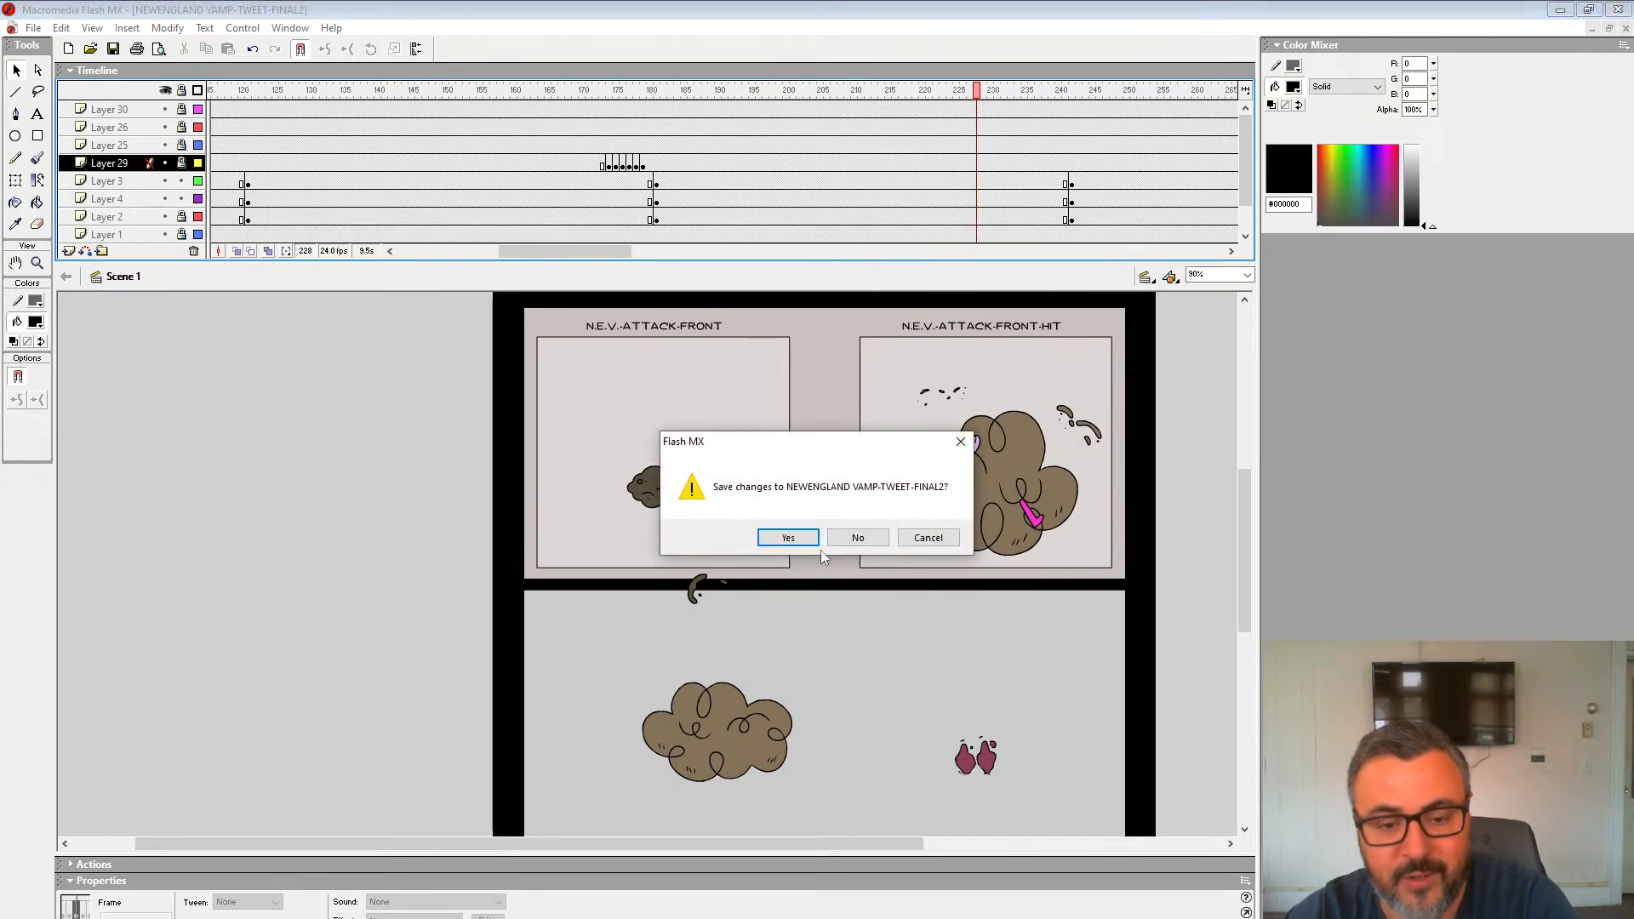
{"action": "left_click", "coordinate": [860, 539]}
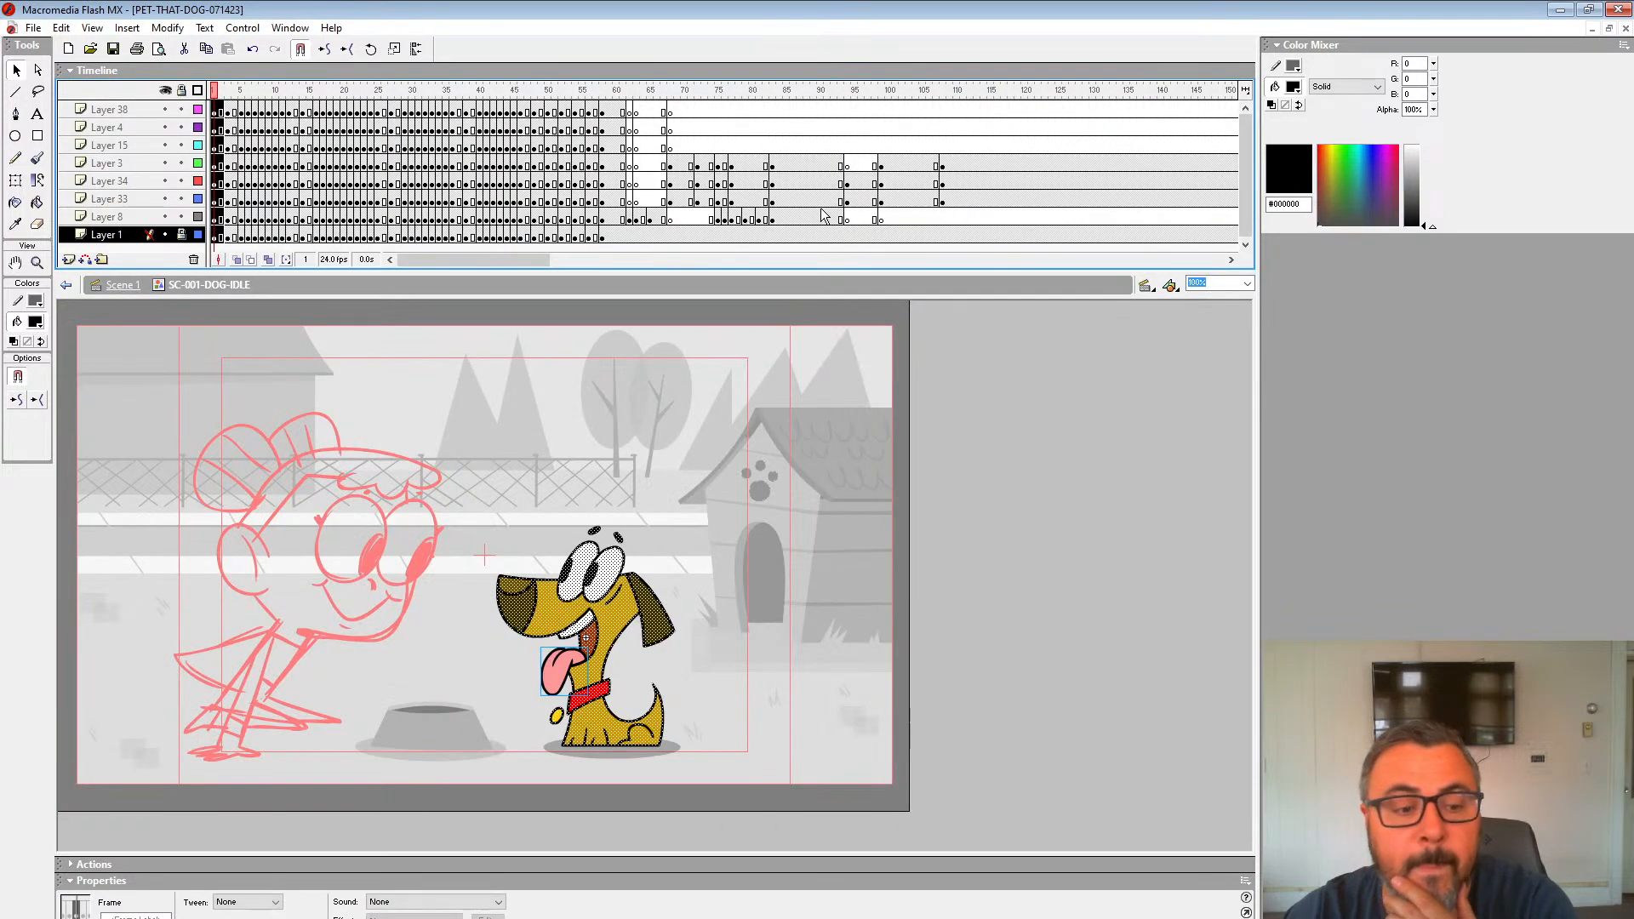
{"action": "left_click", "coordinate": [121, 286]}
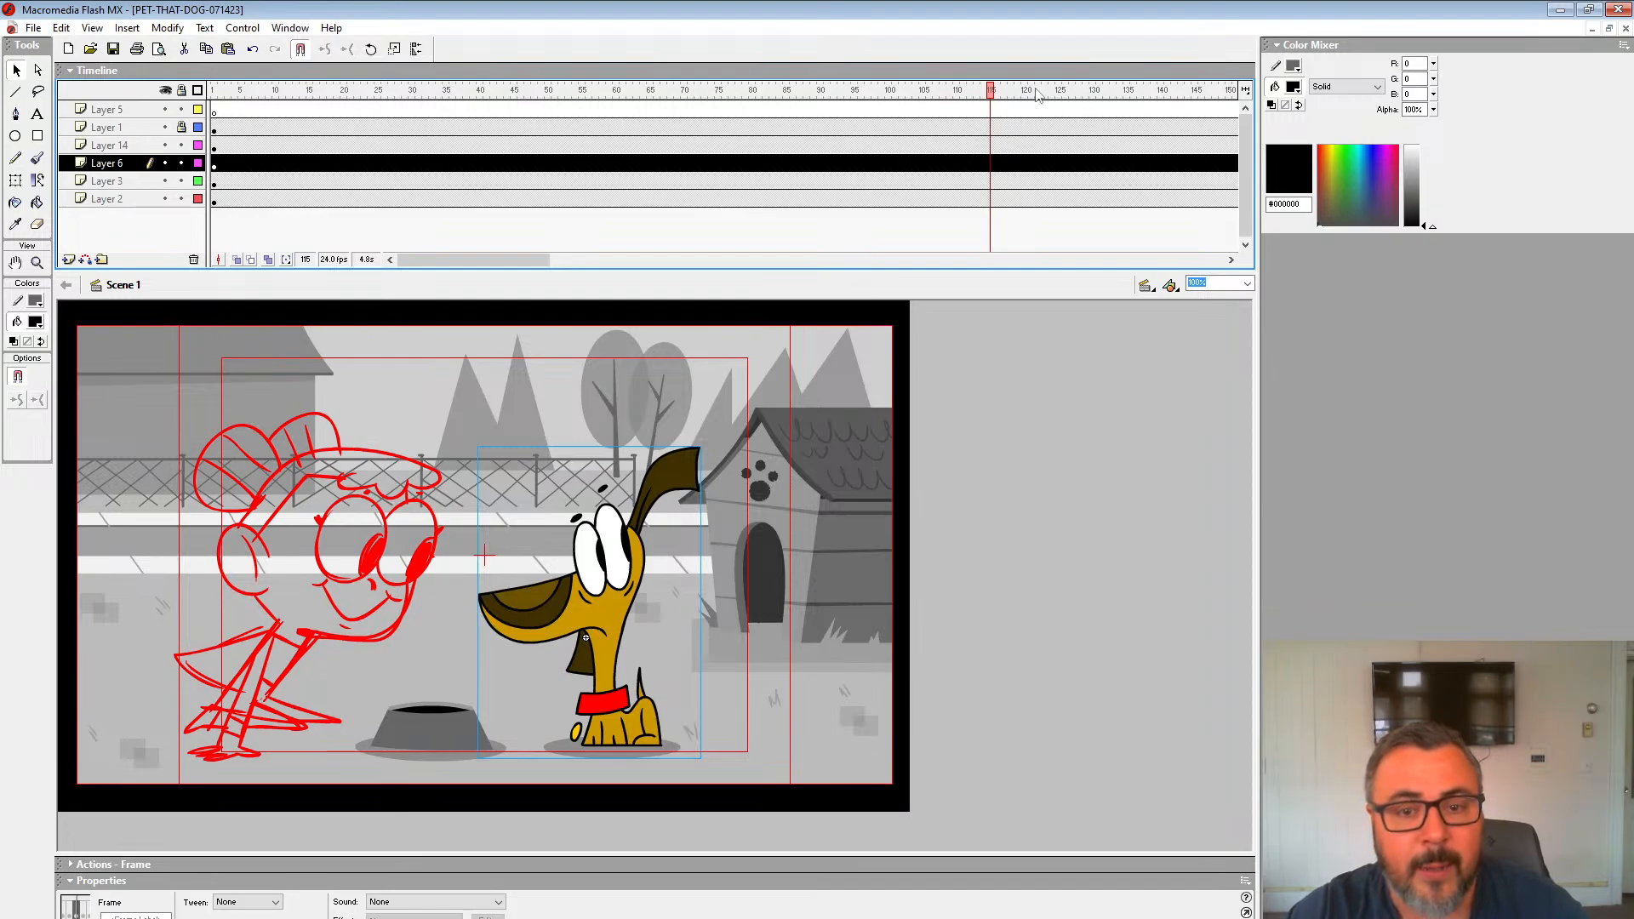
Step: Rewind to frame 1 and select the background, the red character sketch and the dog one by one to inspect the scene's elements
{"action": "left_click_drag", "start_coordinate": [1038, 93], "coordinate": [215, 90]}
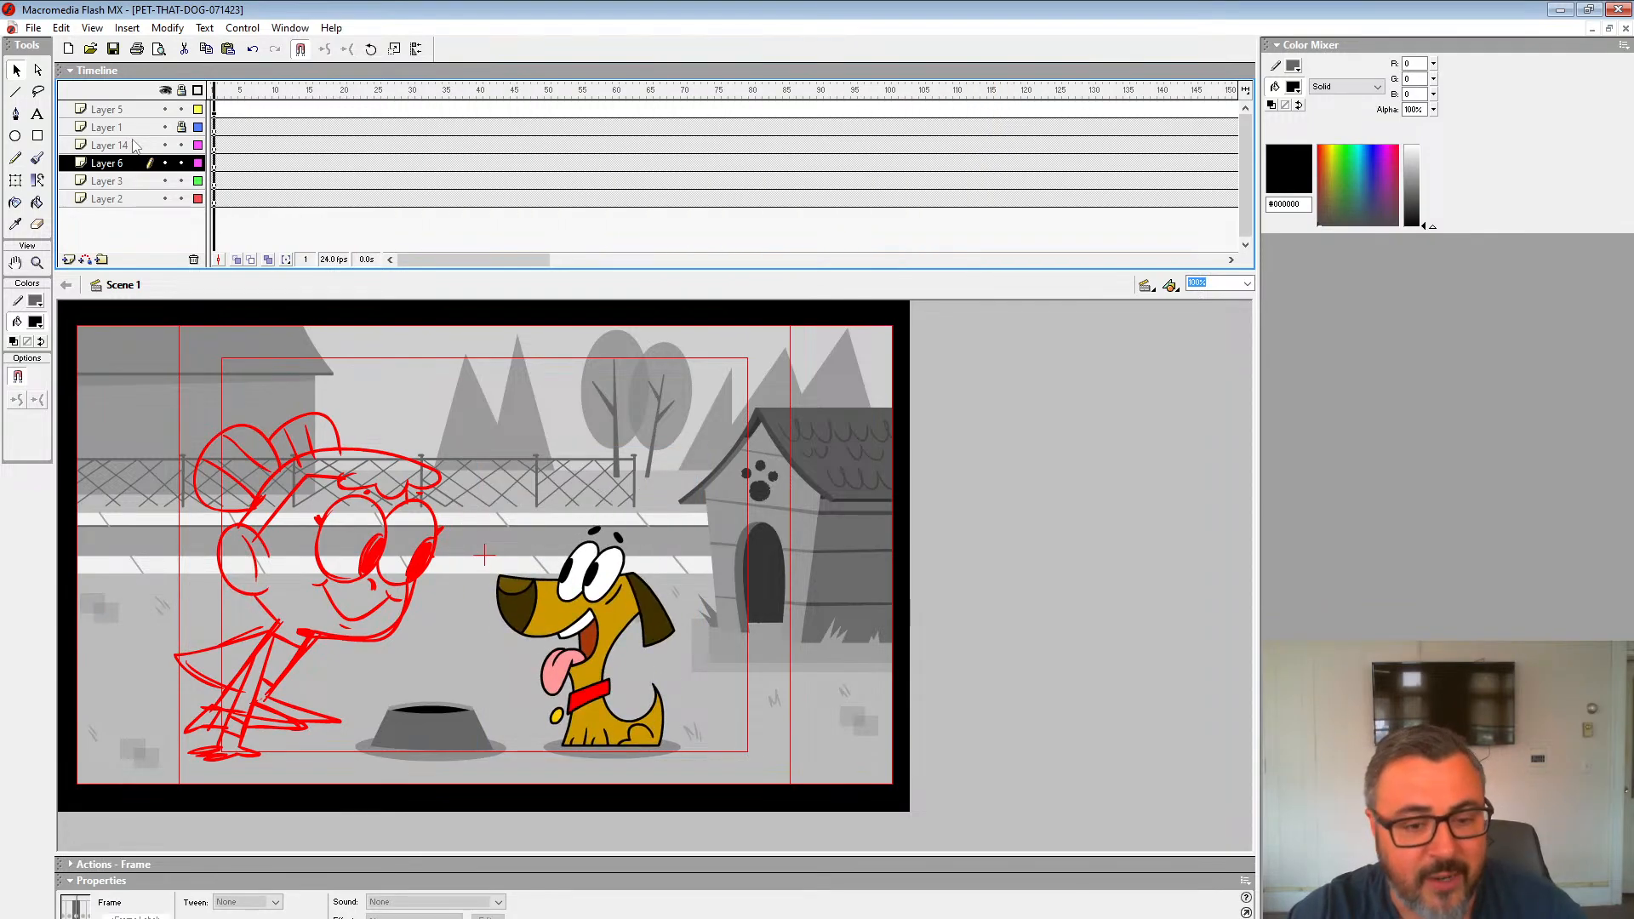
{"action": "left_click", "coordinate": [830, 542]}
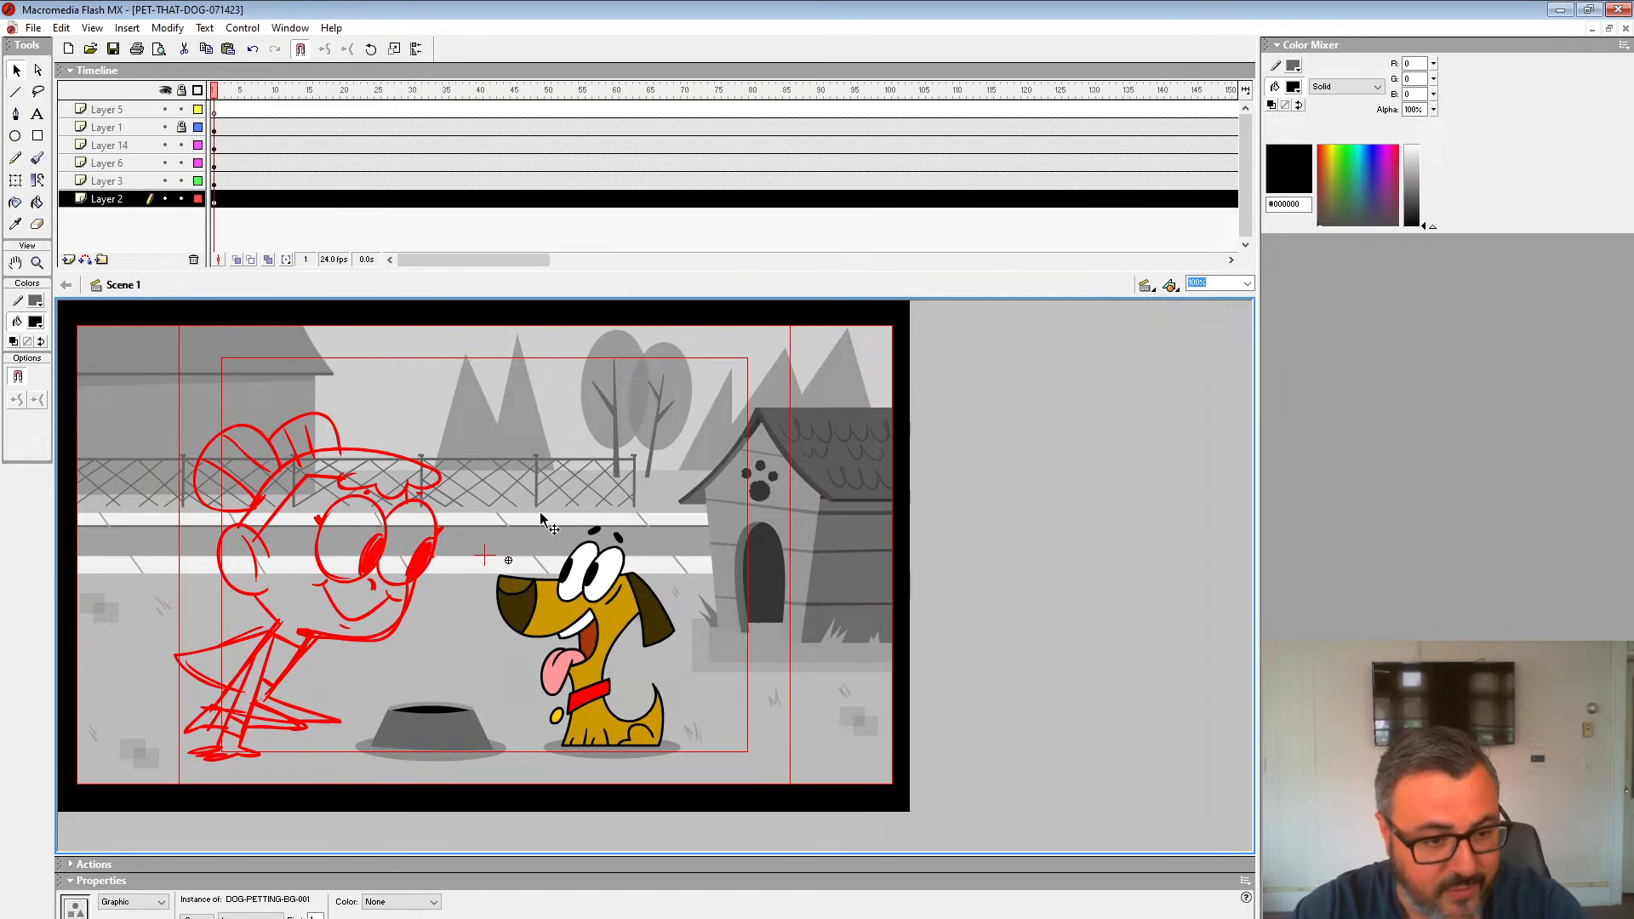
{"action": "left_click", "coordinate": [390, 640]}
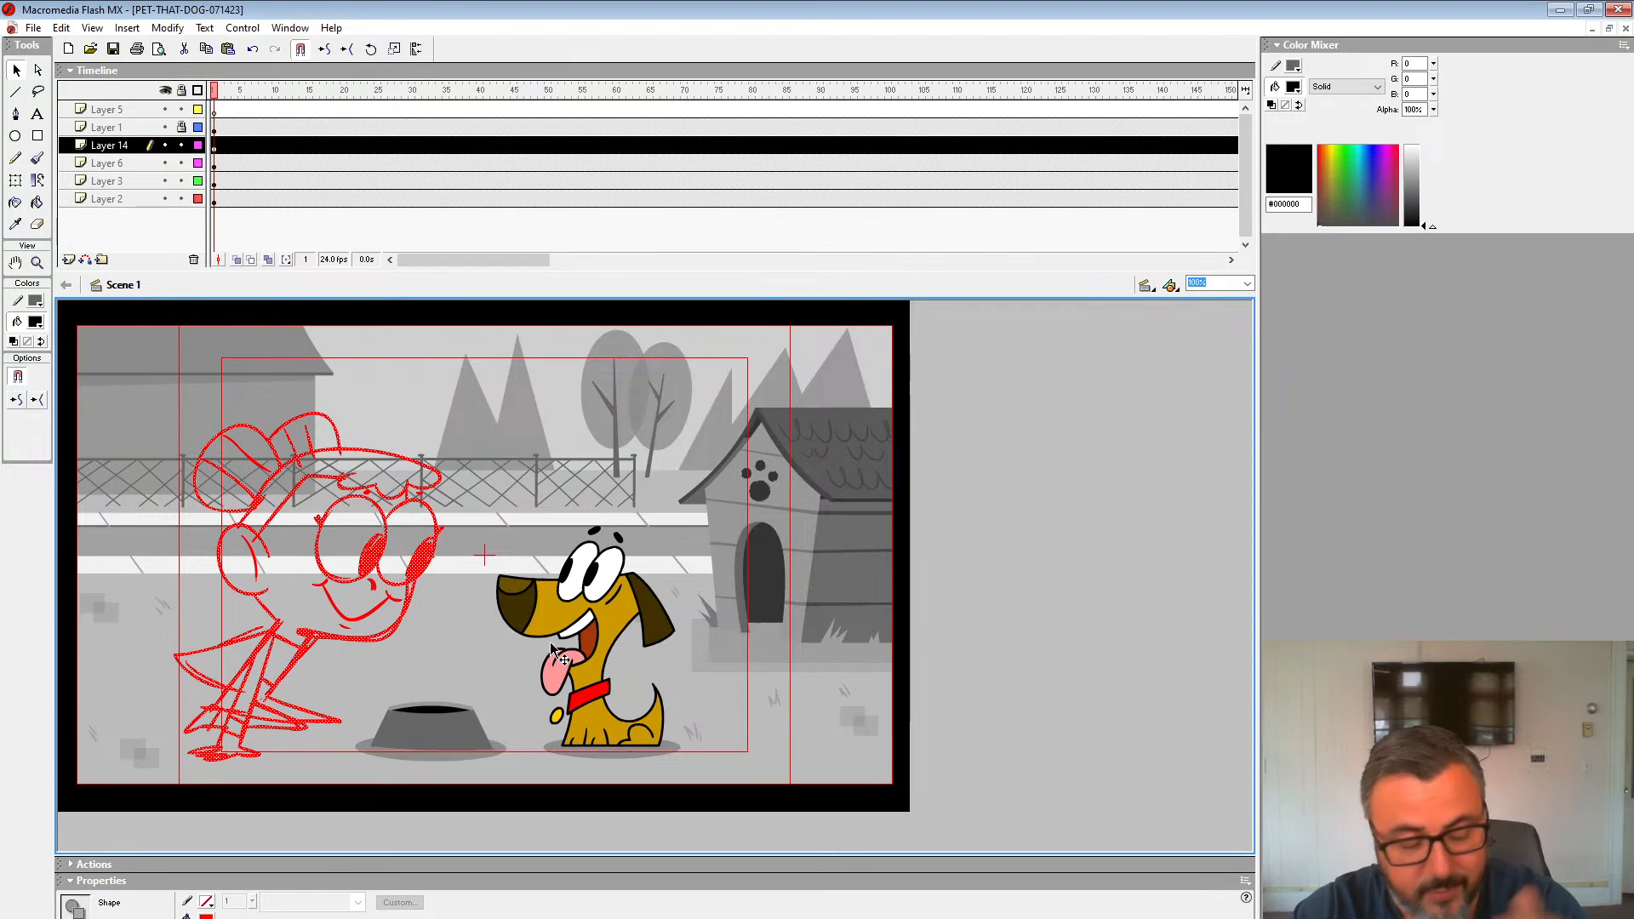
{"action": "left_click", "coordinate": [599, 654]}
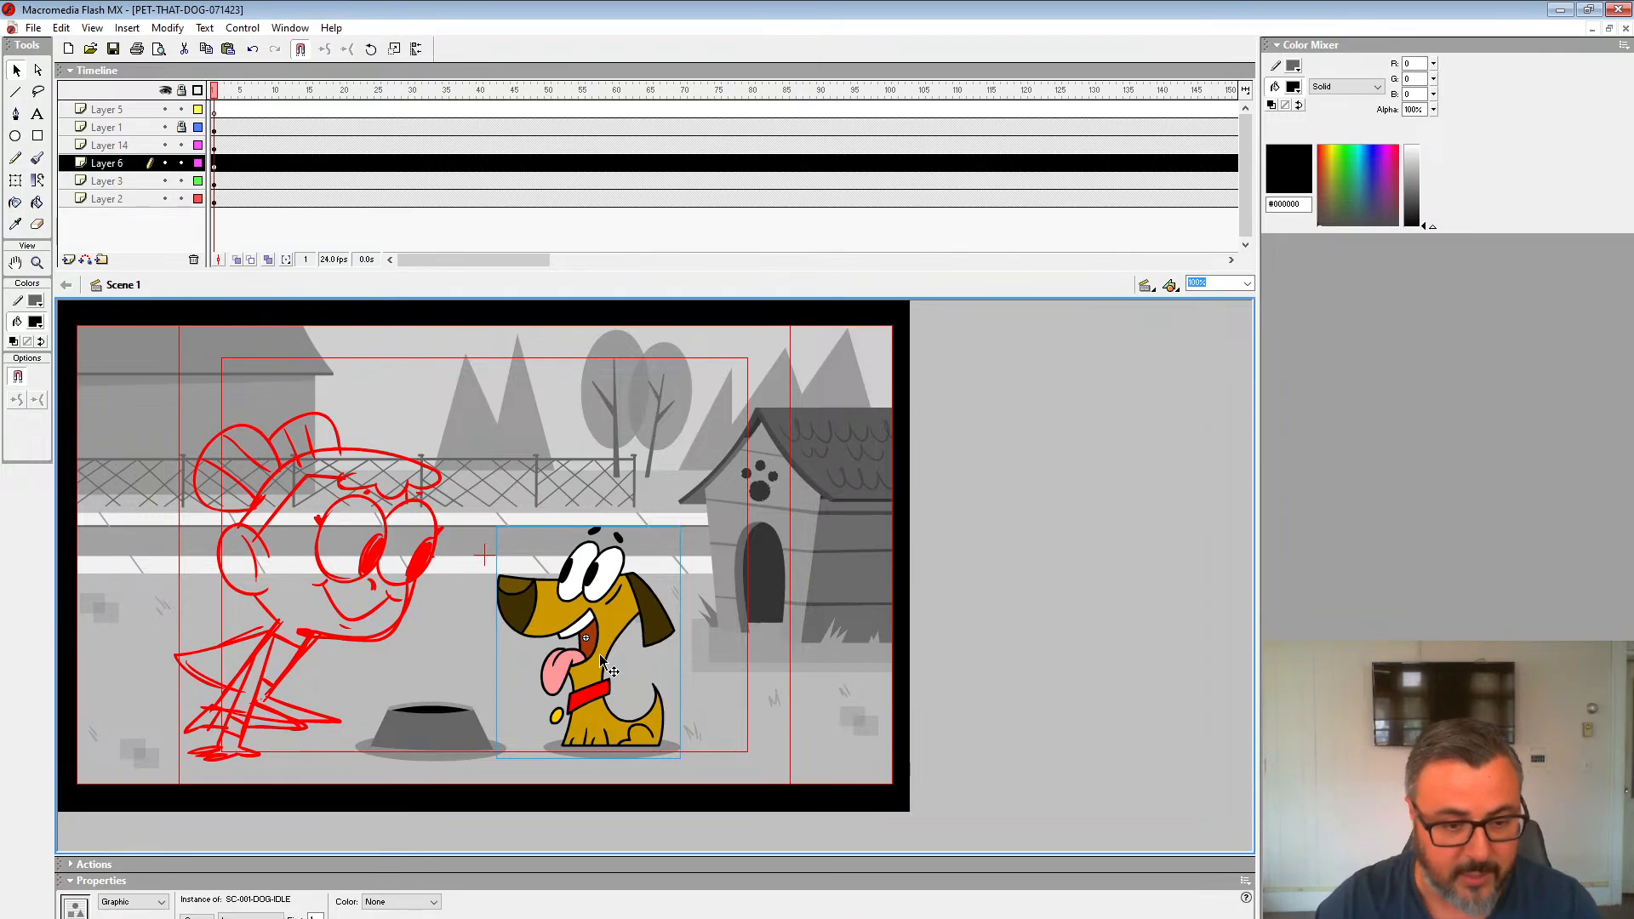
Step: Play the dog animation in Scene 1, replaying it from about frame 44
{"action": "key", "text": "Return"}
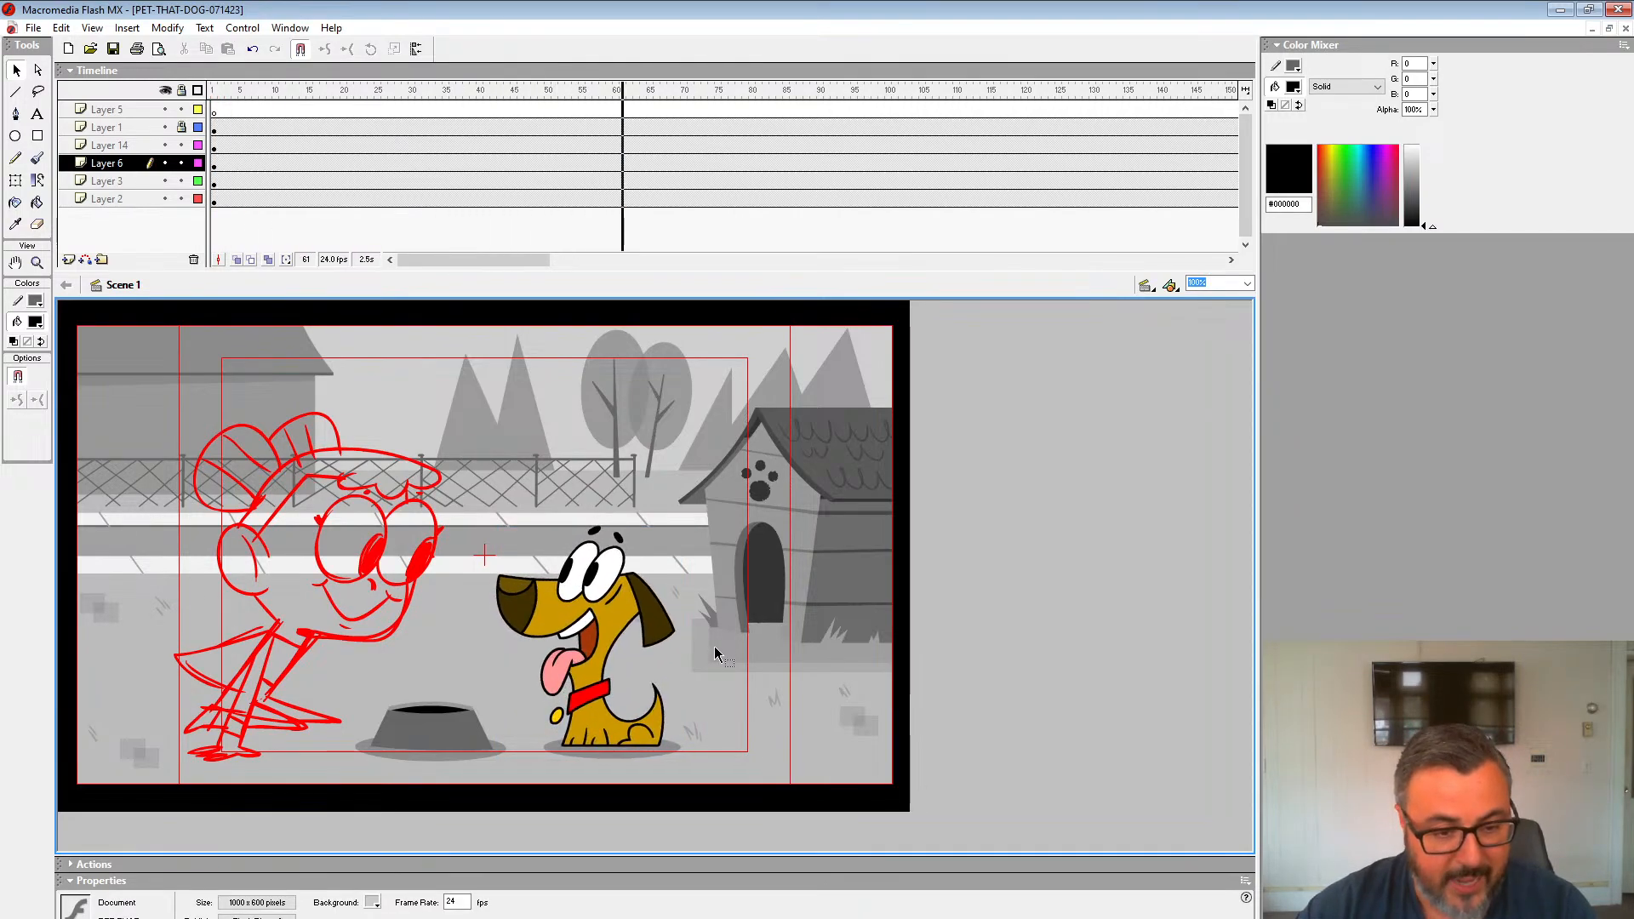
{"action": "left_click", "coordinate": [509, 164]}
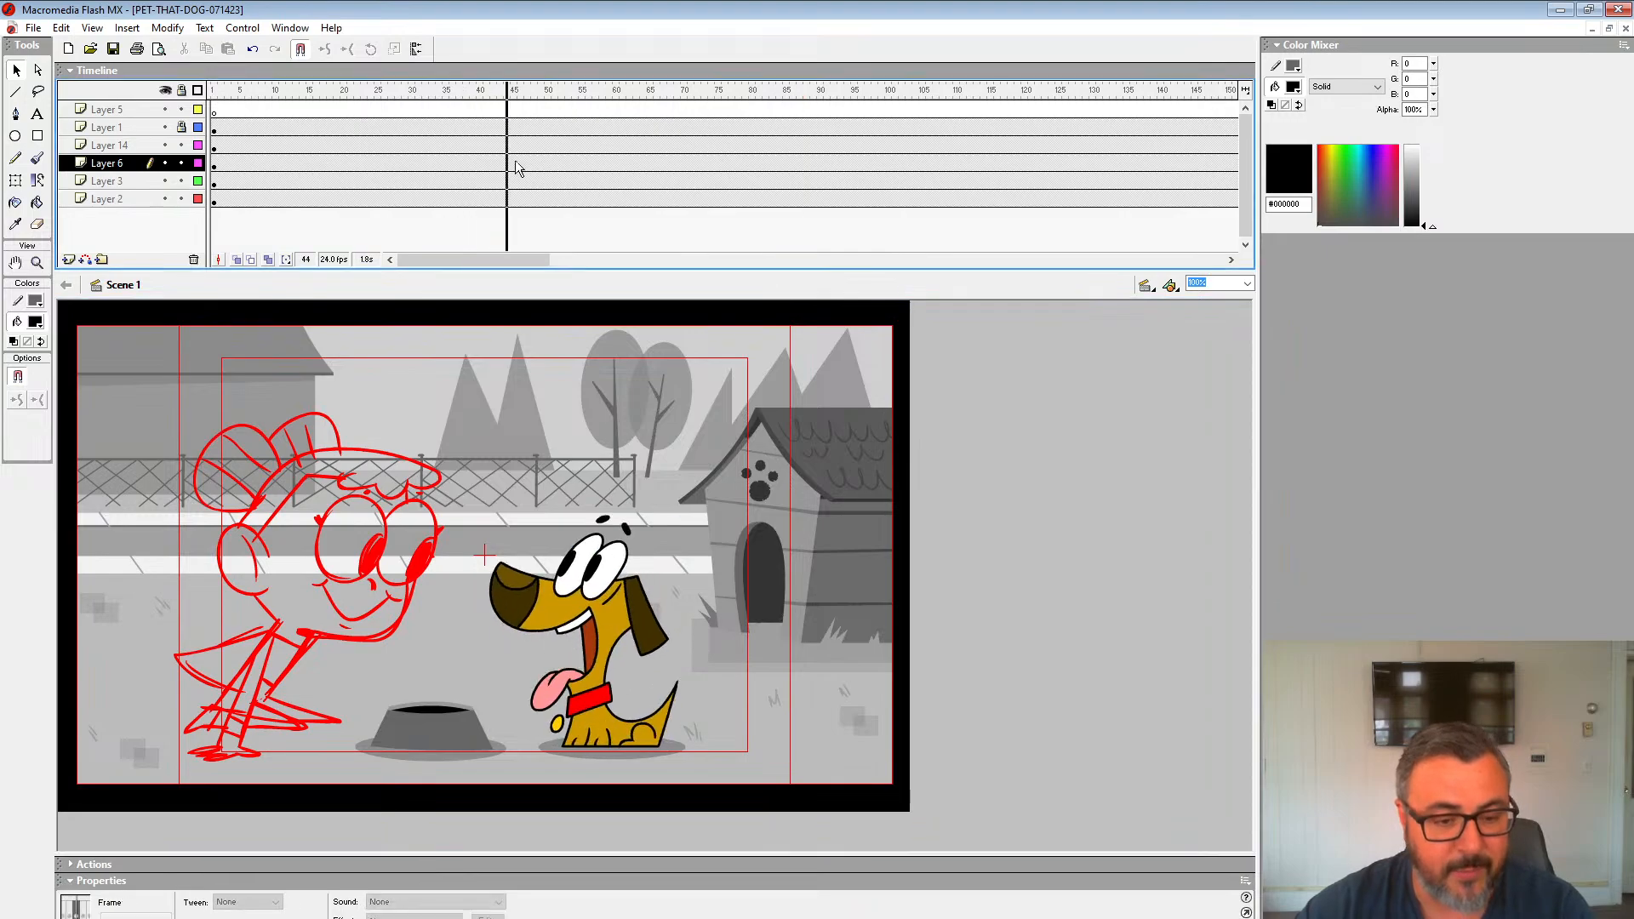
{"action": "key", "text": "Return"}
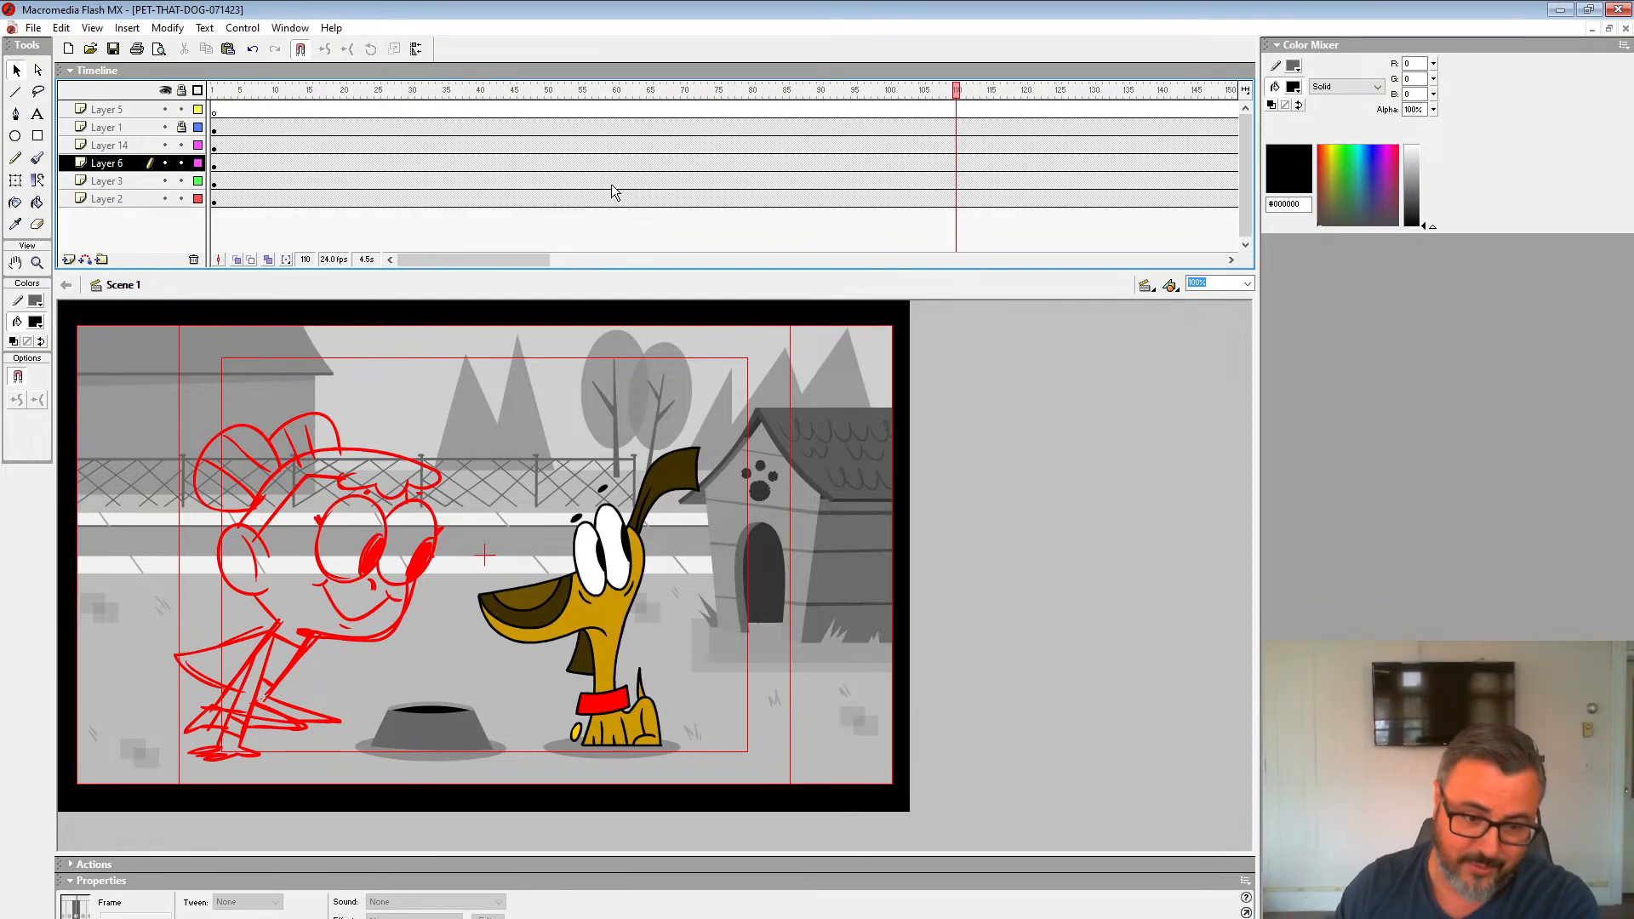
{"action": "key", "text": "Return"}
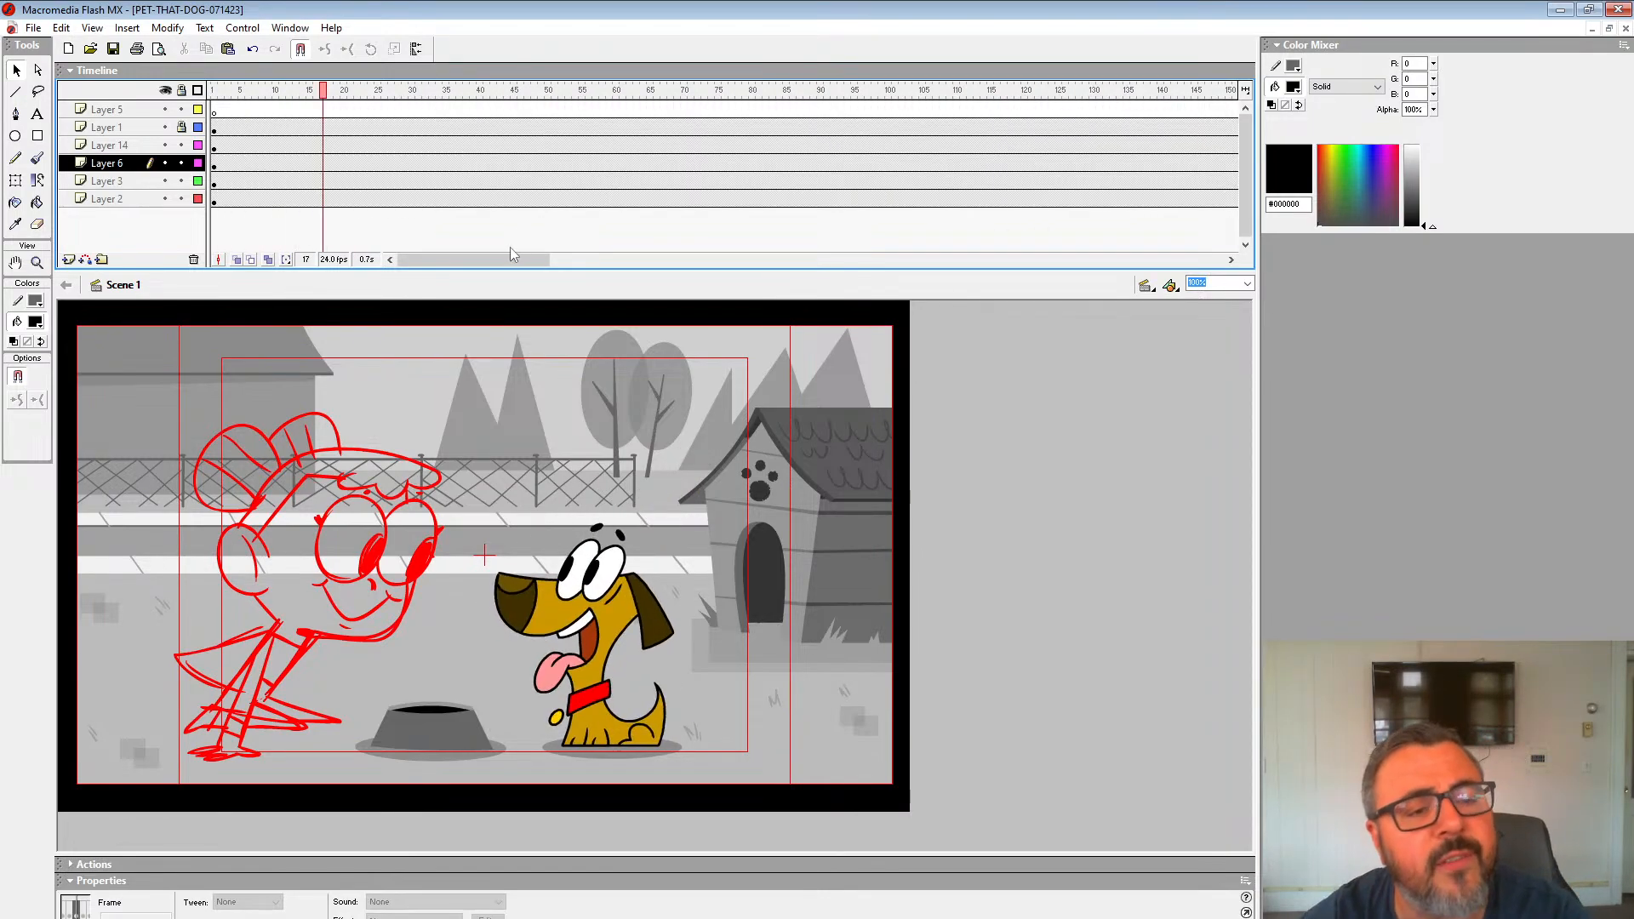
Step: Check the end of the Scene 1 timeline at frame 167, play it, and return the playhead to frame 1
{"action": "left_click_drag", "start_coordinate": [509, 259], "coordinate": [626, 258]}
{"action": "left_click", "coordinate": [469, 92]}
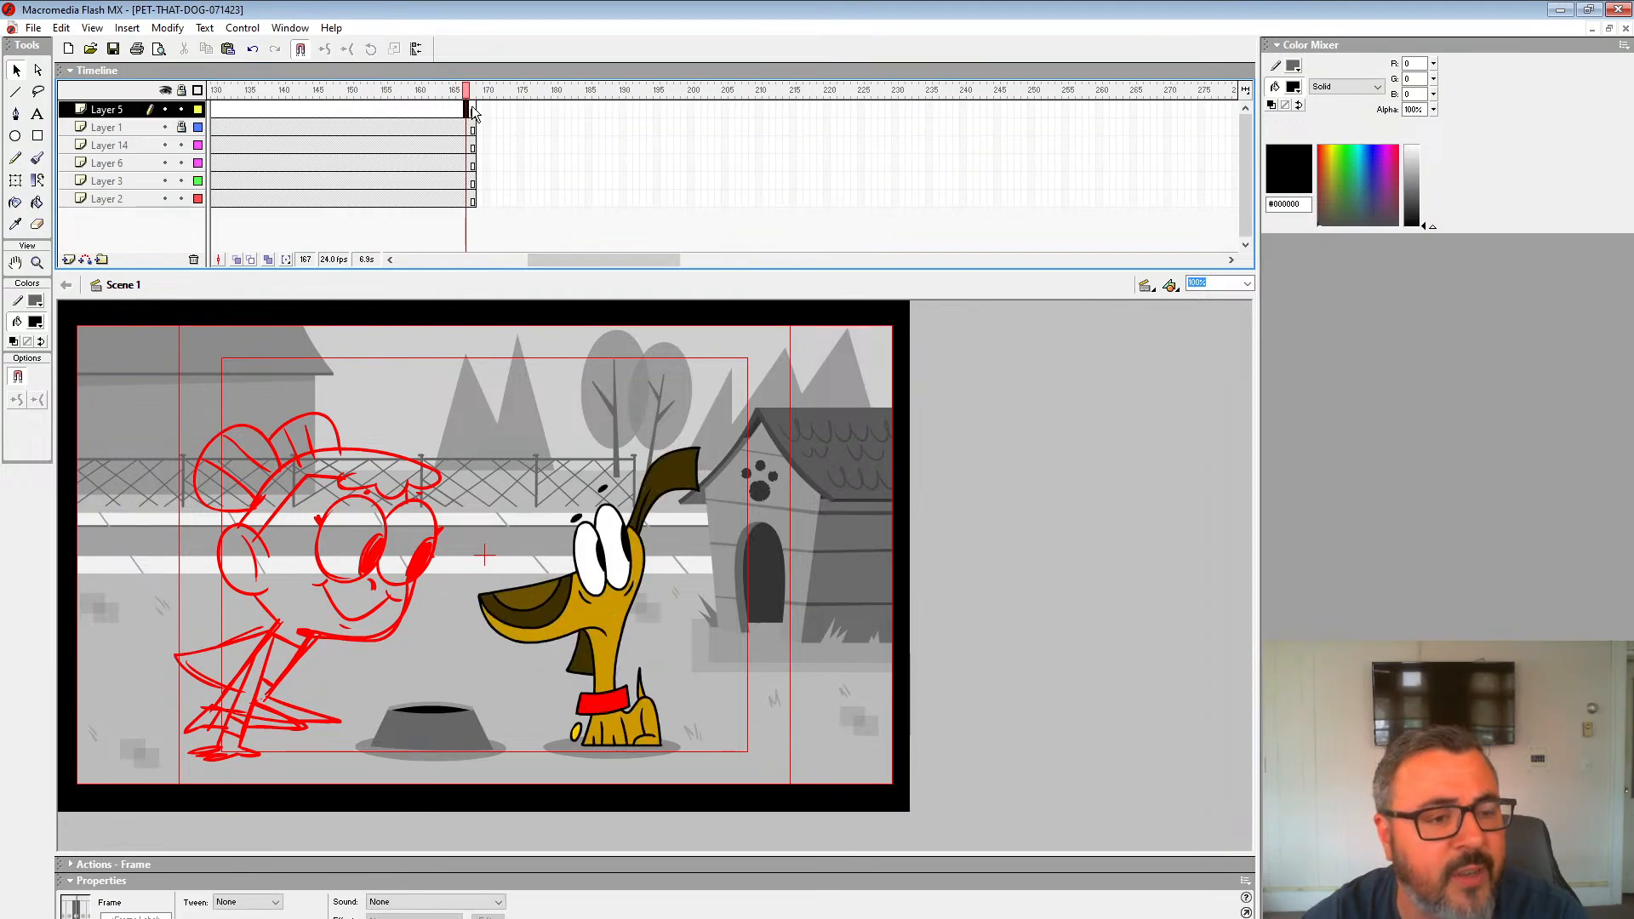
{"action": "key", "text": "Return"}
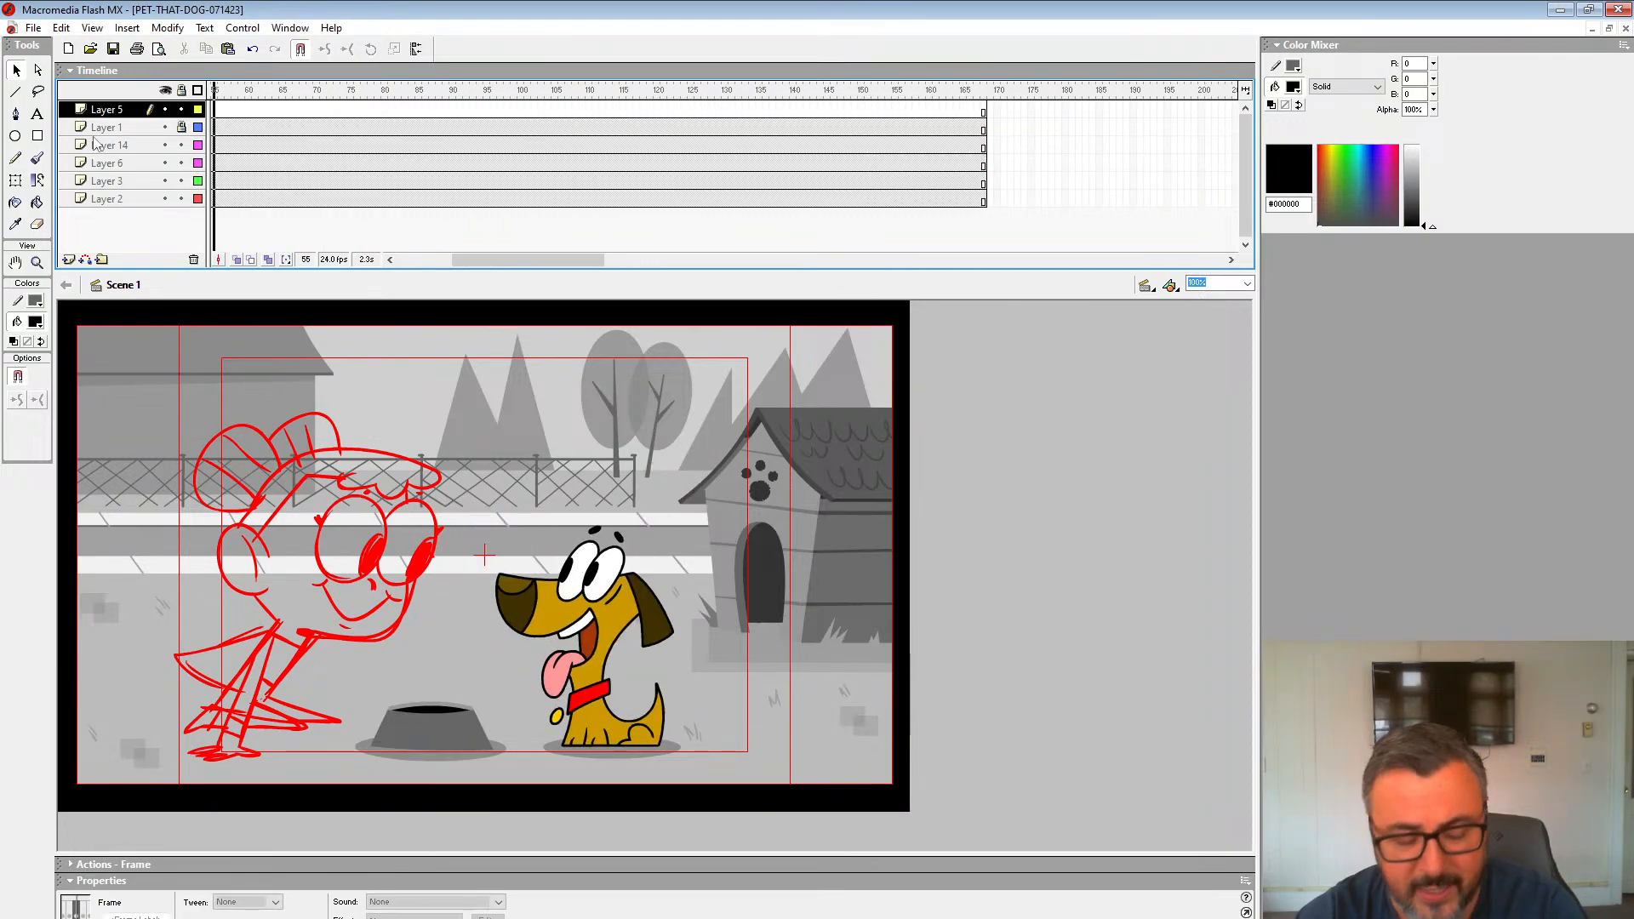
{"action": "left_click_drag", "start_coordinate": [321, 160], "coordinate": [131, 158]}
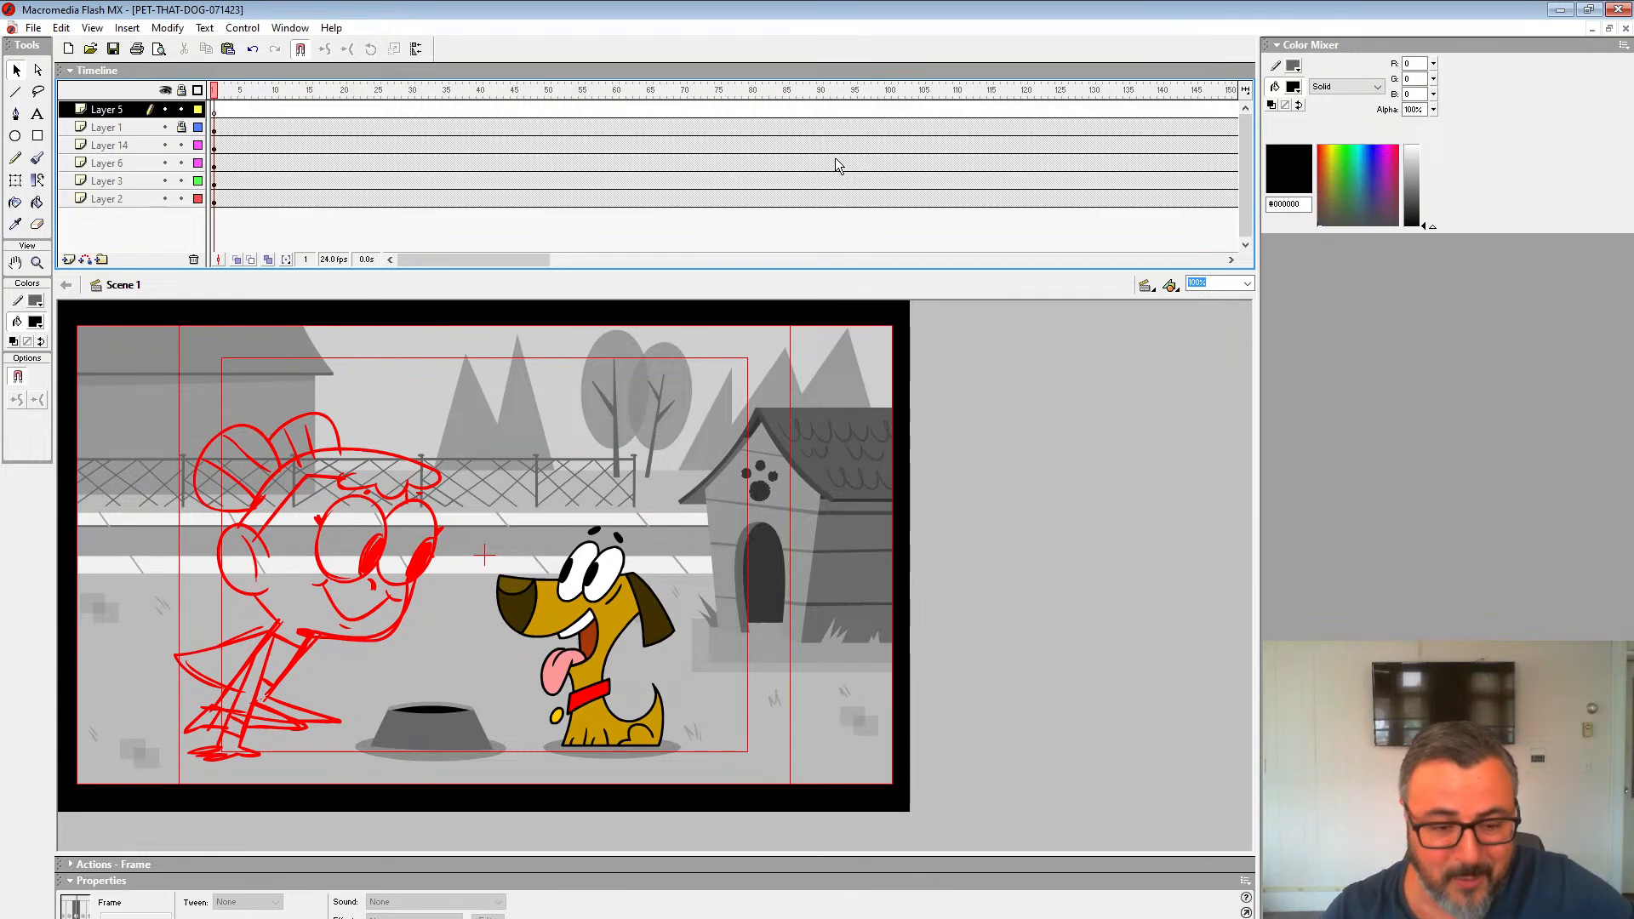
Step: Open the SC-001-DOG-IDLE symbol, preview its playback, enlarge the timeline area and return to frame 1
{"action": "left_click", "coordinate": [593, 629]}
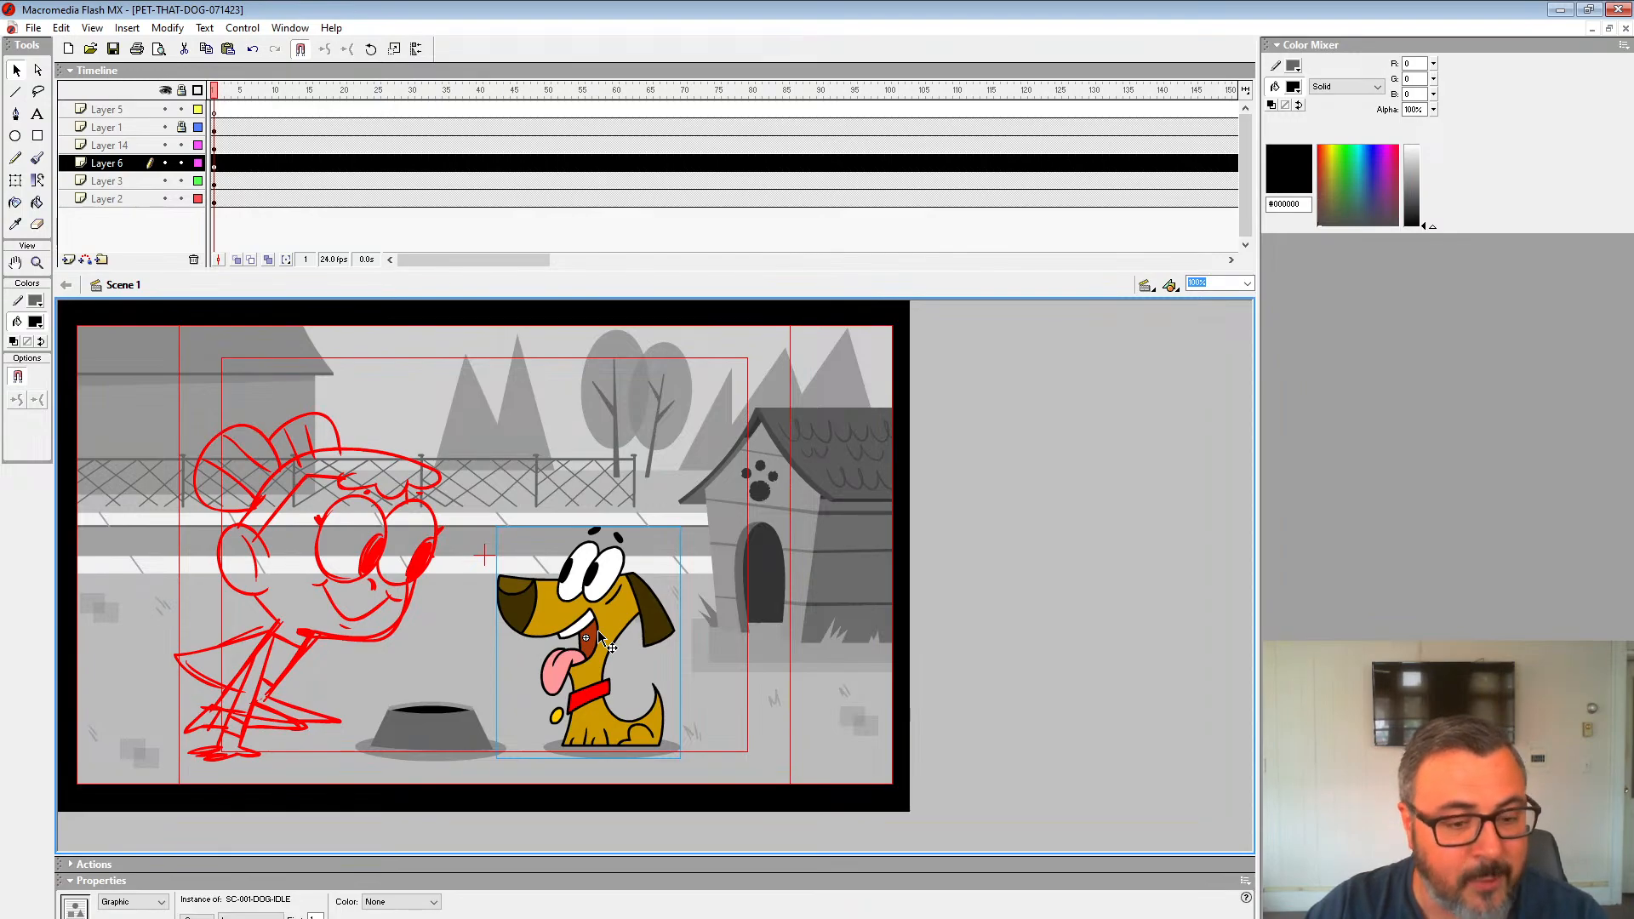
{"action": "double_click", "coordinate": [598, 630]}
{"action": "key", "text": "Return"}
{"action": "key", "text": "Return"}
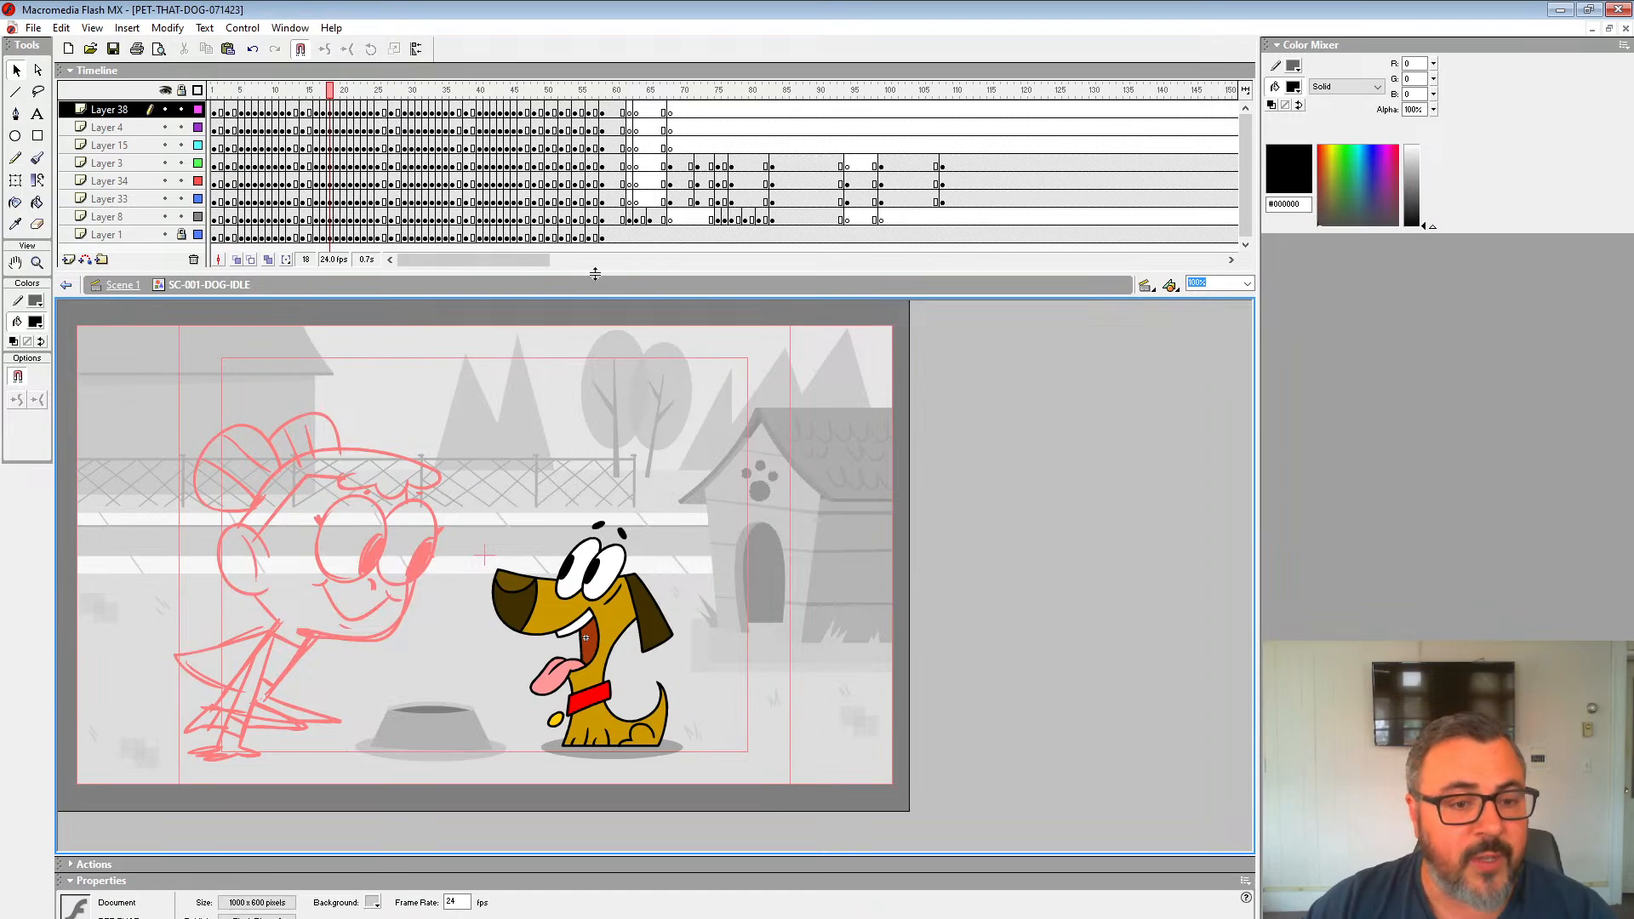
{"action": "left_click_drag", "start_coordinate": [596, 274], "coordinate": [596, 356]}
{"action": "left_click_drag", "start_coordinate": [332, 104], "coordinate": [186, 131]}
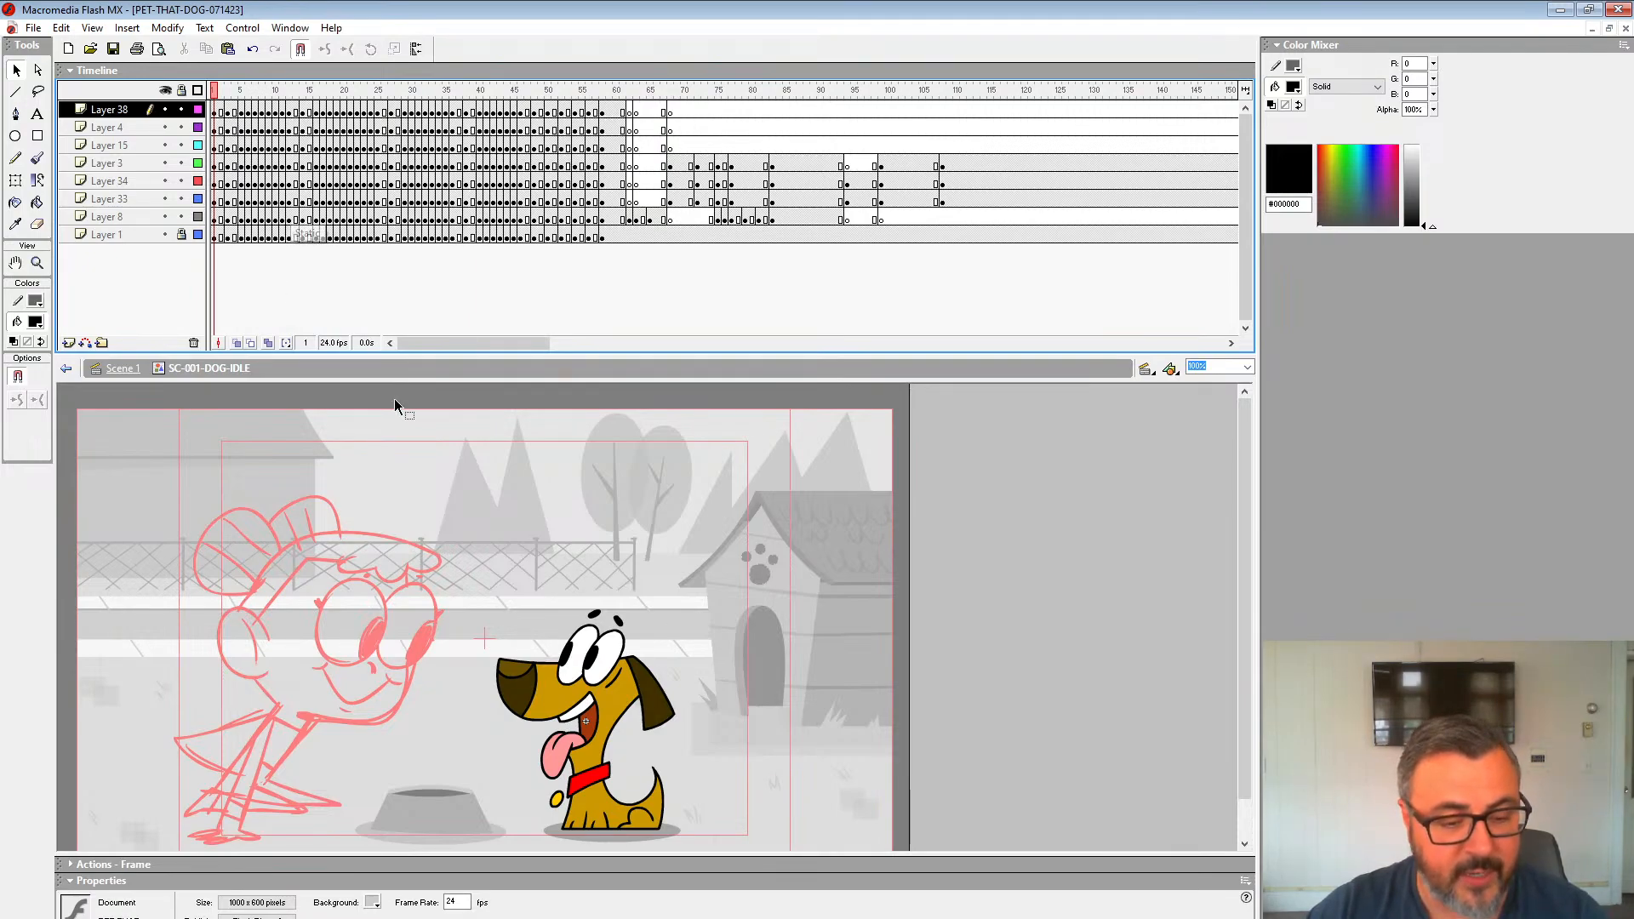
Step: Hide Layers 38, 4, 15 and 3 one at a time, toggling Layers 15 and 3, to examine which dog parts they hold
{"action": "left_click", "coordinate": [166, 110]}
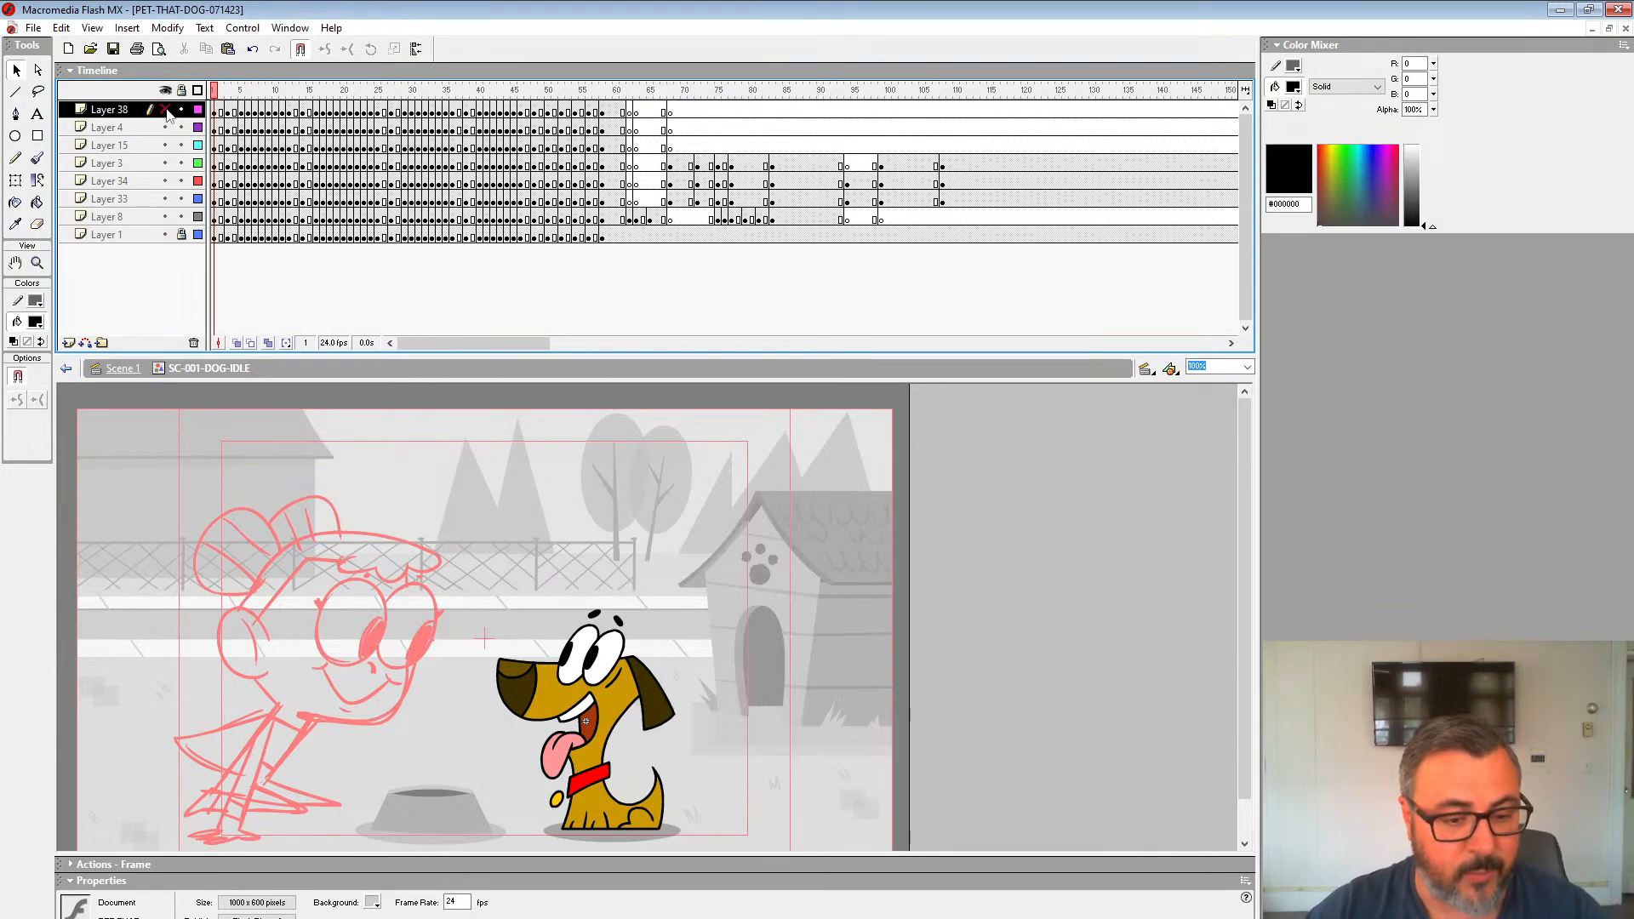
{"action": "left_click", "coordinate": [165, 127]}
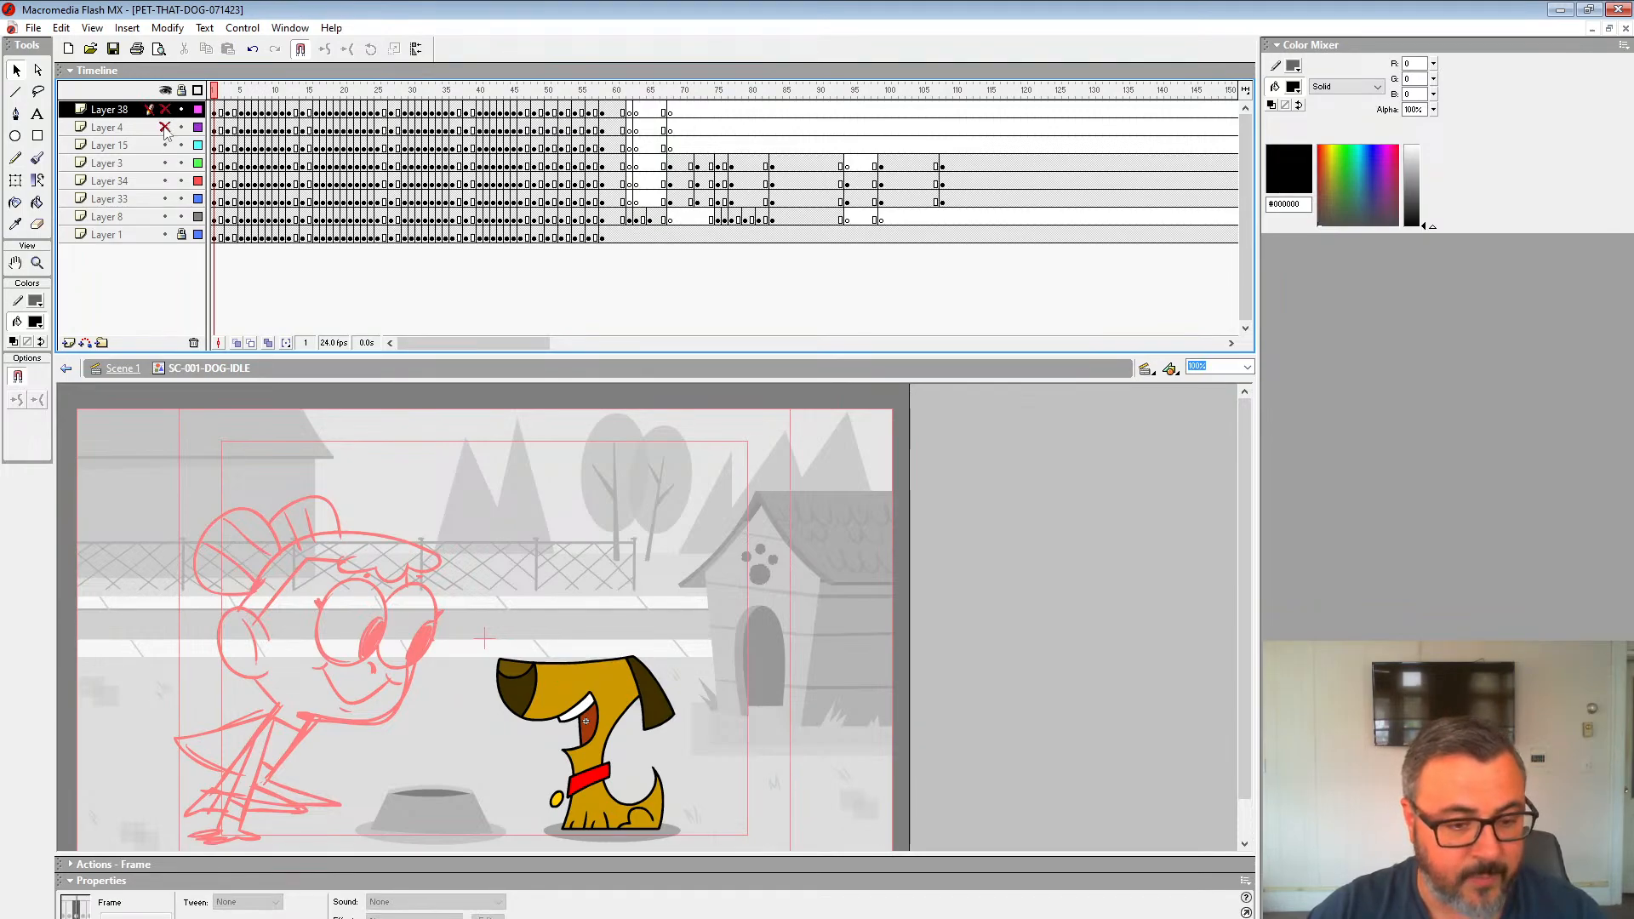
{"action": "left_click", "coordinate": [165, 146]}
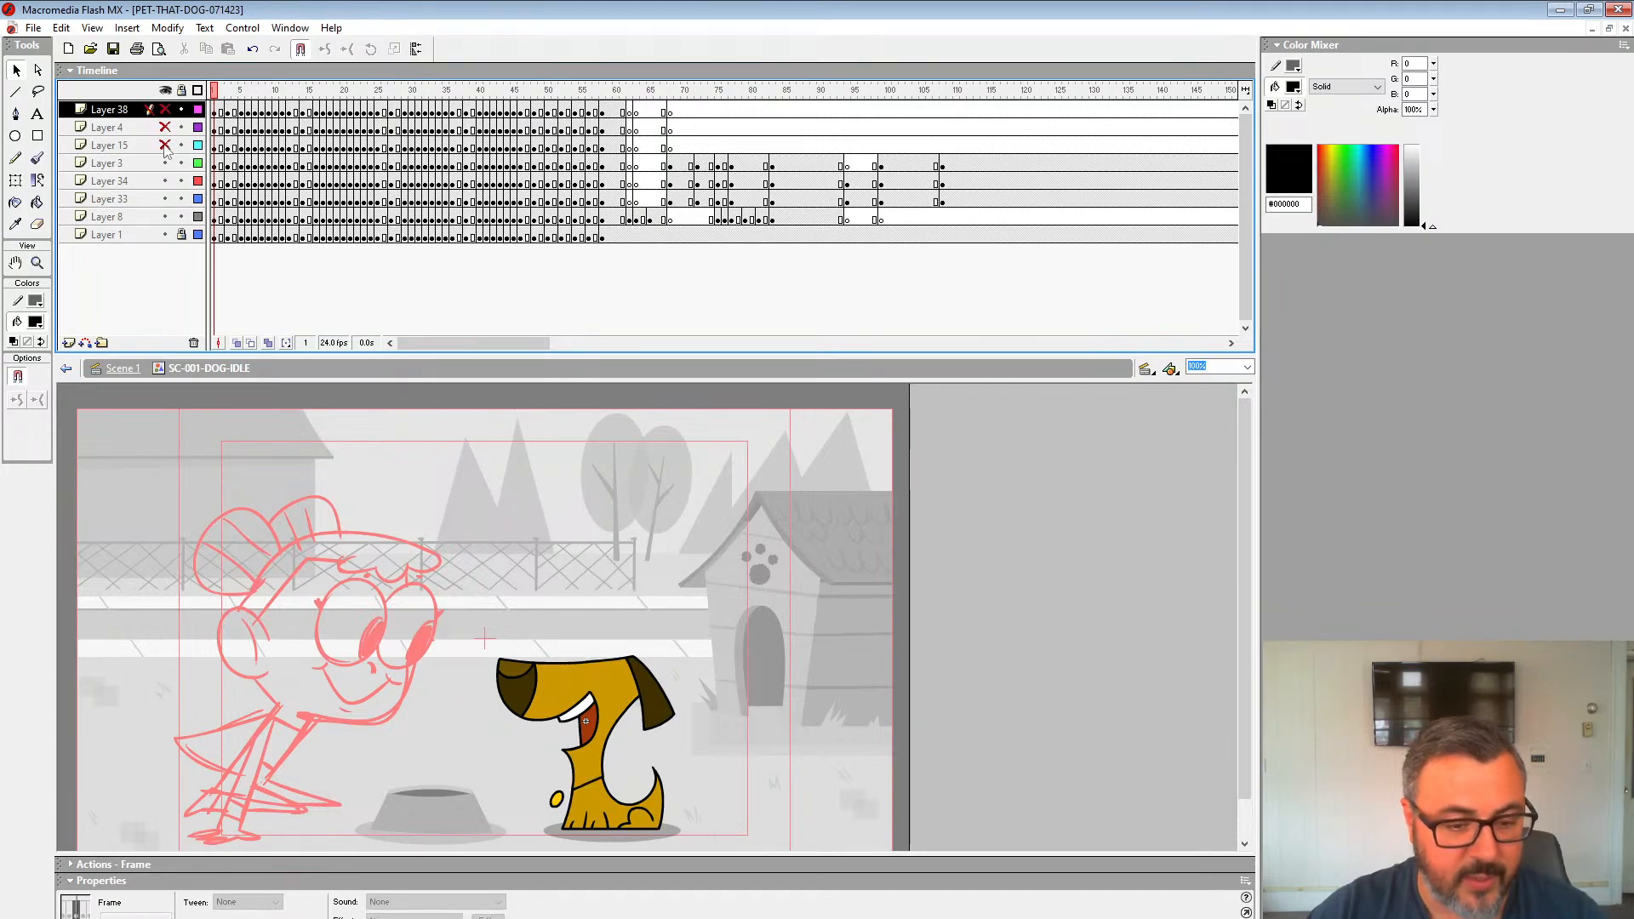
{"action": "left_click", "coordinate": [166, 163]}
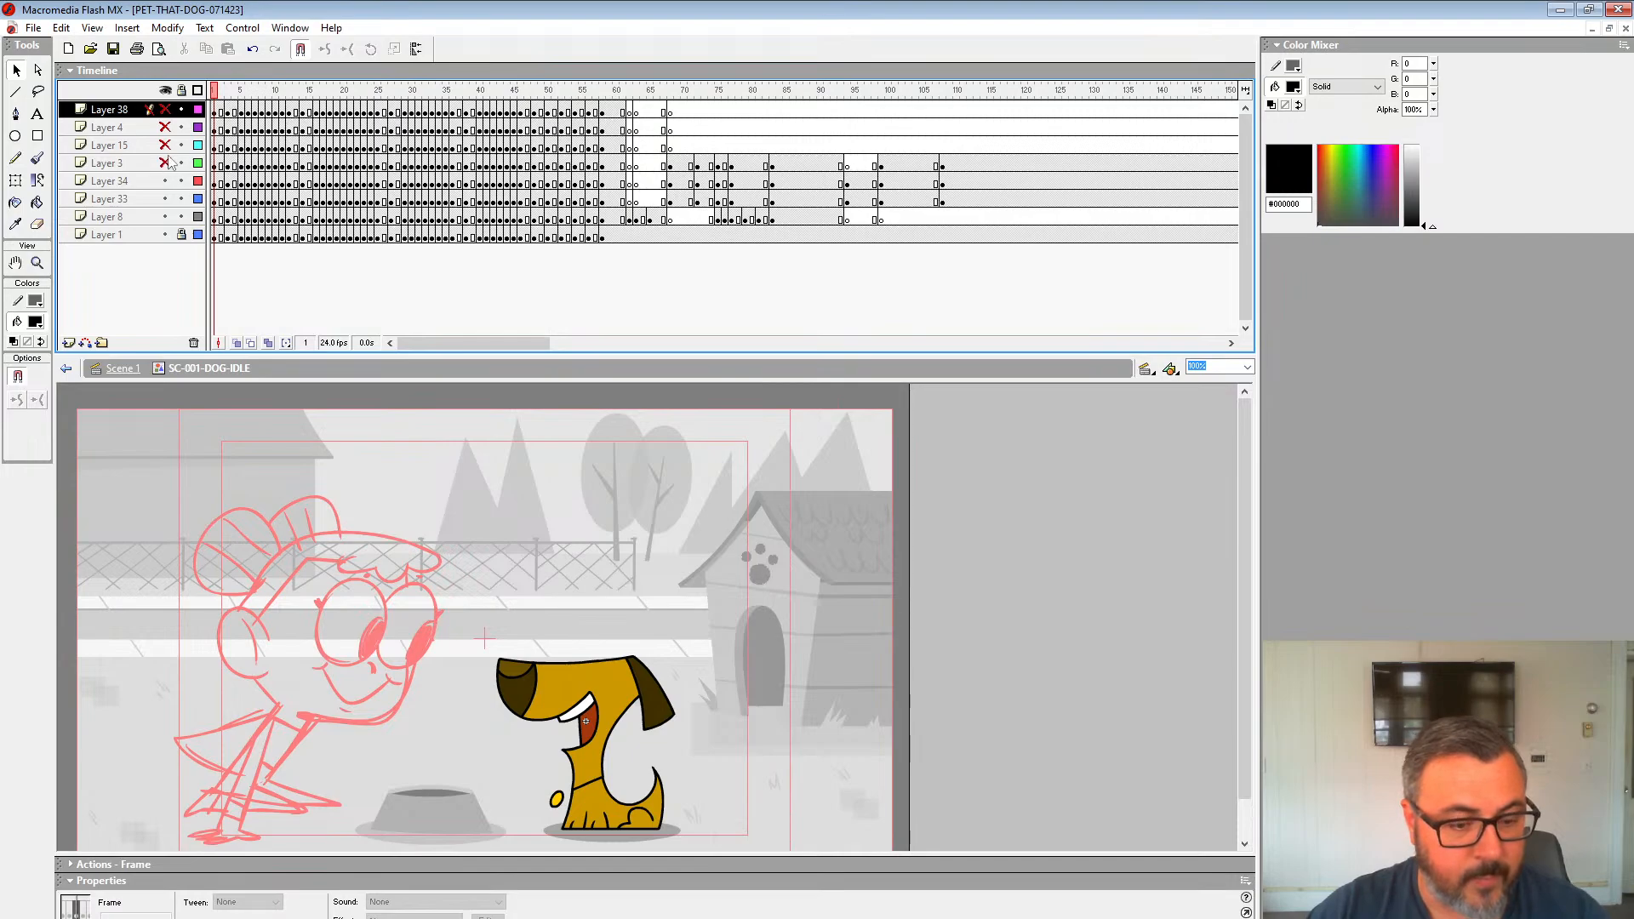
{"action": "left_click", "coordinate": [165, 146]}
{"action": "left_click", "coordinate": [166, 163]}
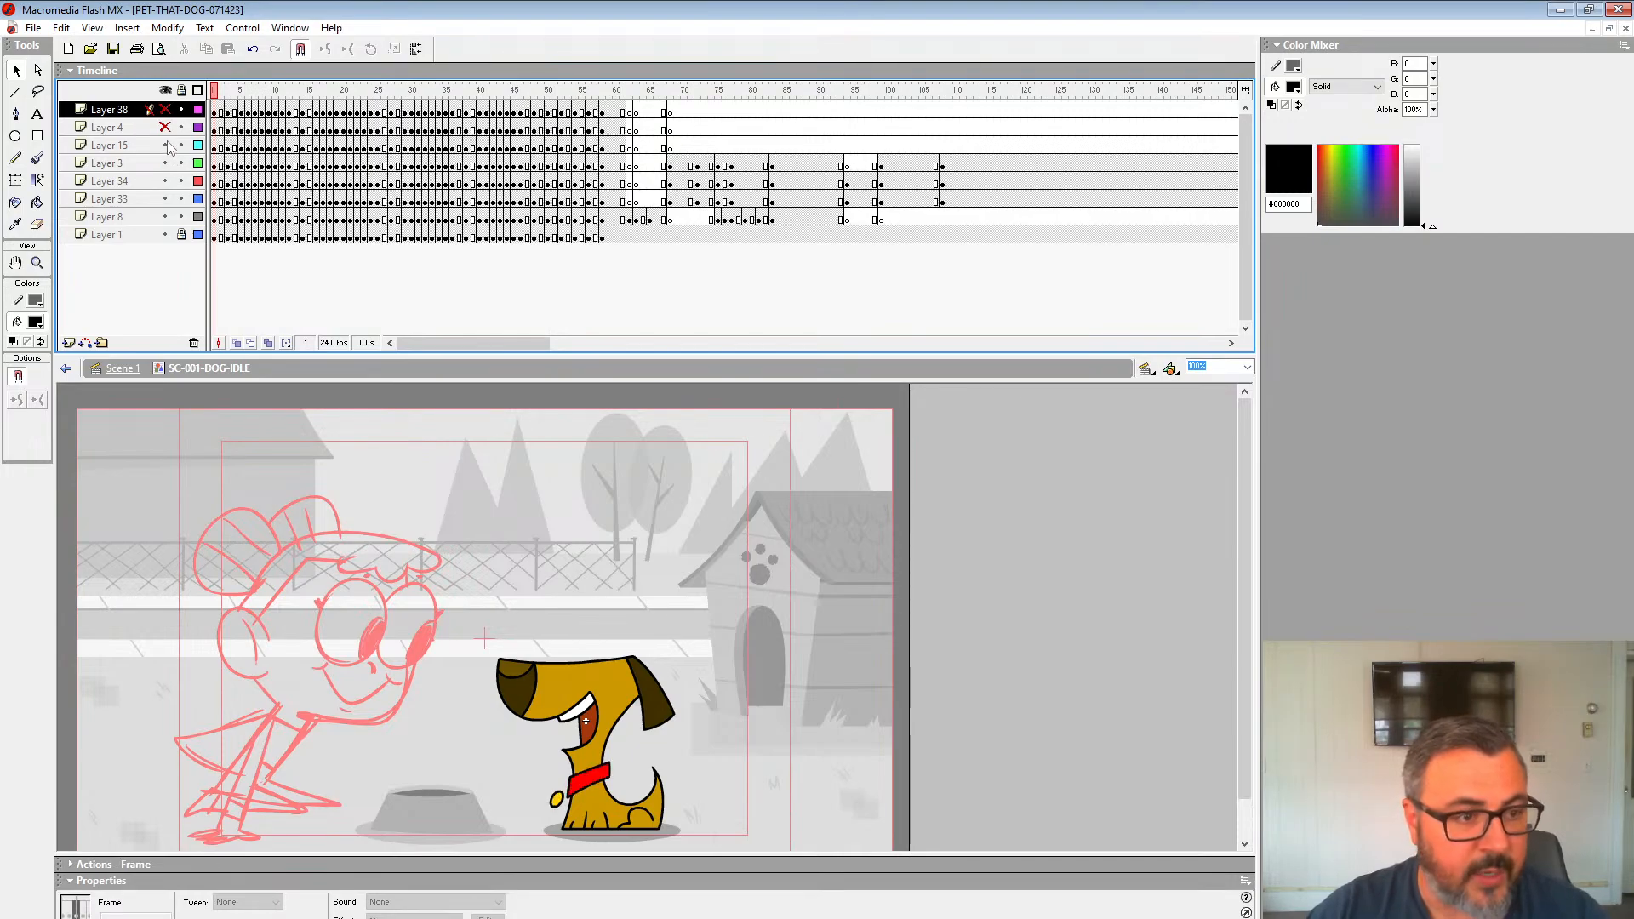
{"action": "left_click", "coordinate": [165, 146]}
{"action": "left_click", "coordinate": [165, 163]}
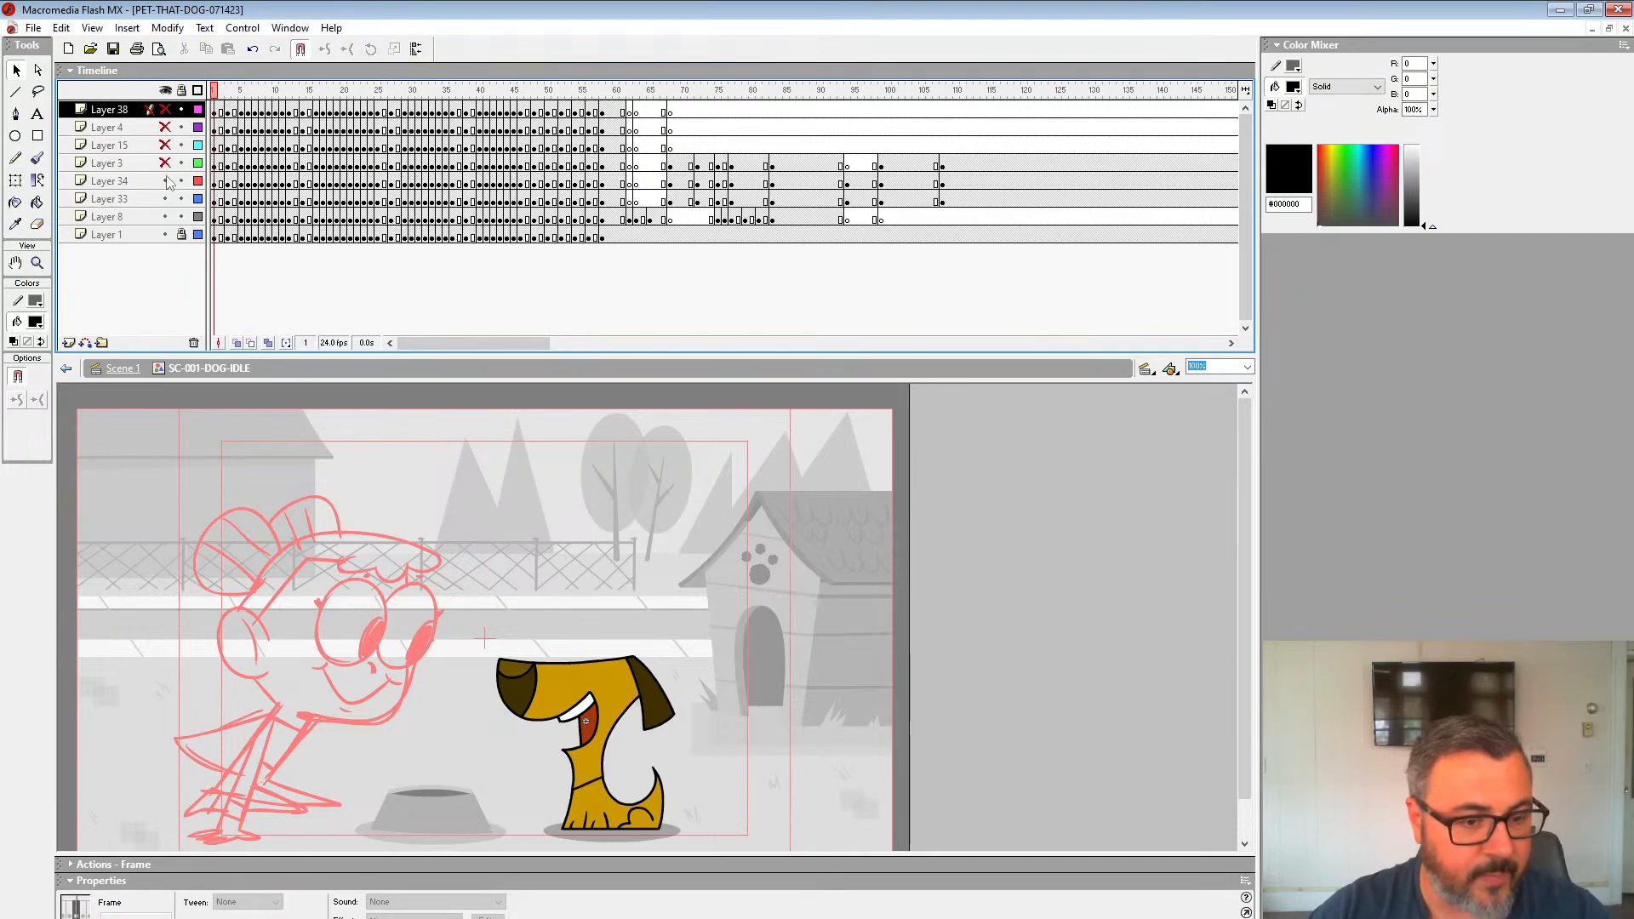
Step: Hide Layers 34, 33 and 8 to examine the remaining dog parts, and show all hidden layers again
{"action": "left_click", "coordinate": [165, 181]}
{"action": "left_click", "coordinate": [165, 199]}
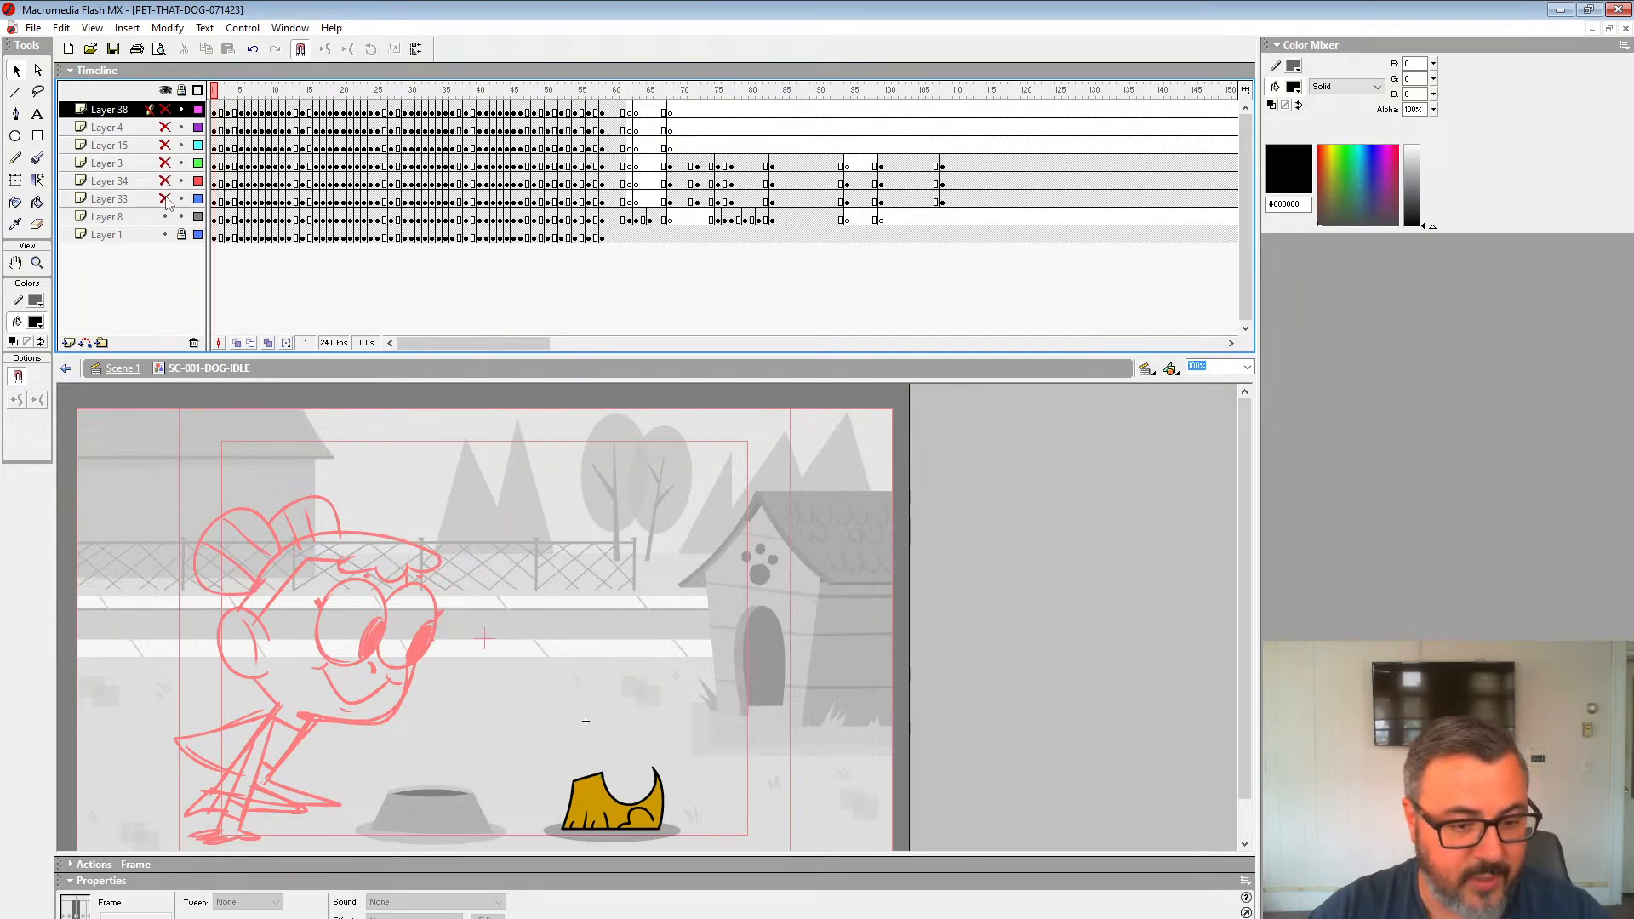
{"action": "left_click", "coordinate": [165, 216]}
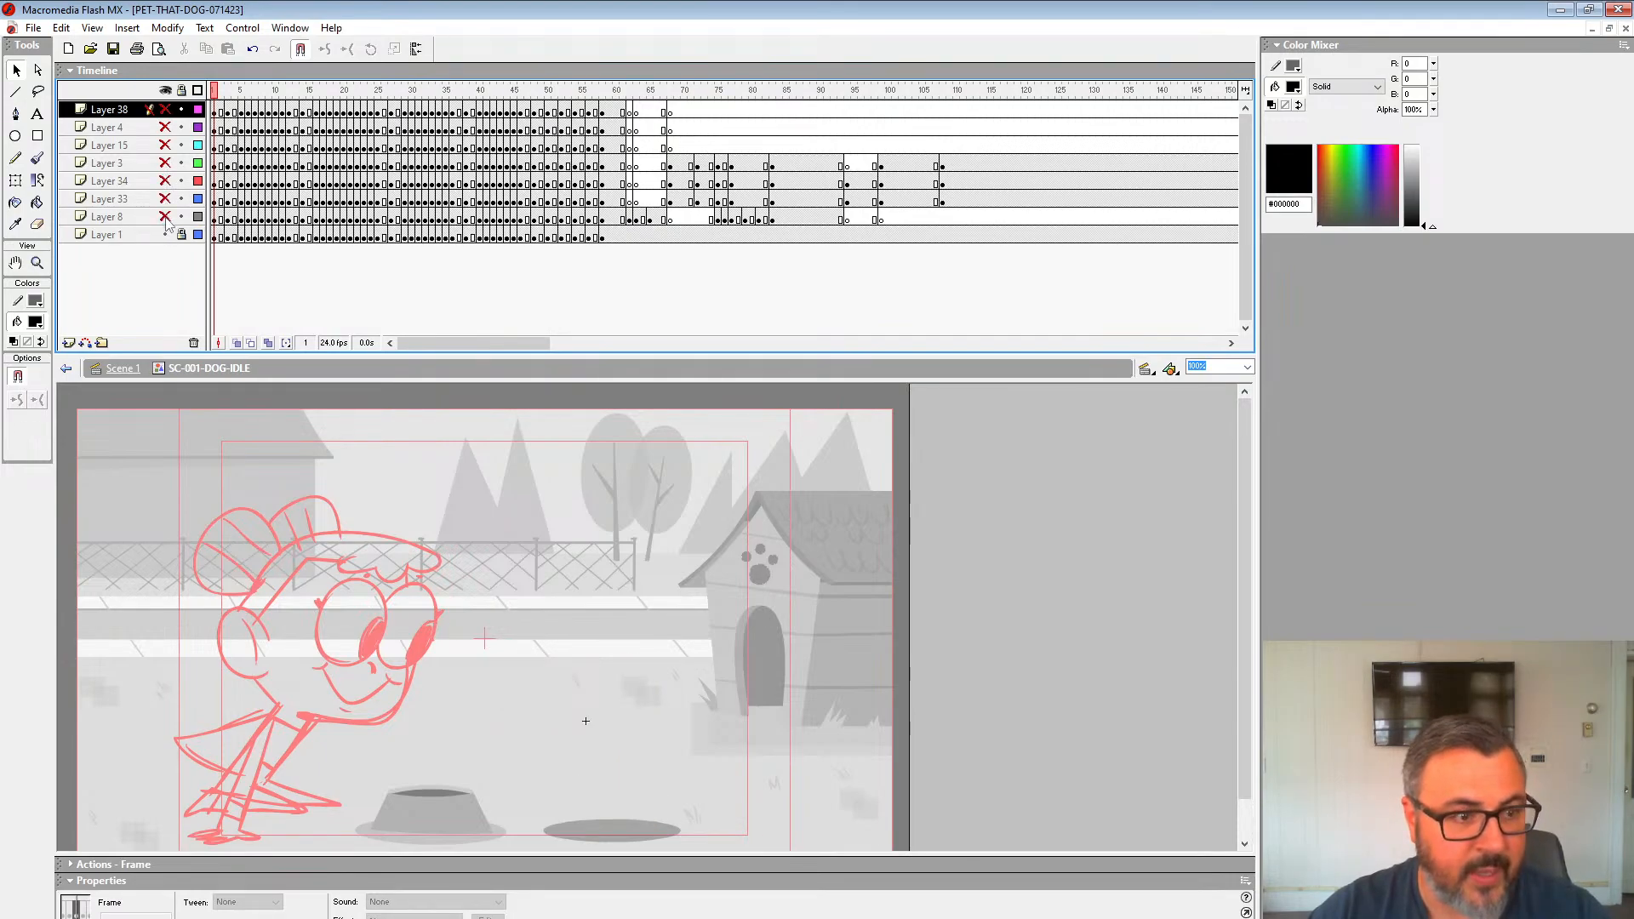
{"action": "left_click", "coordinate": [165, 217]}
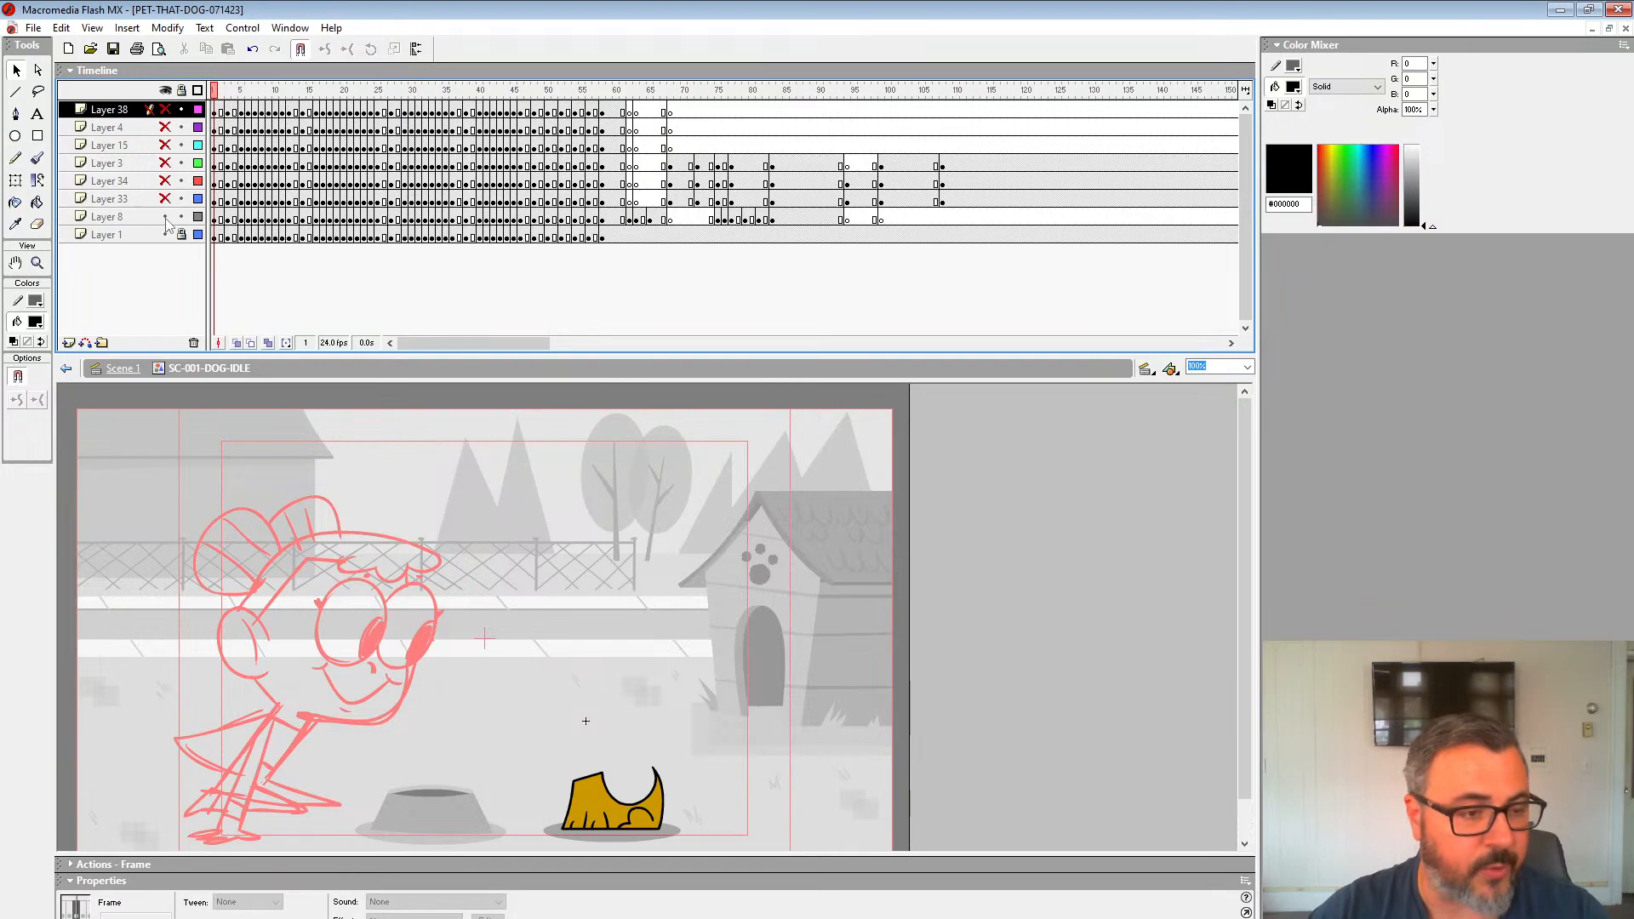
{"action": "mouse_move", "coordinate": [166, 109]}
{"action": "left_mouse_down"}
{"action": "mouse_move", "coordinate": [165, 213]}
{"action": "mouse_move", "coordinate": [182, 99]}
{"action": "left_mouse_up"}
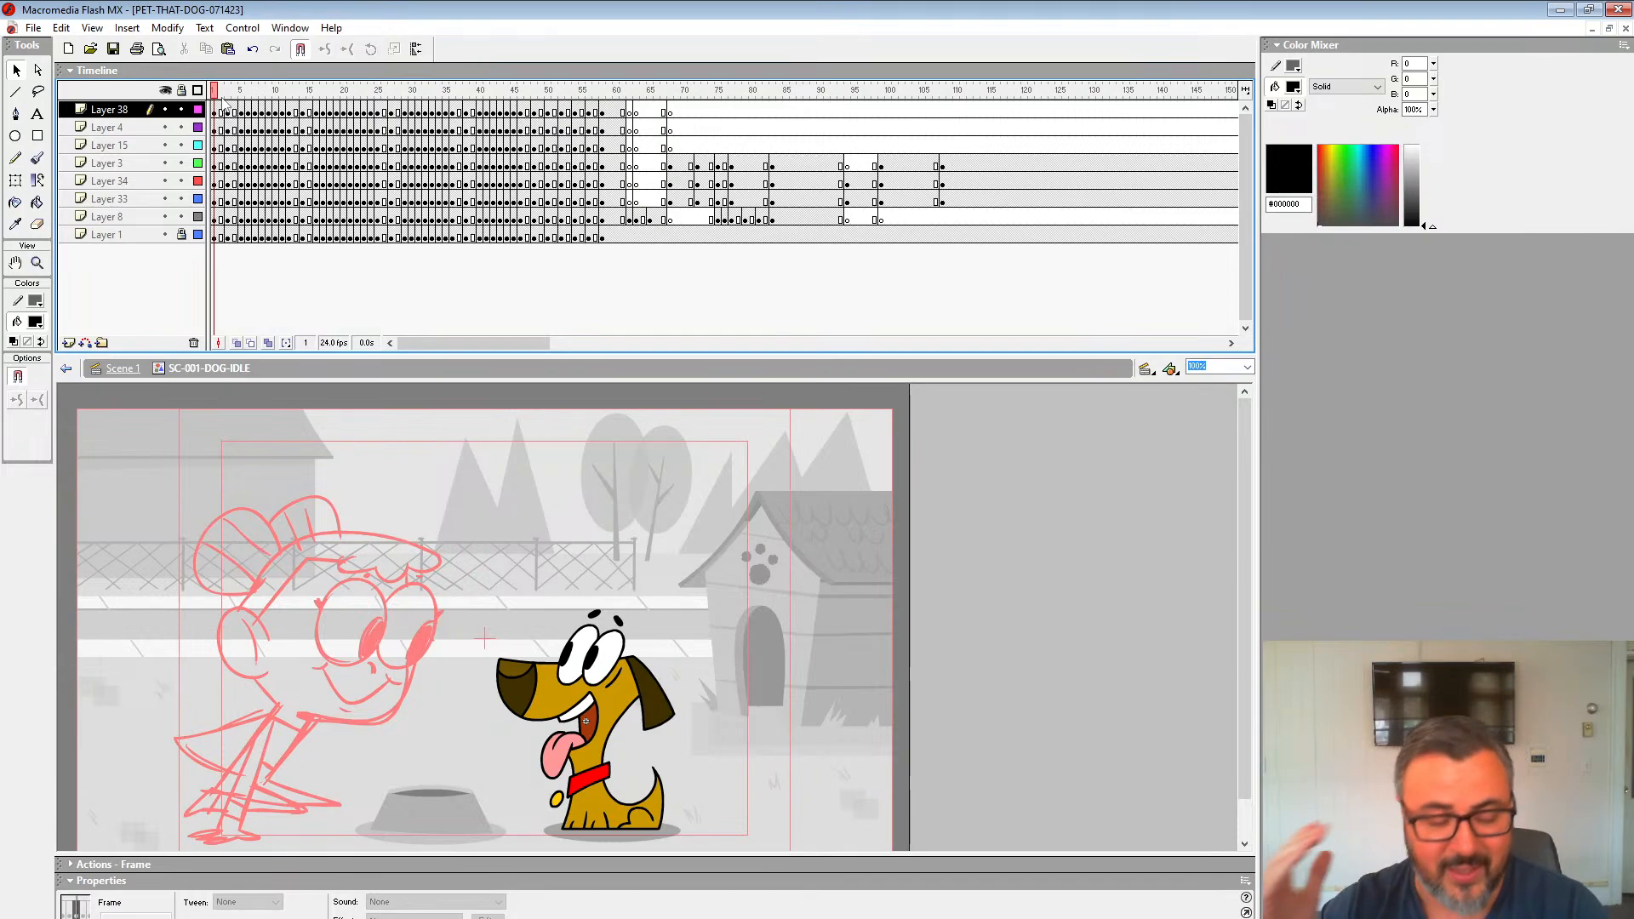
Step: Play the dog idle animation inside the symbol and replay it from frame 1
{"action": "key", "text": "Return"}
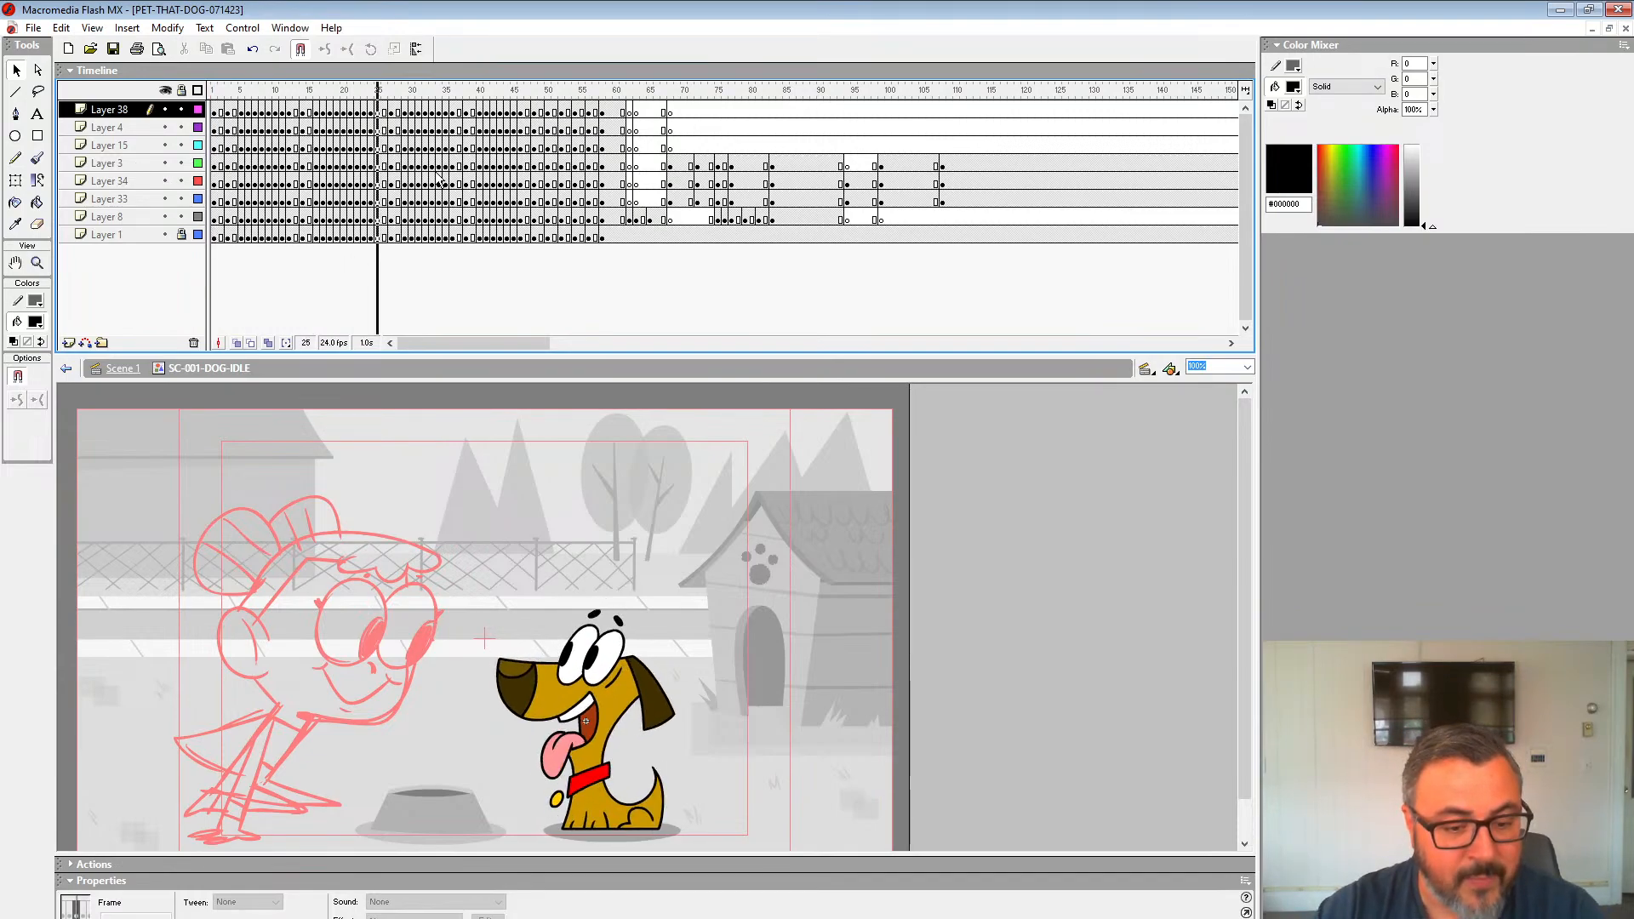
{"action": "key", "text": "Return"}
{"action": "left_click", "coordinate": [217, 113]}
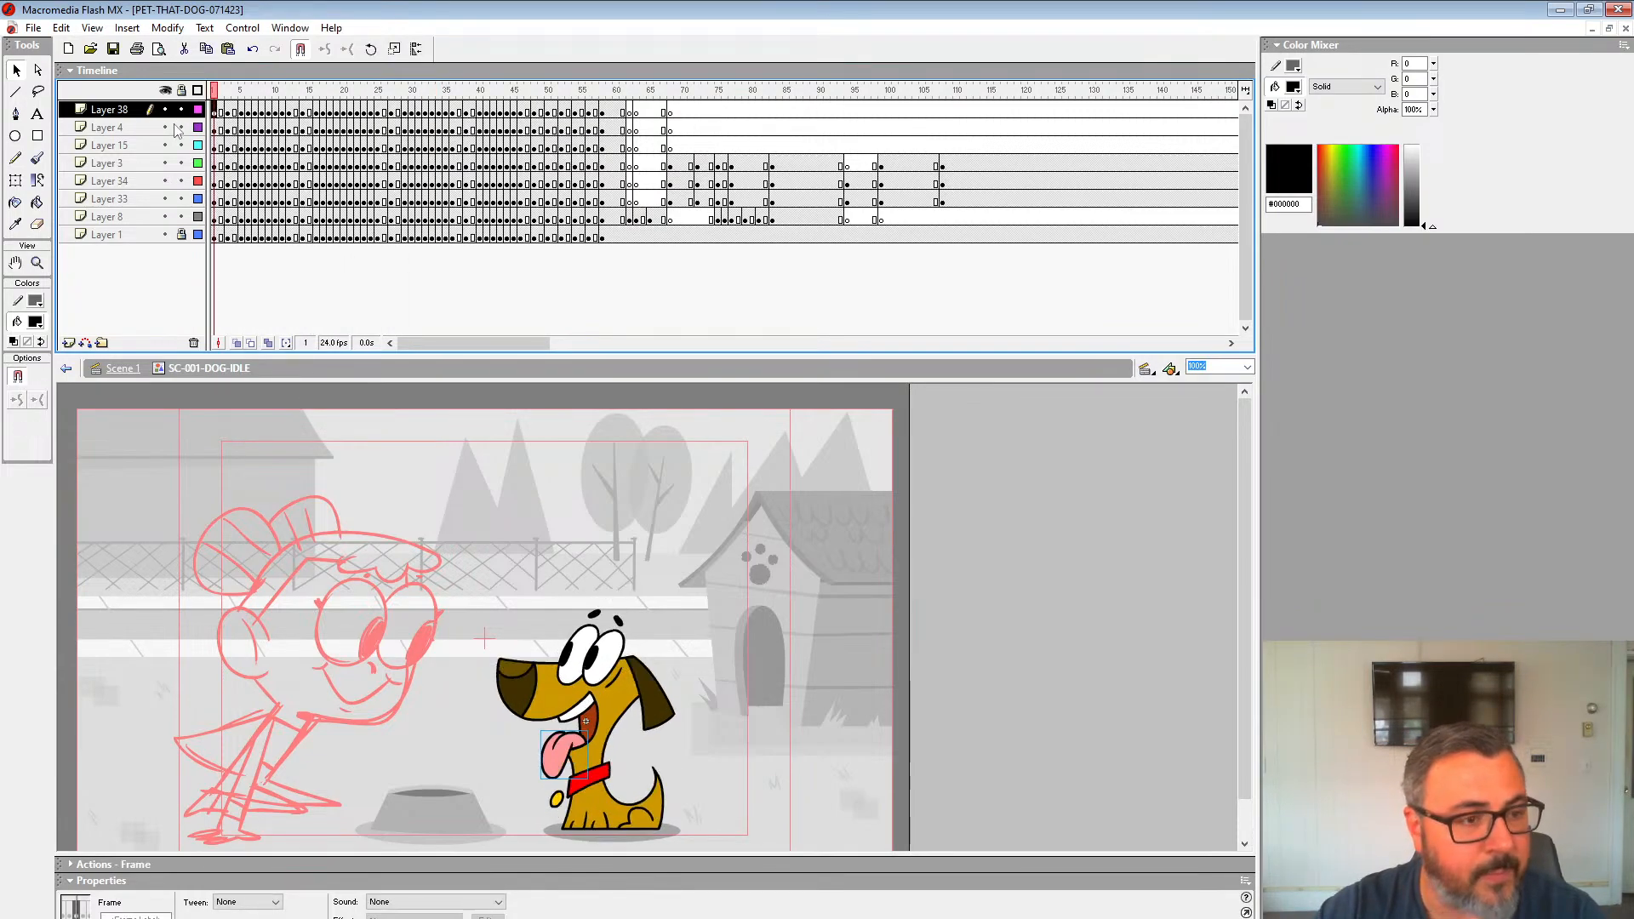
{"action": "key", "text": "Return"}
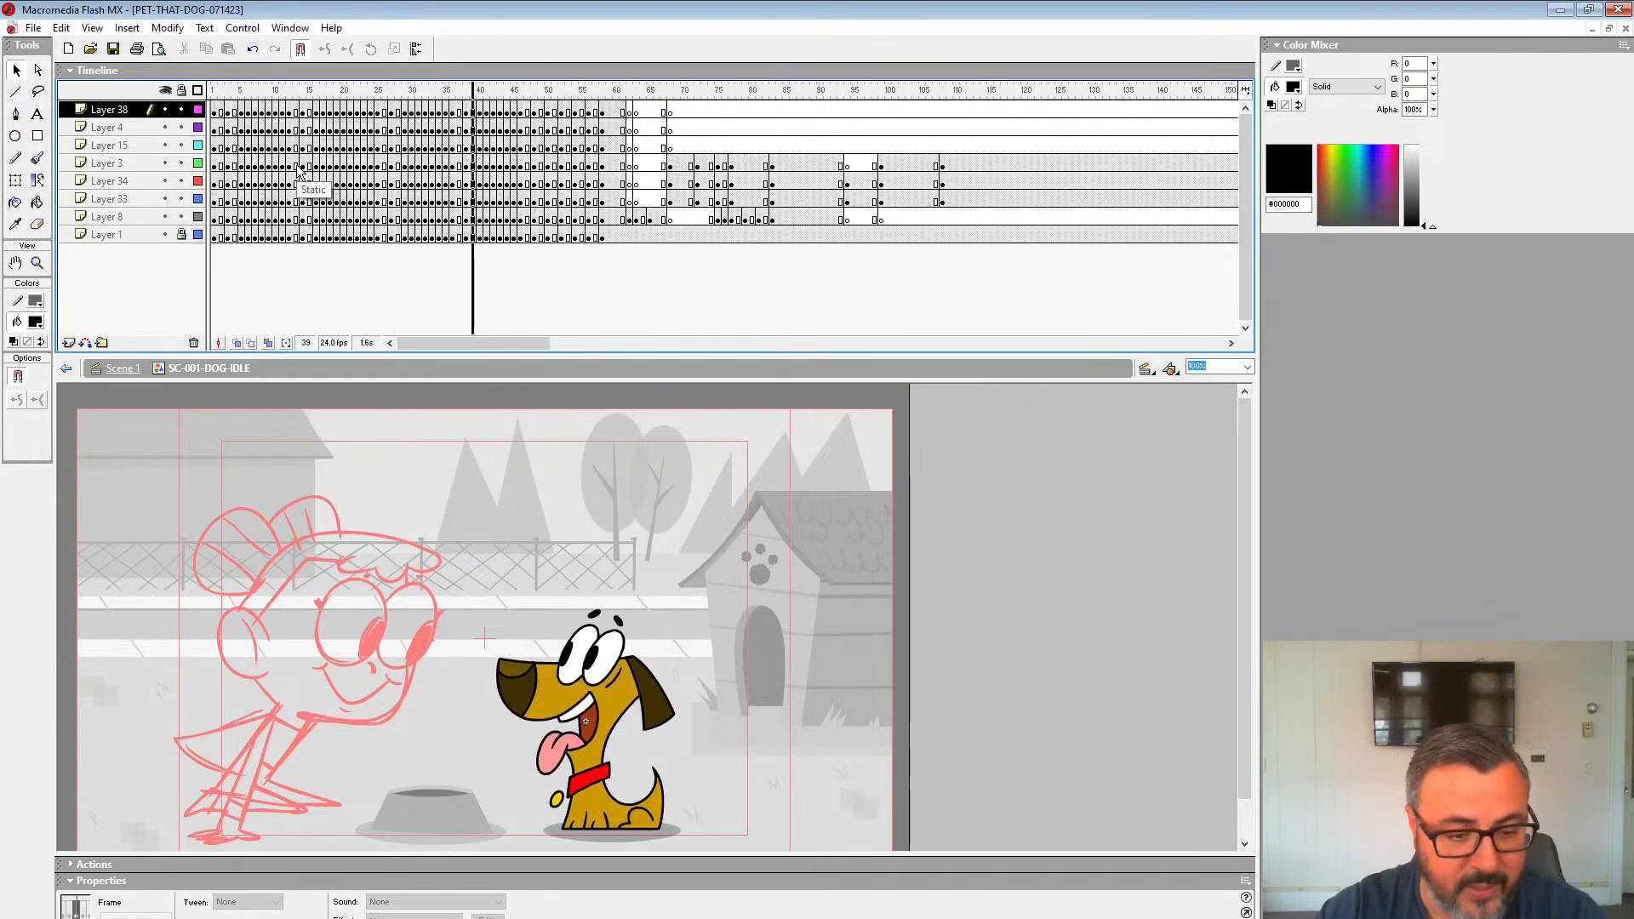
Step: Replay the dog idle loop from frame 2 to examine the dog's movement
{"action": "key", "text": "Return"}
{"action": "left_click", "coordinate": [220, 132]}
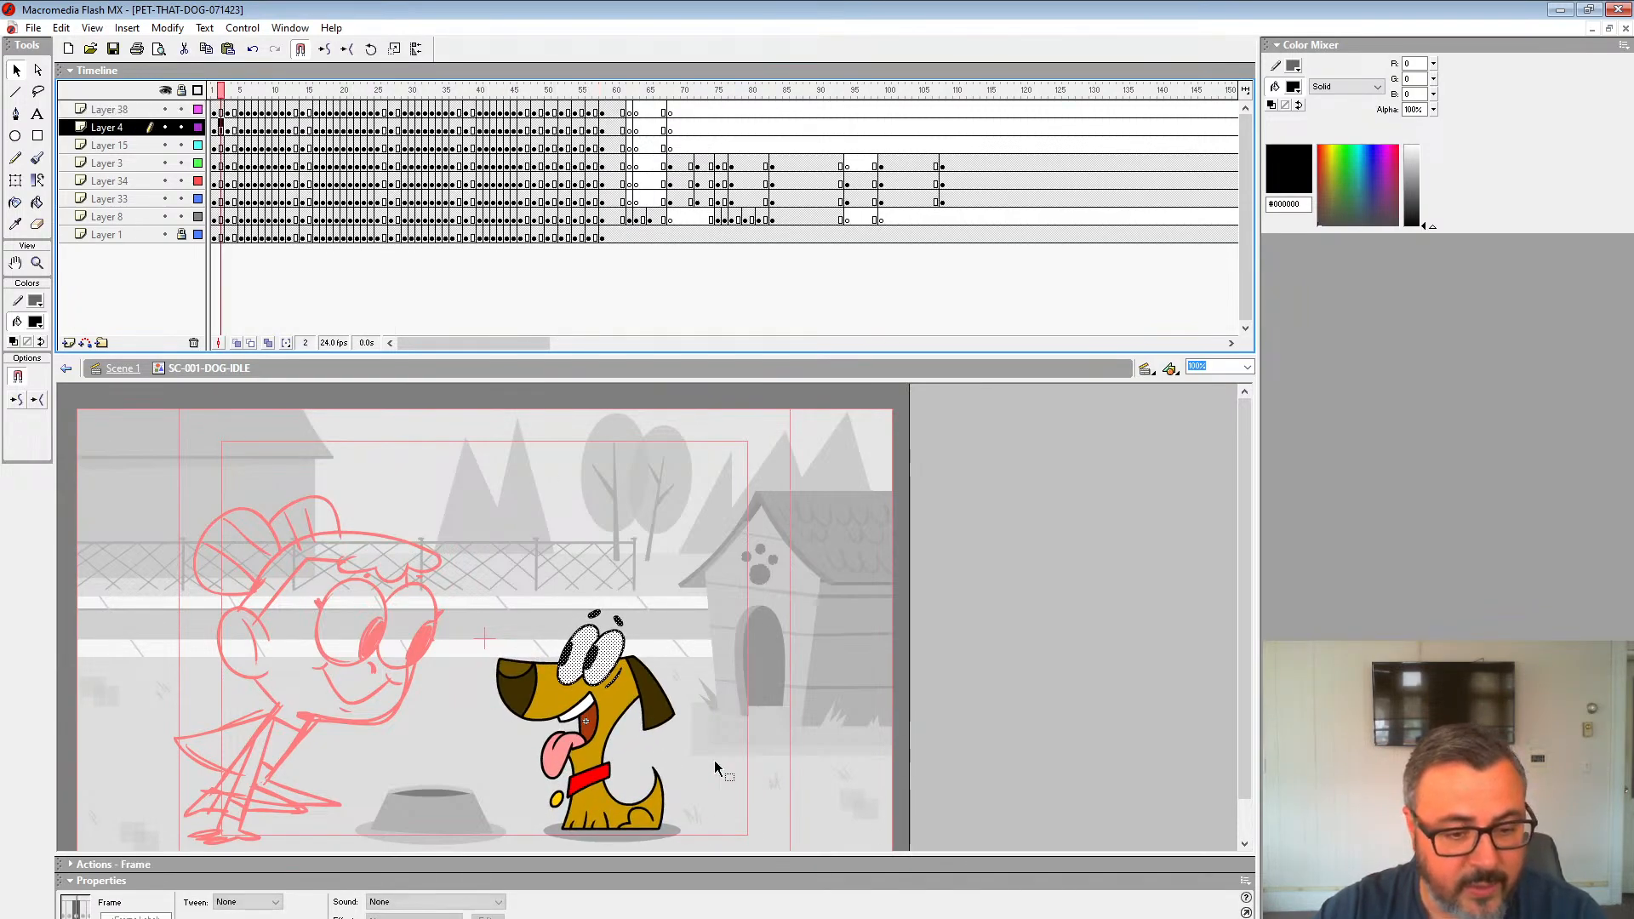
{"action": "left_click", "coordinate": [665, 720]}
{"action": "key", "text": "Return"}
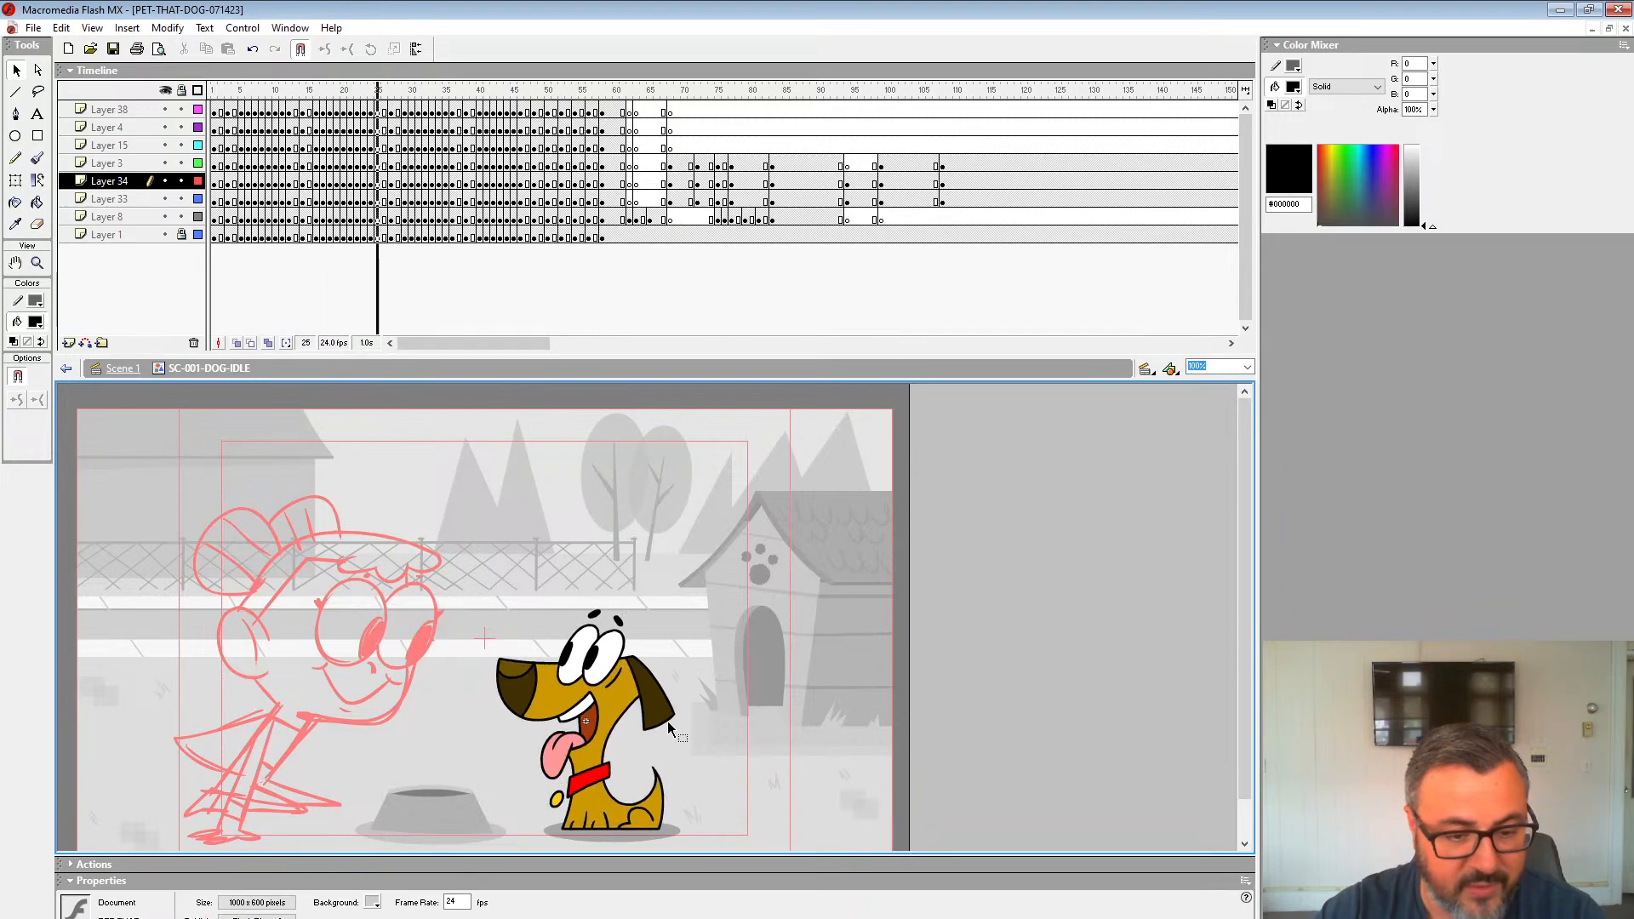
{"action": "left_click", "coordinate": [221, 220]}
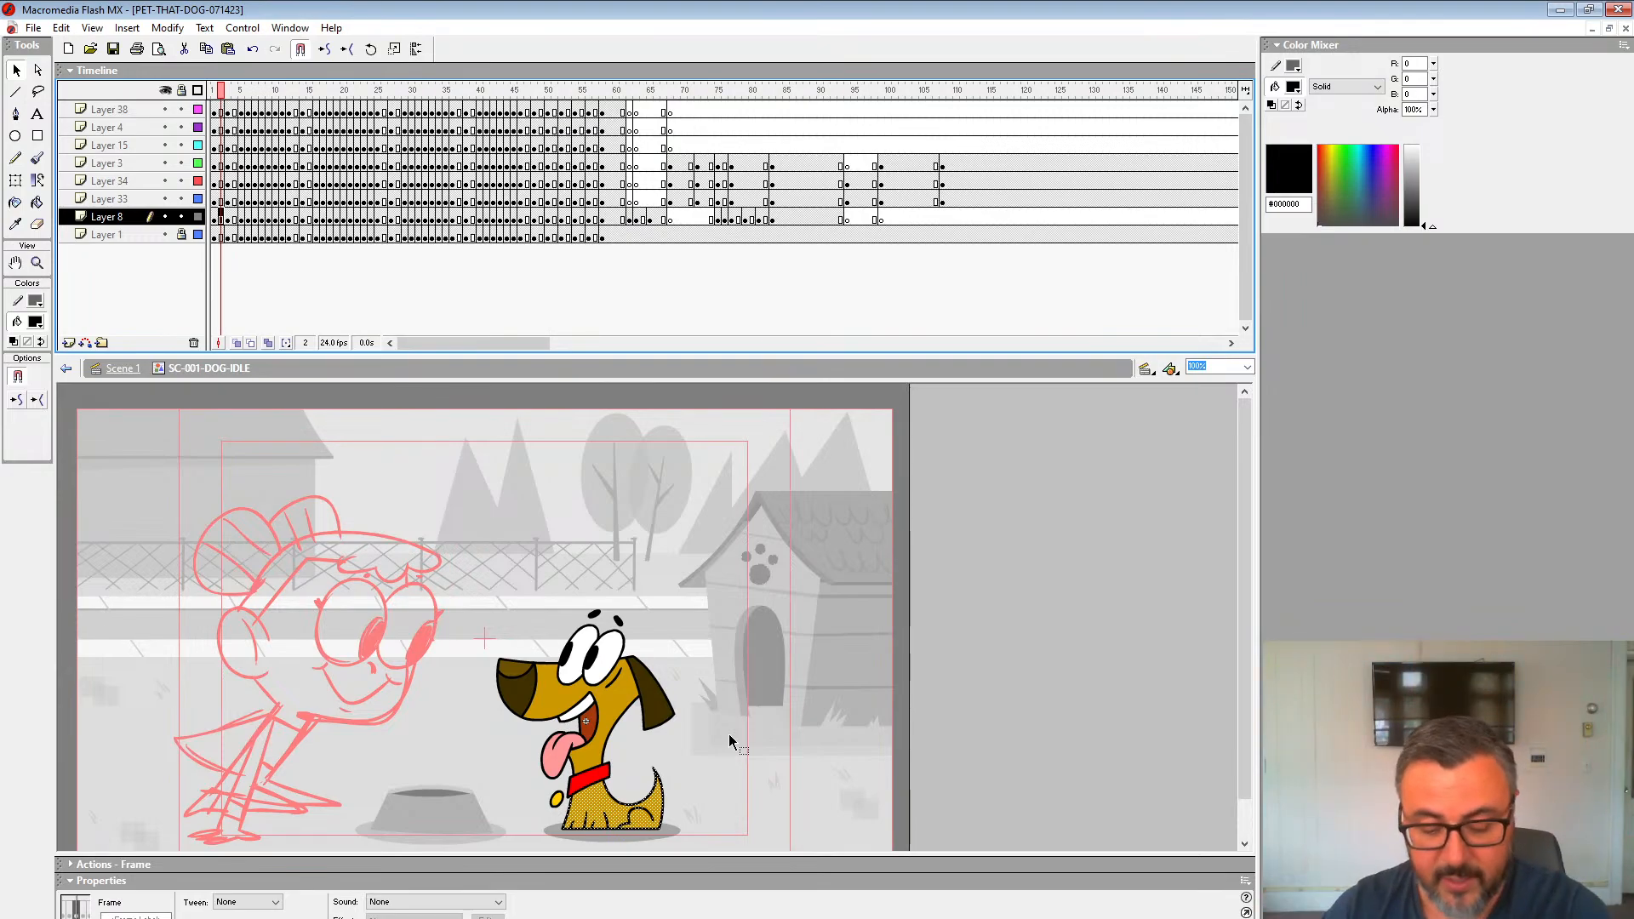
{"action": "key", "text": "Return"}
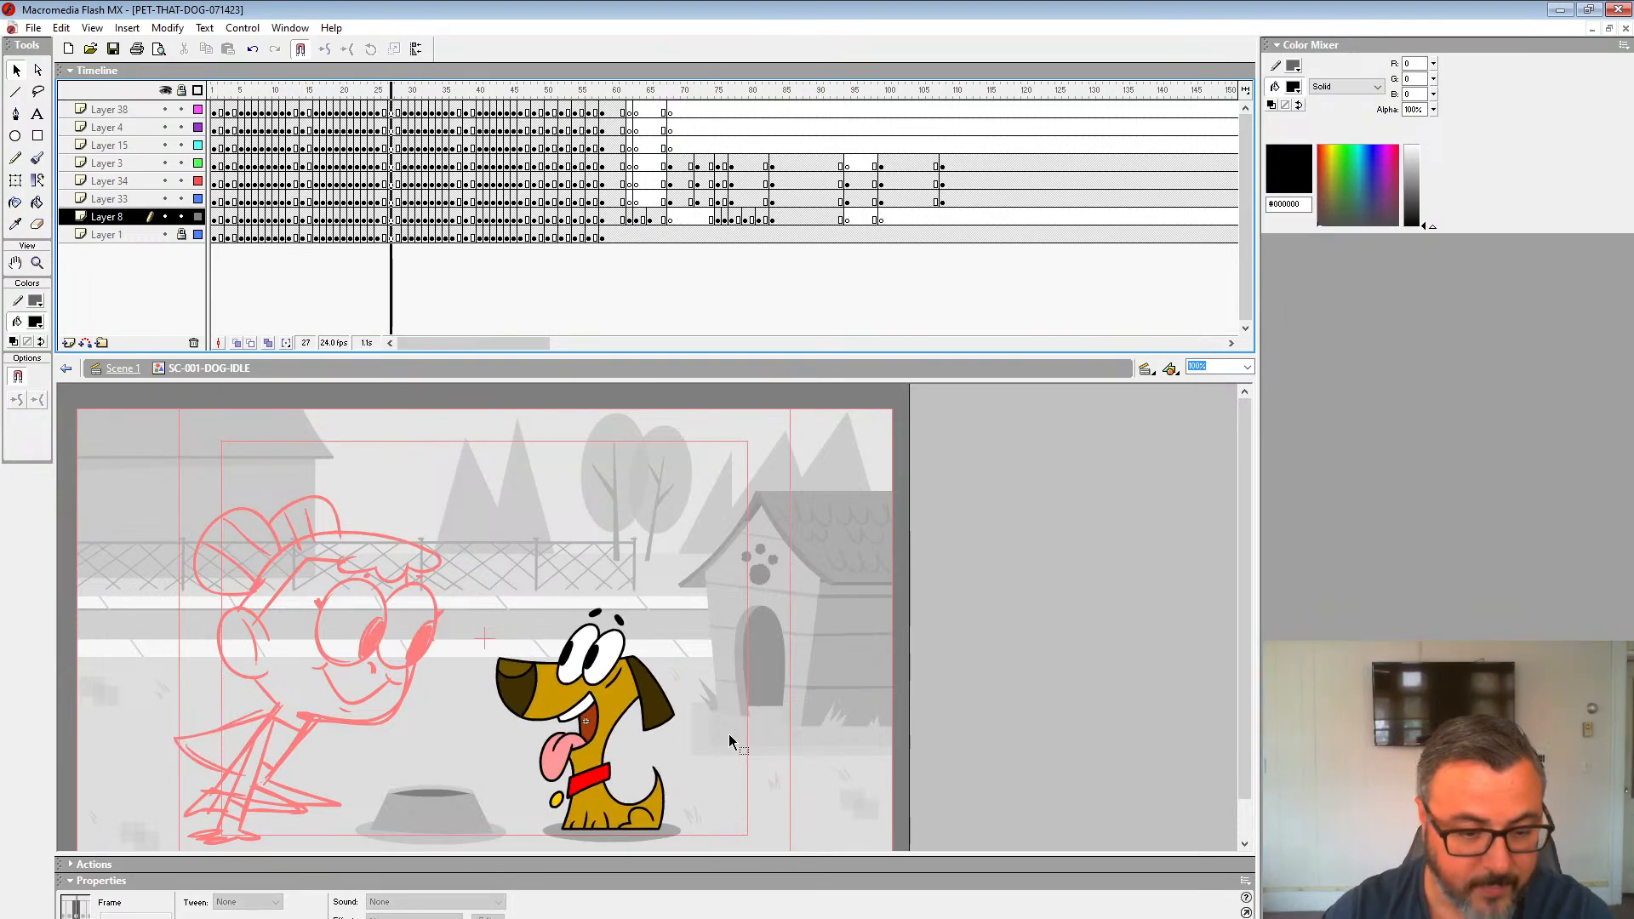
Step: Play and scrub from the end of the idle loop through the frames after 61 to examine the dog's change of pose
{"action": "left_click", "coordinate": [574, 126]}
{"action": "key", "text": "Return"}
{"action": "left_click", "coordinate": [623, 166]}
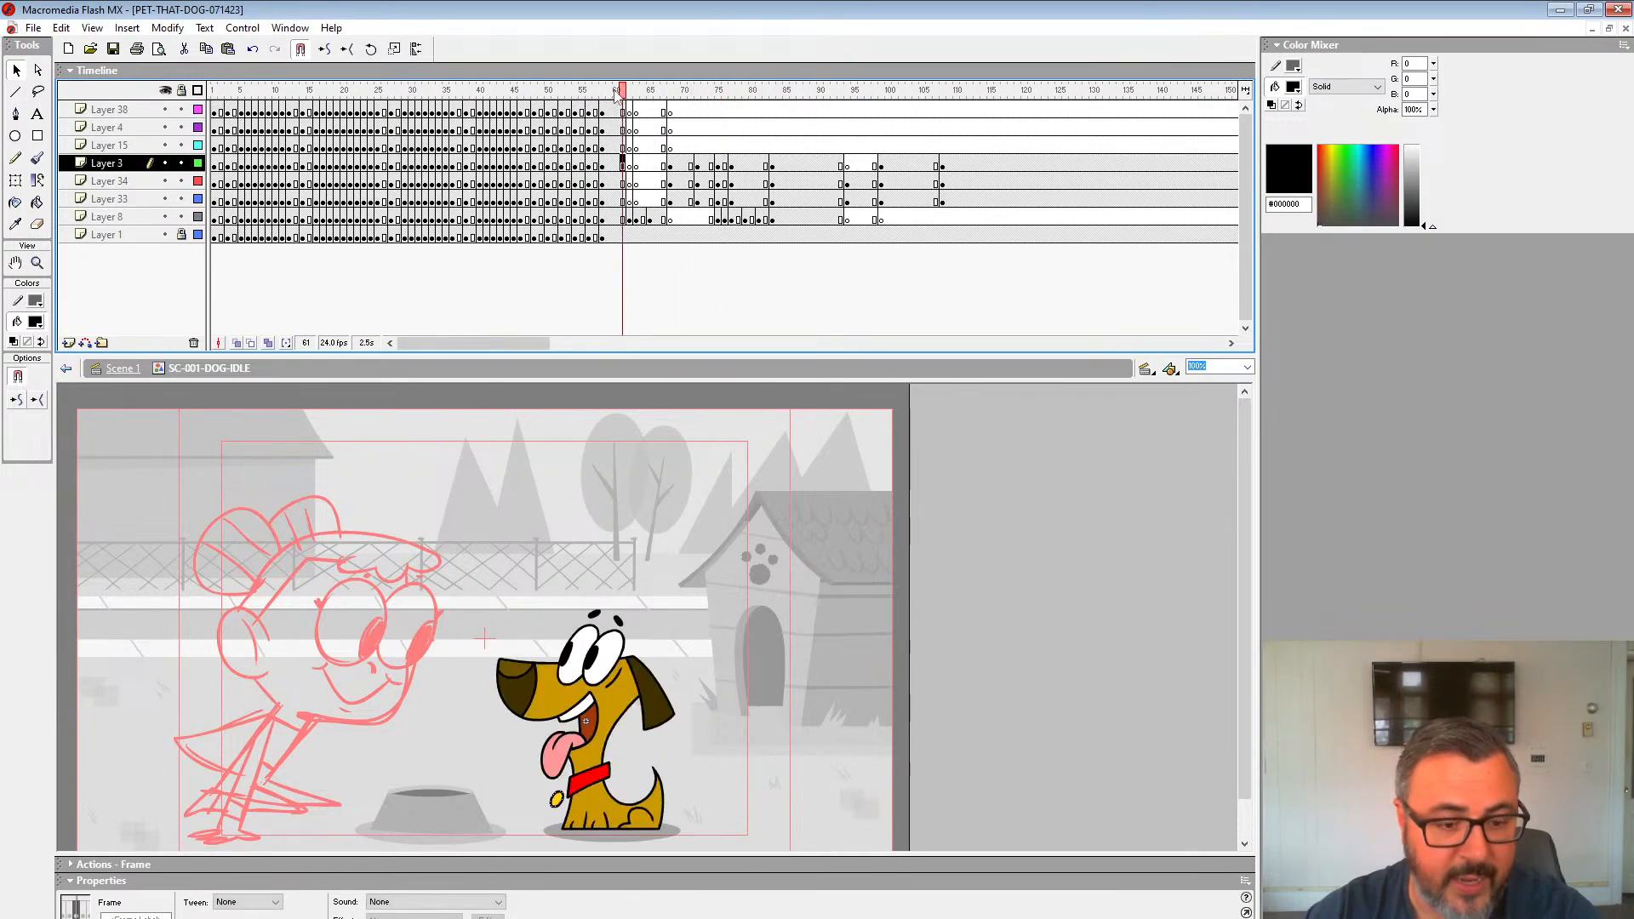
{"action": "left_click_drag", "start_coordinate": [623, 92], "coordinate": [684, 121]}
{"action": "left_click", "coordinate": [590, 130]}
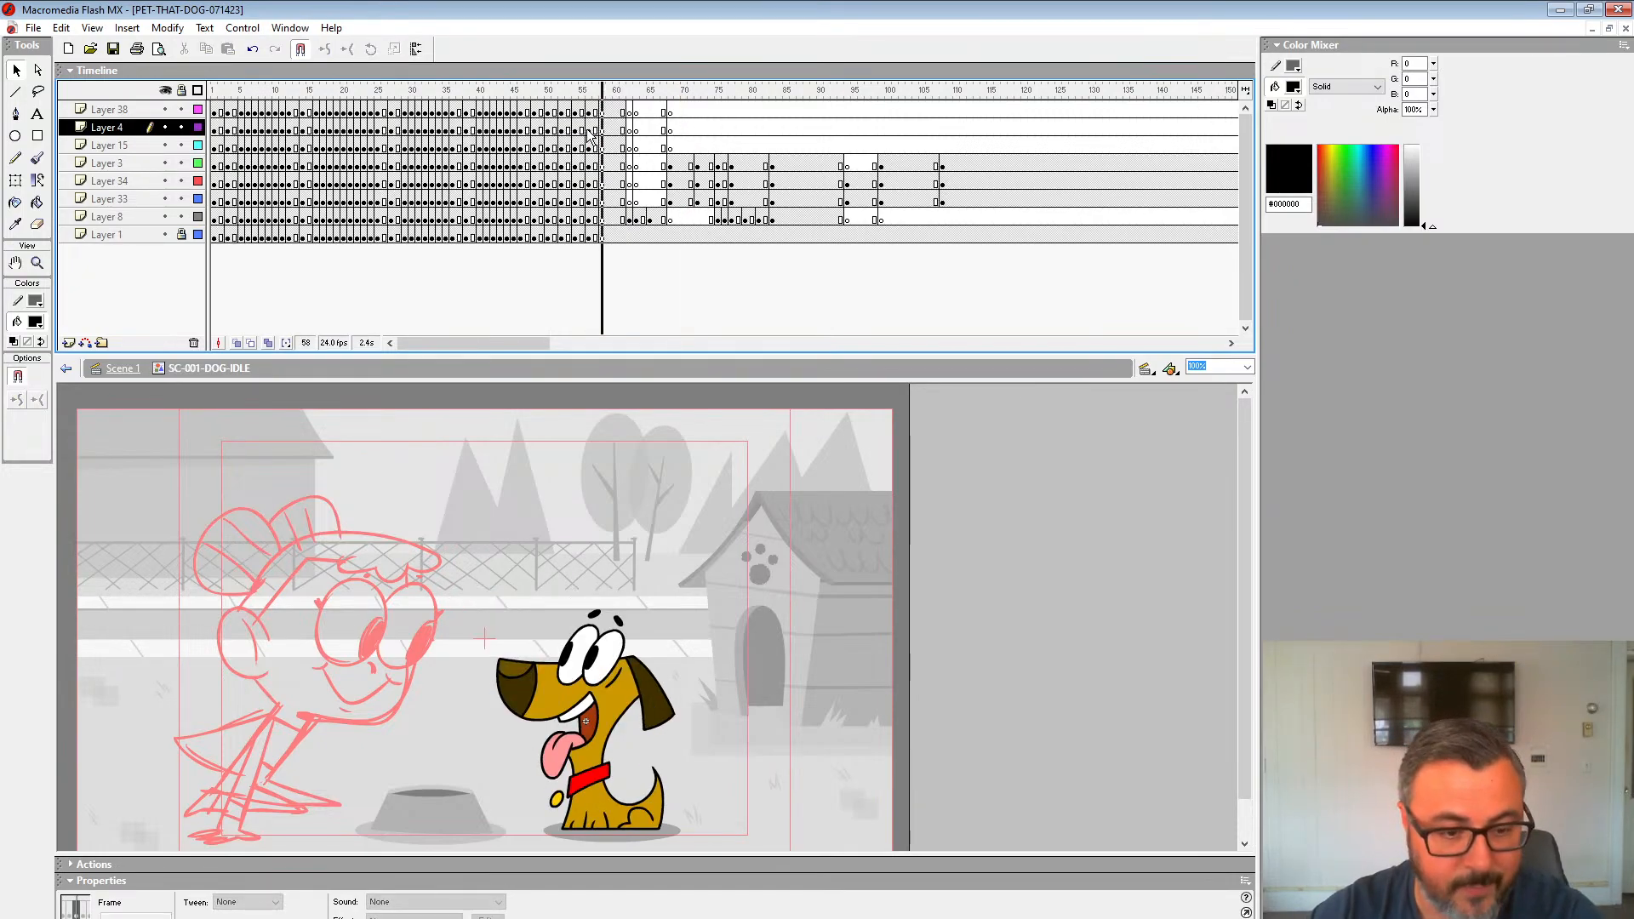
{"action": "key", "text": "Return"}
{"action": "left_click", "coordinate": [588, 130]}
{"action": "key", "text": "Return"}
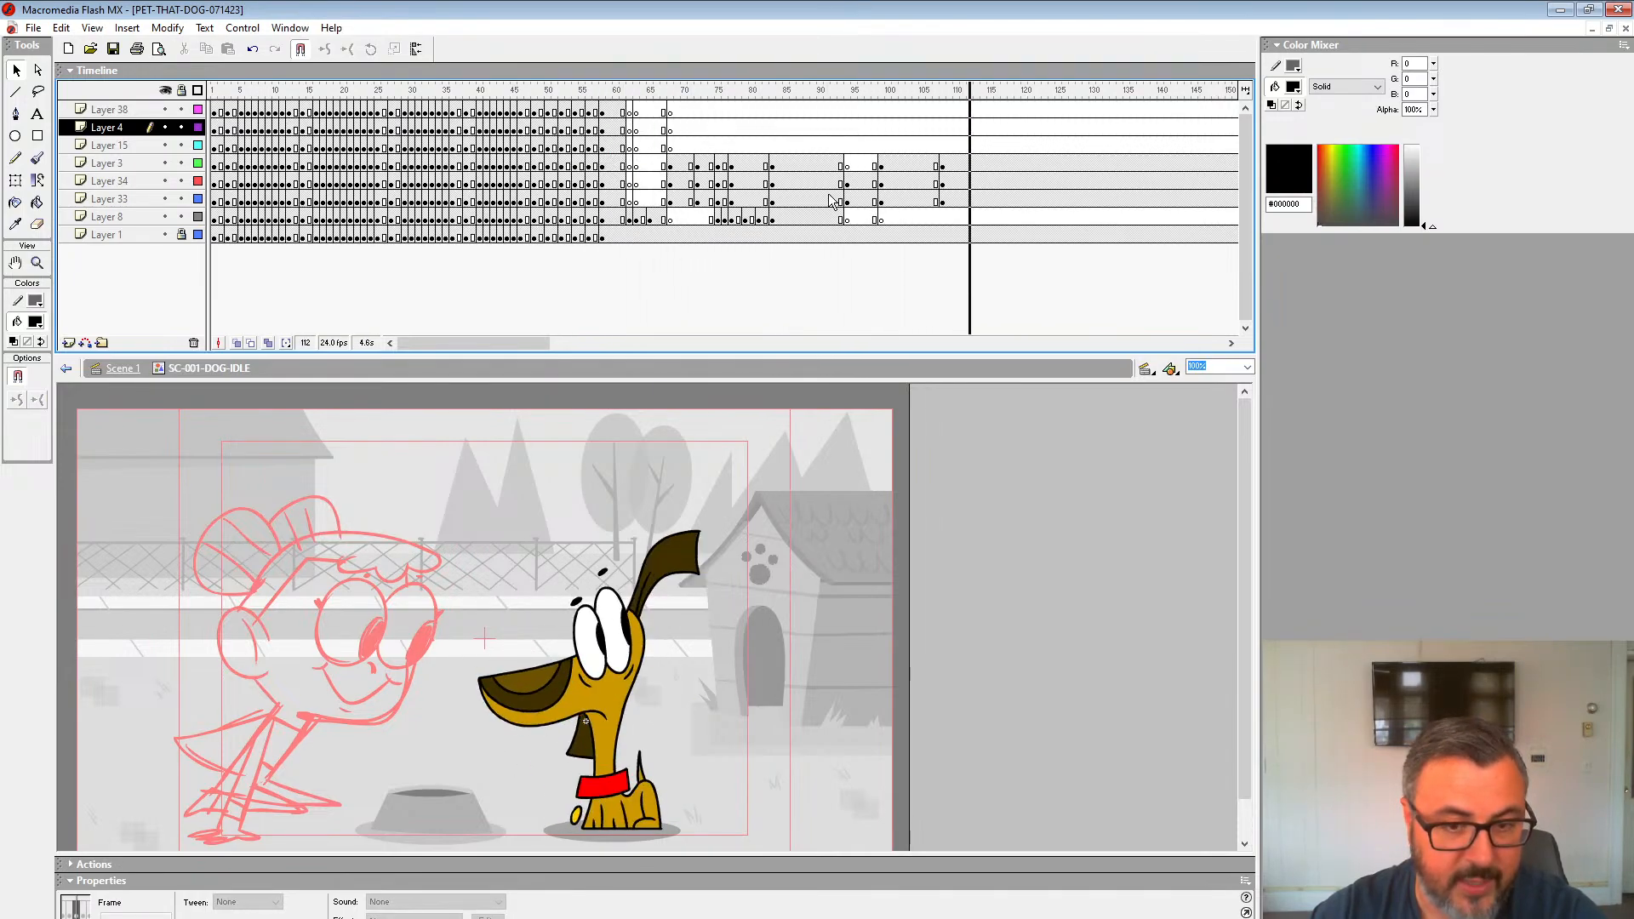
{"action": "left_click", "coordinate": [773, 152]}
{"action": "key", "text": "Return"}
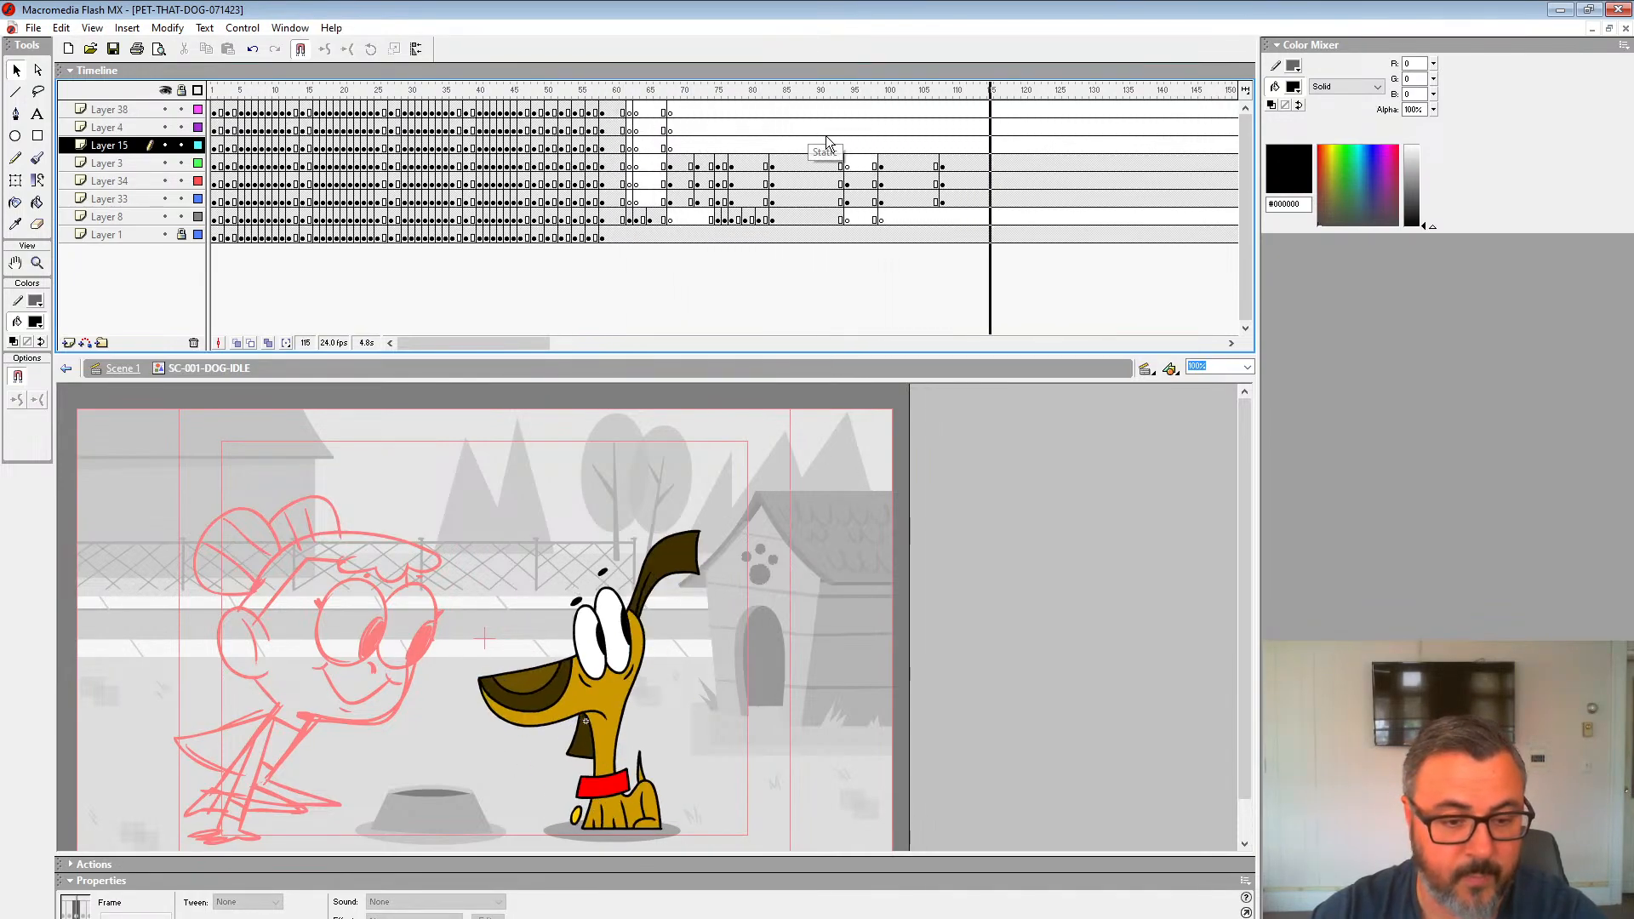
Step: Return to frame 1, then play from frame 59 through the dog's change to the raised-ear pose
{"action": "mouse_move", "coordinate": [515, 345]}
{"action": "left_mouse_down"}
{"action": "mouse_move", "coordinate": [574, 344]}
{"action": "mouse_move", "coordinate": [531, 341]}
{"action": "left_mouse_up"}
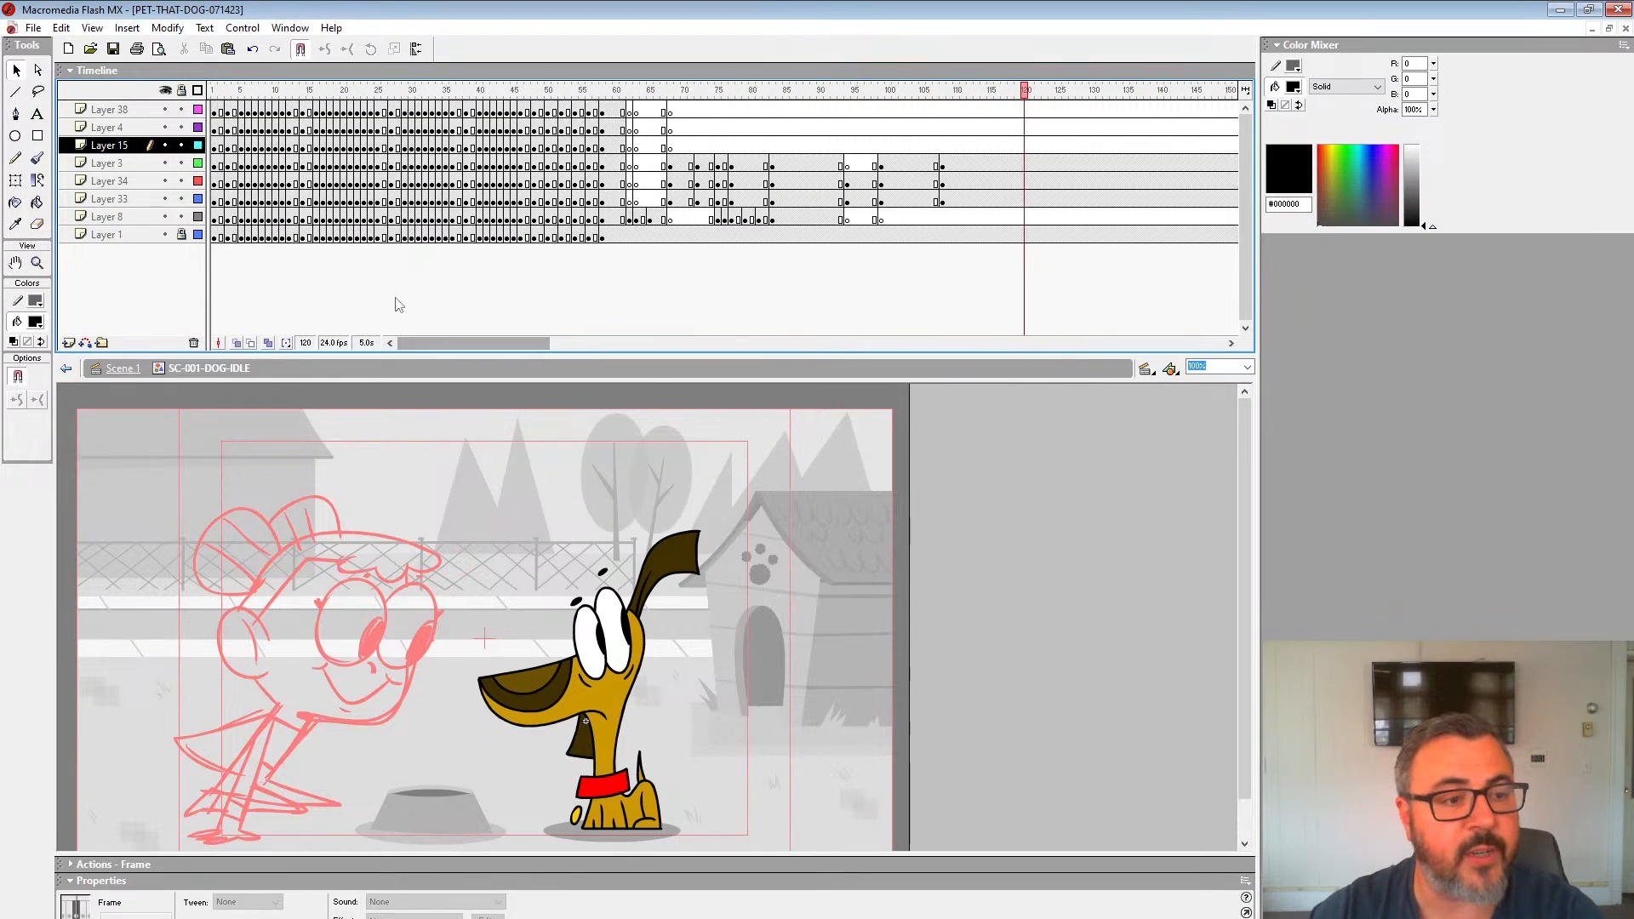
{"action": "left_click", "coordinate": [218, 114]}
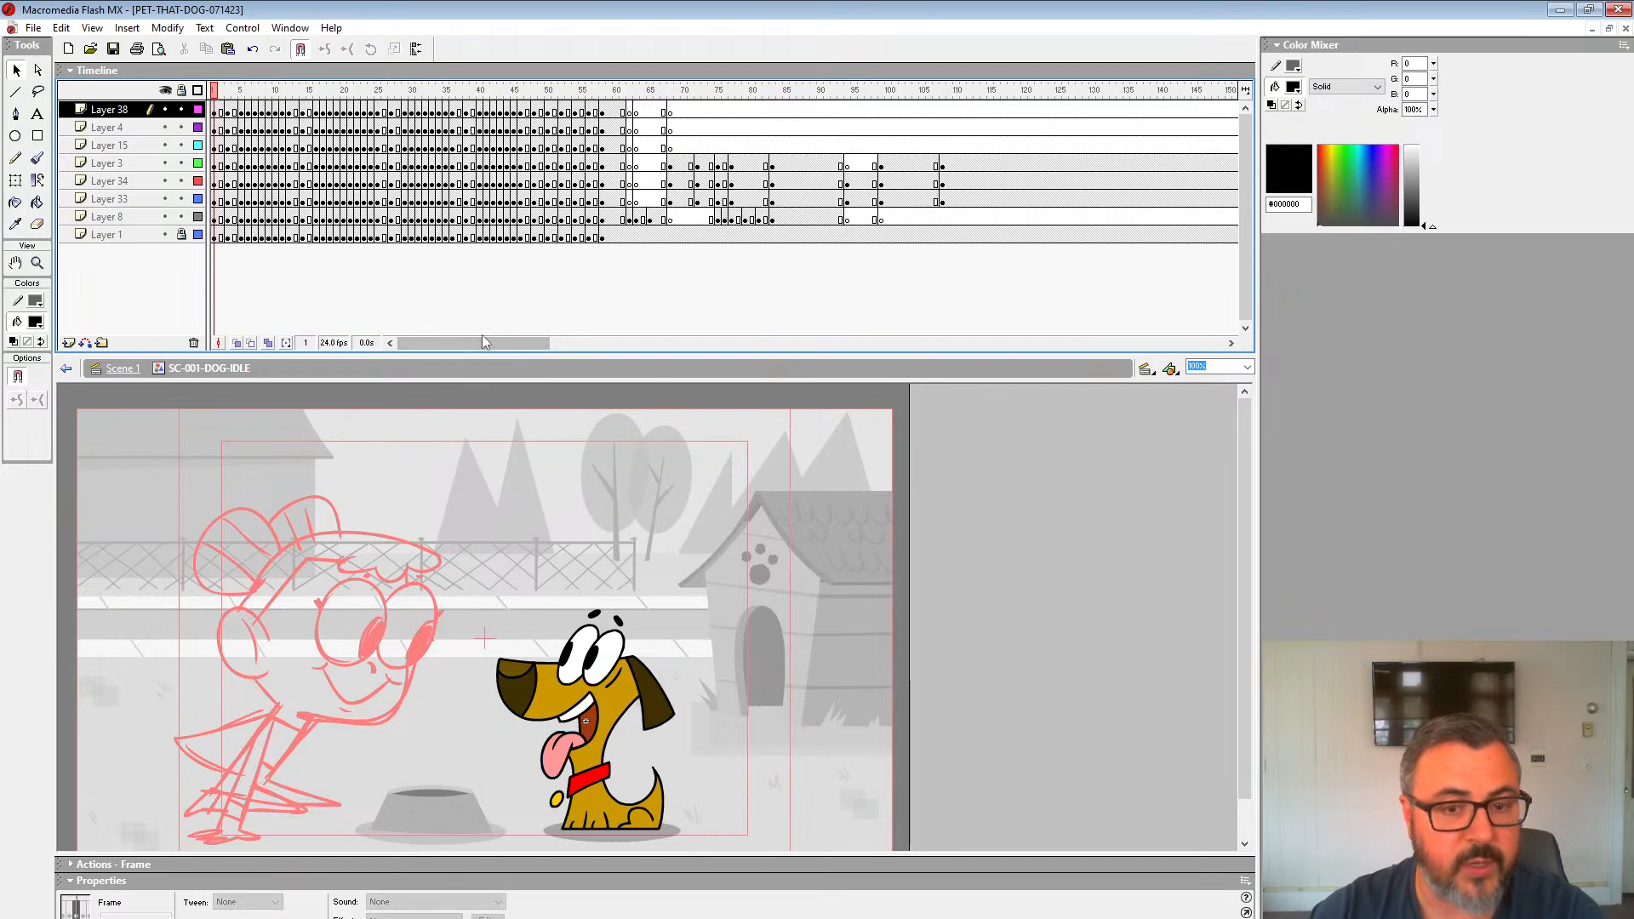
{"action": "left_click_drag", "start_coordinate": [472, 339], "coordinate": [510, 345]}
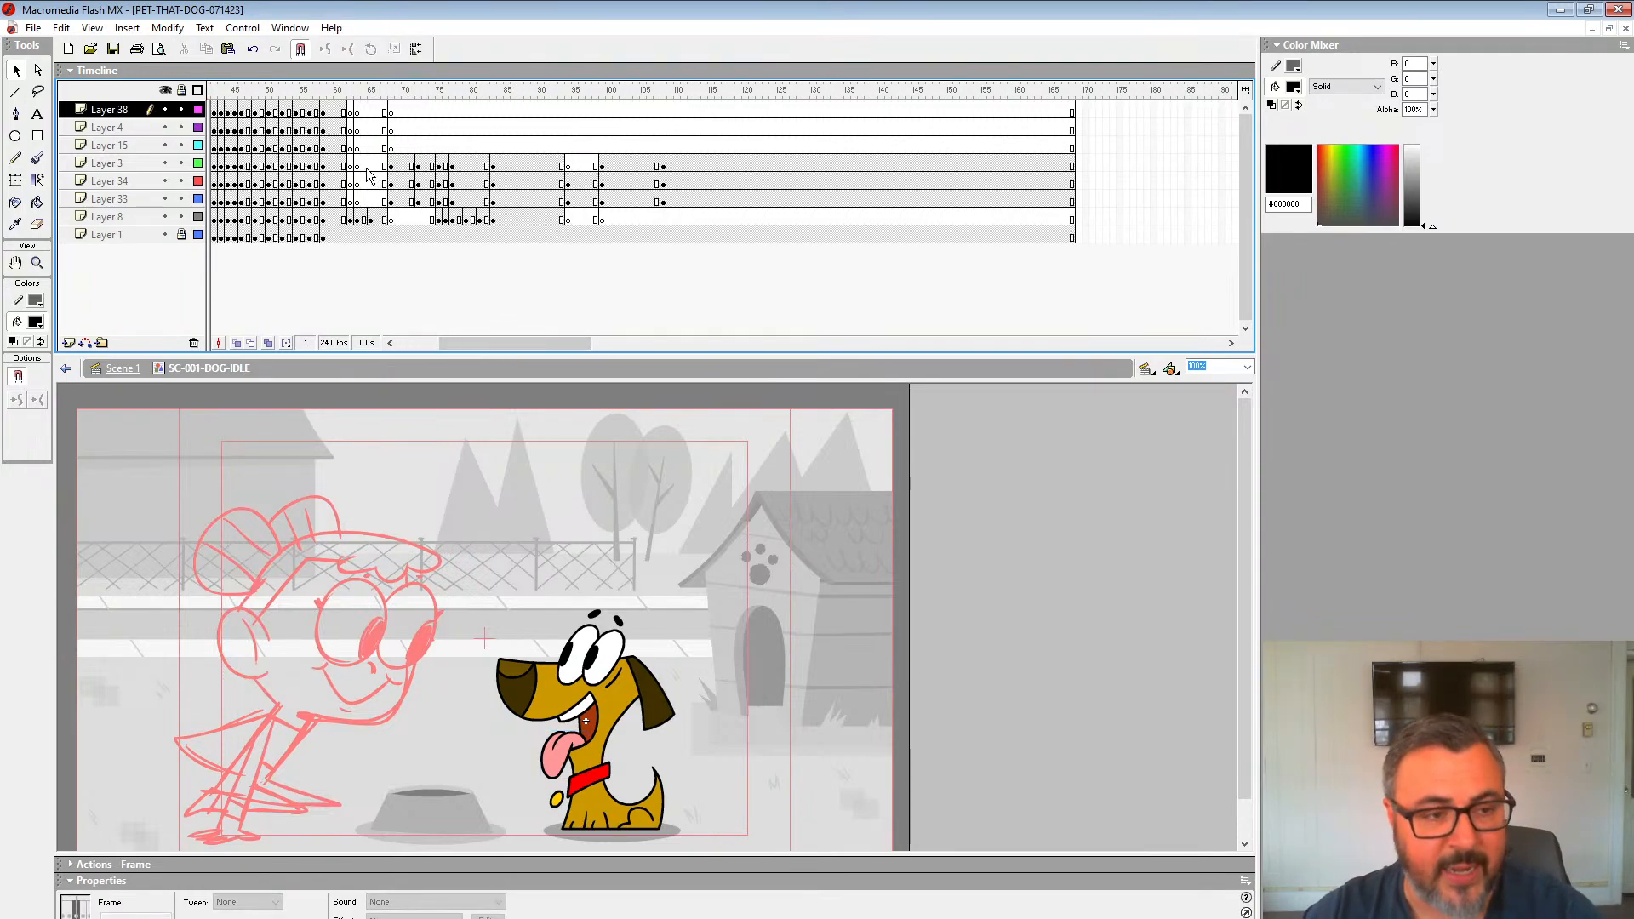
{"action": "left_click", "coordinate": [330, 129]}
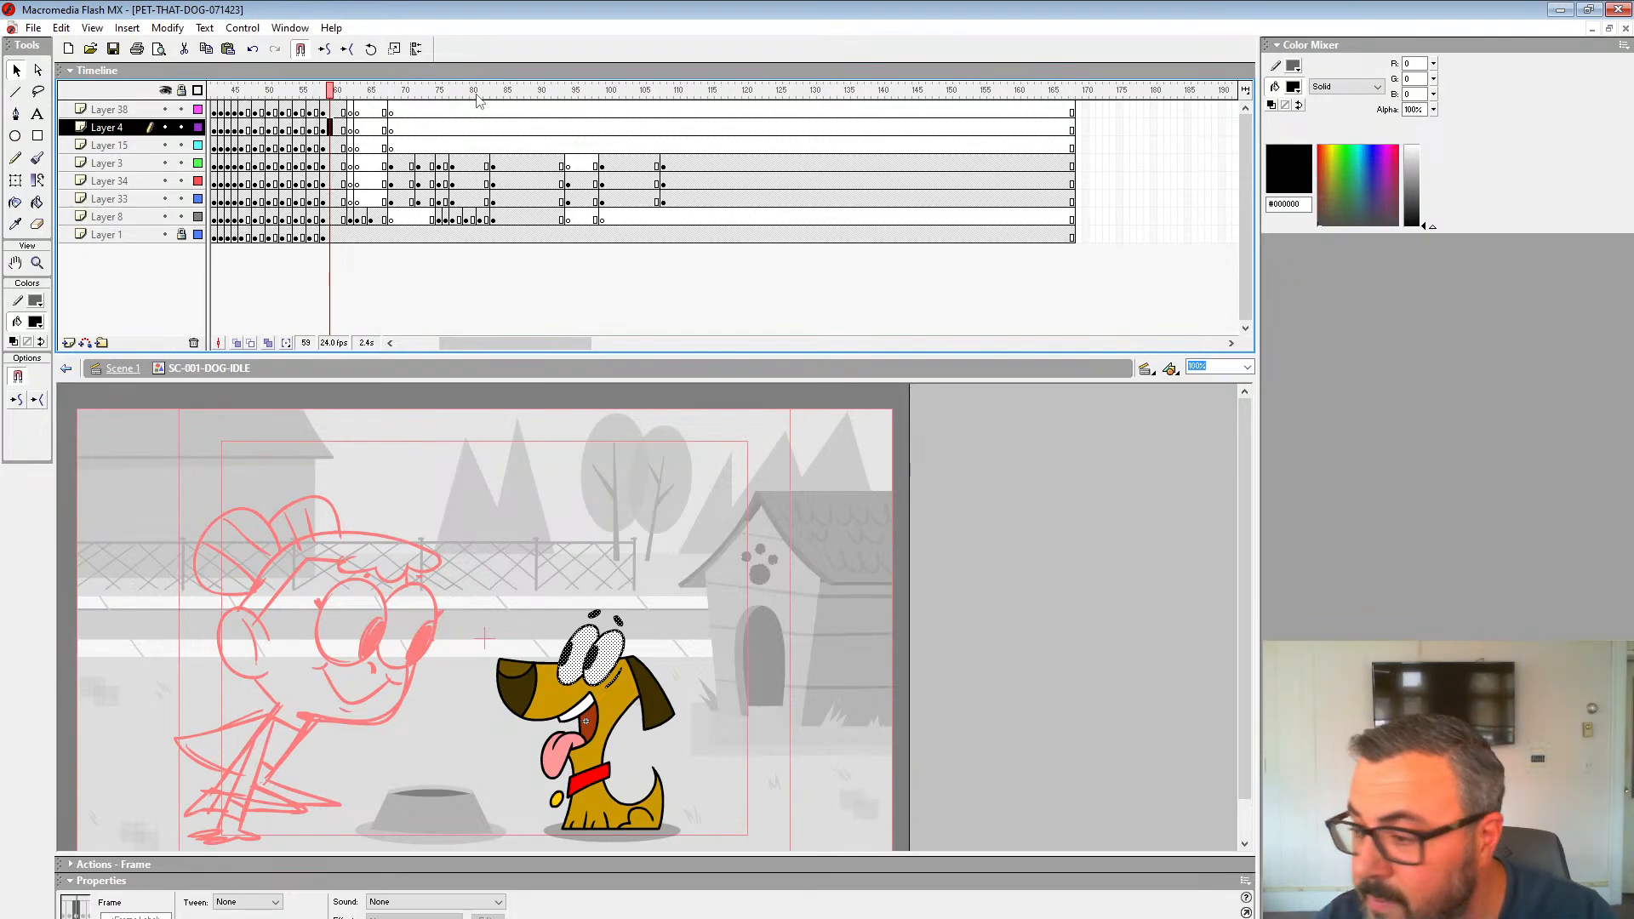
{"action": "key", "text": "Return"}
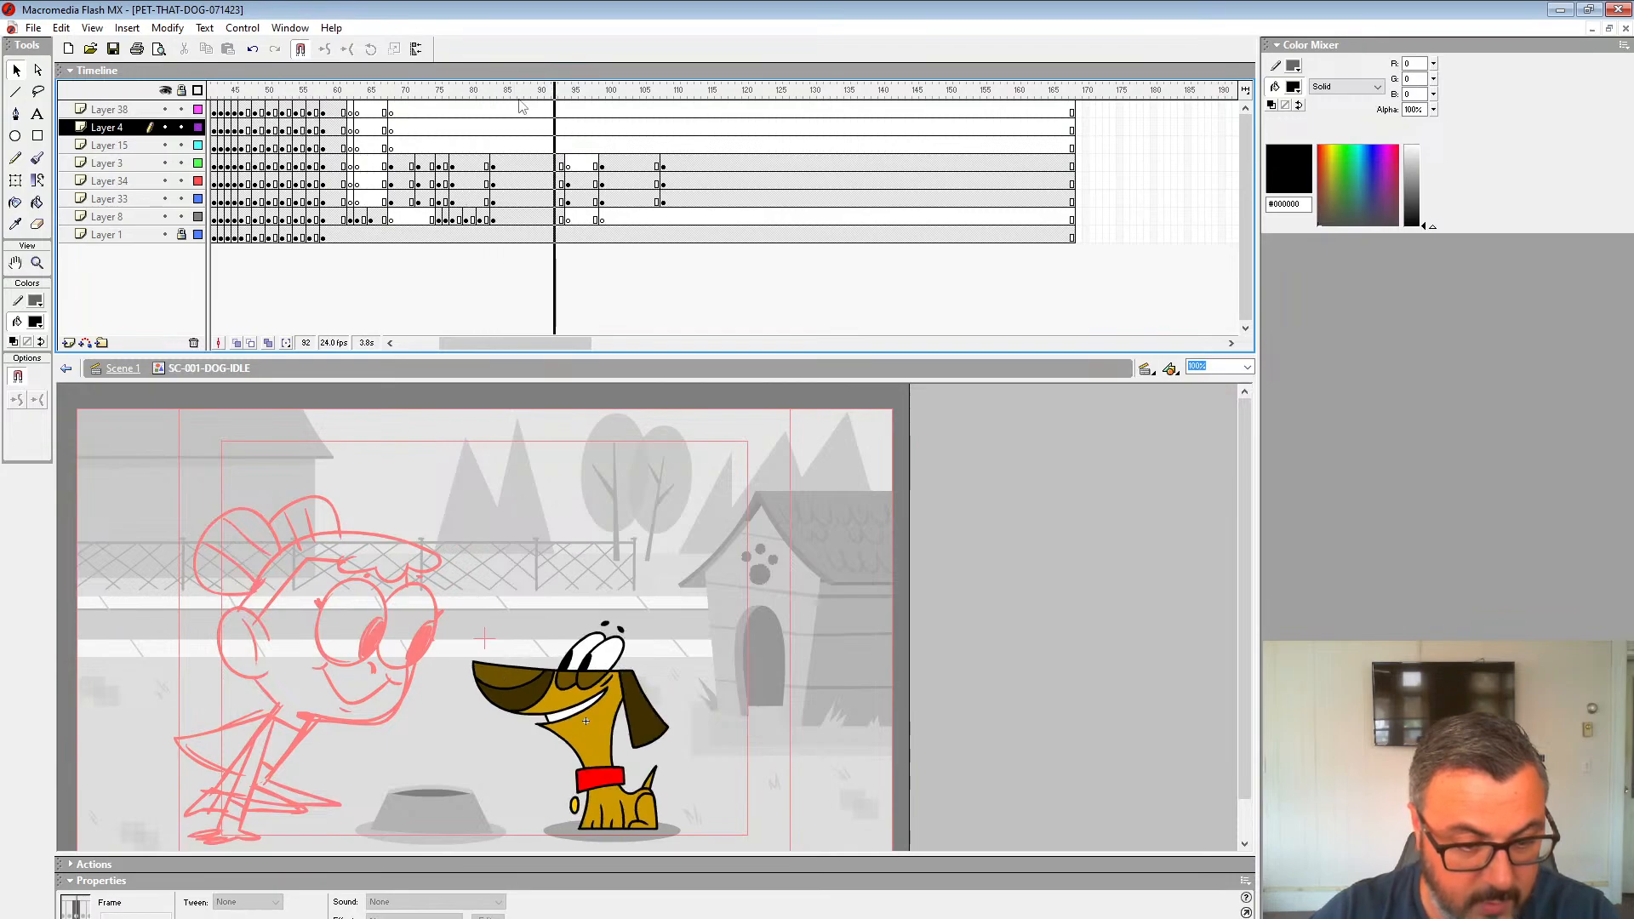
{"action": "left_click", "coordinate": [528, 146]}
{"action": "key", "text": "Return"}
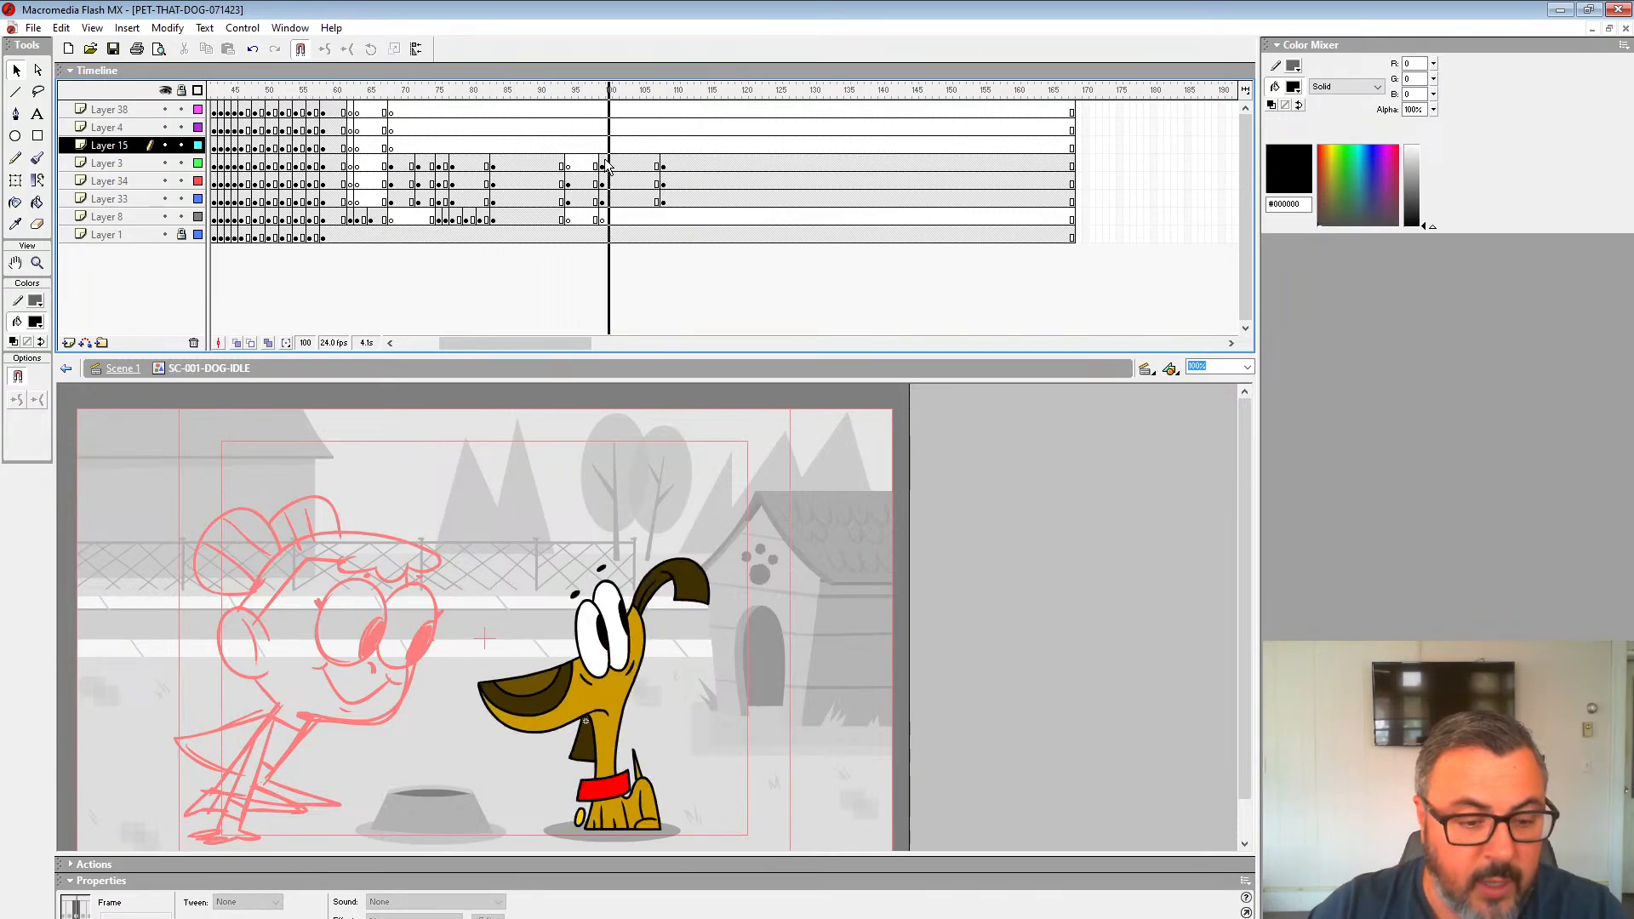
Step: Compare the dog's key poses at frames 95, 100 and 109 on Layers 34 and 33
{"action": "left_click", "coordinate": [529, 171]}
{"action": "left_click", "coordinate": [609, 181]}
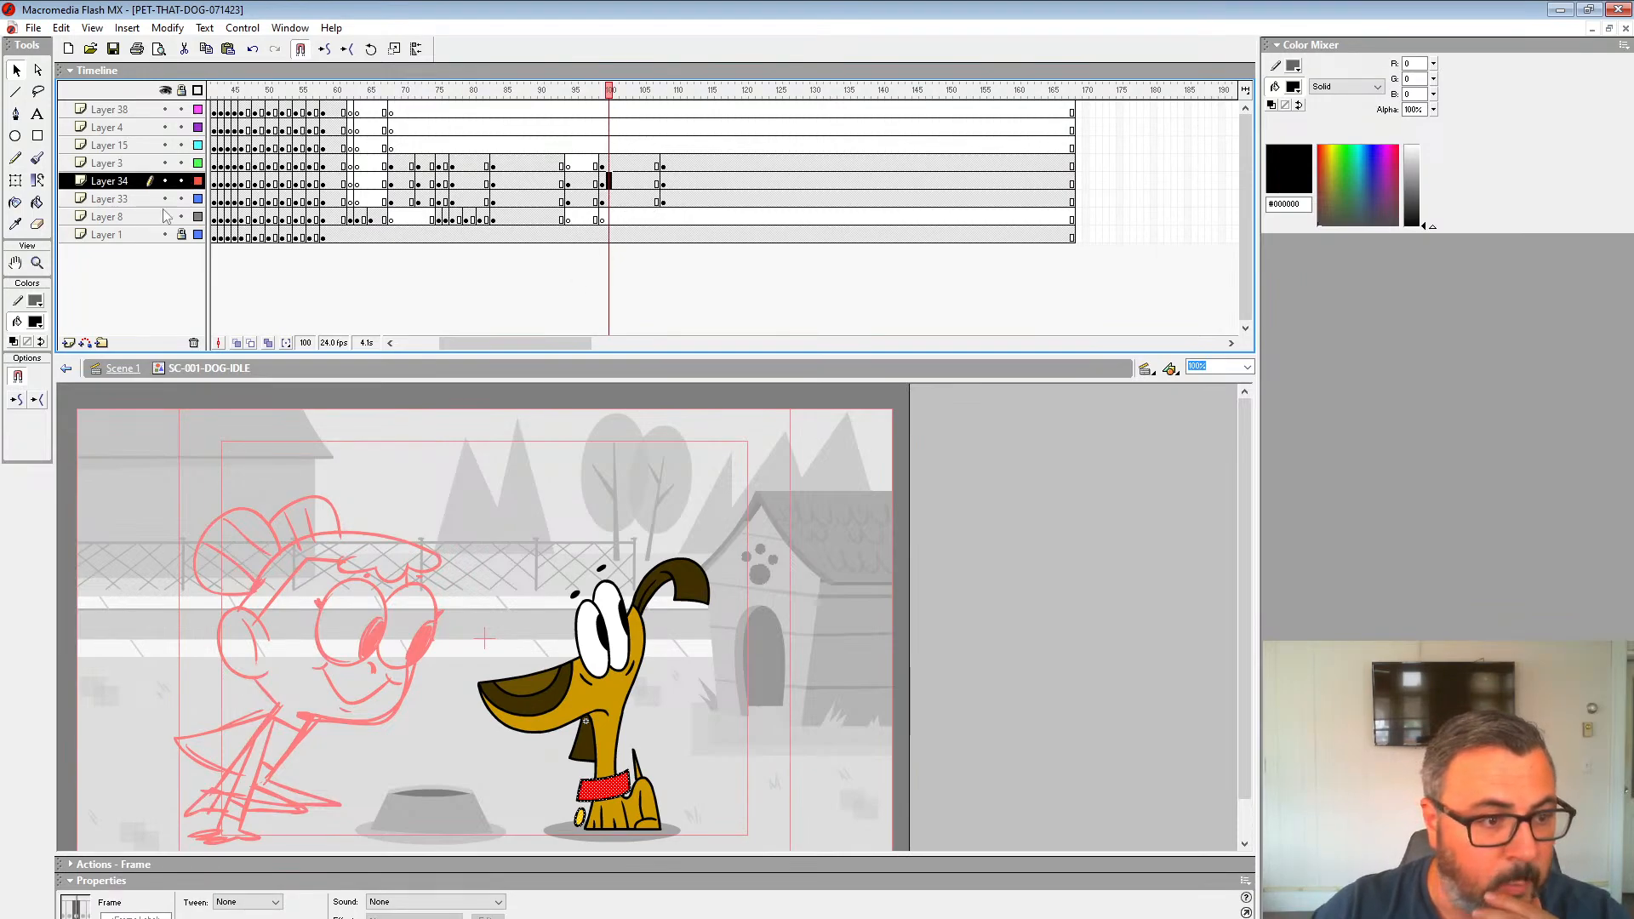
{"action": "left_click", "coordinate": [527, 181]}
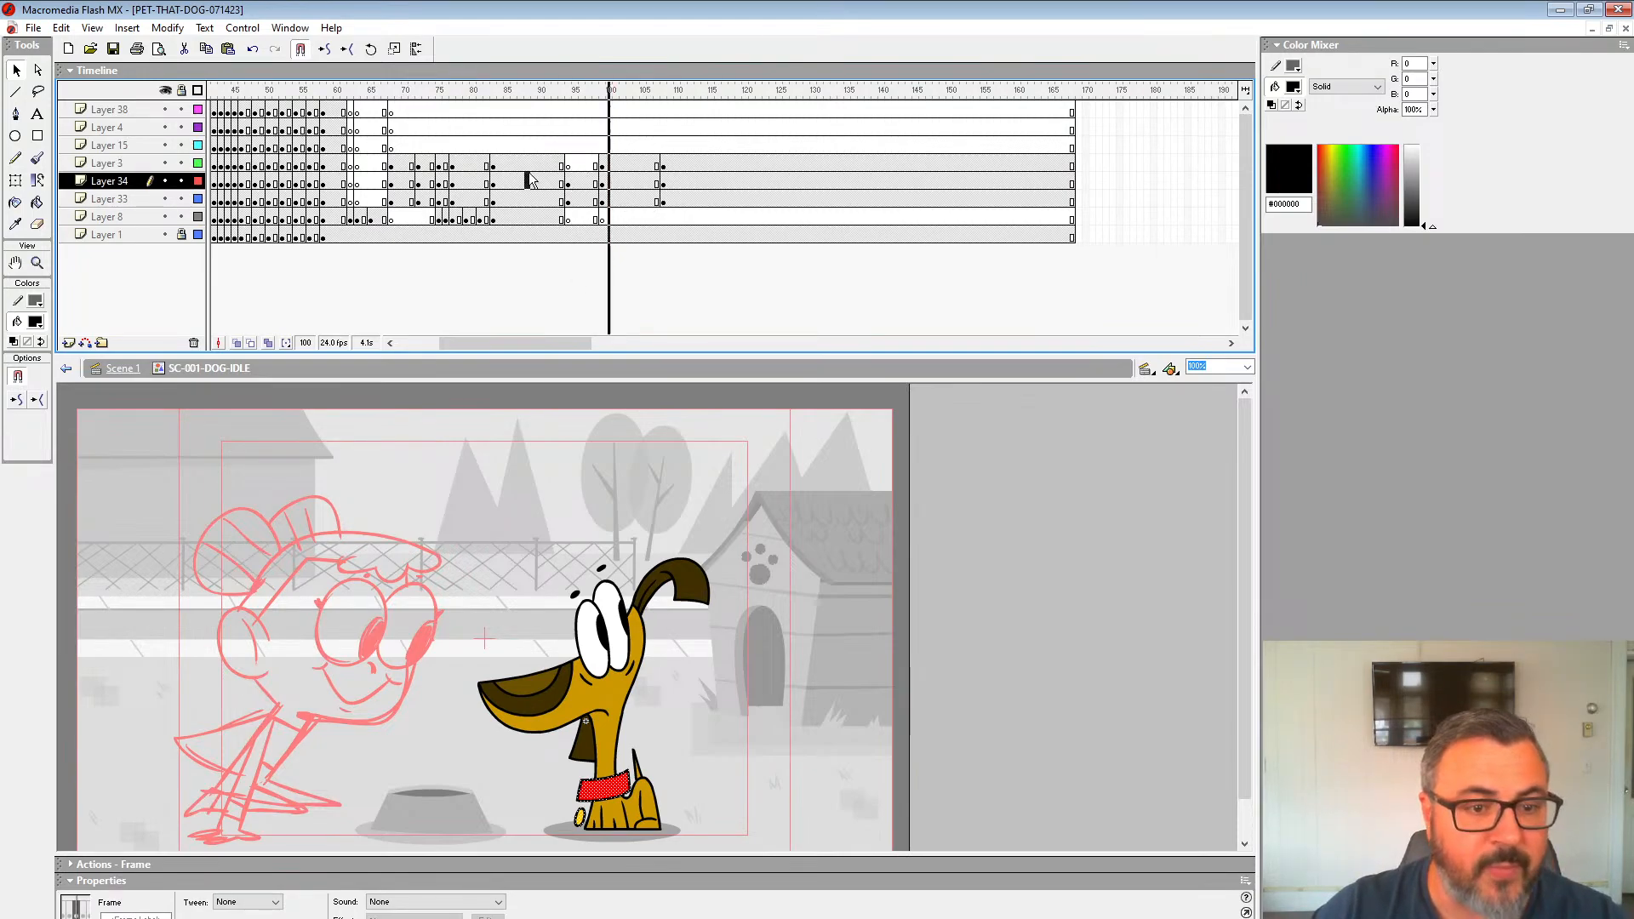
{"action": "left_click", "coordinate": [575, 198]}
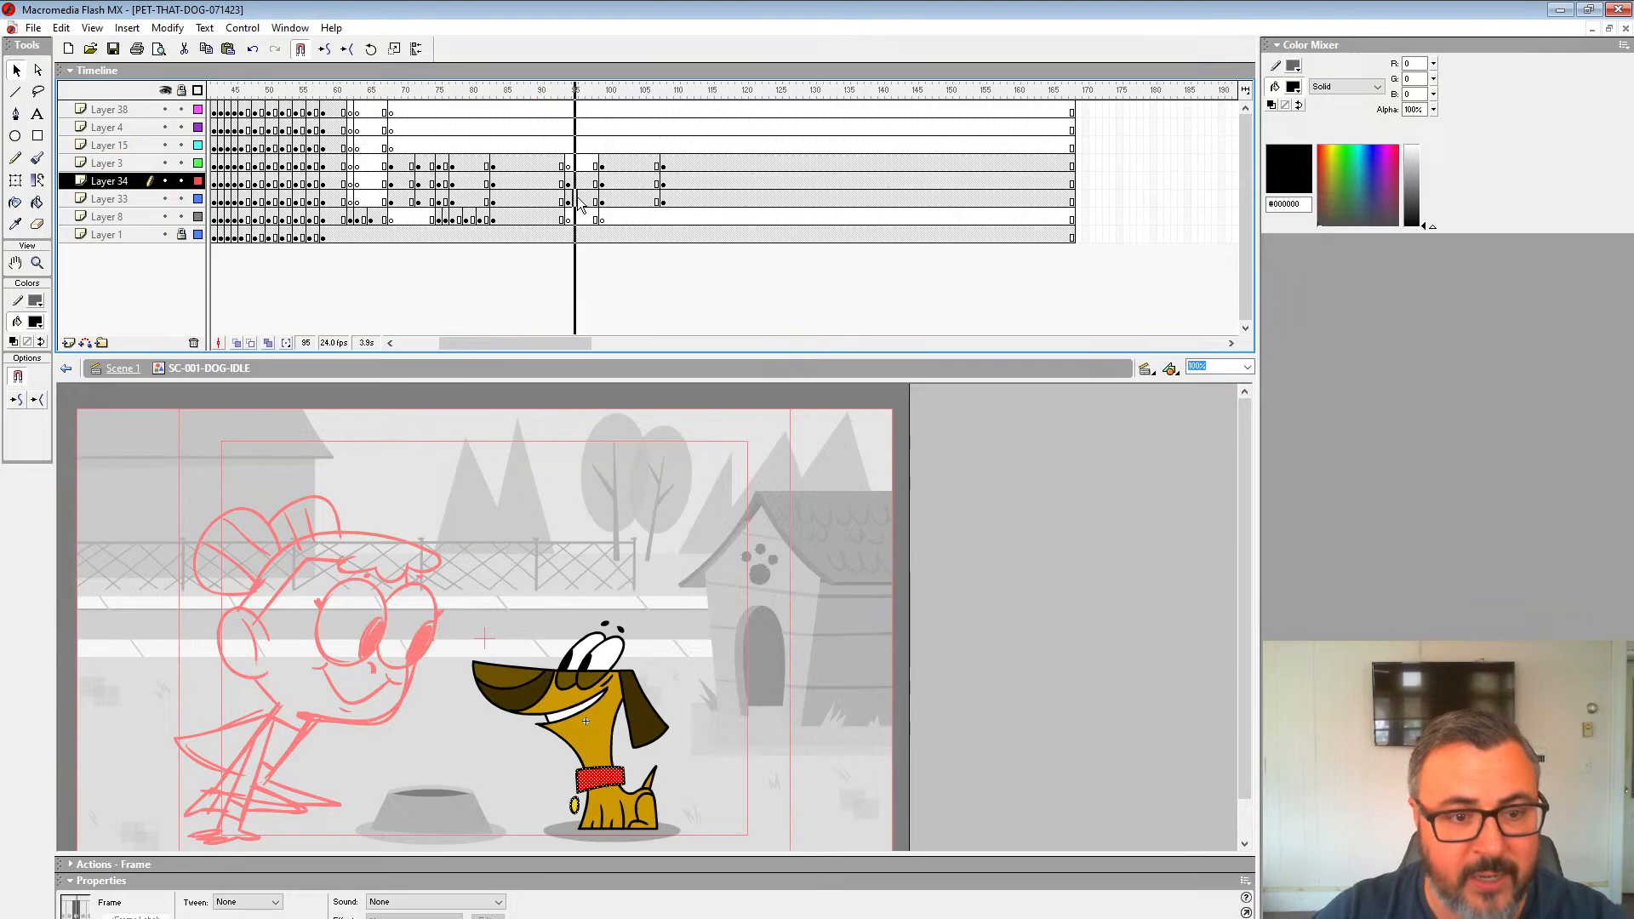
{"action": "left_click", "coordinate": [609, 199]}
{"action": "left_click", "coordinate": [668, 200]}
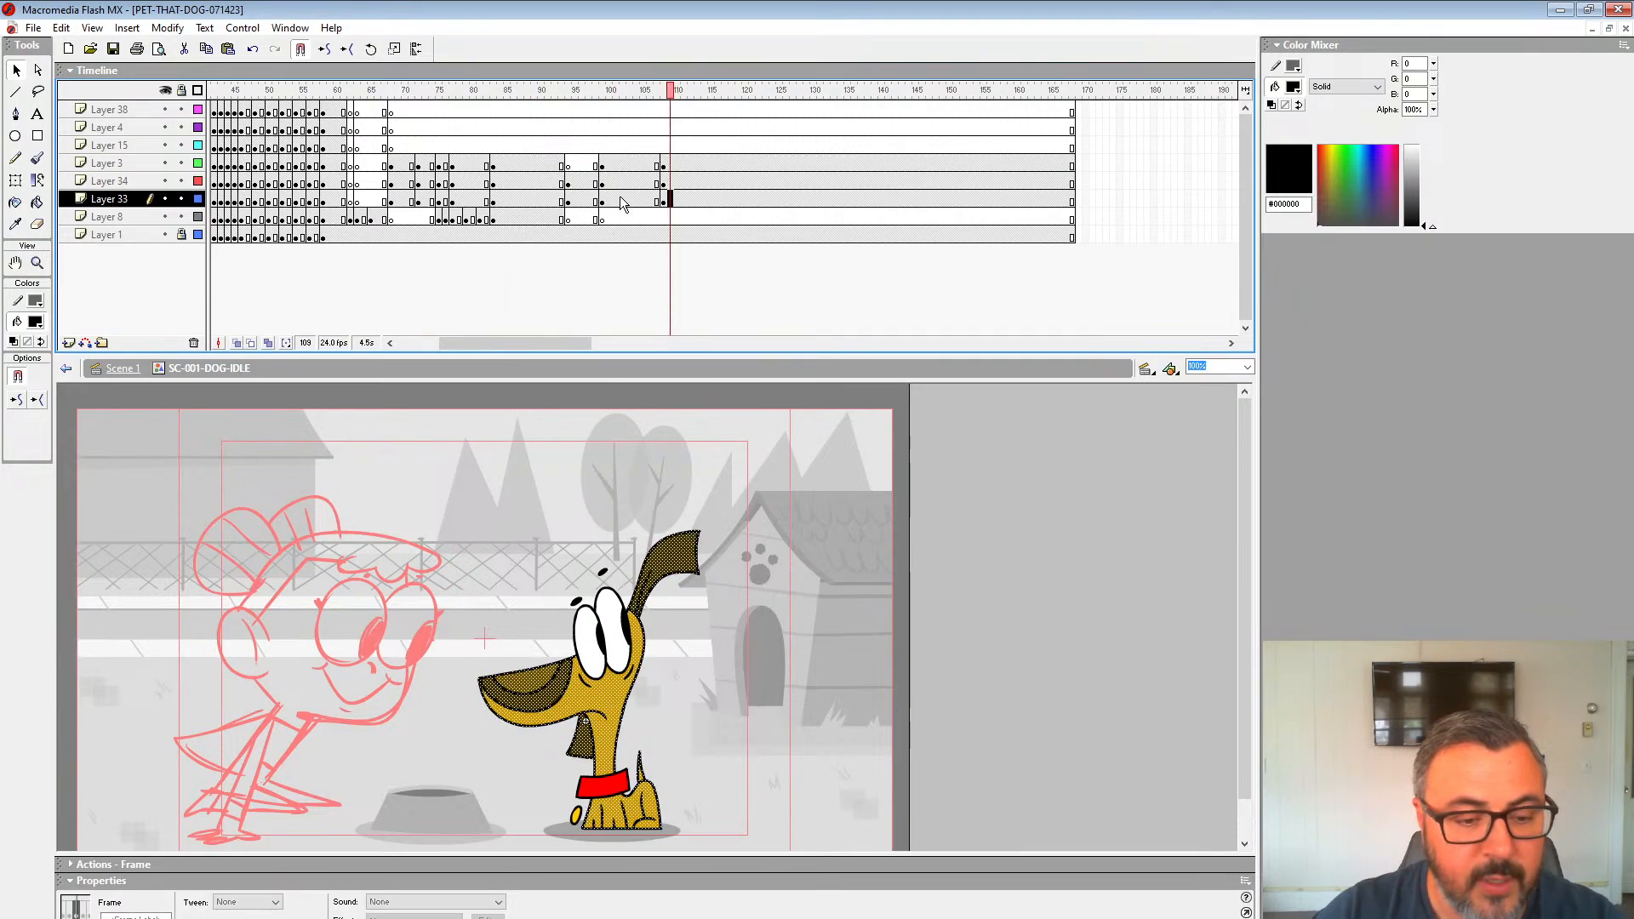
{"action": "left_click", "coordinate": [554, 181]}
{"action": "left_click", "coordinate": [587, 207]}
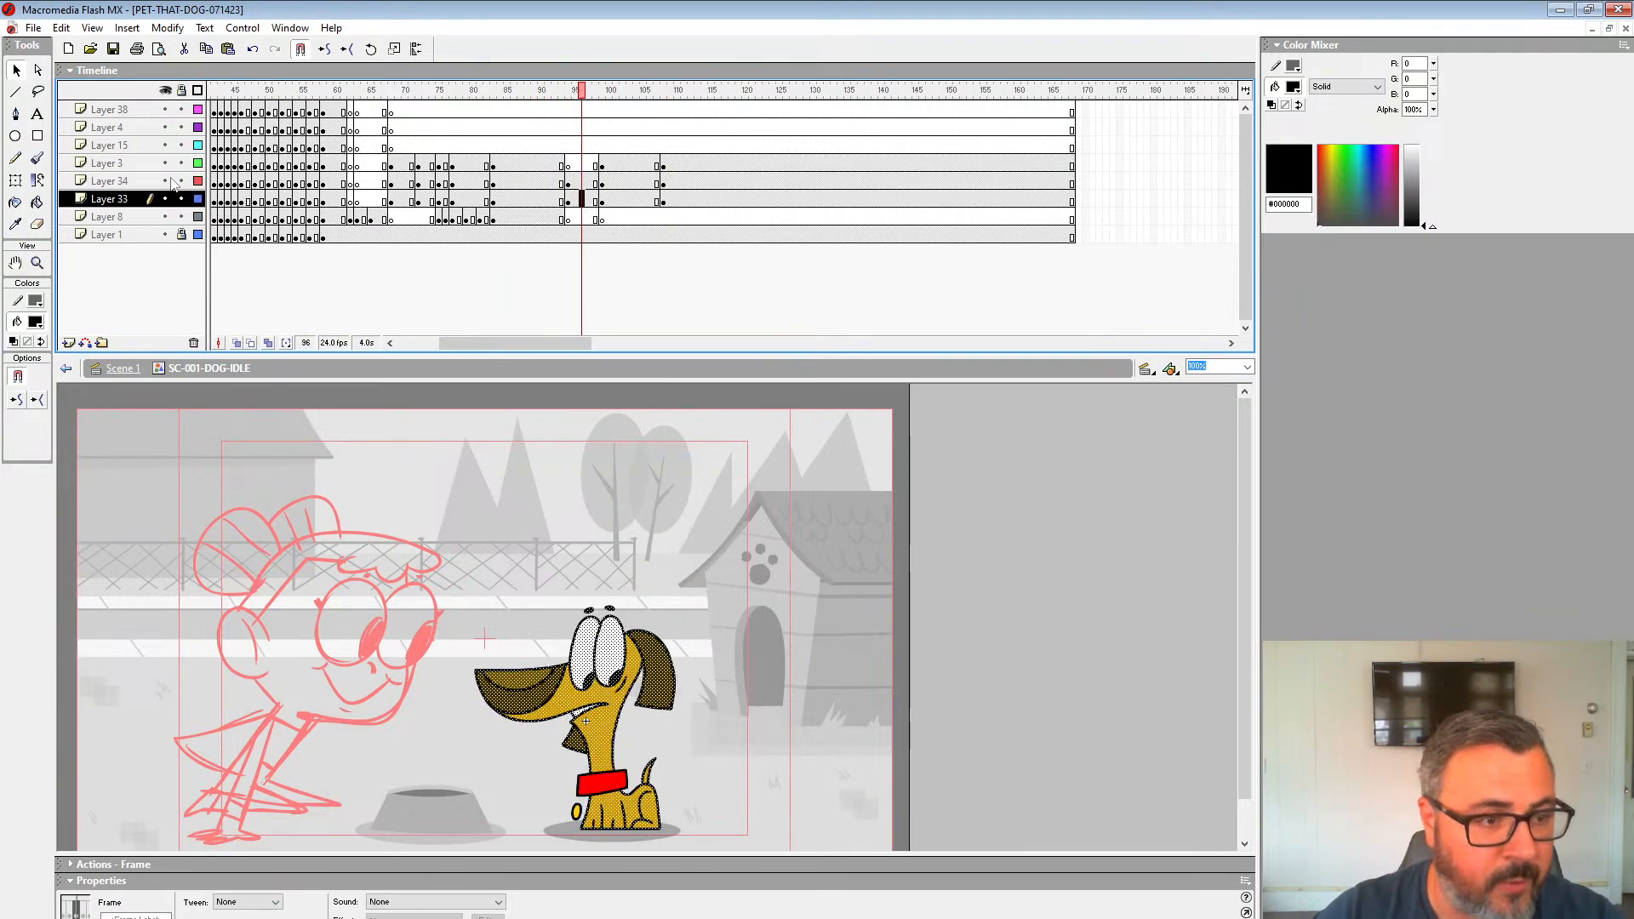
Step: Hide Layers 34, 3, 15, 4 and 38, and compare the Layer 33 body poses at frames 95, 99 and 106
{"action": "left_click_drag", "start_coordinate": [165, 180], "coordinate": [165, 109]}
{"action": "key", "text": "Return"}
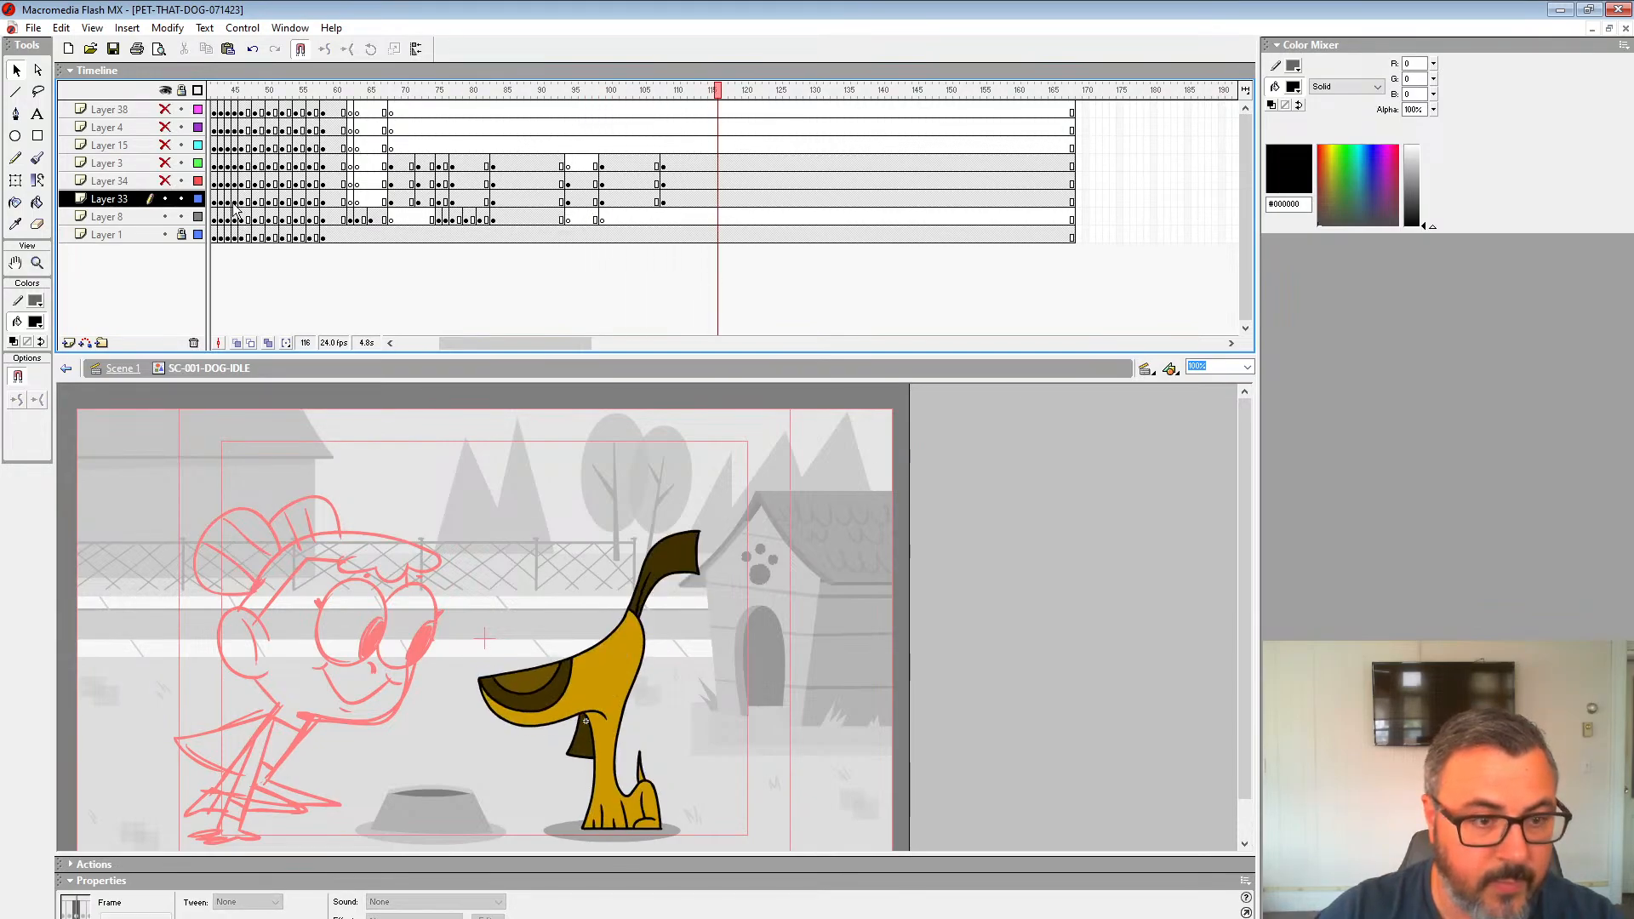
{"action": "left_click", "coordinate": [609, 181]}
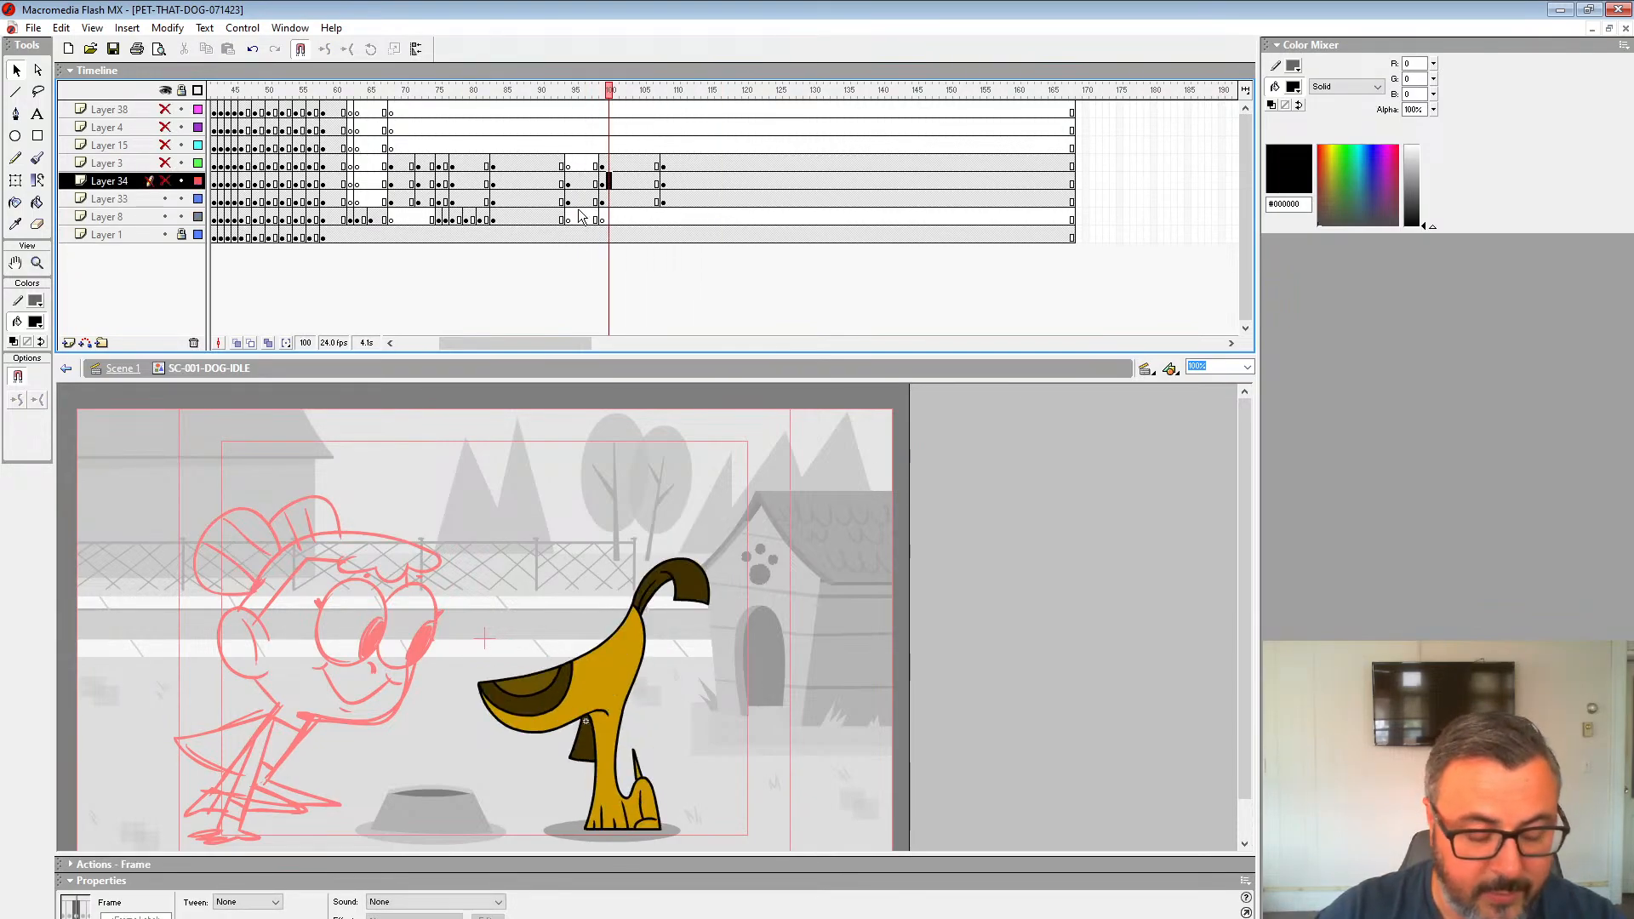
{"action": "left_click", "coordinate": [565, 202]}
{"action": "left_click", "coordinate": [577, 202]}
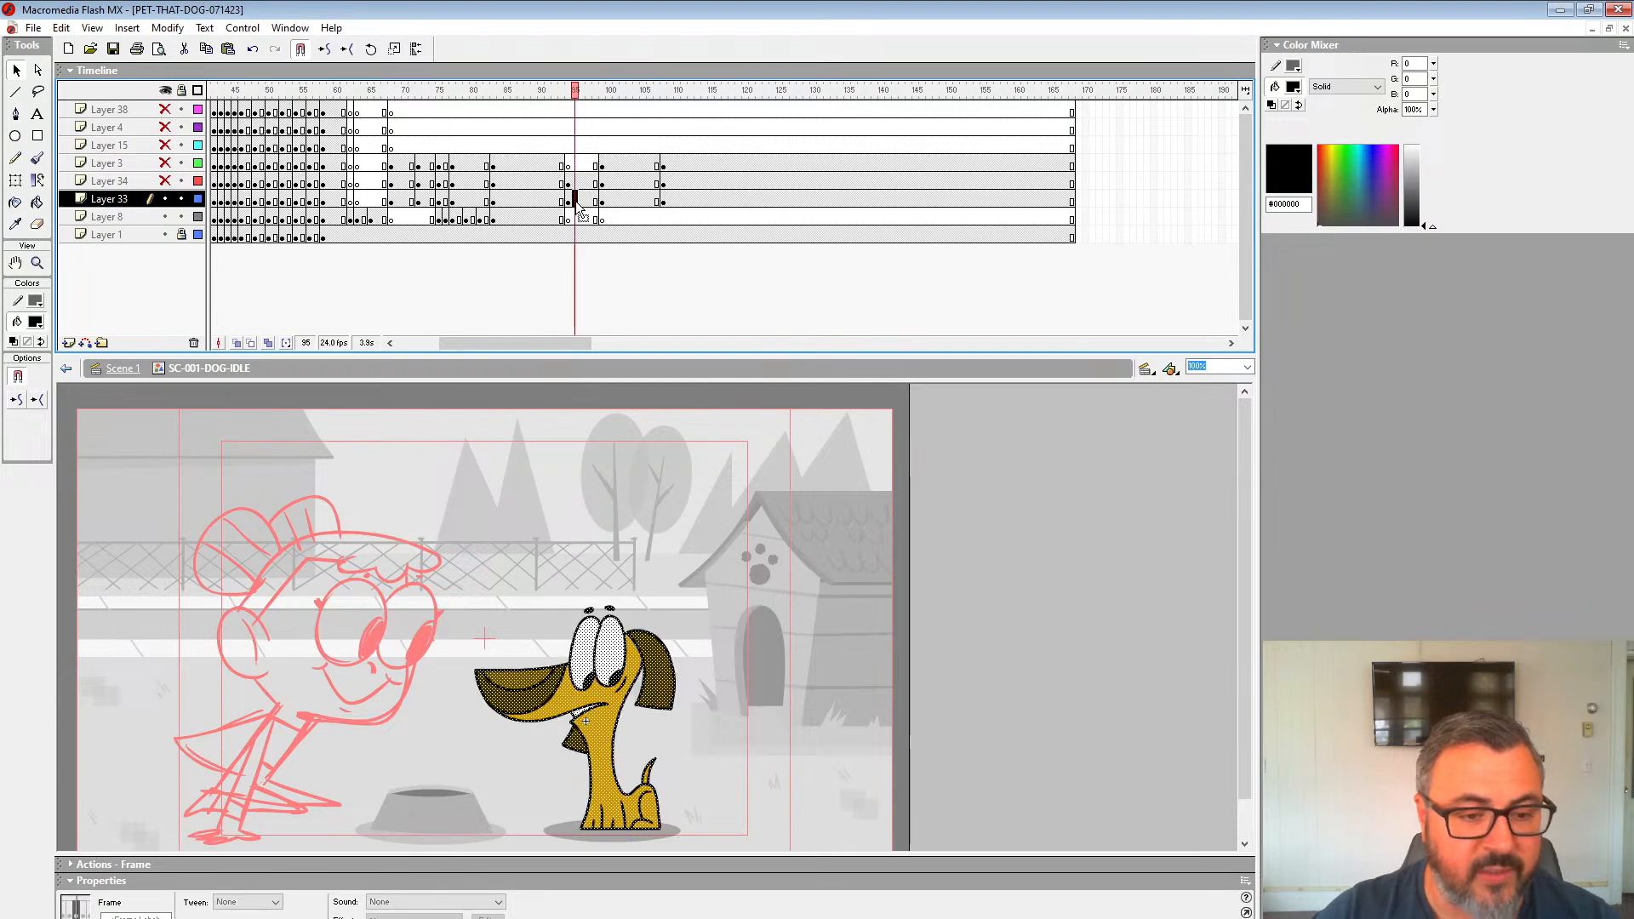
{"action": "left_click", "coordinate": [603, 202]}
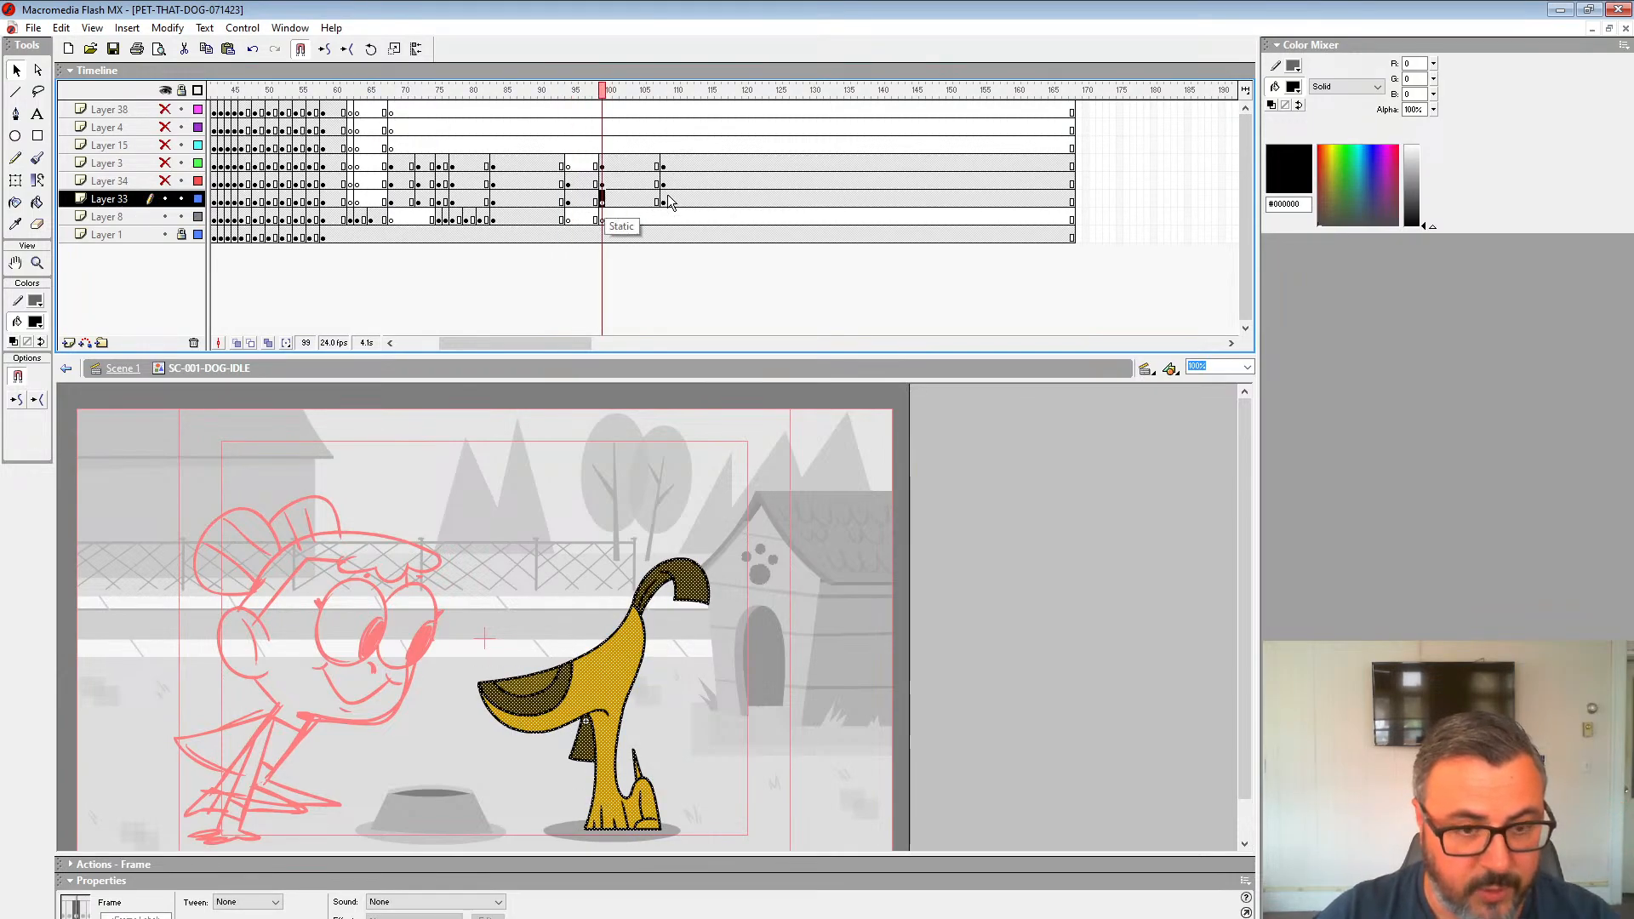
{"action": "left_click", "coordinate": [674, 201]}
{"action": "left_click", "coordinate": [649, 201]}
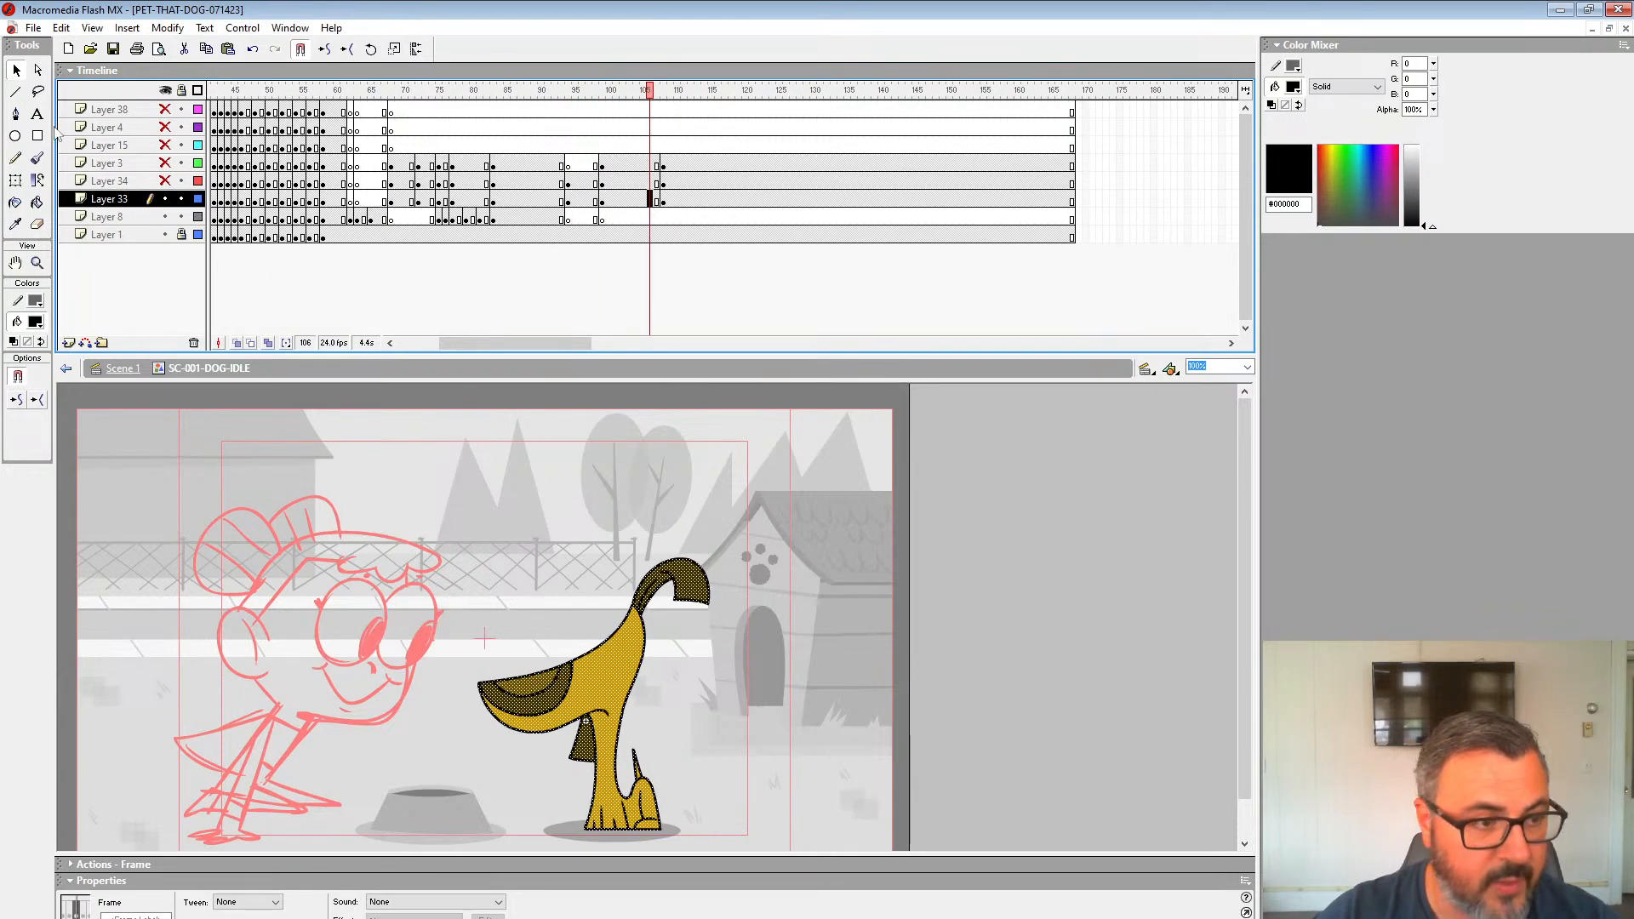
Step: Examine the Layer 33 hold between the frame 99 and frame 108 poses, and replay the movement leading into it
{"action": "left_click", "coordinate": [524, 409]}
{"action": "left_click_drag", "start_coordinate": [652, 110], "coordinate": [605, 115]}
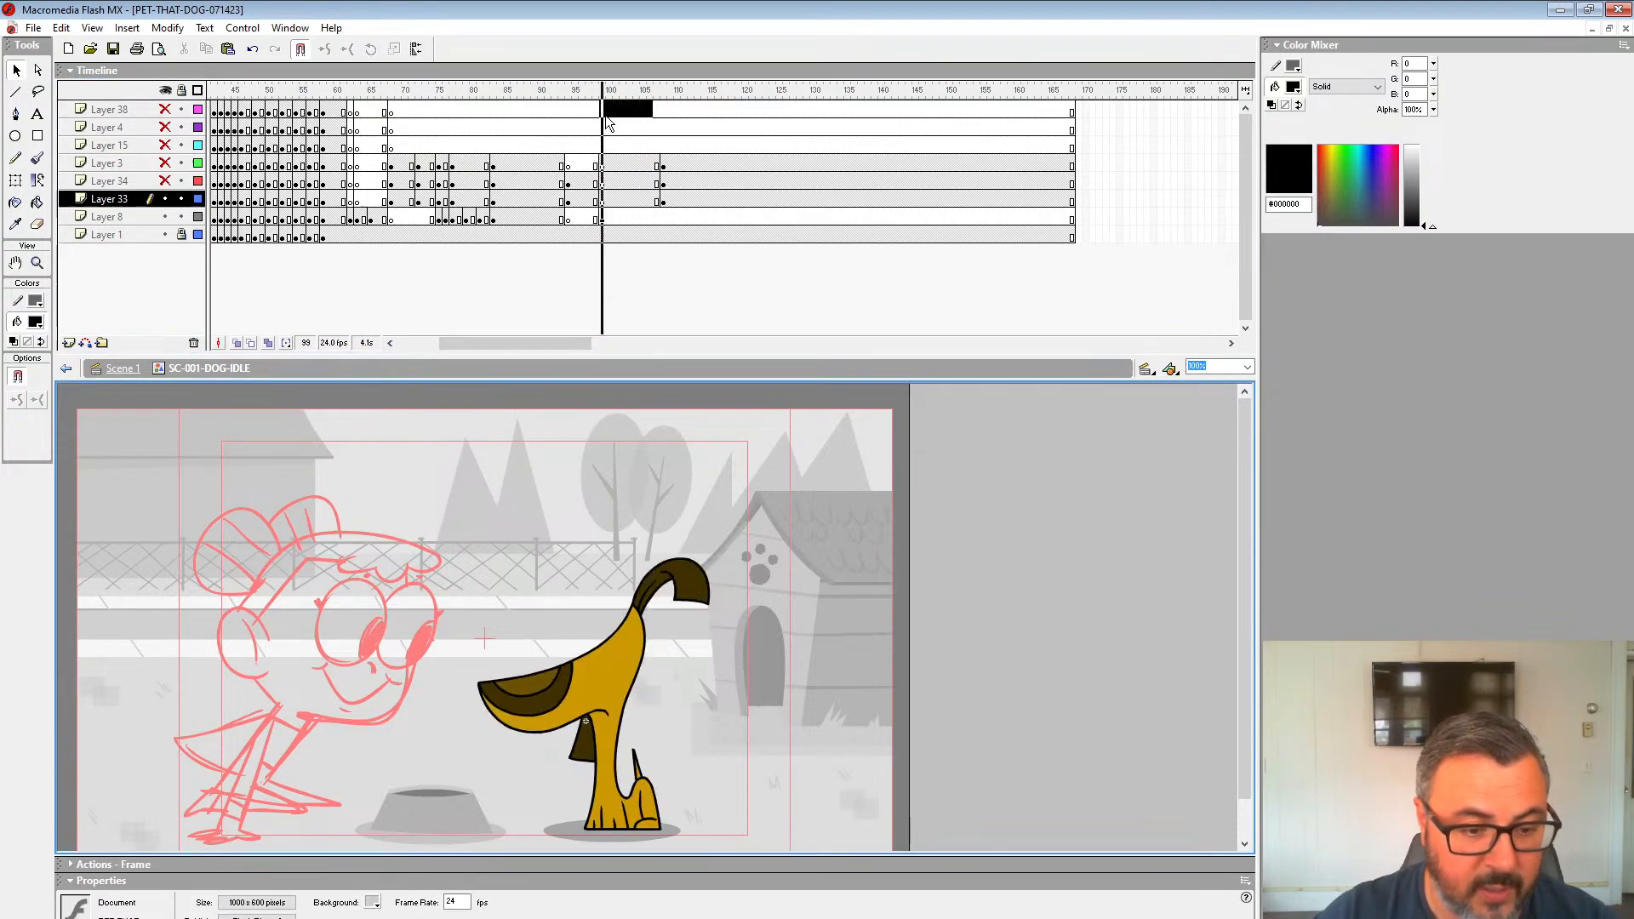
{"action": "left_click", "coordinate": [664, 202]}
{"action": "left_click", "coordinate": [602, 202]}
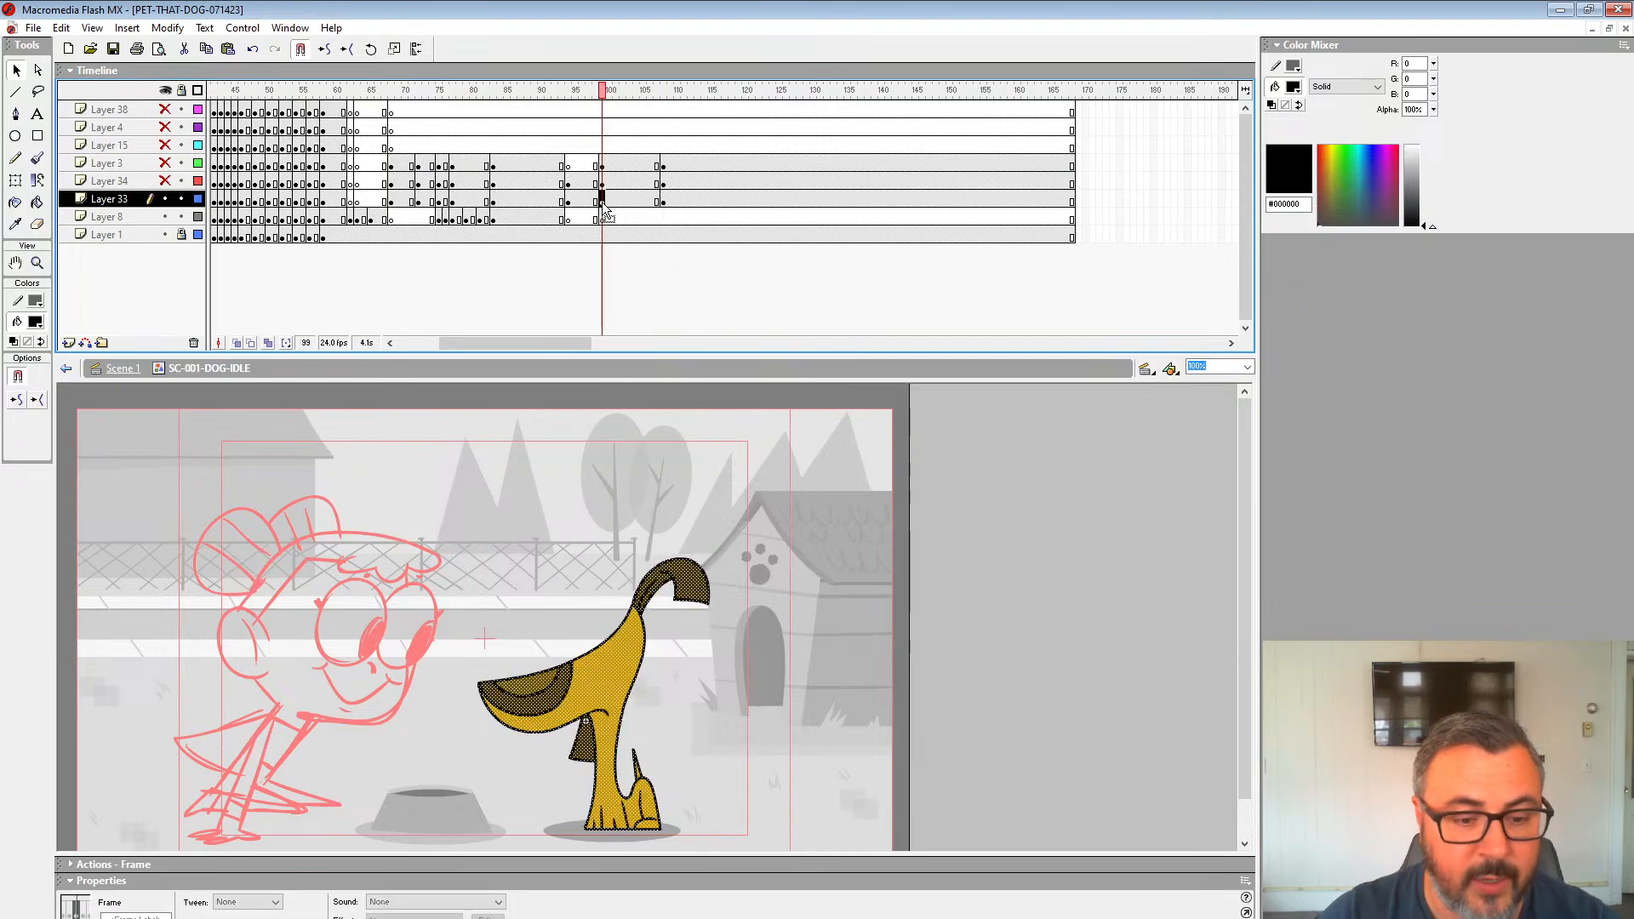
{"action": "left_click", "coordinate": [513, 183]}
{"action": "key", "text": "Return"}
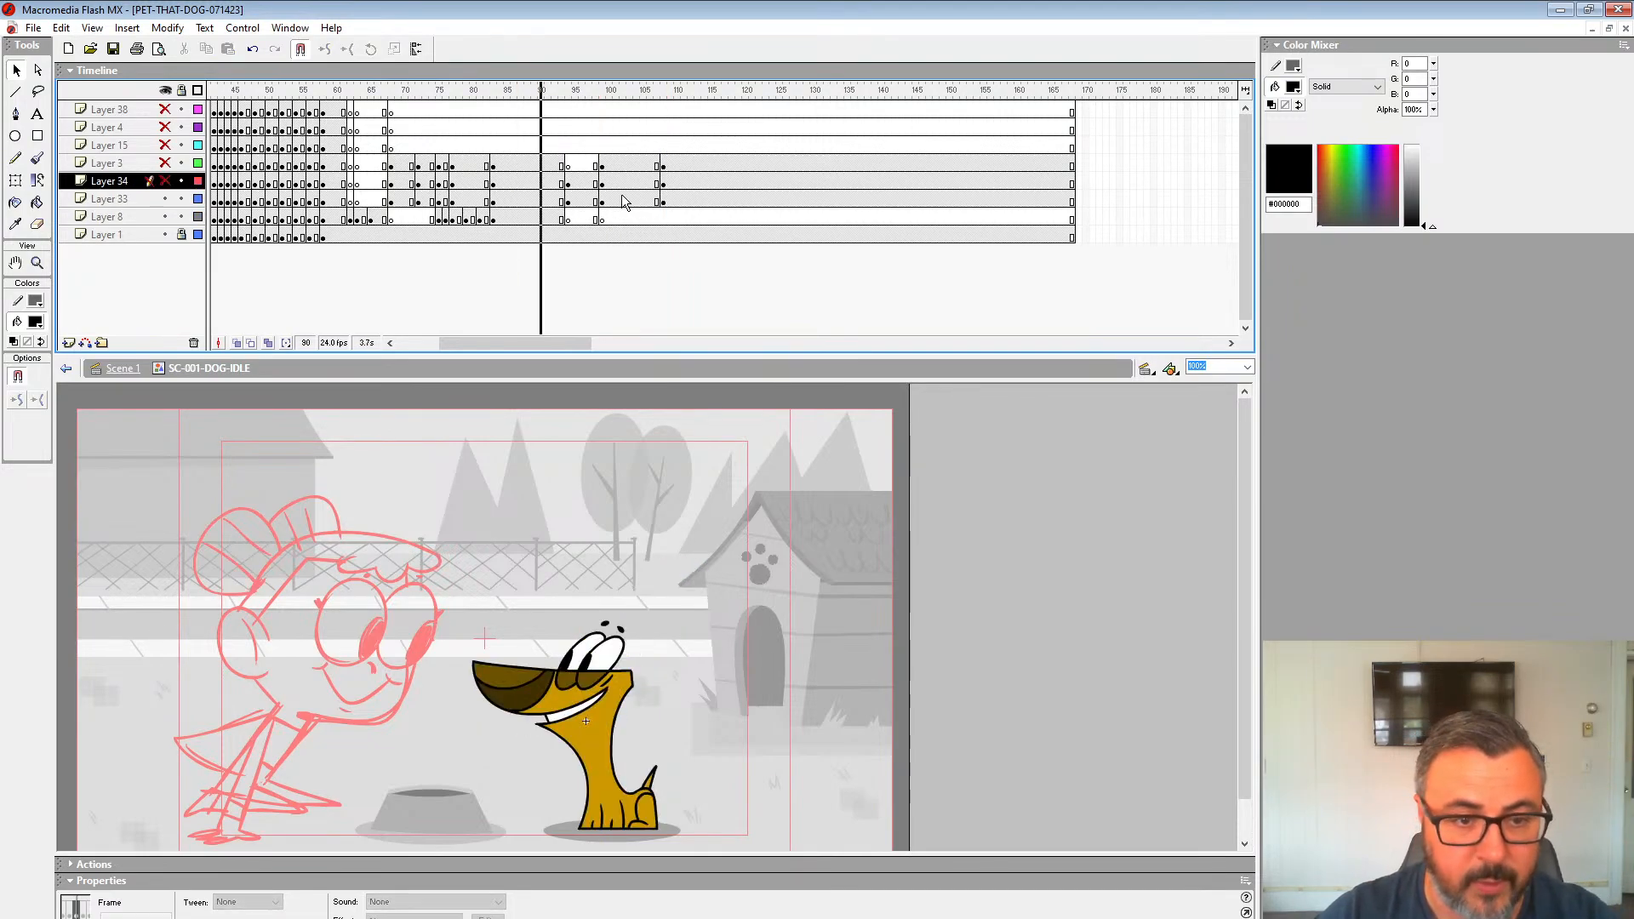
Step: Insert blank keyframes on Layer 33 at frame 102 and on Layer 8 at frames 100, 102, 104, 106 and 108
{"action": "left_click", "coordinate": [625, 202]}
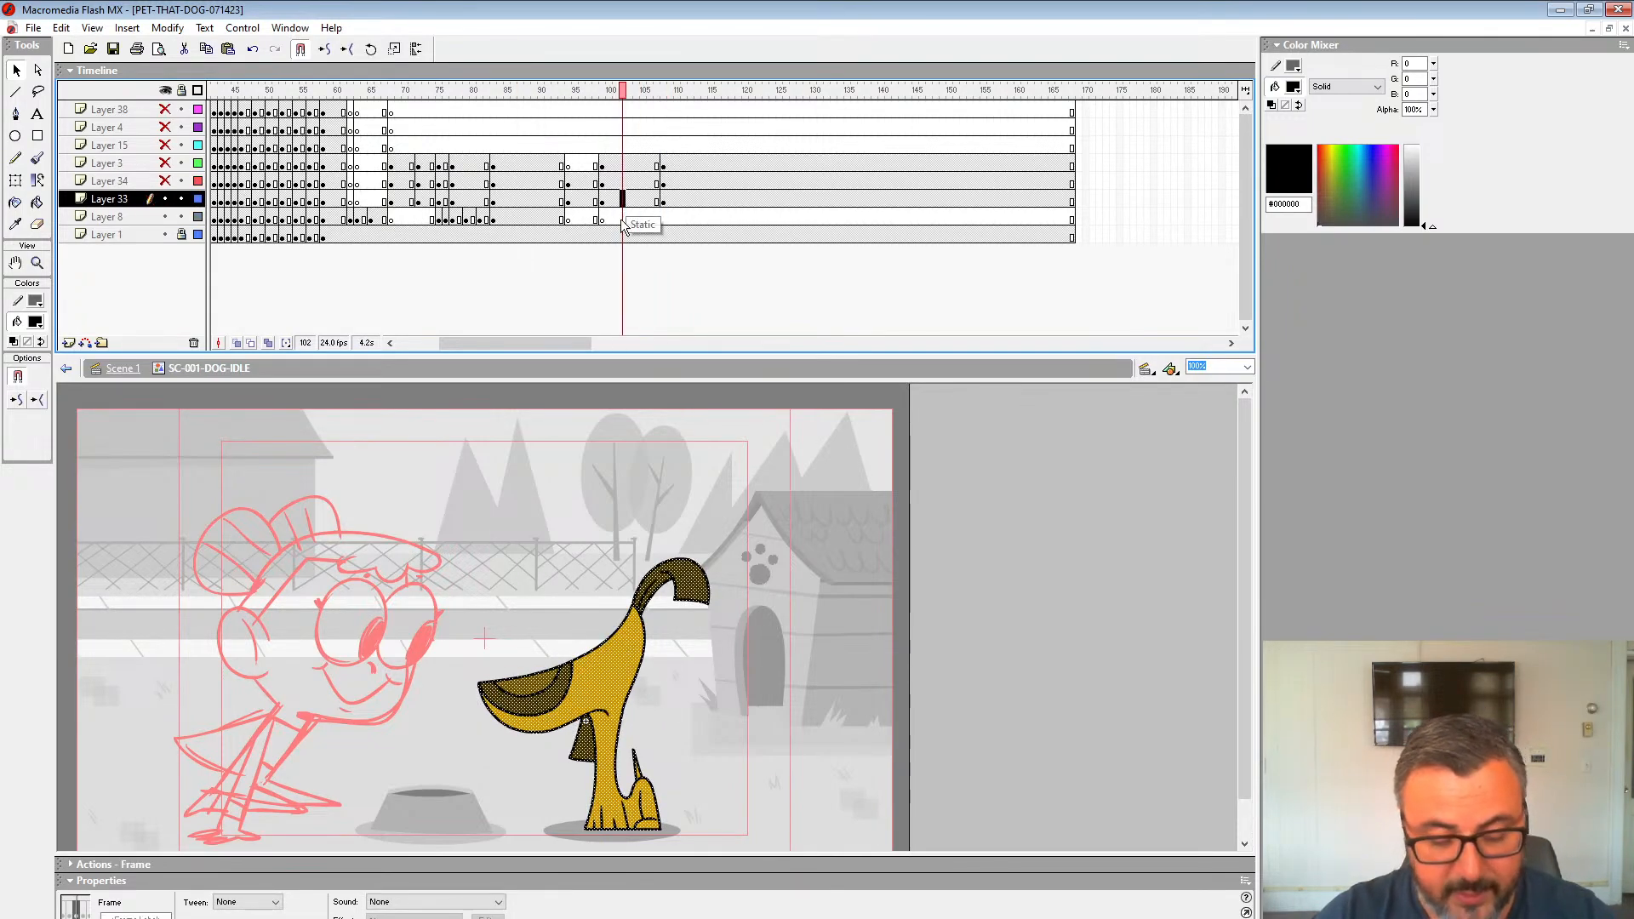
{"action": "key", "text": "F7"}
{"action": "left_click", "coordinate": [610, 220]}
{"action": "key", "text": "F7"}
{"action": "left_click", "coordinate": [623, 220]}
{"action": "key", "text": "F7"}
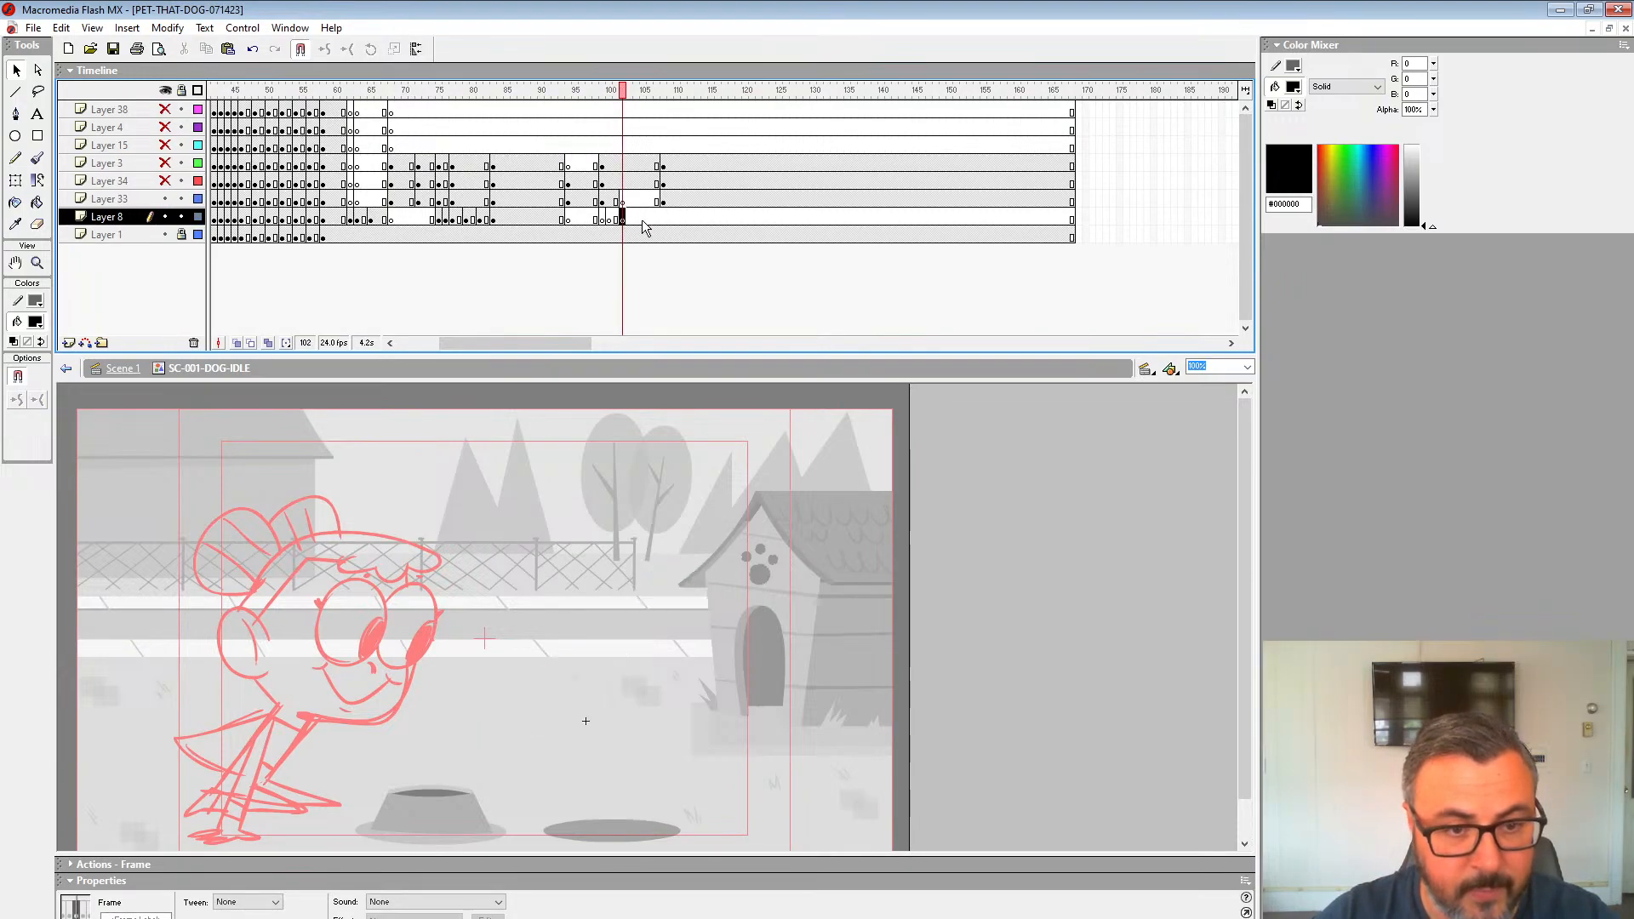
{"action": "left_click", "coordinate": [636, 219]}
{"action": "key", "text": "F7"}
{"action": "left_click", "coordinate": [650, 219]}
{"action": "key", "text": "F7"}
{"action": "left_click", "coordinate": [663, 220]}
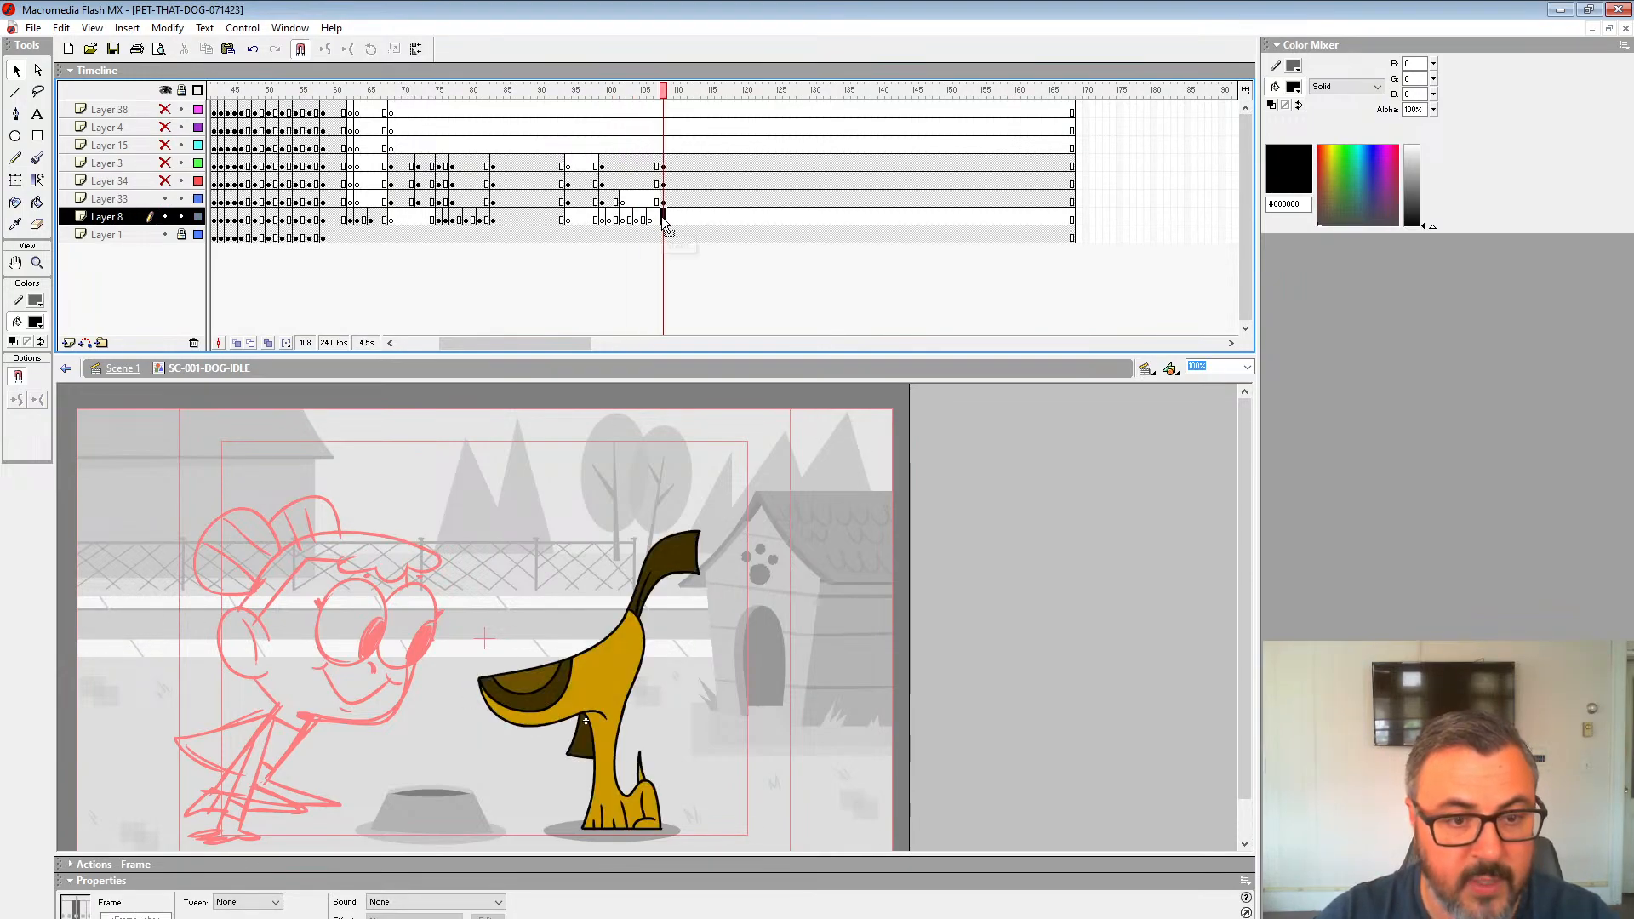
{"action": "key", "text": "F7"}
Step: Turn on onion skinning at frame 102 of Layer 33, and reopen the dog symbol in isolation from the scene at that frame
{"action": "left_click", "coordinate": [623, 202]}
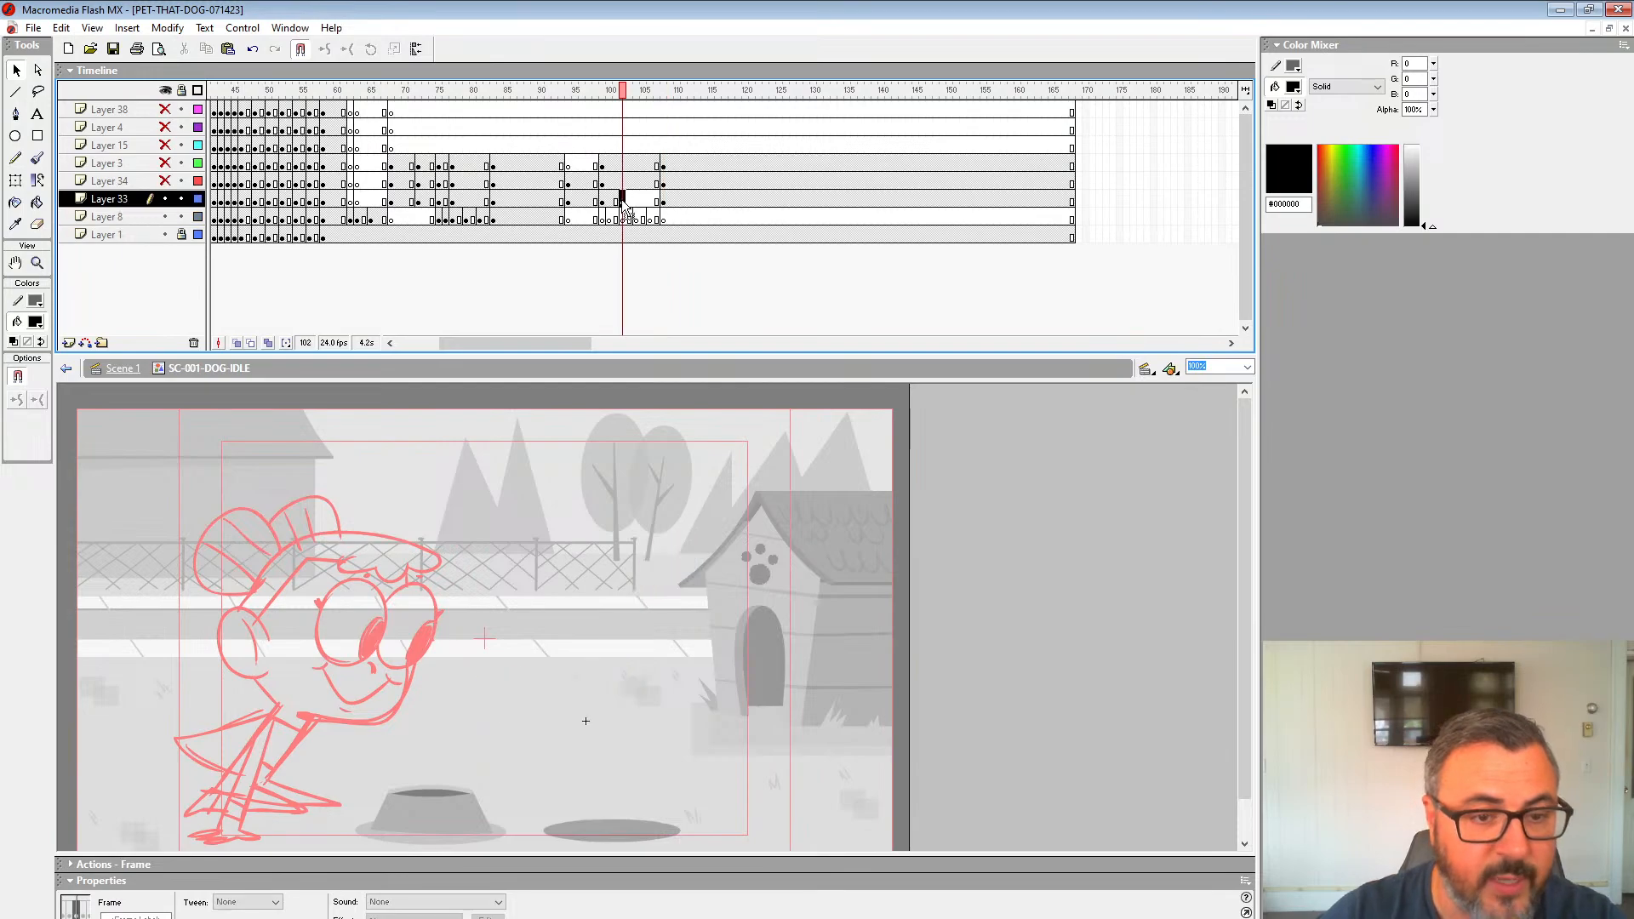
{"action": "left_click", "coordinate": [237, 342]}
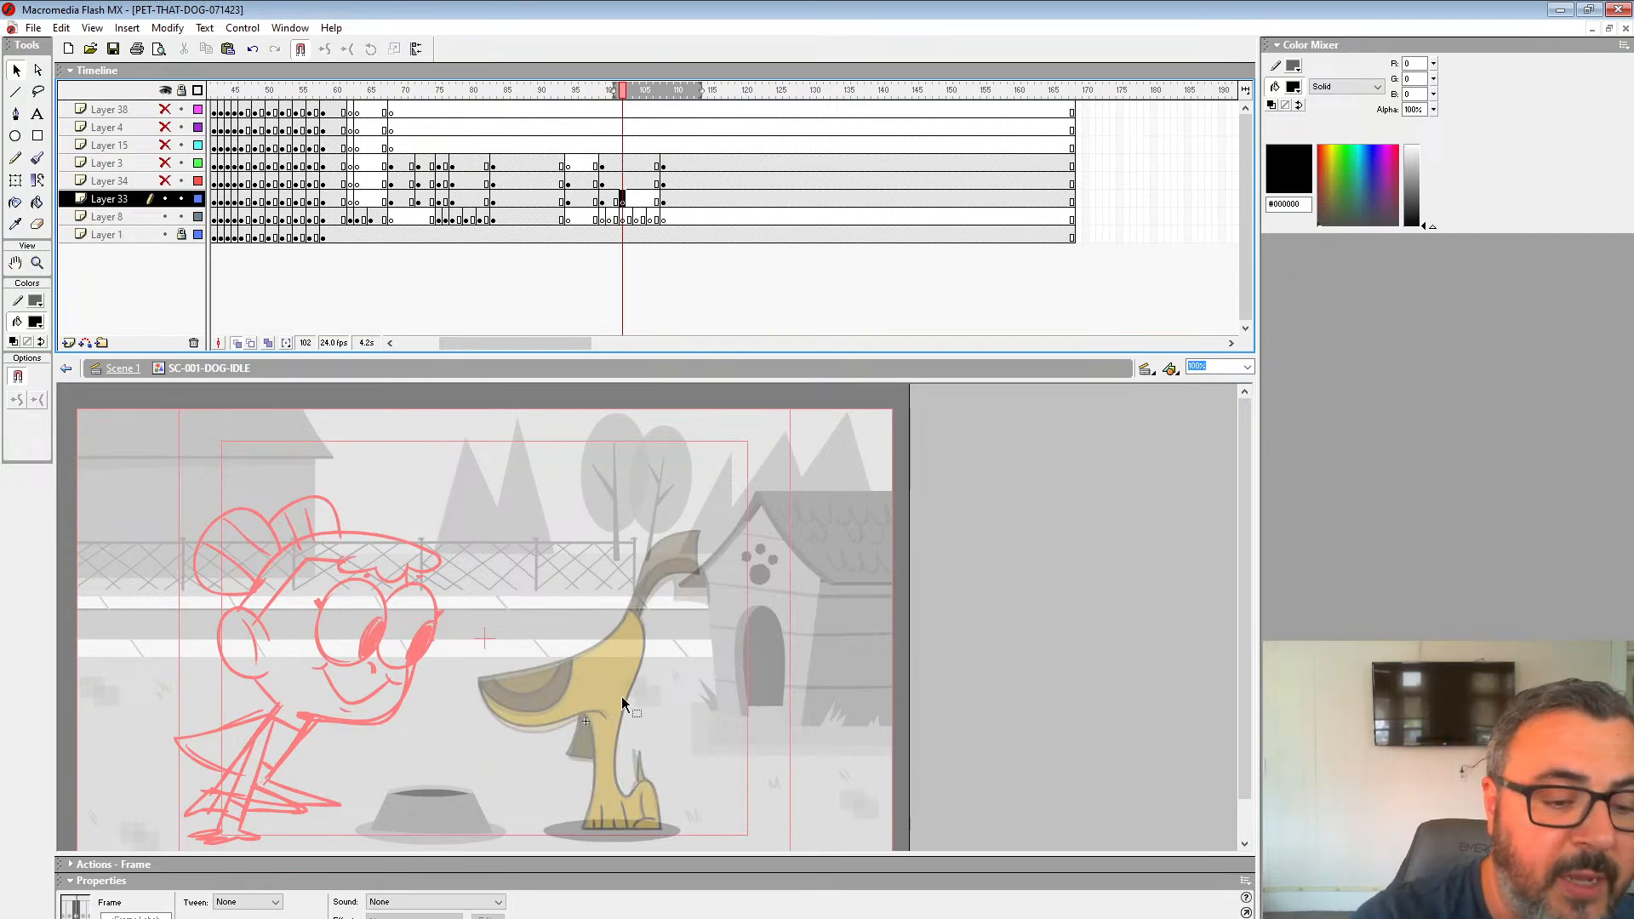
{"action": "left_click", "coordinate": [104, 373]}
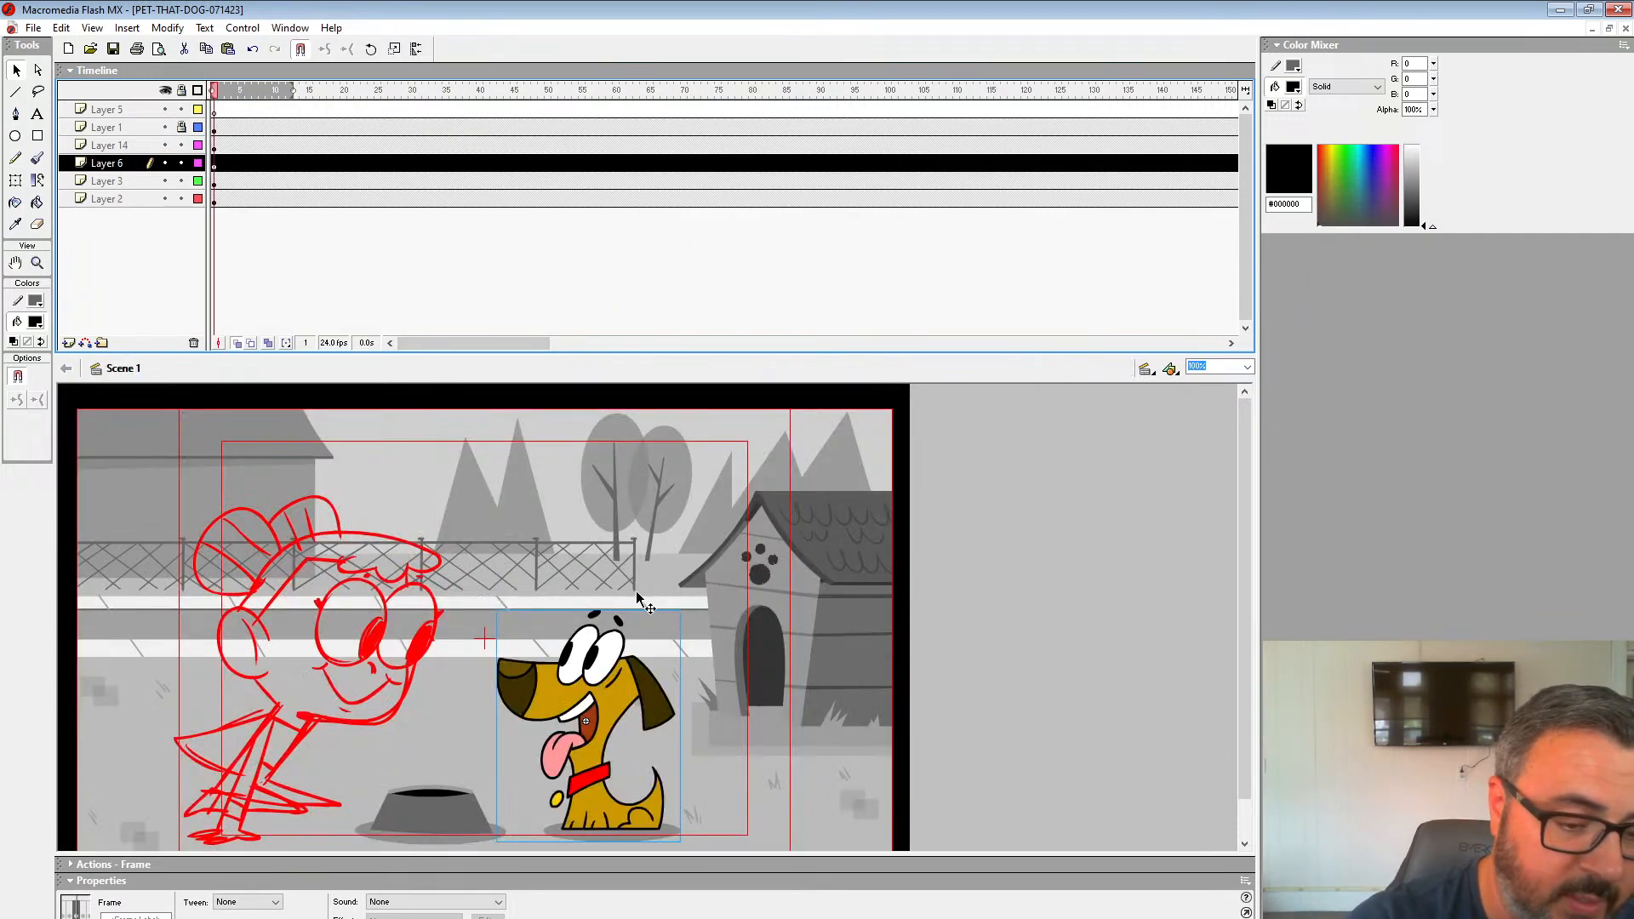
{"action": "right_click", "coordinate": [605, 691]}
{"action": "left_click", "coordinate": [659, 493]}
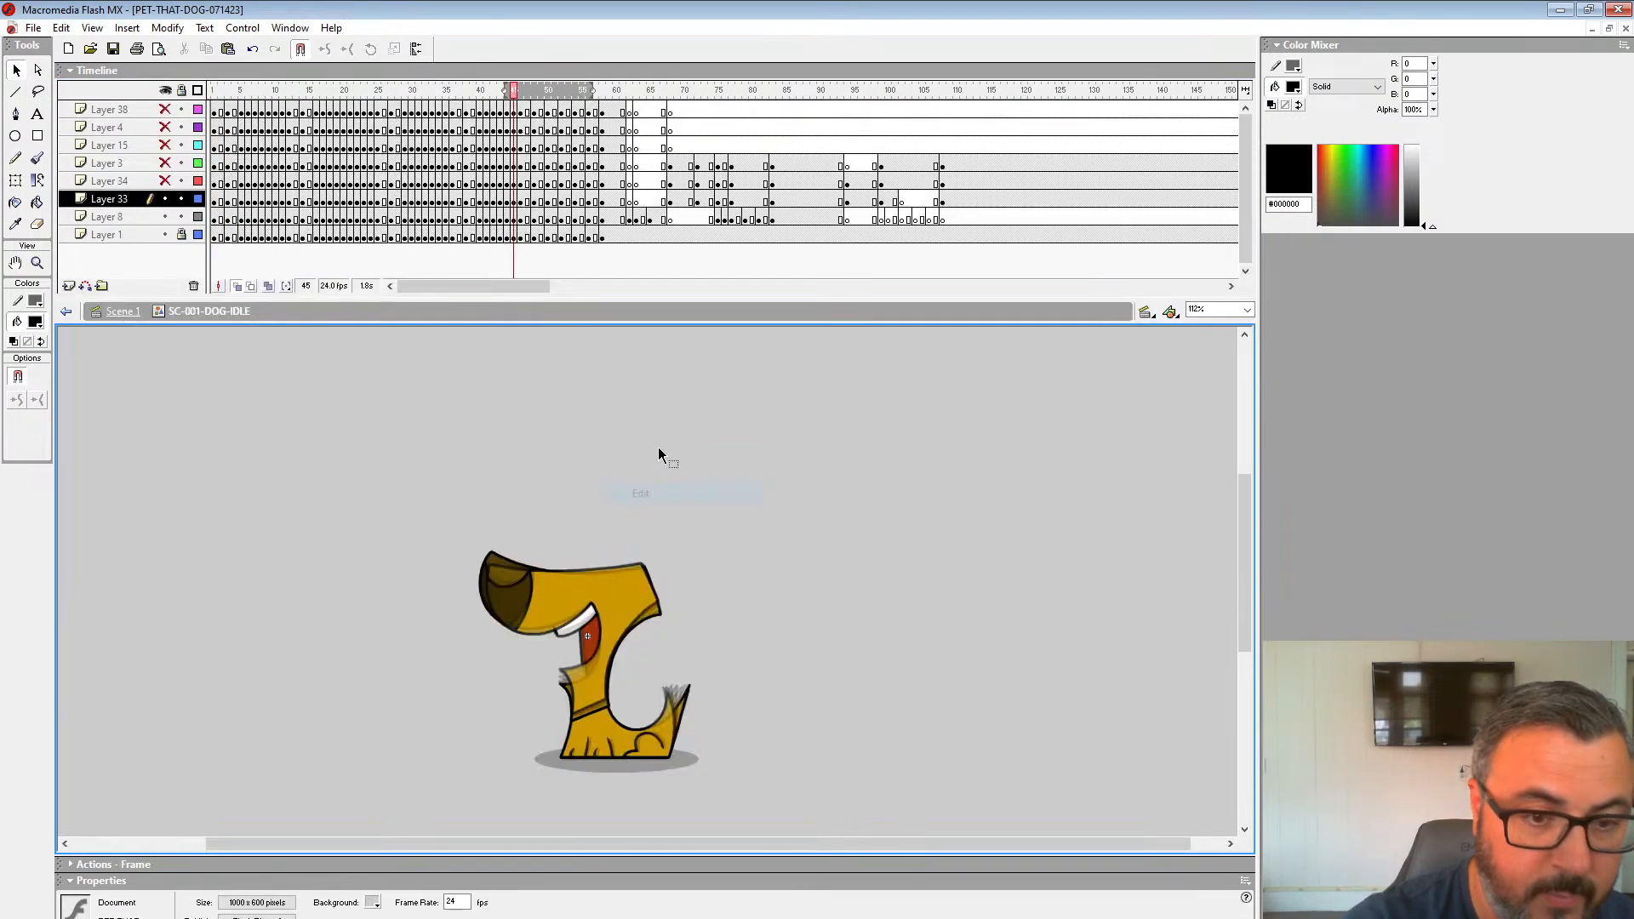
{"action": "left_click", "coordinate": [901, 202]}
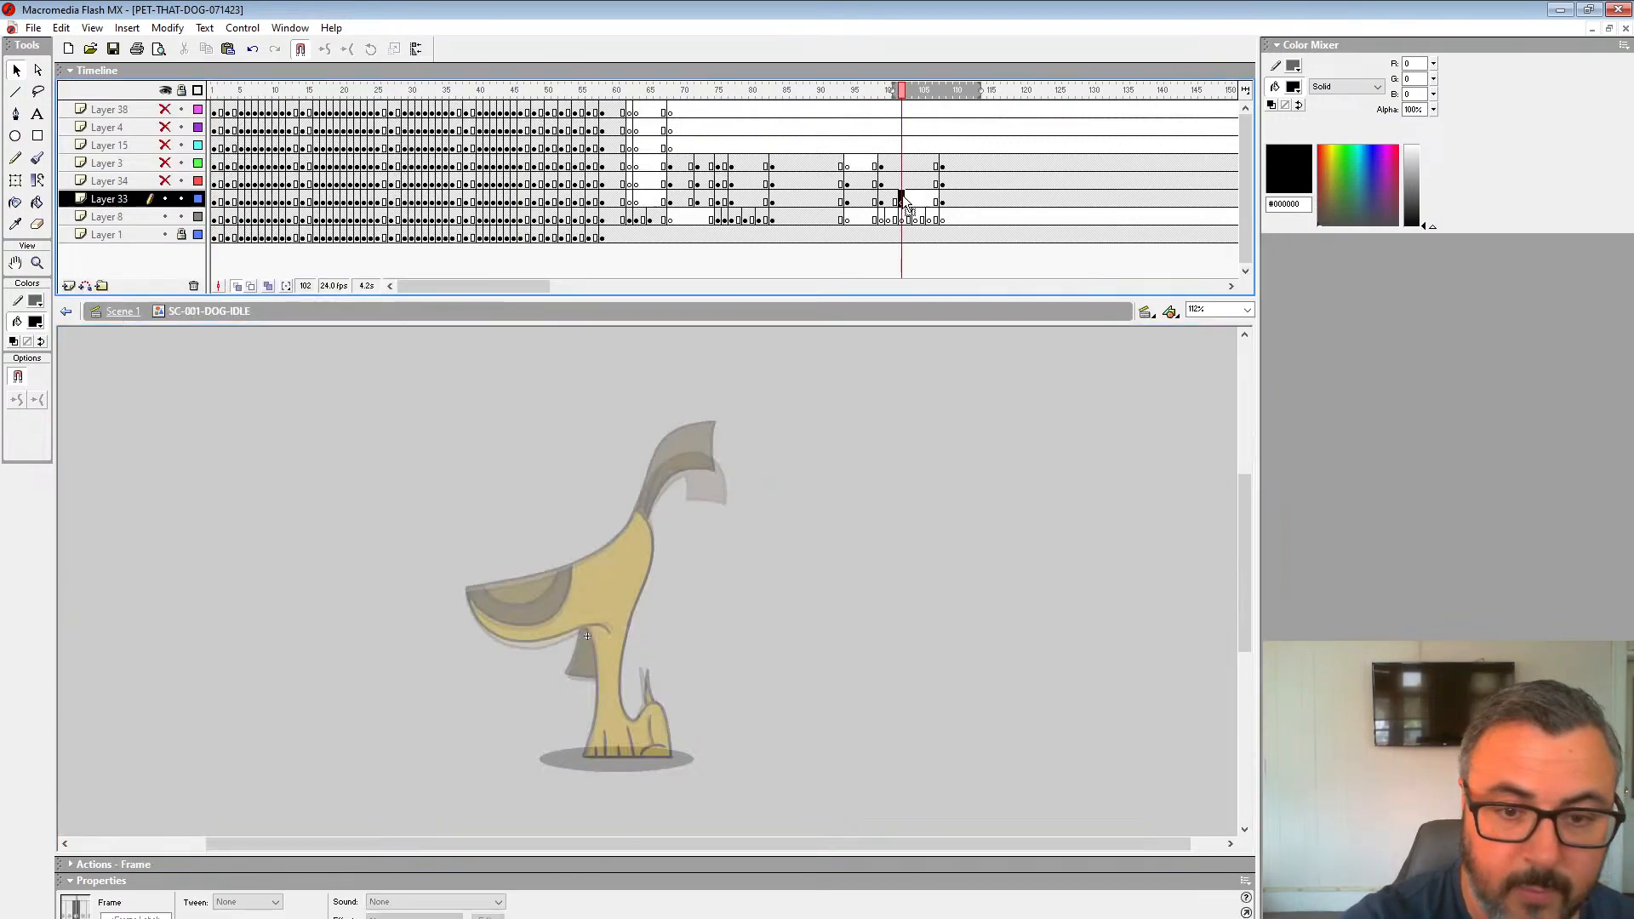
Step: Compare the dog's ear poses on Layer 33 at frames 93, 97, 99, 100 and 102
{"action": "left_click", "coordinate": [37, 263]}
{"action": "left_click", "coordinate": [600, 585]}
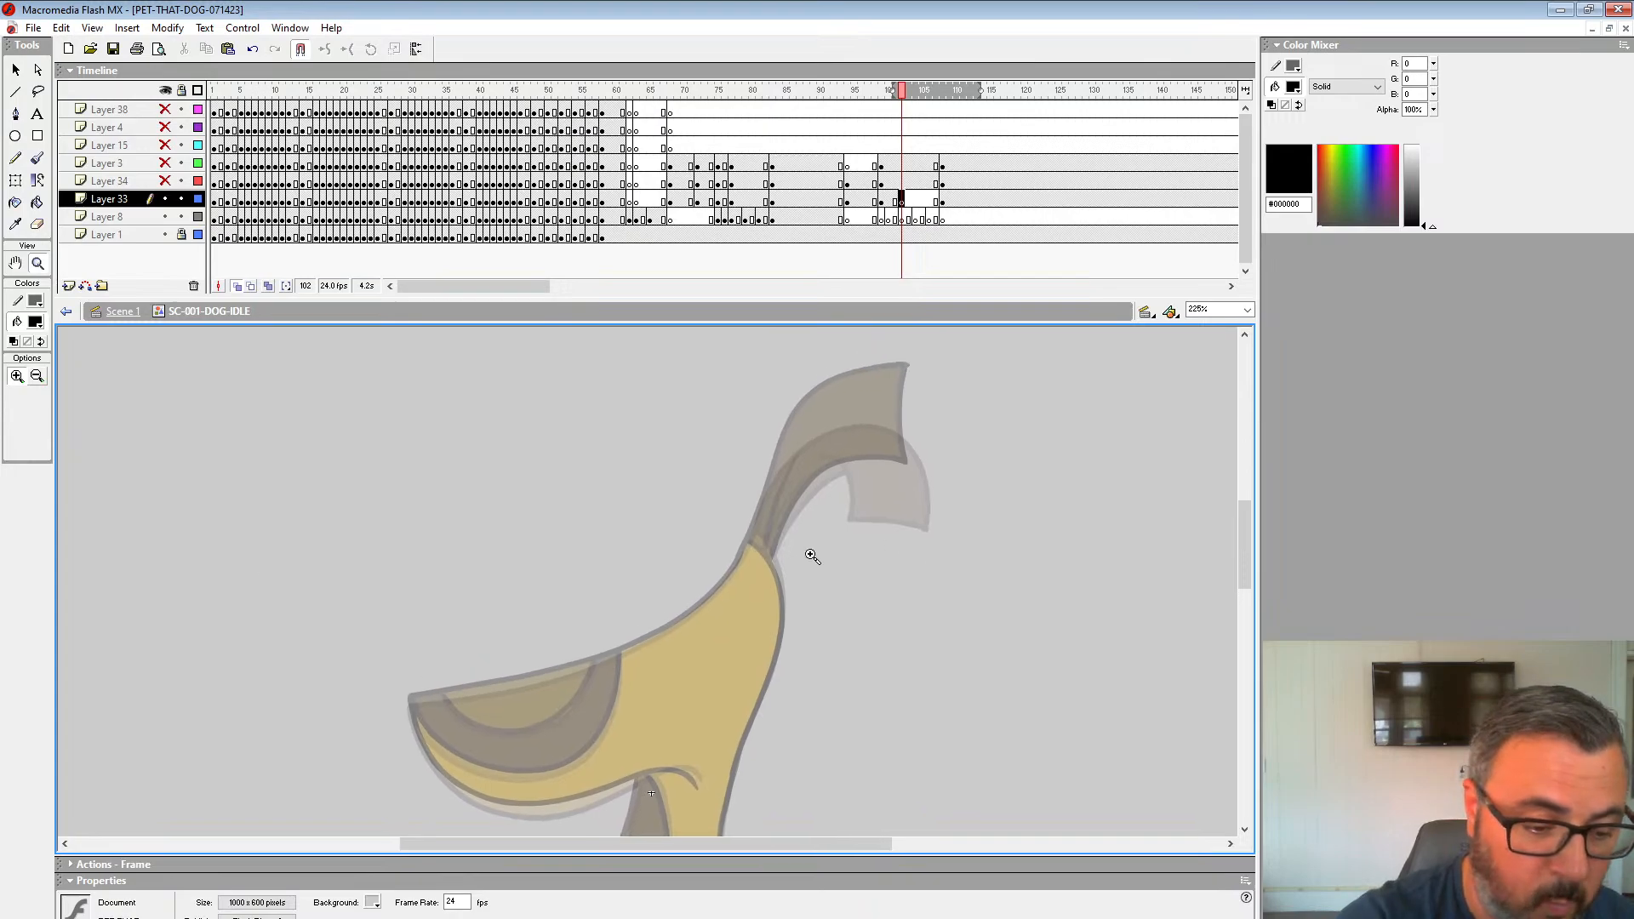
{"action": "left_click_drag", "start_coordinate": [988, 536], "coordinate": [939, 637]}
{"action": "left_click", "coordinate": [37, 158]}
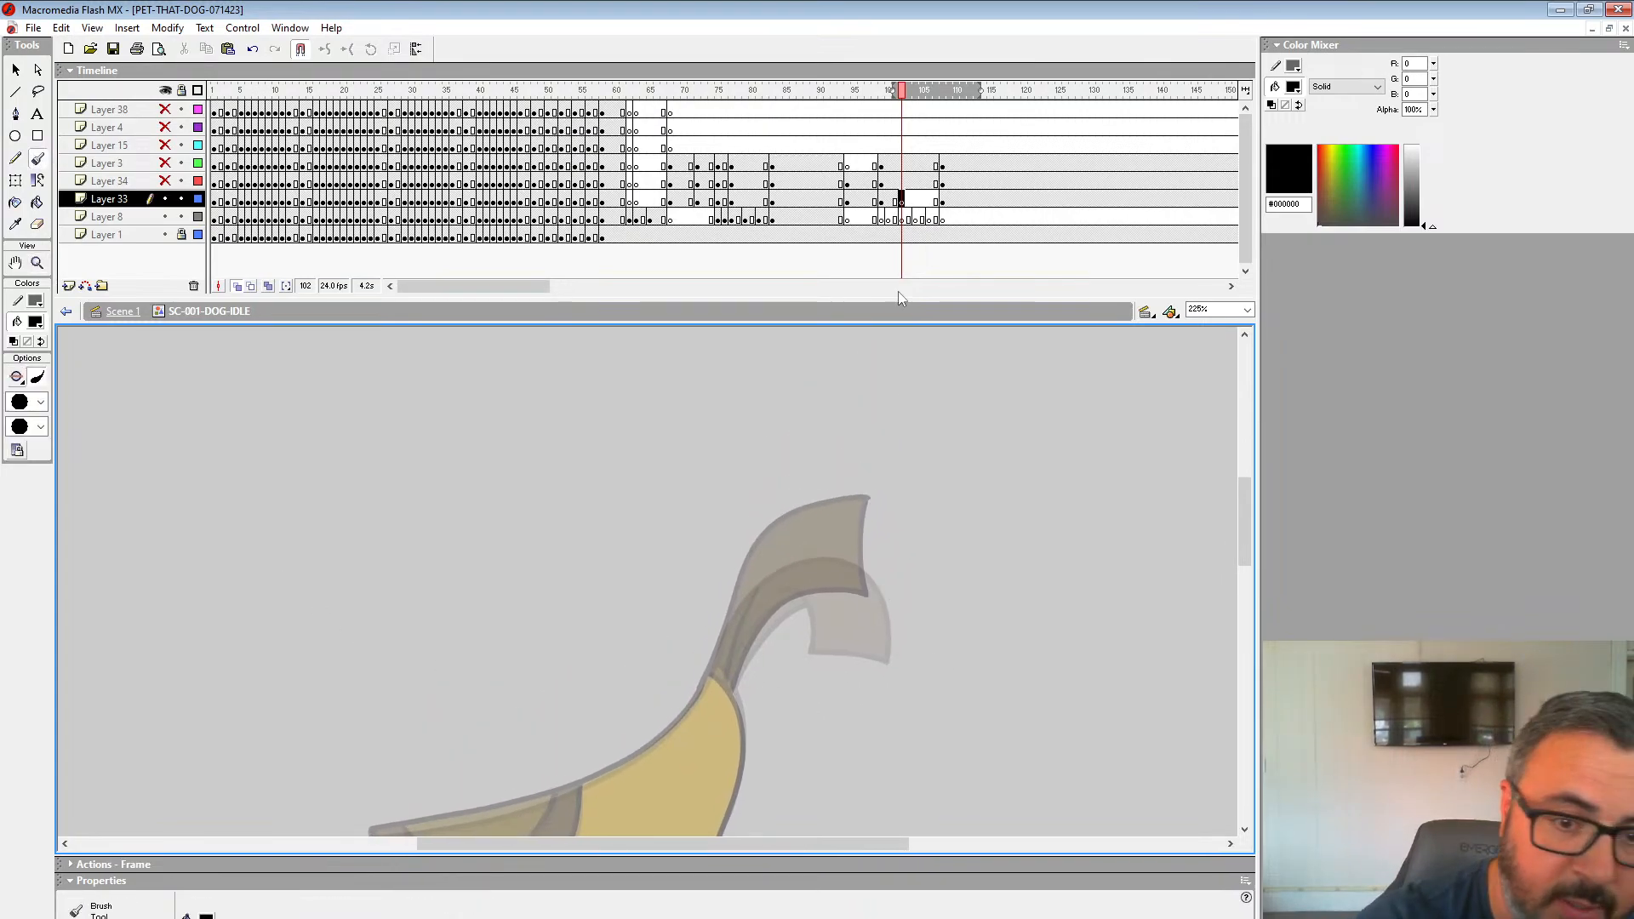
{"action": "left_click", "coordinate": [889, 203]}
{"action": "left_click_drag", "start_coordinate": [854, 591], "coordinate": [791, 468]}
{"action": "left_click", "coordinate": [16, 70]}
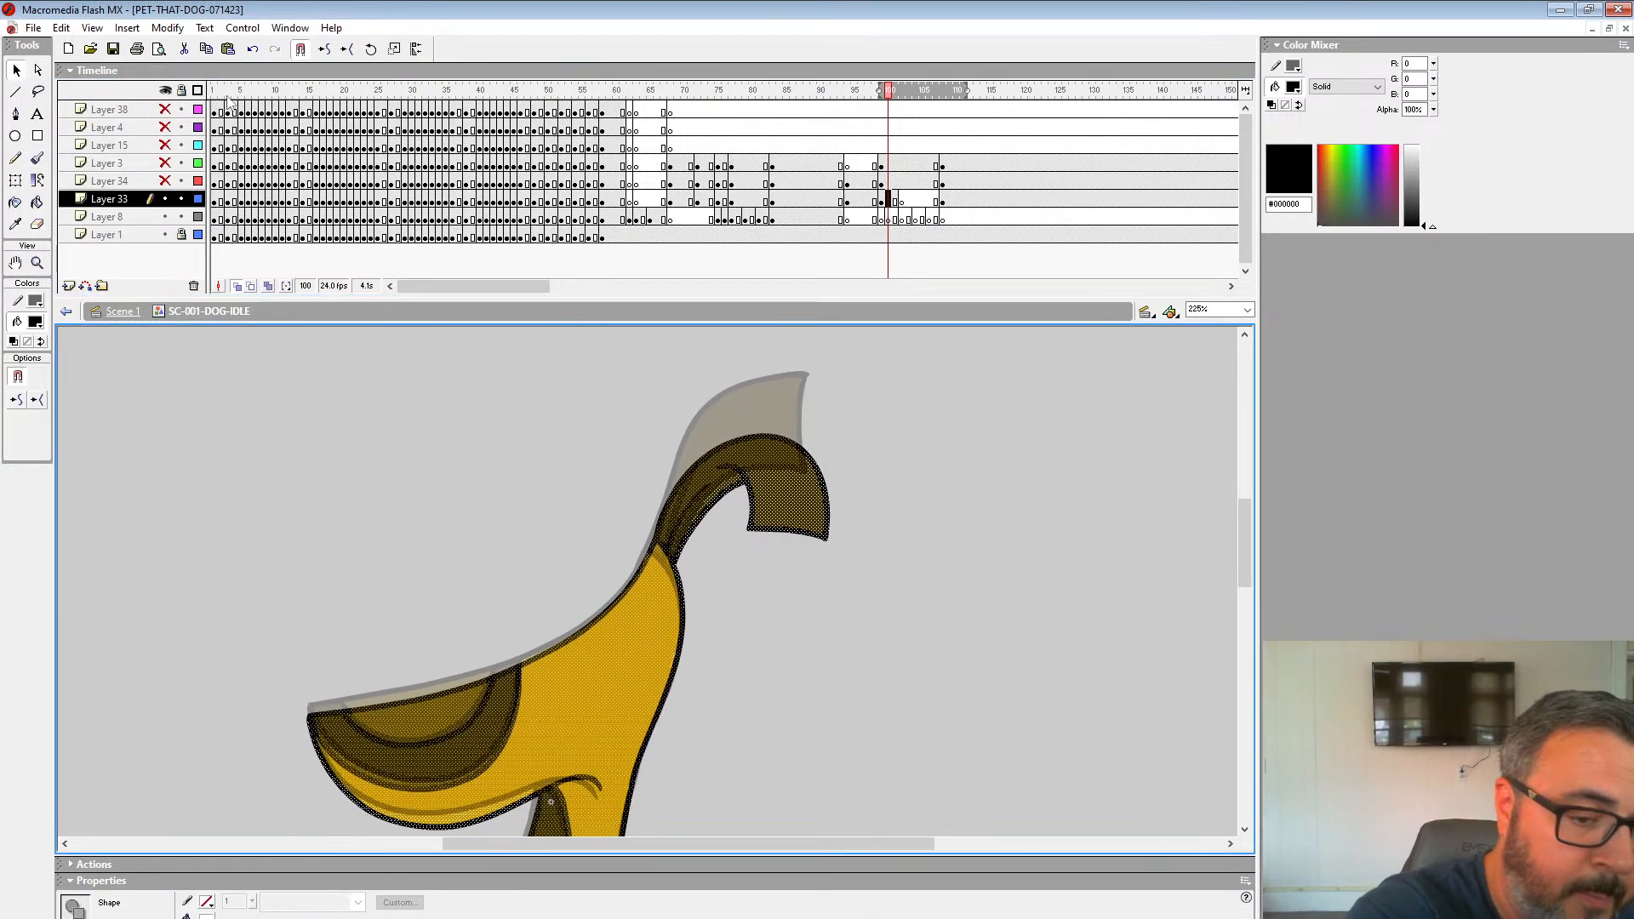
{"action": "left_click", "coordinate": [868, 487]}
{"action": "left_click", "coordinate": [841, 204]}
{"action": "left_click", "coordinate": [867, 203]}
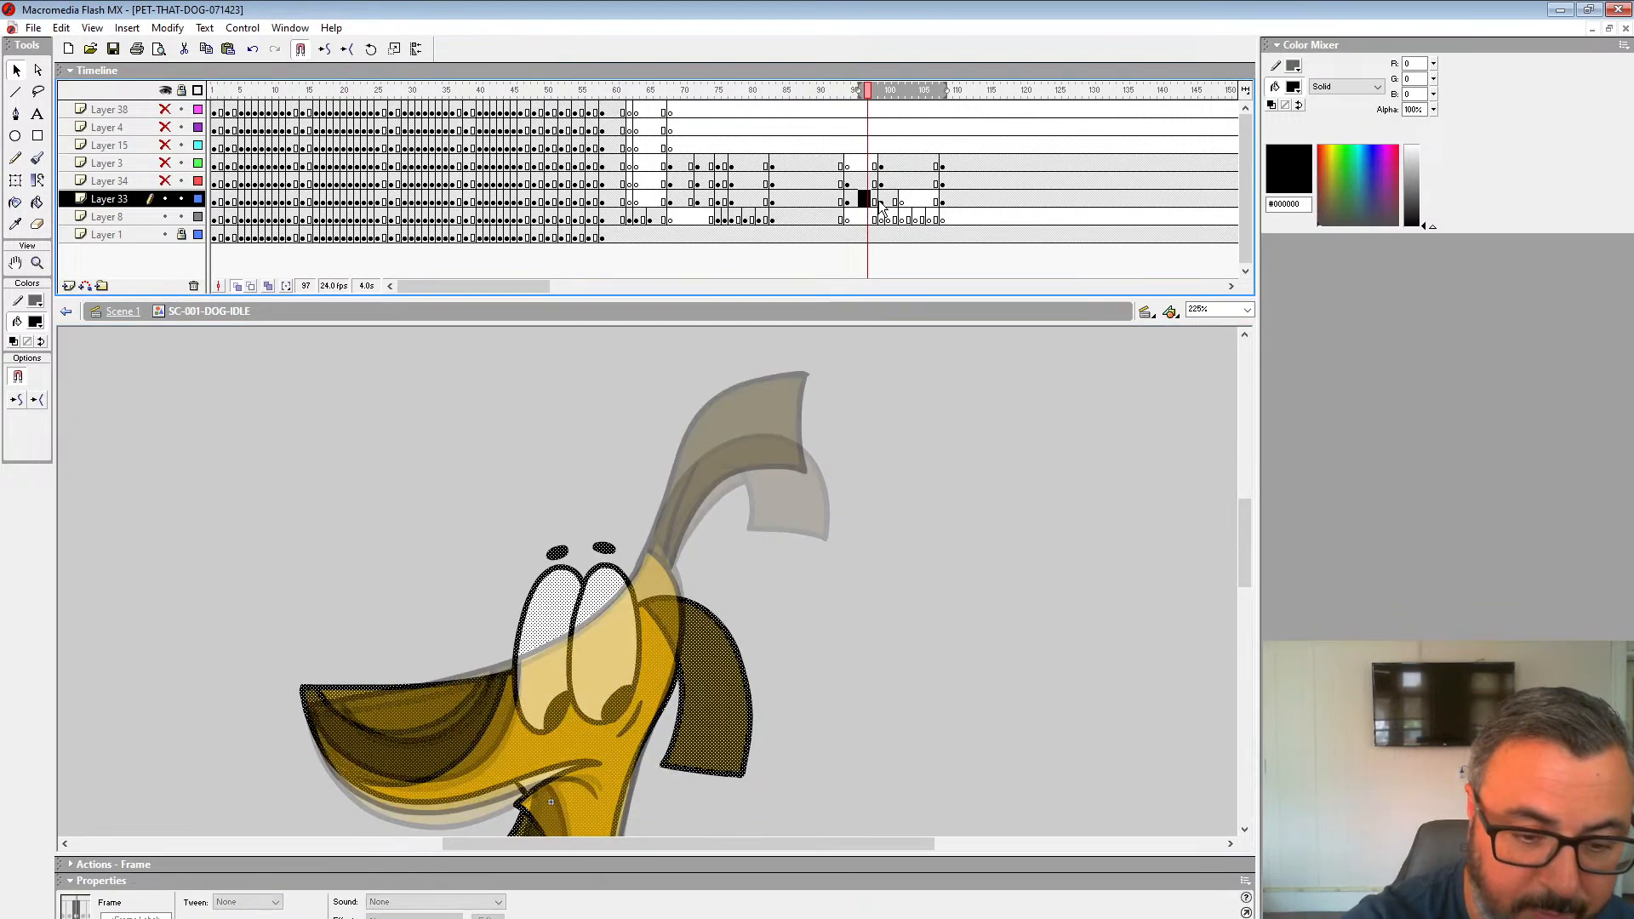
{"action": "left_click", "coordinate": [882, 202]}
{"action": "left_click", "coordinate": [902, 203]}
{"action": "left_click_drag", "start_coordinate": [889, 400], "coordinate": [893, 449]}
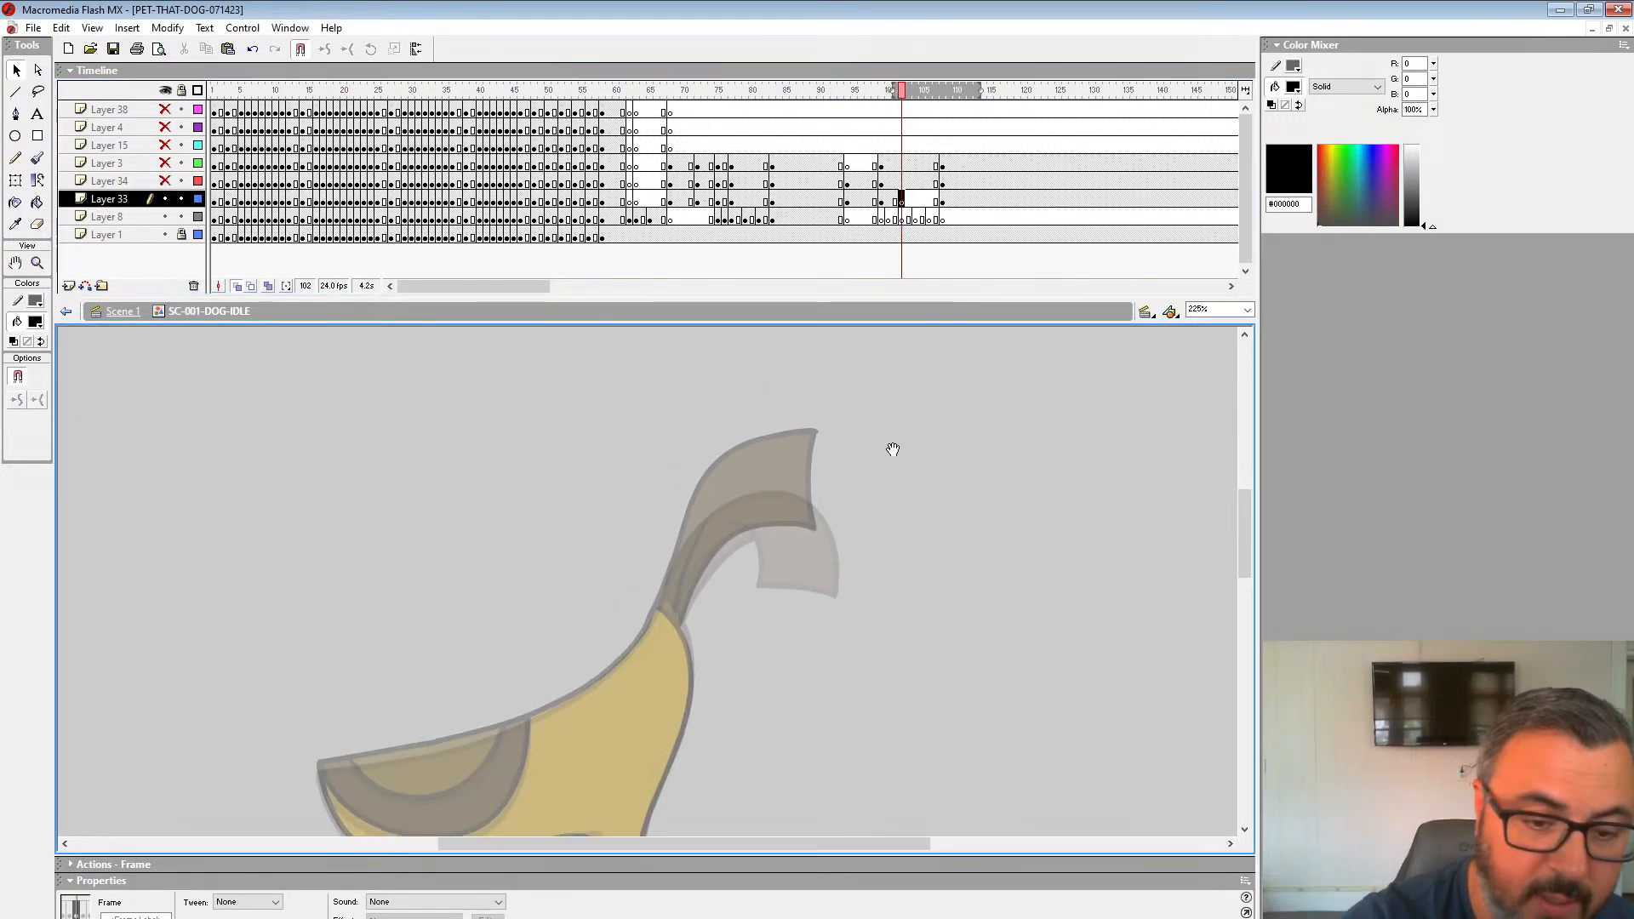
Step: With a small brush, sketch the raised ear outline and its inner fold slightly above the onion-skinned ear at frame 102
{"action": "left_click", "coordinate": [36, 158]}
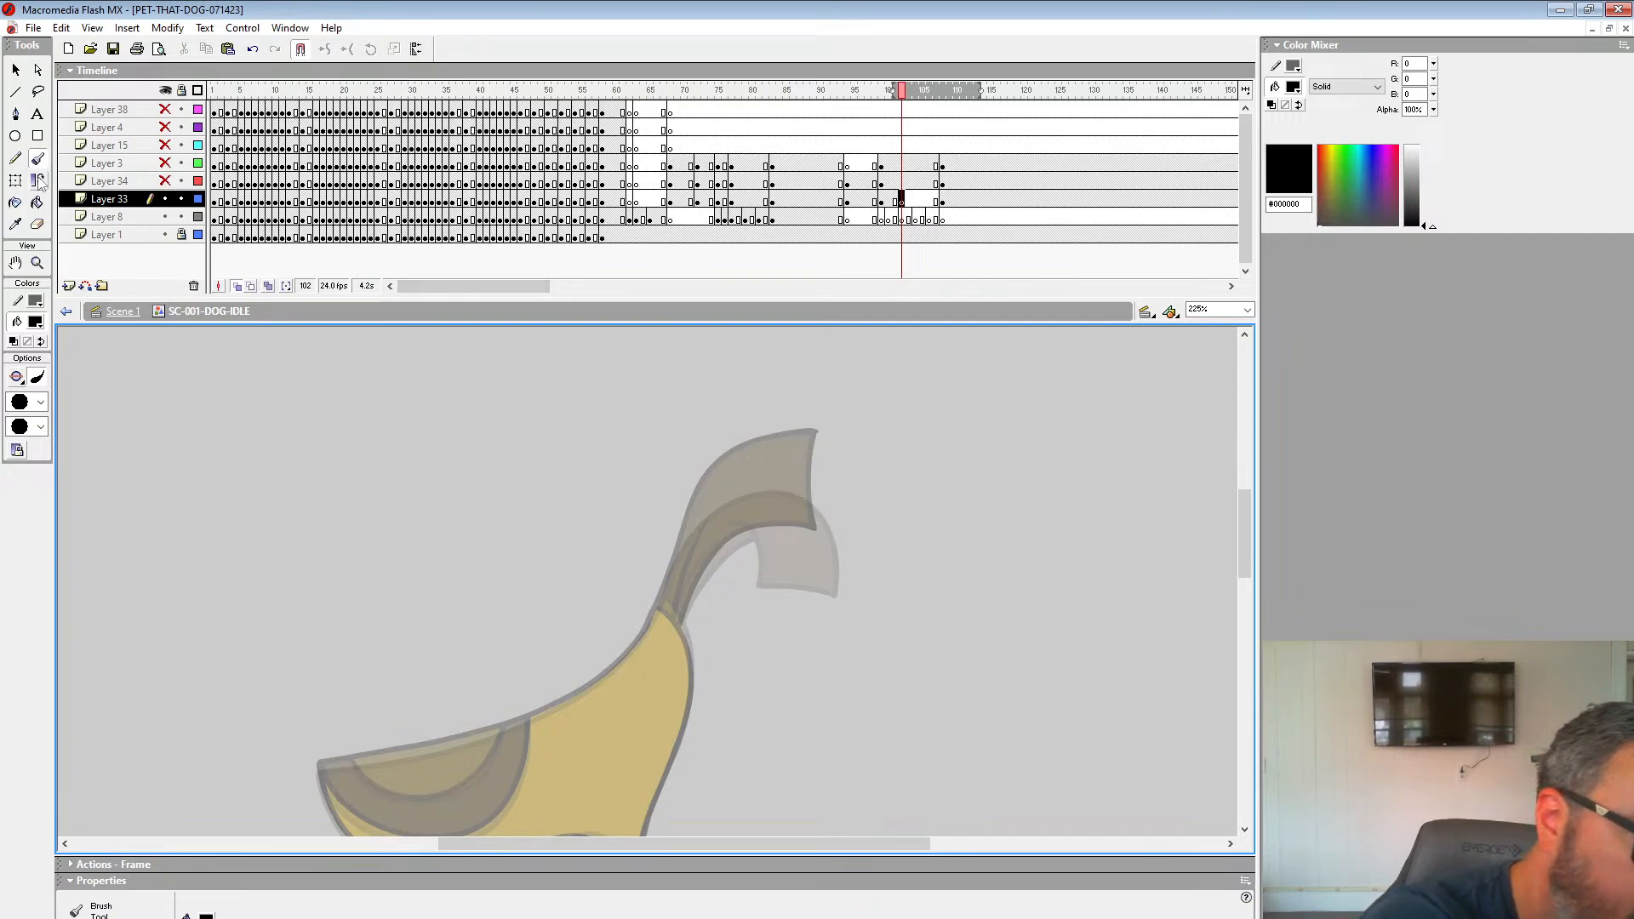
{"action": "left_click", "coordinate": [40, 402]}
{"action": "left_click", "coordinate": [19, 433]}
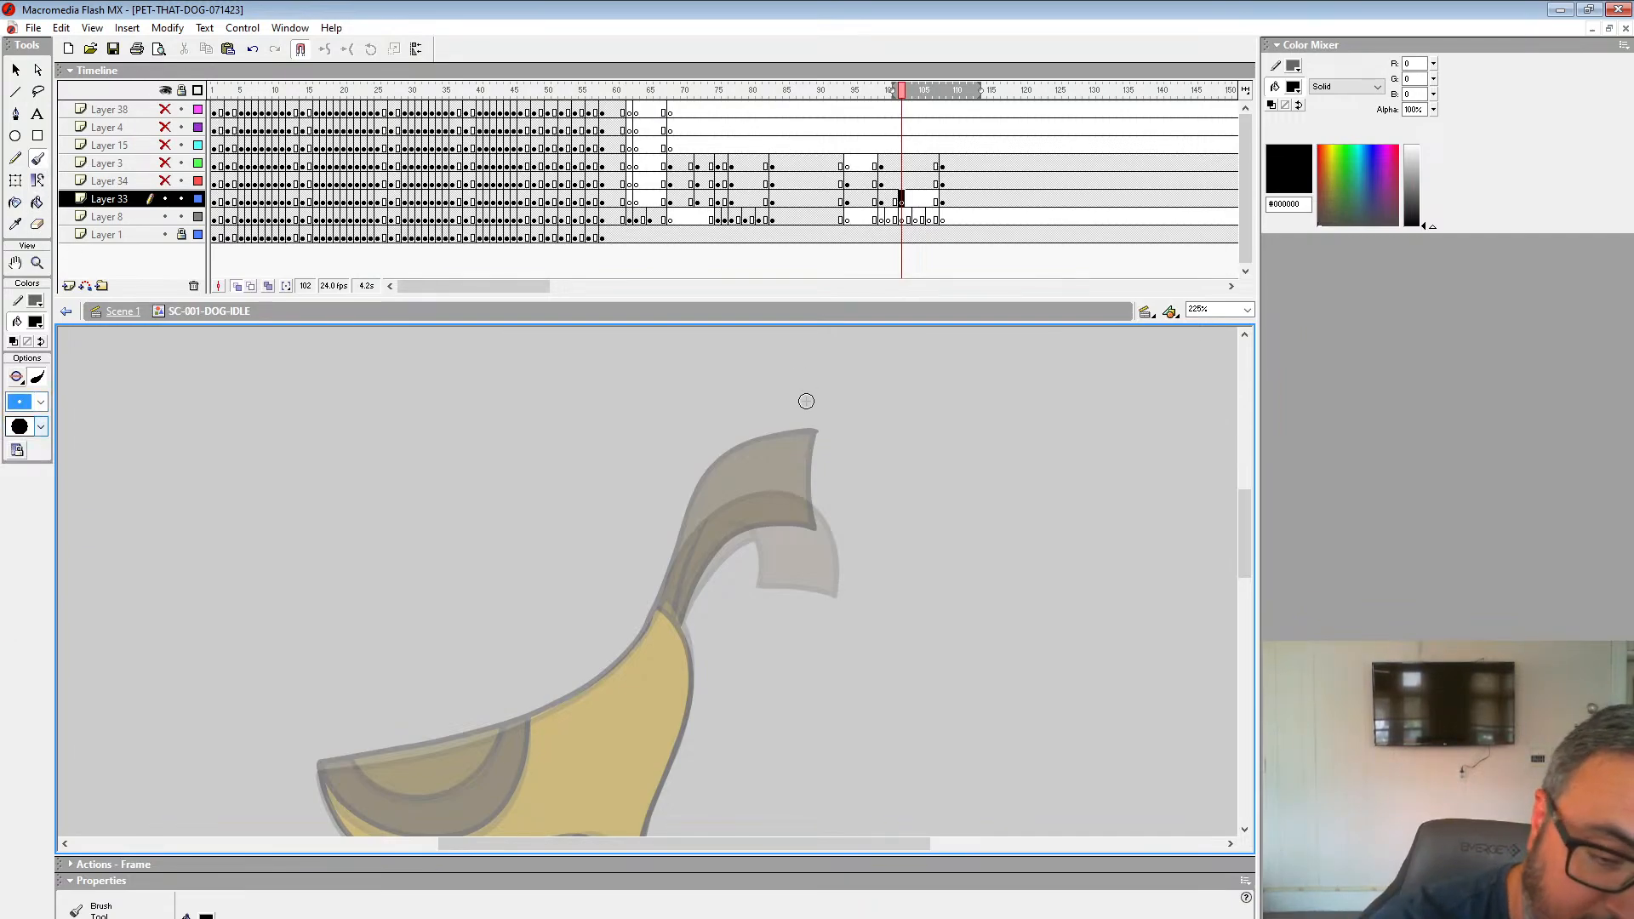
{"action": "left_click_drag", "start_coordinate": [803, 417], "coordinate": [733, 444]}
{"action": "mouse_move", "coordinate": [675, 536]}
{"action": "left_mouse_down"}
{"action": "mouse_move", "coordinate": [660, 587]}
{"action": "mouse_move", "coordinate": [708, 476]}
{"action": "mouse_move", "coordinate": [803, 407]}
{"action": "mouse_move", "coordinate": [818, 502]}
{"action": "left_mouse_up"}
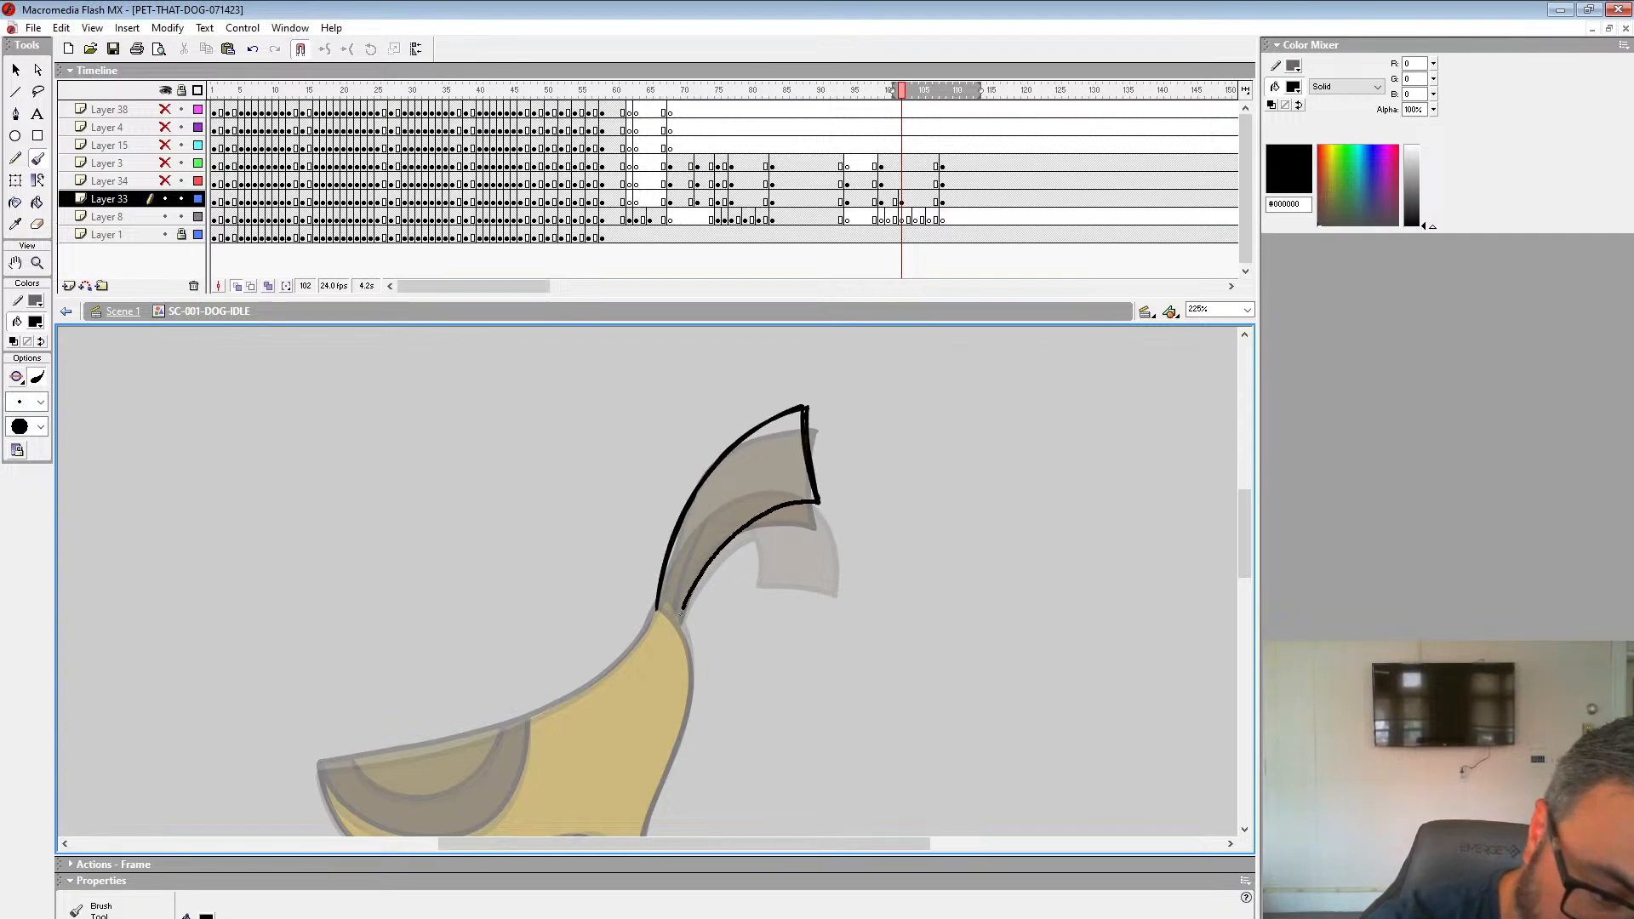
{"action": "left_click_drag", "start_coordinate": [682, 613], "coordinate": [677, 627]}
Step: Replay the dog's movement from around frame 93 to check the sketched ear in motion
{"action": "left_click", "coordinate": [846, 166]}
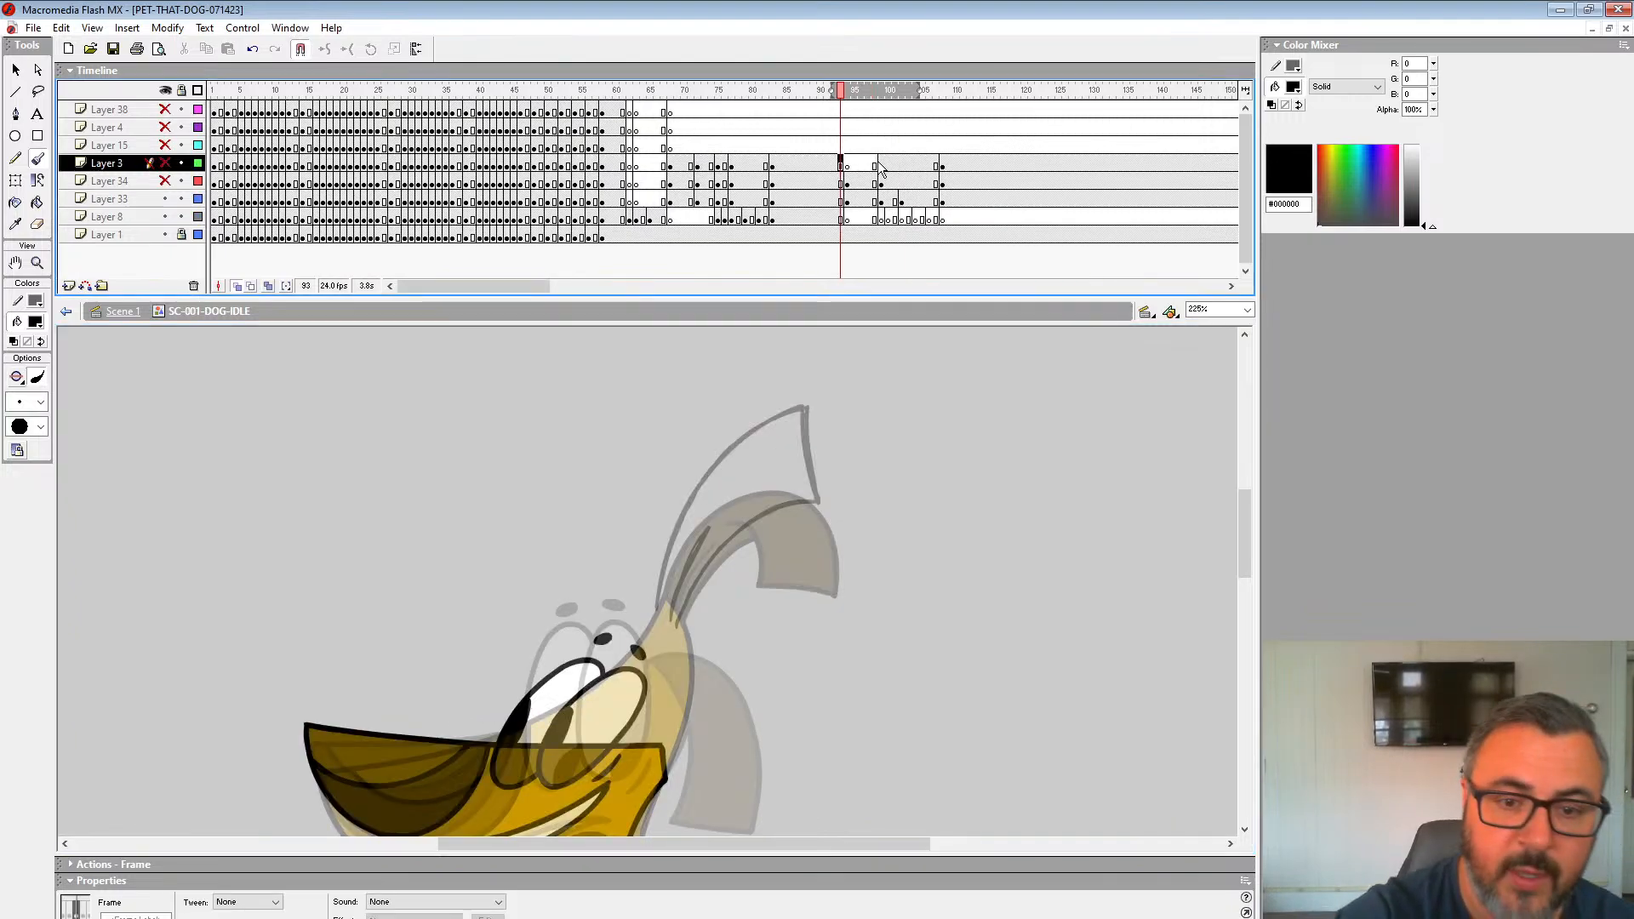
{"action": "key", "text": "Return"}
{"action": "key", "text": "Return"}
{"action": "left_click", "coordinate": [834, 149]}
{"action": "key", "text": "Return"}
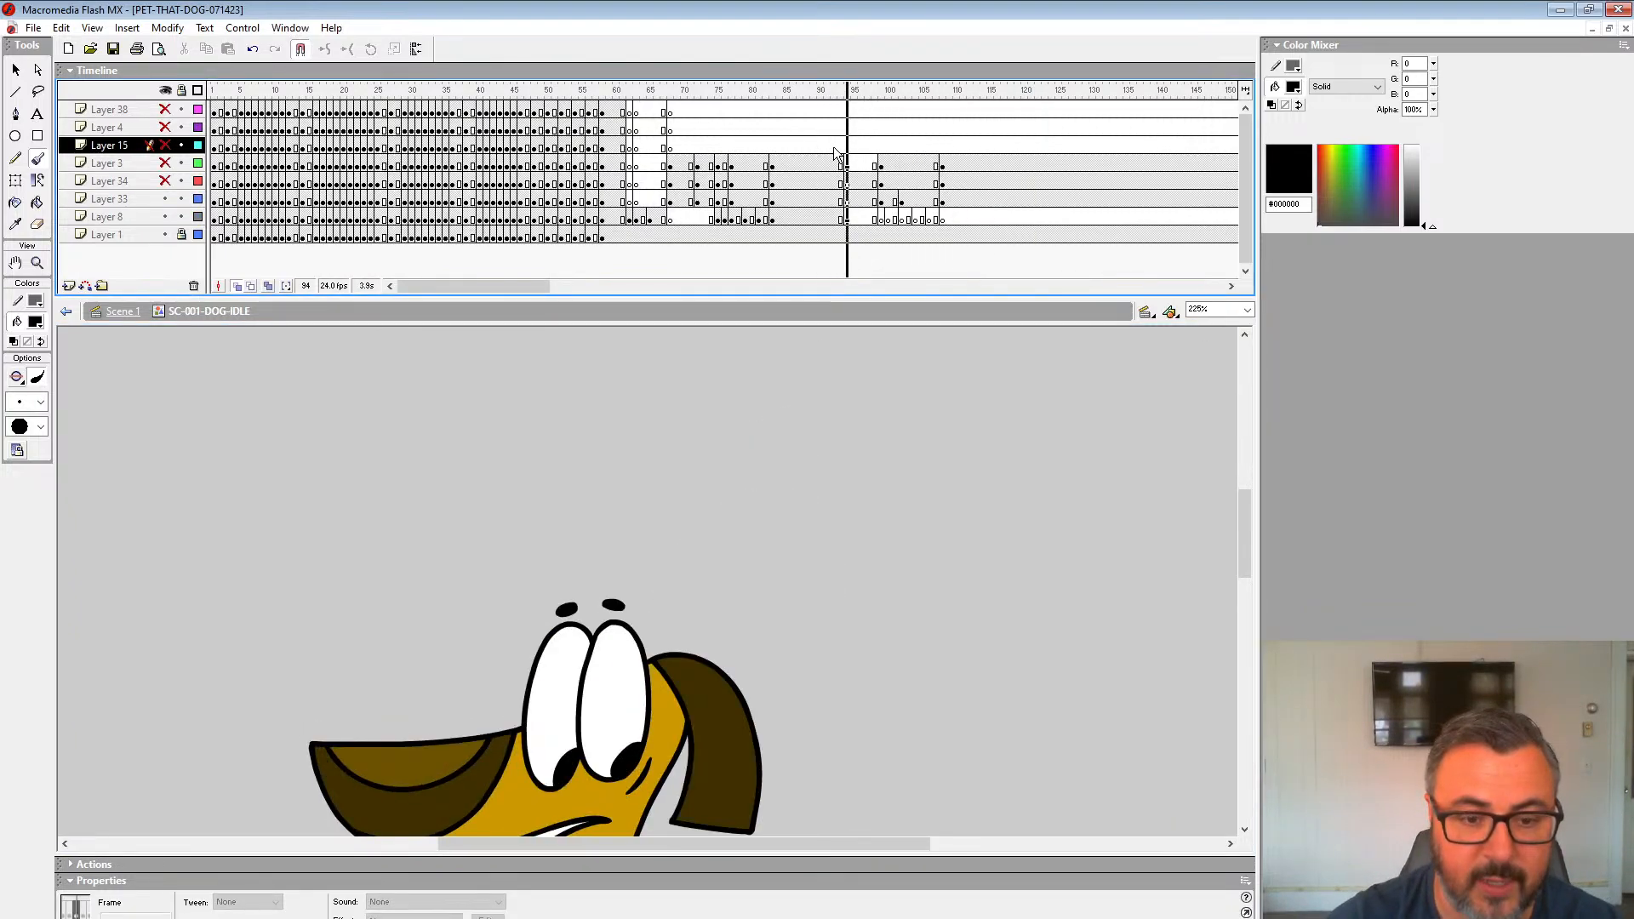
{"action": "key", "text": "Return"}
{"action": "left_click", "coordinate": [37, 263]}
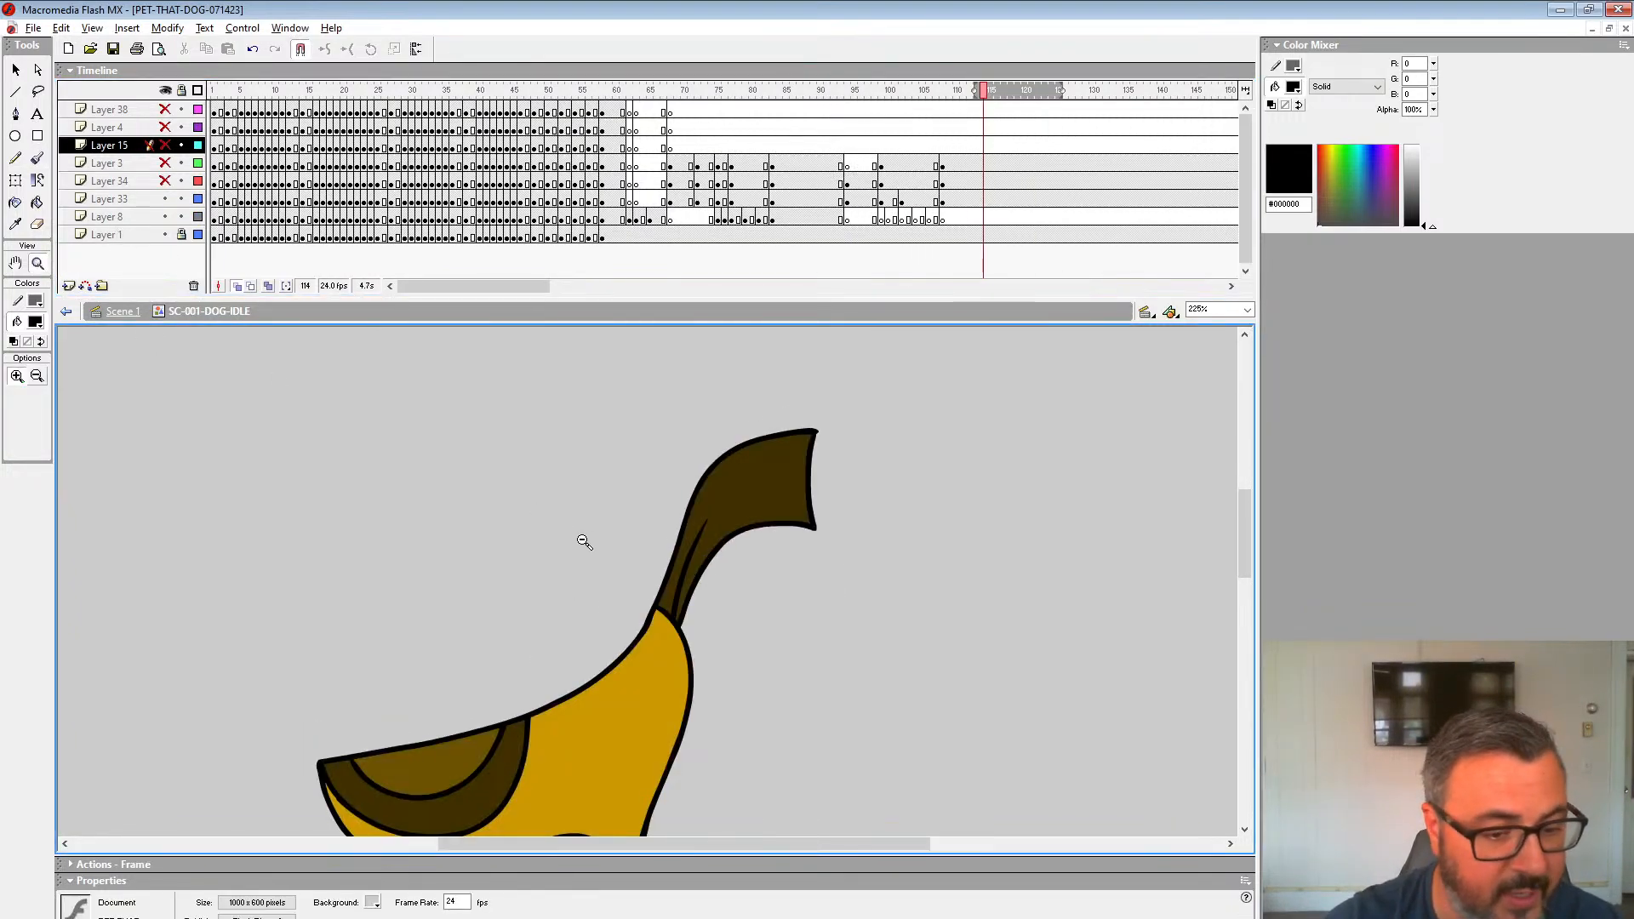
{"action": "left_click", "coordinate": [584, 539], "text": "alt"}
{"action": "left_click", "coordinate": [831, 128]}
{"action": "left_click", "coordinate": [900, 128]}
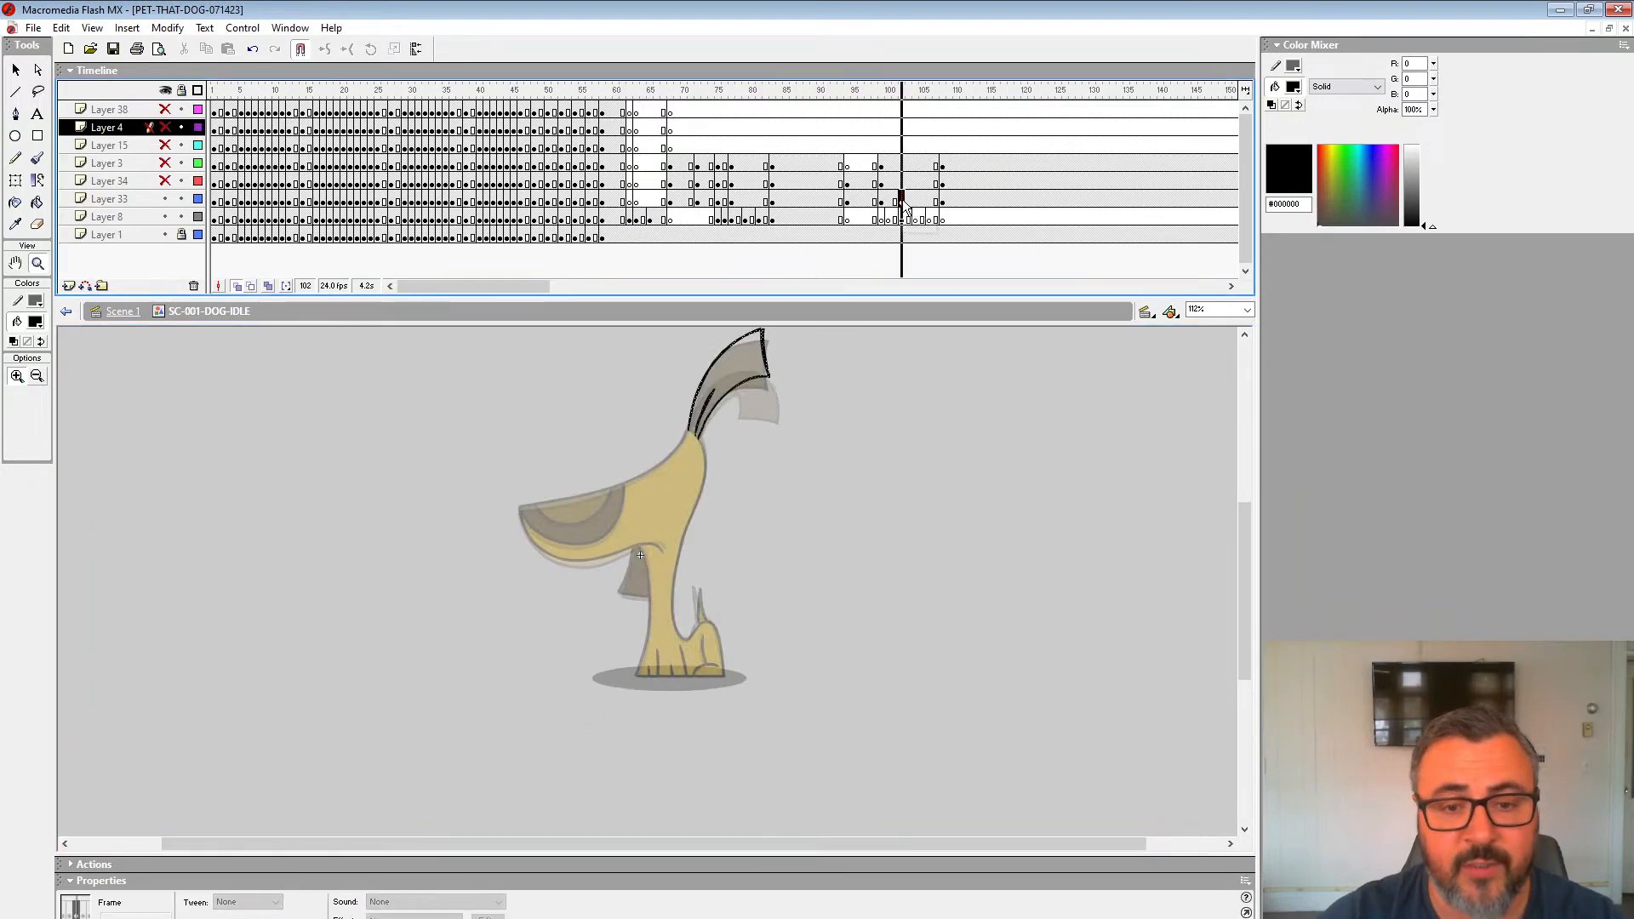
Step: Move the ear sketch keyframe on Layer 33 to frame 101, and insert a blank keyframe at frame 102
{"action": "left_click", "coordinate": [902, 202]}
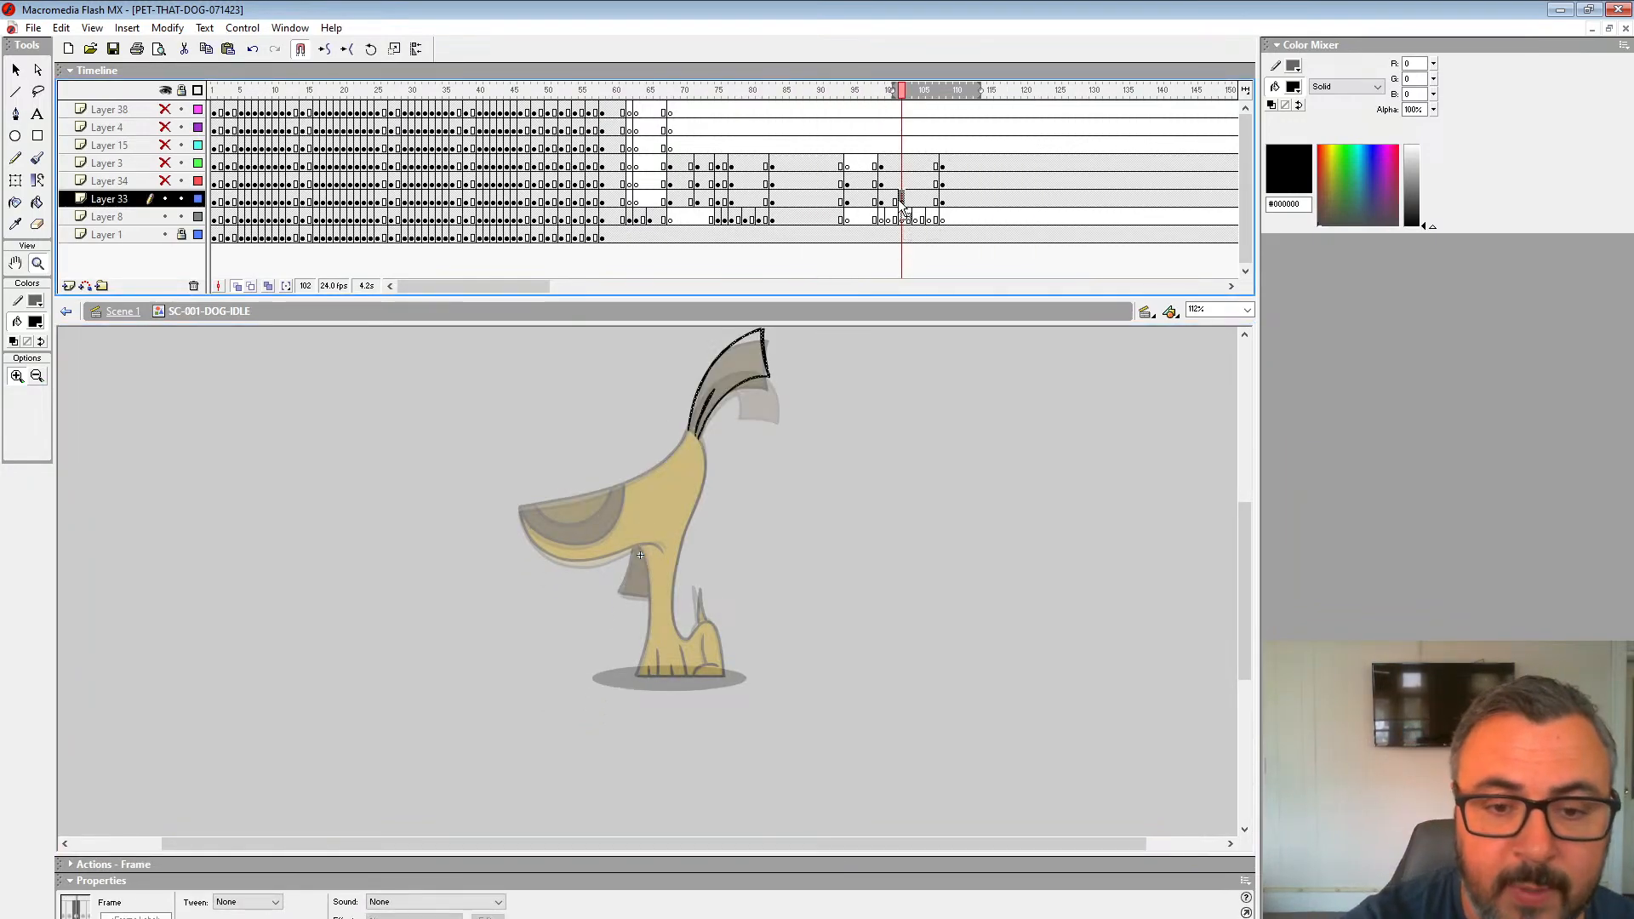
{"action": "double_click", "coordinate": [913, 197]}
{"action": "left_click", "coordinate": [895, 235]}
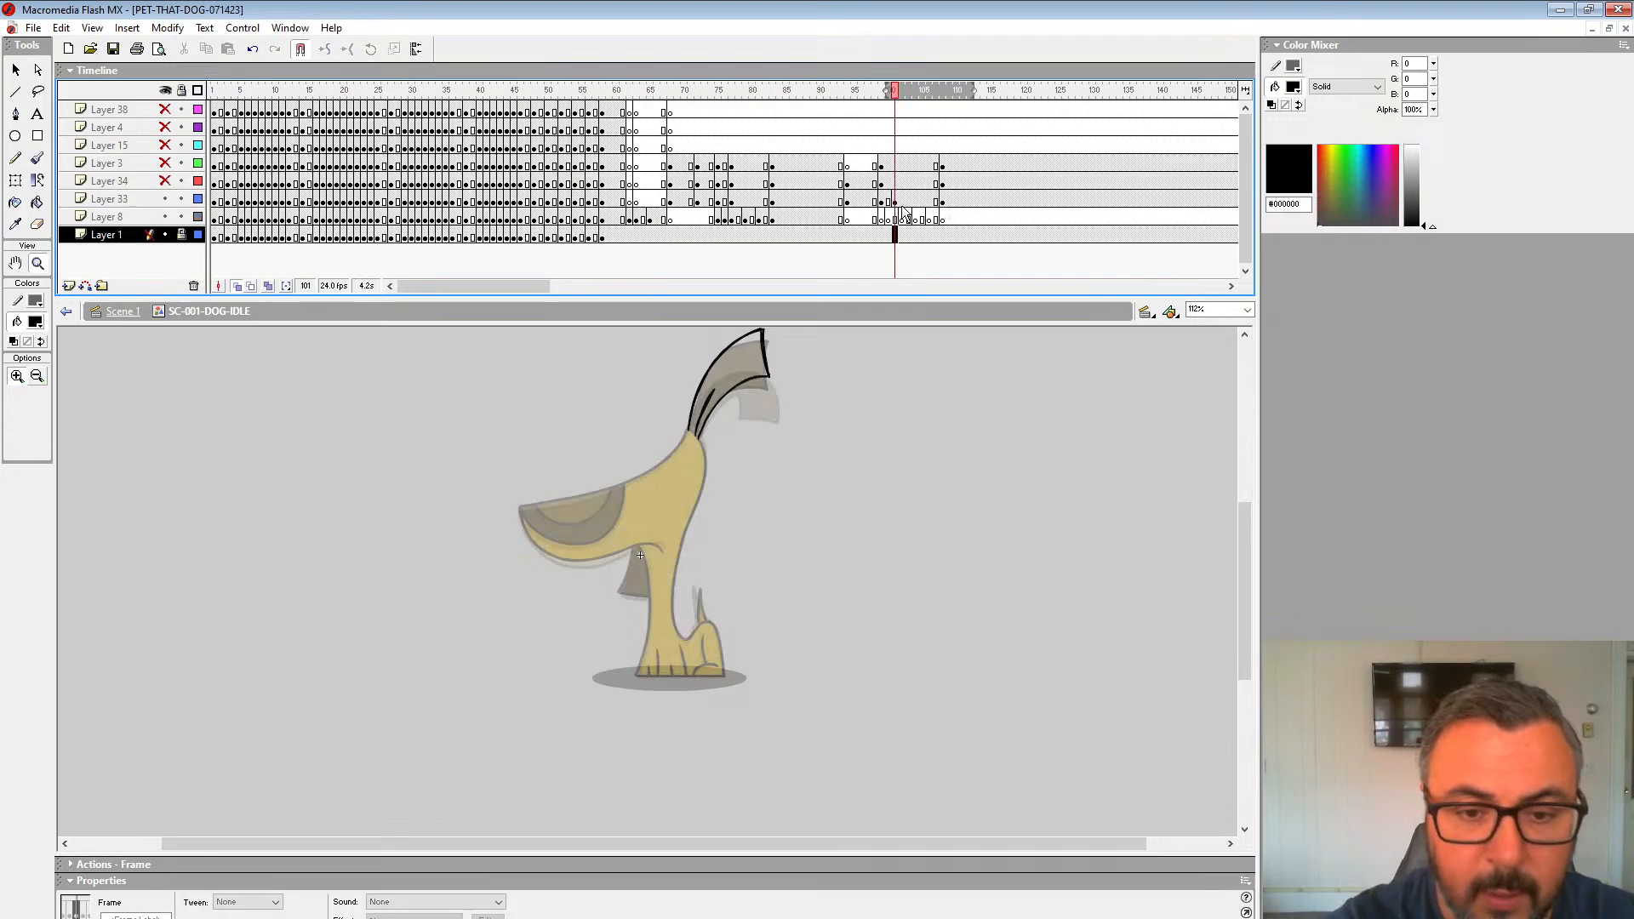
{"action": "left_click", "coordinate": [903, 200]}
{"action": "key", "text": "F7"}
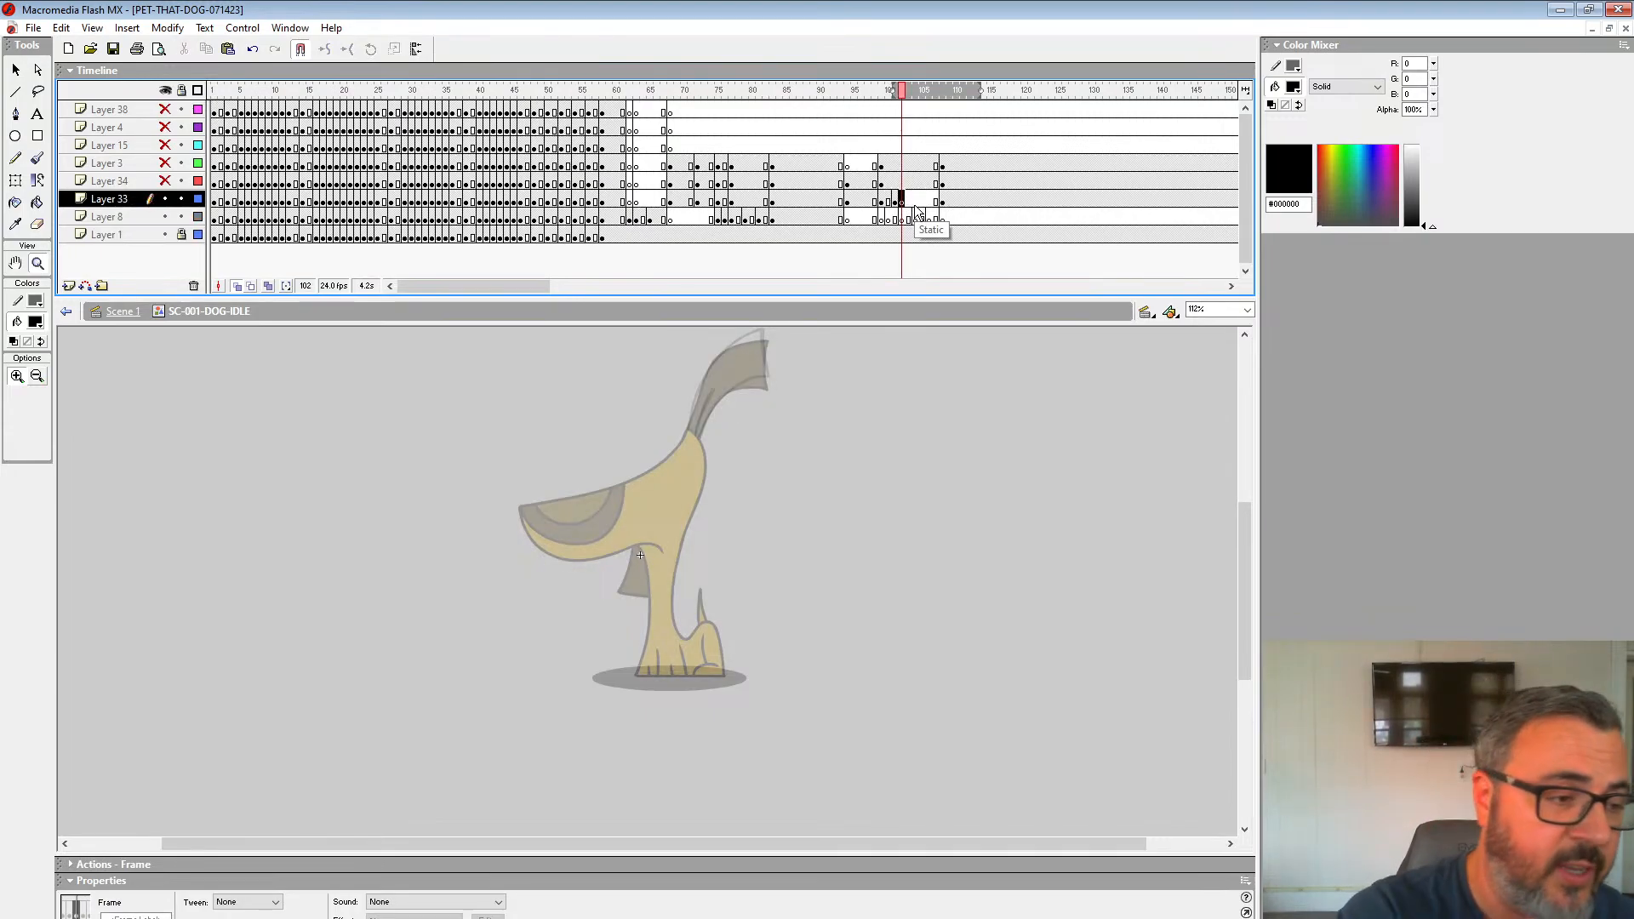
Step: Play the animation from frame 102, choose a medium brush size, and return to the blank Layer 33 keyframe at frame 102
{"action": "left_click", "coordinate": [49, 266]}
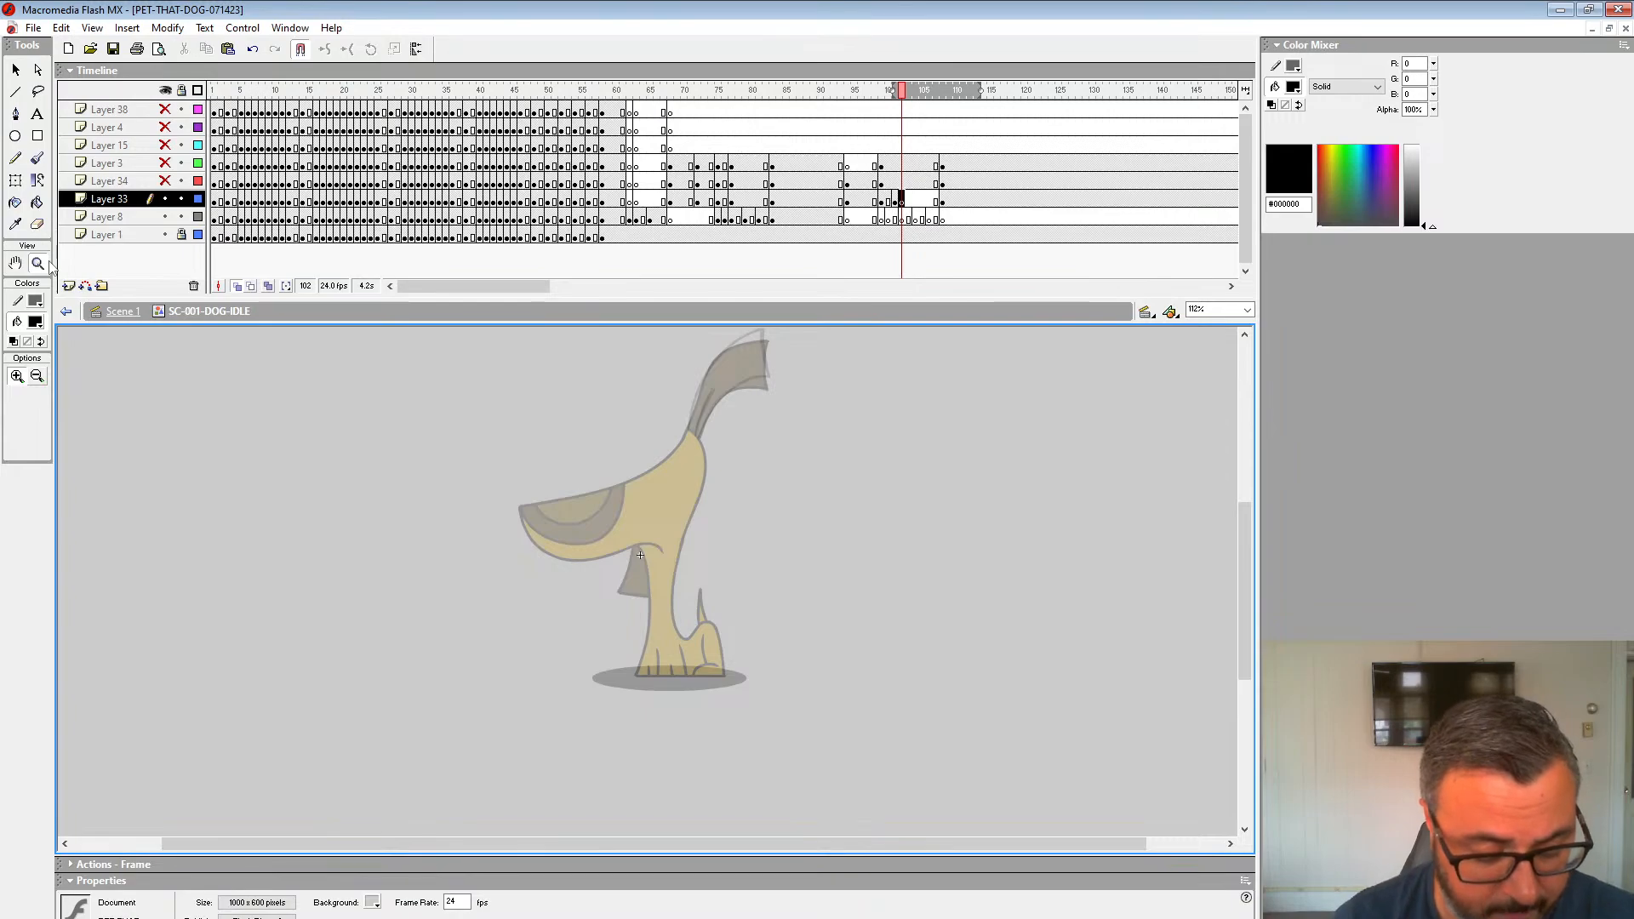
{"action": "key", "text": "Return"}
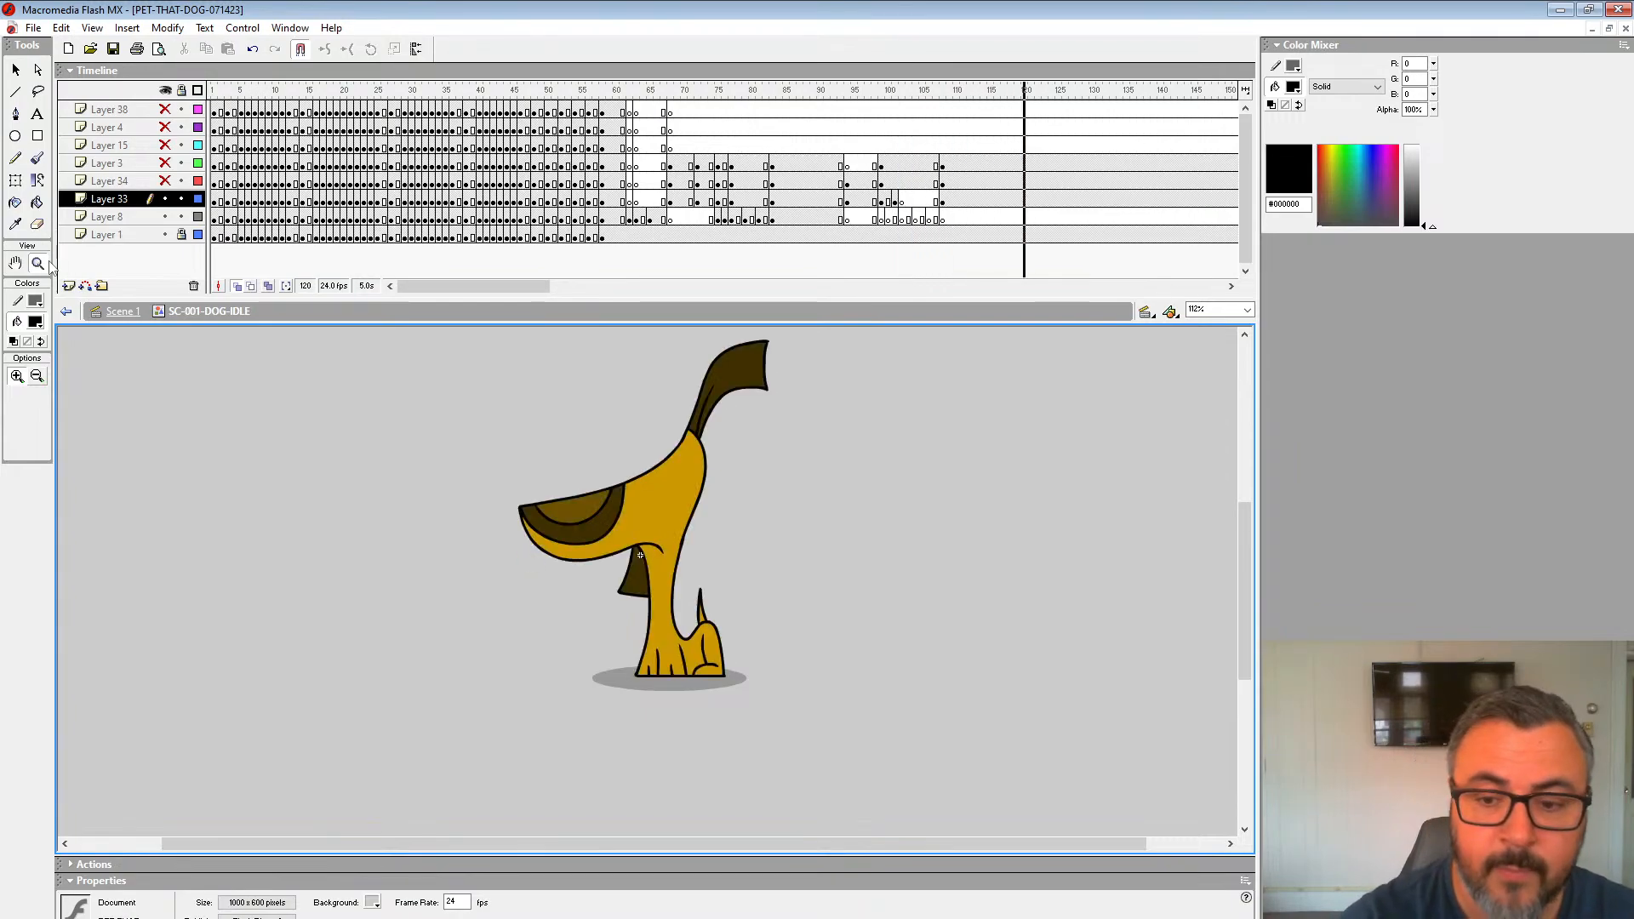
{"action": "left_click", "coordinate": [1207, 310]}
{"action": "type", "text": "450"}
{"action": "key", "text": "Return"}
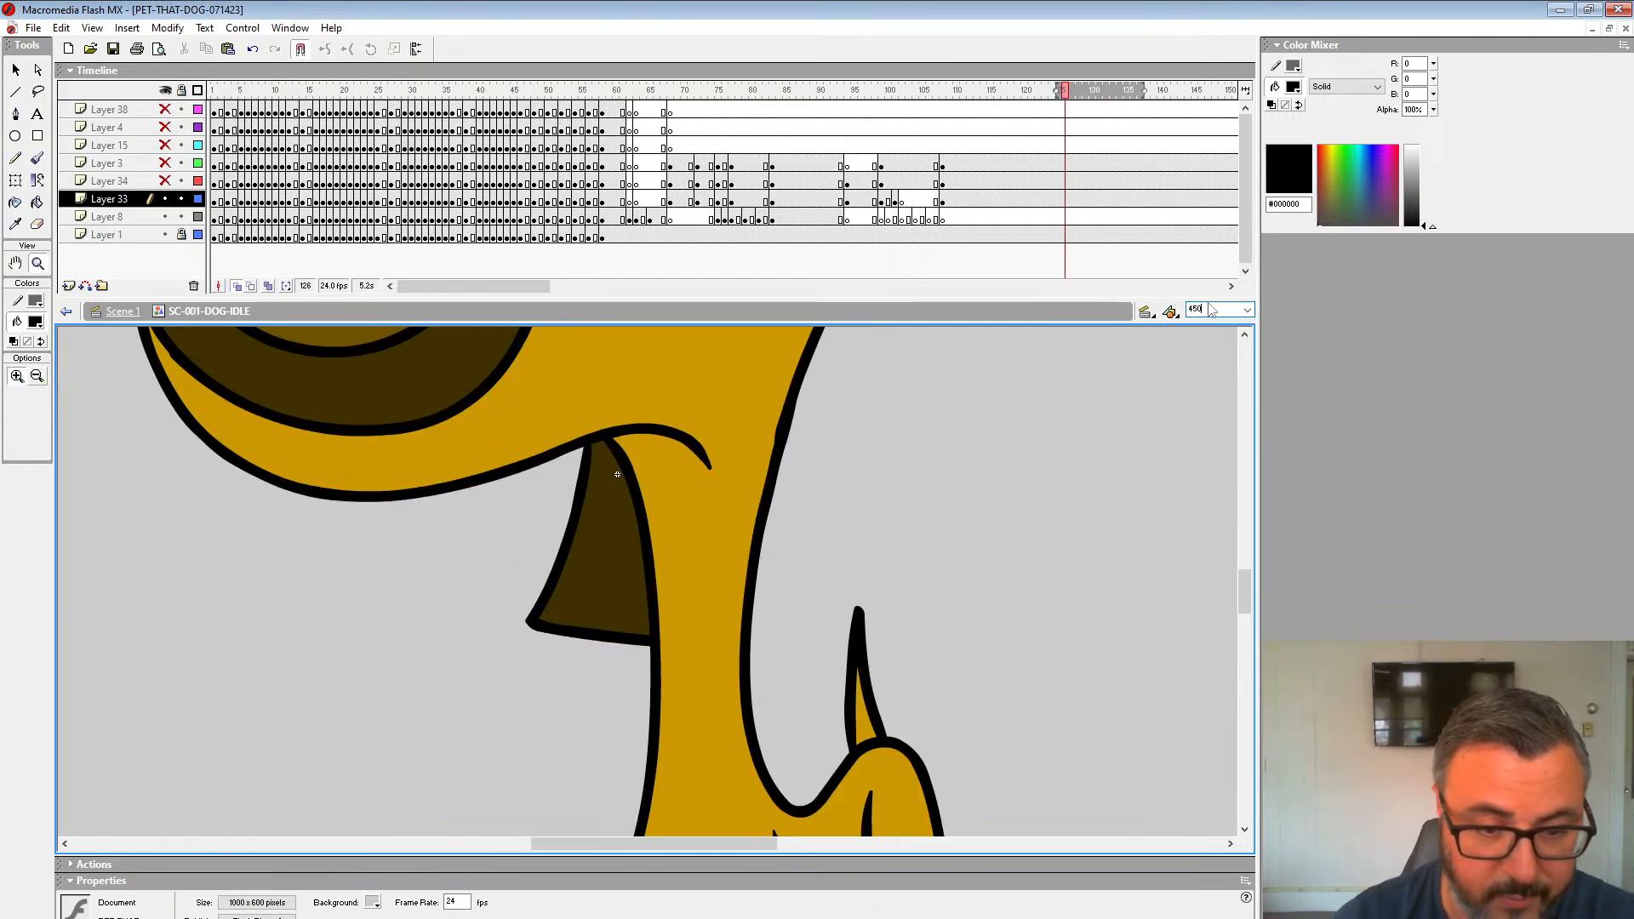
{"action": "left_click", "coordinate": [615, 416], "text": "alt"}
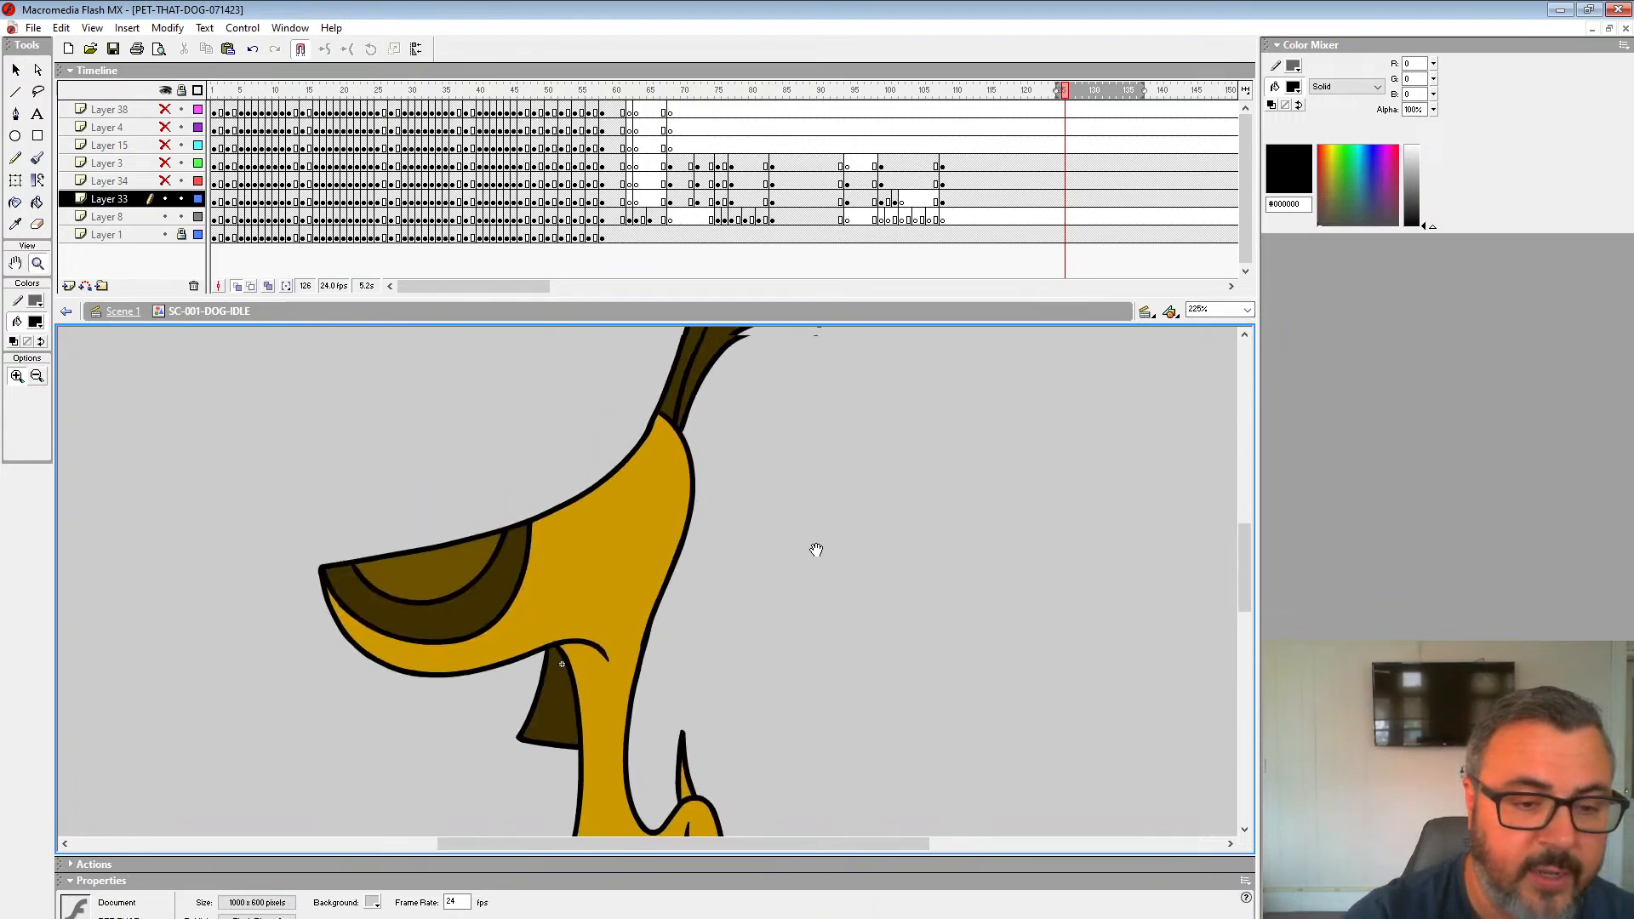
{"action": "key", "text": "b"}
{"action": "left_click", "coordinate": [37, 402]}
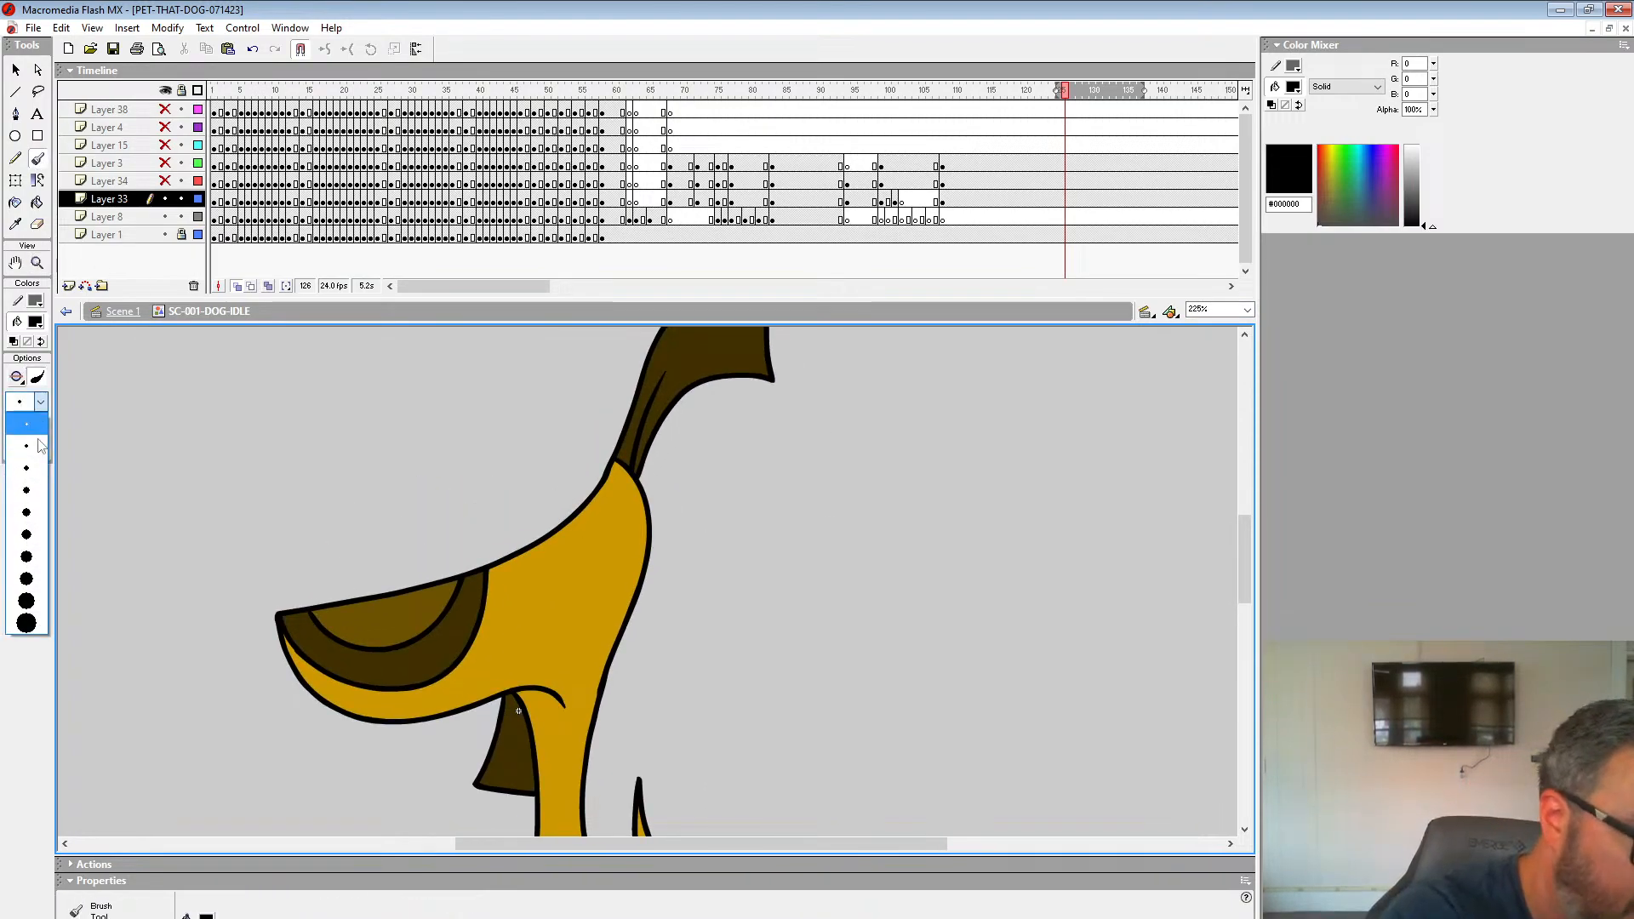
{"action": "left_click", "coordinate": [28, 513]}
{"action": "left_click", "coordinate": [902, 199]}
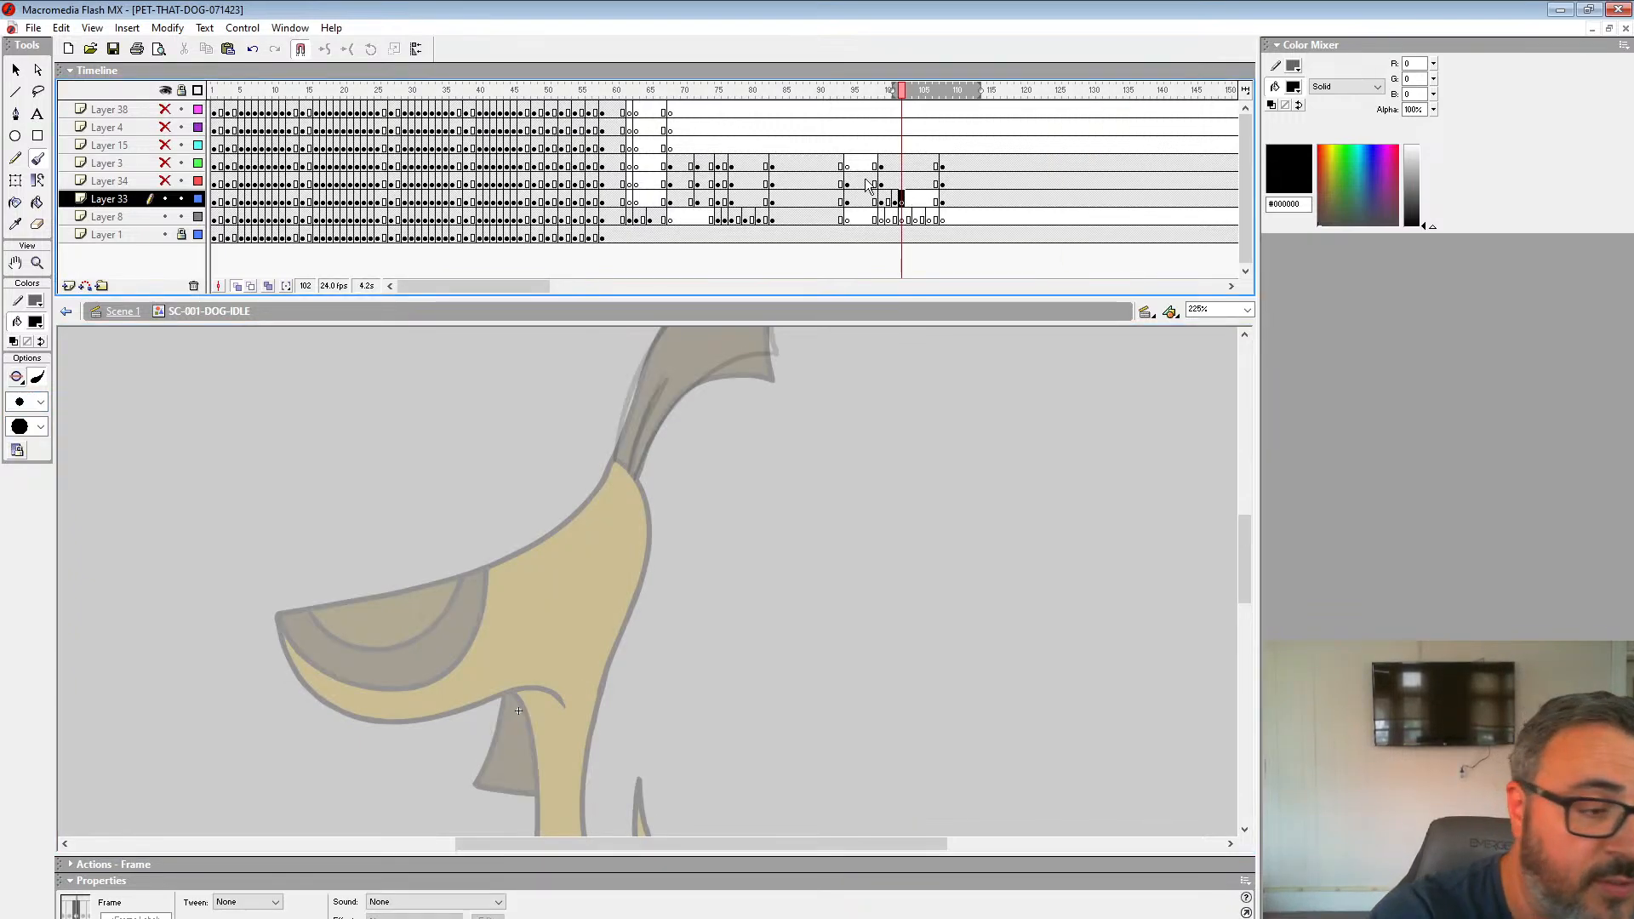
Step: Extend the onion skin range back to frame 100, and shrink the timeline's height to enlarge the drawing area around the ear
{"action": "key", "text": "z"}
{"action": "left_click", "coordinate": [719, 349]}
{"action": "mouse_move", "coordinate": [788, 536]}
{"action": "left_mouse_down"}
{"action": "mouse_move", "coordinate": [880, 536]}
{"action": "mouse_move", "coordinate": [971, 412]}
{"action": "mouse_move", "coordinate": [1011, 258]}
{"action": "left_mouse_up"}
{"action": "left_click_drag", "start_coordinate": [788, 595], "coordinate": [772, 605]}
{"action": "left_click_drag", "start_coordinate": [837, 510], "coordinate": [683, 558]}
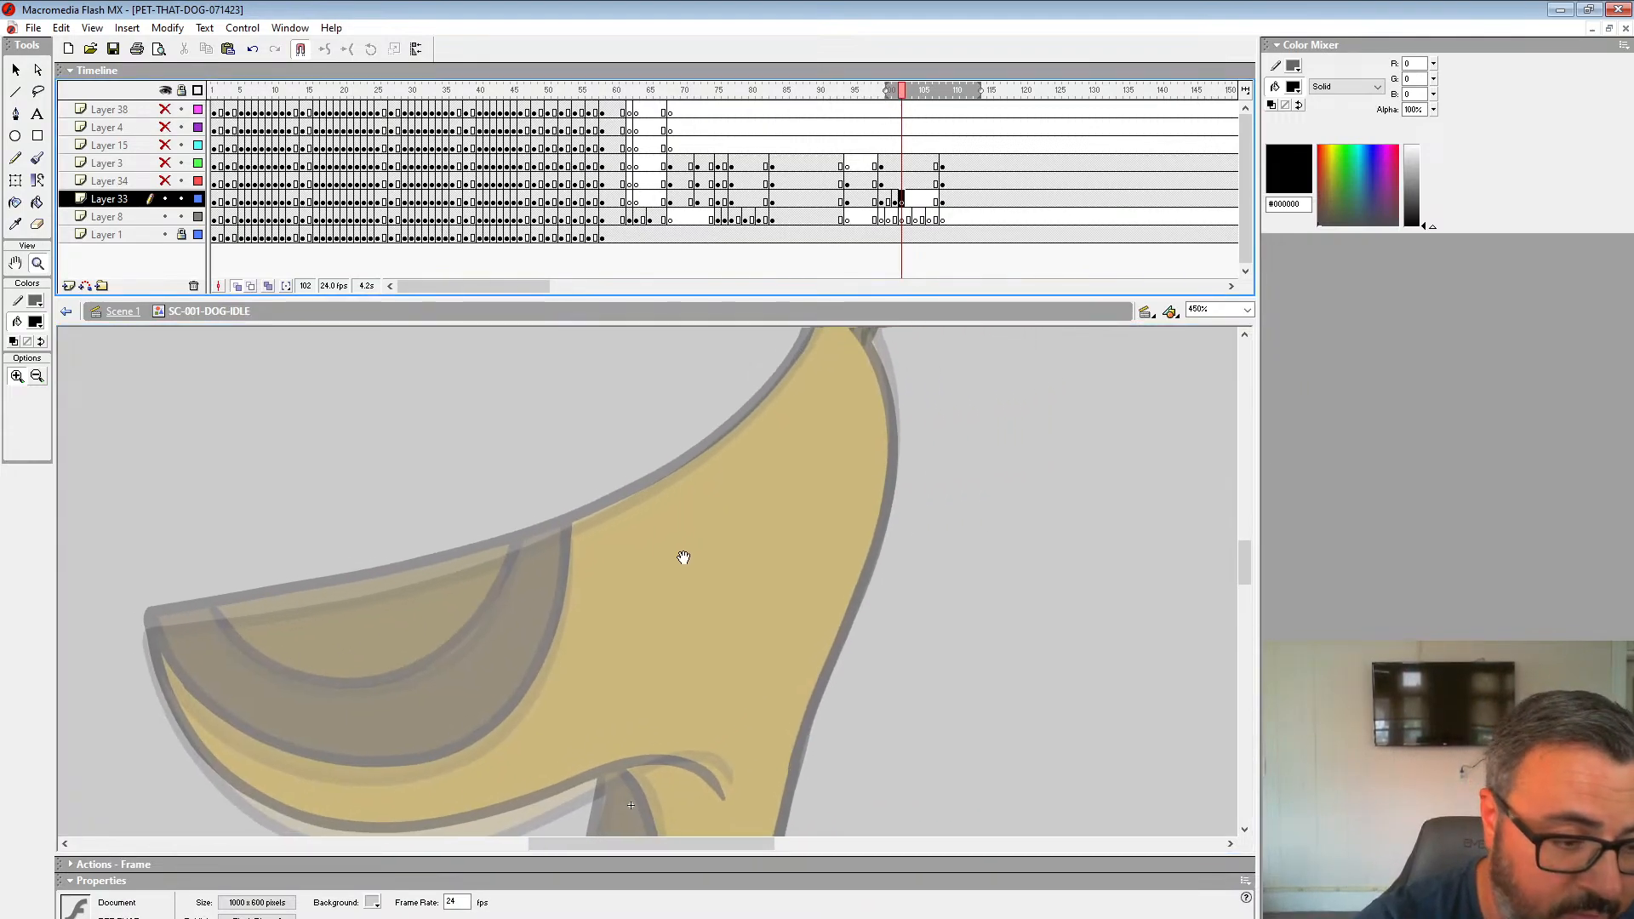
{"action": "left_click_drag", "start_coordinate": [566, 694], "coordinate": [740, 493]}
{"action": "mouse_move", "coordinate": [992, 500]}
{"action": "left_mouse_down"}
{"action": "mouse_move", "coordinate": [958, 658]}
{"action": "mouse_move", "coordinate": [839, 841]}
{"action": "left_mouse_up"}
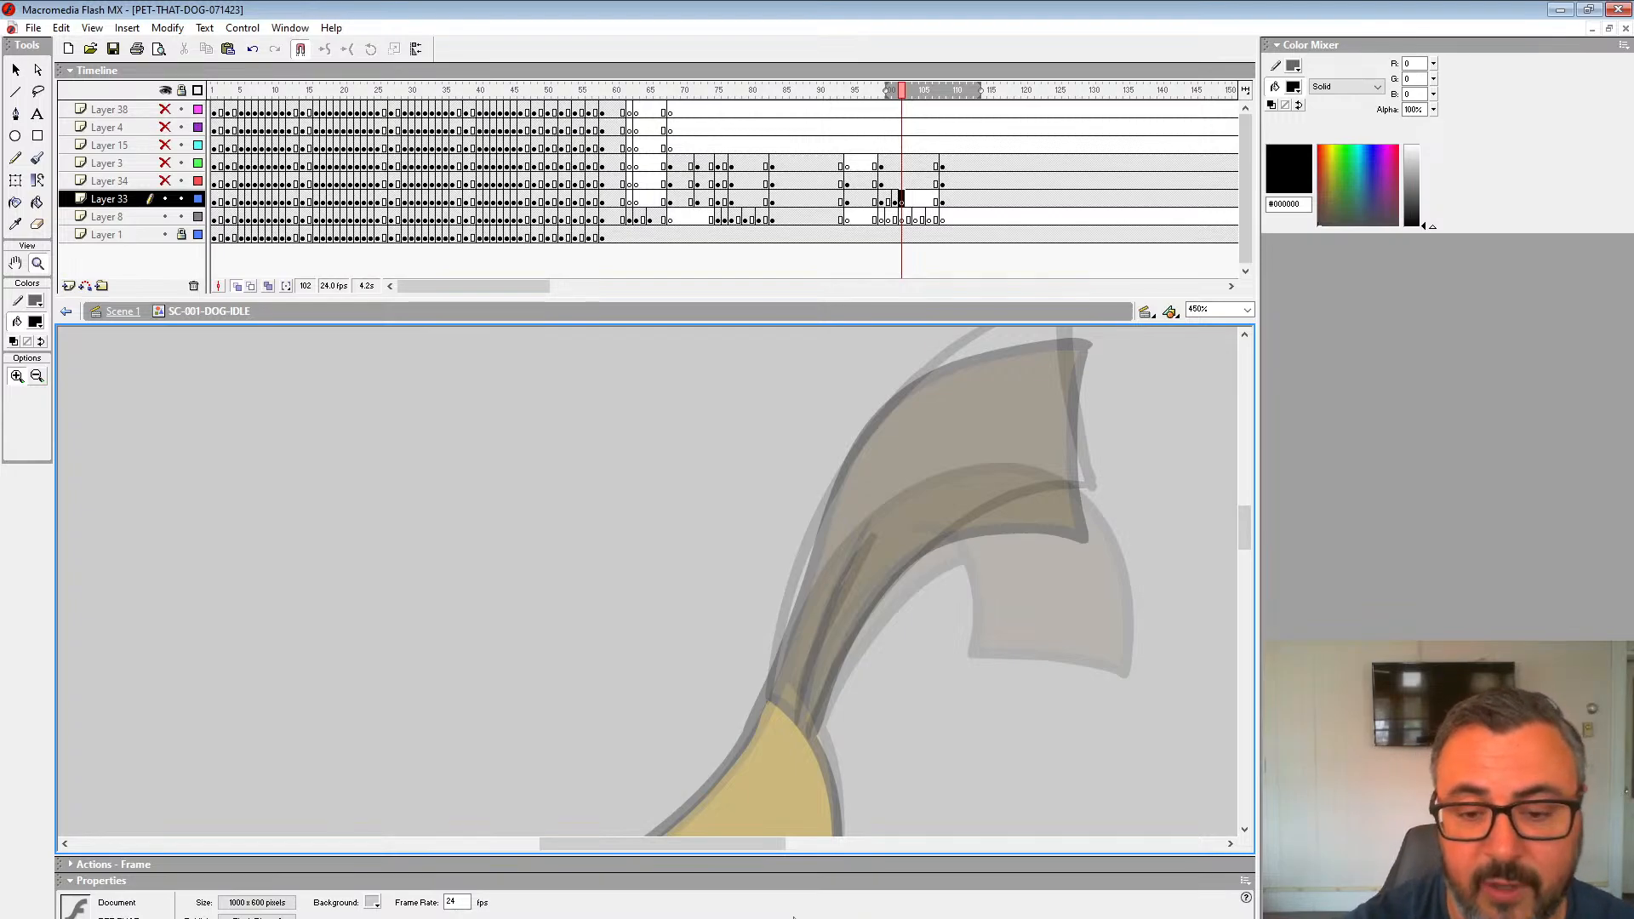
{"action": "left_click_drag", "start_coordinate": [1058, 297], "coordinate": [1087, 176]}
{"action": "left_click_drag", "start_coordinate": [1052, 410], "coordinate": [971, 497]}
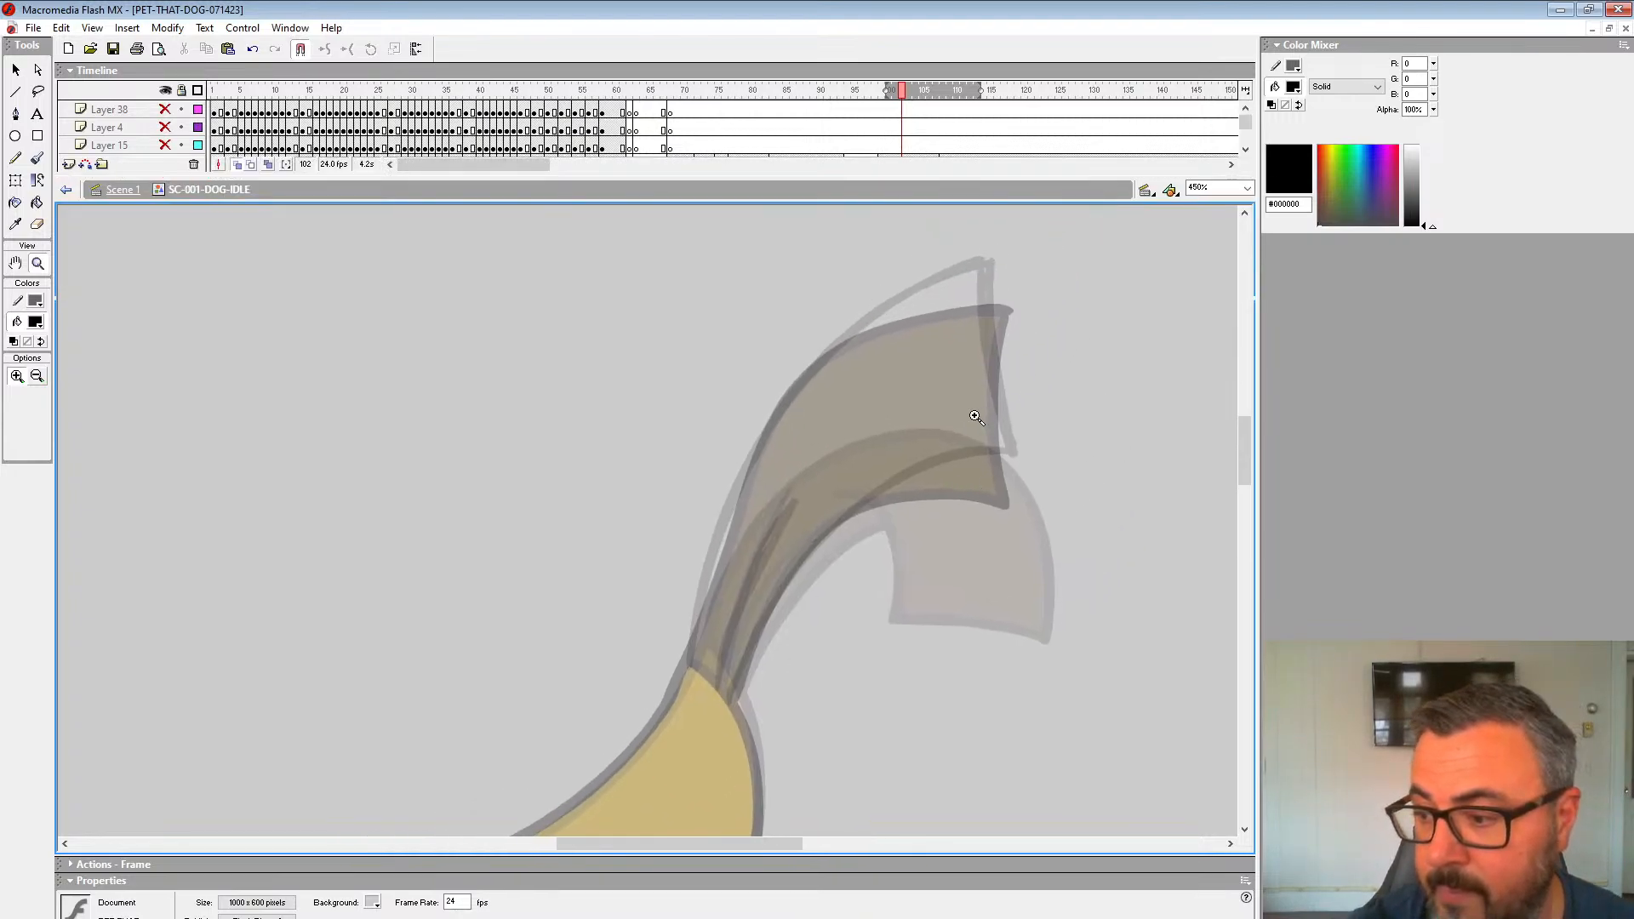
{"action": "left_click", "coordinate": [975, 417]}
{"action": "left_click_drag", "start_coordinate": [949, 442], "coordinate": [1170, 450]}
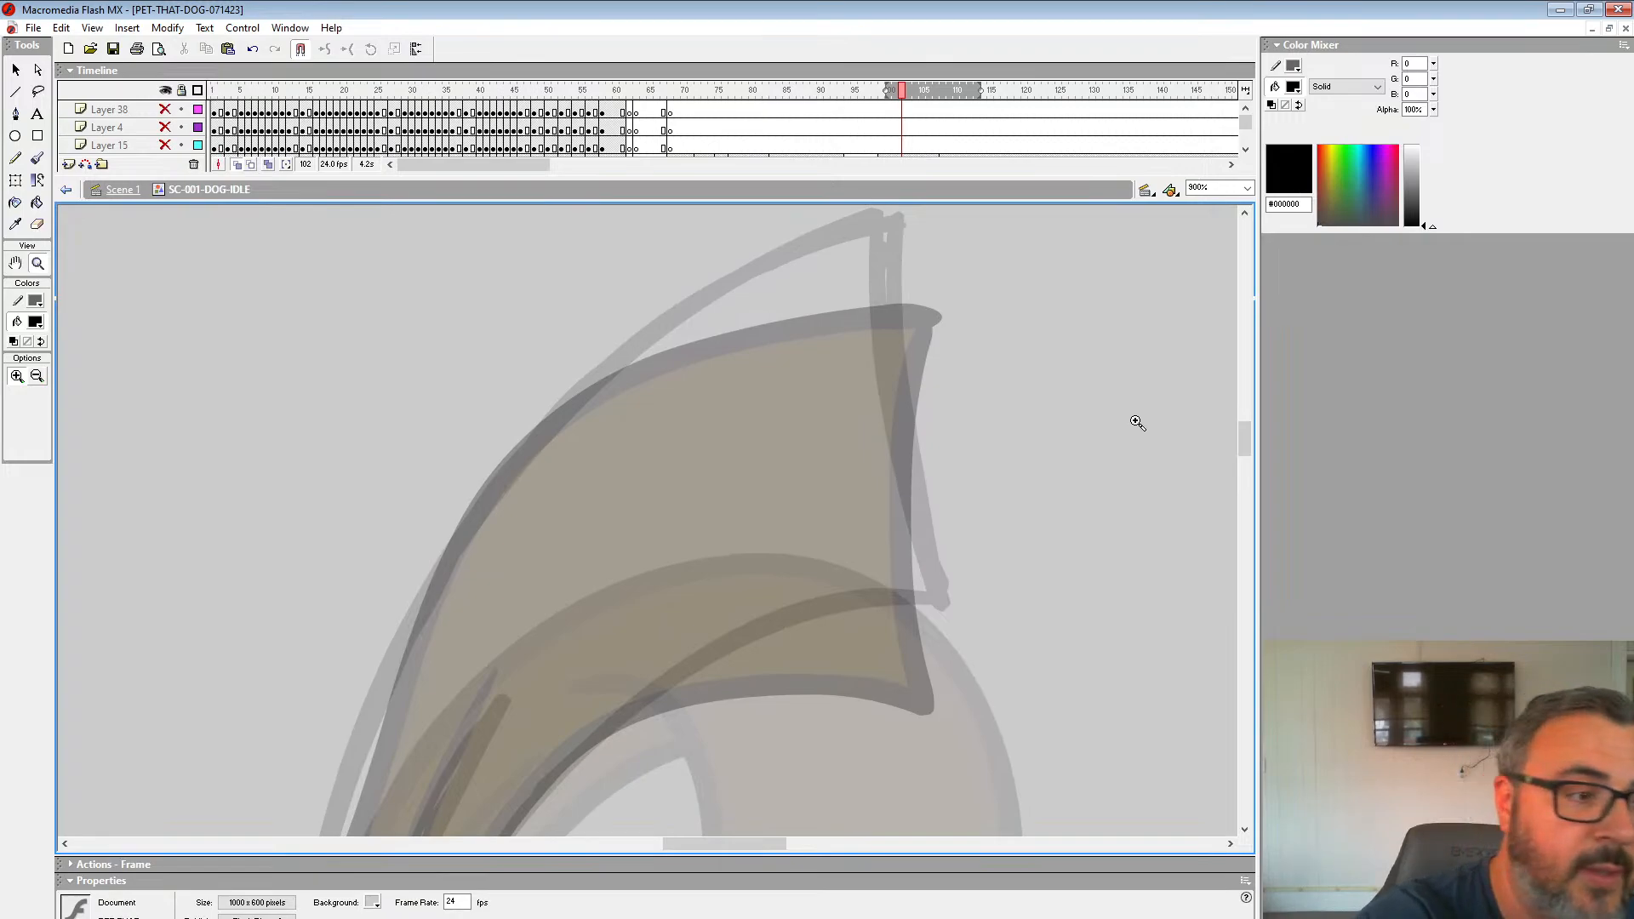
Step: With a medium brush, ink the raised ear's end edge and its long upper edge down to the head
{"action": "left_click", "coordinate": [37, 157]}
{"action": "left_click", "coordinate": [40, 427]}
{"action": "left_click", "coordinate": [37, 603]}
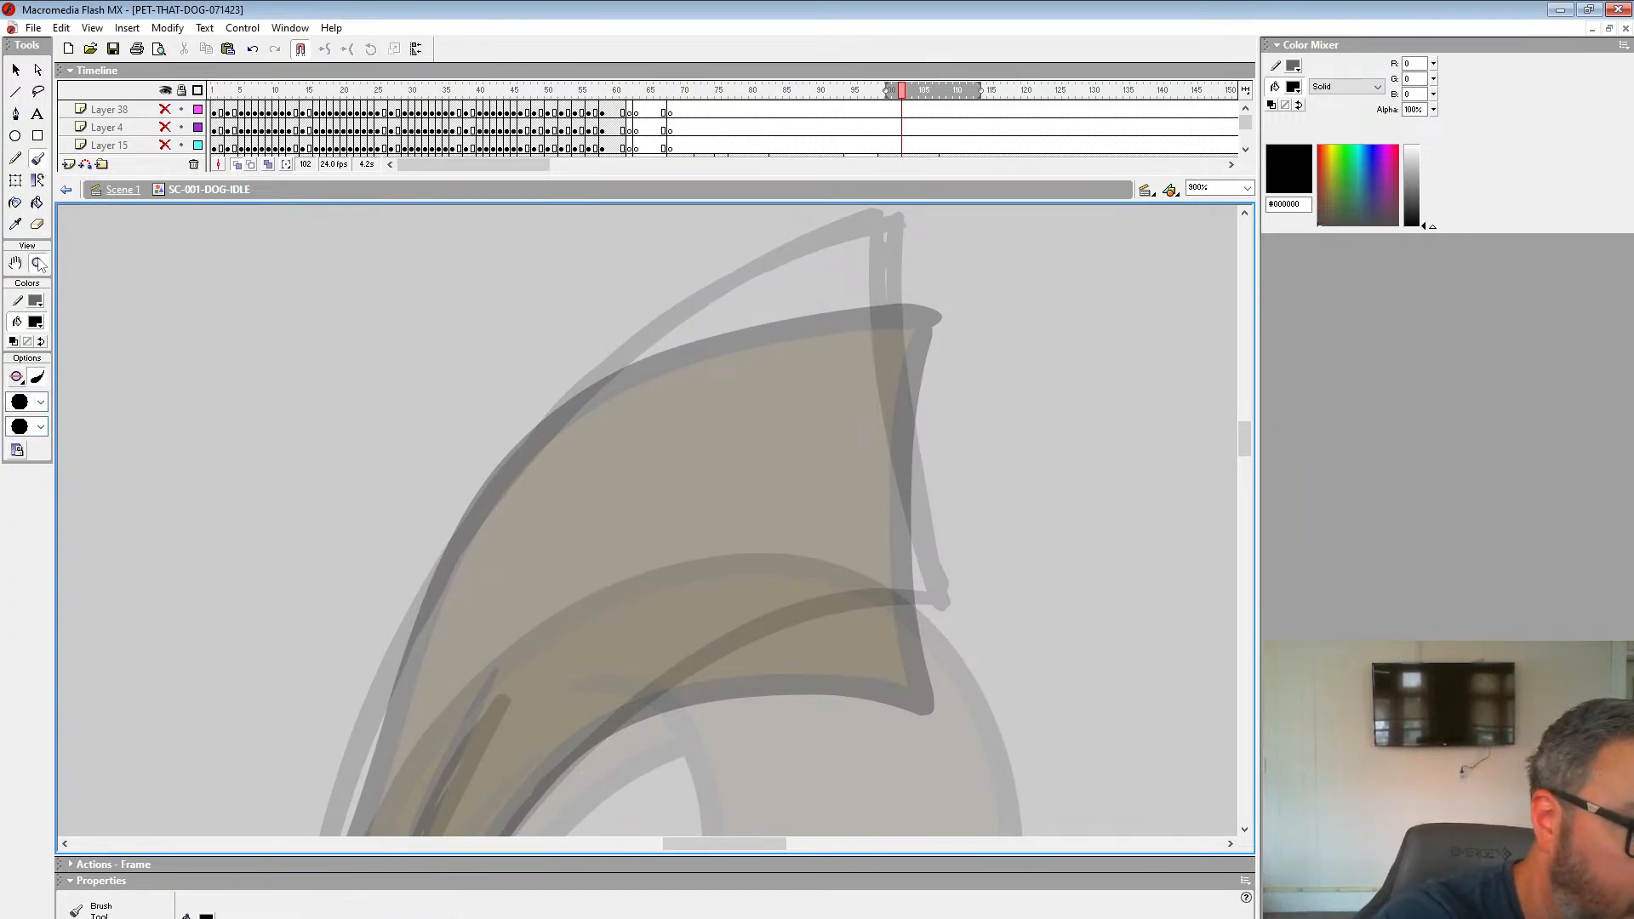
{"action": "key", "text": "ctrl+minus"}
{"action": "left_click", "coordinate": [40, 402]}
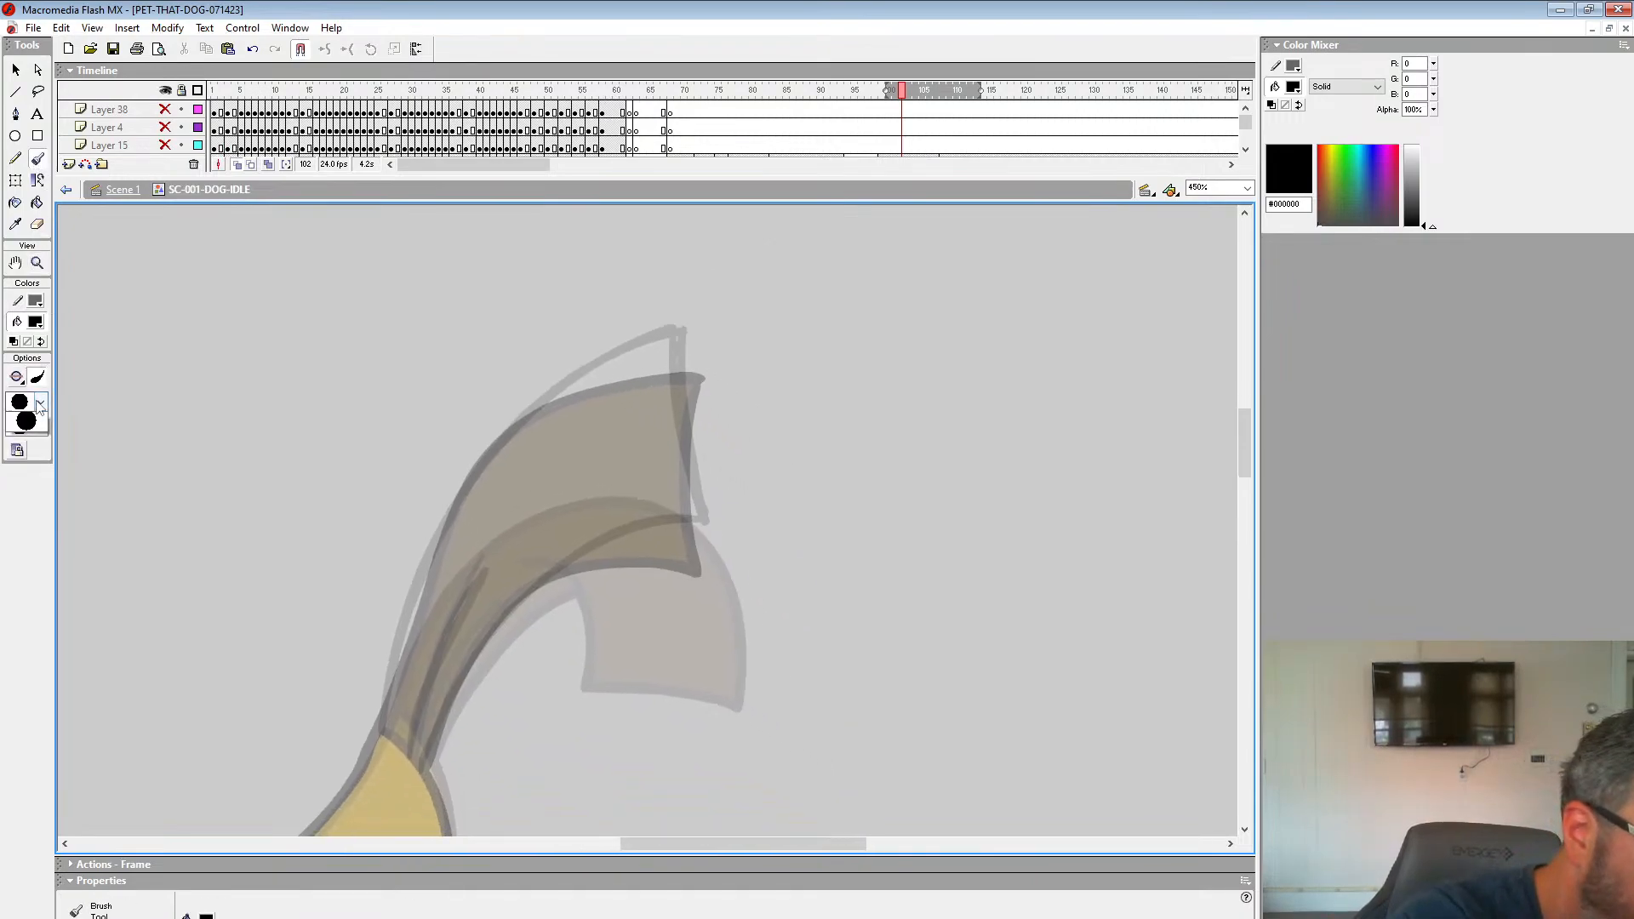
{"action": "left_click", "coordinate": [30, 515]}
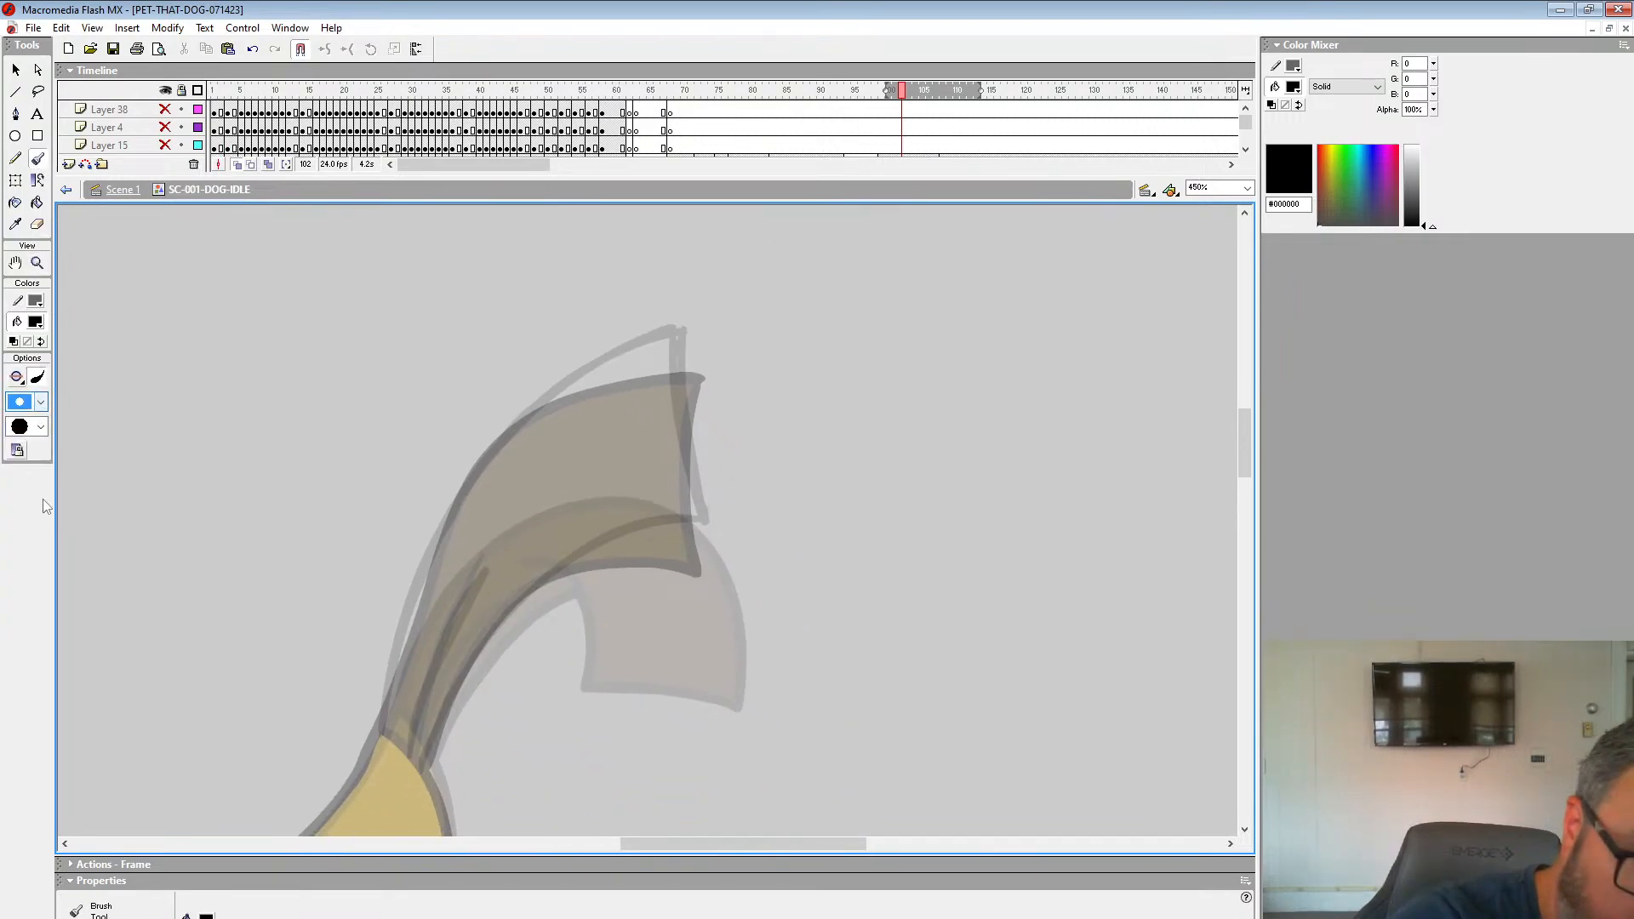
{"action": "left_click_drag", "start_coordinate": [674, 384], "coordinate": [709, 518]}
{"action": "left_click", "coordinate": [40, 402]}
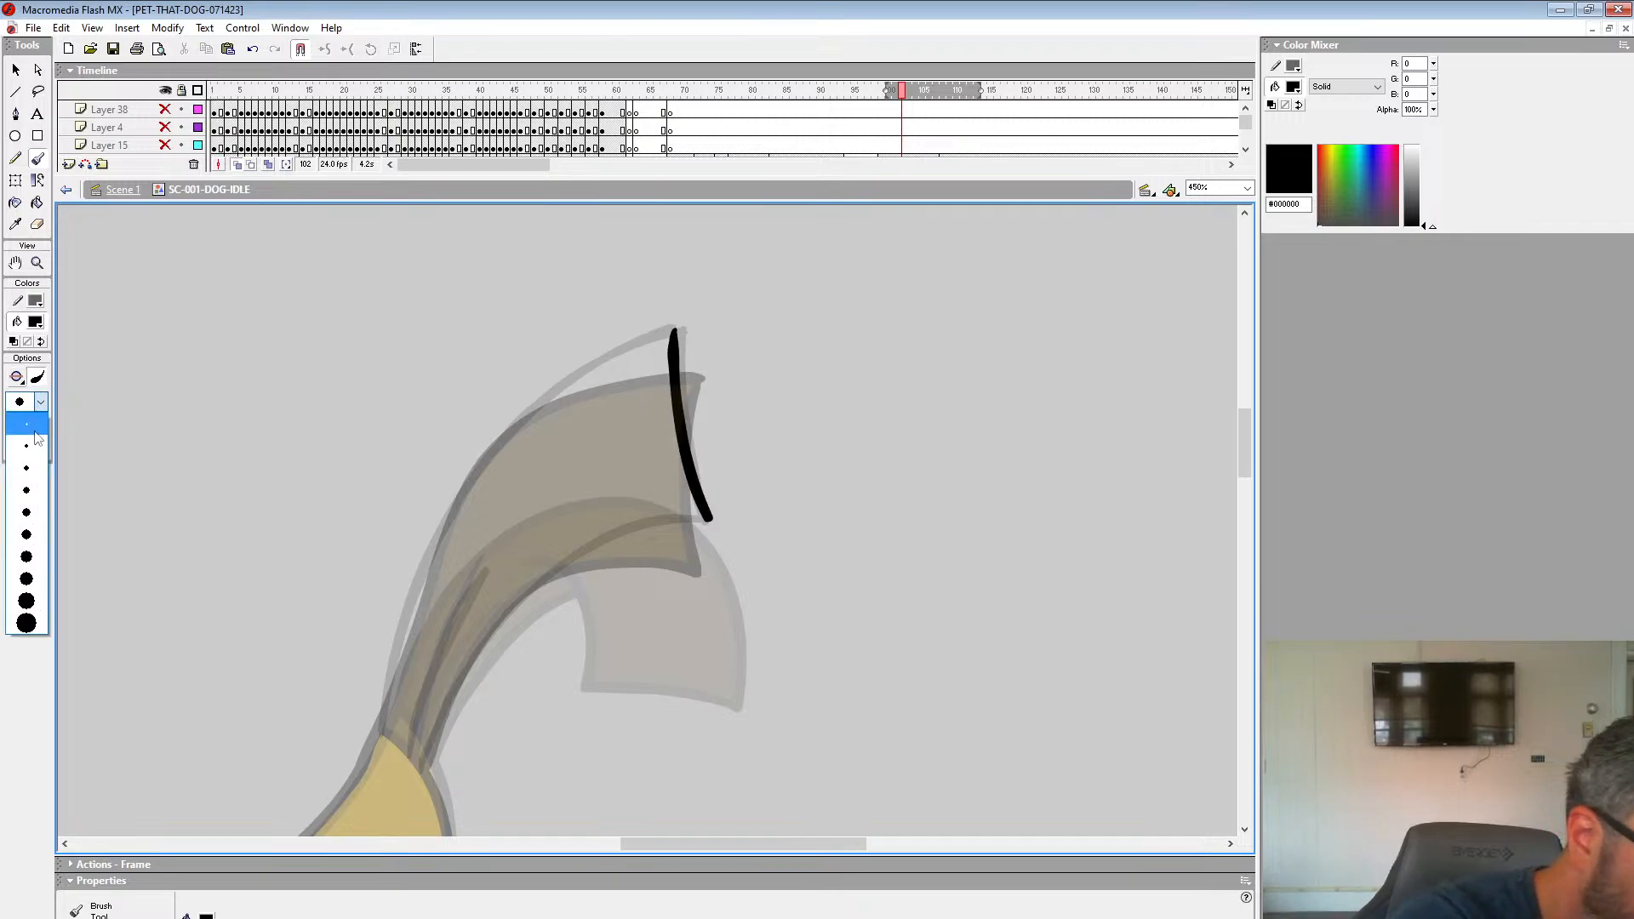
{"action": "left_click", "coordinate": [33, 516]}
{"action": "mouse_move", "coordinate": [676, 332]}
{"action": "left_mouse_down"}
{"action": "mouse_move", "coordinate": [543, 399]}
{"action": "mouse_move", "coordinate": [458, 497]}
{"action": "mouse_move", "coordinate": [381, 728]}
{"action": "left_mouse_up"}
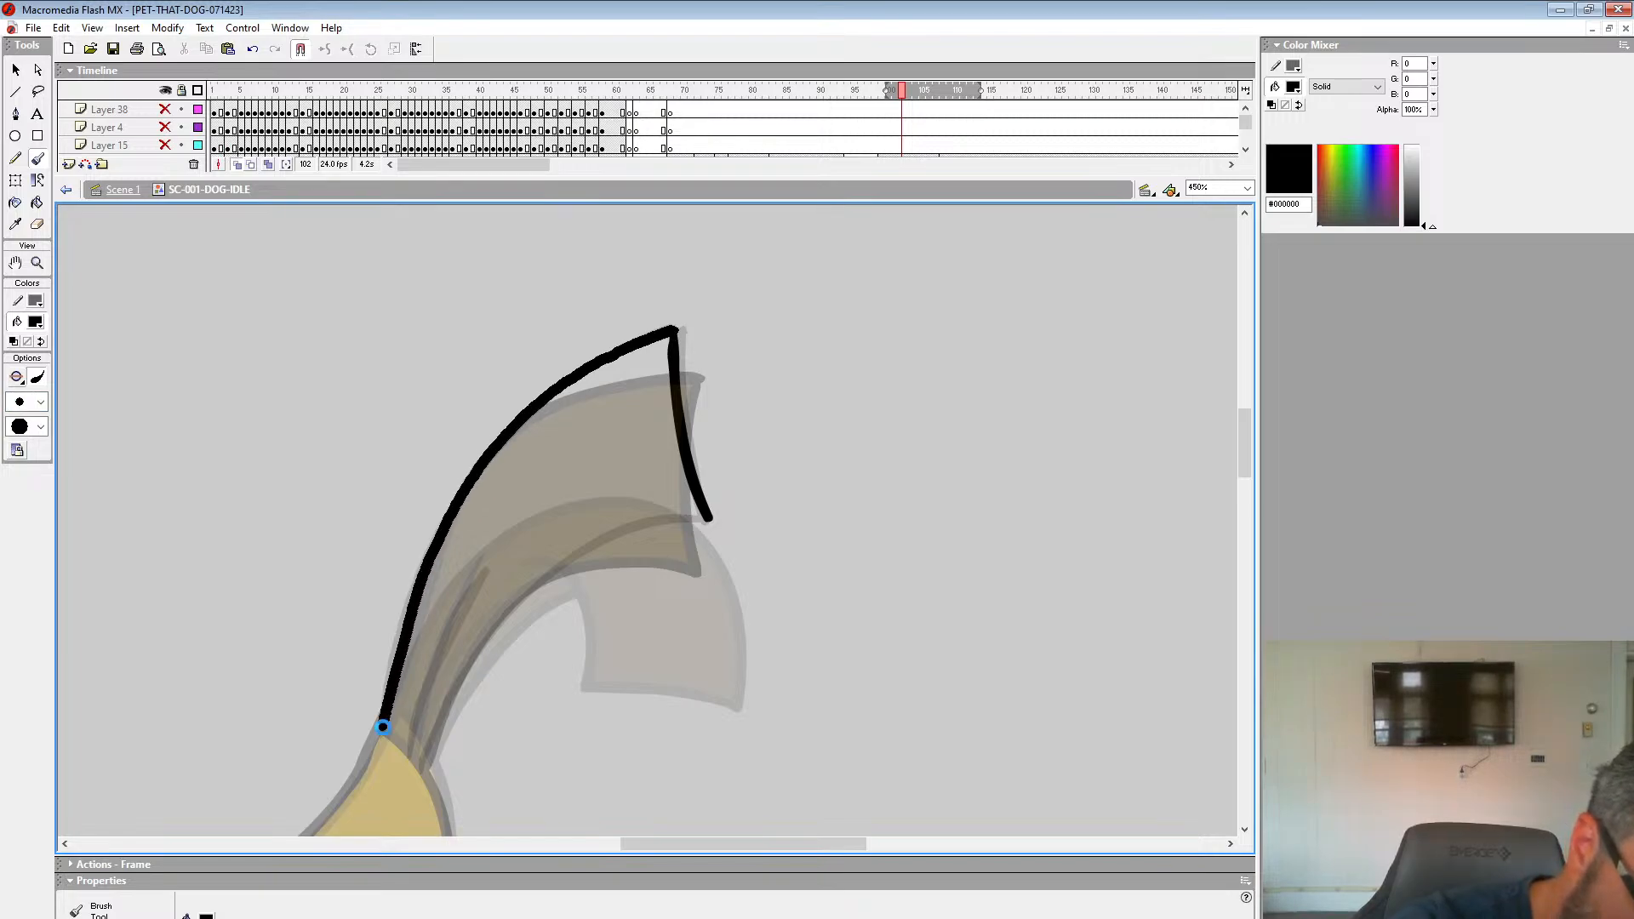
Step: Ink the forehead line down to the nose tip, the mouth curve and the lower jaw between the onion-skinned poses
{"action": "left_click_drag", "start_coordinate": [470, 689], "coordinate": [980, 256]}
{"action": "left_click", "coordinate": [72, 880]}
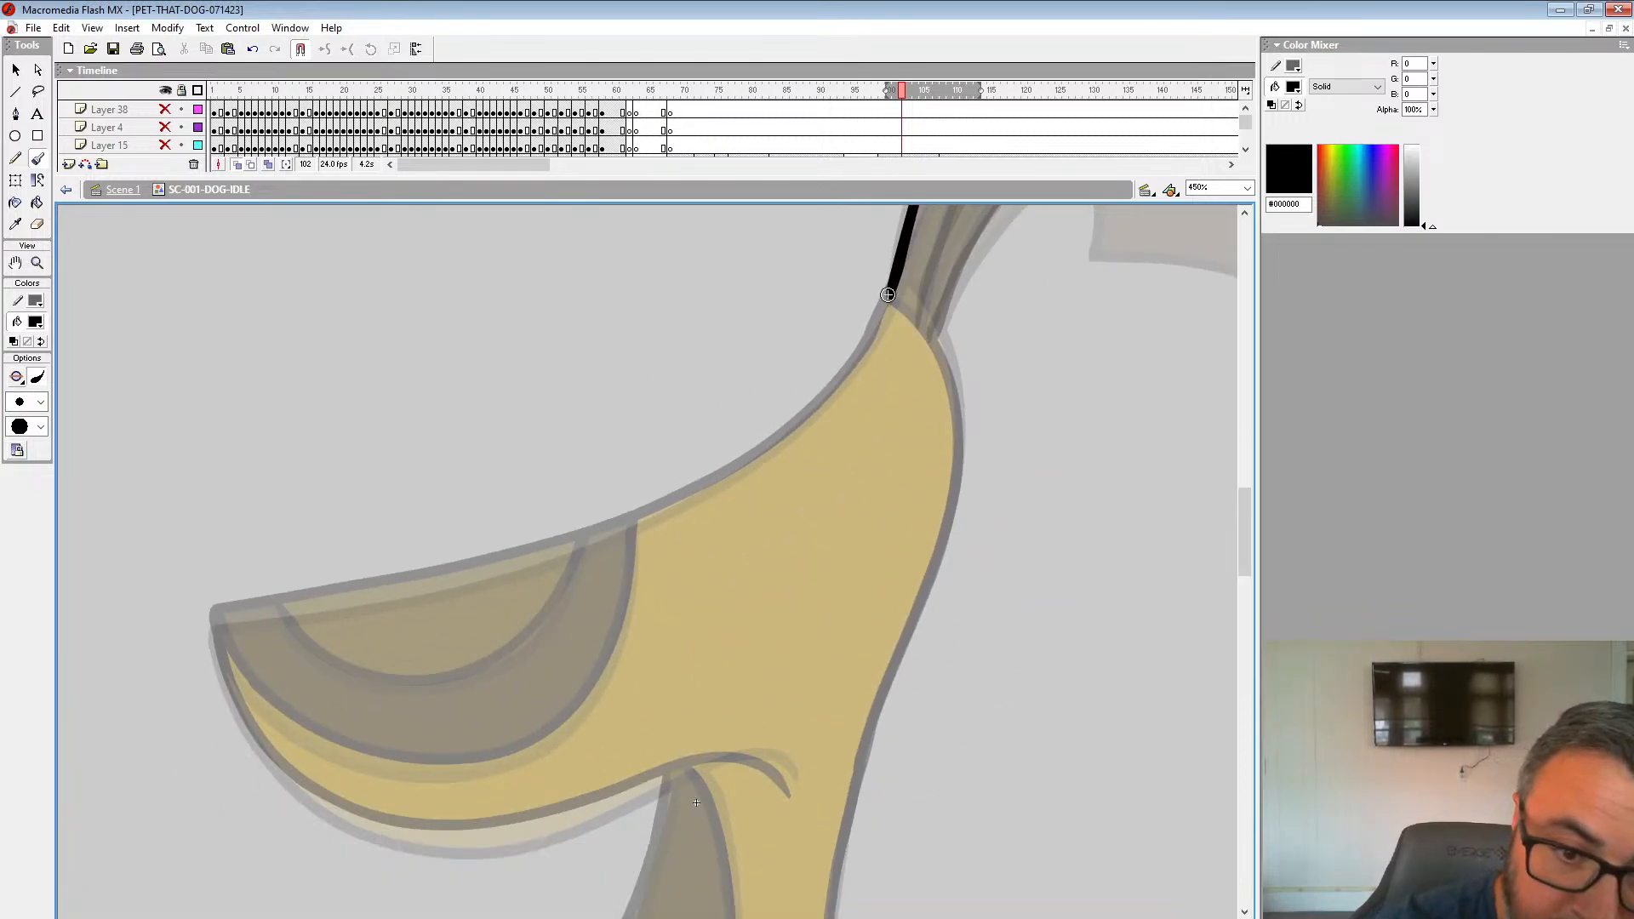
{"action": "mouse_move", "coordinate": [879, 324]}
{"action": "left_mouse_down"}
{"action": "mouse_move", "coordinate": [809, 414]}
{"action": "mouse_move", "coordinate": [686, 498]}
{"action": "mouse_move", "coordinate": [478, 575]}
{"action": "mouse_move", "coordinate": [227, 614]}
{"action": "left_mouse_up"}
{"action": "left_click_drag", "start_coordinate": [828, 594], "coordinate": [947, 371]}
{"action": "mouse_move", "coordinate": [910, 562]}
{"action": "left_mouse_down"}
{"action": "mouse_move", "coordinate": [822, 540]}
{"action": "mouse_move", "coordinate": [590, 618]}
{"action": "left_mouse_up"}
{"action": "mouse_move", "coordinate": [332, 406]}
{"action": "left_mouse_down"}
{"action": "mouse_move", "coordinate": [349, 476]}
{"action": "mouse_move", "coordinate": [400, 555]}
{"action": "mouse_move", "coordinate": [455, 596]}
{"action": "left_mouse_up"}
{"action": "key", "text": "ctrl+z"}
{"action": "mouse_move", "coordinate": [331, 401]}
{"action": "left_mouse_down"}
{"action": "mouse_move", "coordinate": [357, 492]}
{"action": "mouse_move", "coordinate": [400, 549]}
{"action": "mouse_move", "coordinate": [468, 597]}
{"action": "mouse_move", "coordinate": [596, 617]}
{"action": "left_mouse_up"}
{"action": "left_click_drag", "start_coordinate": [757, 340], "coordinate": [778, 399]}
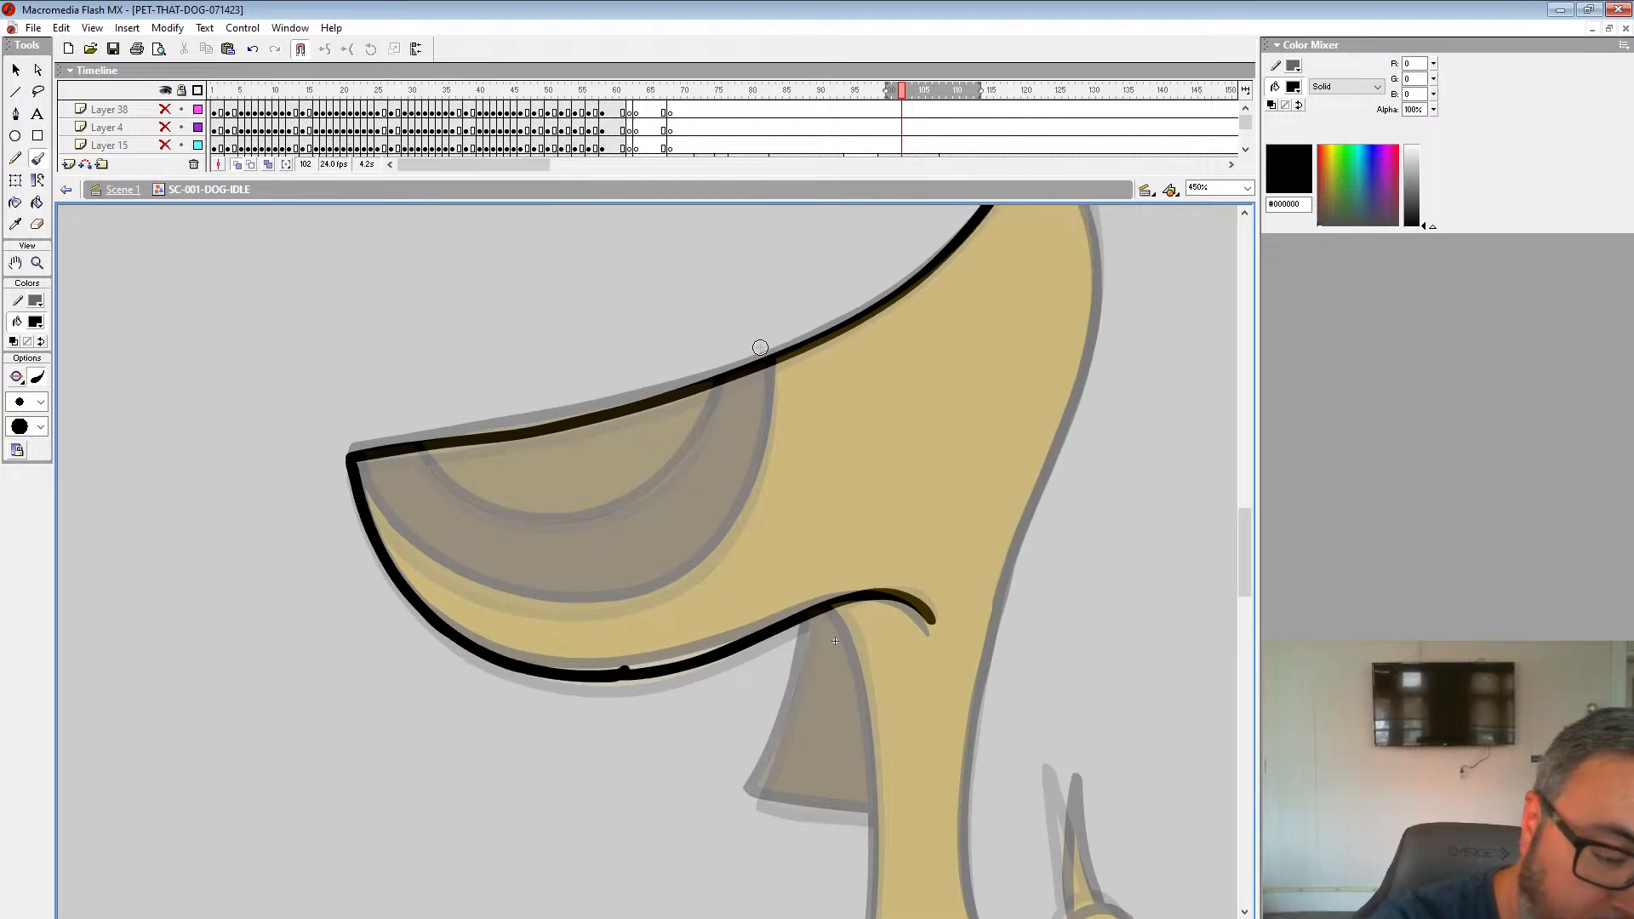
Step: Erase the bump where the two jaw strokes meet
{"action": "left_click", "coordinate": [37, 224]}
{"action": "left_click_drag", "start_coordinate": [624, 656], "coordinate": [630, 661]}
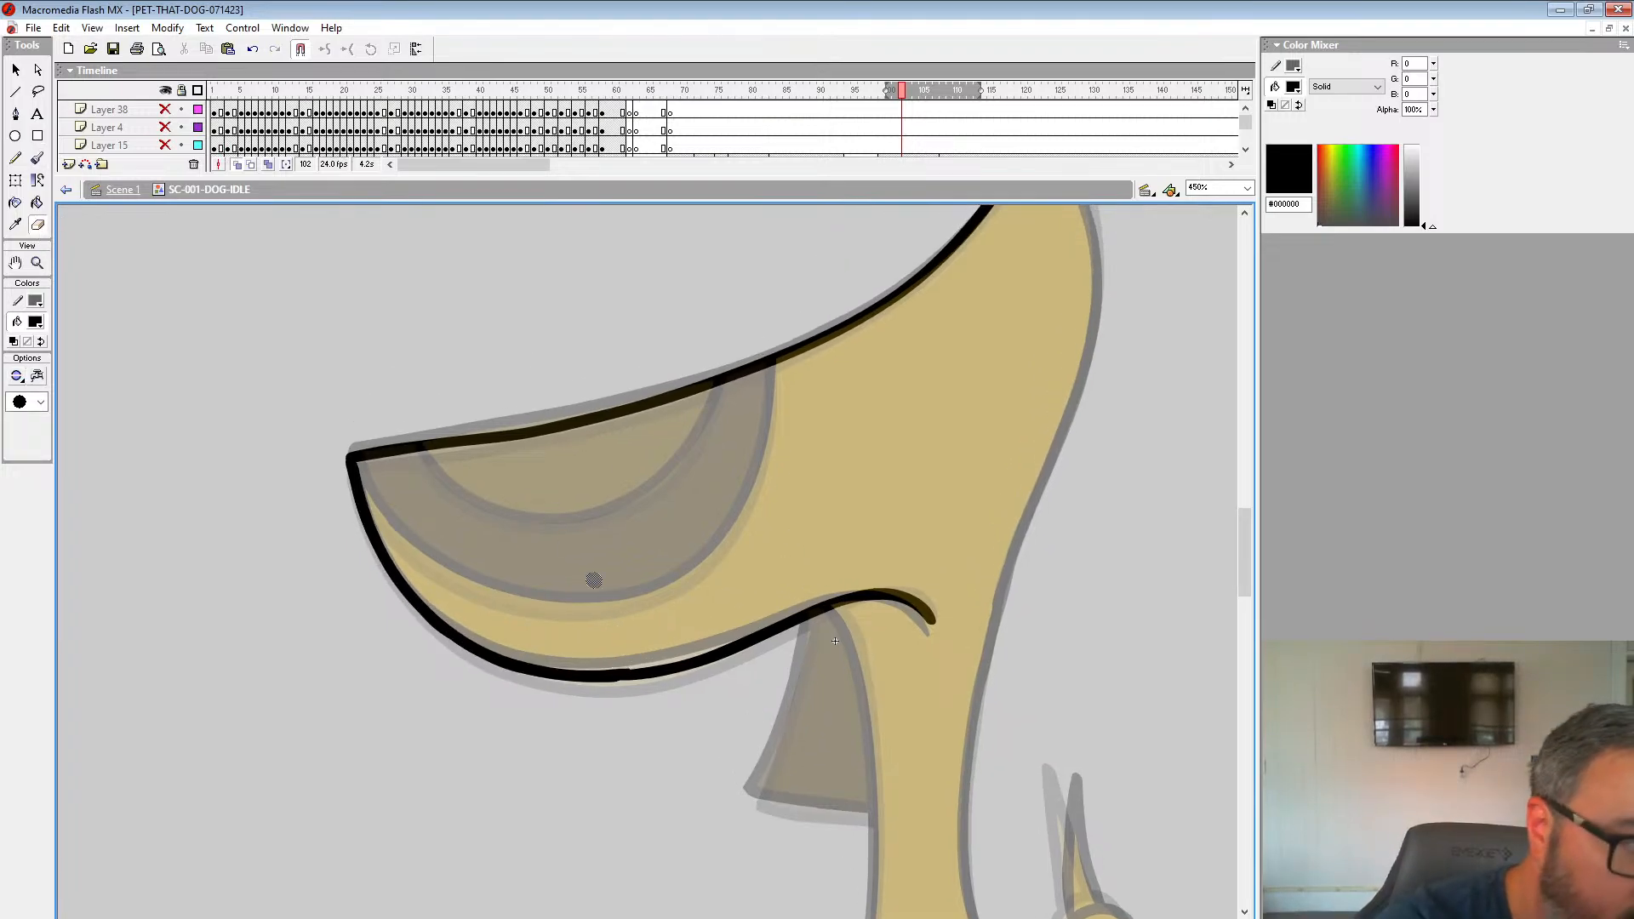
Step: With a larger brush, ink the outer and inner curves of the dark patch on the dog's muzzle
{"action": "left_click", "coordinate": [38, 263]}
{"action": "left_click", "coordinate": [718, 500]}
{"action": "left_click_drag", "start_coordinate": [735, 489], "coordinate": [991, 498]}
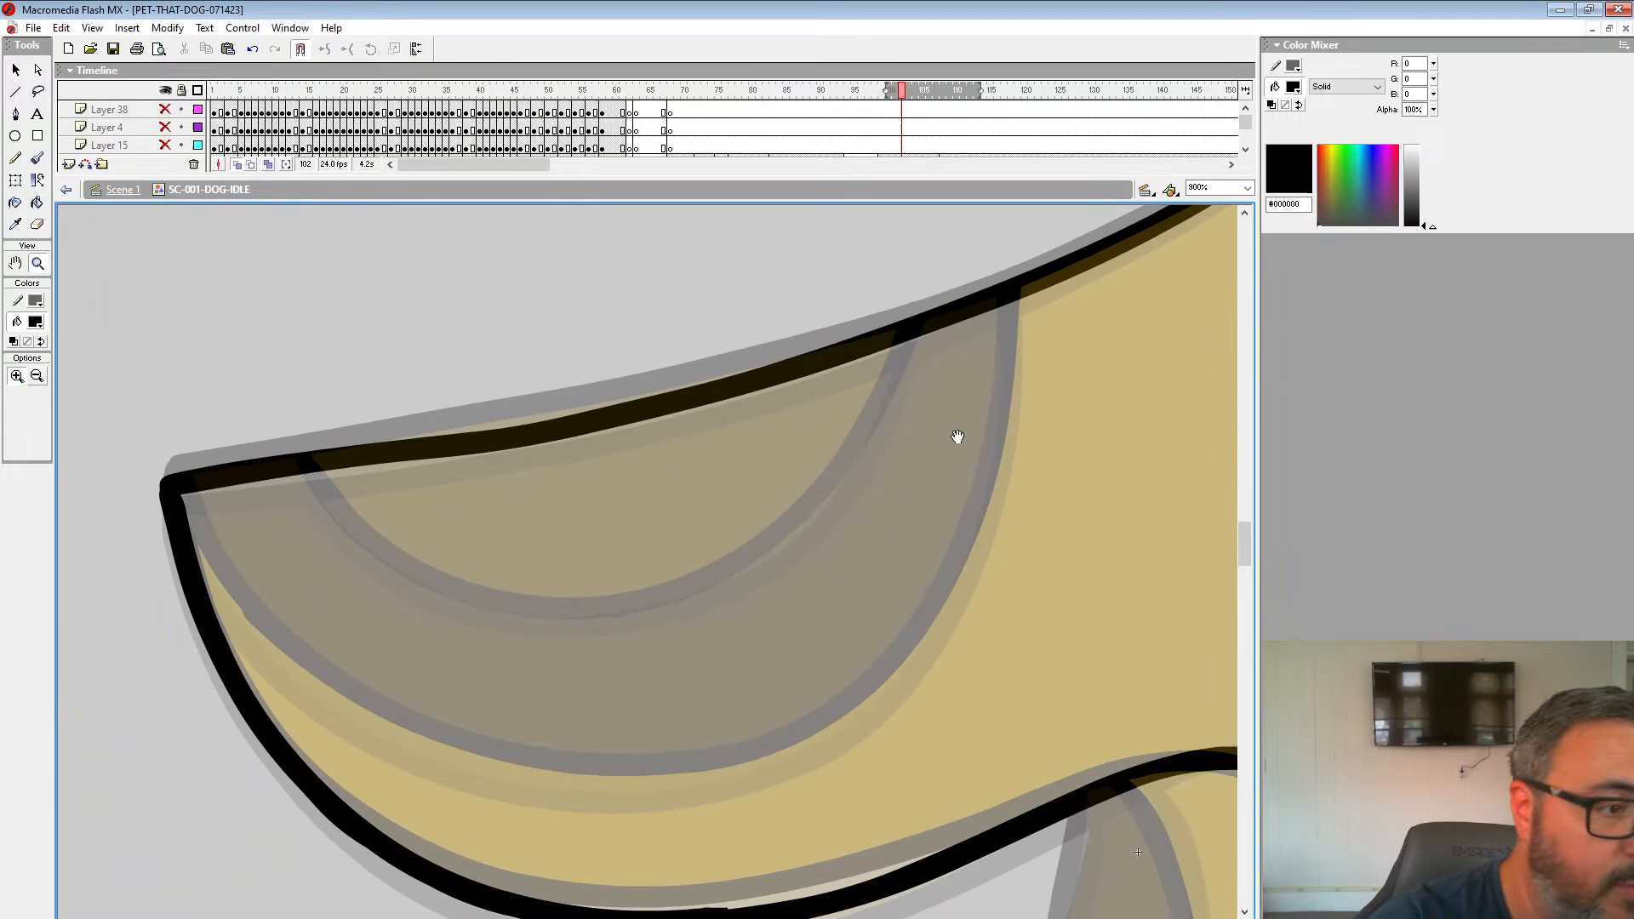
{"action": "left_click", "coordinate": [37, 159]}
{"action": "left_click", "coordinate": [40, 427]}
{"action": "left_click", "coordinate": [39, 609]}
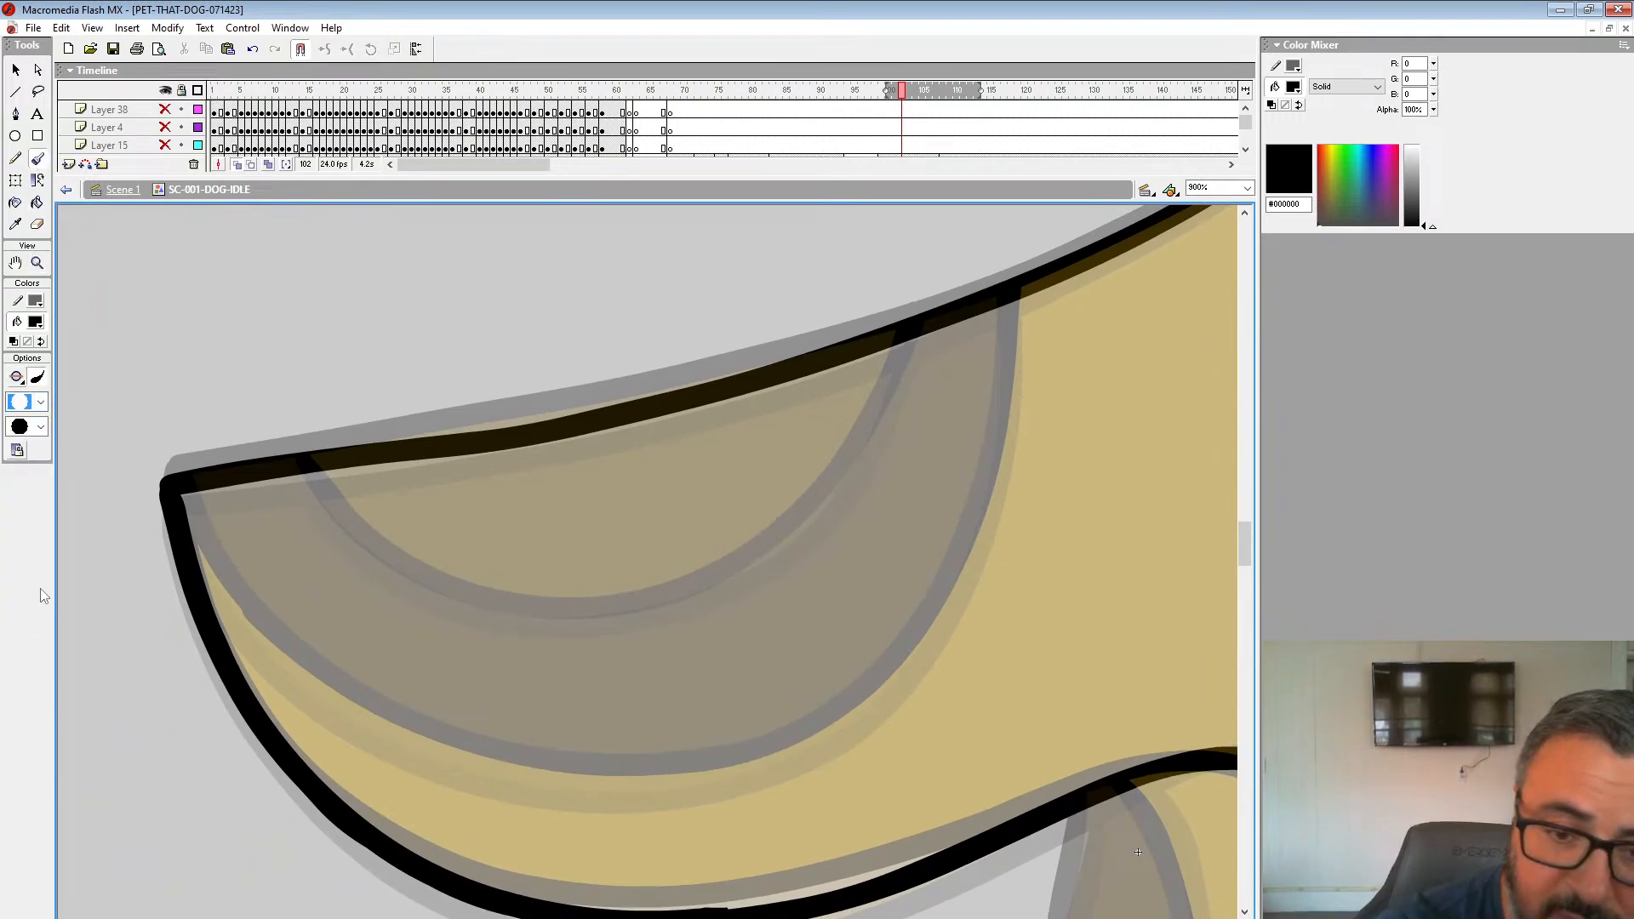
{"action": "mouse_move", "coordinate": [1009, 296]}
{"action": "left_mouse_down"}
{"action": "mouse_move", "coordinate": [989, 477]}
{"action": "mouse_move", "coordinate": [950, 591]}
{"action": "mouse_move", "coordinate": [873, 694]}
{"action": "mouse_move", "coordinate": [774, 751]}
{"action": "mouse_move", "coordinate": [574, 782]}
{"action": "mouse_move", "coordinate": [452, 760]}
{"action": "mouse_move", "coordinate": [252, 628]}
{"action": "mouse_move", "coordinate": [177, 535]}
{"action": "left_mouse_up"}
{"action": "mouse_move", "coordinate": [857, 455]}
{"action": "left_mouse_down"}
{"action": "mouse_move", "coordinate": [760, 559]}
{"action": "mouse_move", "coordinate": [657, 602]}
{"action": "mouse_move", "coordinate": [552, 619]}
{"action": "mouse_move", "coordinate": [395, 570]}
{"action": "mouse_move", "coordinate": [300, 465]}
{"action": "left_mouse_up"}
Step: Ink the front contour of the neck from under the jaw down toward the front foot
{"action": "key", "text": "space"}
{"action": "mouse_move", "coordinate": [892, 541]}
{"action": "left_mouse_down"}
{"action": "mouse_move", "coordinate": [730, 409]}
{"action": "mouse_move", "coordinate": [644, 281]}
{"action": "left_mouse_up"}
{"action": "left_click_drag", "start_coordinate": [1037, 606], "coordinate": [858, 301]}
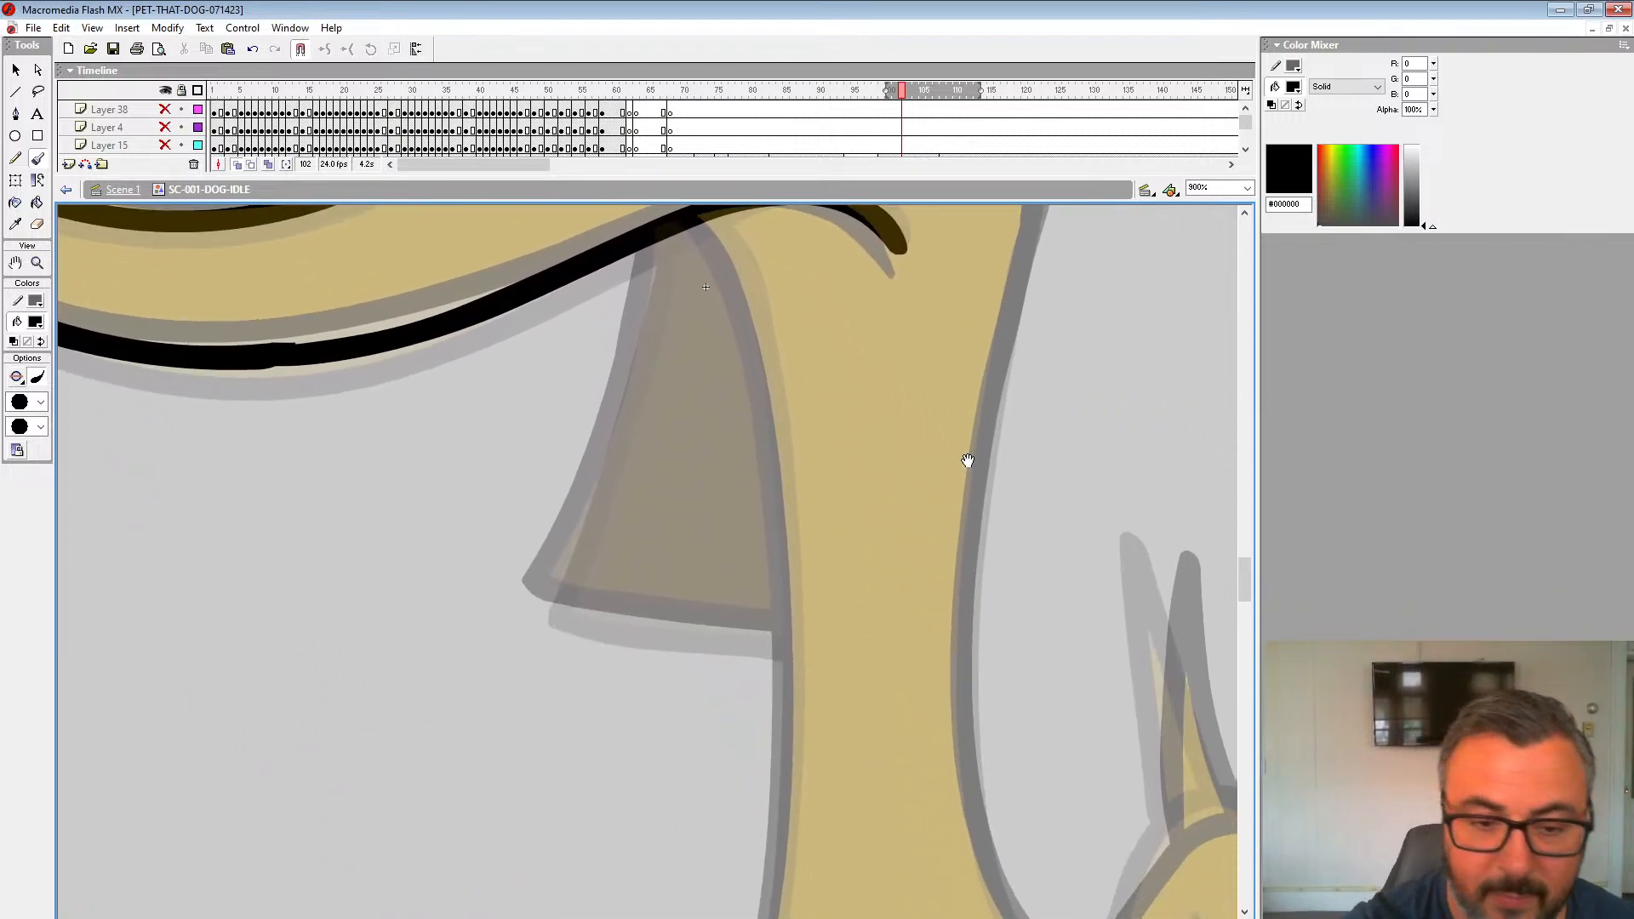
{"action": "mouse_move", "coordinate": [737, 213]}
{"action": "left_mouse_down"}
{"action": "mouse_move", "coordinate": [673, 285]}
{"action": "mouse_move", "coordinate": [728, 756]}
{"action": "left_mouse_up"}
{"action": "key", "text": "space"}
{"action": "mouse_move", "coordinate": [734, 767]}
{"action": "left_mouse_down"}
{"action": "mouse_move", "coordinate": [770, 234]}
{"action": "mouse_move", "coordinate": [737, 592]}
{"action": "mouse_move", "coordinate": [688, 783]}
{"action": "left_mouse_up"}
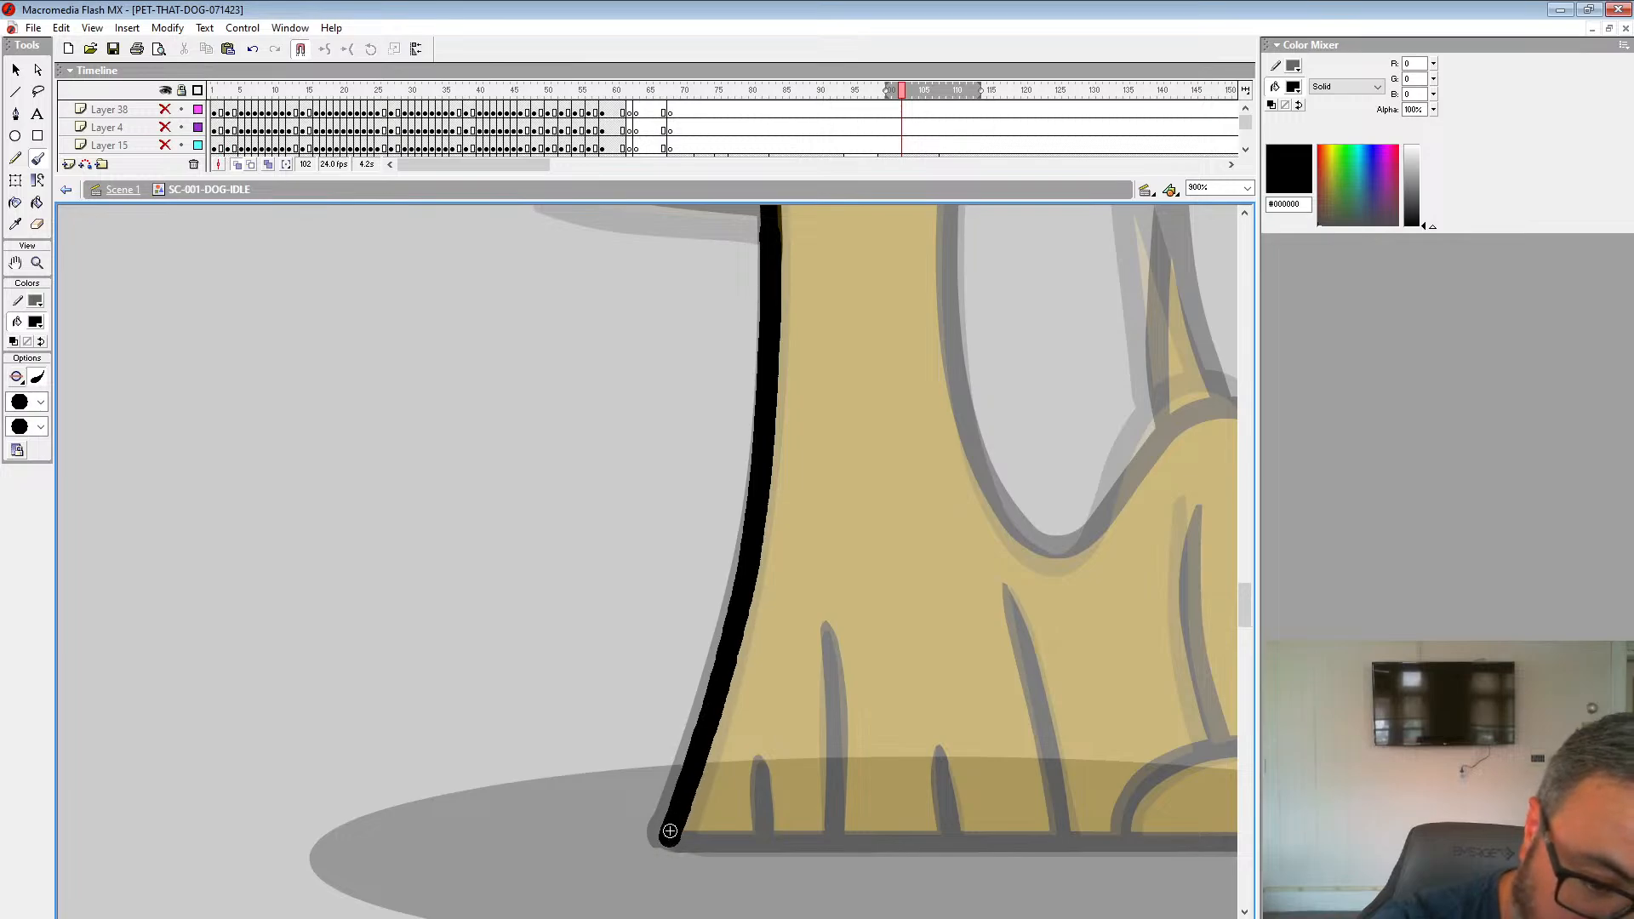
Step: Undo the last leg stroke, redraw the lower front leg contour, and ink the flat ground line under the feet
{"action": "key", "text": "space"}
{"action": "mouse_move", "coordinate": [733, 725]}
{"action": "left_mouse_down"}
{"action": "mouse_move", "coordinate": [303, 627]}
{"action": "mouse_move", "coordinate": [474, 784]}
{"action": "left_mouse_up"}
{"action": "key", "text": "ctrl+z"}
{"action": "key", "text": "space"}
{"action": "mouse_move", "coordinate": [538, 352]}
{"action": "left_mouse_down"}
{"action": "mouse_move", "coordinate": [584, 297]}
{"action": "mouse_move", "coordinate": [567, 499]}
{"action": "mouse_move", "coordinate": [506, 775]}
{"action": "left_mouse_up"}
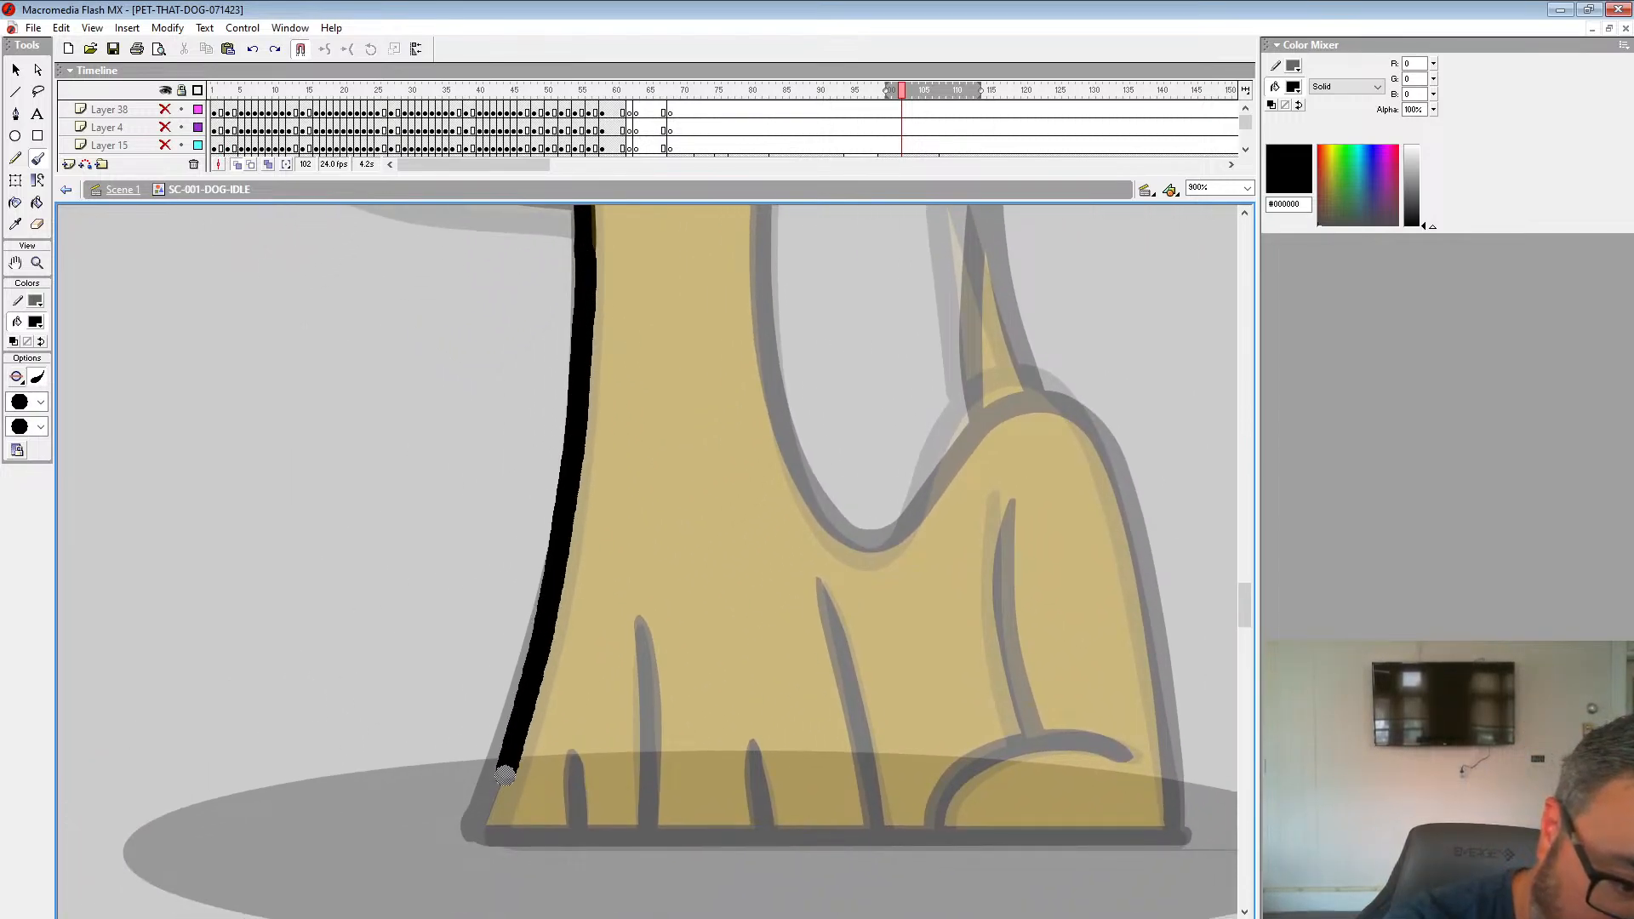
{"action": "mouse_move", "coordinate": [481, 832]}
{"action": "left_mouse_down"}
{"action": "mouse_move", "coordinate": [1132, 882]}
{"action": "mouse_move", "coordinate": [1168, 879]}
{"action": "mouse_move", "coordinate": [1177, 843]}
{"action": "left_mouse_up"}
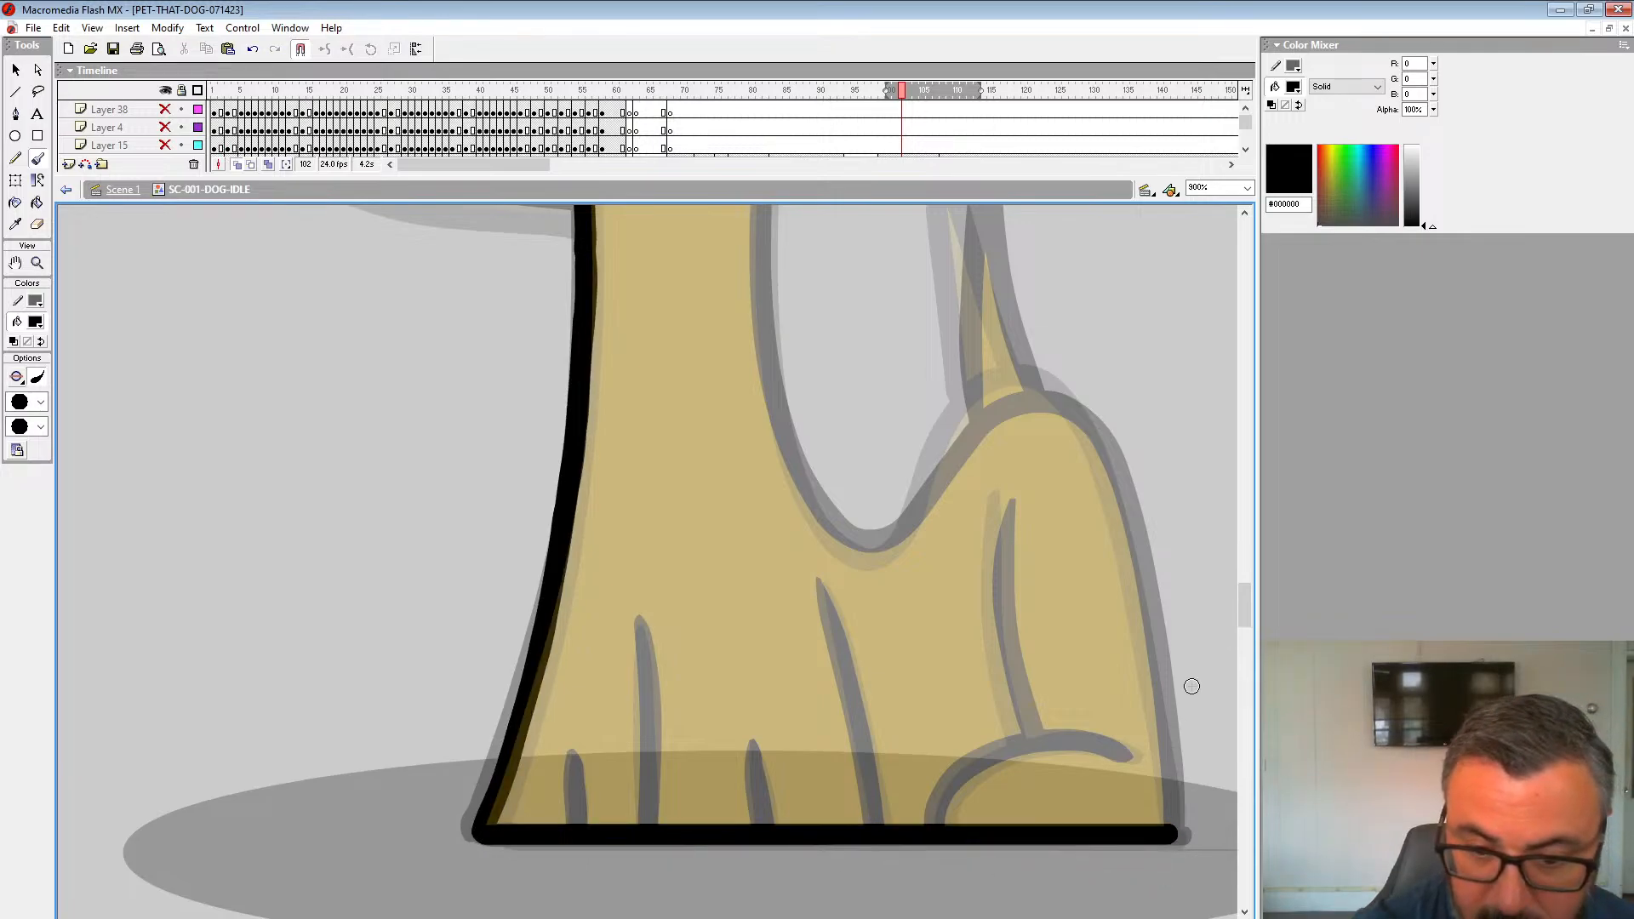
Step: Ink the back contour of the head and neck down to the dip in front of the haunch
{"action": "key", "text": "space"}
{"action": "mouse_move", "coordinate": [1189, 682]}
{"action": "left_mouse_down"}
{"action": "mouse_move", "coordinate": [1029, 659]}
{"action": "mouse_move", "coordinate": [974, 784]}
{"action": "mouse_move", "coordinate": [842, 401]}
{"action": "mouse_move", "coordinate": [810, 715]}
{"action": "mouse_move", "coordinate": [781, 496]}
{"action": "left_mouse_up"}
{"action": "mouse_move", "coordinate": [724, 328]}
{"action": "left_mouse_down"}
{"action": "mouse_move", "coordinate": [788, 434]}
{"action": "mouse_move", "coordinate": [824, 562]}
{"action": "mouse_move", "coordinate": [813, 728]}
{"action": "left_mouse_up"}
{"action": "key", "text": "space"}
{"action": "mouse_move", "coordinate": [813, 728]}
{"action": "left_mouse_down"}
{"action": "mouse_move", "coordinate": [911, 304]}
{"action": "mouse_move", "coordinate": [728, 830]}
{"action": "left_mouse_up"}
{"action": "key", "text": "space"}
{"action": "mouse_move", "coordinate": [759, 800]}
{"action": "left_mouse_down"}
{"action": "mouse_move", "coordinate": [962, 324]}
{"action": "mouse_move", "coordinate": [964, 267]}
{"action": "mouse_move", "coordinate": [889, 696]}
{"action": "mouse_move", "coordinate": [718, 310]}
{"action": "left_mouse_up"}
{"action": "key", "text": "space"}
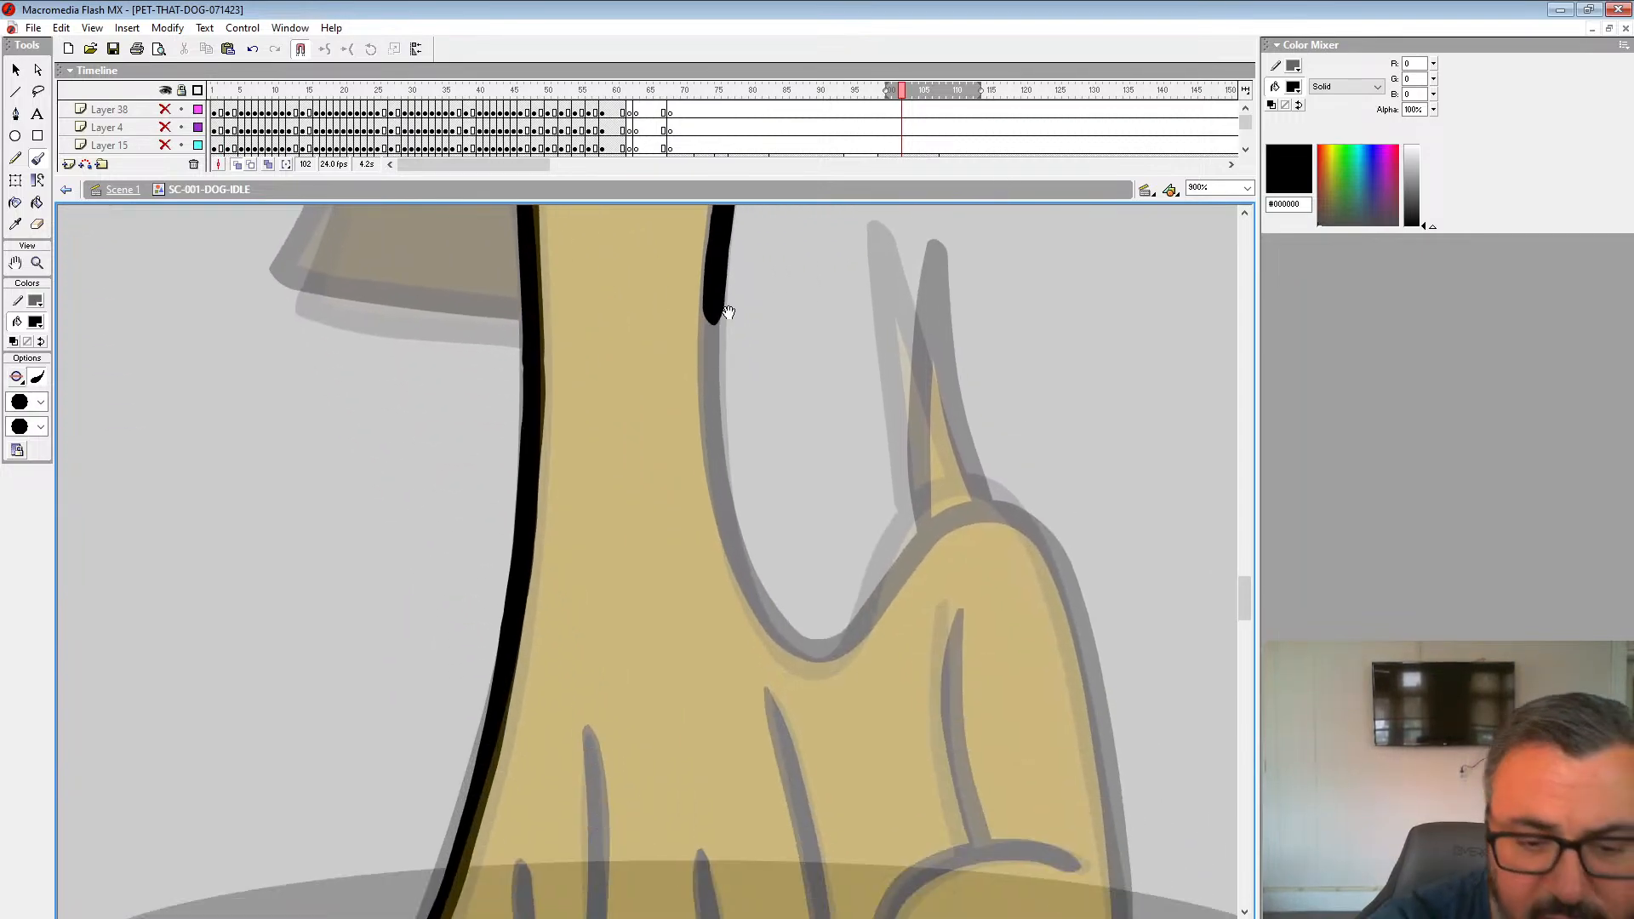
{"action": "left_click_drag", "start_coordinate": [975, 412], "coordinate": [912, 426]}
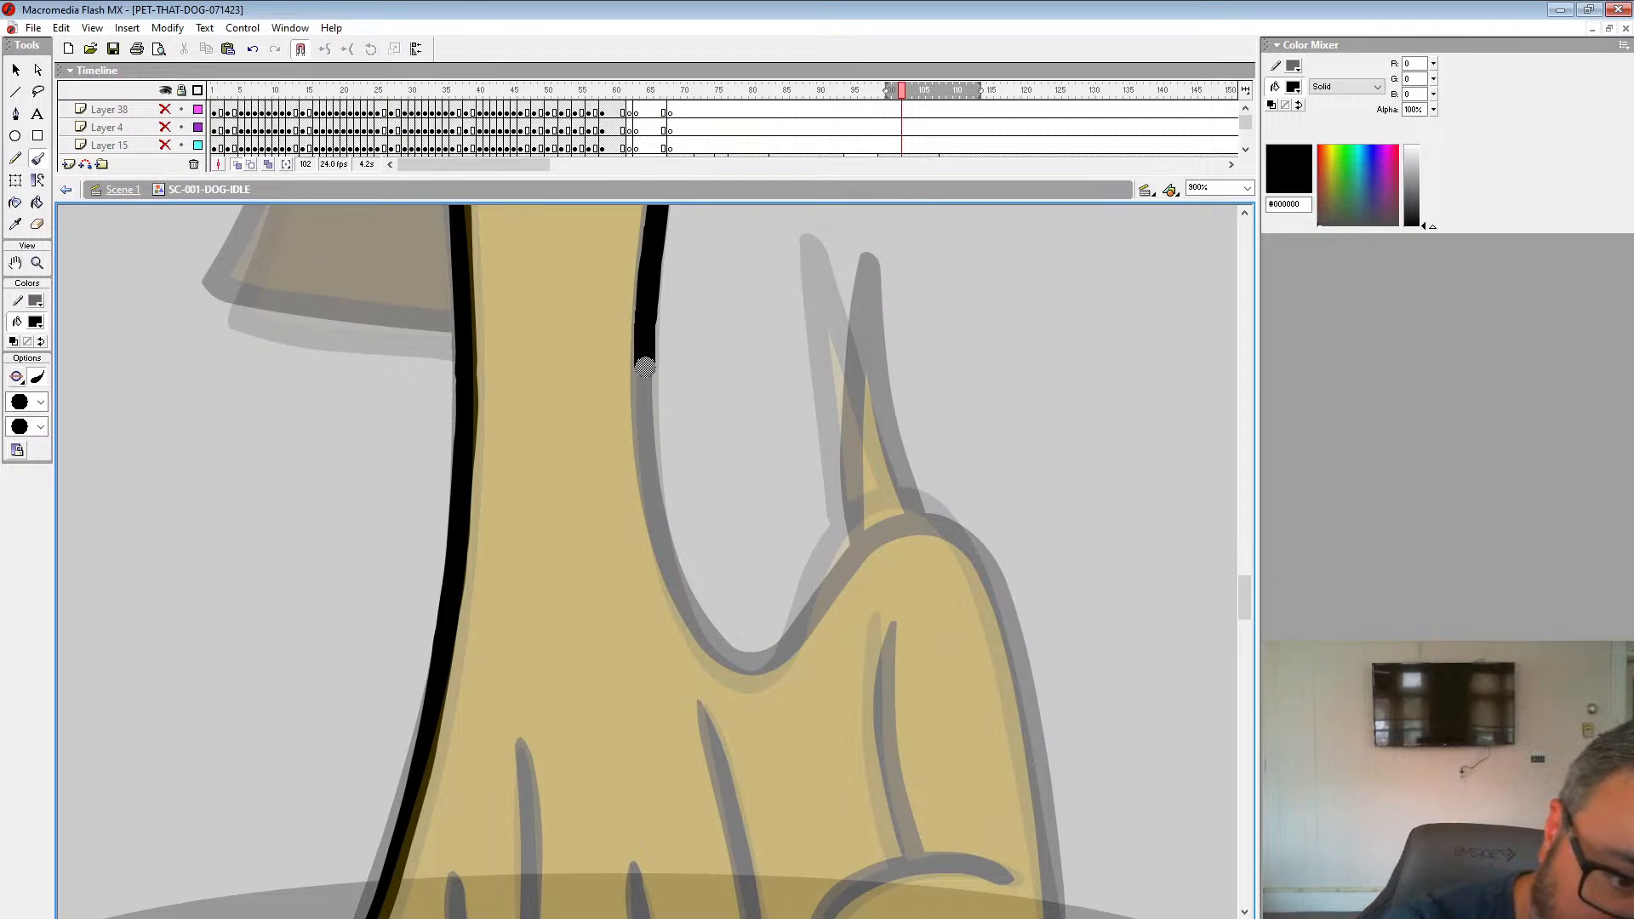
{"action": "left_click_drag", "start_coordinate": [645, 367], "coordinate": [652, 492]}
{"action": "left_click_drag", "start_coordinate": [672, 583], "coordinate": [739, 670]}
Step: Ink the haunch outline from the ground line over the top and join it to the neck contour at the dip
{"action": "key", "text": "space"}
{"action": "mouse_move", "coordinate": [846, 603]}
{"action": "left_mouse_down"}
{"action": "mouse_move", "coordinate": [846, 482]}
{"action": "mouse_move", "coordinate": [821, 441]}
{"action": "left_mouse_up"}
{"action": "mouse_move", "coordinate": [1026, 783]}
{"action": "left_mouse_down"}
{"action": "mouse_move", "coordinate": [1009, 600]}
{"action": "mouse_move", "coordinate": [963, 417]}
{"action": "mouse_move", "coordinate": [886, 341]}
{"action": "mouse_move", "coordinate": [848, 350]}
{"action": "mouse_move", "coordinate": [783, 435]}
{"action": "left_mouse_up"}
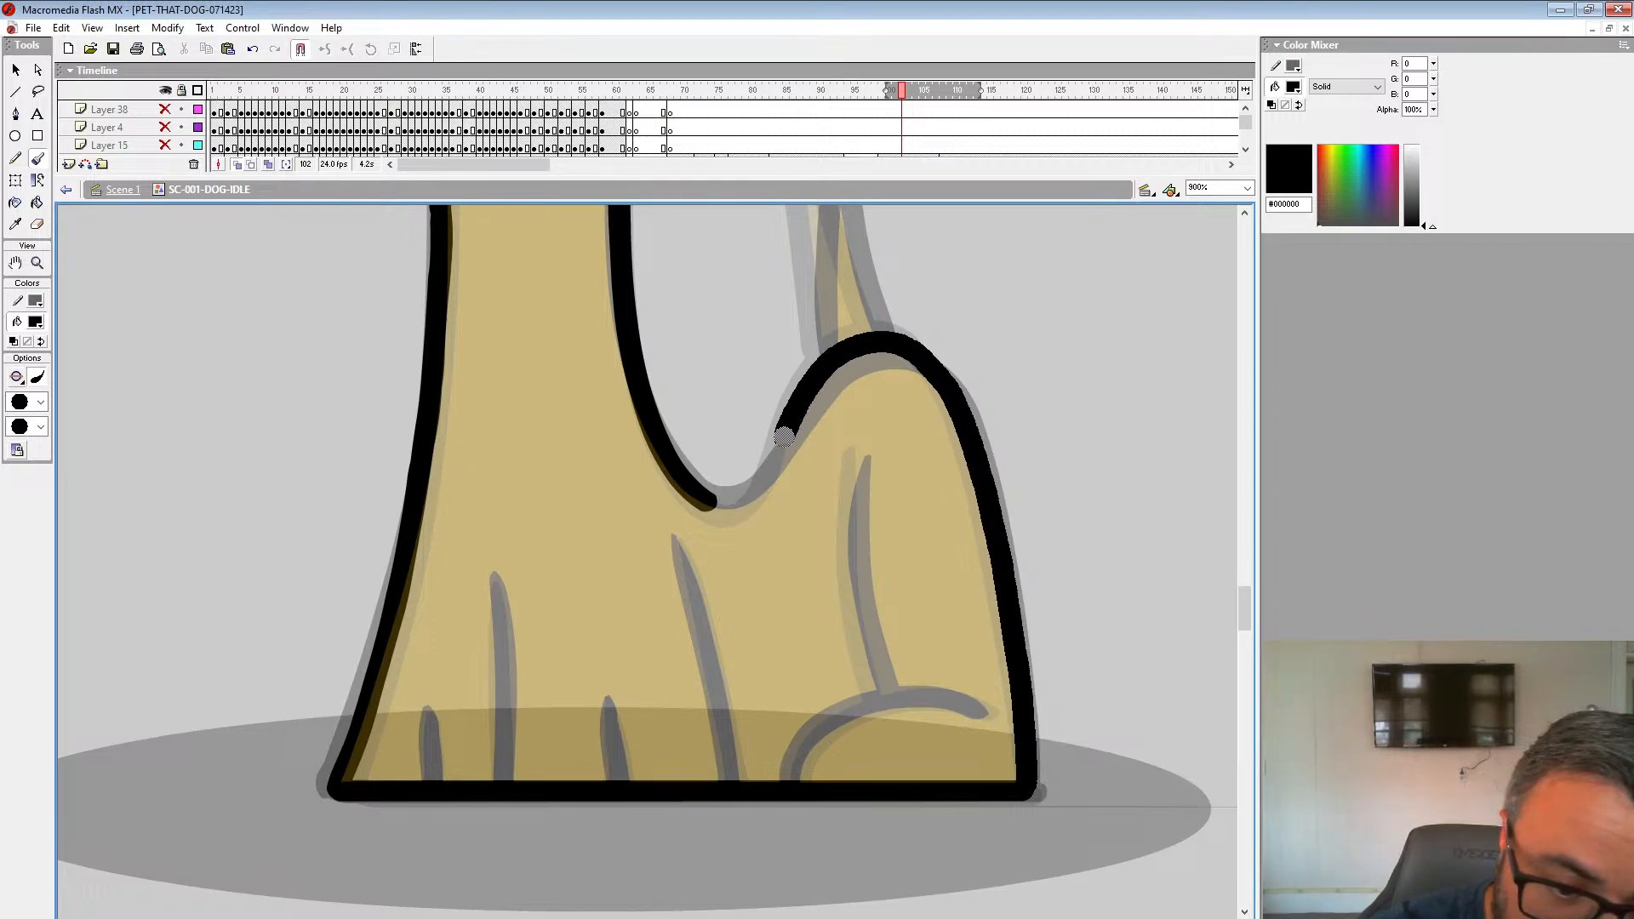
{"action": "left_click_drag", "start_coordinate": [747, 500], "coordinate": [718, 506]}
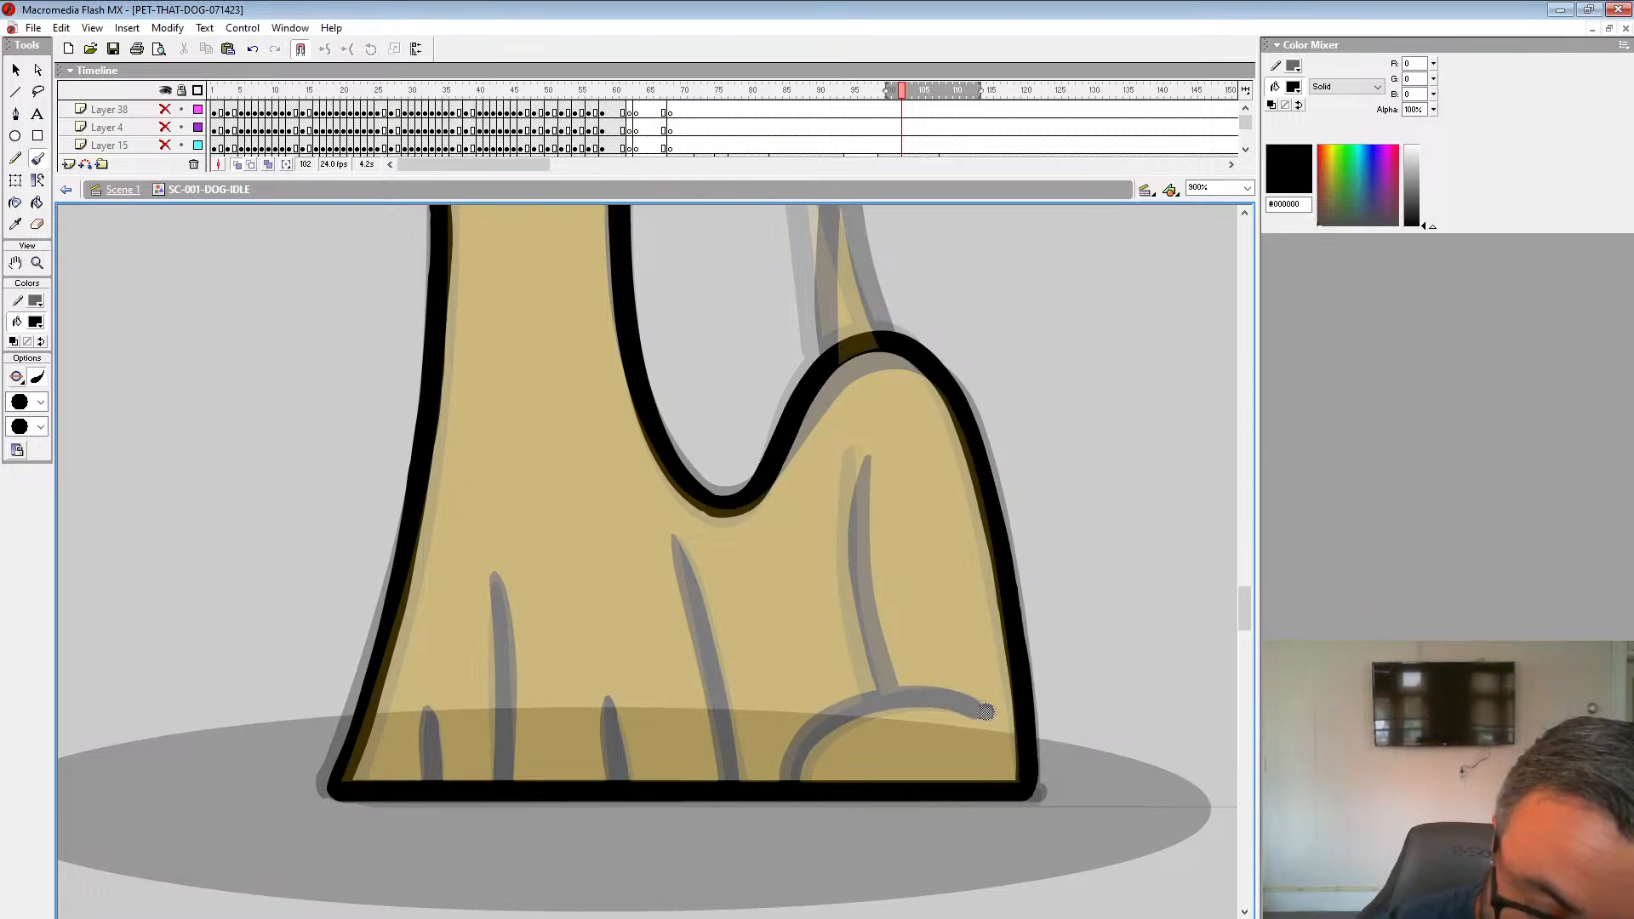
Step: Ink the arch of the hind foot and the leg crease above it
{"action": "mouse_move", "coordinate": [986, 710]}
{"action": "left_mouse_down"}
{"action": "mouse_move", "coordinate": [886, 701]}
{"action": "mouse_move", "coordinate": [790, 779]}
{"action": "left_mouse_up"}
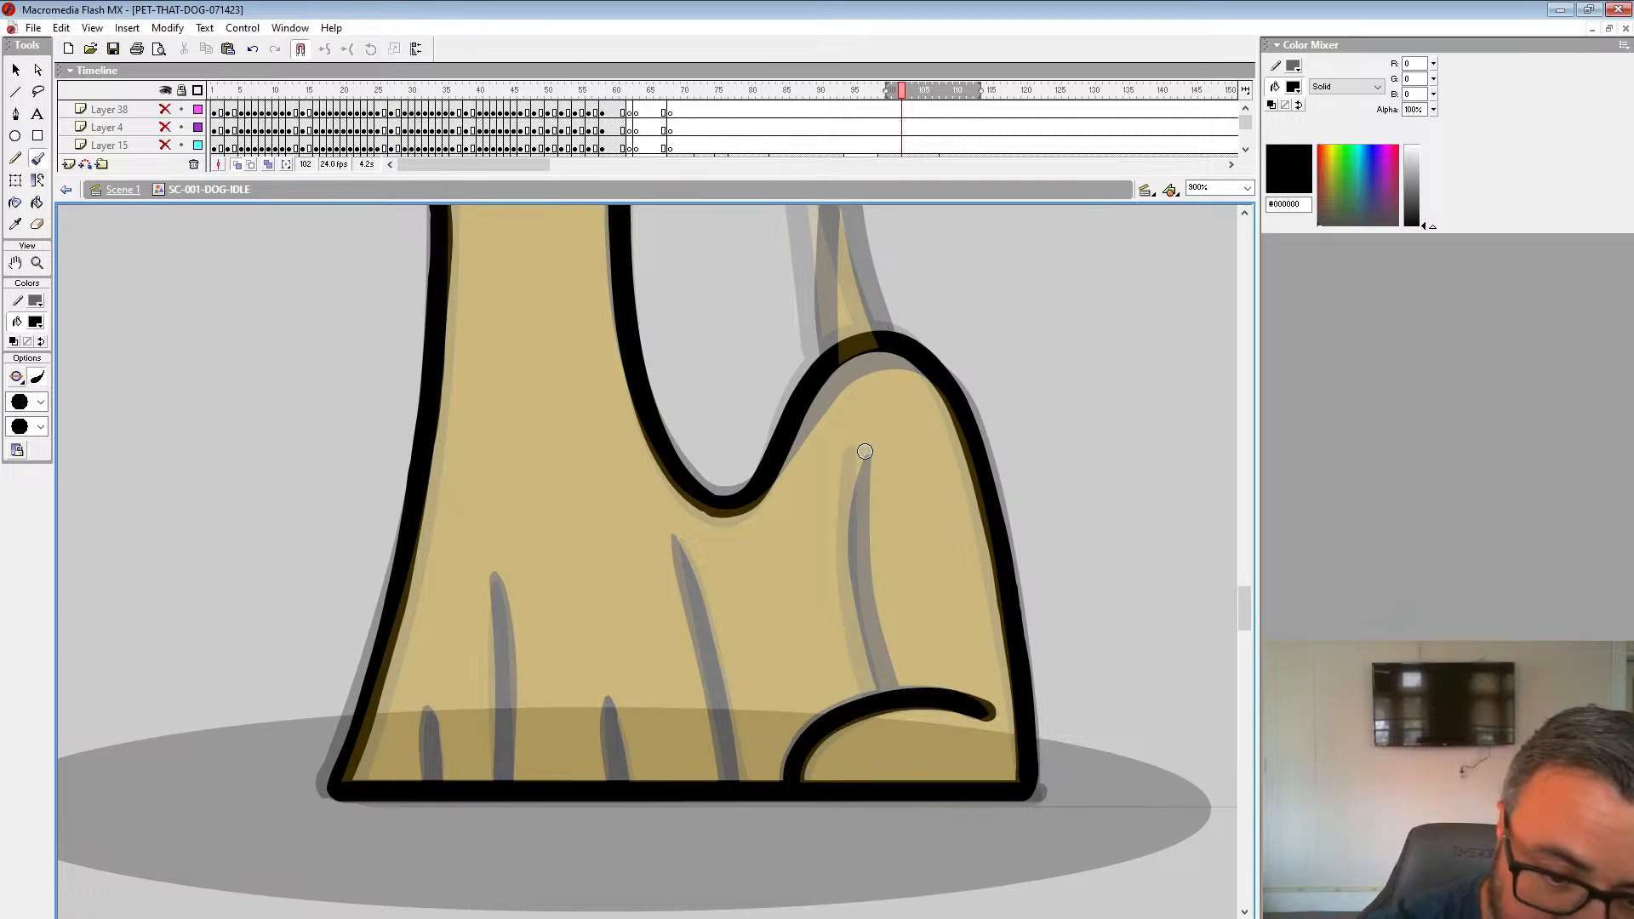
{"action": "mouse_move", "coordinate": [865, 452]}
{"action": "left_mouse_down"}
{"action": "mouse_move", "coordinate": [855, 546]}
{"action": "mouse_move", "coordinate": [868, 690]}
{"action": "left_mouse_up"}
{"action": "key", "text": "ctrl+z"}
Step: Ink both sides of the pointed tail between the onion-skinned poses
{"action": "scroll", "coordinate": [894, 596], "scroll_direction": "up", "scroll_amount": 4}
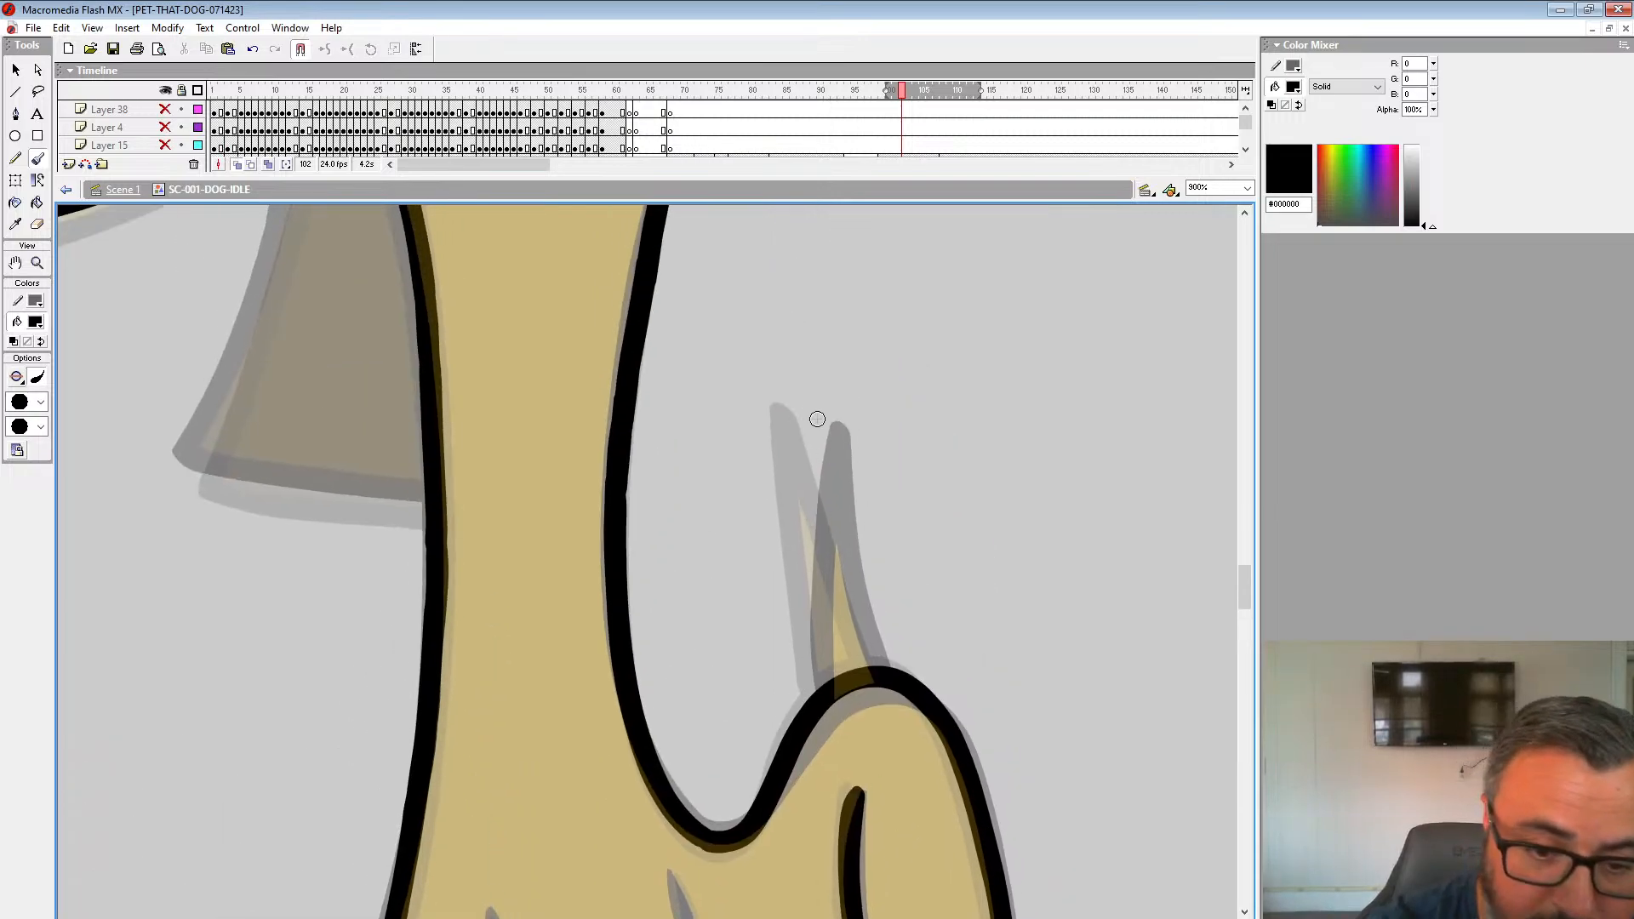
{"action": "left_click_drag", "start_coordinate": [822, 435], "coordinate": [885, 672]}
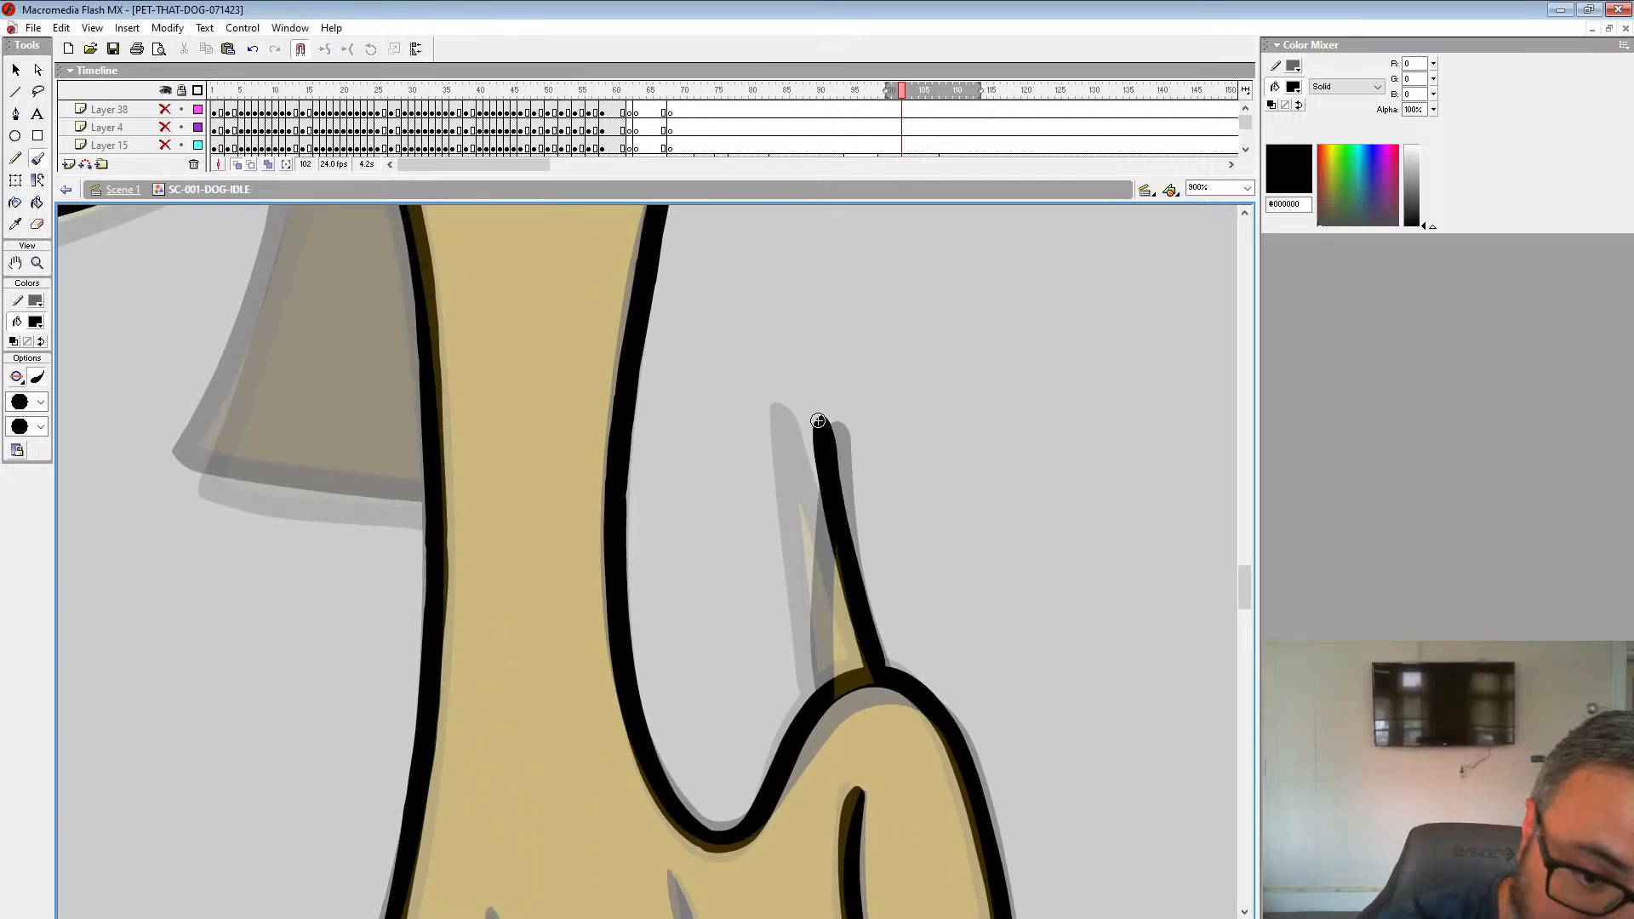
{"action": "left_click_drag", "start_coordinate": [818, 420], "coordinate": [816, 692]}
Step: Ink the four leg and toe lines rising from the ground line across the front feet
{"action": "scroll", "coordinate": [772, 494], "scroll_direction": "down", "scroll_amount": 5}
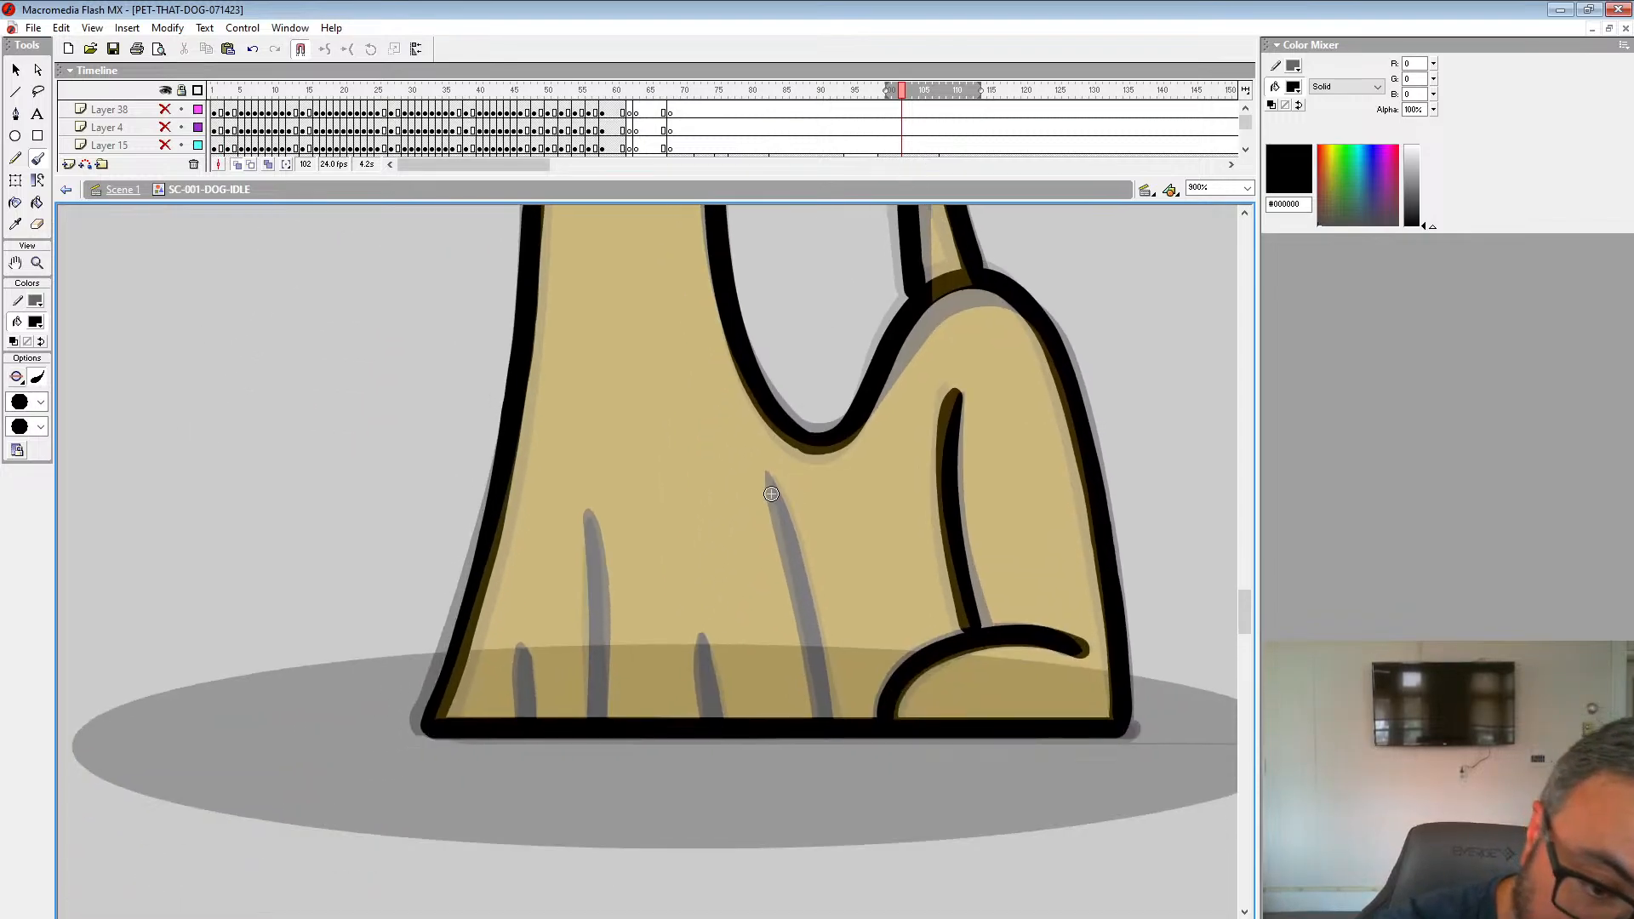
{"action": "left_click_drag", "start_coordinate": [771, 483], "coordinate": [829, 719]}
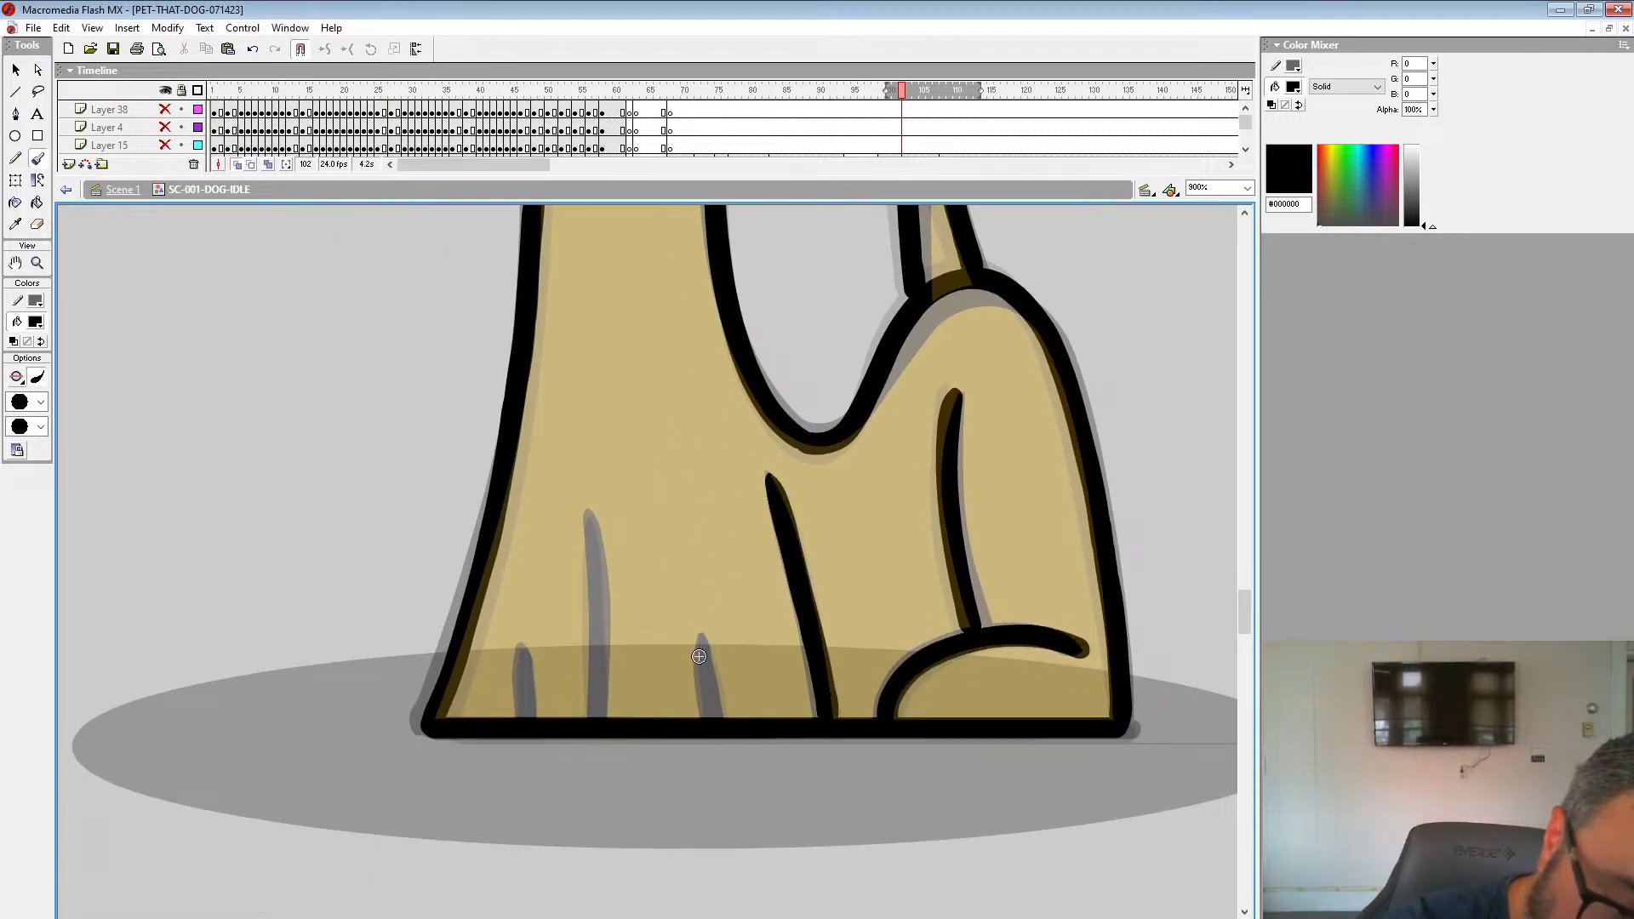
{"action": "left_click_drag", "start_coordinate": [705, 658], "coordinate": [717, 715]}
{"action": "left_click_drag", "start_coordinate": [591, 513], "coordinate": [596, 719]}
{"action": "left_click_drag", "start_coordinate": [521, 647], "coordinate": [517, 720]}
Step: Ink the front edge and bottom edge of the ear hanging behind the jaw
{"action": "left_click_drag", "start_coordinate": [596, 263], "coordinate": [685, 852]}
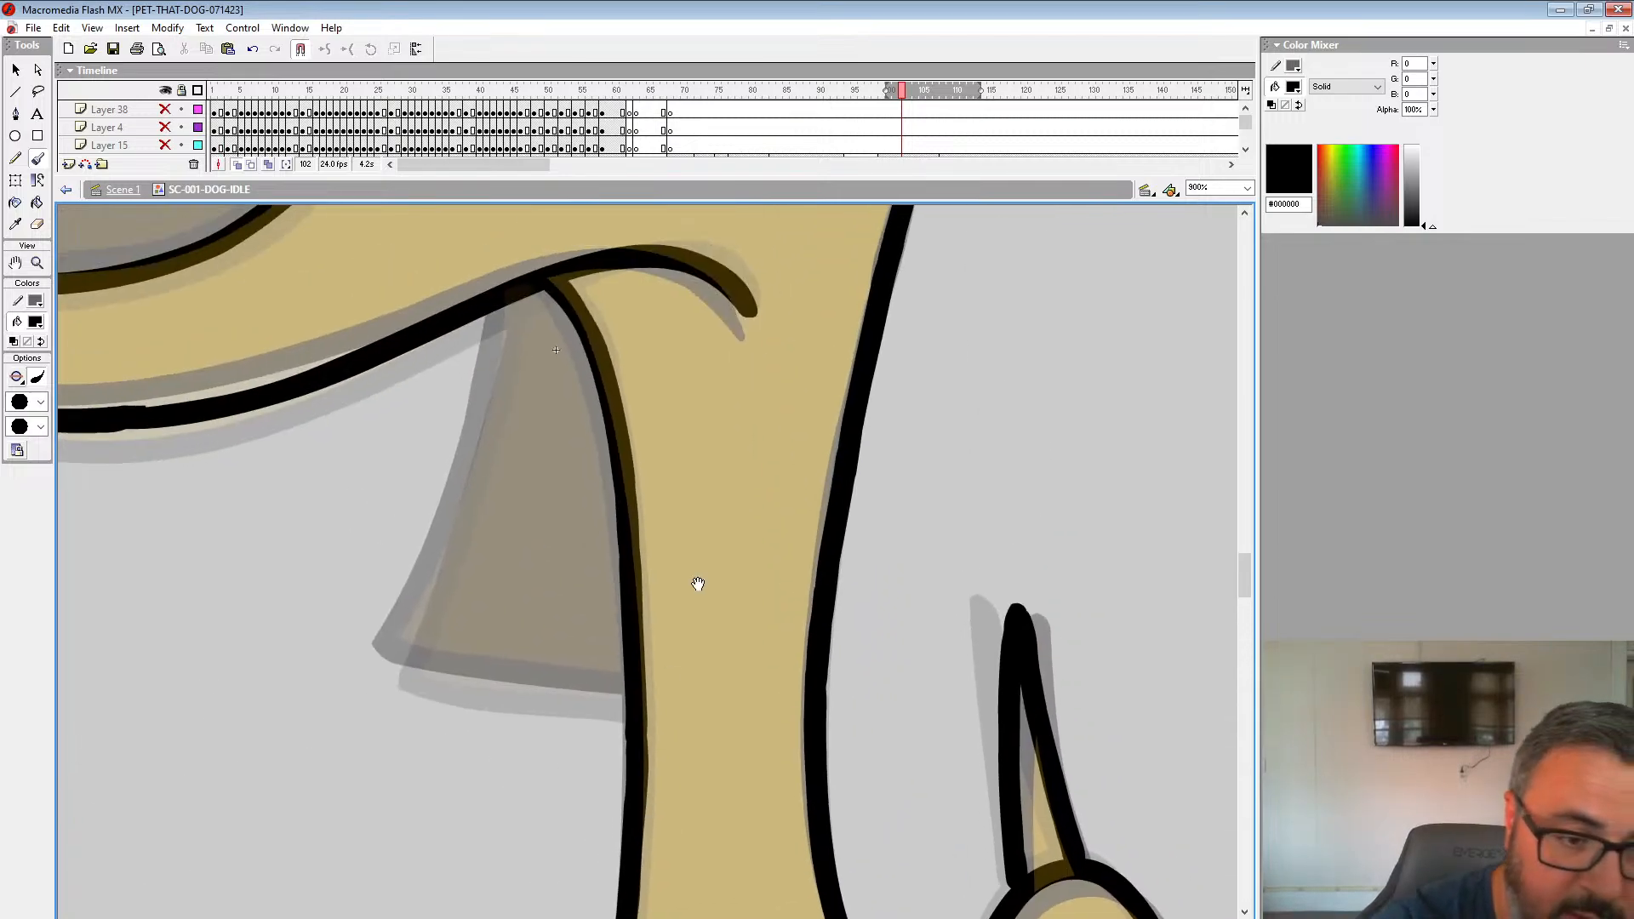
{"action": "left_click_drag", "start_coordinate": [648, 432], "coordinate": [936, 514]}
{"action": "mouse_move", "coordinate": [793, 373]}
{"action": "left_mouse_down"}
{"action": "mouse_move", "coordinate": [758, 545]}
{"action": "mouse_move", "coordinate": [672, 730]}
{"action": "left_mouse_up"}
{"action": "mouse_move", "coordinate": [677, 726]}
{"action": "left_mouse_down"}
{"action": "mouse_move", "coordinate": [363, 575]}
{"action": "mouse_move", "coordinate": [587, 608]}
{"action": "left_mouse_up"}
Step: Complete the raised ear by inking its lower edge down to the head and the inner fold line
{"action": "key", "text": "z"}
{"action": "left_click", "coordinate": [723, 476], "text": "alt"}
{"action": "left_click", "coordinate": [718, 483], "text": "alt"}
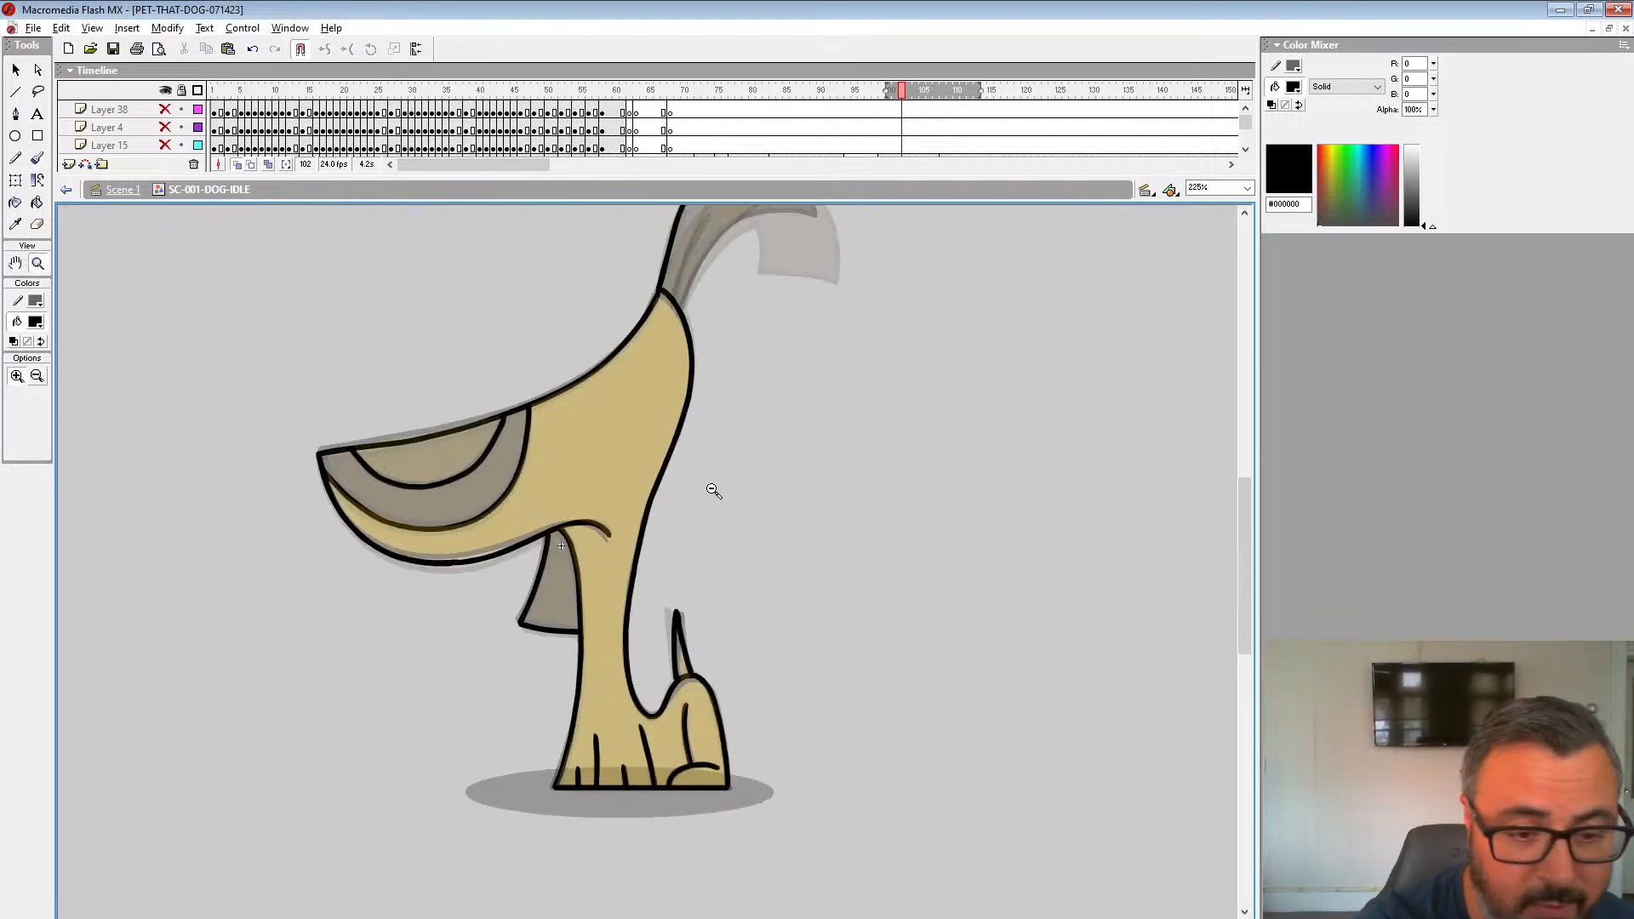
{"action": "left_click", "coordinate": [689, 506], "text": "alt"}
{"action": "left_click", "coordinate": [709, 419]}
{"action": "left_click", "coordinate": [607, 563]}
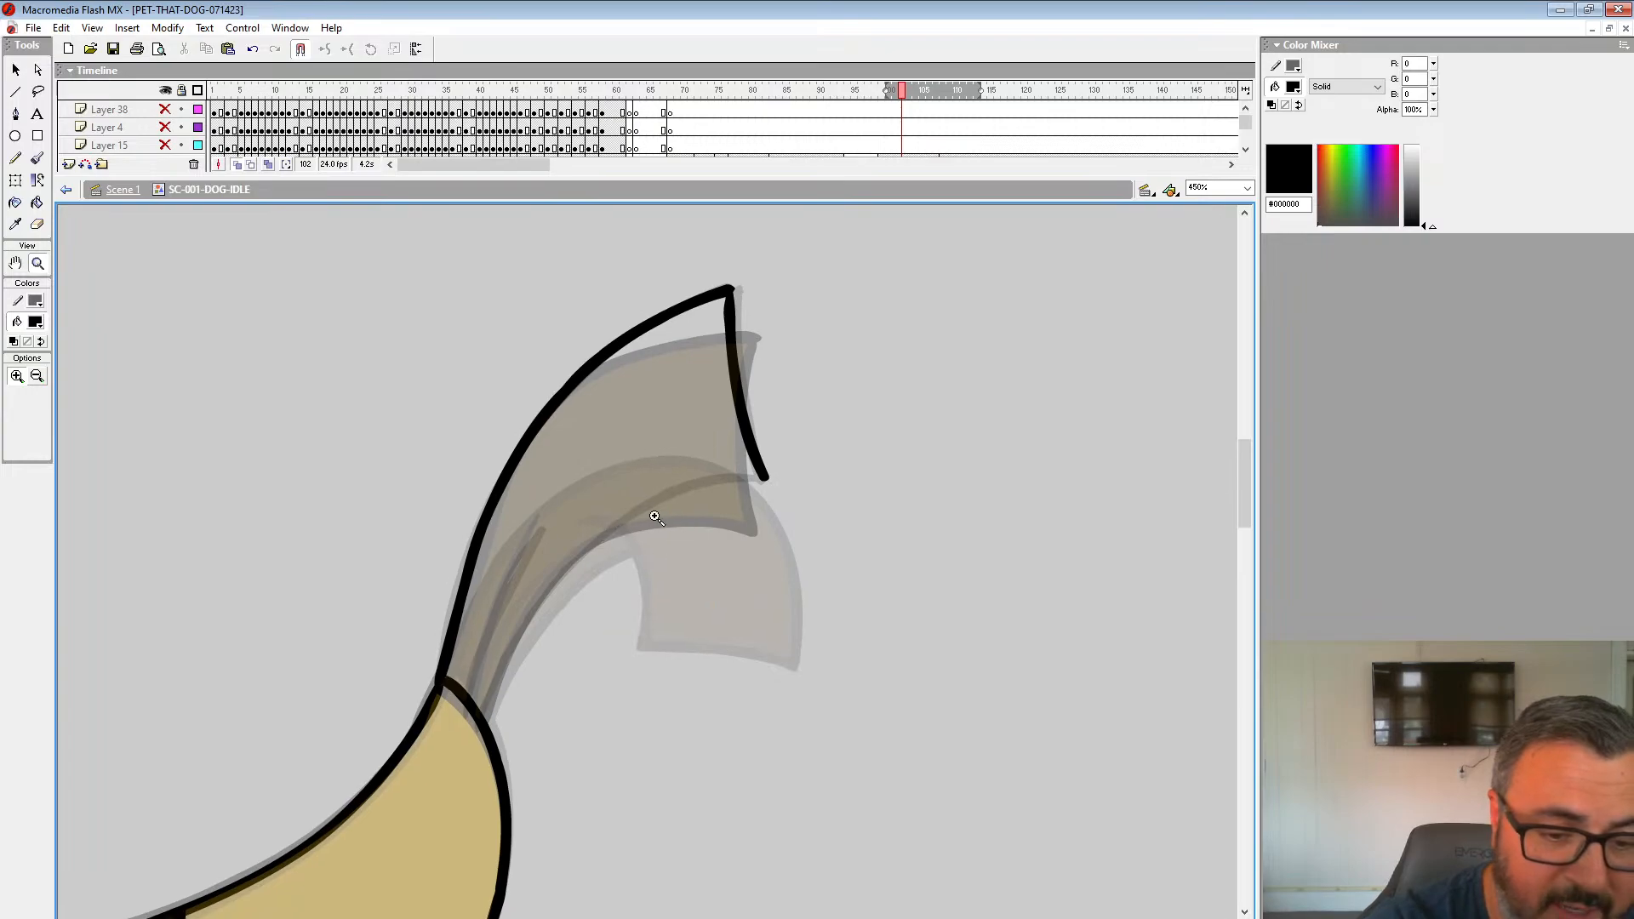
{"action": "left_click", "coordinate": [610, 538]}
{"action": "left_click", "coordinate": [40, 160]}
{"action": "mouse_move", "coordinate": [937, 470]}
{"action": "left_mouse_down"}
{"action": "mouse_move", "coordinate": [1025, 437]}
{"action": "mouse_move", "coordinate": [1133, 358]}
{"action": "mouse_move", "coordinate": [843, 456]}
{"action": "mouse_move", "coordinate": [657, 642]}
{"action": "mouse_move", "coordinate": [579, 838]}
{"action": "left_mouse_up"}
{"action": "left_click_drag", "start_coordinate": [692, 388], "coordinate": [545, 796]}
Step: Turn off onion skinning, expand the timeline, and place the new Layer 33 drawing at frame 101
{"action": "left_click", "coordinate": [37, 264]}
{"action": "left_click", "coordinate": [708, 529], "text": "alt"}
{"action": "left_click", "coordinate": [701, 536], "text": "alt"}
{"action": "left_click", "coordinate": [701, 536], "text": "alt"}
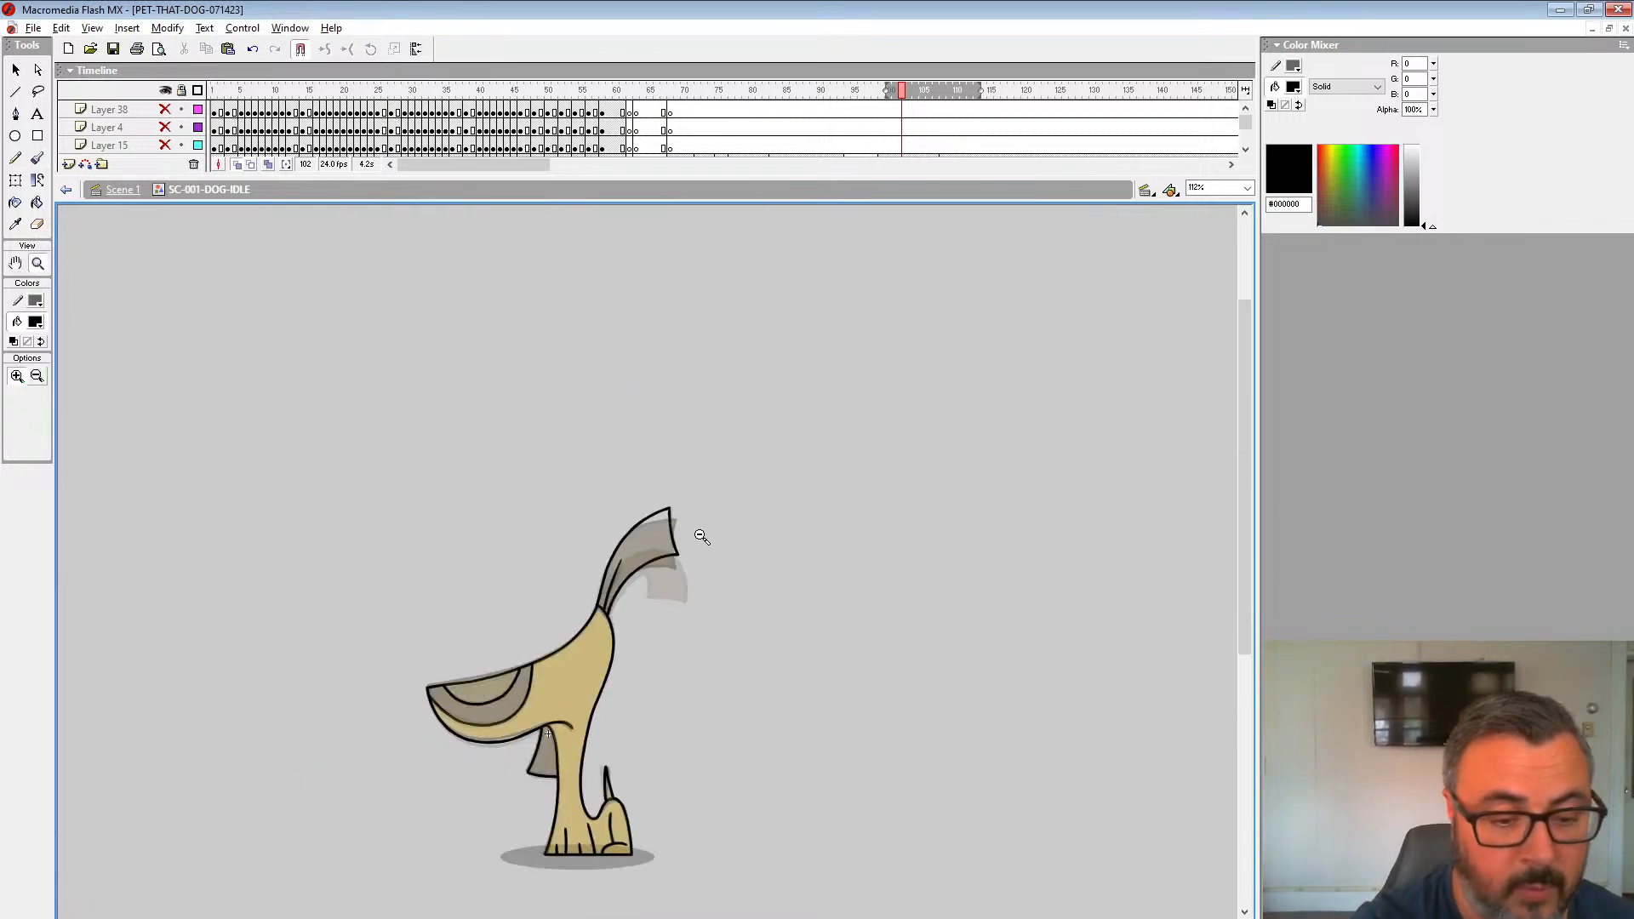
{"action": "left_click", "coordinate": [236, 165]}
{"action": "left_click_drag", "start_coordinate": [928, 180], "coordinate": [926, 278]}
{"action": "left_click", "coordinate": [902, 201]}
{"action": "key", "text": "shift+F6"}
{"action": "left_click", "coordinate": [895, 201]}
Step: Sample the body colour #CC9900 from frame 100 and fill the dog's body with it in frame 101
{"action": "left_click_drag", "start_coordinate": [742, 643], "coordinate": [748, 506]}
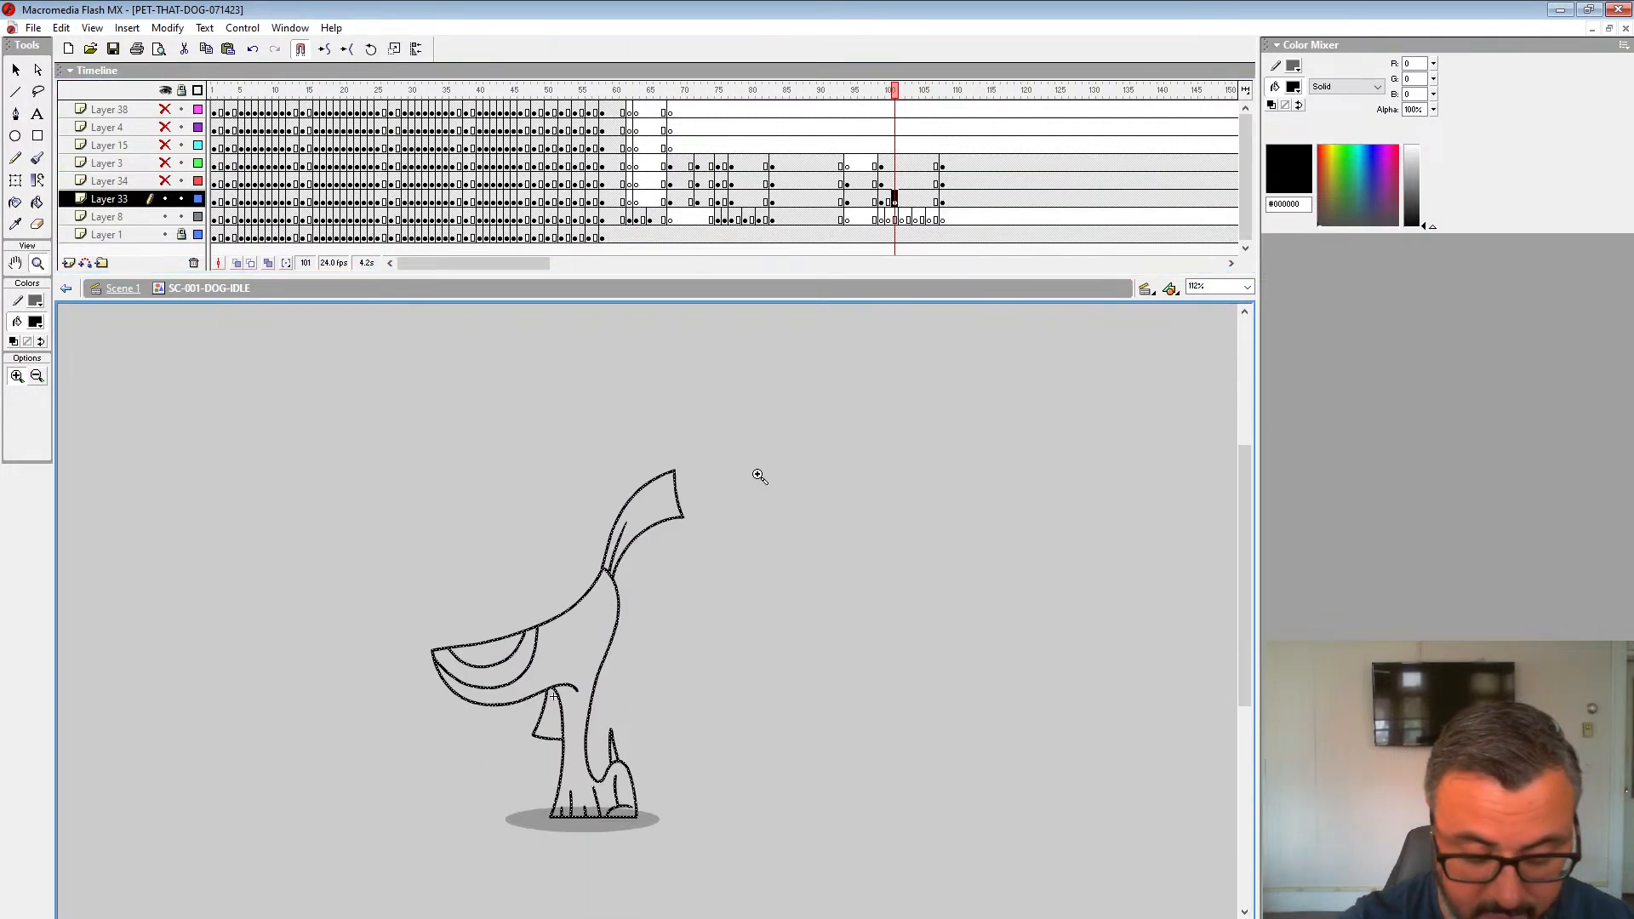
{"action": "key", "text": "comma"}
{"action": "left_click", "coordinate": [35, 322]}
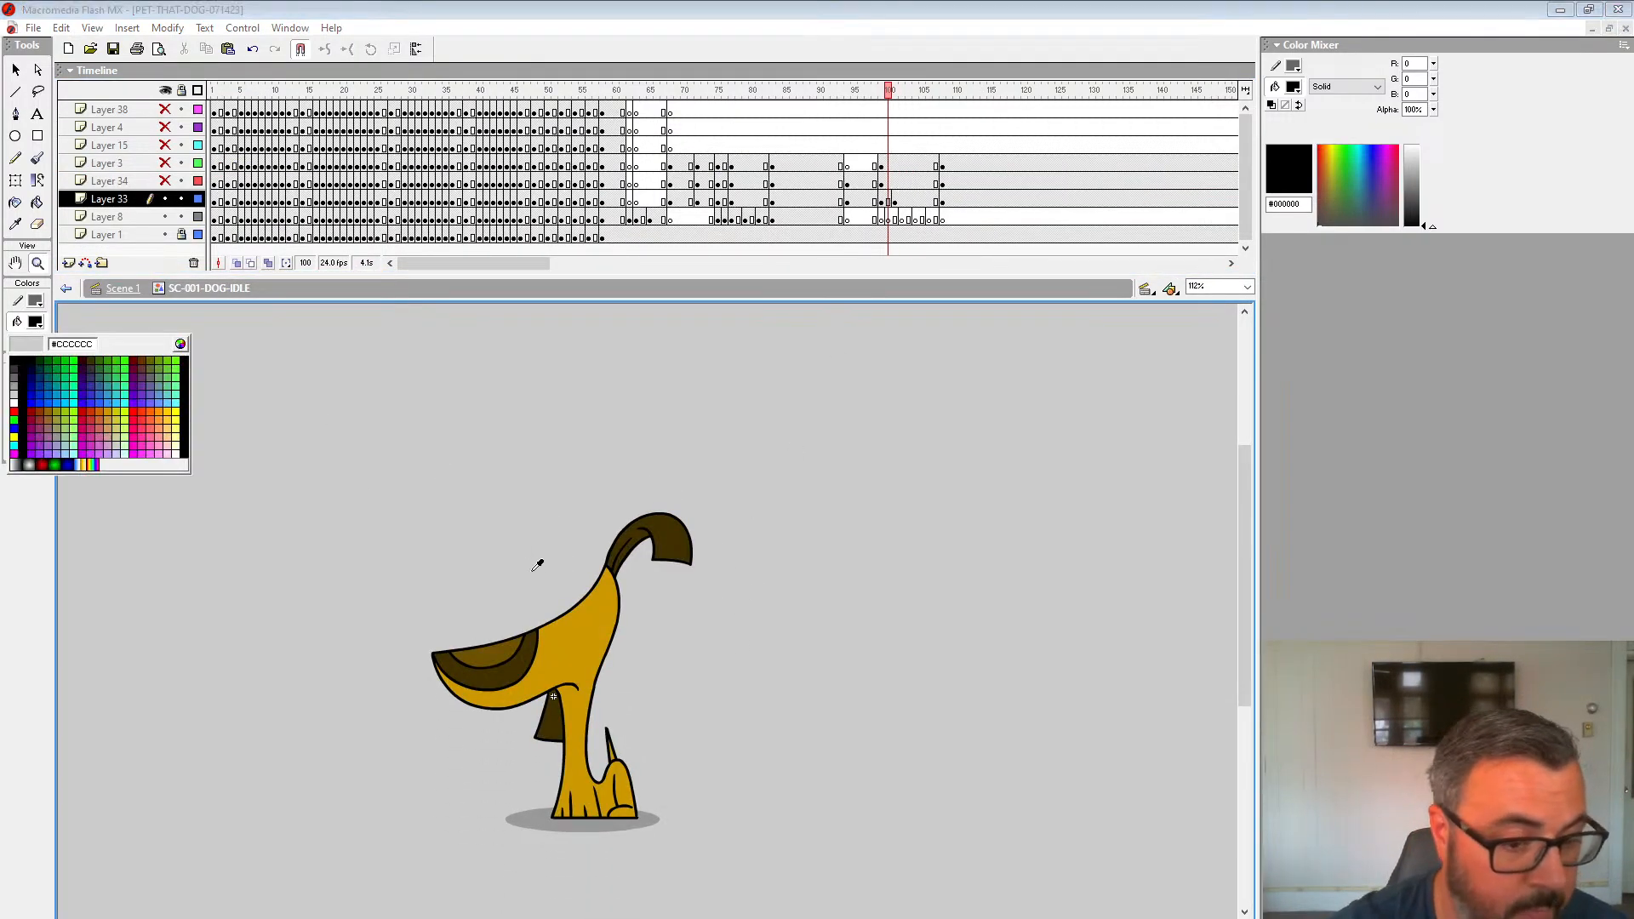
{"action": "left_click", "coordinate": [579, 613]}
{"action": "key", "text": "k"}
{"action": "key", "text": "period"}
{"action": "left_click", "coordinate": [562, 648]}
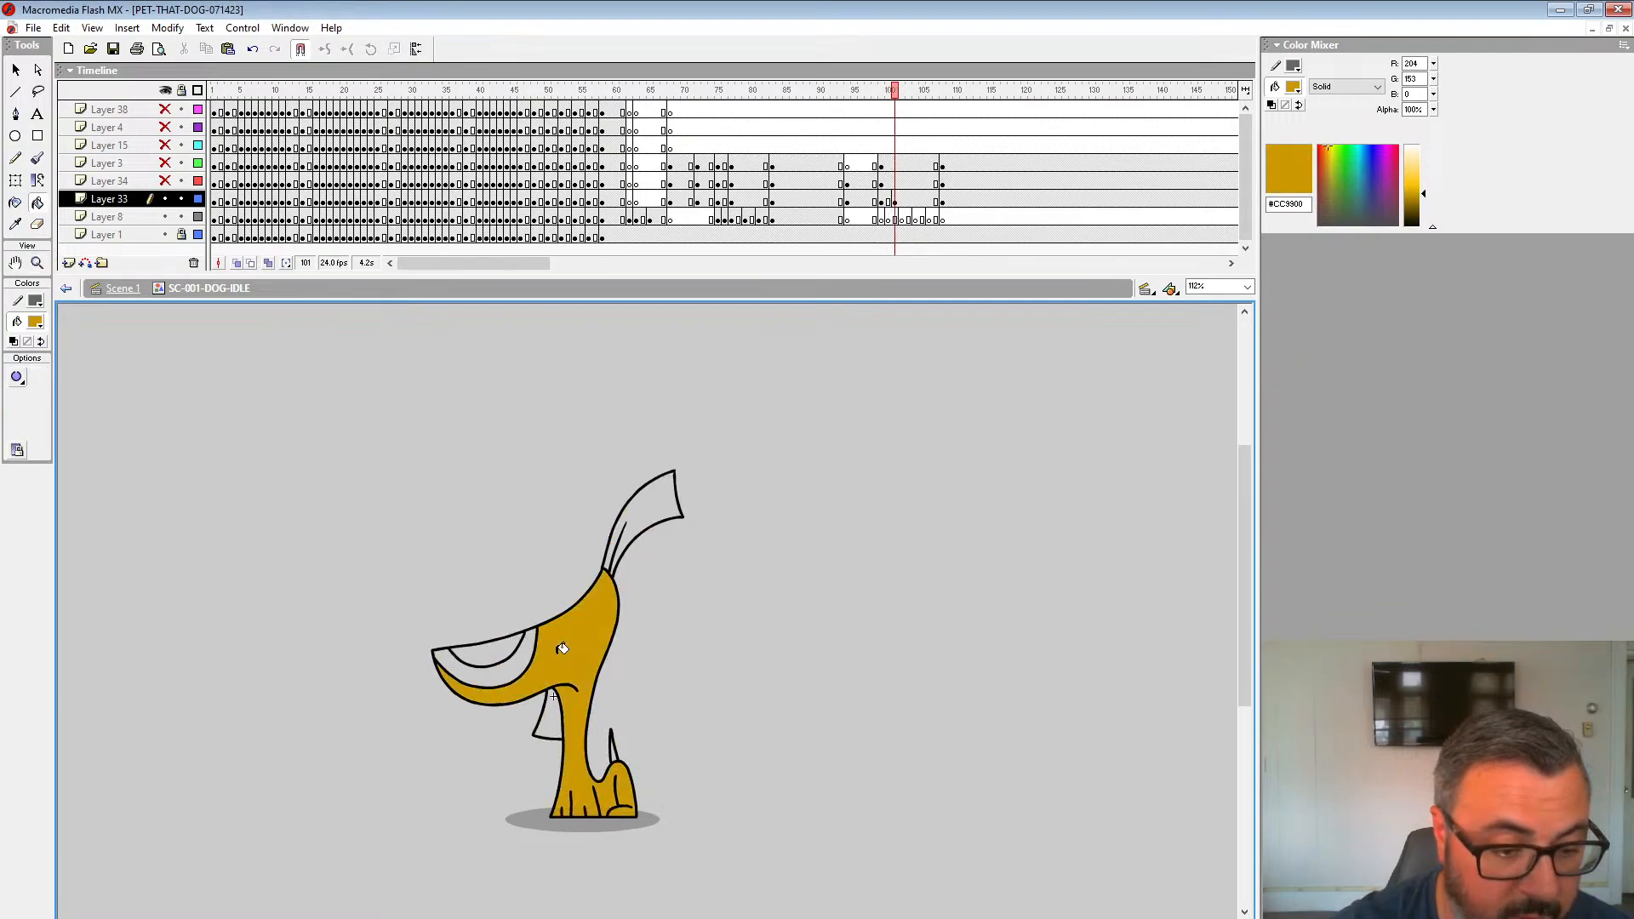
Step: Sample the brown #6D5201 from frame 100 and fill the inner muzzle patch with it in frame 101
{"action": "key", "text": "comma"}
{"action": "key", "text": "period"}
{"action": "key", "text": "comma"}
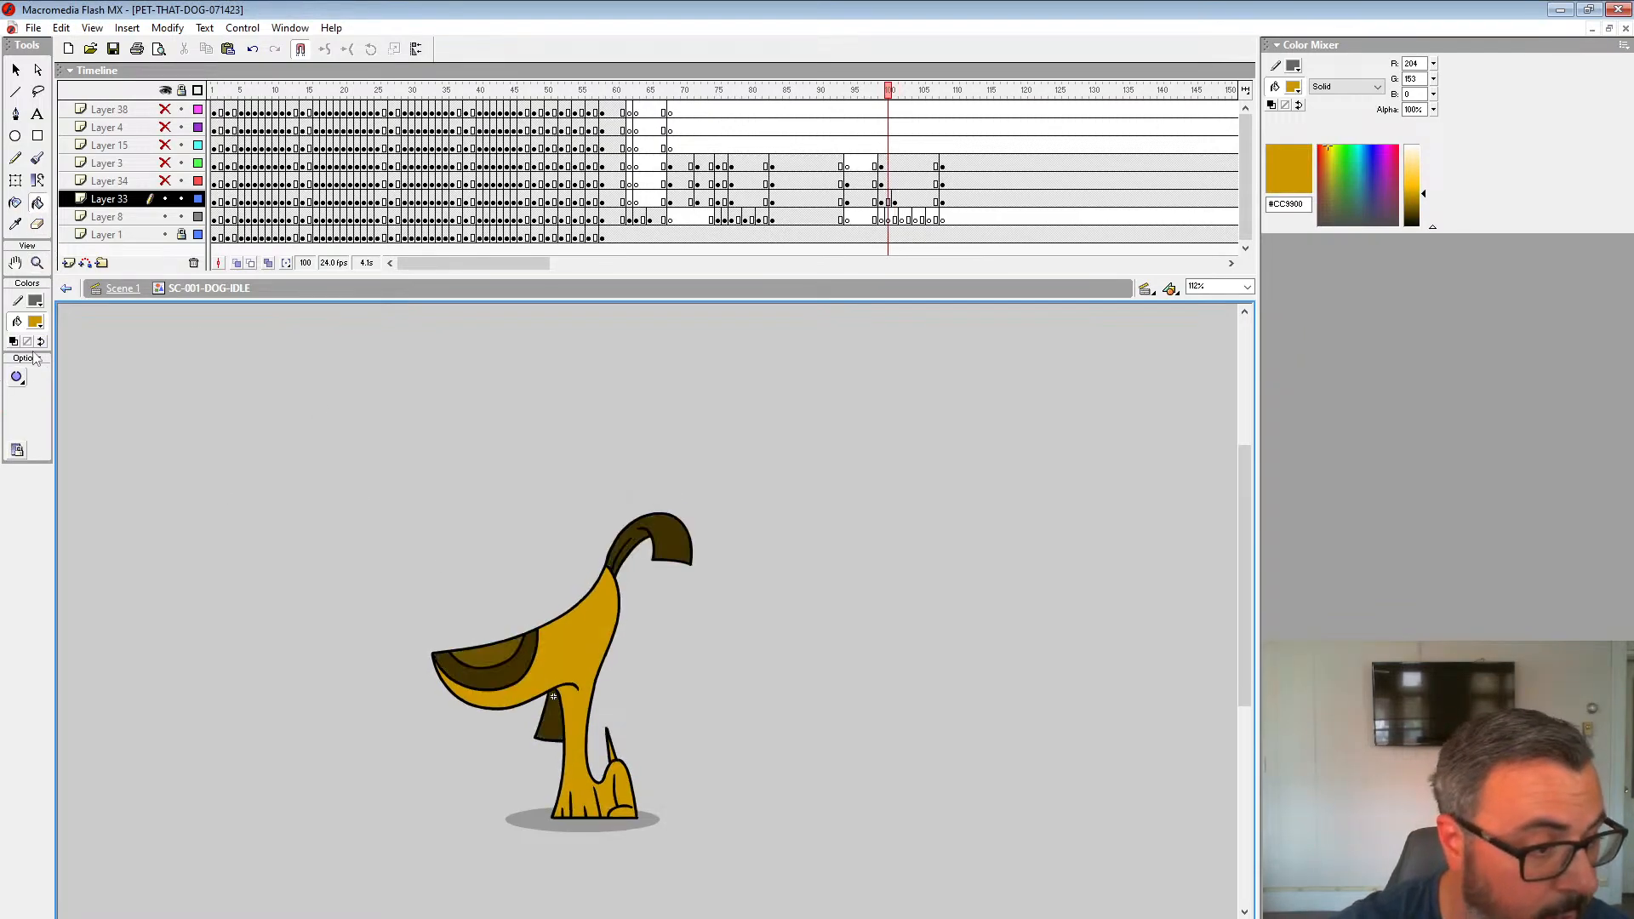
{"action": "left_click", "coordinate": [35, 322]}
{"action": "left_click", "coordinate": [489, 637]}
{"action": "key", "text": "period"}
Step: Sample the dark brown #403000 from frame 100 and fill the outer muzzle patch and both ears in frame 101
{"action": "key", "text": "comma"}
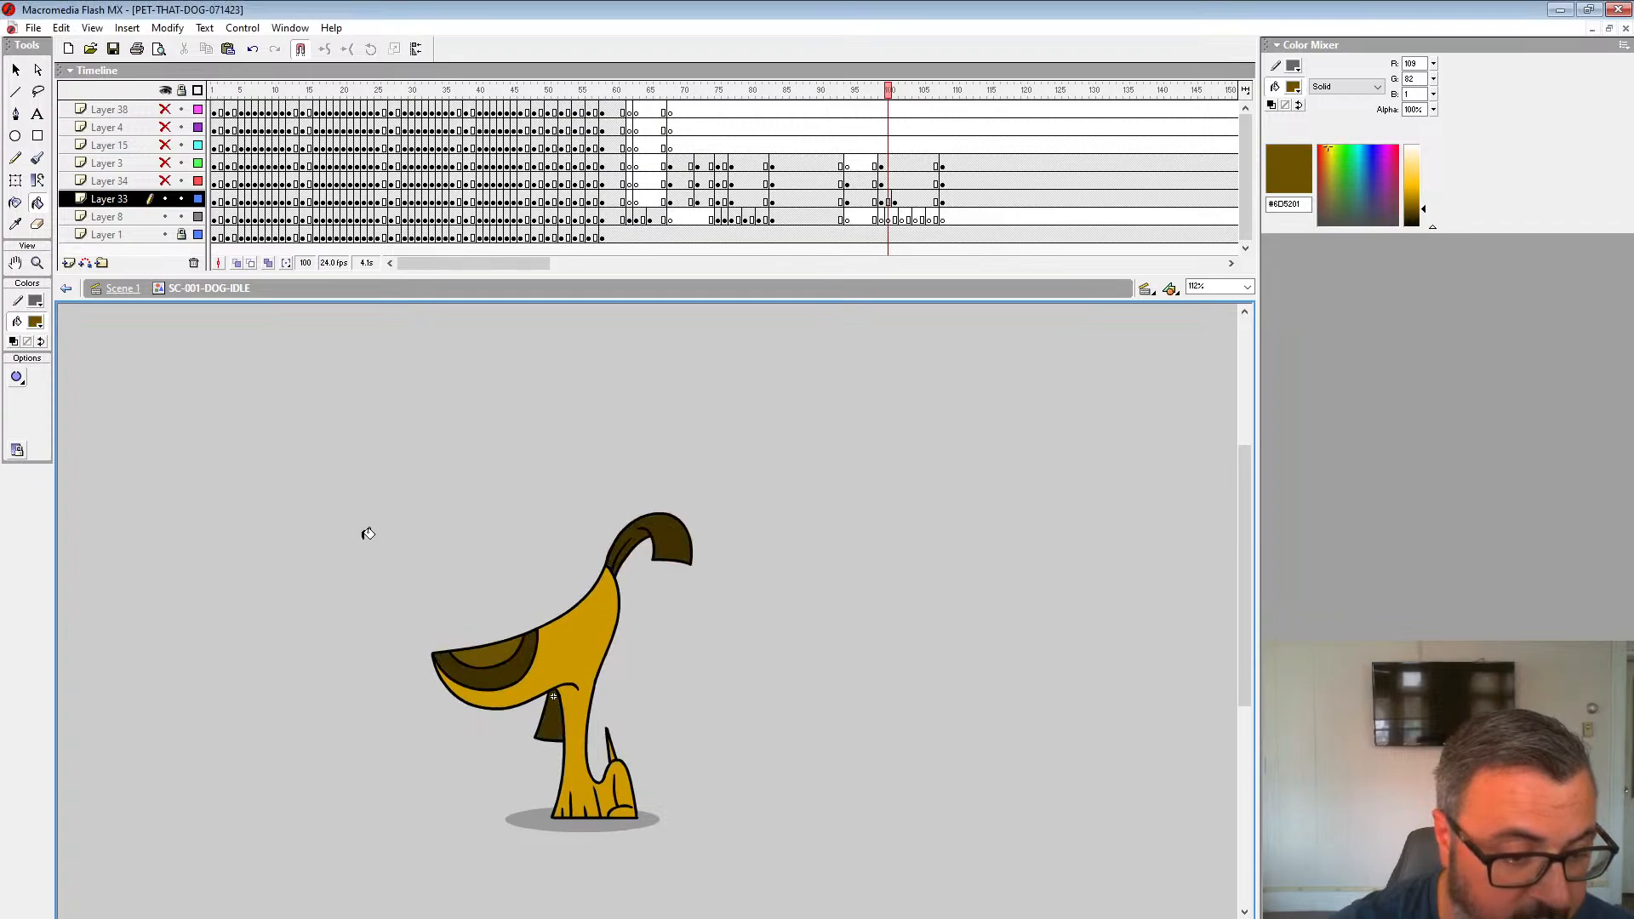
{"action": "left_click", "coordinate": [35, 321]}
{"action": "left_click", "coordinate": [562, 725]}
{"action": "key", "text": "period"}
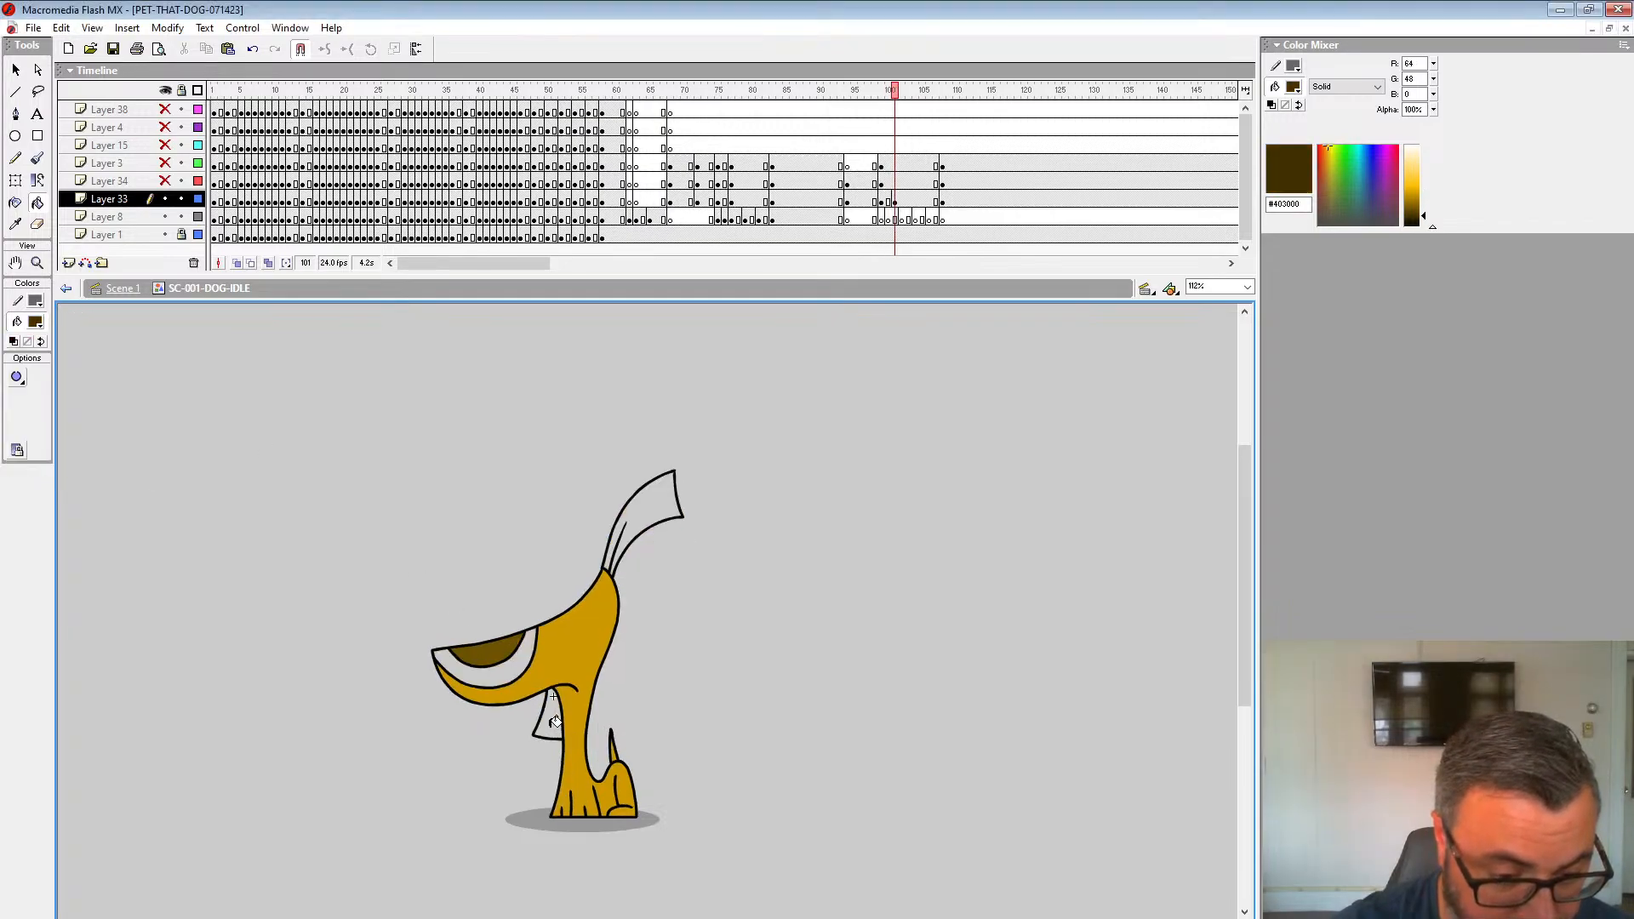
{"action": "left_click", "coordinate": [511, 670]}
{"action": "left_click", "coordinate": [680, 510]}
{"action": "key", "text": "comma"}
{"action": "key", "text": "period"}
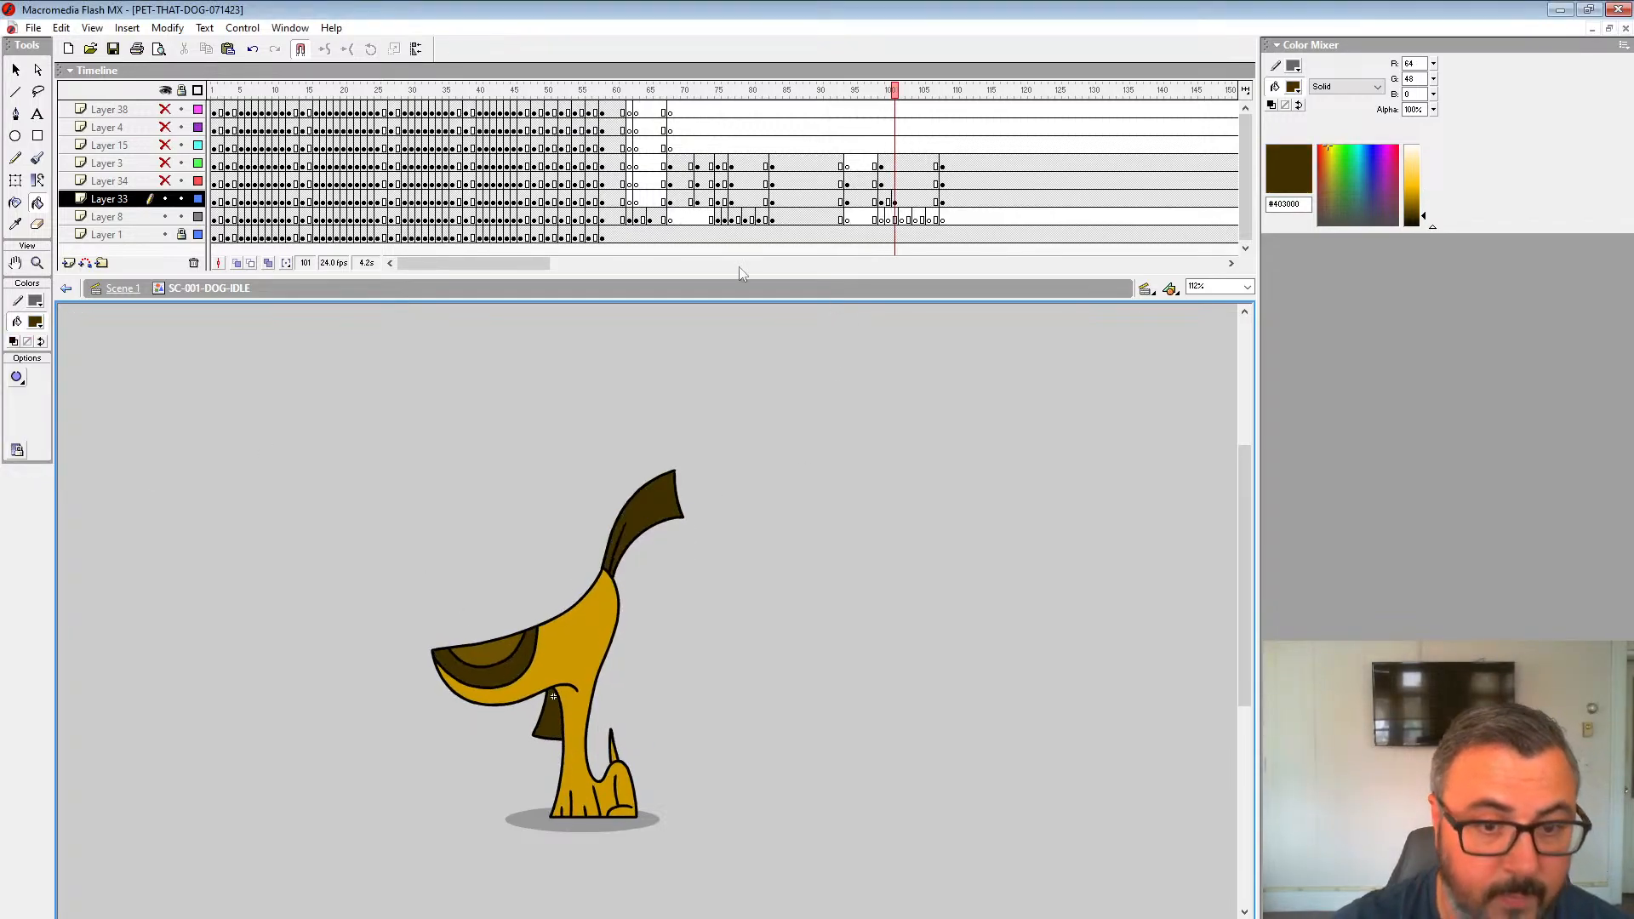
Step: Play the animation repeatedly from about frame 89 with all layers shown to check the new ear pose
{"action": "left_click", "coordinate": [815, 91]}
{"action": "key", "text": "Return"}
{"action": "left_click", "coordinate": [819, 167]}
{"action": "key", "text": "Return"}
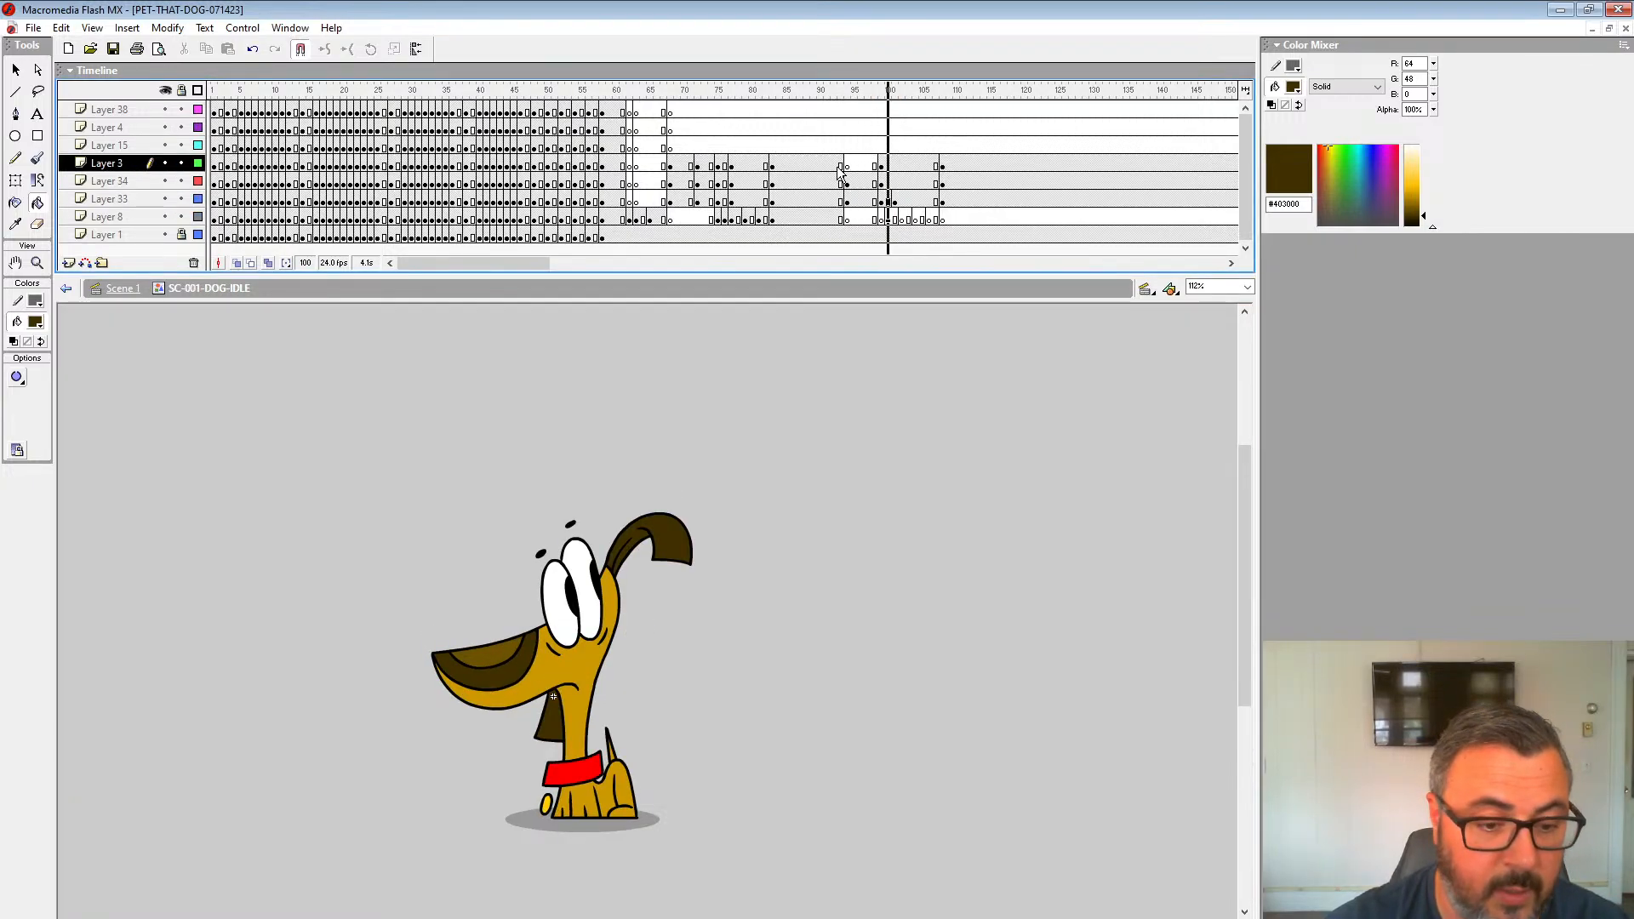
{"action": "left_click", "coordinate": [815, 167]}
{"action": "key", "text": "Return"}
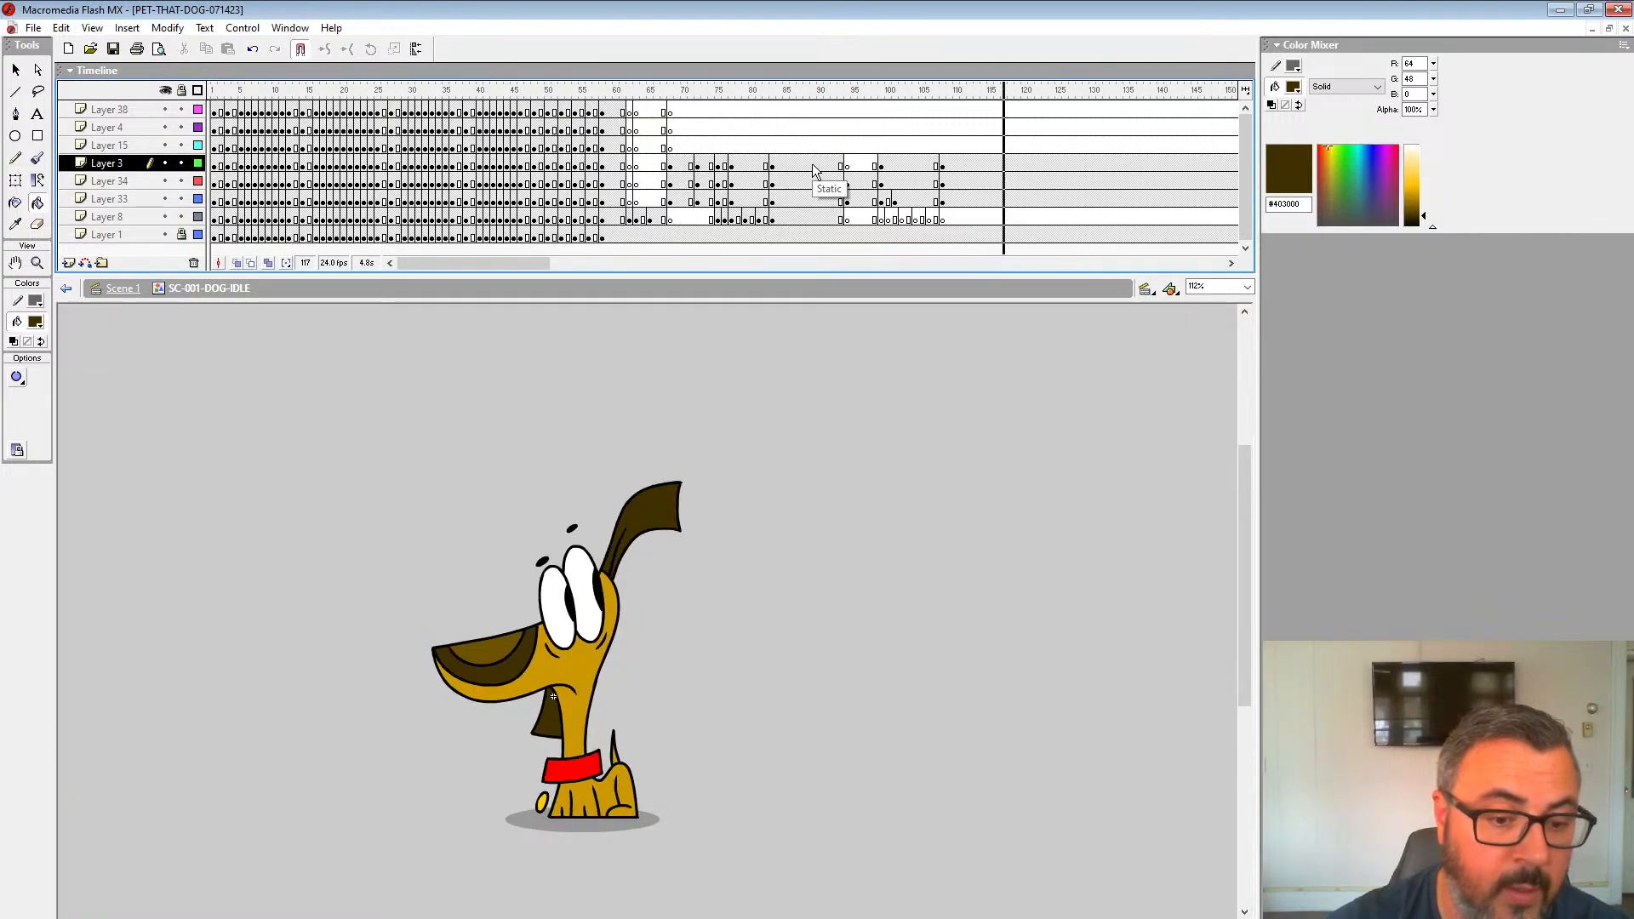
{"action": "left_click", "coordinate": [815, 168]}
{"action": "key", "text": "Return"}
{"action": "left_click", "coordinate": [815, 168]}
{"action": "key", "text": "Return"}
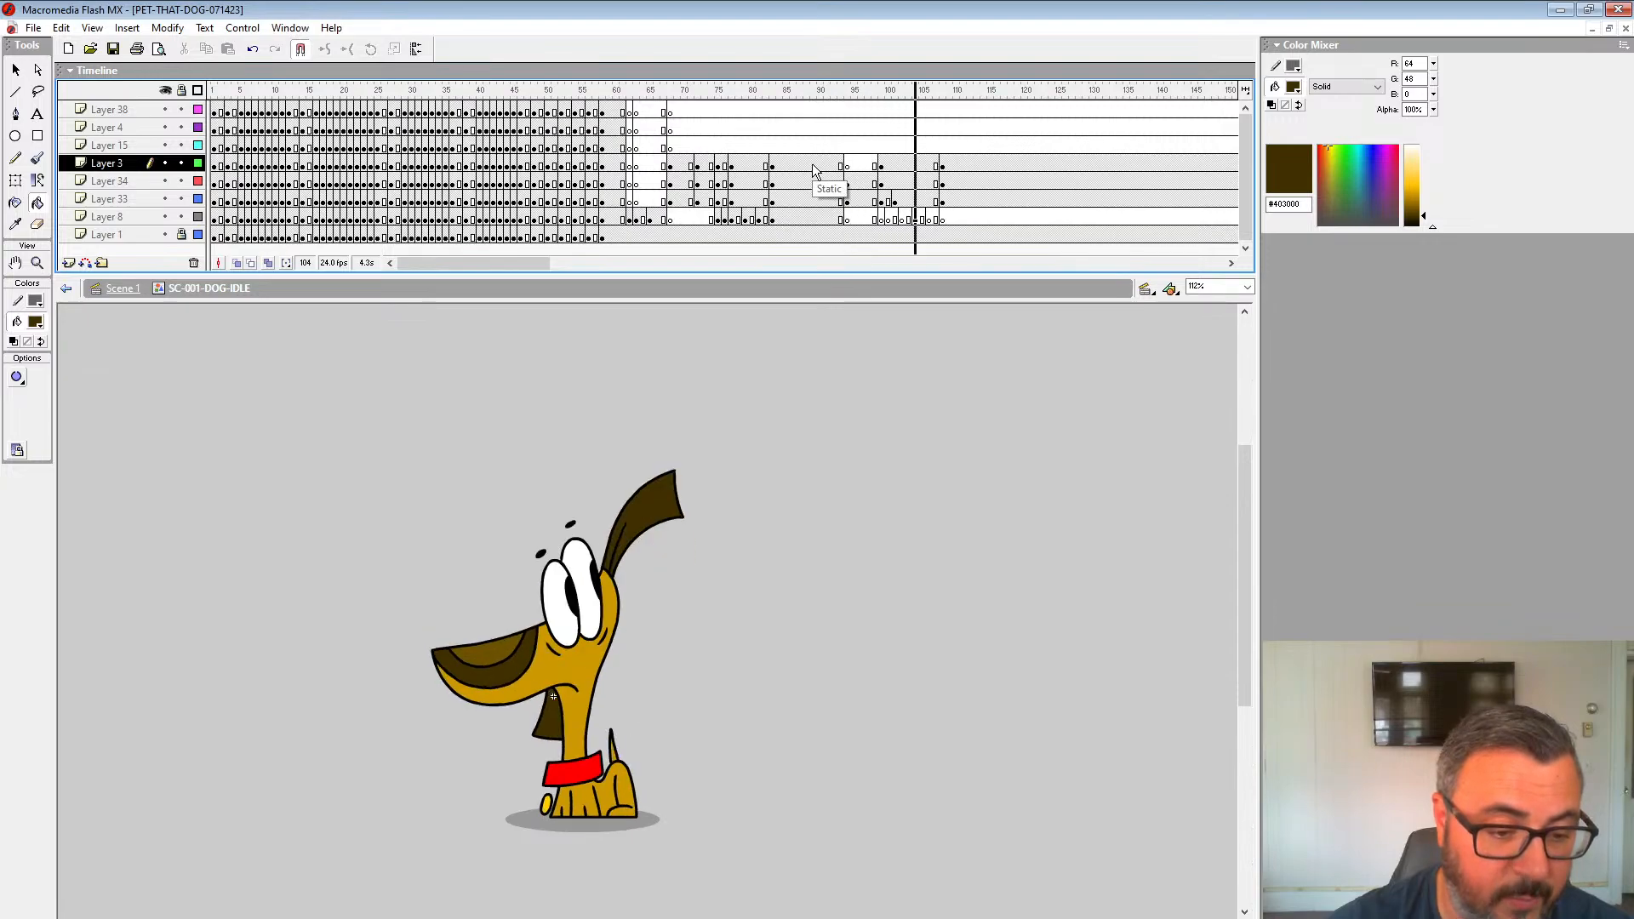
{"action": "left_click", "coordinate": [814, 168]}
{"action": "key", "text": "Return"}
{"action": "left_click", "coordinate": [815, 168]}
{"action": "key", "text": "Return"}
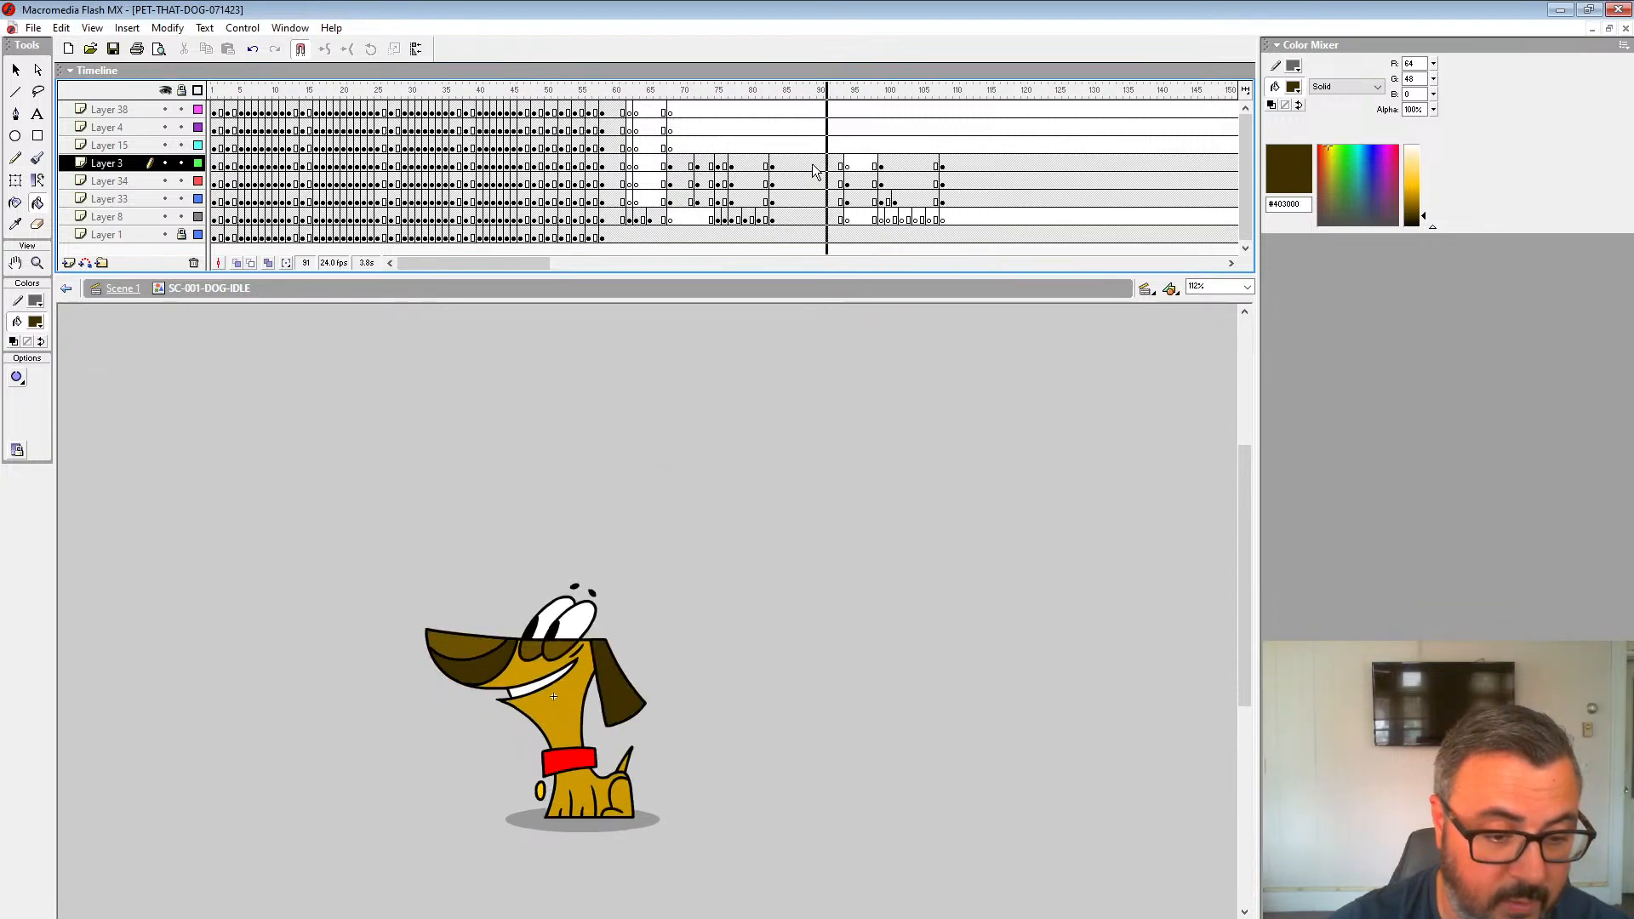
Step: Give Layer 3 and Layer 34 empty keyframes at frame 101, clearing the eyes and collar there
{"action": "left_click", "coordinate": [897, 168]}
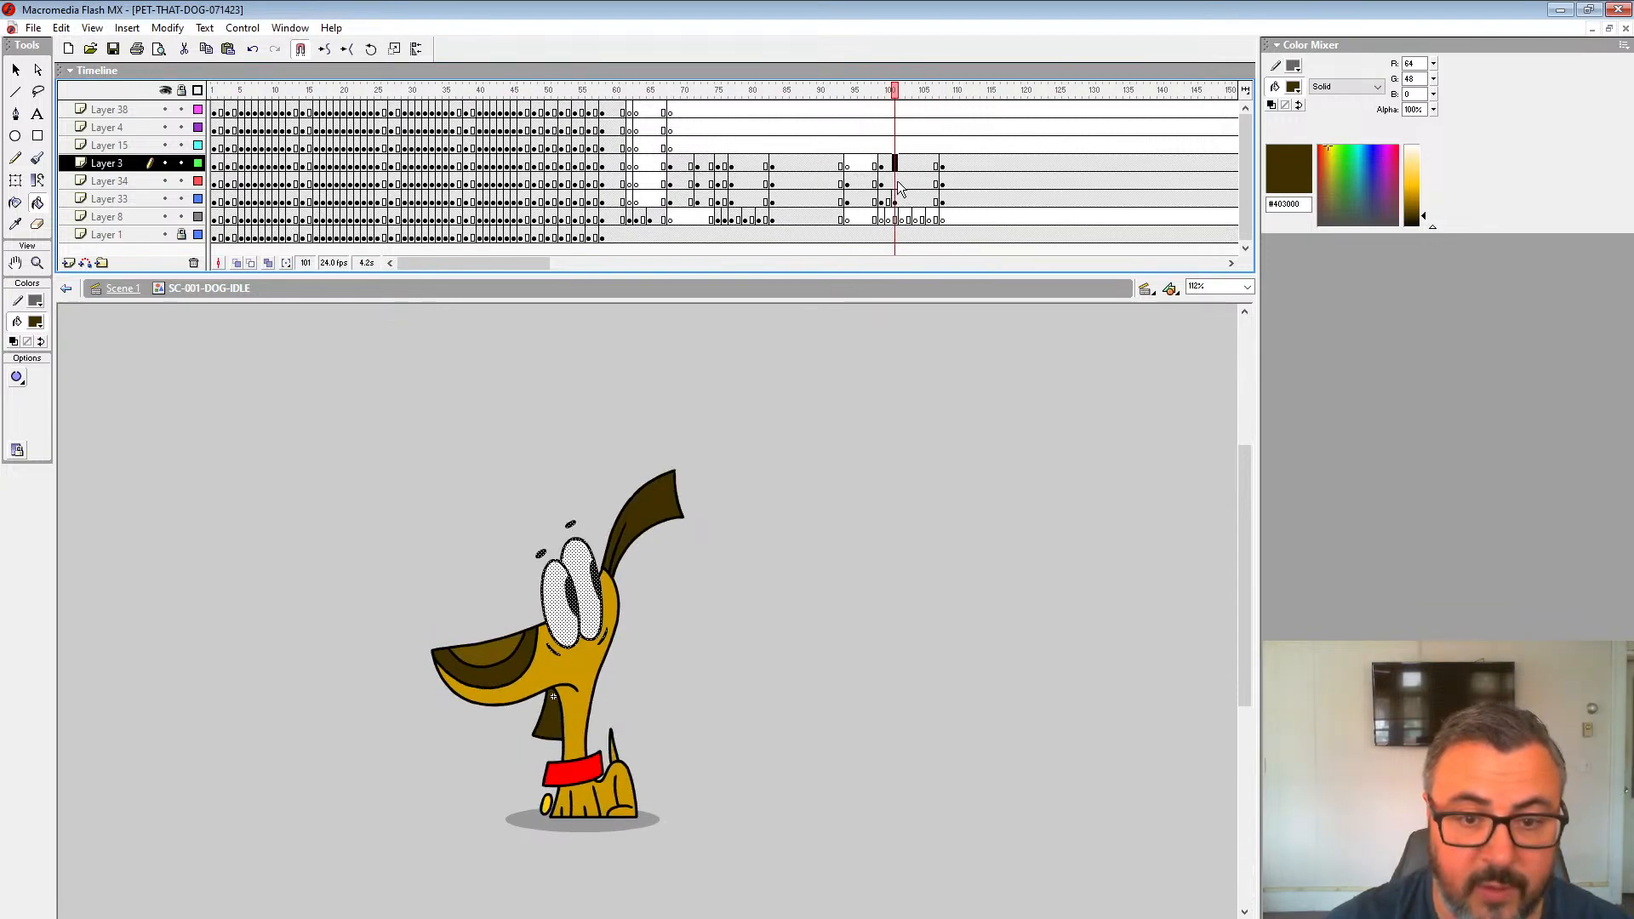
{"action": "left_click", "coordinate": [898, 181]}
{"action": "key", "text": "Delete"}
{"action": "left_click", "coordinate": [895, 165]}
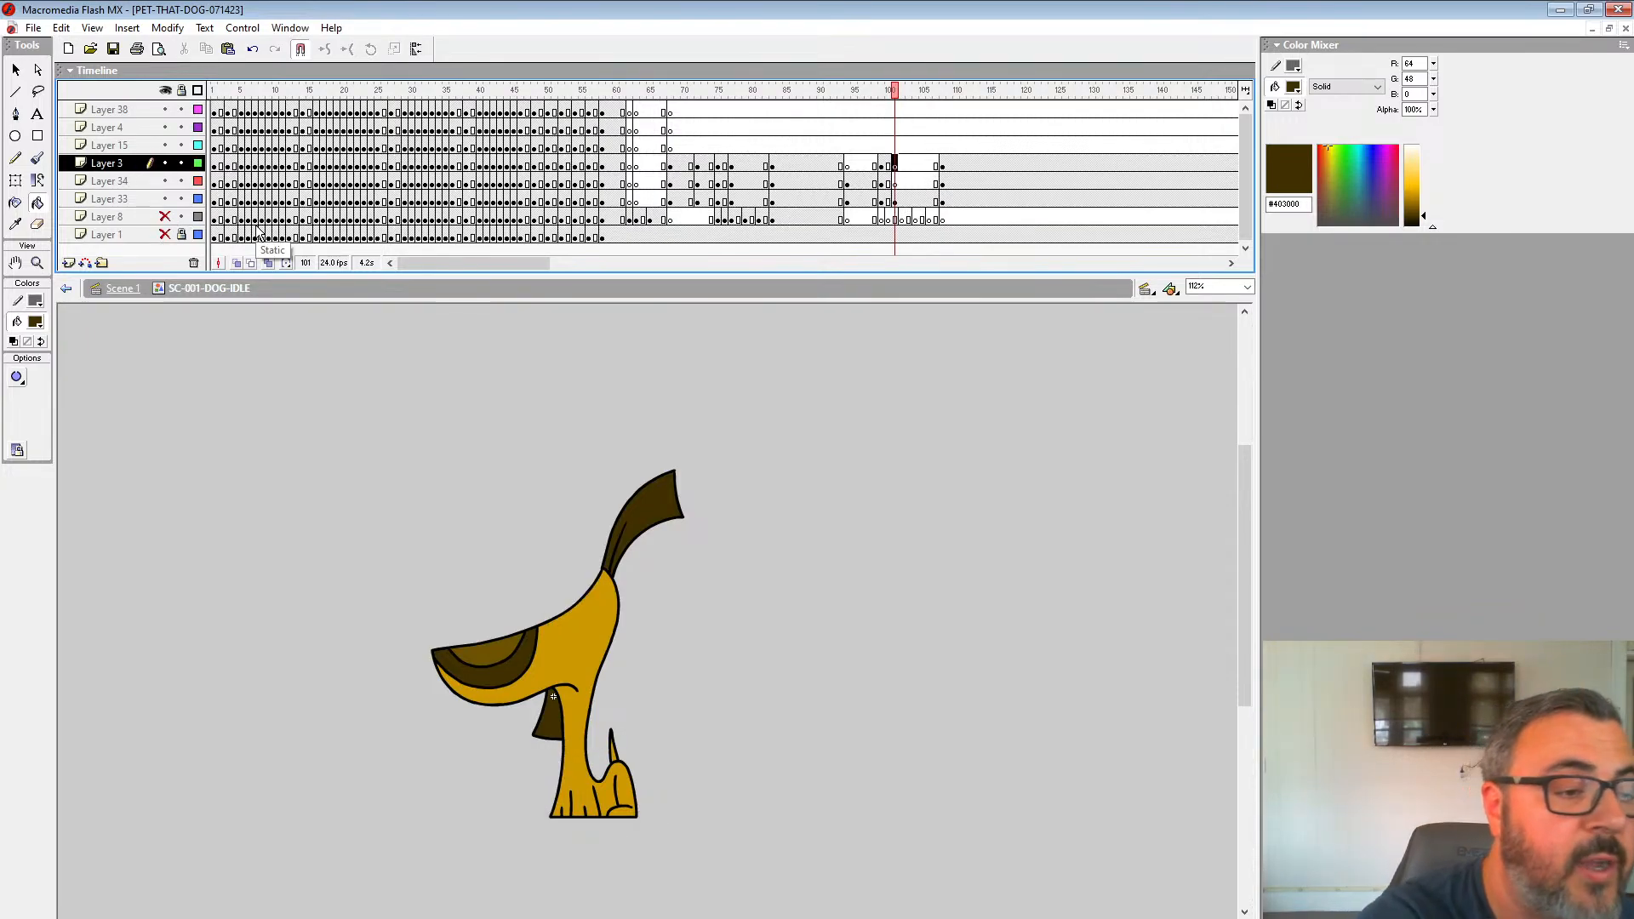
Step: Turn on onion skinning, lock Layers 33 and 8, and show Layers 33, 8 and 1 as outlines
{"action": "left_click", "coordinate": [238, 262]}
{"action": "left_click_drag", "start_coordinate": [182, 199], "coordinate": [181, 217]}
{"action": "left_click_drag", "start_coordinate": [197, 234], "coordinate": [198, 199]}
Step: Trace the collar and tag outlines in black #000000 with the Brush tool on Layer 34 at frame 101, between the onion-skinned drawings
{"action": "left_click", "coordinate": [41, 260]}
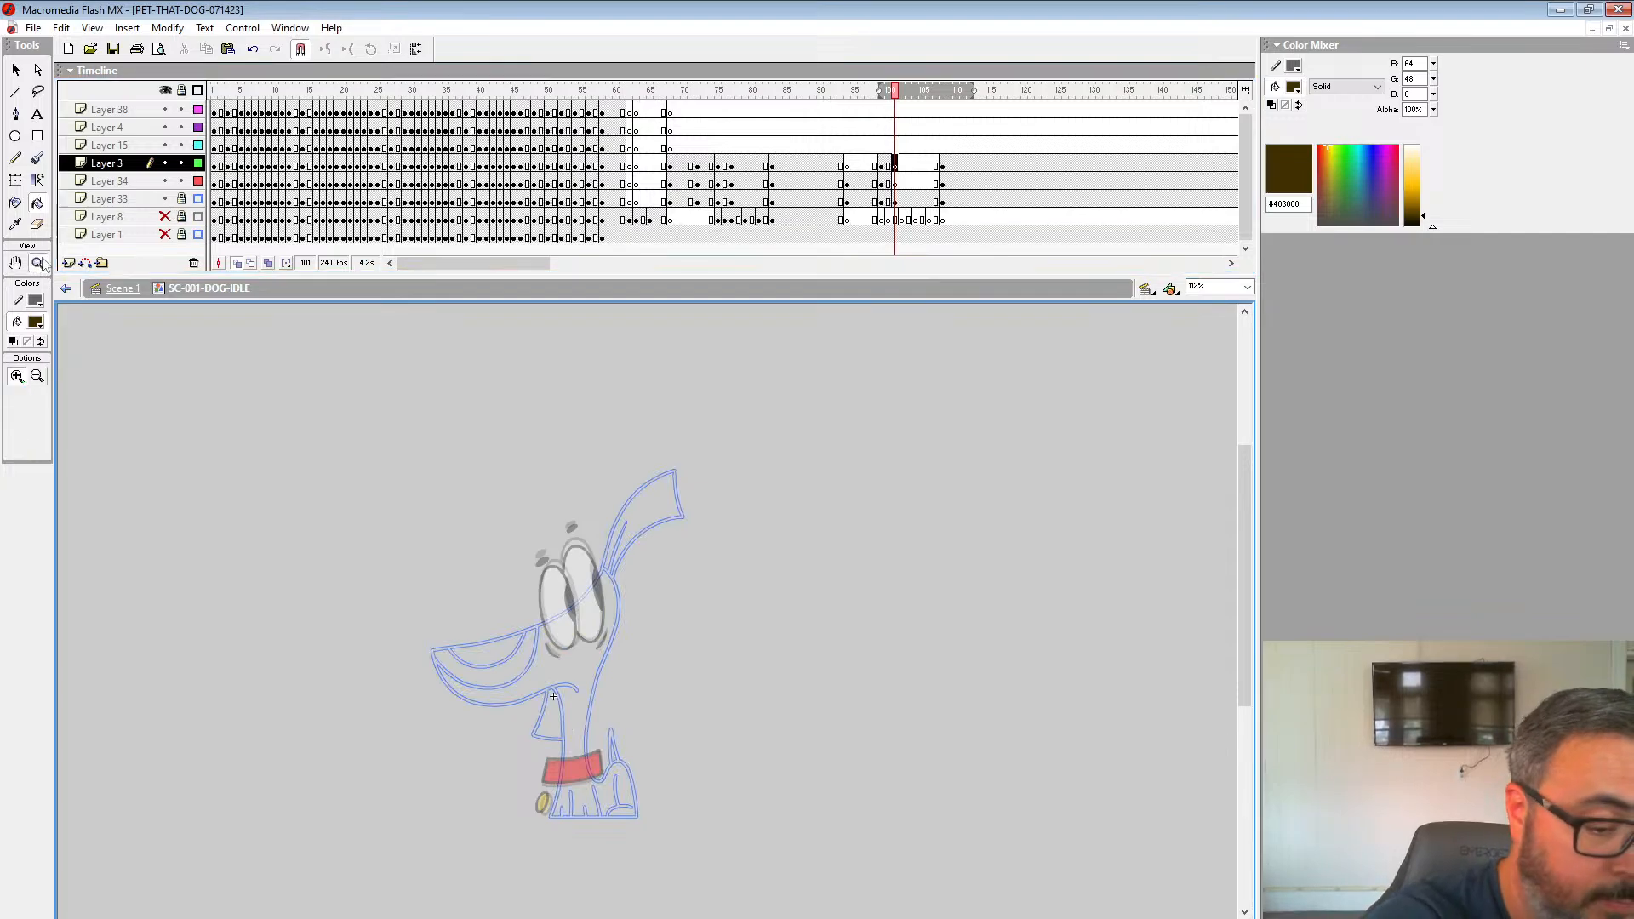
{"action": "double_click", "coordinate": [616, 724]}
{"action": "left_click_drag", "start_coordinate": [662, 624], "coordinate": [934, 518]}
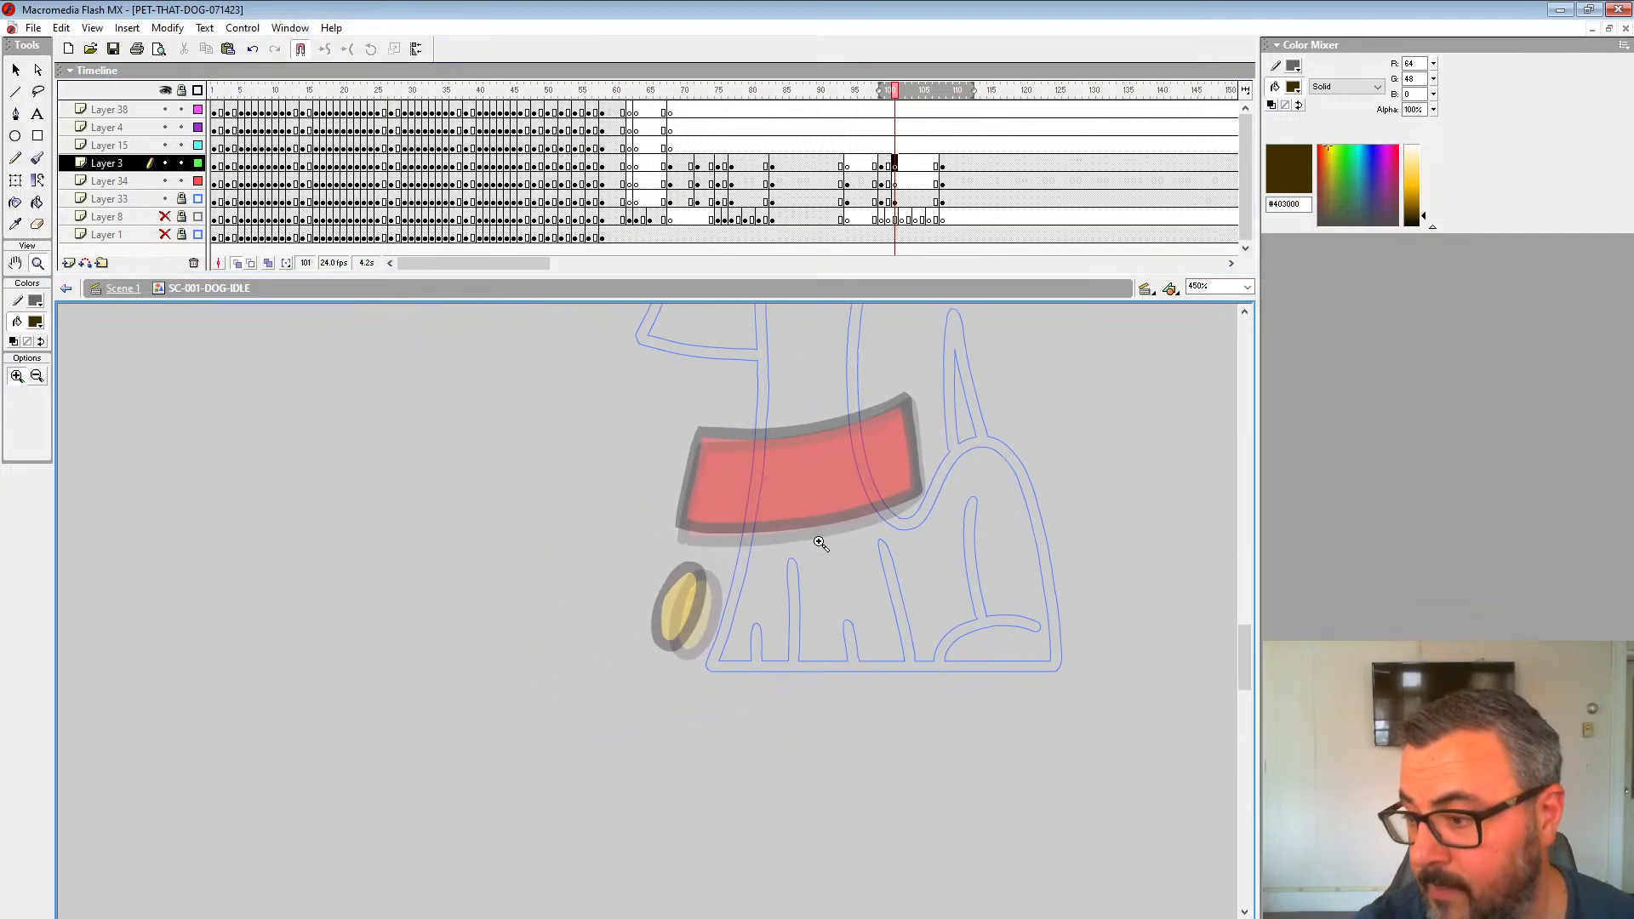
{"action": "left_click", "coordinate": [785, 514]}
{"action": "left_click", "coordinate": [35, 322]}
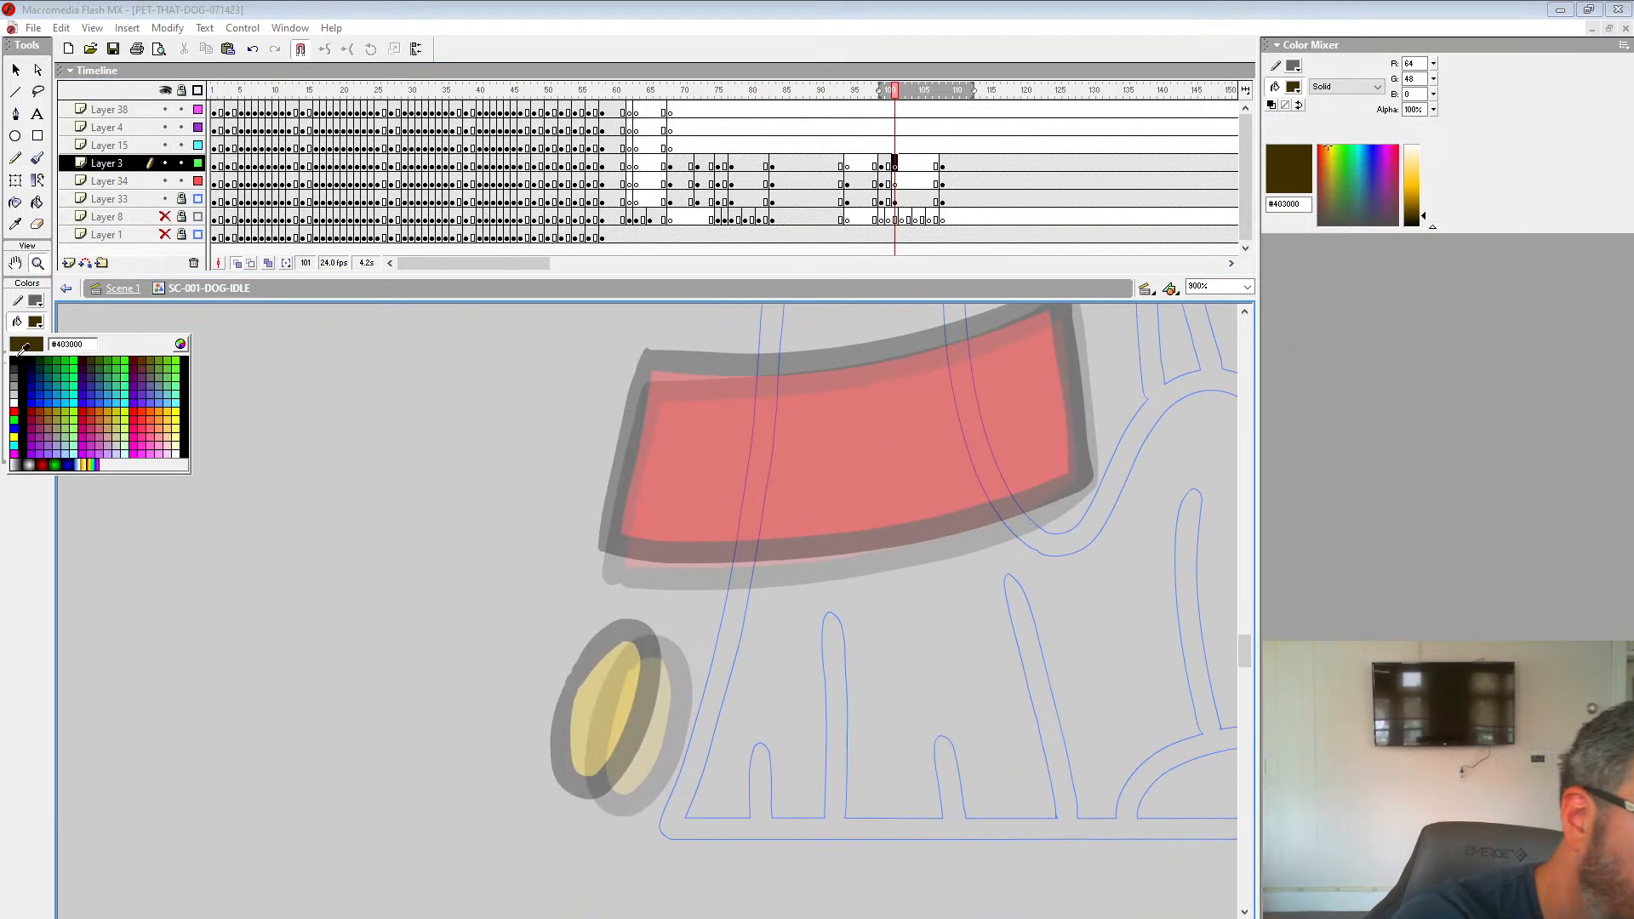
{"action": "left_click", "coordinate": [19, 354]}
{"action": "left_click", "coordinate": [37, 160]}
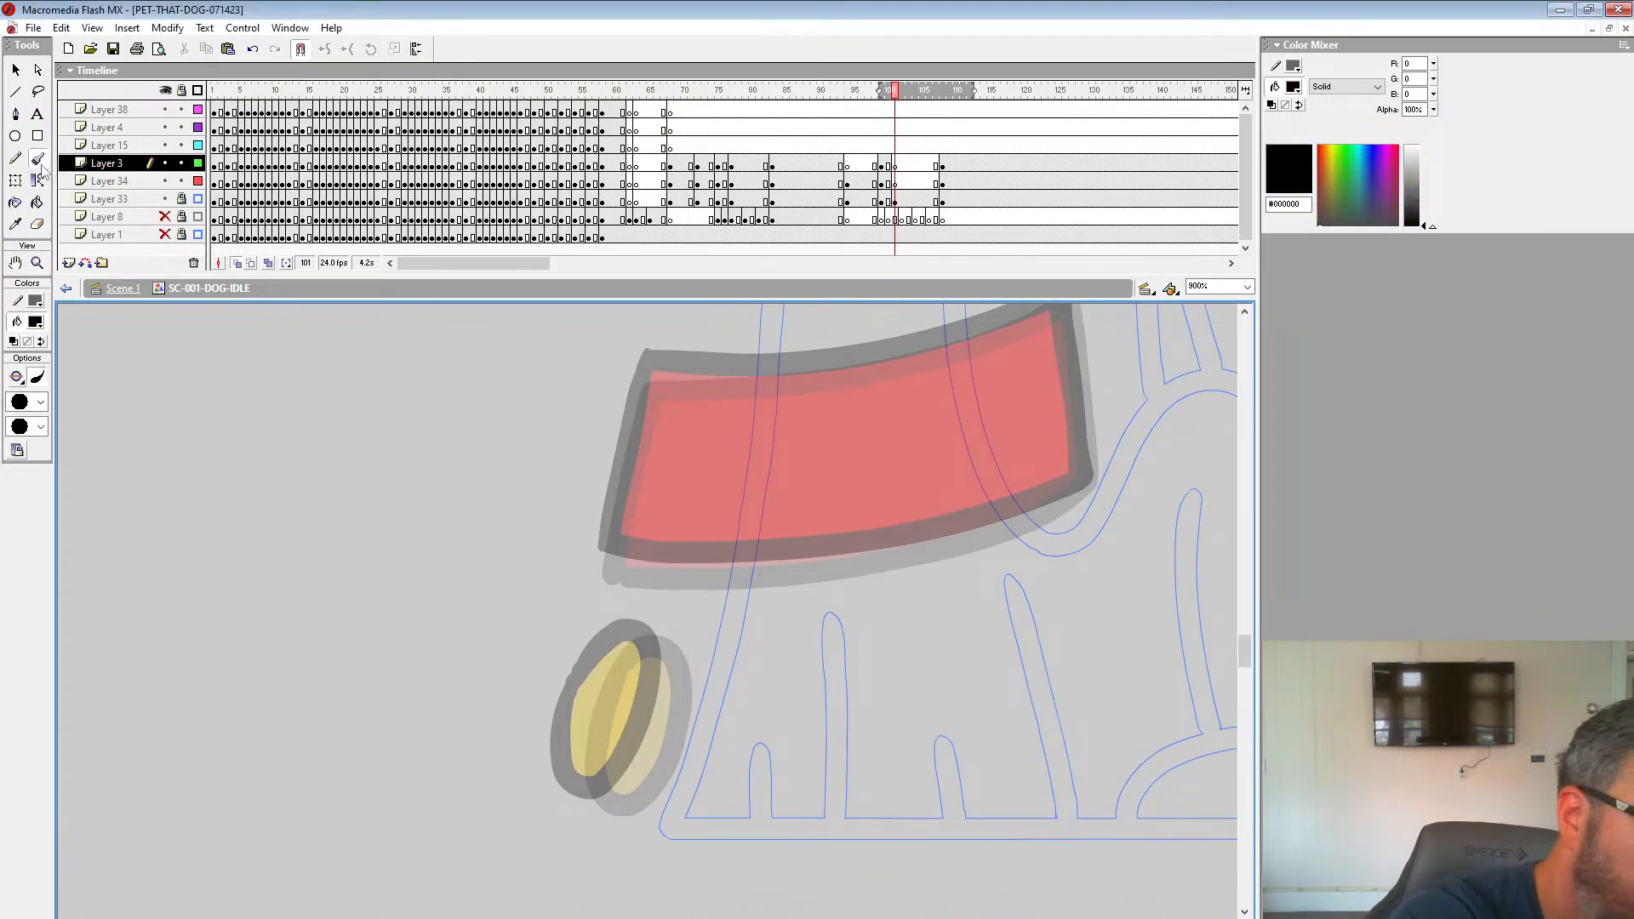
{"action": "left_click", "coordinate": [895, 184]}
{"action": "left_click_drag", "start_coordinate": [645, 418], "coordinate": [610, 551]}
{"action": "scroll", "coordinate": [1067, 319], "scroll_direction": "up", "scroll_amount": 1}
{"action": "mouse_move", "coordinate": [1061, 340]}
{"action": "left_mouse_down"}
{"action": "mouse_move", "coordinate": [1079, 538]}
{"action": "mouse_move", "coordinate": [1074, 398]}
{"action": "mouse_move", "coordinate": [1088, 533]}
{"action": "mouse_move", "coordinate": [958, 584]}
{"action": "mouse_move", "coordinate": [834, 604]}
{"action": "mouse_move", "coordinate": [605, 596]}
{"action": "left_mouse_up"}
{"action": "key", "text": "ctrl+z"}
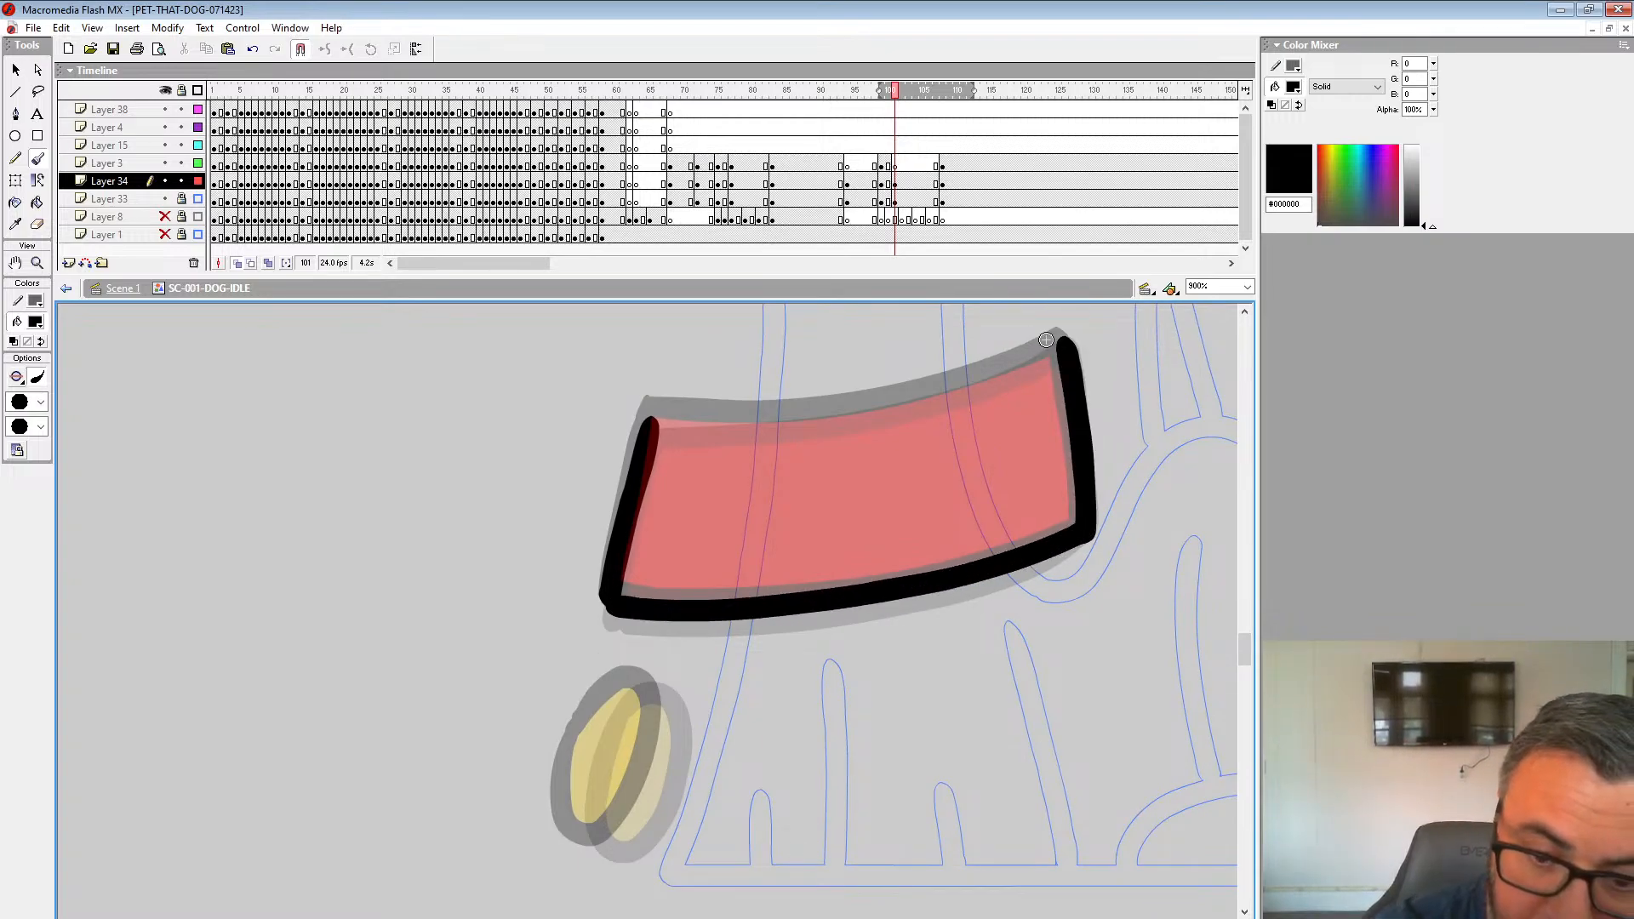
{"action": "mouse_move", "coordinate": [1058, 349]}
{"action": "left_mouse_down"}
{"action": "mouse_move", "coordinate": [826, 414]}
{"action": "mouse_move", "coordinate": [654, 419]}
{"action": "left_mouse_up"}
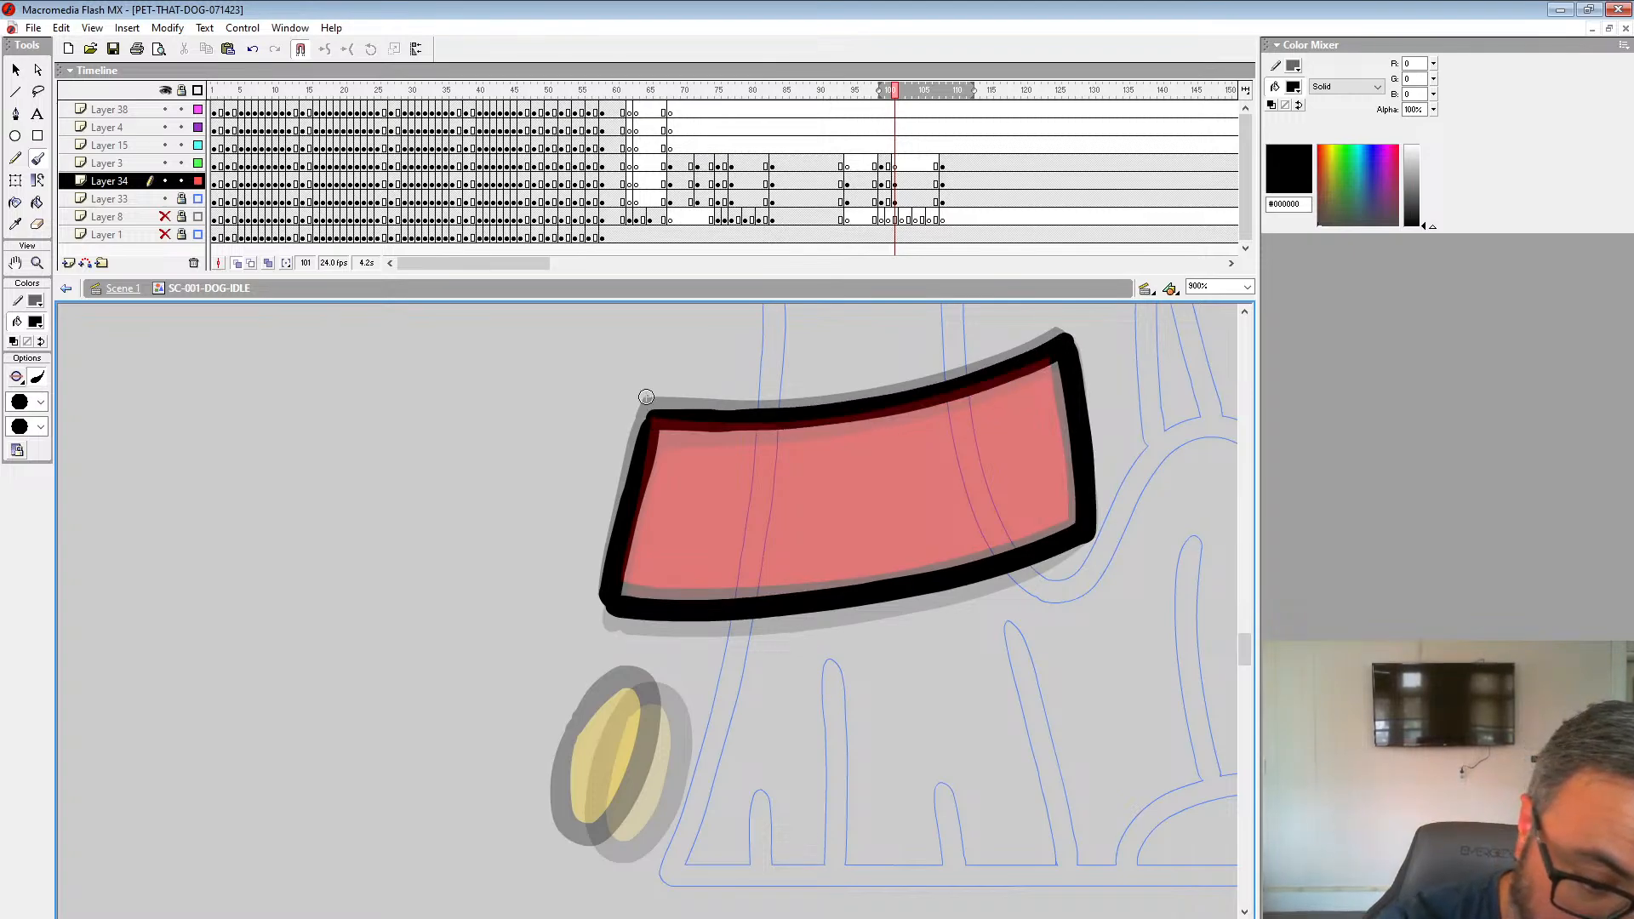
{"action": "mouse_move", "coordinate": [619, 702]}
{"action": "left_mouse_down"}
{"action": "mouse_move", "coordinate": [578, 829]}
{"action": "mouse_move", "coordinate": [610, 852]}
{"action": "mouse_move", "coordinate": [645, 811]}
{"action": "mouse_move", "coordinate": [662, 746]}
{"action": "mouse_move", "coordinate": [657, 699]}
{"action": "mouse_move", "coordinate": [618, 698]}
{"action": "left_mouse_up"}
Step: Lock Layer 34 and paint both black eyebrows on Layer 3 at frame 101, midway between the onion-skinned ones
{"action": "left_click", "coordinate": [894, 165]}
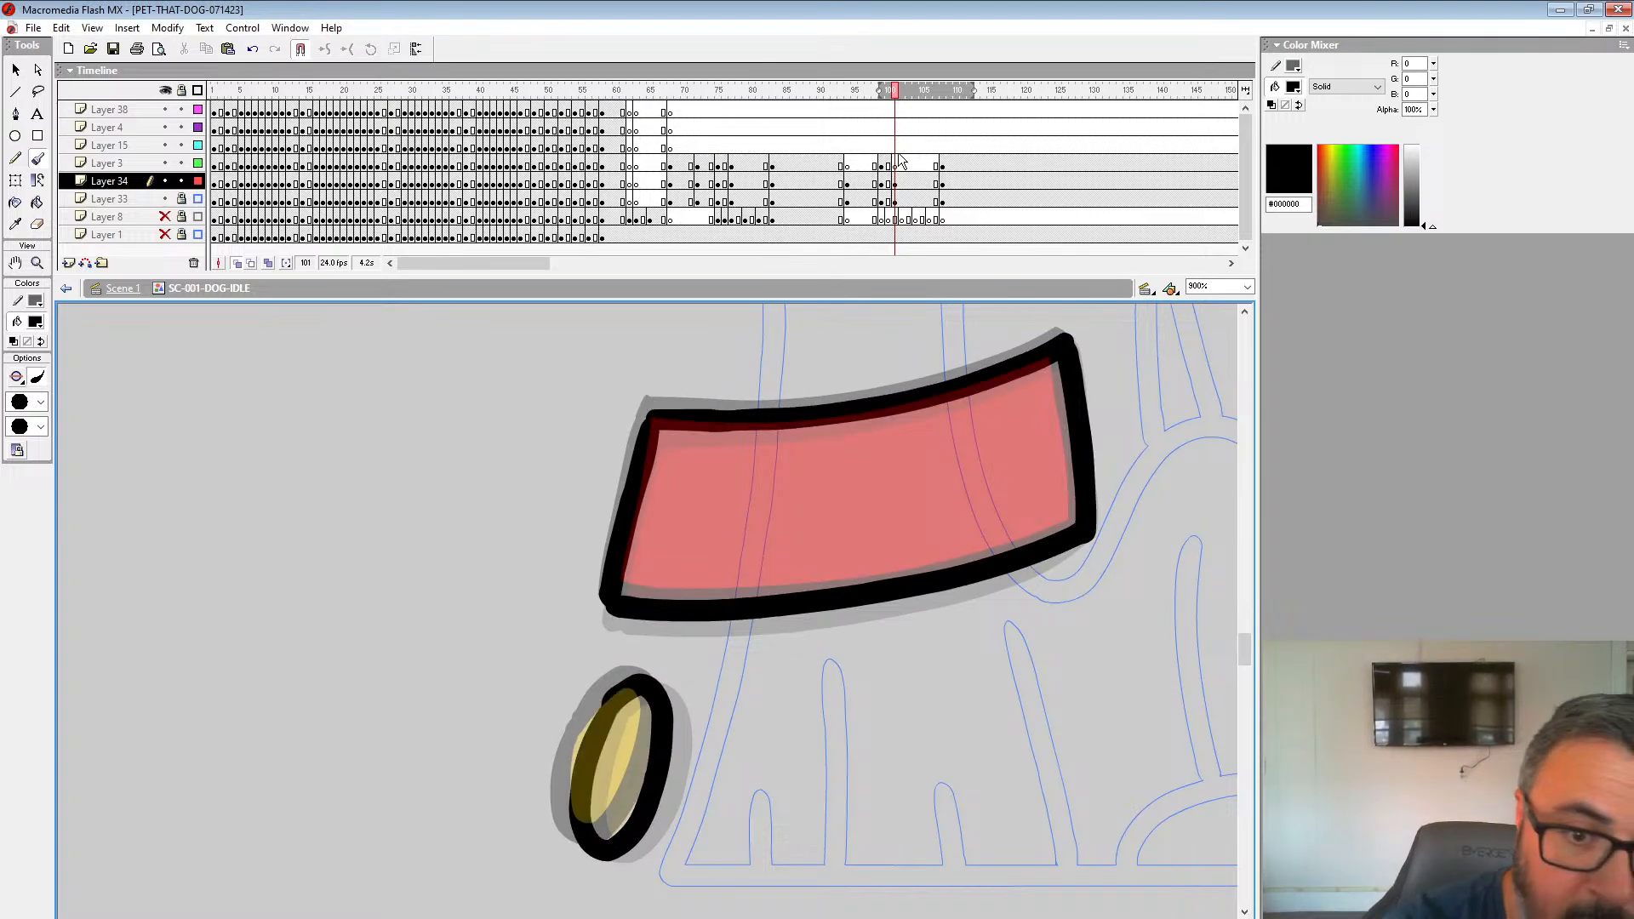
{"action": "left_click", "coordinate": [182, 181]}
{"action": "left_click_drag", "start_coordinate": [623, 471], "coordinate": [649, 796]}
{"action": "left_click_drag", "start_coordinate": [766, 357], "coordinate": [800, 817]}
{"action": "left_click_drag", "start_coordinate": [860, 374], "coordinate": [835, 724]}
{"action": "left_click_drag", "start_coordinate": [849, 568], "coordinate": [912, 687]}
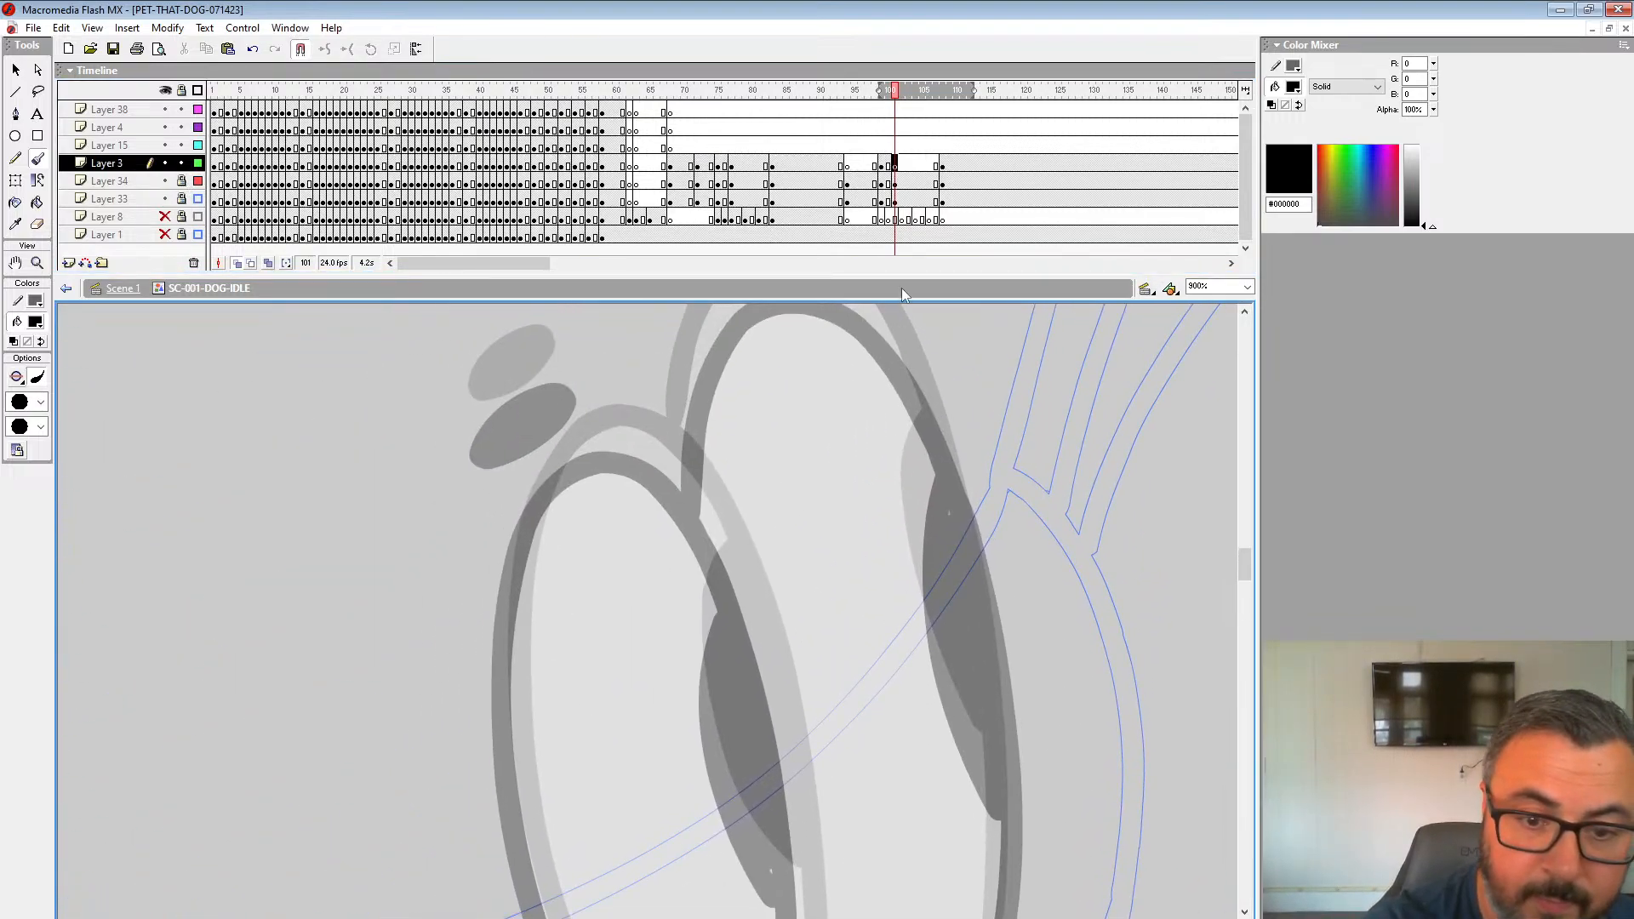
{"action": "left_click_drag", "start_coordinate": [901, 288], "coordinate": [901, 188]}
{"action": "left_click_drag", "start_coordinate": [842, 460], "coordinate": [1022, 627]}
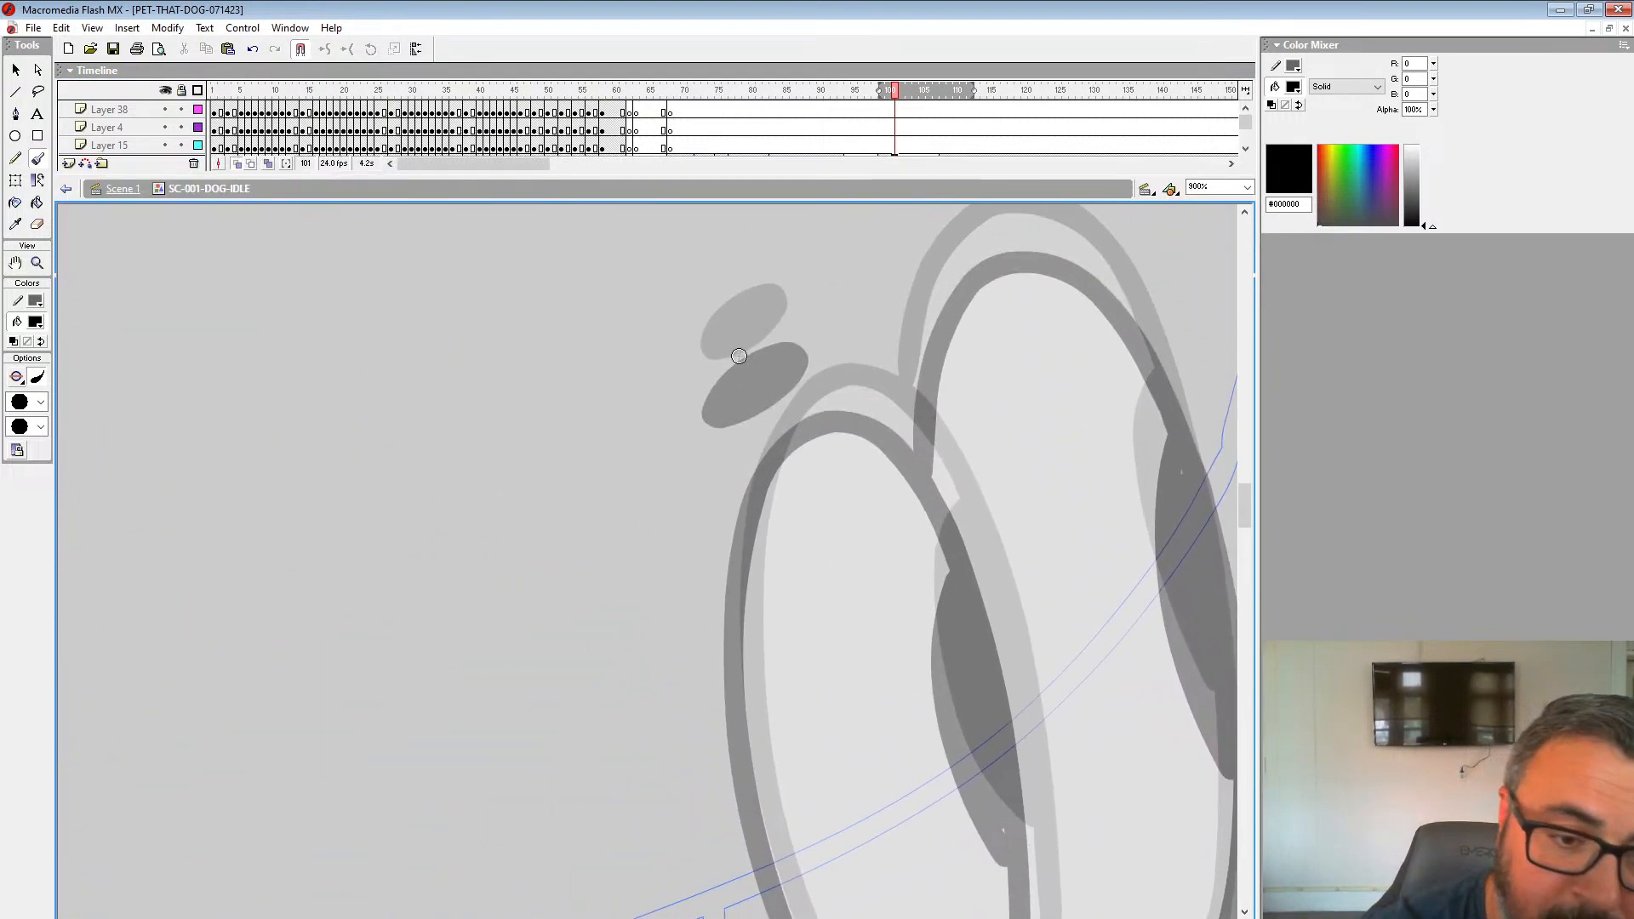
{"action": "mouse_move", "coordinate": [722, 350]}
{"action": "left_mouse_down"}
{"action": "mouse_move", "coordinate": [771, 345]}
{"action": "mouse_move", "coordinate": [743, 333]}
{"action": "mouse_move", "coordinate": [766, 331]}
{"action": "left_mouse_up"}
{"action": "left_click_drag", "start_coordinate": [963, 325], "coordinate": [874, 602]}
{"action": "left_click_drag", "start_coordinate": [863, 394], "coordinate": [926, 362]}
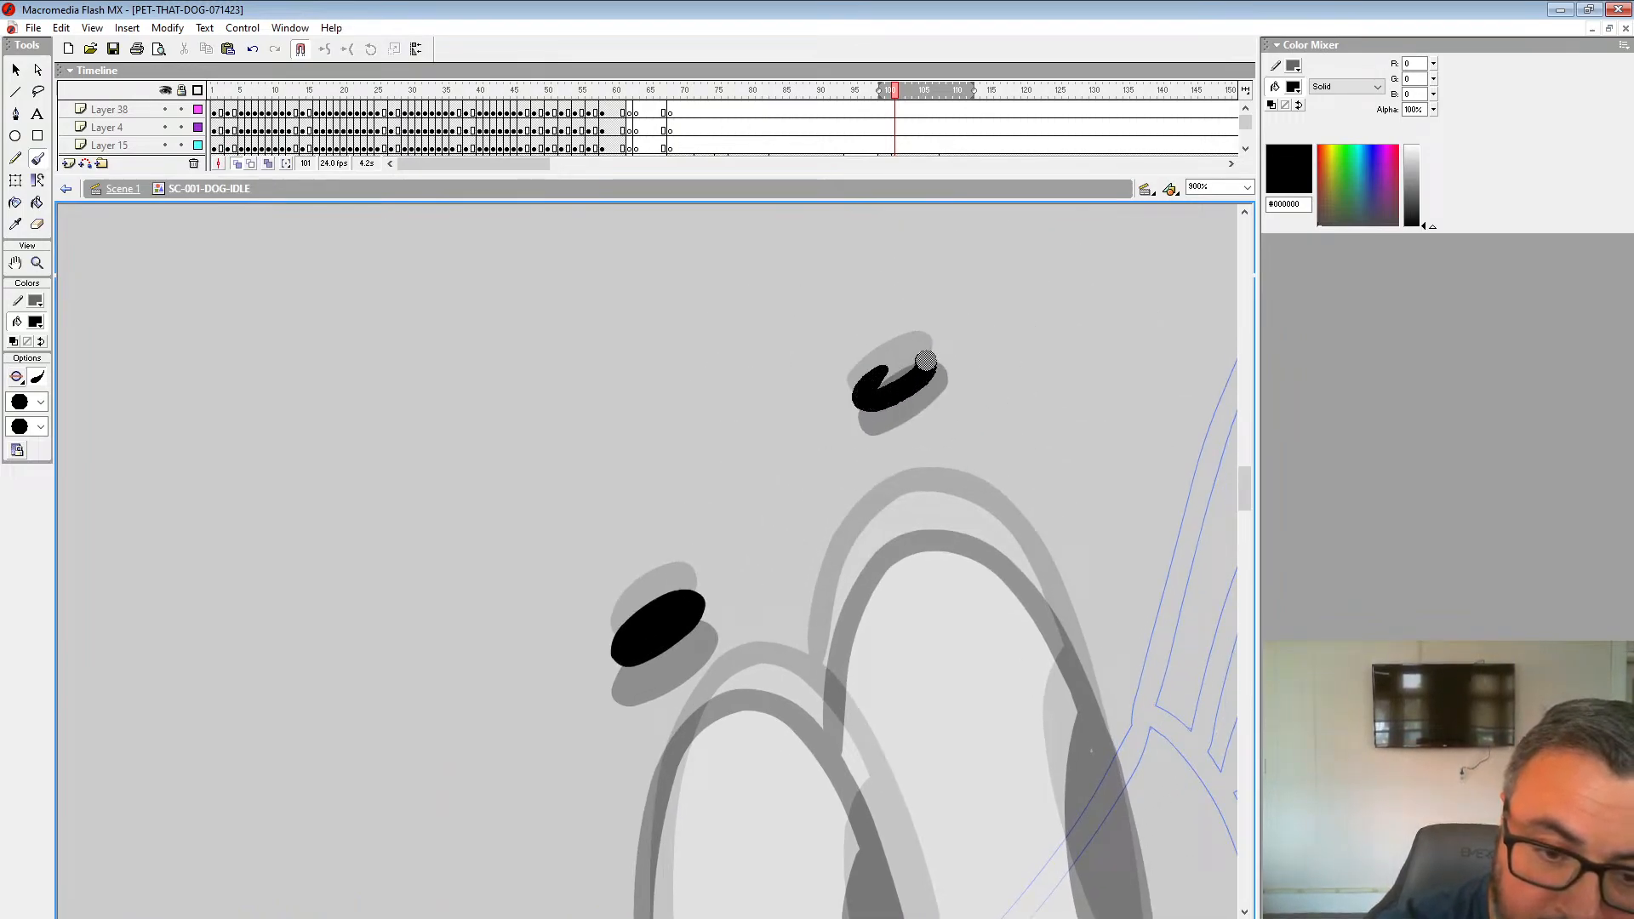
{"action": "mouse_move", "coordinate": [824, 628]}
{"action": "left_mouse_down"}
{"action": "mouse_move", "coordinate": [923, 328]}
{"action": "mouse_move", "coordinate": [895, 236]}
{"action": "mouse_move", "coordinate": [816, 342]}
{"action": "mouse_move", "coordinate": [803, 449]}
{"action": "left_mouse_up"}
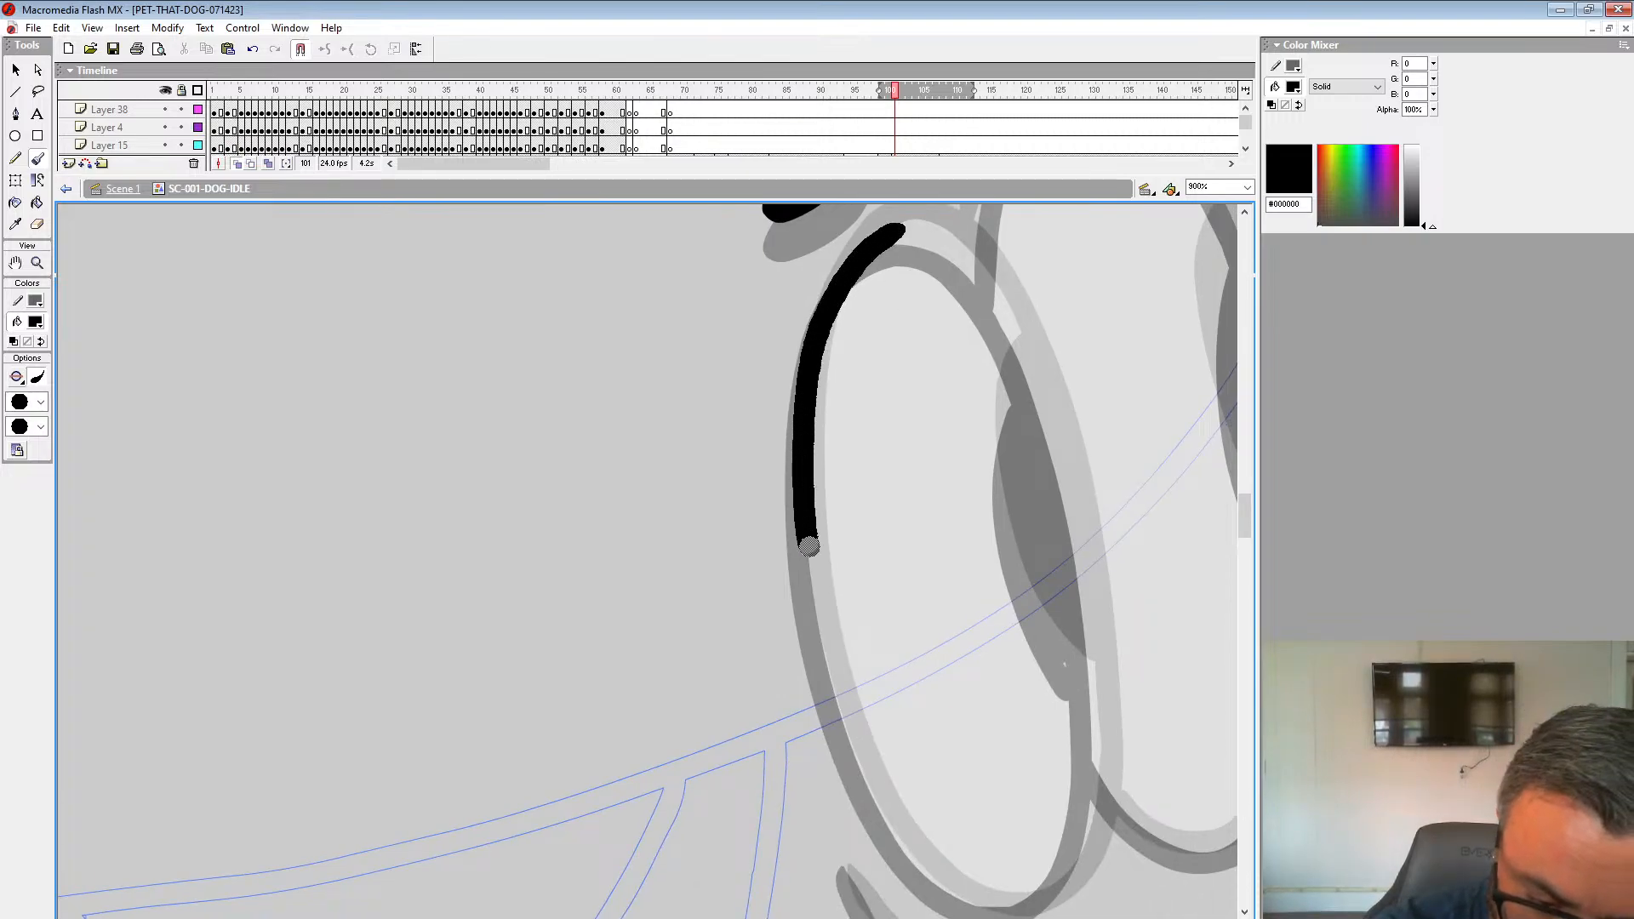
{"action": "mouse_move", "coordinate": [808, 545]}
{"action": "left_mouse_down"}
{"action": "mouse_move", "coordinate": [828, 678]}
{"action": "mouse_move", "coordinate": [619, 631]}
{"action": "left_mouse_up"}
{"action": "key", "text": "ctrl+z"}
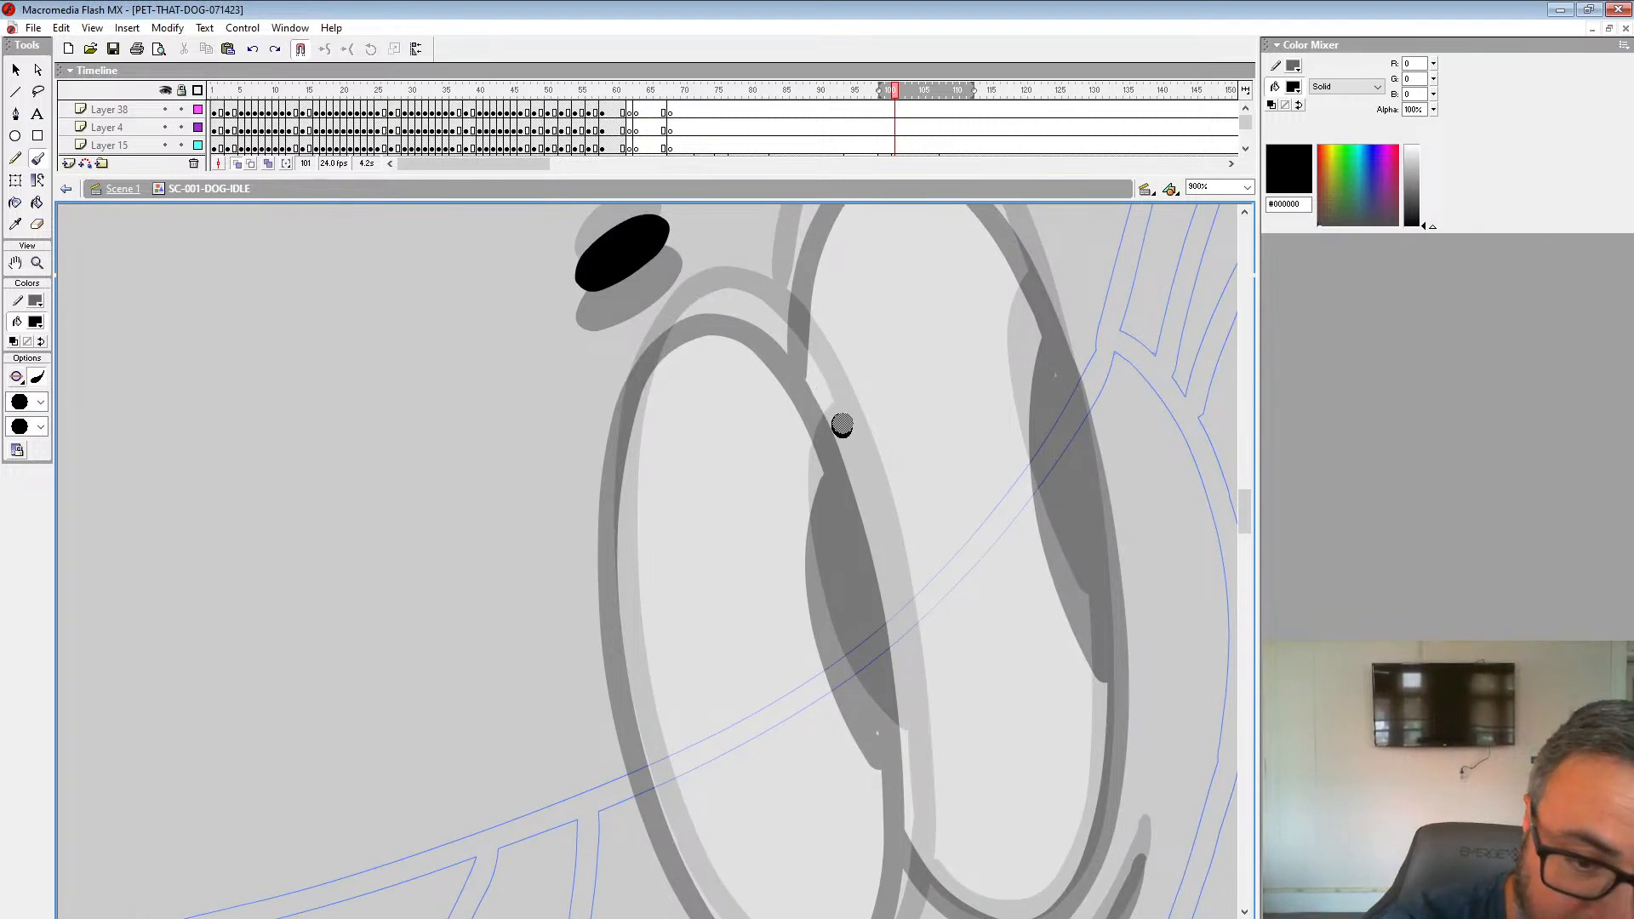
{"action": "left_click_drag", "start_coordinate": [809, 361], "coordinate": [739, 297]}
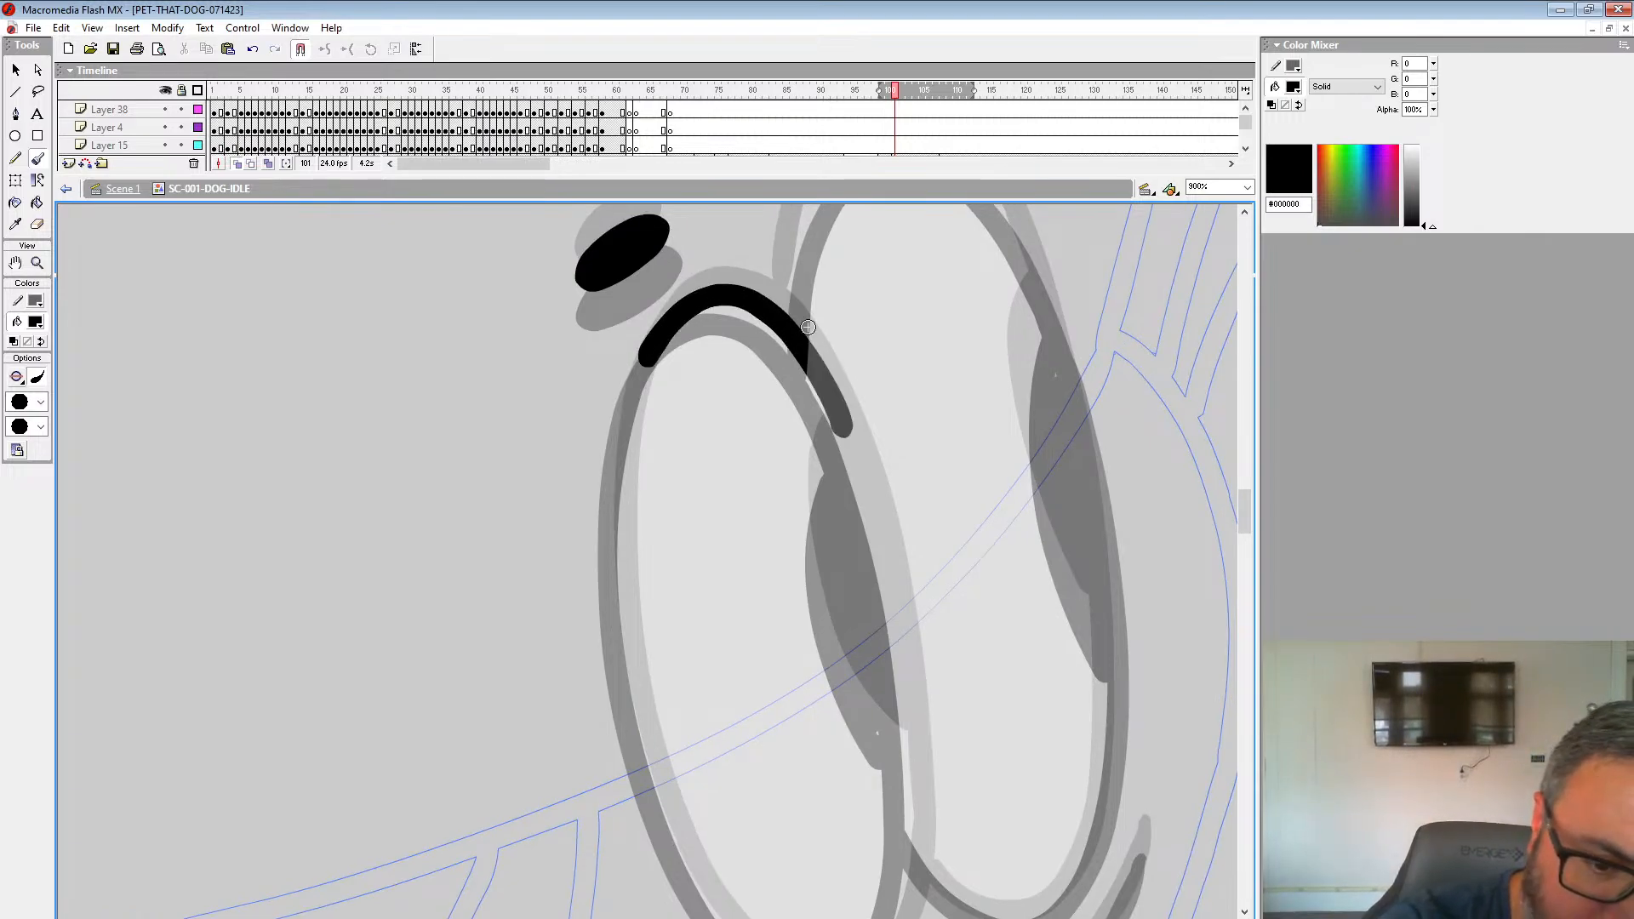
{"action": "key", "text": "ctrl+z"}
Step: Brush the black outline of the dog's left-hand eye and the short crease beneath it, following the onion skin
{"action": "mouse_move", "coordinate": [861, 478]}
{"action": "left_mouse_down"}
{"action": "mouse_move", "coordinate": [757, 312]}
{"action": "mouse_move", "coordinate": [630, 397]}
{"action": "mouse_move", "coordinate": [621, 458]}
{"action": "left_mouse_up"}
{"action": "left_click_drag", "start_coordinate": [647, 499], "coordinate": [733, 346]}
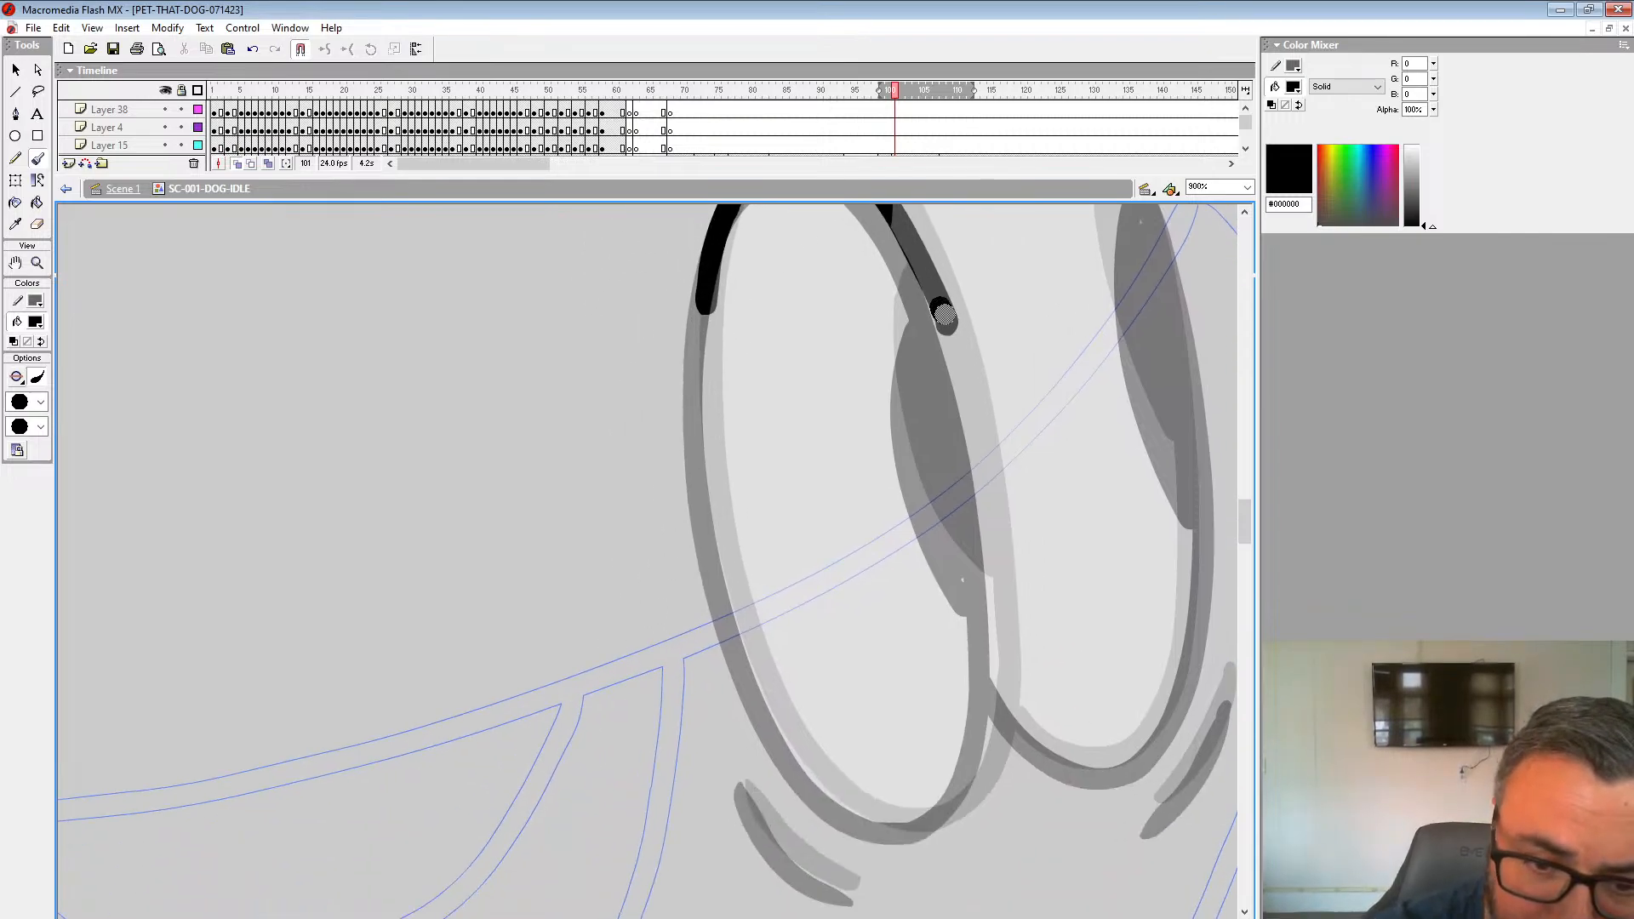
{"action": "mouse_move", "coordinate": [962, 375]}
{"action": "left_mouse_down"}
{"action": "mouse_move", "coordinate": [995, 617]}
{"action": "mouse_move", "coordinate": [989, 723]}
{"action": "left_mouse_up"}
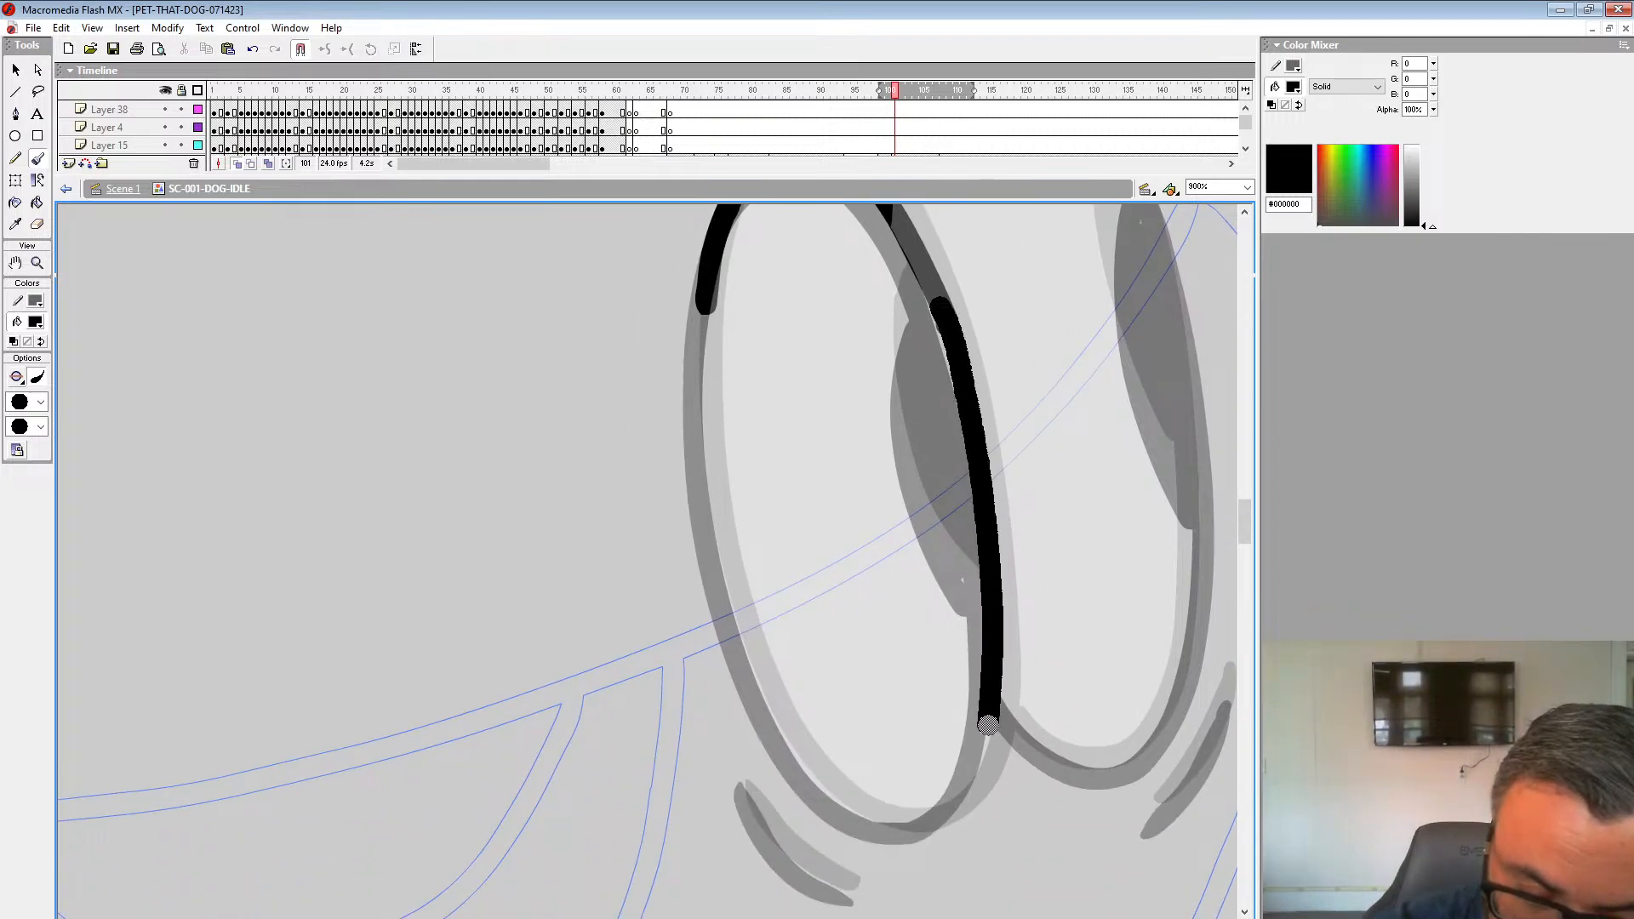
{"action": "left_click_drag", "start_coordinate": [711, 276], "coordinate": [696, 430]}
{"action": "key", "text": "ctrl+z"}
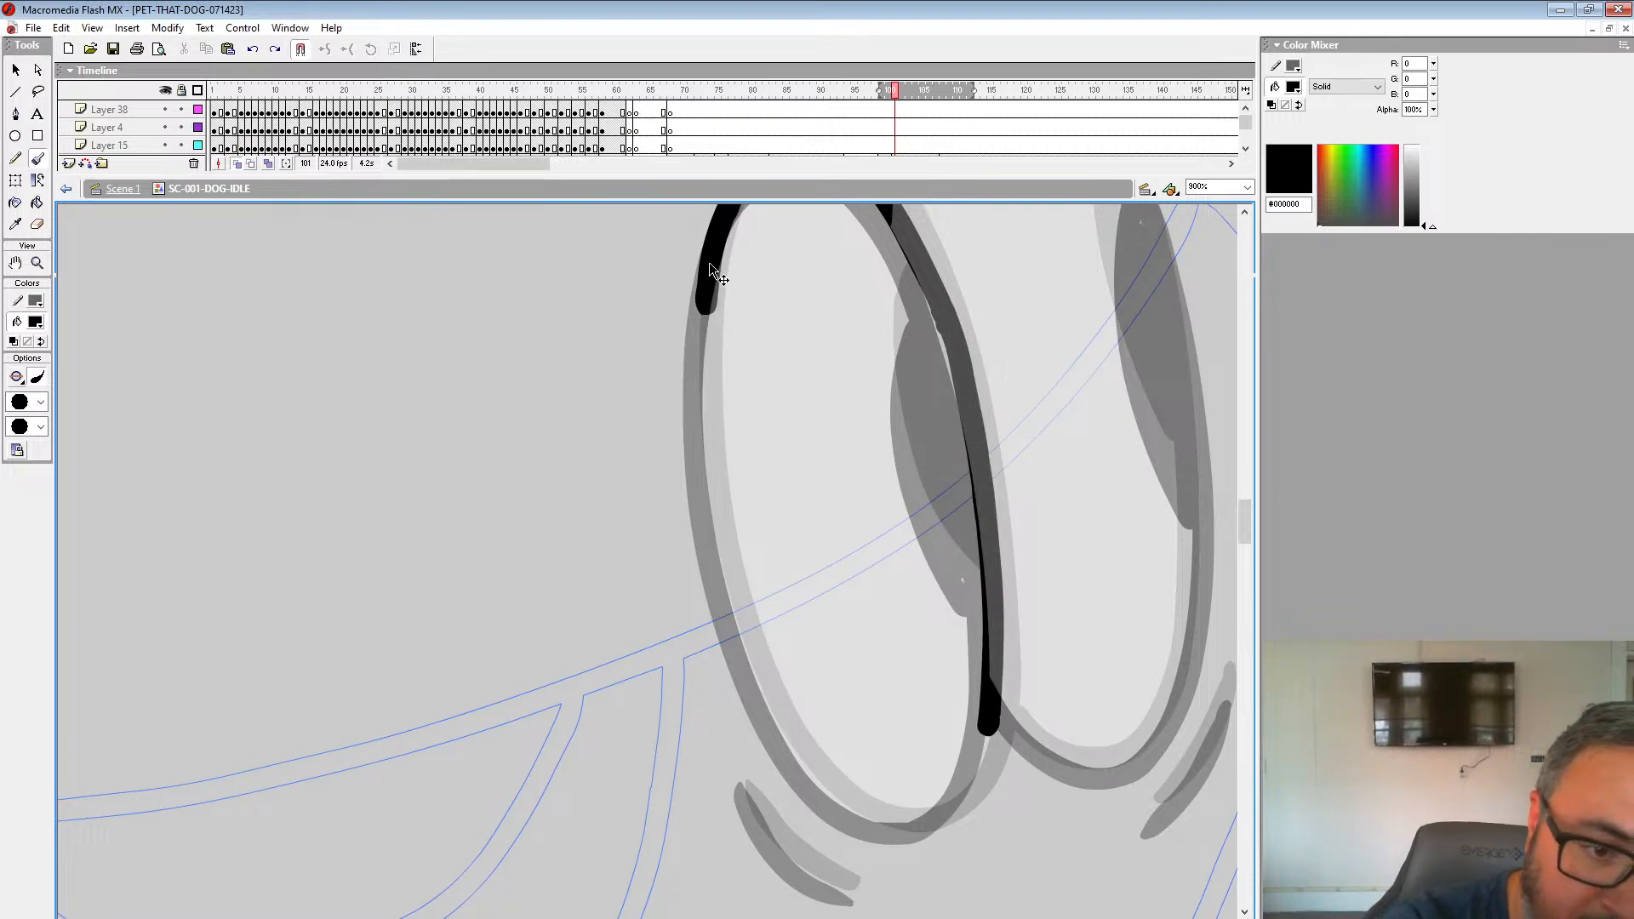
{"action": "mouse_move", "coordinate": [705, 282]}
{"action": "left_mouse_down"}
{"action": "mouse_move", "coordinate": [702, 455]}
{"action": "mouse_move", "coordinate": [723, 575]}
{"action": "mouse_move", "coordinate": [802, 768]}
{"action": "mouse_move", "coordinate": [825, 544]}
{"action": "mouse_move", "coordinate": [739, 505]}
{"action": "mouse_move", "coordinate": [760, 609]}
{"action": "mouse_move", "coordinate": [832, 673]}
{"action": "left_mouse_up"}
{"action": "left_click_drag", "start_coordinate": [900, 378], "coordinate": [850, 693]}
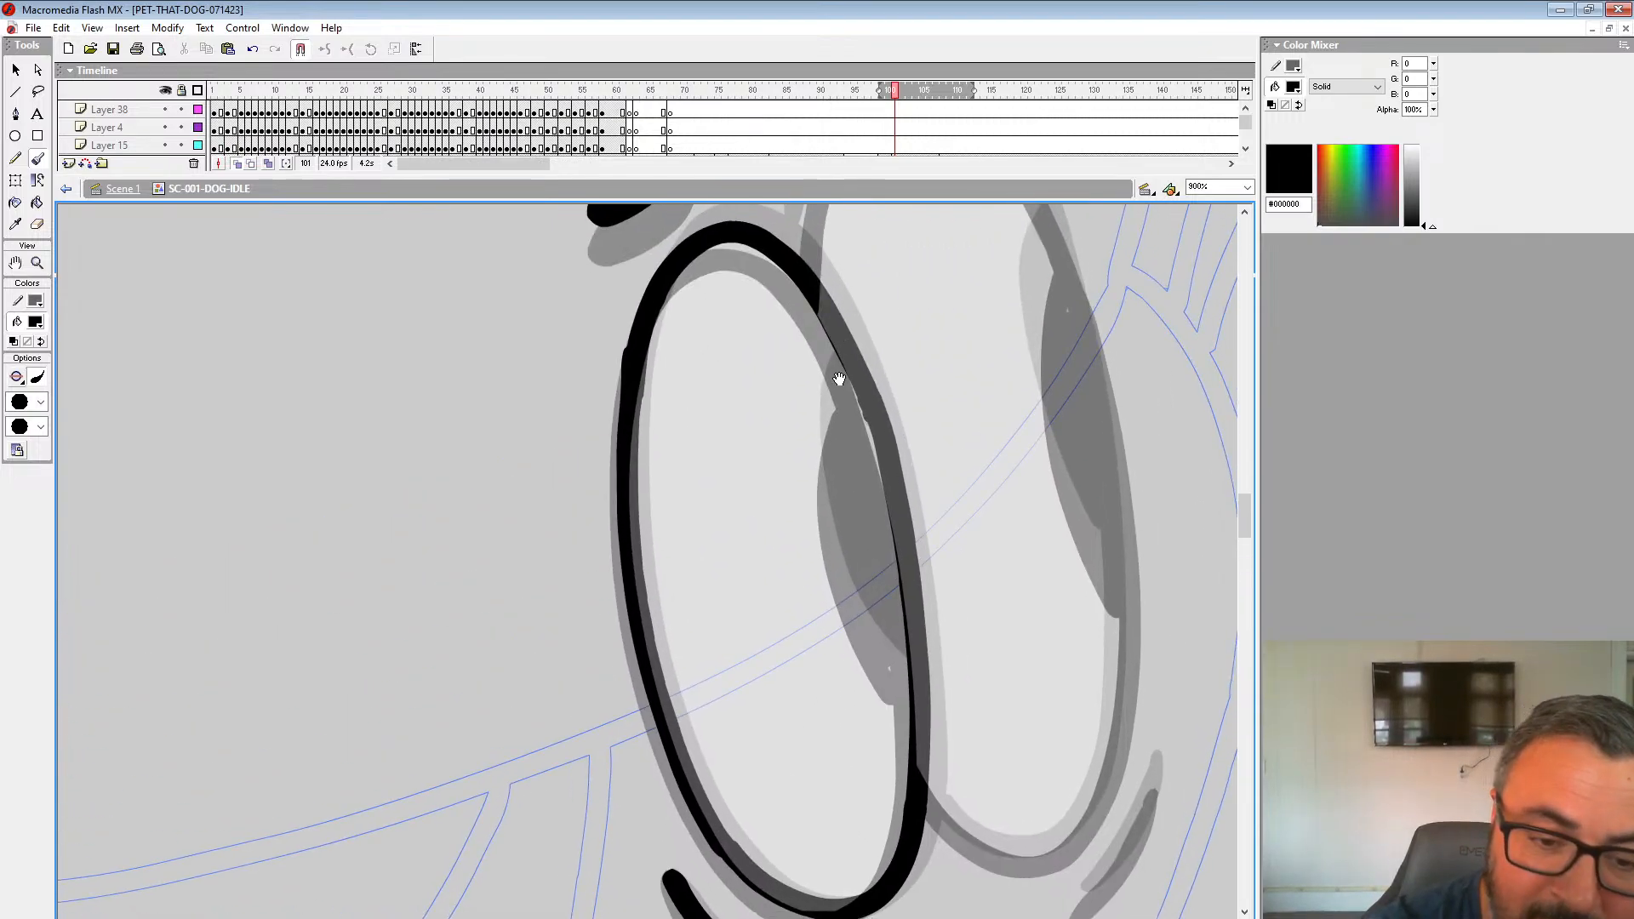
Step: Brush the pupil edges in both eyes, the right-hand eye's black outline and the short crease beneath it
{"action": "mouse_move", "coordinate": [849, 383]}
{"action": "left_mouse_down"}
{"action": "mouse_move", "coordinate": [852, 540]}
{"action": "mouse_move", "coordinate": [906, 677]}
{"action": "left_mouse_up"}
{"action": "mouse_move", "coordinate": [1054, 218]}
{"action": "left_mouse_down"}
{"action": "mouse_move", "coordinate": [1055, 325]}
{"action": "mouse_move", "coordinate": [1003, 554]}
{"action": "left_mouse_up"}
{"action": "mouse_move", "coordinate": [1045, 743]}
{"action": "left_mouse_down"}
{"action": "mouse_move", "coordinate": [975, 532]}
{"action": "mouse_move", "coordinate": [907, 428]}
{"action": "mouse_move", "coordinate": [820, 411]}
{"action": "mouse_move", "coordinate": [749, 511]}
{"action": "mouse_move", "coordinate": [737, 611]}
{"action": "mouse_move", "coordinate": [964, 280]}
{"action": "mouse_move", "coordinate": [970, 575]}
{"action": "mouse_move", "coordinate": [943, 675]}
{"action": "left_mouse_up"}
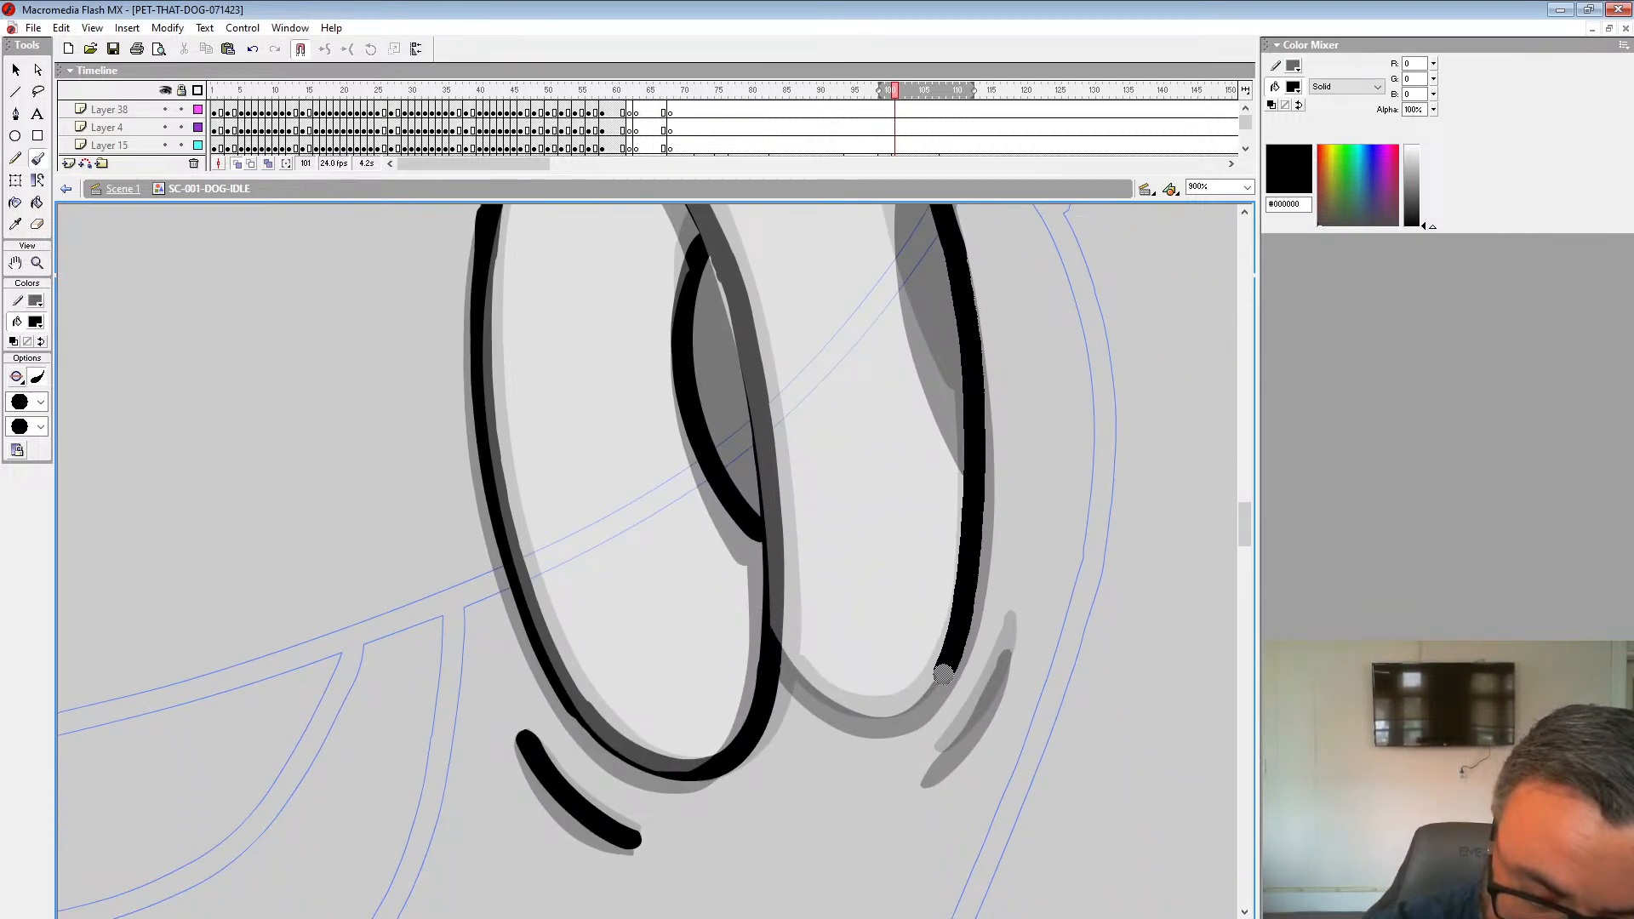
{"action": "left_click_drag", "start_coordinate": [815, 693], "coordinate": [768, 640]}
{"action": "left_click_drag", "start_coordinate": [876, 507], "coordinate": [834, 712]}
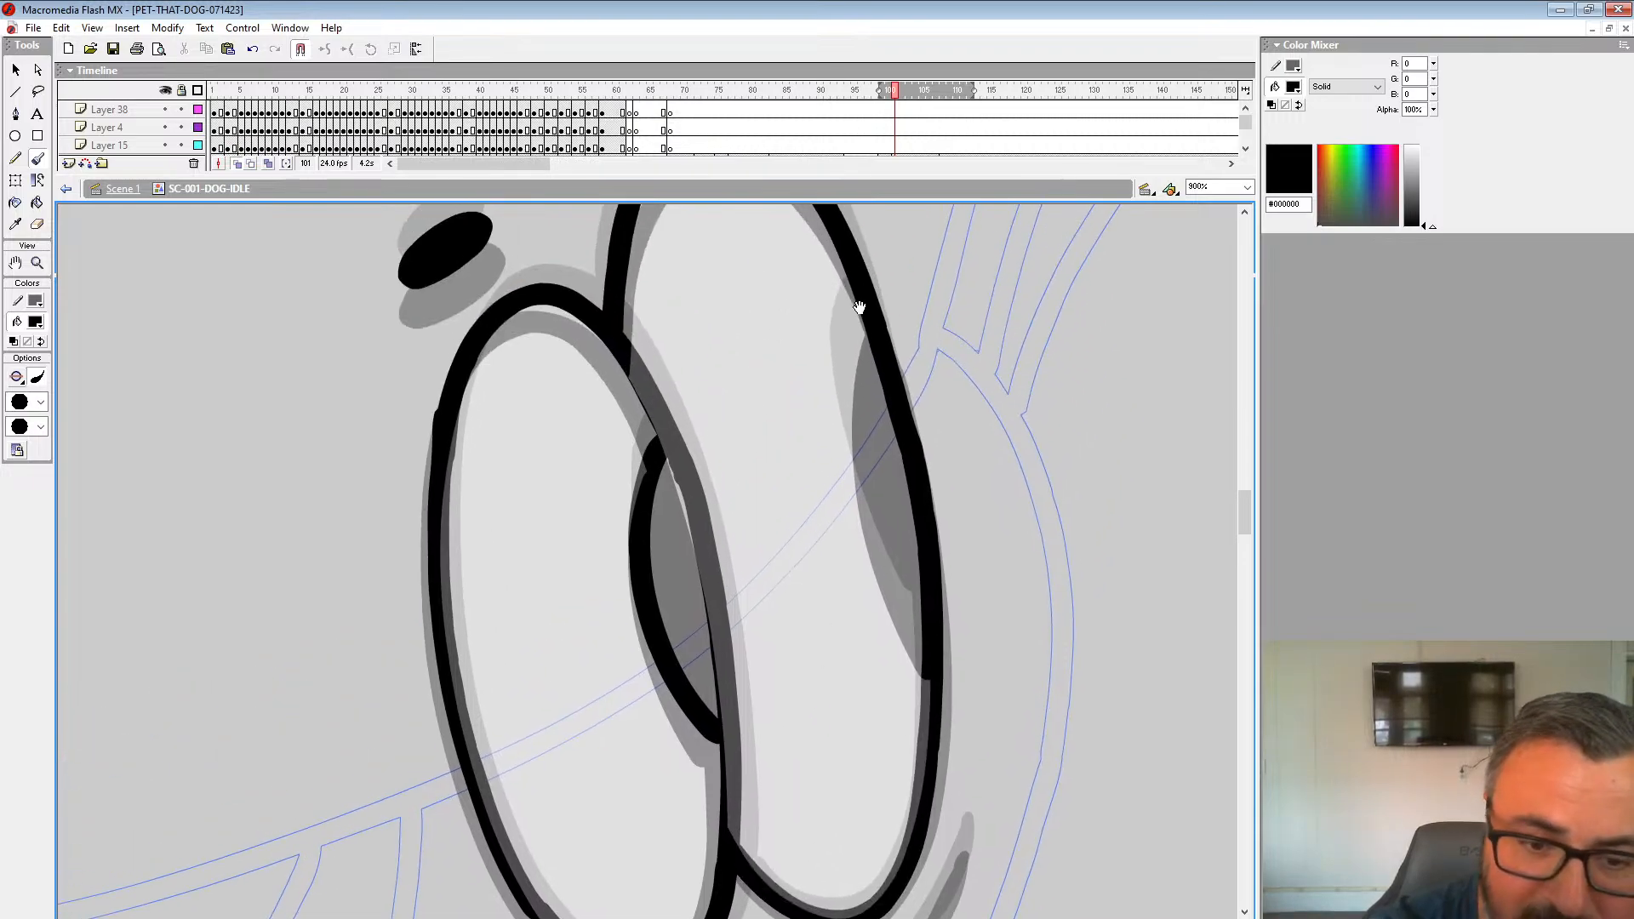
{"action": "mouse_move", "coordinate": [862, 313]}
{"action": "left_mouse_down"}
{"action": "mouse_move", "coordinate": [873, 490]}
{"action": "mouse_move", "coordinate": [917, 632]}
{"action": "mouse_move", "coordinate": [979, 256]}
{"action": "left_mouse_up"}
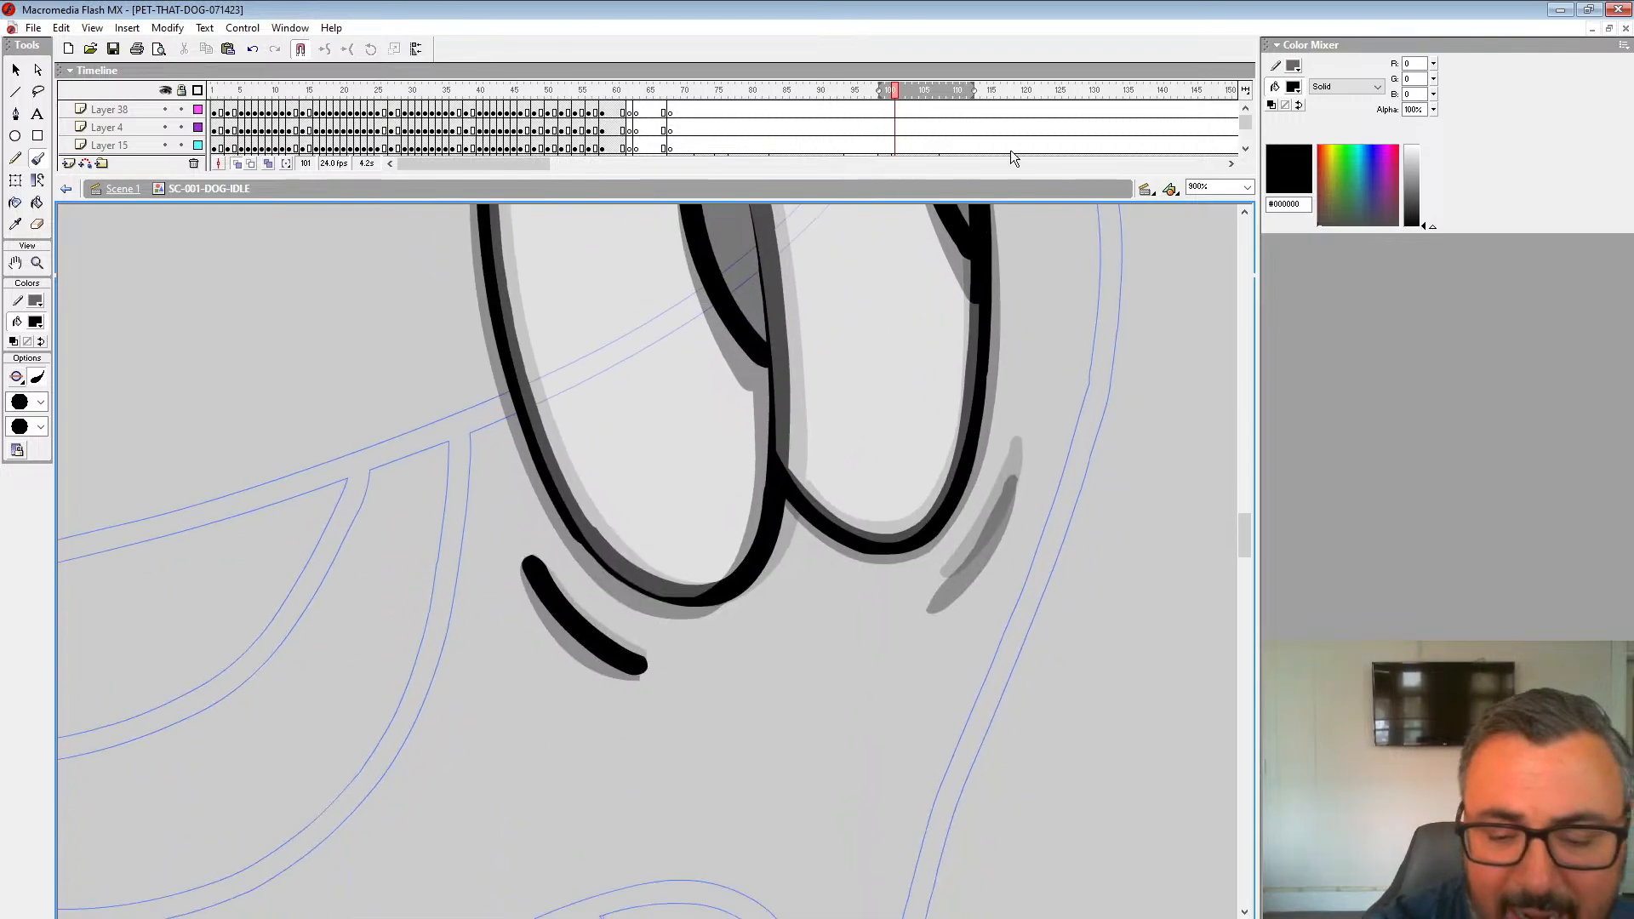
{"action": "left_click_drag", "start_coordinate": [1005, 502], "coordinate": [942, 591]}
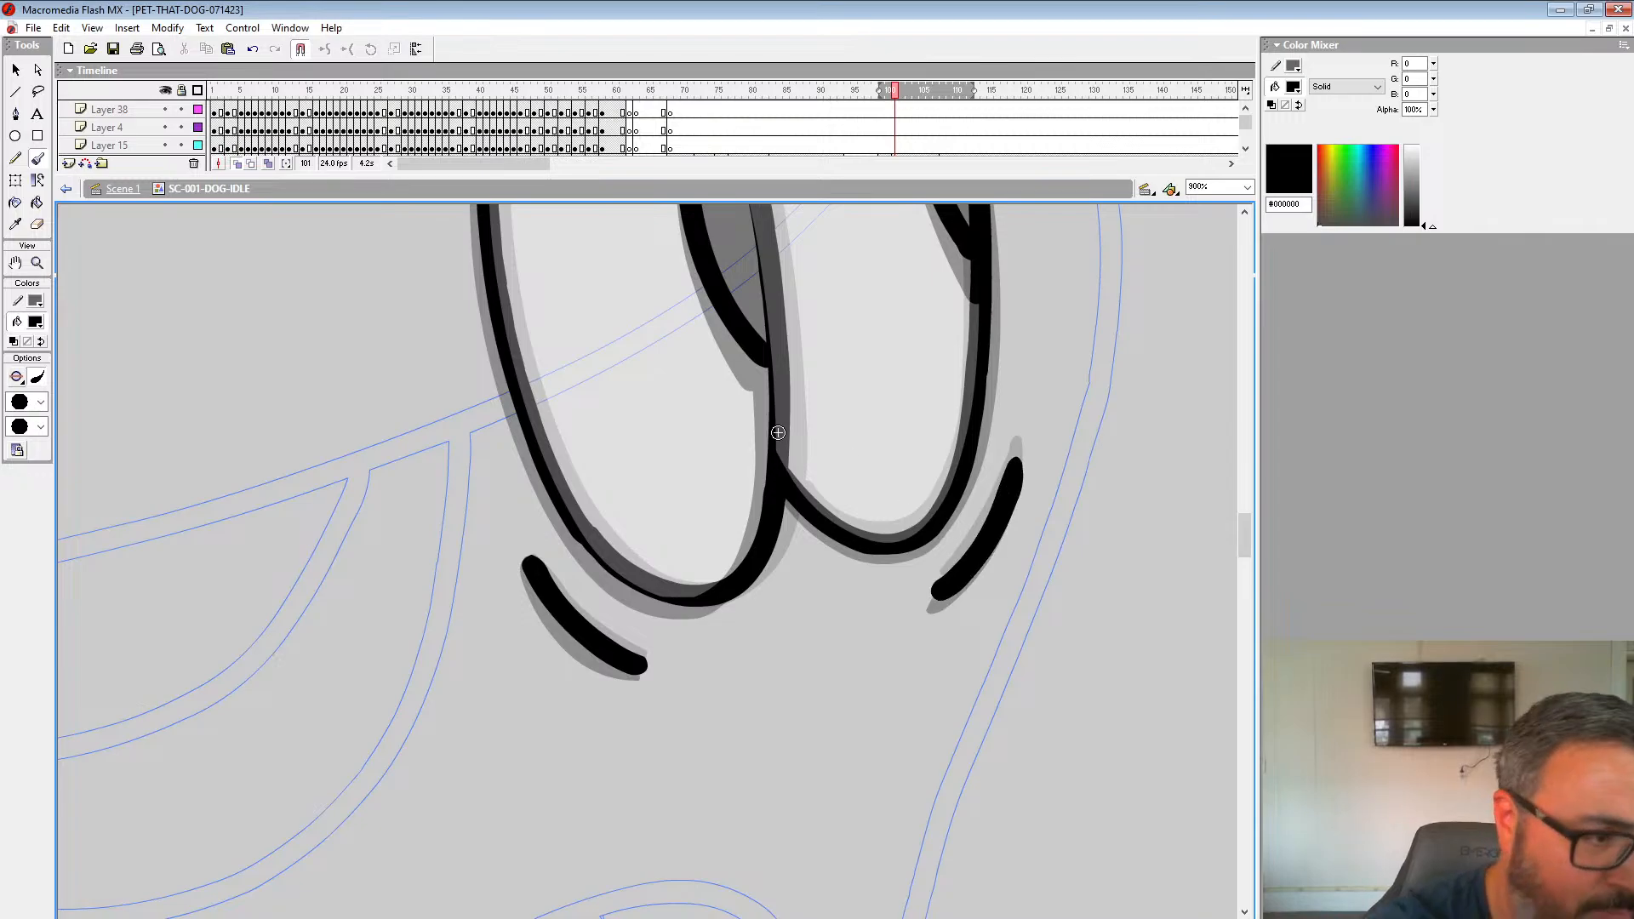
Step: Turn off onion skinning and fill both pupils with black using the Paint Bucket
{"action": "left_click", "coordinate": [38, 264]}
{"action": "left_click", "coordinate": [754, 484], "text": "alt"}
{"action": "left_click", "coordinate": [747, 483], "text": "alt"}
{"action": "left_click", "coordinate": [735, 511], "text": "alt"}
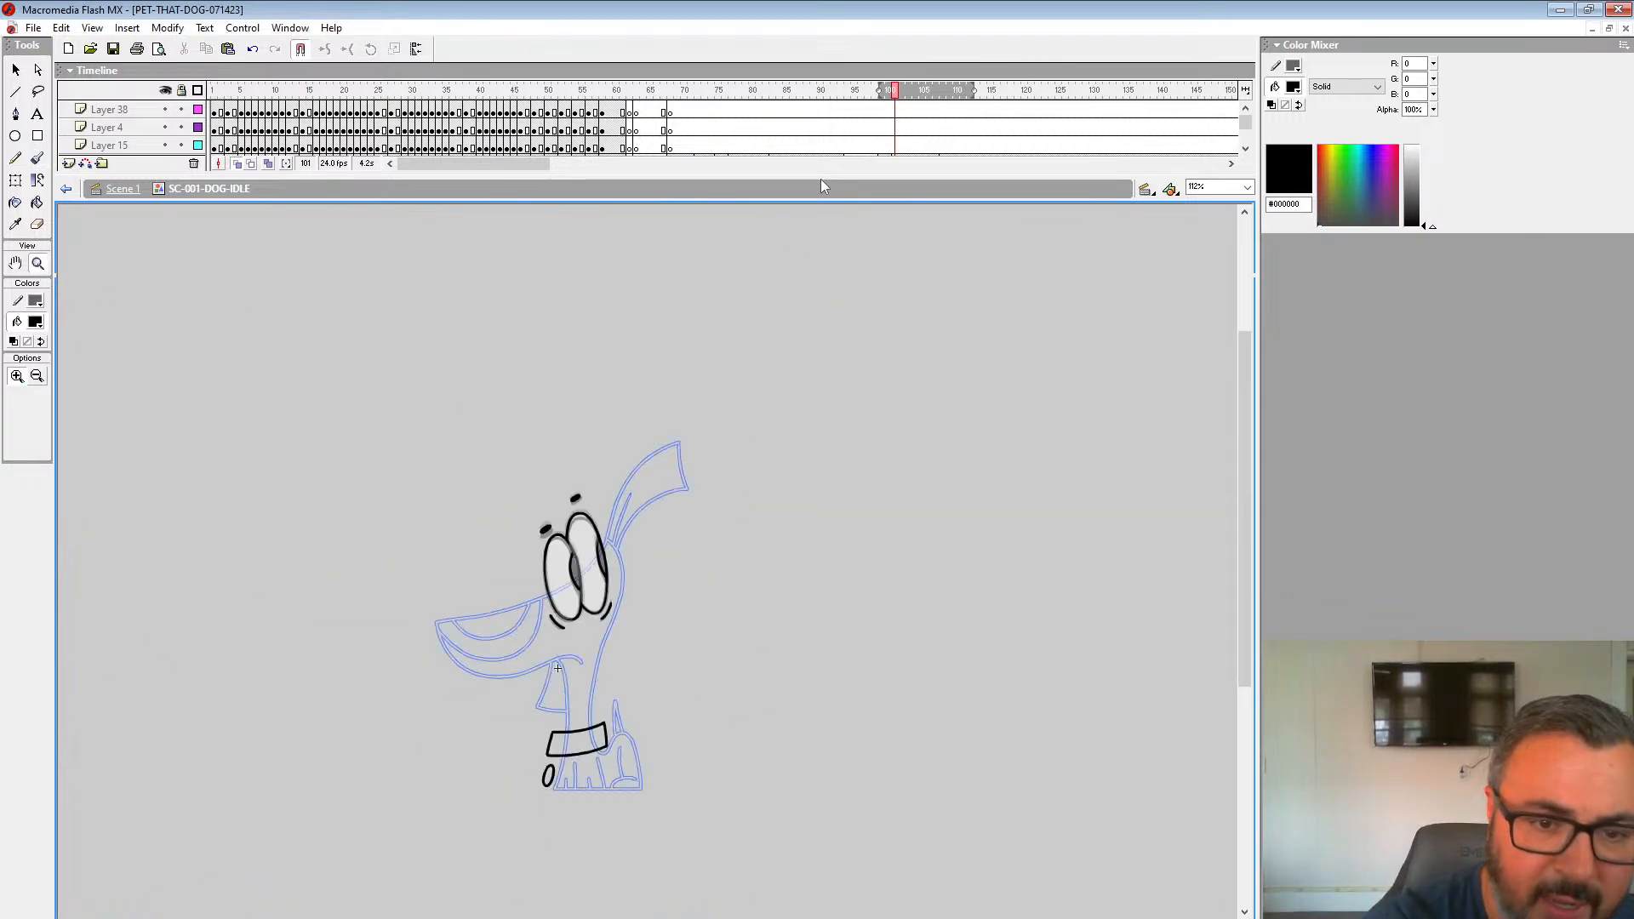
{"action": "left_click_drag", "start_coordinate": [822, 186], "coordinate": [824, 284]}
{"action": "left_click", "coordinate": [37, 204]}
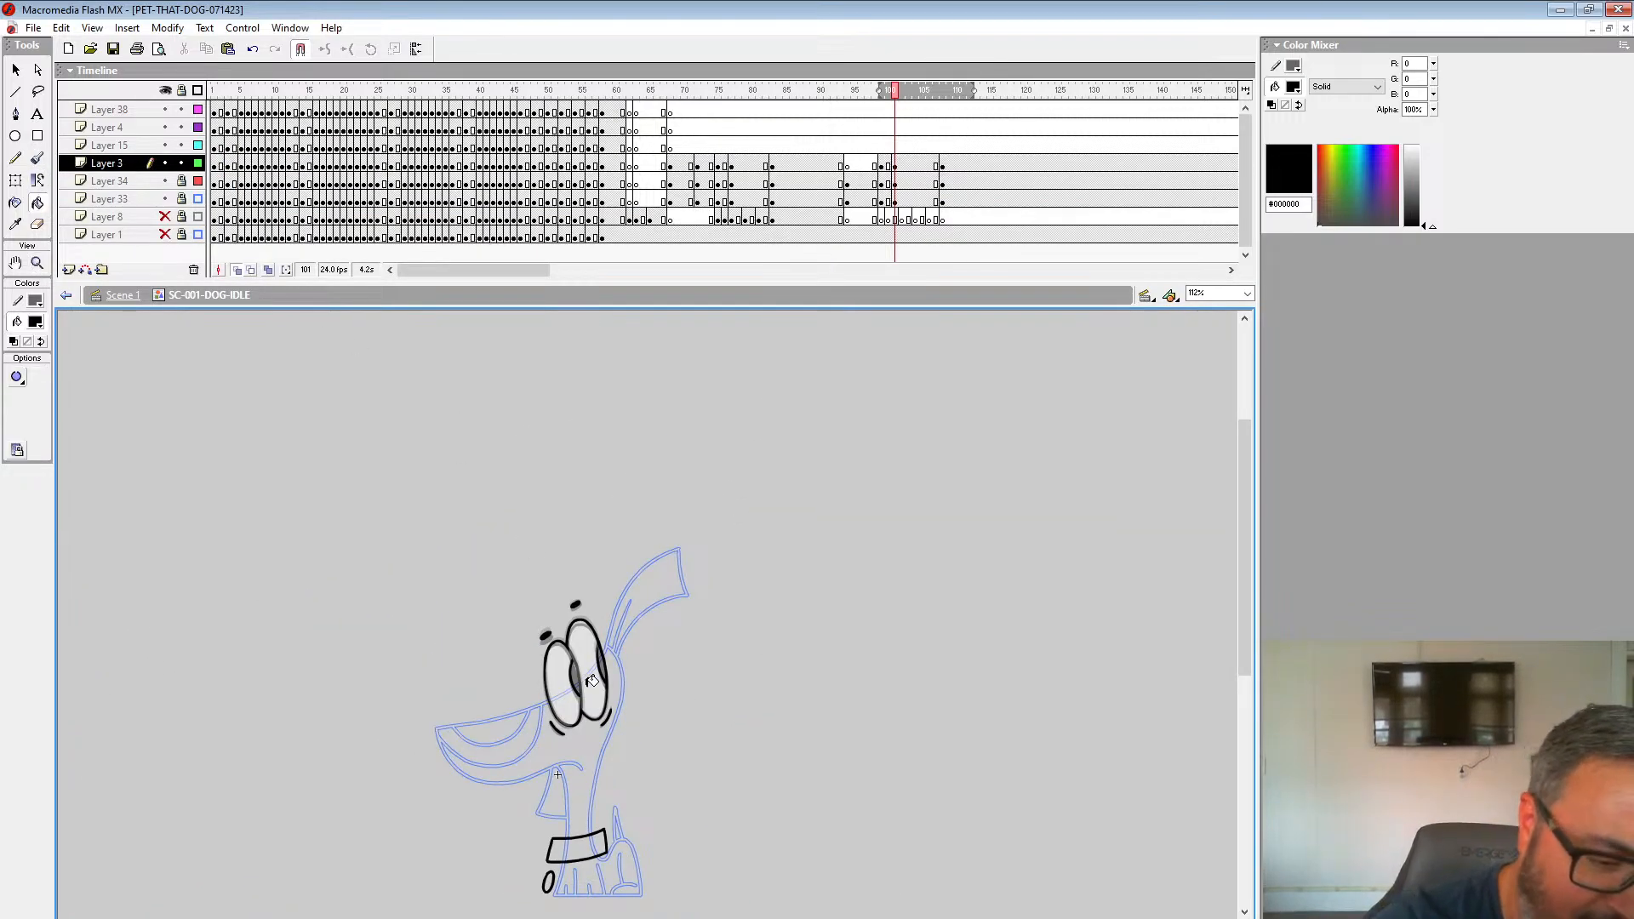
{"action": "left_click", "coordinate": [235, 271]}
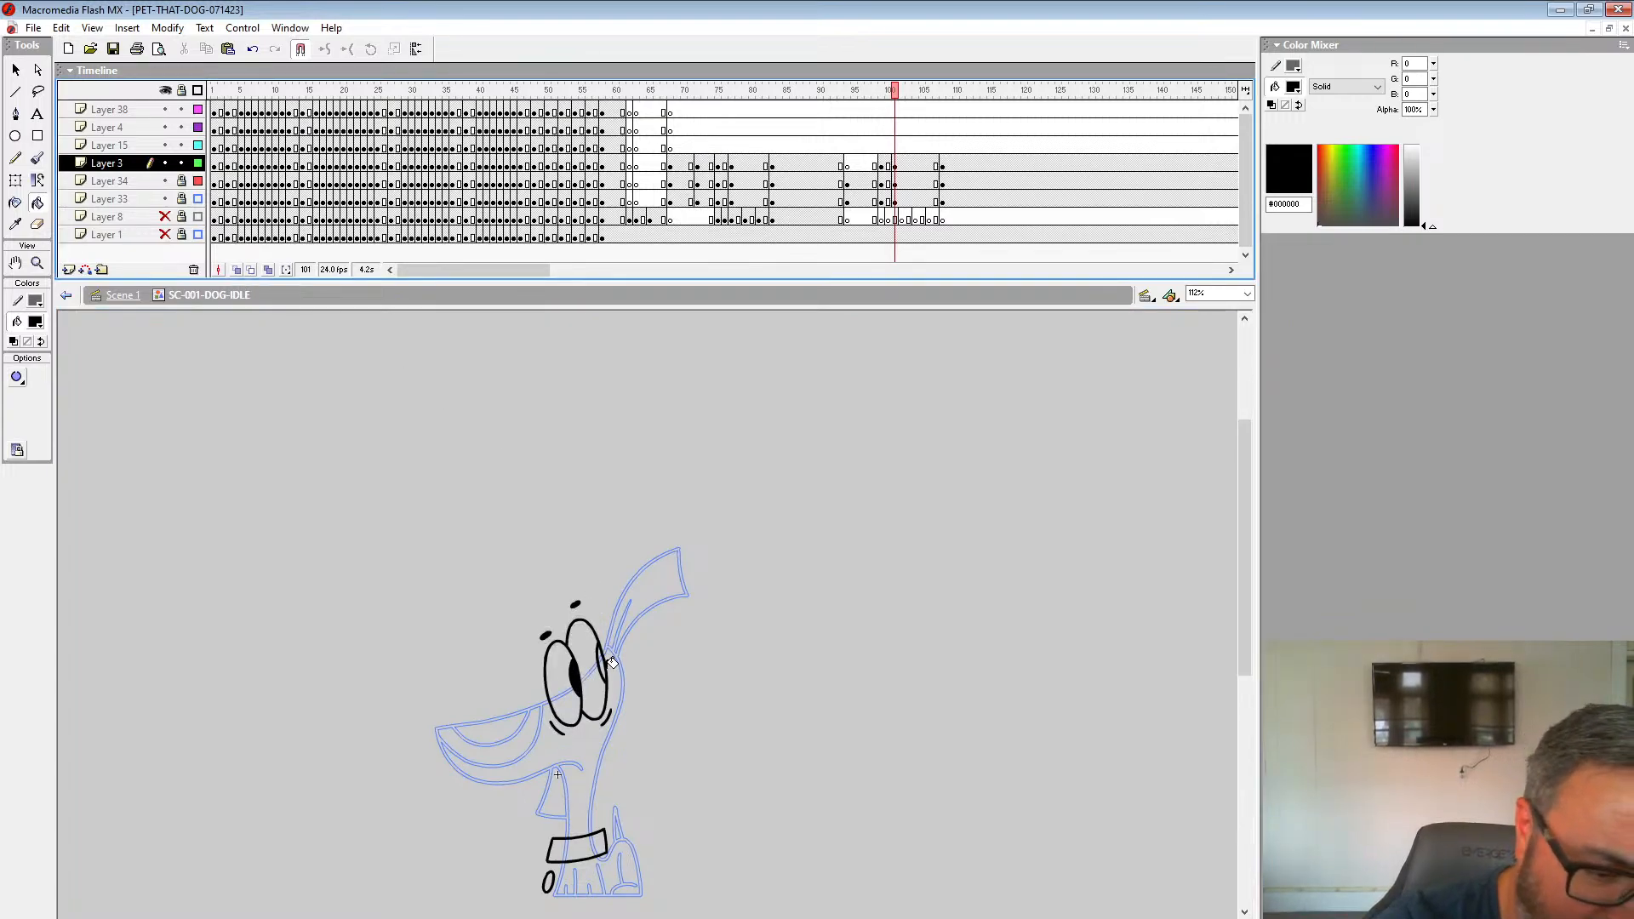
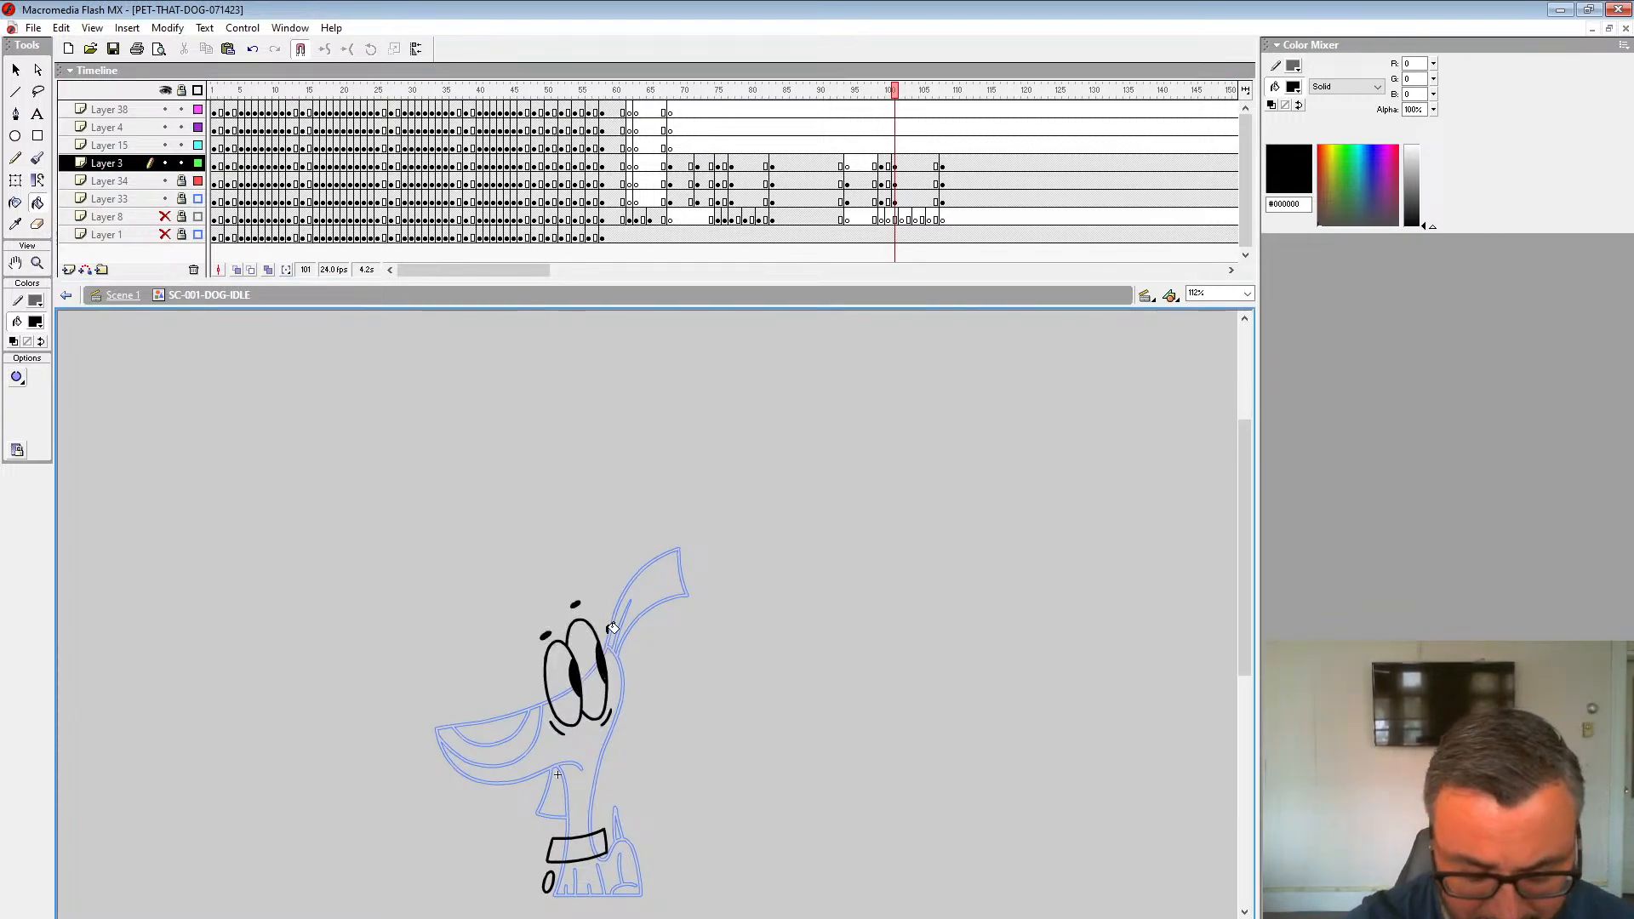
Step: Sample the eye white #FFFFFF from frame 100 and fill both eyes with it in frame 101
{"action": "key", "text": "comma"}
{"action": "key", "text": "period"}
{"action": "key", "text": "comma"}
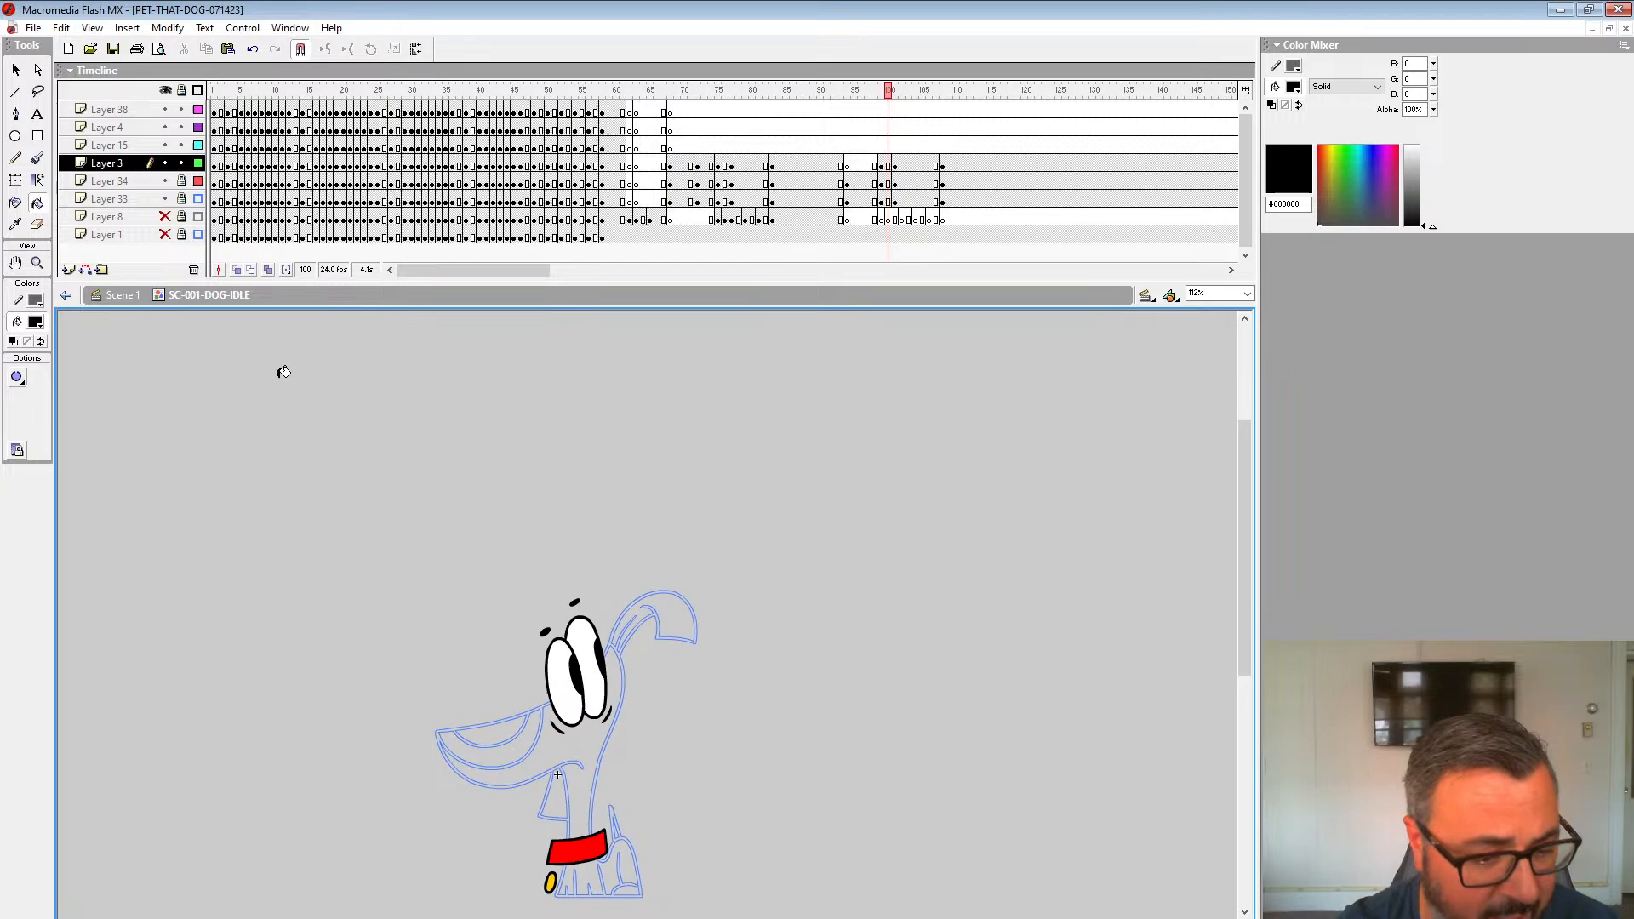
{"action": "left_click", "coordinate": [36, 324]}
{"action": "left_click", "coordinate": [578, 704]}
{"action": "key", "text": "period"}
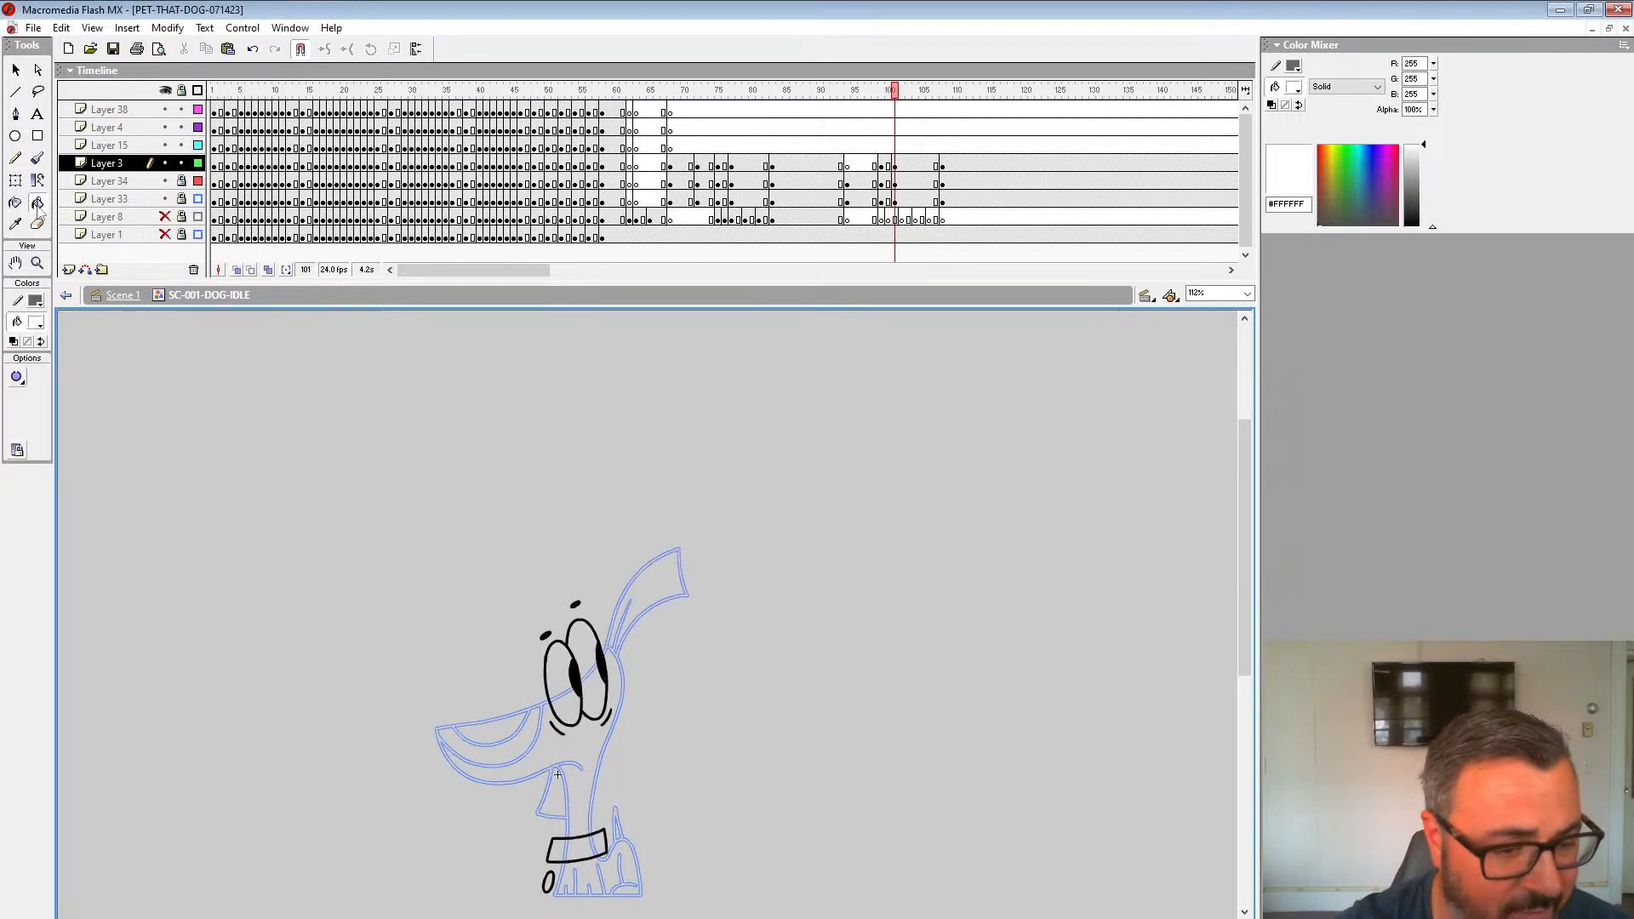
{"action": "left_click", "coordinate": [566, 703]}
{"action": "left_click", "coordinate": [594, 681]}
Step: Sample the collar red #FF0000 from frame 100, unlock Layer 34, lock Layer 3, and fill the collar in frame 101
{"action": "key", "text": "comma"}
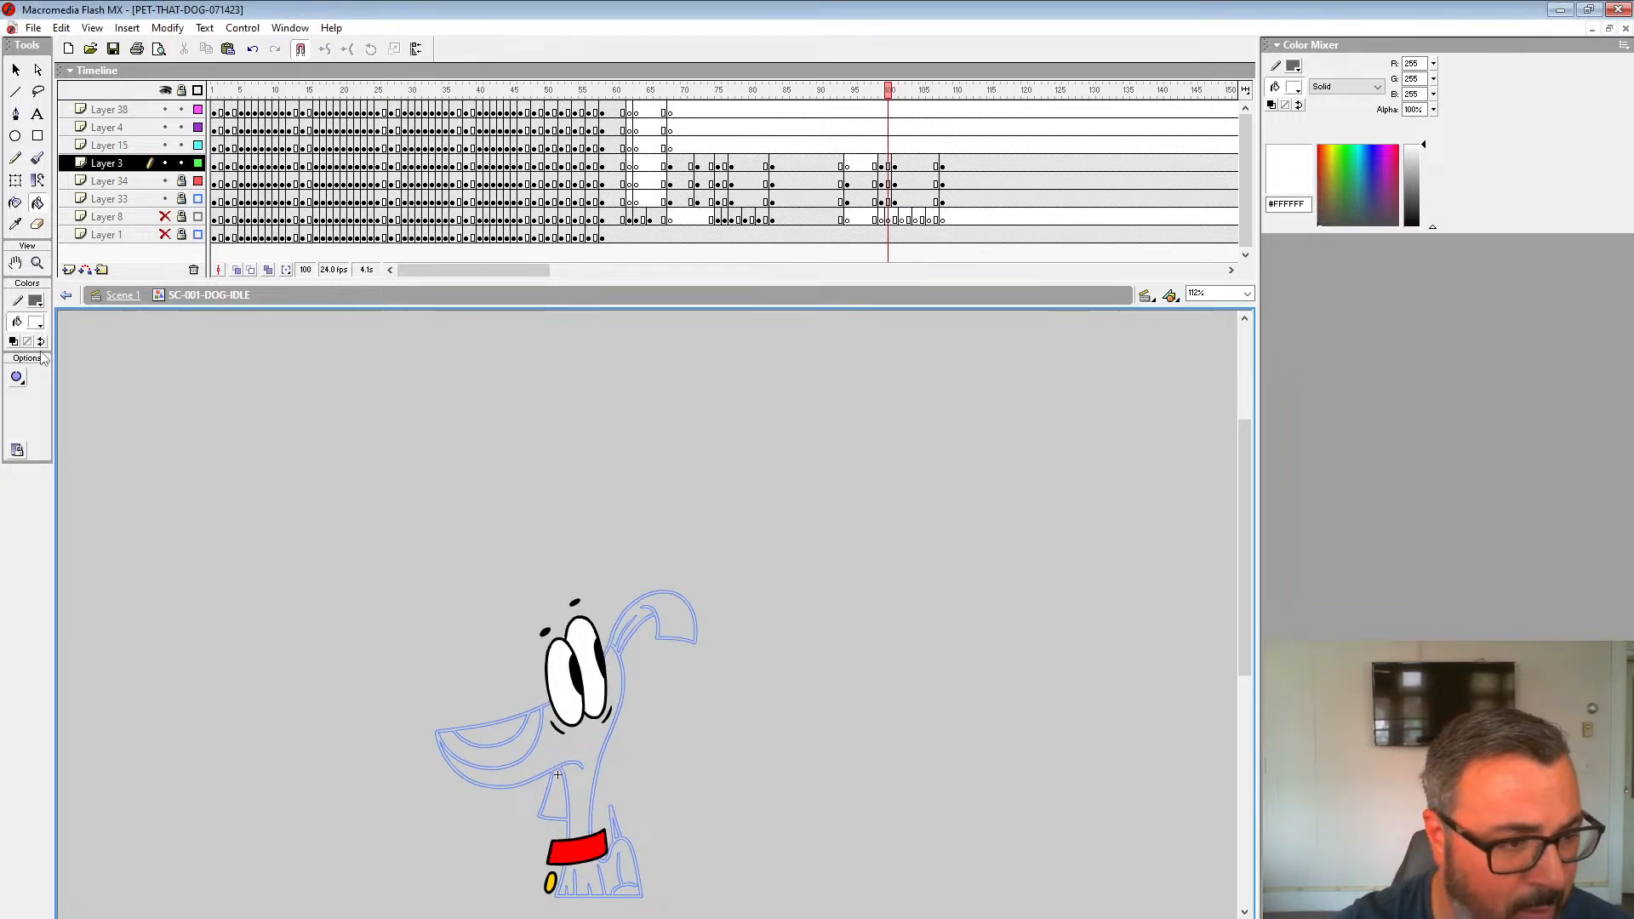
{"action": "left_click", "coordinate": [36, 324]}
{"action": "left_click", "coordinate": [586, 842]}
{"action": "key", "text": "period"}
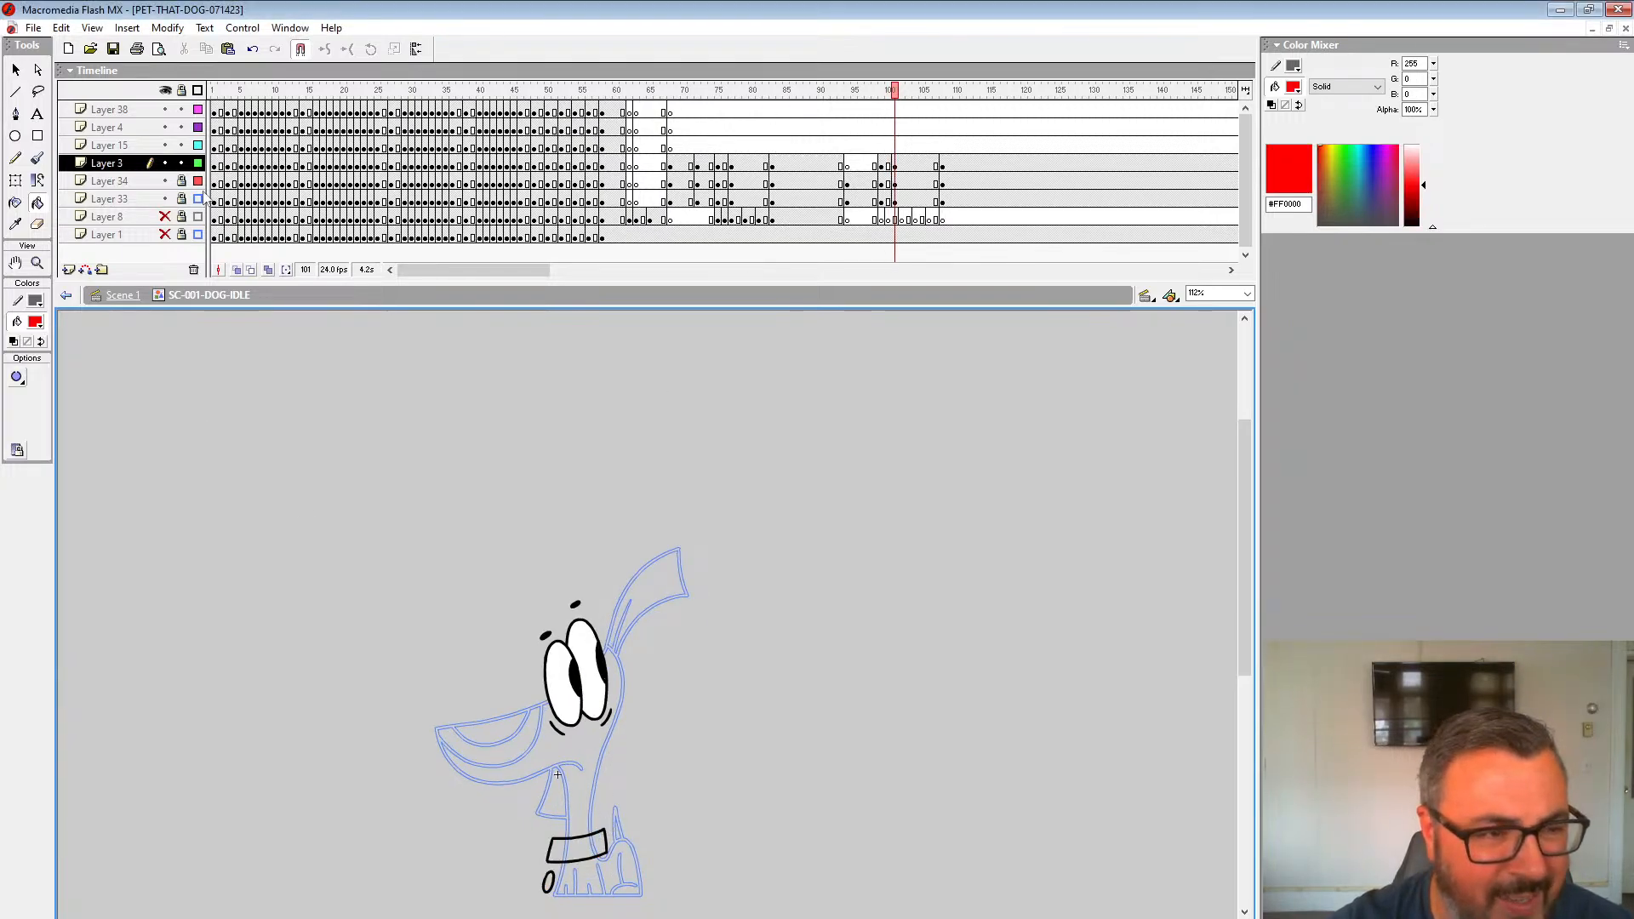
{"action": "left_click", "coordinate": [181, 181]}
{"action": "left_click", "coordinate": [182, 163]}
{"action": "left_click", "coordinate": [599, 838]}
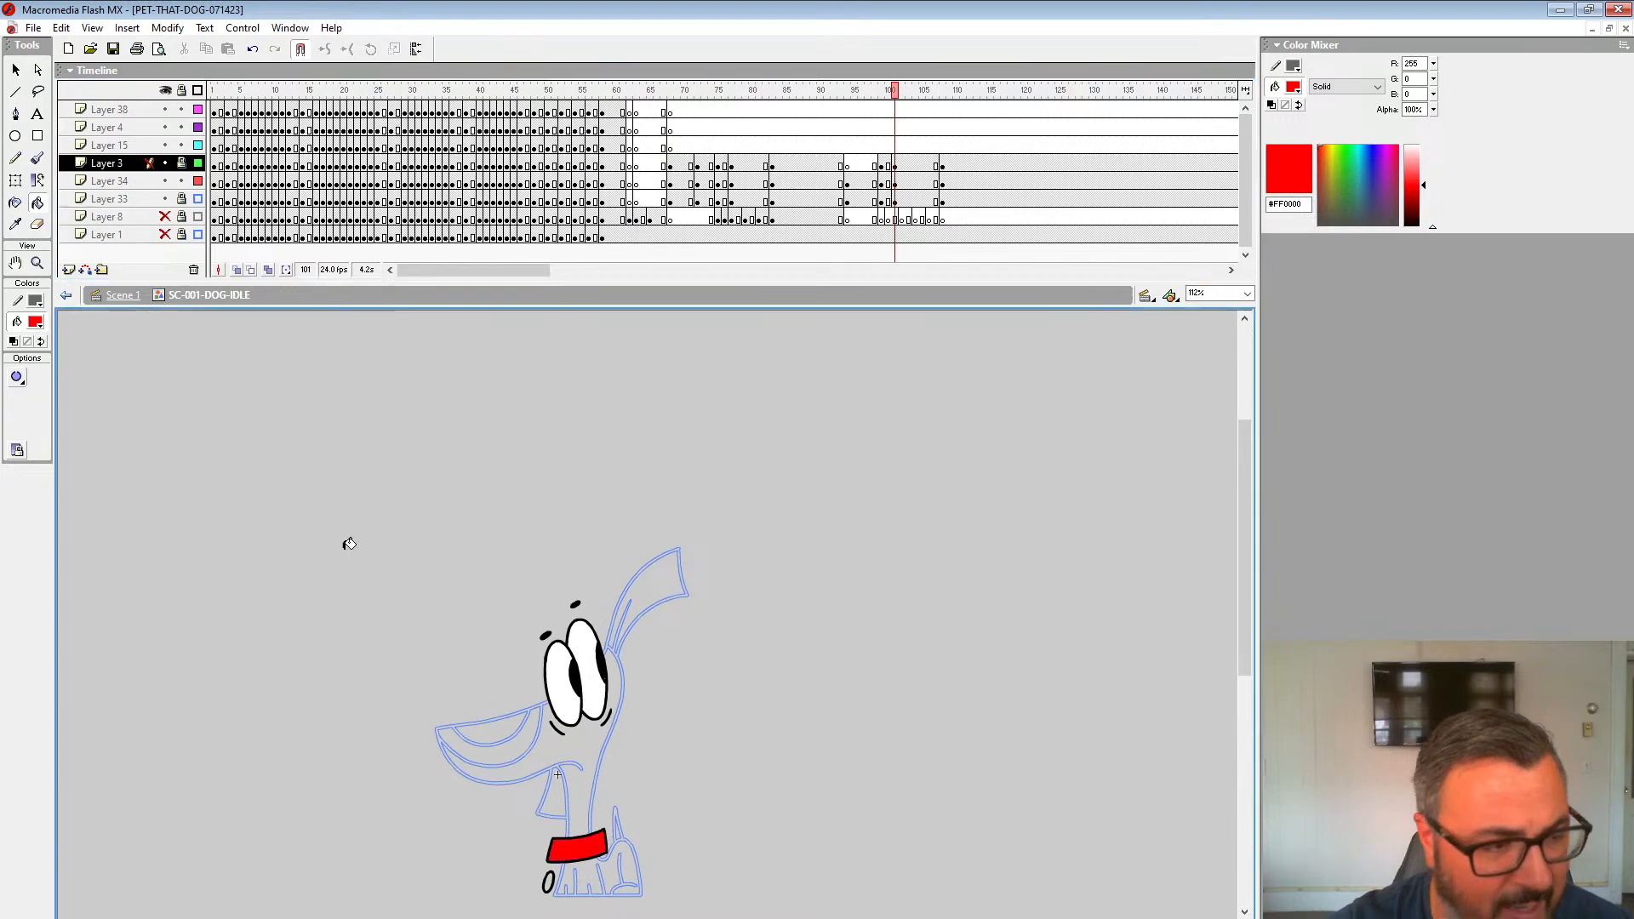
Step: Sample the tag's yellow #FFCC00 from frame 99 and fill the collar tag with it in frame 101
{"action": "key", "text": "comma"}
{"action": "key", "text": "comma"}
{"action": "left_click", "coordinate": [36, 324]}
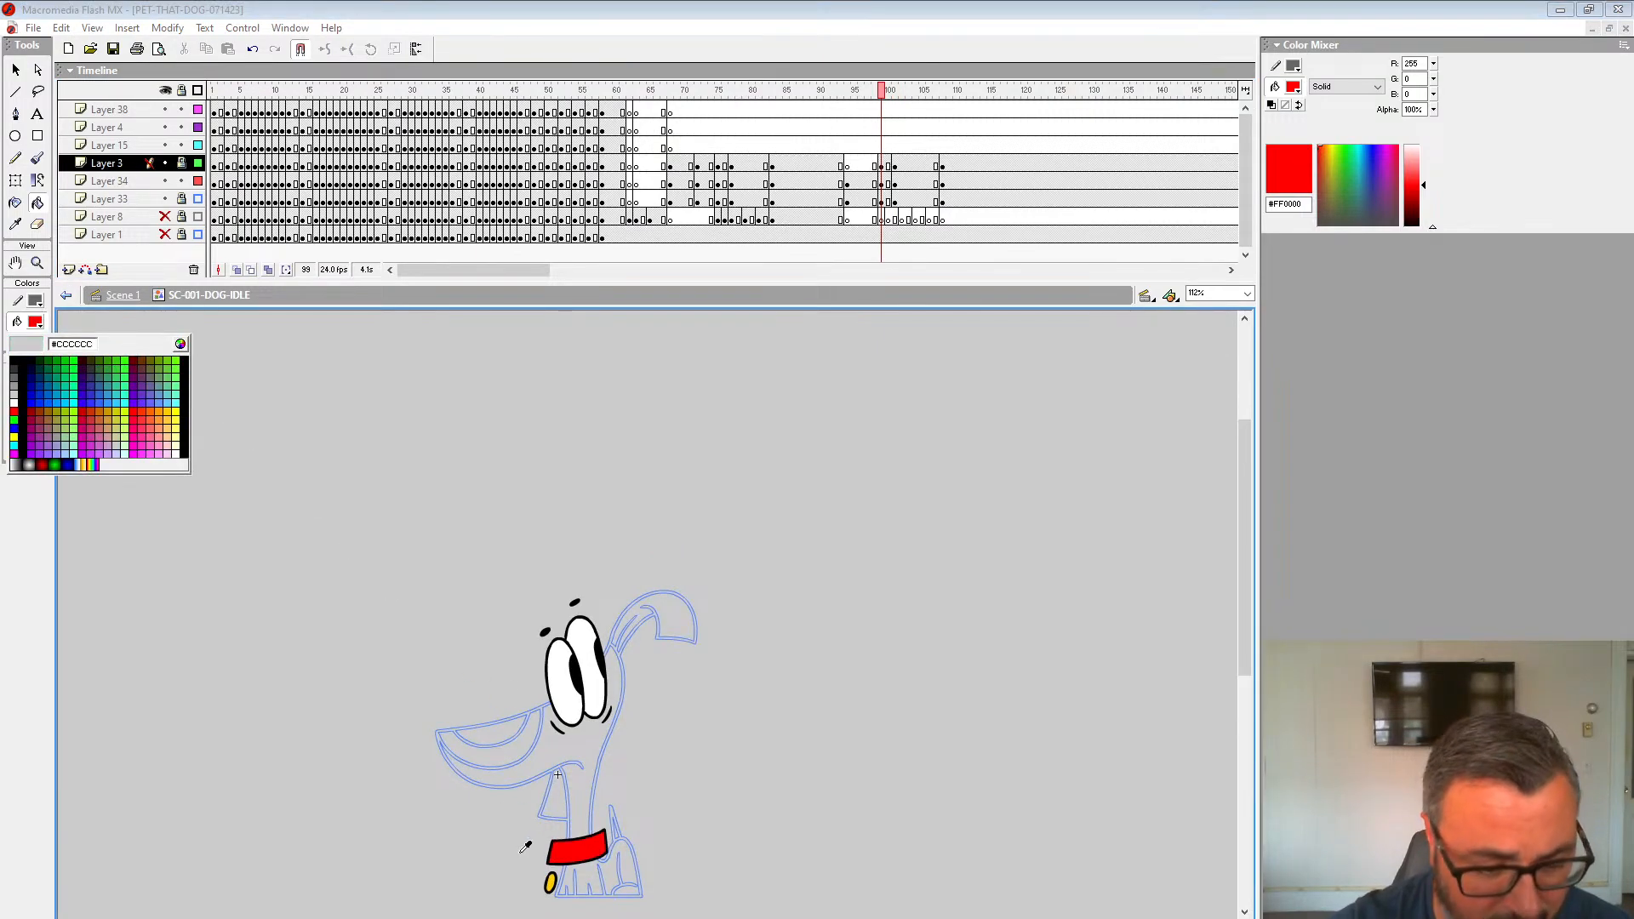
{"action": "left_click", "coordinate": [548, 889]}
{"action": "key", "text": "period"}
{"action": "key", "text": "period"}
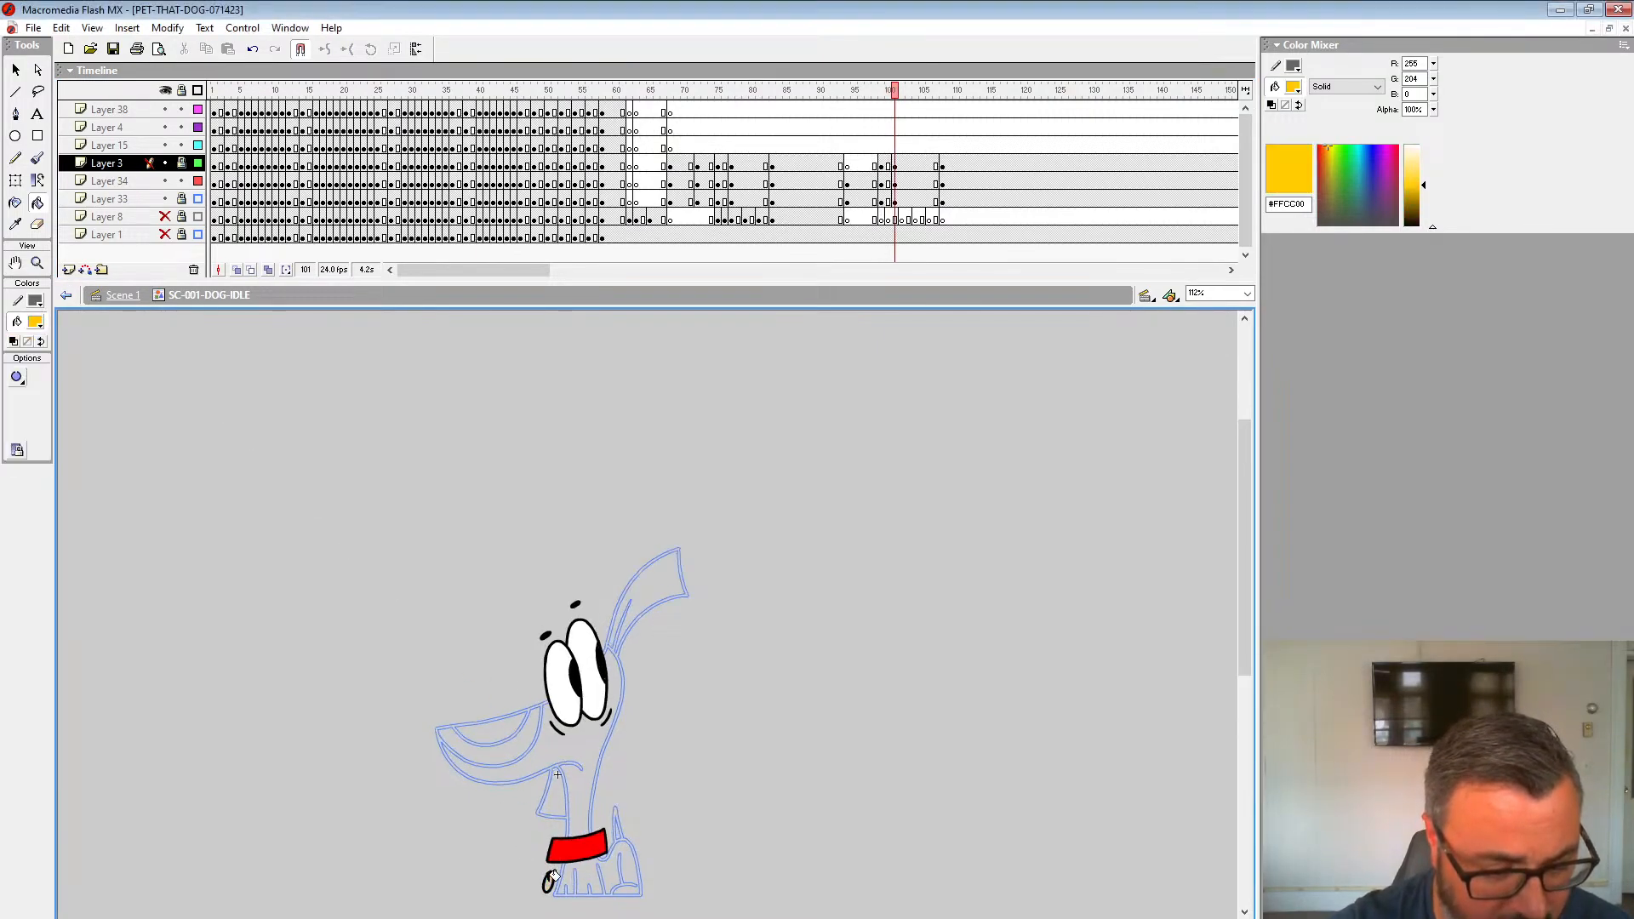
Step: Unlock Layers 3, 33 and 8, show the outlined artwork in full colour, and play the animation from about frames 71 and 62
{"action": "left_click_drag", "start_coordinate": [184, 164], "coordinate": [198, 200]}
{"action": "left_click", "coordinate": [690, 90]}
{"action": "key", "text": "Return"}
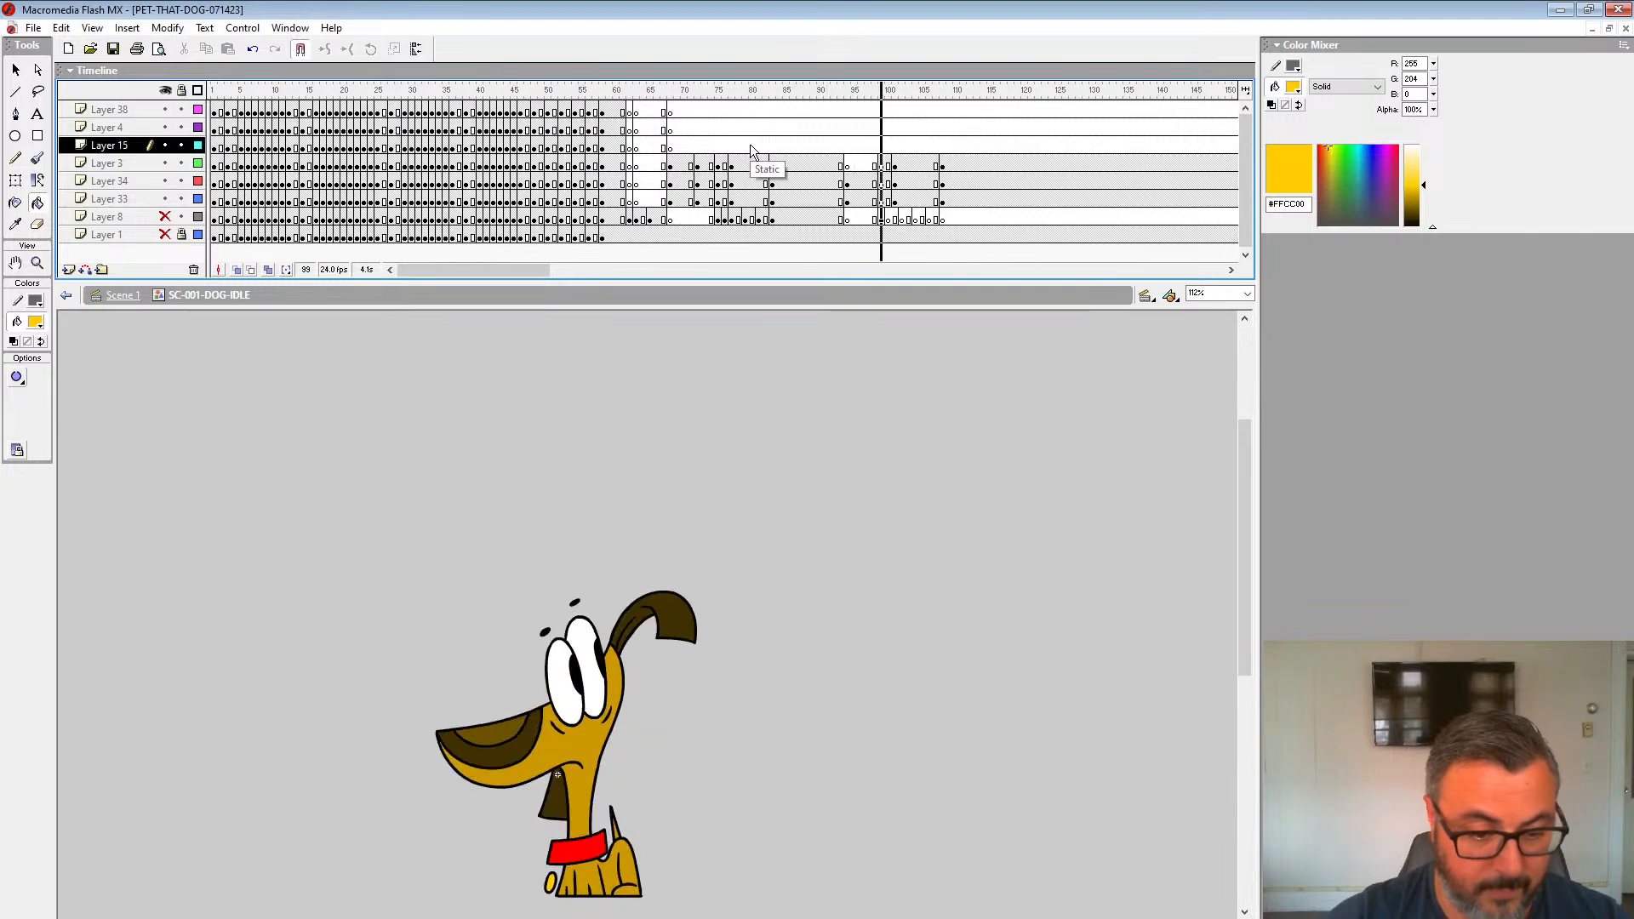
{"action": "left_click", "coordinate": [632, 153]}
{"action": "key", "text": "Return"}
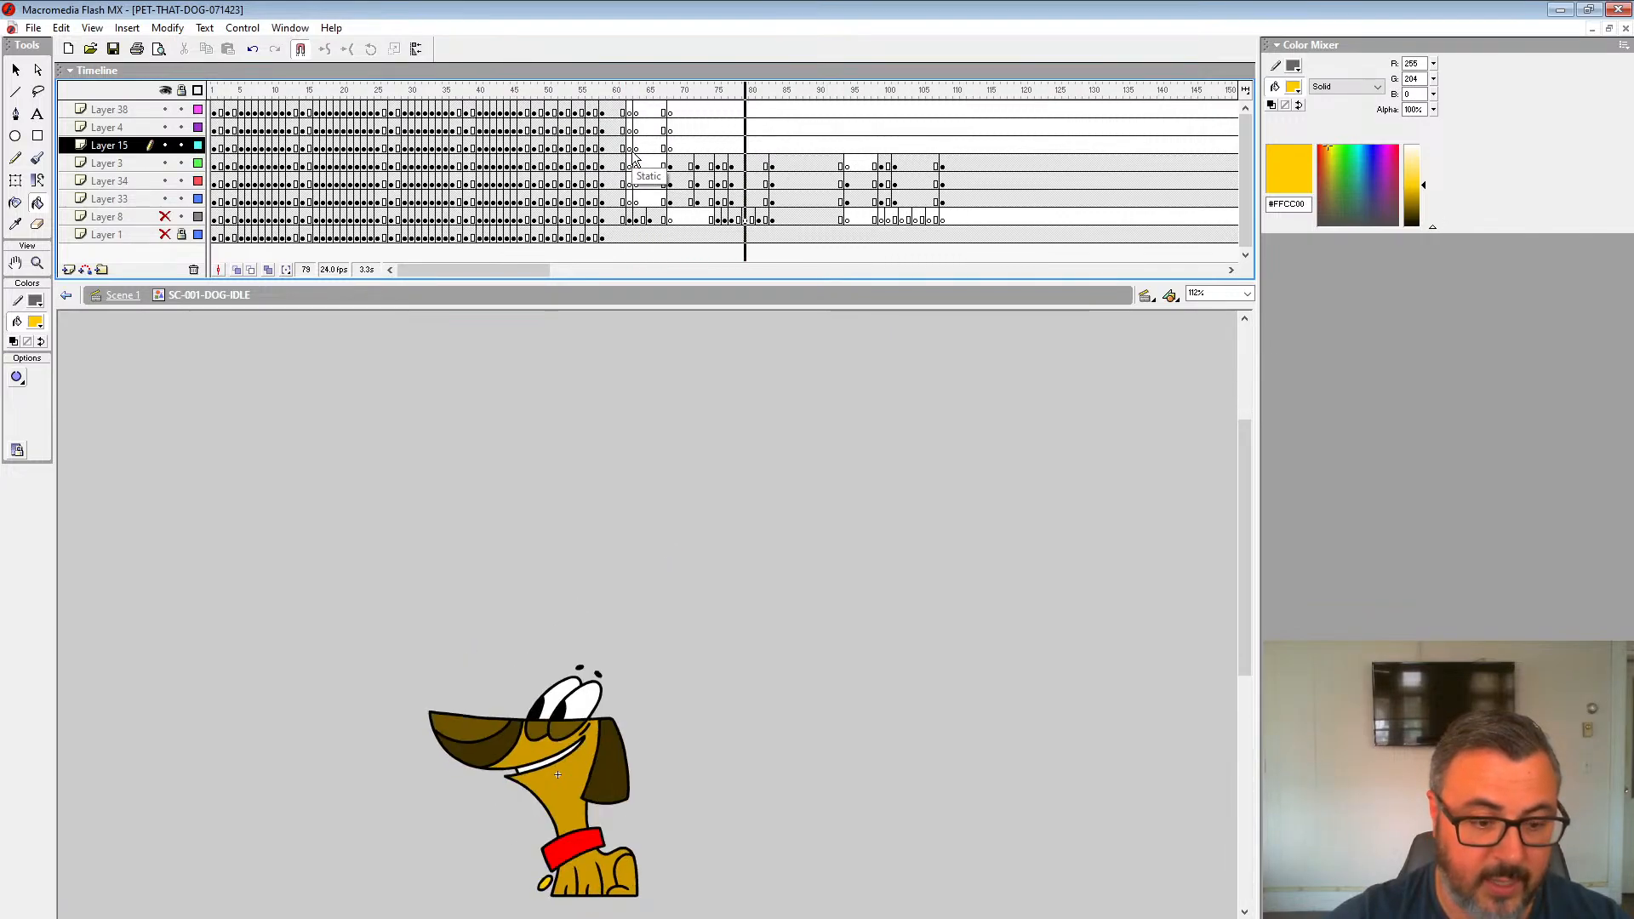
{"action": "key", "text": "Return"}
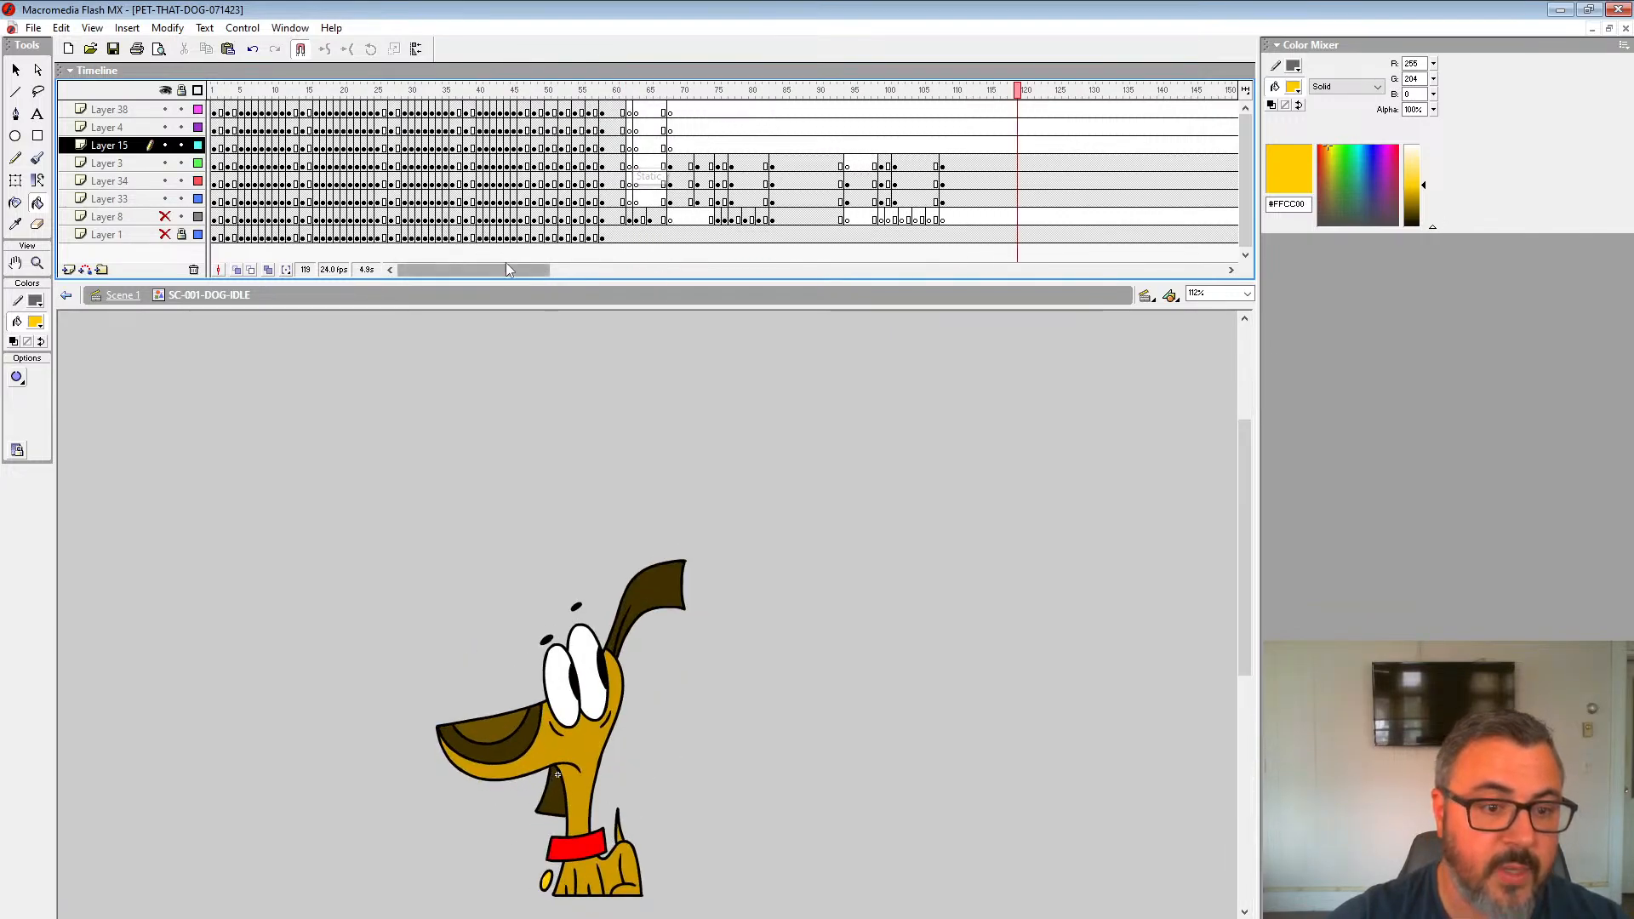
Step: Insert a blank keyframe on Layer 3 at frame 116 and turn on onion skinning
{"action": "left_click_drag", "start_coordinate": [512, 270], "coordinate": [560, 278]}
{"action": "left_click", "coordinate": [708, 162]}
{"action": "left_click", "coordinate": [707, 165]}
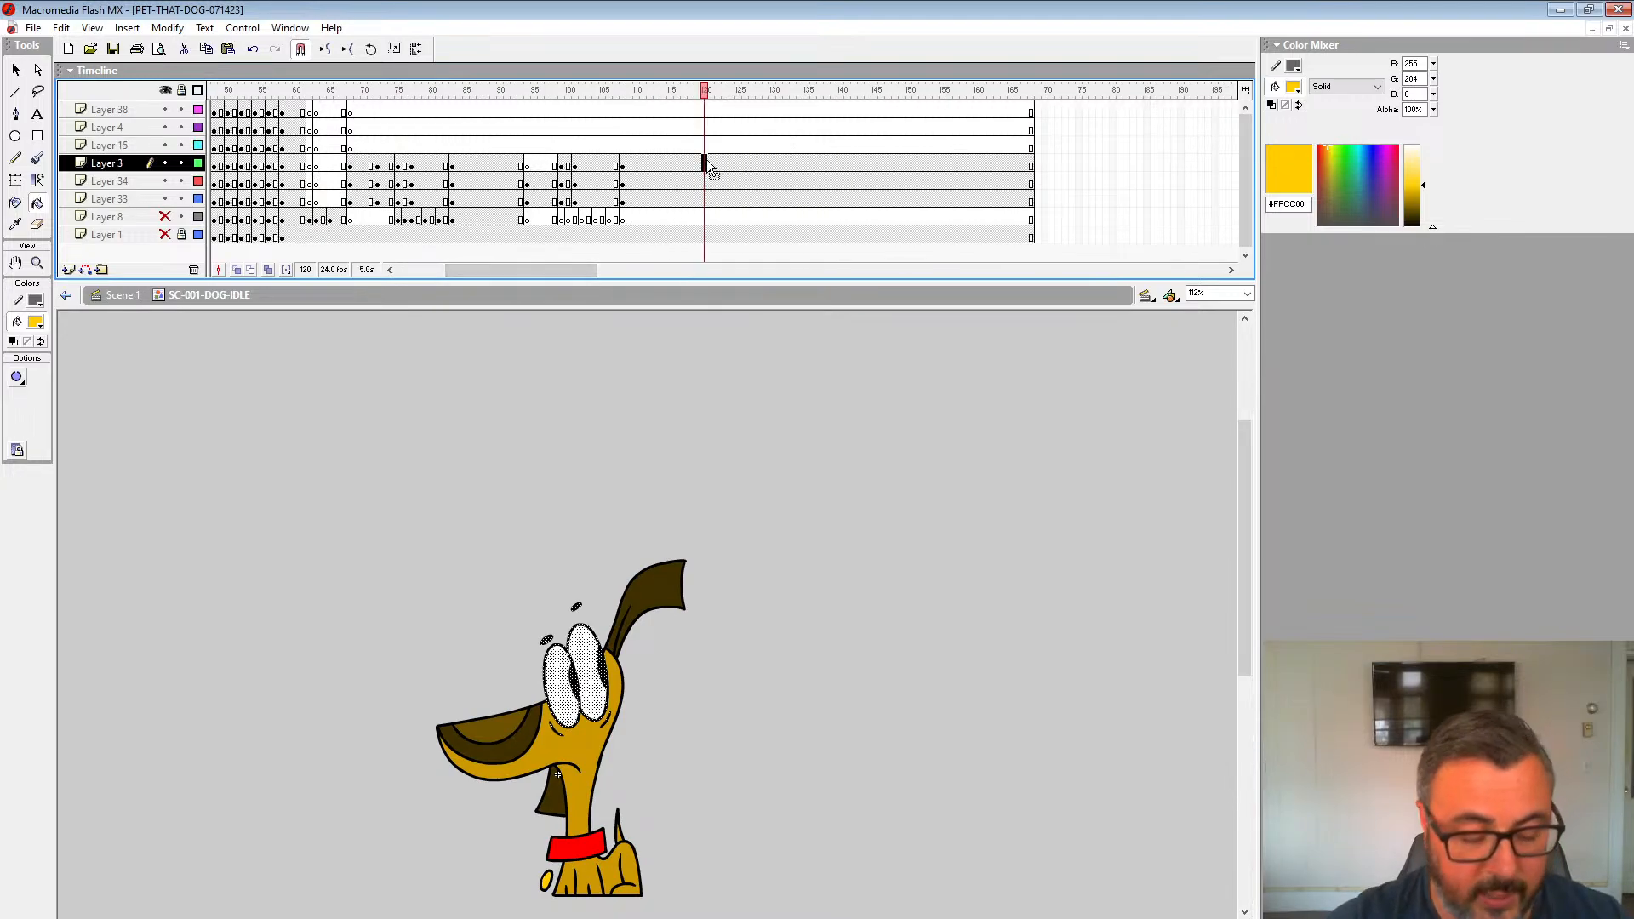
{"action": "key", "text": "F7"}
{"action": "left_click_drag", "start_coordinate": [707, 93], "coordinate": [677, 164]}
{"action": "left_click", "coordinate": [706, 165]}
{"action": "left_click", "coordinate": [237, 269]}
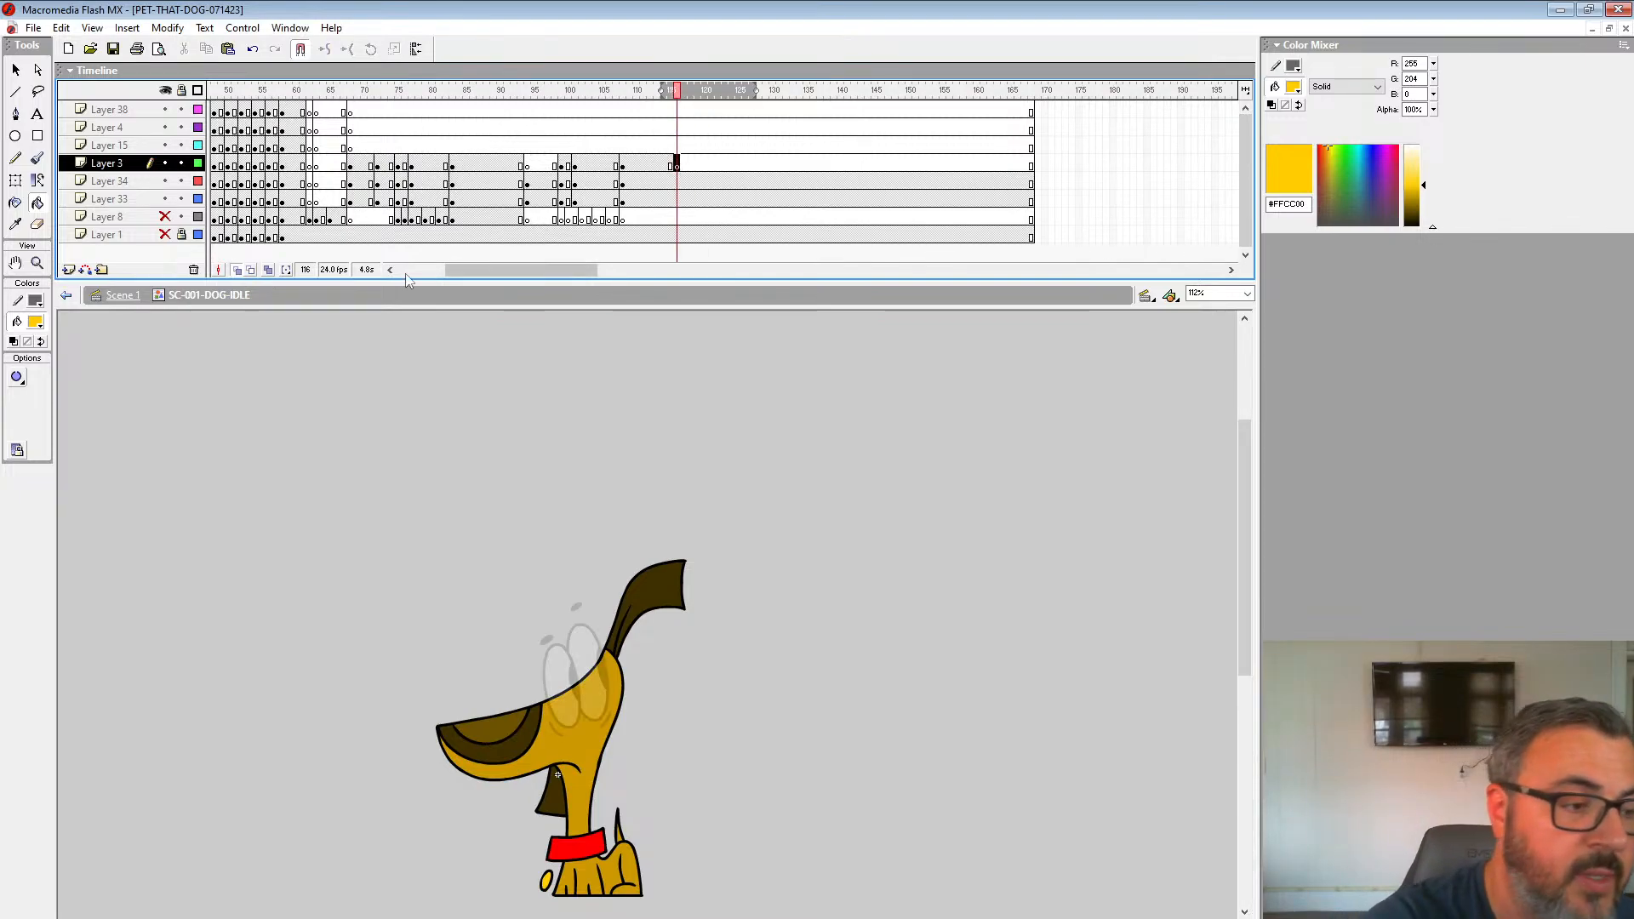
Step: Set up the Brush tool with the red #FF0000 as its fill colour for rough sketching beside the dog
{"action": "key", "text": "z"}
{"action": "left_click", "coordinate": [656, 638]}
{"action": "left_click_drag", "start_coordinate": [660, 628], "coordinate": [877, 514]}
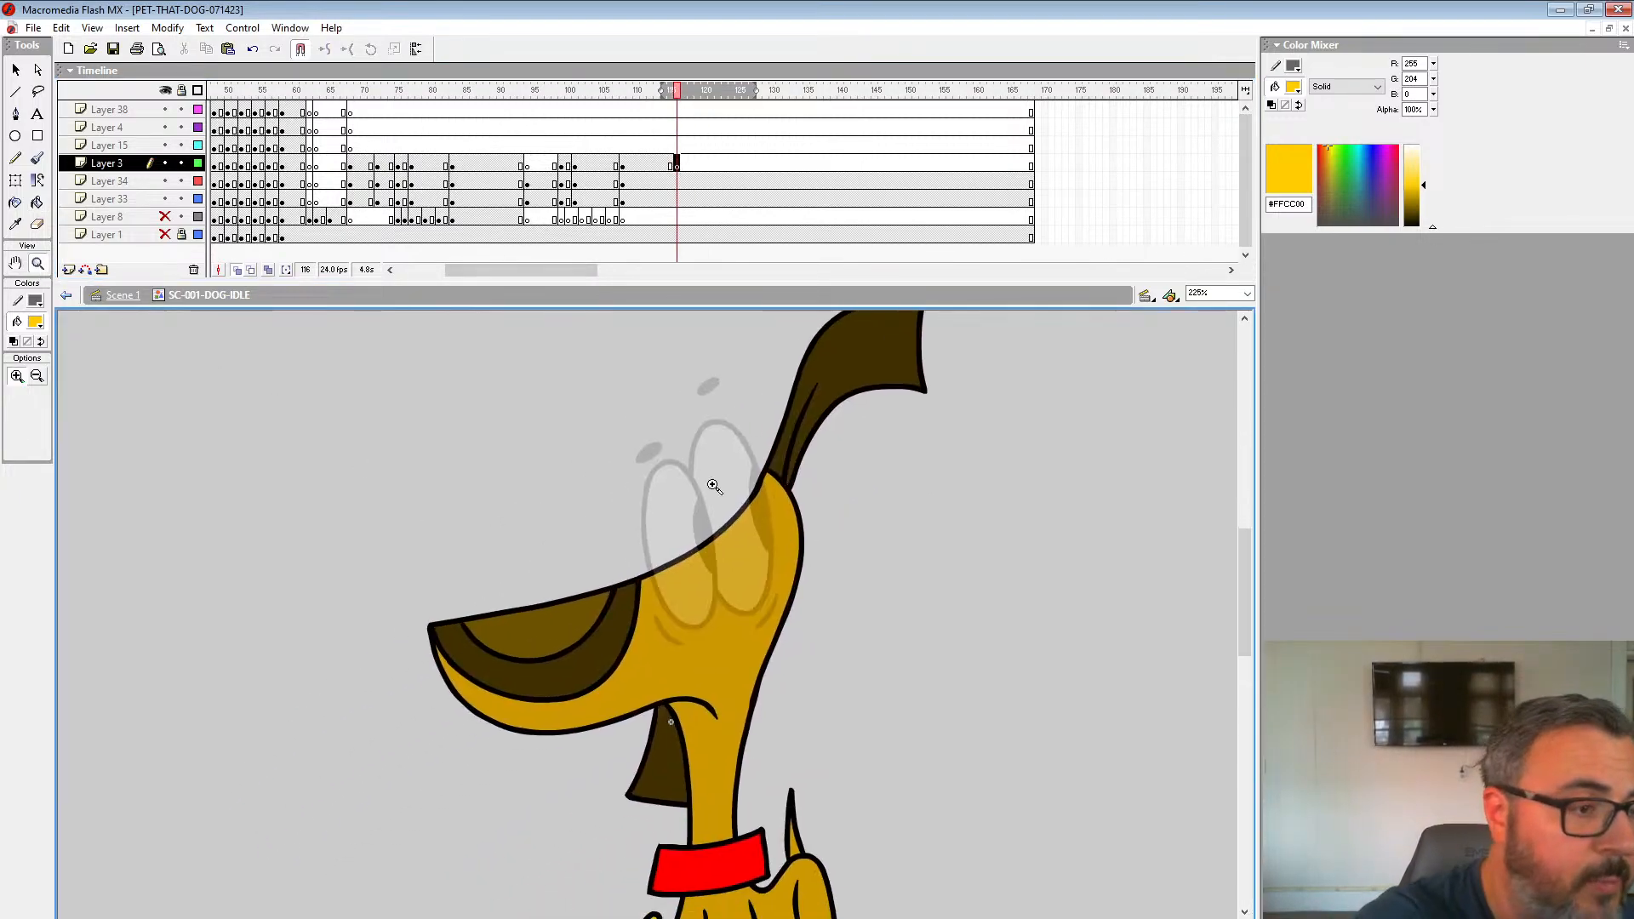
{"action": "key", "text": "b"}
{"action": "left_click", "coordinate": [40, 426]}
{"action": "left_click", "coordinate": [25, 621]}
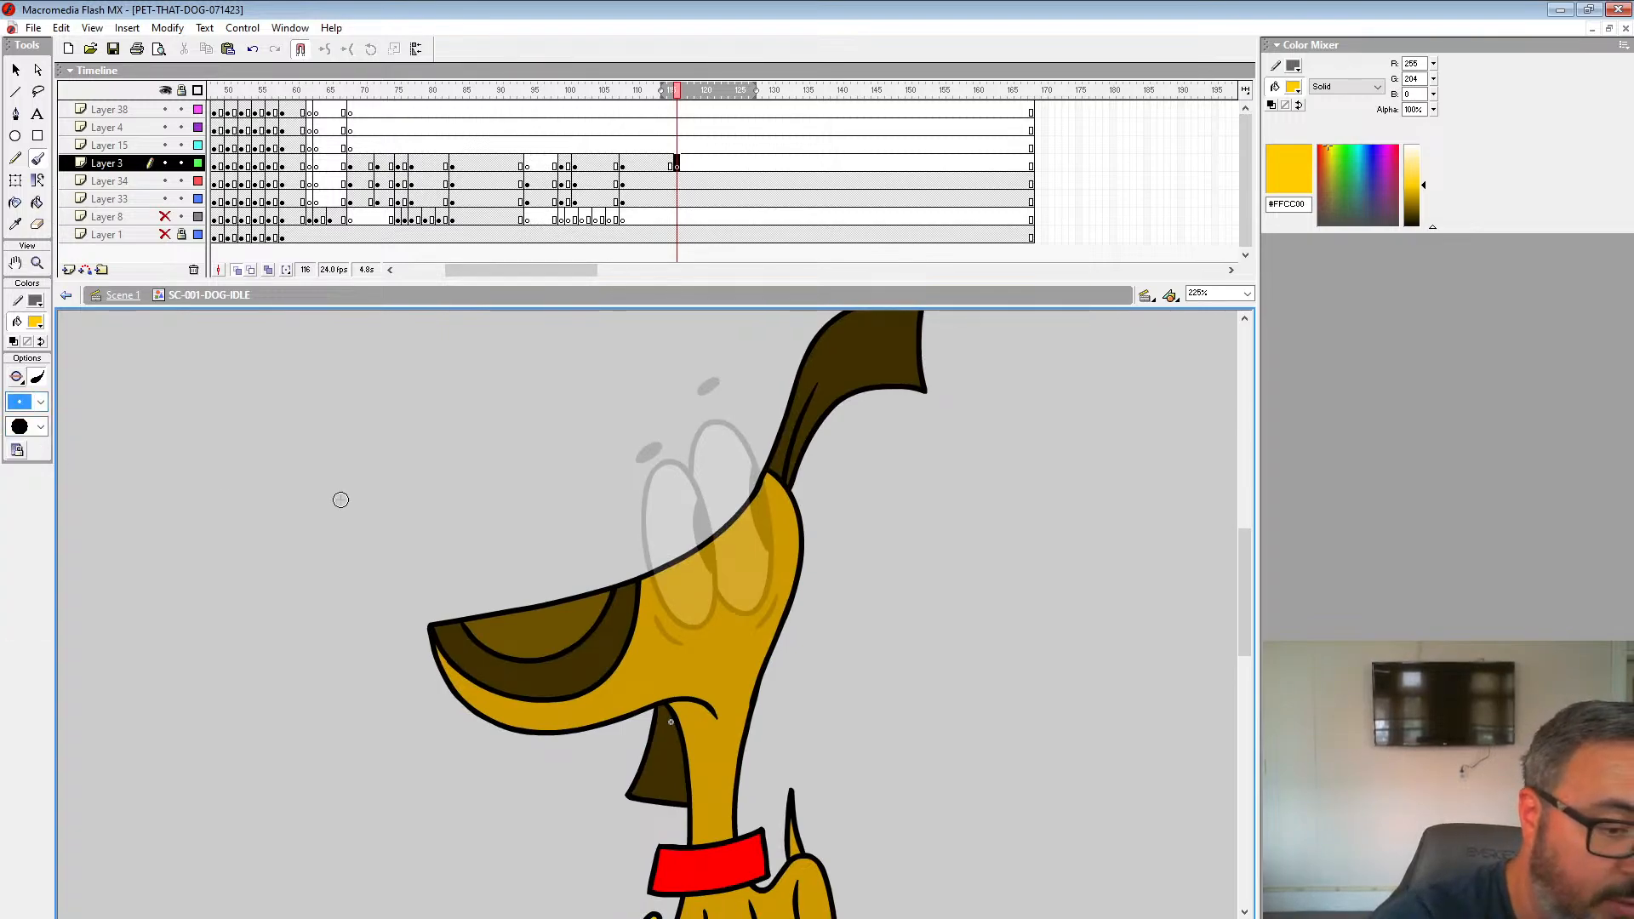
{"action": "key", "text": "ctrl+z"}
{"action": "left_click_drag", "start_coordinate": [400, 542], "coordinate": [904, 556]}
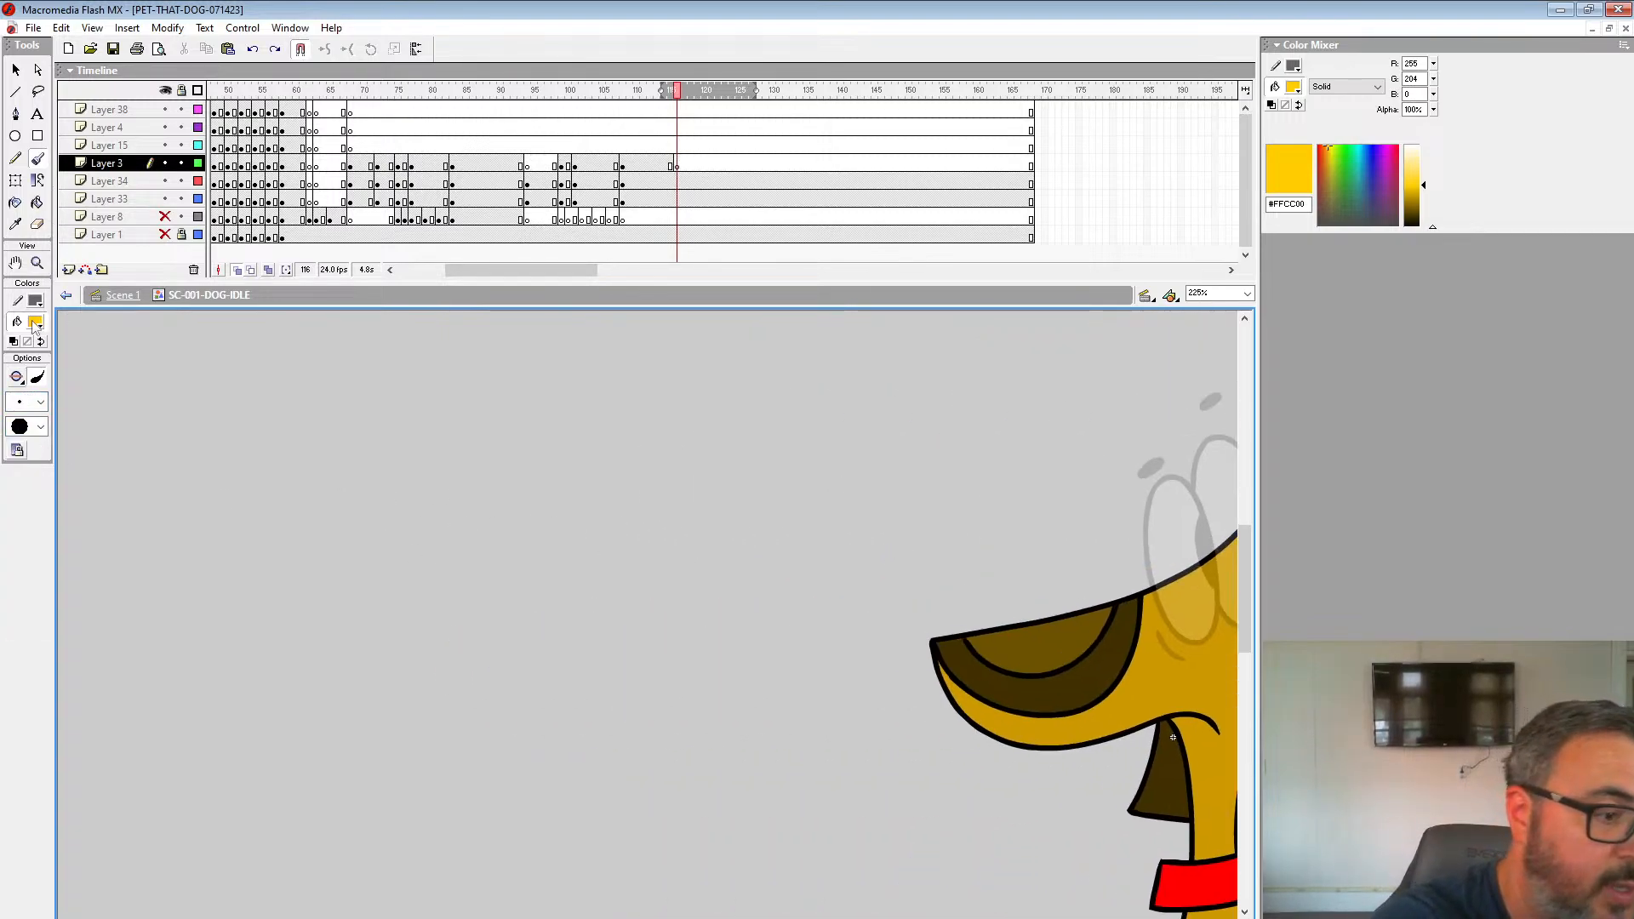
{"action": "left_click", "coordinate": [35, 322]}
{"action": "left_click", "coordinate": [17, 416]}
Step: Sketch a demonstration eyeball in empty space beside the dog, with an oval pupil, an arched arrow and a downward stroke
{"action": "mouse_move", "coordinate": [458, 414]}
{"action": "left_mouse_down"}
{"action": "mouse_move", "coordinate": [582, 477]}
{"action": "mouse_move", "coordinate": [401, 474]}
{"action": "left_mouse_up"}
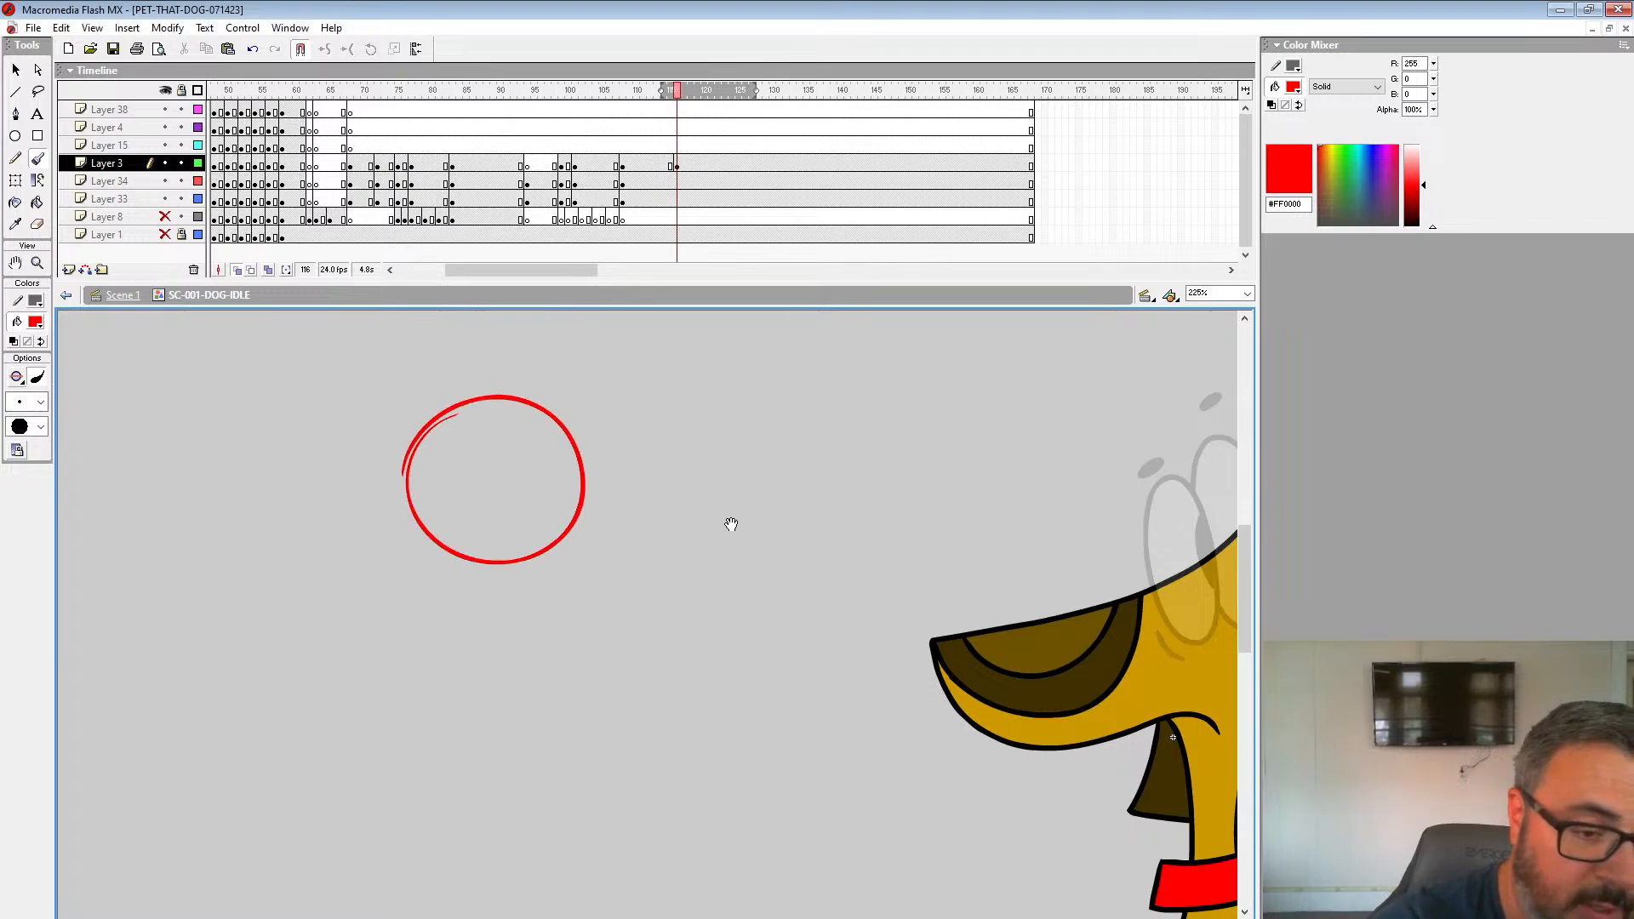
{"action": "left_click_drag", "start_coordinate": [731, 525], "coordinate": [694, 644]}
{"action": "left_click_drag", "start_coordinate": [472, 568], "coordinate": [470, 579]}
{"action": "mouse_move", "coordinate": [711, 621]}
{"action": "left_mouse_down"}
{"action": "mouse_move", "coordinate": [445, 612]}
{"action": "mouse_move", "coordinate": [531, 556]}
{"action": "mouse_move", "coordinate": [562, 623]}
{"action": "left_mouse_up"}
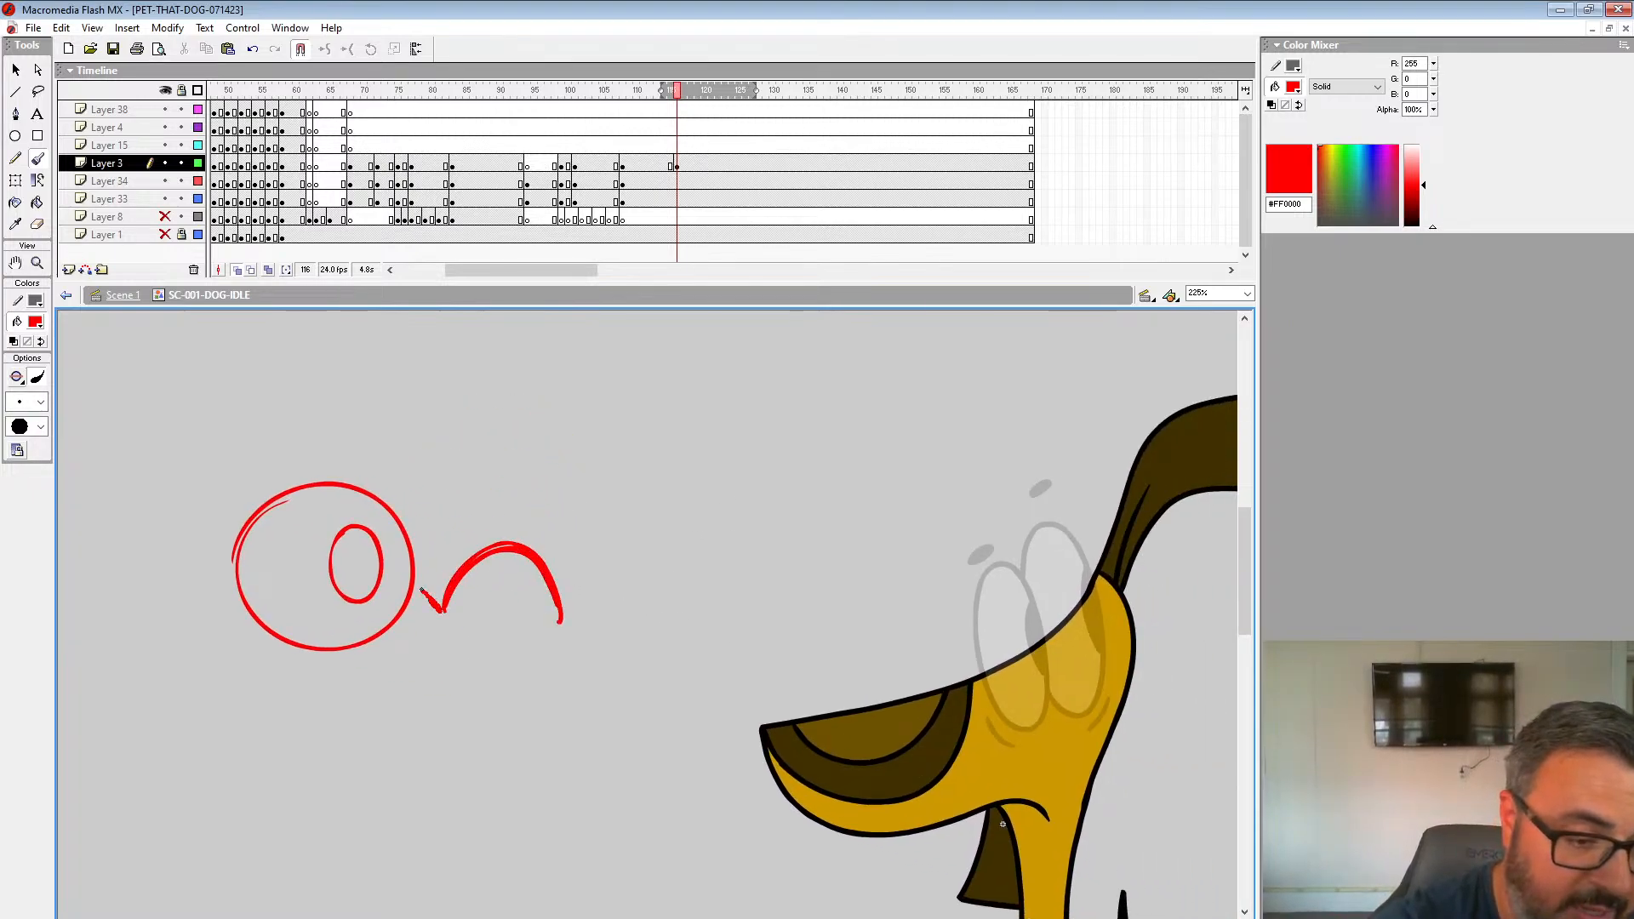
{"action": "left_click_drag", "start_coordinate": [690, 777], "coordinate": [999, 766]}
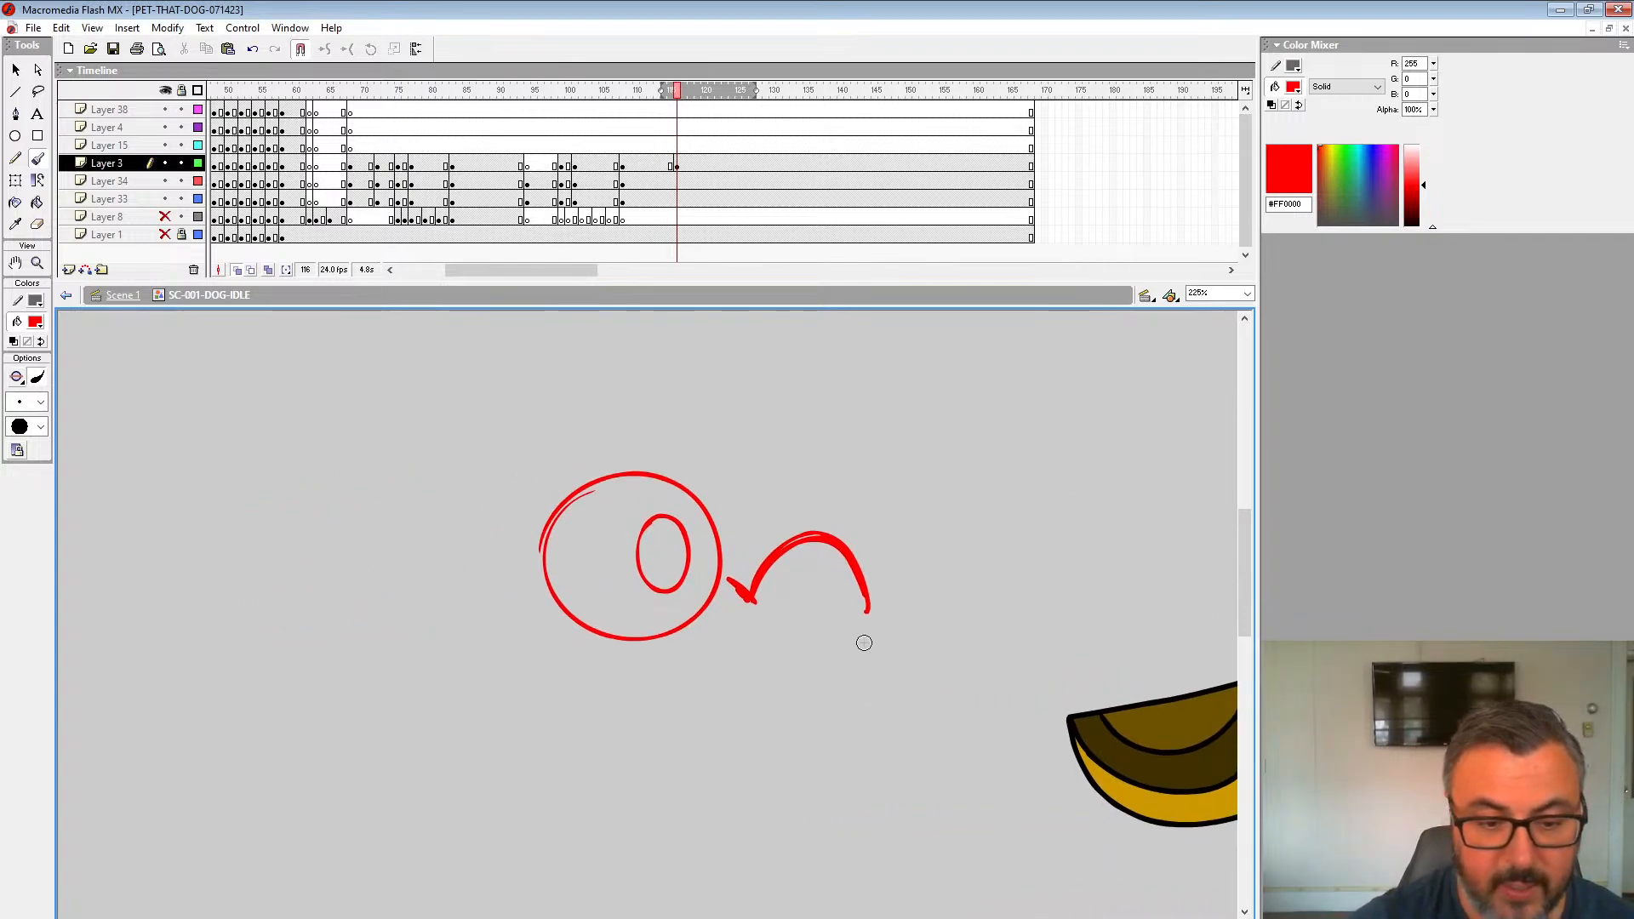
{"action": "left_click_drag", "start_coordinate": [539, 548], "coordinate": [705, 510]}
{"action": "key", "text": "ctrl+z"}
{"action": "left_click_drag", "start_coordinate": [631, 468], "coordinate": [634, 524]}
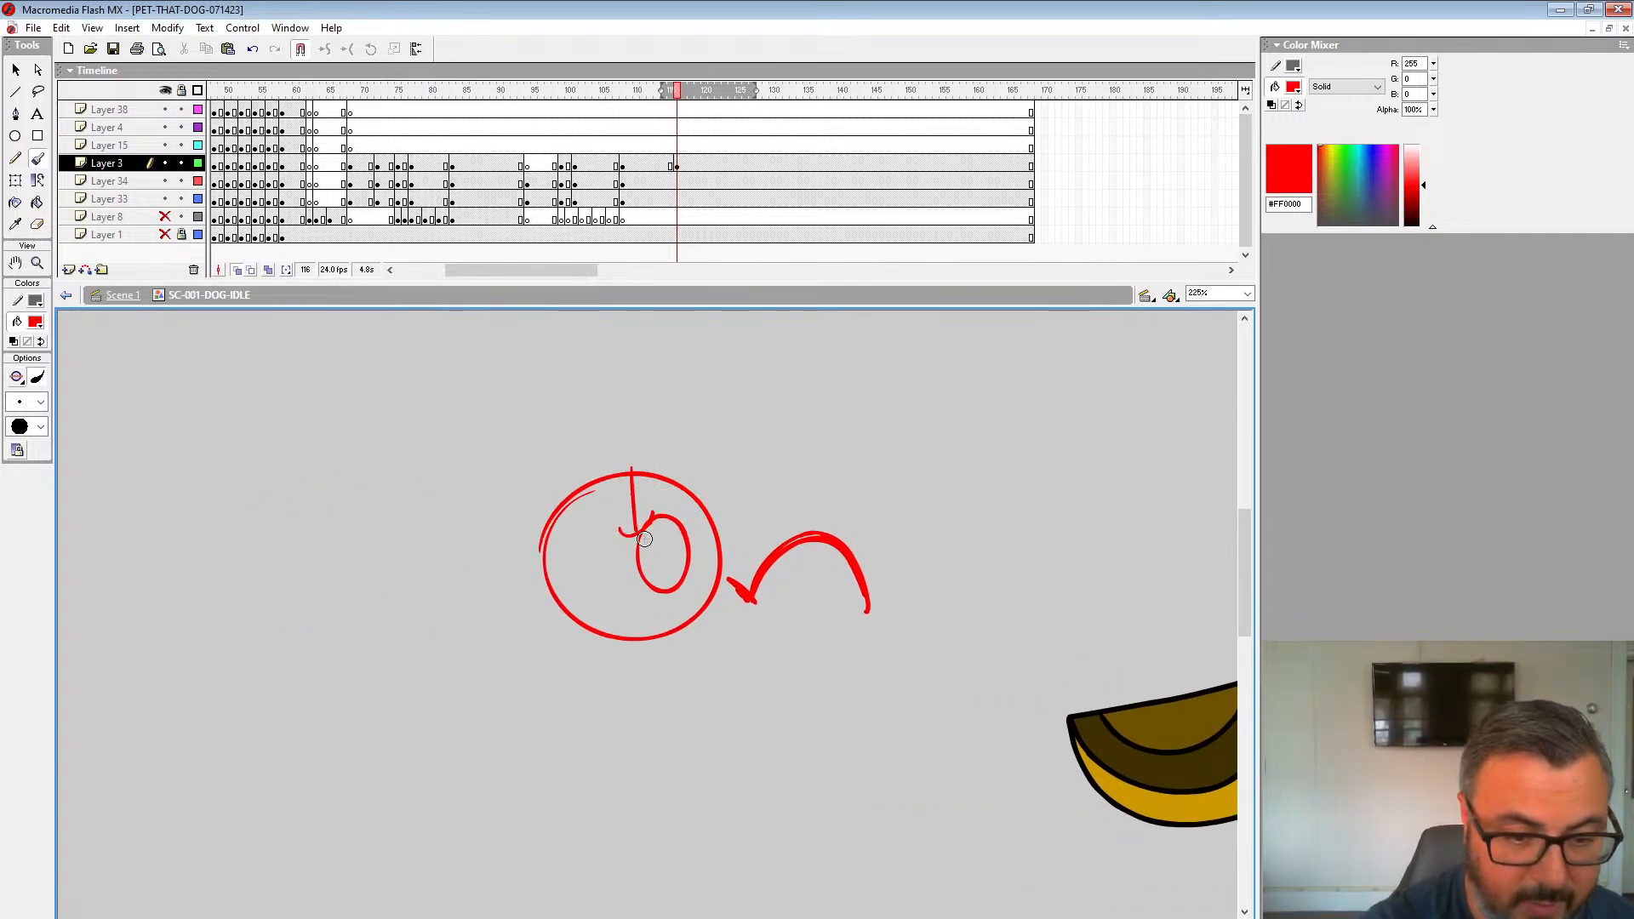
{"action": "mouse_move", "coordinate": [831, 596]}
{"action": "left_mouse_down"}
{"action": "mouse_move", "coordinate": [595, 595]}
{"action": "mouse_move", "coordinate": [818, 616]}
{"action": "mouse_move", "coordinate": [756, 613]}
{"action": "left_mouse_up"}
{"action": "left_click_drag", "start_coordinate": [868, 607], "coordinate": [1031, 598]}
Step: Sketch a second demonstration eyeball beside the first, with curved arrows arching across it
{"action": "mouse_move", "coordinate": [657, 652]}
{"action": "left_mouse_down"}
{"action": "mouse_move", "coordinate": [785, 639]}
{"action": "mouse_move", "coordinate": [930, 678]}
{"action": "left_mouse_up"}
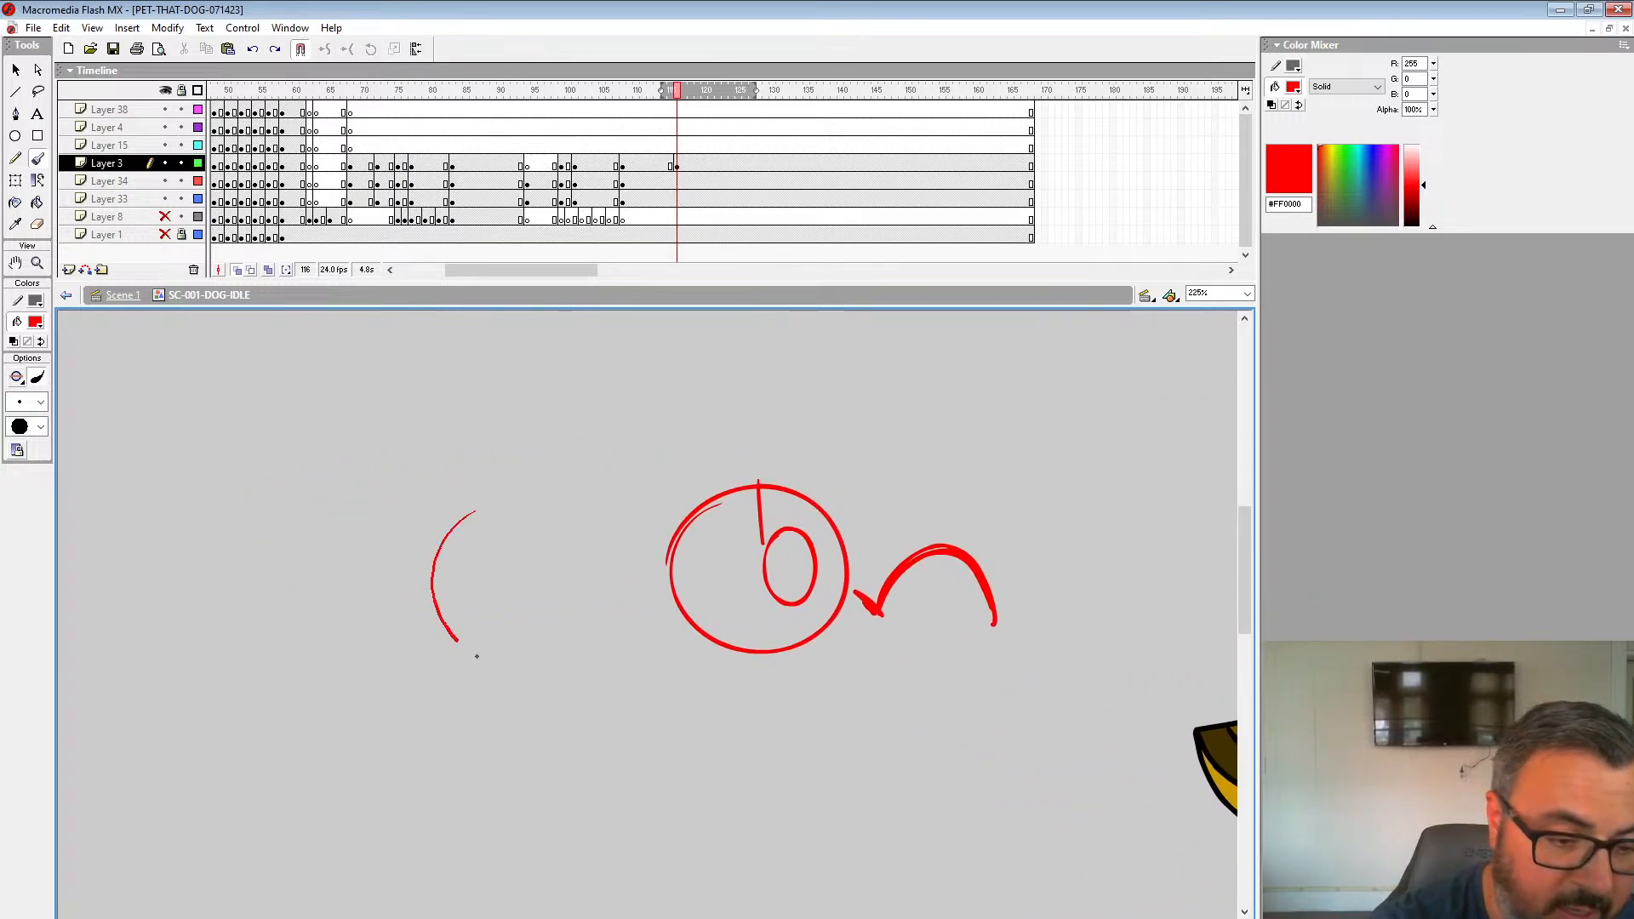
{"action": "left_click_drag", "start_coordinate": [476, 656], "coordinate": [456, 529]}
{"action": "mouse_move", "coordinate": [435, 614]}
{"action": "left_mouse_down"}
{"action": "mouse_move", "coordinate": [490, 584]}
{"action": "mouse_move", "coordinate": [618, 606]}
{"action": "left_mouse_up"}
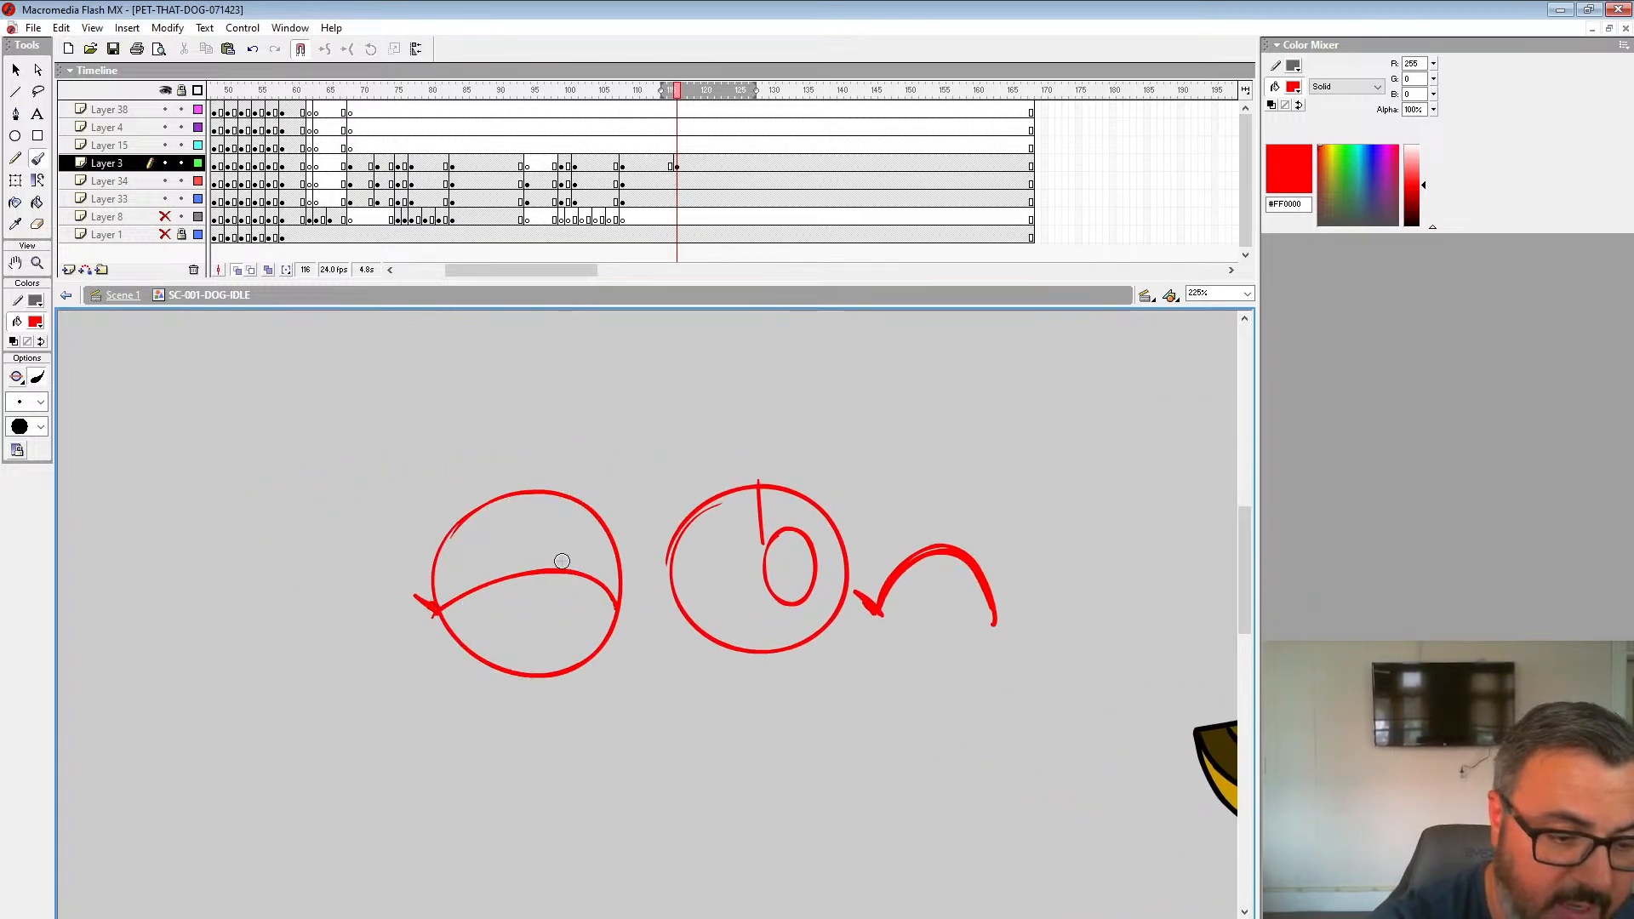
{"action": "mouse_move", "coordinate": [461, 600]}
{"action": "left_mouse_down"}
{"action": "mouse_move", "coordinate": [622, 588]}
{"action": "mouse_move", "coordinate": [430, 610]}
{"action": "left_mouse_up"}
{"action": "left_click_drag", "start_coordinate": [749, 672], "coordinate": [602, 518]}
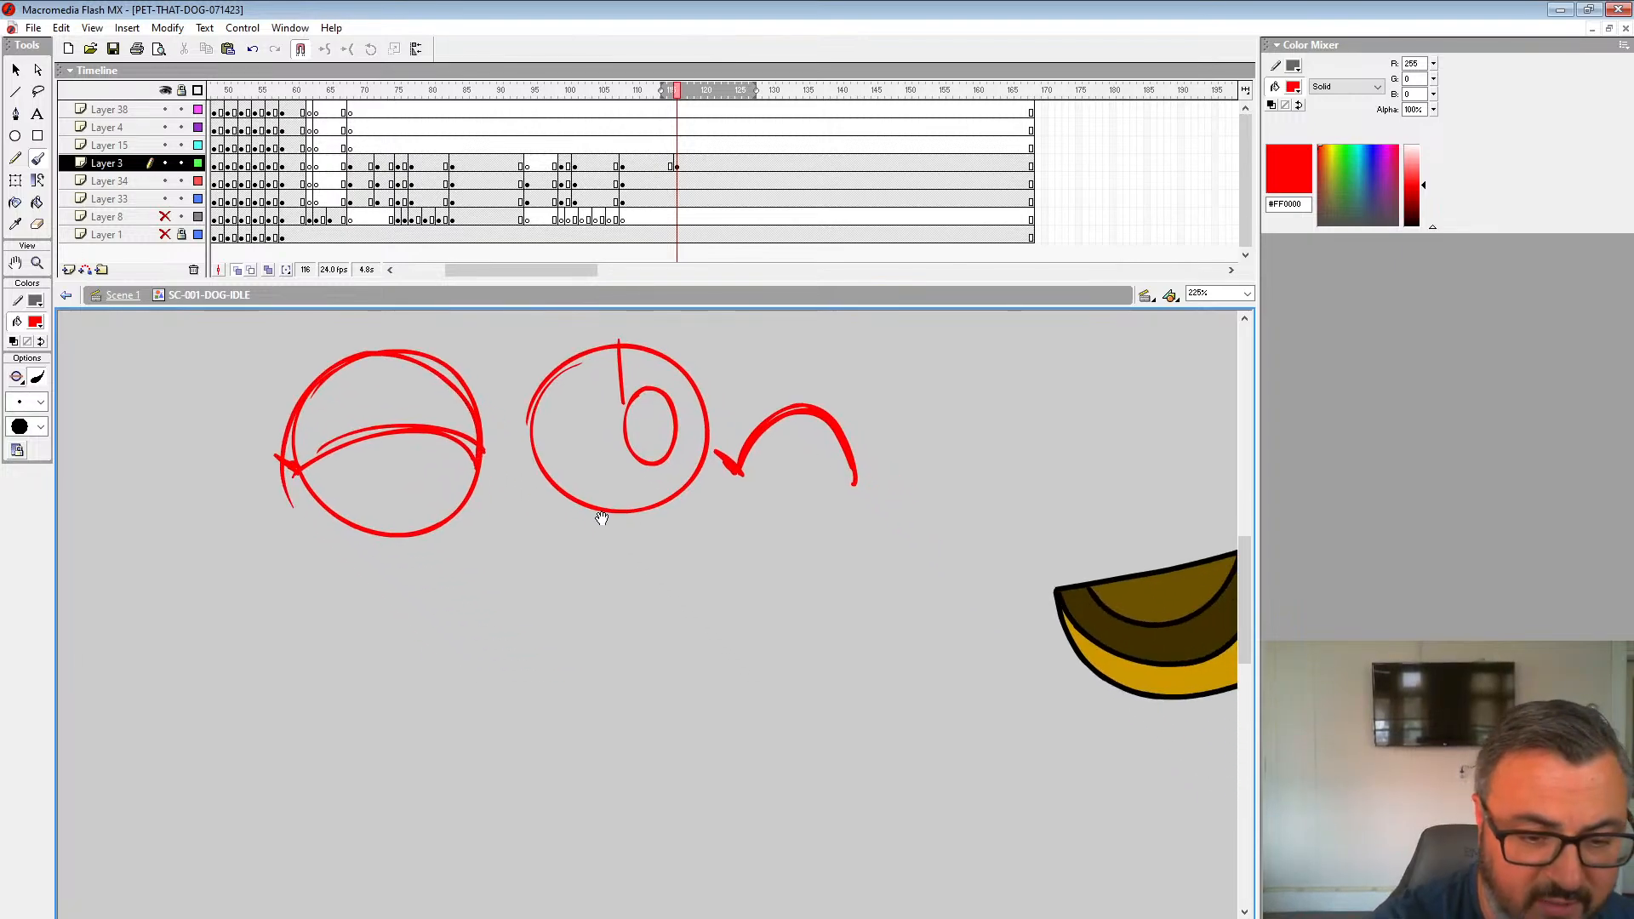
Step: Undo all the red demonstration eyeballs and arrows drawn beside the dog
{"action": "key", "text": "ctrl+z"}
{"action": "key", "text": "ctrl+z"}
{"action": "key", "text": "ctrl+z"}
{"action": "key", "text": "ctrl+z"}
{"action": "key", "text": "ctrl+z"}
{"action": "key", "text": "ctrl+z"}
{"action": "key", "text": "ctrl+z"}
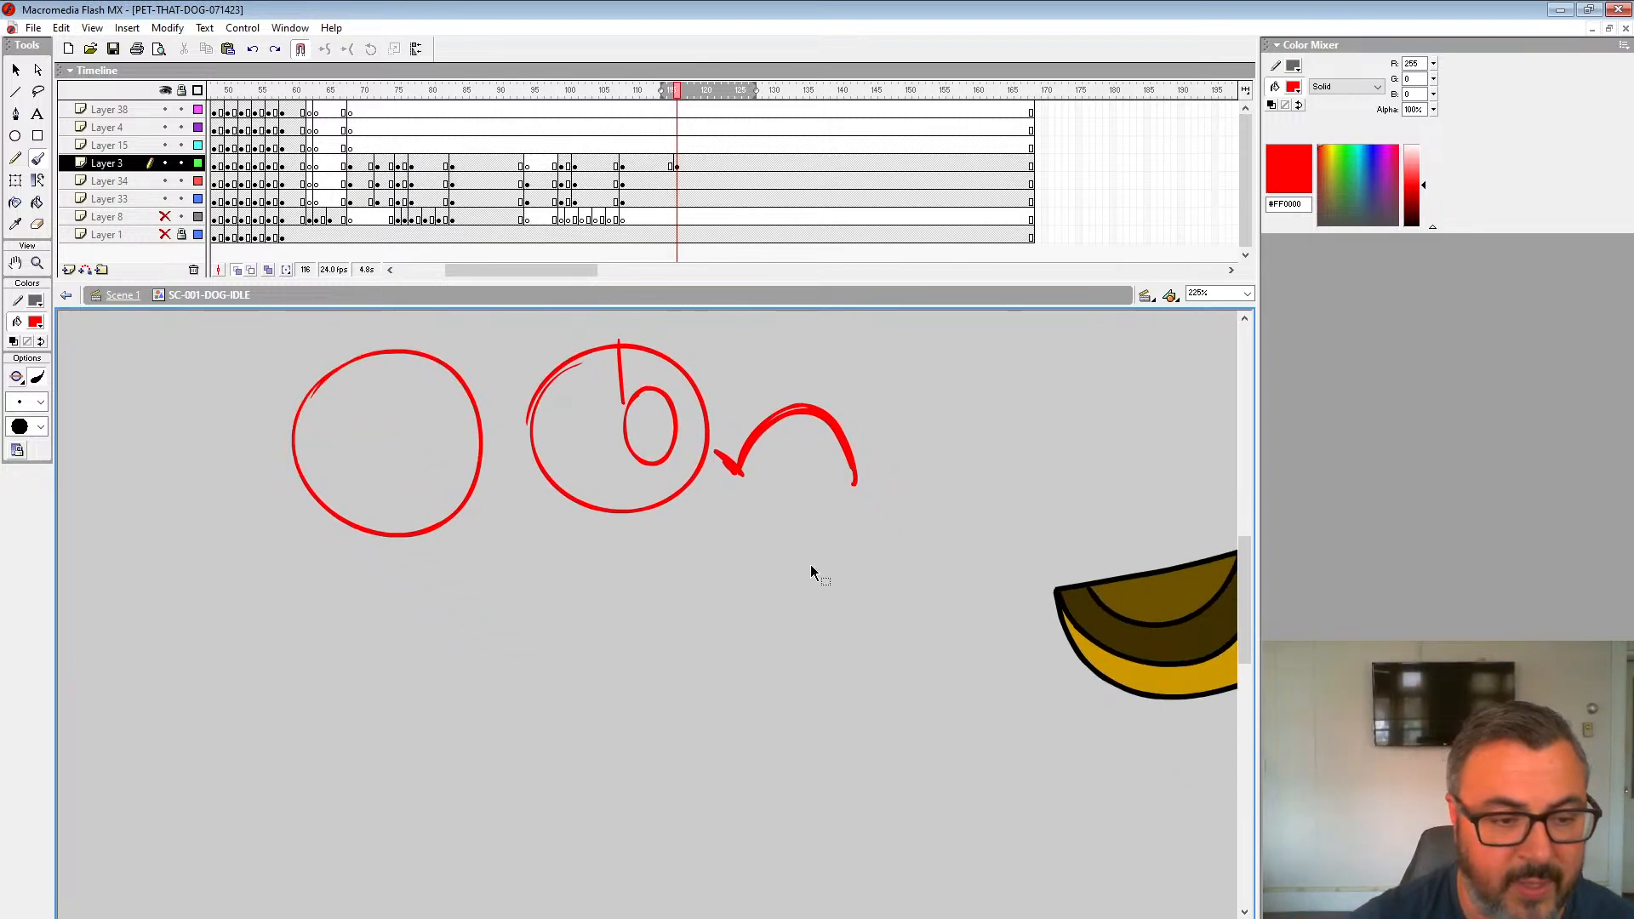
{"action": "key", "text": "ctrl+z"}
{"action": "key", "text": "ctrl+z"}
{"action": "key", "text": "ctrl+z"}
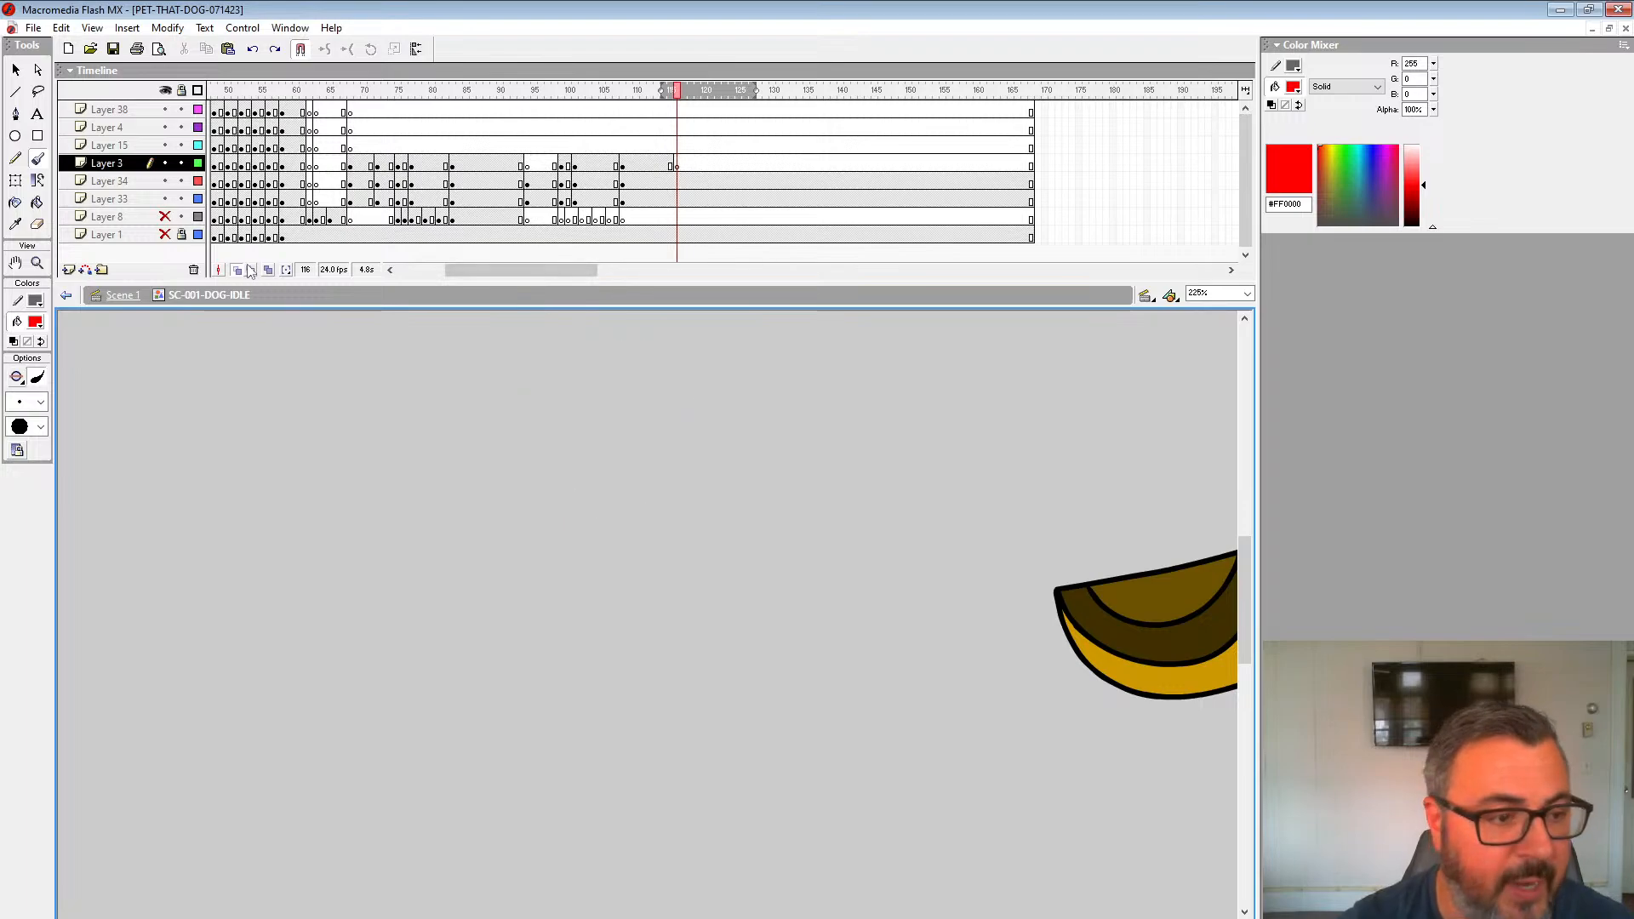
Step: Return to Scene 1 and examine the eyes of the red sketched character at 400% magnification
{"action": "left_click", "coordinate": [107, 297]}
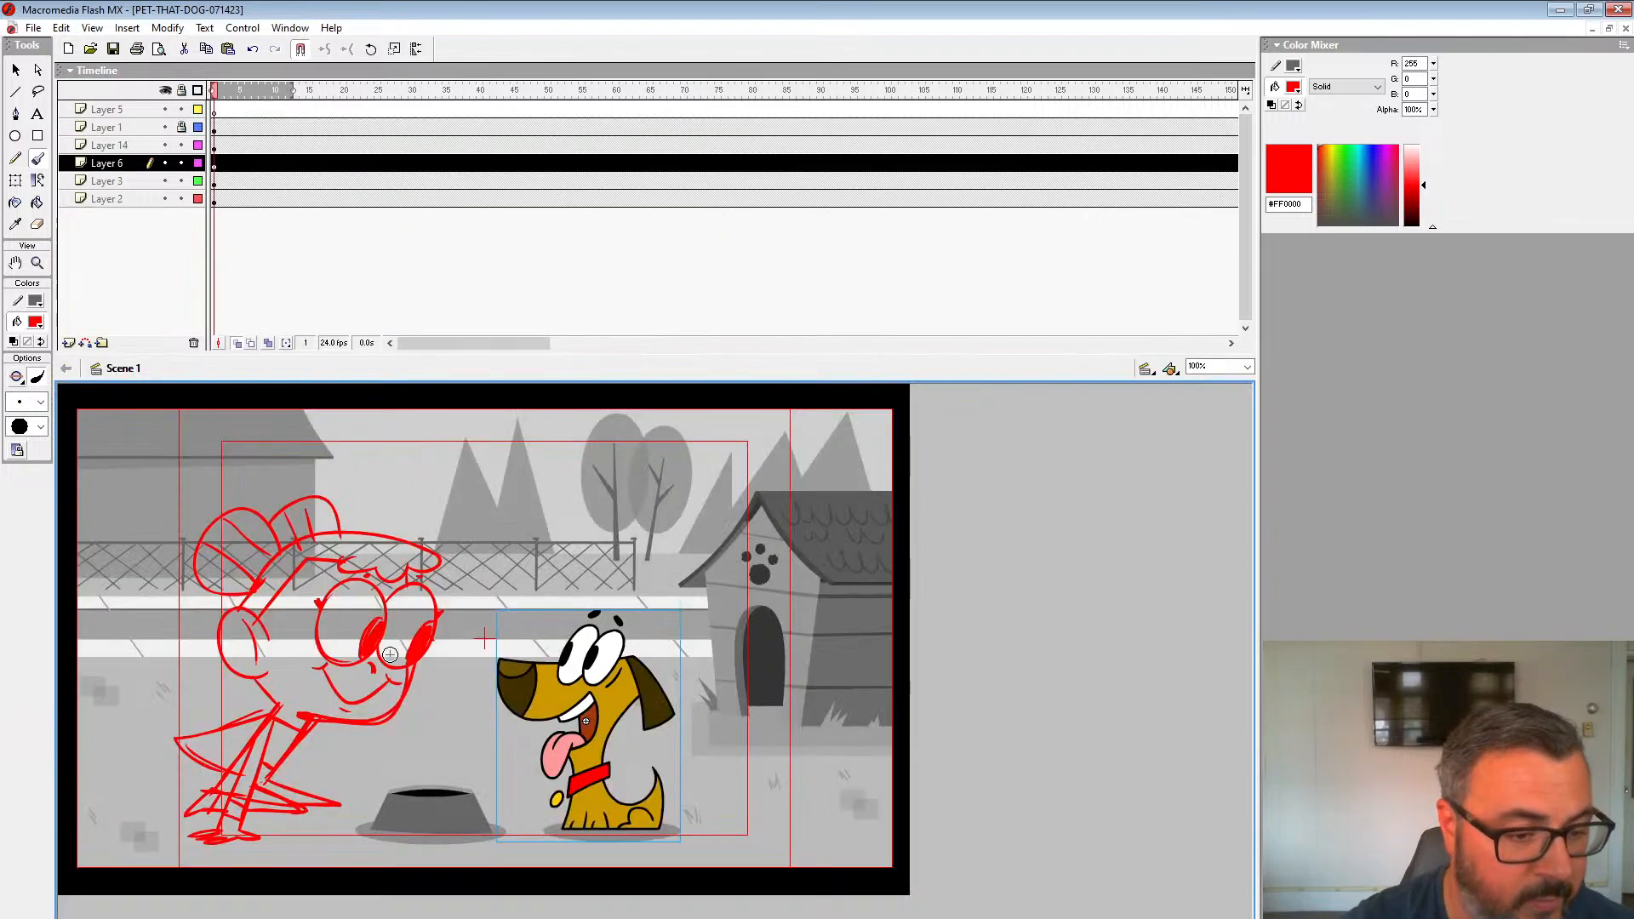
{"action": "left_click", "coordinate": [39, 267]}
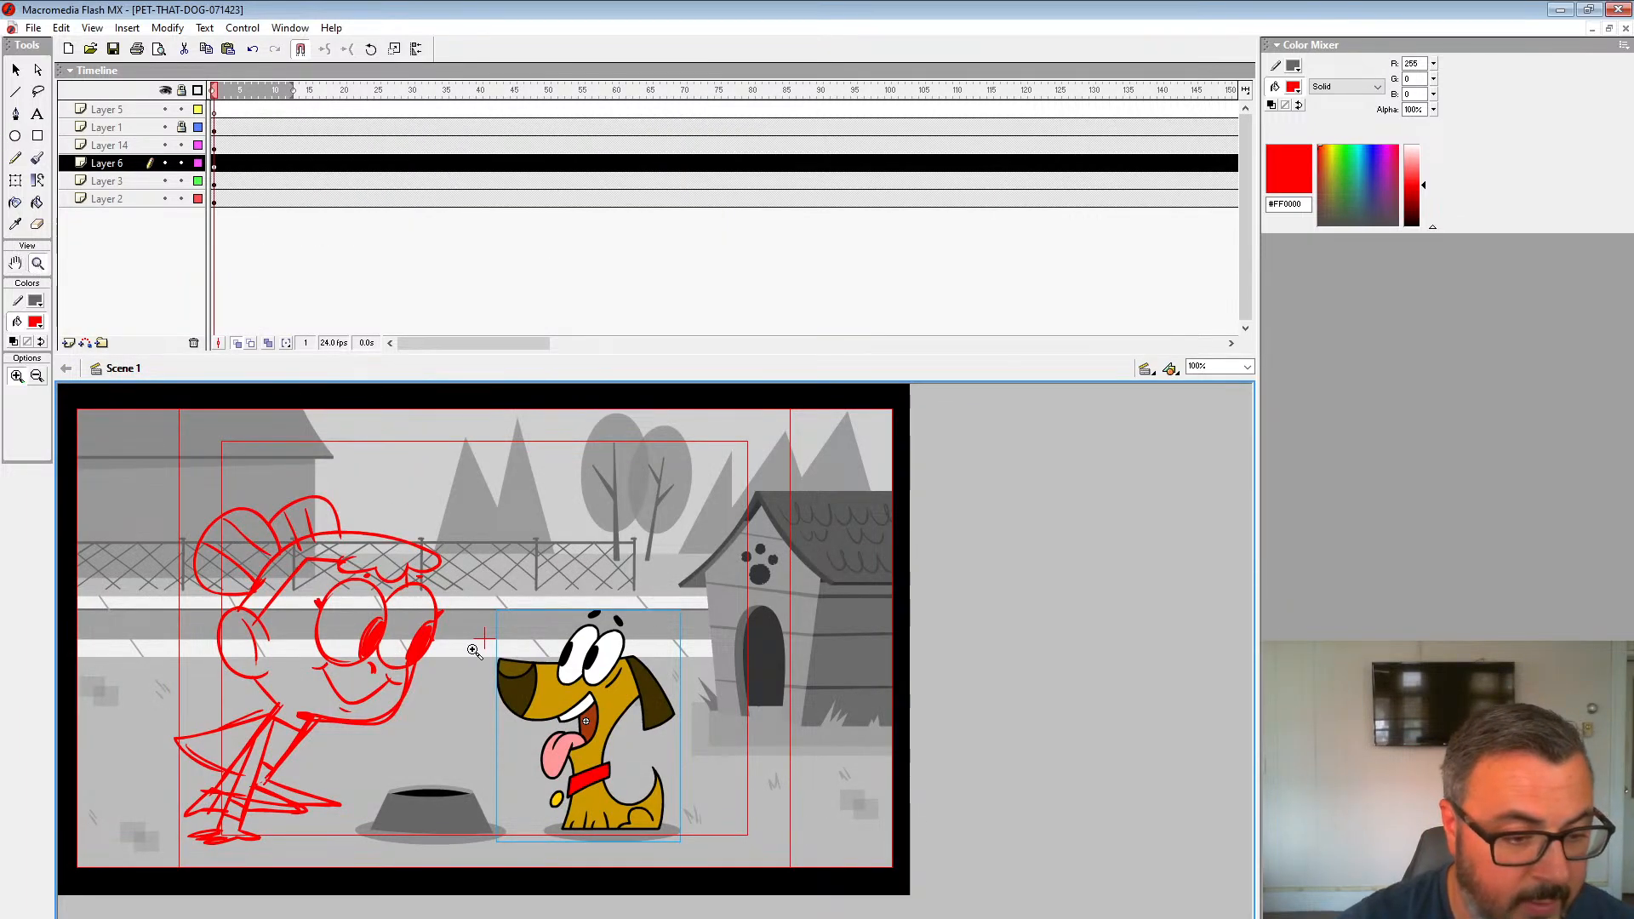
{"action": "left_click", "coordinate": [474, 652]}
{"action": "left_click", "coordinate": [522, 658]}
{"action": "left_click_drag", "start_coordinate": [600, 639], "coordinate": [730, 737]}
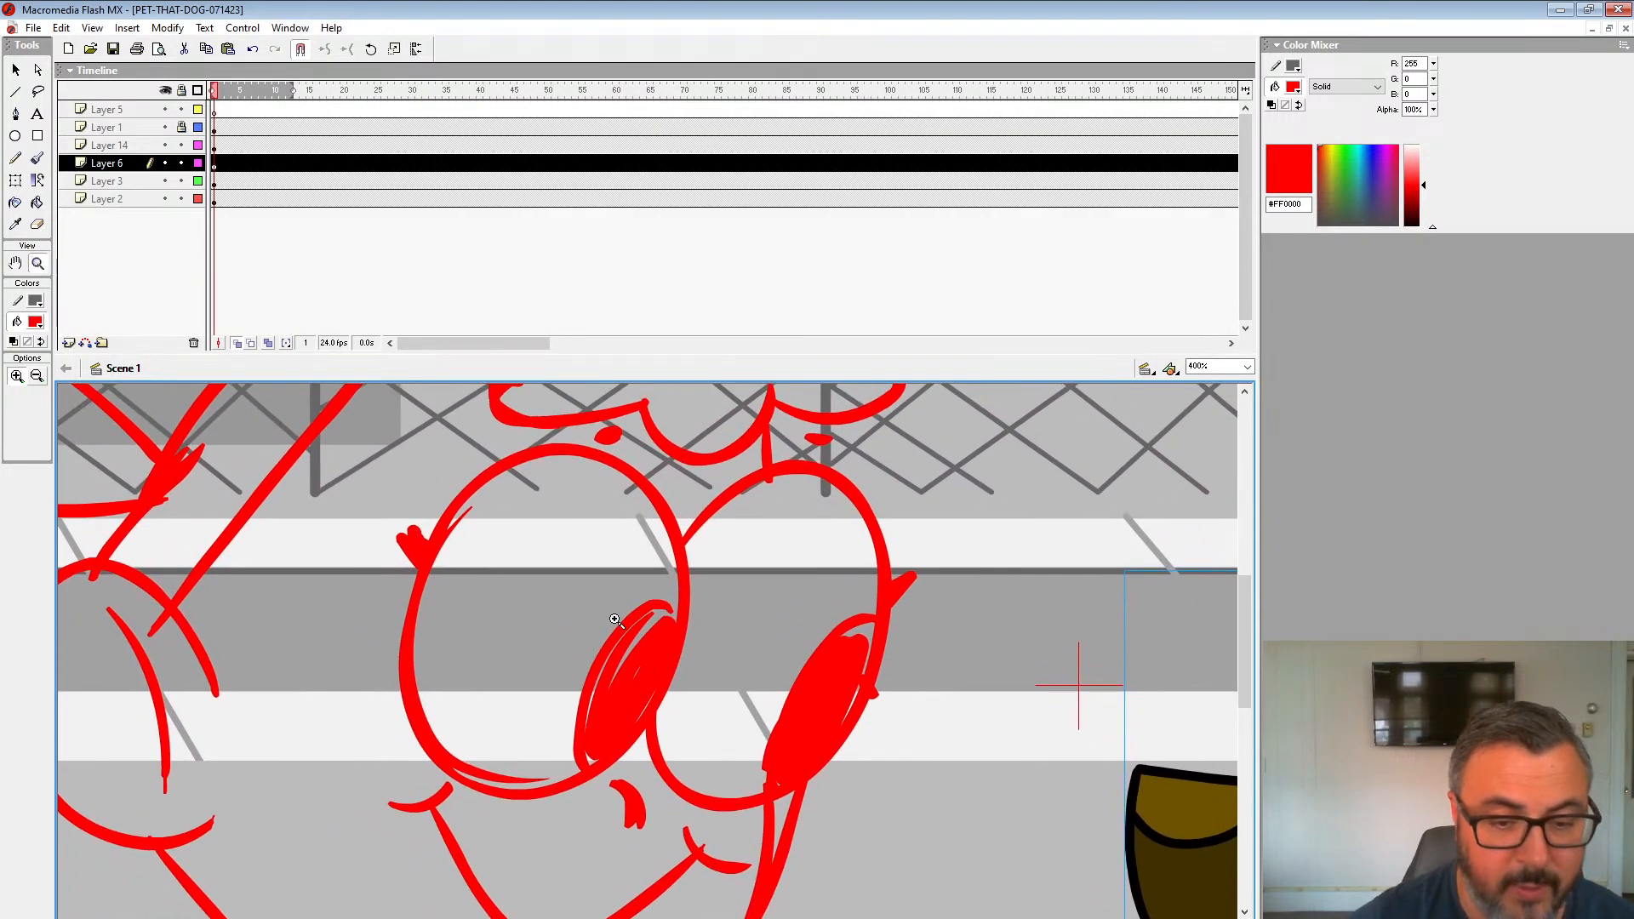
{"action": "key", "text": "b"}
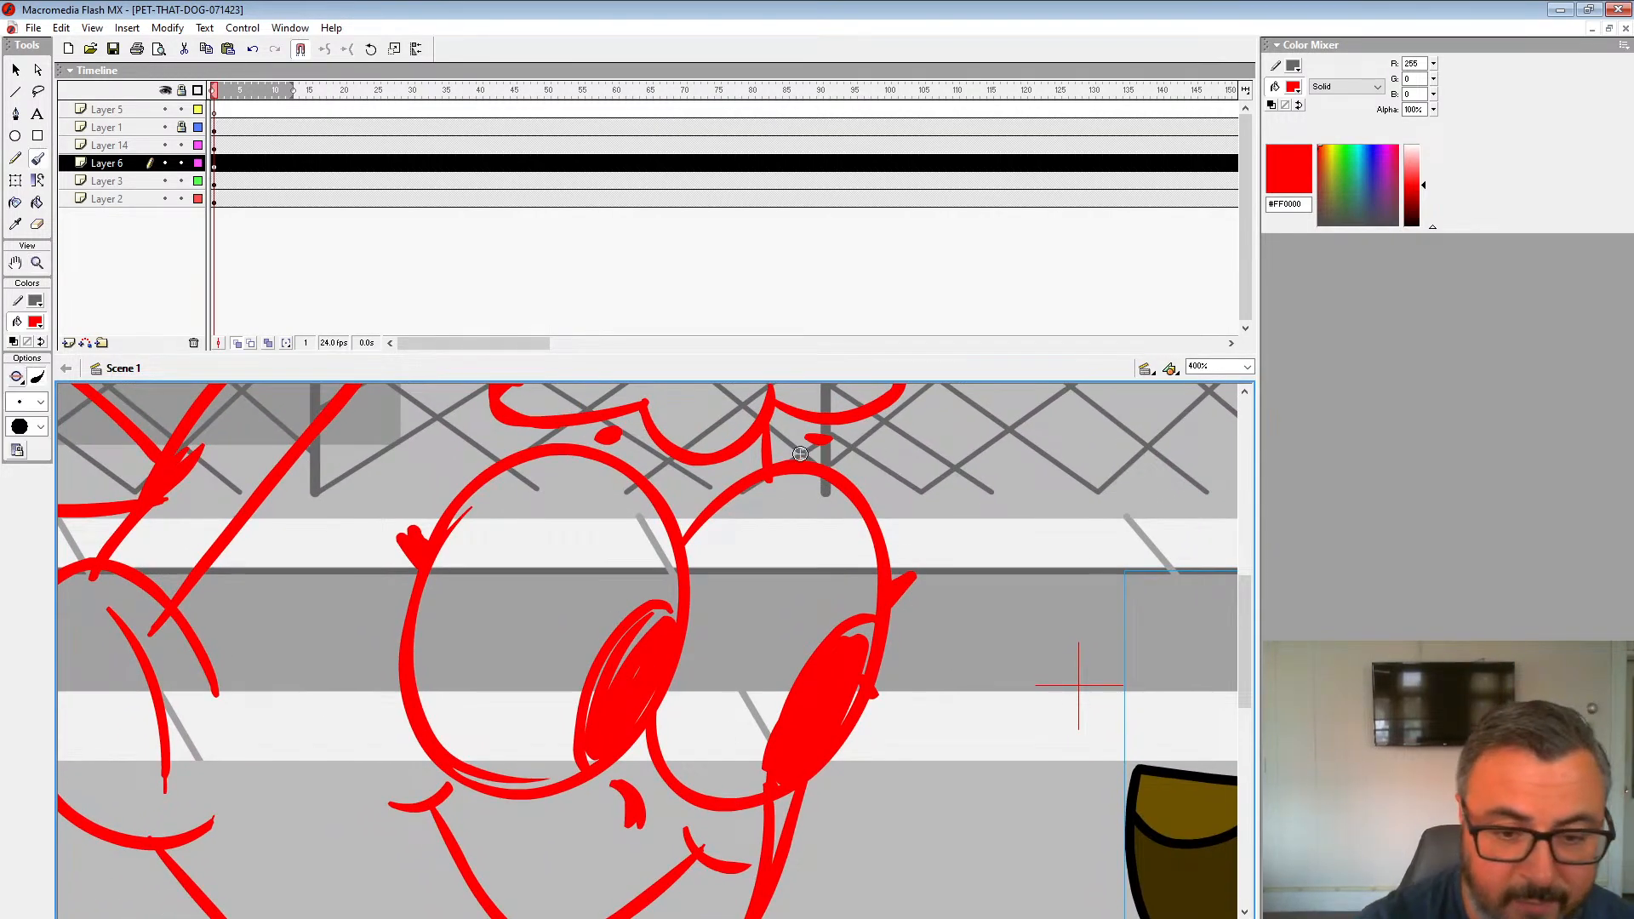
{"action": "key", "text": "ctrl+z"}
{"action": "key", "text": "ctrl+z"}
{"action": "key", "text": "ctrl+z"}
{"action": "key", "text": "ctrl+z"}
{"action": "key", "text": "ctrl+z"}
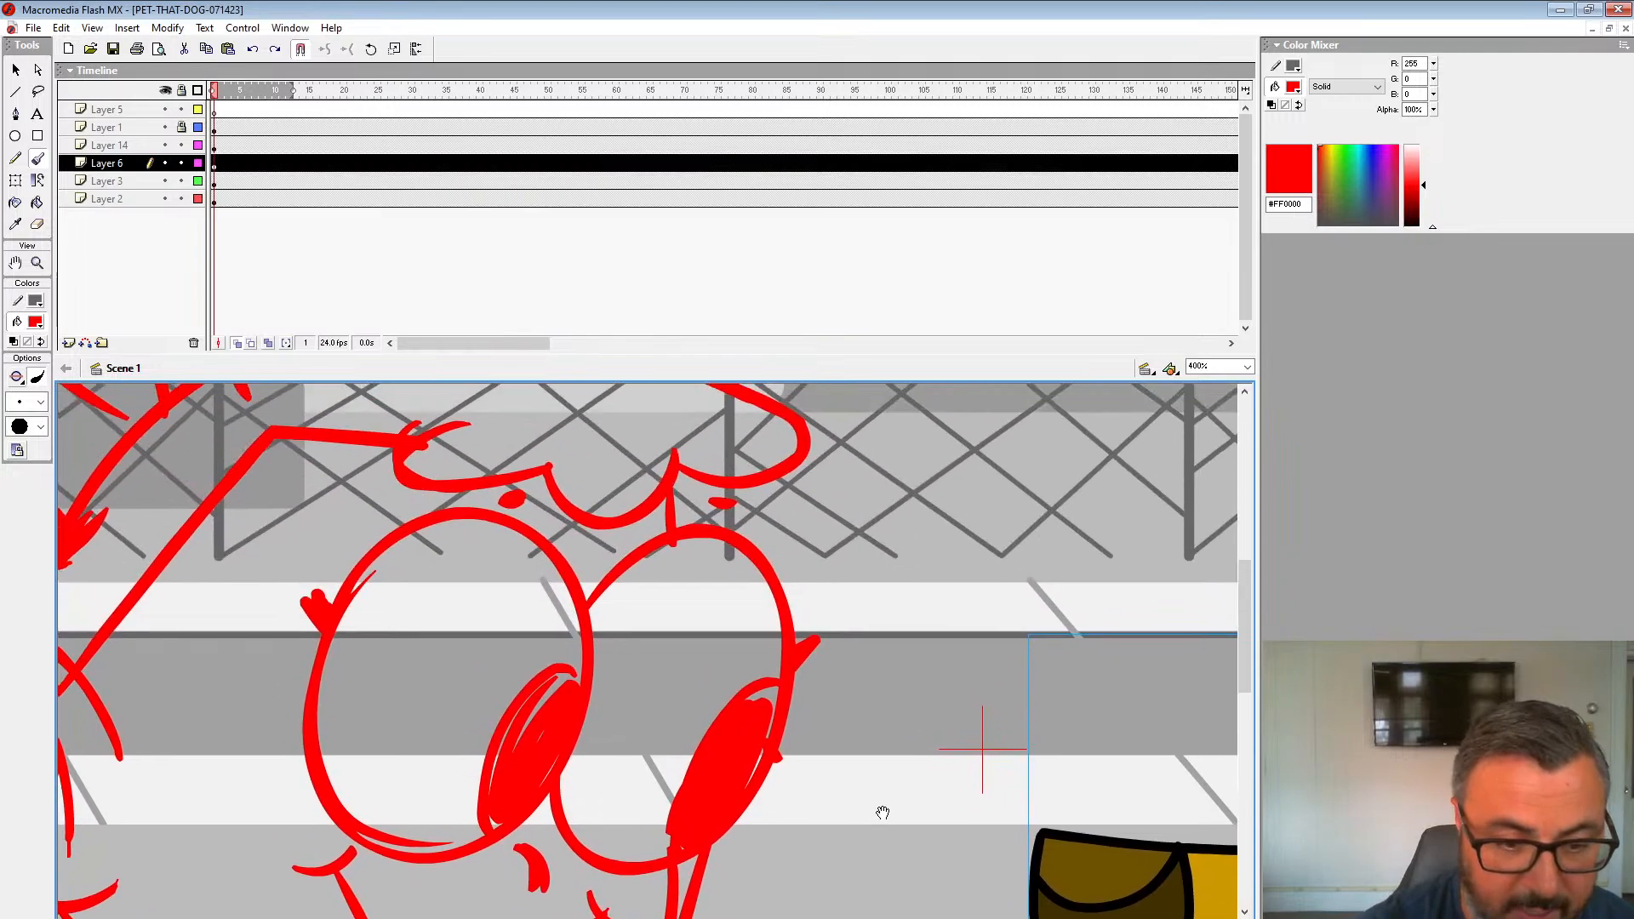
Step: Draw a demonstration red circle with an arched arrow across it, to the right of the sketched character's eyes
{"action": "mouse_move", "coordinate": [671, 460]}
{"action": "left_mouse_down"}
{"action": "mouse_move", "coordinate": [684, 861]}
{"action": "mouse_move", "coordinate": [683, 596]}
{"action": "mouse_move", "coordinate": [661, 894]}
{"action": "left_mouse_up"}
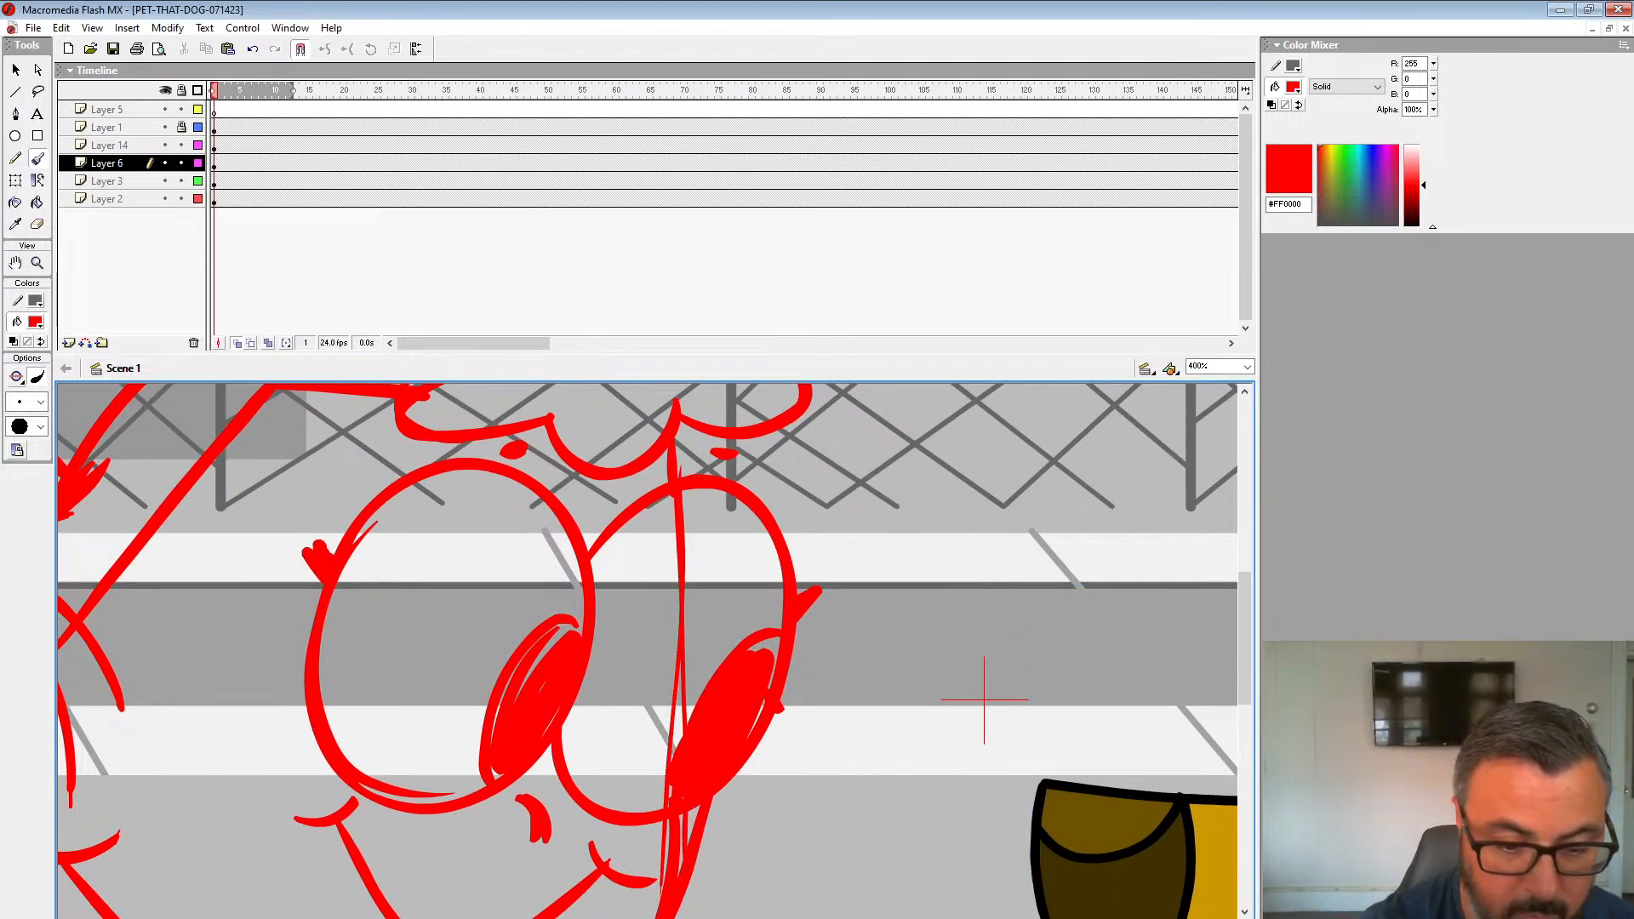
{"action": "mouse_move", "coordinate": [857, 747]}
{"action": "left_mouse_down"}
{"action": "mouse_move", "coordinate": [956, 573]}
{"action": "mouse_move", "coordinate": [971, 708]}
{"action": "mouse_move", "coordinate": [923, 690]}
{"action": "mouse_move", "coordinate": [906, 641]}
{"action": "mouse_move", "coordinate": [1011, 664]}
{"action": "mouse_move", "coordinate": [818, 630]}
{"action": "left_mouse_up"}
{"action": "key", "text": "ctrl+z"}
{"action": "key", "text": "ctrl+z"}
{"action": "mouse_move", "coordinate": [816, 492]}
{"action": "left_mouse_down"}
{"action": "mouse_move", "coordinate": [937, 596]}
{"action": "mouse_move", "coordinate": [800, 493]}
{"action": "left_mouse_up"}
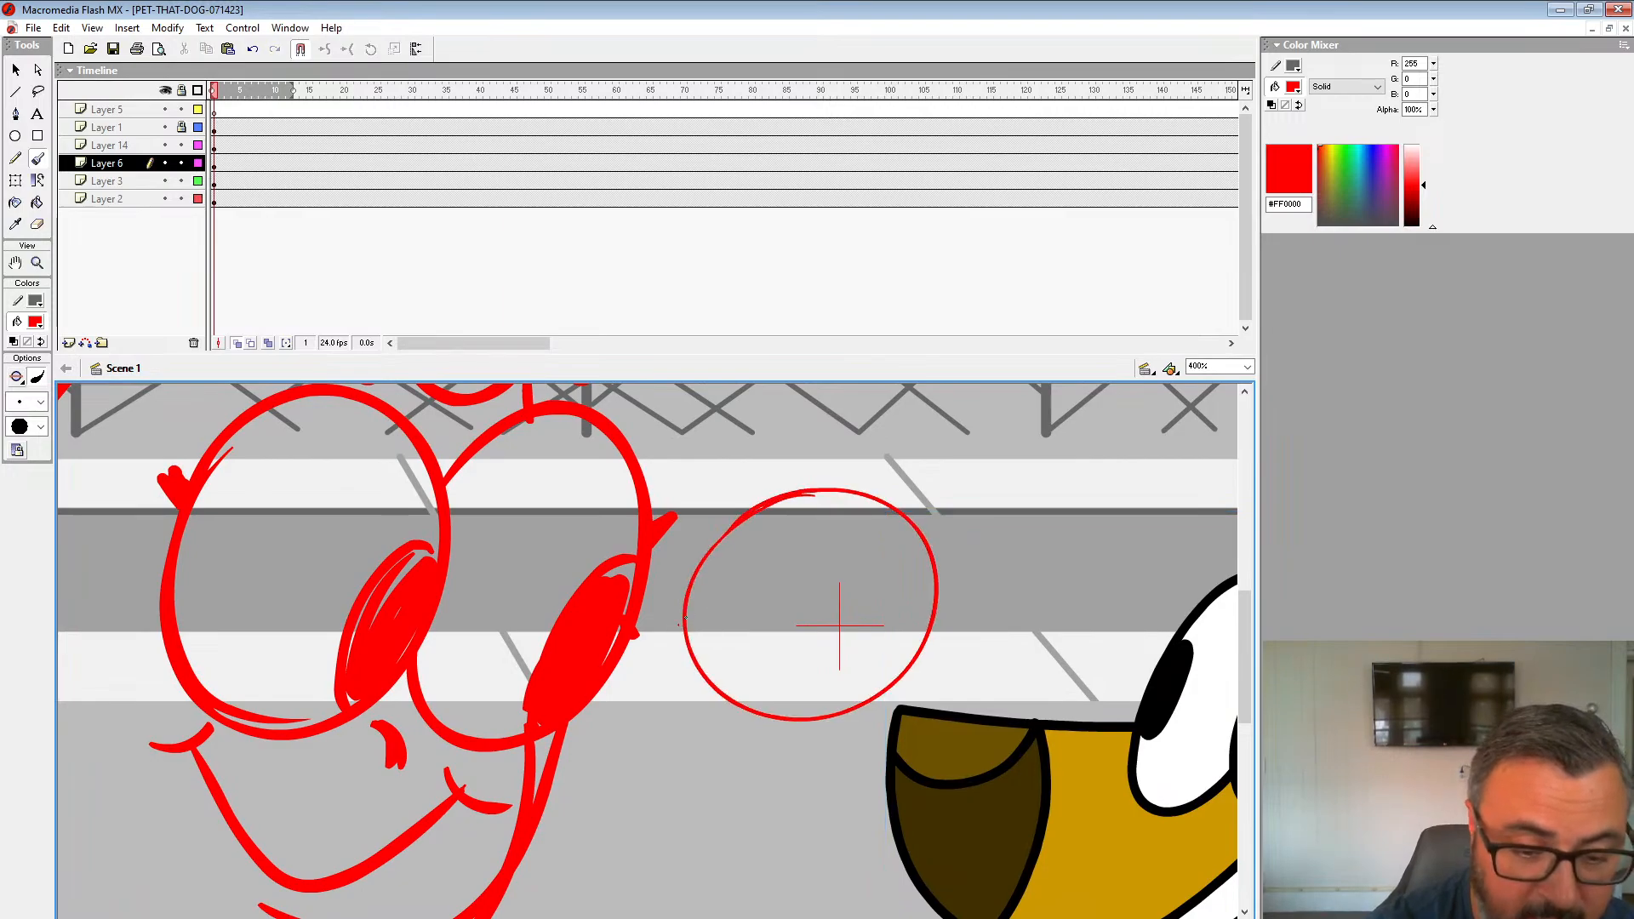
{"action": "left_click_drag", "start_coordinate": [681, 625], "coordinate": [919, 650]}
{"action": "left_click_drag", "start_coordinate": [668, 604], "coordinate": [686, 625]}
{"action": "left_click_drag", "start_coordinate": [596, 524], "coordinate": [672, 591]}
Step: Draw a vertical stroke through the sketched character's far eye and arched arrows inside both eyes
{"action": "left_click_drag", "start_coordinate": [600, 406], "coordinate": [610, 738]}
{"action": "left_click_drag", "start_coordinate": [591, 449], "coordinate": [609, 742]}
{"action": "mouse_move", "coordinate": [598, 415]}
{"action": "left_mouse_down"}
{"action": "mouse_move", "coordinate": [607, 739]}
{"action": "mouse_move", "coordinate": [869, 668]}
{"action": "left_mouse_up"}
{"action": "mouse_move", "coordinate": [591, 569]}
{"action": "left_mouse_down"}
{"action": "mouse_move", "coordinate": [724, 590]}
{"action": "mouse_move", "coordinate": [584, 568]}
{"action": "mouse_move", "coordinate": [701, 594]}
{"action": "mouse_move", "coordinate": [558, 608]}
{"action": "mouse_move", "coordinate": [549, 572]}
{"action": "left_mouse_up"}
{"action": "key", "text": "ctrl+z"}
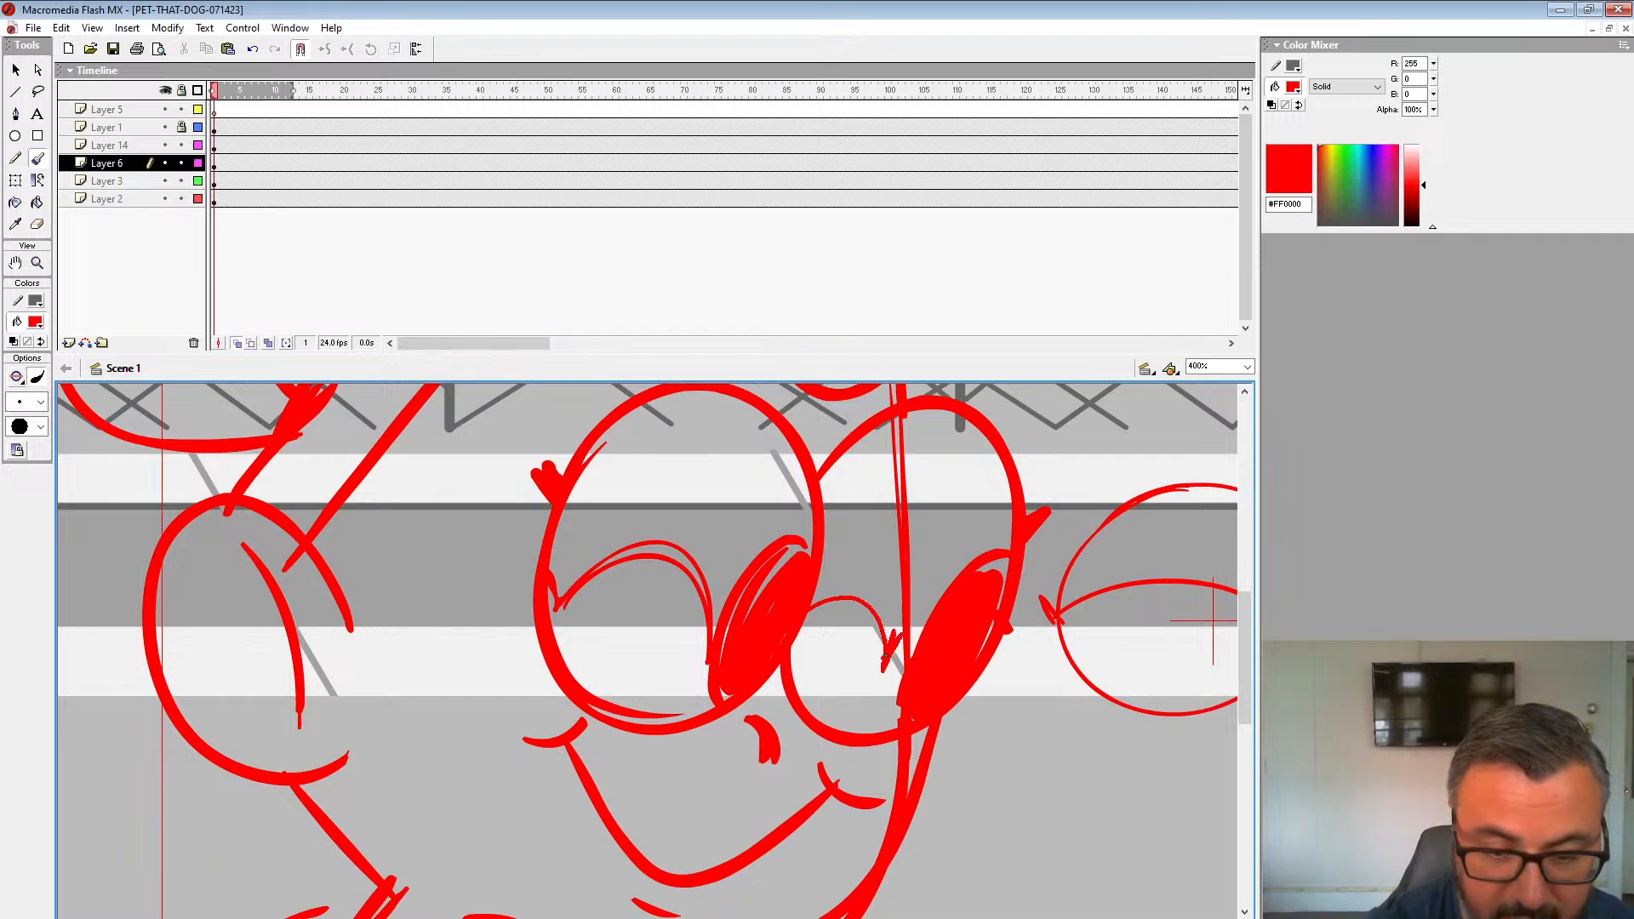
{"action": "left_click_drag", "start_coordinate": [891, 681], "coordinate": [728, 844]}
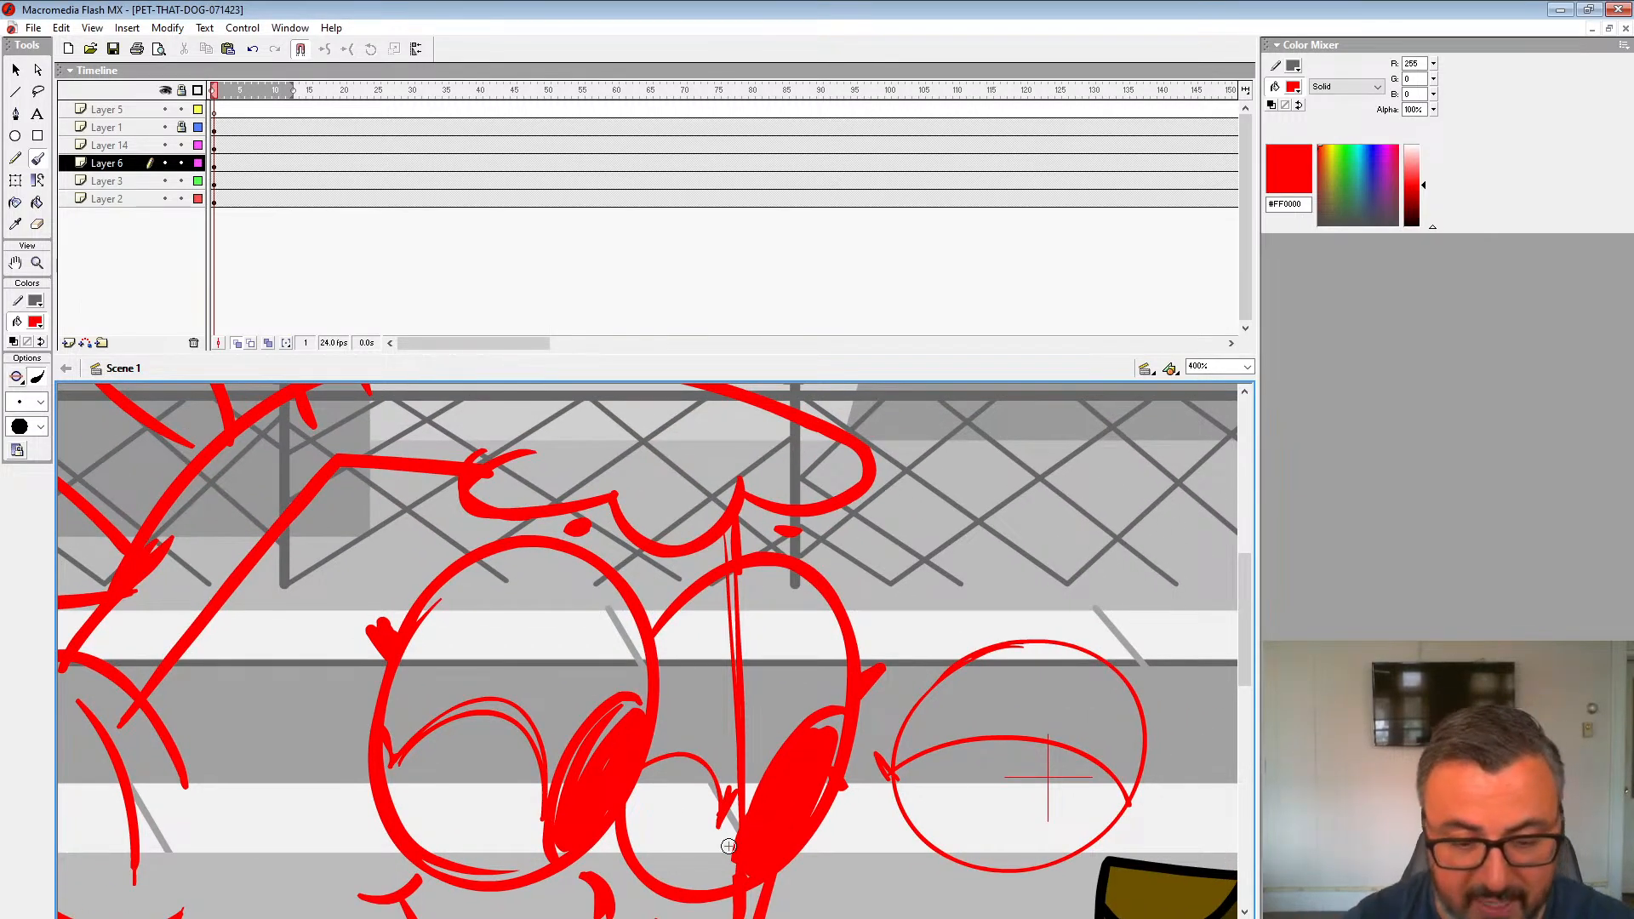
Step: Undo the demonstration strokes, arches and circle drawn around the sketched character's eyes
{"action": "key", "text": "ctrl+z"}
{"action": "key", "text": "ctrl+z"}
{"action": "key", "text": "ctrl+z"}
{"action": "key", "text": "ctrl+z"}
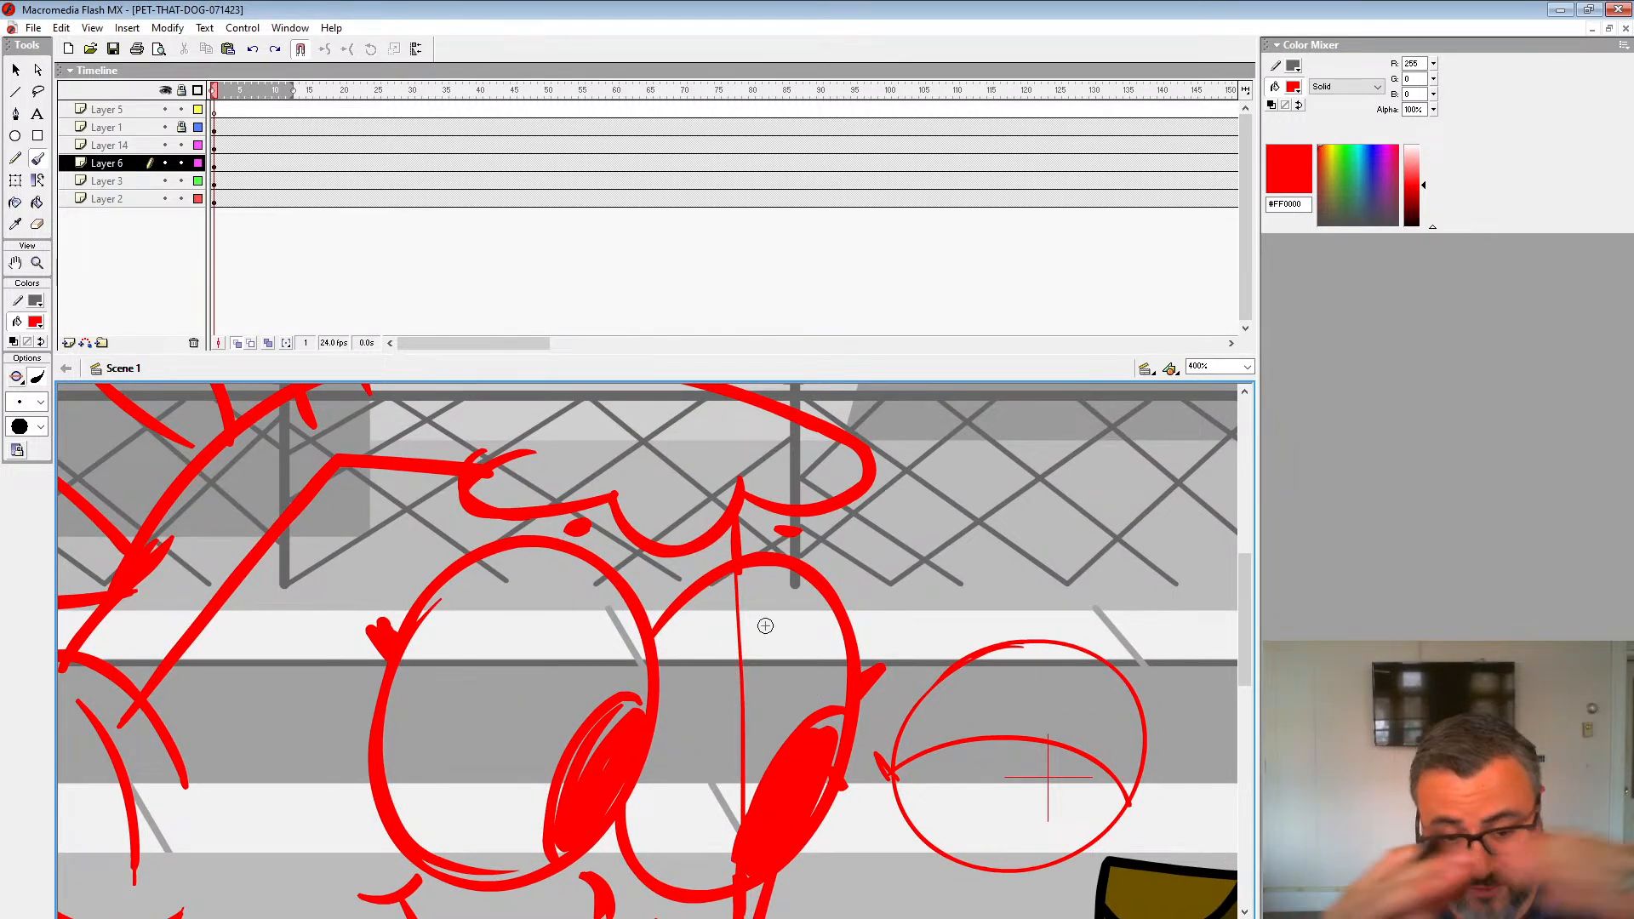
{"action": "key", "text": "ctrl+z"}
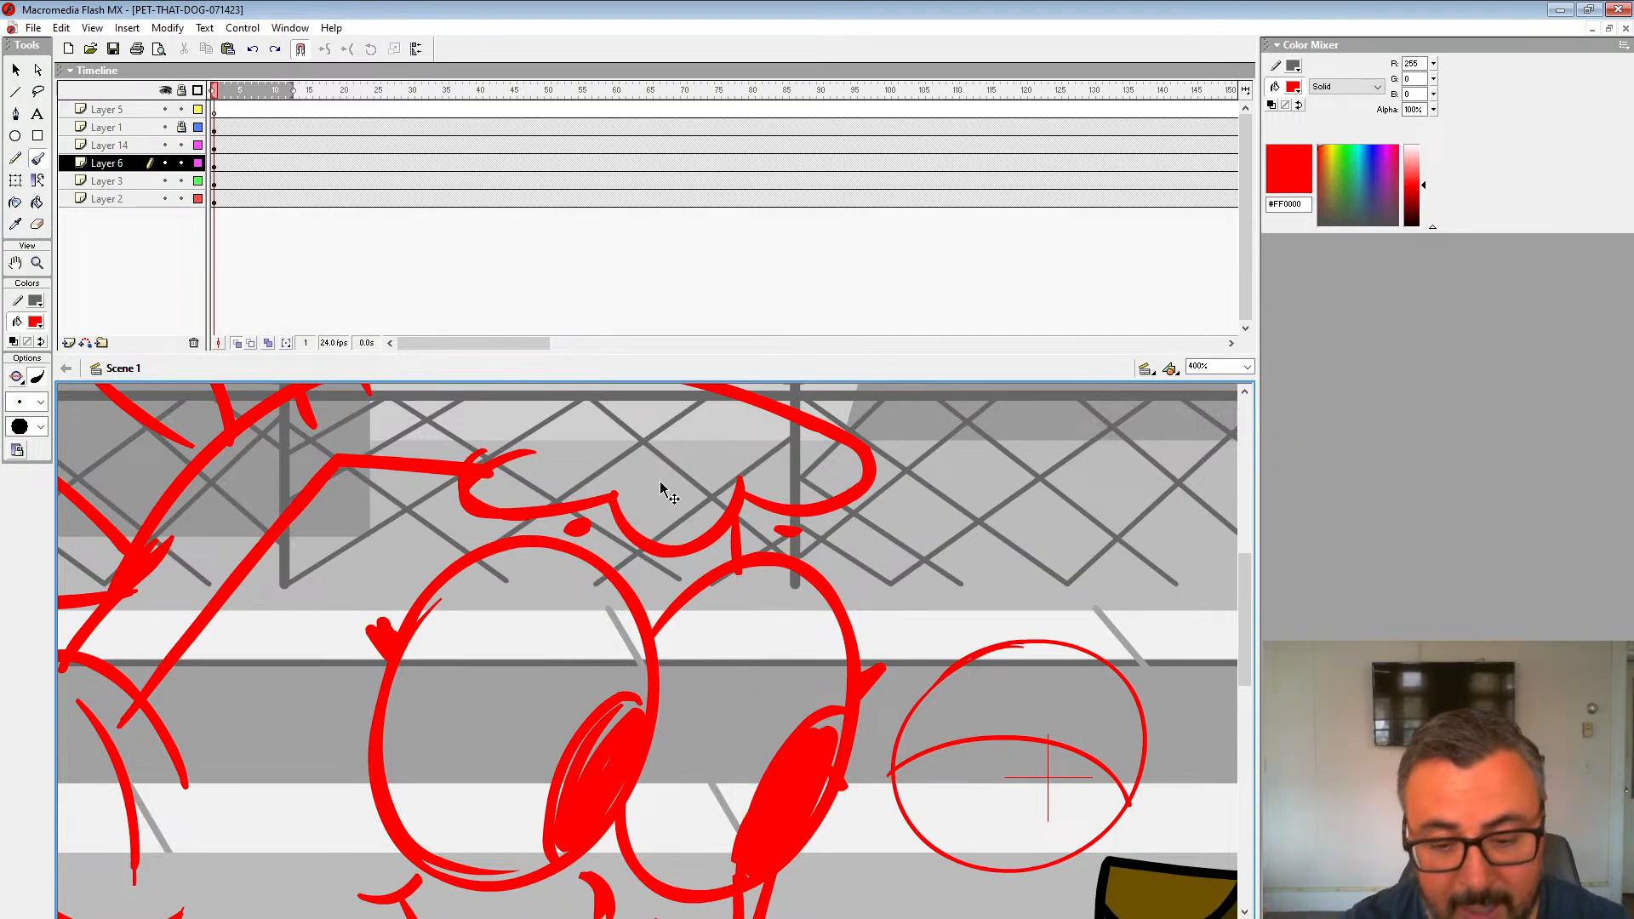
{"action": "key", "text": "ctrl+z"}
Step: Reopen the dog's SC-001-DOG-IDLE symbol for editing and frame the onion-skinned eyes at 450%
{"action": "left_click", "coordinate": [38, 263]}
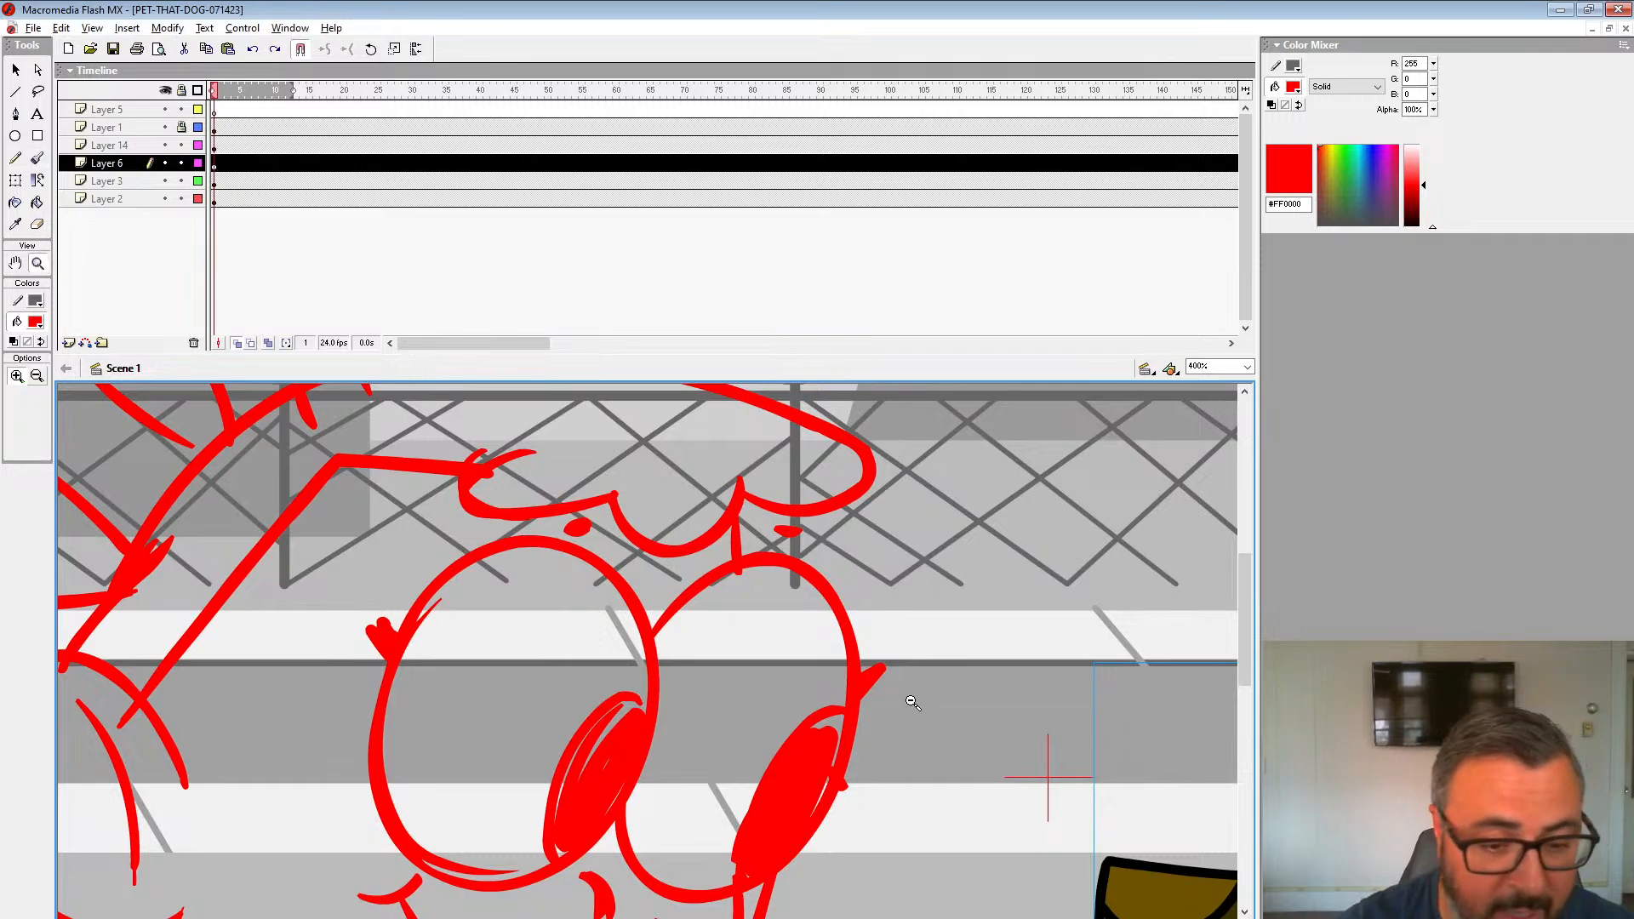
{"action": "left_click", "coordinate": [816, 667], "text": "alt"}
{"action": "left_click", "coordinate": [815, 667], "text": "alt"}
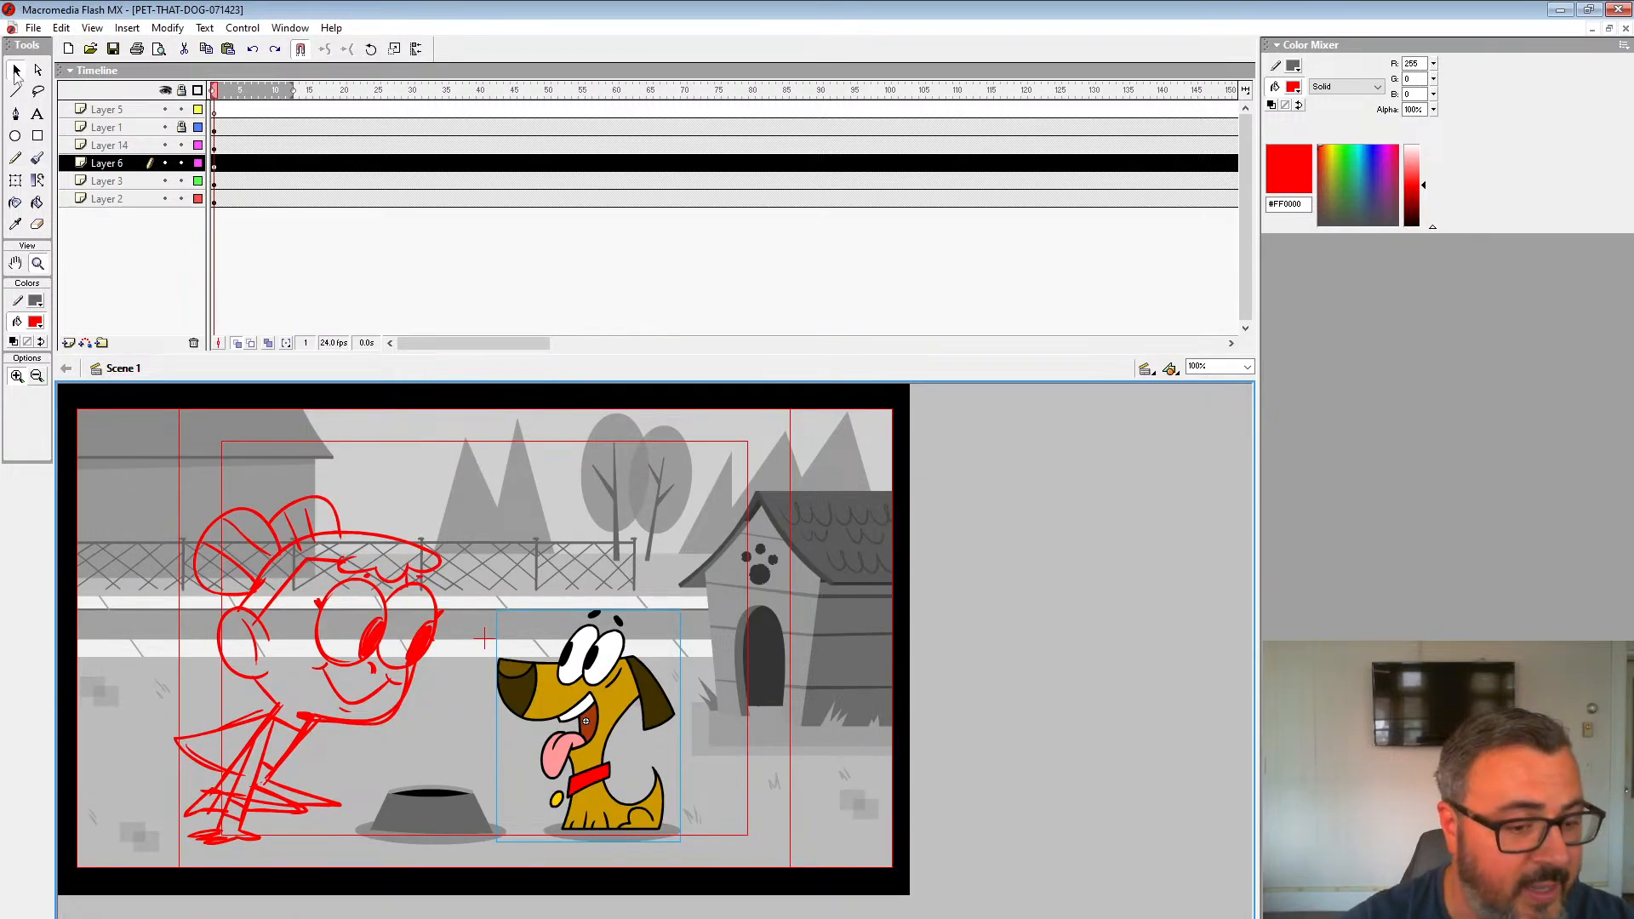
{"action": "left_click", "coordinate": [16, 72]}
{"action": "right_click", "coordinate": [538, 681]}
{"action": "left_click", "coordinate": [579, 479]}
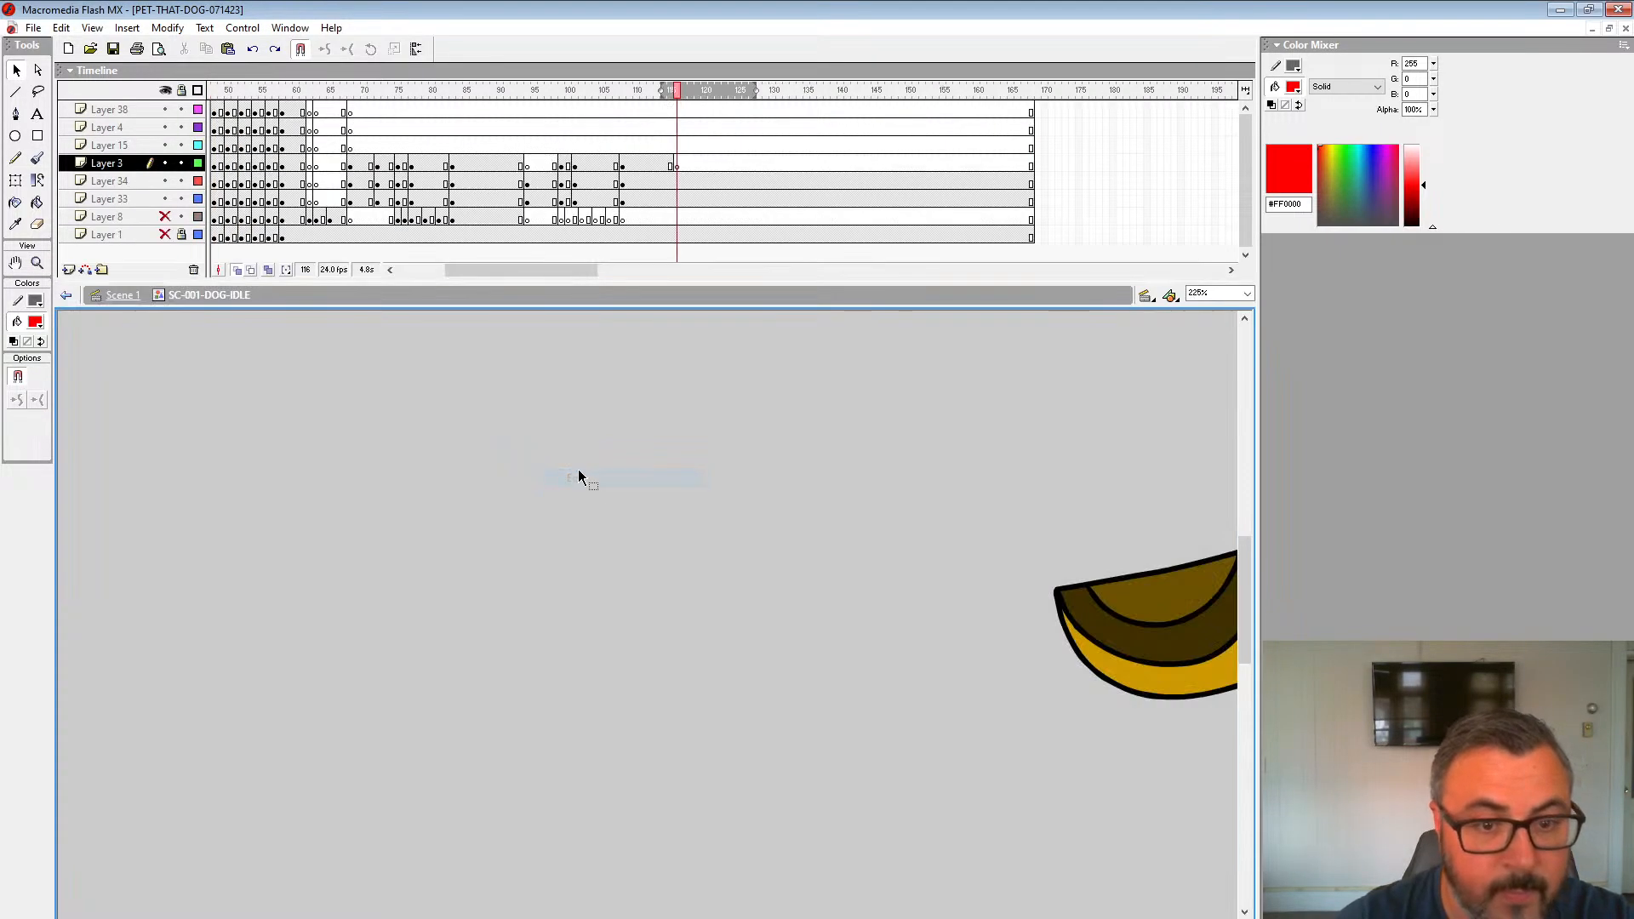
{"action": "left_click", "coordinate": [40, 265]}
{"action": "left_click", "coordinate": [715, 515], "text": "alt"}
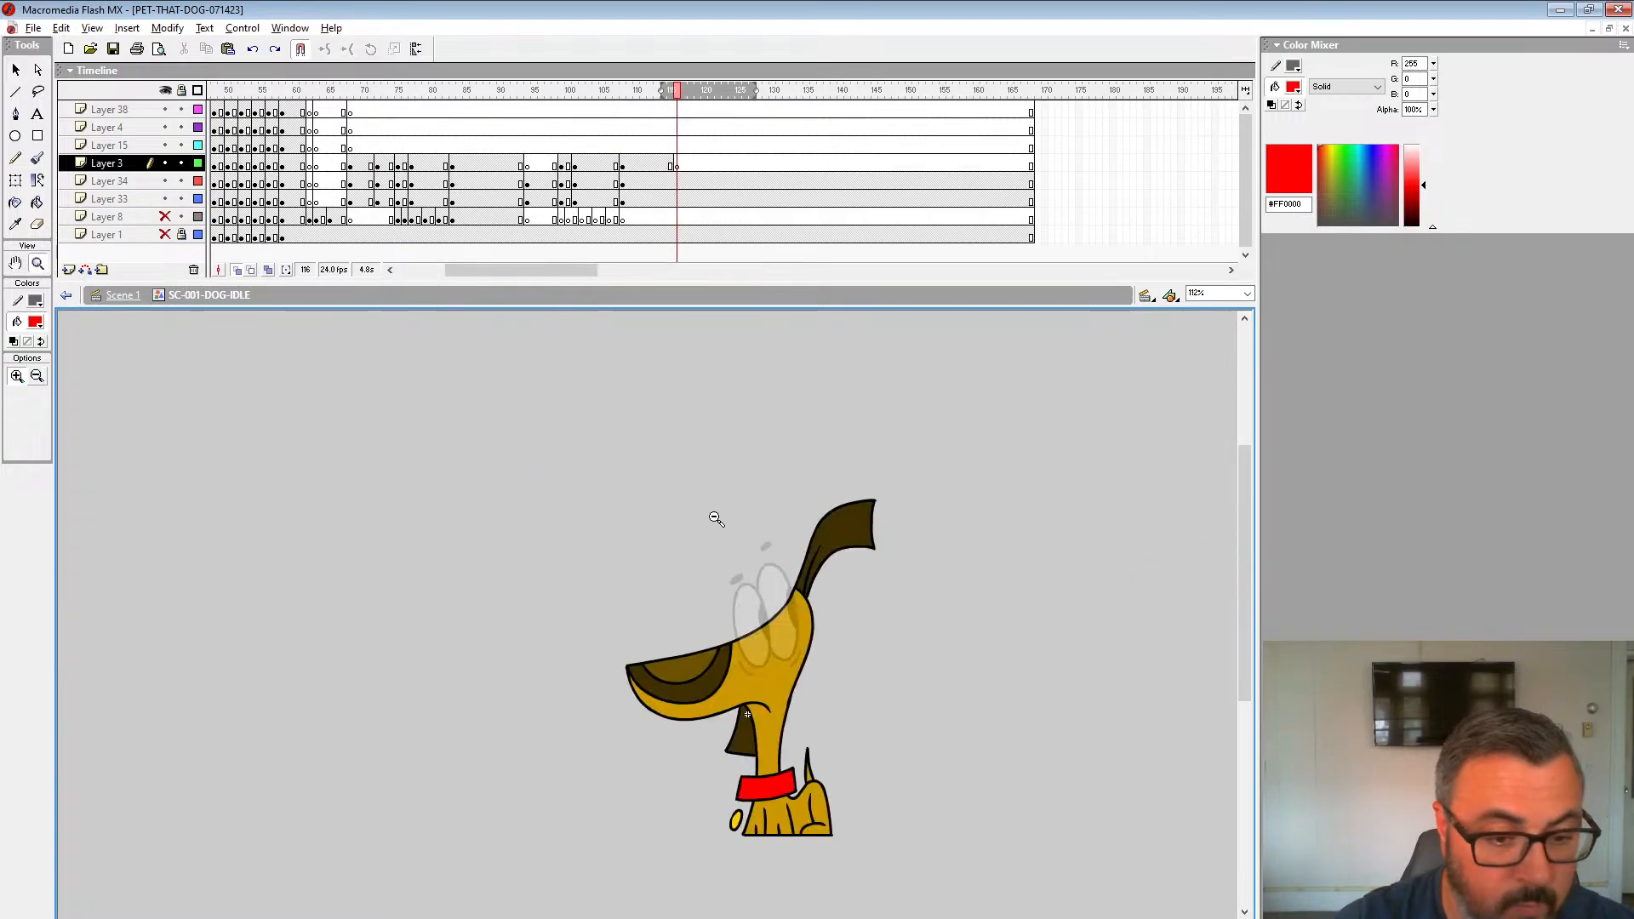
{"action": "left_click", "coordinate": [673, 539], "text": "alt"}
{"action": "left_click", "coordinate": [455, 593]}
{"action": "left_click", "coordinate": [621, 653]}
{"action": "left_click", "coordinate": [588, 677]}
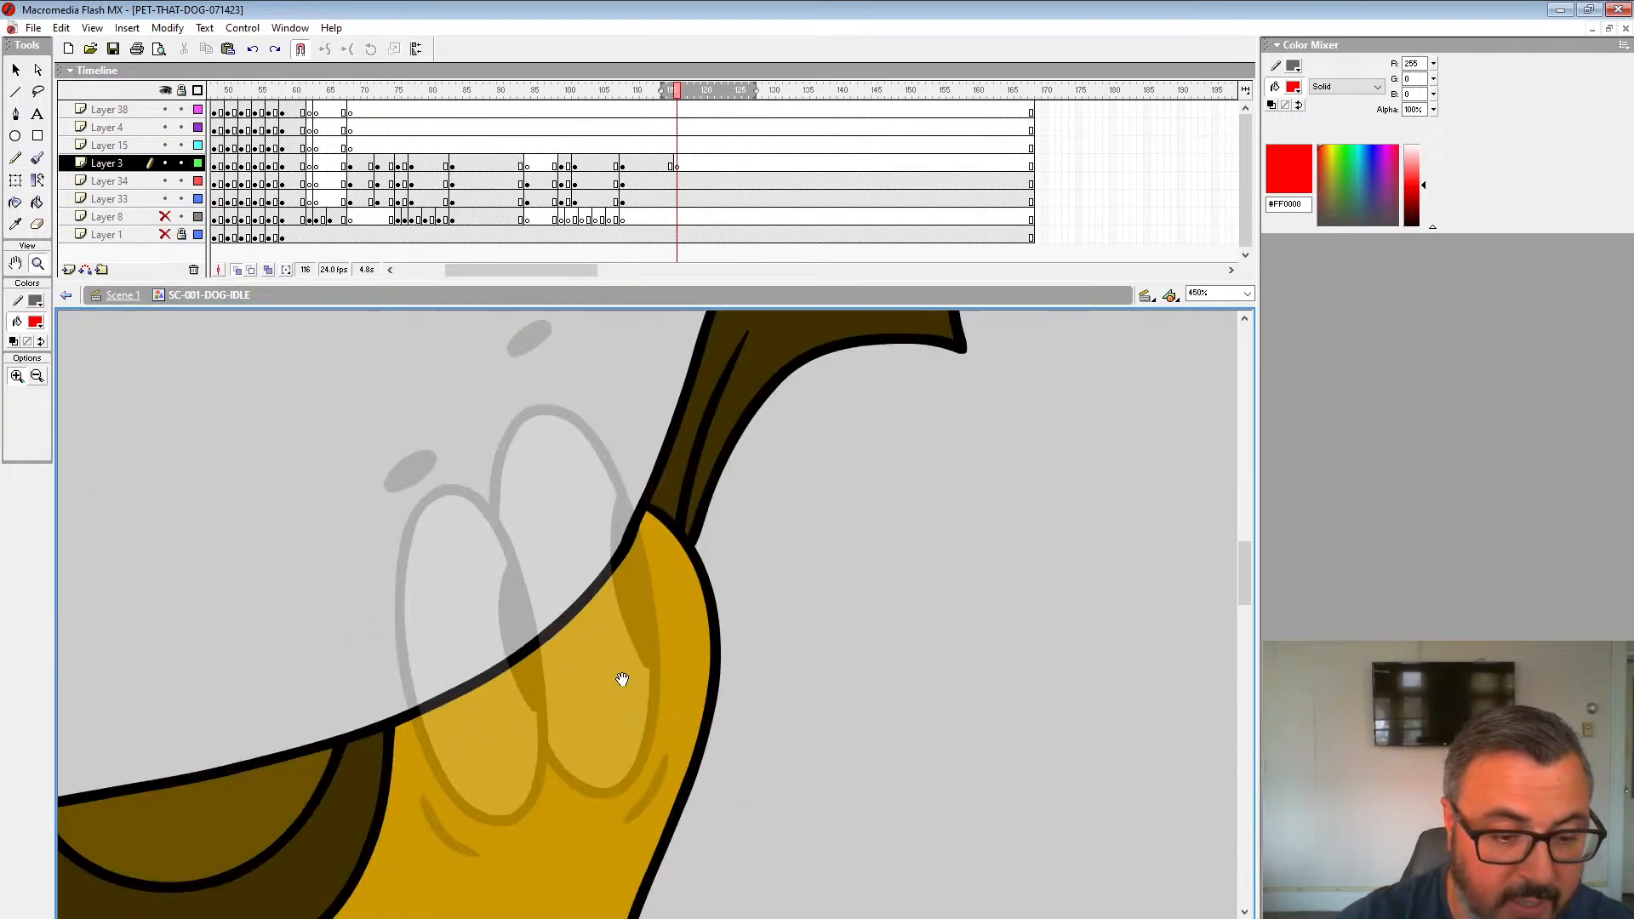
{"action": "left_click", "coordinate": [37, 159]}
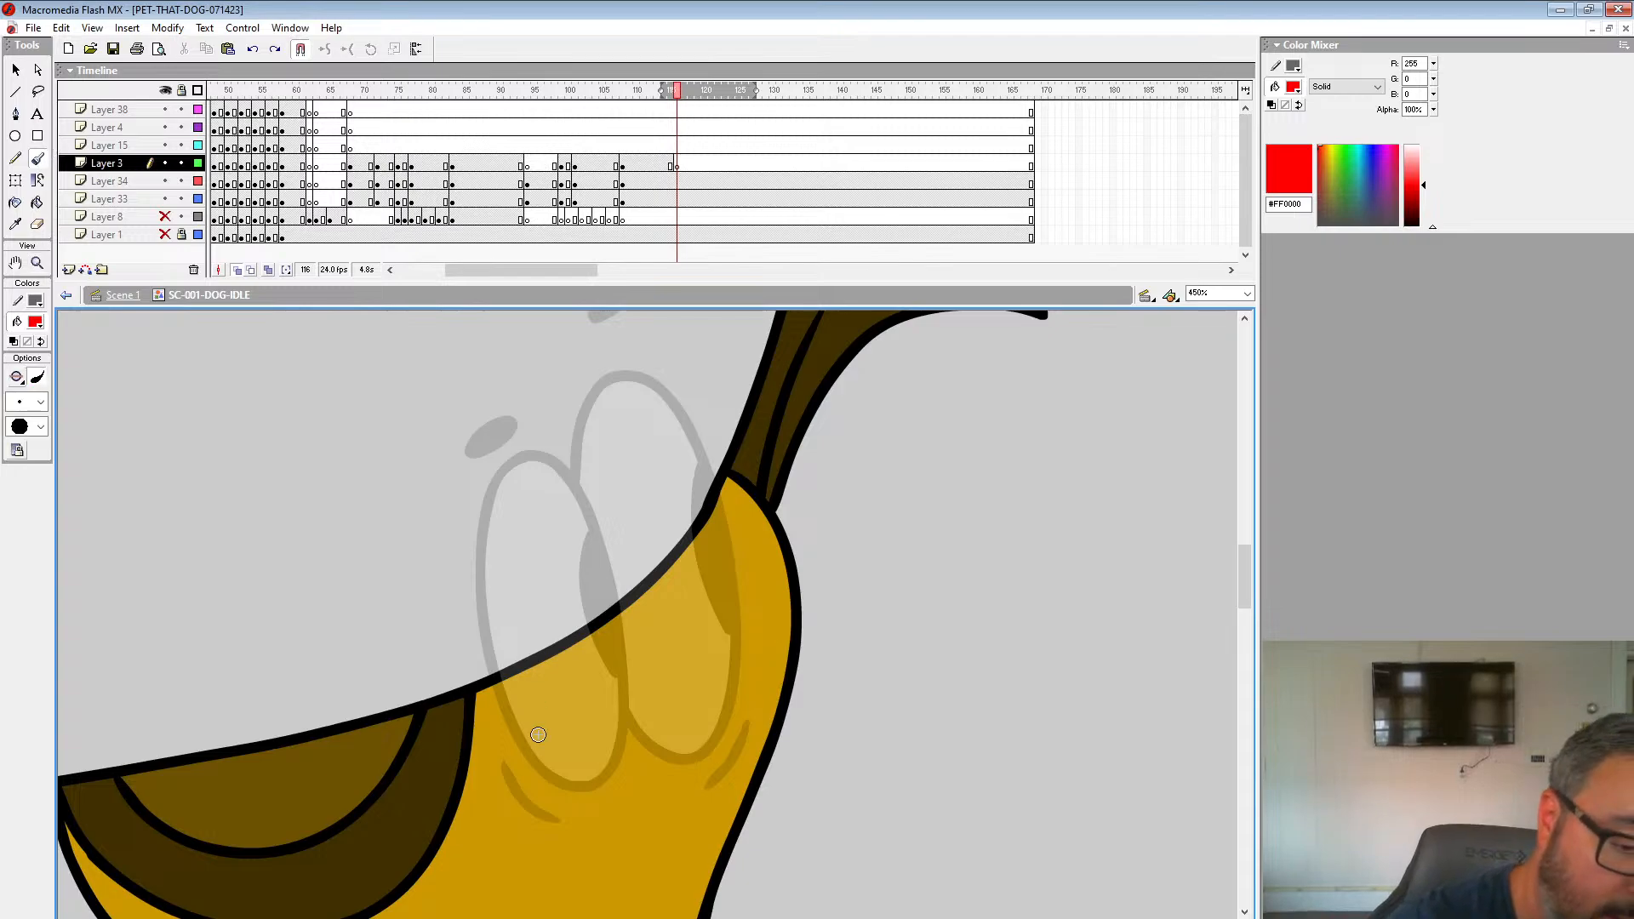
{"action": "mouse_move", "coordinate": [513, 712]}
{"action": "left_mouse_down"}
{"action": "mouse_move", "coordinate": [599, 672]}
{"action": "mouse_move", "coordinate": [639, 682]}
{"action": "mouse_move", "coordinate": [724, 569]}
{"action": "left_mouse_up"}
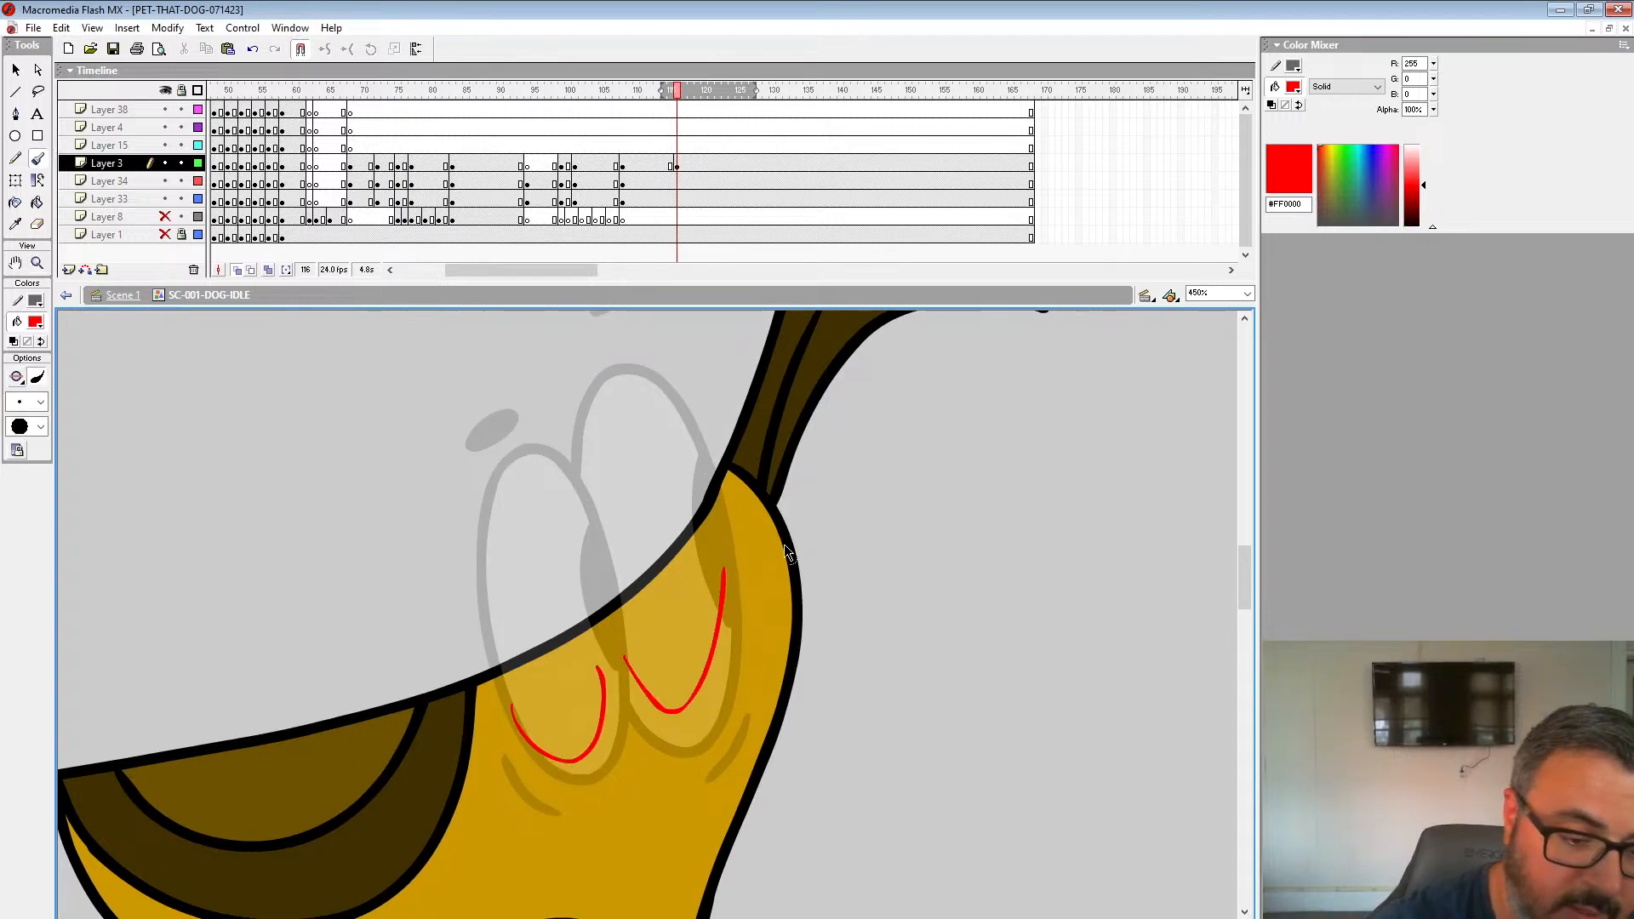
{"action": "key", "text": "ctrl+z"}
{"action": "key", "text": "ctrl+z"}
Step: Sketch two overlapping red circles for the blink over the onion-skinned eyes on Layer 3, using a thicker round brush
{"action": "left_click", "coordinate": [40, 402]}
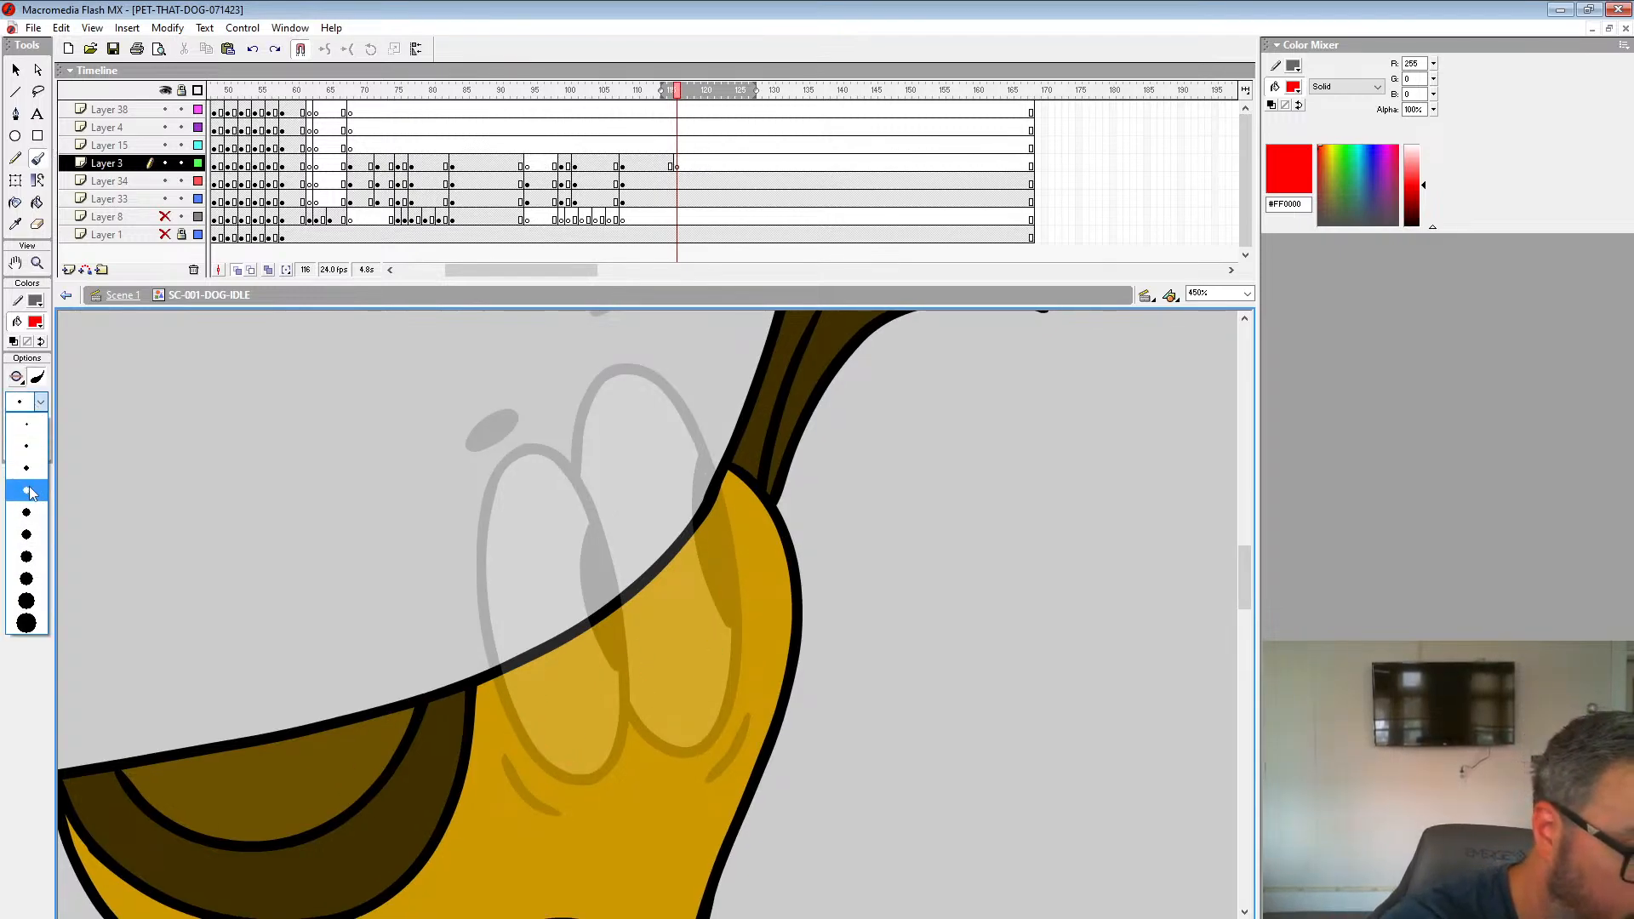
{"action": "left_click", "coordinate": [19, 477]}
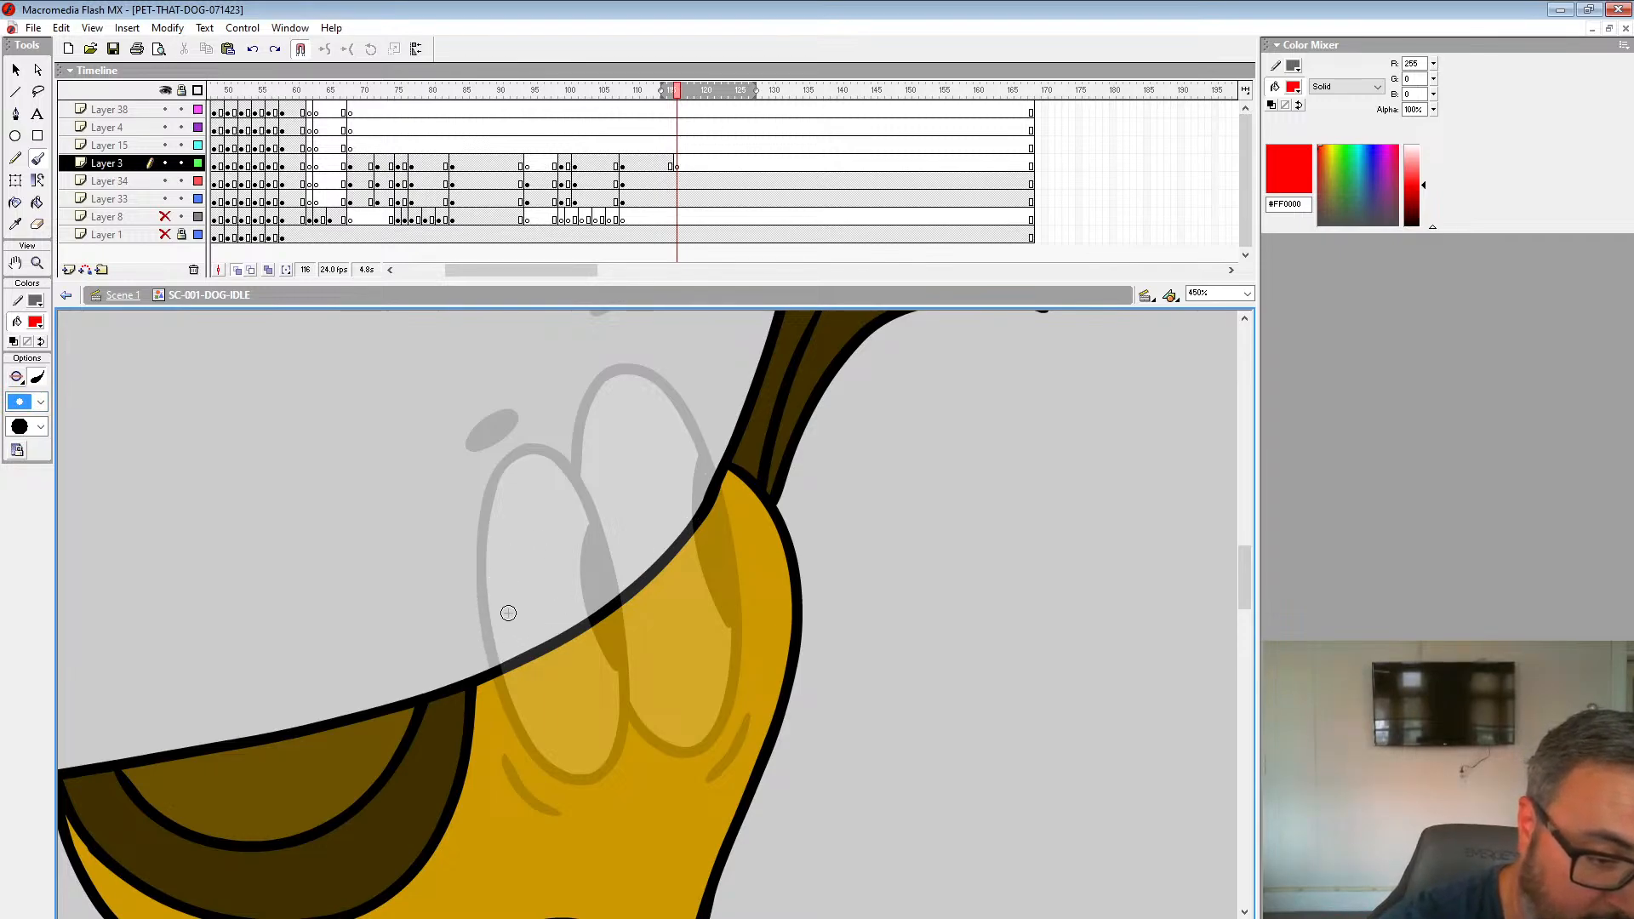
{"action": "mouse_move", "coordinate": [481, 605]}
{"action": "left_mouse_down"}
{"action": "mouse_move", "coordinate": [518, 730]}
{"action": "mouse_move", "coordinate": [629, 664]}
{"action": "mouse_move", "coordinate": [558, 562]}
{"action": "mouse_move", "coordinate": [478, 595]}
{"action": "mouse_move", "coordinate": [531, 751]}
{"action": "mouse_move", "coordinate": [614, 604]}
{"action": "mouse_move", "coordinate": [448, 641]}
{"action": "mouse_move", "coordinate": [588, 725]}
{"action": "left_mouse_up"}
{"action": "key", "text": "ctrl+z"}
{"action": "mouse_move", "coordinate": [630, 669]}
{"action": "left_mouse_down"}
{"action": "mouse_move", "coordinate": [696, 475]}
{"action": "mouse_move", "coordinate": [610, 627]}
{"action": "left_mouse_up"}
{"action": "left_click_drag", "start_coordinate": [466, 706], "coordinate": [602, 638]}
{"action": "key", "text": "ctrl+z"}
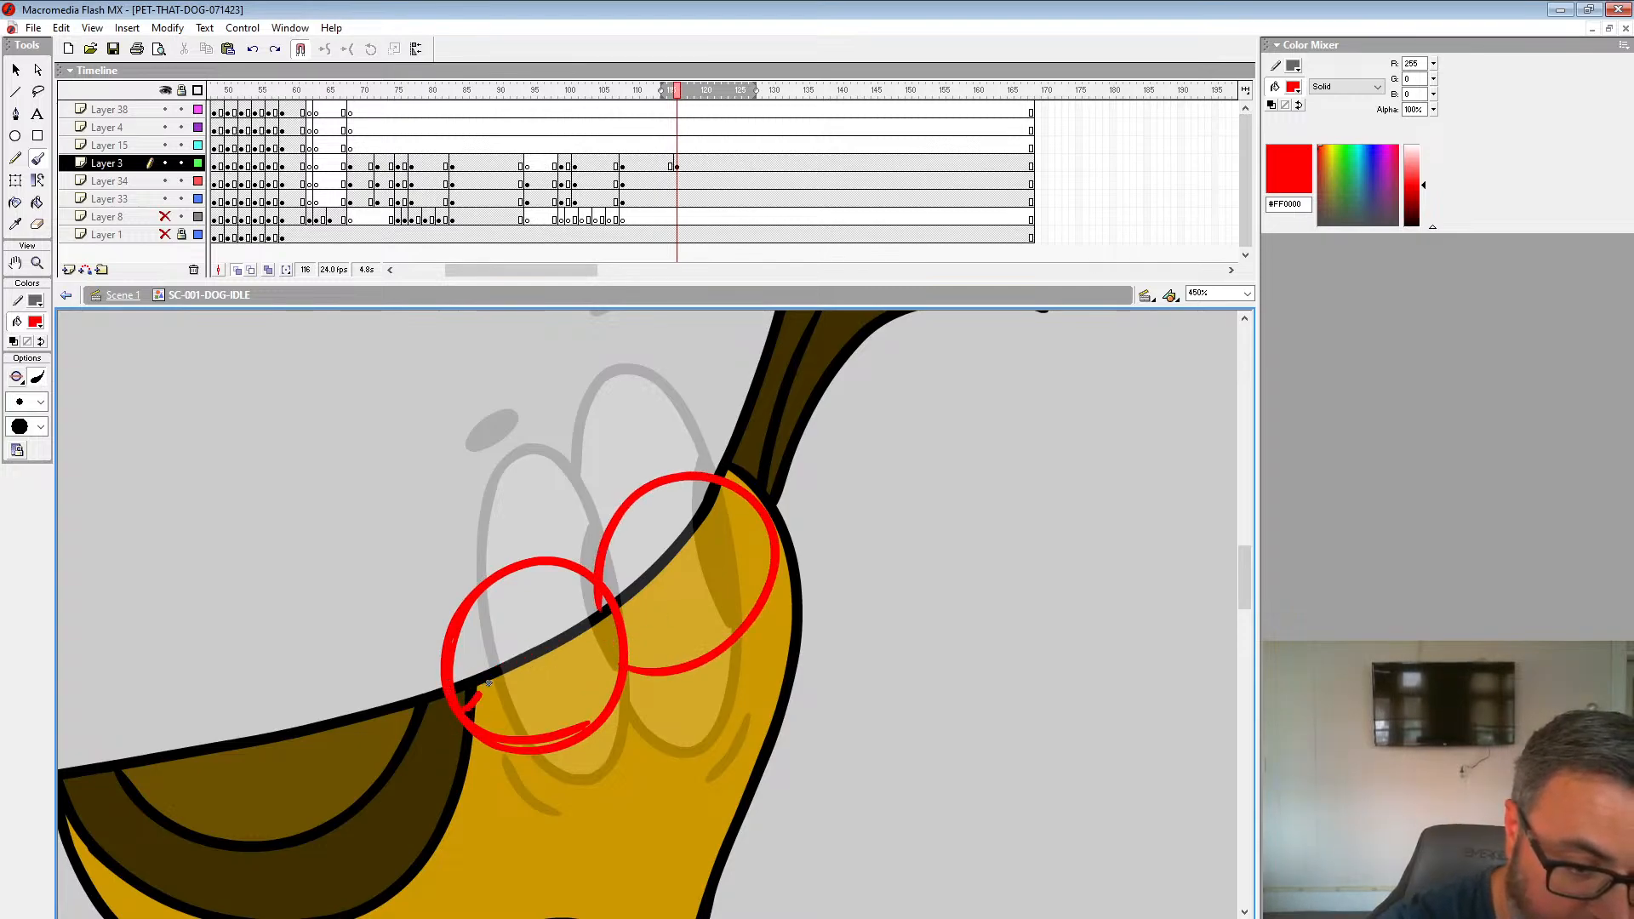
Step: Sketch red eyelid curves across both circles, with brow marks above and crease lines beneath the eyes
{"action": "mouse_move", "coordinate": [465, 705]}
{"action": "left_mouse_down"}
{"action": "mouse_move", "coordinate": [629, 635]}
{"action": "mouse_move", "coordinate": [769, 534]}
{"action": "left_mouse_up"}
{"action": "left_click_drag", "start_coordinate": [532, 509], "coordinate": [492, 538]}
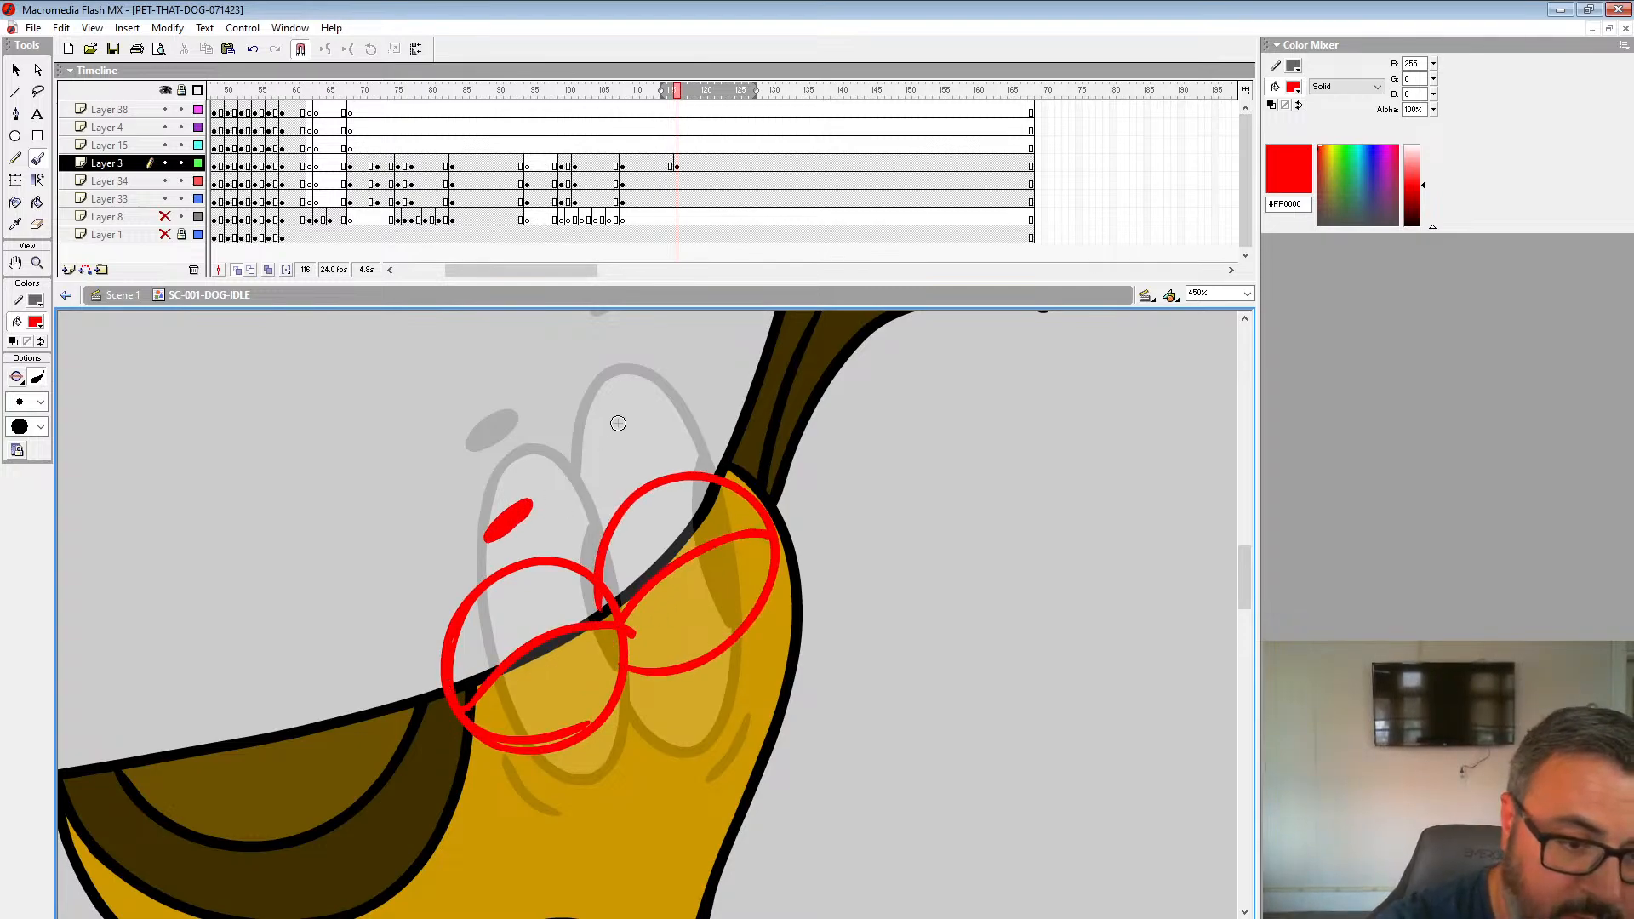
{"action": "left_click_drag", "start_coordinate": [618, 423], "coordinate": [606, 436]}
{"action": "left_click_drag", "start_coordinate": [478, 757], "coordinate": [543, 762]}
{"action": "mouse_move", "coordinate": [753, 665]}
{"action": "left_mouse_down"}
{"action": "mouse_move", "coordinate": [764, 643]}
{"action": "mouse_move", "coordinate": [771, 665]}
{"action": "left_mouse_up"}
{"action": "mouse_move", "coordinate": [608, 739]}
{"action": "left_mouse_down"}
{"action": "mouse_move", "coordinate": [713, 551]}
{"action": "mouse_move", "coordinate": [594, 619]}
{"action": "left_mouse_up"}
Step: Nudge the whole red blink sketch on frame 116 of Layer 3 slightly downward
{"action": "left_click", "coordinate": [678, 166]}
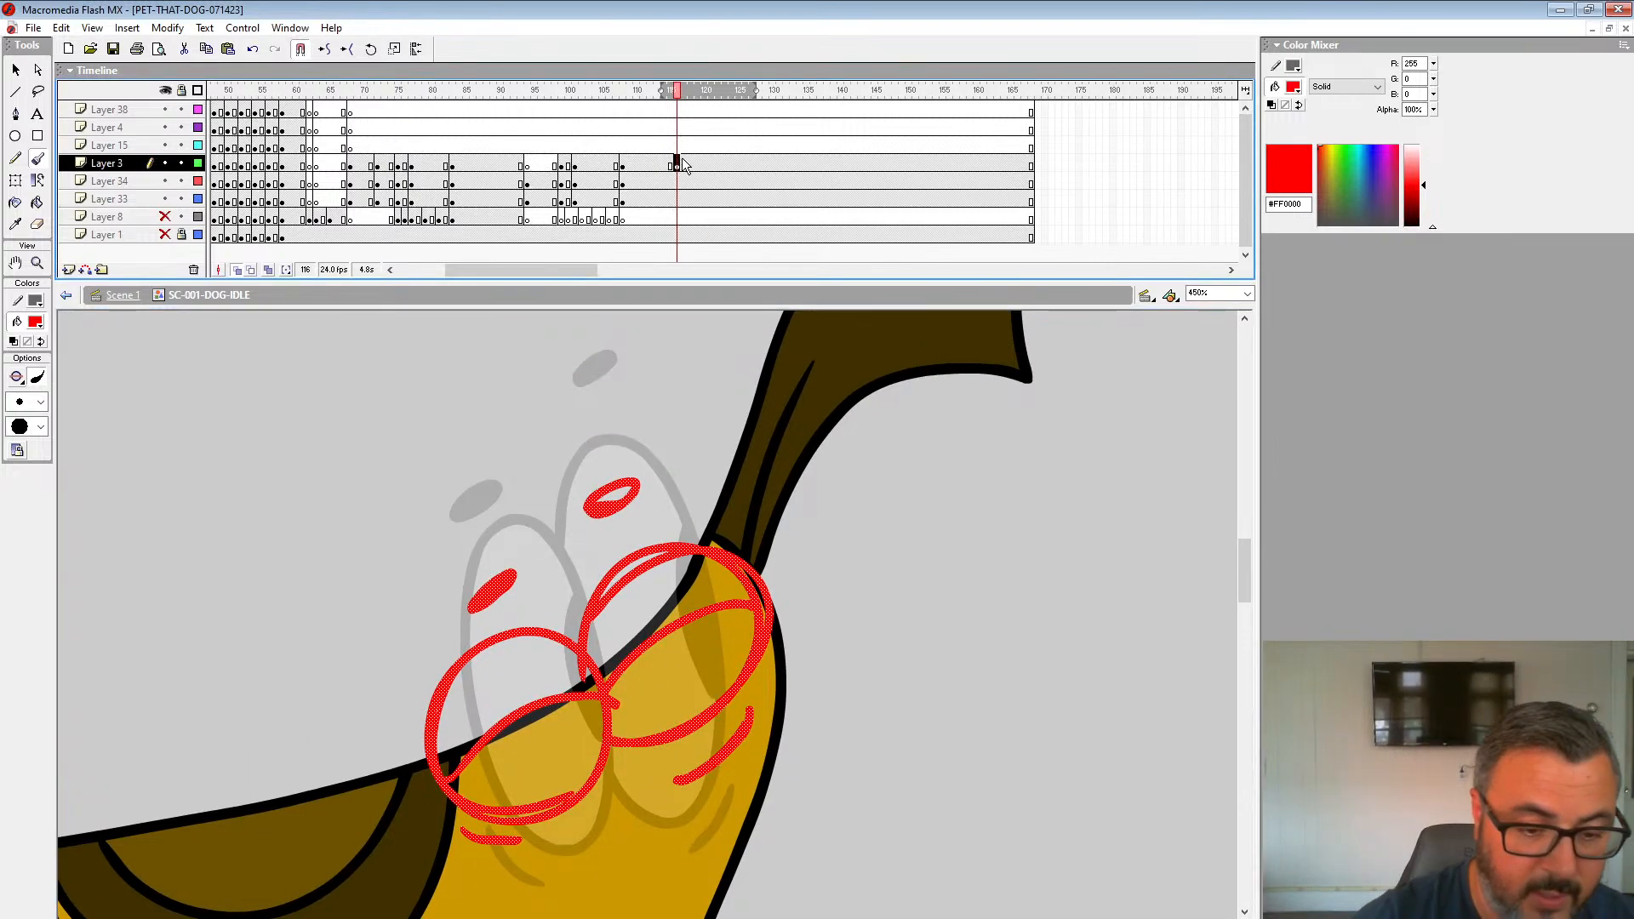
{"action": "key", "text": "Down"}
{"action": "key", "text": "Down"}
{"action": "key", "text": "Down"}
{"action": "key", "text": "Down"}
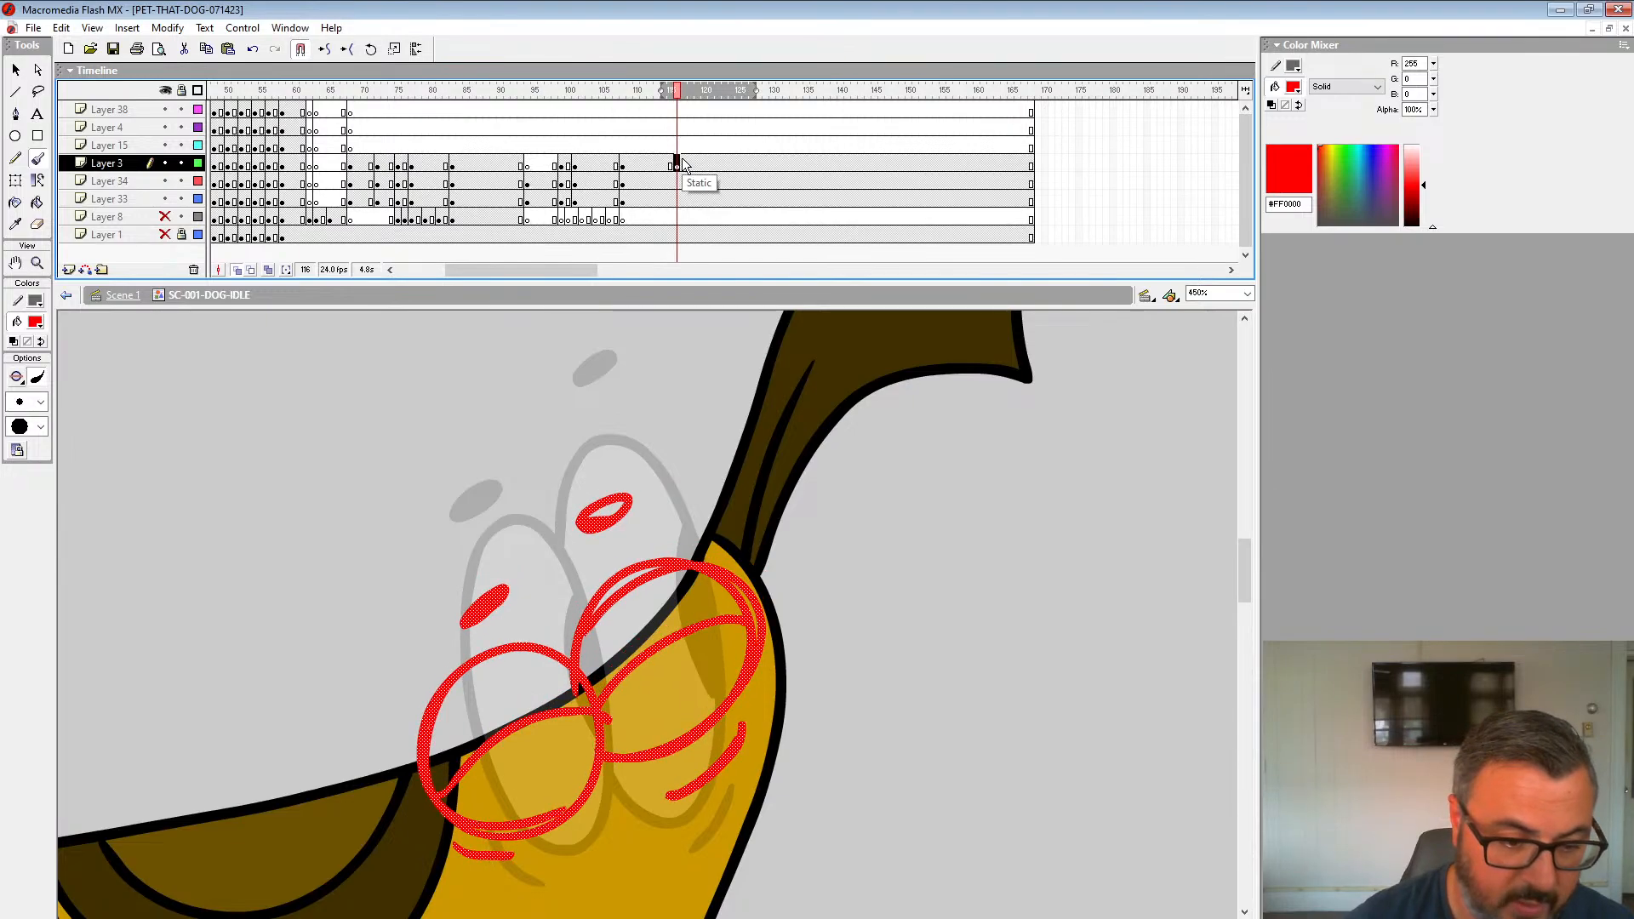
Step: Play back the blink and place the returning open-eye keyframe of Layer 3 at frame 119
{"action": "left_click", "coordinate": [662, 148]}
{"action": "key", "text": "Return"}
{"action": "left_click", "coordinate": [665, 160]}
{"action": "key", "text": "Return"}
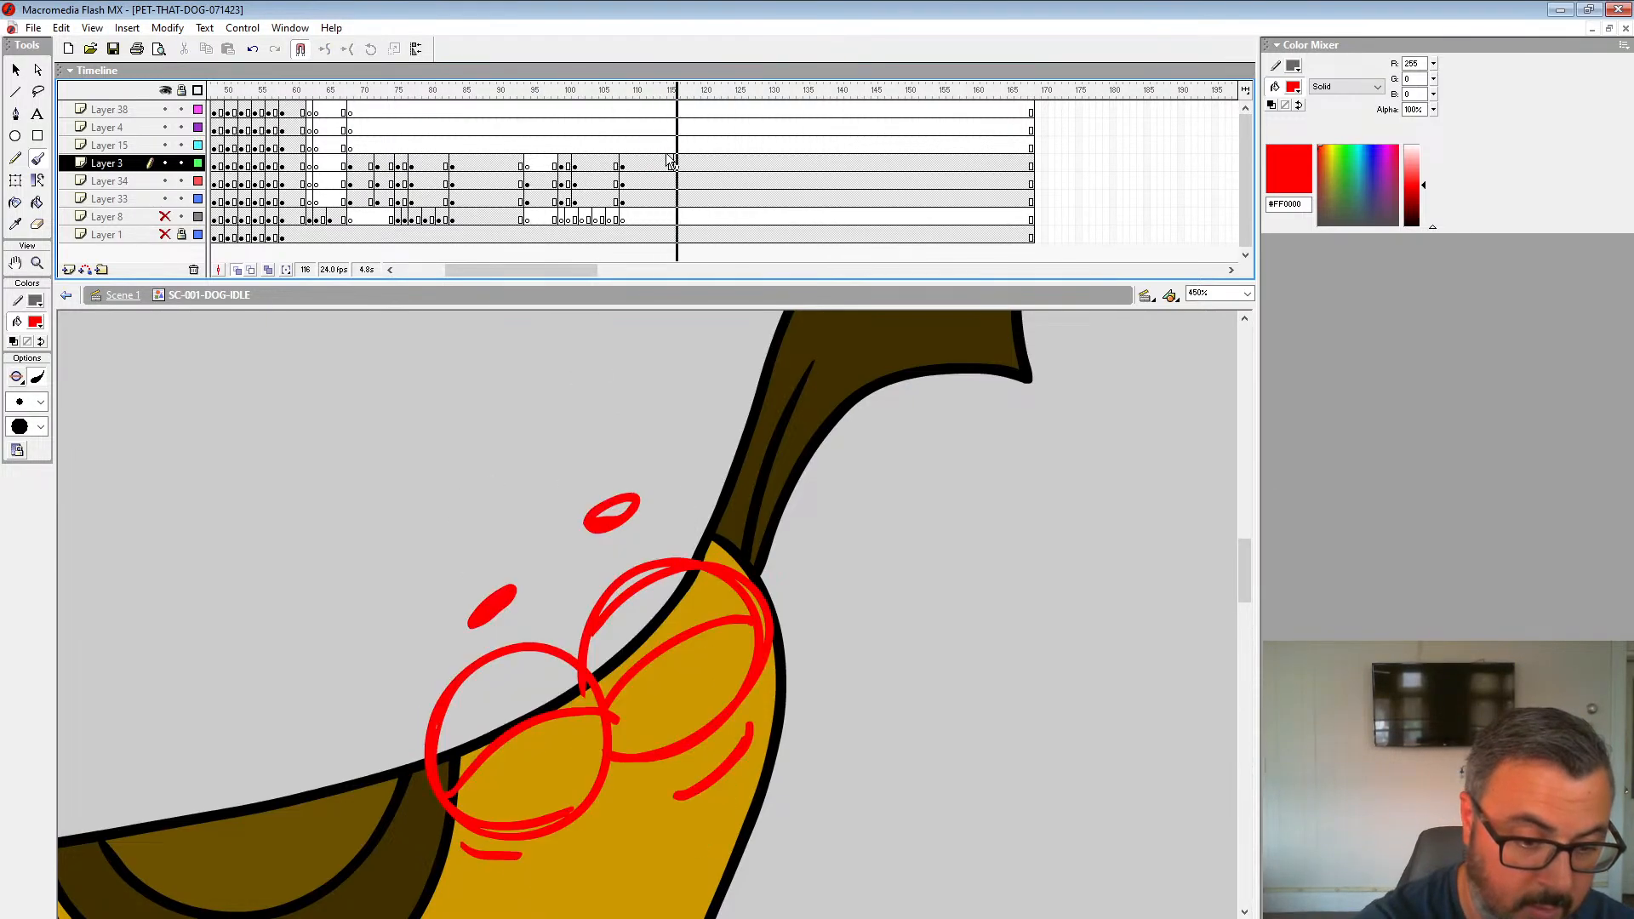
{"action": "key", "text": "Return"}
{"action": "left_click", "coordinate": [666, 161]}
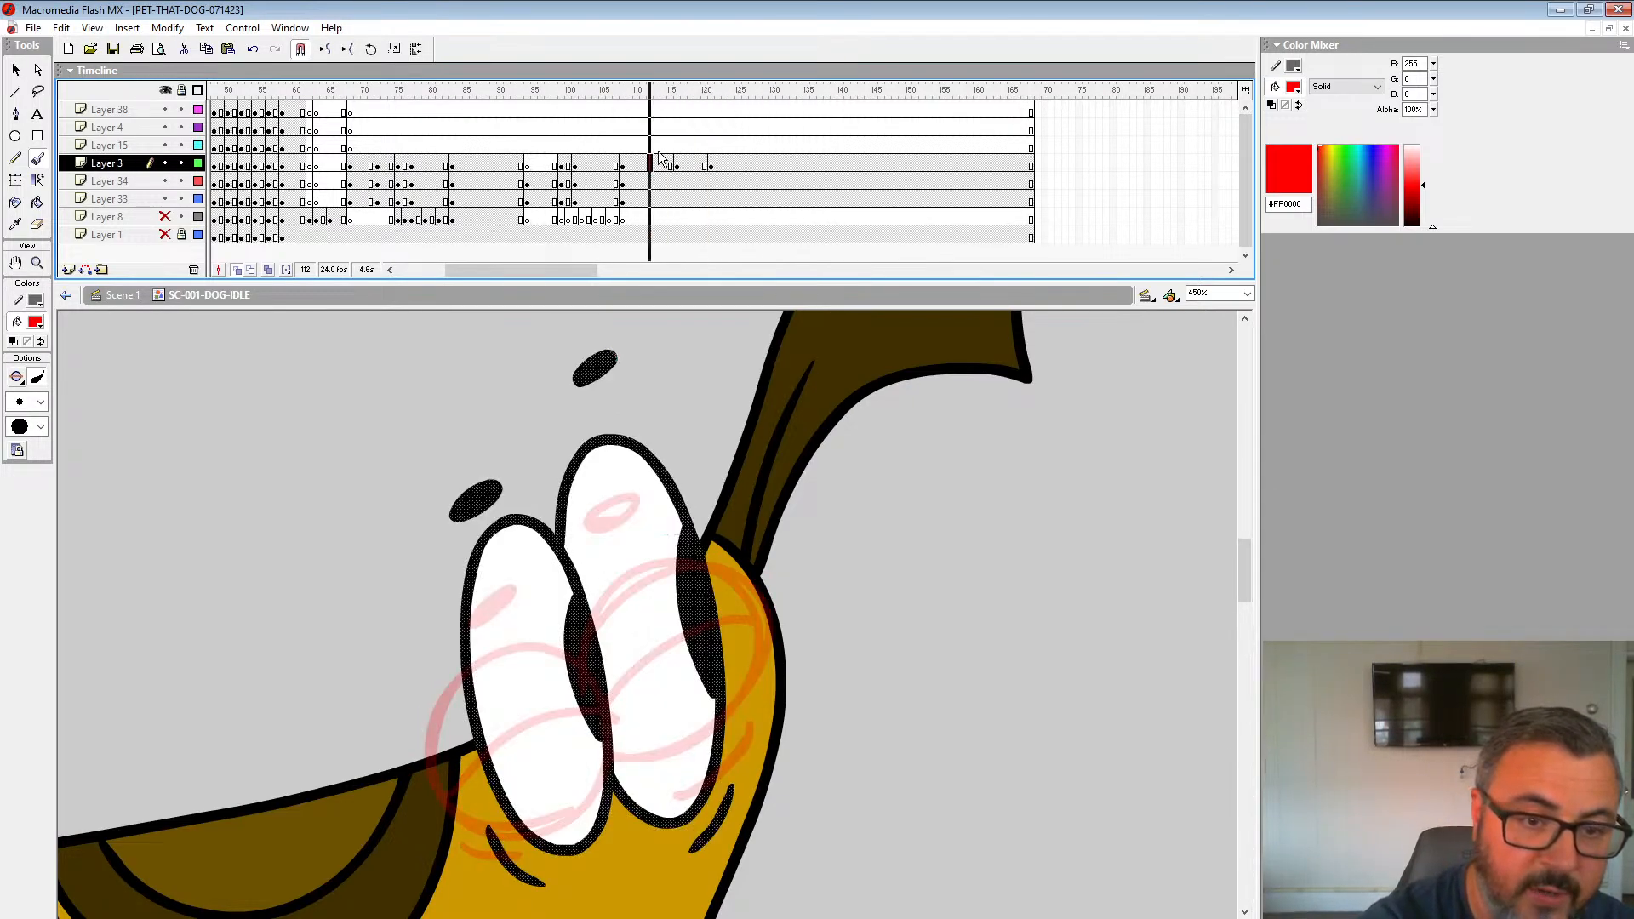
{"action": "key", "text": "Return"}
{"action": "left_click", "coordinate": [711, 166]}
{"action": "left_click_drag", "start_coordinate": [711, 166], "coordinate": [698, 166]}
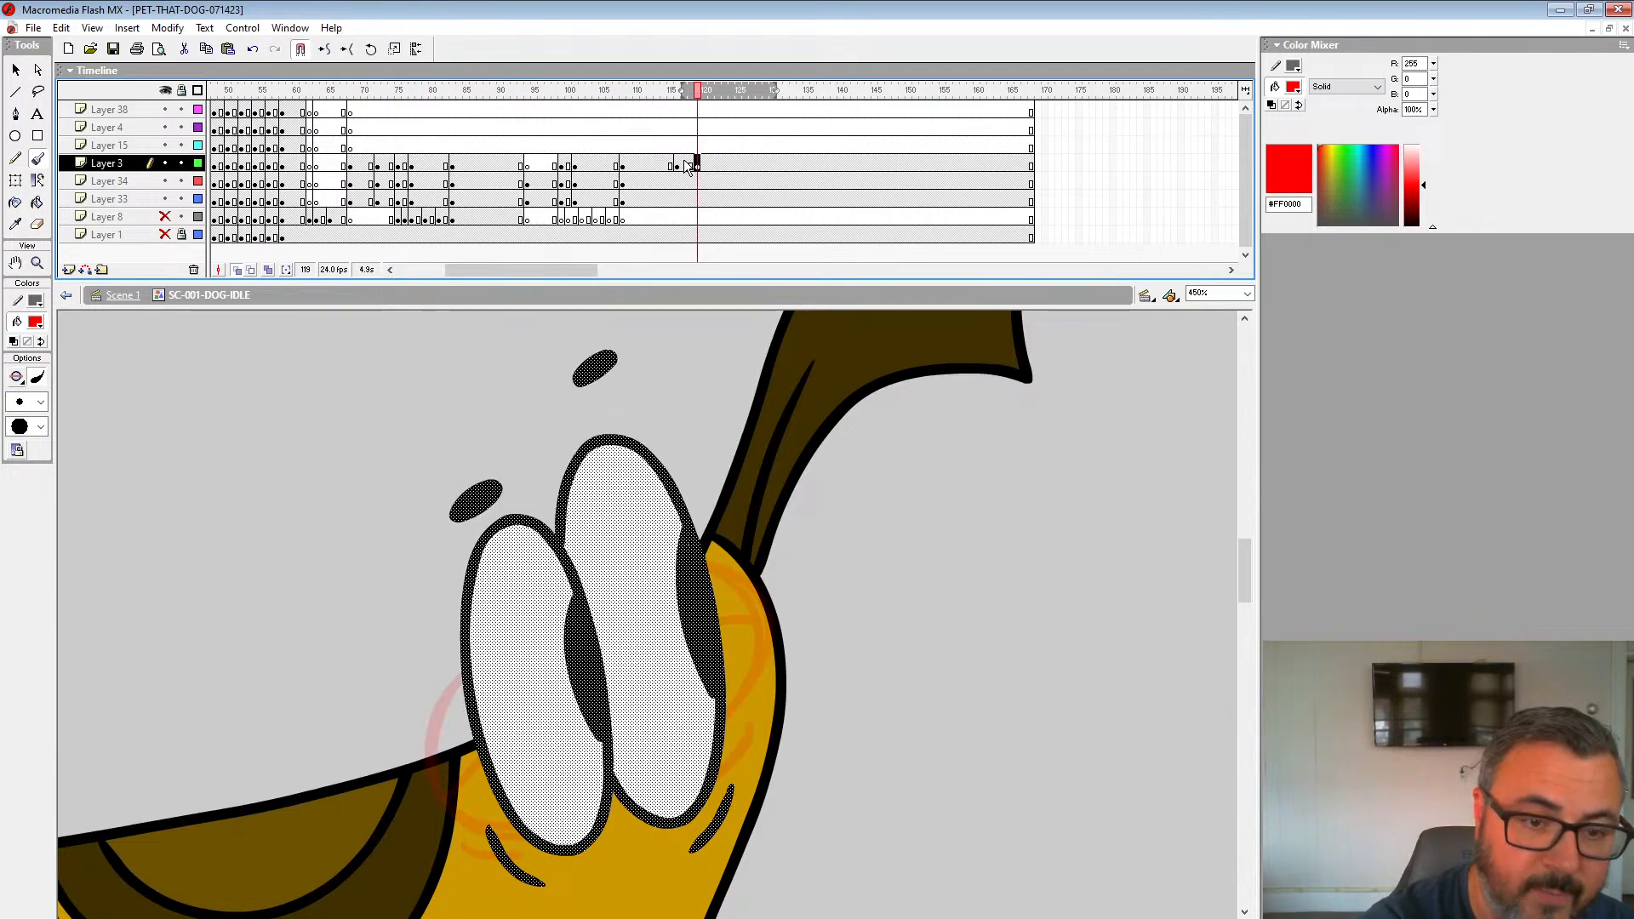
Step: Duplicate the blink and open-eye keyframes on Layer 3 to frames 122 and 126 for a second blink
{"action": "left_click", "coordinate": [686, 167]}
{"action": "left_click", "coordinate": [654, 166]}
{"action": "key", "text": "Return"}
{"action": "left_click", "coordinate": [686, 167]}
{"action": "key", "text": "Return"}
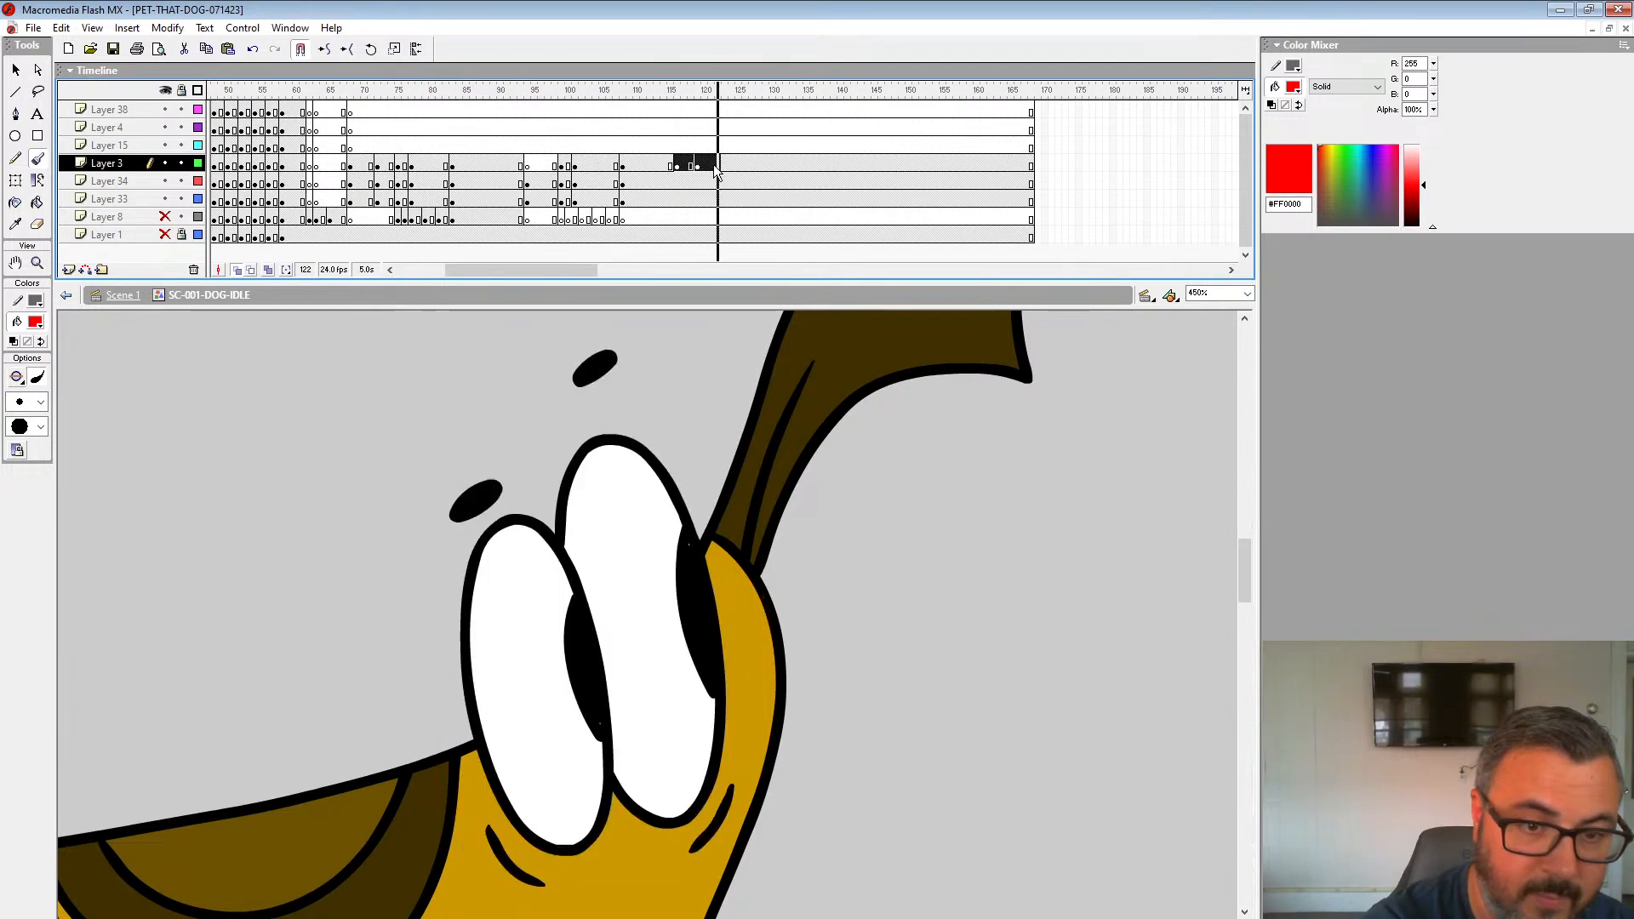
{"action": "left_click", "coordinate": [679, 166]}
{"action": "left_click", "coordinate": [715, 166]}
{"action": "left_click_drag", "start_coordinate": [705, 167], "coordinate": [748, 171]}
Step: Review the double blink's timing by playing the animation close up and with the whole dog in view
{"action": "left_click", "coordinate": [642, 147]}
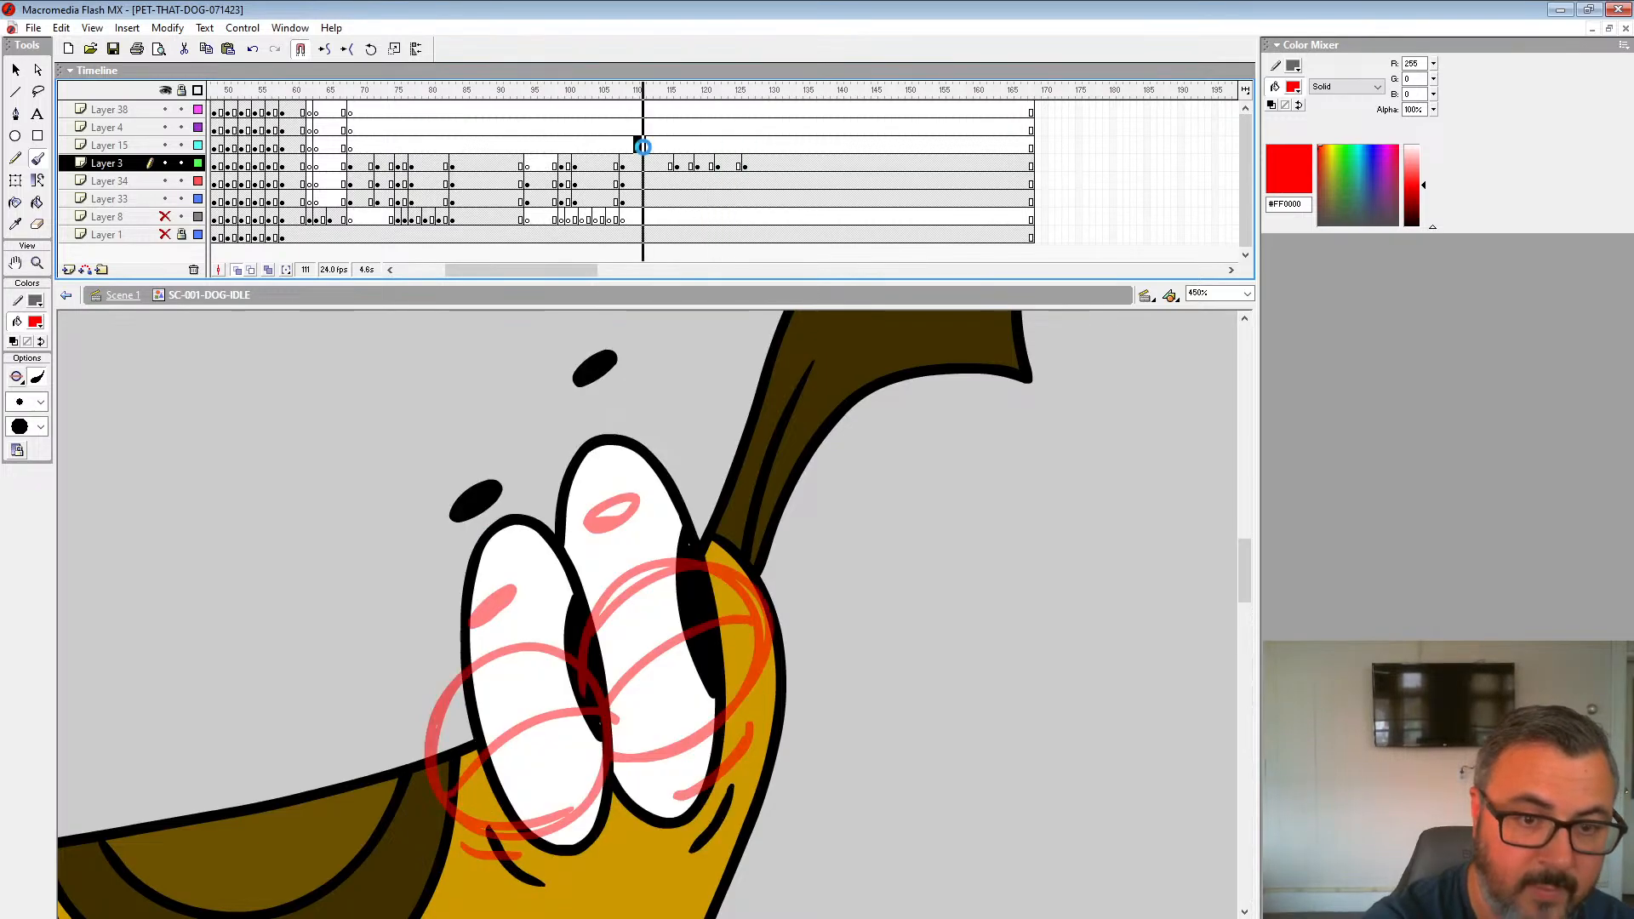
{"action": "key", "text": "Return"}
{"action": "key", "text": "Return"}
{"action": "key", "text": "z"}
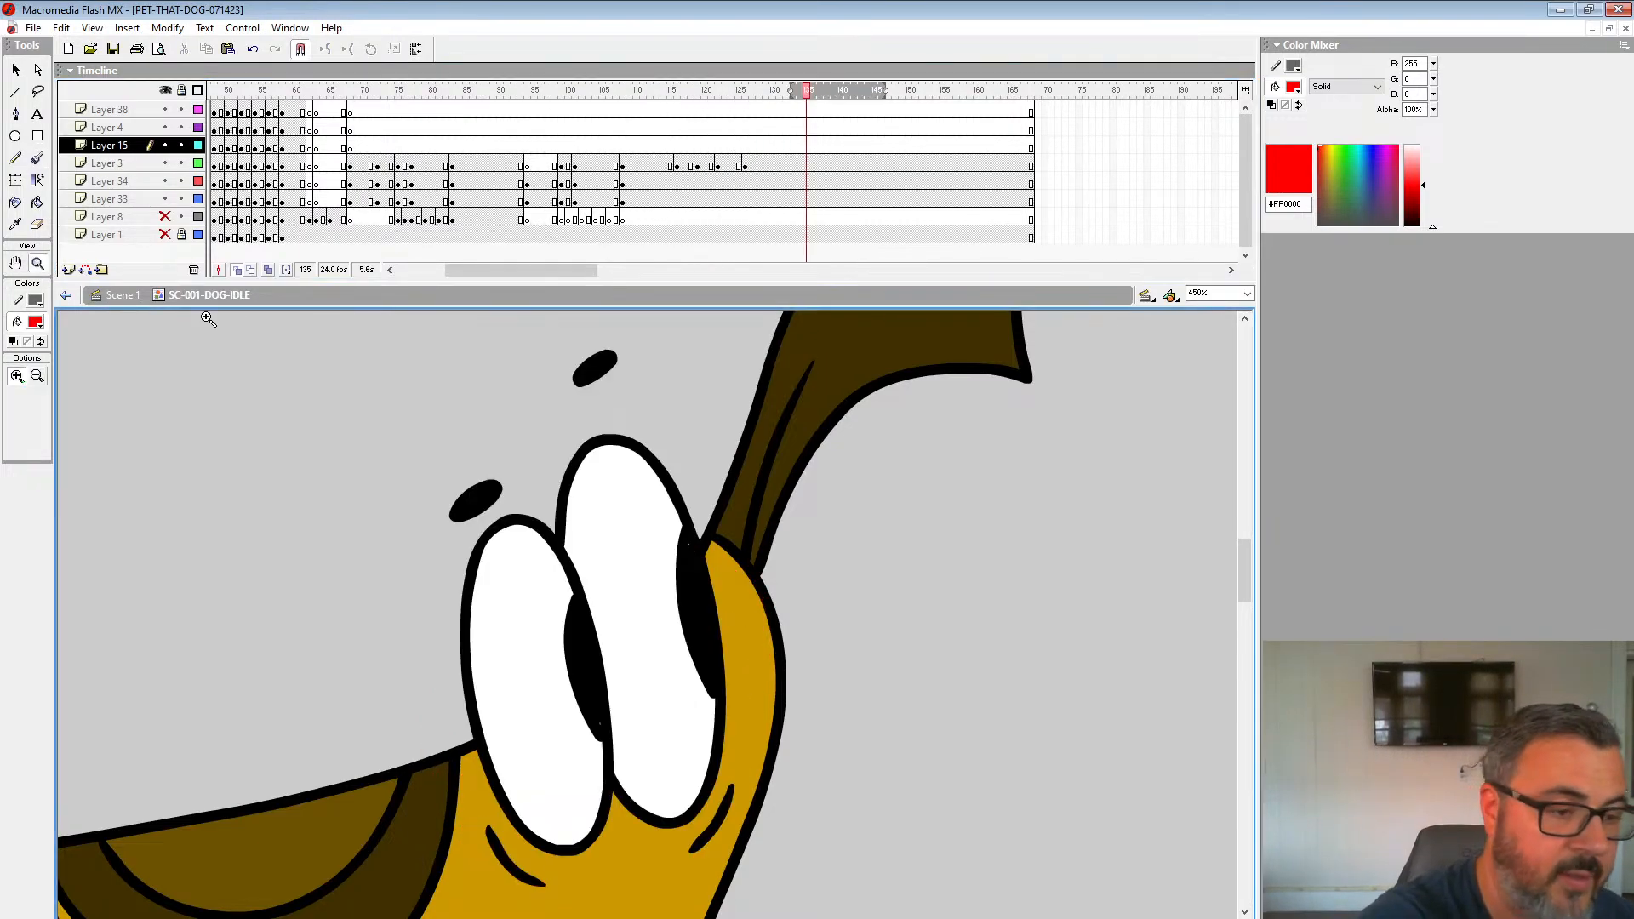
{"action": "left_click", "coordinate": [719, 613], "text": "alt"}
{"action": "left_click", "coordinate": [814, 324], "text": "alt"}
{"action": "left_click", "coordinate": [651, 148]}
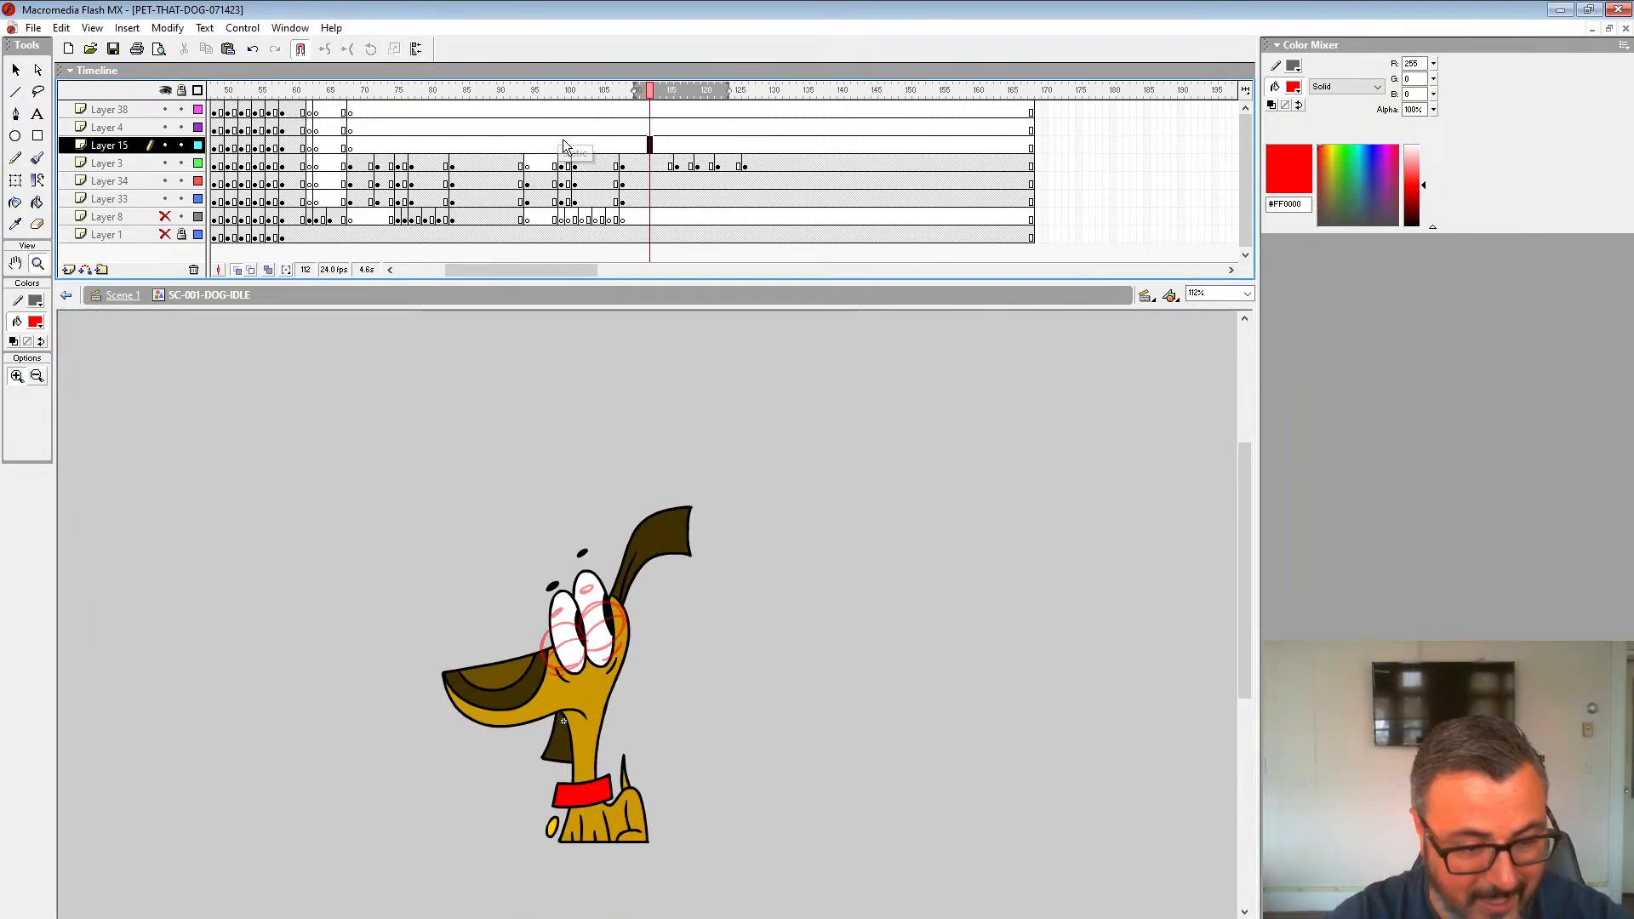
{"action": "key", "text": "Return"}
{"action": "key", "text": "Return"}
{"action": "left_click", "coordinate": [397, 147]}
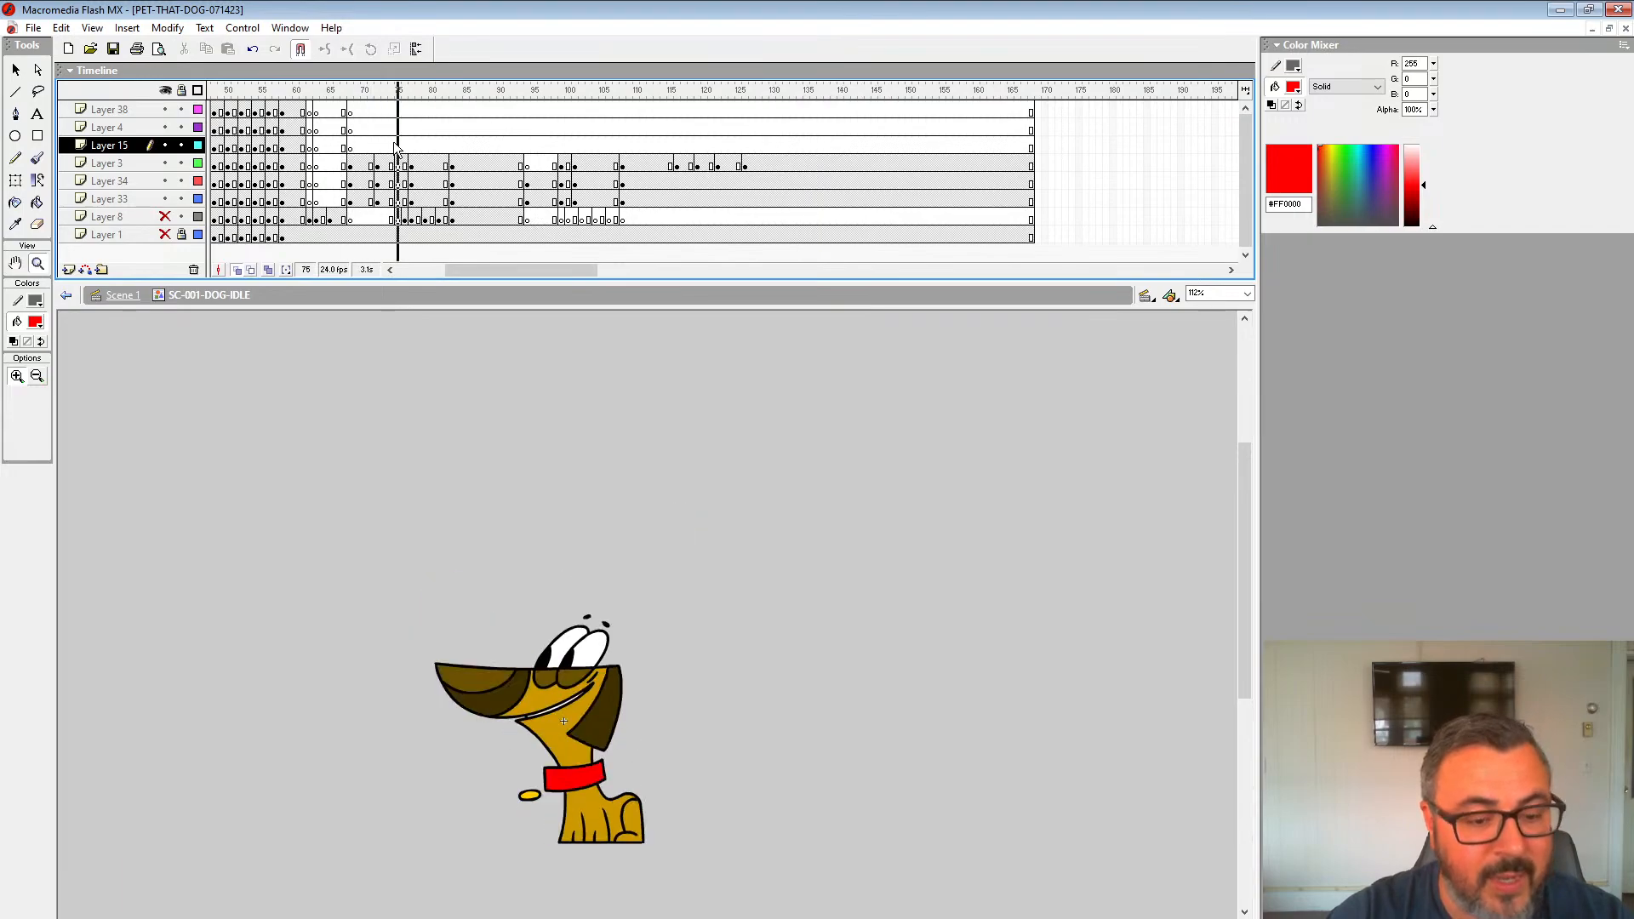
{"action": "key", "text": "Return"}
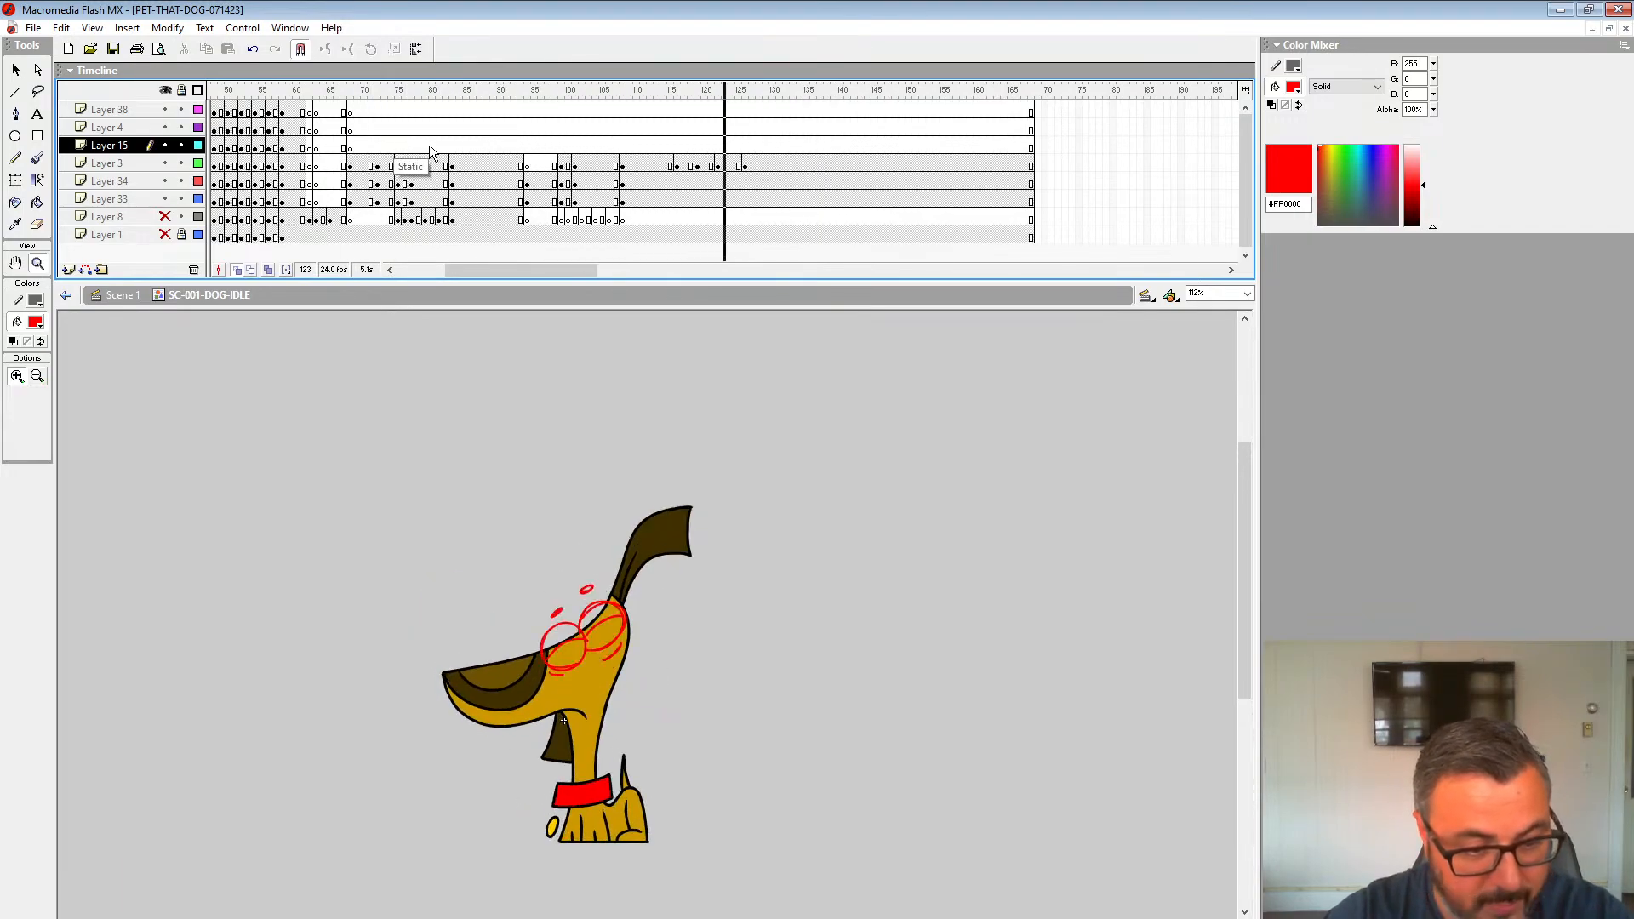
{"action": "left_click", "coordinate": [638, 165]}
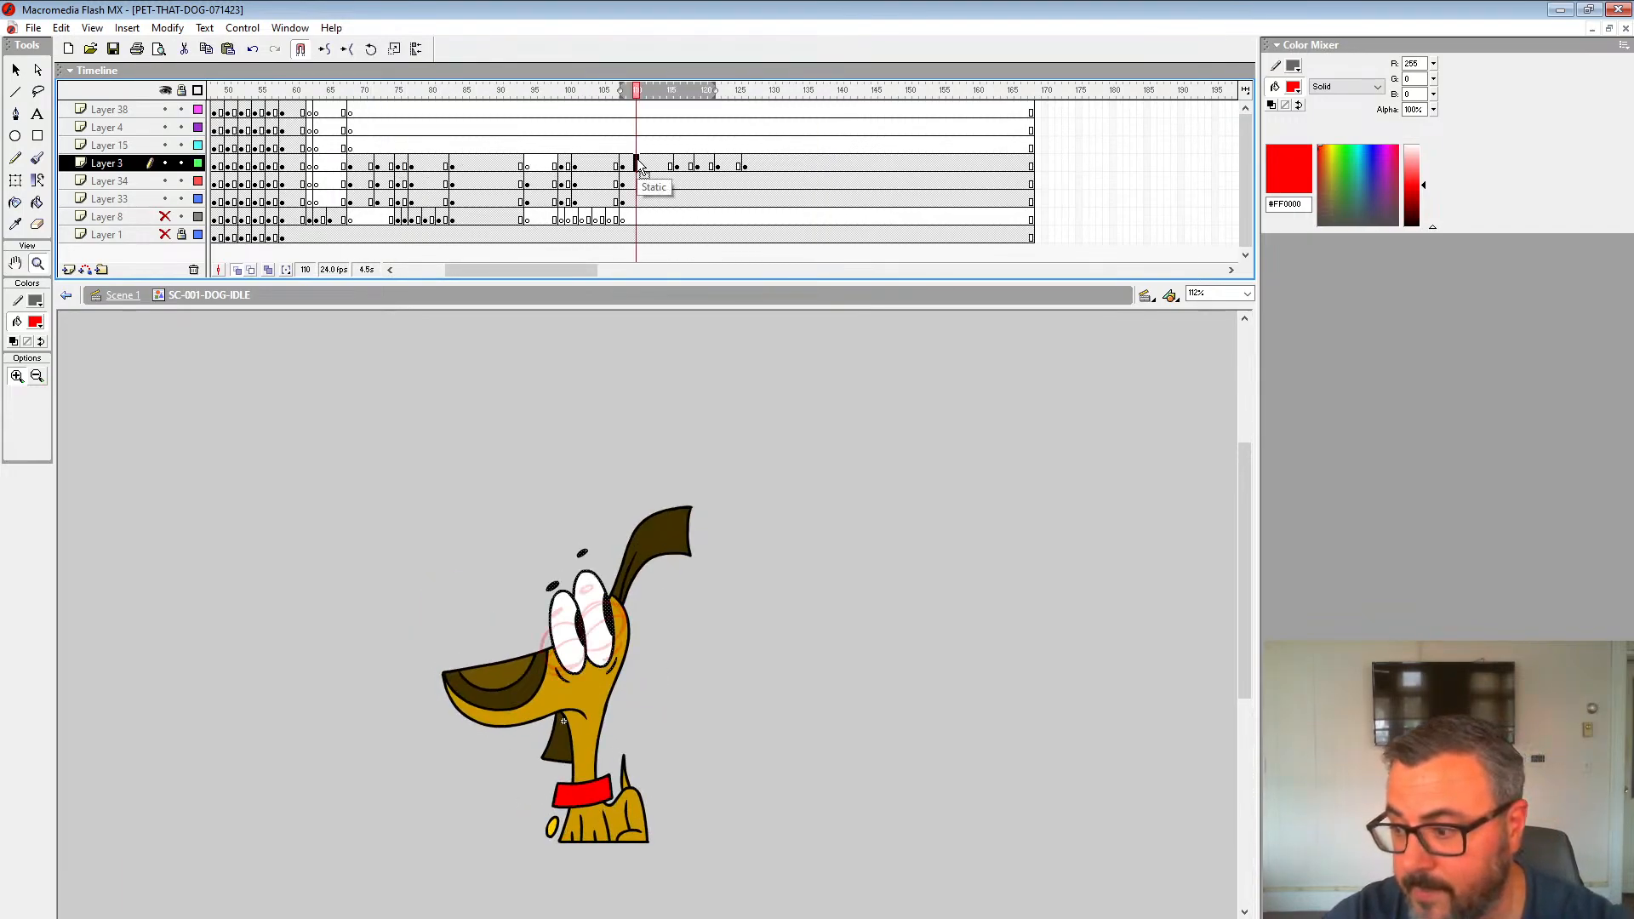
{"action": "key", "text": "Return"}
{"action": "left_click", "coordinate": [684, 166]}
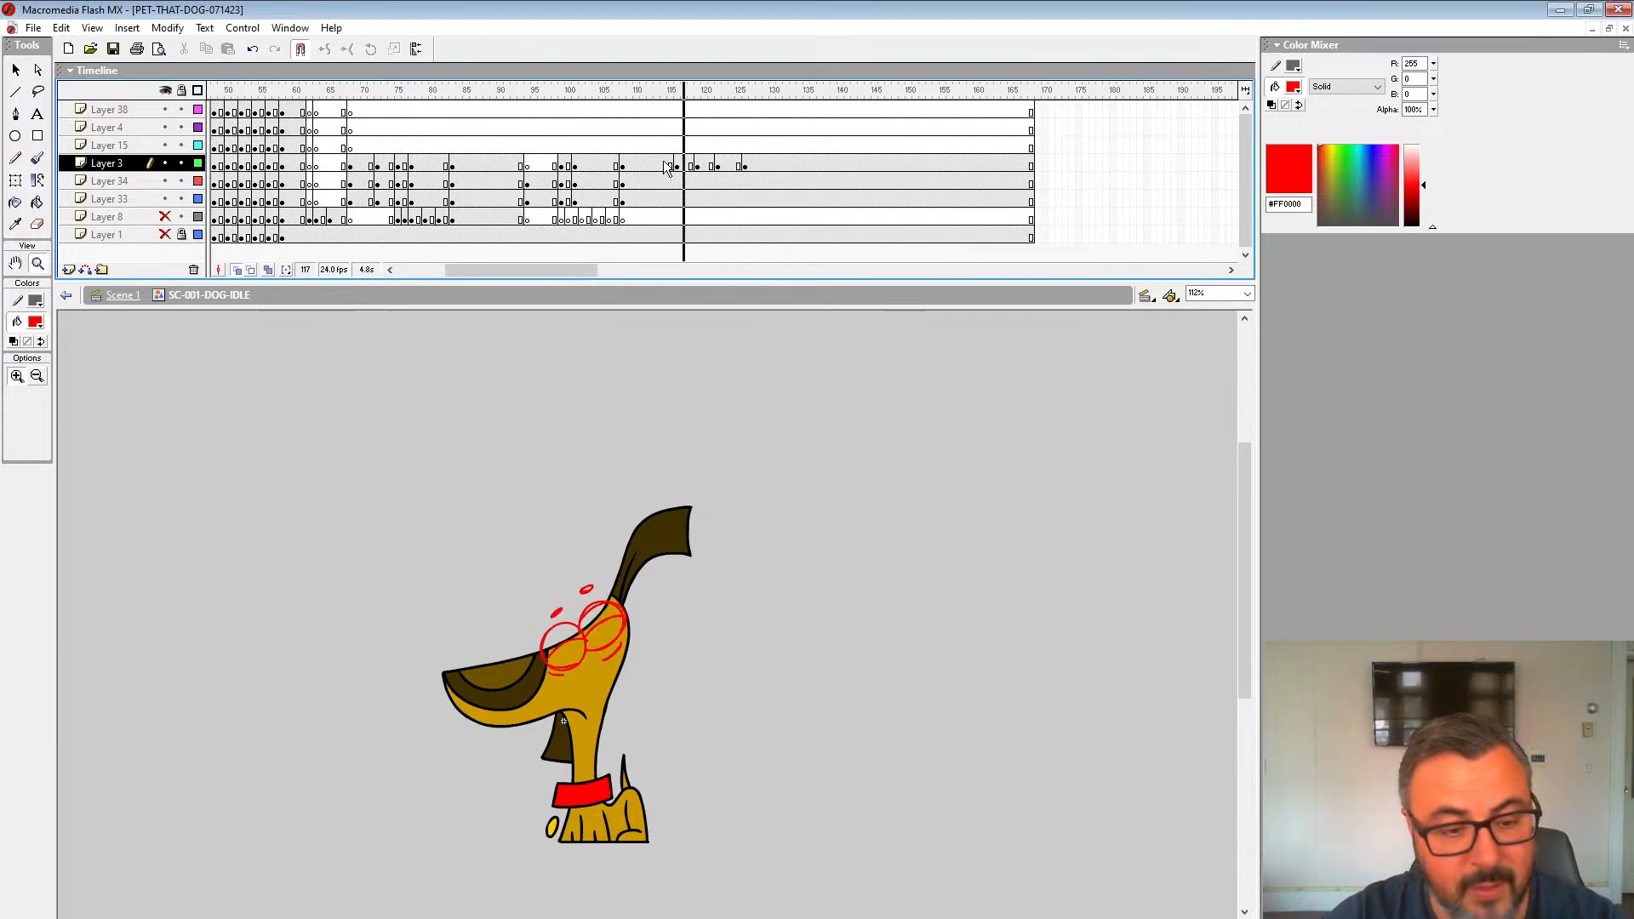
Step: Add a blank keyframe at frame 117 of Layer 3 and end the onion-skin range at that frame
{"action": "left_click", "coordinate": [705, 167]}
{"action": "left_click", "coordinate": [688, 168]}
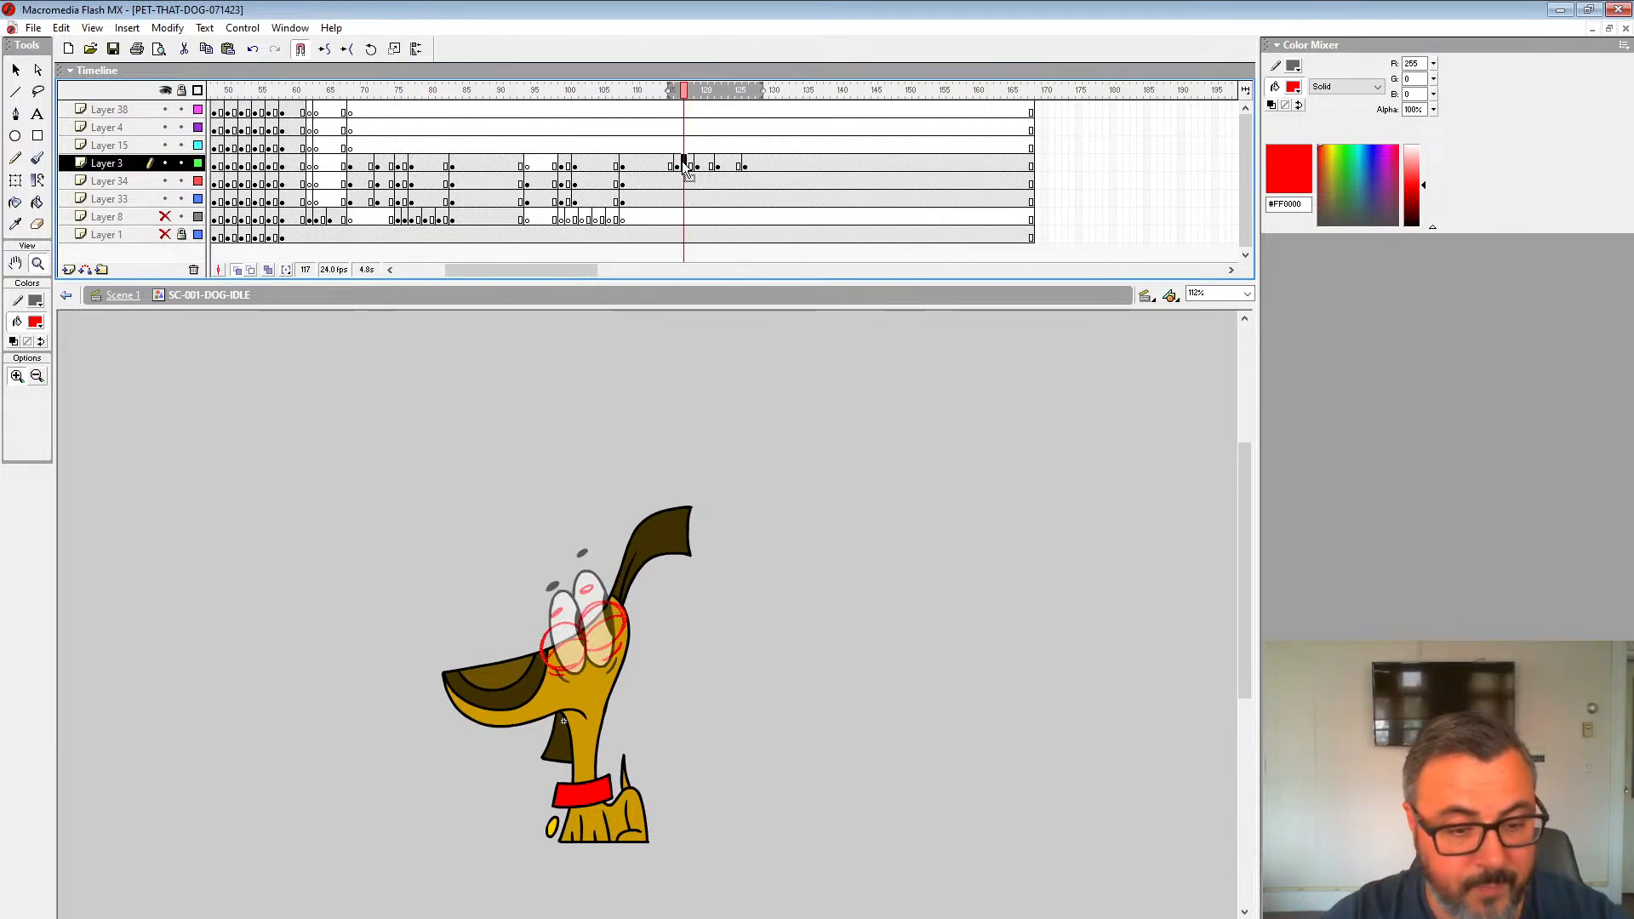
{"action": "key", "text": "ctrl+shift+a"}
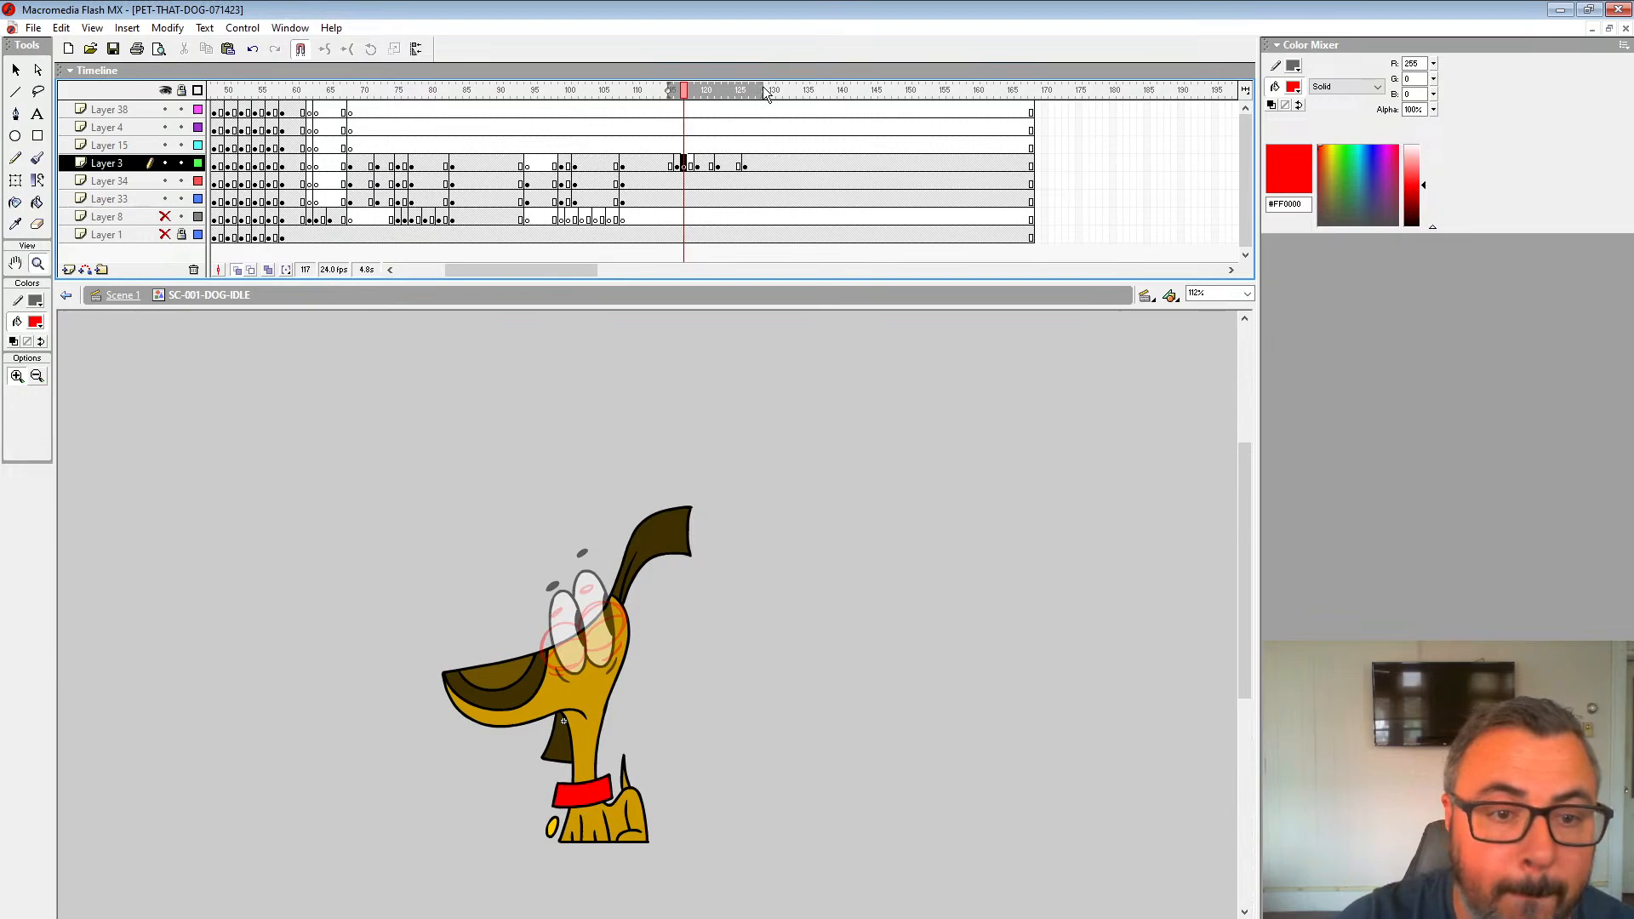
{"action": "left_click_drag", "start_coordinate": [764, 91], "coordinate": [688, 90]}
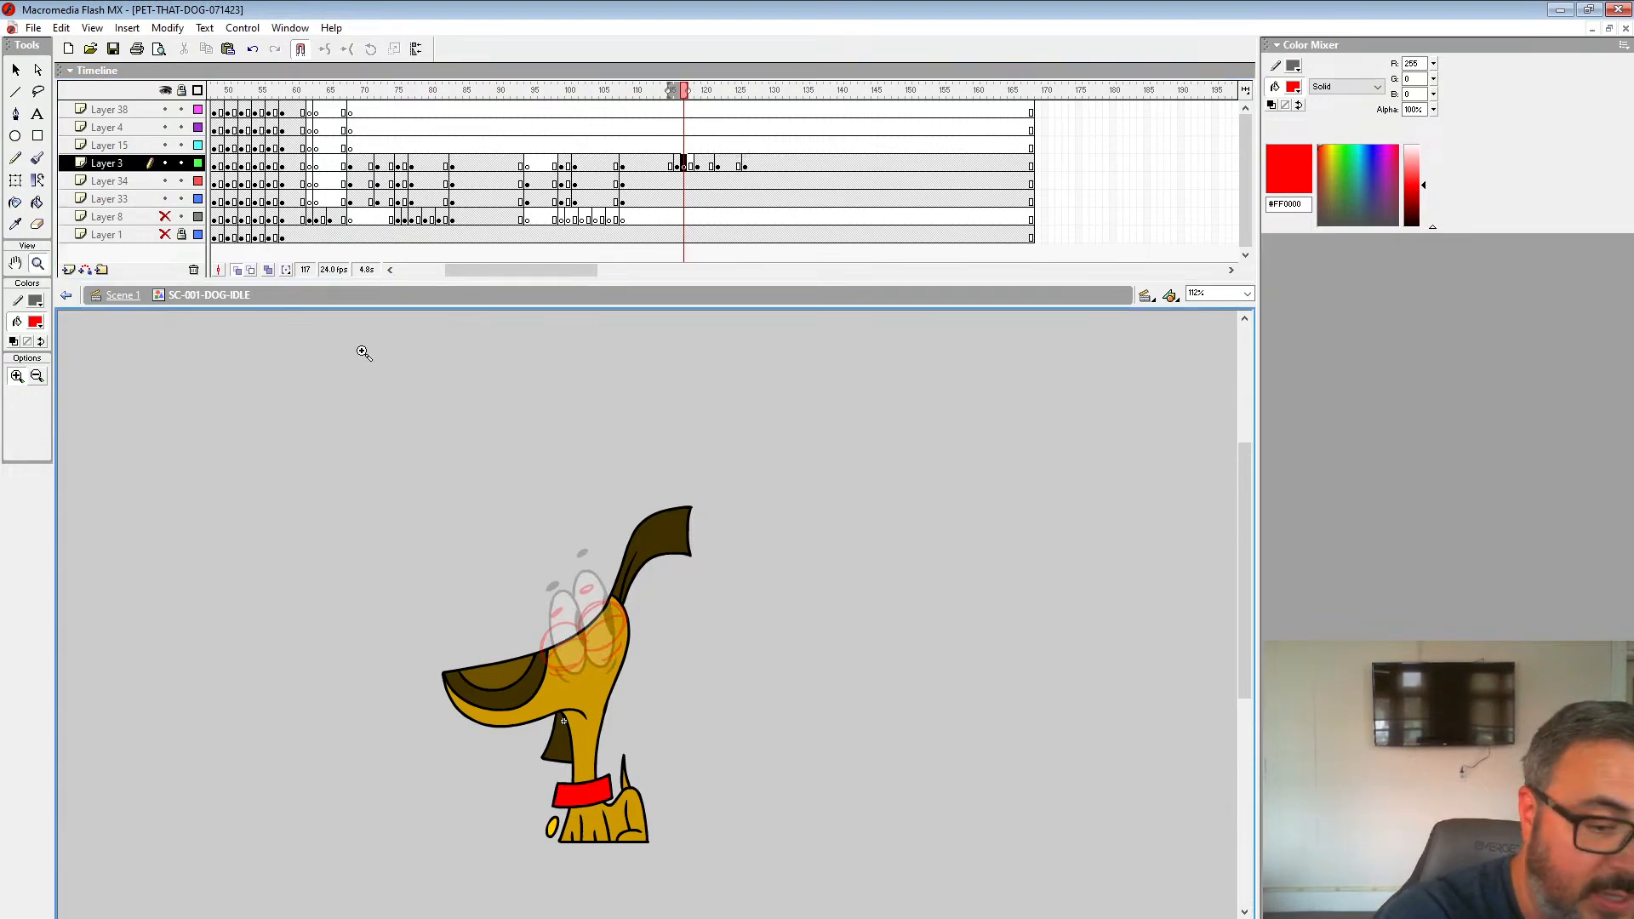
{"action": "left_click", "coordinate": [651, 488]}
{"action": "left_click", "coordinate": [652, 488]}
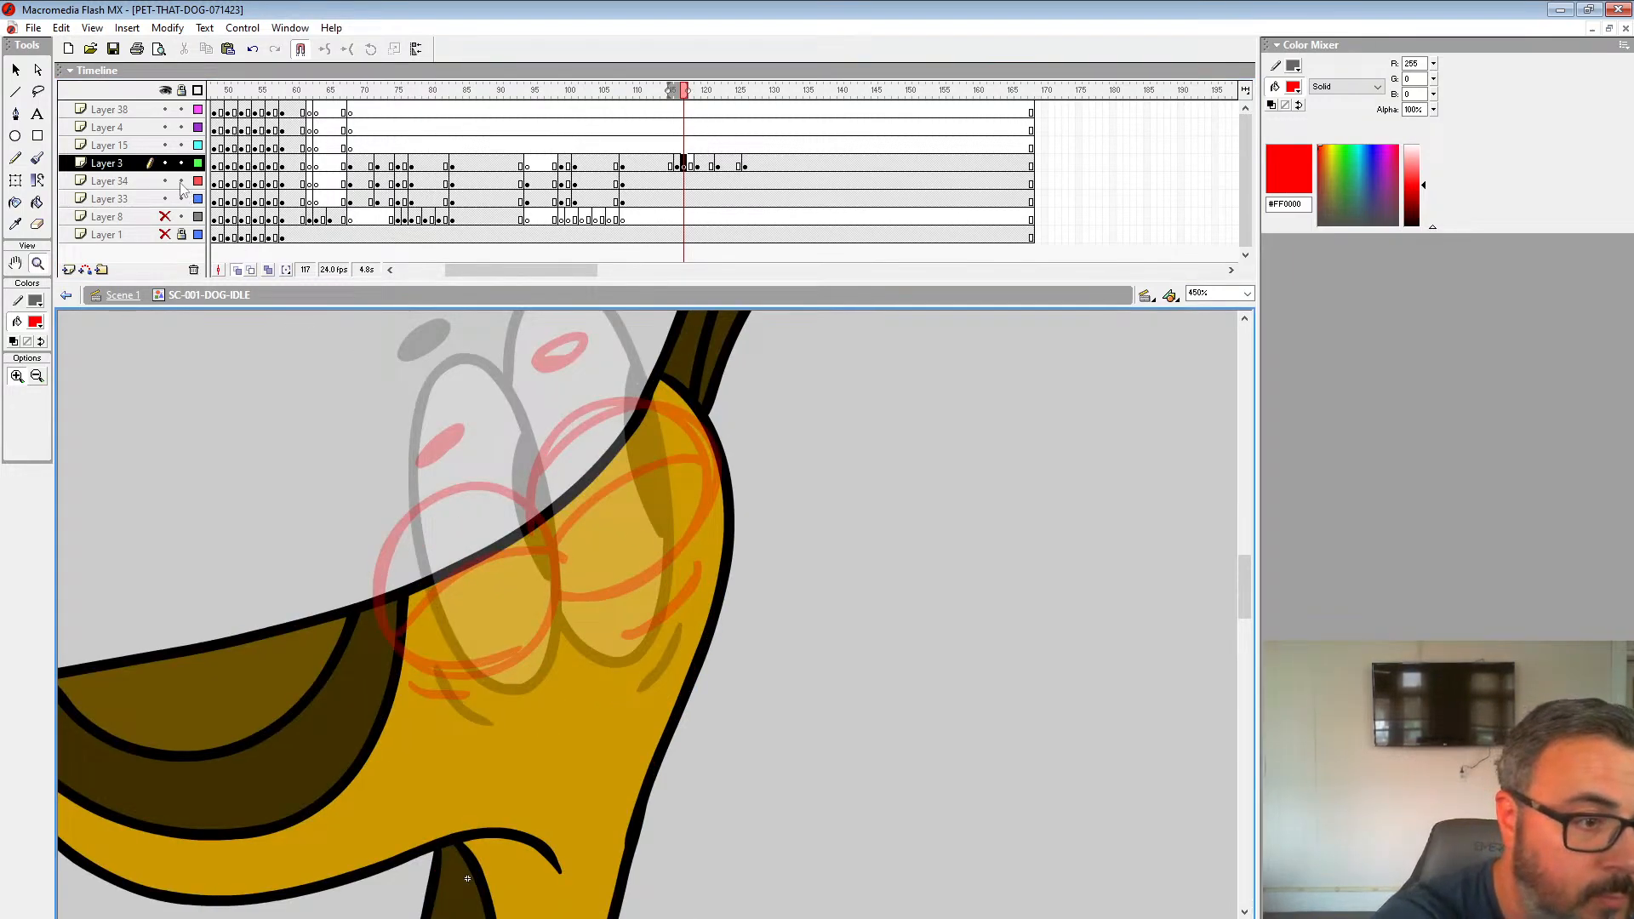
Step: Lock Layers 34, 33 and 8, show them and Layer 1 as outlines, and set a large black brush
{"action": "left_click_drag", "start_coordinate": [182, 181], "coordinate": [181, 234]}
{"action": "left_click_drag", "start_coordinate": [198, 234], "coordinate": [198, 182]}
{"action": "left_click_drag", "start_coordinate": [639, 573], "coordinate": [757, 560]}
{"action": "left_click", "coordinate": [635, 578]}
{"action": "left_click", "coordinate": [35, 322]}
{"action": "left_click", "coordinate": [11, 341]}
{"action": "left_click", "coordinate": [36, 158]}
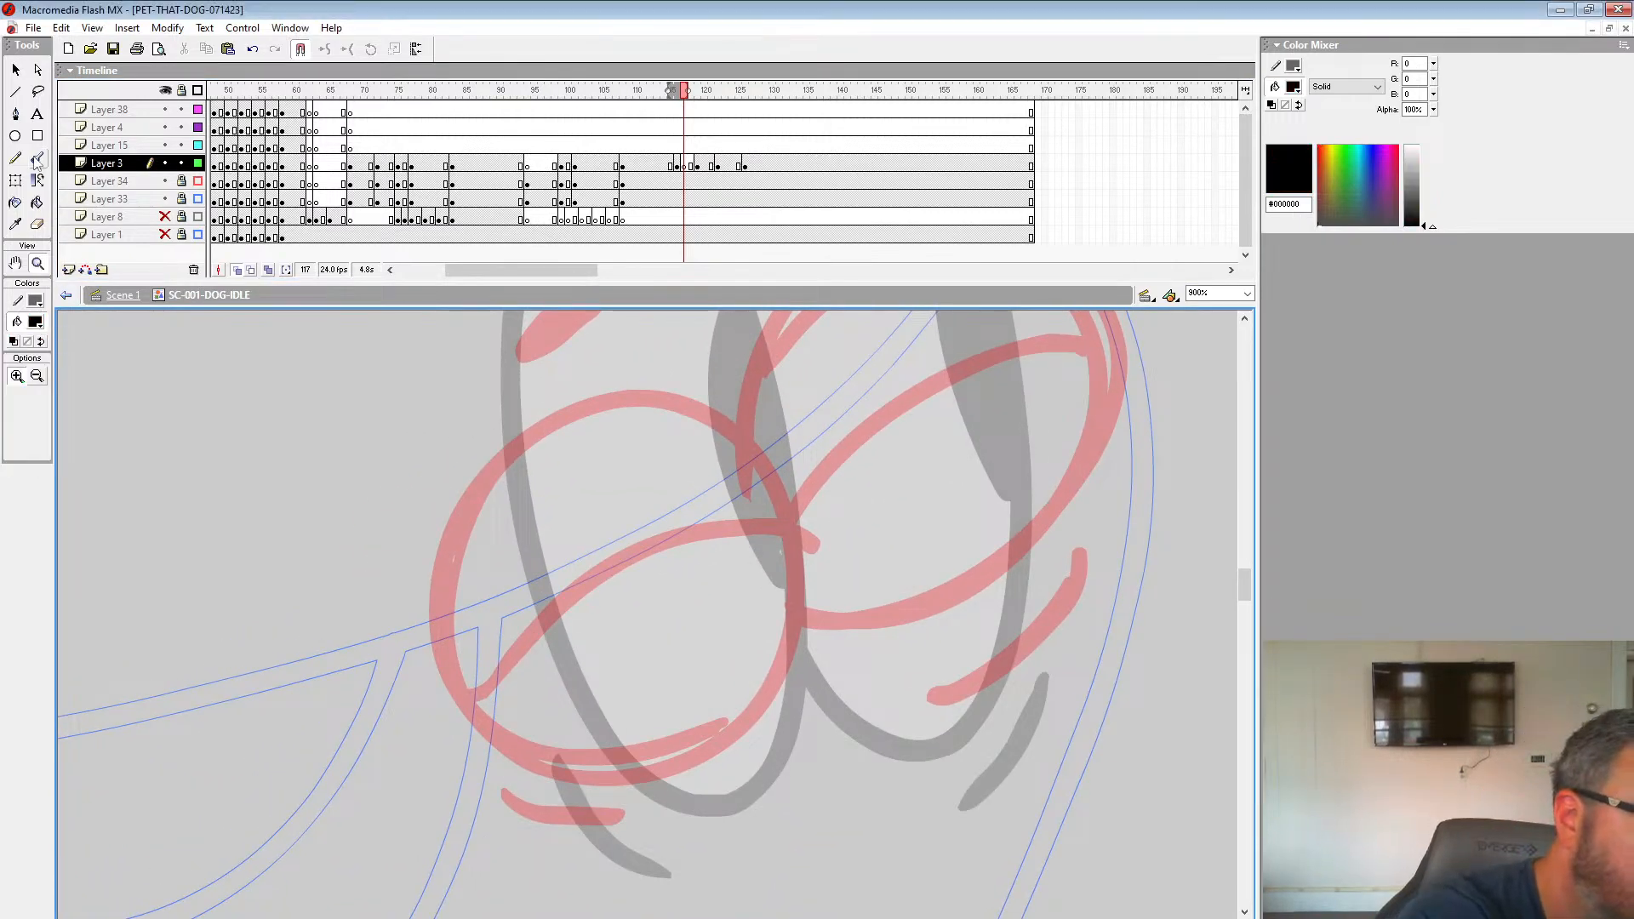
{"action": "left_click", "coordinate": [40, 401]}
{"action": "left_click", "coordinate": [35, 604]}
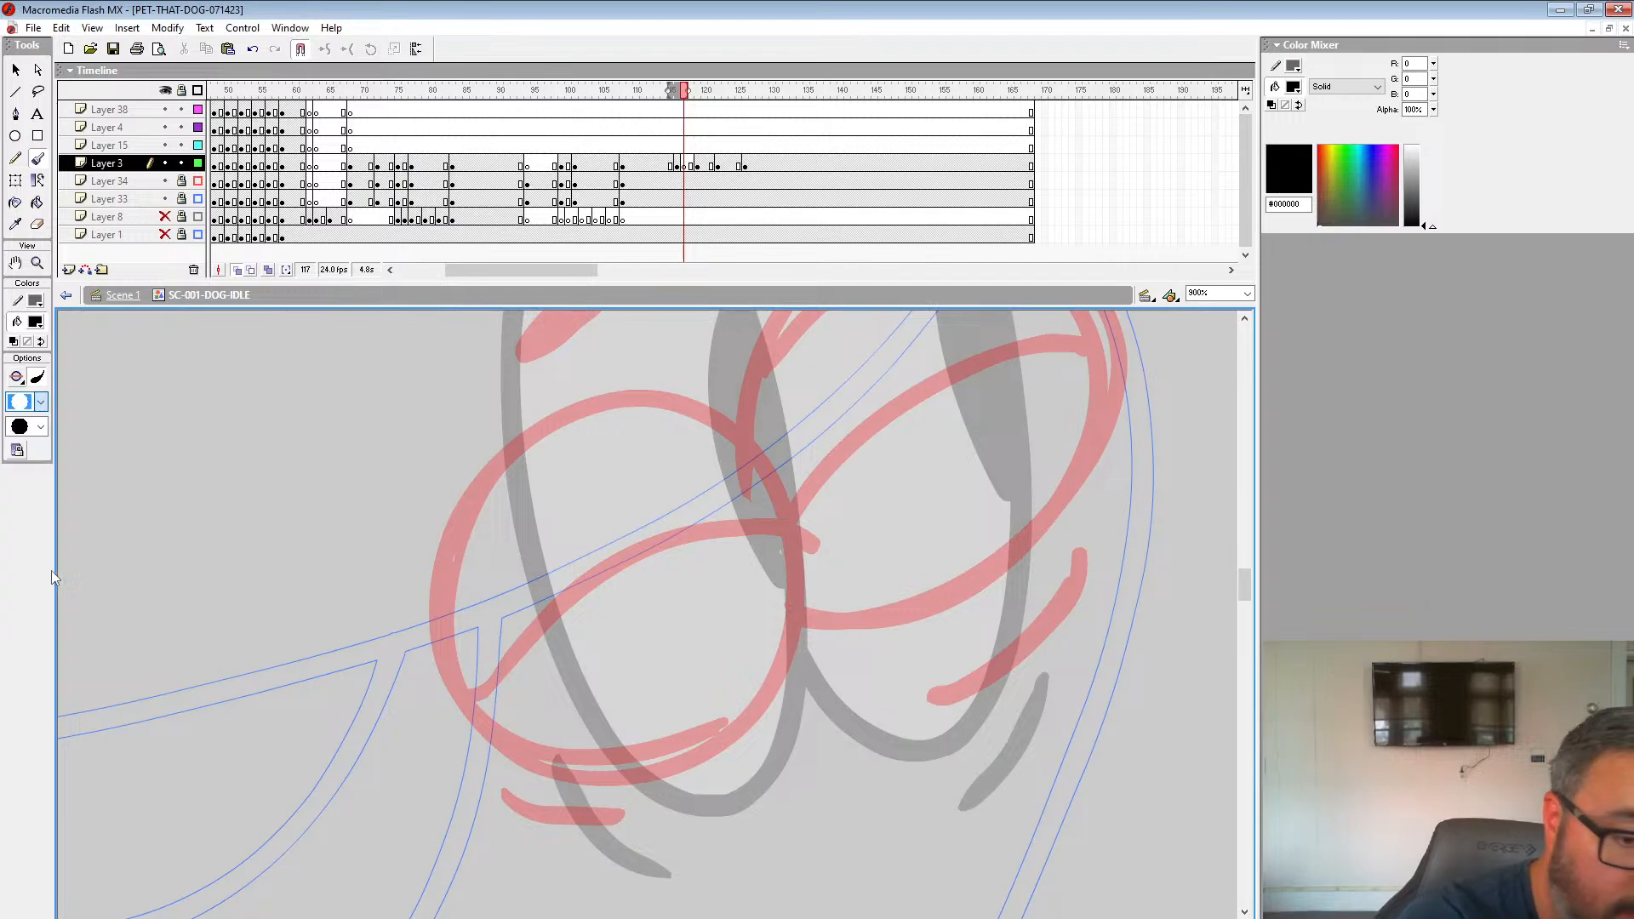
Step: Ink both eye circles and their eyelid curves in black over the red sketch
{"action": "mouse_move", "coordinate": [556, 420]}
{"action": "left_mouse_down"}
{"action": "mouse_move", "coordinate": [509, 445]}
{"action": "mouse_move", "coordinate": [428, 587]}
{"action": "mouse_move", "coordinate": [502, 747]}
{"action": "mouse_move", "coordinate": [702, 750]}
{"action": "mouse_move", "coordinate": [809, 560]}
{"action": "mouse_move", "coordinate": [708, 397]}
{"action": "mouse_move", "coordinate": [521, 428]}
{"action": "mouse_move", "coordinate": [478, 490]}
{"action": "left_mouse_up"}
{"action": "mouse_move", "coordinate": [794, 523]}
{"action": "left_mouse_down"}
{"action": "mouse_move", "coordinate": [477, 679]}
{"action": "mouse_move", "coordinate": [470, 710]}
{"action": "left_mouse_up"}
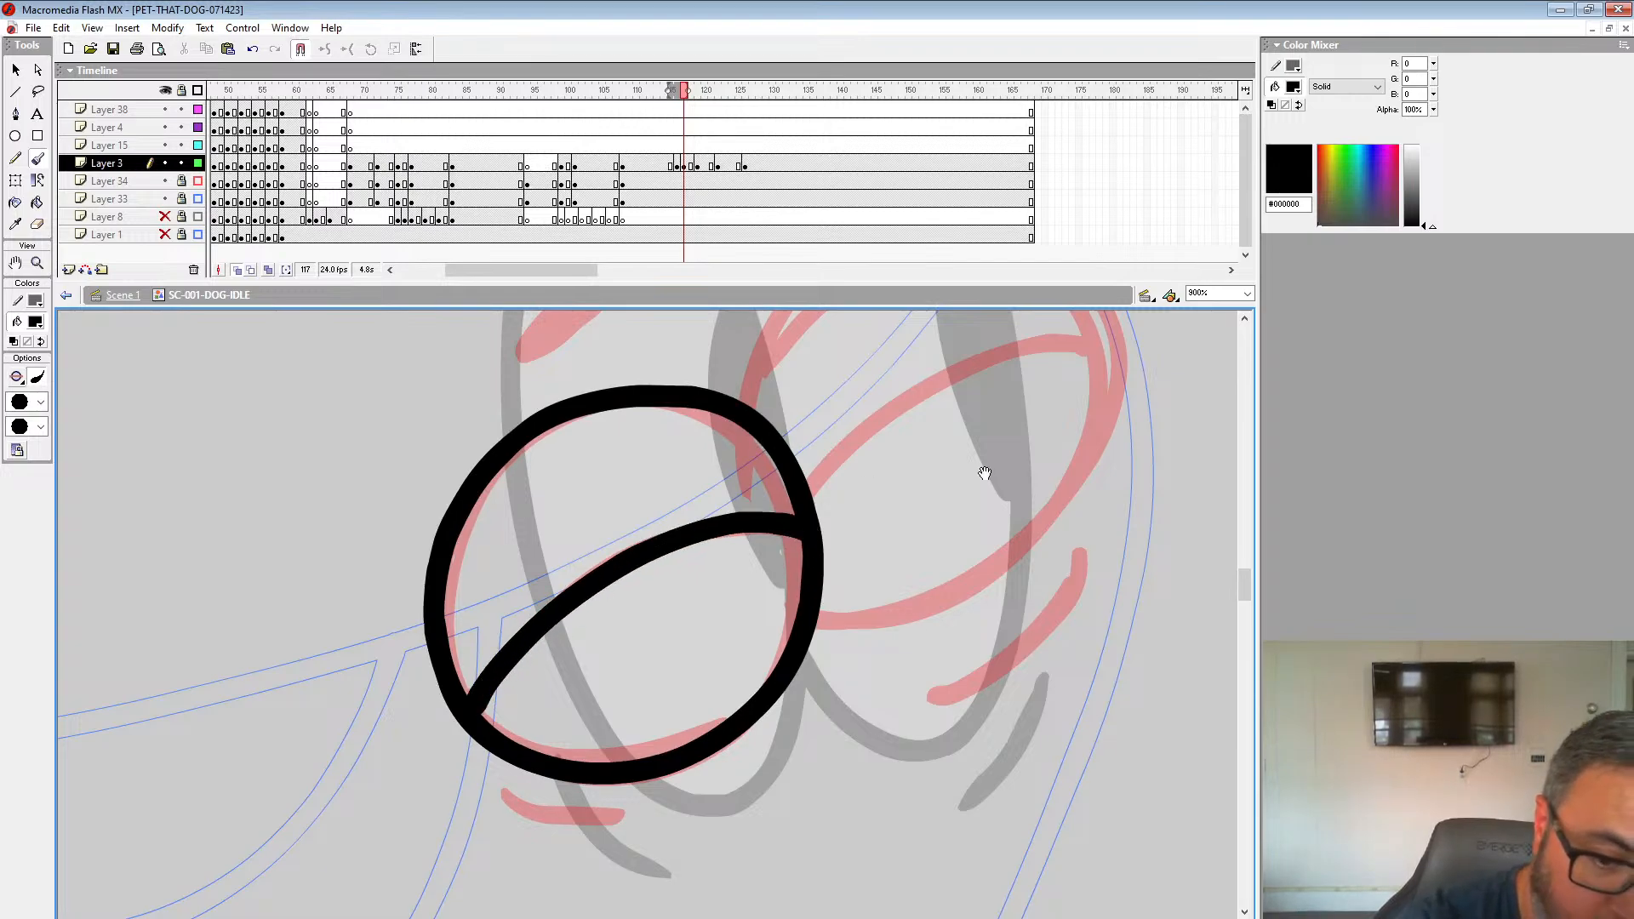
{"action": "mouse_move", "coordinate": [864, 583]}
{"action": "left_mouse_down"}
{"action": "mouse_move", "coordinate": [558, 821]}
{"action": "mouse_move", "coordinate": [773, 726]}
{"action": "mouse_move", "coordinate": [706, 460]}
{"action": "mouse_move", "coordinate": [655, 447]}
{"action": "left_mouse_up"}
{"action": "key", "text": "ctrl+z"}
{"action": "mouse_move", "coordinate": [509, 858]}
{"action": "left_mouse_down"}
{"action": "mouse_move", "coordinate": [547, 859]}
{"action": "mouse_move", "coordinate": [792, 656]}
{"action": "mouse_move", "coordinate": [609, 457]}
{"action": "mouse_move", "coordinate": [438, 654]}
{"action": "left_mouse_up"}
{"action": "mouse_move", "coordinate": [762, 570]}
{"action": "left_mouse_down"}
{"action": "mouse_move", "coordinate": [689, 586]}
{"action": "mouse_move", "coordinate": [498, 751]}
{"action": "left_mouse_up"}
Step: Ink the brow marks above the eyes and the crease lines beneath them in black
{"action": "left_click_drag", "start_coordinate": [587, 598], "coordinate": [985, 567]}
{"action": "mouse_move", "coordinate": [692, 500]}
{"action": "left_mouse_down"}
{"action": "mouse_move", "coordinate": [639, 566]}
{"action": "mouse_move", "coordinate": [707, 507]}
{"action": "left_mouse_up"}
{"action": "left_click_drag", "start_coordinate": [874, 351], "coordinate": [947, 333]}
{"action": "left_click_drag", "start_coordinate": [829, 560], "coordinate": [839, 190]}
{"action": "mouse_move", "coordinate": [612, 643]}
{"action": "left_mouse_down"}
{"action": "mouse_move", "coordinate": [681, 666]}
{"action": "mouse_move", "coordinate": [742, 660]}
{"action": "left_mouse_up"}
{"action": "left_click_drag", "start_coordinate": [956, 591], "coordinate": [654, 669]}
{"action": "mouse_move", "coordinate": [900, 481]}
{"action": "left_mouse_down"}
{"action": "mouse_move", "coordinate": [879, 530]}
{"action": "mouse_move", "coordinate": [756, 620]}
{"action": "left_mouse_up"}
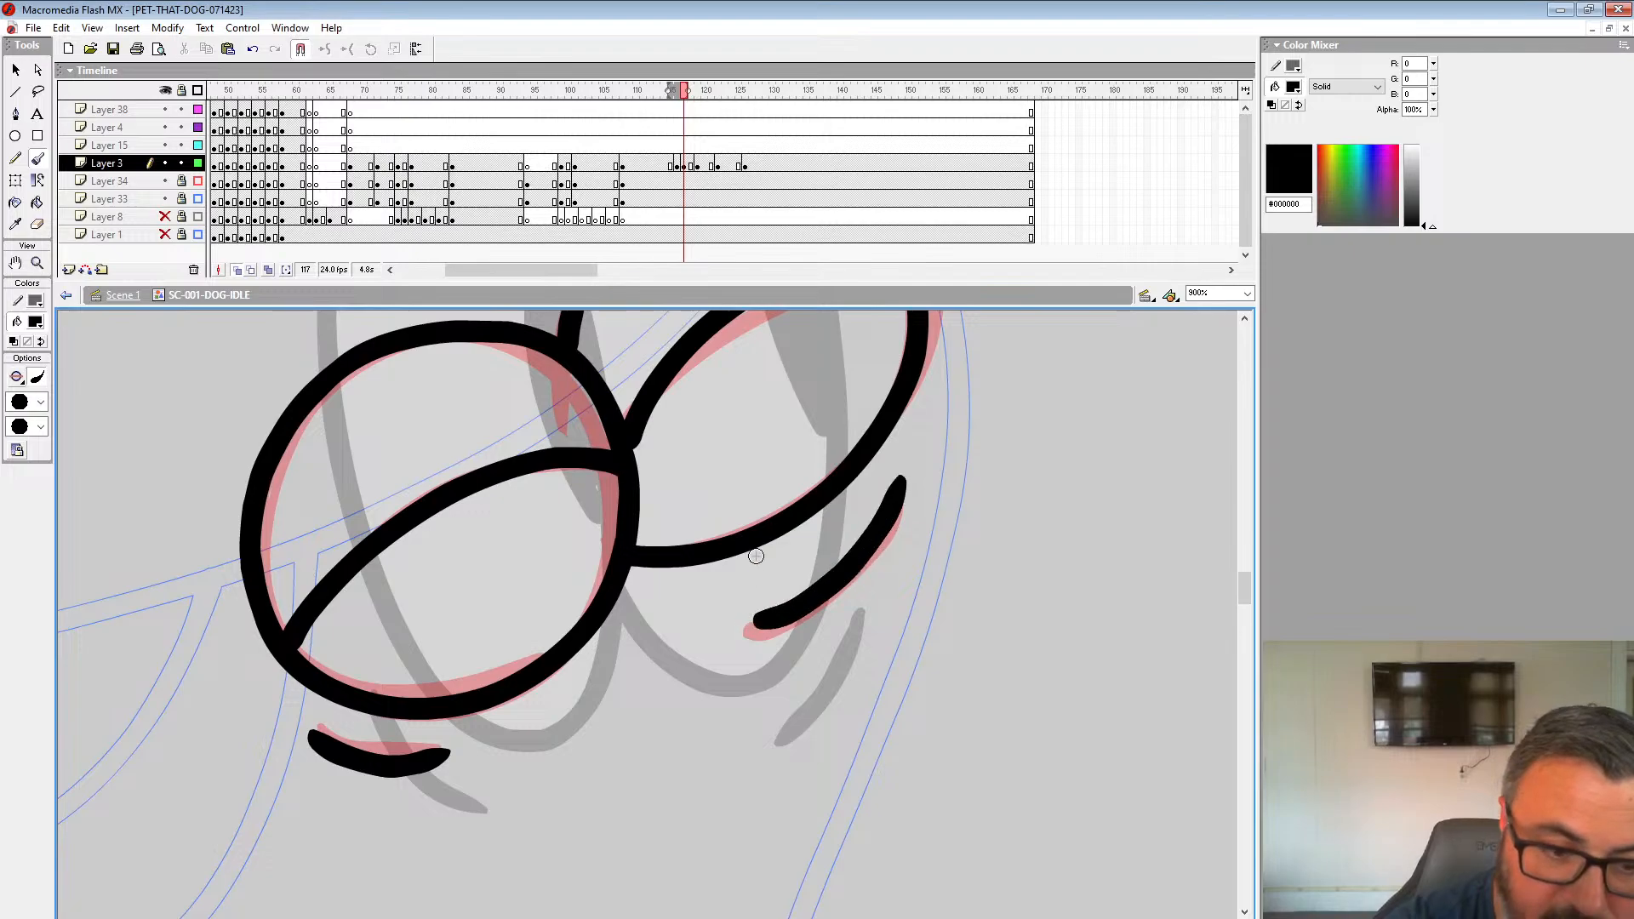
Step: Replace frame 116's red sketch with the inked eyes, restore Layers 34 to 1 from outlines, and turn off onion skinning
{"action": "left_click", "coordinate": [676, 162]}
{"action": "key", "text": "z"}
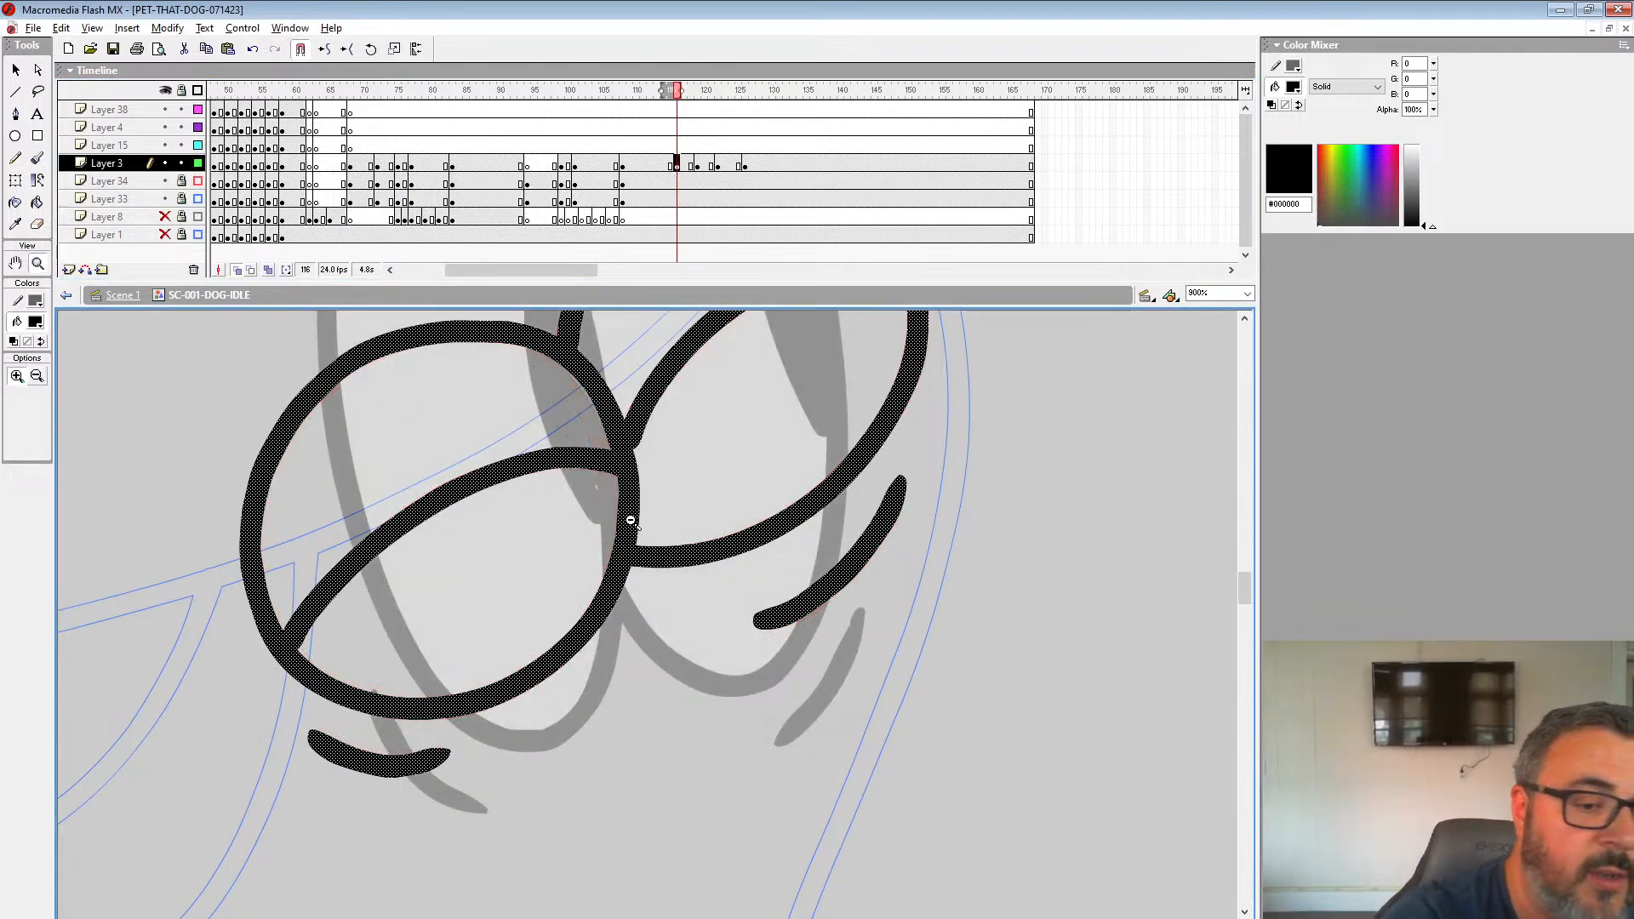
{"action": "left_click", "coordinate": [710, 569], "text": "alt"}
{"action": "left_click", "coordinate": [709, 570], "text": "alt"}
{"action": "left_click", "coordinate": [709, 569], "text": "alt"}
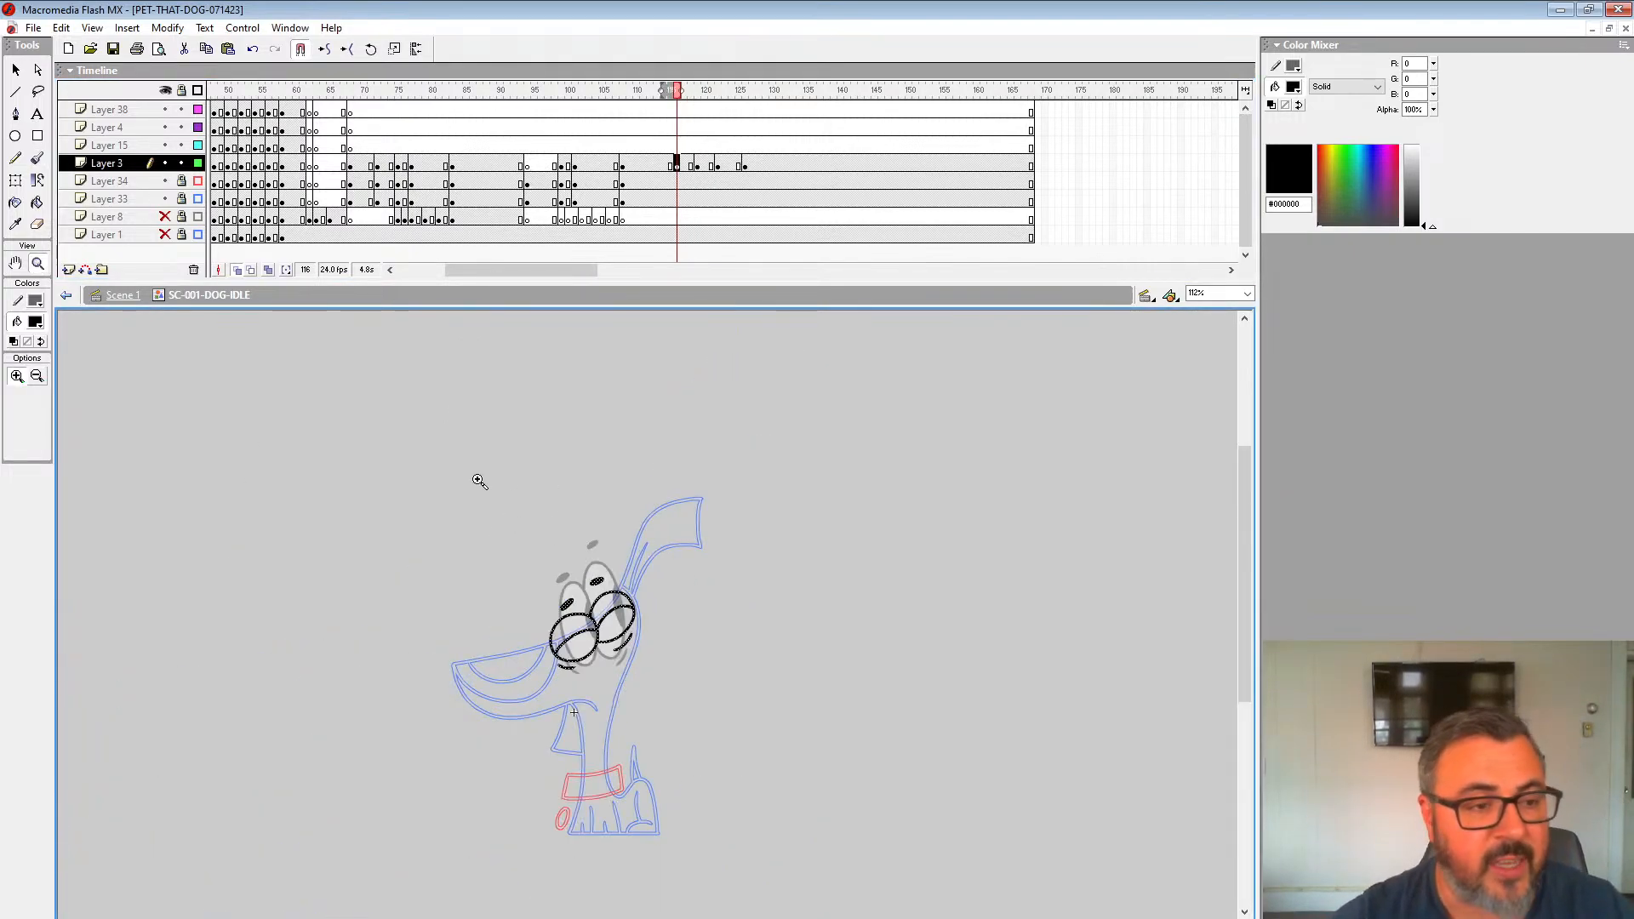
{"action": "left_click_drag", "start_coordinate": [199, 186], "coordinate": [198, 235]}
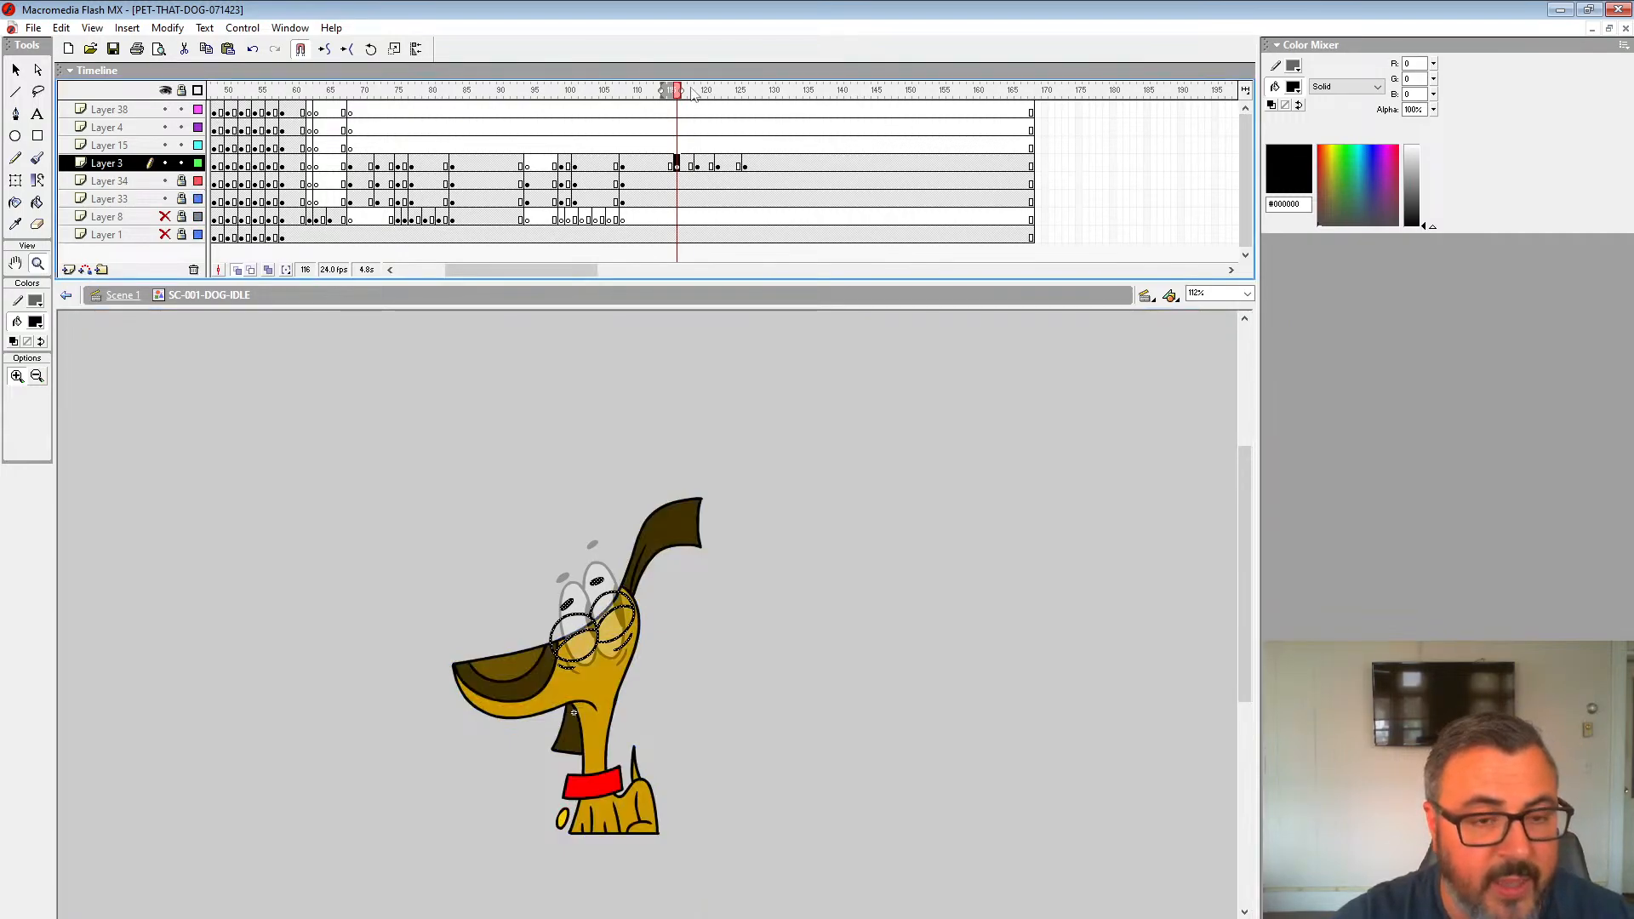
{"action": "left_click", "coordinate": [238, 270]}
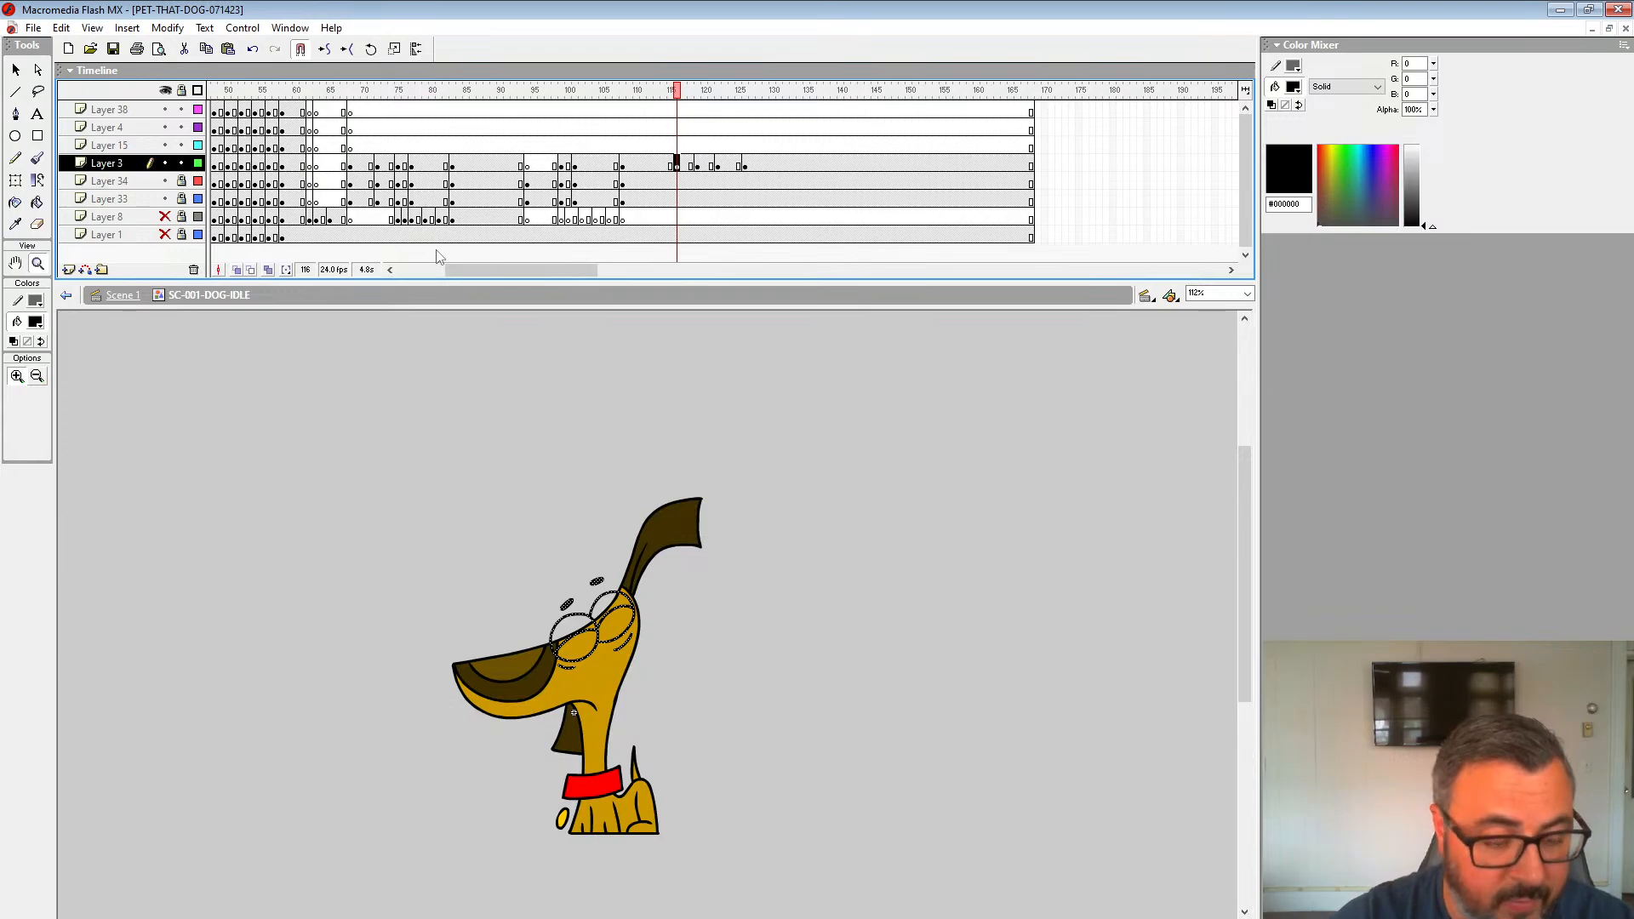
Step: Fill both closed eyes on frame 116 with the snout's brown, #6D5201
{"action": "left_click", "coordinate": [17, 74]}
{"action": "left_click", "coordinate": [480, 628]}
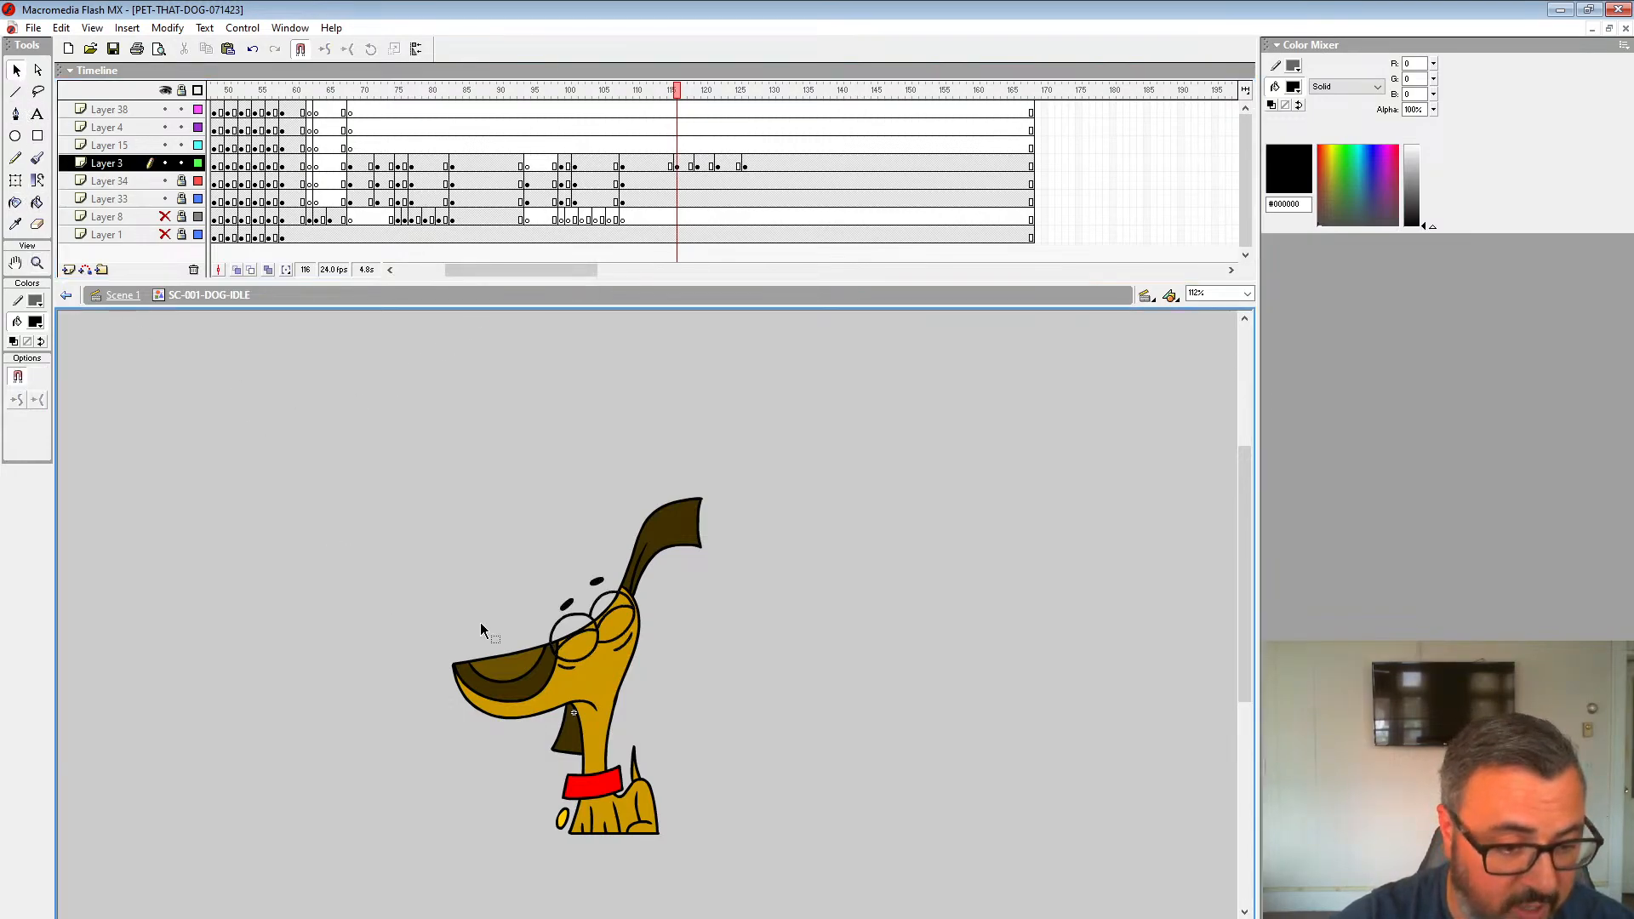
{"action": "left_click", "coordinate": [37, 324]}
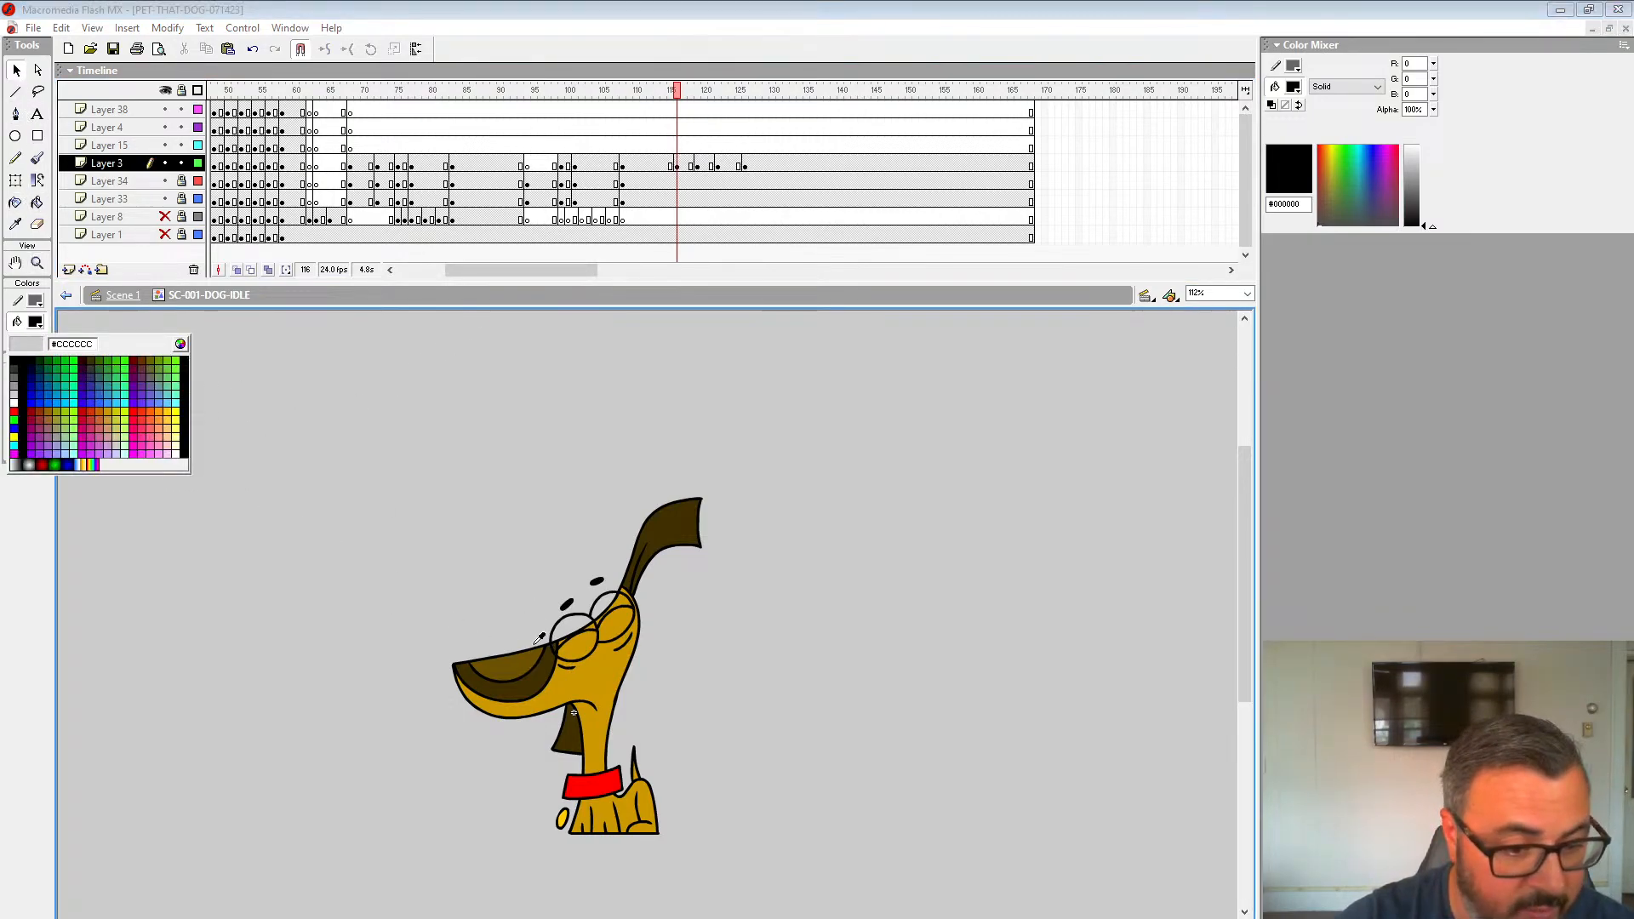
{"action": "left_click", "coordinate": [514, 666]}
{"action": "left_click", "coordinate": [37, 203]}
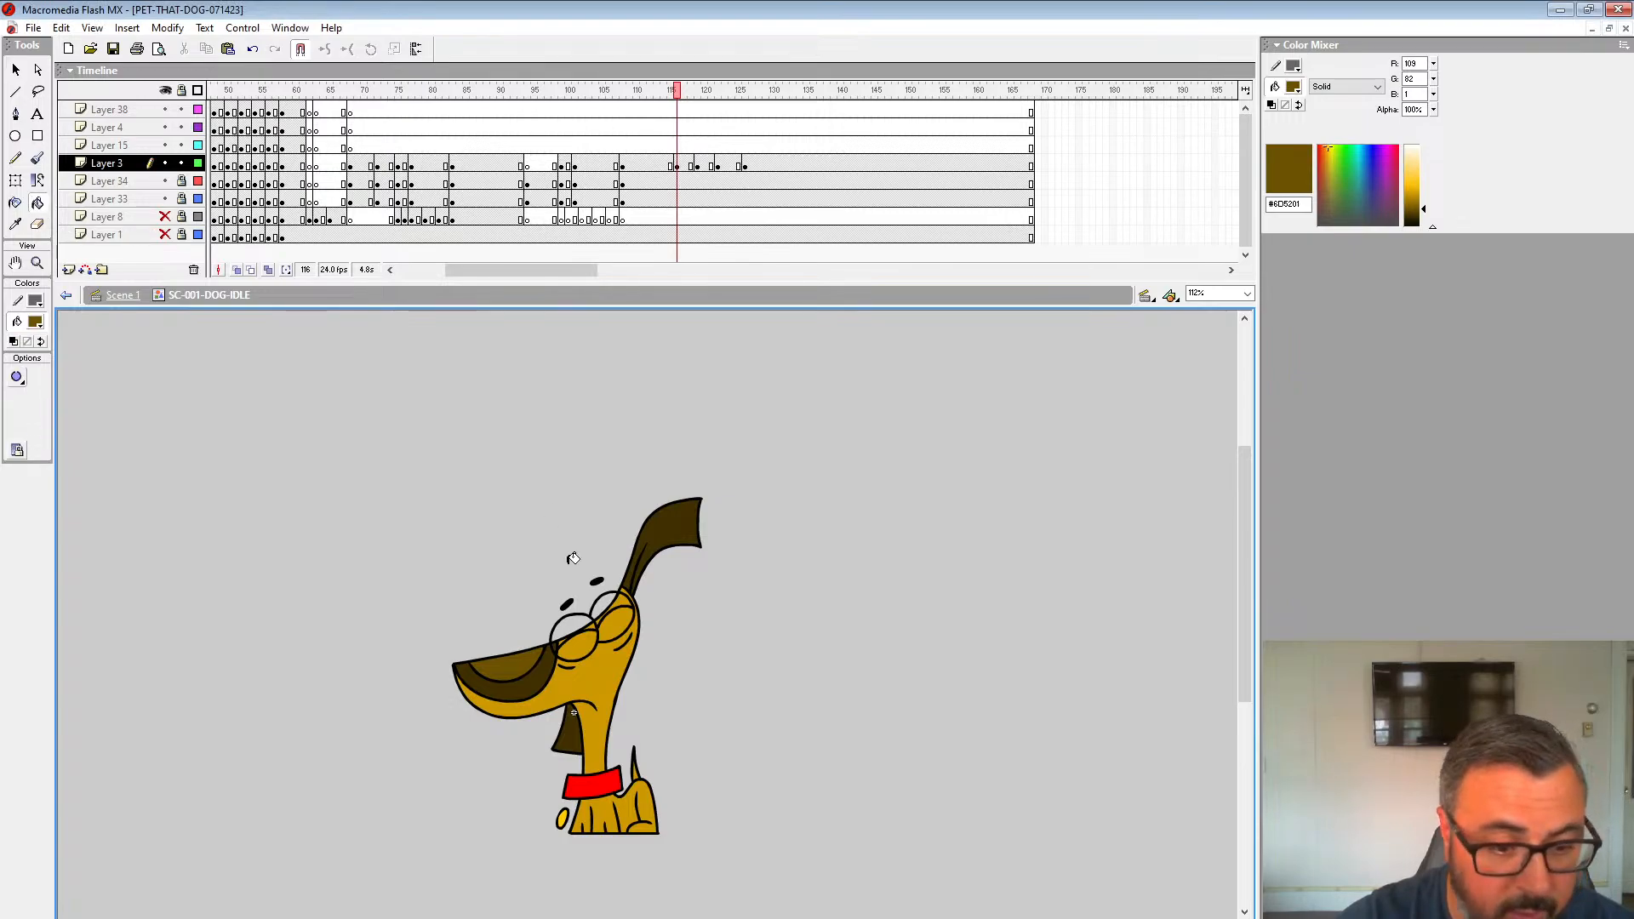
{"action": "left_click", "coordinate": [589, 637]}
{"action": "left_click", "coordinate": [618, 624]}
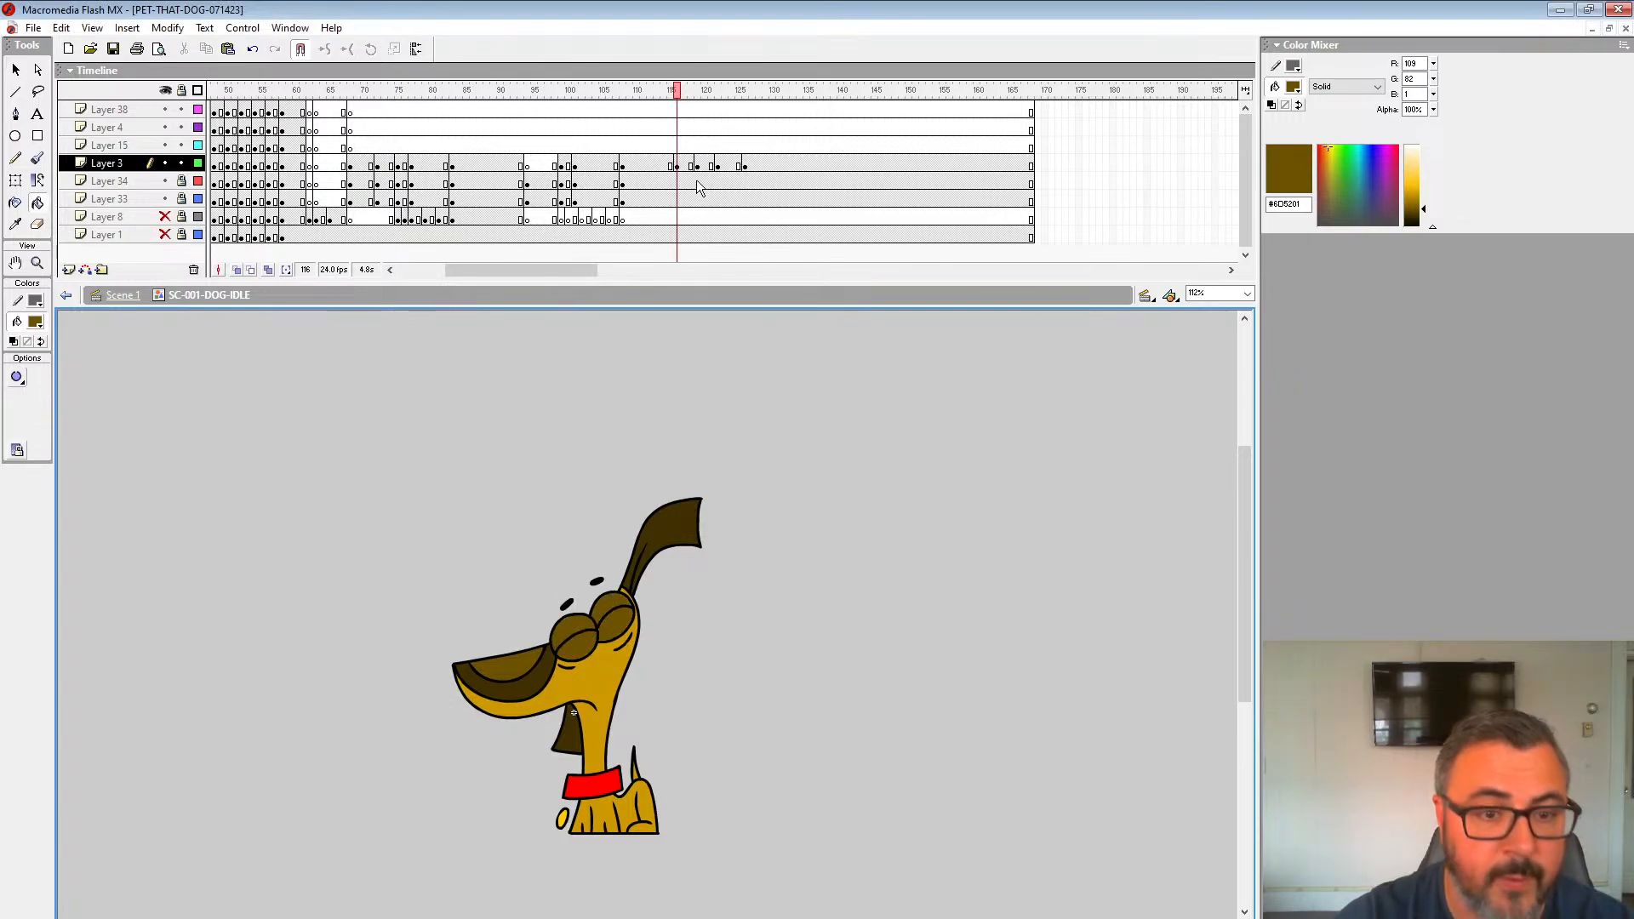
Step: Play back the coloured blink and check Layer 3's frames 117 and 122
{"action": "left_click", "coordinate": [653, 146]}
{"action": "key", "text": "Return"}
{"action": "key", "text": "Return"}
{"action": "left_click", "coordinate": [686, 165]}
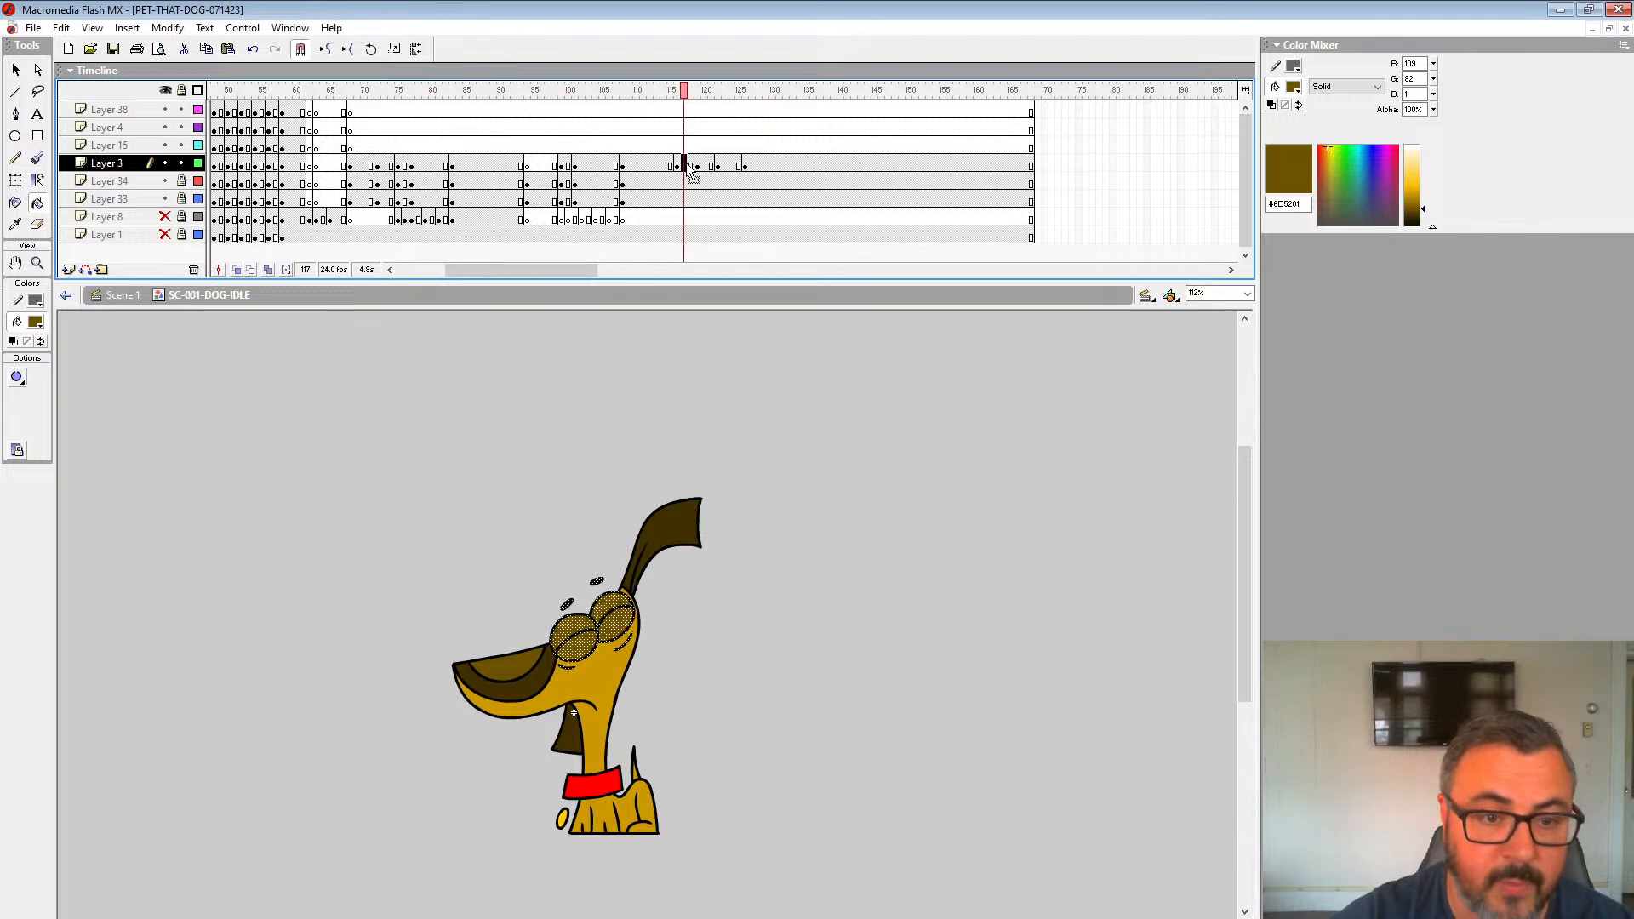
{"action": "left_click", "coordinate": [719, 165]}
{"action": "left_click", "coordinate": [632, 151]}
{"action": "key", "text": "Return"}
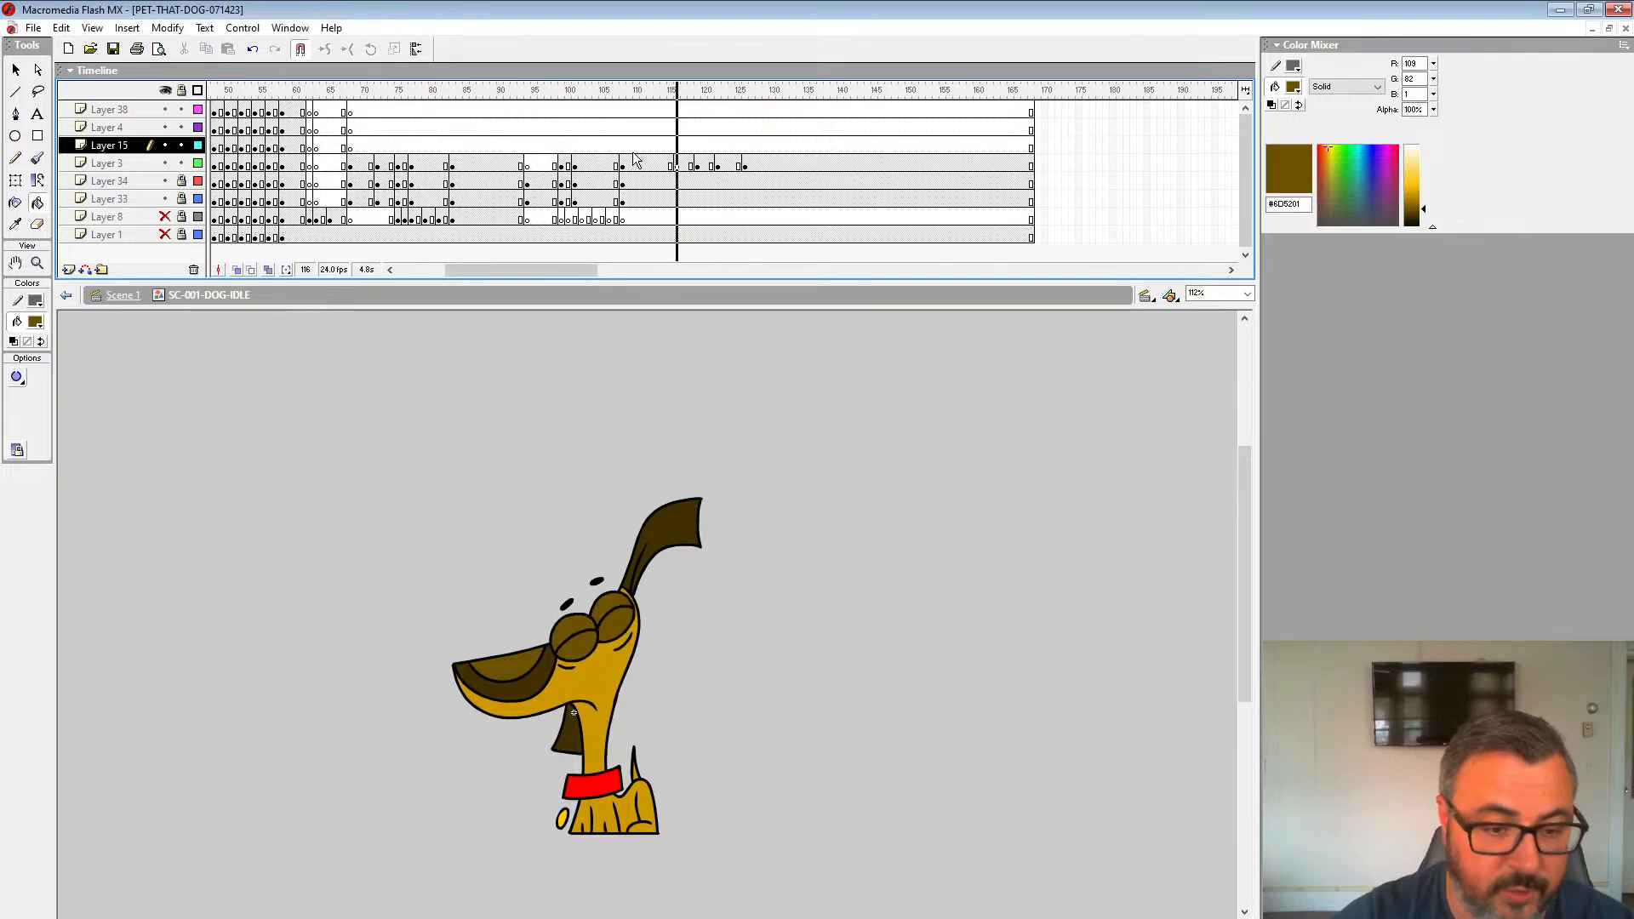
Step: Compare Layer 3's drawings from frame 109 to frame 117 around the start of the blink
{"action": "left_click", "coordinate": [632, 152]}
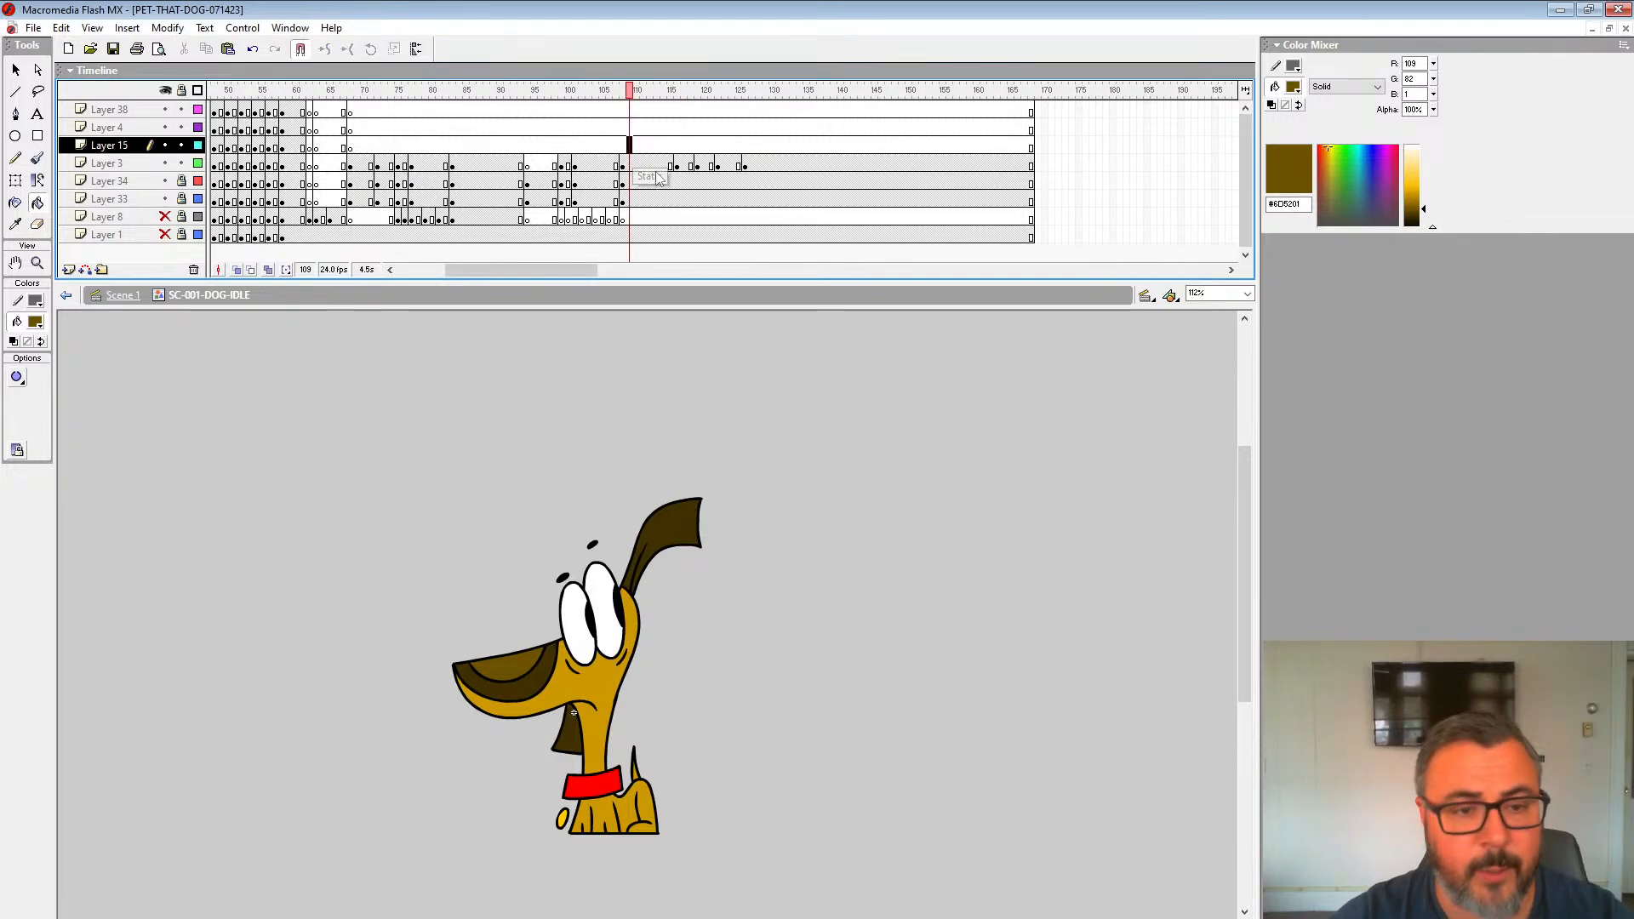
{"action": "left_click", "coordinate": [658, 165]}
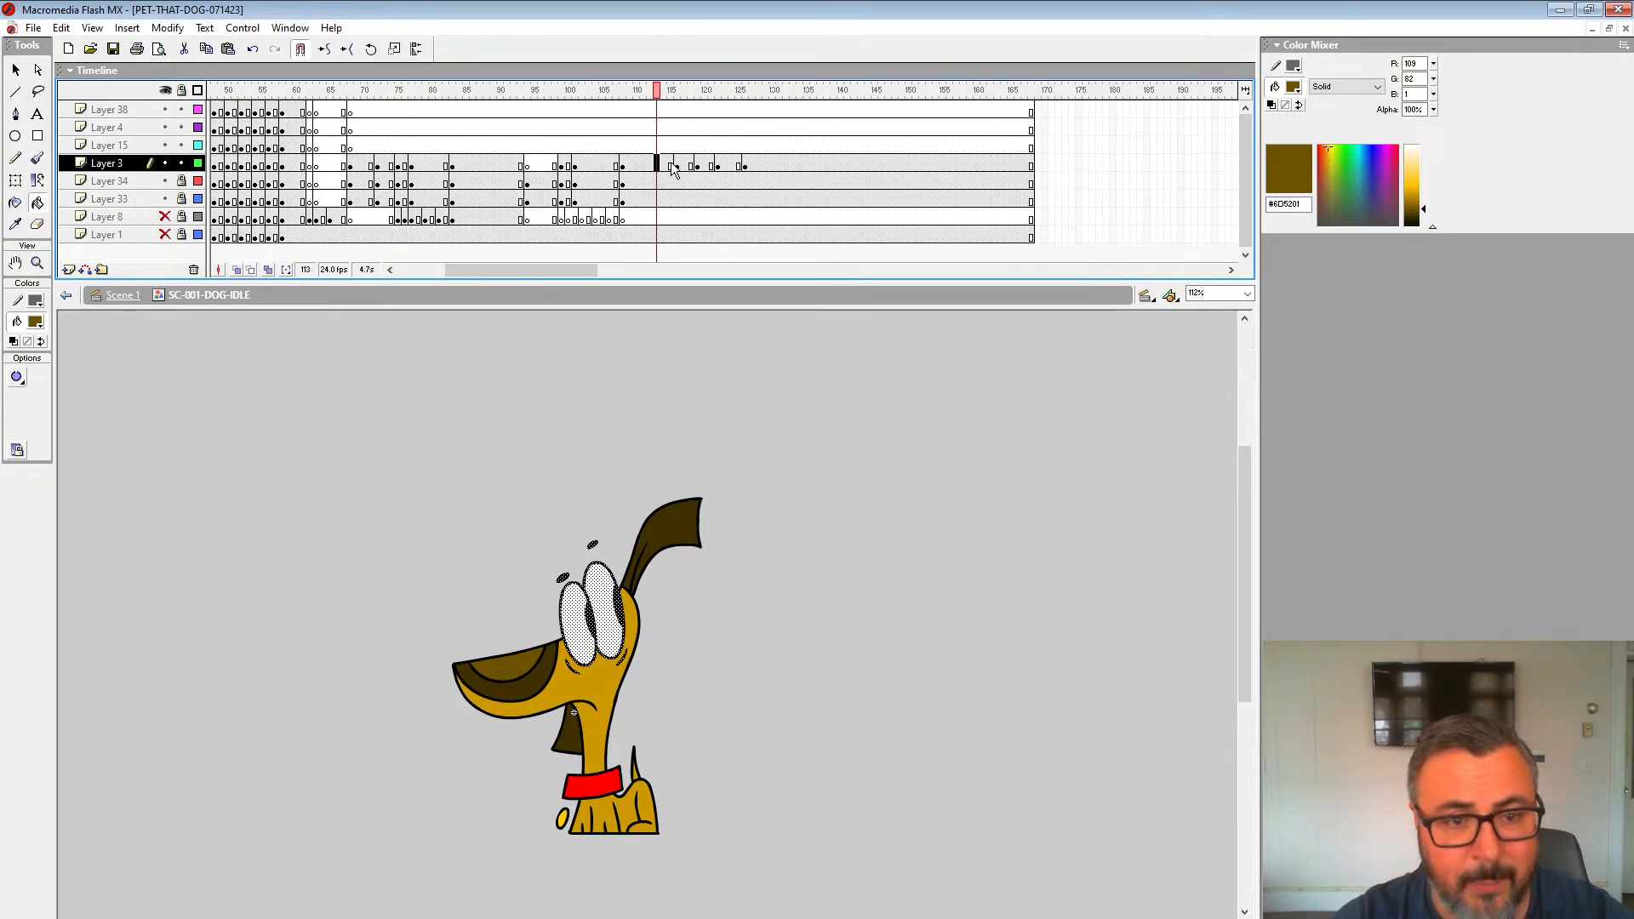
{"action": "left_click", "coordinate": [643, 167]}
{"action": "left_click", "coordinate": [676, 166]}
{"action": "left_click", "coordinate": [668, 165]}
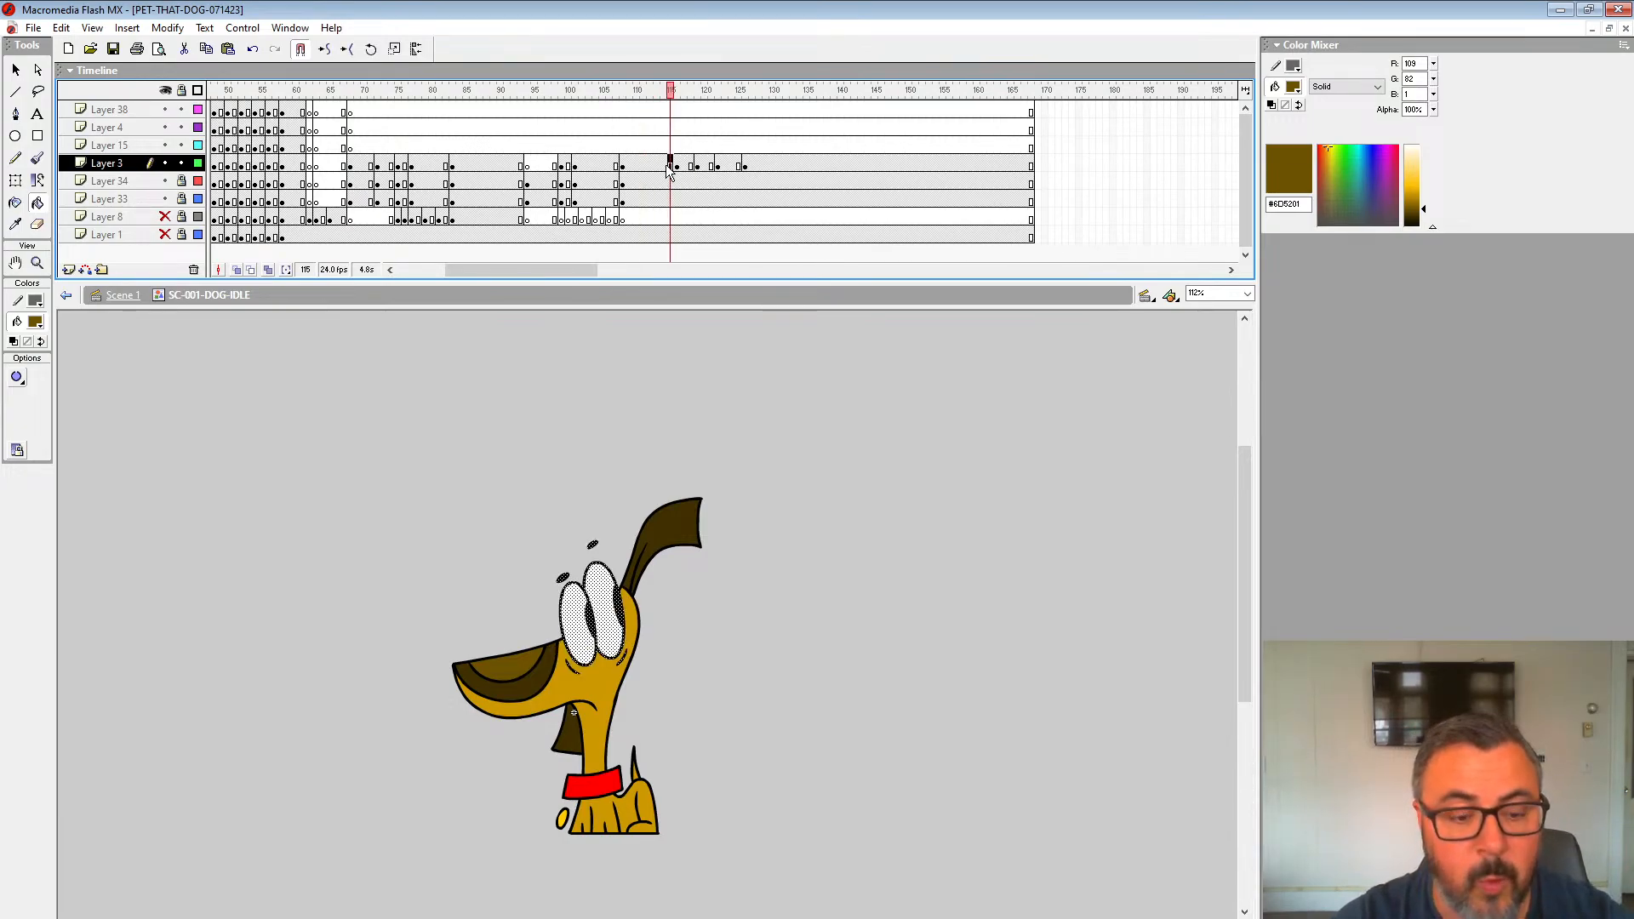
{"action": "left_click", "coordinate": [664, 165]}
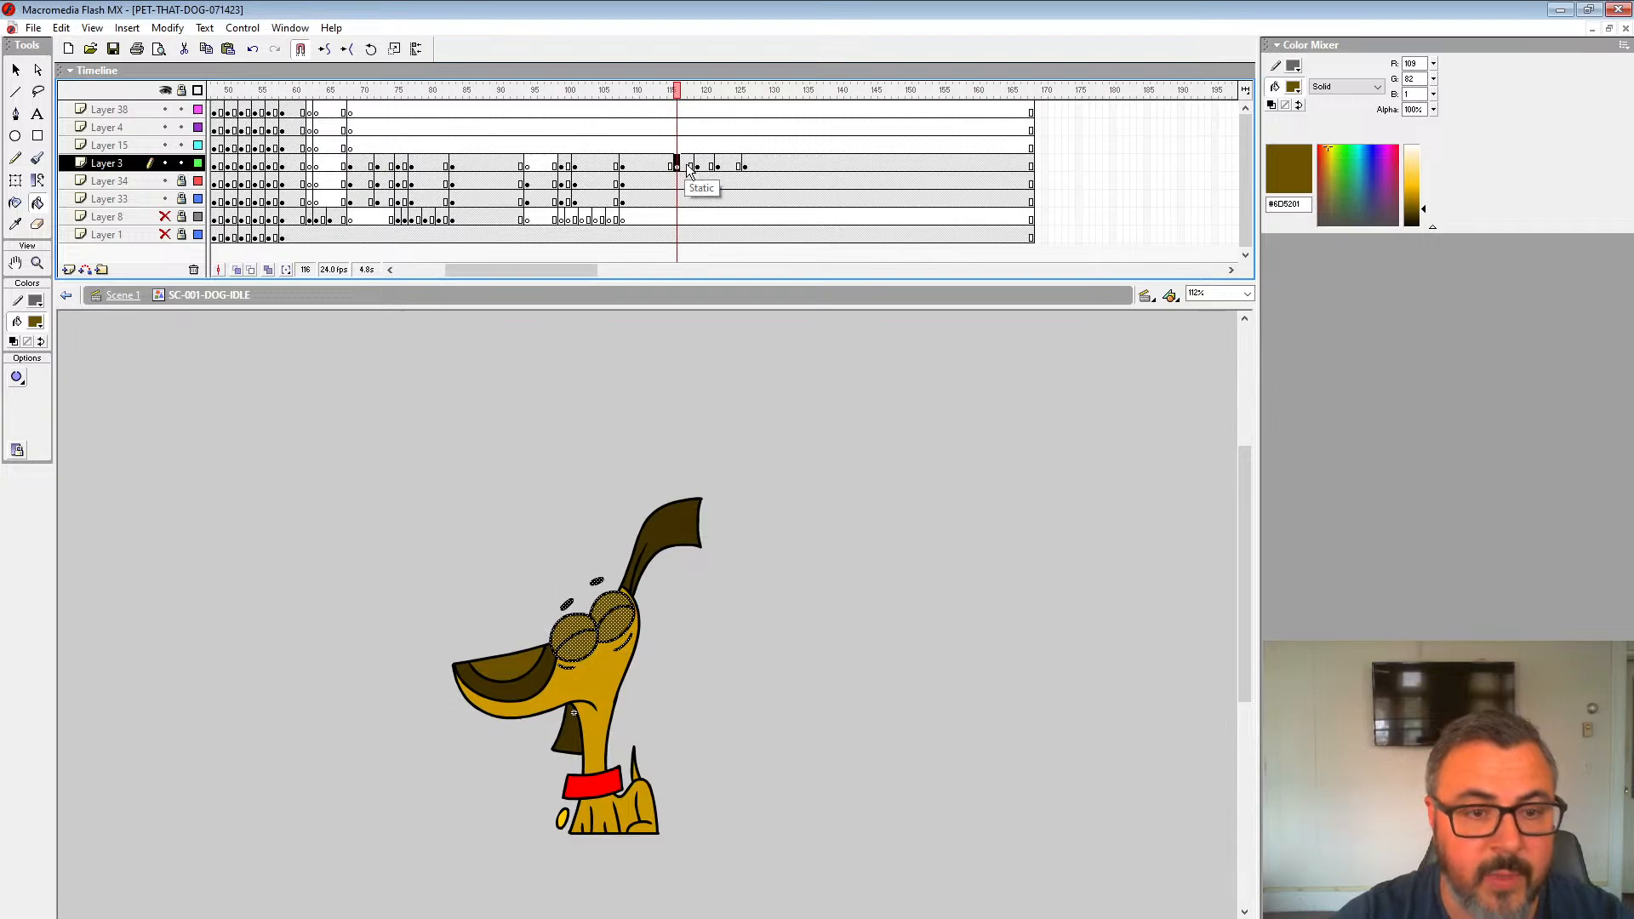
{"action": "left_click", "coordinate": [670, 164]}
{"action": "left_click", "coordinate": [684, 165]}
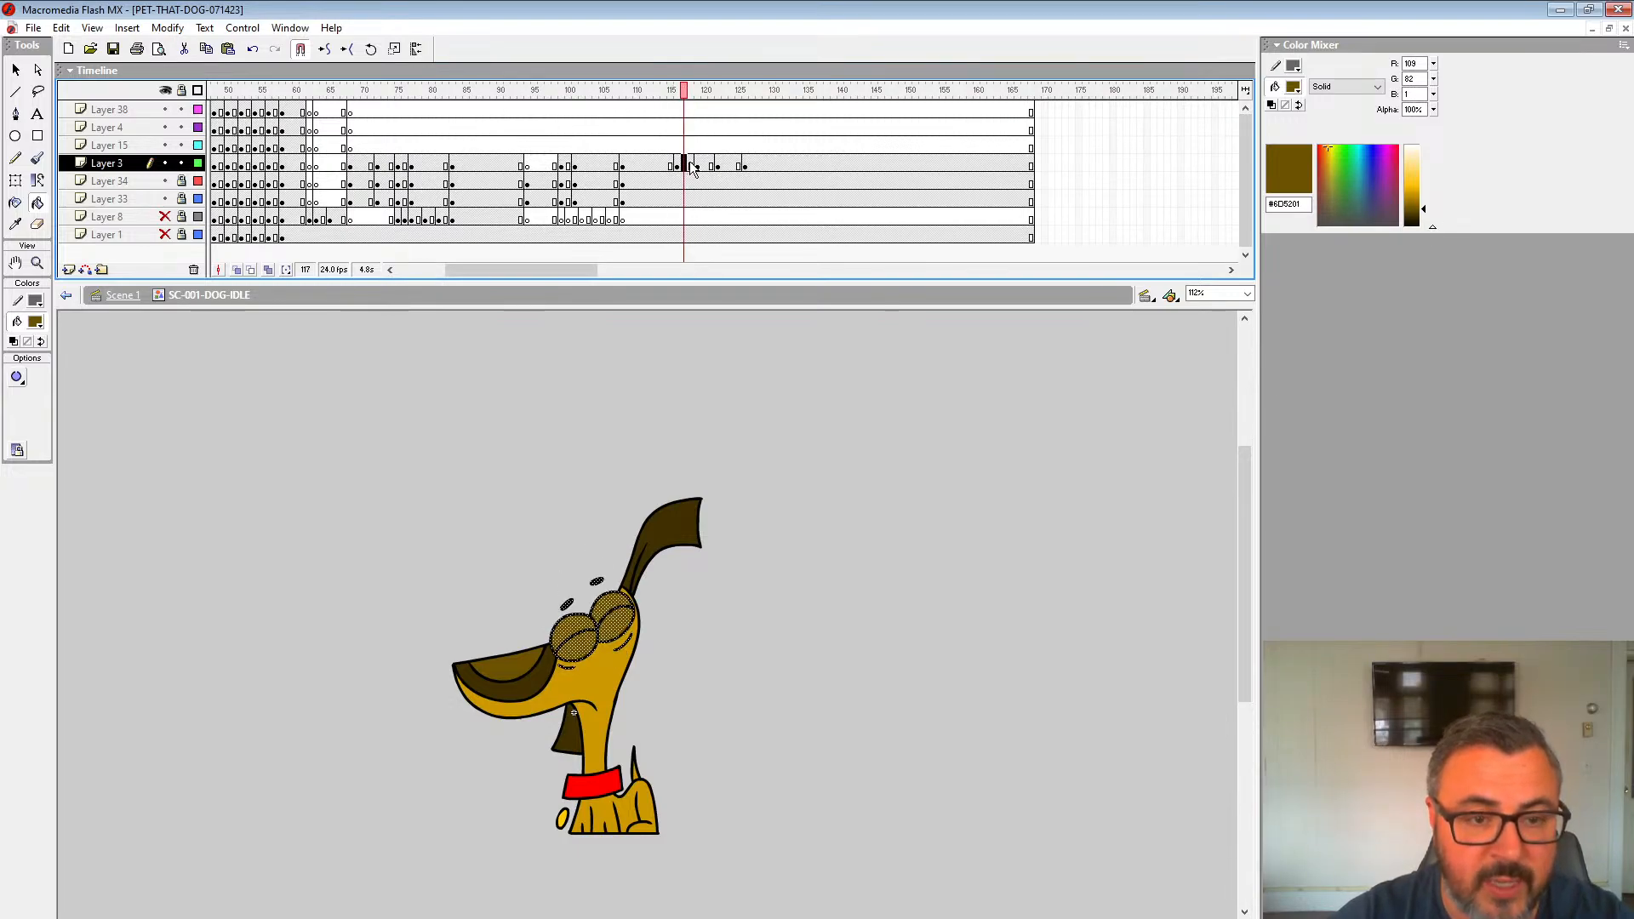
Step: On Layer 3, start the closed-eye drawing at frame 117 and place an empty keyframe at frame 115 ahead of it
{"action": "left_click", "coordinate": [692, 162]}
{"action": "left_click", "coordinate": [677, 164]}
{"action": "left_click", "coordinate": [670, 164]}
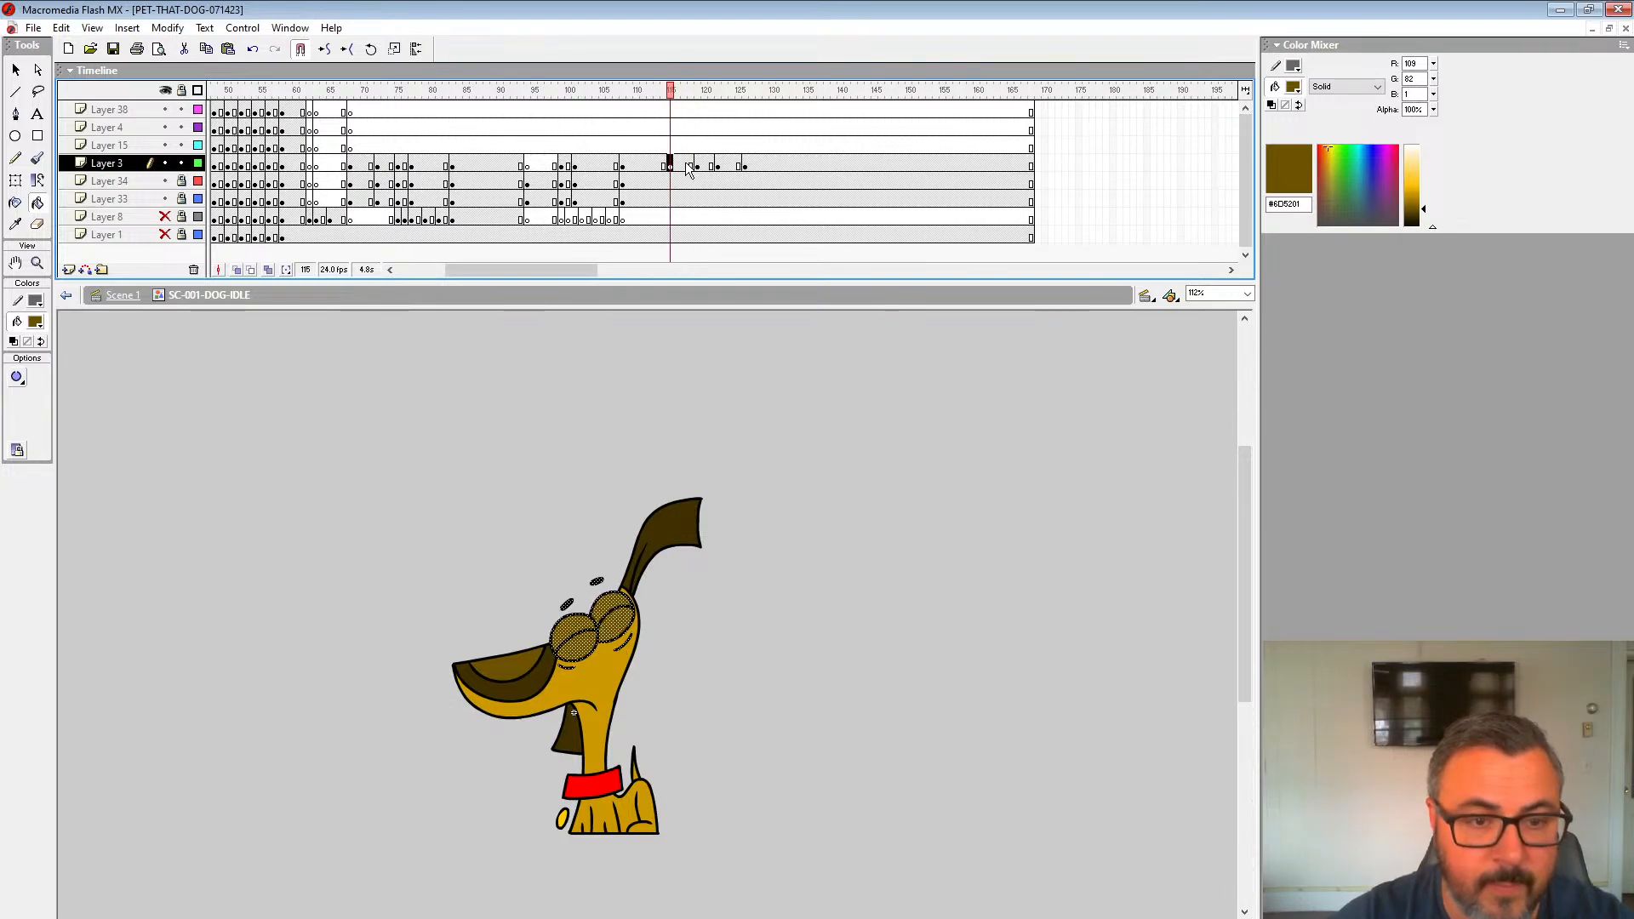
{"action": "left_click", "coordinate": [684, 164]}
{"action": "left_click", "coordinate": [677, 165]}
{"action": "left_click", "coordinate": [671, 166]}
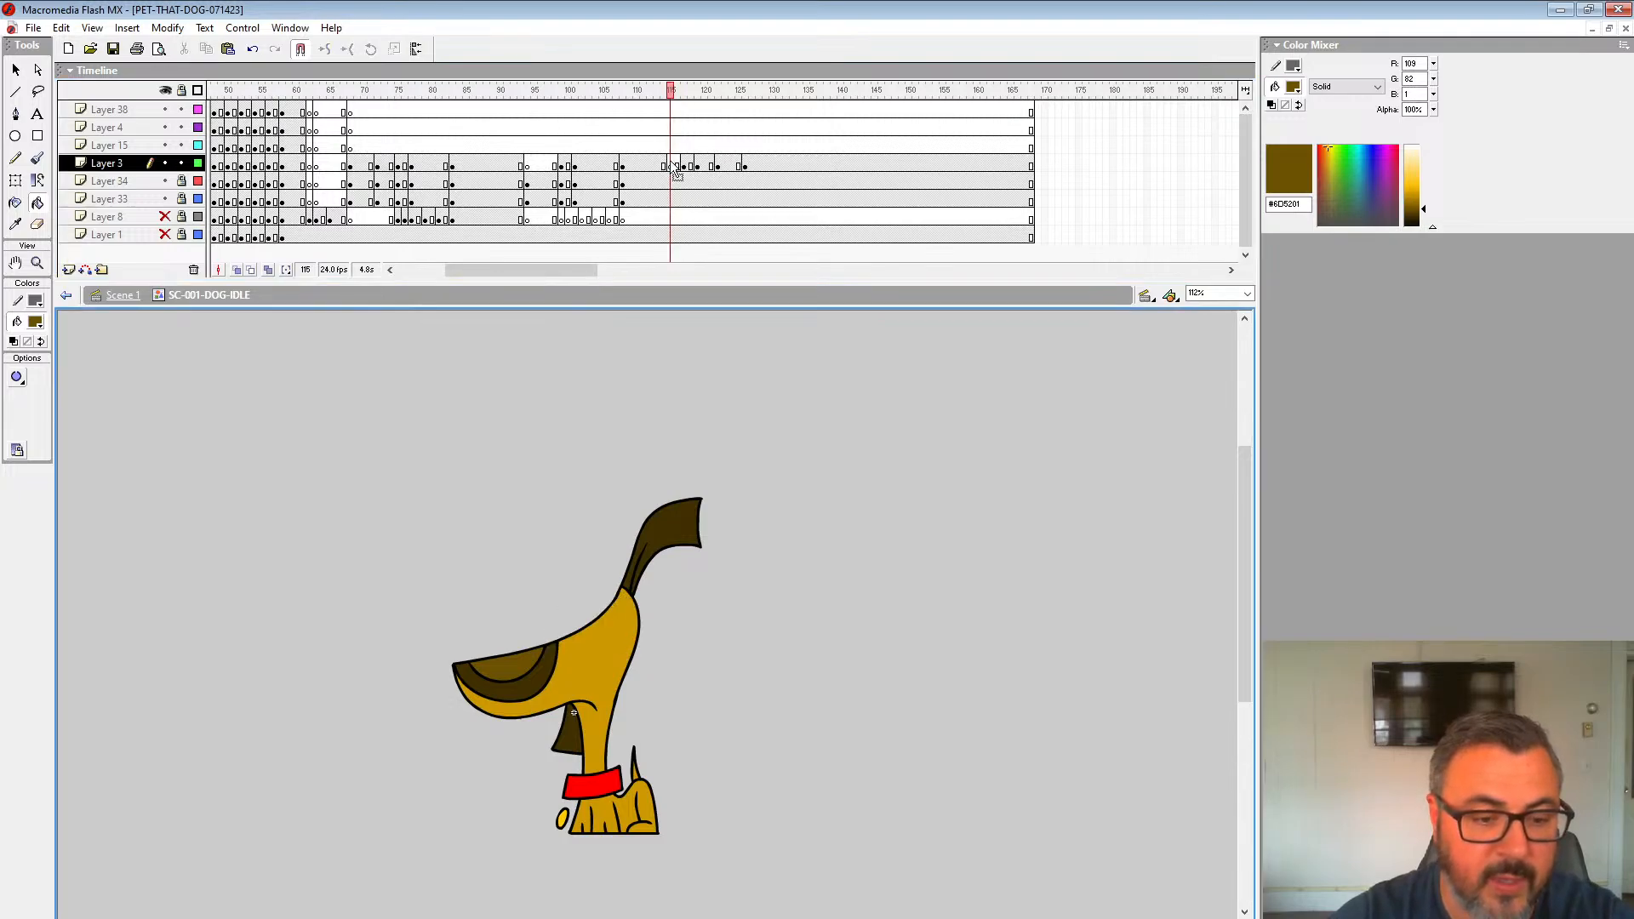
Step: Turn on onion skinning from frame 115 to frame 117 and show Layers 34 to 1 as outlines
{"action": "left_click", "coordinate": [238, 270]}
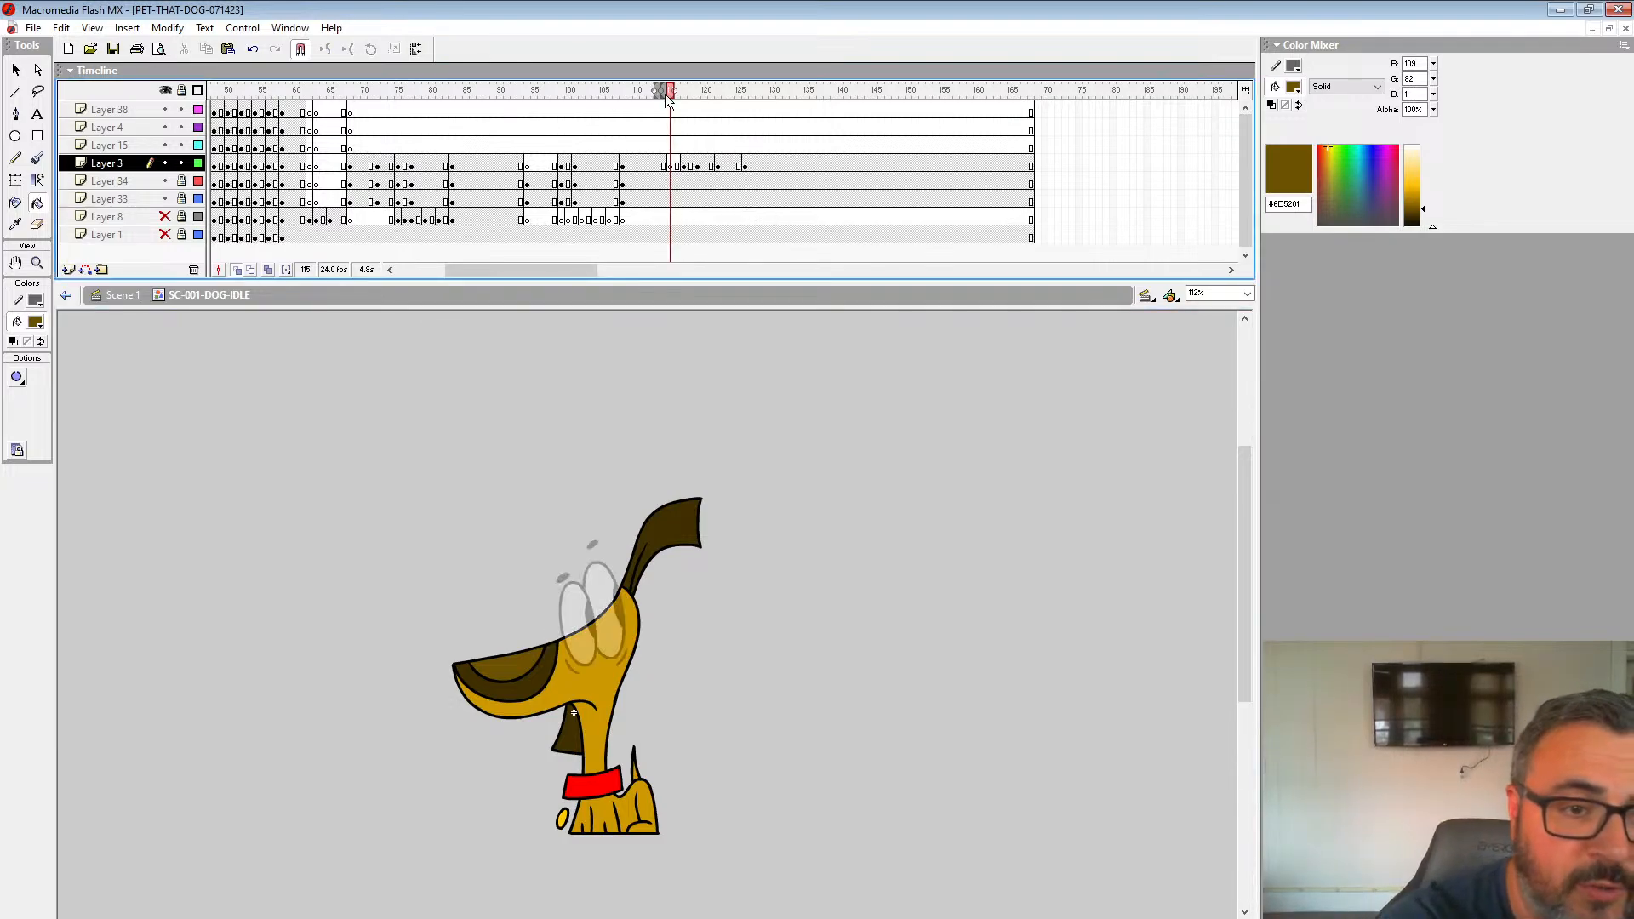
{"action": "left_click_drag", "start_coordinate": [664, 94], "coordinate": [670, 92]}
{"action": "mouse_move", "coordinate": [676, 91]}
{"action": "left_mouse_down"}
{"action": "mouse_move", "coordinate": [701, 92]}
{"action": "mouse_move", "coordinate": [687, 96]}
{"action": "left_mouse_up"}
{"action": "left_click", "coordinate": [38, 263]}
{"action": "left_click", "coordinate": [612, 622]}
{"action": "left_click", "coordinate": [632, 596]}
{"action": "left_click", "coordinate": [592, 602]}
{"action": "left_click_drag", "start_coordinate": [593, 602], "coordinate": [654, 462]}
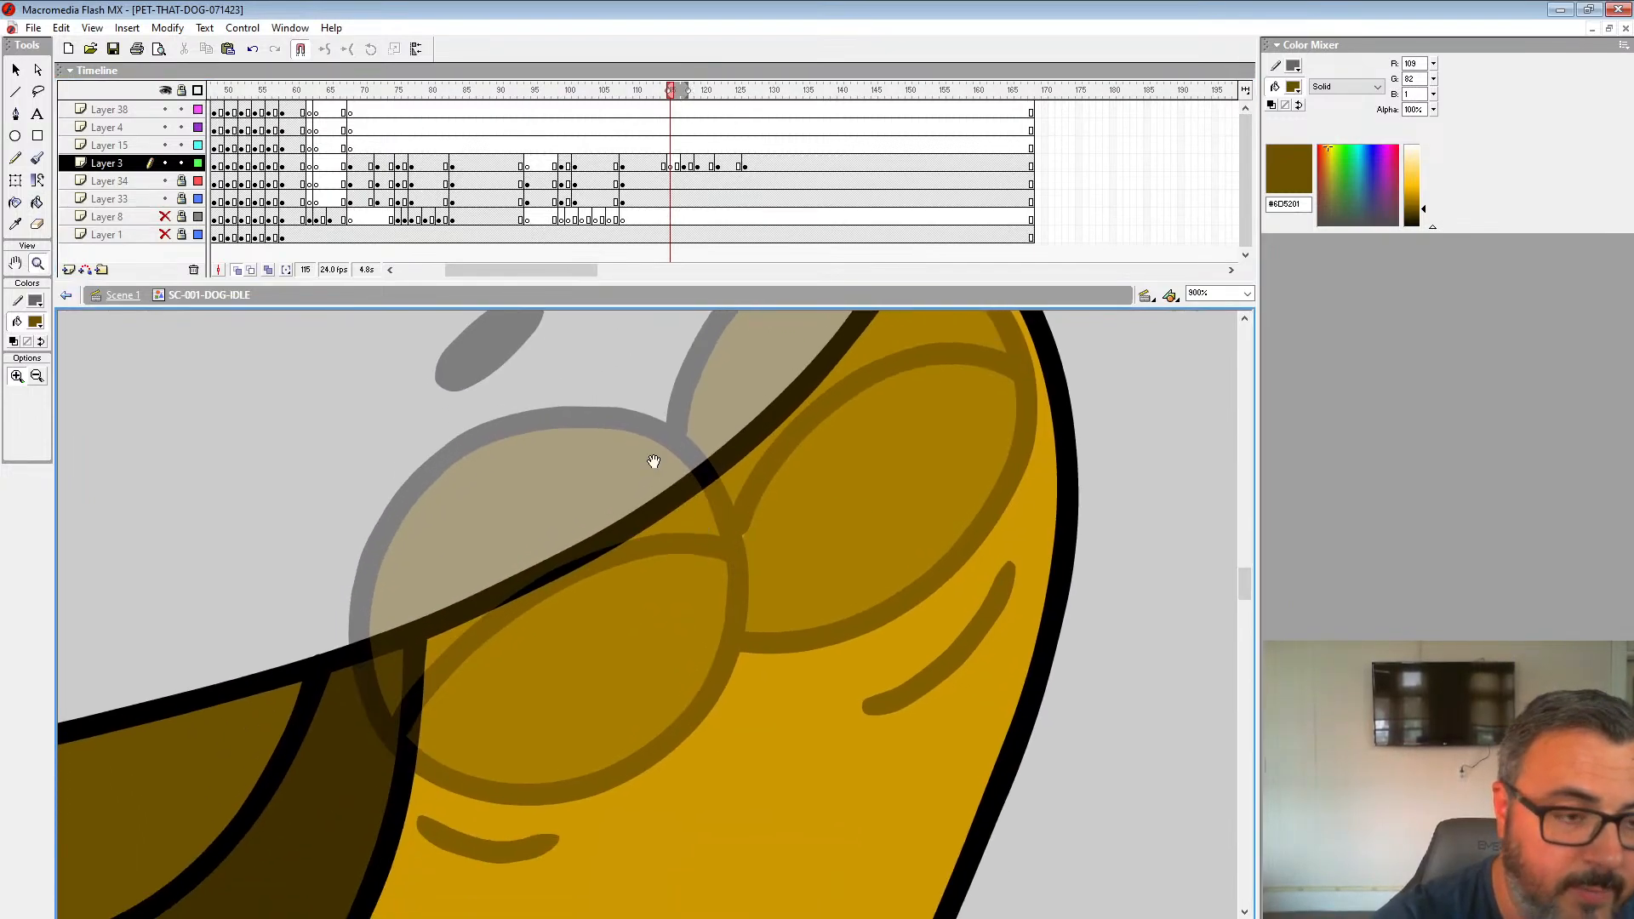
{"action": "left_click_drag", "start_coordinate": [199, 181], "coordinate": [198, 235]}
{"action": "left_click_drag", "start_coordinate": [687, 443], "coordinate": [779, 455]}
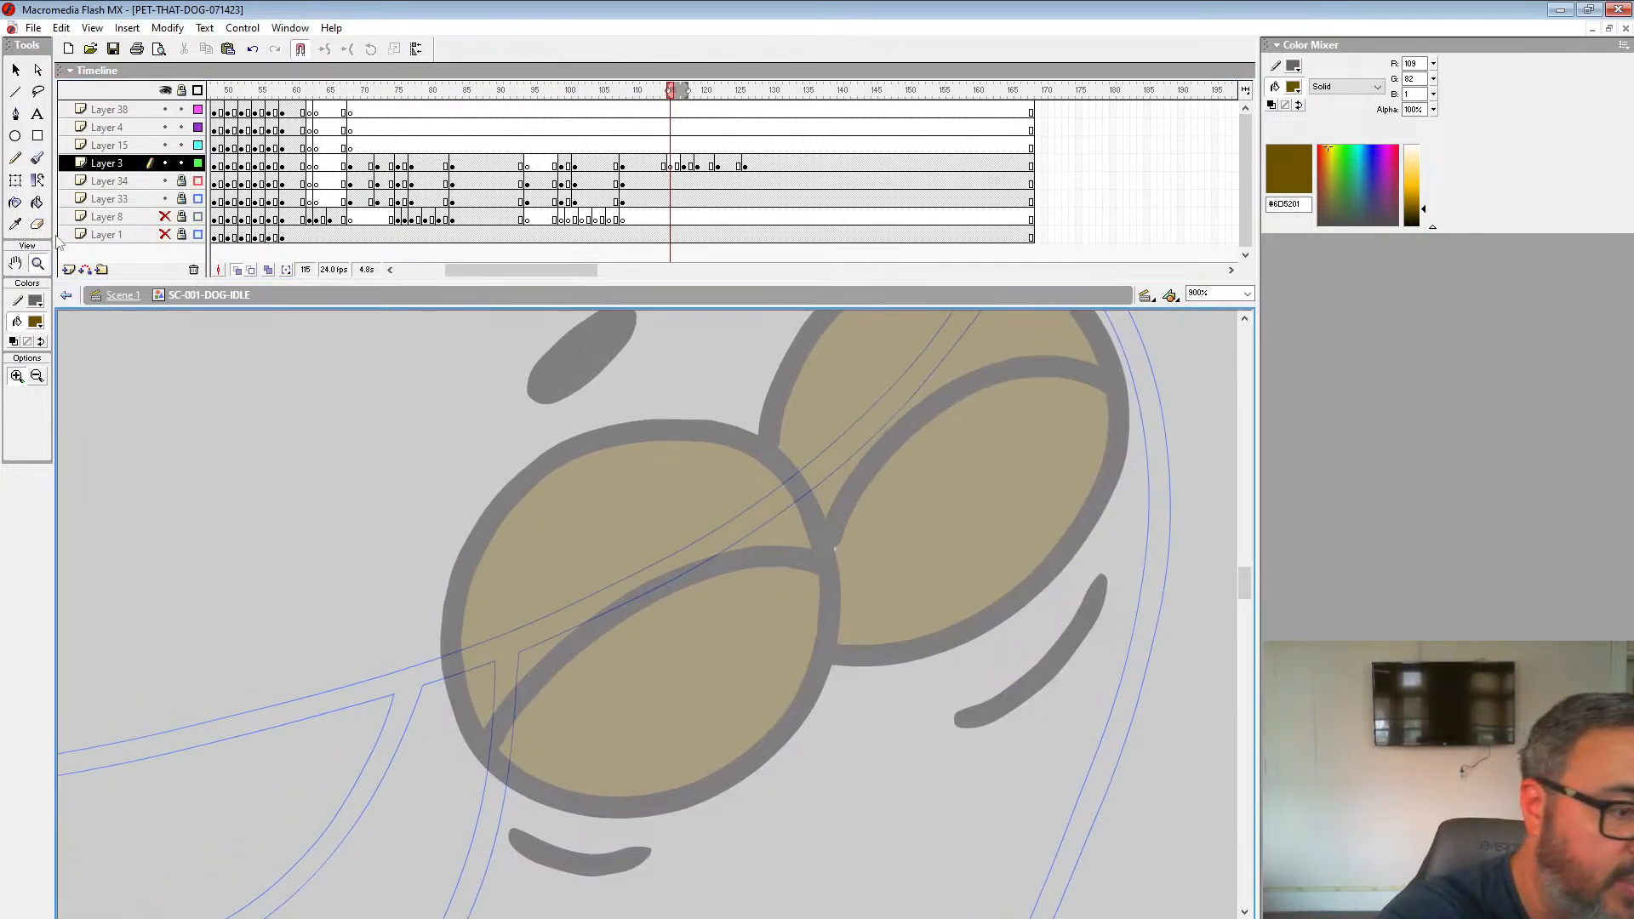
Step: With a black brush, ink a slightly squashed outline and lid line for the eye nearer the snout on frame 115
{"action": "left_click", "coordinate": [35, 322]}
{"action": "left_click", "coordinate": [11, 372]}
{"action": "left_click", "coordinate": [38, 160]}
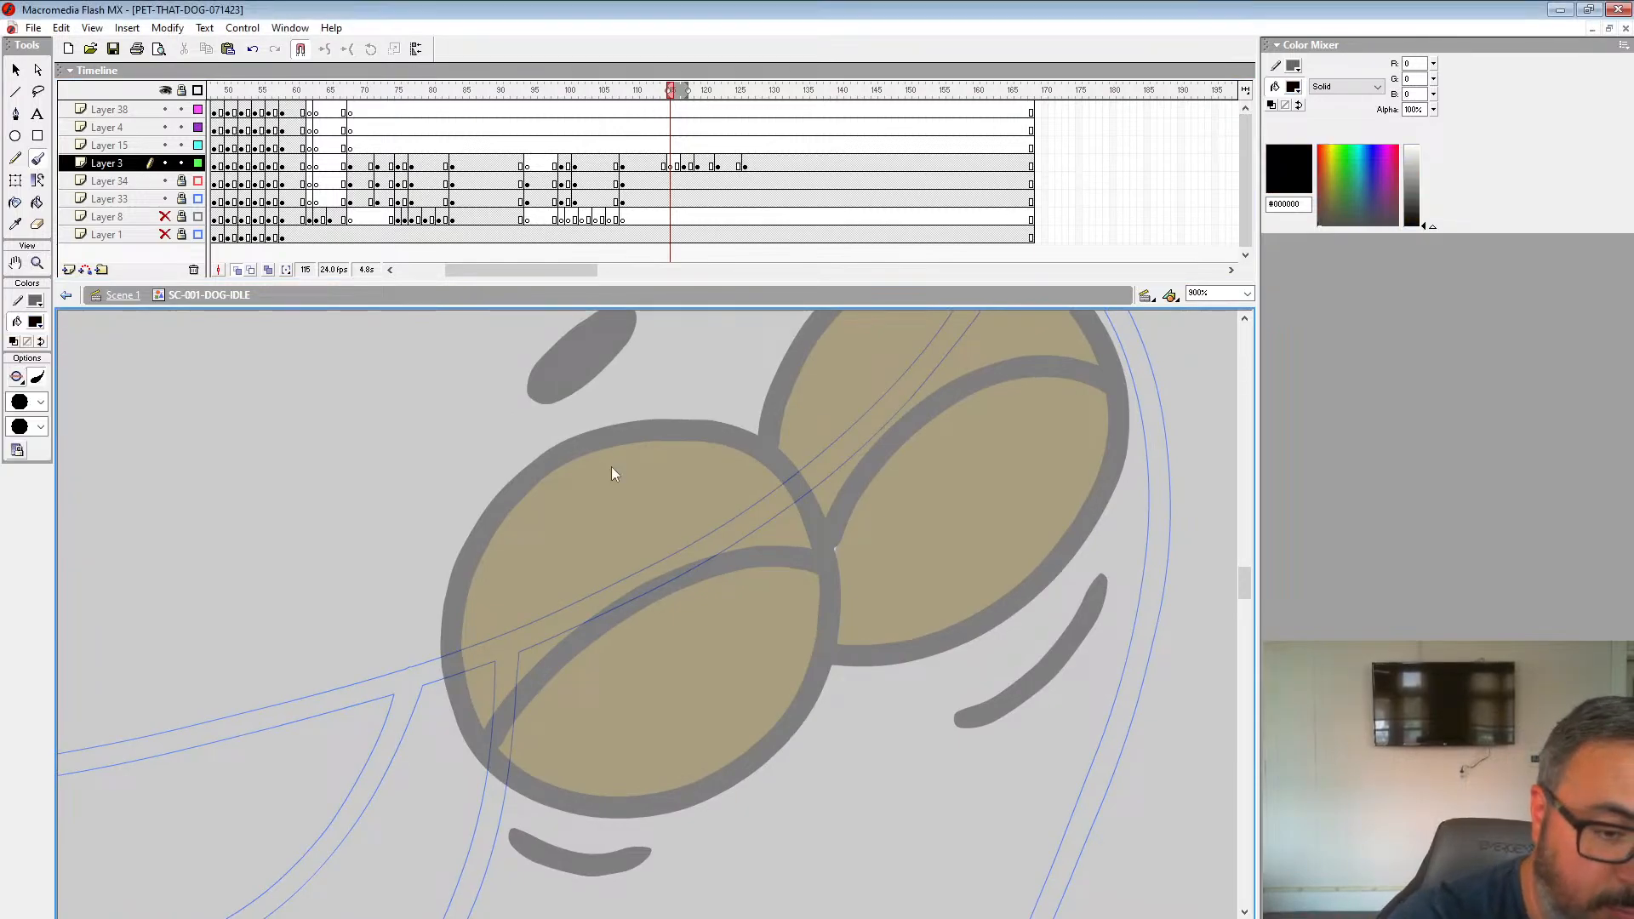
{"action": "mouse_move", "coordinate": [527, 516]}
{"action": "left_mouse_down"}
{"action": "mouse_move", "coordinate": [467, 579]}
{"action": "mouse_move", "coordinate": [430, 702]}
{"action": "mouse_move", "coordinate": [502, 796]}
{"action": "mouse_move", "coordinate": [607, 802]}
{"action": "mouse_move", "coordinate": [781, 715]}
{"action": "mouse_move", "coordinate": [855, 572]}
{"action": "mouse_move", "coordinate": [760, 444]}
{"action": "mouse_move", "coordinate": [608, 460]}
{"action": "mouse_move", "coordinate": [514, 550]}
{"action": "left_mouse_up"}
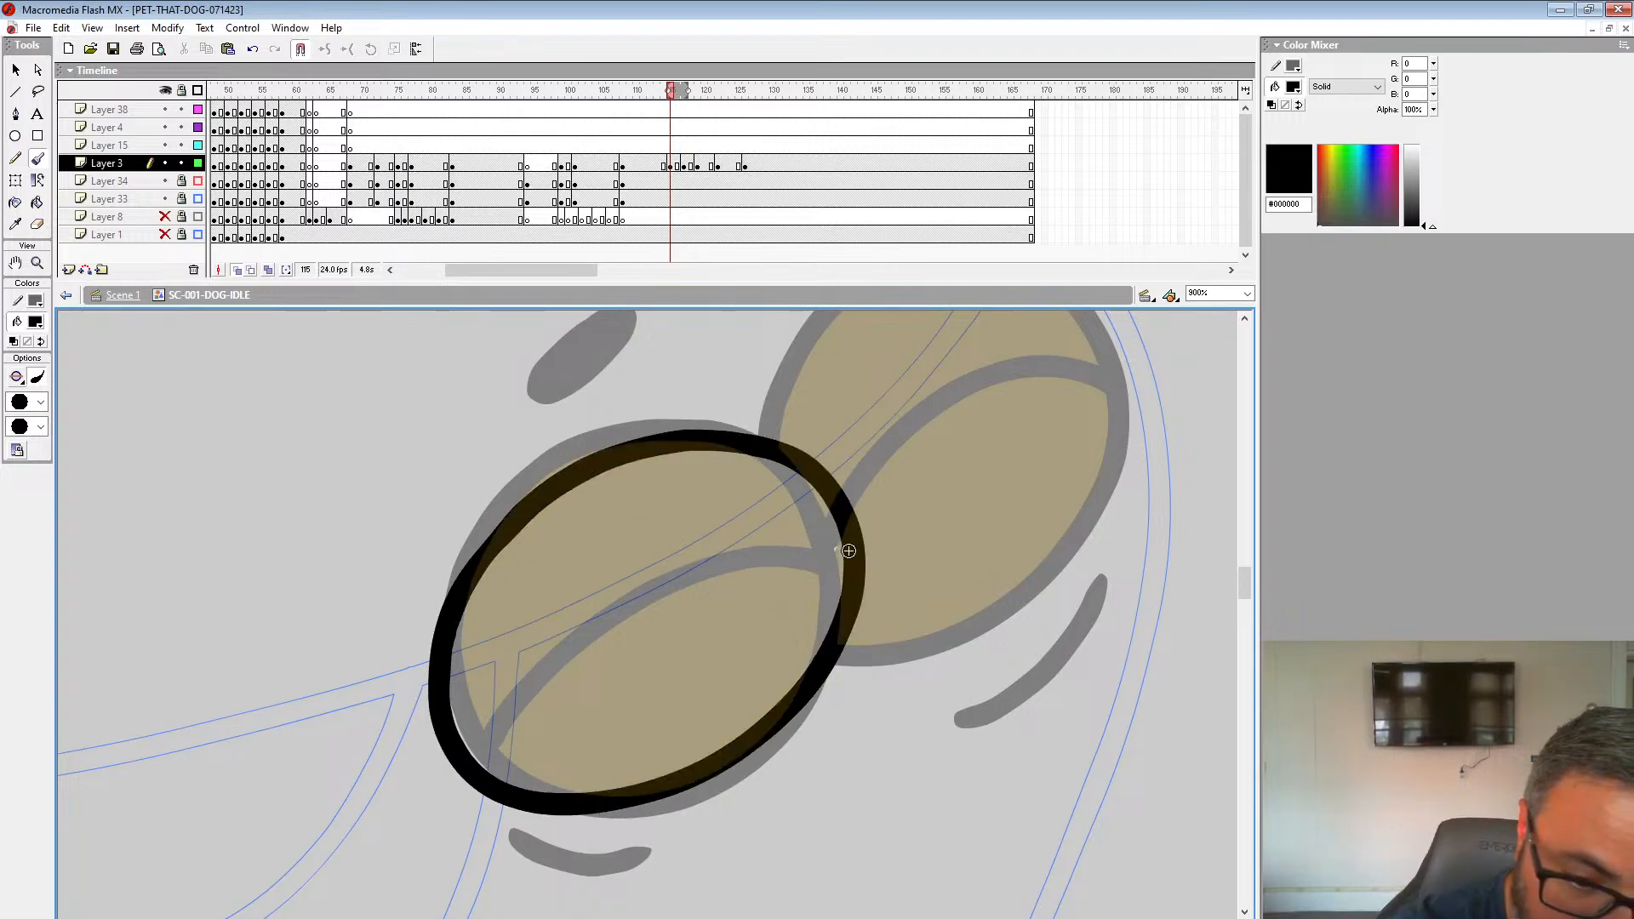
{"action": "mouse_move", "coordinate": [849, 551]}
{"action": "left_mouse_down"}
{"action": "mouse_move", "coordinate": [776, 543]}
{"action": "mouse_move", "coordinate": [638, 590]}
{"action": "mouse_move", "coordinate": [470, 758]}
{"action": "left_mouse_up"}
{"action": "scroll", "coordinate": [613, 595], "scroll_direction": "up", "scroll_amount": 2}
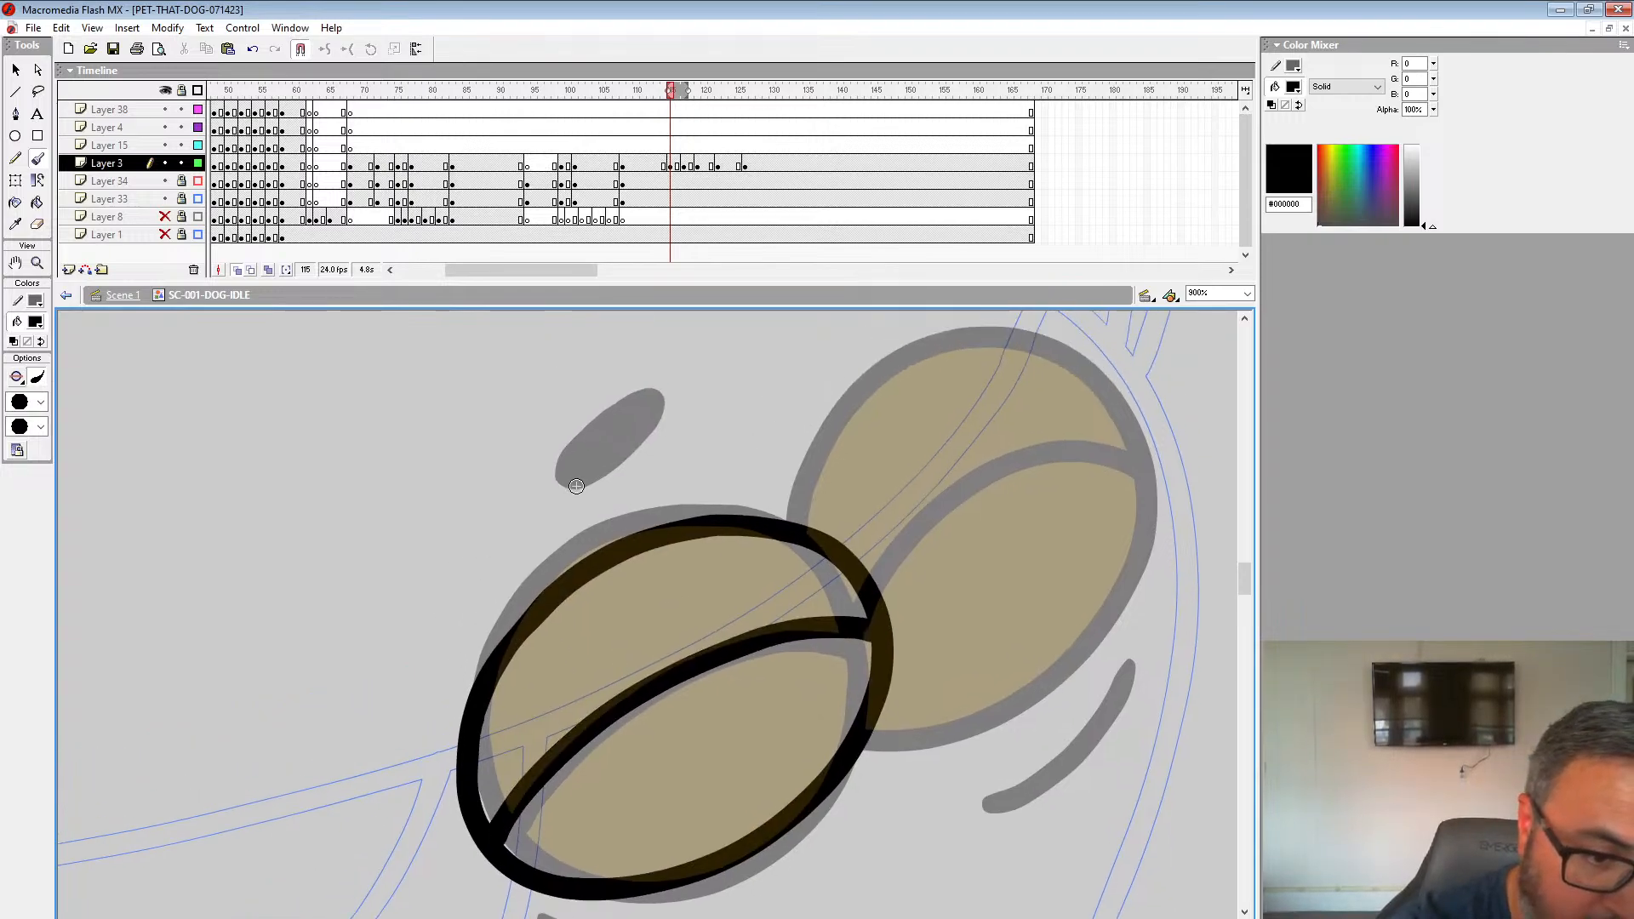
Step: Ink that eye's brow mark and the crease beneath it in black, slightly offset from the onion-skinned marks
{"action": "mouse_move", "coordinate": [577, 486]}
{"action": "left_mouse_down"}
{"action": "mouse_move", "coordinate": [619, 498]}
{"action": "mouse_move", "coordinate": [651, 438]}
{"action": "mouse_move", "coordinate": [596, 477]}
{"action": "mouse_move", "coordinate": [617, 459]}
{"action": "left_mouse_up"}
{"action": "left_click_drag", "start_coordinate": [696, 550], "coordinate": [730, 385]}
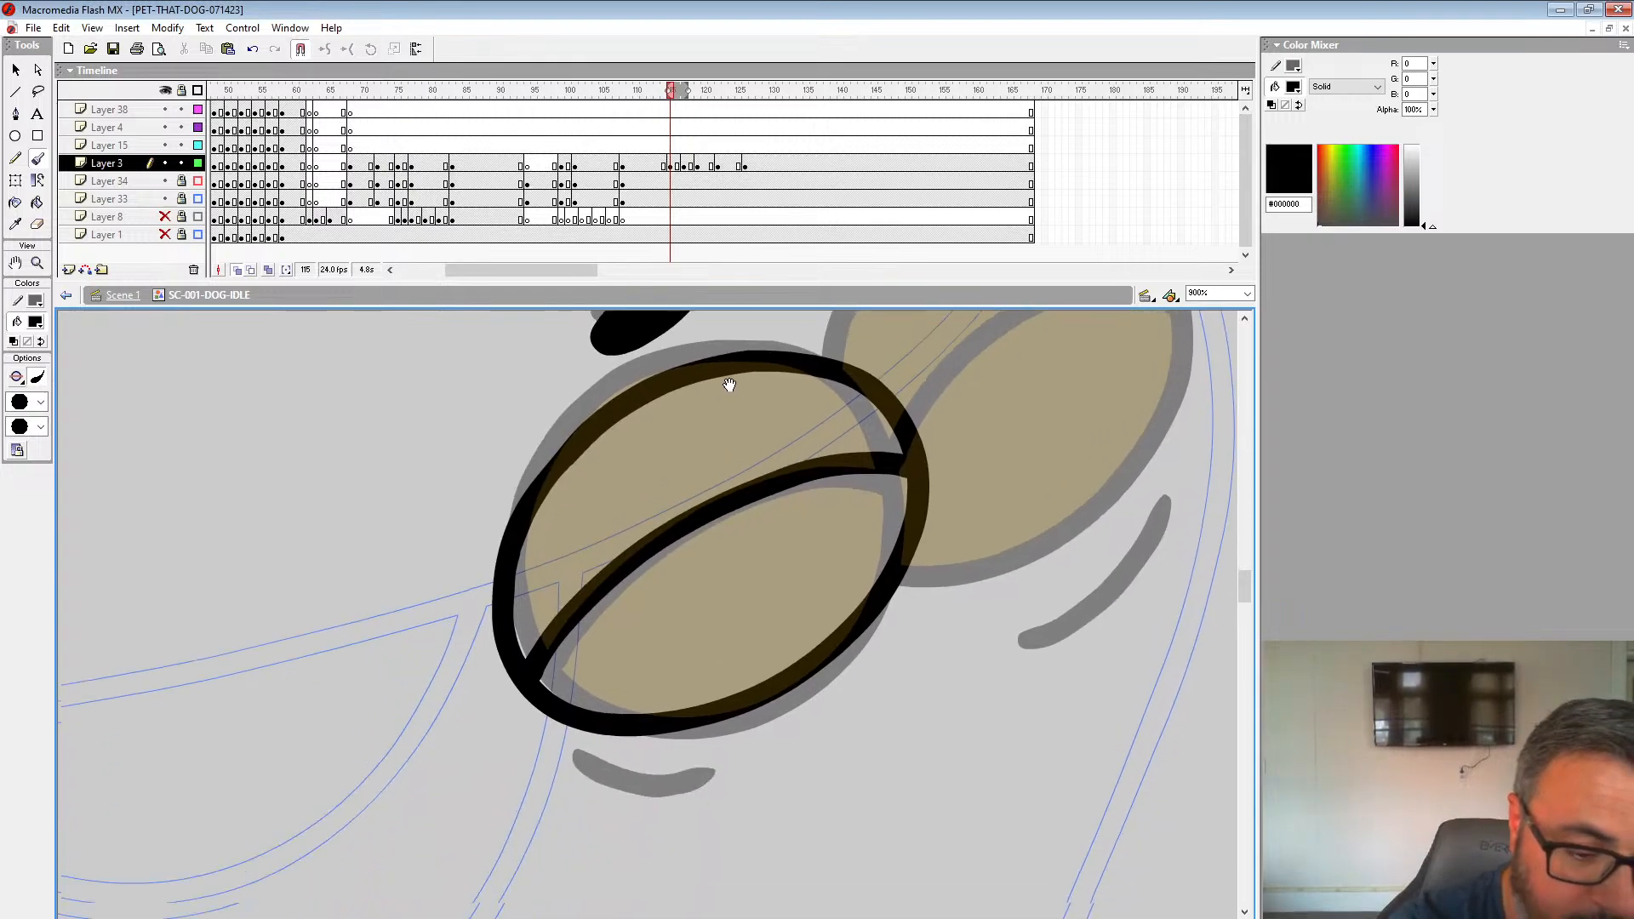
{"action": "mouse_move", "coordinate": [594, 622]}
{"action": "left_mouse_down"}
{"action": "mouse_move", "coordinate": [651, 643]}
{"action": "mouse_move", "coordinate": [754, 634]}
{"action": "left_mouse_up"}
Step: Ink the squashed outline and lid line of the eye nearer the ear, redoing the first stroke
{"action": "left_click_drag", "start_coordinate": [943, 490], "coordinate": [891, 620]}
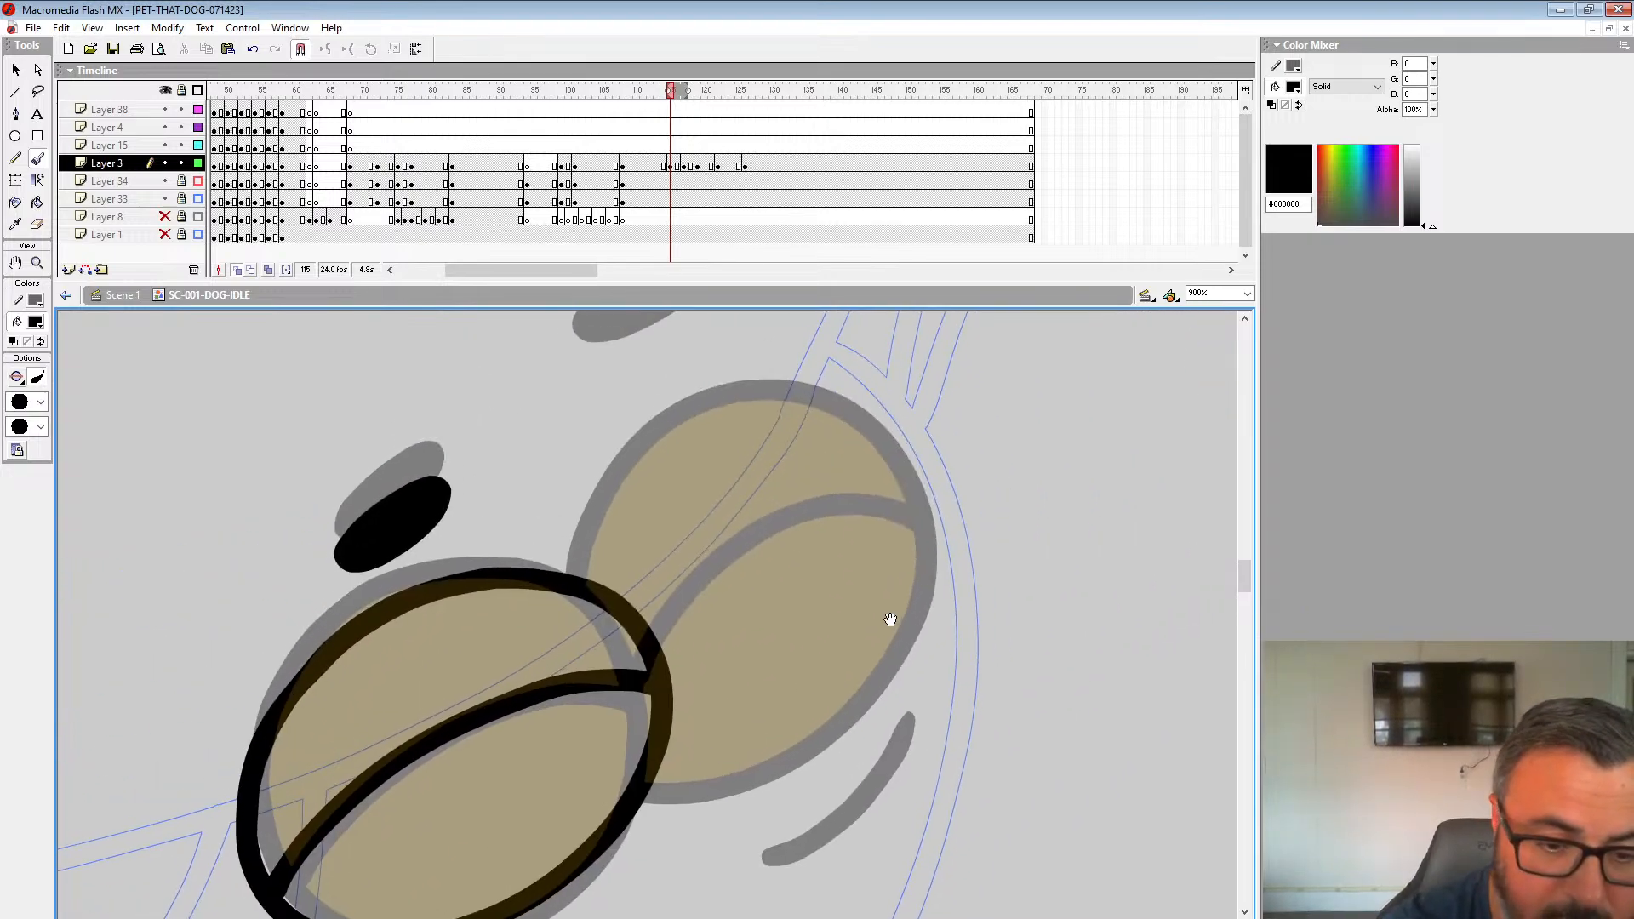
{"action": "mouse_move", "coordinate": [630, 766]}
{"action": "left_mouse_down"}
{"action": "mouse_move", "coordinate": [711, 745]}
{"action": "mouse_move", "coordinate": [849, 655]}
{"action": "mouse_move", "coordinate": [921, 546]}
{"action": "mouse_move", "coordinate": [736, 739]}
{"action": "mouse_move", "coordinate": [878, 646]}
{"action": "mouse_move", "coordinate": [929, 534]}
{"action": "mouse_move", "coordinate": [891, 430]}
{"action": "mouse_move", "coordinate": [767, 388]}
{"action": "mouse_move", "coordinate": [633, 467]}
{"action": "mouse_move", "coordinate": [579, 596]}
{"action": "left_mouse_up"}
{"action": "key", "text": "ctrl+z"}
{"action": "mouse_move", "coordinate": [931, 506]}
{"action": "left_mouse_down"}
{"action": "mouse_move", "coordinate": [819, 497]}
{"action": "mouse_move", "coordinate": [685, 585]}
{"action": "mouse_move", "coordinate": [630, 669]}
{"action": "left_mouse_up"}
{"action": "left_click_drag", "start_coordinate": [720, 467], "coordinate": [797, 564]}
Step: Ink the brow mark and under-eye crease of the eye nearer the ear in black
{"action": "left_click_drag", "start_coordinate": [644, 474], "coordinate": [723, 443]}
{"action": "mouse_move", "coordinate": [979, 604]}
{"action": "left_mouse_down"}
{"action": "mouse_move", "coordinate": [925, 311]}
{"action": "mouse_move", "coordinate": [1018, 474]}
{"action": "mouse_move", "coordinate": [1021, 584]}
{"action": "left_mouse_up"}
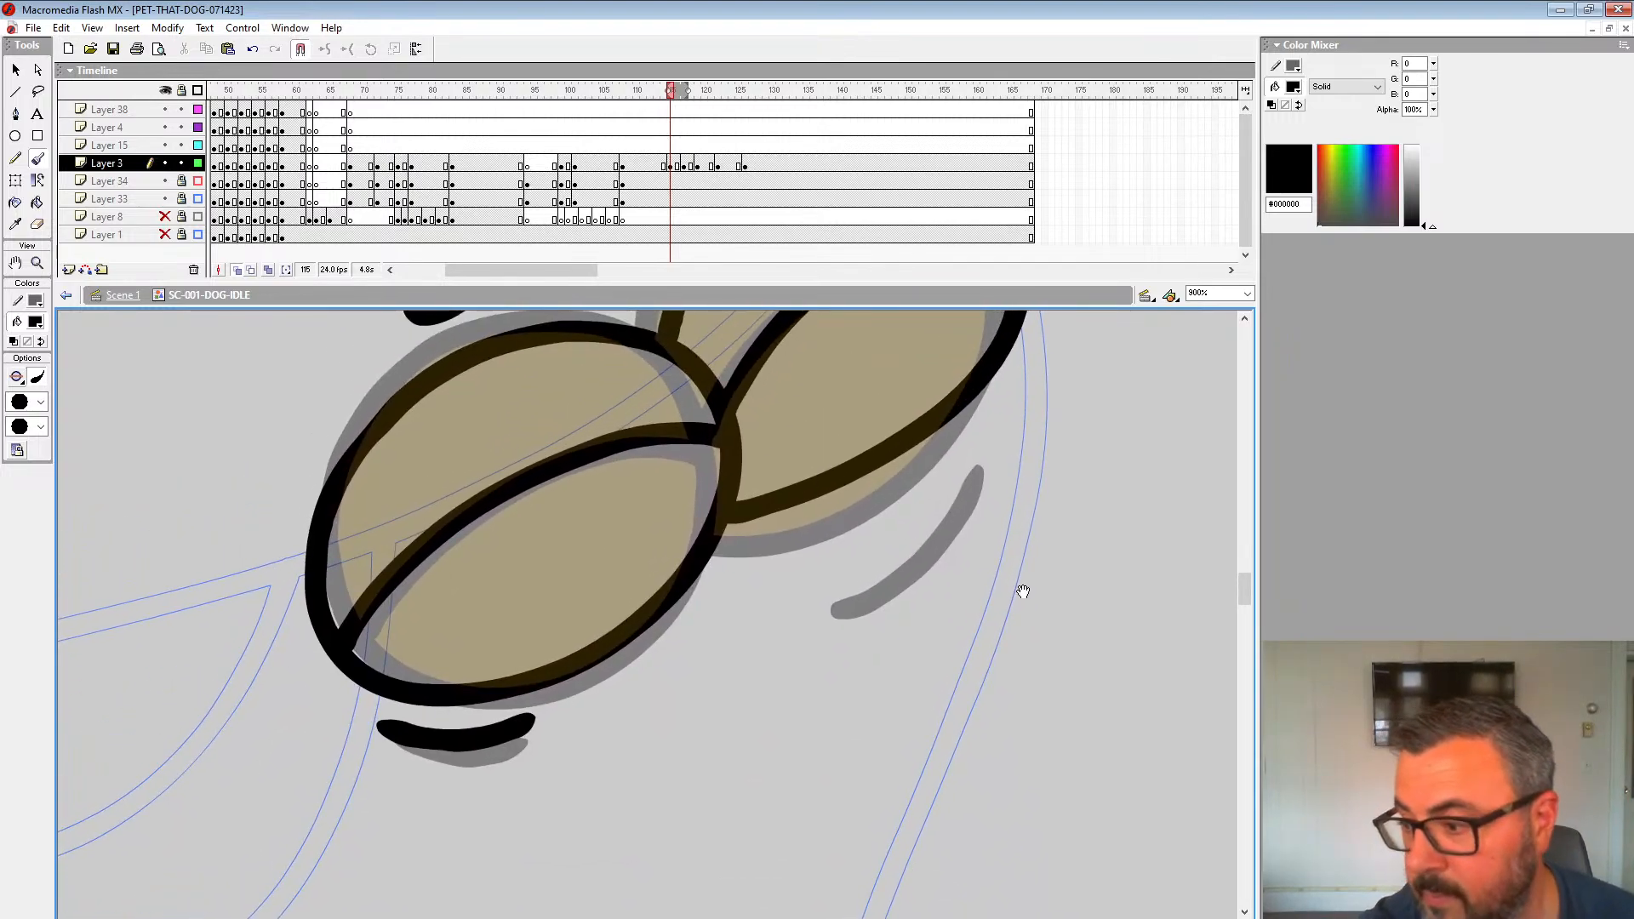
{"action": "mouse_move", "coordinate": [983, 435]}
{"action": "left_mouse_down"}
{"action": "mouse_move", "coordinate": [915, 519]}
{"action": "mouse_move", "coordinate": [822, 571]}
{"action": "left_mouse_up"}
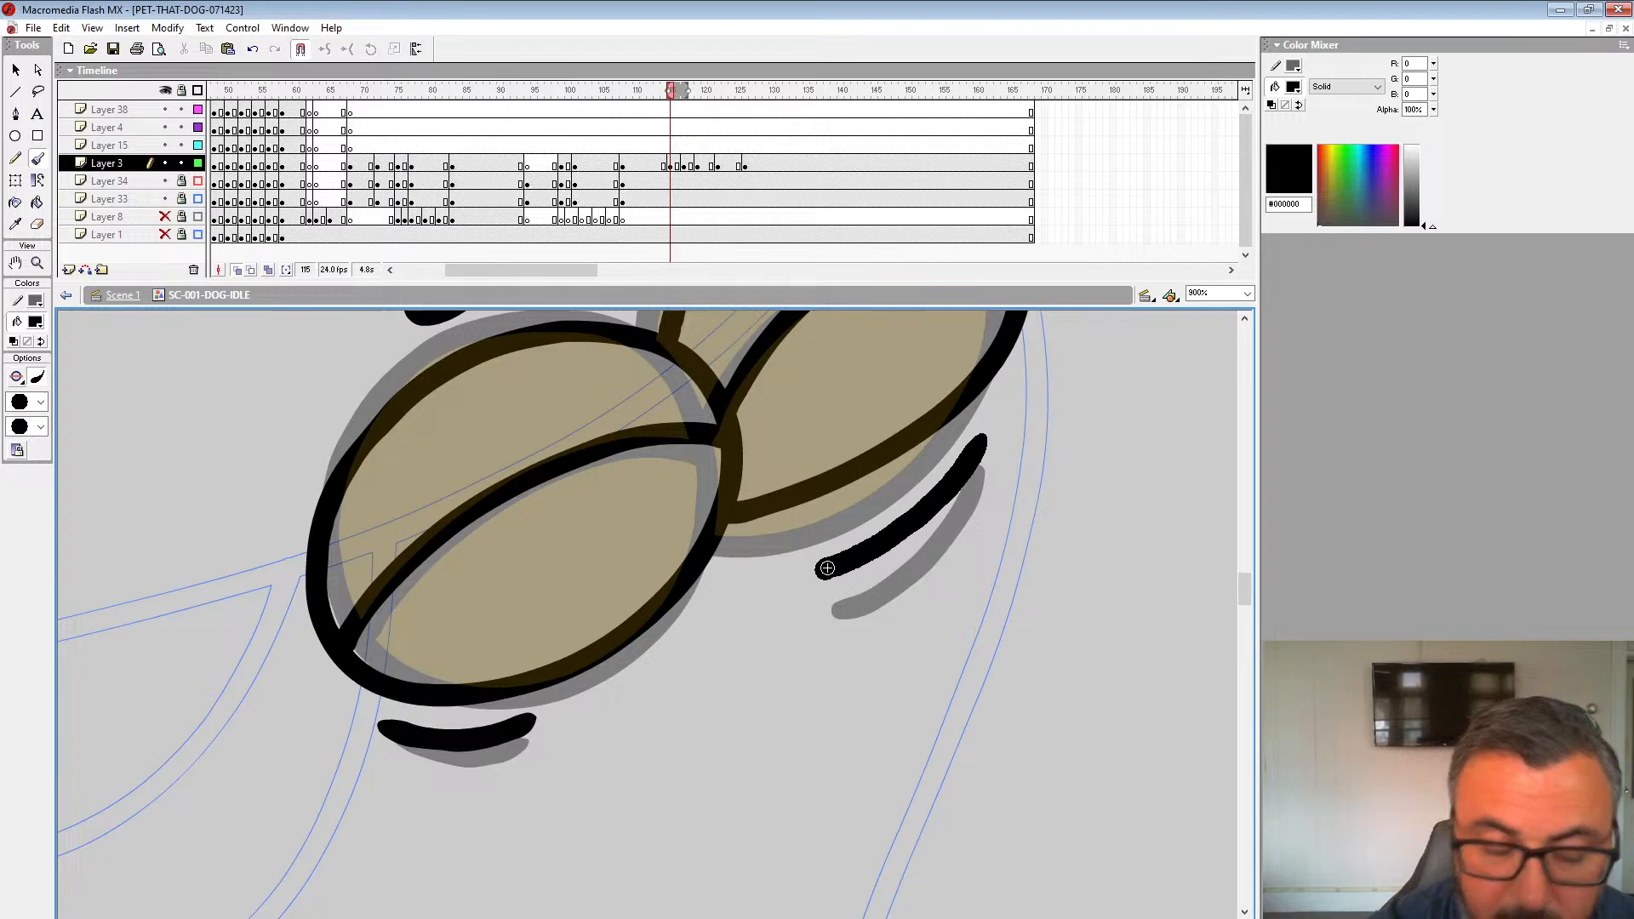
Step: Zoom out to the whole head and play back the blink with the new inked drawing
{"action": "left_click", "coordinate": [37, 264]}
{"action": "left_click", "coordinate": [754, 537], "text": "alt"}
{"action": "left_click", "coordinate": [733, 517], "text": "alt"}
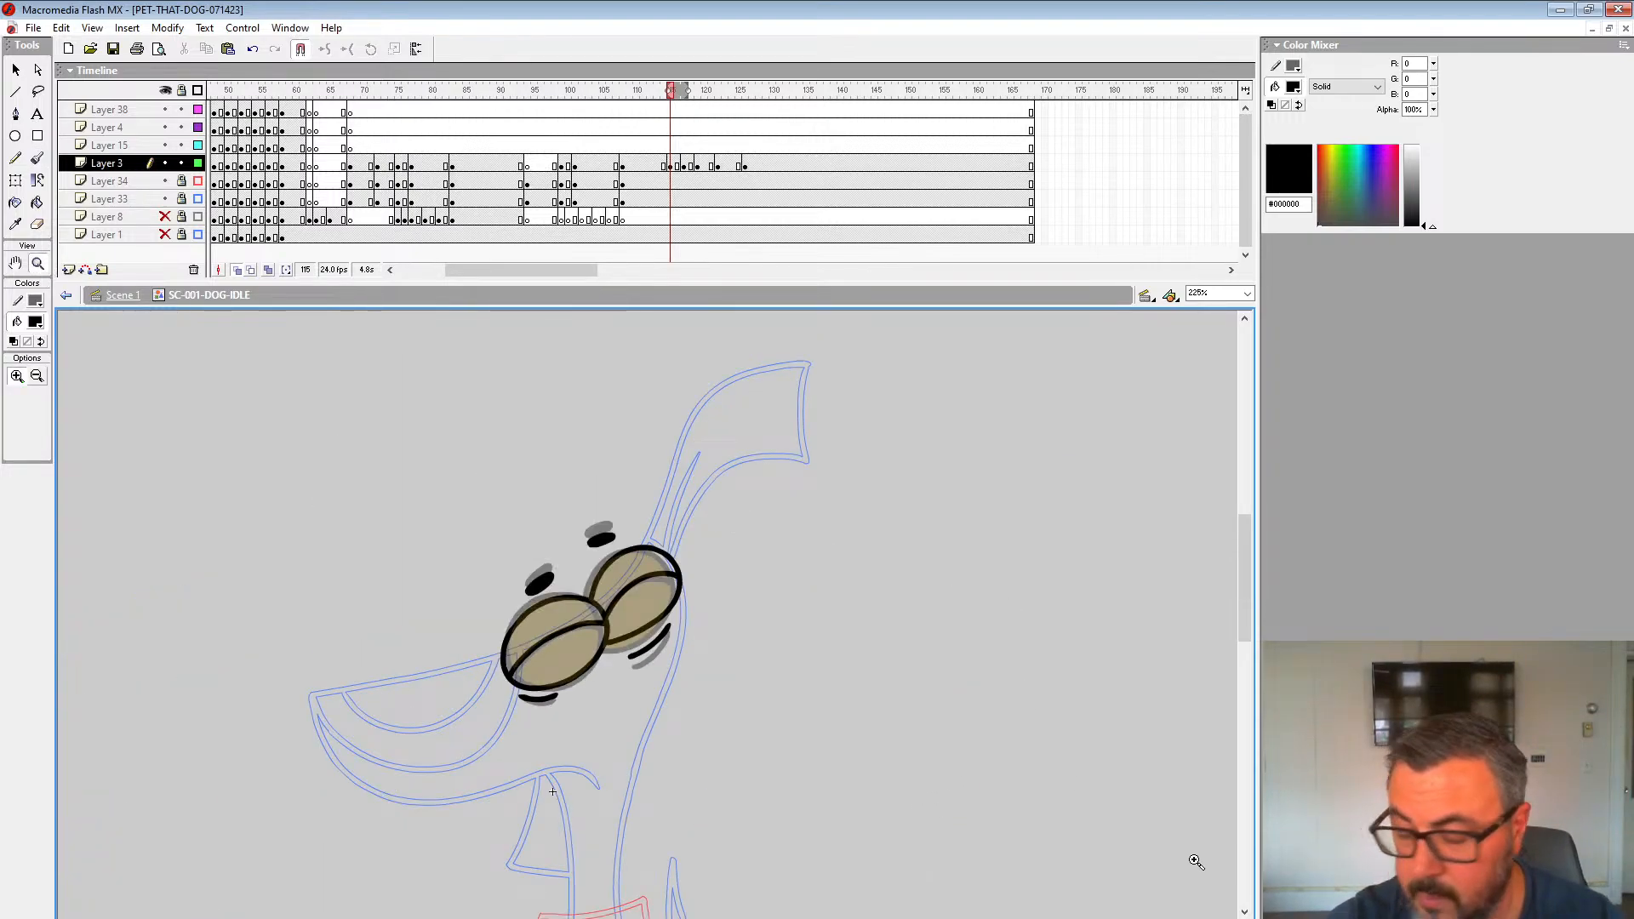
{"action": "key", "text": "comma"}
{"action": "key", "text": "period"}
{"action": "left_click", "coordinate": [635, 150]}
{"action": "key", "text": "Return"}
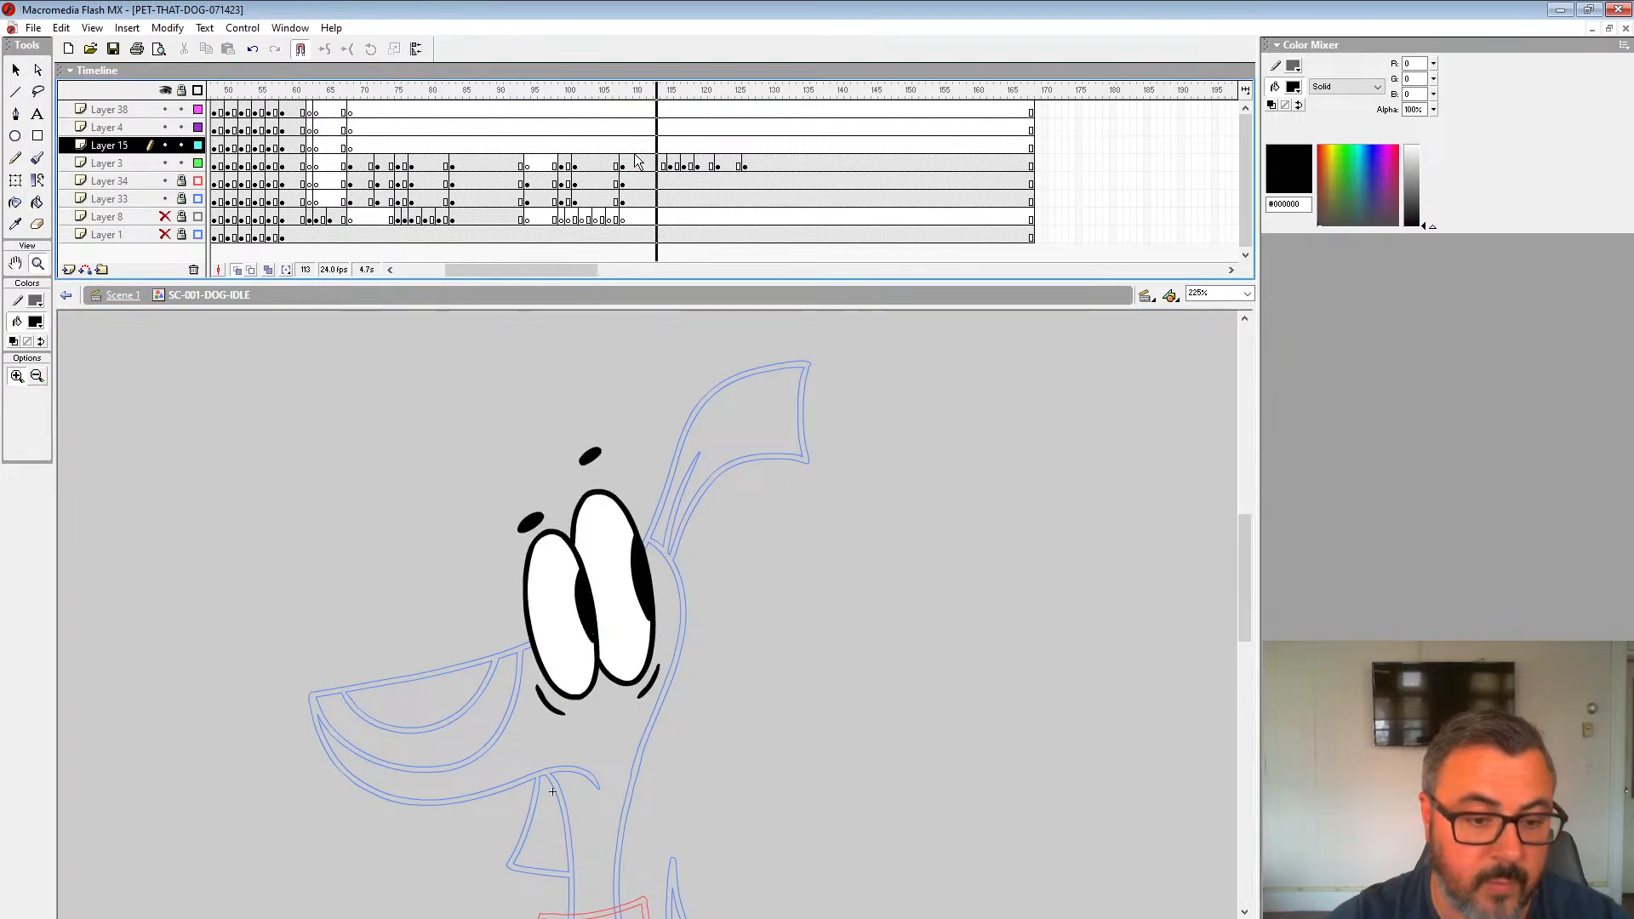
{"action": "left_click", "coordinate": [635, 150]}
{"action": "key", "text": "Return"}
{"action": "key", "text": "Return"}
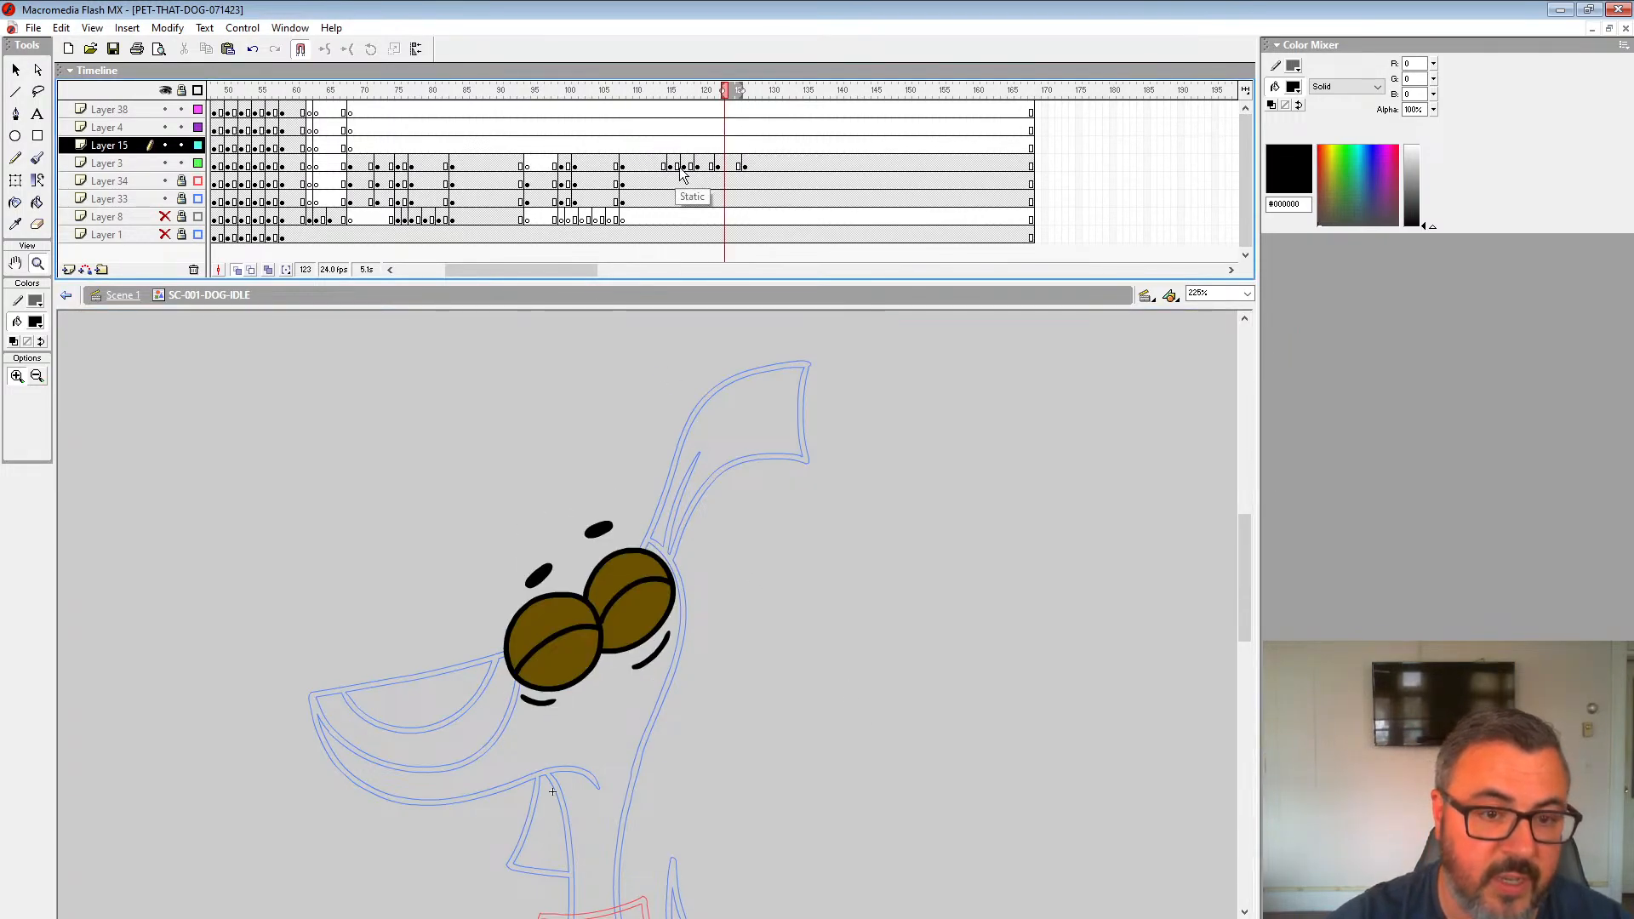
Step: Step through Layer 3's frames 115 to 119 to compare the squashed, closed and open eyes
{"action": "left_click", "coordinate": [679, 167]}
{"action": "left_click", "coordinate": [670, 166]}
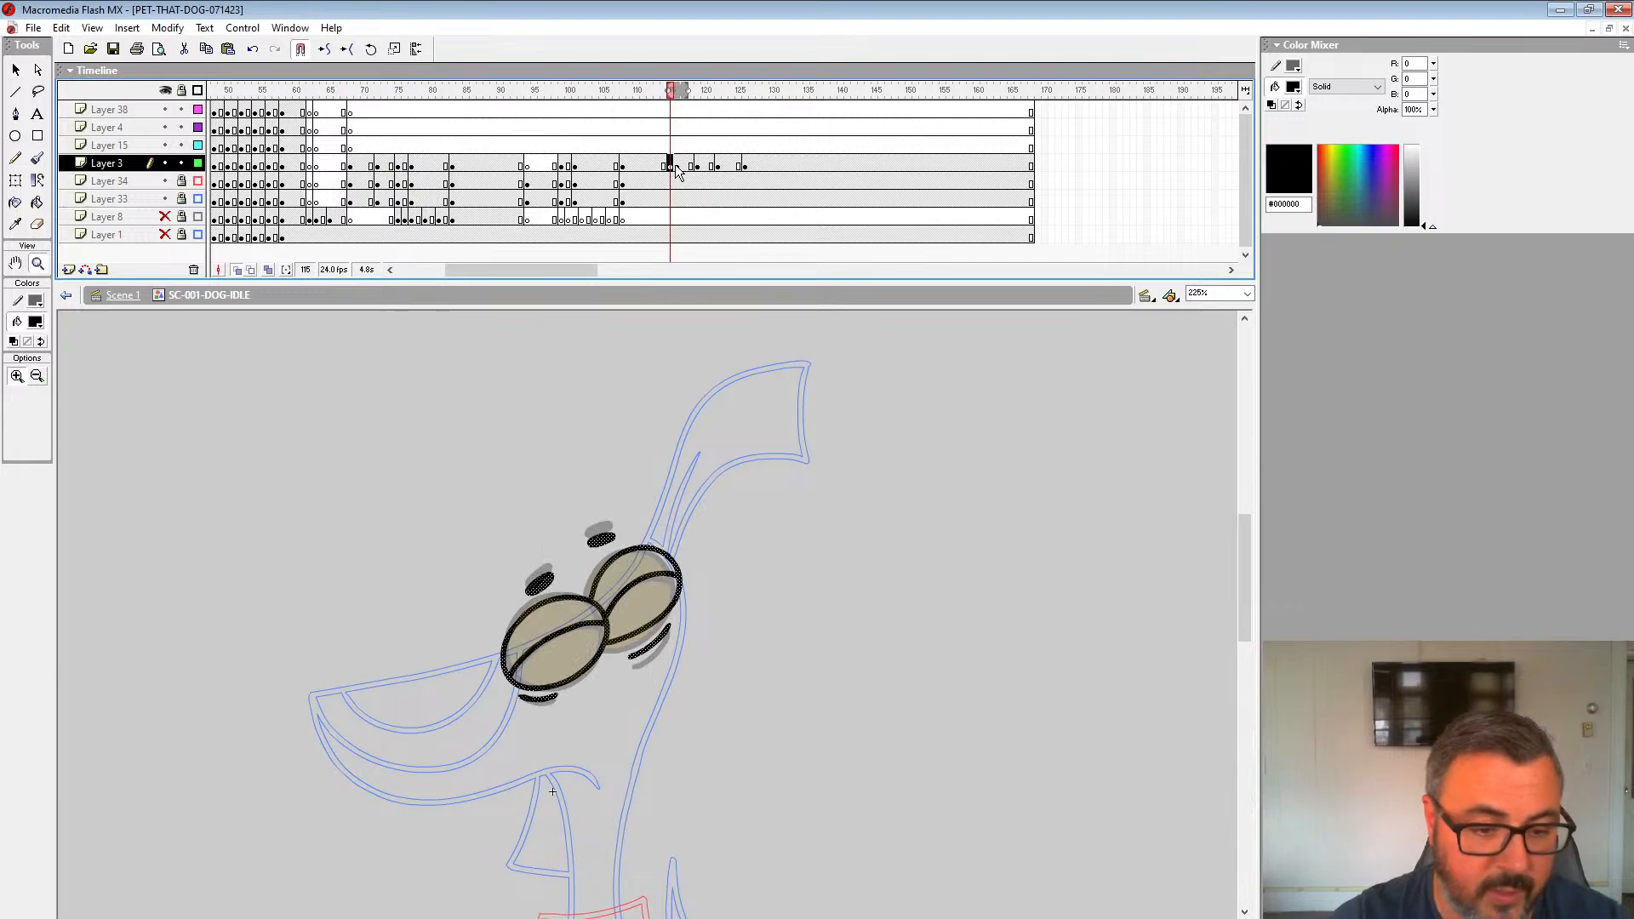
{"action": "left_click", "coordinate": [678, 167]}
{"action": "left_click", "coordinate": [685, 169]}
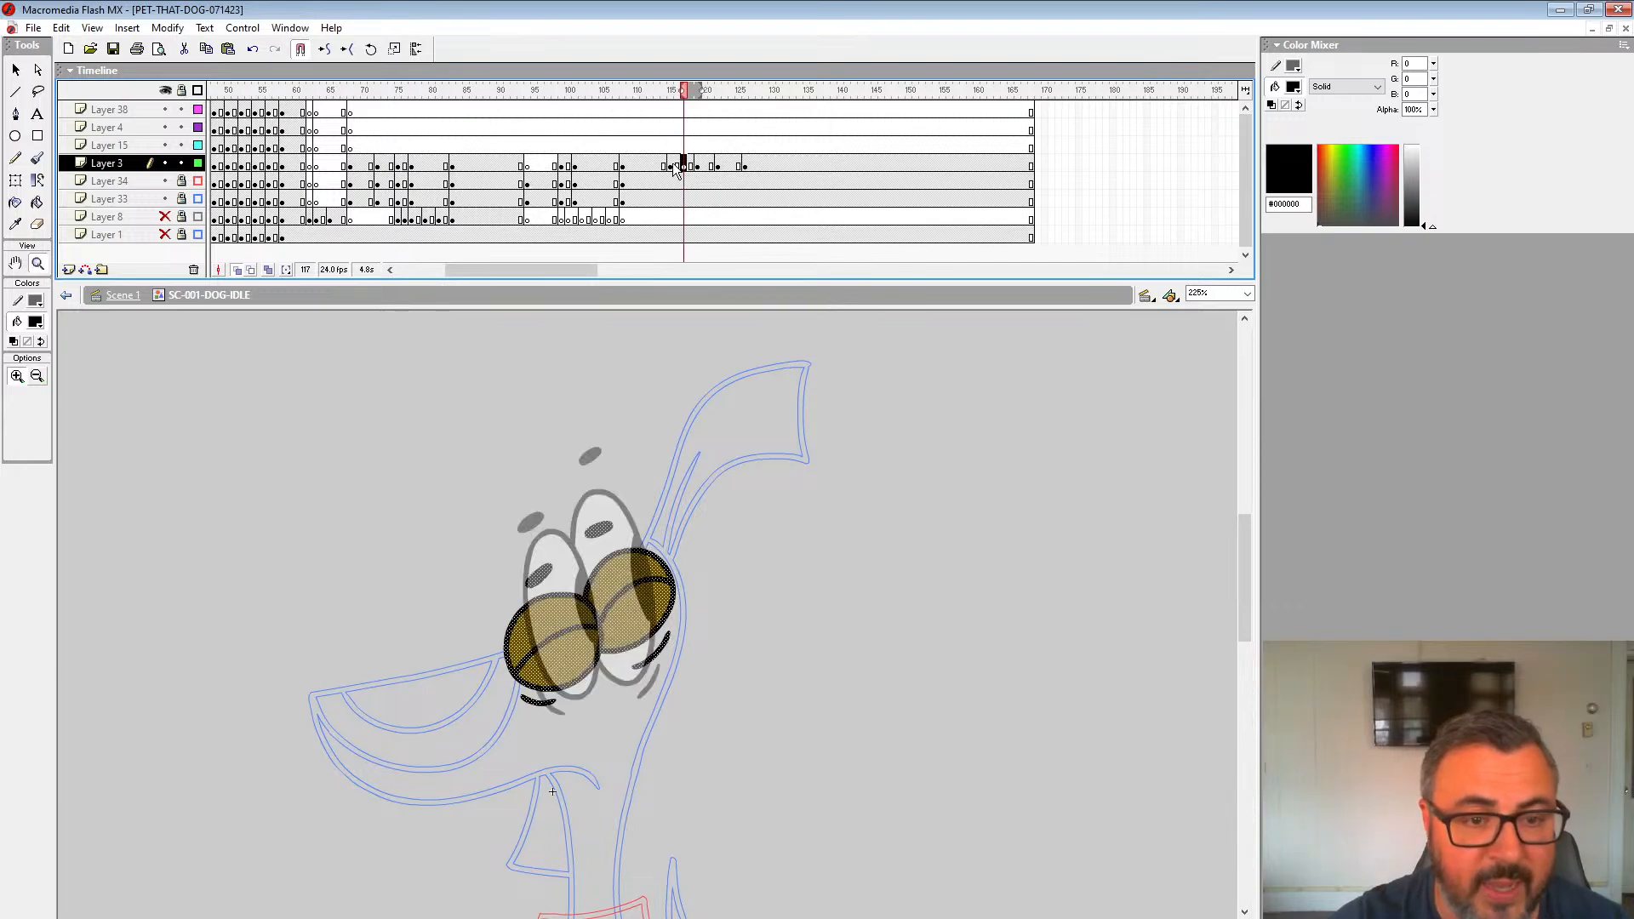
{"action": "left_click", "coordinate": [691, 169]}
{"action": "left_click", "coordinate": [696, 168]}
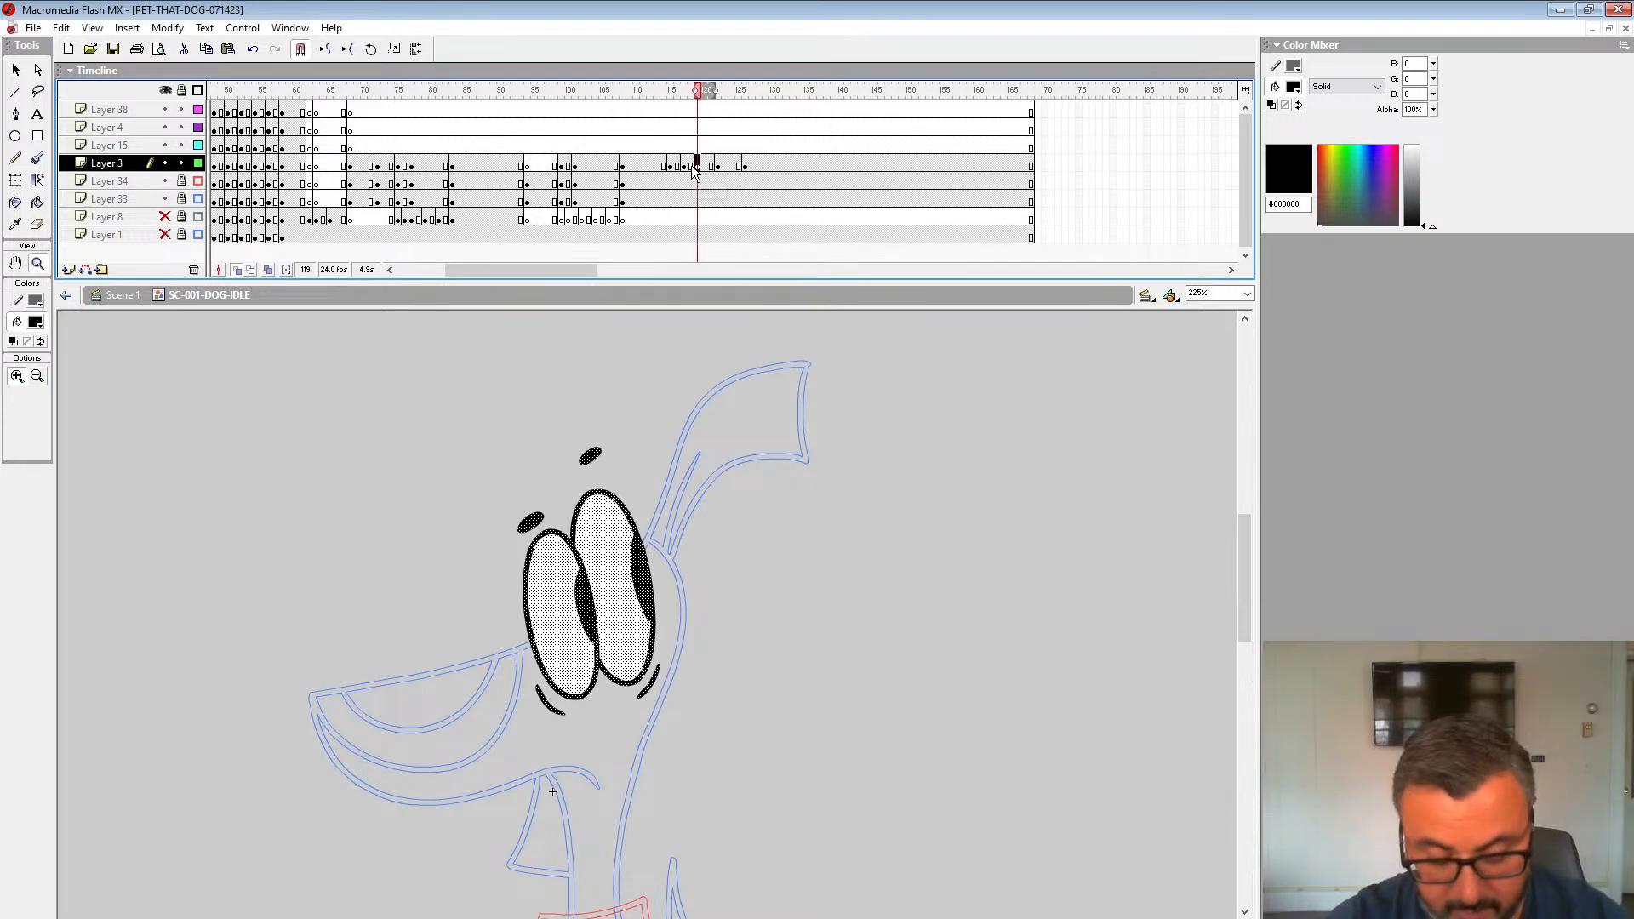
{"action": "key", "text": "comma"}
{"action": "key", "text": "comma"}
{"action": "key", "text": "comma"}
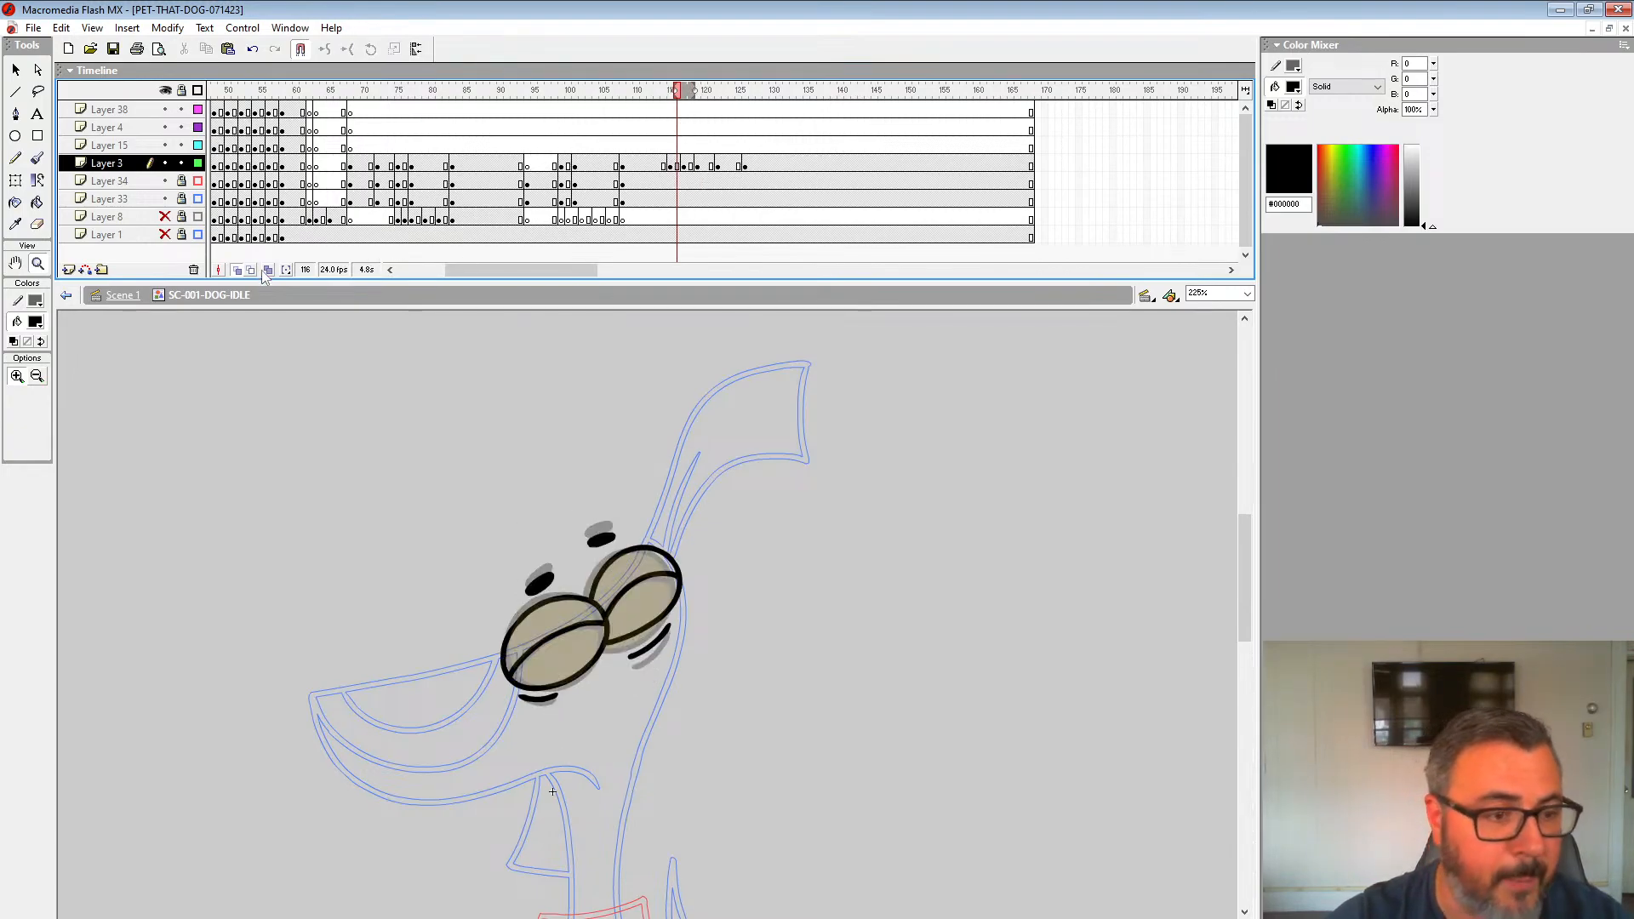
Step: Turn off onion skinning and step through the frames around the squashed-eye drawing
{"action": "left_click", "coordinate": [238, 270]}
{"action": "key", "text": "comma"}
{"action": "key", "text": "comma"}
{"action": "key", "text": "period"}
{"action": "key", "text": "period"}
{"action": "key", "text": "period"}
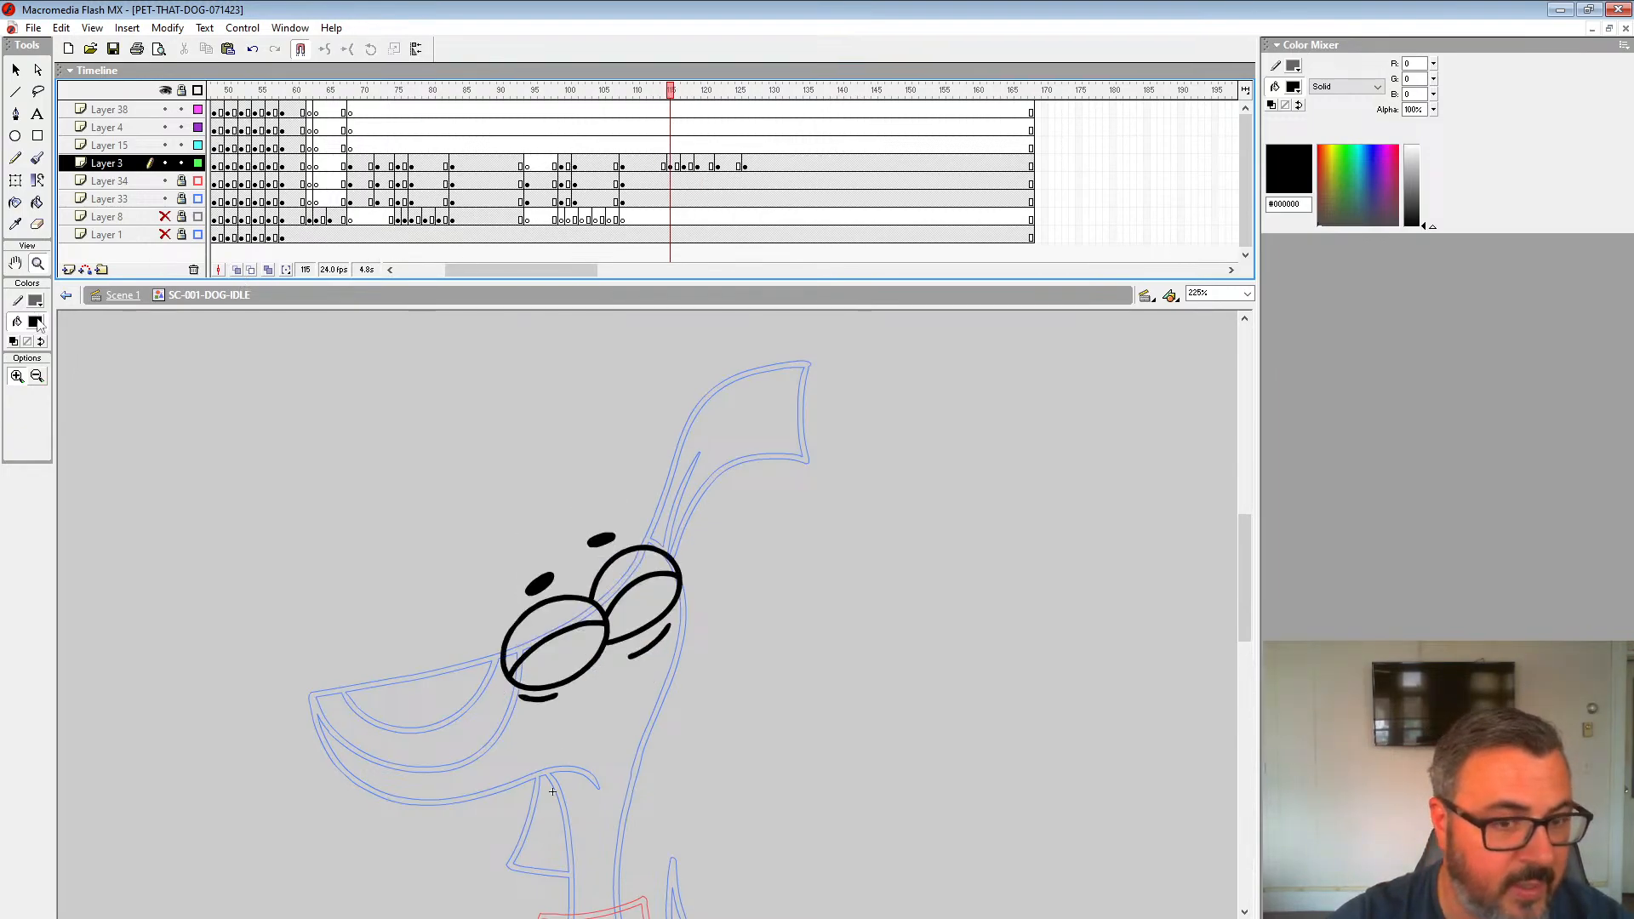
Step: Fill both squashed eyes on frame 116 with the closed eyes' brown, #6D5201
{"action": "left_click", "coordinate": [35, 322]}
{"action": "left_click", "coordinate": [571, 661]}
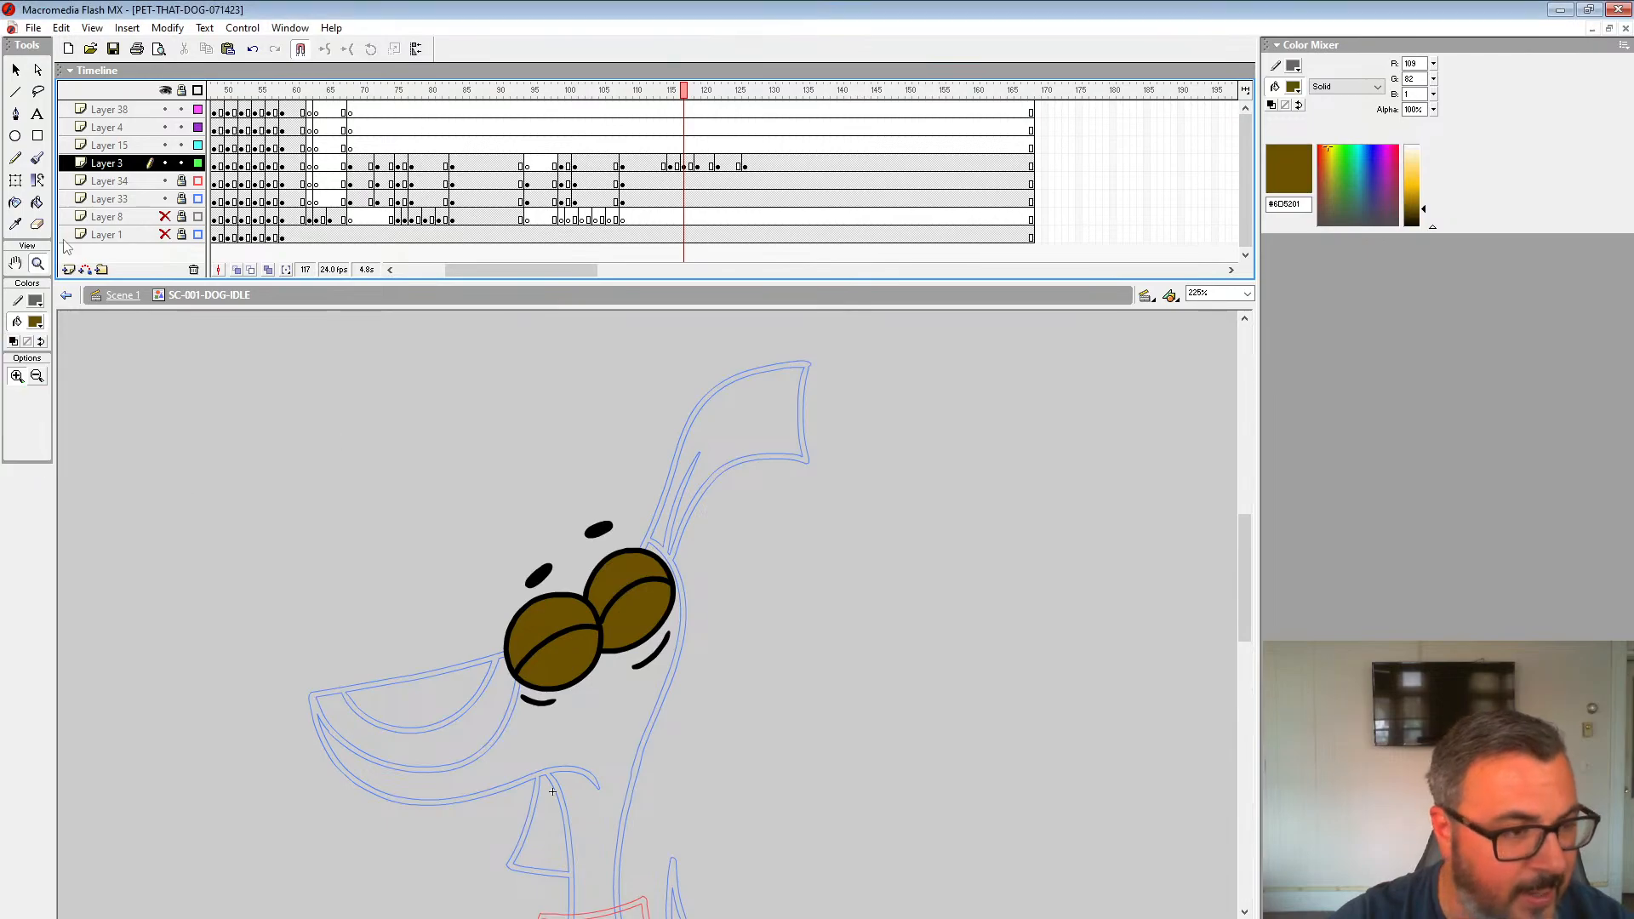
{"action": "key", "text": "k"}
{"action": "key", "text": "comma"}
{"action": "left_click", "coordinate": [555, 654]}
{"action": "left_click", "coordinate": [554, 607]}
{"action": "left_click", "coordinate": [629, 608]}
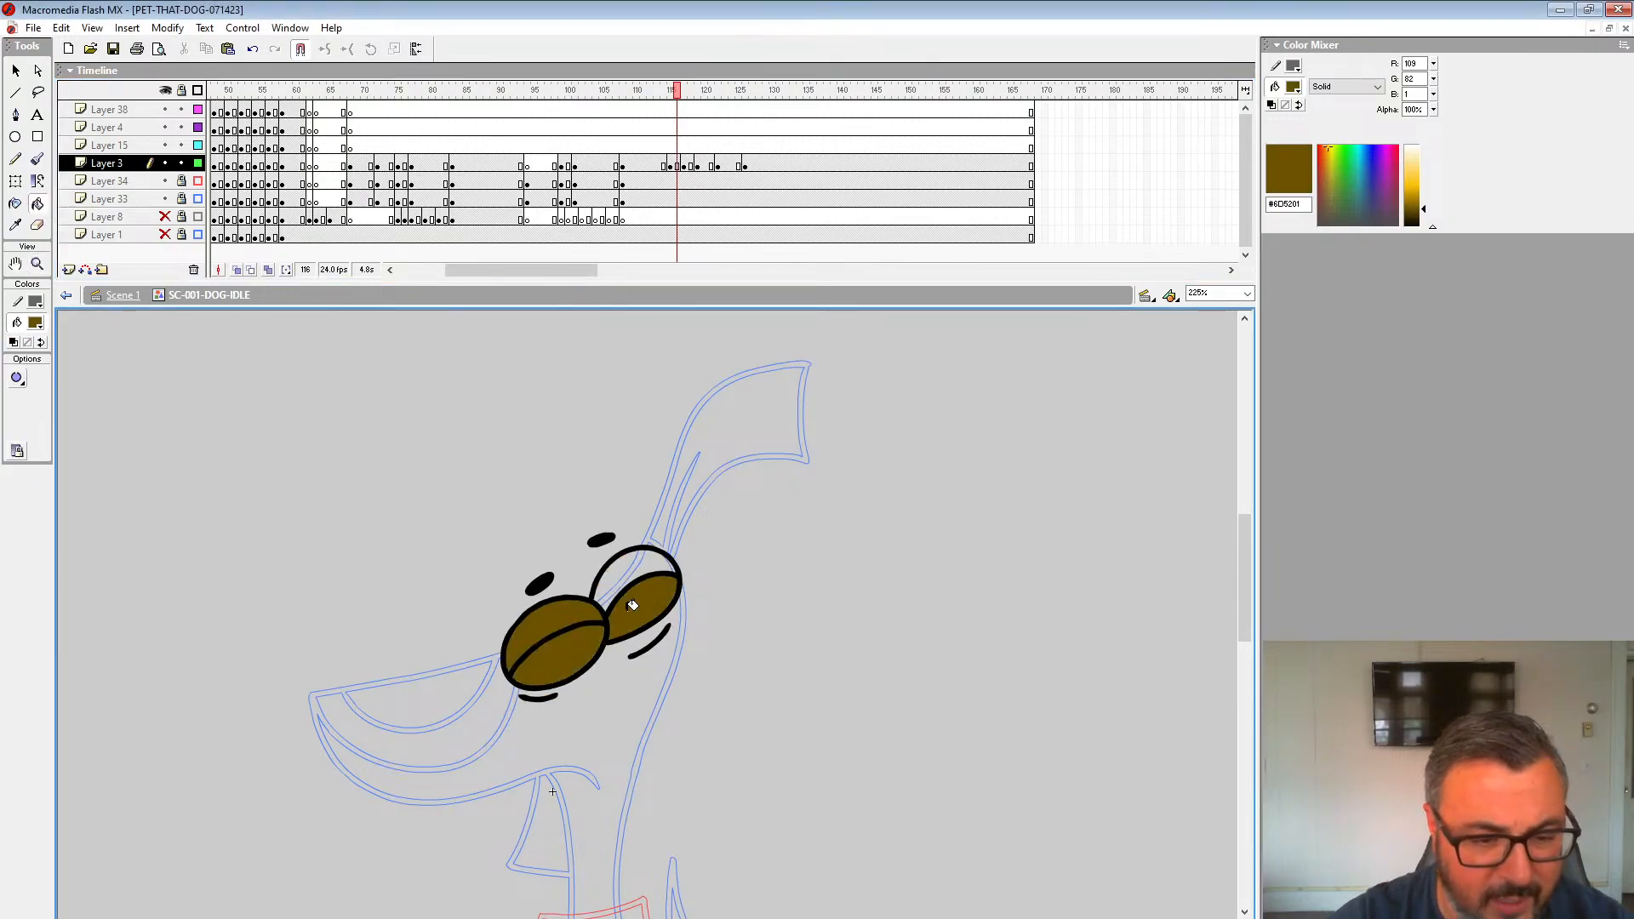
{"action": "left_click", "coordinate": [628, 572]}
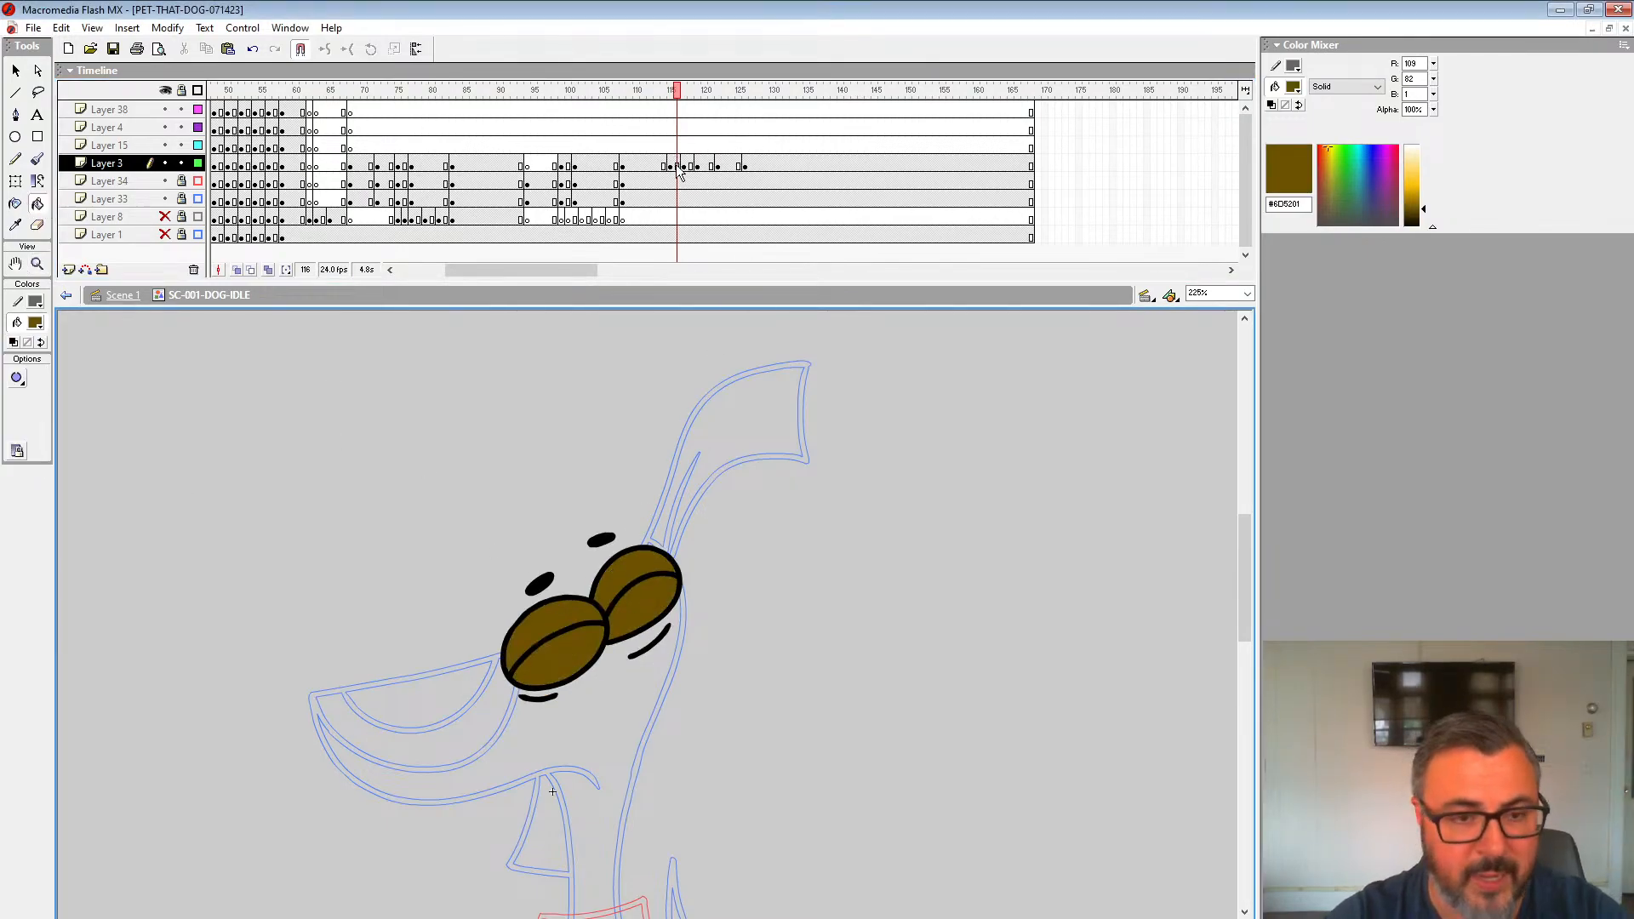
Step: Play back the coloured blink from just before frame 115
{"action": "left_click", "coordinate": [651, 161]}
{"action": "key", "text": "Return"}
{"action": "left_click", "coordinate": [654, 166]}
{"action": "key", "text": "Return"}
{"action": "key", "text": "Return"}
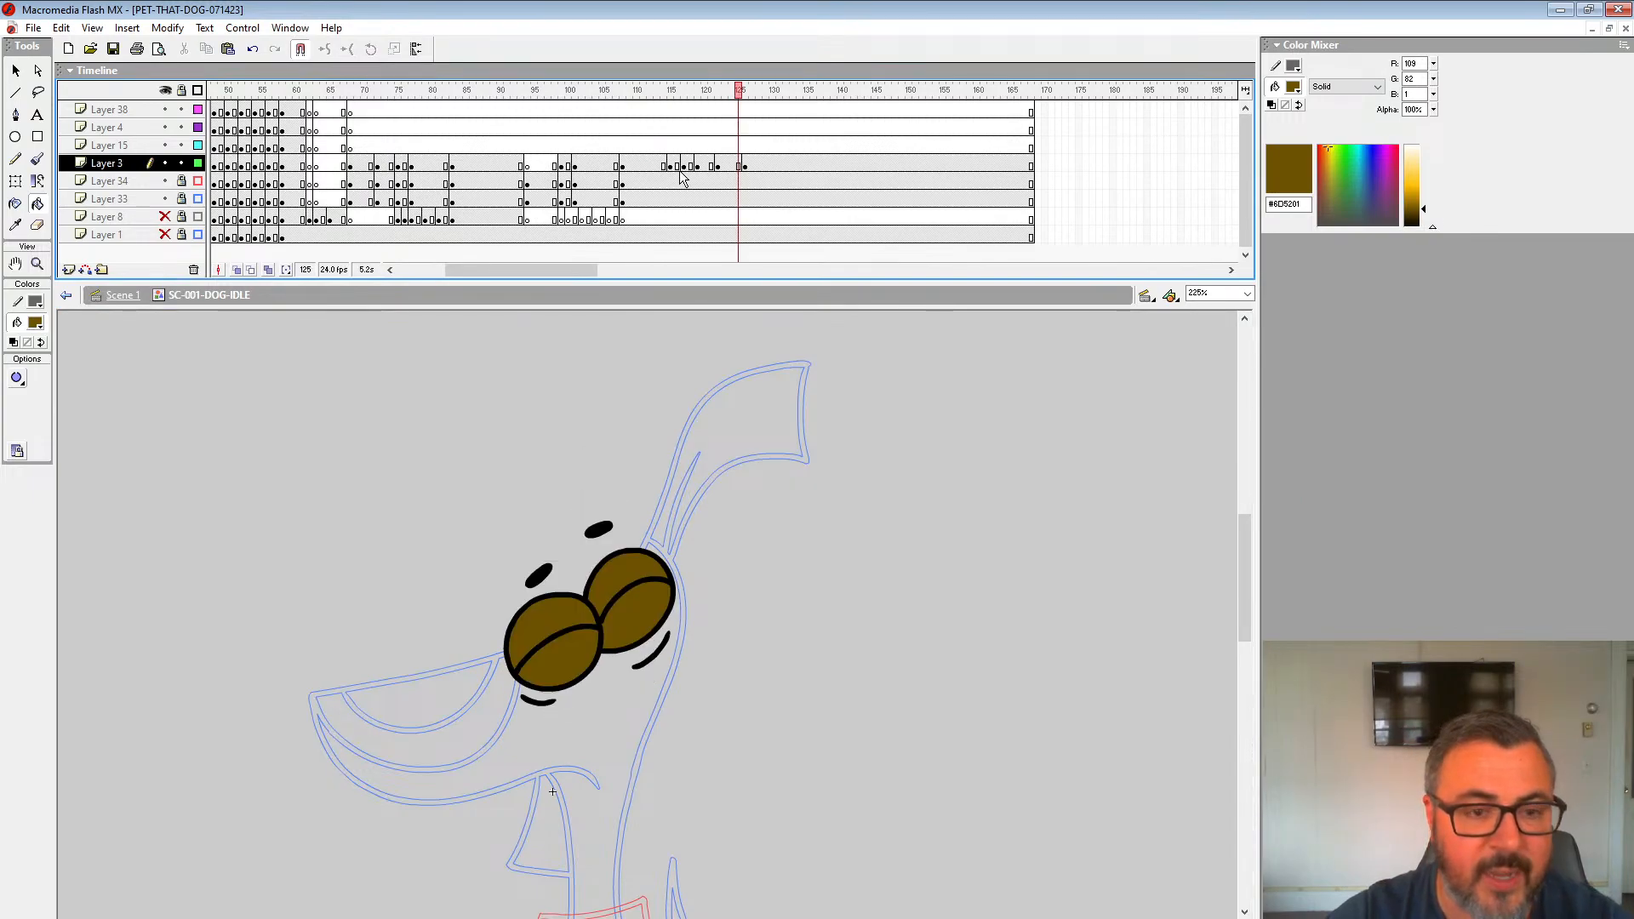
Step: Retime the squashed-eye drawing on Layer 3 so it starts at frame 116, and play the blink
{"action": "left_click", "coordinate": [681, 164]}
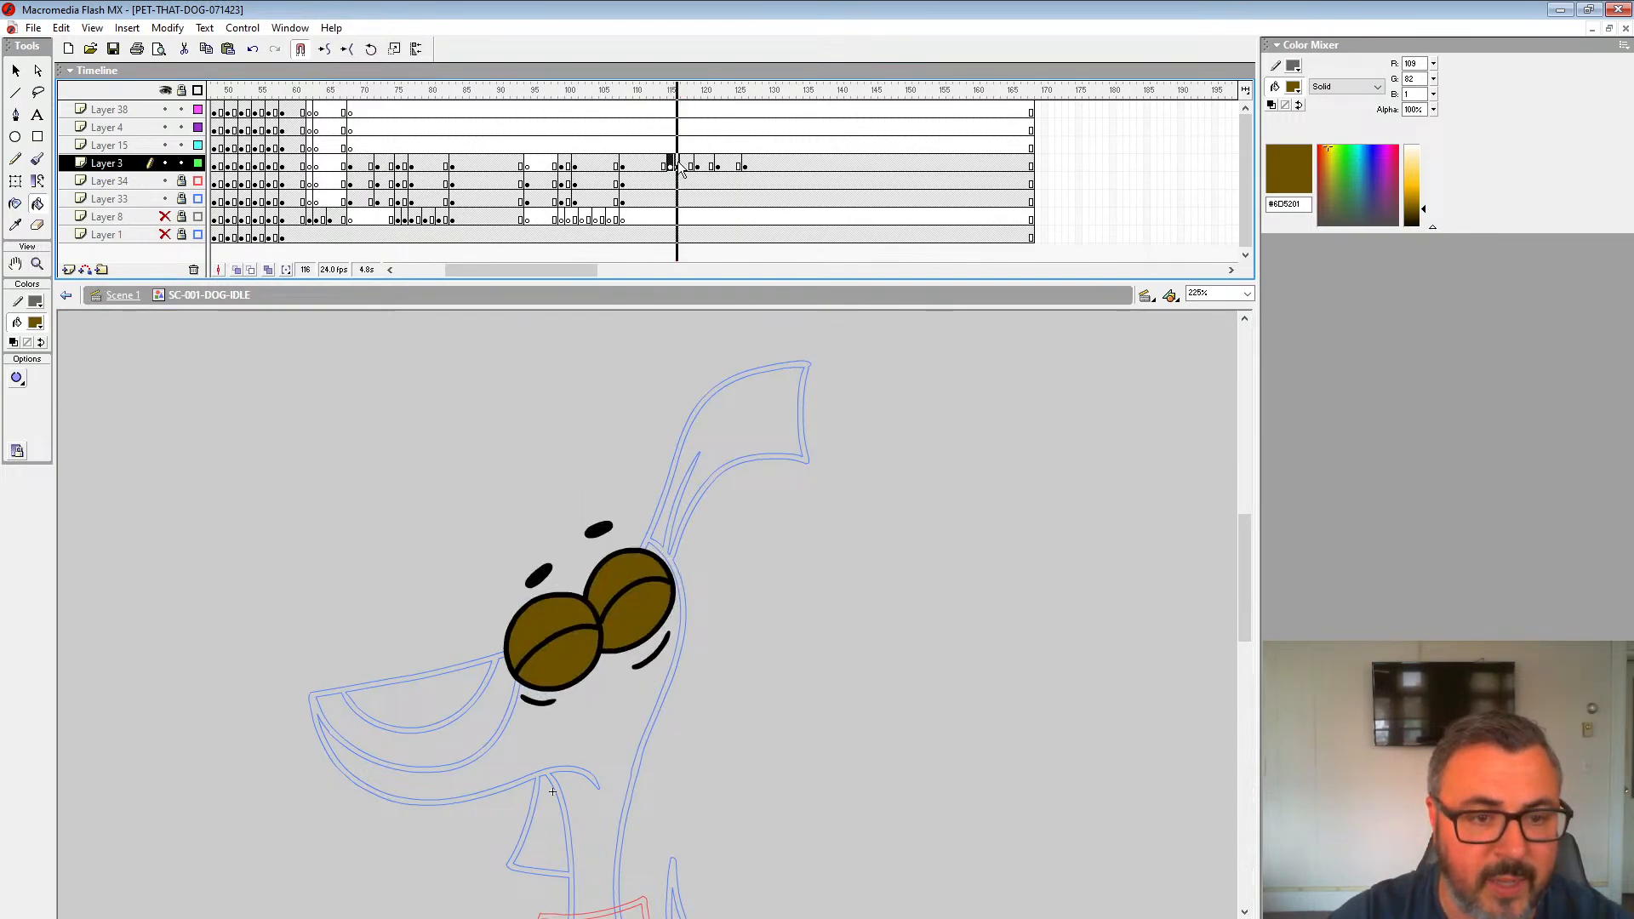
{"action": "left_click", "coordinate": [660, 162]}
{"action": "key", "text": "Return"}
{"action": "left_click", "coordinate": [660, 163]}
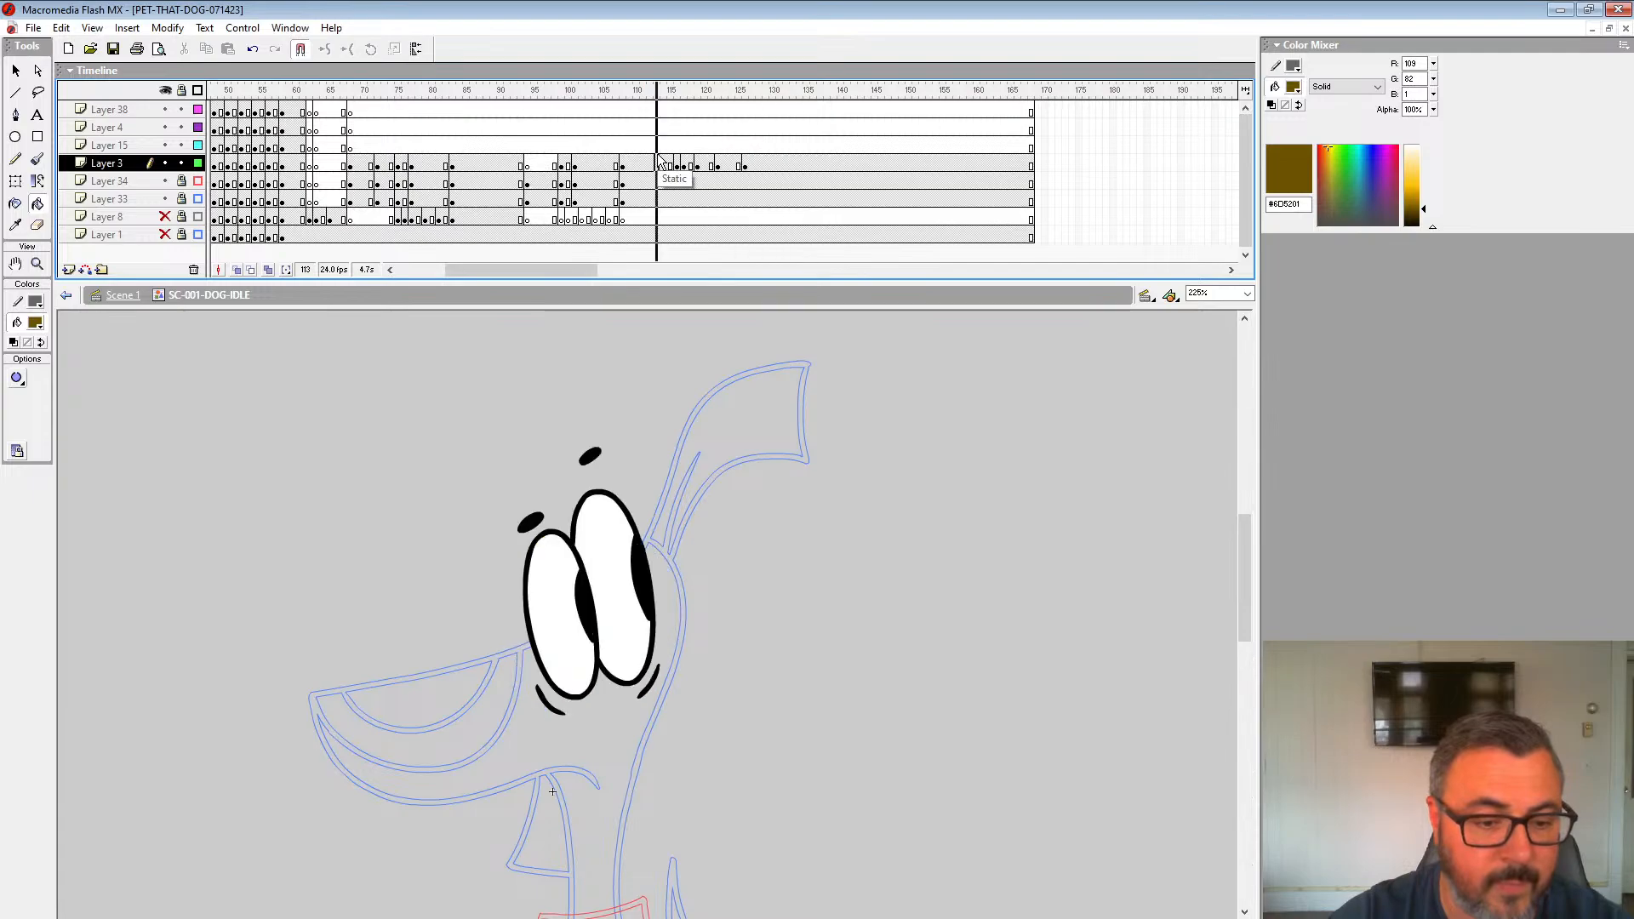
{"action": "left_click", "coordinate": [685, 165]}
{"action": "left_click", "coordinate": [658, 164]}
{"action": "key", "text": "Return"}
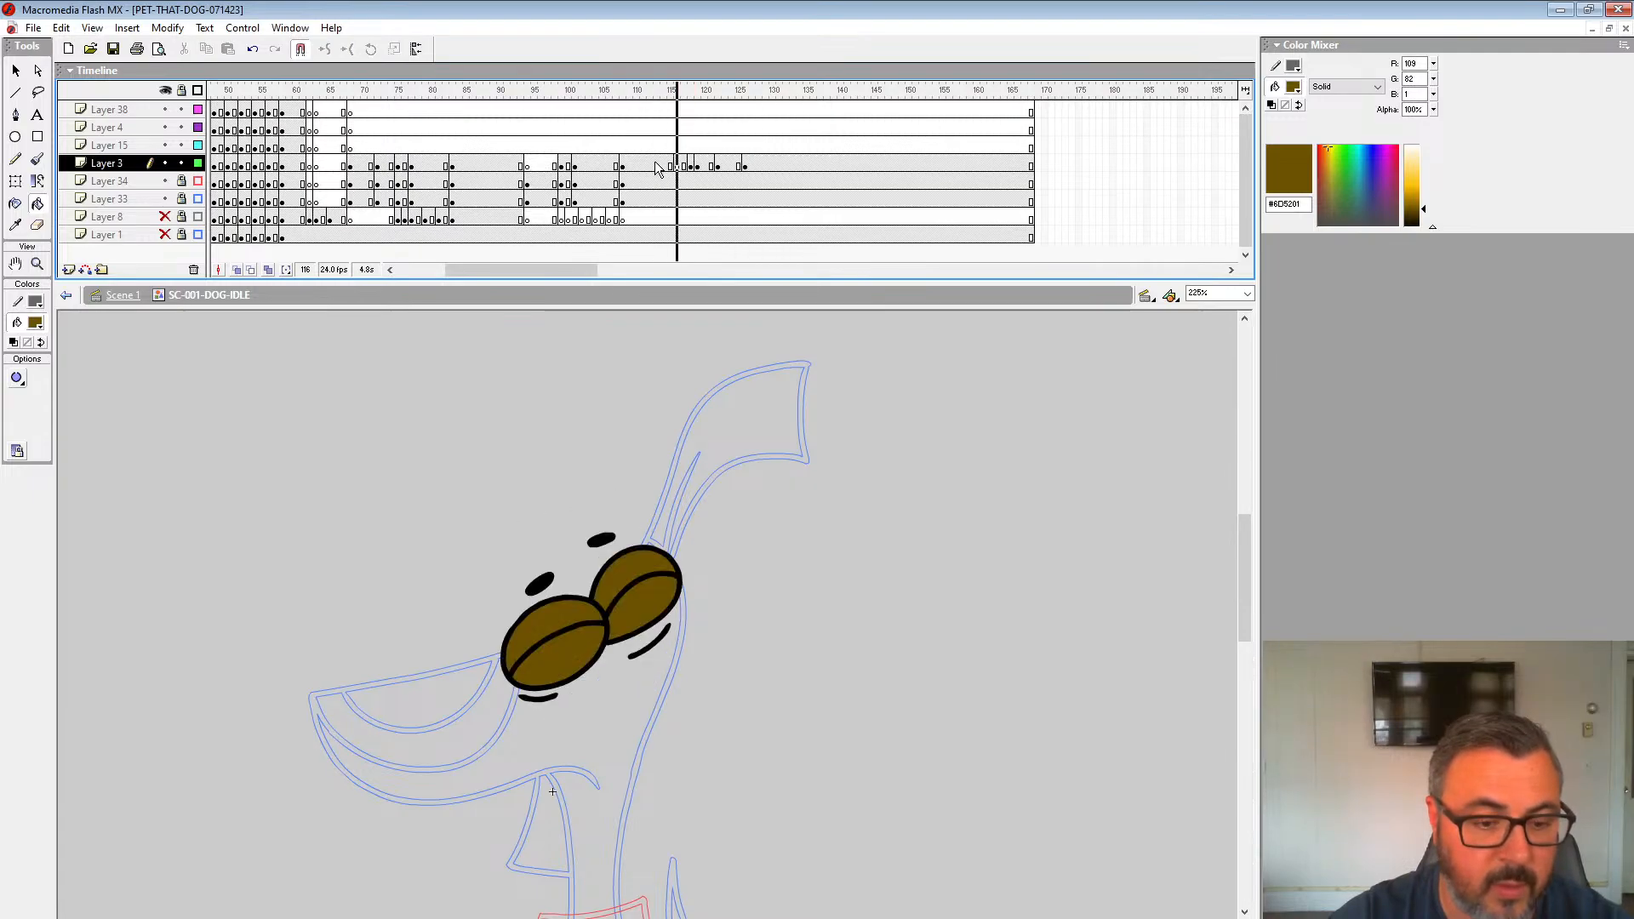
Step: Play the blink, and move the second blink's closed-eye drawing on Layer 3 from frame 122 to frame 124
{"action": "left_click", "coordinate": [658, 163]}
{"action": "key", "text": "Return"}
{"action": "left_click", "coordinate": [711, 165]}
{"action": "left_click", "coordinate": [713, 166]}
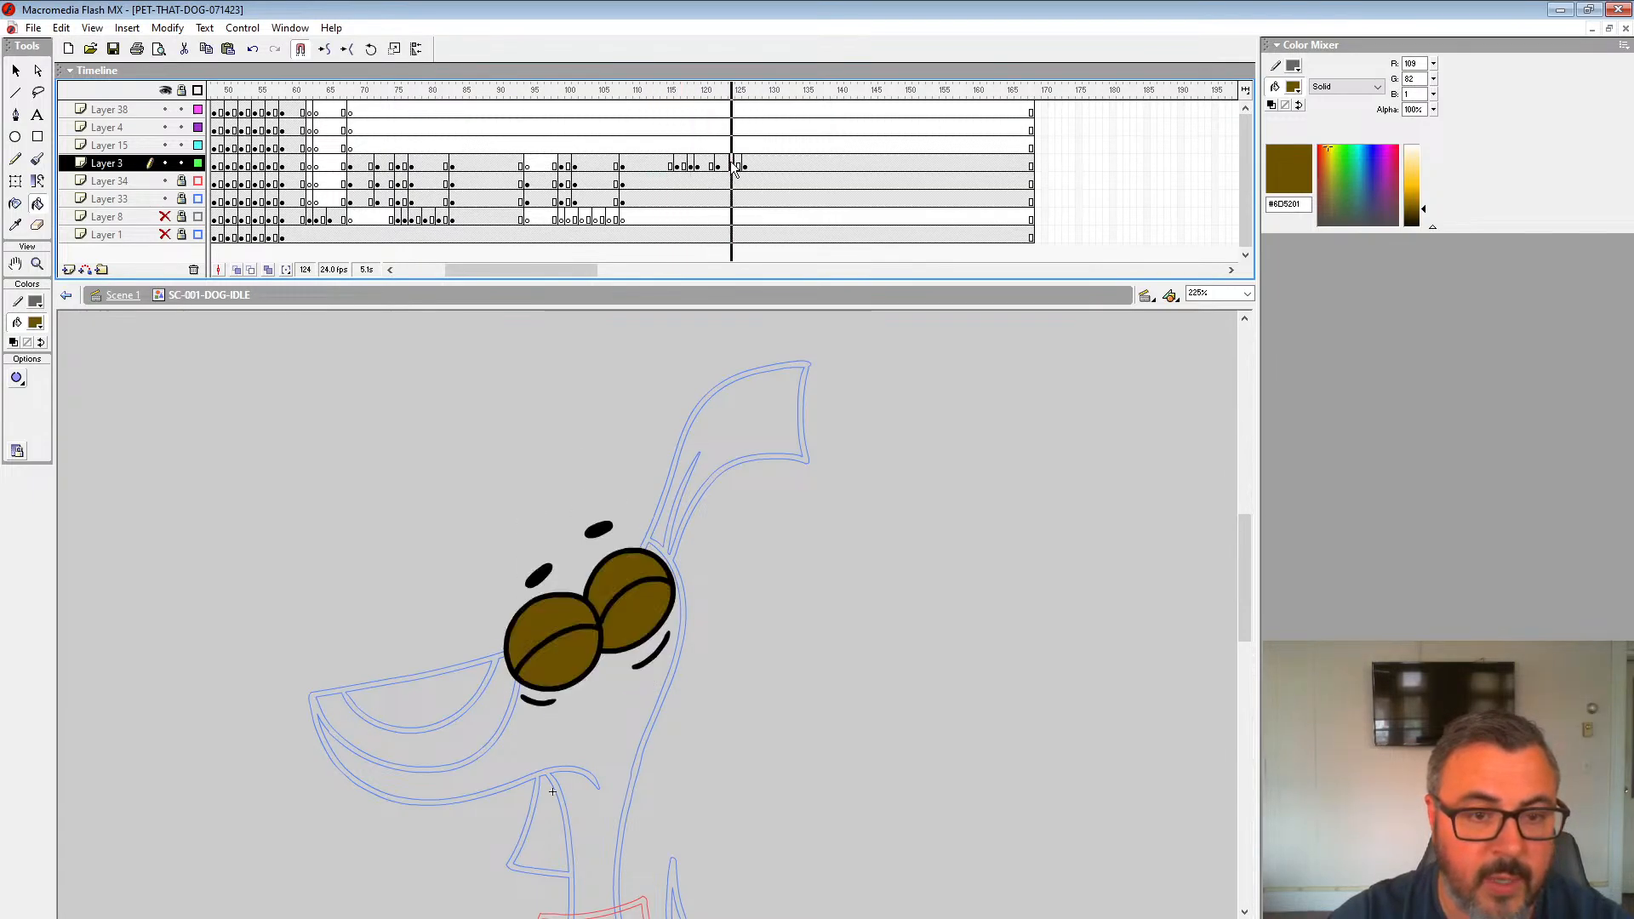
{"action": "left_click", "coordinate": [692, 166]}
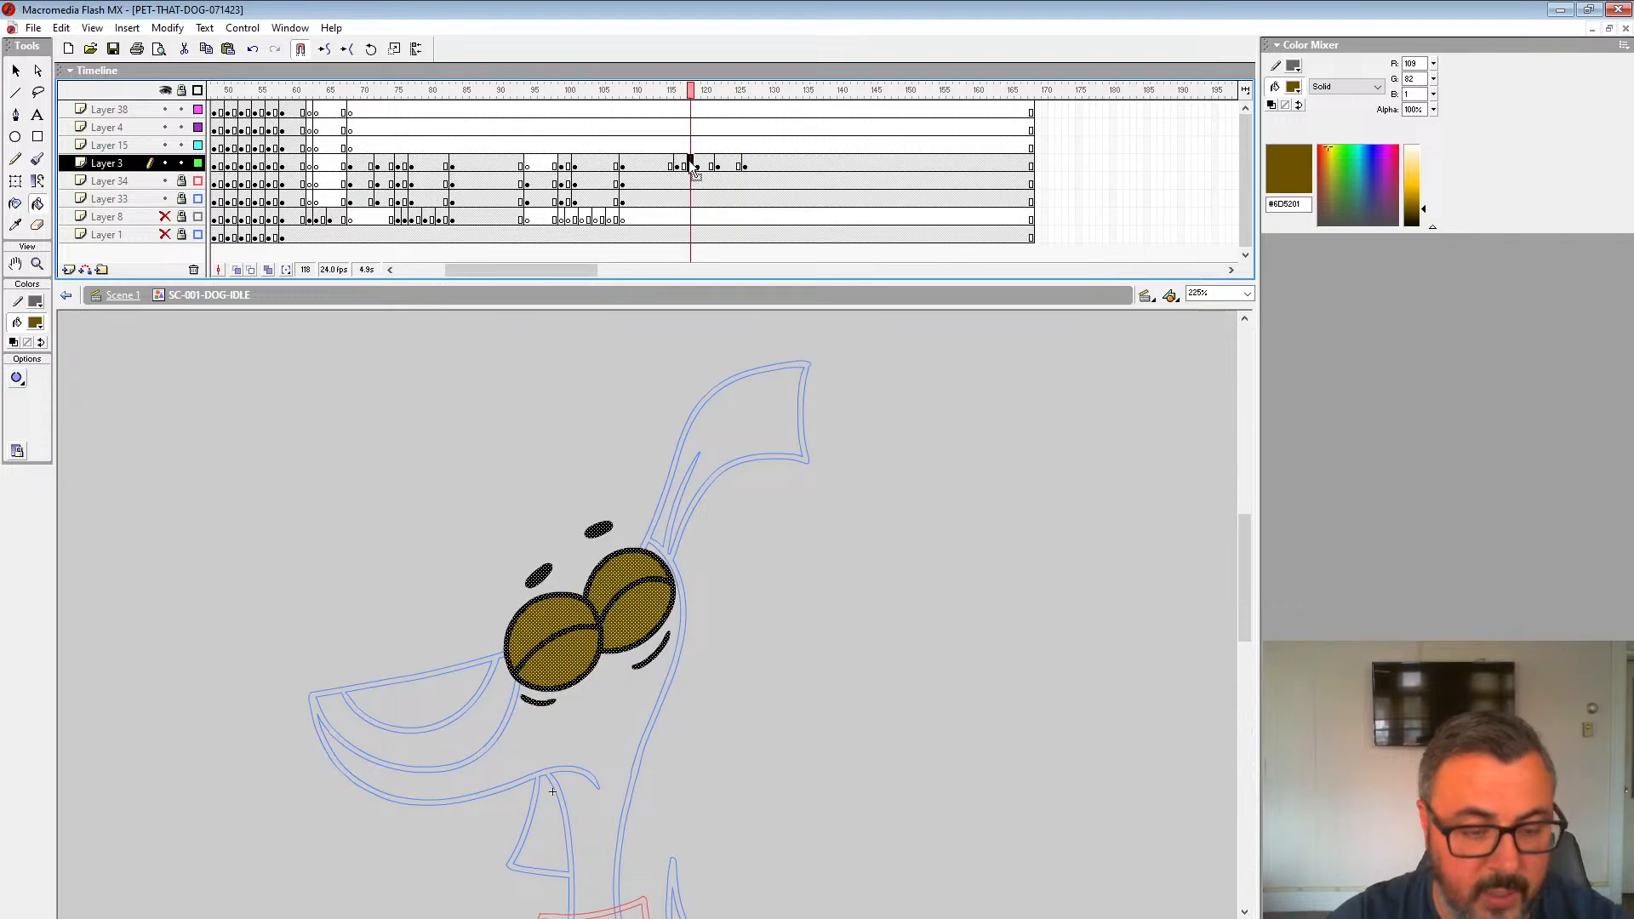
{"action": "left_click", "coordinate": [719, 167]}
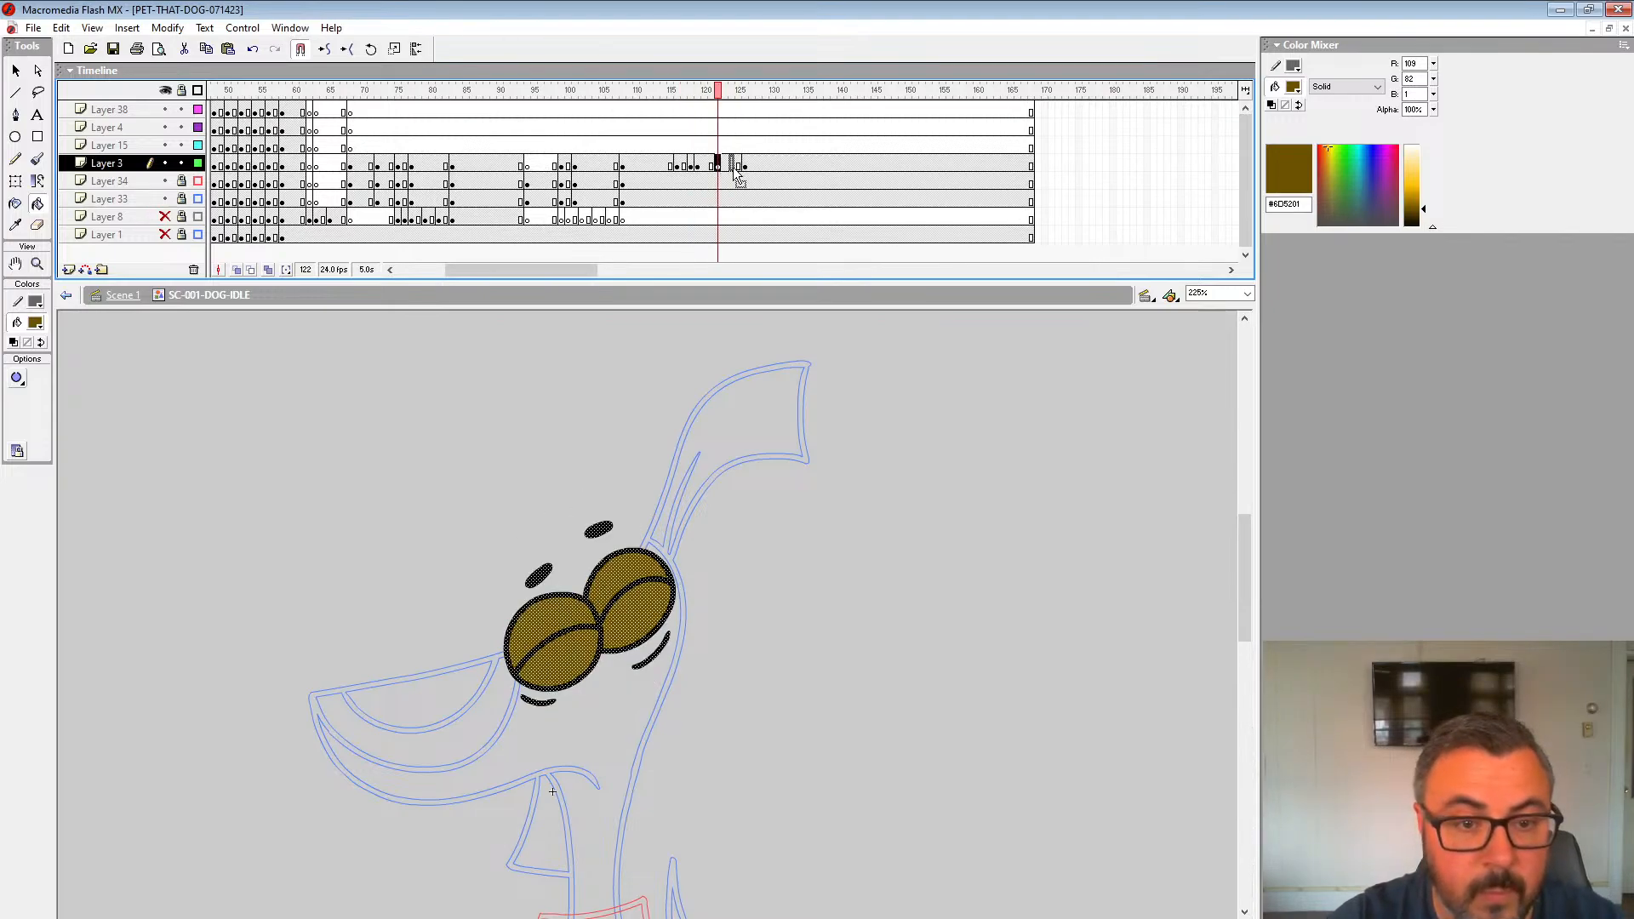
{"action": "left_click", "coordinate": [733, 167]}
Step: Copy the squashed-eye drawing from frame 116 to frame 122 on Layer 3 and play the double blink
{"action": "left_click", "coordinate": [679, 167]}
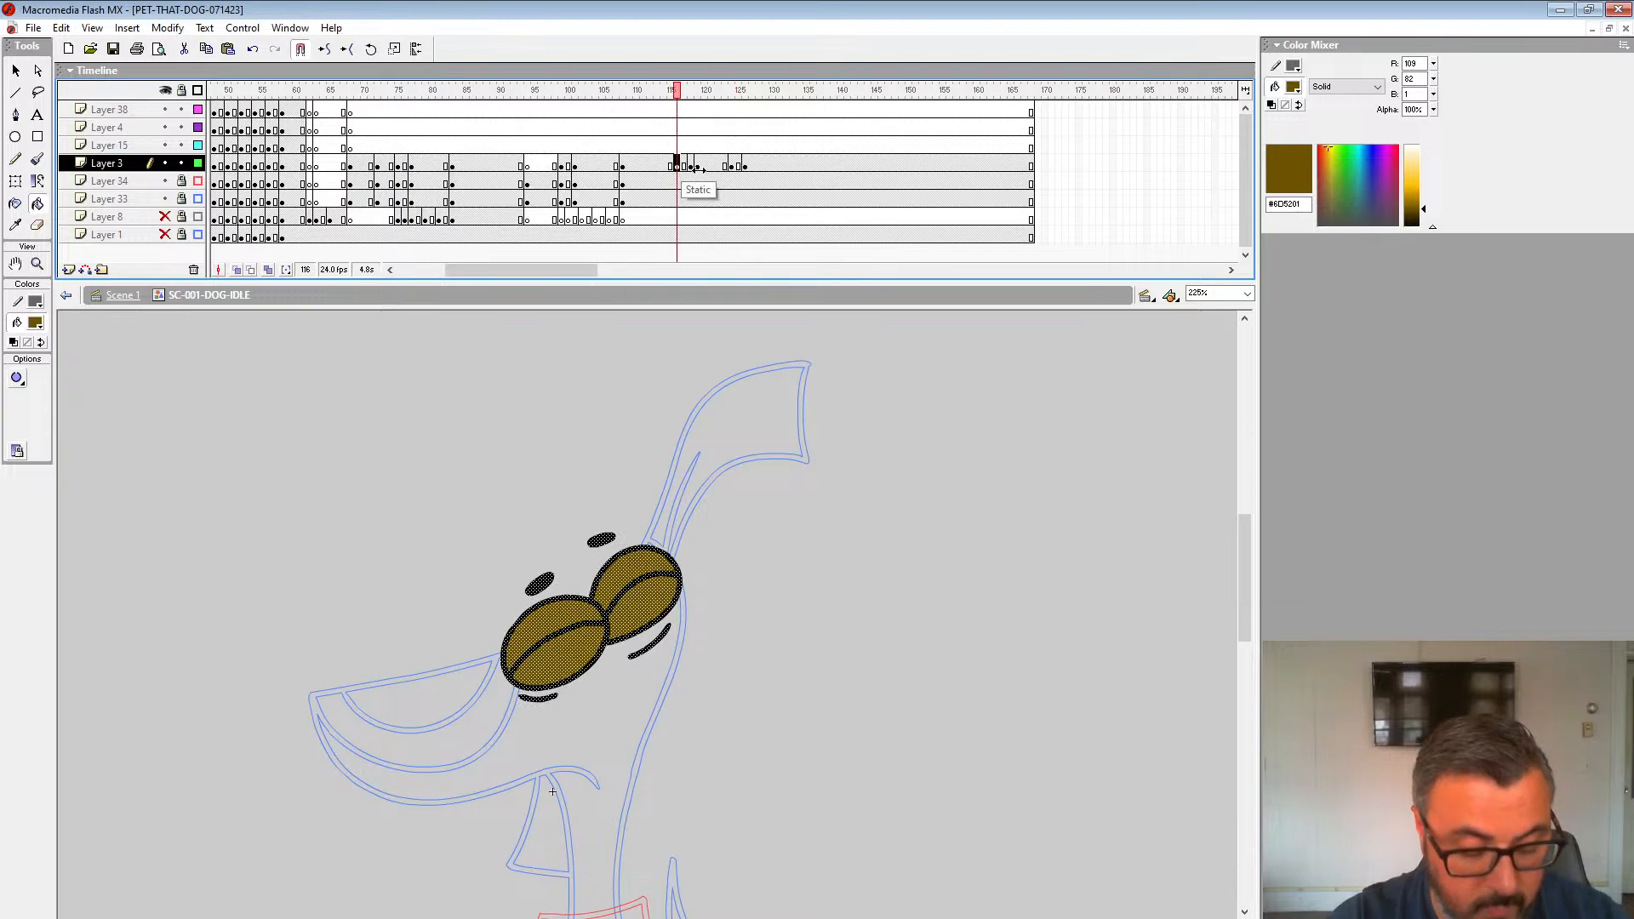
{"action": "left_click", "coordinate": [726, 166]}
{"action": "left_click", "coordinate": [719, 167]}
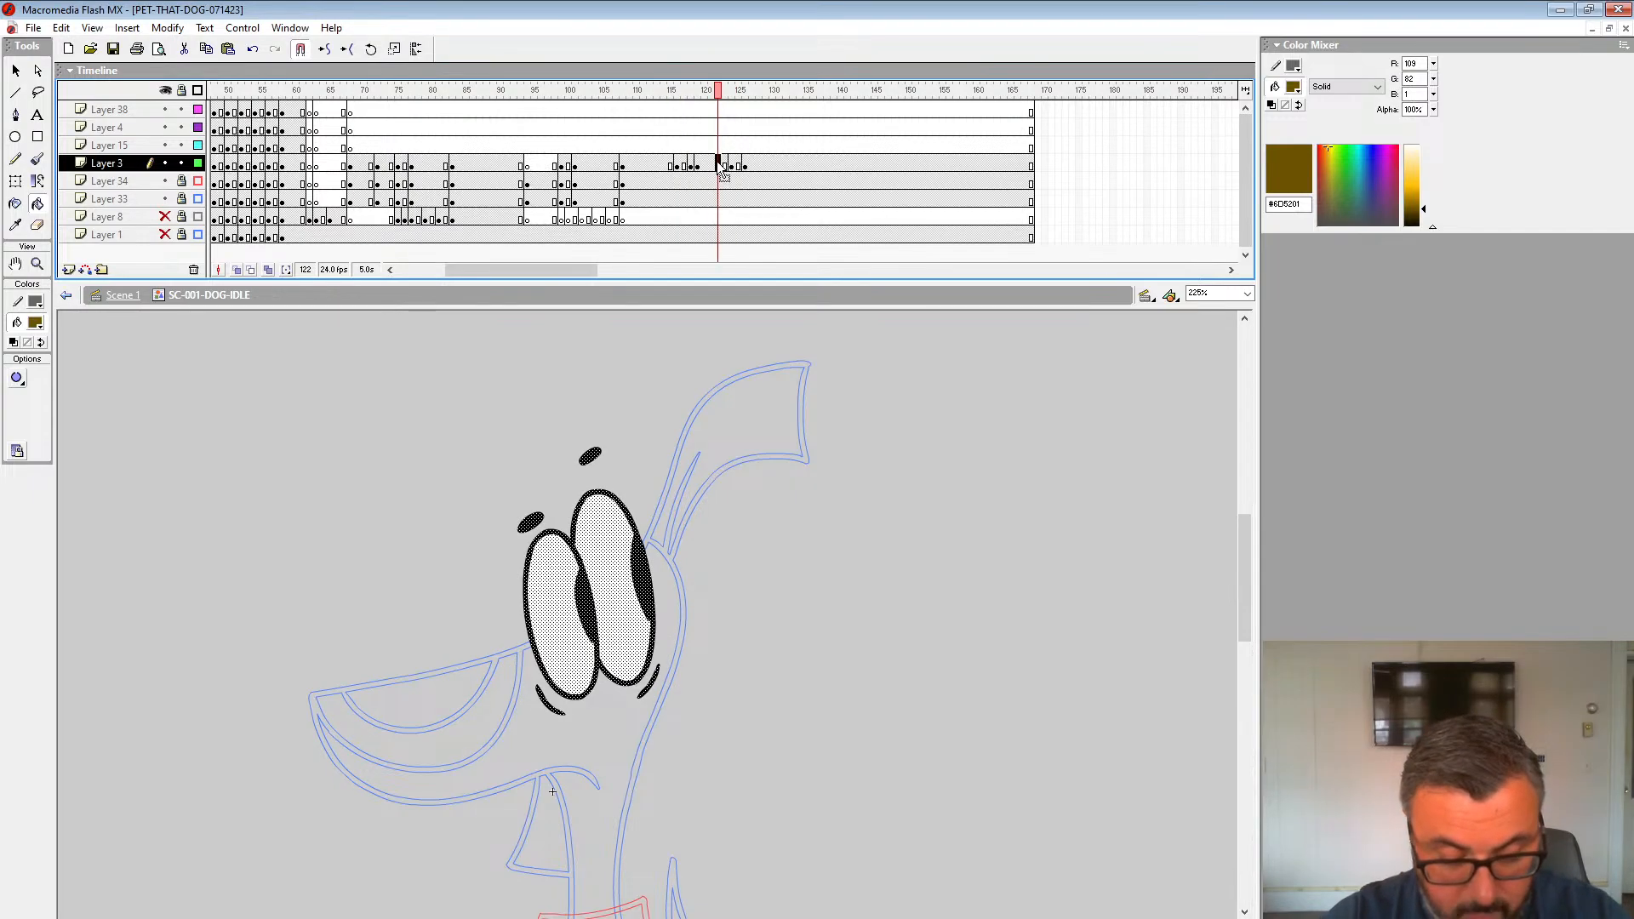
{"action": "left_click", "coordinate": [673, 147]}
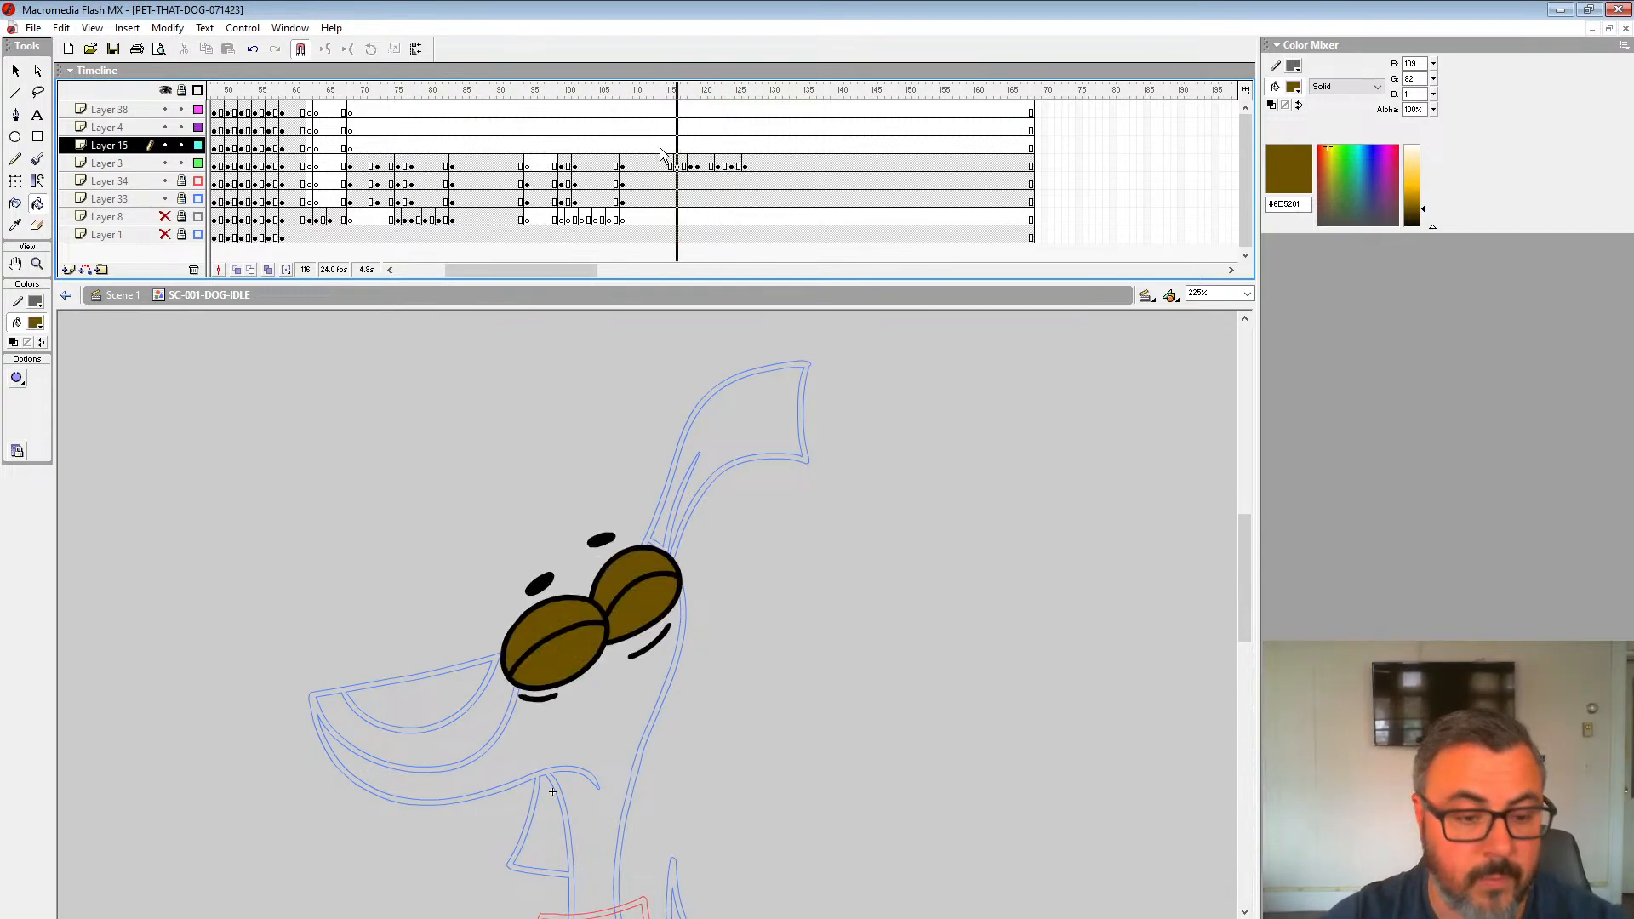
{"action": "key", "text": "Return"}
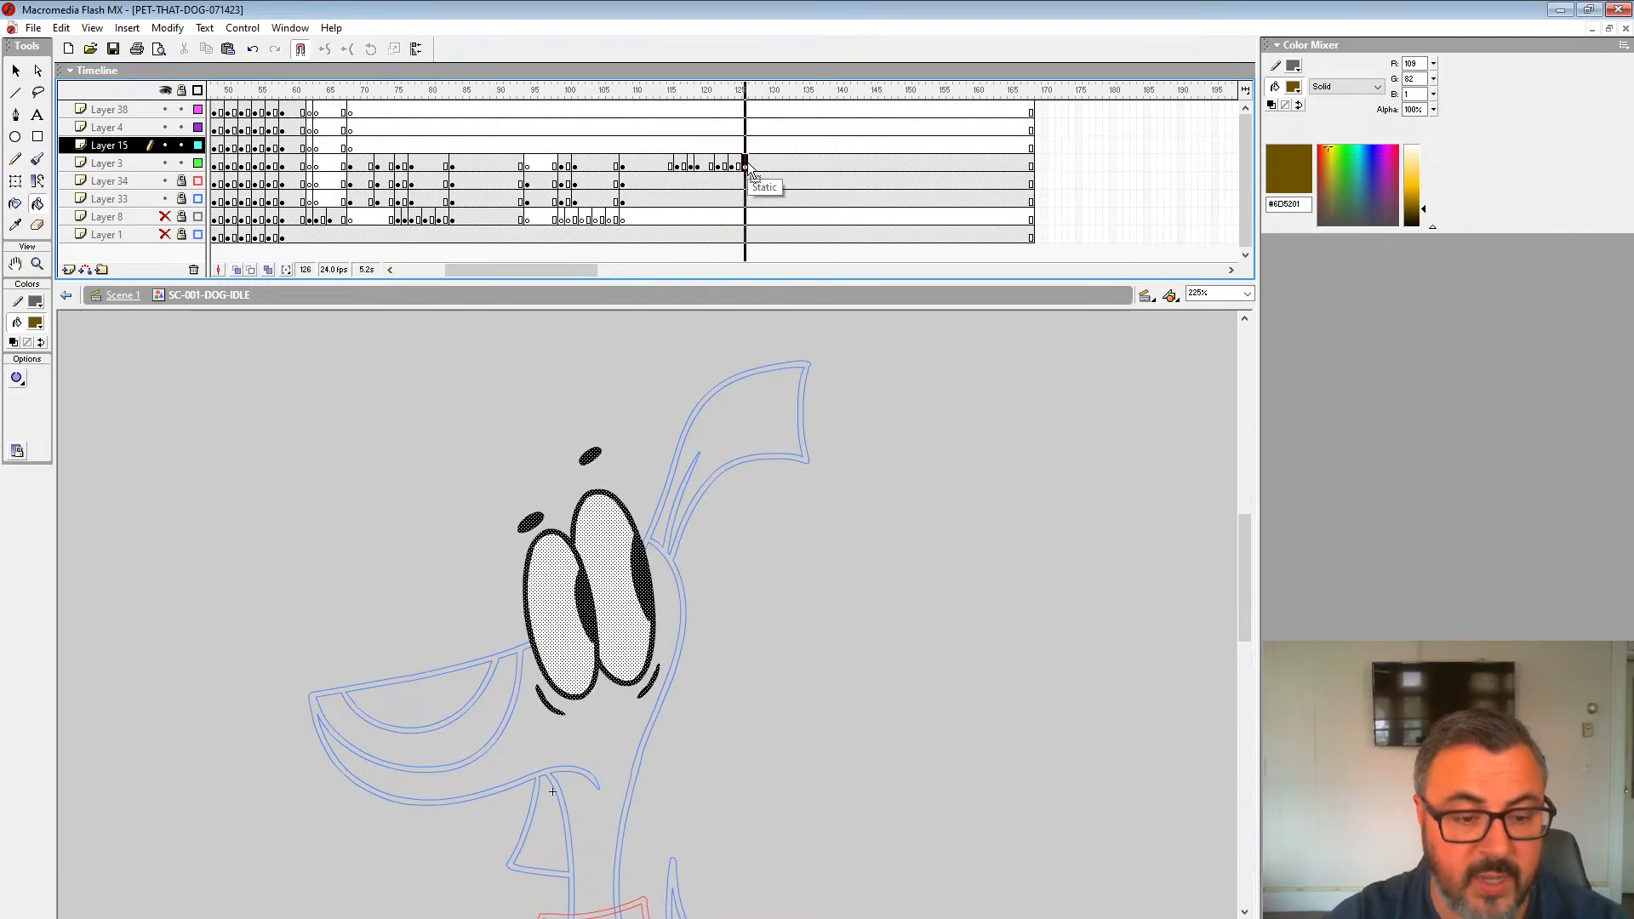
Step: Copy the open-eye drawing on Layer 3 from frame 126 to frame 131 and clear the artwork on frame 126
{"action": "left_click", "coordinate": [746, 165]}
{"action": "left_click", "coordinate": [784, 167]}
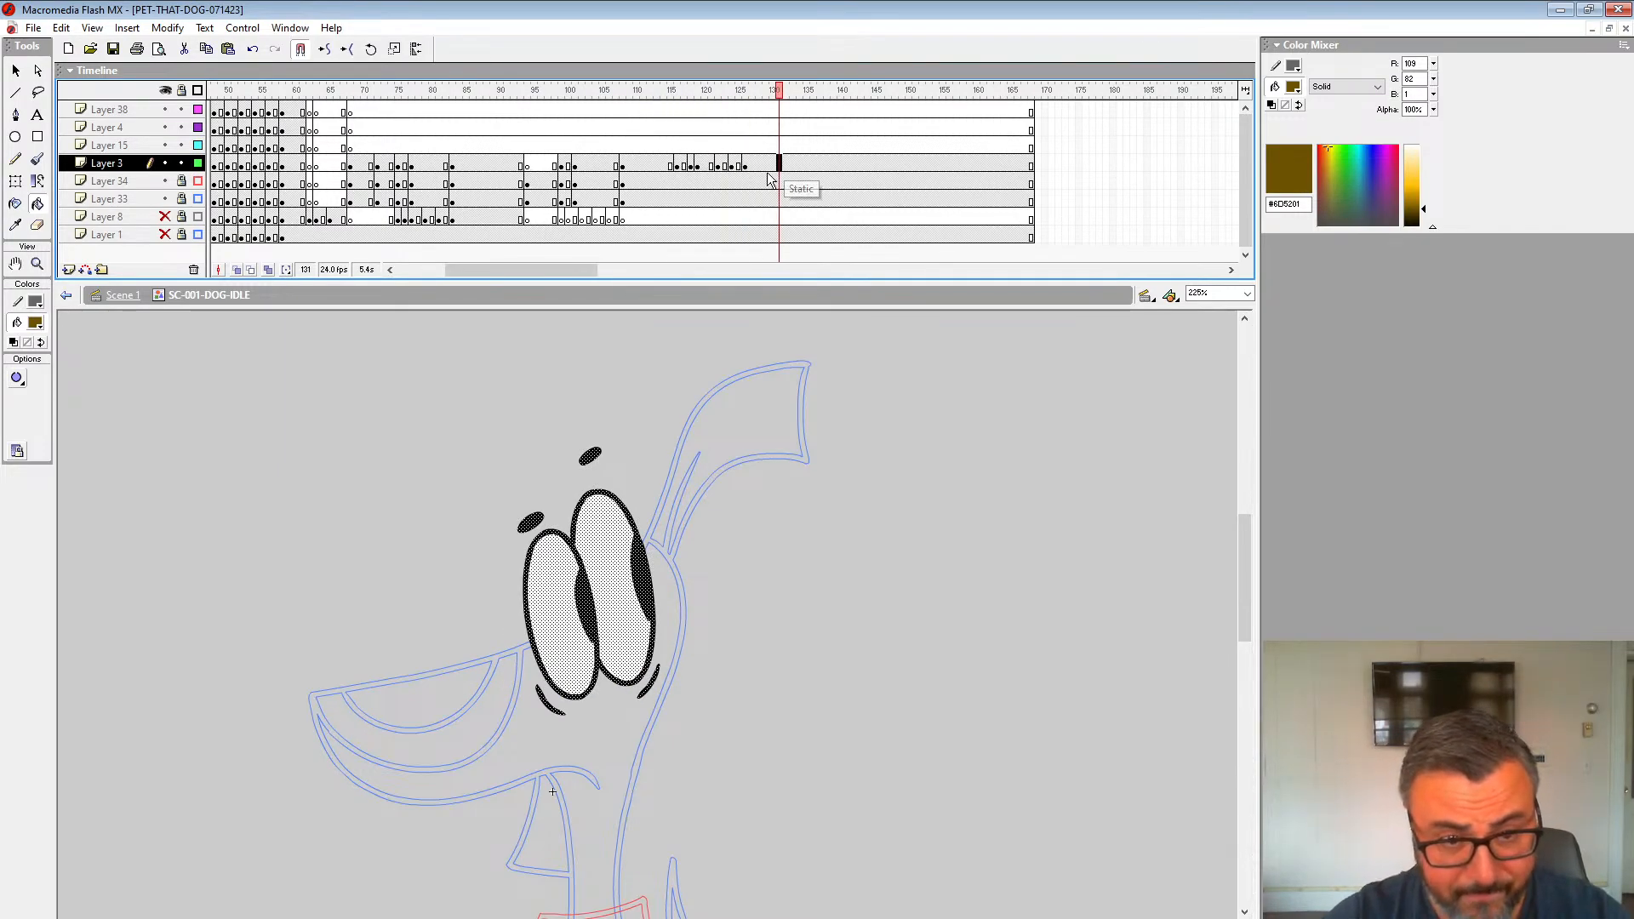
{"action": "left_click", "coordinate": [745, 165]}
{"action": "key", "text": "Delete"}
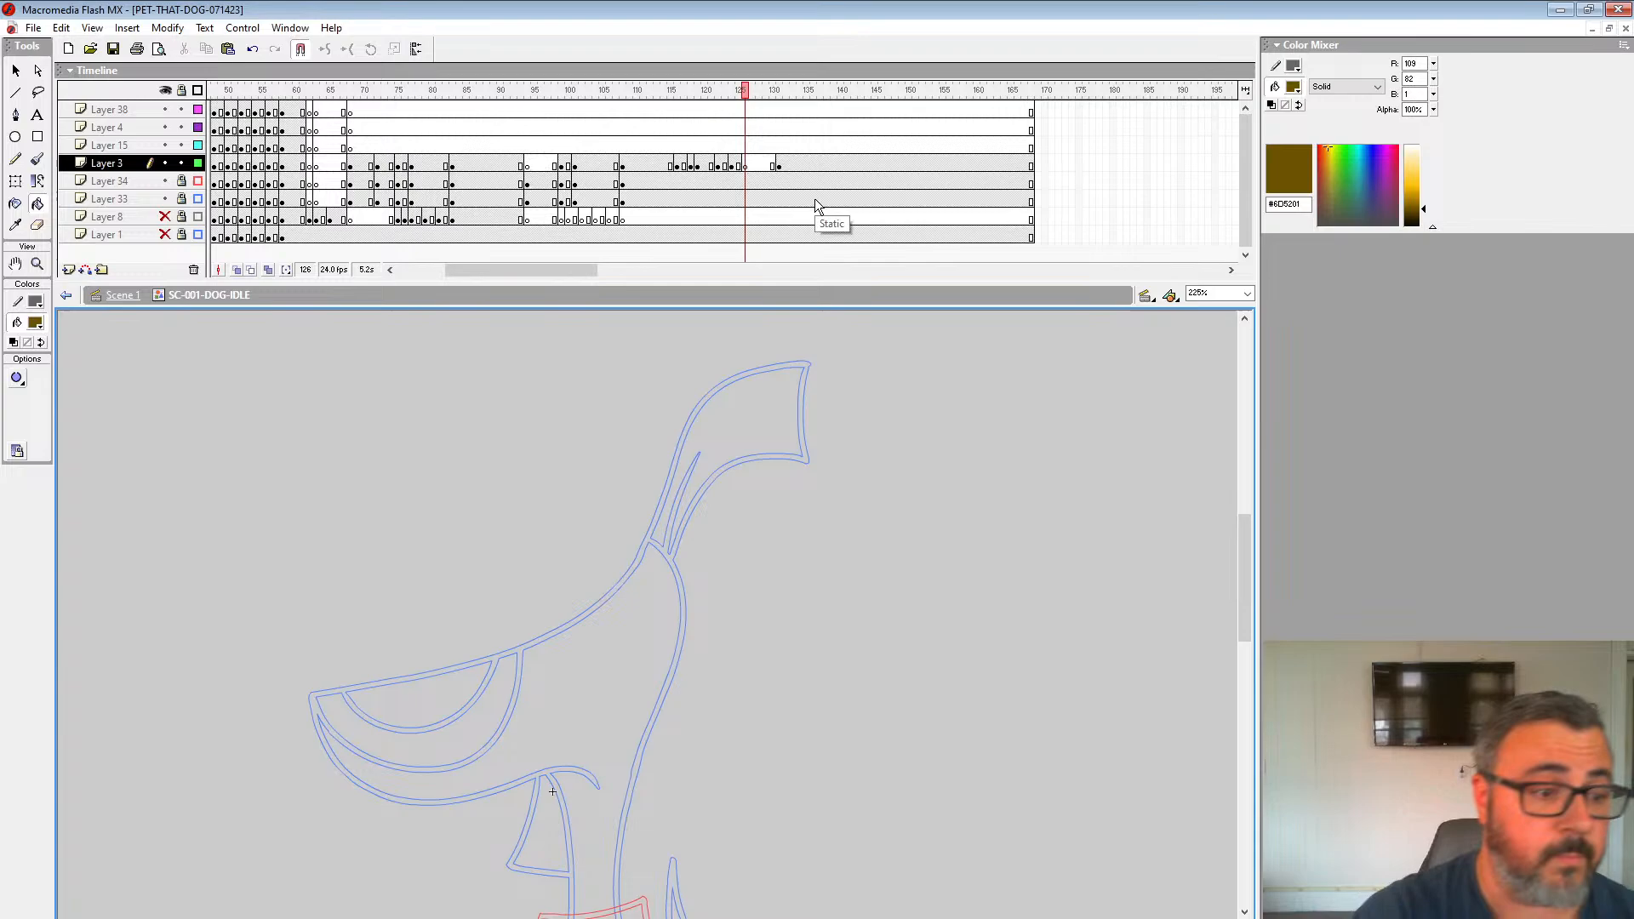
Step: Turn on onion skinning at frame 126, with its range reaching past the open-eye drawing on frame 131
{"action": "left_click", "coordinate": [236, 270]}
{"action": "left_click_drag", "start_coordinate": [789, 91], "coordinate": [796, 90]}
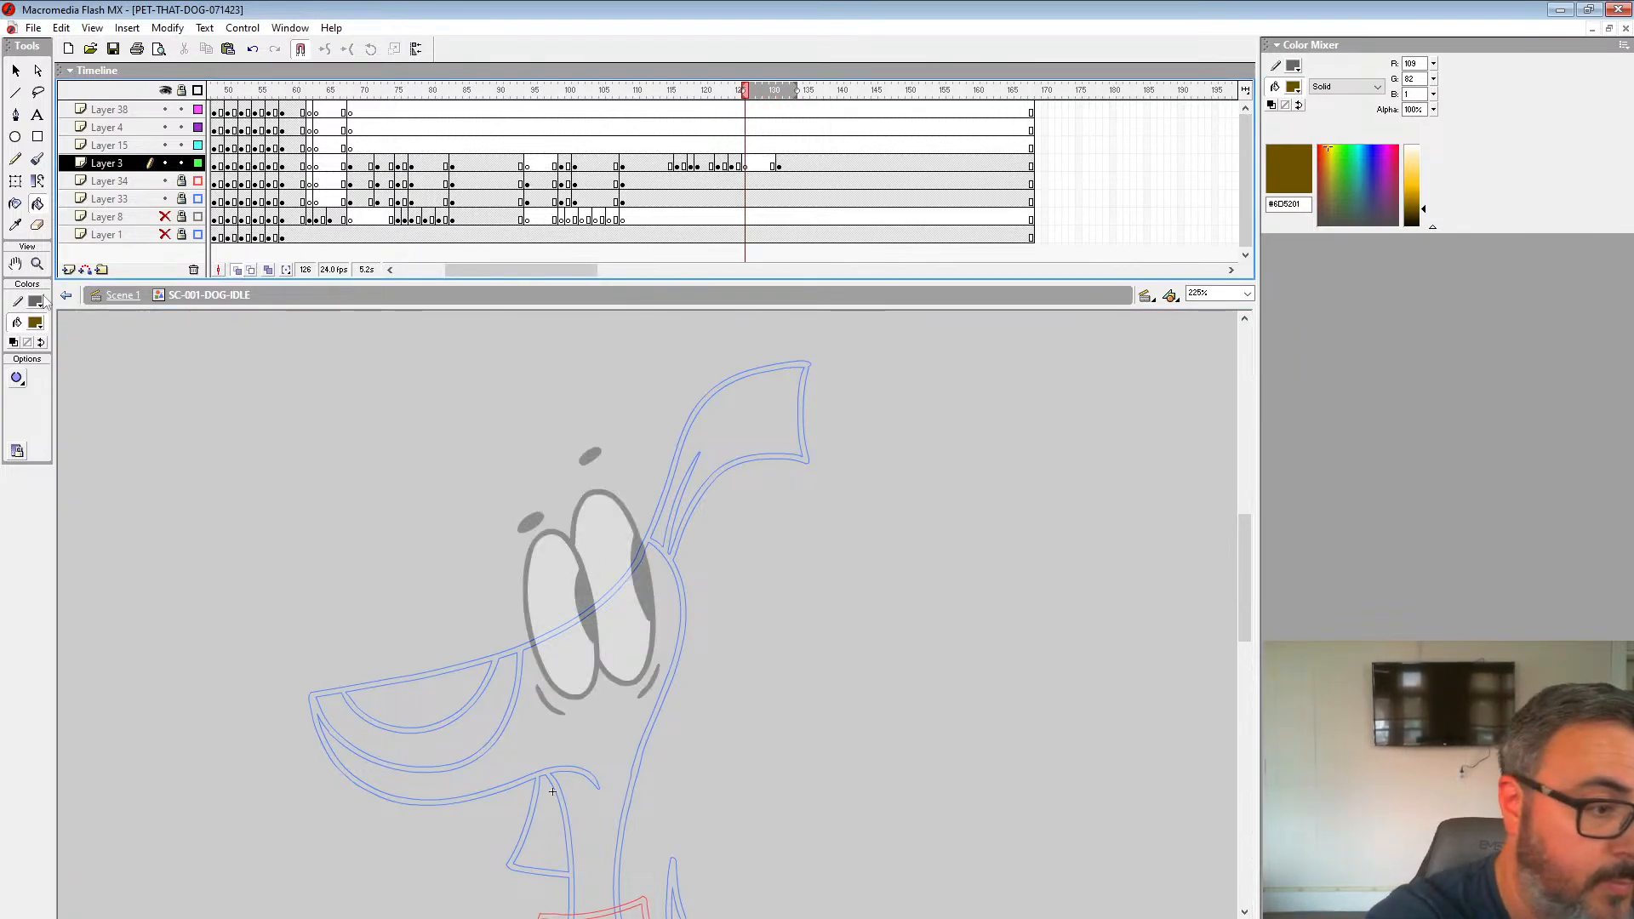
{"action": "left_click", "coordinate": [38, 264]}
{"action": "left_click", "coordinate": [558, 529]}
{"action": "left_click", "coordinate": [559, 528]}
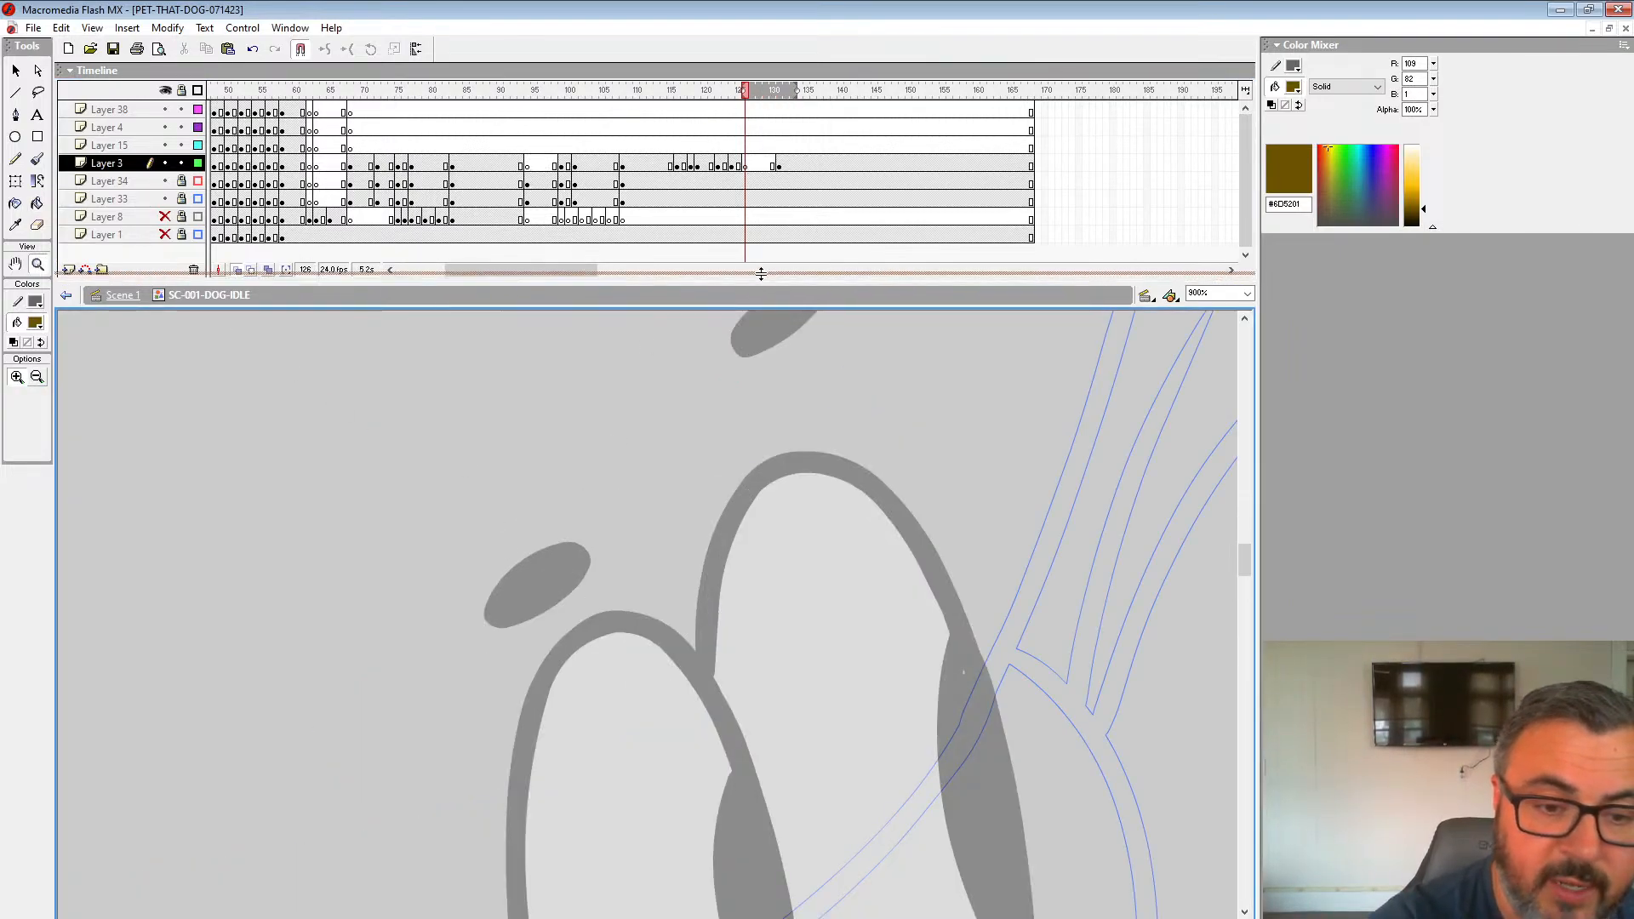
{"action": "left_click_drag", "start_coordinate": [761, 283], "coordinate": [760, 185]}
{"action": "left_click_drag", "start_coordinate": [741, 468], "coordinate": [833, 523]}
Step: Brush the eyebrows on frame 126 in black, #000000, slightly above the onion-skinned ones
{"action": "left_click", "coordinate": [34, 323]}
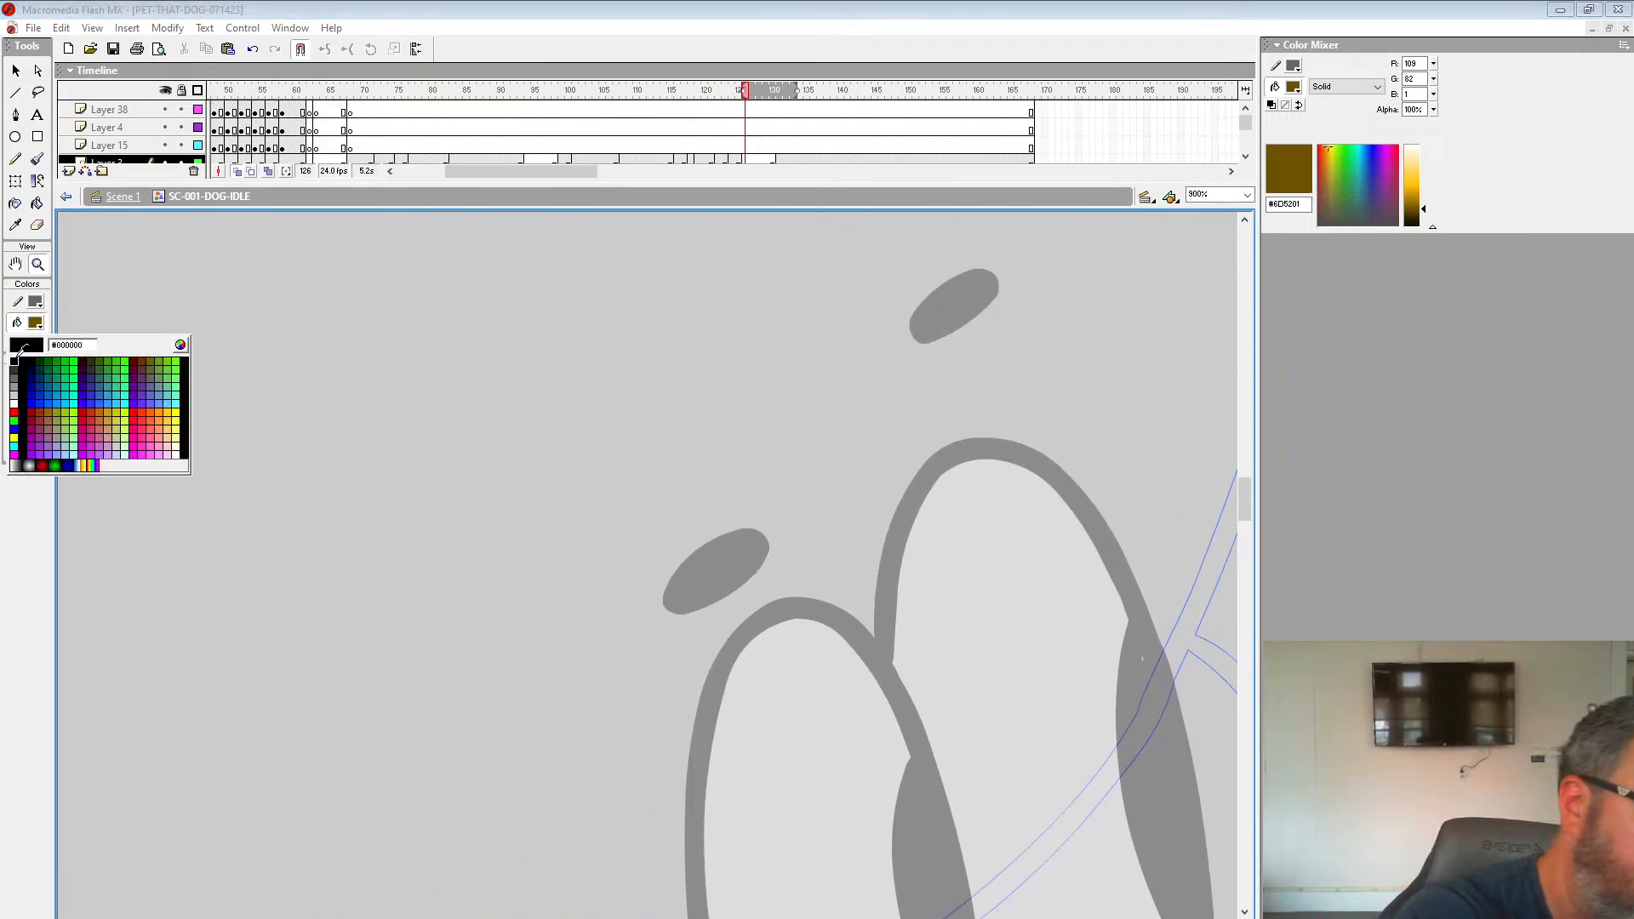
{"action": "key", "text": "b"}
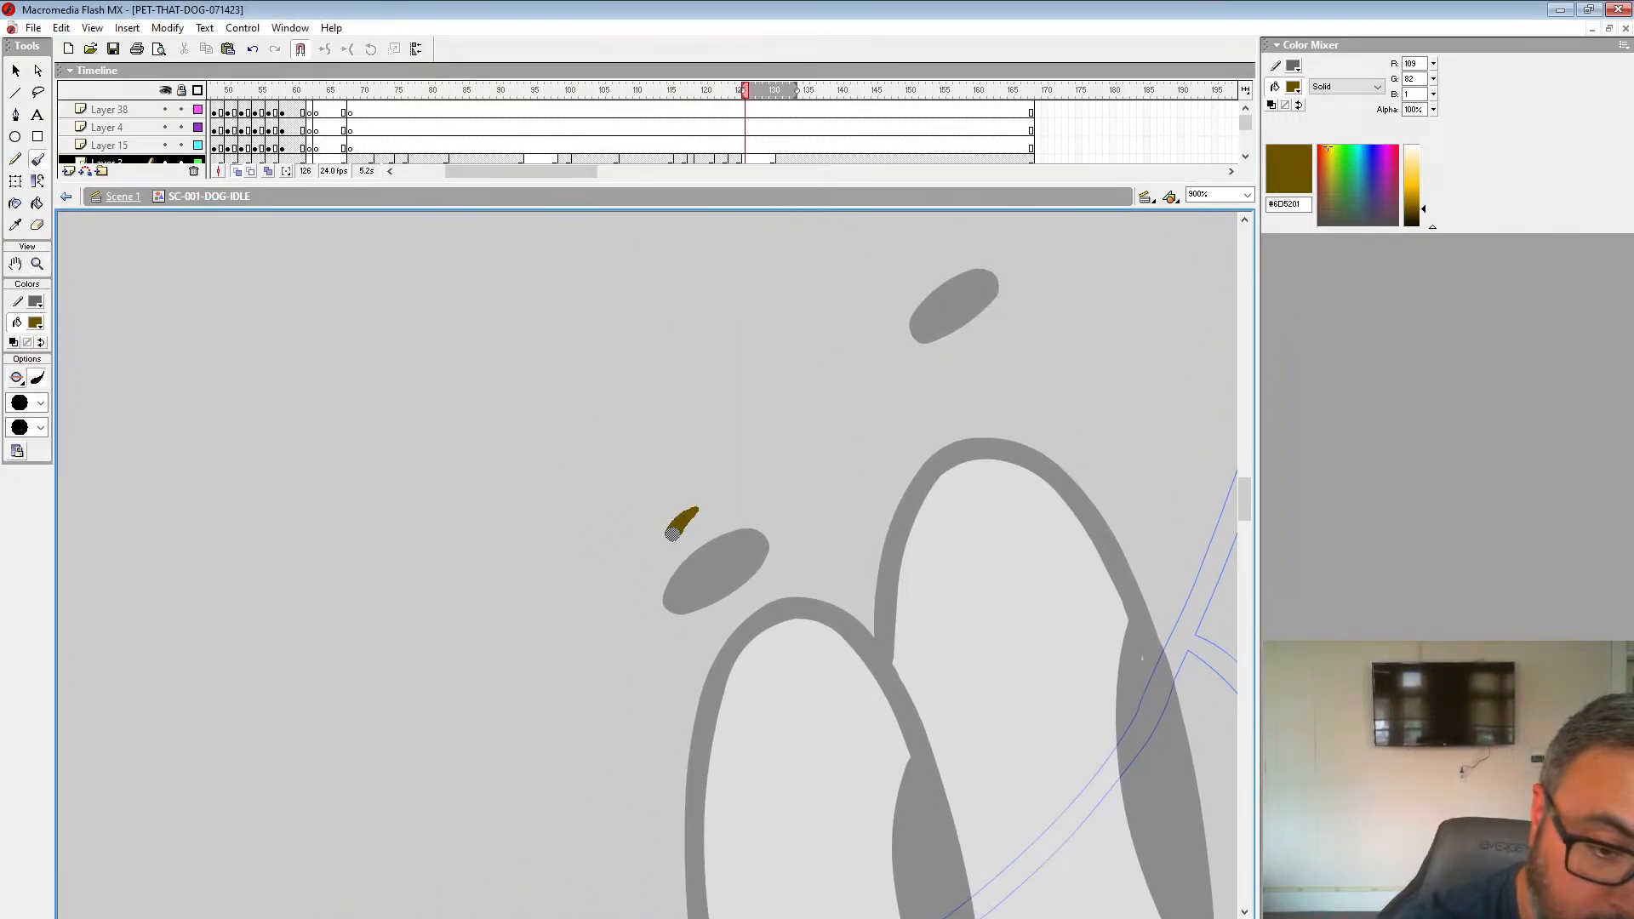
{"action": "key", "text": "ctrl+z"}
{"action": "left_click", "coordinate": [35, 324]}
{"action": "left_click", "coordinate": [14, 359]}
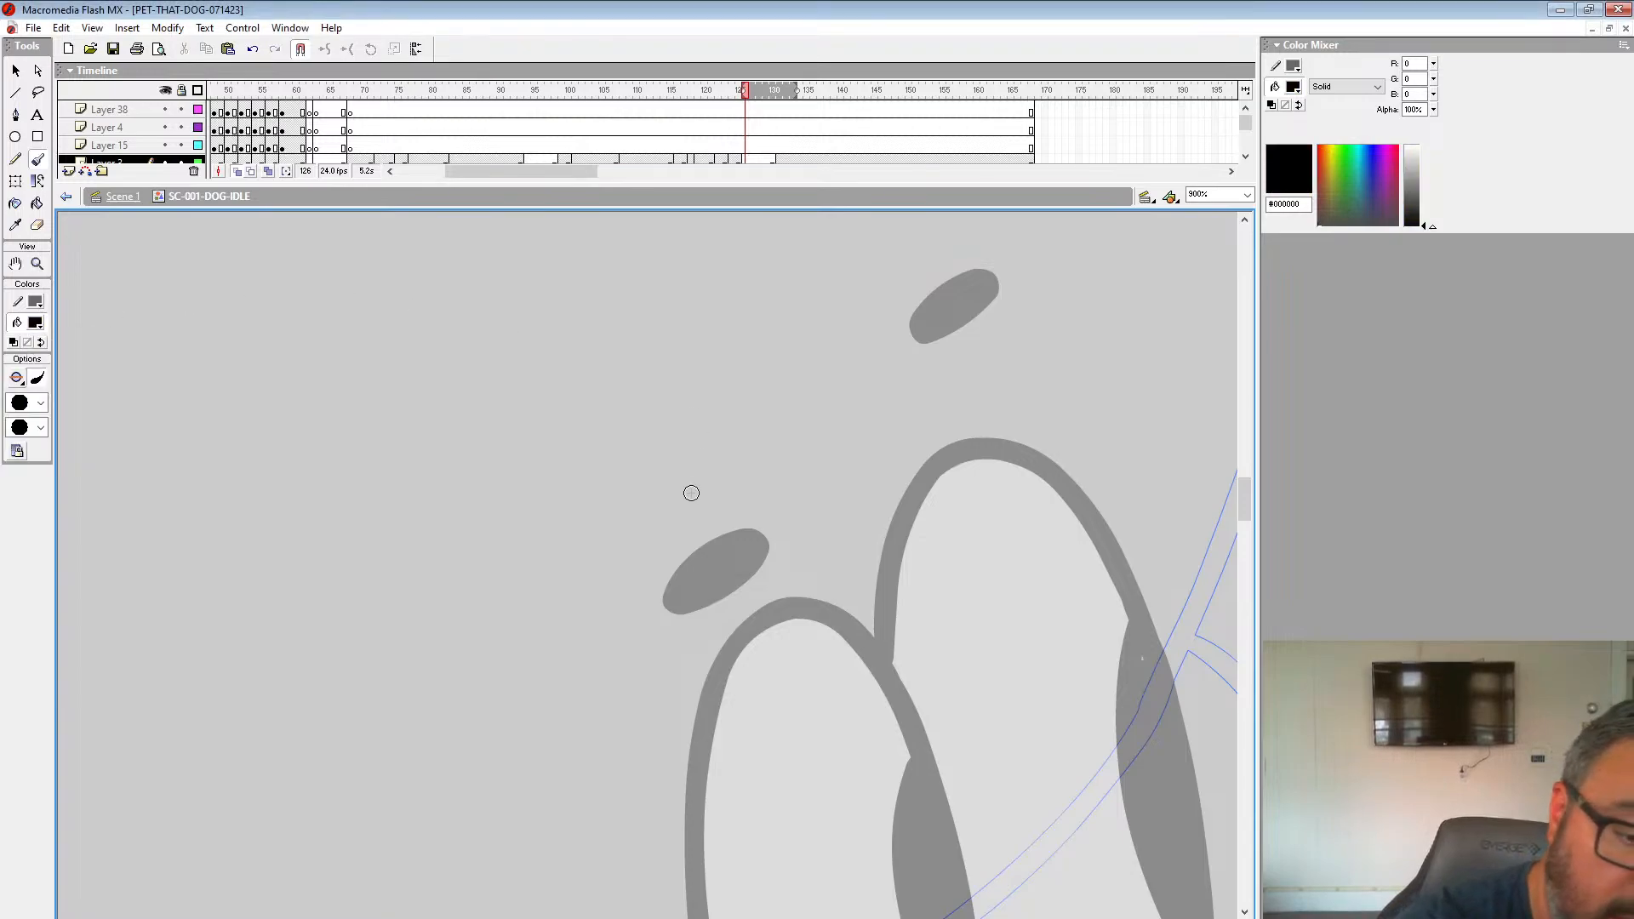
{"action": "mouse_move", "coordinate": [684, 488]}
{"action": "left_mouse_down"}
{"action": "mouse_move", "coordinate": [690, 518]}
{"action": "mouse_move", "coordinate": [679, 496]}
{"action": "mouse_move", "coordinate": [698, 492]}
{"action": "left_mouse_up"}
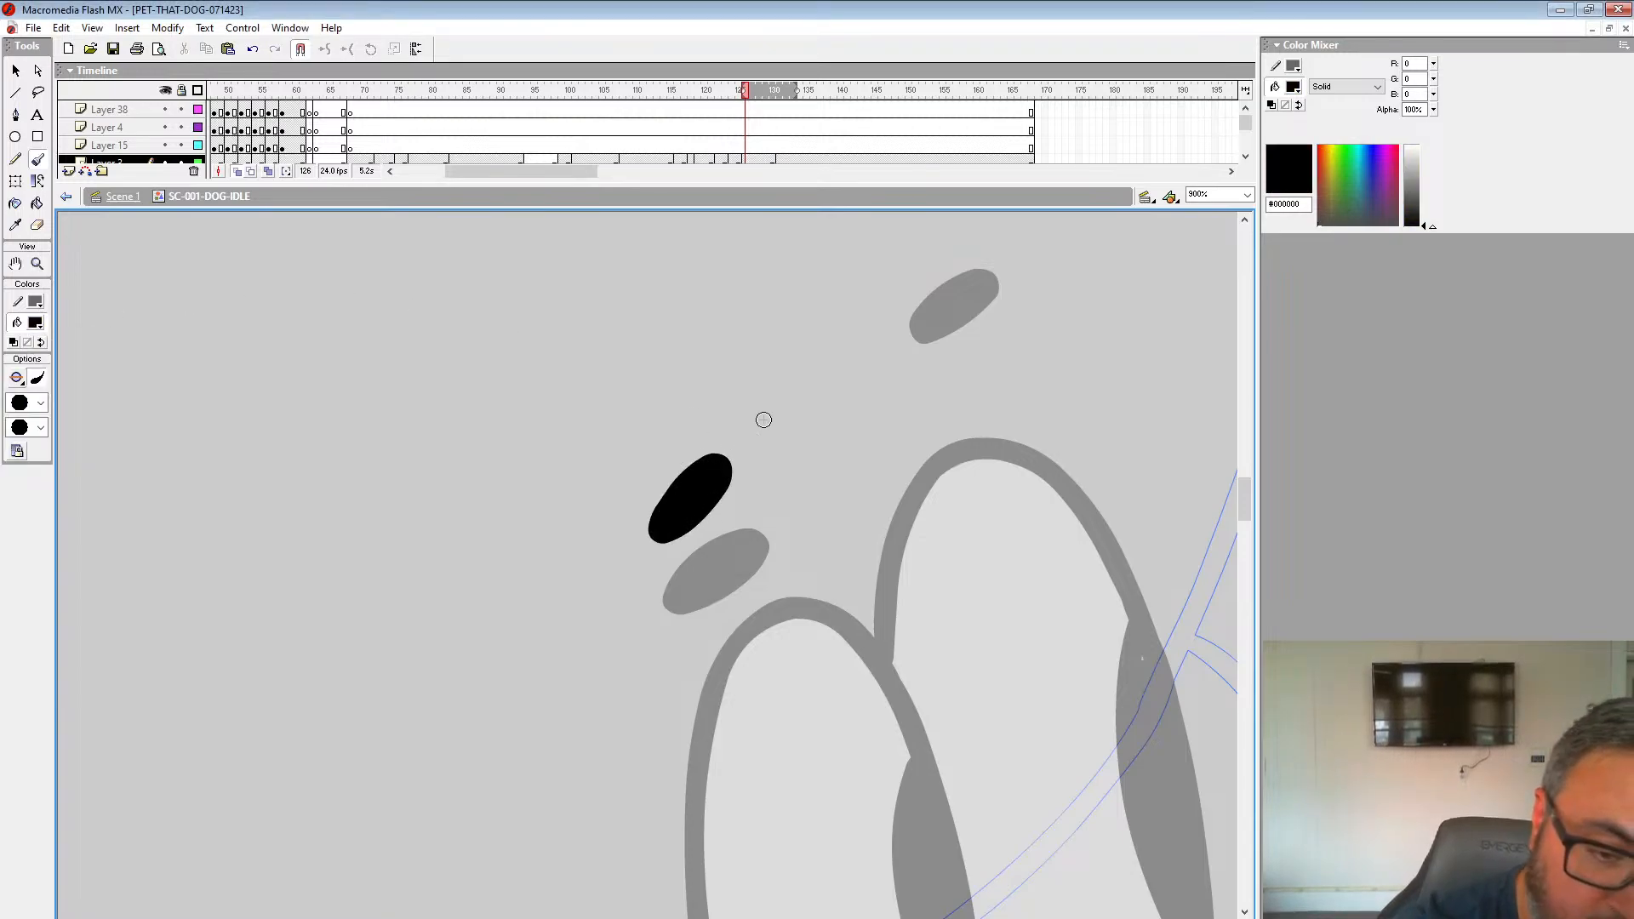
{"action": "key", "text": "space"}
{"action": "left_click_drag", "start_coordinate": [944, 240], "coordinate": [839, 363]}
Step: Brush a taller, stretched outline of the left eye over the onion skin, and add the crease below it
{"action": "key", "text": "space"}
{"action": "left_click_drag", "start_coordinate": [829, 484], "coordinate": [834, 285]}
{"action": "left_click_drag", "start_coordinate": [796, 582], "coordinate": [861, 388]}
{"action": "mouse_move", "coordinate": [744, 286]}
{"action": "left_mouse_down"}
{"action": "mouse_move", "coordinate": [704, 347]}
{"action": "mouse_move", "coordinate": [681, 639]}
{"action": "left_mouse_up"}
{"action": "key", "text": "space"}
{"action": "mouse_move", "coordinate": [684, 618]}
{"action": "left_mouse_down"}
{"action": "mouse_move", "coordinate": [677, 330]}
{"action": "mouse_move", "coordinate": [741, 596]}
{"action": "mouse_move", "coordinate": [830, 709]}
{"action": "mouse_move", "coordinate": [877, 729]}
{"action": "mouse_move", "coordinate": [911, 717]}
{"action": "left_mouse_up"}
{"action": "key", "text": "space"}
{"action": "left_click_drag", "start_coordinate": [903, 488], "coordinate": [754, 832]}
{"action": "mouse_move", "coordinate": [579, 344]}
{"action": "left_mouse_down"}
{"action": "mouse_move", "coordinate": [618, 330]}
{"action": "mouse_move", "coordinate": [676, 353]}
{"action": "mouse_move", "coordinate": [721, 438]}
{"action": "mouse_move", "coordinate": [786, 770]}
{"action": "left_mouse_up"}
{"action": "key", "text": "space"}
{"action": "mouse_move", "coordinate": [766, 692]}
{"action": "left_mouse_down"}
{"action": "mouse_move", "coordinate": [747, 251]}
{"action": "mouse_move", "coordinate": [767, 431]}
{"action": "mouse_move", "coordinate": [755, 565]}
{"action": "mouse_move", "coordinate": [728, 600]}
{"action": "left_mouse_up"}
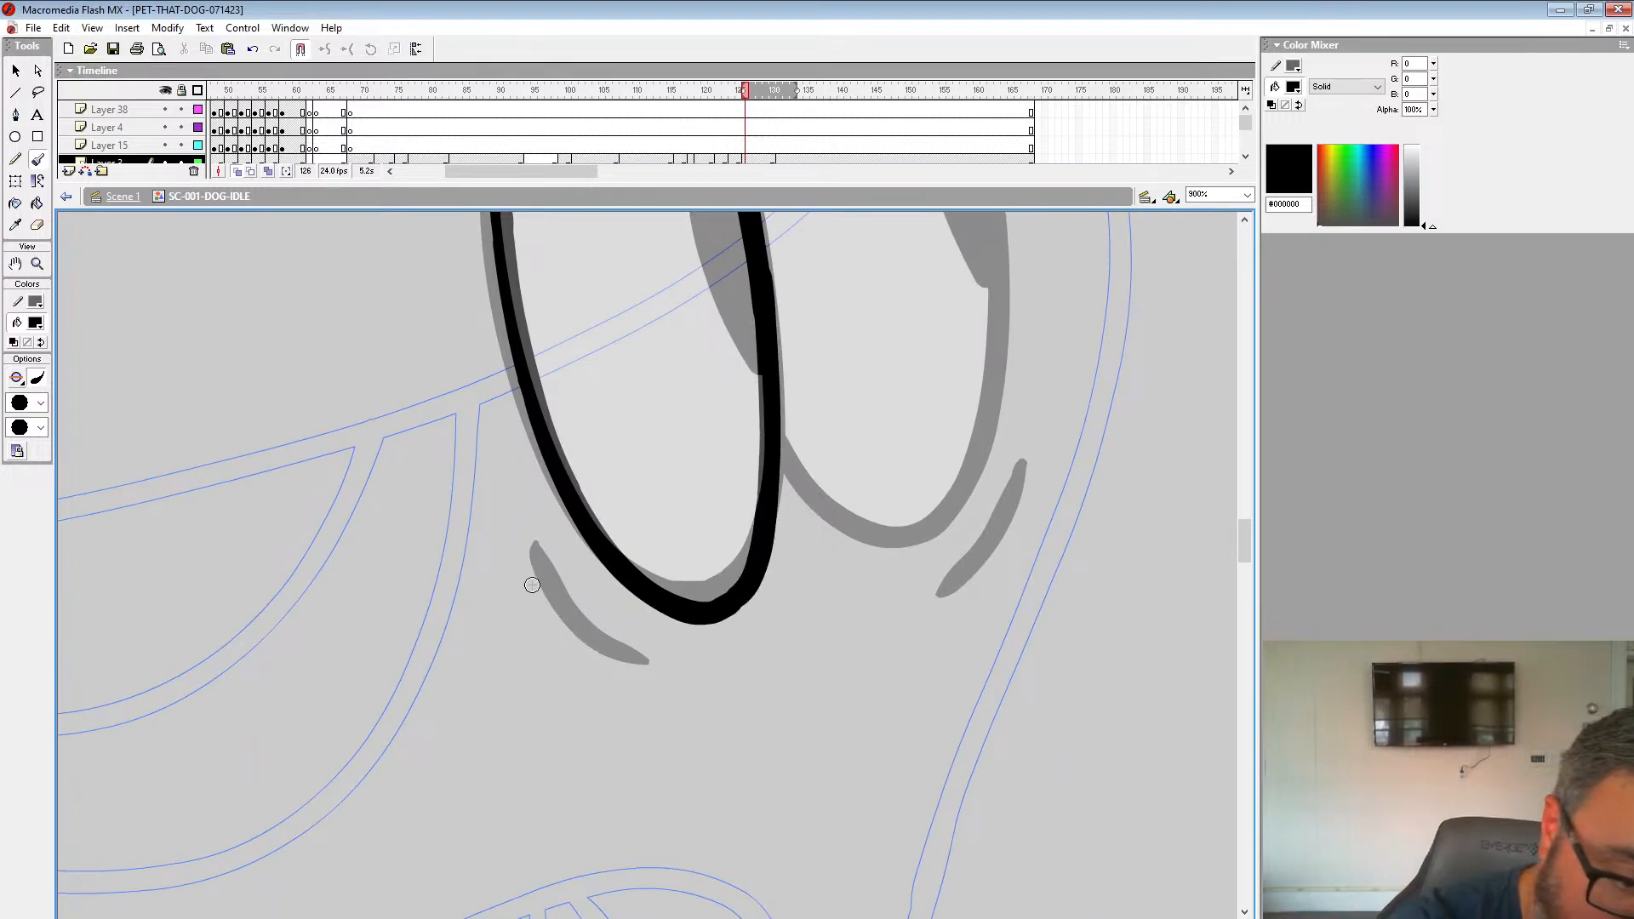
{"action": "mouse_move", "coordinate": [532, 585]}
{"action": "left_mouse_down"}
{"action": "mouse_move", "coordinate": [609, 656]}
{"action": "mouse_move", "coordinate": [647, 664]}
{"action": "left_mouse_up"}
Step: Brush the stretched outline of the right eye, taller than the onion-skinned one, and add its lower crease
{"action": "key", "text": "space"}
{"action": "mouse_move", "coordinate": [788, 628]}
{"action": "left_mouse_down"}
{"action": "mouse_move", "coordinate": [767, 809]}
{"action": "mouse_move", "coordinate": [674, 524]}
{"action": "left_mouse_up"}
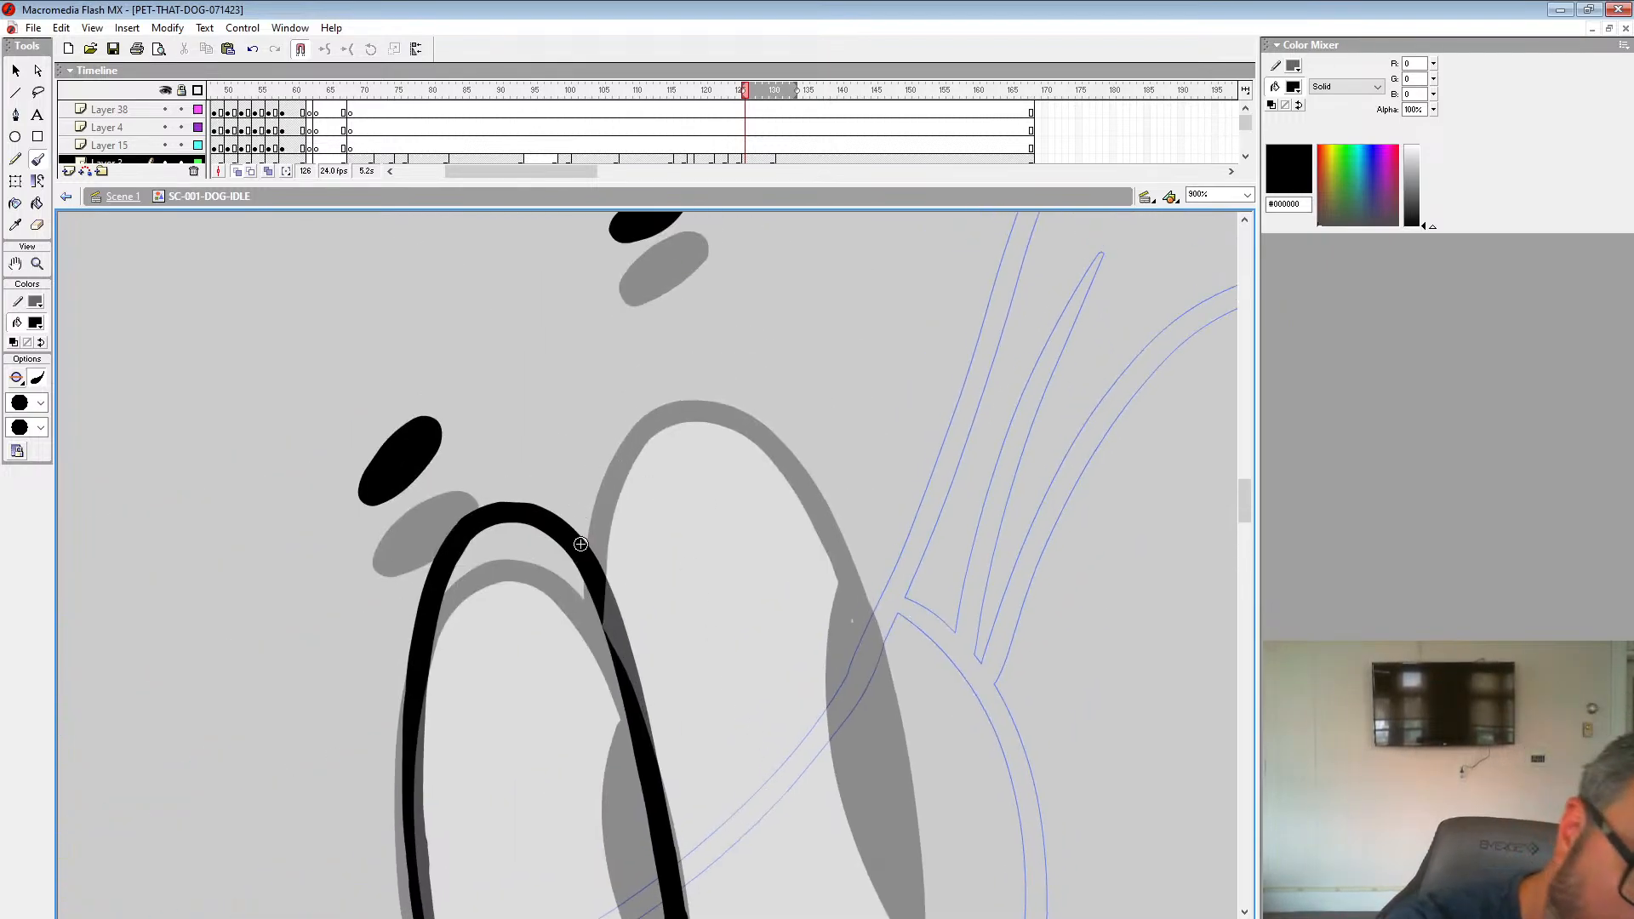
{"action": "mouse_move", "coordinate": [580, 544]}
{"action": "left_mouse_down"}
{"action": "mouse_move", "coordinate": [626, 379]}
{"action": "mouse_move", "coordinate": [761, 413]}
{"action": "mouse_move", "coordinate": [841, 572]}
{"action": "mouse_move", "coordinate": [895, 788]}
{"action": "left_mouse_up"}
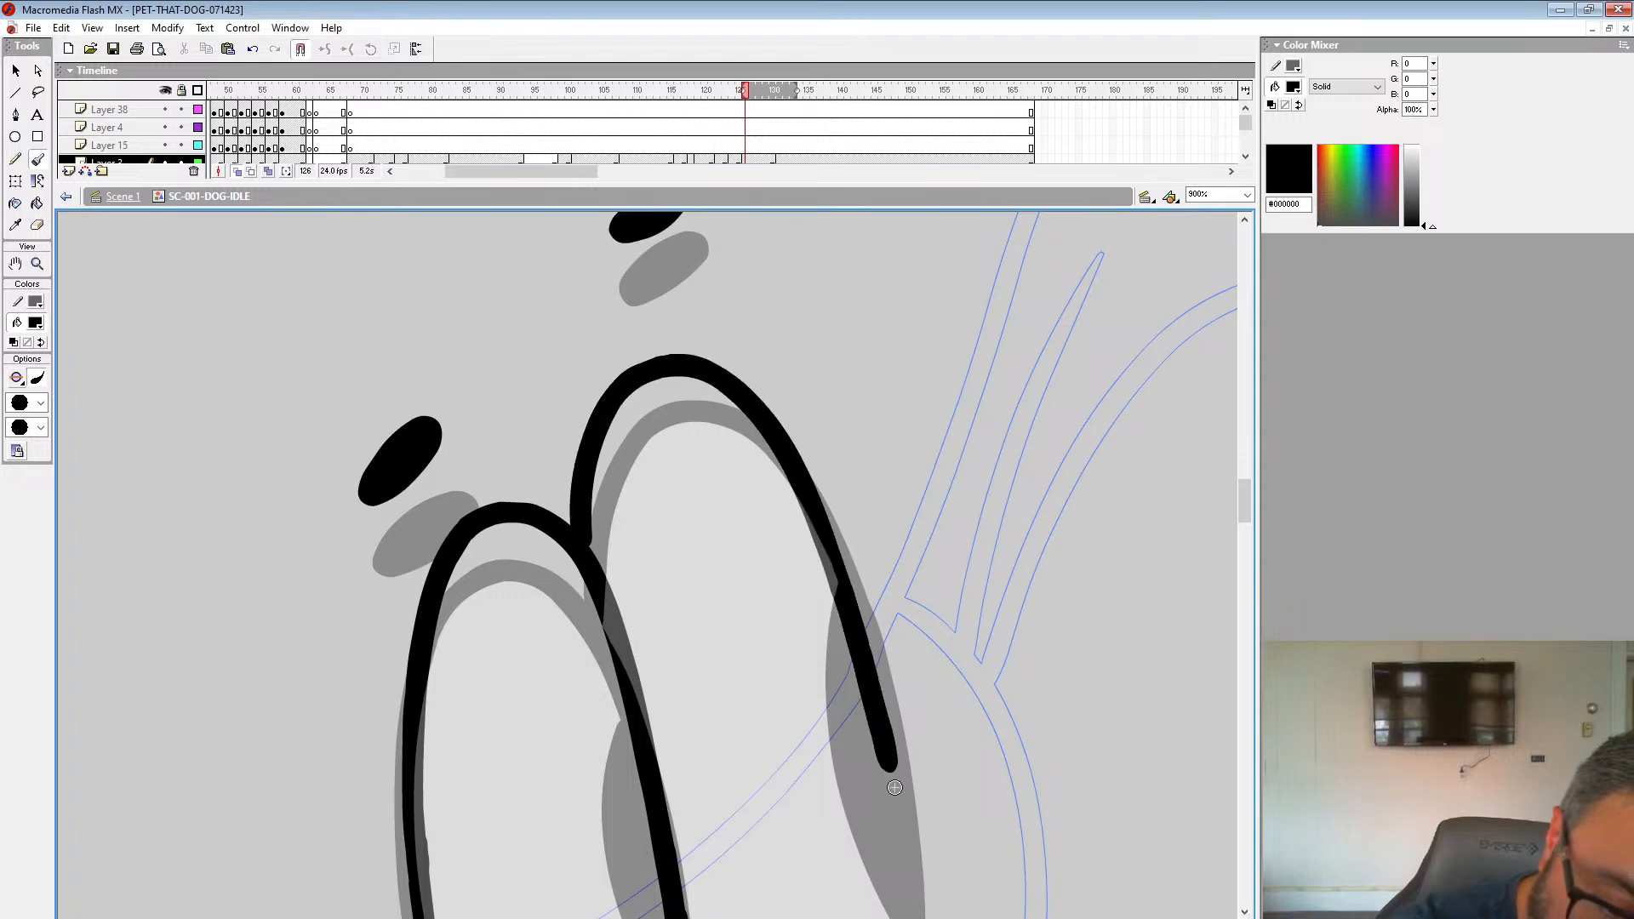
{"action": "key", "text": "space"}
{"action": "mouse_move", "coordinate": [869, 692]}
{"action": "left_mouse_down"}
{"action": "mouse_move", "coordinate": [794, 241]}
{"action": "mouse_move", "coordinate": [836, 407]}
{"action": "mouse_move", "coordinate": [840, 632]}
{"action": "mouse_move", "coordinate": [757, 740]}
{"action": "mouse_move", "coordinate": [673, 725]}
{"action": "mouse_move", "coordinate": [625, 592]}
{"action": "left_mouse_up"}
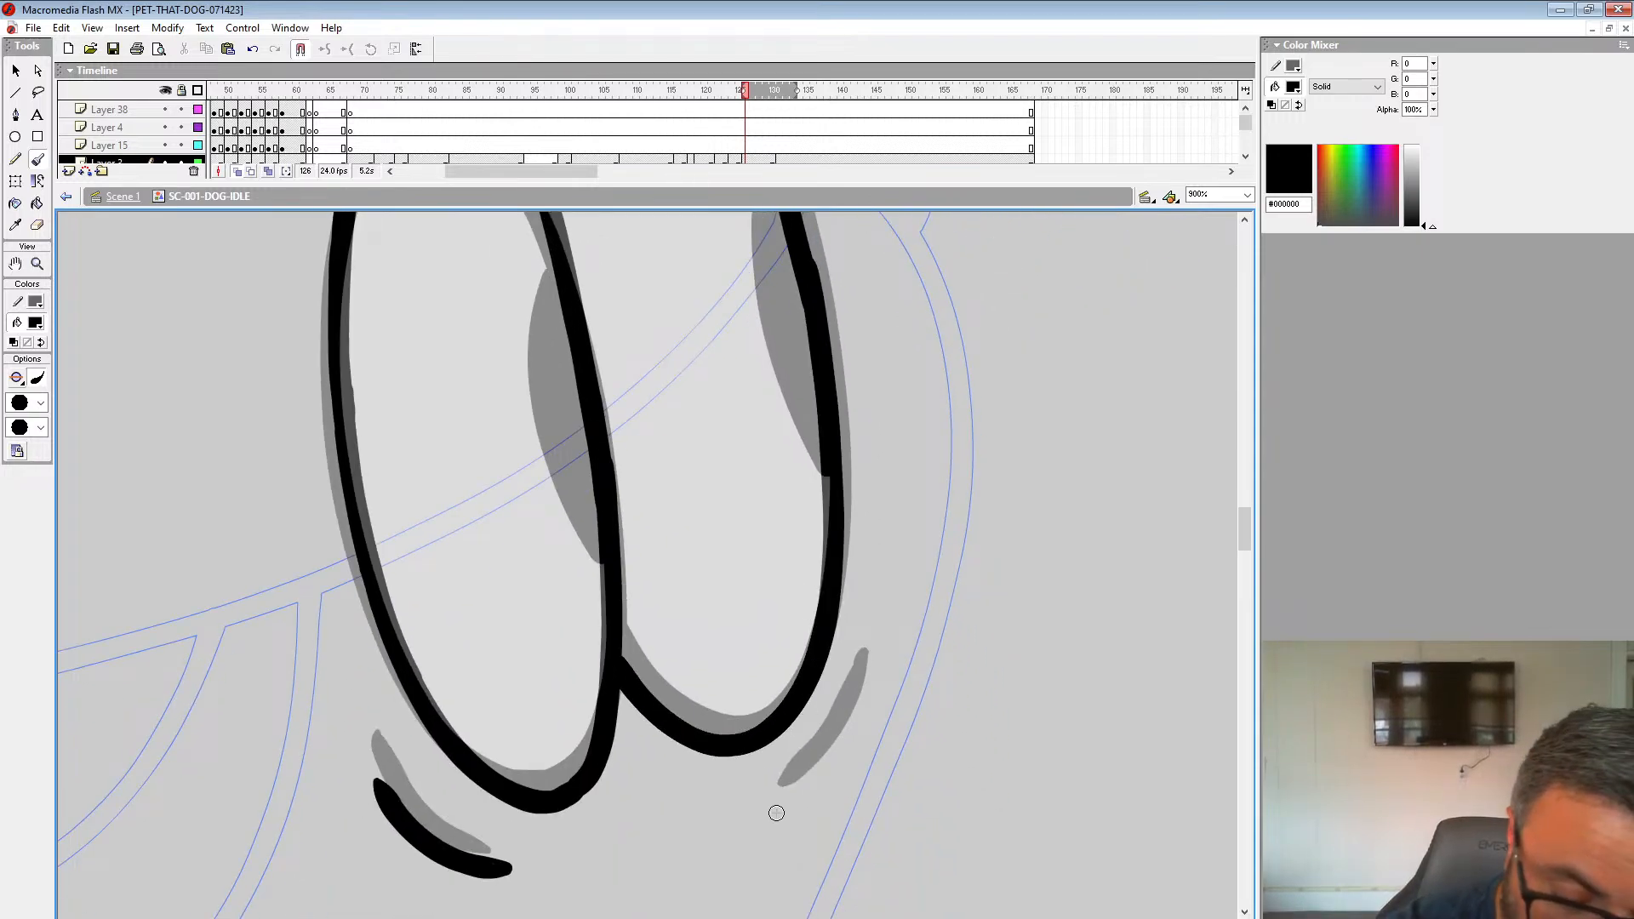
{"action": "mouse_move", "coordinate": [778, 812]}
{"action": "left_mouse_down"}
{"action": "mouse_move", "coordinate": [825, 773]}
{"action": "mouse_move", "coordinate": [858, 693]}
{"action": "left_mouse_up"}
Step: Paint solid black pupils along the right-hand edges of both stretched eyes on frame 126
{"action": "key", "text": "space"}
{"action": "left_click_drag", "start_coordinate": [862, 615], "coordinate": [828, 777]}
{"action": "left_click_drag", "start_coordinate": [850, 254], "coordinate": [835, 803]}
{"action": "left_click_drag", "start_coordinate": [694, 660], "coordinate": [718, 198]}
{"action": "mouse_move", "coordinate": [725, 340]}
{"action": "left_mouse_down"}
{"action": "mouse_move", "coordinate": [800, 668]}
{"action": "mouse_move", "coordinate": [744, 468]}
{"action": "mouse_move", "coordinate": [779, 532]}
{"action": "left_mouse_up"}
{"action": "key", "text": "space"}
{"action": "left_click_drag", "start_coordinate": [778, 532], "coordinate": [956, 390]}
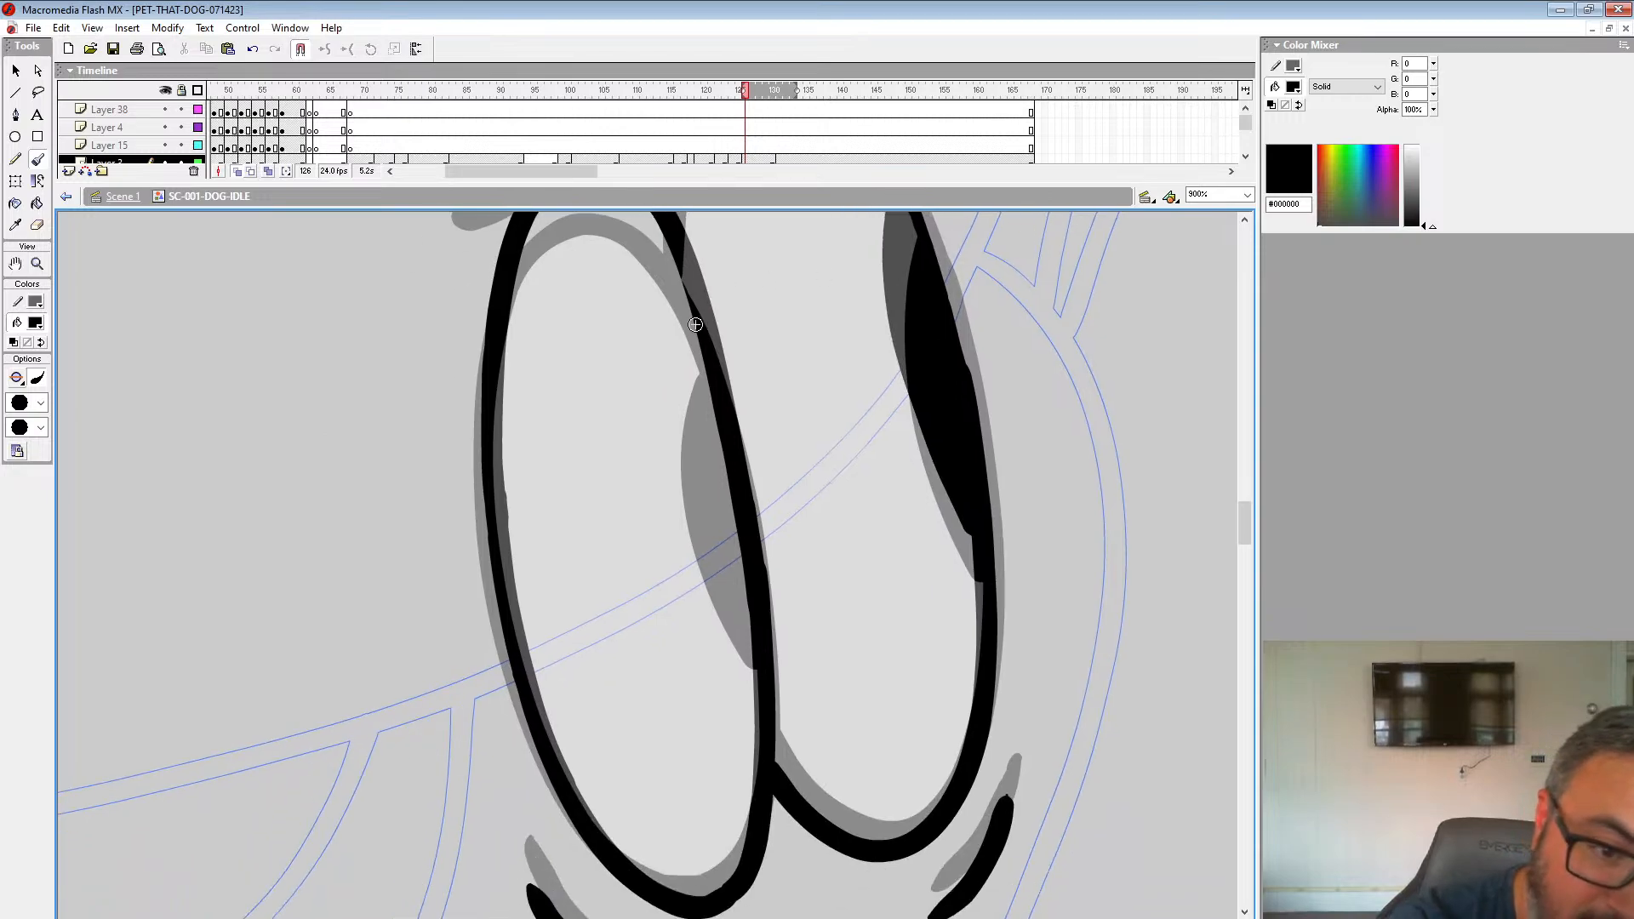
{"action": "mouse_move", "coordinate": [691, 313]}
{"action": "left_mouse_down"}
{"action": "mouse_move", "coordinate": [688, 448]}
{"action": "mouse_move", "coordinate": [751, 620]}
{"action": "mouse_move", "coordinate": [696, 335]}
{"action": "mouse_move", "coordinate": [733, 467]}
{"action": "left_mouse_up"}
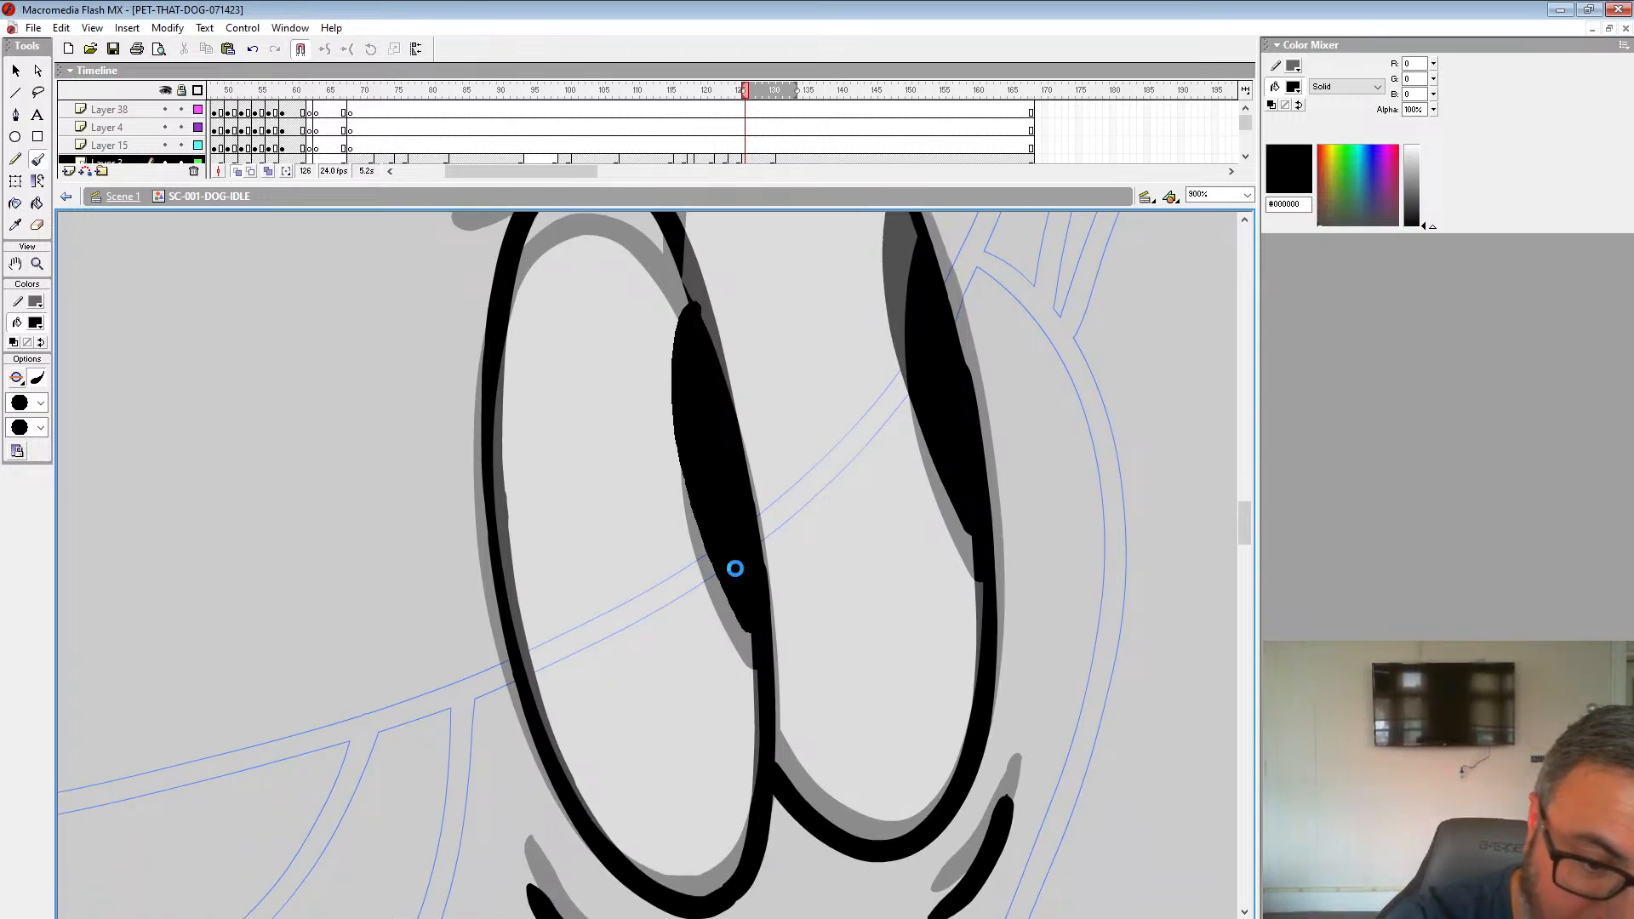
Step: Zoom out to the whole dog and play the blink with the new stretched-eye drawing
{"action": "key", "text": "z"}
{"action": "left_click", "coordinate": [606, 472], "text": "alt"}
{"action": "left_click", "coordinate": [606, 472], "text": "alt"}
{"action": "left_click", "coordinate": [607, 471], "text": "alt"}
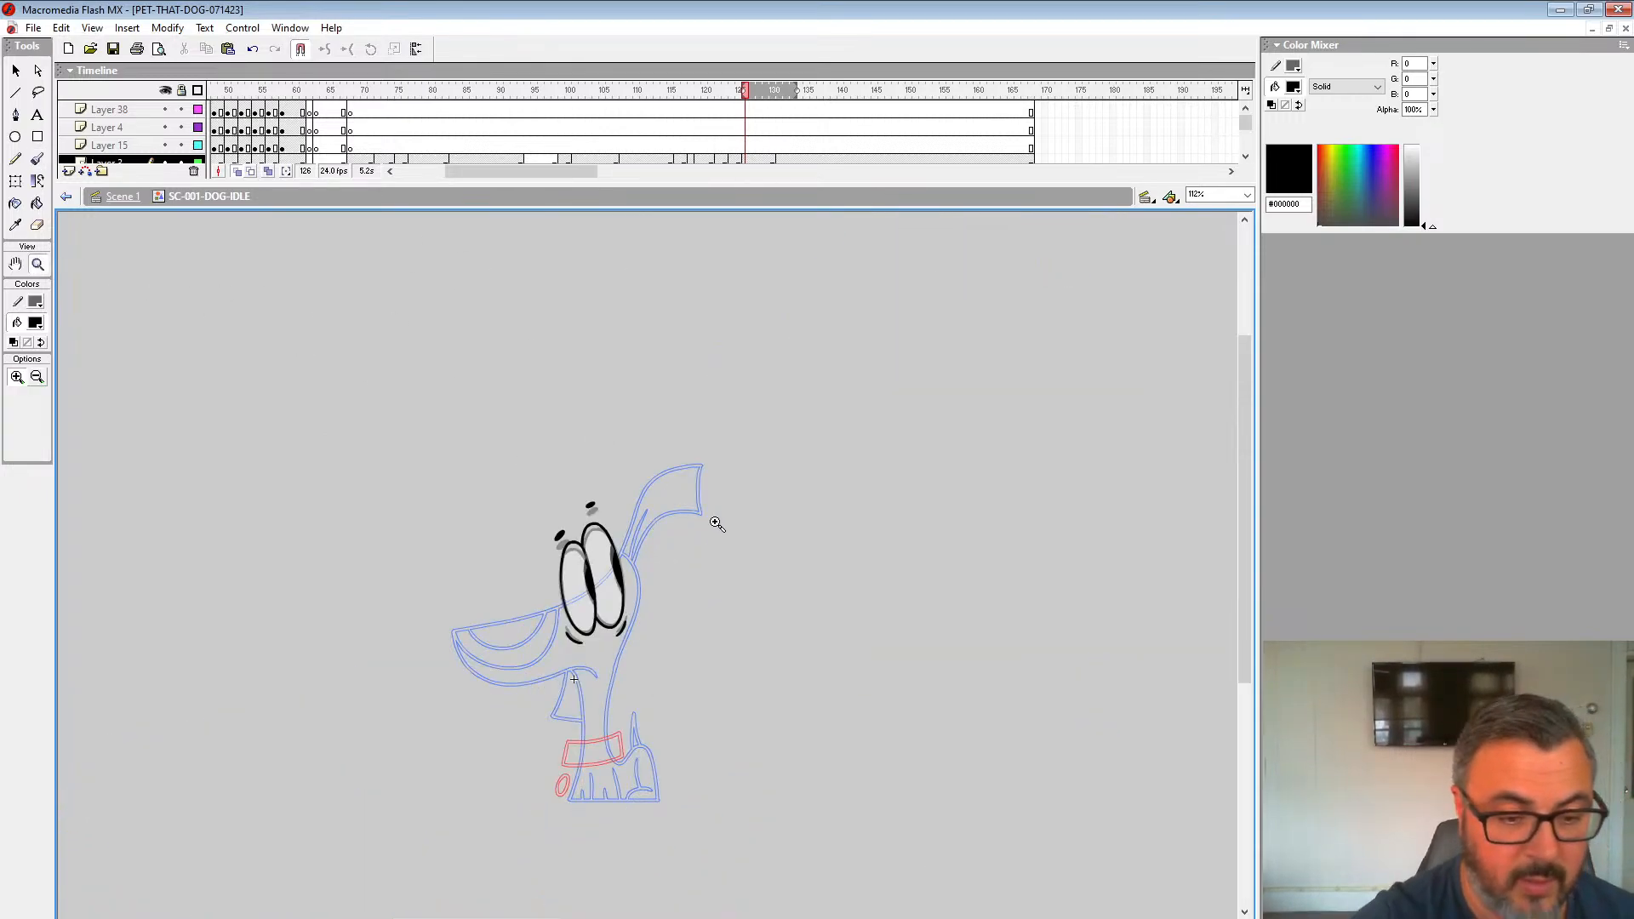
{"action": "left_click", "coordinate": [652, 126]}
{"action": "key", "text": "Return"}
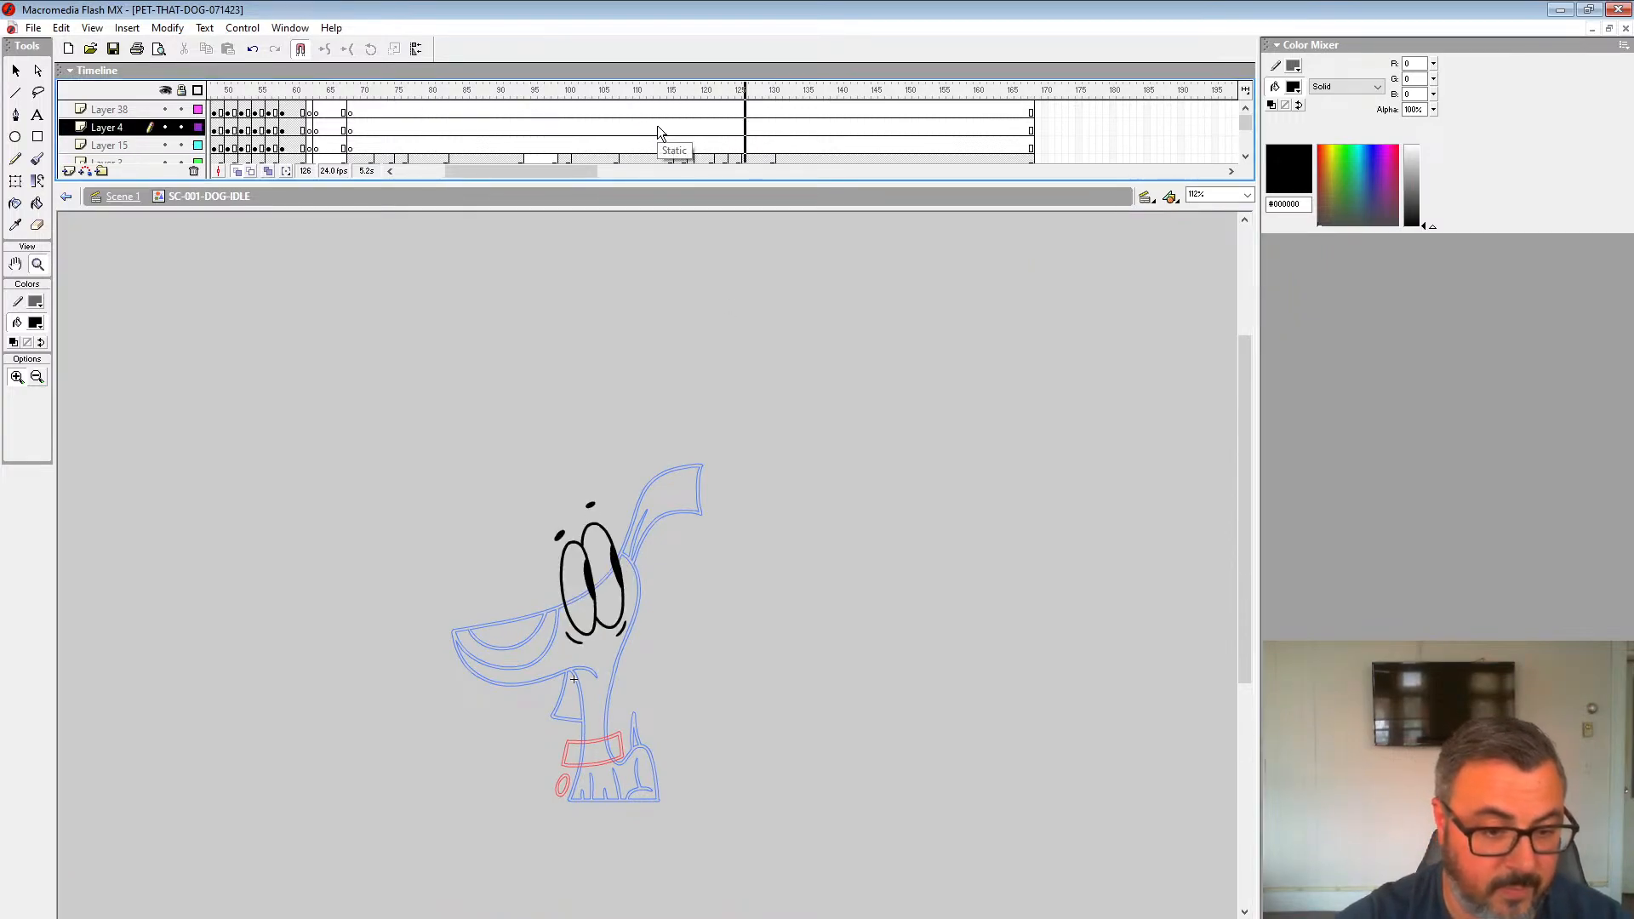
Step: Fill both stretched eyes on frame 126 with the open eyes' white, #FFFFFF, and play the blink
{"action": "left_click", "coordinate": [36, 327]}
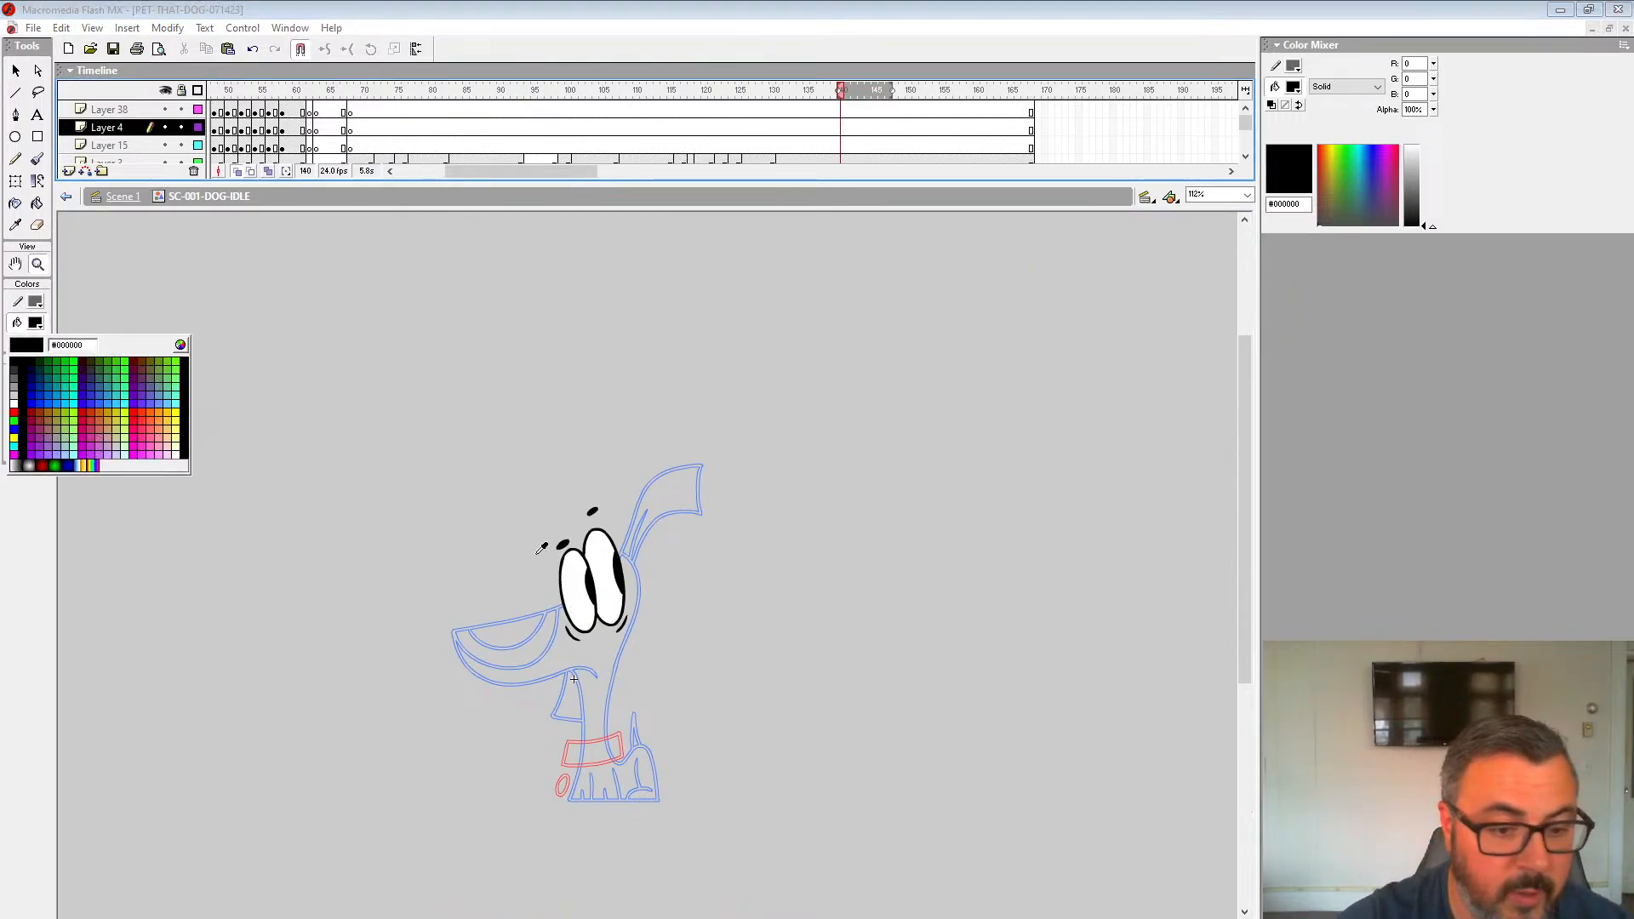
{"action": "left_click", "coordinate": [577, 564]}
{"action": "left_click_drag", "start_coordinate": [763, 184], "coordinate": [763, 249]}
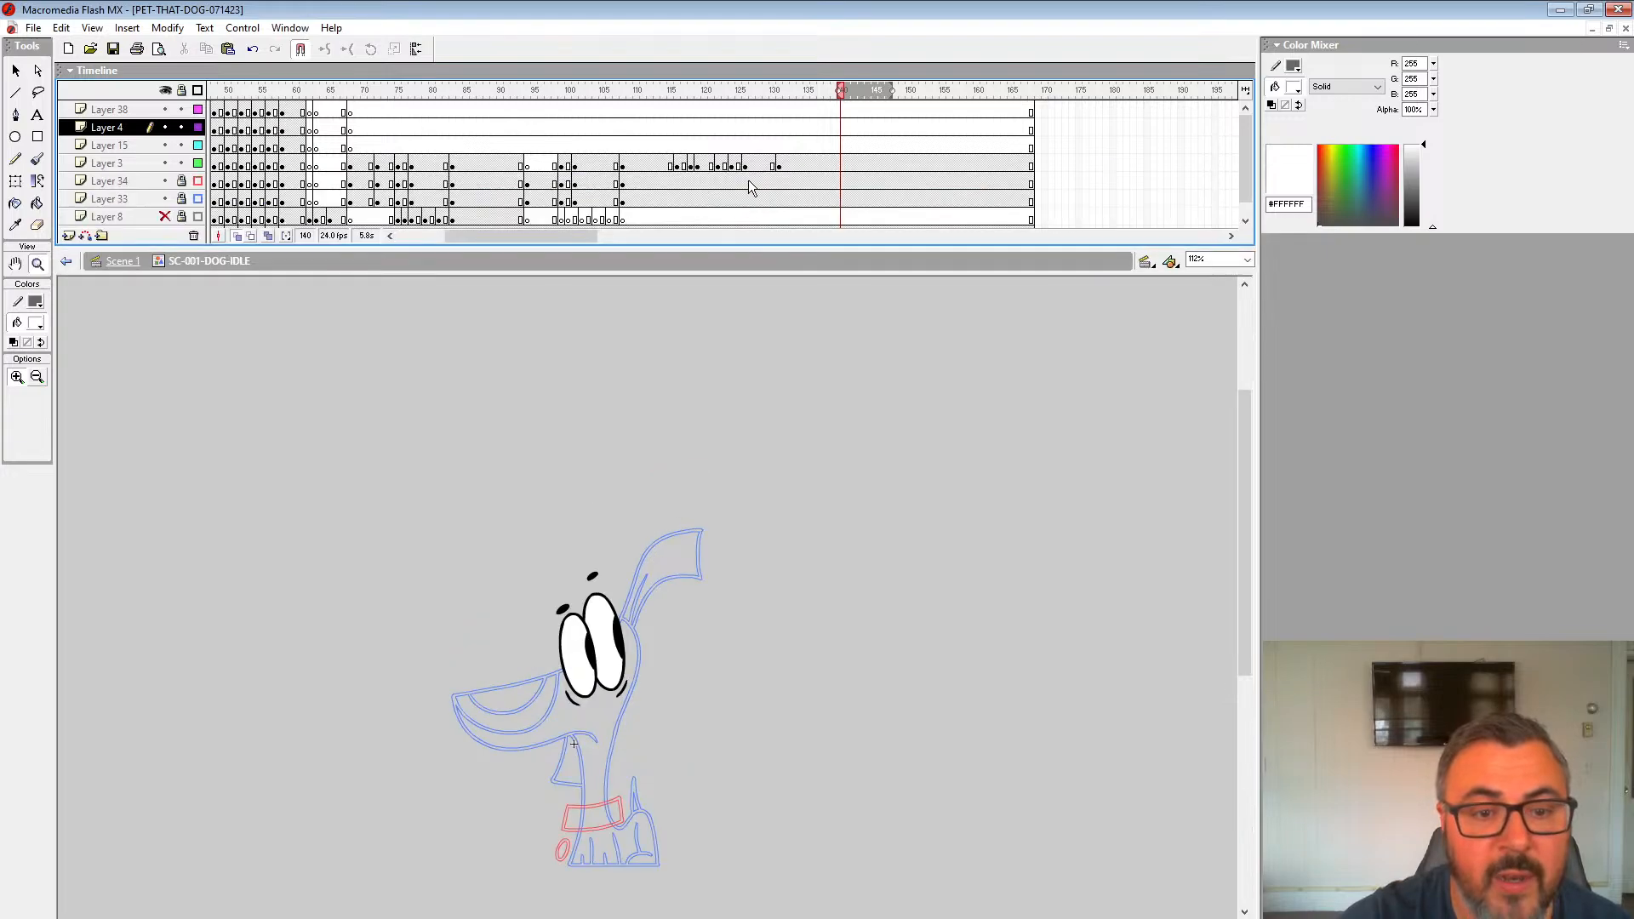
{"action": "left_click", "coordinate": [745, 164]}
{"action": "key", "text": "k"}
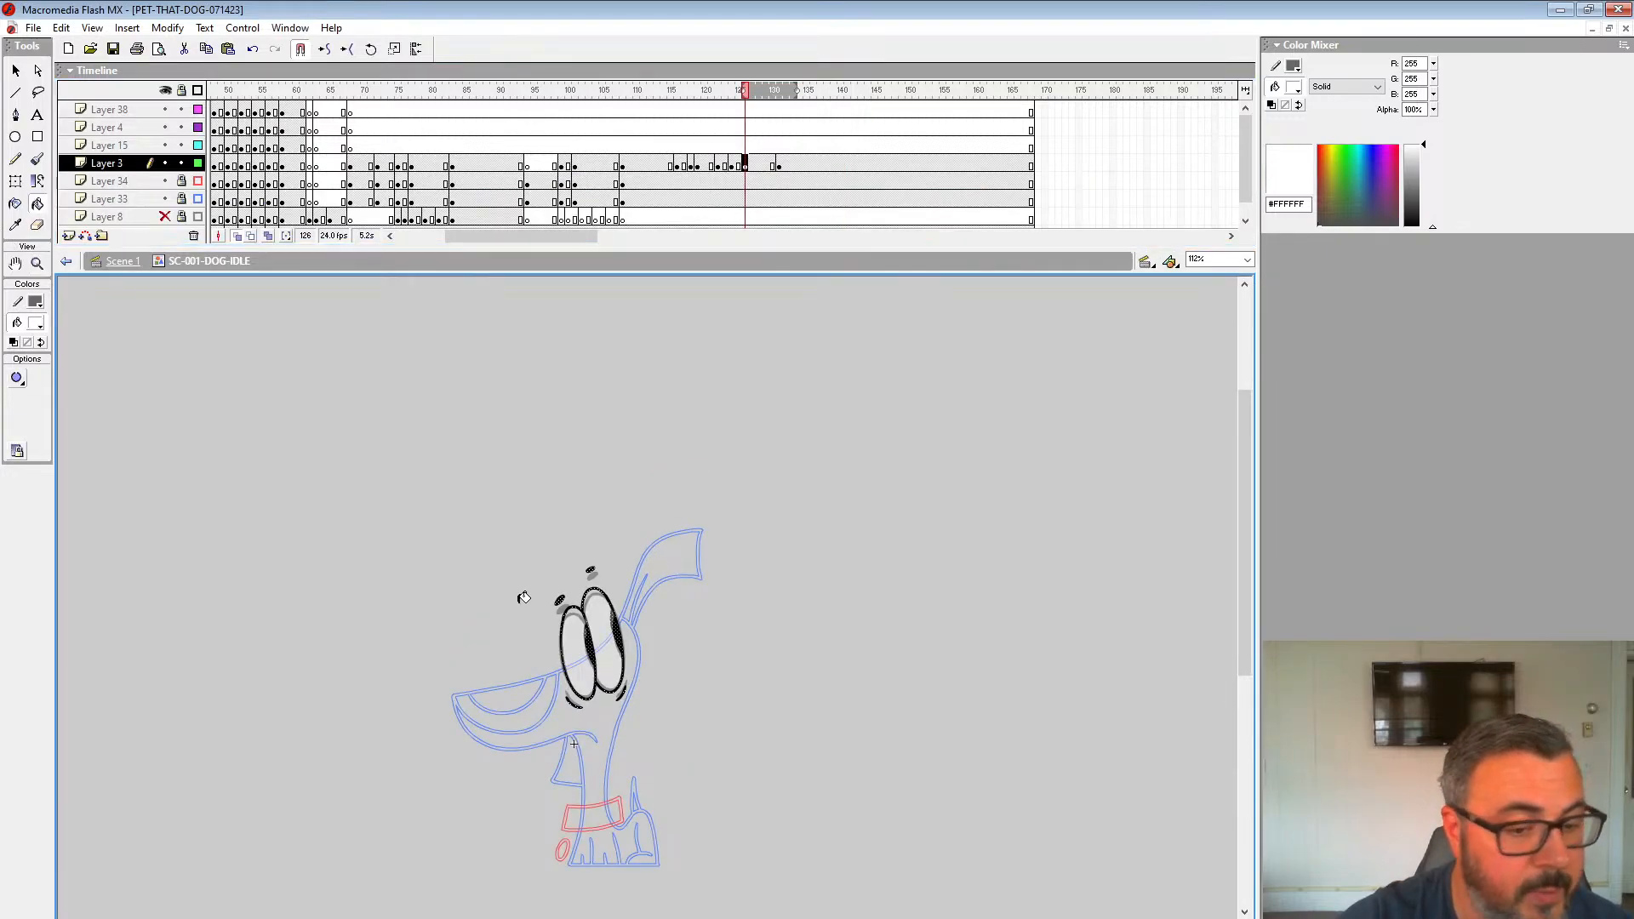
{"action": "left_click", "coordinate": [581, 640]}
{"action": "left_click", "coordinate": [606, 640]}
{"action": "left_click", "coordinate": [651, 146]}
{"action": "key", "text": "Return"}
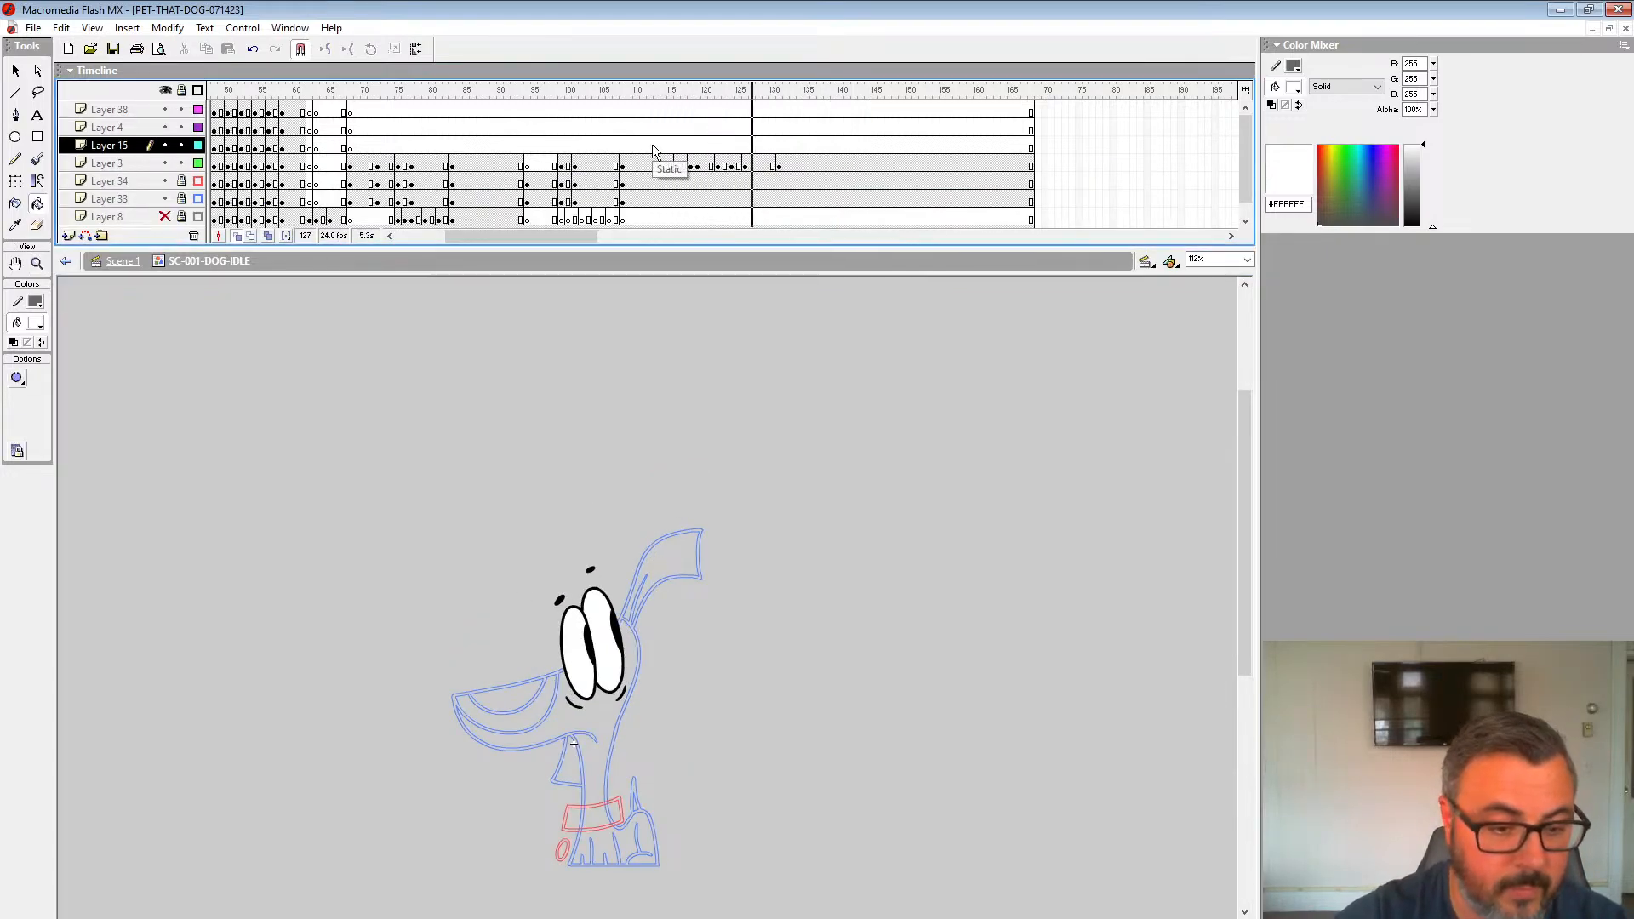
{"action": "left_click", "coordinate": [650, 146]}
Step: Make frame 115 on Layer 3 an empty keyframe and narrow the onion-skin range to its neighbouring frames
{"action": "left_click", "coordinate": [673, 167]}
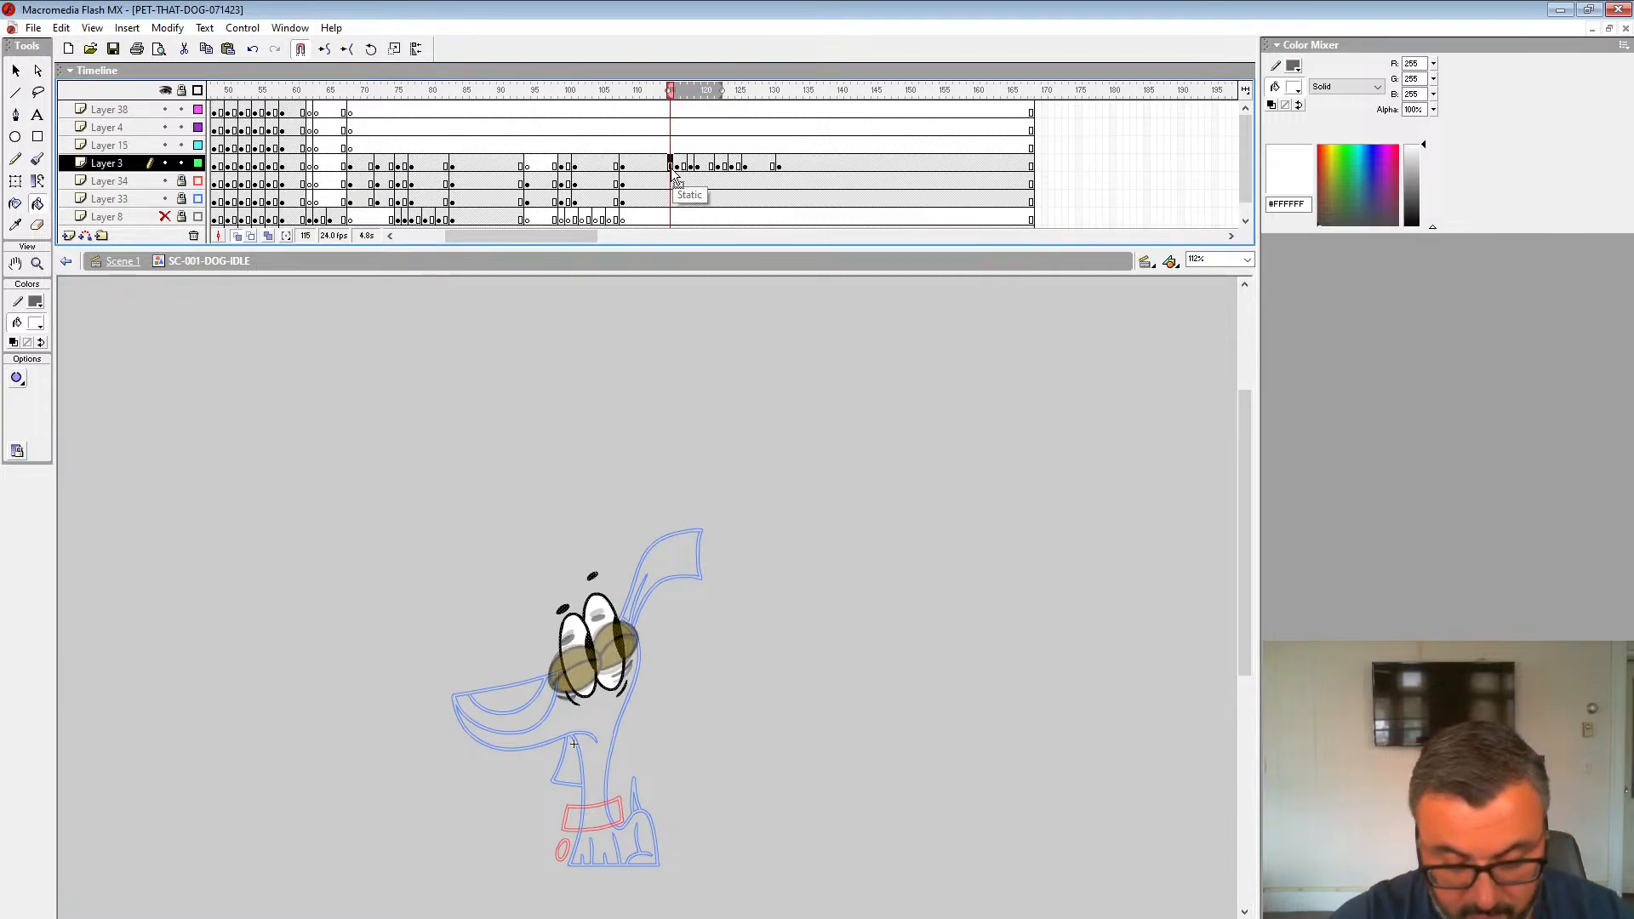
{"action": "key", "text": "Delete"}
{"action": "left_click_drag", "start_coordinate": [679, 130], "coordinate": [662, 92]}
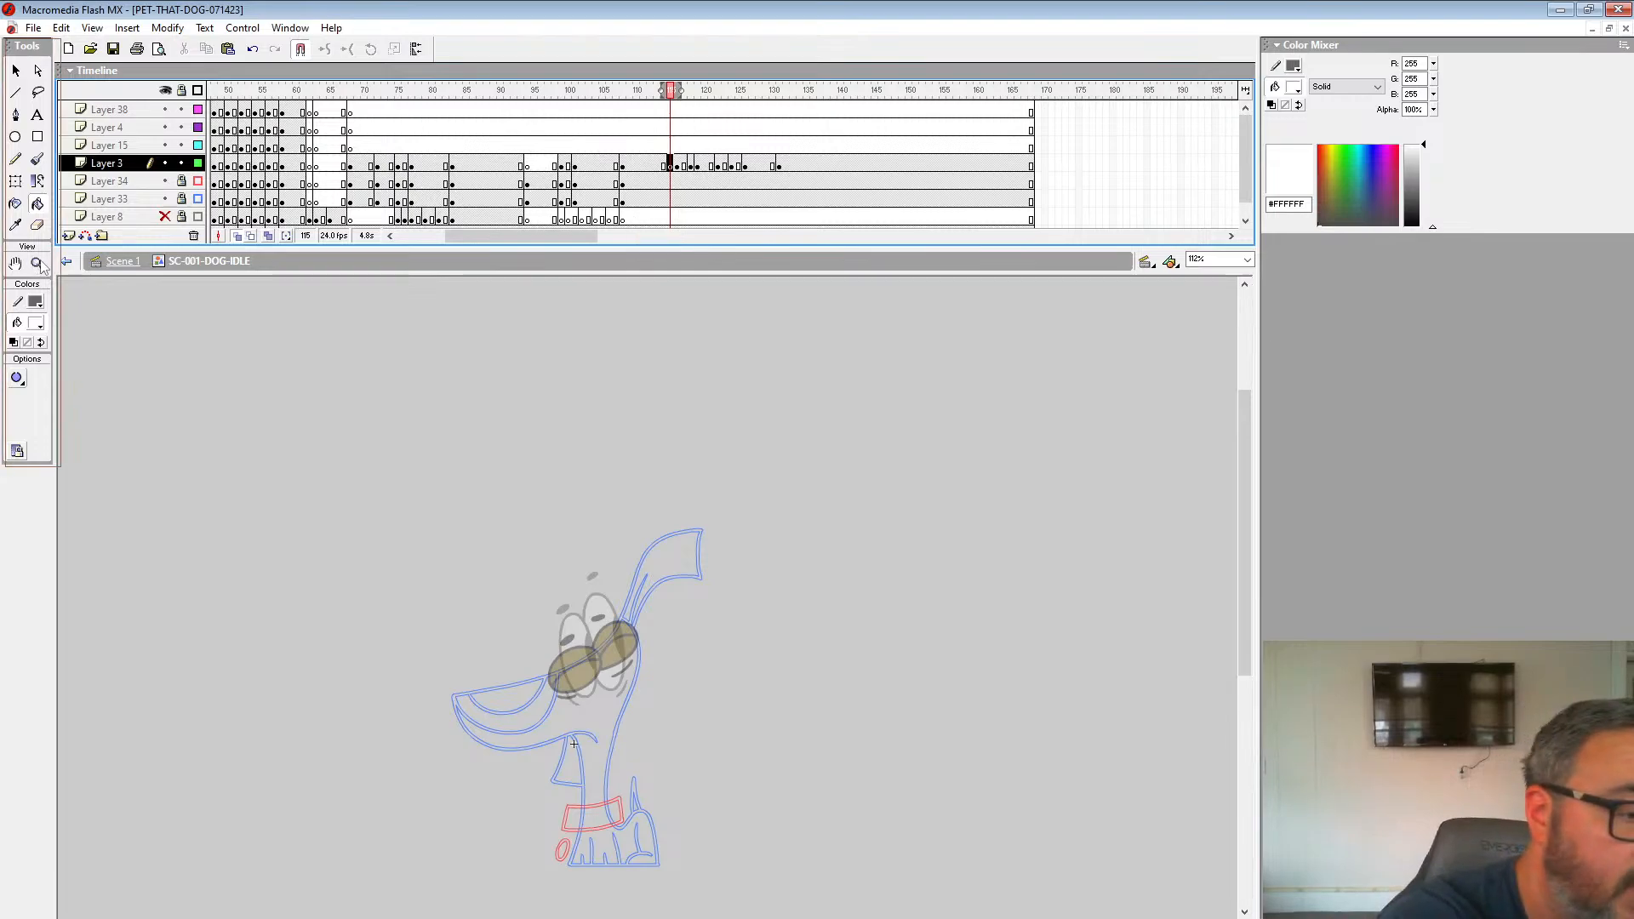
Step: Set up the Brush tool with black, #000000, and a smaller brush size for drawing the eyes on frame 115
{"action": "left_click", "coordinate": [629, 634]}
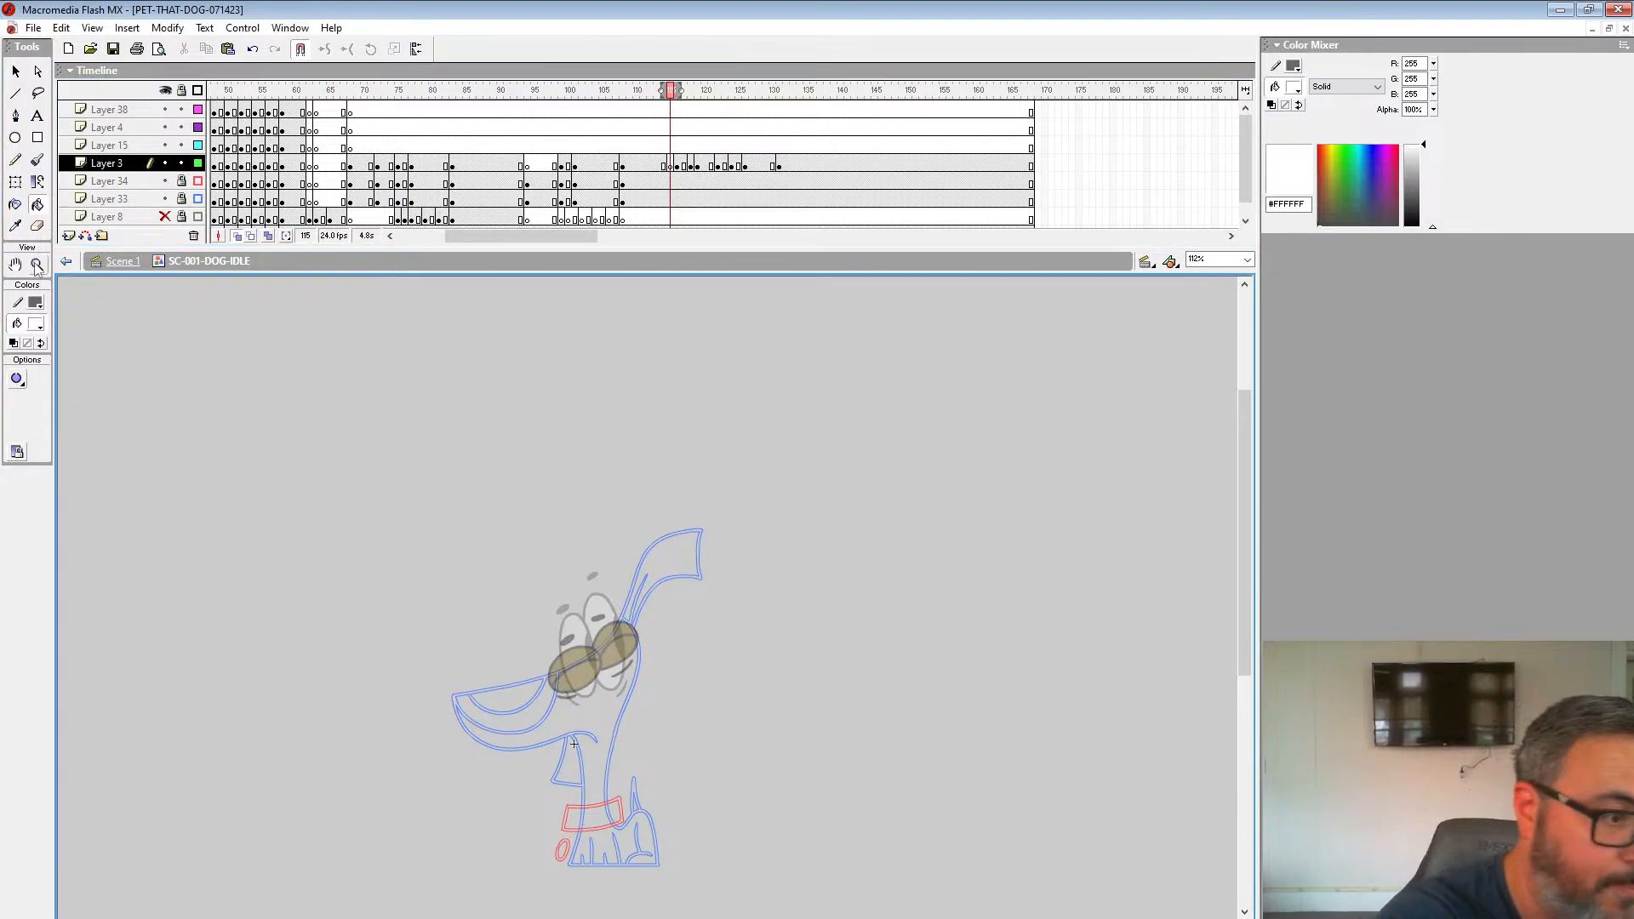
{"action": "left_click", "coordinate": [629, 652]}
{"action": "key", "text": "b"}
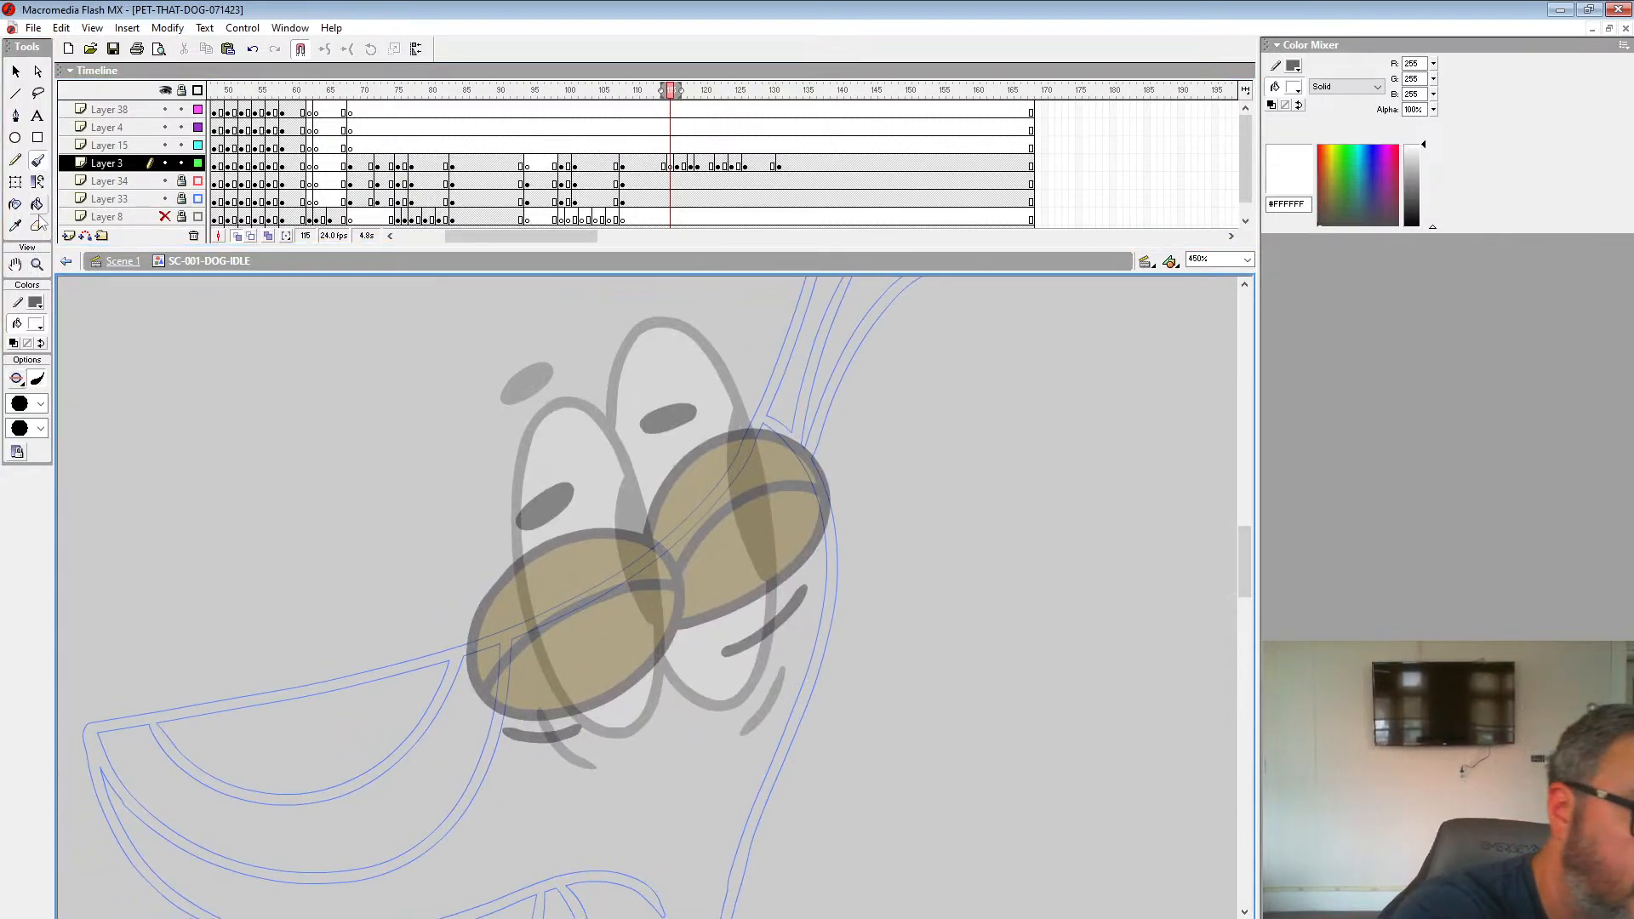
{"action": "left_click", "coordinate": [34, 324]}
{"action": "left_click", "coordinate": [20, 357]}
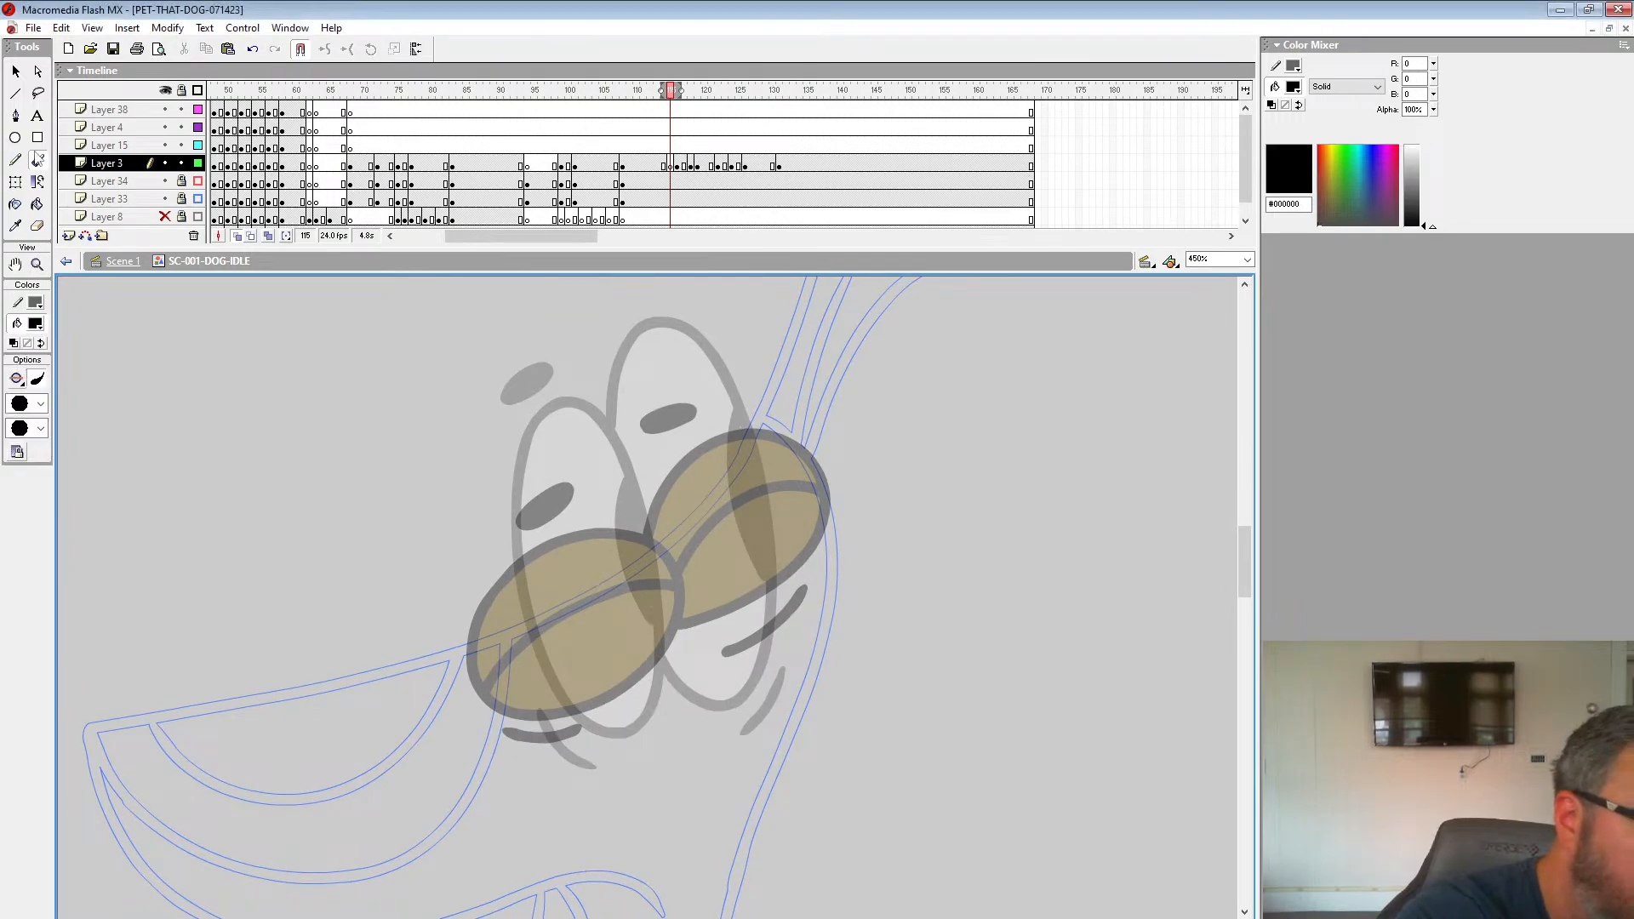
{"action": "left_click", "coordinate": [28, 408]}
{"action": "left_click", "coordinate": [29, 485]}
{"action": "left_click_drag", "start_coordinate": [558, 415], "coordinate": [622, 729]}
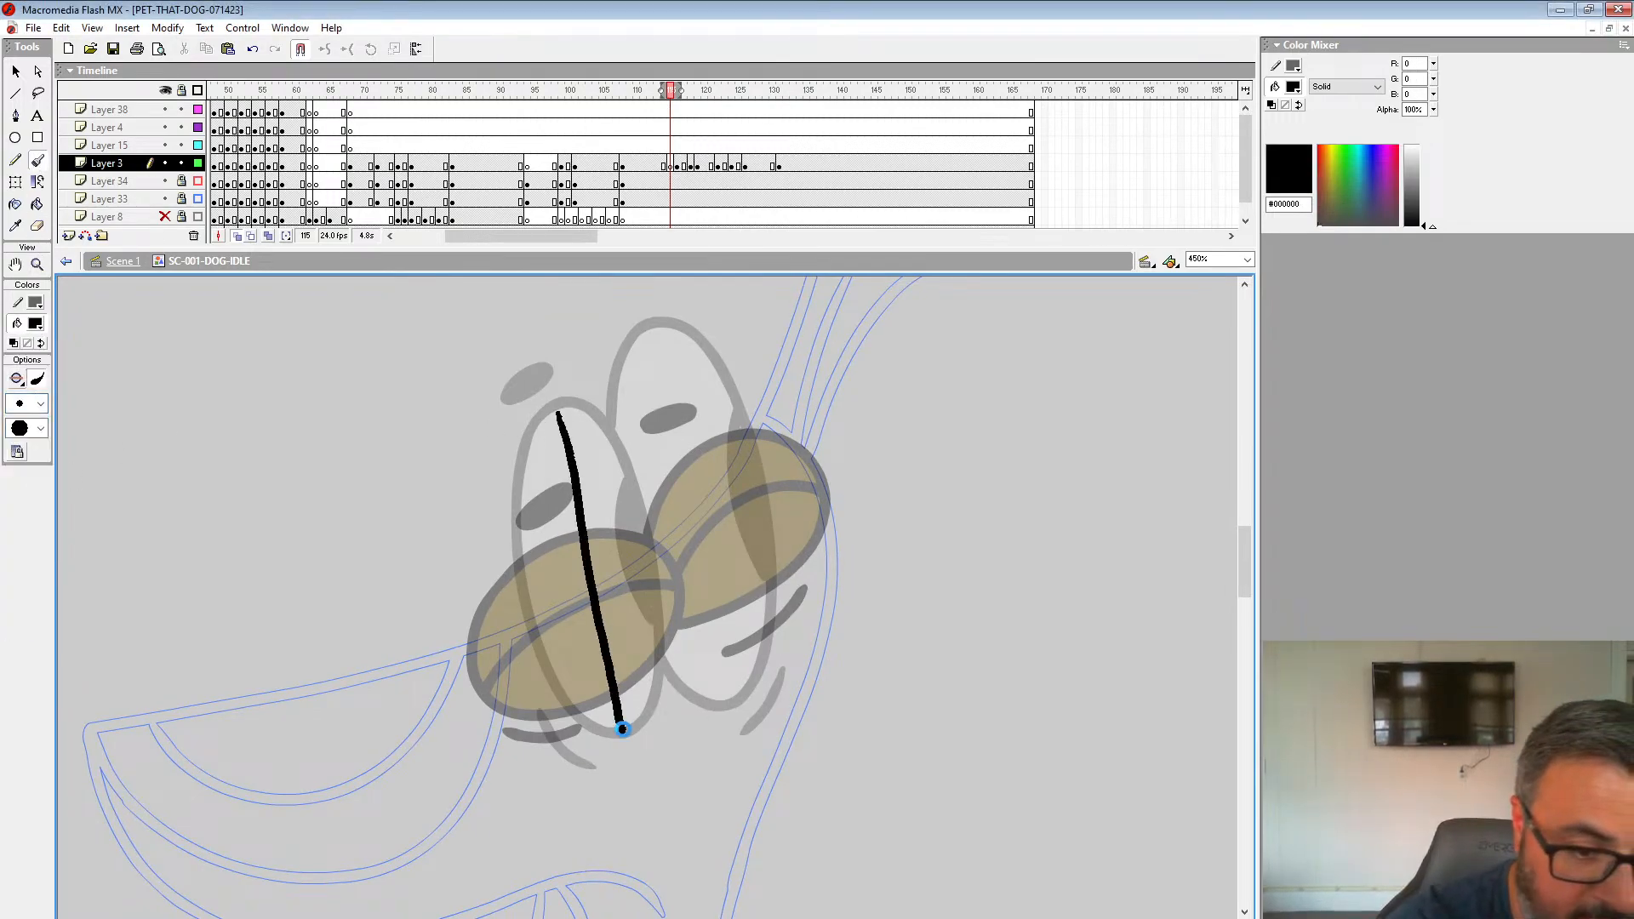
{"action": "left_click_drag", "start_coordinate": [479, 672], "coordinate": [657, 572]}
{"action": "key", "text": "ctrl+z"}
{"action": "key", "text": "ctrl+z"}
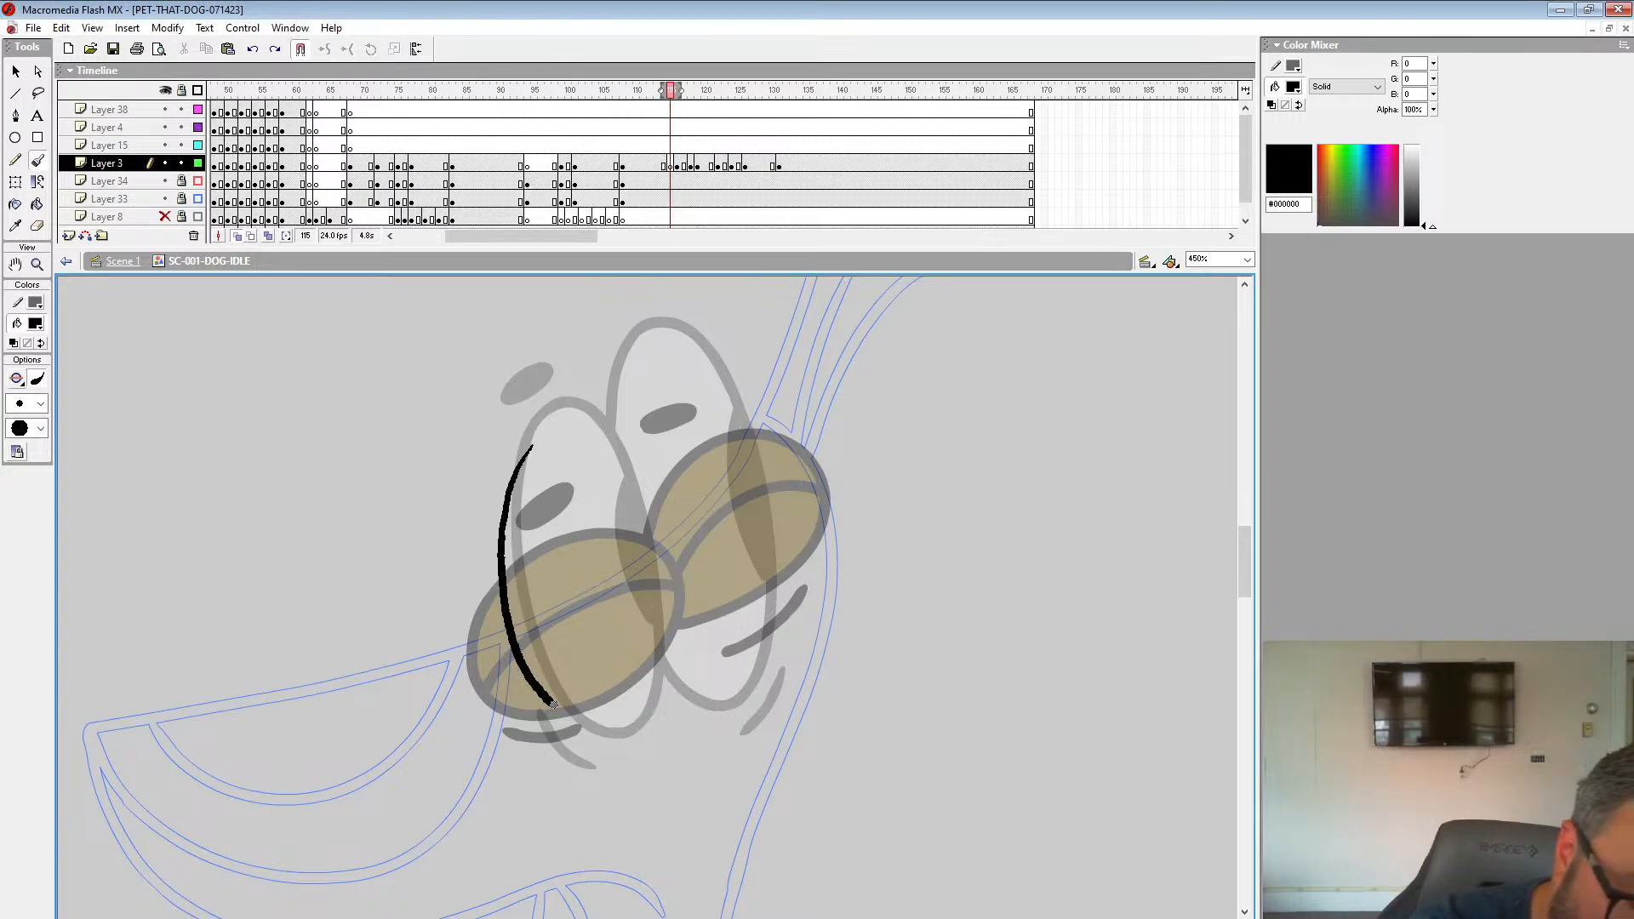
Step: Sketch the outlines of both in-between eyes on frame 115 with the black brush, between the open and closed onion-skin eyes
{"action": "left_click_drag", "start_coordinate": [552, 703], "coordinate": [630, 710]}
{"action": "mouse_move", "coordinate": [665, 638]}
{"action": "left_mouse_down"}
{"action": "mouse_move", "coordinate": [633, 478]}
{"action": "mouse_move", "coordinate": [568, 433]}
{"action": "mouse_move", "coordinate": [521, 462]}
{"action": "mouse_move", "coordinate": [500, 553]}
{"action": "mouse_move", "coordinate": [528, 670]}
{"action": "mouse_move", "coordinate": [634, 722]}
{"action": "left_mouse_up"}
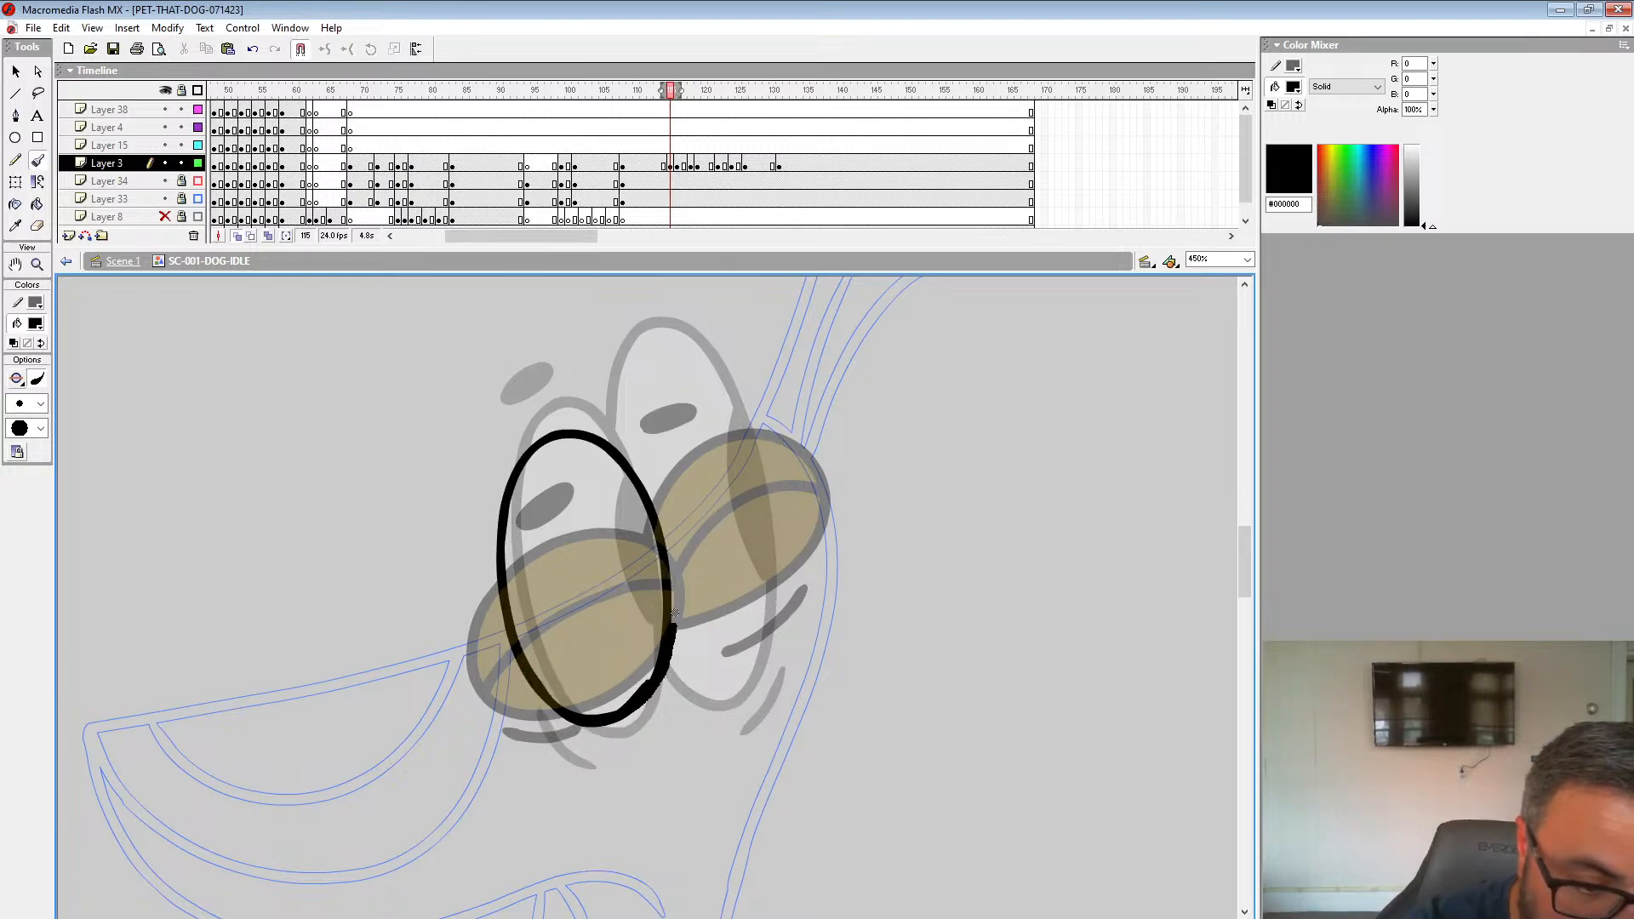
{"action": "left_click_drag", "start_coordinate": [626, 459], "coordinate": [651, 384]}
{"action": "mouse_move", "coordinate": [762, 396]}
{"action": "left_mouse_down"}
{"action": "mouse_move", "coordinate": [780, 609]}
{"action": "mouse_move", "coordinate": [674, 664]}
{"action": "mouse_move", "coordinate": [666, 630]}
{"action": "mouse_move", "coordinate": [785, 552]}
{"action": "left_mouse_up"}
Step: Sketch the eyelid lines, pupil edges, under-eye creases and eyebrows for both in-between eyes on frame 115
{"action": "left_click_drag", "start_coordinate": [500, 559], "coordinate": [770, 400]}
{"action": "left_click_drag", "start_coordinate": [643, 495], "coordinate": [660, 628]}
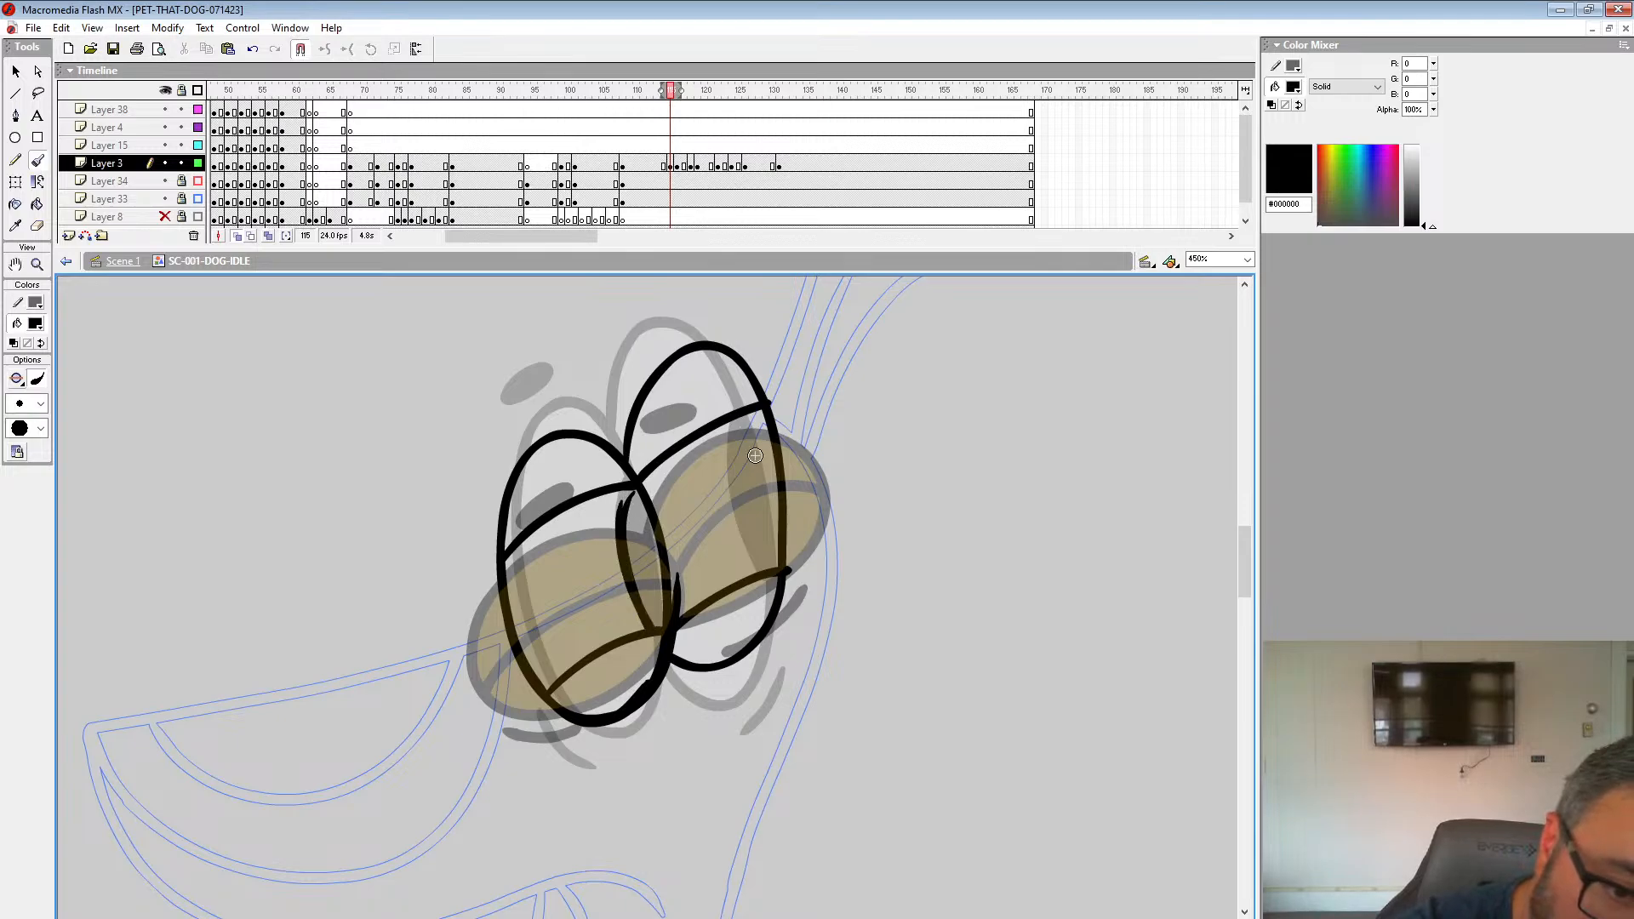
{"action": "left_click_drag", "start_coordinate": [756, 417], "coordinate": [766, 583]}
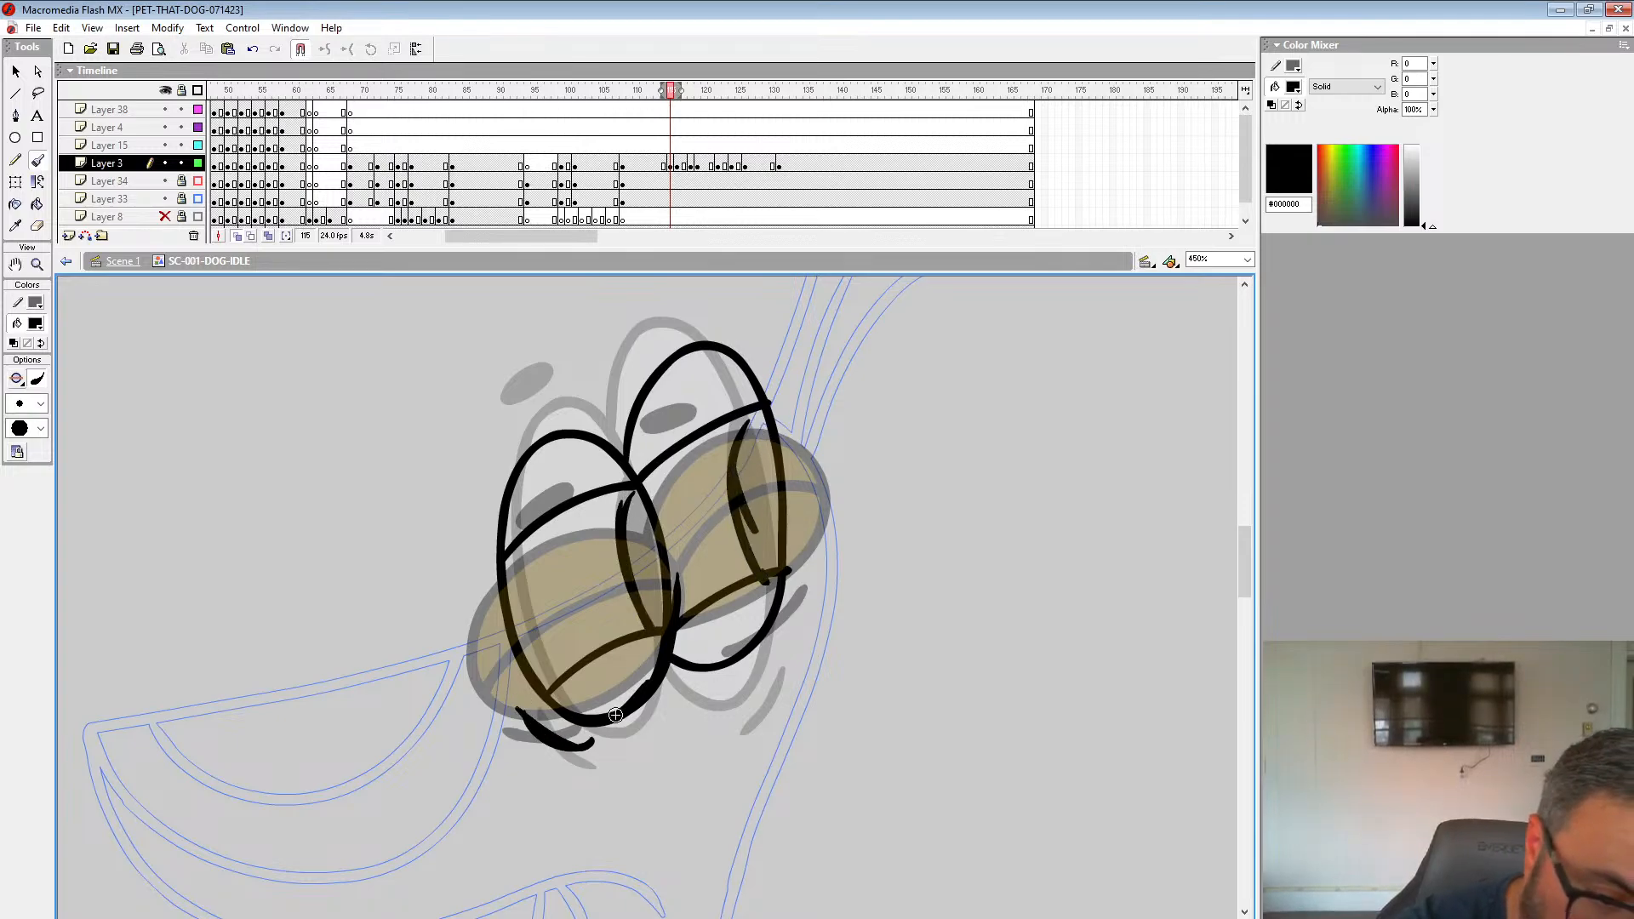
{"action": "left_click_drag", "start_coordinate": [791, 526], "coordinate": [850, 691]}
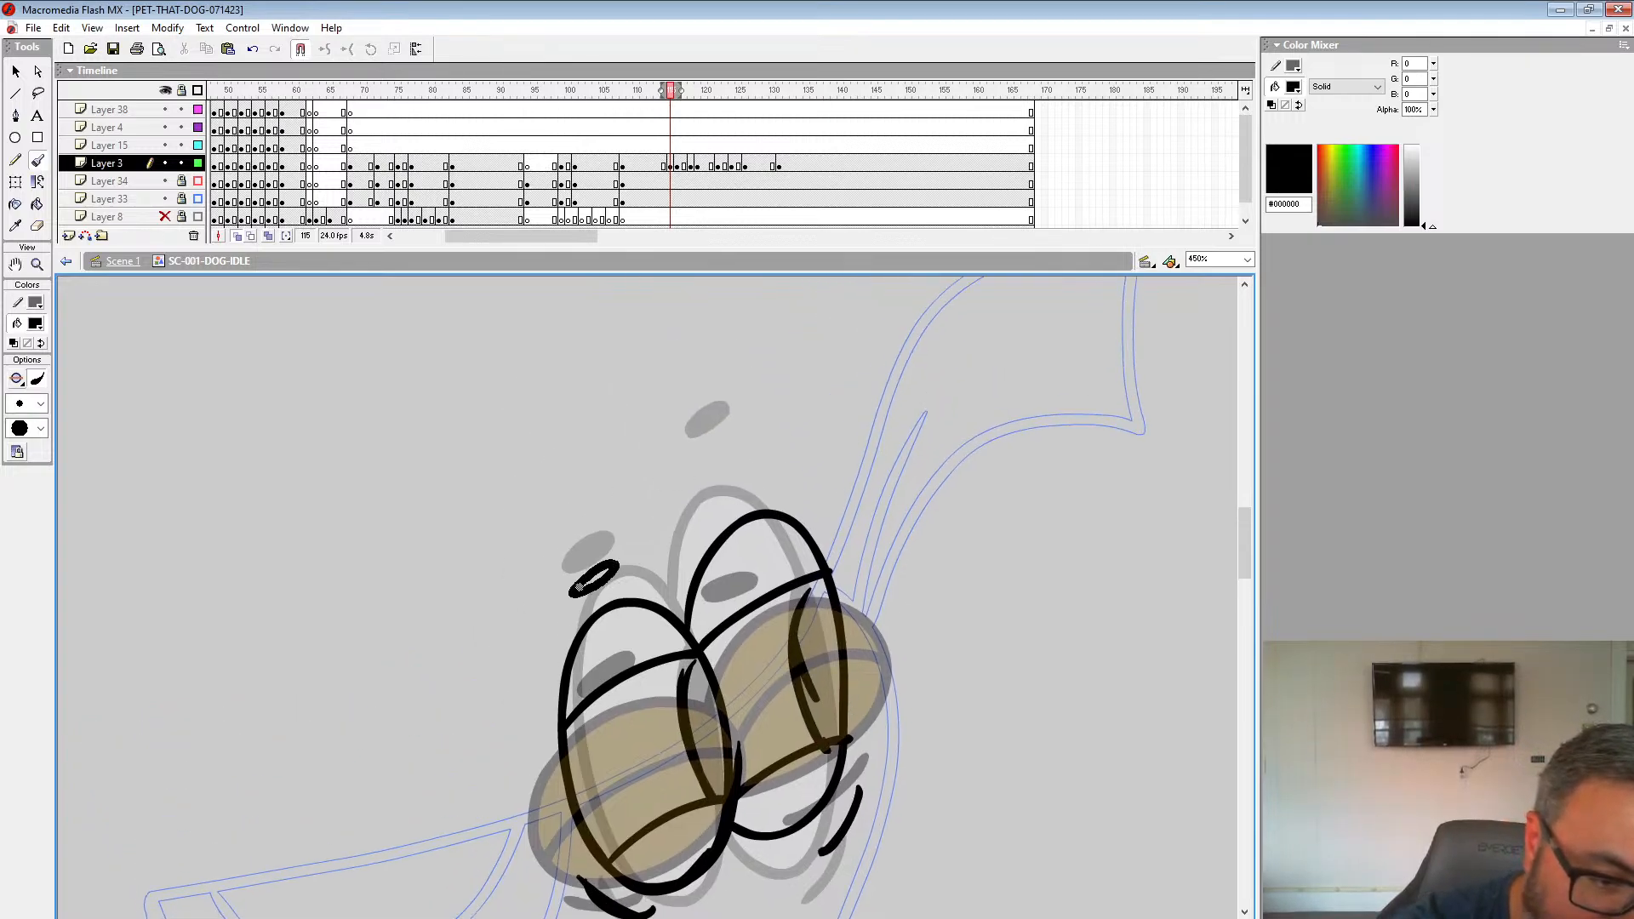
{"action": "mouse_move", "coordinate": [724, 463]}
{"action": "left_mouse_down"}
{"action": "mouse_move", "coordinate": [697, 467]}
{"action": "mouse_move", "coordinate": [739, 452]}
{"action": "left_mouse_up"}
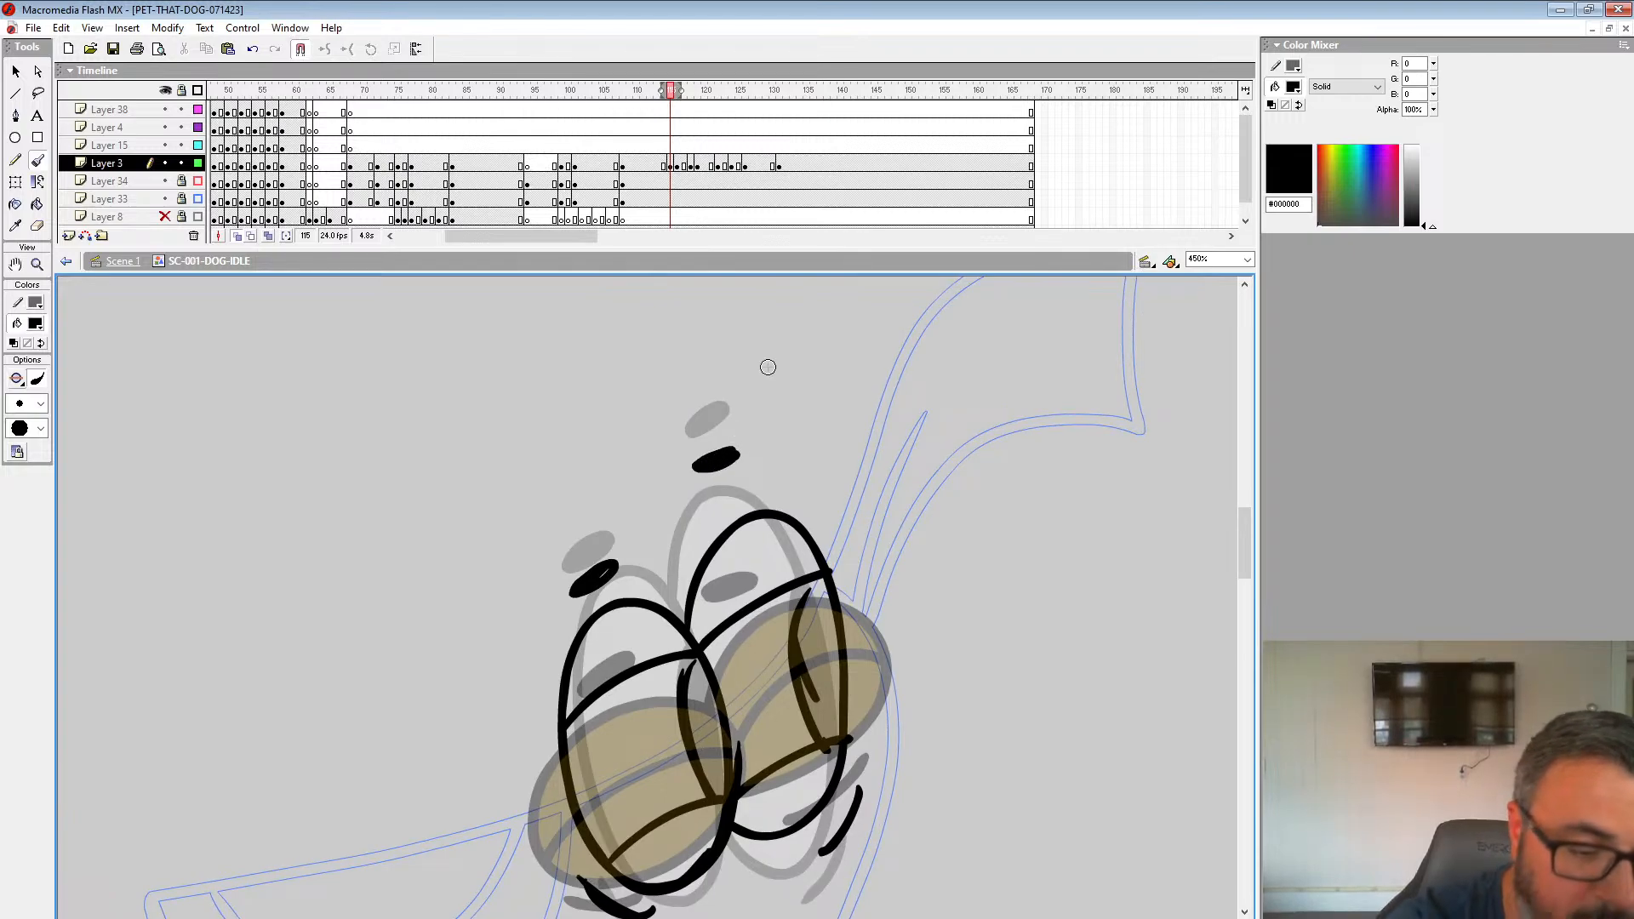
Step: Zoom out to the whole dog and play the blink with the rough in-between drawing
{"action": "left_click", "coordinate": [38, 265]}
{"action": "left_click", "coordinate": [681, 615], "text": "alt"}
{"action": "left_click", "coordinate": [682, 615], "text": "alt"}
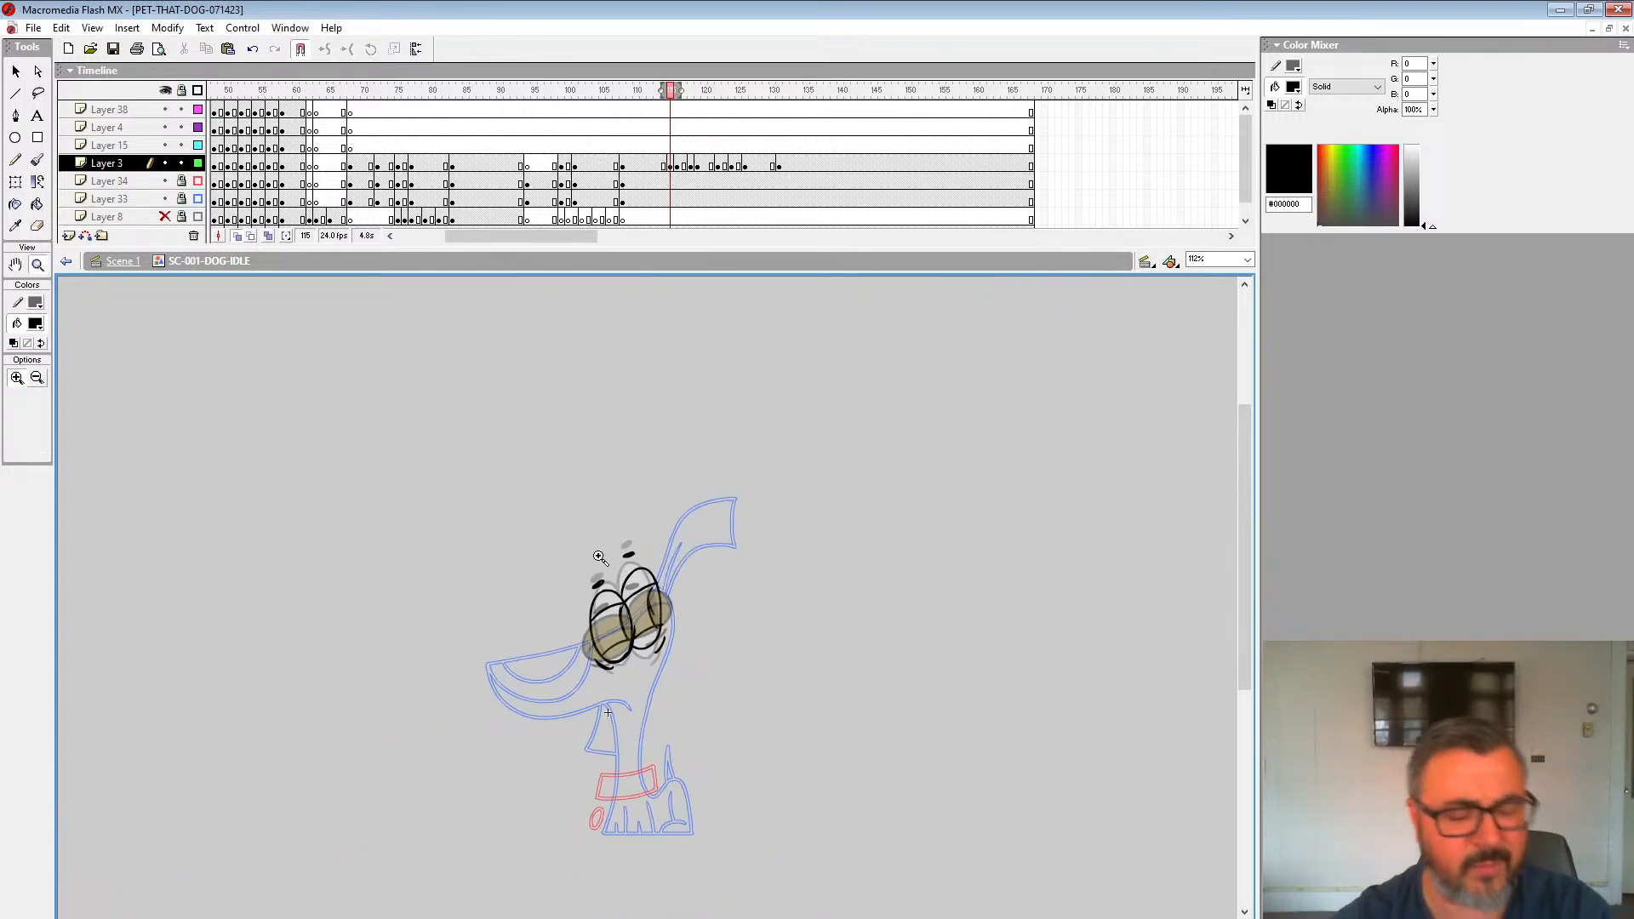
{"action": "left_click", "coordinate": [637, 156]}
{"action": "left_click", "coordinate": [636, 145]}
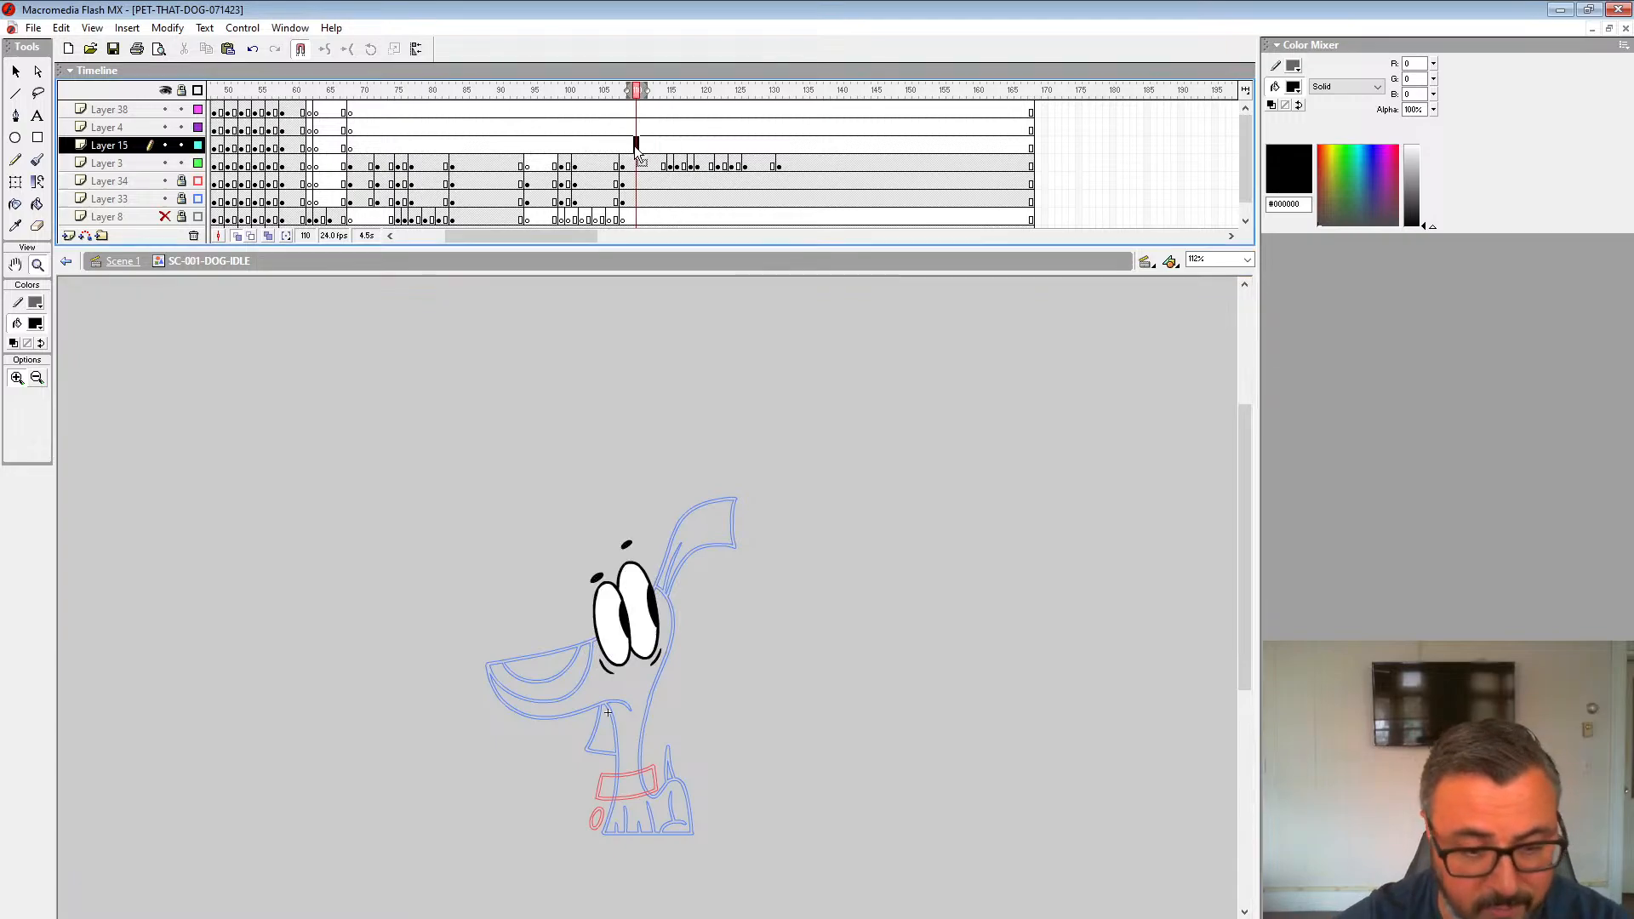
{"action": "mouse_move", "coordinate": [637, 88]}
{"action": "left_mouse_down"}
{"action": "mouse_move", "coordinate": [719, 89]}
{"action": "mouse_move", "coordinate": [649, 89]}
{"action": "left_mouse_up"}
{"action": "key", "text": "Return"}
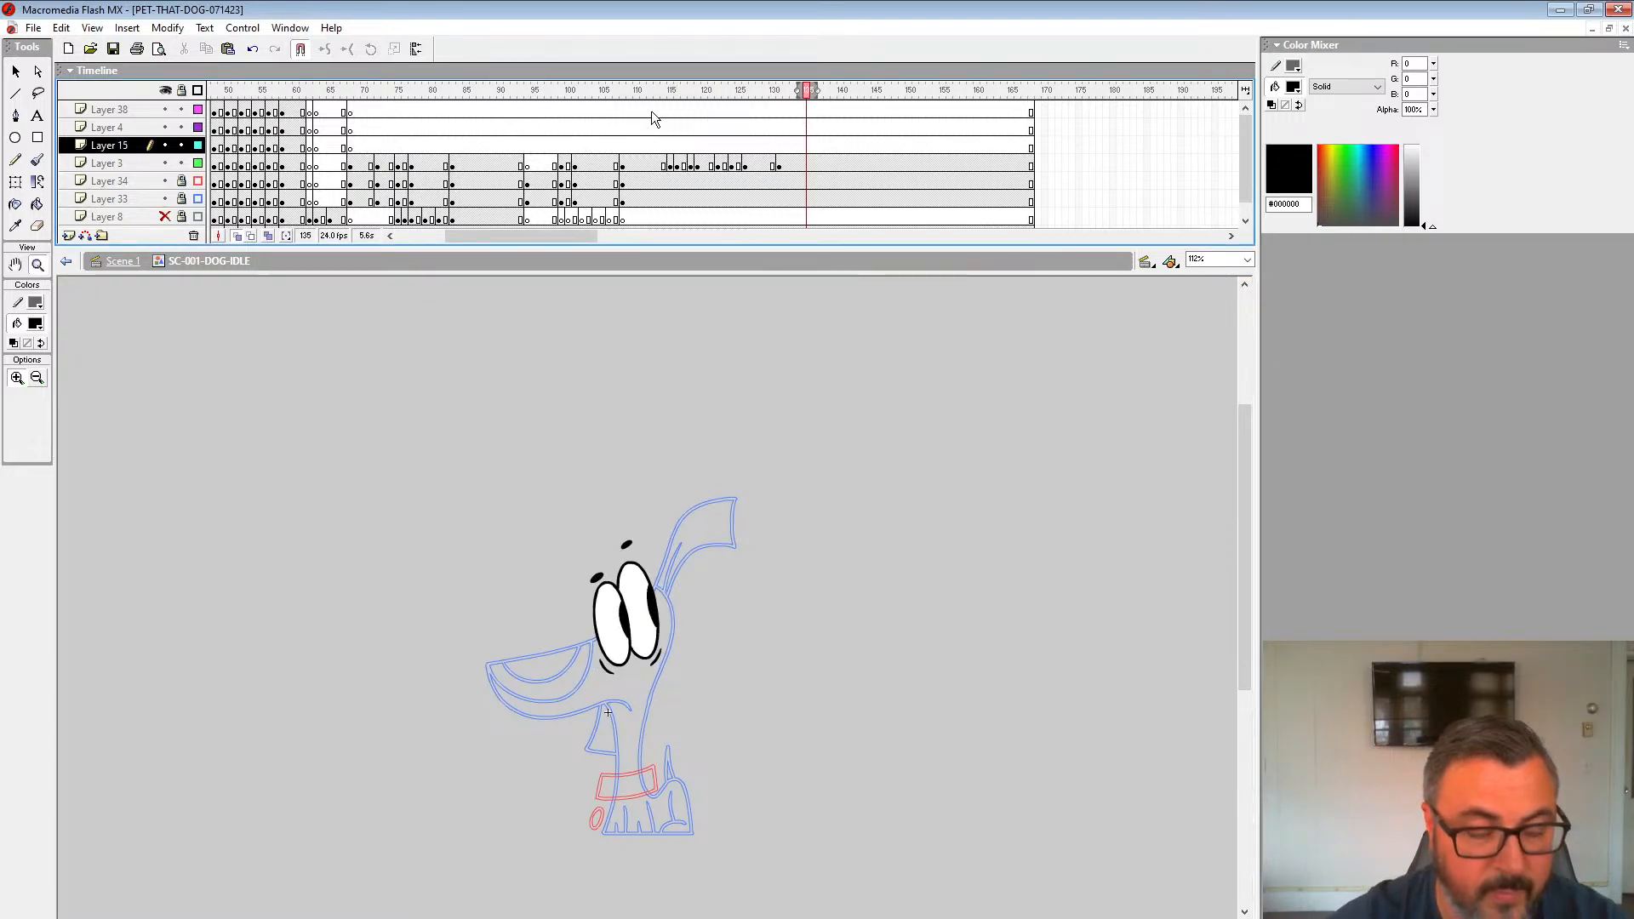
Step: Move the rough eye drawing on Layer 3 to frame 114 and make frame 115 a blank keyframe
{"action": "left_click", "coordinate": [671, 166]}
{"action": "left_click_drag", "start_coordinate": [669, 167], "coordinate": [664, 167]}
{"action": "left_click", "coordinate": [671, 167]}
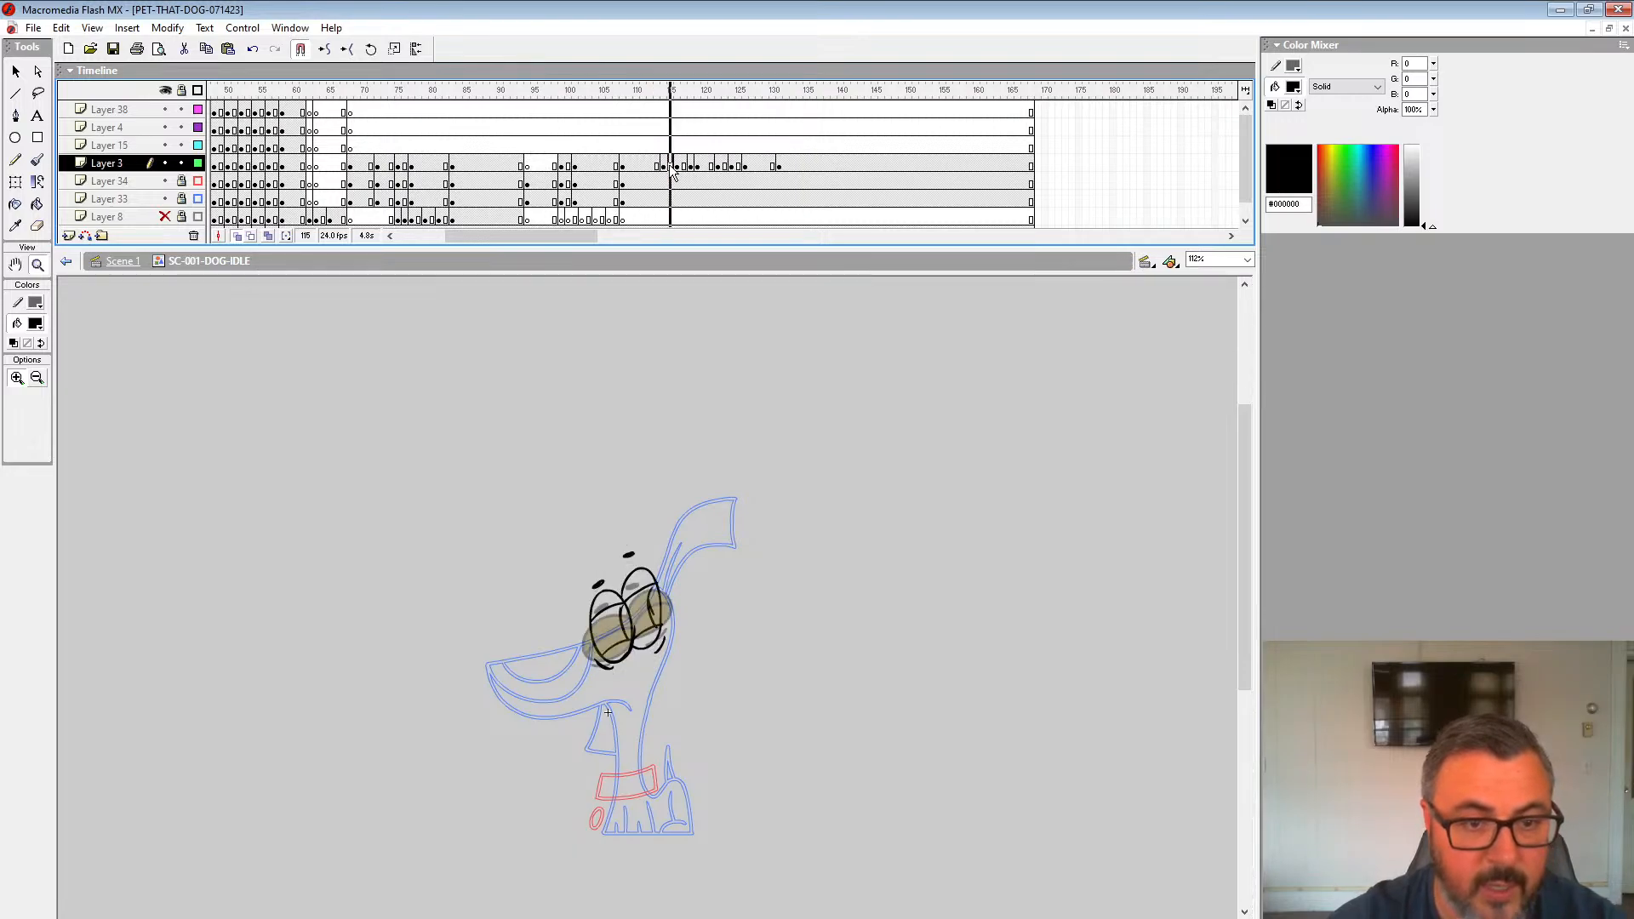
{"action": "key", "text": "F7"}
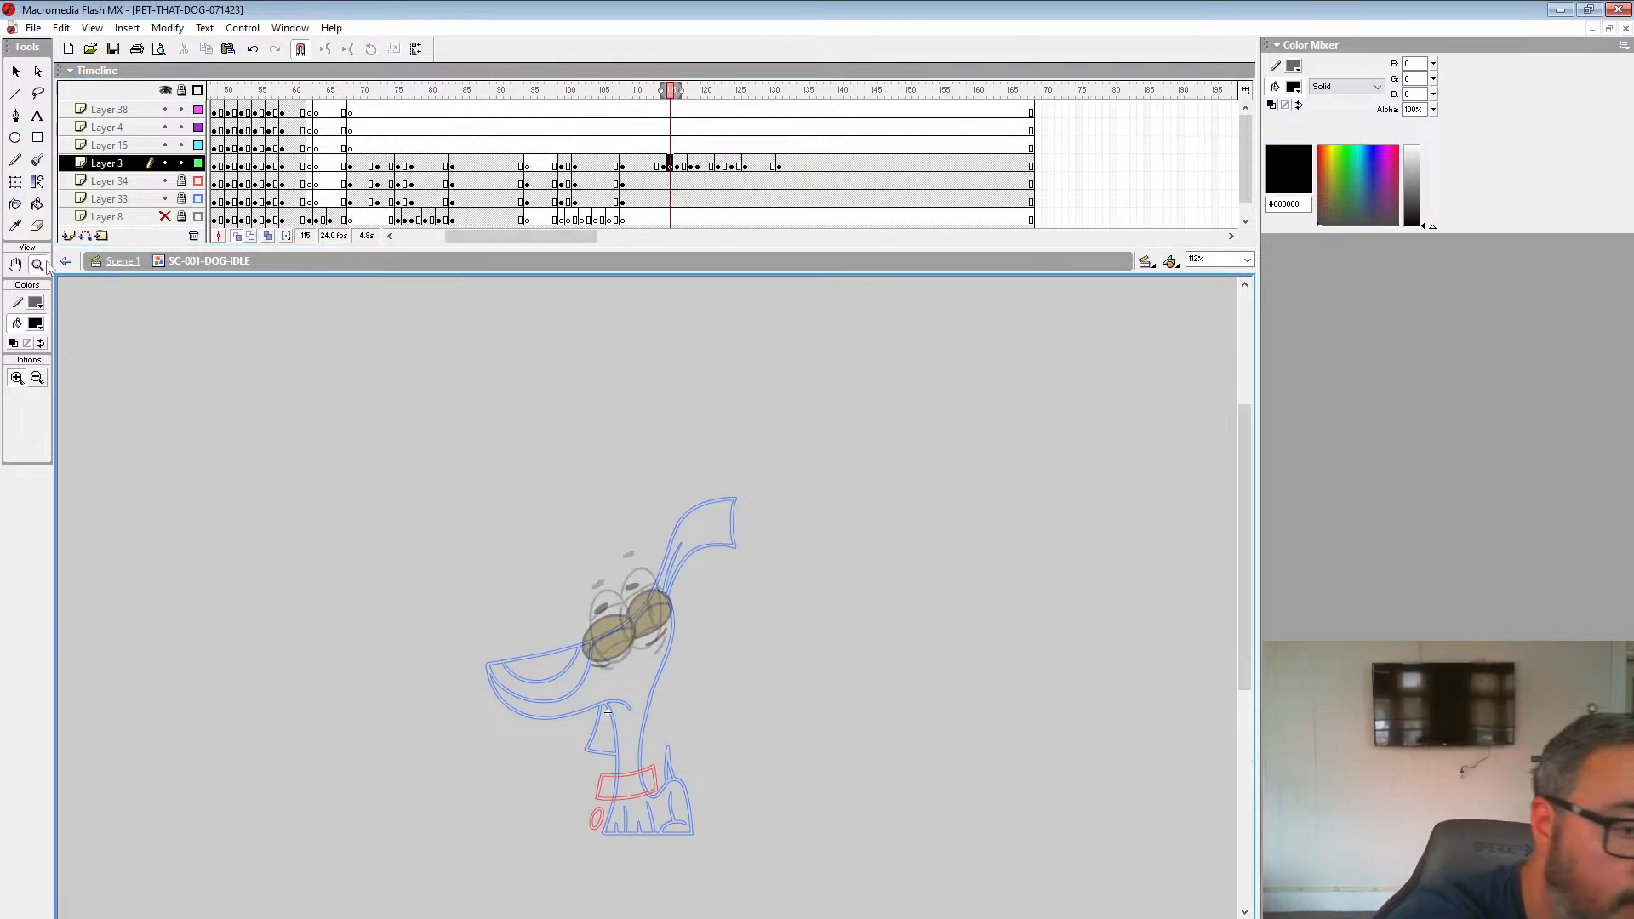
Step: Recolor the rough eye drawing on frame 114 of Layer 3 red as a tracing guide
{"action": "left_click", "coordinate": [596, 564]}
{"action": "left_click", "coordinate": [648, 630]}
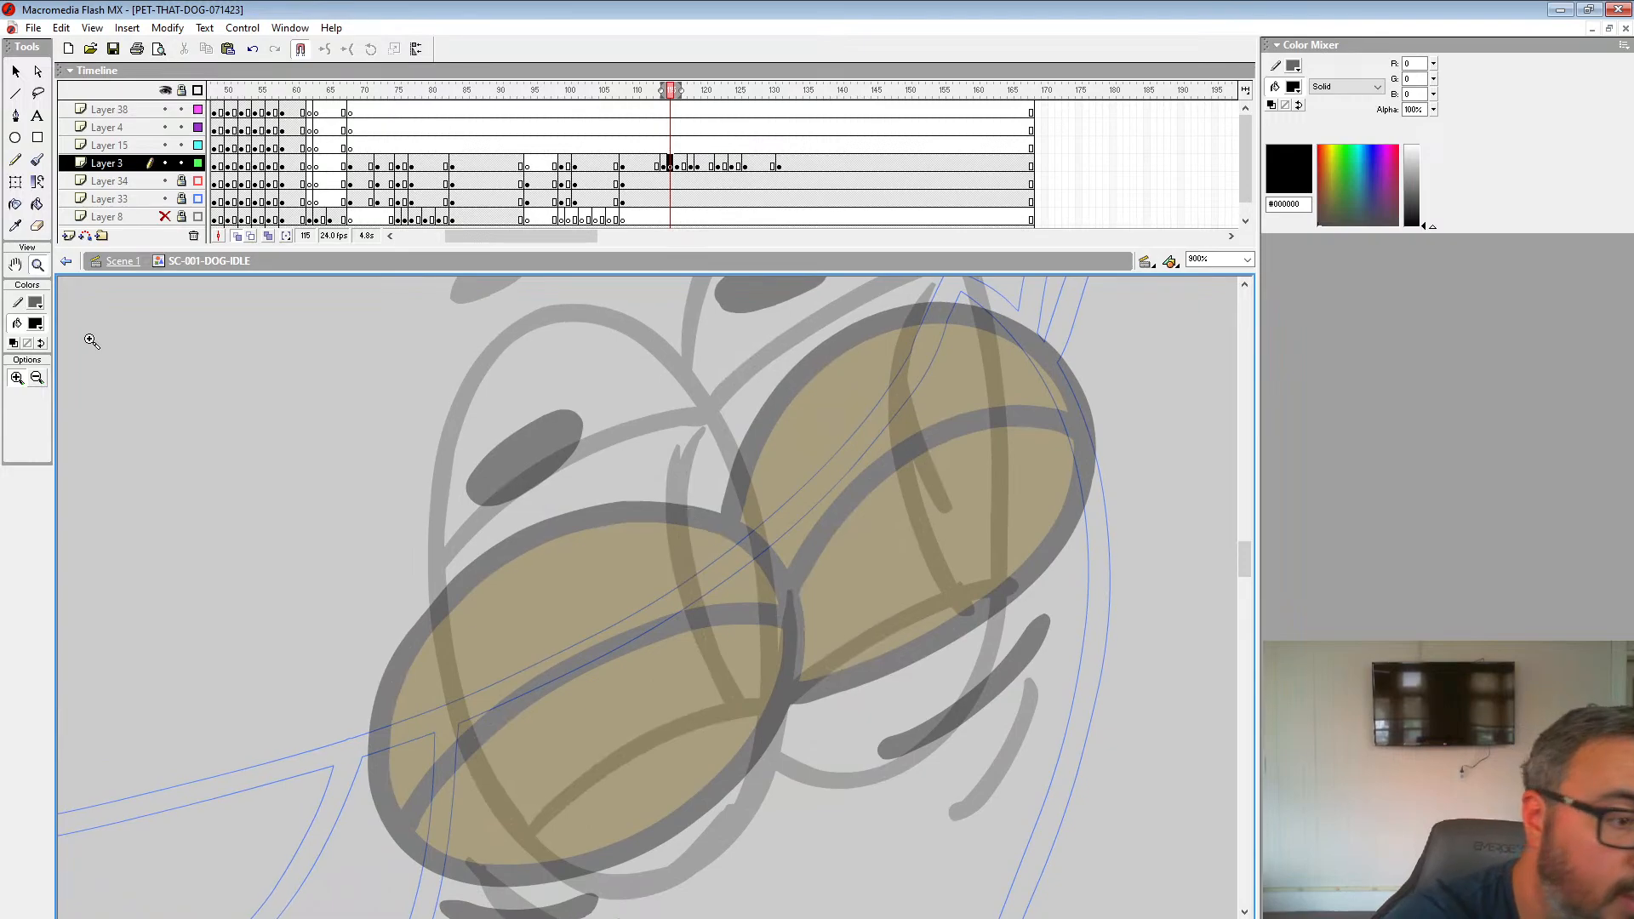
{"action": "left_click", "coordinate": [664, 165]}
{"action": "left_click", "coordinate": [35, 323]}
{"action": "left_click", "coordinate": [17, 405]}
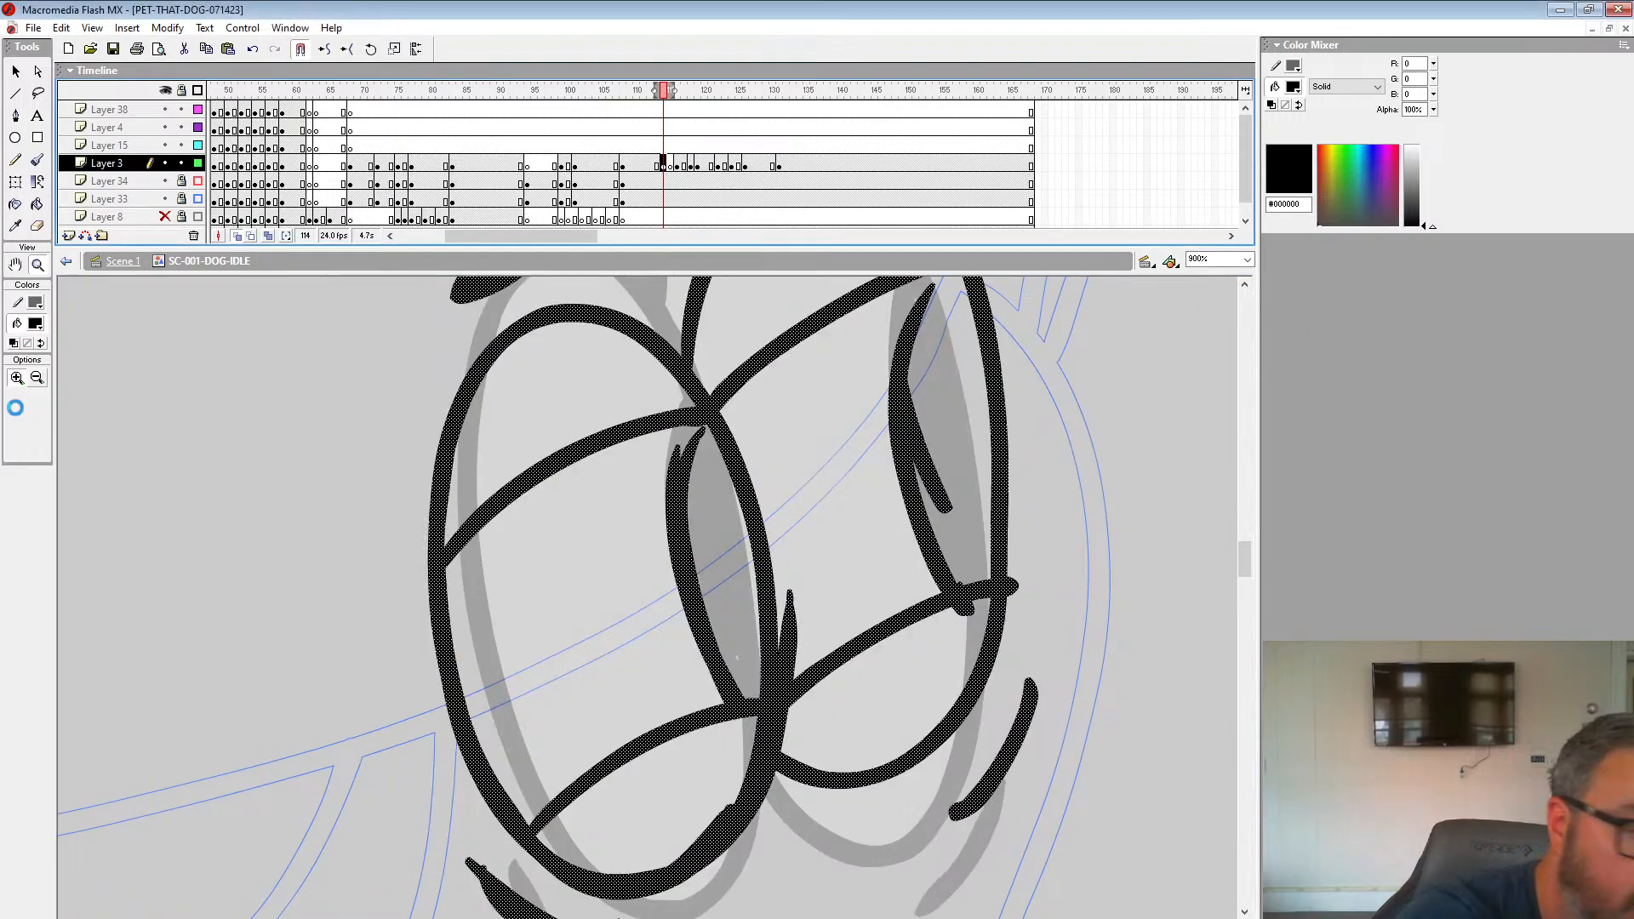
Step: Ink the left eye's outline on frame 115 over the red rough, using black, #000000, and a larger brush size
{"action": "key", "text": "period"}
{"action": "left_click_drag", "start_coordinate": [640, 419], "coordinate": [711, 487]}
{"action": "left_click", "coordinate": [35, 323]}
{"action": "left_click", "coordinate": [11, 356]}
{"action": "left_click", "coordinate": [36, 160]}
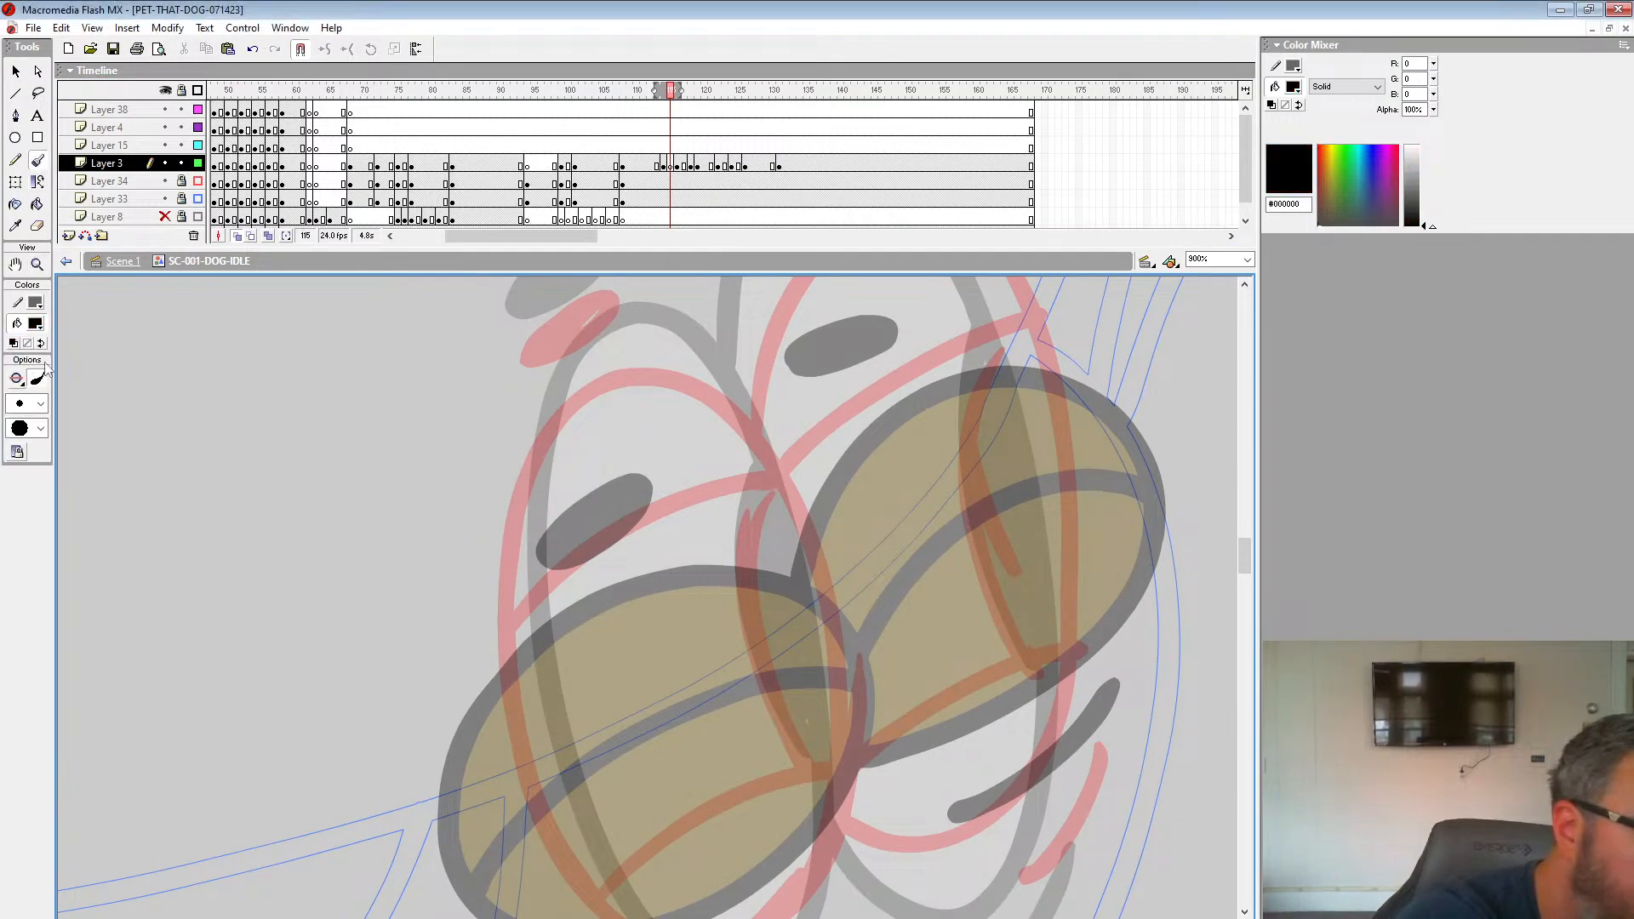
{"action": "left_click", "coordinate": [40, 403]}
{"action": "left_click", "coordinate": [25, 602]}
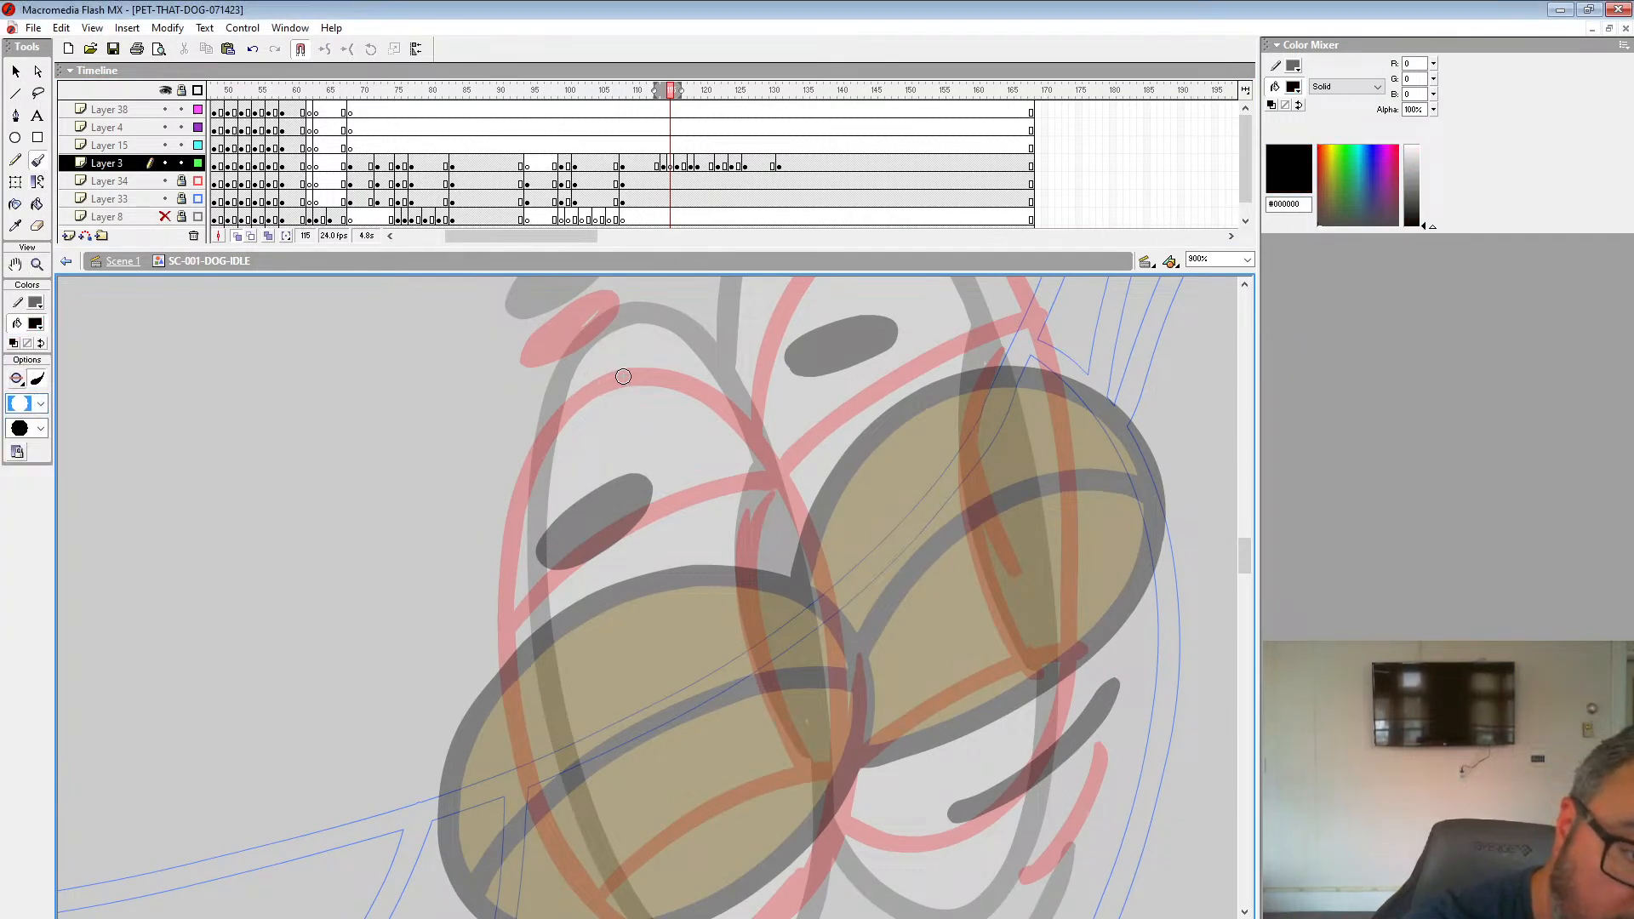
{"action": "mouse_move", "coordinate": [623, 376]}
{"action": "left_mouse_down"}
{"action": "mouse_move", "coordinate": [535, 464]}
{"action": "mouse_move", "coordinate": [513, 525]}
{"action": "mouse_move", "coordinate": [504, 604]}
{"action": "mouse_move", "coordinate": [504, 663]}
{"action": "left_mouse_up"}
{"action": "left_click_drag", "start_coordinate": [620, 471], "coordinate": [627, 409]}
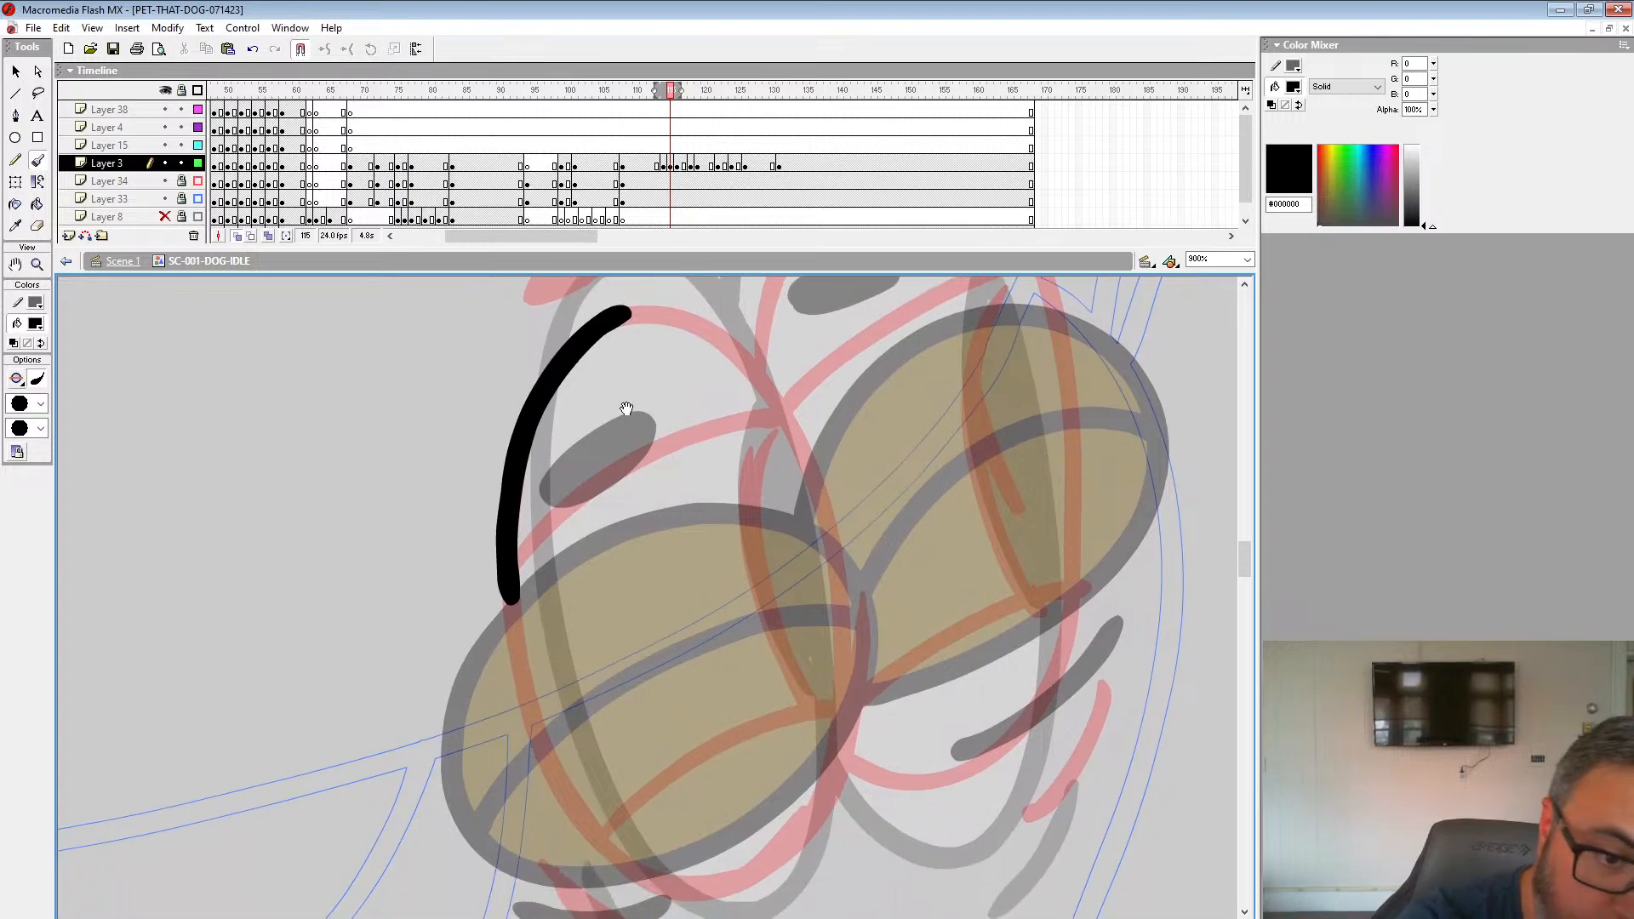
{"action": "mouse_move", "coordinate": [604, 327]}
{"action": "left_mouse_down"}
{"action": "mouse_move", "coordinate": [660, 314]}
{"action": "mouse_move", "coordinate": [790, 397]}
{"action": "mouse_move", "coordinate": [851, 651]}
{"action": "mouse_move", "coordinate": [772, 865]}
{"action": "mouse_move", "coordinate": [638, 887]}
{"action": "mouse_move", "coordinate": [559, 775]}
{"action": "mouse_move", "coordinate": [505, 589]}
{"action": "left_mouse_up"}
Step: Ink the left eye's lower and upper eyelid lines, pupil edge and under-eye crease on frame 115
{"action": "mouse_move", "coordinate": [838, 705]}
{"action": "left_mouse_down"}
{"action": "mouse_move", "coordinate": [701, 765]}
{"action": "mouse_move", "coordinate": [613, 840]}
{"action": "left_mouse_up"}
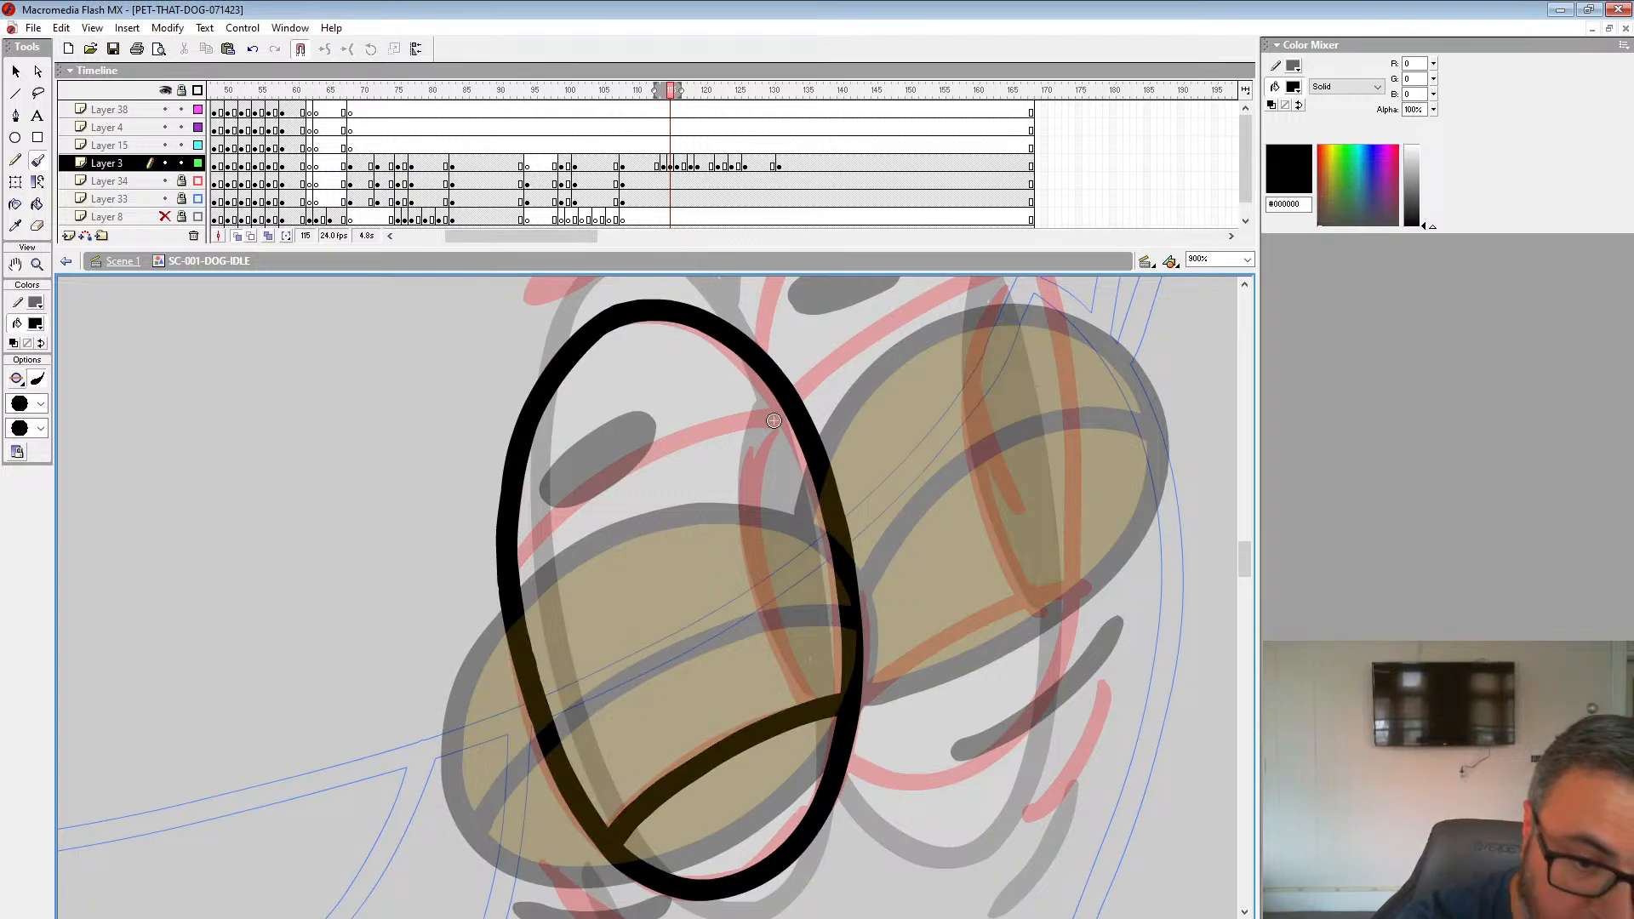
{"action": "mouse_move", "coordinate": [785, 414]}
{"action": "left_mouse_down"}
{"action": "mouse_move", "coordinate": [610, 480]}
{"action": "mouse_move", "coordinate": [517, 574]}
{"action": "left_mouse_up"}
{"action": "mouse_move", "coordinate": [772, 417]}
{"action": "left_mouse_down"}
{"action": "mouse_move", "coordinate": [812, 700]}
{"action": "mouse_move", "coordinate": [852, 375]}
{"action": "left_mouse_up"}
{"action": "mouse_move", "coordinate": [597, 579]}
{"action": "left_mouse_down"}
{"action": "mouse_move", "coordinate": [703, 650]}
{"action": "mouse_move", "coordinate": [792, 662]}
{"action": "left_mouse_up"}
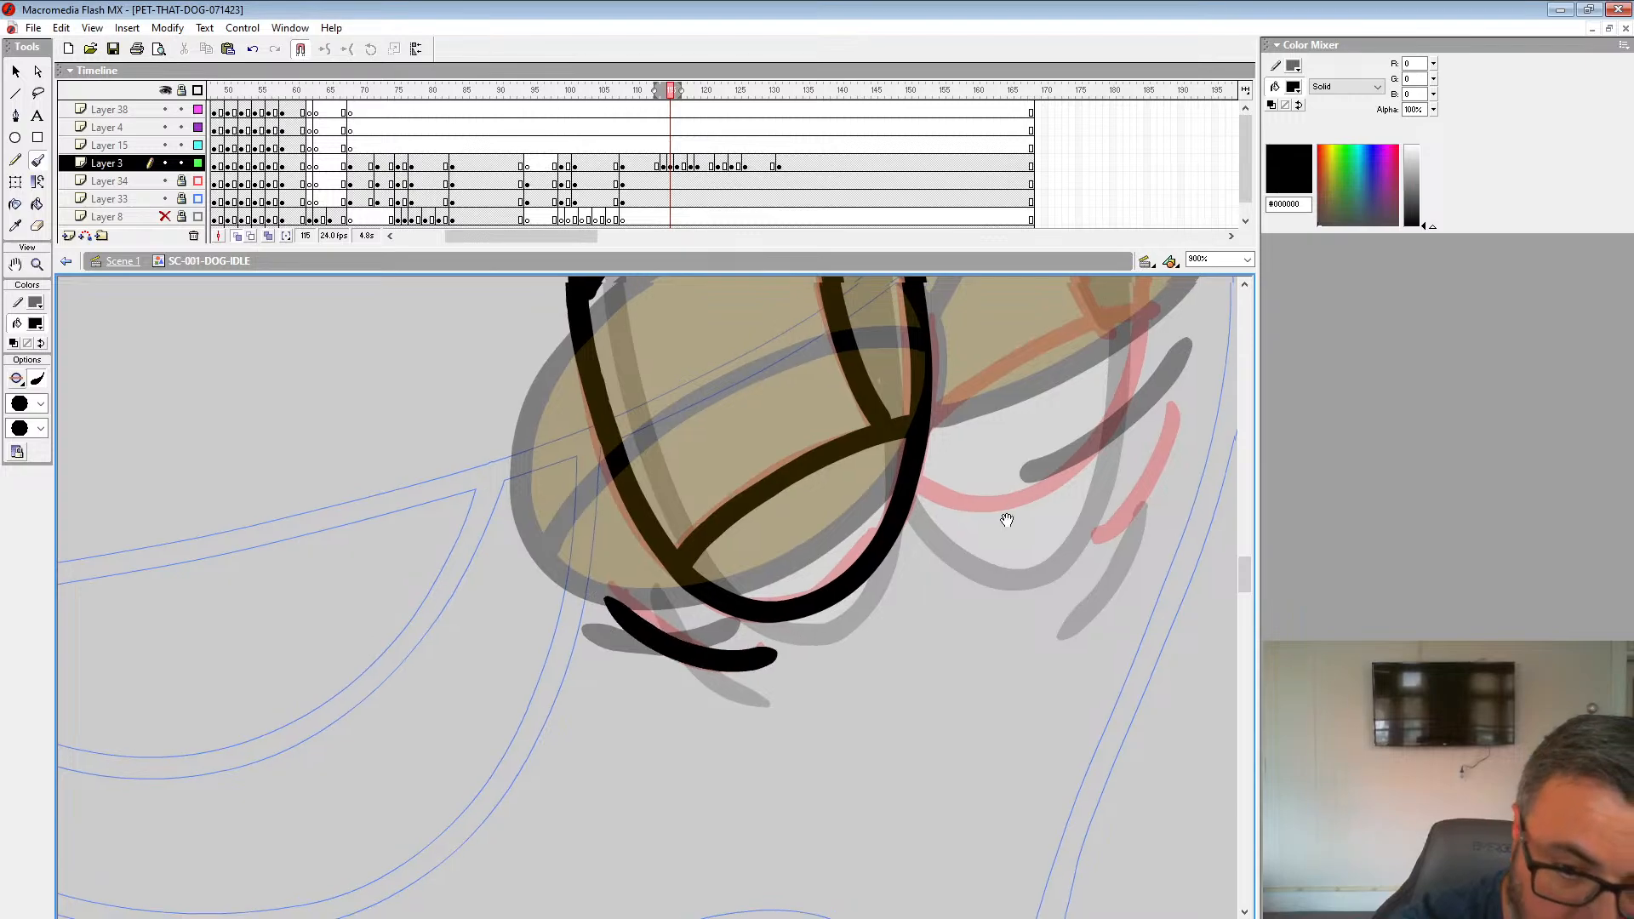
Step: Ink the right eye's outline, lower eyelid line and under-eye crease on frame 115 over the red rough
{"action": "mouse_move", "coordinate": [1003, 514]}
{"action": "left_mouse_down"}
{"action": "mouse_move", "coordinate": [891, 650]}
{"action": "mouse_move", "coordinate": [851, 766]}
{"action": "left_mouse_up"}
{"action": "mouse_move", "coordinate": [594, 577]}
{"action": "left_mouse_down"}
{"action": "mouse_move", "coordinate": [775, 395]}
{"action": "mouse_move", "coordinate": [840, 460]}
{"action": "mouse_move", "coordinate": [901, 661]}
{"action": "mouse_move", "coordinate": [888, 454]}
{"action": "mouse_move", "coordinate": [855, 573]}
{"action": "mouse_move", "coordinate": [781, 641]}
{"action": "mouse_move", "coordinate": [656, 634]}
{"action": "left_mouse_up"}
{"action": "mouse_move", "coordinate": [863, 457]}
{"action": "left_mouse_down"}
{"action": "mouse_move", "coordinate": [709, 523]}
{"action": "mouse_move", "coordinate": [660, 566]}
{"action": "left_mouse_up"}
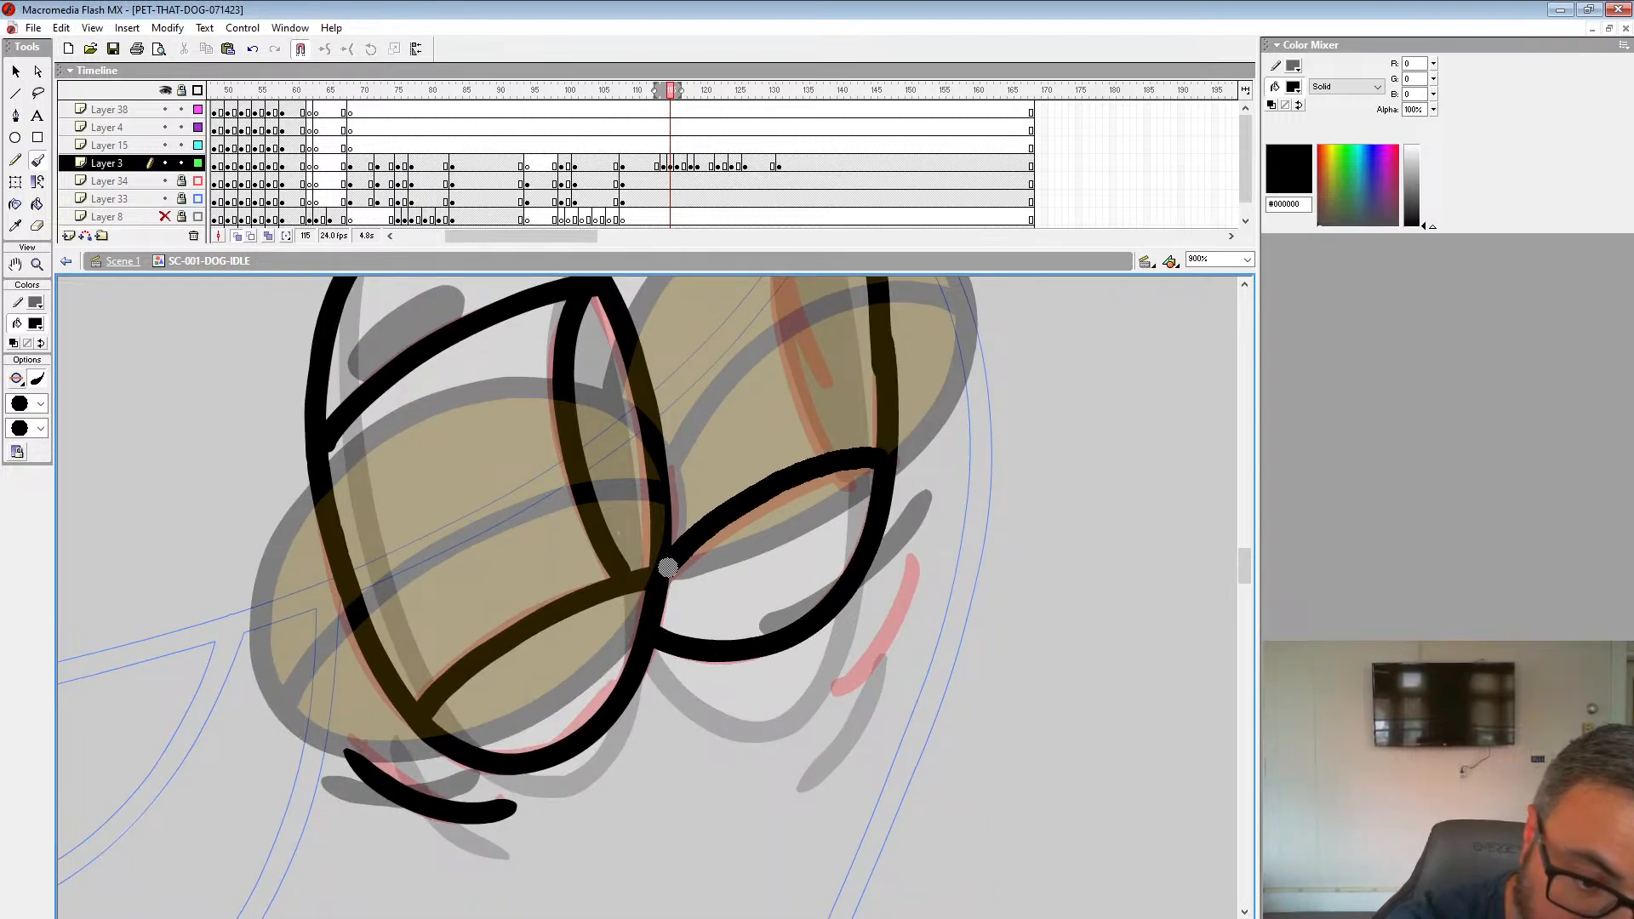
{"action": "mouse_move", "coordinate": [913, 555]}
{"action": "left_mouse_down"}
{"action": "mouse_move", "coordinate": [894, 647]}
{"action": "mouse_move", "coordinate": [836, 711]}
{"action": "left_mouse_up"}
{"action": "left_click_drag", "start_coordinate": [860, 615], "coordinate": [908, 773]}
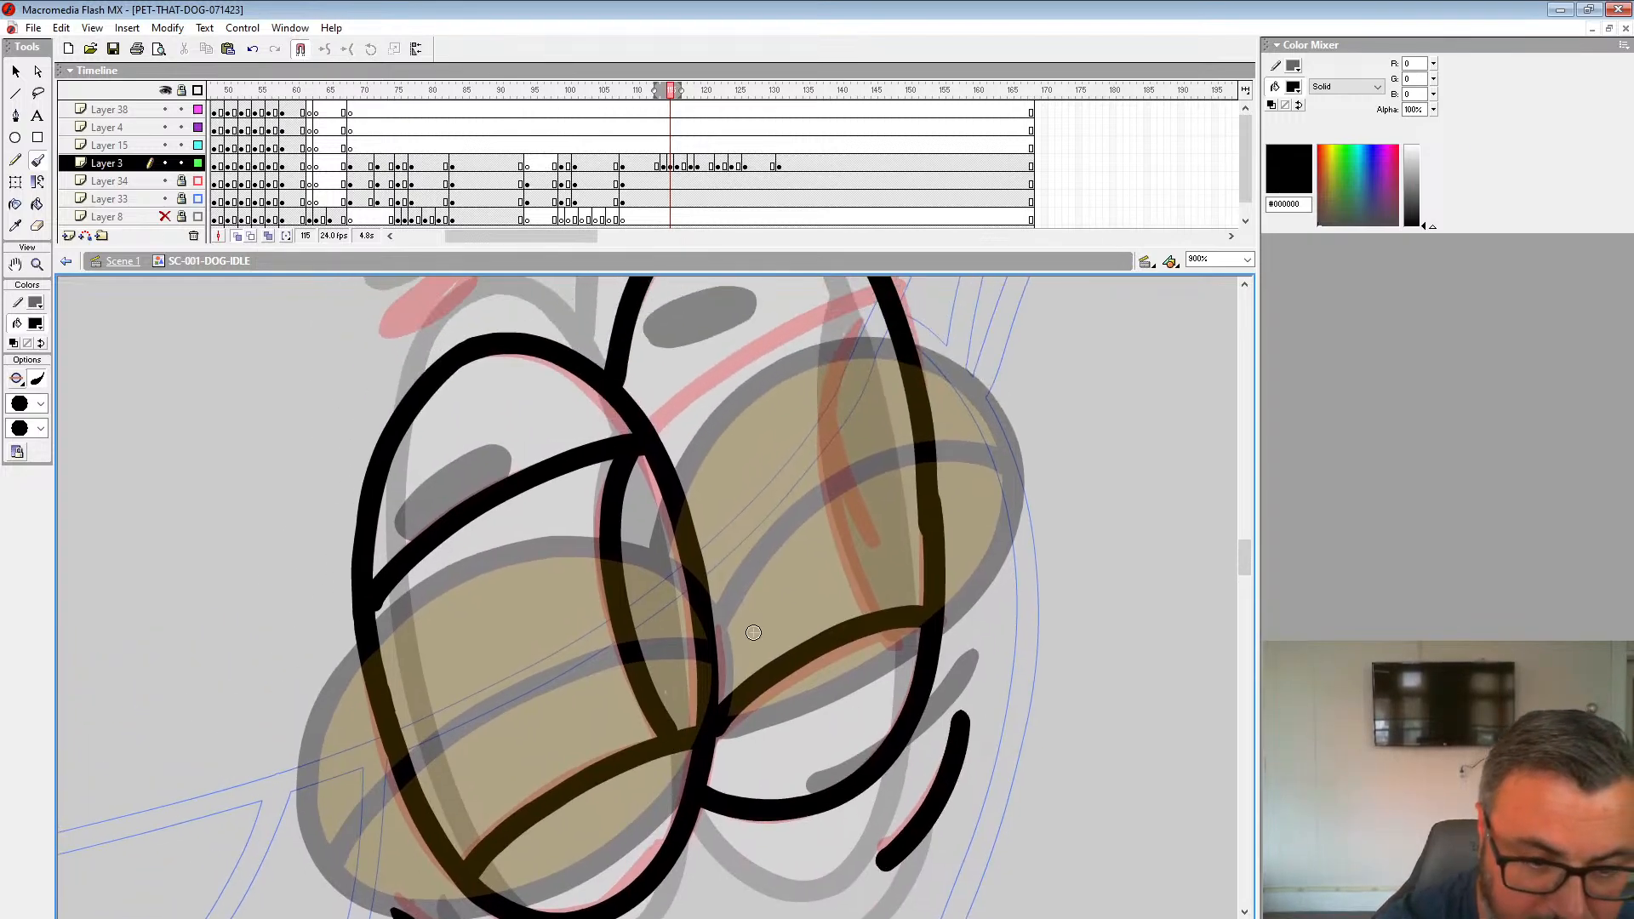
{"action": "left_click_drag", "start_coordinate": [675, 410], "coordinate": [710, 561]}
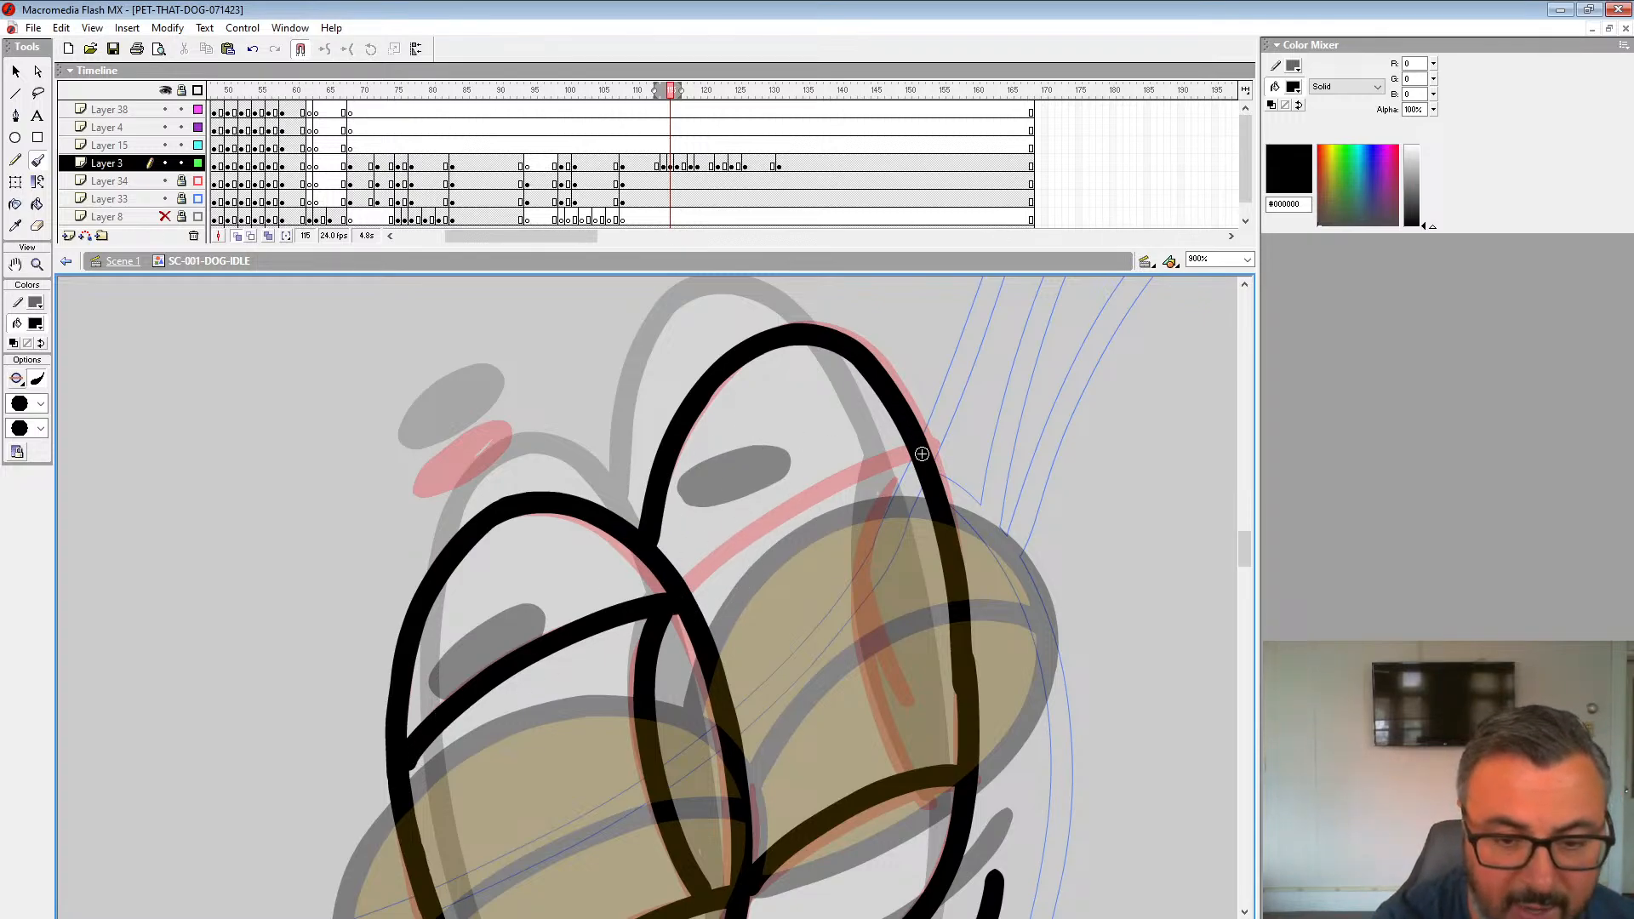
{"action": "mouse_move", "coordinate": [922, 454]}
{"action": "left_mouse_down"}
{"action": "mouse_move", "coordinate": [813, 496]}
{"action": "mouse_move", "coordinate": [688, 596]}
{"action": "left_mouse_up"}
{"action": "mouse_move", "coordinate": [867, 408]}
{"action": "left_mouse_down"}
{"action": "mouse_move", "coordinate": [896, 433]}
{"action": "mouse_move", "coordinate": [792, 436]}
{"action": "mouse_move", "coordinate": [696, 521]}
{"action": "left_mouse_up"}
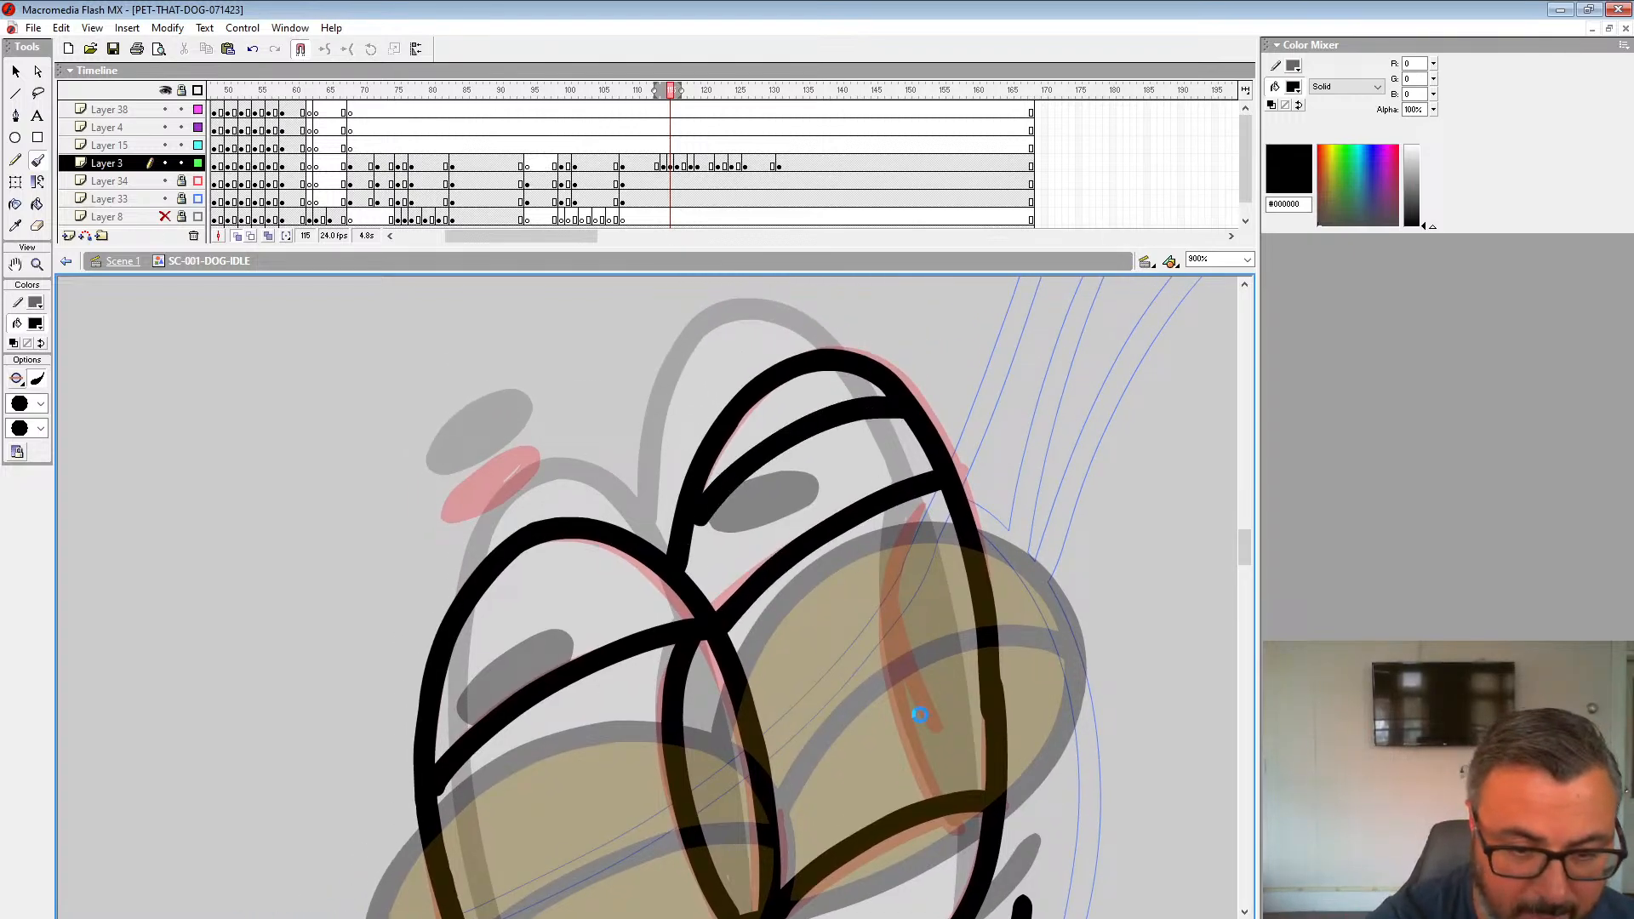
{"action": "key", "text": "ctrl+z"}
{"action": "key", "text": "ctrl+z"}
Step: Ink the right eye's upper eyelid line and pupil edge, and fill both pupils with black, #000000
{"action": "left_click_drag", "start_coordinate": [936, 466], "coordinate": [710, 621]}
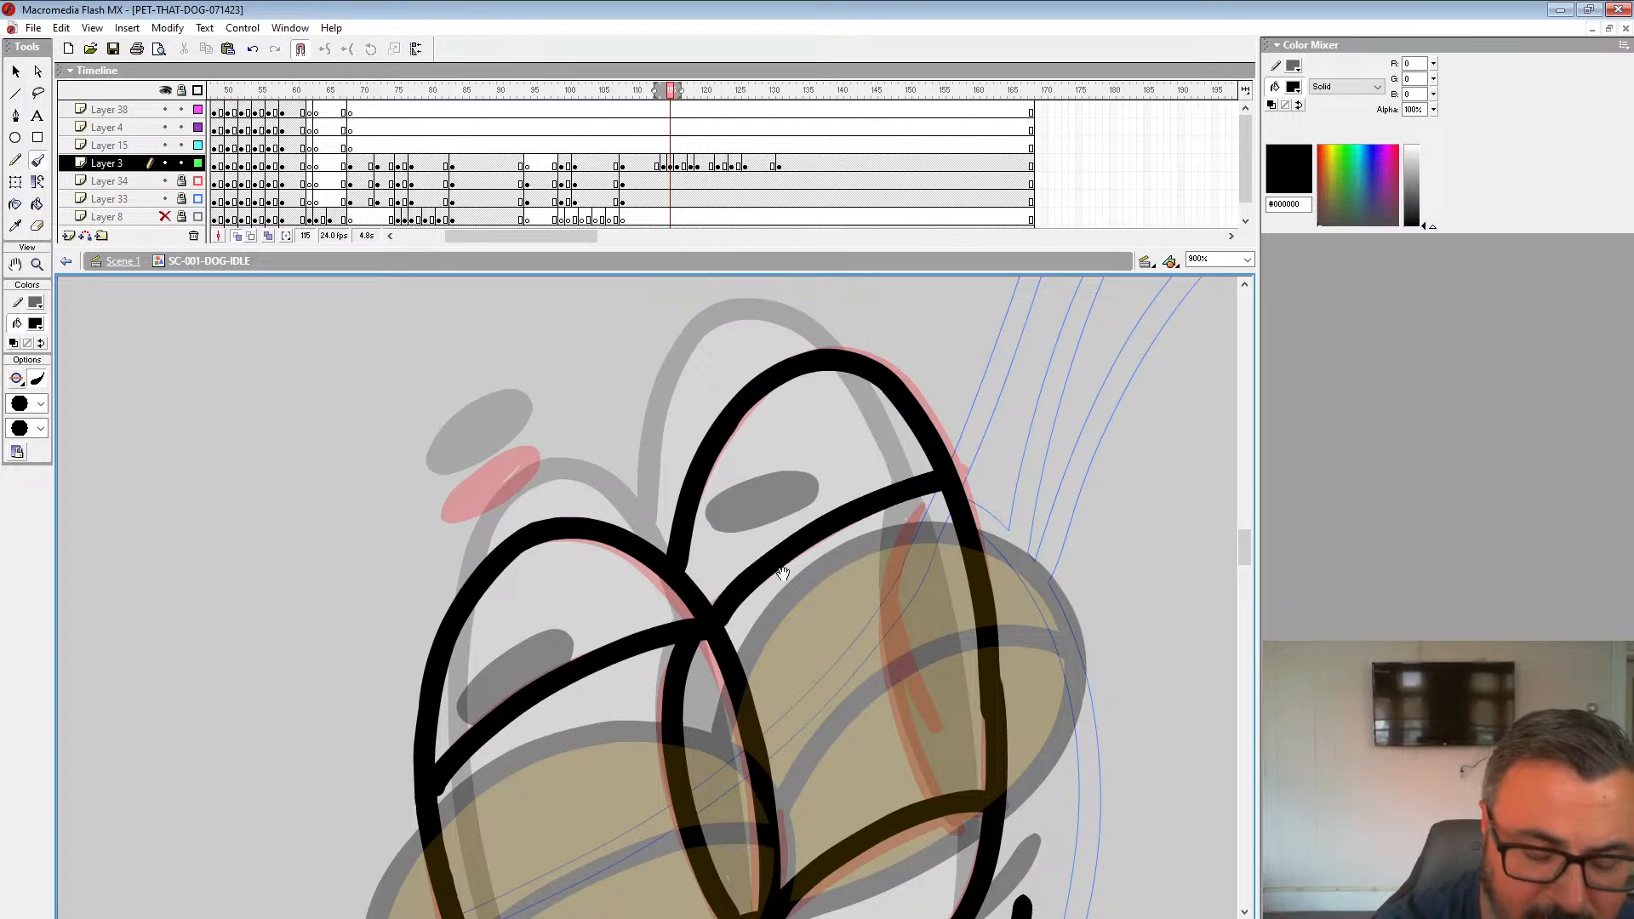
{"action": "mouse_move", "coordinate": [932, 498]}
{"action": "left_mouse_down"}
{"action": "mouse_move", "coordinate": [809, 341]}
{"action": "mouse_move", "coordinate": [793, 587]}
{"action": "mouse_move", "coordinate": [830, 656]}
{"action": "mouse_move", "coordinate": [960, 472]}
{"action": "left_mouse_up"}
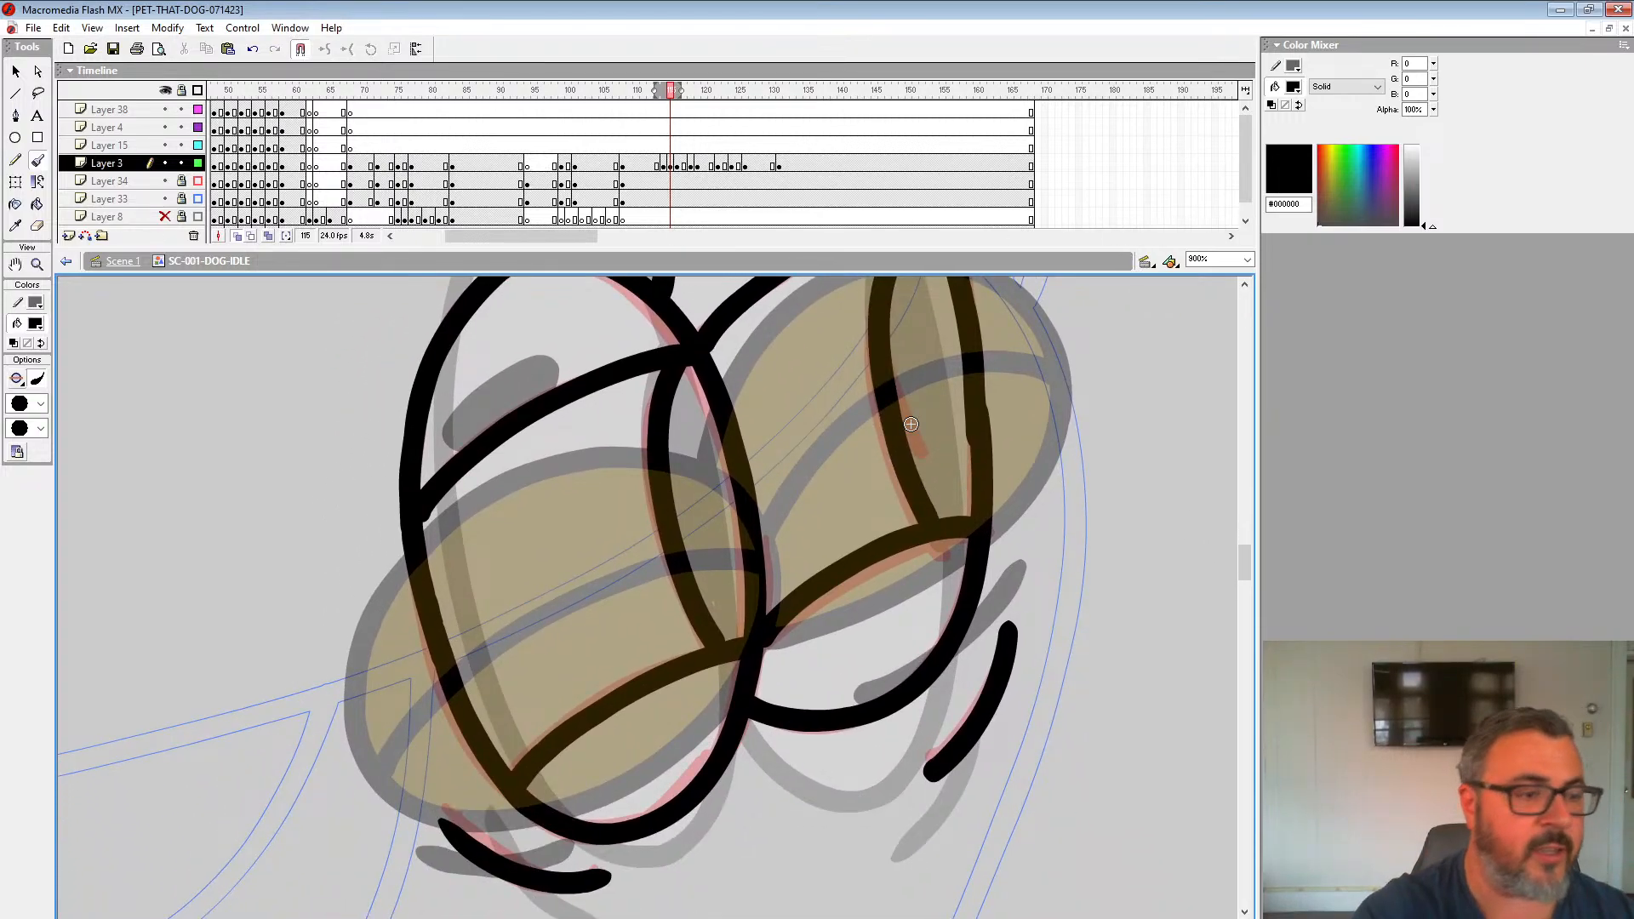
{"action": "key", "text": "k"}
{"action": "left_click", "coordinate": [710, 457]}
{"action": "left_click", "coordinate": [910, 349]}
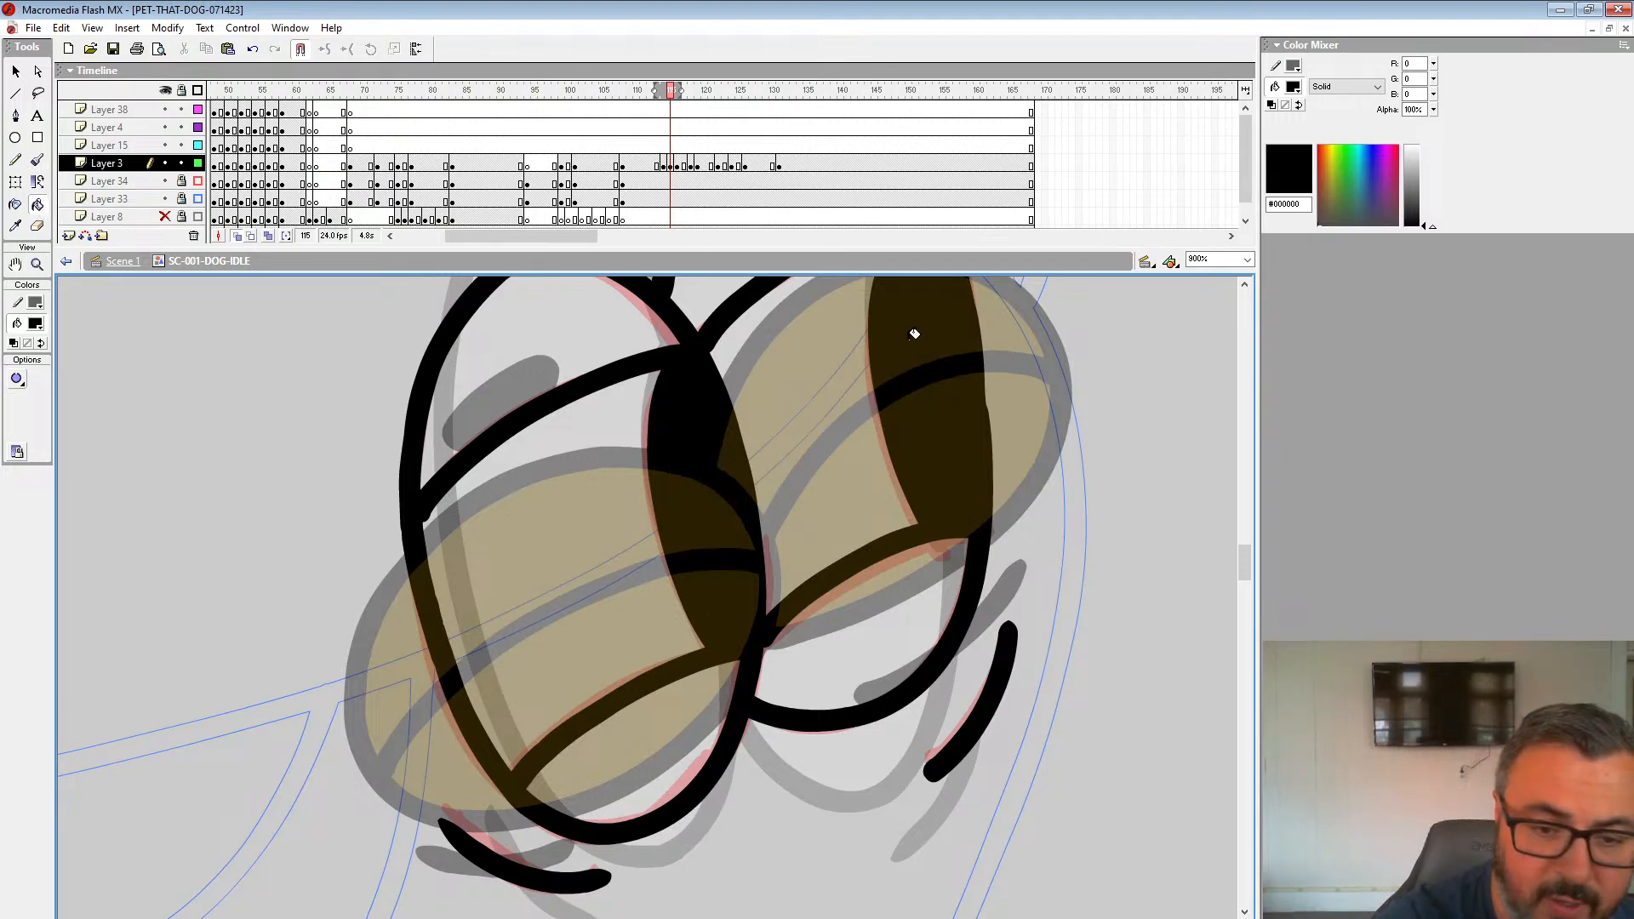
Step: Paint both eyebrows solid black over the red rough shapes on frame 115 of Layer 3
{"action": "left_click", "coordinate": [37, 265]}
{"action": "left_click", "coordinate": [660, 486], "text": "alt"}
{"action": "left_click", "coordinate": [772, 545], "text": "alt"}
{"action": "left_click", "coordinate": [596, 553]}
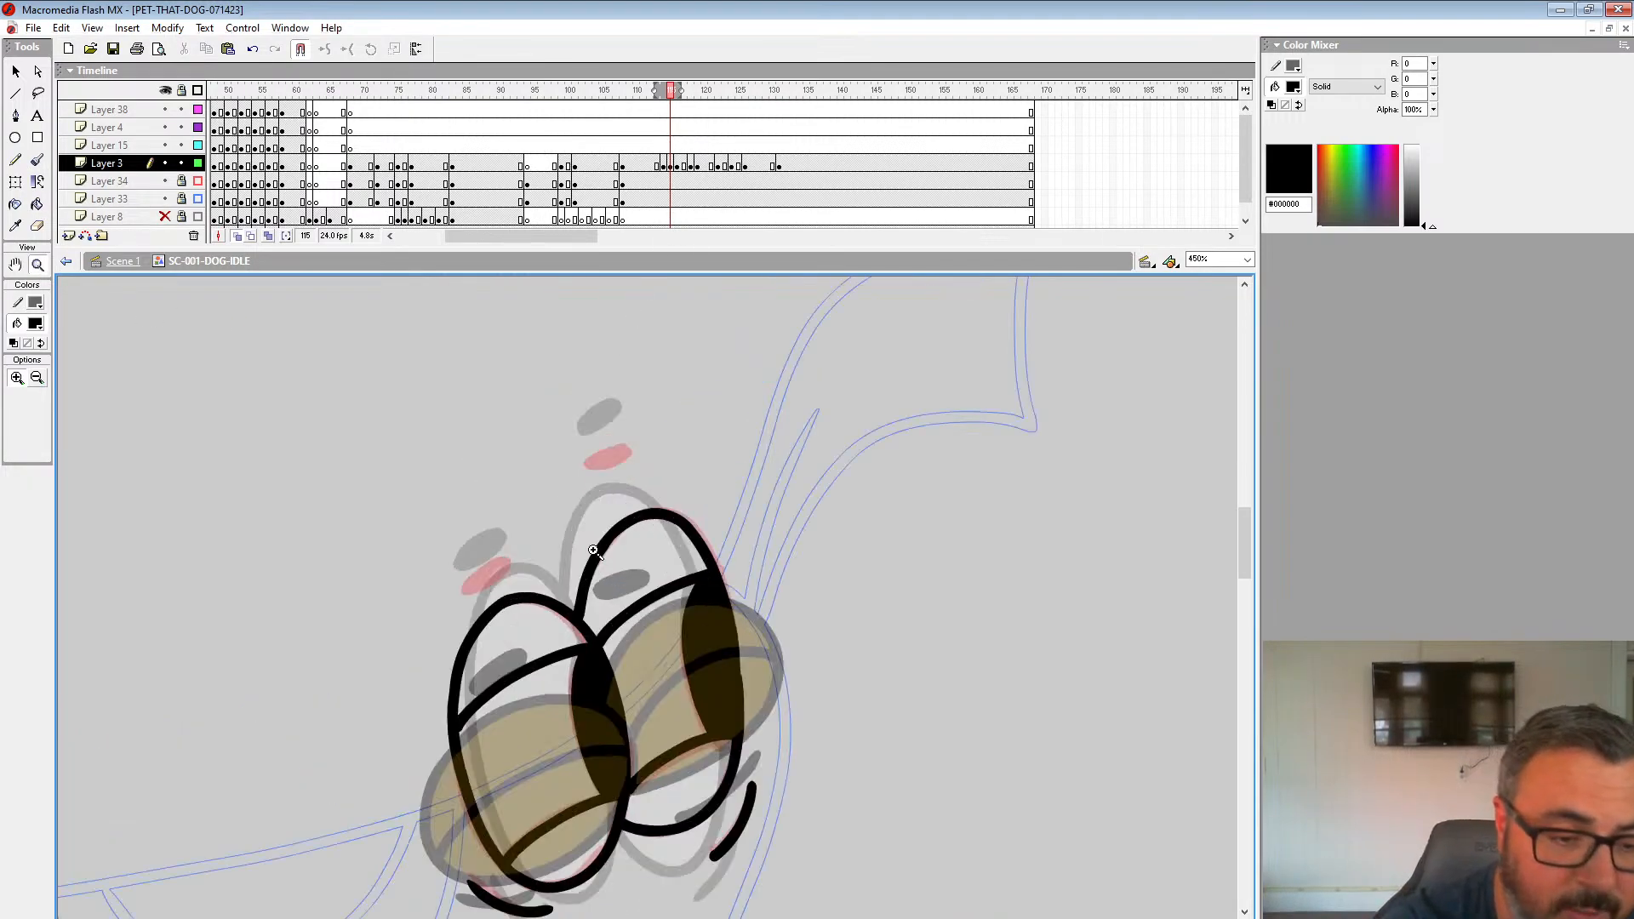
{"action": "left_click", "coordinate": [593, 551]}
{"action": "key", "text": "b"}
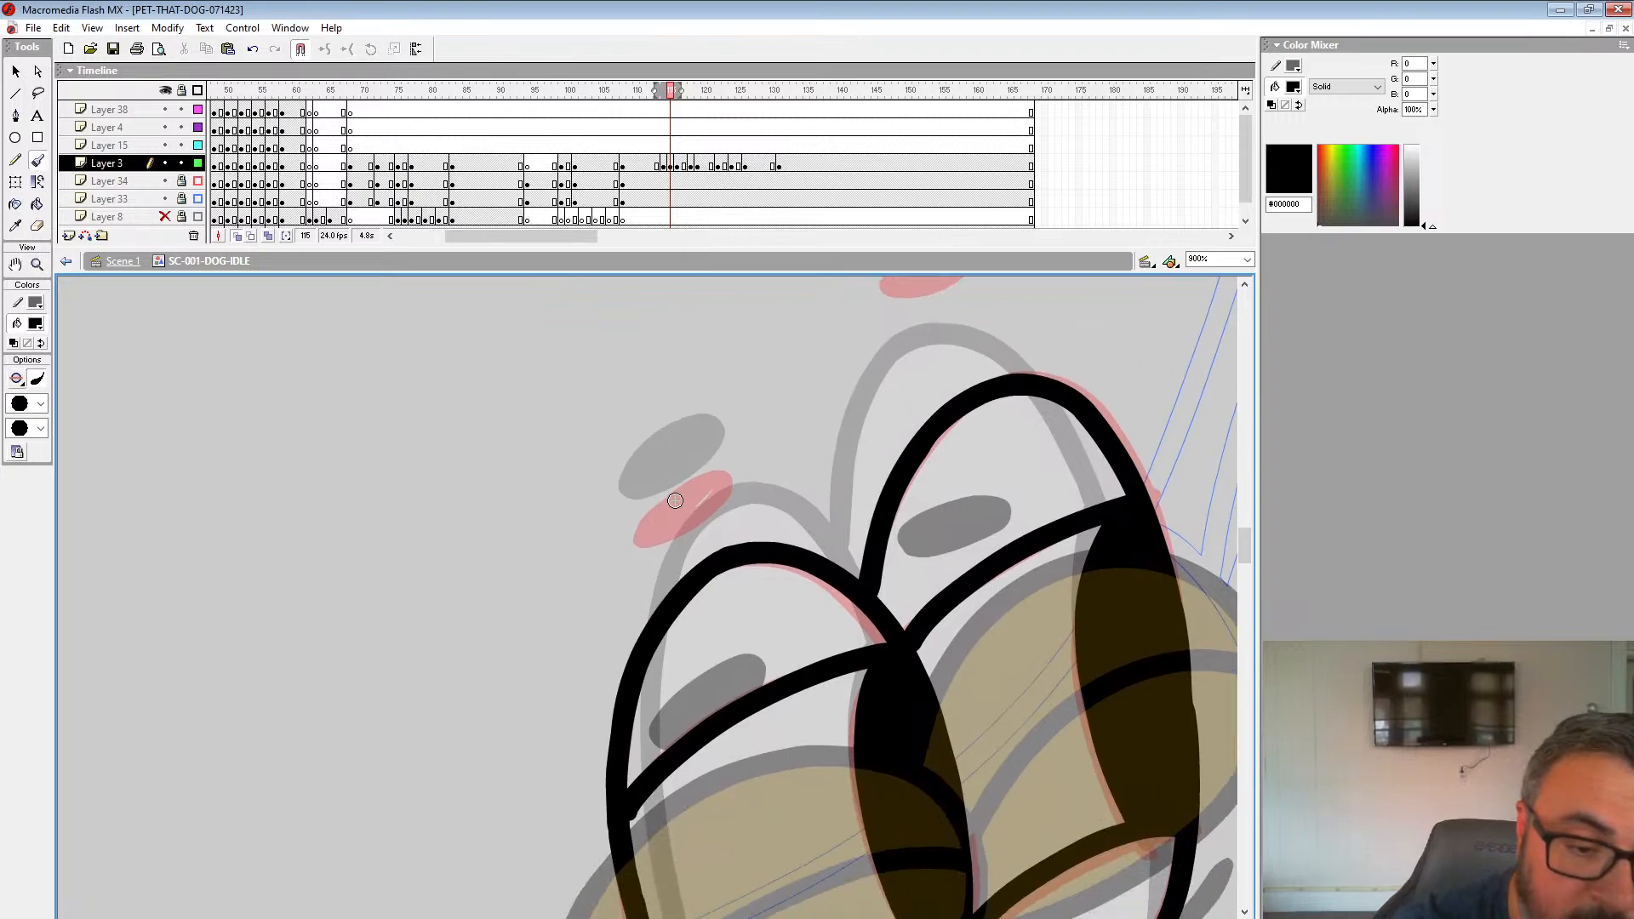
{"action": "mouse_move", "coordinate": [675, 501]}
{"action": "left_mouse_down"}
{"action": "mouse_move", "coordinate": [653, 536]}
{"action": "mouse_move", "coordinate": [723, 490]}
{"action": "mouse_move", "coordinate": [658, 513]}
{"action": "mouse_move", "coordinate": [706, 490]}
{"action": "left_mouse_up"}
{"action": "scroll", "coordinate": [859, 410], "scroll_direction": "up", "scroll_amount": 5}
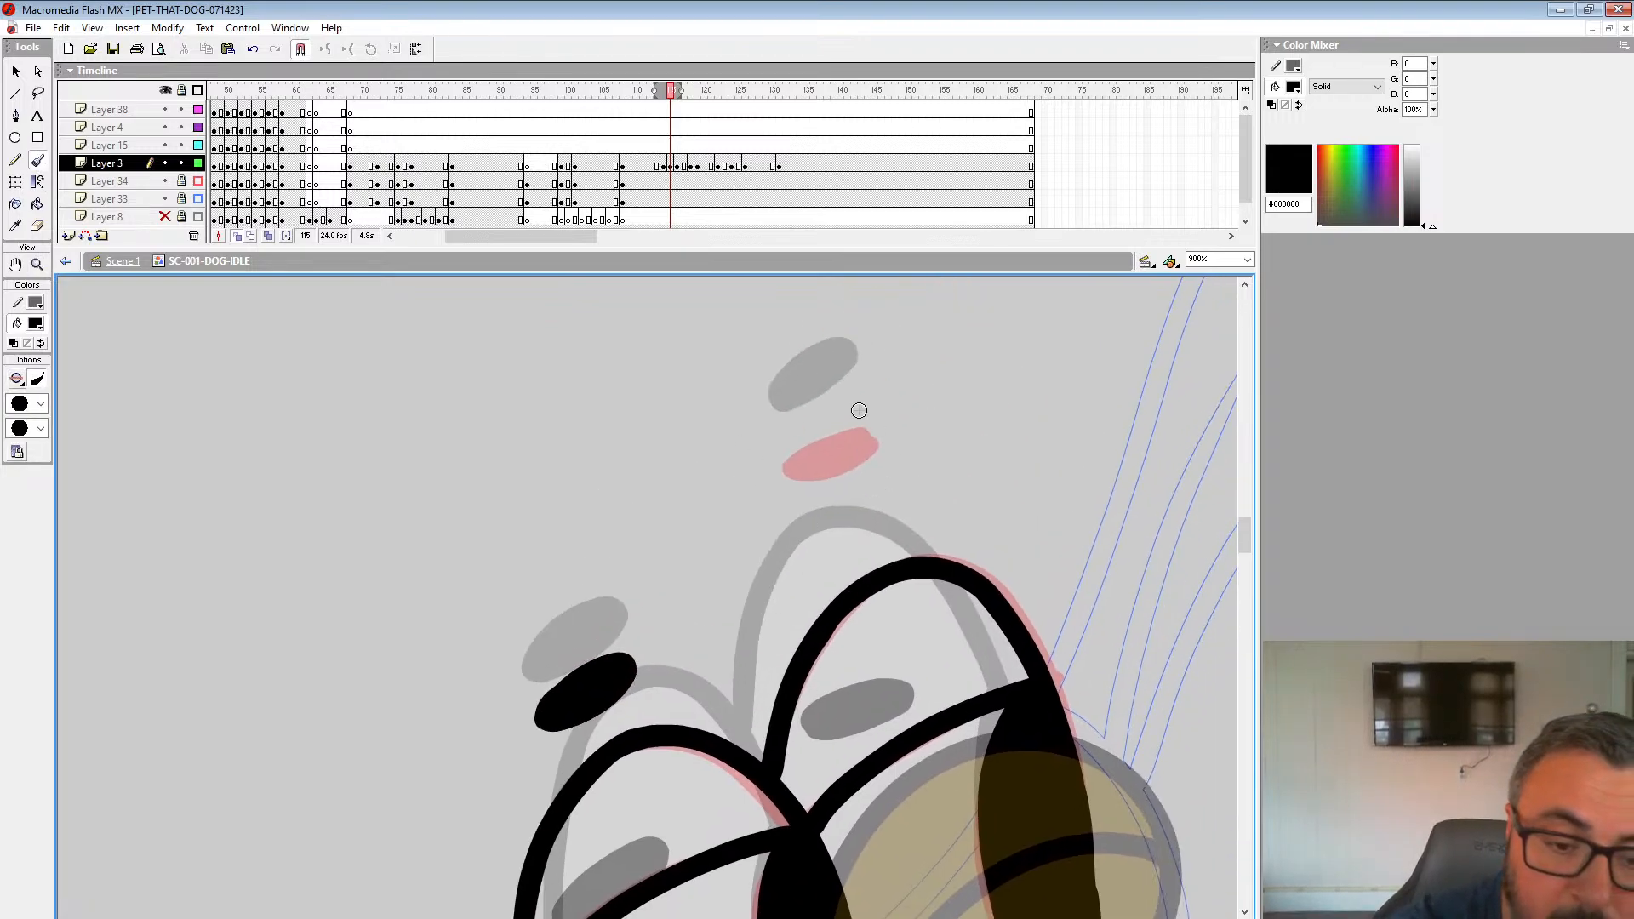
{"action": "mouse_move", "coordinate": [831, 436]}
{"action": "left_mouse_down"}
{"action": "mouse_move", "coordinate": [795, 470]}
{"action": "mouse_move", "coordinate": [871, 441]}
{"action": "mouse_move", "coordinate": [812, 461]}
{"action": "mouse_move", "coordinate": [839, 430]}
{"action": "left_mouse_up"}
Step: Turn off onion skinning and flip between frames 114 and 115 to check the eye drawing
{"action": "left_click", "coordinate": [37, 265]}
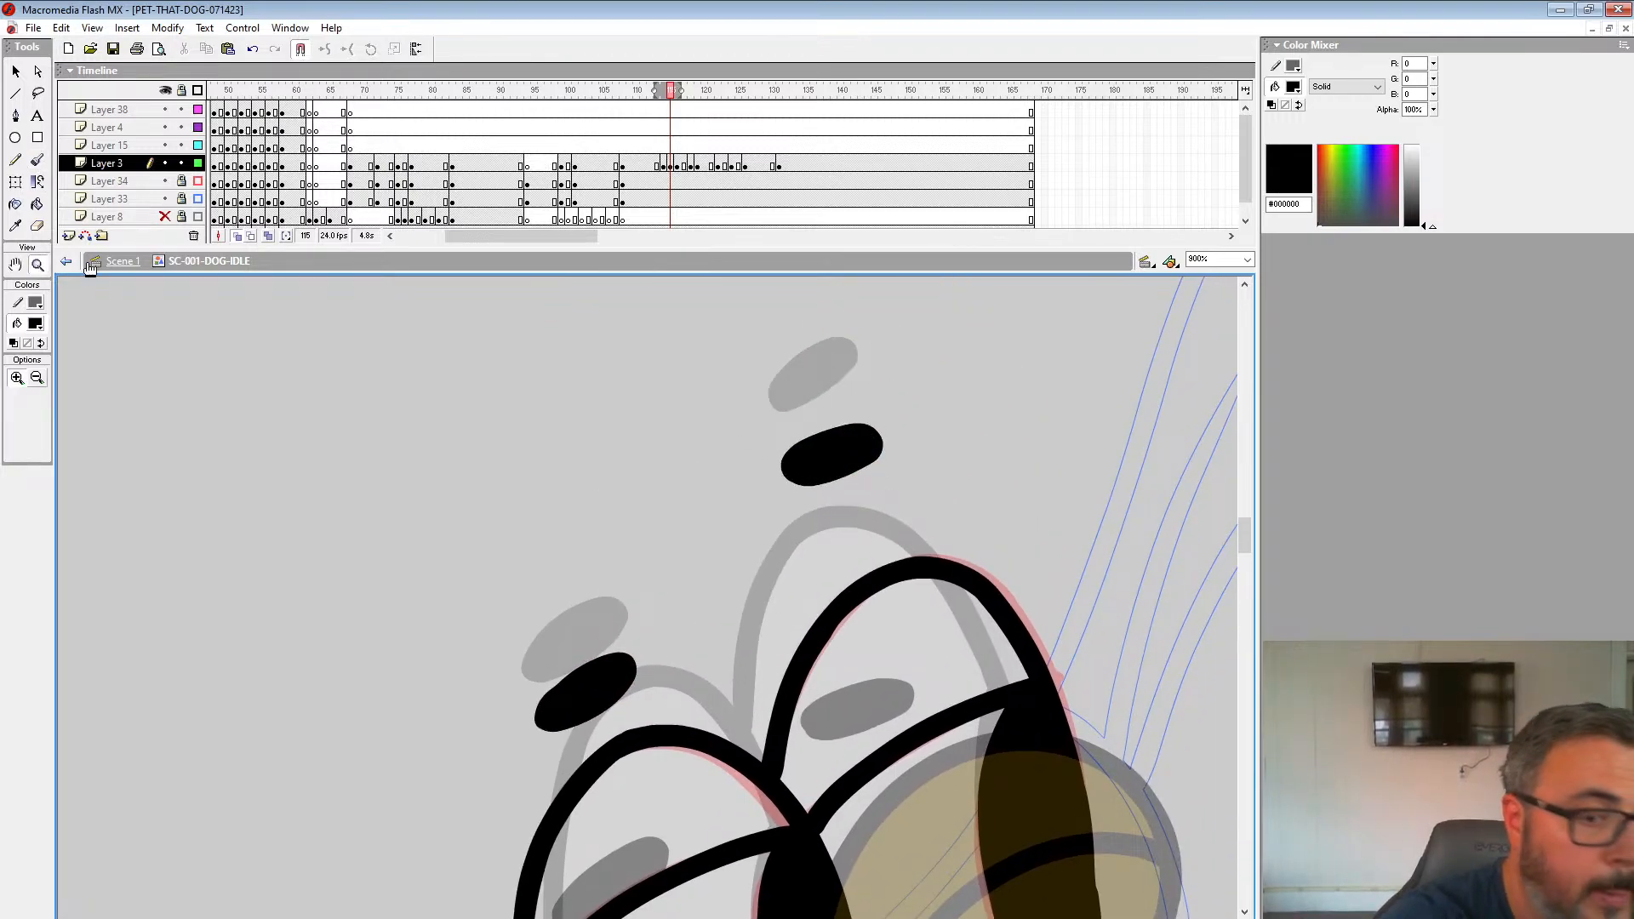
{"action": "left_click", "coordinate": [802, 518], "text": "alt"}
{"action": "left_click", "coordinate": [783, 514], "text": "alt"}
{"action": "left_click", "coordinate": [774, 510], "text": "alt"}
{"action": "left_click", "coordinate": [670, 165]}
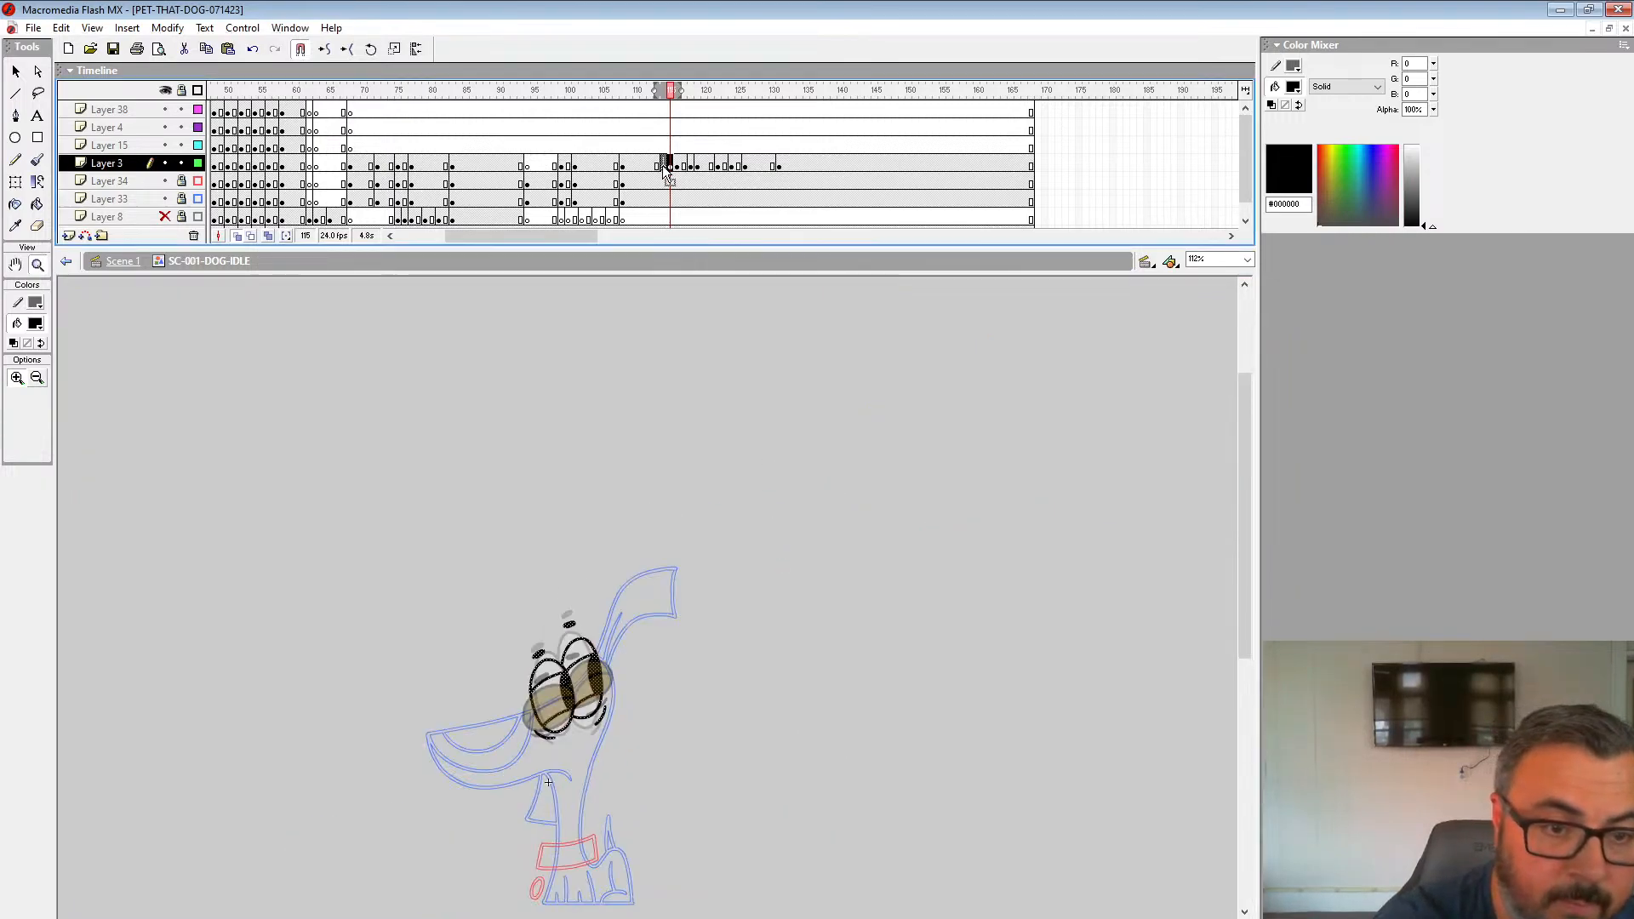
{"action": "left_click", "coordinate": [596, 642]}
{"action": "left_click", "coordinate": [238, 236]}
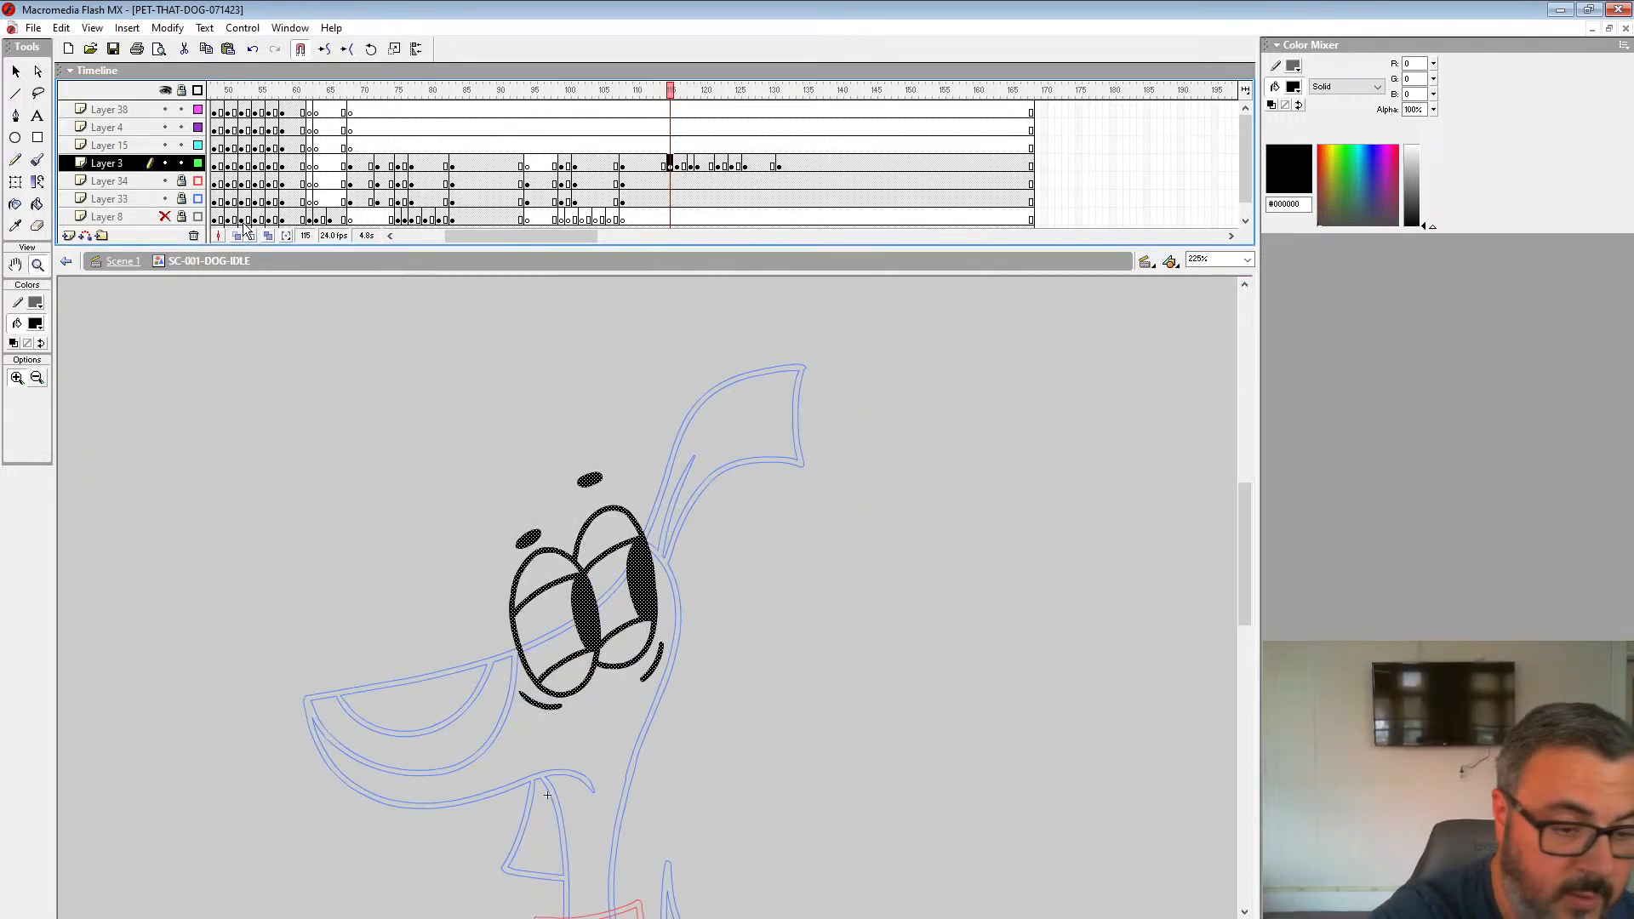
{"action": "key", "text": "comma"}
{"action": "key", "text": "period"}
{"action": "key", "text": "comma"}
{"action": "key", "text": "period"}
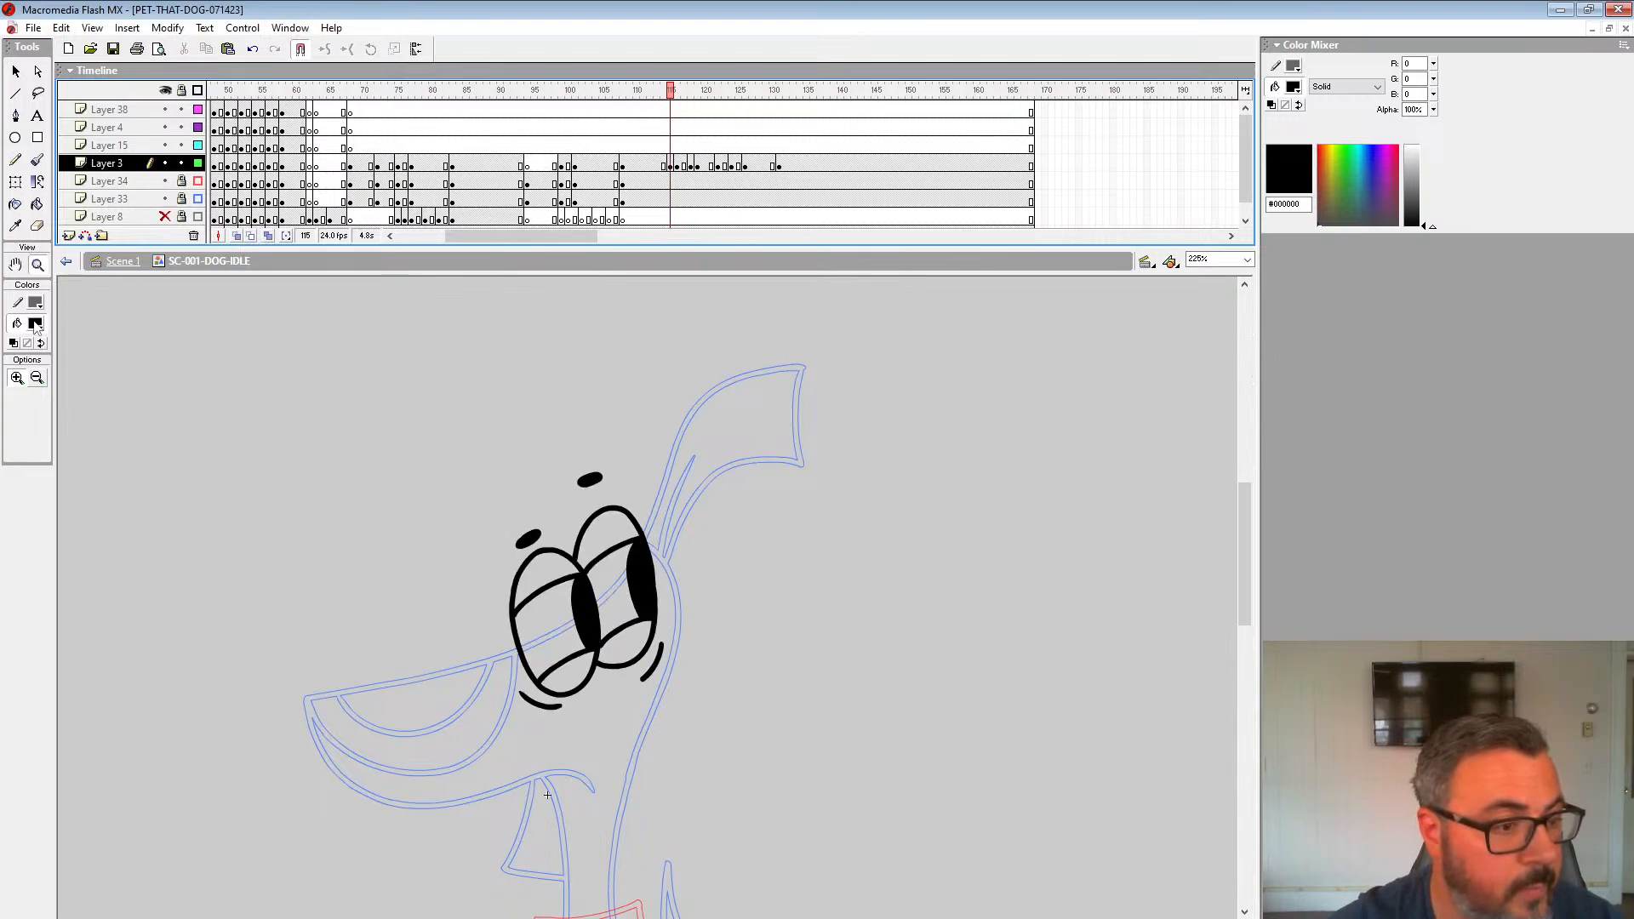
Step: Fill the exposed whites of both eyes on frame 115 with white (#FFFFFF)
{"action": "left_click", "coordinate": [34, 324]}
{"action": "left_click", "coordinate": [12, 398]}
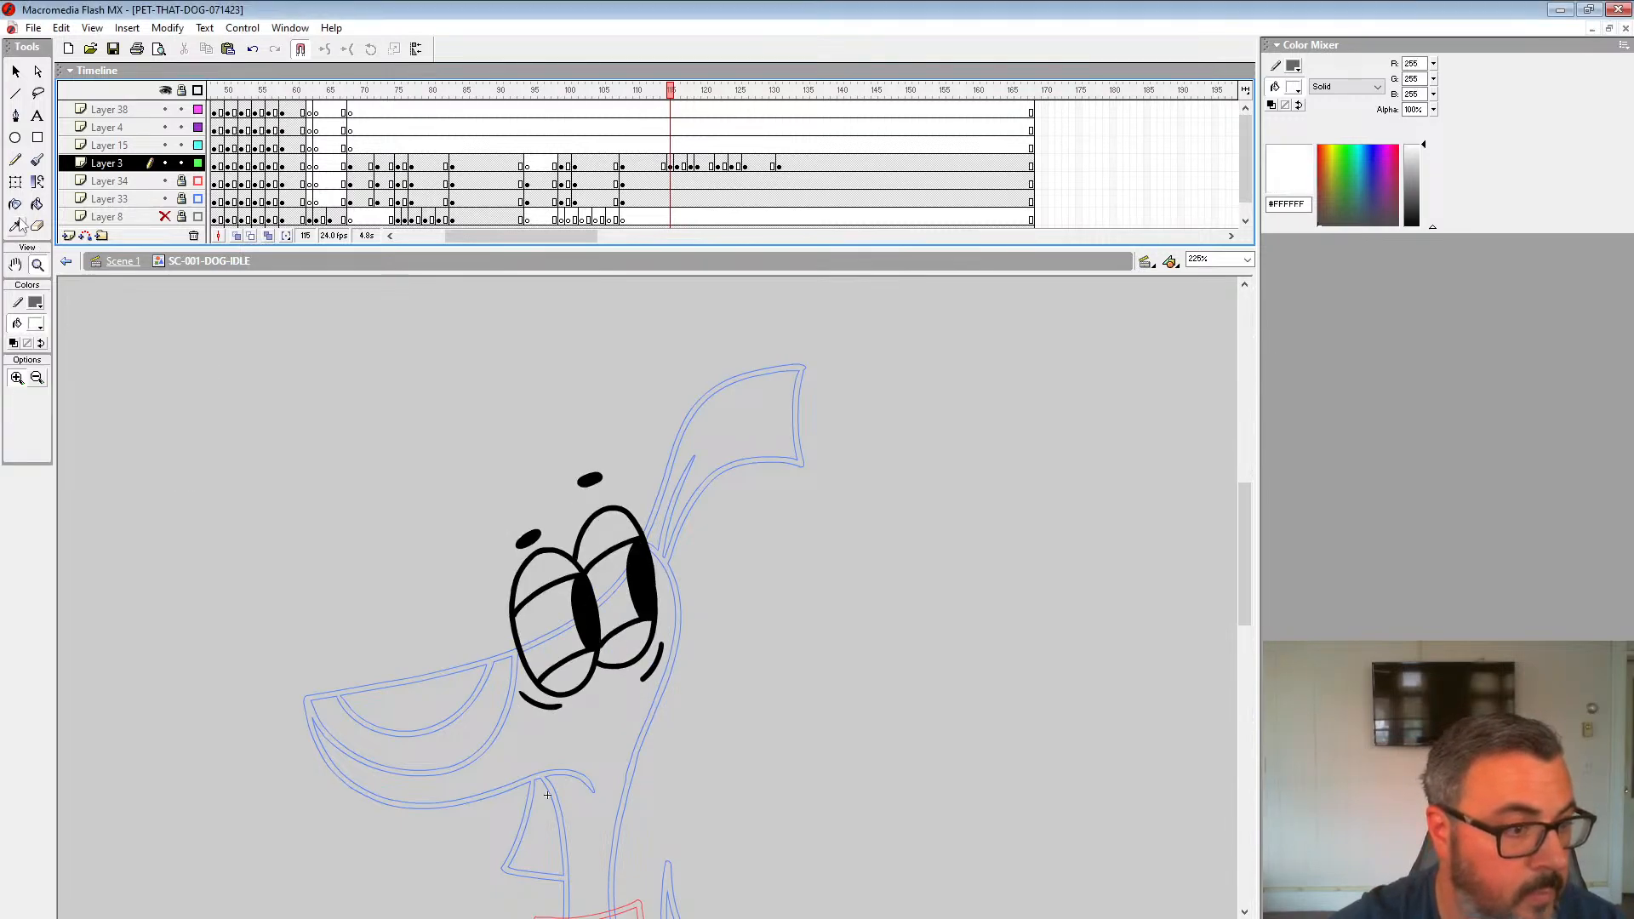
{"action": "key", "text": "k"}
{"action": "left_click", "coordinate": [543, 589]}
{"action": "key", "text": "comma"}
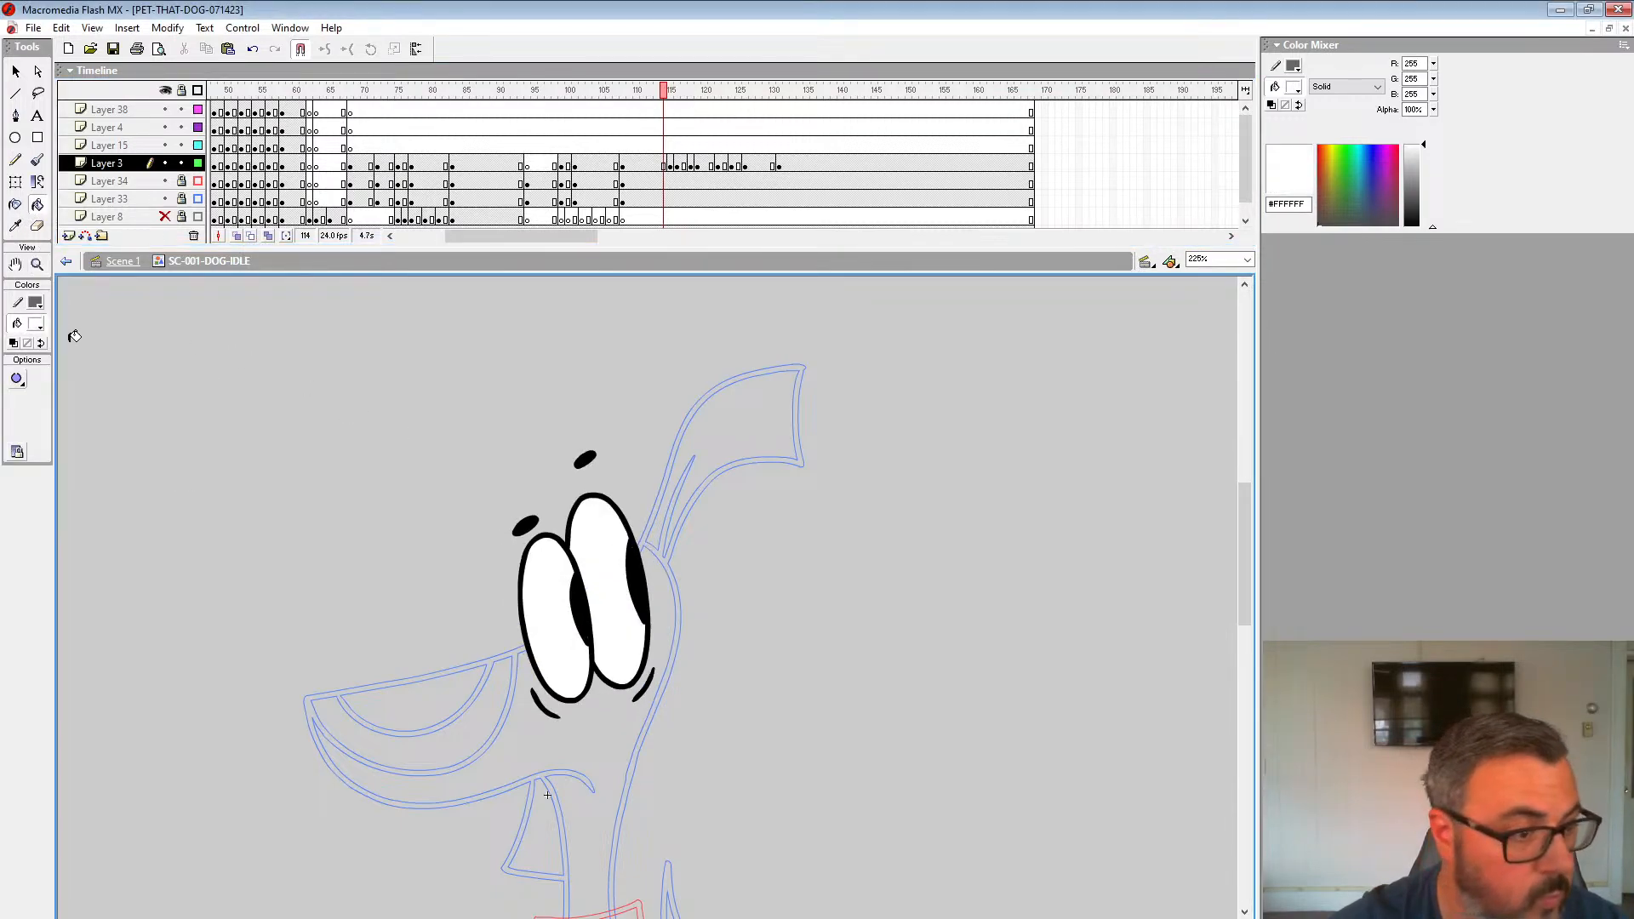
{"action": "key", "text": "period"}
Step: Fill the upper and lower eyelids of both eyes on frame 115 with brown (#6D5201)
{"action": "left_click", "coordinate": [35, 325]}
{"action": "left_click", "coordinate": [564, 620]}
{"action": "left_click", "coordinate": [566, 669]}
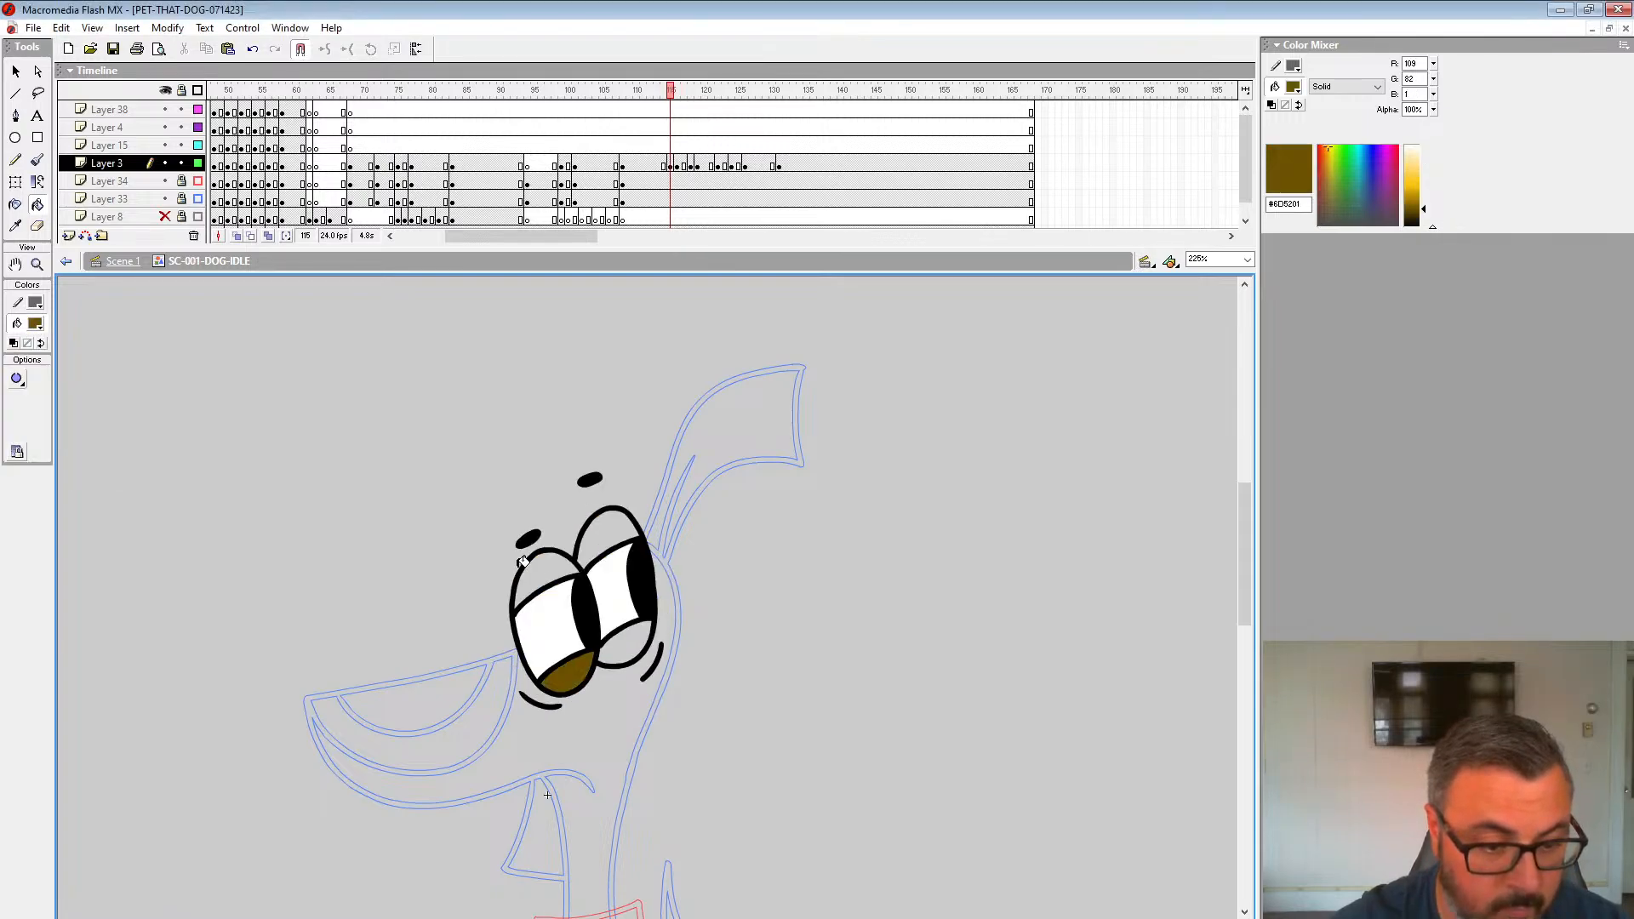
{"action": "left_click", "coordinate": [522, 562]}
{"action": "left_click", "coordinate": [597, 549]}
{"action": "left_click", "coordinate": [638, 629]}
Step: Play back the eye animation from frame 111 to review the blink
{"action": "left_click", "coordinate": [643, 147]}
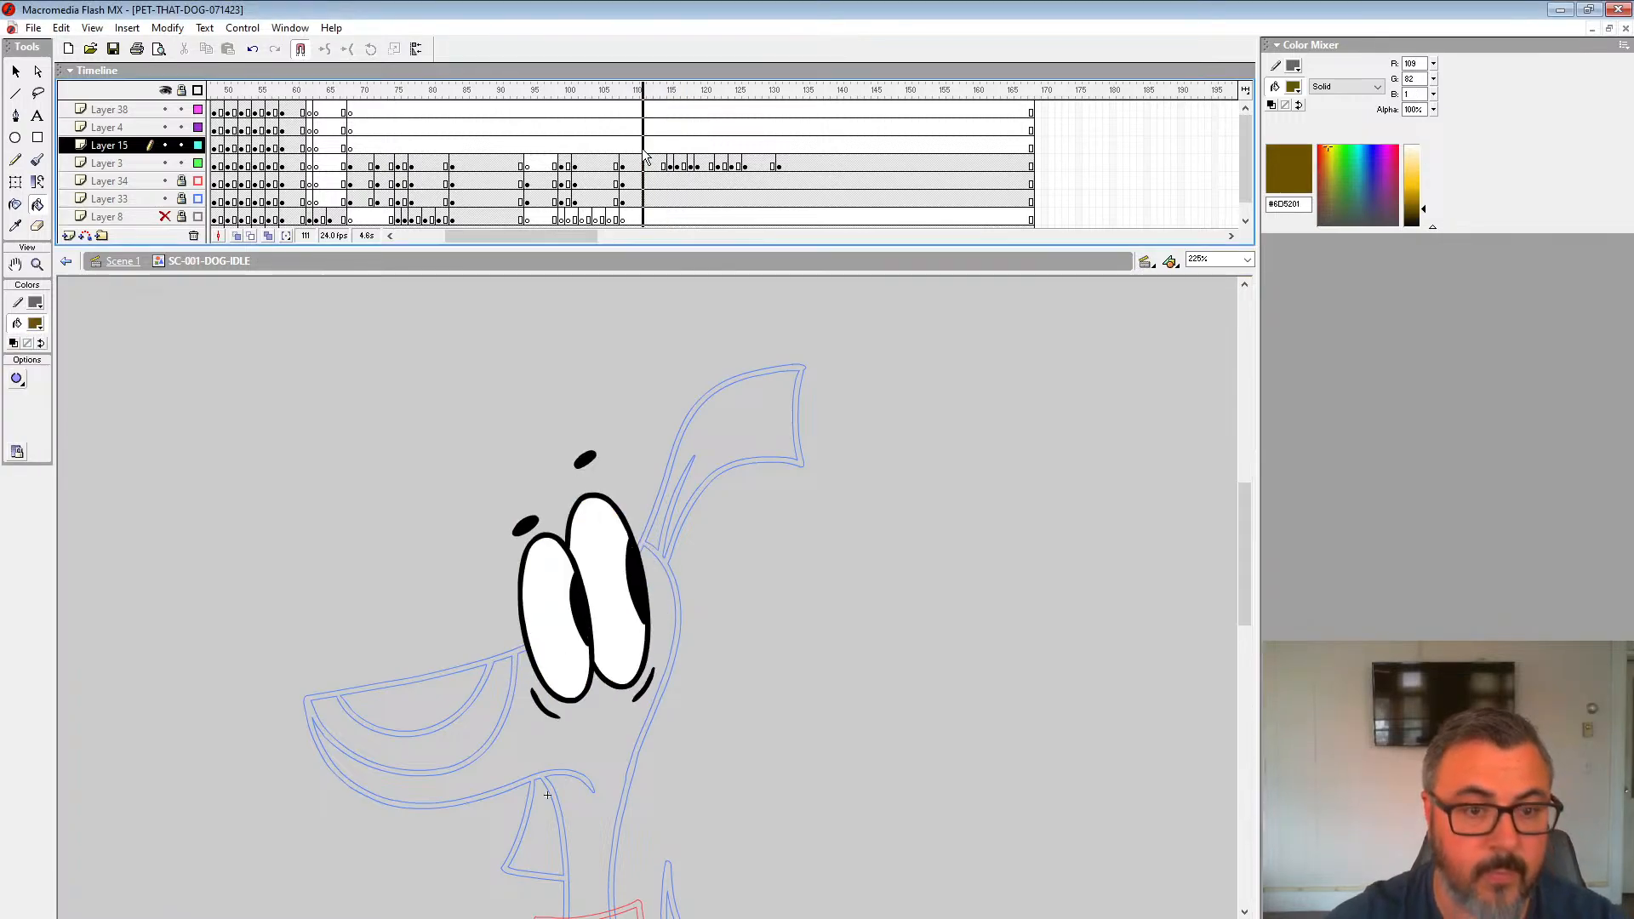
{"action": "key", "text": "Return"}
{"action": "left_click", "coordinate": [644, 151]}
{"action": "key", "text": "Return"}
{"action": "key", "text": "Return"}
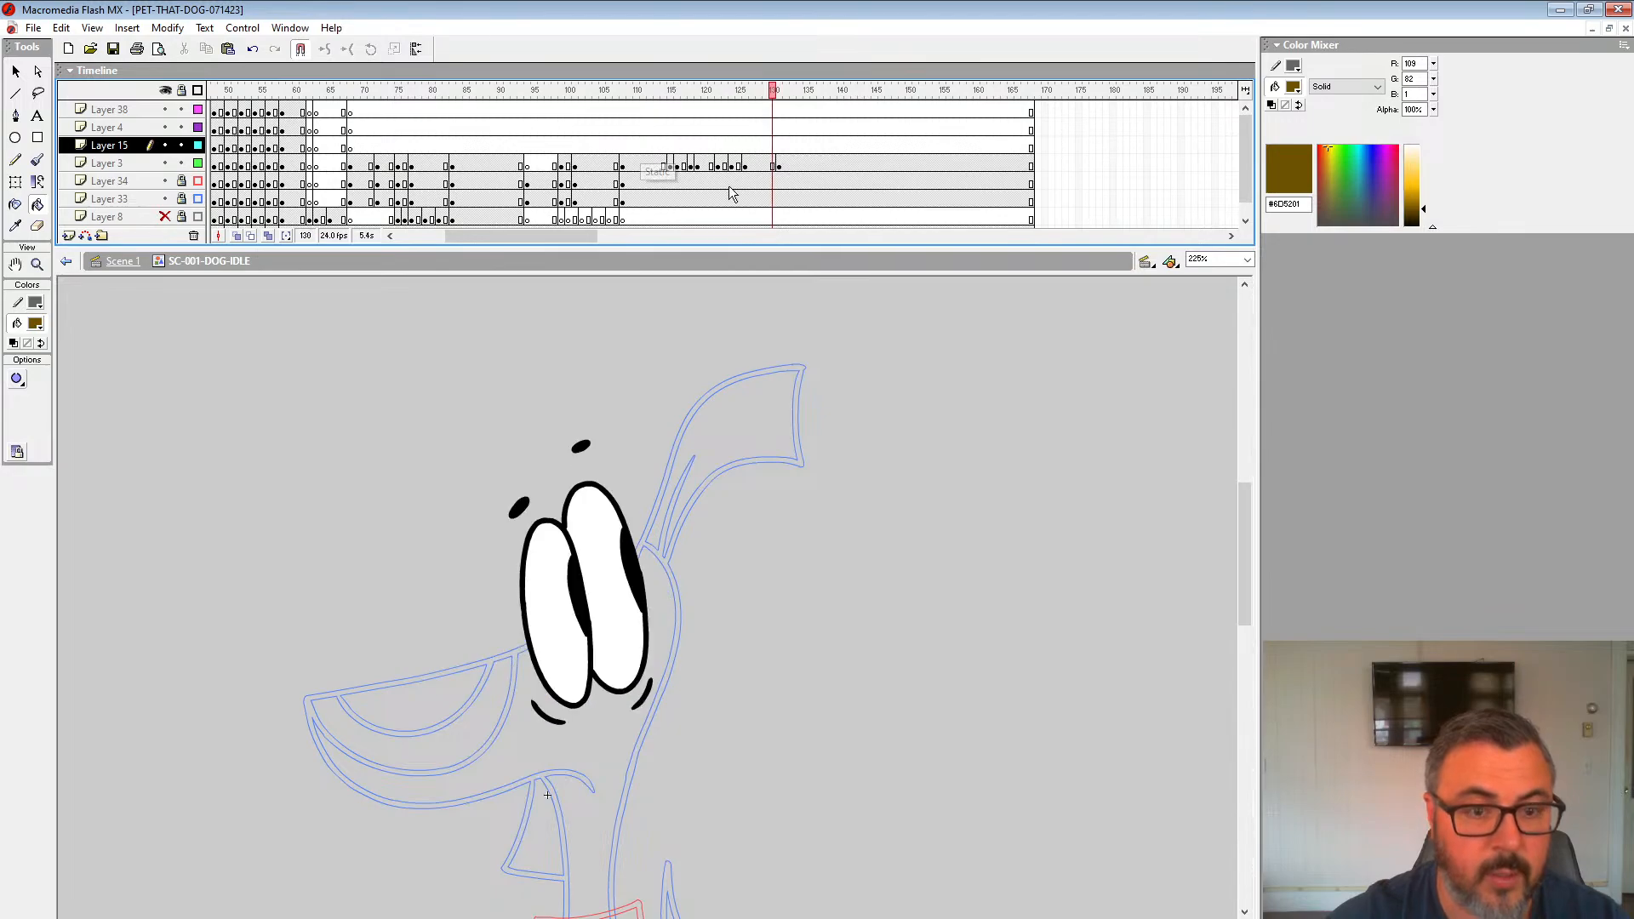
Step: Inspect the Layer 3 eye poses between frames 119 and 128 and replay the blink to judge its timing
{"action": "left_click", "coordinate": [704, 165]}
{"action": "left_click", "coordinate": [758, 165]}
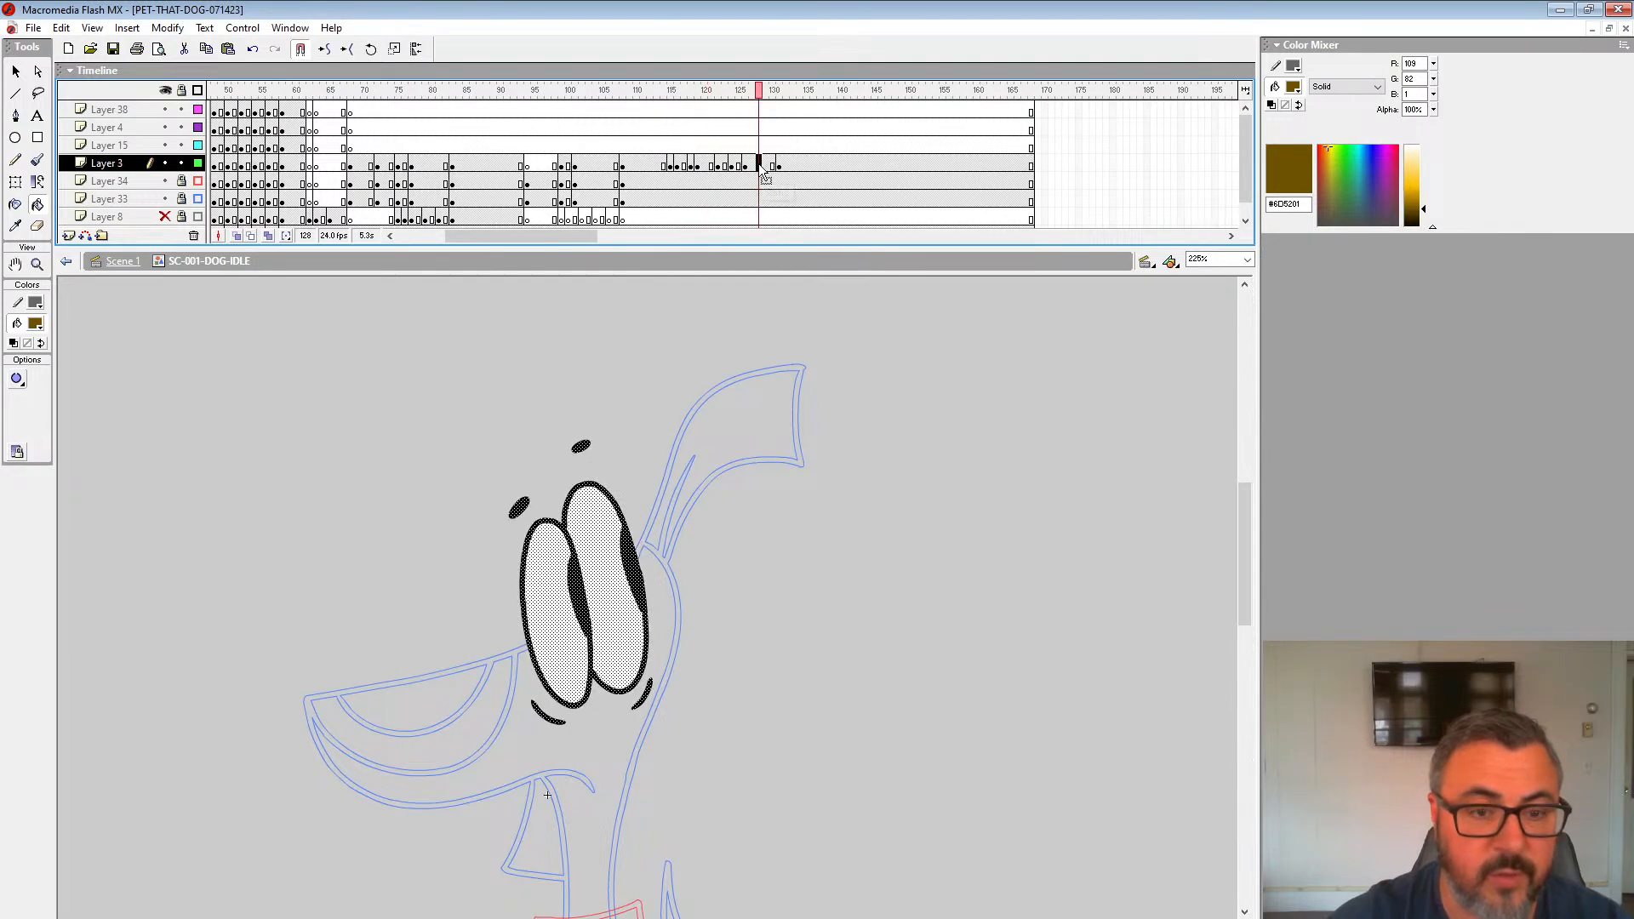
{"action": "left_click", "coordinate": [738, 166]}
{"action": "left_click", "coordinate": [745, 164]}
{"action": "left_click", "coordinate": [752, 163]}
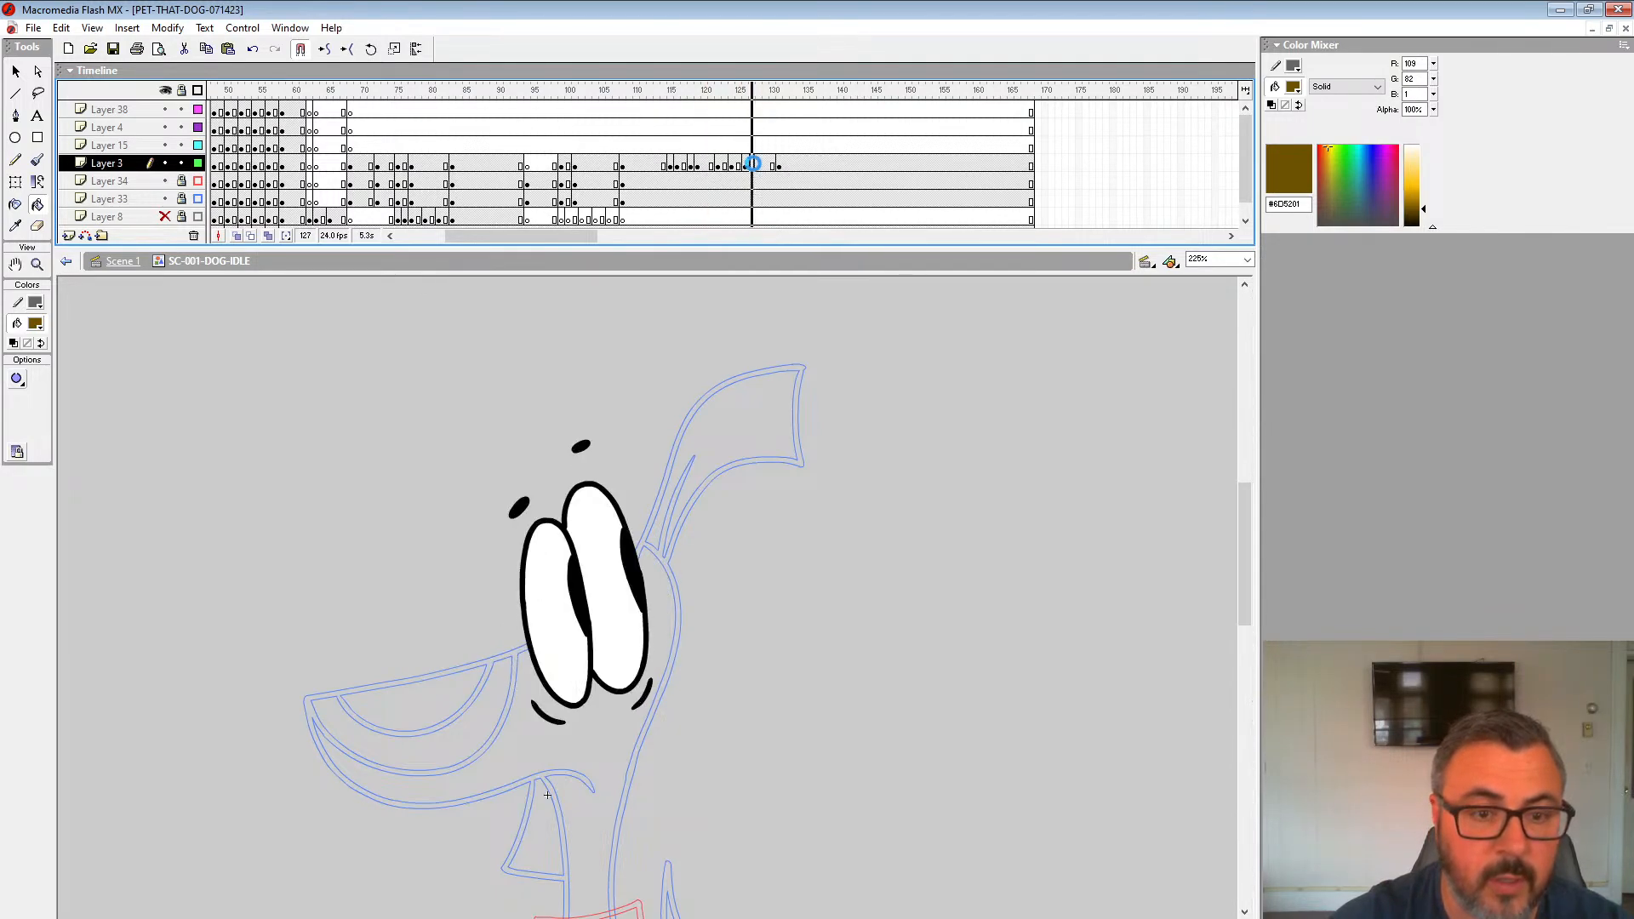
{"action": "left_click", "coordinate": [705, 165]}
{"action": "left_click", "coordinate": [699, 165]}
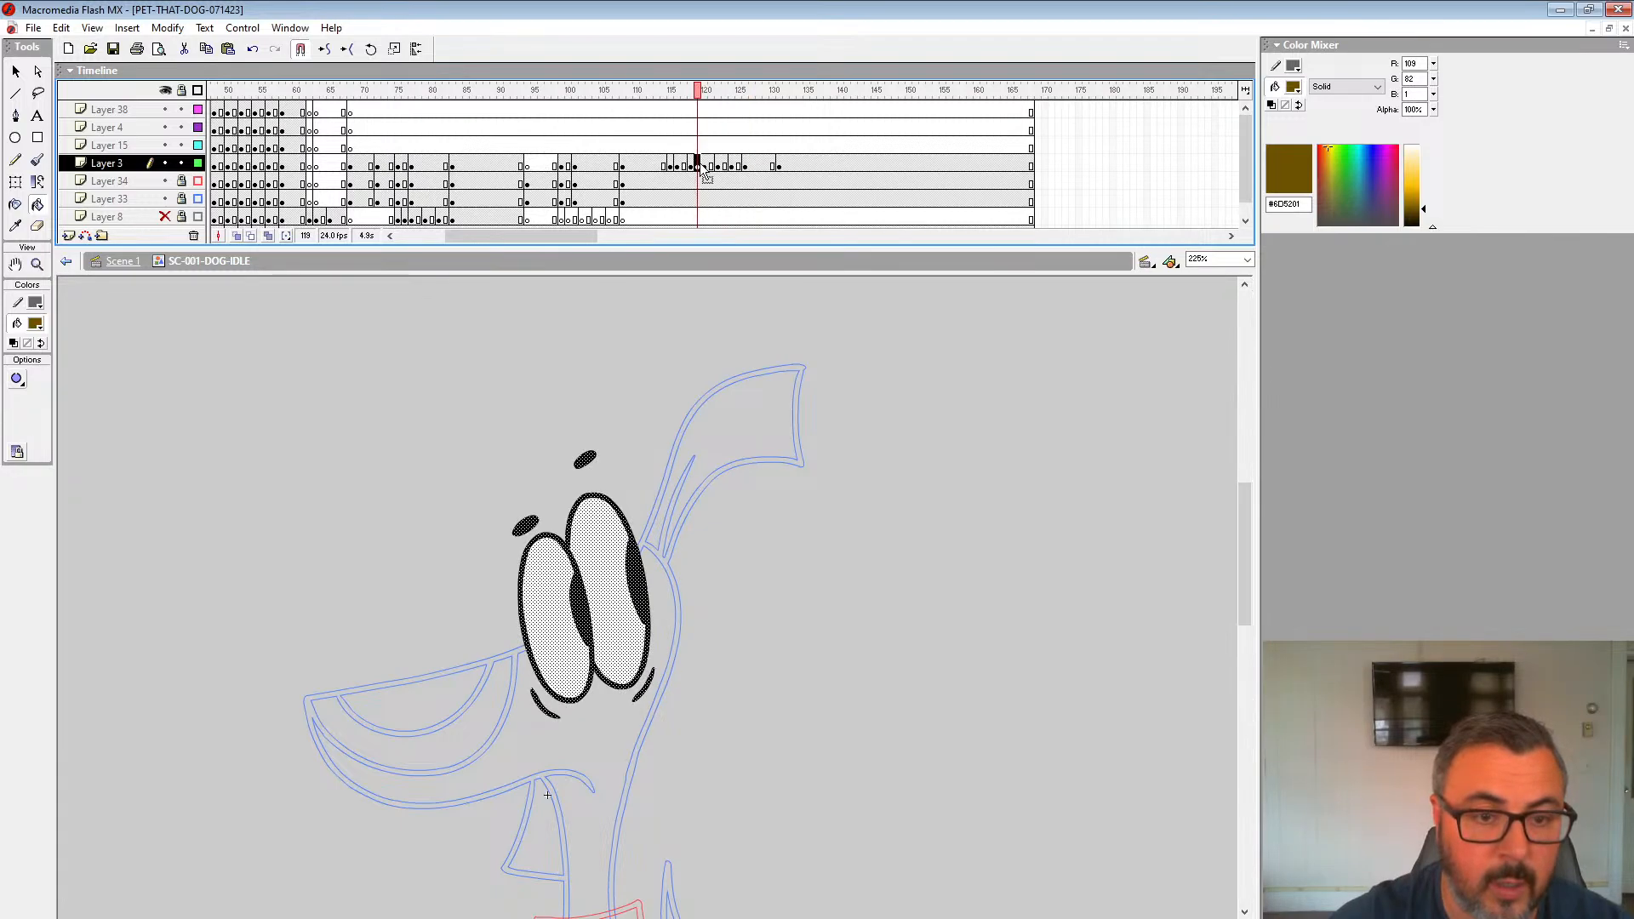
{"action": "left_click", "coordinate": [713, 167]}
{"action": "left_click", "coordinate": [700, 165]}
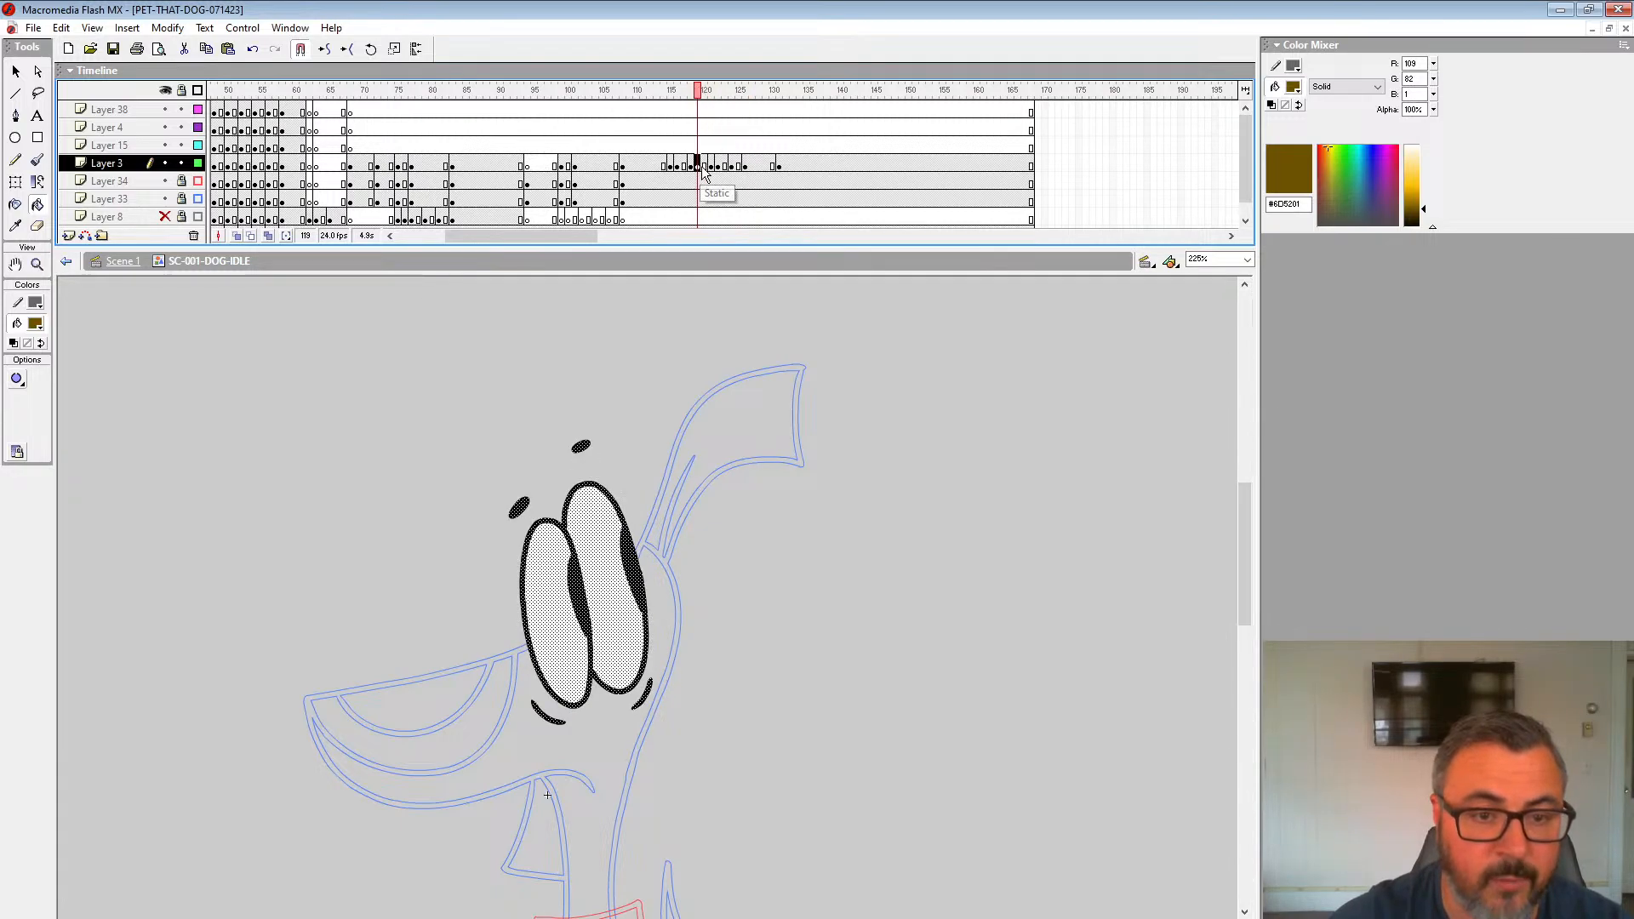
{"action": "left_click", "coordinate": [639, 146]}
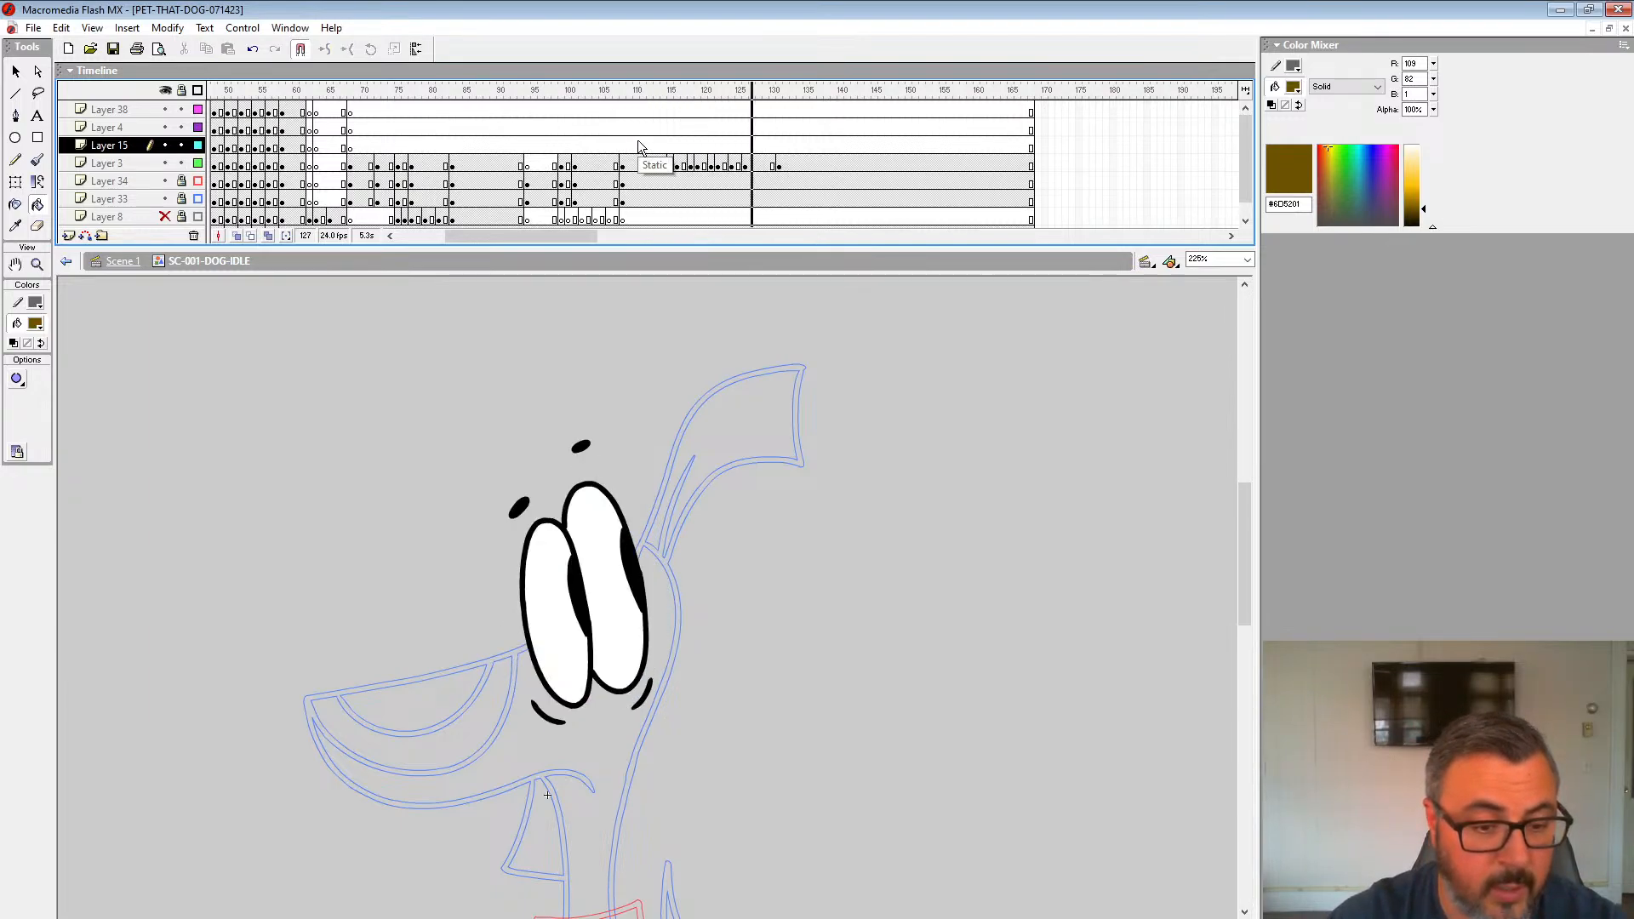
{"action": "left_click_drag", "start_coordinate": [640, 146], "coordinate": [728, 170]}
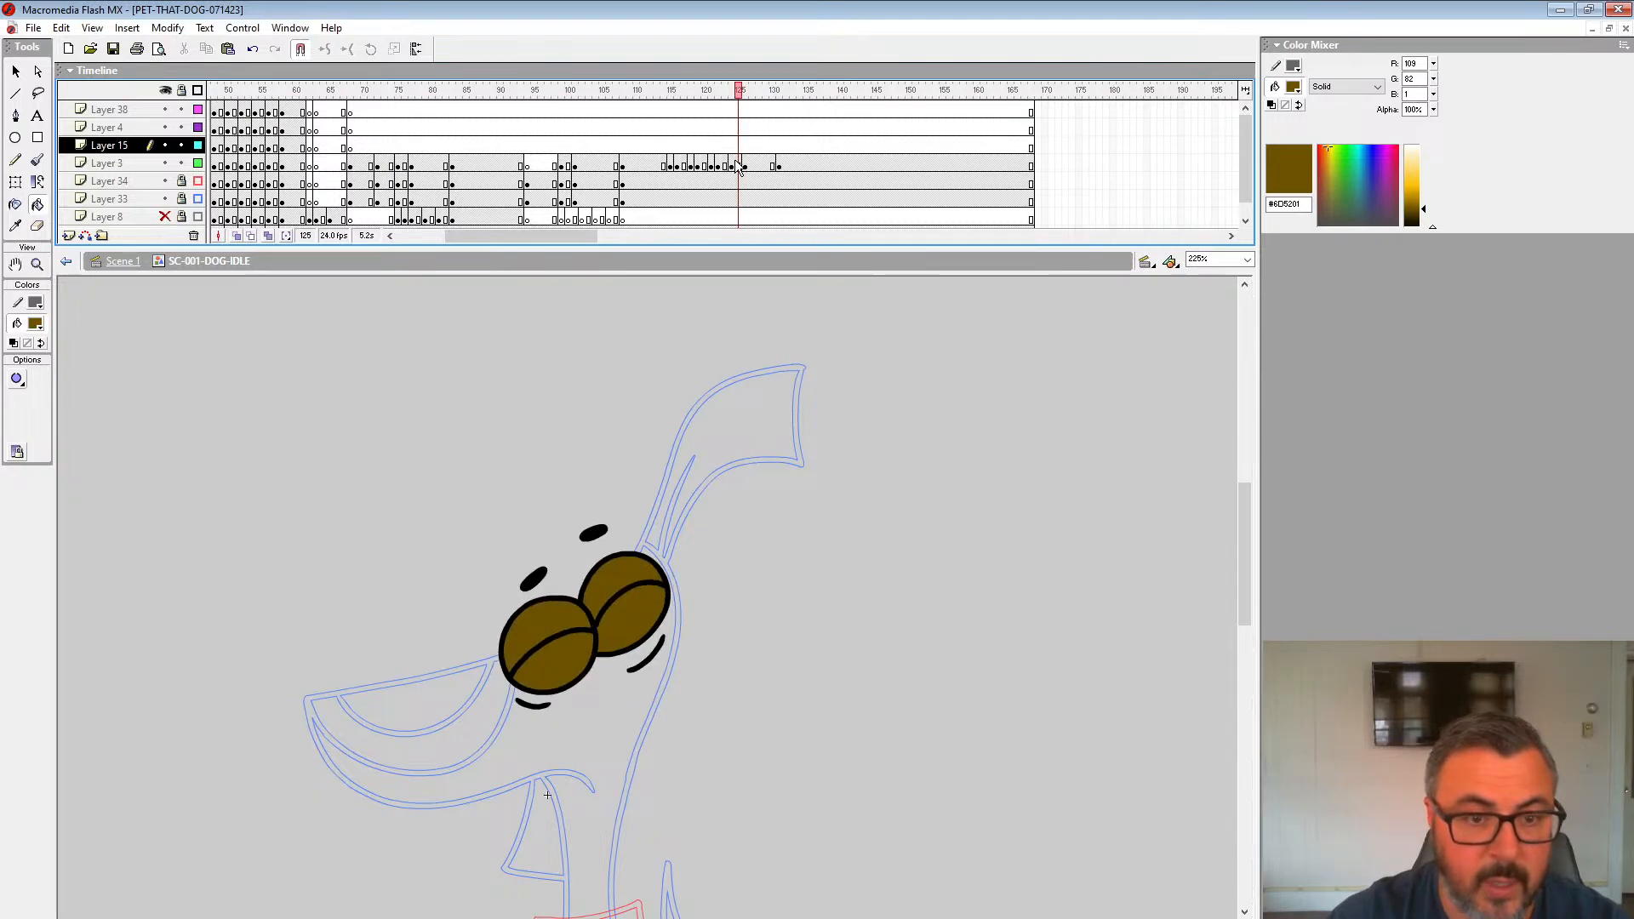
Step: Clear the eye drawing from frame 125 of Layer 3 and insert blank keyframes at frames 127 and 129
{"action": "left_click", "coordinate": [737, 166]}
{"action": "key", "text": "Delete"}
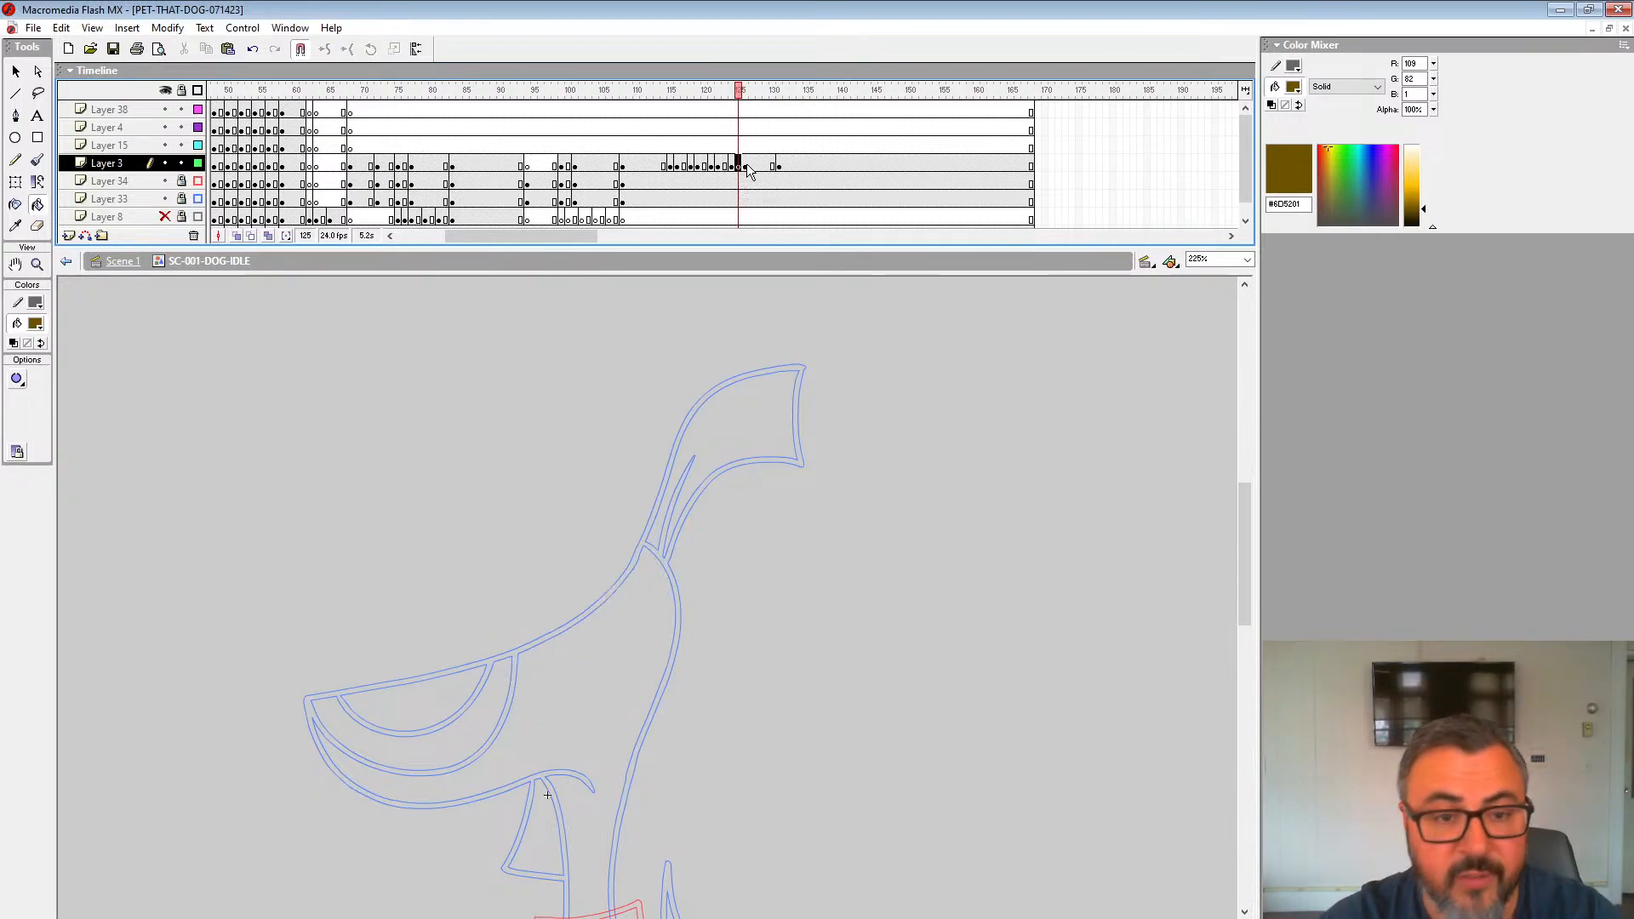
{"action": "left_click", "coordinate": [746, 166]}
{"action": "left_click", "coordinate": [752, 166]}
{"action": "key", "text": "F7"}
{"action": "left_click", "coordinate": [767, 165]}
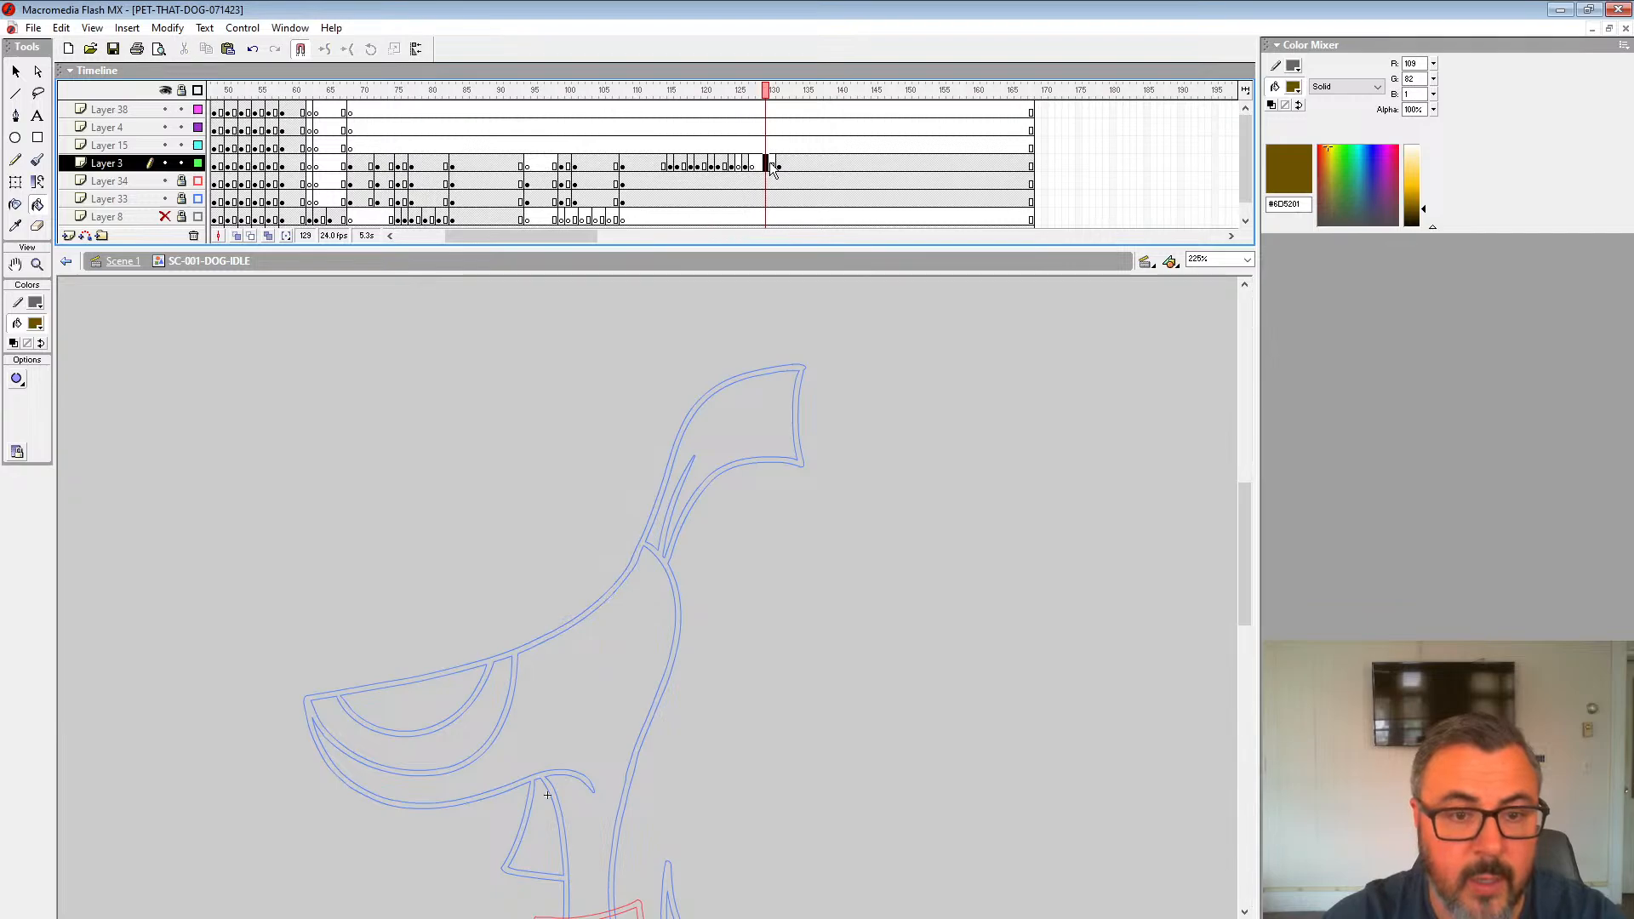
Step: Turn on onion skinning at frame 125 of Layer 3, with its range limited to one frame on each side
{"action": "left_click", "coordinate": [739, 166]}
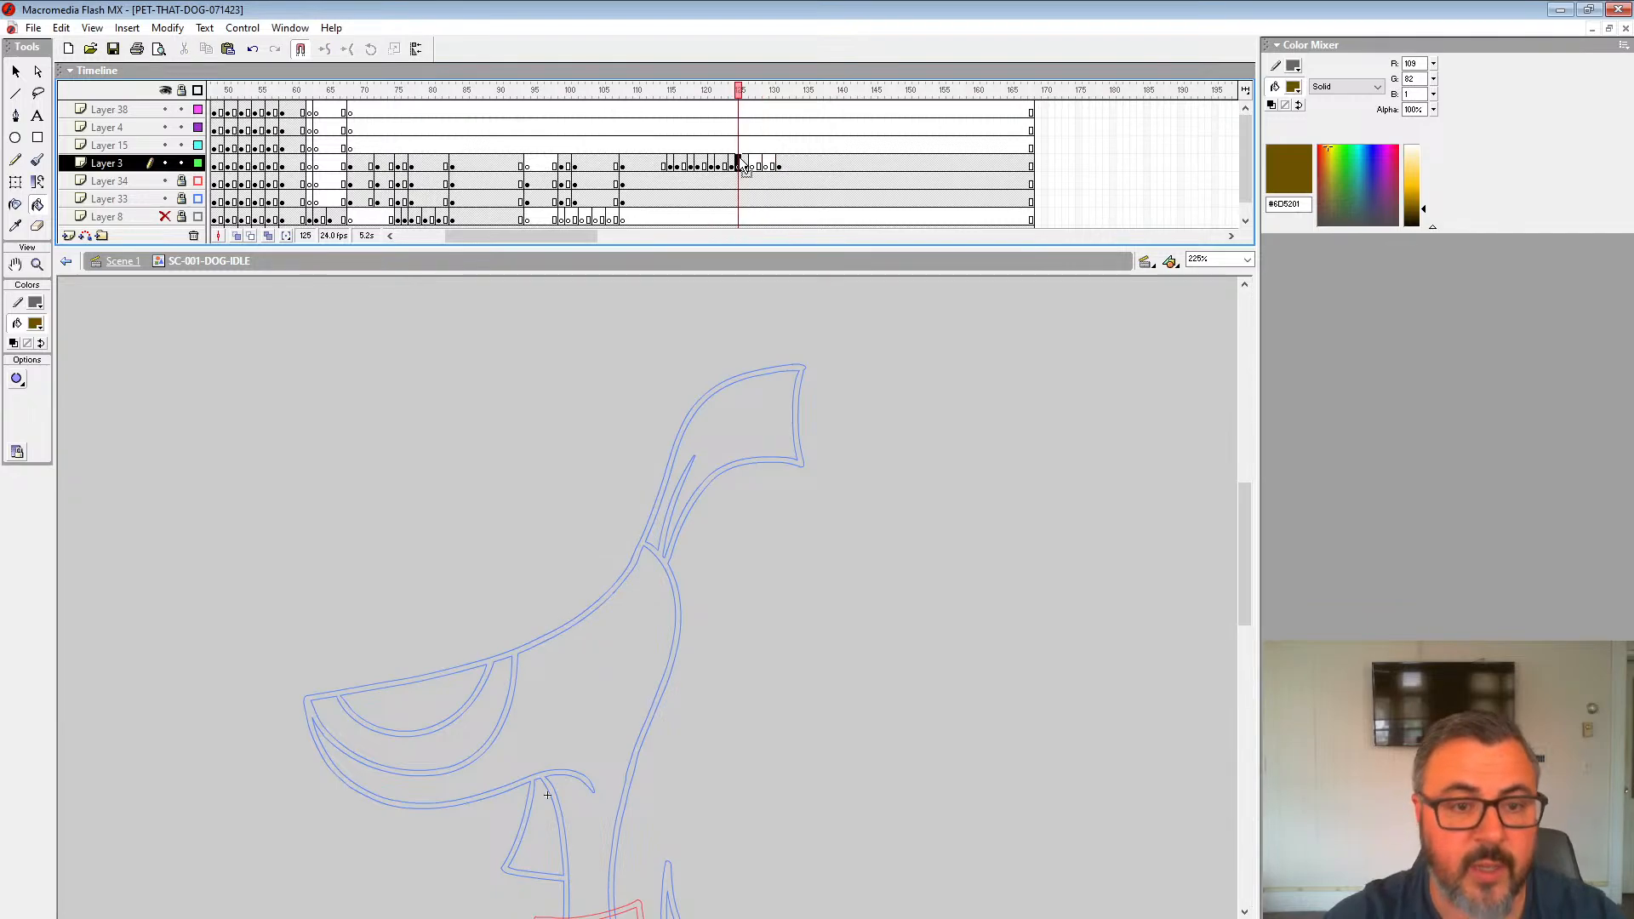
{"action": "left_click", "coordinate": [238, 236]}
{"action": "left_click_drag", "start_coordinate": [722, 90], "coordinate": [736, 90]}
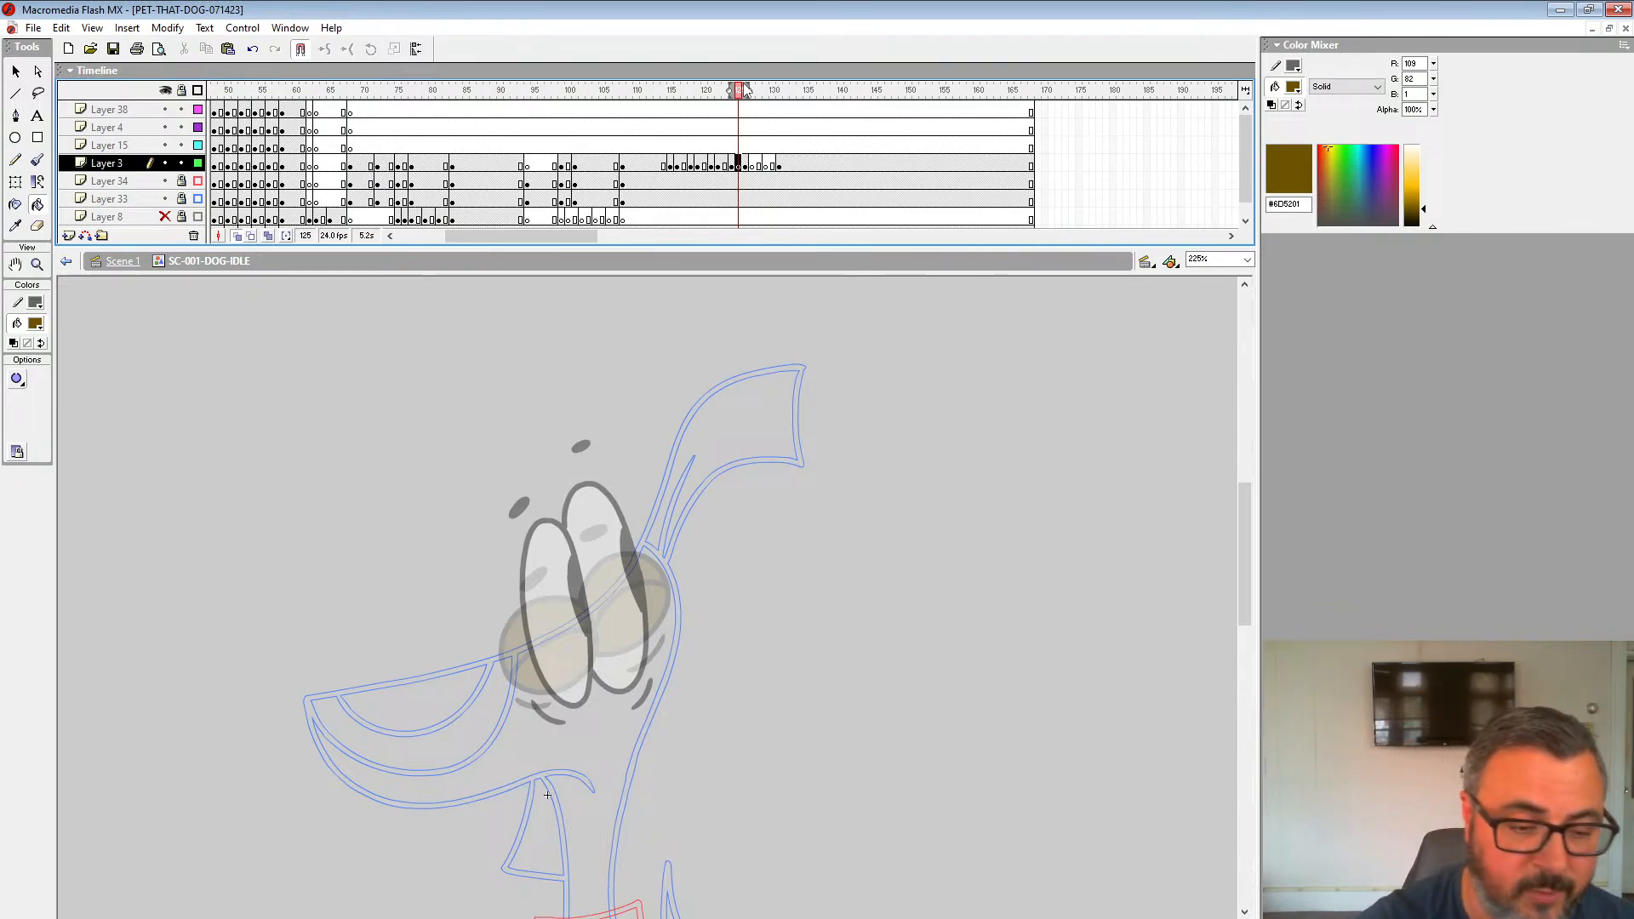
{"action": "key", "text": "z"}
{"action": "left_click", "coordinate": [590, 601]}
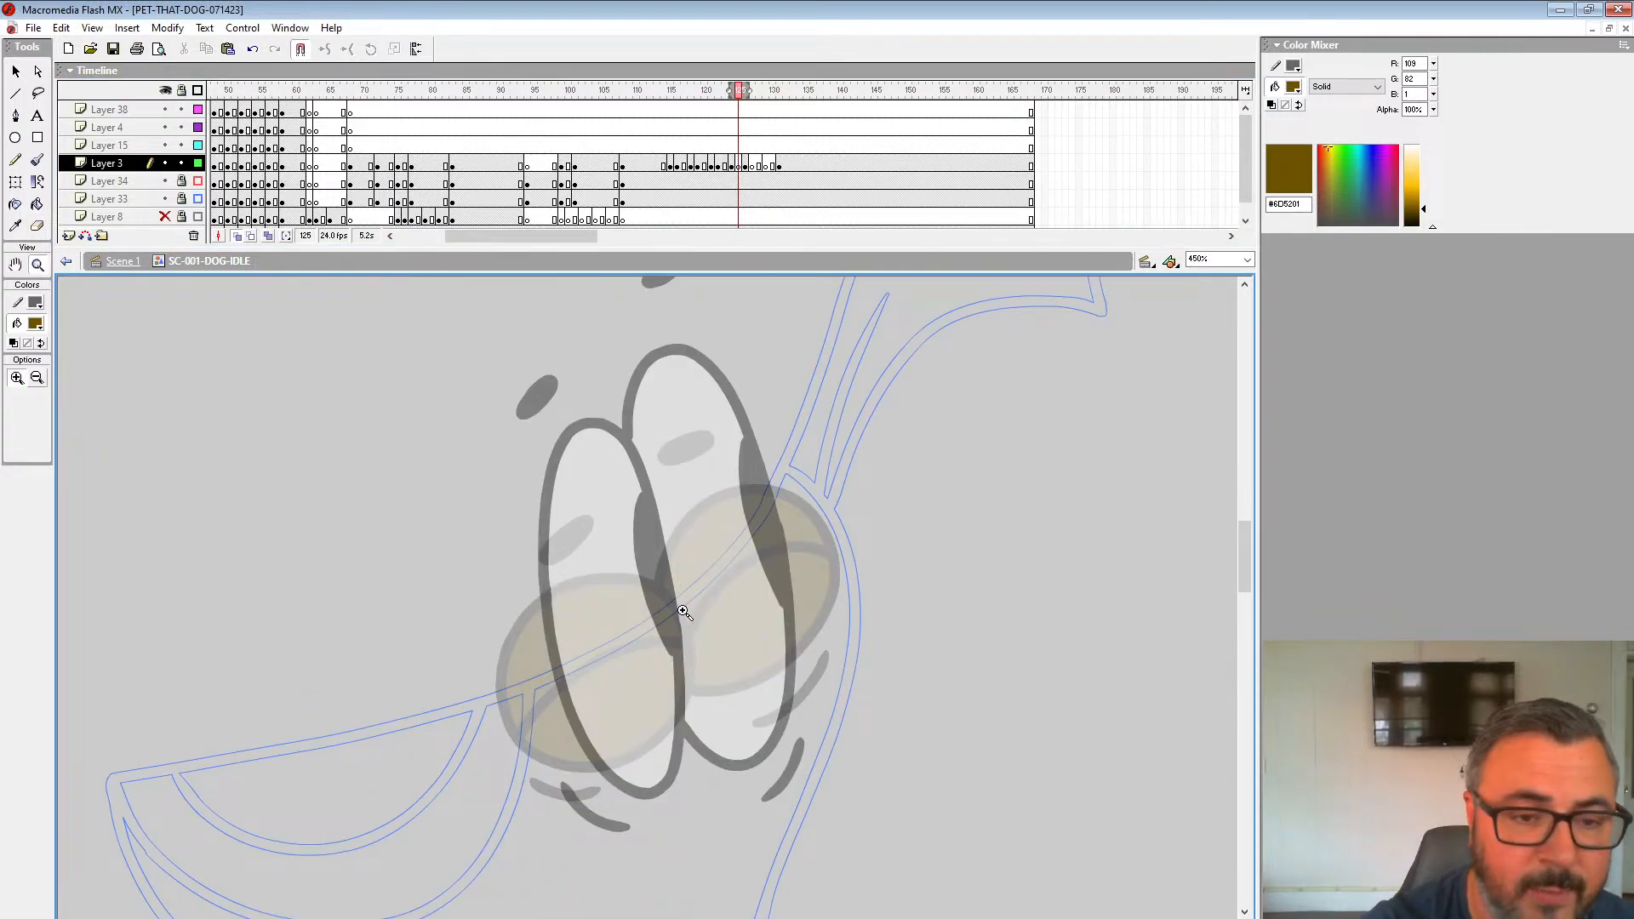
Step: Set the Brush tool to the third-smallest size and compare the eye poses around frames 124 and 125
{"action": "key", "text": "b"}
{"action": "left_click", "coordinate": [39, 426]}
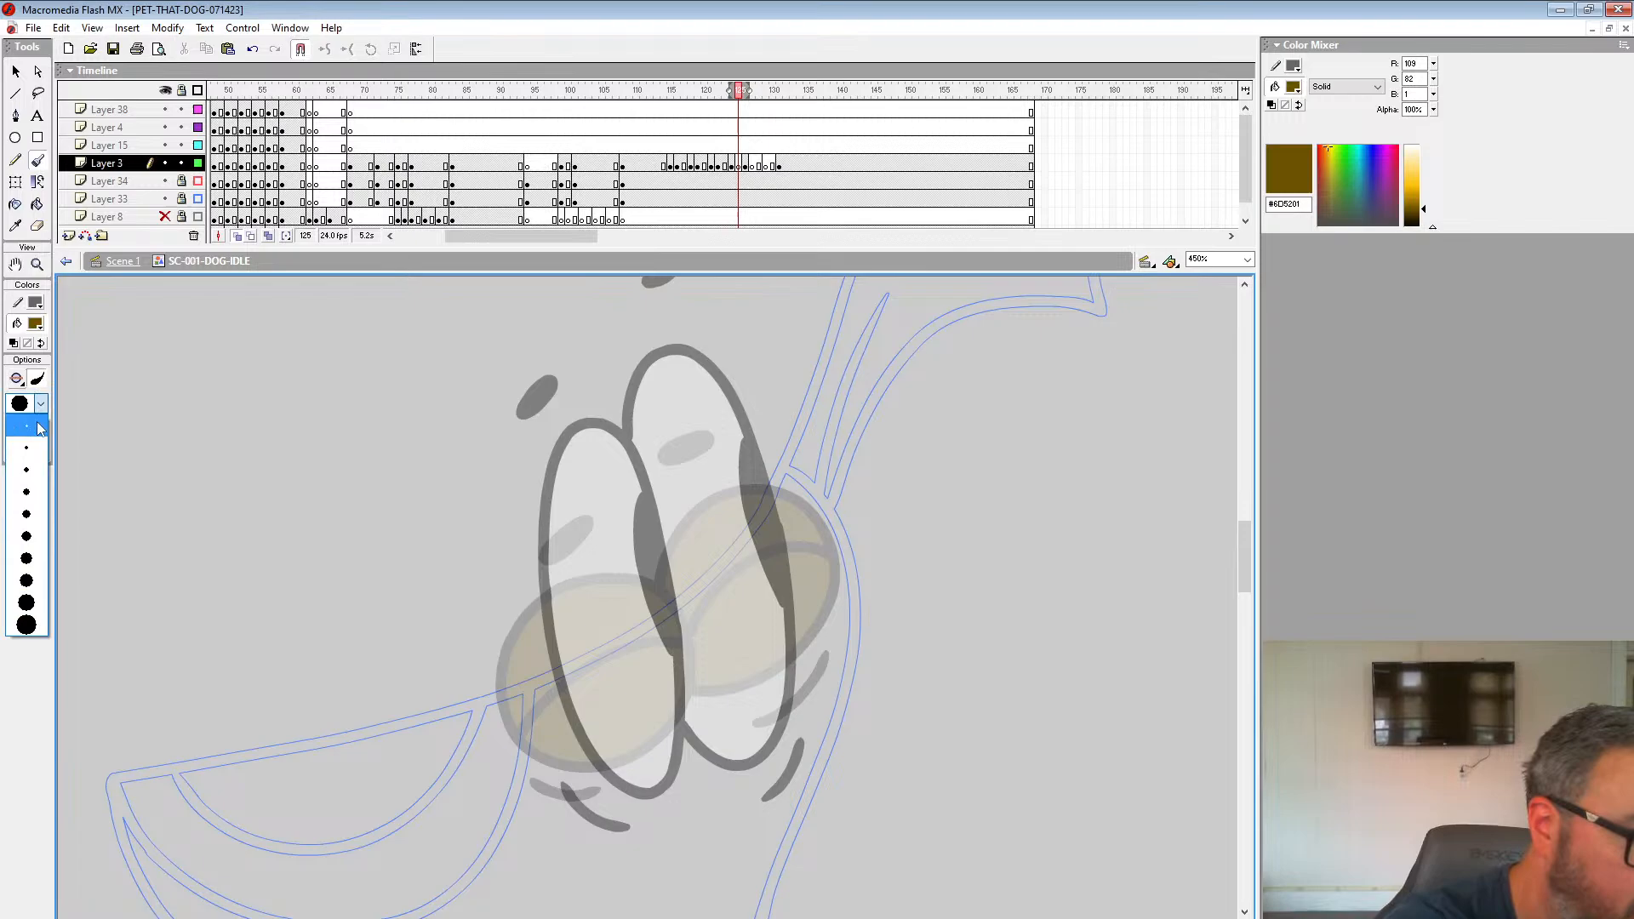
{"action": "left_click", "coordinate": [34, 475]}
{"action": "left_click", "coordinate": [732, 166]}
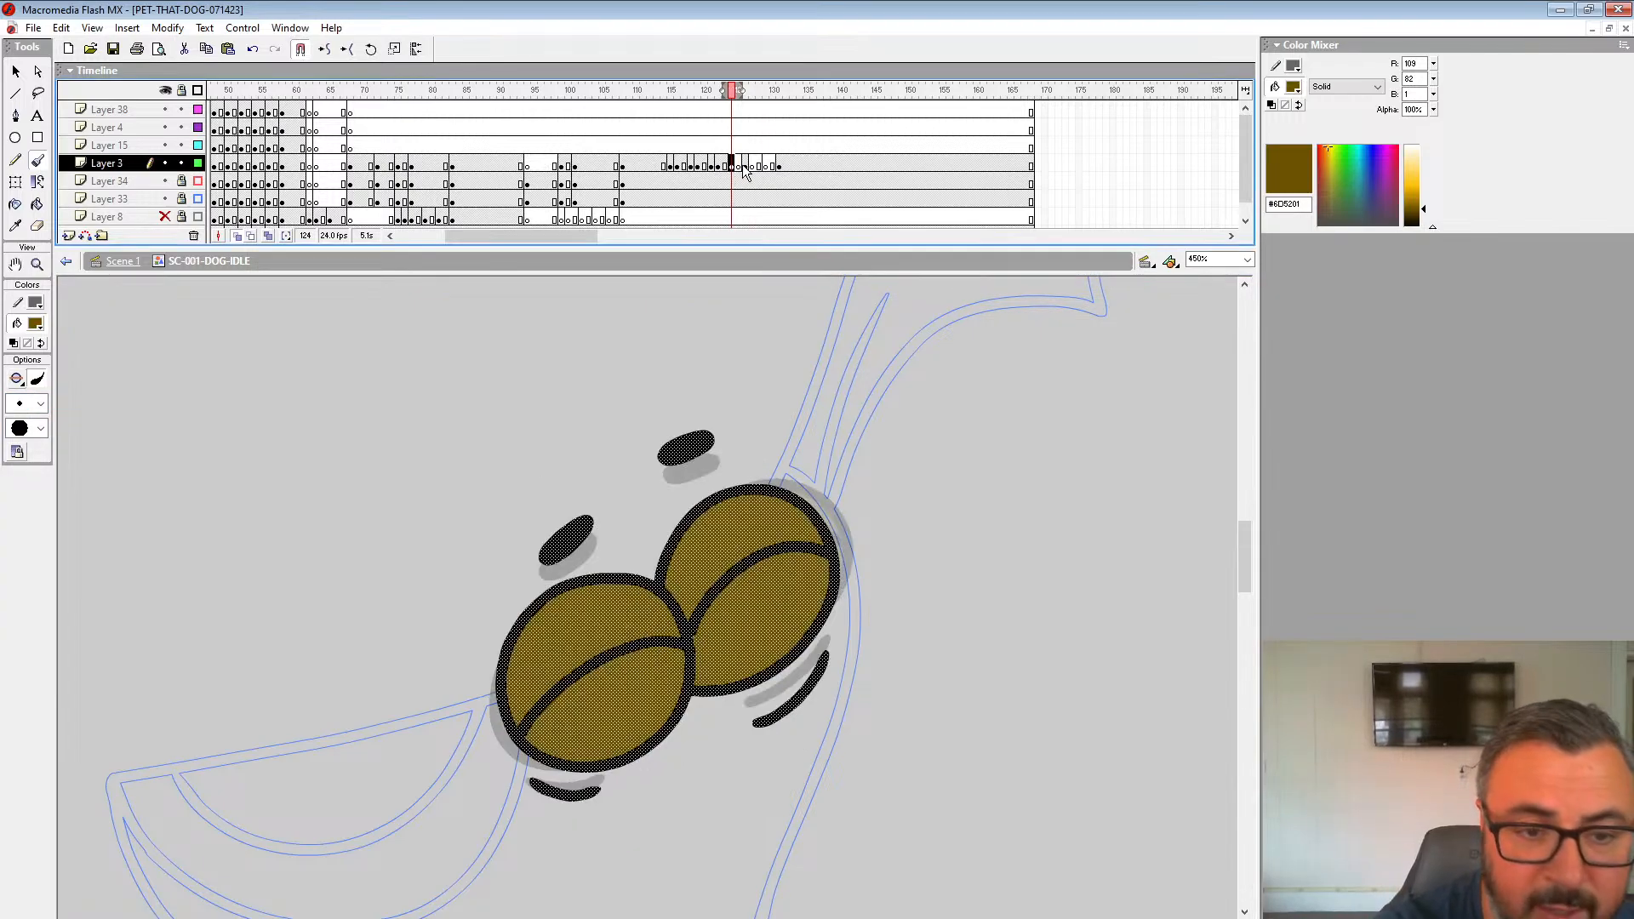
{"action": "left_click", "coordinate": [740, 166]}
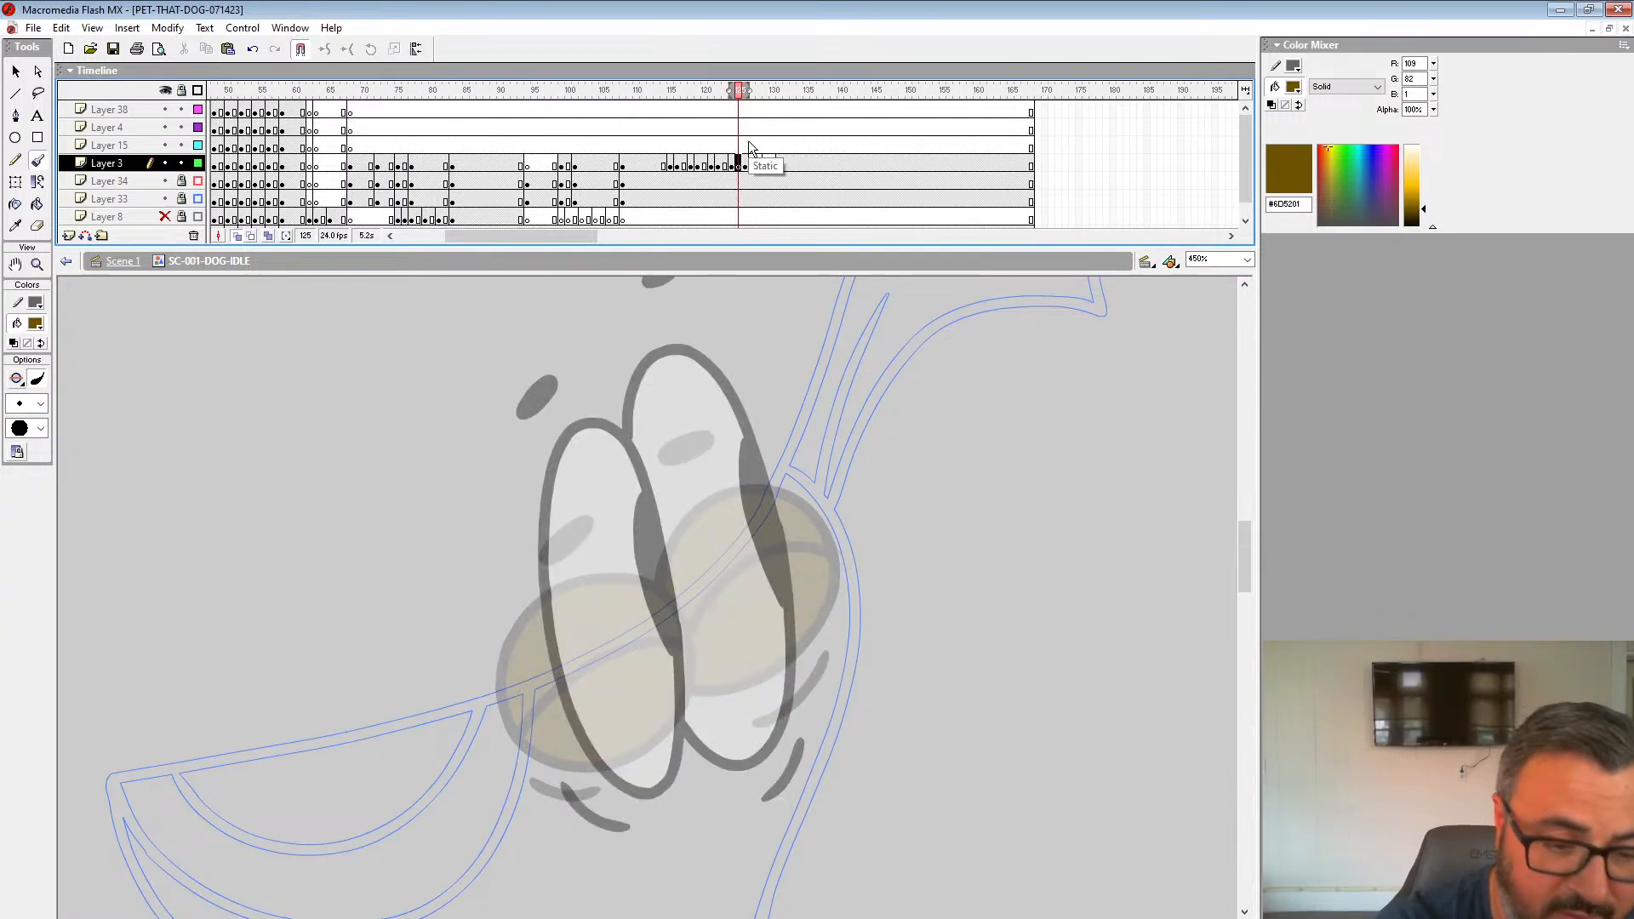
{"action": "left_click", "coordinate": [732, 166]}
{"action": "left_click", "coordinate": [740, 166]}
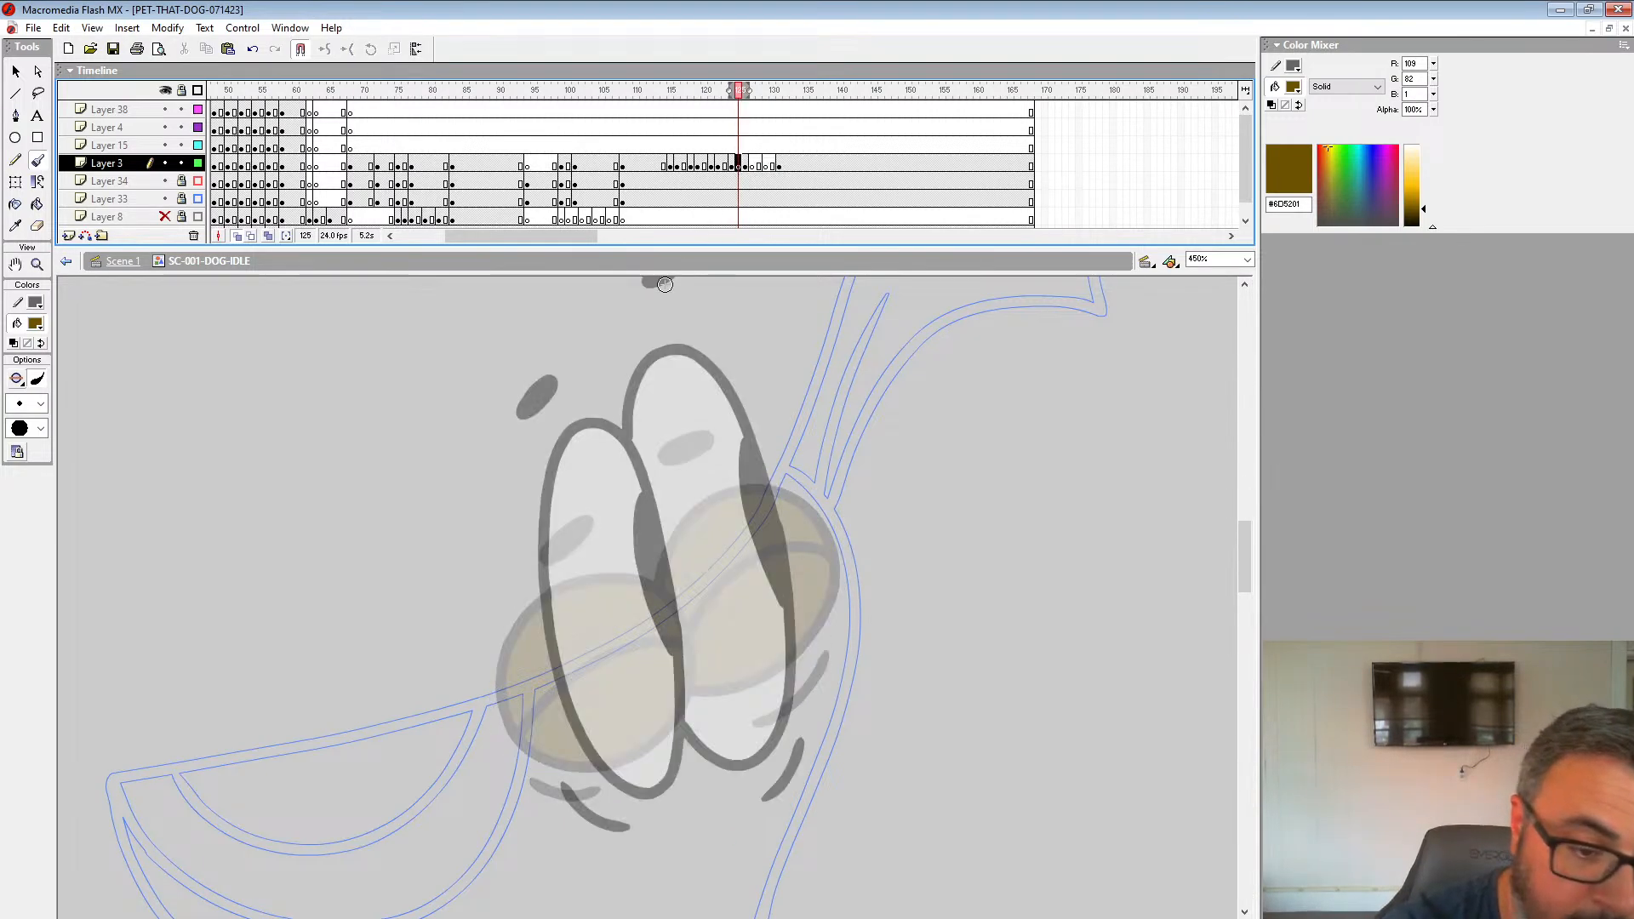
Step: Undo the brown test stroke and rough in both half-closed eyes with eyelid lines and pupils in red (#FF0000) on frame 125
{"action": "left_click_drag", "start_coordinate": [538, 588], "coordinate": [516, 644]}
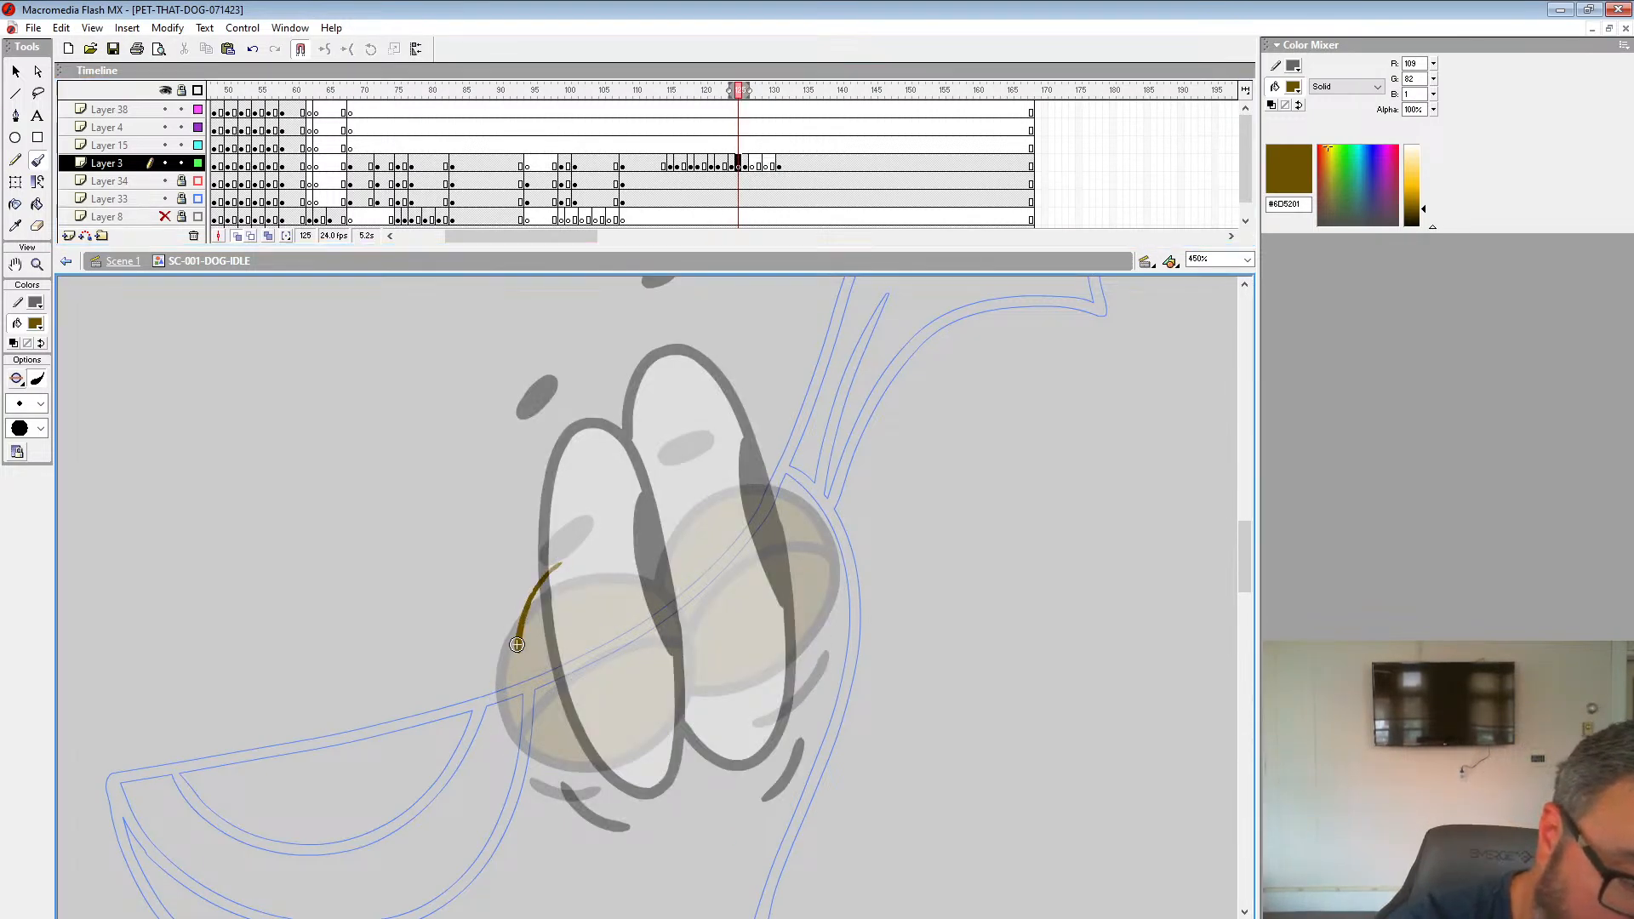
{"action": "key", "text": "ctrl+z"}
{"action": "left_click", "coordinate": [35, 324]}
{"action": "left_click", "coordinate": [16, 412]}
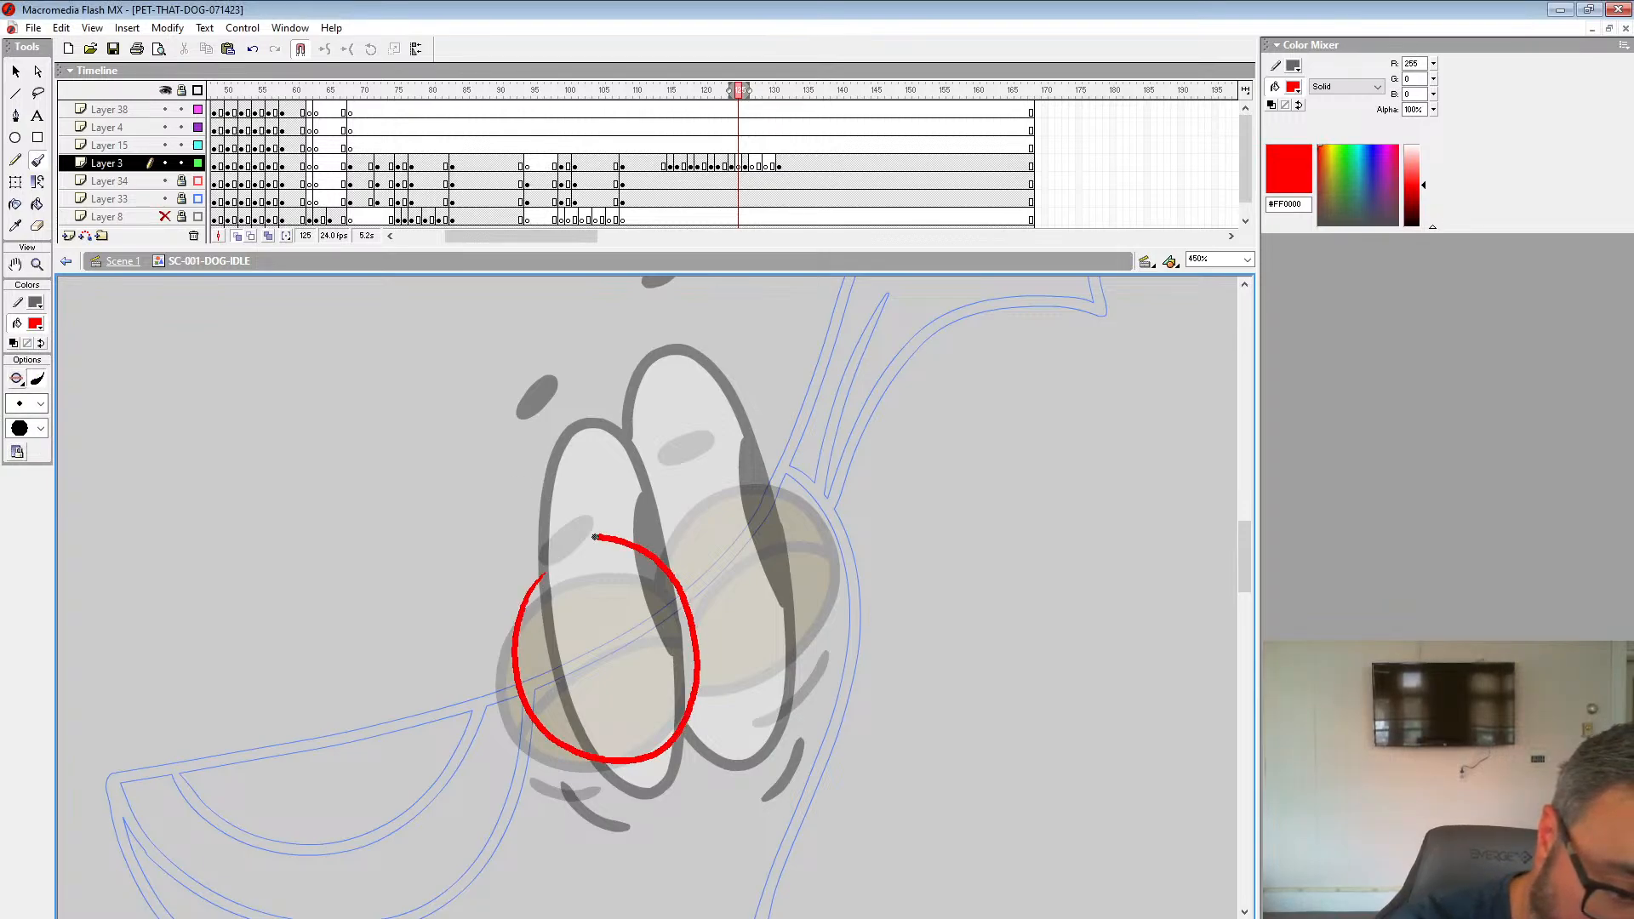
{"action": "left_click_drag", "start_coordinate": [596, 537], "coordinate": [545, 574]}
{"action": "mouse_move", "coordinate": [550, 738]}
{"action": "left_mouse_down"}
{"action": "mouse_move", "coordinate": [612, 690]}
{"action": "mouse_move", "coordinate": [703, 658]}
{"action": "left_mouse_up"}
{"action": "mouse_move", "coordinate": [521, 694]}
{"action": "left_mouse_down"}
{"action": "mouse_move", "coordinate": [610, 620]}
{"action": "mouse_move", "coordinate": [674, 604]}
{"action": "left_mouse_up"}
{"action": "mouse_move", "coordinate": [708, 708]}
{"action": "left_mouse_down"}
{"action": "mouse_move", "coordinate": [819, 579]}
{"action": "mouse_move", "coordinate": [677, 477]}
{"action": "mouse_move", "coordinate": [649, 548]}
{"action": "left_mouse_up"}
{"action": "left_click_drag", "start_coordinate": [701, 658], "coordinate": [827, 591]}
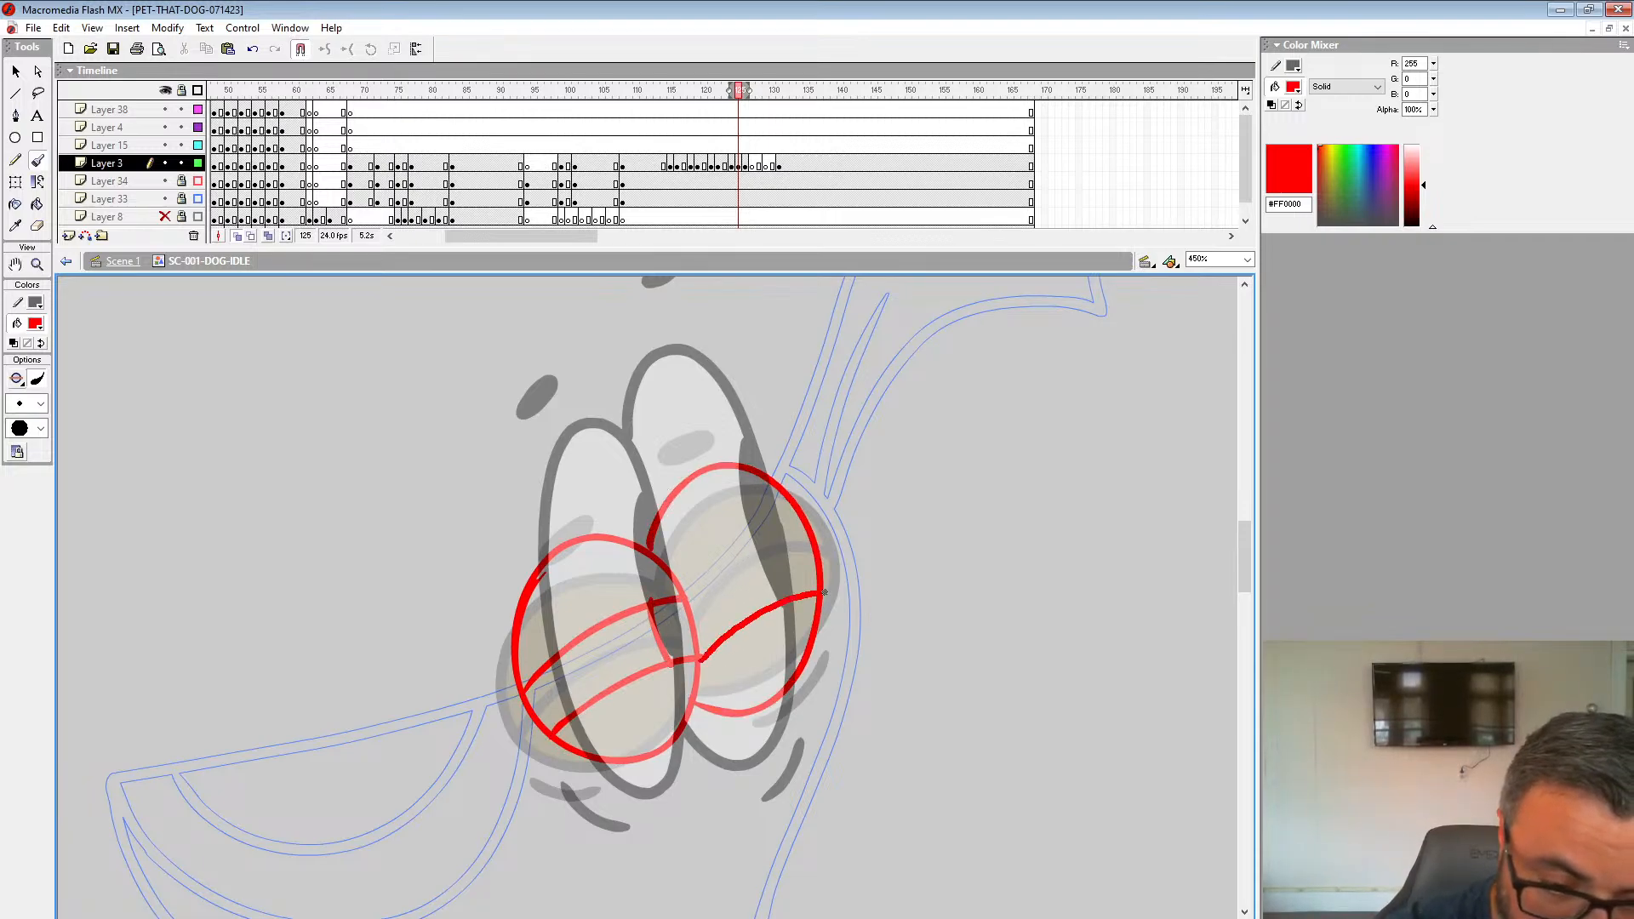
{"action": "left_click_drag", "start_coordinate": [685, 600], "coordinate": [792, 582]}
Step: Sketch the two eyebrows and the crease lines under both eyes in red on frame 125
{"action": "left_click_drag", "start_coordinate": [671, 413], "coordinate": [664, 419]}
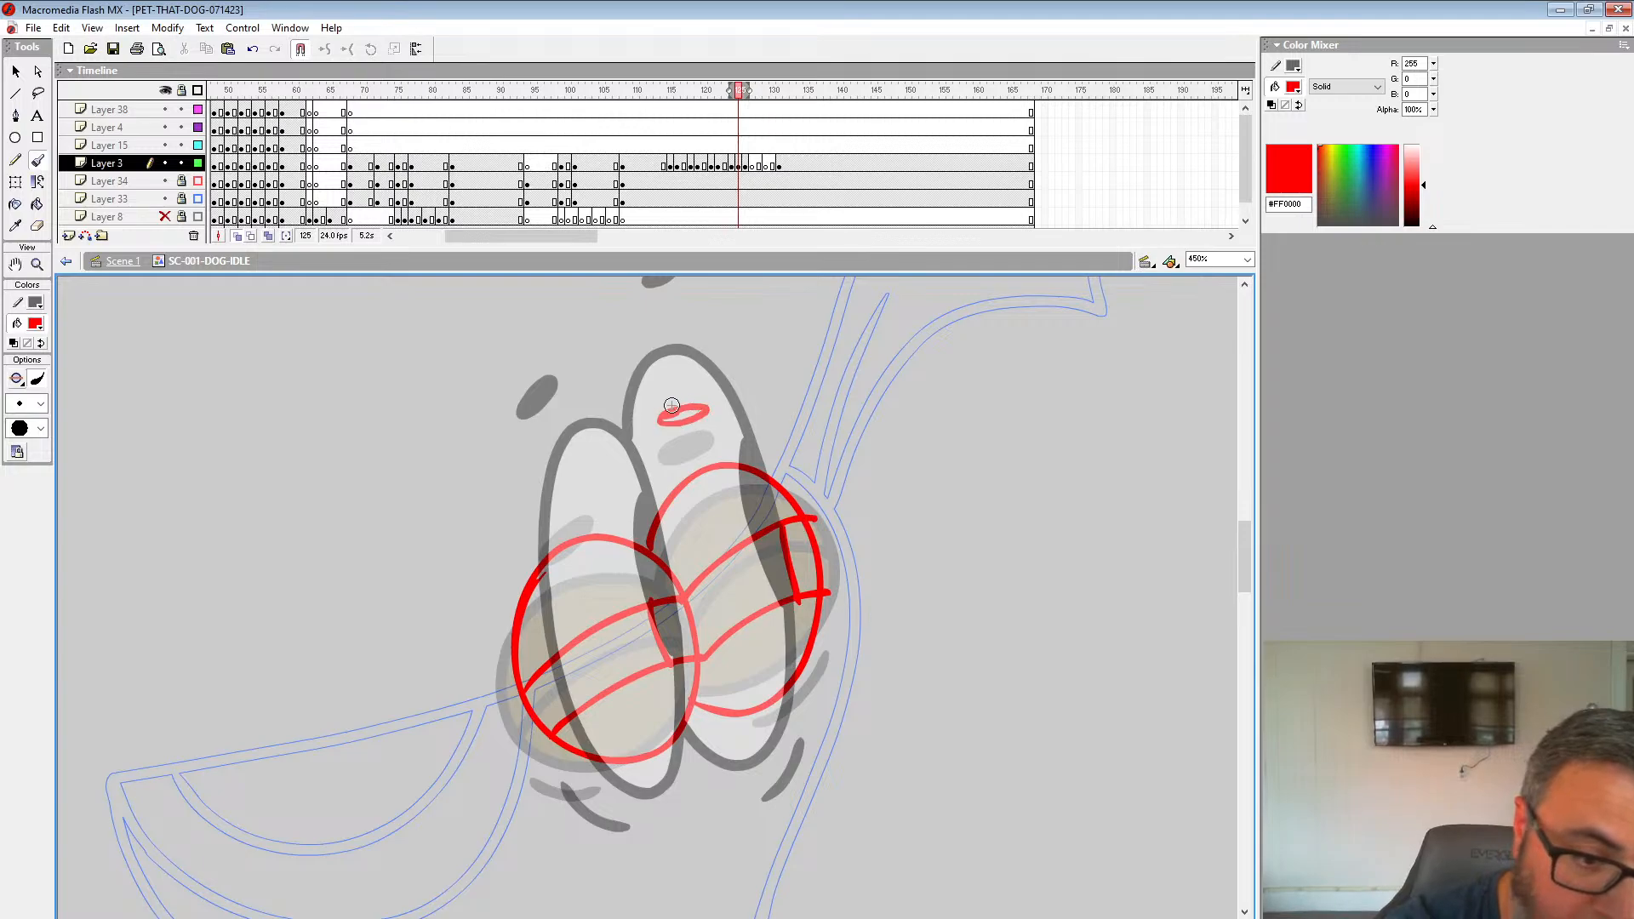
{"action": "left_click_drag", "start_coordinate": [555, 498], "coordinate": [538, 517]}
{"action": "left_click_drag", "start_coordinate": [545, 776], "coordinate": [609, 797]}
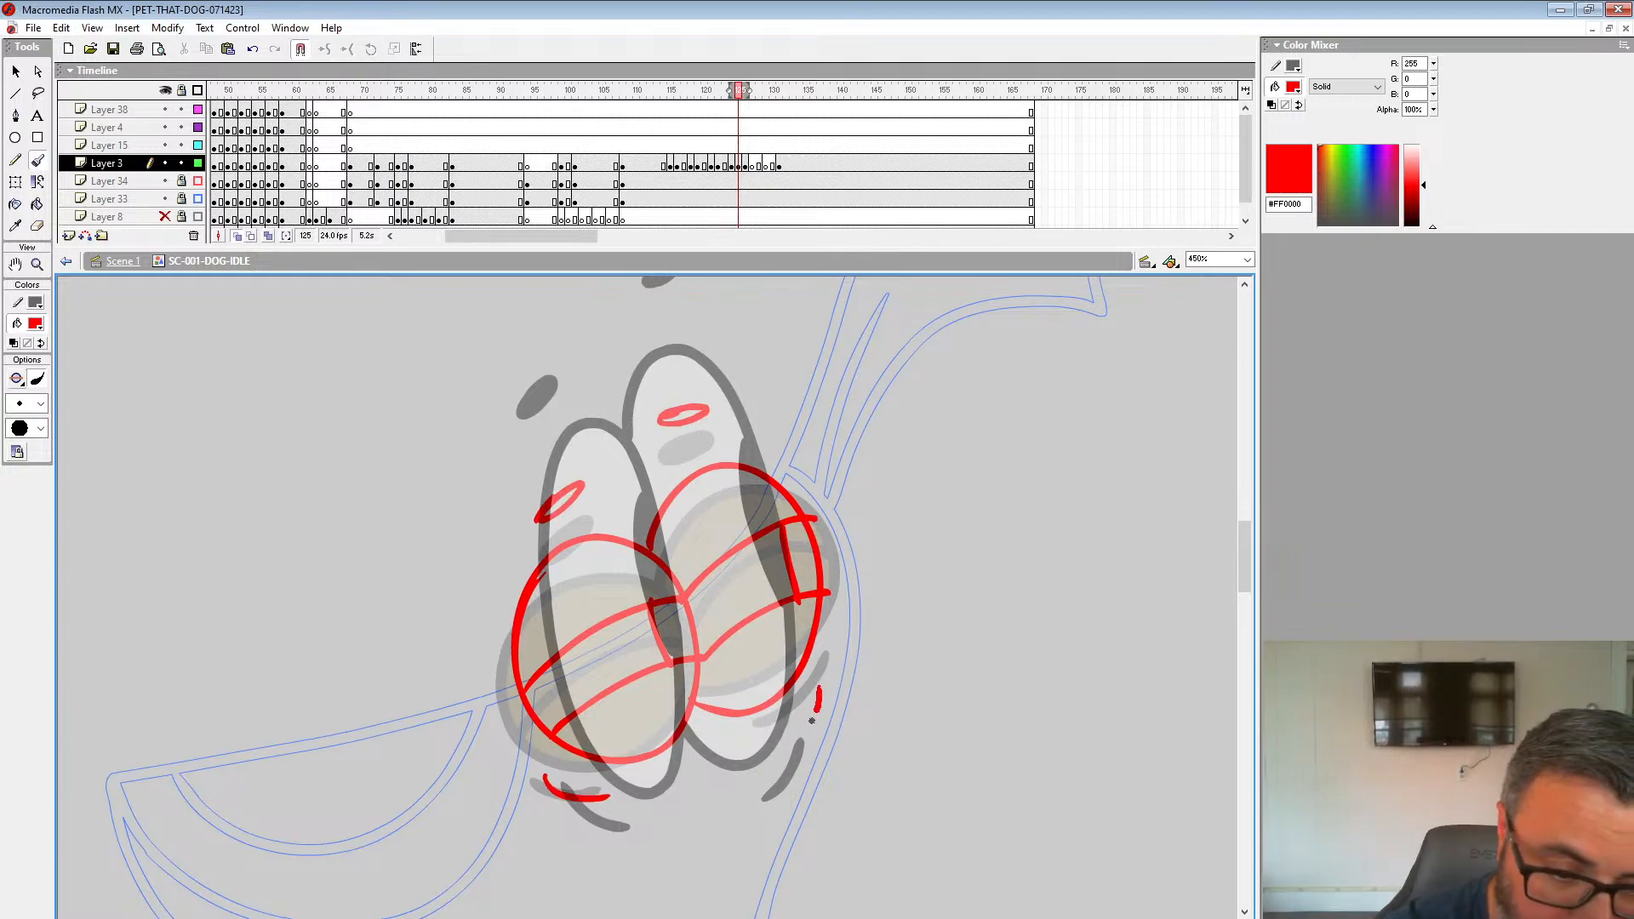
{"action": "left_click_drag", "start_coordinate": [813, 721], "coordinate": [771, 756]}
Step: Move the red rough eye drawing from frame 125 of Layer 3 to frame 126 of Layer 15
{"action": "left_click", "coordinate": [740, 166]}
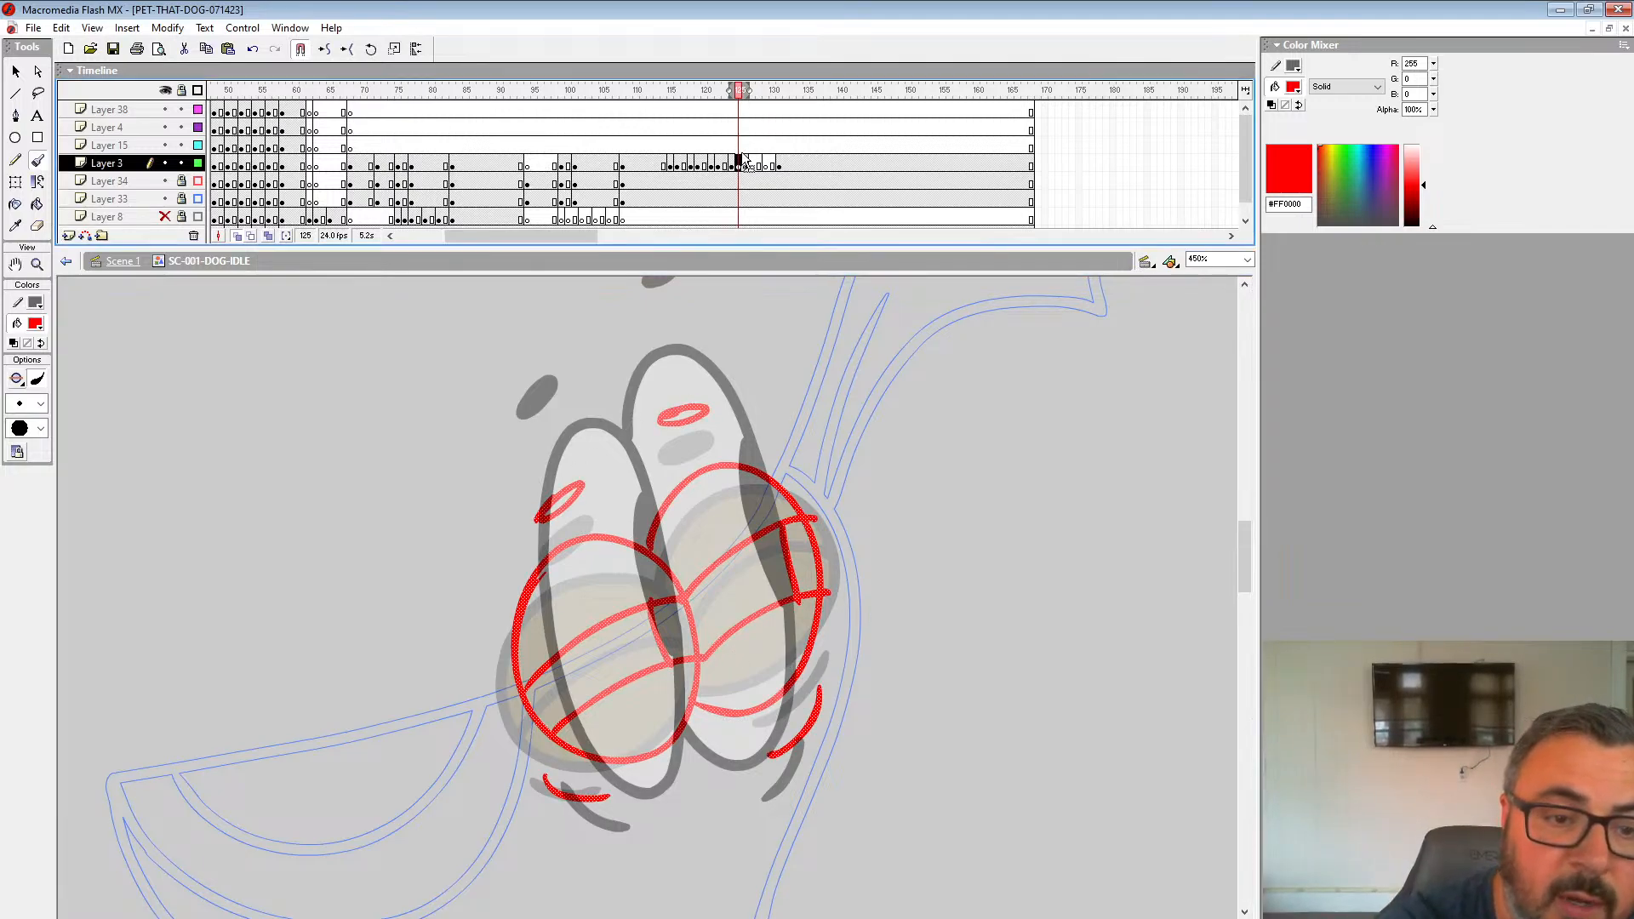
{"action": "left_click_drag", "start_coordinate": [745, 159], "coordinate": [749, 148]}
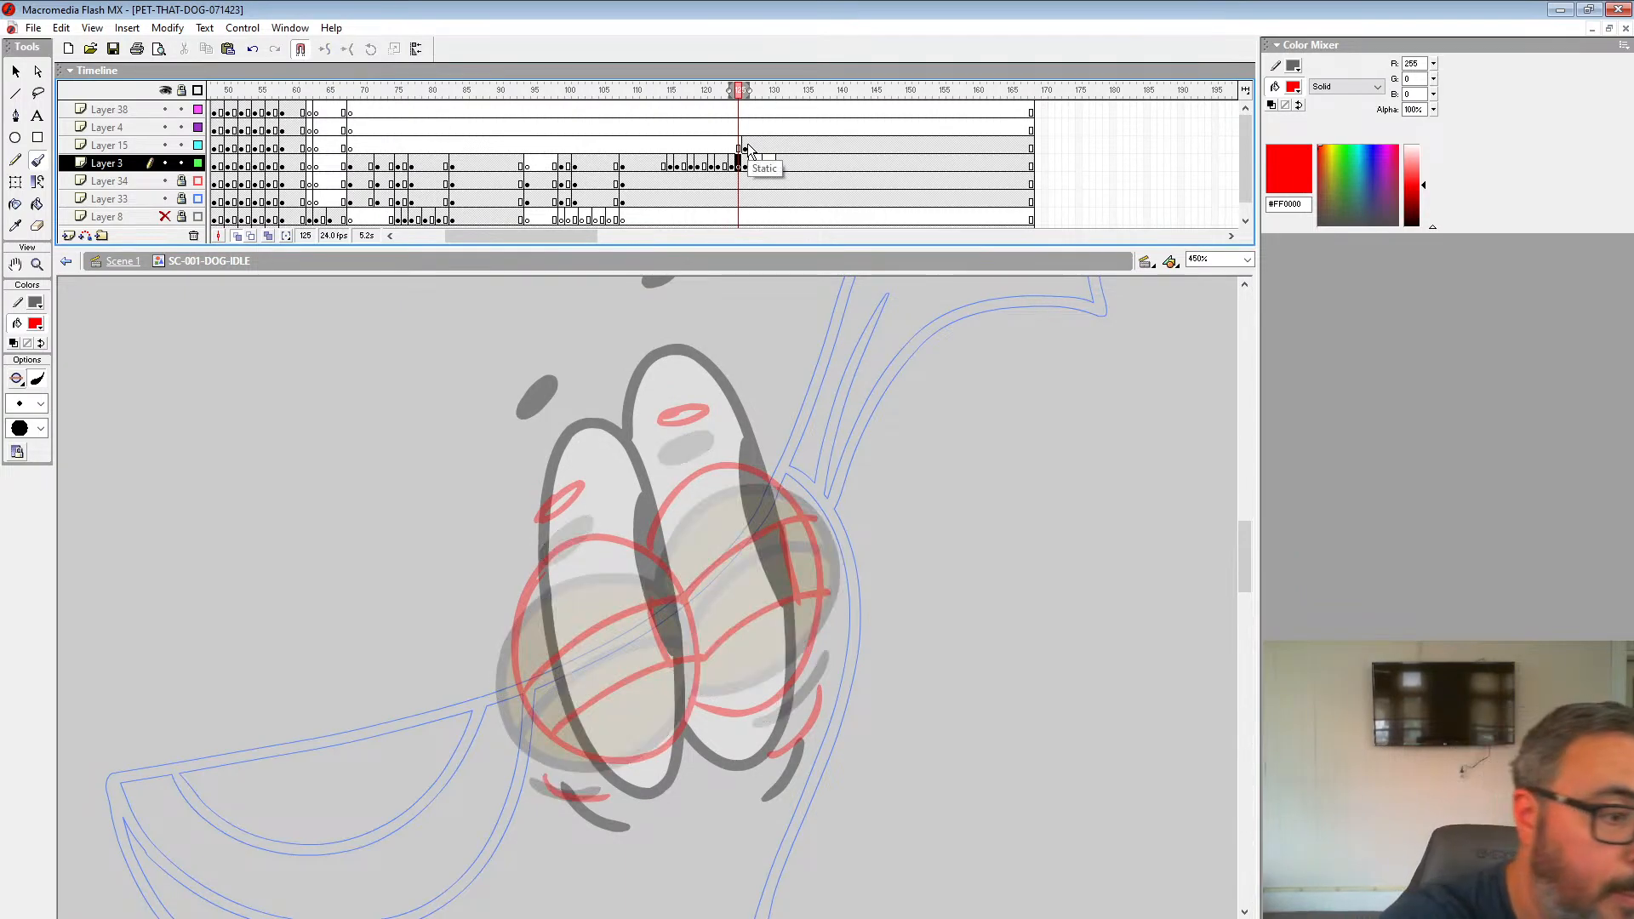
Step: Set the fill colour to black (#000000) for inking the eyes over the red rough
{"action": "key", "text": "z"}
{"action": "left_click", "coordinate": [643, 628]}
{"action": "left_click_drag", "start_coordinate": [745, 613], "coordinate": [905, 492]}
{"action": "left_click", "coordinate": [37, 325]}
{"action": "left_click", "coordinate": [10, 349]}
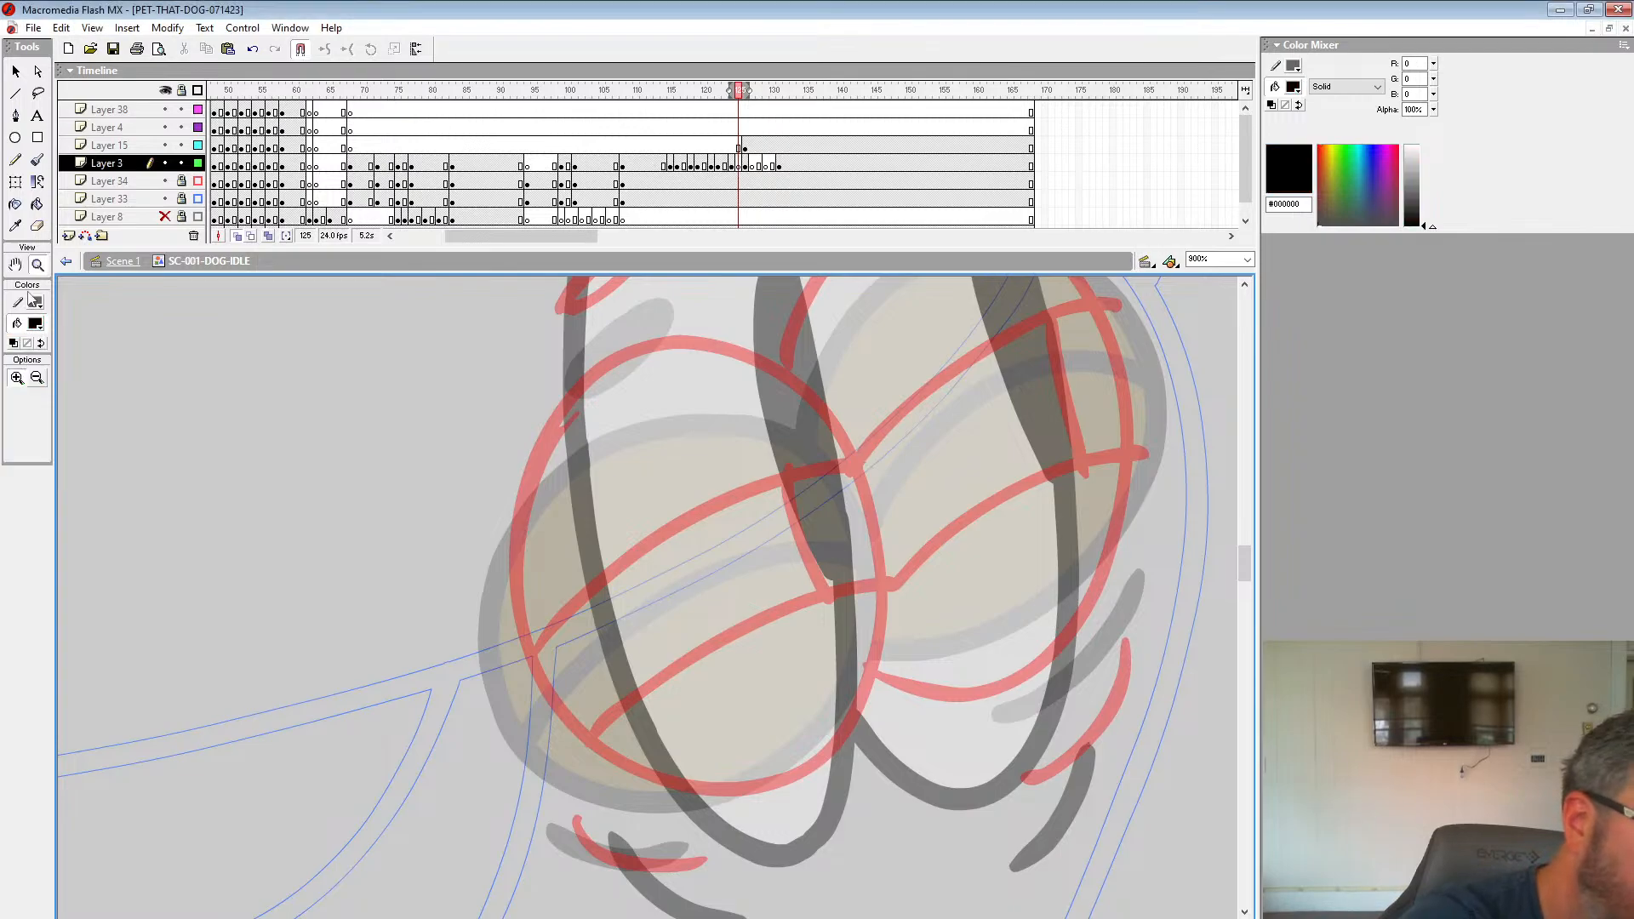
Step: Ink the outlines, eyelid lines and pupil edges of both eyes in black with the Brush over the red rough on frame 125
{"action": "key", "text": "b"}
{"action": "left_click", "coordinate": [40, 404]}
{"action": "left_click", "coordinate": [35, 604]}
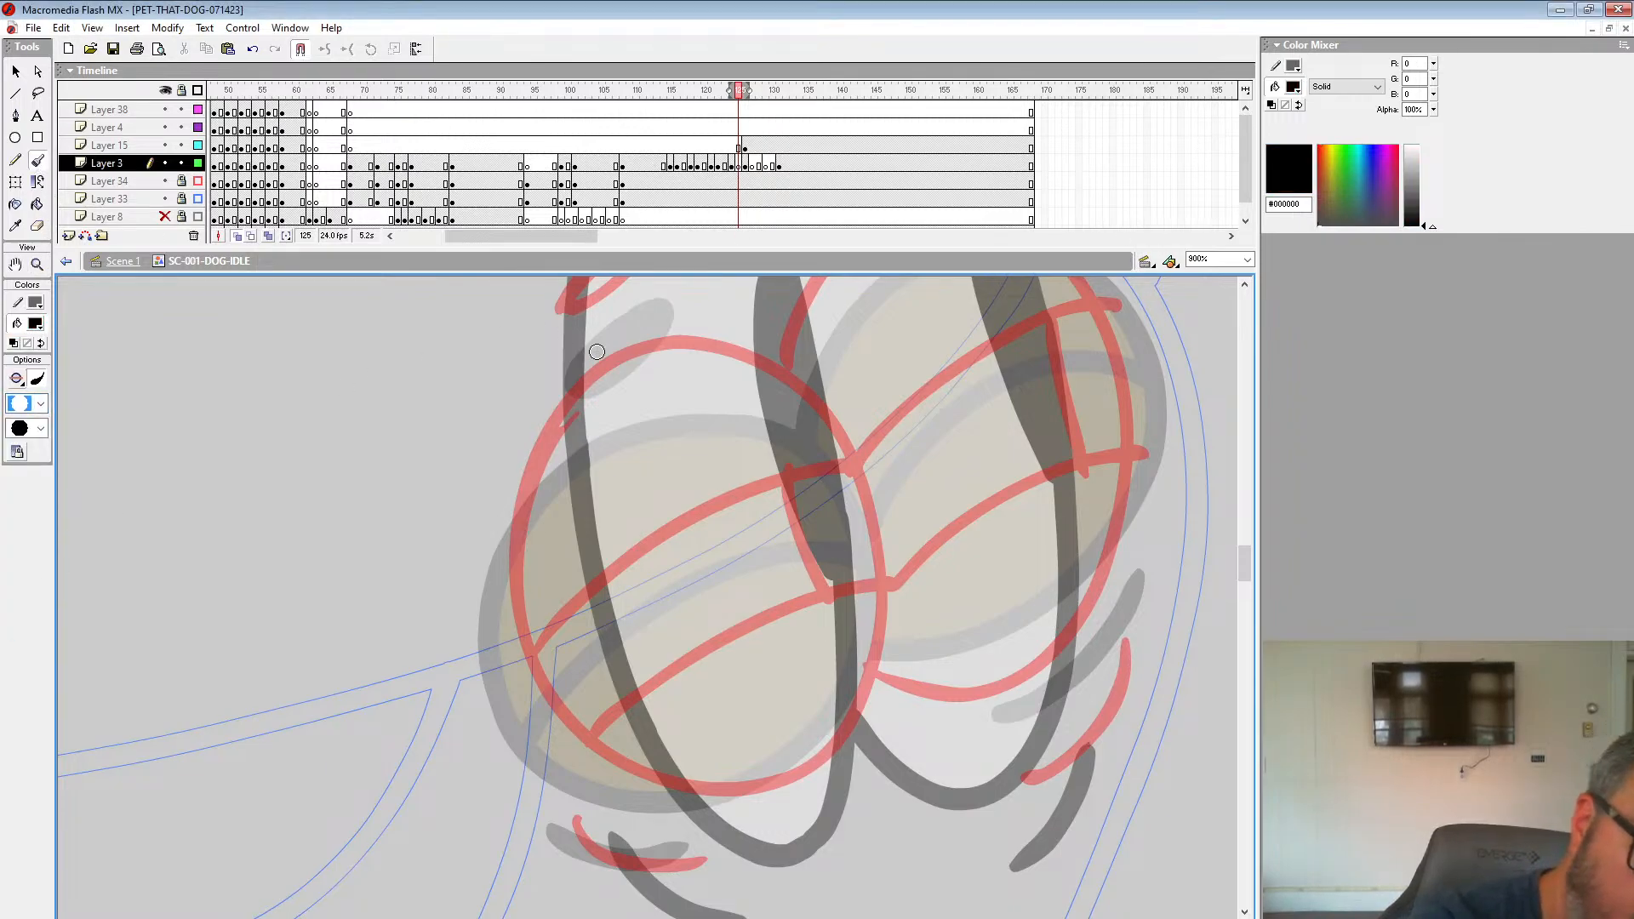
{"action": "mouse_move", "coordinate": [634, 349]}
{"action": "left_mouse_down"}
{"action": "mouse_move", "coordinate": [553, 418]}
{"action": "mouse_move", "coordinate": [518, 510]}
{"action": "mouse_move", "coordinate": [521, 634]}
{"action": "mouse_move", "coordinate": [577, 733]}
{"action": "mouse_move", "coordinate": [665, 788]}
{"action": "mouse_move", "coordinate": [757, 799]}
{"action": "mouse_move", "coordinate": [838, 754]}
{"action": "mouse_move", "coordinate": [876, 661]}
{"action": "mouse_move", "coordinate": [876, 539]}
{"action": "mouse_move", "coordinate": [831, 409]}
{"action": "mouse_move", "coordinate": [656, 339]}
{"action": "left_mouse_up"}
{"action": "mouse_move", "coordinate": [1050, 430]}
{"action": "left_mouse_down"}
{"action": "mouse_move", "coordinate": [965, 523]}
{"action": "mouse_move", "coordinate": [849, 596]}
{"action": "left_mouse_up"}
{"action": "mouse_move", "coordinate": [681, 854]}
{"action": "left_mouse_down"}
{"action": "mouse_move", "coordinate": [856, 828]}
{"action": "mouse_move", "coordinate": [944, 654]}
{"action": "mouse_move", "coordinate": [906, 482]}
{"action": "mouse_move", "coordinate": [765, 379]}
{"action": "mouse_move", "coordinate": [629, 446]}
{"action": "mouse_move", "coordinate": [596, 549]}
{"action": "left_mouse_up"}
{"action": "left_click_drag", "start_coordinate": [740, 500], "coordinate": [855, 318]}
{"action": "mouse_move", "coordinate": [1056, 455]}
{"action": "left_mouse_down"}
{"action": "mouse_move", "coordinate": [929, 490]}
{"action": "mouse_move", "coordinate": [810, 582]}
{"action": "mouse_move", "coordinate": [694, 610]}
{"action": "mouse_move", "coordinate": [519, 736]}
{"action": "left_mouse_up"}
{"action": "mouse_move", "coordinate": [1026, 300]}
{"action": "left_mouse_down"}
{"action": "mouse_move", "coordinate": [853, 365]}
{"action": "mouse_move", "coordinate": [776, 456]}
{"action": "mouse_move", "coordinate": [727, 457]}
{"action": "mouse_move", "coordinate": [507, 586]}
{"action": "mouse_move", "coordinate": [464, 644]}
{"action": "left_mouse_up"}
{"action": "left_click_drag", "start_coordinate": [747, 453], "coordinate": [744, 565]}
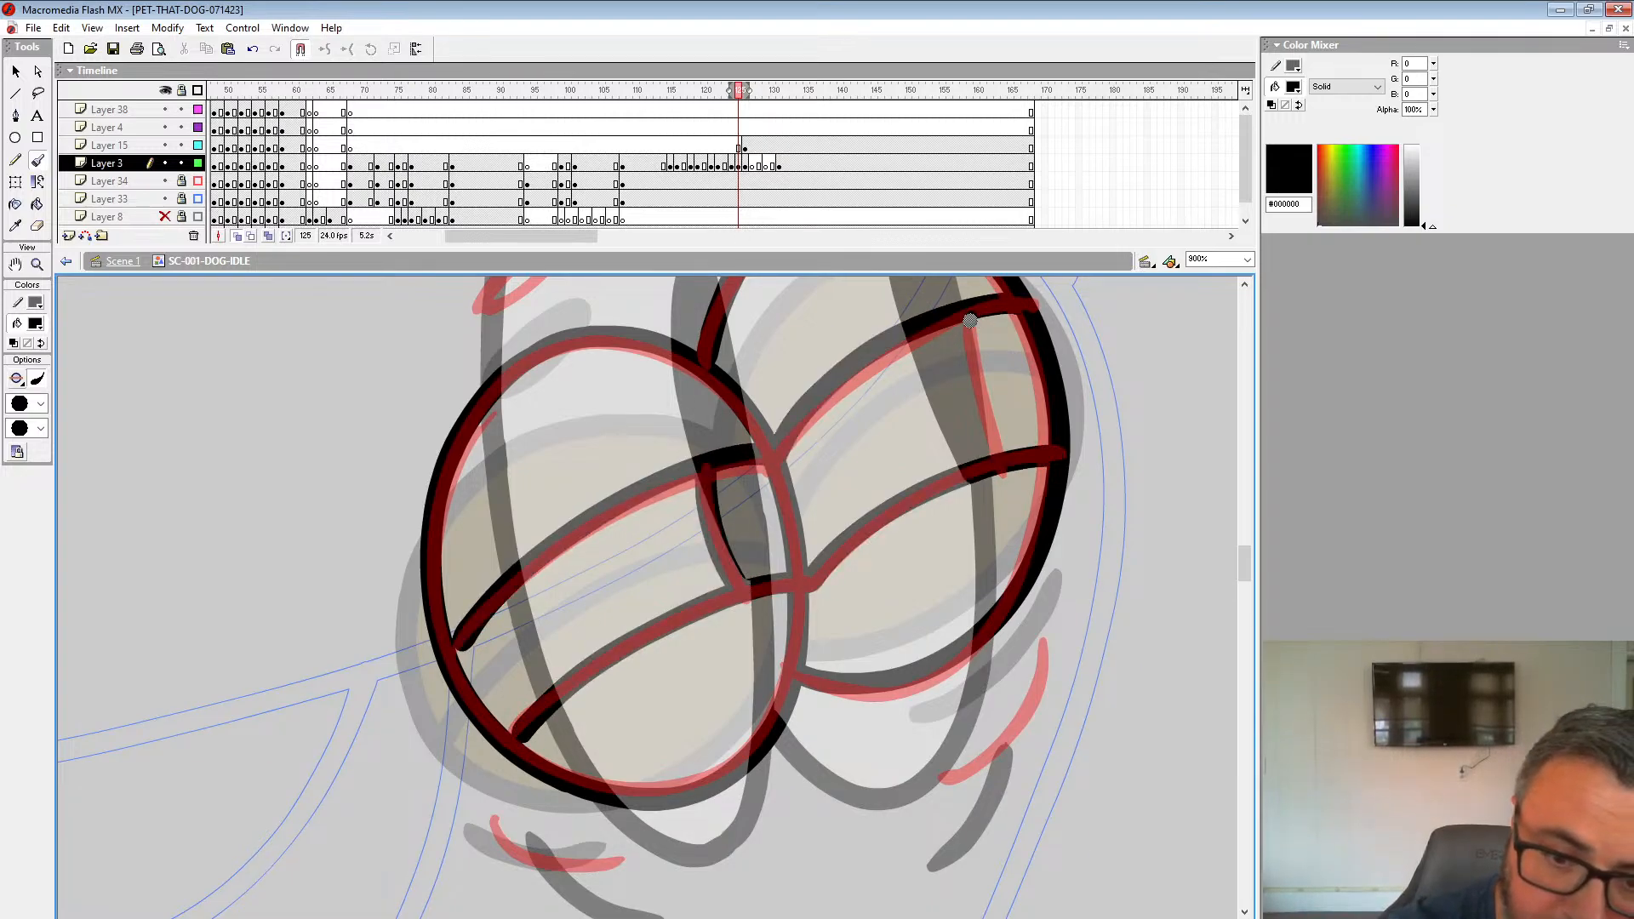
{"action": "left_click_drag", "start_coordinate": [971, 320], "coordinate": [987, 459]}
Step: Ink both eyebrows and the crease lines under both eyes in black on frame 125
{"action": "left_click_drag", "start_coordinate": [870, 281], "coordinate": [1130, 575]}
{"action": "mouse_move", "coordinate": [777, 570]}
{"action": "left_mouse_down"}
{"action": "mouse_move", "coordinate": [779, 584]}
{"action": "mouse_move", "coordinate": [805, 564]}
{"action": "left_mouse_up"}
{"action": "mouse_move", "coordinate": [1026, 404]}
{"action": "left_mouse_down"}
{"action": "mouse_move", "coordinate": [985, 420]}
{"action": "mouse_move", "coordinate": [1034, 411]}
{"action": "left_mouse_up"}
{"action": "left_click_drag", "start_coordinate": [891, 530], "coordinate": [743, 7]}
{"action": "left_click_drag", "start_coordinate": [600, 629], "coordinate": [736, 653]}
{"action": "left_click_drag", "start_coordinate": [944, 540], "coordinate": [724, 600]}
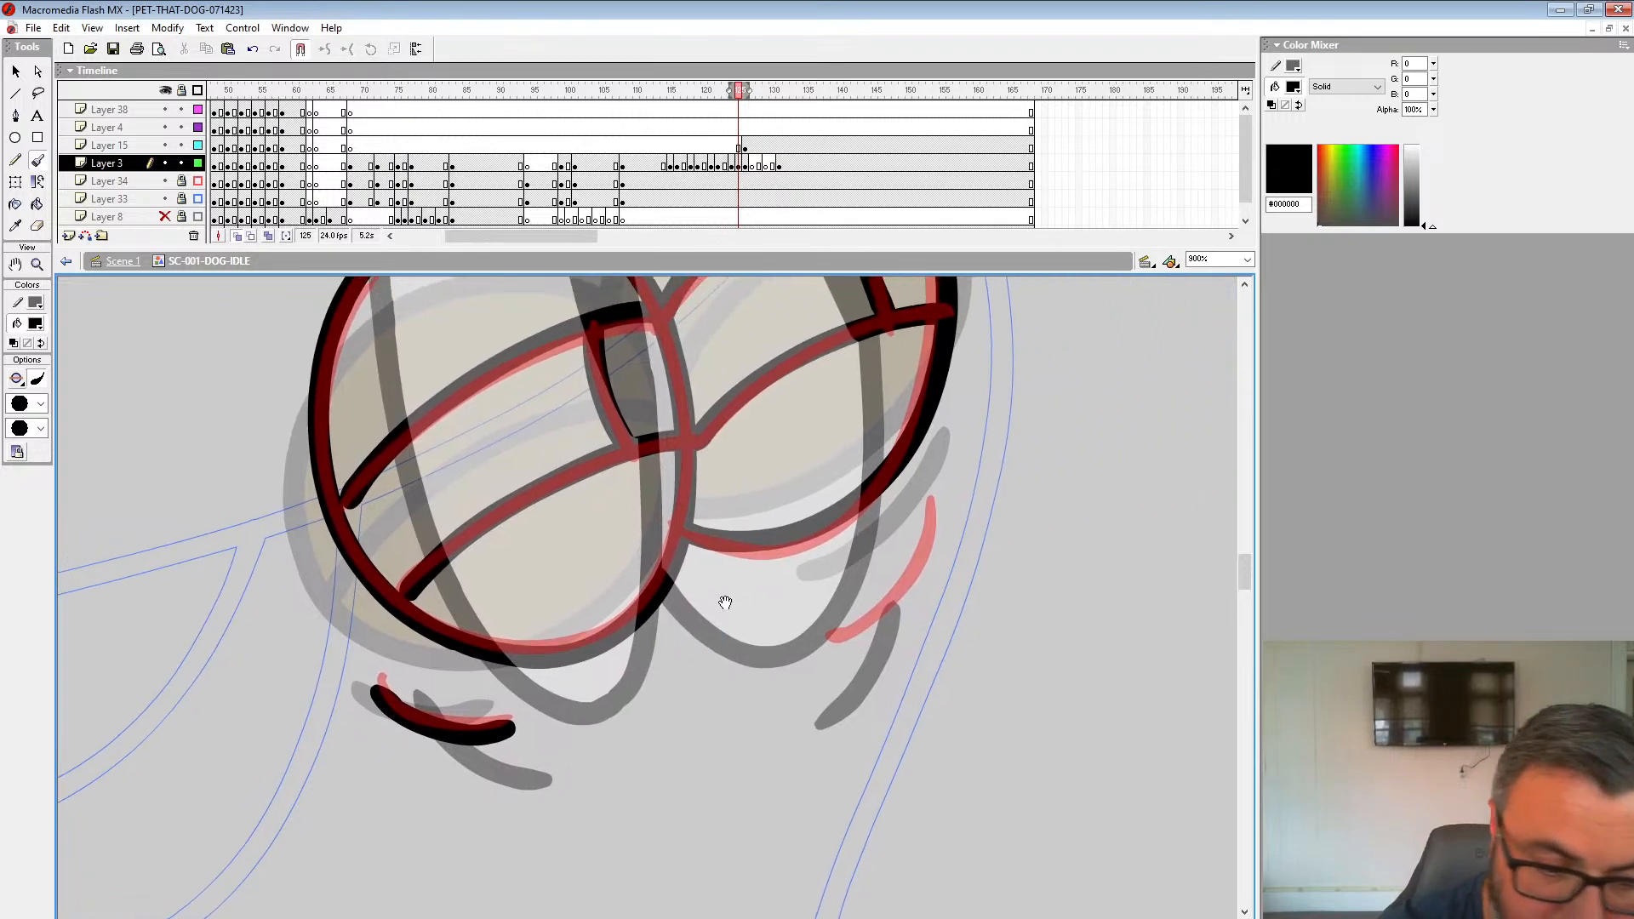
{"action": "key", "text": "ctrl+z"}
{"action": "mouse_move", "coordinate": [374, 681]}
{"action": "left_mouse_down"}
{"action": "mouse_move", "coordinate": [400, 713]}
{"action": "mouse_move", "coordinate": [506, 730]}
{"action": "left_mouse_up"}
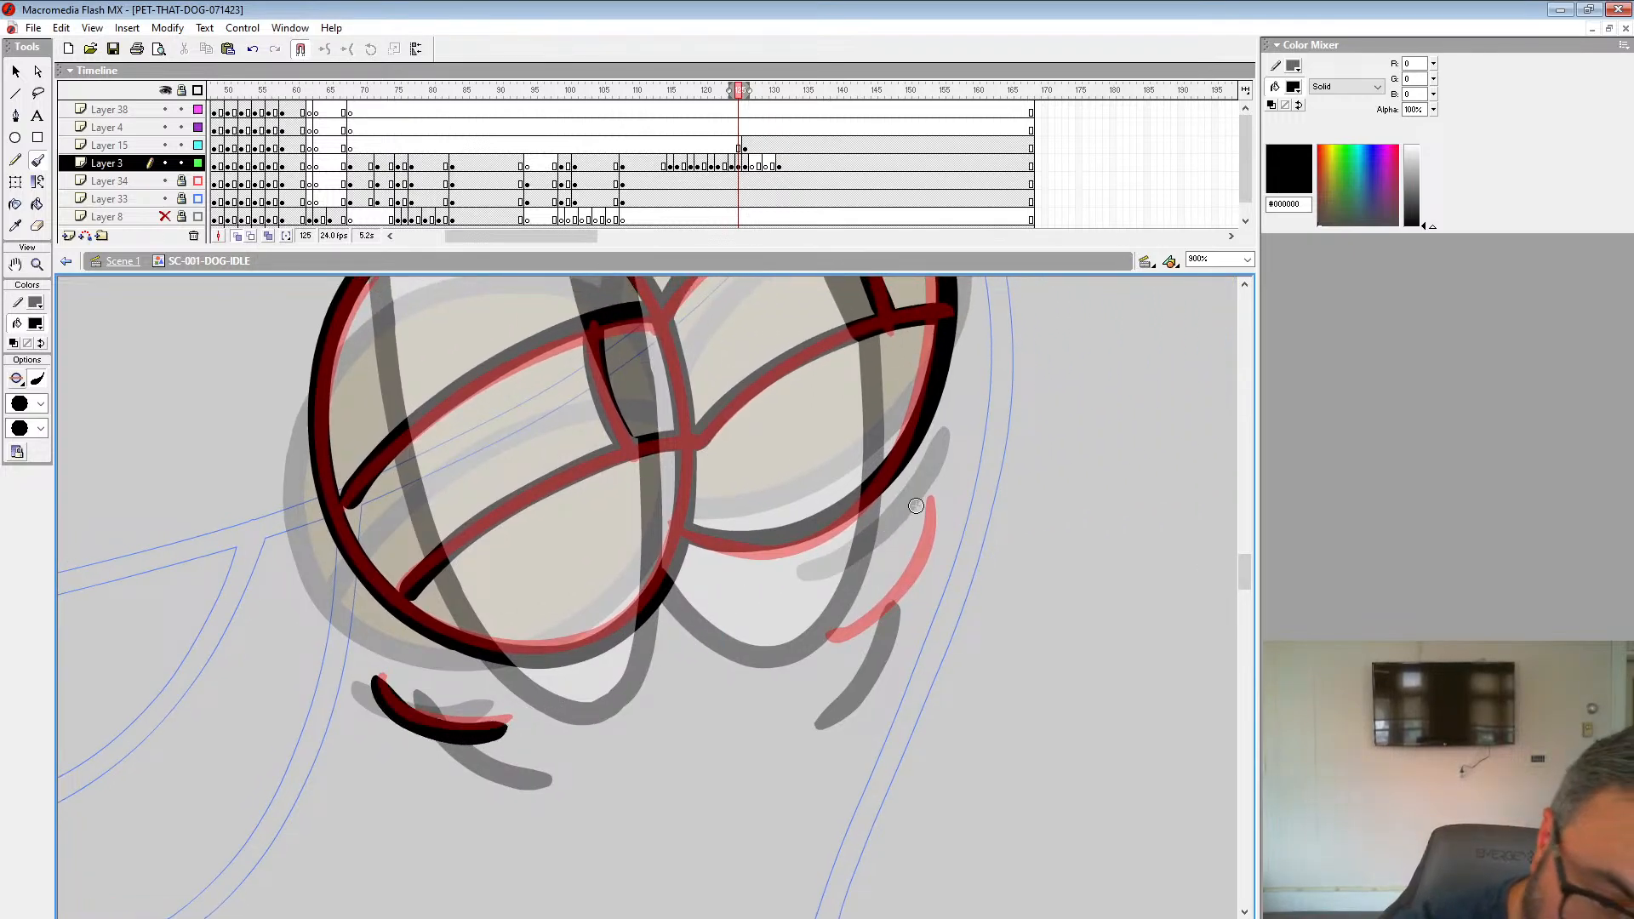
{"action": "left_click_drag", "start_coordinate": [941, 472], "coordinate": [843, 609]}
Step: Delete the red rough drawing from frame 126 of Layer 15 and play back the blink
{"action": "key", "text": "z"}
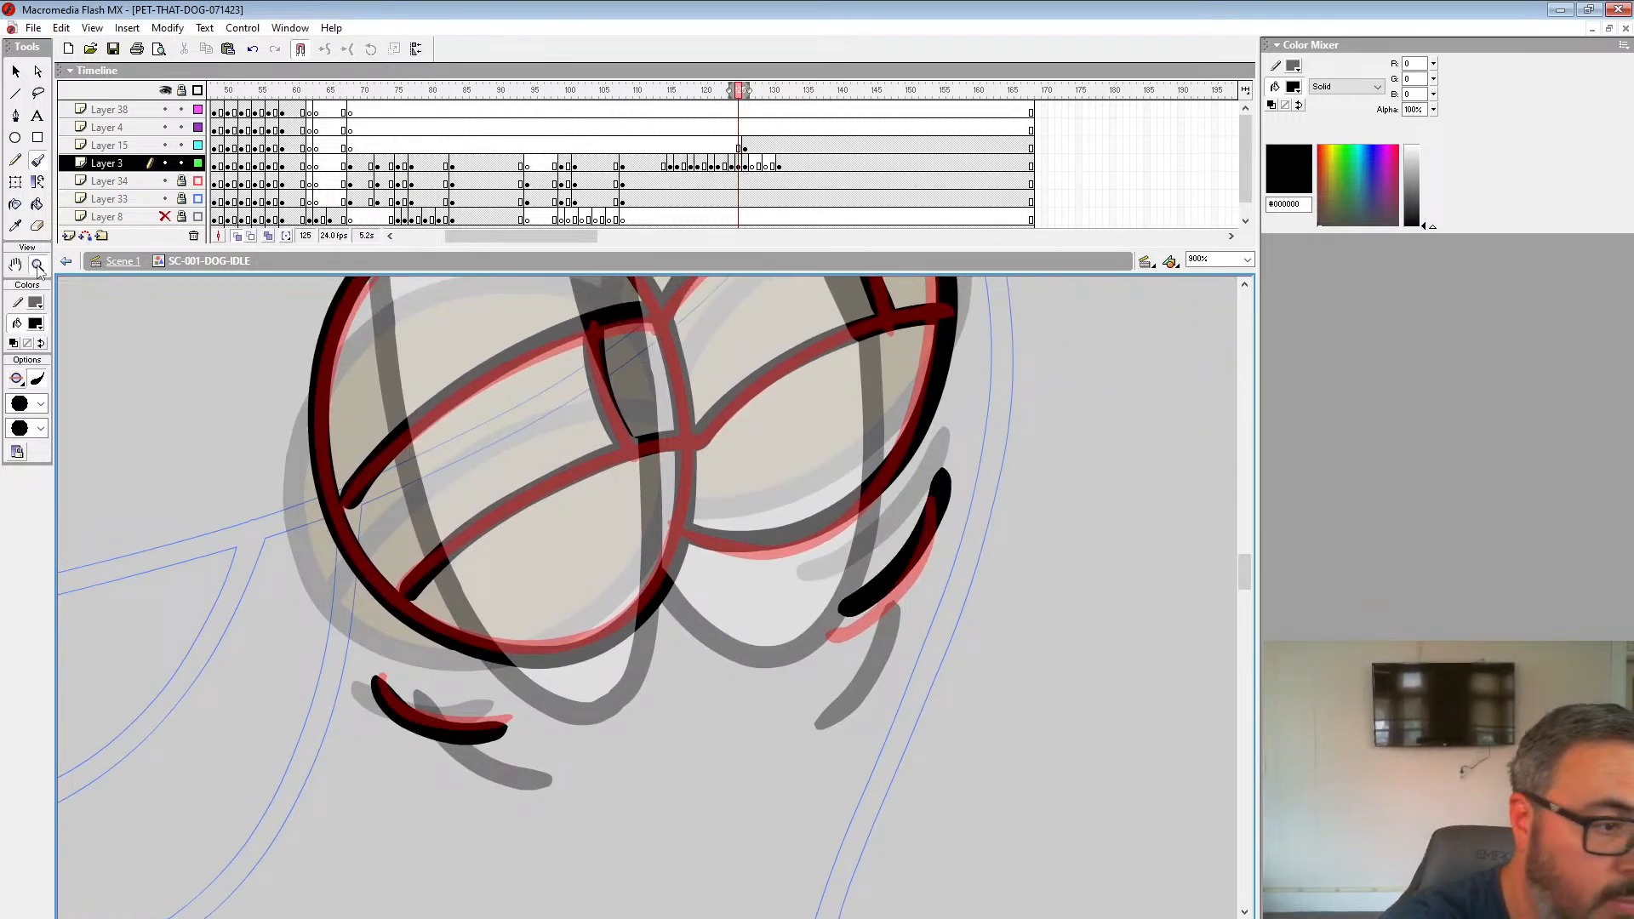
{"action": "left_click", "coordinate": [798, 509], "text": "alt"}
{"action": "left_click", "coordinate": [788, 516], "text": "alt"}
{"action": "left_click", "coordinate": [746, 146]}
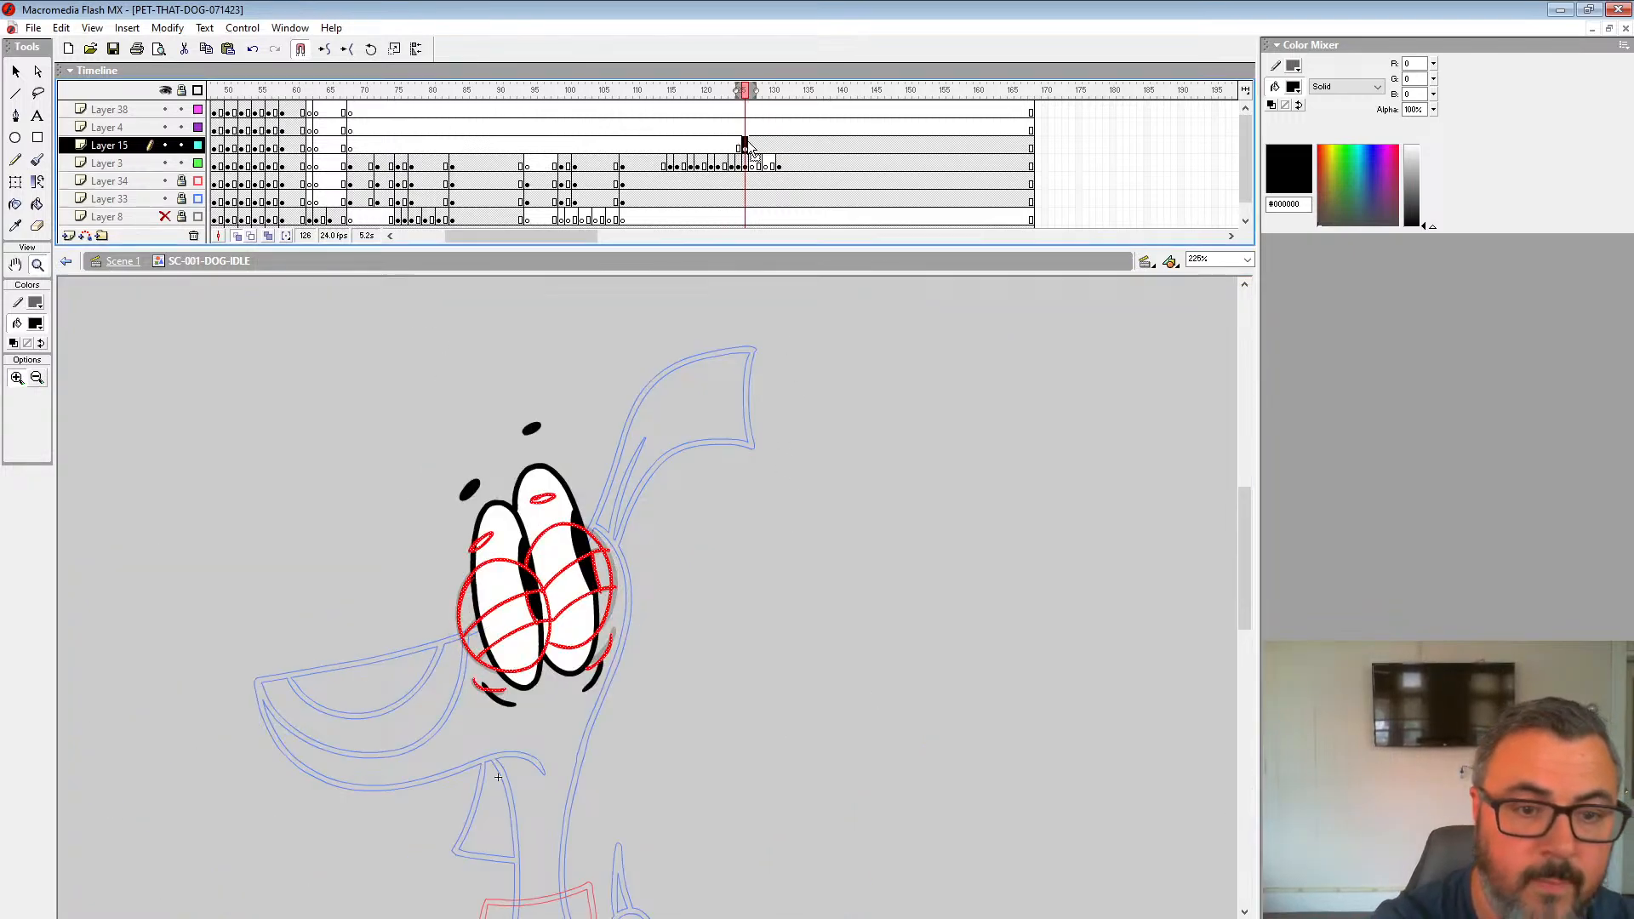
{"action": "key", "text": "Delete"}
{"action": "left_click", "coordinate": [754, 163]}
{"action": "left_click", "coordinate": [691, 146]}
{"action": "key", "text": "Return"}
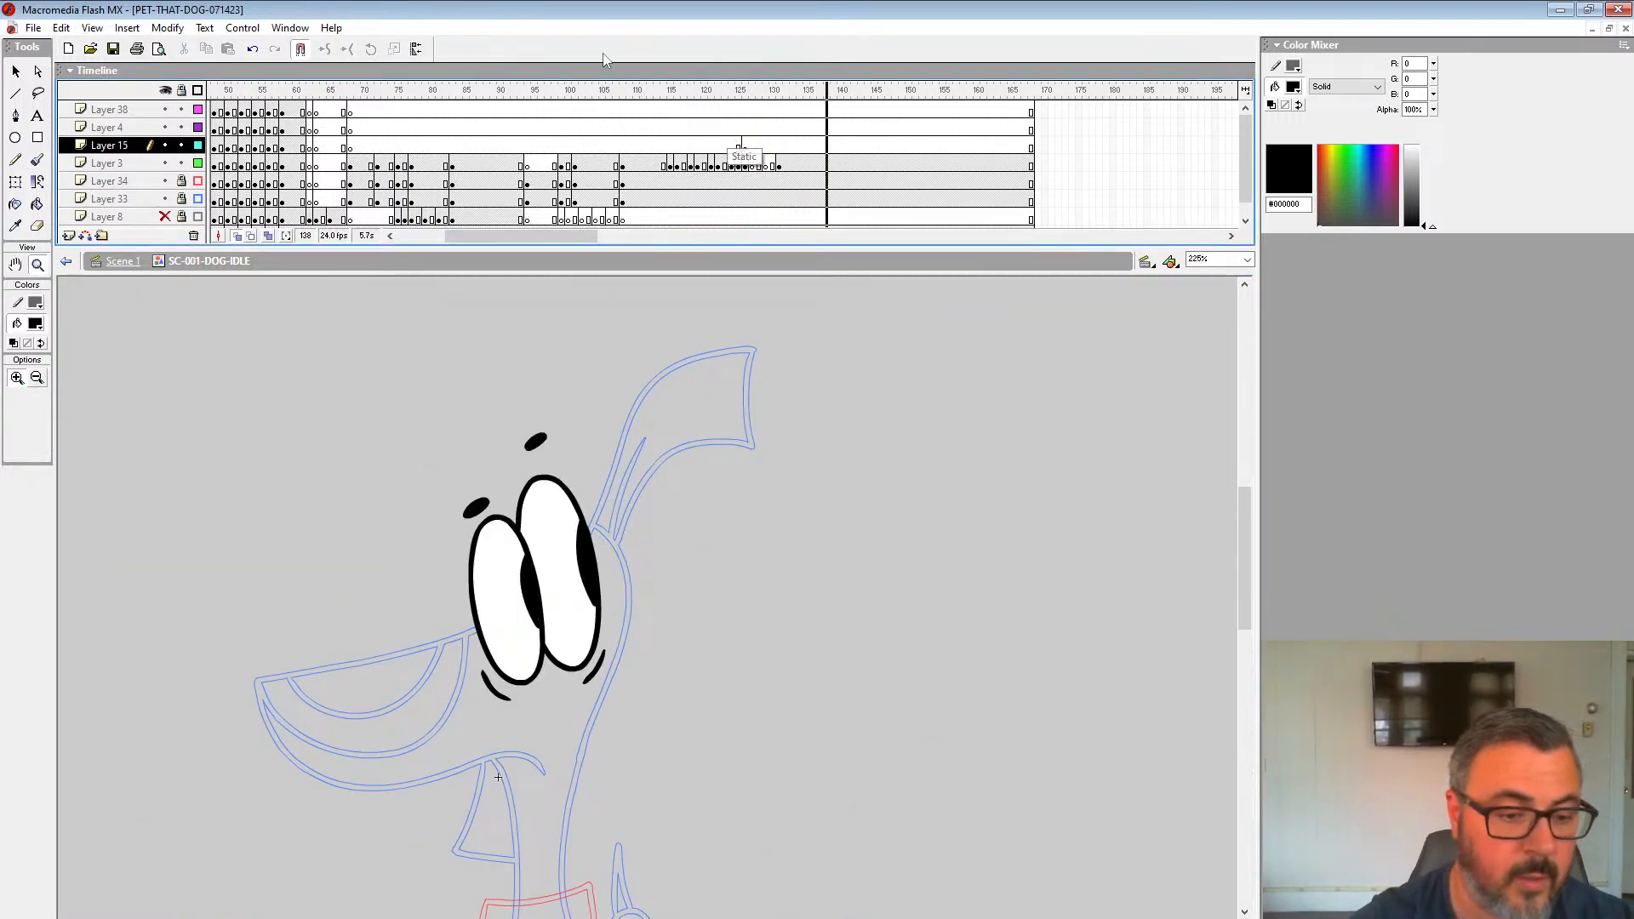
{"action": "left_click", "coordinate": [666, 146]}
{"action": "key", "text": "Return"}
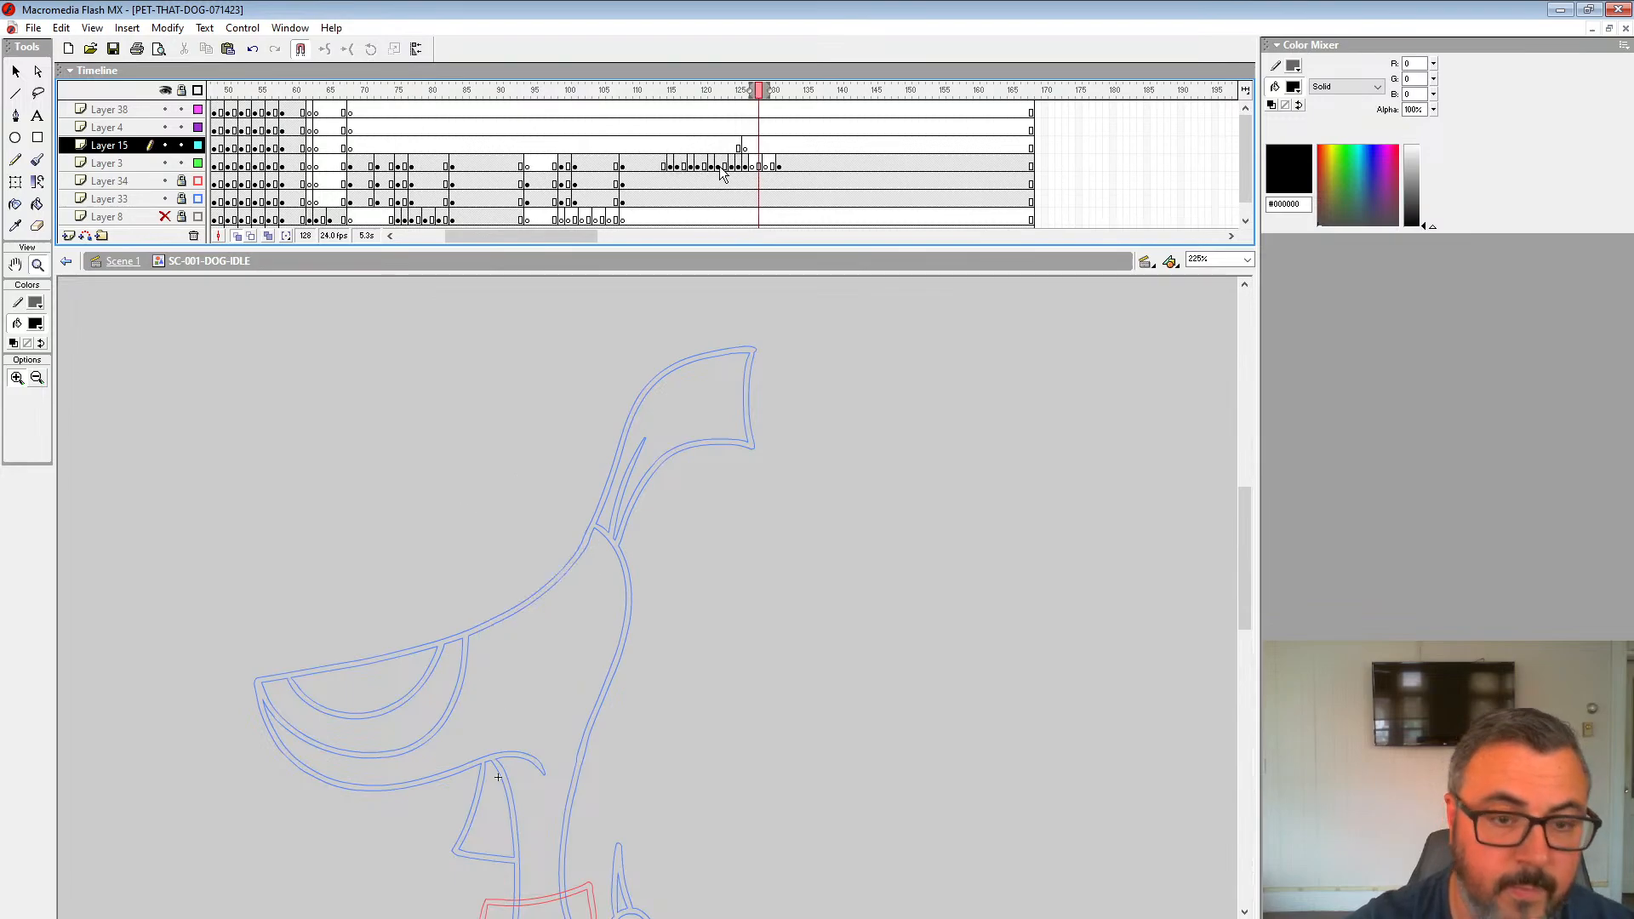
Step: Turn off onion skinning and fill both pupils black on frame 125 of Layer 3
{"action": "left_click", "coordinate": [740, 166]}
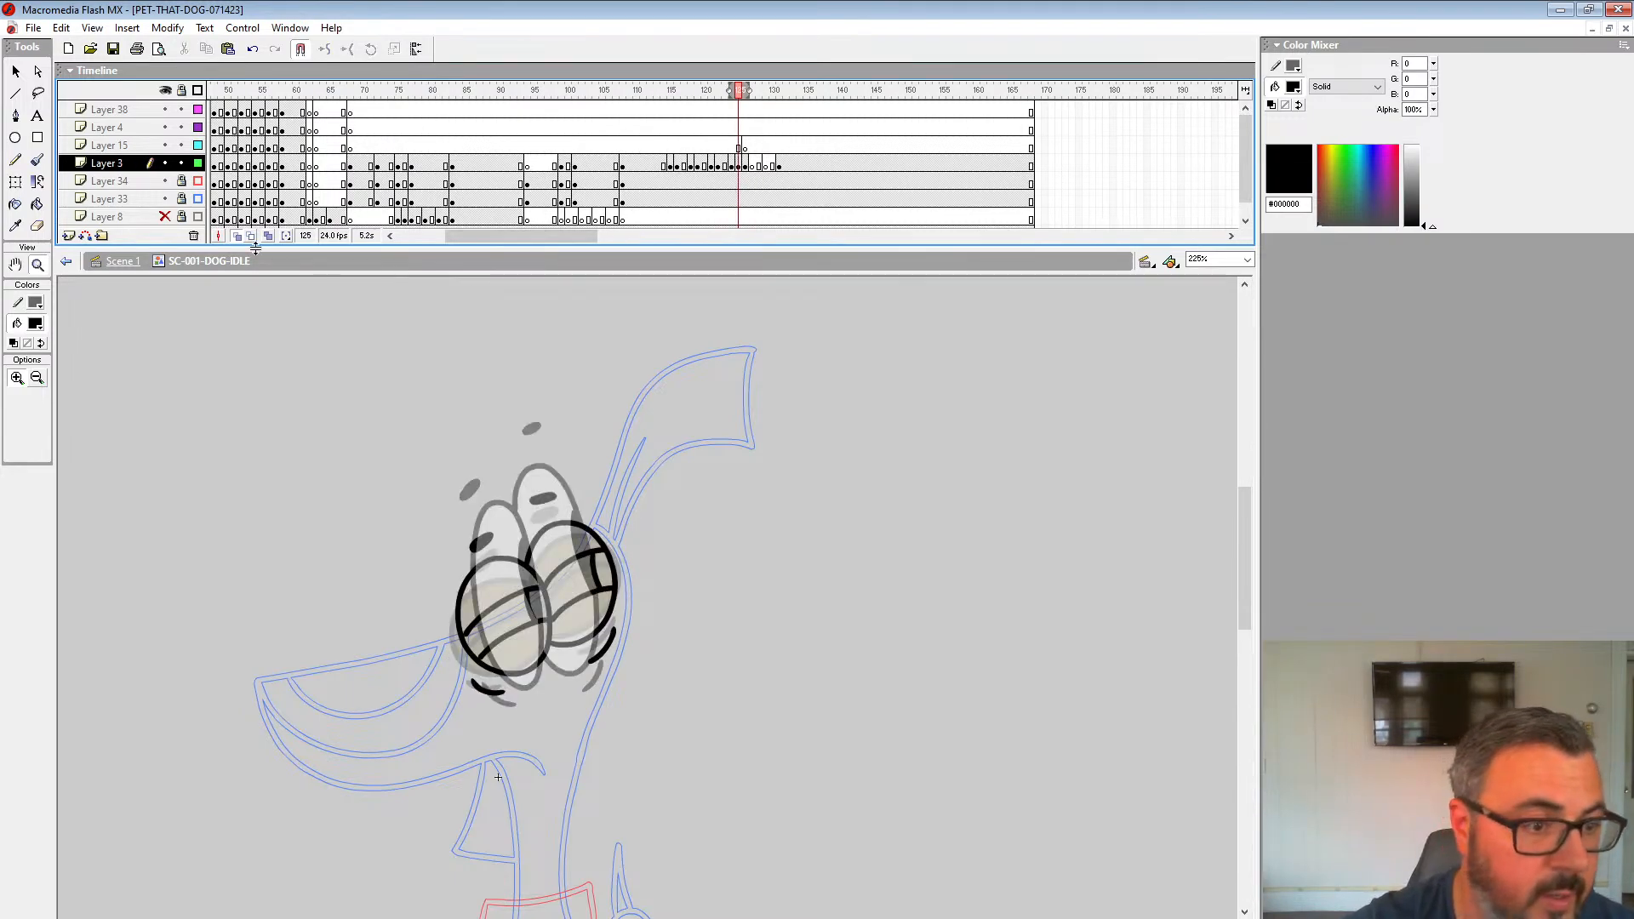
{"action": "left_click", "coordinate": [36, 205]}
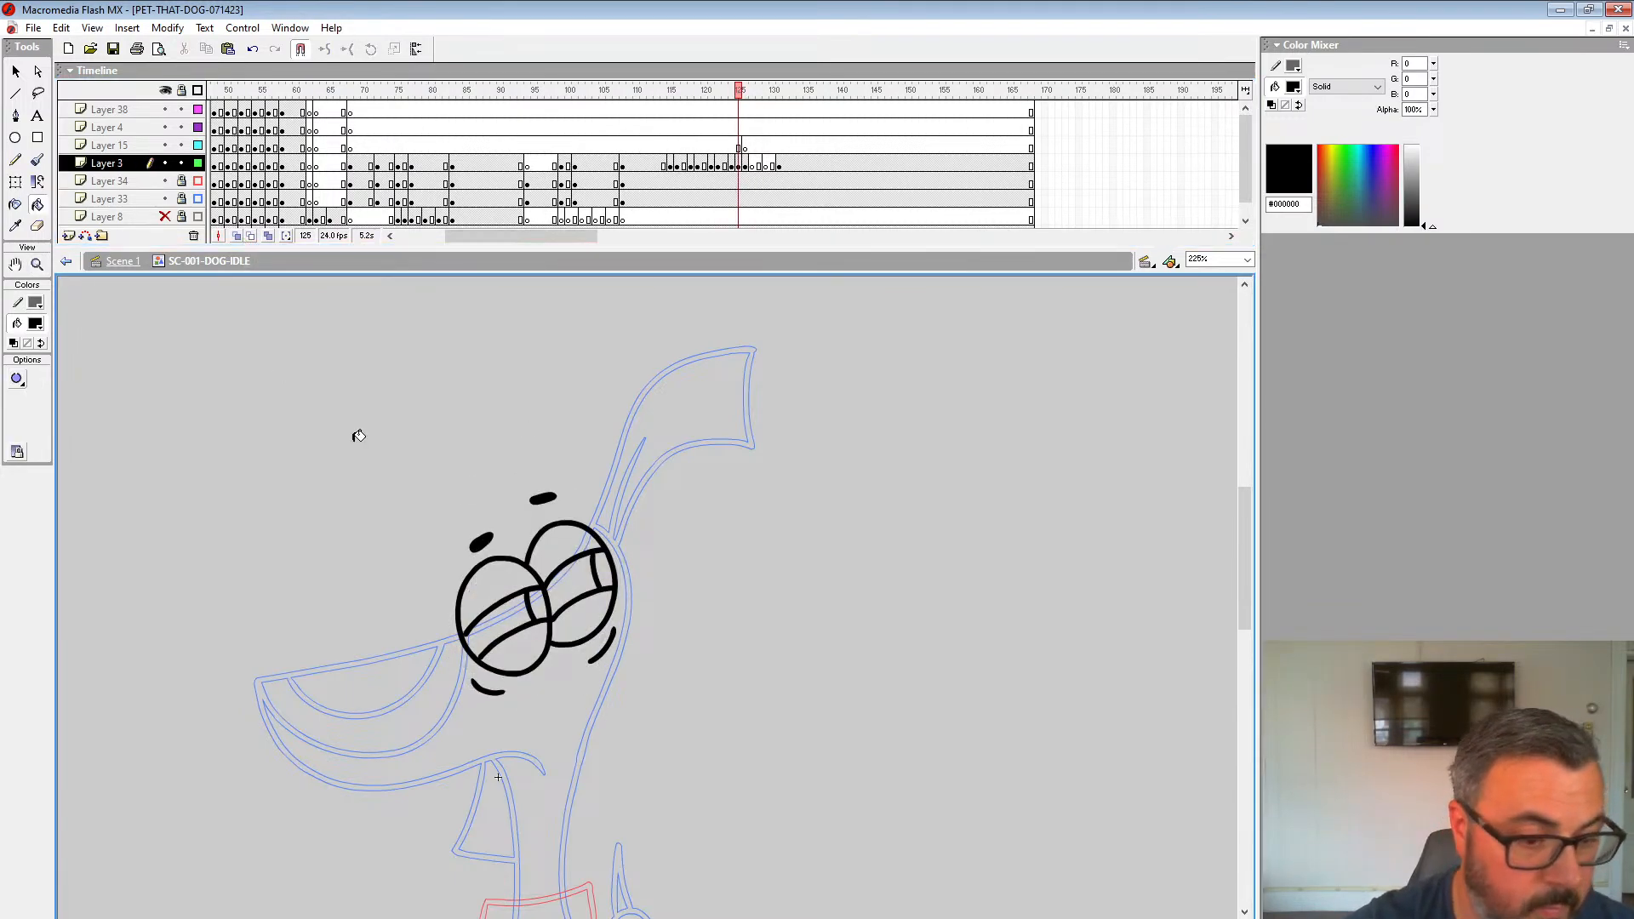
{"action": "key", "text": "period"}
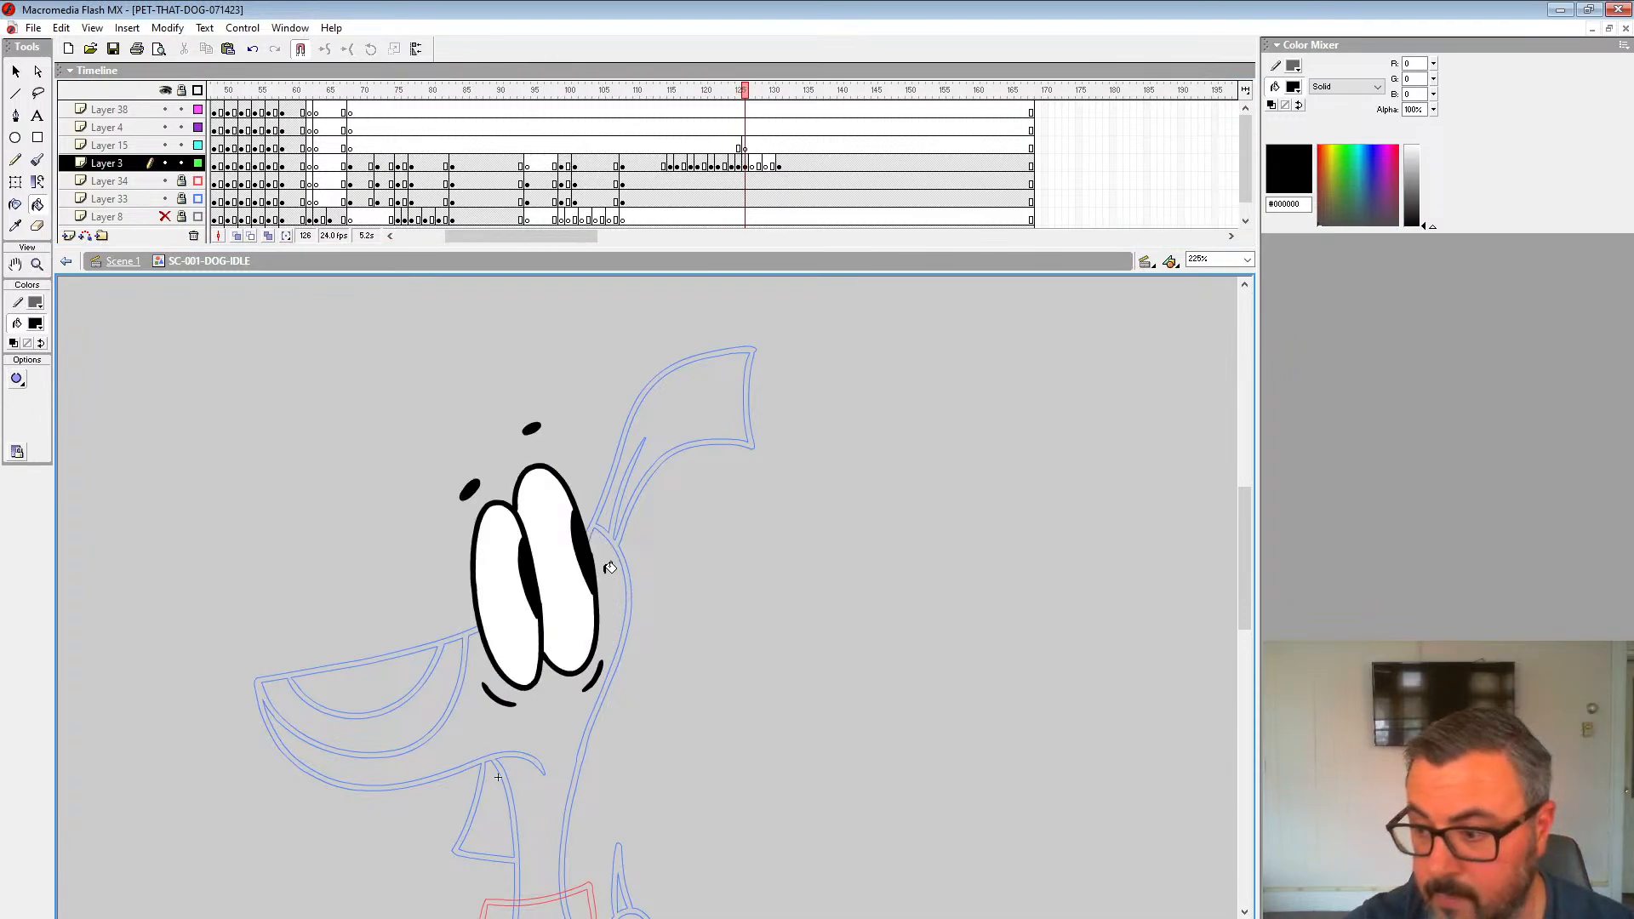
Step: Sample the brown eyelid colour (#6D5201) from frame 124 and fill the upper and lower eyelids of both eyes on frame 125
{"action": "key", "text": "comma"}
{"action": "key", "text": "comma"}
{"action": "left_click", "coordinate": [39, 325]}
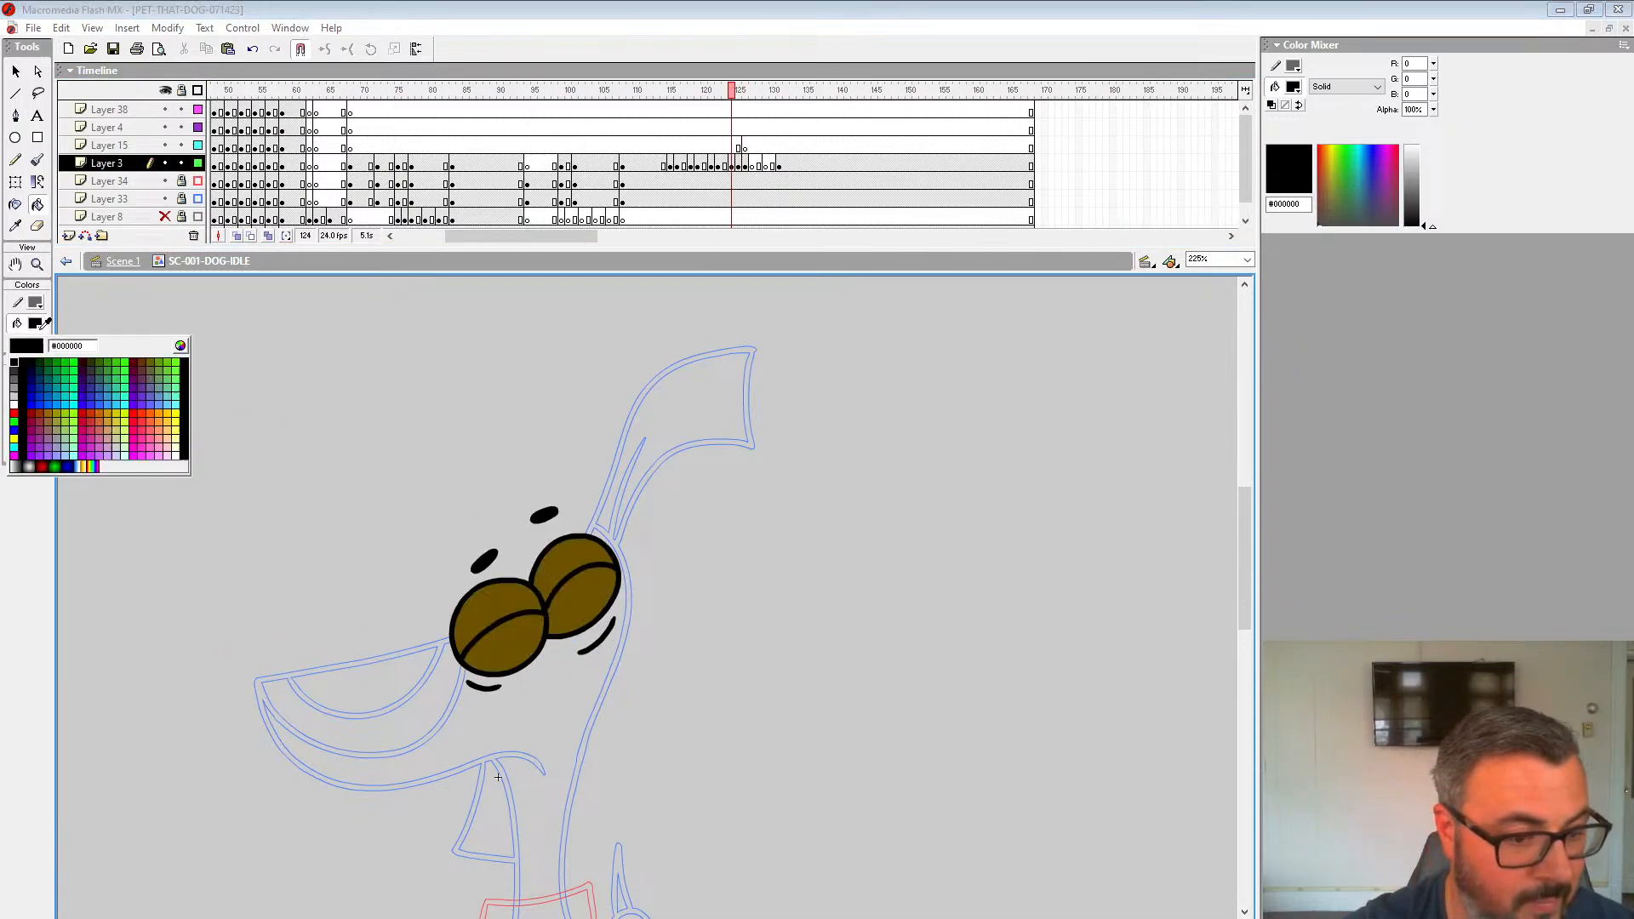
{"action": "left_click", "coordinate": [492, 599]}
{"action": "key", "text": "period"}
{"action": "left_click", "coordinate": [526, 647]}
{"action": "left_click", "coordinate": [491, 577]}
{"action": "left_click", "coordinate": [583, 617]}
{"action": "left_click", "coordinate": [560, 539]}
Step: Sample white (#FFFFFF) from the eyes on frame 126 and fill both open eye slits on frame 125
{"action": "key", "text": "period"}
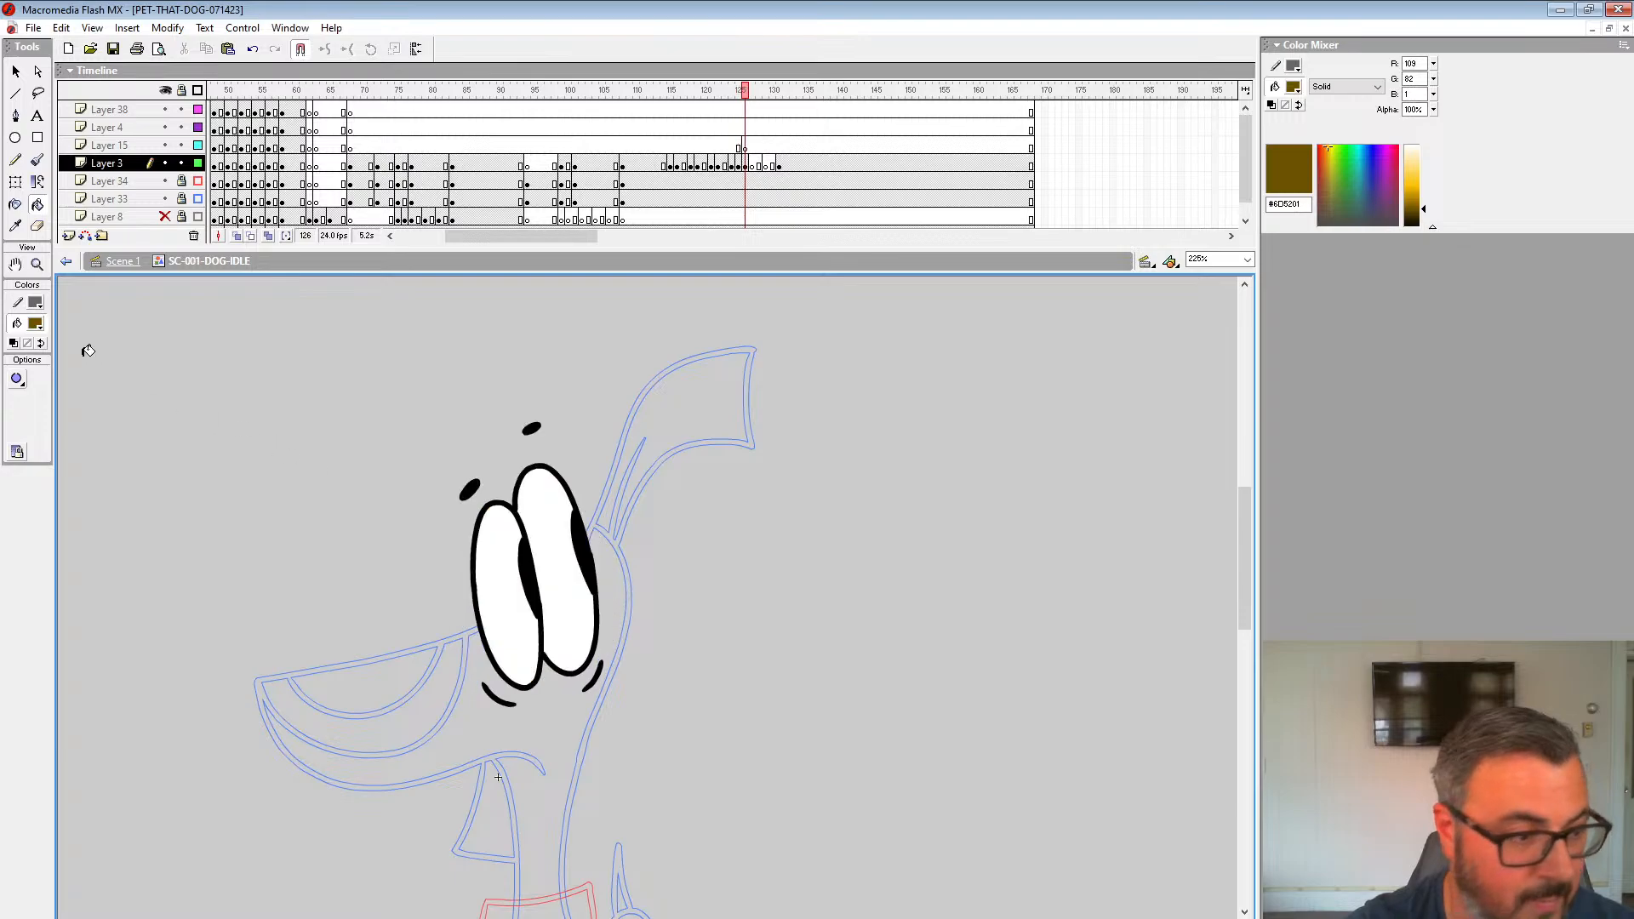
{"action": "left_click", "coordinate": [38, 327]}
{"action": "left_click", "coordinate": [489, 621]}
{"action": "key", "text": "comma"}
{"action": "left_click", "coordinate": [506, 624]}
{"action": "left_click", "coordinate": [565, 581]}
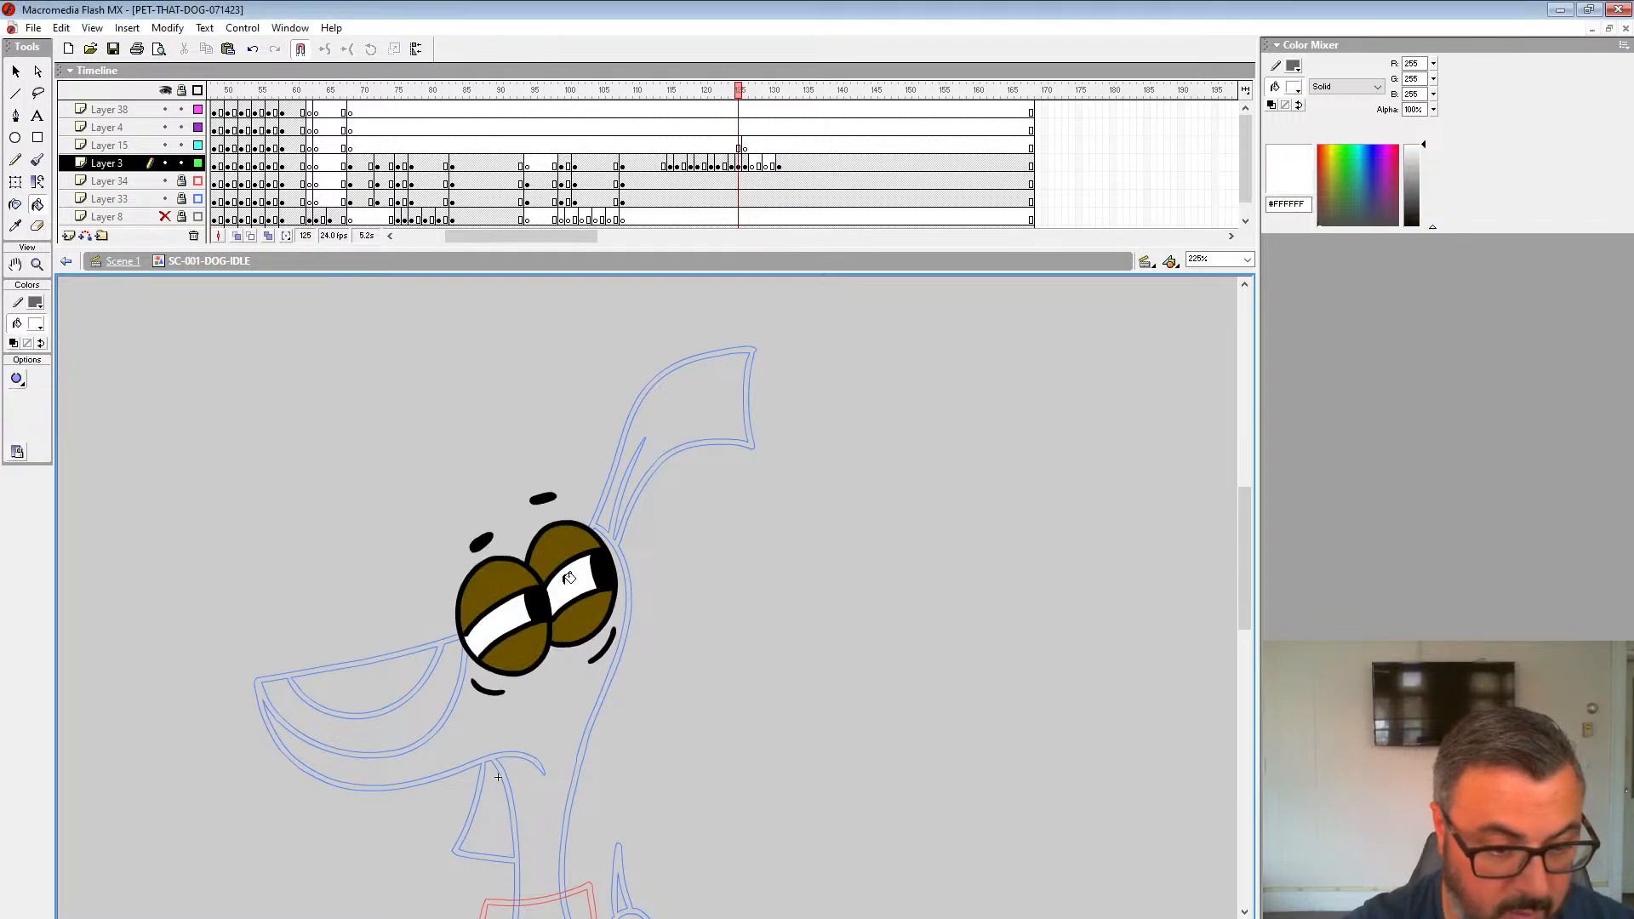
Step: Play back the blink several times from before frame 115 to check the coloured in-between
{"action": "key", "text": "comma"}
{"action": "left_click", "coordinate": [618, 146]}
{"action": "key", "text": "Return"}
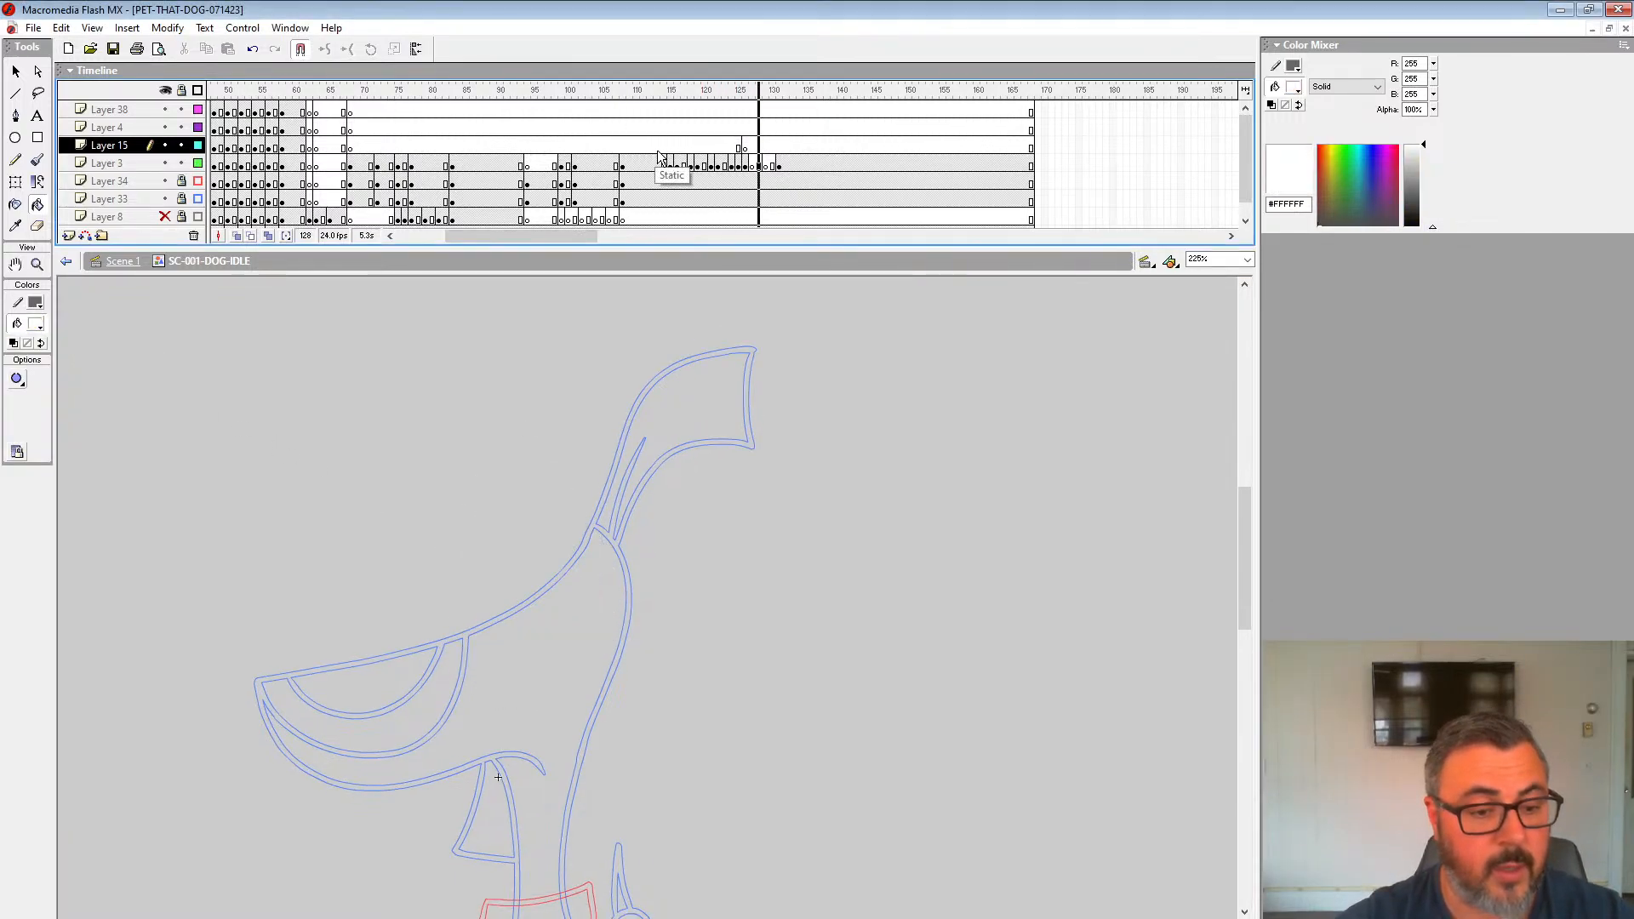
{"action": "left_click", "coordinate": [670, 148]}
{"action": "left_click", "coordinate": [752, 166]}
{"action": "left_click", "coordinate": [636, 158]}
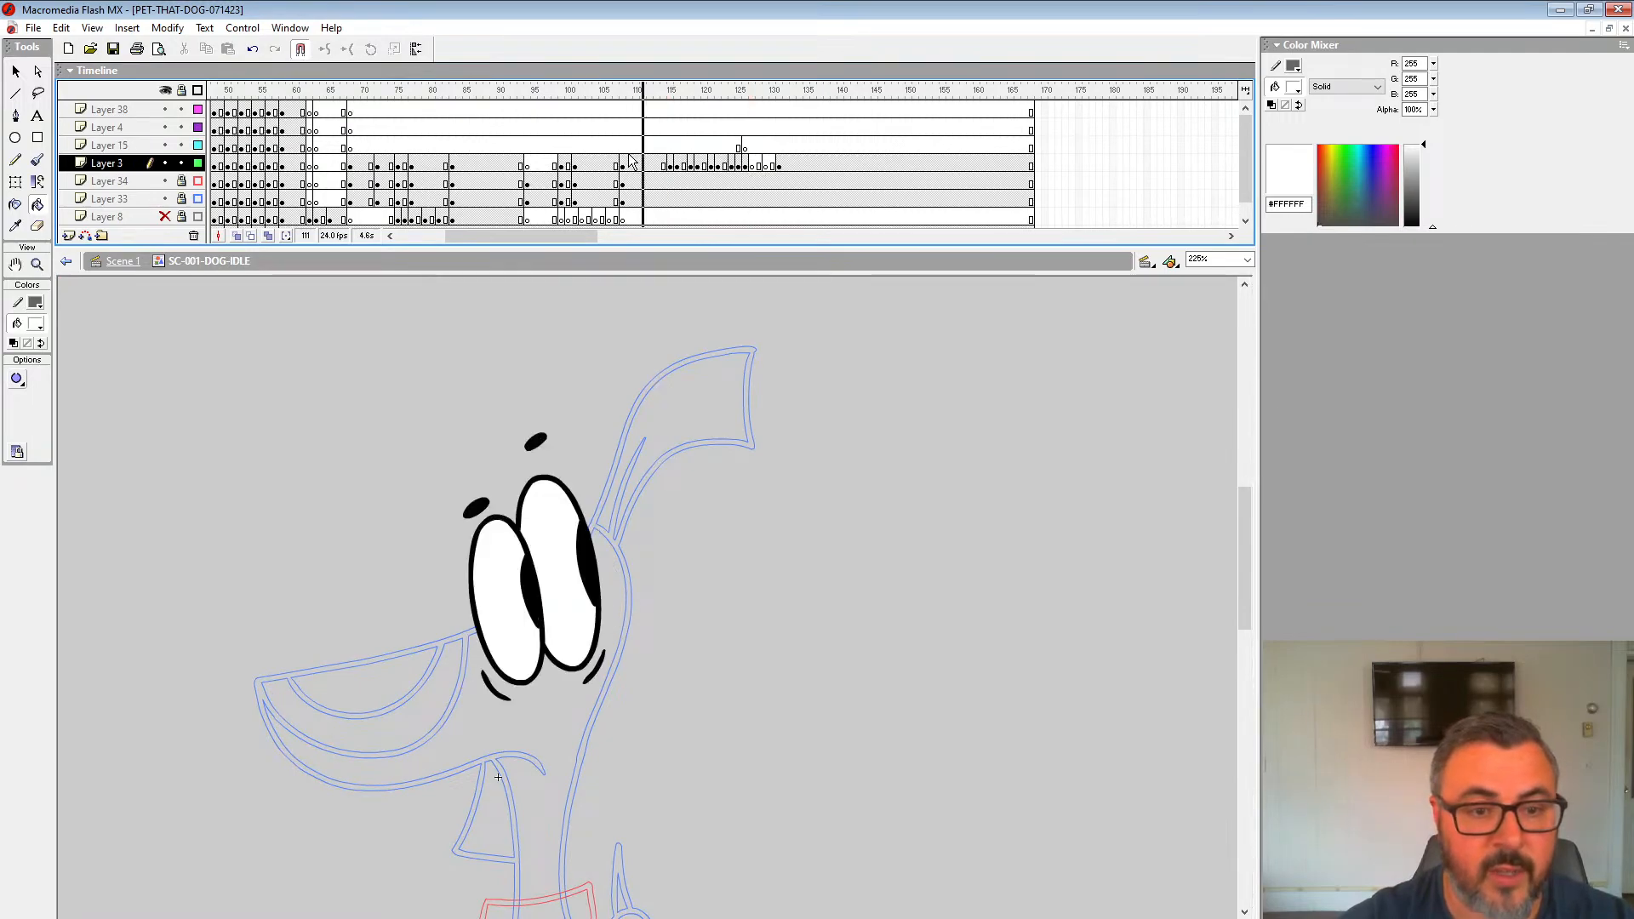
{"action": "key", "text": "Return"}
Step: Turn on onion skinning at frame 127 of Layer 3 and extend its range forward to cover the following open-eye keyframe
{"action": "left_click", "coordinate": [755, 166]}
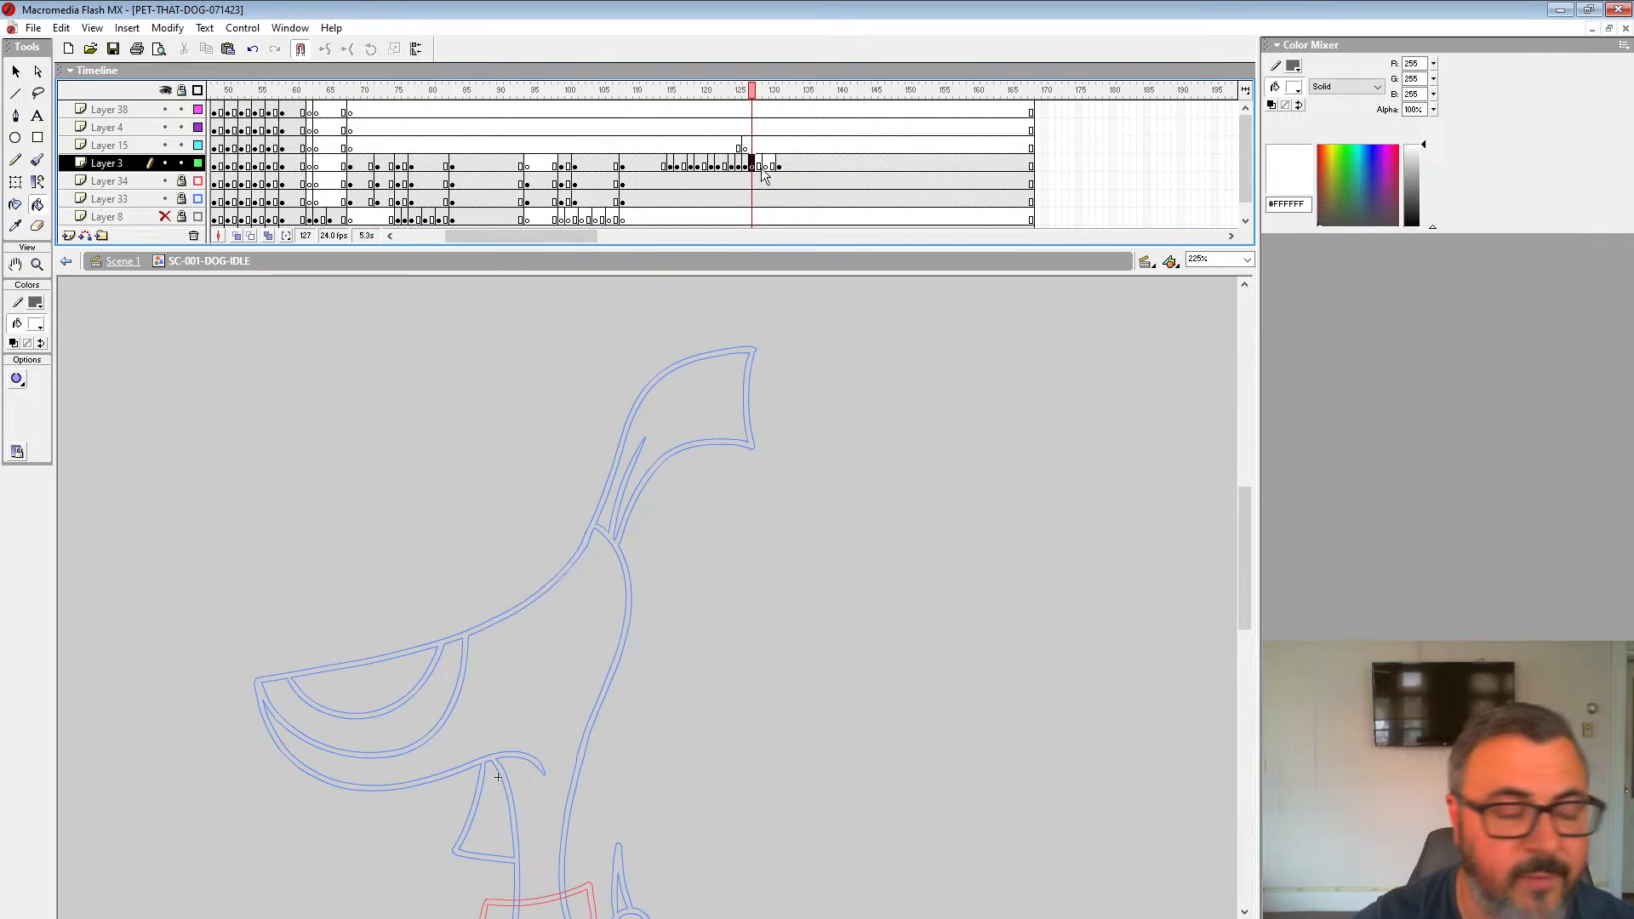
{"action": "left_click", "coordinate": [238, 237]}
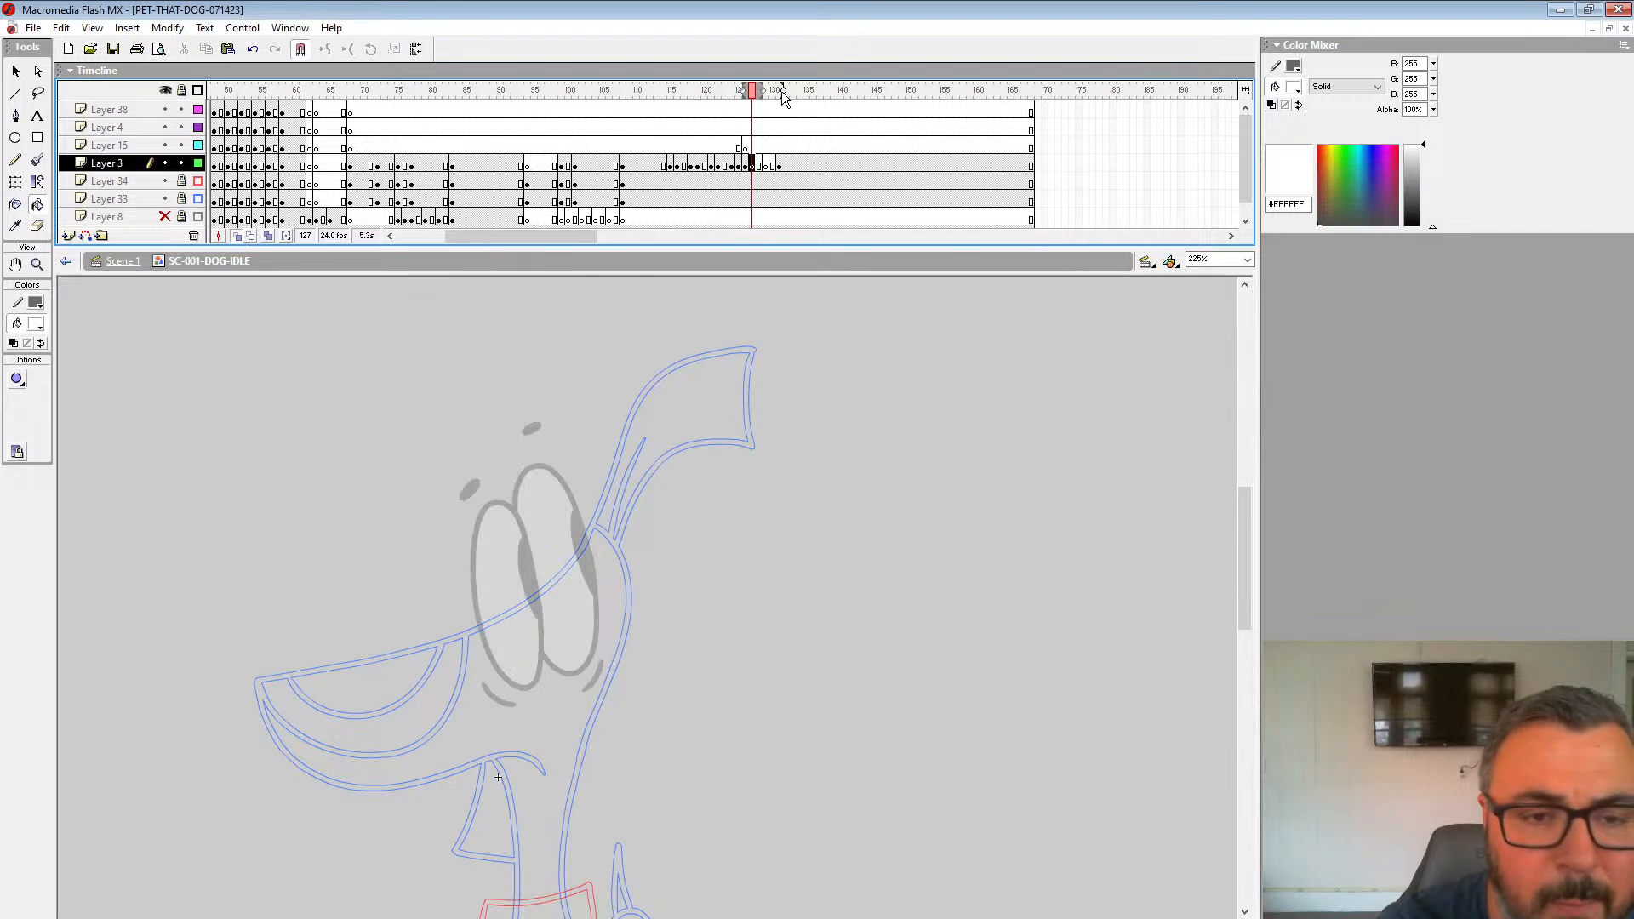
{"action": "left_click_drag", "start_coordinate": [783, 92], "coordinate": [790, 88]}
{"action": "left_click", "coordinate": [38, 265]}
{"action": "left_click", "coordinate": [512, 532]}
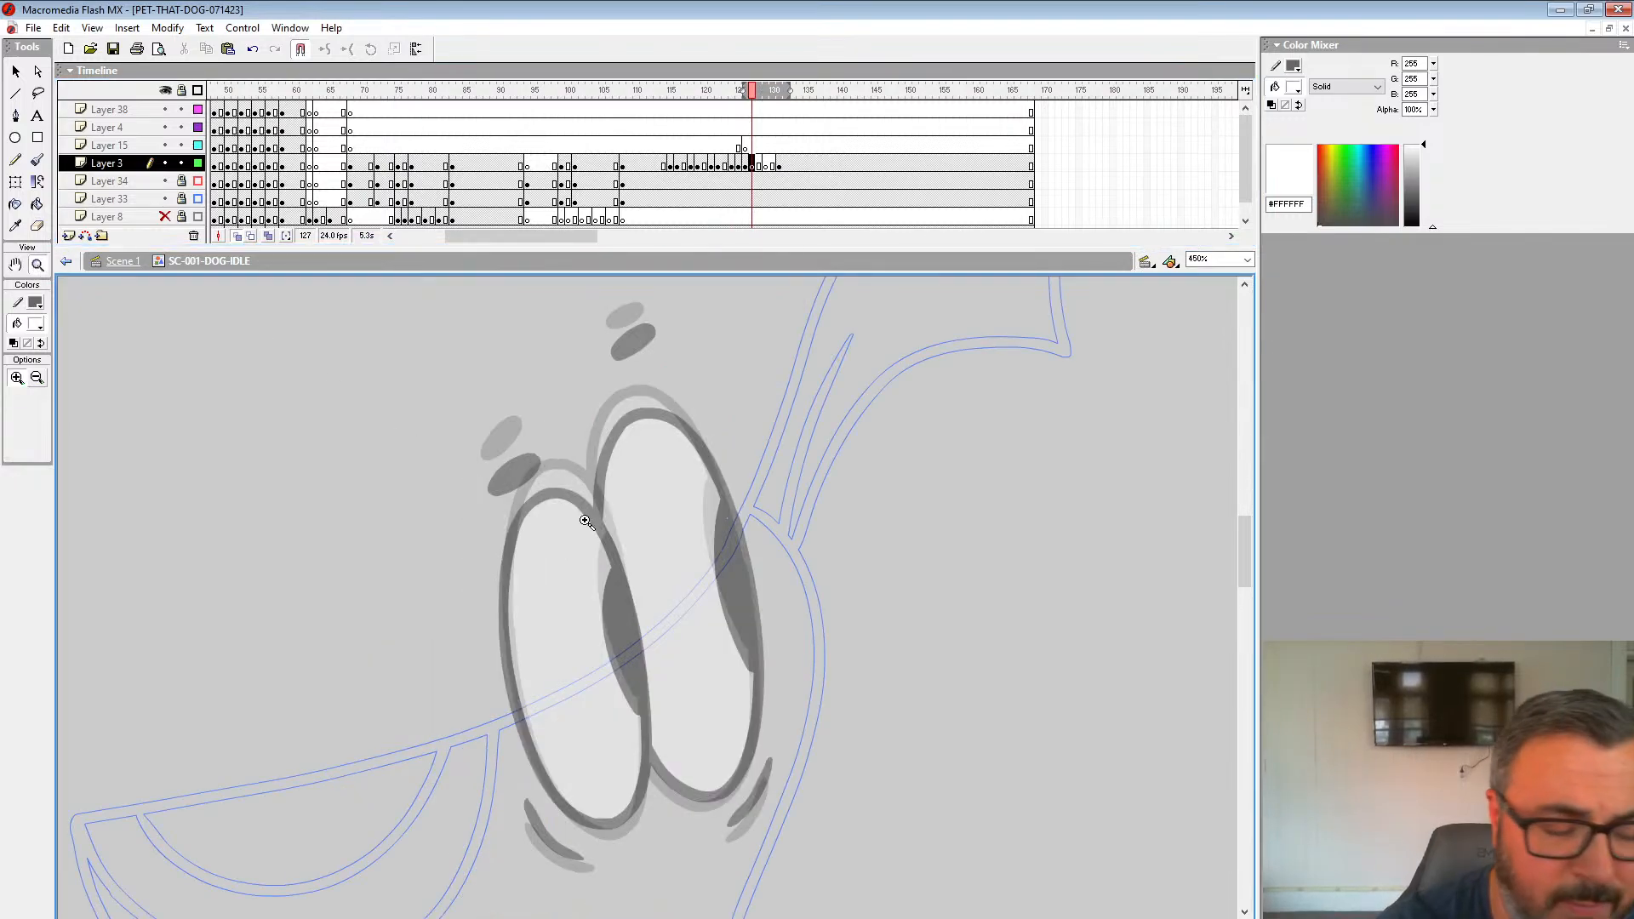
{"action": "left_click", "coordinate": [544, 482]}
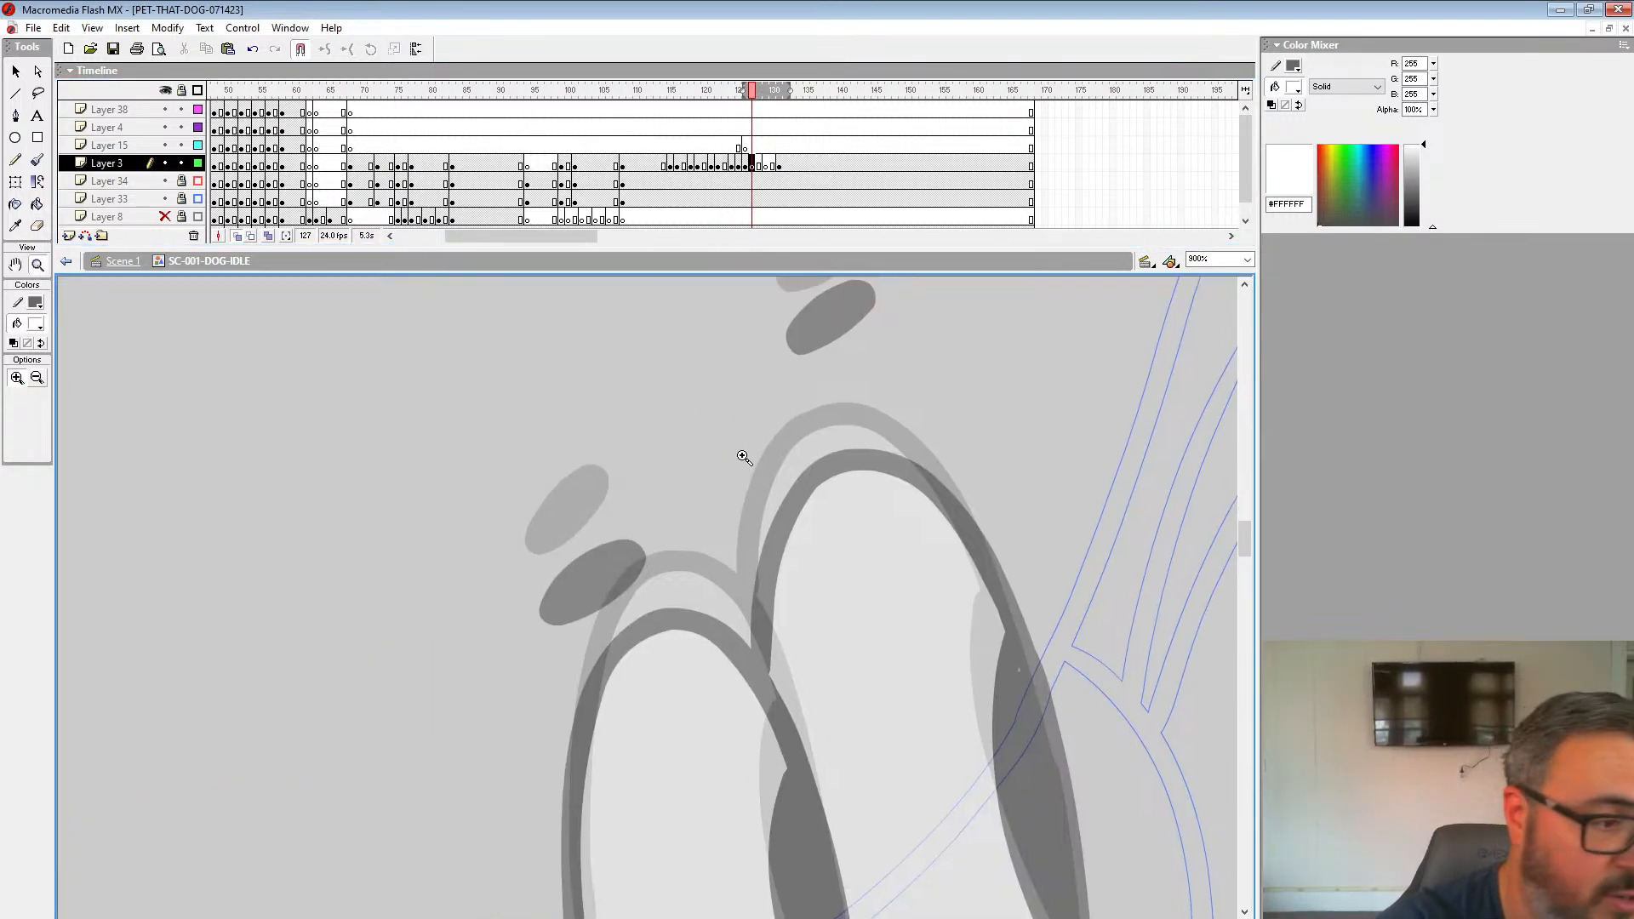
Step: Set the fill to black (#000000) and ink the left eye's outline and pupil plus both eyebrows with the Brush on frame 127
{"action": "left_click", "coordinate": [35, 323]}
{"action": "left_click", "coordinate": [12, 362]}
{"action": "left_click", "coordinate": [37, 160]}
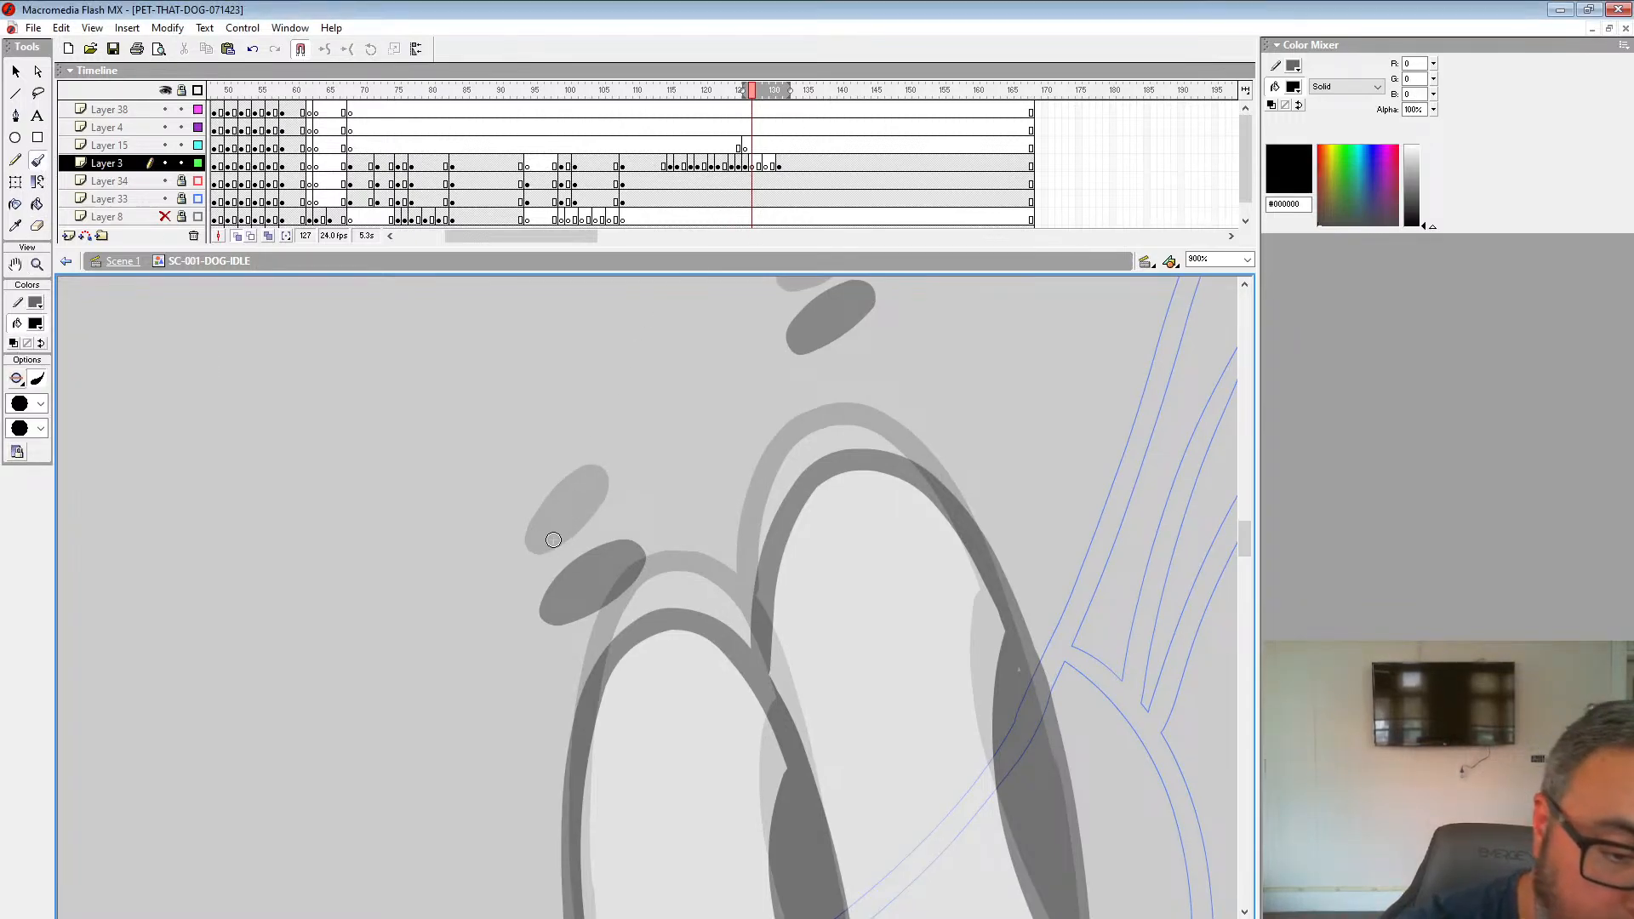
{"action": "scroll", "coordinate": [553, 540], "scroll_direction": "down", "scroll_amount": 5}
{"action": "left_click_drag", "start_coordinate": [743, 248], "coordinate": [744, 156]}
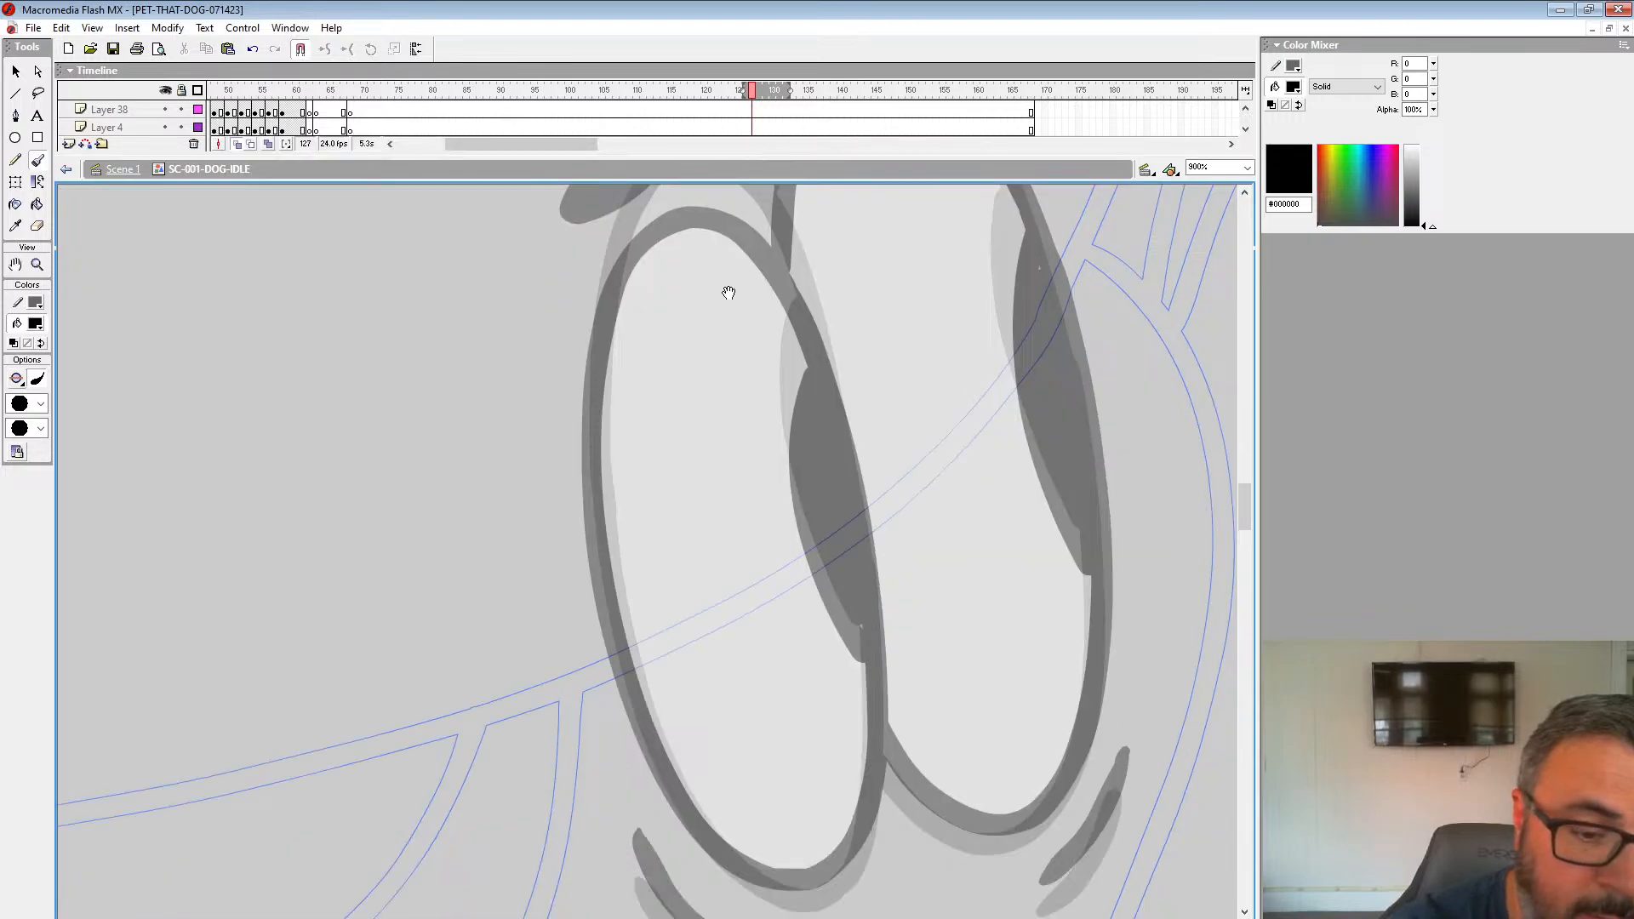
{"action": "mouse_move", "coordinate": [698, 228]}
{"action": "left_mouse_down"}
{"action": "mouse_move", "coordinate": [644, 346]}
{"action": "mouse_move", "coordinate": [633, 490]}
{"action": "mouse_move", "coordinate": [665, 695]}
{"action": "mouse_move", "coordinate": [715, 824]}
{"action": "left_mouse_up"}
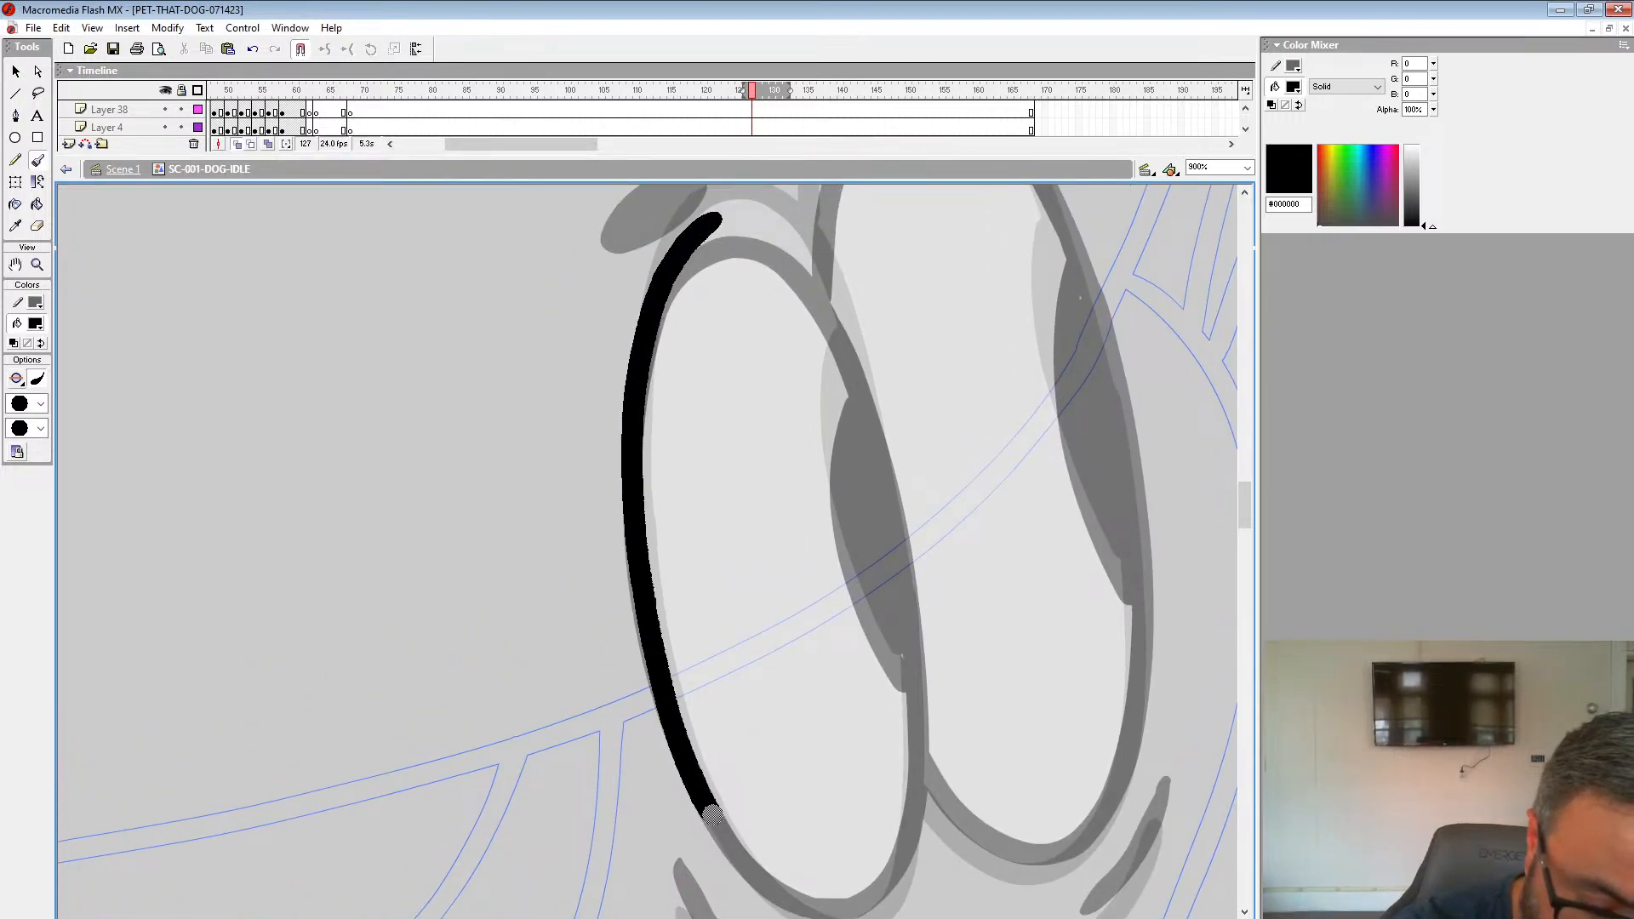
{"action": "left_click_drag", "start_coordinate": [684, 574], "coordinate": [658, 587]}
{"action": "mouse_move", "coordinate": [675, 247]}
{"action": "left_mouse_down"}
{"action": "mouse_move", "coordinate": [734, 232]}
{"action": "mouse_move", "coordinate": [779, 268]}
{"action": "mouse_move", "coordinate": [817, 342]}
{"action": "mouse_move", "coordinate": [886, 684]}
{"action": "mouse_move", "coordinate": [866, 389]}
{"action": "mouse_move", "coordinate": [852, 560]}
{"action": "mouse_move", "coordinate": [823, 603]}
{"action": "mouse_move", "coordinate": [758, 610]}
{"action": "mouse_move", "coordinate": [668, 512]}
{"action": "left_mouse_up"}
{"action": "left_click_drag", "start_coordinate": [735, 405], "coordinate": [696, 639]}
{"action": "mouse_move", "coordinate": [764, 288]}
{"action": "left_mouse_down"}
{"action": "mouse_move", "coordinate": [761, 469]}
{"action": "mouse_move", "coordinate": [796, 562]}
{"action": "mouse_move", "coordinate": [814, 578]}
{"action": "mouse_move", "coordinate": [762, 320]}
{"action": "mouse_move", "coordinate": [787, 510]}
{"action": "mouse_move", "coordinate": [904, 551]}
{"action": "mouse_move", "coordinate": [966, 622]}
{"action": "mouse_move", "coordinate": [720, 587]}
{"action": "mouse_move", "coordinate": [773, 563]}
{"action": "mouse_move", "coordinate": [738, 569]}
{"action": "left_mouse_up"}
{"action": "mouse_move", "coordinate": [1025, 346]}
{"action": "left_mouse_down"}
{"action": "mouse_move", "coordinate": [909, 432]}
{"action": "mouse_move", "coordinate": [893, 385]}
{"action": "left_mouse_up"}
Step: Ink the right eye's outline and pupil edge and the crease lines under both eyes in black on frame 127
{"action": "left_click_drag", "start_coordinate": [889, 473], "coordinate": [667, 243]}
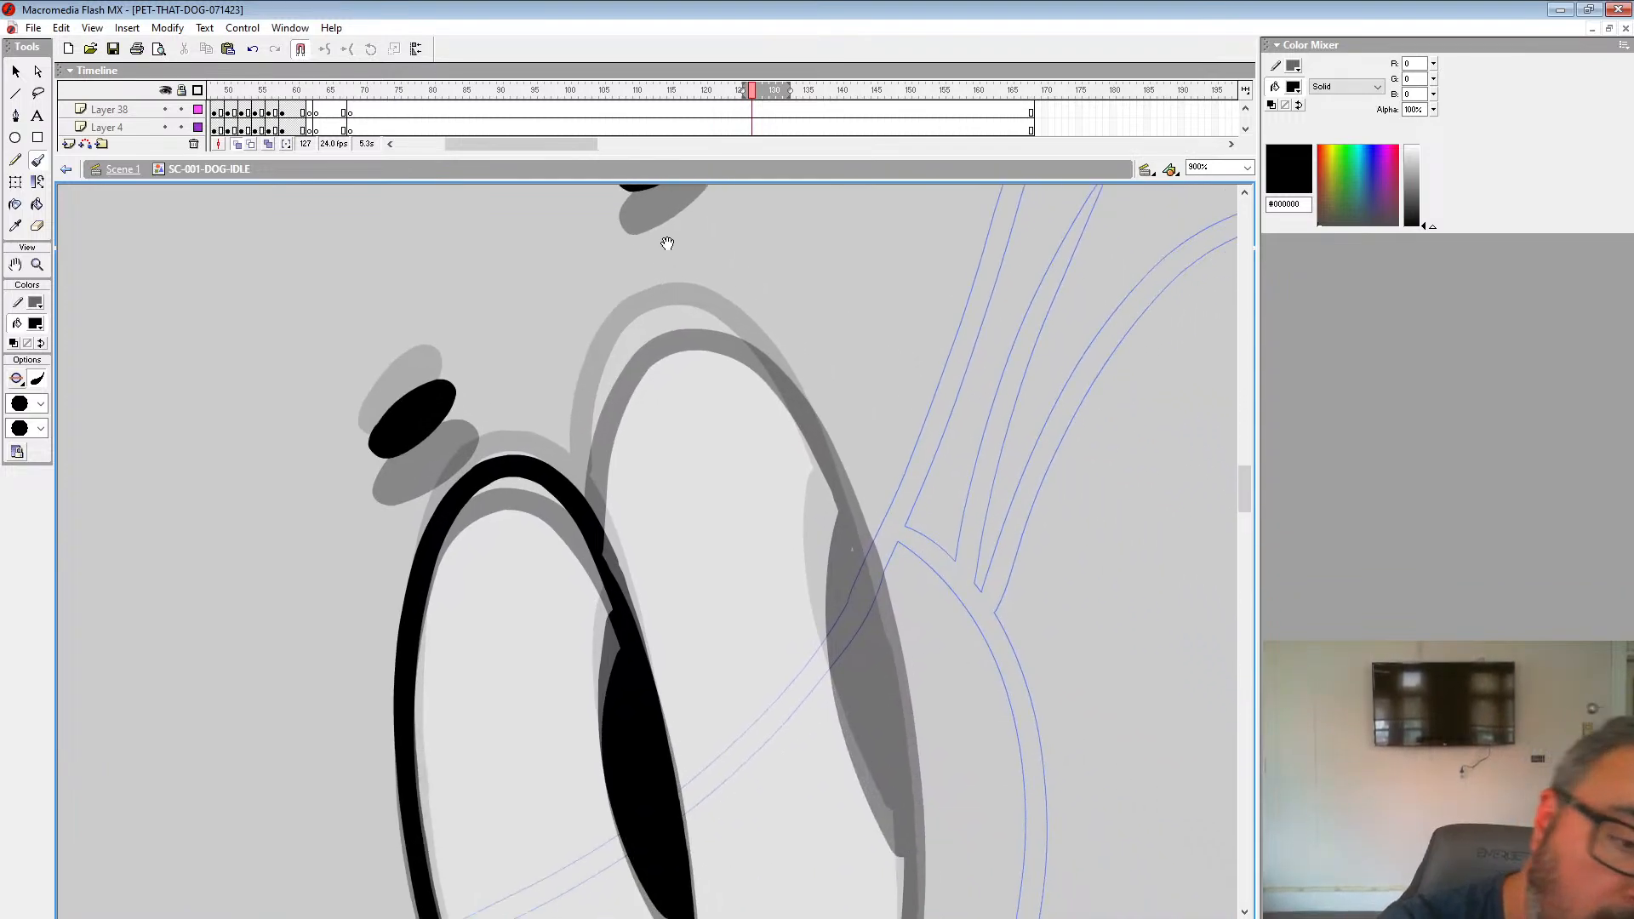
{"action": "mouse_move", "coordinate": [588, 511]}
{"action": "left_mouse_down"}
{"action": "mouse_move", "coordinate": [589, 388]}
{"action": "mouse_move", "coordinate": [686, 310]}
{"action": "mouse_move", "coordinate": [787, 385]}
{"action": "mouse_move", "coordinate": [854, 528]}
{"action": "mouse_move", "coordinate": [887, 672]}
{"action": "mouse_move", "coordinate": [855, 232]}
{"action": "mouse_move", "coordinate": [858, 613]}
{"action": "mouse_move", "coordinate": [805, 700]}
{"action": "mouse_move", "coordinate": [733, 708]}
{"action": "mouse_move", "coordinate": [653, 576]}
{"action": "left_mouse_up"}
{"action": "left_click_drag", "start_coordinate": [898, 632], "coordinate": [815, 775]}
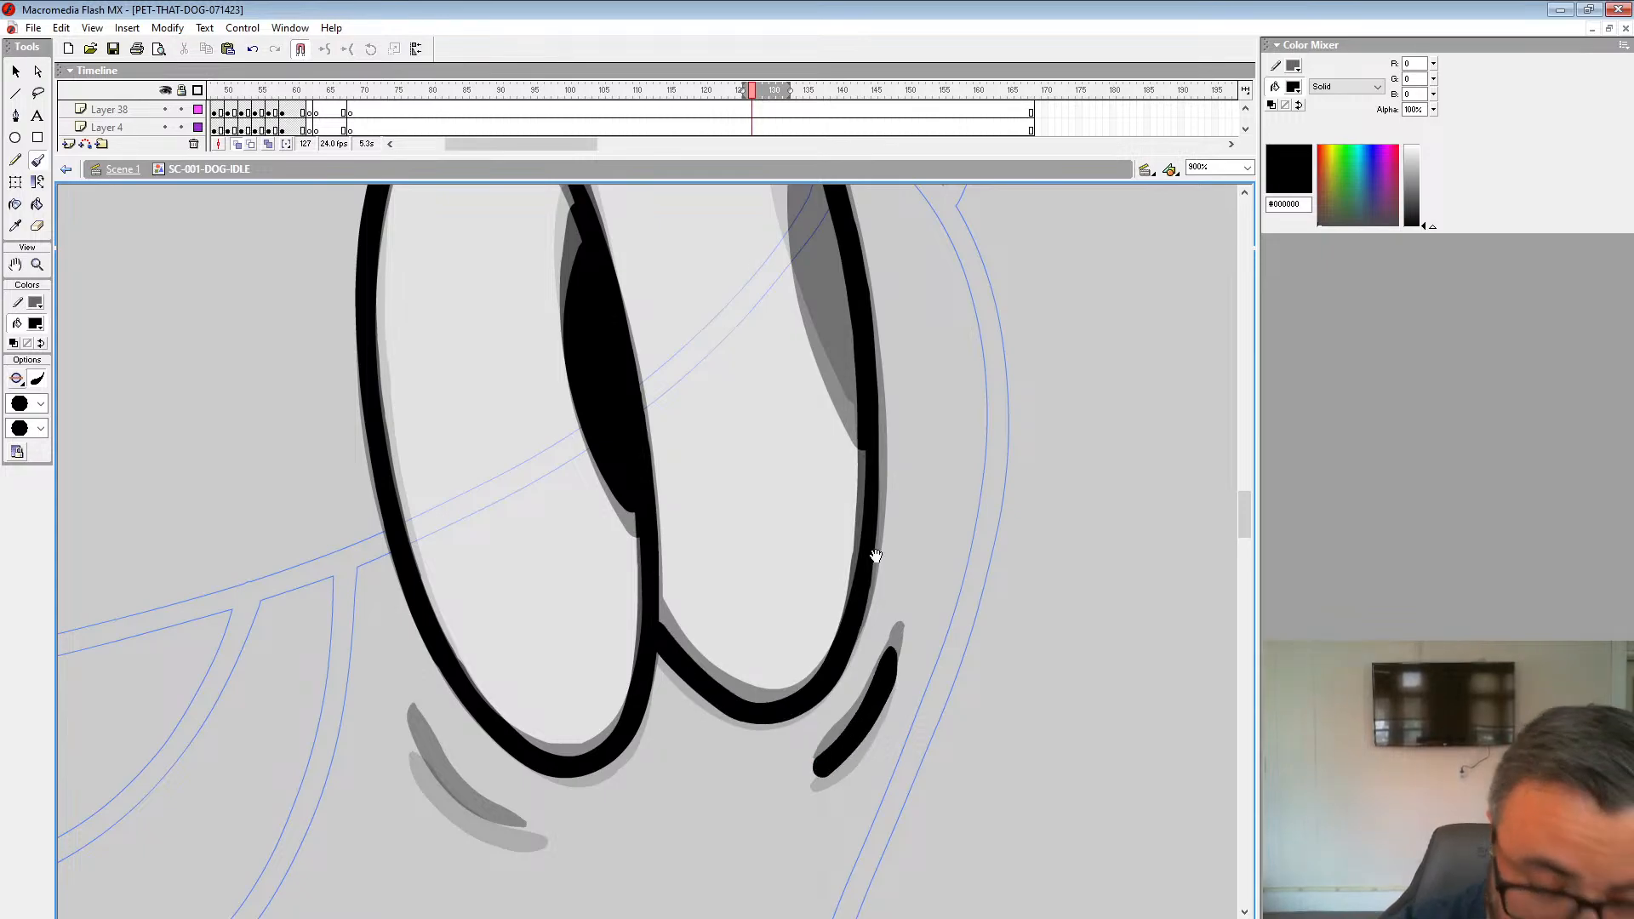
{"action": "left_click_drag", "start_coordinate": [876, 557], "coordinate": [882, 861]}
{"action": "mouse_move", "coordinate": [789, 418]}
{"action": "left_mouse_down"}
{"action": "mouse_move", "coordinate": [804, 612]}
{"action": "mouse_move", "coordinate": [853, 728]}
{"action": "mouse_move", "coordinate": [969, 553]}
{"action": "mouse_move", "coordinate": [1093, 241]}
{"action": "left_mouse_up"}
{"action": "left_click_drag", "start_coordinate": [726, 588], "coordinate": [838, 675]}
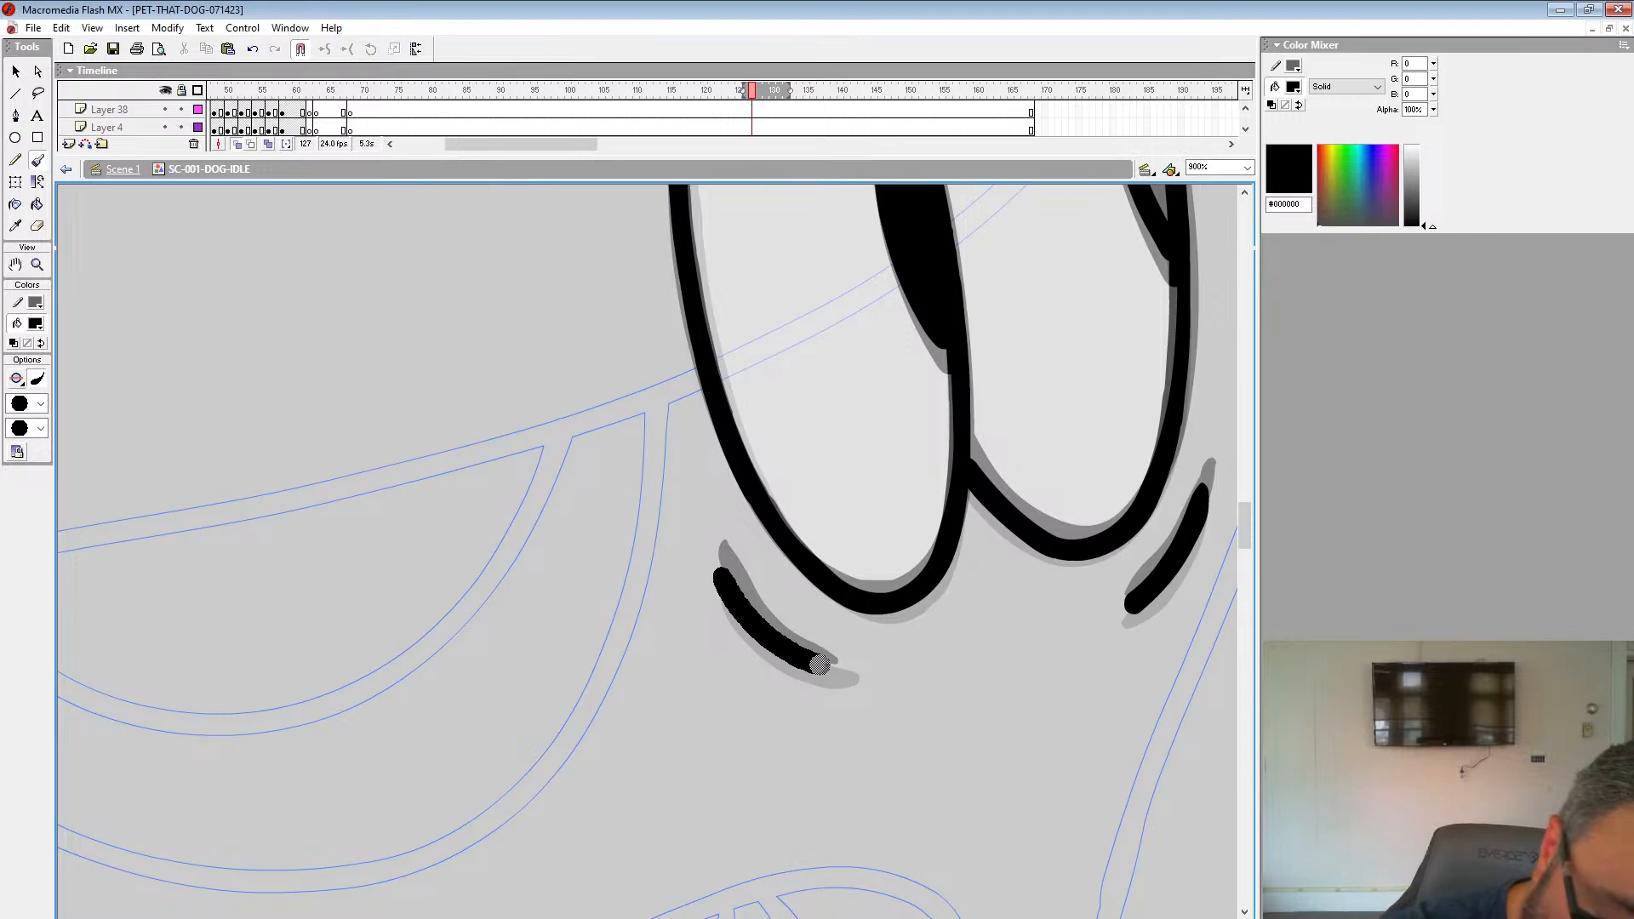
Step: Ink both in-between eyebrows in black on frame 129 of Layer 3, between the onion-skinned drawings
{"action": "left_click_drag", "start_coordinate": [863, 183], "coordinate": [736, 426]}
{"action": "left_click_drag", "start_coordinate": [854, 154], "coordinate": [858, 308]}
{"action": "left_click", "coordinate": [767, 162]}
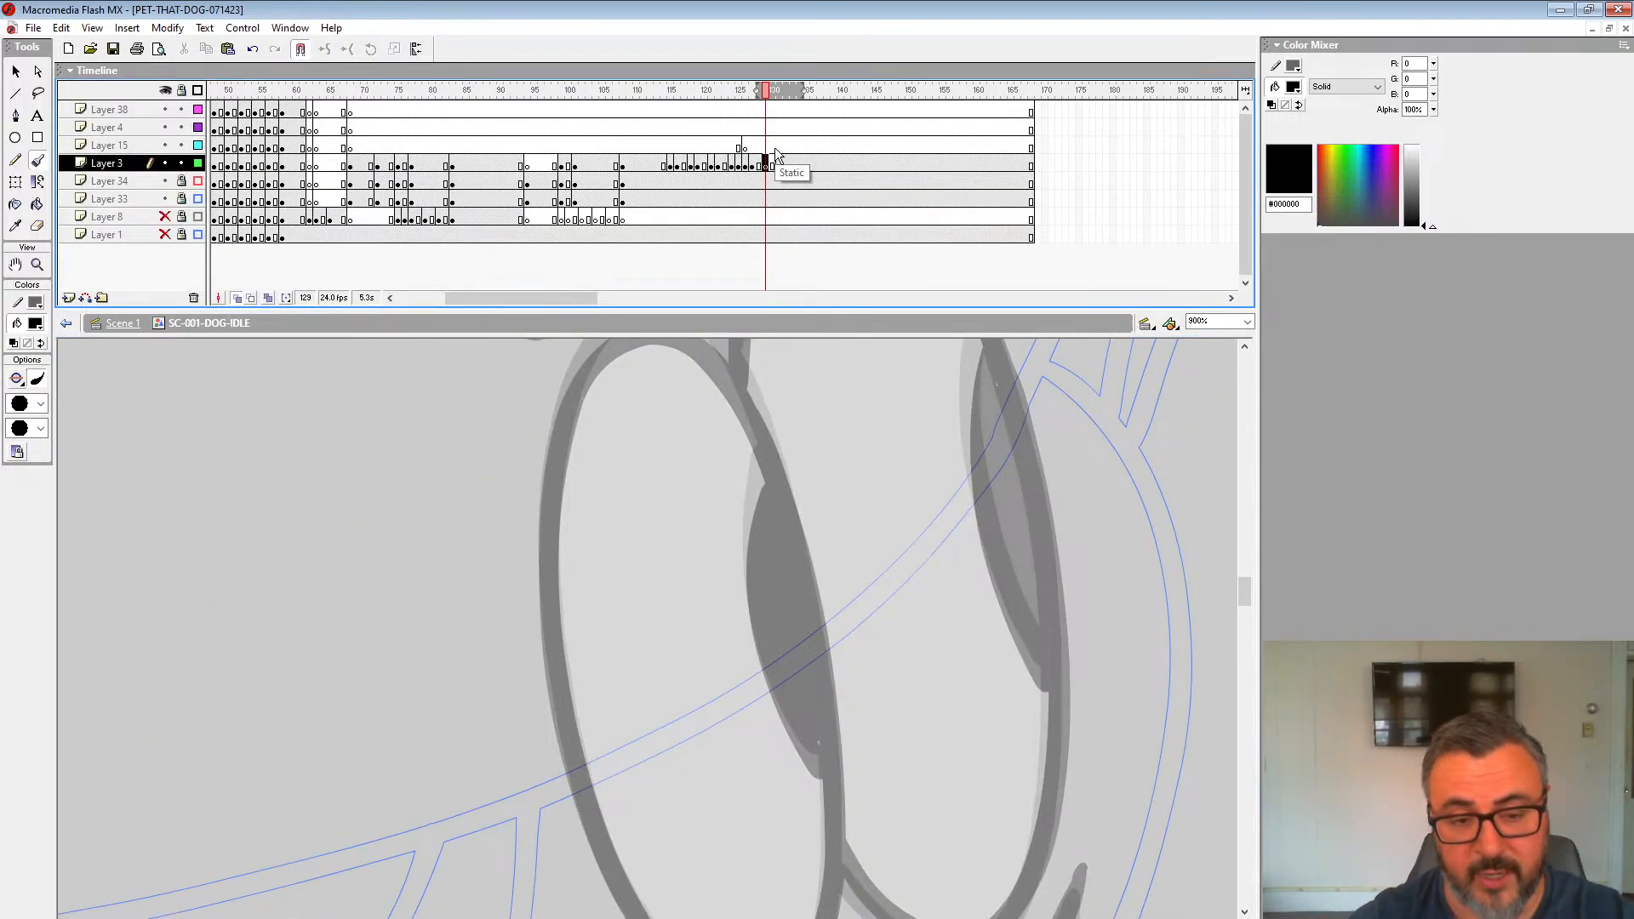
{"action": "left_click_drag", "start_coordinate": [1002, 428], "coordinate": [1116, 589]}
{"action": "left_click_drag", "start_coordinate": [888, 449], "coordinate": [1016, 600]}
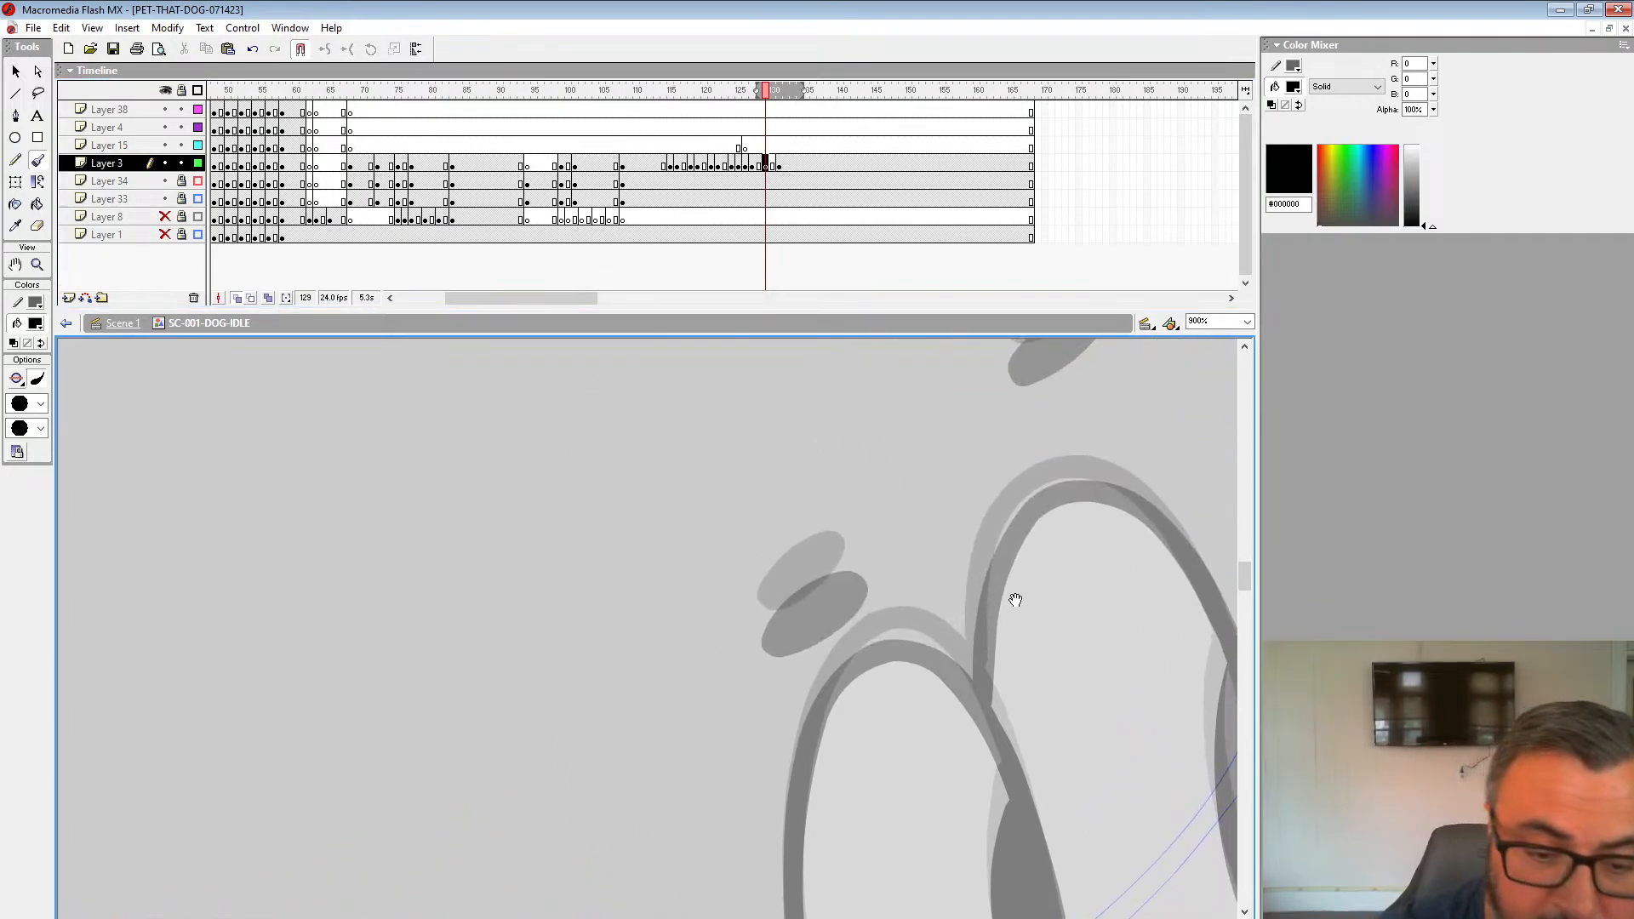
{"action": "mouse_move", "coordinate": [785, 601]}
{"action": "left_mouse_down"}
{"action": "mouse_move", "coordinate": [837, 575]}
{"action": "mouse_move", "coordinate": [817, 571]}
{"action": "mouse_move", "coordinate": [788, 606]}
{"action": "left_mouse_up"}
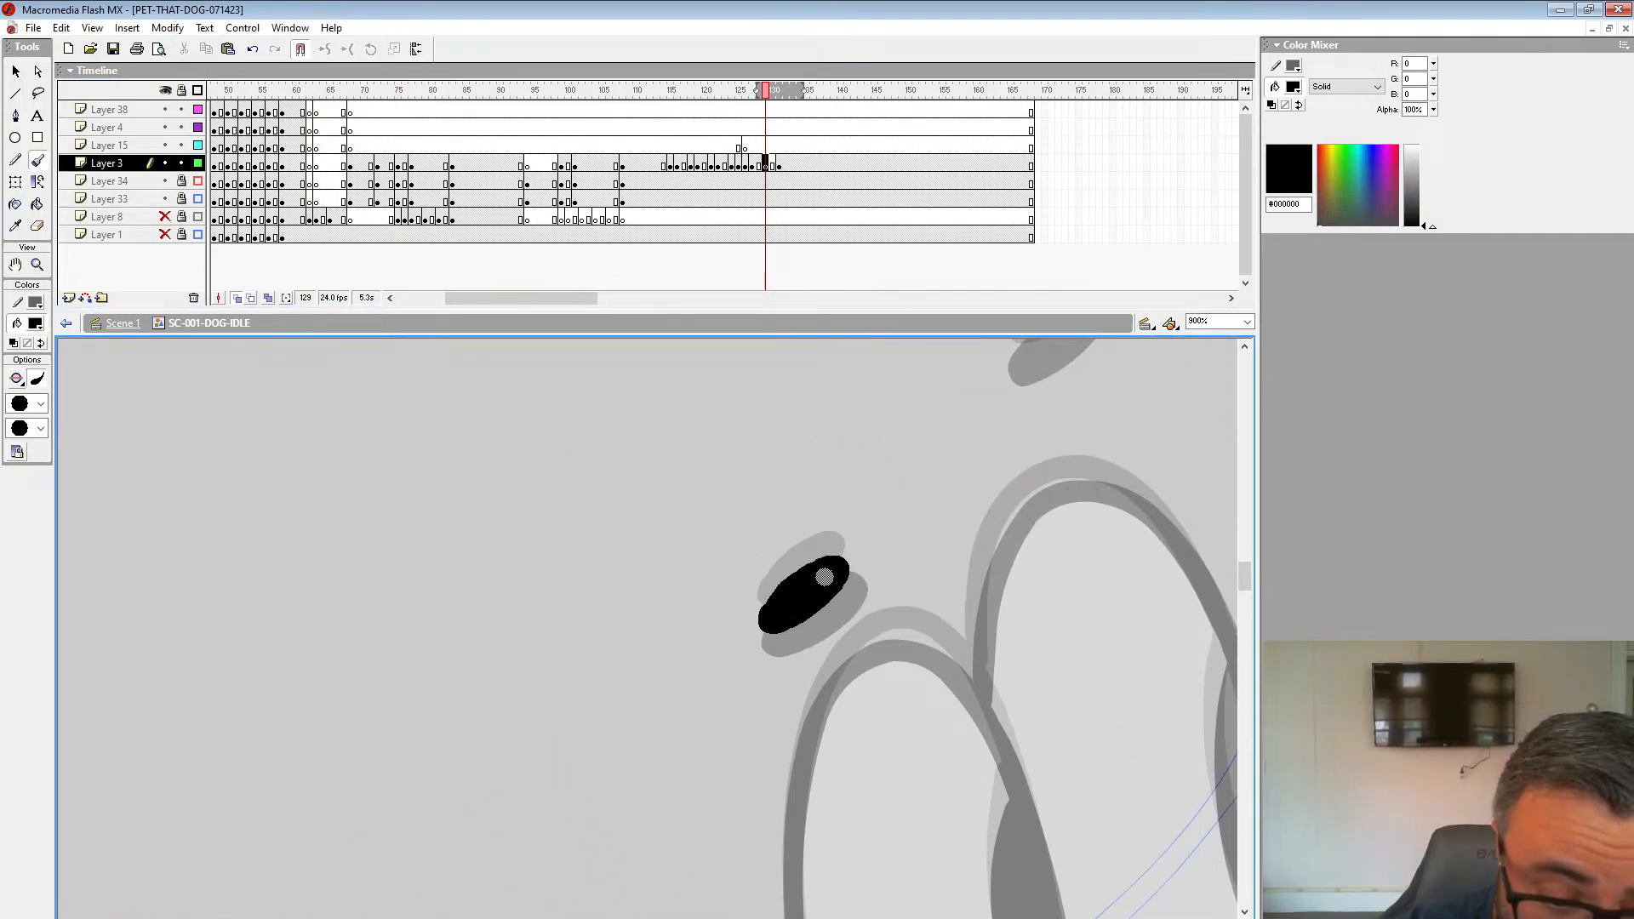
{"action": "left_click_drag", "start_coordinate": [983, 382], "coordinate": [885, 574]}
{"action": "mouse_move", "coordinate": [950, 517]}
{"action": "left_mouse_down"}
{"action": "mouse_move", "coordinate": [989, 521]}
{"action": "mouse_move", "coordinate": [980, 507]}
{"action": "mouse_move", "coordinate": [941, 533]}
{"action": "left_mouse_up"}
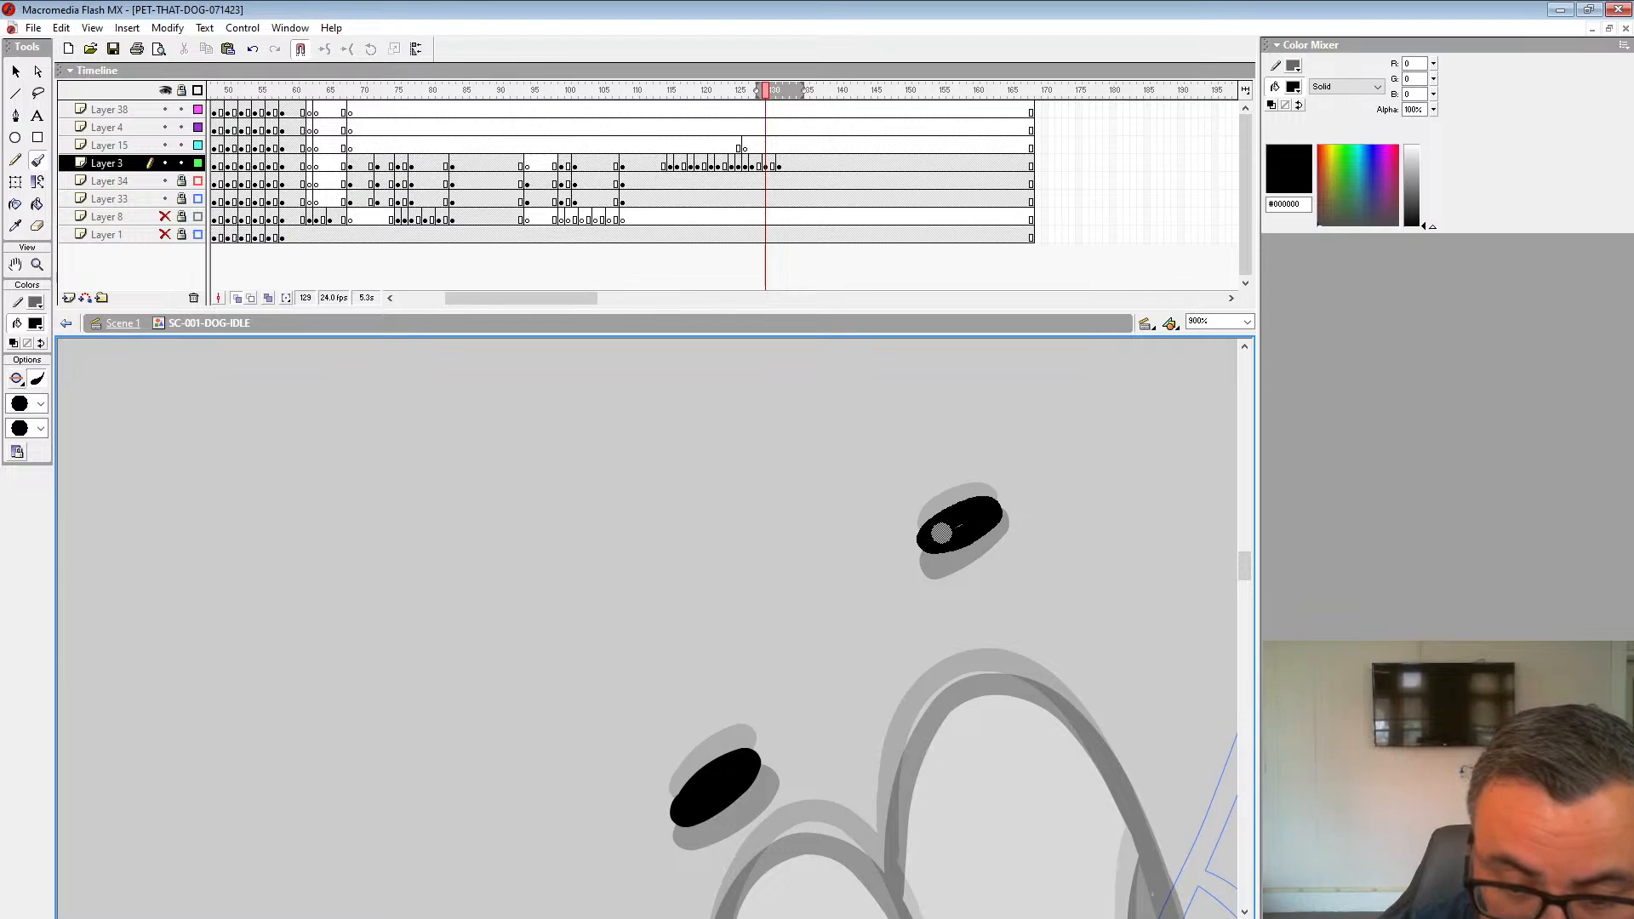
Step: Ink the left eye's outline and solid pupil in black on frame 129 of Layer 3
{"action": "left_click_drag", "start_coordinate": [911, 671], "coordinate": [958, 268]}
{"action": "left_click", "coordinate": [950, 235]}
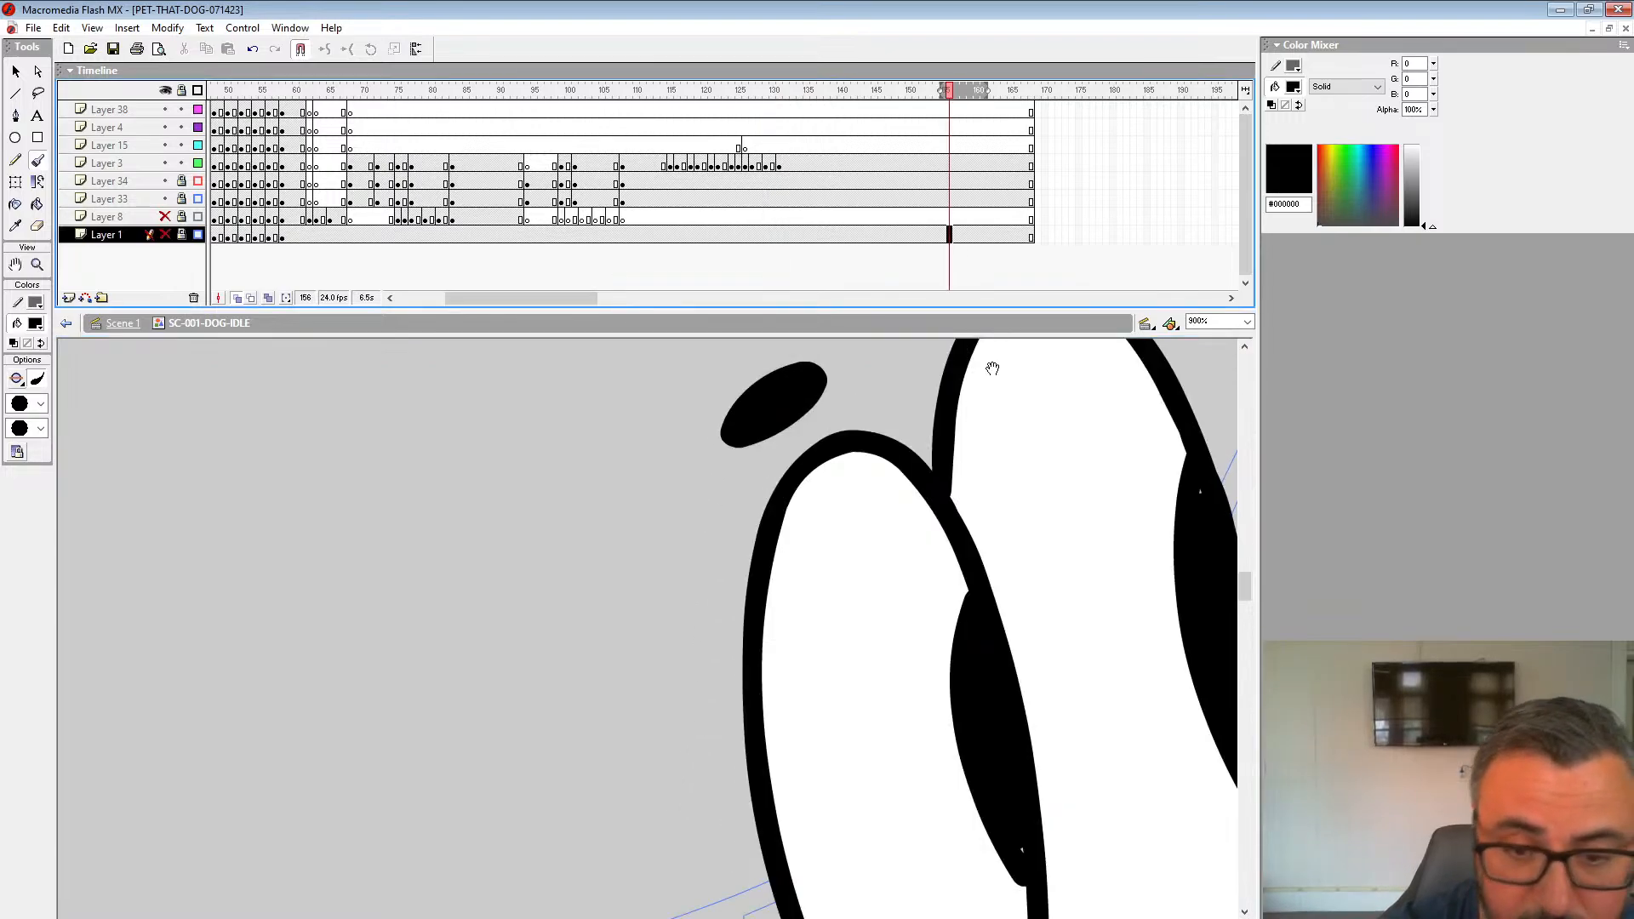
{"action": "left_click", "coordinate": [767, 167]}
{"action": "left_click_drag", "start_coordinate": [985, 312], "coordinate": [986, 151]}
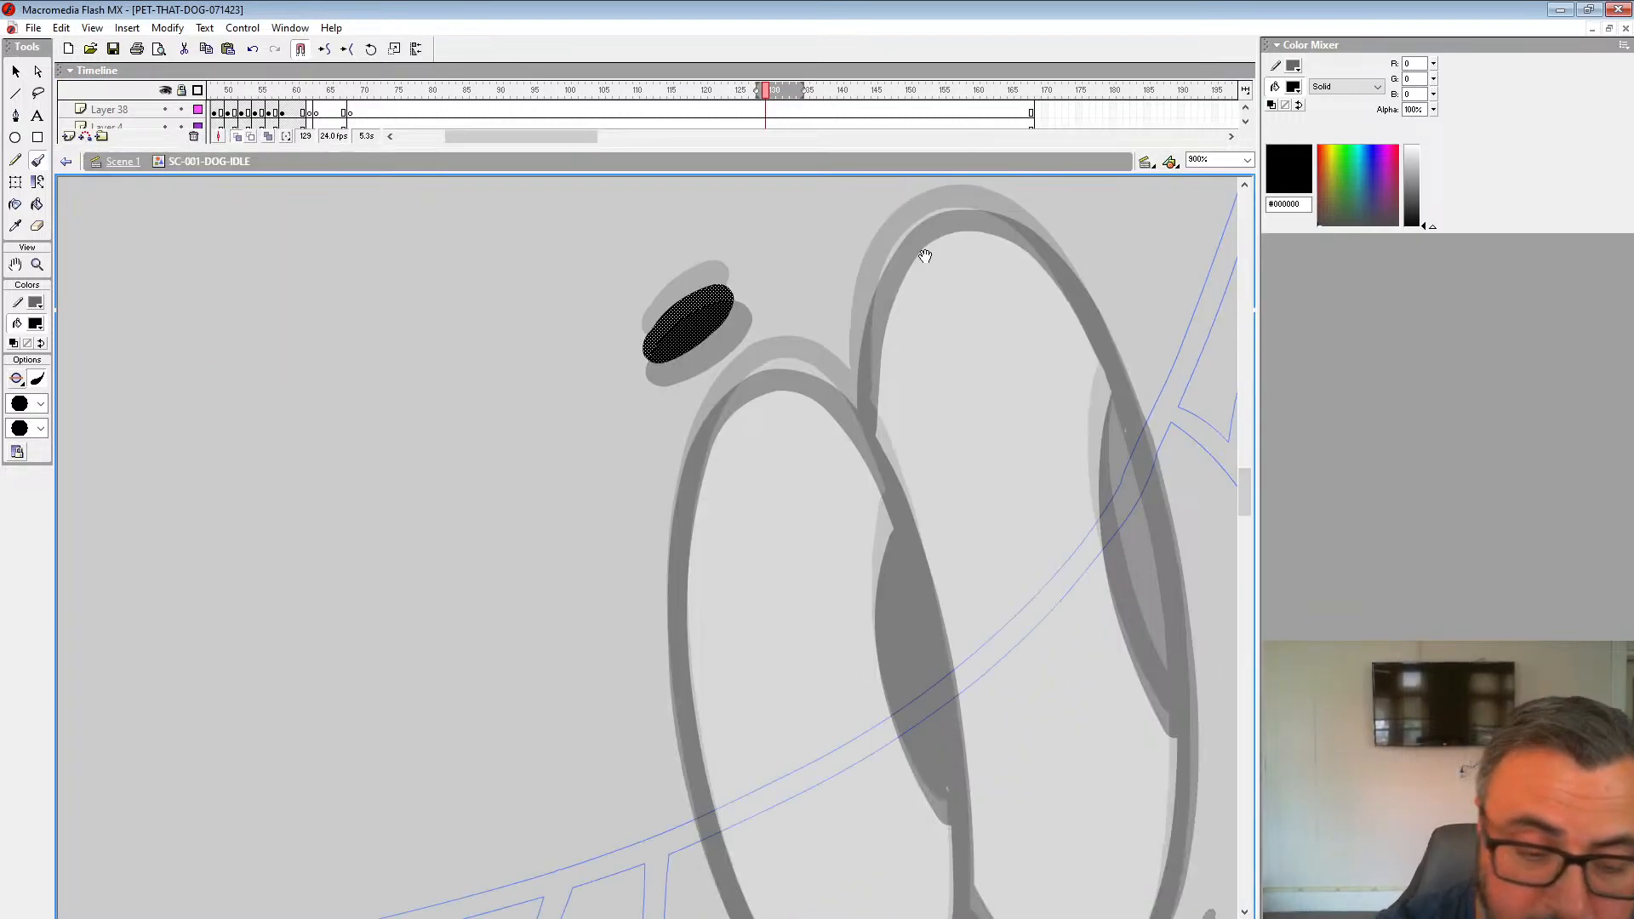
{"action": "mouse_move", "coordinate": [743, 350]}
{"action": "left_mouse_down"}
{"action": "mouse_move", "coordinate": [857, 268]}
{"action": "mouse_move", "coordinate": [779, 449]}
{"action": "mouse_move", "coordinate": [784, 624]}
{"action": "left_mouse_up"}
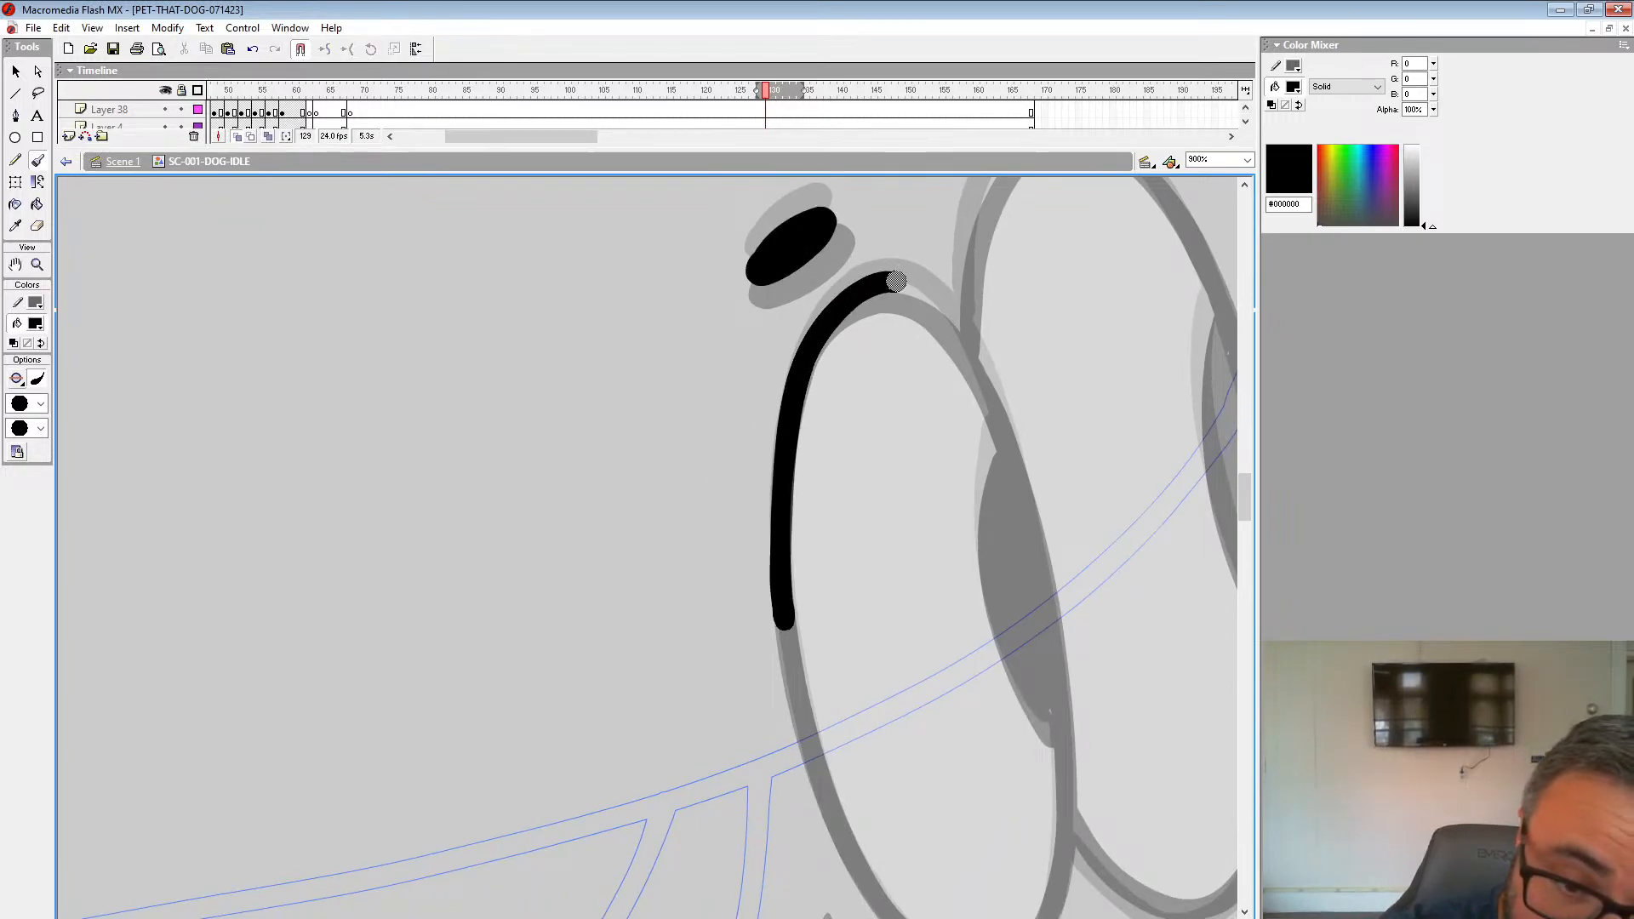
{"action": "mouse_move", "coordinate": [894, 282]}
{"action": "left_mouse_down"}
{"action": "mouse_move", "coordinate": [950, 314]}
{"action": "mouse_move", "coordinate": [1001, 426]}
{"action": "mouse_move", "coordinate": [1062, 706]}
{"action": "mouse_move", "coordinate": [974, 370]}
{"action": "left_mouse_up"}
{"action": "left_click_drag", "start_coordinate": [977, 447], "coordinate": [973, 675]}
{"action": "mouse_move", "coordinate": [707, 392]}
{"action": "left_mouse_down"}
{"action": "mouse_move", "coordinate": [733, 533]}
{"action": "mouse_move", "coordinate": [804, 669]}
{"action": "mouse_move", "coordinate": [891, 728]}
{"action": "mouse_move", "coordinate": [979, 634]}
{"action": "left_mouse_up"}
{"action": "mouse_move", "coordinate": [933, 187]}
{"action": "left_mouse_down"}
{"action": "mouse_move", "coordinate": [868, 359]}
{"action": "mouse_move", "coordinate": [847, 481]}
{"action": "mouse_move", "coordinate": [885, 630]}
{"action": "mouse_move", "coordinate": [855, 396]}
{"action": "left_mouse_up"}
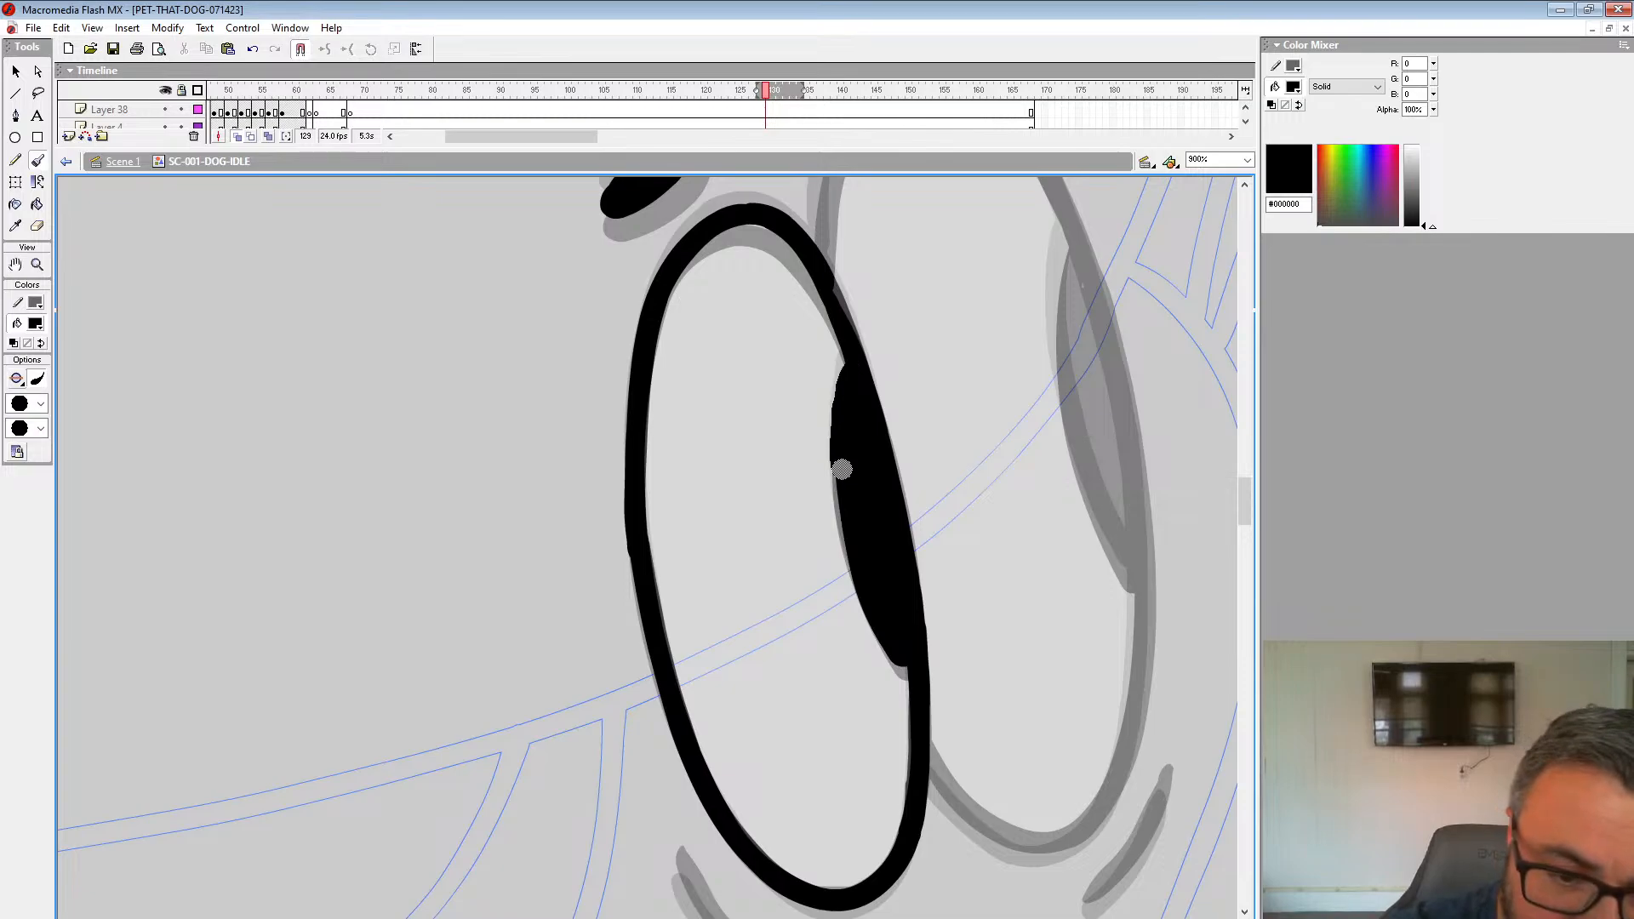
{"action": "mouse_move", "coordinate": [700, 813]}
{"action": "left_mouse_down"}
{"action": "mouse_move", "coordinate": [679, 409]}
{"action": "mouse_move", "coordinate": [695, 528]}
{"action": "mouse_move", "coordinate": [765, 566]}
{"action": "mouse_move", "coordinate": [692, 510]}
{"action": "left_mouse_up"}
{"action": "left_click_drag", "start_coordinate": [900, 344], "coordinate": [846, 748]}
{"action": "left_click_drag", "start_coordinate": [886, 284], "coordinate": [826, 583]}
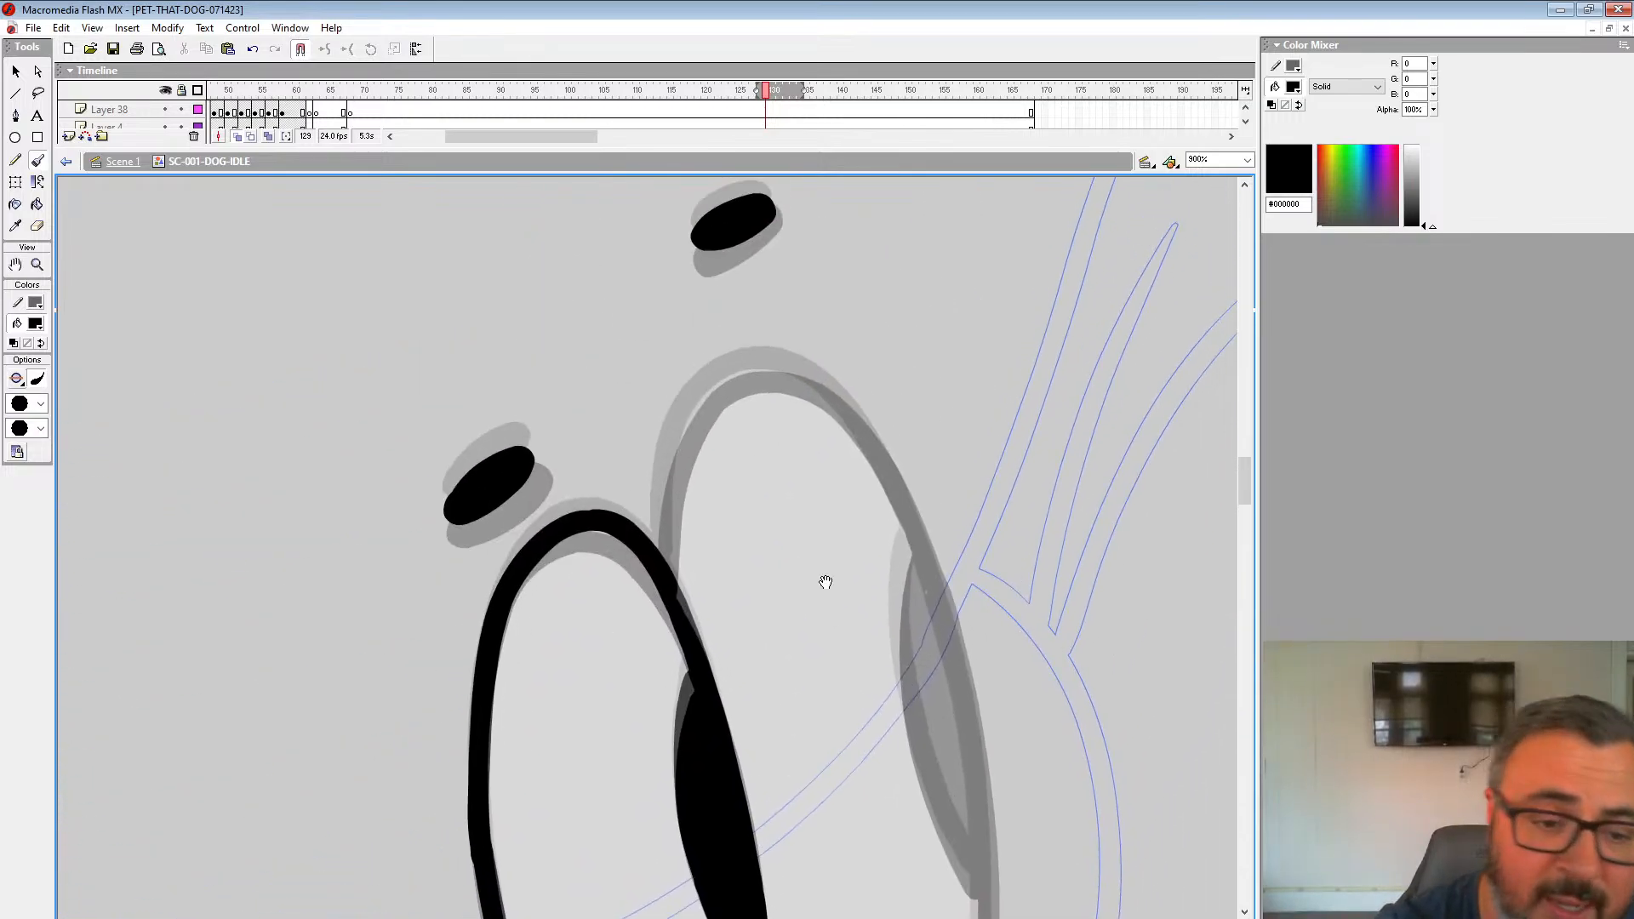
Step: Ink the right eye's outline, the crease beneath it and its solid pupil in black on frame 129 of Layer 3
{"action": "mouse_move", "coordinate": [664, 537]}
{"action": "left_mouse_down"}
{"action": "mouse_move", "coordinate": [694, 413]}
{"action": "mouse_move", "coordinate": [731, 382]}
{"action": "mouse_move", "coordinate": [810, 382]}
{"action": "mouse_move", "coordinate": [910, 524]}
{"action": "mouse_move", "coordinate": [963, 678]}
{"action": "left_mouse_up"}
{"action": "left_click_drag", "start_coordinate": [945, 585], "coordinate": [885, 183]}
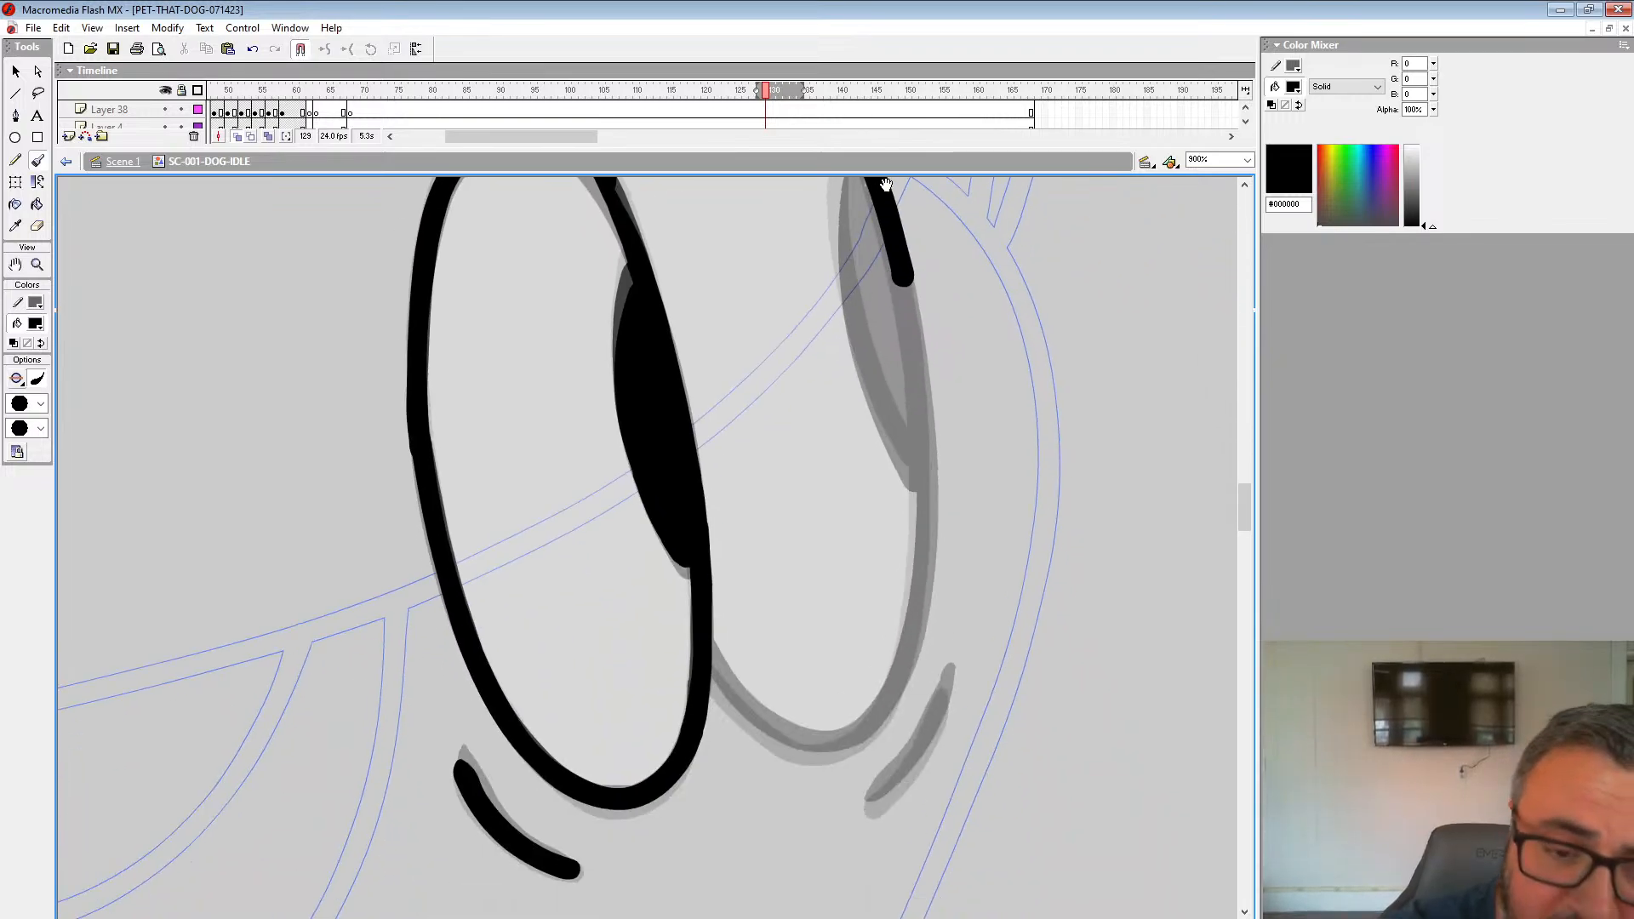
{"action": "mouse_move", "coordinate": [897, 250]}
{"action": "left_mouse_down"}
{"action": "mouse_move", "coordinate": [922, 549]}
{"action": "mouse_move", "coordinate": [894, 694]}
{"action": "mouse_move", "coordinate": [844, 747]}
{"action": "mouse_move", "coordinate": [808, 749]}
{"action": "mouse_move", "coordinate": [764, 725]}
{"action": "mouse_move", "coordinate": [715, 619]}
{"action": "left_mouse_up"}
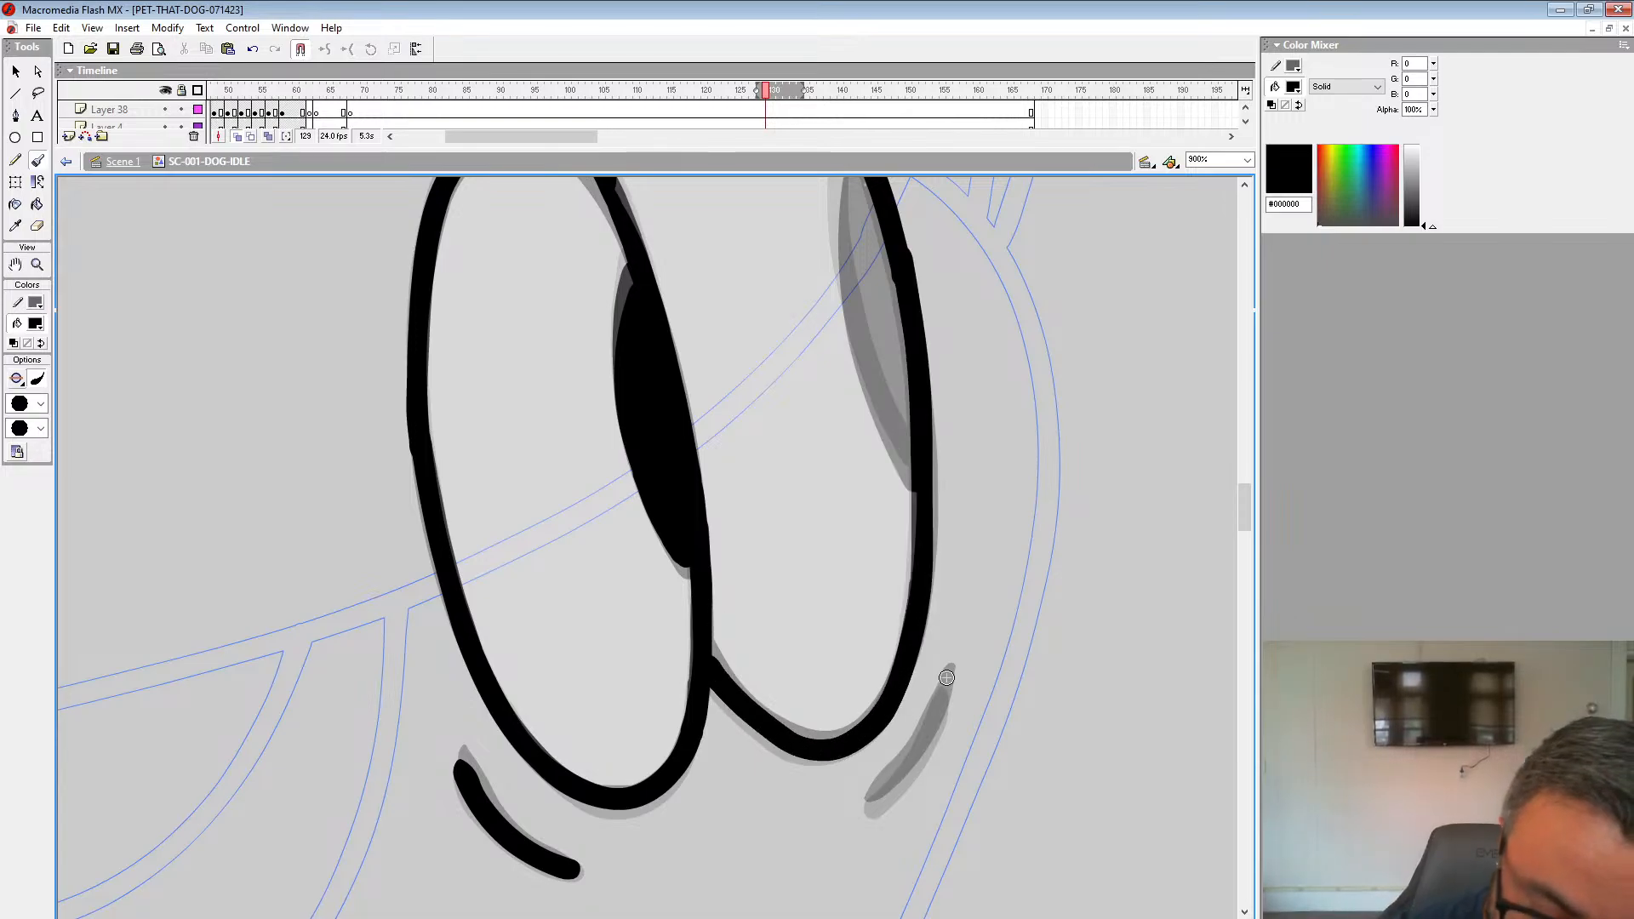
{"action": "left_click_drag", "start_coordinate": [947, 678], "coordinate": [873, 799]}
{"action": "left_click_drag", "start_coordinate": [946, 567], "coordinate": [903, 865]}
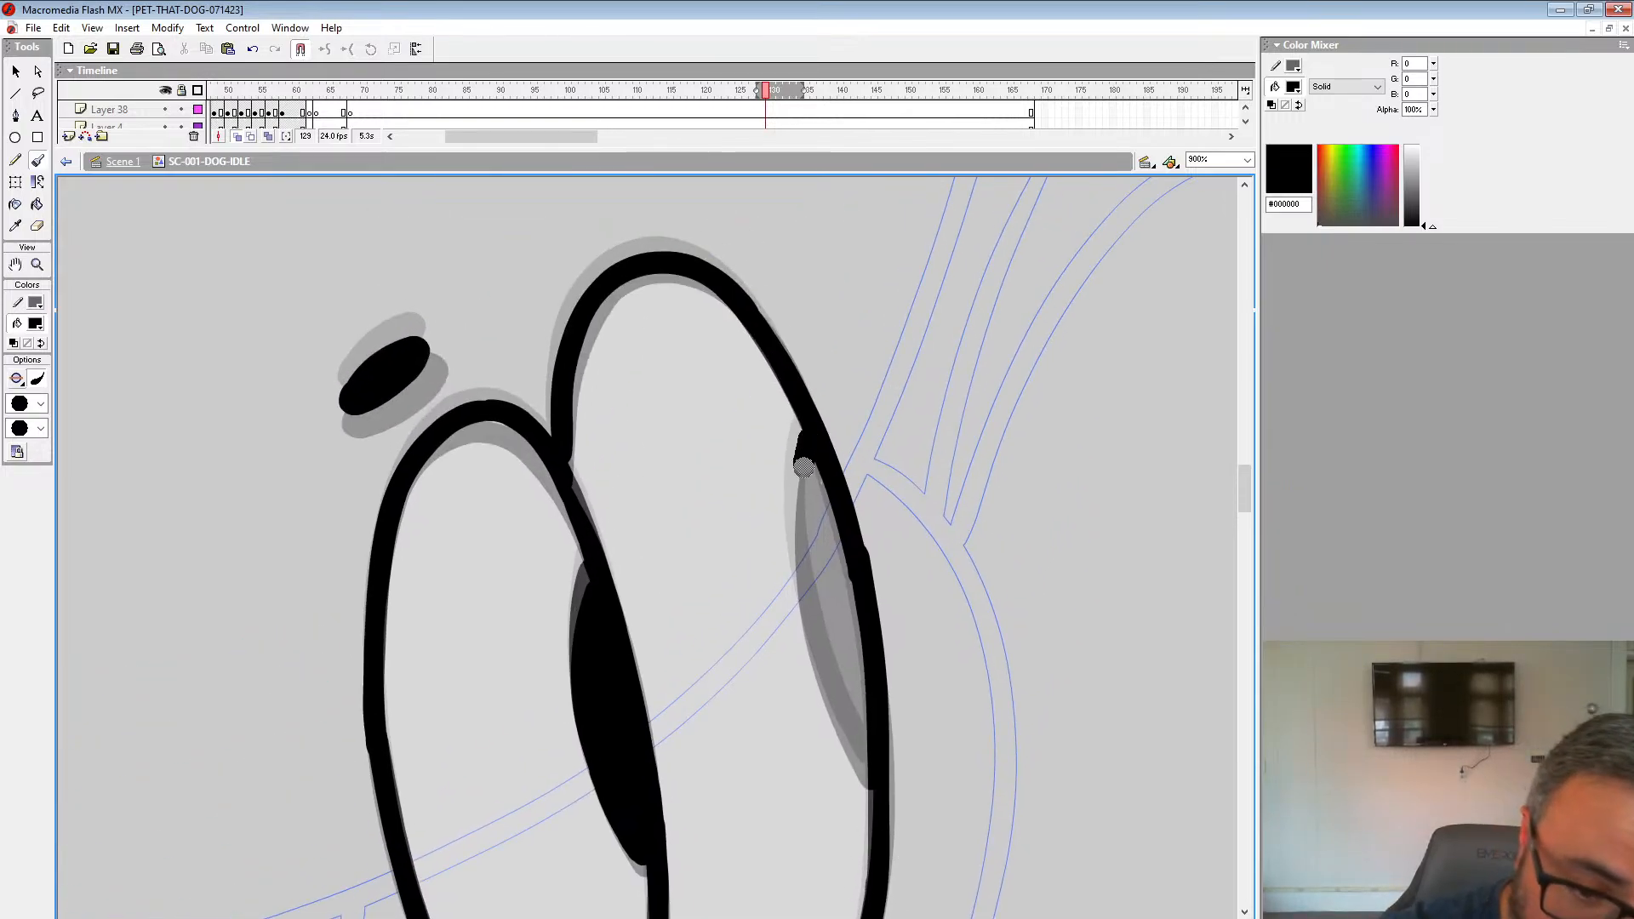
{"action": "mouse_move", "coordinate": [803, 467]}
{"action": "left_mouse_down"}
{"action": "mouse_move", "coordinate": [810, 604]}
{"action": "mouse_move", "coordinate": [864, 770]}
{"action": "left_mouse_up"}
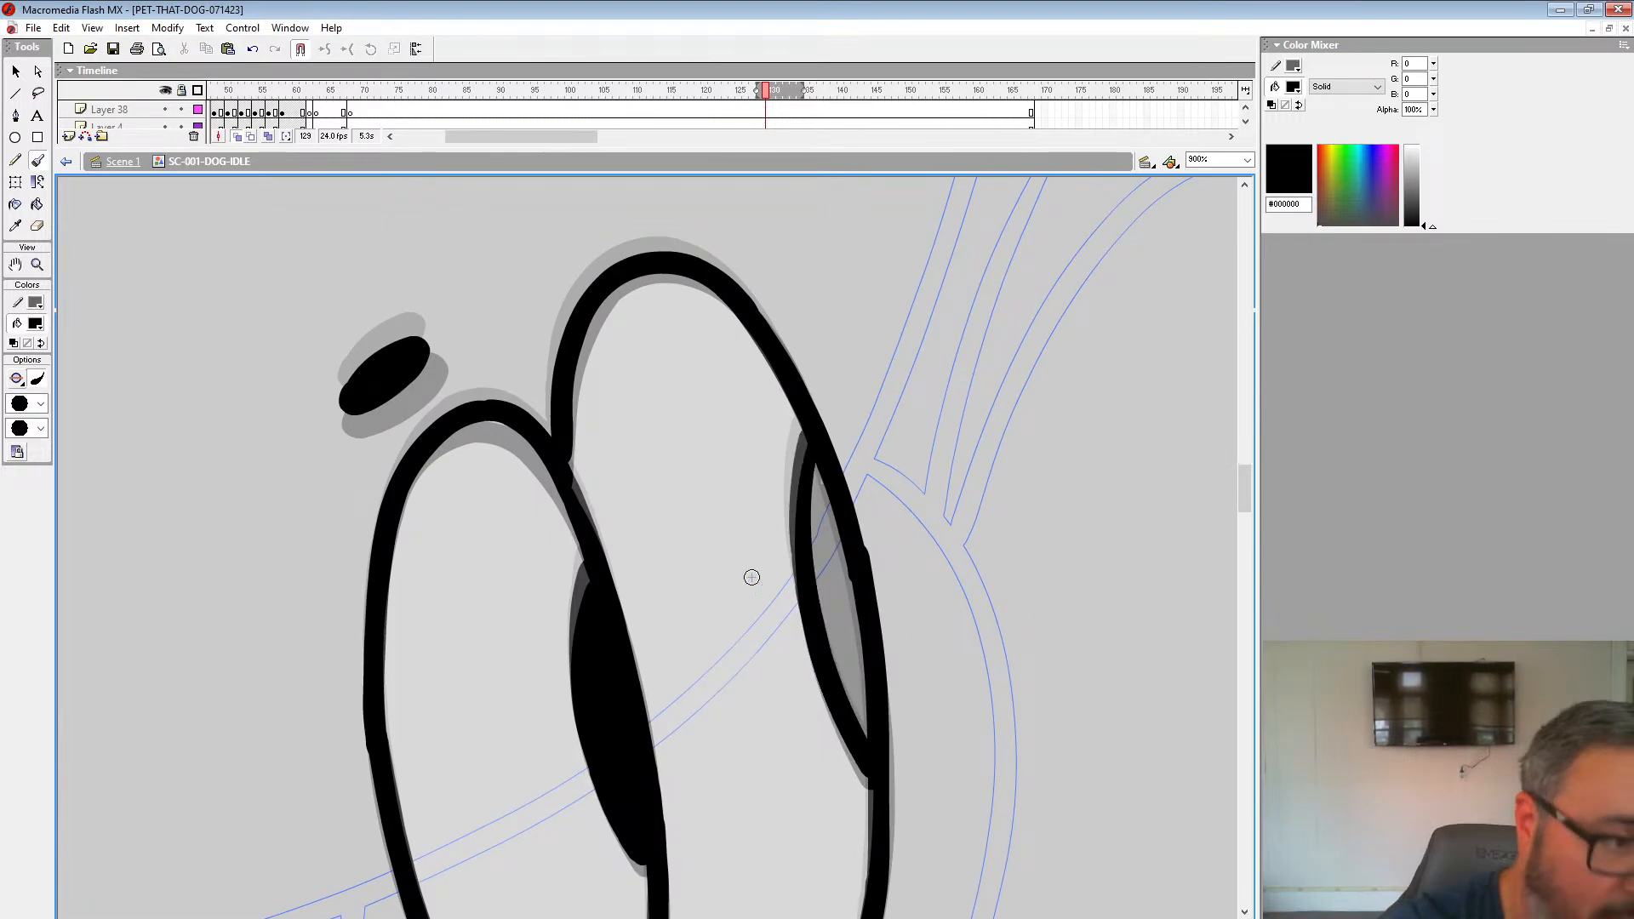
{"action": "left_click", "coordinate": [36, 205]}
{"action": "left_click", "coordinate": [832, 565]}
Step: Zoom out to the whole head, show all layers in the timeline and play back the eye animation from about frame 124
{"action": "left_click", "coordinate": [37, 264]}
{"action": "left_click", "coordinate": [720, 562], "text": "alt"}
{"action": "left_click", "coordinate": [720, 562], "text": "alt"}
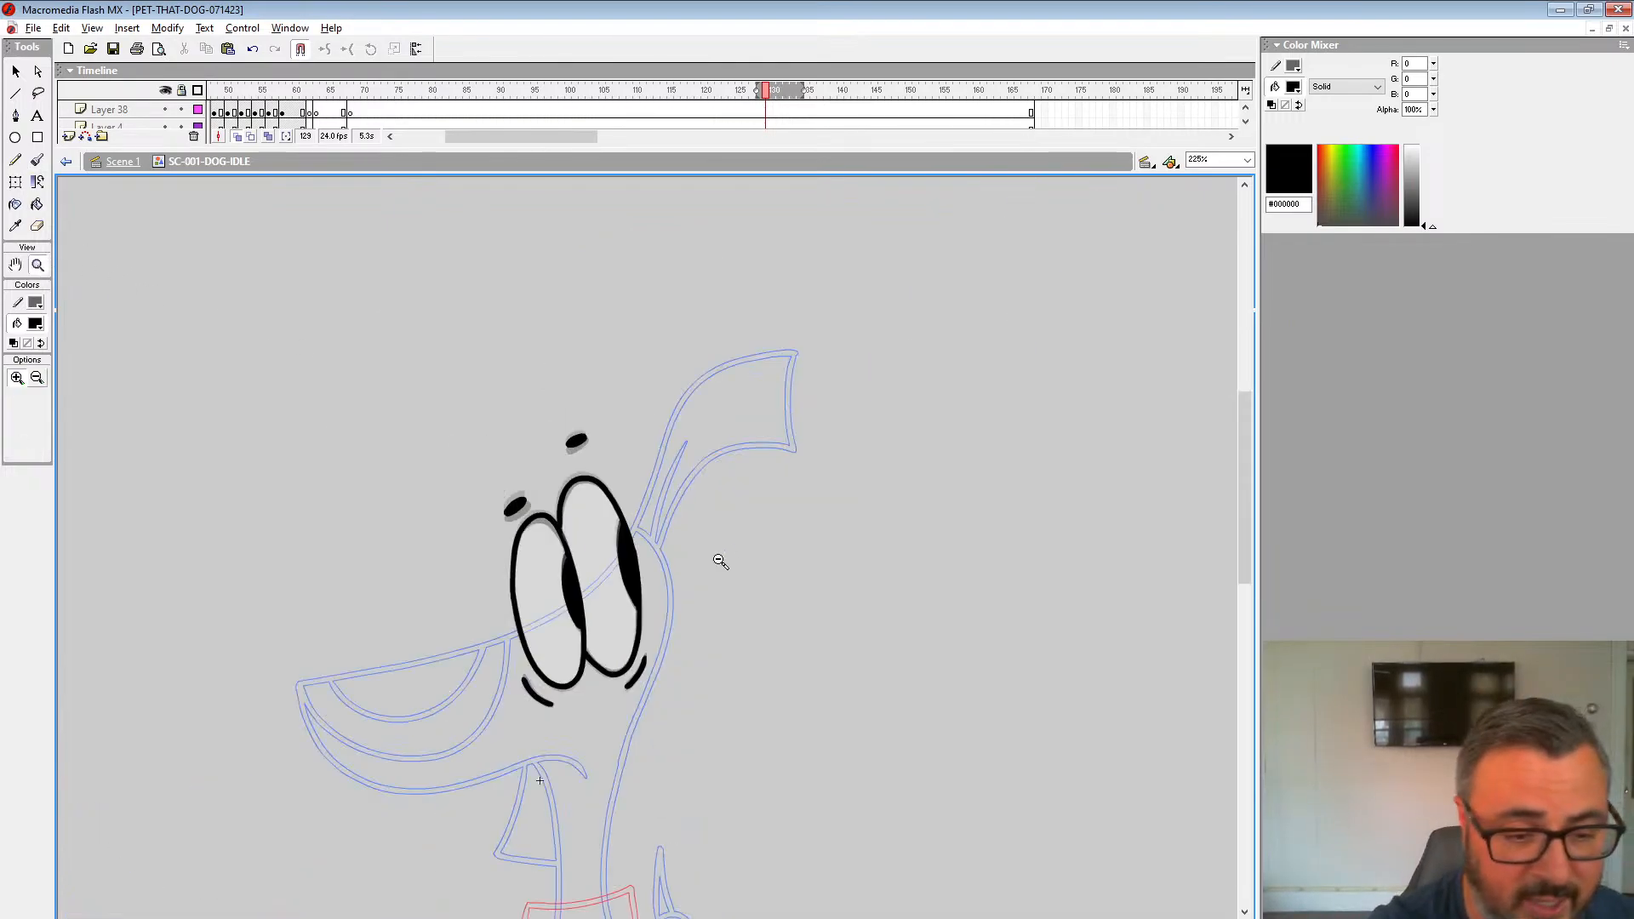
{"action": "left_click", "coordinate": [720, 562], "text": "alt"}
{"action": "left_click_drag", "start_coordinate": [870, 152], "coordinate": [870, 359]}
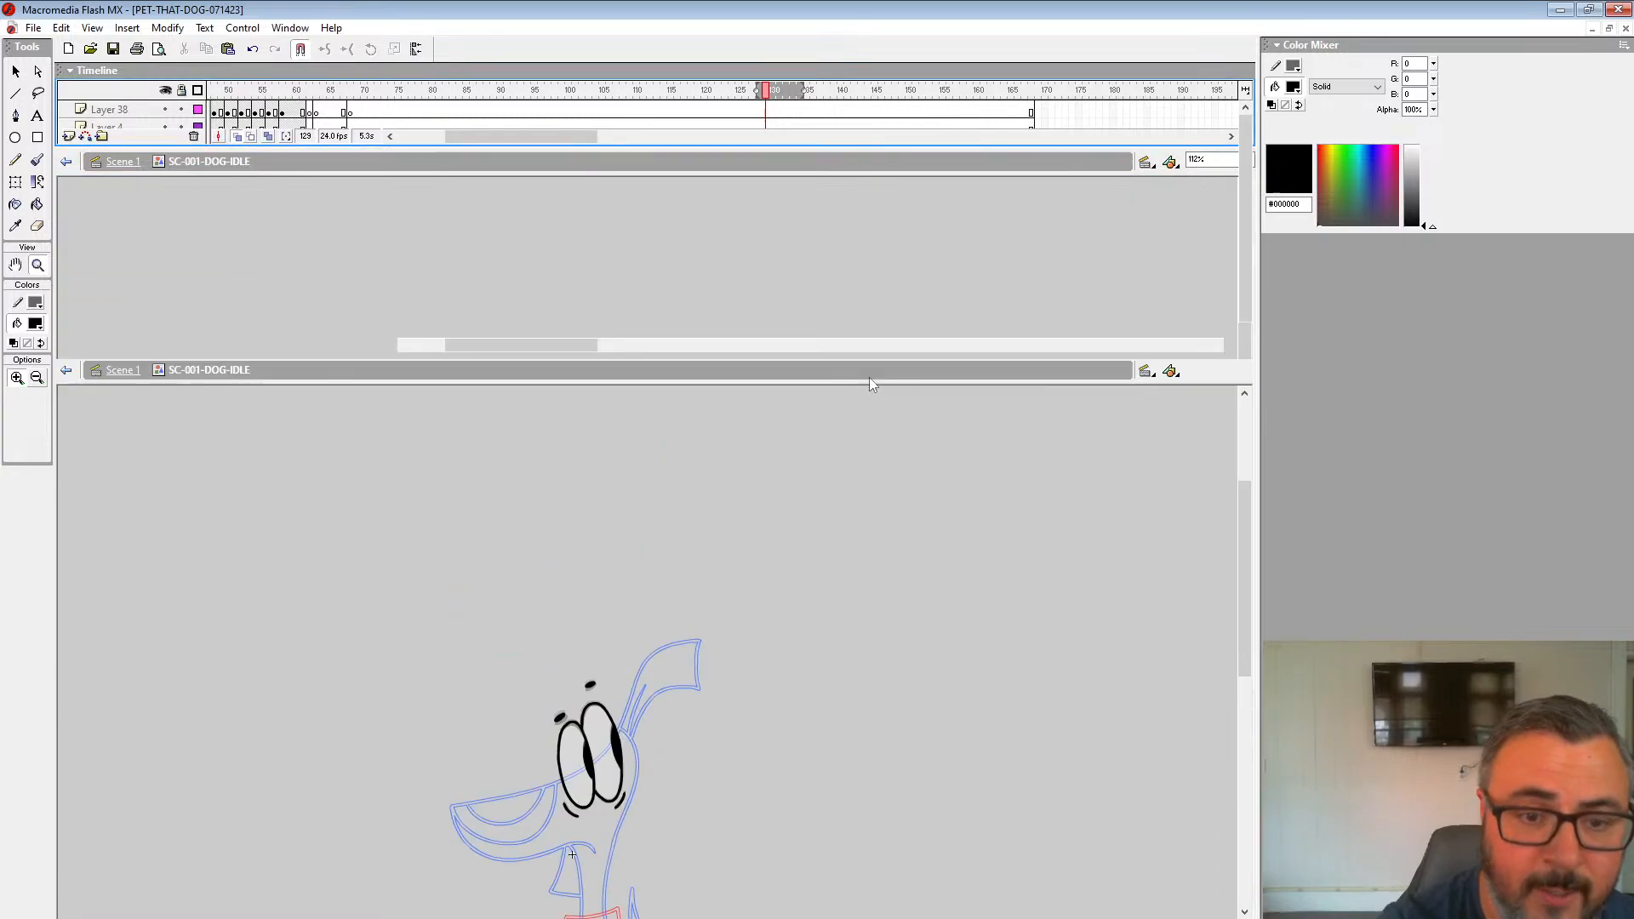
{"action": "left_click", "coordinate": [731, 145]}
{"action": "key", "text": "Return"}
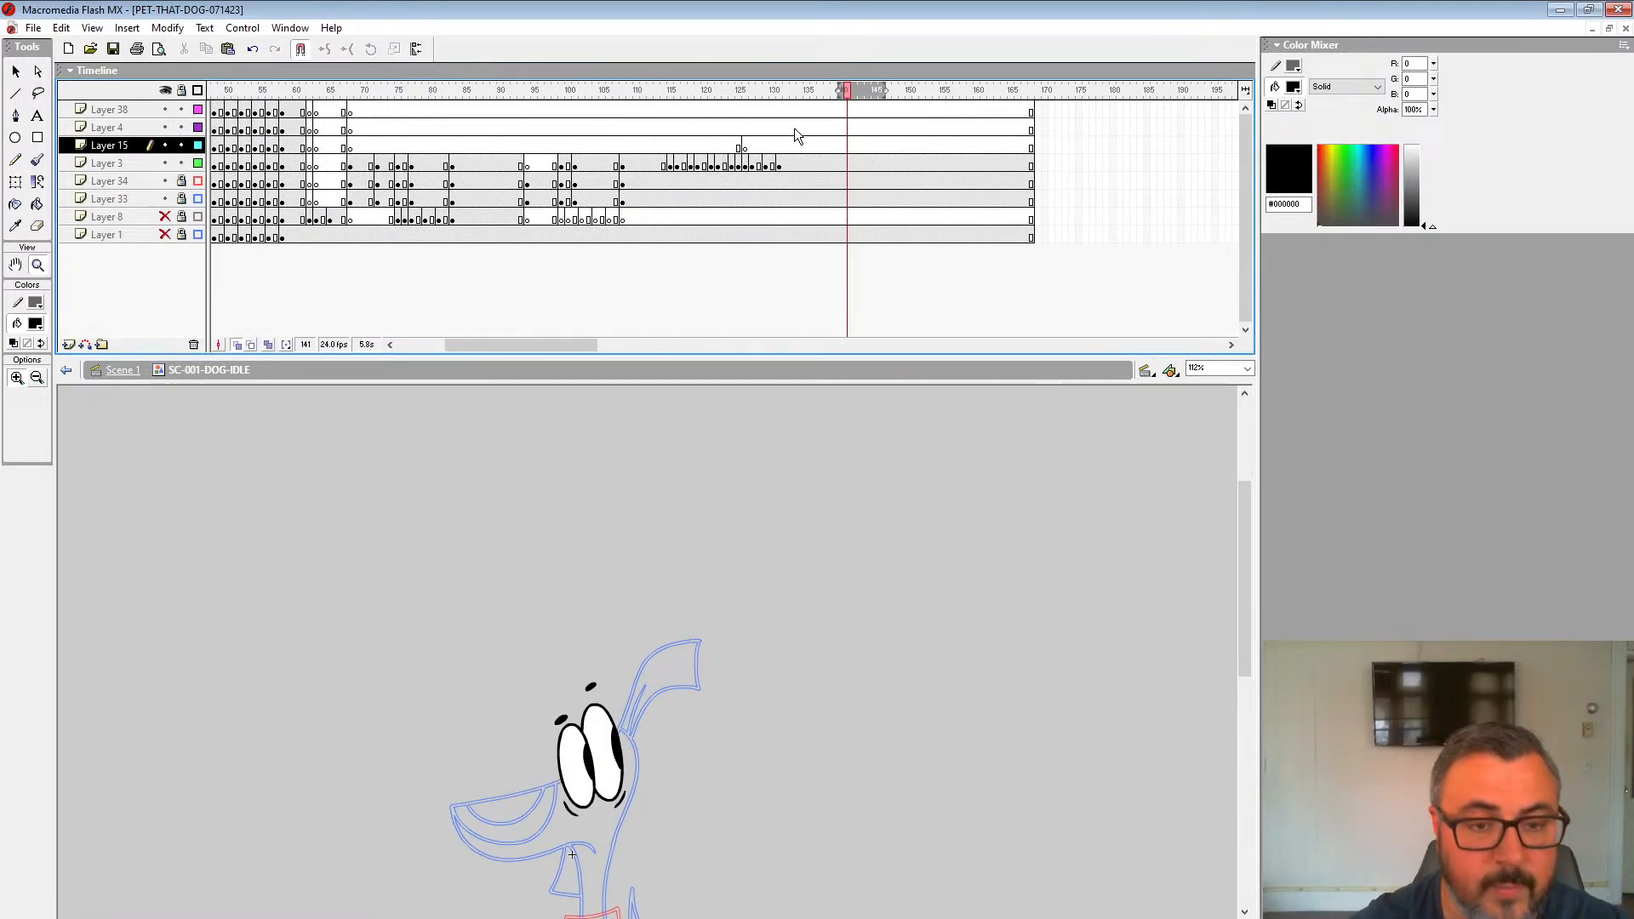
Step: Turn off onion skinning and fill the right eye's pupil with black in the frame 127 drawing of Layer 3
{"action": "key", "text": "k"}
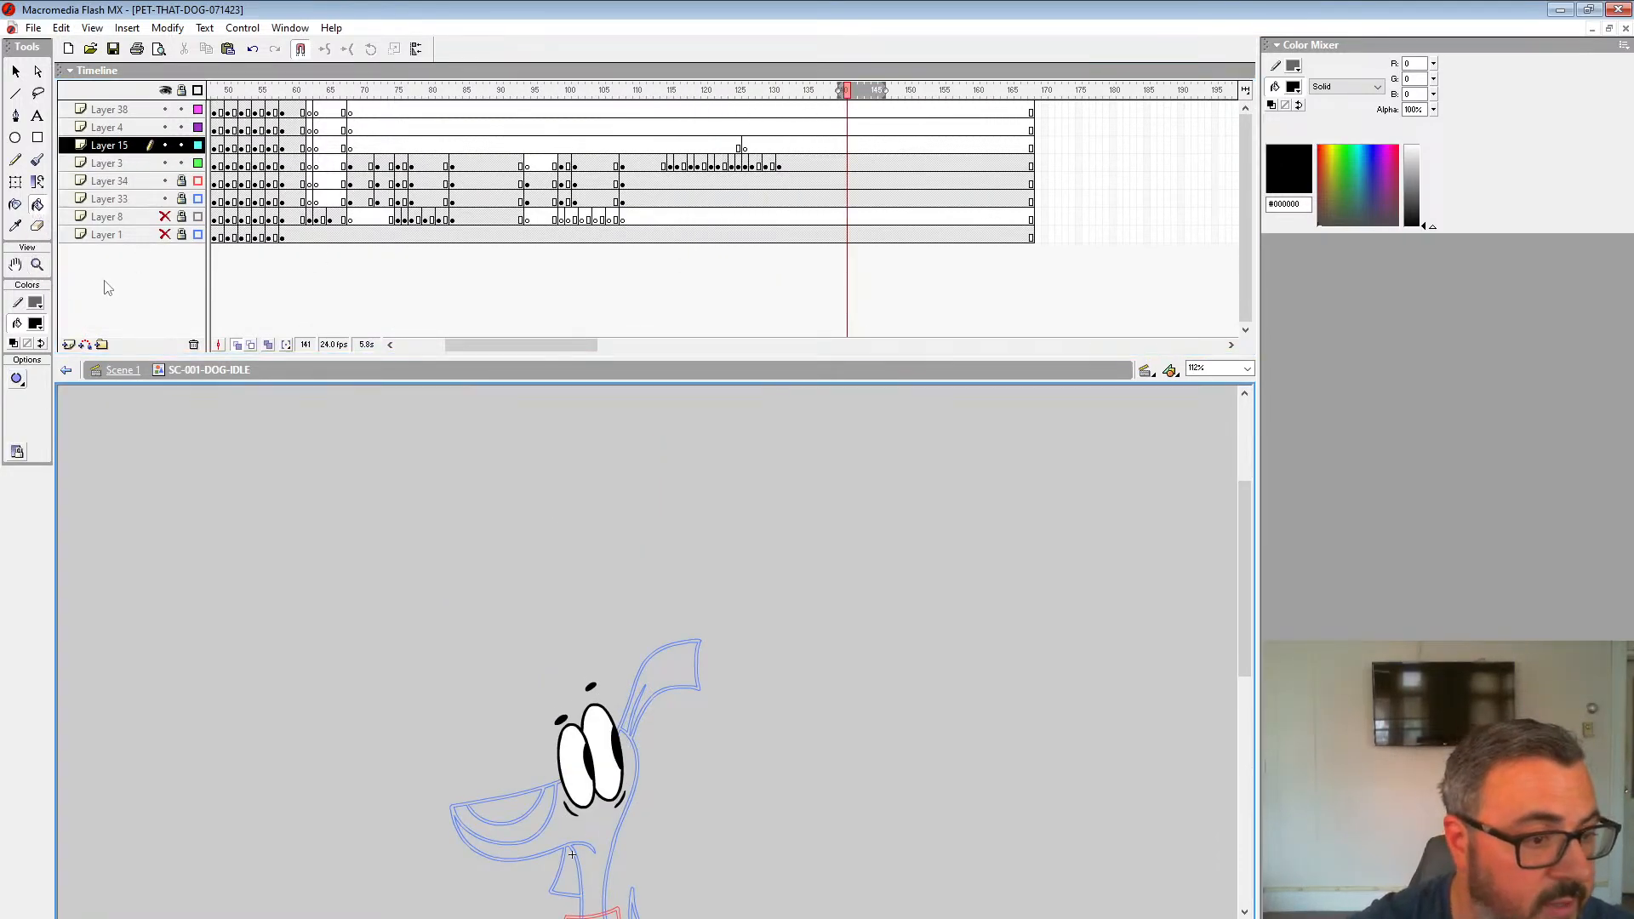
{"action": "left_click", "coordinate": [235, 346]}
{"action": "left_click", "coordinate": [766, 166]}
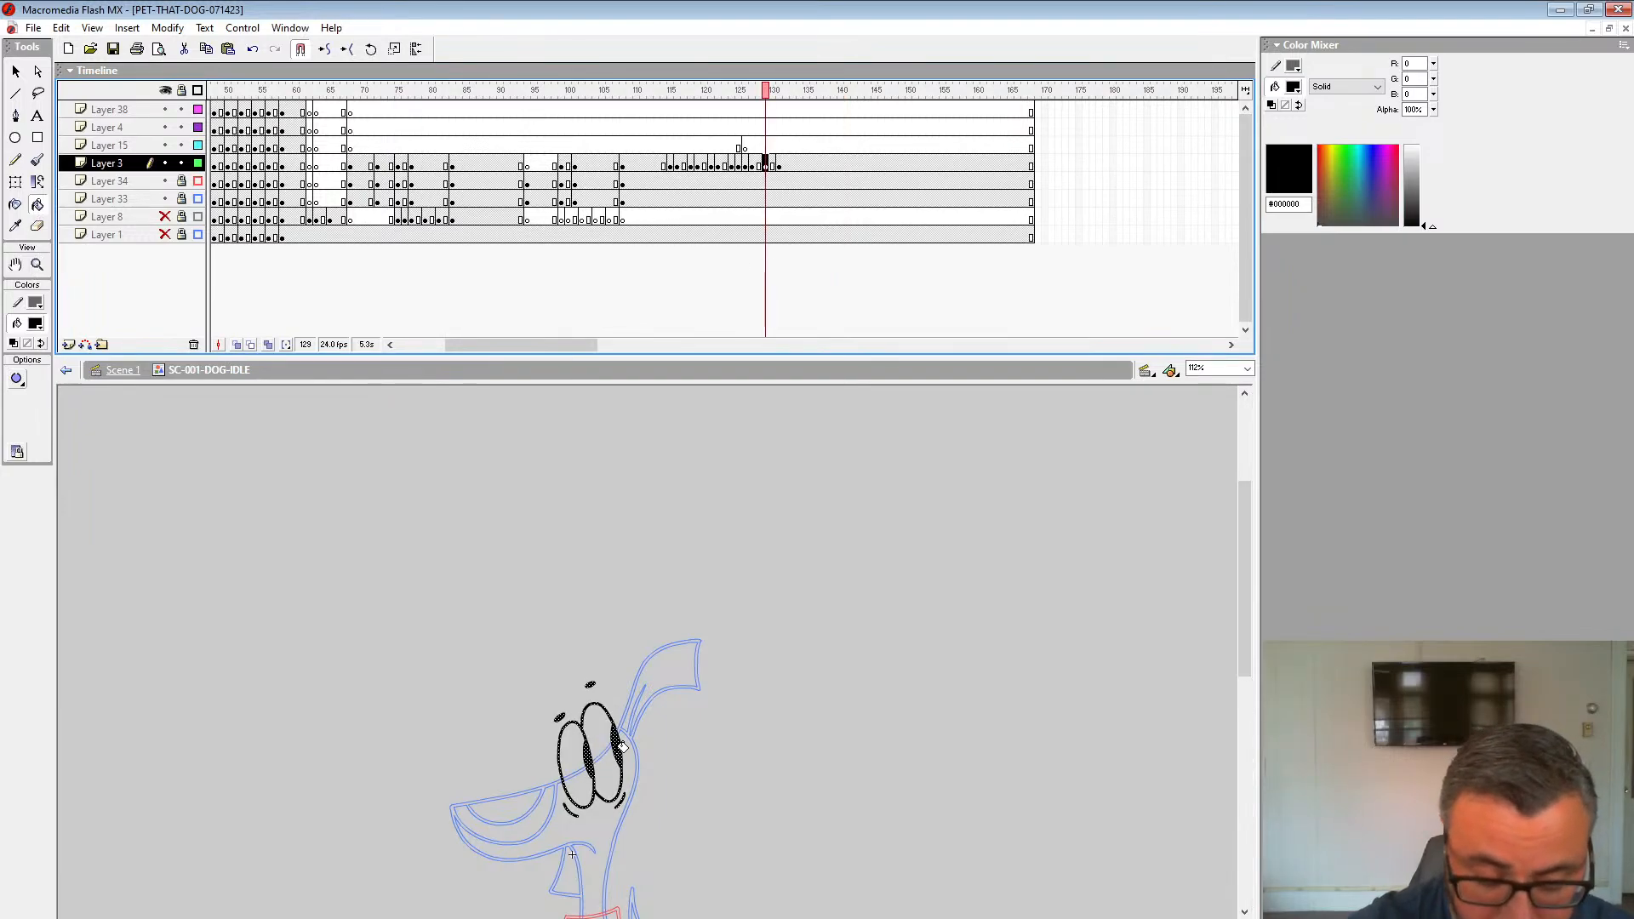
{"action": "key", "text": "comma"}
{"action": "left_click", "coordinate": [622, 744]}
Step: Fill the whites of both eyes with white (#FFFFFF) on frames 127 and 129 of Layer 3
{"action": "key", "text": "comma"}
{"action": "key", "text": "comma"}
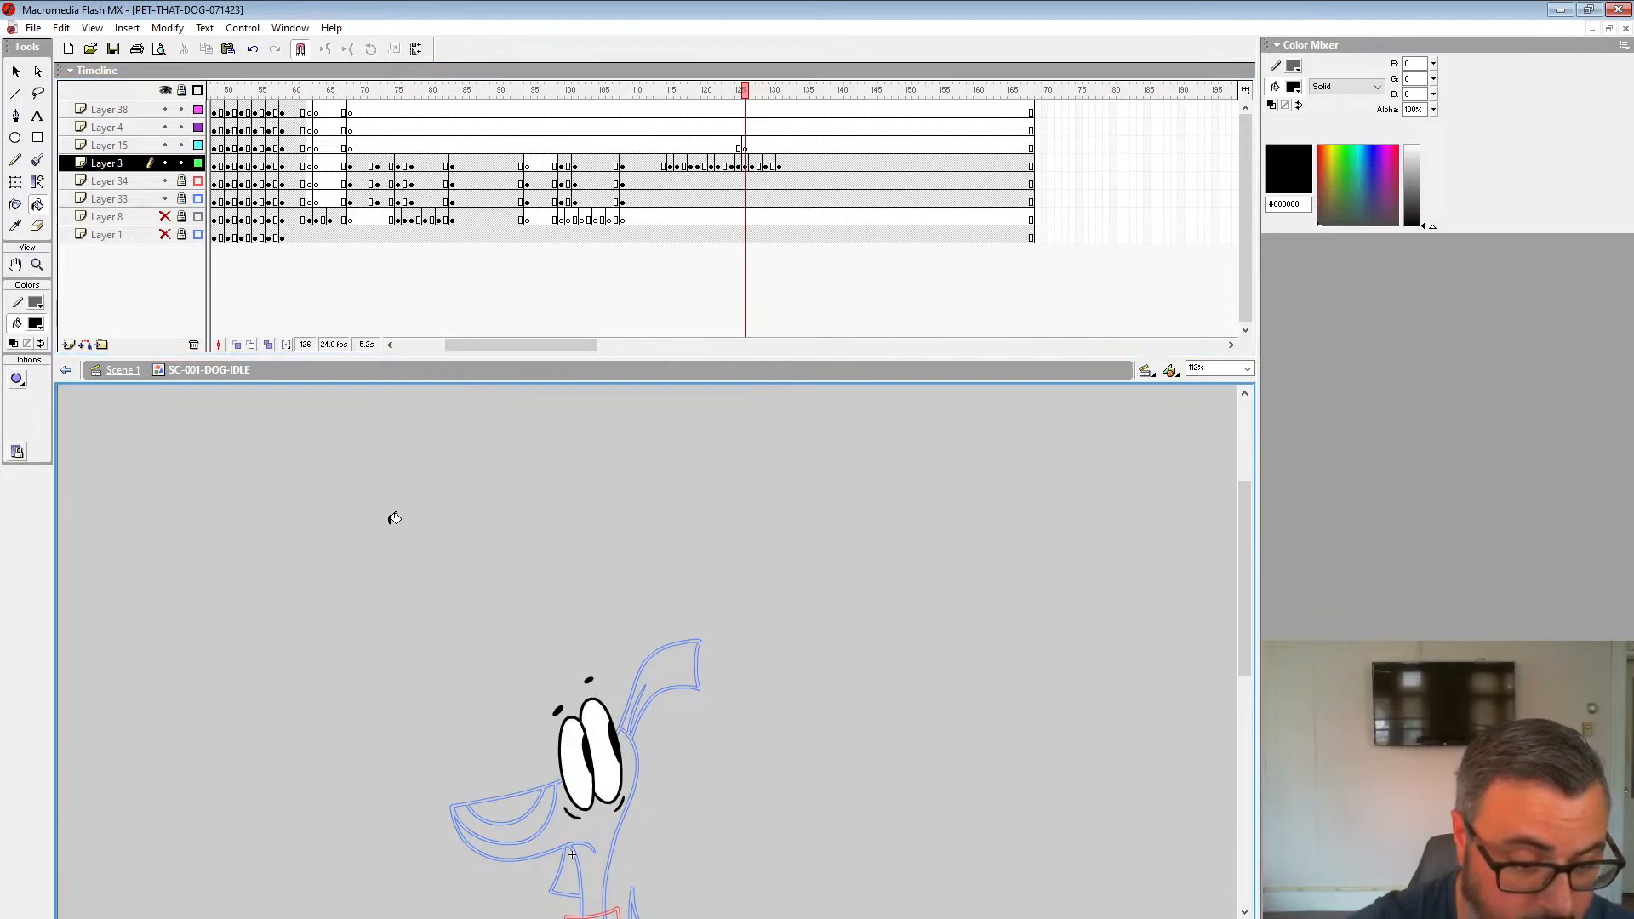
{"action": "left_click", "coordinate": [40, 324]}
{"action": "left_click", "coordinate": [592, 790]}
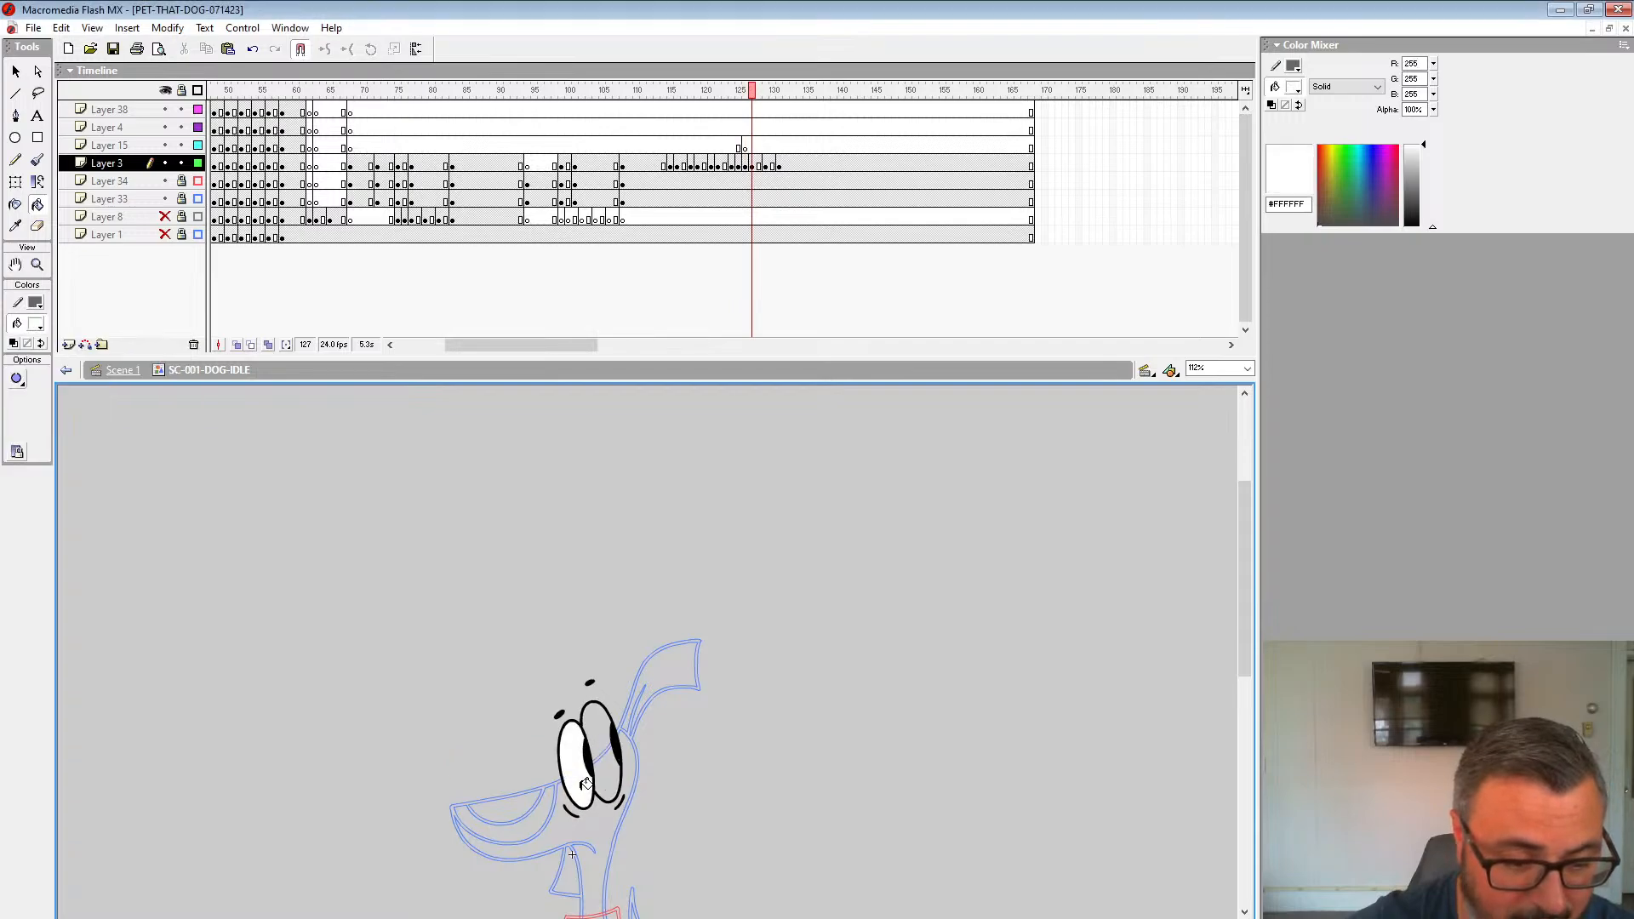
{"action": "key", "text": "period"}
{"action": "key", "text": "period"}
{"action": "key", "text": "period"}
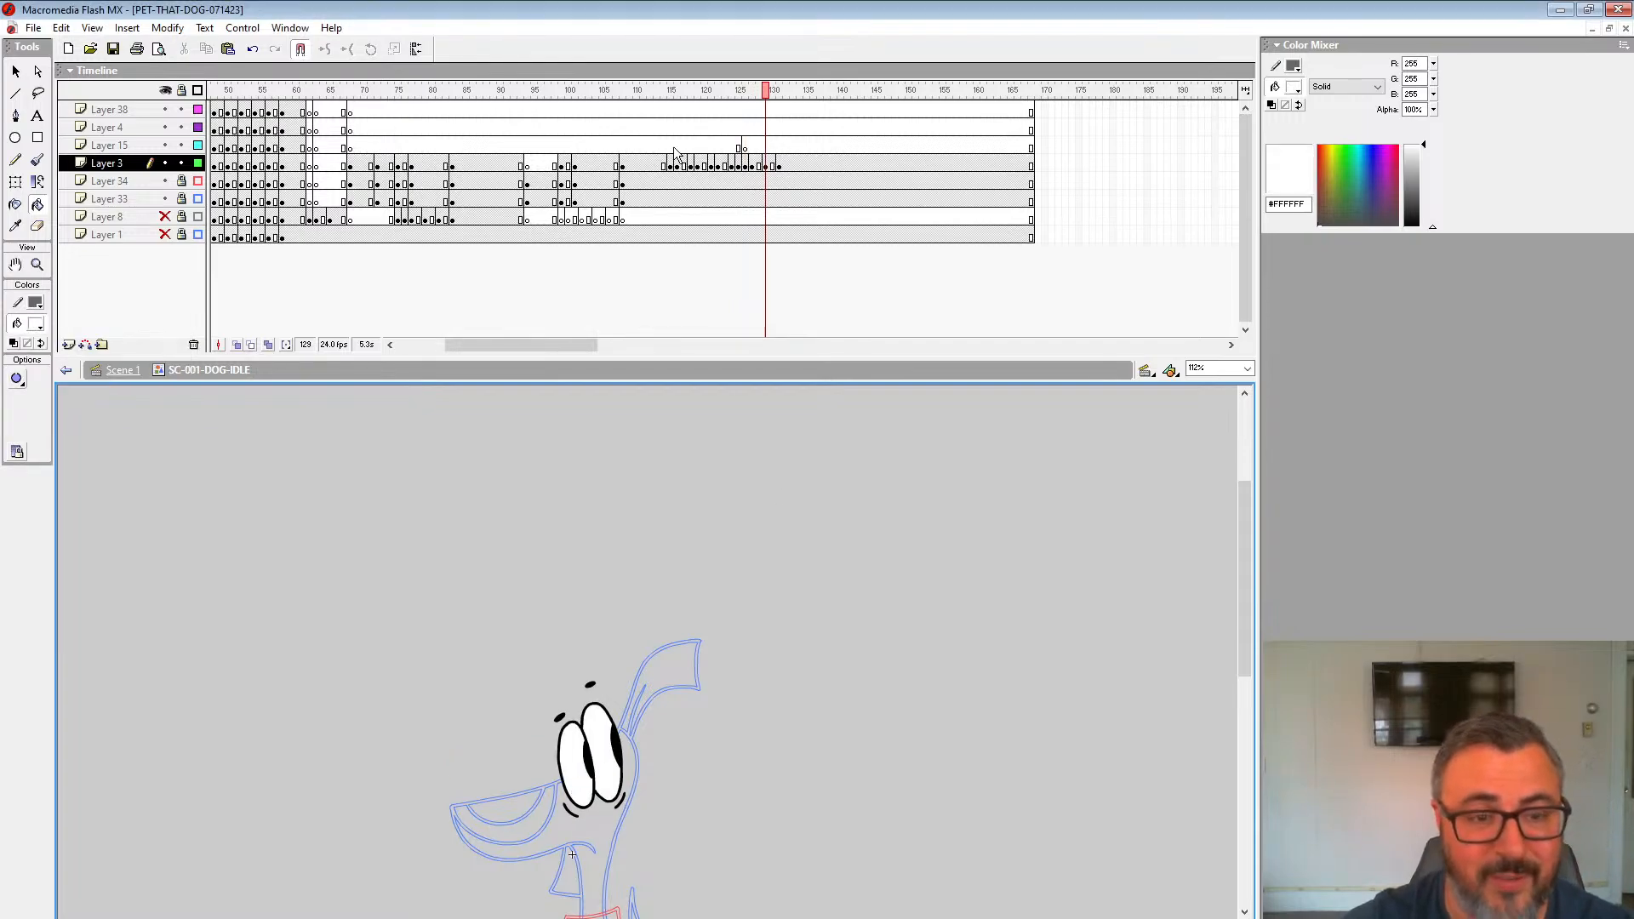
Step: Switch Layers 34, 33, 8 and 1 from outline to full-colour display and play back the blink
{"action": "left_click", "coordinate": [657, 131]}
{"action": "key", "text": "Return"}
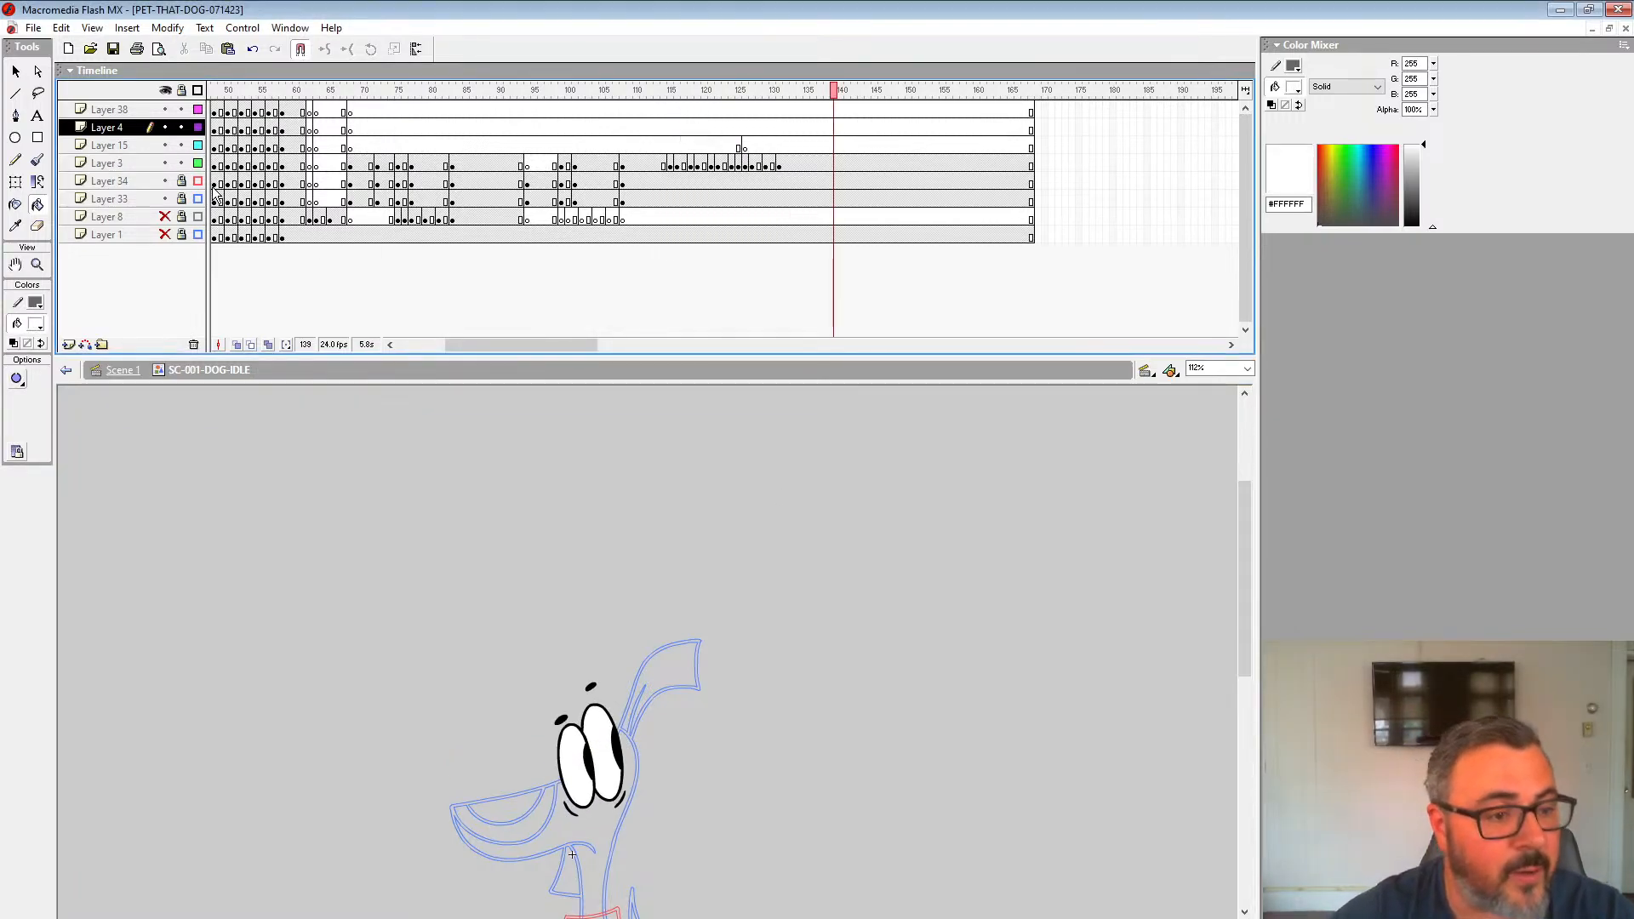
{"action": "left_click_drag", "start_coordinate": [197, 181], "coordinate": [198, 235]}
{"action": "left_click", "coordinate": [525, 144]}
{"action": "key", "text": "Return"}
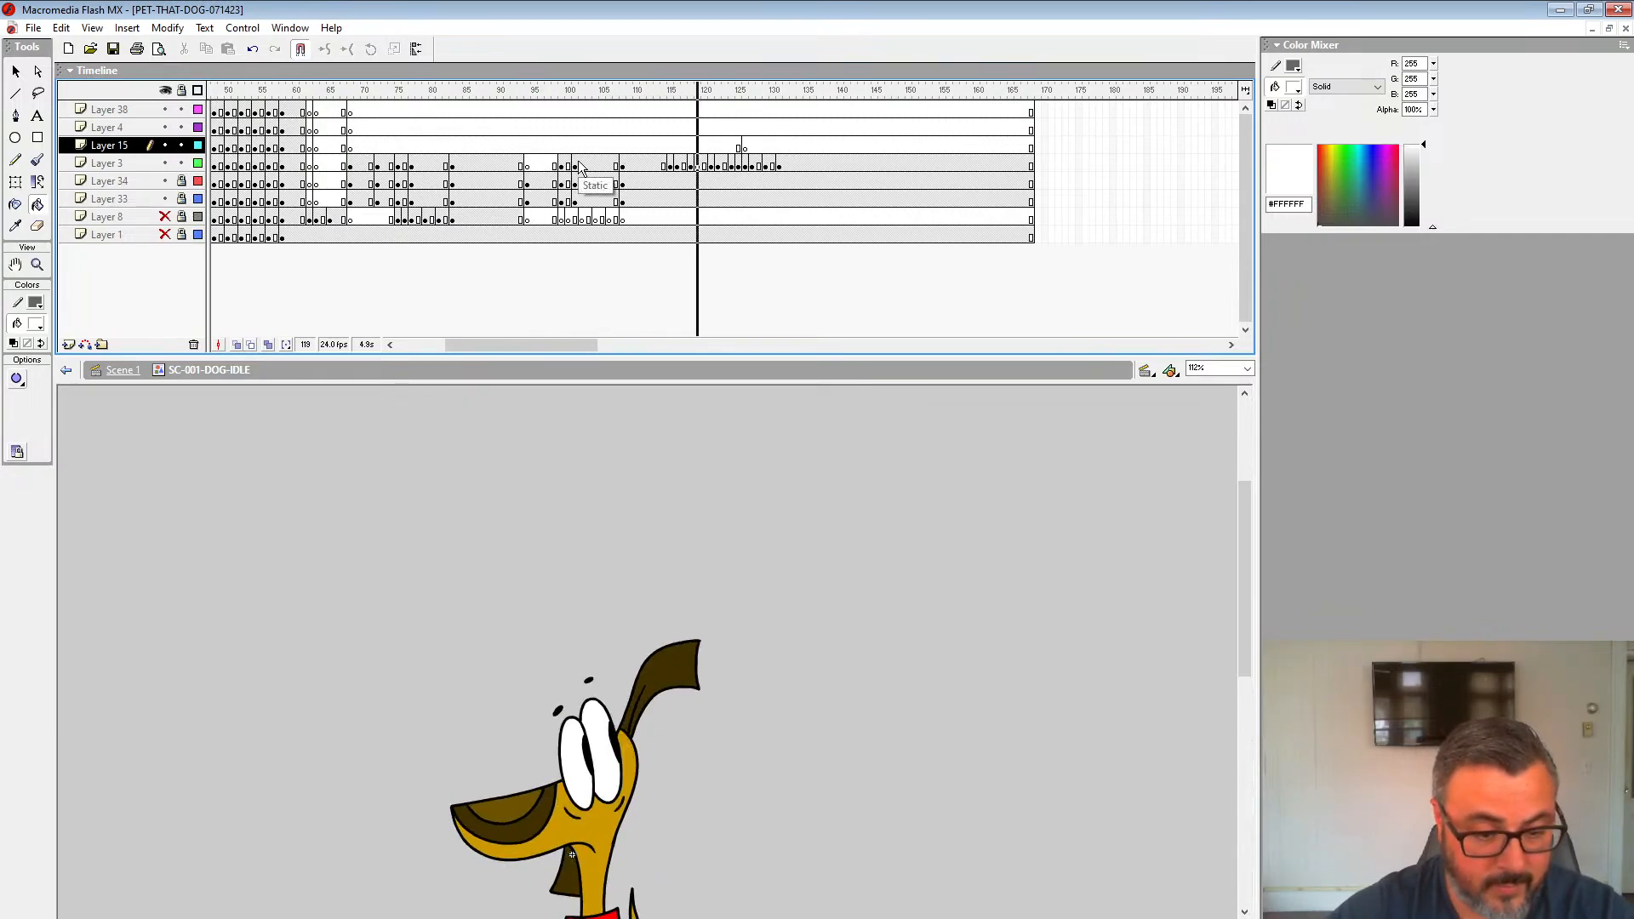
{"action": "key", "text": "Return"}
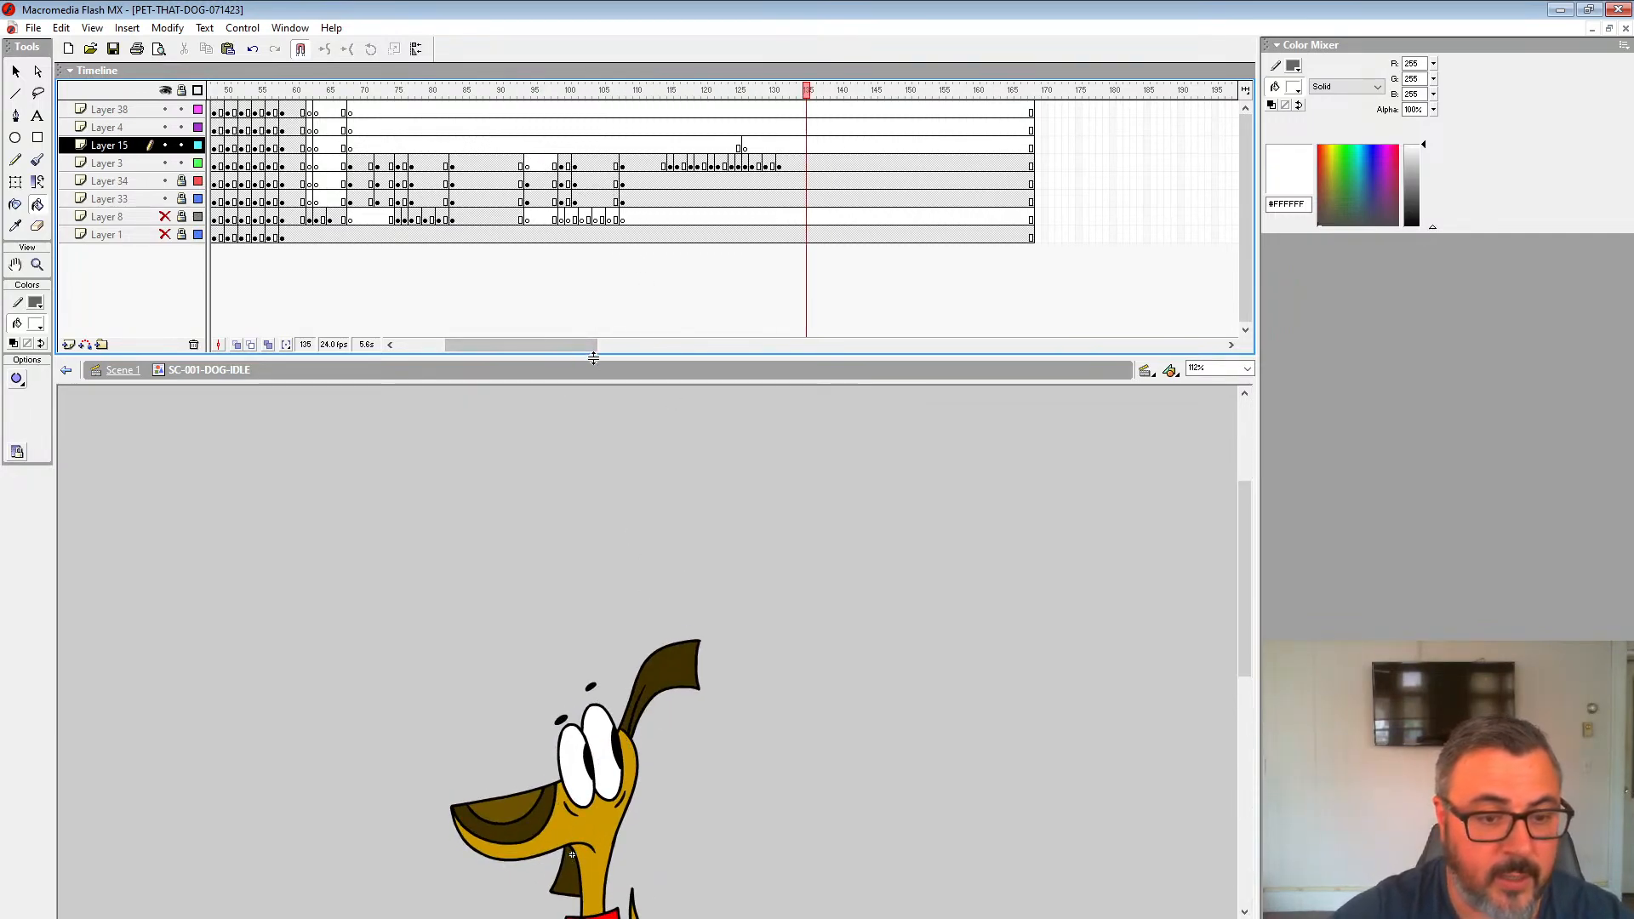
Step: Unhide Layer 8 and play the animation from about frame 46 through the blink
{"action": "left_click_drag", "start_coordinate": [594, 359], "coordinate": [509, 289]}
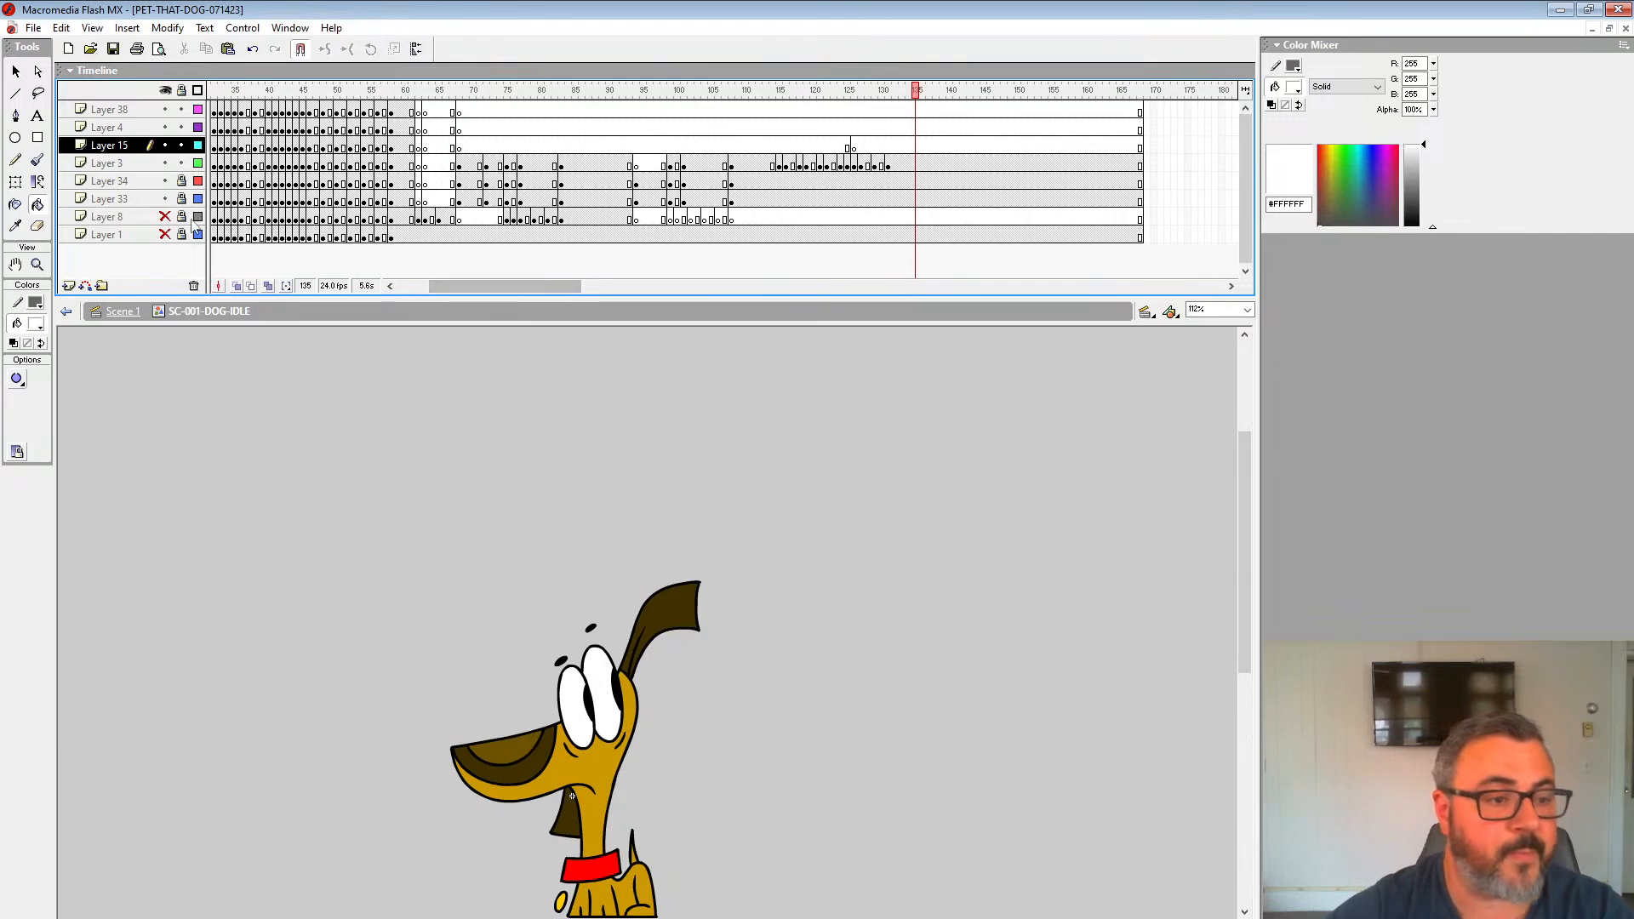
{"action": "left_click", "coordinate": [165, 217]}
{"action": "left_click", "coordinate": [297, 147]}
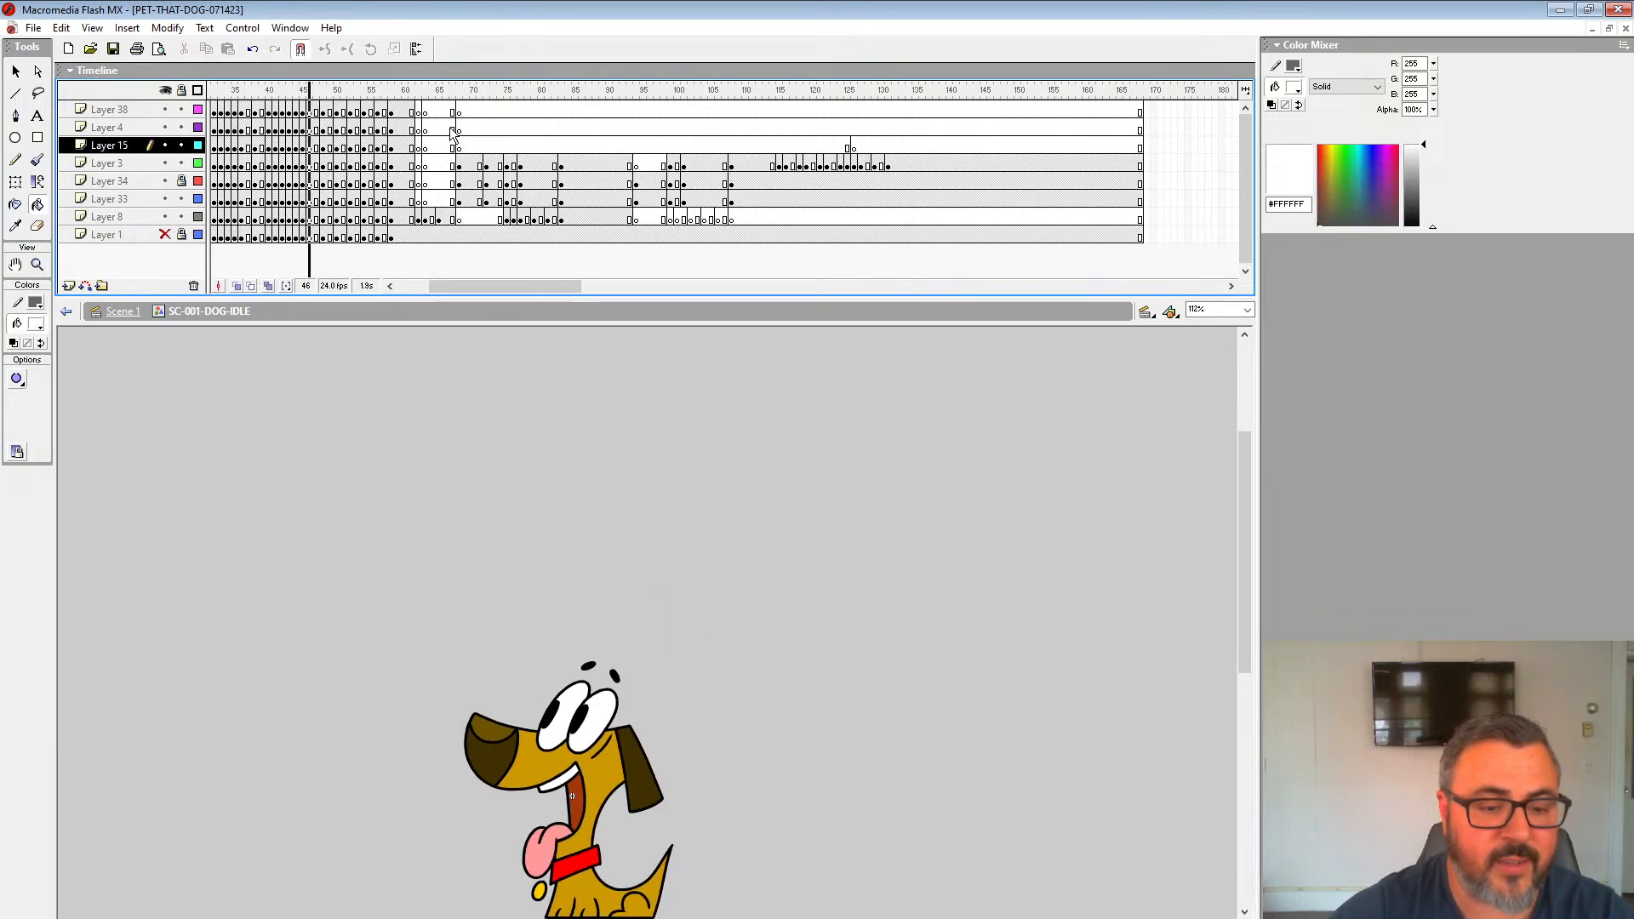
{"action": "key", "text": "Return"}
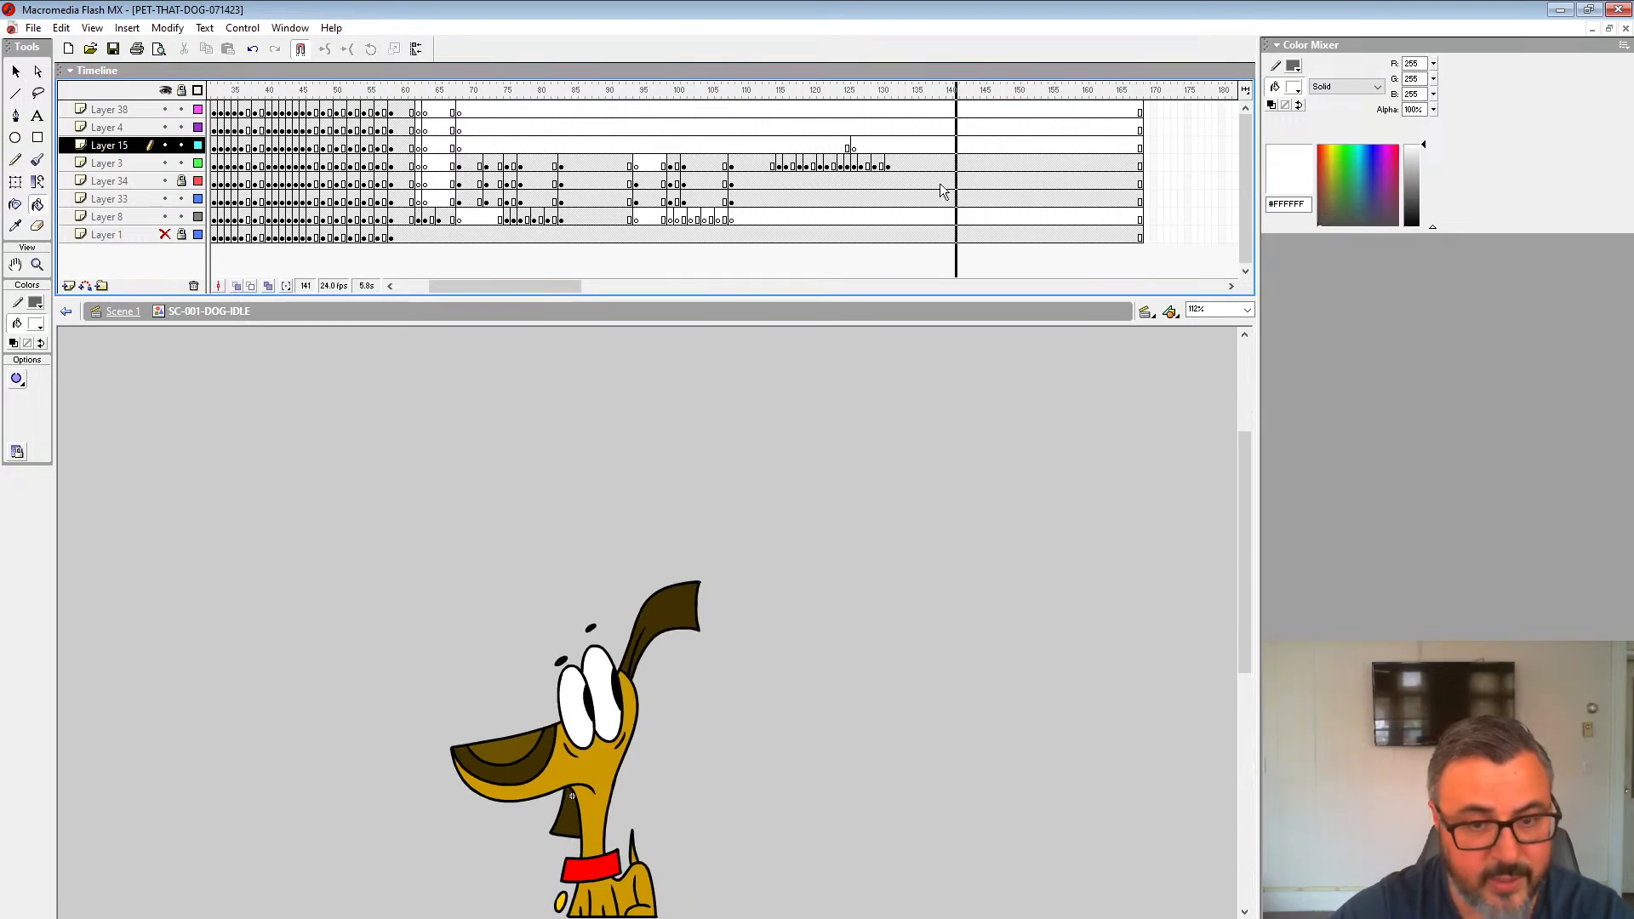
Step: Compare the held pose around frames 136 to 143 with the panting pose at frame 60, and unhide Layer 1
{"action": "left_click_drag", "start_coordinate": [539, 289], "coordinate": [525, 290]}
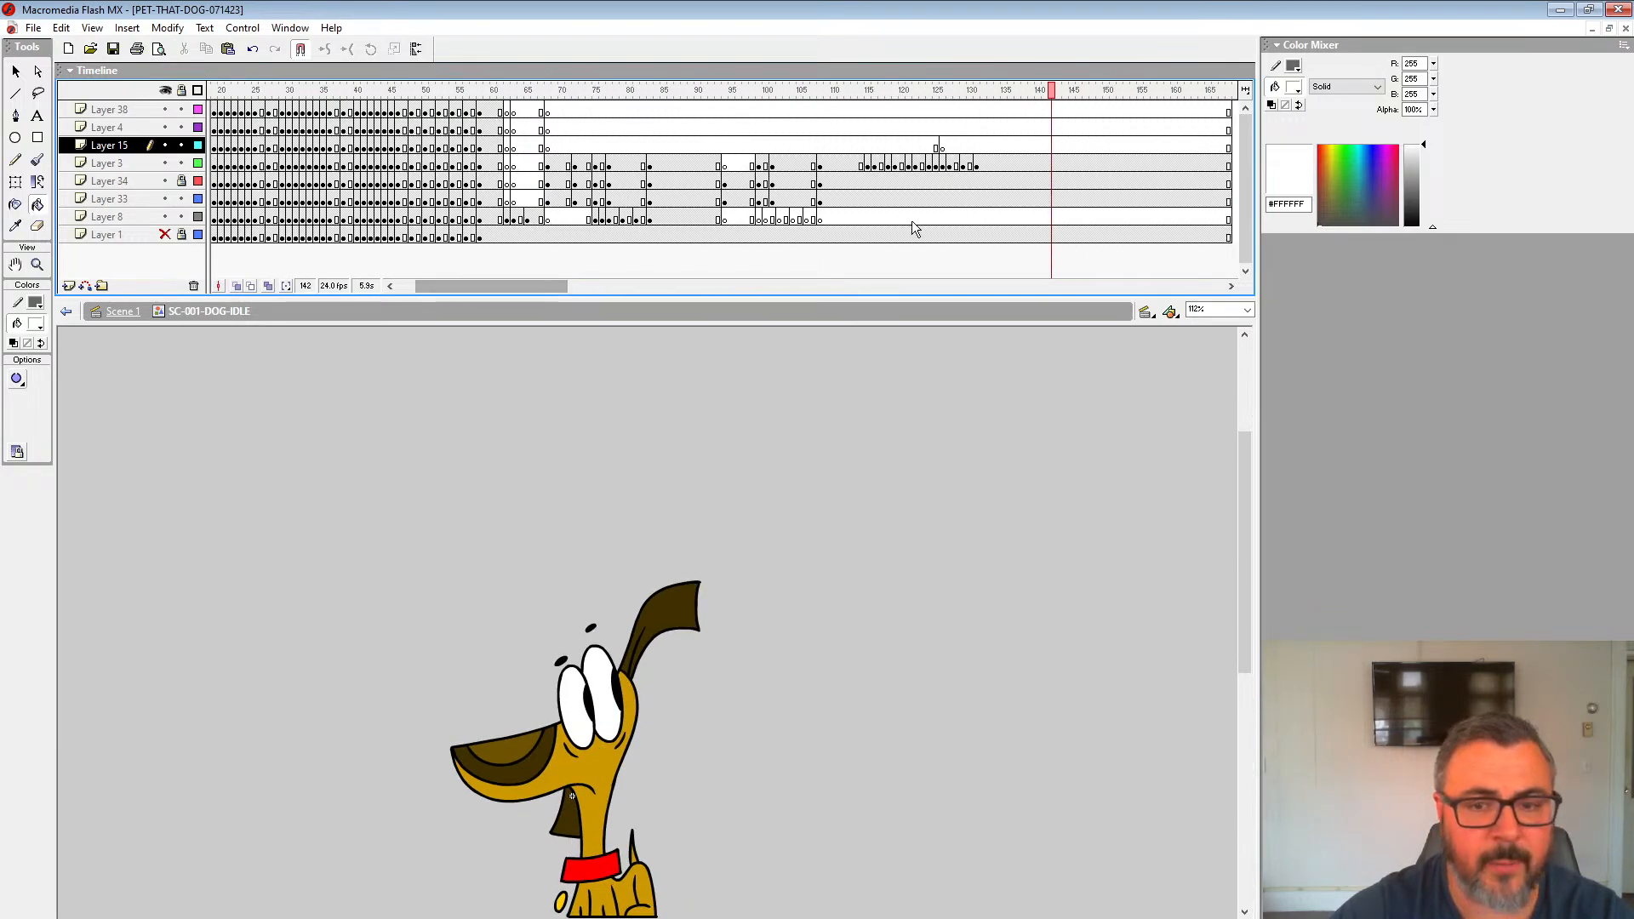
{"action": "left_click", "coordinate": [1059, 167]}
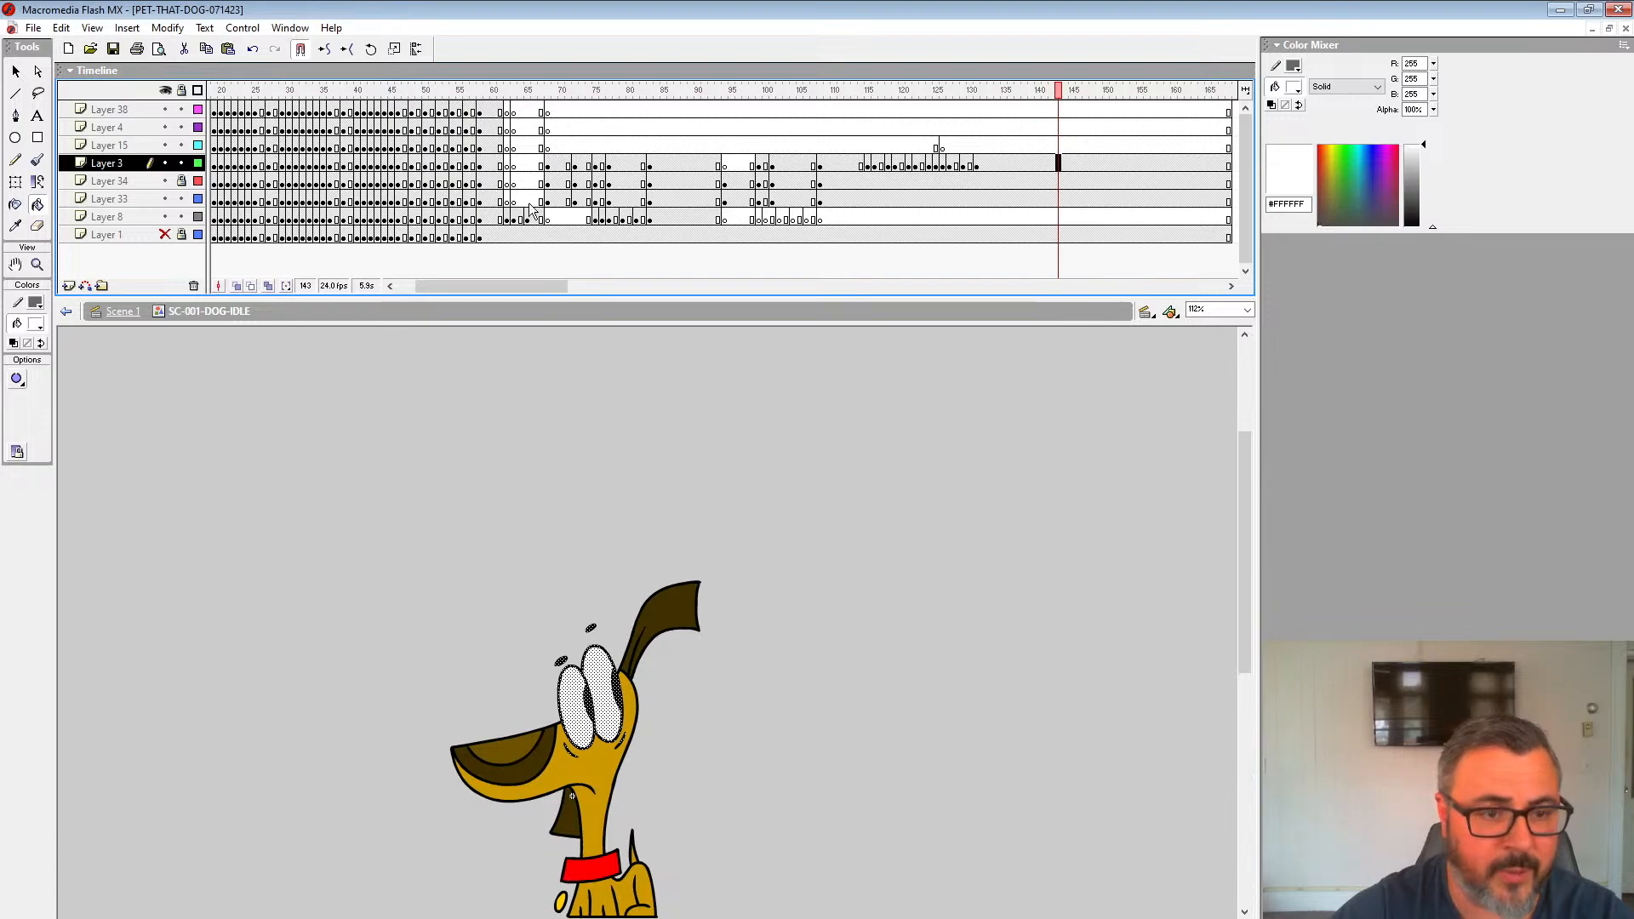
{"action": "left_click", "coordinate": [501, 208]}
{"action": "left_click", "coordinate": [1039, 166]}
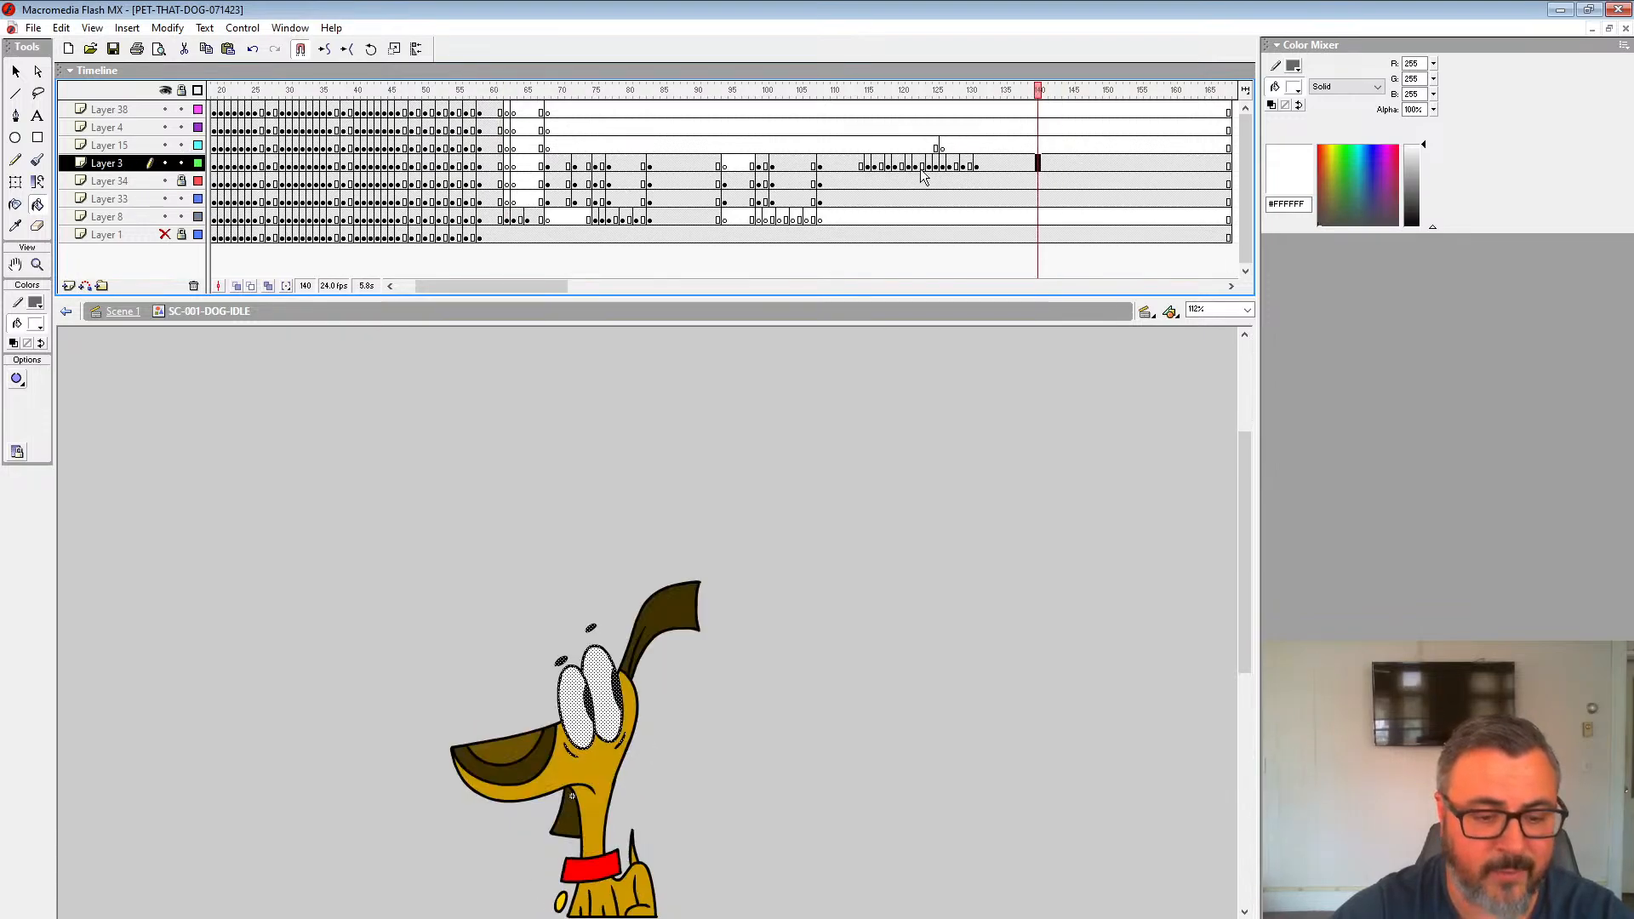
{"action": "left_click", "coordinate": [494, 203]}
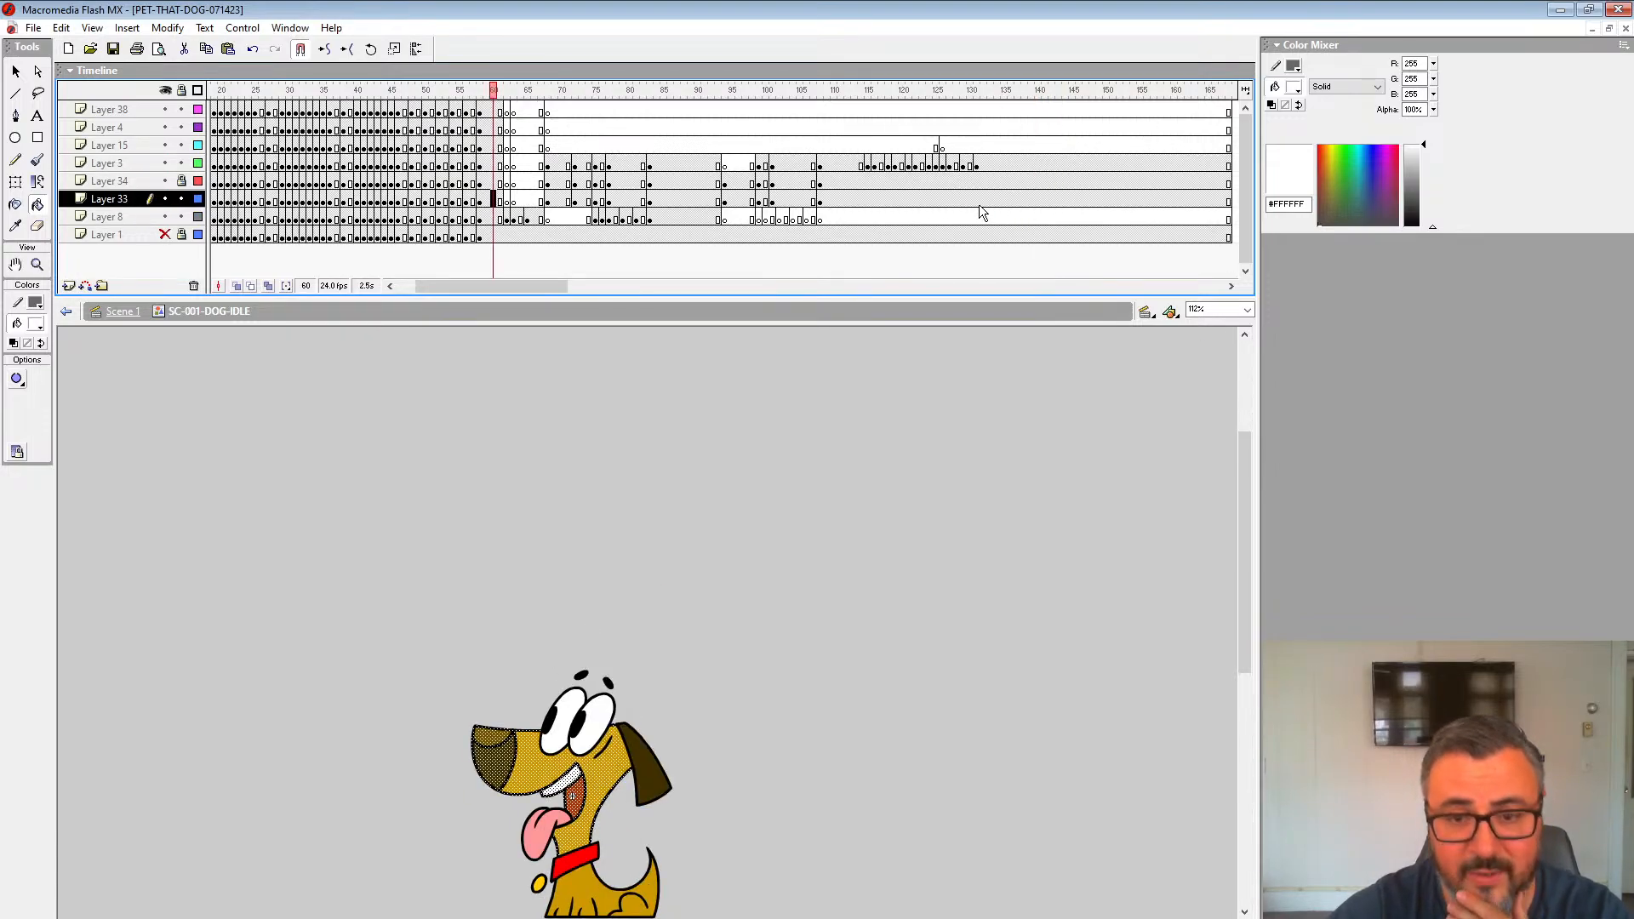
{"action": "left_click", "coordinate": [1011, 164]}
{"action": "left_click", "coordinate": [493, 202]}
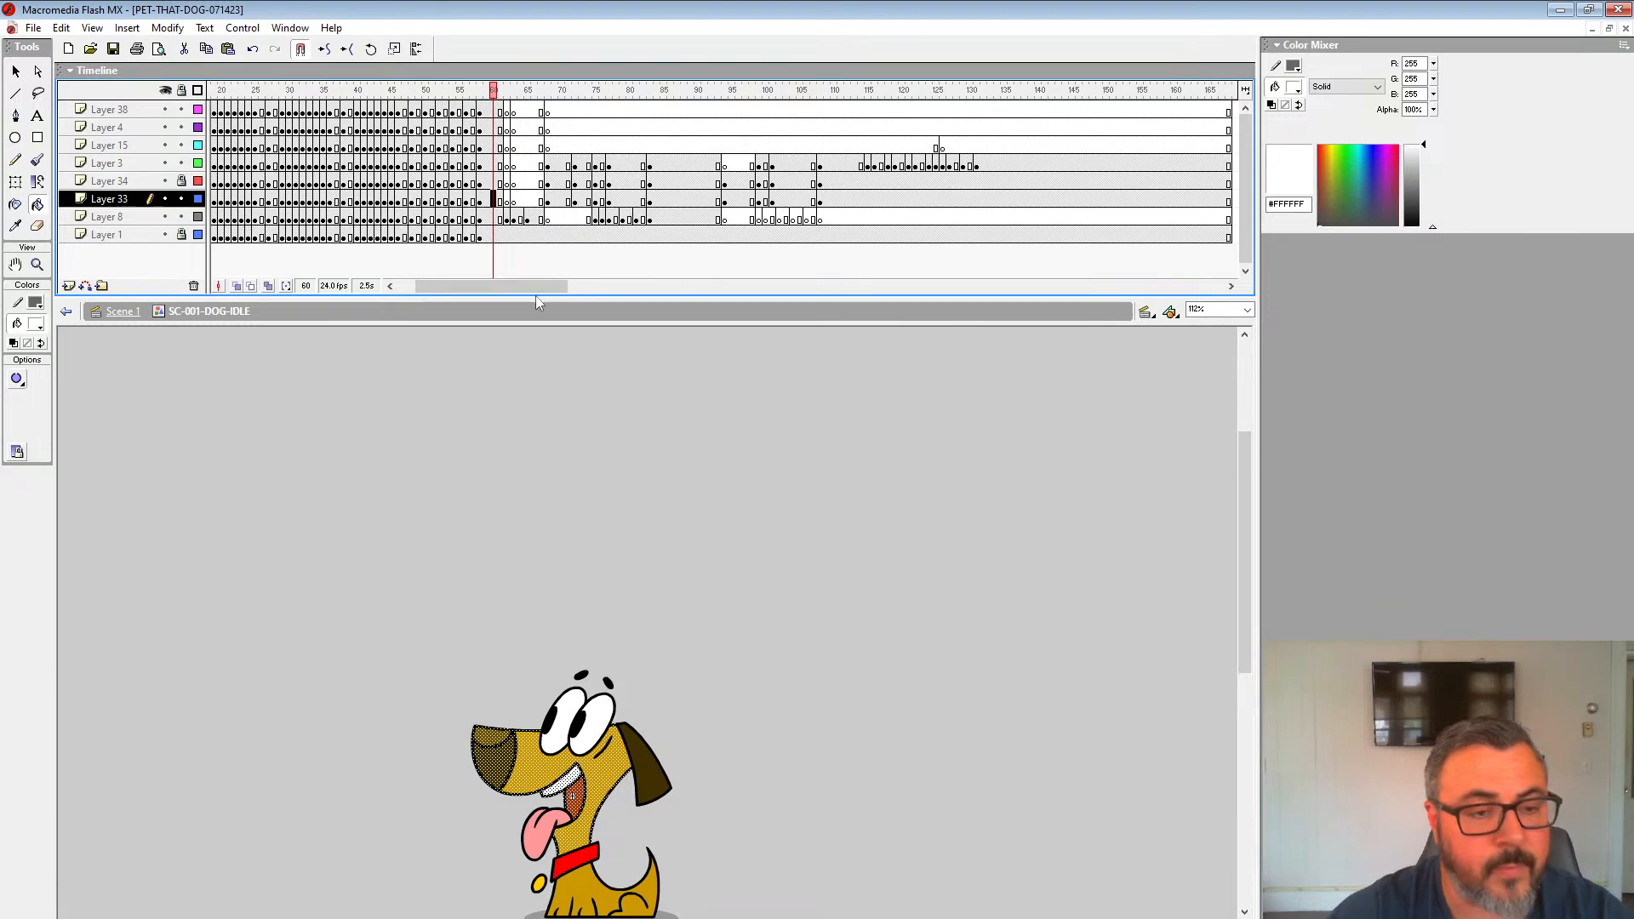
Step: Play the full-colour animation from about frame 63 to review the timing
{"action": "left_click_drag", "start_coordinate": [536, 288], "coordinate": [559, 287]}
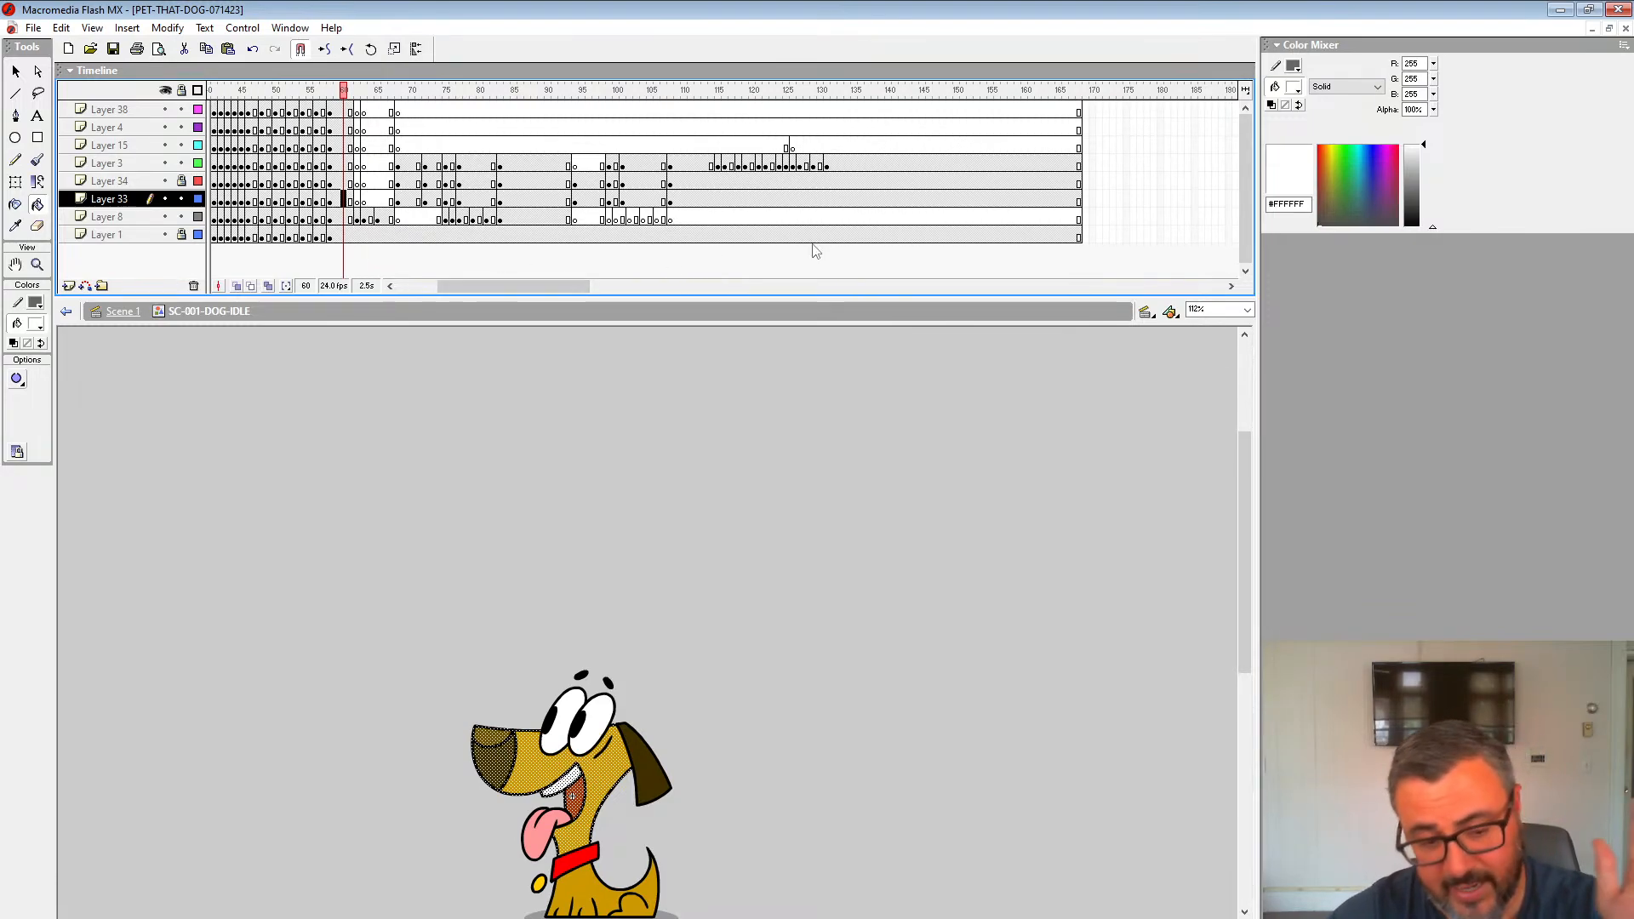
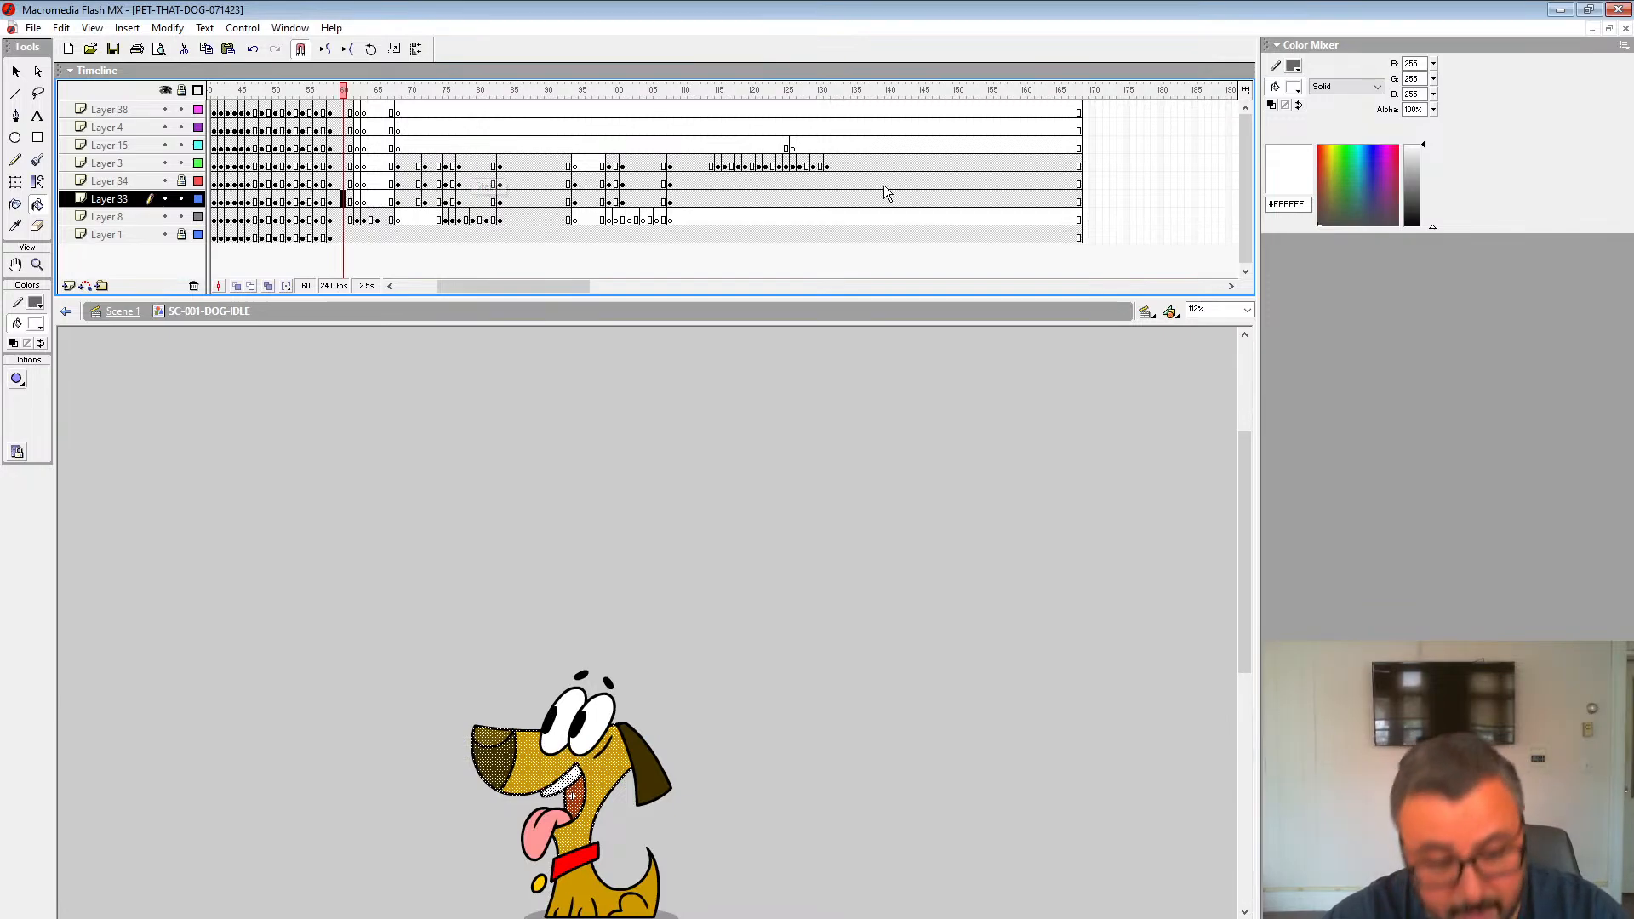
{"action": "left_click", "coordinate": [371, 217]}
{"action": "key", "text": "Return"}
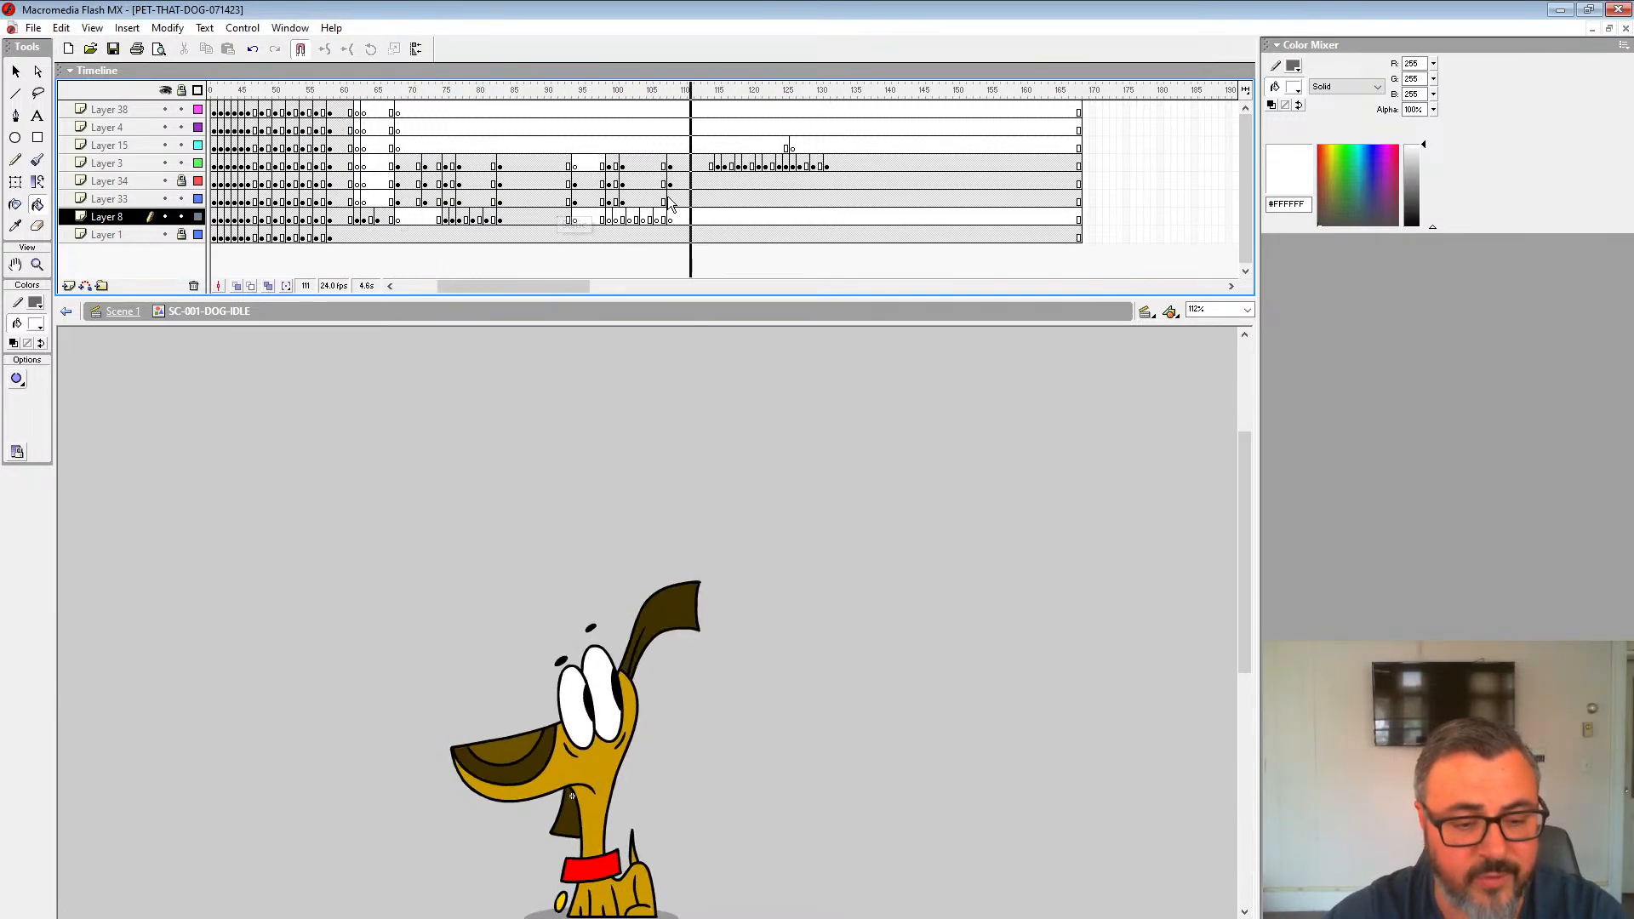
Step: Copy frame 2 of Layers 38 through 8 and paste the panting pose at frame 149 of the same layers
{"action": "left_click_drag", "start_coordinate": [511, 287], "coordinate": [471, 295]}
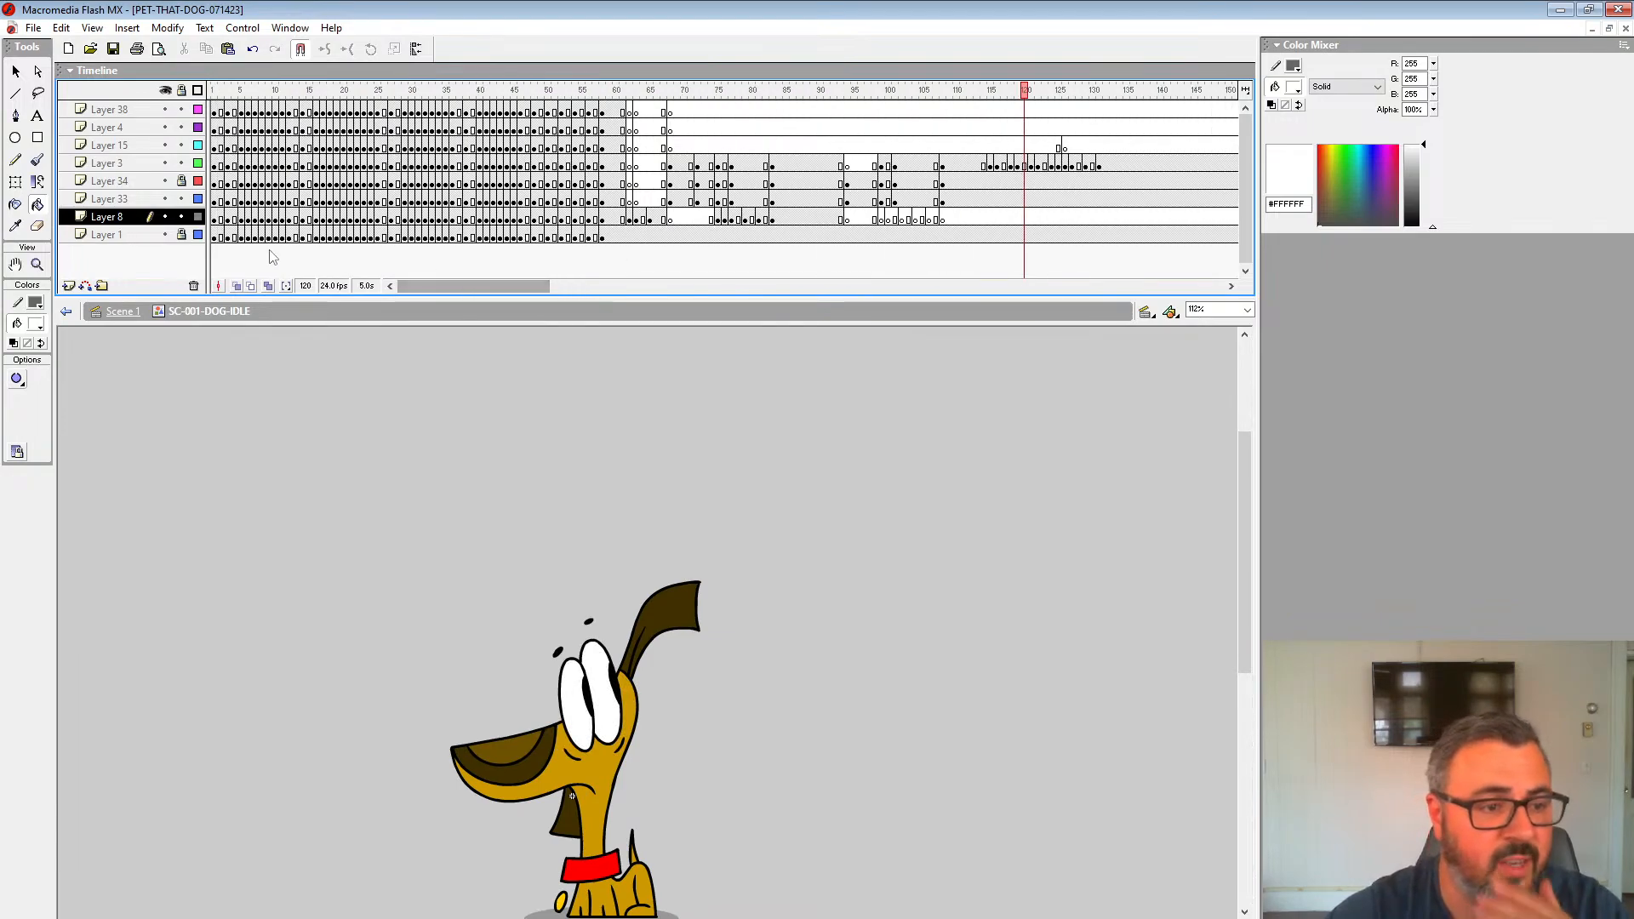
{"action": "left_click_drag", "start_coordinate": [220, 223], "coordinate": [225, 96]}
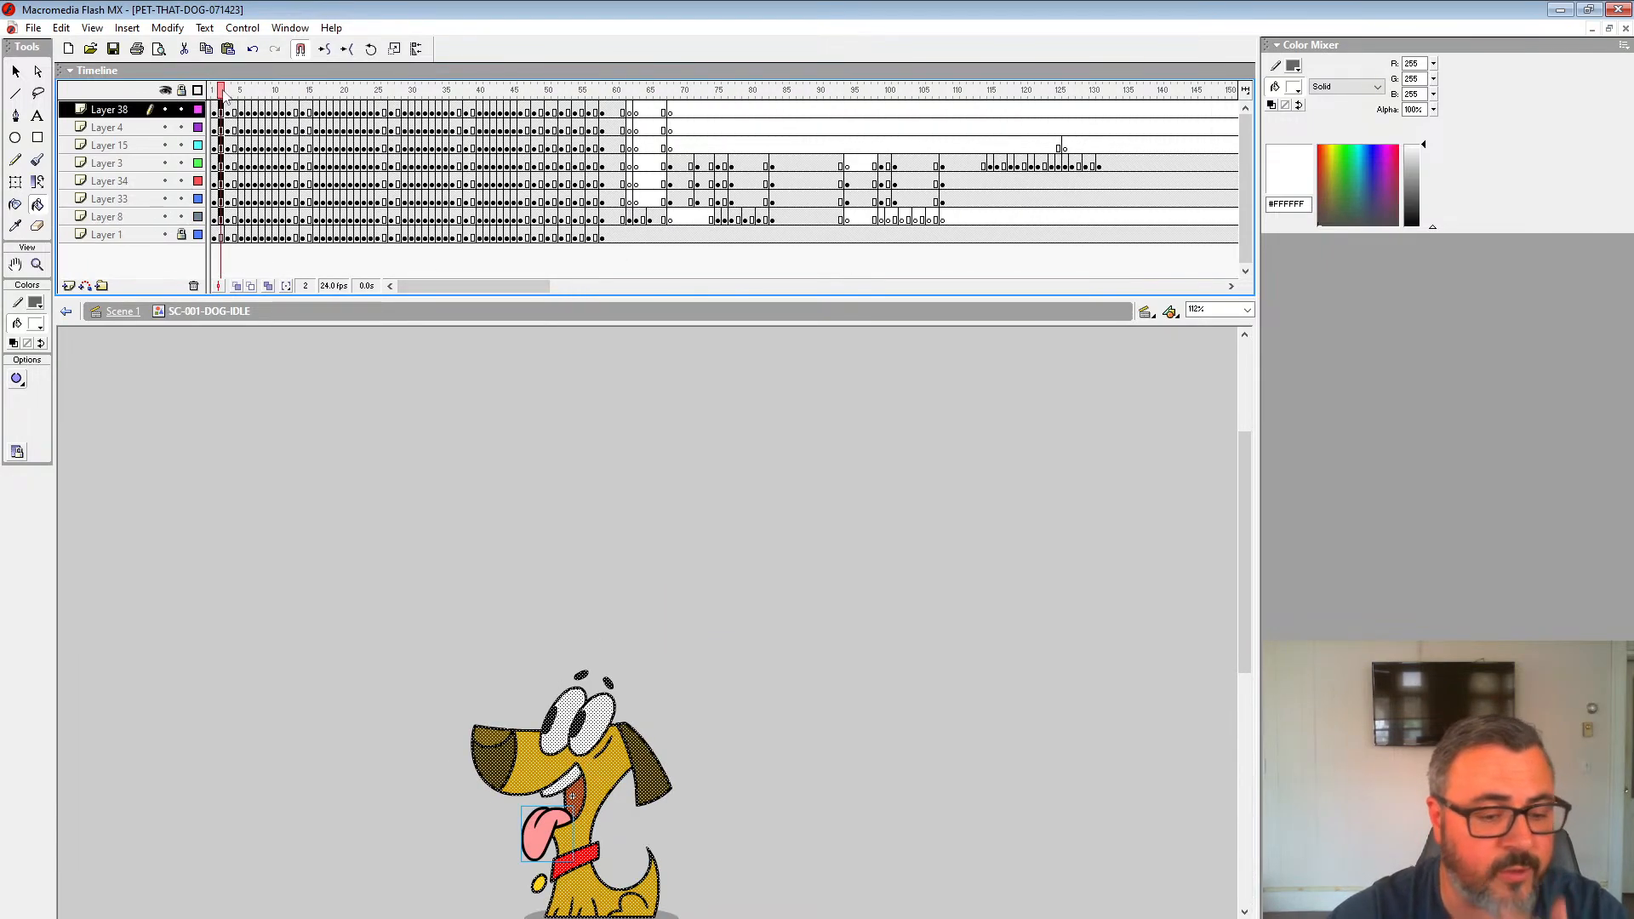
{"action": "left_click_drag", "start_coordinate": [421, 292], "coordinate": [518, 292]}
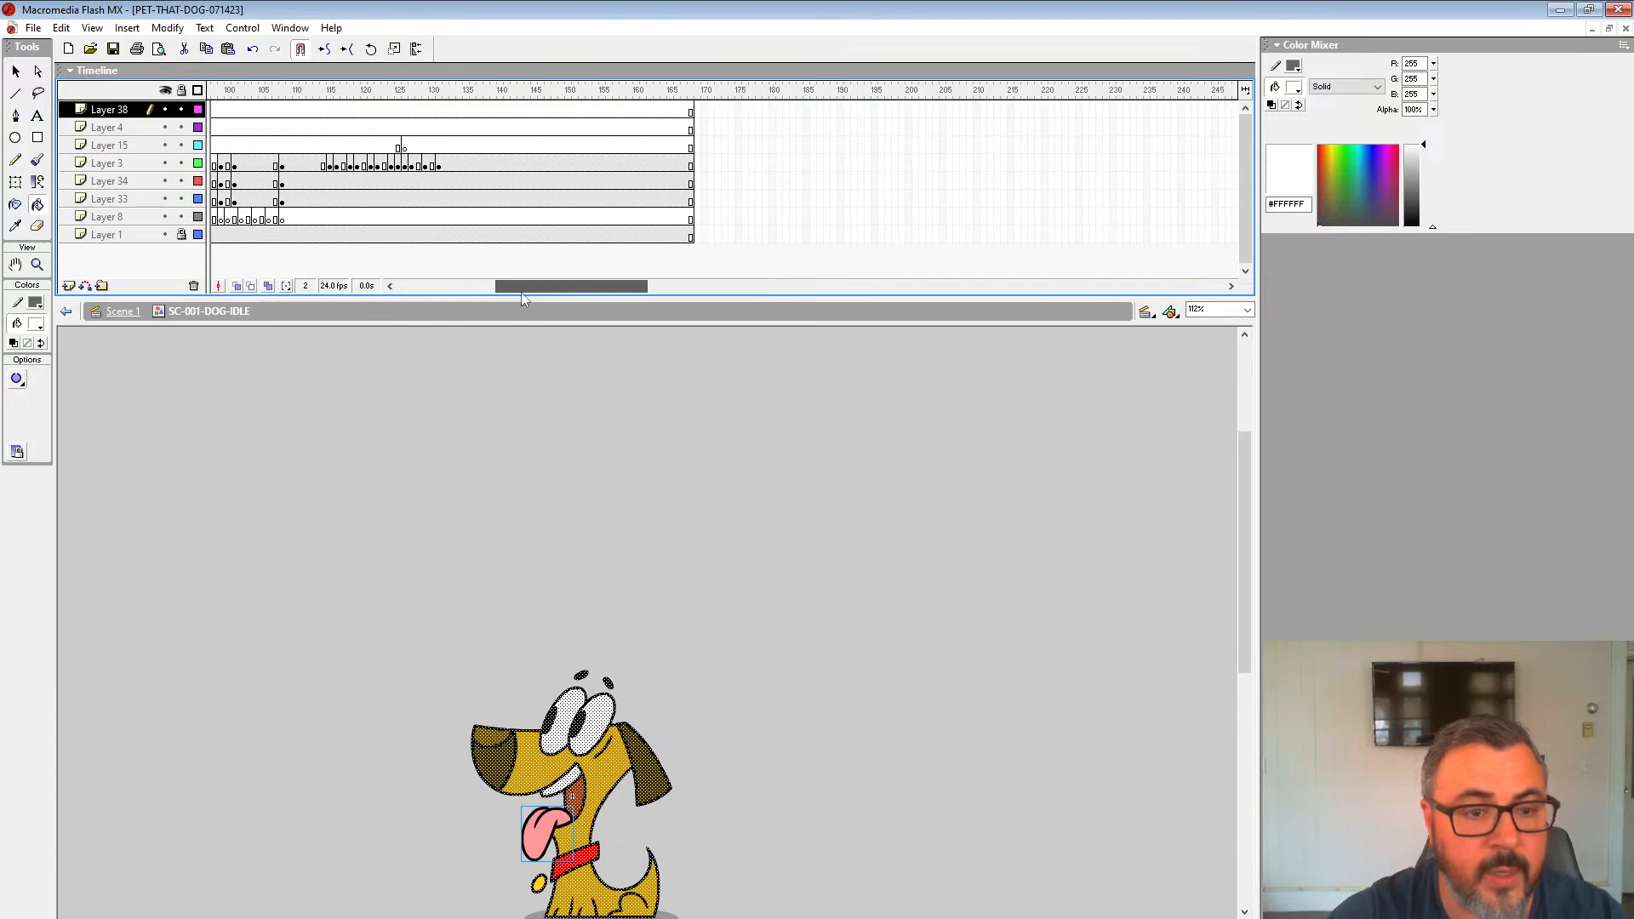
{"action": "left_click", "coordinate": [564, 209]}
{"action": "left_click_drag", "start_coordinate": [562, 223], "coordinate": [549, 92]}
{"action": "key", "text": "ctrl+alt+v"}
{"action": "key", "text": "shift+F6"}
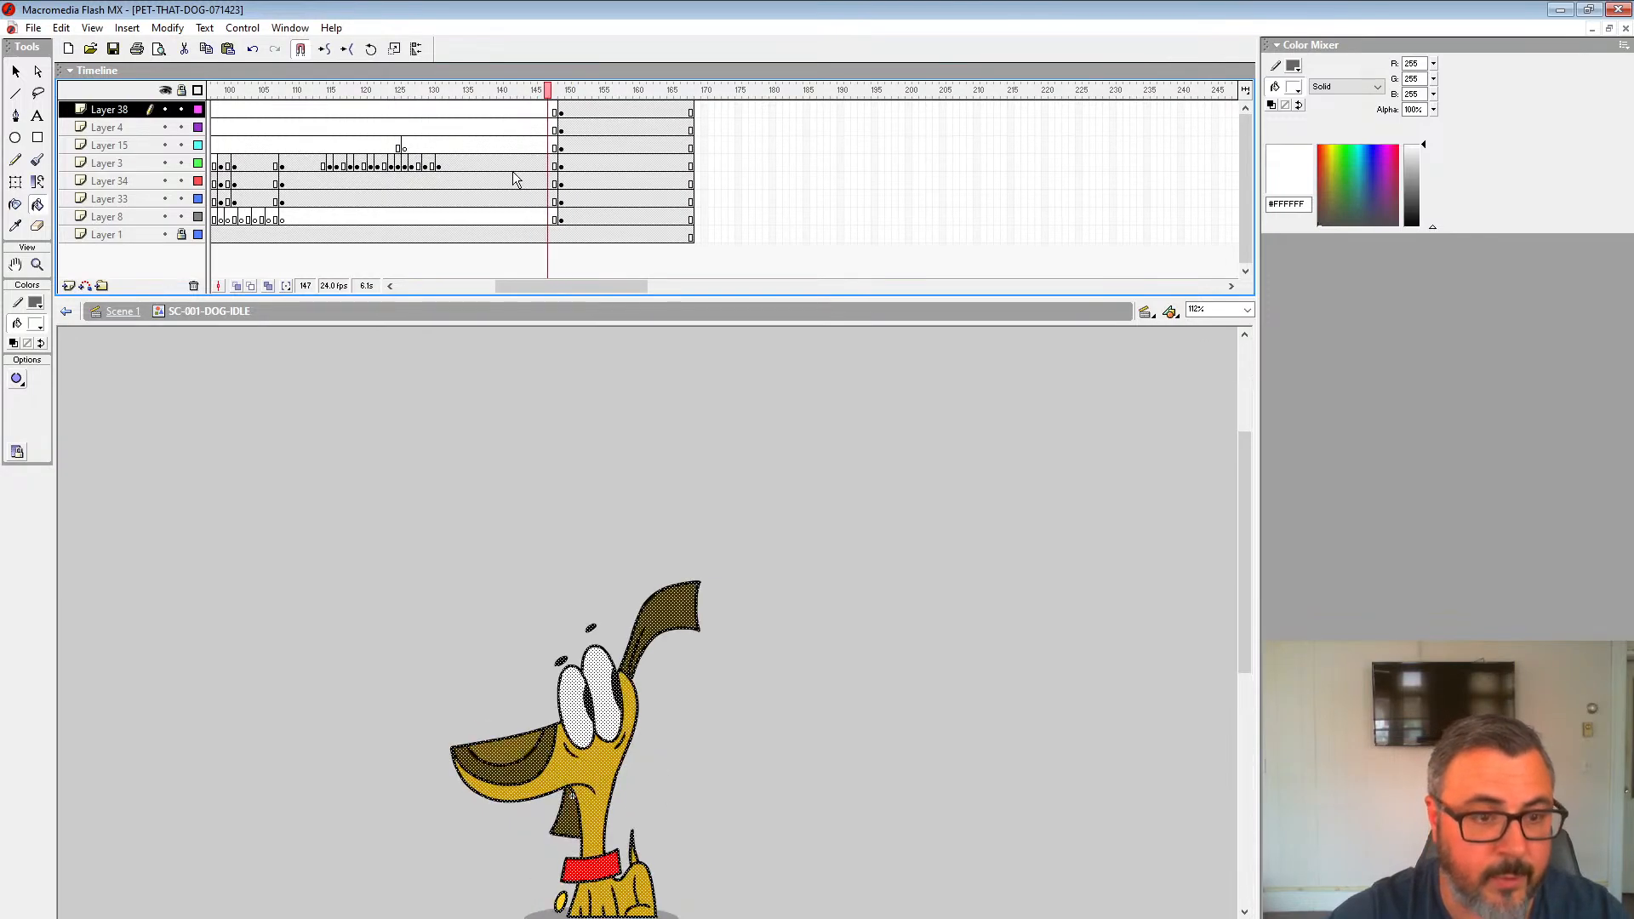
Step: Insert blank keyframes at frame 141 on Layers 3, 34 and 33
{"action": "left_click_drag", "start_coordinate": [509, 167], "coordinate": [514, 204]}
{"action": "key", "text": "F7"}
{"action": "left_click", "coordinate": [519, 201]}
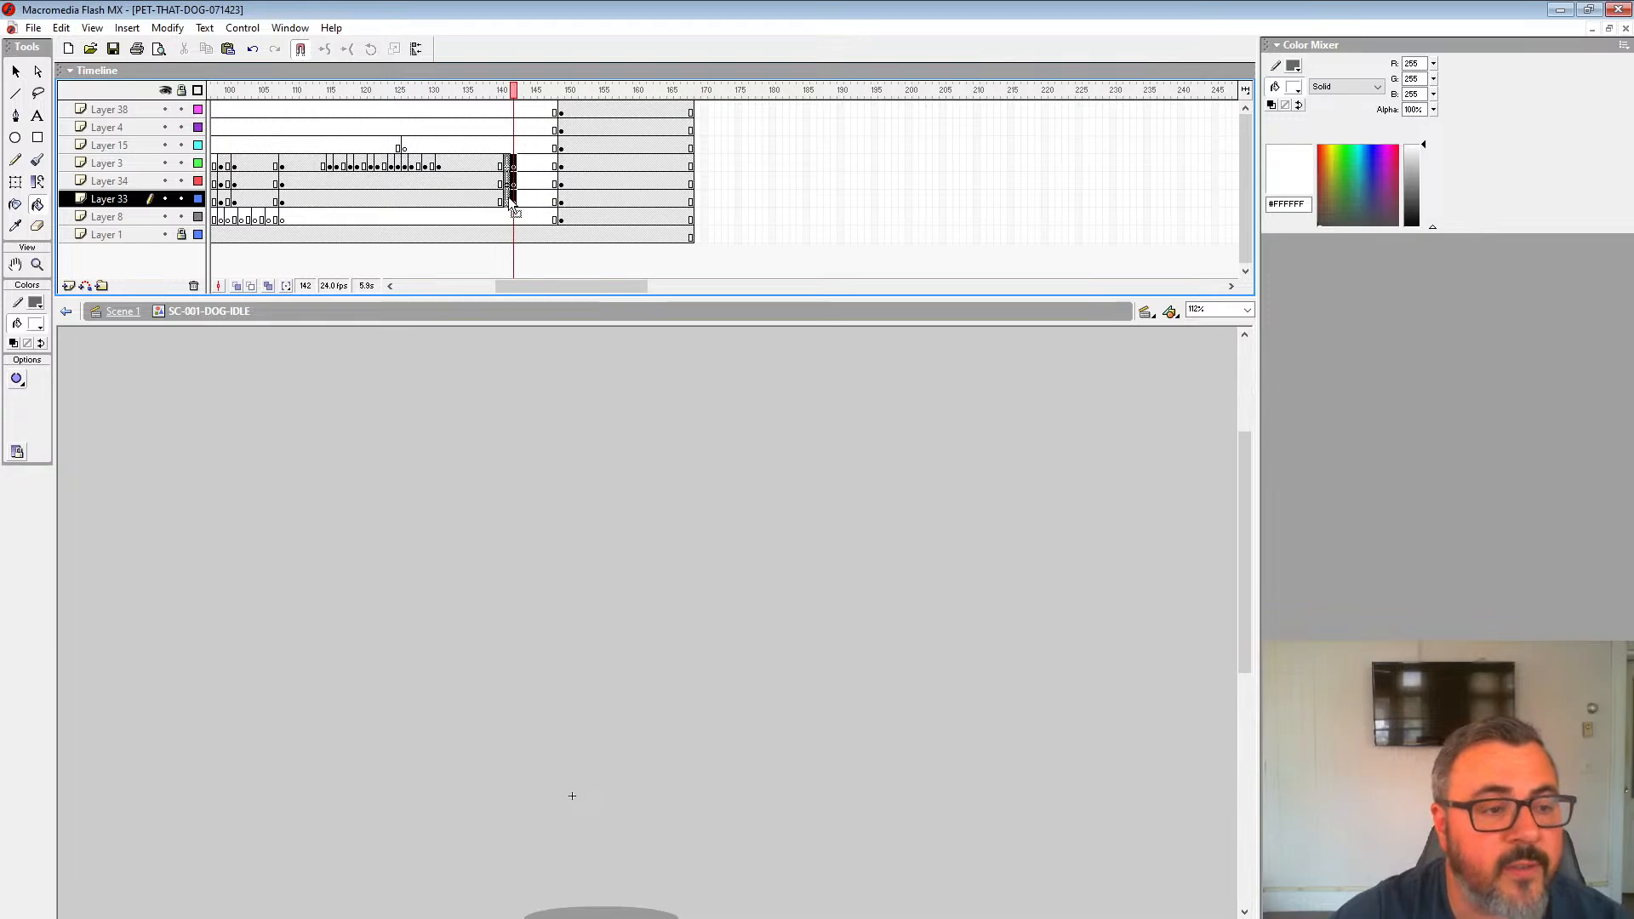
{"action": "key", "text": "shift+F6"}
Step: Turn on onion skinning at frame 141 and extend its range past frame 149 so both poses overlap
{"action": "left_click", "coordinate": [238, 286]}
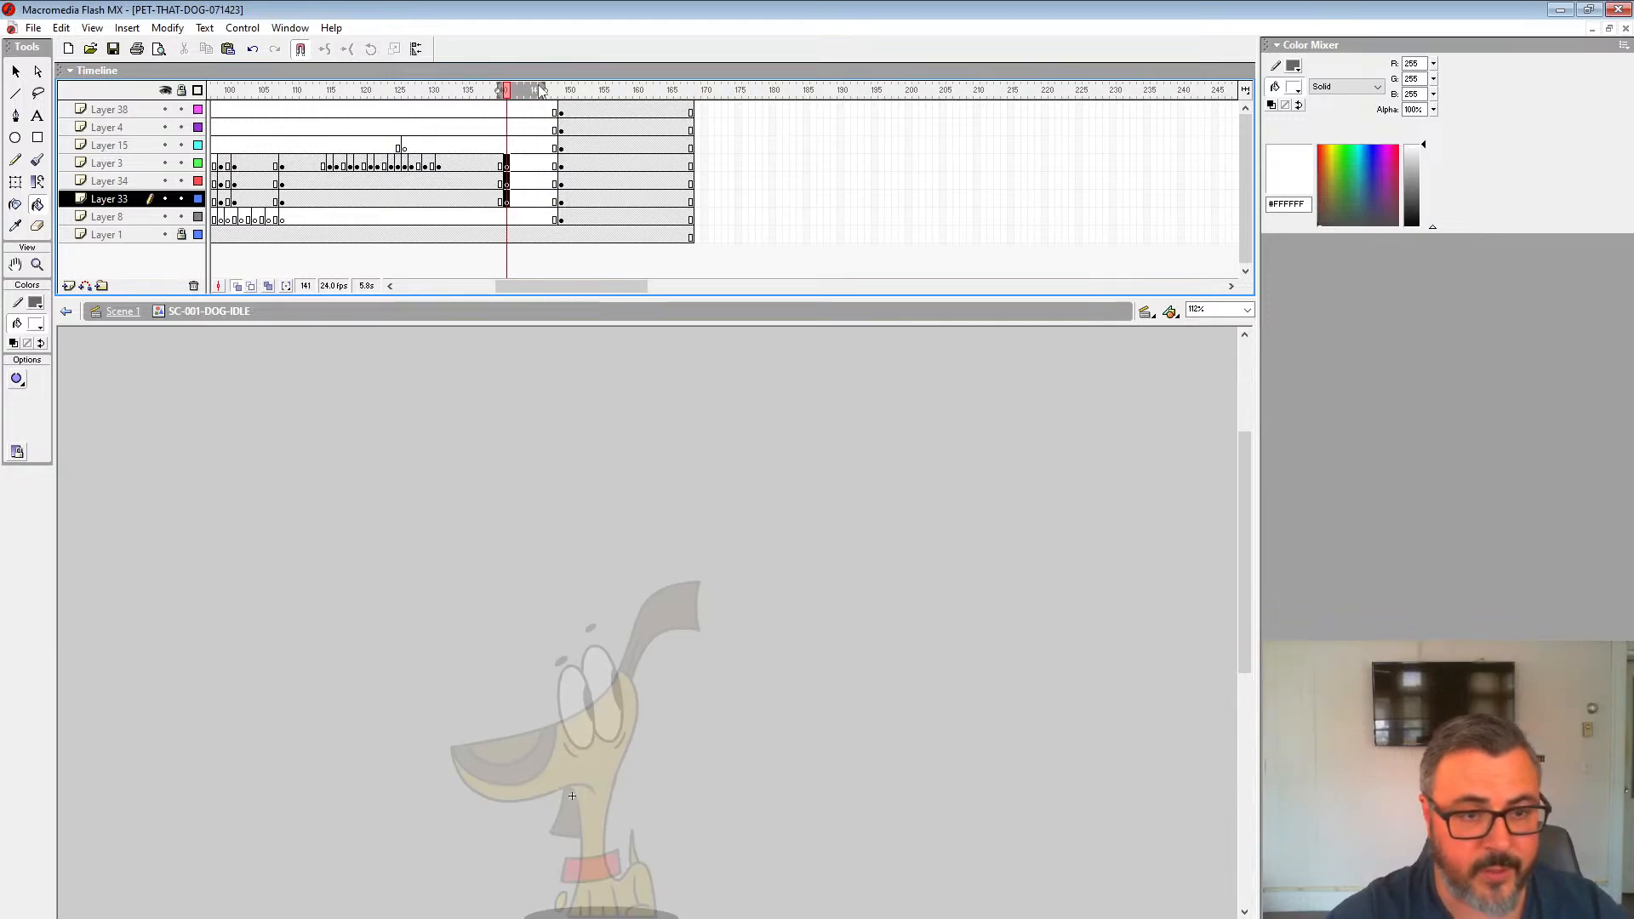
{"action": "mouse_move", "coordinate": [541, 89]}
{"action": "left_mouse_down"}
{"action": "mouse_move", "coordinate": [573, 90]}
{"action": "mouse_move", "coordinate": [508, 90]}
{"action": "mouse_move", "coordinate": [593, 89]}
{"action": "left_mouse_up"}
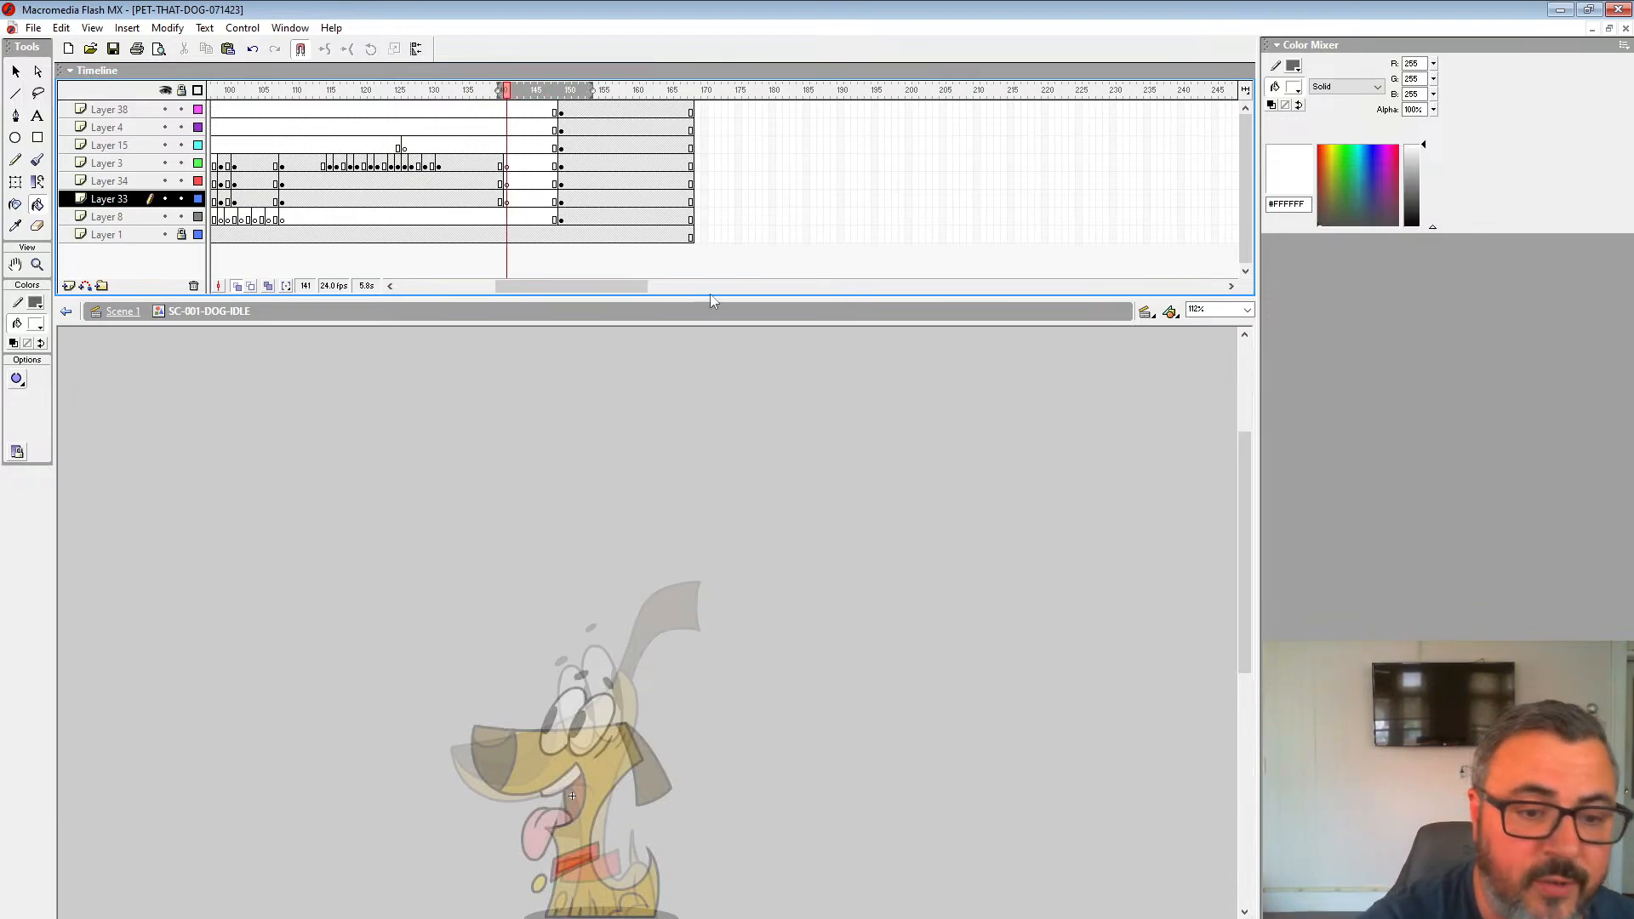
{"action": "left_click_drag", "start_coordinate": [725, 297], "coordinate": [722, 232]}
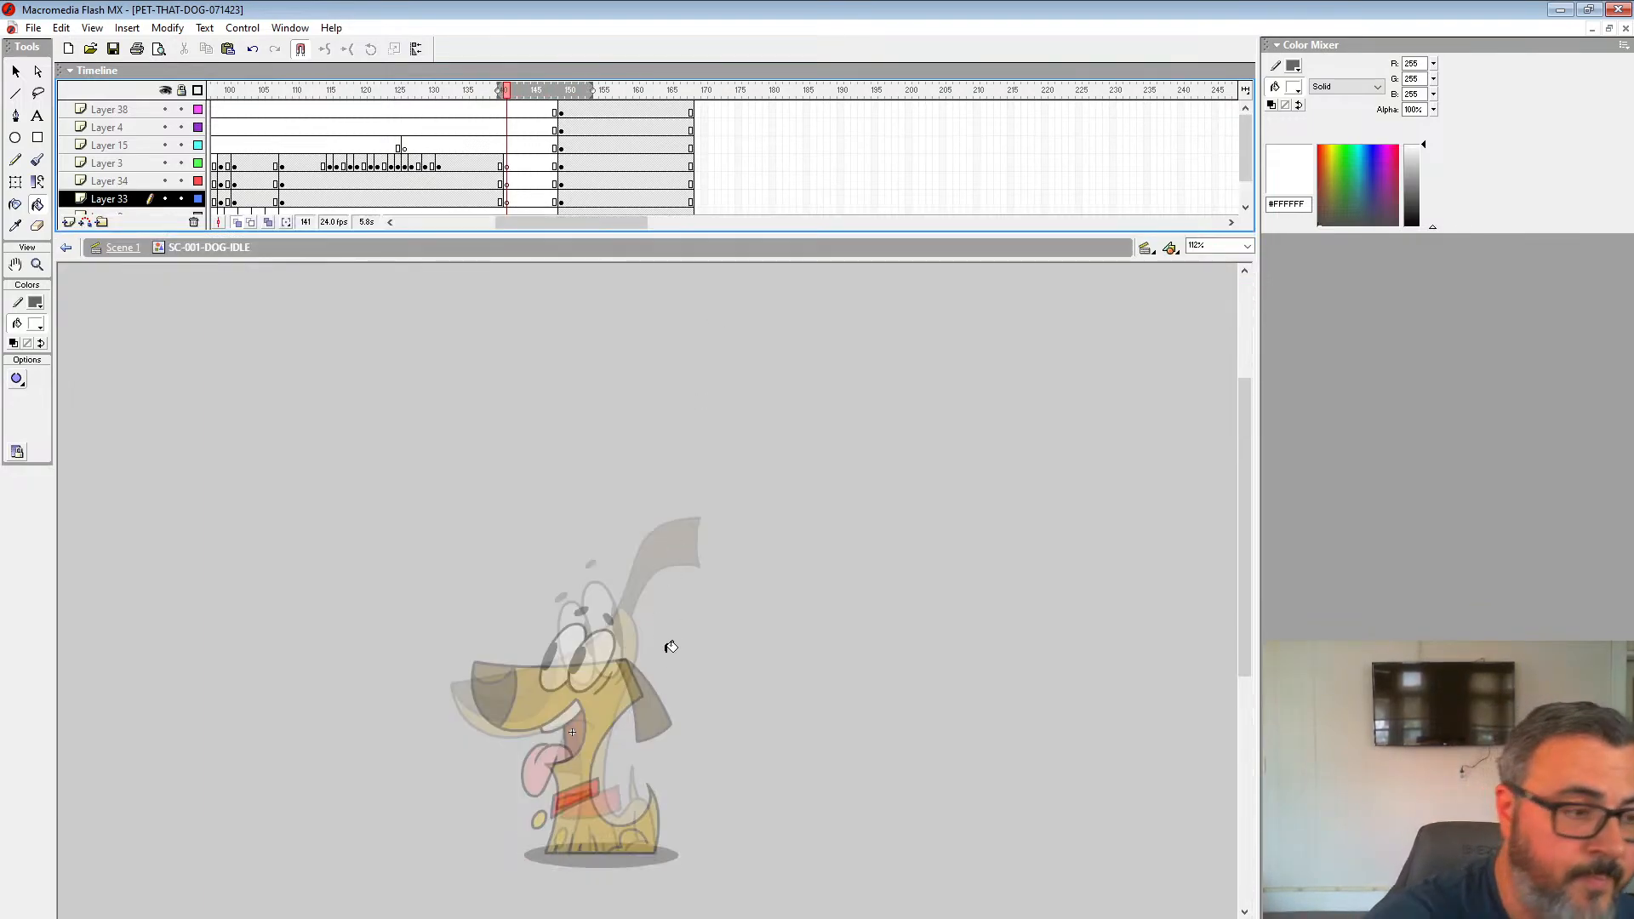
Step: Set up the Brush with a red (#FF0000) fill on frame 141 of Layer 33
{"action": "left_click", "coordinate": [37, 160]}
{"action": "left_click", "coordinate": [35, 323]}
{"action": "left_click", "coordinate": [12, 409]}
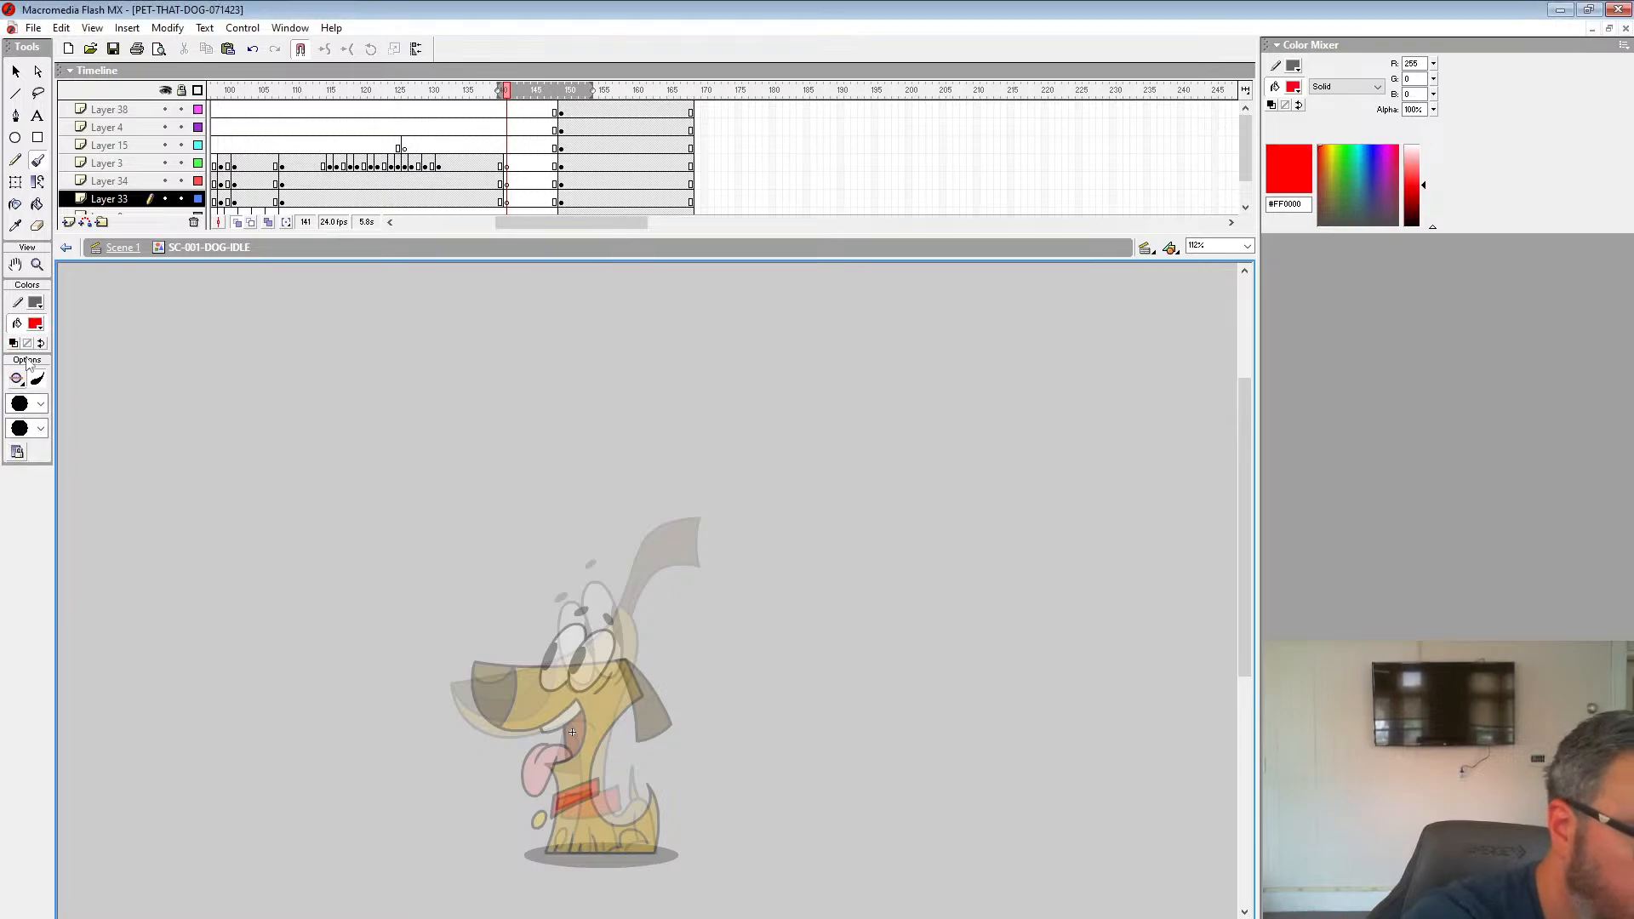
Step: Reduce the brush size and sketch the dog's overlapping eyes, cheek lines and brows in red, just right of the existing head on frame 141
{"action": "left_click", "coordinate": [37, 266]}
{"action": "left_click", "coordinate": [740, 682]}
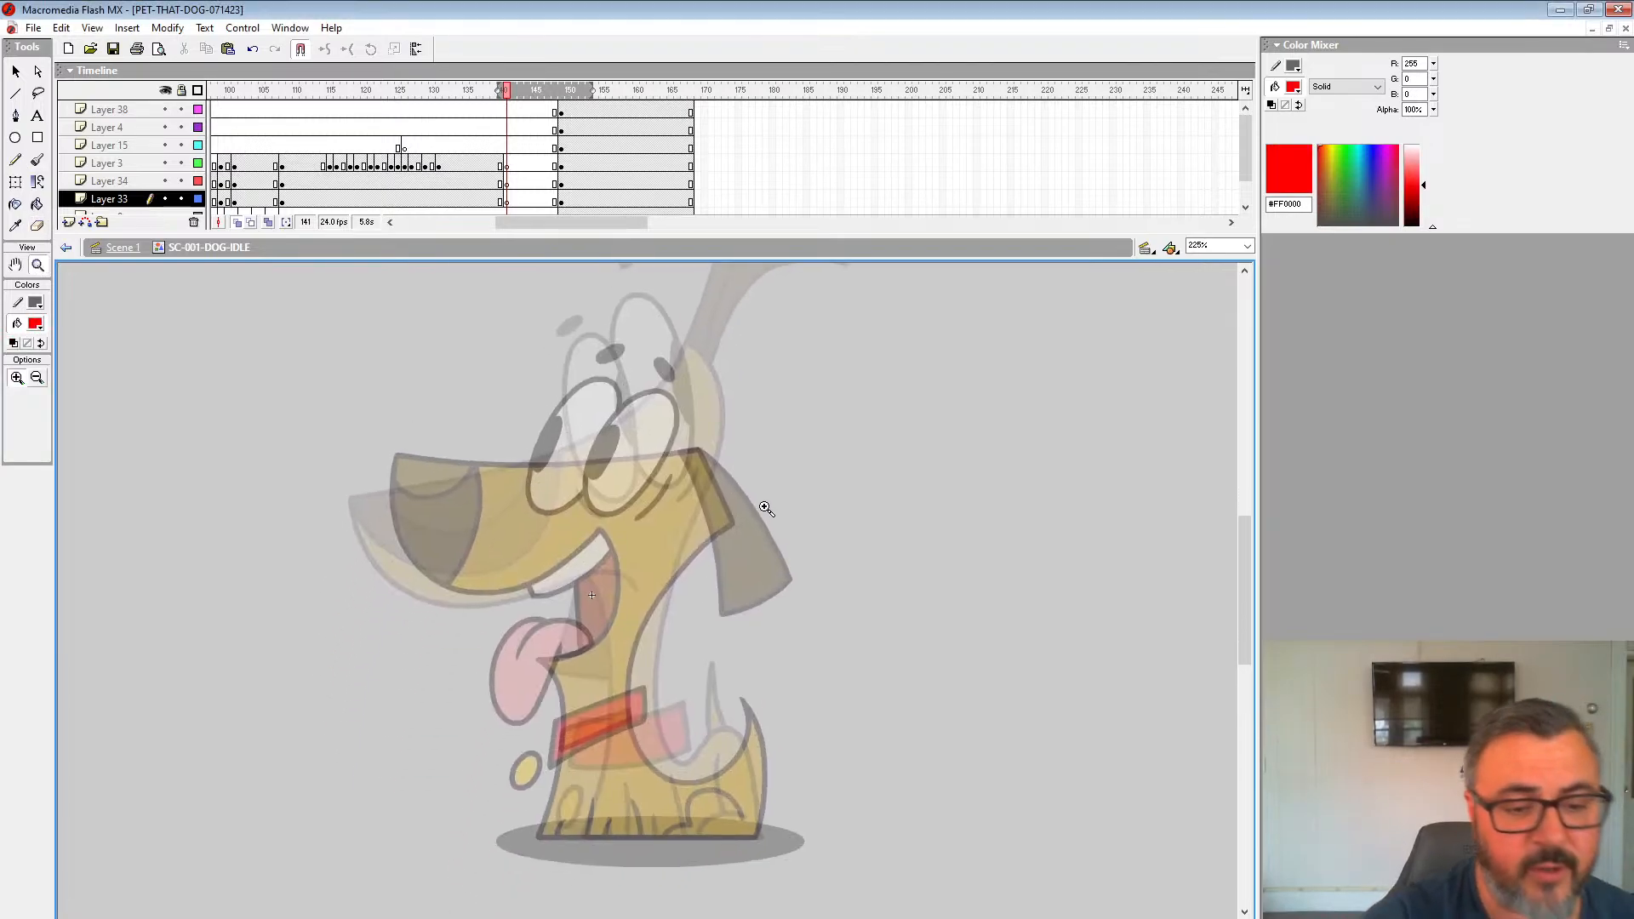
{"action": "left_click", "coordinate": [38, 163]}
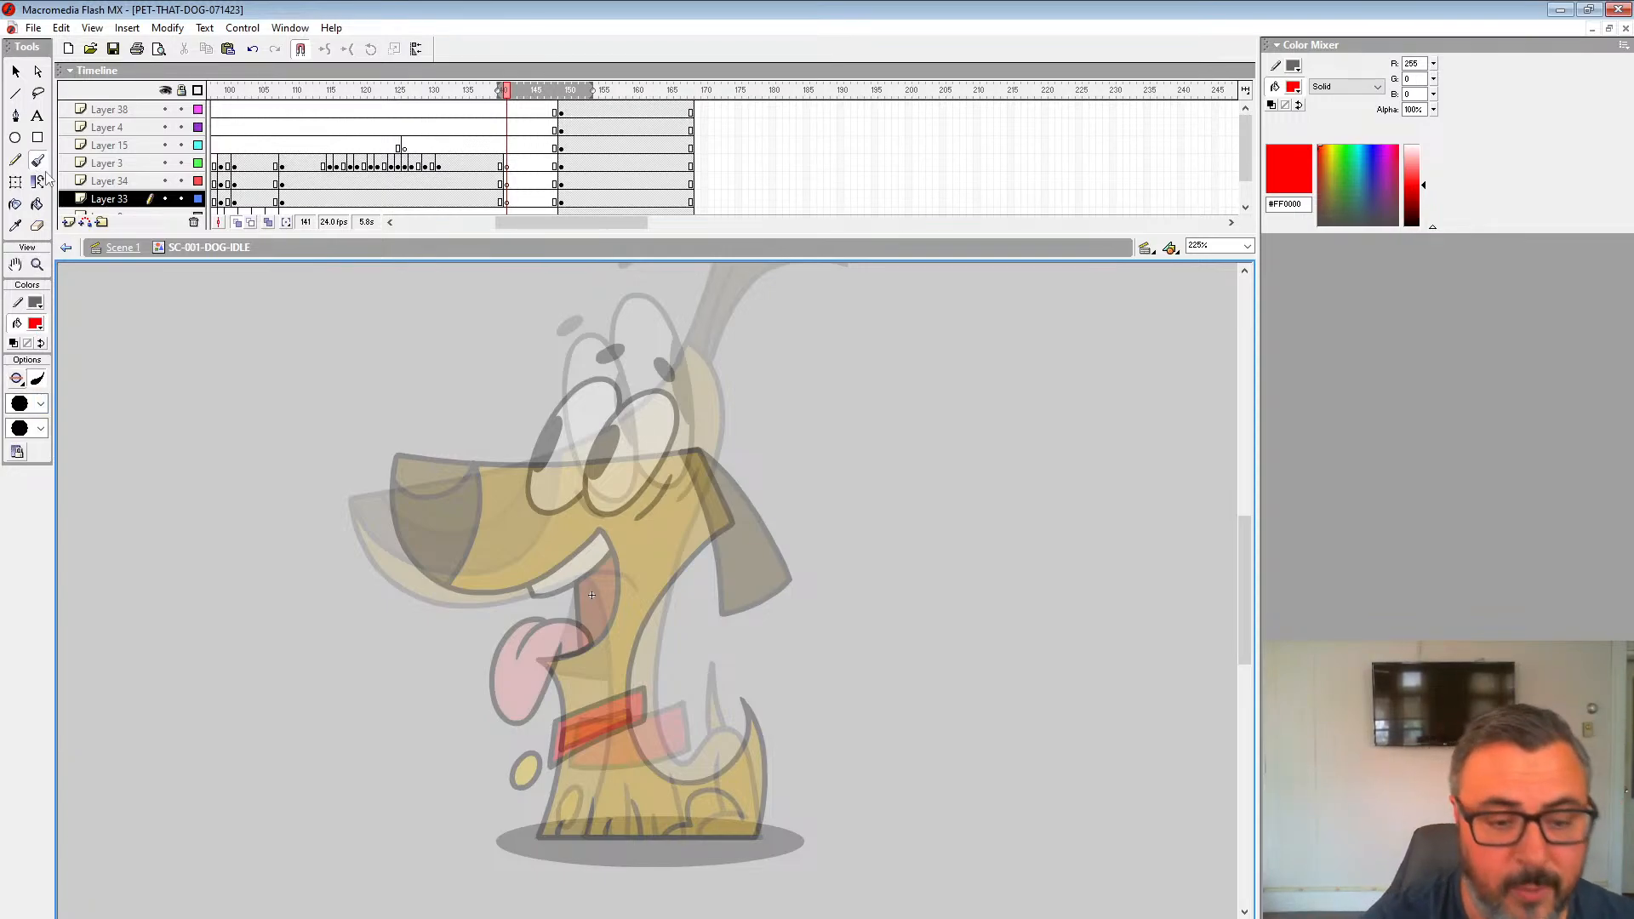
{"action": "mouse_move", "coordinate": [691, 532]}
{"action": "left_mouse_down"}
{"action": "mouse_move", "coordinate": [747, 587]}
{"action": "mouse_move", "coordinate": [698, 591]}
{"action": "mouse_move", "coordinate": [817, 515]}
{"action": "mouse_move", "coordinate": [728, 545]}
{"action": "mouse_move", "coordinate": [767, 532]}
{"action": "mouse_move", "coordinate": [817, 585]}
{"action": "mouse_move", "coordinate": [724, 610]}
{"action": "left_mouse_up"}
{"action": "key", "text": "ctrl+z"}
{"action": "left_click", "coordinate": [40, 404]}
{"action": "left_click", "coordinate": [30, 492]}
{"action": "key", "text": "ctrl+z"}
{"action": "key", "text": "ctrl+z"}
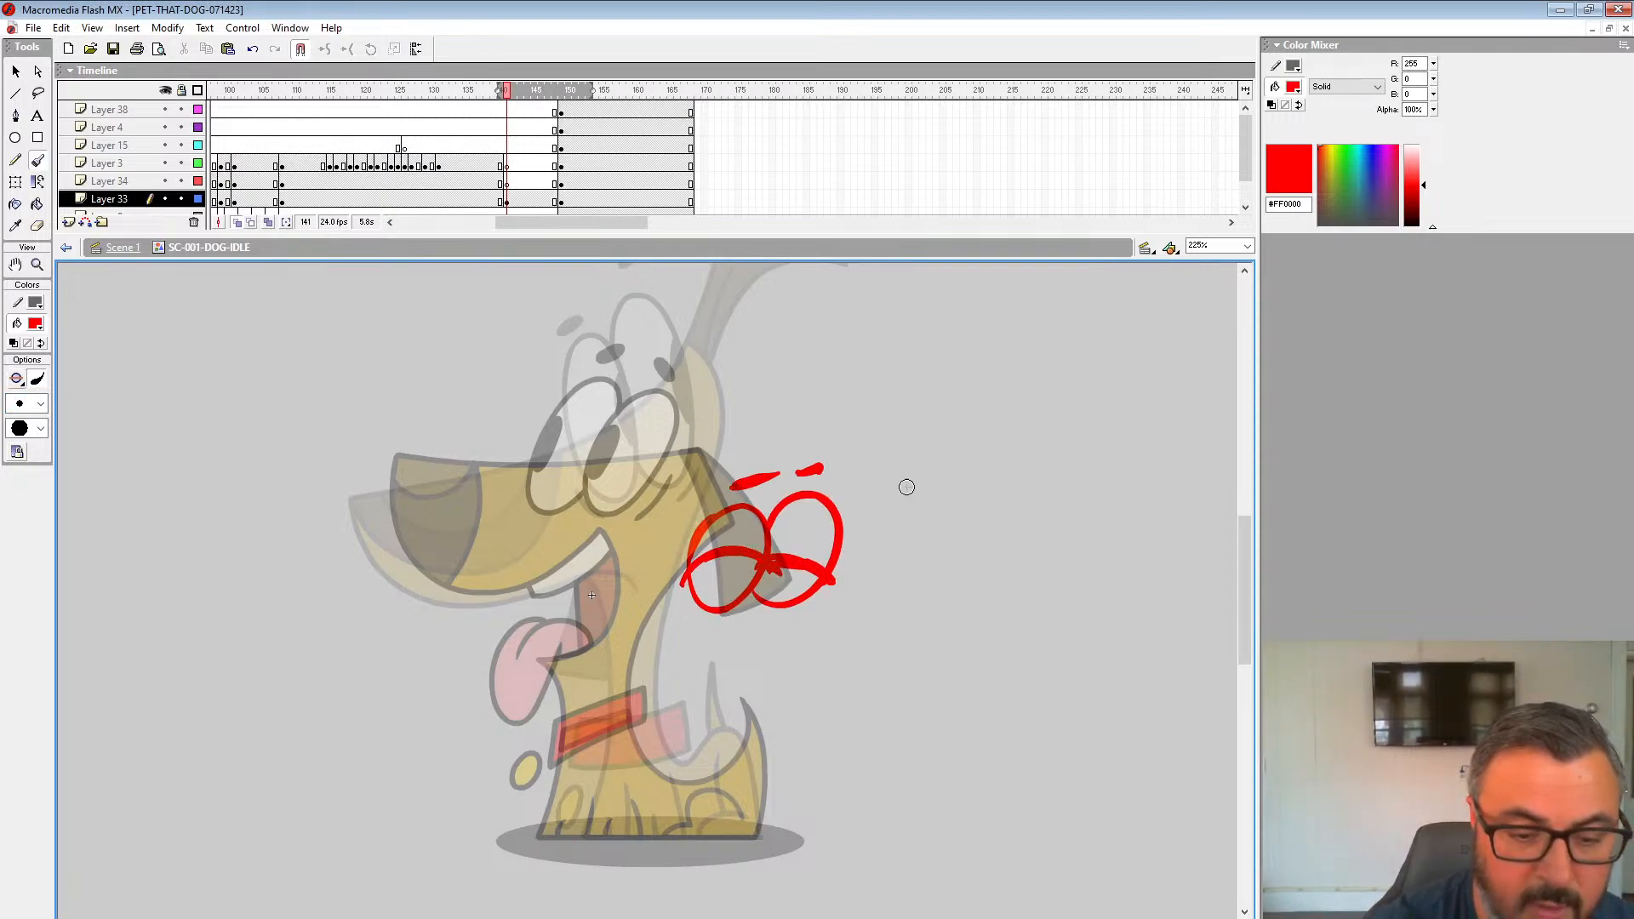
{"action": "left_click_drag", "start_coordinate": [821, 717], "coordinate": [654, 729]}
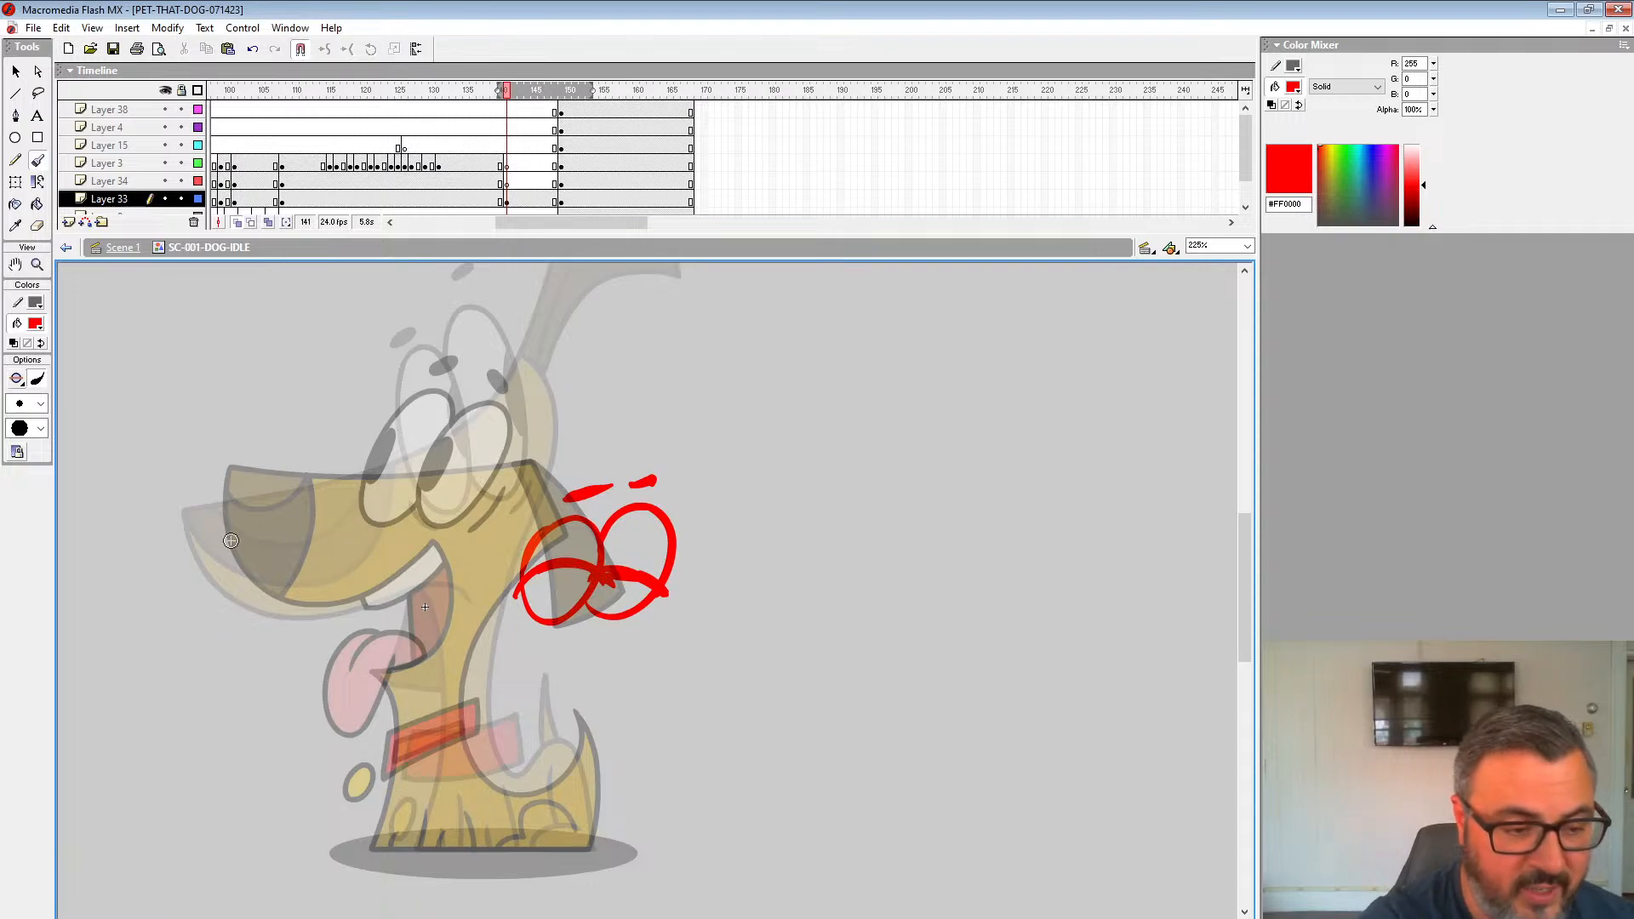
{"action": "left_click_drag", "start_coordinate": [361, 651], "coordinate": [942, 767]}
{"action": "left_click_drag", "start_coordinate": [813, 711], "coordinate": [792, 825]}
{"action": "key", "text": "ctrl+z"}
{"action": "key", "text": "ctrl+z"}
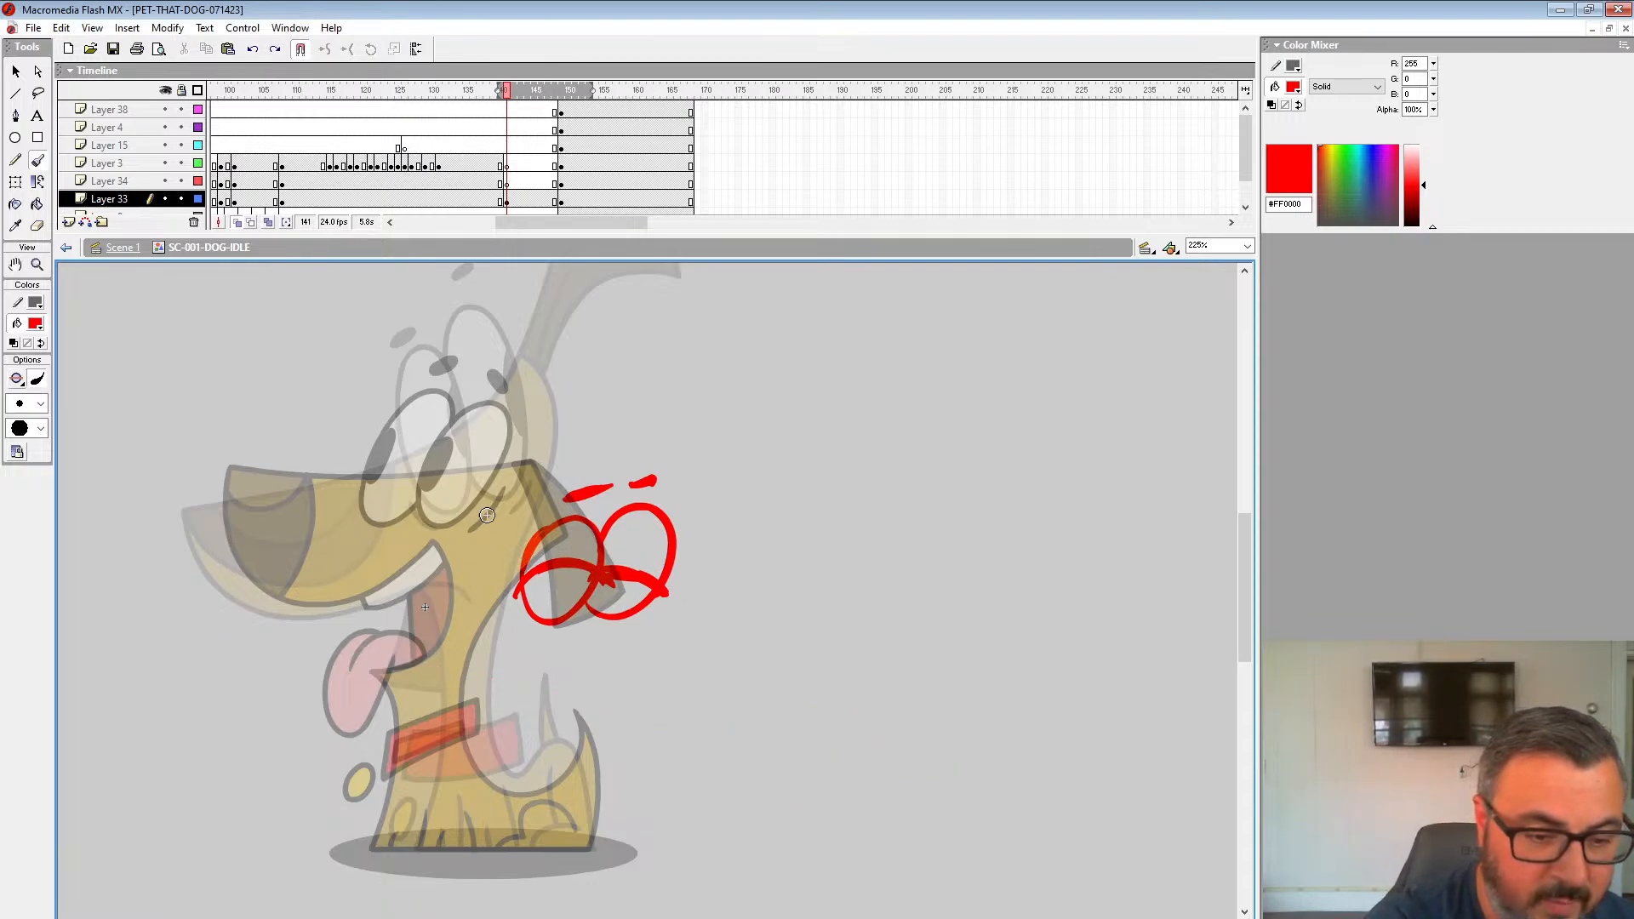
{"action": "left_click_drag", "start_coordinate": [447, 511], "coordinate": [915, 619]}
{"action": "key", "text": "ctrl+z"}
Step: Sketch two simplified dog head profiles side by side in the empty area right of the dog, one facing left and one facing right
{"action": "left_click_drag", "start_coordinate": [1037, 698], "coordinate": [756, 737]}
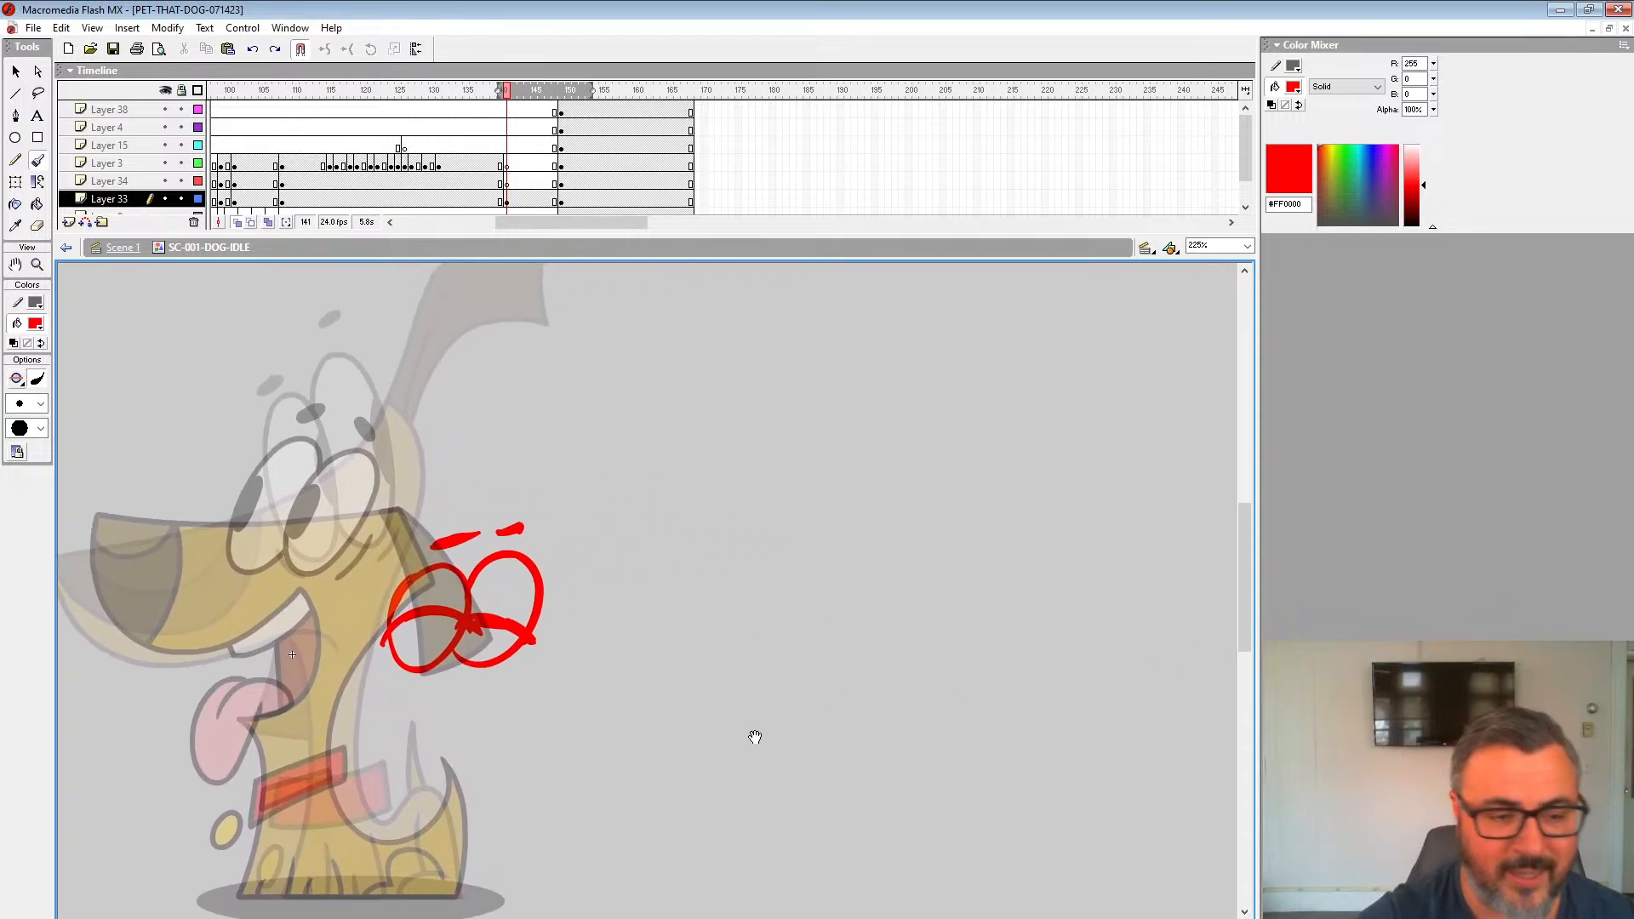
{"action": "mouse_move", "coordinate": [584, 481]}
{"action": "left_mouse_down"}
{"action": "mouse_move", "coordinate": [960, 468]}
{"action": "mouse_move", "coordinate": [921, 567]}
{"action": "mouse_move", "coordinate": [792, 558]}
{"action": "left_mouse_up"}
{"action": "mouse_move", "coordinate": [402, 491]}
{"action": "left_mouse_down"}
{"action": "mouse_move", "coordinate": [647, 492]}
{"action": "mouse_move", "coordinate": [672, 436]}
{"action": "mouse_move", "coordinate": [717, 464]}
{"action": "mouse_move", "coordinate": [758, 749]}
{"action": "left_mouse_up"}
{"action": "key", "text": "ctrl+z"}
{"action": "key", "text": "ctrl+z"}
{"action": "left_click_drag", "start_coordinate": [668, 584], "coordinate": [681, 775]}
{"action": "left_click_drag", "start_coordinate": [890, 715], "coordinate": [749, 681]}
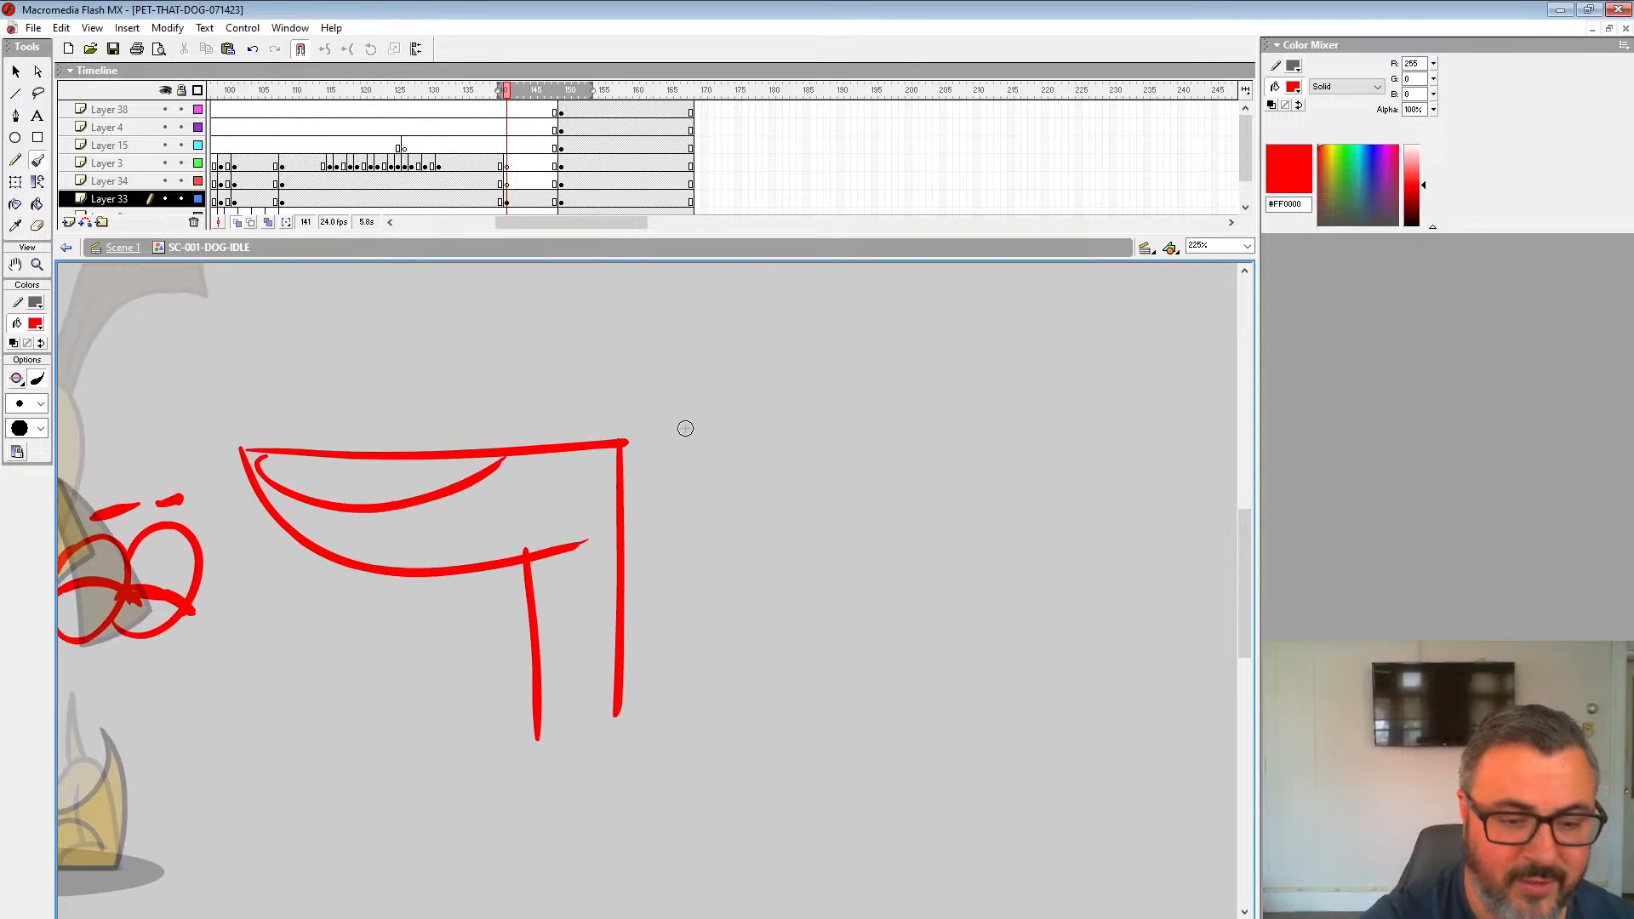
{"action": "left_click_drag", "start_coordinate": [682, 433], "coordinate": [708, 710]}
{"action": "mouse_move", "coordinate": [682, 436]}
{"action": "left_mouse_down"}
{"action": "mouse_move", "coordinate": [795, 434]}
{"action": "mouse_move", "coordinate": [843, 560]}
{"action": "mouse_move", "coordinate": [773, 553]}
{"action": "left_mouse_up"}
{"action": "mouse_move", "coordinate": [834, 572]}
{"action": "left_mouse_down"}
{"action": "mouse_move", "coordinate": [839, 749]}
{"action": "mouse_move", "coordinate": [835, 728]}
{"action": "left_mouse_up"}
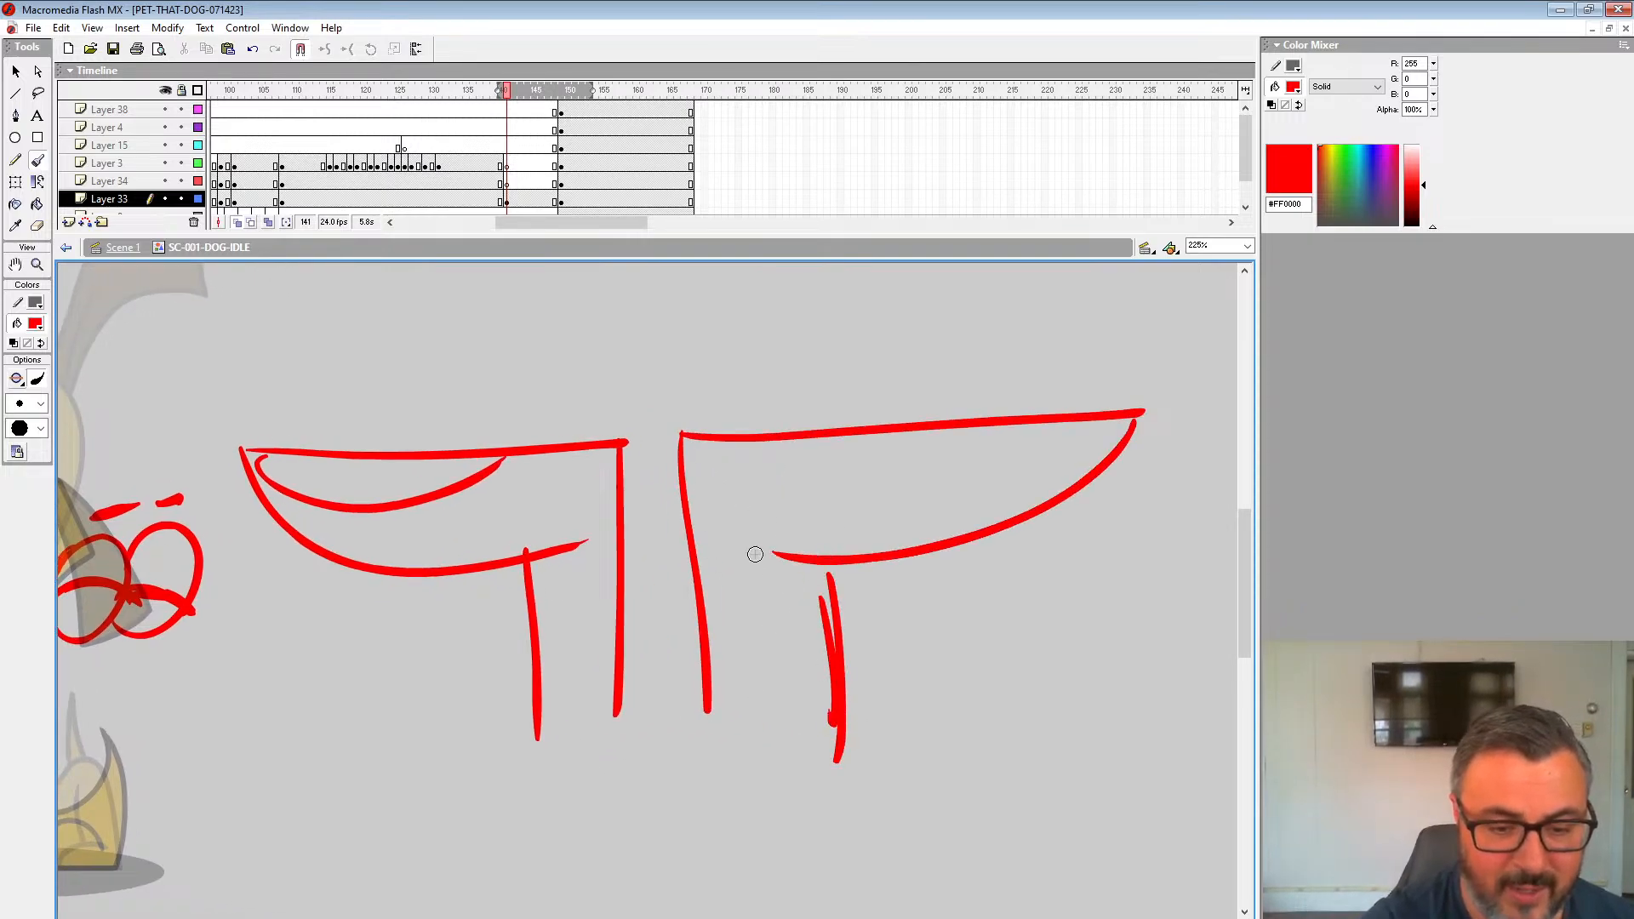
{"action": "left_click_drag", "start_coordinate": [824, 414], "coordinate": [1095, 446]}
Step: Sketch a front-facing head between the two profiles, with a round muzzle, nose, two eyes with pupils and a neck
{"action": "mouse_move", "coordinate": [783, 686]}
{"action": "left_mouse_down"}
{"action": "mouse_move", "coordinate": [905, 552]}
{"action": "mouse_move", "coordinate": [879, 667]}
{"action": "left_mouse_up"}
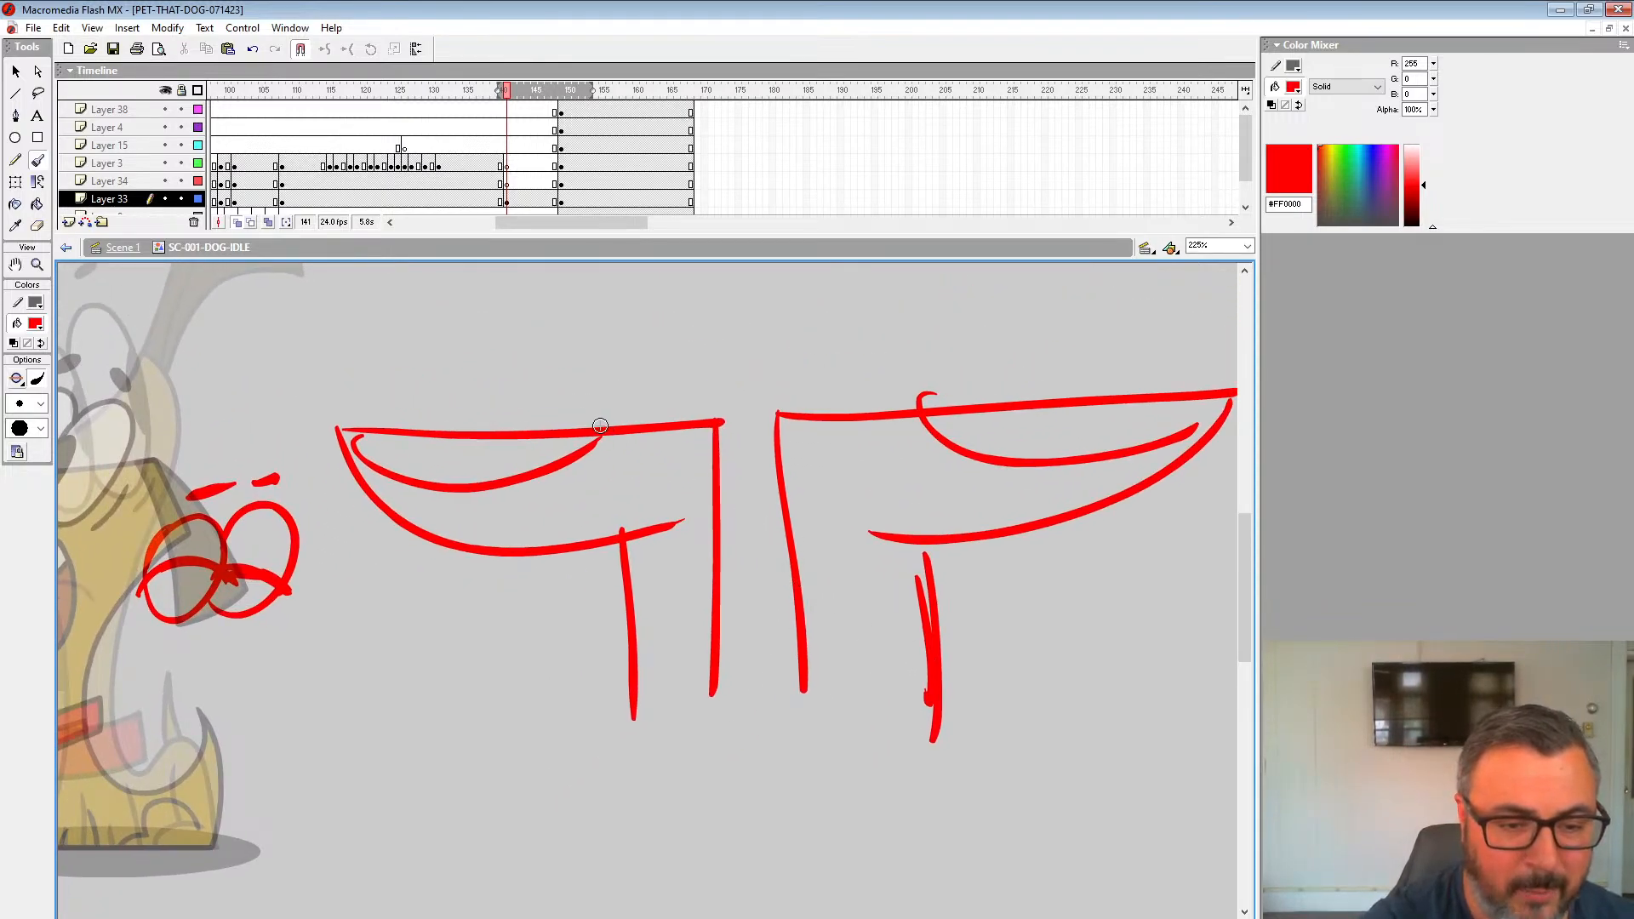
{"action": "mouse_move", "coordinate": [600, 425]}
{"action": "left_mouse_down"}
{"action": "mouse_move", "coordinate": [804, 587]}
{"action": "mouse_move", "coordinate": [904, 414]}
{"action": "left_mouse_up"}
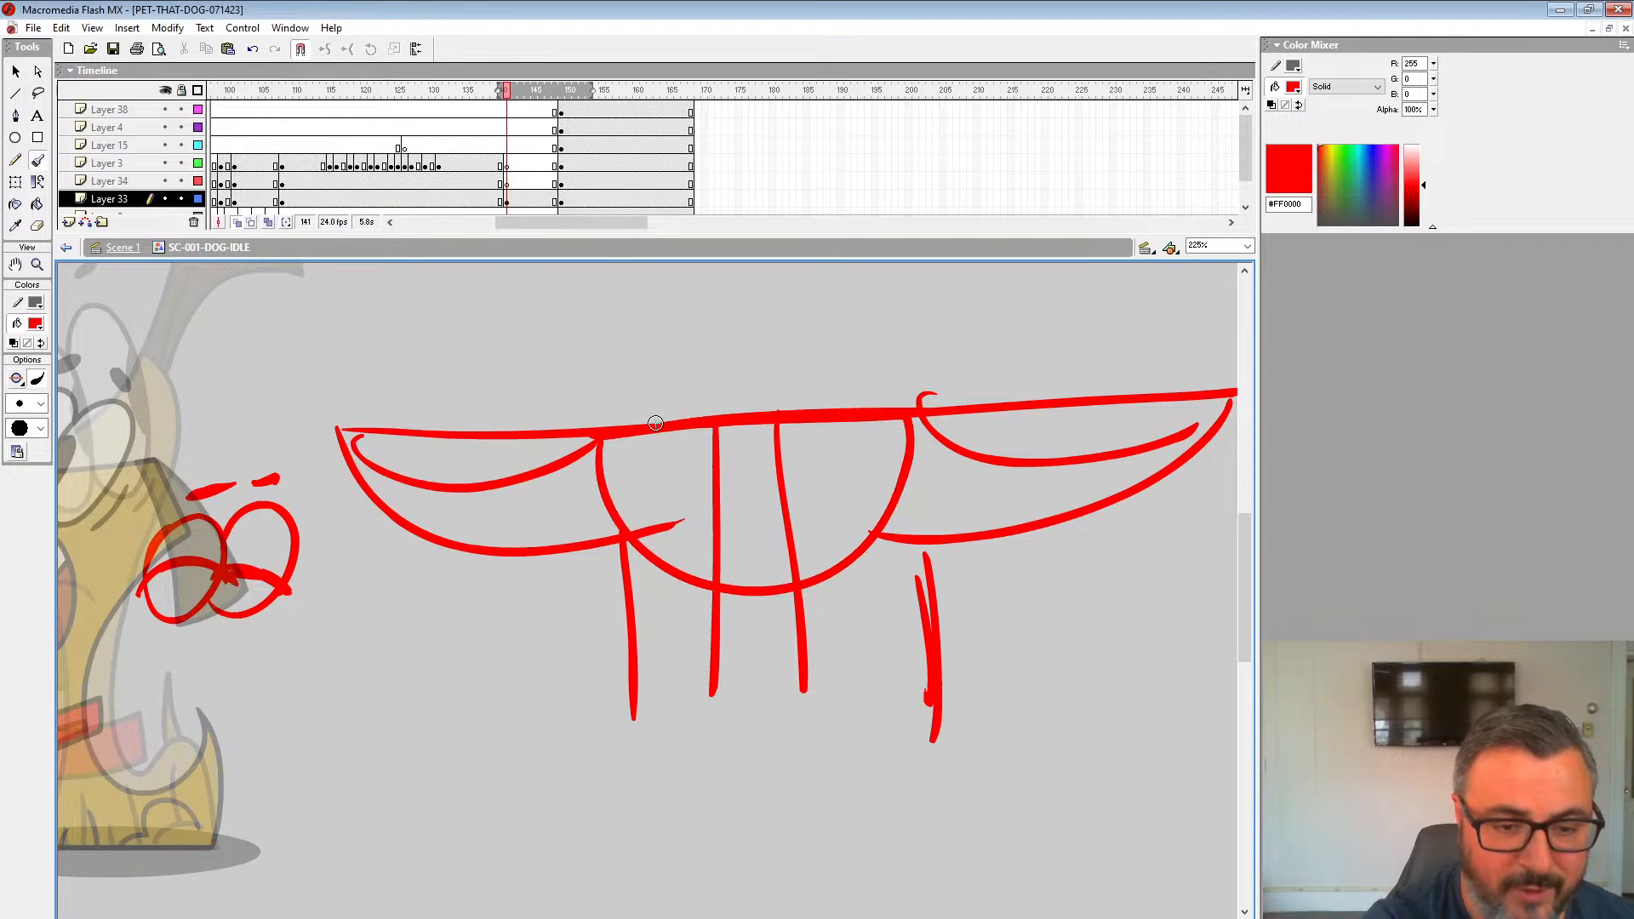
{"action": "mouse_move", "coordinate": [637, 419]}
{"action": "left_mouse_down"}
{"action": "mouse_move", "coordinate": [717, 484]}
{"action": "mouse_move", "coordinate": [857, 406]}
{"action": "left_mouse_up"}
{"action": "mouse_move", "coordinate": [618, 438]}
{"action": "left_mouse_down"}
{"action": "mouse_move", "coordinate": [638, 359]}
{"action": "mouse_move", "coordinate": [742, 416]}
{"action": "left_mouse_up"}
{"action": "mouse_move", "coordinate": [756, 414]}
{"action": "left_mouse_down"}
{"action": "mouse_move", "coordinate": [748, 373]}
{"action": "mouse_move", "coordinate": [877, 436]}
{"action": "left_mouse_up"}
{"action": "left_click_drag", "start_coordinate": [703, 386], "coordinate": [709, 383]}
{"action": "left_click_drag", "start_coordinate": [764, 383], "coordinate": [769, 376]}
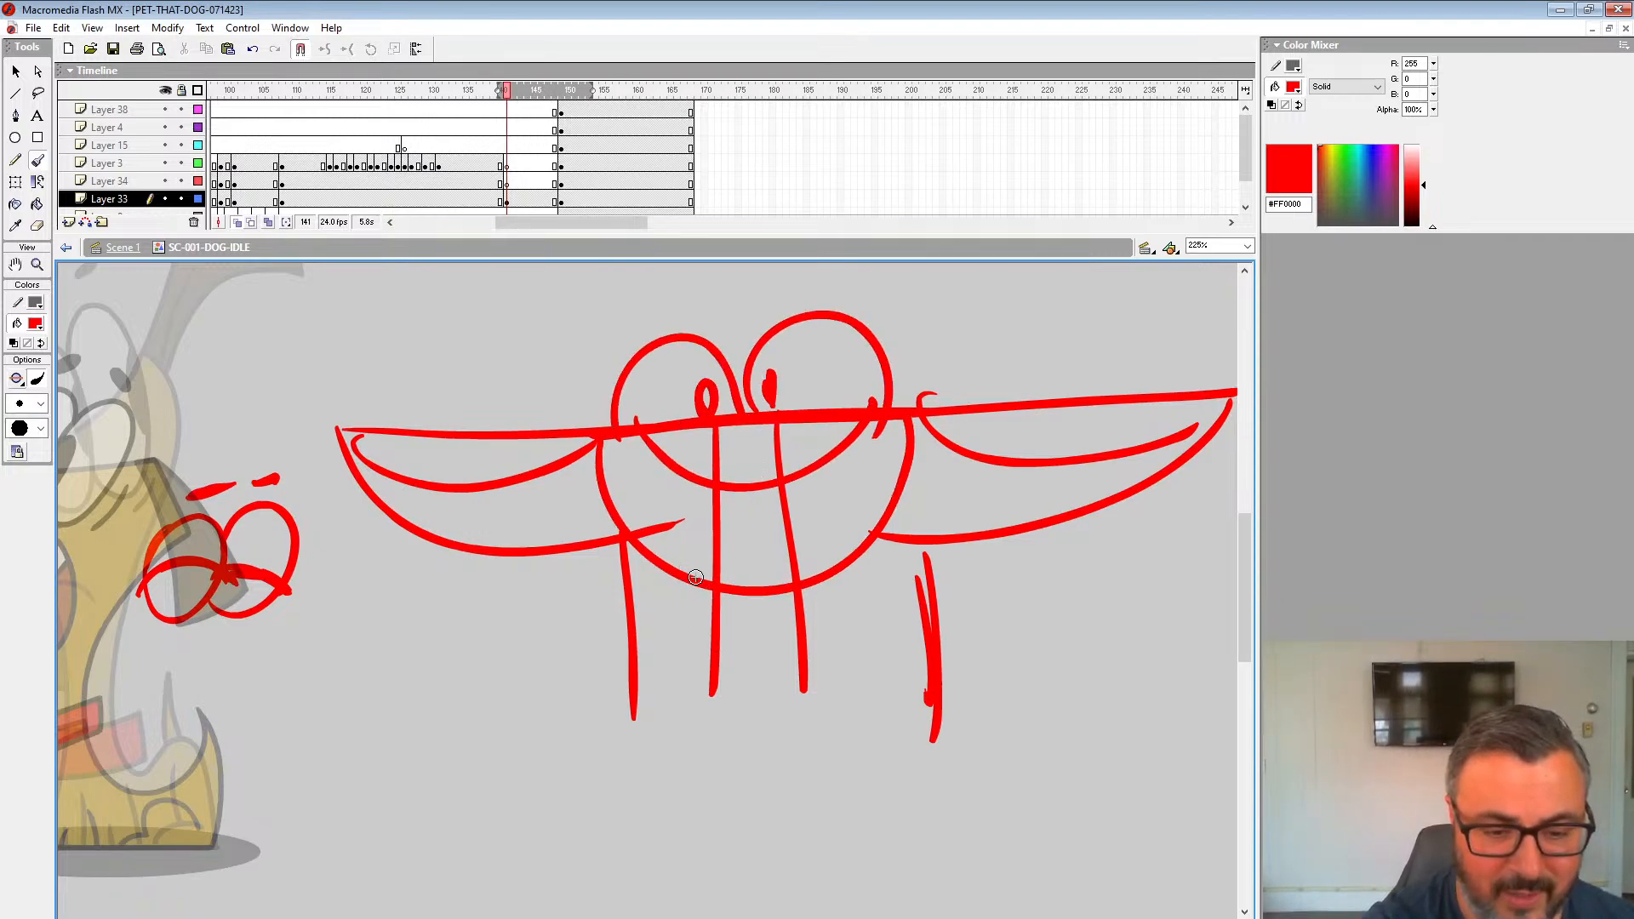
{"action": "left_click_drag", "start_coordinate": [695, 577], "coordinate": [694, 838]}
{"action": "left_click_drag", "start_coordinate": [855, 549], "coordinate": [849, 869]}
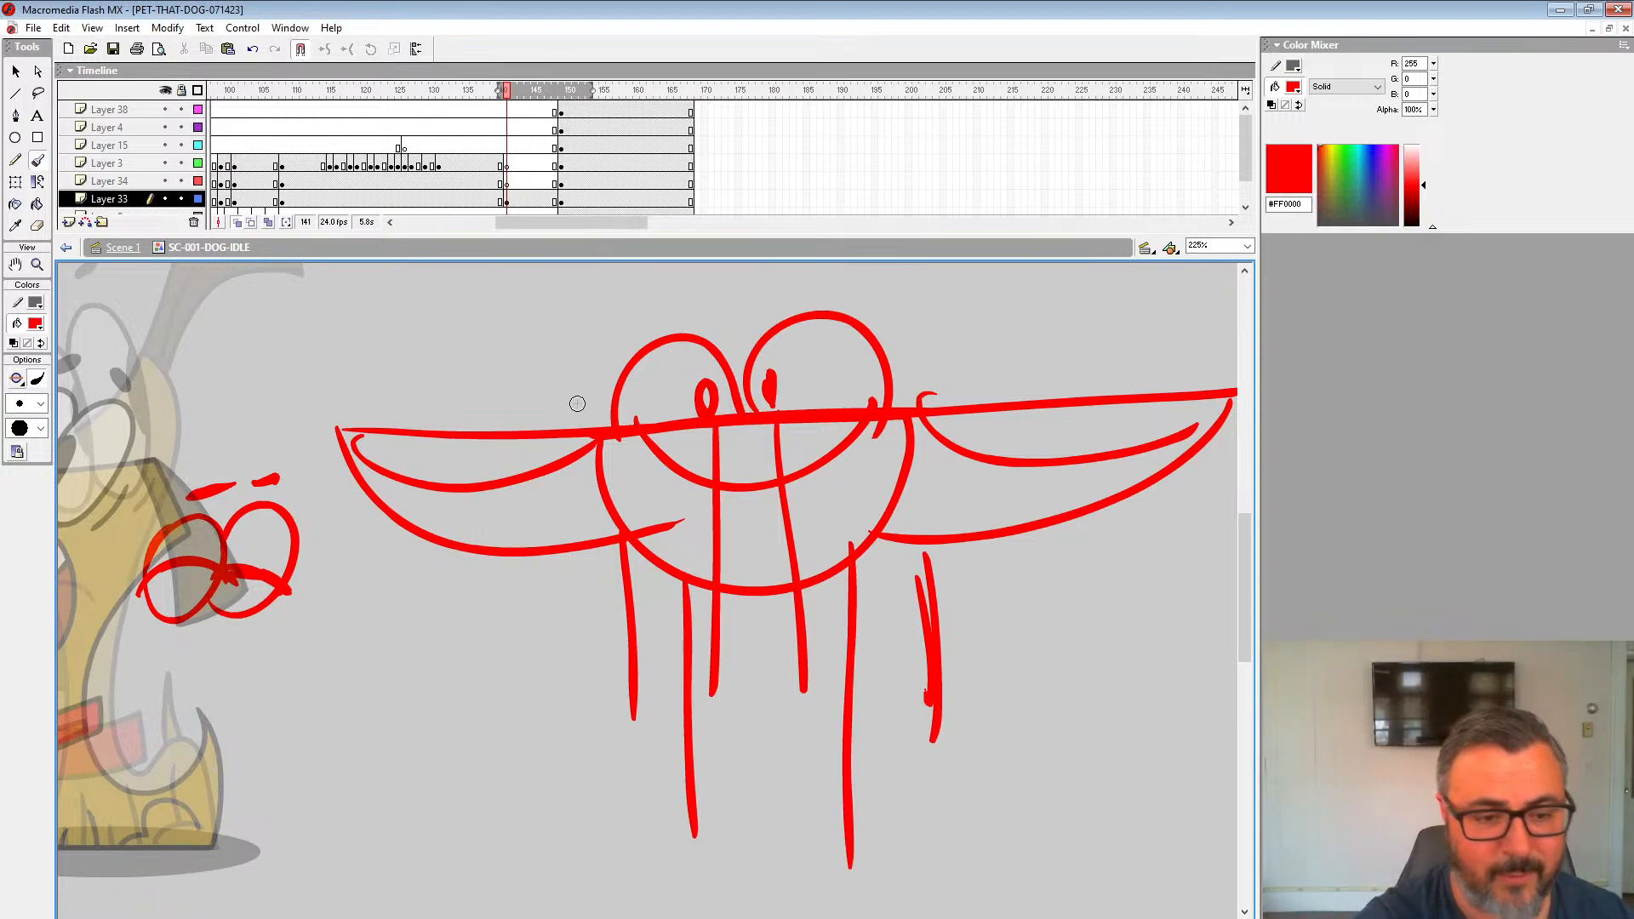
Step: Undo the head-turn diagram strokes drawn beside the dog
{"action": "key", "text": "ctrl+z"}
{"action": "key", "text": "ctrl+z"}
{"action": "key", "text": "ctrl+z"}
{"action": "key", "text": "ctrl+z"}
{"action": "key", "text": "ctrl+z"}
{"action": "key", "text": "ctrl+z"}
{"action": "key", "text": "ctrl+z"}
{"action": "key", "text": "ctrl+z"}
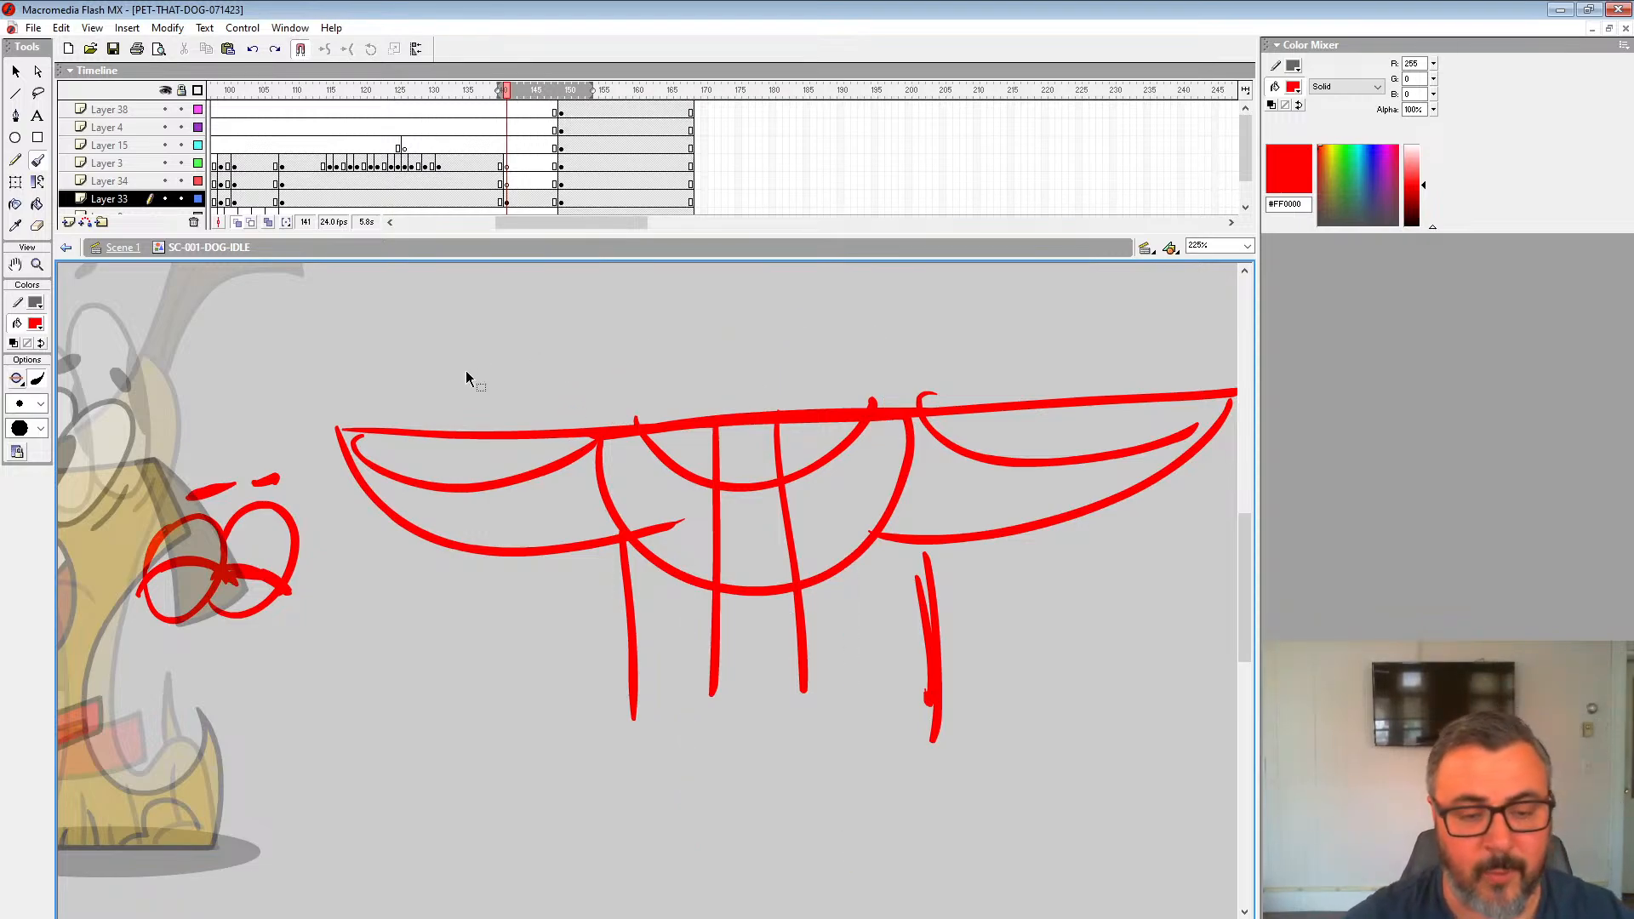
{"action": "key", "text": "ctrl+z"}
{"action": "key", "text": "ctrl+z"}
{"action": "key", "text": "ctrl+z"}
{"action": "key", "text": "ctrl+z"}
{"action": "key", "text": "ctrl+z"}
{"action": "key", "text": "ctrl+z"}
{"action": "key", "text": "ctrl+z"}
{"action": "key", "text": "ctrl+z"}
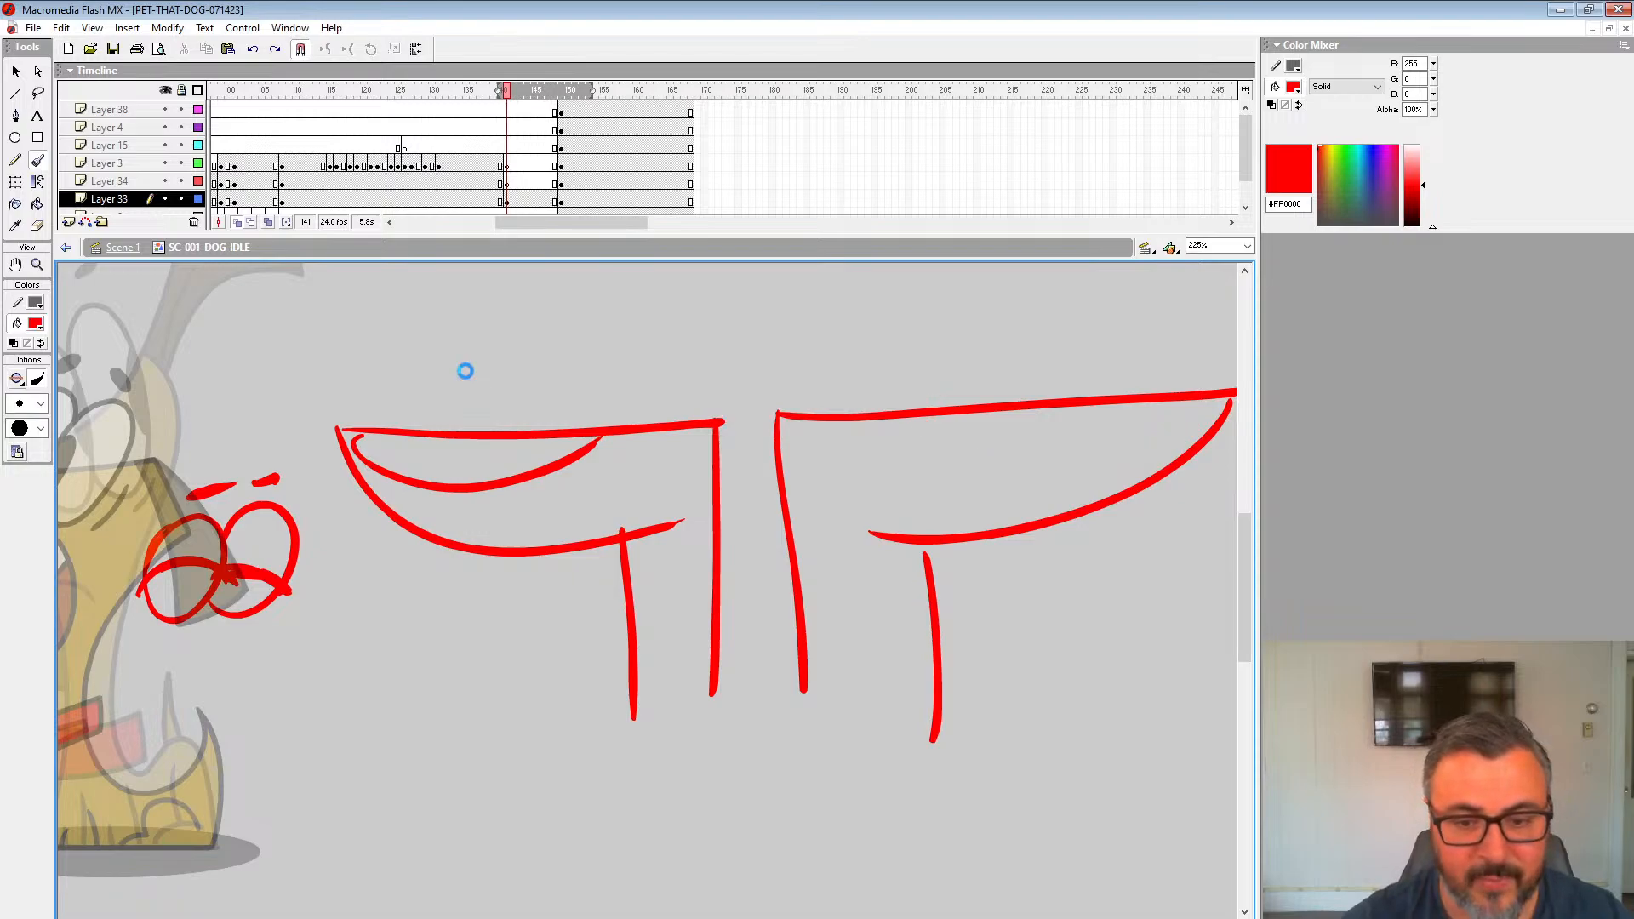
{"action": "key", "text": "ctrl+z"}
{"action": "key", "text": "ctrl+z"}
{"action": "key", "text": "ctrl+z"}
{"action": "key", "text": "ctrl+z"}
{"action": "key", "text": "ctrl+z"}
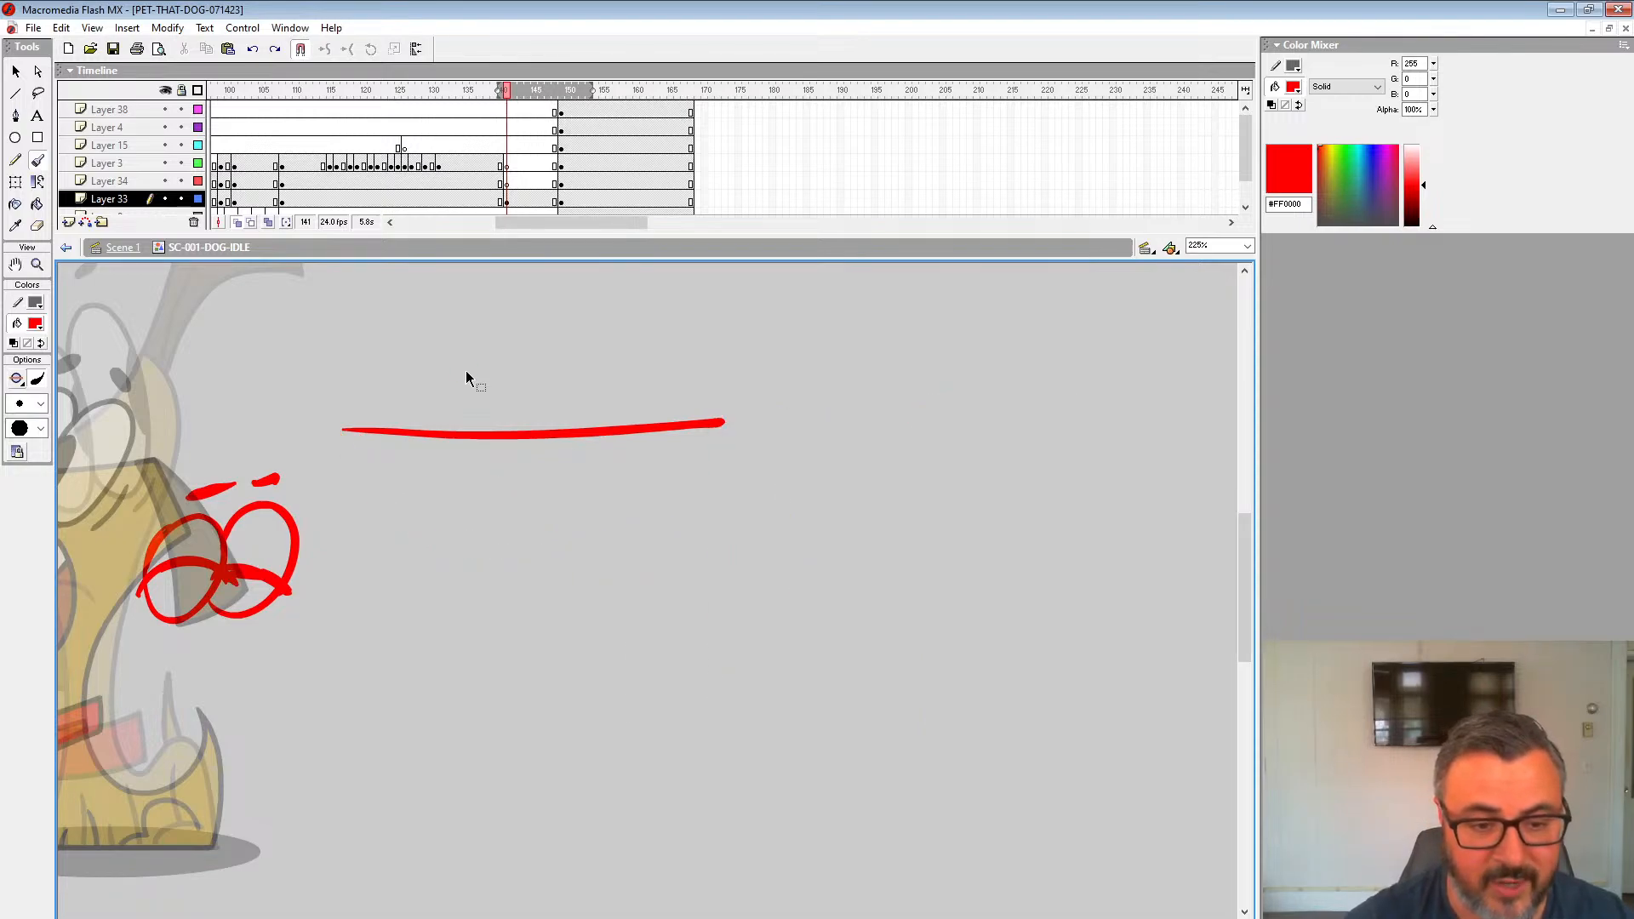
Step: Sketch the right-facing snout from the red eyes, with a sloping bridge, rounded nose with highlight and curved lower jaw
{"action": "left_click_drag", "start_coordinate": [622, 663], "coordinate": [1095, 663]}
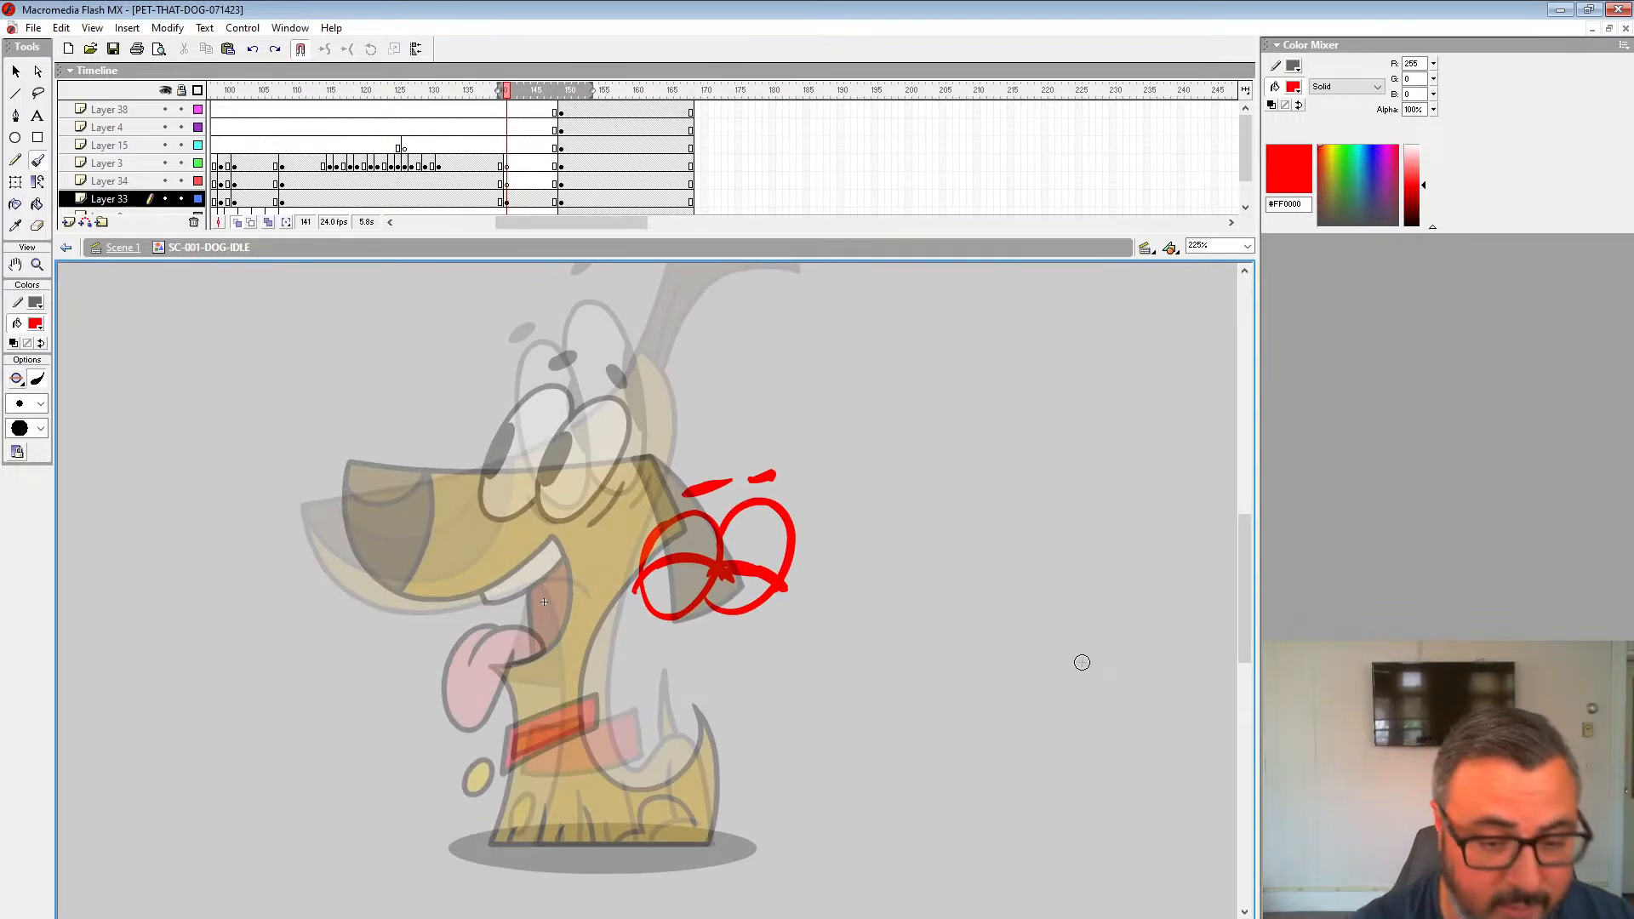
{"action": "left_click_drag", "start_coordinate": [793, 598], "coordinate": [890, 599]}
{"action": "key", "text": "ctrl+z"}
{"action": "mouse_move", "coordinate": [645, 526]}
{"action": "left_mouse_down"}
{"action": "mouse_move", "coordinate": [722, 564]}
{"action": "mouse_move", "coordinate": [905, 596]}
{"action": "left_mouse_up"}
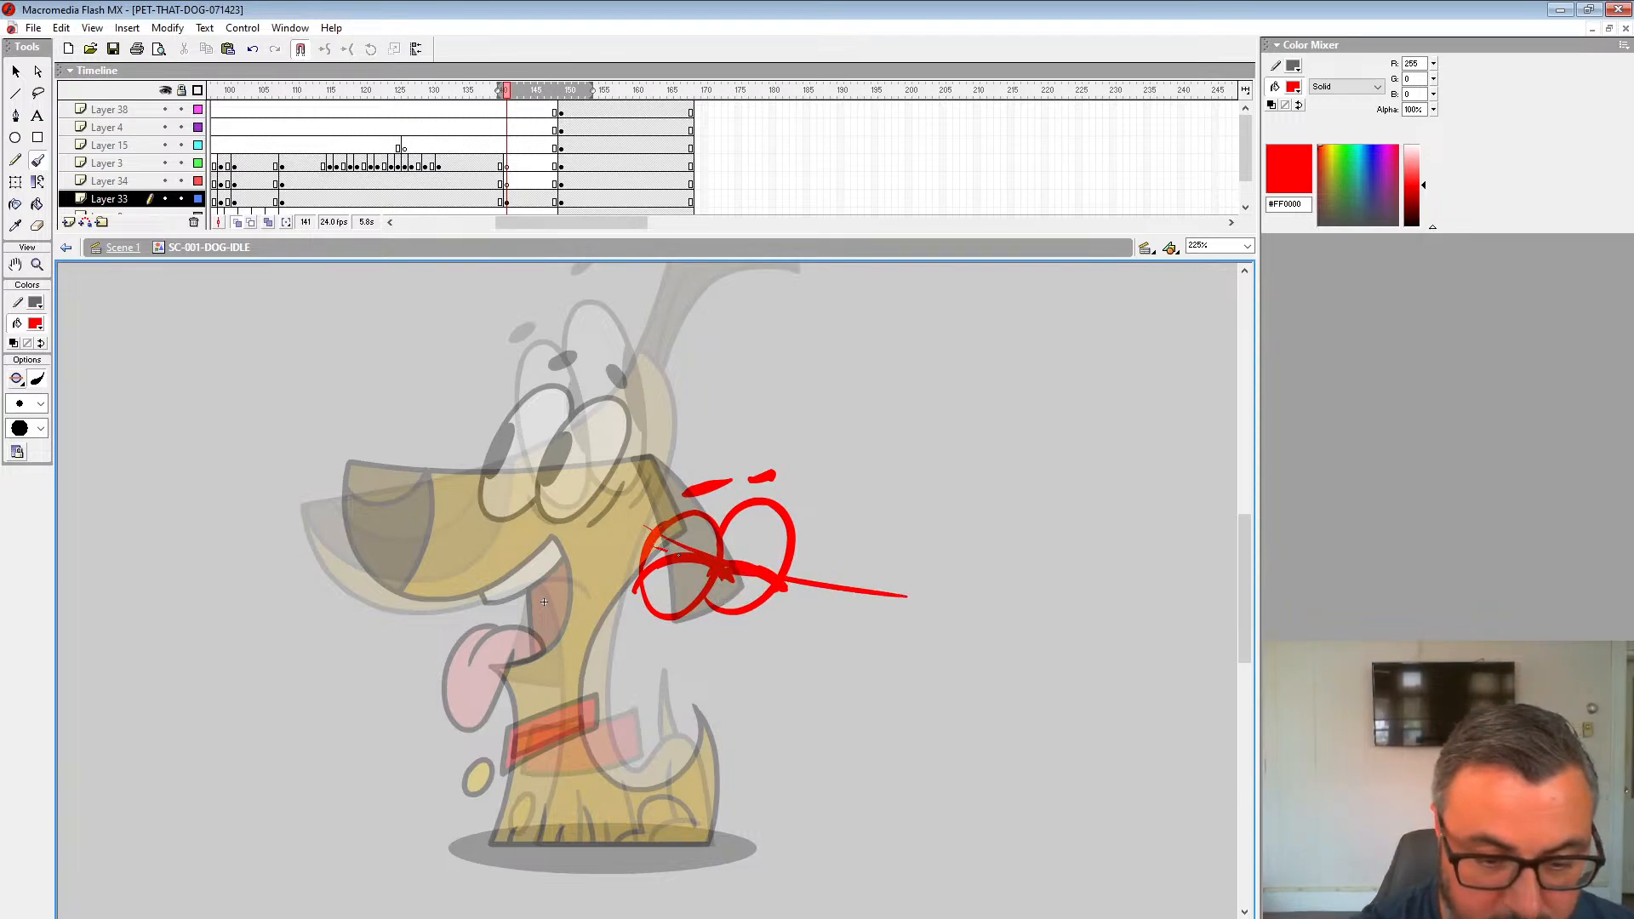
{"action": "mouse_move", "coordinate": [734, 572]}
{"action": "left_mouse_down"}
{"action": "mouse_move", "coordinate": [967, 621]}
{"action": "mouse_move", "coordinate": [719, 673]}
{"action": "mouse_move", "coordinate": [989, 632]}
{"action": "left_mouse_up"}
{"action": "mouse_move", "coordinate": [788, 587]}
{"action": "left_mouse_down"}
{"action": "mouse_move", "coordinate": [942, 641]}
{"action": "mouse_move", "coordinate": [977, 608]}
{"action": "mouse_move", "coordinate": [947, 651]}
{"action": "left_mouse_up"}
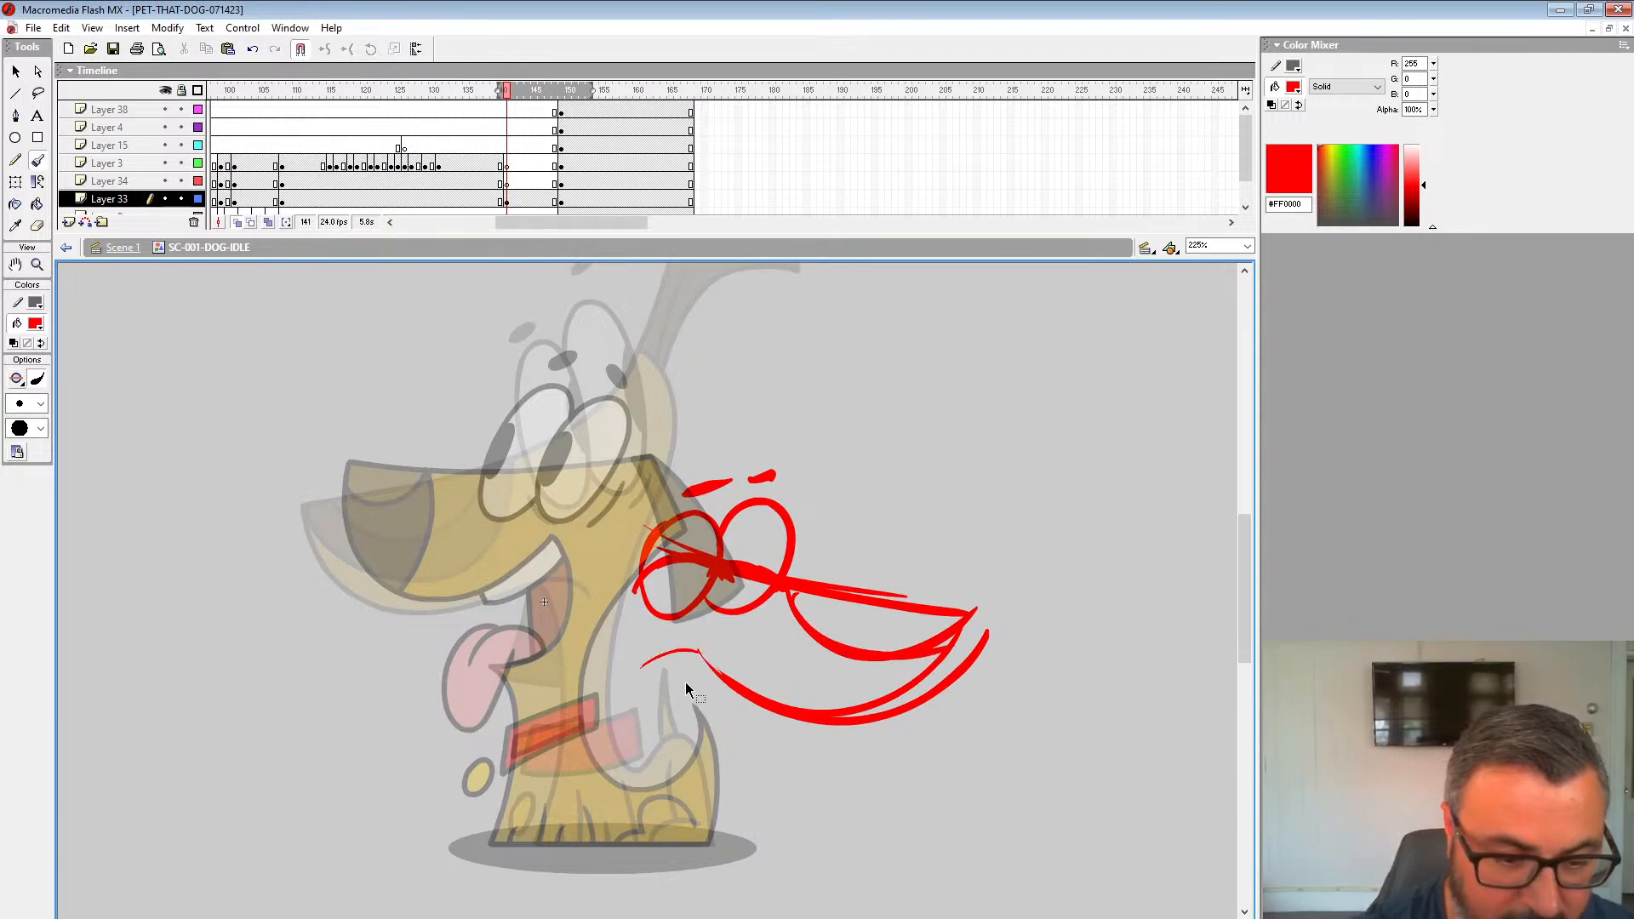
{"action": "key", "text": "ctrl+z"}
{"action": "left_click_drag", "start_coordinate": [691, 645], "coordinate": [959, 656]}
{"action": "mouse_move", "coordinate": [796, 606]}
{"action": "left_mouse_down"}
{"action": "mouse_move", "coordinate": [914, 637]}
{"action": "mouse_move", "coordinate": [942, 615]}
{"action": "left_mouse_up"}
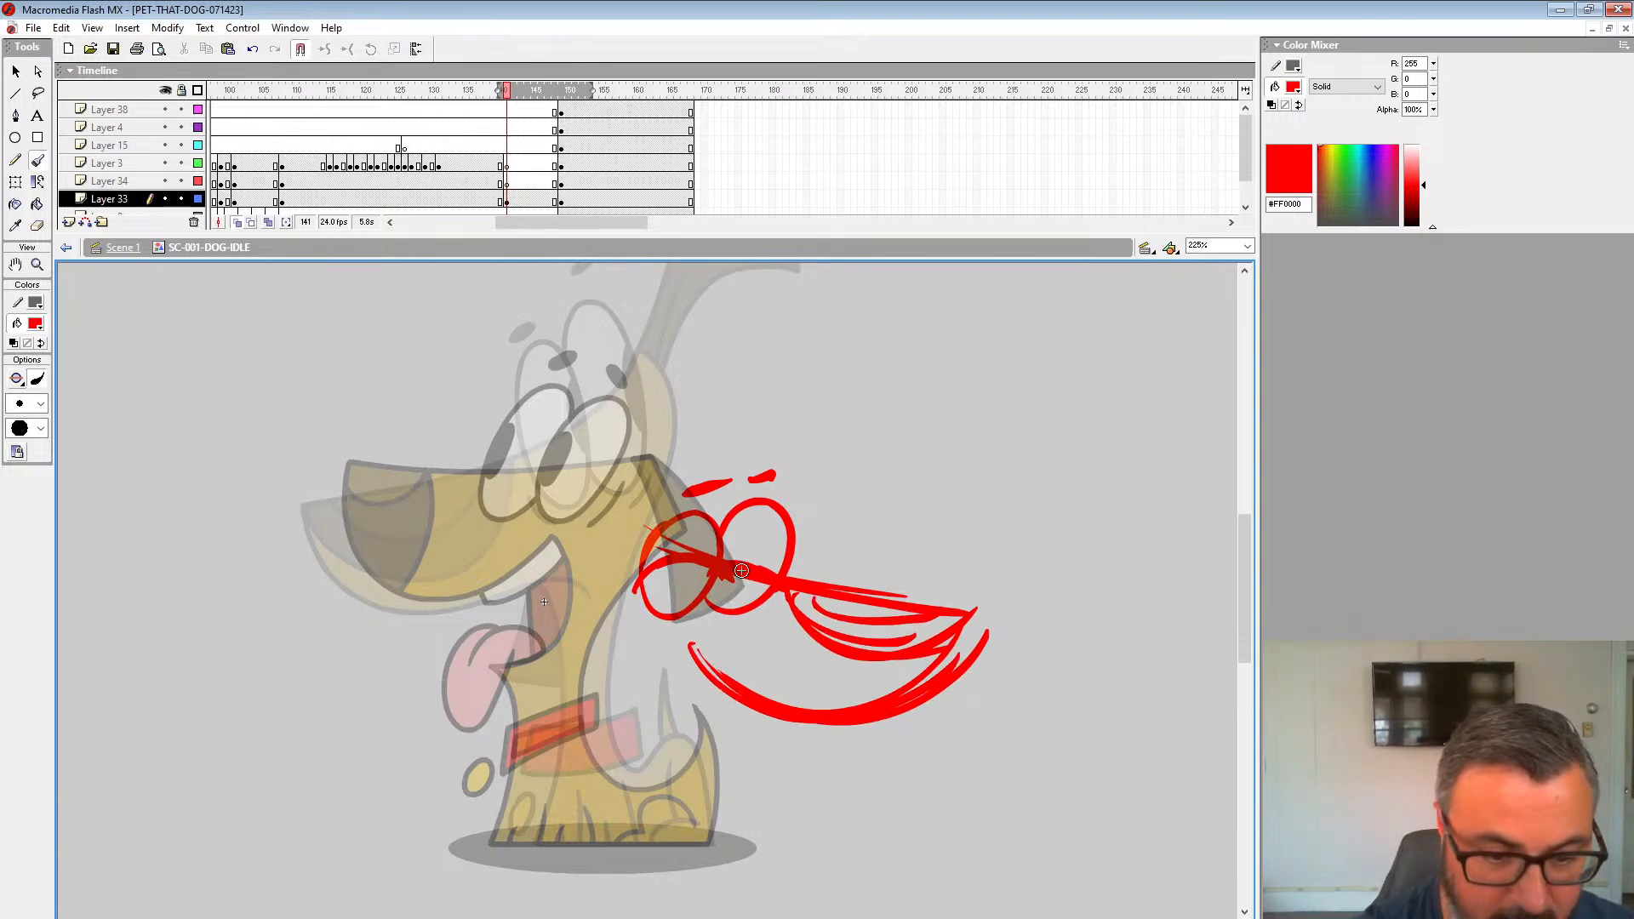
Step: Sketch the back and front lines of the neck, curving from the red head down to the dog's body
{"action": "mouse_move", "coordinate": [717, 563]}
{"action": "left_mouse_down"}
{"action": "mouse_move", "coordinate": [627, 534]}
{"action": "mouse_move", "coordinate": [605, 555]}
{"action": "mouse_move", "coordinate": [504, 816]}
{"action": "left_mouse_up"}
{"action": "mouse_move", "coordinate": [641, 523]}
{"action": "left_mouse_down"}
{"action": "mouse_move", "coordinate": [558, 626]}
{"action": "mouse_move", "coordinate": [503, 834]}
{"action": "mouse_move", "coordinate": [510, 757]}
{"action": "left_mouse_up"}
{"action": "mouse_move", "coordinate": [696, 649]}
{"action": "left_mouse_down"}
{"action": "mouse_move", "coordinate": [637, 674]}
{"action": "mouse_move", "coordinate": [632, 745]}
{"action": "left_mouse_up"}
{"action": "left_click_drag", "start_coordinate": [649, 704], "coordinate": [652, 764]}
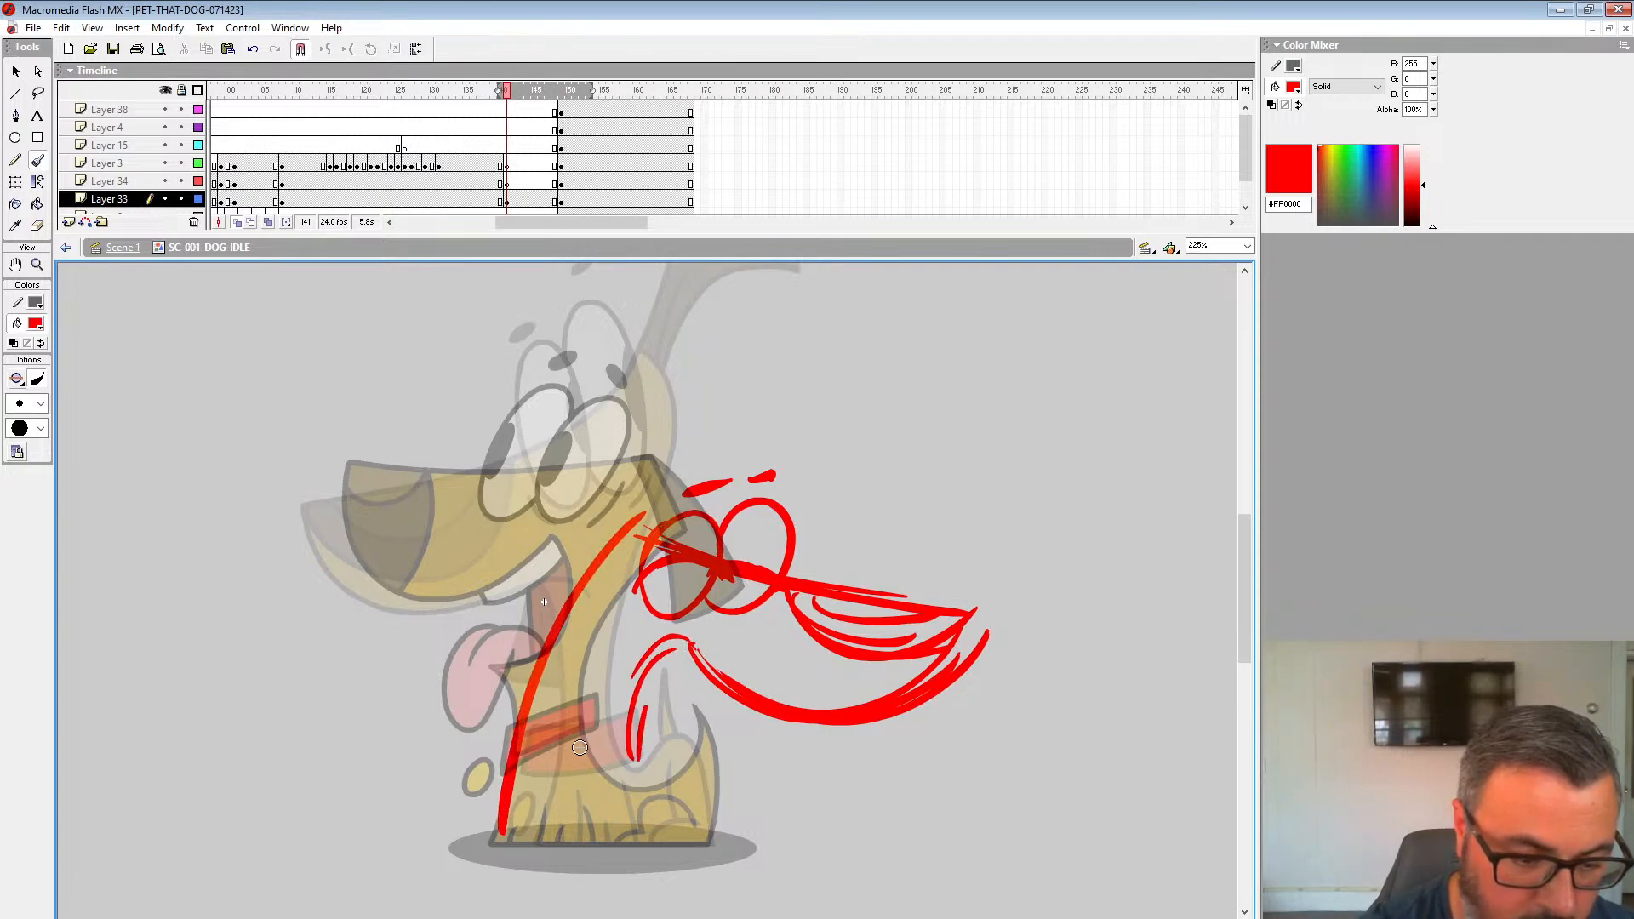
Step: Sketch the collar, the squashed body outline and the tail below the neck on frame 141 of Layer 33
{"action": "mouse_move", "coordinate": [494, 743]}
{"action": "left_mouse_down"}
{"action": "mouse_move", "coordinate": [672, 739]}
{"action": "mouse_move", "coordinate": [506, 752]}
{"action": "mouse_move", "coordinate": [760, 843]}
{"action": "mouse_move", "coordinate": [502, 832]}
{"action": "left_mouse_up"}
{"action": "left_click", "coordinate": [504, 200]}
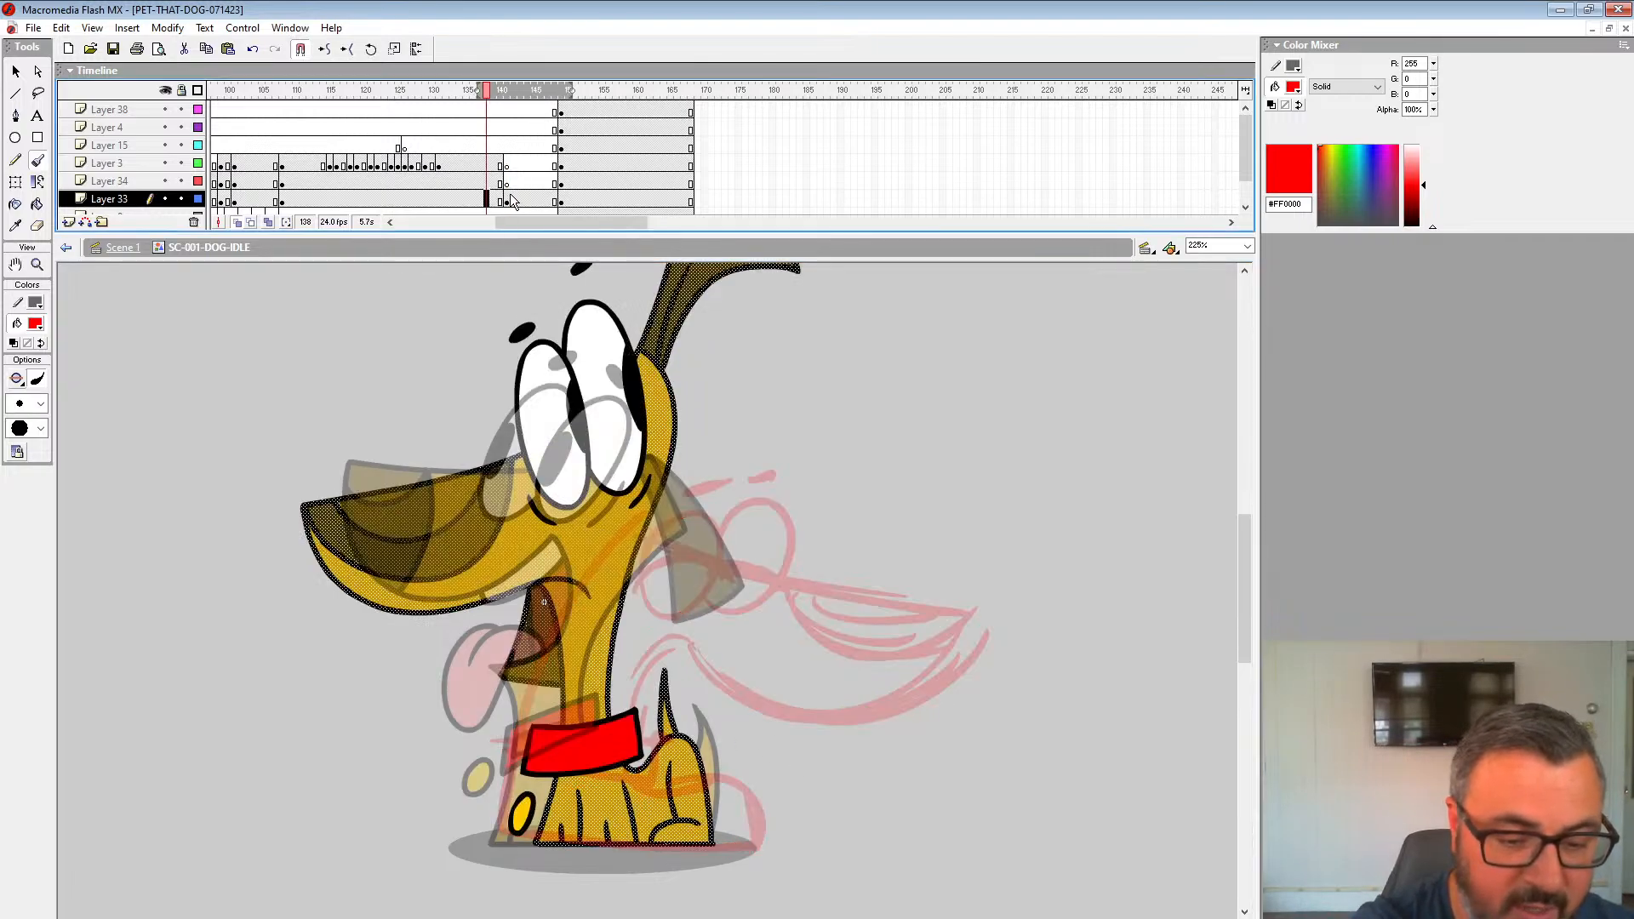
{"action": "mouse_move", "coordinate": [757, 798]}
{"action": "left_mouse_down"}
{"action": "mouse_move", "coordinate": [784, 770]}
{"action": "mouse_move", "coordinate": [770, 811]}
{"action": "left_mouse_up"}
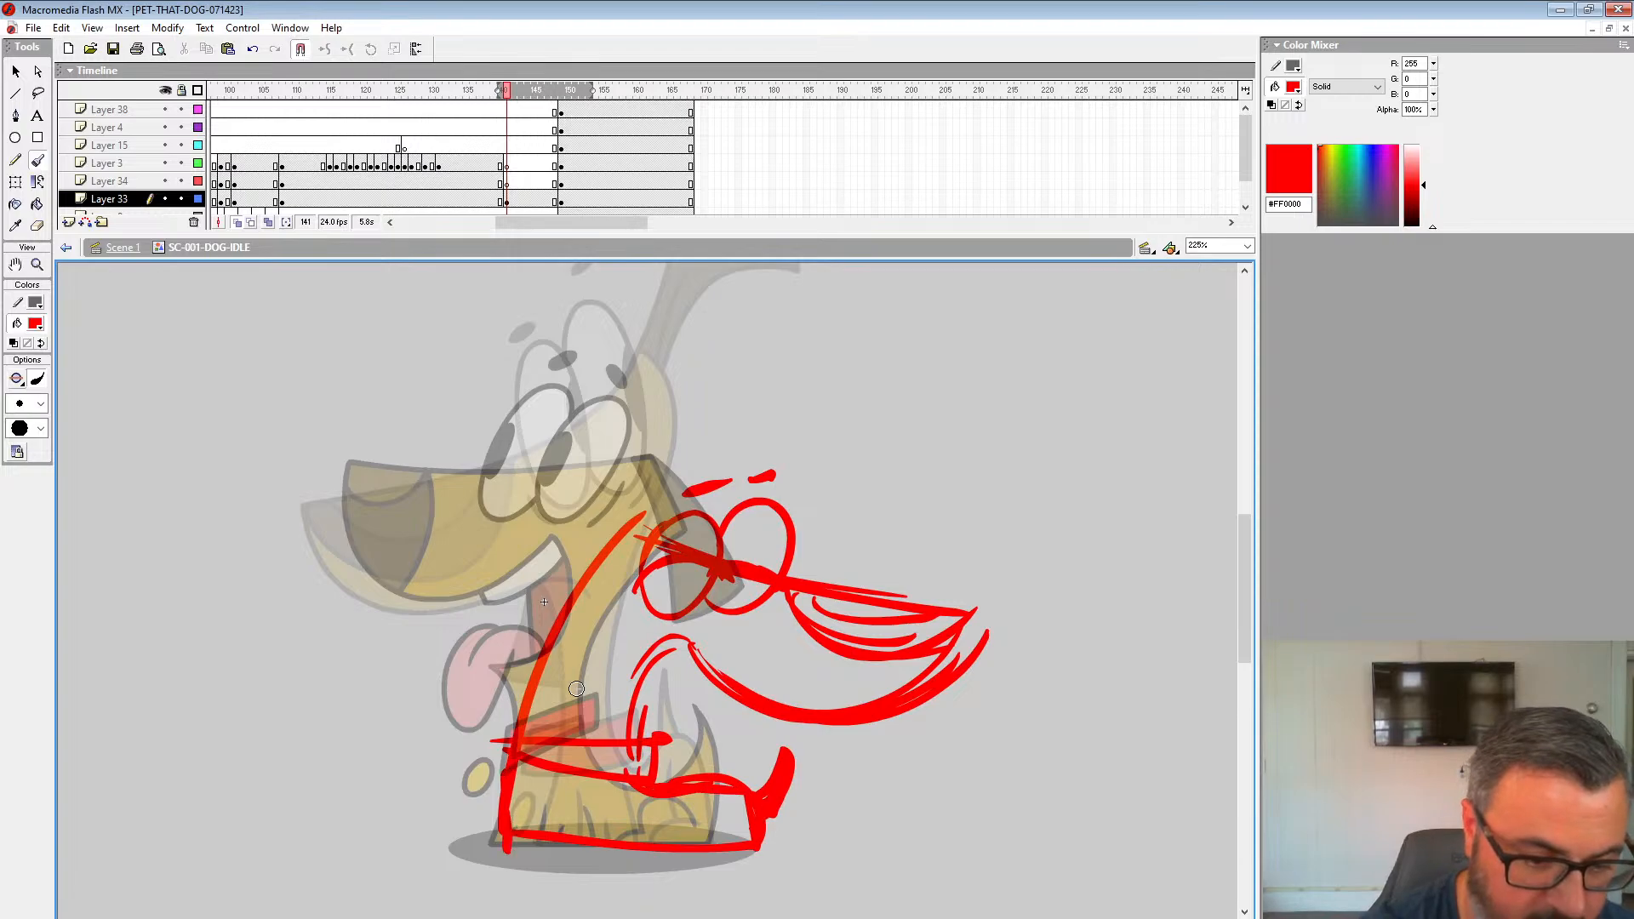
{"action": "mouse_move", "coordinate": [497, 784]}
{"action": "left_mouse_down"}
{"action": "mouse_move", "coordinate": [644, 758]}
{"action": "mouse_move", "coordinate": [645, 773]}
{"action": "left_mouse_up"}
Step: Flip between frames 140 and 141 to compare the held pose with the red sketch
{"action": "mouse_move", "coordinate": [729, 630]}
{"action": "left_mouse_down"}
{"action": "mouse_move", "coordinate": [698, 683]}
{"action": "mouse_move", "coordinate": [619, 713]}
{"action": "left_mouse_up"}
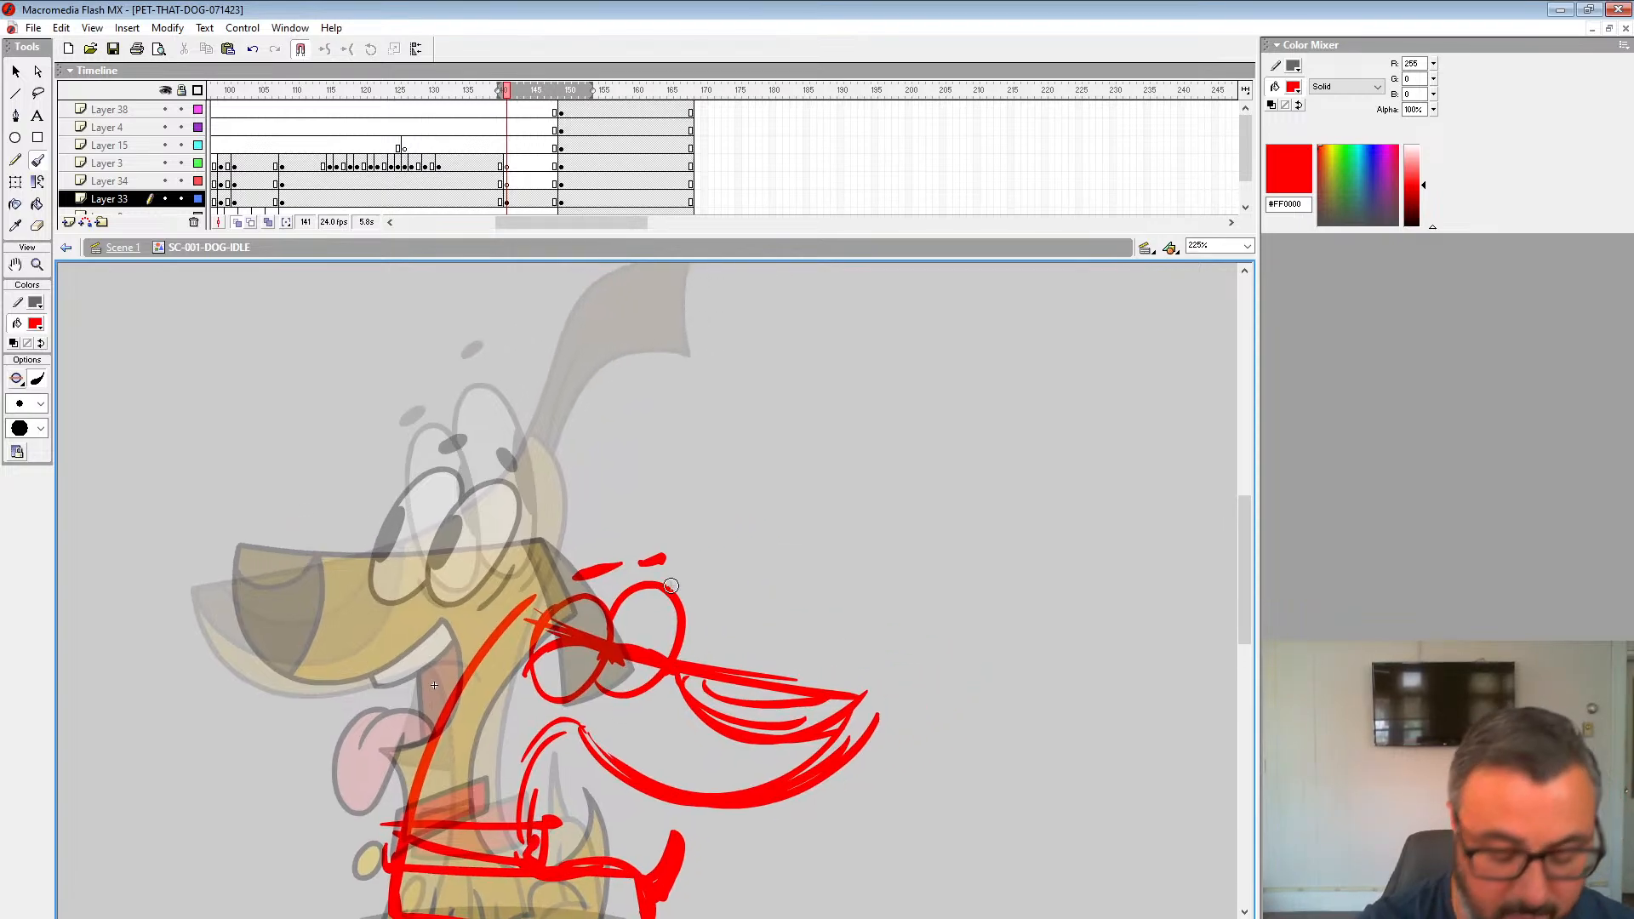
{"action": "key", "text": "comma"}
{"action": "key", "text": "period"}
{"action": "key", "text": "comma"}
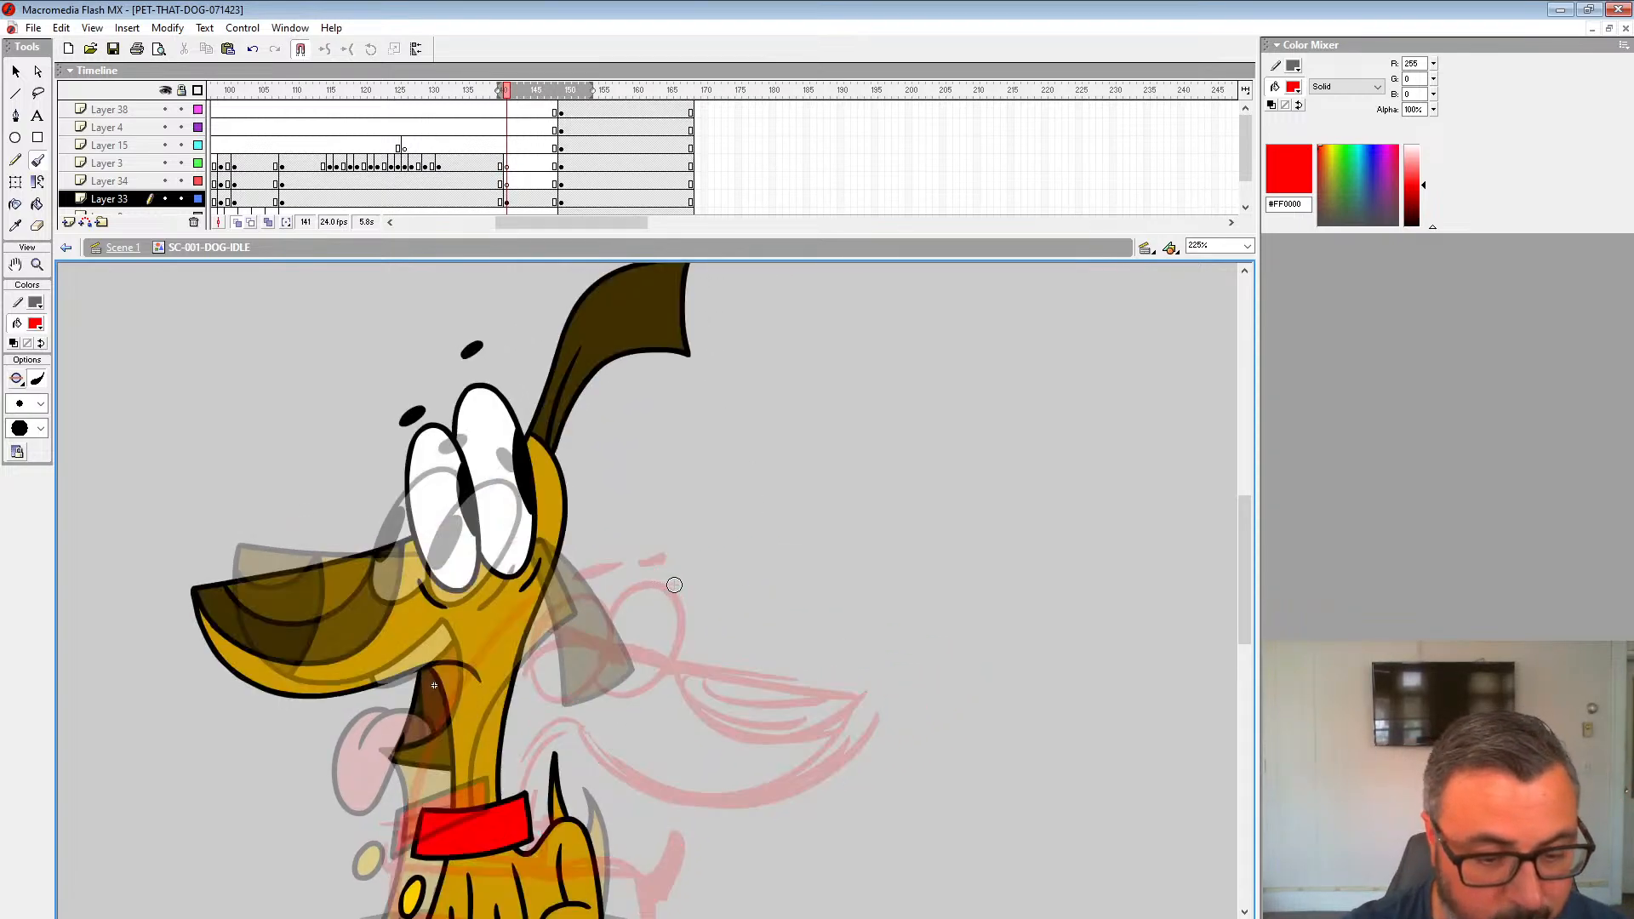
{"action": "key", "text": "period"}
{"action": "key", "text": "comma"}
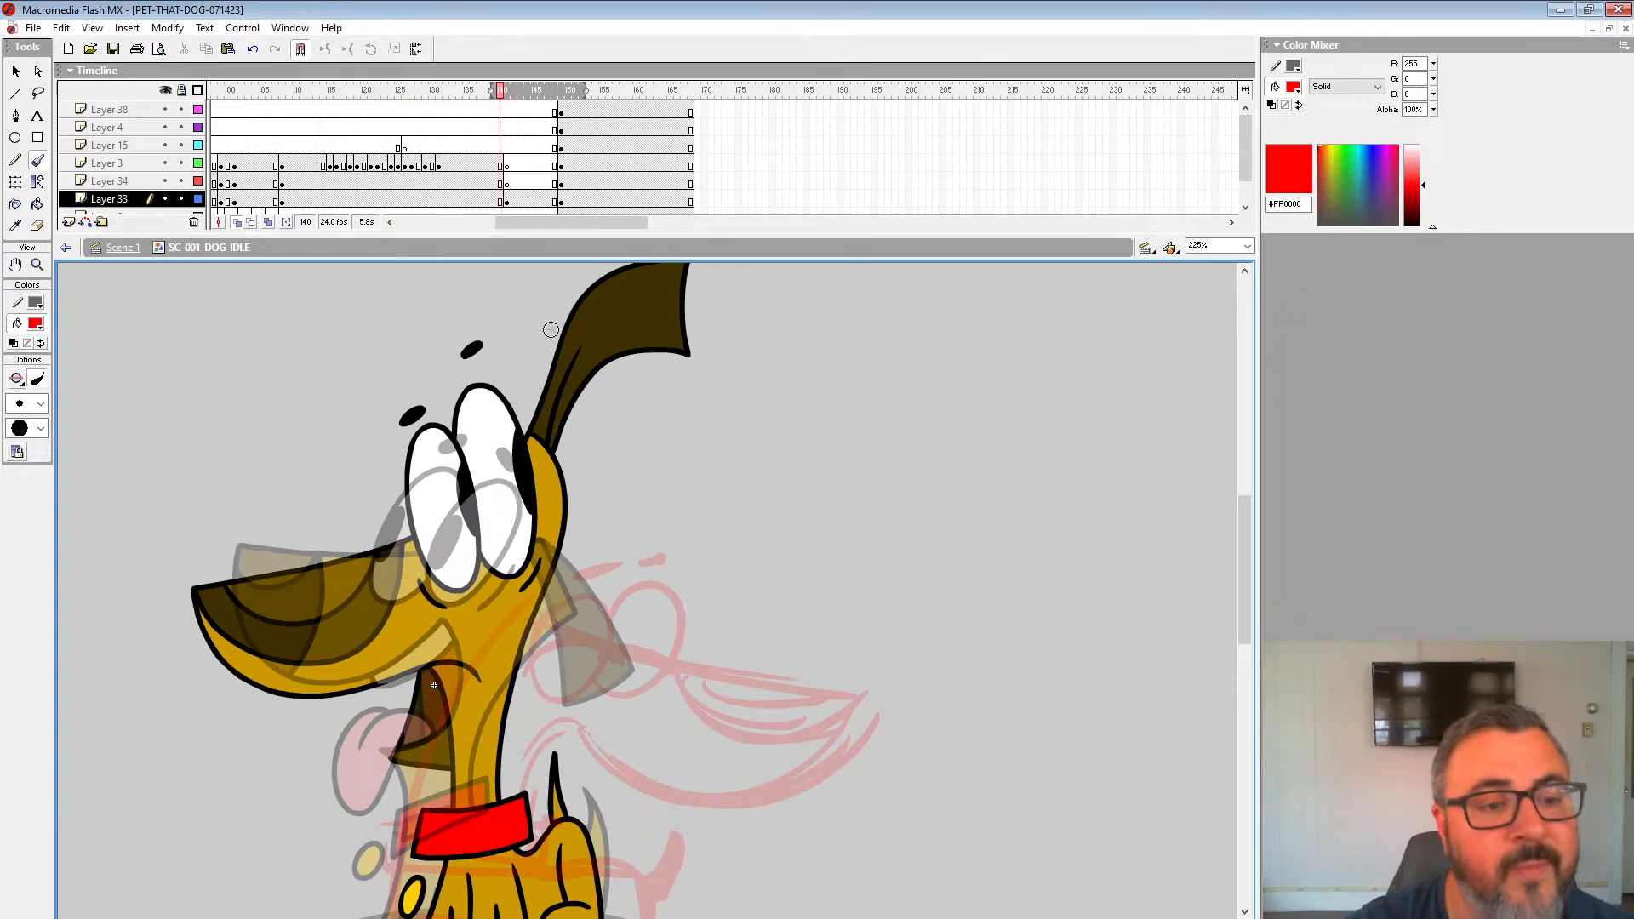
Step: Draw the far ear standing upright behind the eyes on frame 141 of Layer 3
{"action": "left_click", "coordinate": [488, 164]}
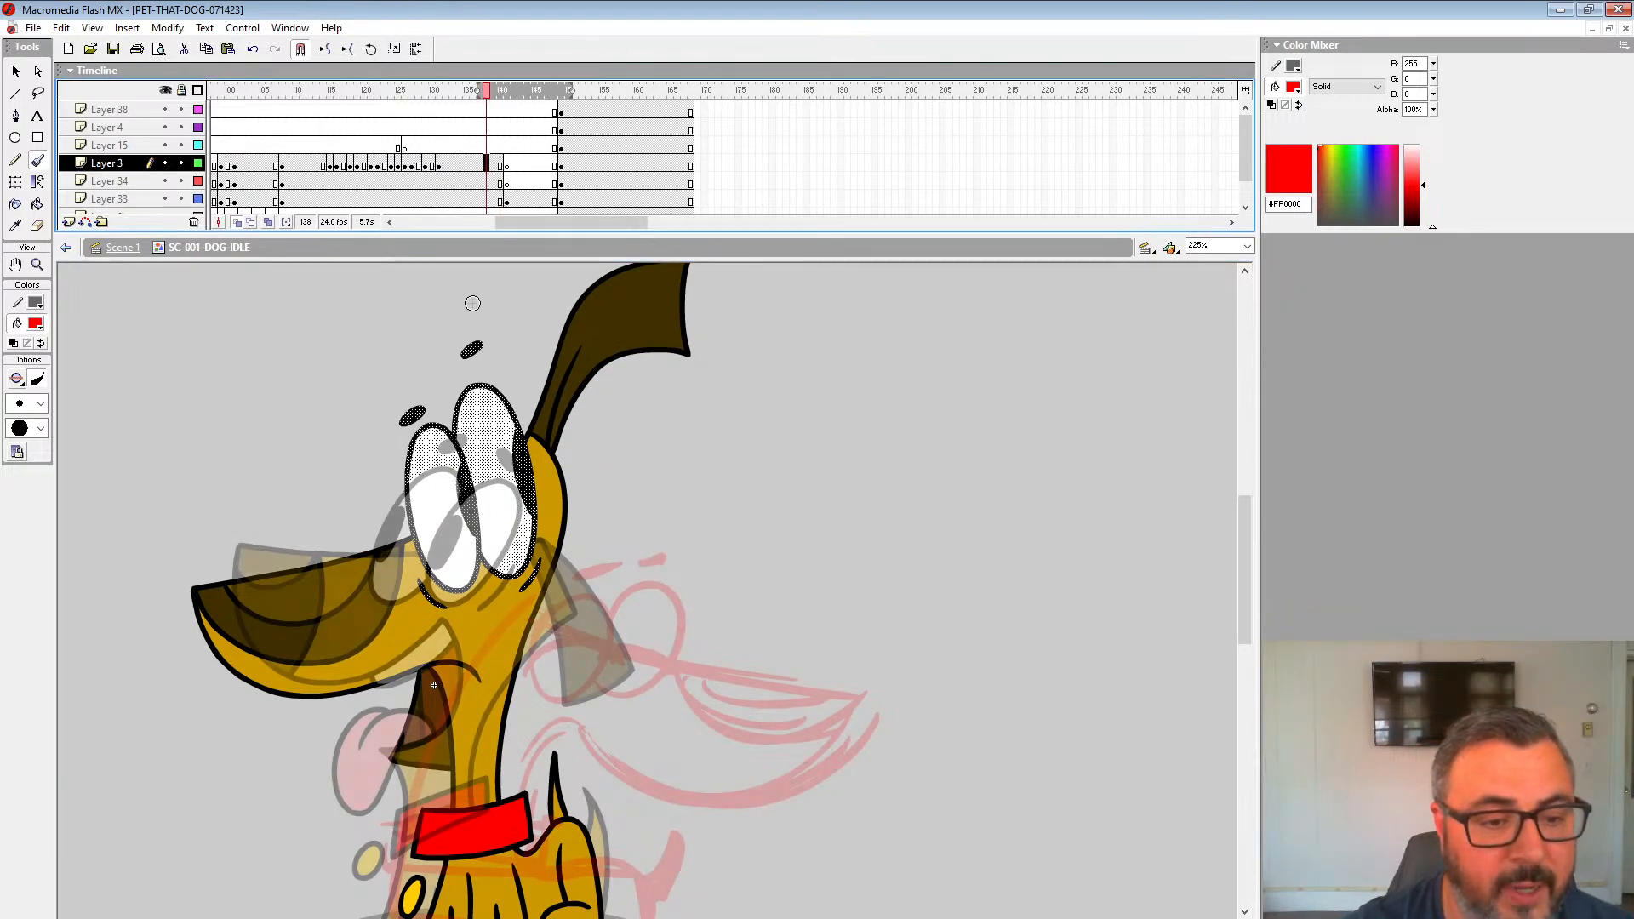
{"action": "key", "text": "period"}
{"action": "key", "text": "period"}
{"action": "key", "text": "period"}
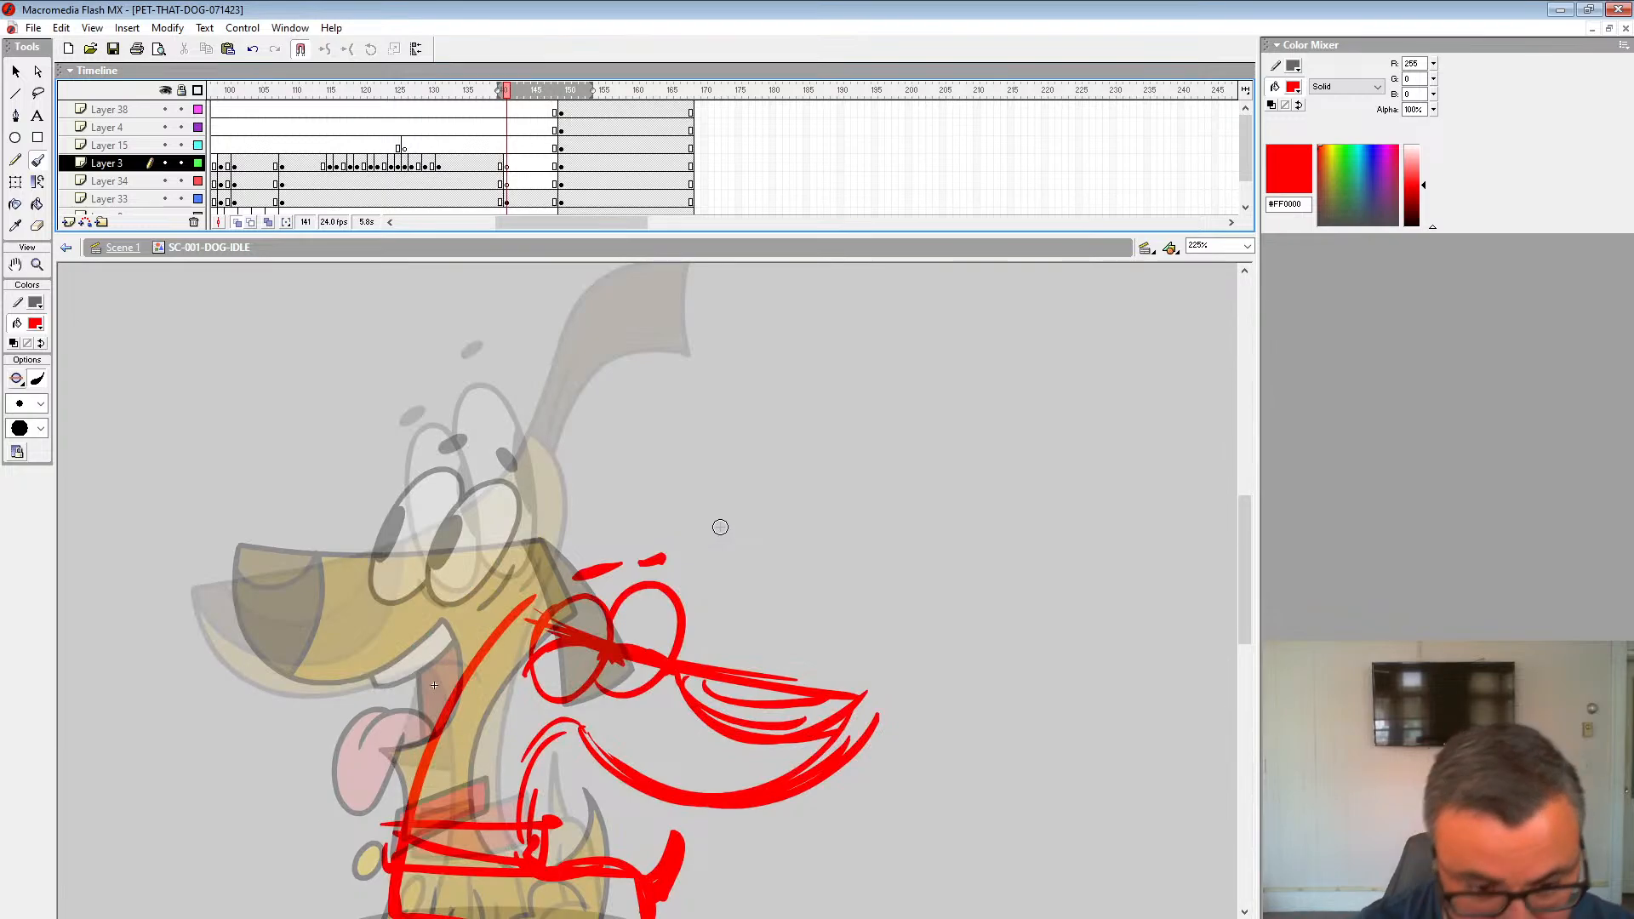
{"action": "mouse_move", "coordinate": [648, 567]}
{"action": "left_mouse_down"}
{"action": "mouse_move", "coordinate": [627, 462]}
{"action": "mouse_move", "coordinate": [730, 431]}
{"action": "mouse_move", "coordinate": [691, 634]}
{"action": "left_mouse_up"}
{"action": "left_click_drag", "start_coordinate": [733, 438], "coordinate": [677, 660]}
{"action": "left_click_drag", "start_coordinate": [696, 515], "coordinate": [686, 611]}
{"action": "left_click_drag", "start_coordinate": [727, 578], "coordinate": [873, 553]}
Step: Draw the near ear trailing left from the back of the head on frame 141 of Layer 3, with onion skinning turned off
{"action": "left_click_drag", "start_coordinate": [693, 601], "coordinate": [496, 560]}
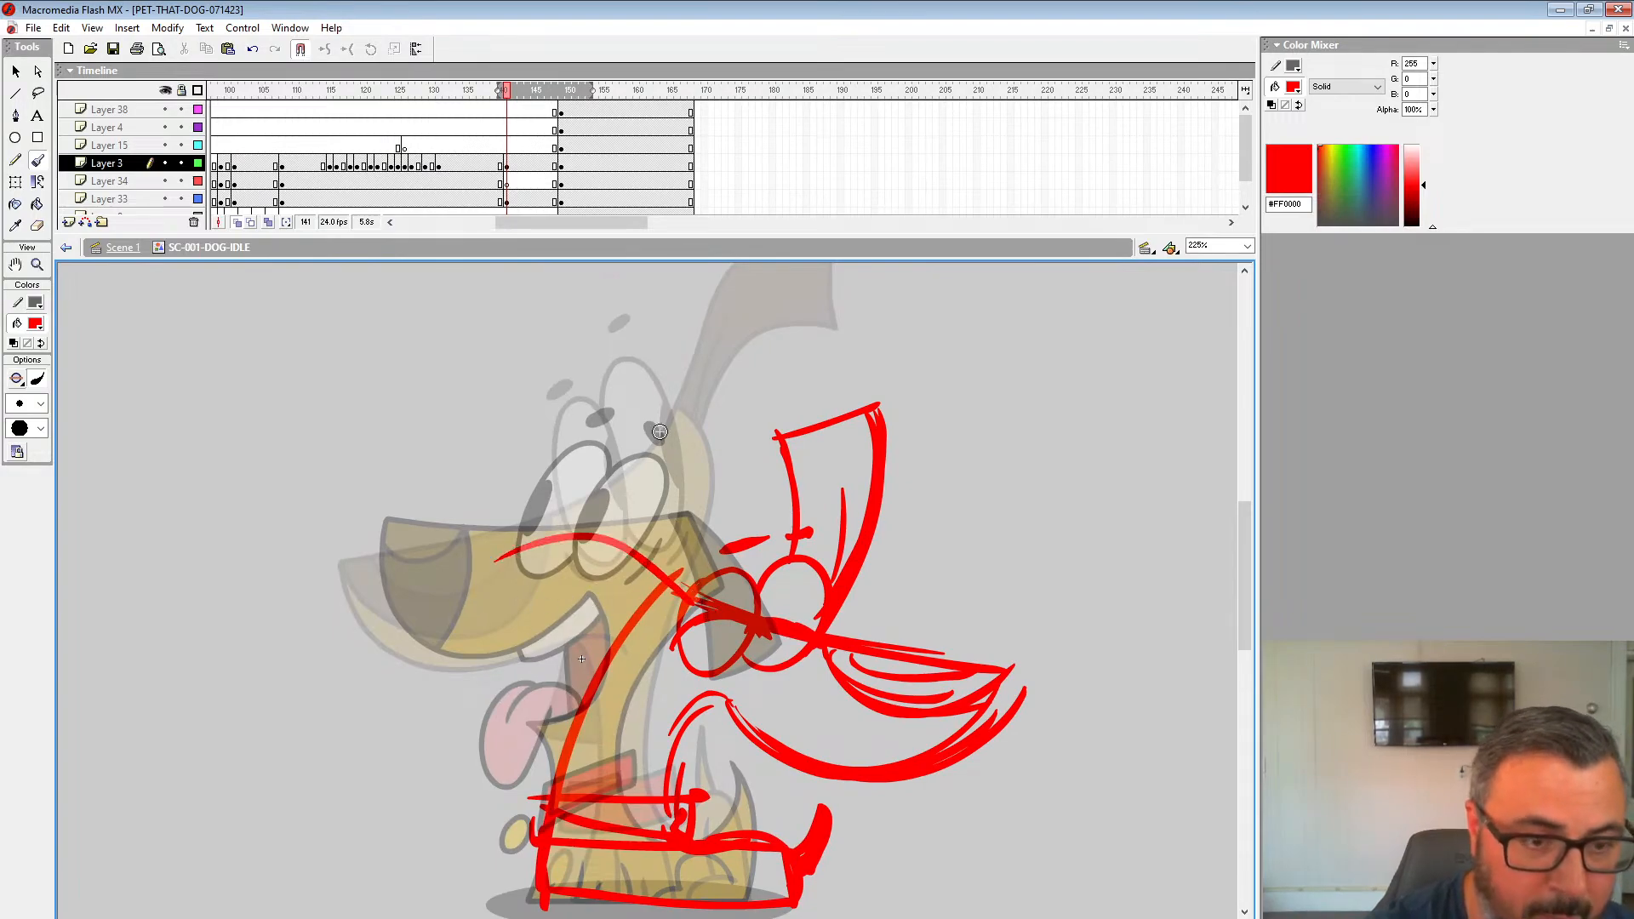
{"action": "left_click", "coordinate": [494, 182]}
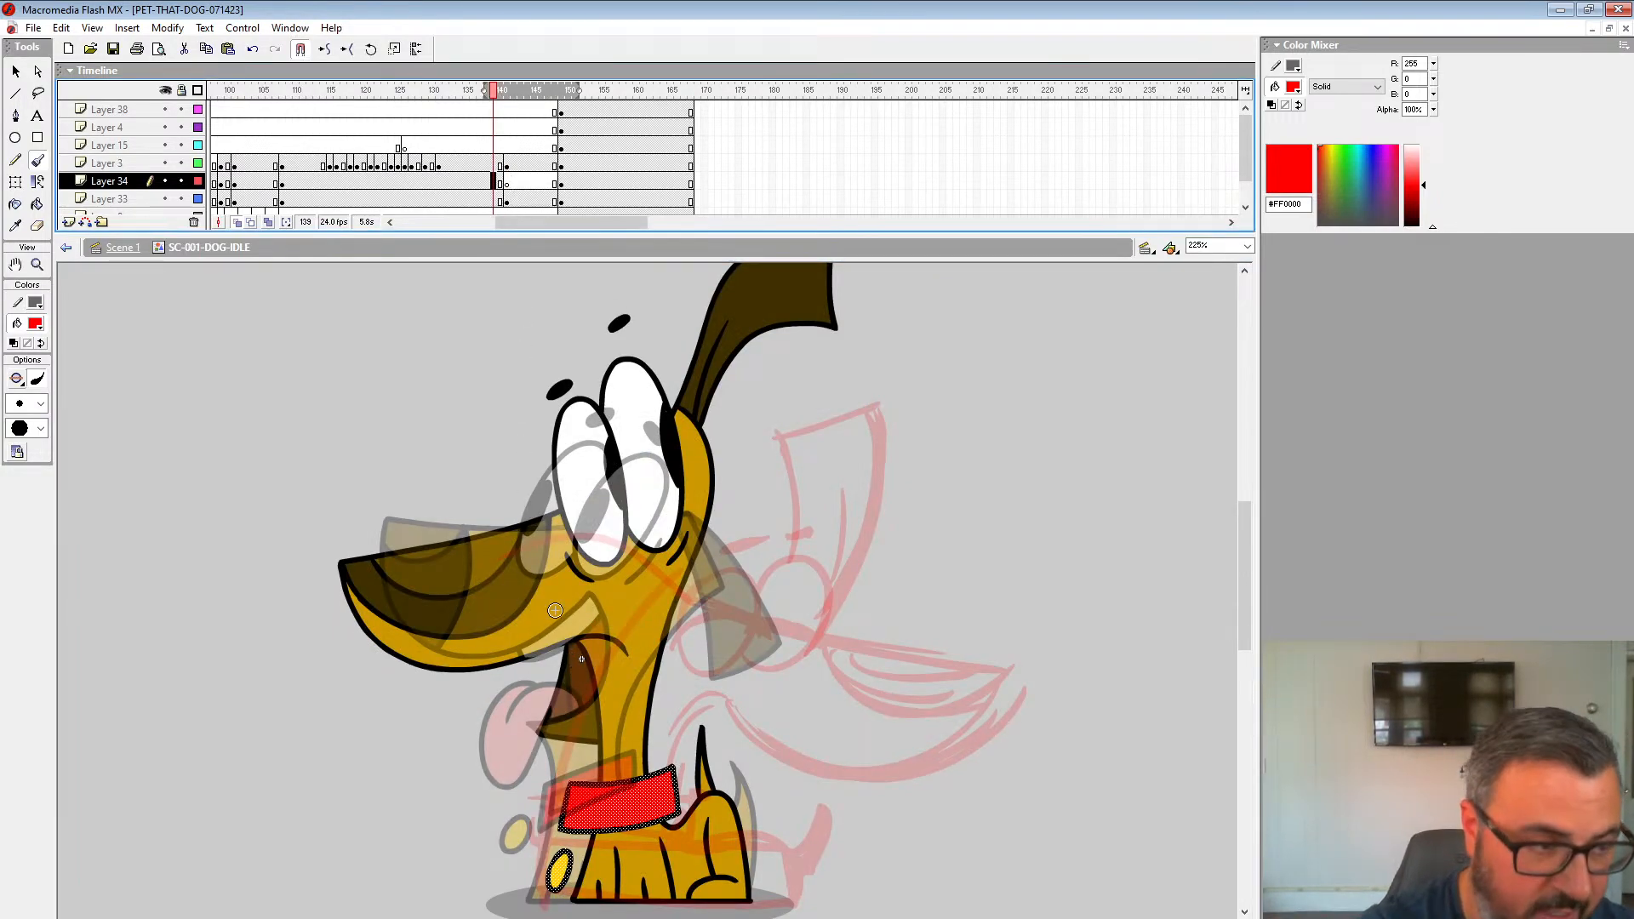
{"action": "left_click", "coordinate": [307, 453]}
{"action": "key", "text": "ctrl+z"}
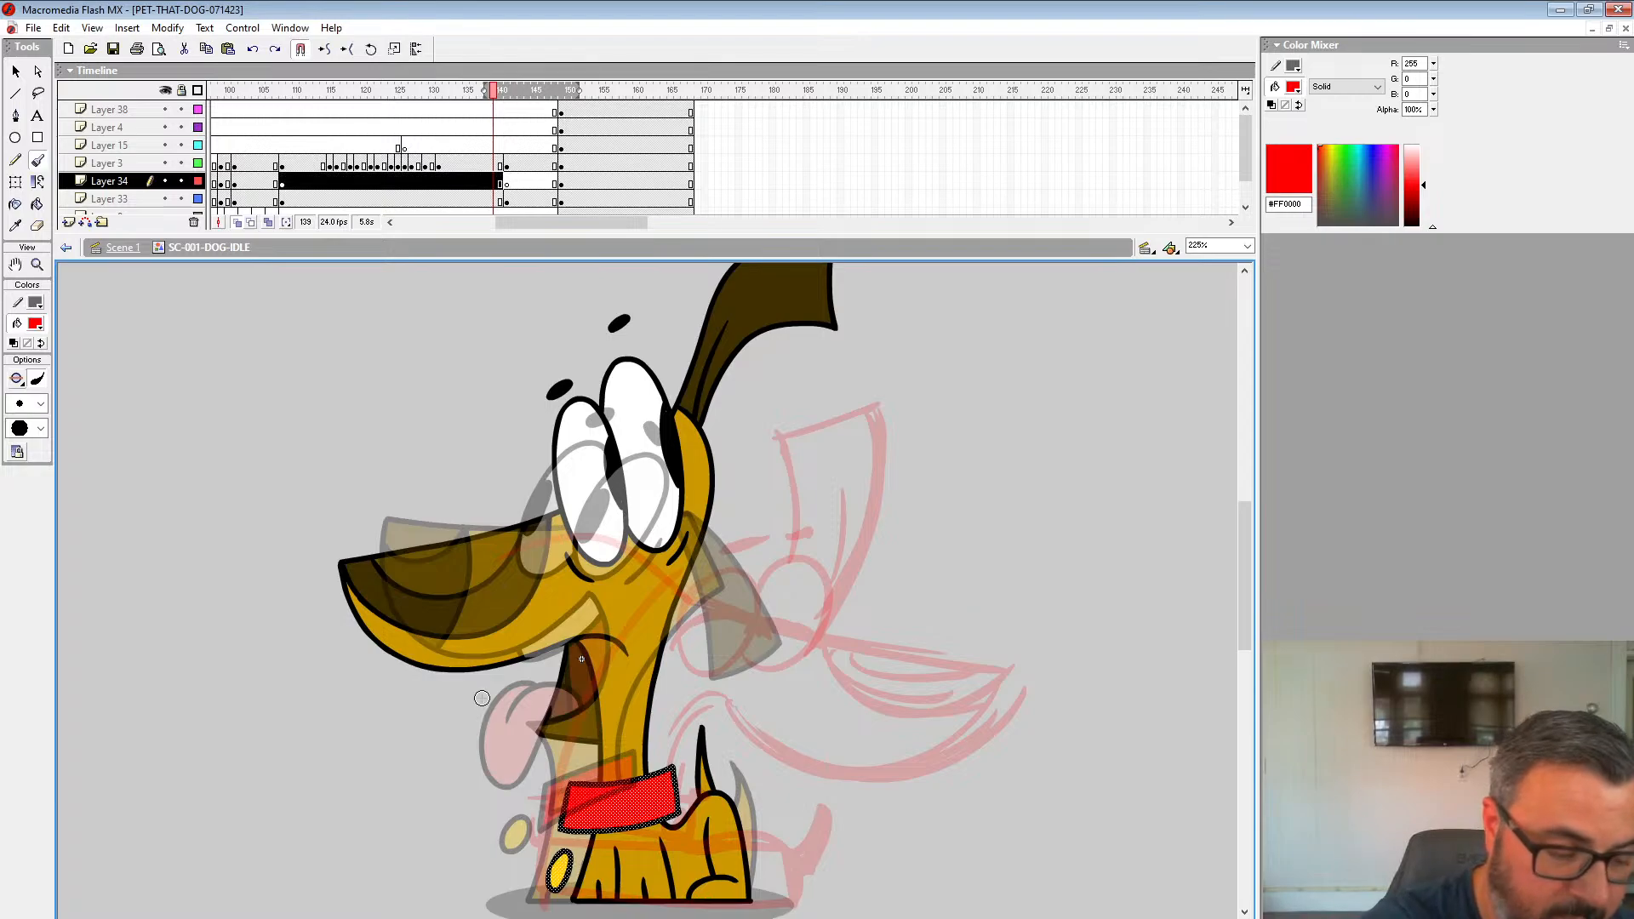
{"action": "left_click", "coordinate": [16, 72]}
{"action": "left_click", "coordinate": [238, 222]}
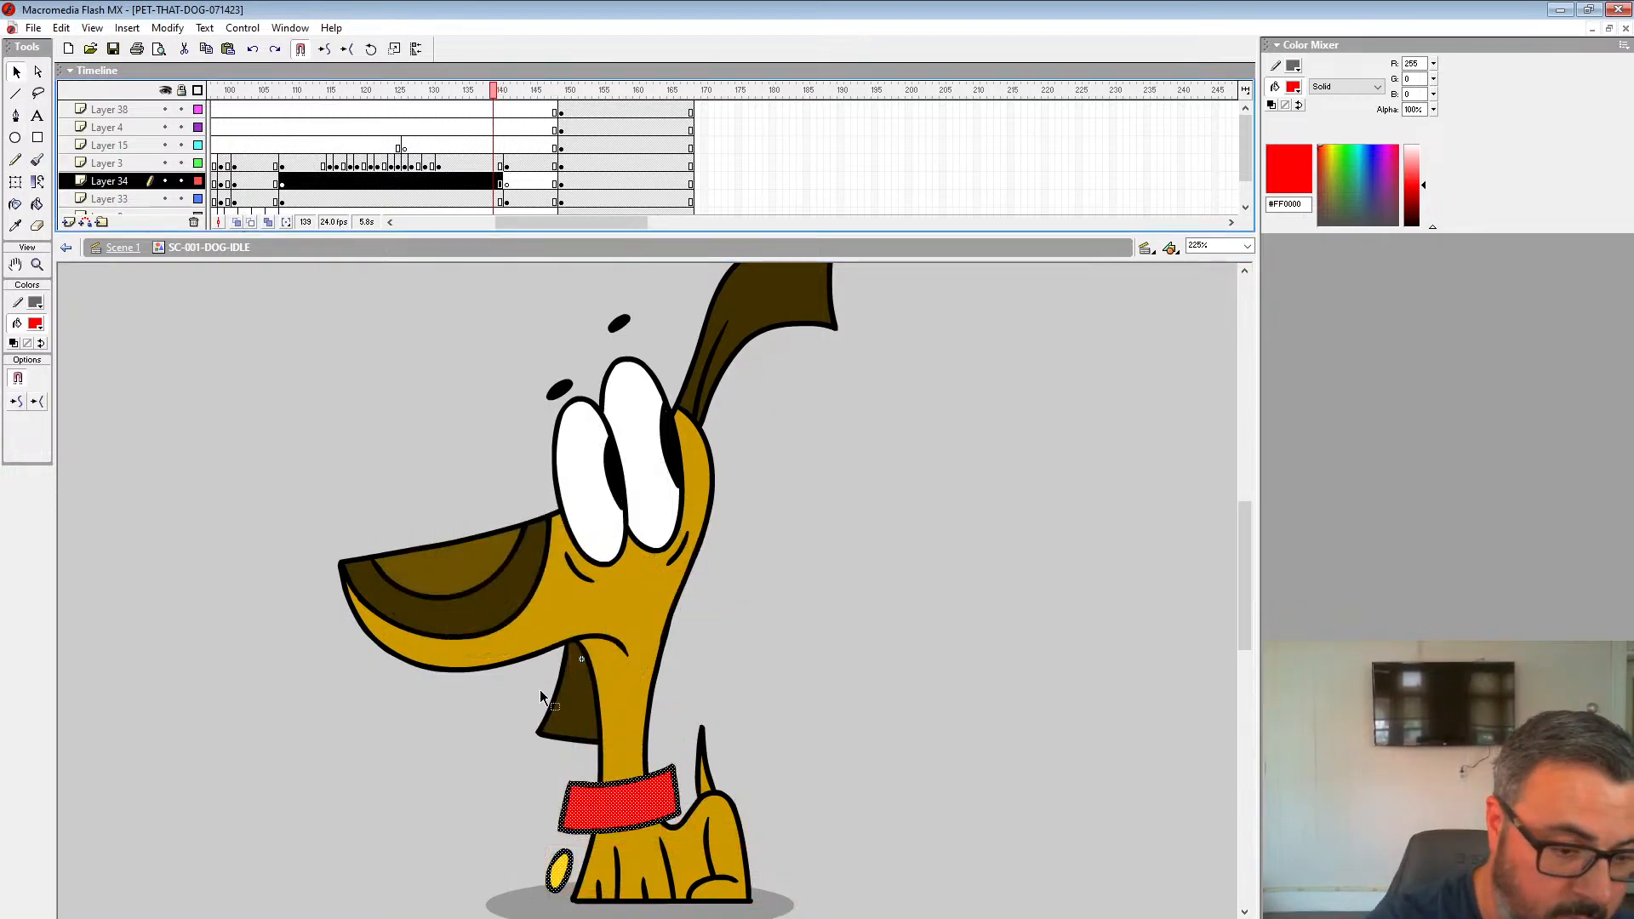
{"action": "left_click", "coordinate": [507, 164]}
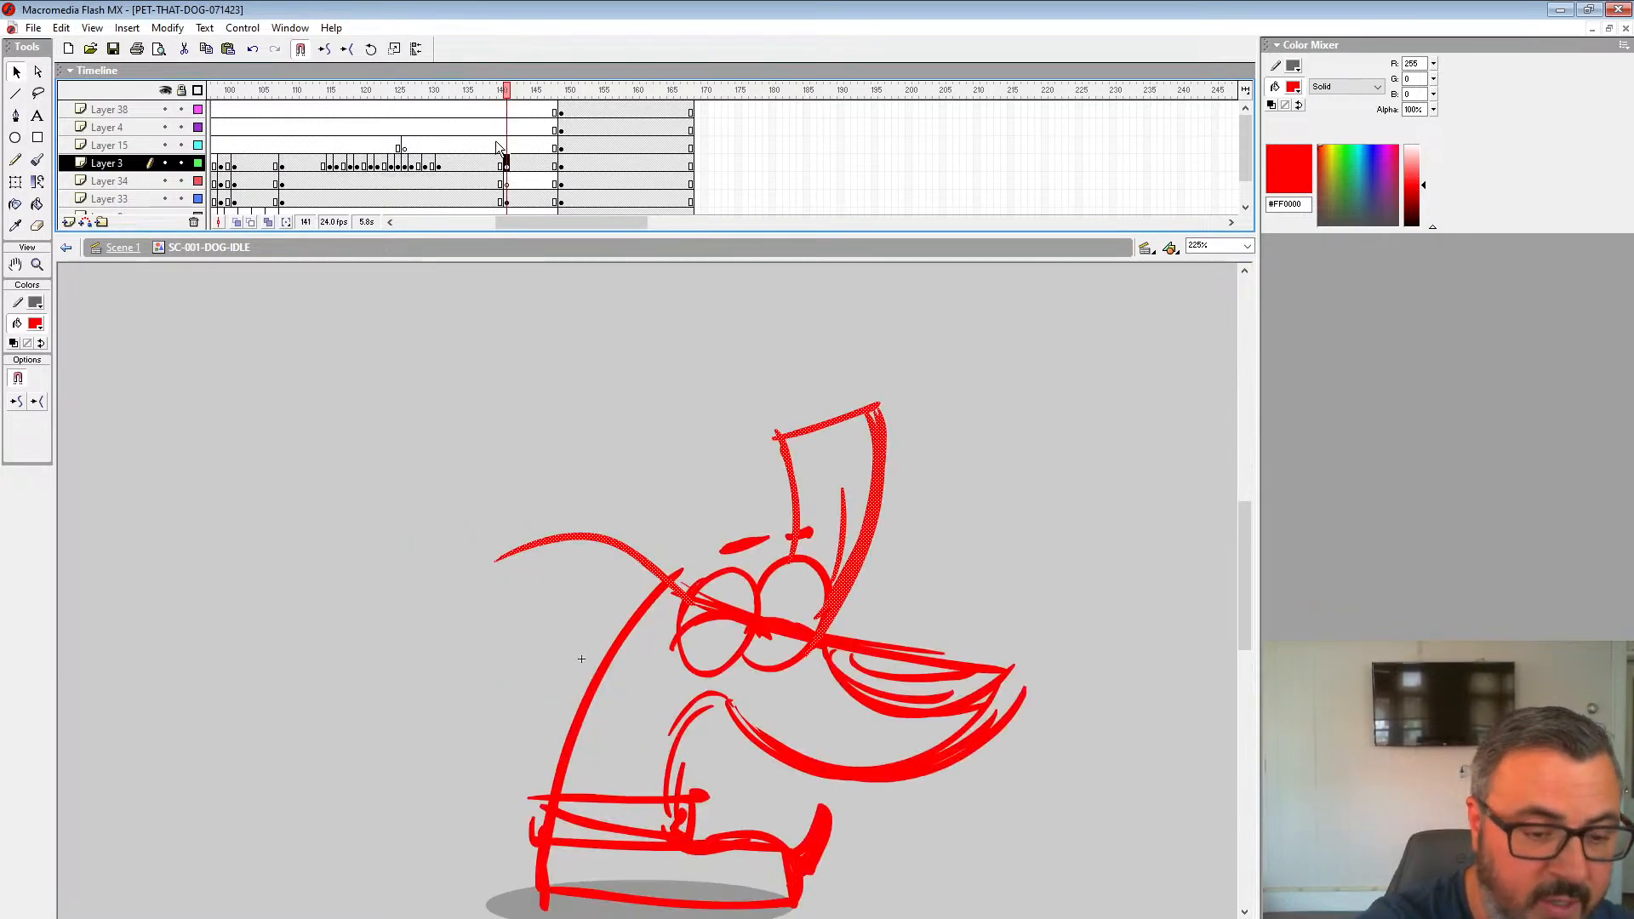
{"action": "left_click", "coordinate": [38, 161]}
{"action": "mouse_move", "coordinate": [691, 605]}
{"action": "left_mouse_down"}
{"action": "mouse_move", "coordinate": [452, 595]}
{"action": "mouse_move", "coordinate": [513, 654]}
{"action": "mouse_move", "coordinate": [596, 587]}
{"action": "mouse_move", "coordinate": [647, 630]}
{"action": "mouse_move", "coordinate": [681, 600]}
{"action": "left_mouse_up"}
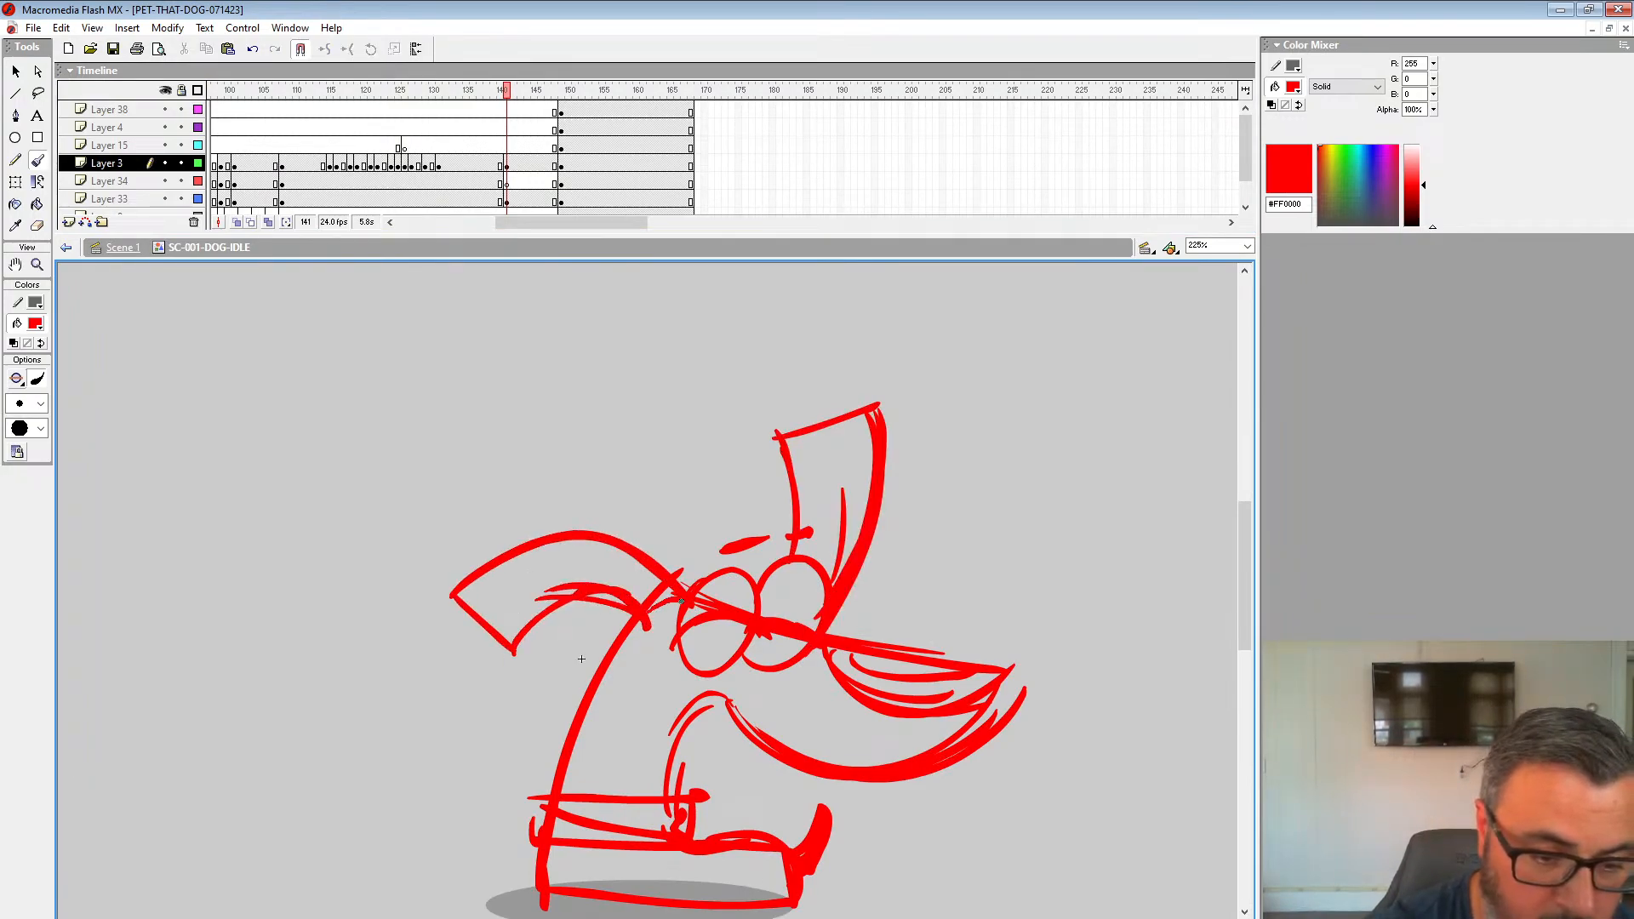
Step: Merge the frame 141 sketches from Layers 3 through 33 in place onto Layer 33, and turn onion skinning back on
{"action": "left_click_drag", "start_coordinate": [507, 165], "coordinate": [508, 199]}
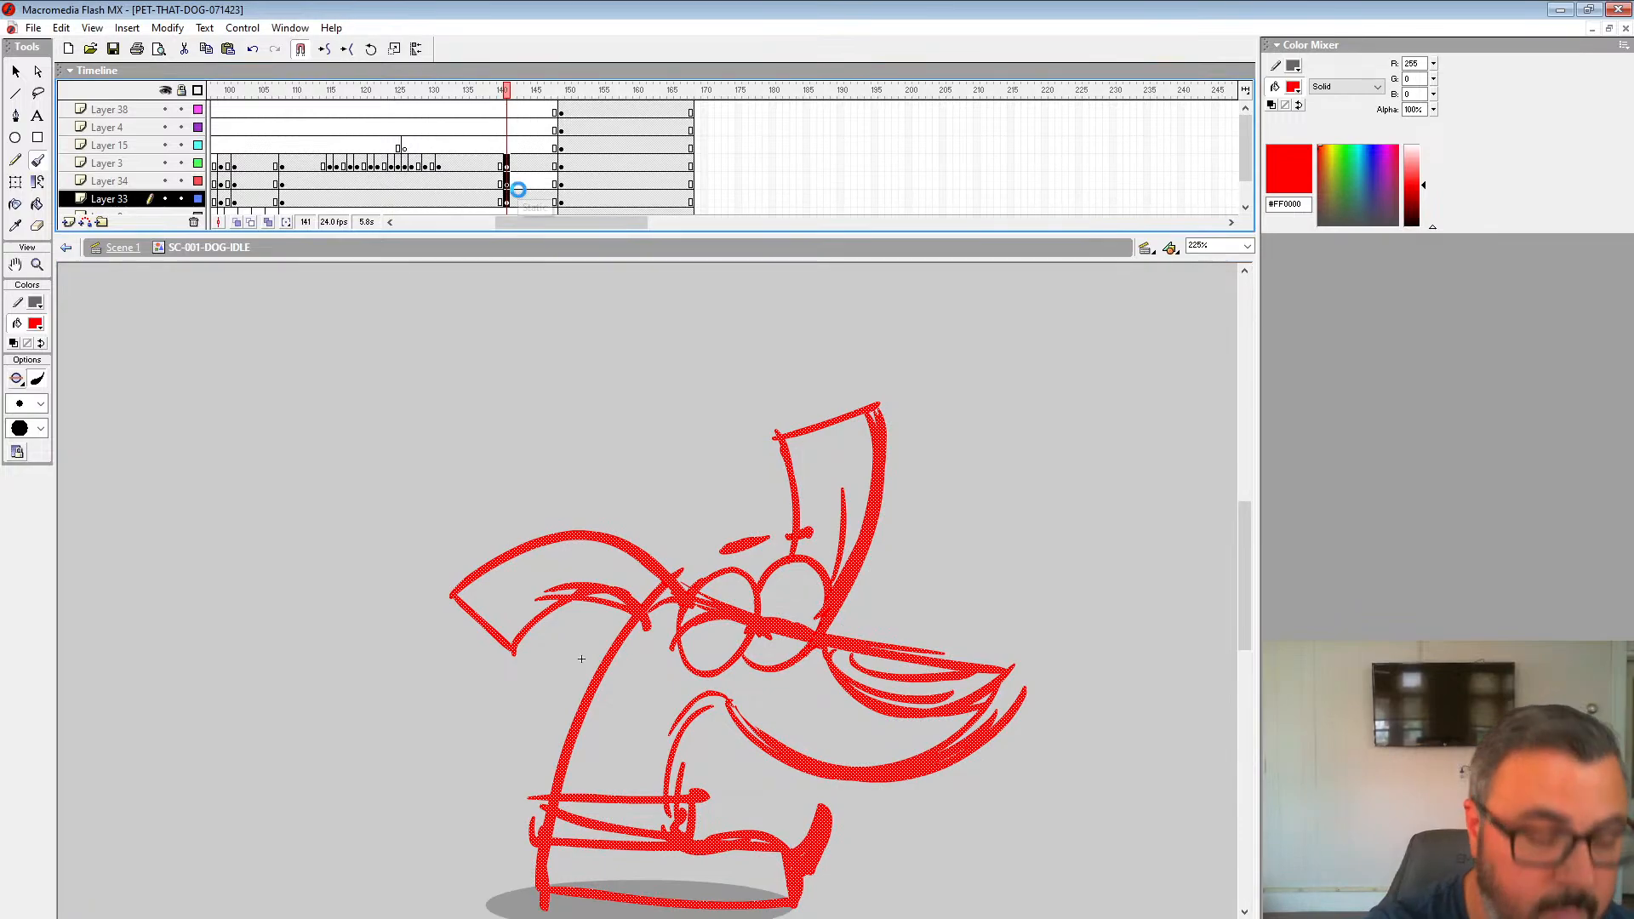
{"action": "key", "text": "ctrl+x"}
{"action": "left_click", "coordinate": [508, 201]}
{"action": "key", "text": "ctrl+shift+v"}
{"action": "left_click", "coordinate": [238, 222]}
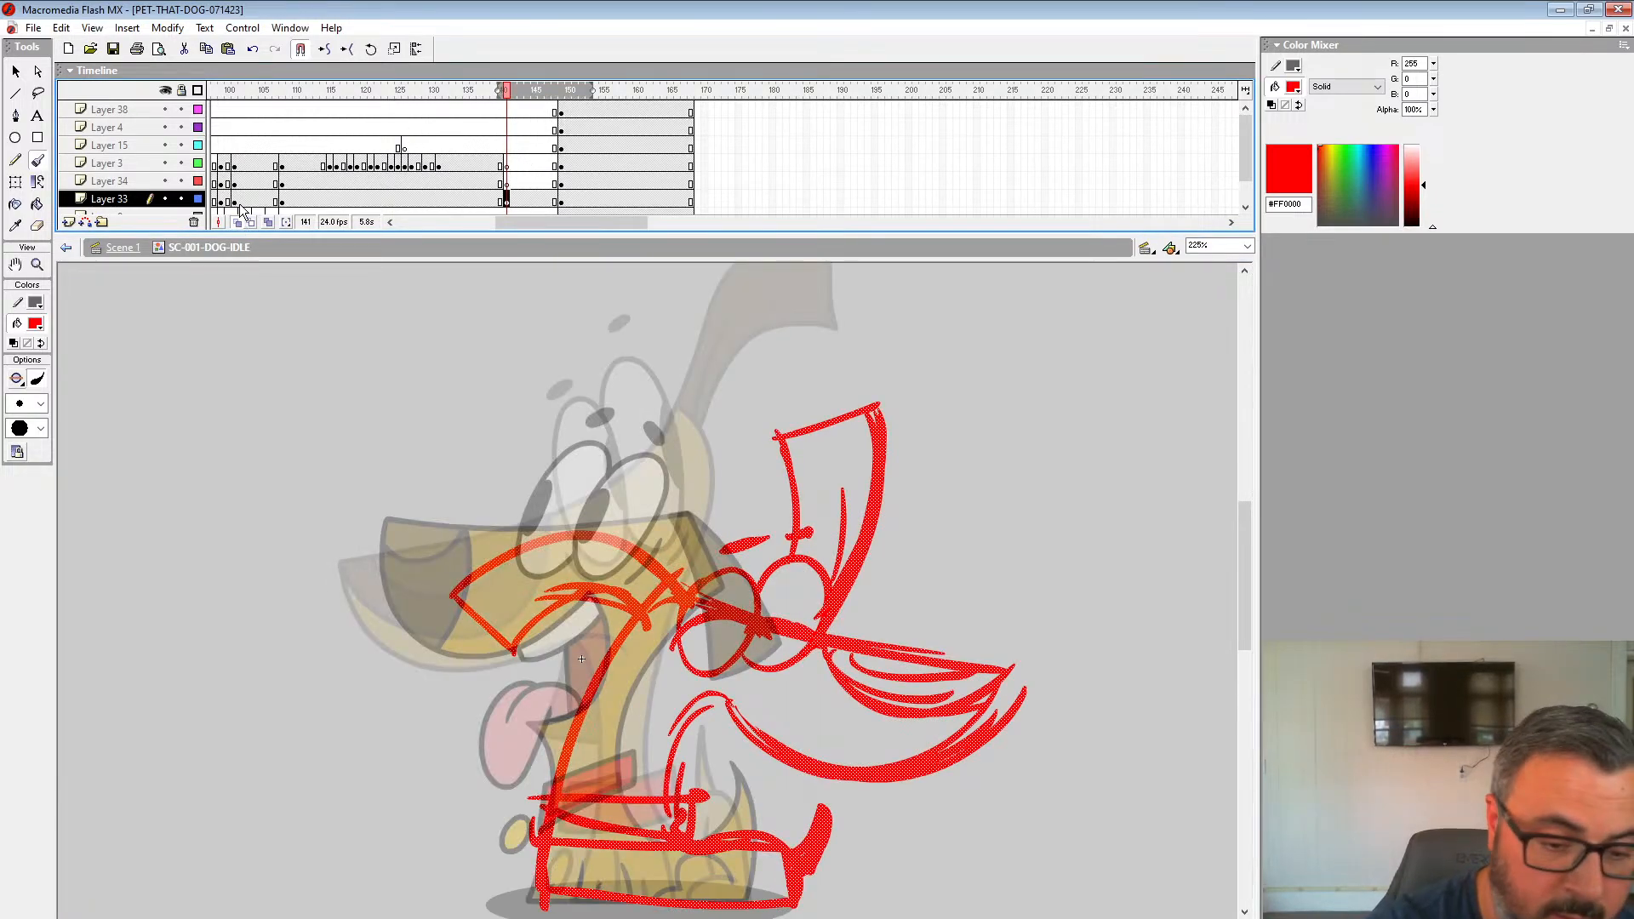
Step: Reinforce the back of the lower jaw and the neck line and add the collar tag on frame 141 of Layer 33
{"action": "mouse_move", "coordinate": [670, 689]}
{"action": "left_mouse_down"}
{"action": "mouse_move", "coordinate": [764, 721]}
{"action": "mouse_move", "coordinate": [675, 730]}
{"action": "mouse_move", "coordinate": [688, 698]}
{"action": "mouse_move", "coordinate": [728, 709]}
{"action": "mouse_move", "coordinate": [732, 729]}
{"action": "mouse_move", "coordinate": [683, 707]}
{"action": "mouse_move", "coordinate": [641, 729]}
{"action": "left_mouse_up"}
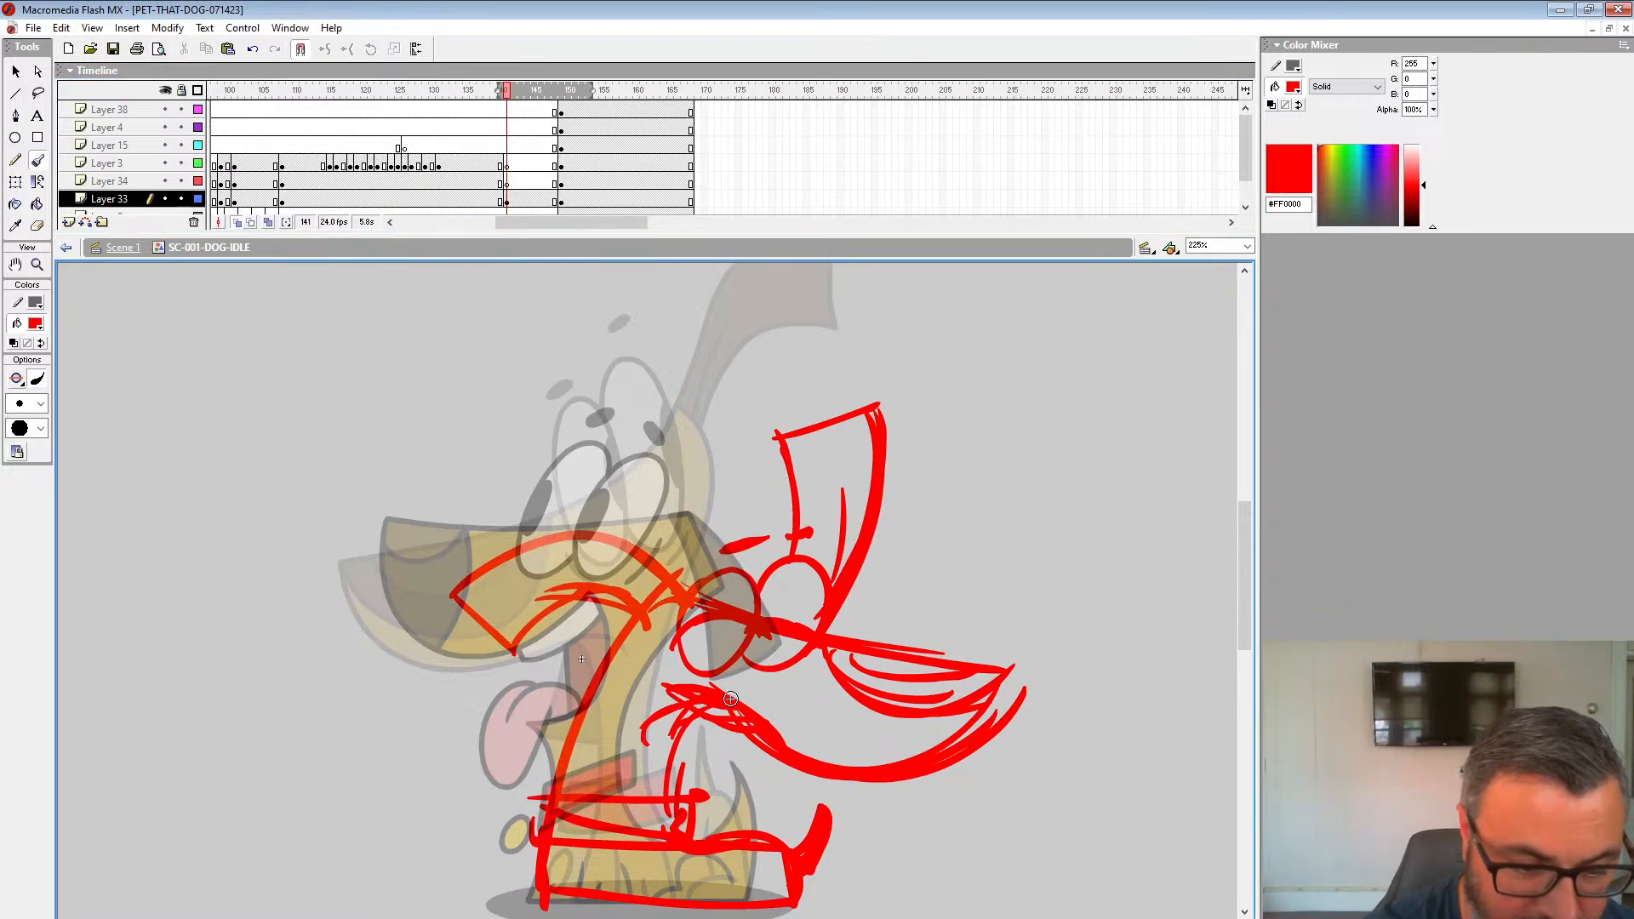
{"action": "key", "text": "ctrl+z"}
{"action": "left_click", "coordinate": [489, 182]}
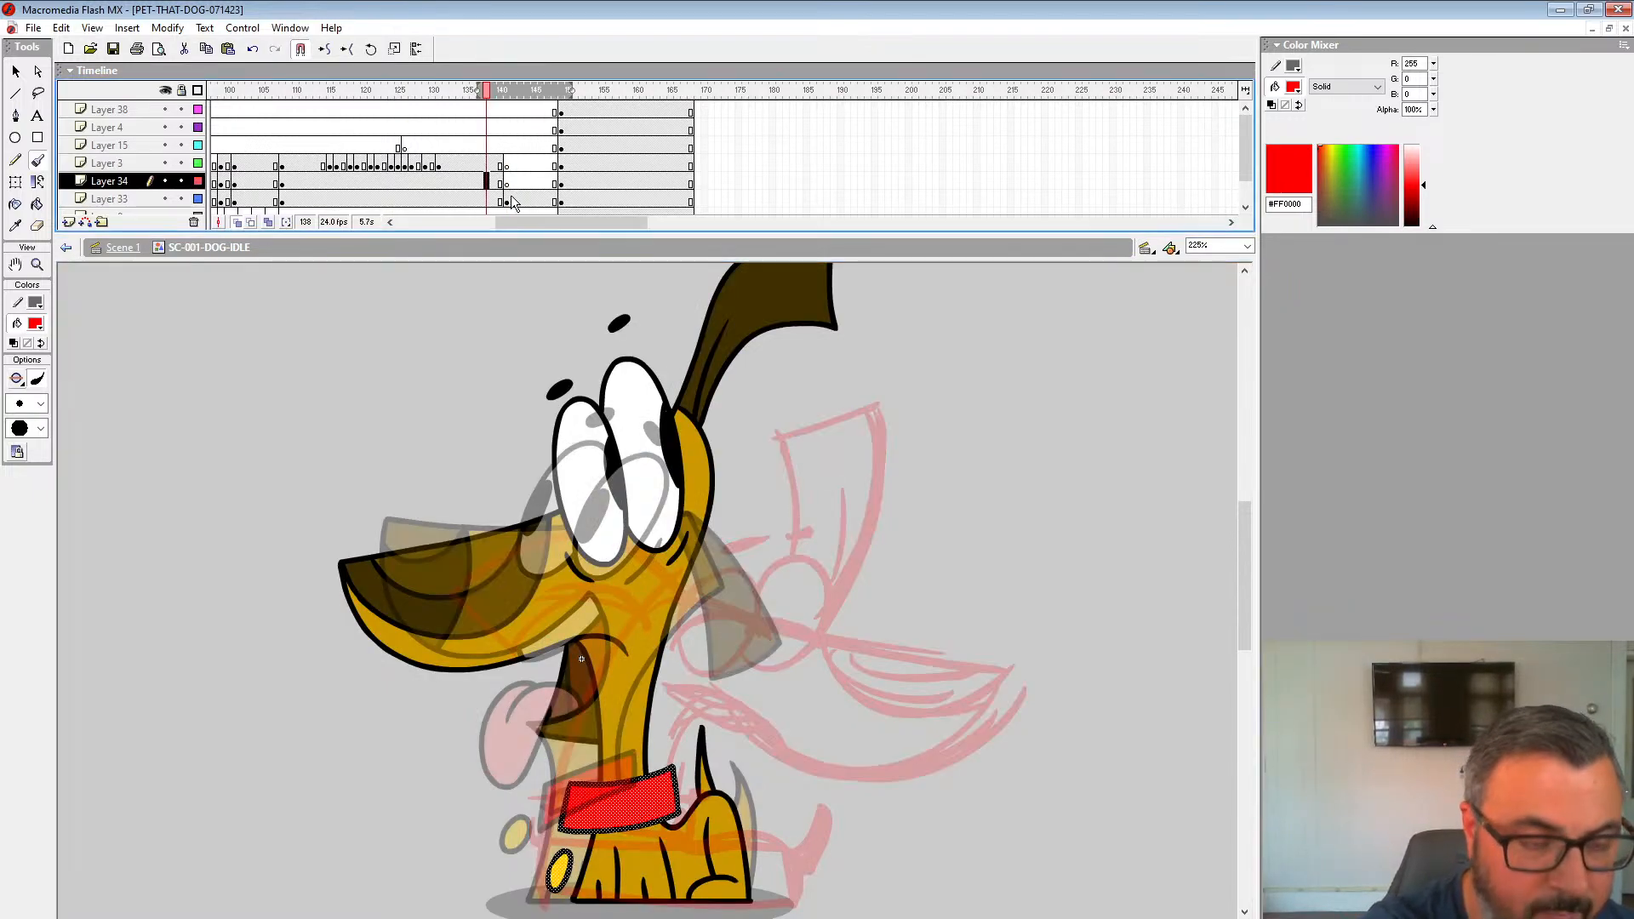
{"action": "left_click", "coordinate": [509, 202]}
{"action": "mouse_move", "coordinate": [717, 693]}
{"action": "left_mouse_down"}
{"action": "mouse_move", "coordinate": [655, 736]}
{"action": "mouse_move", "coordinate": [696, 707]}
{"action": "left_mouse_up"}
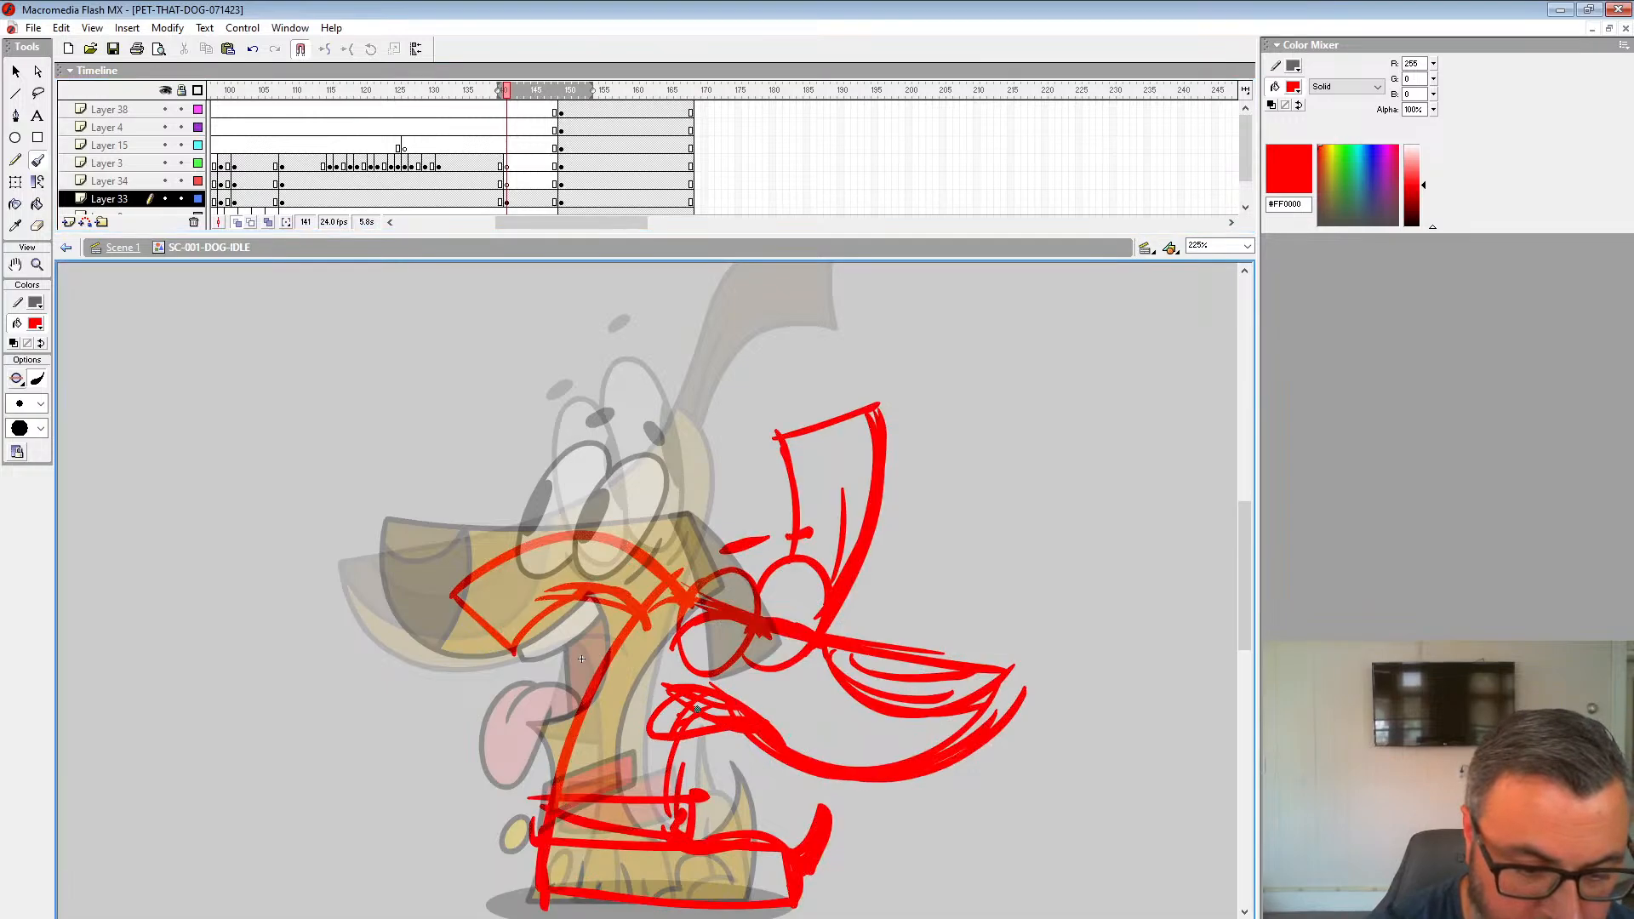
{"action": "left_click_drag", "start_coordinate": [671, 785], "coordinate": [686, 830]}
{"action": "left_click_drag", "start_coordinate": [512, 868], "coordinate": [532, 885]}
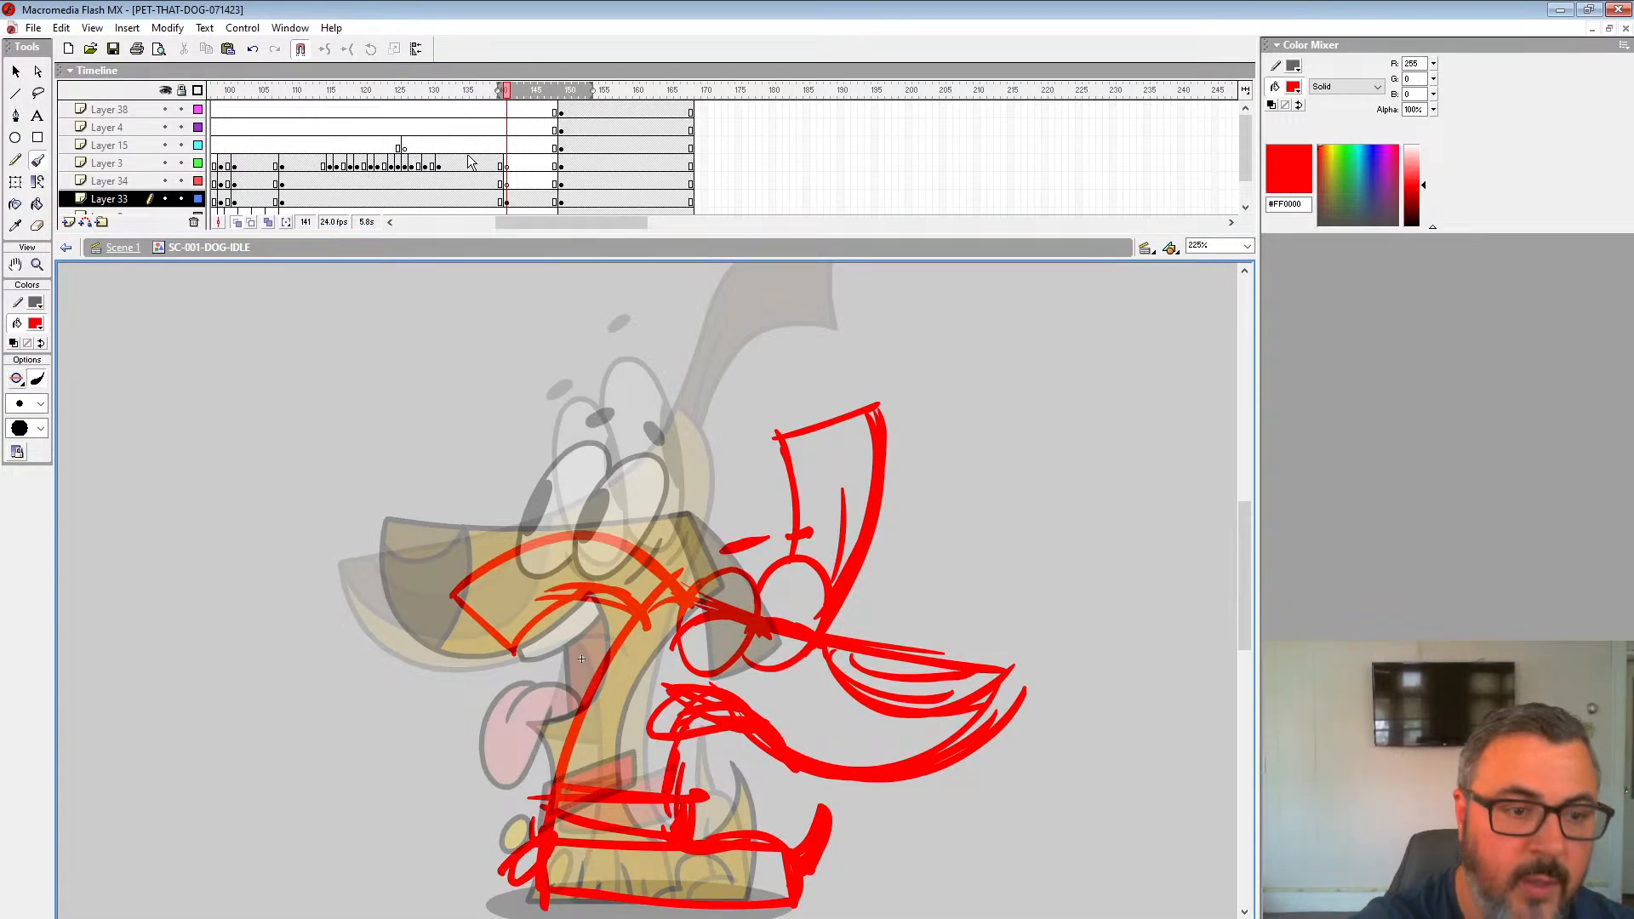
Step: Play back the move into the frame 141 sketch and insert a blank keyframe at frame 143 of Layer 33
{"action": "key", "text": "Return"}
{"action": "left_click", "coordinate": [439, 184]}
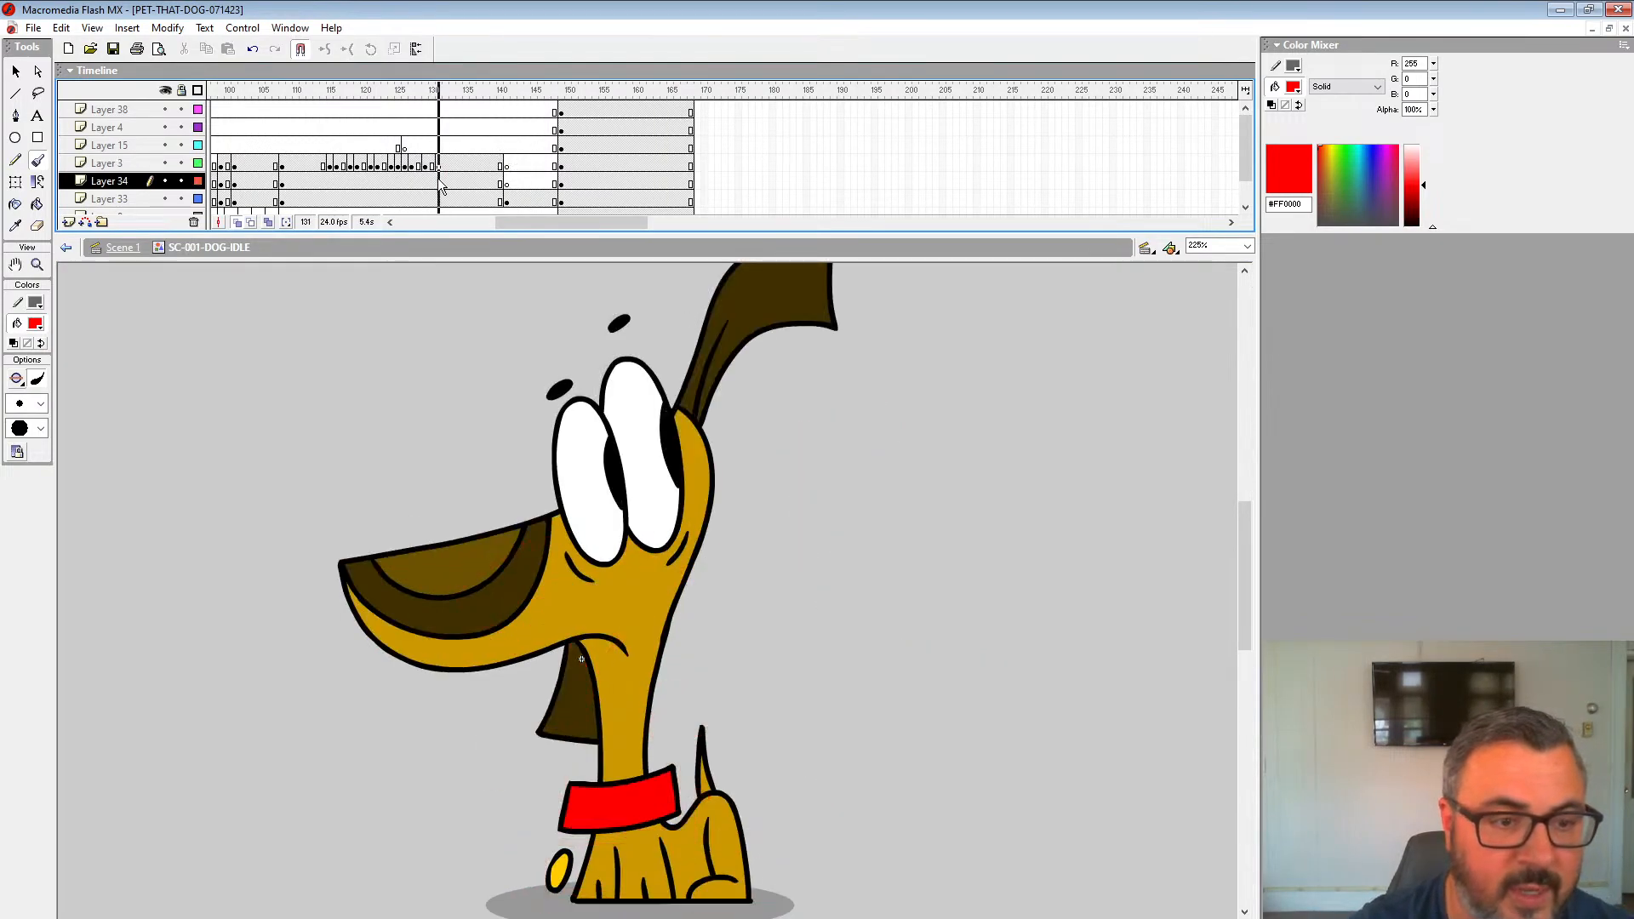
{"action": "left_click", "coordinate": [457, 165]}
{"action": "key", "text": "Return"}
{"action": "key", "text": "Return"}
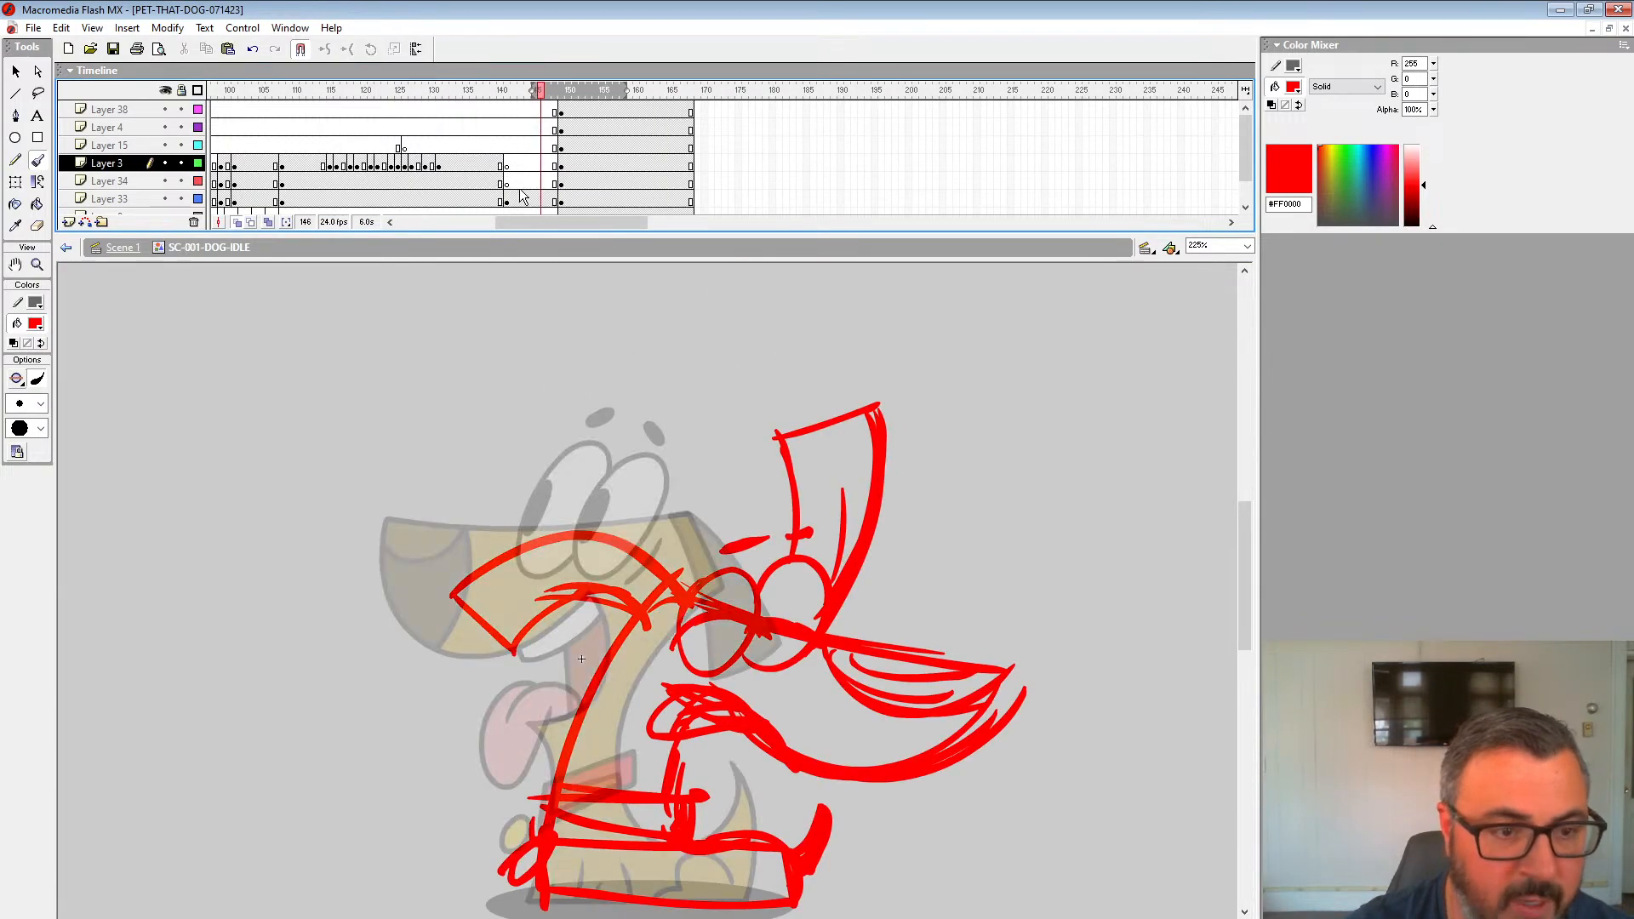
{"action": "left_click", "coordinate": [522, 201]}
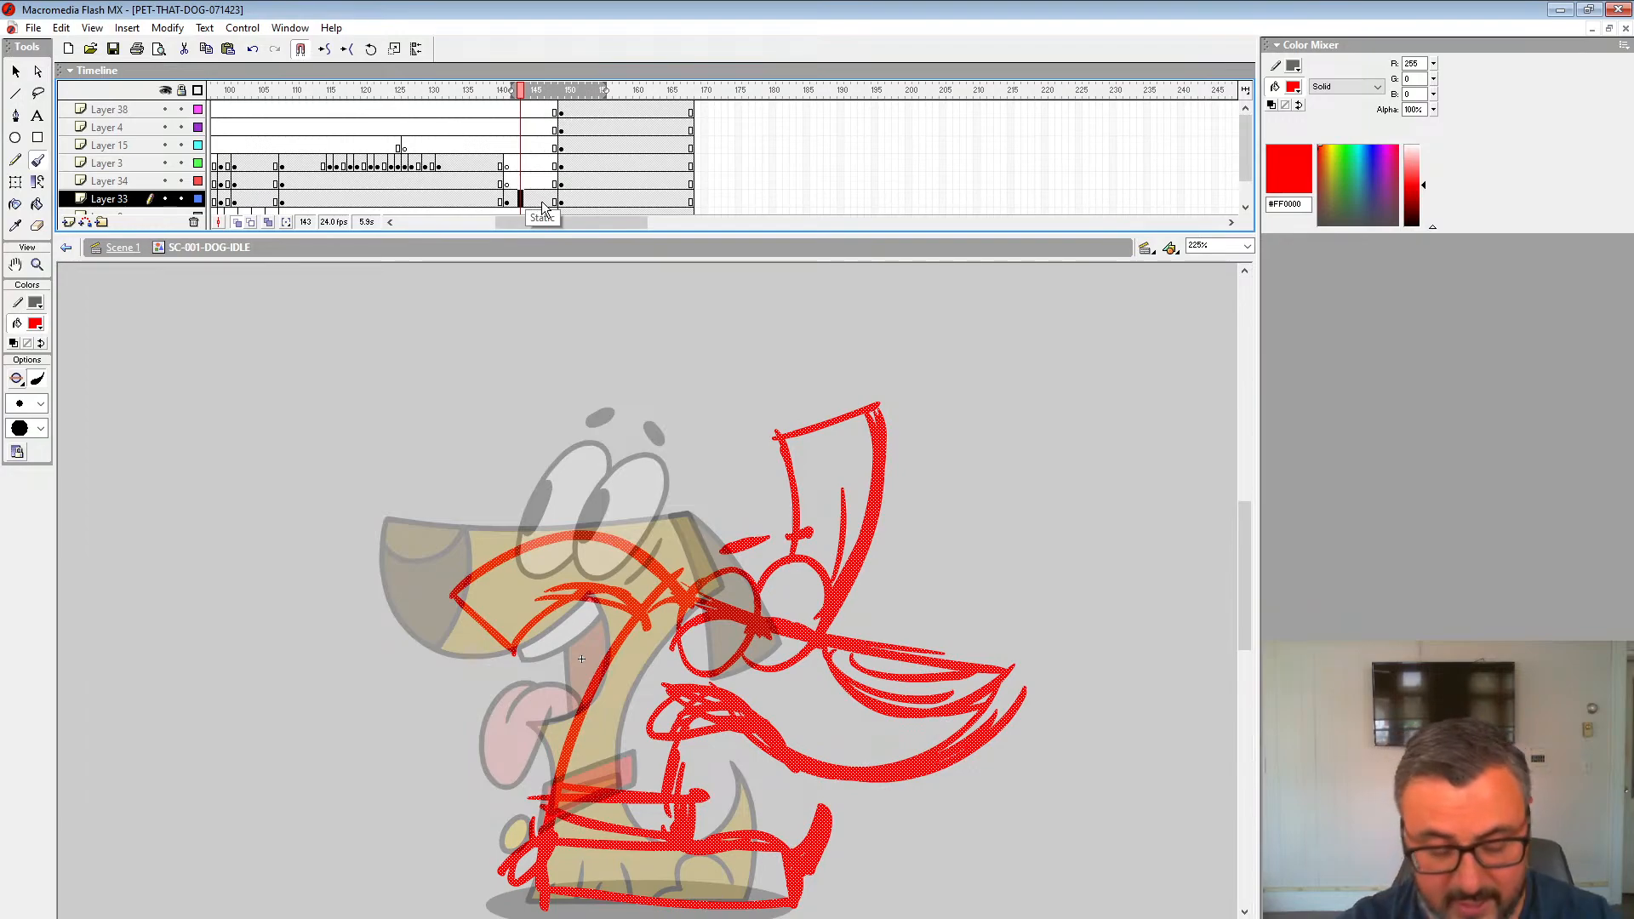
{"action": "key", "text": "F7"}
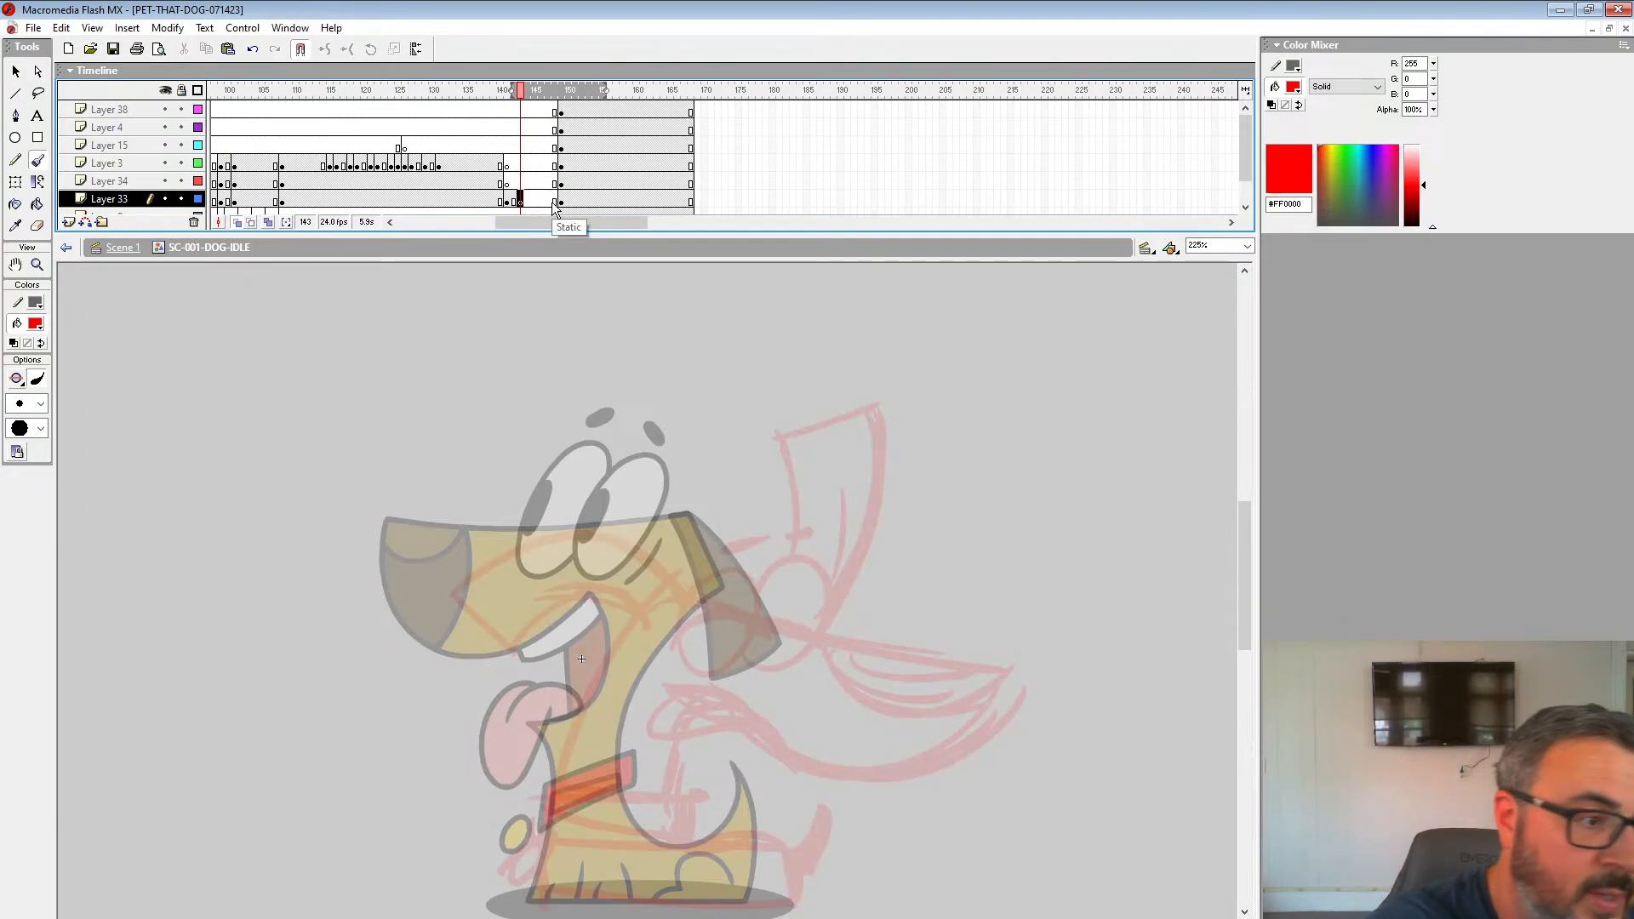
Step: Draw two touching round eyes with half-closed lids low in front of the dog's chest on frame 143
{"action": "mouse_move", "coordinate": [417, 686]}
{"action": "left_mouse_down"}
{"action": "mouse_move", "coordinate": [496, 696]}
{"action": "mouse_move", "coordinate": [471, 722]}
{"action": "mouse_move", "coordinate": [414, 673]}
{"action": "left_mouse_up"}
{"action": "key", "text": "ctrl+z"}
{"action": "mouse_move", "coordinate": [503, 680]}
{"action": "left_mouse_down"}
{"action": "mouse_move", "coordinate": [484, 701]}
{"action": "mouse_move", "coordinate": [494, 671]}
{"action": "left_mouse_up"}
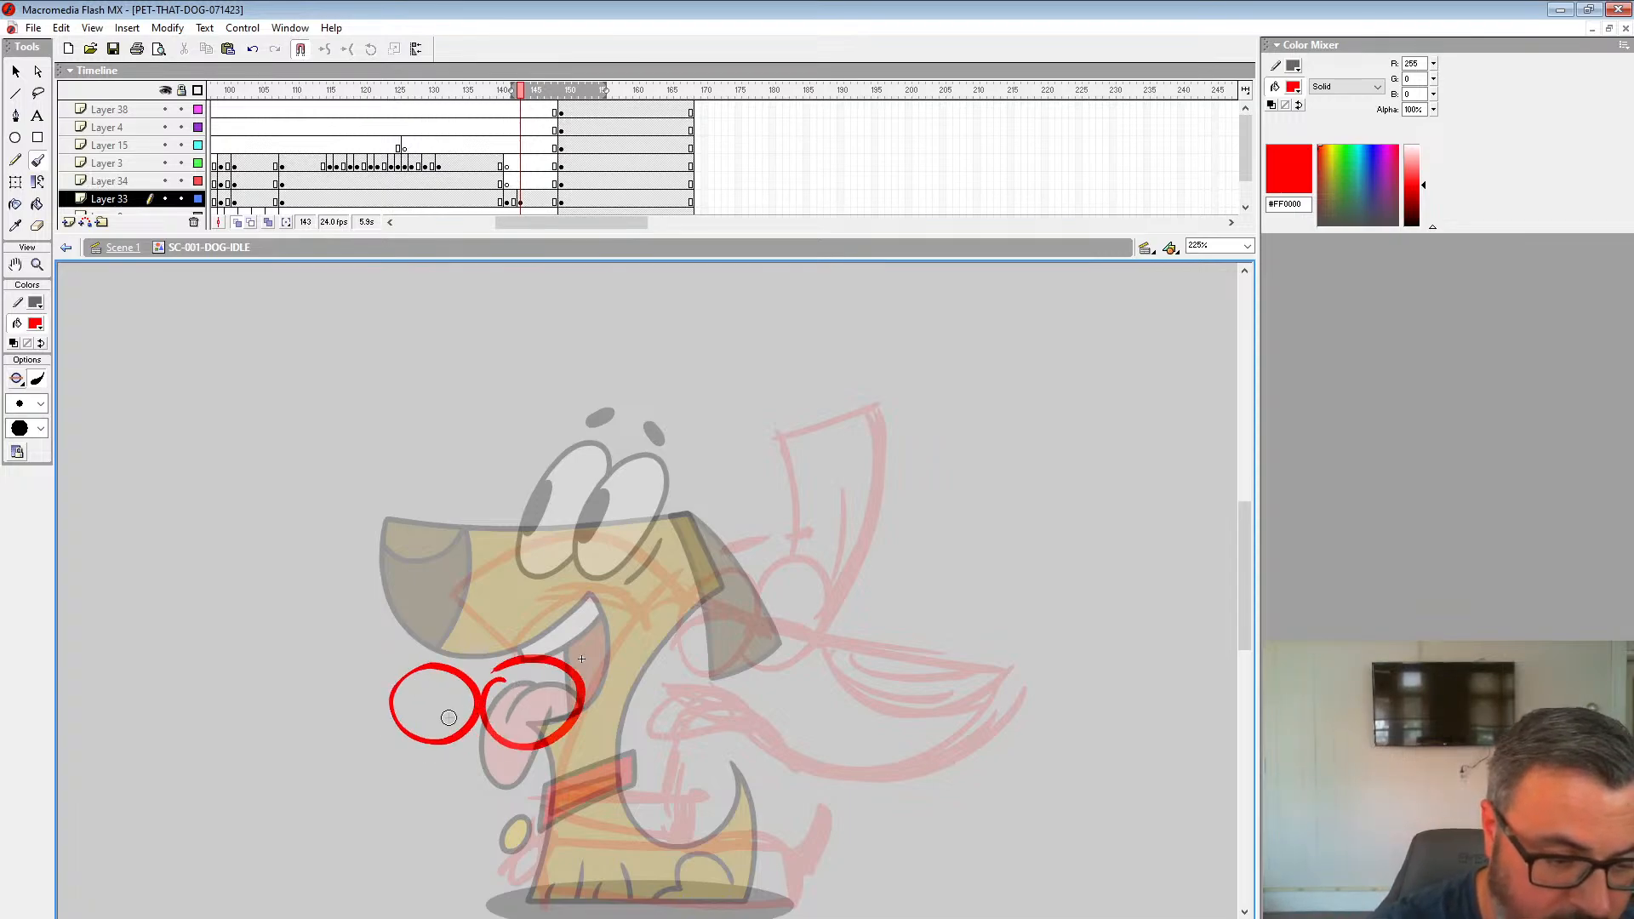
{"action": "left_click_drag", "start_coordinate": [398, 705], "coordinate": [572, 734]}
Step: Draw the long muzzle pointing left from the eyes, with its nose shape and the curved lower jaw, on frame 143
{"action": "key", "text": "space"}
{"action": "left_click_drag", "start_coordinate": [668, 727], "coordinate": [927, 574]}
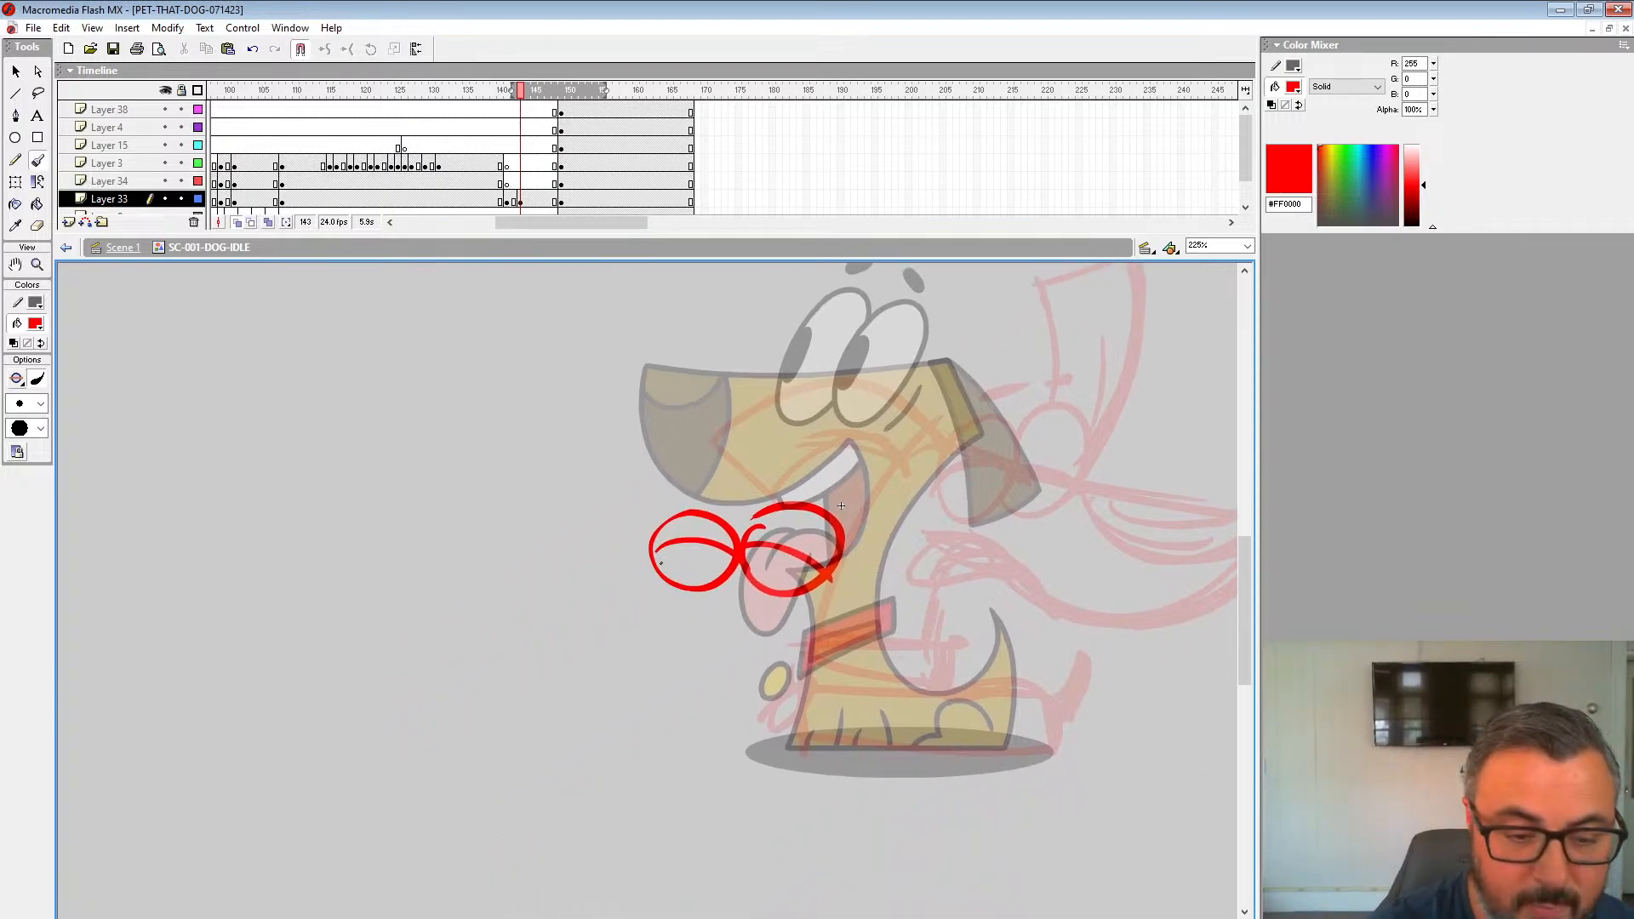
{"action": "left_click_drag", "start_coordinate": [662, 563], "coordinate": [474, 569]}
{"action": "mouse_move", "coordinate": [465, 576]}
{"action": "left_mouse_down"}
{"action": "mouse_move", "coordinate": [511, 619]}
{"action": "mouse_move", "coordinate": [758, 628]}
{"action": "left_mouse_up"}
{"action": "mouse_move", "coordinate": [547, 628]}
{"action": "left_mouse_down"}
{"action": "mouse_move", "coordinate": [759, 625]}
{"action": "mouse_move", "coordinate": [749, 614]}
{"action": "left_mouse_up"}
{"action": "mouse_move", "coordinate": [494, 582]}
{"action": "left_mouse_down"}
{"action": "mouse_move", "coordinate": [663, 559]}
{"action": "mouse_move", "coordinate": [612, 570]}
{"action": "mouse_move", "coordinate": [618, 601]}
{"action": "left_mouse_up"}
{"action": "left_click_drag", "start_coordinate": [792, 609], "coordinate": [742, 632]}
{"action": "left_click_drag", "start_coordinate": [814, 609], "coordinate": [739, 635]}
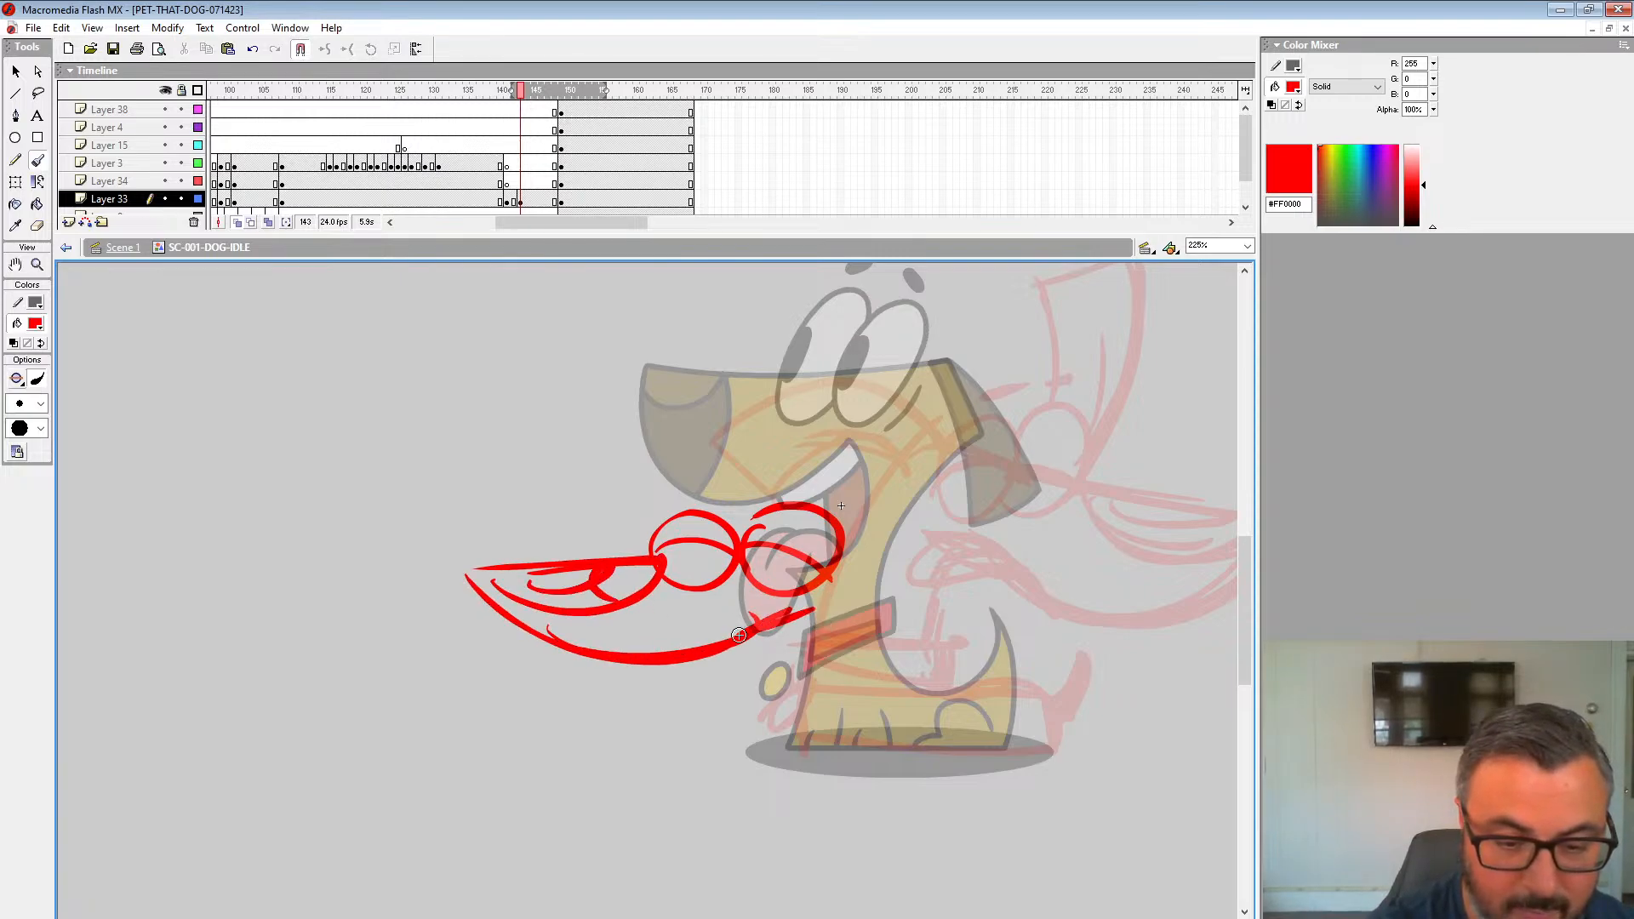
{"action": "left_click_drag", "start_coordinate": [843, 590], "coordinate": [761, 628]}
Step: Draw the collar loop and the near ear trailing up to the right behind the head on frame 143
{"action": "key", "text": "space"}
{"action": "left_click_drag", "start_coordinate": [991, 549], "coordinate": [827, 670]}
{"action": "mouse_move", "coordinate": [679, 652]}
{"action": "left_mouse_down"}
{"action": "mouse_move", "coordinate": [806, 568]}
{"action": "mouse_move", "coordinate": [784, 595]}
{"action": "mouse_move", "coordinate": [835, 539]}
{"action": "left_mouse_up"}
{"action": "key", "text": "ctrl+z"}
{"action": "mouse_move", "coordinate": [835, 540]}
{"action": "left_mouse_down"}
{"action": "mouse_move", "coordinate": [917, 574]}
{"action": "mouse_move", "coordinate": [757, 668]}
{"action": "mouse_move", "coordinate": [650, 691]}
{"action": "left_mouse_up"}
{"action": "left_click_drag", "start_coordinate": [657, 690], "coordinate": [905, 582]}
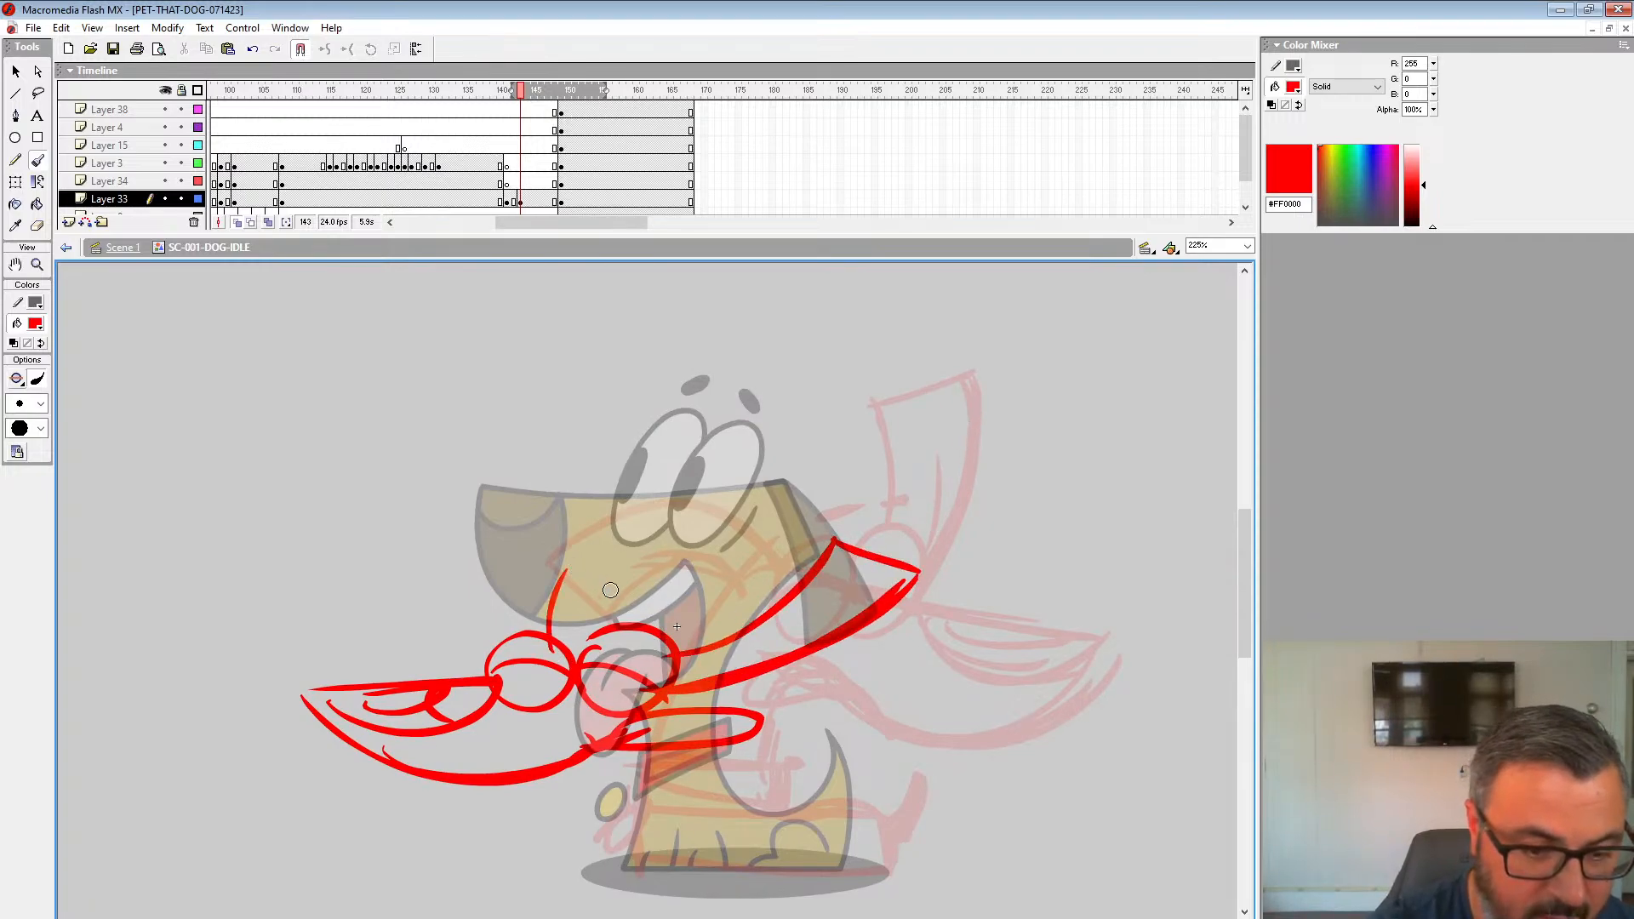
{"action": "left_click", "coordinate": [494, 203]}
{"action": "left_click", "coordinate": [510, 200]}
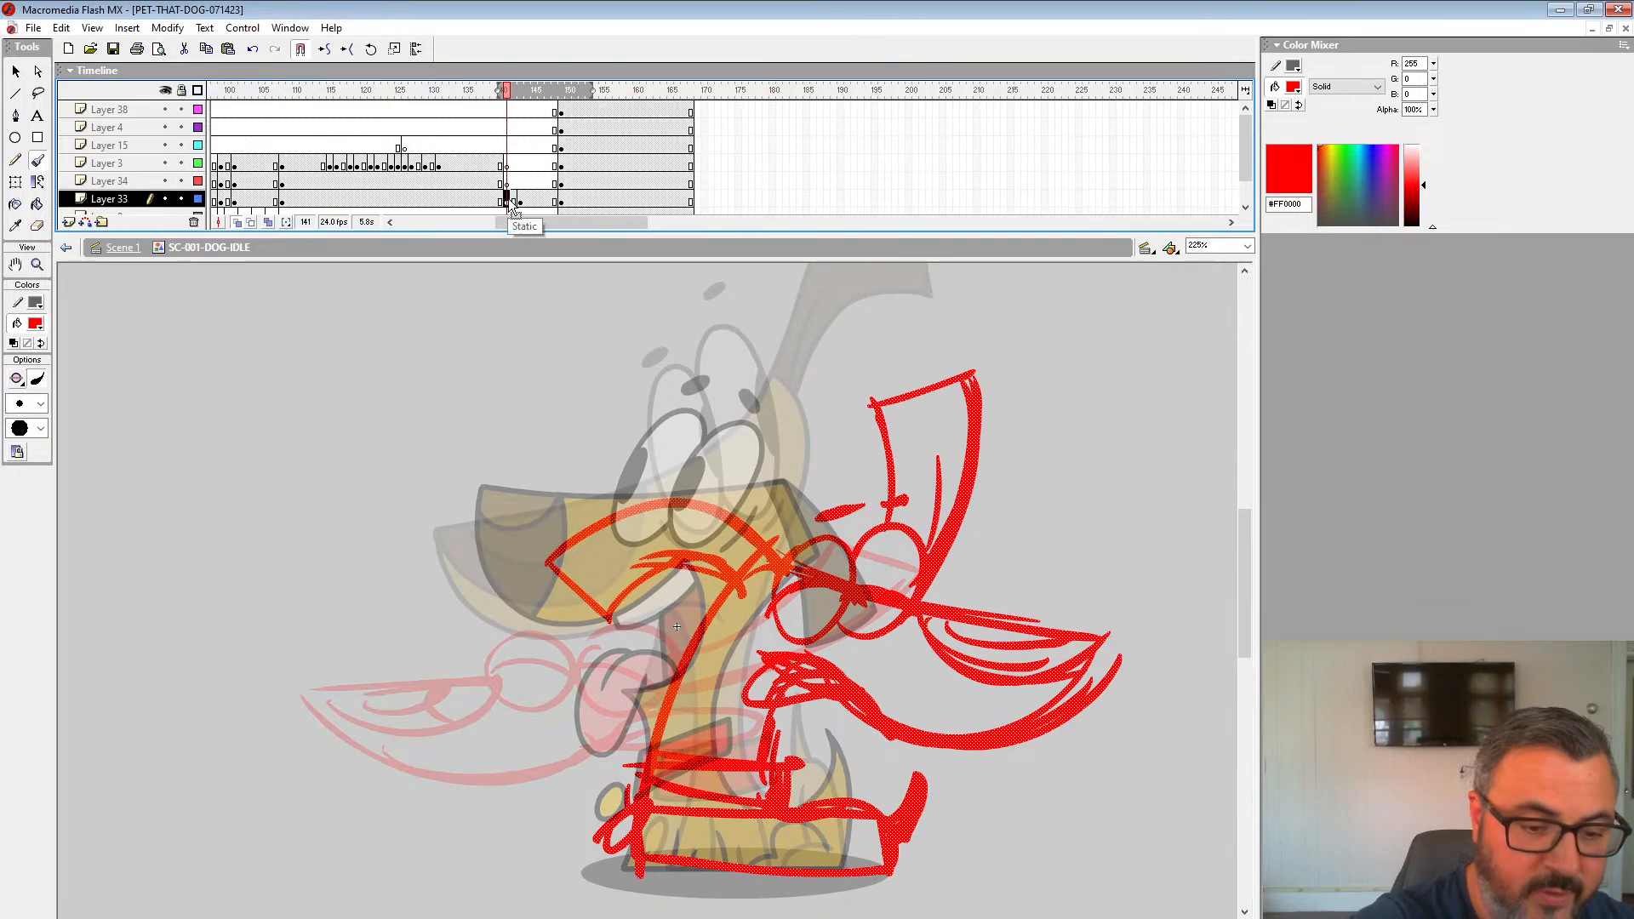
{"action": "left_click", "coordinate": [520, 201]}
{"action": "left_click_drag", "start_coordinate": [583, 652], "coordinate": [556, 528]}
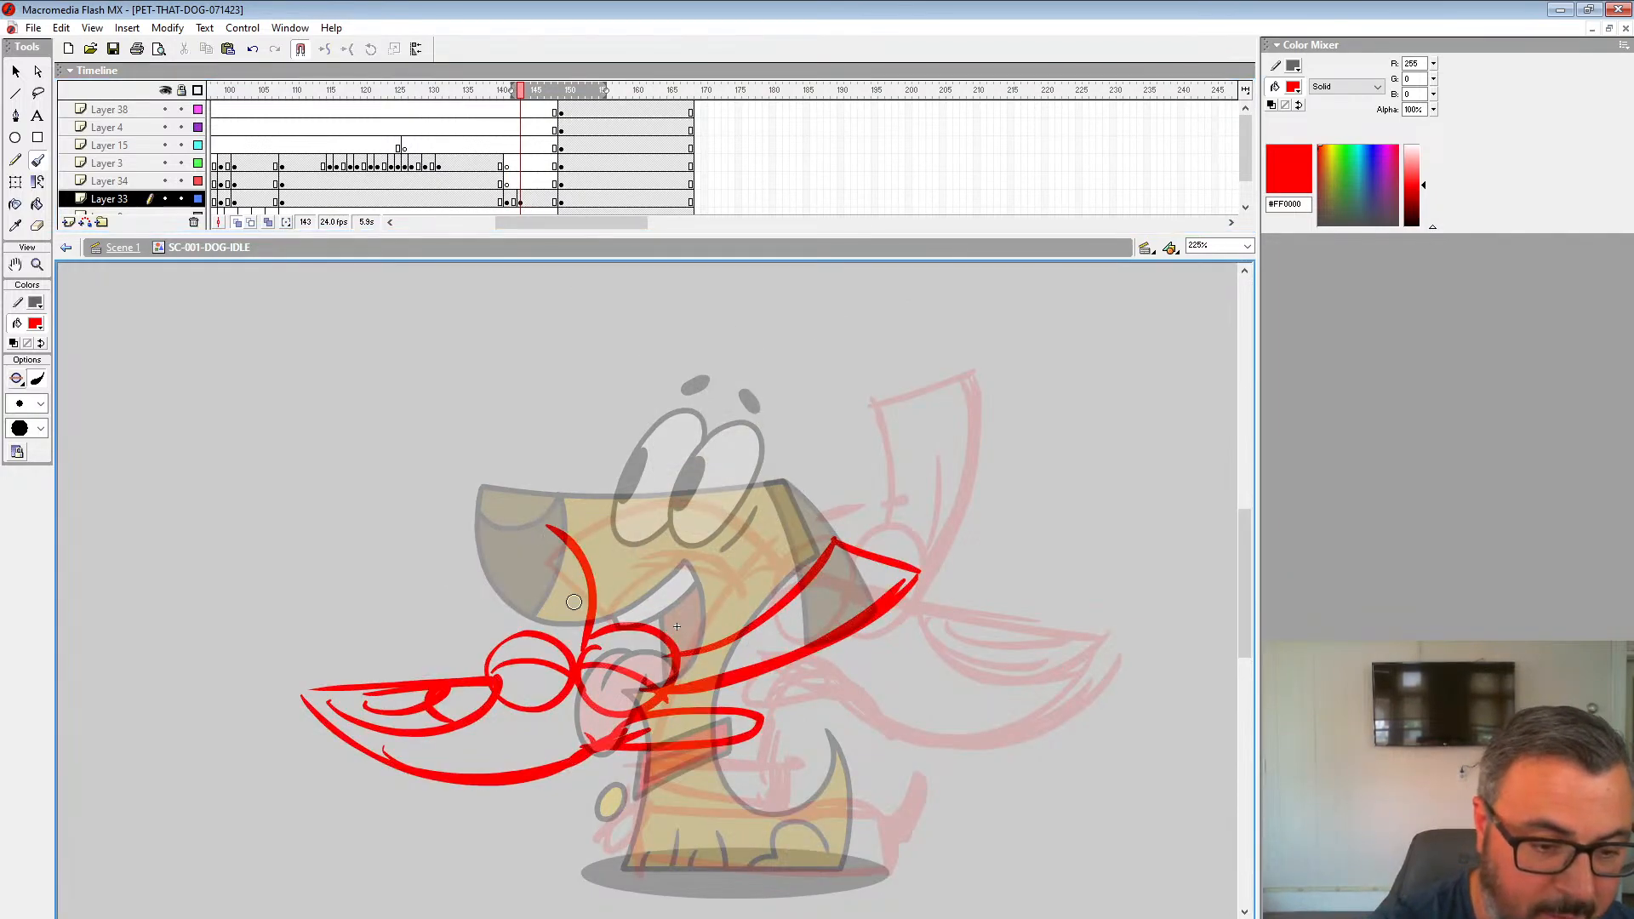
{"action": "mouse_move", "coordinate": [593, 623]}
{"action": "left_mouse_down"}
{"action": "mouse_move", "coordinate": [556, 511]}
{"action": "mouse_move", "coordinate": [517, 484]}
{"action": "mouse_move", "coordinate": [784, 394]}
{"action": "mouse_move", "coordinate": [846, 404]}
{"action": "mouse_move", "coordinate": [807, 440]}
{"action": "left_mouse_up"}
{"action": "key", "text": "ctrl+z"}
{"action": "key", "text": "ctrl+z"}
{"action": "key", "text": "ctrl+z"}
{"action": "key", "text": "ctrl+z"}
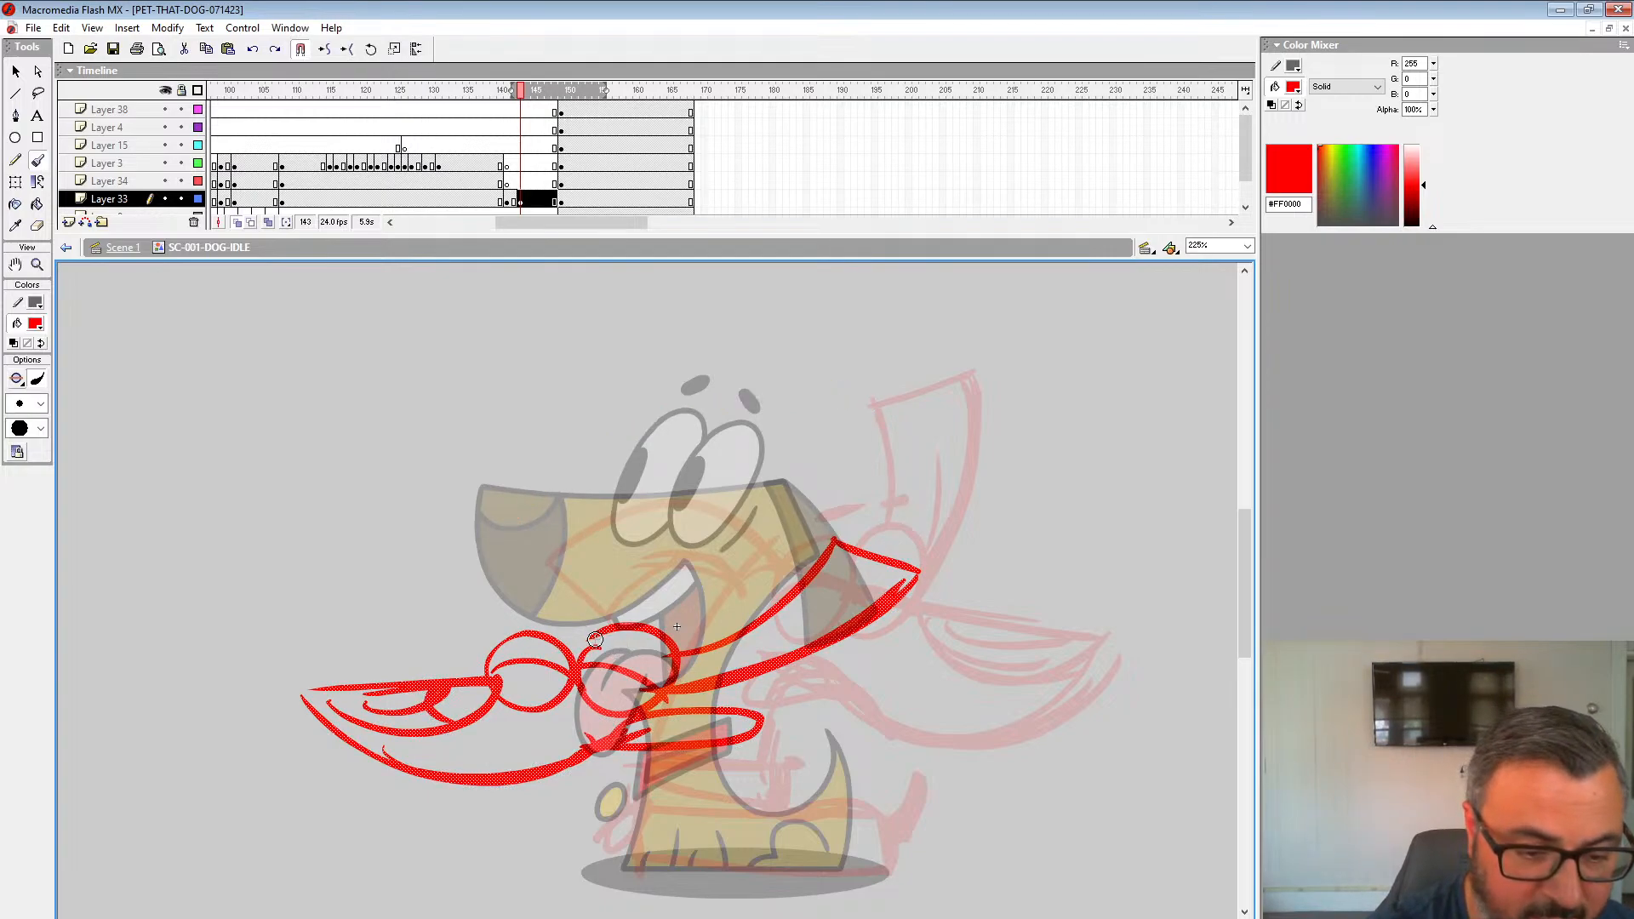
Step: Draw the far ear rising above the eyes with its tip bending left on frame 143
{"action": "mouse_move", "coordinate": [602, 635]}
{"action": "left_mouse_down"}
{"action": "mouse_move", "coordinate": [634, 545]}
{"action": "mouse_move", "coordinate": [559, 467]}
{"action": "left_mouse_up"}
{"action": "mouse_move", "coordinate": [509, 515]}
{"action": "left_mouse_down"}
{"action": "mouse_move", "coordinate": [562, 656]}
{"action": "mouse_move", "coordinate": [558, 474]}
{"action": "left_mouse_up"}
Step: Draw the crouched body with its raised curved tail and the front leg details beneath the head on frame 143
{"action": "left_click_drag", "start_coordinate": [1053, 625], "coordinate": [990, 536]}
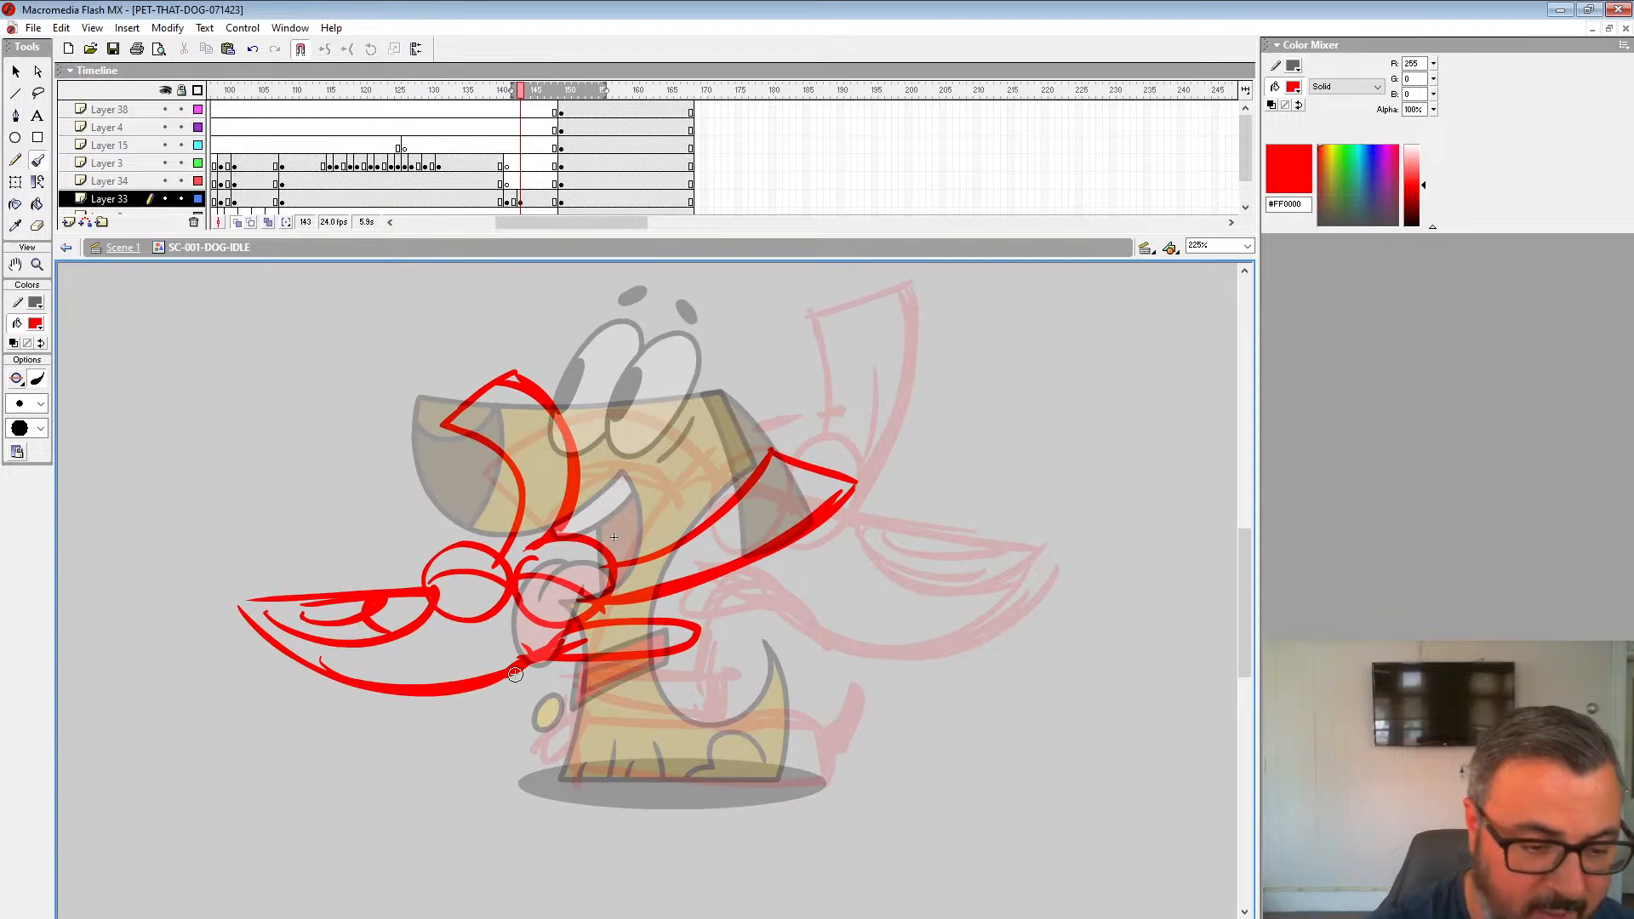
{"action": "mouse_move", "coordinate": [471, 676]}
{"action": "left_mouse_down"}
{"action": "mouse_move", "coordinate": [545, 741]}
{"action": "mouse_move", "coordinate": [557, 777]}
{"action": "left_mouse_up"}
{"action": "mouse_move", "coordinate": [583, 668]}
{"action": "left_mouse_down"}
{"action": "mouse_move", "coordinate": [647, 709]}
{"action": "mouse_move", "coordinate": [762, 648]}
{"action": "mouse_move", "coordinate": [776, 771]}
{"action": "left_mouse_up"}
{"action": "mouse_move", "coordinate": [737, 643]}
{"action": "left_mouse_down"}
{"action": "mouse_move", "coordinate": [613, 710]}
{"action": "mouse_move", "coordinate": [544, 720]}
{"action": "left_mouse_up"}
{"action": "left_click_drag", "start_coordinate": [562, 776], "coordinate": [774, 770]}
{"action": "mouse_move", "coordinate": [719, 644]}
{"action": "left_mouse_down"}
{"action": "mouse_move", "coordinate": [770, 584]}
{"action": "mouse_move", "coordinate": [737, 649]}
{"action": "left_mouse_up"}
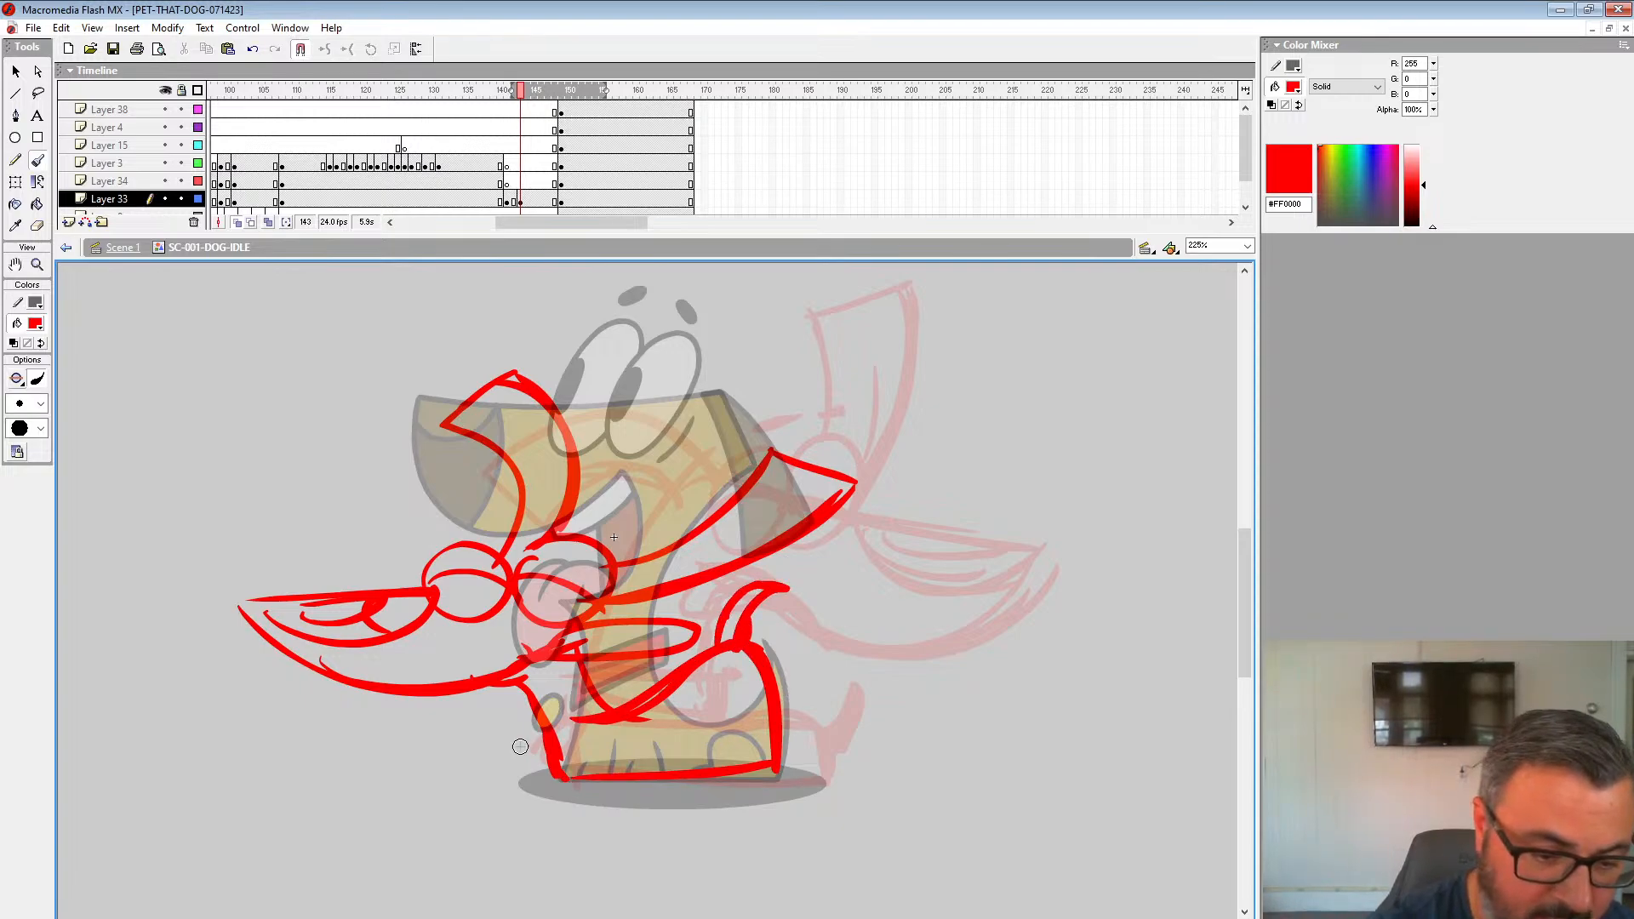
{"action": "mouse_move", "coordinate": [520, 746]}
{"action": "left_mouse_down"}
{"action": "mouse_move", "coordinate": [613, 677]}
{"action": "mouse_move", "coordinate": [541, 782]}
{"action": "left_mouse_up"}
{"action": "left_click_drag", "start_coordinate": [618, 677], "coordinate": [570, 711]}
{"action": "left_click_drag", "start_coordinate": [494, 739], "coordinate": [537, 765]}
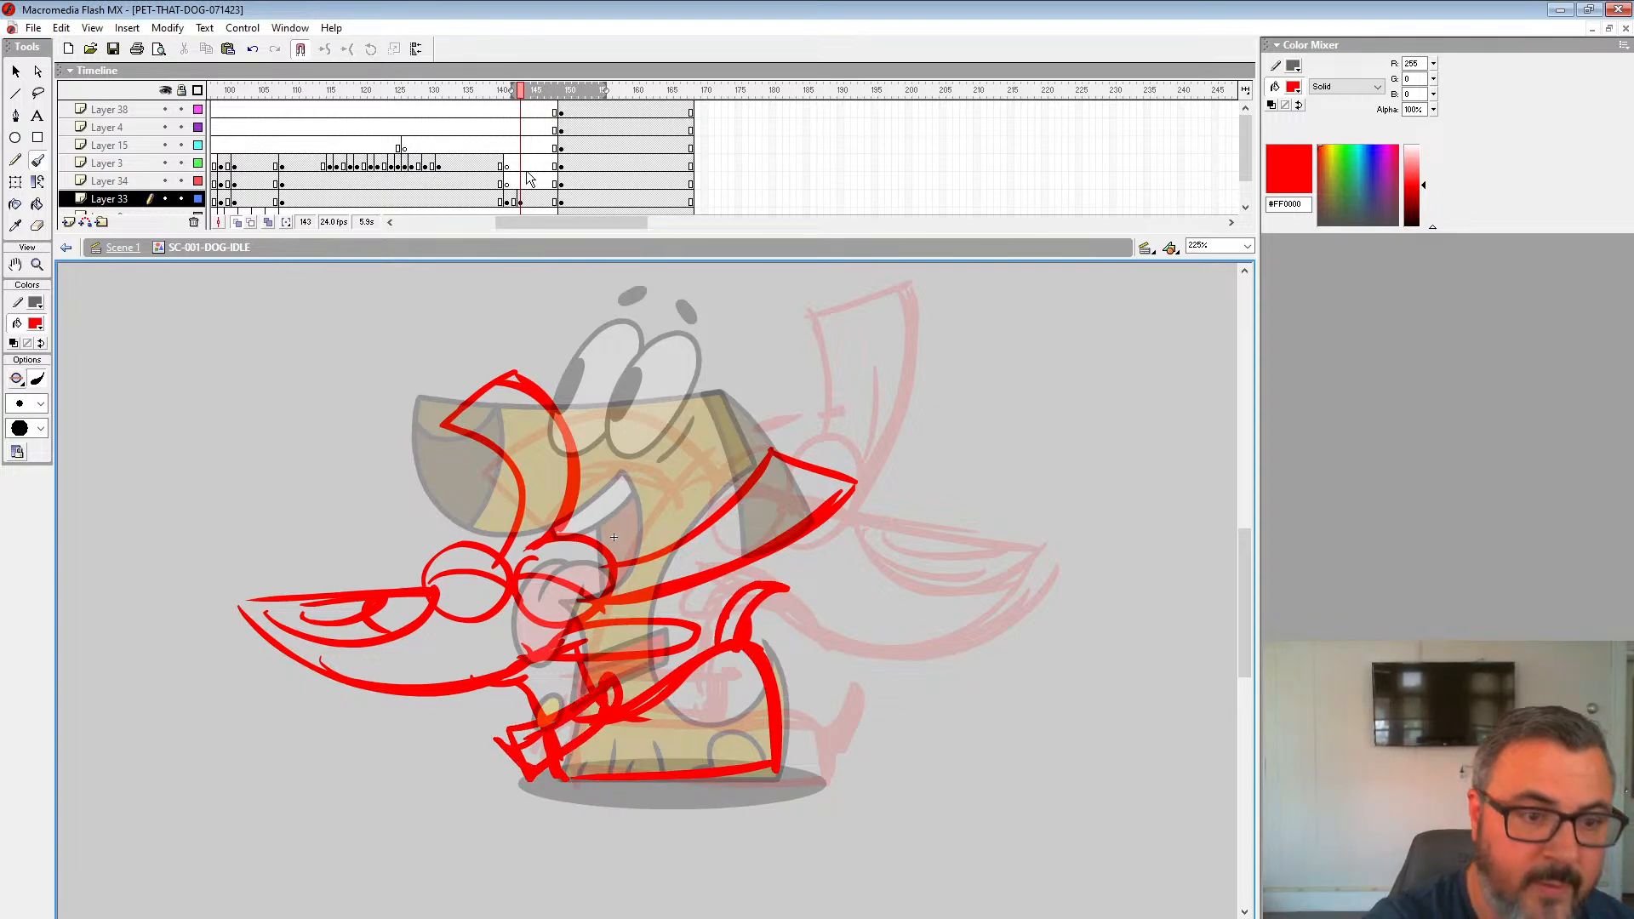
Step: Flip through the transition frames and extend the first sketch on Layer 33 so the second one starts at frame 144
{"action": "left_click_drag", "start_coordinate": [474, 165], "coordinate": [596, 162]}
{"action": "left_click", "coordinate": [519, 201]}
{"action": "left_click", "coordinate": [500, 201]}
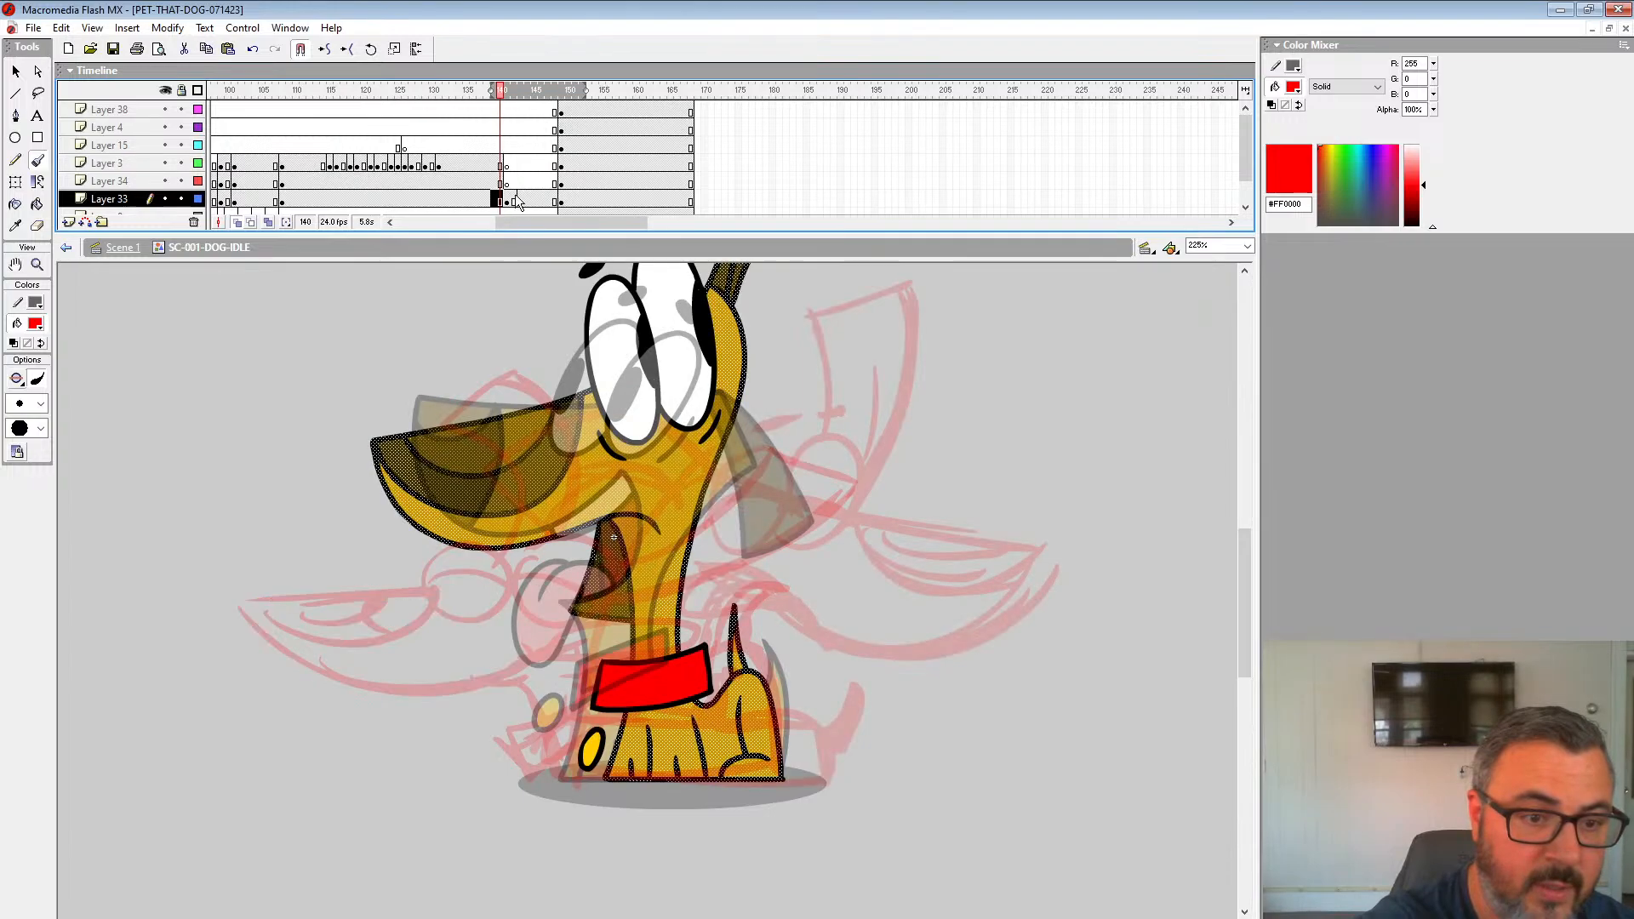
{"action": "left_click", "coordinate": [520, 201]}
{"action": "left_click", "coordinate": [473, 182]}
{"action": "left_click", "coordinate": [513, 182]}
{"action": "left_click", "coordinate": [561, 182]}
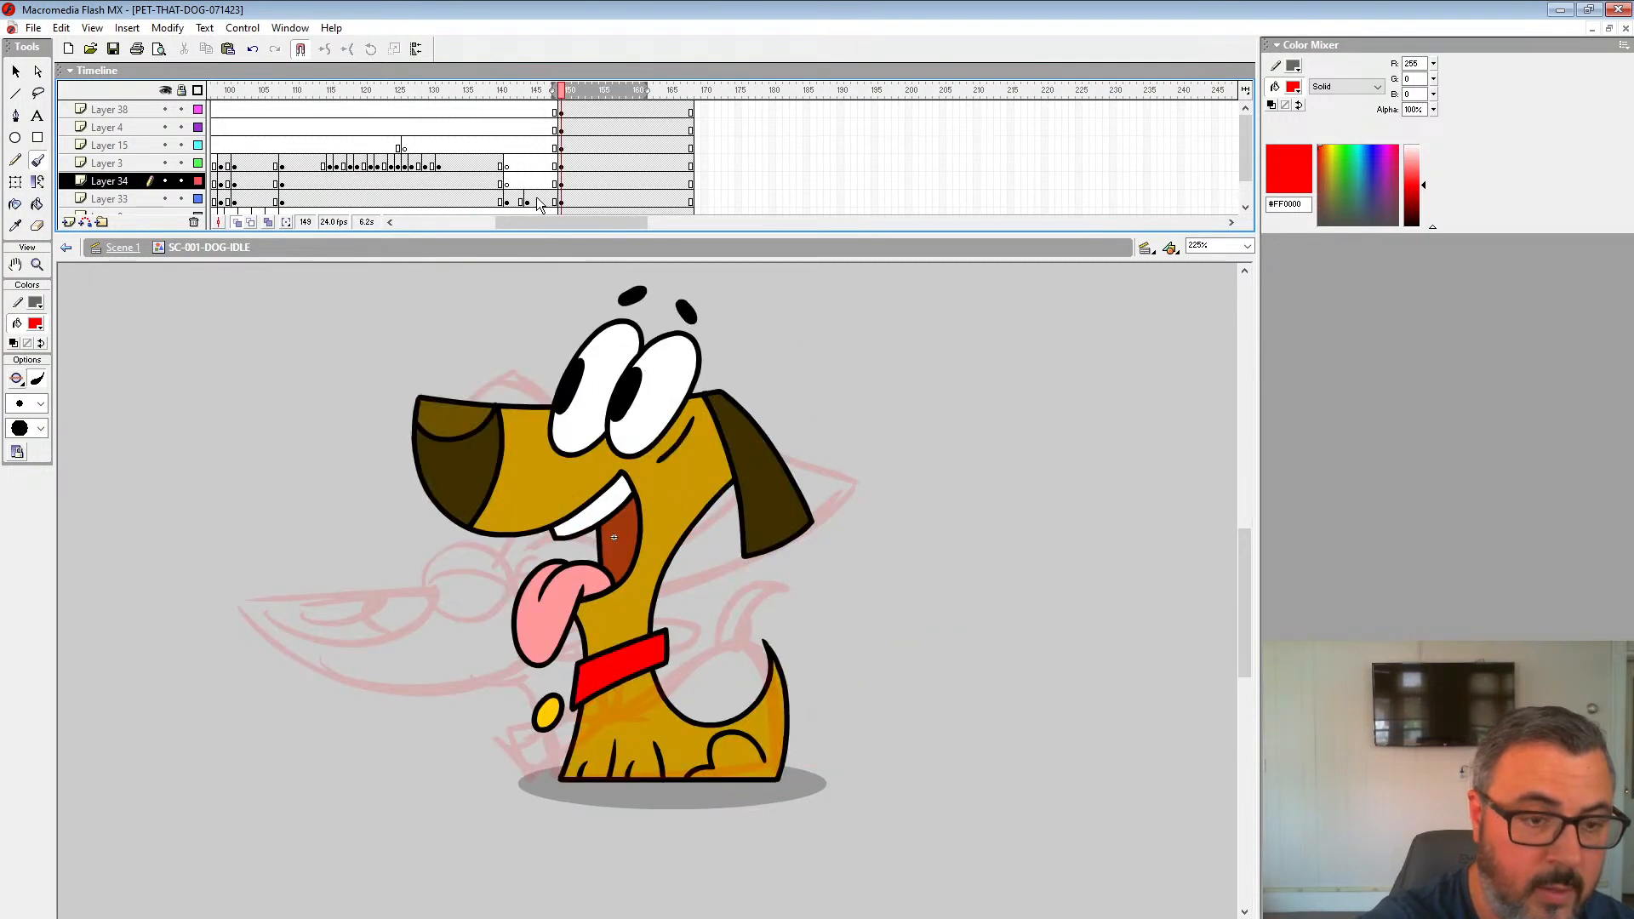
Step: Insert blank keyframes at frames 146 and 147 of Layer 33 and go to frame 146
{"action": "left_click", "coordinate": [537, 202]}
{"action": "left_click", "coordinate": [547, 201]}
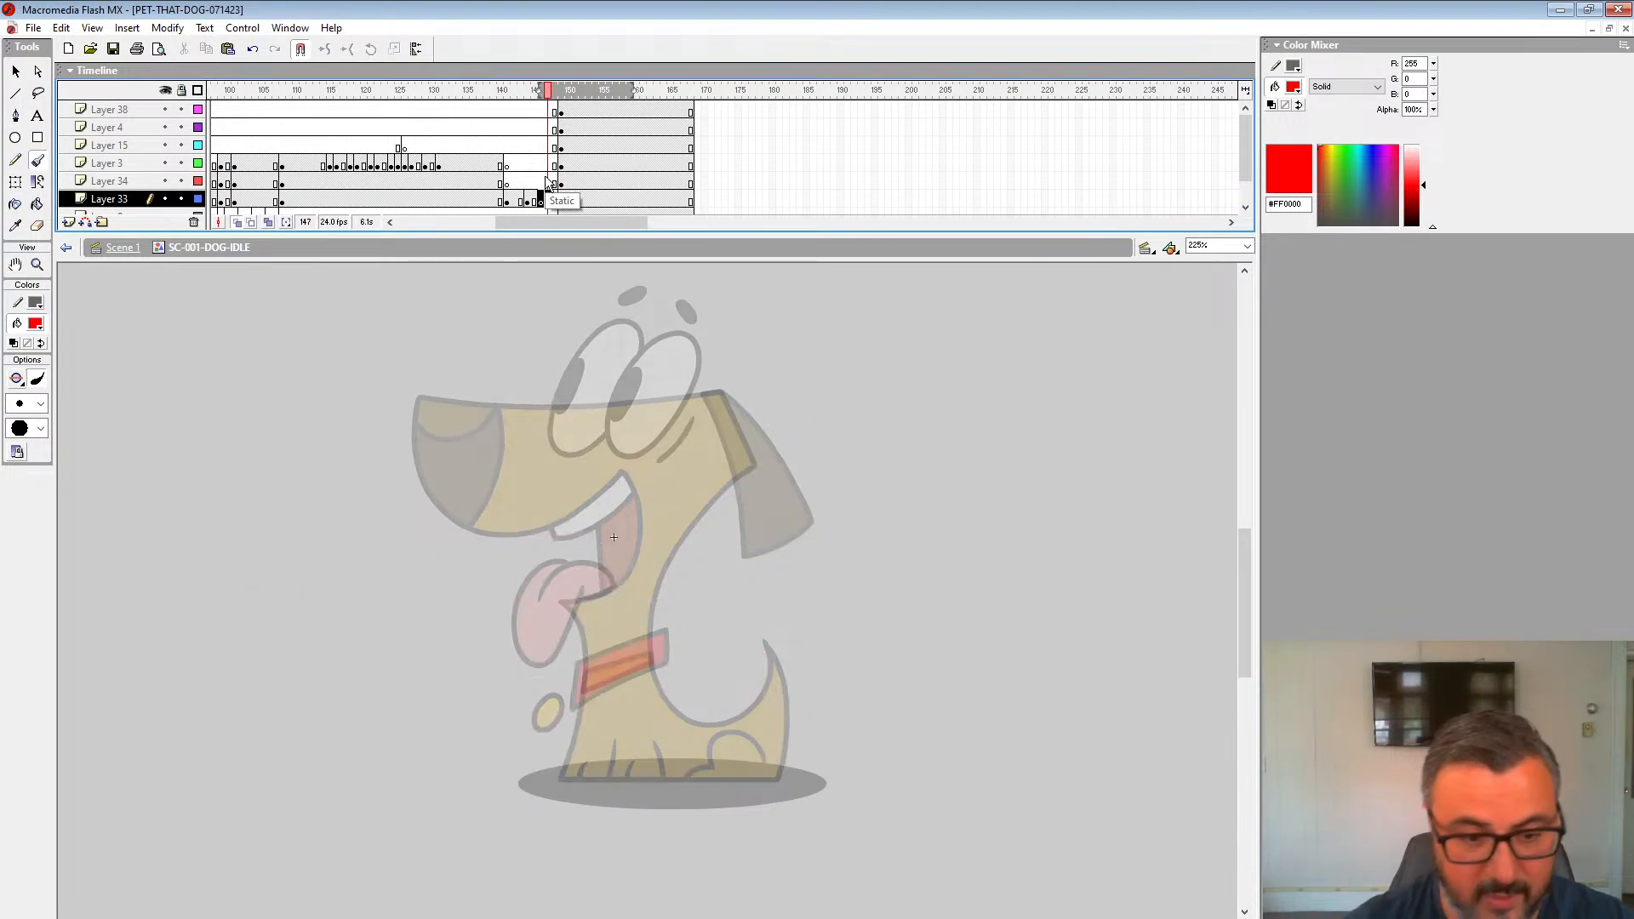
{"action": "left_click_drag", "start_coordinate": [628, 89], "coordinate": [571, 94]}
{"action": "left_click", "coordinate": [520, 200]}
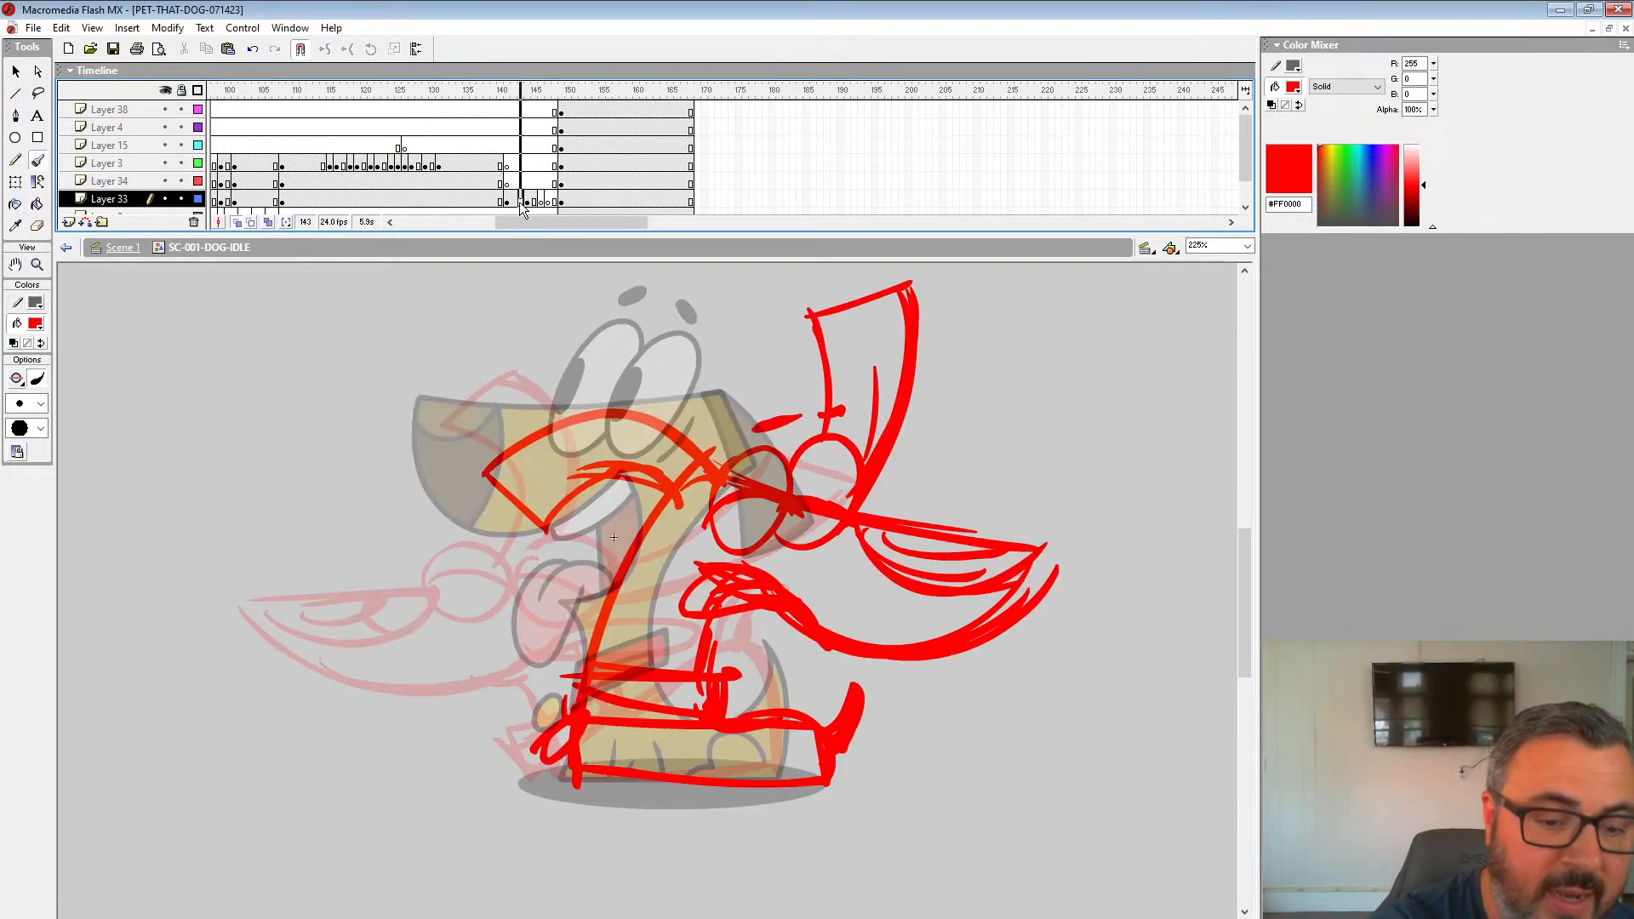
{"action": "left_click", "coordinate": [533, 201]}
{"action": "left_click", "coordinate": [541, 201]}
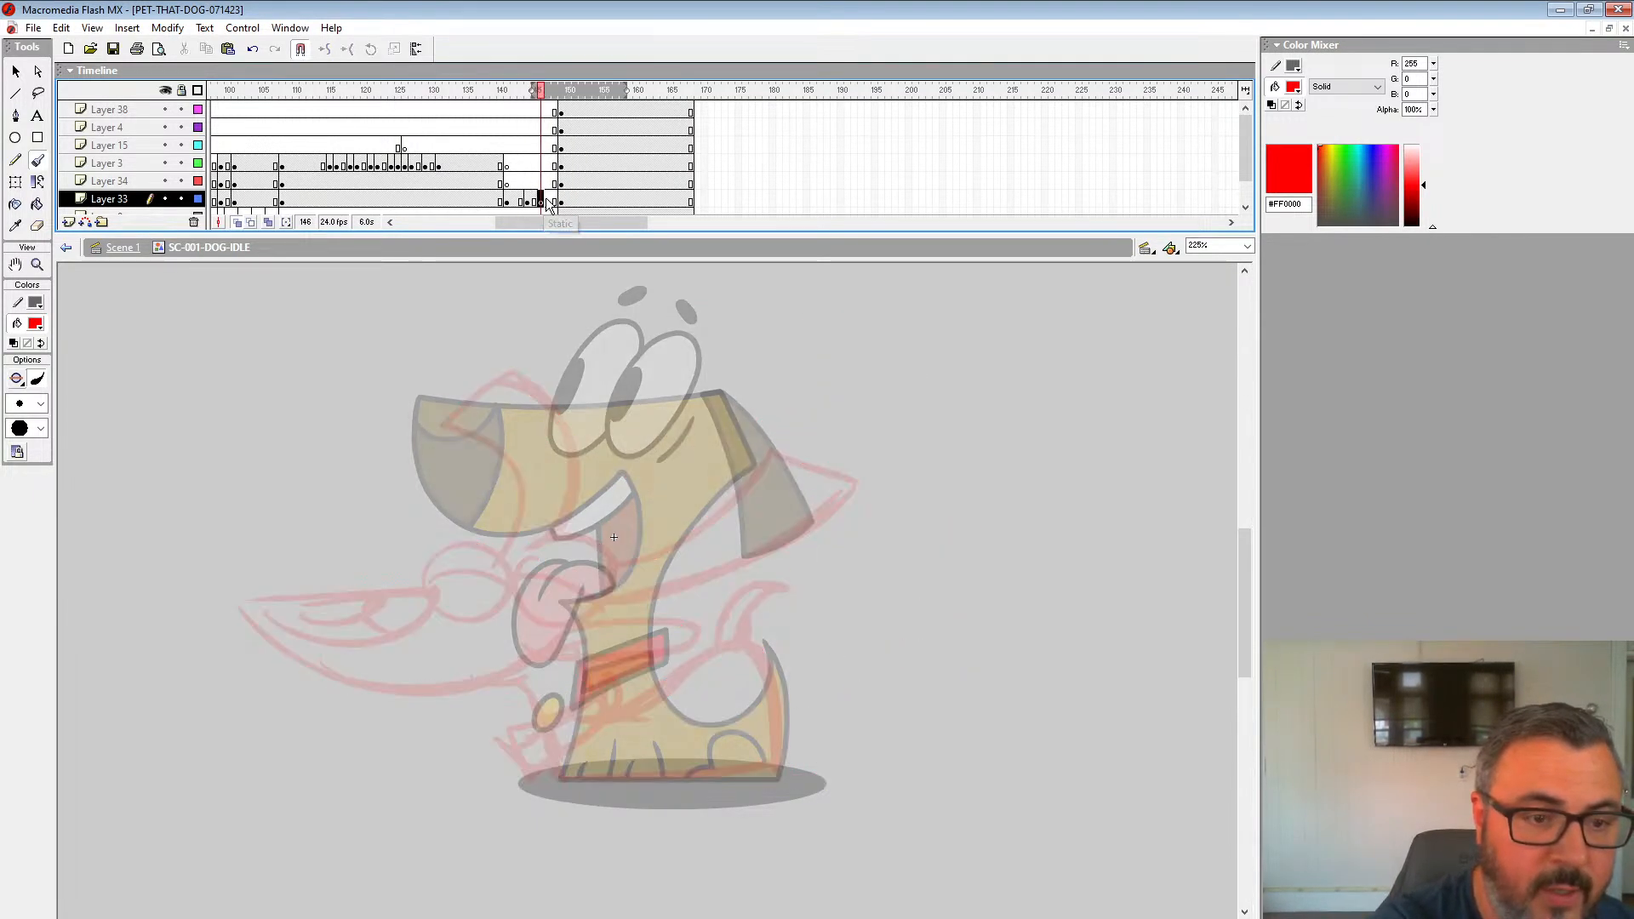
Step: Draw two round eyes and the muzzle pointing down to the right, with nose and lower jaw, on frame 146
{"action": "mouse_move", "coordinate": [640, 547]}
{"action": "left_mouse_down"}
{"action": "mouse_move", "coordinate": [800, 617]}
{"action": "mouse_move", "coordinate": [770, 626]}
{"action": "left_mouse_up"}
{"action": "left_click_drag", "start_coordinate": [769, 605], "coordinate": [888, 755]}
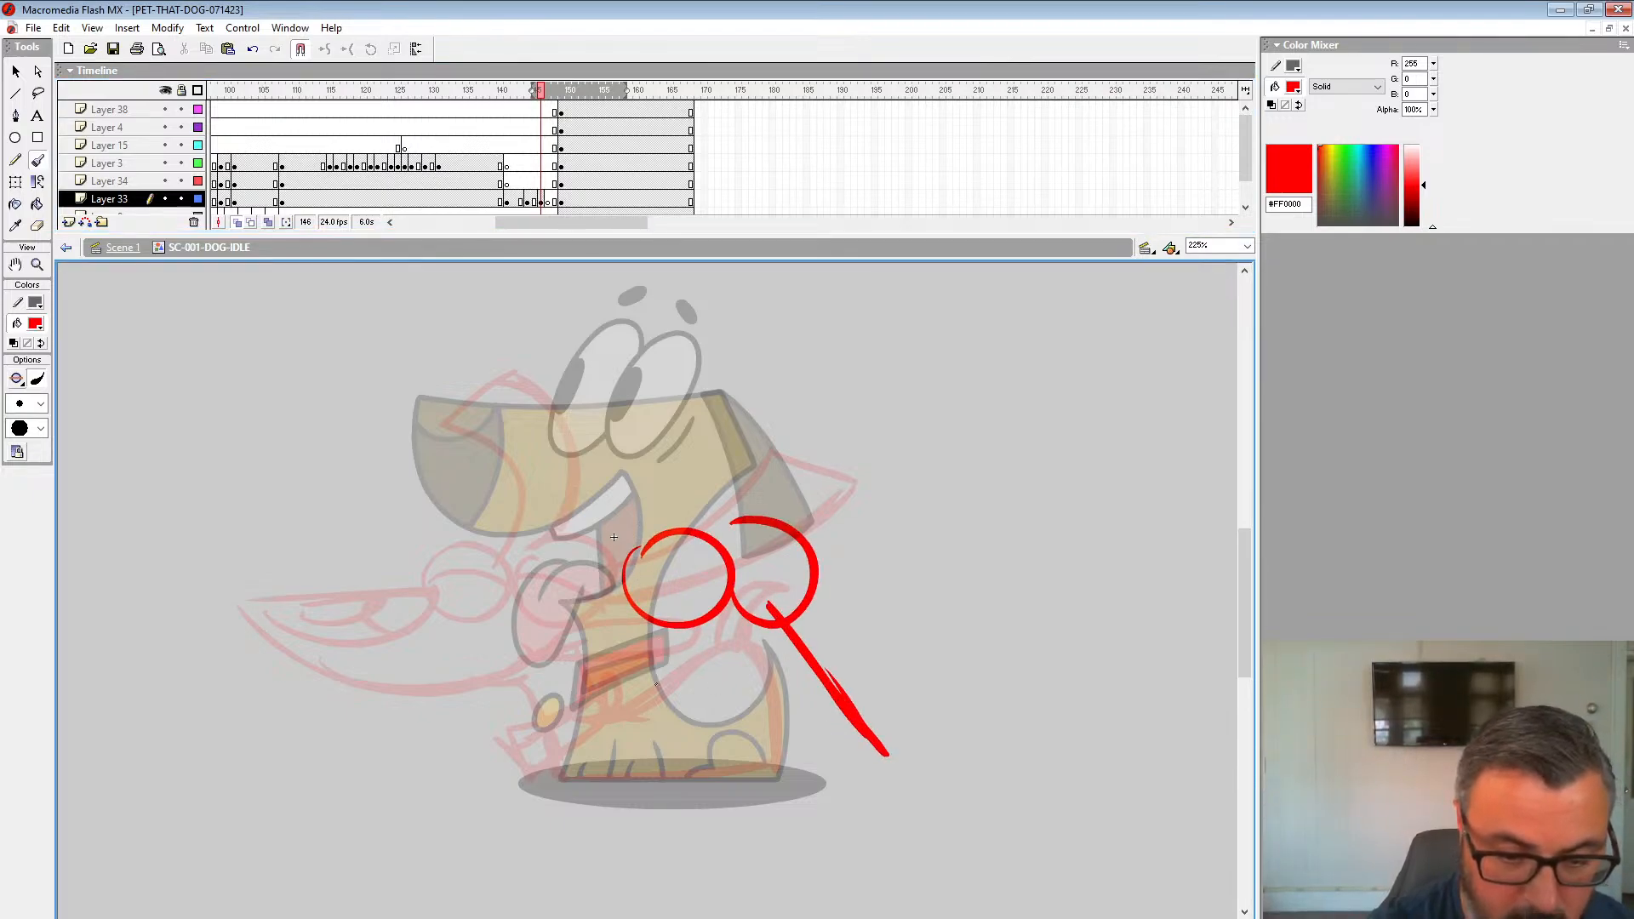
{"action": "left_click_drag", "start_coordinate": [655, 673], "coordinate": [902, 767]}
{"action": "left_click_drag", "start_coordinate": [785, 644], "coordinate": [901, 768]}
{"action": "left_click_drag", "start_coordinate": [762, 688], "coordinate": [917, 760]}
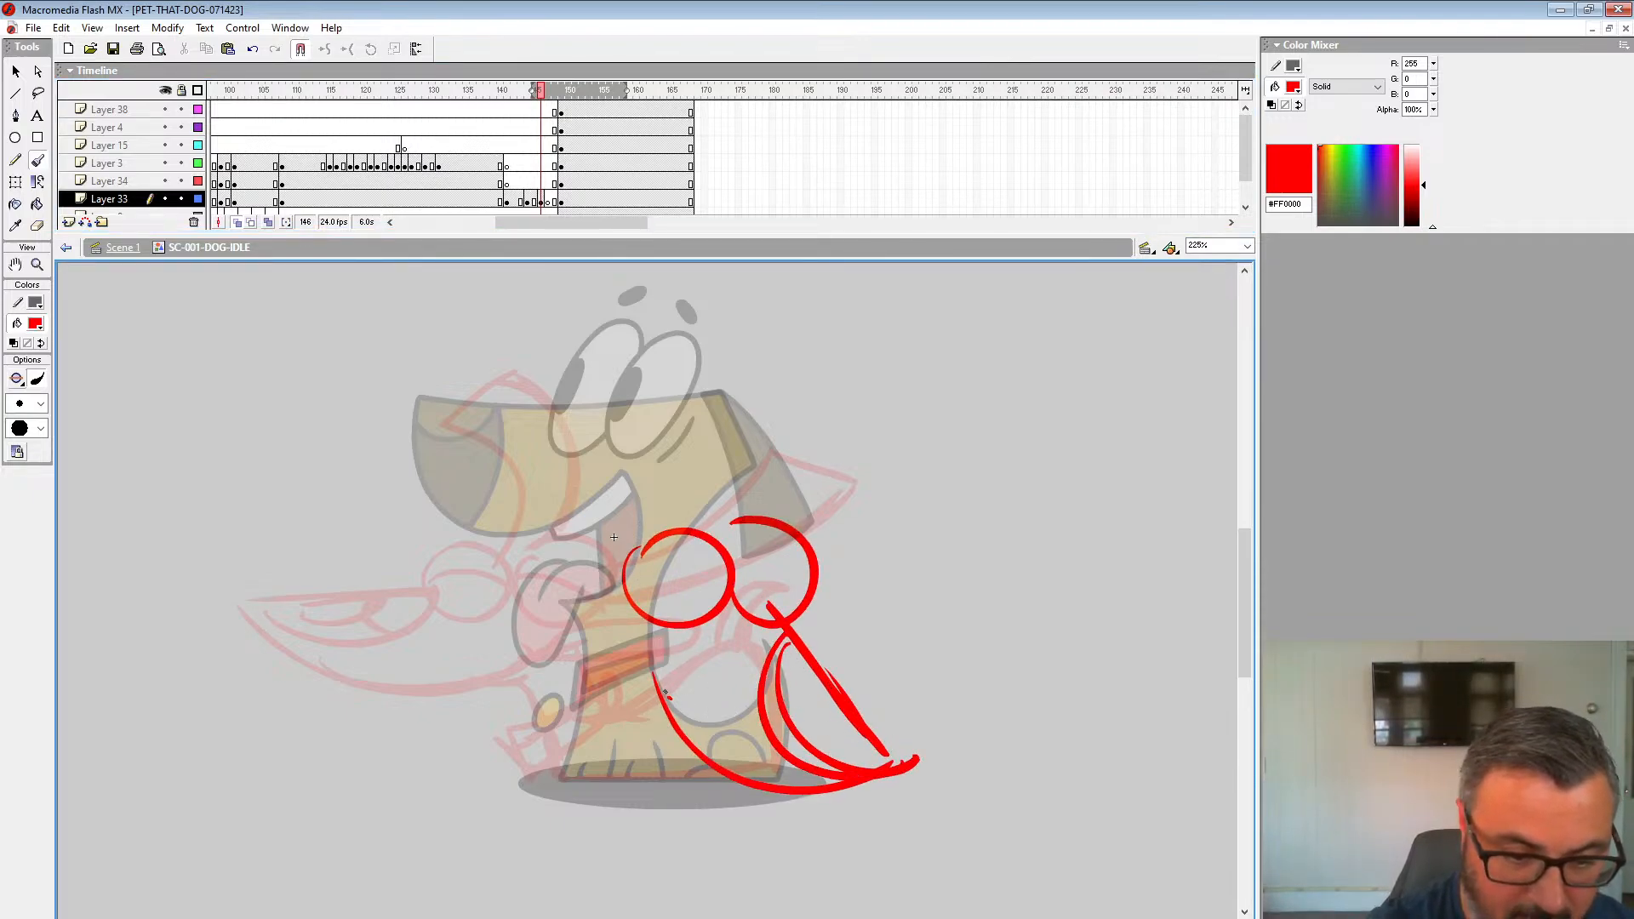
{"action": "left_click_drag", "start_coordinate": [639, 630], "coordinate": [657, 694]}
Step: Add the lowered eyelids and the eyebrows to the eyes on frame 146
{"action": "left_click_drag", "start_coordinate": [635, 581], "coordinate": [814, 569]}
{"action": "left_click_drag", "start_coordinate": [773, 510], "coordinate": [785, 509]}
{"action": "left_click_drag", "start_coordinate": [751, 543], "coordinate": [673, 501]}
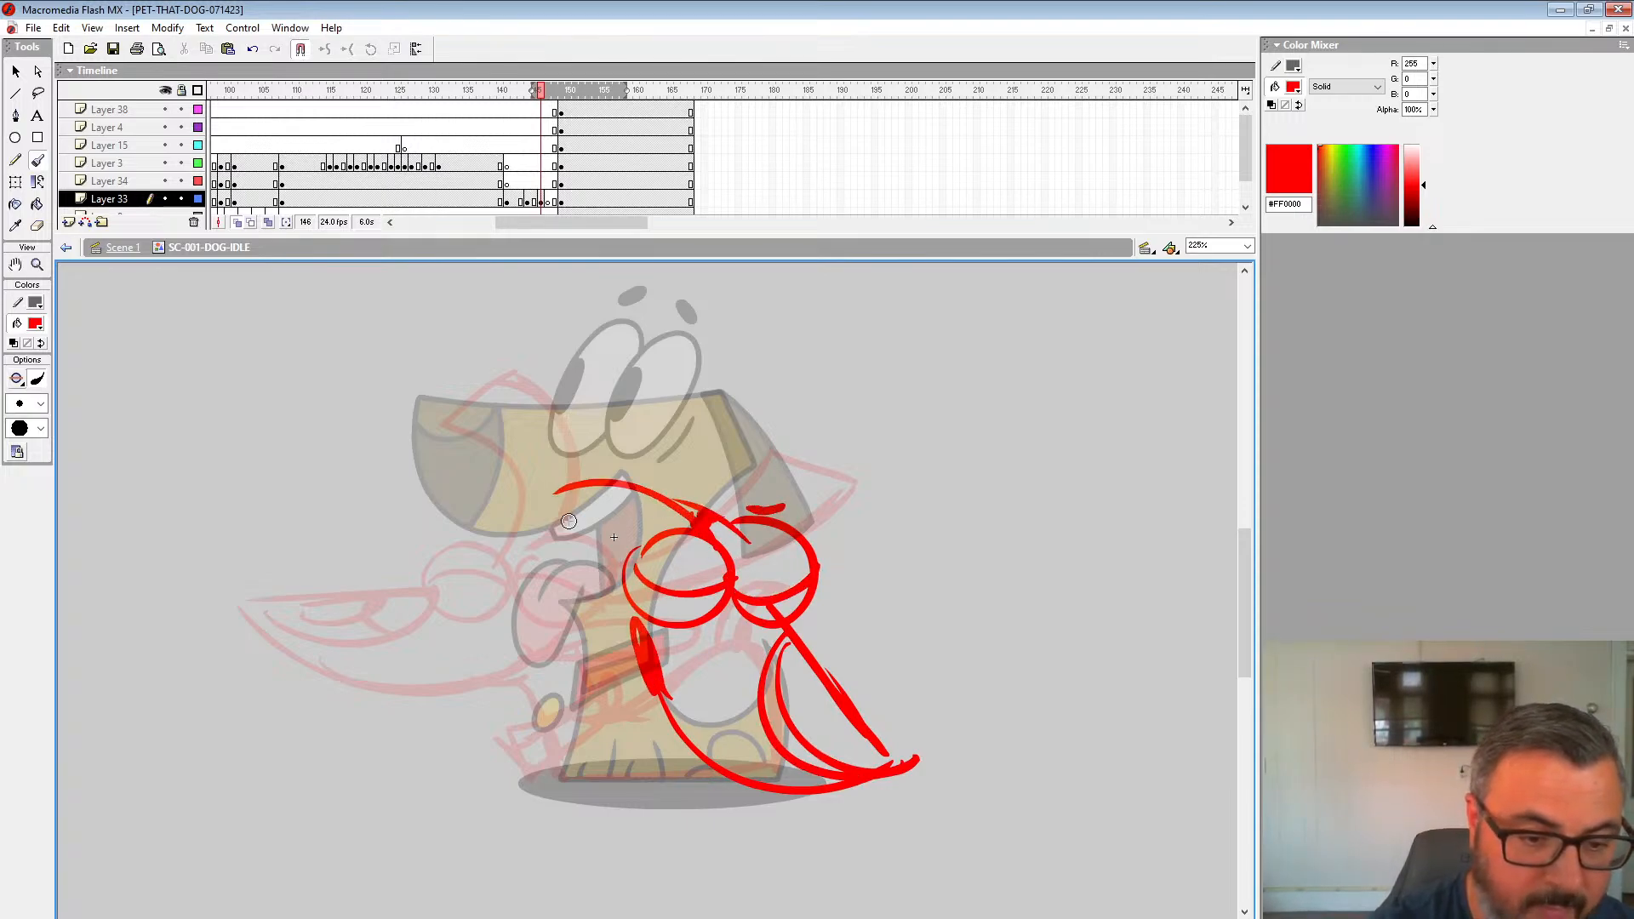
Step: Compare with the frame 144 sketch and draw the near ear sweeping up and curling right on frame 146
{"action": "left_click", "coordinate": [514, 185]}
{"action": "left_click", "coordinate": [529, 199]}
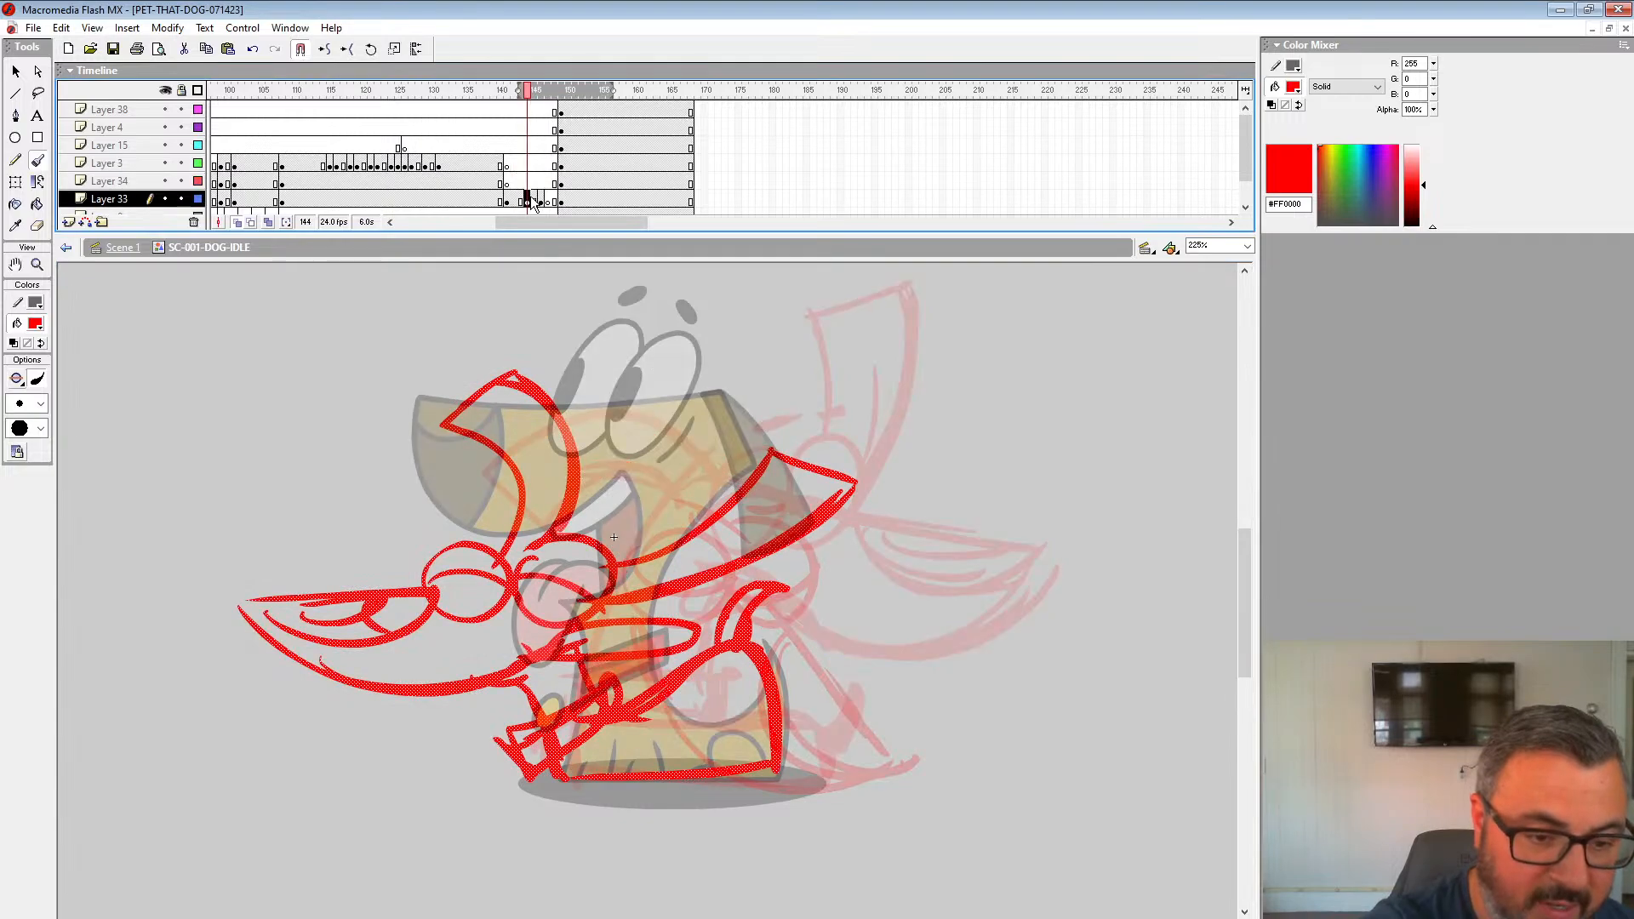
{"action": "left_click", "coordinate": [543, 201]}
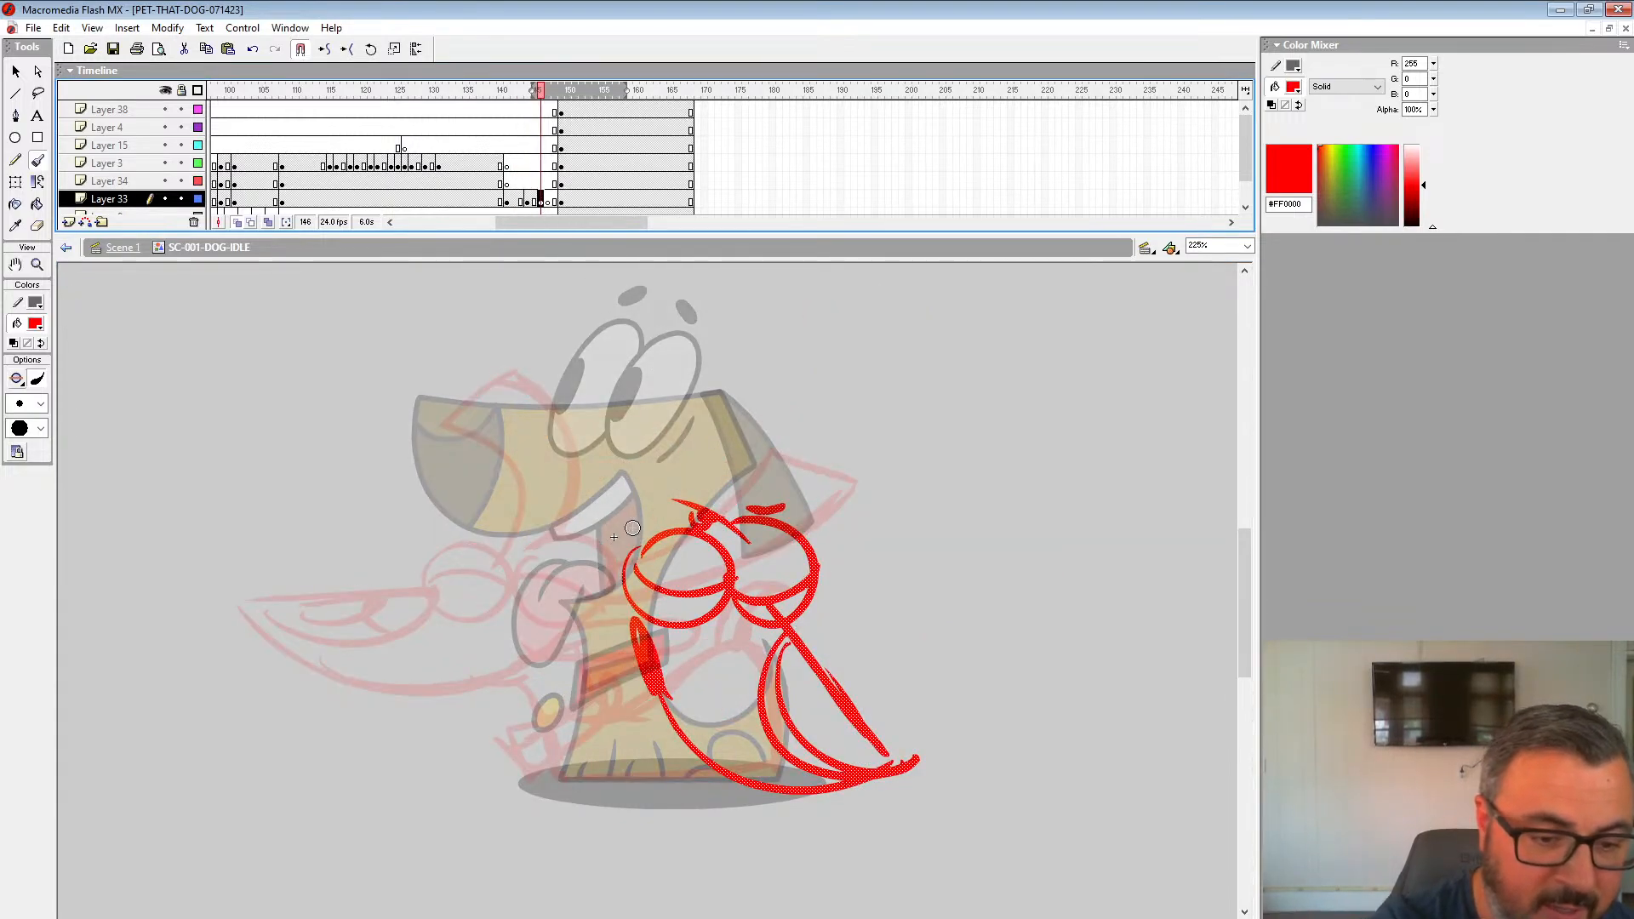
{"action": "mouse_move", "coordinate": [642, 515]}
{"action": "left_mouse_down"}
{"action": "mouse_move", "coordinate": [720, 400]}
{"action": "mouse_move", "coordinate": [734, 345]}
{"action": "mouse_move", "coordinate": [596, 477]}
{"action": "mouse_move", "coordinate": [638, 545]}
{"action": "left_mouse_up"}
{"action": "mouse_move", "coordinate": [639, 469]}
{"action": "left_mouse_down"}
{"action": "mouse_move", "coordinate": [737, 358]}
{"action": "mouse_move", "coordinate": [596, 557]}
{"action": "left_mouse_up"}
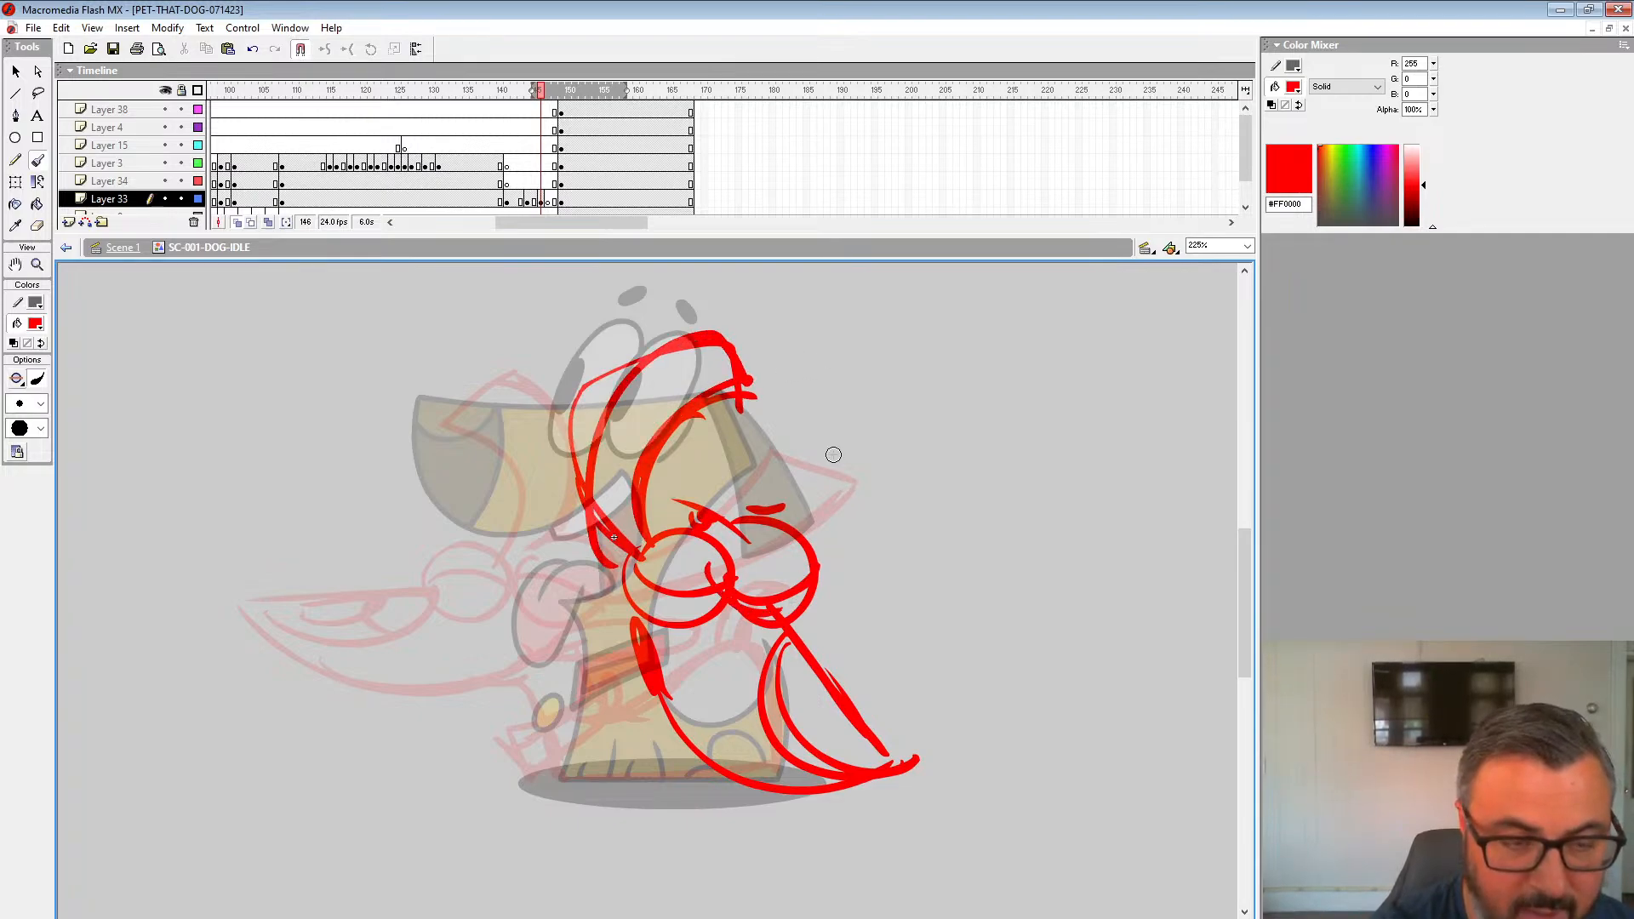
Step: Draw the small far ear poking out to the right beneath the far eye on frame 146
{"action": "left_click", "coordinate": [528, 201]}
{"action": "left_click", "coordinate": [541, 202]}
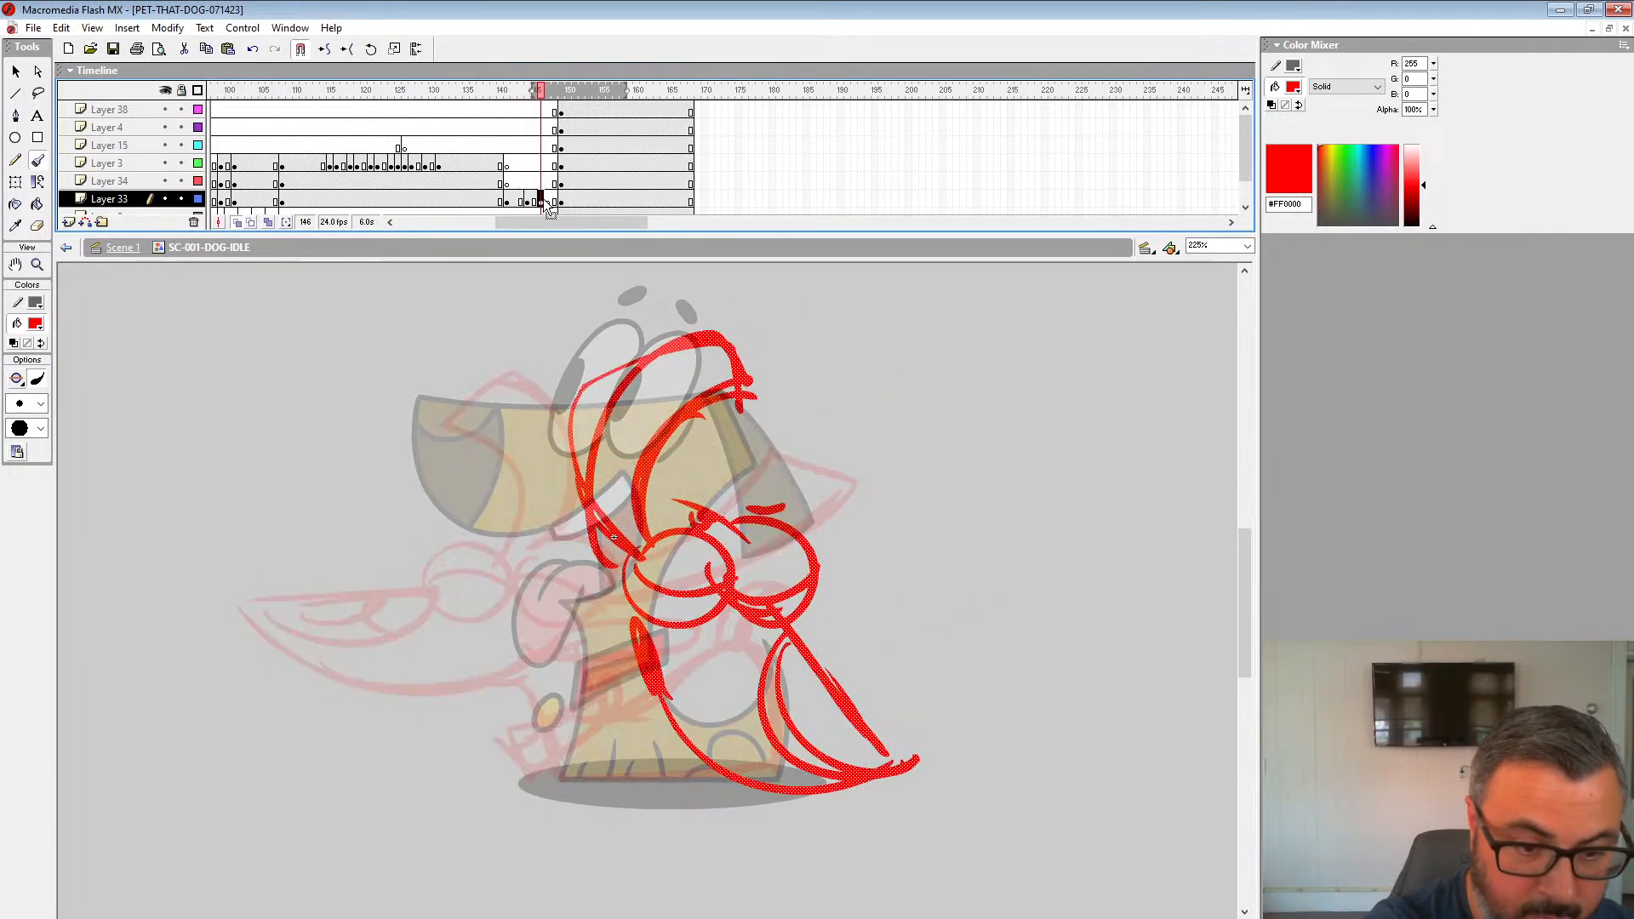
{"action": "left_click_drag", "start_coordinate": [787, 589], "coordinate": [833, 679]}
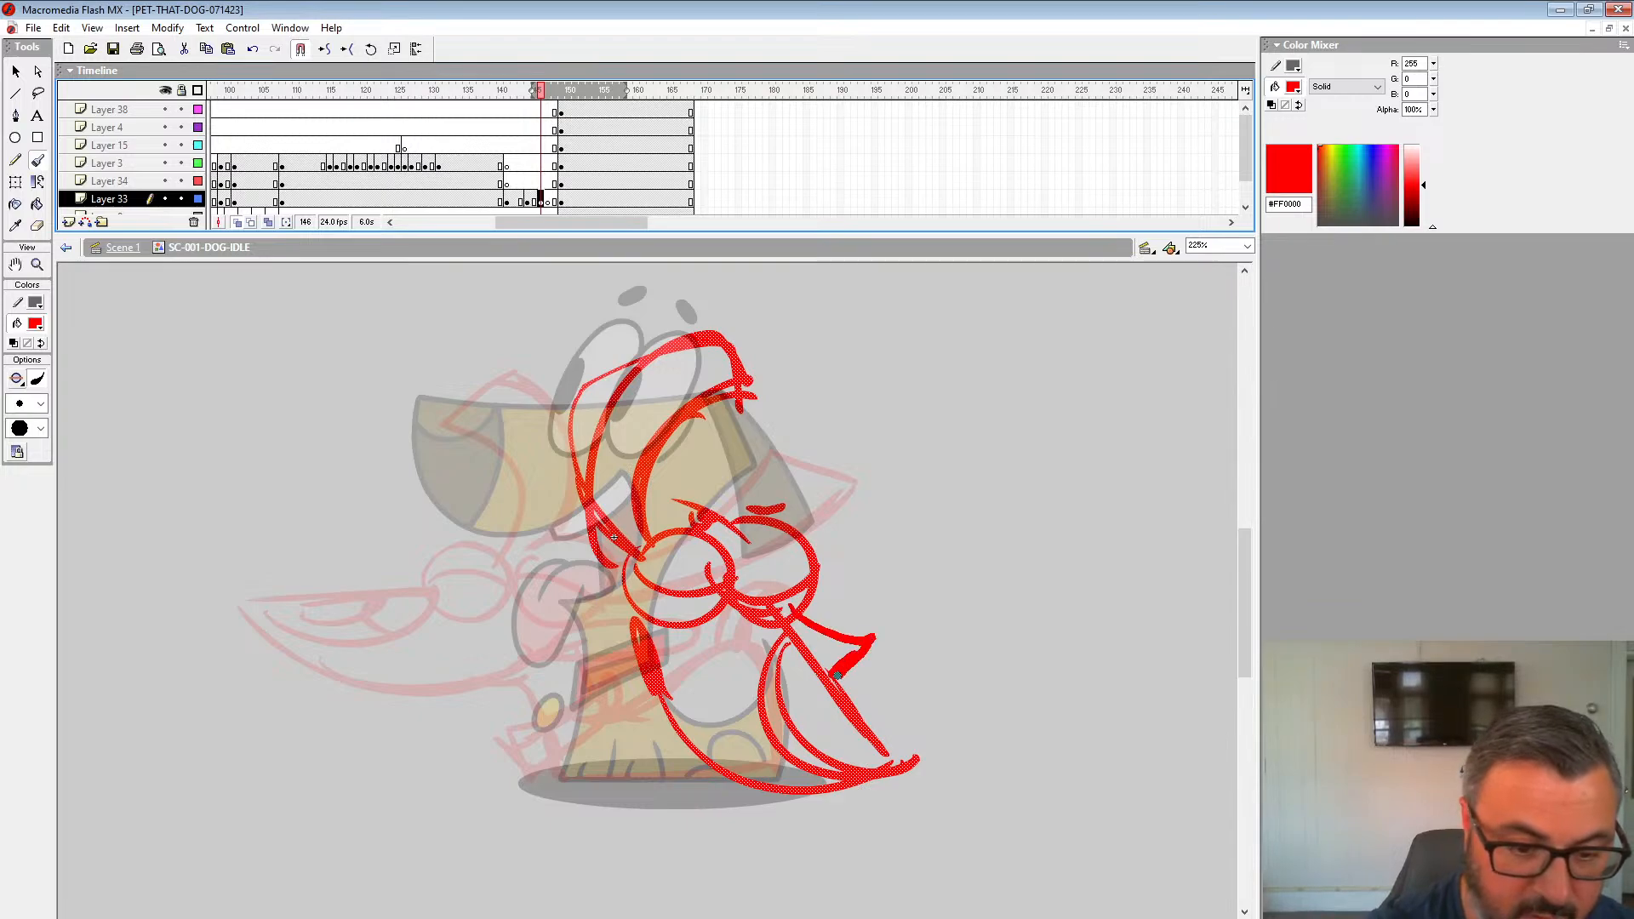
Step: Draw the back and base line of the body, the paws and the collar on frame 146
{"action": "mouse_move", "coordinate": [627, 578]}
{"action": "left_mouse_down"}
{"action": "mouse_move", "coordinate": [575, 775]}
{"action": "mouse_move", "coordinate": [790, 780]}
{"action": "left_mouse_up"}
{"action": "left_click_drag", "start_coordinate": [601, 717], "coordinate": [585, 693]}
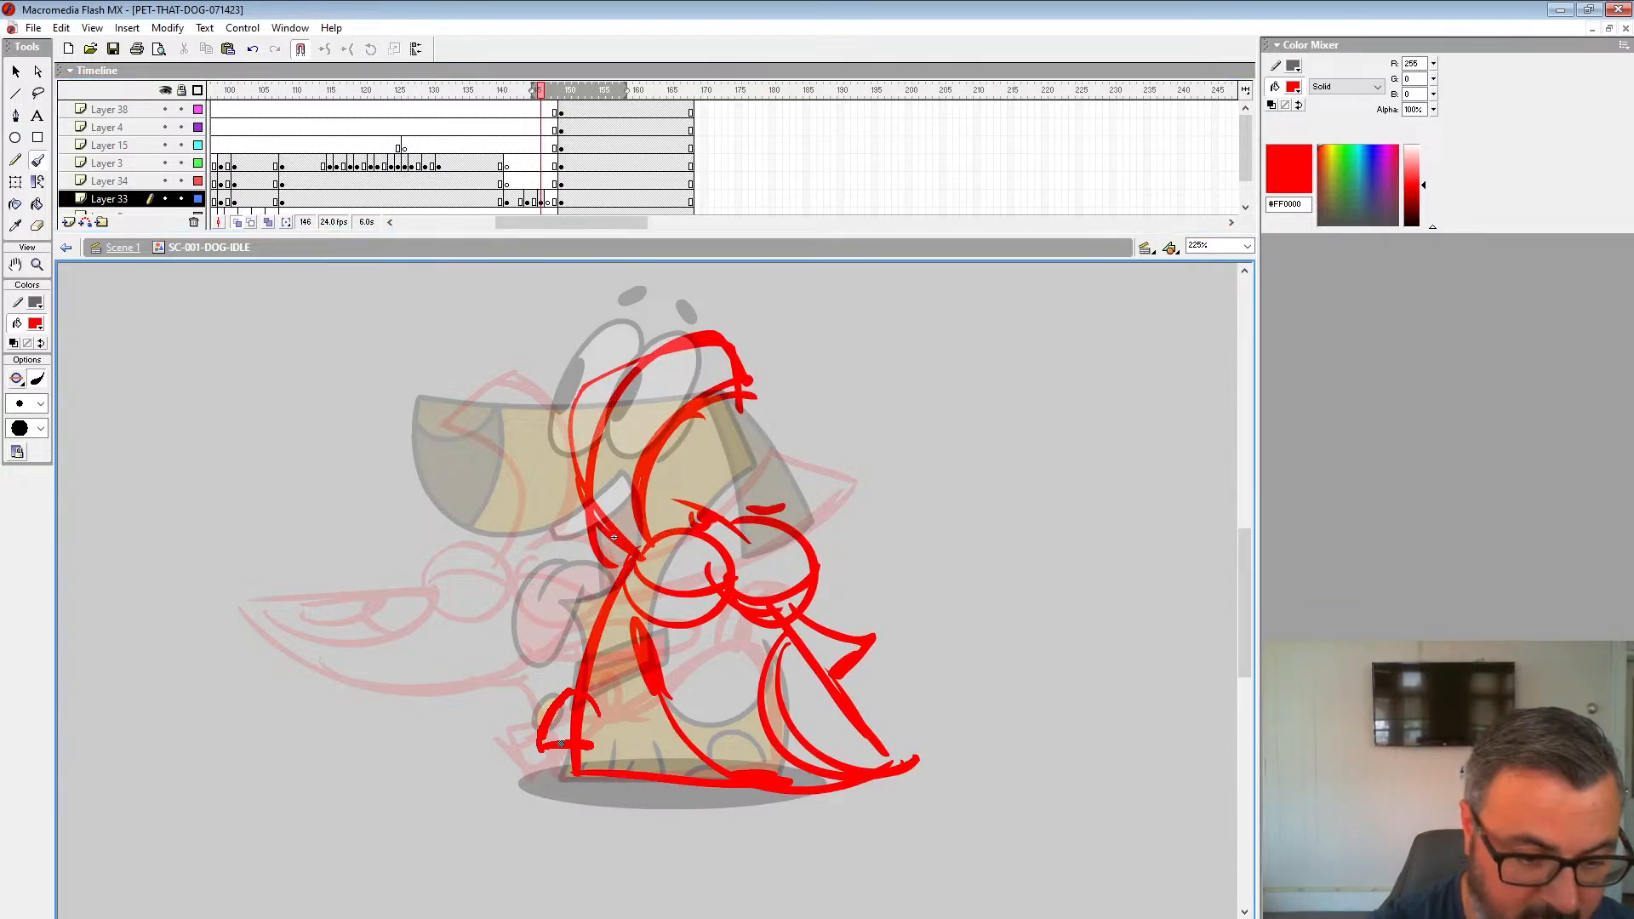
{"action": "mouse_move", "coordinate": [542, 743]}
{"action": "left_mouse_down"}
{"action": "mouse_move", "coordinate": [662, 723]}
{"action": "mouse_move", "coordinate": [660, 753]}
{"action": "mouse_move", "coordinate": [606, 736]}
{"action": "left_mouse_up"}
{"action": "left_click_drag", "start_coordinate": [569, 714], "coordinate": [571, 742]}
{"action": "mouse_move", "coordinate": [645, 660]}
{"action": "left_mouse_down"}
{"action": "mouse_move", "coordinate": [557, 688]}
{"action": "mouse_move", "coordinate": [653, 687]}
{"action": "left_mouse_up"}
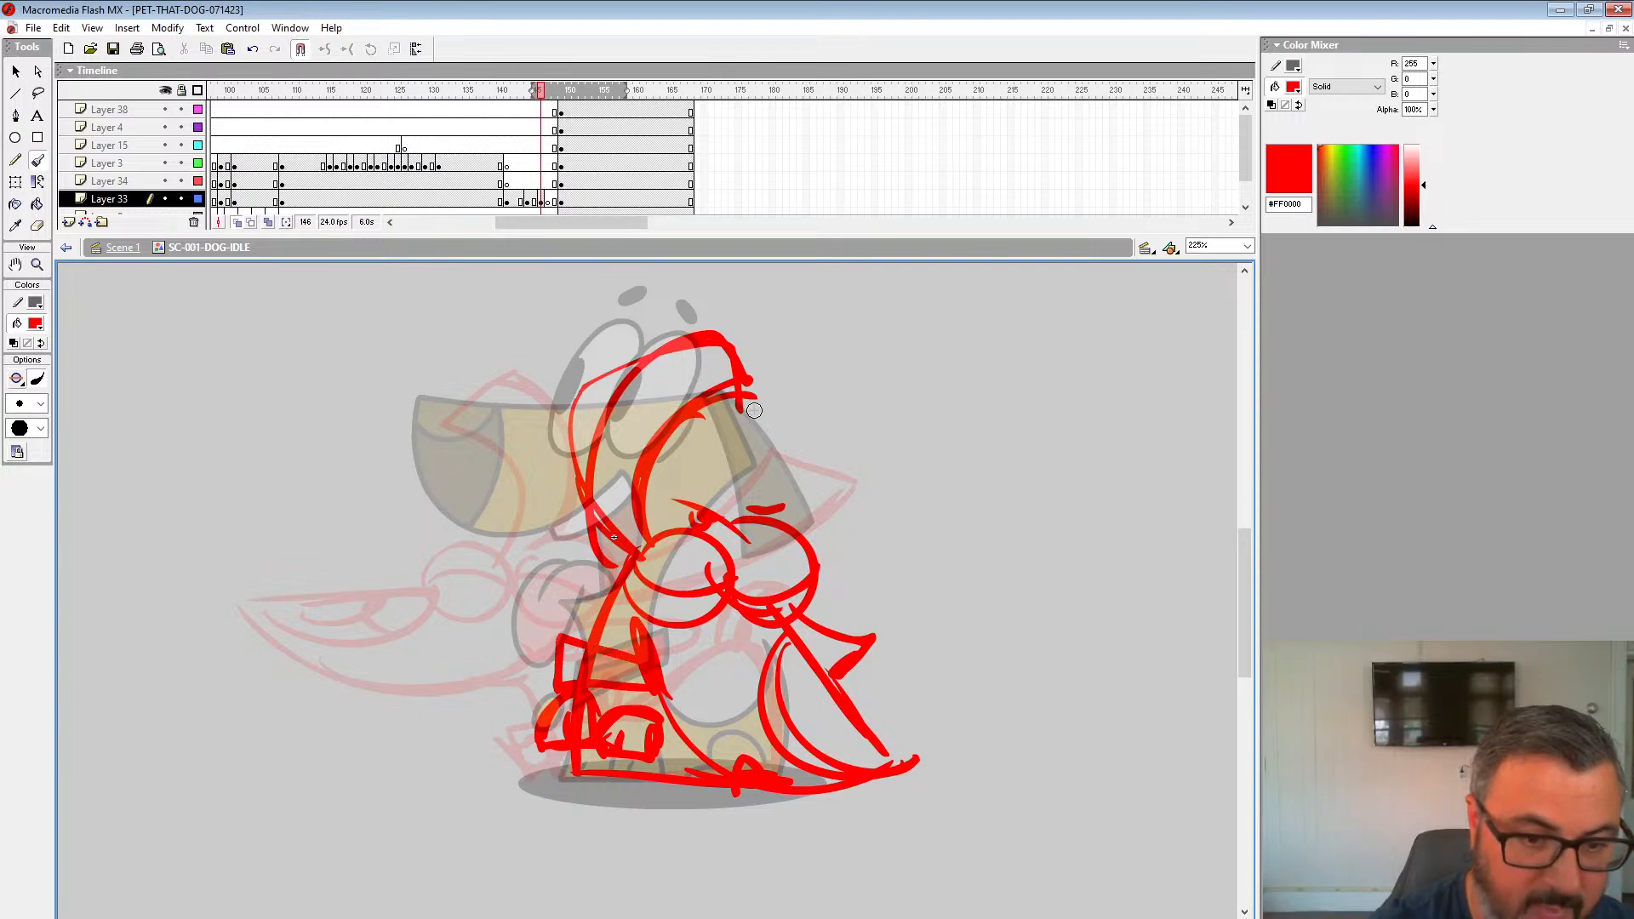
Step: Clean up the near ear's outer line on frame 146 and clear the keyframe on frame 147 of Layer 33
{"action": "mouse_move", "coordinate": [630, 509]}
{"action": "left_mouse_down"}
{"action": "mouse_move", "coordinate": [742, 385]}
{"action": "mouse_move", "coordinate": [599, 498]}
{"action": "mouse_move", "coordinate": [617, 567]}
{"action": "left_mouse_up"}
{"action": "key", "text": "e"}
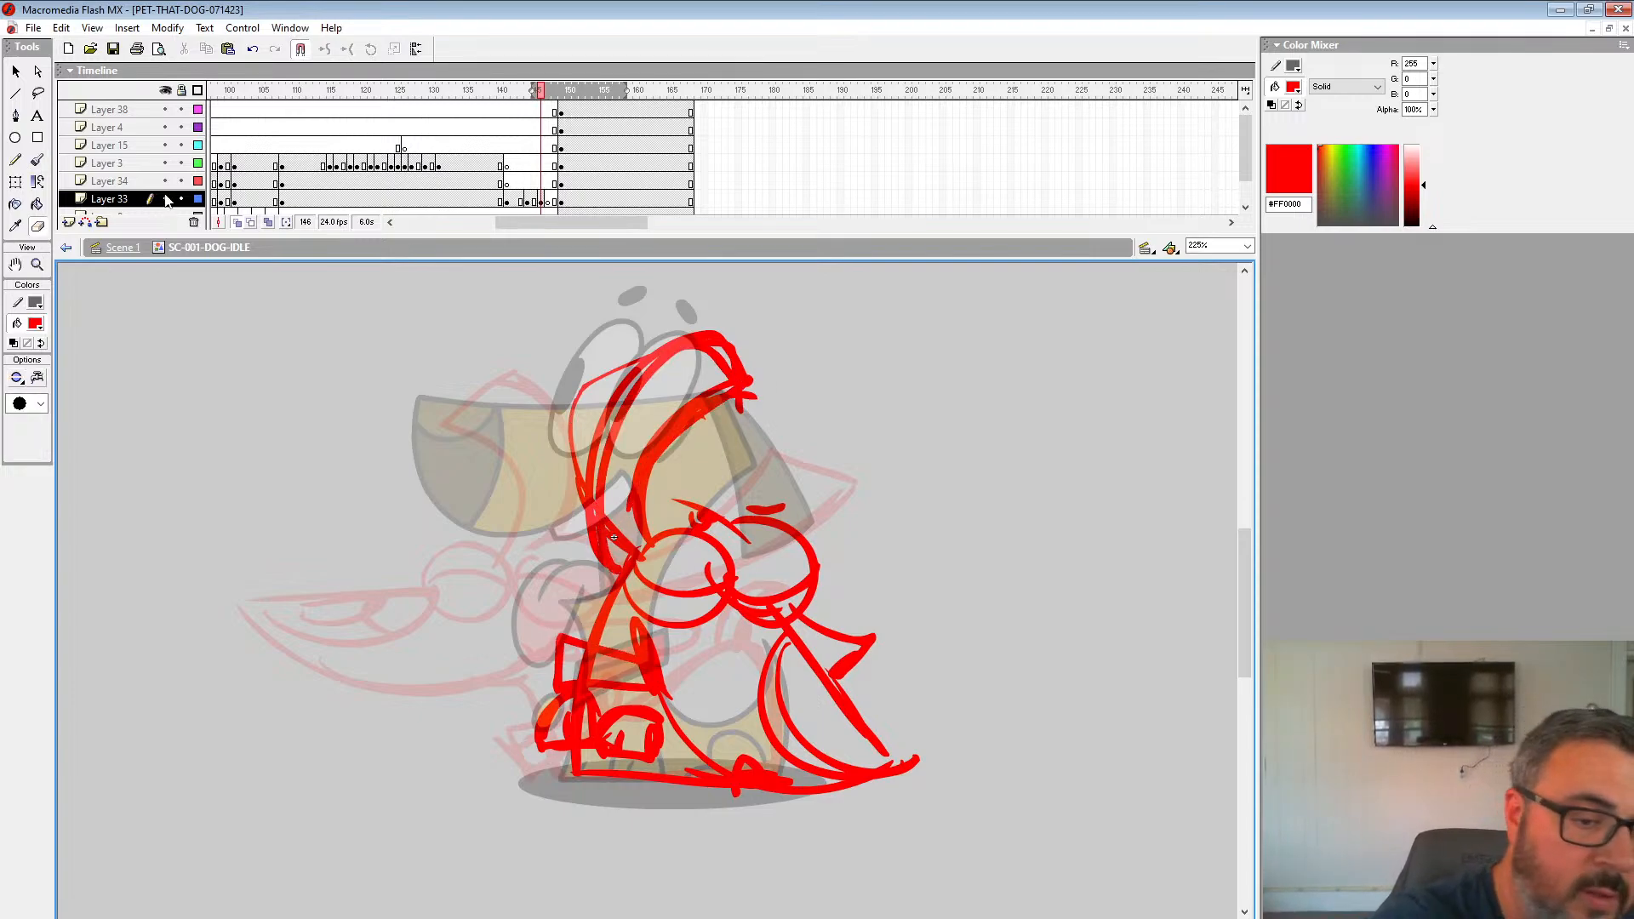
{"action": "left_click_drag", "start_coordinate": [569, 475], "coordinate": [604, 355]}
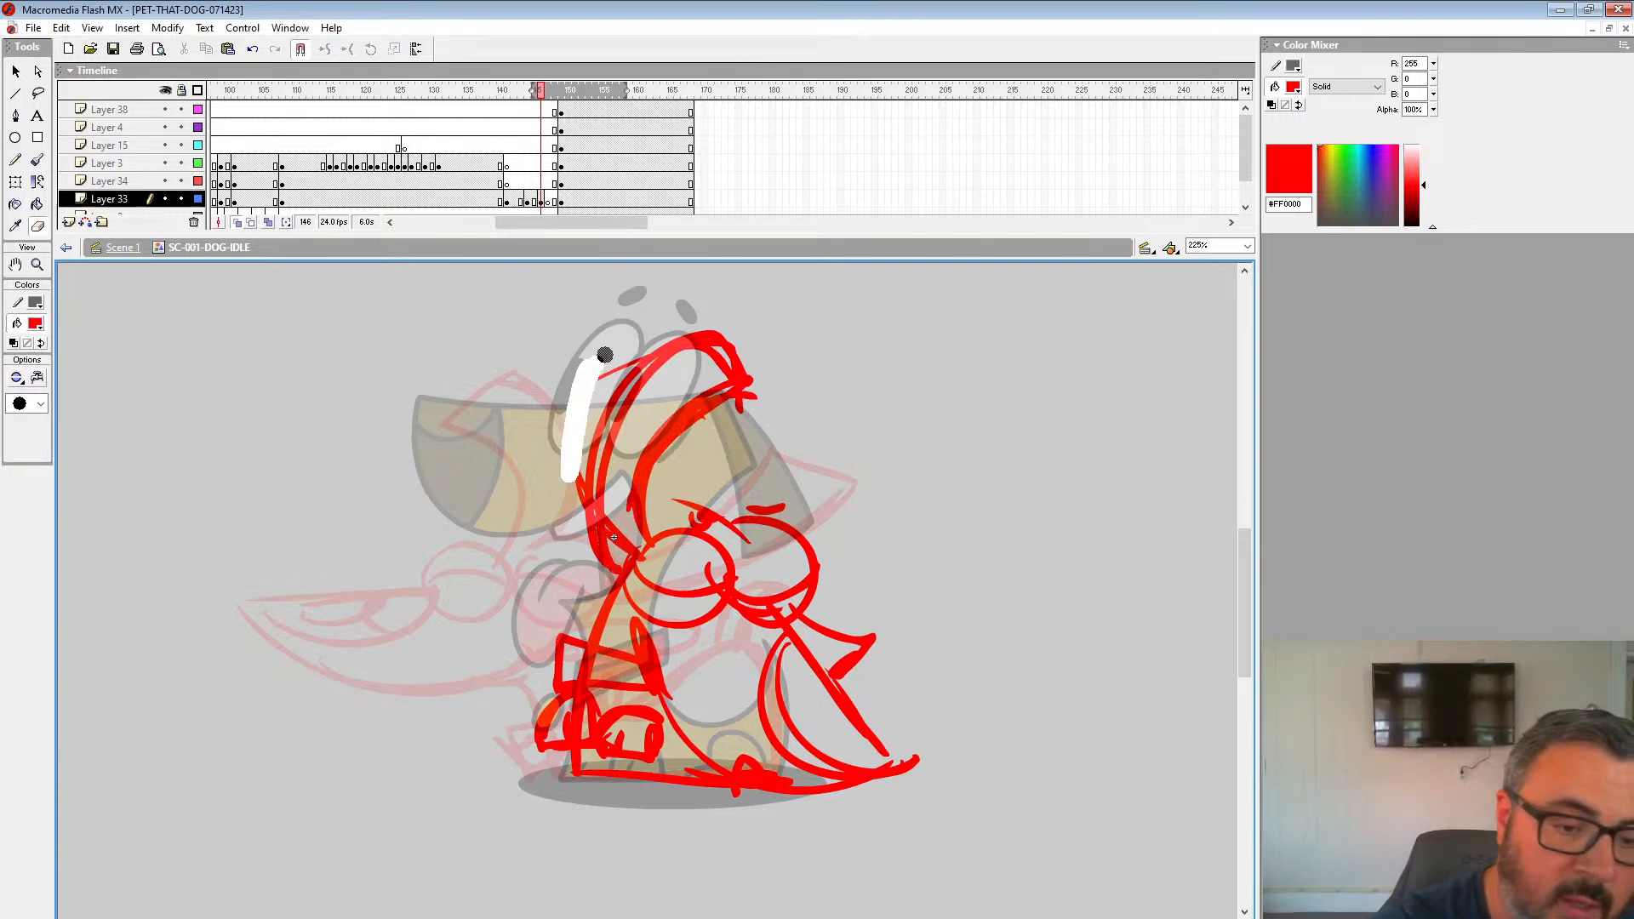
{"action": "left_click", "coordinate": [549, 203]}
{"action": "key", "text": "shift+F6"}
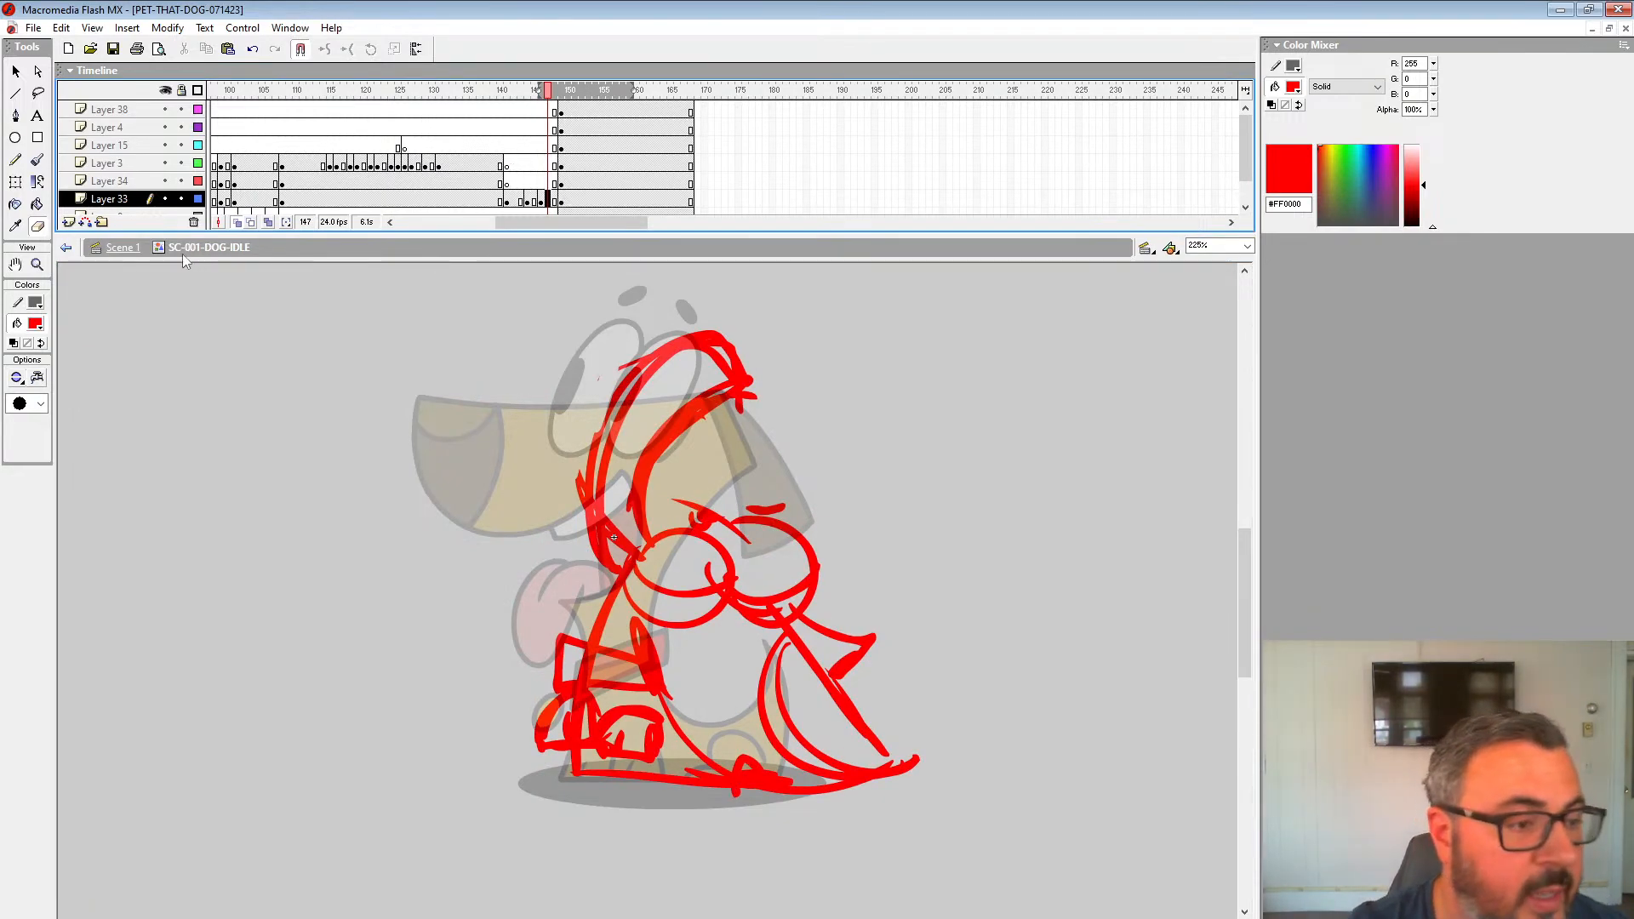
Step: Play the symbol's timeline from the held pose through the head shake to check the timing
{"action": "left_click", "coordinate": [38, 265]}
{"action": "left_click", "coordinate": [617, 526], "text": "alt"}
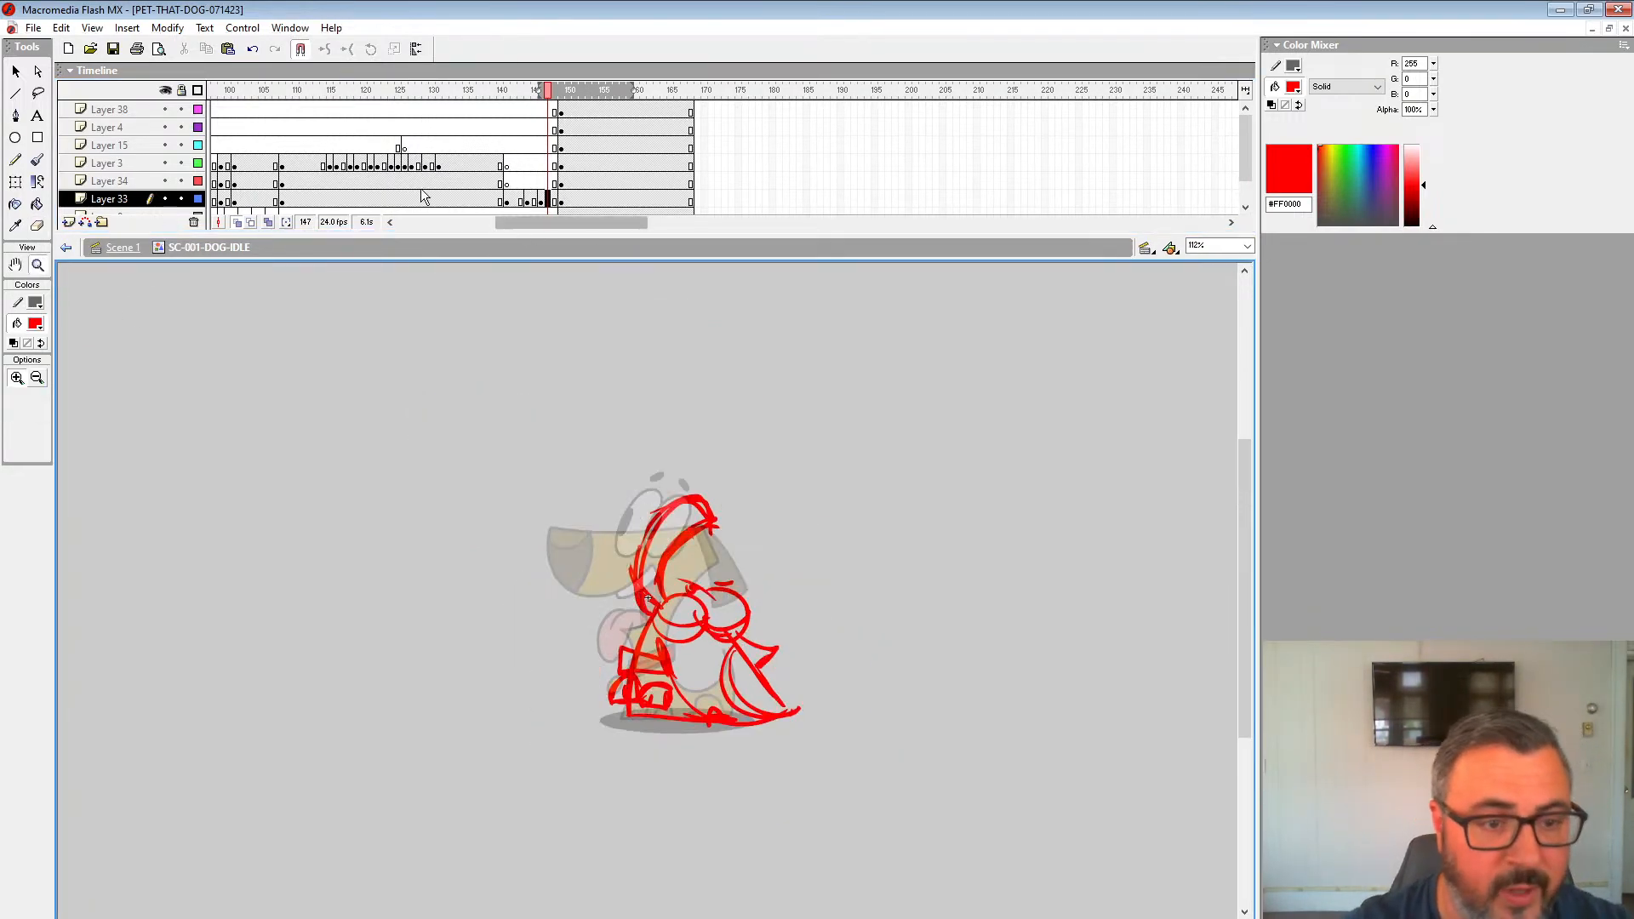
{"action": "left_click", "coordinate": [438, 145]}
{"action": "key", "text": "Return"}
{"action": "left_click", "coordinate": [467, 163]}
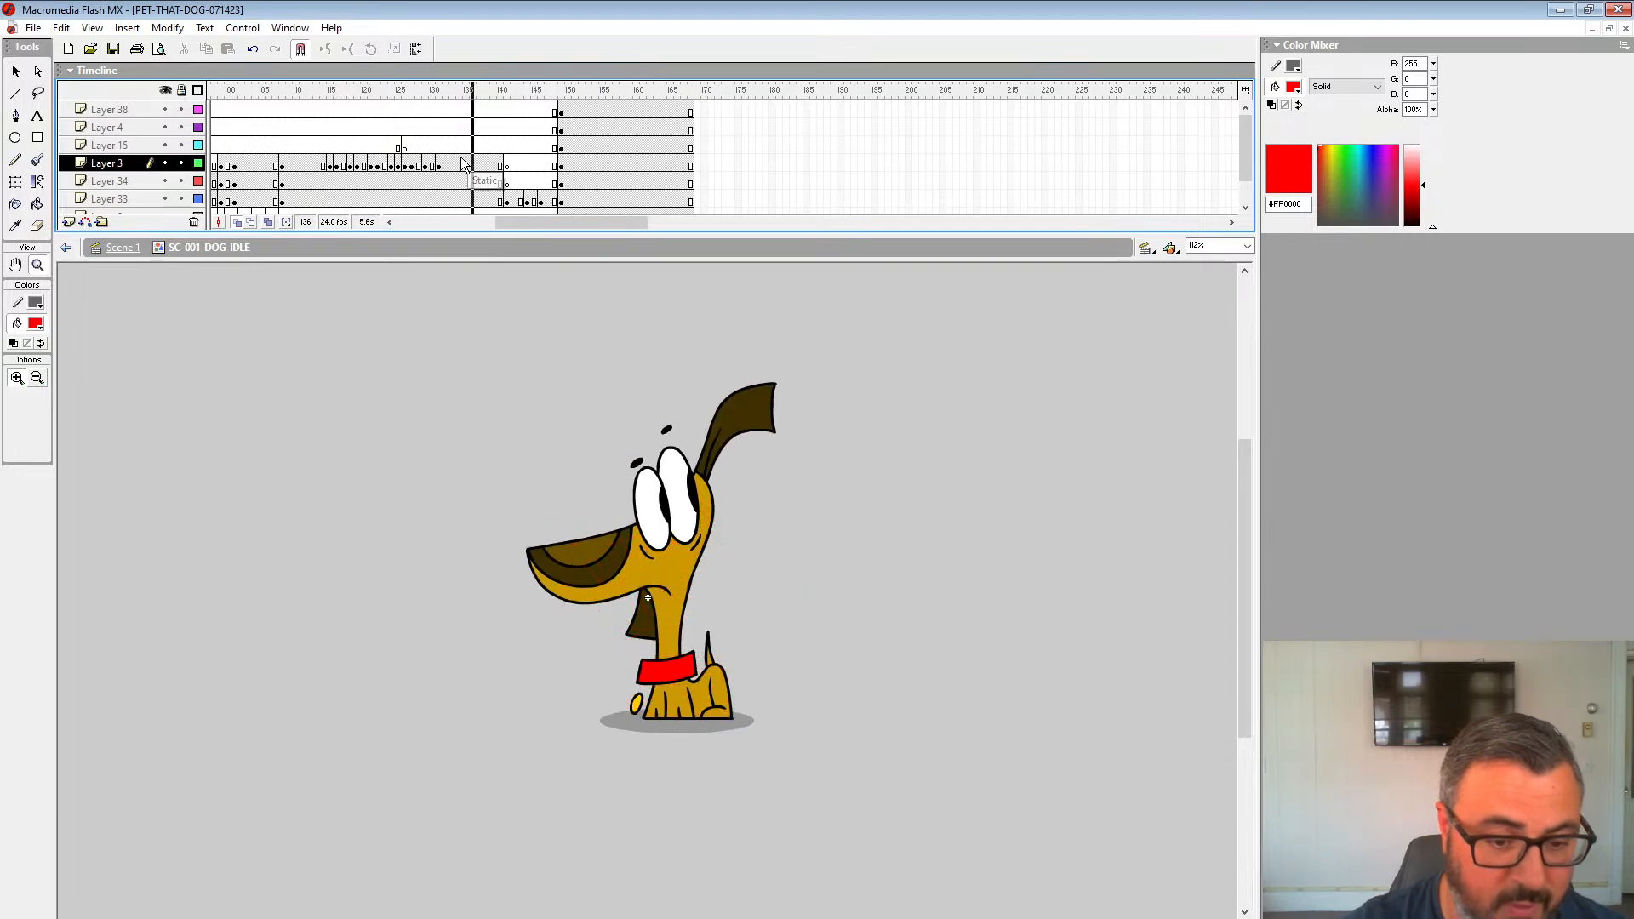
{"action": "key", "text": "Return"}
Step: Return to Scene 1 and play the whole dog animation against the background with onion skinning off
{"action": "left_click", "coordinate": [138, 256]}
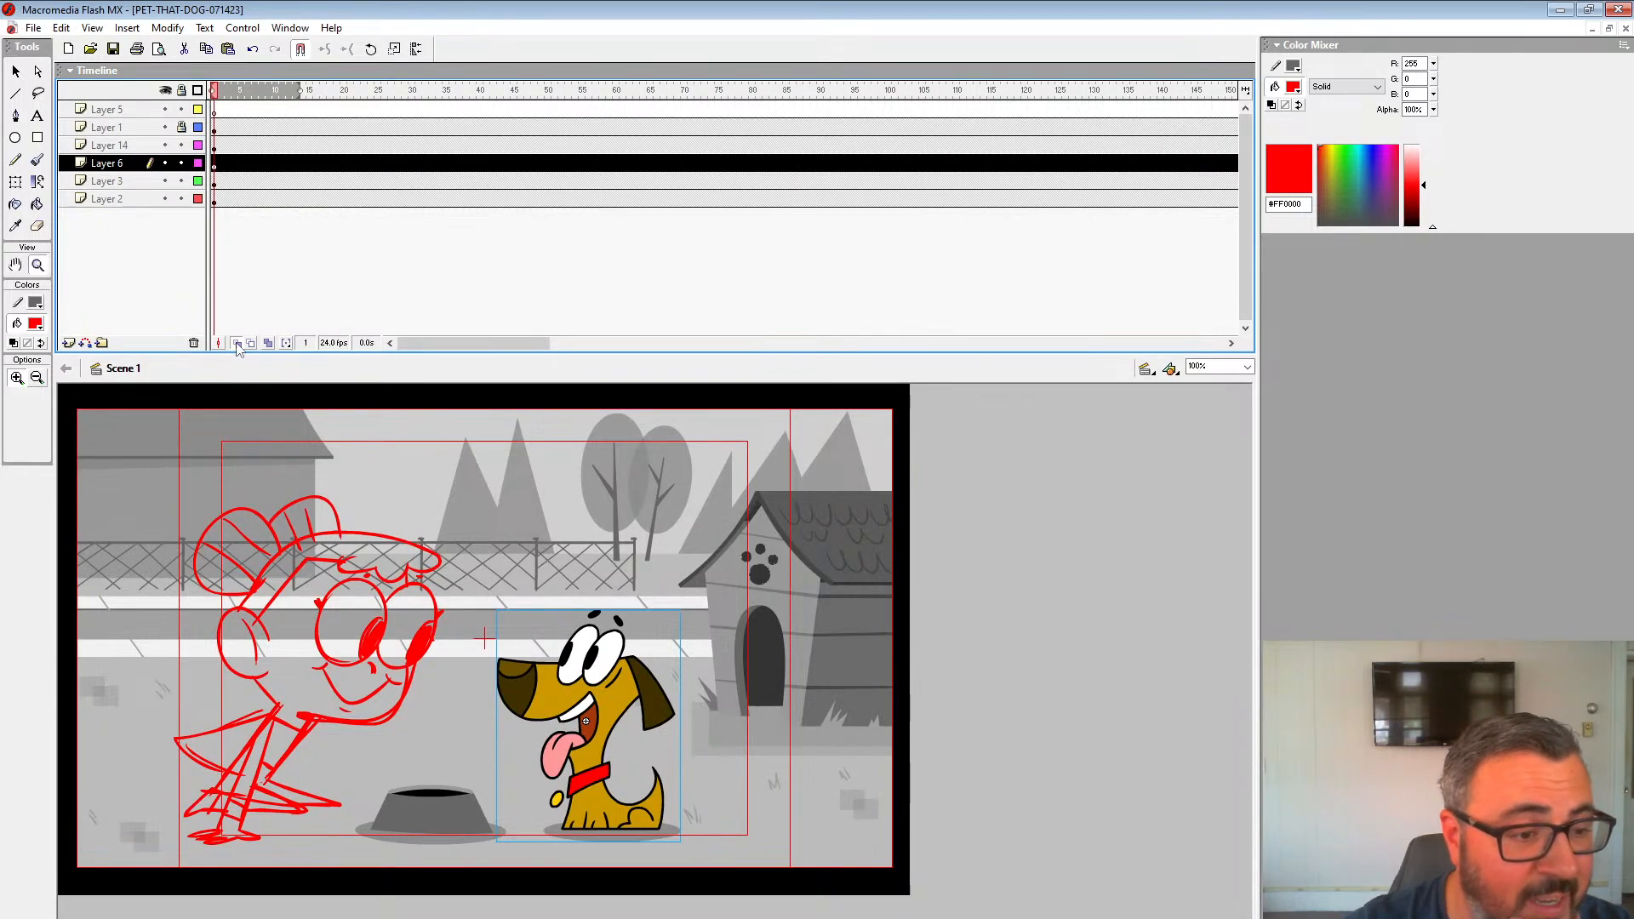
{"action": "left_click", "coordinate": [238, 344]}
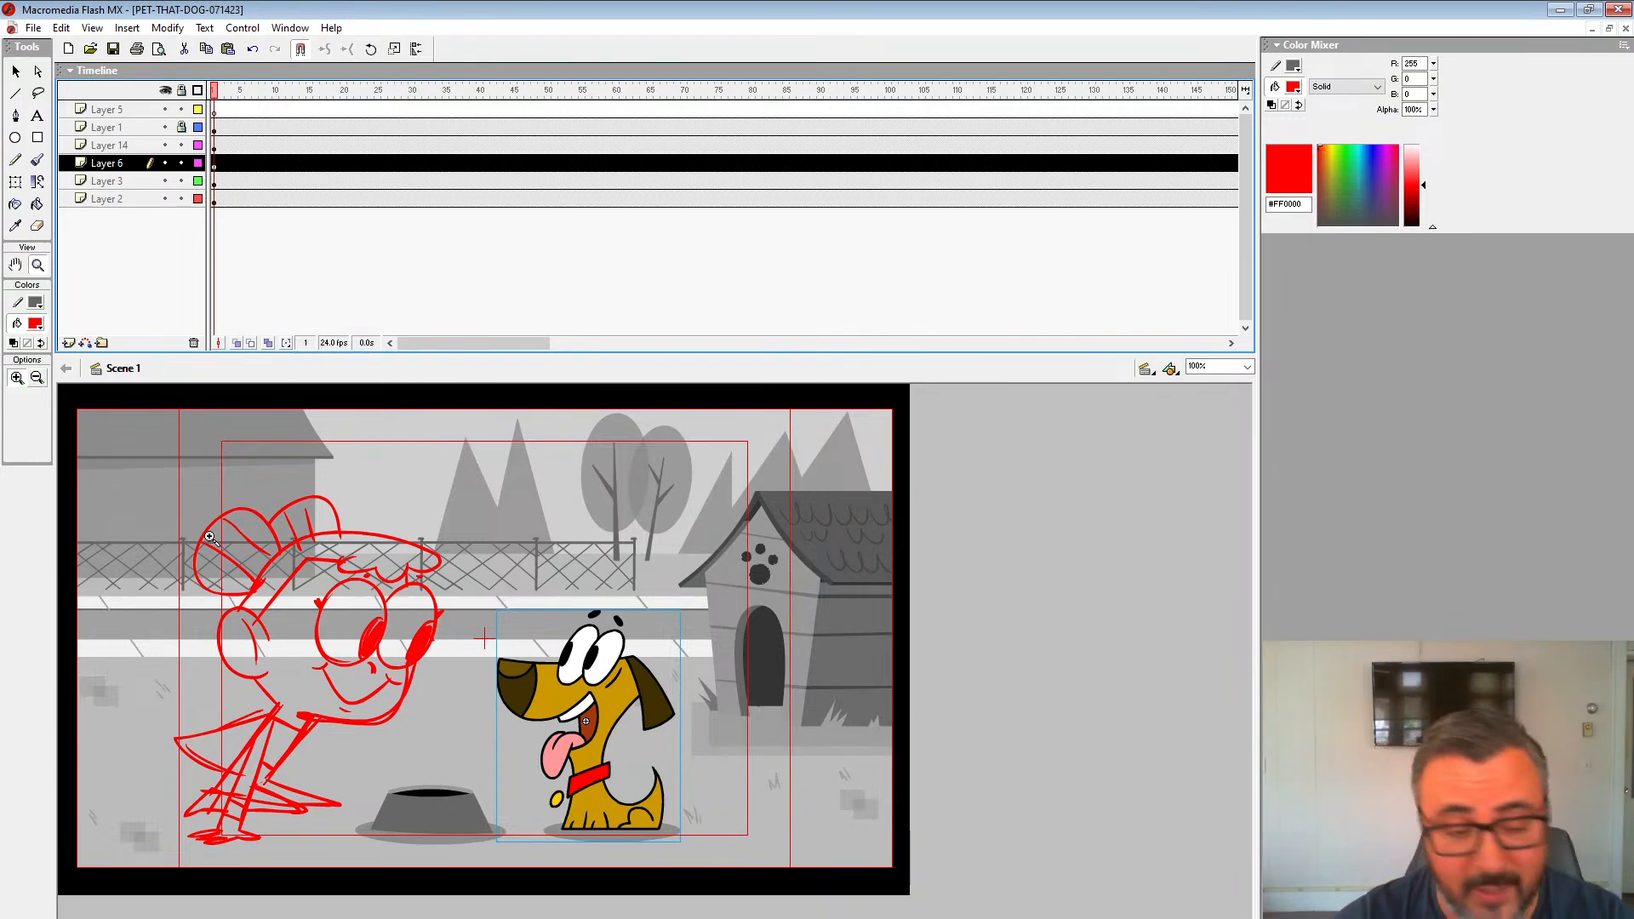
{"action": "key", "text": "Return"}
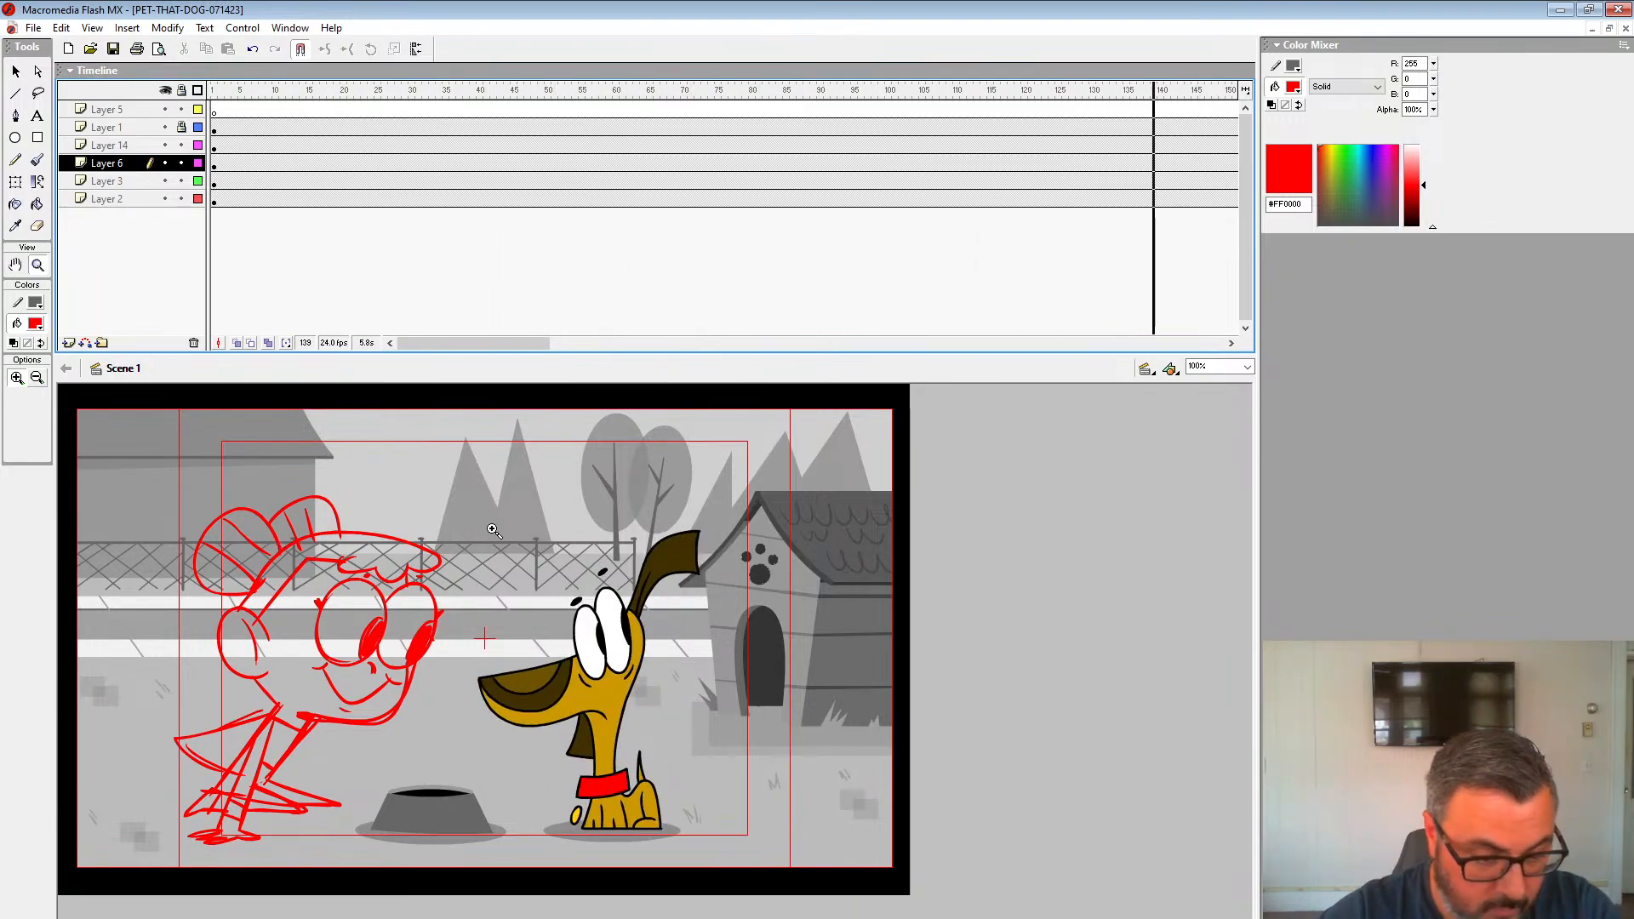
{"action": "left_click_drag", "start_coordinate": [244, 92], "coordinate": [173, 243]}
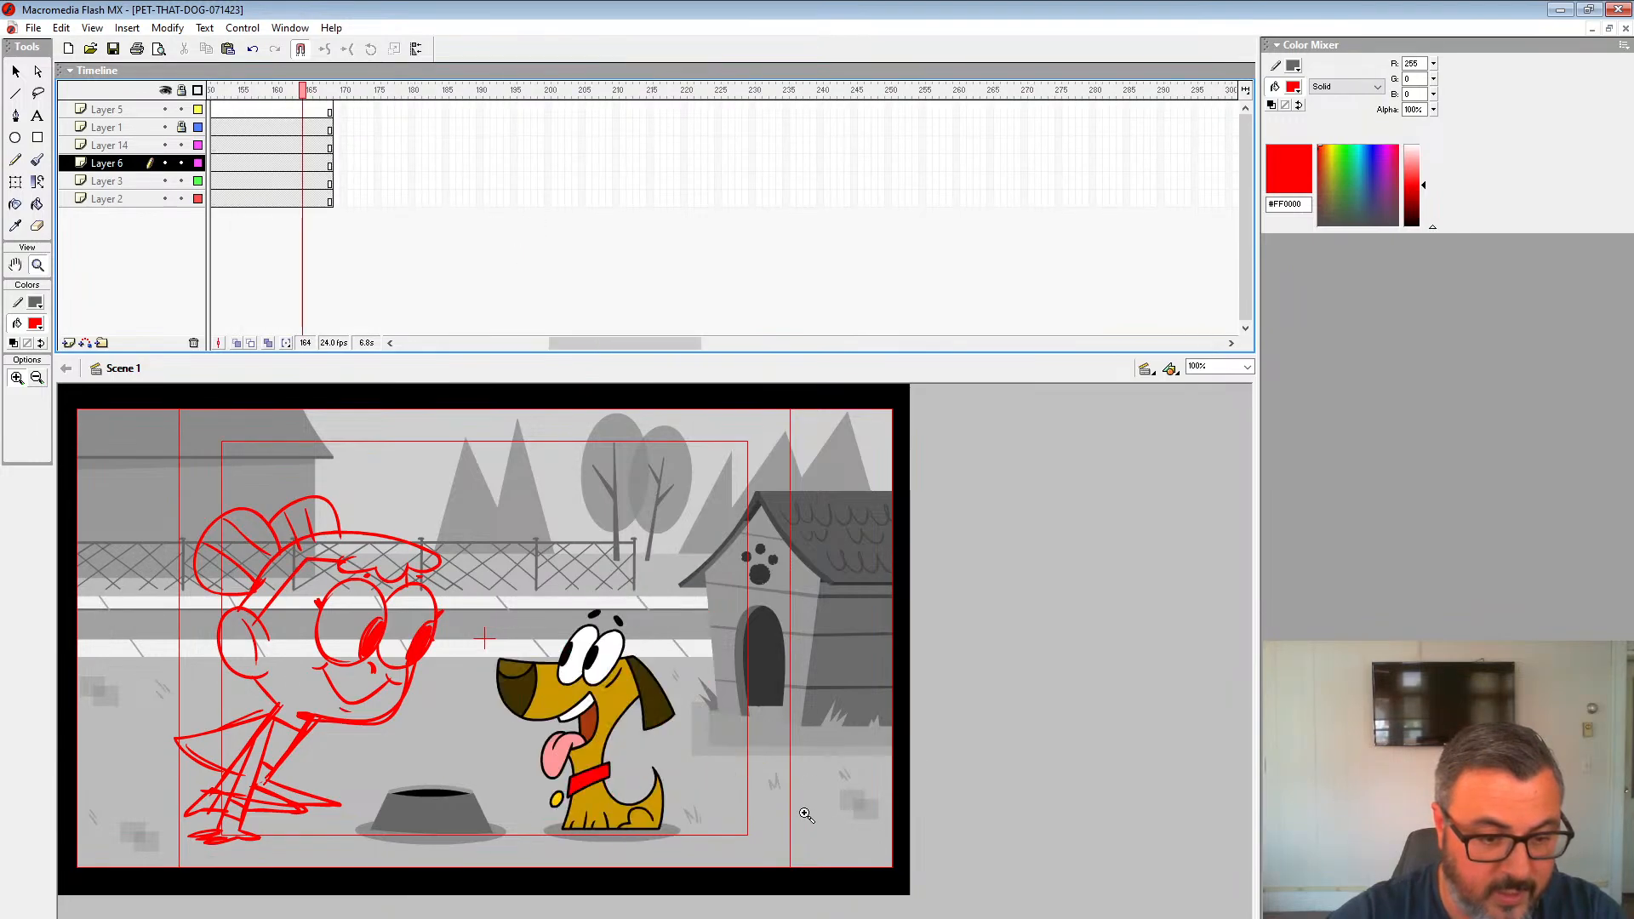
Step: Reopen the dog idle symbol with all its layers showing in the timeline and review the transition into panting
{"action": "right_click", "coordinate": [615, 698]}
{"action": "left_click", "coordinate": [667, 513]}
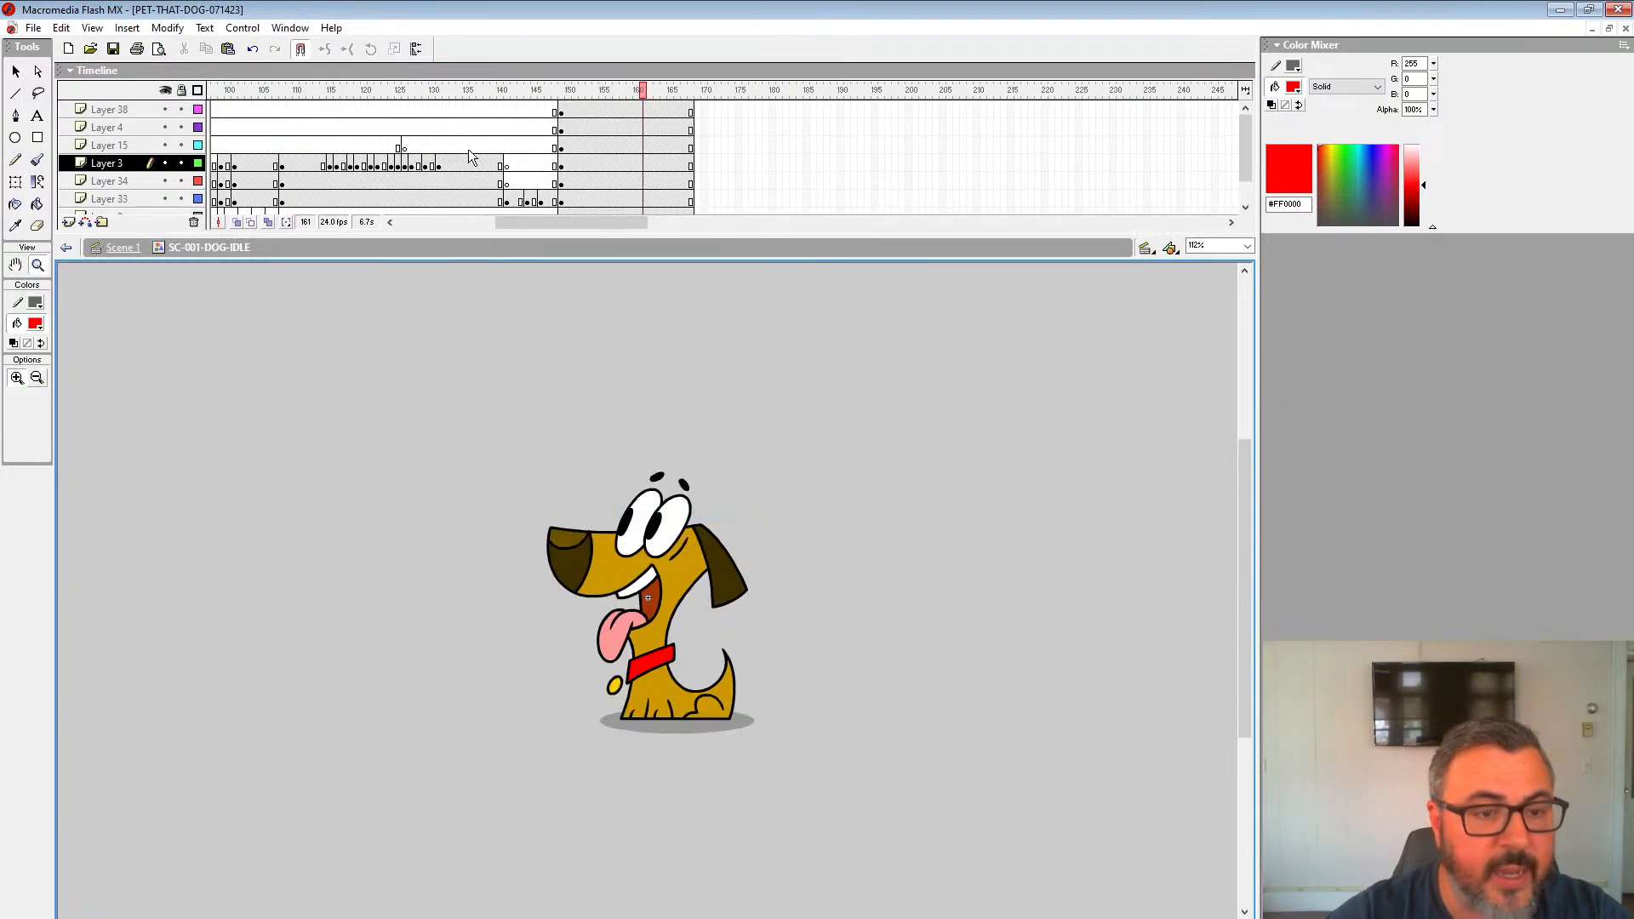
{"action": "left_click_drag", "start_coordinate": [469, 147], "coordinate": [576, 307]}
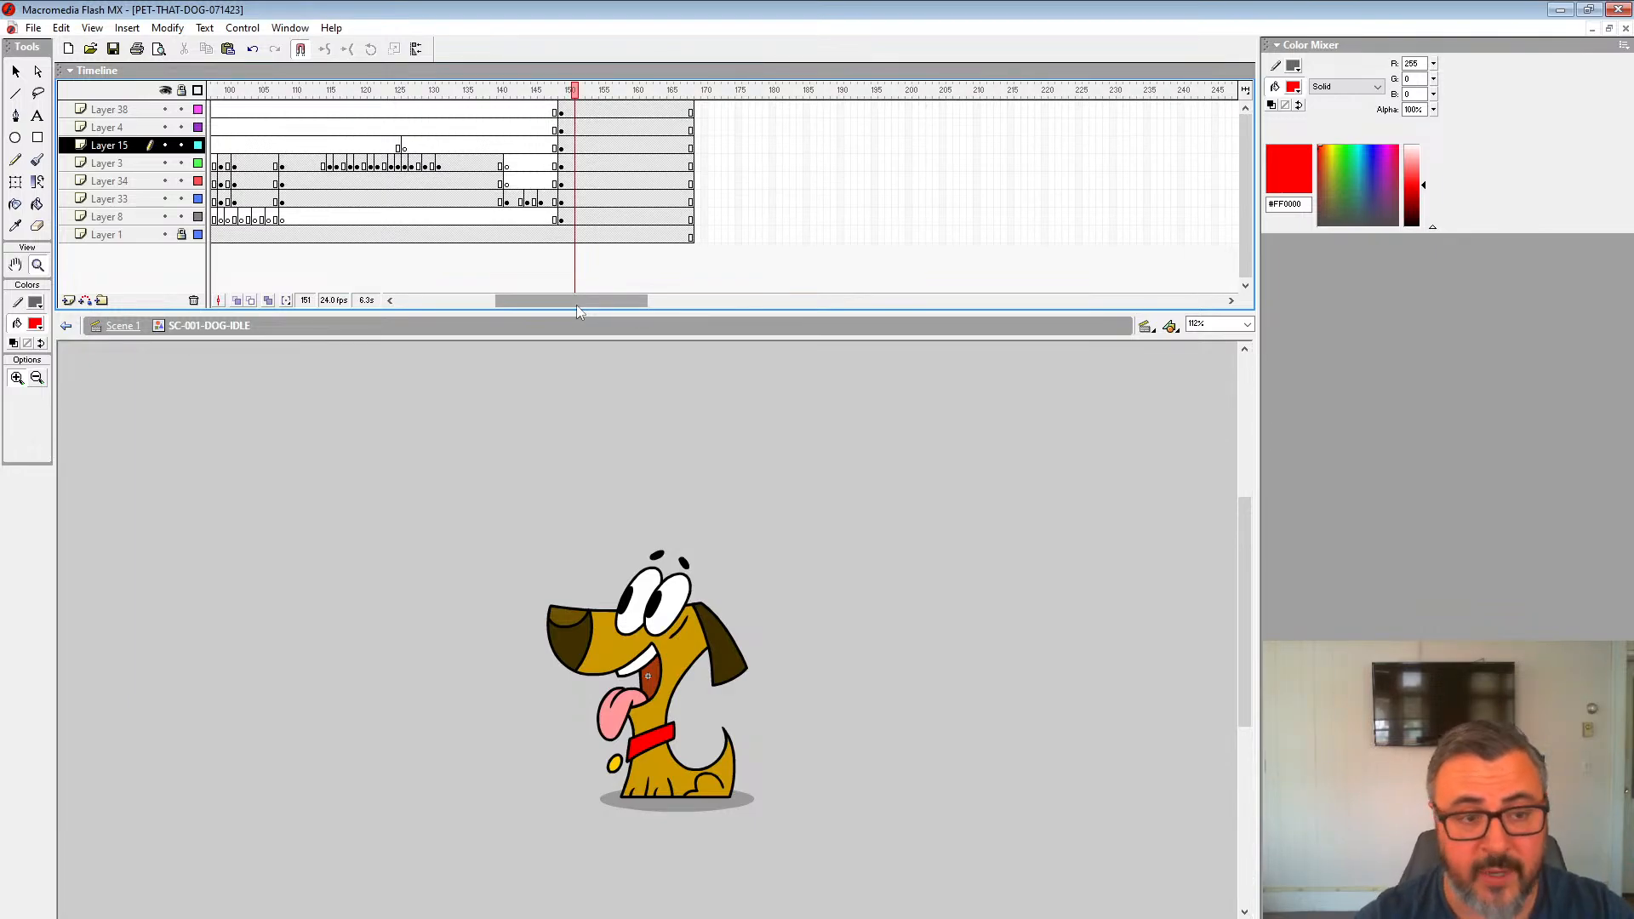
{"action": "left_click", "coordinate": [488, 182]}
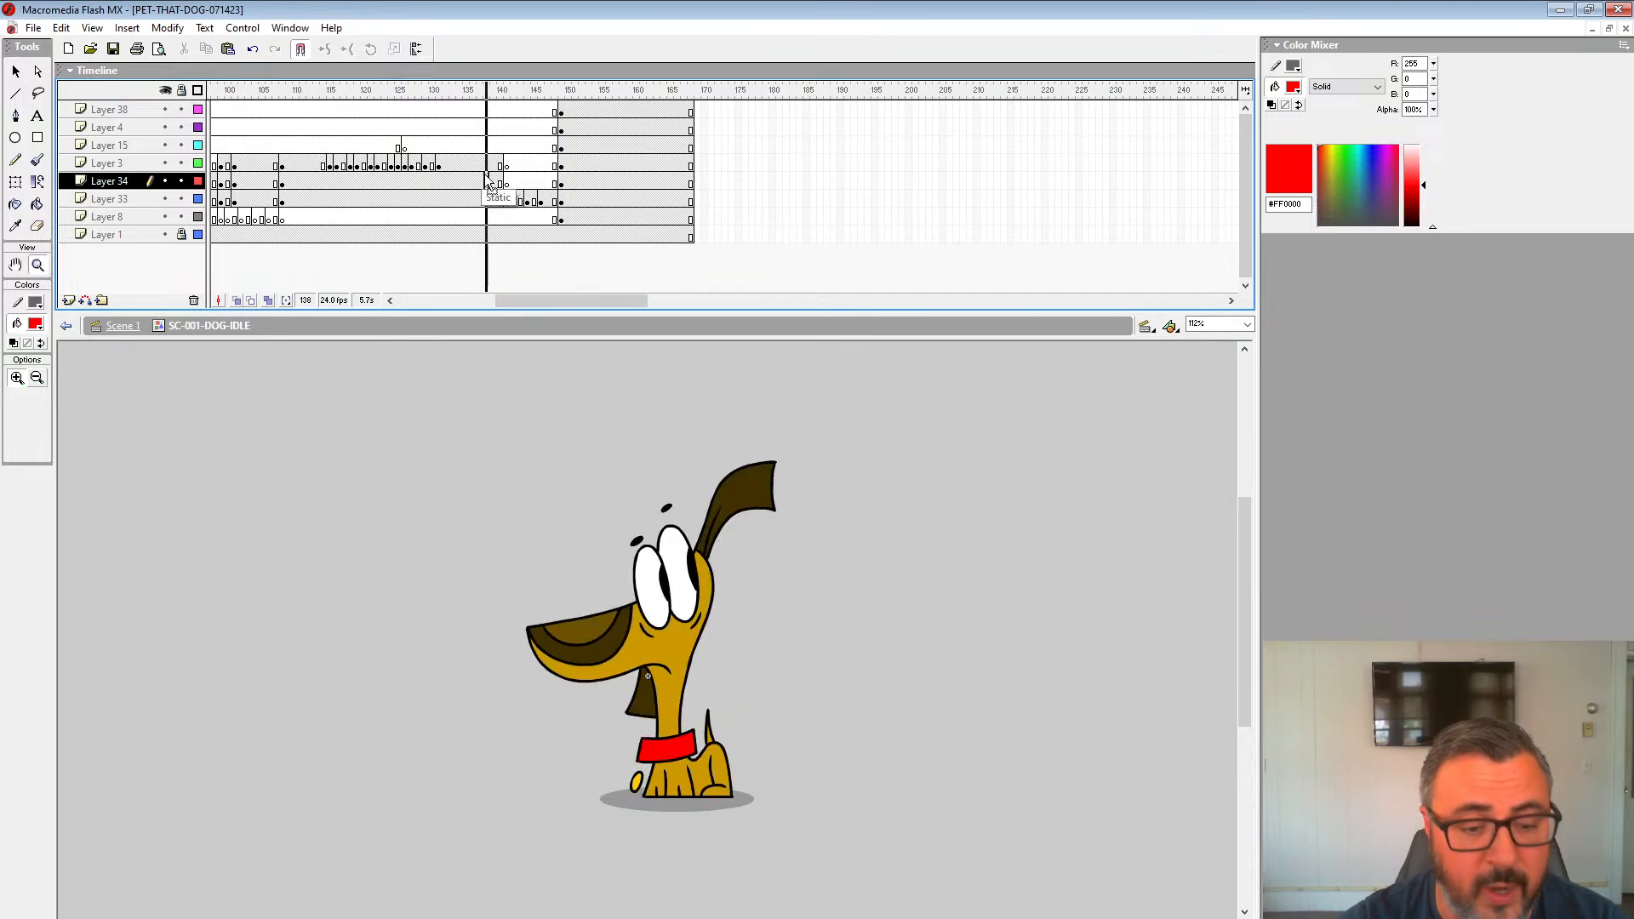
{"action": "left_click", "coordinate": [551, 183]}
{"action": "left_click", "coordinate": [575, 218]}
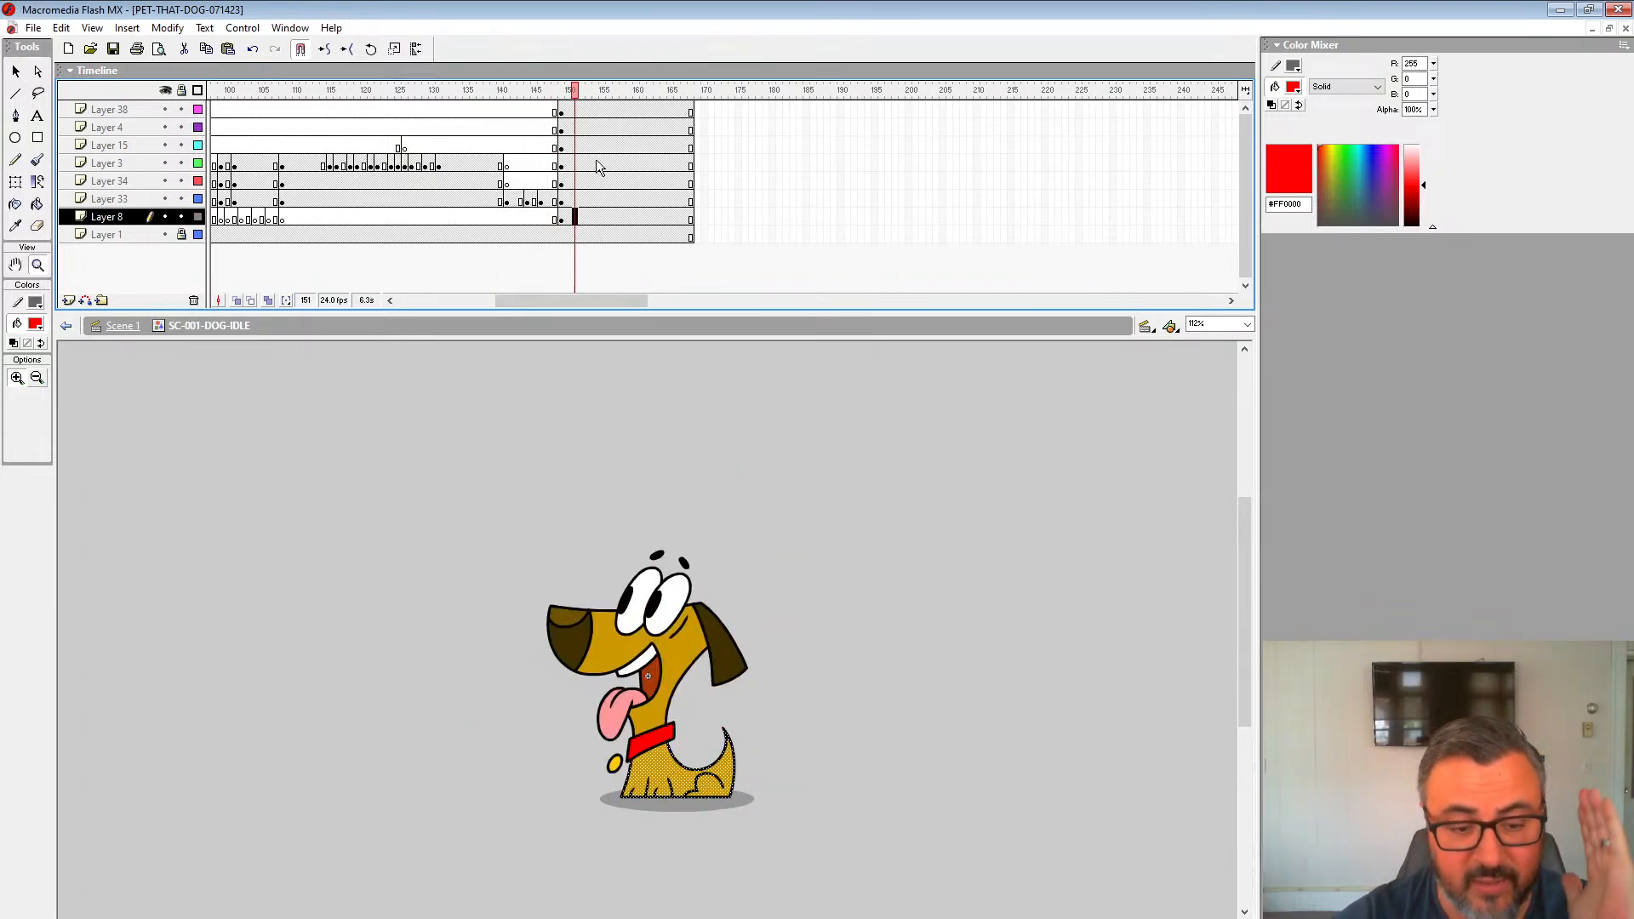
Step: Insert keyframes at frame 157 on all the dog's layers and clear the panting artwork from frames 149 to 156
{"action": "left_click", "coordinate": [561, 111]}
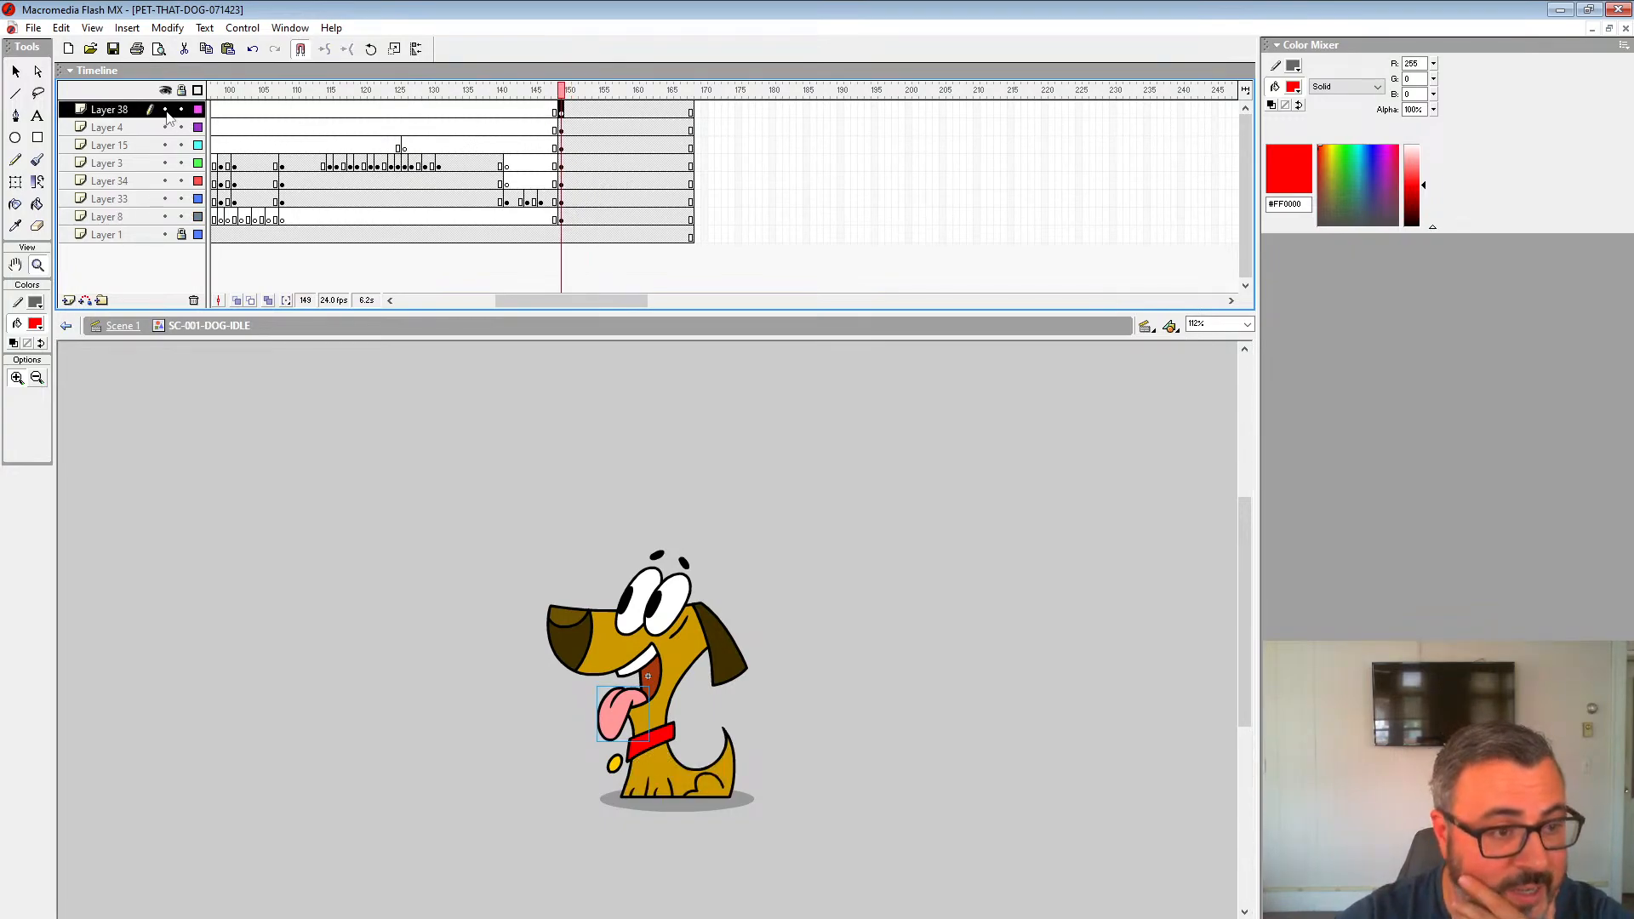
{"action": "left_click", "coordinate": [503, 126]}
{"action": "left_click", "coordinate": [612, 124]}
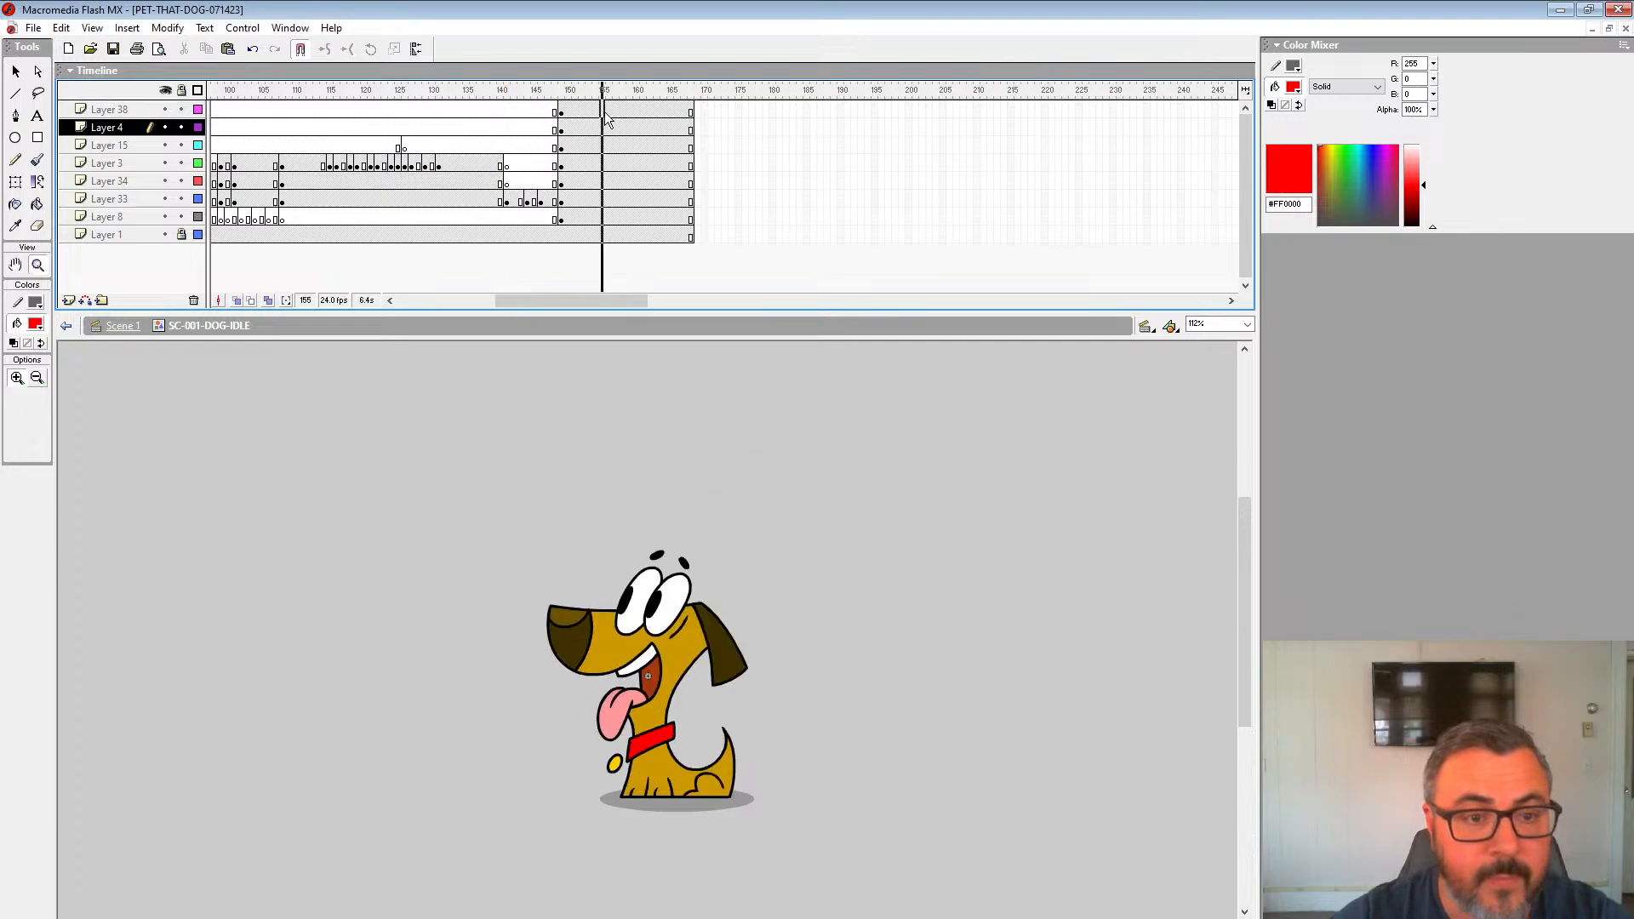
{"action": "left_click", "coordinate": [617, 215]}
{"action": "left_click_drag", "start_coordinate": [617, 215], "coordinate": [565, 218]}
{"action": "key", "text": "F6"}
{"action": "key", "text": "Delete"}
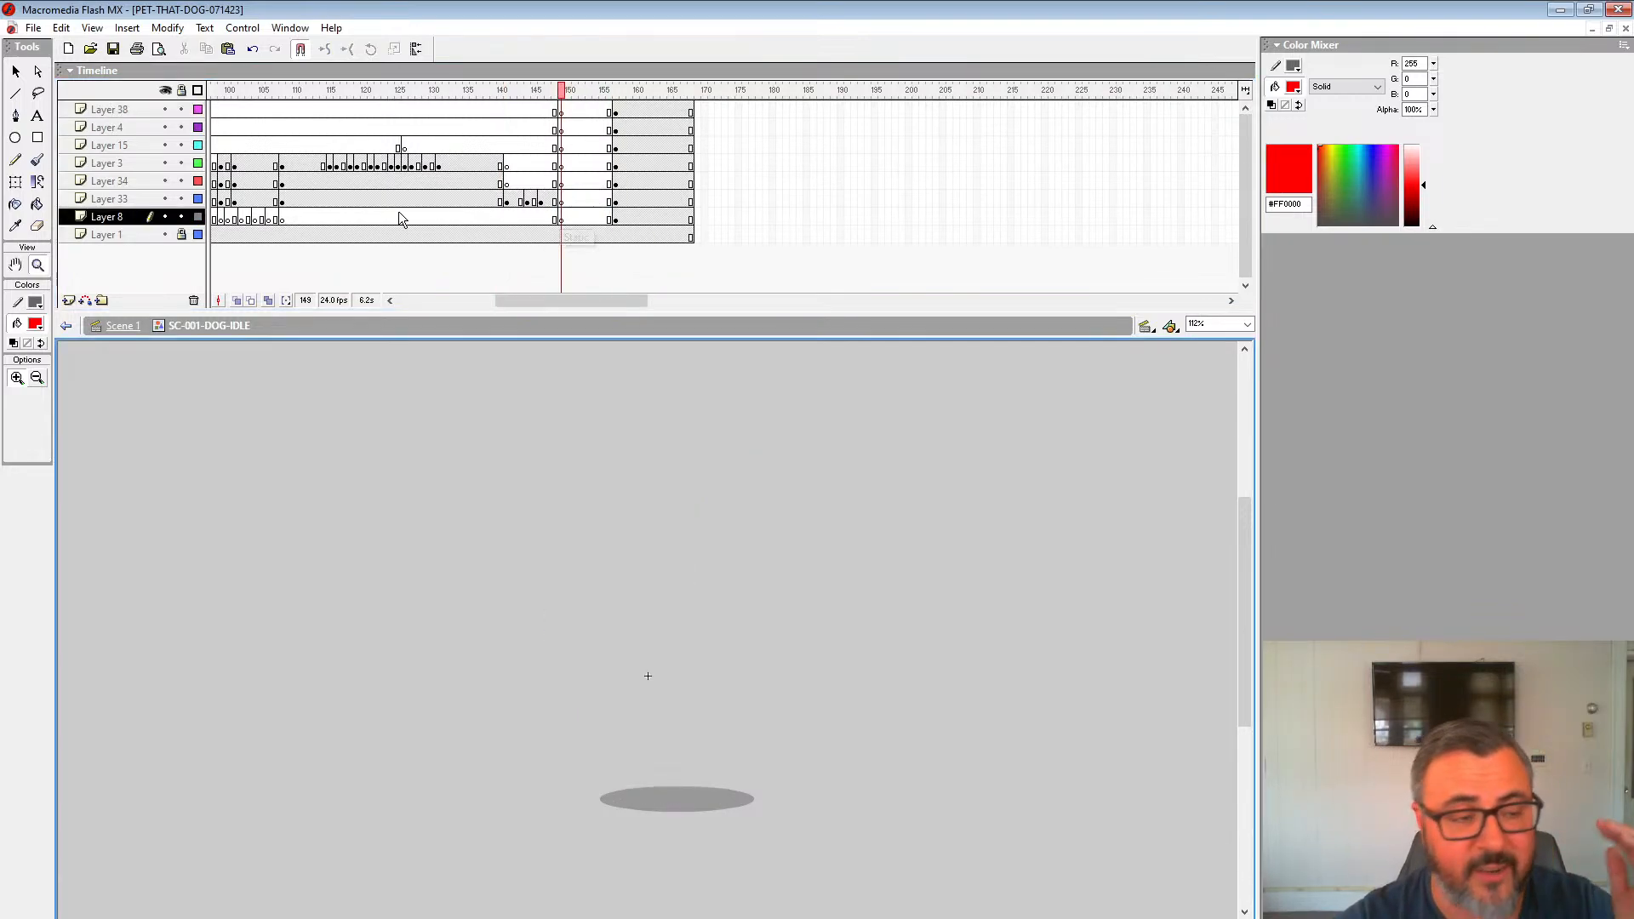
Step: Turn on onion skinning, compare with the frame 147 sketch and set up the brush on frame 149 of Layer 33
{"action": "left_click", "coordinate": [238, 301]}
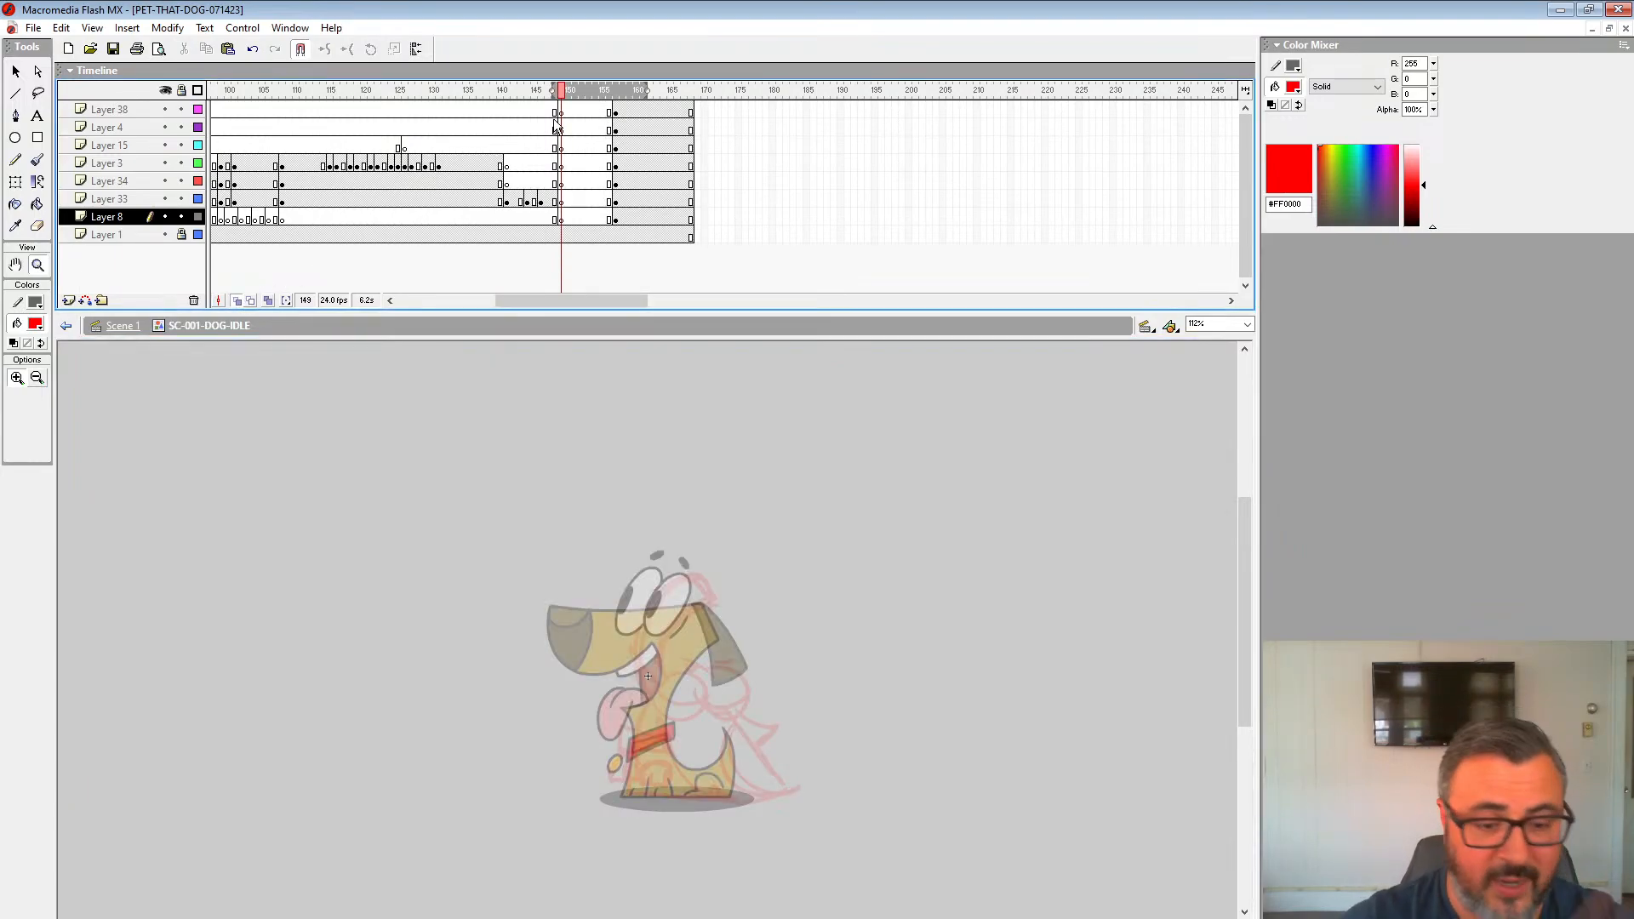
{"action": "left_click", "coordinate": [702, 671]}
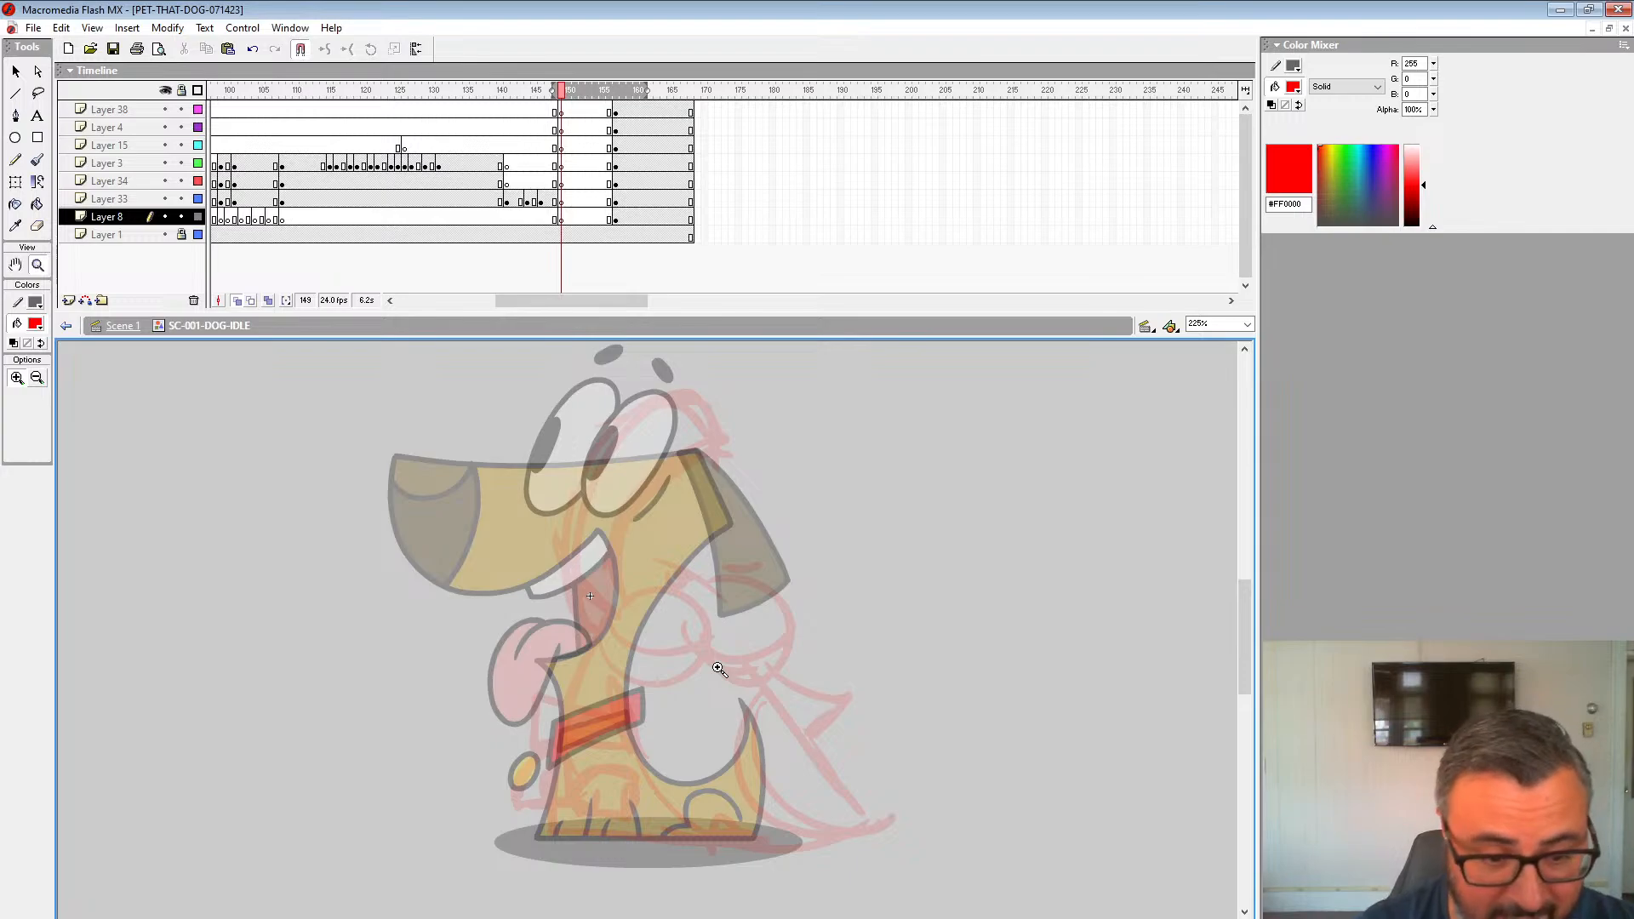
{"action": "left_click", "coordinate": [37, 161]}
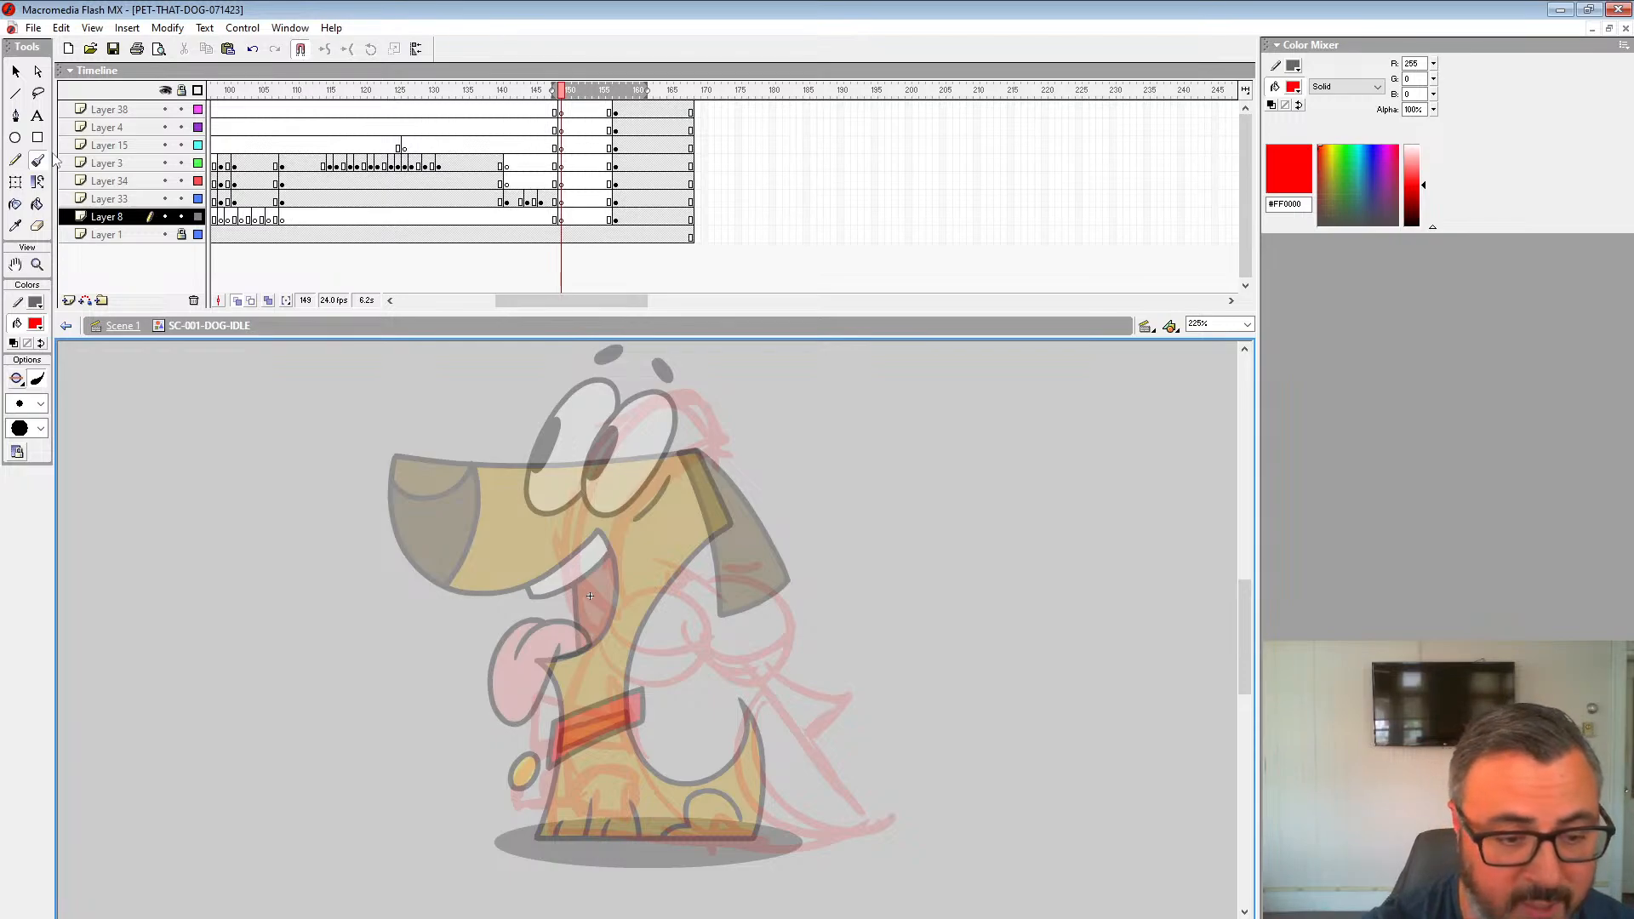
{"action": "left_click_drag", "start_coordinate": [794, 479], "coordinate": [835, 535]}
{"action": "left_click", "coordinate": [532, 182]}
{"action": "left_click", "coordinate": [548, 200]}
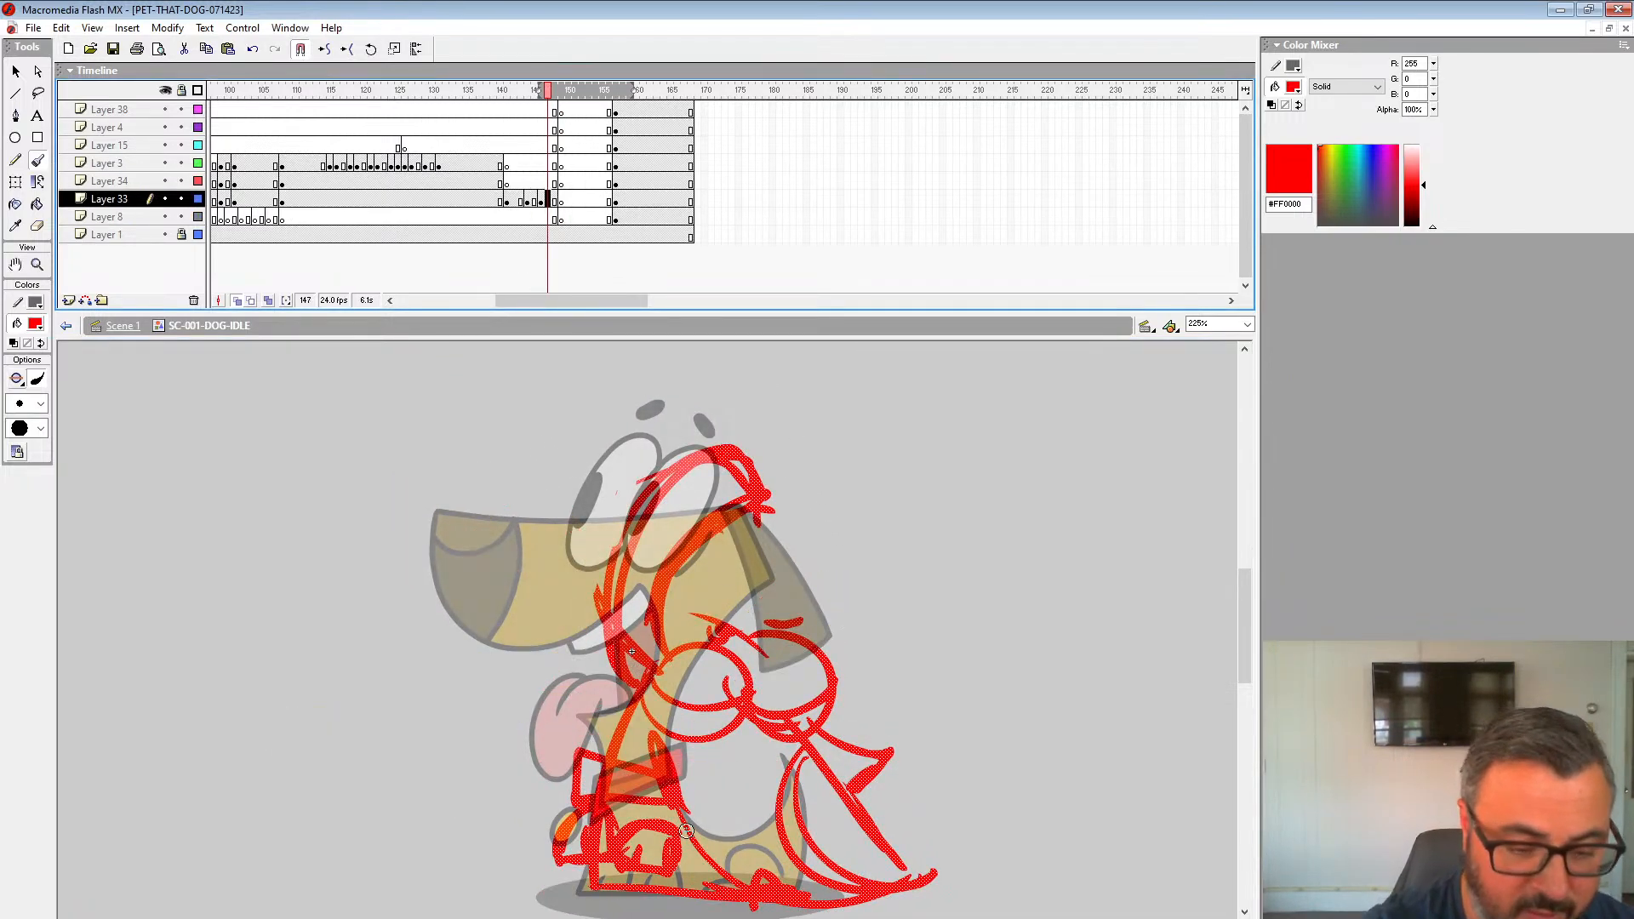
{"action": "left_click", "coordinate": [686, 830]}
{"action": "left_click", "coordinate": [563, 200]}
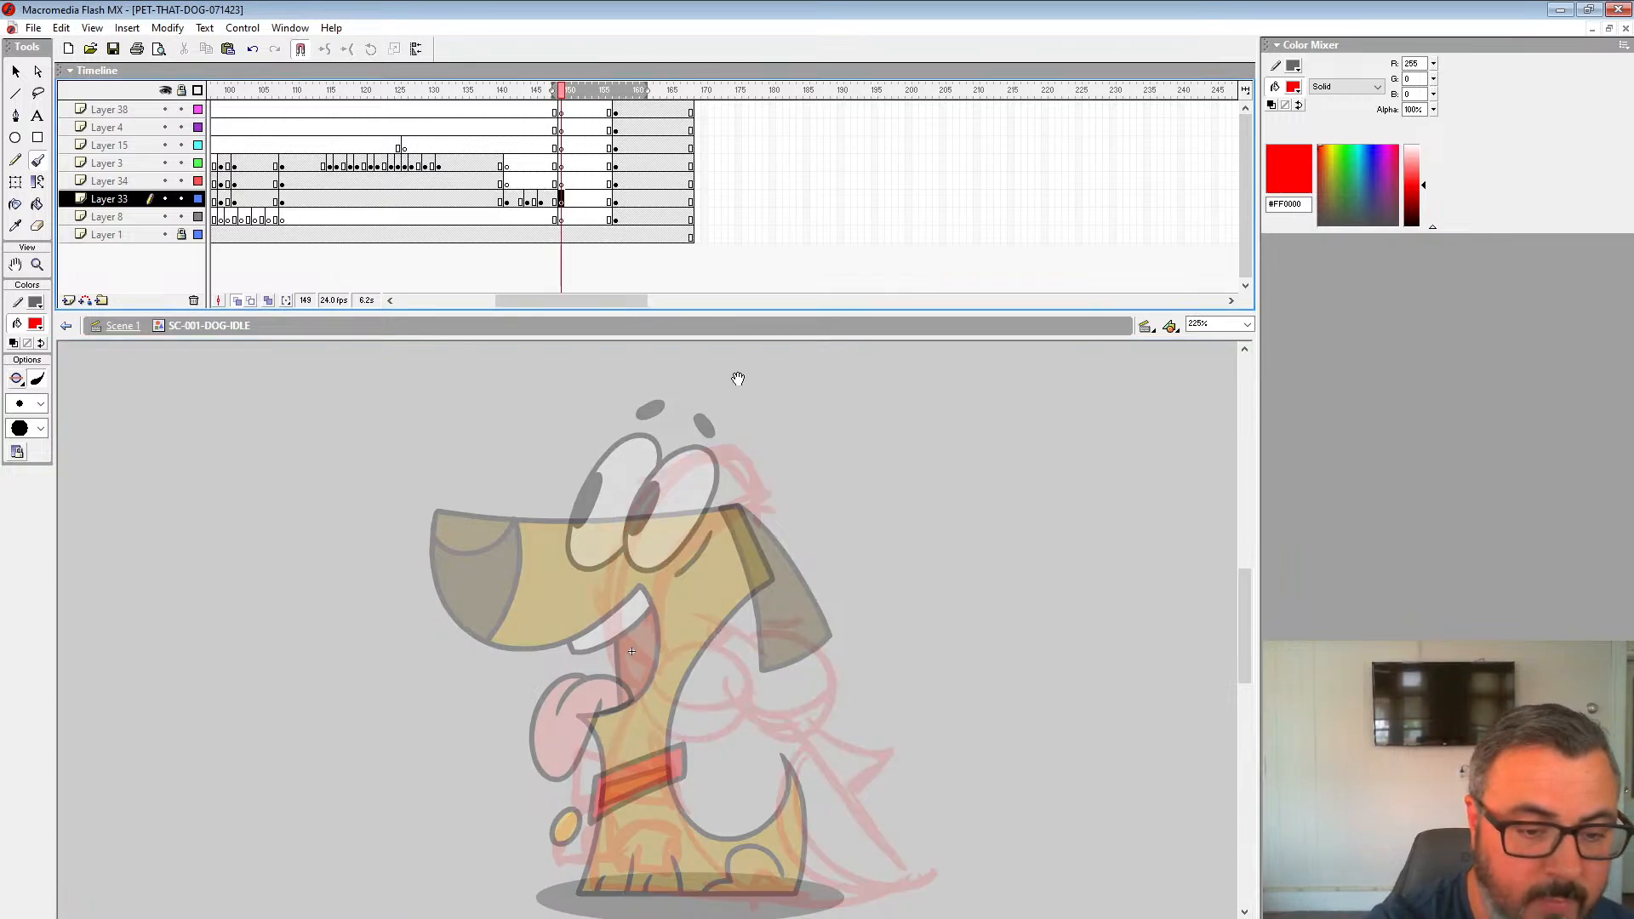
{"action": "left_click_drag", "start_coordinate": [866, 440], "coordinate": [1003, 479]}
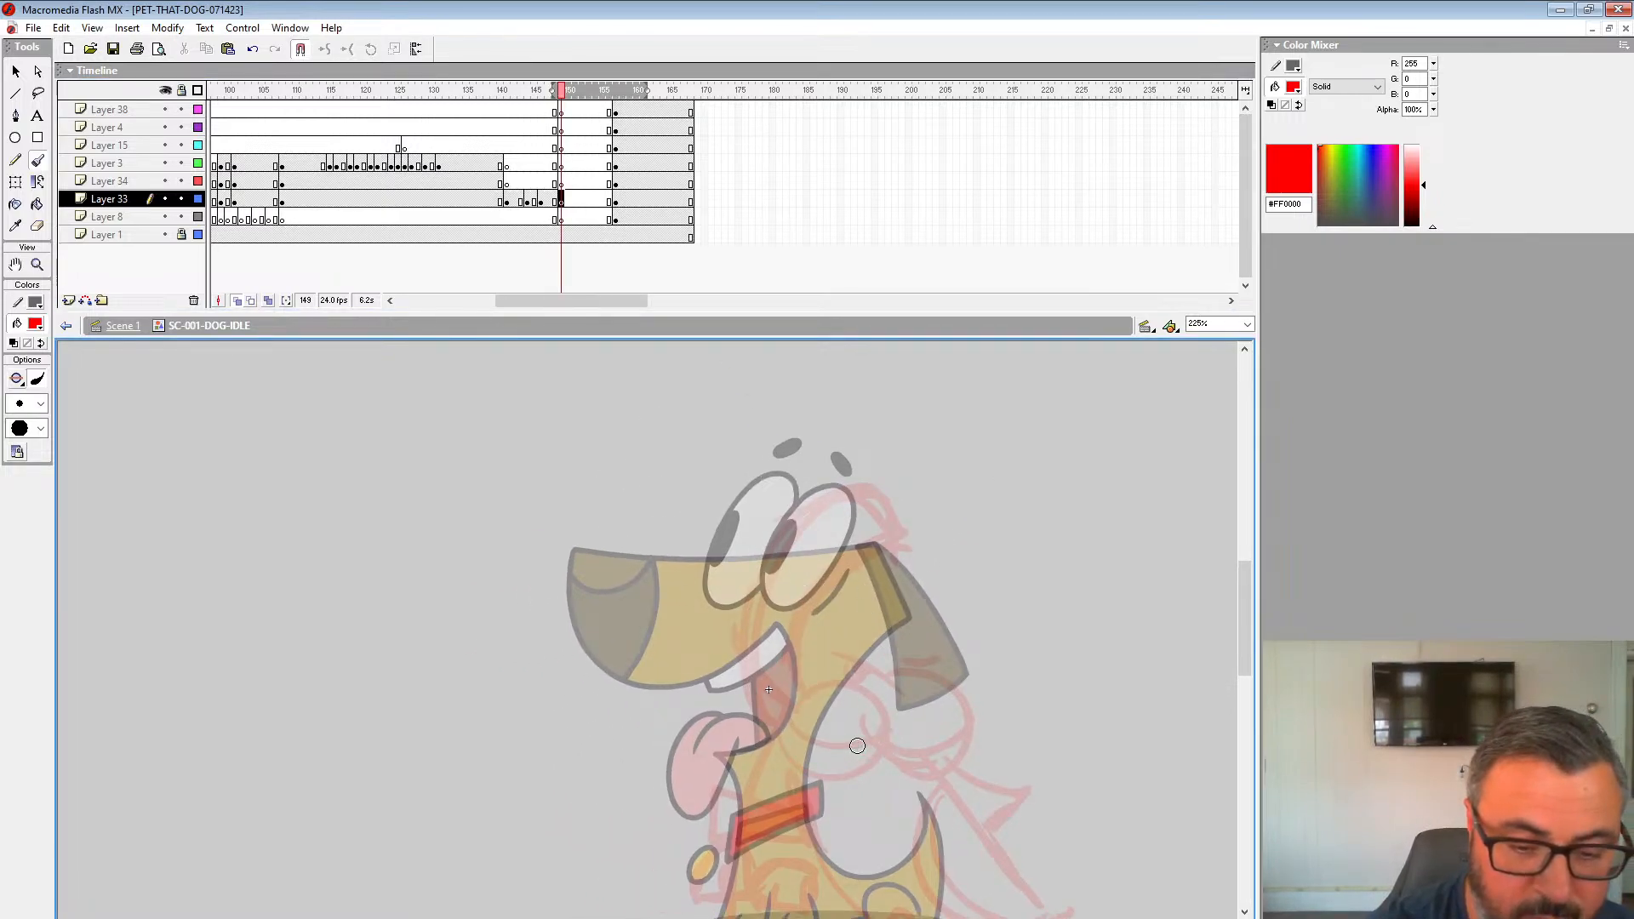
{"action": "mouse_move", "coordinate": [851, 739]}
{"action": "left_mouse_down"}
{"action": "mouse_move", "coordinate": [670, 494]}
{"action": "mouse_move", "coordinate": [672, 467]}
{"action": "mouse_move", "coordinate": [713, 536]}
{"action": "left_mouse_up"}
{"action": "key", "text": "ctrl+z"}
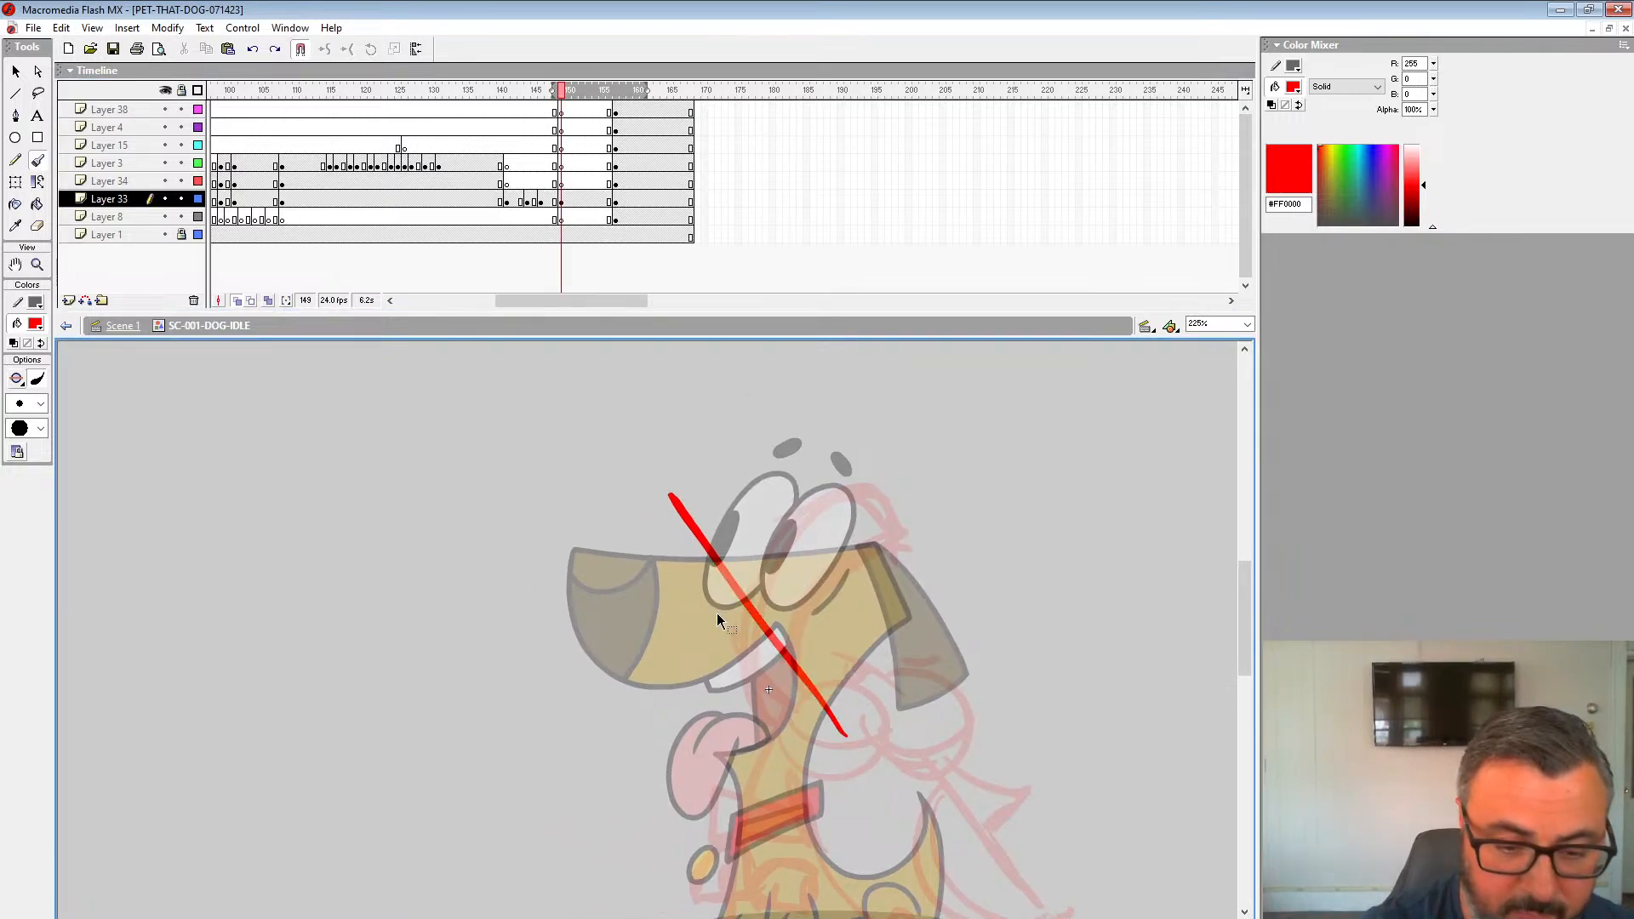
{"action": "key", "text": "ctrl+z"}
{"action": "mouse_move", "coordinate": [881, 749]}
{"action": "left_mouse_down"}
{"action": "mouse_move", "coordinate": [761, 691]}
{"action": "mouse_move", "coordinate": [686, 549]}
{"action": "mouse_move", "coordinate": [677, 571]}
{"action": "mouse_move", "coordinate": [738, 515]}
{"action": "mouse_move", "coordinate": [737, 595]}
{"action": "mouse_move", "coordinate": [820, 489]}
{"action": "mouse_move", "coordinate": [797, 442]}
{"action": "mouse_move", "coordinate": [719, 579]}
{"action": "mouse_move", "coordinate": [788, 396]}
{"action": "mouse_move", "coordinate": [696, 473]}
{"action": "mouse_move", "coordinate": [694, 587]}
{"action": "left_mouse_up"}
{"action": "key", "text": "ctrl+z"}
{"action": "key", "text": "ctrl+z"}
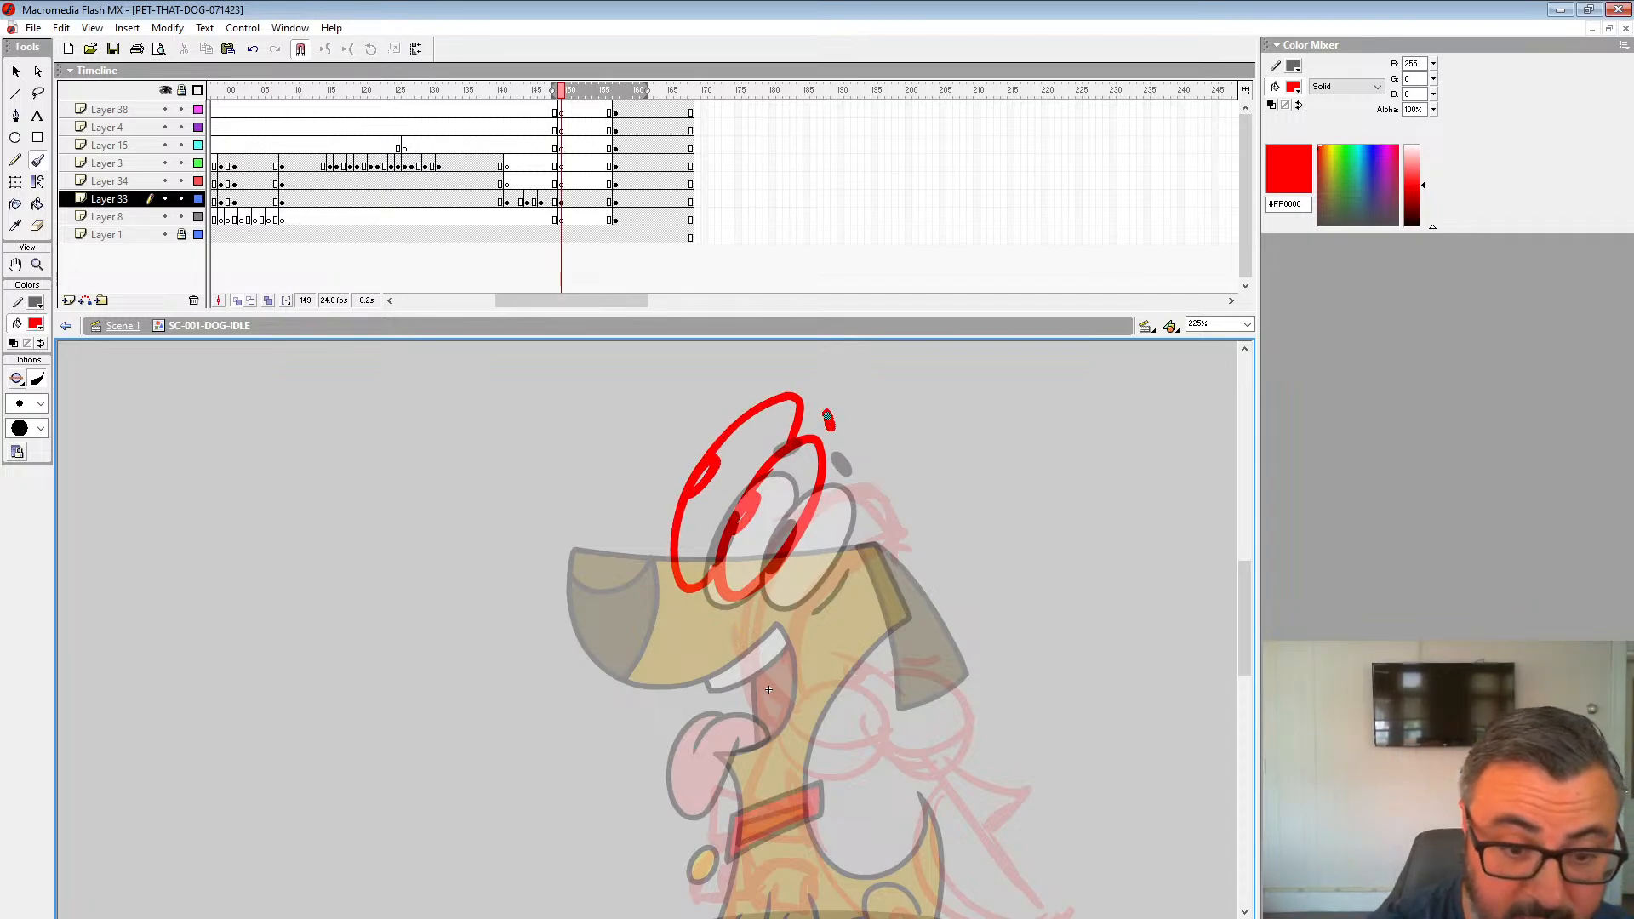
Step: Draw the tall tilted eyes and small eyebrows on frame 149, reworking the far eye's pupil against its outer edge
{"action": "left_click_drag", "start_coordinate": [828, 417], "coordinate": [834, 430]}
{"action": "left_click", "coordinate": [37, 226]}
{"action": "mouse_move", "coordinate": [722, 470]}
{"action": "left_mouse_down"}
{"action": "mouse_move", "coordinate": [700, 485]}
{"action": "mouse_move", "coordinate": [741, 533]}
{"action": "mouse_move", "coordinate": [725, 552]}
{"action": "mouse_move", "coordinate": [686, 534]}
{"action": "left_mouse_up"}
{"action": "left_click", "coordinate": [37, 160]}
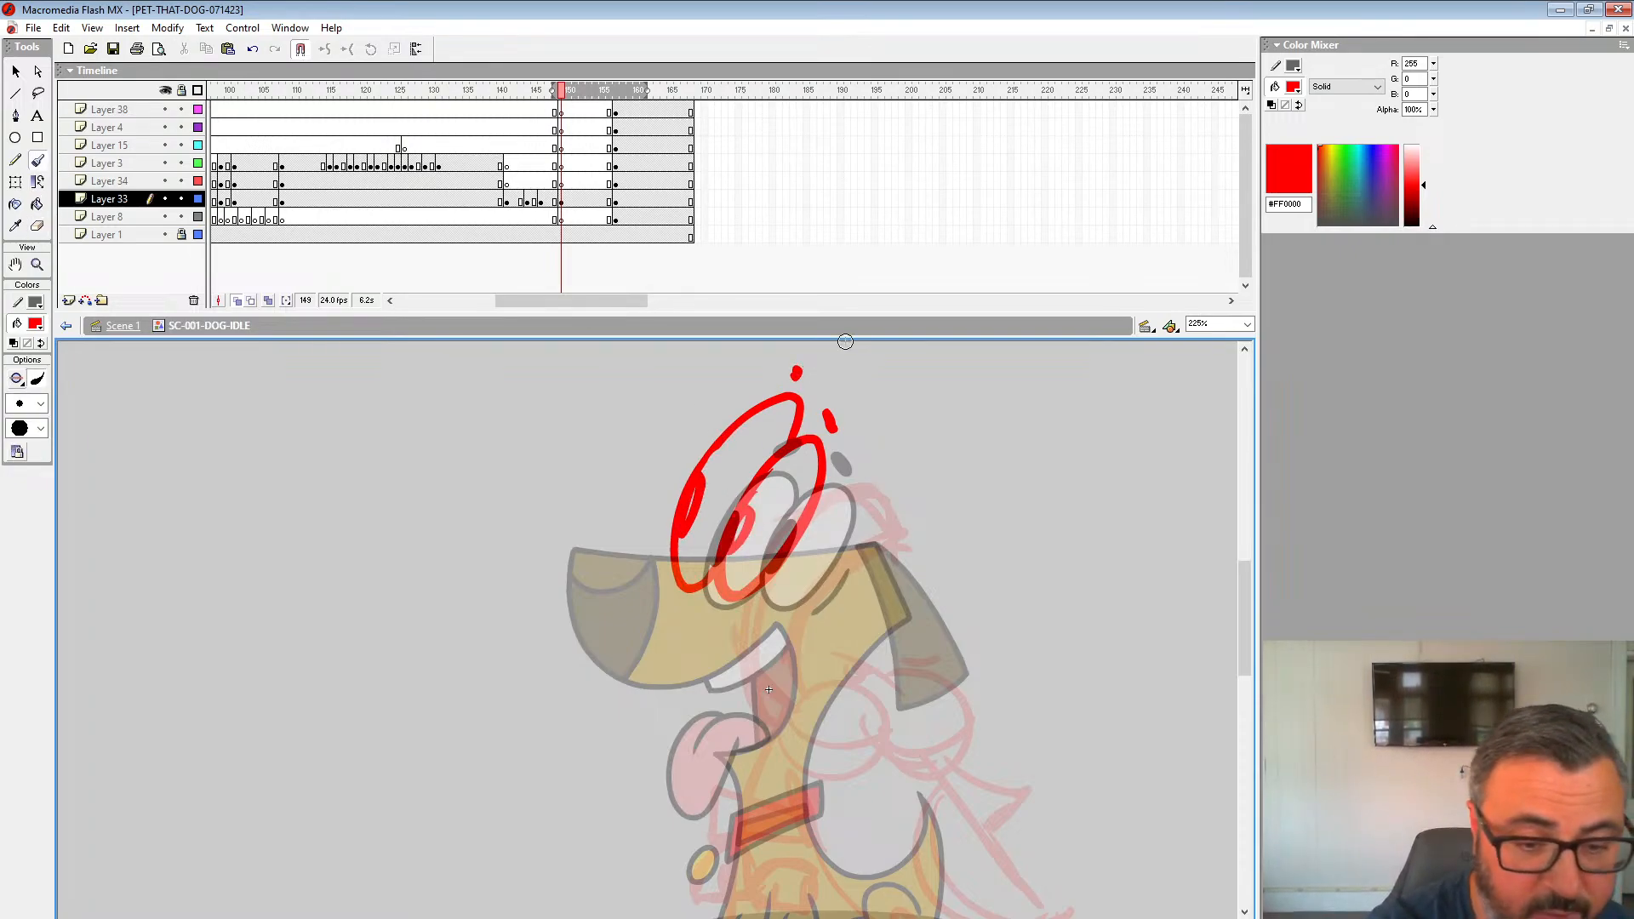
Step: Draw the upturned snout with its rounded tip, nose patch and curved underside on frame 149
{"action": "left_click_drag", "start_coordinate": [805, 446], "coordinate": [868, 441]}
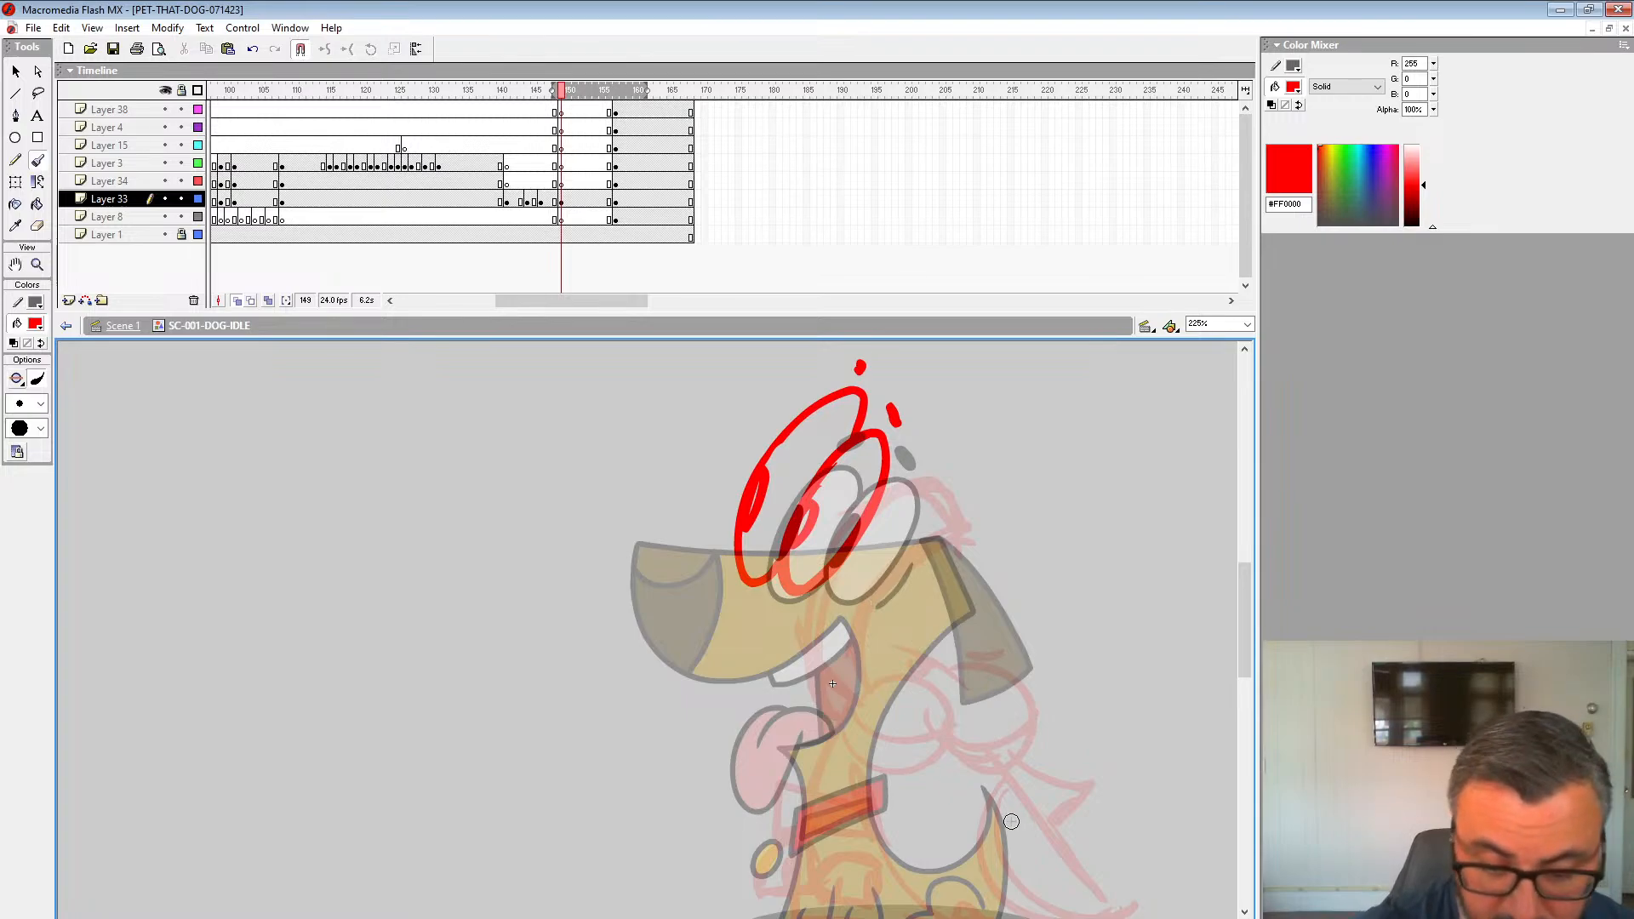
{"action": "mouse_move", "coordinate": [1012, 822]}
{"action": "left_mouse_down"}
{"action": "mouse_move", "coordinate": [922, 755]}
{"action": "mouse_move", "coordinate": [870, 743]}
{"action": "left_mouse_up"}
{"action": "mouse_move", "coordinate": [447, 383]}
{"action": "left_mouse_down"}
{"action": "mouse_move", "coordinate": [753, 473]}
{"action": "mouse_move", "coordinate": [549, 413]}
{"action": "mouse_move", "coordinate": [451, 342]}
{"action": "left_mouse_up"}
{"action": "key", "text": "ctrl+z"}
{"action": "left_click_drag", "start_coordinate": [532, 414], "coordinate": [489, 584]}
{"action": "left_click_drag", "start_coordinate": [468, 508], "coordinate": [566, 638]}
{"action": "mouse_move", "coordinate": [514, 573]}
{"action": "left_mouse_down"}
{"action": "mouse_move", "coordinate": [647, 640]}
{"action": "mouse_move", "coordinate": [722, 631]}
{"action": "left_mouse_up"}
{"action": "mouse_move", "coordinate": [469, 551]}
{"action": "left_mouse_down"}
{"action": "mouse_move", "coordinate": [607, 518]}
{"action": "mouse_move", "coordinate": [629, 485]}
{"action": "left_mouse_up"}
{"action": "mouse_move", "coordinate": [510, 407]}
{"action": "left_mouse_down"}
{"action": "mouse_move", "coordinate": [599, 500]}
{"action": "mouse_move", "coordinate": [625, 497]}
{"action": "left_mouse_up"}
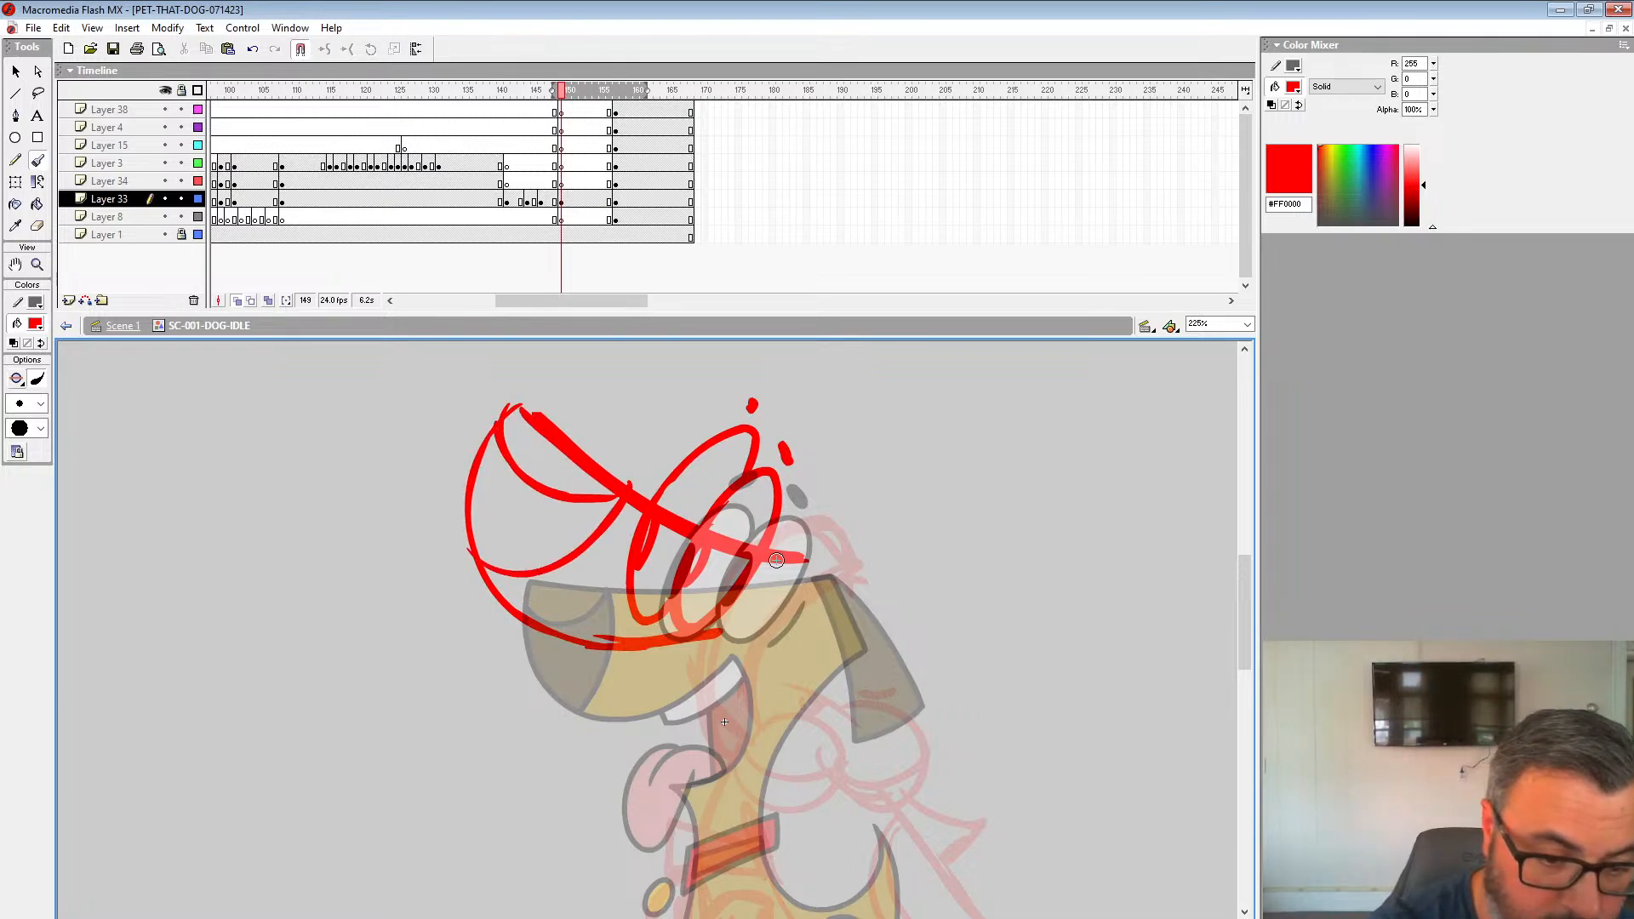
Step: Draw the open mouth with its teeth and lower jaw, and run the chest line down to the base on frame 149
{"action": "mouse_move", "coordinate": [741, 625]}
{"action": "left_mouse_down"}
{"action": "mouse_move", "coordinate": [699, 769]}
{"action": "mouse_move", "coordinate": [673, 524]}
{"action": "mouse_move", "coordinate": [596, 638]}
{"action": "left_mouse_up"}
{"action": "key", "text": "ctrl+z"}
{"action": "left_click_drag", "start_coordinate": [668, 482], "coordinate": [623, 612]}
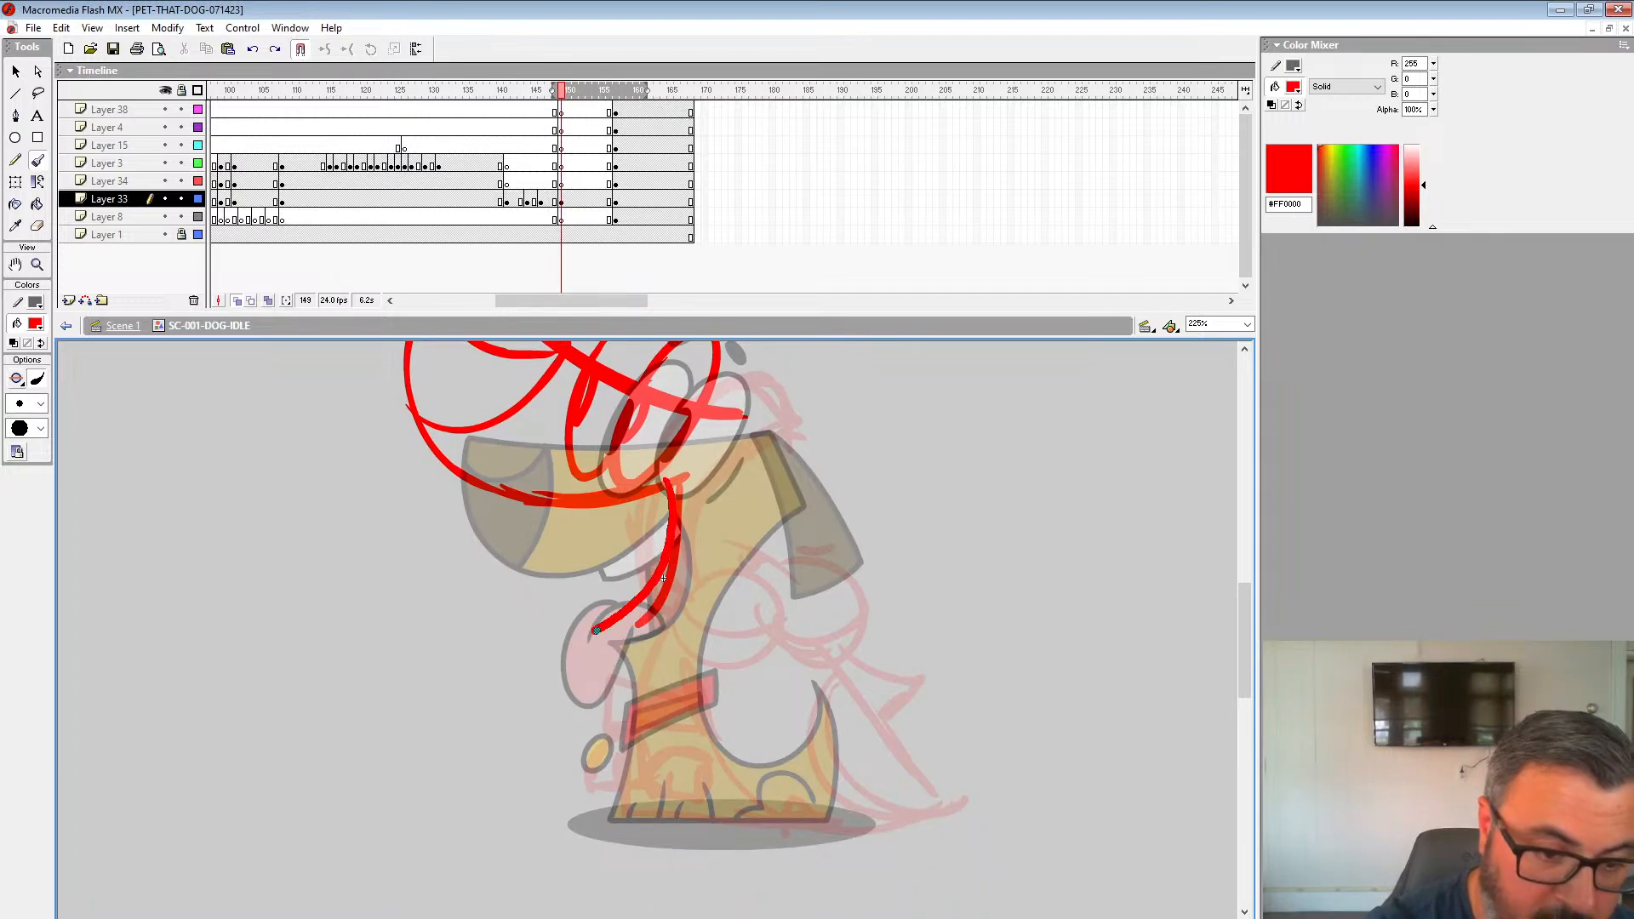
{"action": "key", "text": "ctrl+z"}
{"action": "mouse_move", "coordinate": [675, 478]}
{"action": "left_mouse_down"}
{"action": "mouse_move", "coordinate": [674, 540]}
{"action": "mouse_move", "coordinate": [606, 664]}
{"action": "mouse_move", "coordinate": [630, 770]}
{"action": "mouse_move", "coordinate": [679, 514]}
{"action": "mouse_move", "coordinate": [606, 812]}
{"action": "left_mouse_up"}
{"action": "key", "text": "ctrl+z"}
{"action": "left_click_drag", "start_coordinate": [673, 544], "coordinate": [684, 587]}
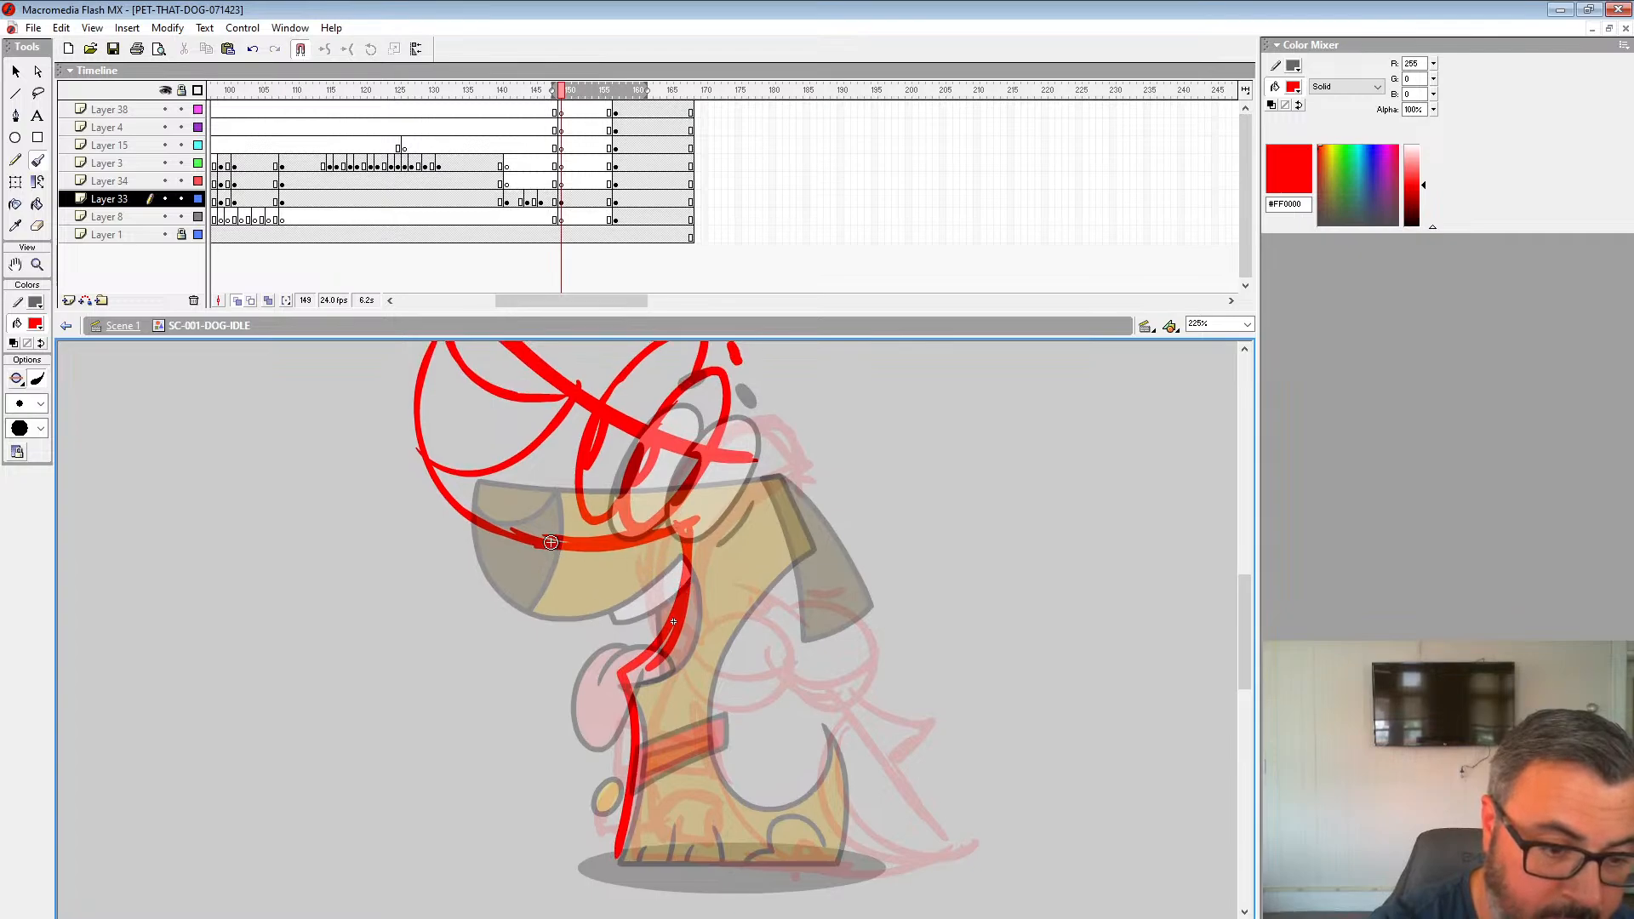
{"action": "mouse_move", "coordinate": [551, 542]}
{"action": "left_mouse_down"}
{"action": "mouse_move", "coordinate": [559, 577]}
{"action": "mouse_move", "coordinate": [694, 531]}
{"action": "mouse_move", "coordinate": [645, 631]}
{"action": "left_mouse_up"}
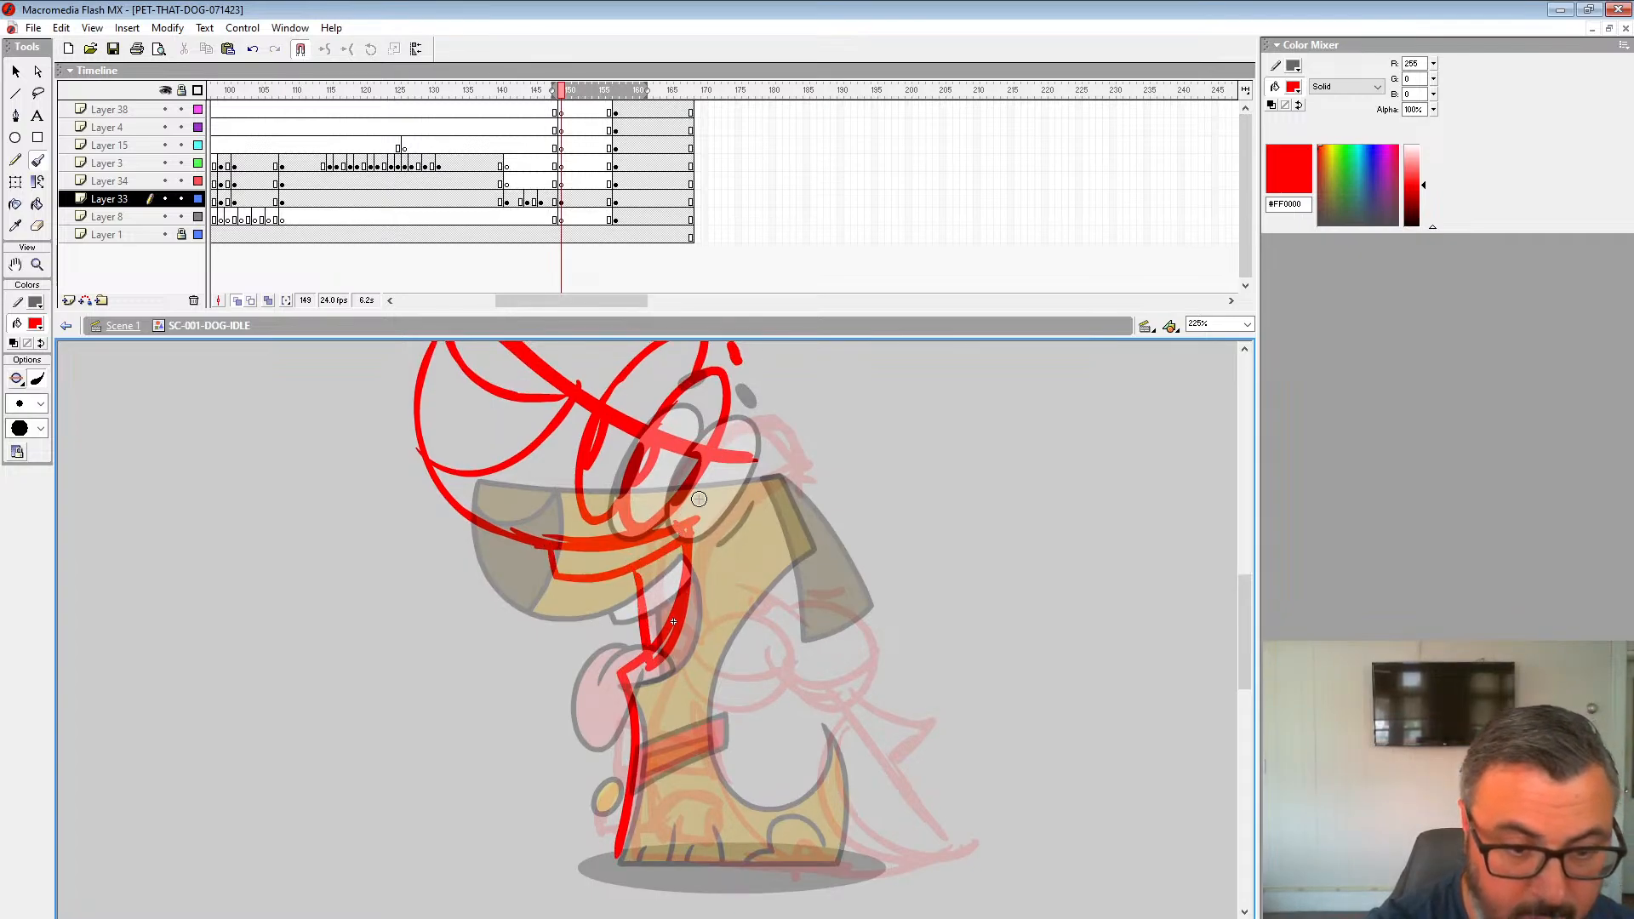
Step: Draw the back of the head and neck curving down to the shoulders on frame 149, redoing the neck stroke
{"action": "left_click_drag", "start_coordinate": [802, 416], "coordinate": [593, 485]}
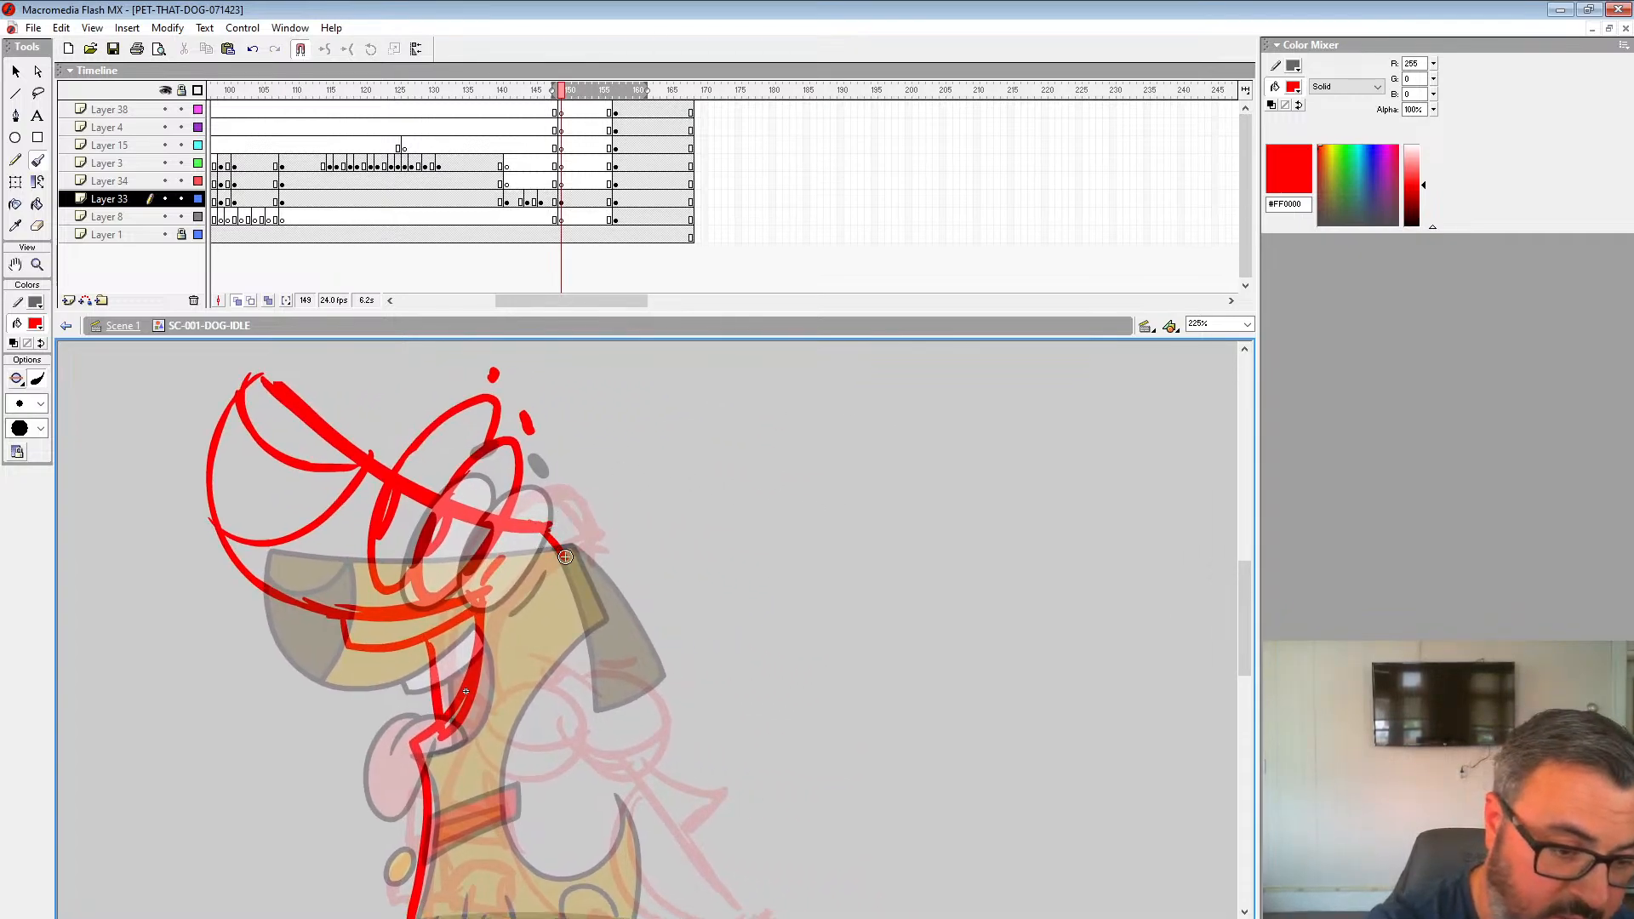
{"action": "mouse_move", "coordinate": [565, 557]}
{"action": "left_mouse_down"}
{"action": "mouse_move", "coordinate": [523, 617]}
{"action": "mouse_move", "coordinate": [501, 775]}
{"action": "mouse_move", "coordinate": [511, 852]}
{"action": "left_mouse_up"}
{"action": "mouse_move", "coordinate": [681, 616]}
{"action": "left_mouse_down"}
{"action": "mouse_move", "coordinate": [759, 383]}
{"action": "mouse_move", "coordinate": [766, 508]}
{"action": "left_mouse_up"}
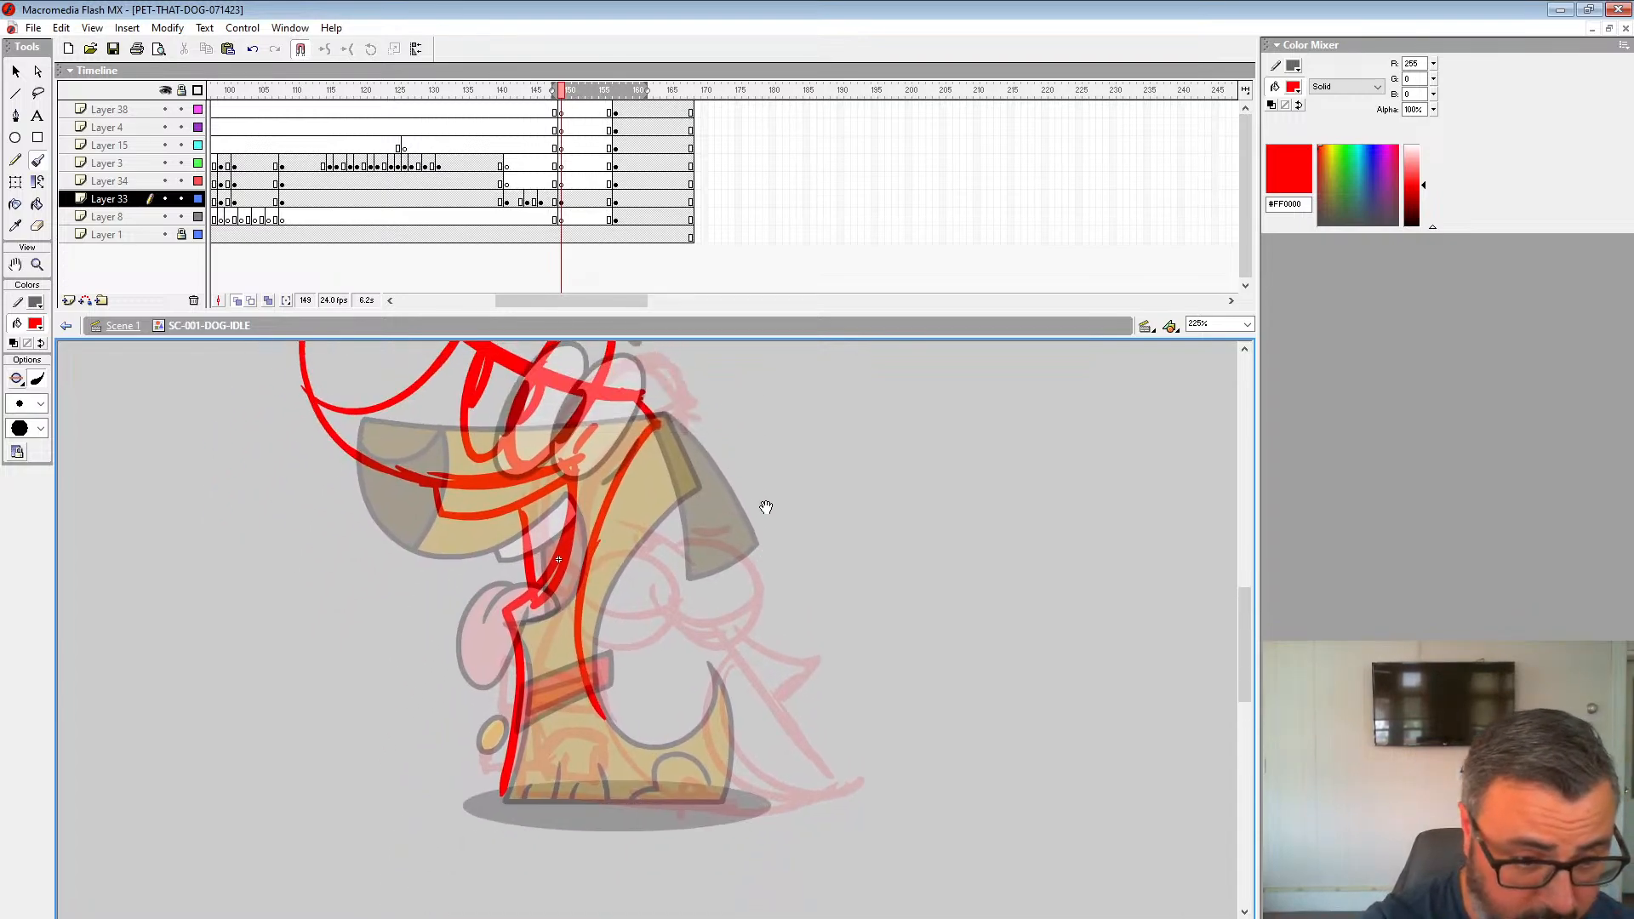
{"action": "key", "text": "ctrl+z"}
{"action": "mouse_move", "coordinate": [638, 398]}
{"action": "left_mouse_down"}
{"action": "mouse_move", "coordinate": [663, 440]}
{"action": "mouse_move", "coordinate": [580, 610]}
{"action": "mouse_move", "coordinate": [598, 727]}
{"action": "left_mouse_up"}
{"action": "mouse_move", "coordinate": [869, 619]}
{"action": "left_mouse_down"}
{"action": "mouse_move", "coordinate": [887, 624]}
{"action": "mouse_move", "coordinate": [884, 608]}
{"action": "left_mouse_up"}
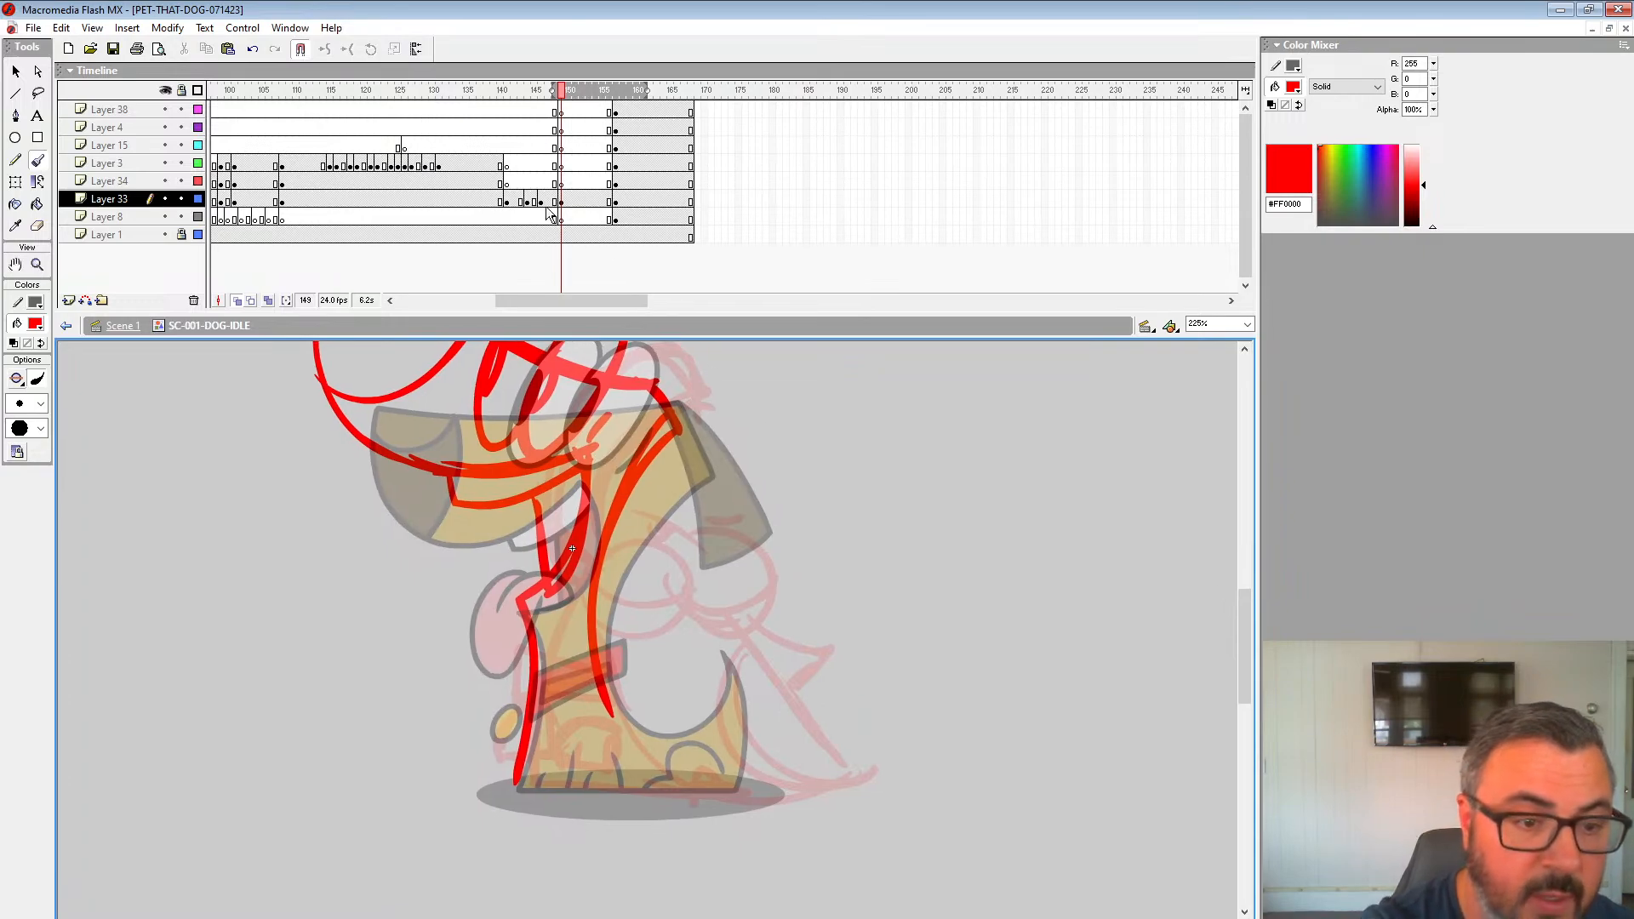
Step: Examine the body and snout placement in the head-shake sketches on frames 144 and 147
{"action": "left_click", "coordinate": [542, 203]}
{"action": "left_click", "coordinate": [527, 203]}
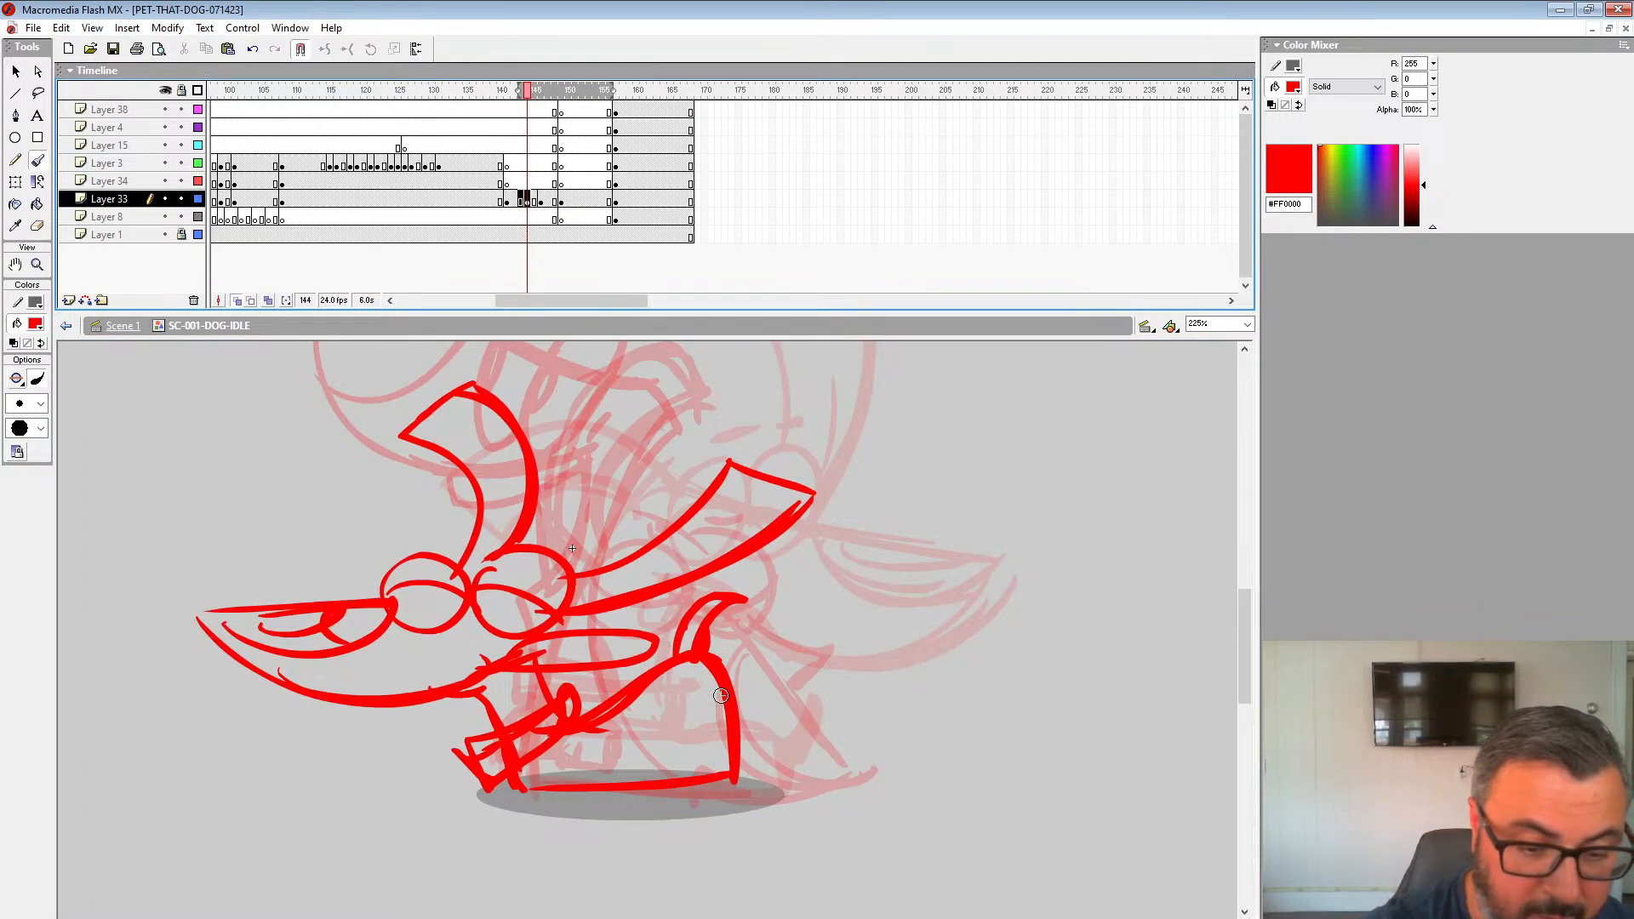
{"action": "left_click_drag", "start_coordinate": [658, 672], "coordinate": [665, 660]}
{"action": "left_click", "coordinate": [548, 202]}
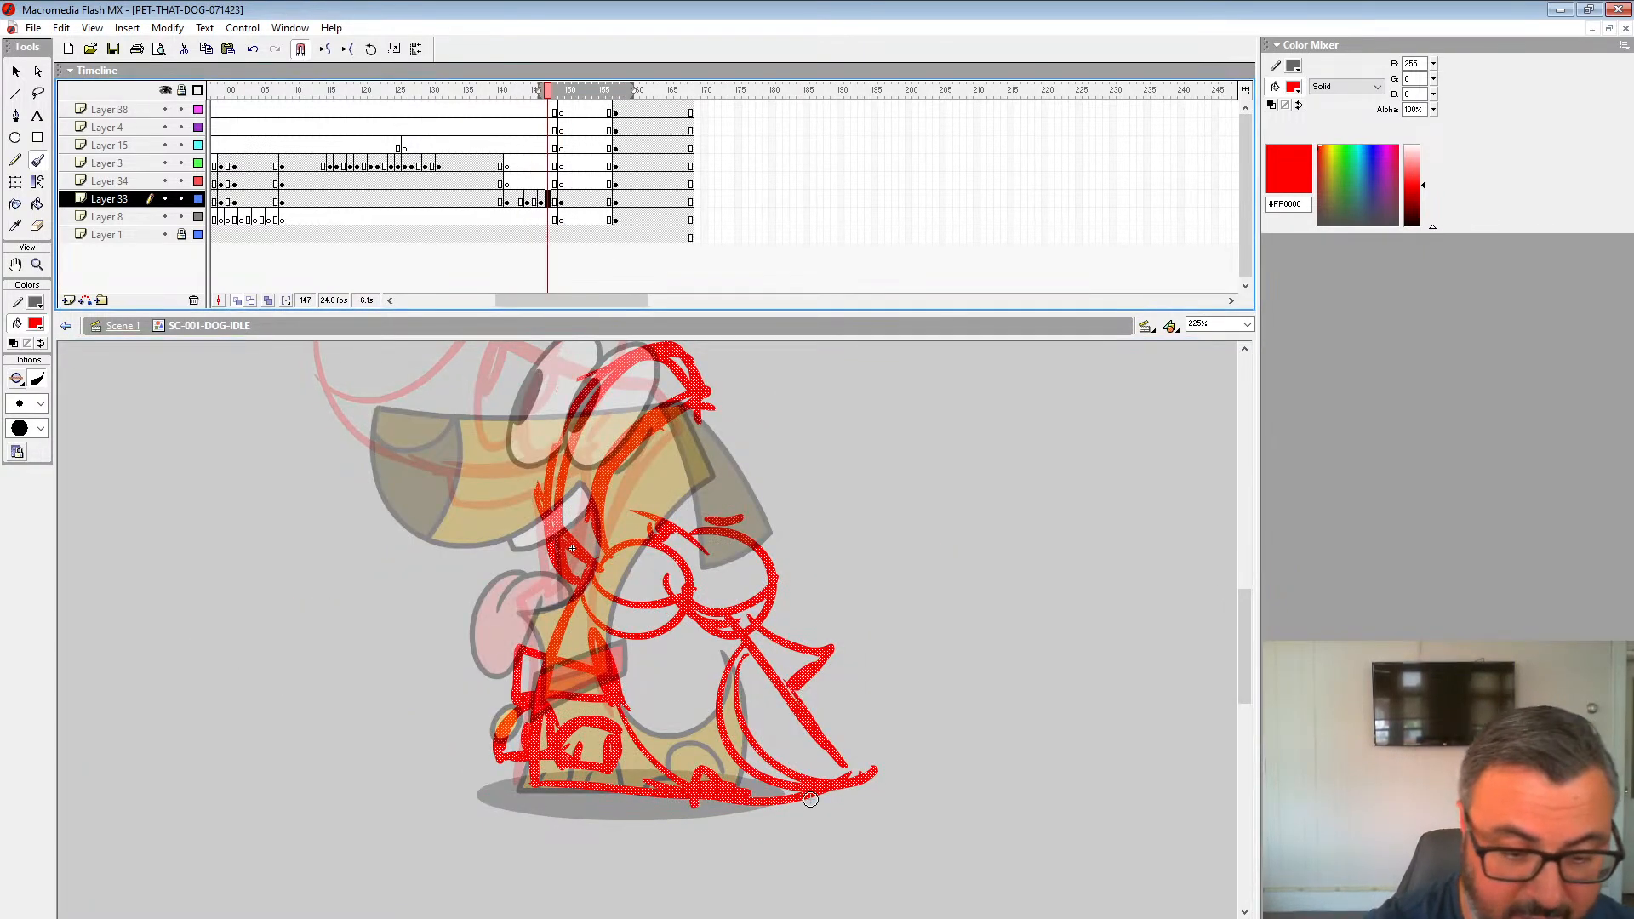
{"action": "key", "text": "ctrl+z"}
{"action": "left_click_drag", "start_coordinate": [739, 824], "coordinate": [860, 824]}
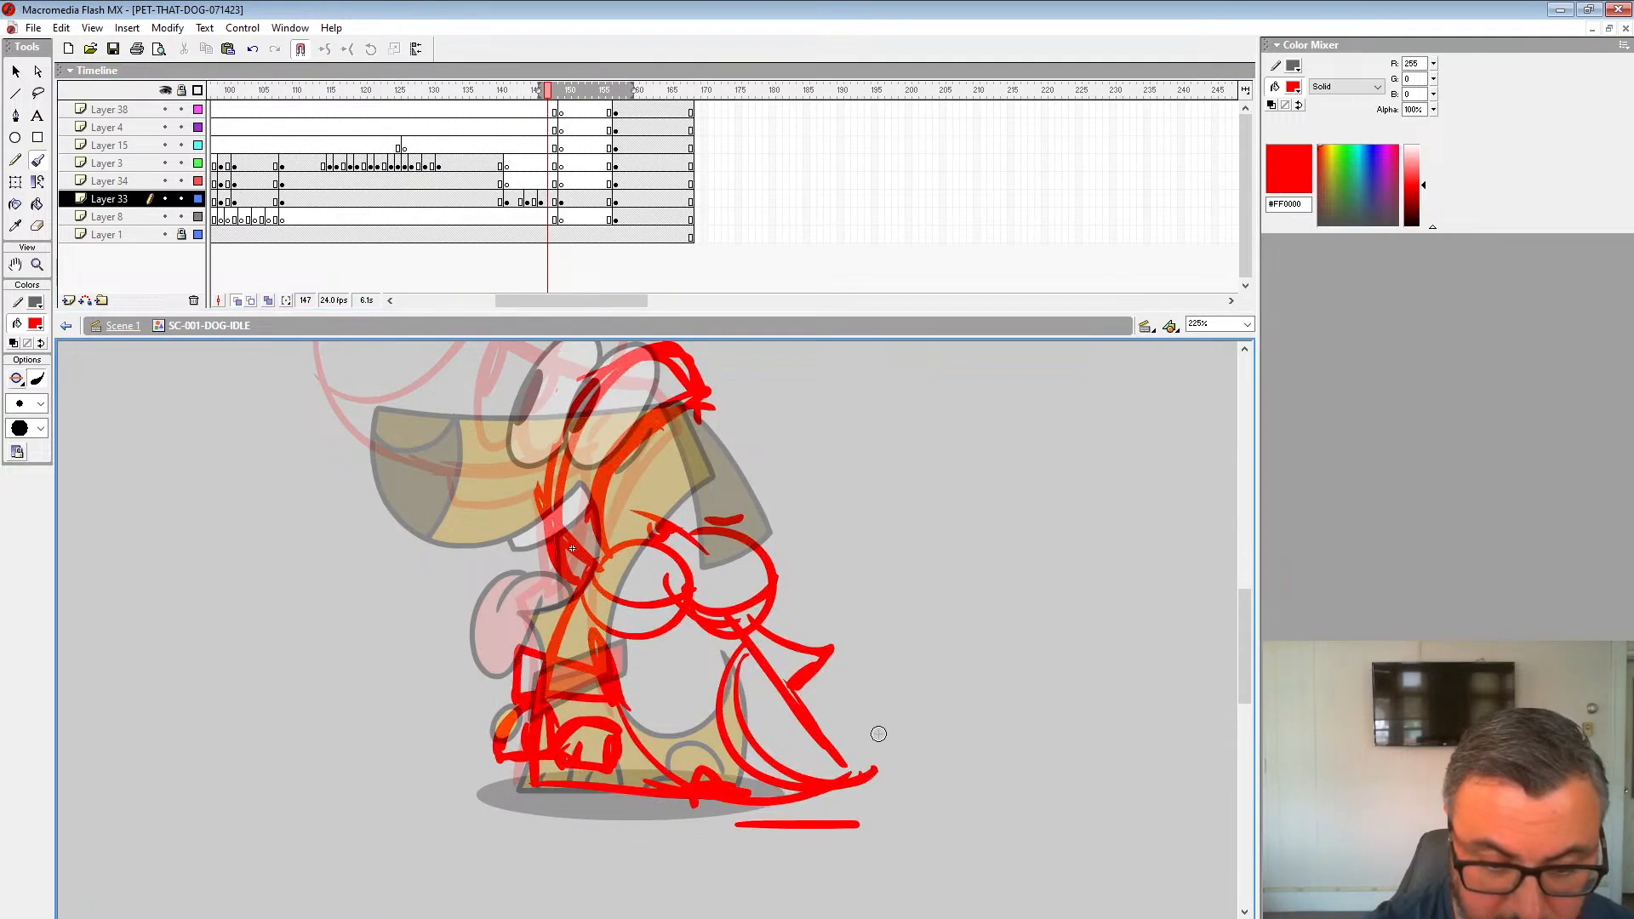
{"action": "mouse_move", "coordinate": [881, 733]}
{"action": "left_mouse_down"}
{"action": "mouse_move", "coordinate": [971, 728]}
{"action": "mouse_move", "coordinate": [910, 767]}
{"action": "left_mouse_up"}
{"action": "key", "text": "ctrl+z"}
{"action": "key", "text": "ctrl+z"}
{"action": "key", "text": "ctrl+z"}
{"action": "key", "text": "ctrl+z"}
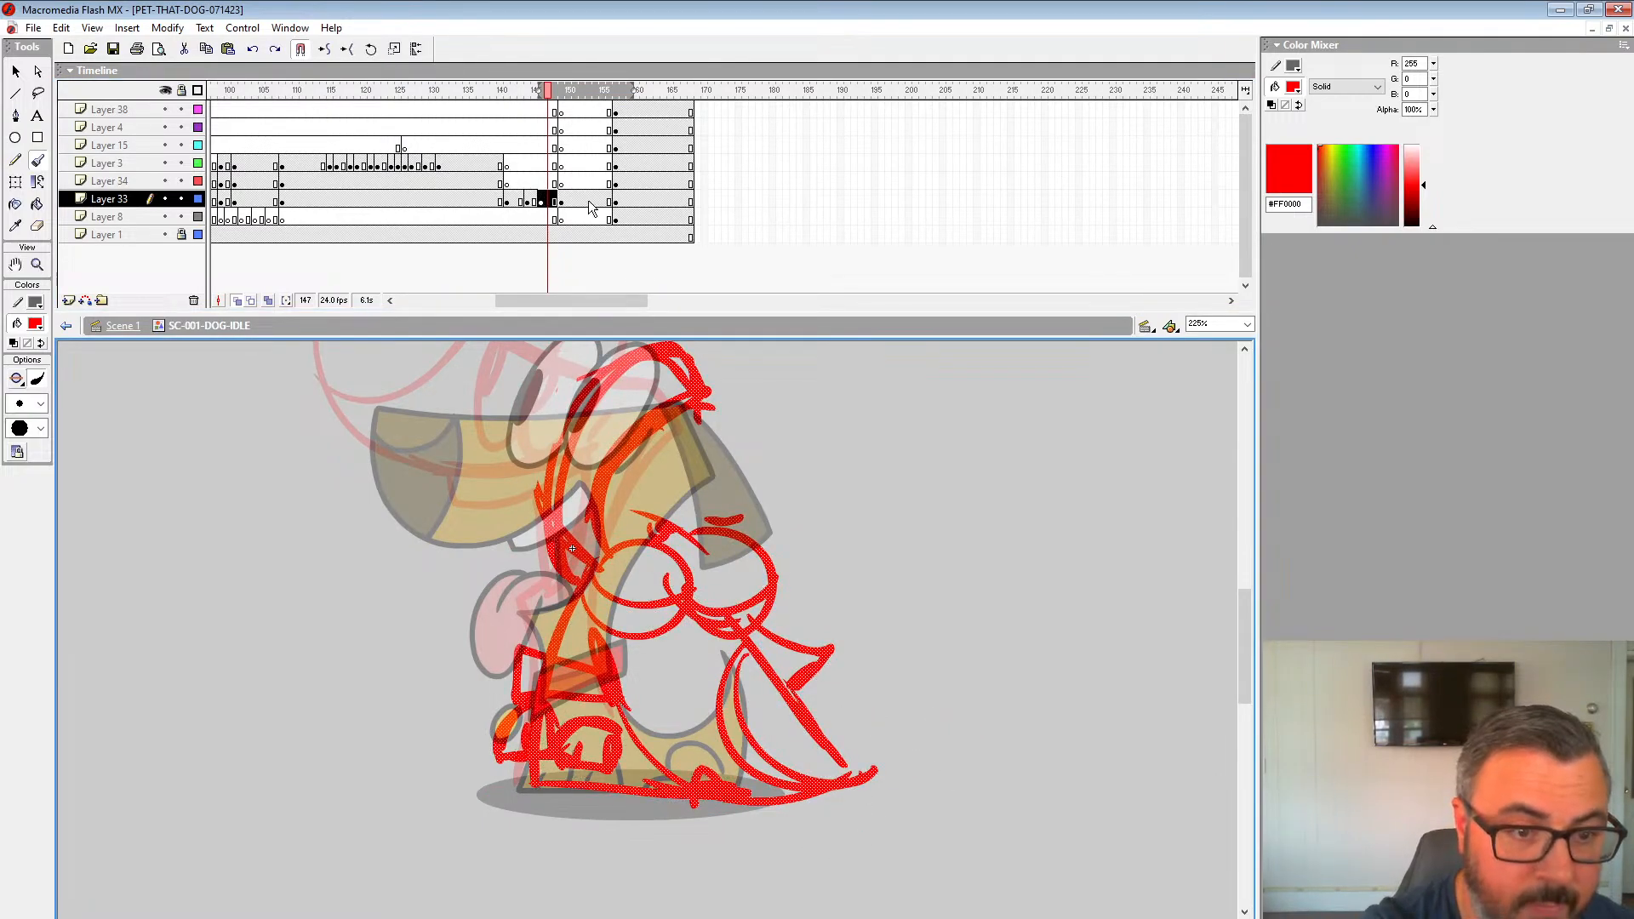
Step: Draw the lower back curve, upright pointed tail, haunch and rump on frame 149 of Layer 33
{"action": "left_click", "coordinate": [562, 199]}
{"action": "mouse_move", "coordinate": [599, 683]}
{"action": "left_mouse_down"}
{"action": "mouse_move", "coordinate": [640, 723]}
{"action": "mouse_move", "coordinate": [686, 635]}
{"action": "left_mouse_up"}
{"action": "key", "text": "ctrl+z"}
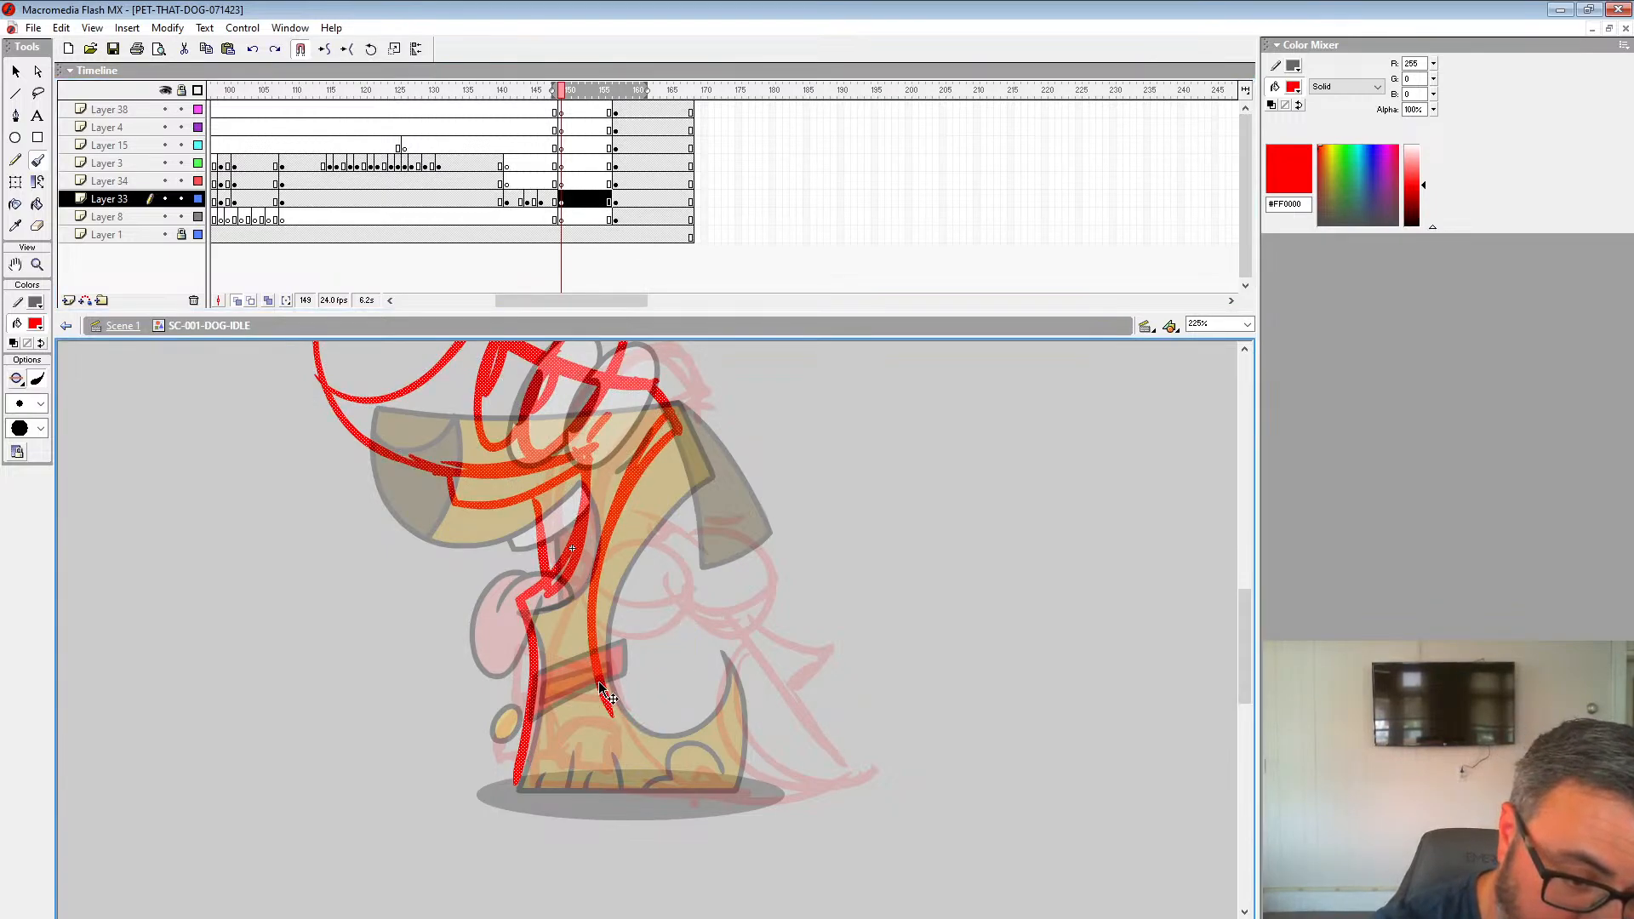
{"action": "mouse_move", "coordinate": [598, 684]}
{"action": "left_mouse_down"}
{"action": "mouse_move", "coordinate": [671, 632]}
{"action": "mouse_move", "coordinate": [669, 587]}
{"action": "mouse_move", "coordinate": [719, 661]}
{"action": "mouse_move", "coordinate": [732, 758]}
{"action": "mouse_move", "coordinate": [692, 675]}
{"action": "mouse_move", "coordinate": [633, 692]}
{"action": "mouse_move", "coordinate": [691, 674]}
{"action": "mouse_move", "coordinate": [635, 718]}
{"action": "mouse_move", "coordinate": [633, 741]}
{"action": "mouse_move", "coordinate": [677, 749]}
{"action": "left_mouse_up"}
{"action": "mouse_move", "coordinate": [673, 704]}
{"action": "left_mouse_down"}
{"action": "mouse_move", "coordinate": [681, 742]}
{"action": "mouse_move", "coordinate": [733, 681]}
{"action": "mouse_move", "coordinate": [721, 709]}
{"action": "left_mouse_up"}
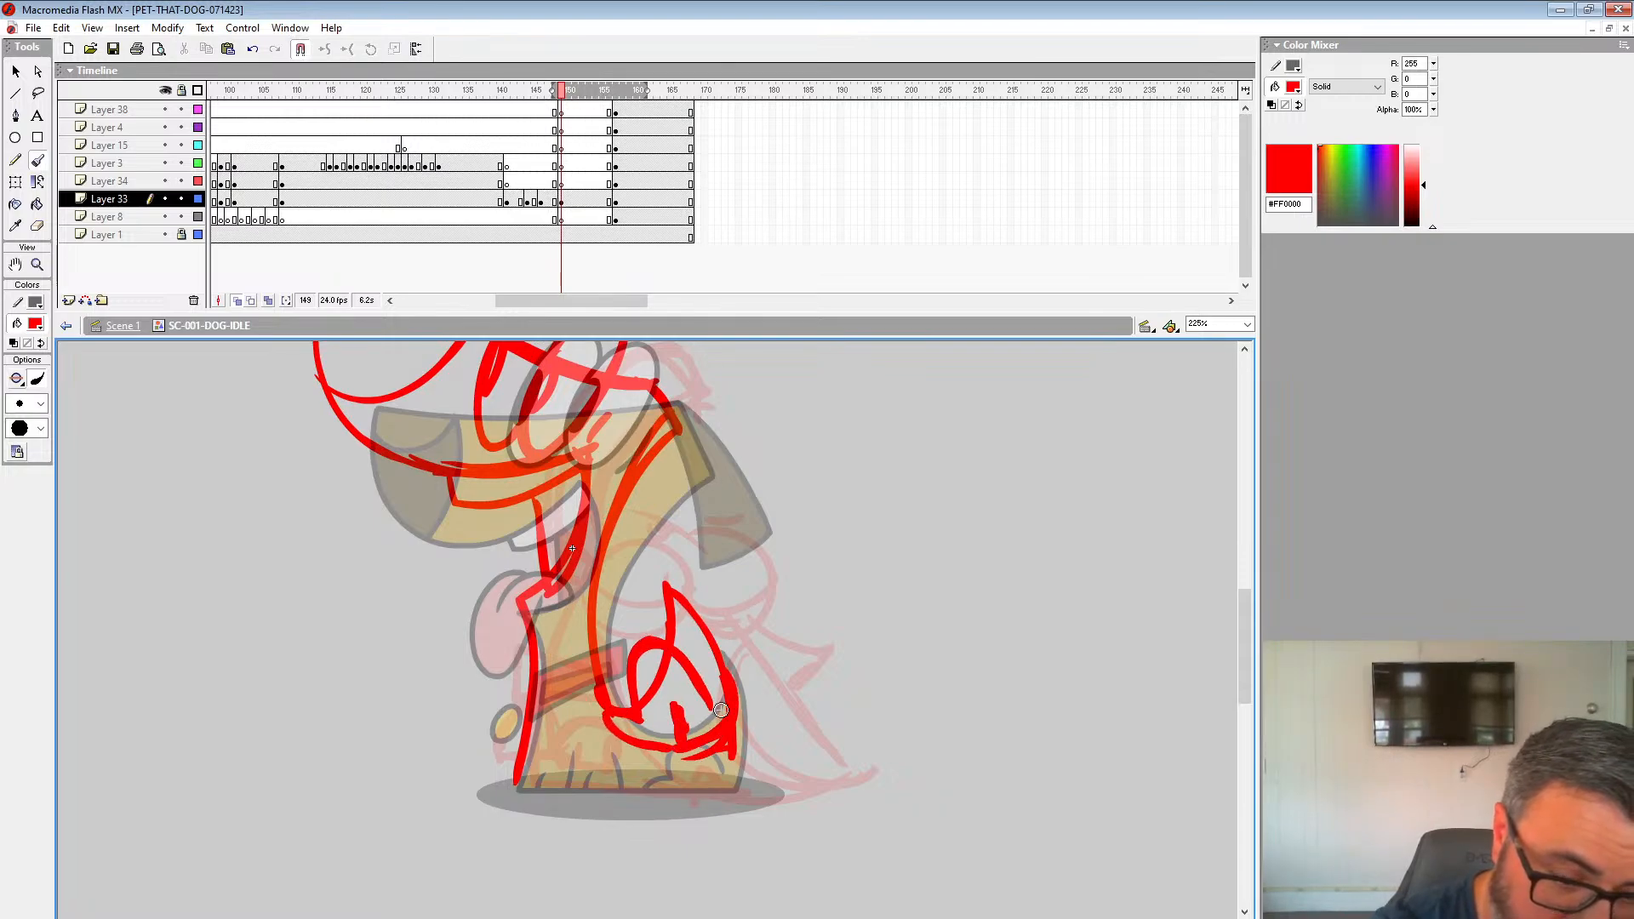
{"action": "left_click_drag", "start_coordinate": [626, 788], "coordinate": [741, 709]}
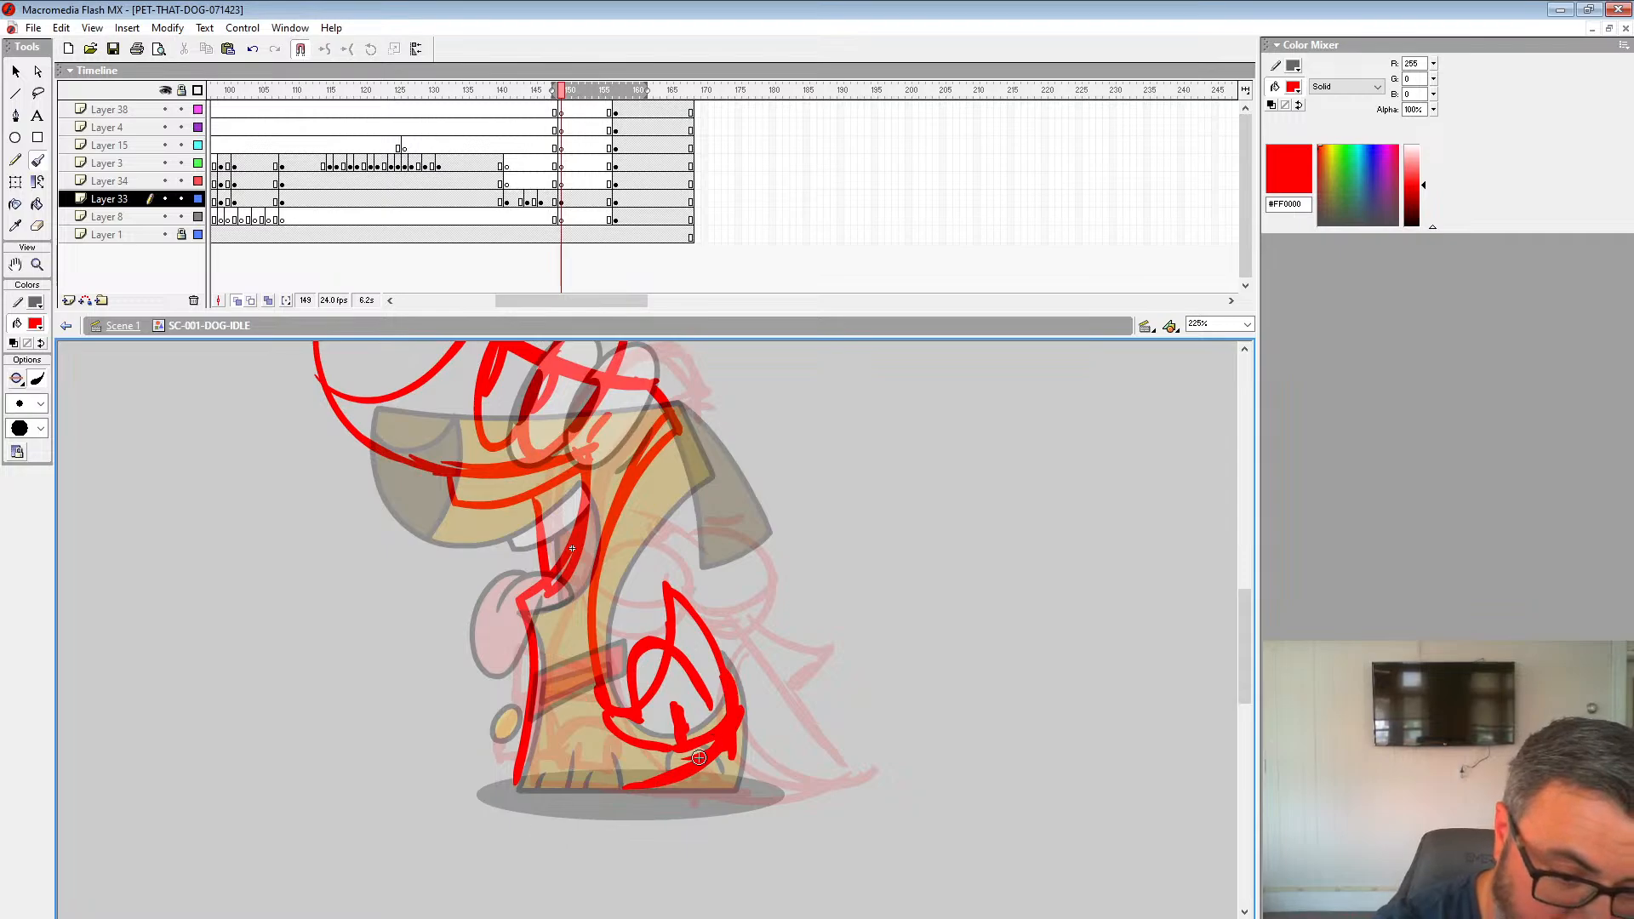
Step: Undo the latest rump and haunch strokes and redraw the hind leg, inner tail curve and rump on frame 149
{"action": "key", "text": "ctrl+z"}
{"action": "key", "text": "ctrl+z"}
{"action": "key", "text": "ctrl+z"}
{"action": "key", "text": "ctrl+z"}
{"action": "key", "text": "ctrl+z"}
{"action": "key", "text": "ctrl+z"}
{"action": "key", "text": "ctrl+z"}
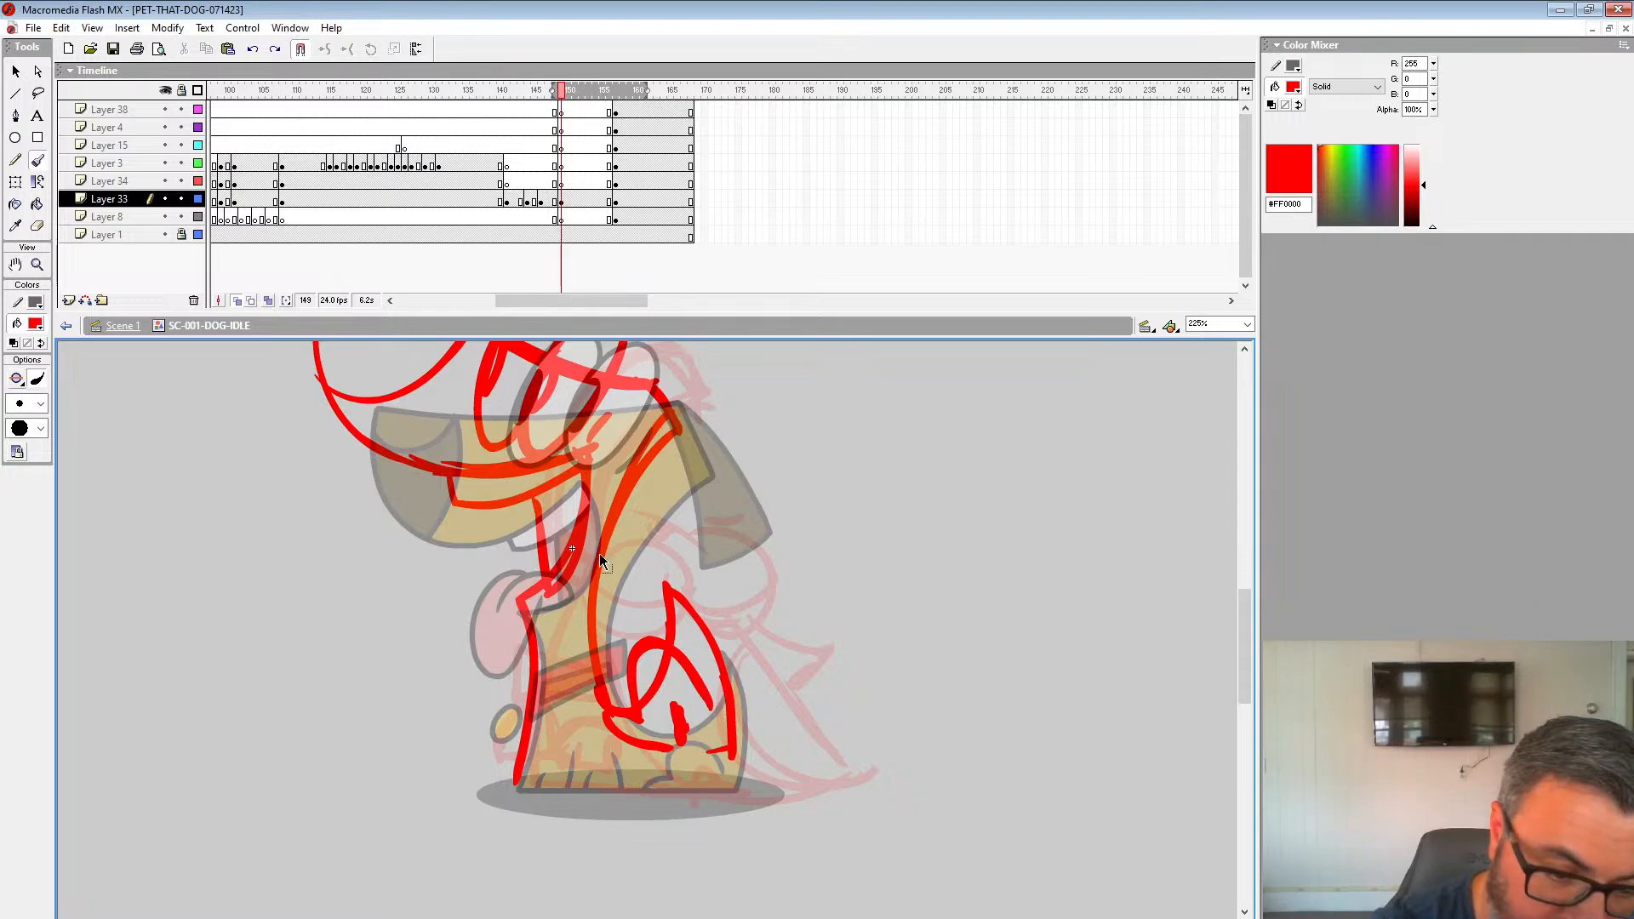
{"action": "key", "text": "ctrl+z"}
{"action": "left_click_drag", "start_coordinate": [707, 705], "coordinate": [636, 687]}
{"action": "mouse_move", "coordinate": [636, 687]}
{"action": "left_mouse_down"}
{"action": "mouse_move", "coordinate": [618, 713]}
{"action": "mouse_move", "coordinate": [673, 715]}
{"action": "mouse_move", "coordinate": [681, 608]}
{"action": "left_mouse_up"}
{"action": "mouse_move", "coordinate": [725, 734]}
{"action": "left_mouse_down"}
{"action": "mouse_move", "coordinate": [746, 705]}
{"action": "mouse_move", "coordinate": [618, 769]}
{"action": "left_mouse_up"}
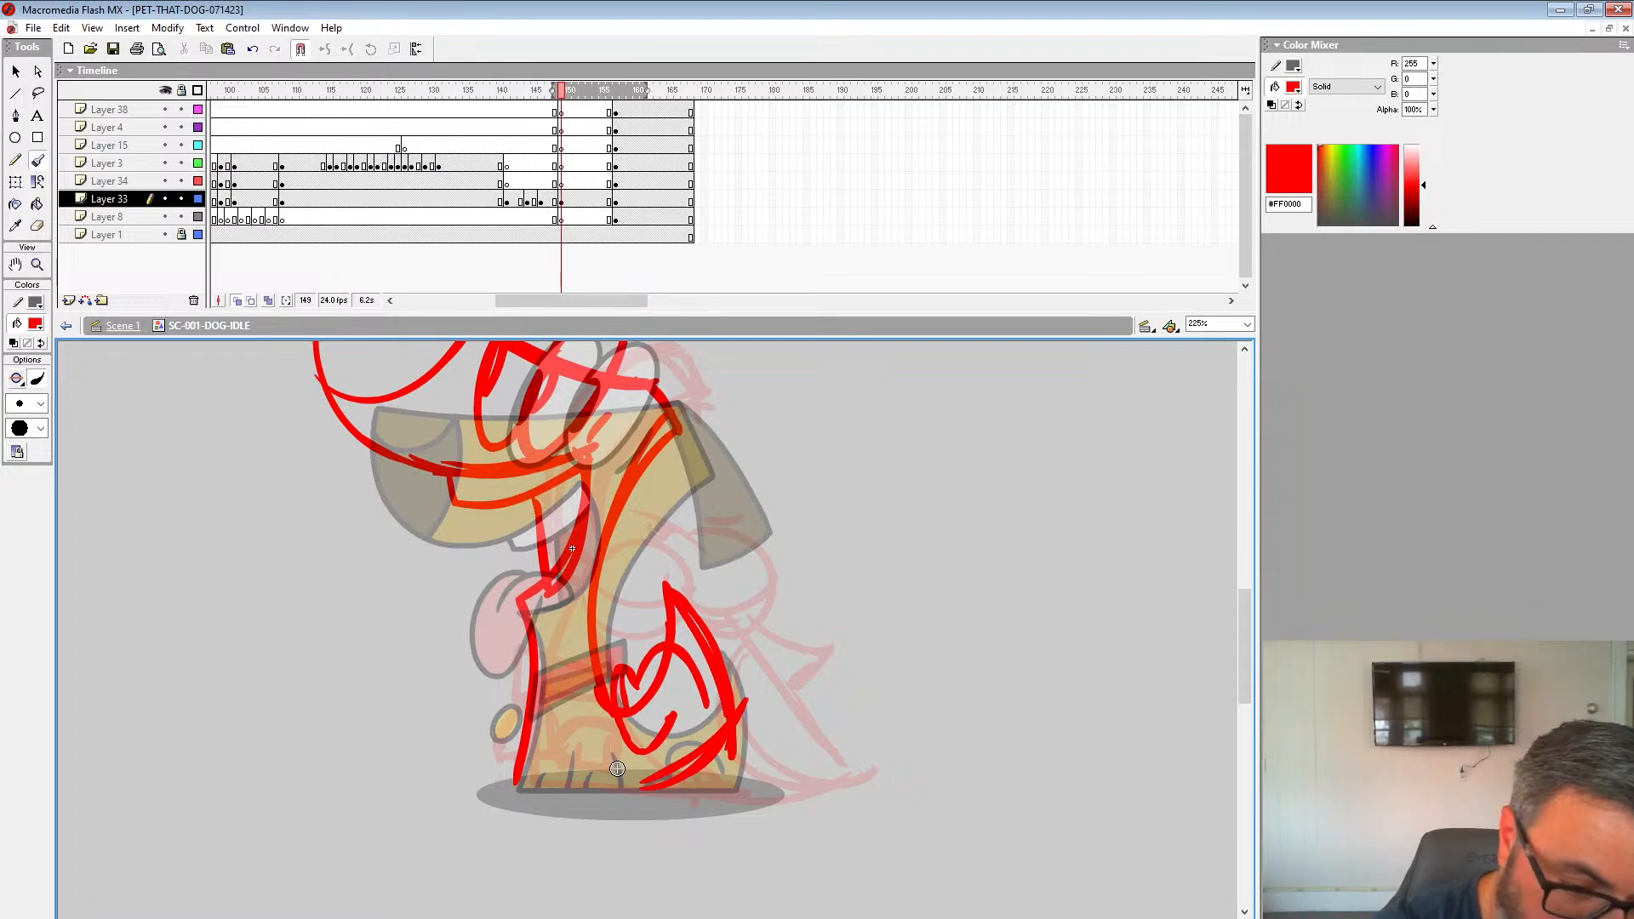
Step: Draw the base line with toe marks, the collar and its dangling tag on frame 149
{"action": "left_click_drag", "start_coordinate": [512, 794], "coordinate": [652, 792]}
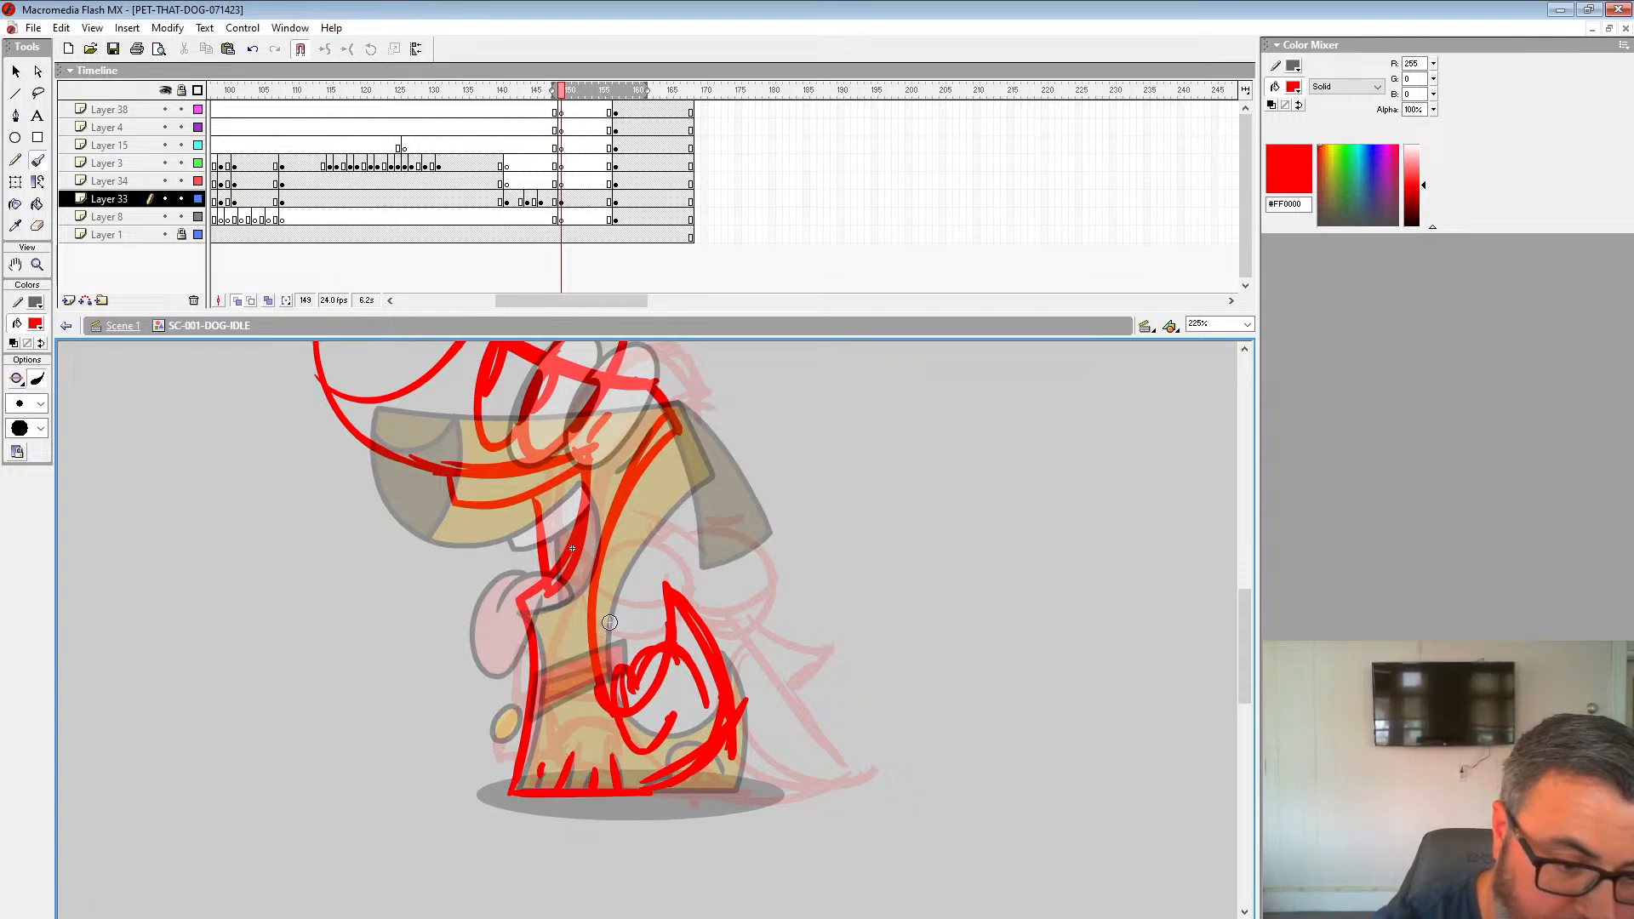
{"action": "mouse_move", "coordinate": [613, 637]}
{"action": "left_mouse_down"}
{"action": "mouse_move", "coordinate": [519, 638]}
{"action": "mouse_move", "coordinate": [600, 653]}
{"action": "left_mouse_up"}
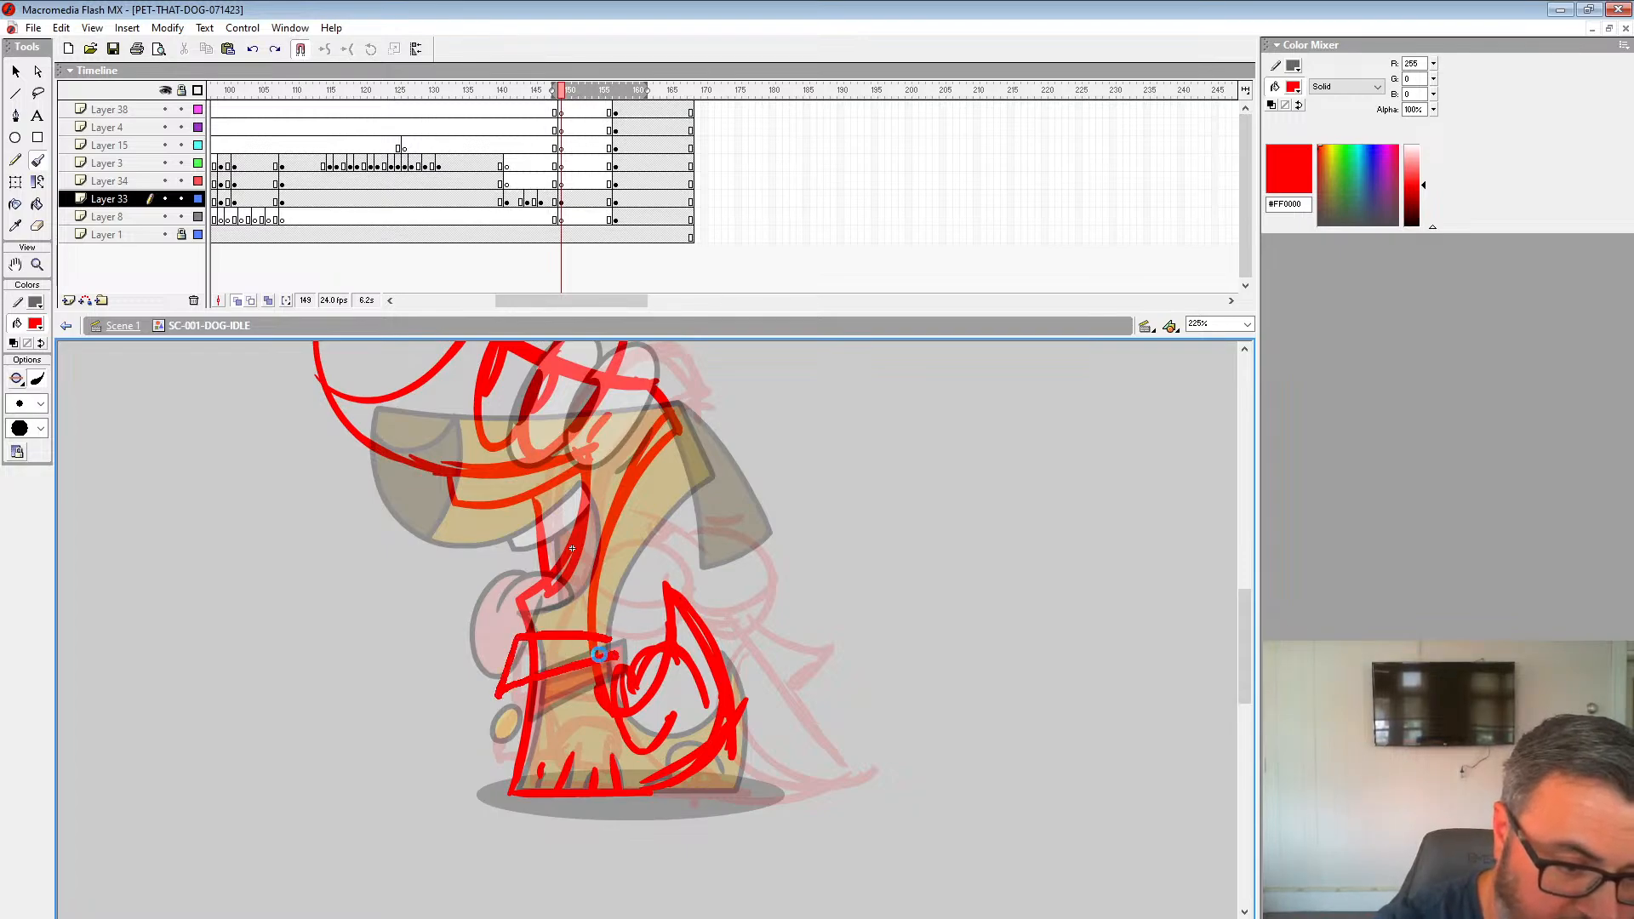
{"action": "left_click_drag", "start_coordinate": [494, 657], "coordinate": [463, 691]}
Step: Draw the long ear hanging from the back of the head, flaring to a pointed tip, on frame 149
{"action": "left_click_drag", "start_coordinate": [785, 537], "coordinate": [762, 627]}
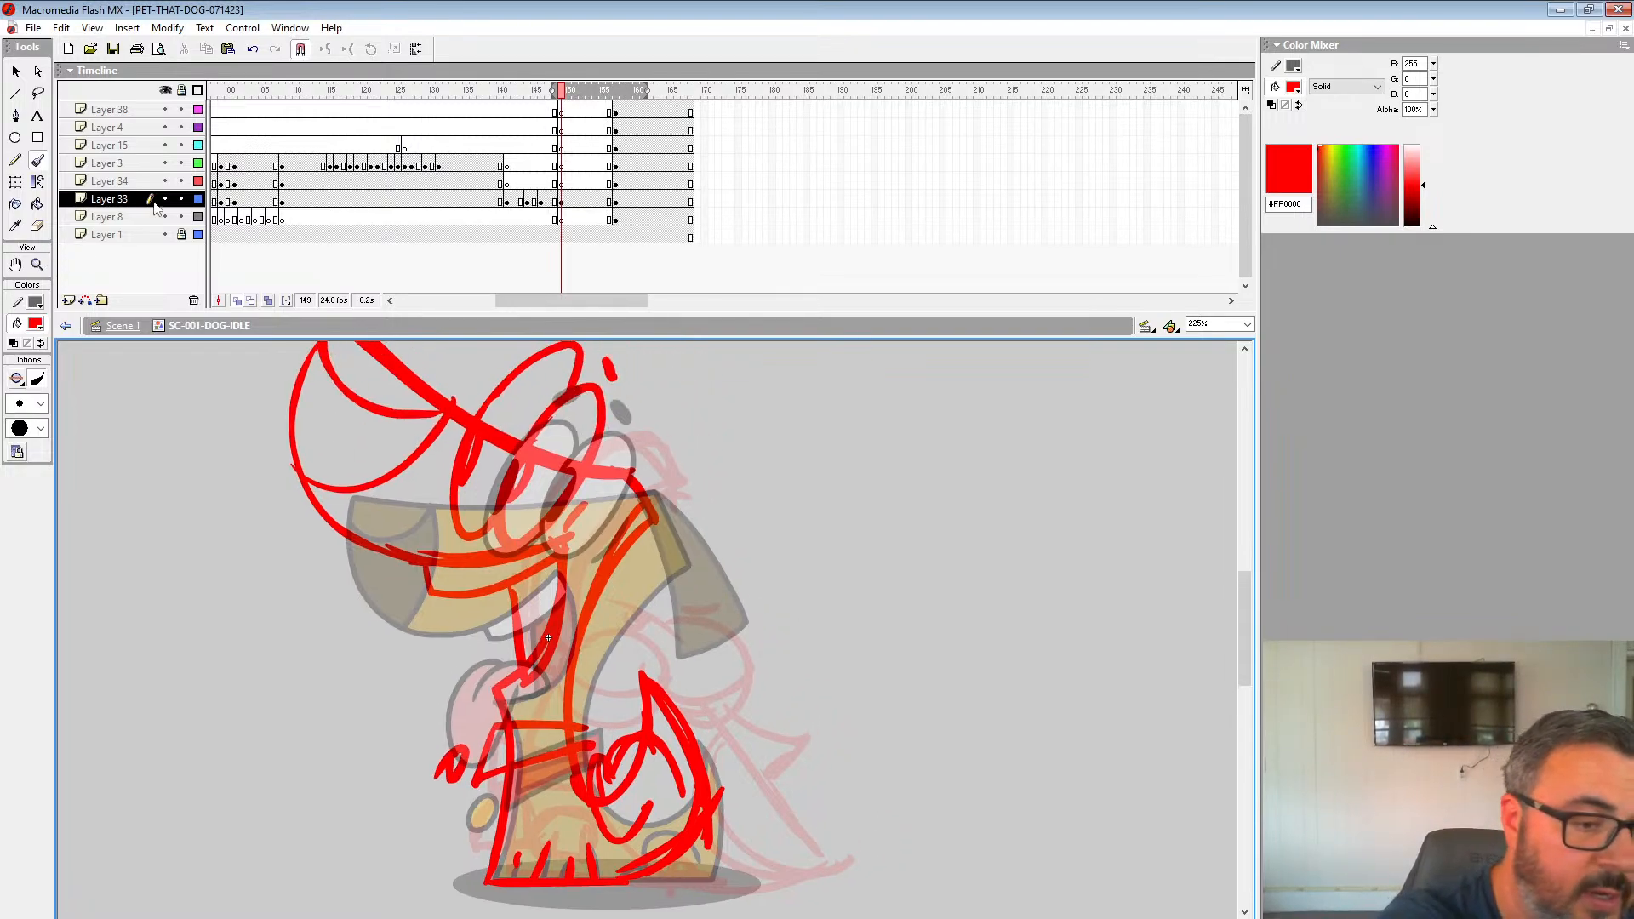
{"action": "left_click", "coordinate": [555, 198]}
{"action": "left_click", "coordinate": [562, 199]}
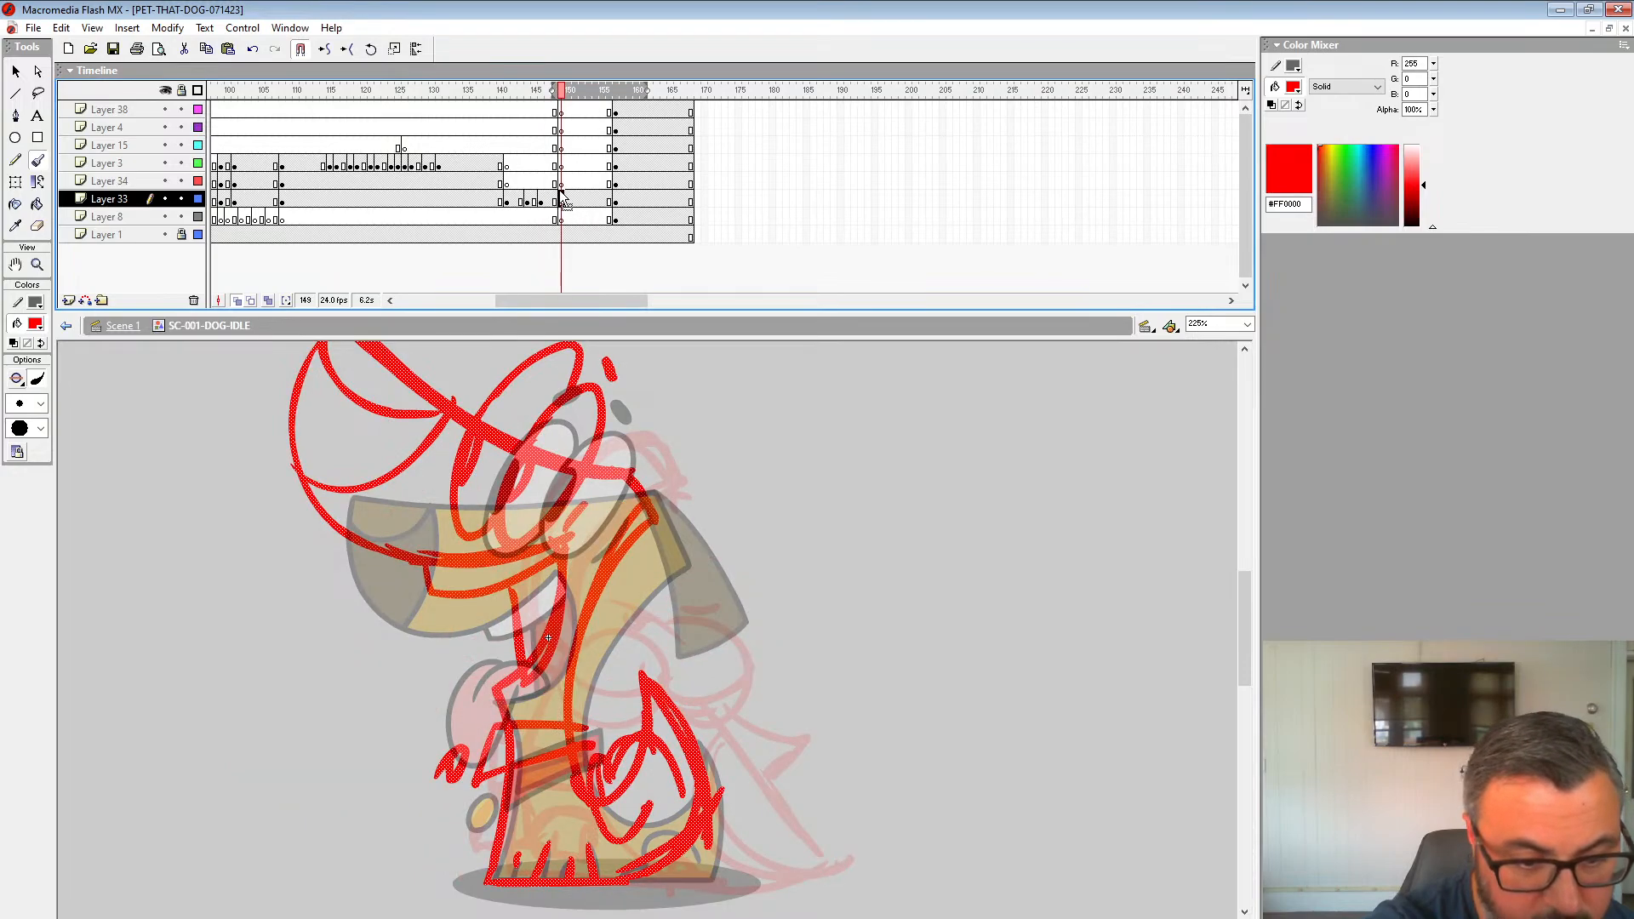
{"action": "mouse_move", "coordinate": [630, 480]}
{"action": "left_mouse_down"}
{"action": "mouse_move", "coordinate": [766, 659]}
{"action": "mouse_move", "coordinate": [672, 669]}
{"action": "mouse_move", "coordinate": [616, 485]}
{"action": "mouse_move", "coordinate": [697, 694]}
{"action": "left_mouse_up"}
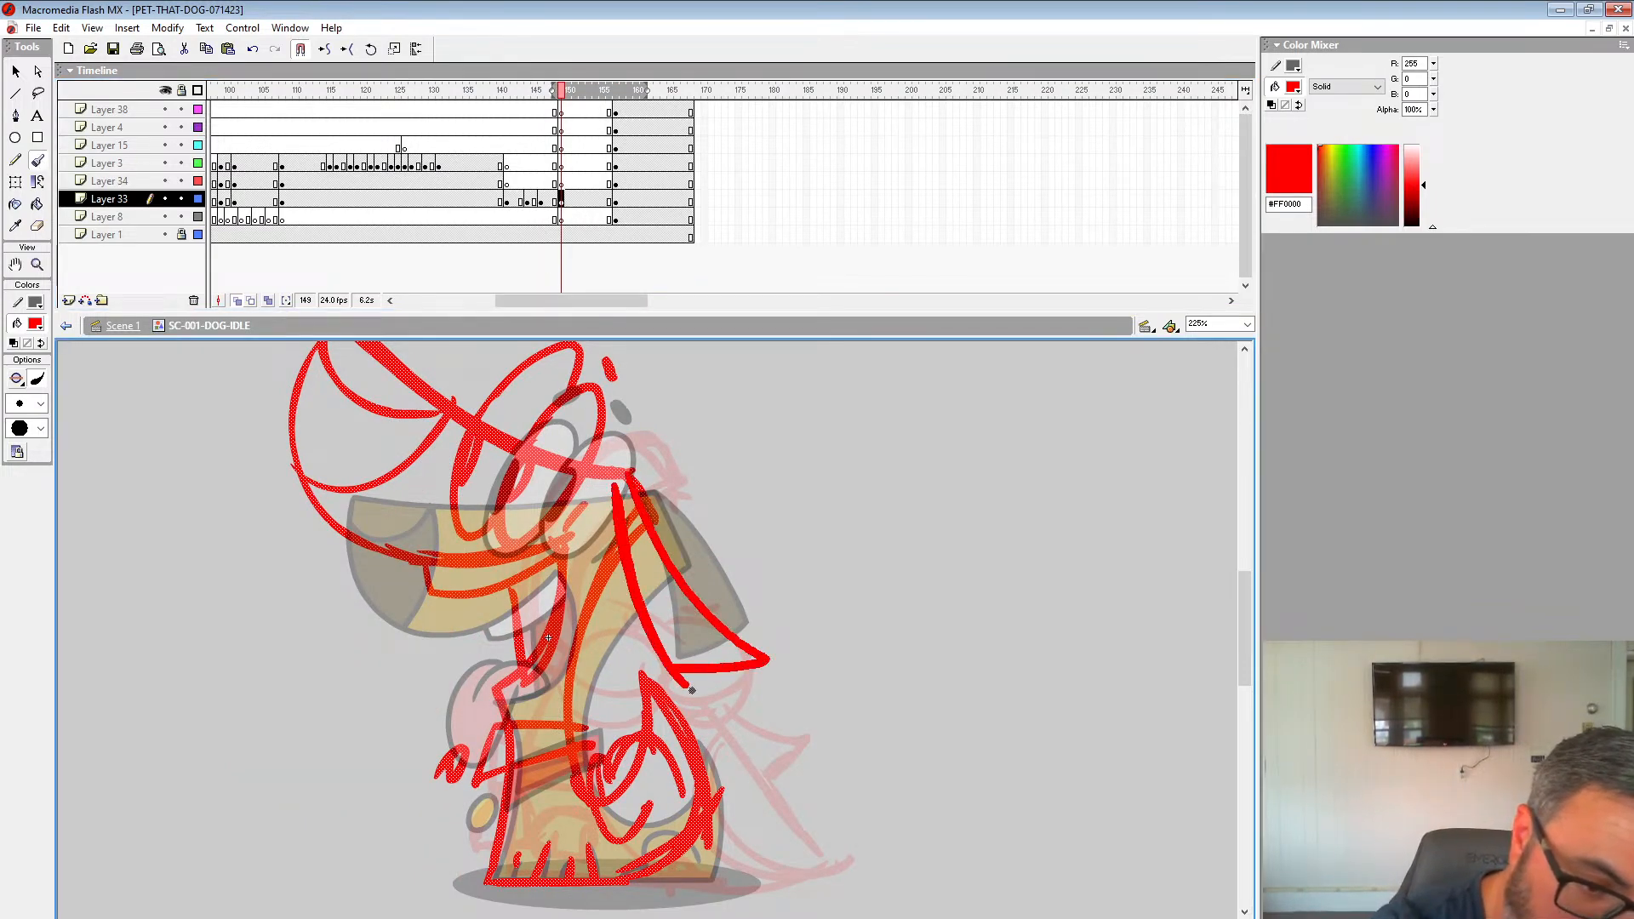
{"action": "left_click", "coordinate": [583, 183]}
{"action": "left_click", "coordinate": [581, 201]}
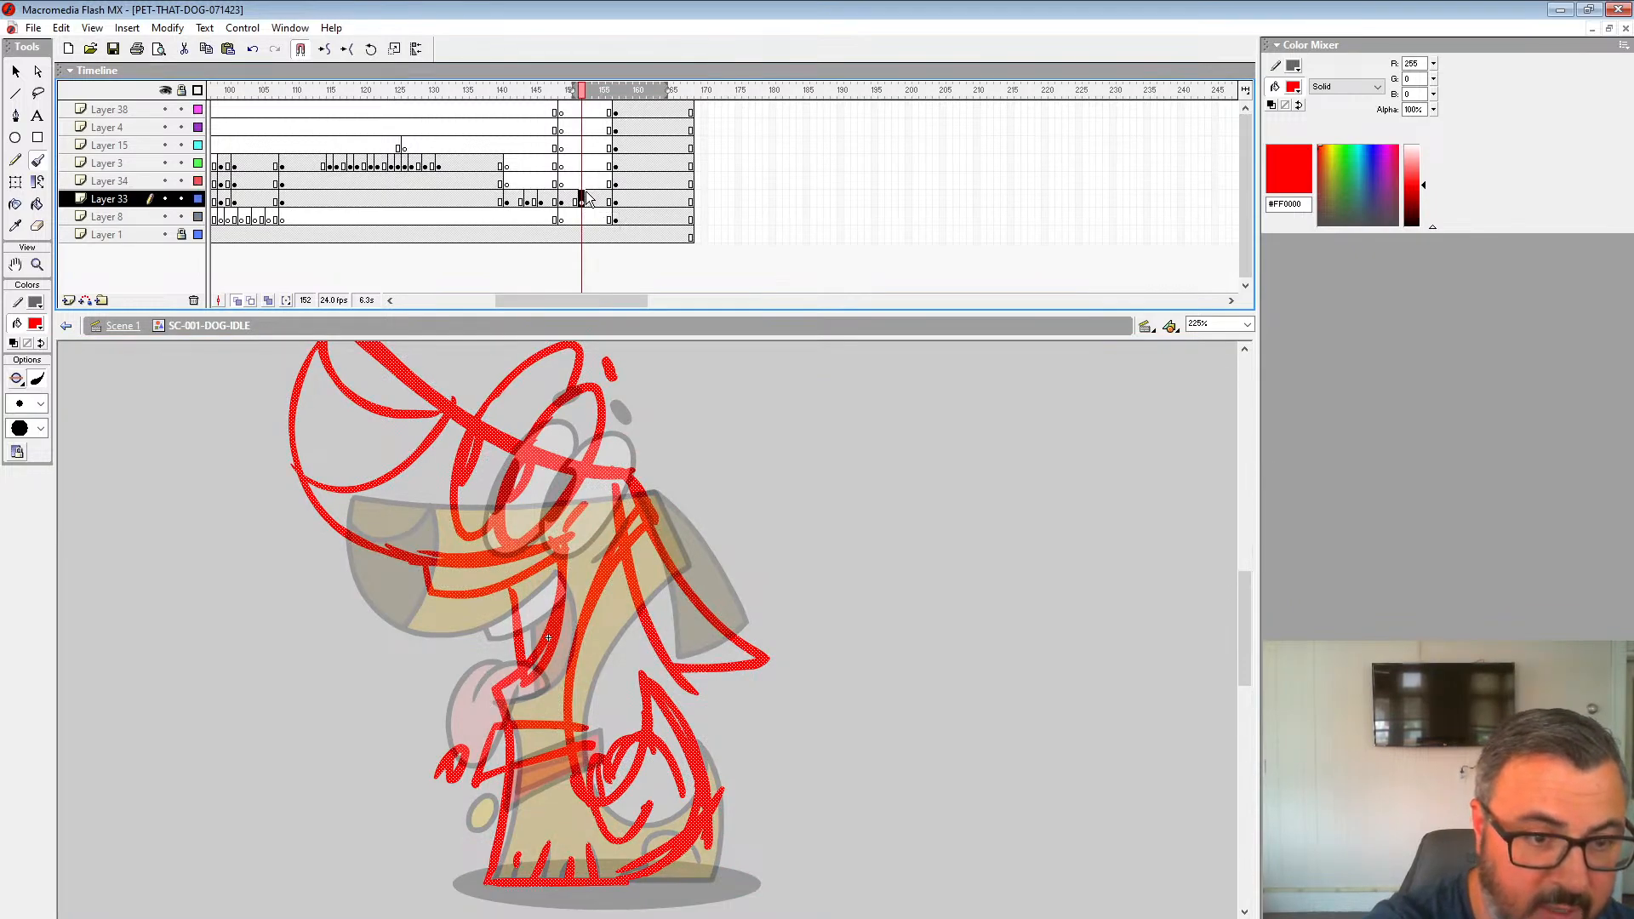
{"action": "key", "text": "F7"}
{"action": "mouse_move", "coordinate": [630, 492]}
{"action": "left_mouse_down"}
{"action": "mouse_move", "coordinate": [524, 440]}
{"action": "mouse_move", "coordinate": [499, 462]}
{"action": "mouse_move", "coordinate": [506, 520]}
{"action": "mouse_move", "coordinate": [635, 511]}
{"action": "left_mouse_up"}
{"action": "left_click", "coordinate": [519, 182]}
{"action": "key", "text": "Return"}
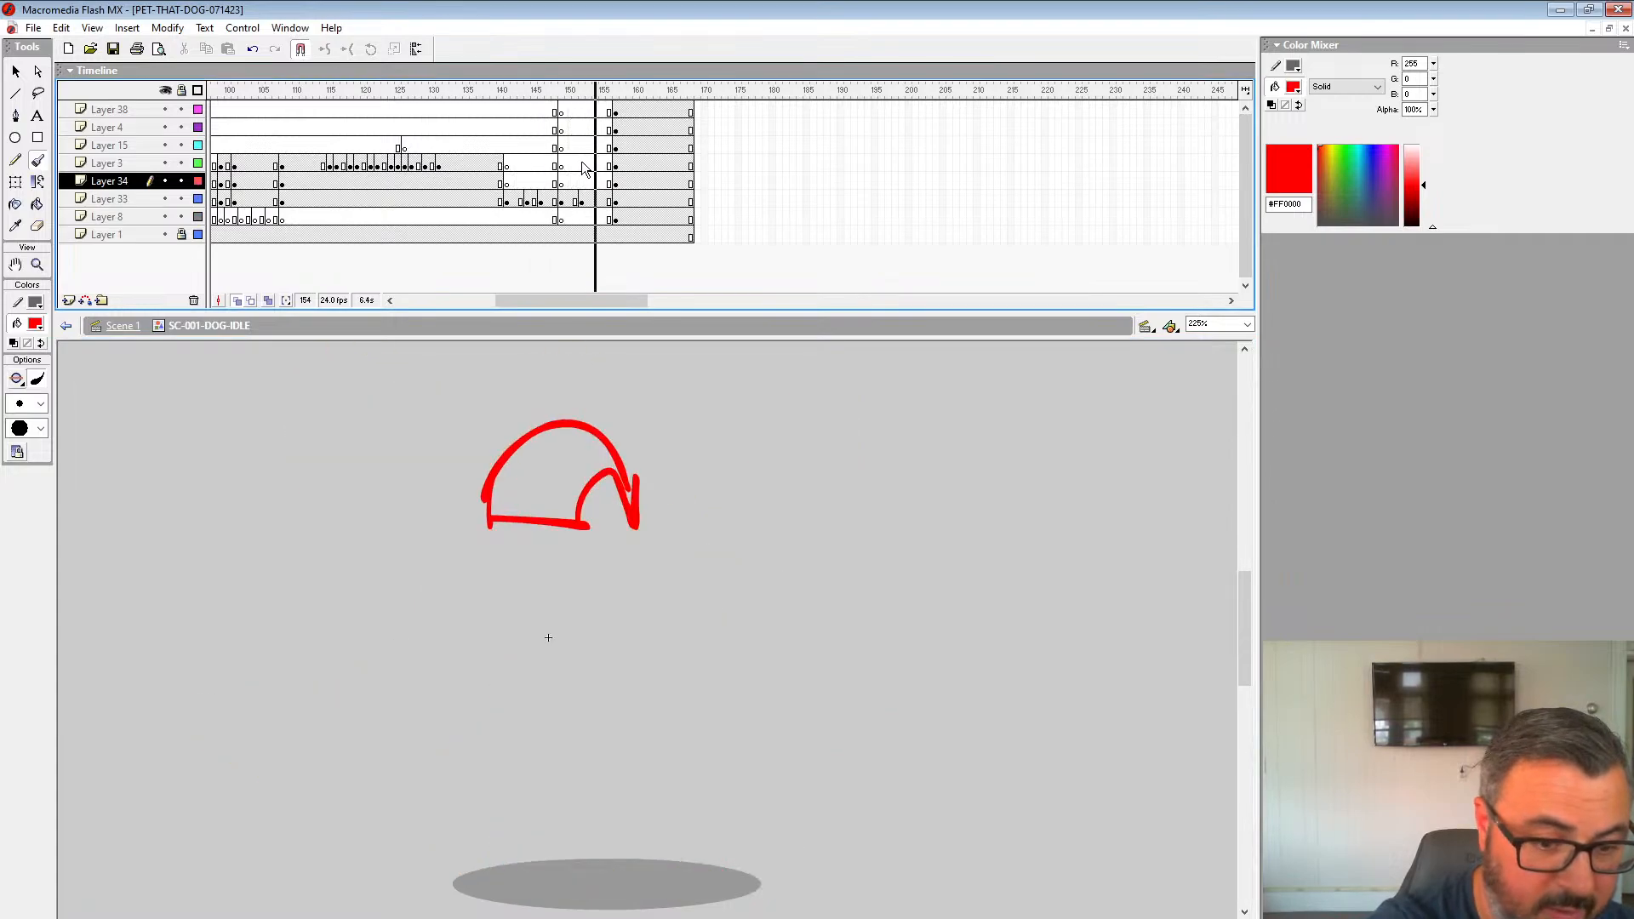
{"action": "left_click", "coordinate": [581, 183]}
{"action": "left_click", "coordinate": [582, 201]}
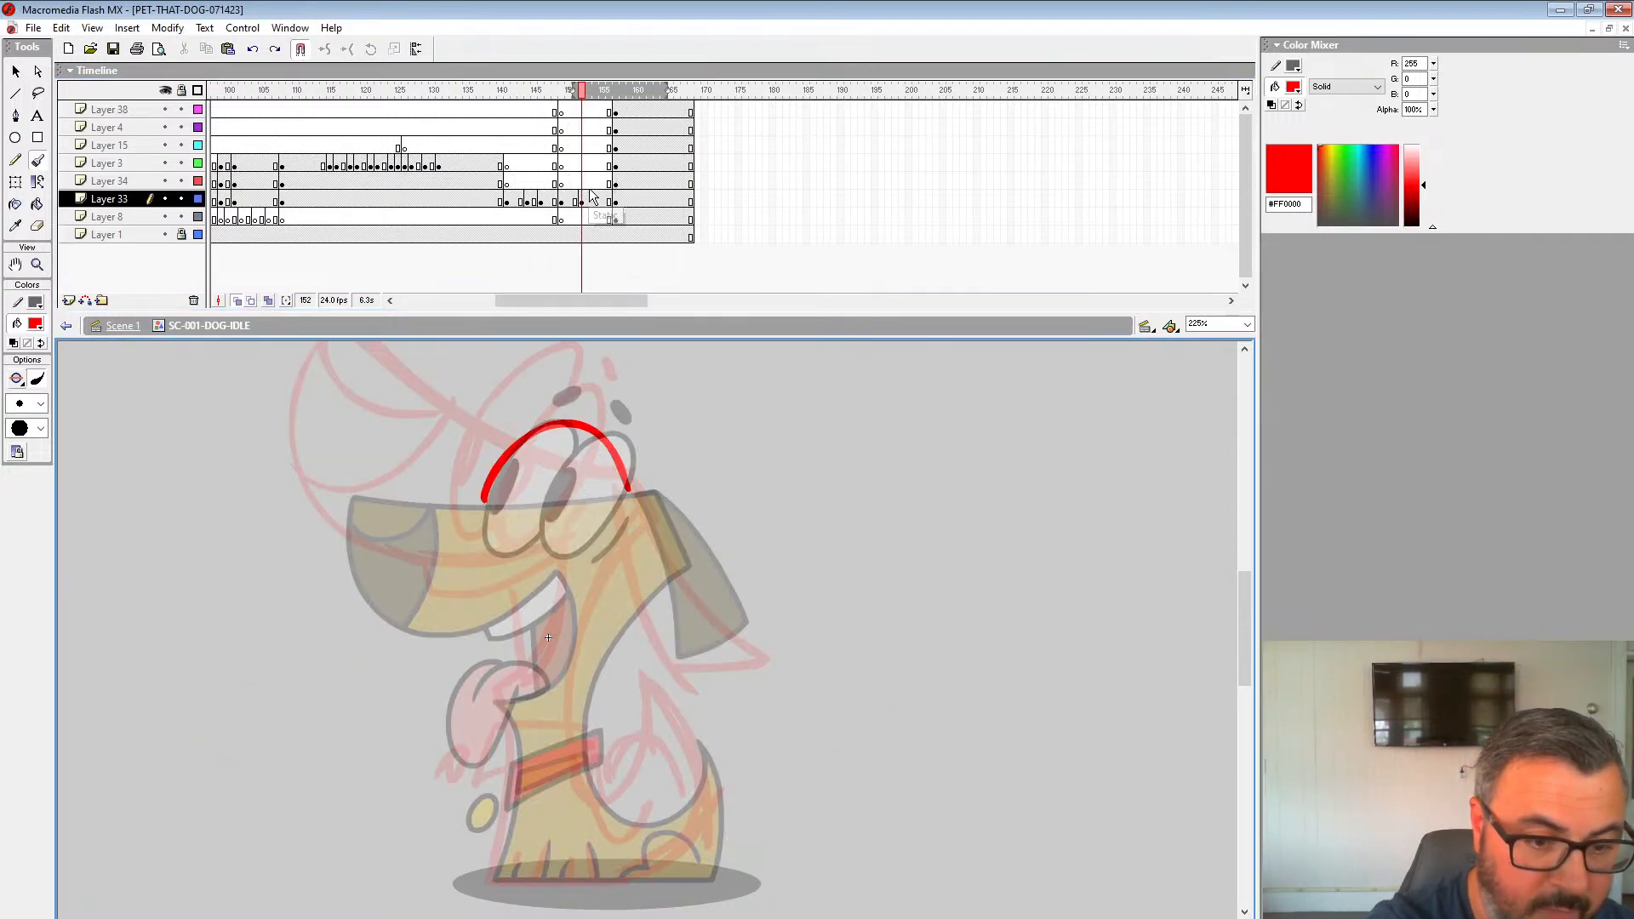
{"action": "key", "text": "z"}
{"action": "left_click", "coordinate": [772, 452], "text": "alt"}
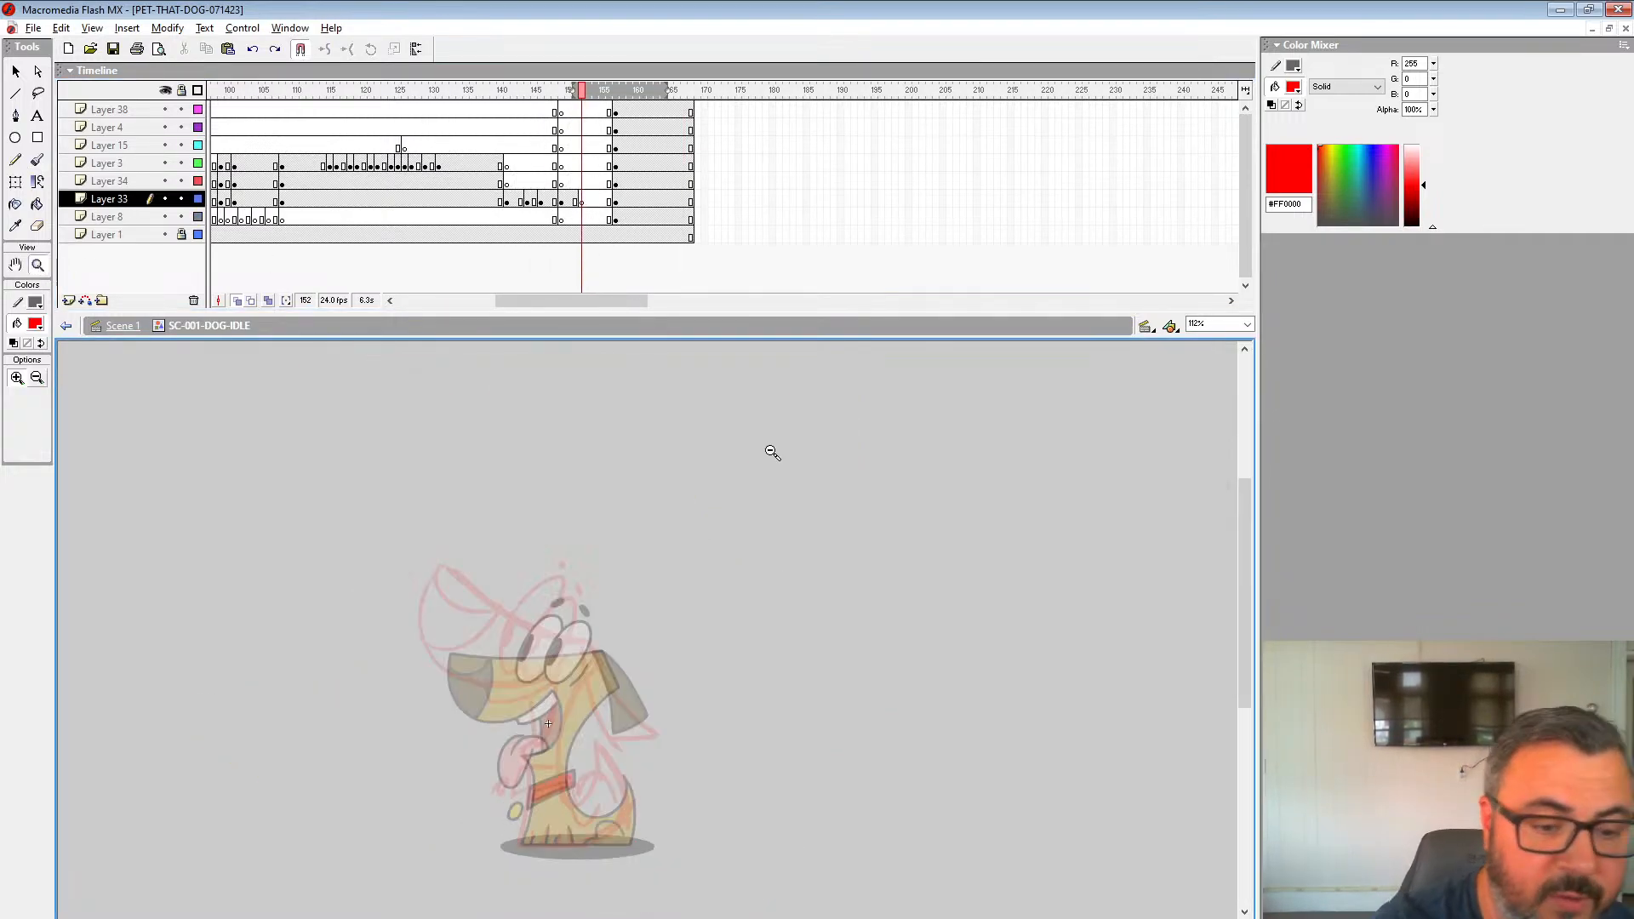
{"action": "left_click", "coordinate": [582, 202]}
{"action": "key", "text": "shift+F6"}
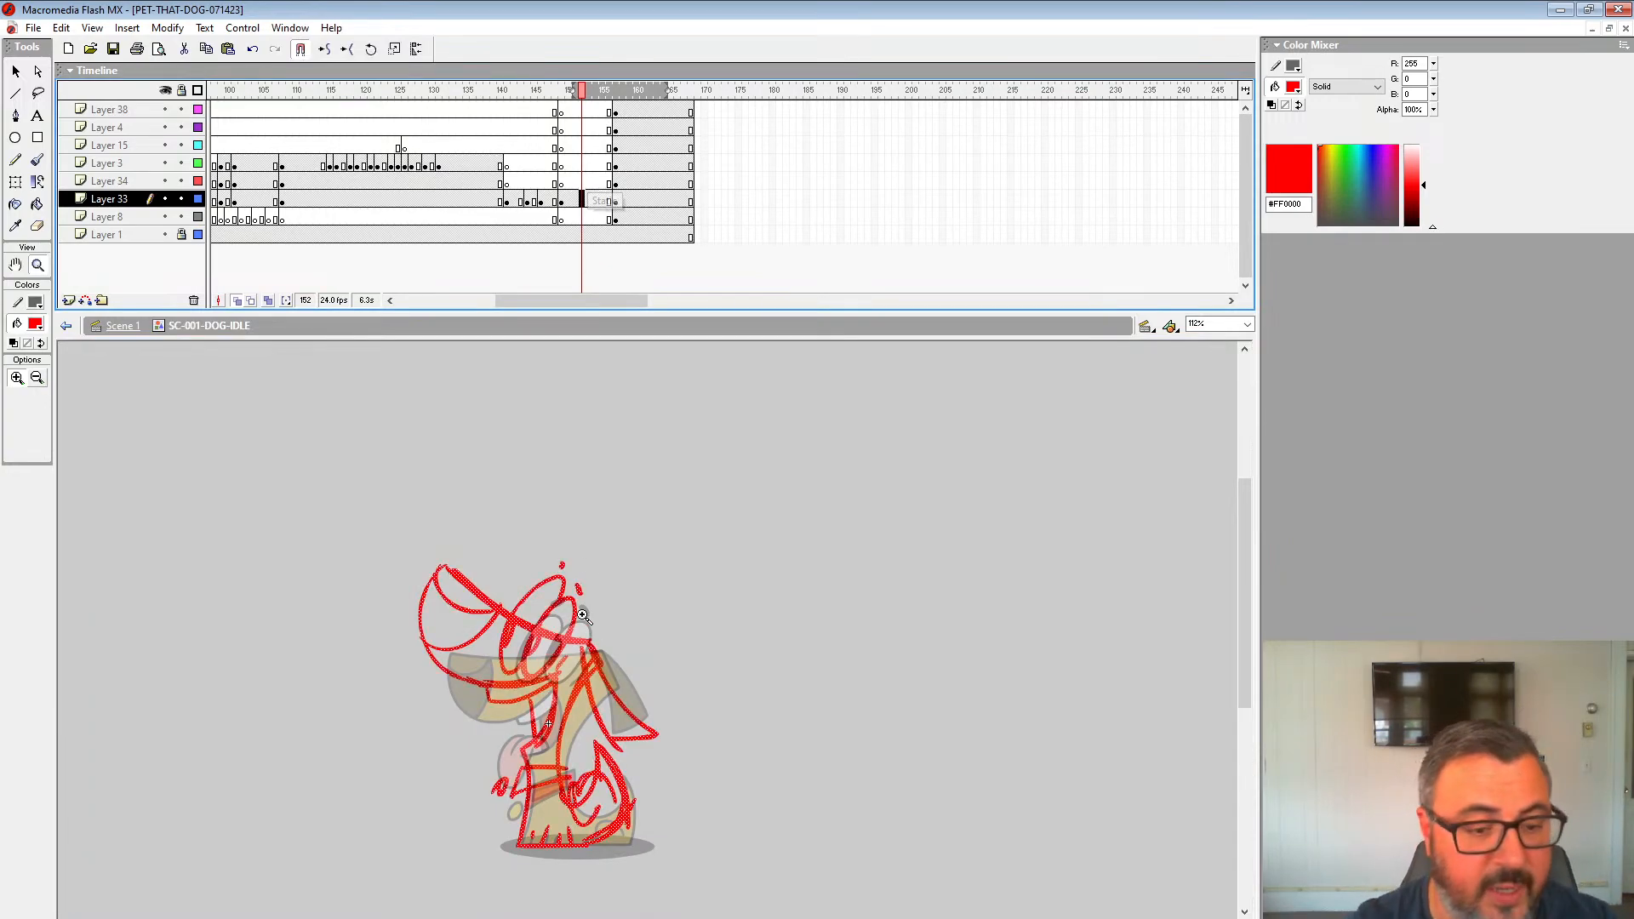
Step: Play the head-shake section and remove the frames after 157 from all layers of the dog idle symbol
{"action": "left_click", "coordinate": [473, 201]}
{"action": "key", "text": "Return"}
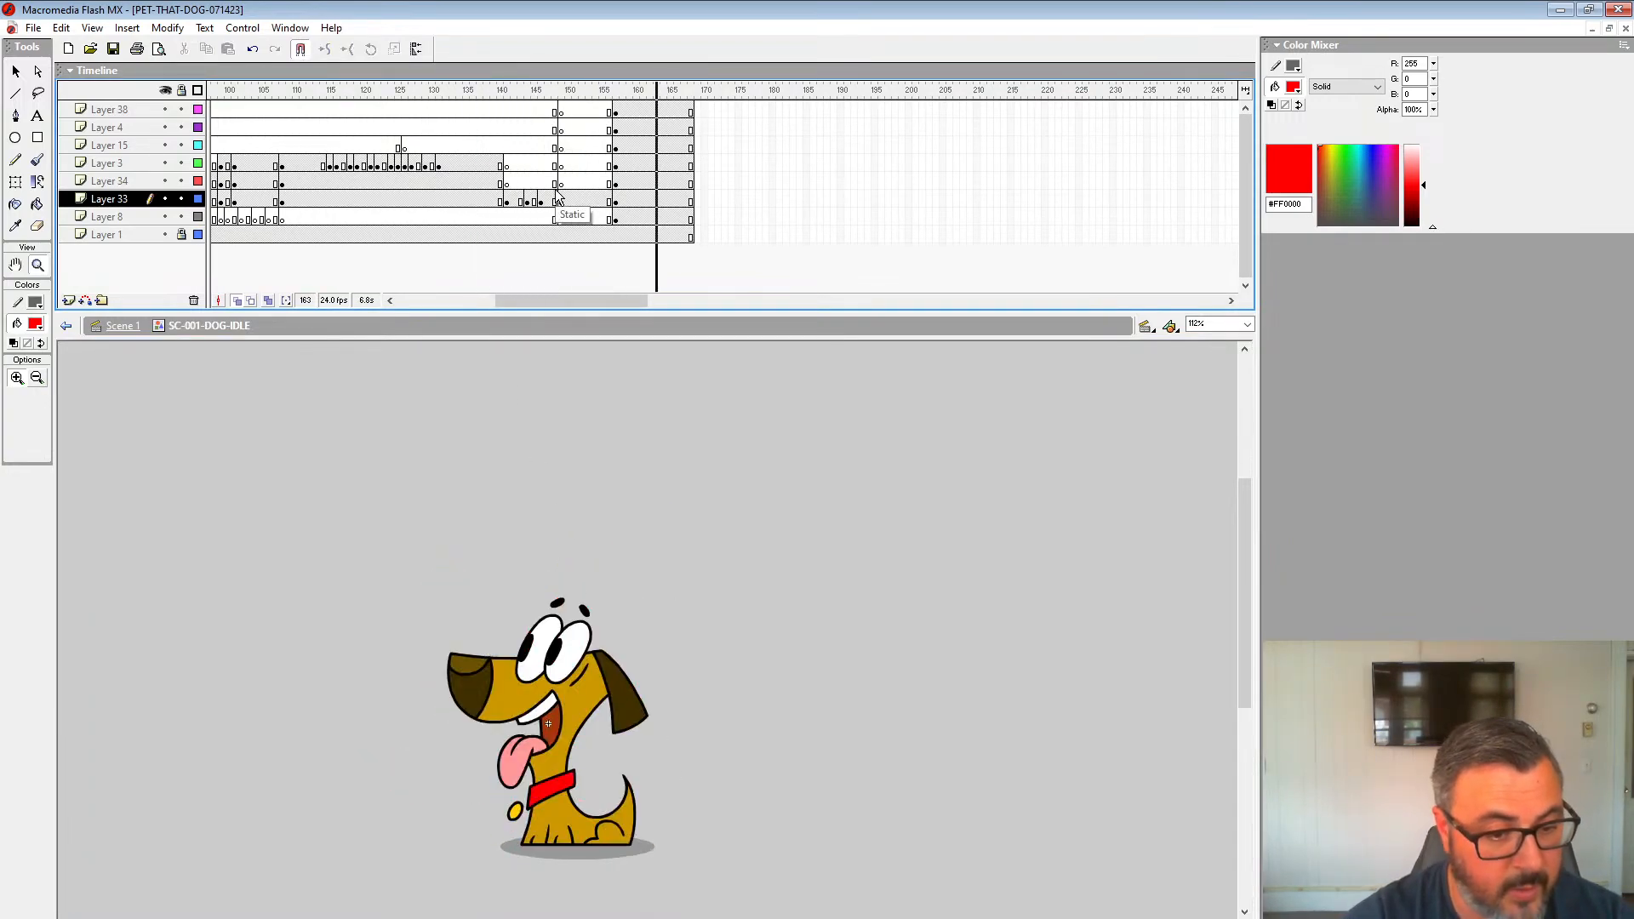
{"action": "left_click_drag", "start_coordinate": [526, 301], "coordinate": [642, 300]}
{"action": "left_click", "coordinate": [486, 216]}
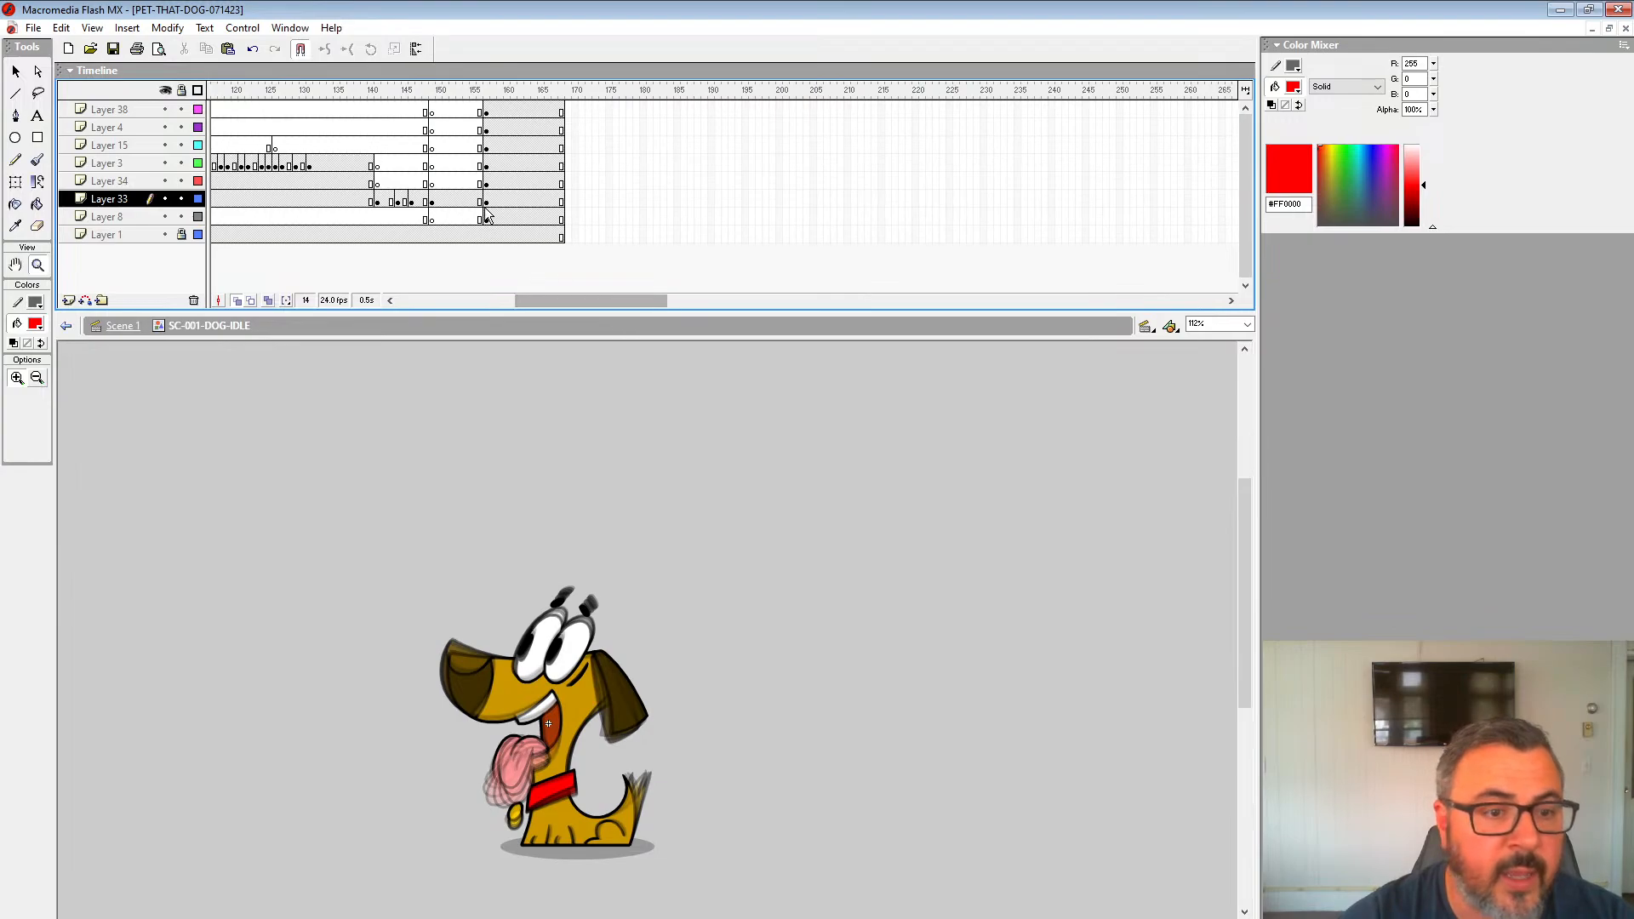
{"action": "left_click_drag", "start_coordinate": [491, 116], "coordinate": [575, 315]}
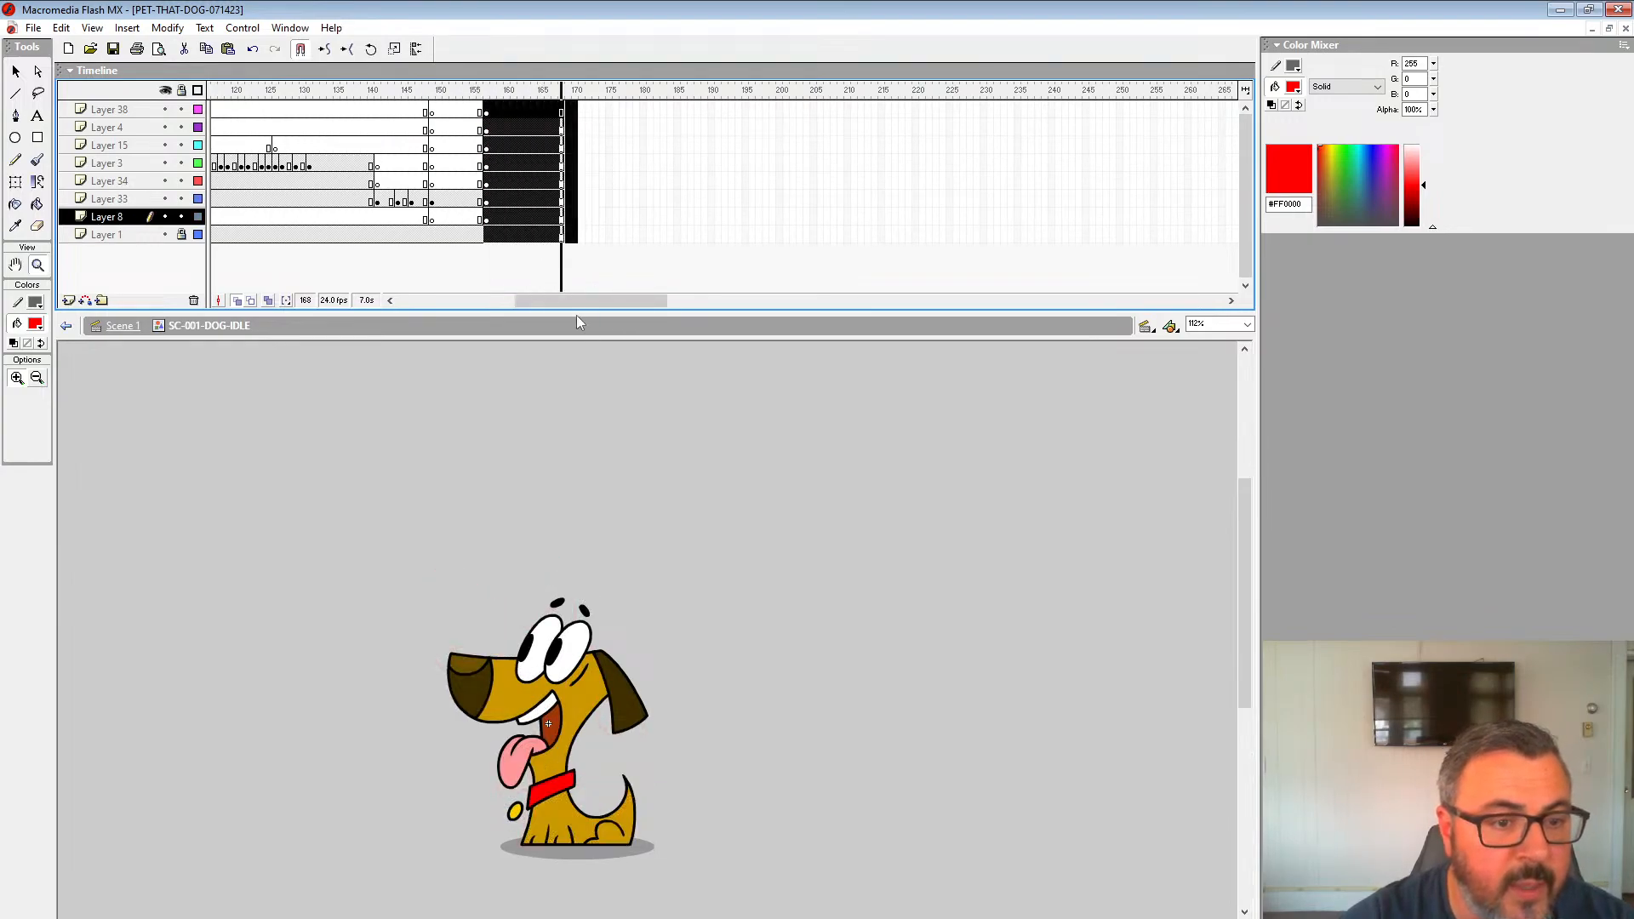
{"action": "left_click", "coordinate": [500, 235]}
{"action": "left_click_drag", "start_coordinate": [499, 223], "coordinate": [610, 108]}
{"action": "left_click_drag", "start_coordinate": [494, 111], "coordinate": [713, 368]}
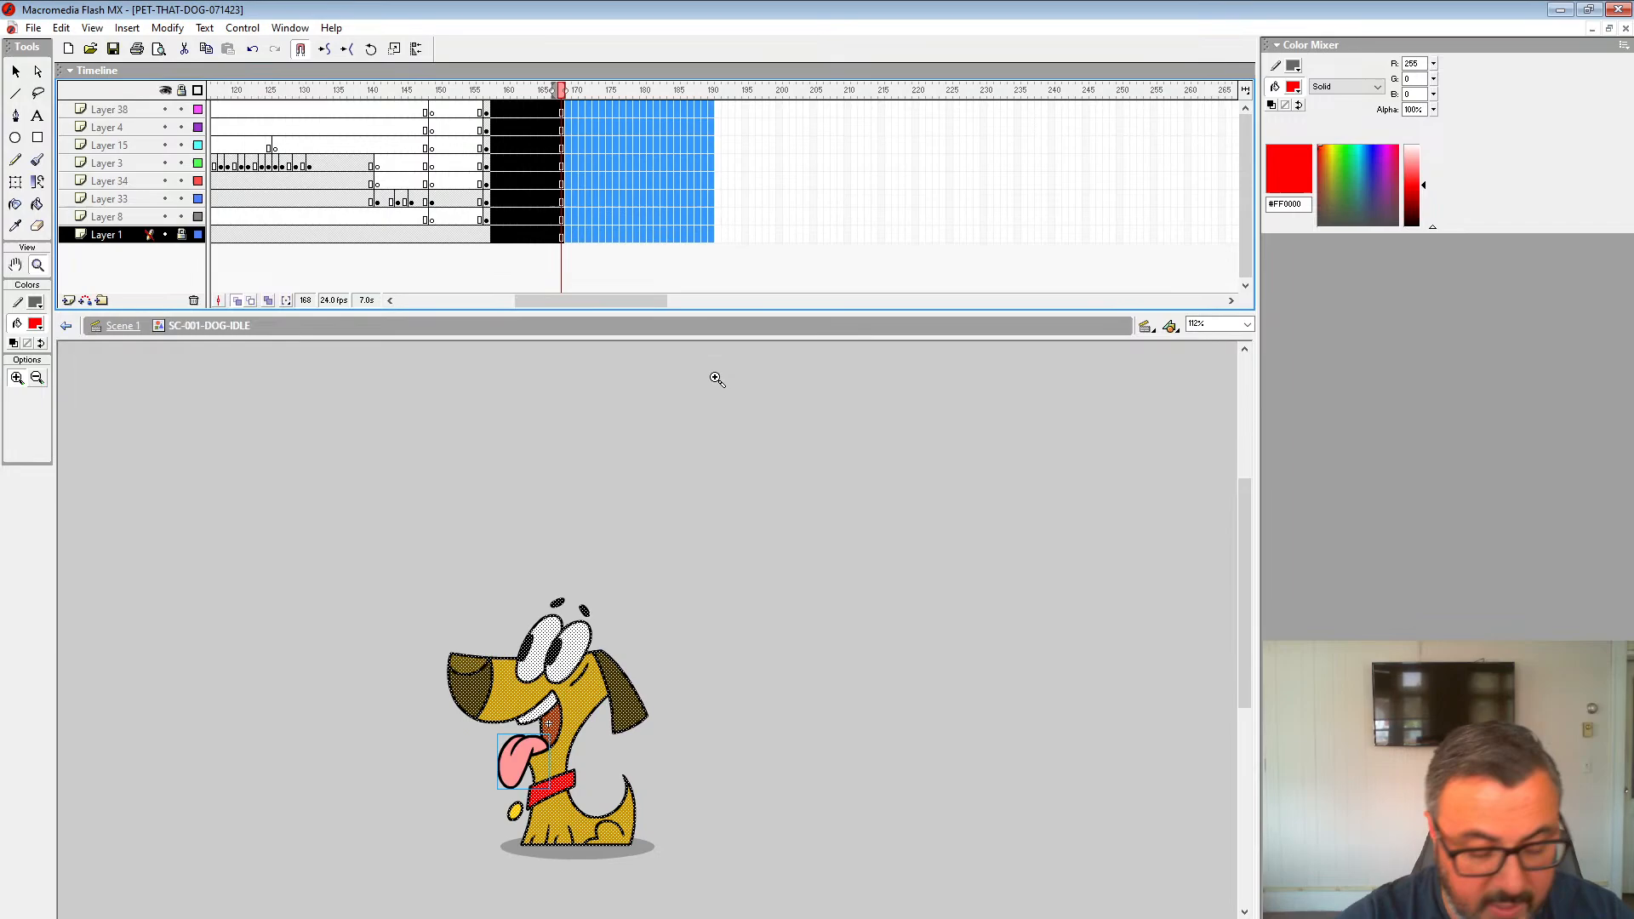
Step: Play the trimmed dog idle animation to check how it loops
{"action": "left_click", "coordinate": [167, 27]}
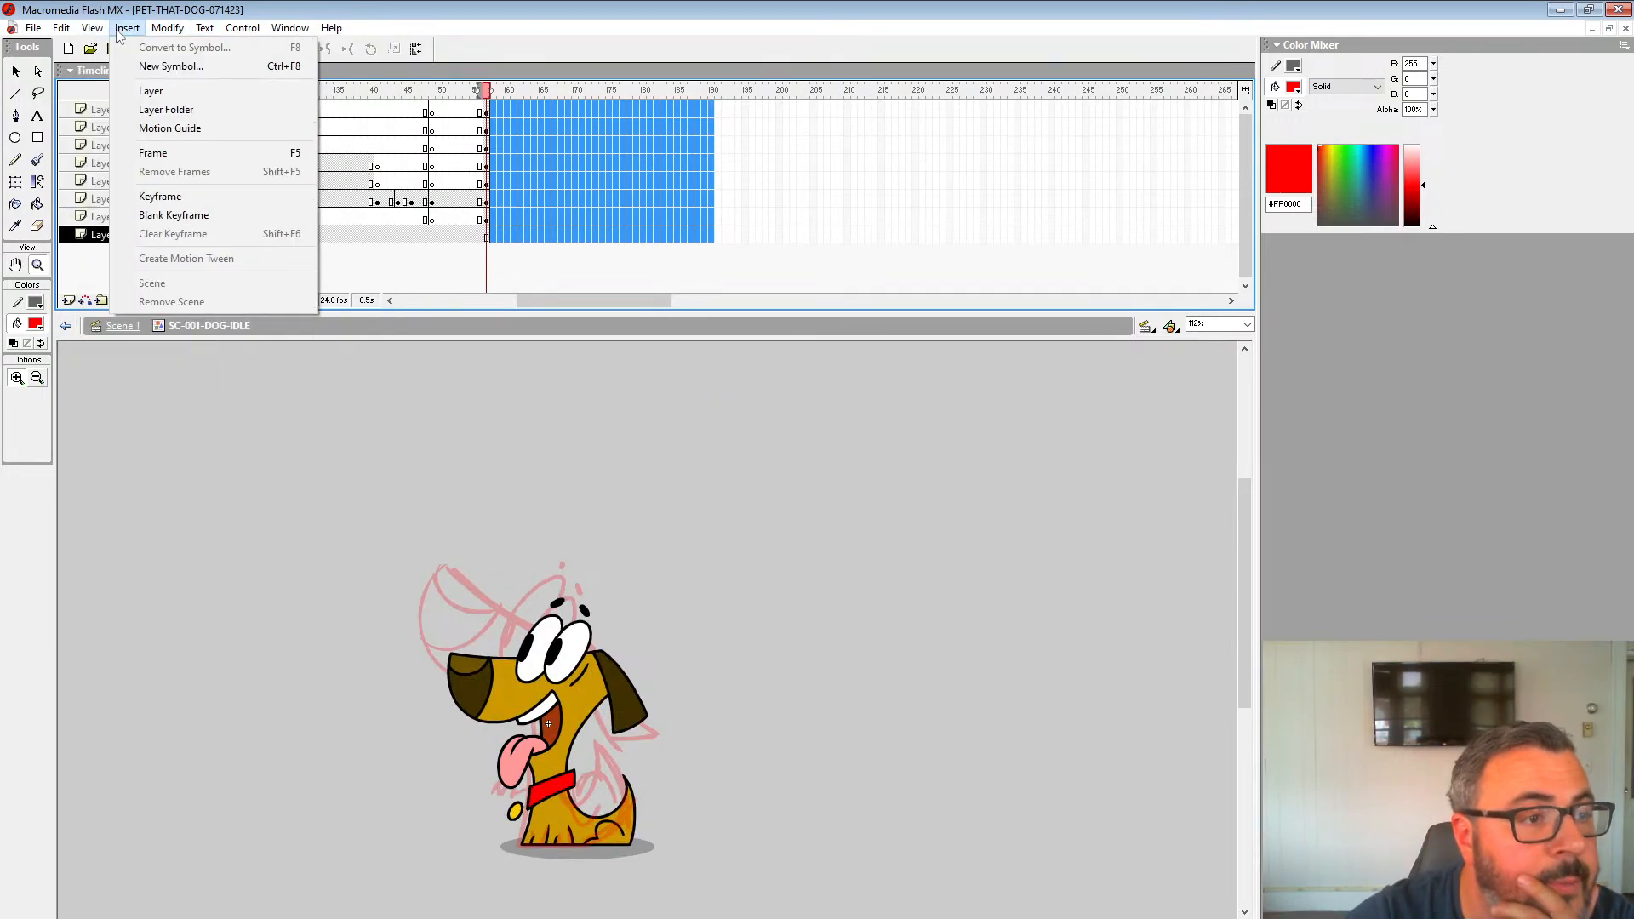
{"action": "mouse_move", "coordinate": [241, 28]}
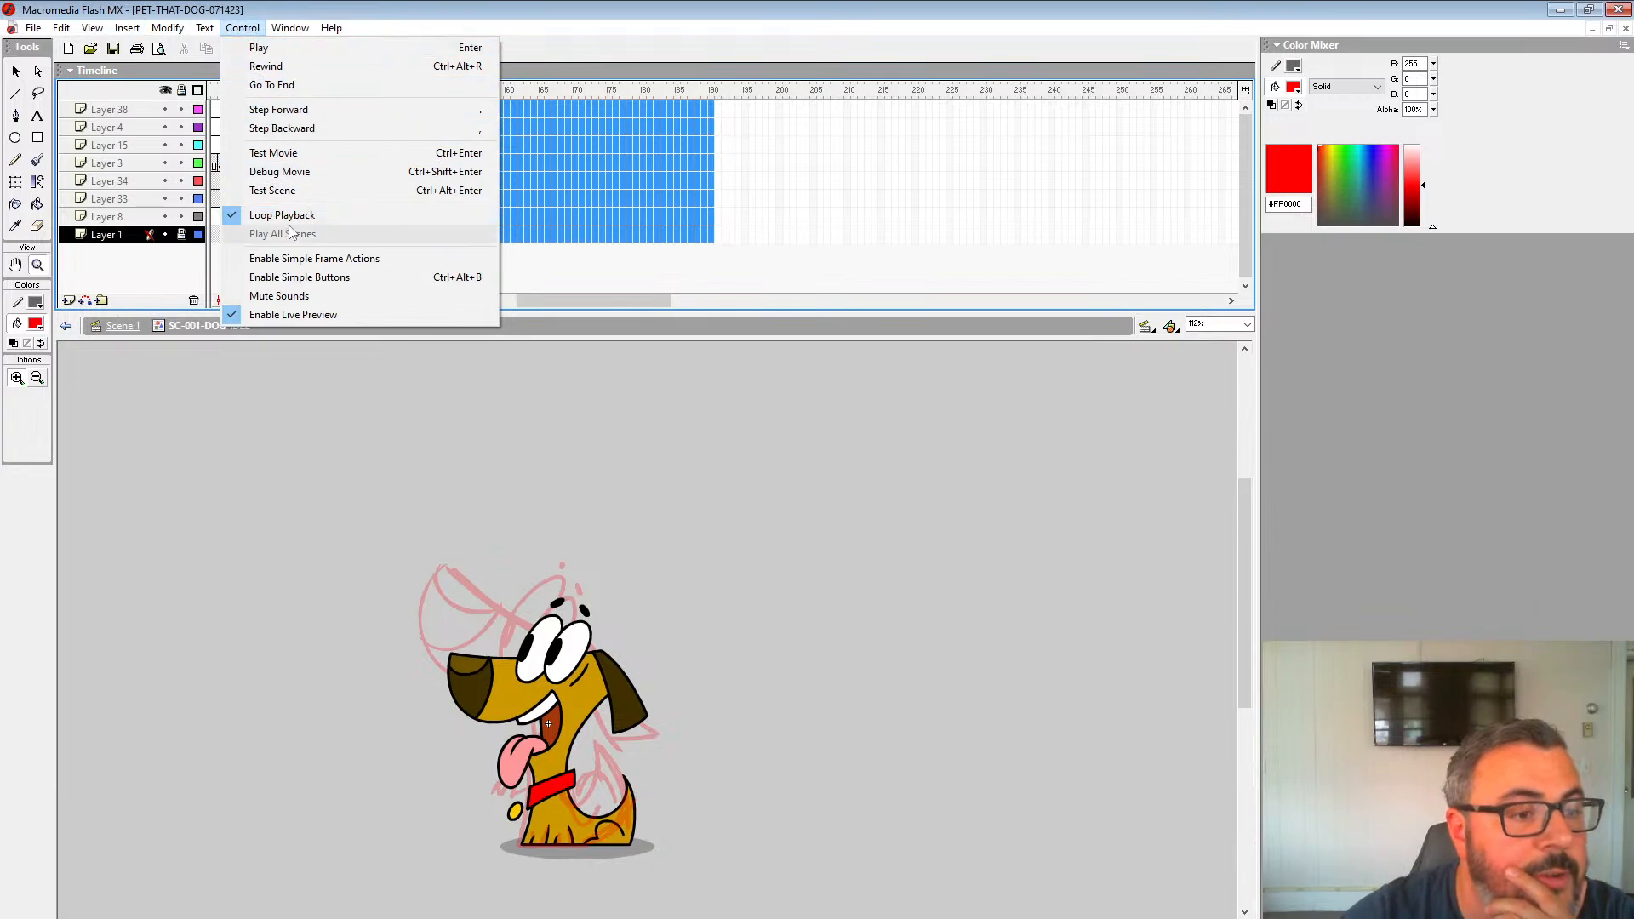
{"action": "left_click", "coordinate": [535, 144]}
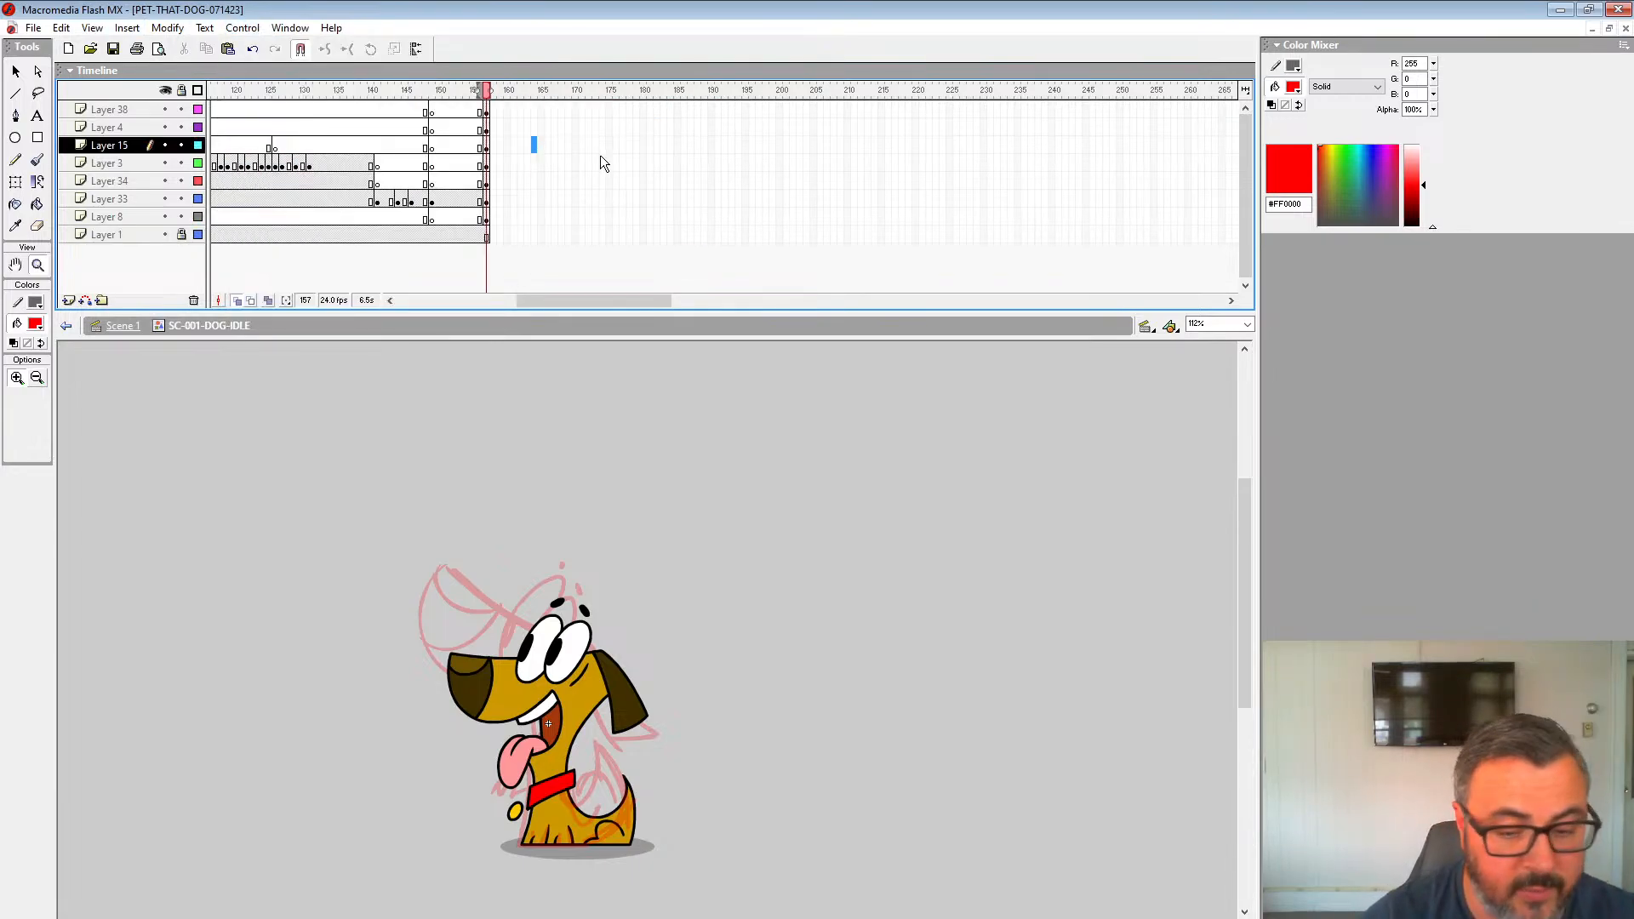
{"action": "key", "text": "Return"}
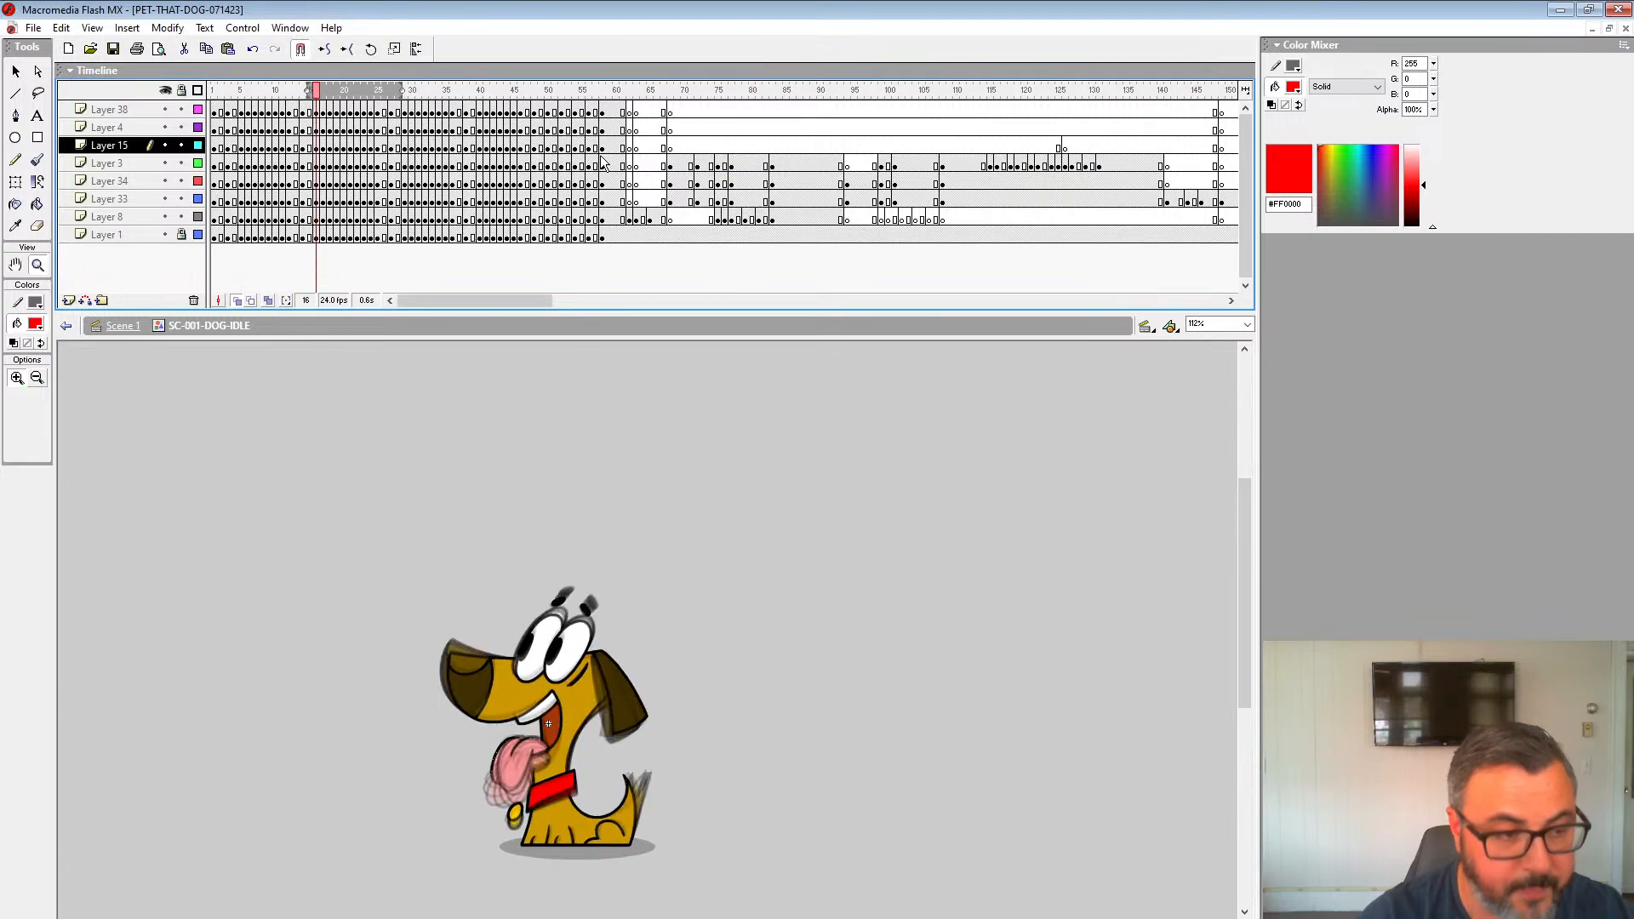
Step: Go to Scene 1 and reopen the dog symbol in place to check where its last frame falls
{"action": "left_click", "coordinate": [117, 330]}
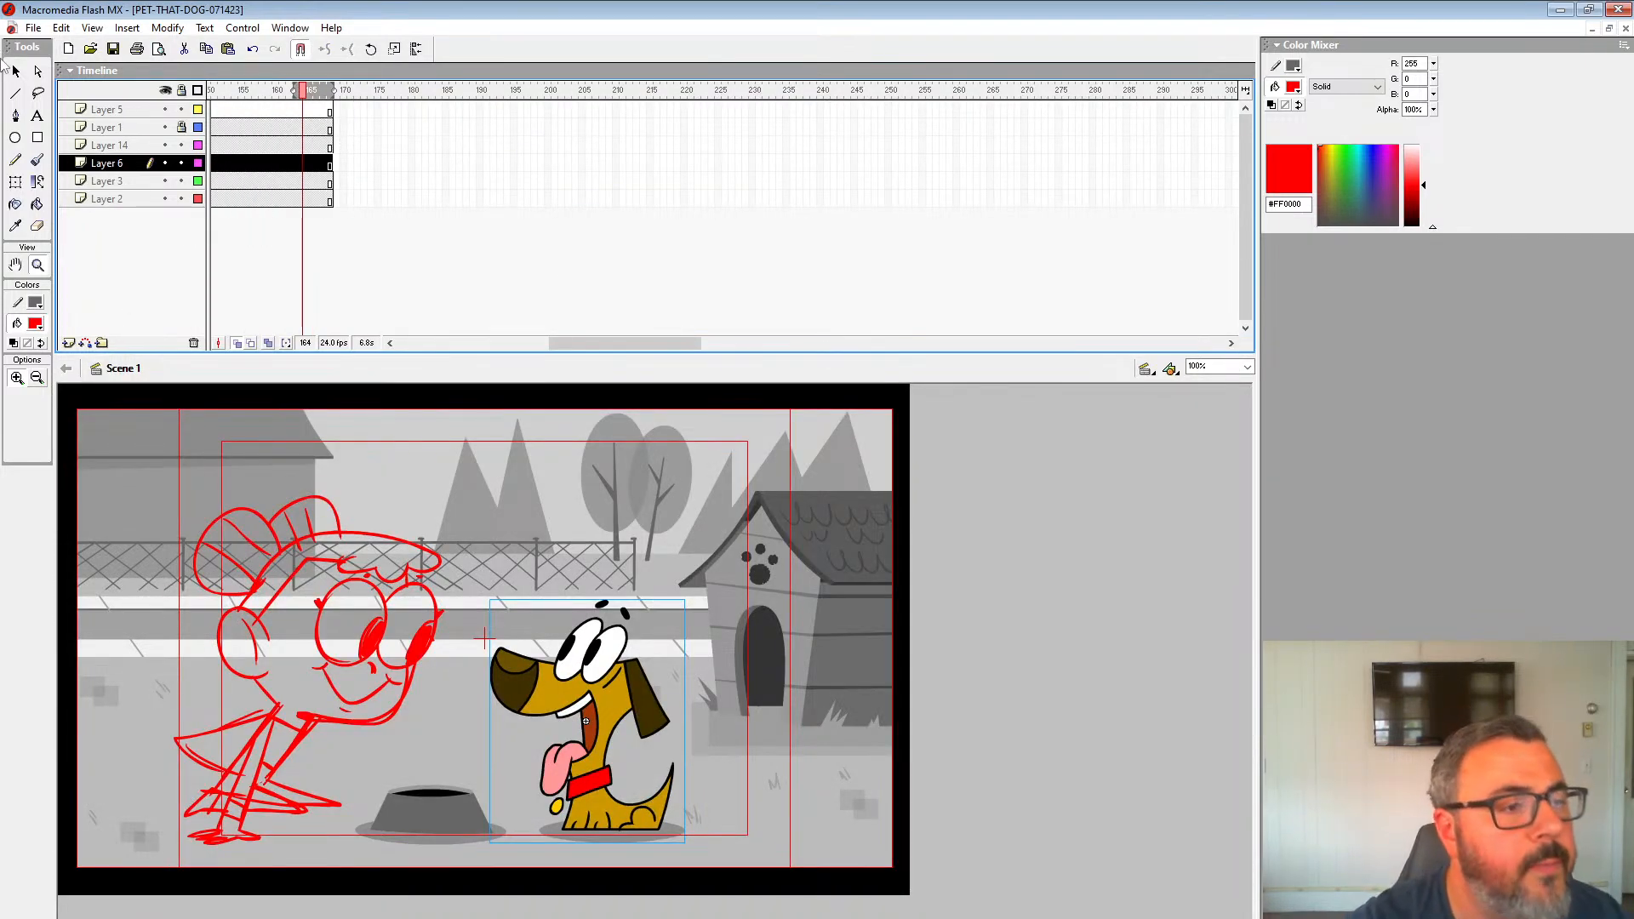
{"action": "left_click", "coordinate": [572, 681]}
{"action": "left_click", "coordinate": [15, 71]}
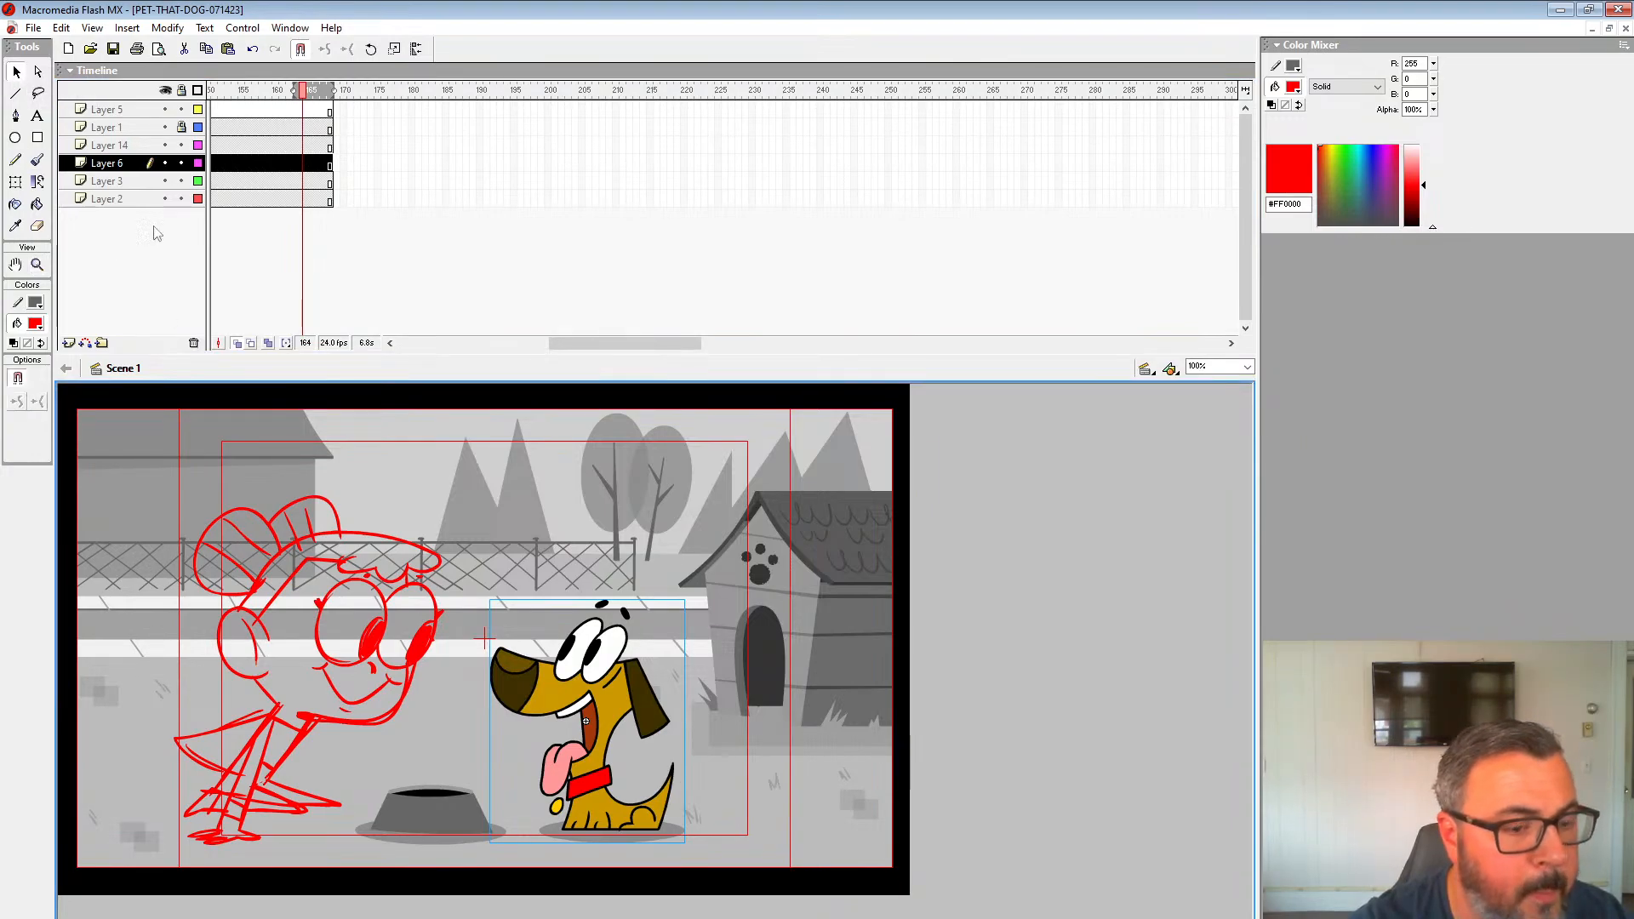
{"action": "double_click", "coordinate": [536, 681]}
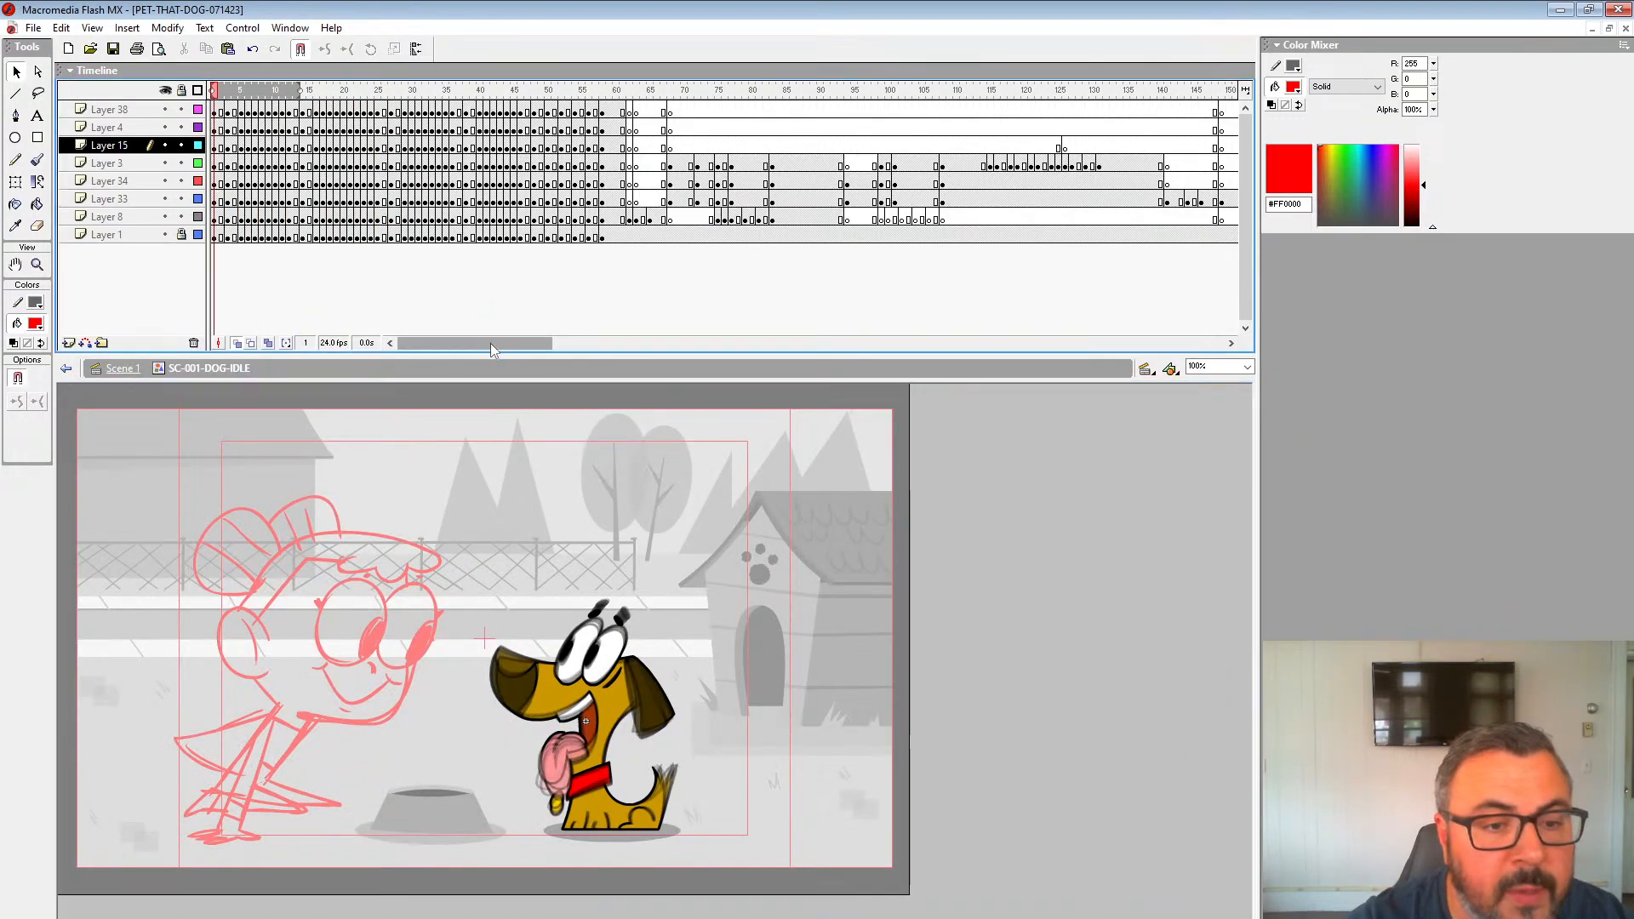
{"action": "left_click_drag", "start_coordinate": [492, 342], "coordinate": [575, 342]}
{"action": "left_click", "coordinate": [723, 112]}
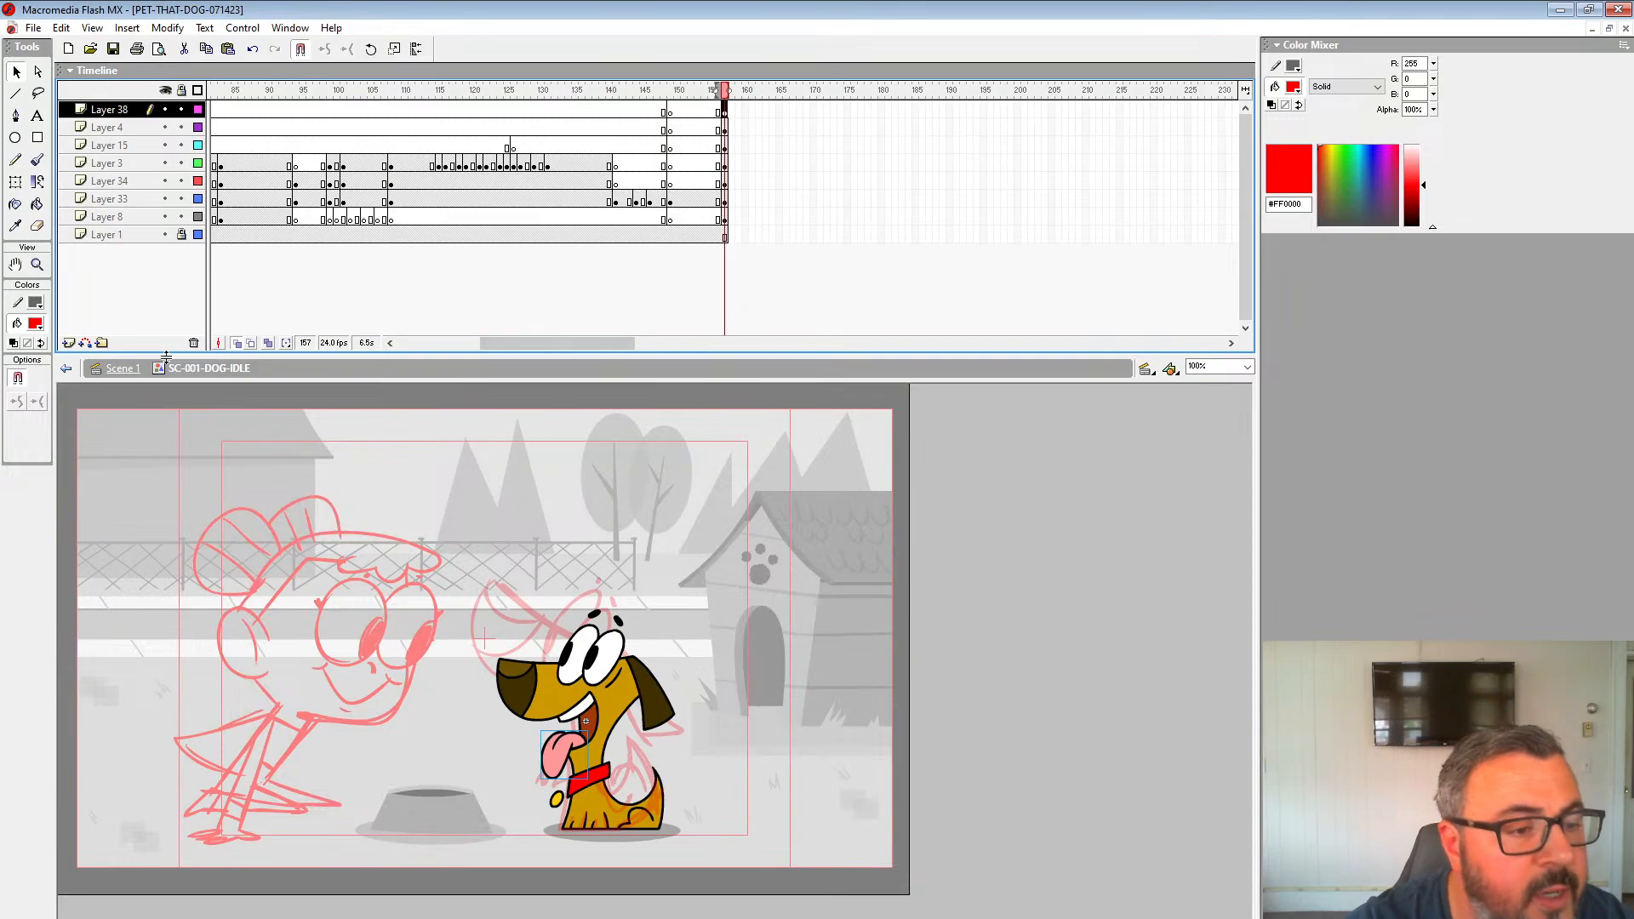
Step: Remove the surplus end frames from all Scene 1 layers and play the scene
{"action": "left_click", "coordinate": [133, 368]}
{"action": "left_click_drag", "start_coordinate": [677, 344], "coordinate": [601, 344]}
{"action": "mouse_move", "coordinate": [656, 127]}
{"action": "left_mouse_down"}
{"action": "mouse_move", "coordinate": [688, 119]}
{"action": "mouse_move", "coordinate": [919, 391]}
{"action": "left_mouse_up"}
{"action": "key", "text": "shift+F5"}
{"action": "key", "text": "Return"}
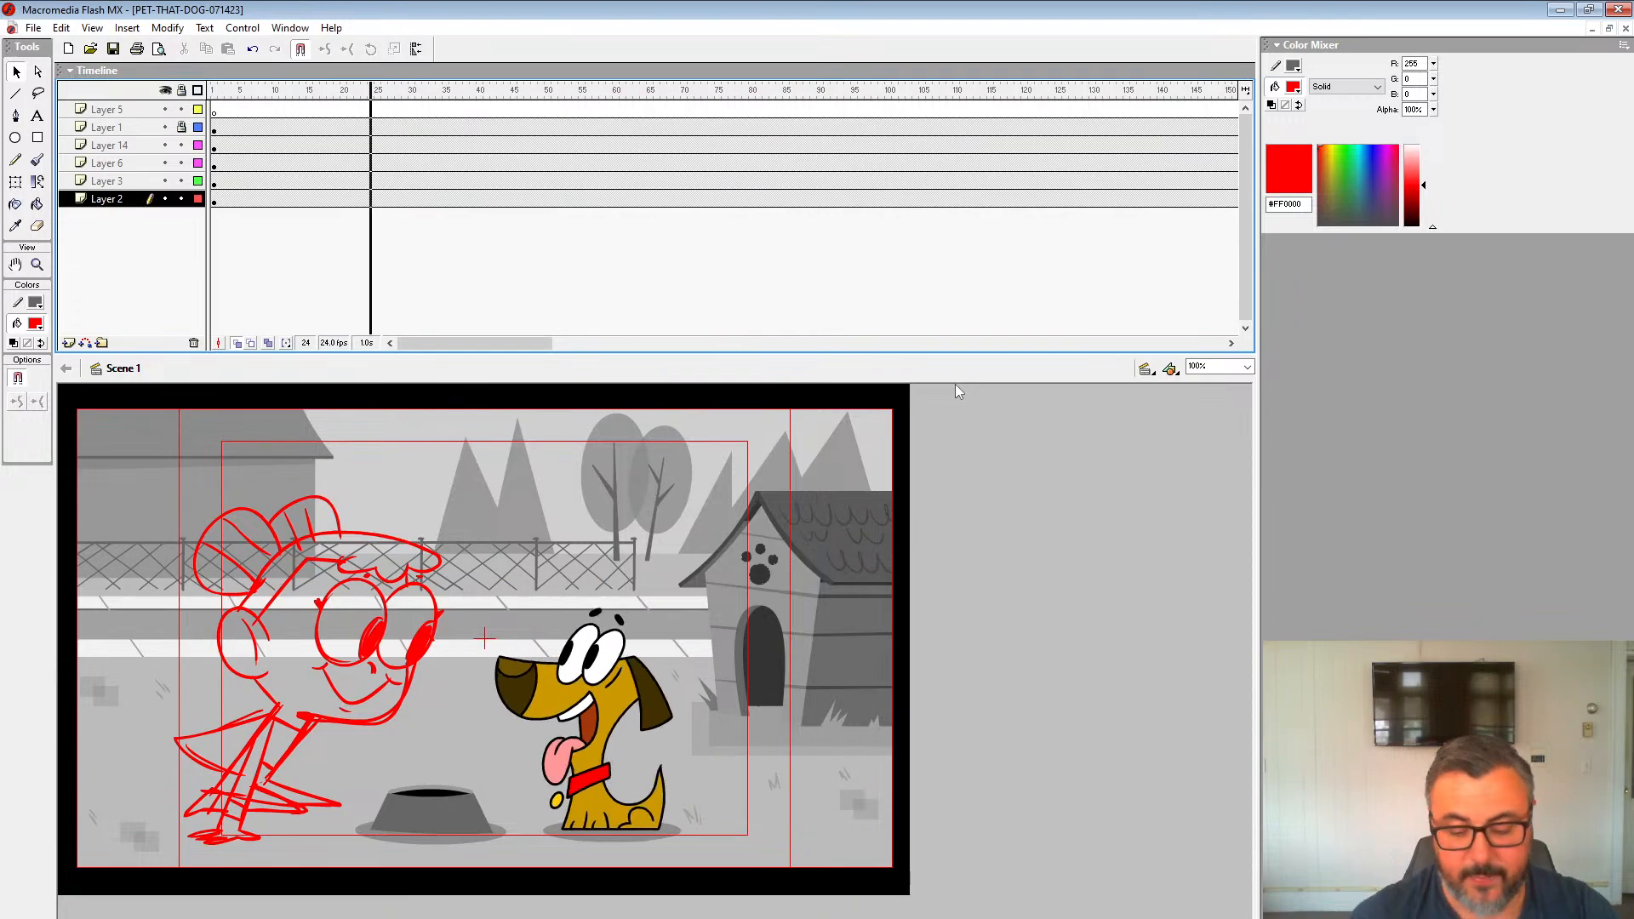
Step: Open the dog symbol for editing and play its animation from about frame 125 through the head shake
{"action": "right_click", "coordinate": [671, 660]}
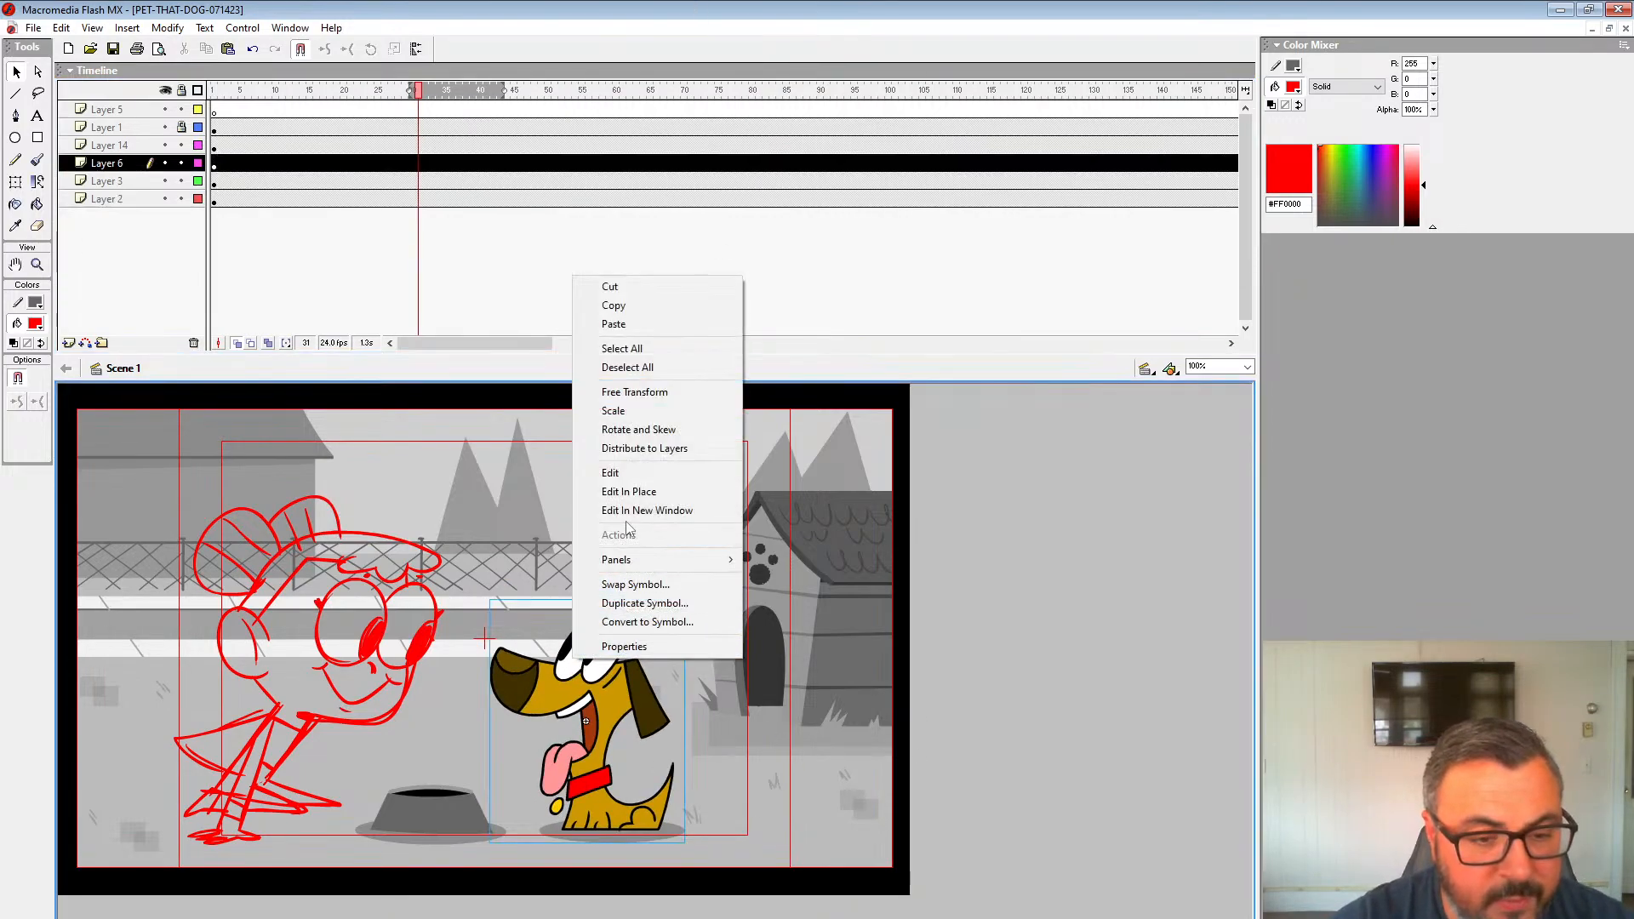
{"action": "left_click", "coordinate": [620, 473]}
{"action": "left_click_drag", "start_coordinate": [473, 302], "coordinate": [564, 319]}
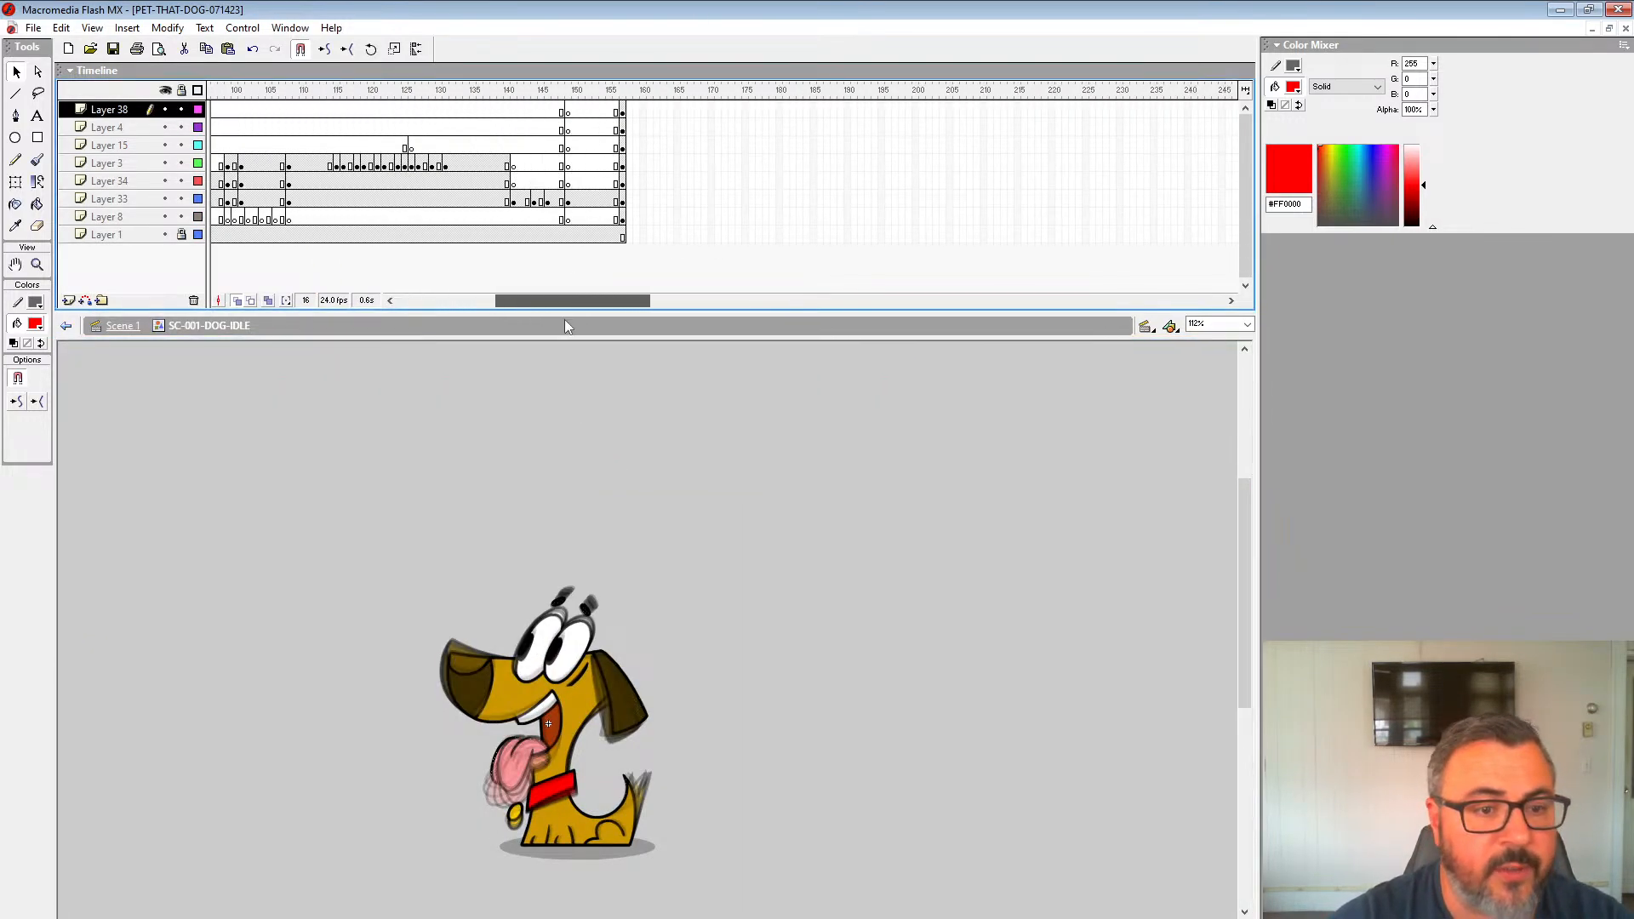
{"action": "left_click", "coordinate": [404, 181]}
{"action": "key", "text": "Return"}
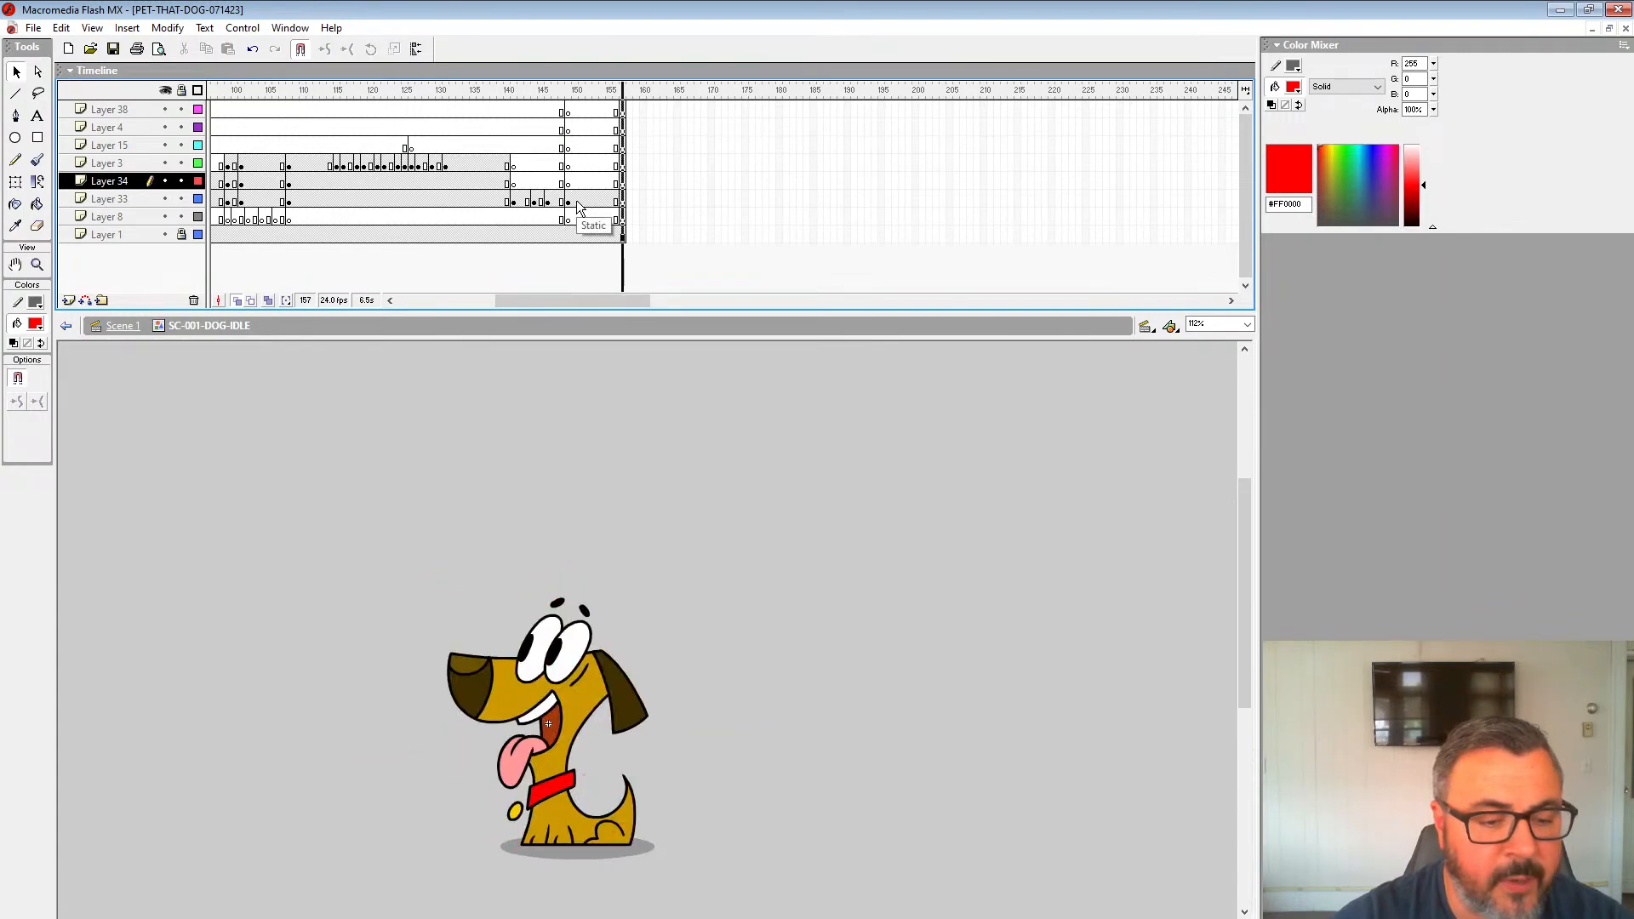
Step: Insert a blank keyframe at frame 150 on Layer 33 and hide Layers 38, 15, 3 and 34
{"action": "left_click", "coordinate": [575, 202]}
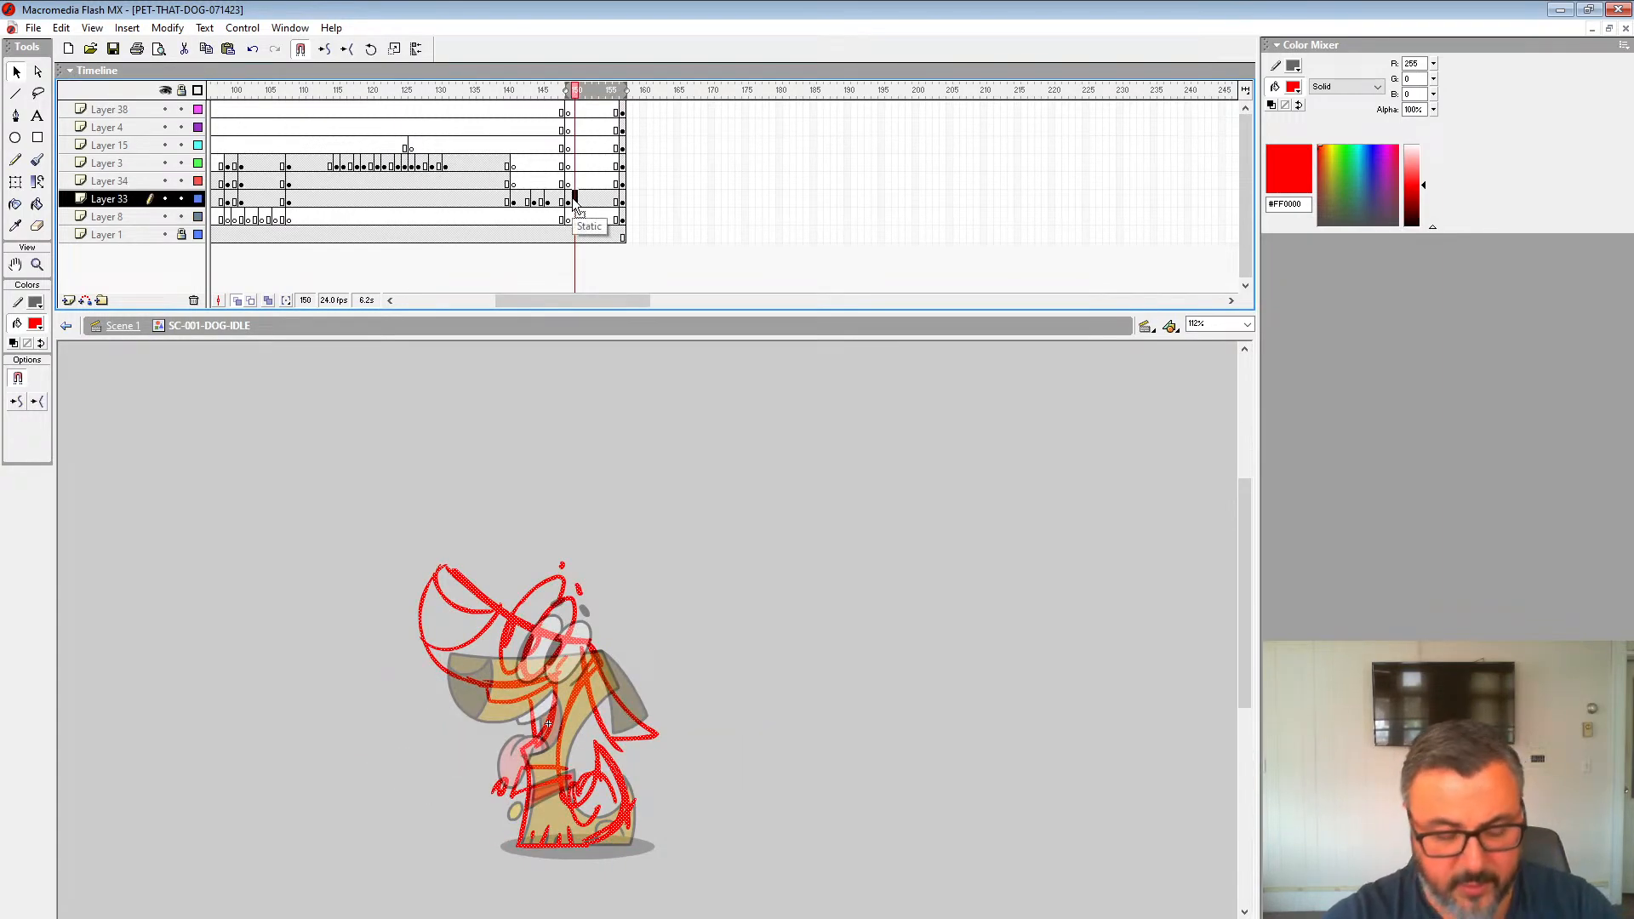
{"action": "key", "text": "F7"}
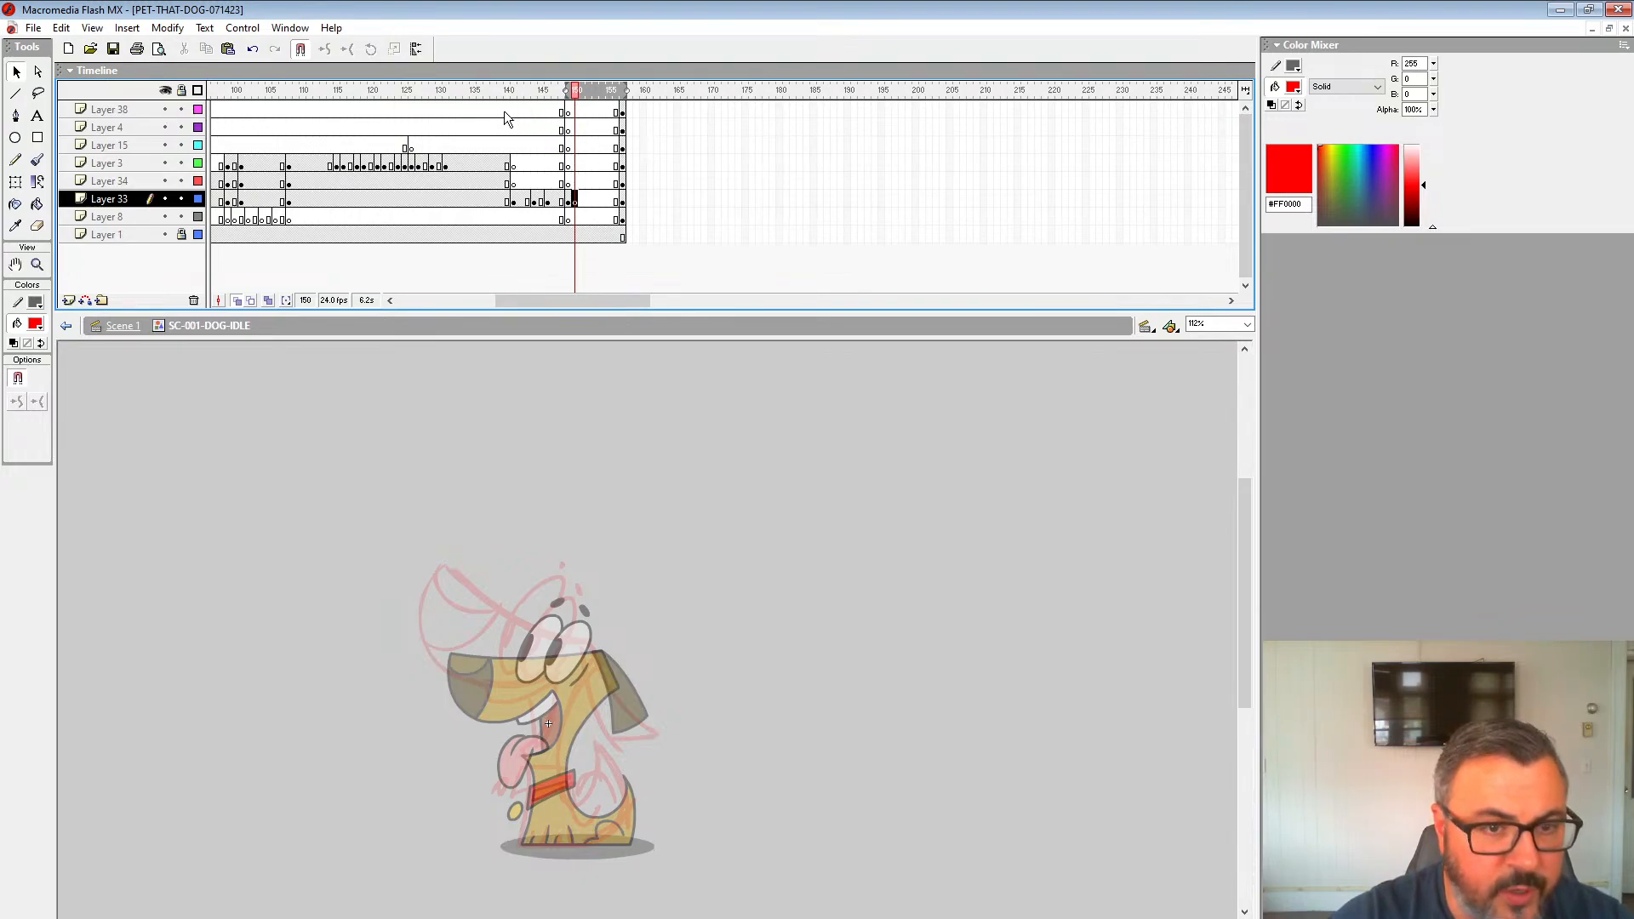
{"action": "left_click", "coordinate": [623, 112]}
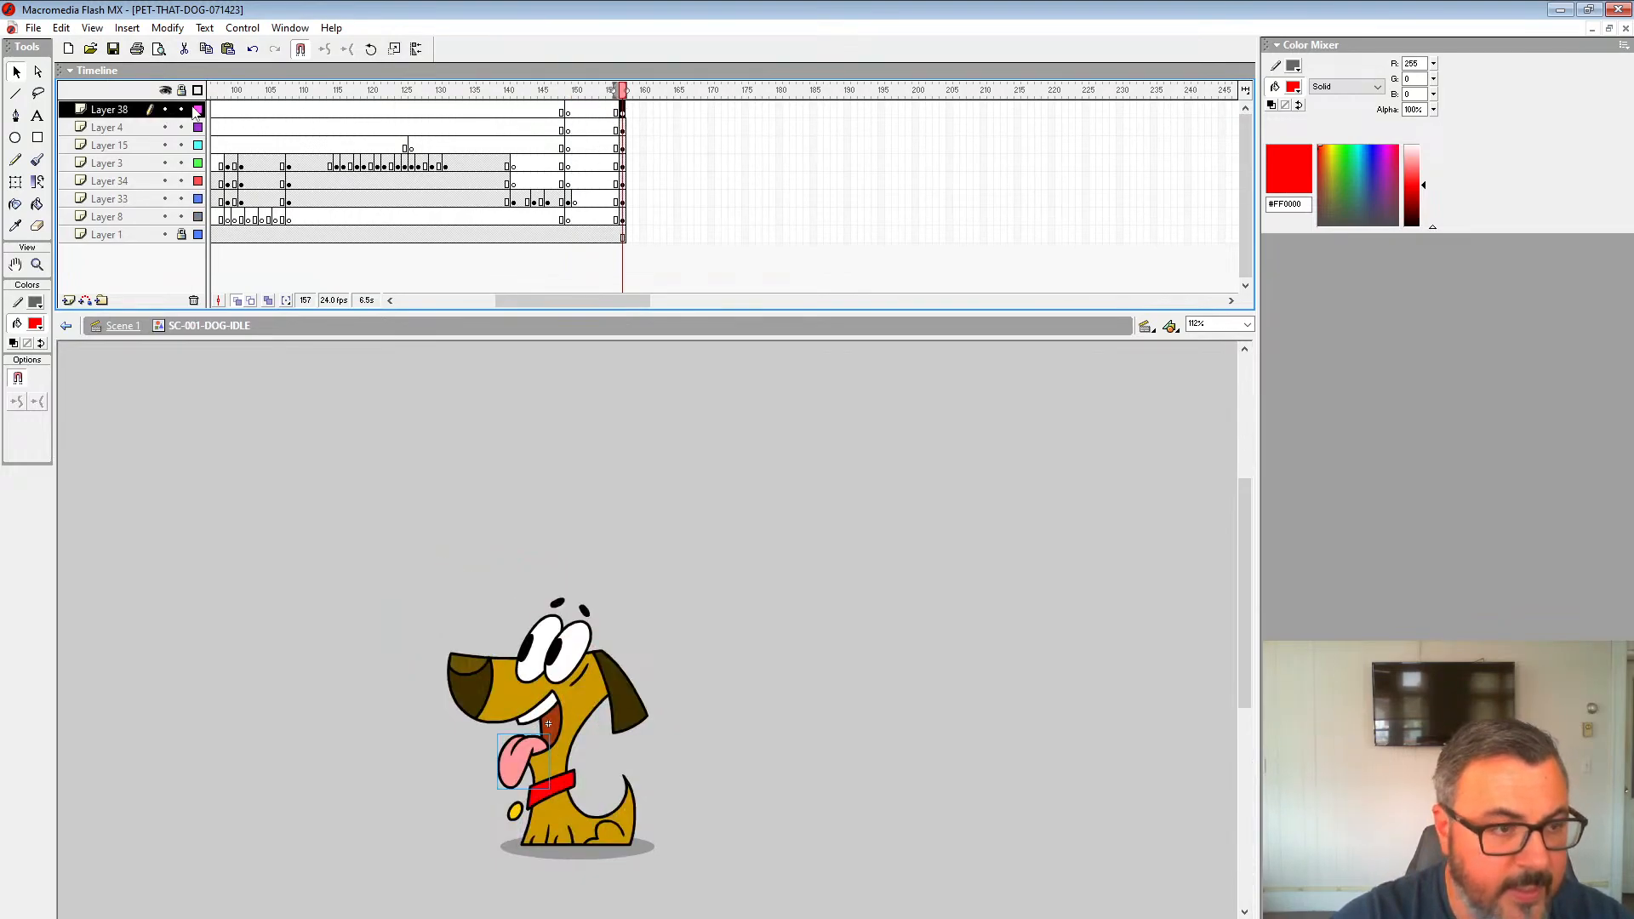
{"action": "left_click", "coordinate": [166, 110]}
{"action": "left_click", "coordinate": [622, 130]}
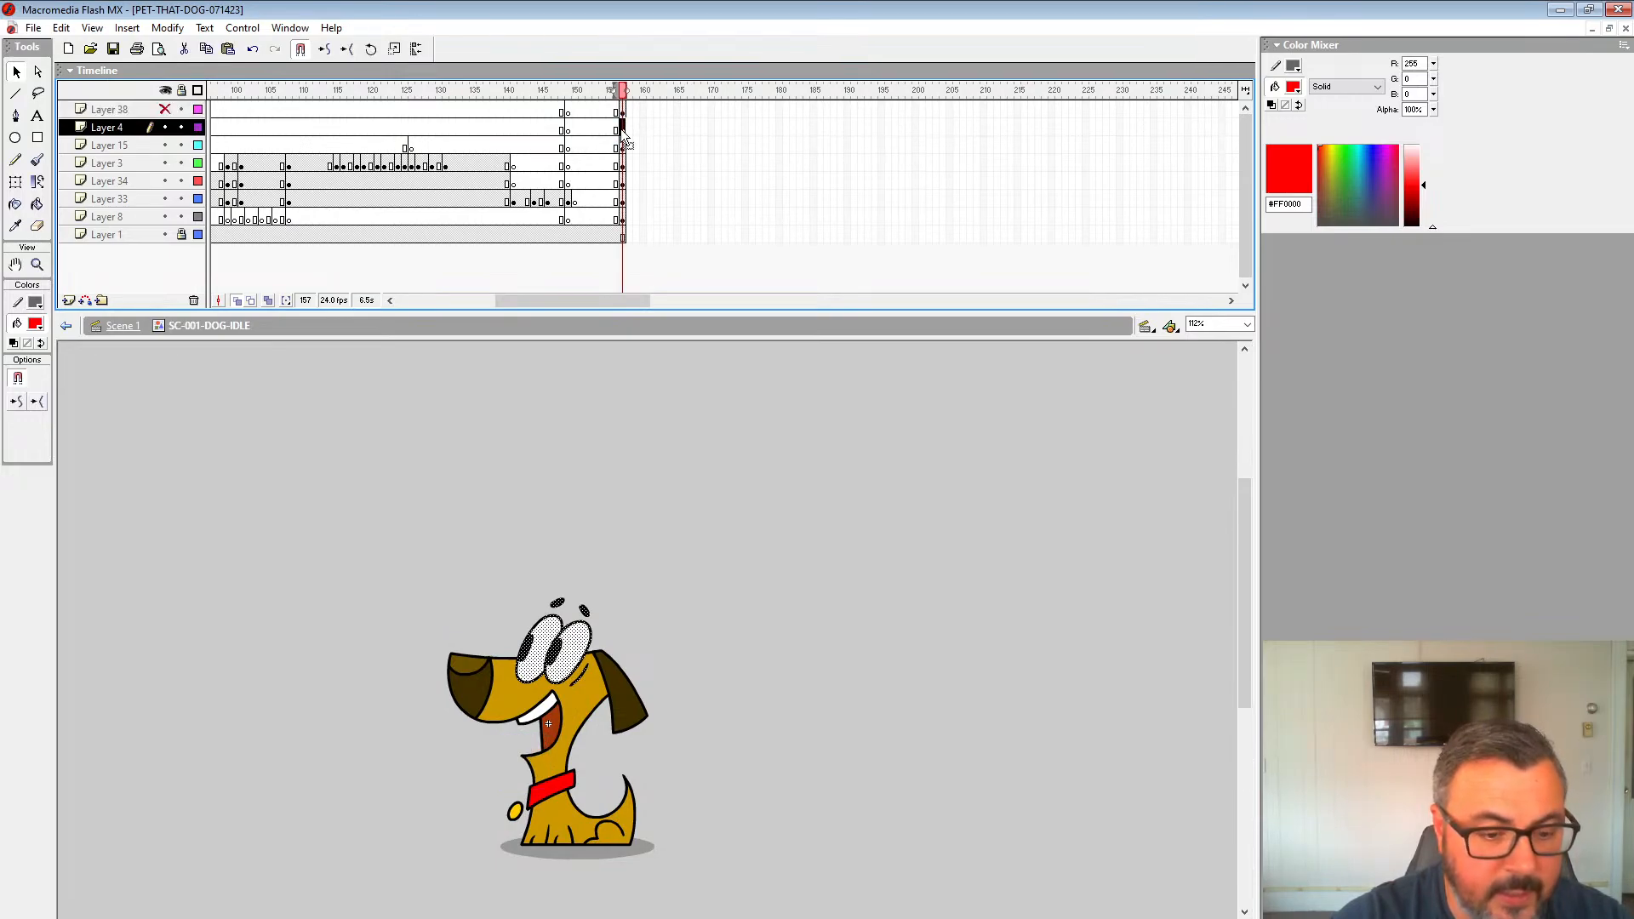
{"action": "left_click", "coordinate": [624, 149]}
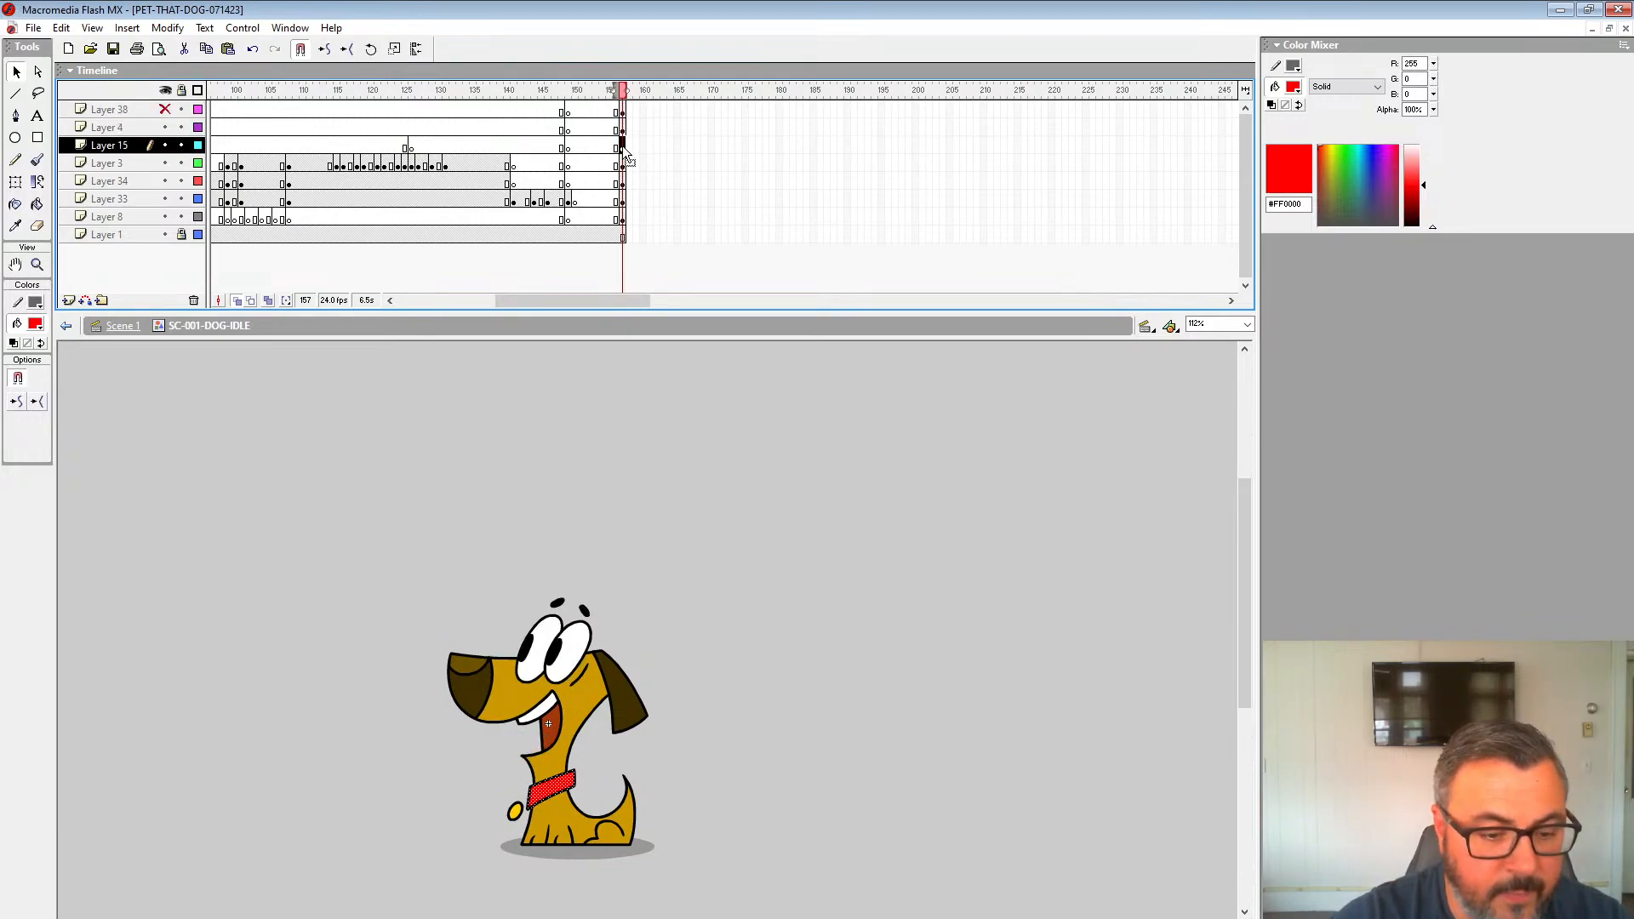
{"action": "left_click", "coordinate": [165, 146]}
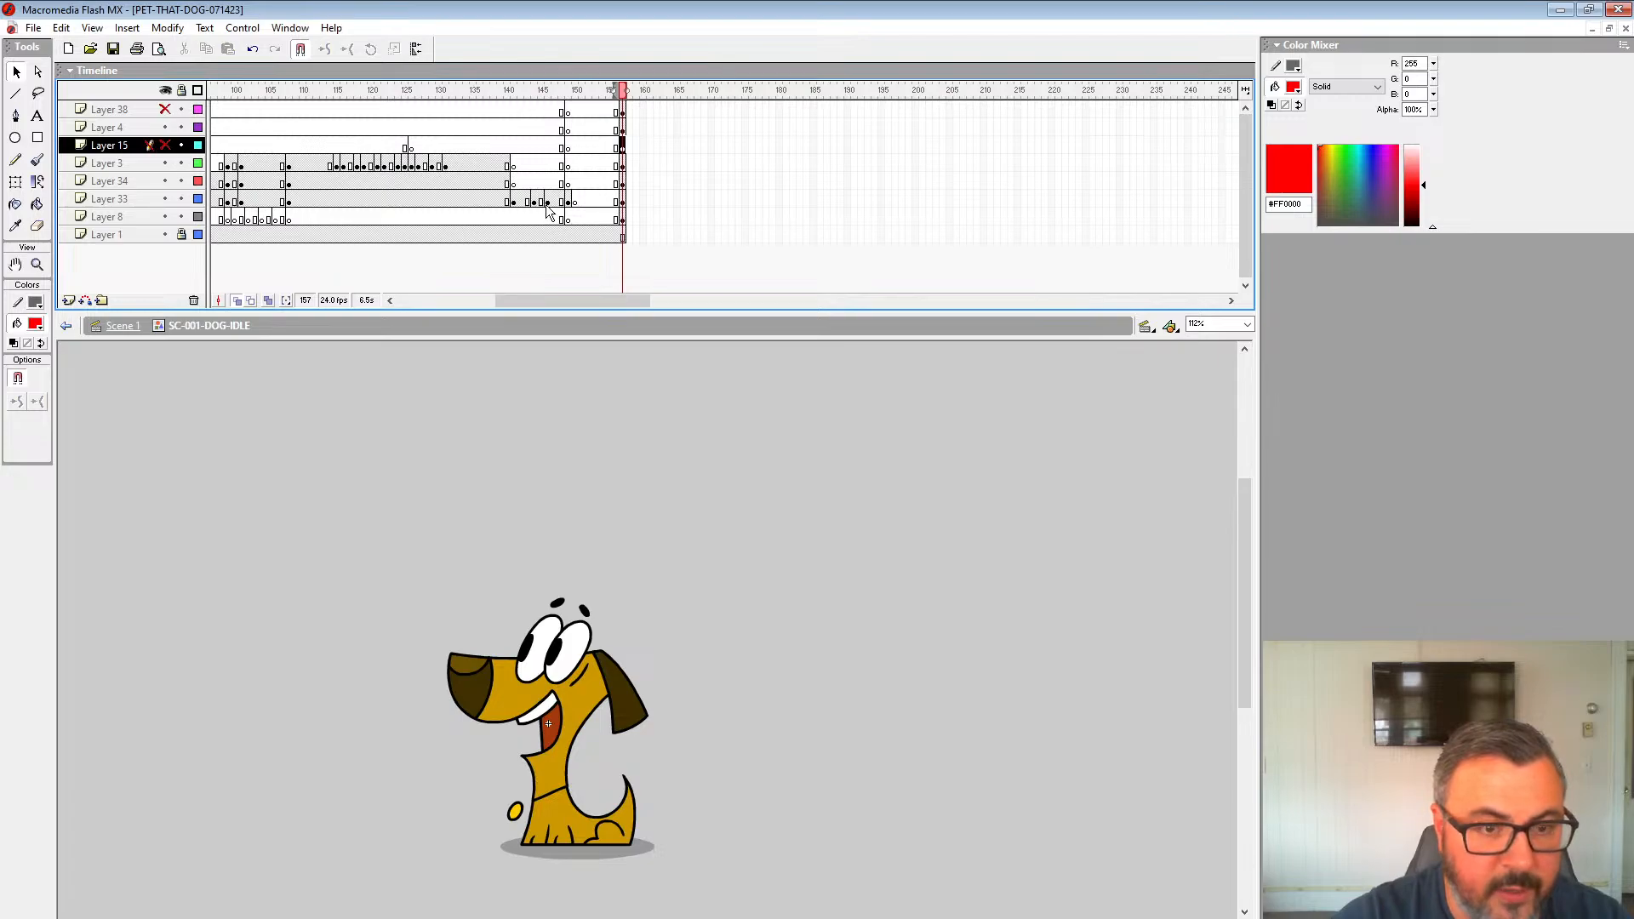
{"action": "left_click", "coordinate": [623, 166]}
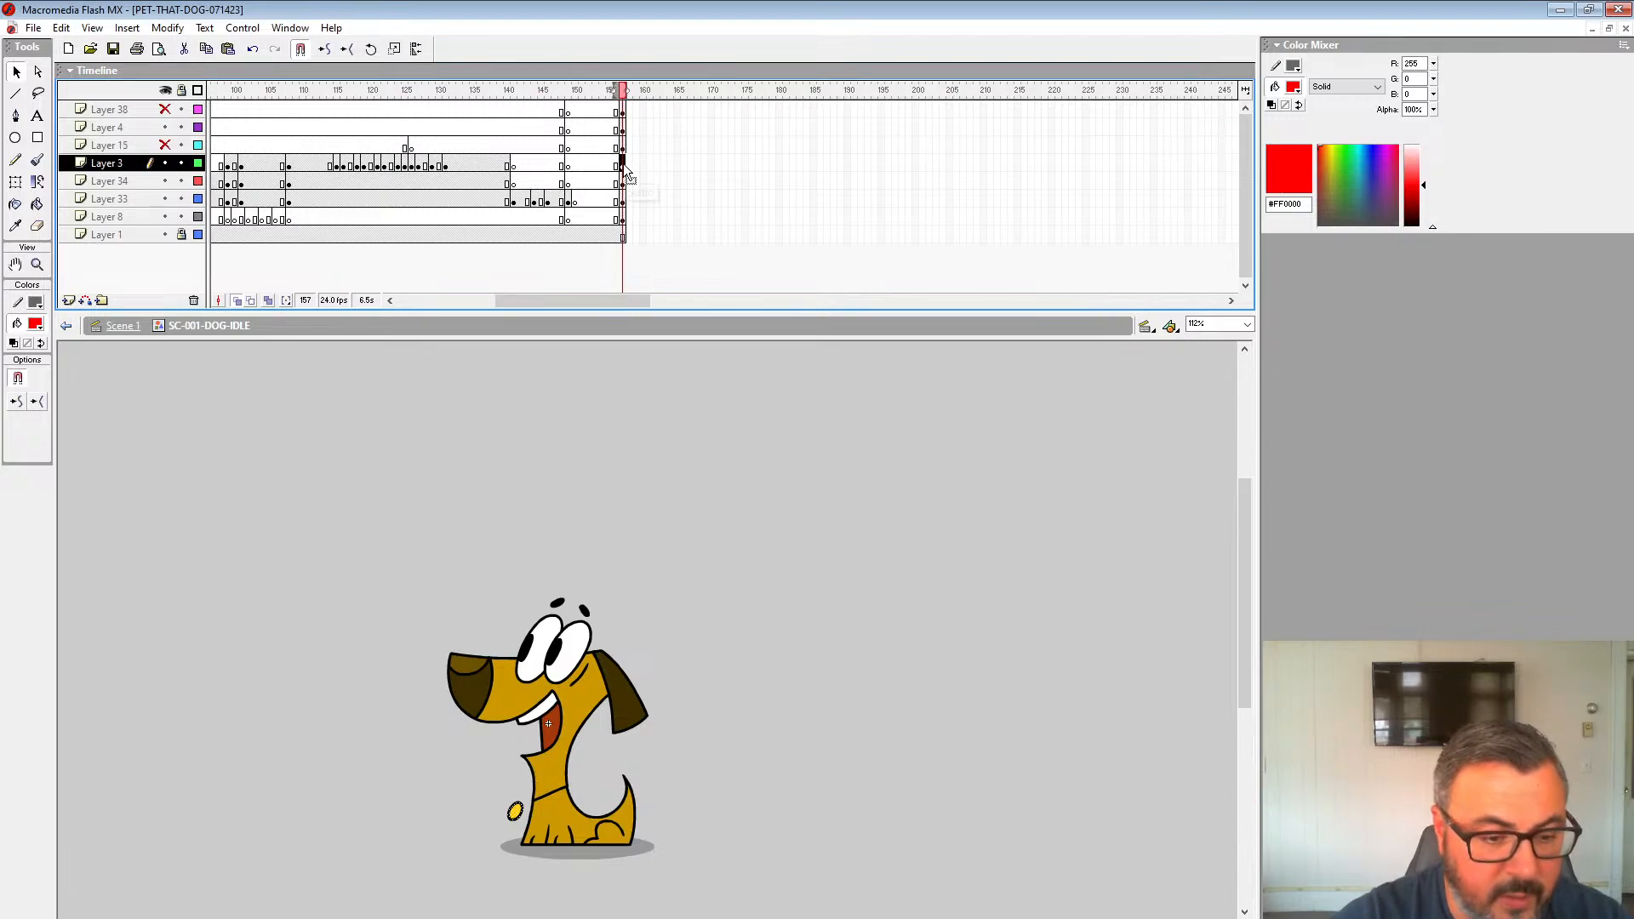
{"action": "left_click", "coordinate": [165, 163]}
{"action": "left_click", "coordinate": [624, 185]}
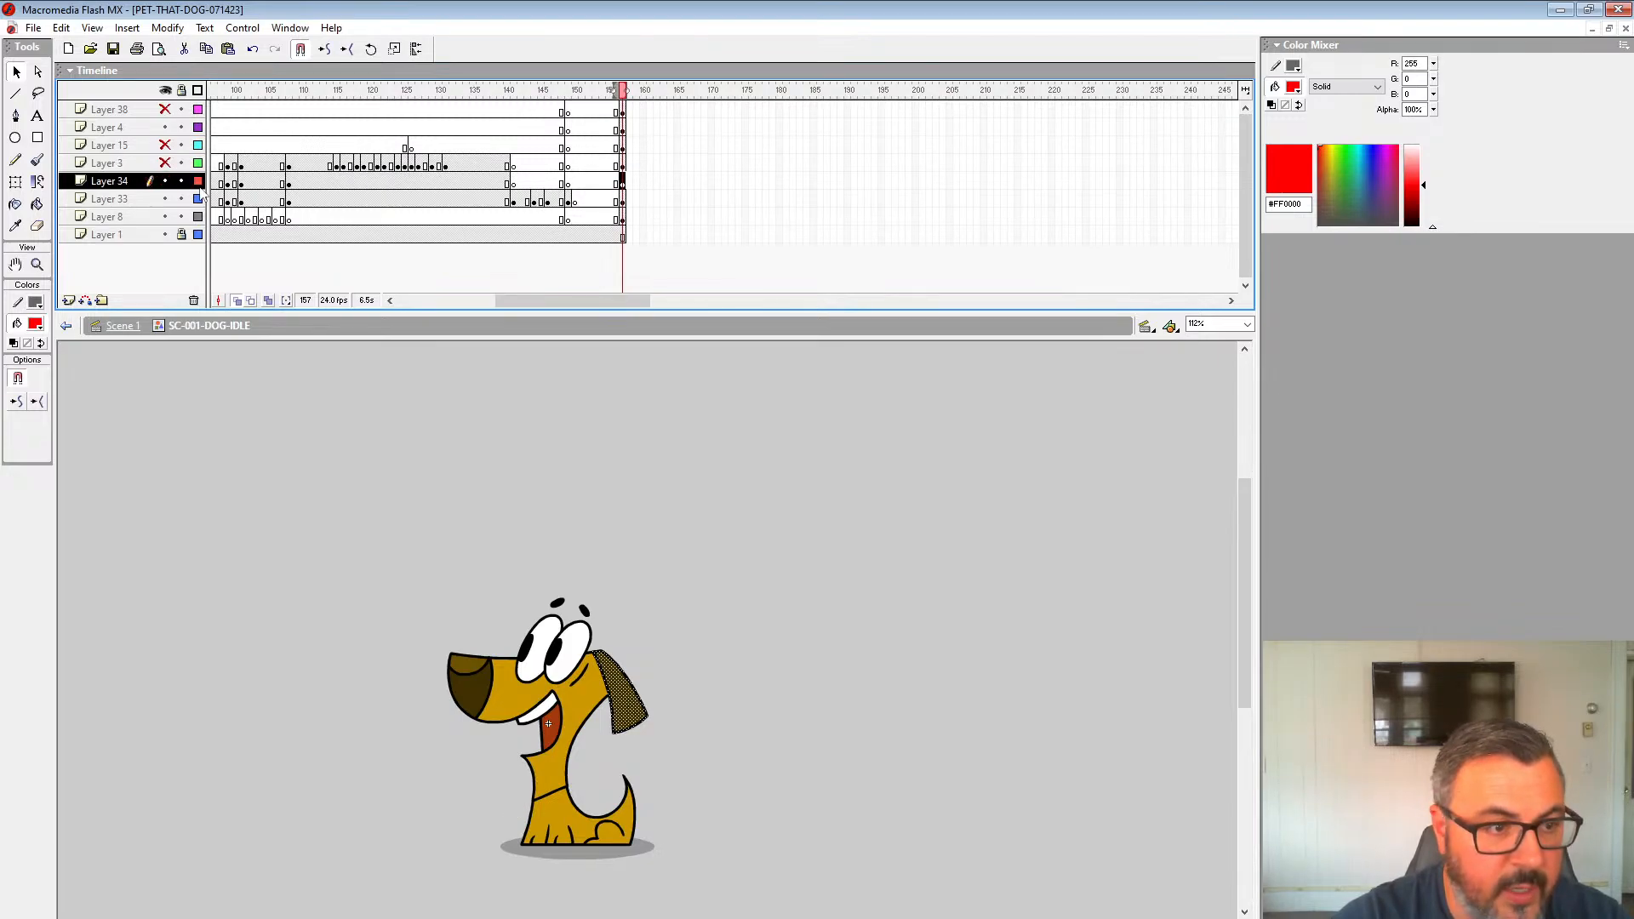
{"action": "left_click", "coordinate": [165, 180]}
Step: Return to frame 150 on Layer 33 and set the Brush to black with the fifth-smallest size
{"action": "left_click", "coordinate": [575, 202]}
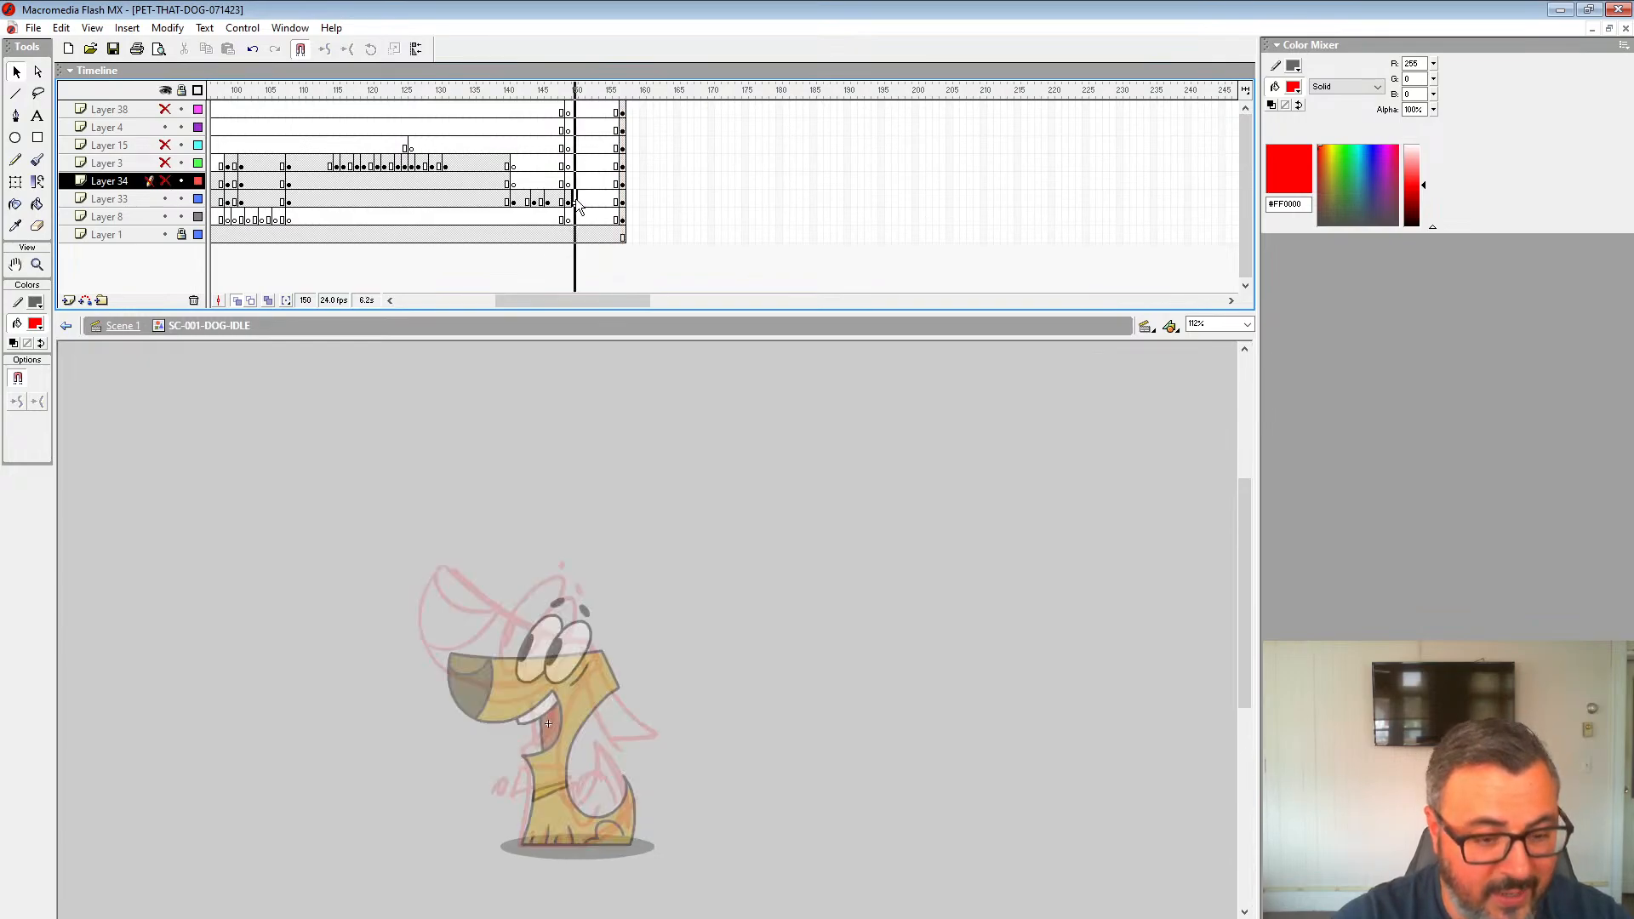
{"action": "left_click", "coordinate": [37, 265]}
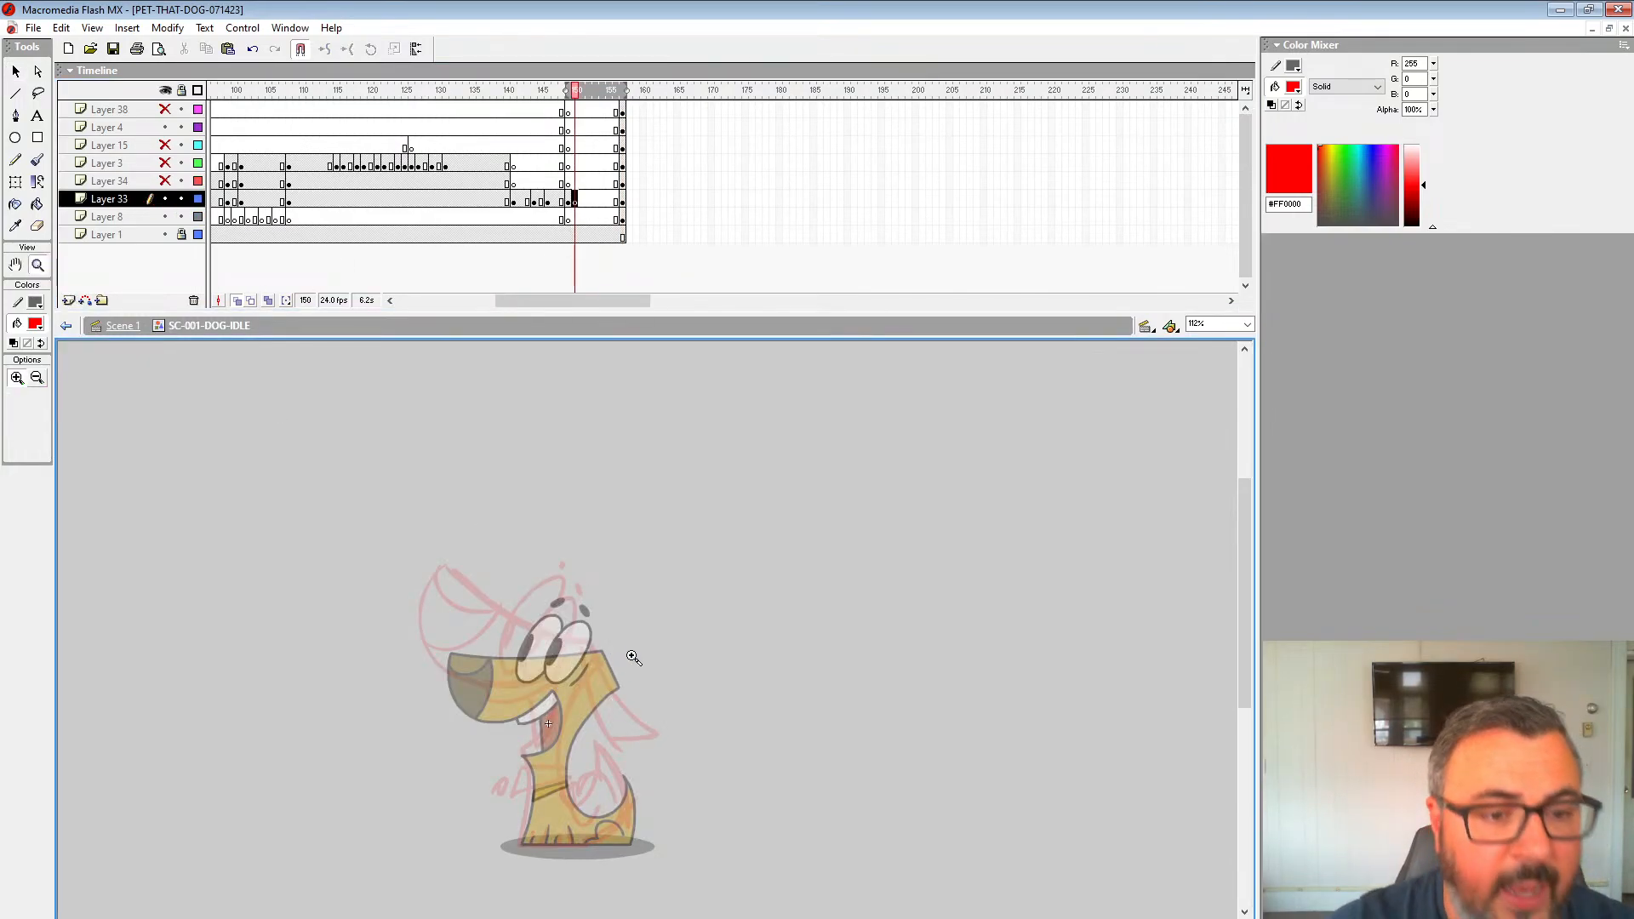
{"action": "left_click", "coordinate": [554, 664]}
{"action": "left_click_drag", "start_coordinate": [638, 678], "coordinate": [610, 619]}
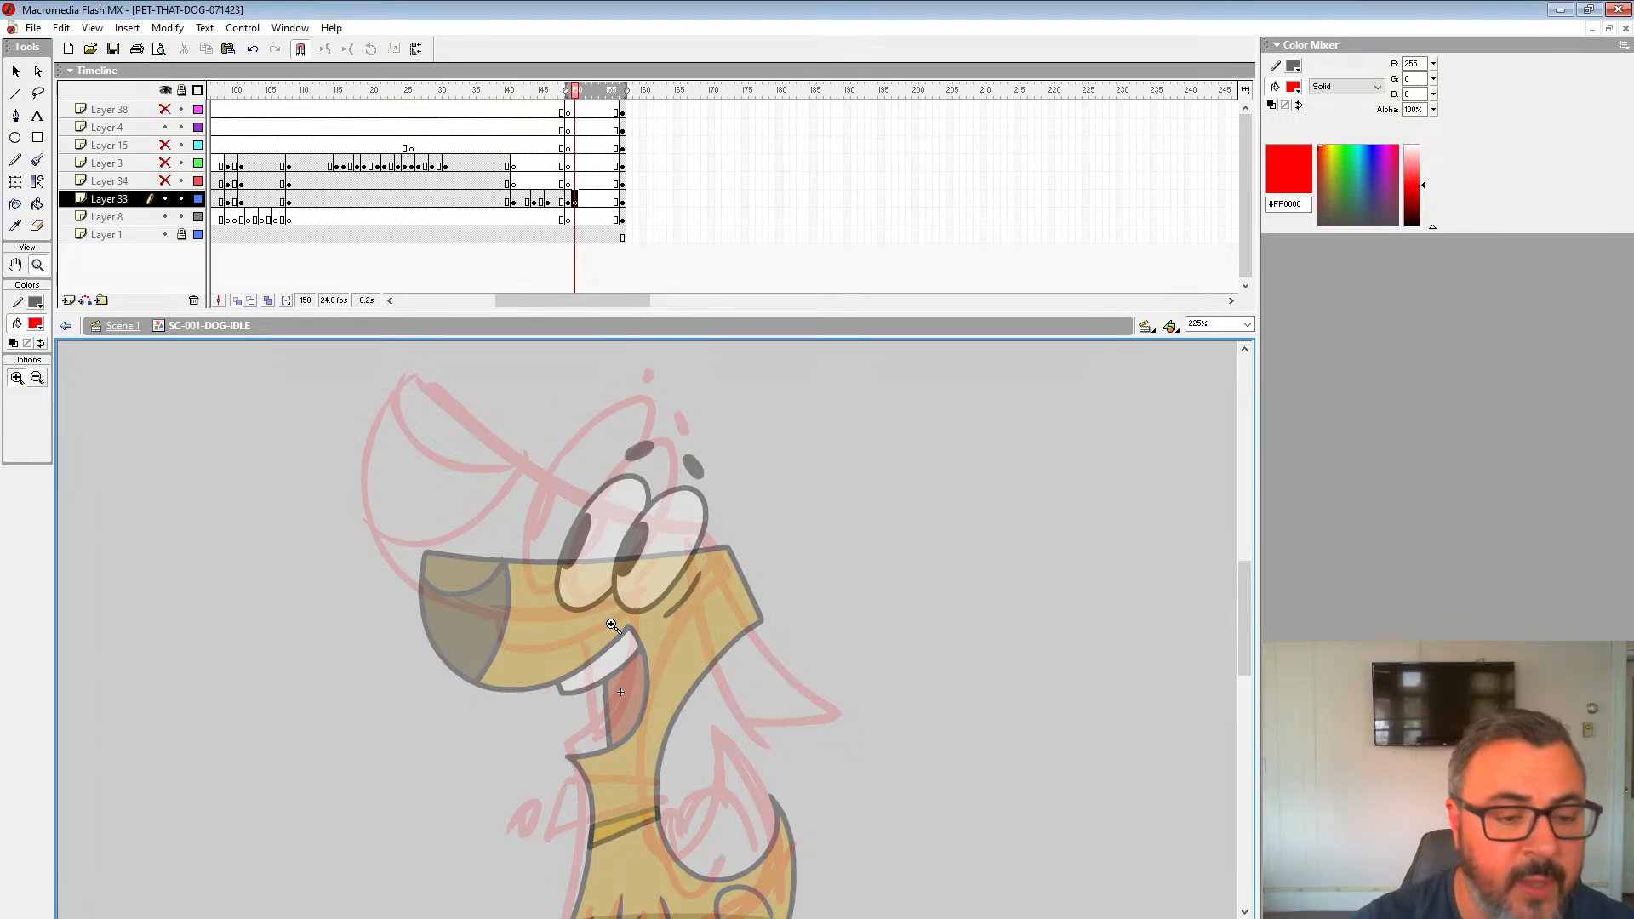
{"action": "left_click", "coordinate": [646, 507]}
{"action": "left_click_drag", "start_coordinate": [652, 634], "coordinate": [948, 515]}
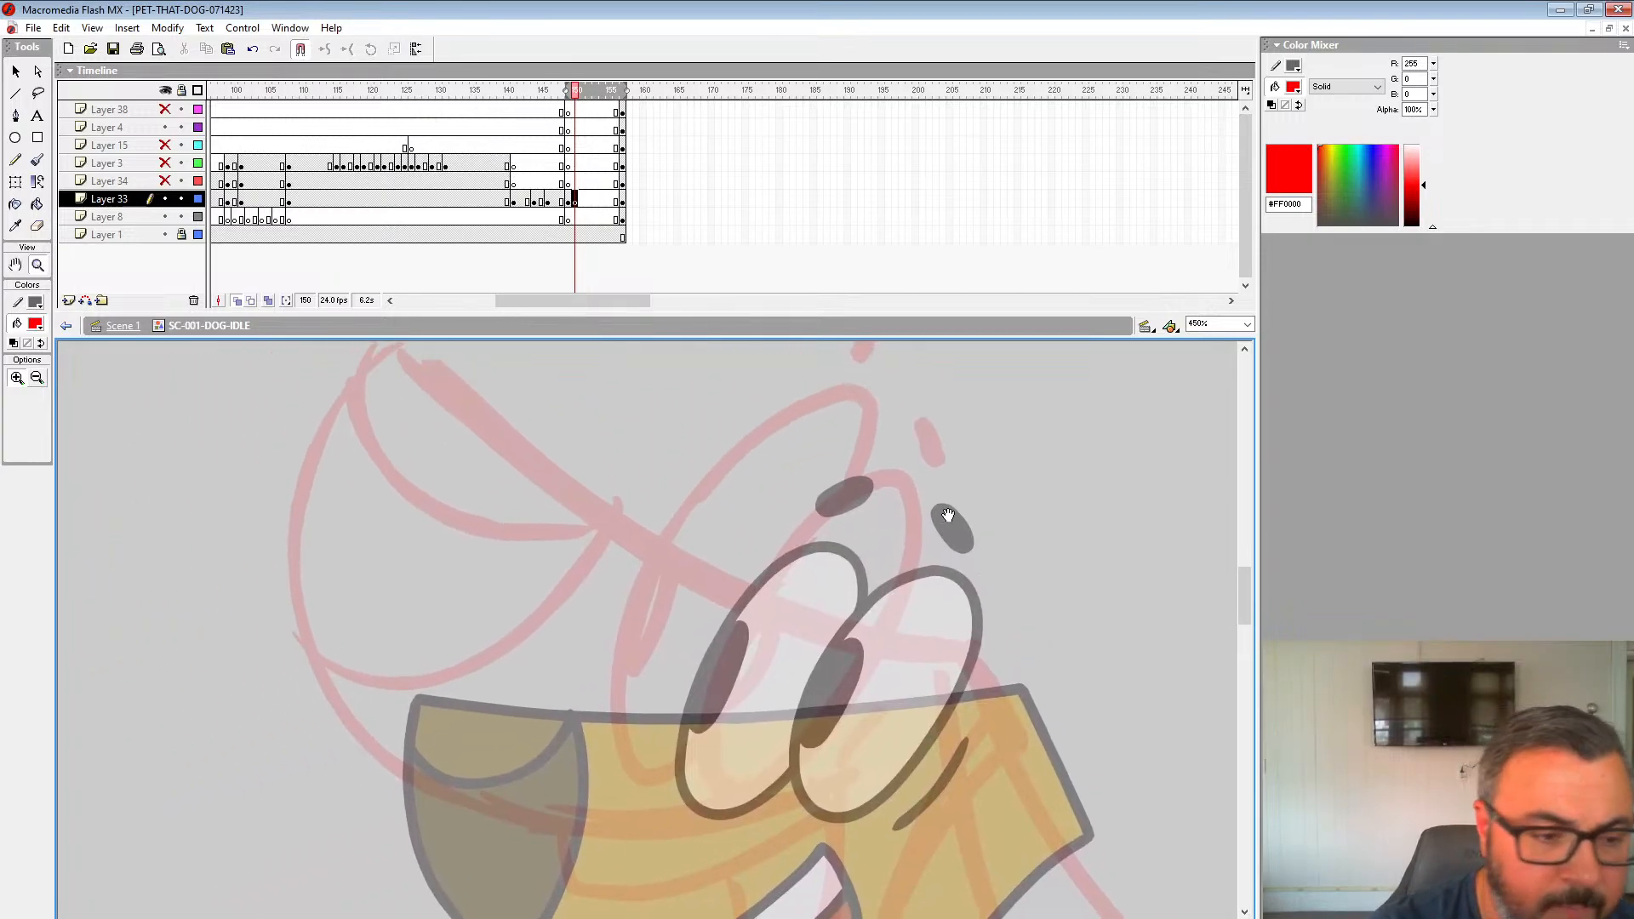
{"action": "left_click", "coordinate": [35, 324]}
{"action": "left_click", "coordinate": [13, 349]}
{"action": "left_click", "coordinate": [37, 160]}
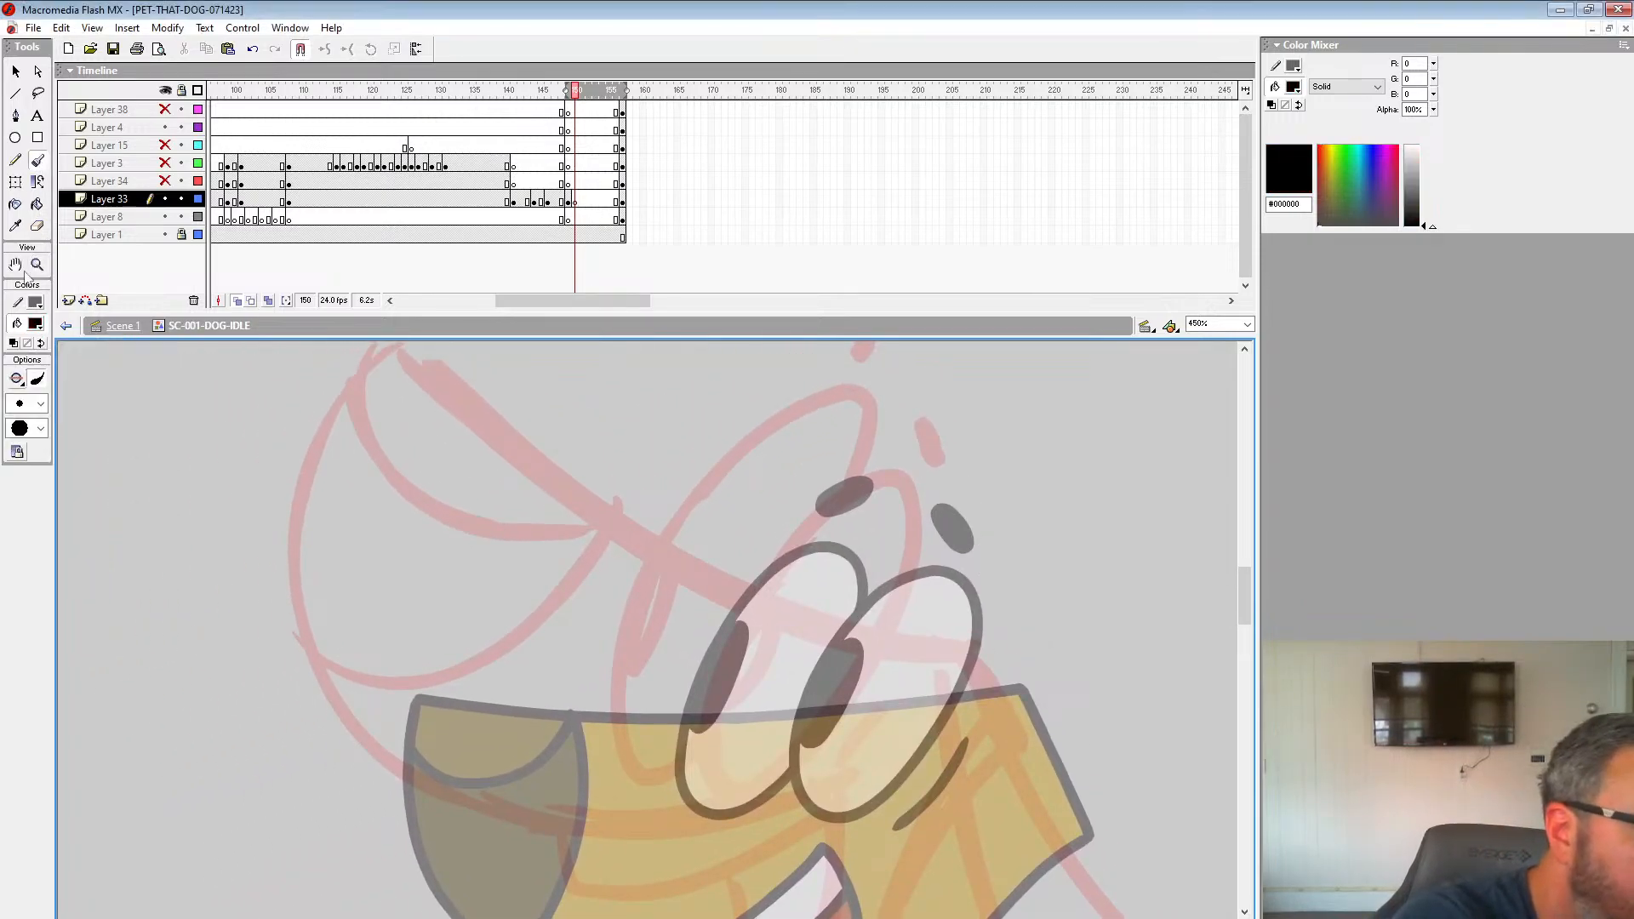
{"action": "left_click", "coordinate": [40, 404]}
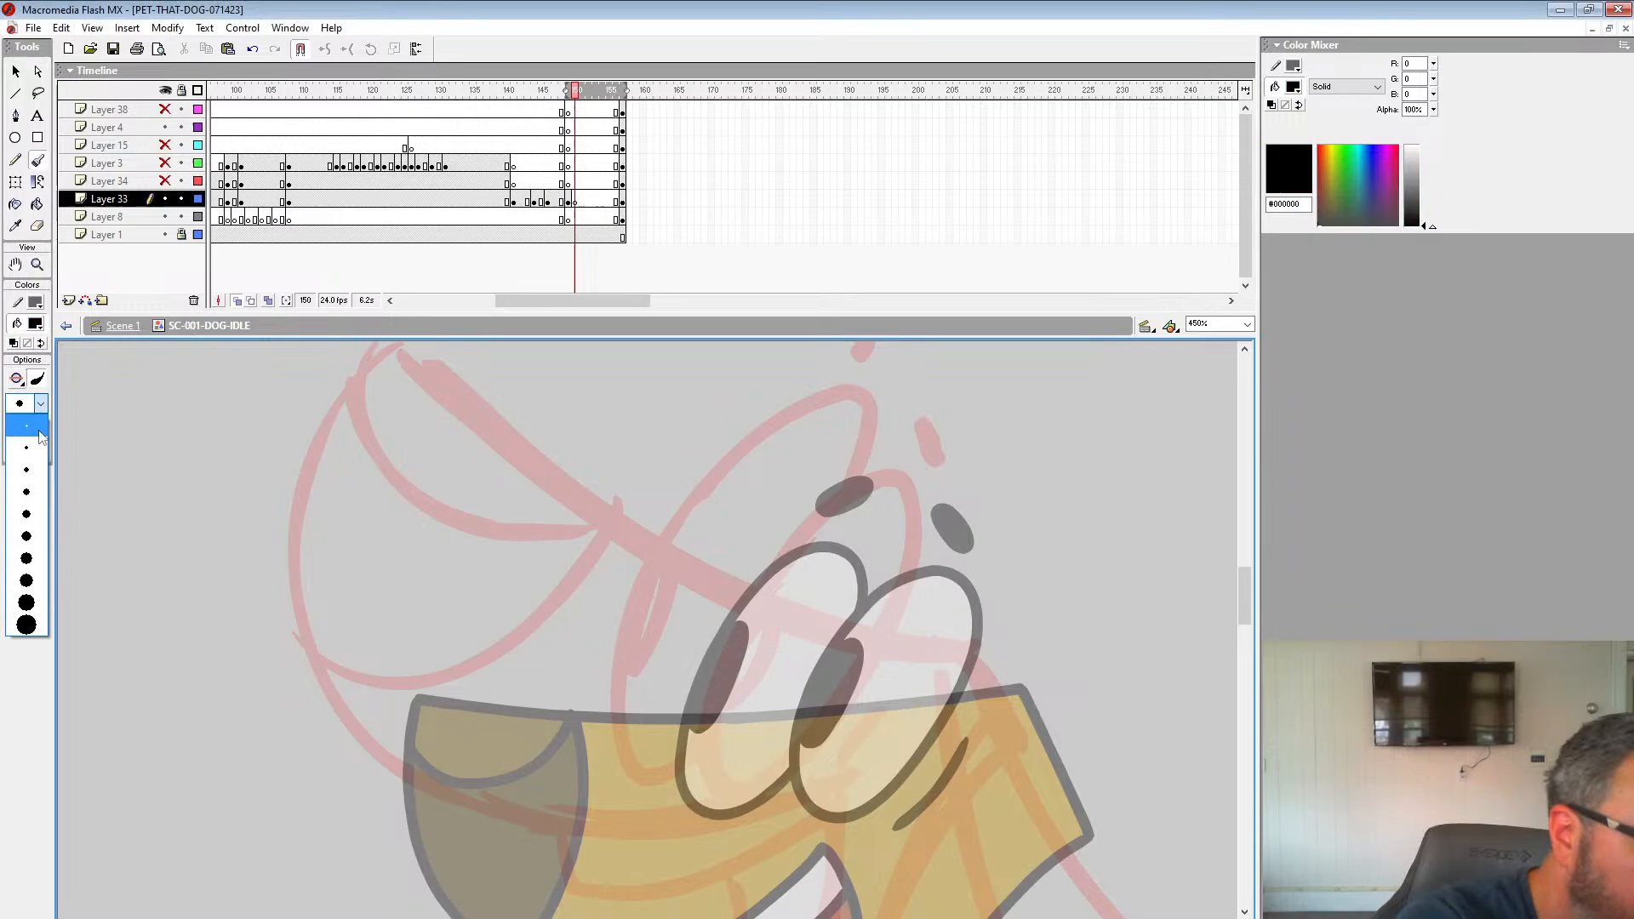
{"action": "left_click", "coordinate": [26, 515]}
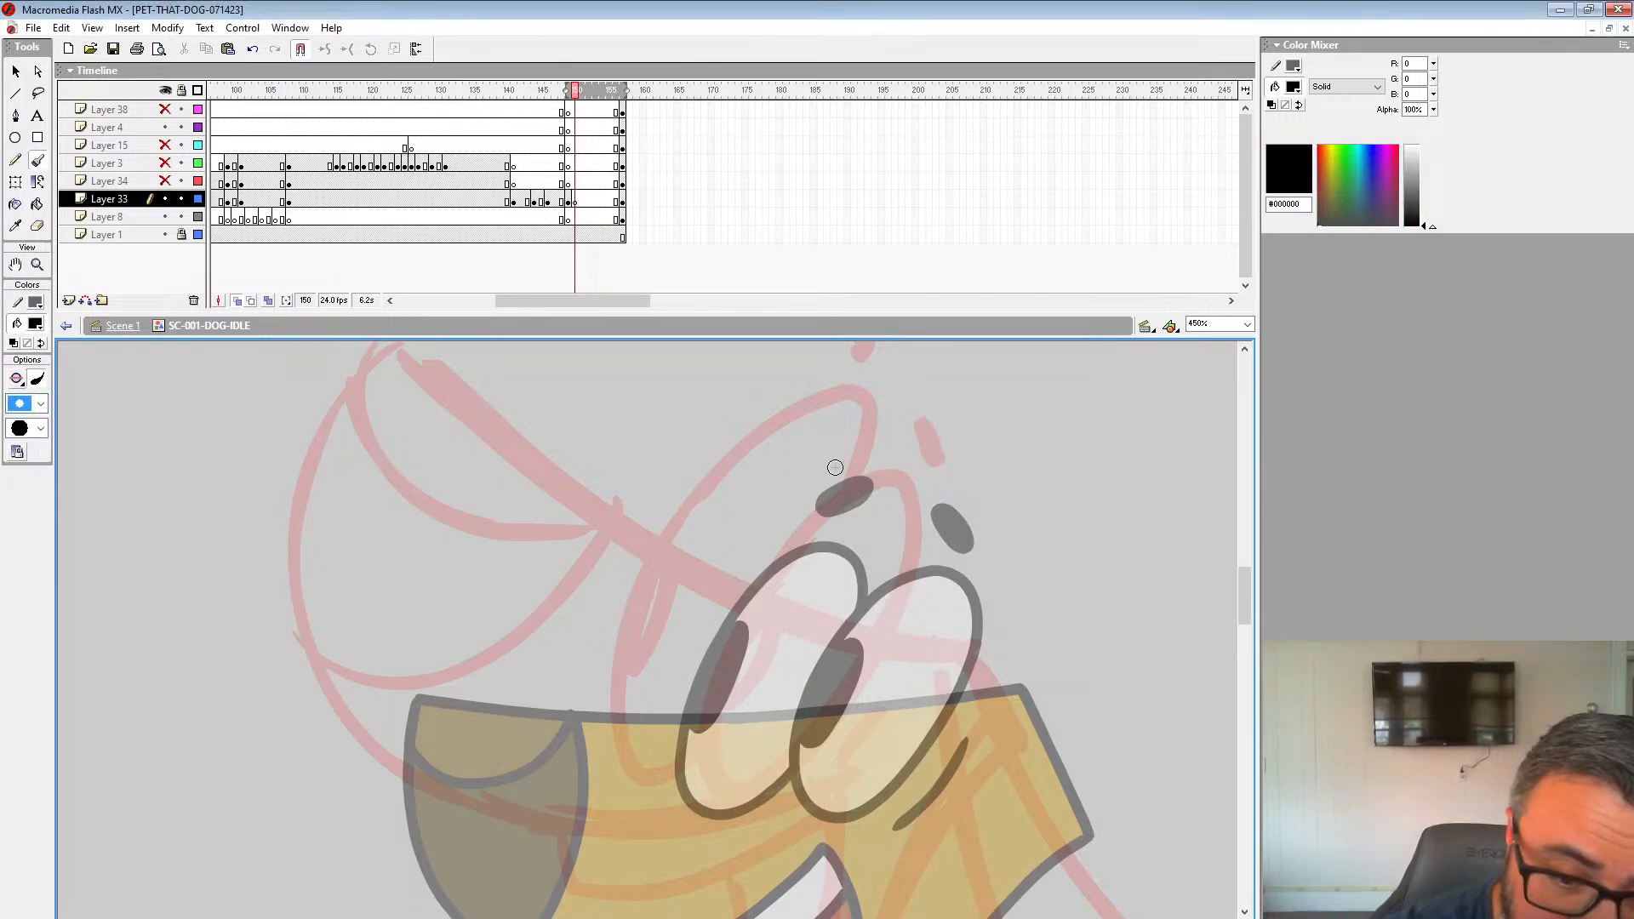
Step: Ink the near eye's outline and pupil in black, following the upturned head of the rough
{"action": "left_click_drag", "start_coordinate": [865, 471], "coordinate": [728, 634]}
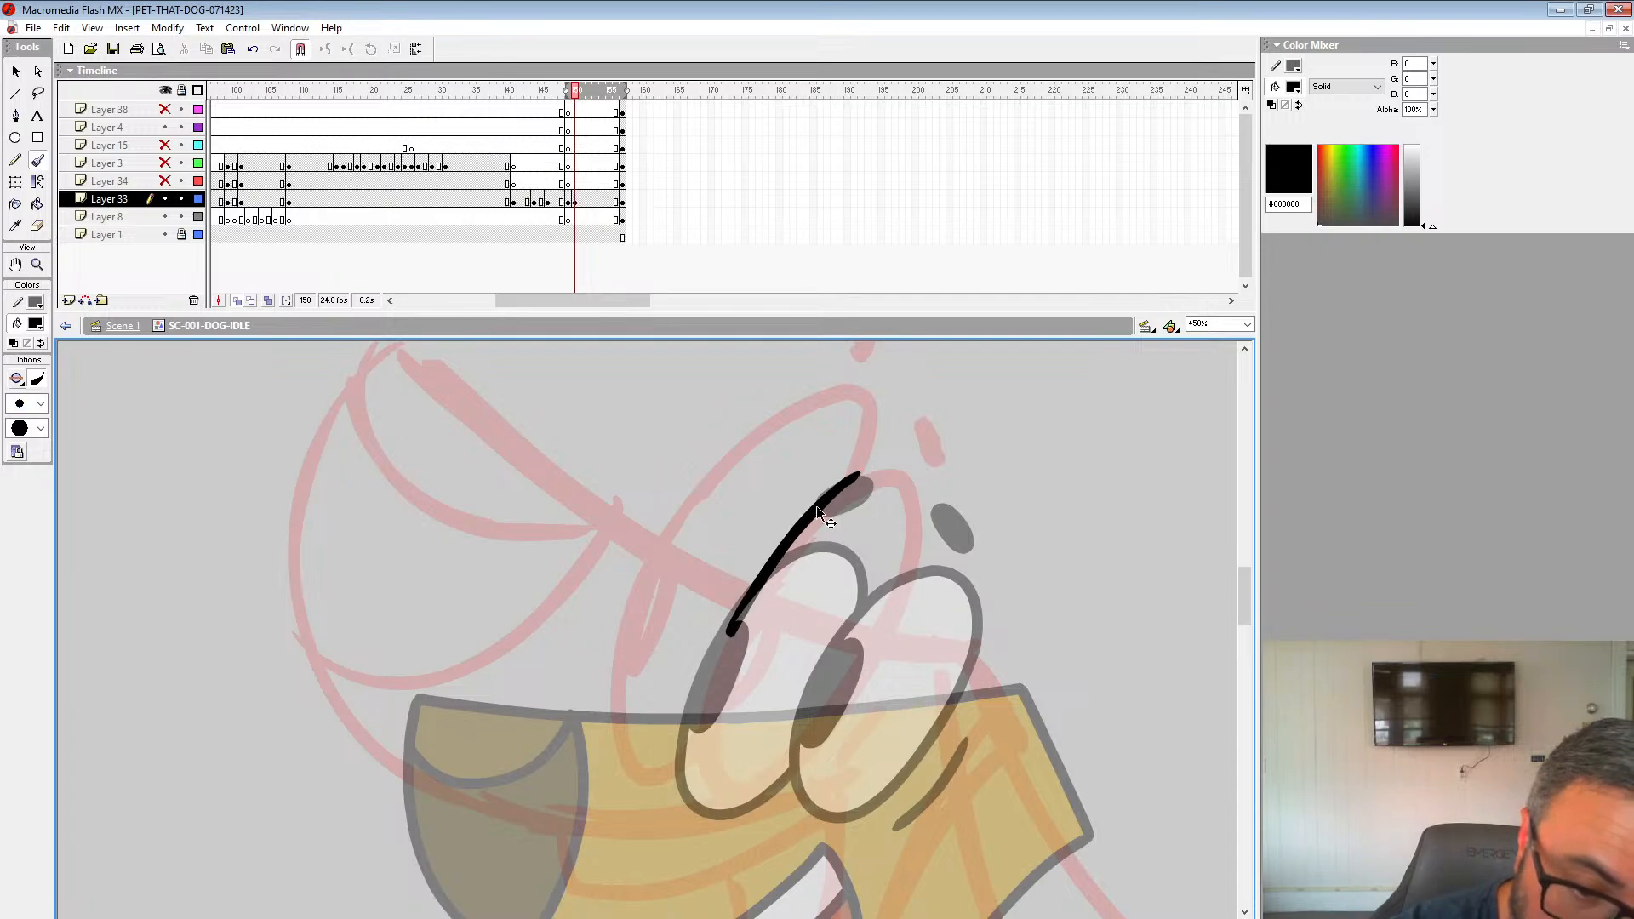
{"action": "key", "text": "ctrl+z"}
{"action": "mouse_move", "coordinate": [856, 477]}
{"action": "left_mouse_down"}
{"action": "mouse_move", "coordinate": [742, 614]}
{"action": "mouse_move", "coordinate": [708, 703]}
{"action": "mouse_move", "coordinate": [712, 775]}
{"action": "mouse_move", "coordinate": [733, 791]}
{"action": "mouse_move", "coordinate": [788, 756]}
{"action": "mouse_move", "coordinate": [859, 660]}
{"action": "mouse_move", "coordinate": [907, 553]}
{"action": "mouse_move", "coordinate": [884, 465]}
{"action": "left_mouse_up"}
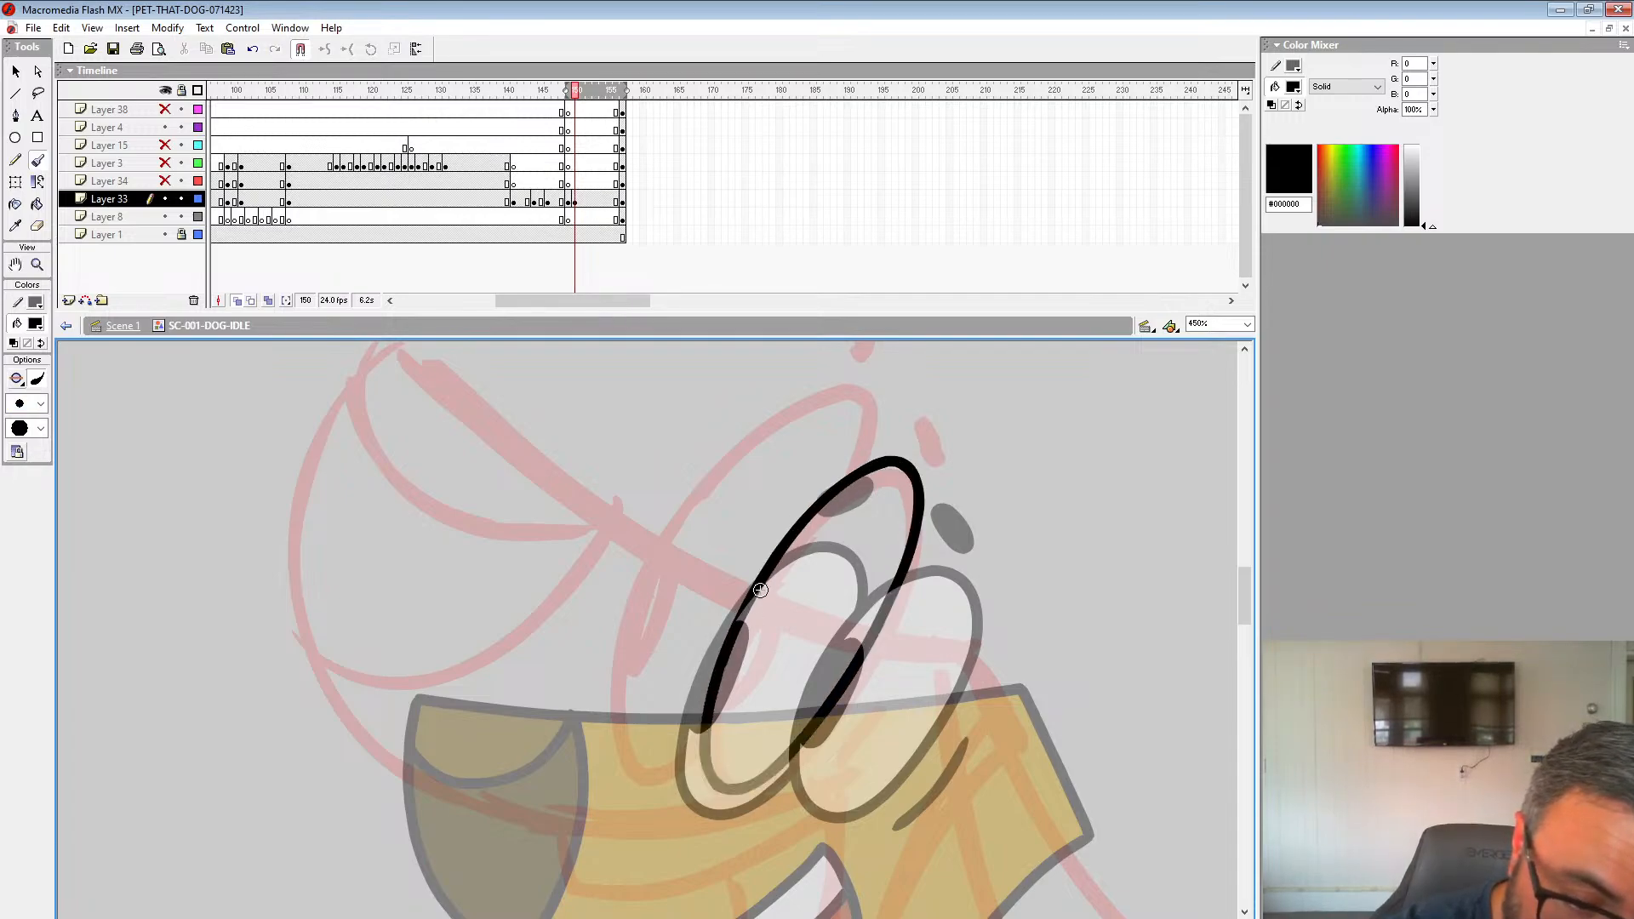
{"action": "mouse_move", "coordinate": [760, 590]}
{"action": "left_mouse_down"}
{"action": "mouse_move", "coordinate": [761, 637]}
{"action": "mouse_move", "coordinate": [713, 718]}
{"action": "mouse_move", "coordinate": [769, 644]}
{"action": "mouse_move", "coordinate": [771, 602]}
{"action": "left_mouse_up"}
{"action": "key", "text": "ctrl+z"}
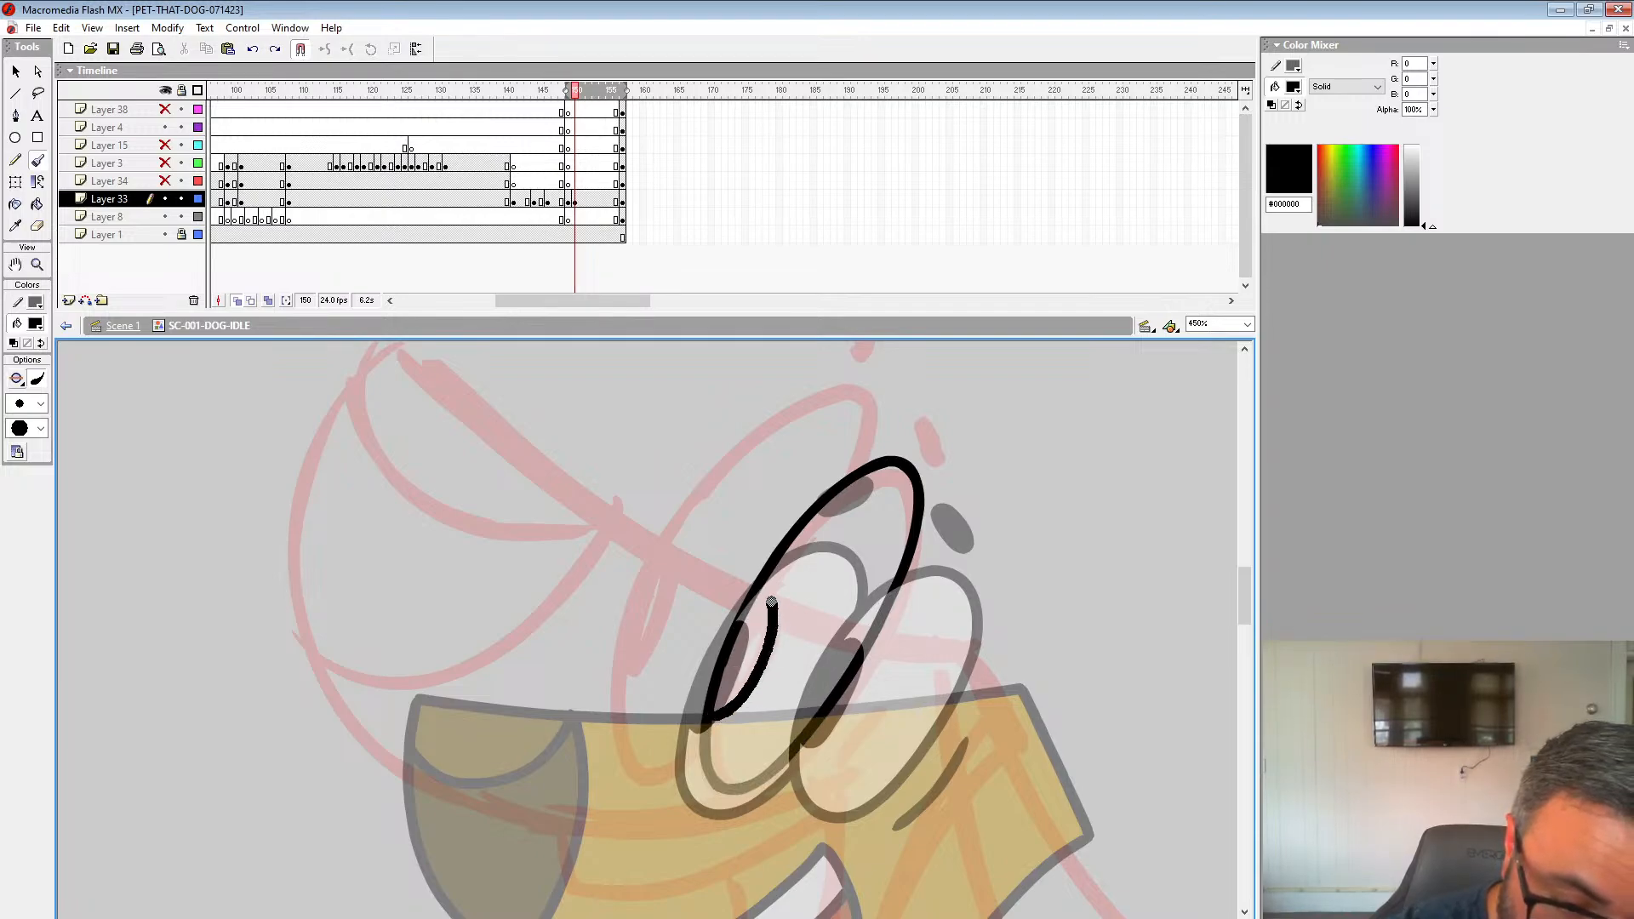
{"action": "key", "text": "ctrl+z"}
{"action": "mouse_move", "coordinate": [861, 470]}
{"action": "left_mouse_down"}
{"action": "mouse_move", "coordinate": [875, 434]}
{"action": "mouse_move", "coordinate": [862, 384]}
{"action": "mouse_move", "coordinate": [790, 399]}
{"action": "mouse_move", "coordinate": [703, 476]}
{"action": "mouse_move", "coordinate": [627, 614]}
{"action": "mouse_move", "coordinate": [614, 732]}
{"action": "mouse_move", "coordinate": [641, 775]}
{"action": "mouse_move", "coordinate": [705, 741]}
{"action": "left_mouse_up"}
Step: Ink the far eye with its pupil and both eyebrows over the red rough
{"action": "mouse_move", "coordinate": [681, 515]}
{"action": "left_mouse_down"}
{"action": "mouse_move", "coordinate": [678, 571]}
{"action": "mouse_move", "coordinate": [620, 662]}
{"action": "left_mouse_up"}
{"action": "left_click_drag", "start_coordinate": [918, 405], "coordinate": [770, 584]}
{"action": "left_click_drag", "start_coordinate": [766, 596], "coordinate": [786, 628]}
{"action": "left_click_drag", "start_coordinate": [703, 516], "coordinate": [741, 498]}
{"action": "key", "text": "ctrl+z"}
{"action": "left_click_drag", "start_coordinate": [781, 598], "coordinate": [910, 361]}
Step: Ink the snout's top line in black from the nose tip down to the far eye
{"action": "left_click_drag", "start_coordinate": [1001, 488], "coordinate": [1074, 653]}
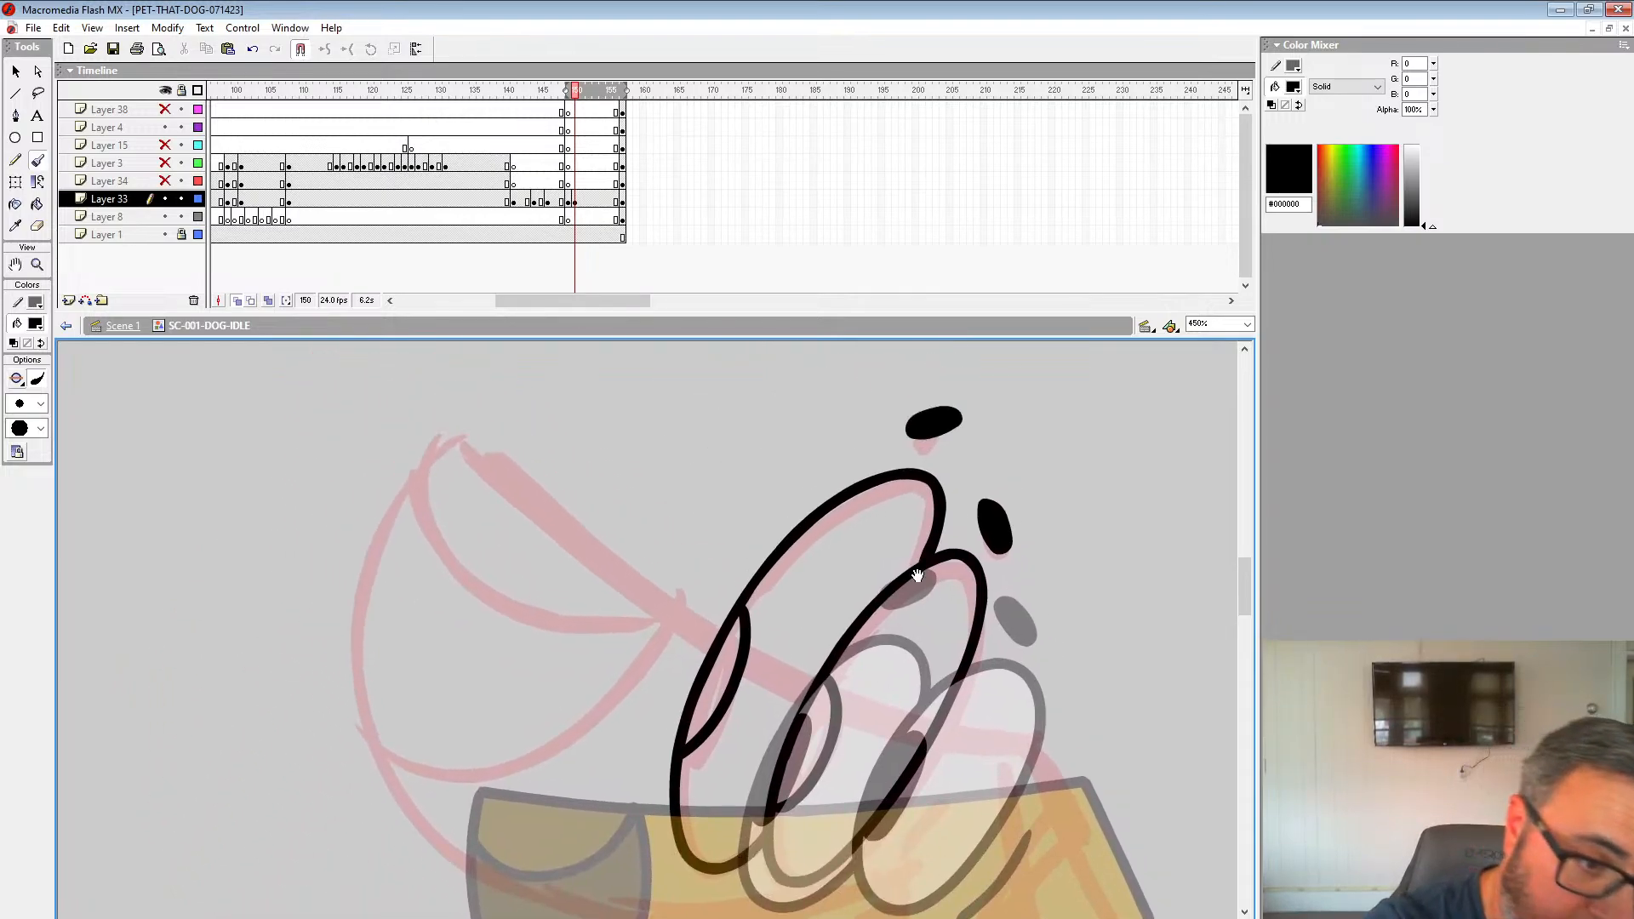
{"action": "left_click_drag", "start_coordinate": [444, 426], "coordinate": [705, 629]}
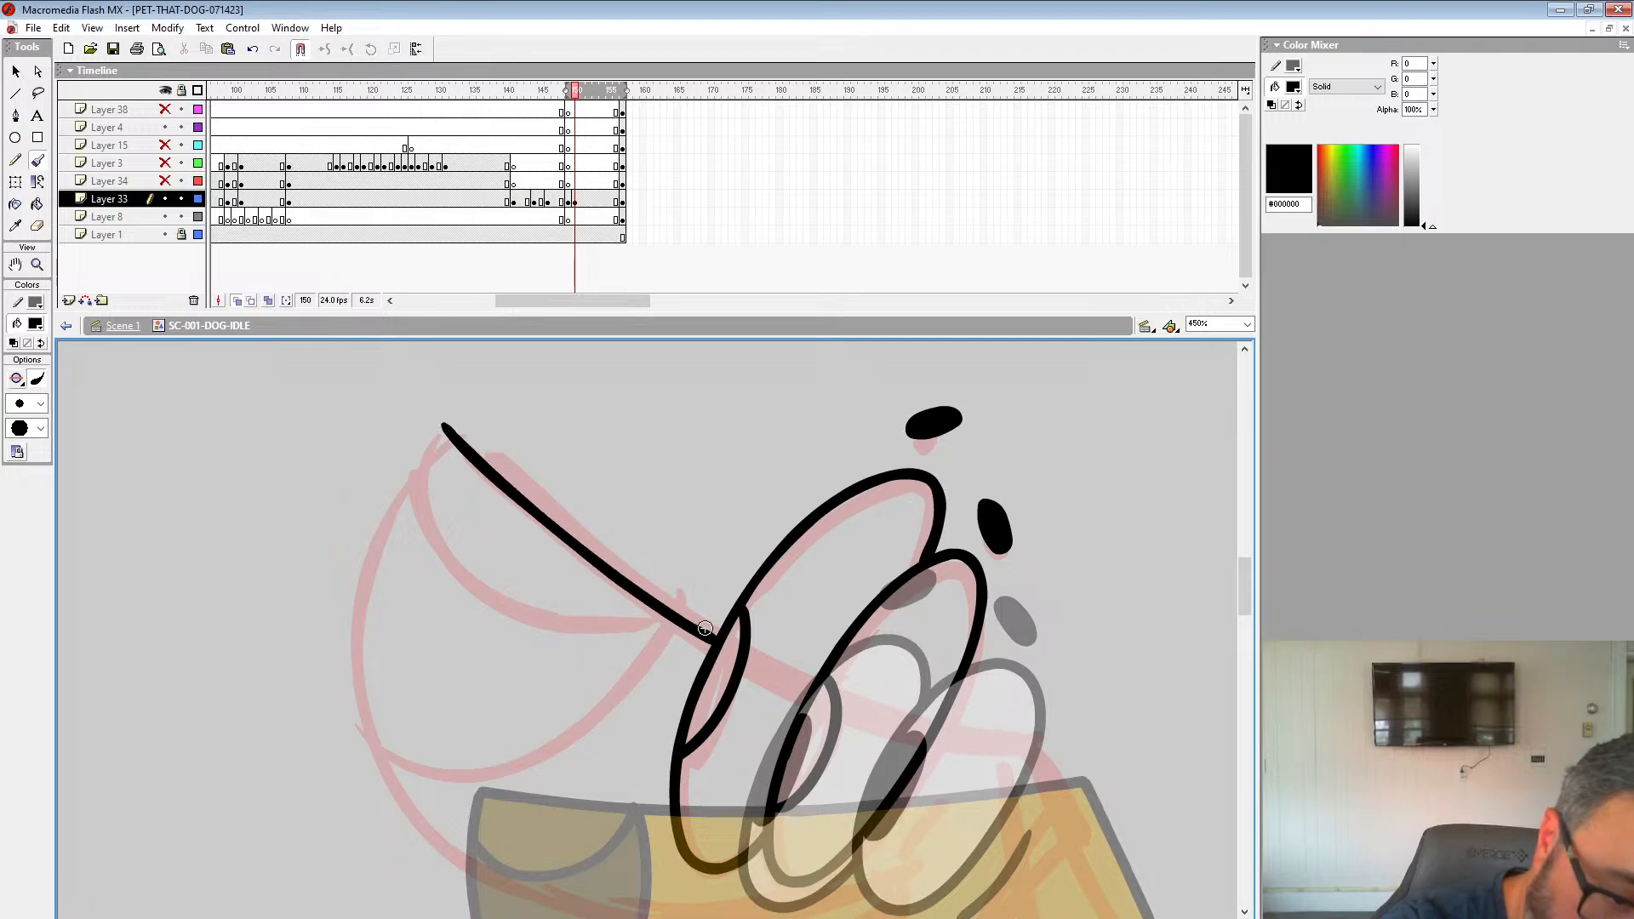
{"action": "left_click_drag", "start_coordinate": [804, 314], "coordinate": [809, 179]}
{"action": "left_click_drag", "start_coordinate": [857, 502], "coordinate": [1017, 432]}
{"action": "mouse_move", "coordinate": [605, 225]}
{"action": "left_mouse_down"}
{"action": "mouse_move", "coordinate": [538, 319]}
{"action": "mouse_move", "coordinate": [511, 523]}
{"action": "left_mouse_up"}
{"action": "key", "text": "ctrl+z"}
{"action": "key", "text": "ctrl+z"}
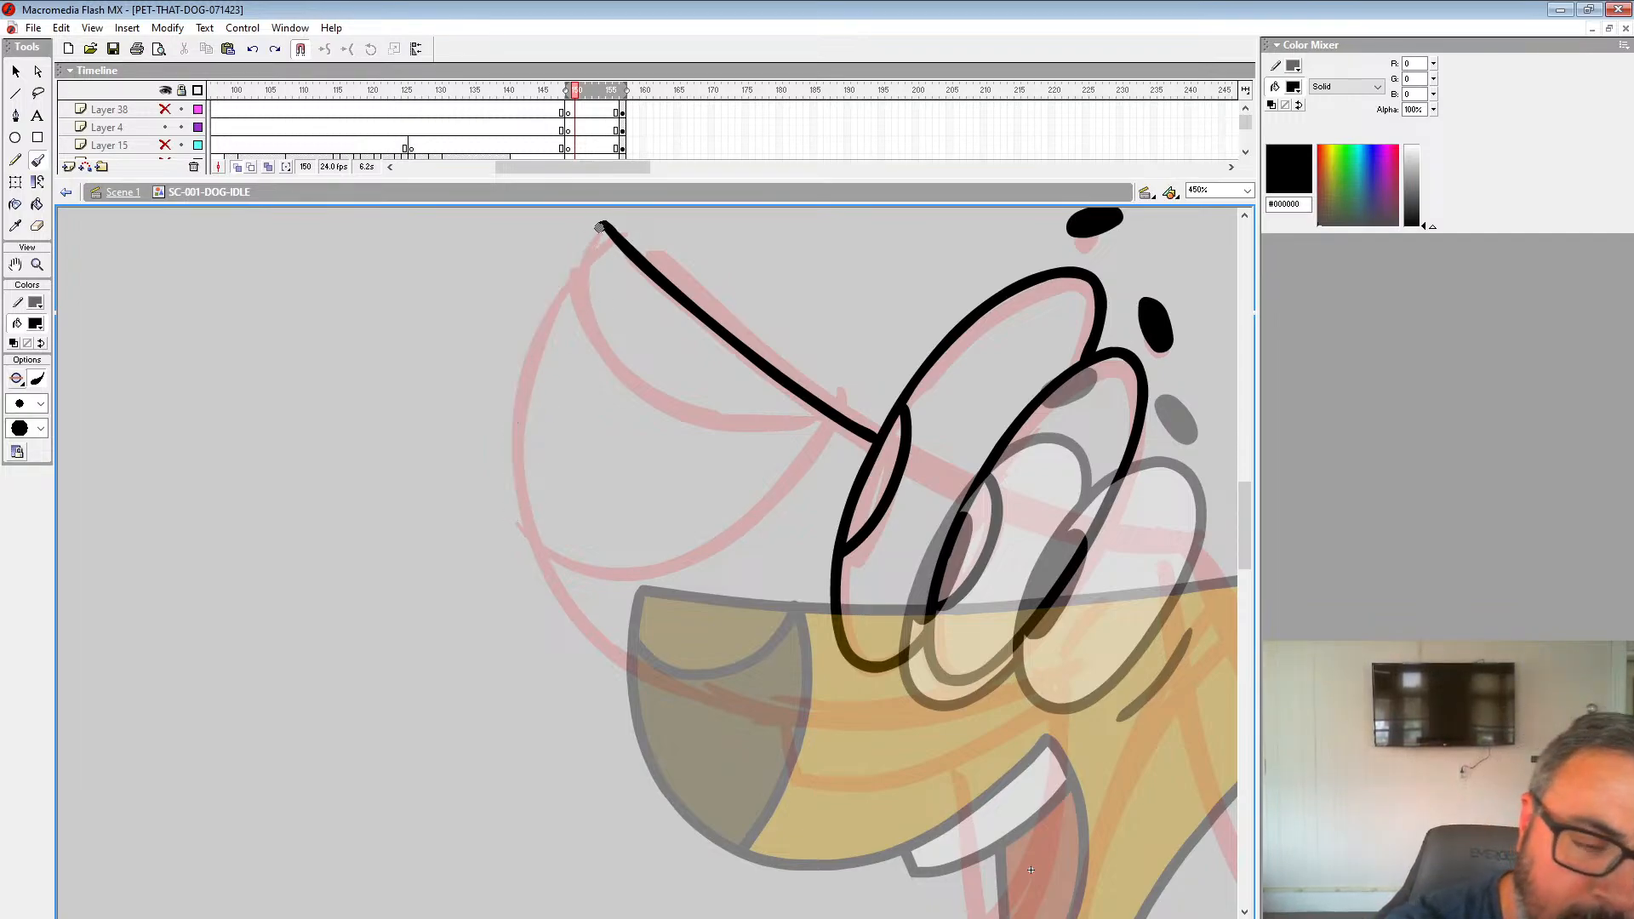
{"action": "mouse_move", "coordinate": [601, 227]}
{"action": "left_mouse_down"}
{"action": "mouse_move", "coordinate": [520, 376]}
{"action": "mouse_move", "coordinate": [523, 533]}
{"action": "mouse_move", "coordinate": [568, 624]}
{"action": "mouse_move", "coordinate": [632, 686]}
{"action": "mouse_move", "coordinate": [738, 738]}
{"action": "left_mouse_up"}
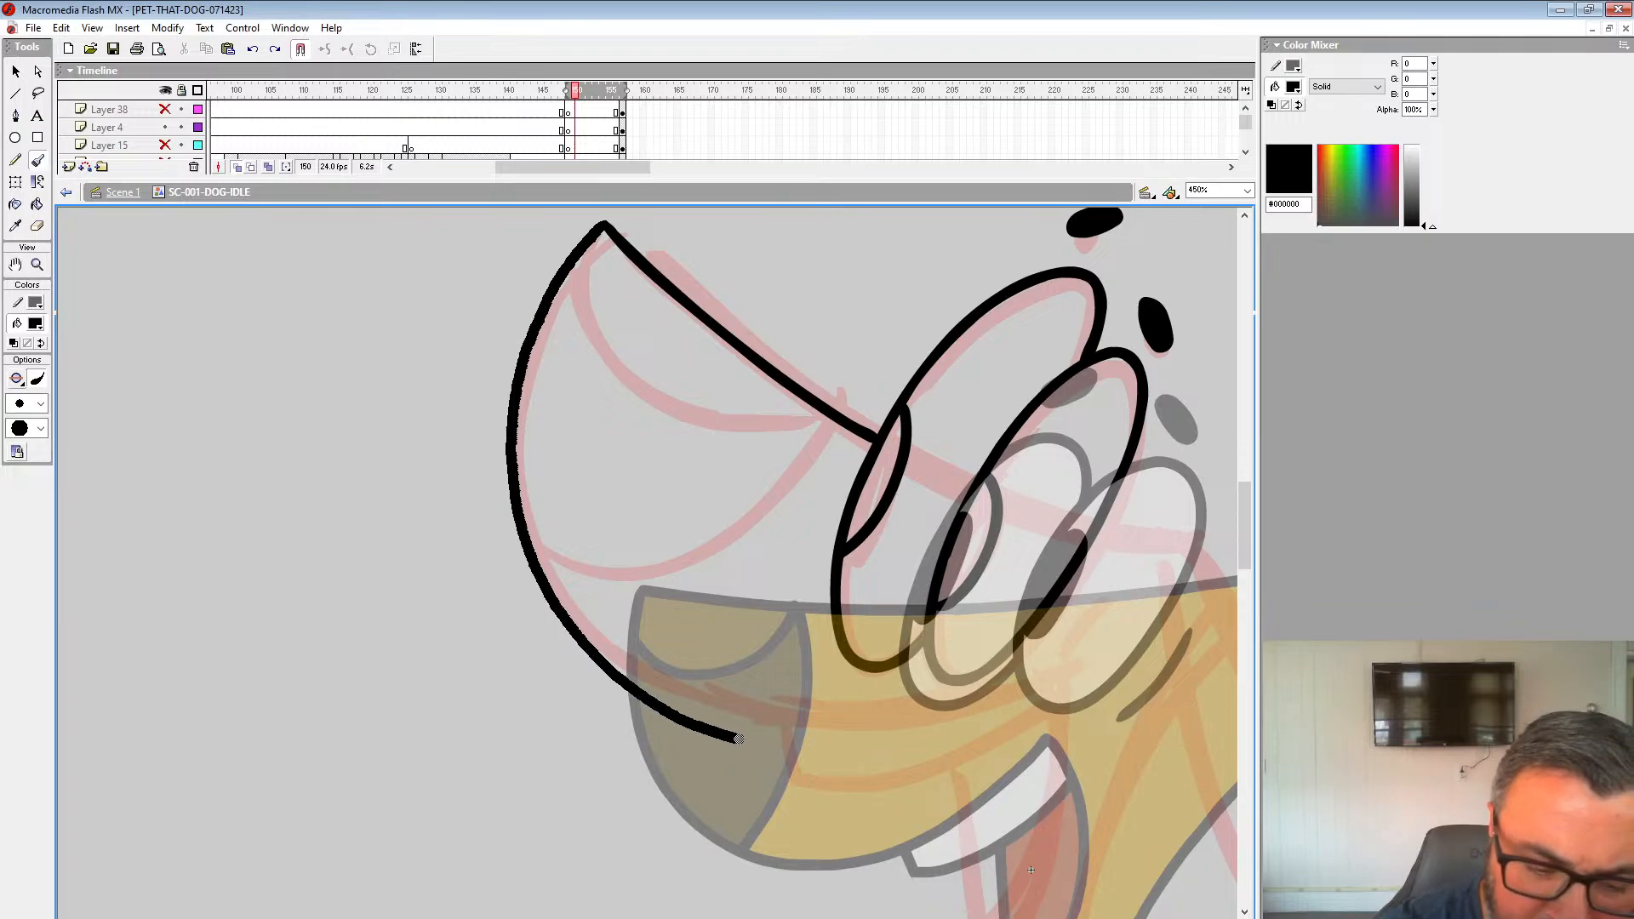
{"action": "key", "text": "ctrl+z"}
{"action": "left_click_drag", "start_coordinate": [603, 227], "coordinate": [529, 334]}
{"action": "key", "text": "ctrl+z"}
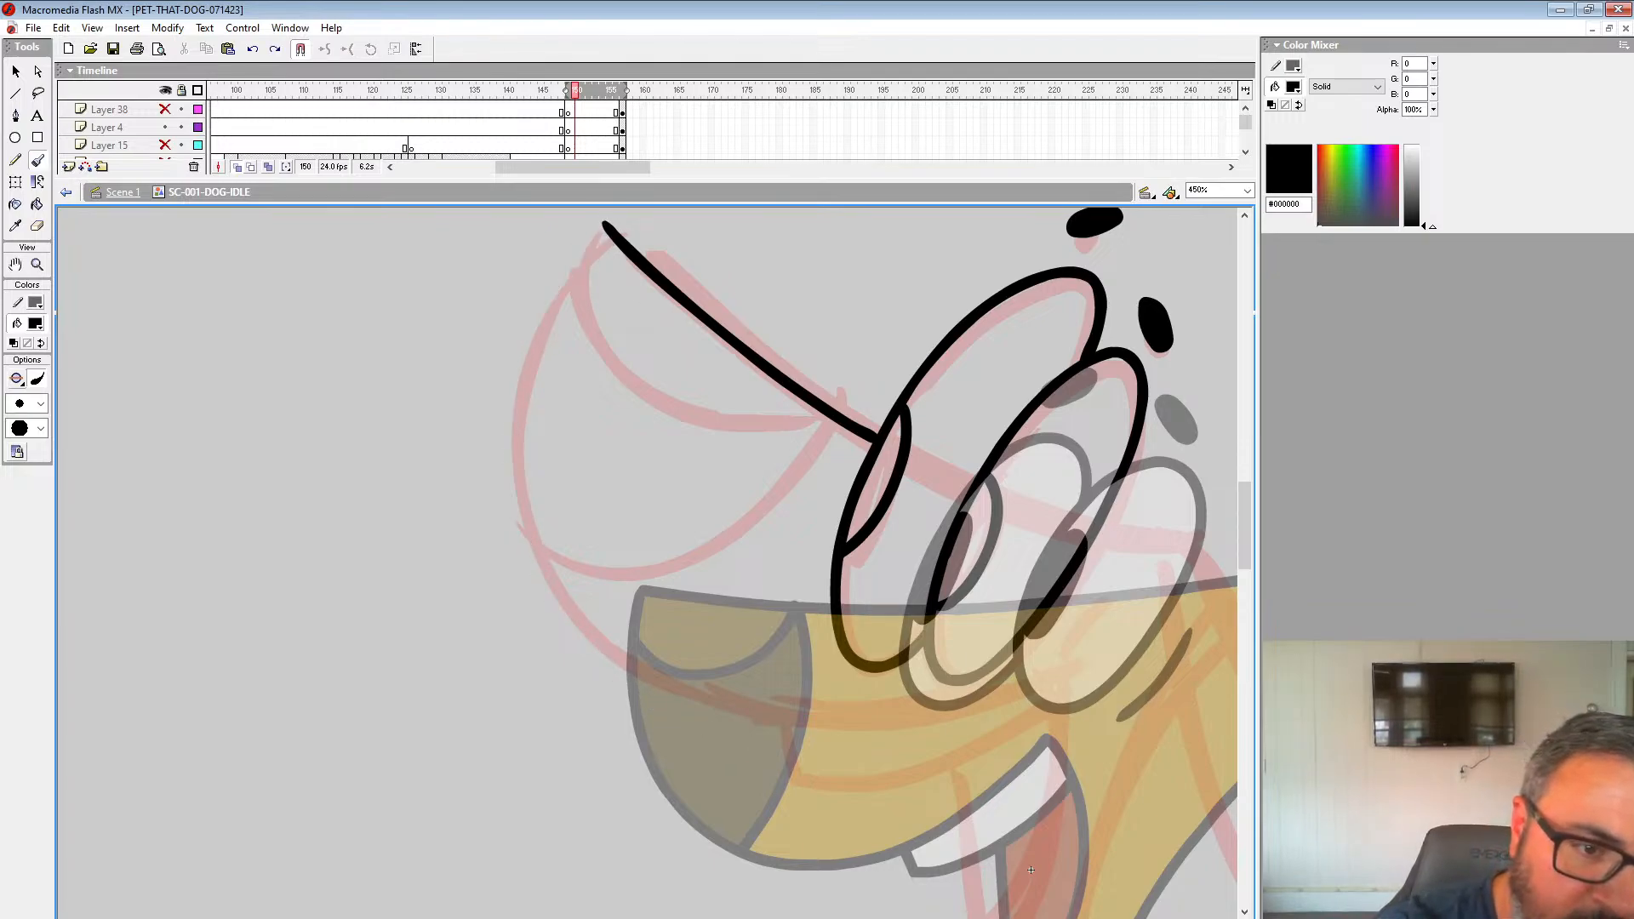
{"action": "mouse_move", "coordinate": [604, 224]}
{"action": "left_mouse_down"}
{"action": "mouse_move", "coordinate": [522, 353]}
{"action": "mouse_move", "coordinate": [508, 449]}
{"action": "mouse_move", "coordinate": [556, 598]}
{"action": "mouse_move", "coordinate": [621, 665]}
{"action": "mouse_move", "coordinate": [766, 732]}
{"action": "mouse_move", "coordinate": [927, 730]}
{"action": "mouse_move", "coordinate": [1021, 694]}
{"action": "left_mouse_up"}
{"action": "key", "text": "ctrl+z"}
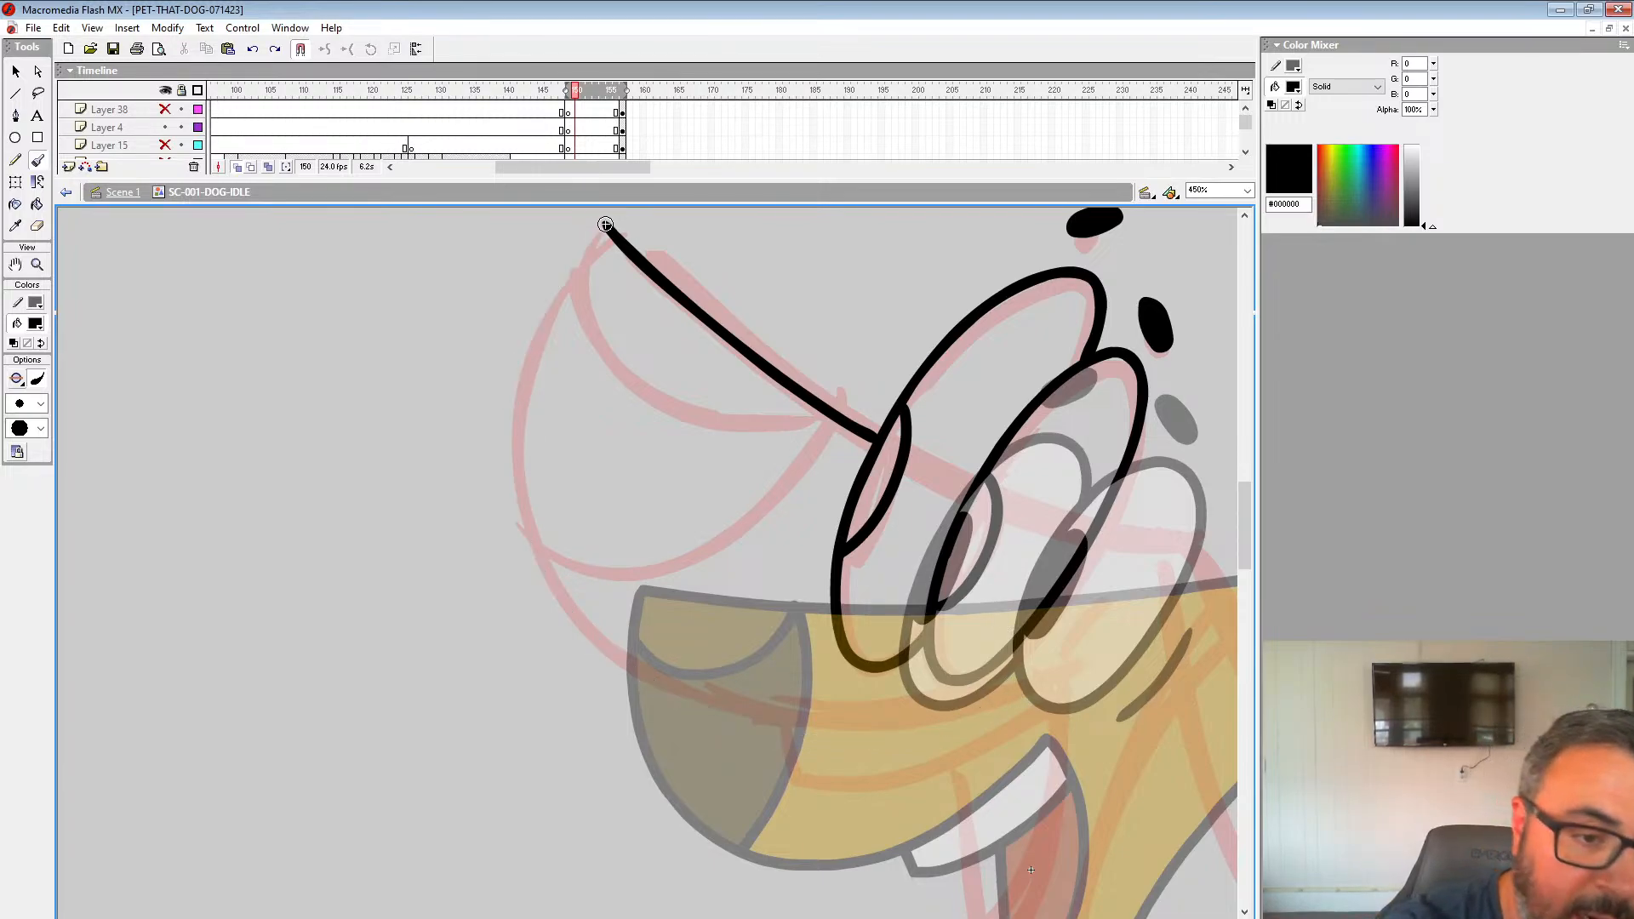
Step: Ink the muzzle's curved front and underside, and add the two curves that form the nose
{"action": "mouse_move", "coordinate": [605, 225]}
{"action": "left_mouse_down"}
{"action": "mouse_move", "coordinate": [527, 333]}
{"action": "mouse_move", "coordinate": [507, 437]}
{"action": "mouse_move", "coordinate": [518, 533]}
{"action": "mouse_move", "coordinate": [563, 614]}
{"action": "mouse_move", "coordinate": [637, 673]}
{"action": "mouse_move", "coordinate": [770, 721]}
{"action": "mouse_move", "coordinate": [908, 722]}
{"action": "mouse_move", "coordinate": [1064, 671]}
{"action": "left_mouse_up"}
{"action": "left_click_drag", "start_coordinate": [960, 517], "coordinate": [1022, 607]}
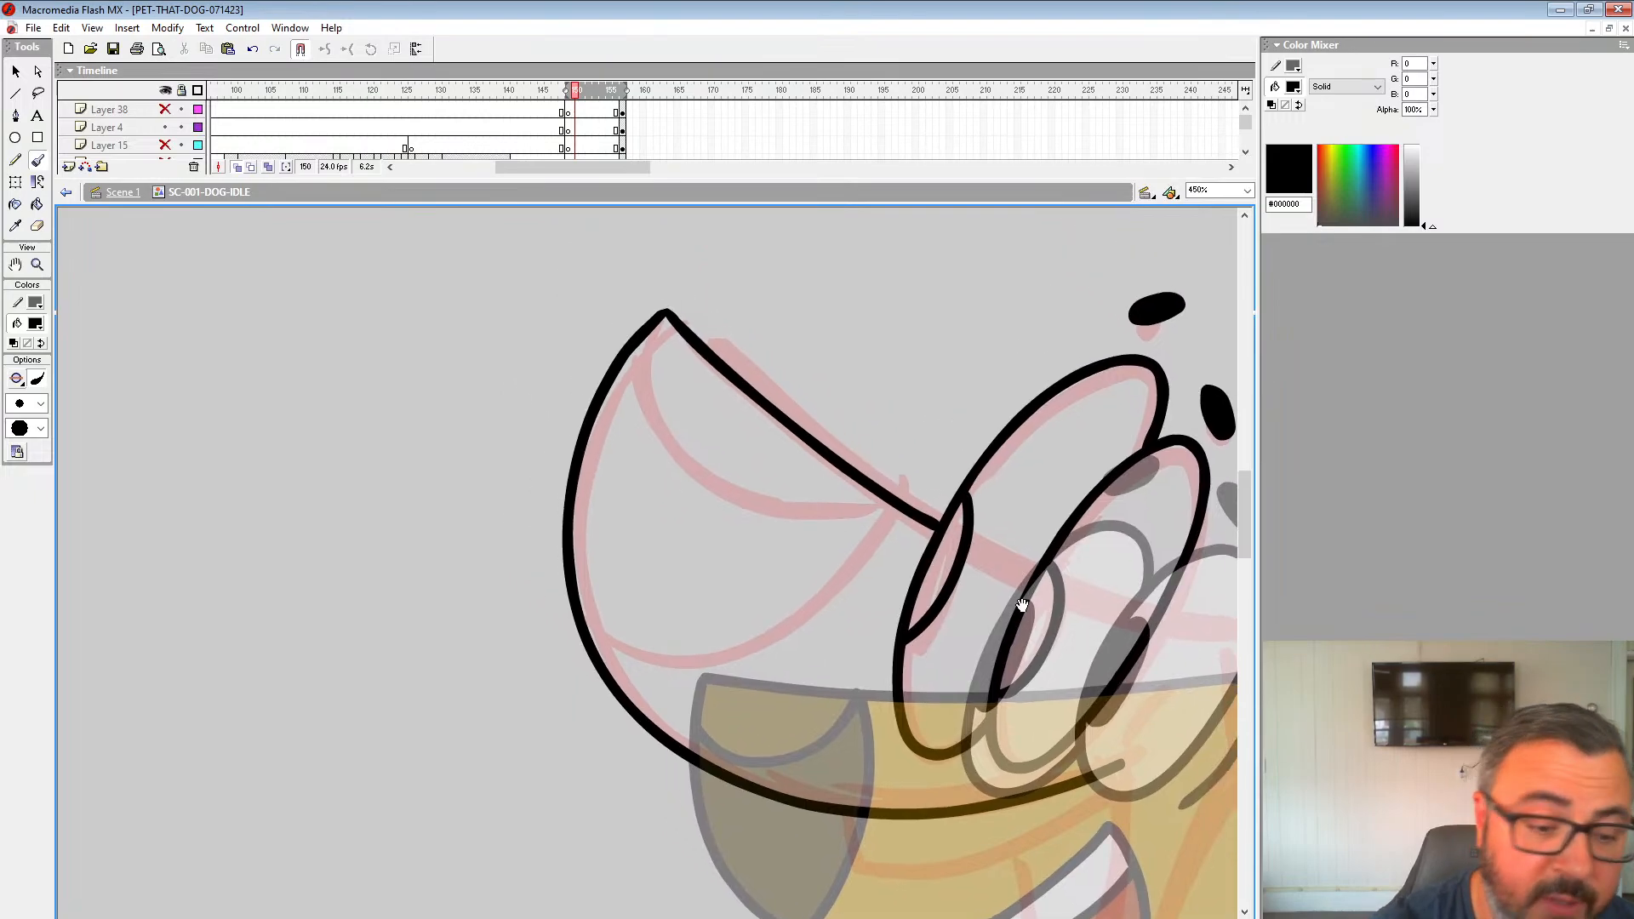
{"action": "mouse_move", "coordinate": [579, 630]}
{"action": "left_mouse_down"}
{"action": "mouse_move", "coordinate": [618, 651]}
{"action": "mouse_move", "coordinate": [727, 650]}
{"action": "mouse_move", "coordinate": [861, 566]}
{"action": "mouse_move", "coordinate": [902, 501]}
{"action": "left_mouse_up"}
{"action": "mouse_move", "coordinate": [661, 316]}
{"action": "left_mouse_down"}
{"action": "mouse_move", "coordinate": [639, 356]}
{"action": "mouse_move", "coordinate": [661, 477]}
{"action": "mouse_move", "coordinate": [755, 528]}
{"action": "mouse_move", "coordinate": [887, 502]}
{"action": "mouse_move", "coordinate": [709, 471]}
{"action": "left_mouse_up"}
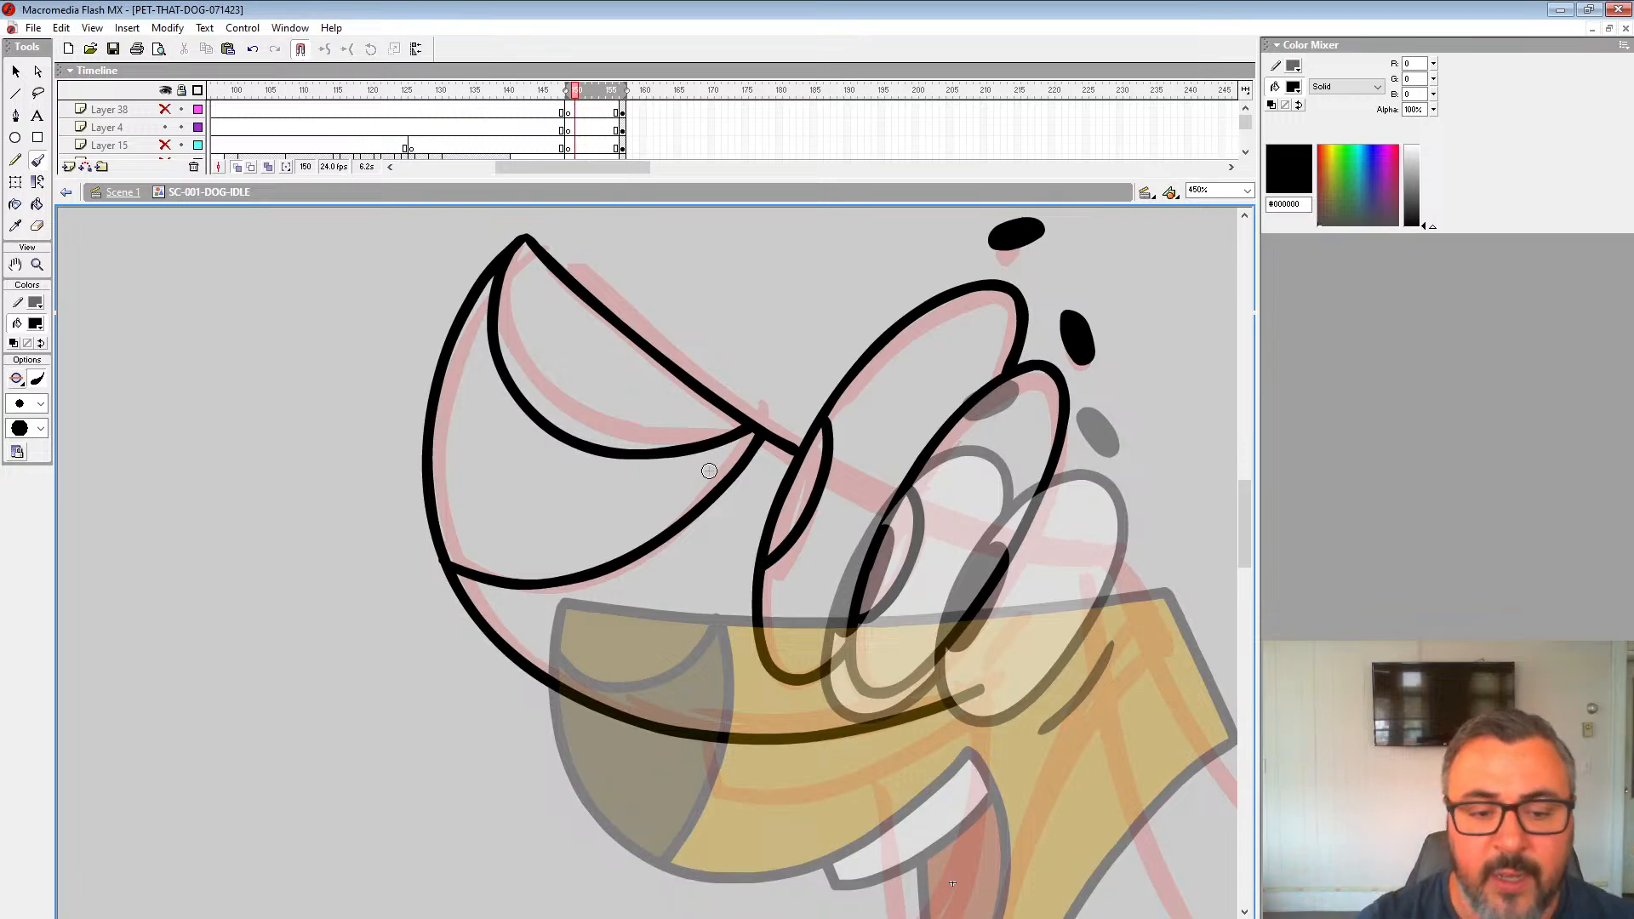
Step: Ink the back of the head and neck, and continue with the tail and hind leg
{"action": "mouse_move", "coordinate": [1075, 693]}
{"action": "left_mouse_down"}
{"action": "mouse_move", "coordinate": [985, 565]}
{"action": "mouse_move", "coordinate": [862, 489]}
{"action": "left_mouse_up"}
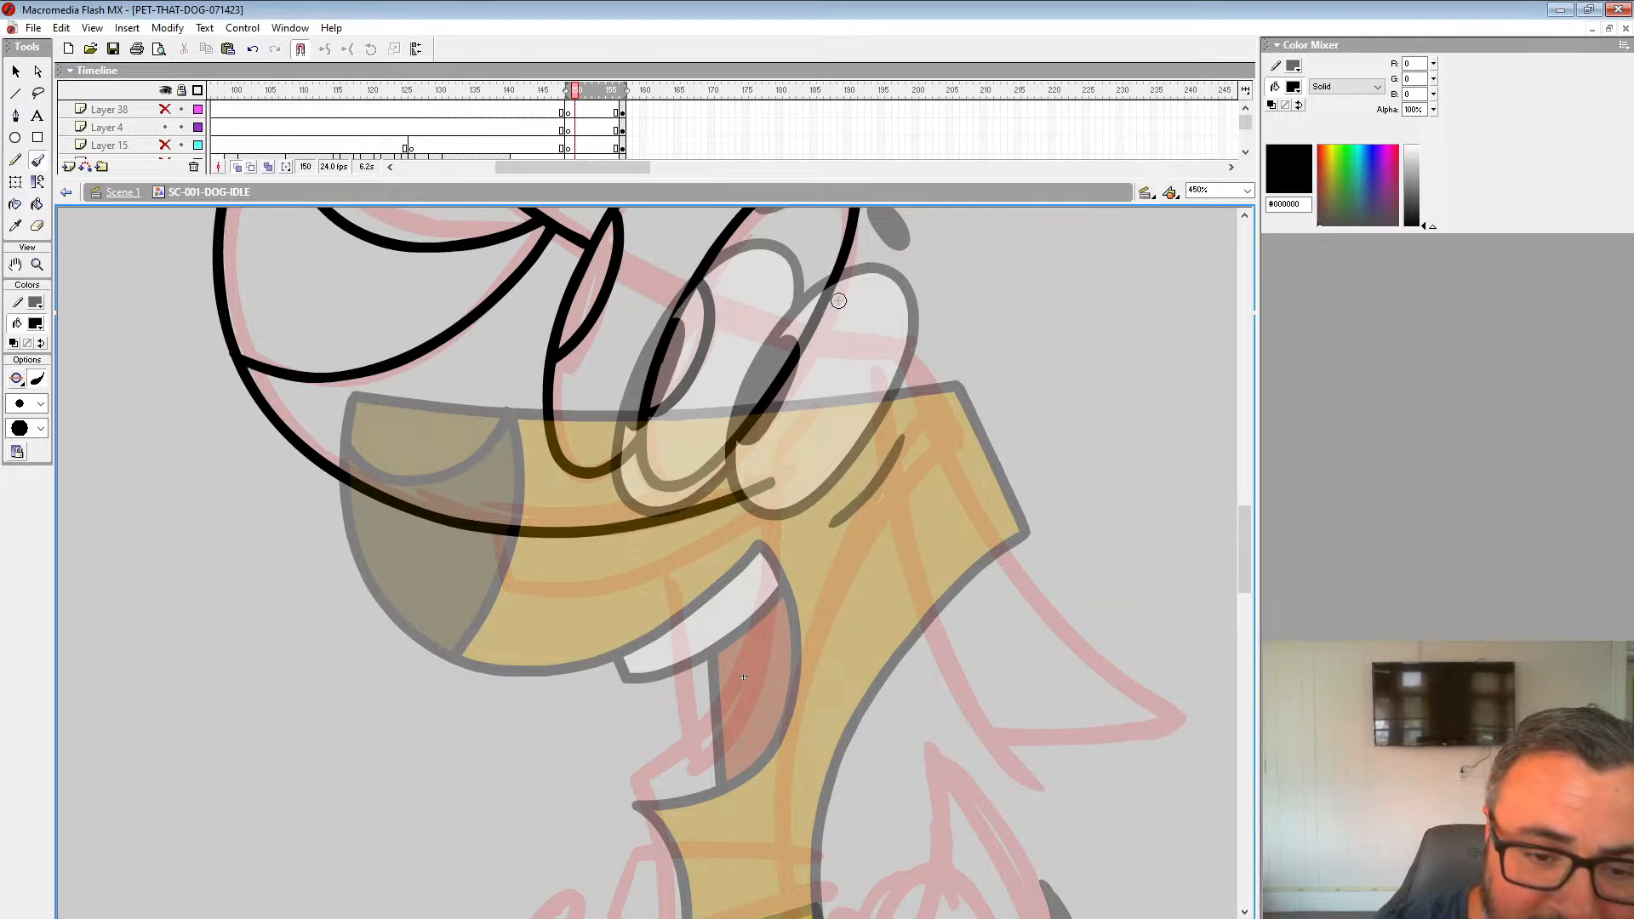
{"action": "mouse_move", "coordinate": [814, 321]}
{"action": "left_mouse_down"}
{"action": "mouse_move", "coordinate": [894, 325]}
{"action": "mouse_move", "coordinate": [946, 438]}
{"action": "left_mouse_up"}
{"action": "mouse_move", "coordinate": [959, 447]}
{"action": "left_mouse_down"}
{"action": "mouse_move", "coordinate": [940, 337]}
{"action": "mouse_move", "coordinate": [957, 248]}
{"action": "left_mouse_up"}
{"action": "left_click_drag", "start_coordinate": [988, 337], "coordinate": [985, 394]}
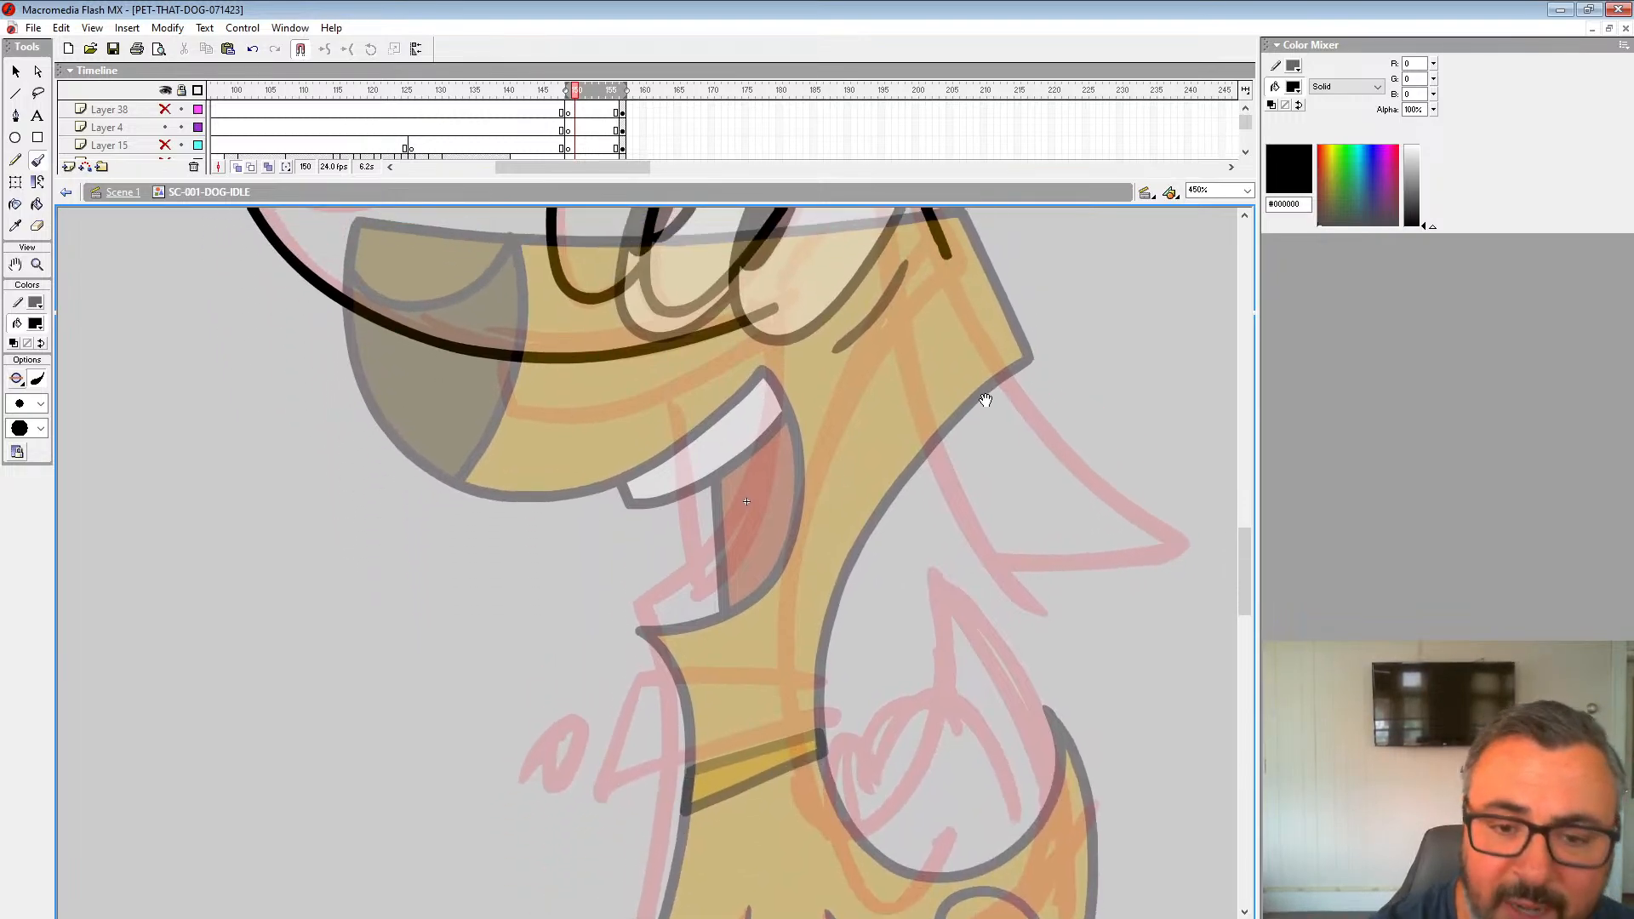
{"action": "mouse_move", "coordinate": [941, 248]}
{"action": "left_mouse_down"}
{"action": "mouse_move", "coordinate": [824, 383]}
{"action": "mouse_move", "coordinate": [776, 608]}
{"action": "mouse_move", "coordinate": [780, 762]}
{"action": "mouse_move", "coordinate": [819, 819]}
{"action": "mouse_move", "coordinate": [780, 463]}
{"action": "mouse_move", "coordinate": [807, 421]}
{"action": "mouse_move", "coordinate": [764, 462]}
{"action": "mouse_move", "coordinate": [816, 587]}
{"action": "mouse_move", "coordinate": [894, 508]}
{"action": "left_mouse_up"}
{"action": "mouse_move", "coordinate": [794, 418]}
{"action": "left_mouse_down"}
{"action": "mouse_move", "coordinate": [801, 473]}
{"action": "mouse_move", "coordinate": [815, 417]}
{"action": "mouse_move", "coordinate": [862, 376]}
{"action": "mouse_move", "coordinate": [949, 470]}
{"action": "left_mouse_up"}
{"action": "mouse_move", "coordinate": [885, 379]}
{"action": "left_mouse_down"}
{"action": "mouse_move", "coordinate": [873, 258]}
{"action": "mouse_move", "coordinate": [960, 349]}
{"action": "mouse_move", "coordinate": [996, 453]}
{"action": "mouse_move", "coordinate": [982, 541]}
{"action": "mouse_move", "coordinate": [925, 607]}
{"action": "mouse_move", "coordinate": [785, 668]}
{"action": "left_mouse_up"}
{"action": "mouse_move", "coordinate": [923, 489]}
{"action": "left_mouse_down"}
{"action": "mouse_move", "coordinate": [945, 504]}
{"action": "mouse_move", "coordinate": [1055, 872]}
{"action": "left_mouse_up"}
{"action": "left_click_drag", "start_coordinate": [1035, 710], "coordinate": [1112, 730]}
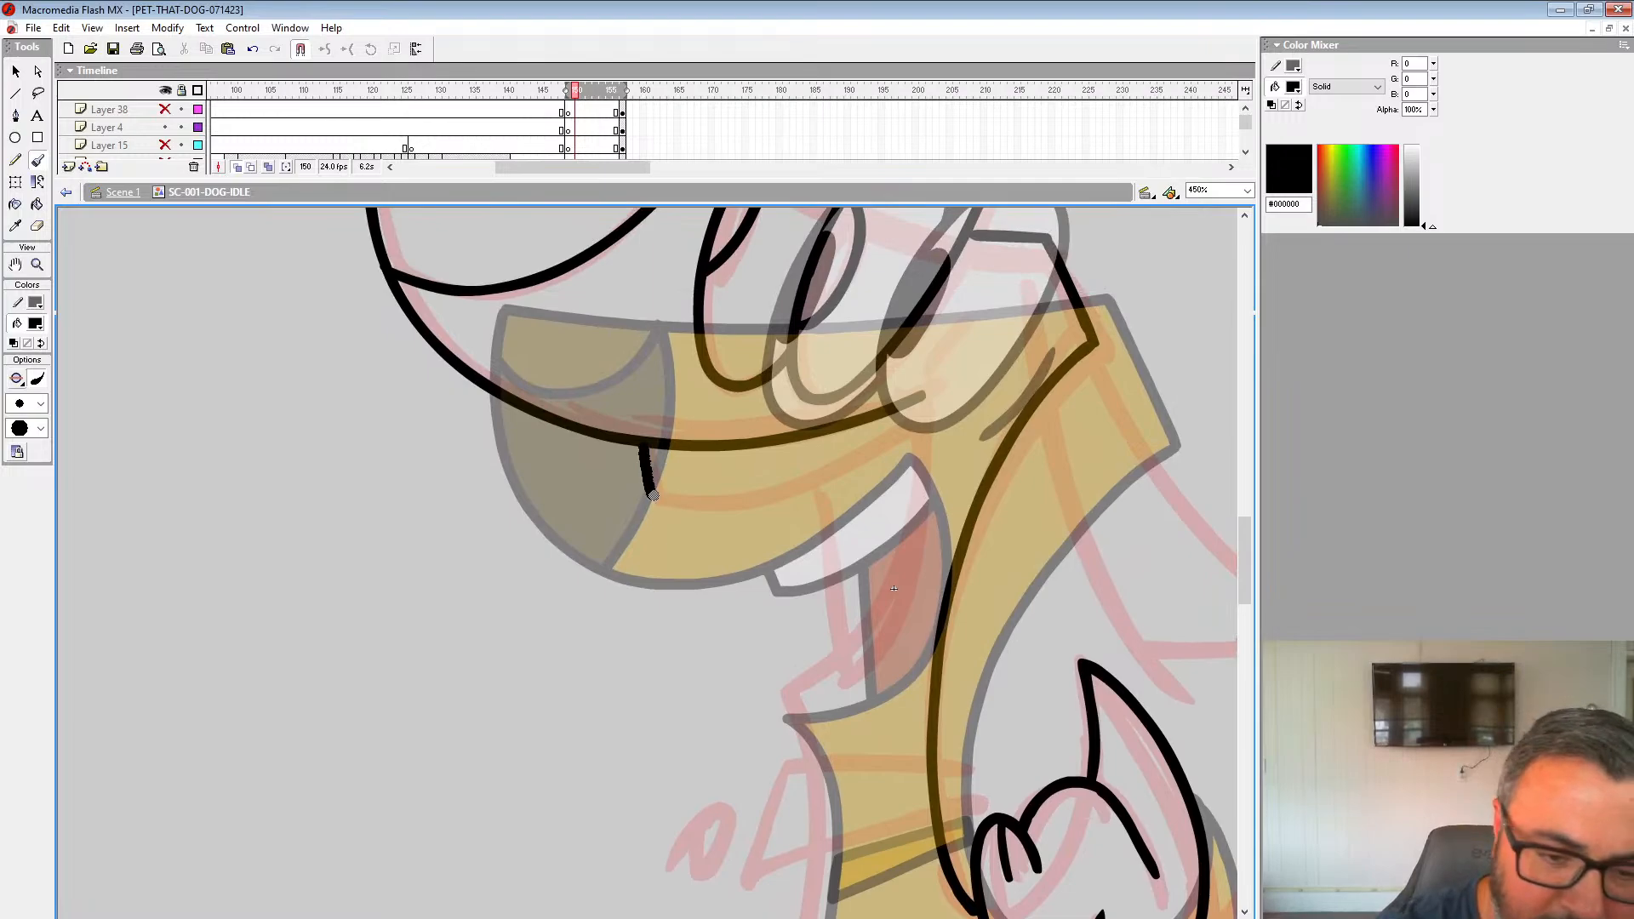
Step: Ink the open mouth with its teeth and jaw, along with the chest and front paws
{"action": "mouse_move", "coordinate": [652, 494]}
{"action": "left_mouse_down"}
{"action": "mouse_move", "coordinate": [718, 502]}
{"action": "mouse_move", "coordinate": [861, 466]}
{"action": "mouse_move", "coordinate": [921, 401]}
{"action": "mouse_move", "coordinate": [918, 503]}
{"action": "mouse_move", "coordinate": [889, 597]}
{"action": "mouse_move", "coordinate": [789, 686]}
{"action": "mouse_move", "coordinate": [847, 651]}
{"action": "mouse_move", "coordinate": [804, 252]}
{"action": "mouse_move", "coordinate": [792, 368]}
{"action": "mouse_move", "coordinate": [810, 480]}
{"action": "mouse_move", "coordinate": [766, 713]}
{"action": "mouse_move", "coordinate": [976, 745]}
{"action": "mouse_move", "coordinate": [961, 643]}
{"action": "mouse_move", "coordinate": [862, 712]}
{"action": "left_mouse_up"}
{"action": "left_click_drag", "start_coordinate": [909, 667], "coordinate": [900, 712]}
{"action": "left_click_drag", "start_coordinate": [813, 671], "coordinate": [802, 707]}
{"action": "scroll", "coordinate": [801, 706], "scroll_direction": "up", "scroll_amount": 7}
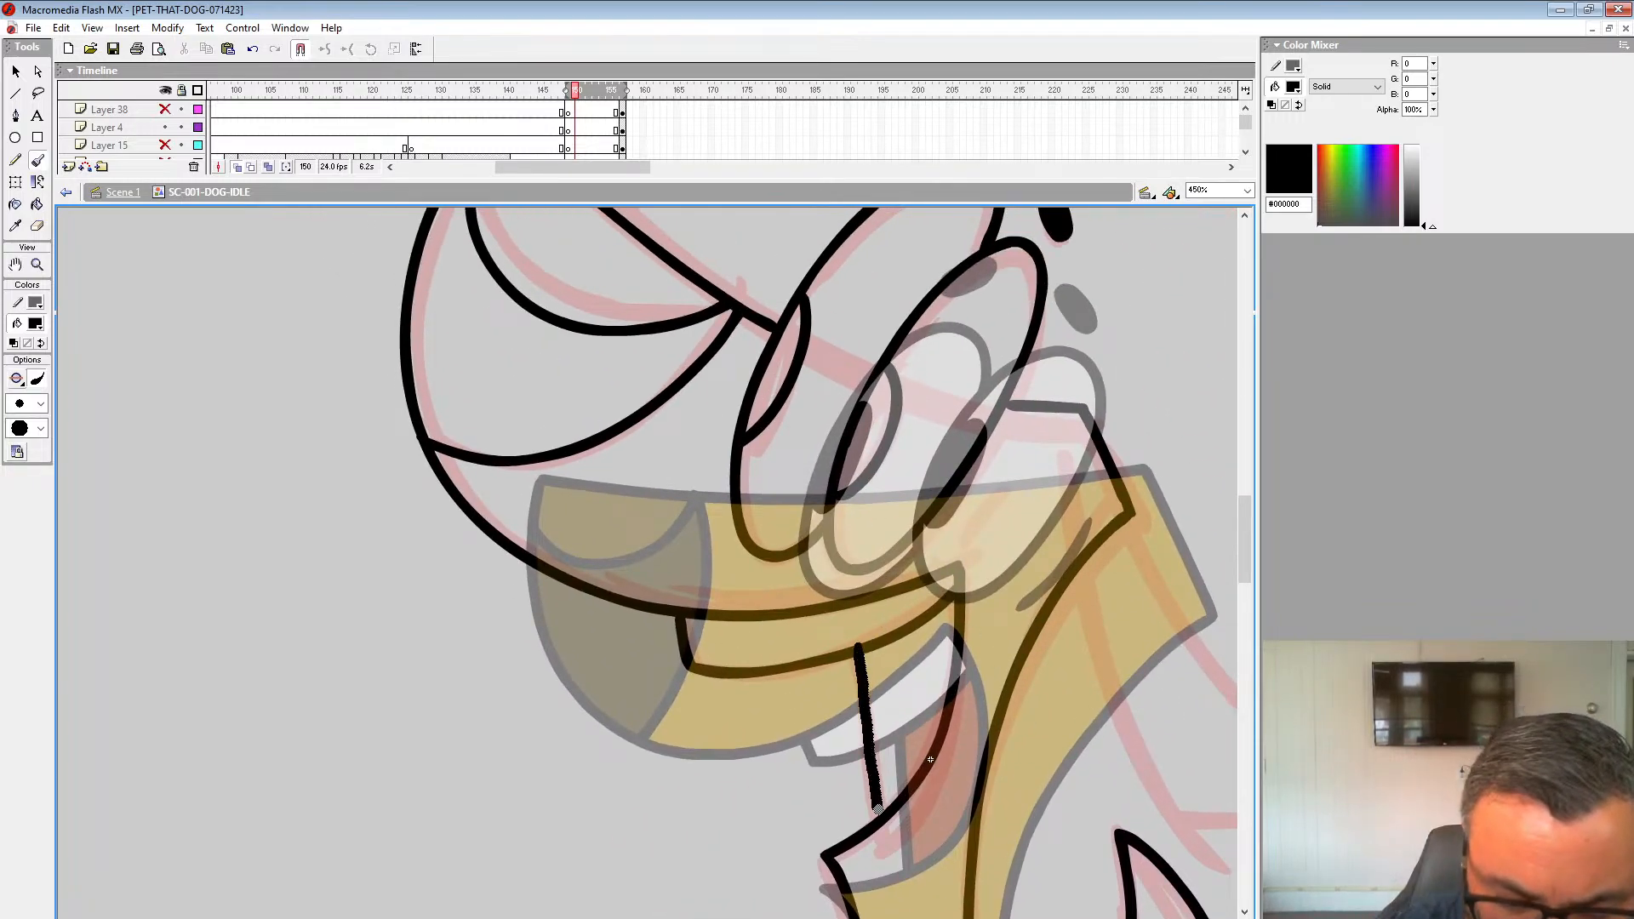
{"action": "mouse_move", "coordinate": [860, 662]}
{"action": "left_mouse_down"}
{"action": "mouse_move", "coordinate": [820, 469]}
{"action": "mouse_move", "coordinate": [822, 617]}
{"action": "left_mouse_up"}
{"action": "mouse_move", "coordinate": [1194, 674]}
{"action": "left_mouse_down"}
{"action": "mouse_move", "coordinate": [1037, 457]}
{"action": "mouse_move", "coordinate": [1024, 461]}
{"action": "mouse_move", "coordinate": [1058, 907]}
{"action": "left_mouse_up"}
{"action": "left_click_drag", "start_coordinate": [1034, 715], "coordinate": [1049, 794]}
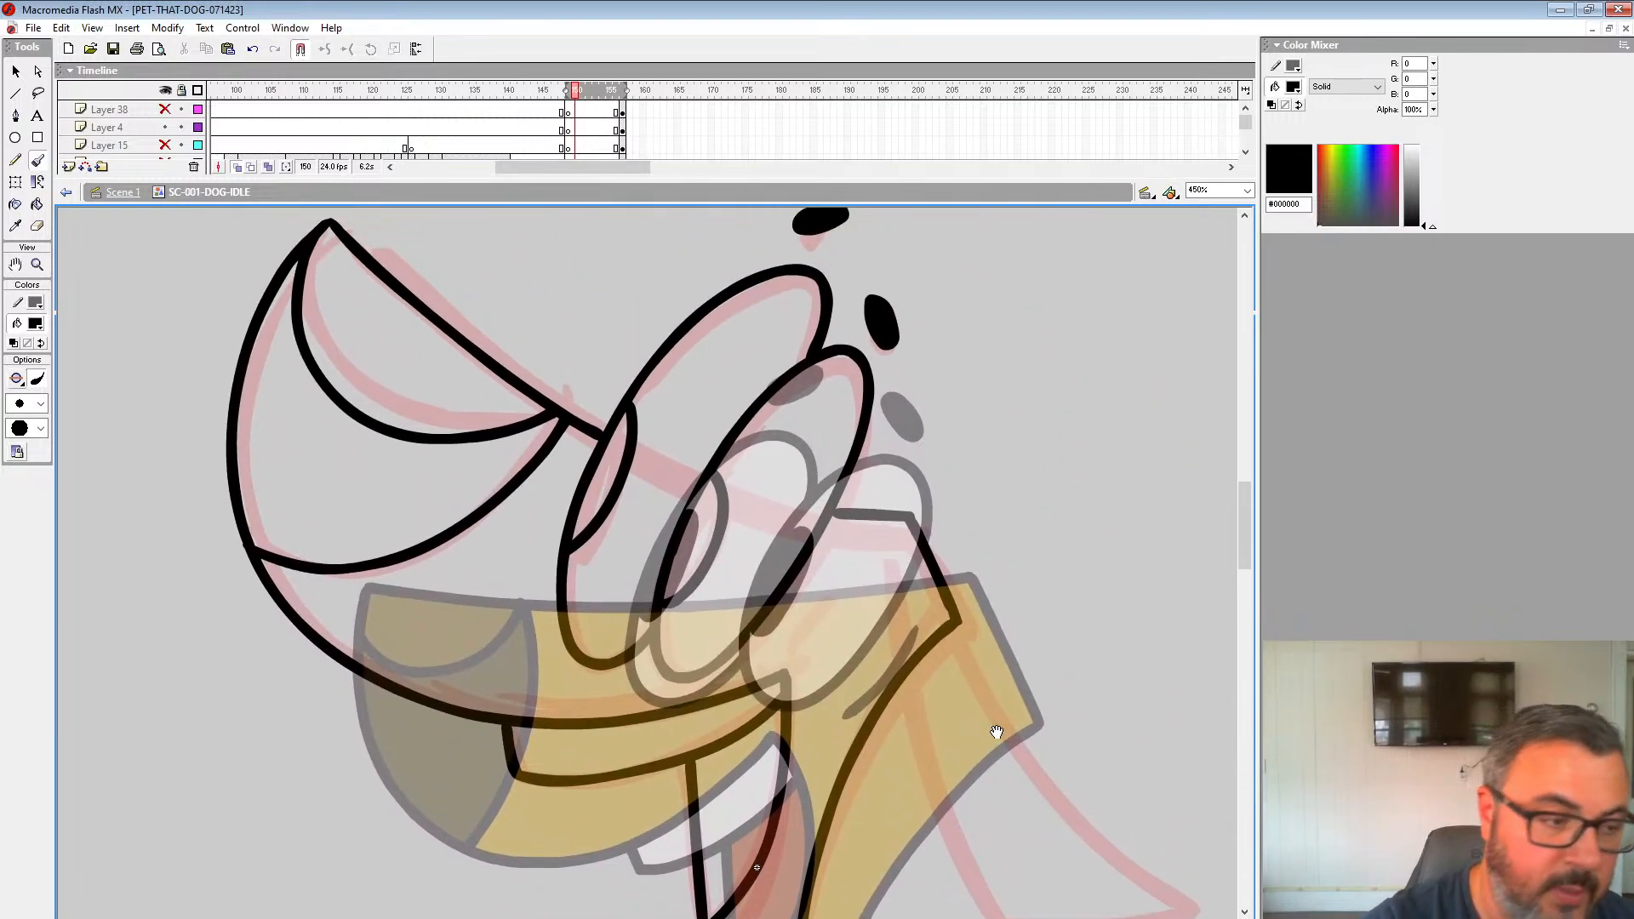
Step: Move the red rough at frame 149 to Layer 34 and shift the inked drawing on Layer 33 from frame 150 to 149
{"action": "left_click", "coordinate": [36, 265]}
{"action": "left_click", "coordinate": [810, 590], "text": "alt"}
{"action": "left_click", "coordinate": [810, 591], "text": "alt"}
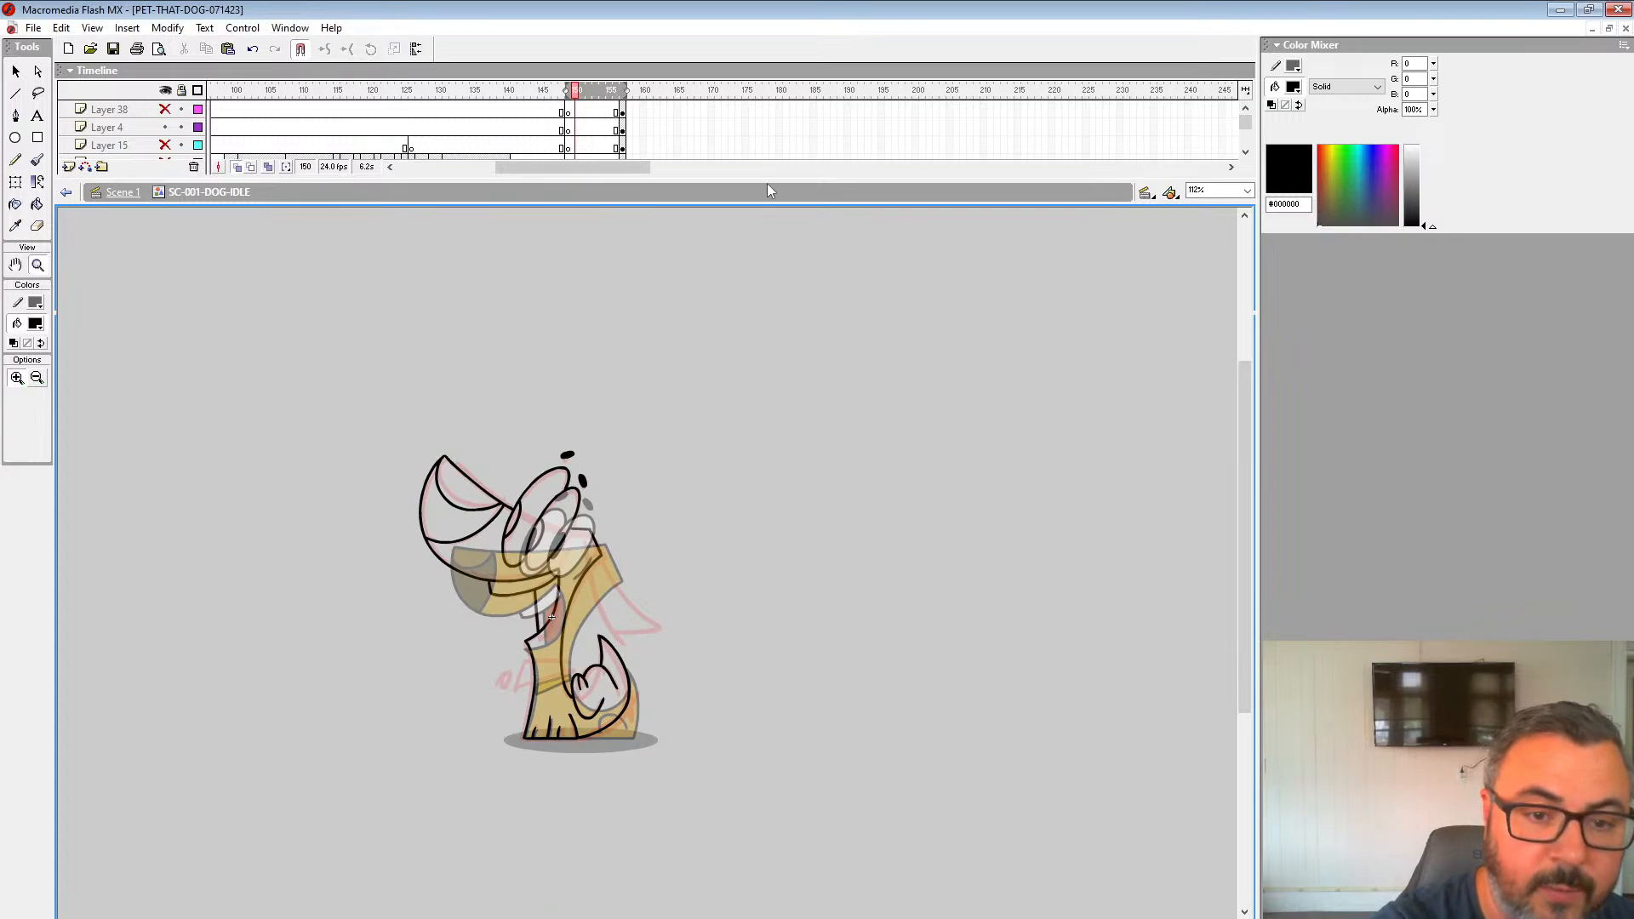
{"action": "left_click_drag", "start_coordinate": [769, 177], "coordinate": [765, 336]}
{"action": "left_click", "coordinate": [569, 201]}
{"action": "mouse_move", "coordinate": [569, 201]}
{"action": "left_mouse_down"}
{"action": "mouse_move", "coordinate": [569, 182]}
{"action": "mouse_move", "coordinate": [569, 201]}
{"action": "left_mouse_up"}
{"action": "left_click", "coordinate": [576, 201]}
{"action": "left_click", "coordinate": [570, 181]}
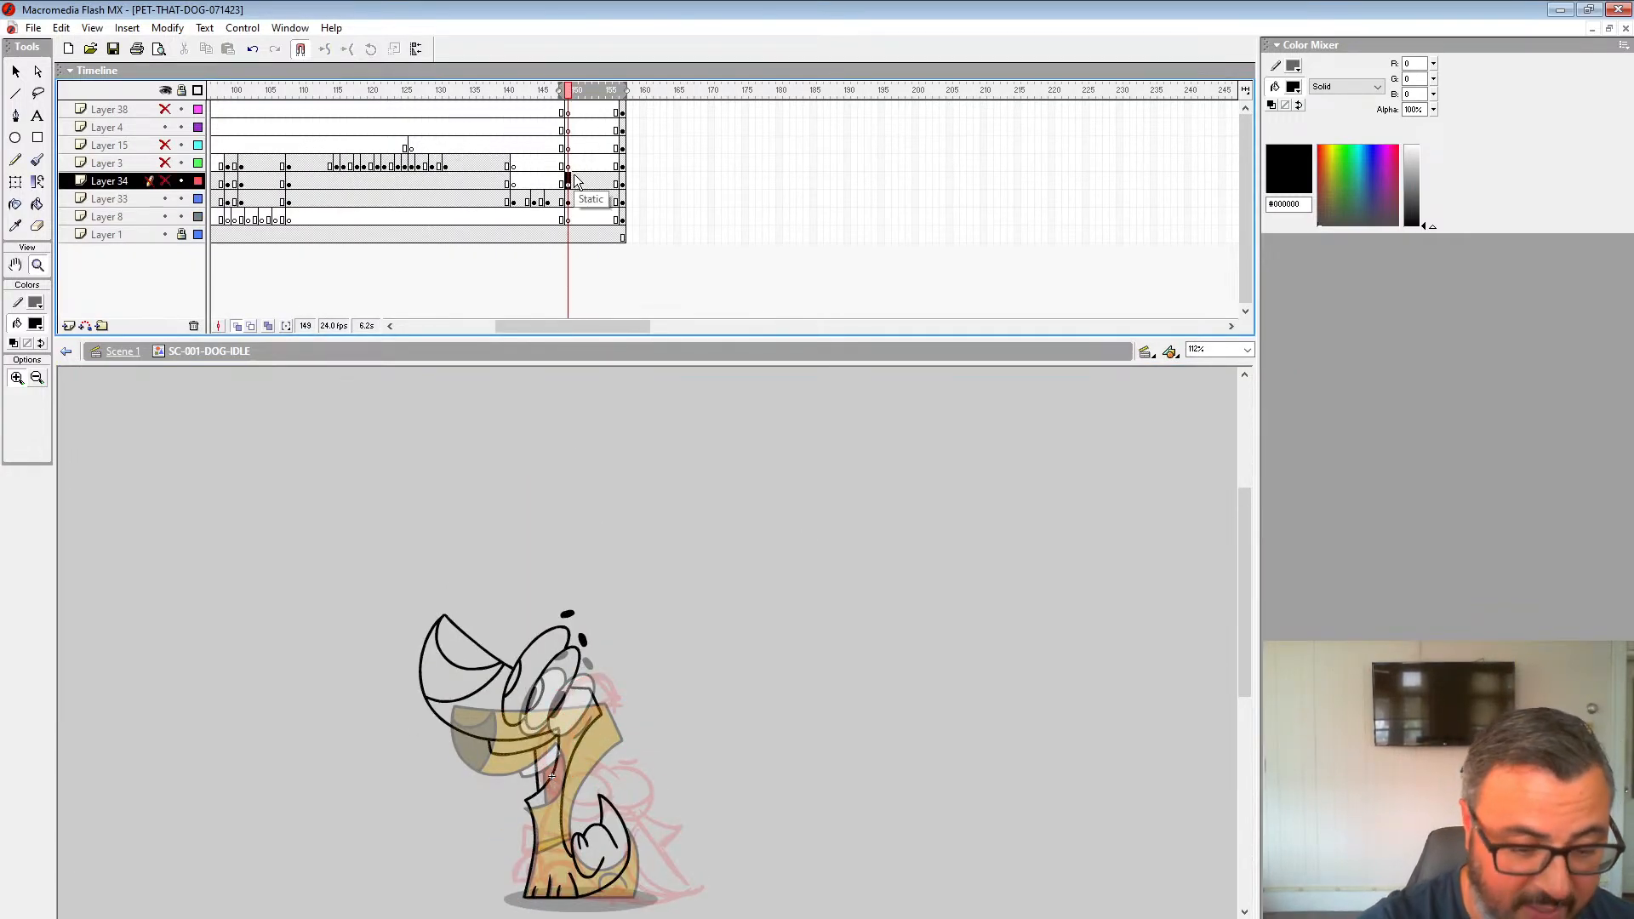
{"action": "left_click", "coordinate": [165, 181]}
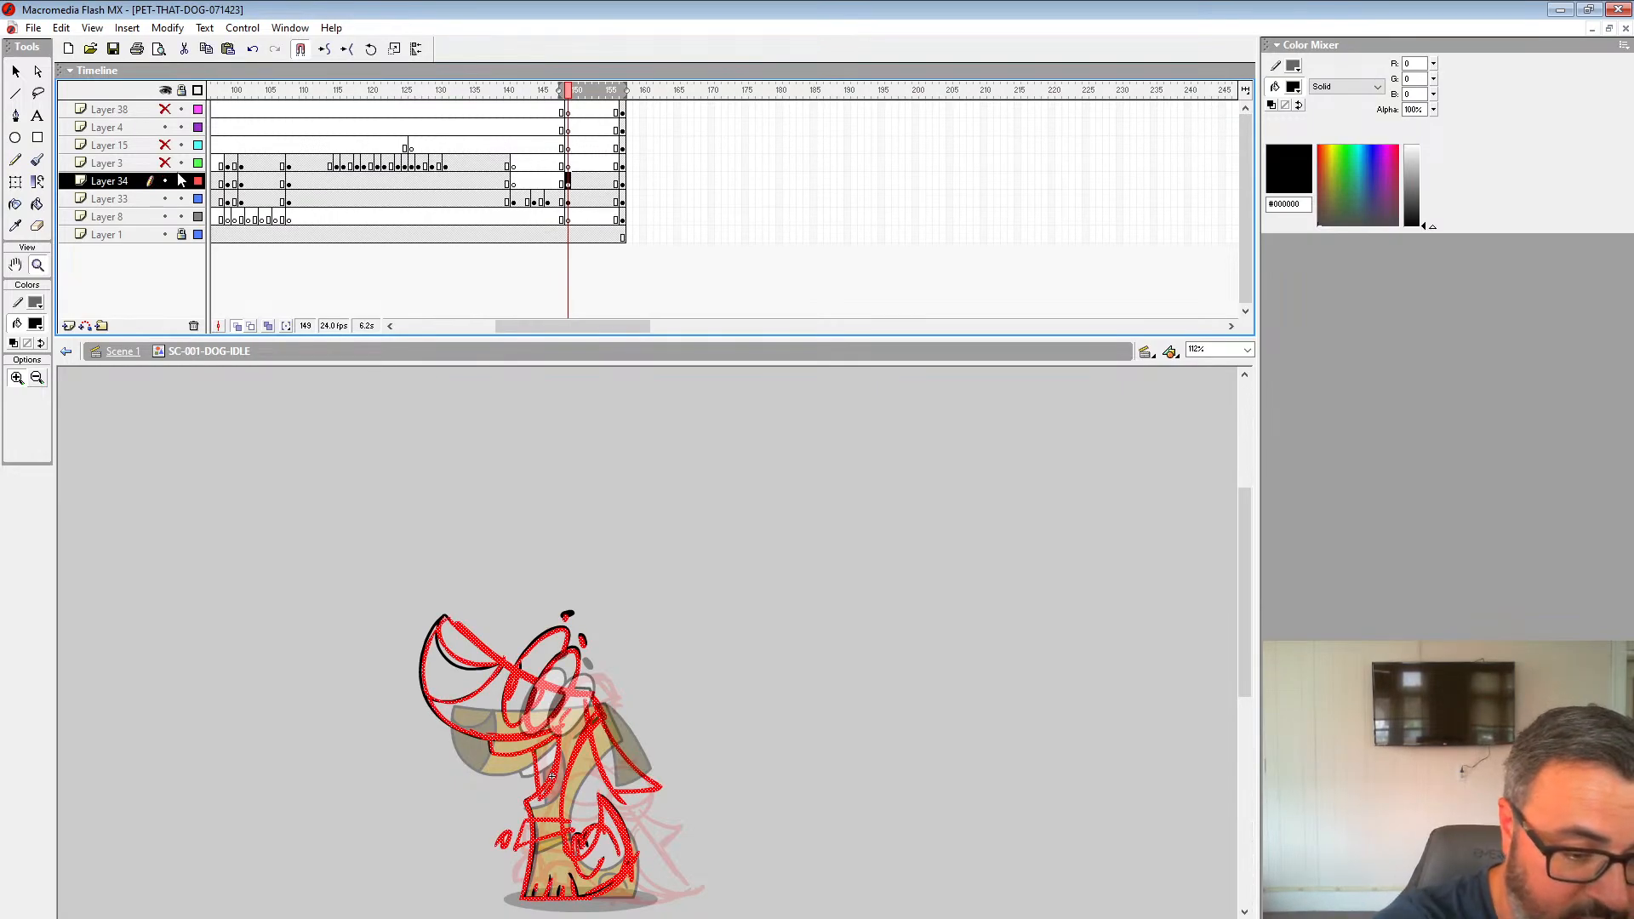
{"action": "left_click", "coordinate": [166, 182]}
Step: Turn off onion skinning and fill both of the dog's pupils black on Layer 33 at frame 149
{"action": "left_click", "coordinate": [652, 705]}
{"action": "left_click_drag", "start_coordinate": [654, 701], "coordinate": [696, 577]}
{"action": "left_click", "coordinate": [237, 326]}
{"action": "left_click", "coordinate": [36, 204]}
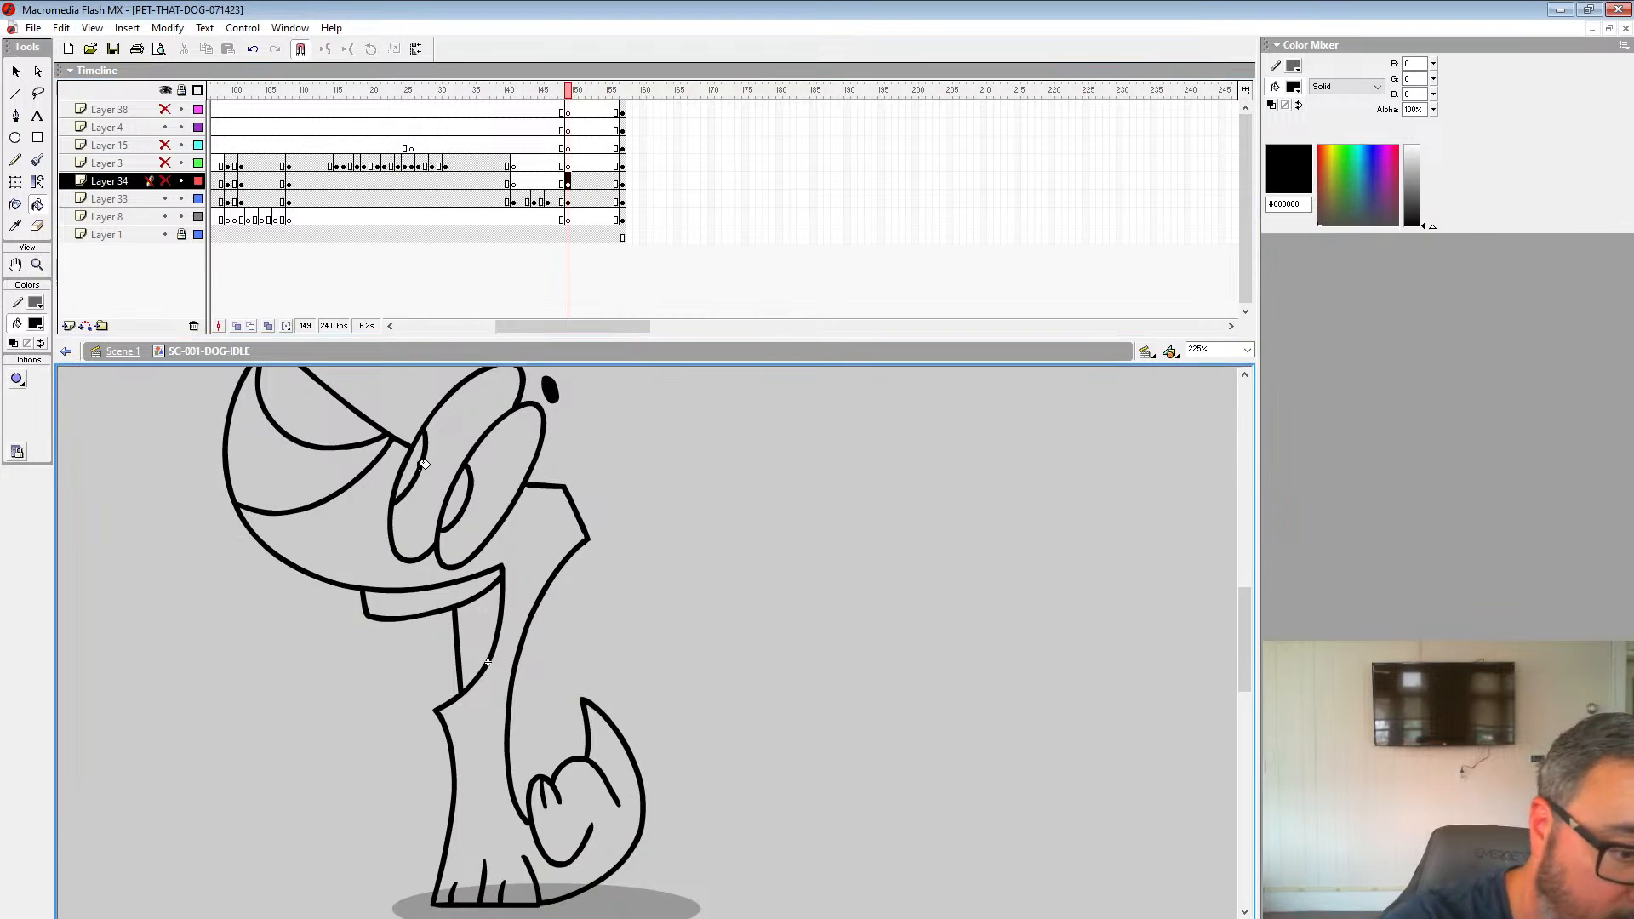
{"action": "left_click", "coordinate": [568, 201]}
{"action": "left_click", "coordinate": [419, 460]}
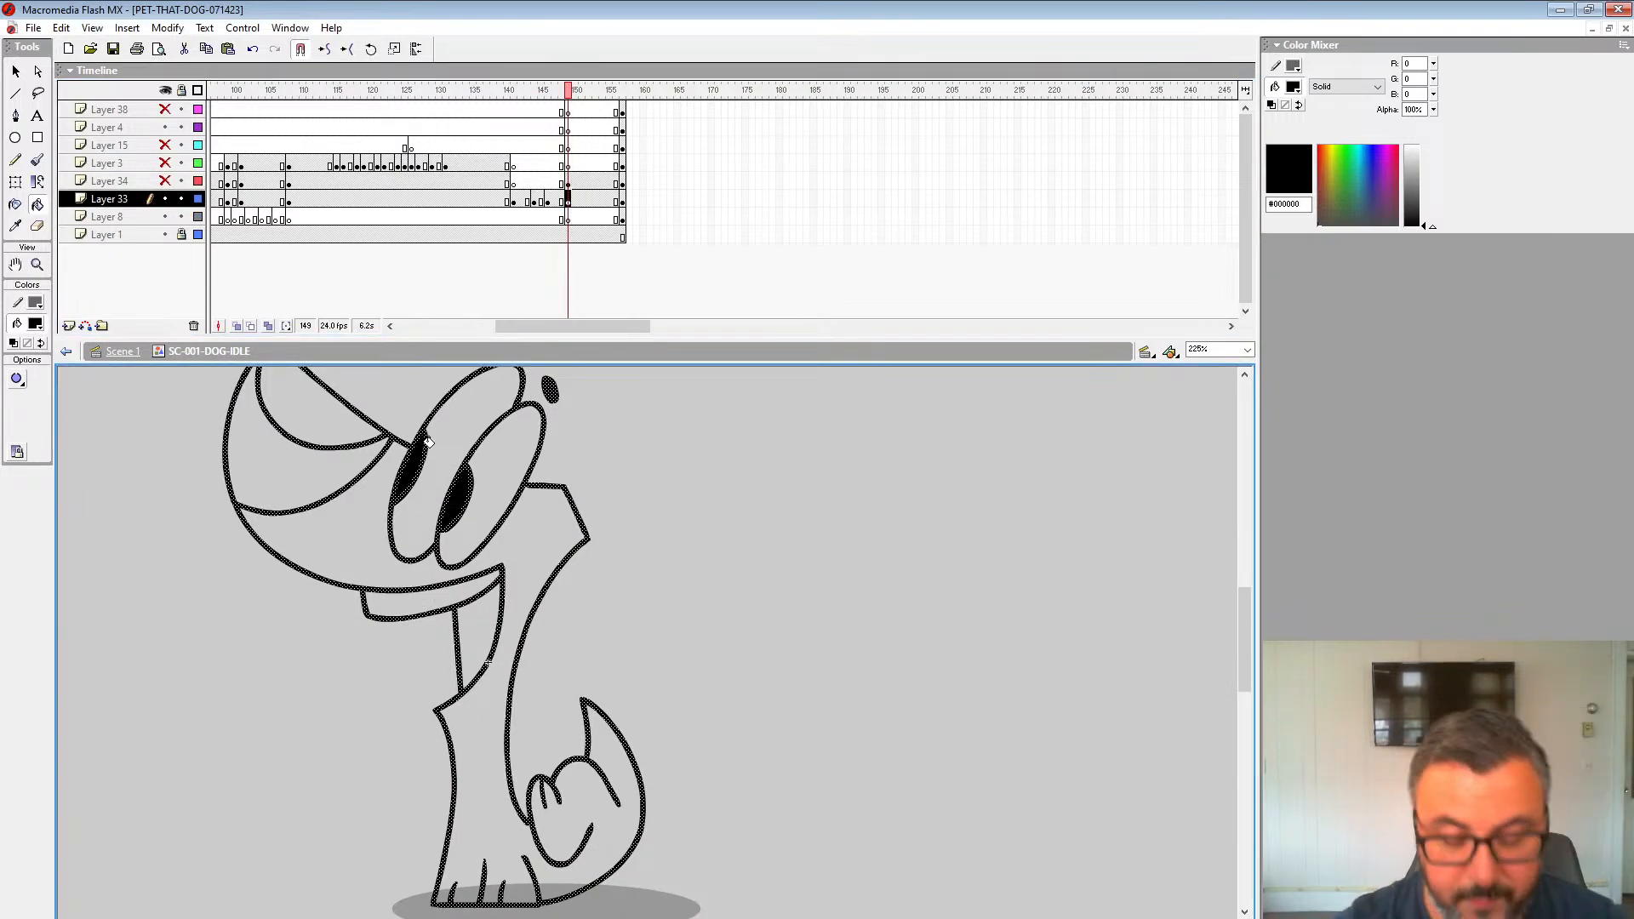
{"action": "key", "text": "Return"}
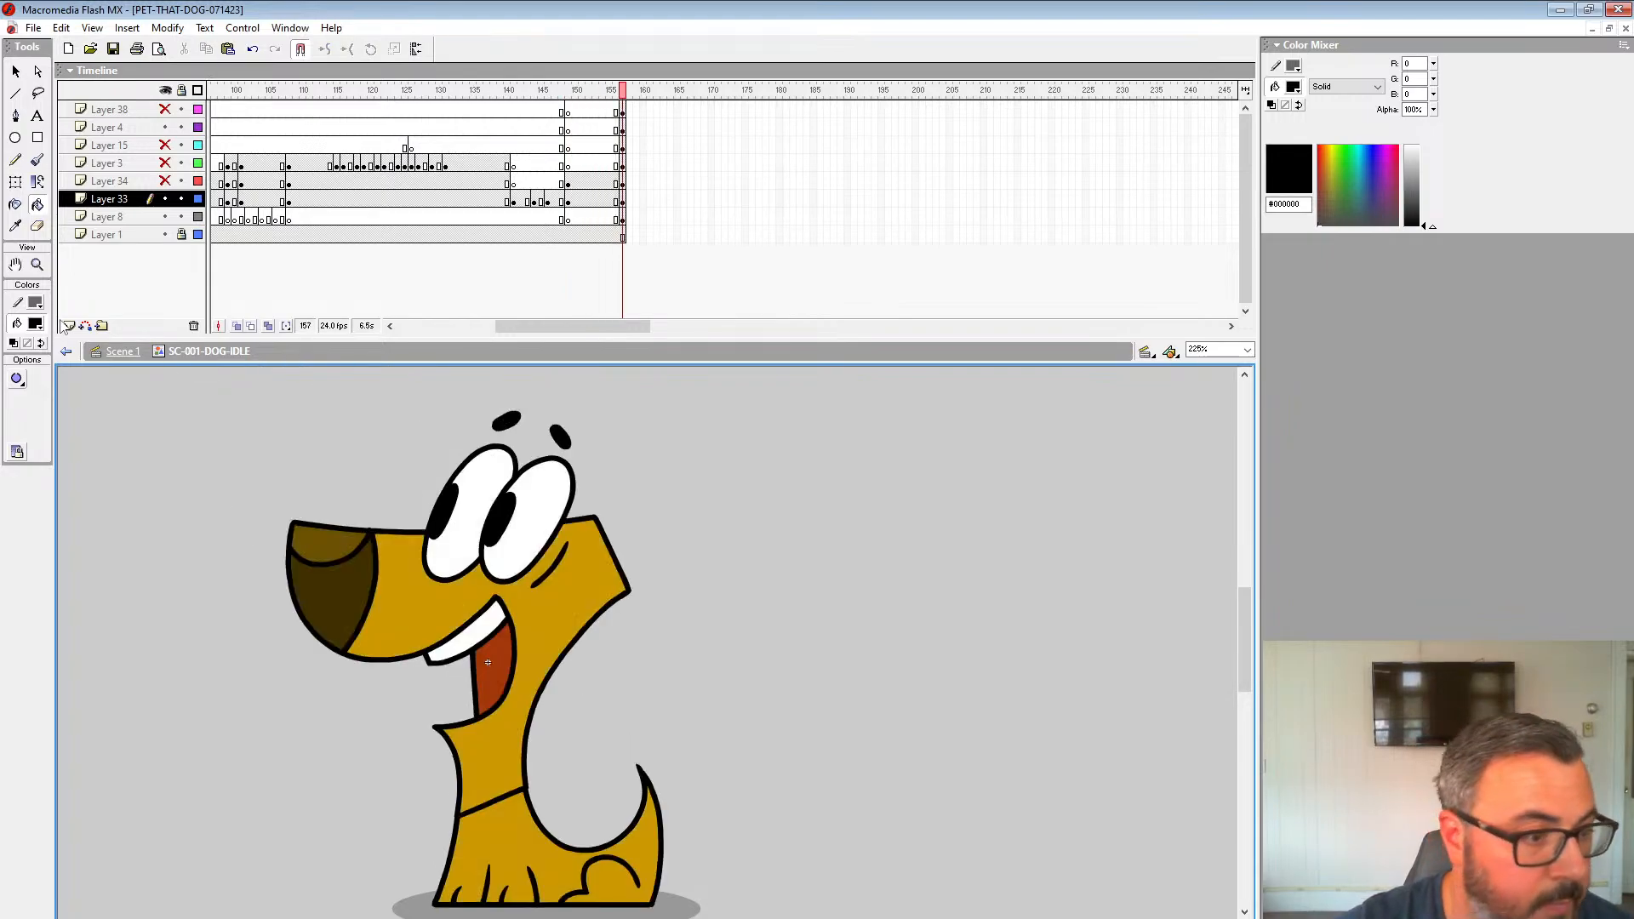
{"action": "left_click", "coordinate": [35, 324]}
{"action": "key", "text": "BackSpace"}
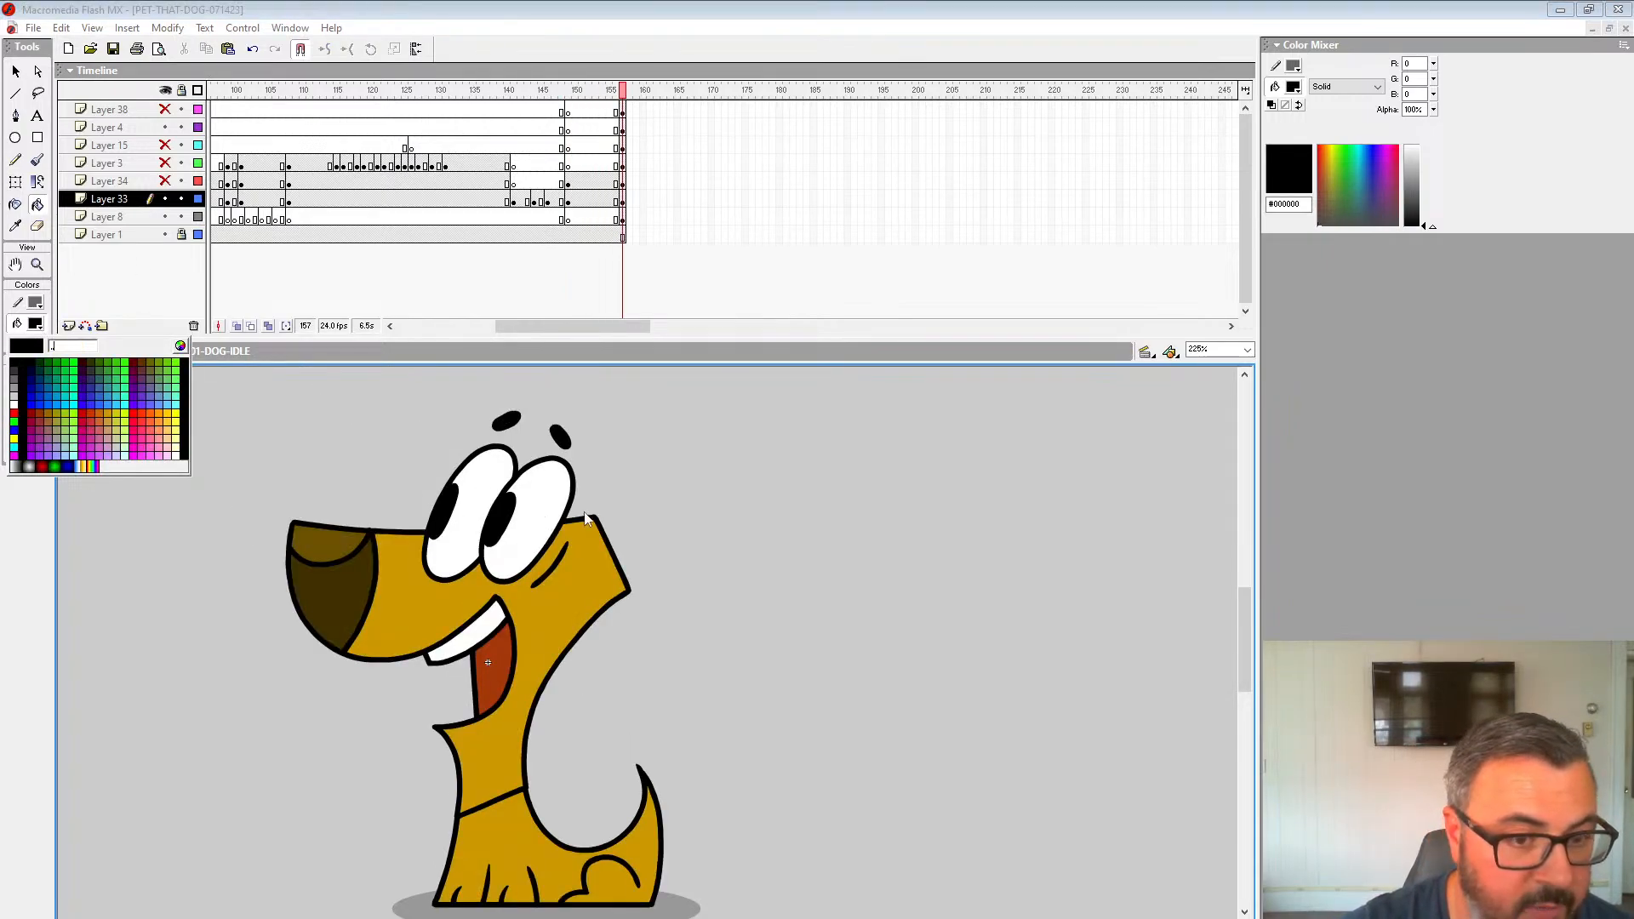
{"action": "type", "text": "#cccccc"}
{"action": "key", "text": "Return"}
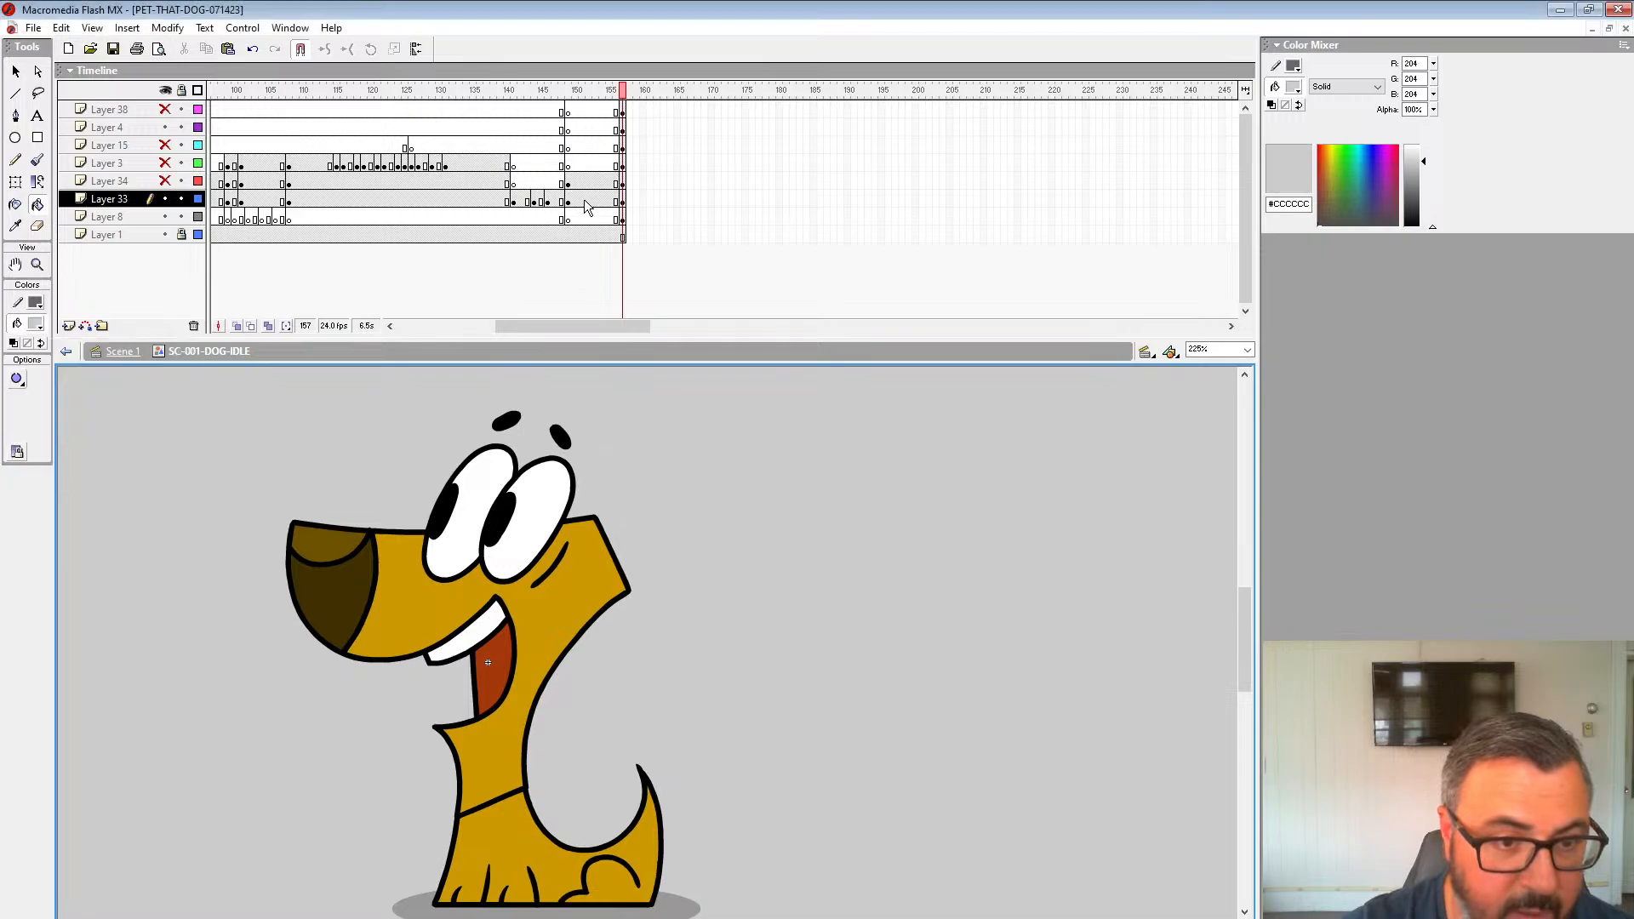
{"action": "left_click", "coordinate": [585, 202]}
{"action": "key", "text": "period"}
{"action": "key", "text": "period"}
{"action": "key", "text": "period"}
{"action": "key", "text": "period"}
{"action": "key", "text": "period"}
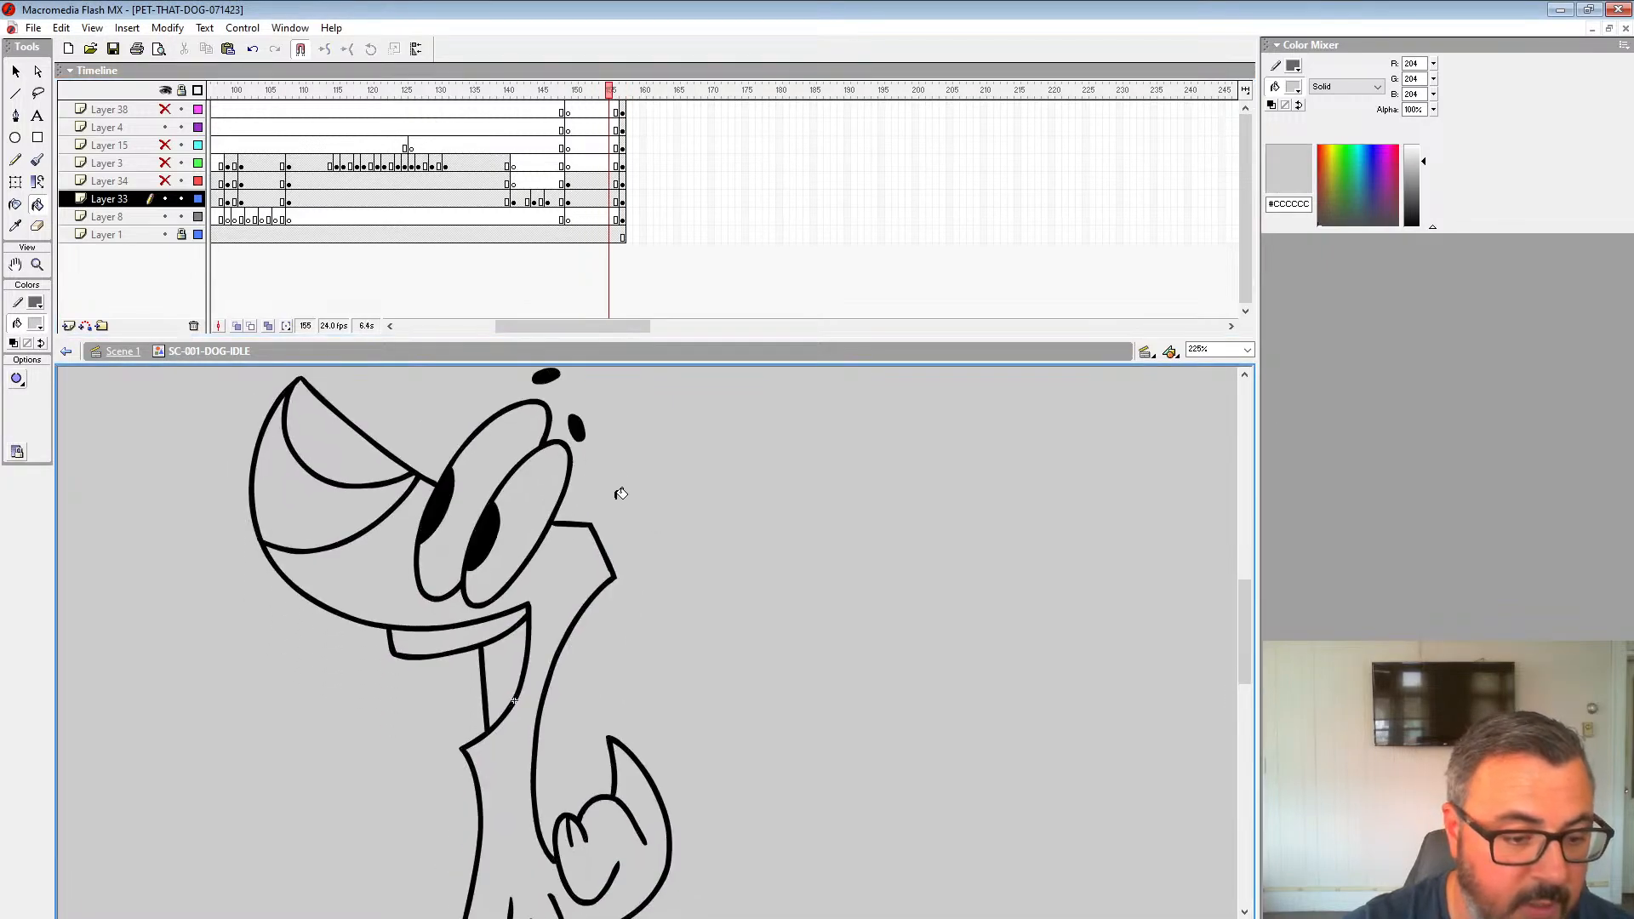
{"action": "key", "text": "period"}
Step: Fill the upturned dog's eyes and teeth with the white (#FFFFFF) sampled from the finished pose at frame 157
{"action": "left_click", "coordinate": [36, 324]}
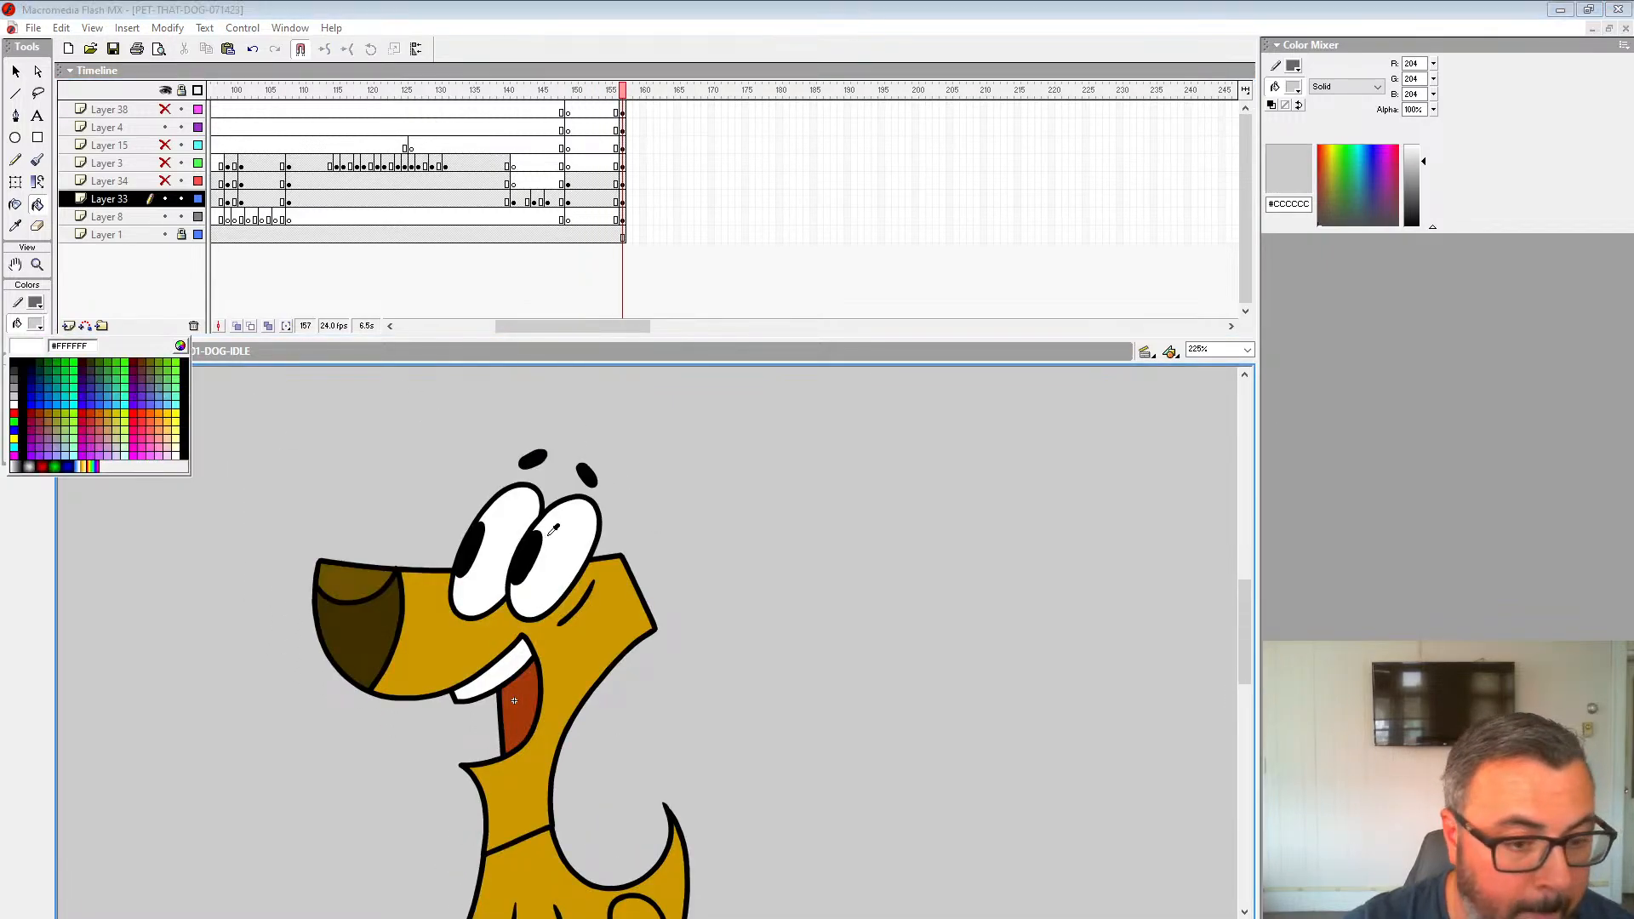
{"action": "left_click", "coordinate": [524, 506]}
{"action": "key", "text": "comma"}
{"action": "left_click", "coordinate": [545, 484]}
{"action": "left_click", "coordinate": [498, 480]}
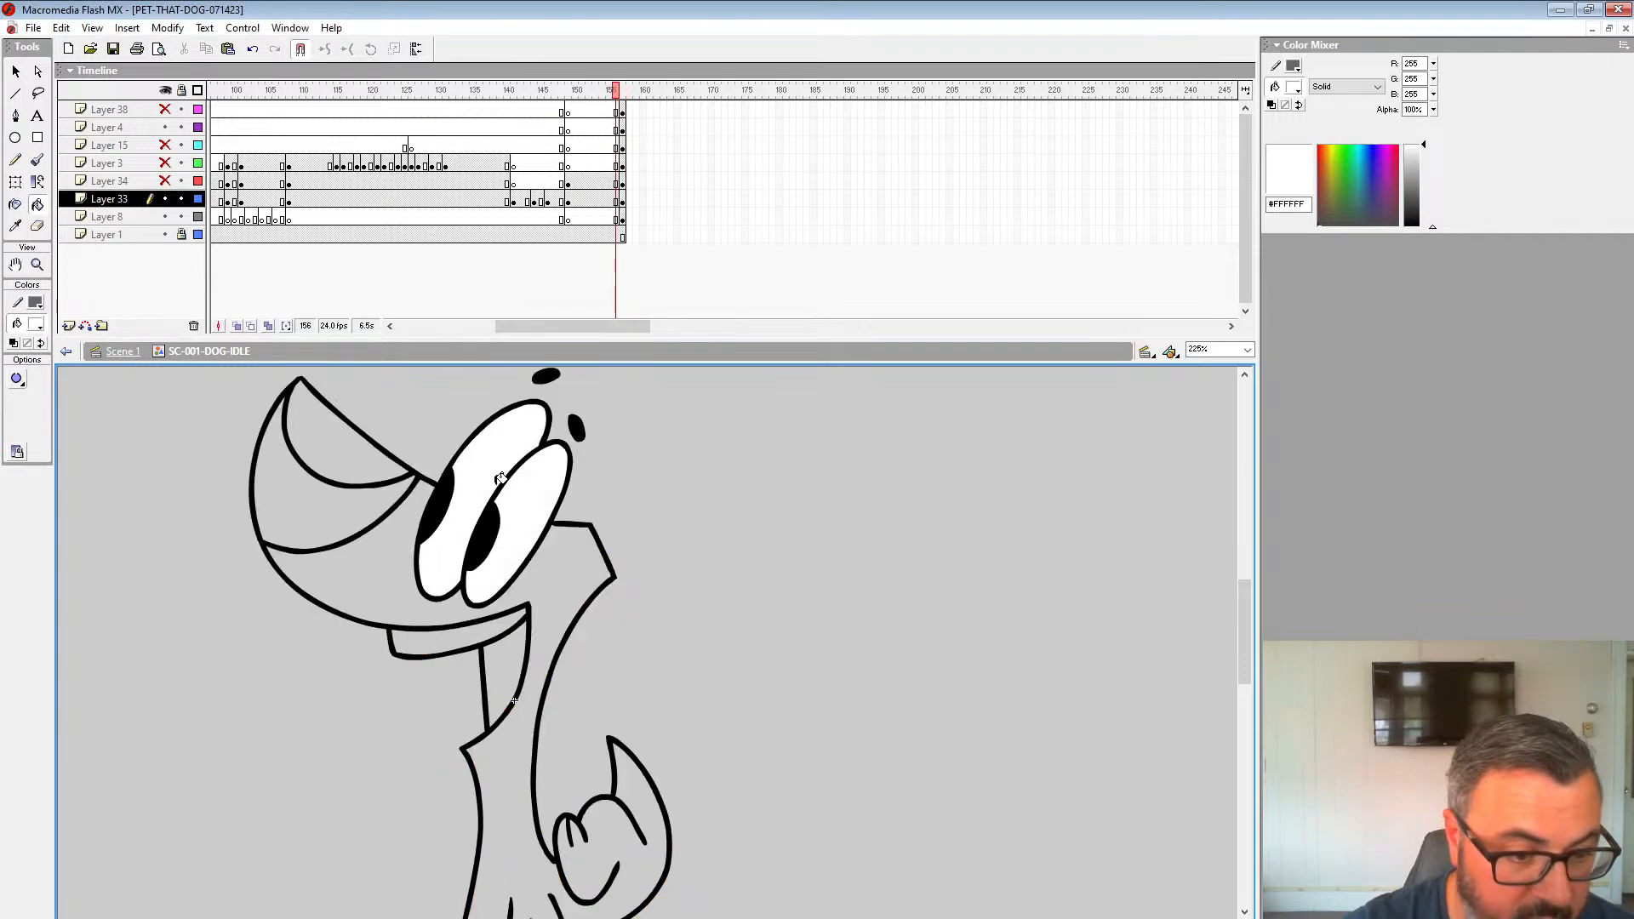
{"action": "left_click", "coordinate": [451, 631]}
{"action": "left_click_drag", "start_coordinate": [491, 648], "coordinate": [521, 591]}
Step: Fill the inside of the open mouth with the reddish brown #A4380B sampled from the finished pose
{"action": "key", "text": "period"}
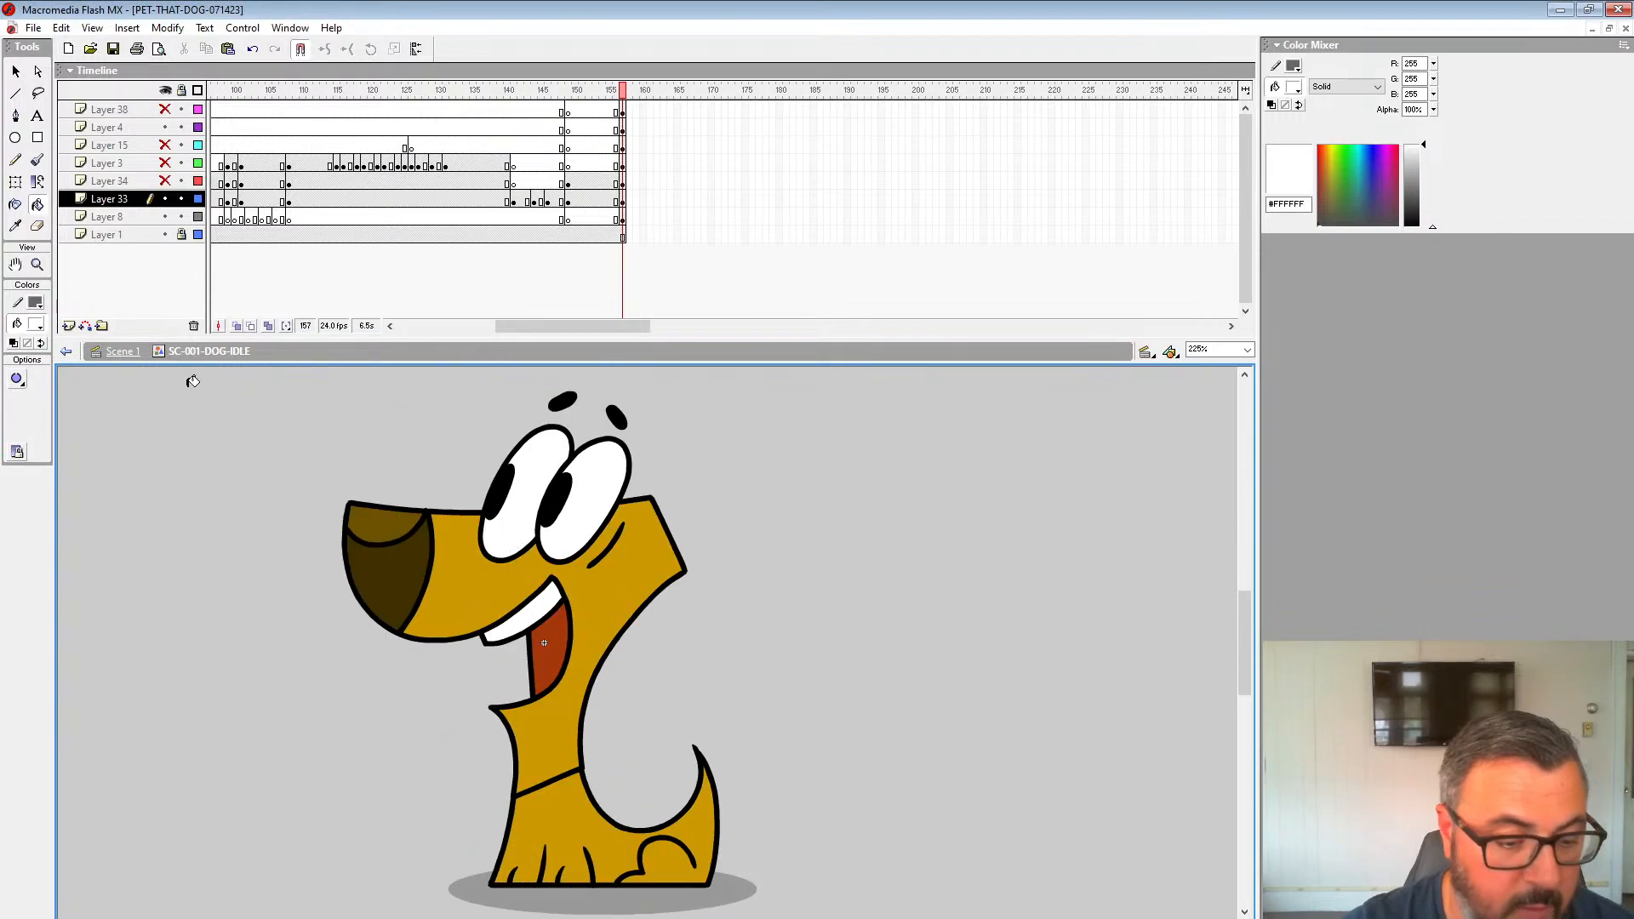
{"action": "left_click", "coordinate": [36, 326]}
{"action": "left_click", "coordinate": [534, 618]}
{"action": "key", "text": "comma"}
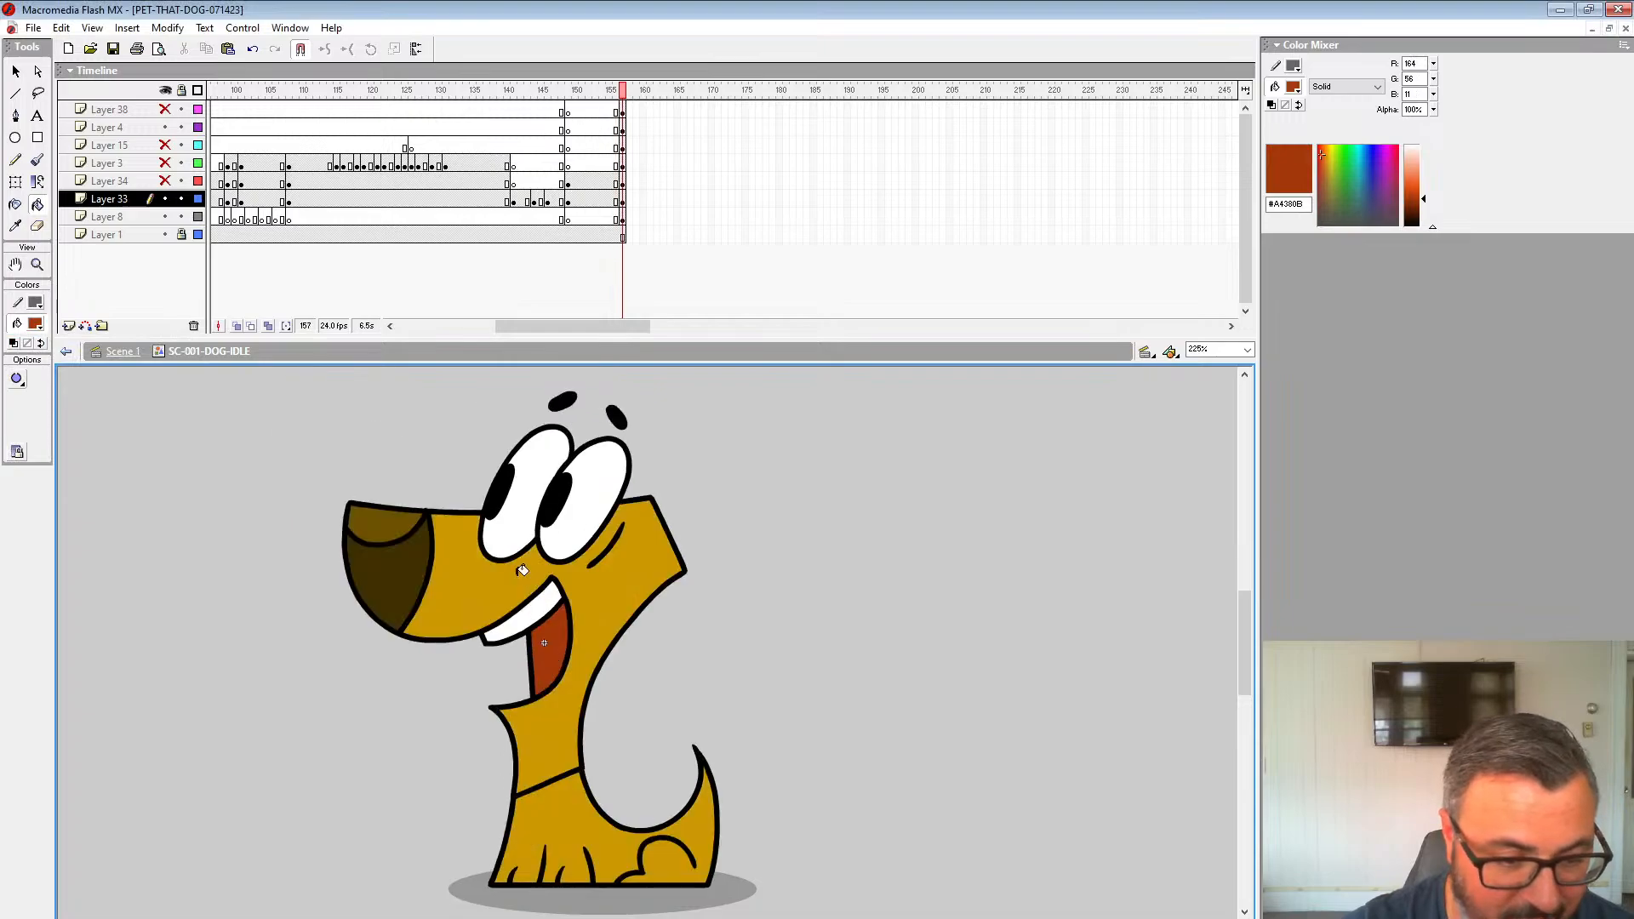
{"action": "key", "text": "period"}
{"action": "key", "text": "comma"}
{"action": "key", "text": "period"}
Step: Fill the upturned dog's head and body with the golden brown #CC9900 sampled from the finished pose
{"action": "left_click", "coordinate": [35, 324]}
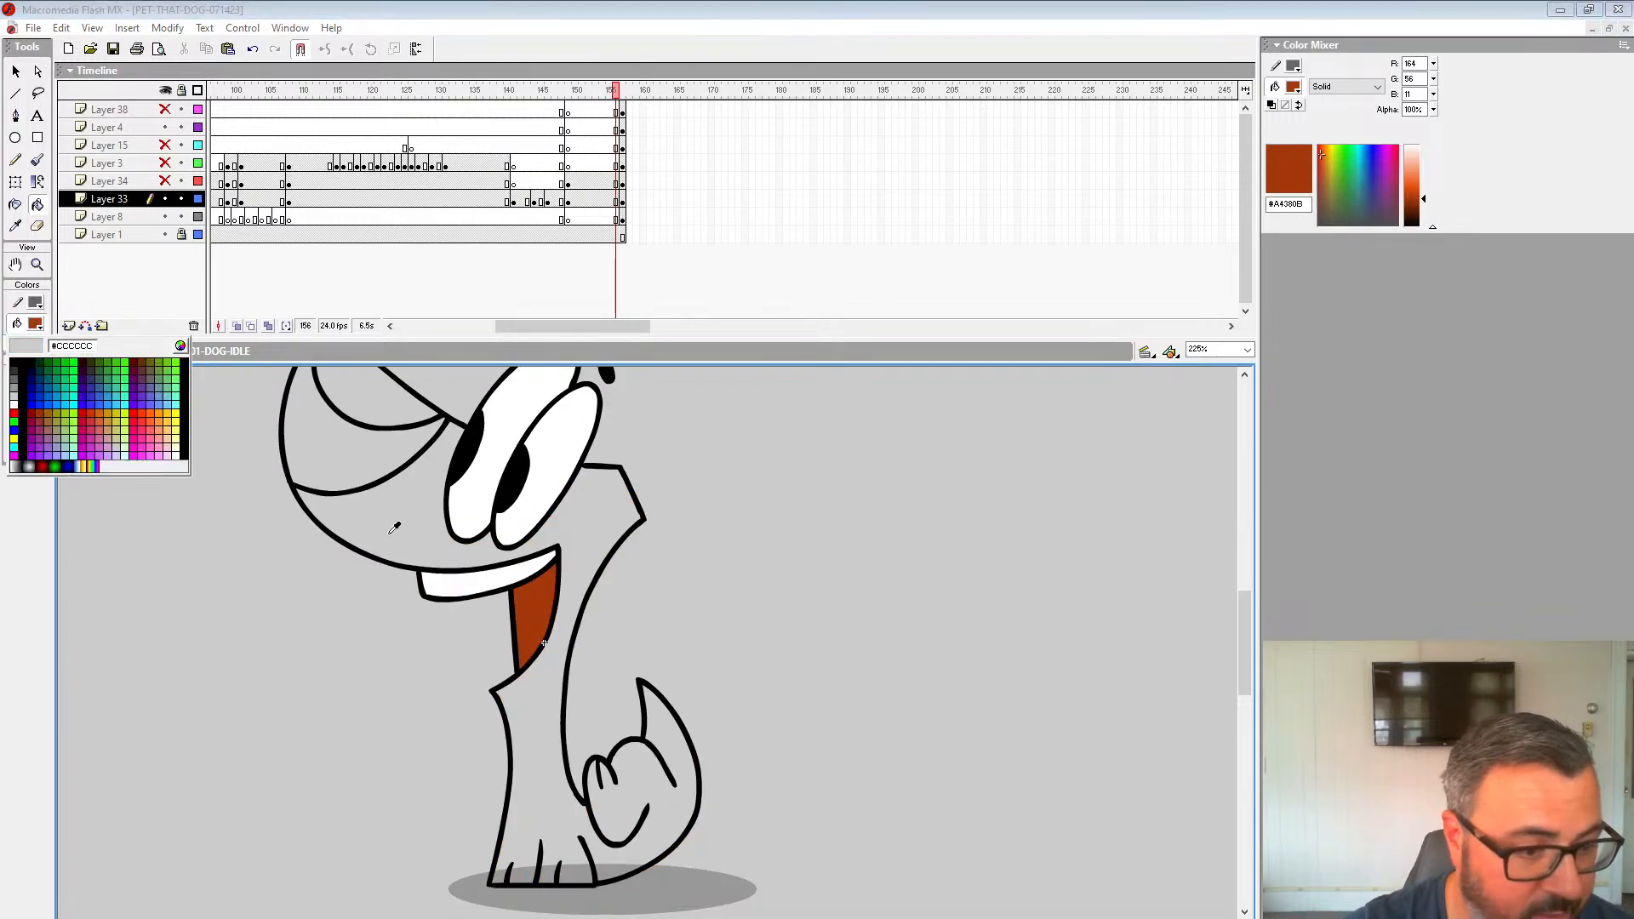
{"action": "left_click", "coordinate": [384, 521]}
{"action": "key", "text": "period"}
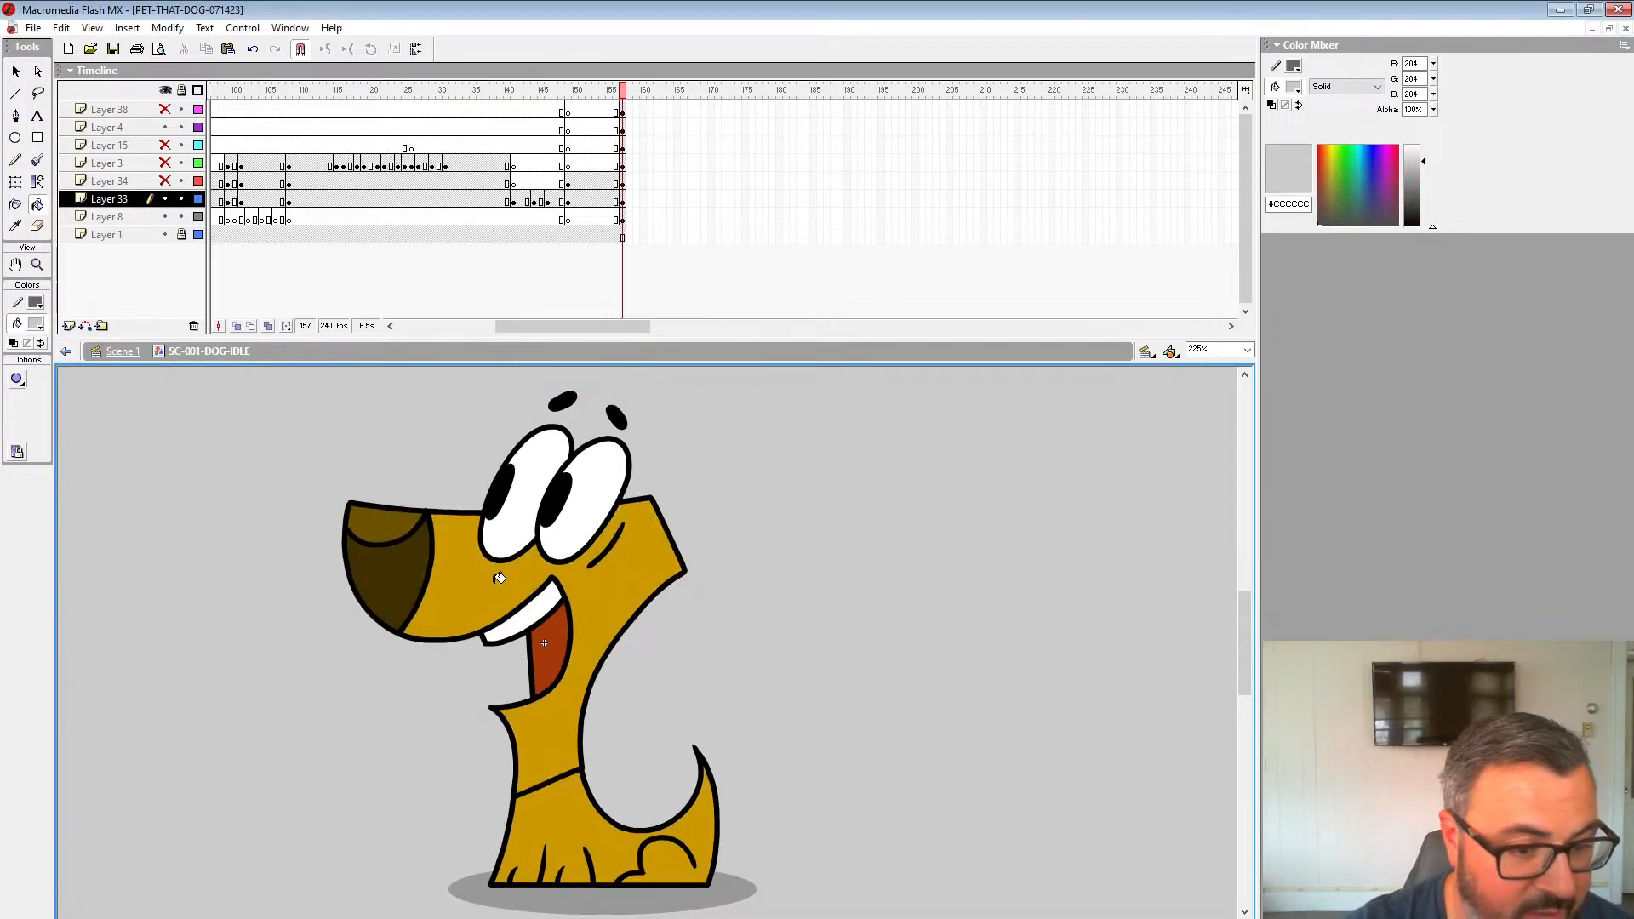
{"action": "left_click", "coordinate": [36, 325]}
{"action": "left_click", "coordinate": [435, 532]}
{"action": "key", "text": "comma"}
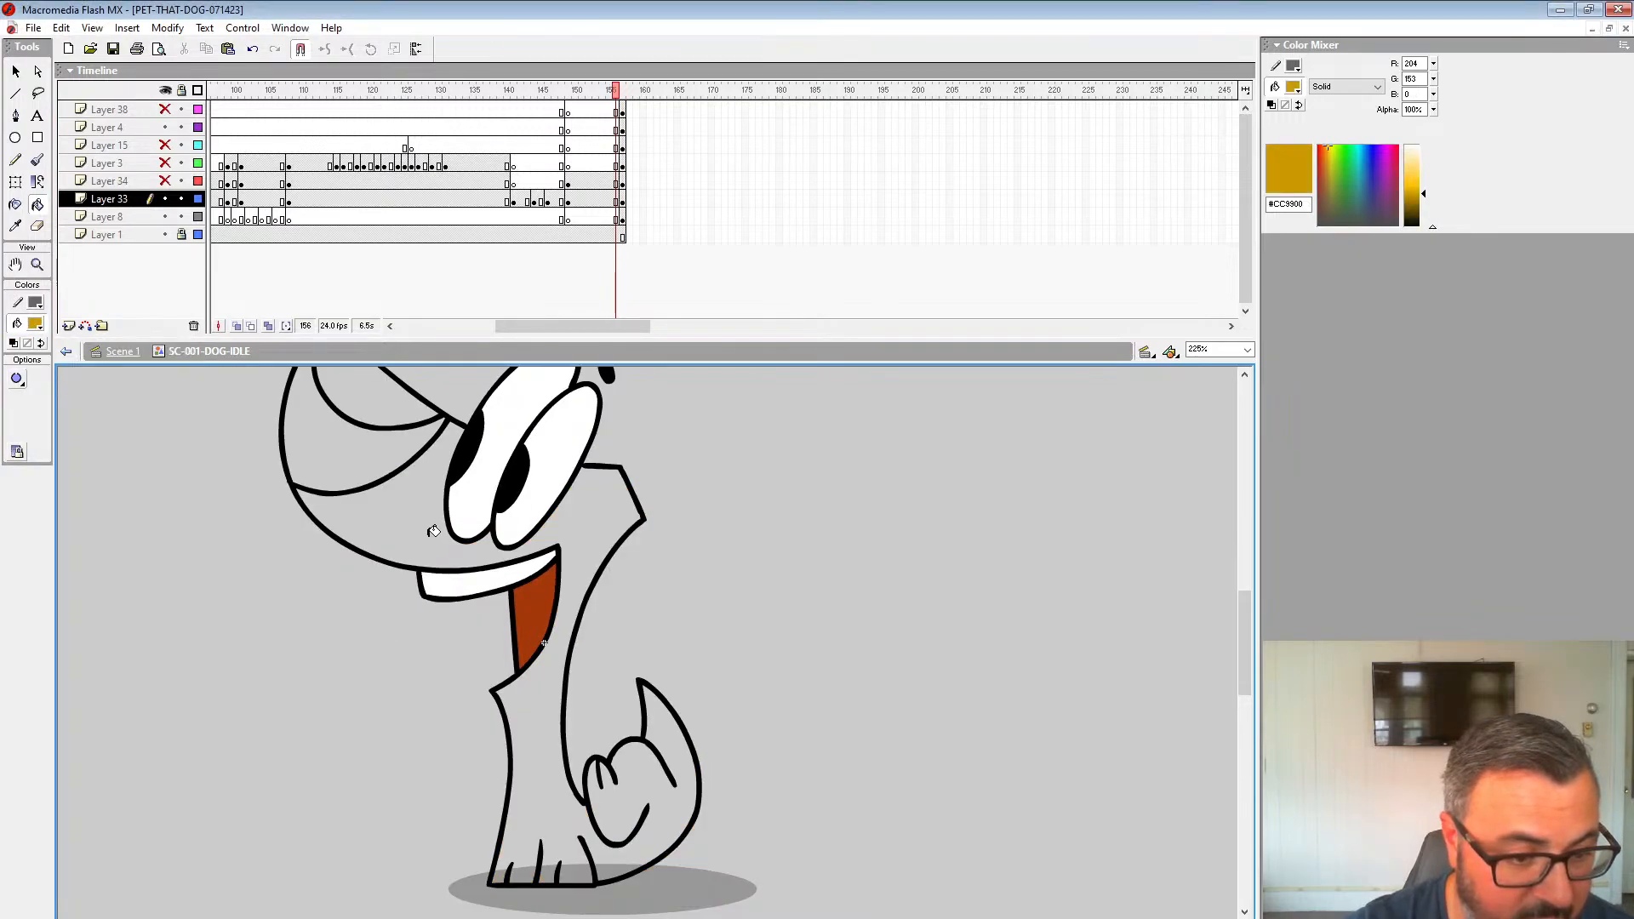
{"action": "left_click", "coordinate": [529, 677]}
Step: Fill the lower part of the upturned nose with the darkest brown sampled from the nose at frame 157
{"action": "key", "text": "period"}
{"action": "left_click", "coordinate": [40, 328]}
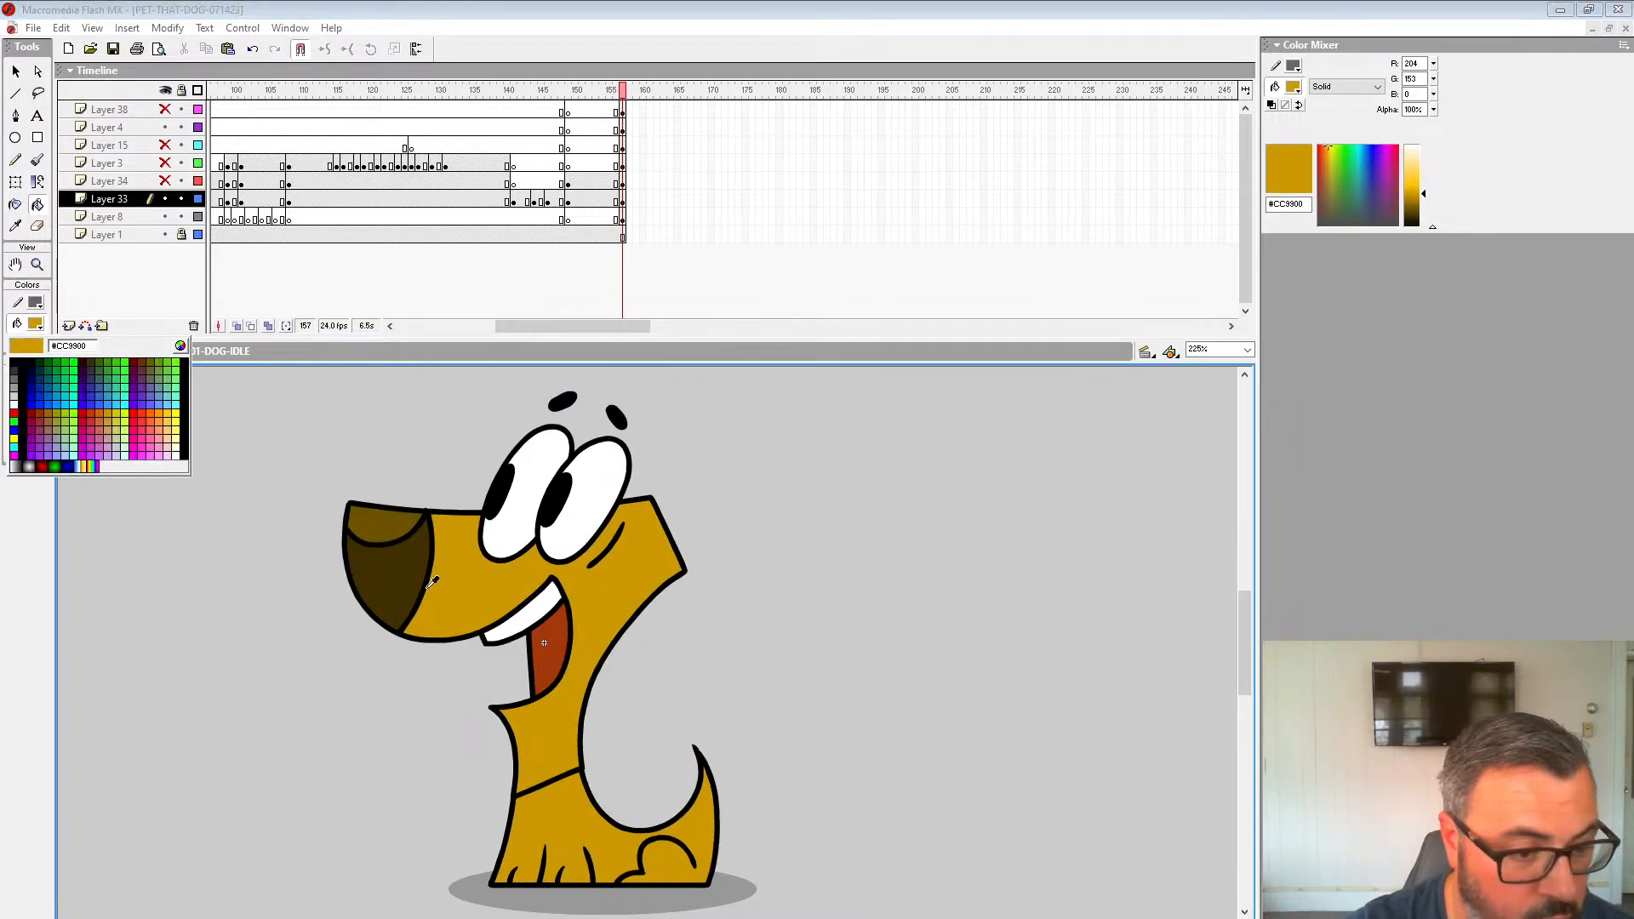
{"action": "left_click", "coordinate": [409, 560]}
{"action": "key", "text": "comma"}
{"action": "left_click", "coordinate": [360, 464]}
{"action": "key", "text": "period"}
Step: Fill the upper highlight area of the upturned nose with the brown #6D5201 sampled from the finished pose
{"action": "left_click_drag", "start_coordinate": [457, 468], "coordinate": [434, 494]}
{"action": "left_click", "coordinate": [36, 326]}
{"action": "left_click", "coordinate": [397, 647]}
{"action": "key", "text": "comma"}
{"action": "left_click", "coordinate": [398, 519]}
{"action": "key", "text": "period"}
Step: Make all the hidden layers visible again while on Layer 34 at frame 149
{"action": "left_click", "coordinate": [37, 265]}
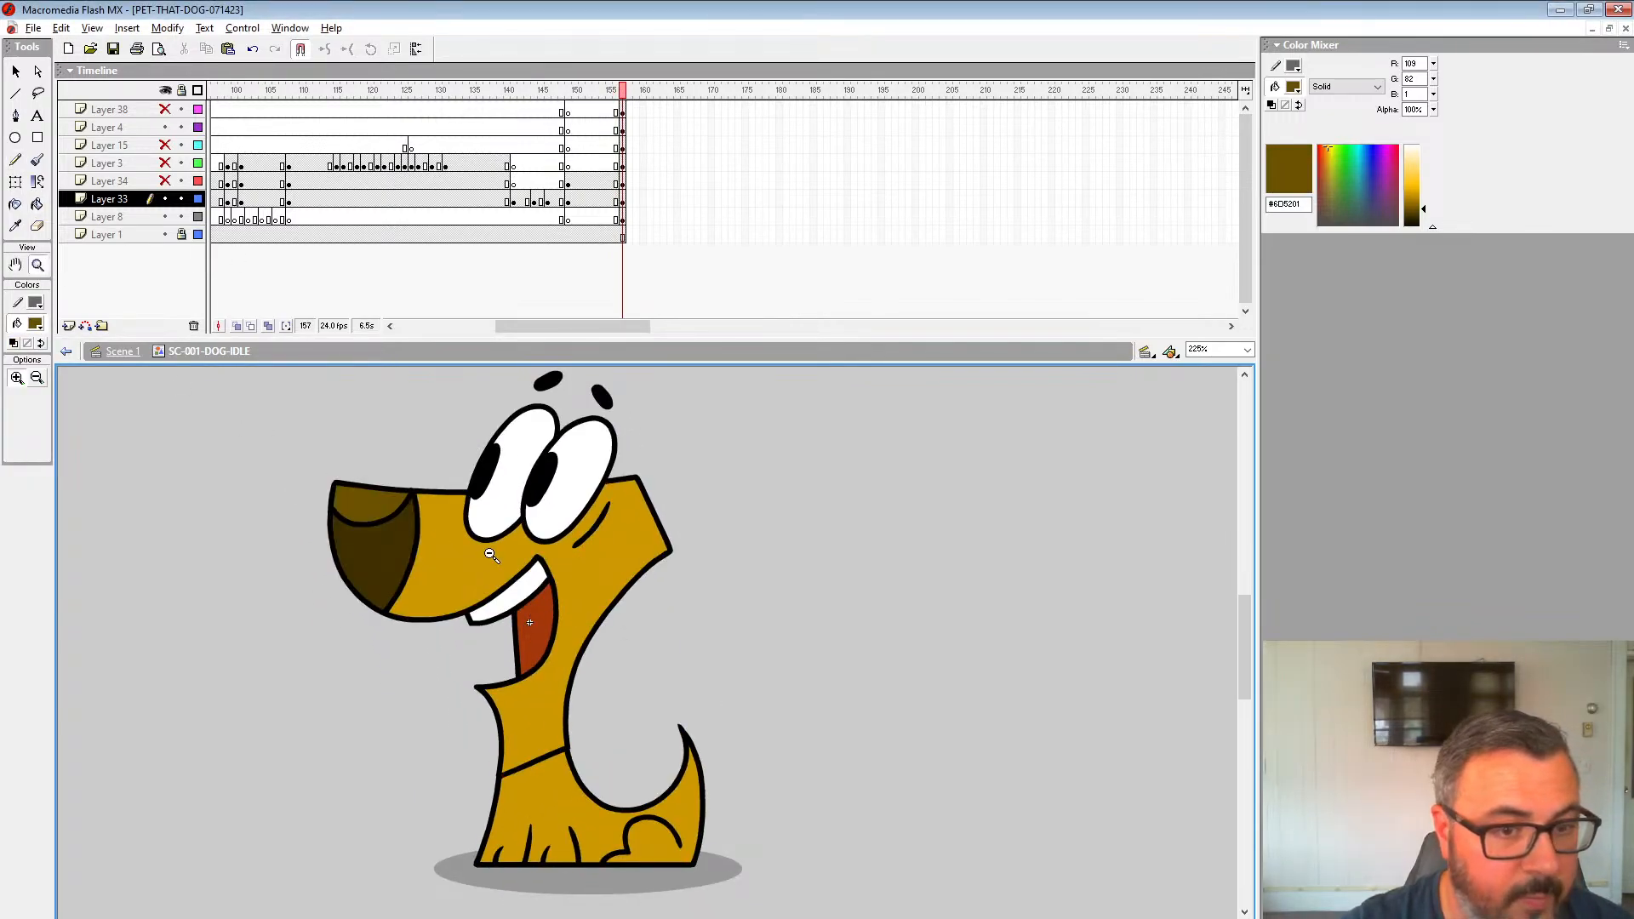
{"action": "left_click", "coordinate": [569, 184]}
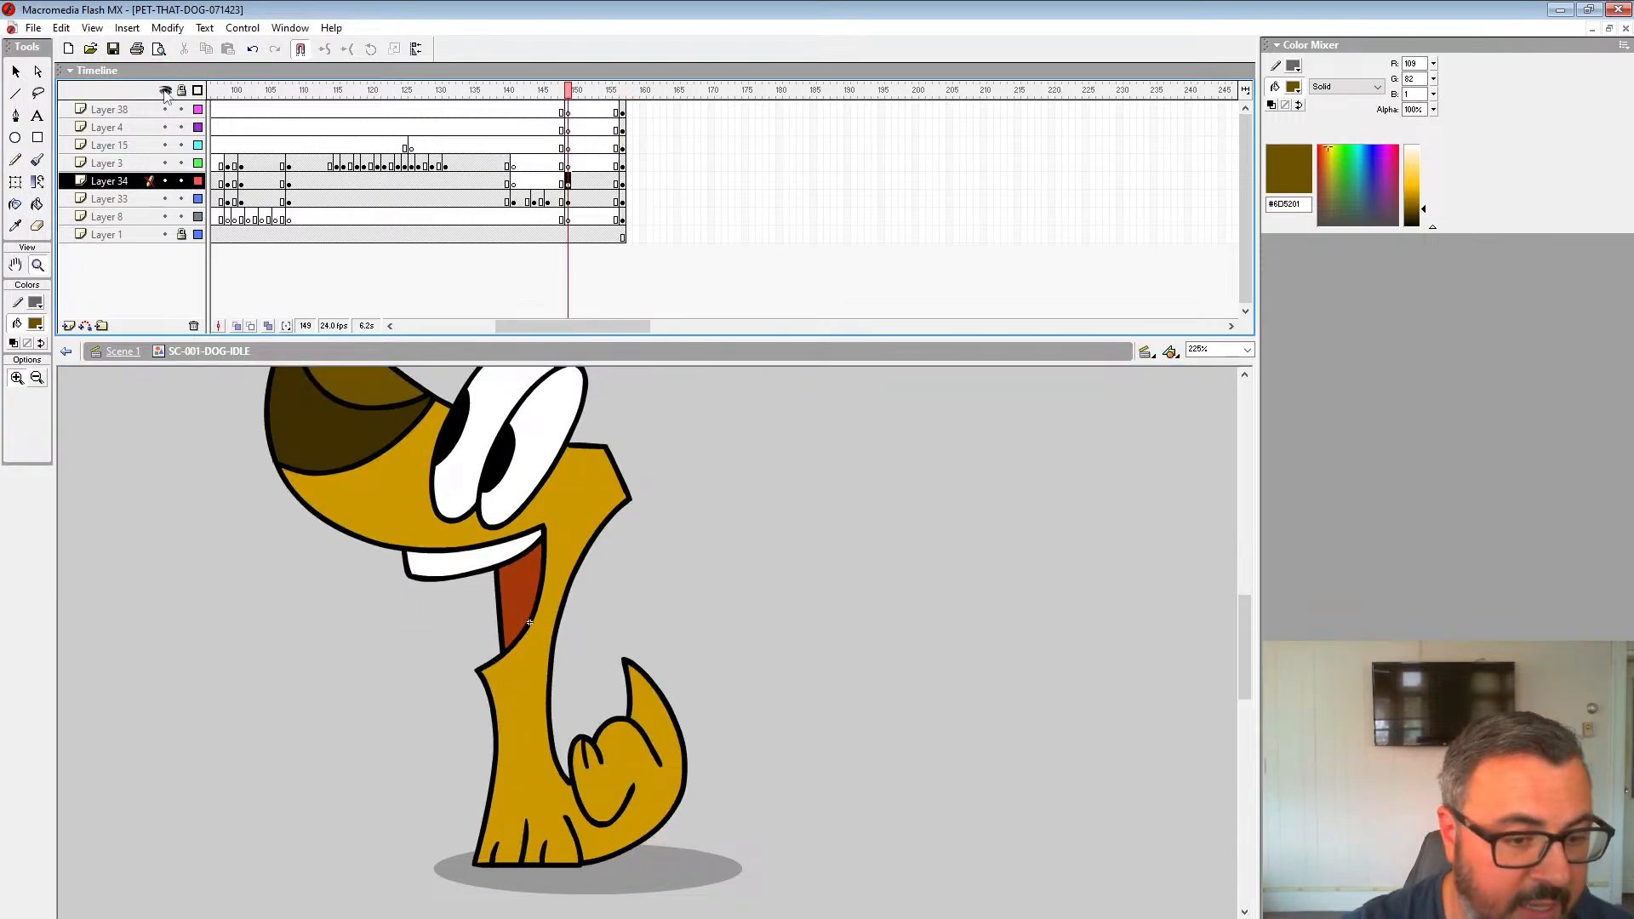
{"action": "left_click", "coordinate": [165, 90]}
Step: Step through frames 135 to 146 at reduced zoom to examine how the head shake roughs flow between poses
{"action": "left_click", "coordinate": [541, 202]}
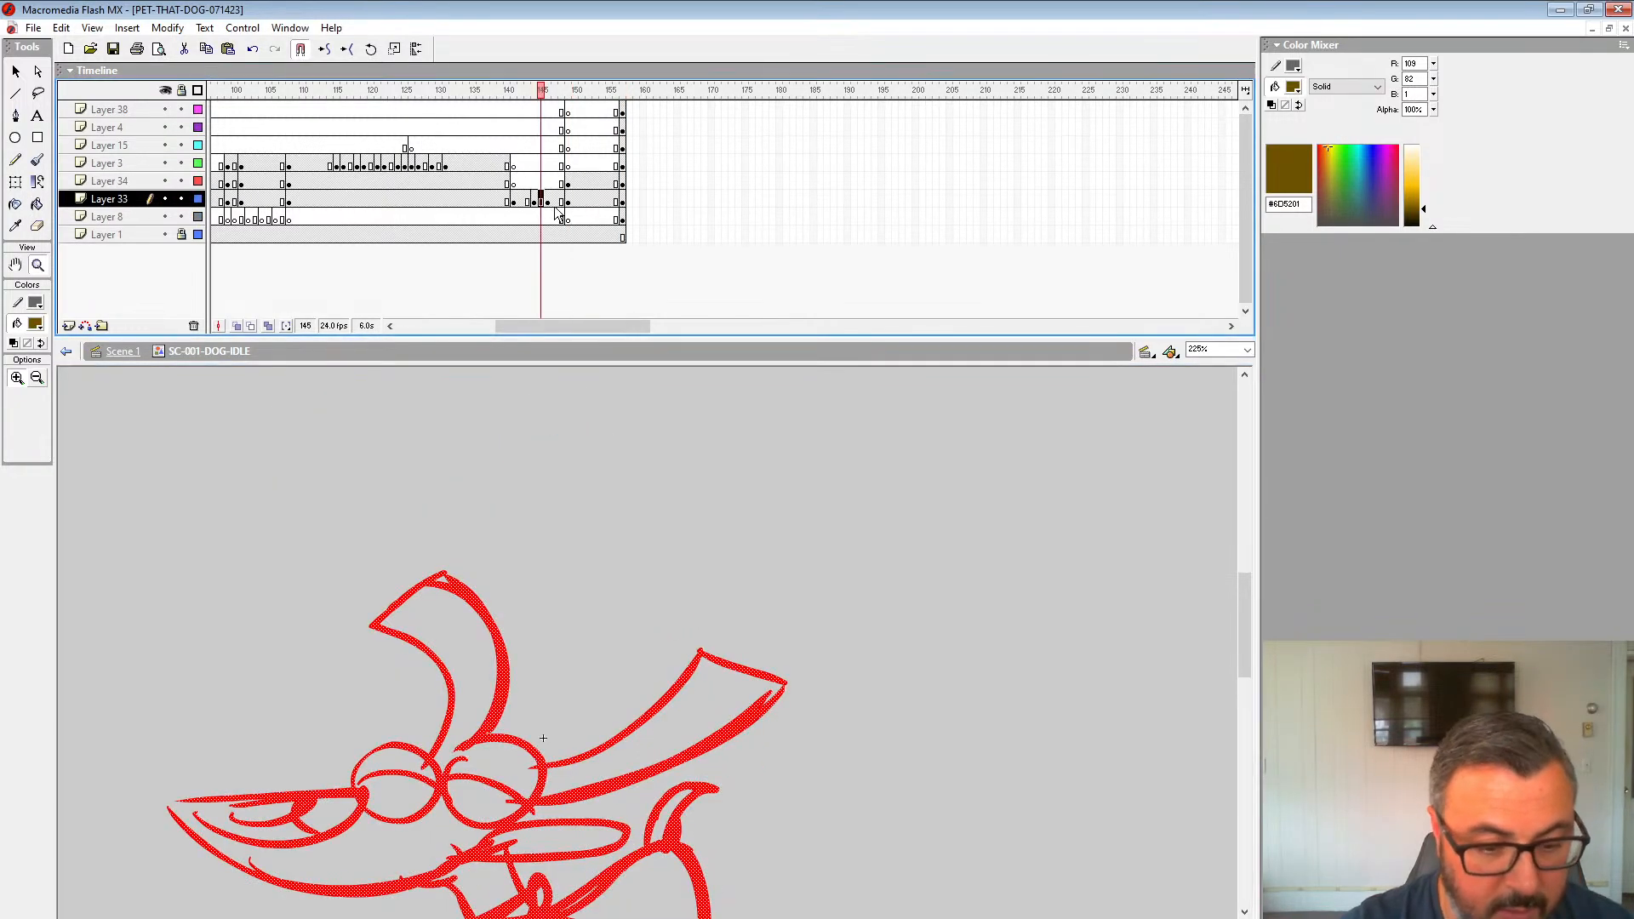
{"action": "left_click", "coordinate": [474, 198]}
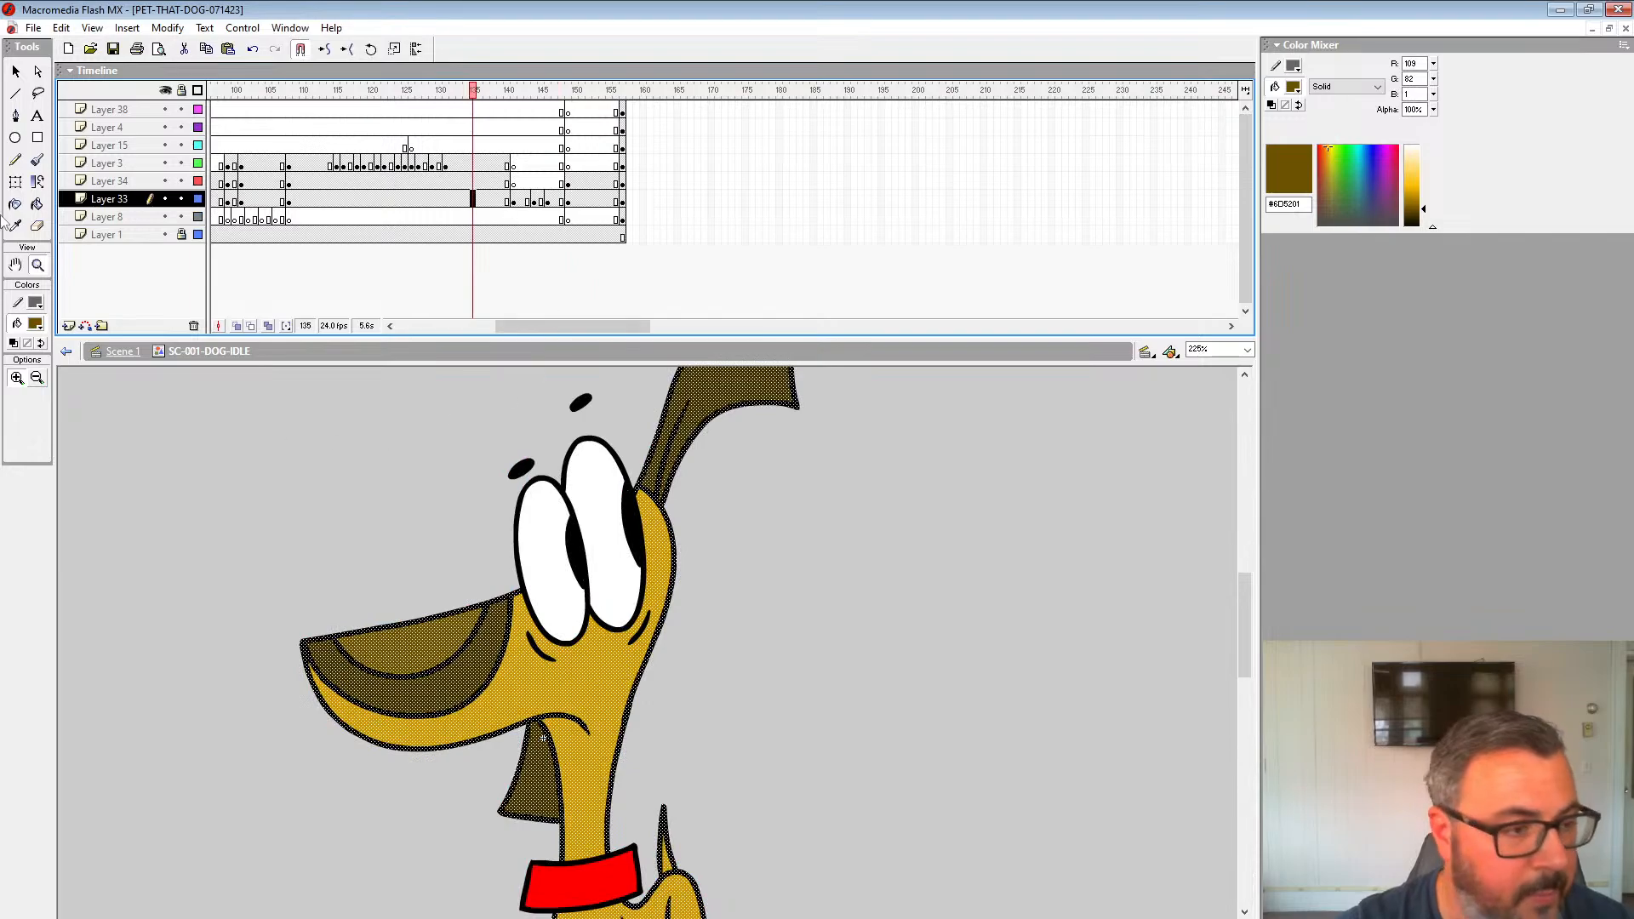
{"action": "left_click", "coordinate": [555, 647], "text": "alt"}
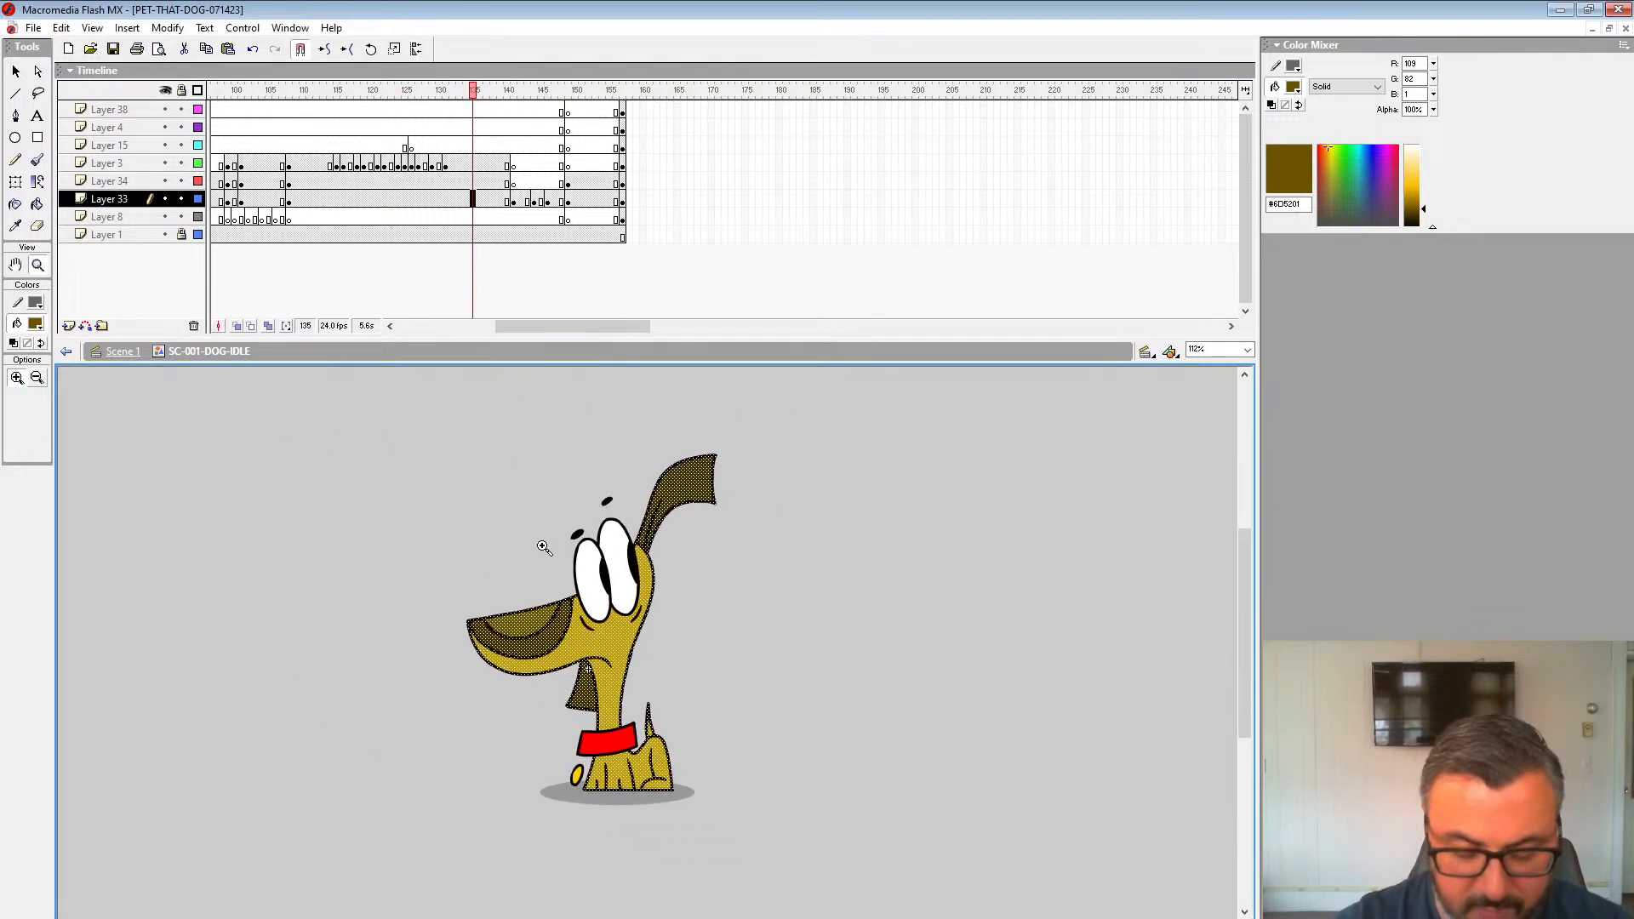
{"action": "key", "text": "period"}
{"action": "key", "text": "period"}
{"action": "key", "text": "period"}
{"action": "key", "text": "period"}
{"action": "key", "text": "period"}
{"action": "key", "text": "period"}
{"action": "key", "text": "period"}
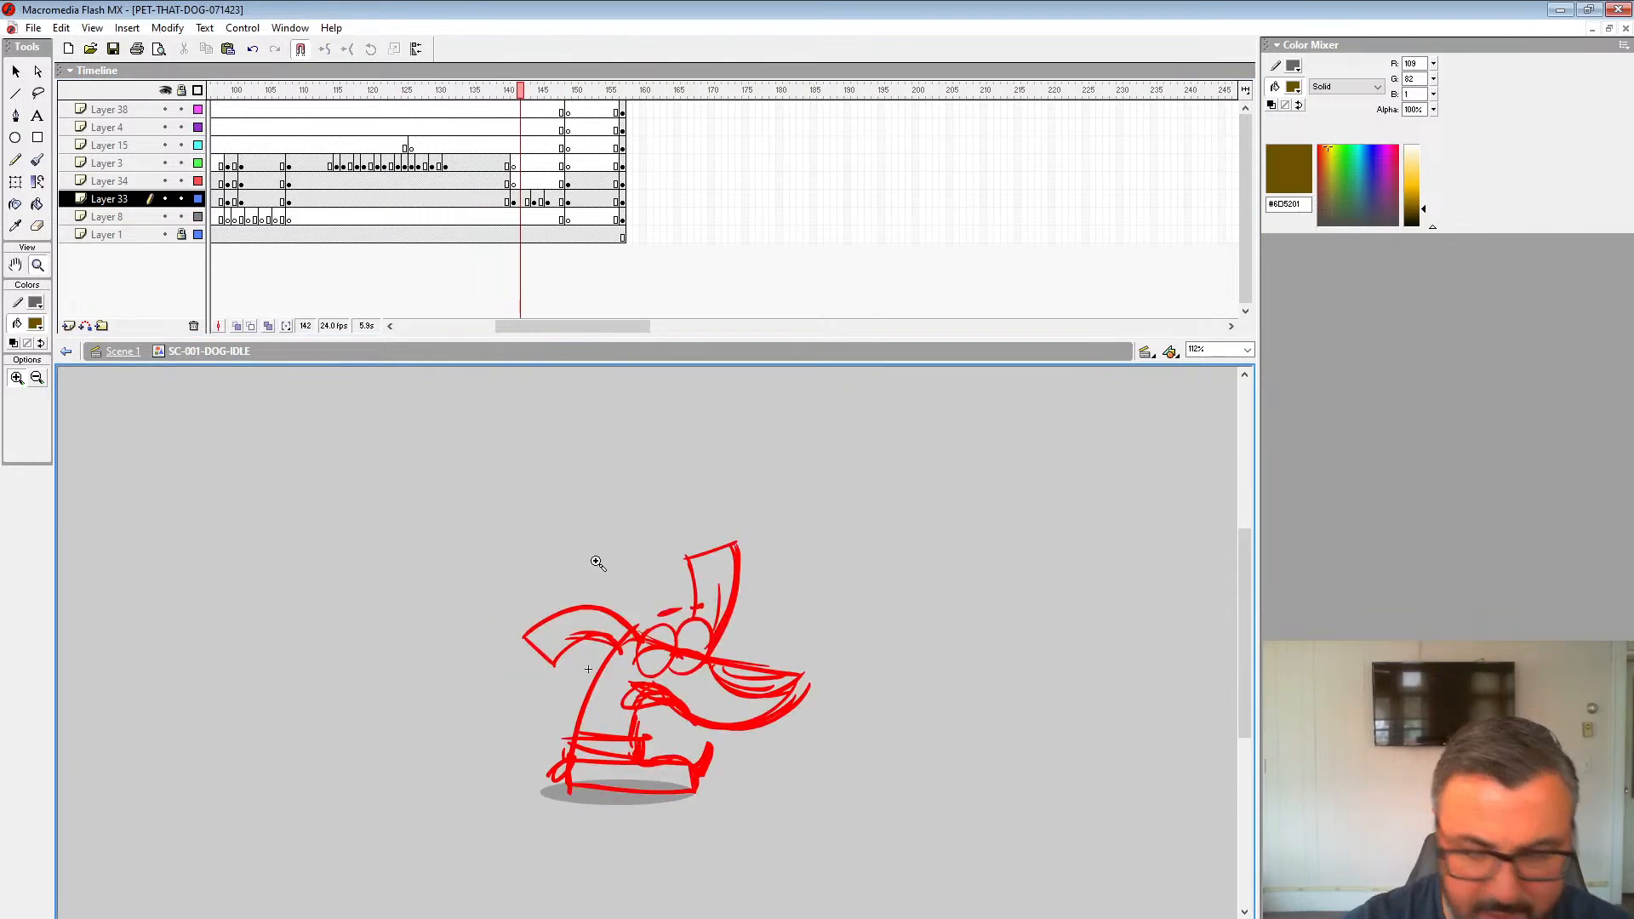
{"action": "key", "text": "period"}
{"action": "key", "text": "period"}
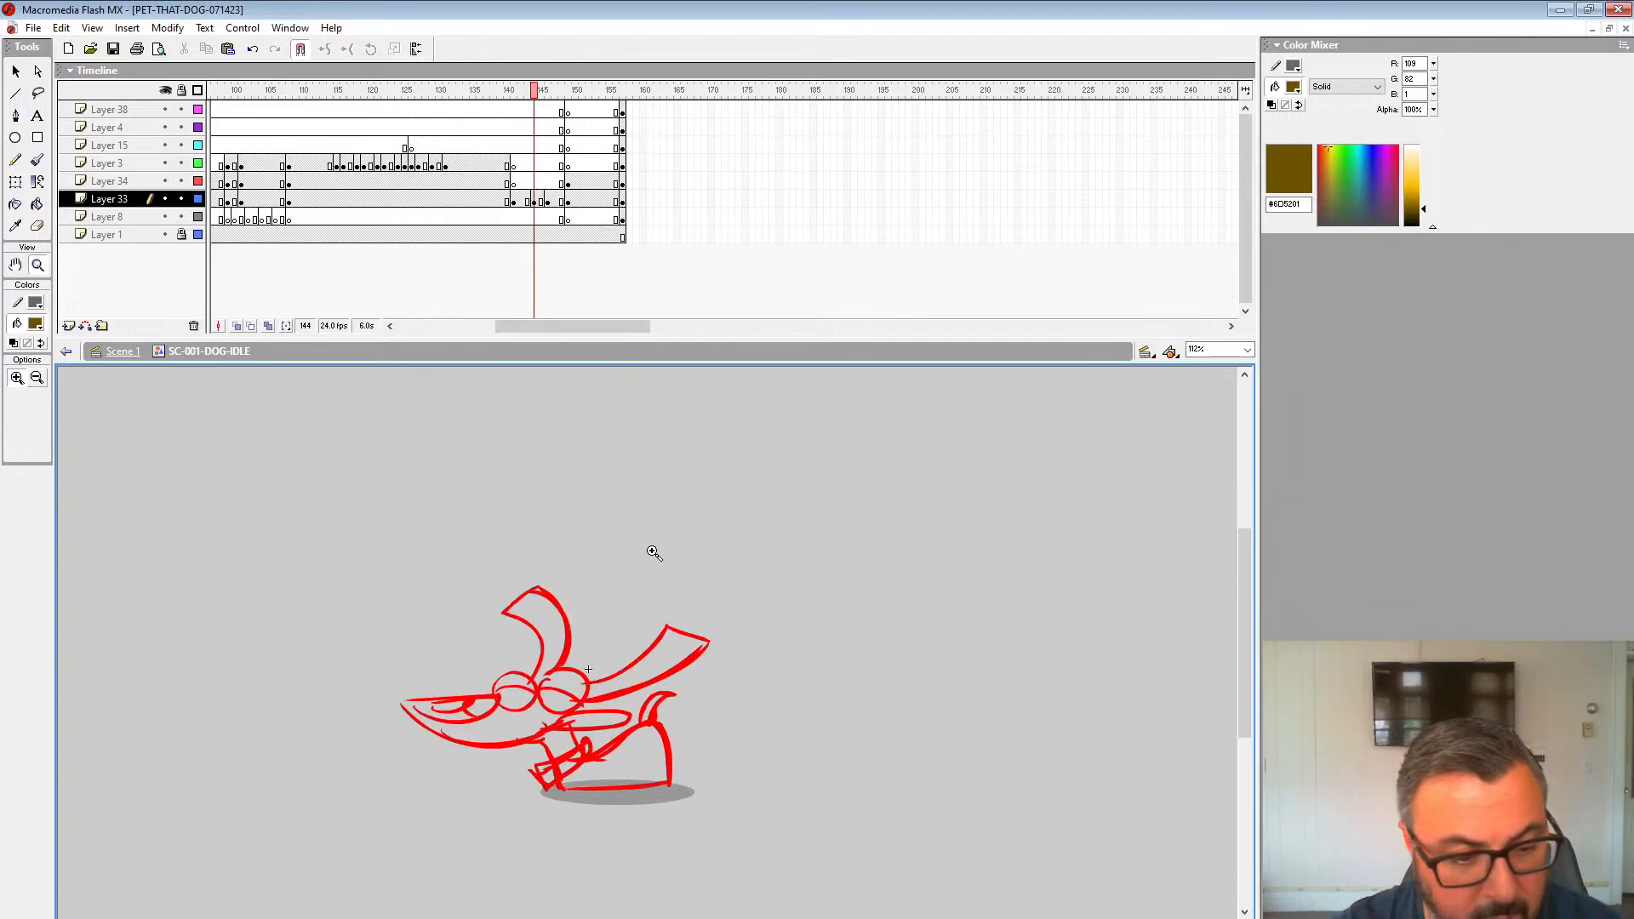
{"action": "key", "text": "period"}
{"action": "key", "text": "period"}
{"action": "key", "text": "comma"}
{"action": "key", "text": "comma"}
{"action": "key", "text": "comma"}
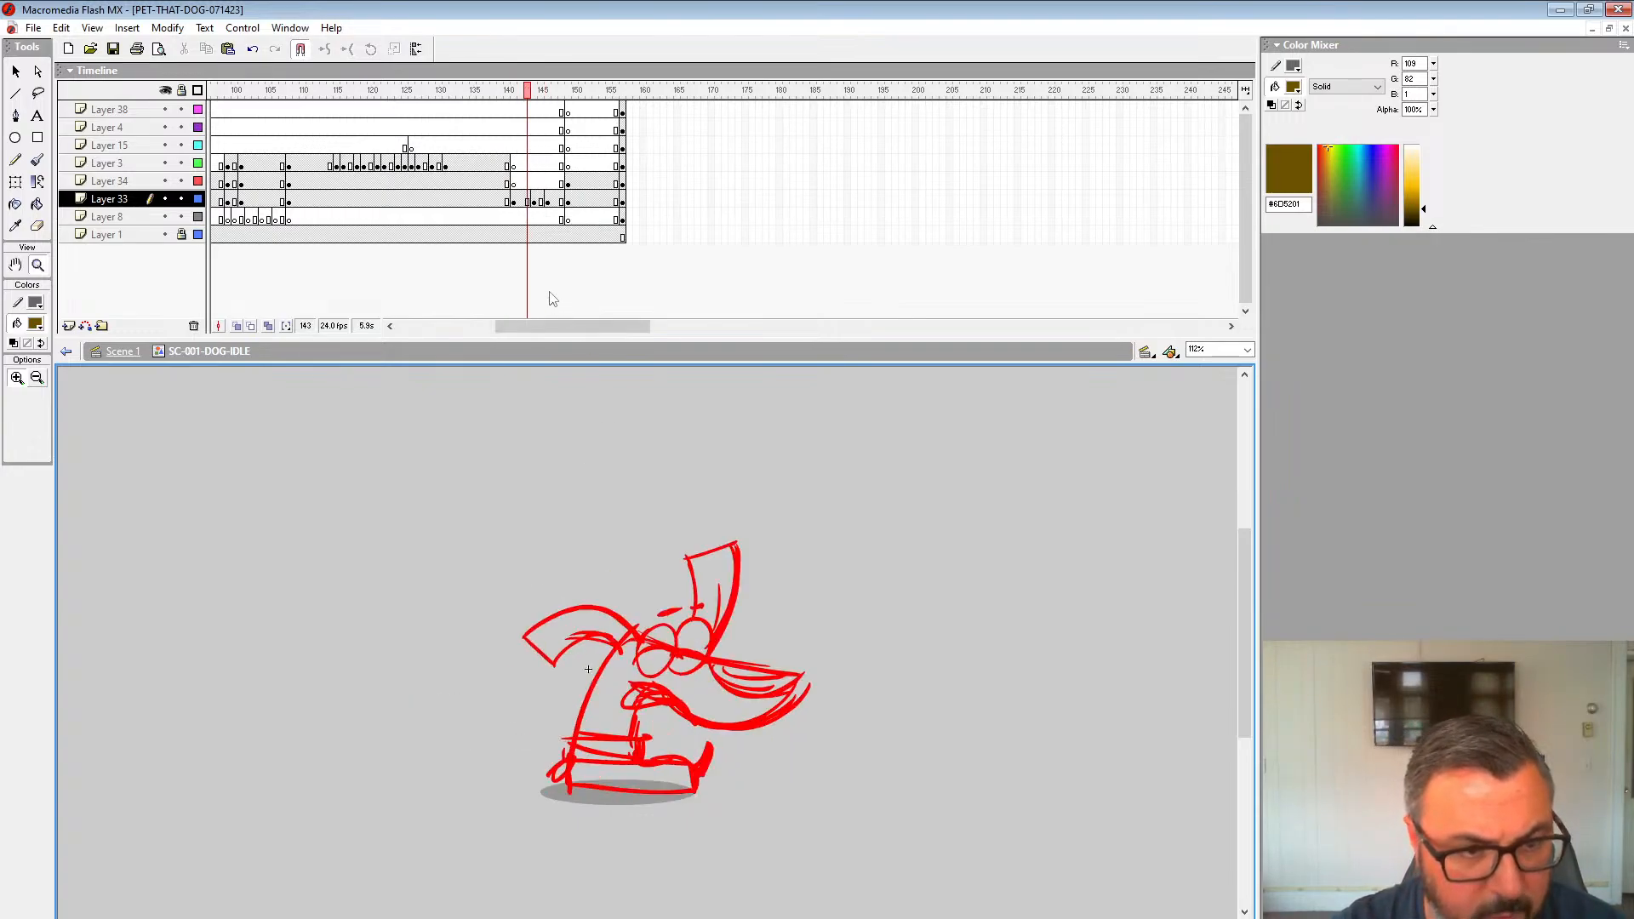
{"action": "key", "text": "comma"}
{"action": "key", "text": "comma"}
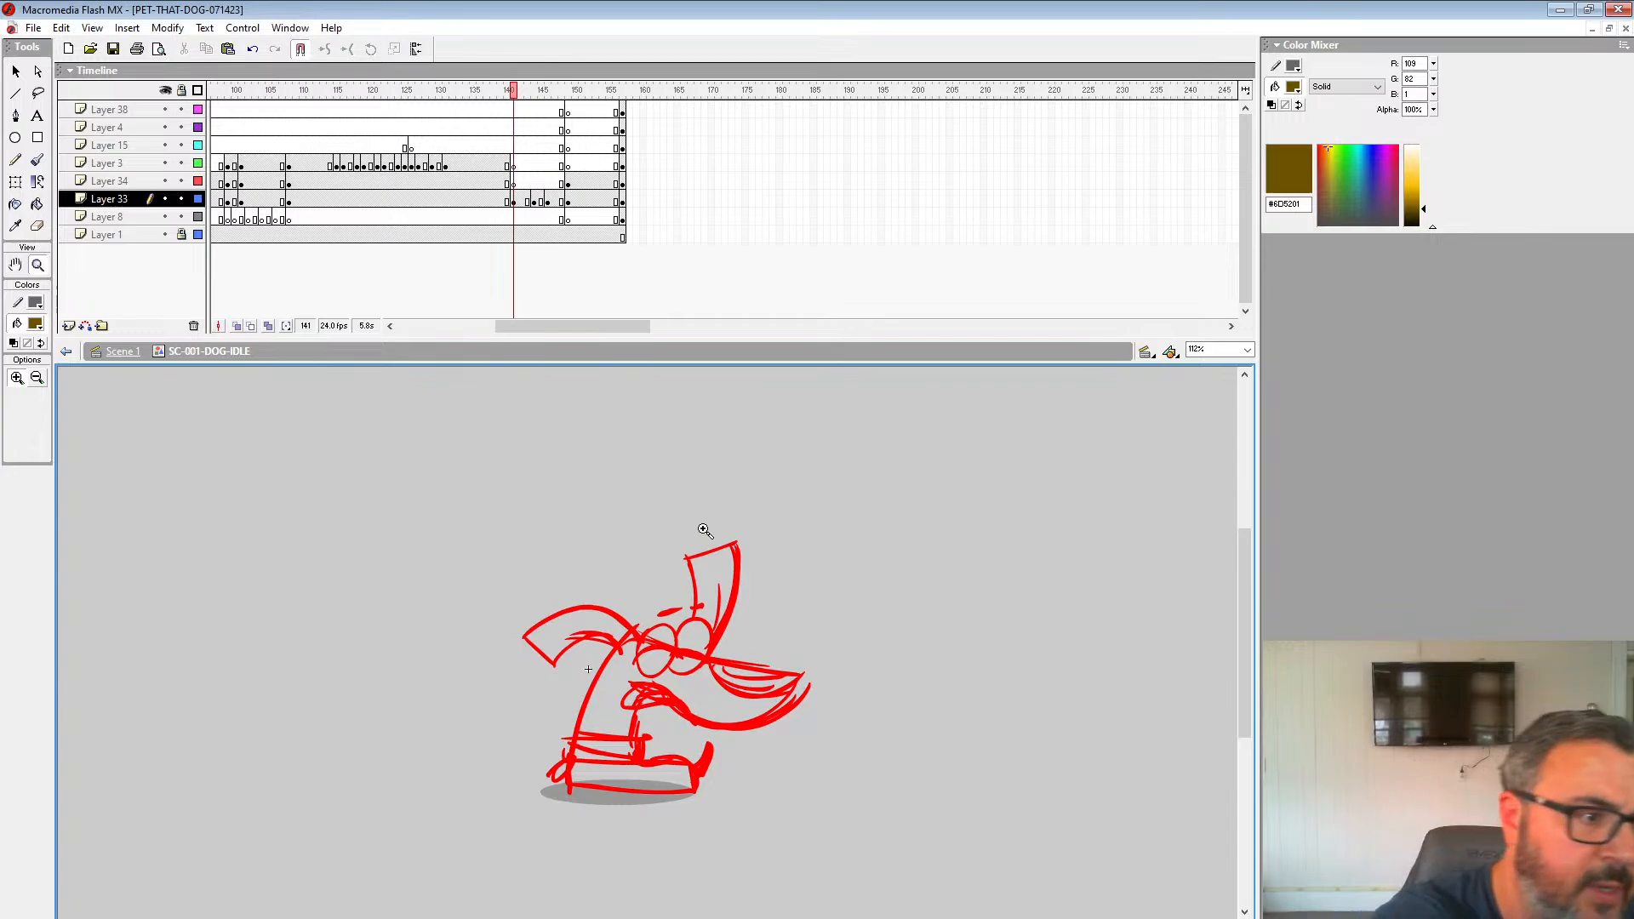
Step: Brush a long curved red (#FF0000) stroke sweeping out behind the dog in the head-shake rough at frame 144
{"action": "left_click", "coordinate": [37, 159]}
{"action": "left_click", "coordinate": [35, 324]}
{"action": "left_click", "coordinate": [11, 421]}
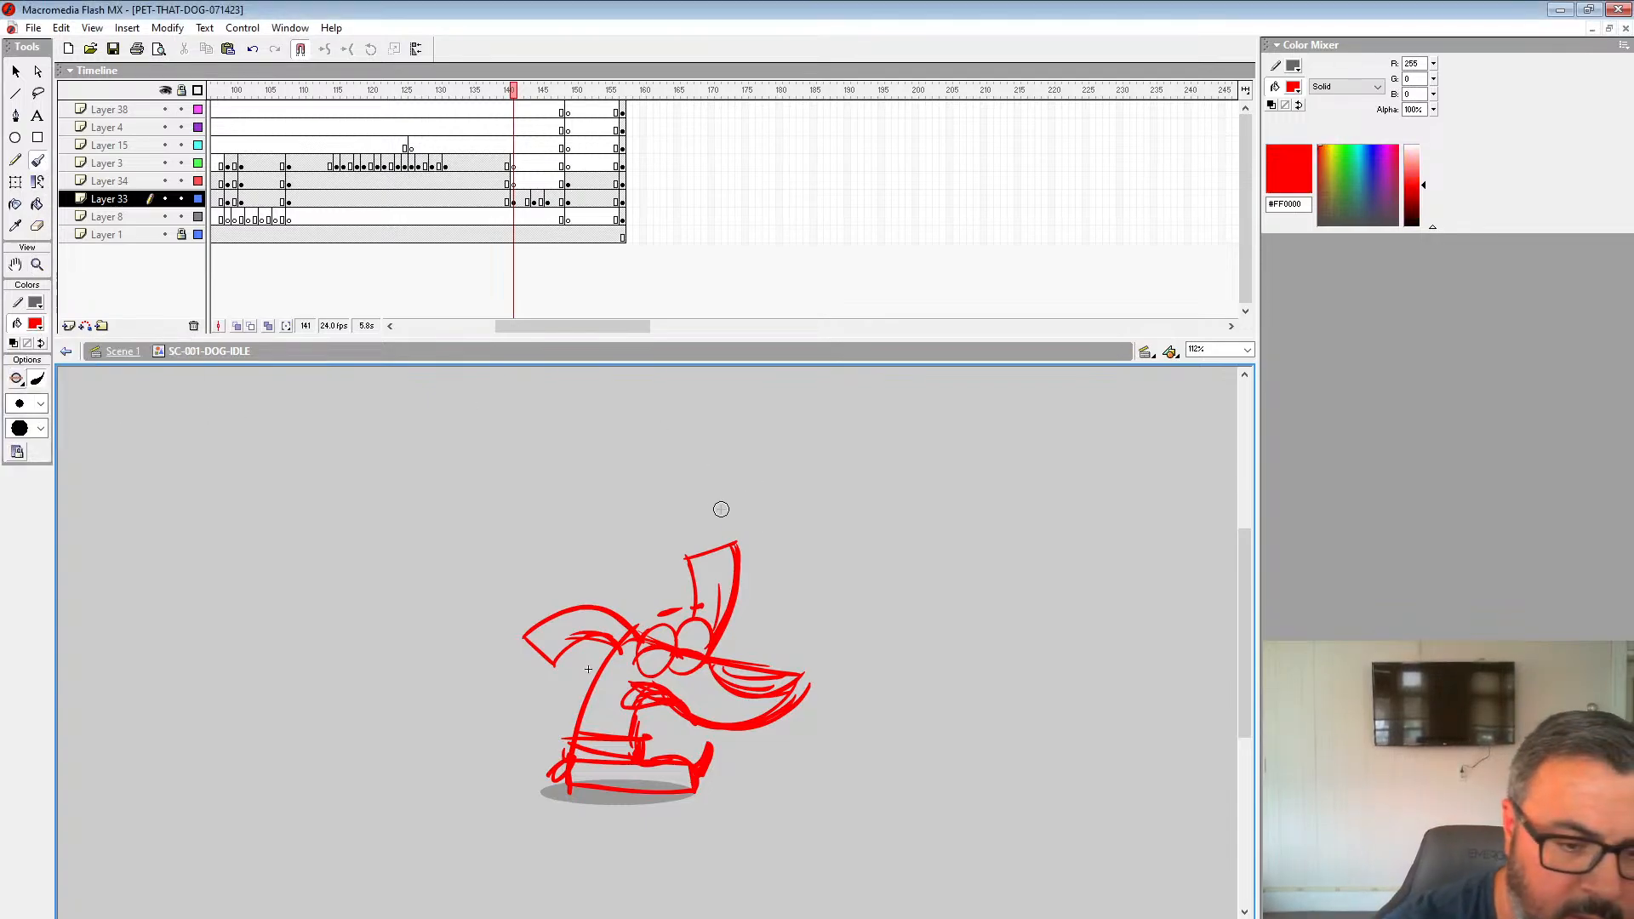
{"action": "mouse_move", "coordinate": [698, 502]}
{"action": "left_mouse_down"}
{"action": "mouse_move", "coordinate": [784, 566]}
{"action": "mouse_move", "coordinate": [803, 642]}
{"action": "mouse_move", "coordinate": [650, 749]}
{"action": "left_mouse_up"}
{"action": "key", "text": "period"}
{"action": "key", "text": "period"}
{"action": "key", "text": "period"}
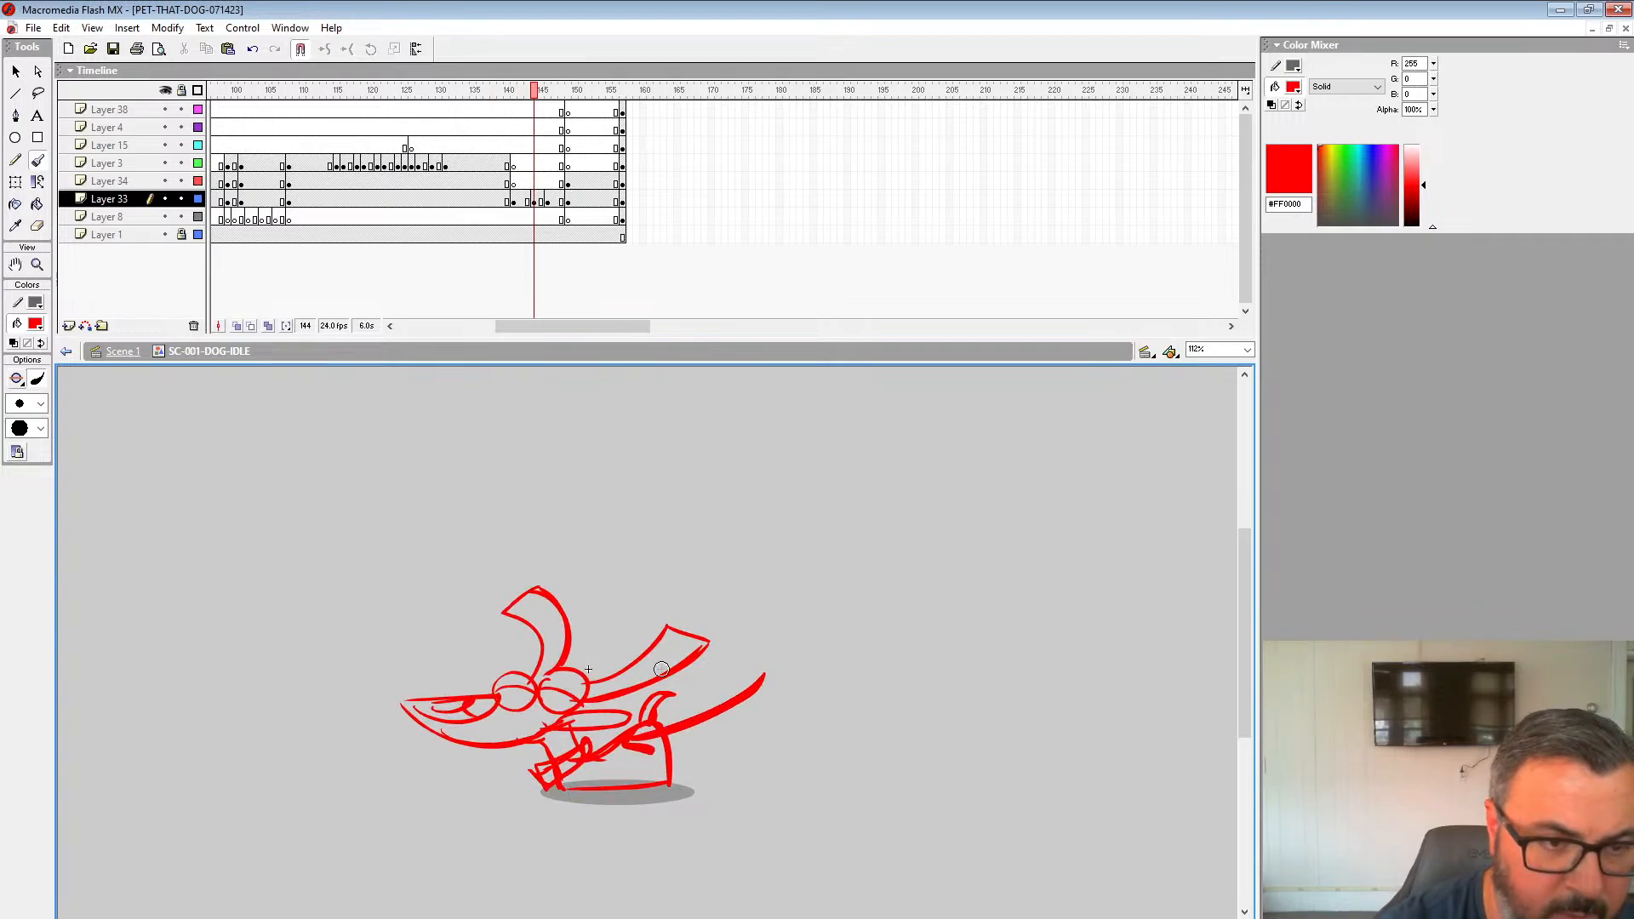
{"action": "key", "text": "period"}
{"action": "key", "text": "period"}
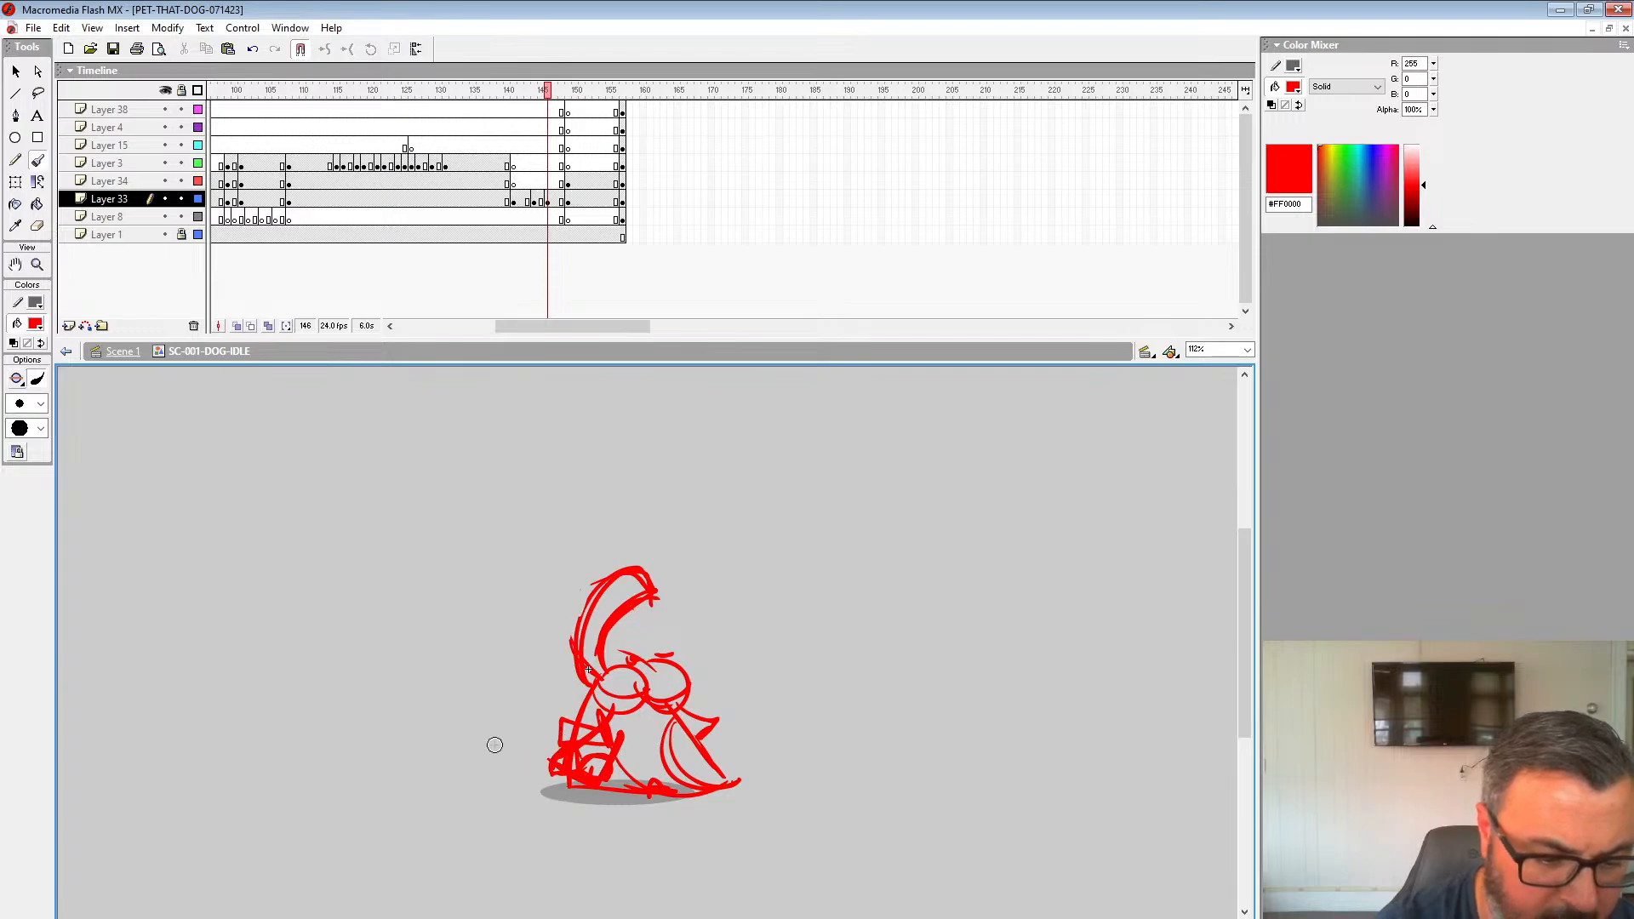
Step: Brush a short, thick red stroke in front of the dog's chest area in the rough at frame 146
{"action": "mouse_move", "coordinate": [492, 744]}
{"action": "left_mouse_down"}
{"action": "mouse_move", "coordinate": [464, 711]}
{"action": "mouse_move", "coordinate": [511, 777]}
{"action": "left_mouse_up"}
{"action": "key", "text": "period"}
{"action": "key", "text": "period"}
{"action": "key", "text": "period"}
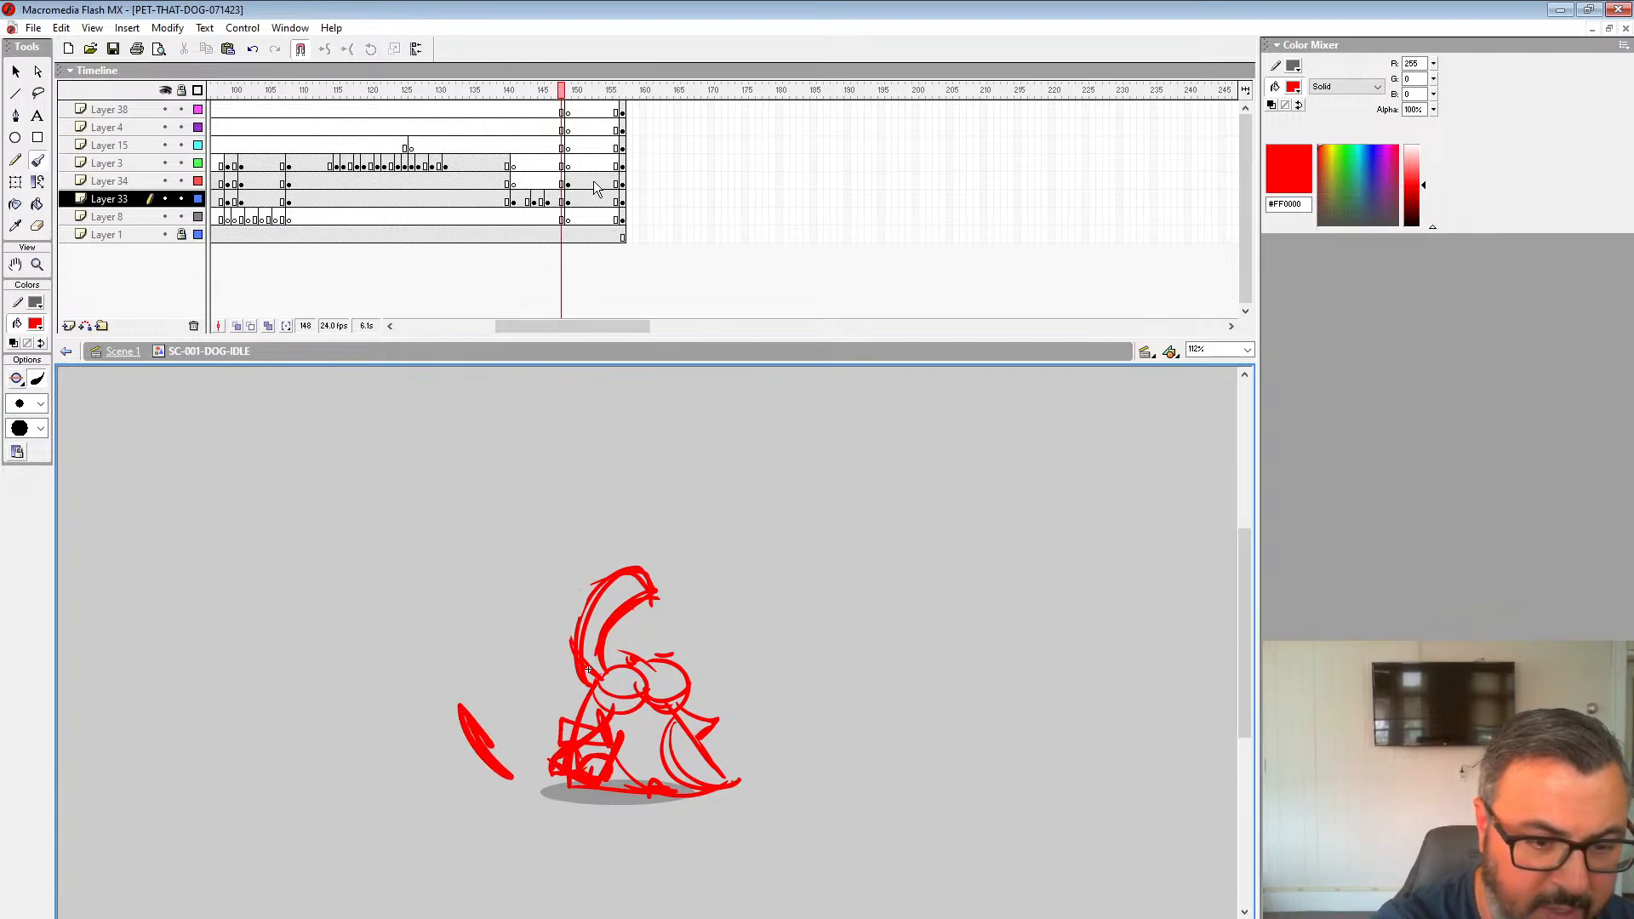
{"action": "key", "text": "comma"}
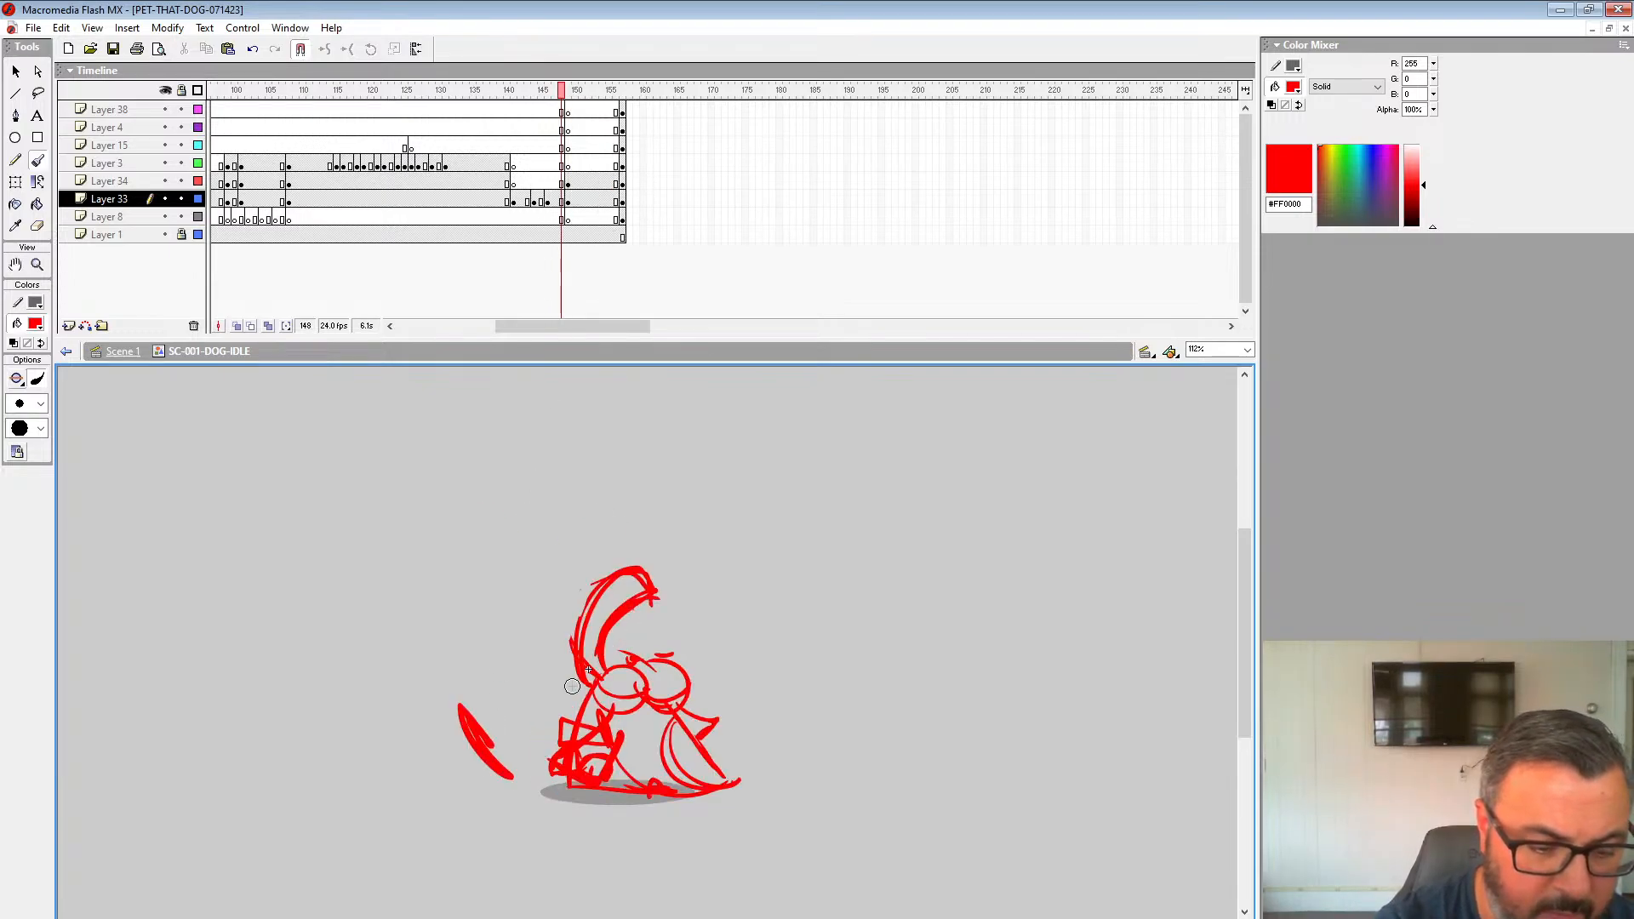
{"action": "key", "text": "period"}
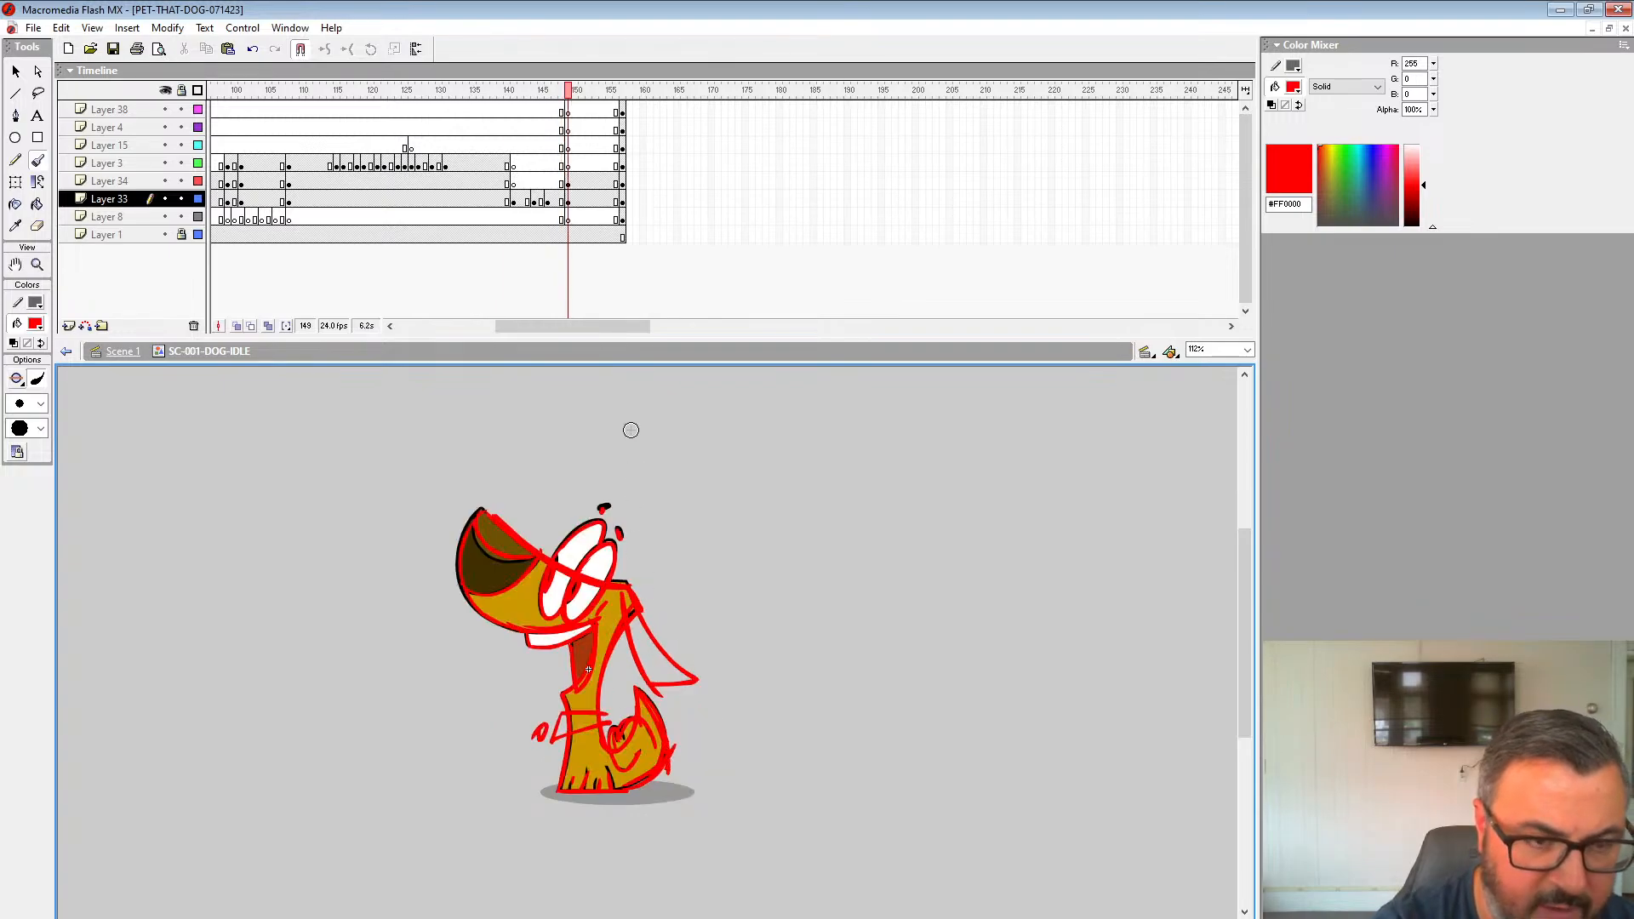
{"action": "left_click", "coordinate": [568, 184]}
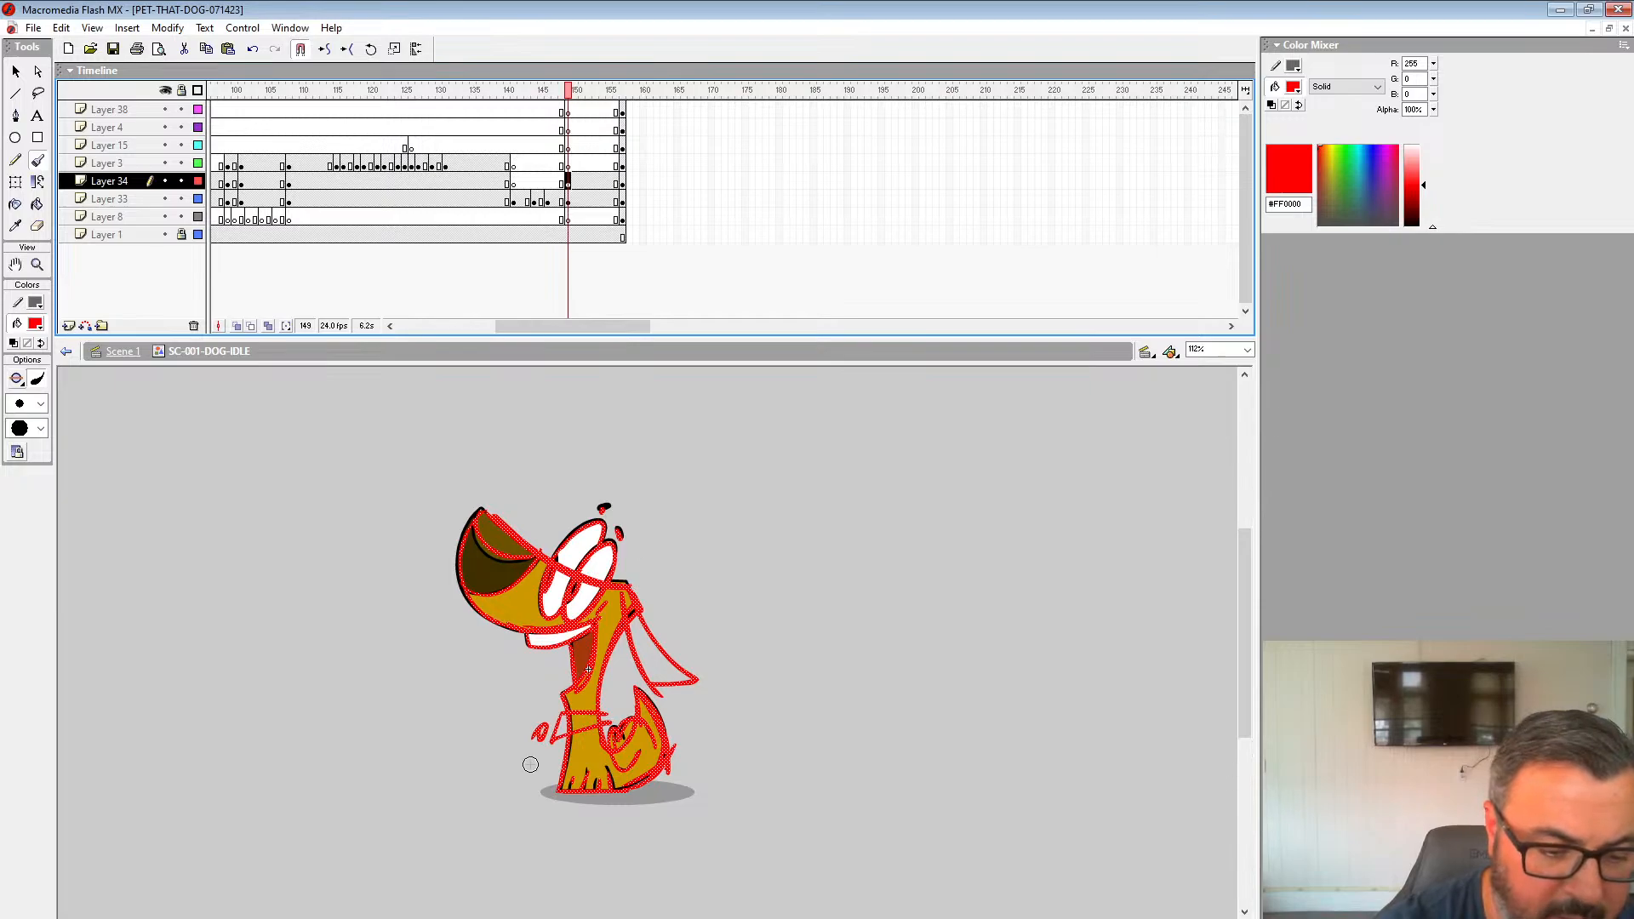
{"action": "mouse_move", "coordinate": [478, 808]}
{"action": "left_mouse_down"}
{"action": "mouse_move", "coordinate": [616, 683]}
{"action": "mouse_move", "coordinate": [600, 679]}
{"action": "mouse_move", "coordinate": [627, 708]}
{"action": "left_mouse_up"}
{"action": "key", "text": "ctrl+z"}
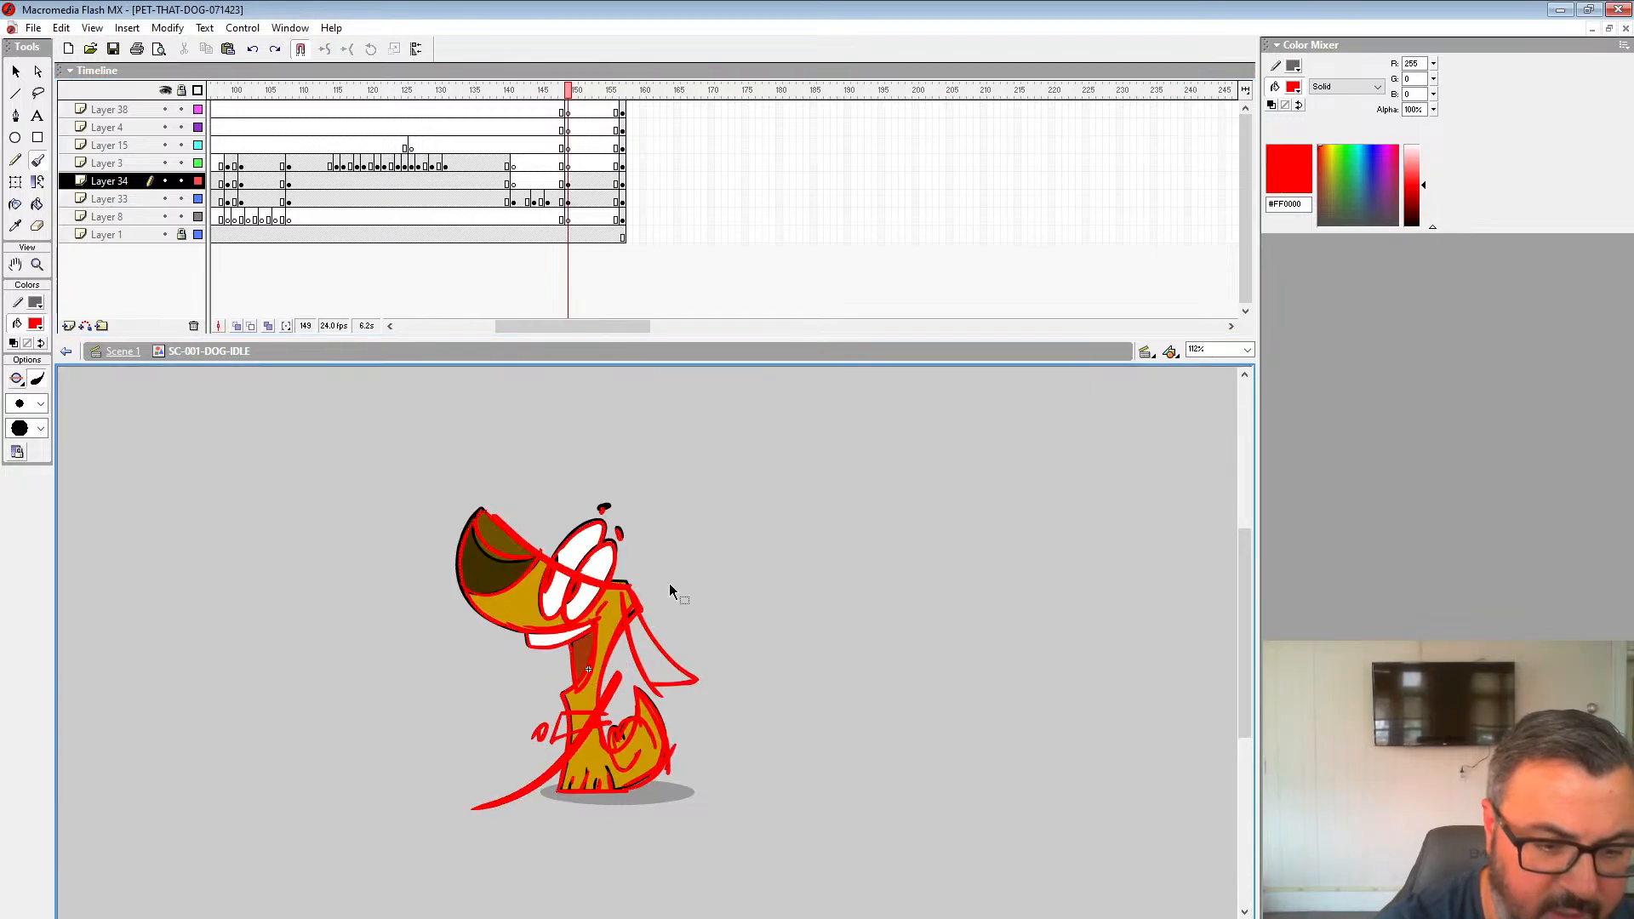
{"action": "key", "text": "ctrl+z"}
Step: Insert a blank keyframe after the red rough on Layer 34 and move the rough from frame 149 to 148
{"action": "left_click", "coordinate": [575, 184]}
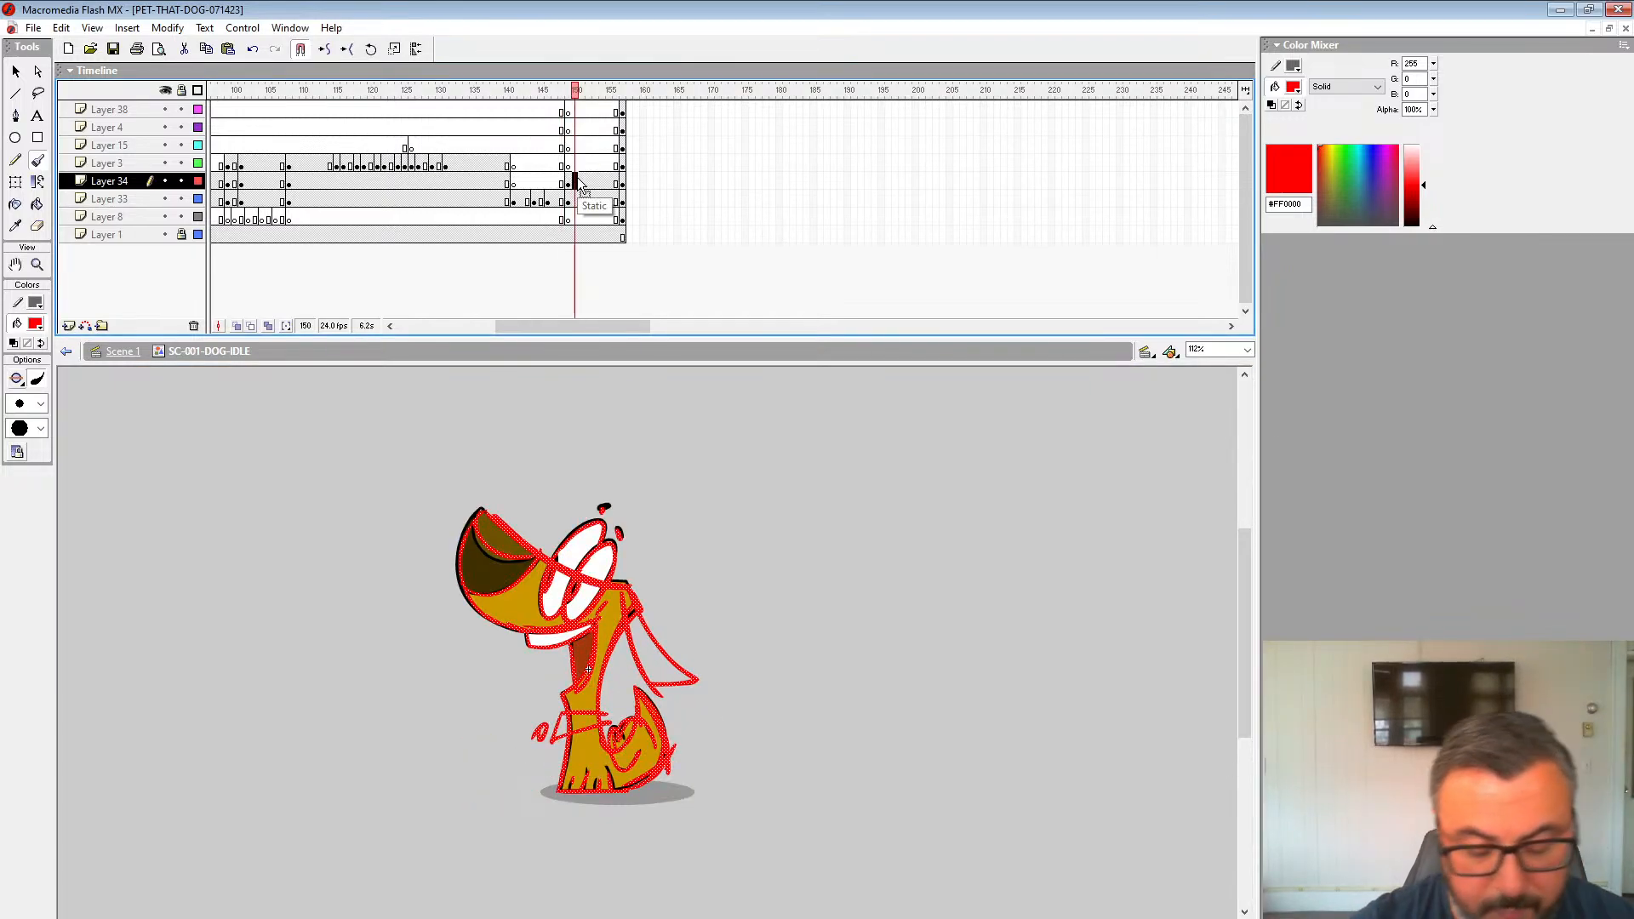
{"action": "key", "text": "F7"}
{"action": "left_click", "coordinate": [568, 182]}
{"action": "left_click_drag", "start_coordinate": [568, 182], "coordinate": [561, 183]}
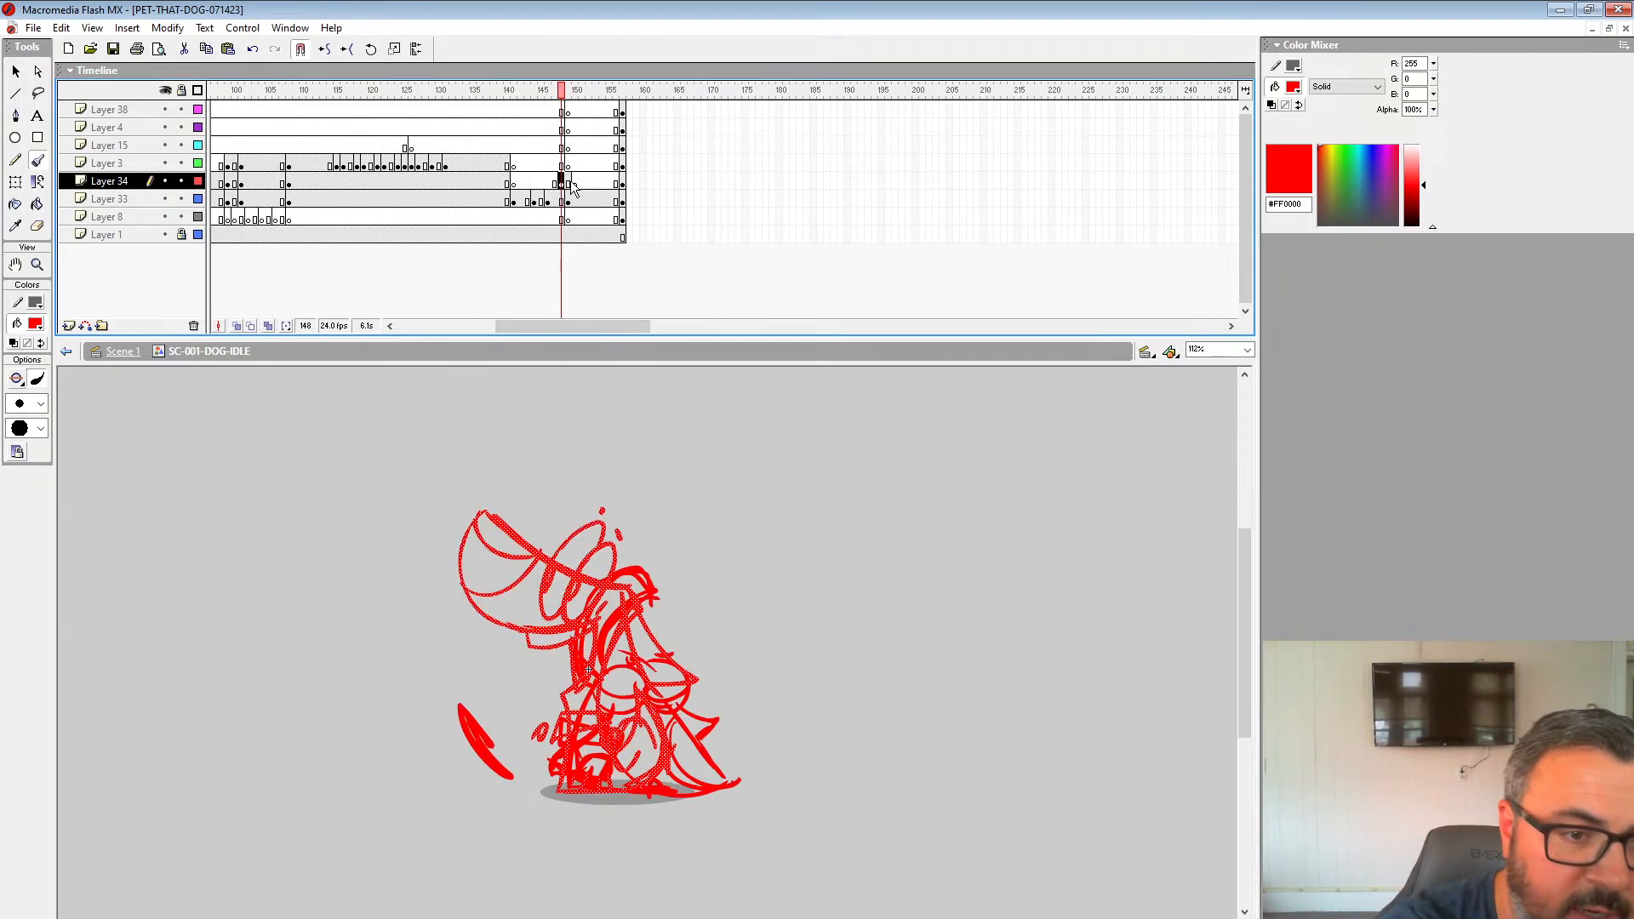
{"action": "left_click", "coordinate": [574, 183]}
{"action": "left_click", "coordinate": [568, 183]}
Step: Compare the upturned pose at frame 149 with the panting pose at frame 157 using onion skinning, checking individual layers
{"action": "left_click", "coordinate": [38, 265]}
{"action": "left_click", "coordinate": [662, 610]}
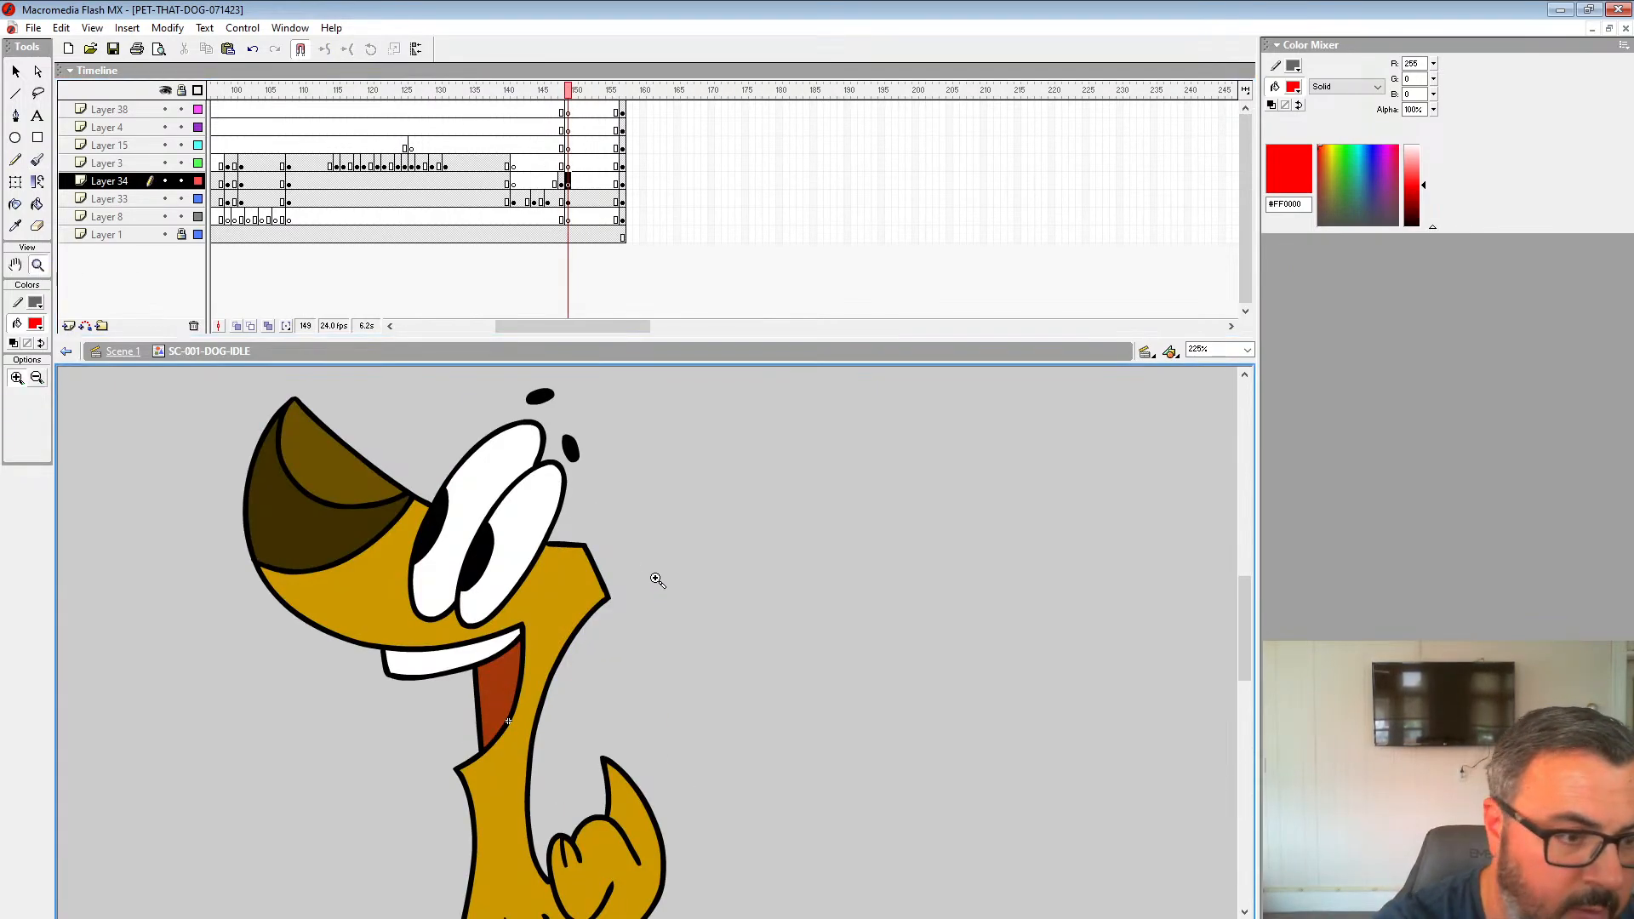
{"action": "left_click", "coordinate": [238, 327]}
{"action": "left_click_drag", "start_coordinate": [673, 561], "coordinate": [658, 434]}
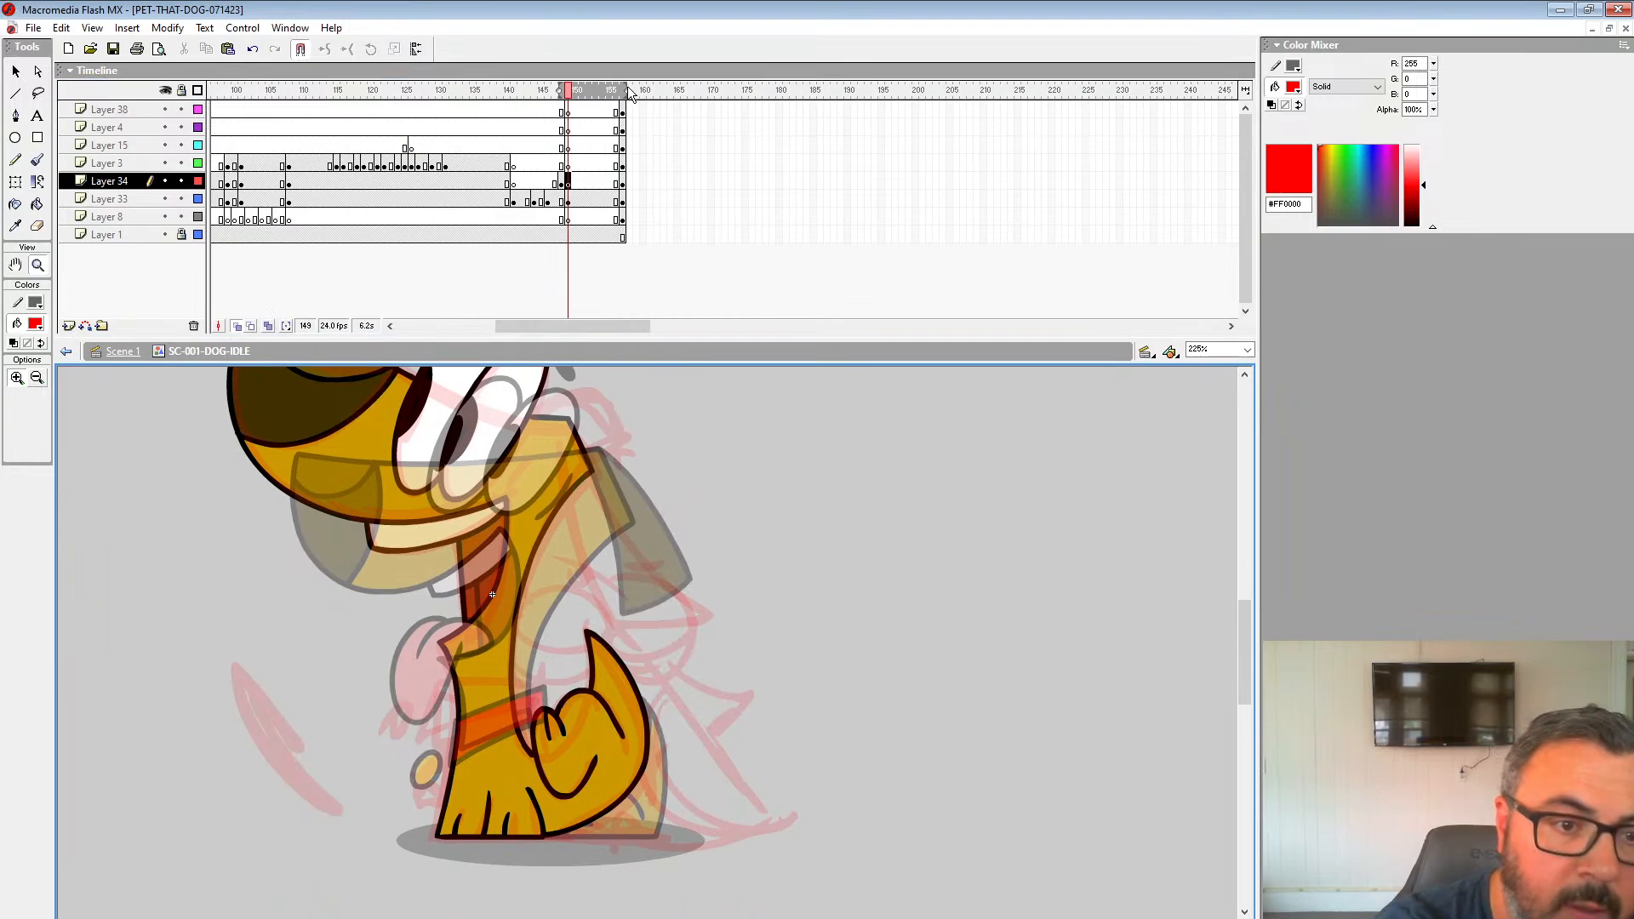
{"action": "left_click", "coordinate": [622, 112]}
{"action": "left_click", "coordinate": [623, 131]}
{"action": "left_click", "coordinate": [623, 166]}
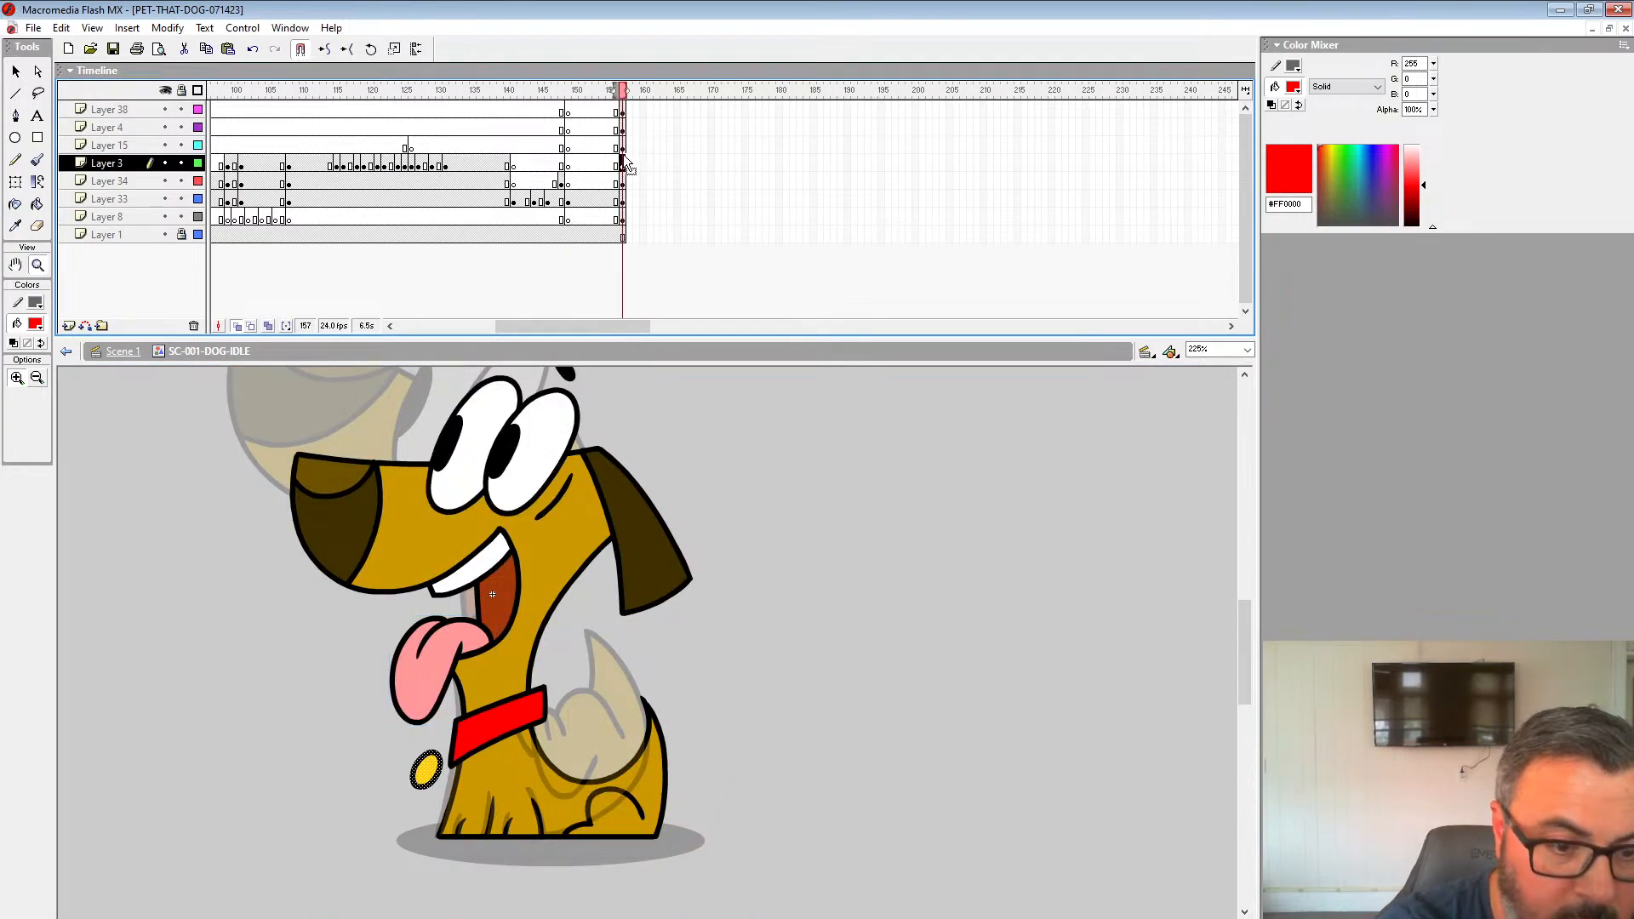
{"action": "left_click", "coordinate": [623, 149]}
{"action": "left_click", "coordinate": [624, 184]}
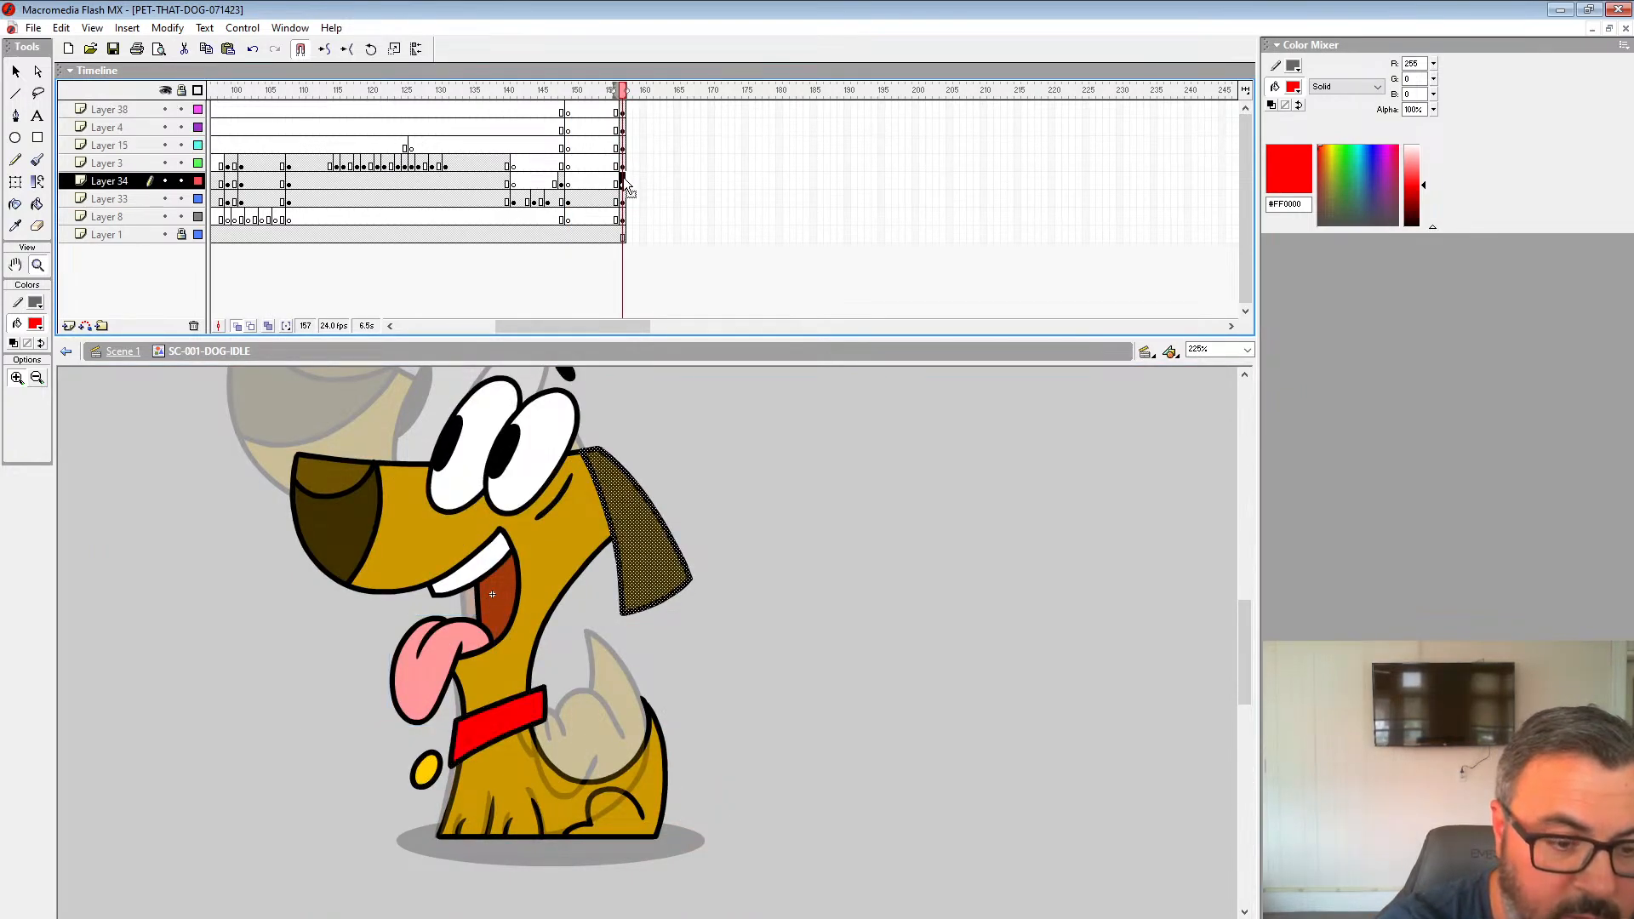
{"action": "left_click", "coordinate": [567, 183]}
{"action": "left_click_drag", "start_coordinate": [559, 91], "coordinate": [571, 89]}
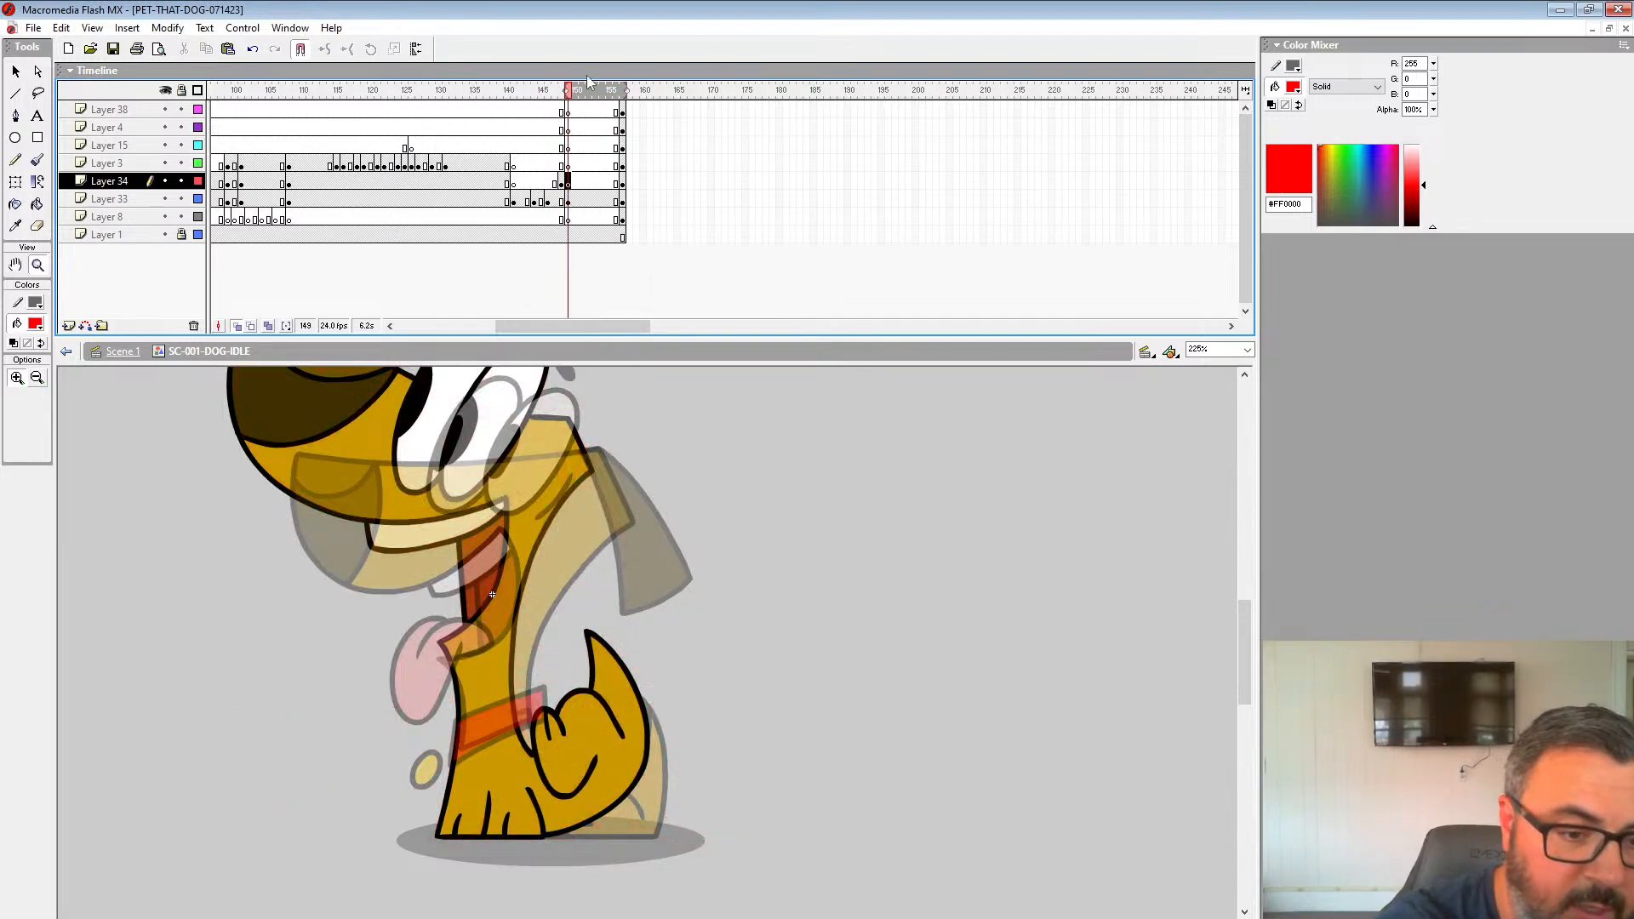
Step: Sketch a red (#FF0000) ear hanging from the back of the head along the neck at frame 149 on Layer 34
{"action": "left_click", "coordinate": [36, 160]}
{"action": "left_click_drag", "start_coordinate": [562, 425], "coordinate": [492, 621]}
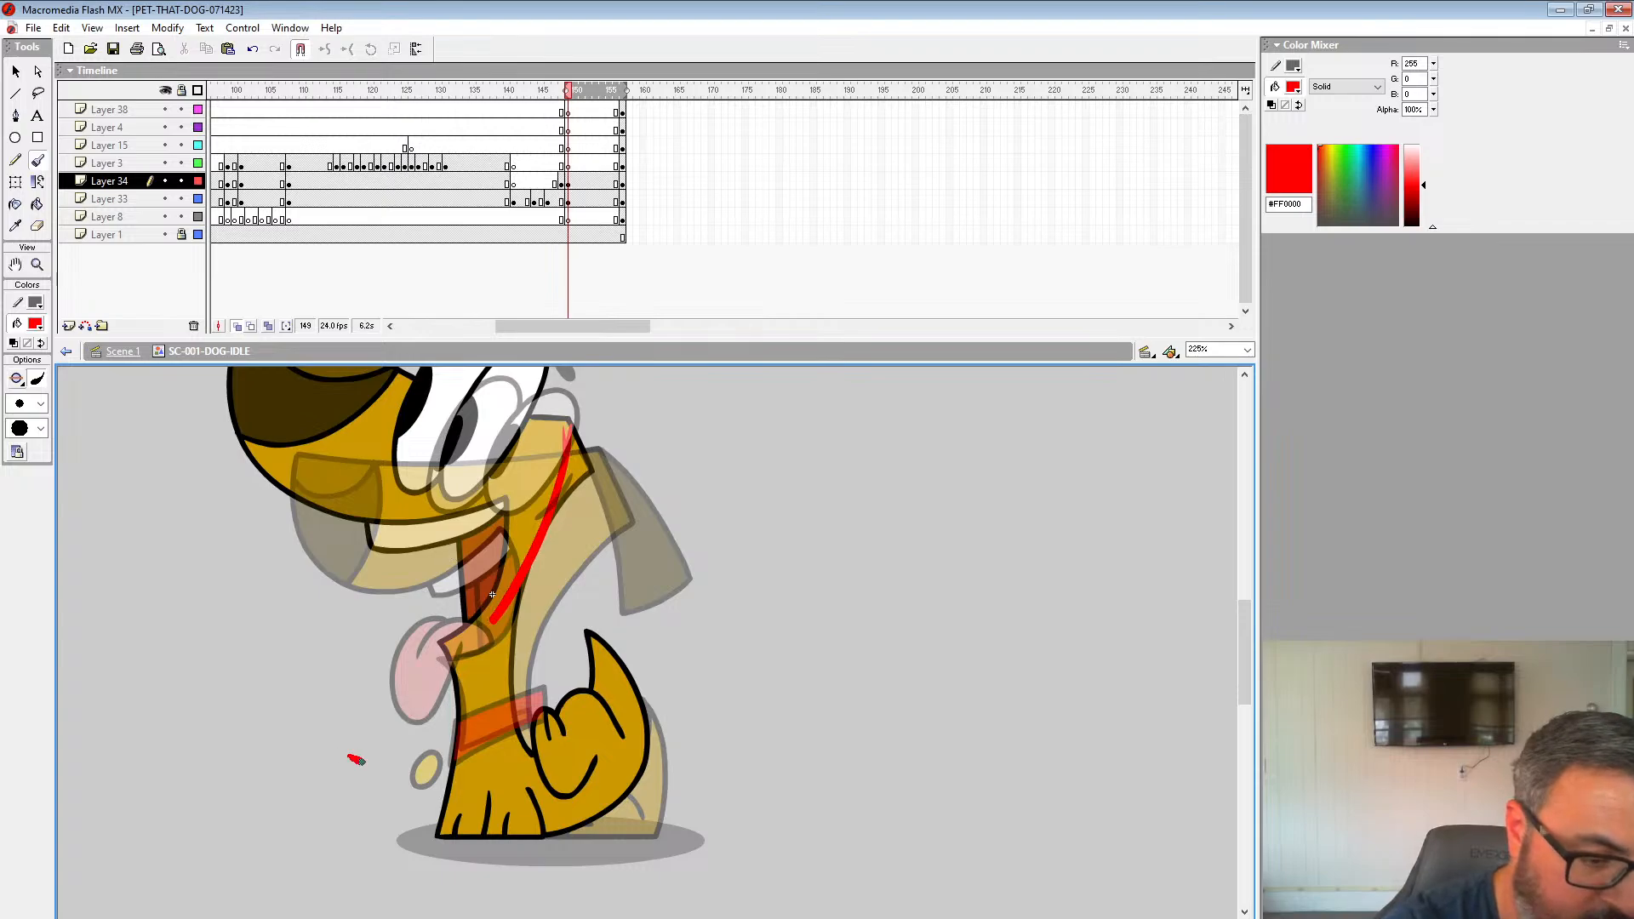
{"action": "key", "text": "ctrl+z"}
{"action": "key", "text": "ctrl+z"}
{"action": "mouse_move", "coordinate": [566, 423]}
{"action": "left_mouse_down"}
{"action": "mouse_move", "coordinate": [486, 626]}
{"action": "mouse_move", "coordinate": [557, 634]}
{"action": "mouse_move", "coordinate": [582, 555]}
{"action": "mouse_move", "coordinate": [573, 418]}
{"action": "mouse_move", "coordinate": [475, 625]}
{"action": "mouse_move", "coordinate": [541, 639]}
{"action": "left_mouse_up"}
{"action": "left_click", "coordinate": [534, 166]}
{"action": "key", "text": "Return"}
{"action": "left_click", "coordinate": [568, 184]}
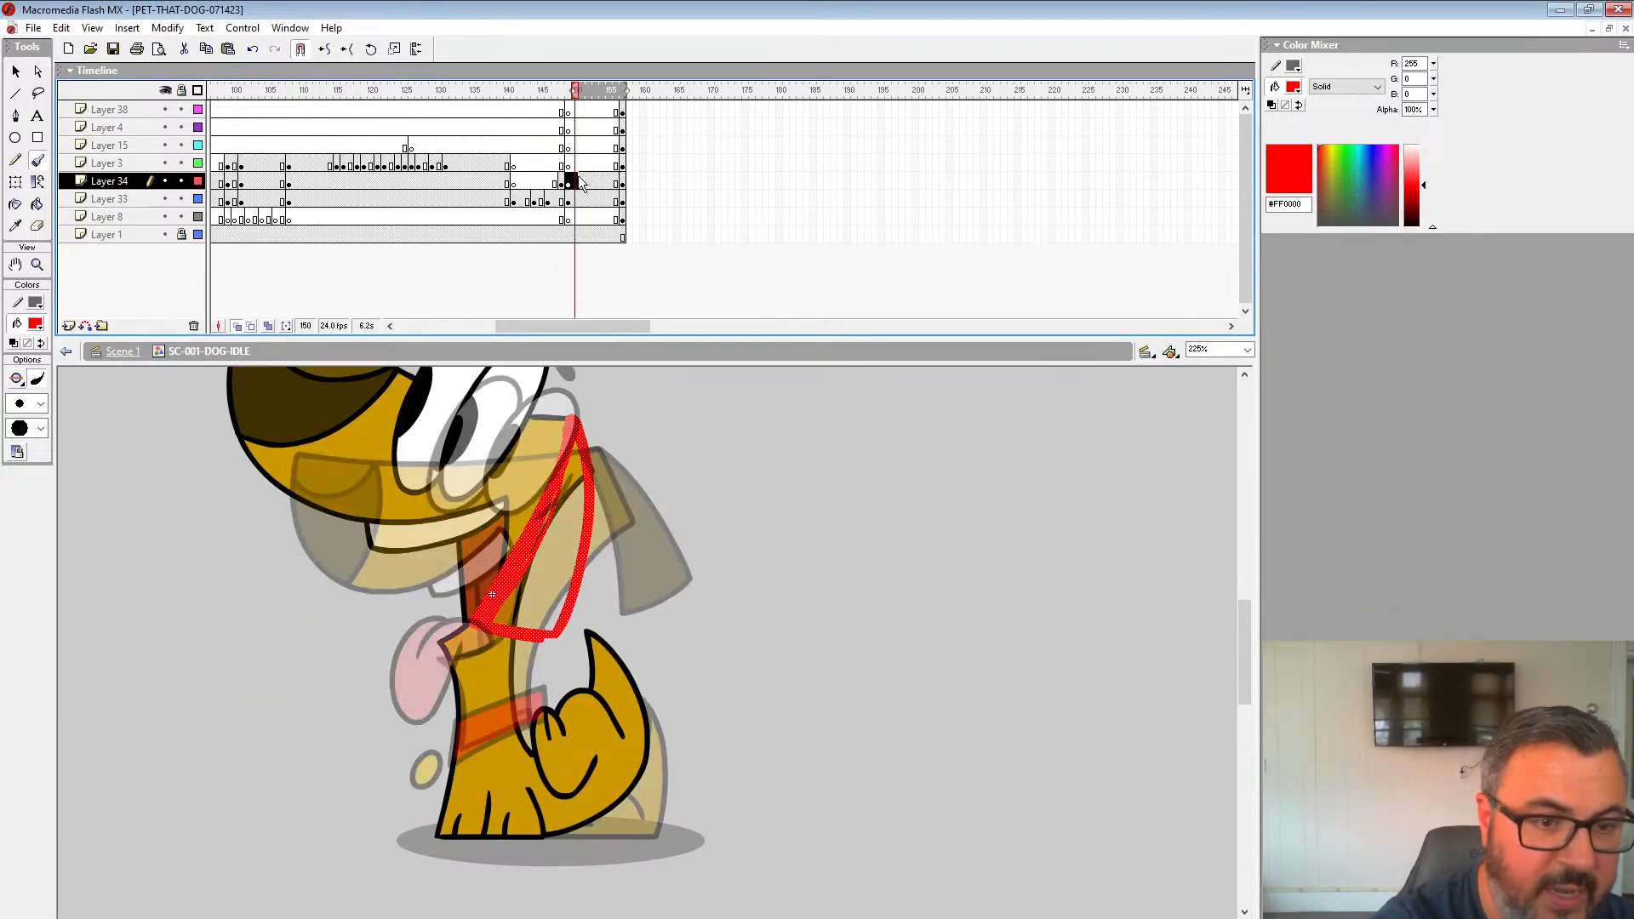
{"action": "left_click", "coordinate": [237, 326]}
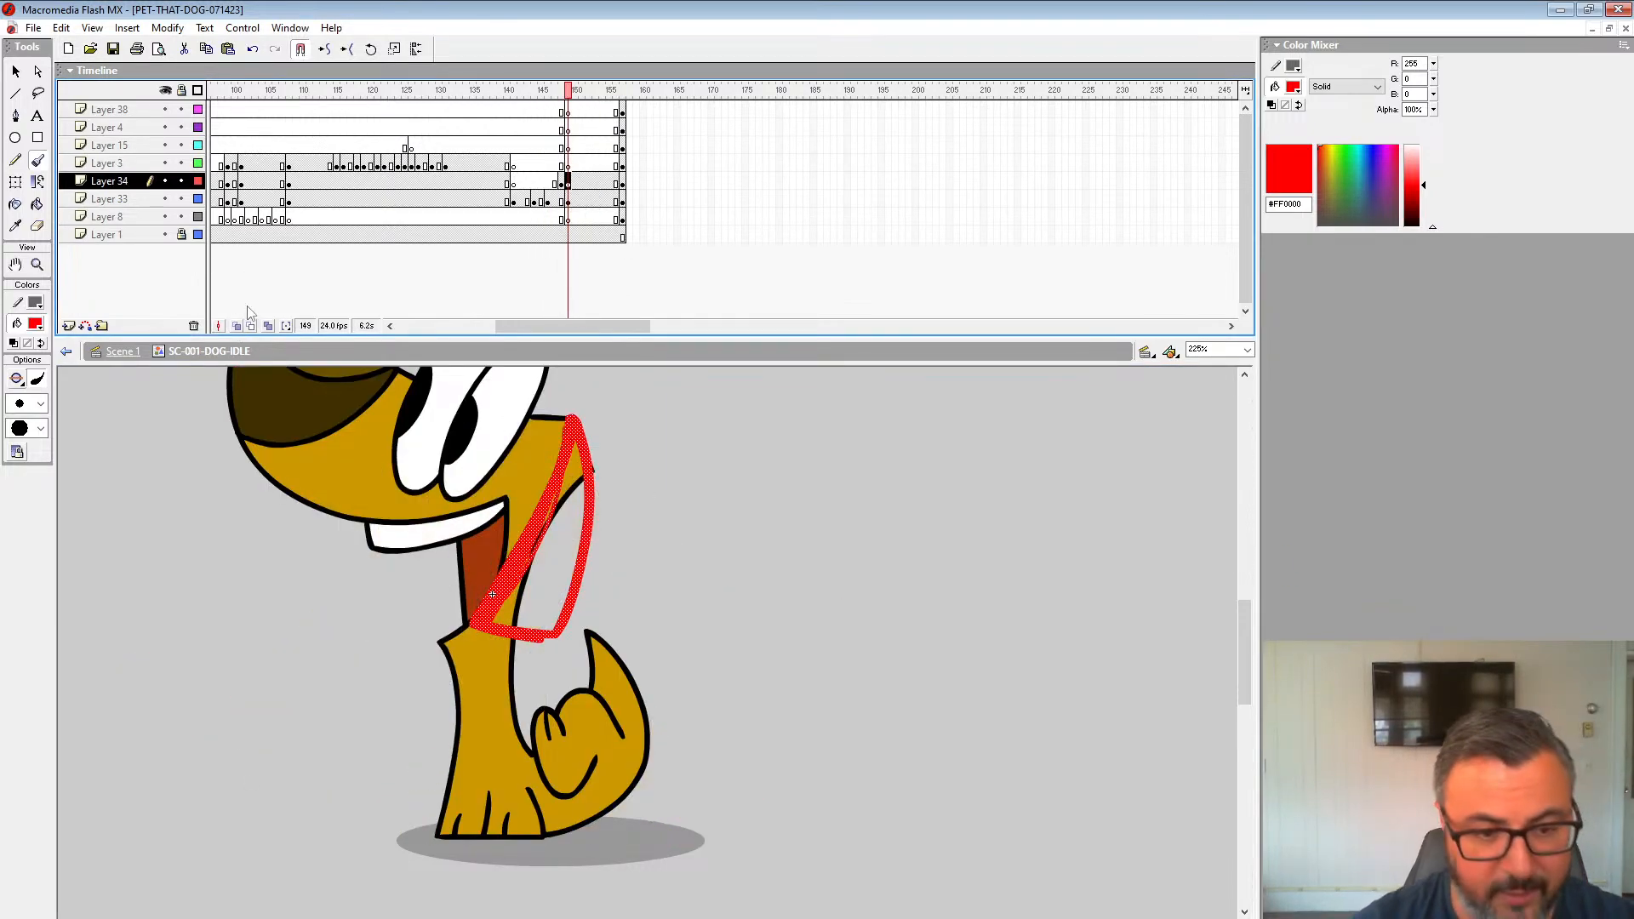
{"action": "left_click_drag", "start_coordinate": [662, 455], "coordinate": [703, 587]}
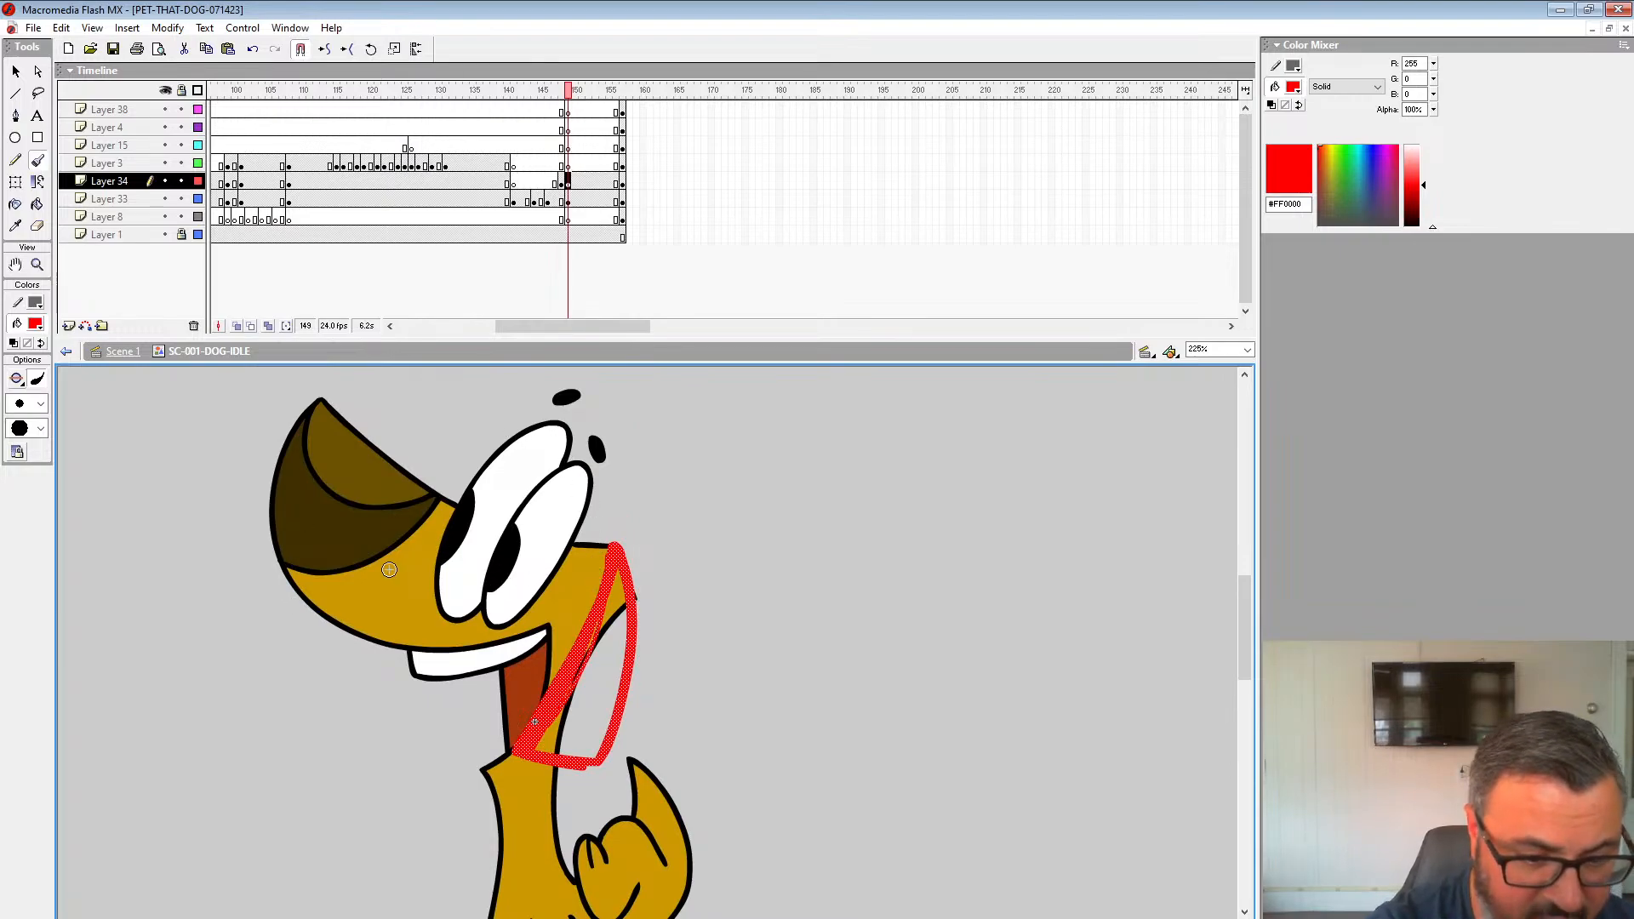
Step: Try a red rough of the ear flung up behind the head on a blank keyframe at frame 151 of Layer 34
{"action": "left_click", "coordinate": [584, 180]}
{"action": "key", "text": "F7"}
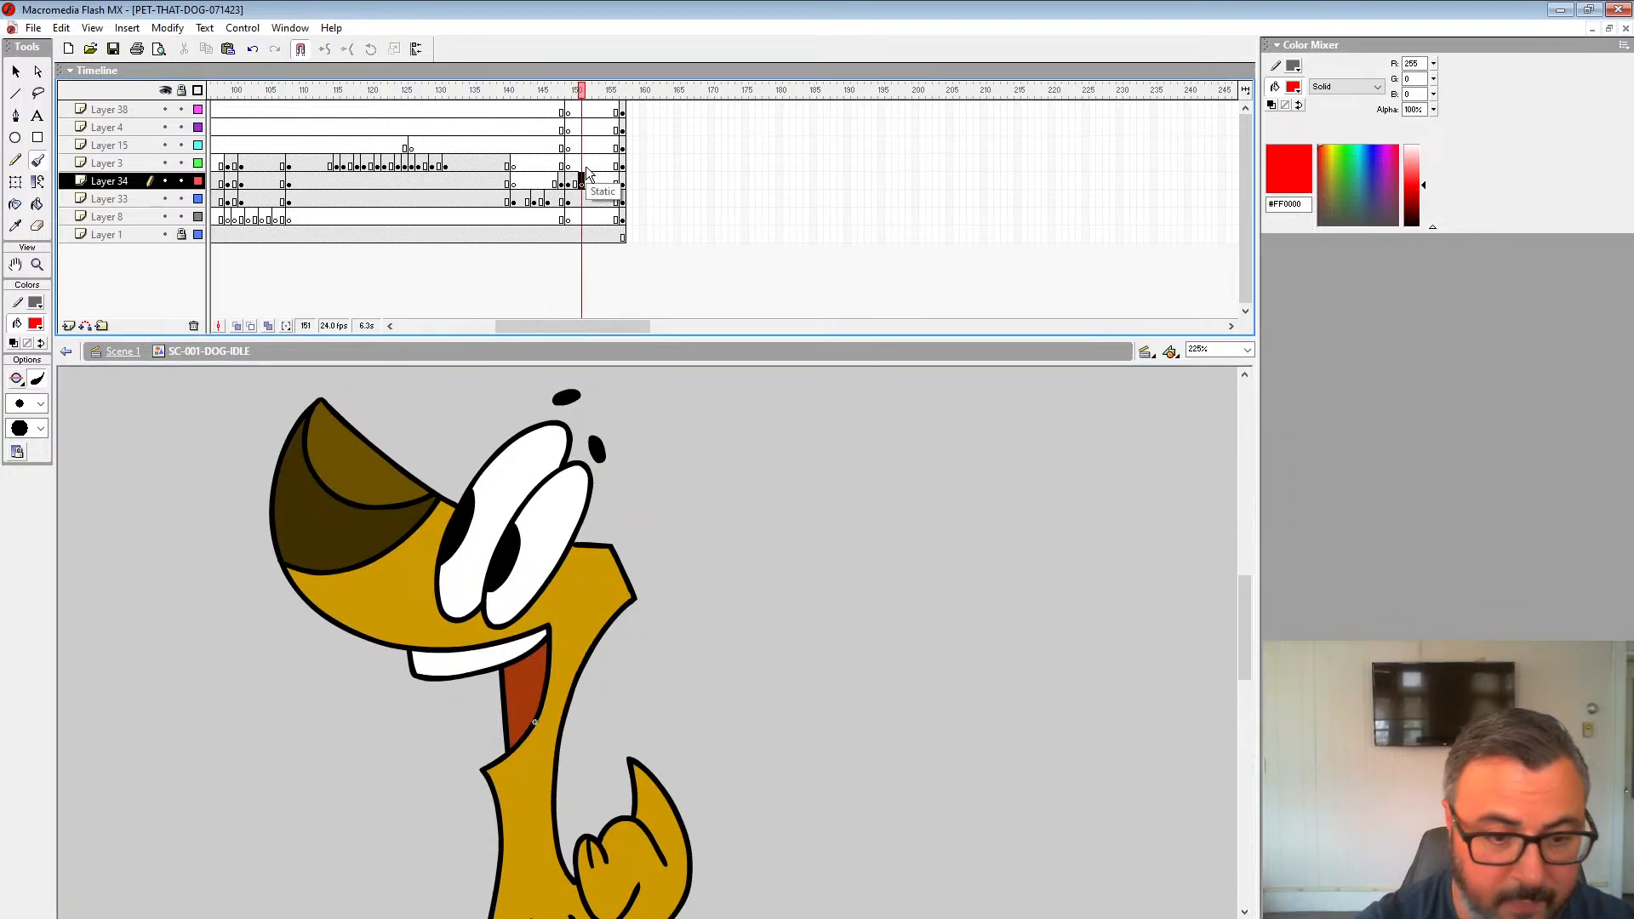
{"action": "mouse_move", "coordinate": [589, 549]}
{"action": "left_mouse_down"}
{"action": "mouse_move", "coordinate": [799, 458]}
{"action": "mouse_move", "coordinate": [791, 447]}
{"action": "mouse_move", "coordinate": [788, 552]}
{"action": "mouse_move", "coordinate": [721, 522]}
{"action": "mouse_move", "coordinate": [630, 576]}
{"action": "mouse_move", "coordinate": [645, 559]}
{"action": "mouse_move", "coordinate": [623, 551]}
{"action": "mouse_move", "coordinate": [610, 575]}
{"action": "mouse_move", "coordinate": [628, 606]}
{"action": "left_mouse_up"}
{"action": "mouse_move", "coordinate": [612, 572]}
{"action": "left_mouse_down"}
{"action": "mouse_move", "coordinate": [634, 596]}
{"action": "mouse_move", "coordinate": [770, 530]}
{"action": "left_mouse_up"}
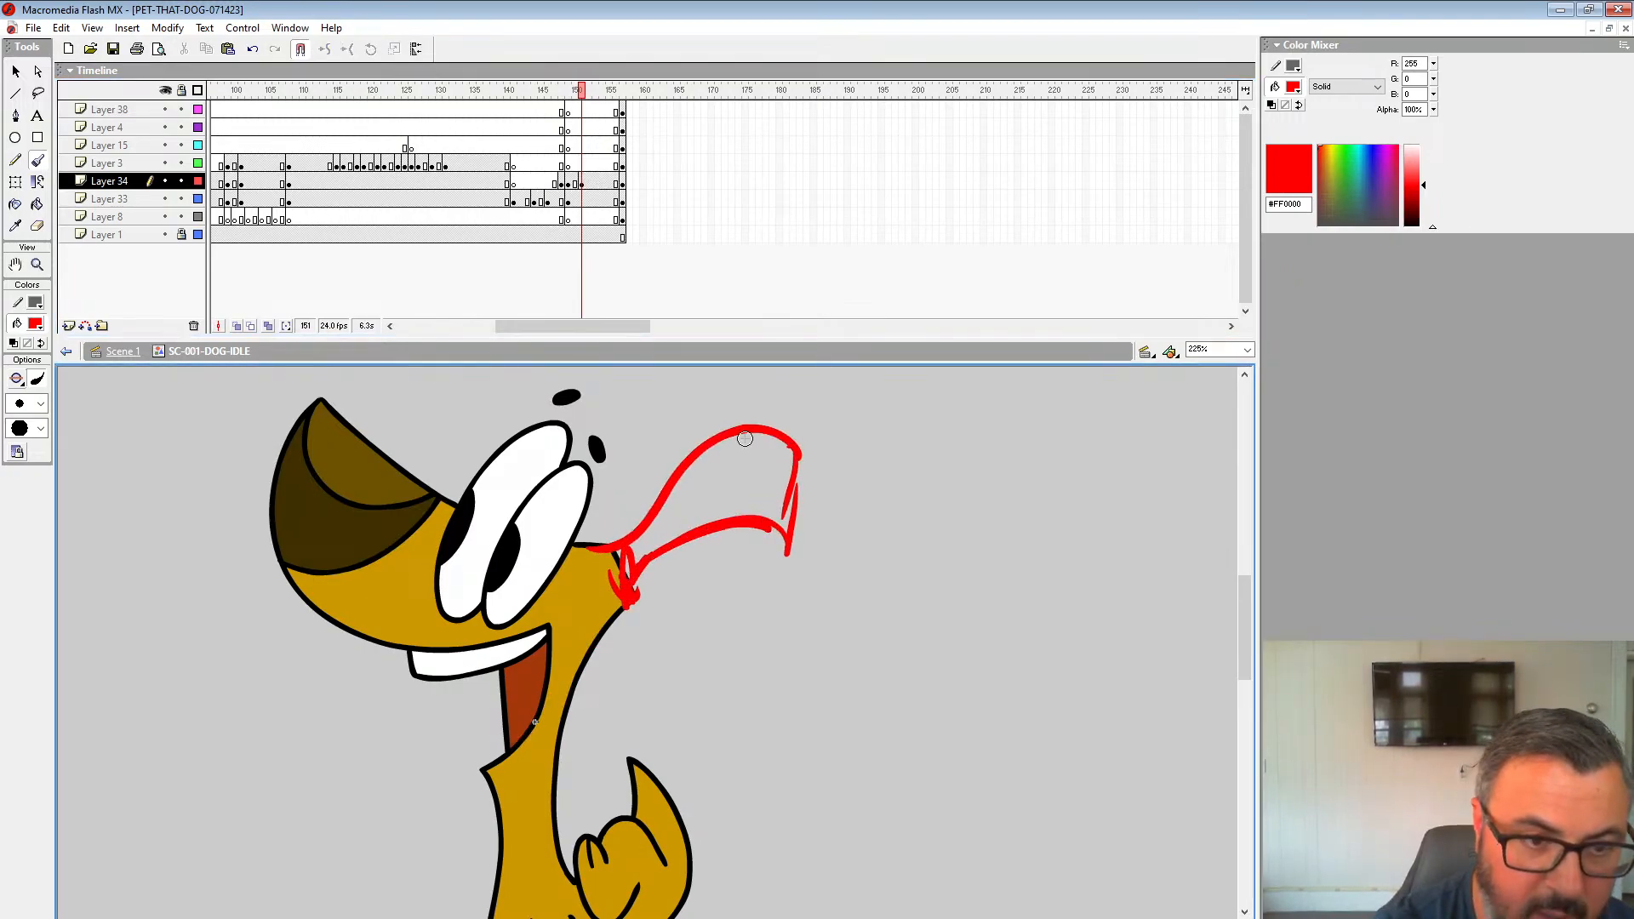
{"action": "left_click", "coordinate": [521, 163]}
{"action": "key", "text": "Return"}
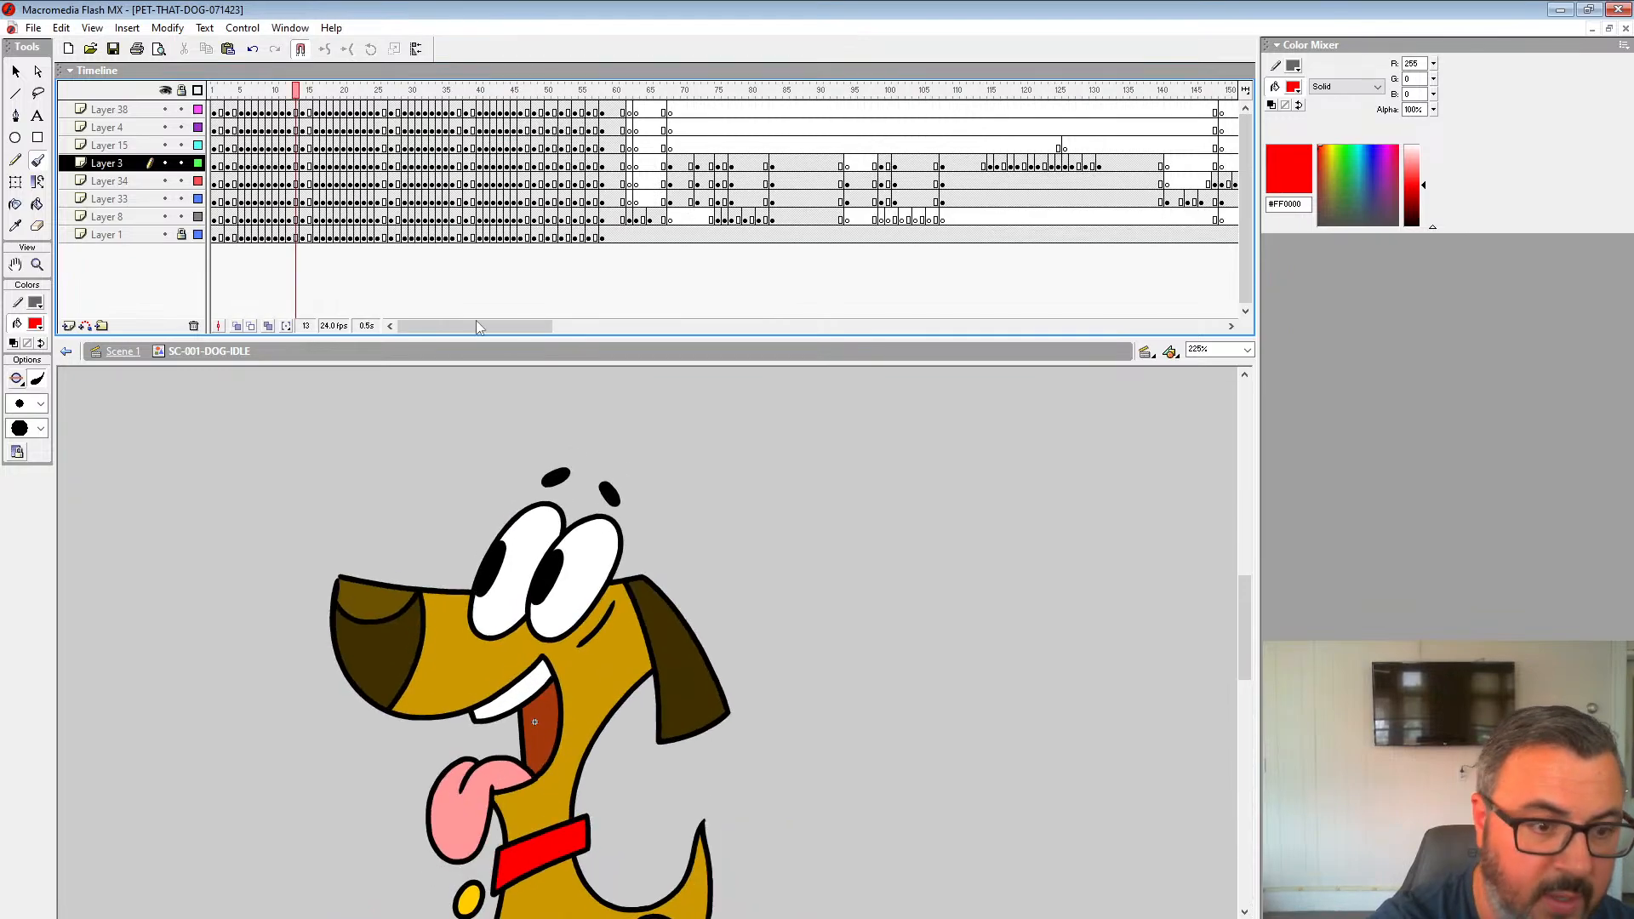
{"action": "left_click", "coordinate": [411, 150]}
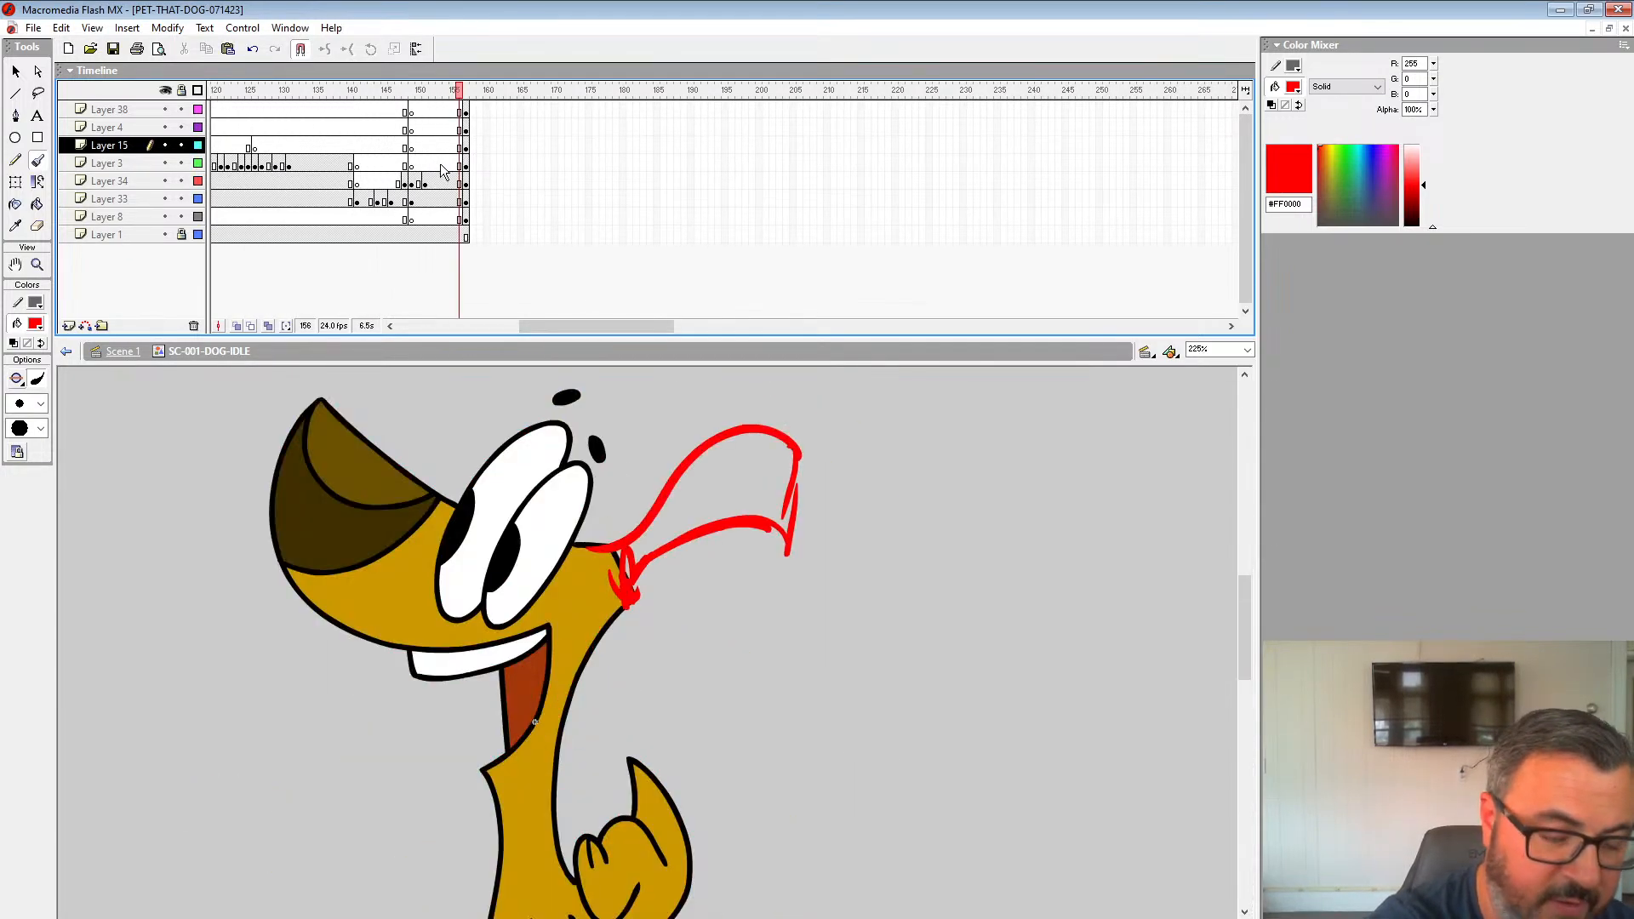
Step: Remove the flung-up ear rough from frame 151 on Layer 34 and add a blank keyframe at frame 150
{"action": "left_click", "coordinate": [466, 183]}
{"action": "left_click", "coordinate": [424, 184]}
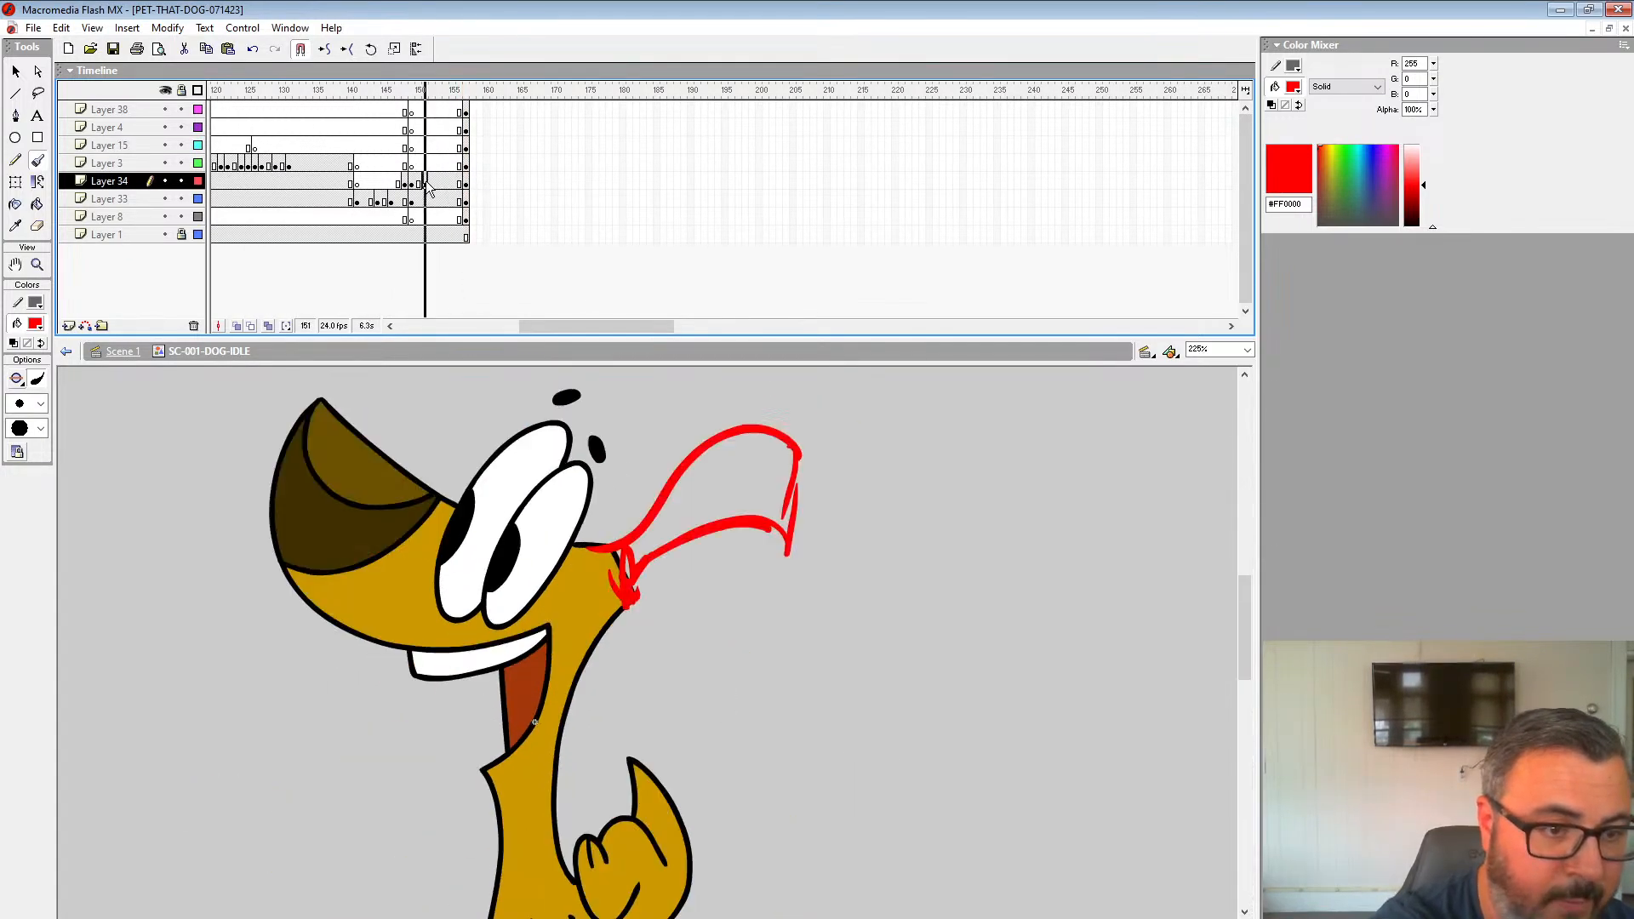
{"action": "left_click", "coordinate": [419, 183]}
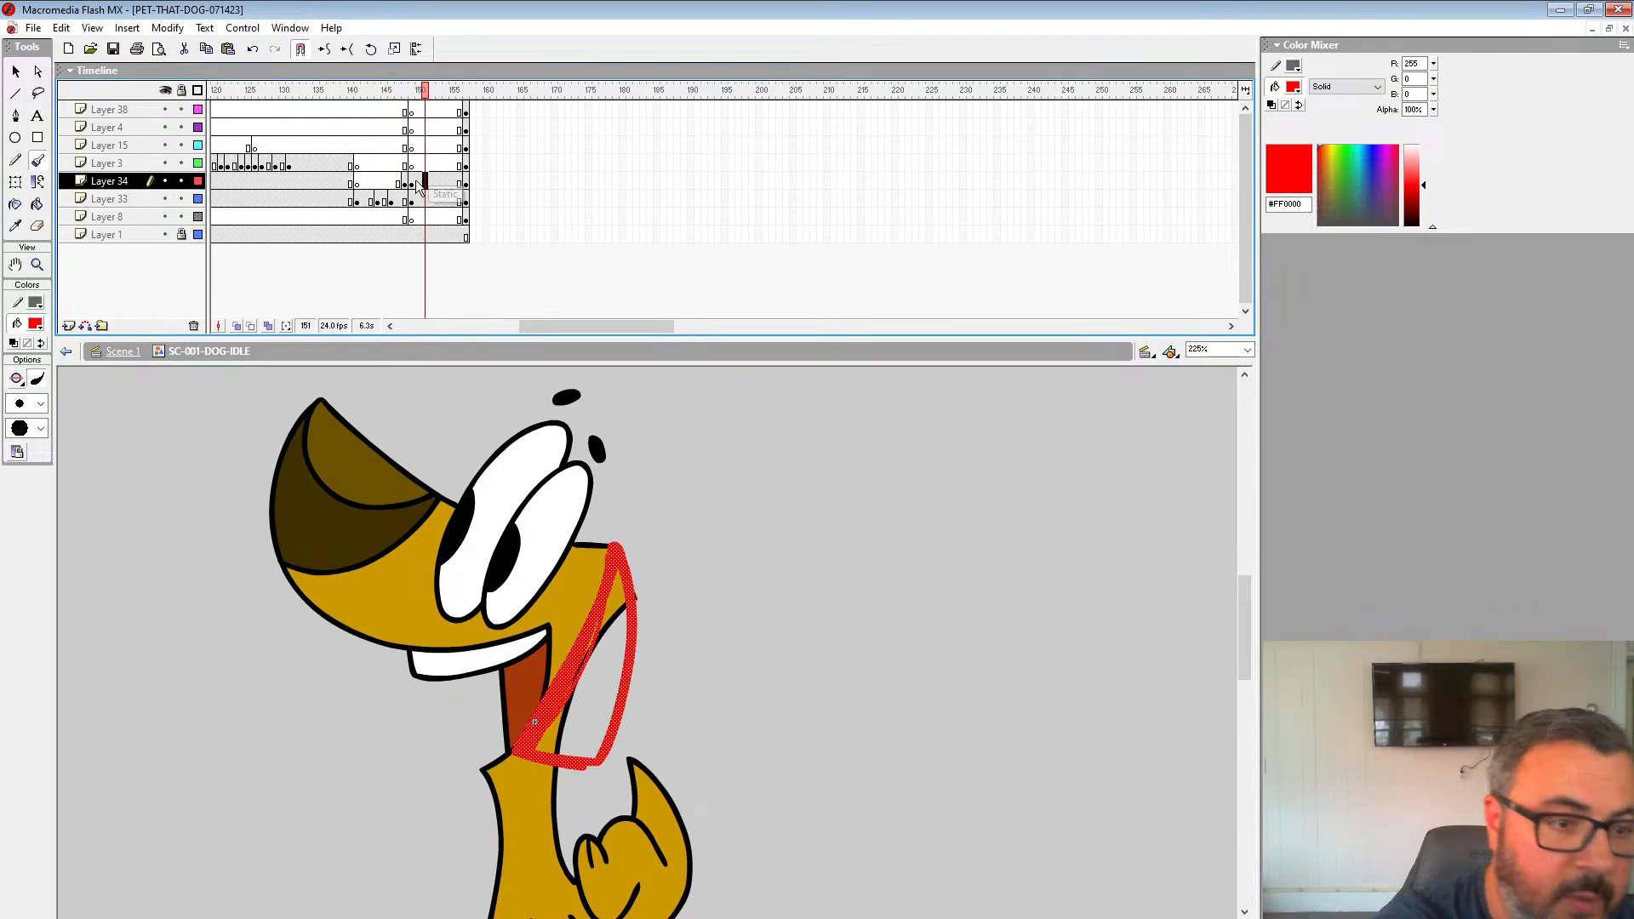
{"action": "key", "text": "Delete"}
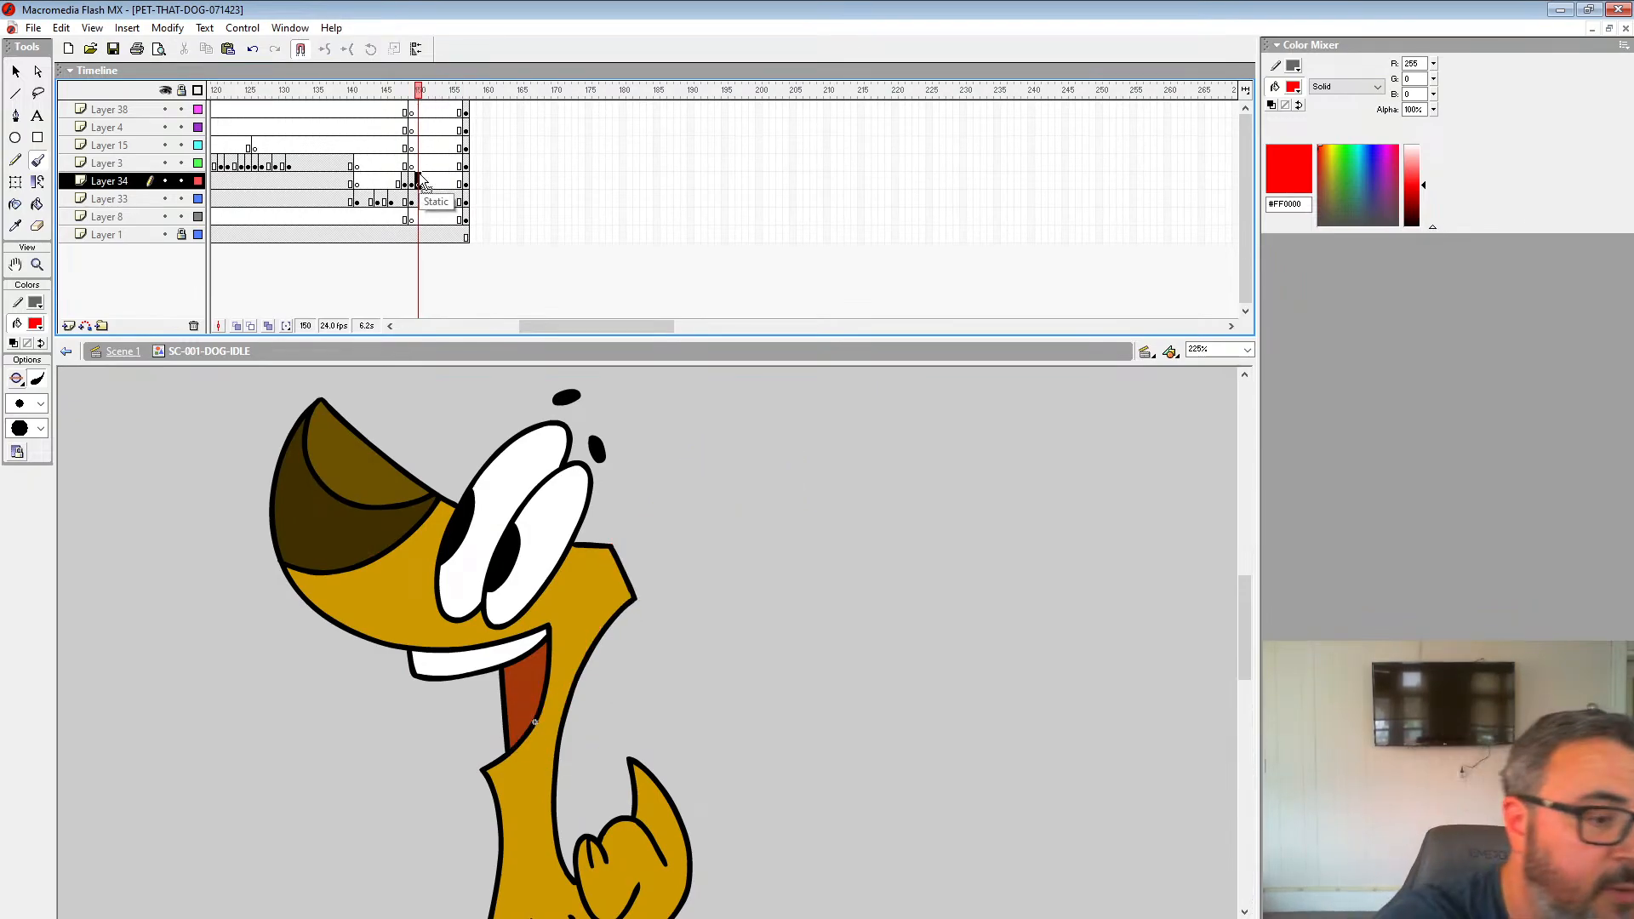
Step: Brush the hanging ear's outline in black (#000000) over the onion-skinned red rough at frame 150 on Layer 34
{"action": "left_click", "coordinate": [38, 265]}
{"action": "left_click", "coordinate": [618, 613]}
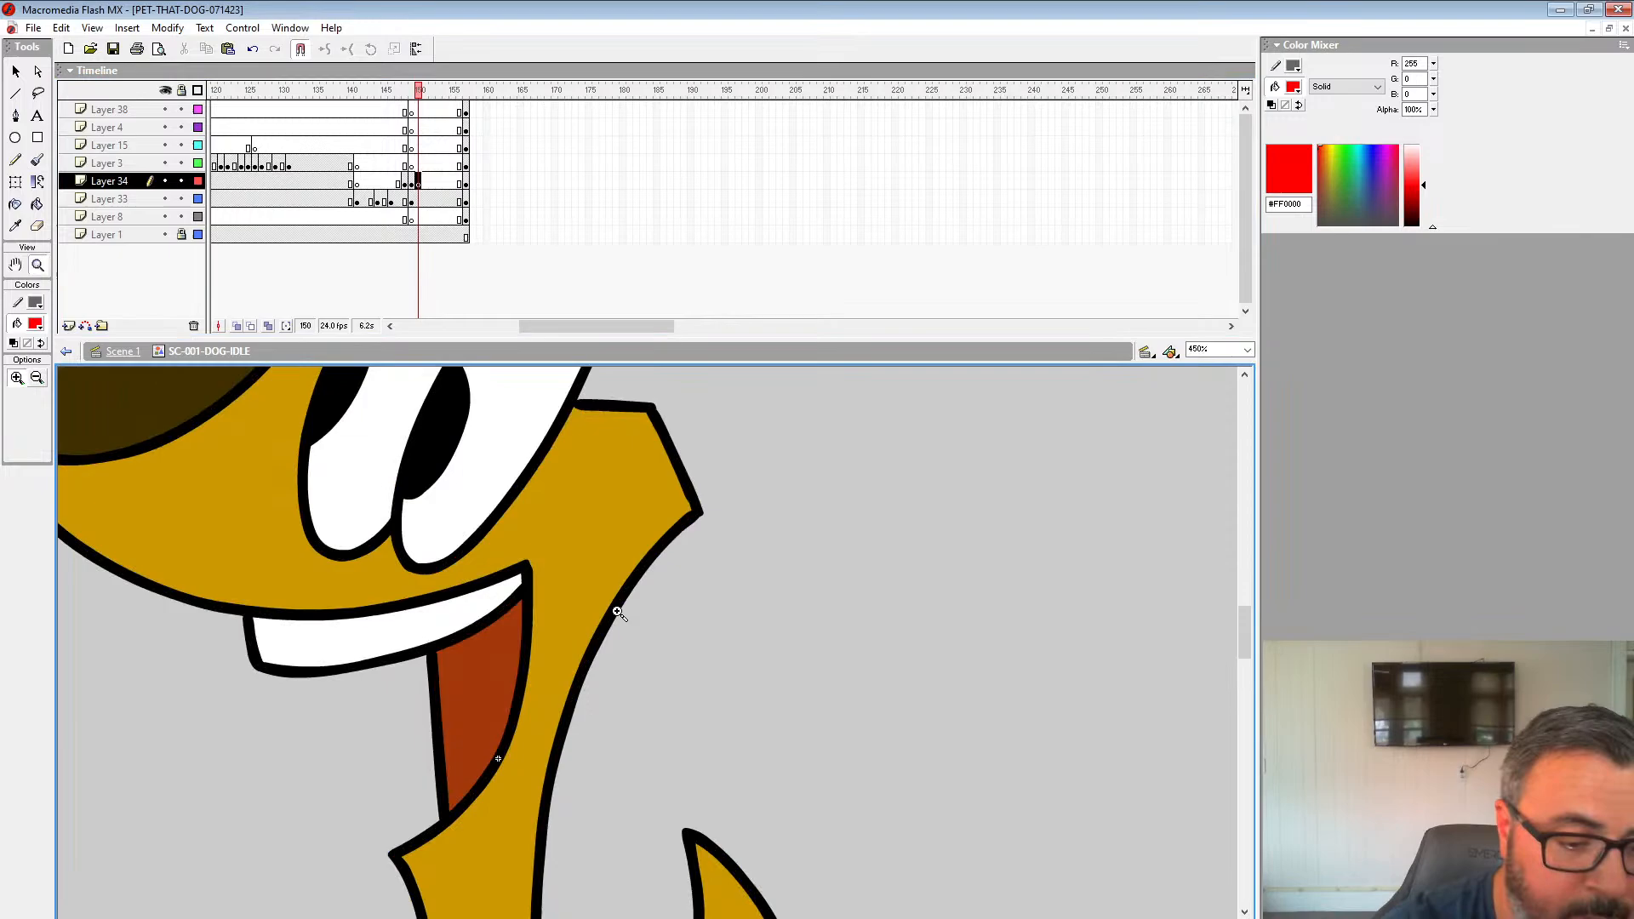
{"action": "left_click", "coordinate": [251, 326]}
{"action": "left_click_drag", "start_coordinate": [432, 90], "coordinate": [469, 89]}
{"action": "left_click_drag", "start_coordinate": [718, 486], "coordinate": [718, 468]}
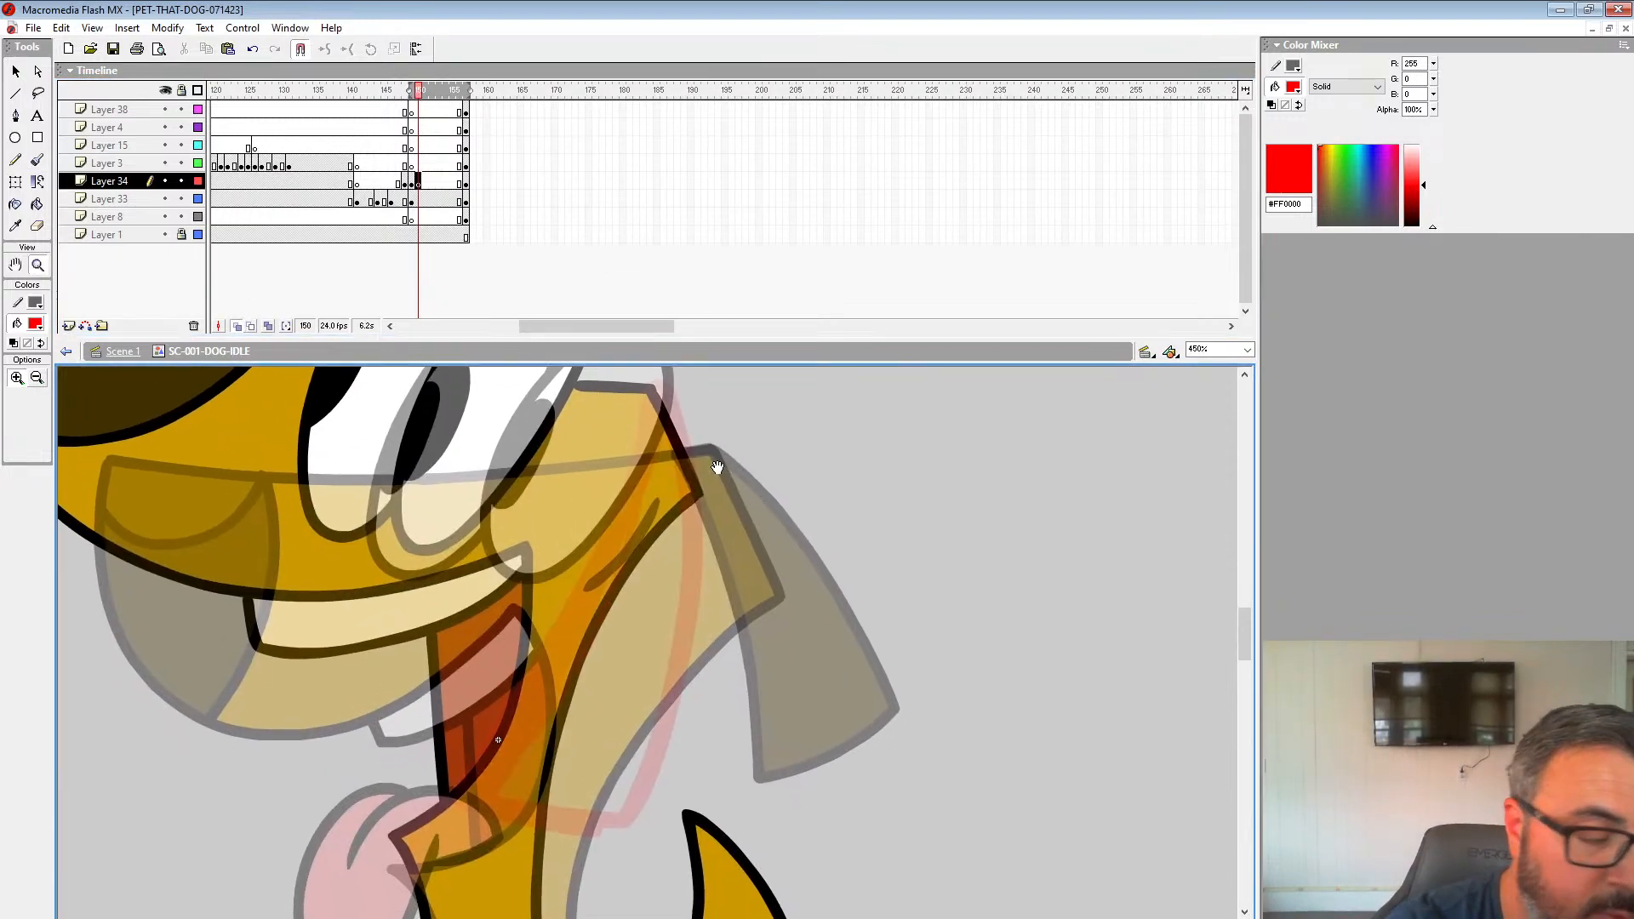
{"action": "left_click", "coordinate": [36, 328]}
{"action": "left_click", "coordinate": [11, 347]}
{"action": "left_click", "coordinate": [37, 160]}
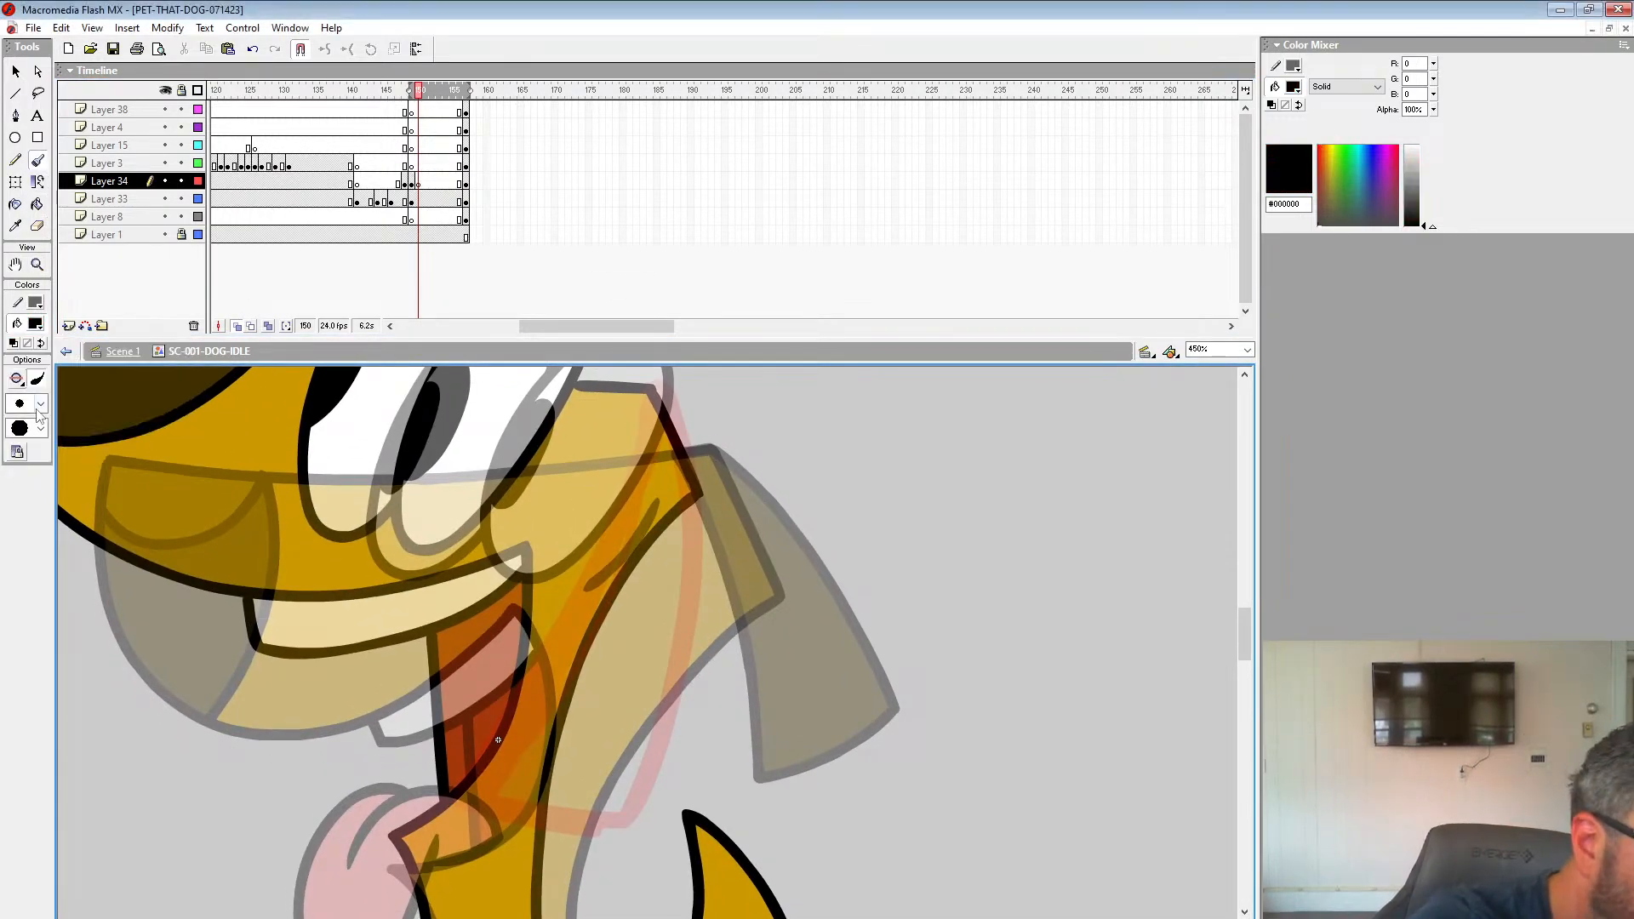
{"action": "left_click", "coordinate": [40, 403]}
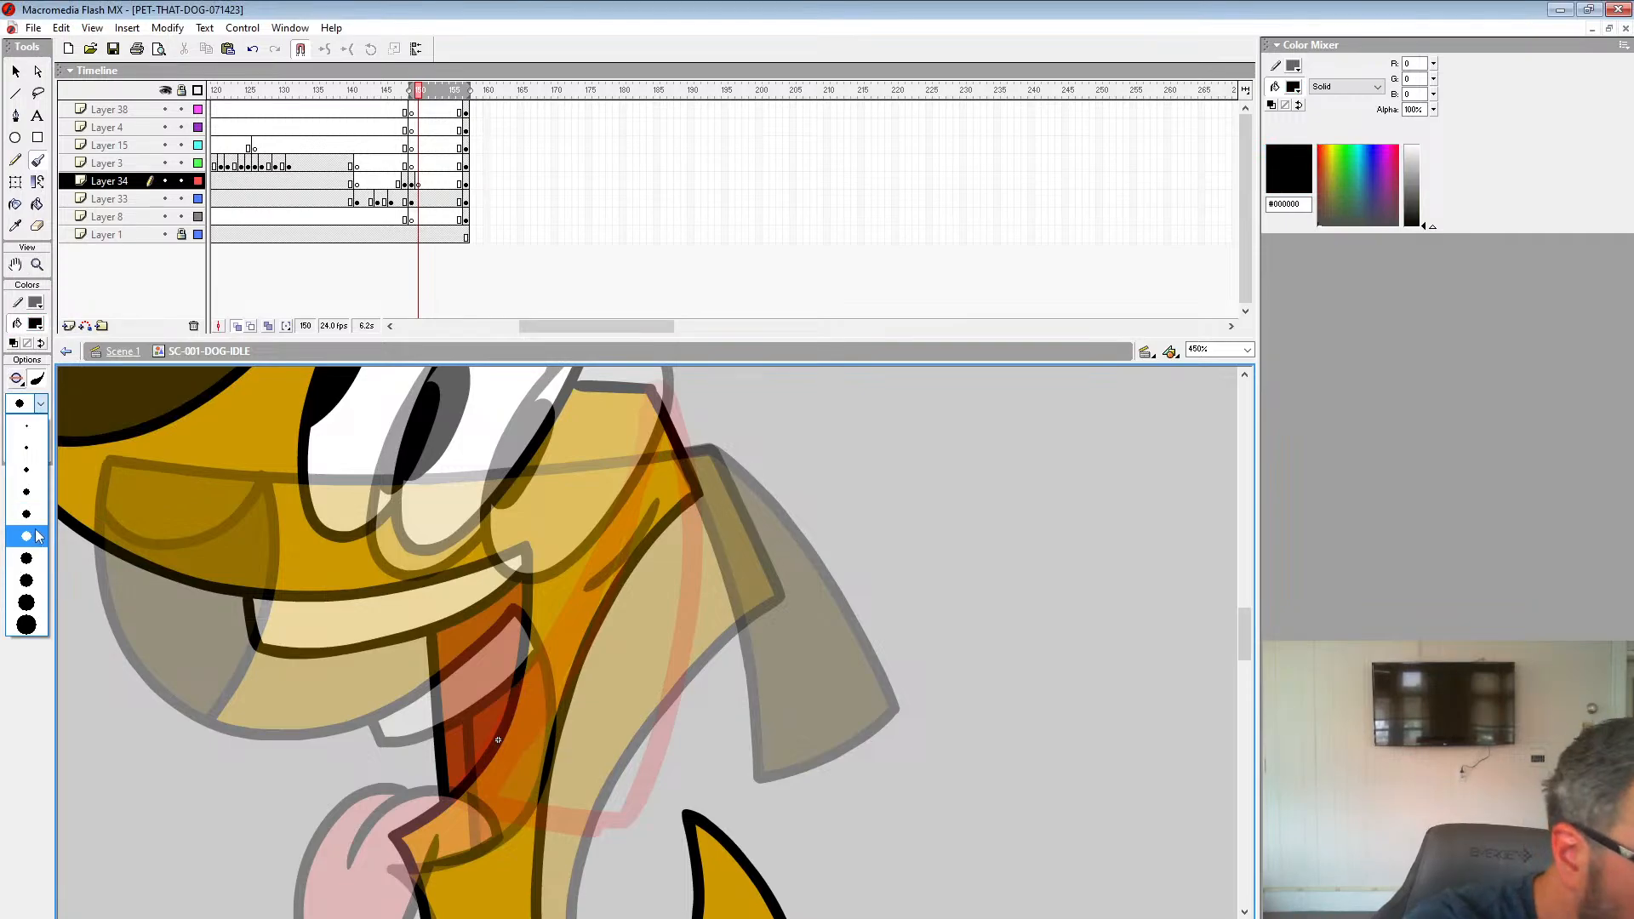
{"action": "left_click", "coordinate": [35, 534]}
{"action": "mouse_move", "coordinate": [647, 387]}
{"action": "left_mouse_down"}
{"action": "mouse_move", "coordinate": [479, 807]}
{"action": "mouse_move", "coordinate": [619, 830]}
{"action": "mouse_move", "coordinate": [681, 659]}
{"action": "mouse_move", "coordinate": [698, 532]}
{"action": "mouse_move", "coordinate": [683, 445]}
{"action": "mouse_move", "coordinate": [649, 389]}
{"action": "left_mouse_up"}
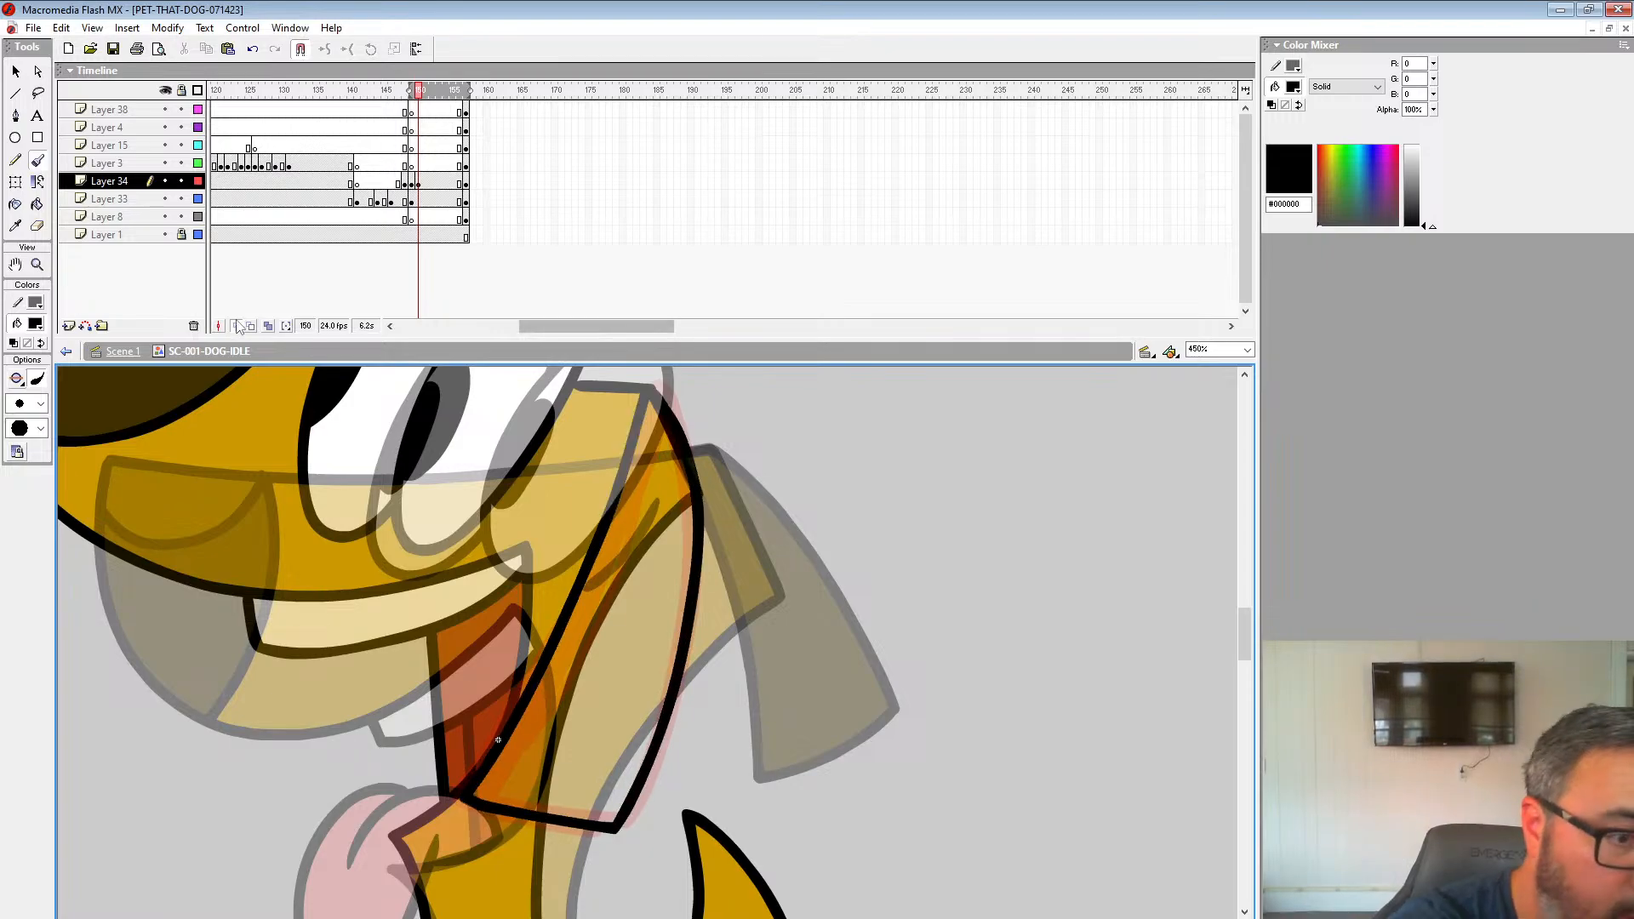
Step: Turn off onion skinning and move the inked ear from frame 150 to 149 on Layer 34, replacing the ear rough
{"action": "left_click", "coordinate": [237, 327]}
{"action": "left_click", "coordinate": [420, 181]}
{"action": "left_click_drag", "start_coordinate": [419, 180], "coordinate": [413, 181]}
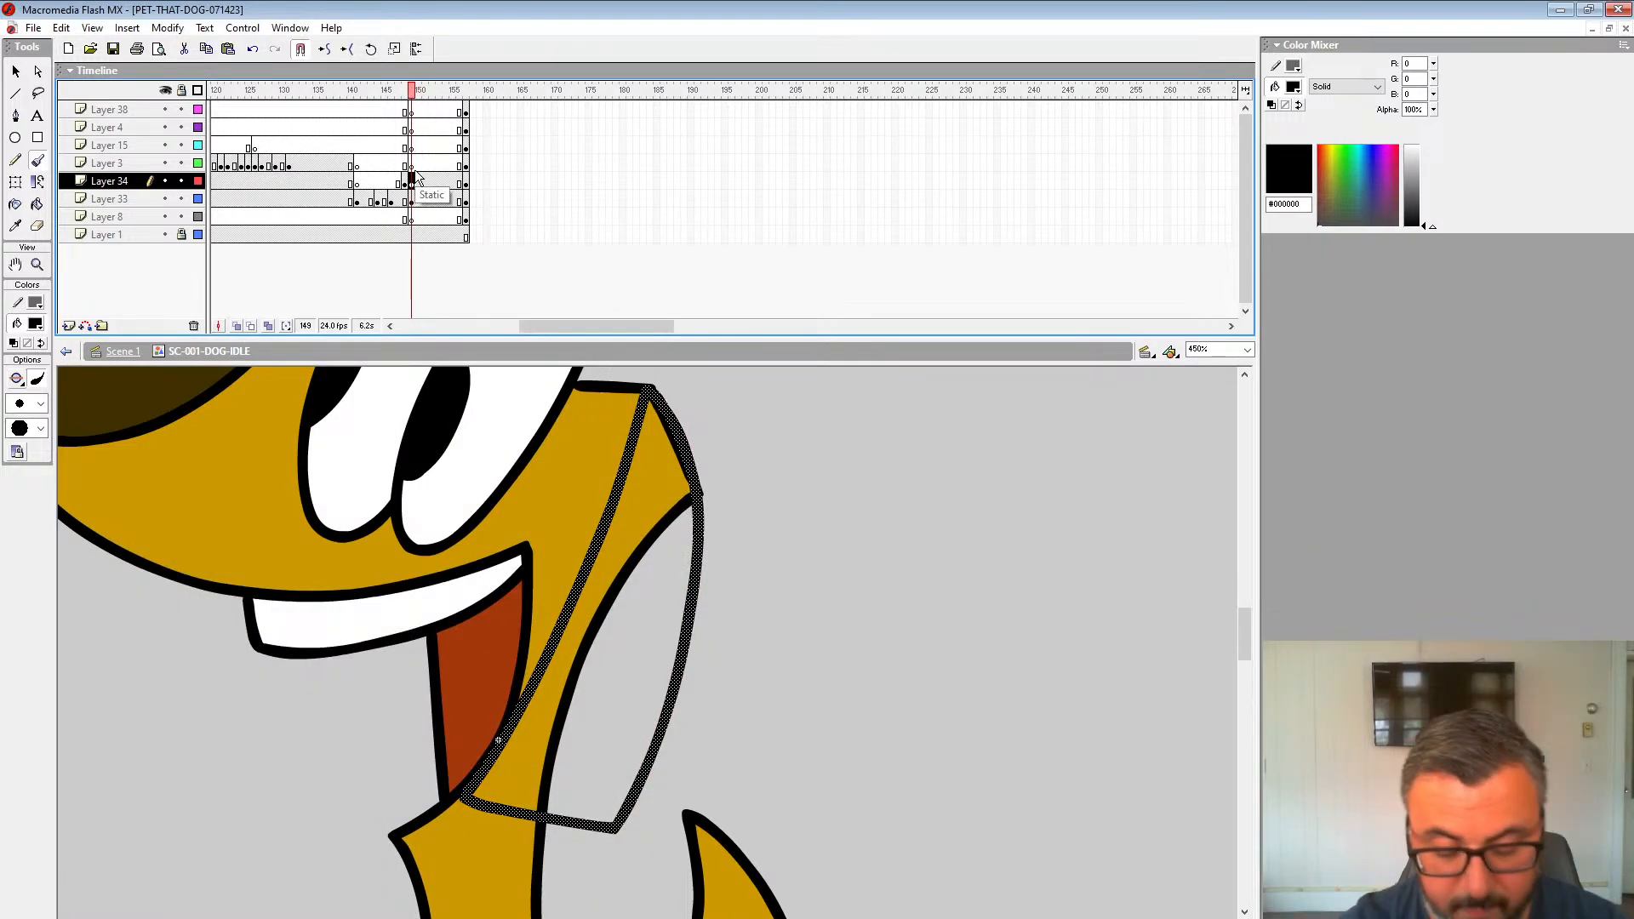
{"action": "key", "text": "comma"}
{"action": "key", "text": "period"}
{"action": "key", "text": "period"}
{"action": "key", "text": "period"}
Step: Fill the inked ear at frame 149 with the dark brown (#403000) sampled from the ear at frame 157
{"action": "left_click", "coordinate": [468, 189]}
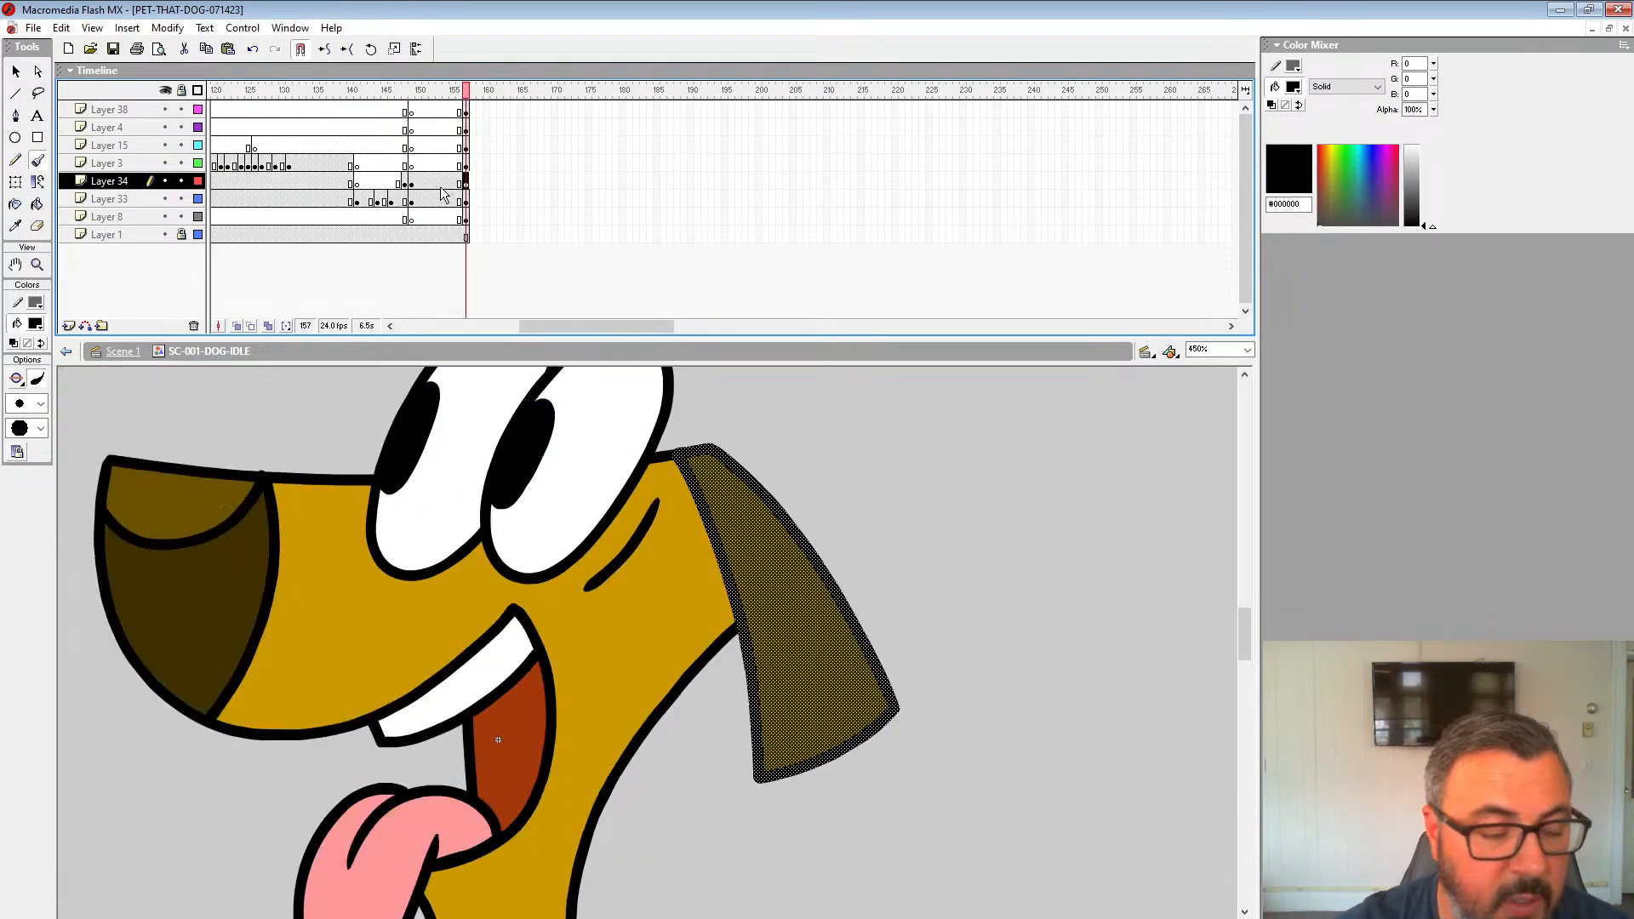
{"action": "key", "text": "comma"}
{"action": "key", "text": "period"}
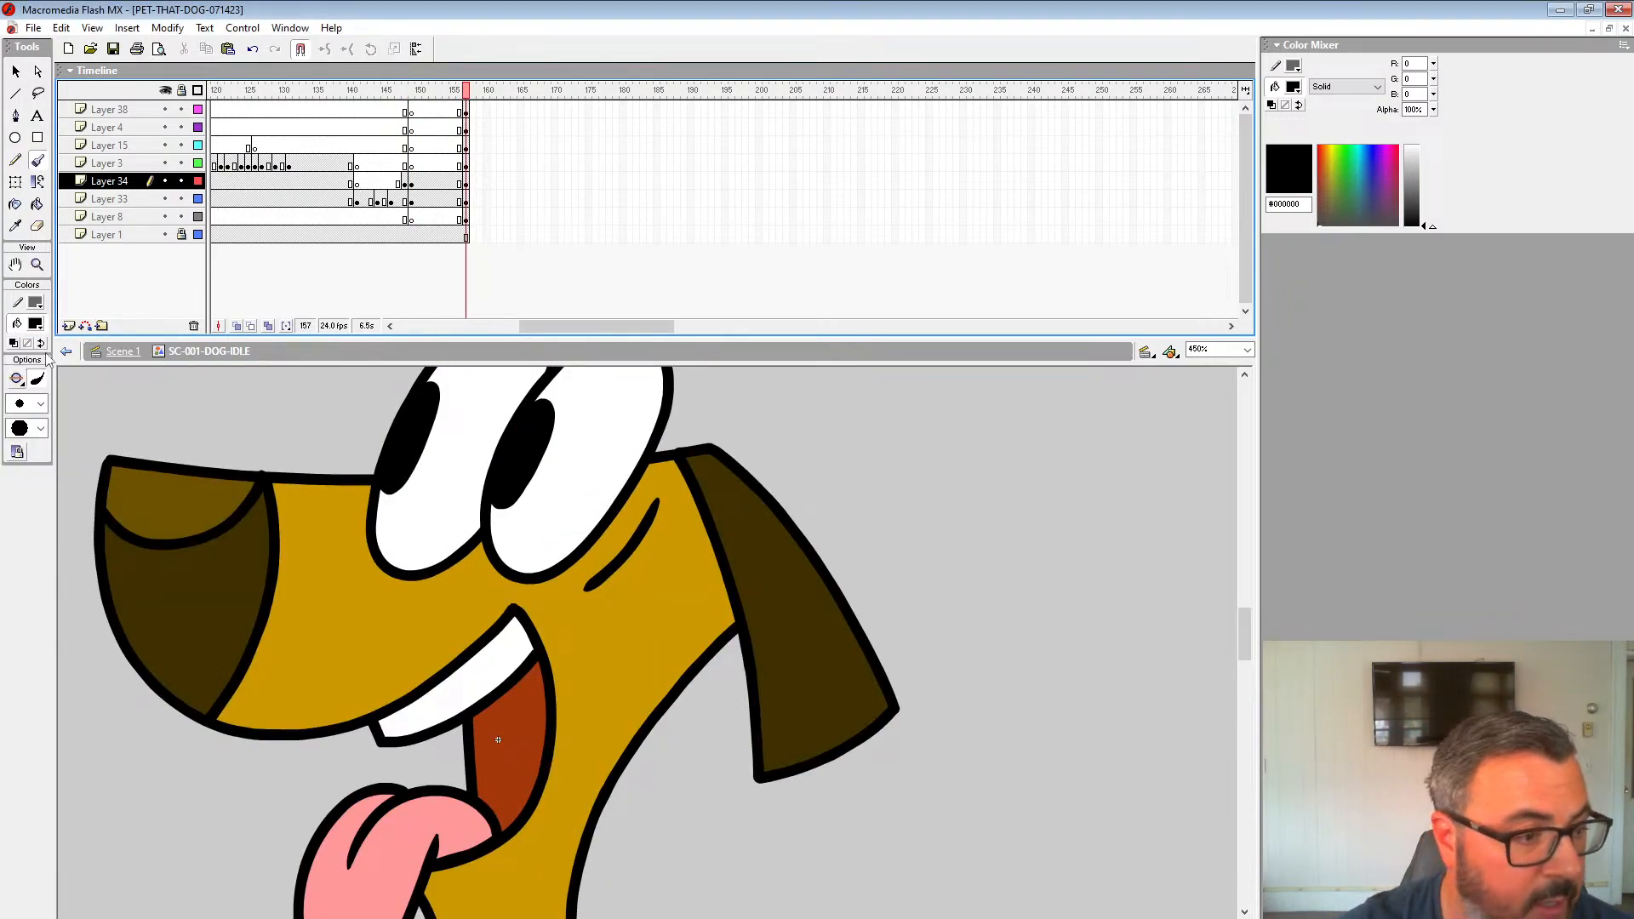
{"action": "left_click", "coordinate": [35, 324]}
{"action": "left_click", "coordinate": [796, 620]}
{"action": "left_click", "coordinate": [37, 204]}
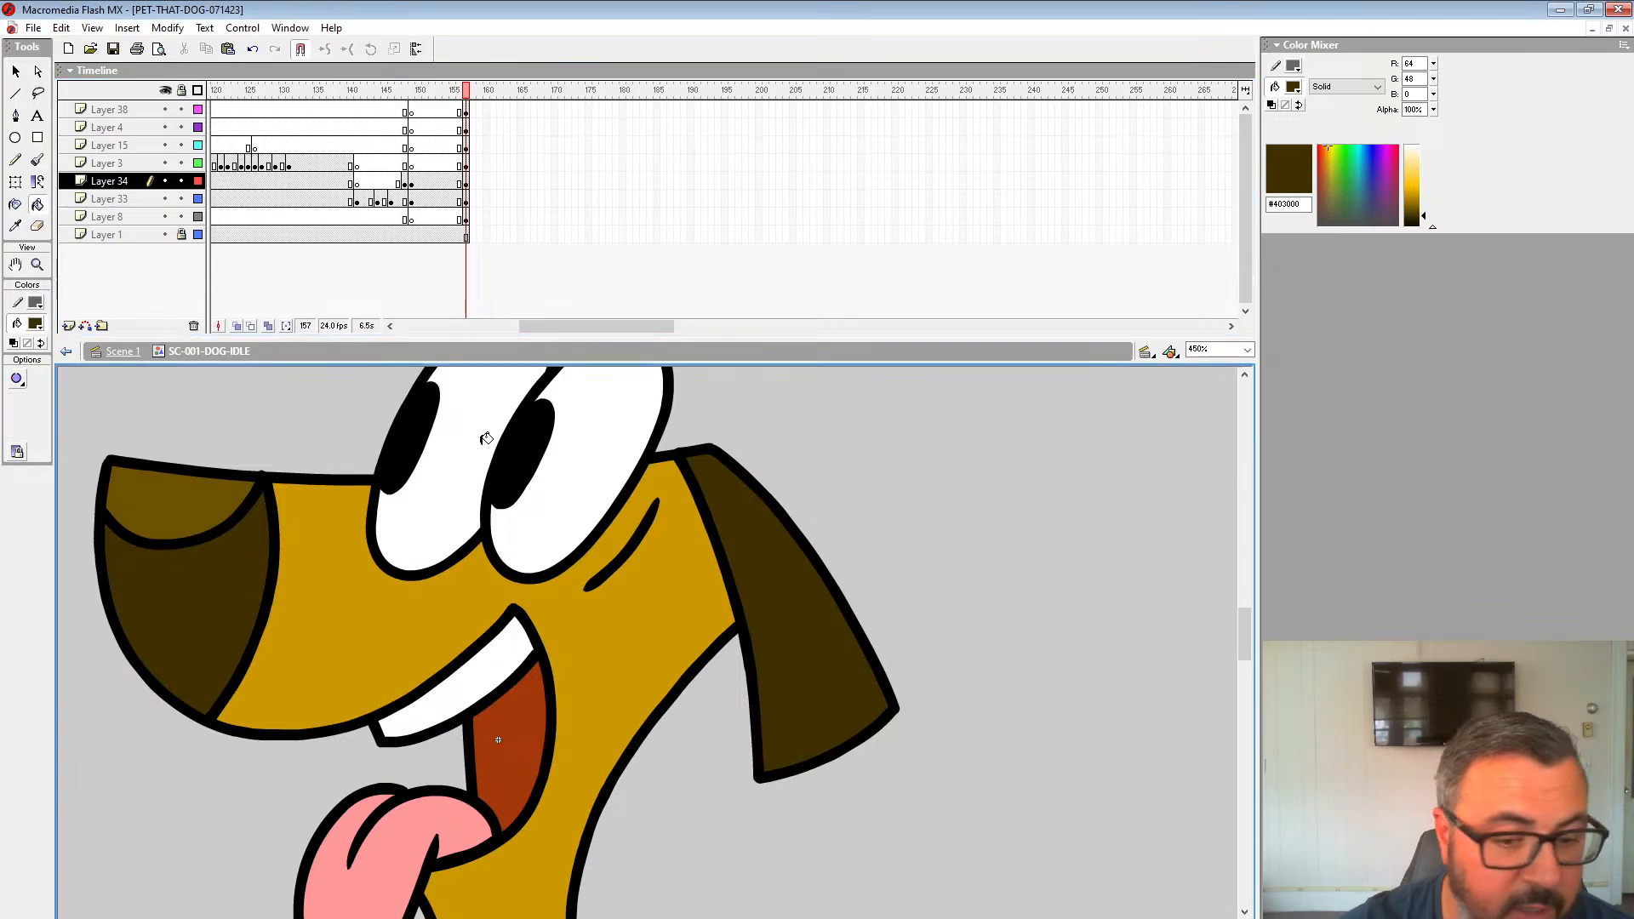
{"action": "key", "text": "comma"}
{"action": "left_click", "coordinate": [649, 648]}
Step: Place the red rough of the upturned pose on Layer 3 at frame 149
{"action": "left_click", "coordinate": [413, 183]}
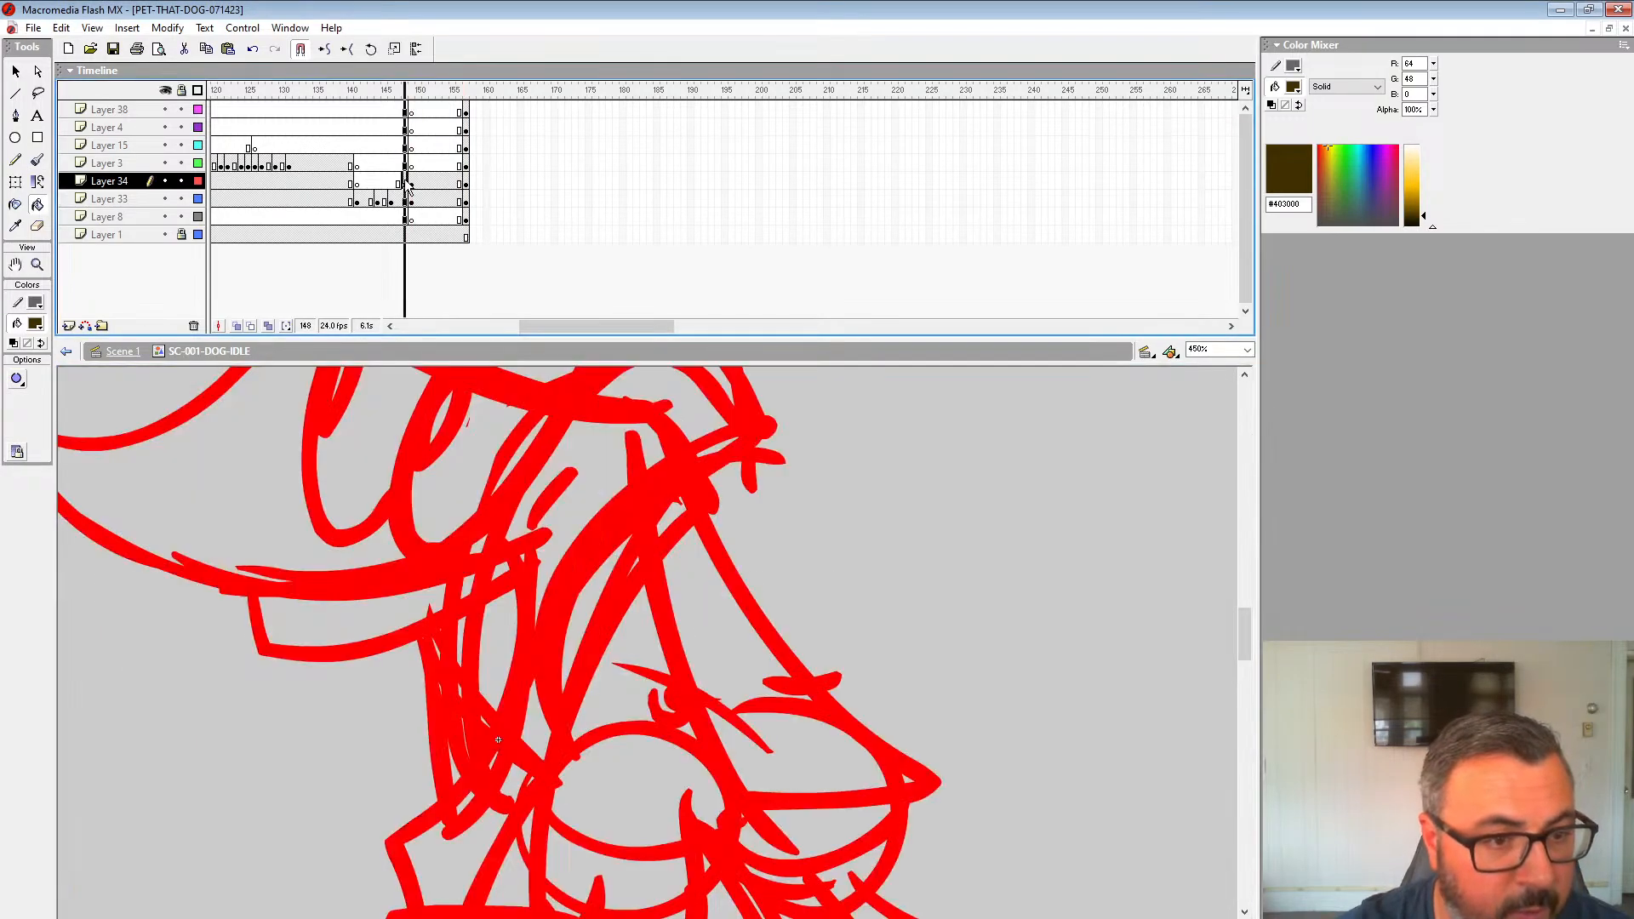
{"action": "left_click", "coordinate": [412, 165]}
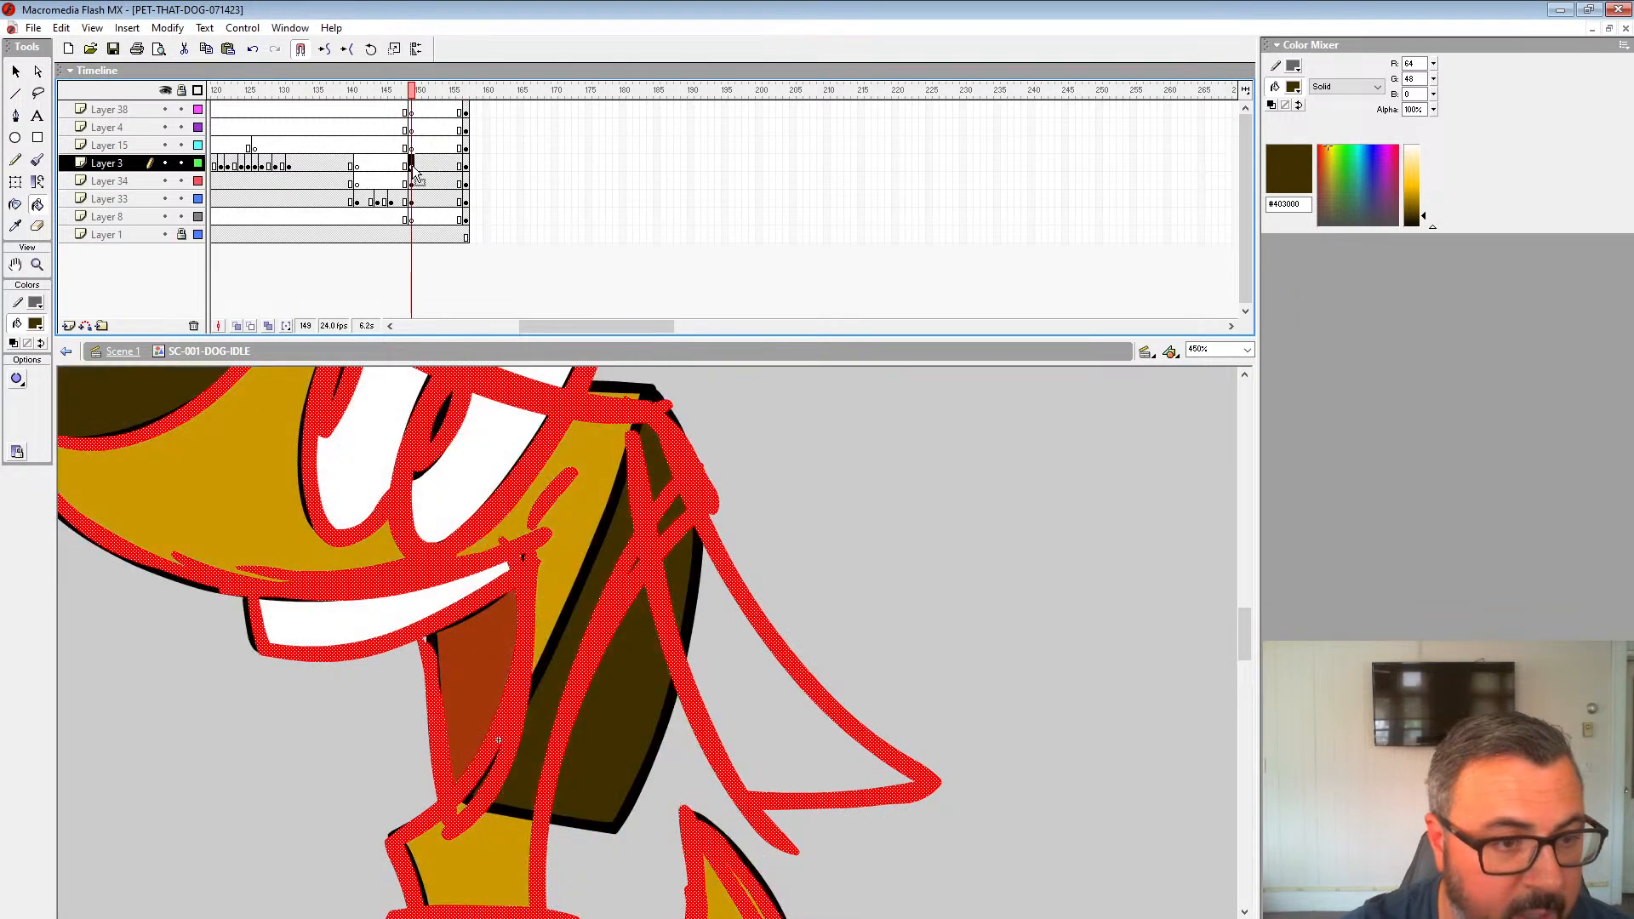
{"action": "left_click", "coordinate": [465, 166]}
{"action": "left_click", "coordinate": [412, 166]}
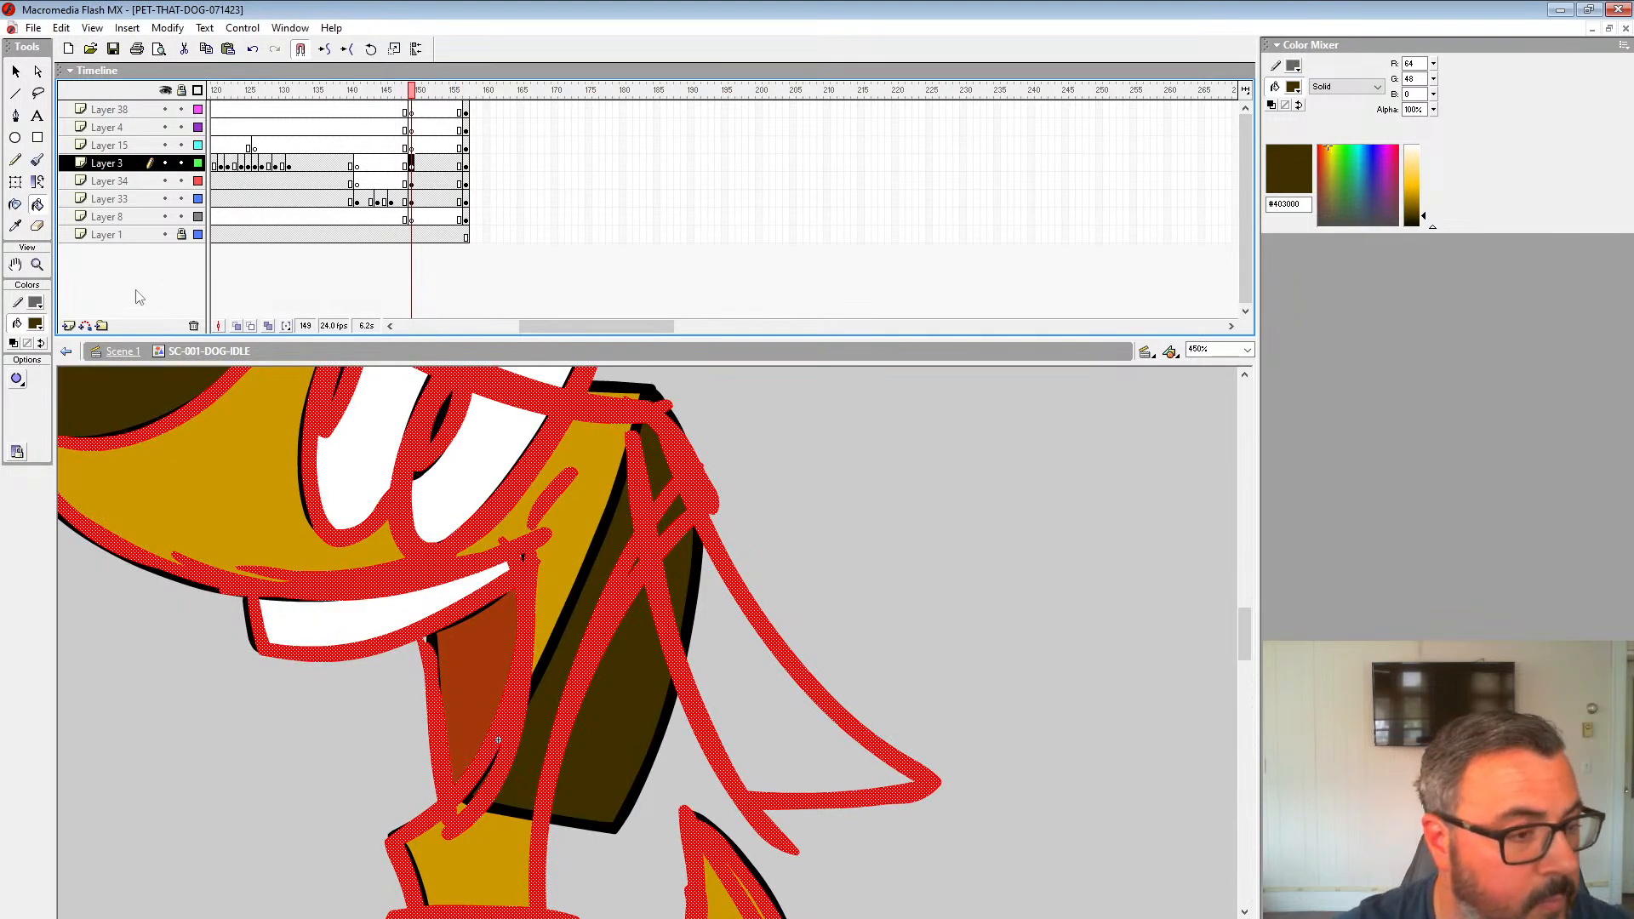
Step: Add a brush stroke to the dog's body area in the head-shake rough at frame 141 on Layer 33
{"action": "left_click", "coordinate": [37, 265]}
{"action": "key", "text": "ctrl+minus"}
{"action": "key", "text": "ctrl+minus"}
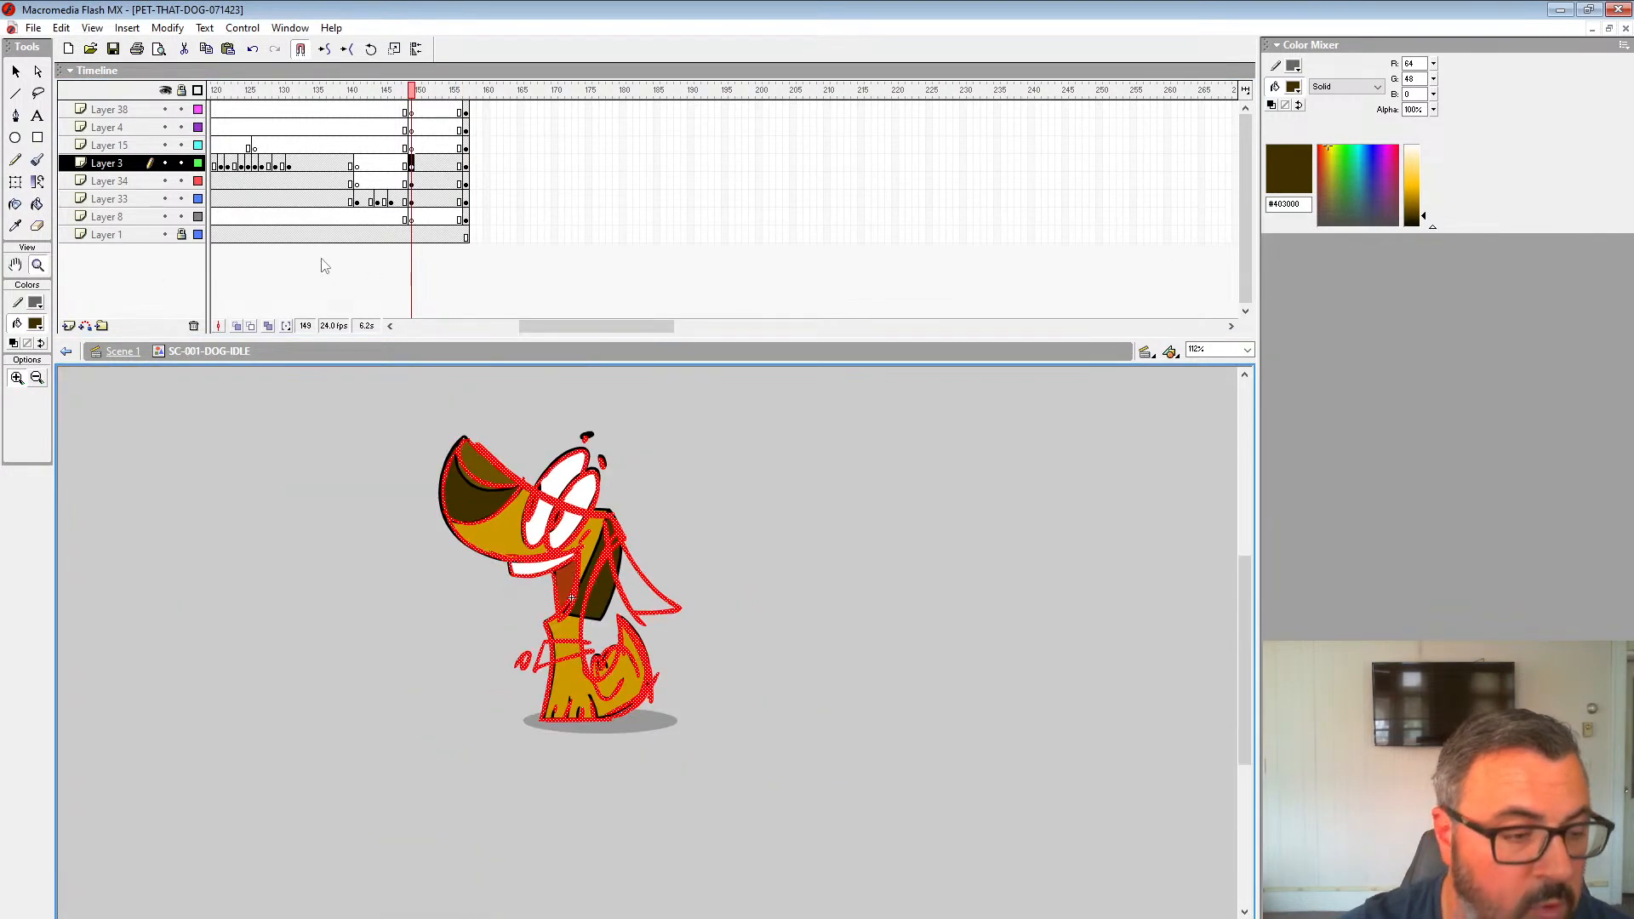
{"action": "left_click_drag", "start_coordinate": [412, 91], "coordinate": [344, 91]}
{"action": "left_click", "coordinate": [654, 640]}
{"action": "left_click", "coordinate": [357, 201]}
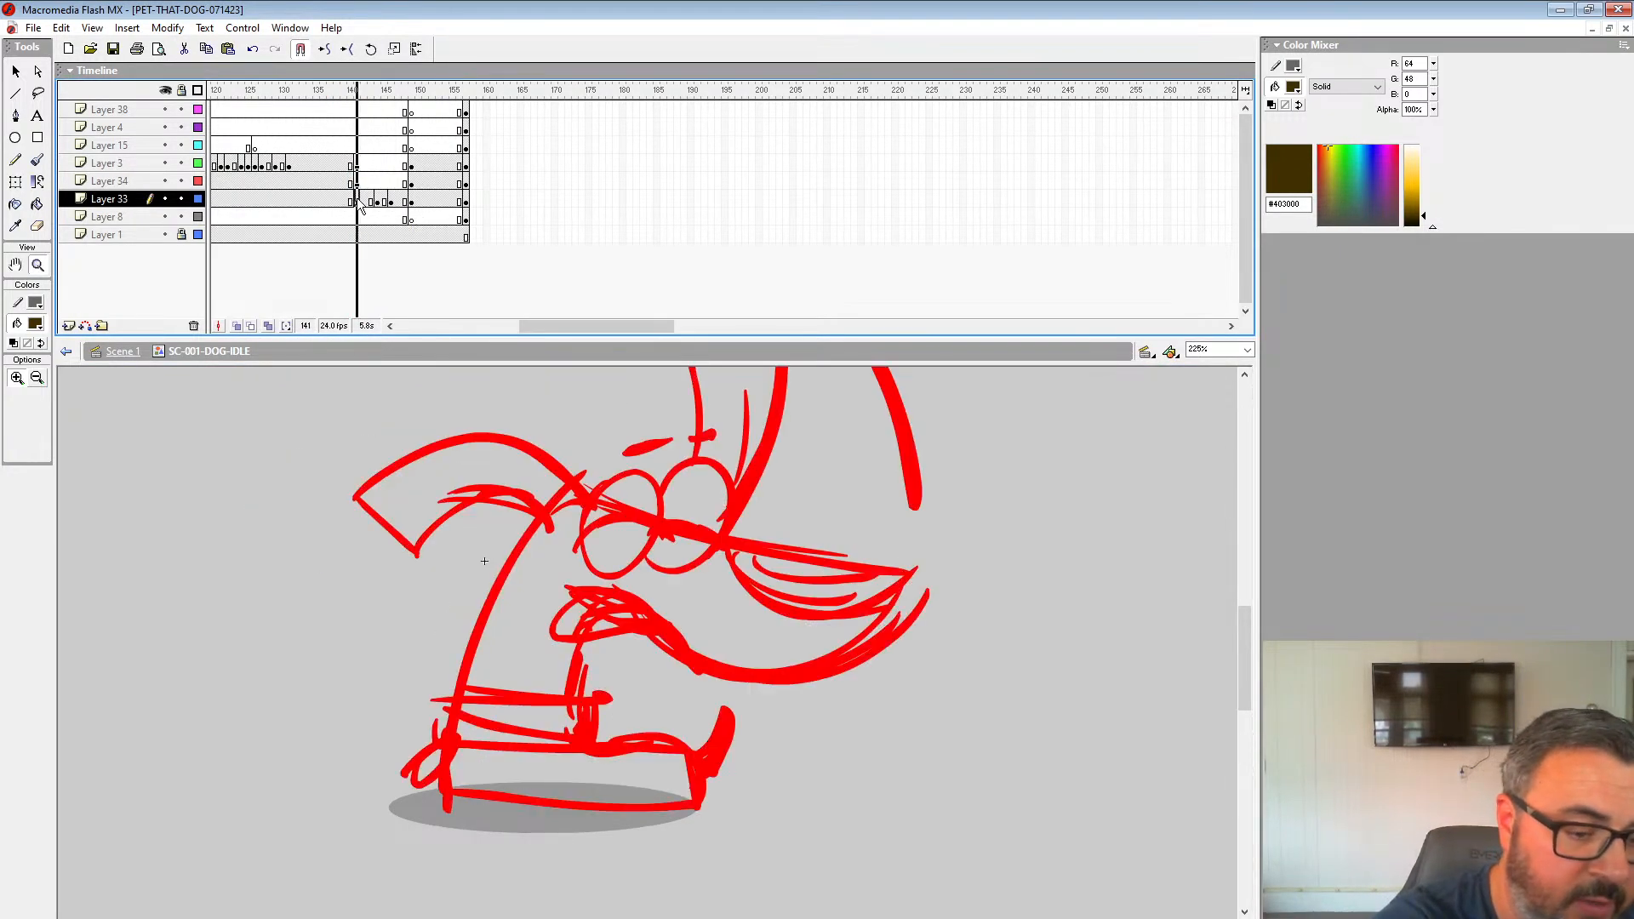
{"action": "key", "text": "b"}
{"action": "left_click_drag", "start_coordinate": [601, 678], "coordinate": [693, 690]}
Step: Brush a dark brown (#403000) curve with a looped end beneath the dog's body in the rough at frame 144
{"action": "left_click", "coordinate": [379, 201]}
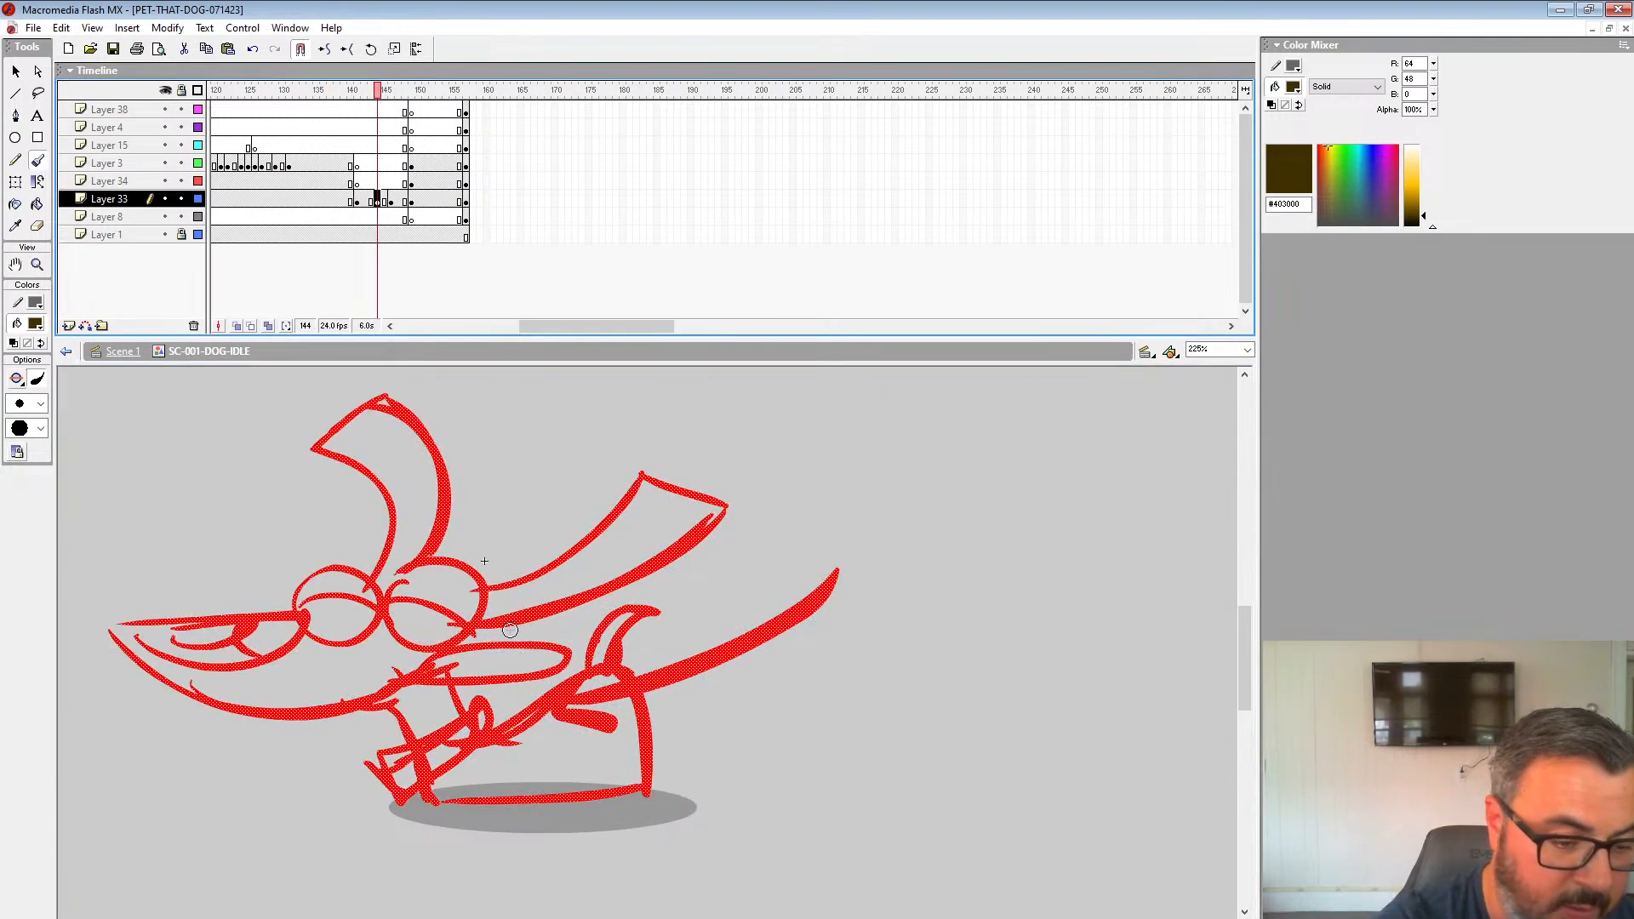
{"action": "left_click_drag", "start_coordinate": [357, 824], "coordinate": [362, 819]}
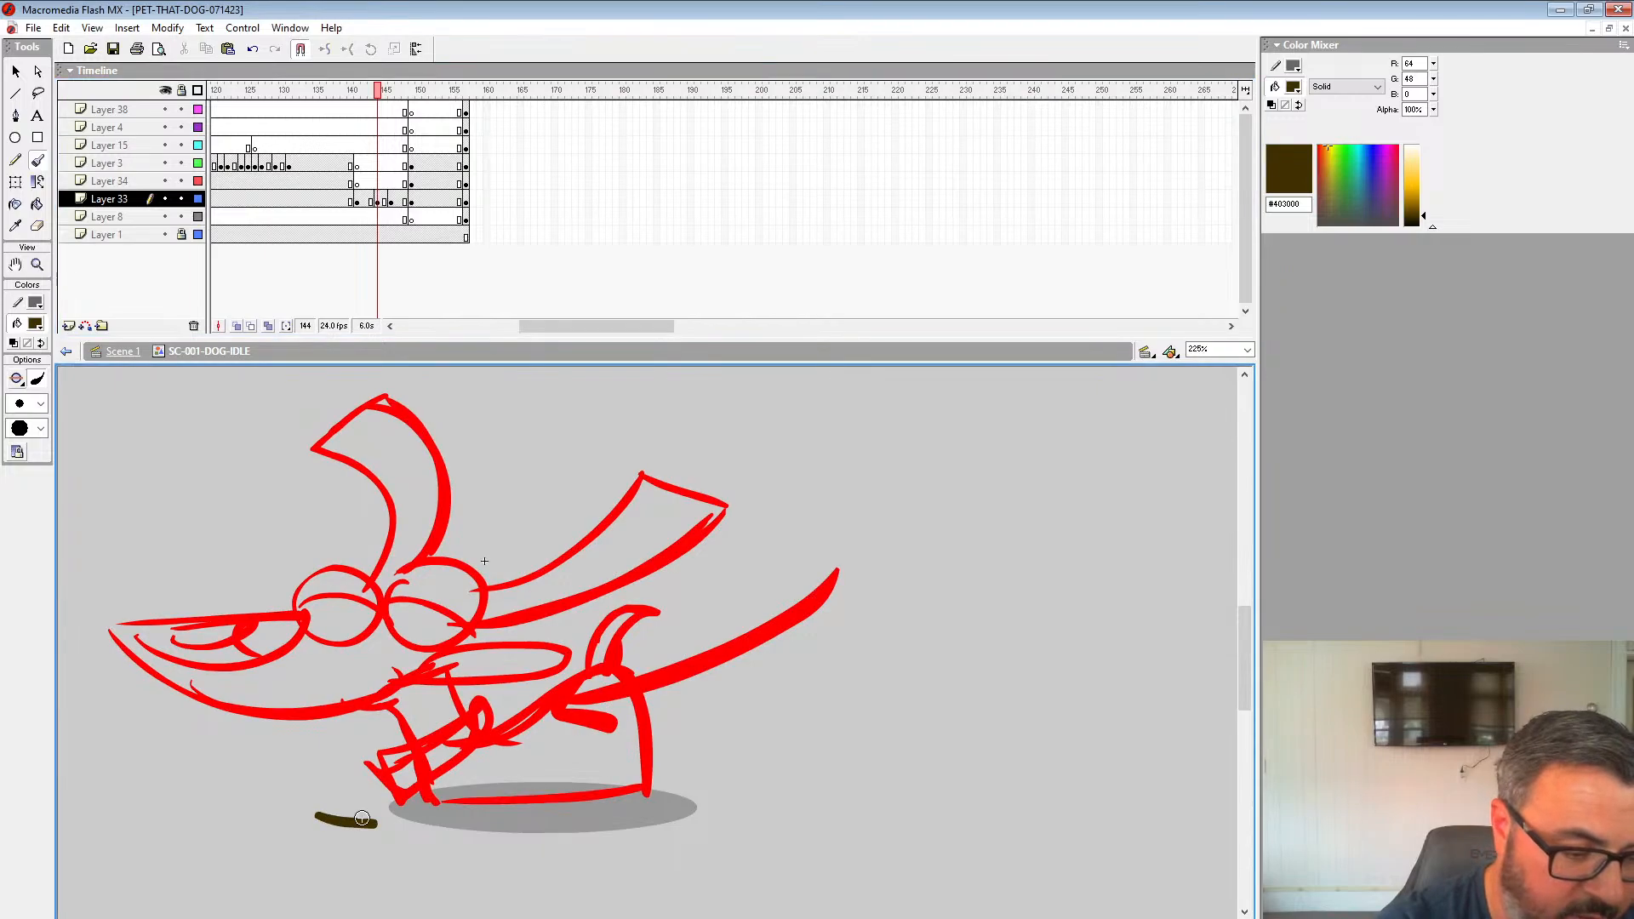
{"action": "mouse_move", "coordinate": [634, 758]}
{"action": "left_mouse_down"}
{"action": "mouse_move", "coordinate": [328, 817]}
{"action": "mouse_move", "coordinate": [349, 800]}
{"action": "mouse_move", "coordinate": [379, 823]}
{"action": "left_mouse_up"}
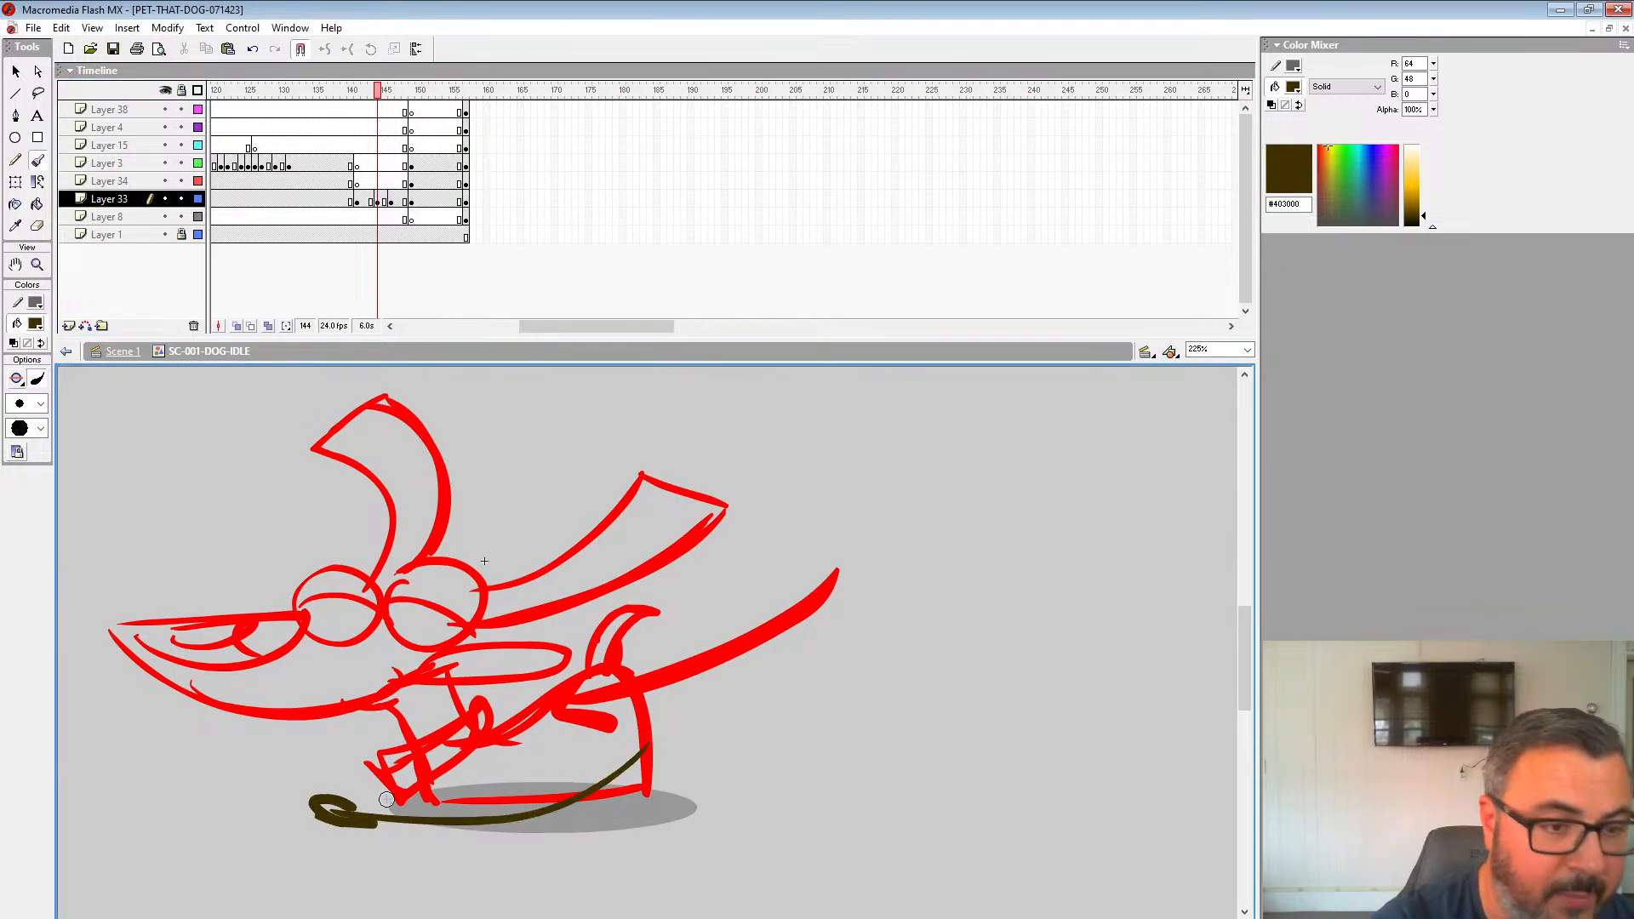
Step: Brush a short dark brown stroke in front of the dog's collar at frame 146 and return to Layer 34's frame 149
{"action": "left_click", "coordinate": [393, 202]}
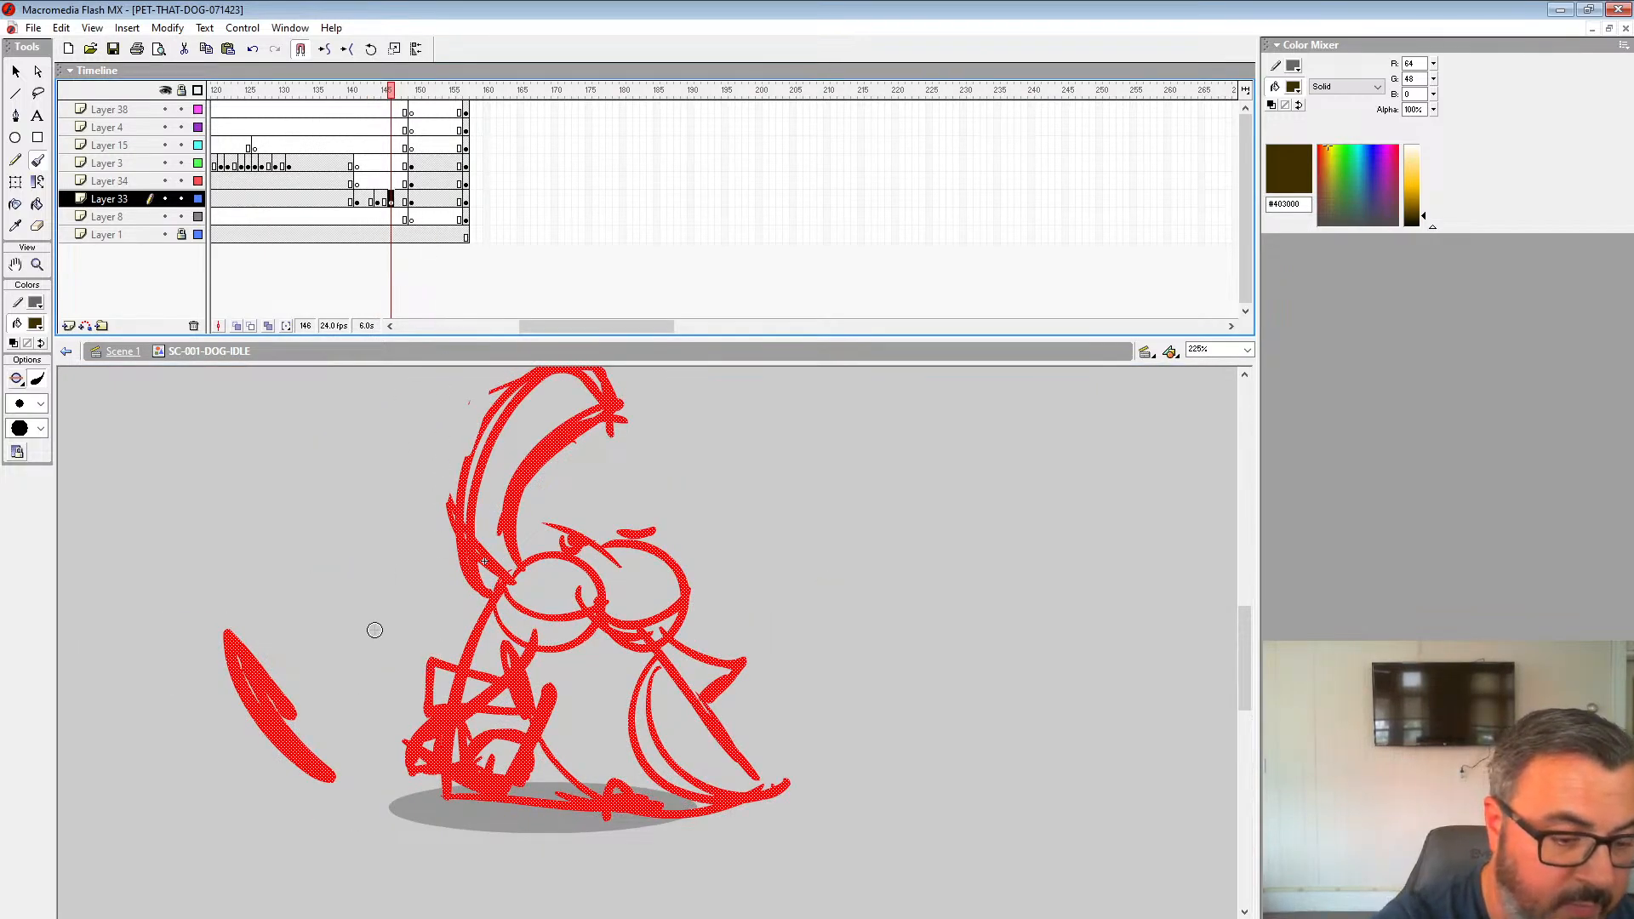
{"action": "left_click_drag", "start_coordinate": [361, 706], "coordinate": [393, 691]}
{"action": "left_click", "coordinate": [414, 179]}
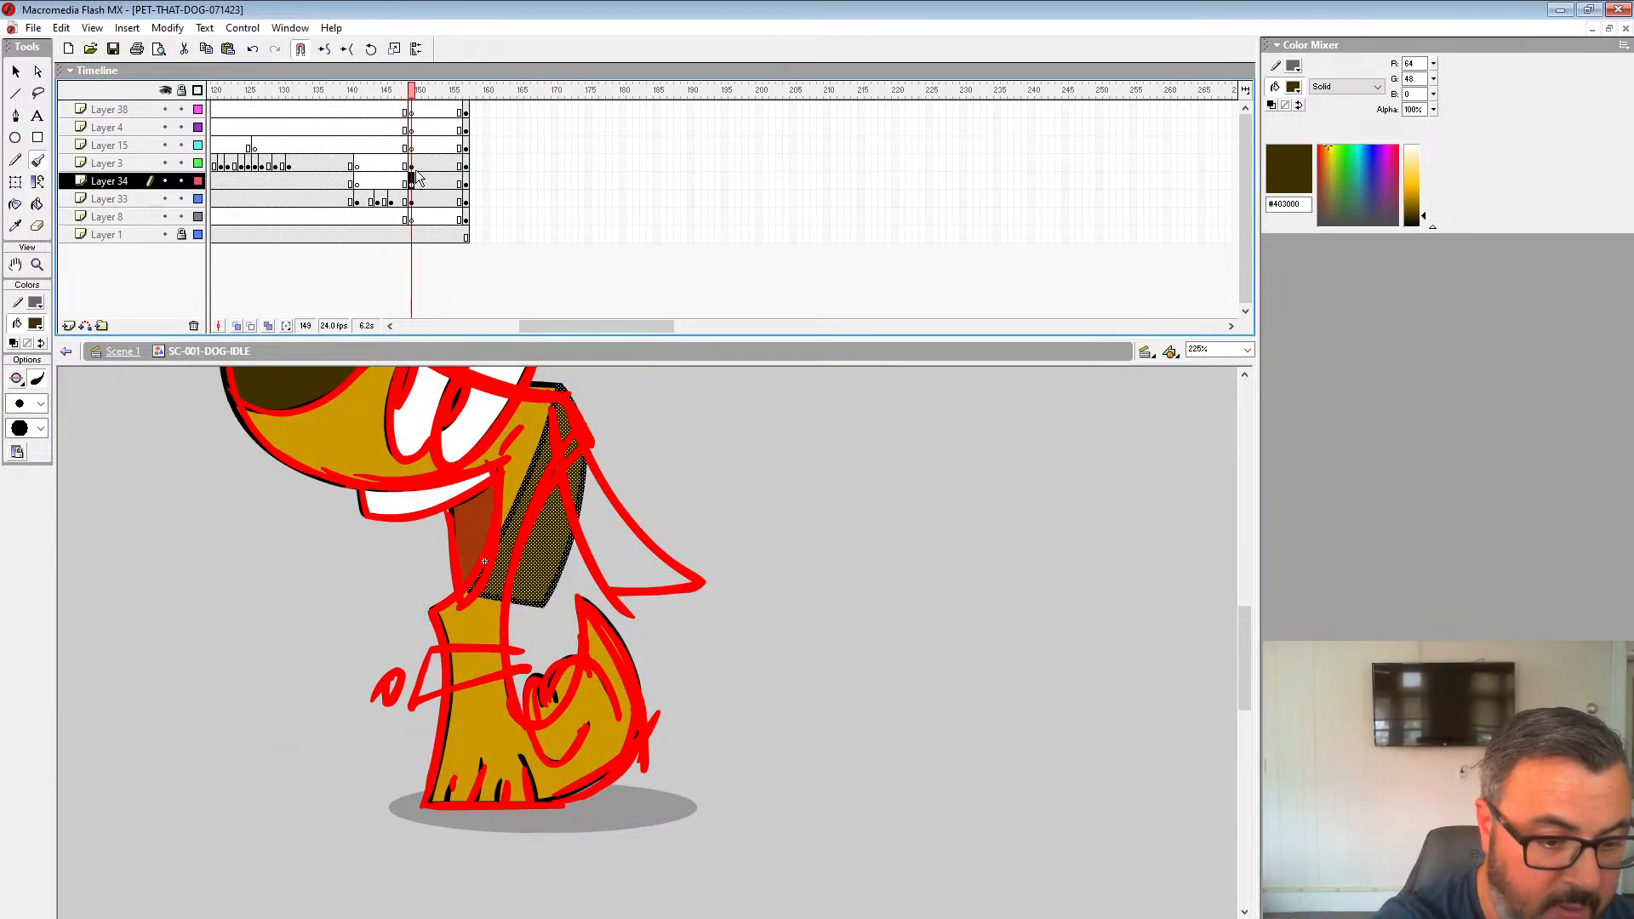
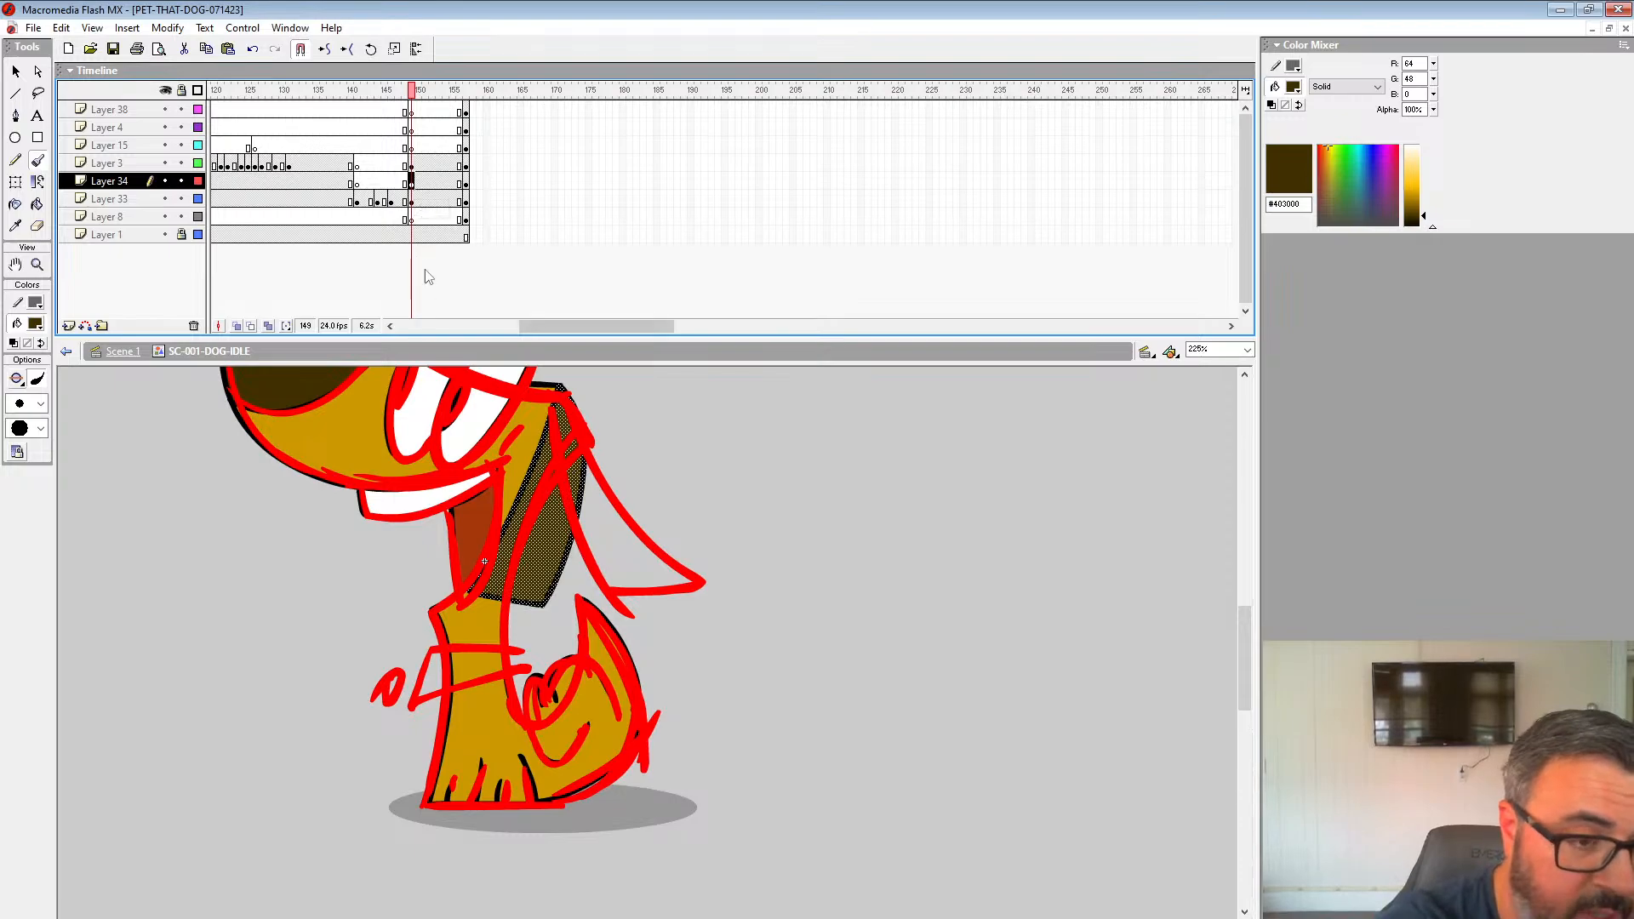
Step: Transfer the upturned pose's red rough on Layer 3 from frame 149 to frame 148, leaving frame 149 clear
{"action": "left_click", "coordinate": [414, 165]}
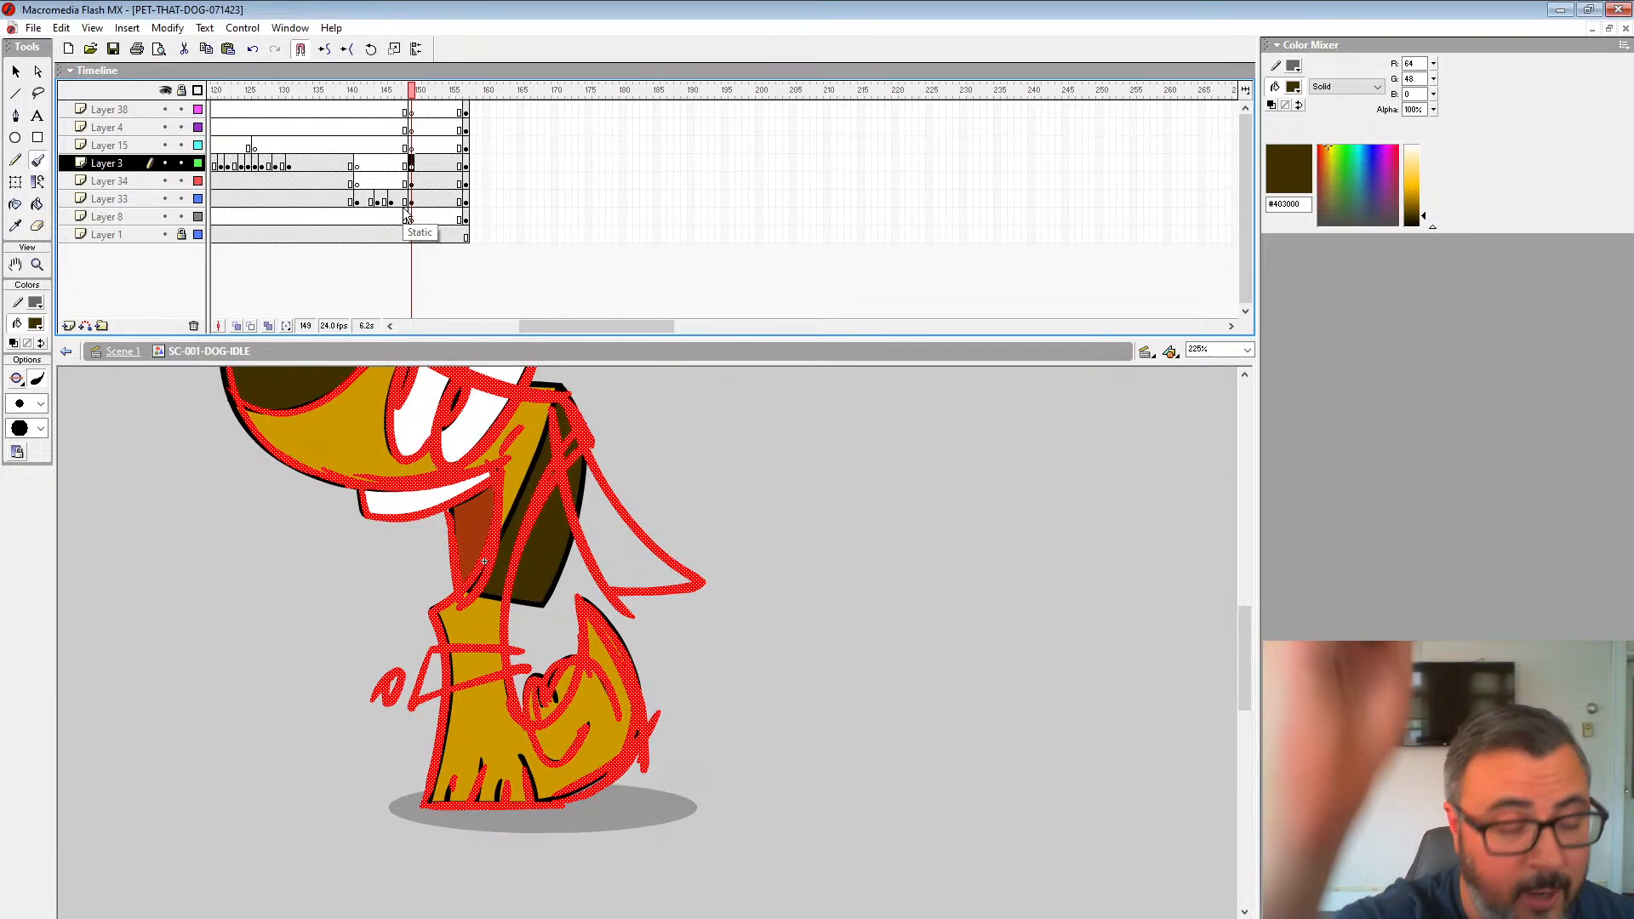
{"action": "left_click", "coordinate": [413, 182]}
{"action": "left_click", "coordinate": [413, 168]}
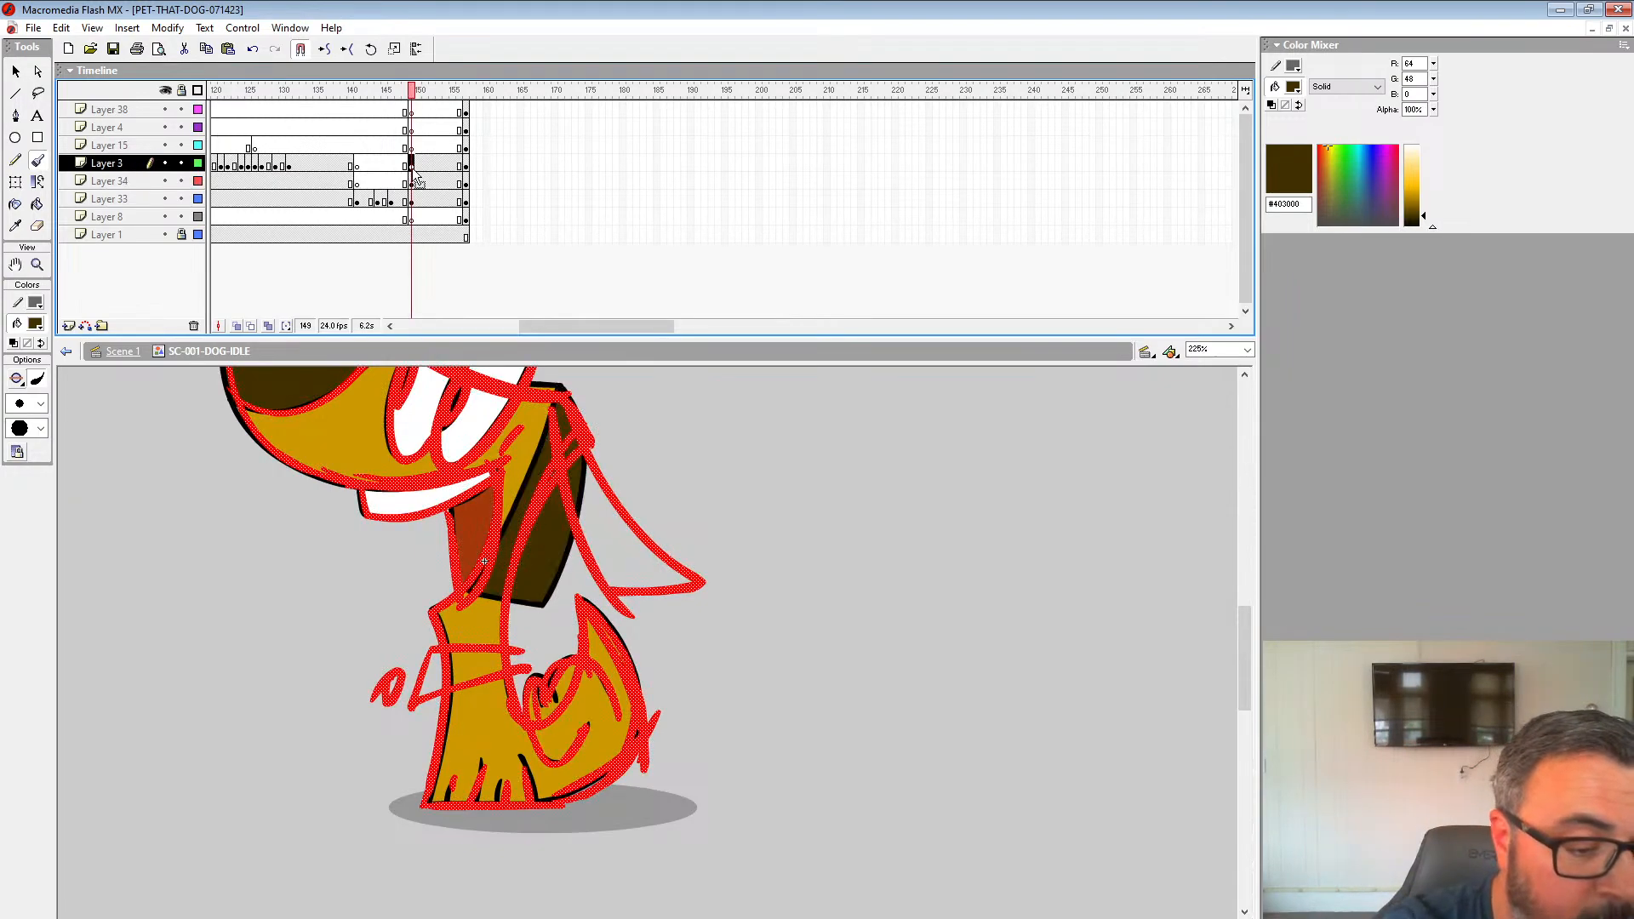
{"action": "left_click_drag", "start_coordinate": [413, 168], "coordinate": [406, 165]}
{"action": "left_click", "coordinate": [411, 161]}
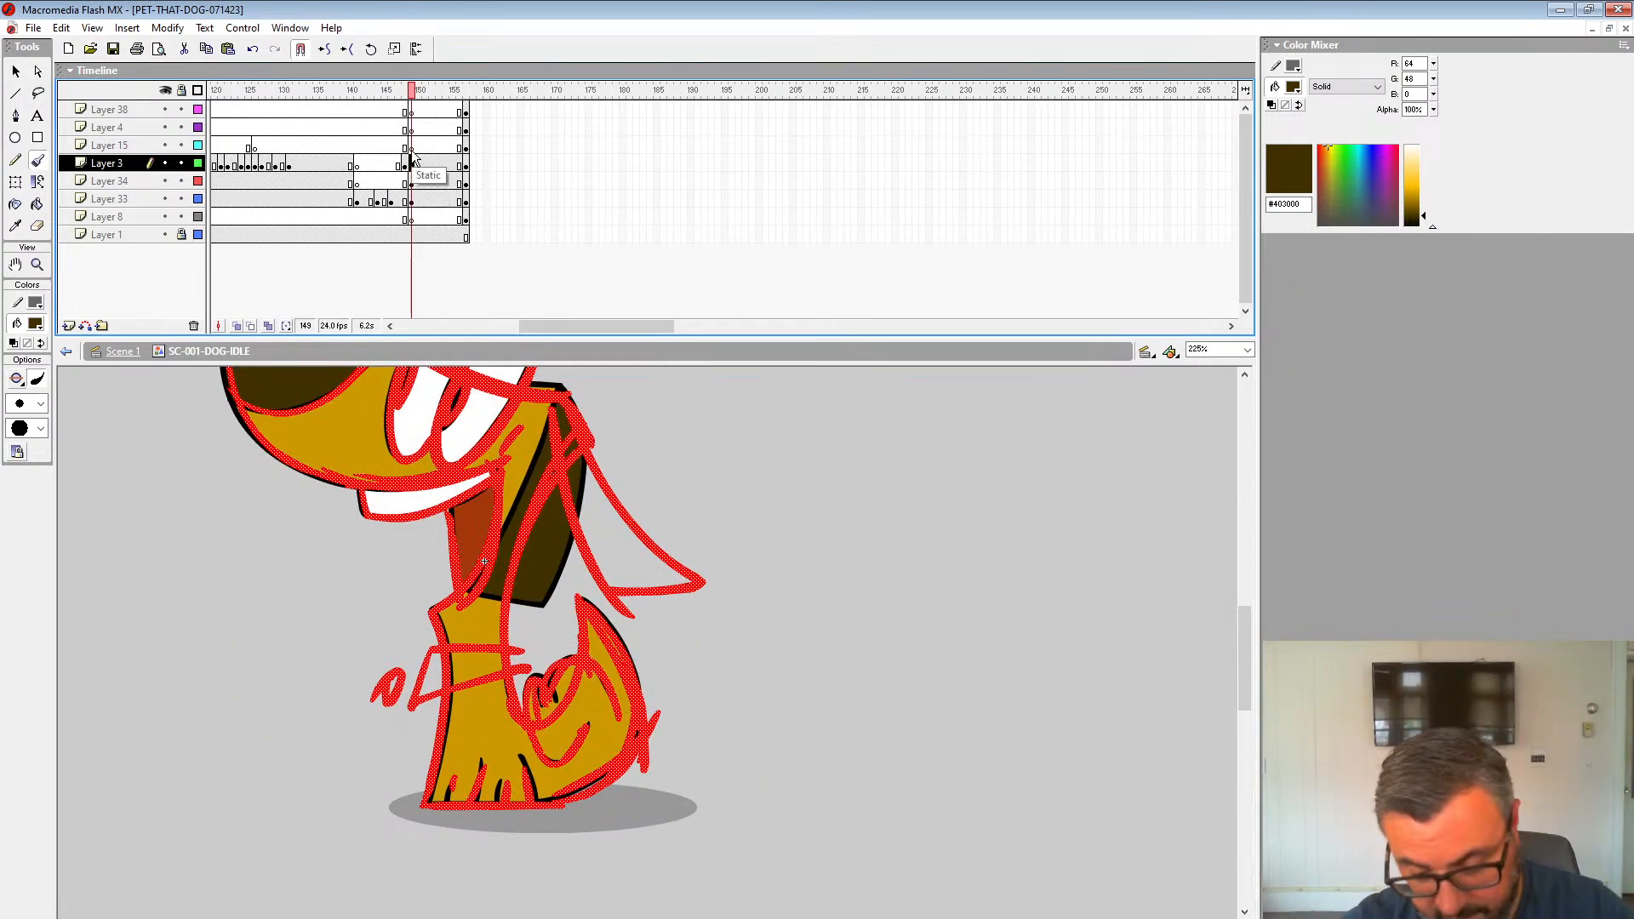
{"action": "key", "text": "Delete"}
Step: Enable onion skinning and isolate Layer 3 by hiding Layers 34, 8 and 1 and showing locked Layer 33 as outlines
{"action": "left_click", "coordinate": [237, 326]}
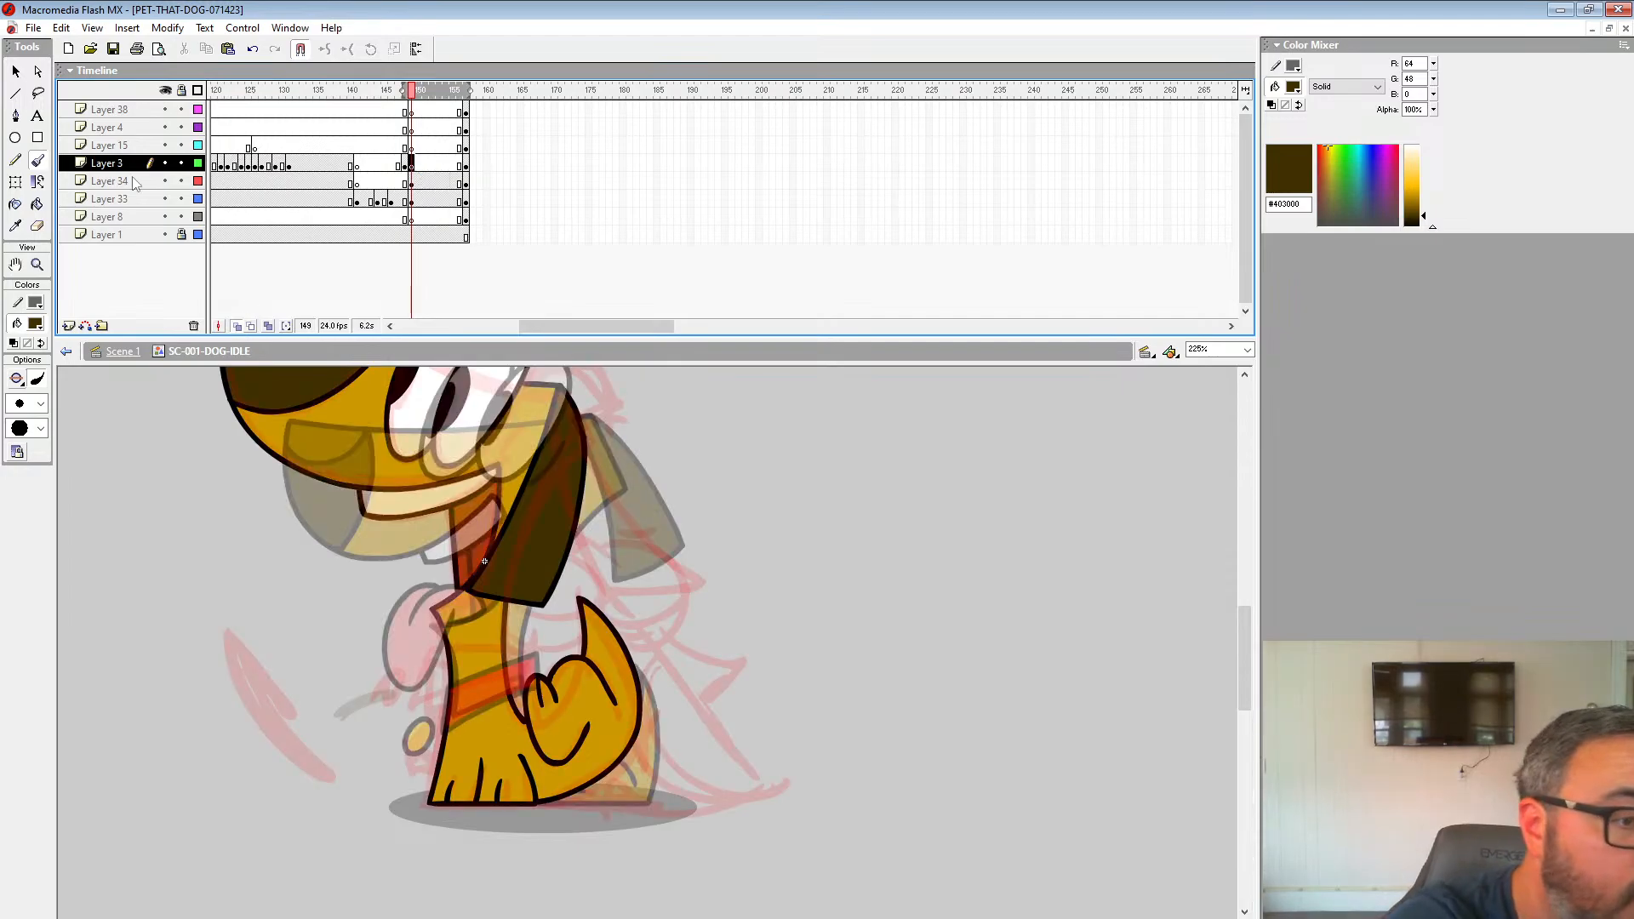
{"action": "left_click", "coordinate": [38, 264]}
{"action": "left_click", "coordinate": [508, 656]}
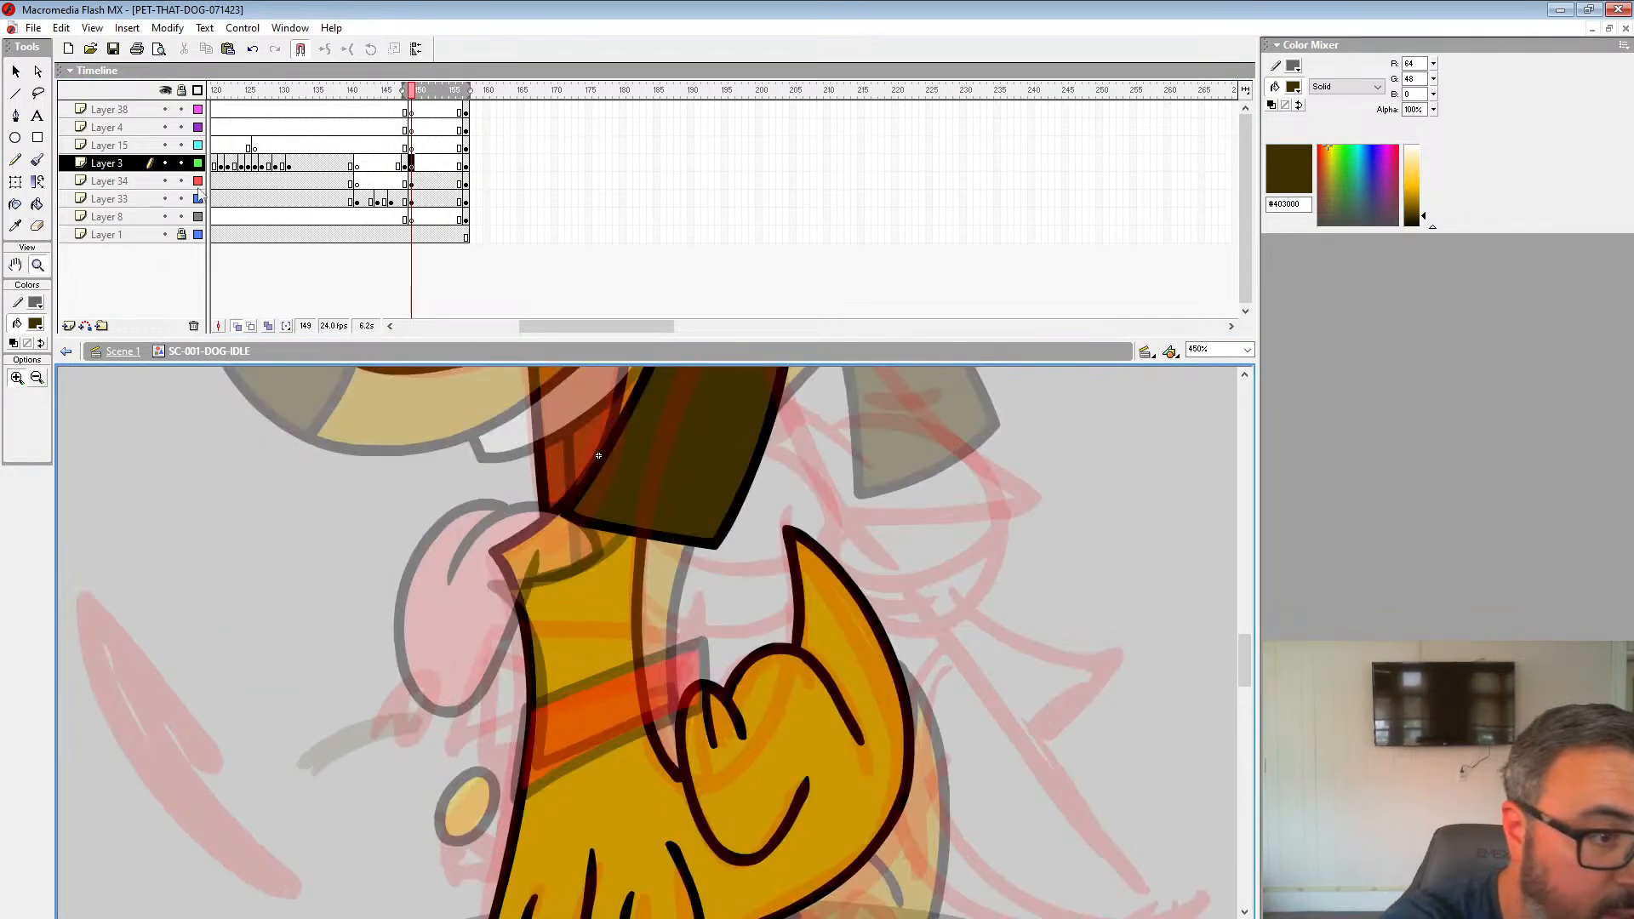
{"action": "left_click_drag", "start_coordinate": [165, 181], "coordinate": [179, 245]}
{"action": "left_click", "coordinate": [638, 681]}
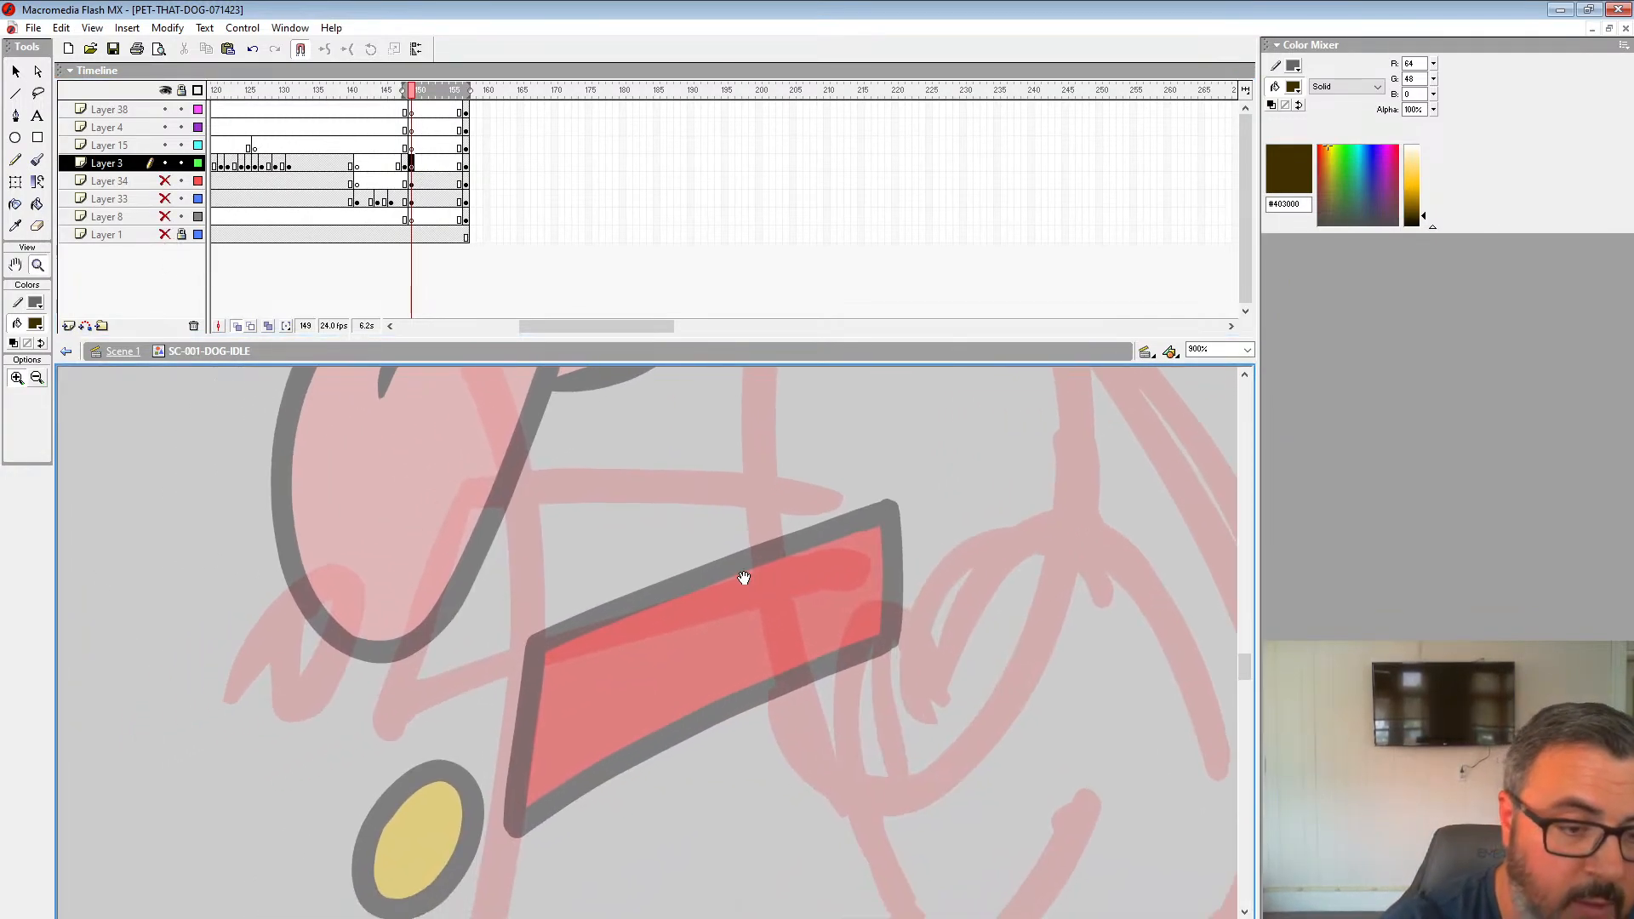
{"action": "left_click", "coordinate": [165, 198]}
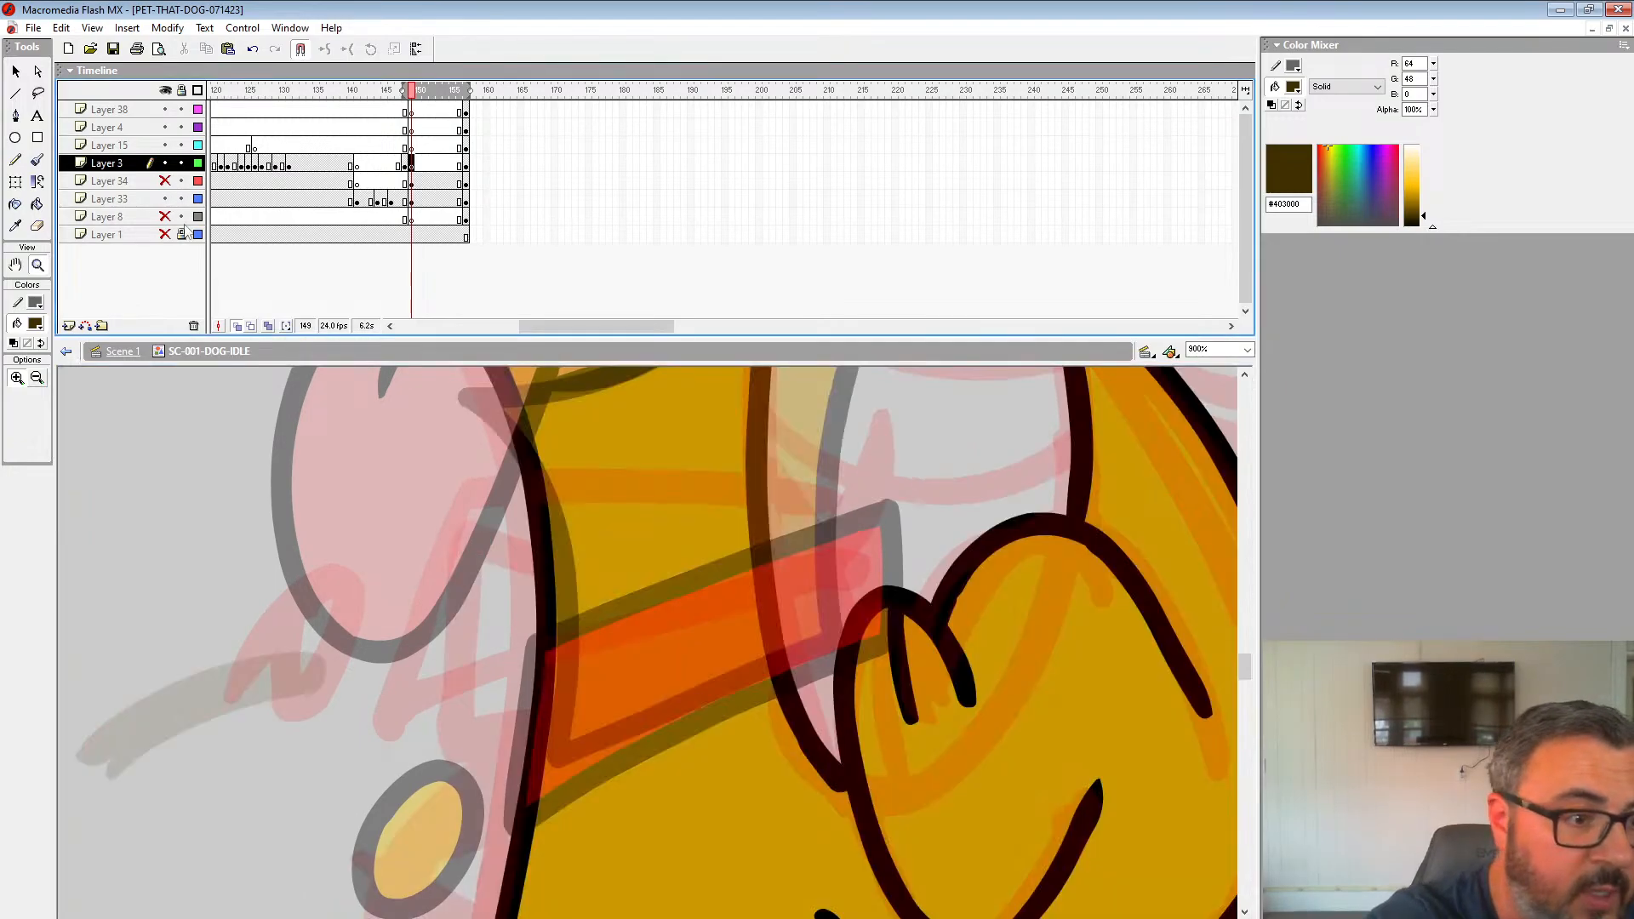
{"action": "left_click", "coordinate": [182, 199]}
{"action": "left_click", "coordinate": [197, 199]}
{"action": "left_click_drag", "start_coordinate": [853, 452], "coordinate": [866, 497]}
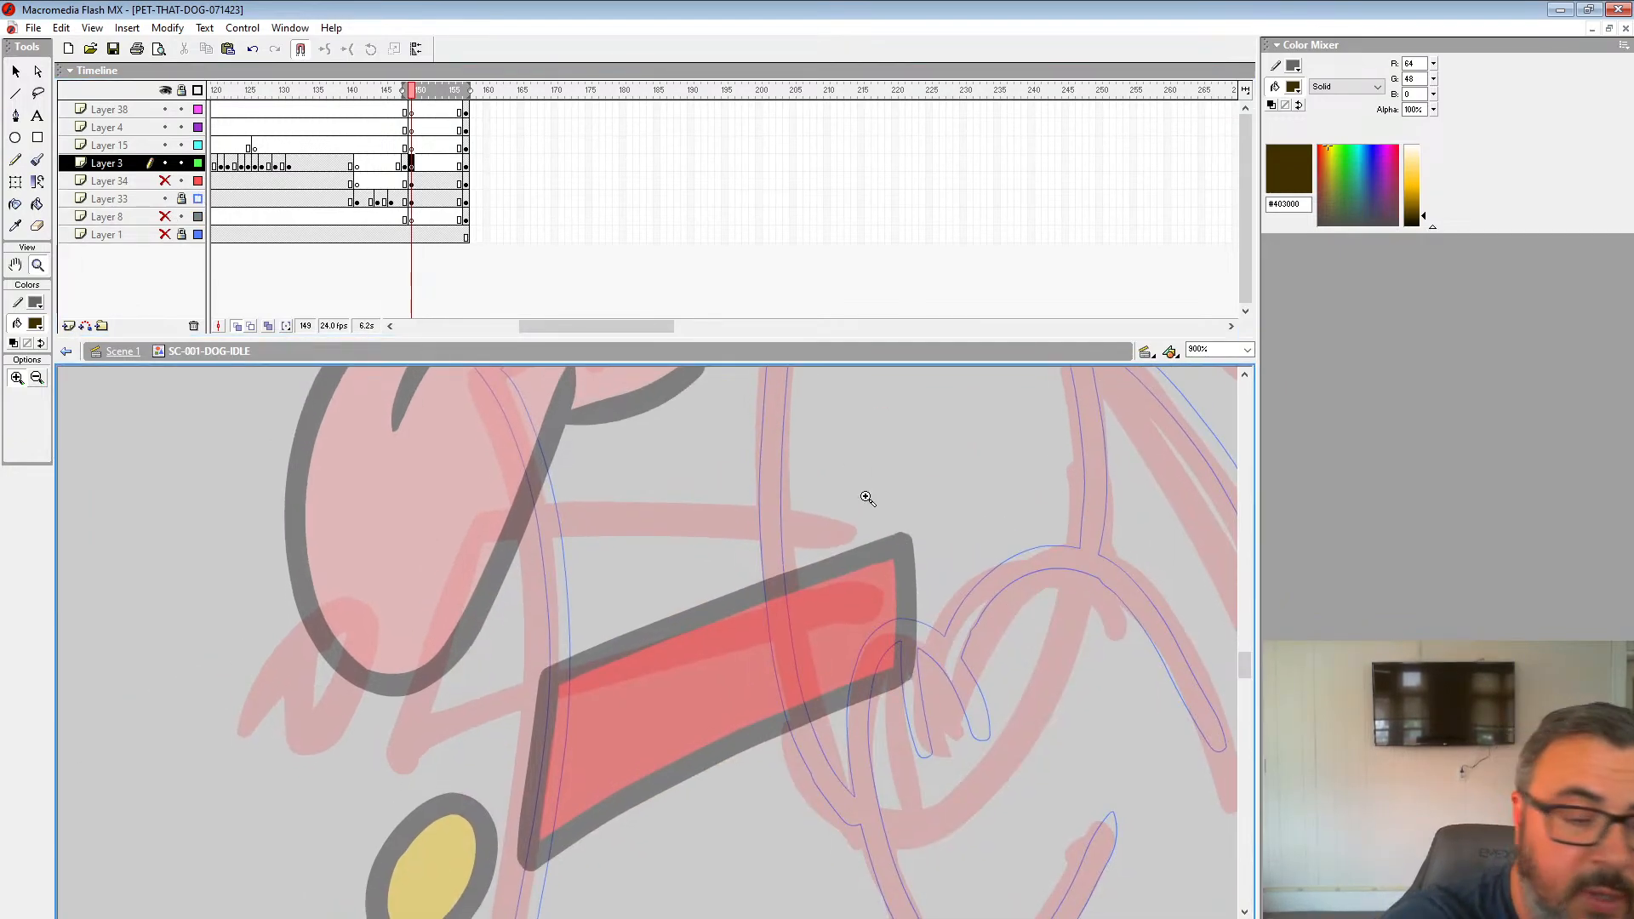
Step: Brush thick black outlines of the collar and its oval tag on Layer 3 at frame 149 and turn off onion skinning
{"action": "left_click", "coordinate": [36, 324]}
{"action": "left_click", "coordinate": [12, 362]}
{"action": "left_click", "coordinate": [37, 160]}
{"action": "left_click", "coordinate": [38, 405]}
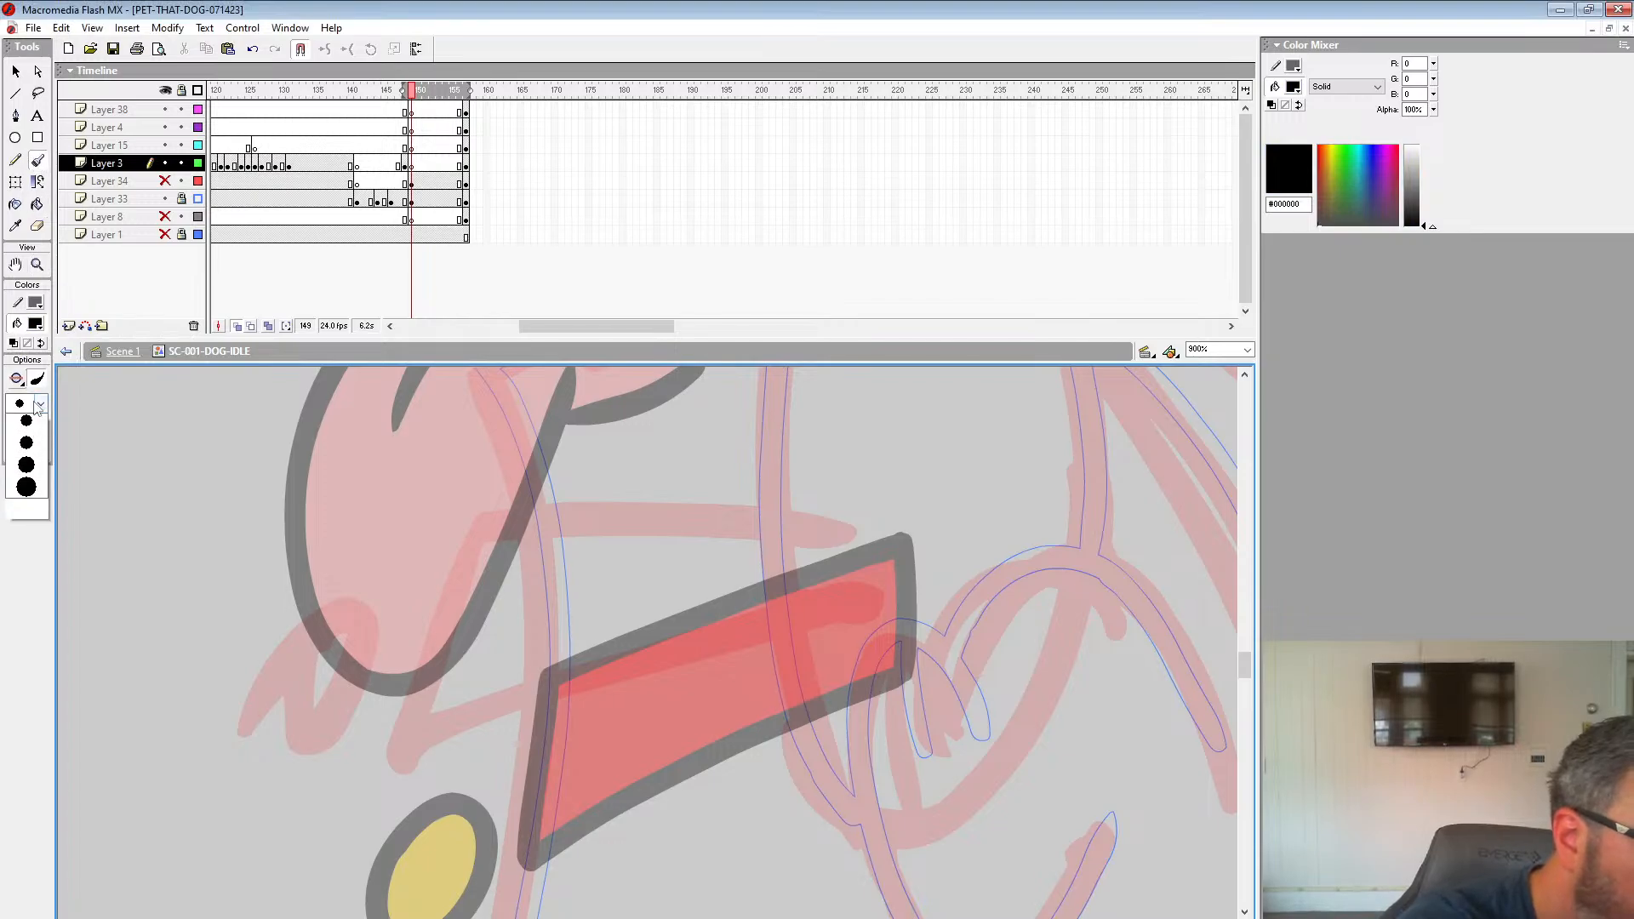
{"action": "left_click", "coordinate": [27, 604]}
{"action": "mouse_move", "coordinate": [859, 620]}
{"action": "left_mouse_down"}
{"action": "mouse_move", "coordinate": [875, 518]}
{"action": "mouse_move", "coordinate": [854, 510]}
{"action": "mouse_move", "coordinate": [743, 491]}
{"action": "mouse_move", "coordinate": [498, 493]}
{"action": "mouse_move", "coordinate": [404, 746]}
{"action": "mouse_move", "coordinate": [530, 685]}
{"action": "mouse_move", "coordinate": [718, 633]}
{"action": "mouse_move", "coordinate": [855, 625]}
{"action": "left_mouse_up"}
{"action": "left_click_drag", "start_coordinate": [822, 629], "coordinate": [991, 534]}
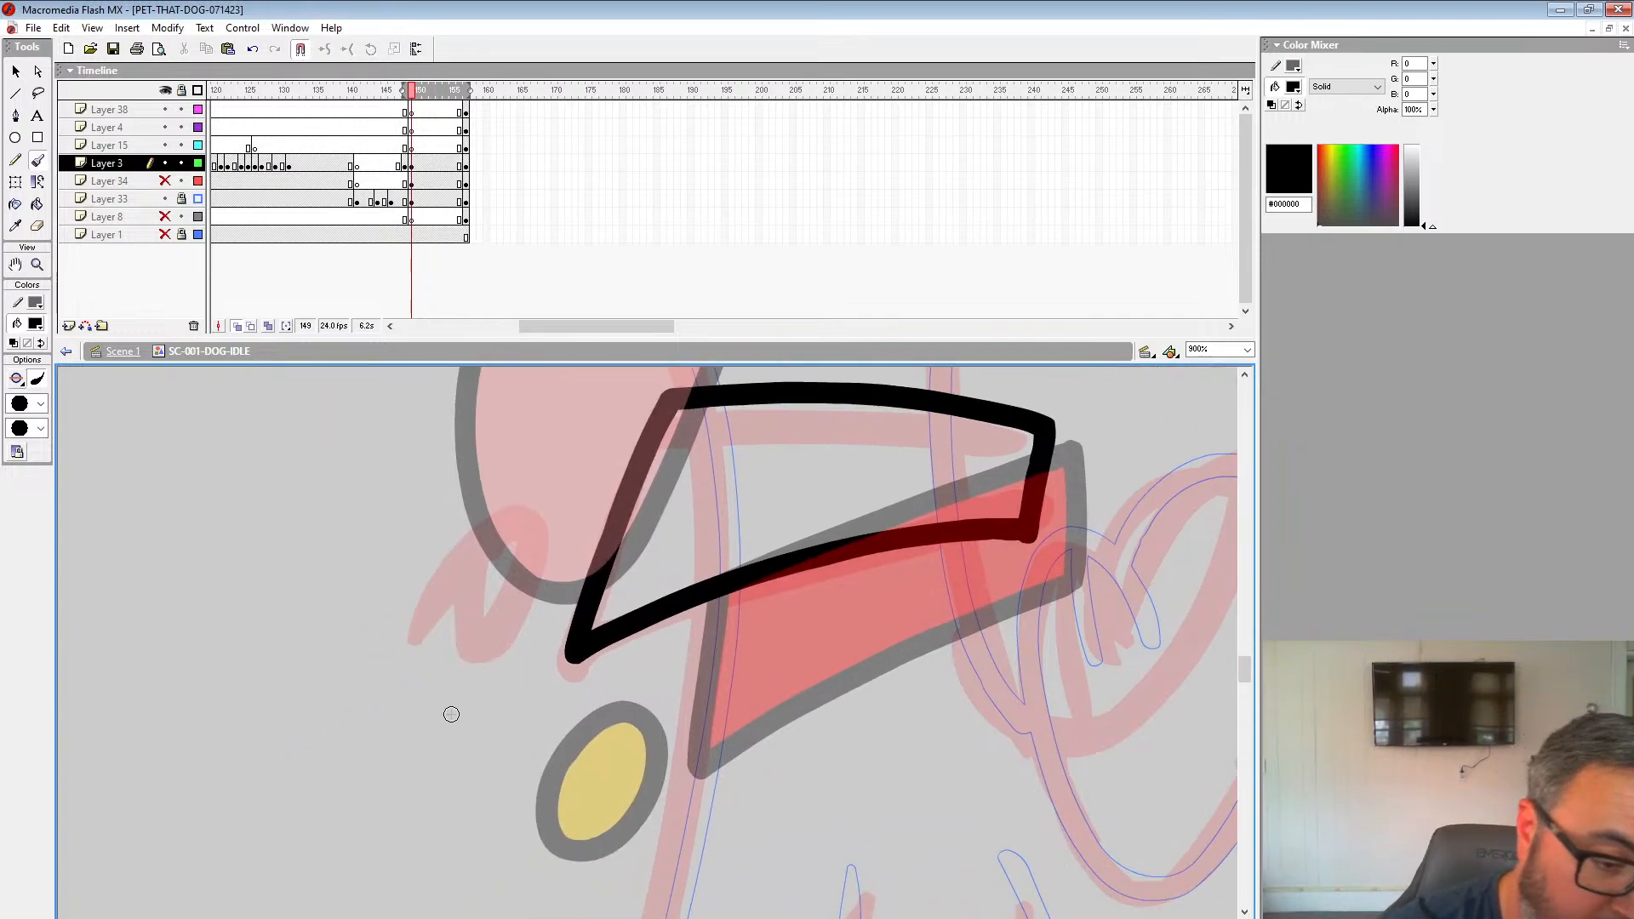
{"action": "mouse_move", "coordinate": [449, 729]}
{"action": "left_mouse_down"}
{"action": "mouse_move", "coordinate": [489, 832]}
{"action": "mouse_move", "coordinate": [508, 681]}
{"action": "mouse_move", "coordinate": [492, 725]}
{"action": "mouse_move", "coordinate": [387, 738]}
{"action": "left_mouse_up"}
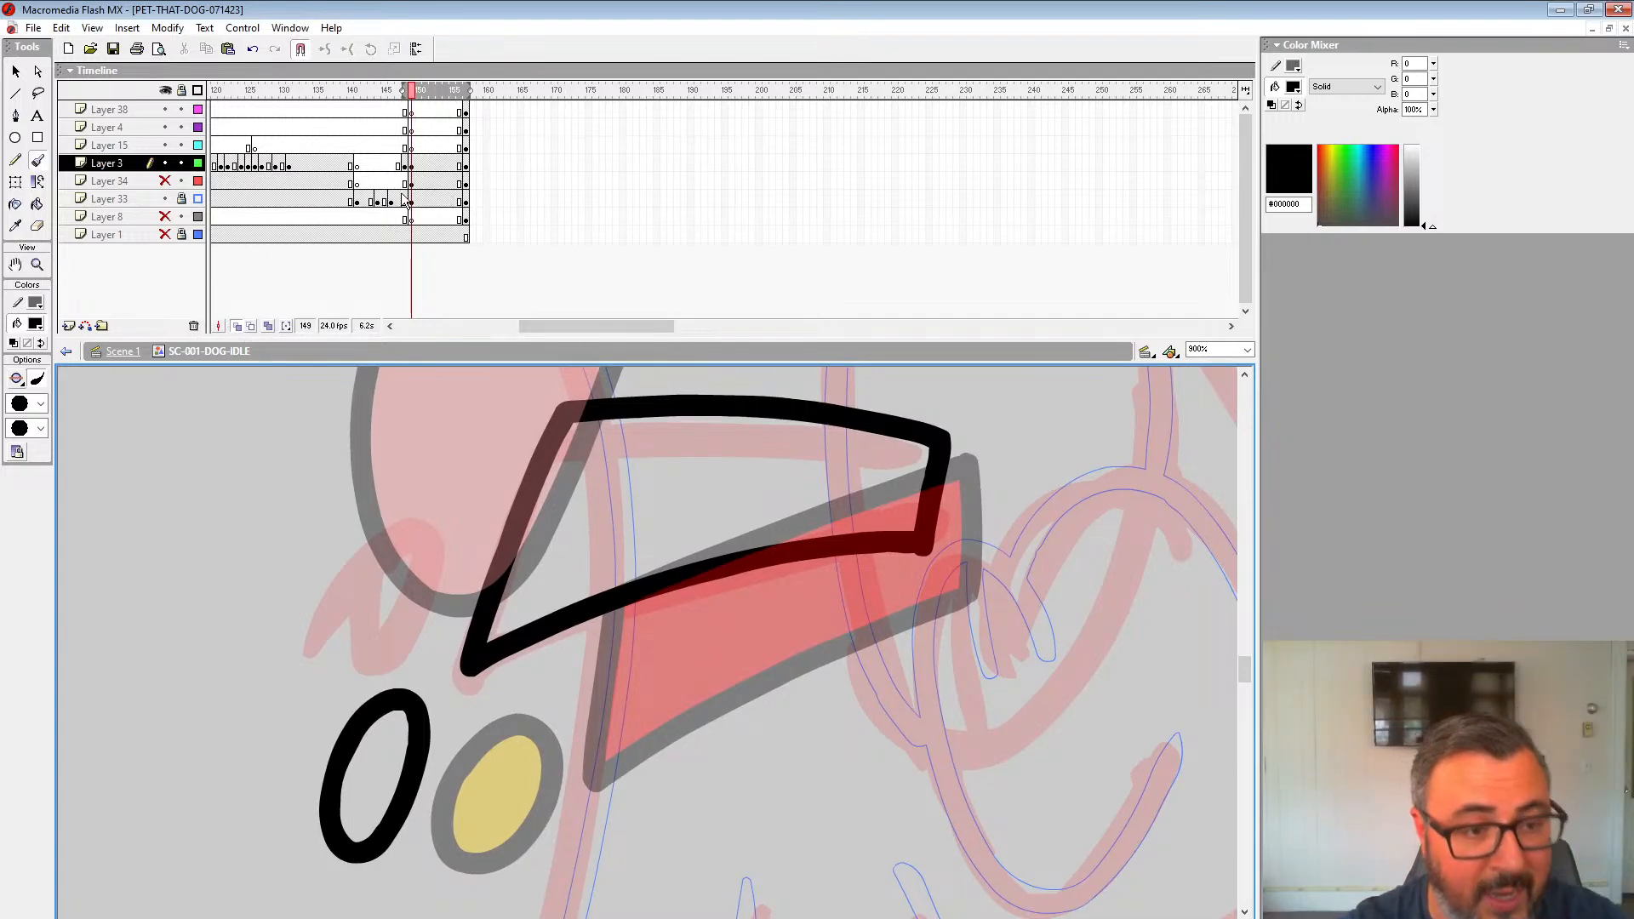
{"action": "left_click", "coordinate": [239, 328]}
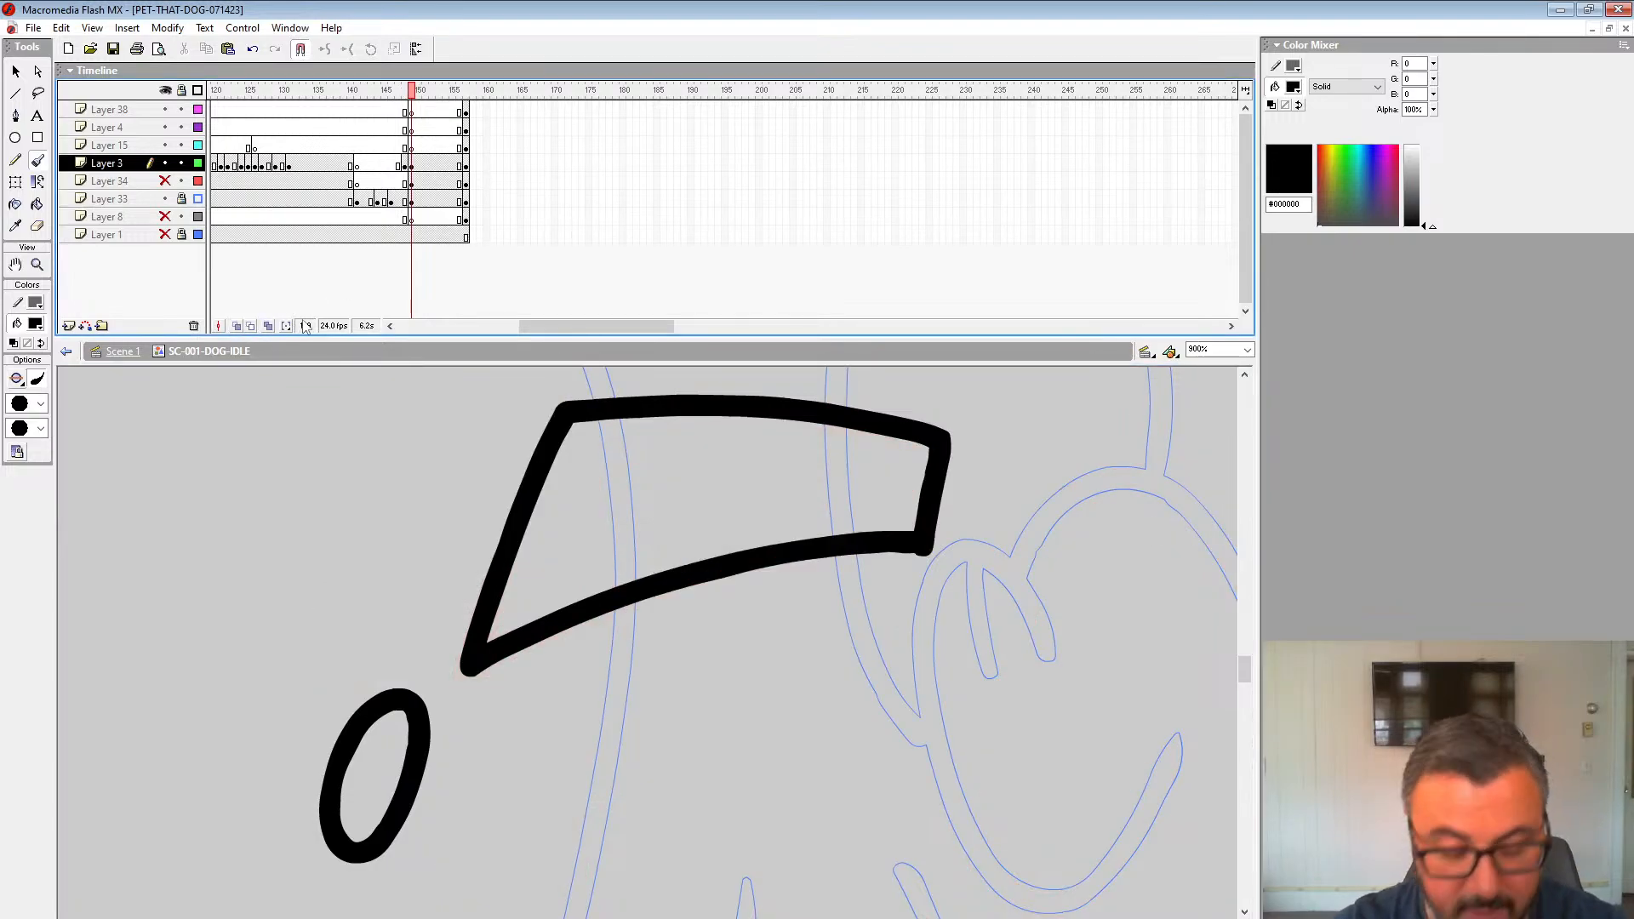
Step: Fill the collar with red (#FF0000) and its tag with yellow (#FFCC00), sampling both colours from the pose at frame 157
{"action": "left_click", "coordinate": [36, 324]}
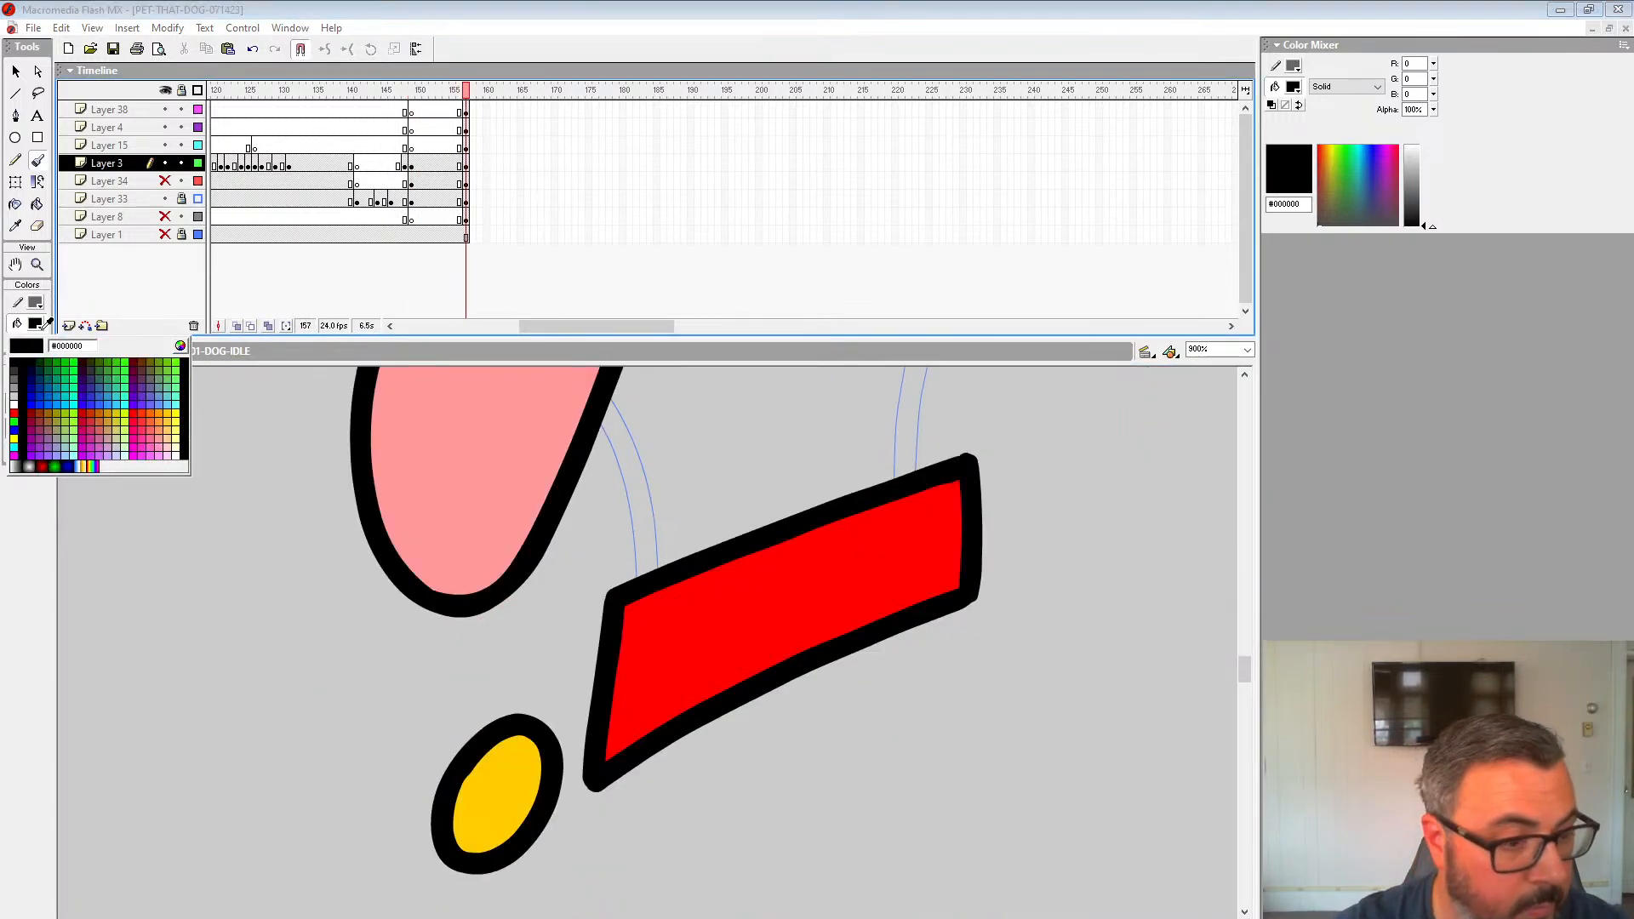
{"action": "left_click", "coordinate": [701, 614]}
{"action": "left_click", "coordinate": [38, 209]}
{"action": "key", "text": "comma"}
{"action": "left_click", "coordinate": [637, 545]}
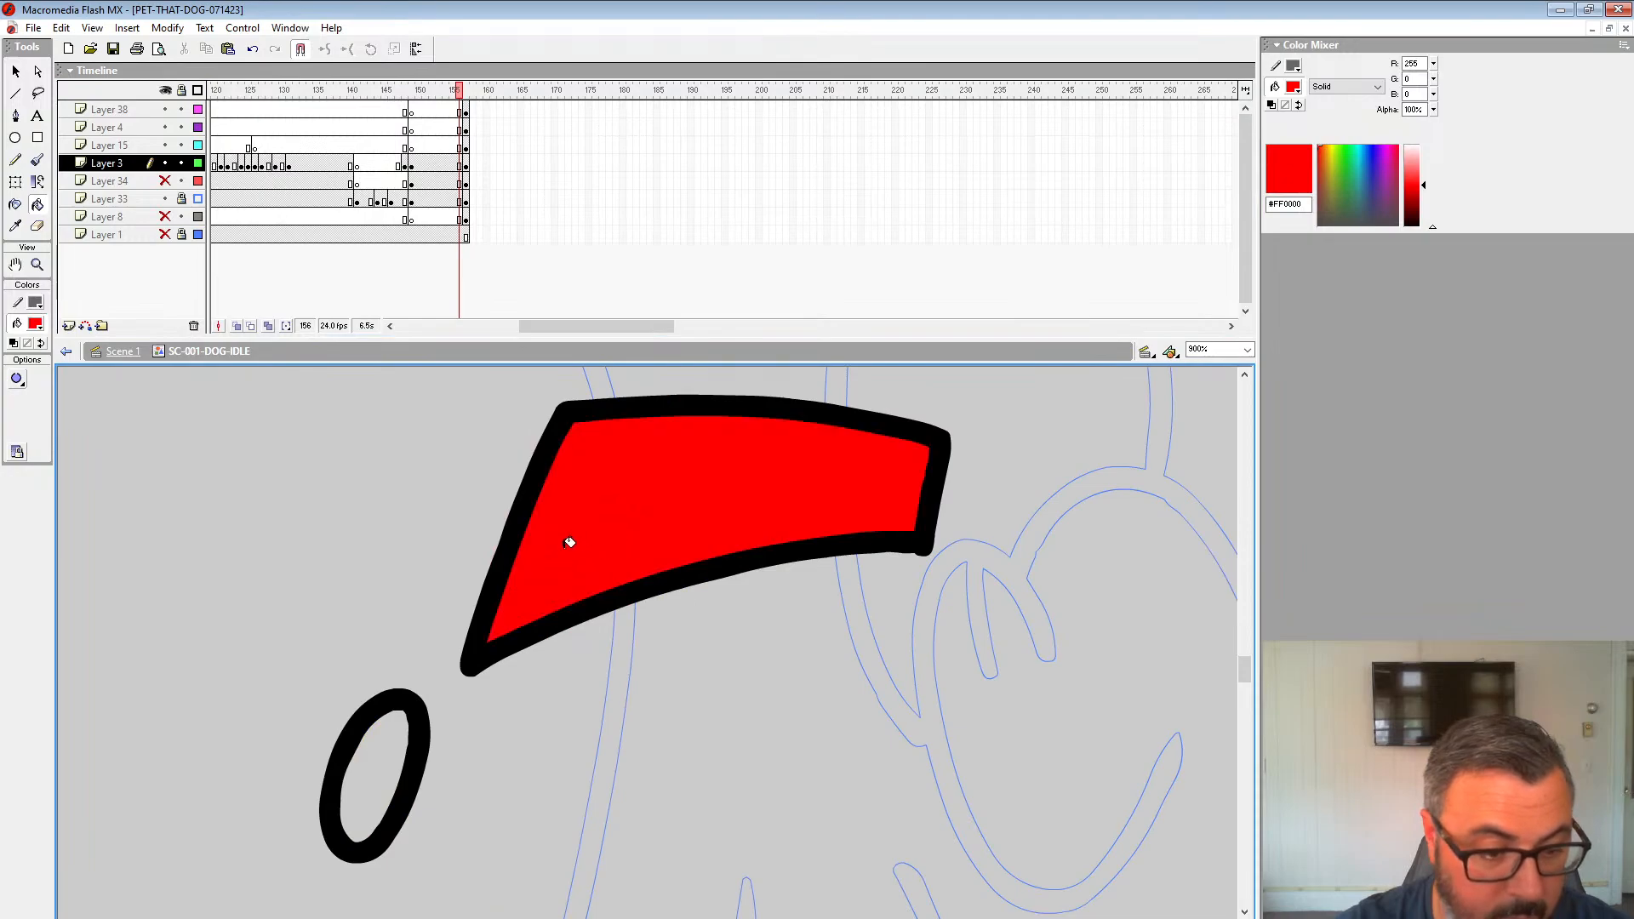
{"action": "key", "text": "period"}
{"action": "left_click", "coordinate": [36, 324]}
{"action": "left_click", "coordinate": [490, 785]}
{"action": "key", "text": "comma"}
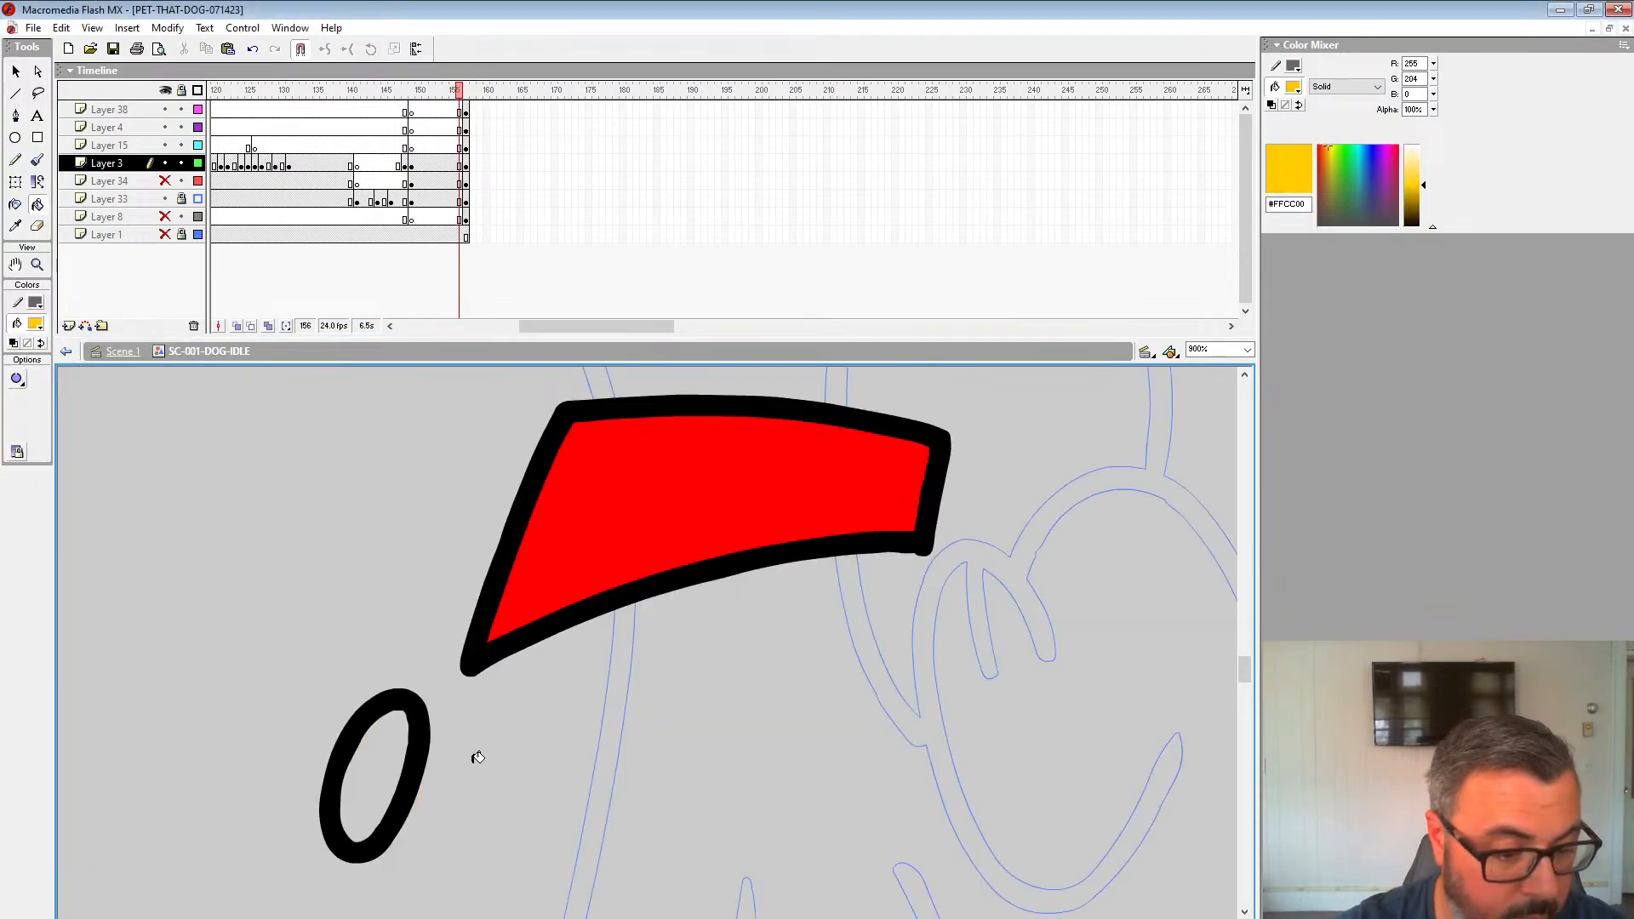
Step: Show Layer 34 again, restore Layer 33 from outlines to full colour, and play the animation
{"action": "left_click", "coordinate": [165, 180]}
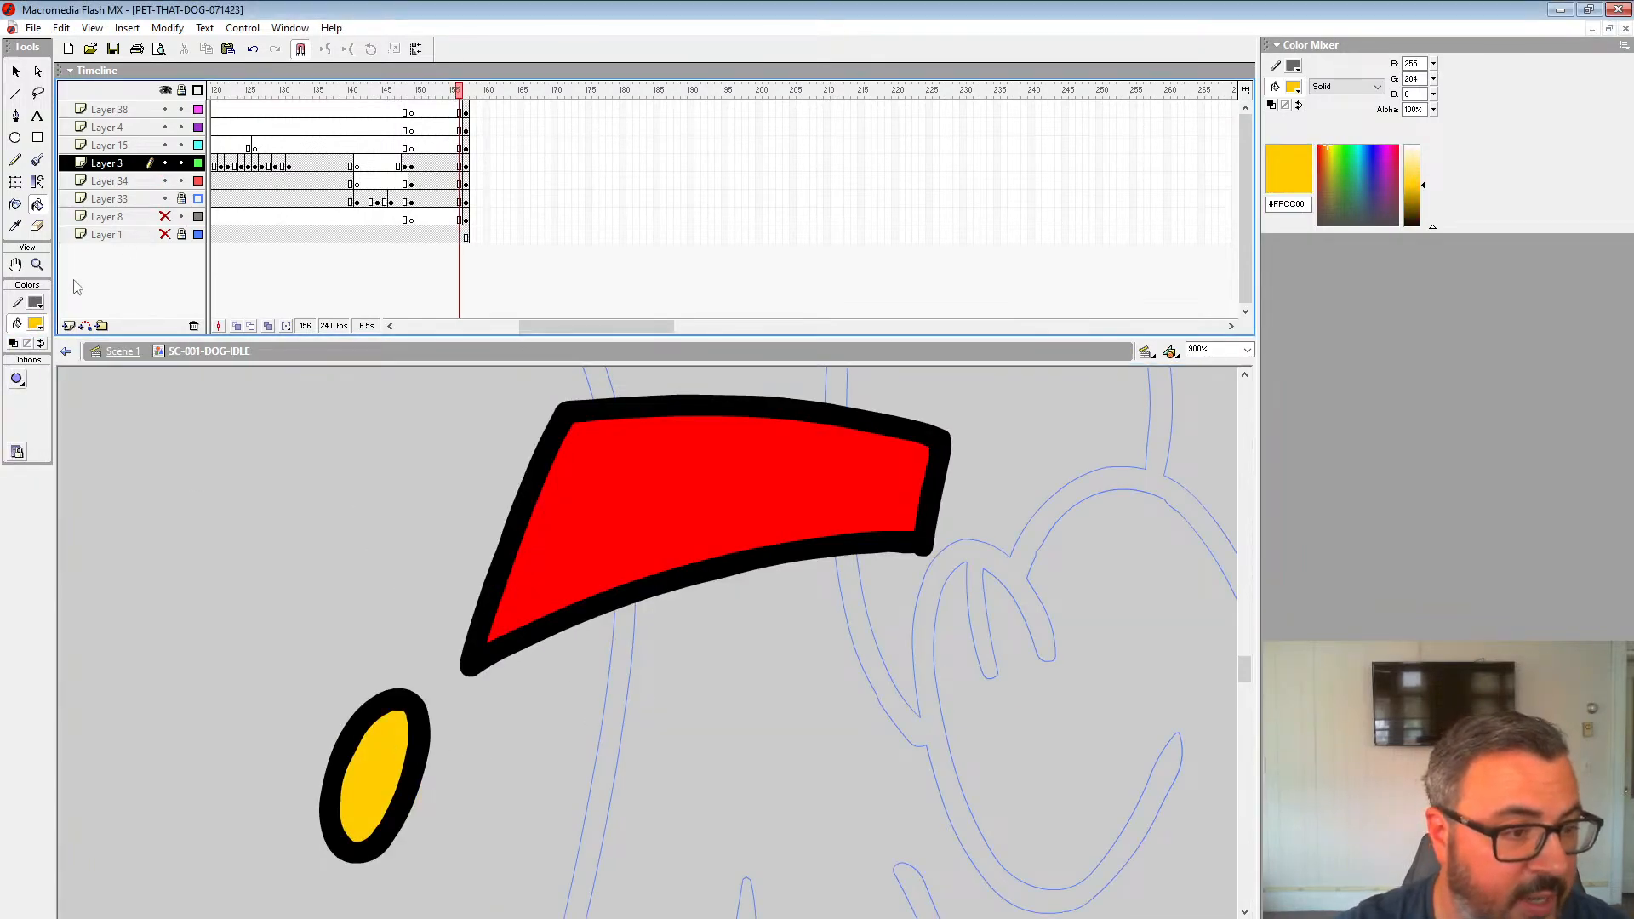
{"action": "left_click", "coordinate": [37, 265]}
{"action": "left_click", "coordinate": [759, 674], "text": "alt"}
{"action": "left_click", "coordinate": [759, 675], "text": "alt"}
{"action": "left_click", "coordinate": [760, 674], "text": "alt"}
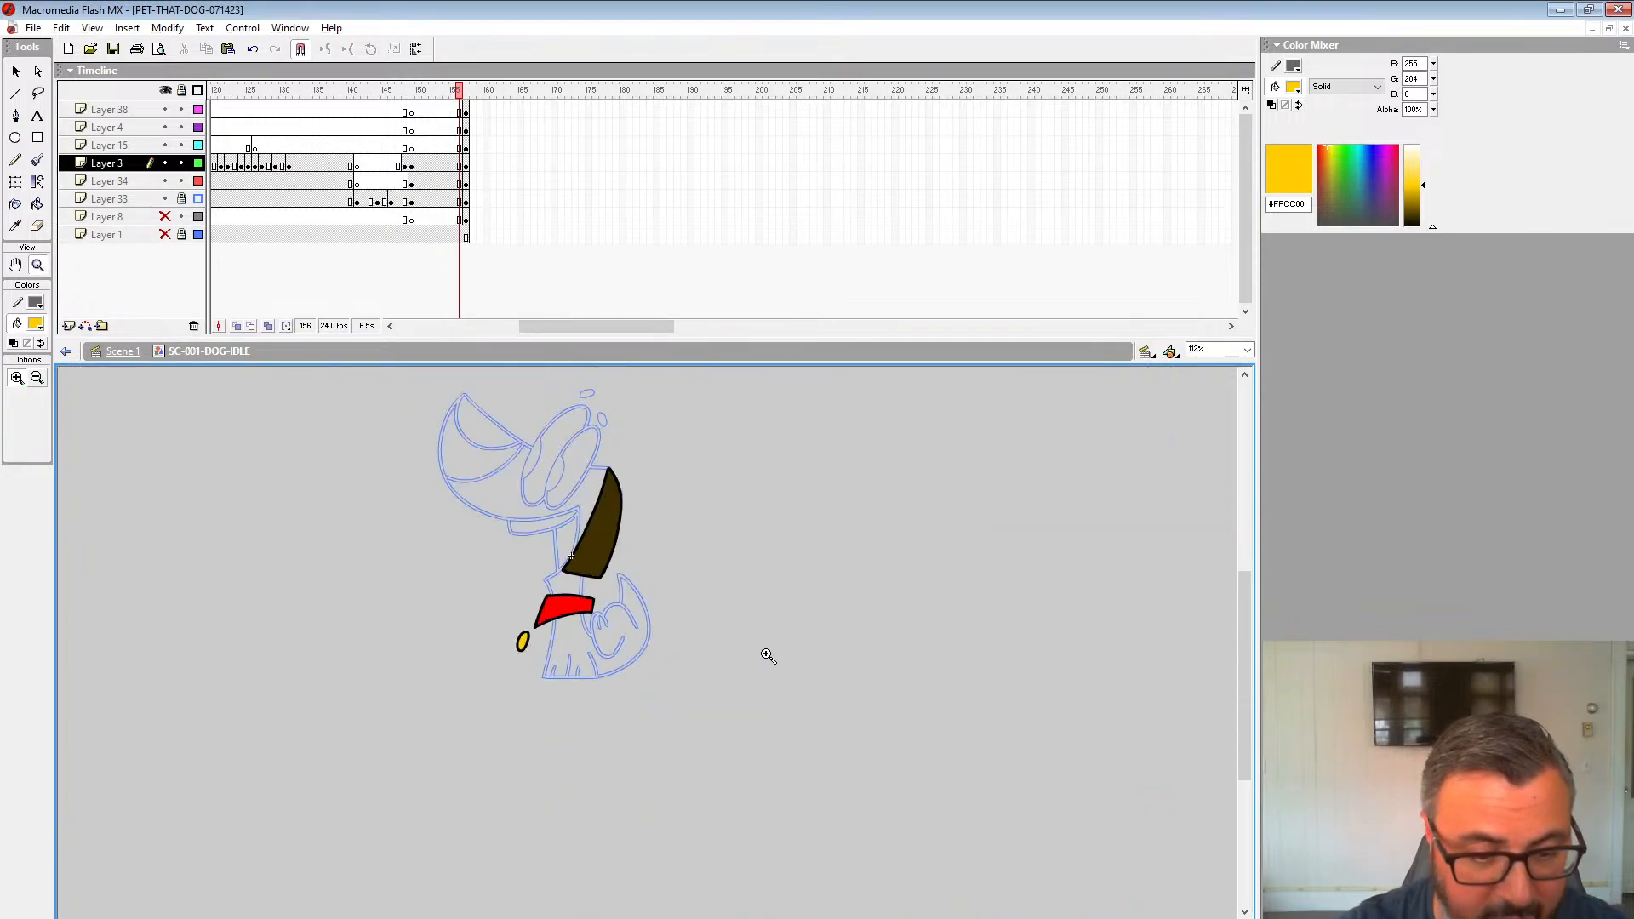
{"action": "left_click", "coordinate": [198, 198]}
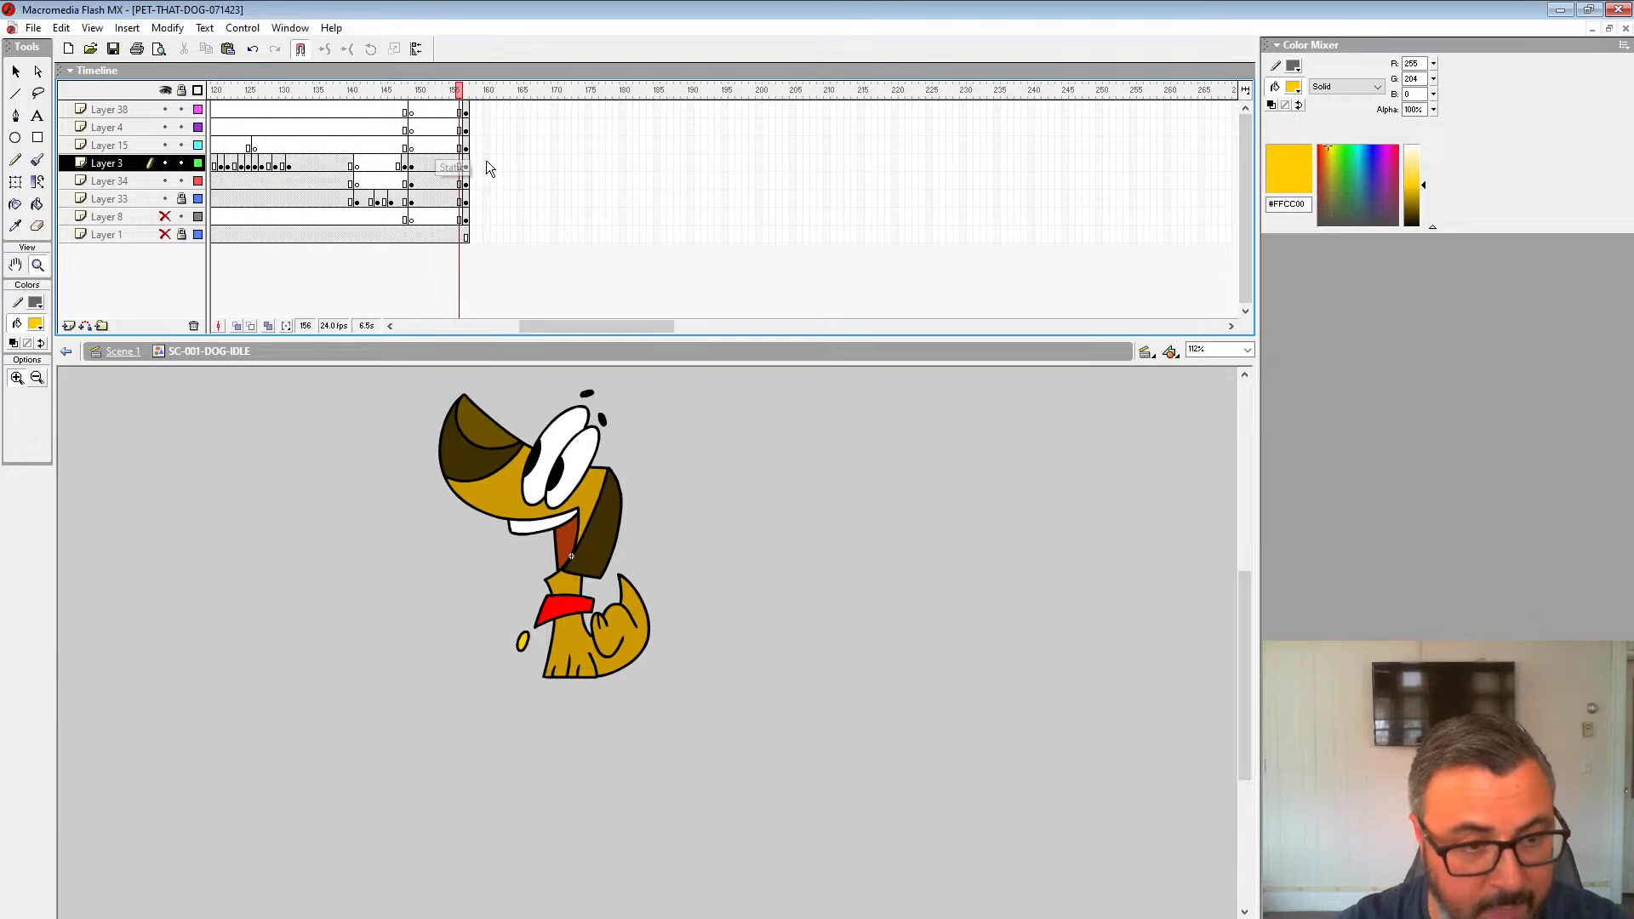
{"action": "key", "text": "Return"}
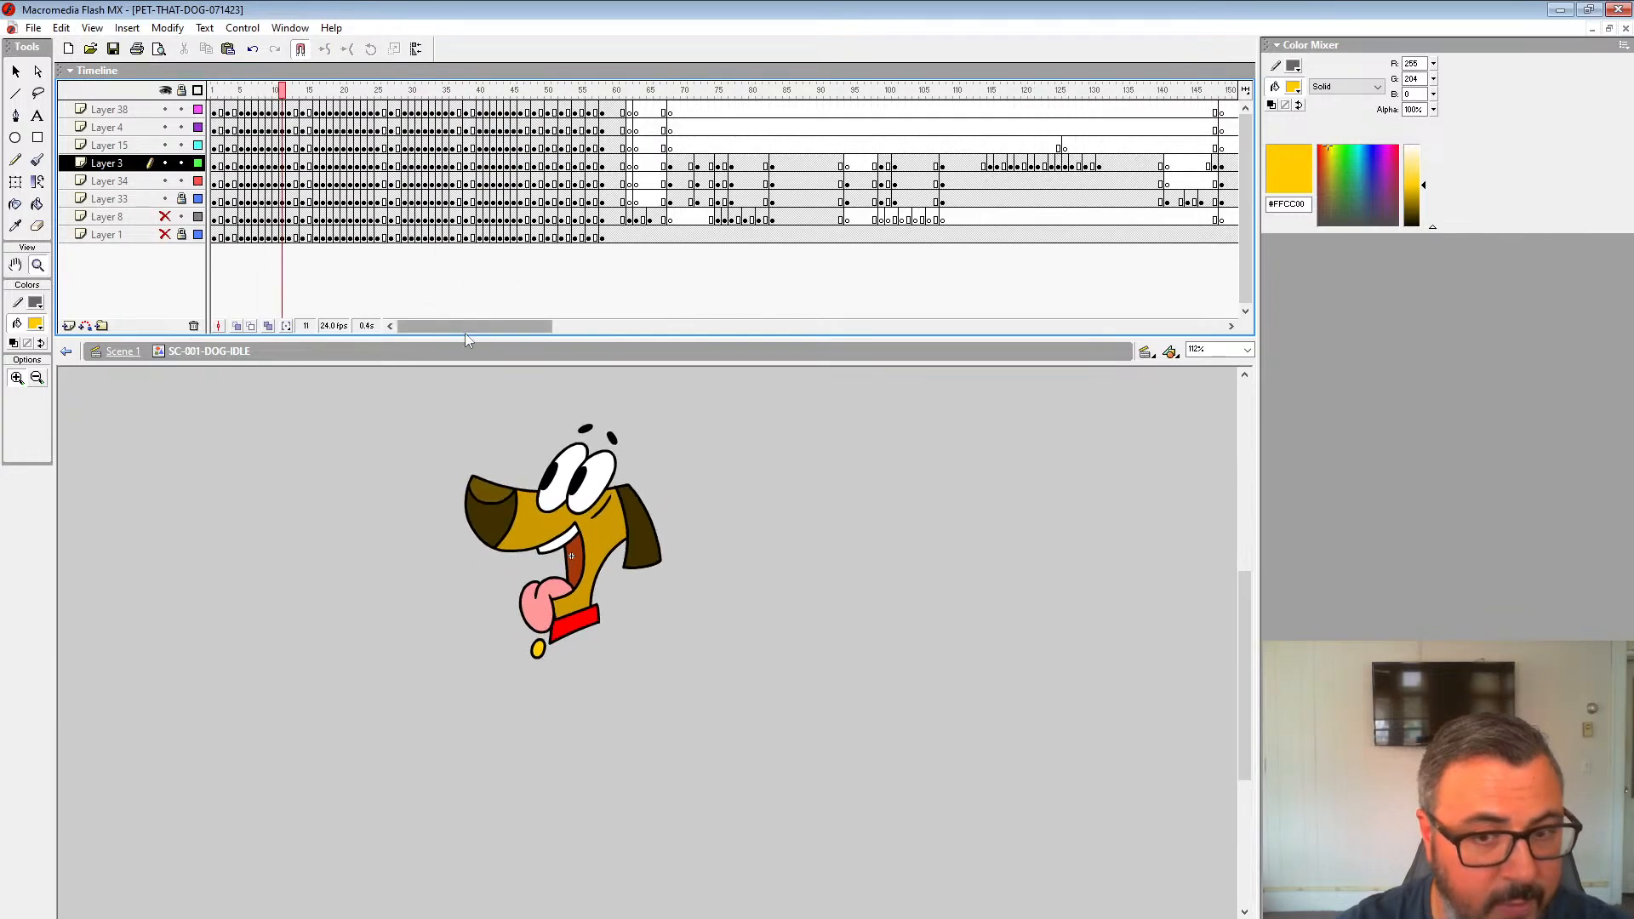
{"action": "left_click_drag", "start_coordinate": [465, 327], "coordinate": [589, 327]}
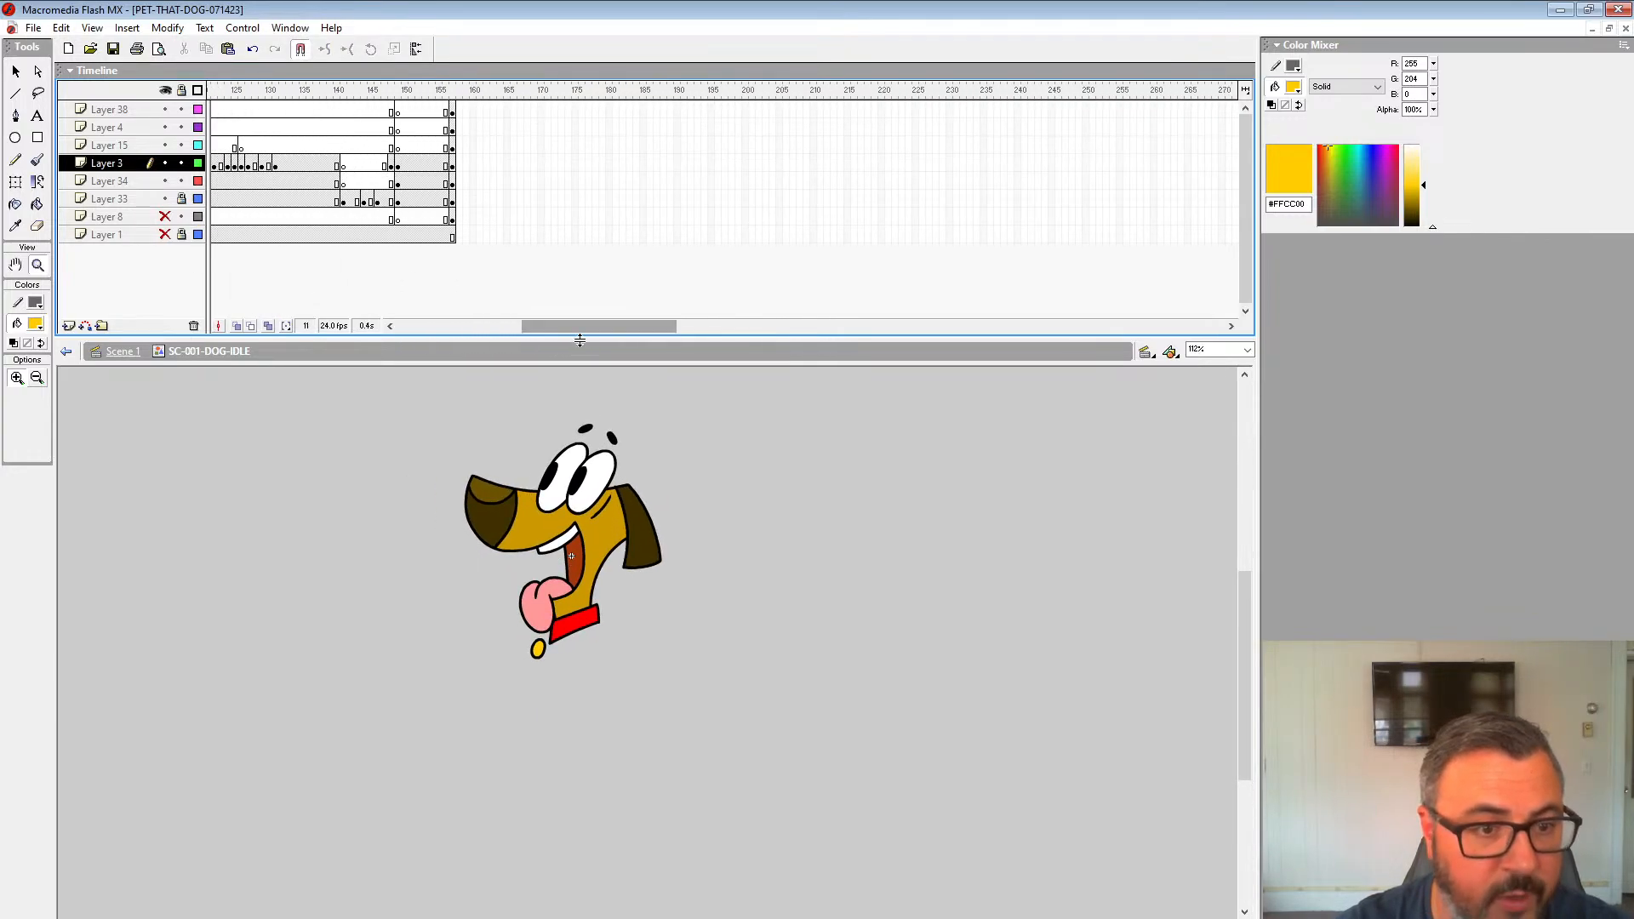
Step: Move the upturned pose's red rough from Layer 3's frame 148 to Layer 15 and remove it from frame 149
{"action": "left_click", "coordinate": [420, 164]}
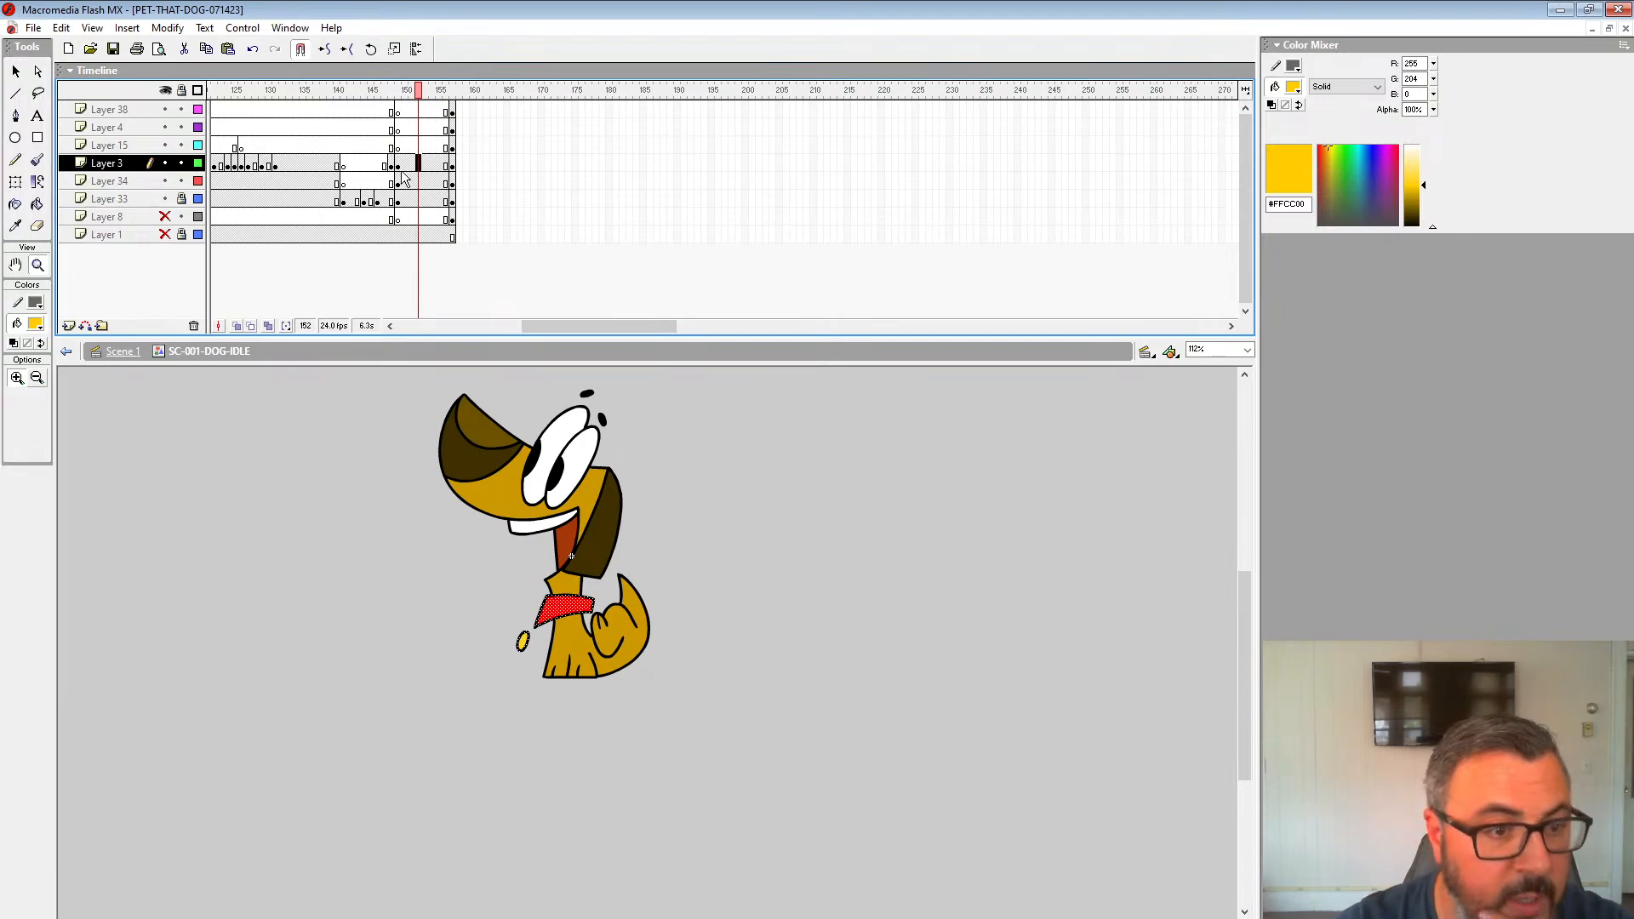
{"action": "left_click", "coordinate": [391, 166]}
{"action": "left_click_drag", "start_coordinate": [392, 112], "coordinate": [364, 115]}
{"action": "left_click", "coordinate": [391, 166]}
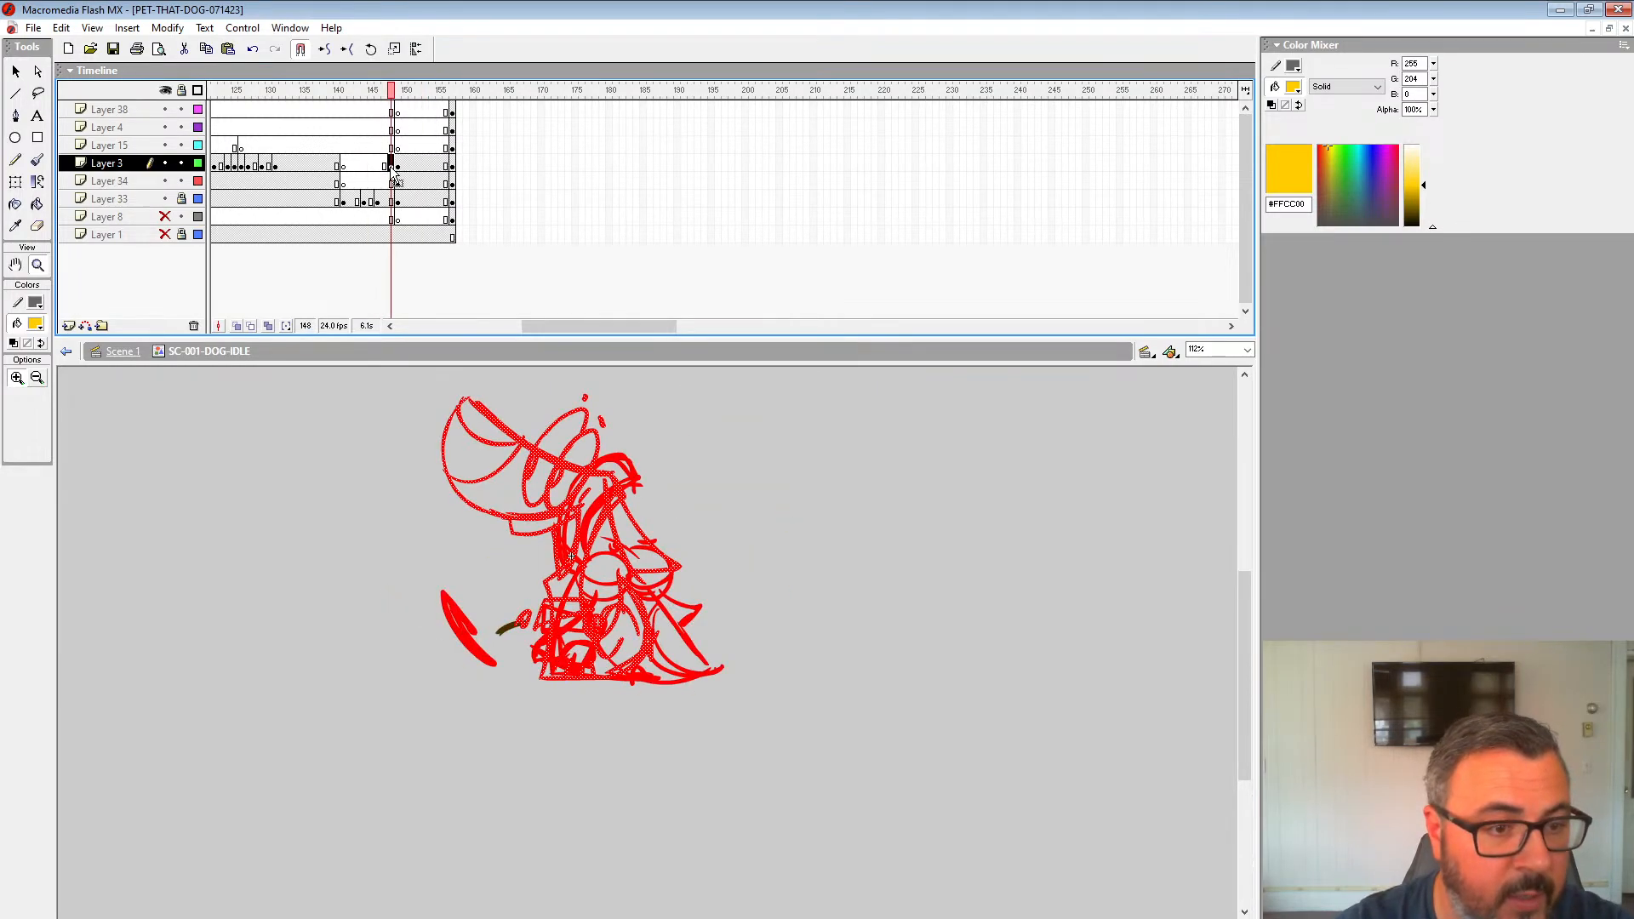
{"action": "left_click", "coordinate": [382, 149]}
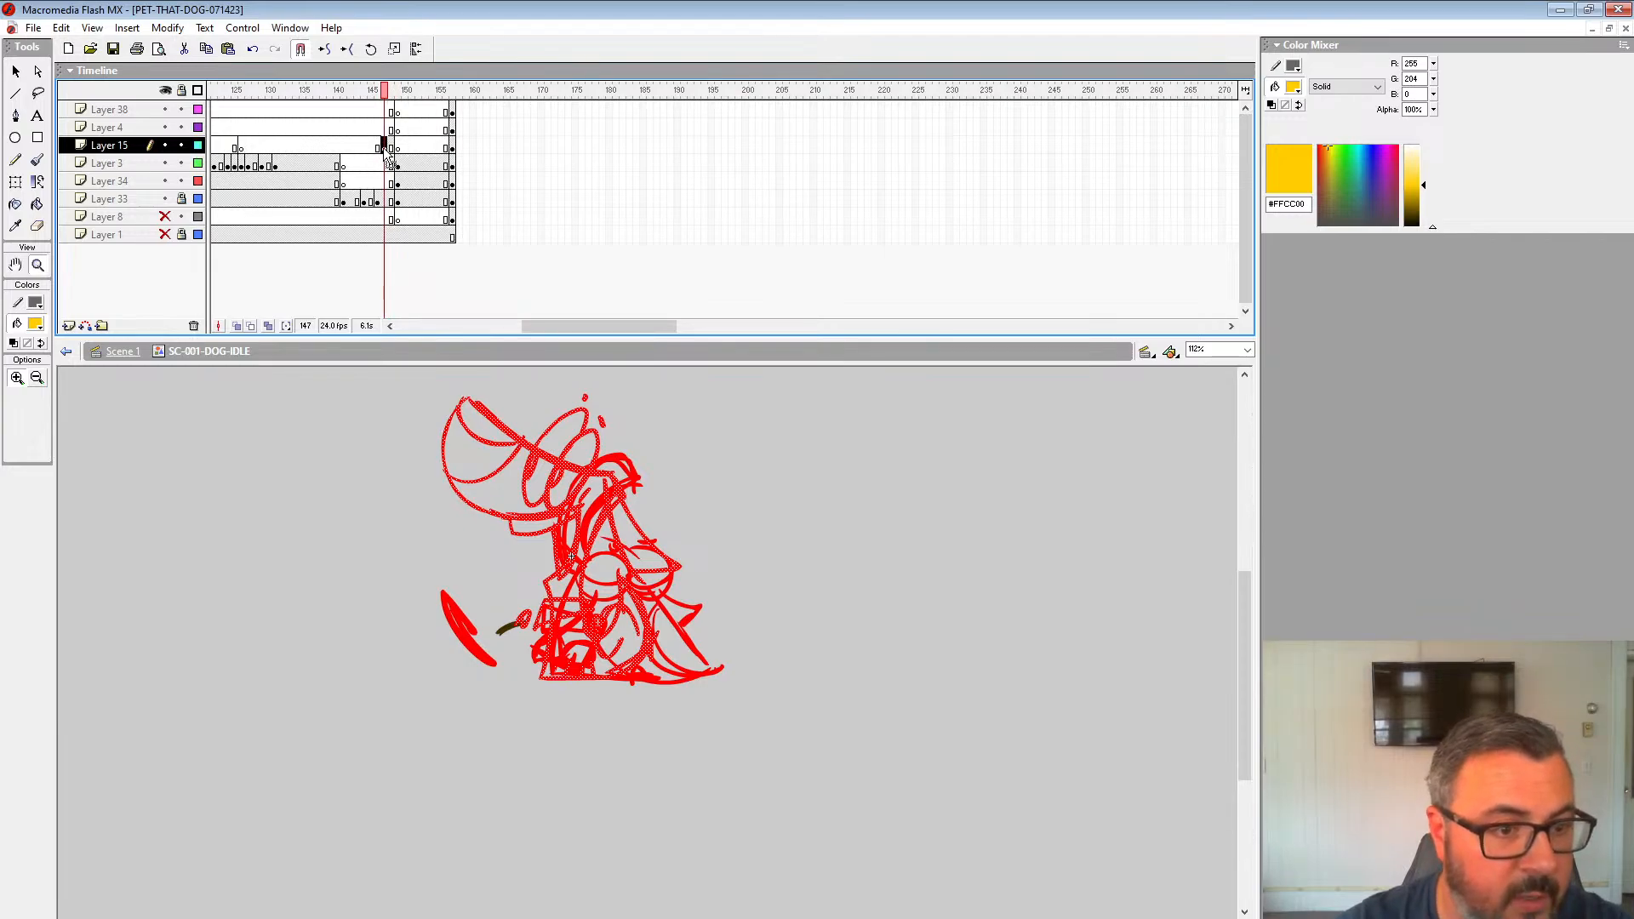
{"action": "left_click", "coordinate": [398, 148]}
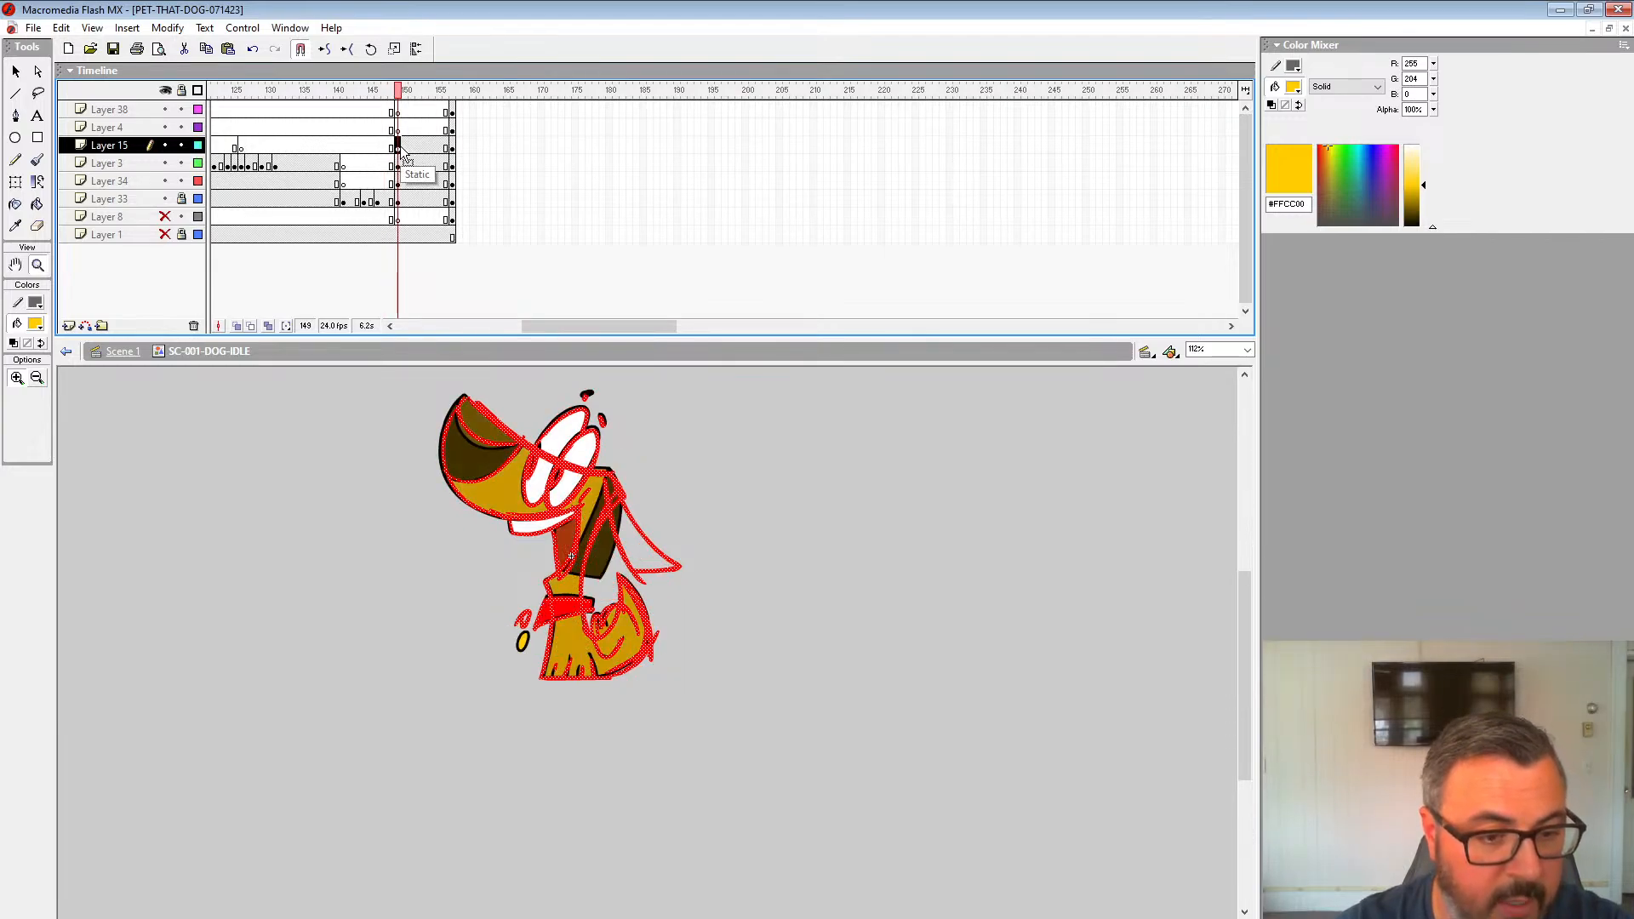
{"action": "key", "text": "ctrl+shift+a"}
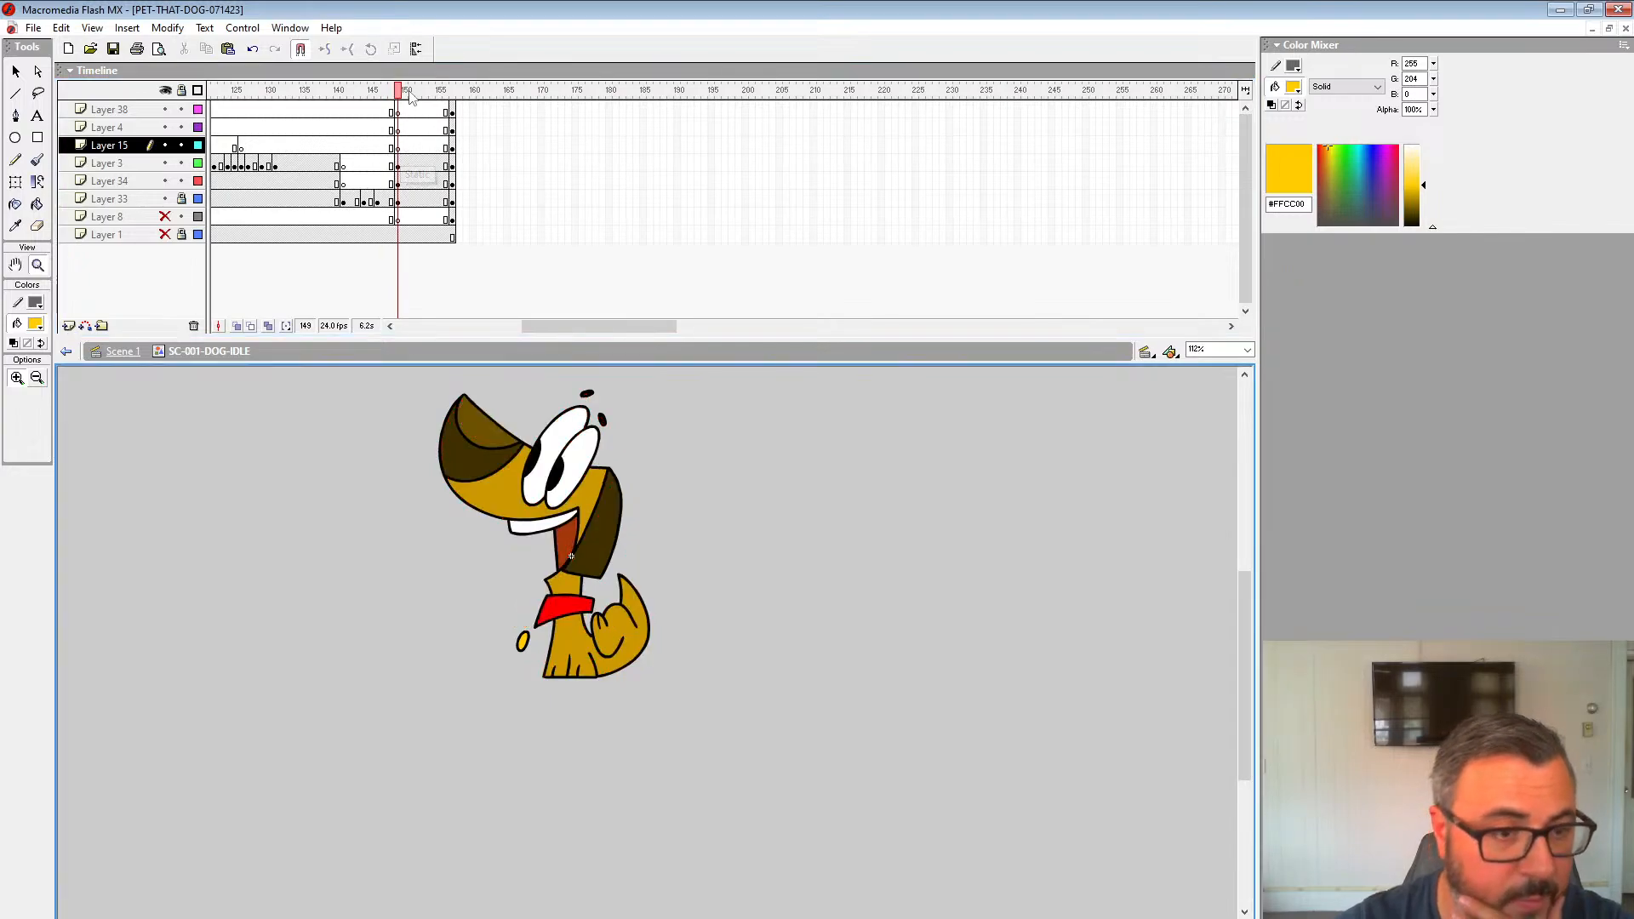
{"action": "left_click_drag", "start_coordinate": [395, 110], "coordinate": [394, 127]}
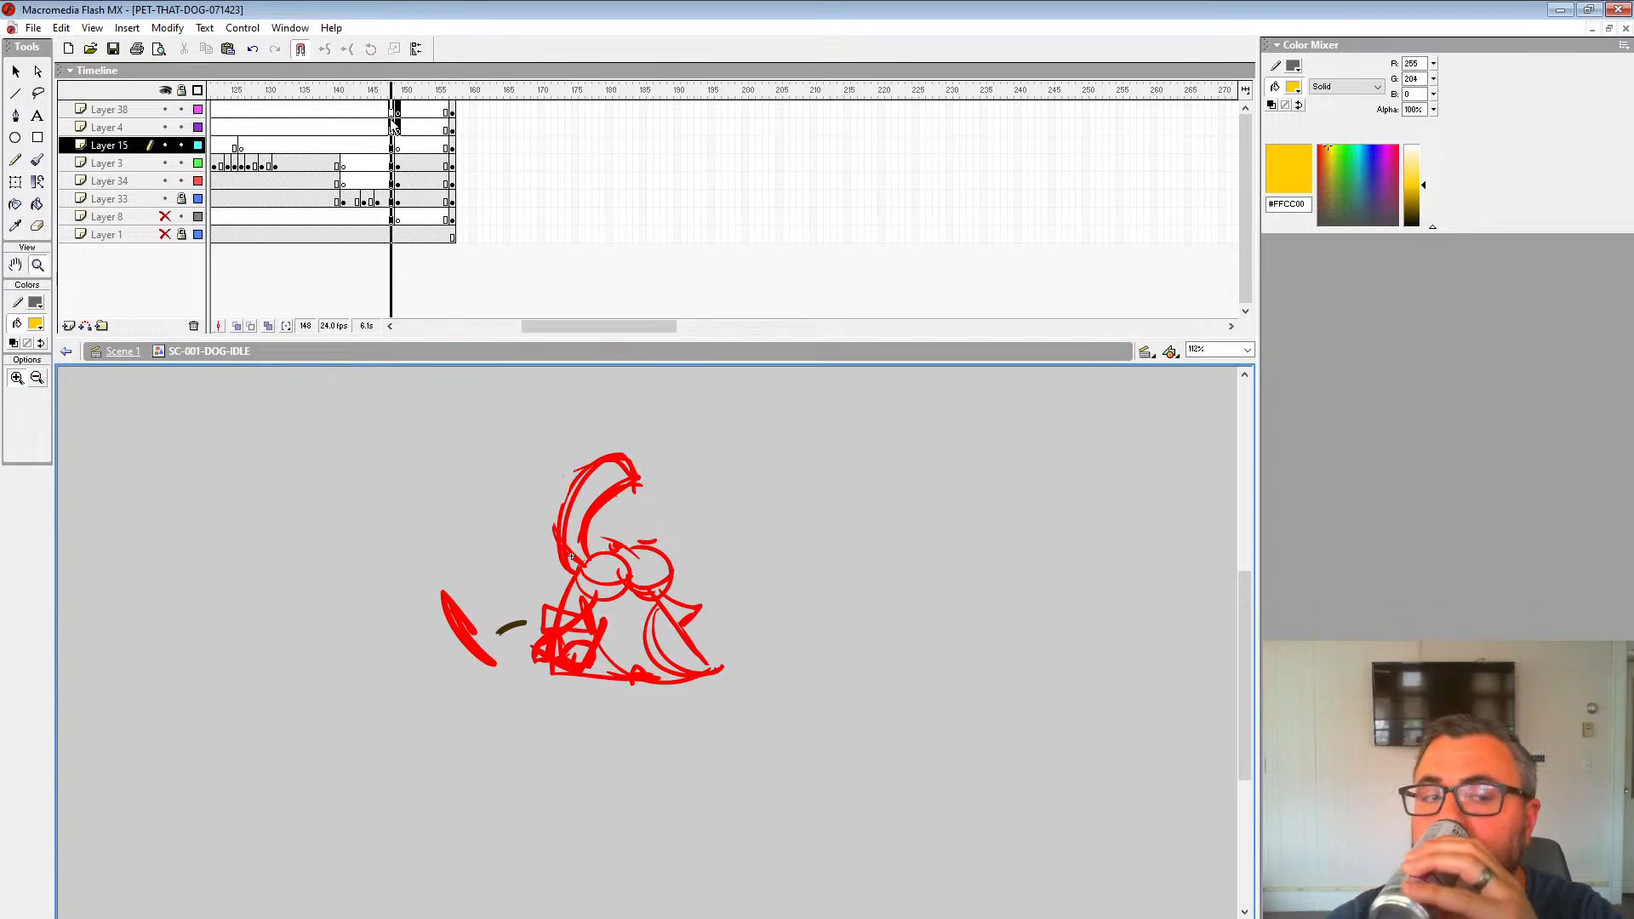
{"action": "left_click", "coordinate": [397, 129]}
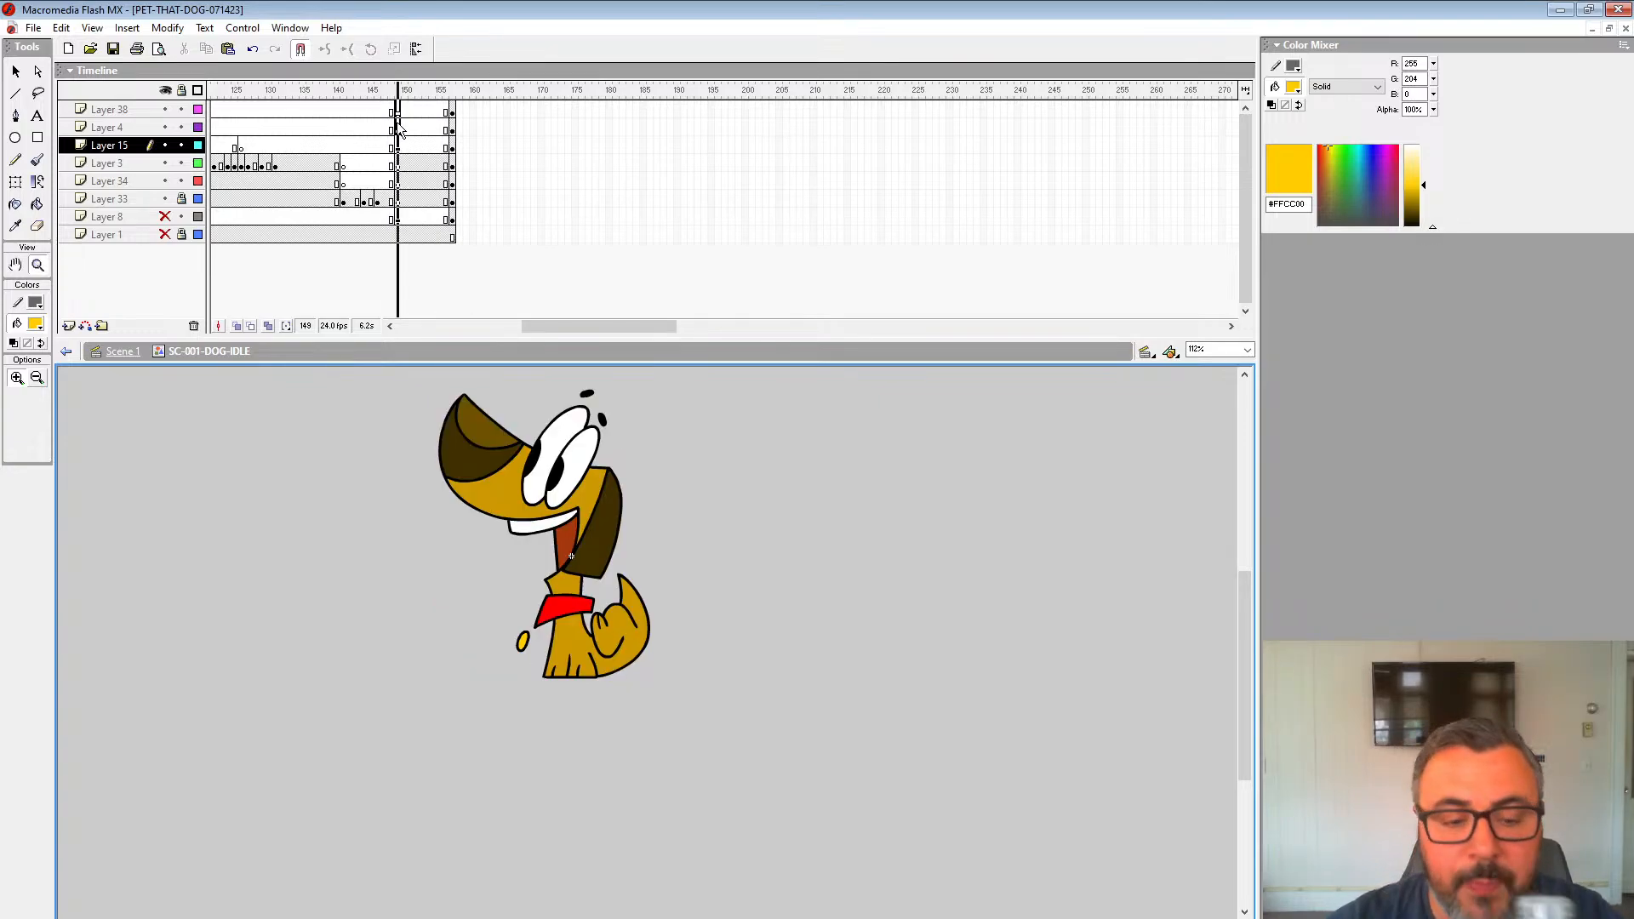
Step: Set the brush to blue (#0000FF) at a much smaller size for sketching on Layer 34 over the head-shake roughs
{"action": "left_click", "coordinate": [365, 183]}
{"action": "left_click", "coordinate": [318, 115]}
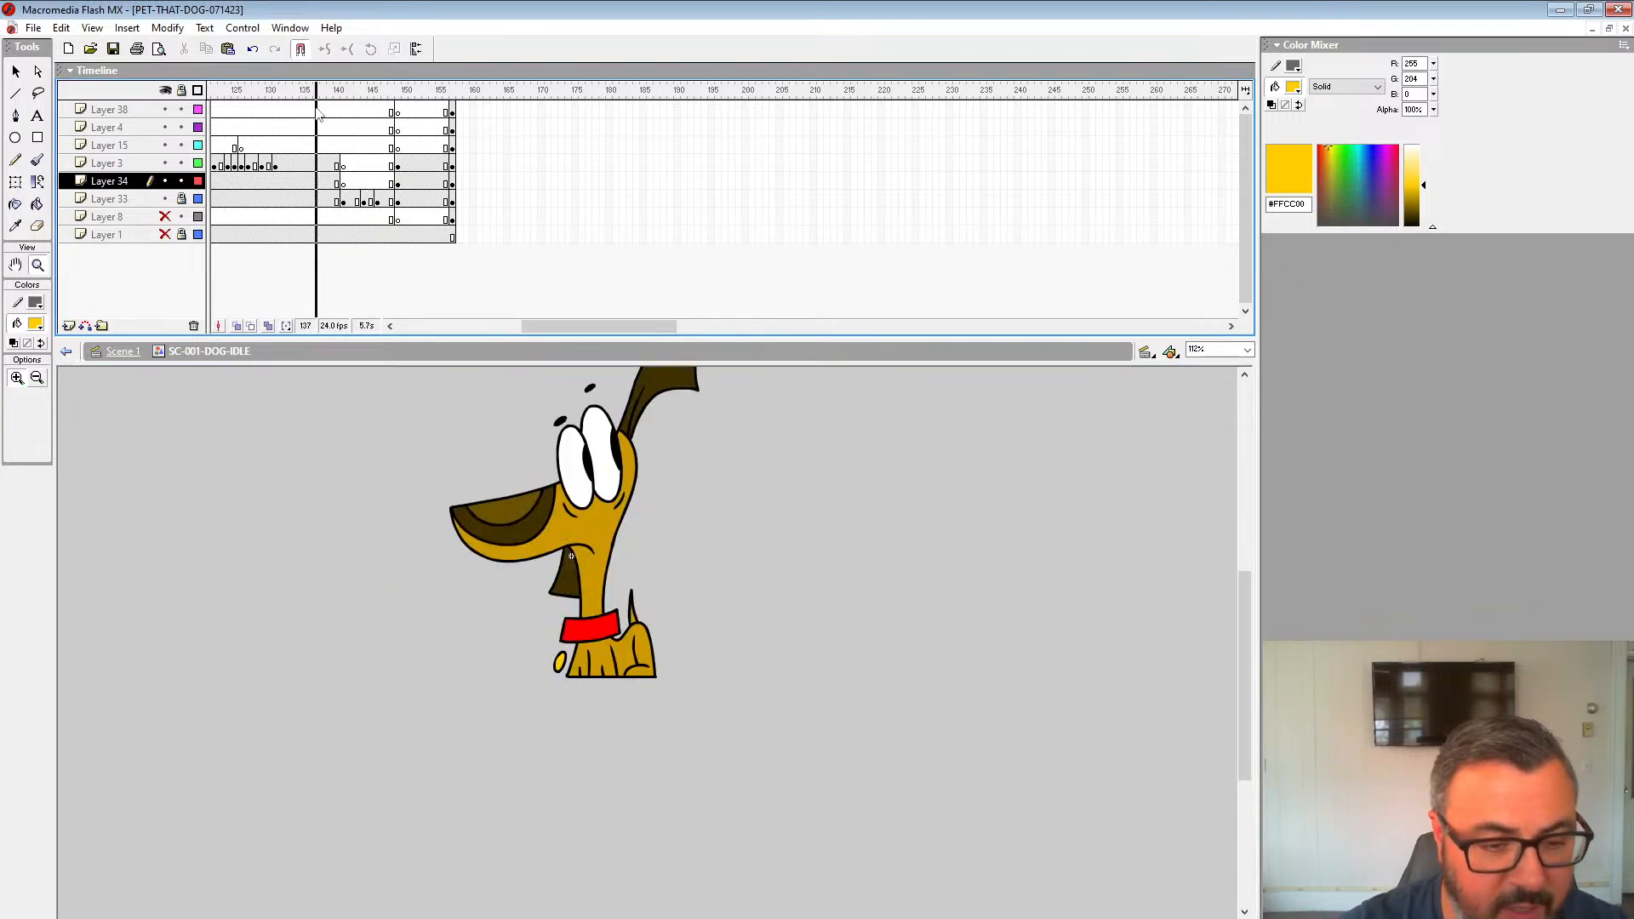
{"action": "left_click_drag", "start_coordinate": [318, 115], "coordinate": [346, 117]}
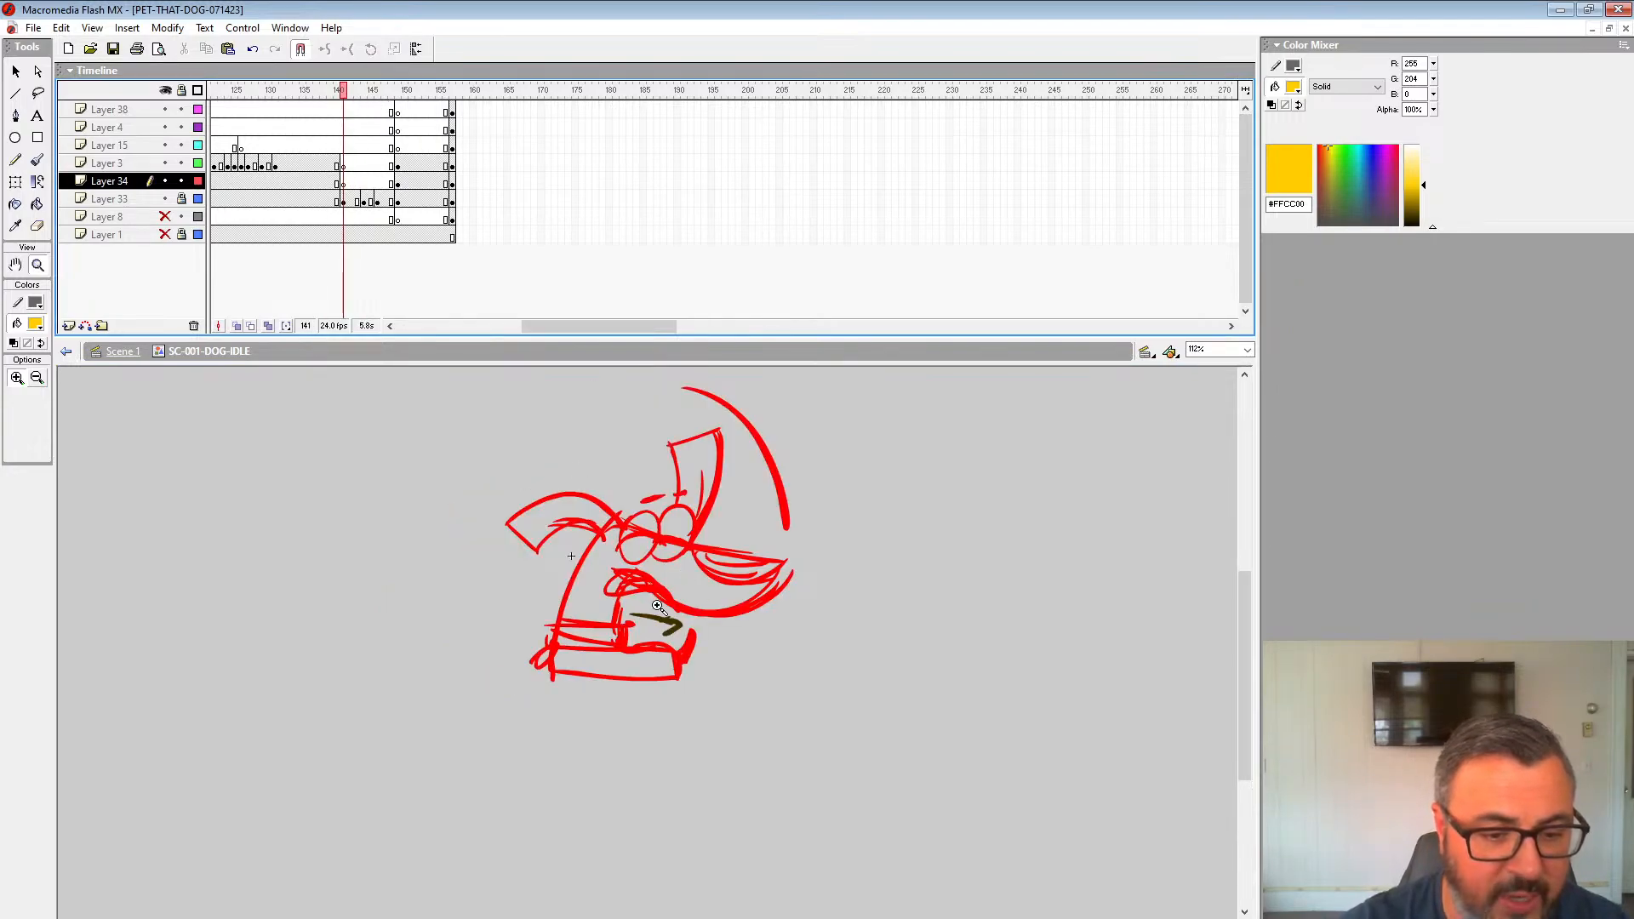
{"action": "left_click", "coordinate": [666, 596]}
{"action": "key", "text": "b"}
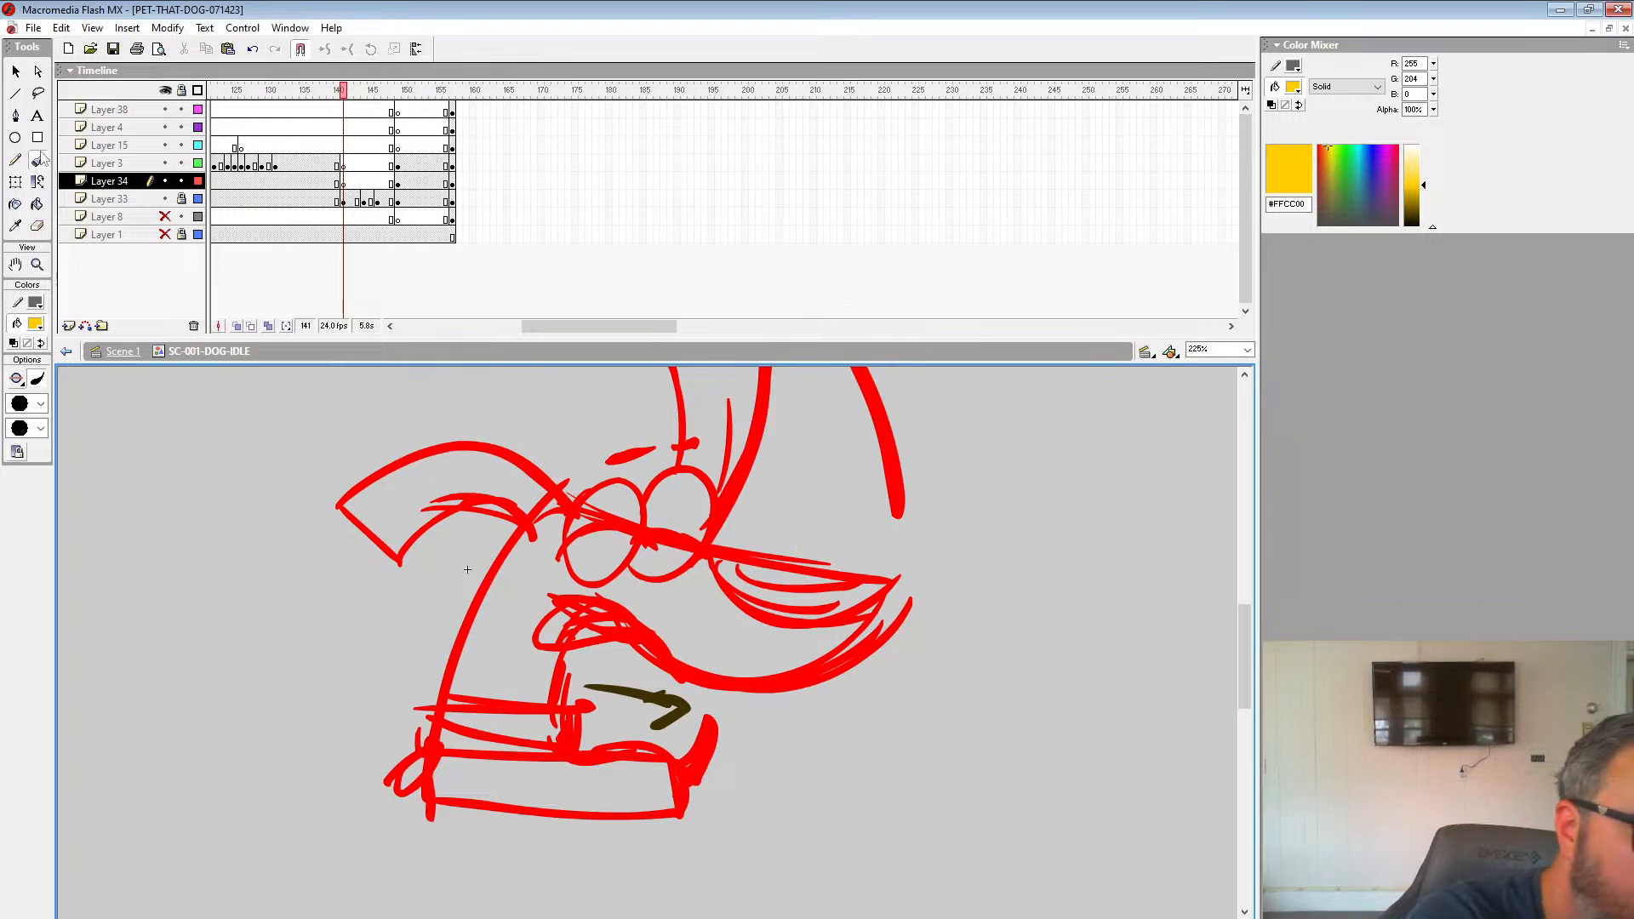
{"action": "left_click", "coordinate": [353, 196]}
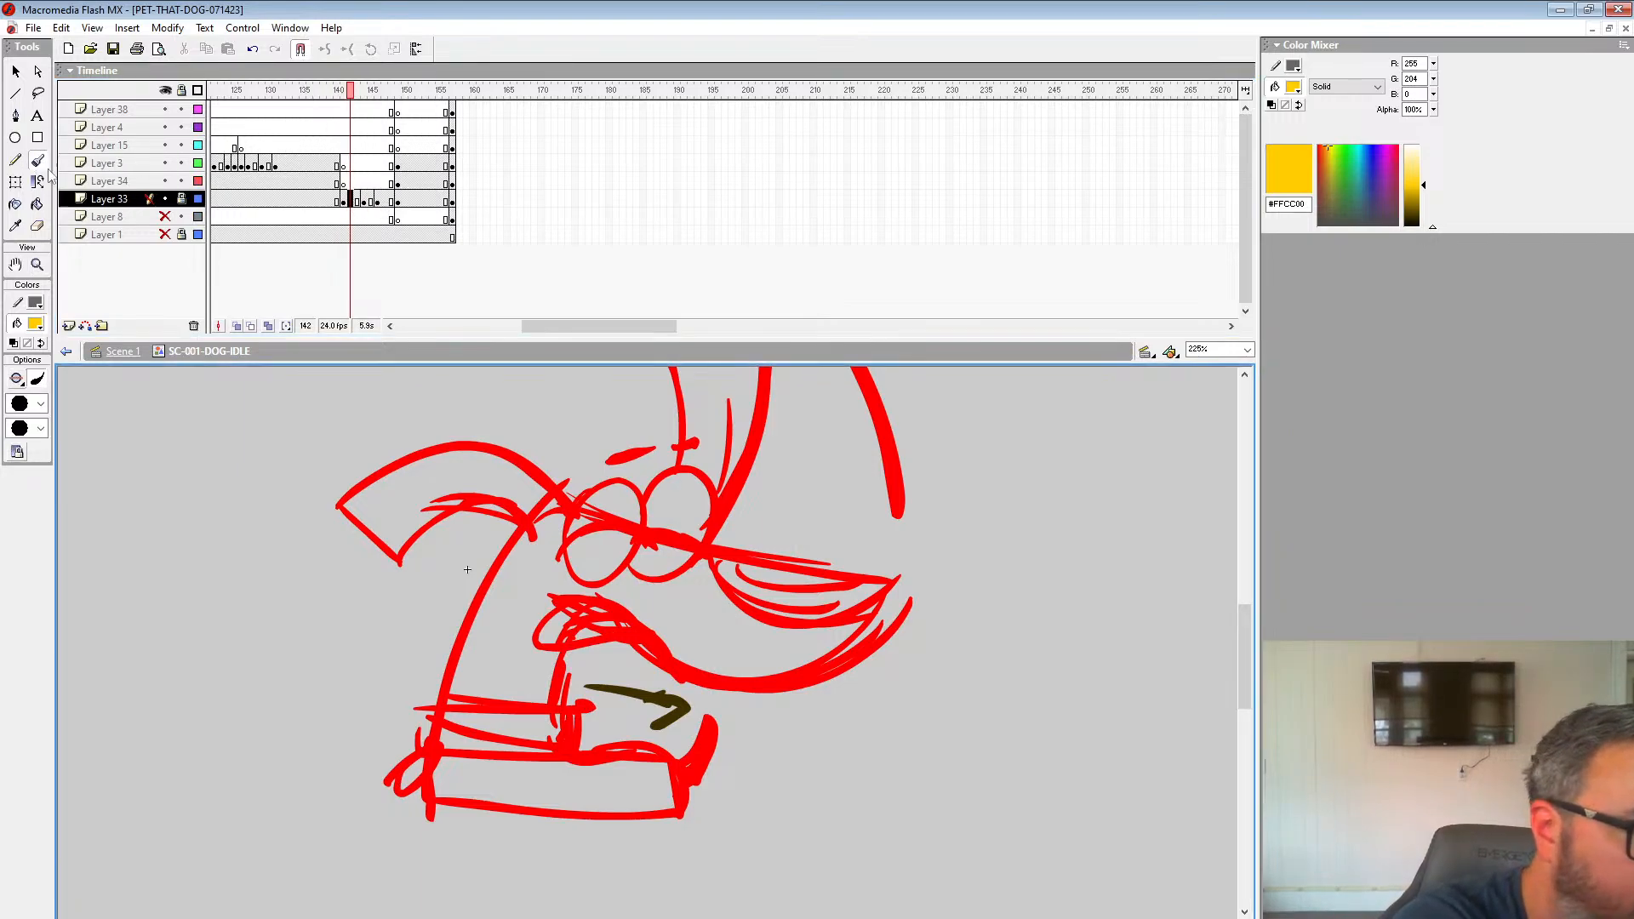
{"action": "left_click", "coordinate": [35, 323]}
{"action": "left_click", "coordinate": [15, 426]}
{"action": "left_click", "coordinate": [354, 180]}
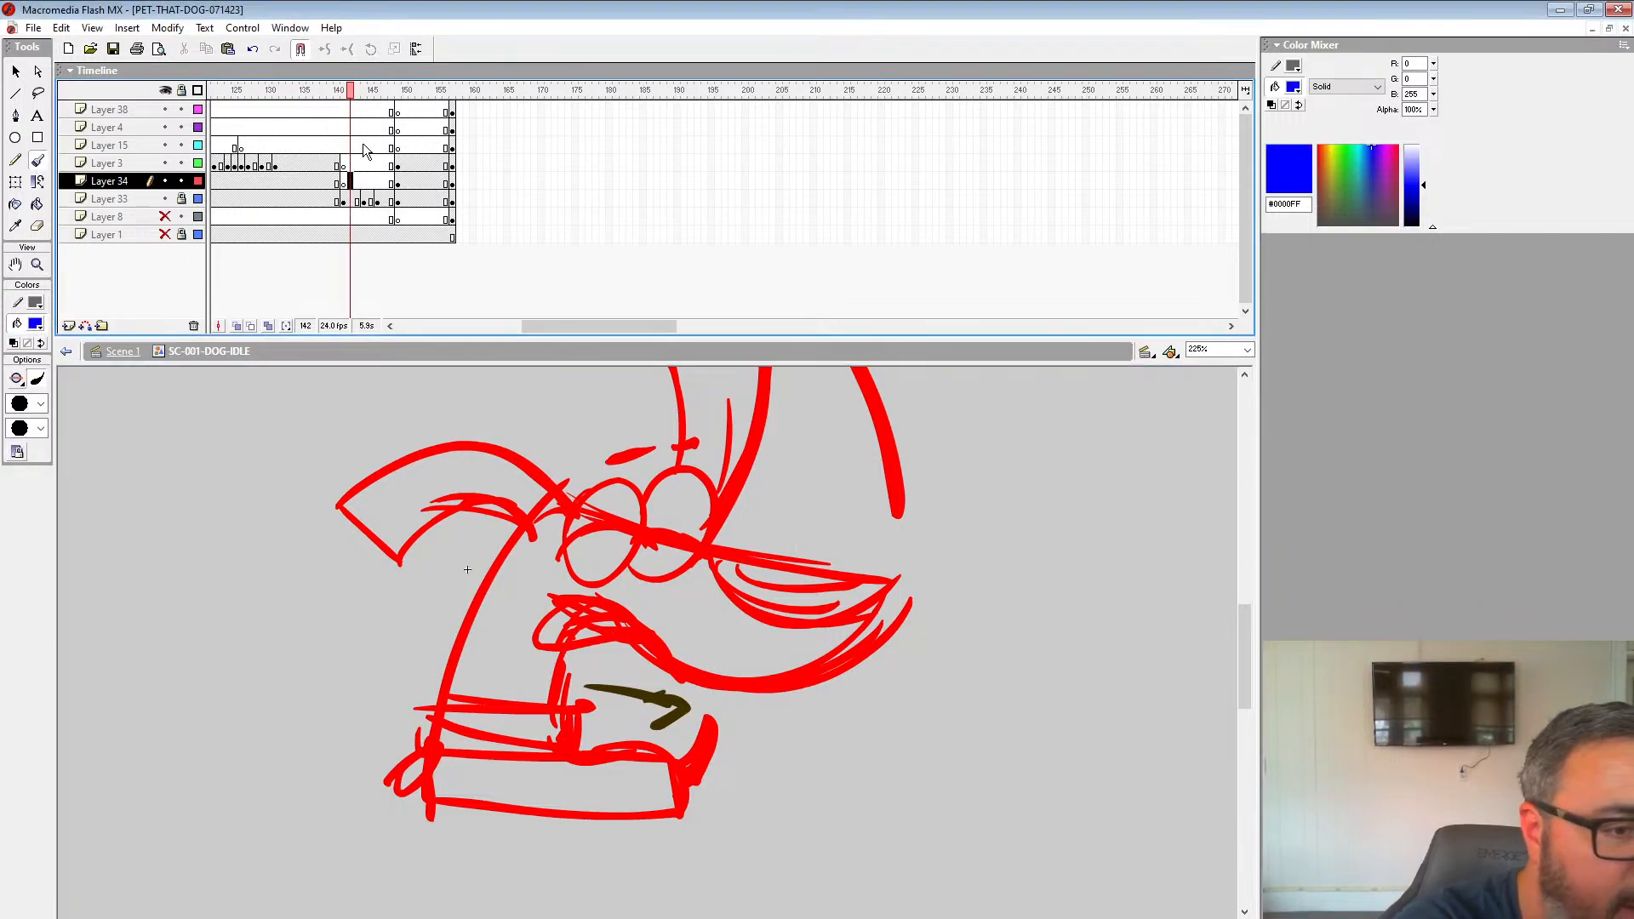
{"action": "left_click", "coordinate": [40, 403]}
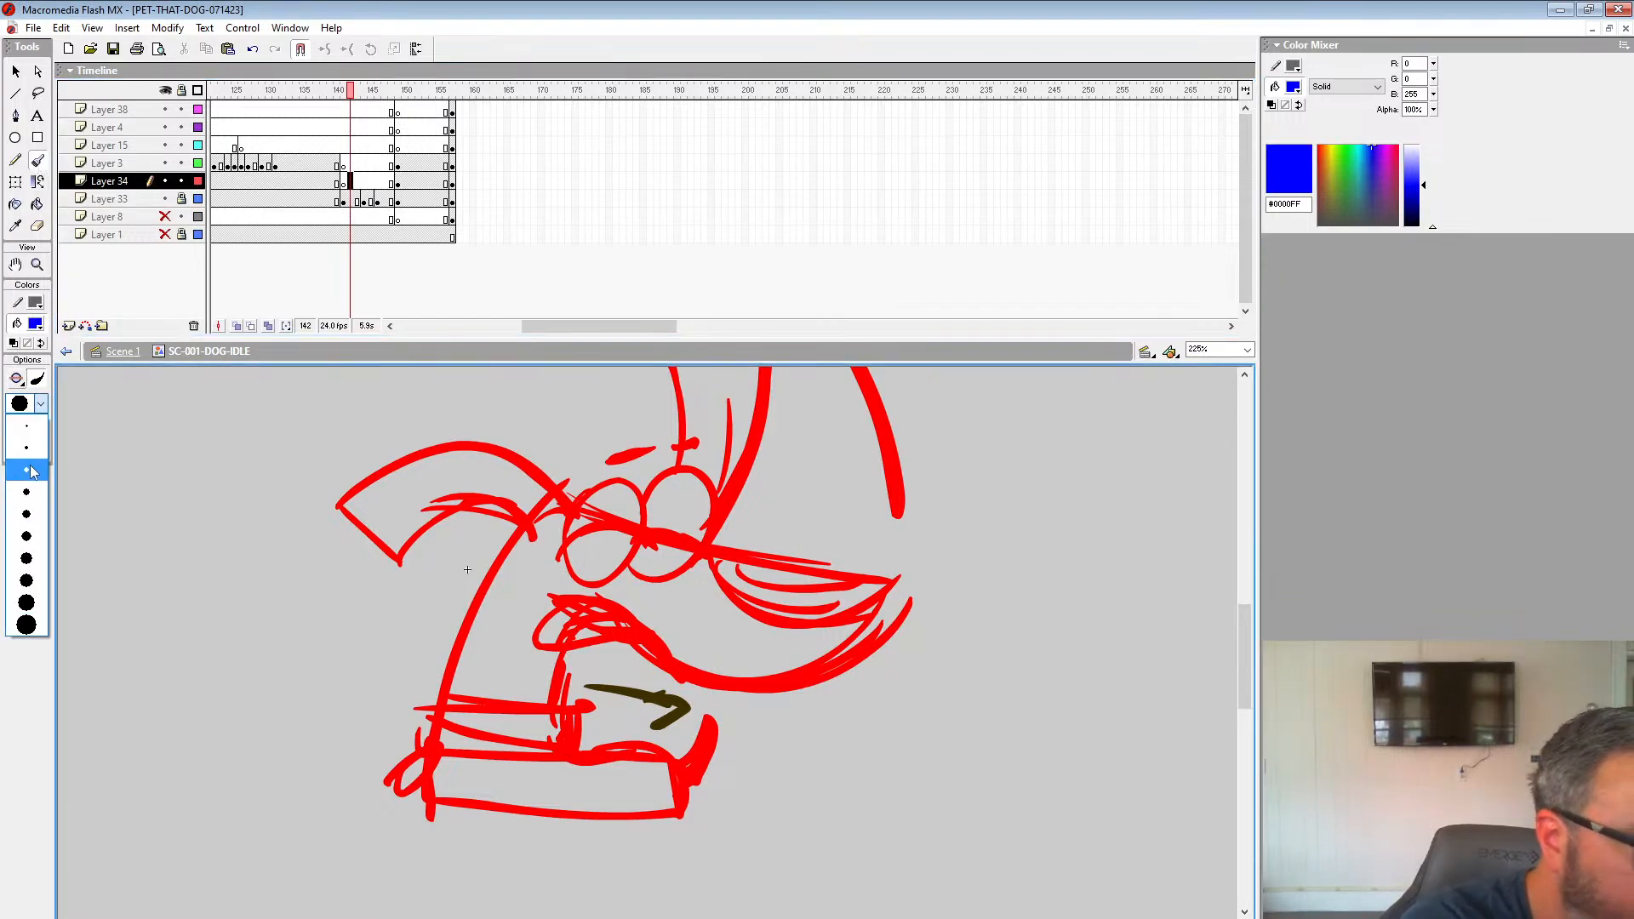
{"action": "left_click", "coordinate": [20, 425]}
Step: Sketch the tongue's curved blue rough on Layer 34 at frame 141, under the dog's muzzle
{"action": "key", "text": "comma"}
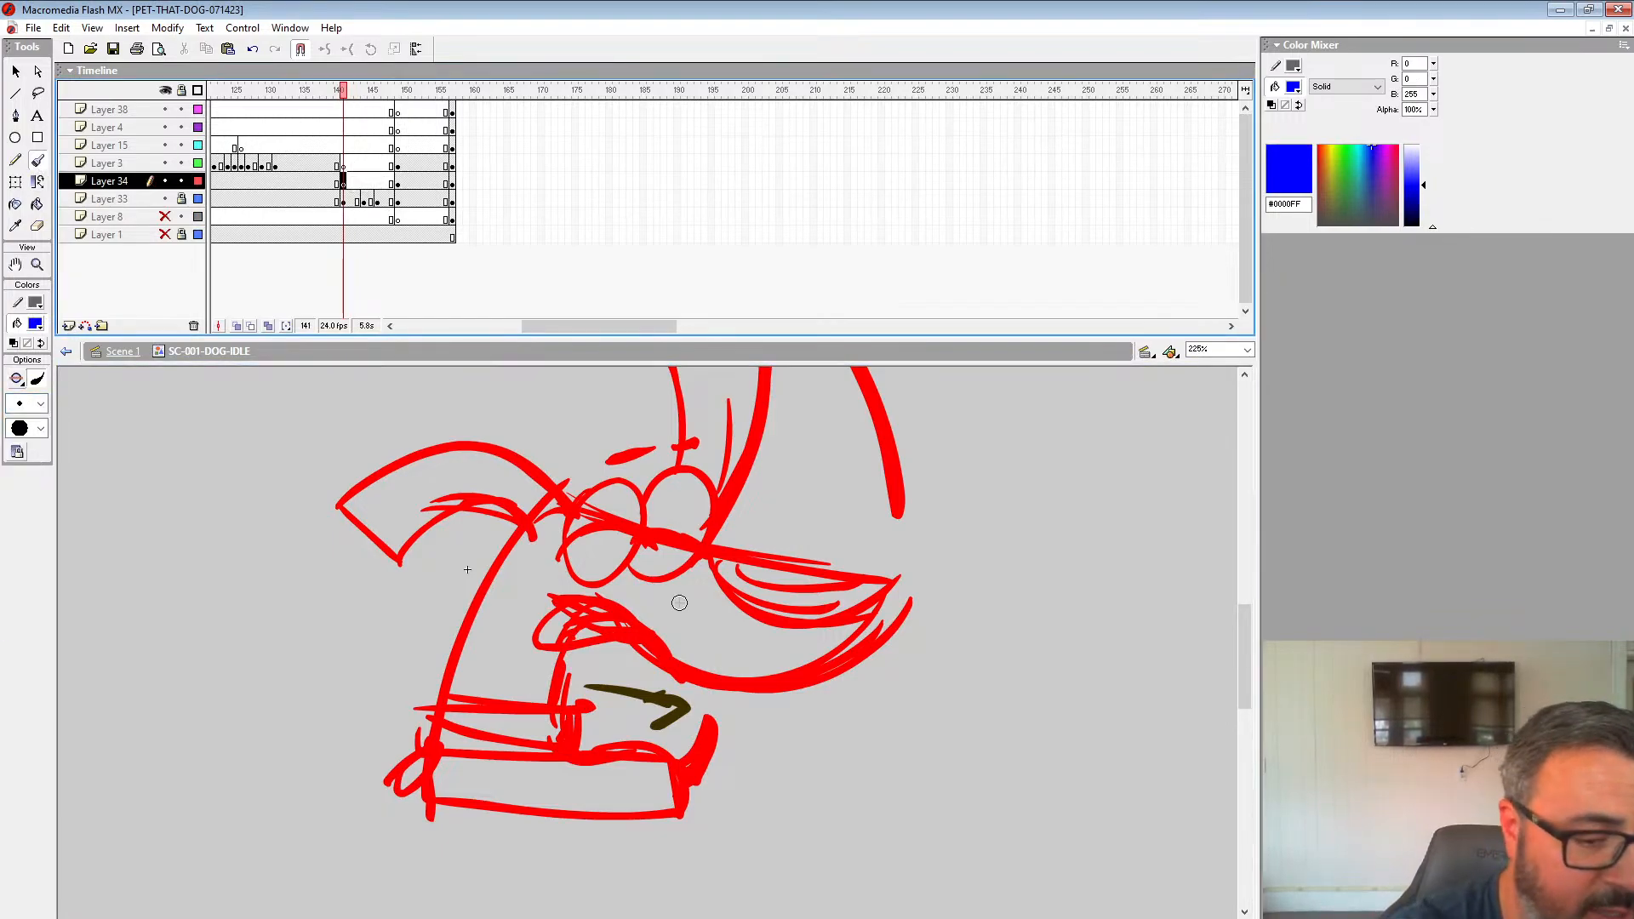
{"action": "mouse_move", "coordinate": [656, 646]}
{"action": "left_mouse_down"}
{"action": "mouse_move", "coordinate": [562, 628]}
{"action": "mouse_move", "coordinate": [549, 607]}
{"action": "mouse_move", "coordinate": [511, 656]}
{"action": "mouse_move", "coordinate": [657, 647]}
{"action": "left_mouse_up"}
{"action": "left_click_drag", "start_coordinate": [1021, 701], "coordinate": [858, 673]}
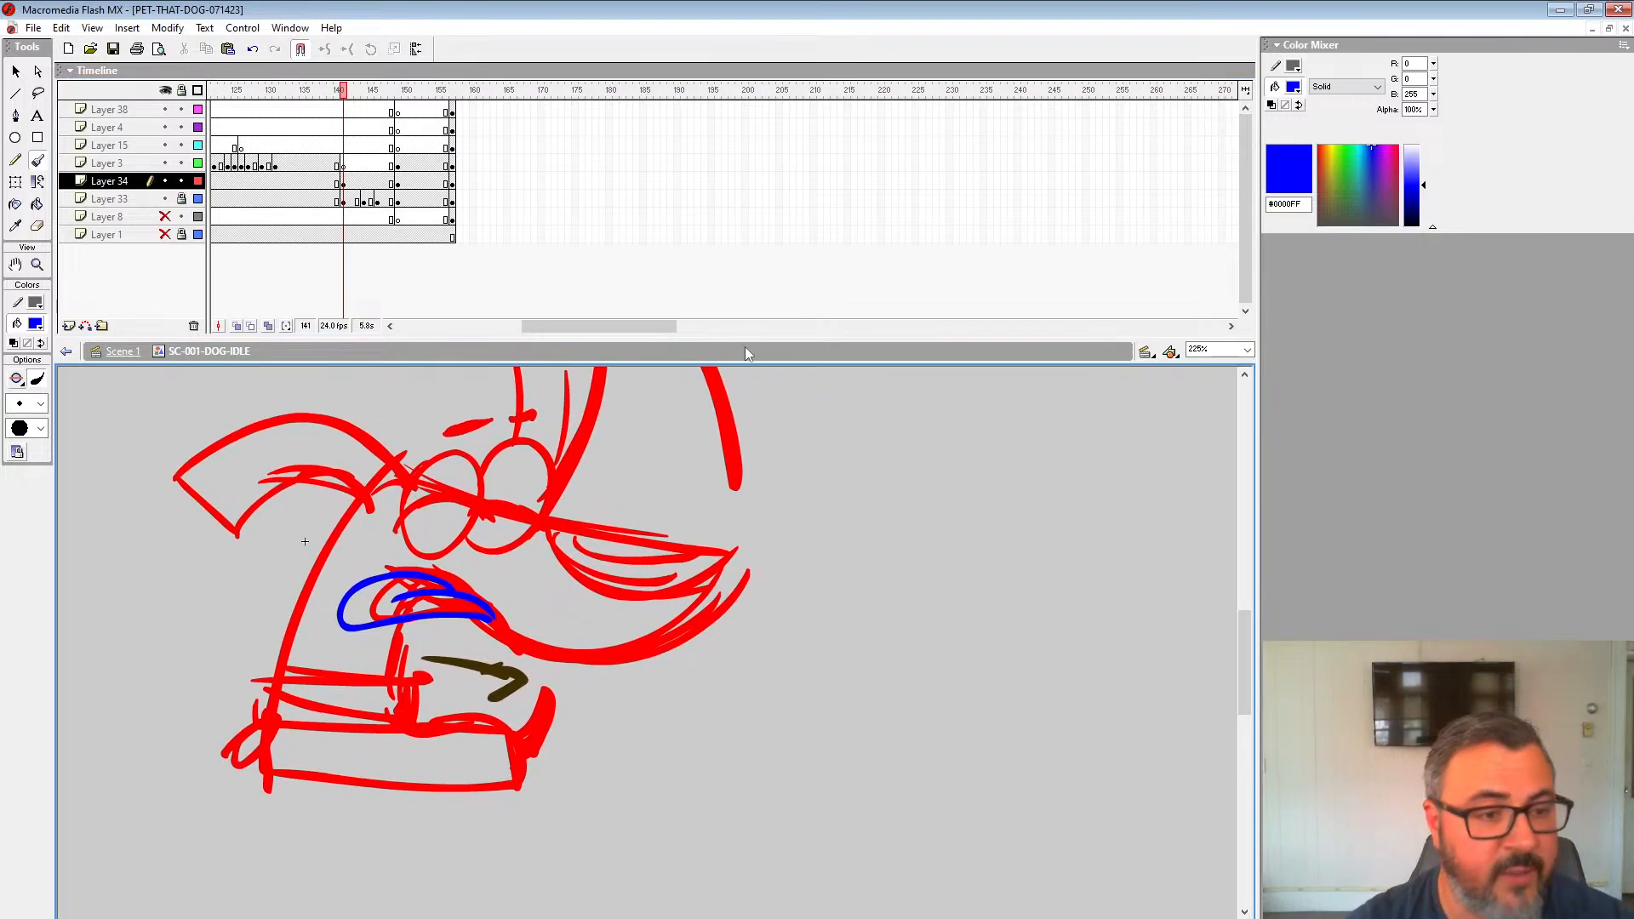
Step: Start a new Layer 34 drawing at frame 144 and sketch the tongue in blue as a long loop trailing behind the mouth
{"action": "left_click", "coordinate": [366, 183]}
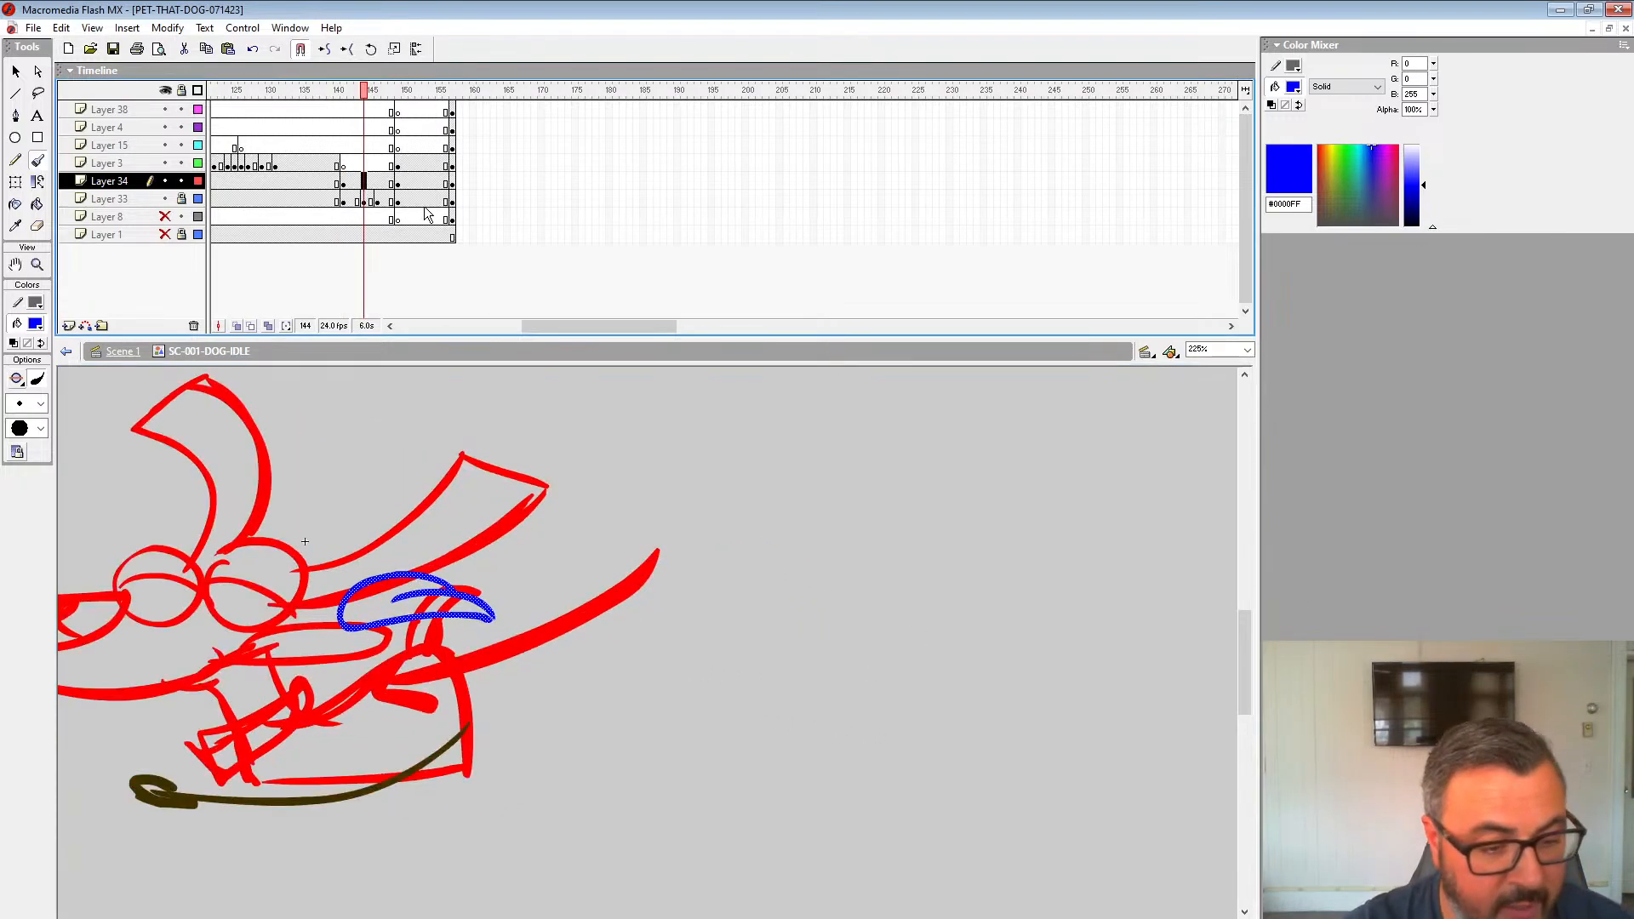
{"action": "key", "text": "Delete"}
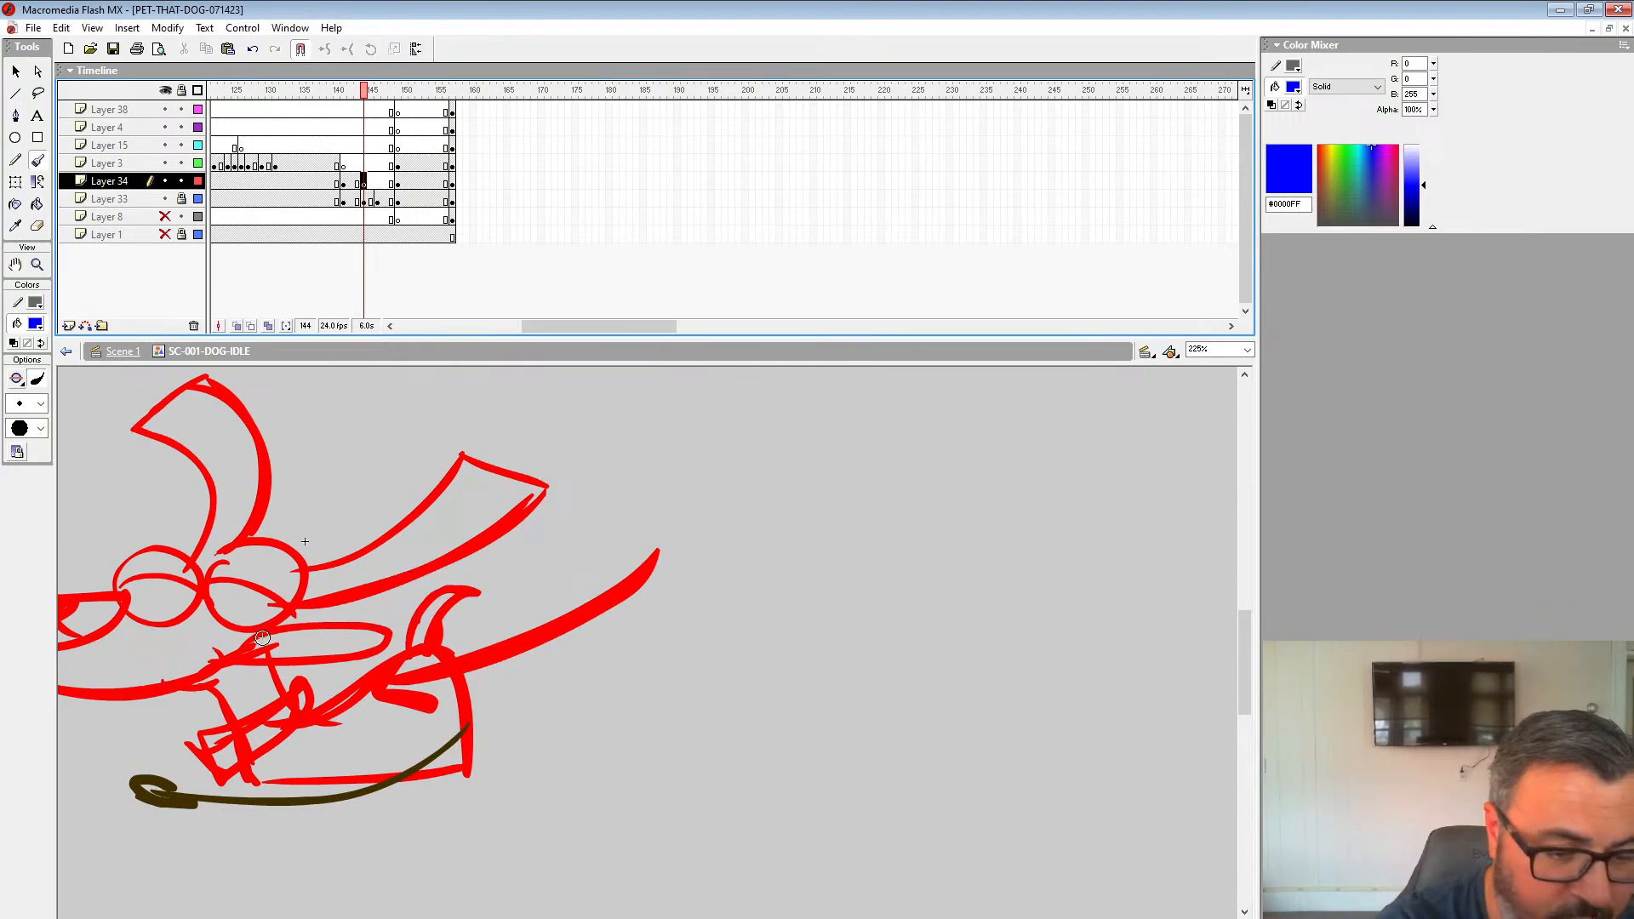
{"action": "mouse_move", "coordinate": [274, 657]}
{"action": "left_mouse_down"}
{"action": "mouse_move", "coordinate": [518, 593]}
{"action": "mouse_move", "coordinate": [694, 658]}
{"action": "left_mouse_up"}
{"action": "key", "text": "ctrl+z"}
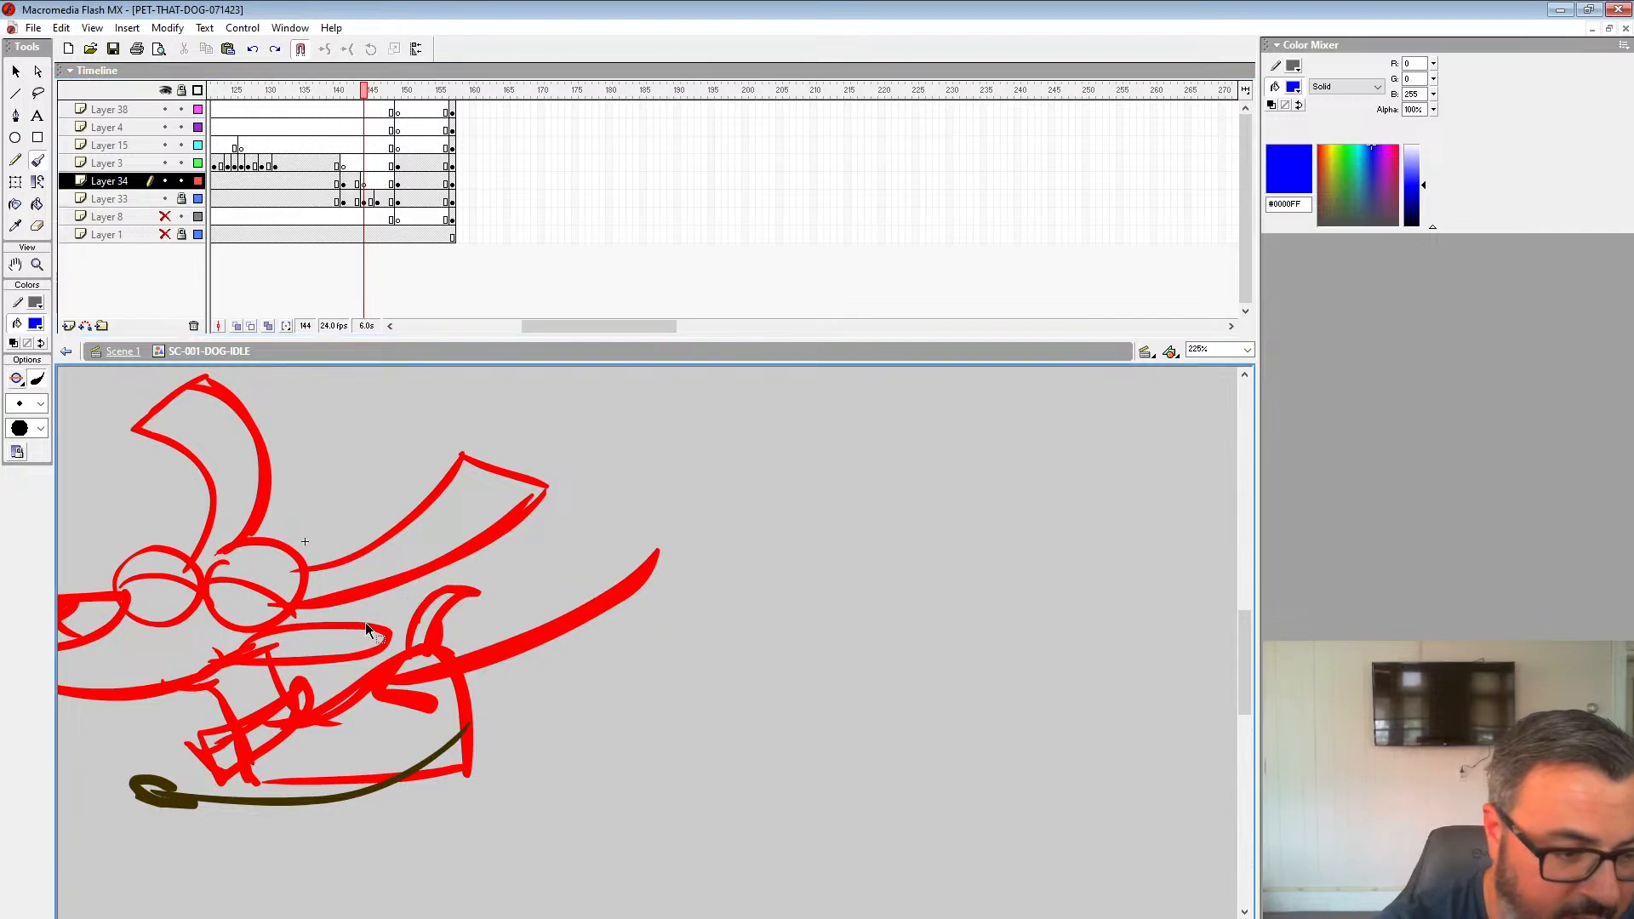
{"action": "left_click_drag", "start_coordinate": [362, 647], "coordinate": [802, 545]}
{"action": "mouse_move", "coordinate": [652, 553]}
{"action": "left_mouse_down"}
{"action": "mouse_move", "coordinate": [855, 530]}
{"action": "mouse_move", "coordinate": [766, 564]}
{"action": "mouse_move", "coordinate": [630, 574]}
{"action": "left_mouse_up"}
{"action": "mouse_move", "coordinate": [669, 553]}
{"action": "left_mouse_down"}
{"action": "mouse_move", "coordinate": [817, 534]}
{"action": "mouse_move", "coordinate": [560, 604]}
{"action": "left_mouse_up"}
Step: Clear the carried-over tongue at Layer 34's frame 146 and sketch a blue tongue curving down over the collar
{"action": "left_click", "coordinate": [379, 182]}
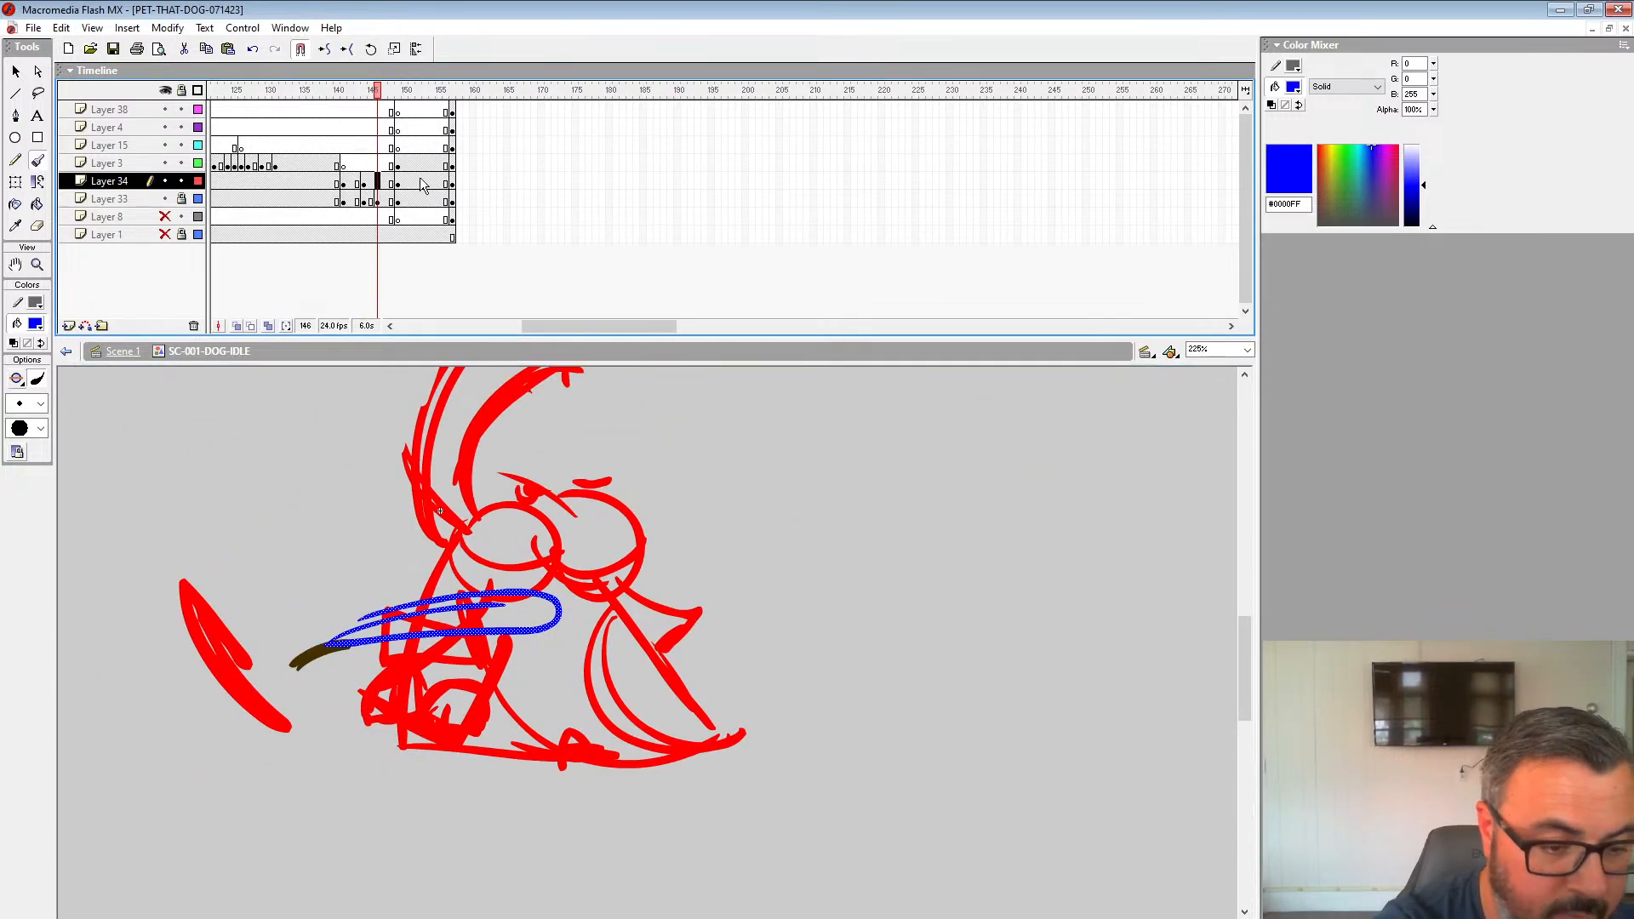
{"action": "key", "text": "Delete"}
{"action": "mouse_move", "coordinate": [470, 612]}
{"action": "left_mouse_down"}
{"action": "mouse_move", "coordinate": [473, 744]}
{"action": "mouse_move", "coordinate": [474, 651]}
{"action": "mouse_move", "coordinate": [429, 689]}
{"action": "mouse_move", "coordinate": [442, 658]}
{"action": "left_mouse_up"}
{"action": "left_click_drag", "start_coordinate": [705, 574], "coordinate": [628, 633]}
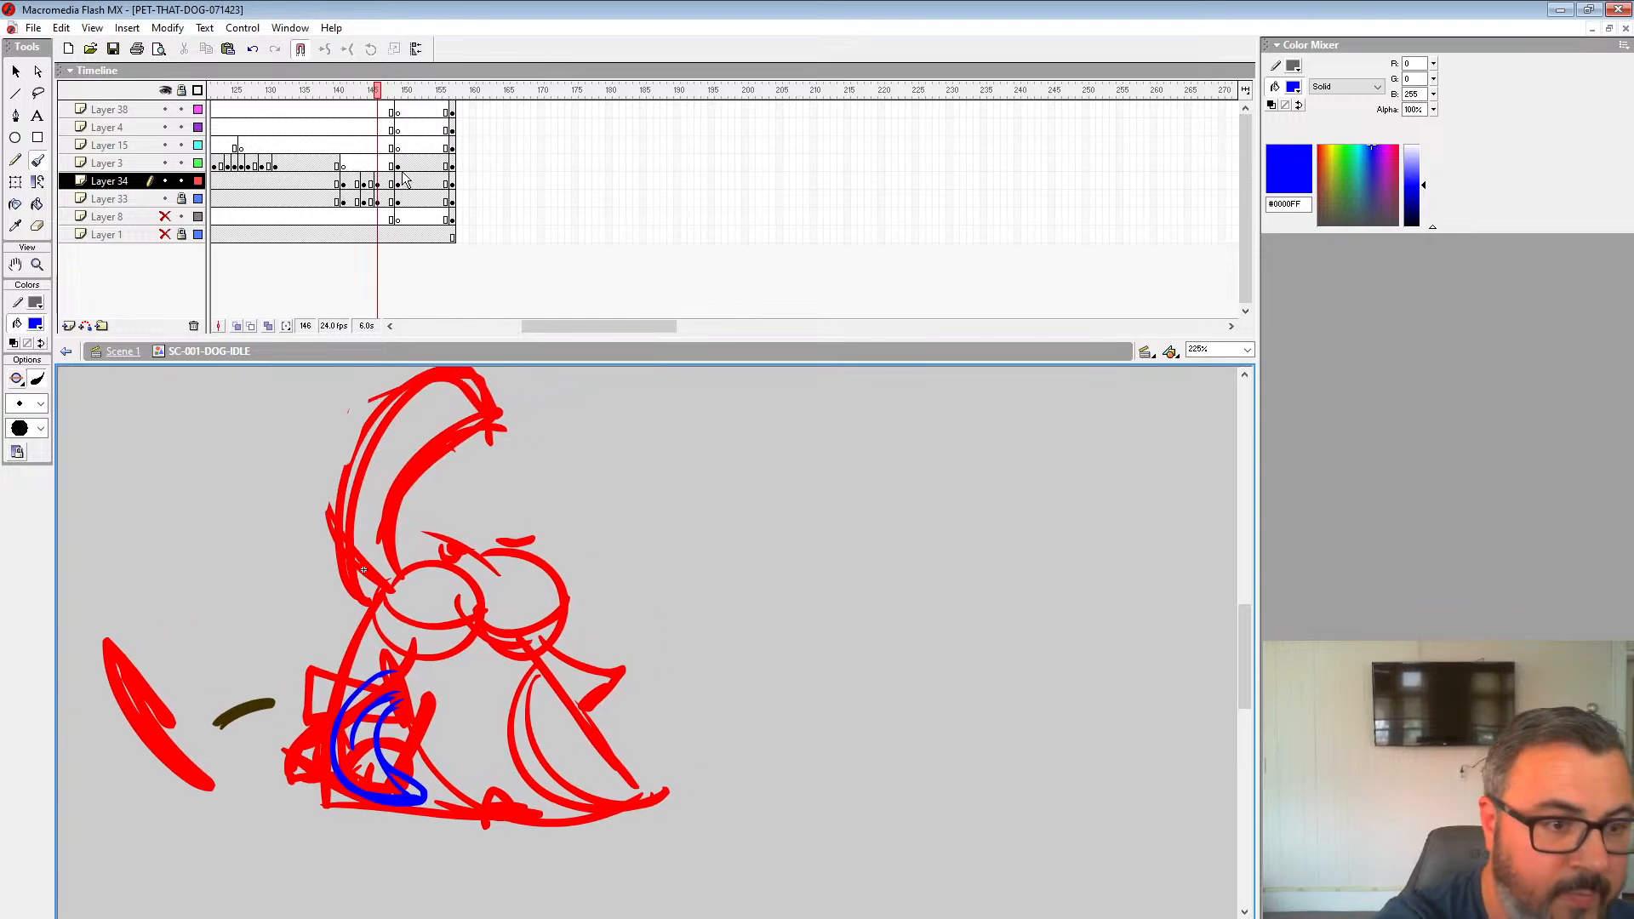
Step: Compare the tongue roughs between neighbouring frames and move the frame 146 tongue from Layer 34 to Layer 15
{"action": "left_click", "coordinate": [399, 163]}
{"action": "left_click_drag", "start_coordinate": [528, 493], "coordinate": [531, 498]}
{"action": "left_click", "coordinate": [371, 181]}
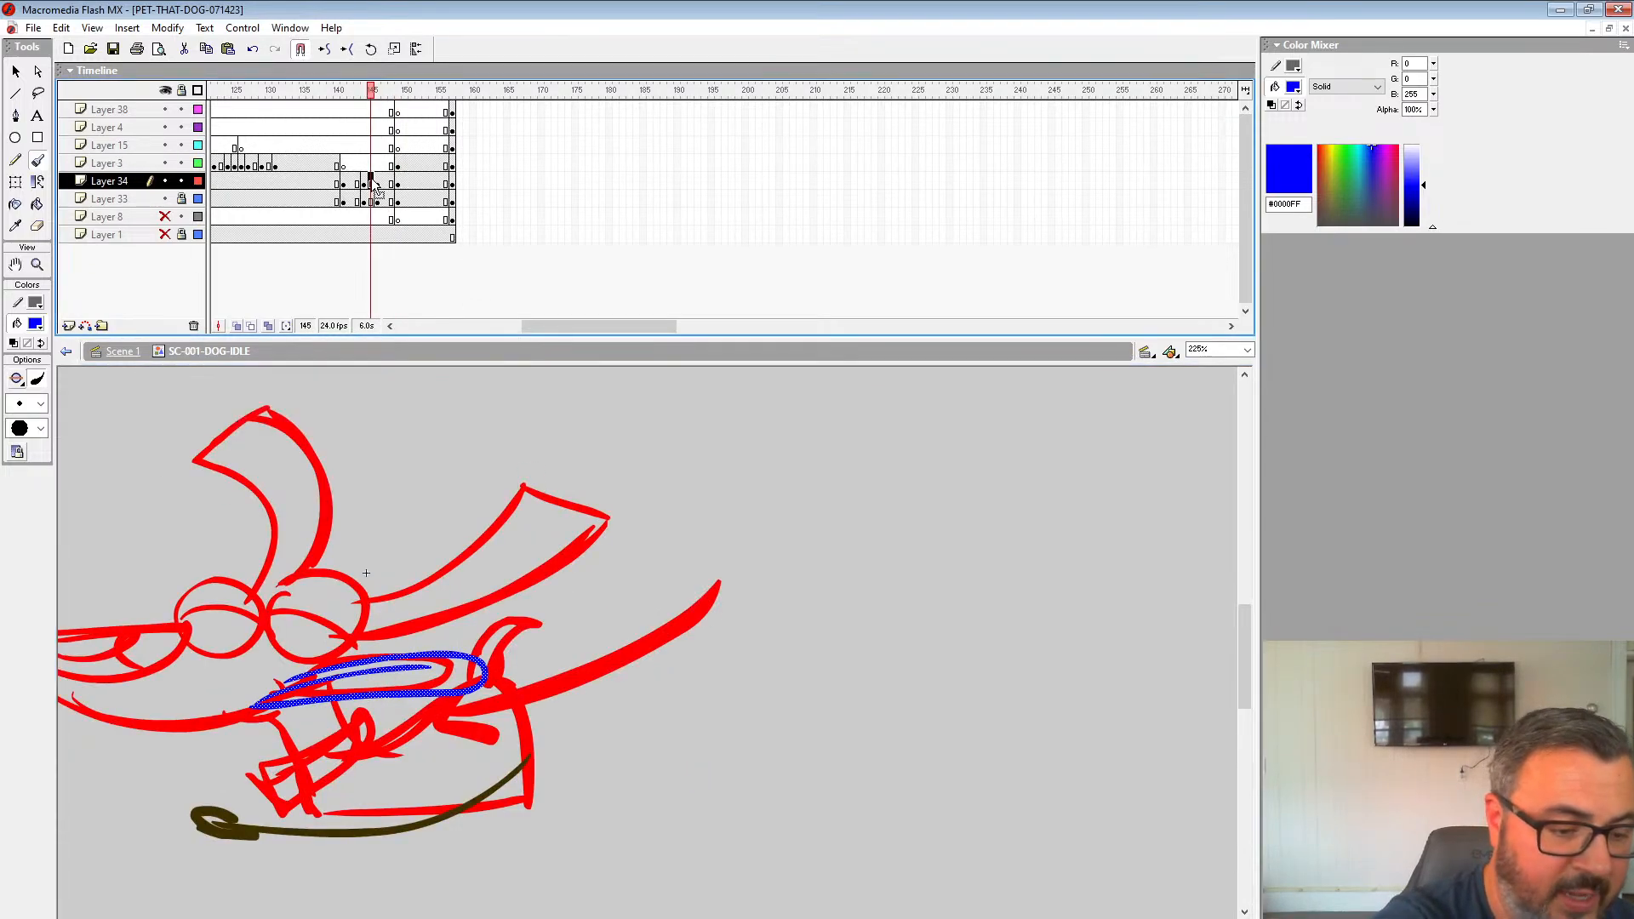
{"action": "key", "text": "period"}
{"action": "key", "text": "period"}
{"action": "key", "text": "comma"}
{"action": "key", "text": "comma"}
{"action": "key", "text": "period"}
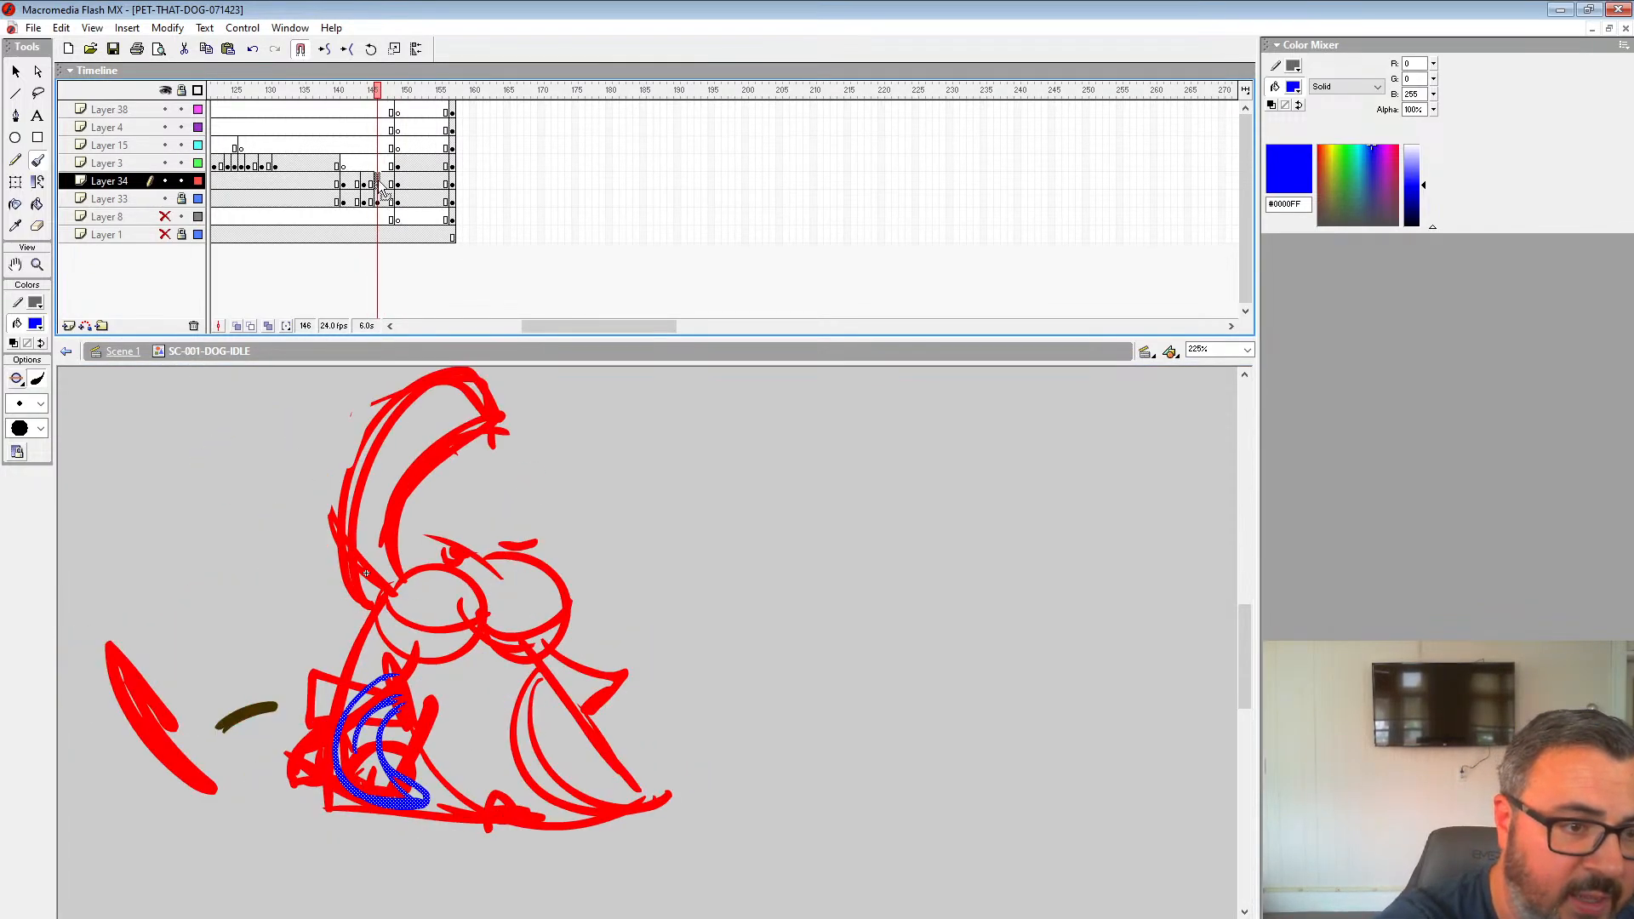
{"action": "left_click_drag", "start_coordinate": [378, 182], "coordinate": [378, 145]}
Step: Turn on onion skinning and sketch a blue tongue hanging from the mouth across the collar on Layer 15 at frame 149
{"action": "left_click", "coordinate": [399, 144]}
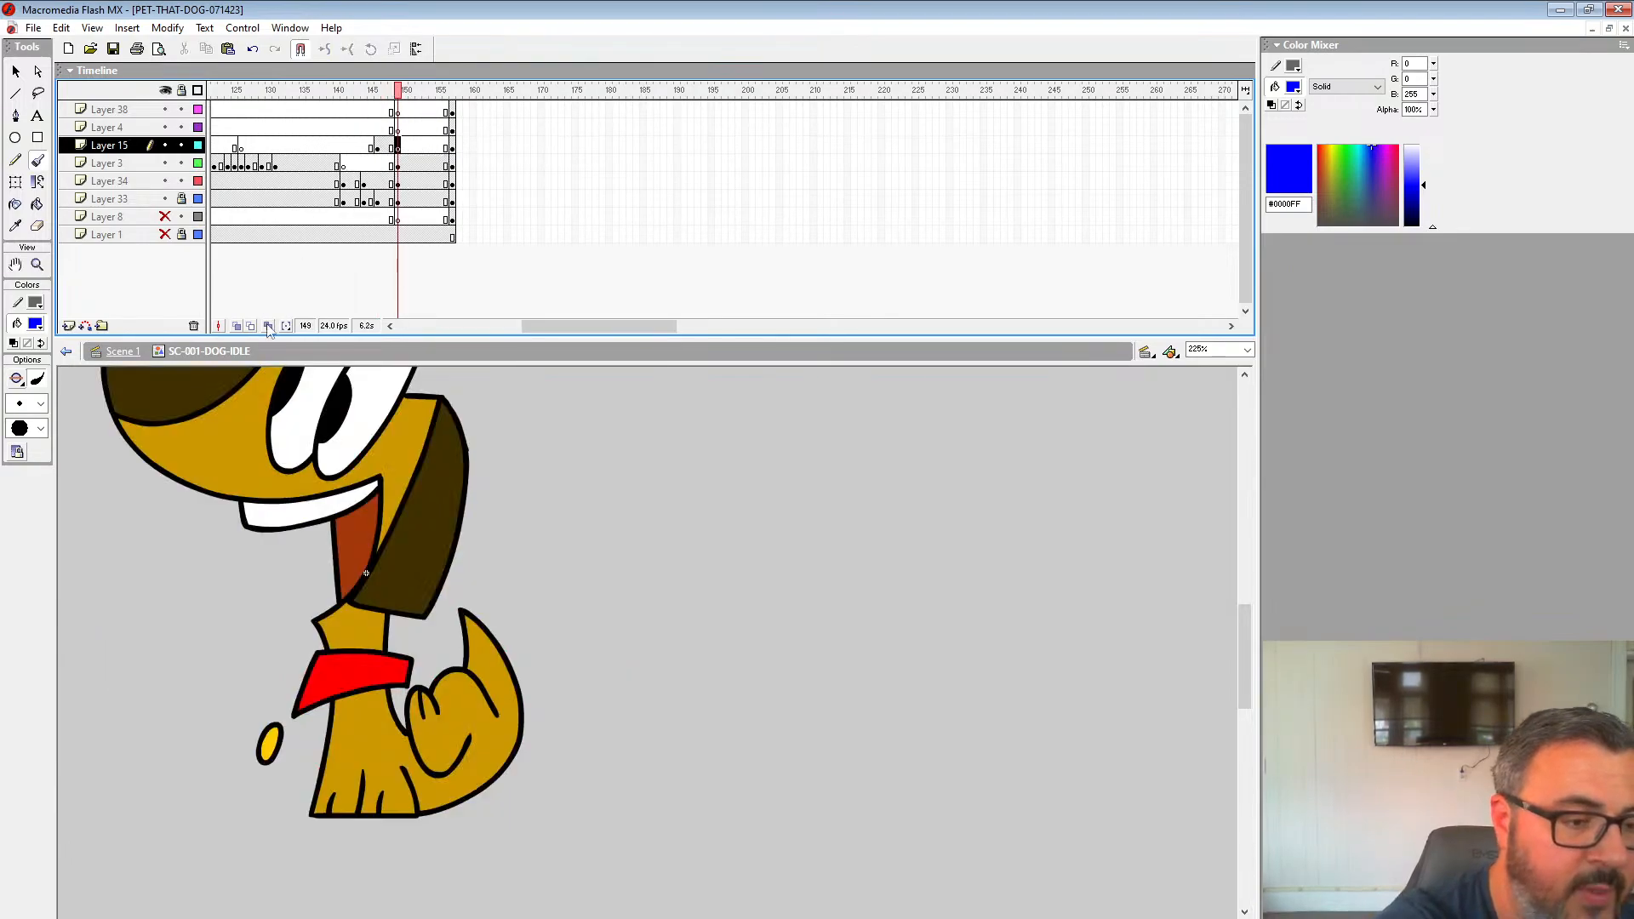
{"action": "left_click", "coordinate": [237, 326]}
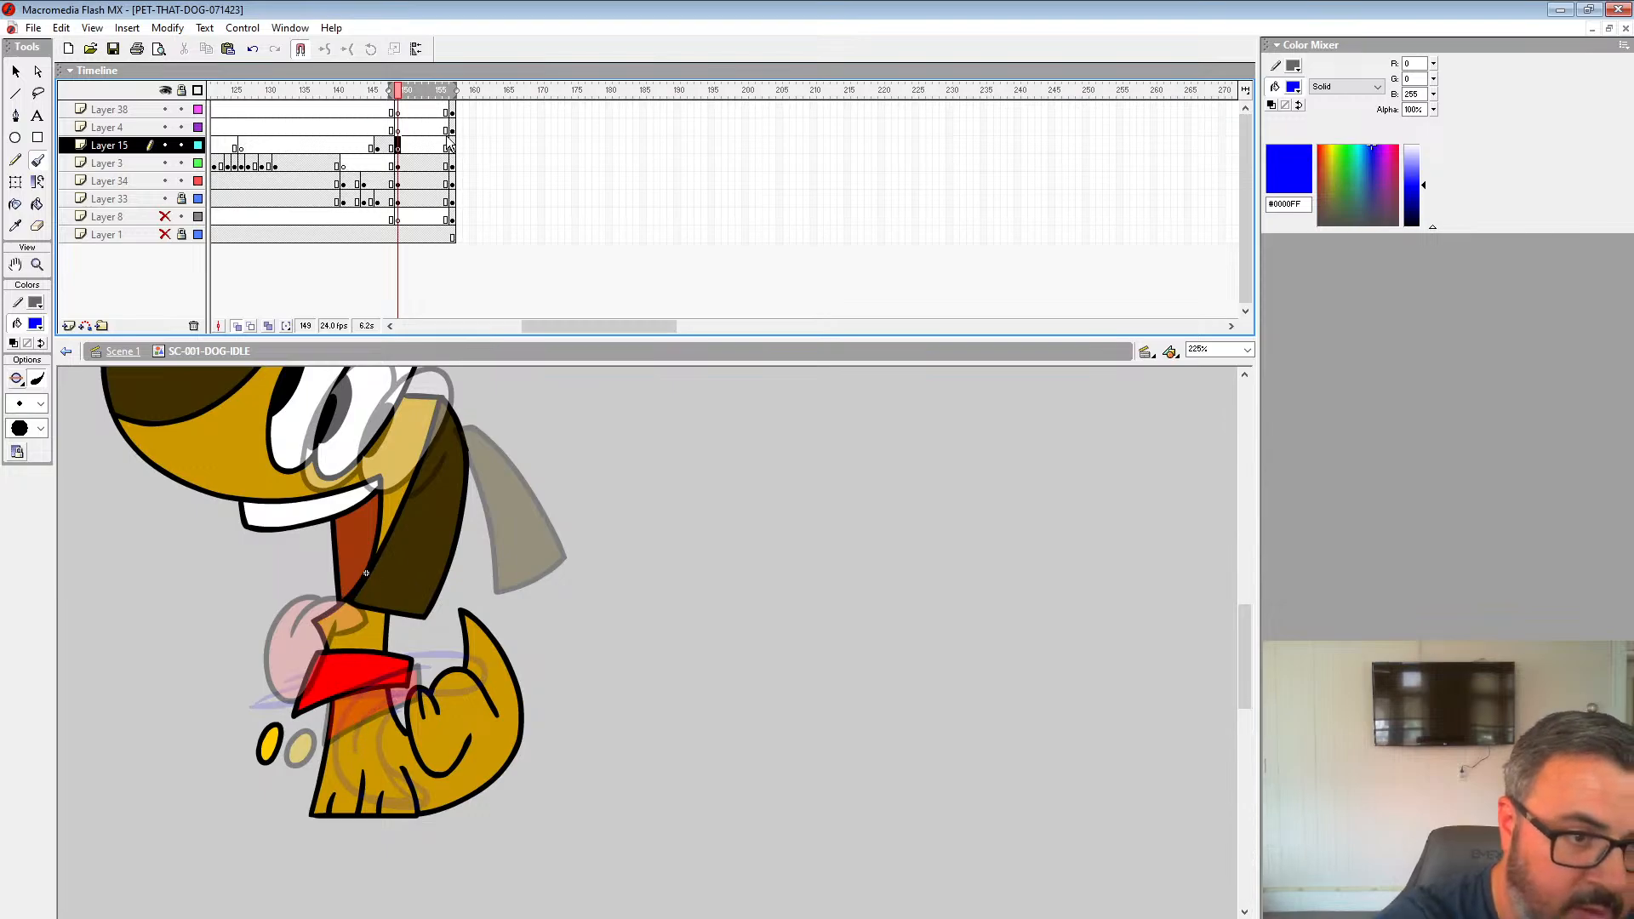
{"action": "left_click_drag", "start_coordinate": [290, 648], "coordinate": [300, 693]}
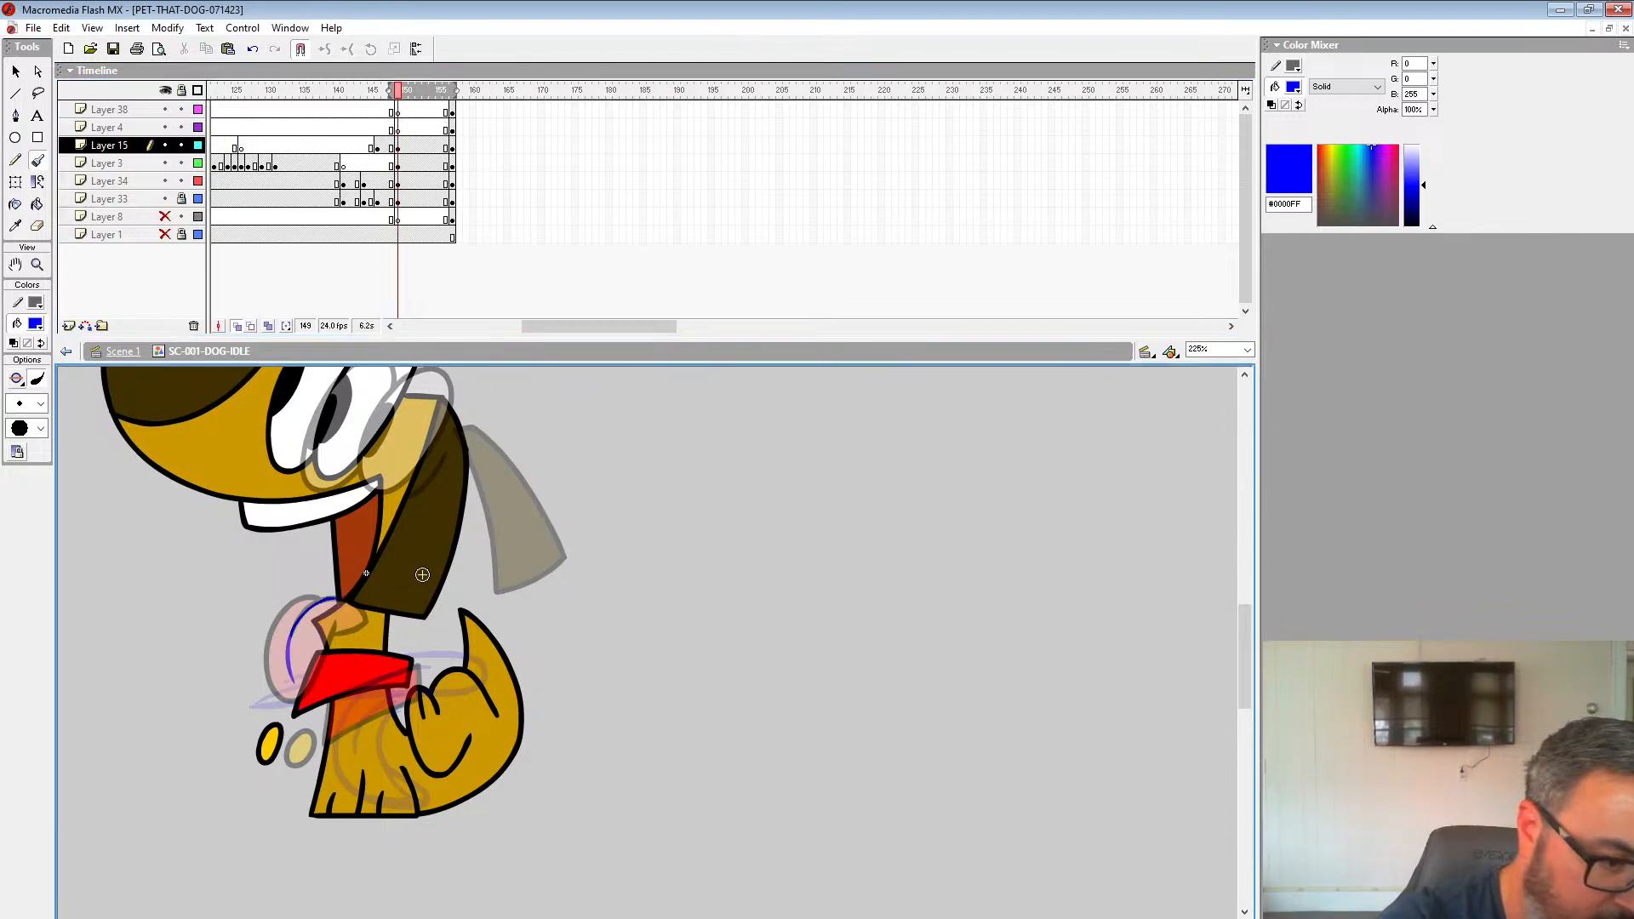
{"action": "key", "text": "ctrl+z"}
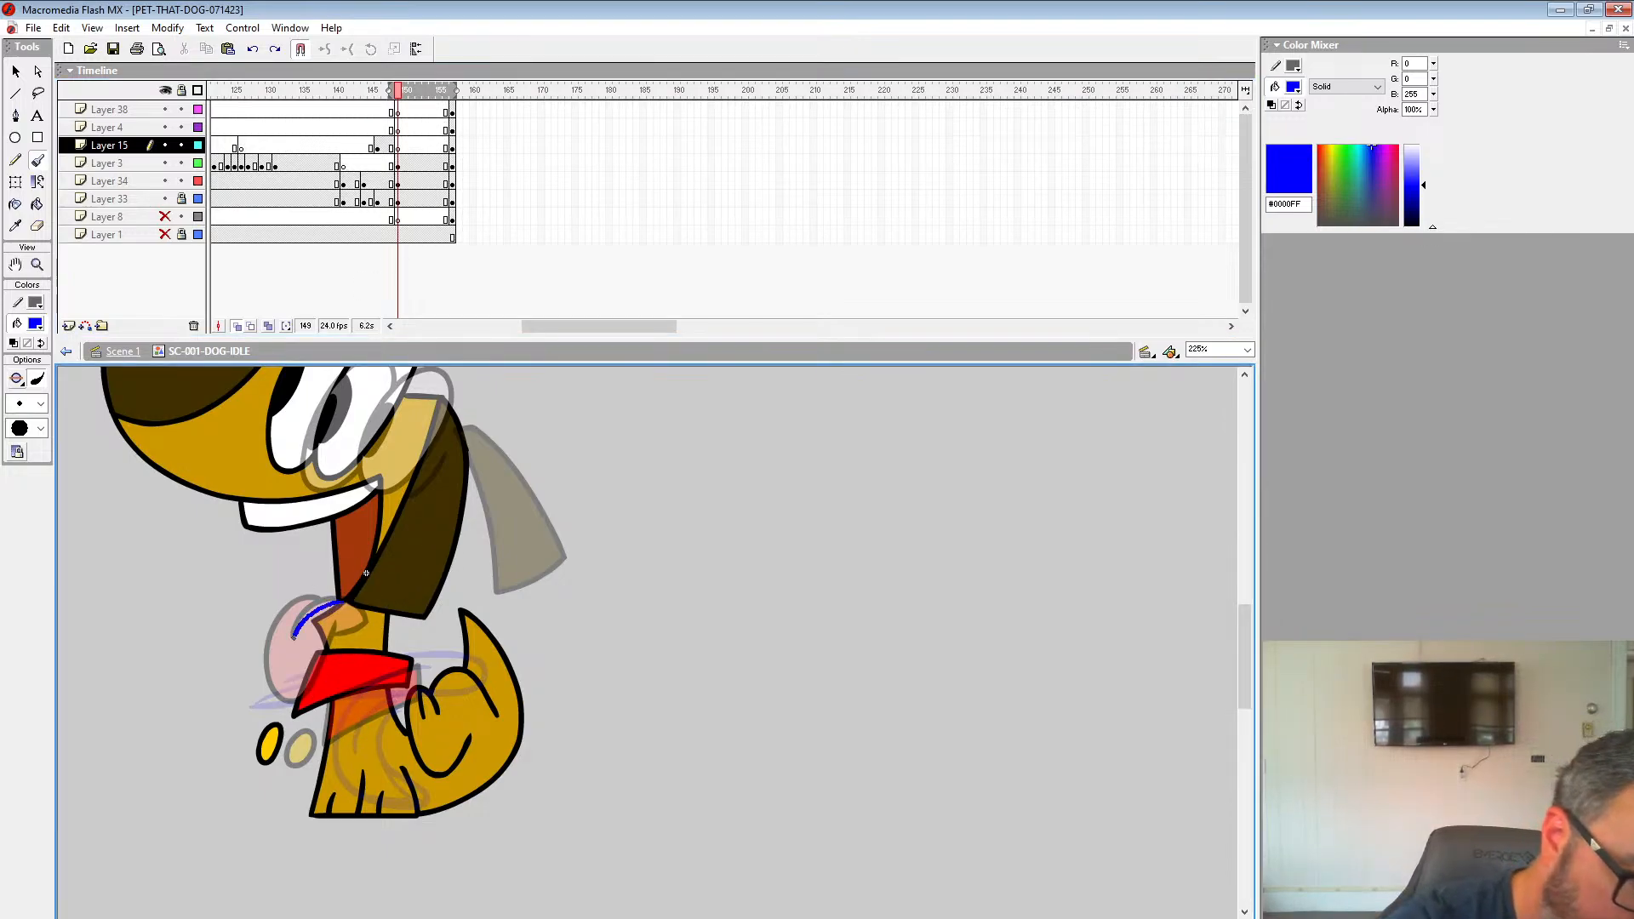
{"action": "left_click_drag", "start_coordinate": [293, 636], "coordinate": [317, 724]}
{"action": "key", "text": "ctrl+z"}
{"action": "left_click_drag", "start_coordinate": [346, 599], "coordinate": [341, 596]}
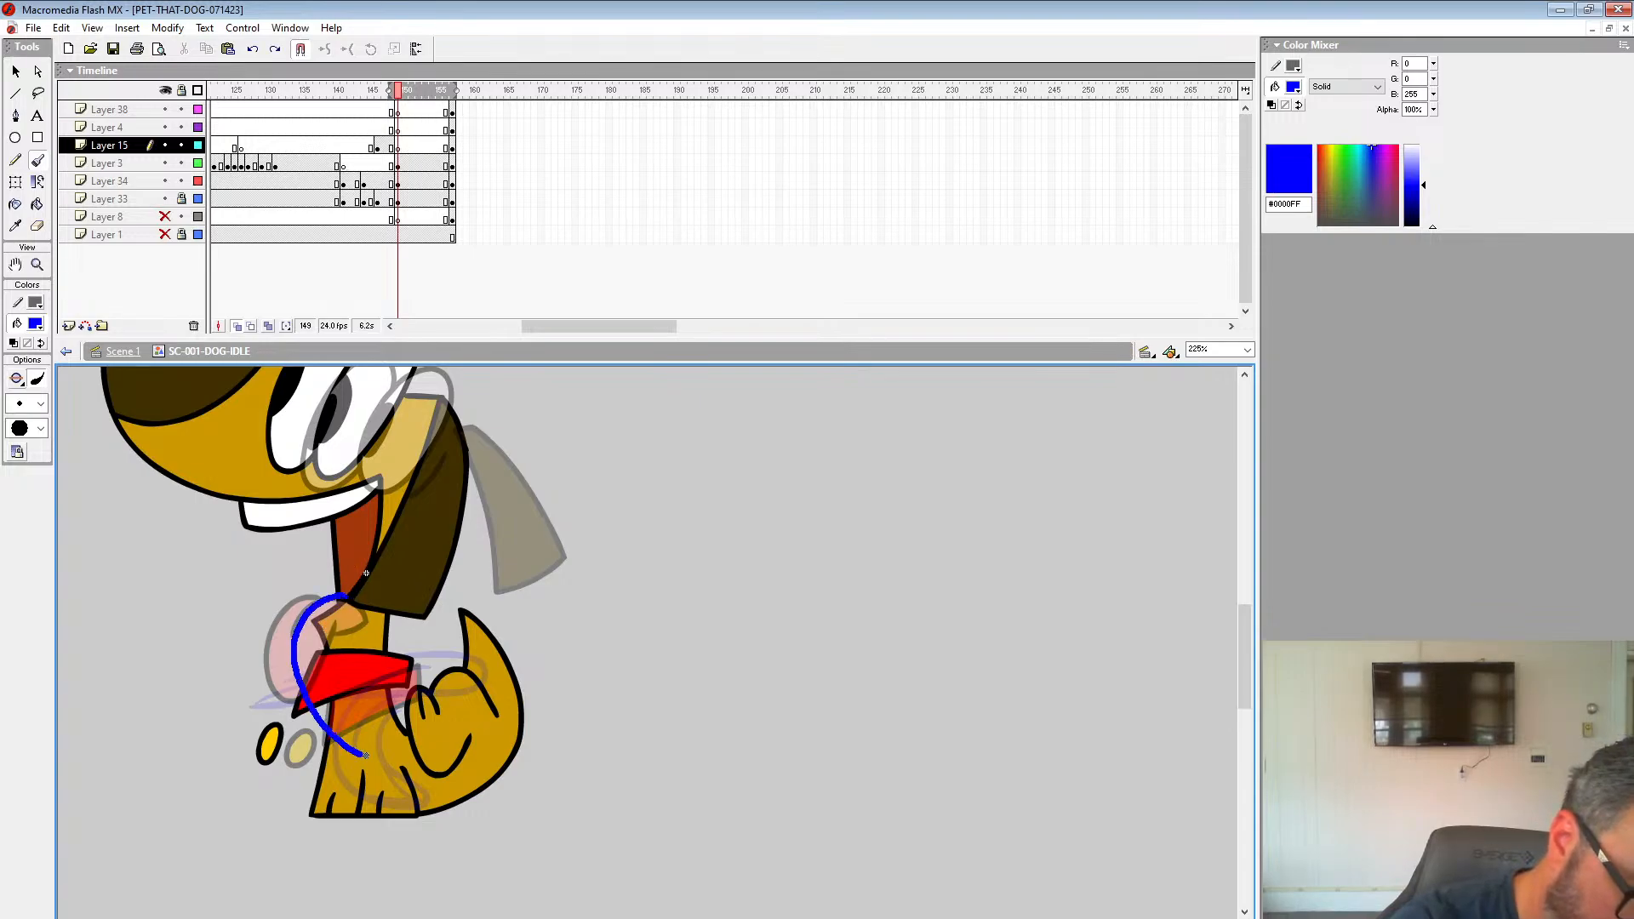
{"action": "mouse_move", "coordinate": [342, 655]}
{"action": "left_mouse_down"}
{"action": "mouse_move", "coordinate": [349, 597]}
{"action": "mouse_move", "coordinate": [329, 607]}
{"action": "mouse_move", "coordinate": [324, 662]}
{"action": "mouse_move", "coordinate": [351, 594]}
{"action": "mouse_move", "coordinate": [298, 622]}
{"action": "mouse_move", "coordinate": [312, 710]}
{"action": "mouse_move", "coordinate": [384, 725]}
{"action": "left_mouse_up"}
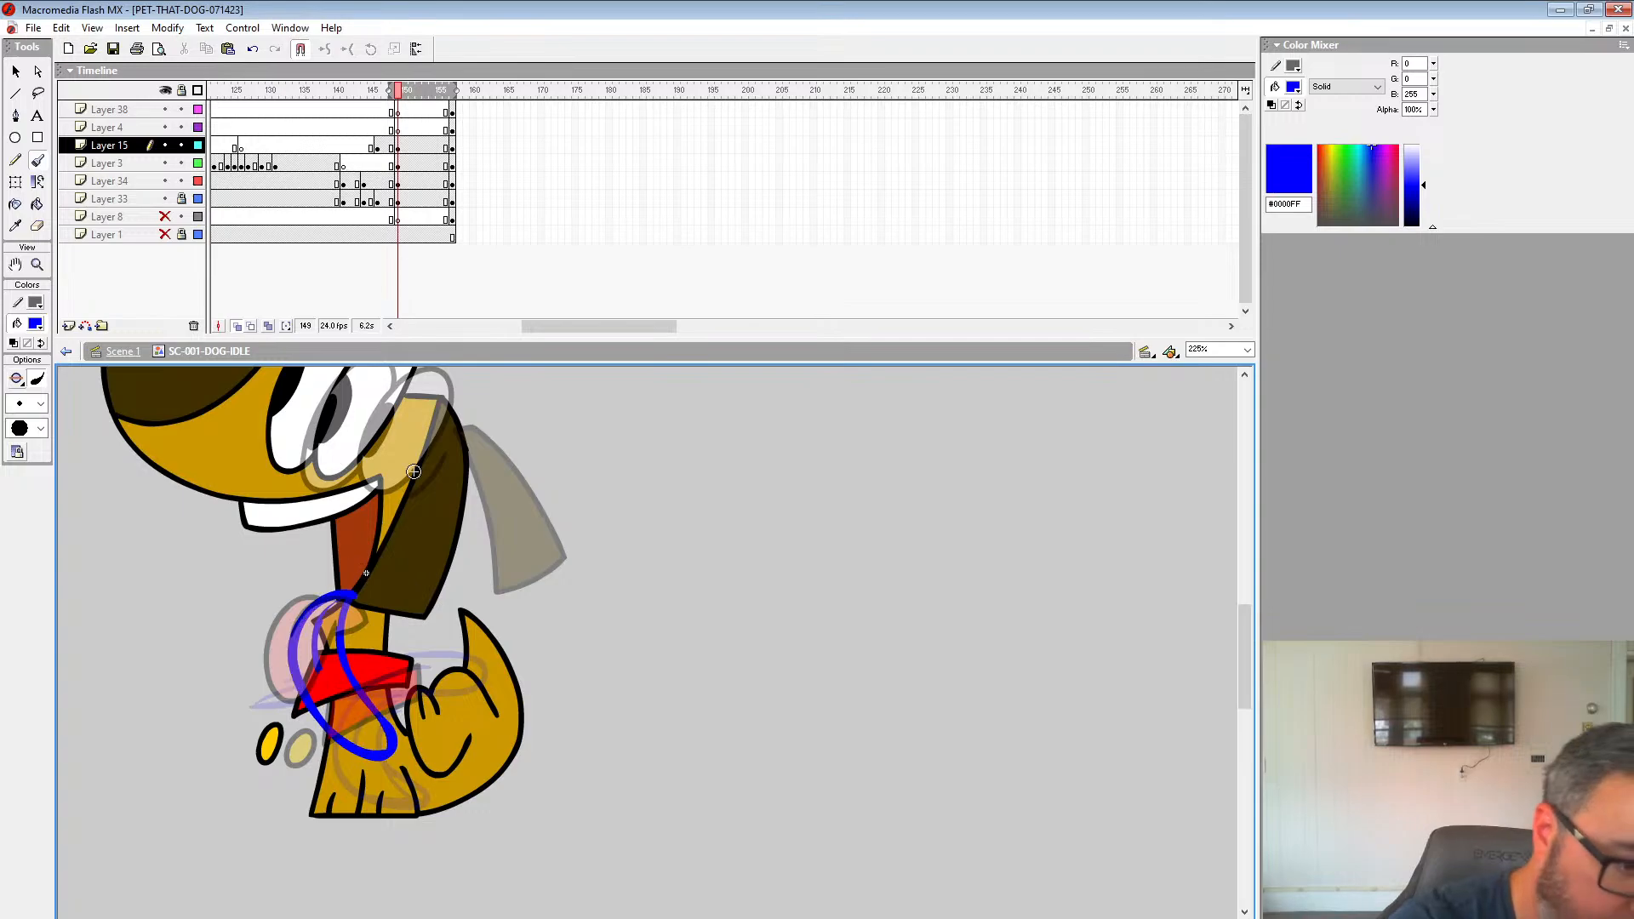
Step: Play the animation to check the tongue's motion through the head shake into the upturned pose
{"action": "left_click", "coordinate": [342, 127]}
{"action": "key", "text": "Return"}
{"action": "key", "text": "Return"}
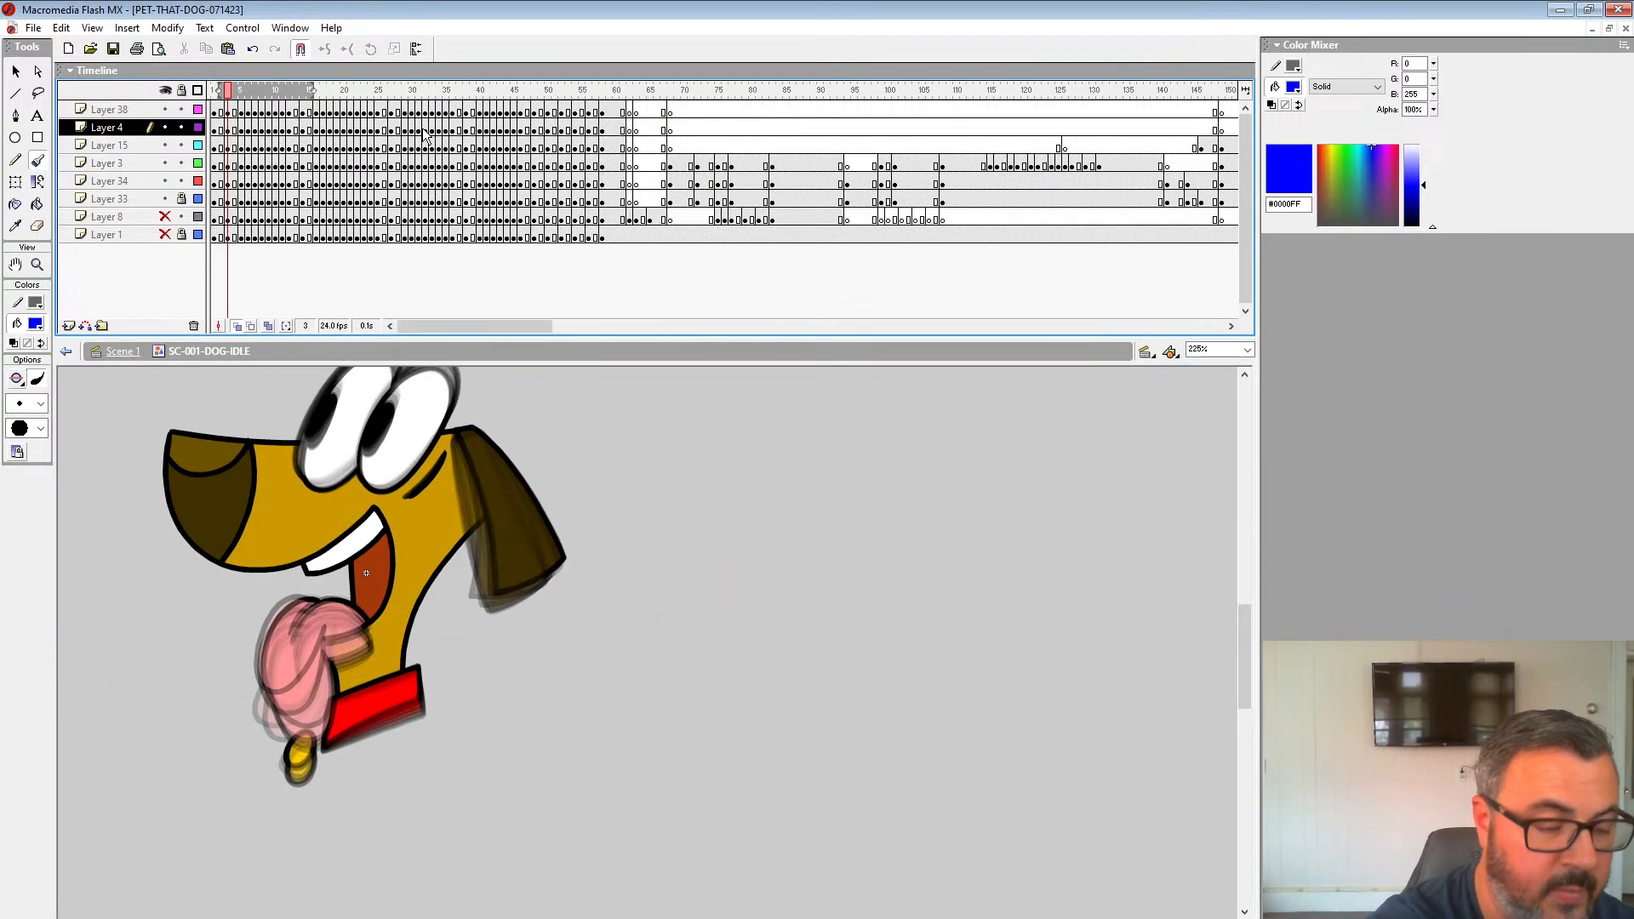
{"action": "left_click_drag", "start_coordinate": [413, 328], "coordinate": [539, 332]}
{"action": "left_click", "coordinate": [377, 127]}
{"action": "key", "text": "Return"}
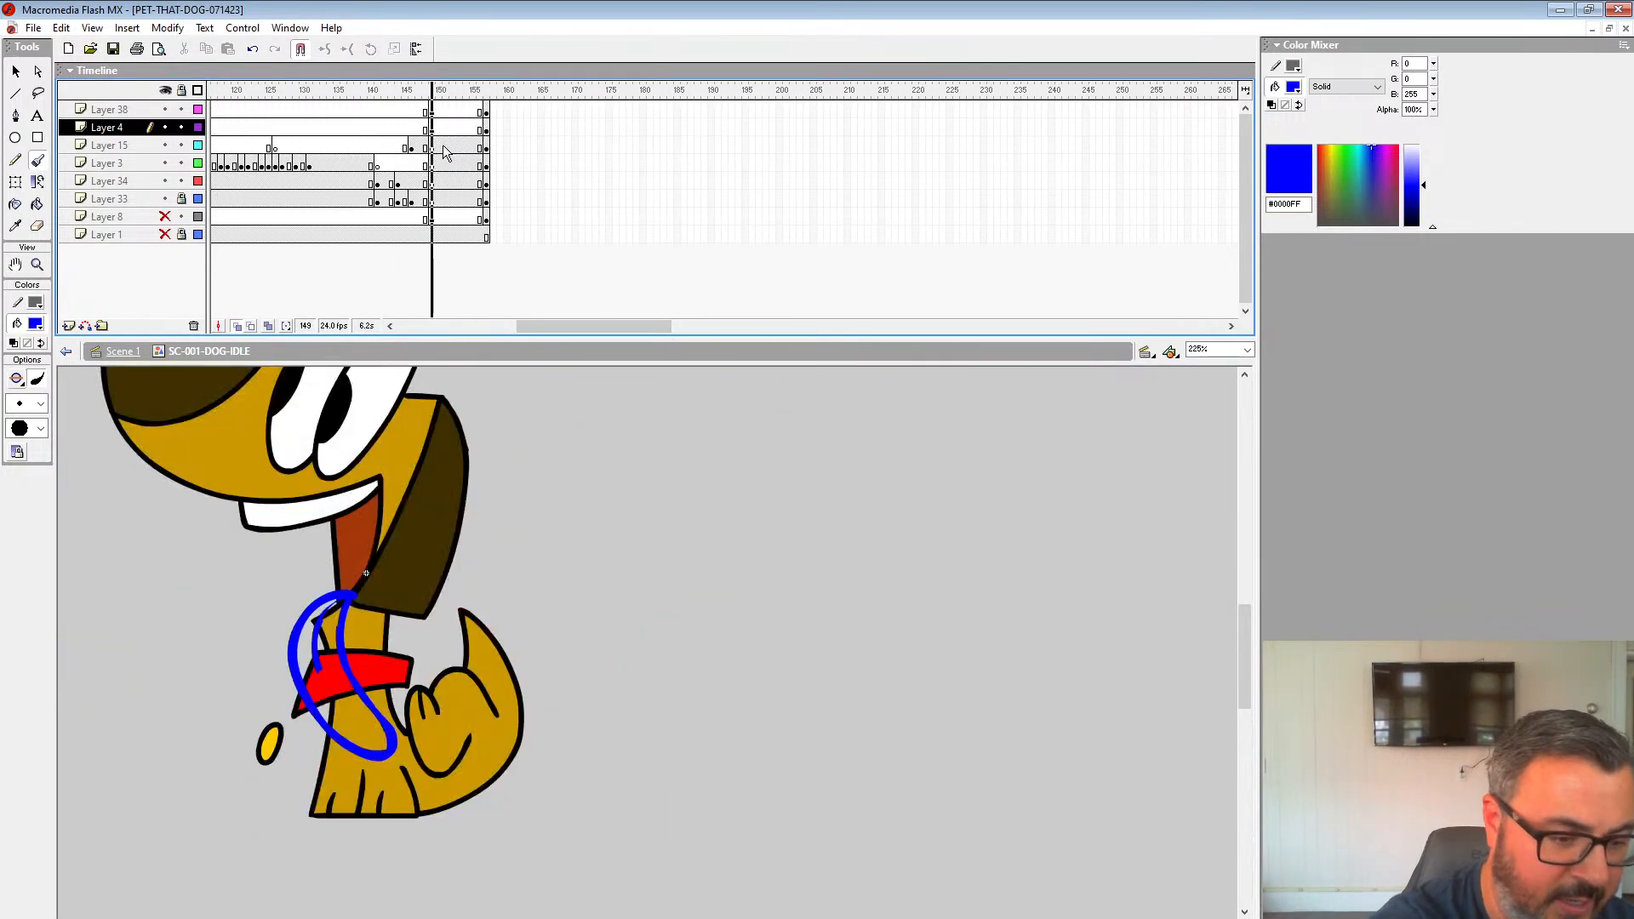
{"action": "key", "text": "Return"}
Step: Add blank keyframes on Layer 15 after frame 149 and sketch the blue tongue swinging up and forward at frame 152
{"action": "left_click", "coordinate": [449, 145]}
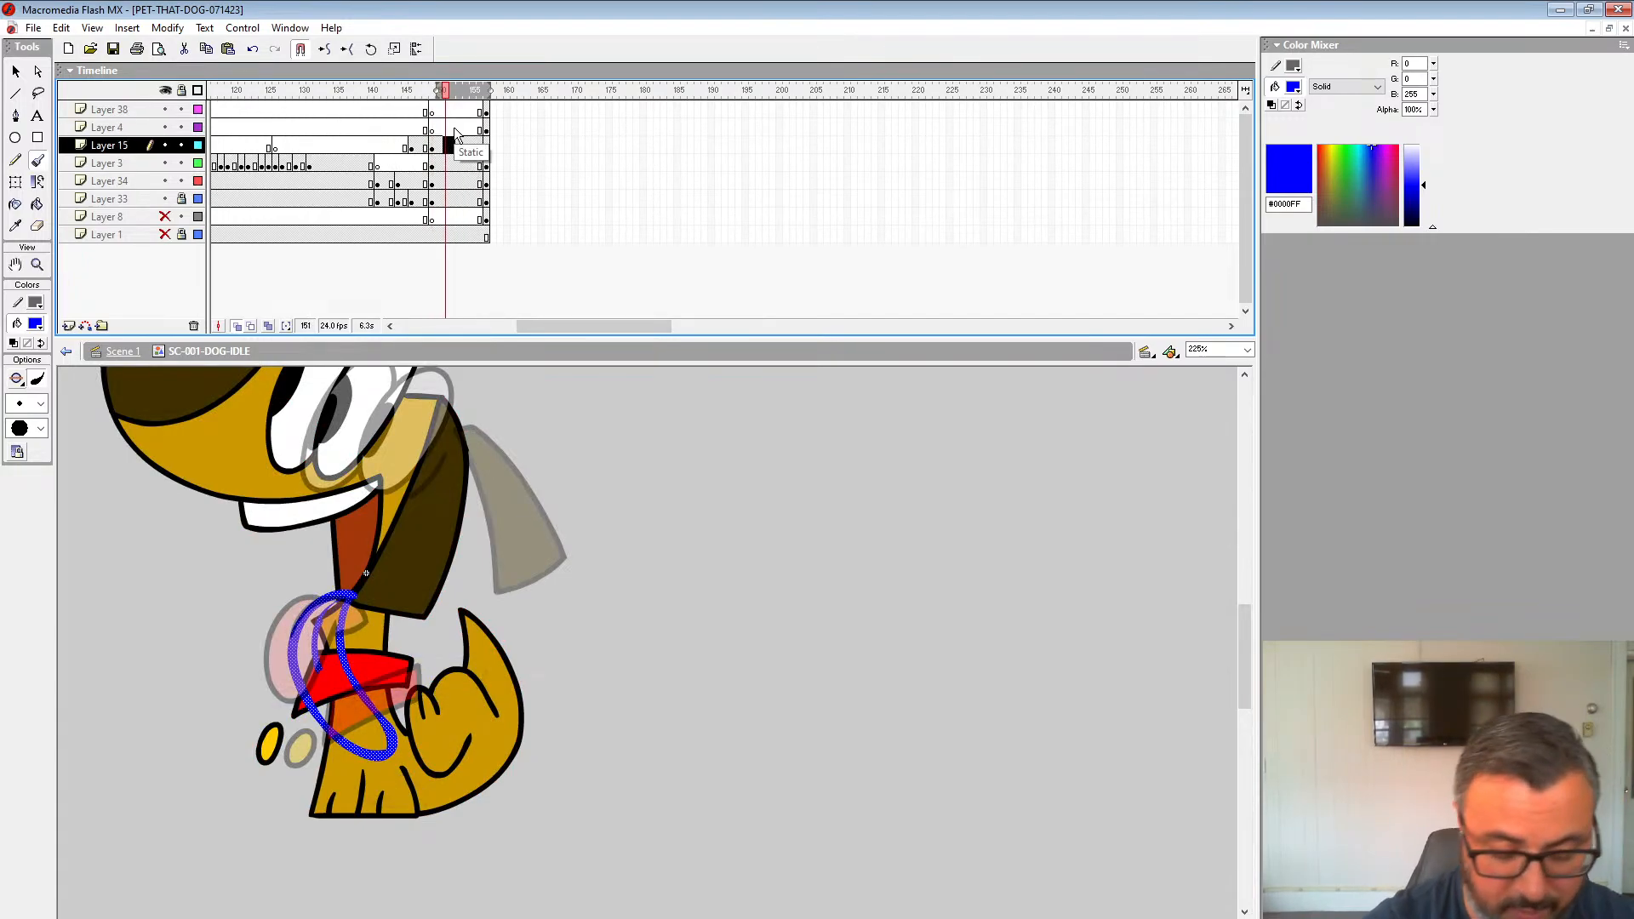
{"action": "key", "text": "F7"}
{"action": "mouse_move", "coordinate": [364, 572]}
{"action": "left_mouse_down"}
{"action": "mouse_move", "coordinate": [217, 556]}
{"action": "mouse_move", "coordinate": [194, 609]}
{"action": "left_mouse_up"}
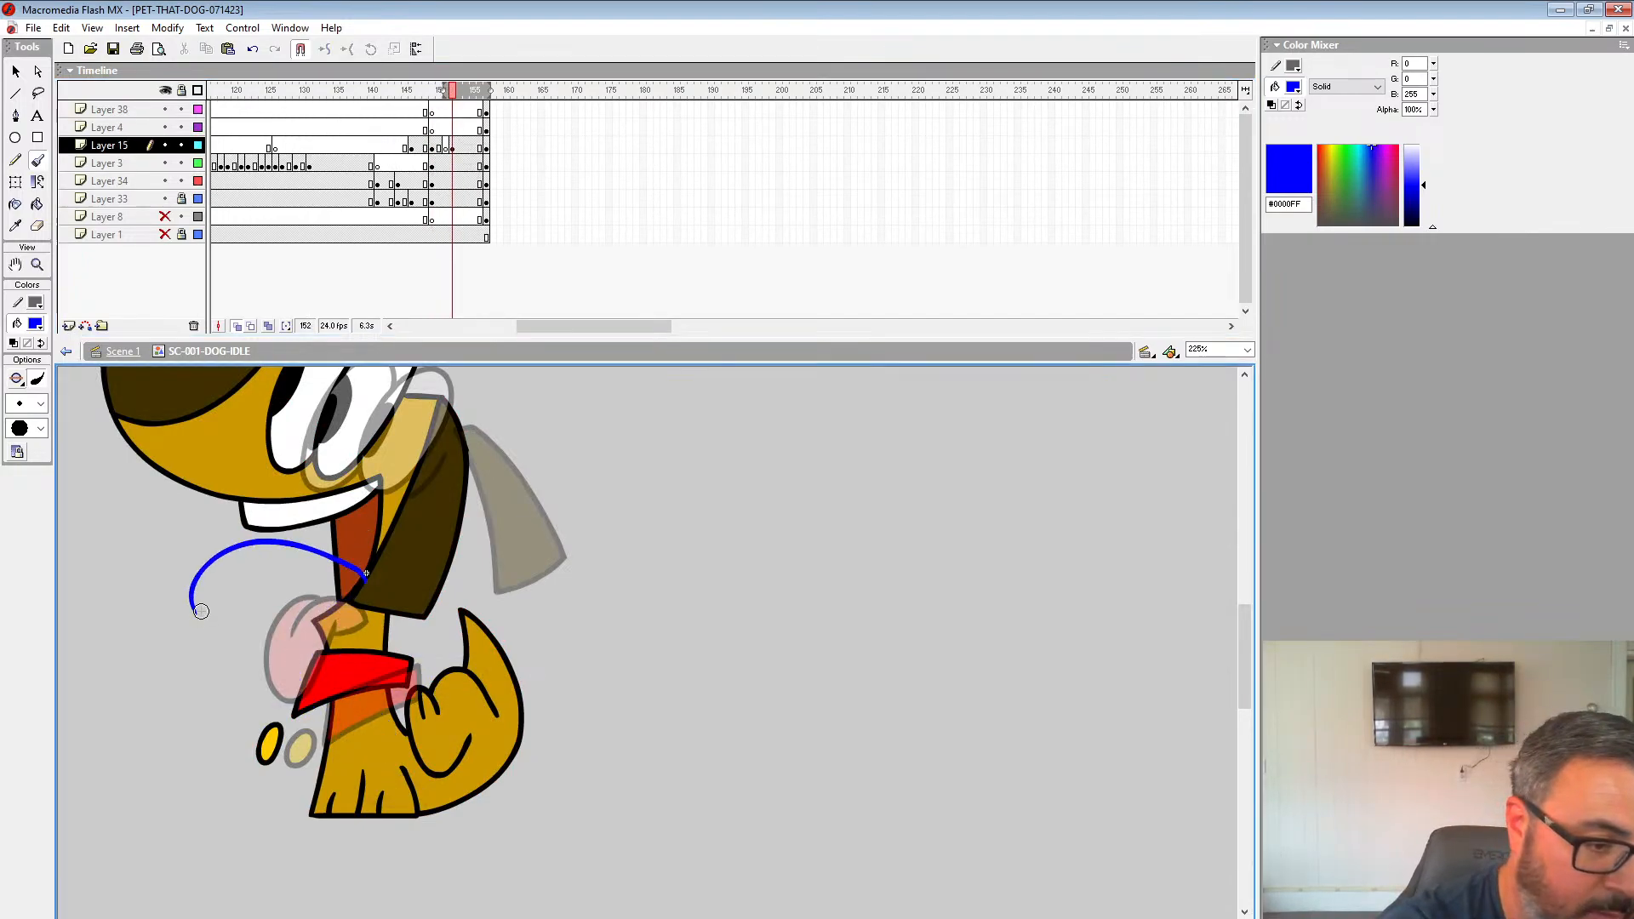
{"action": "key", "text": "ctrl+z"}
{"action": "mouse_move", "coordinate": [363, 582]}
{"action": "left_mouse_down"}
{"action": "mouse_move", "coordinate": [333, 541]}
{"action": "mouse_move", "coordinate": [221, 621]}
{"action": "mouse_move", "coordinate": [359, 593]}
{"action": "left_mouse_up"}
{"action": "left_click_drag", "start_coordinate": [361, 582], "coordinate": [285, 550]}
{"action": "left_click", "coordinate": [409, 145]}
{"action": "left_click", "coordinate": [452, 145]}
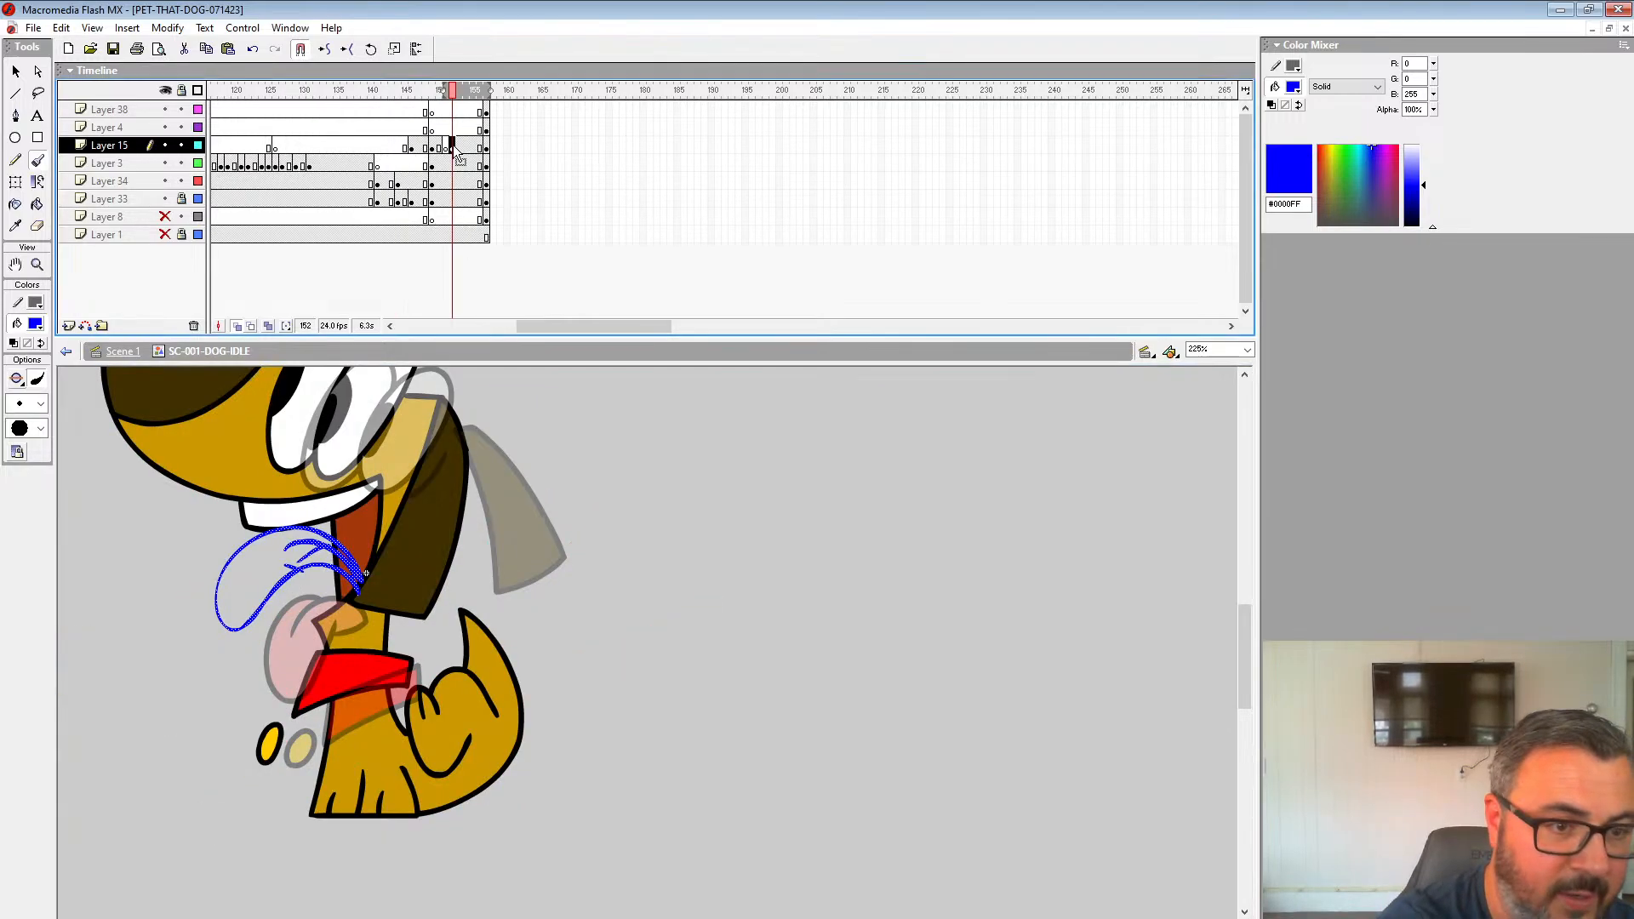
Step: Move the rough tongue keyframe on Layer 15 to frame 151 and play back the animation
{"action": "left_click_drag", "start_coordinate": [452, 146], "coordinate": [445, 145]}
{"action": "left_click", "coordinate": [409, 146]}
{"action": "left_click", "coordinate": [423, 130]}
{"action": "key", "text": "Return"}
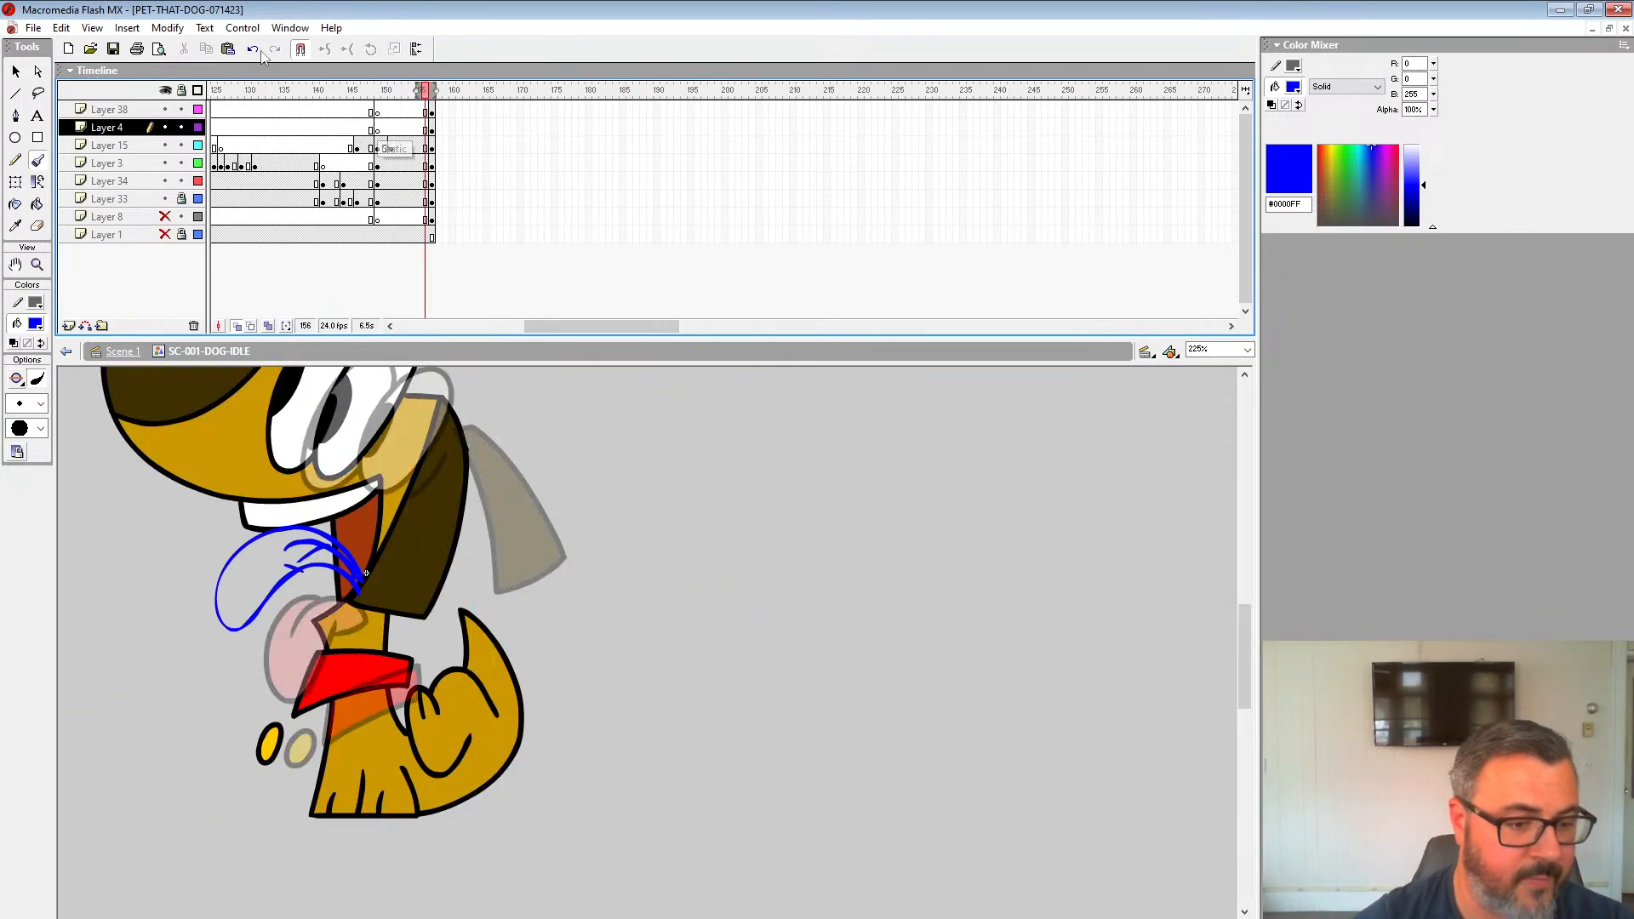
Step: Clear the rough tongue keyframe at frame 151 of Layer 15 and make frame 150 a blank keyframe
{"action": "left_click", "coordinate": [377, 148]}
{"action": "left_click", "coordinate": [392, 148]}
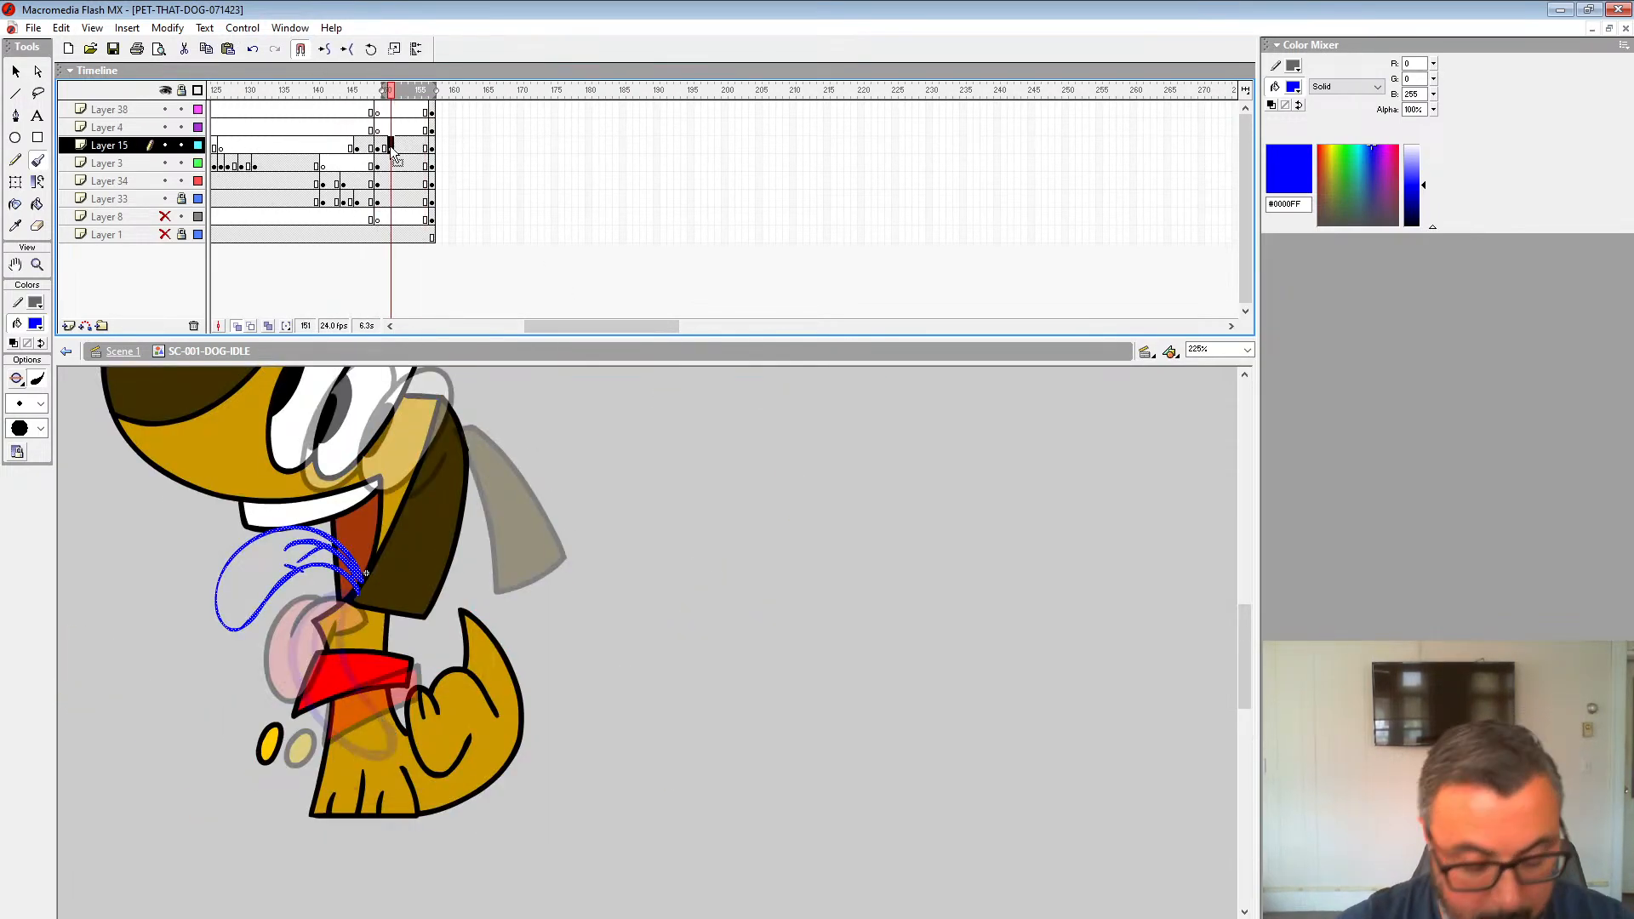
{"action": "key", "text": "shift+F6"}
{"action": "left_click", "coordinate": [378, 148]}
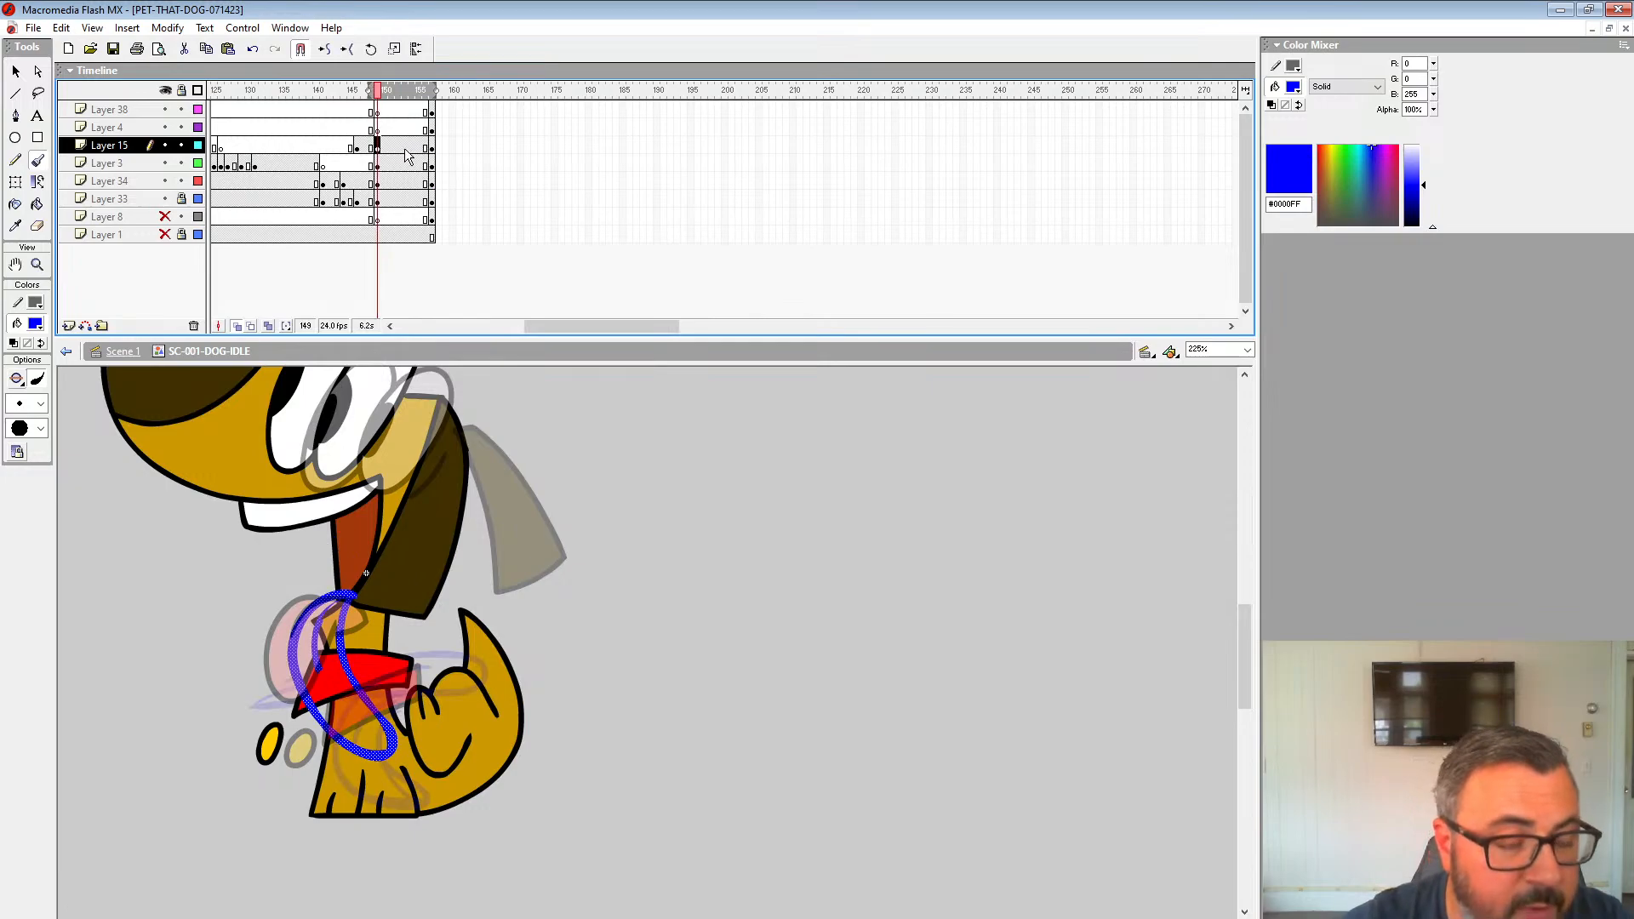
{"action": "left_click", "coordinate": [385, 148]}
{"action": "key", "text": "Delete"}
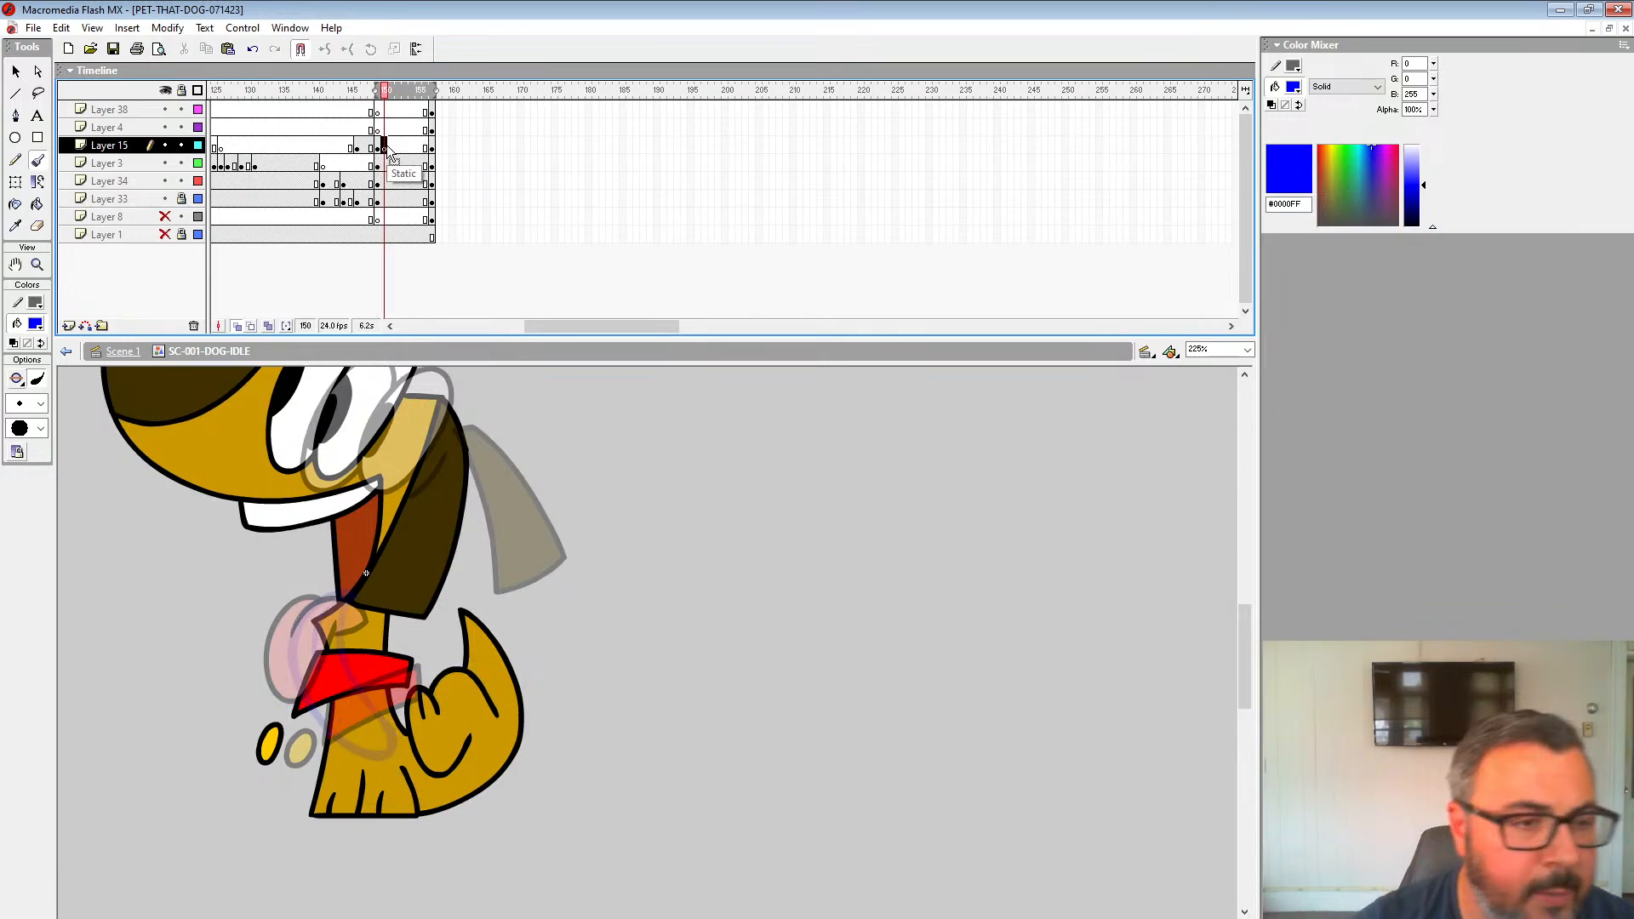
Step: Lock all layers from Layer 3 down to Layer 1 and display them as outlines around the tongue area
{"action": "left_click_drag", "start_coordinate": [181, 163], "coordinate": [198, 234]}
{"action": "left_click", "coordinate": [37, 266]}
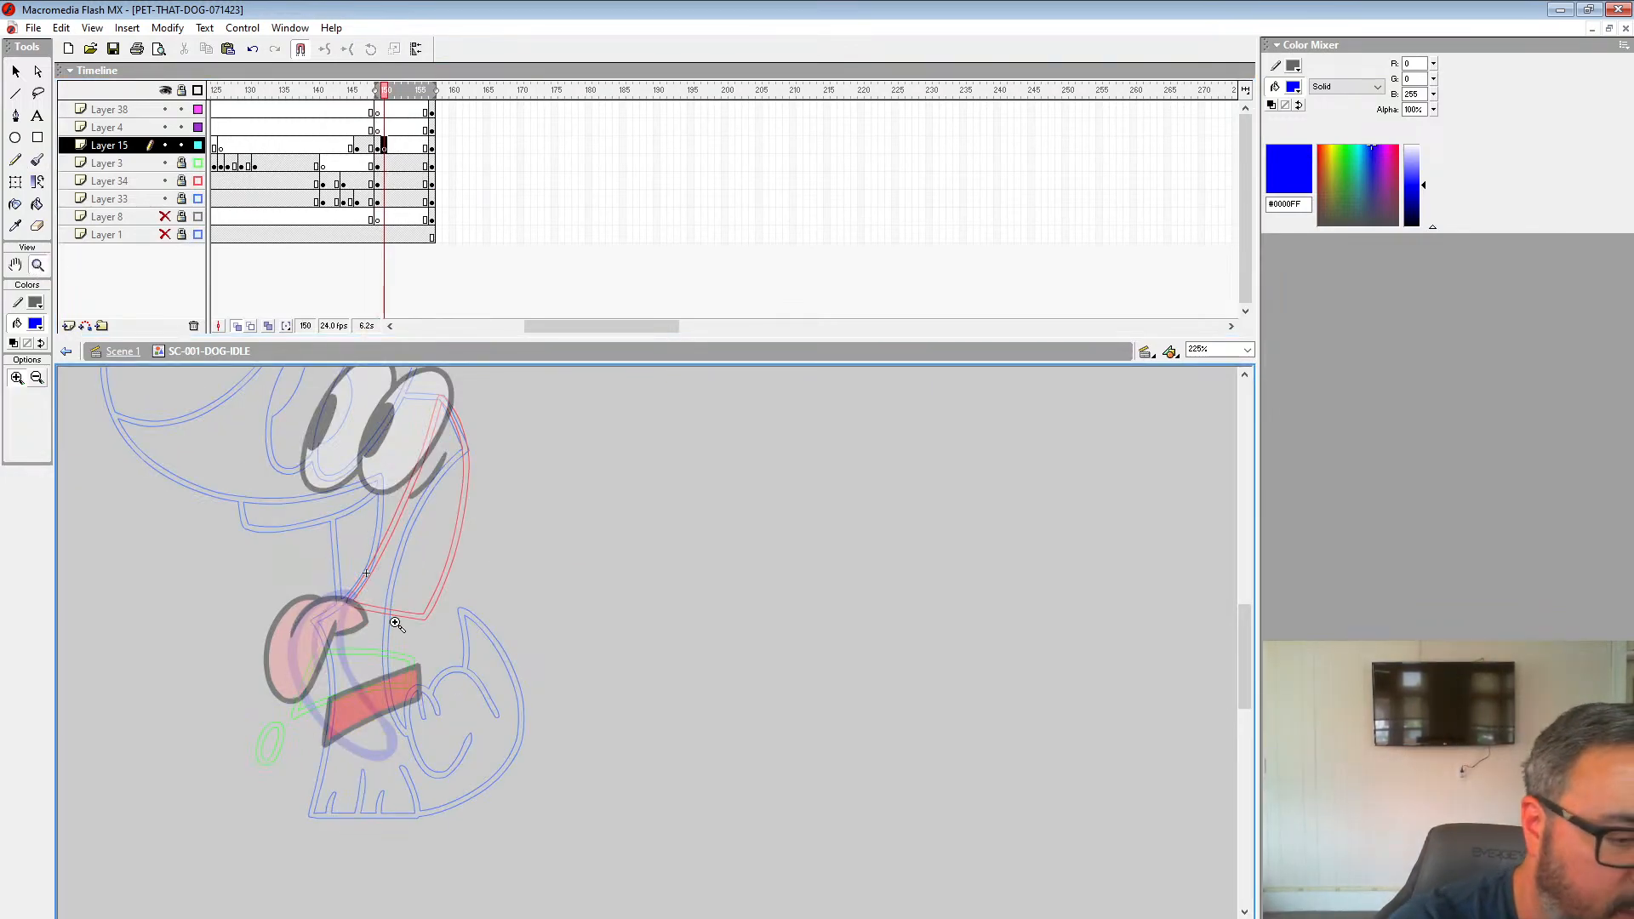
{"action": "left_click", "coordinate": [397, 622]}
{"action": "left_click_drag", "start_coordinate": [686, 596], "coordinate": [700, 473]}
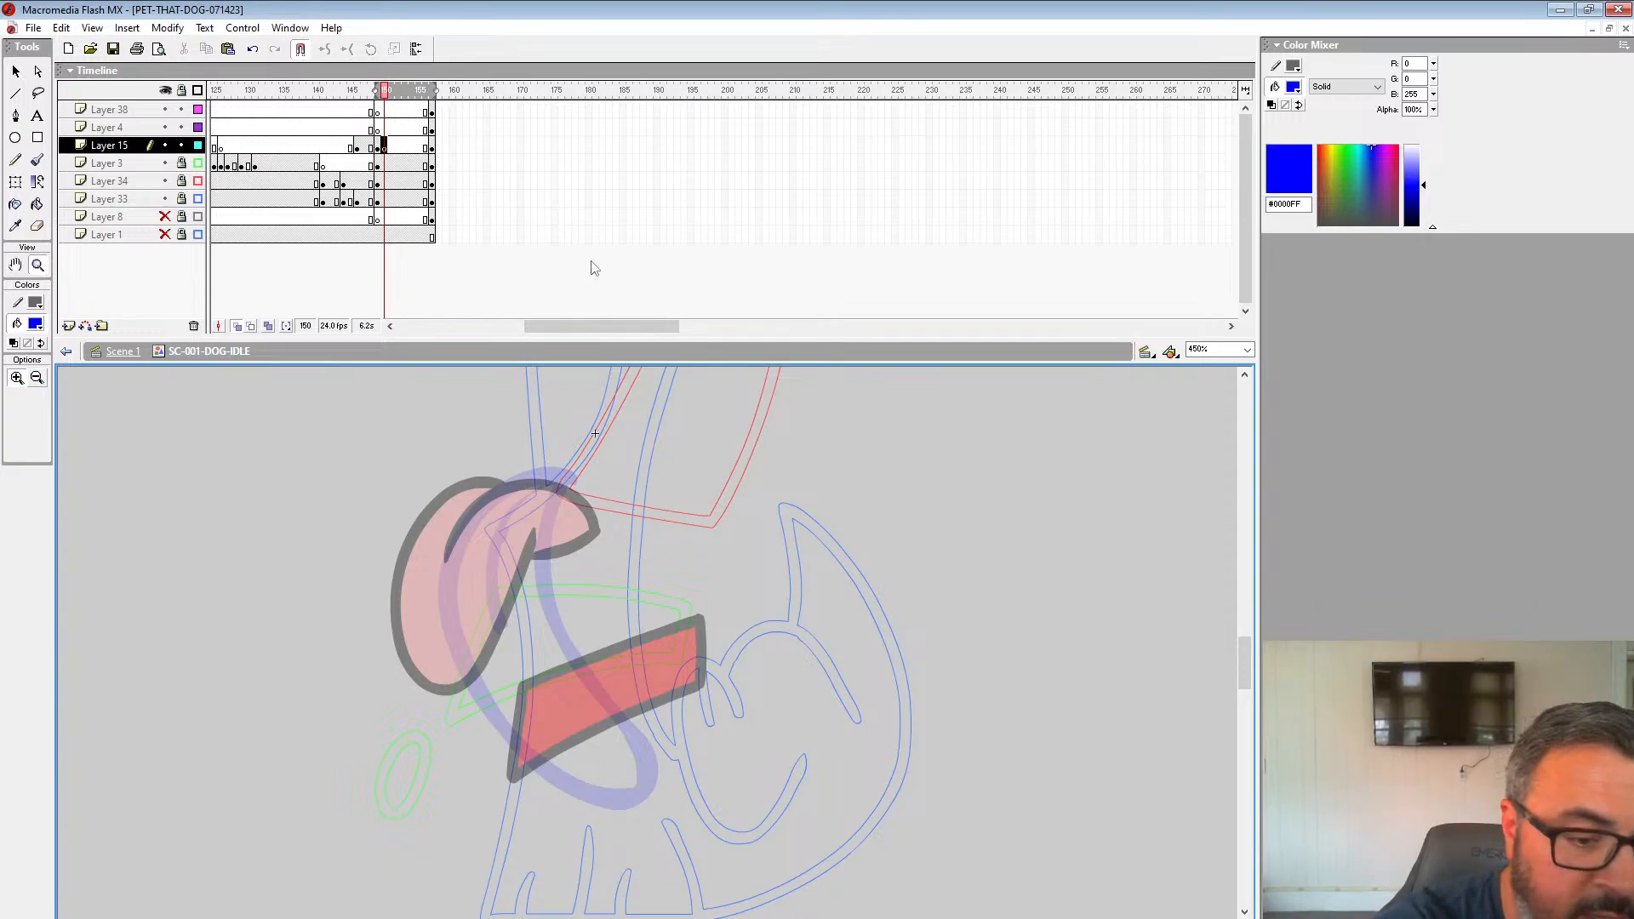
{"action": "left_click_drag", "start_coordinate": [636, 339], "coordinate": [636, 269]}
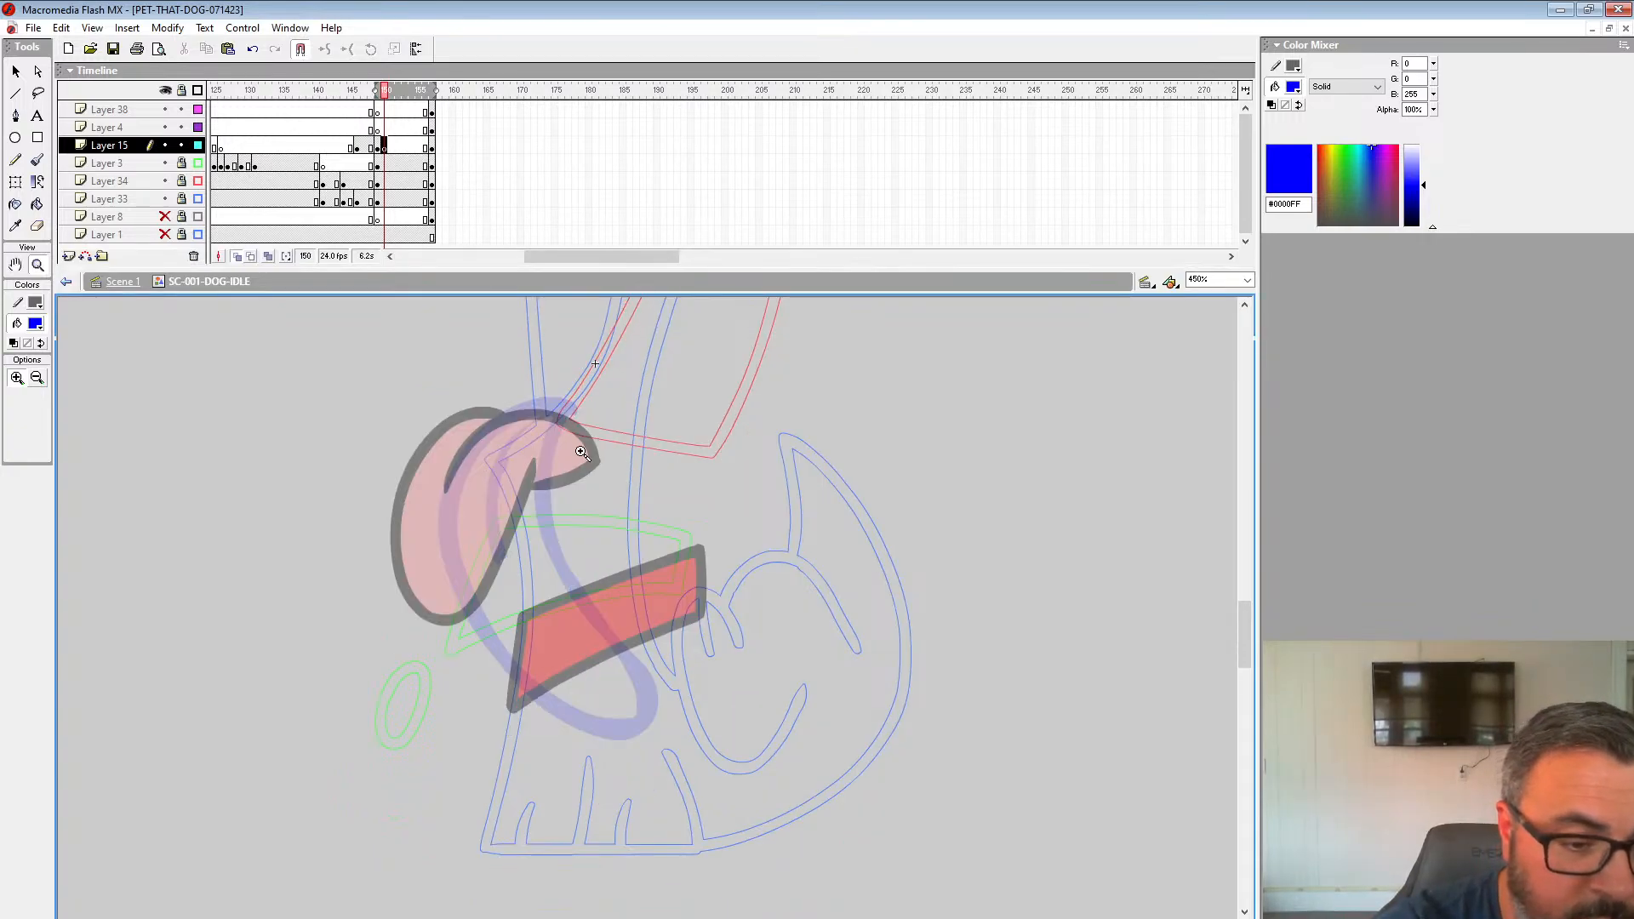
{"action": "left_click", "coordinate": [584, 468]}
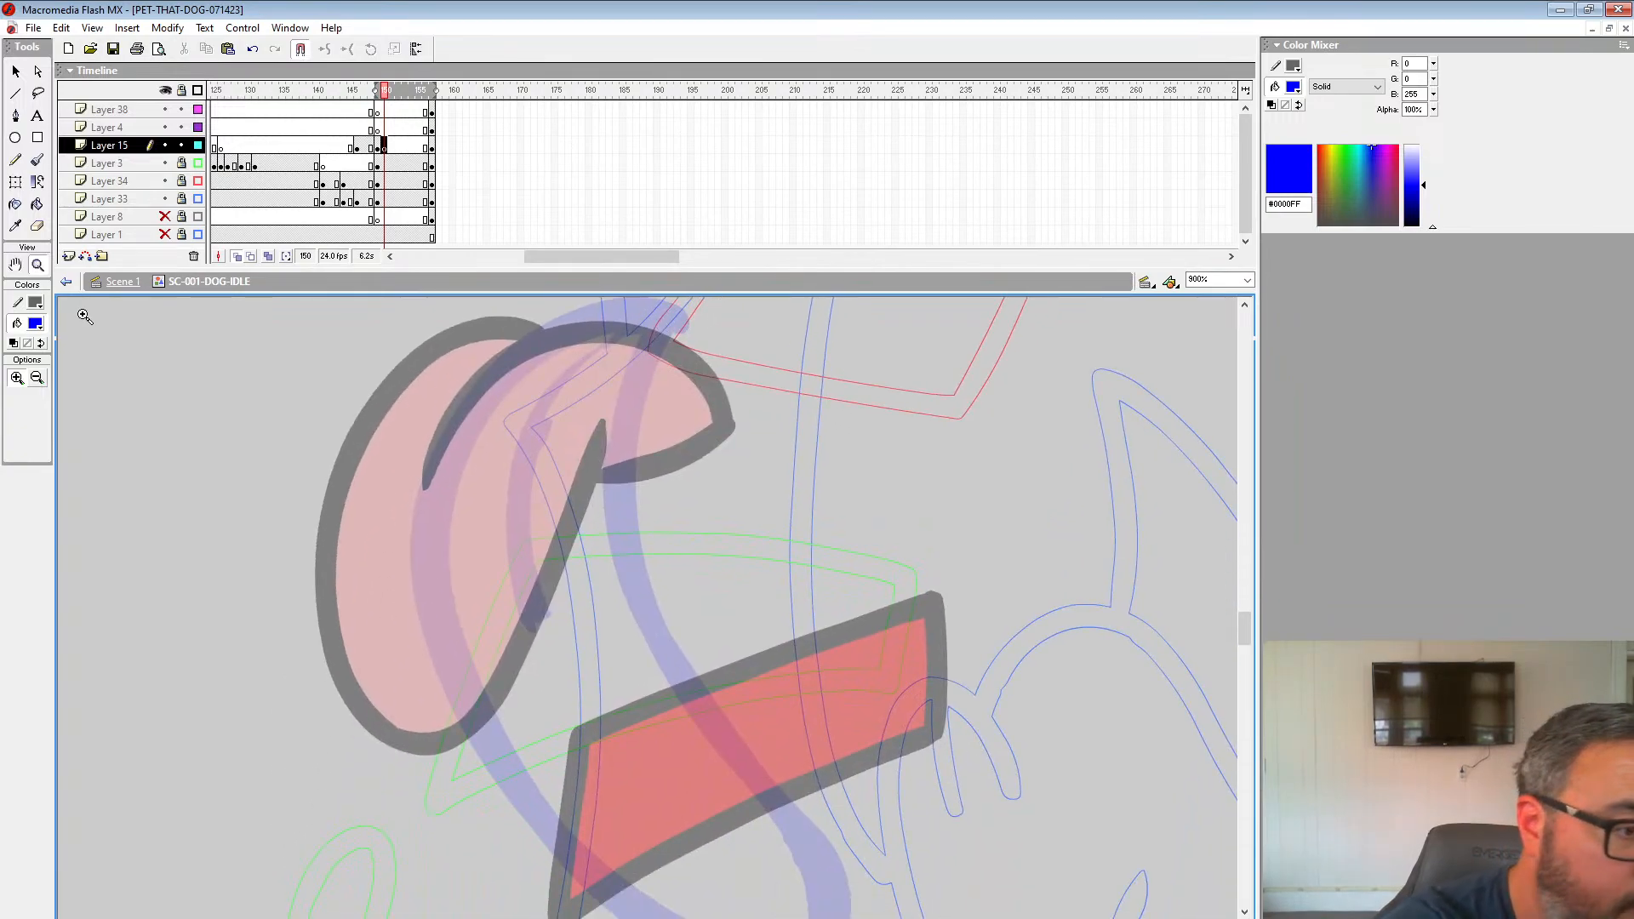
Step: Set up the Brush tool with a black fill and a larger brush size
{"action": "left_click", "coordinate": [35, 324]}
{"action": "left_click", "coordinate": [18, 356]}
{"action": "left_click", "coordinate": [37, 160]}
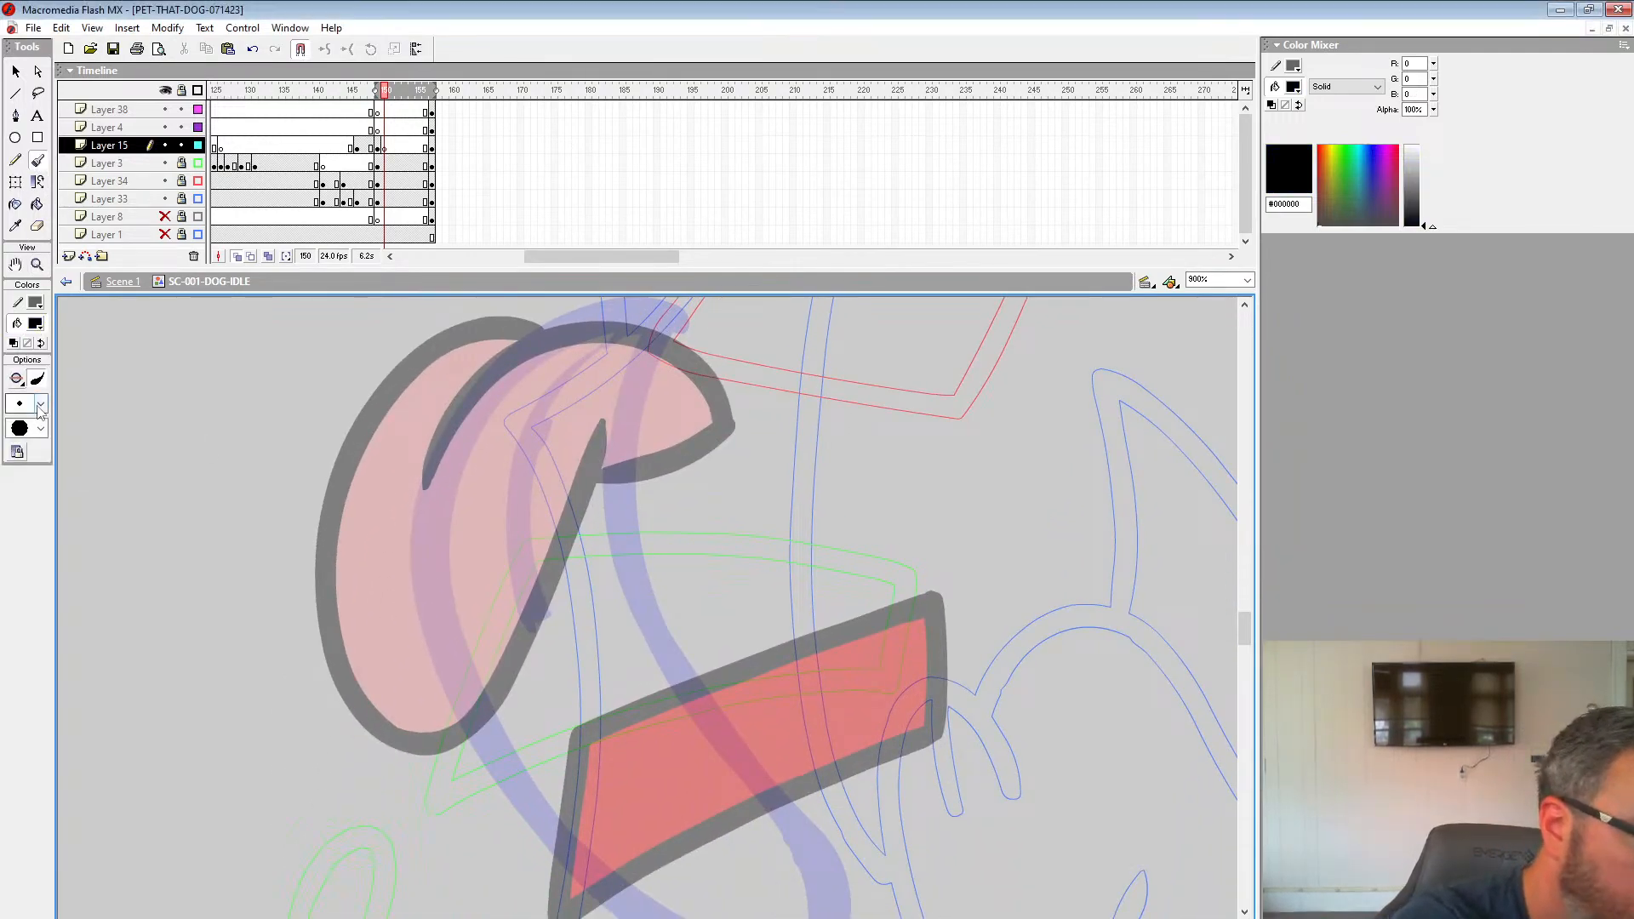
{"action": "left_click", "coordinate": [40, 404]}
{"action": "left_click", "coordinate": [47, 590]}
Step: Ink the hanging tongue in black on Layer 15, following the blue rough's centre crease, sides and rounded tip
{"action": "mouse_move", "coordinate": [667, 321]}
{"action": "left_mouse_down"}
{"action": "mouse_move", "coordinate": [521, 365]}
{"action": "mouse_move", "coordinate": [513, 596]}
{"action": "left_mouse_up"}
{"action": "mouse_move", "coordinate": [674, 322]}
{"action": "left_mouse_down"}
{"action": "mouse_move", "coordinate": [634, 506]}
{"action": "mouse_move", "coordinate": [822, 849]}
{"action": "mouse_move", "coordinate": [837, 760]}
{"action": "left_mouse_up"}
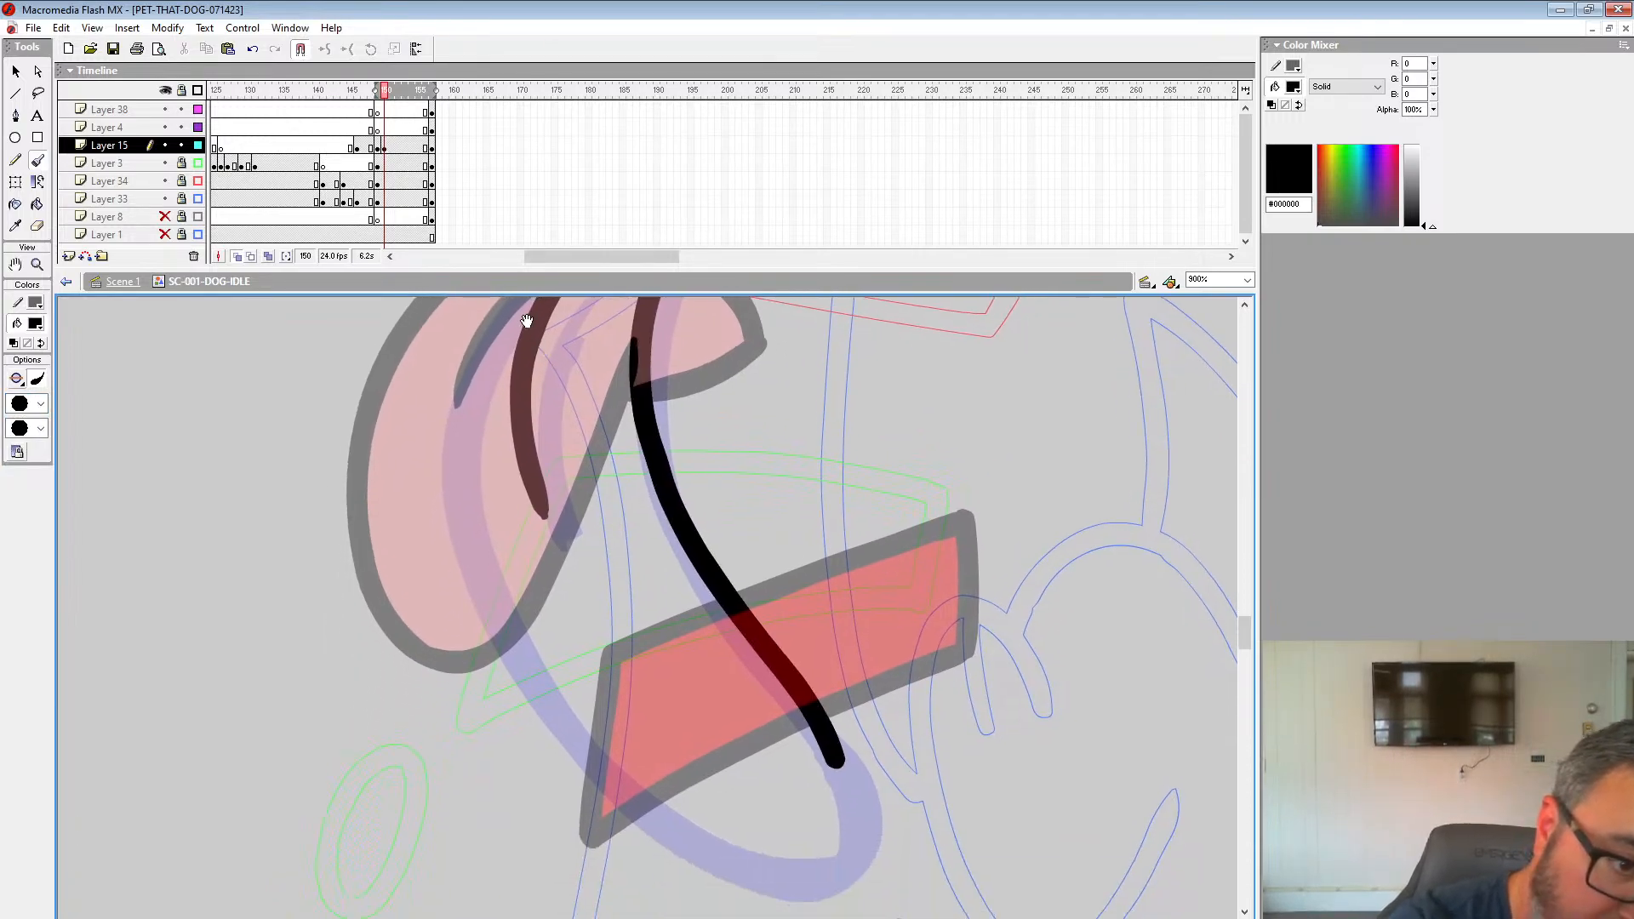
{"action": "mouse_move", "coordinate": [538, 306]}
{"action": "left_mouse_down"}
{"action": "mouse_move", "coordinate": [508, 321]}
{"action": "mouse_move", "coordinate": [450, 451]}
{"action": "mouse_move", "coordinate": [489, 621]}
{"action": "mouse_move", "coordinate": [584, 758]}
{"action": "mouse_move", "coordinate": [682, 825]}
{"action": "mouse_move", "coordinate": [763, 840]}
{"action": "mouse_move", "coordinate": [813, 820]}
{"action": "mouse_move", "coordinate": [839, 756]}
{"action": "left_mouse_up"}
Step: Replace the rough tongue at frame 149 of Layer 15 with the inked drawing and check the adjacent frames
{"action": "left_click", "coordinate": [36, 265]}
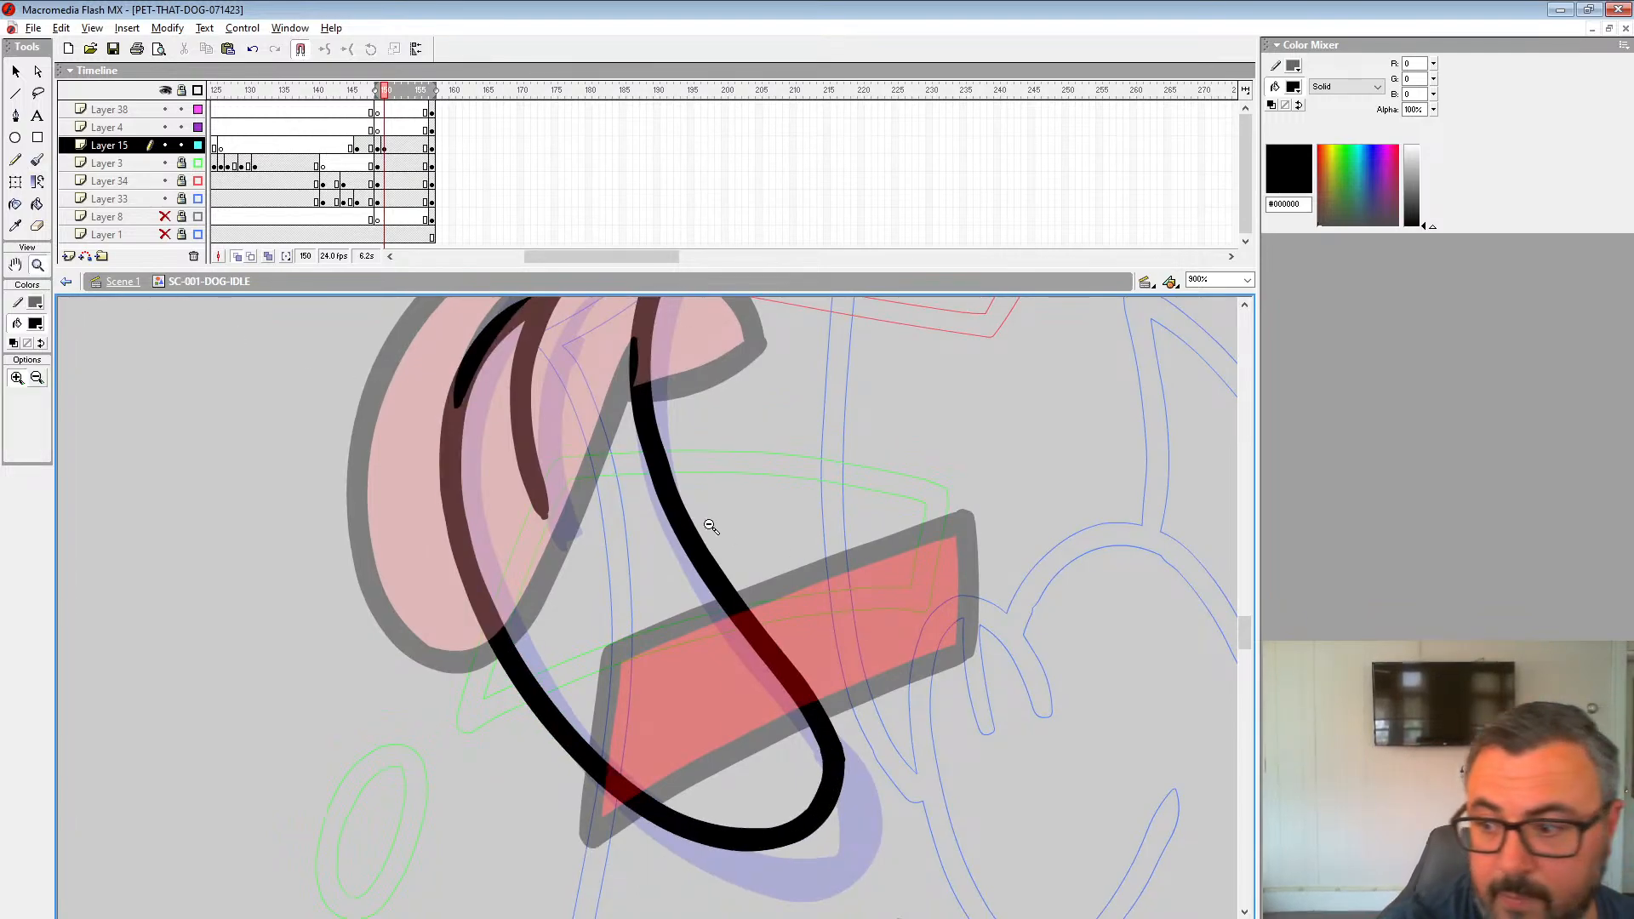
{"action": "left_click", "coordinate": [715, 549], "text": "alt"}
{"action": "left_click", "coordinate": [715, 550], "text": "alt"}
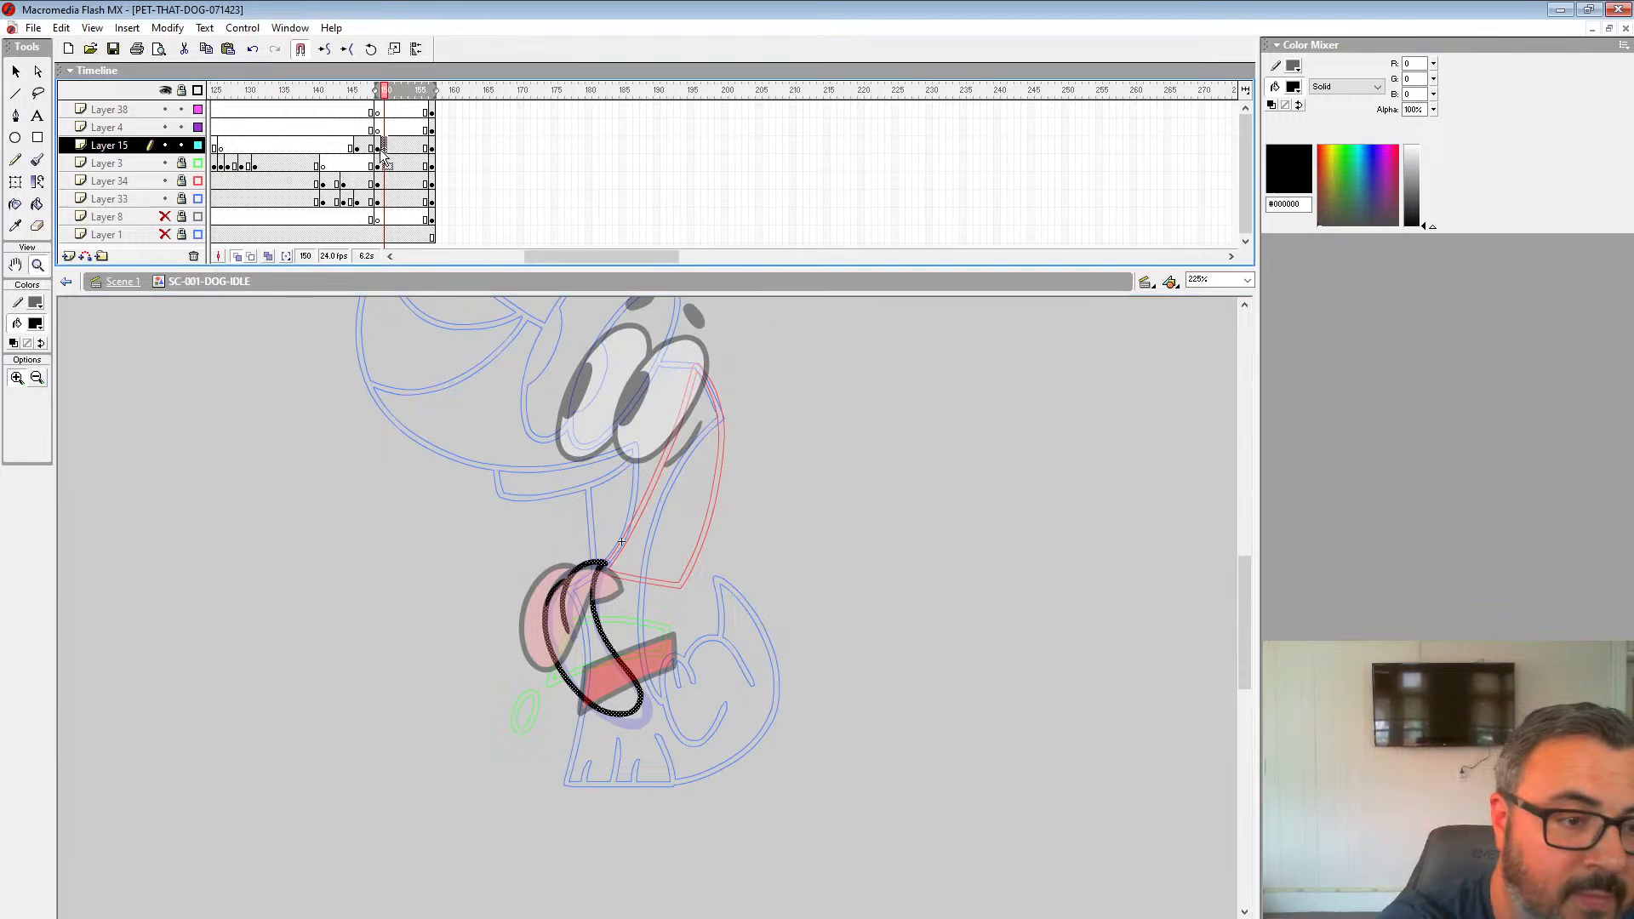
{"action": "key", "text": "comma"}
{"action": "key", "text": "comma"}
{"action": "key", "text": "period"}
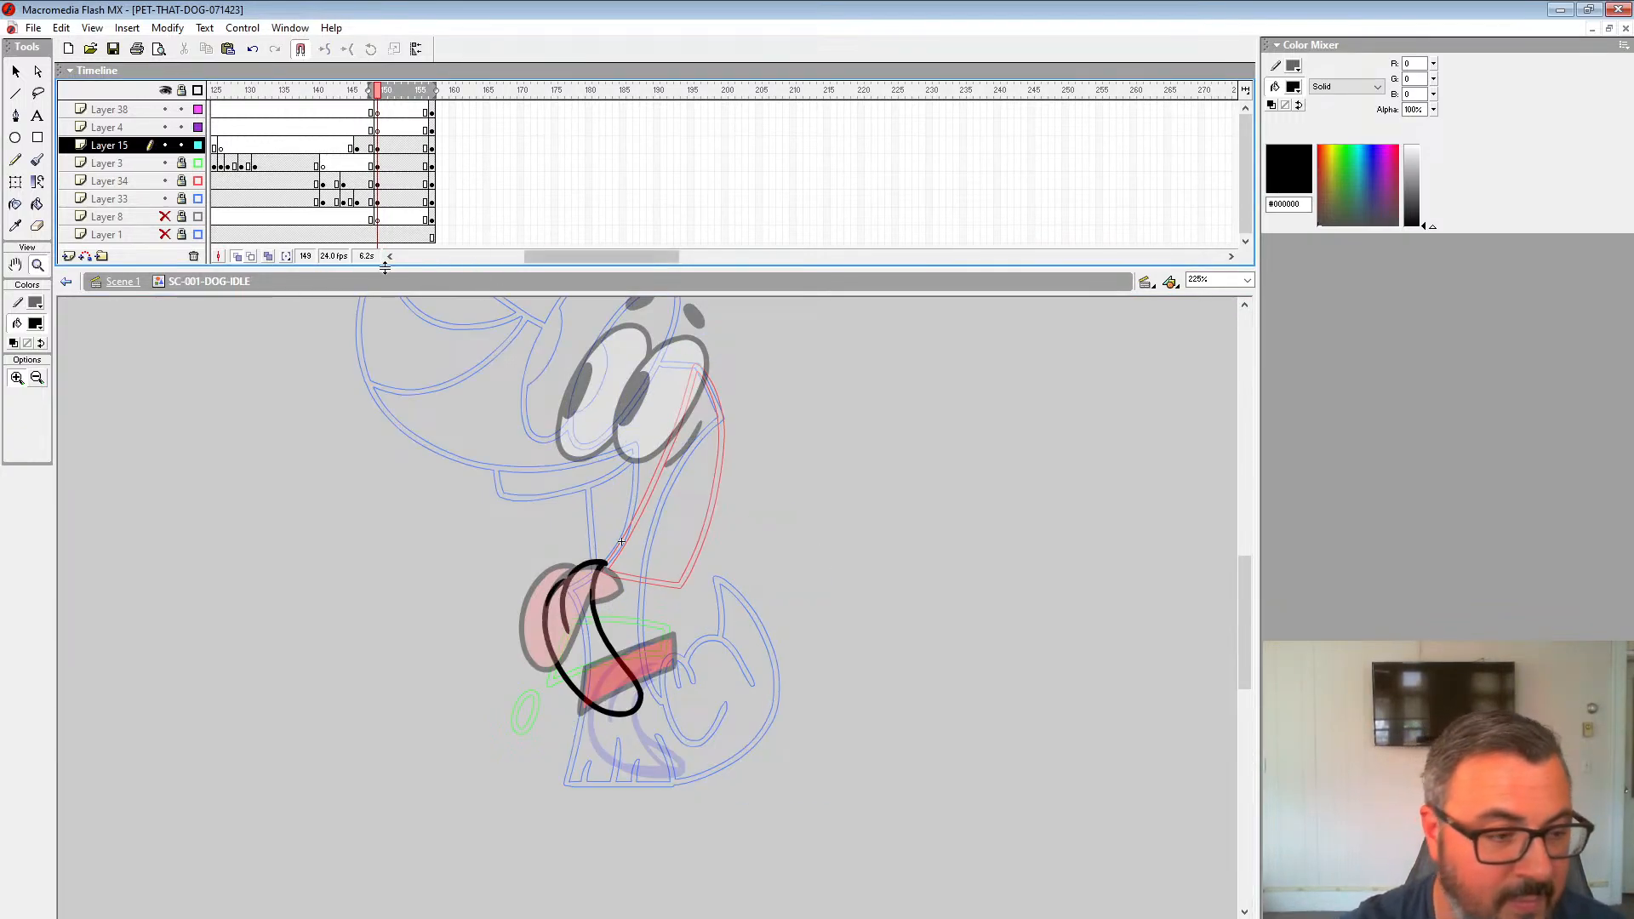
{"action": "key", "text": "comma"}
{"action": "key", "text": "period"}
Step: Sample the pink of the finished tongue at frame 157 and fill the inked tongue on Layer 15 with it
{"action": "key", "text": "period"}
{"action": "key", "text": "period"}
{"action": "key", "text": "period"}
{"action": "key", "text": "period"}
{"action": "key", "text": "period"}
{"action": "key", "text": "period"}
{"action": "key", "text": "period"}
{"action": "key", "text": "period"}
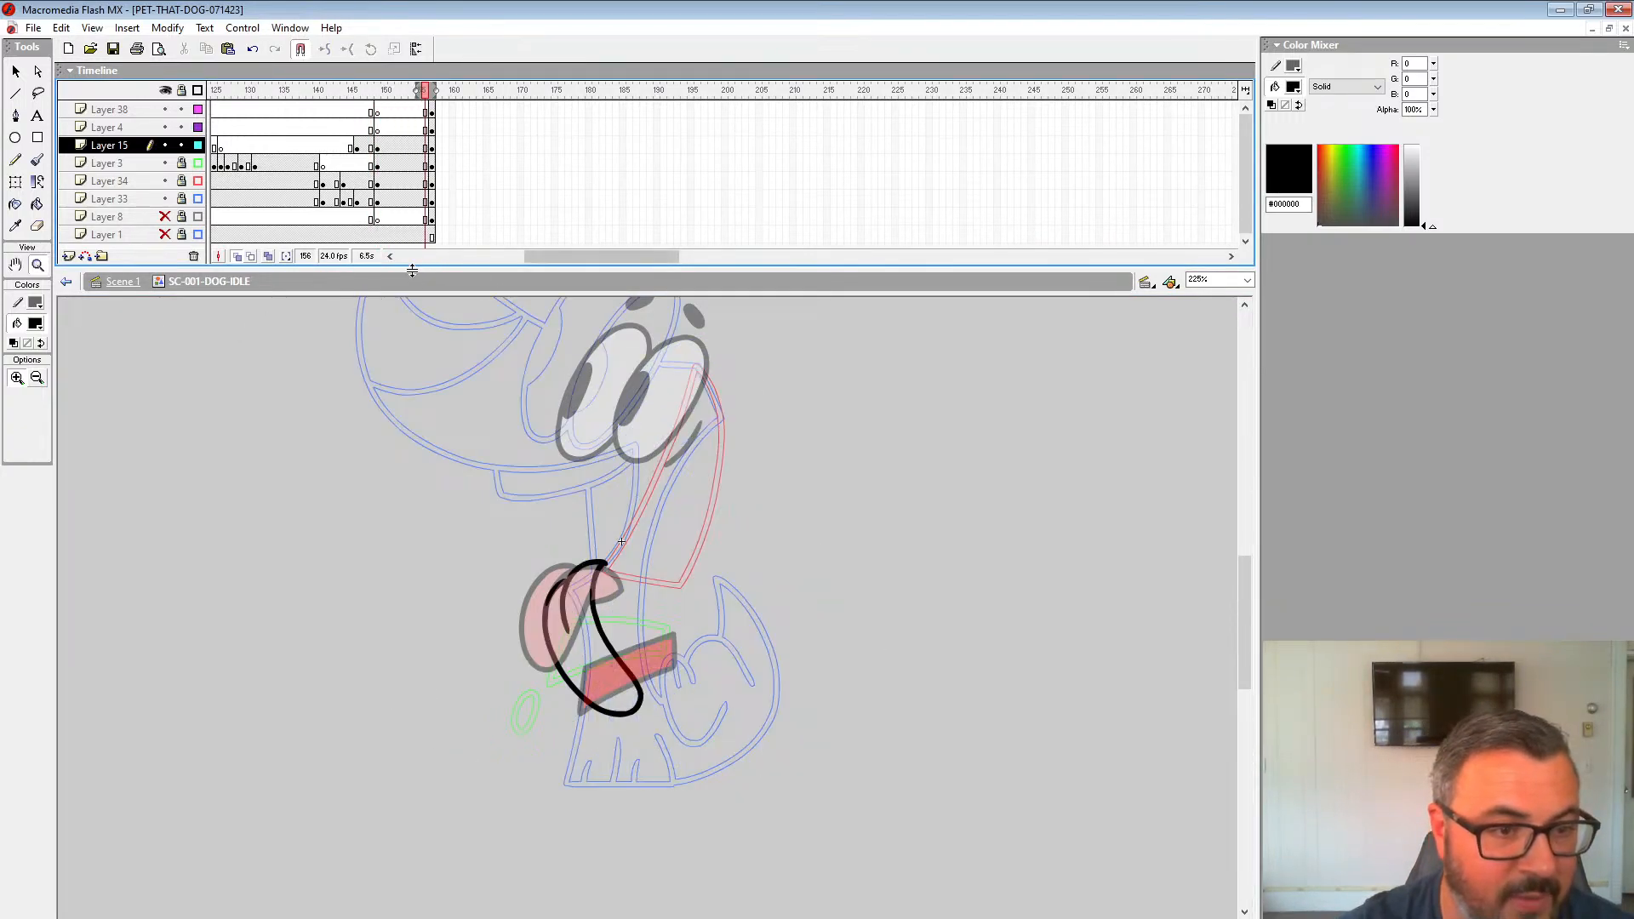
{"action": "left_click", "coordinate": [35, 325]}
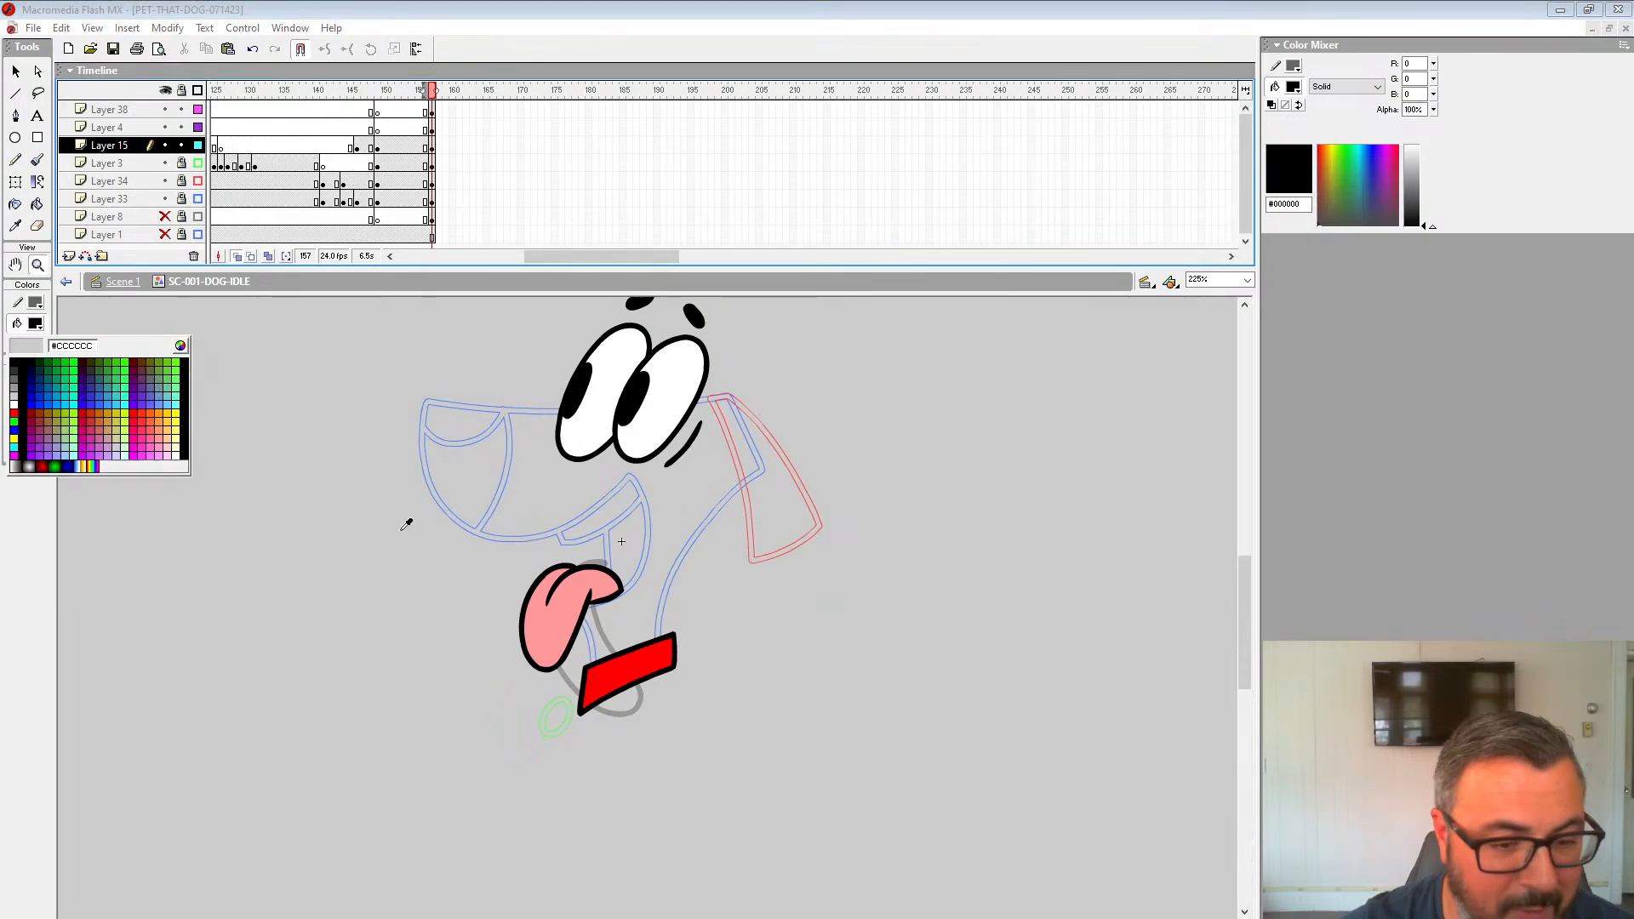
{"action": "left_click", "coordinate": [564, 625]}
{"action": "key", "text": "comma"}
{"action": "key", "text": "comma"}
{"action": "left_click", "coordinate": [37, 206]}
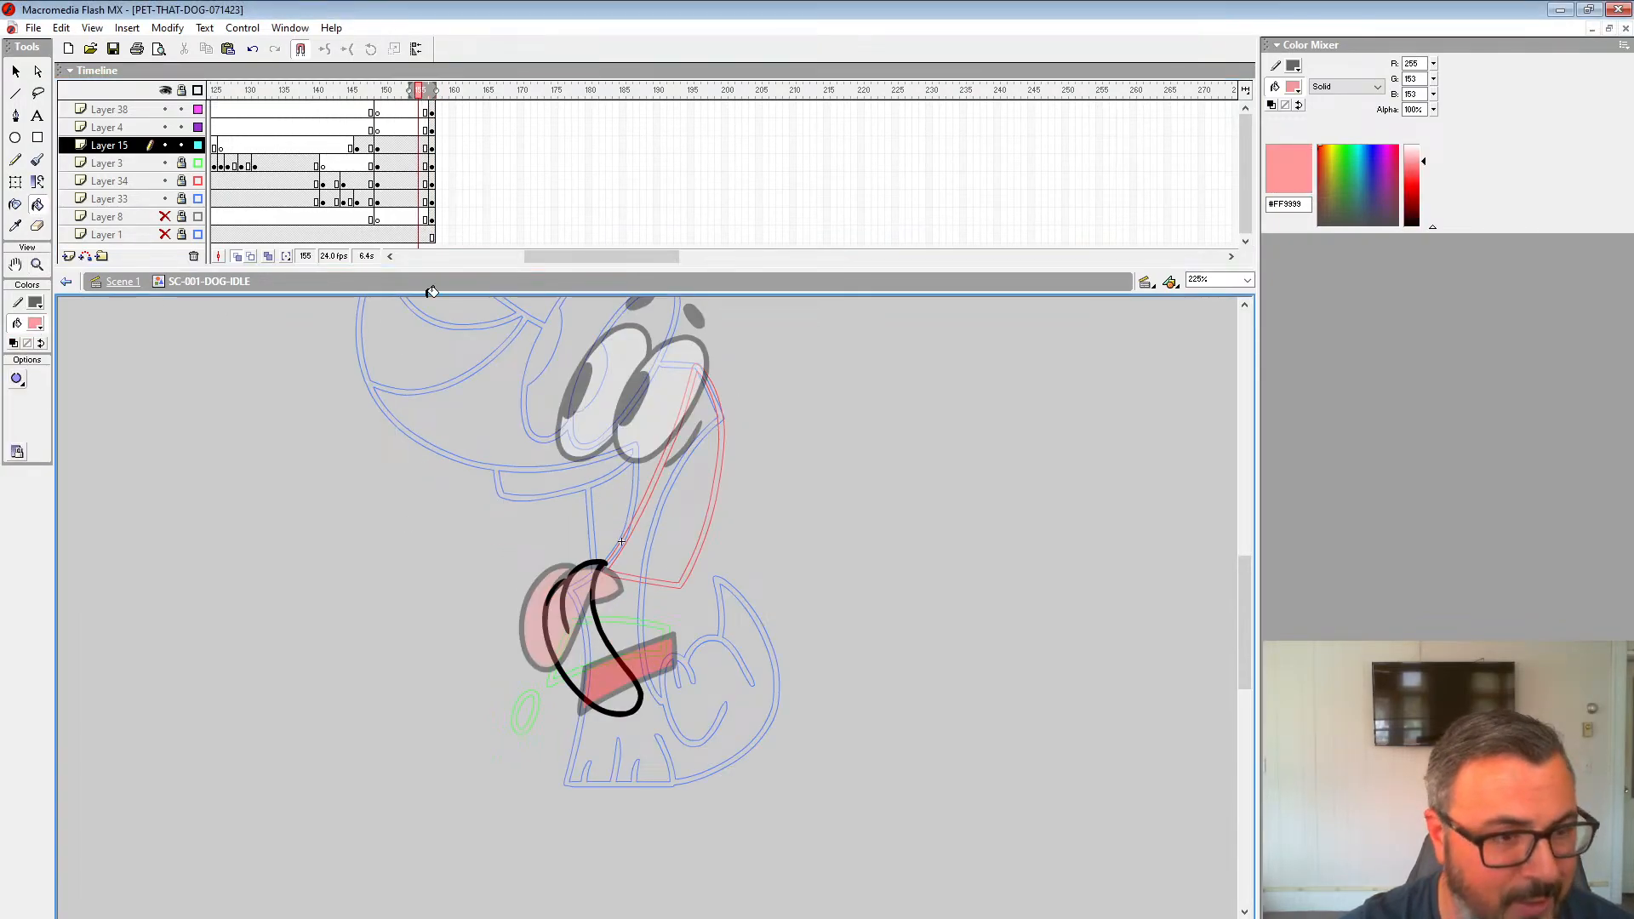
{"action": "left_click", "coordinate": [392, 147]}
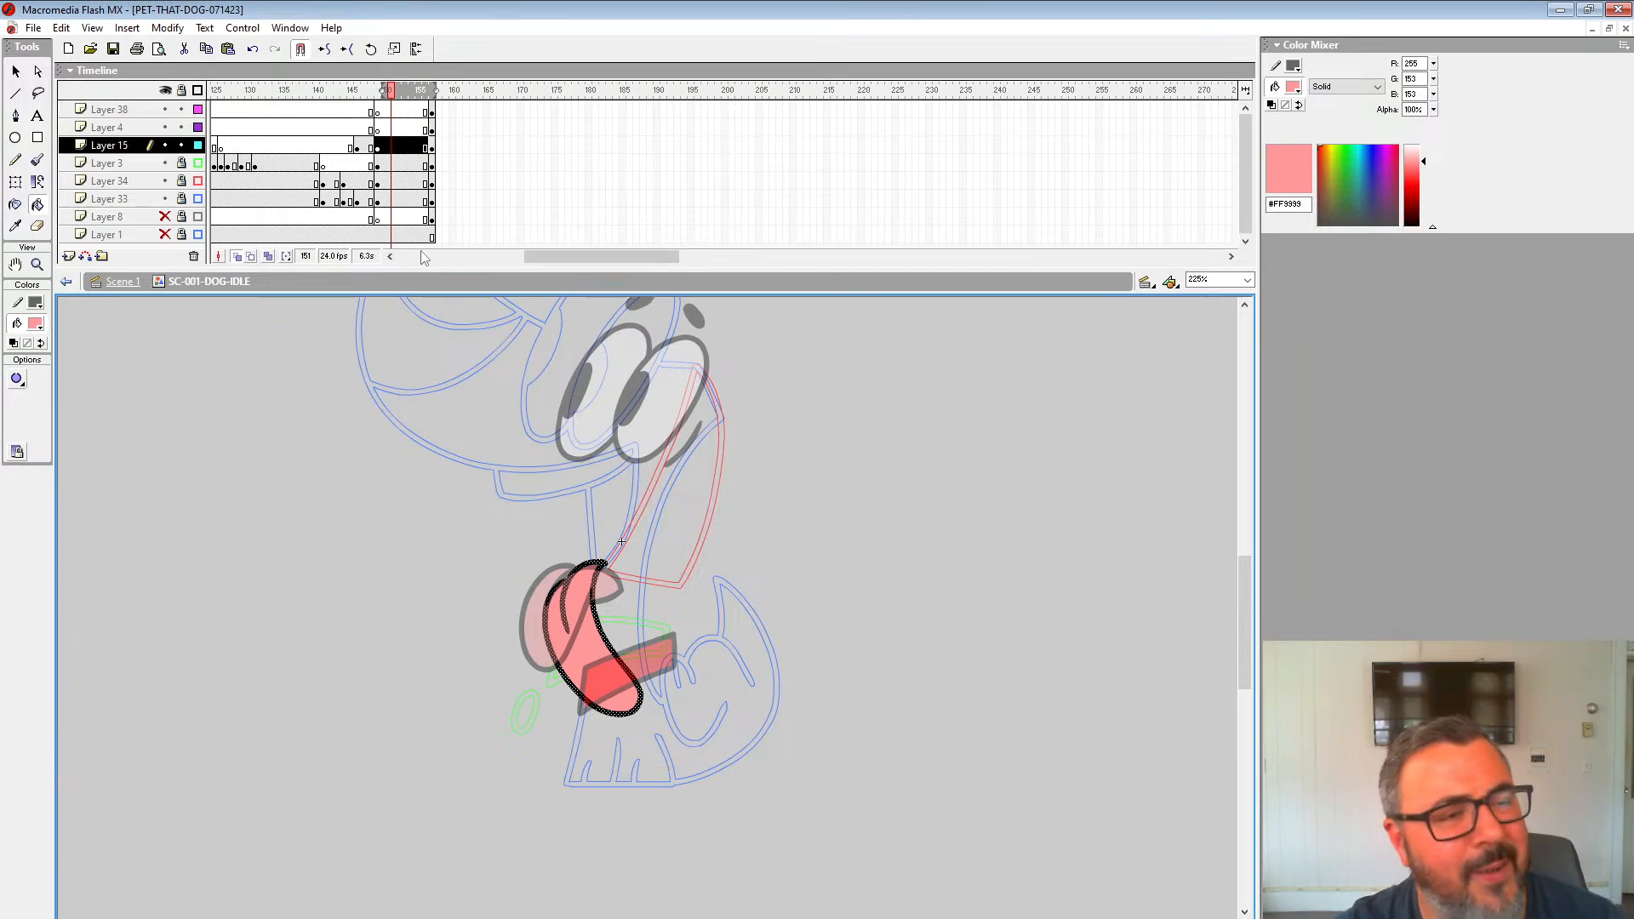
Step: Return the outlined layers to full-colour display and play back the animation with the new tongue
{"action": "left_click_drag", "start_coordinate": [195, 170], "coordinate": [197, 234]}
{"action": "left_click", "coordinate": [38, 265]}
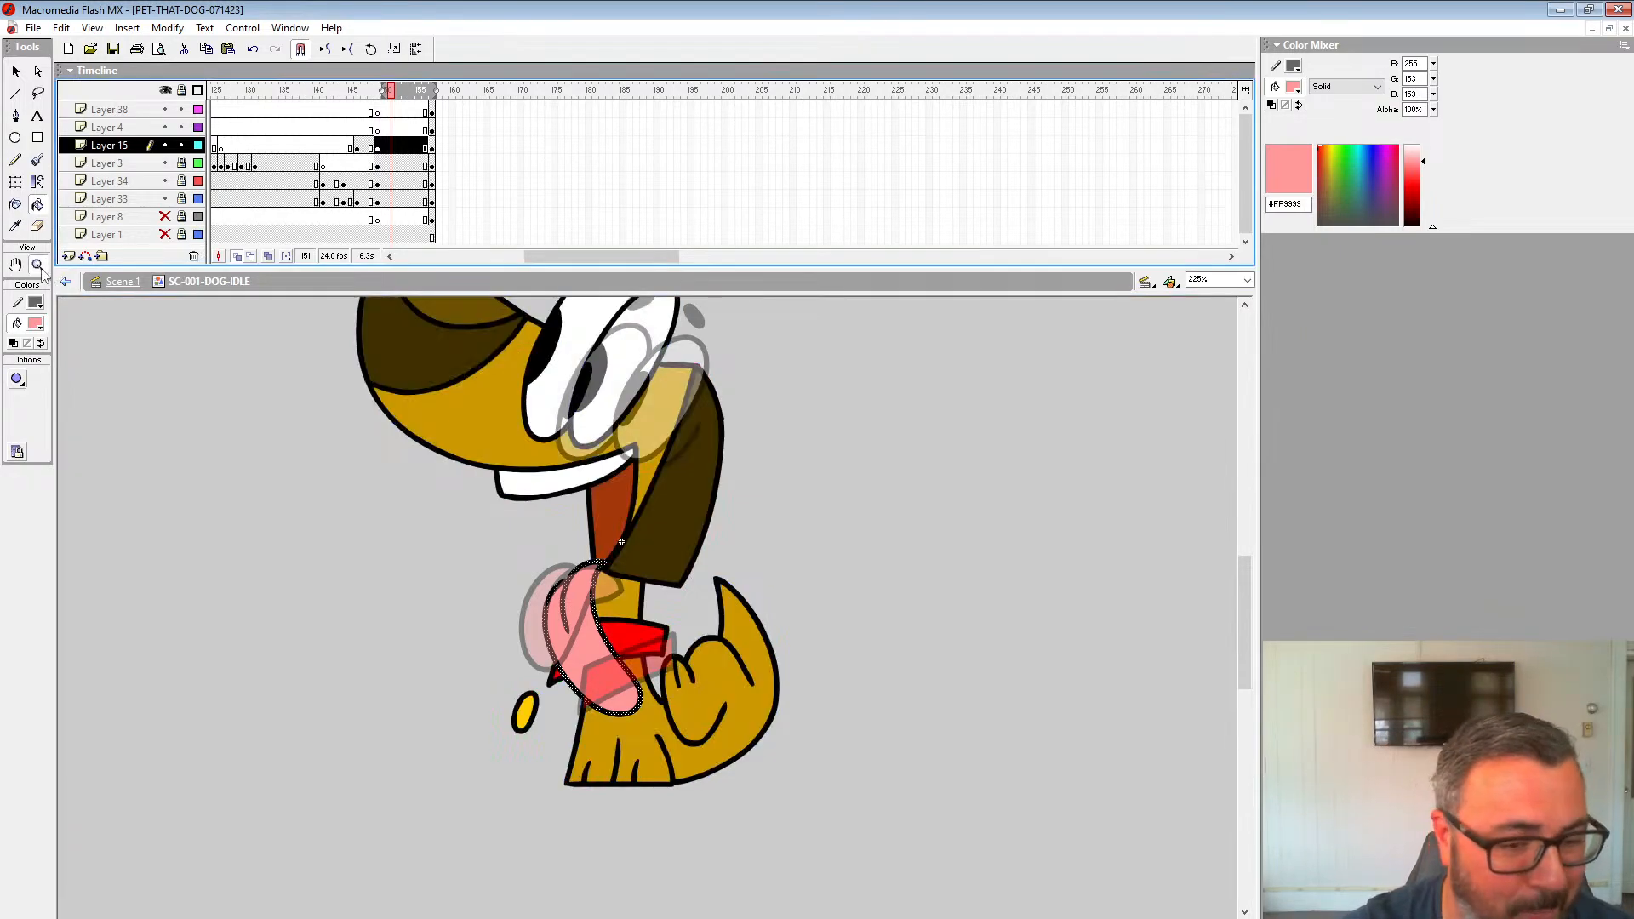
{"action": "left_click", "coordinate": [655, 610], "text": "alt"}
{"action": "key", "text": "Return"}
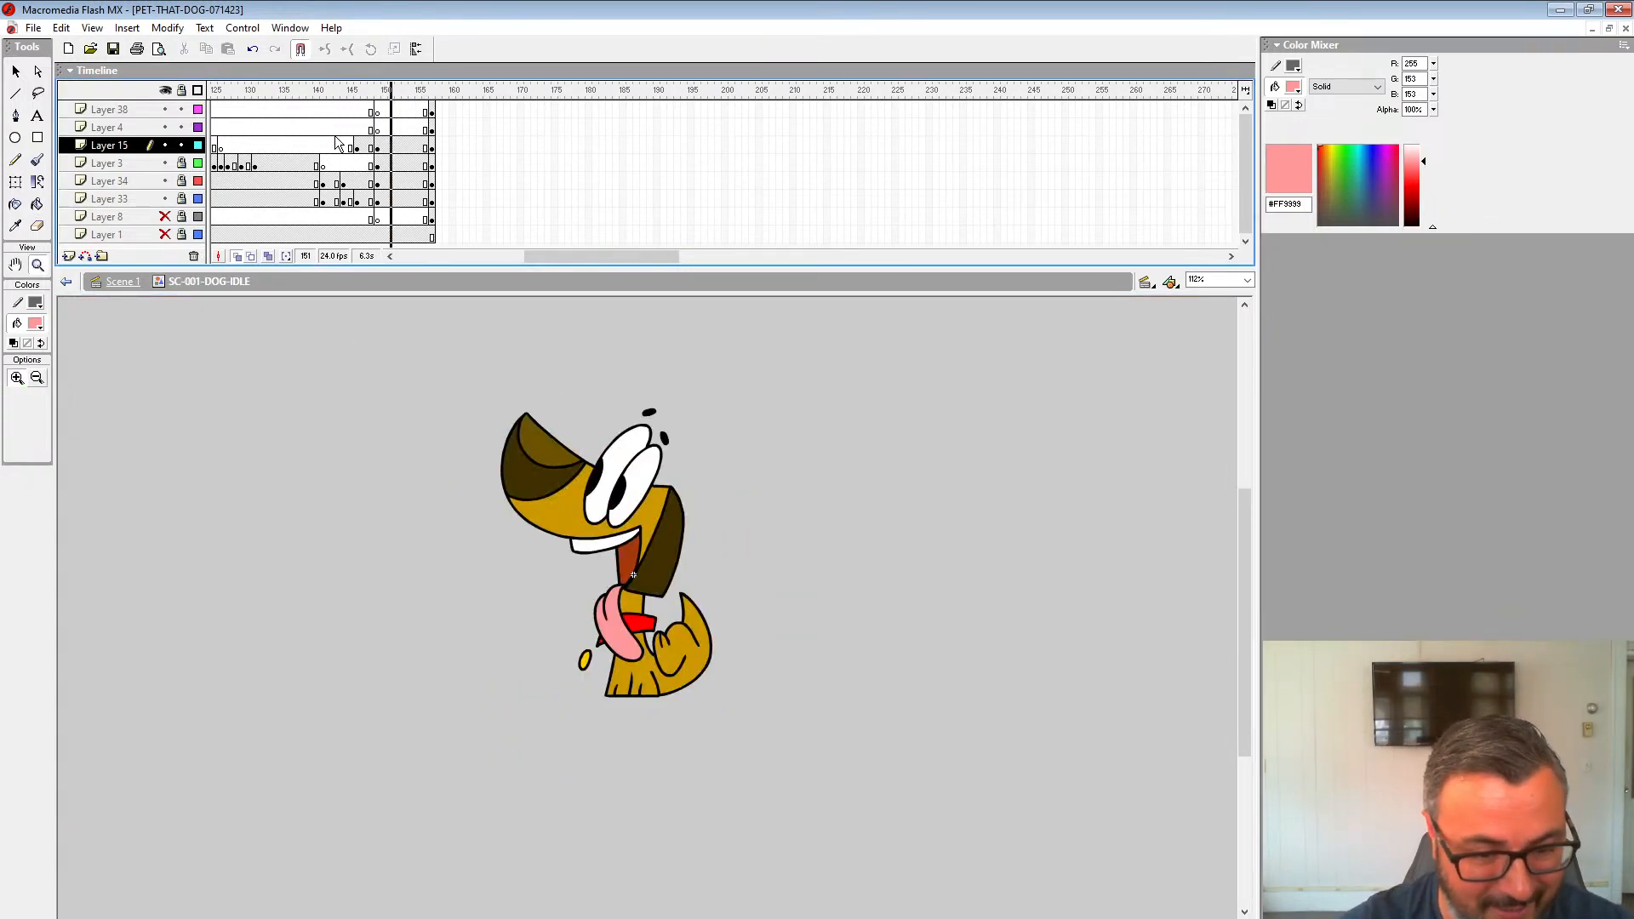
Step: Unlock Layers 3, 34, 33 and 8, and clear the rough tongue keyframe at frame 146 of Layer 15
{"action": "left_click_drag", "start_coordinate": [426, 256], "coordinate": [525, 256]}
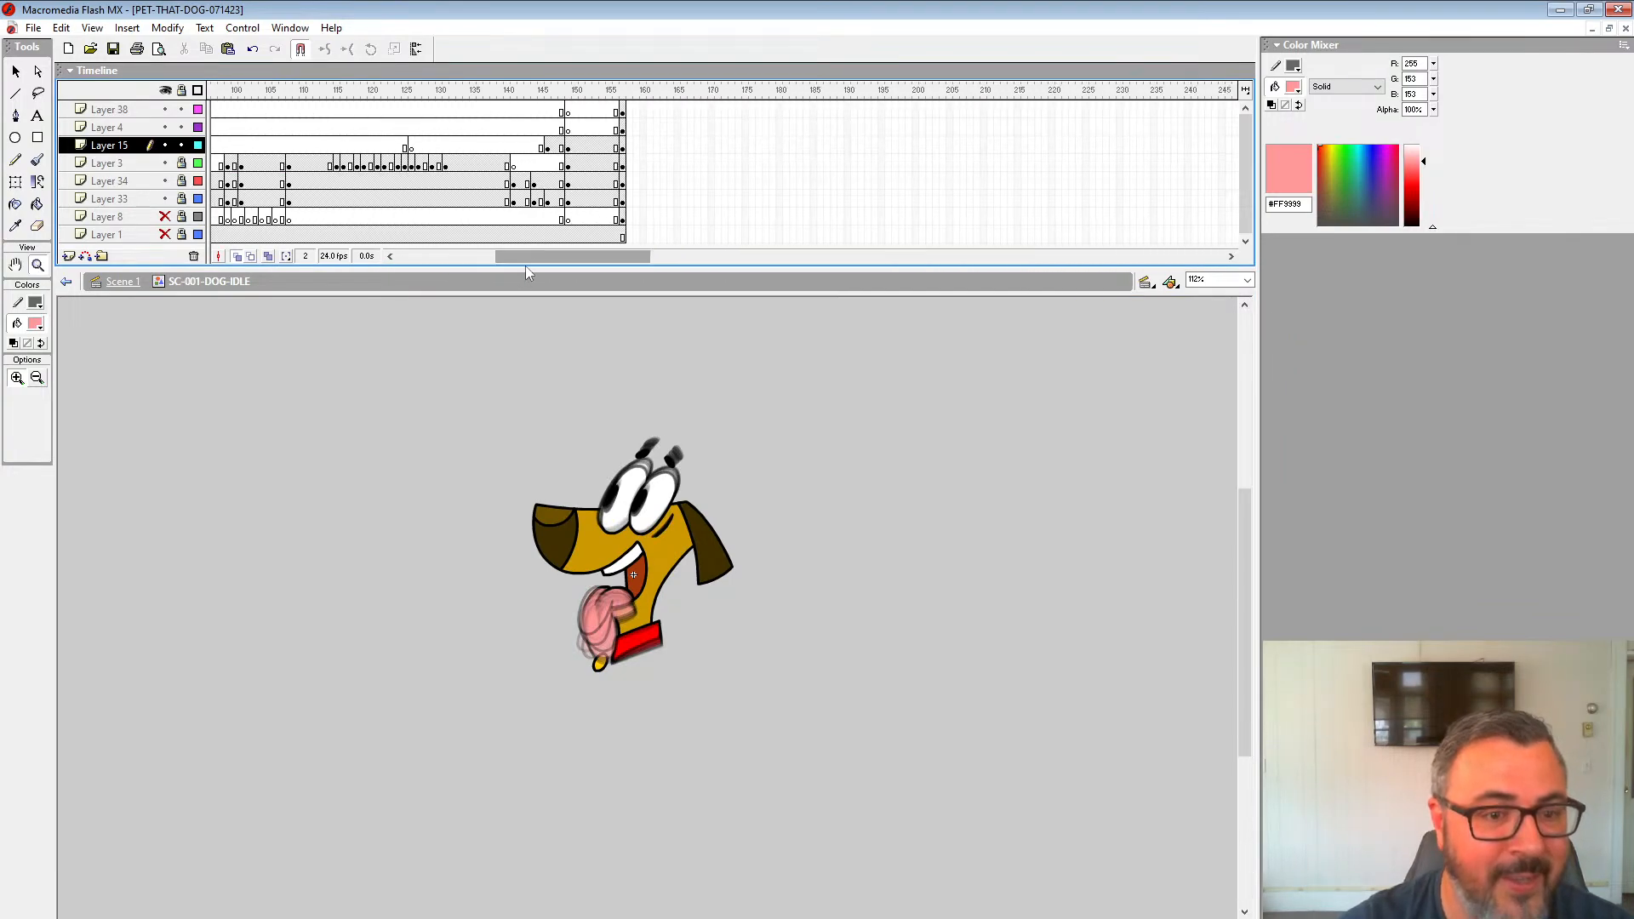
{"action": "left_click", "coordinate": [547, 147]}
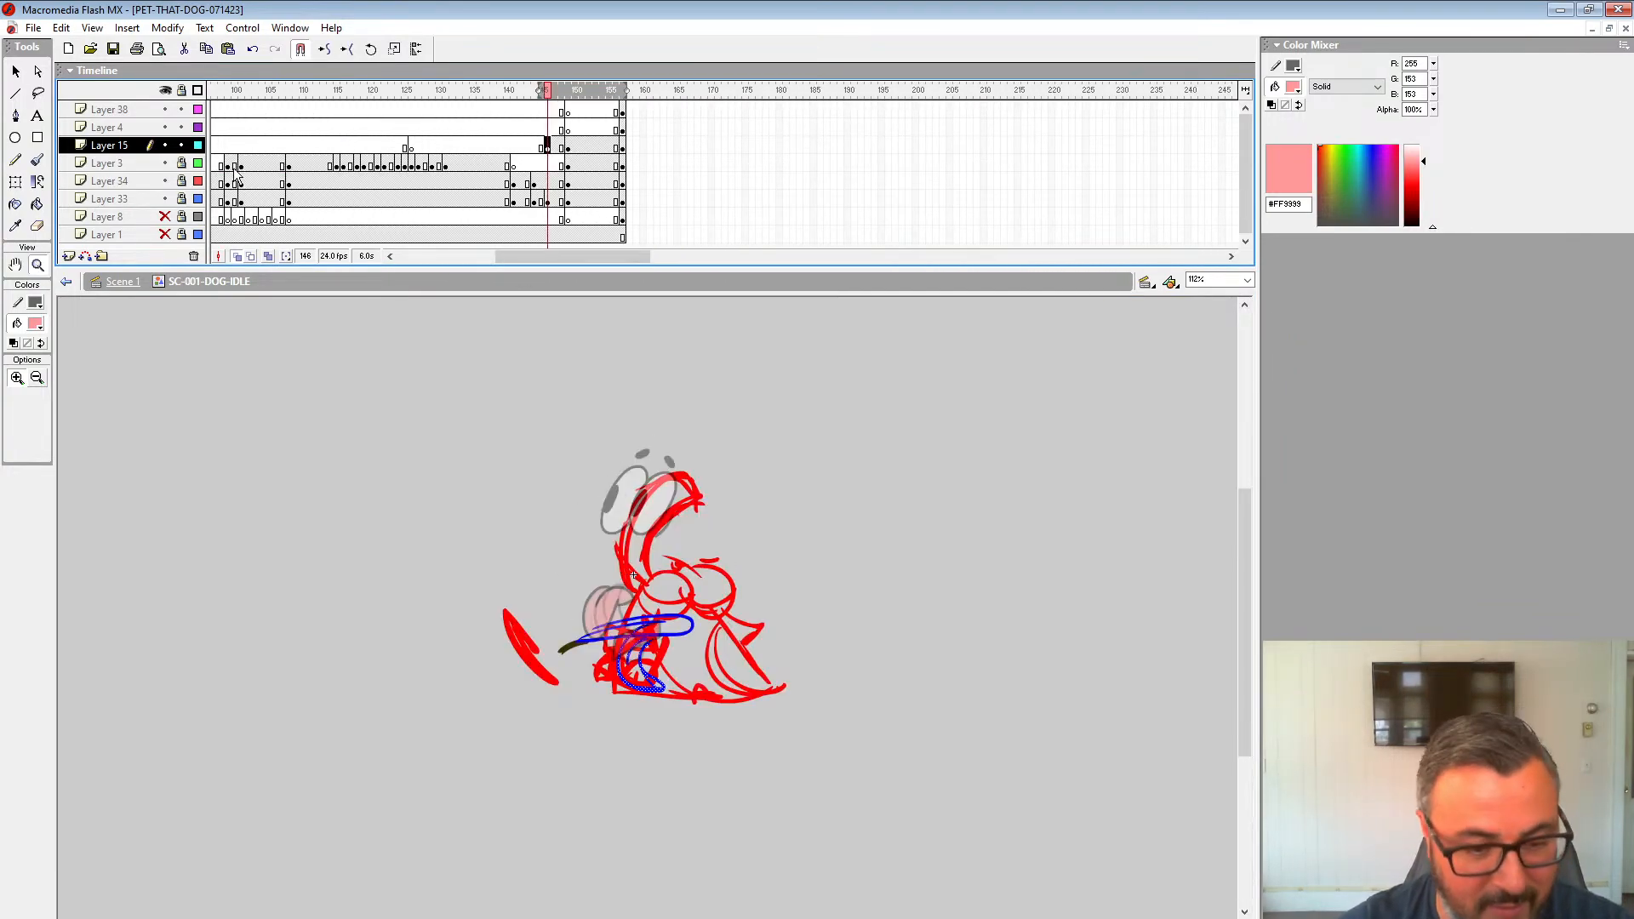
{"action": "left_click_drag", "start_coordinate": [184, 164], "coordinate": [182, 218]}
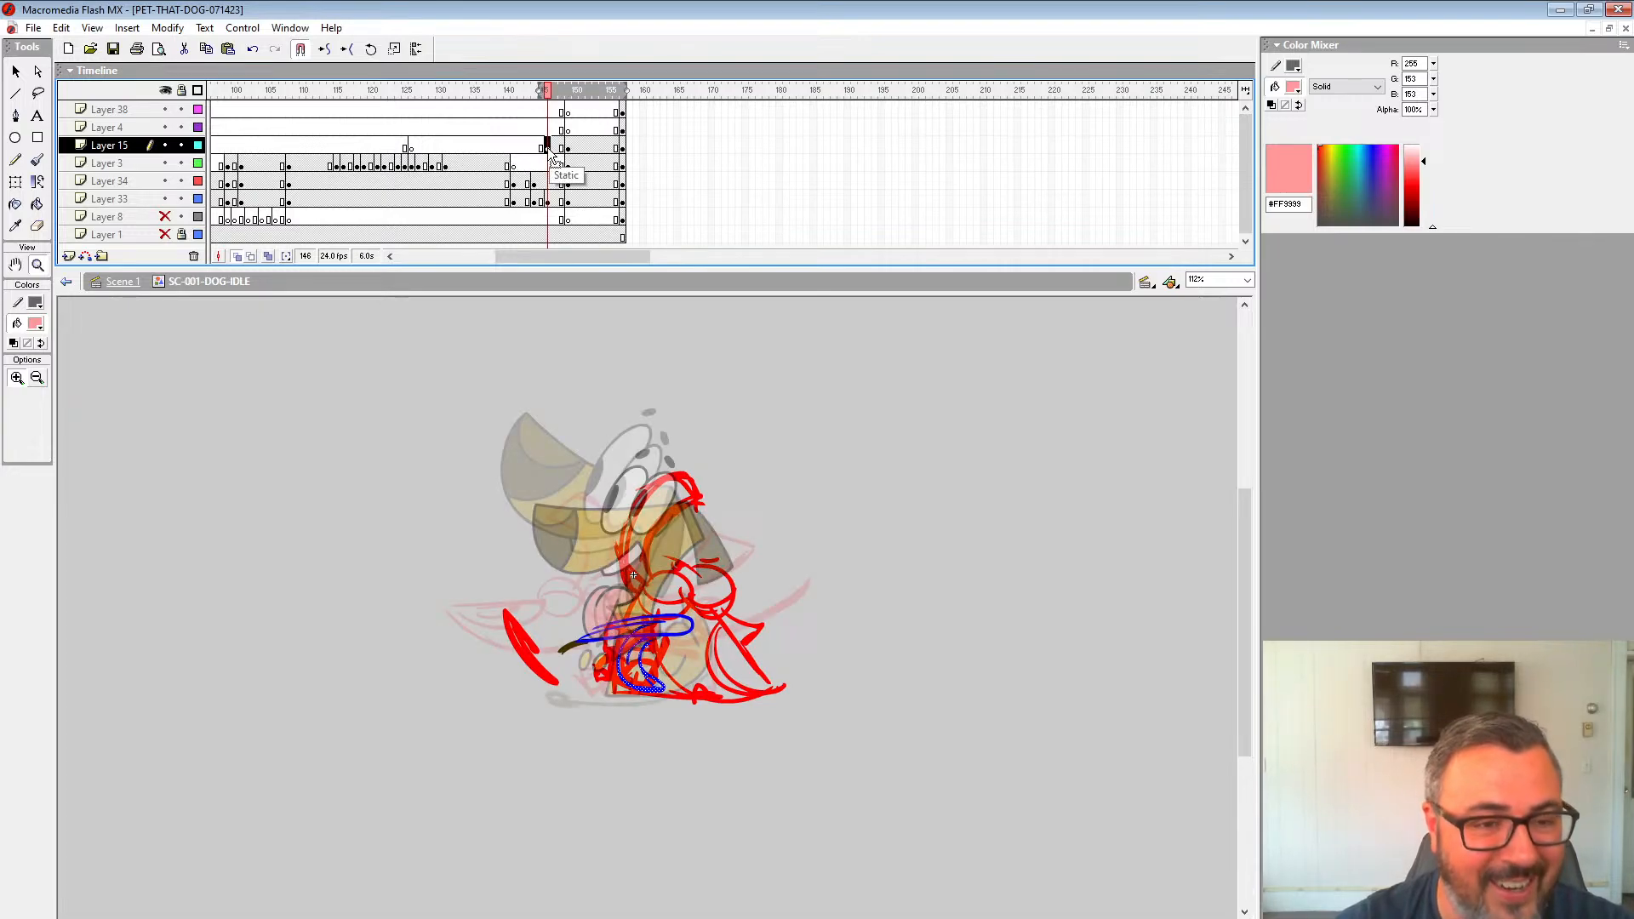
{"action": "left_click", "coordinate": [547, 184]}
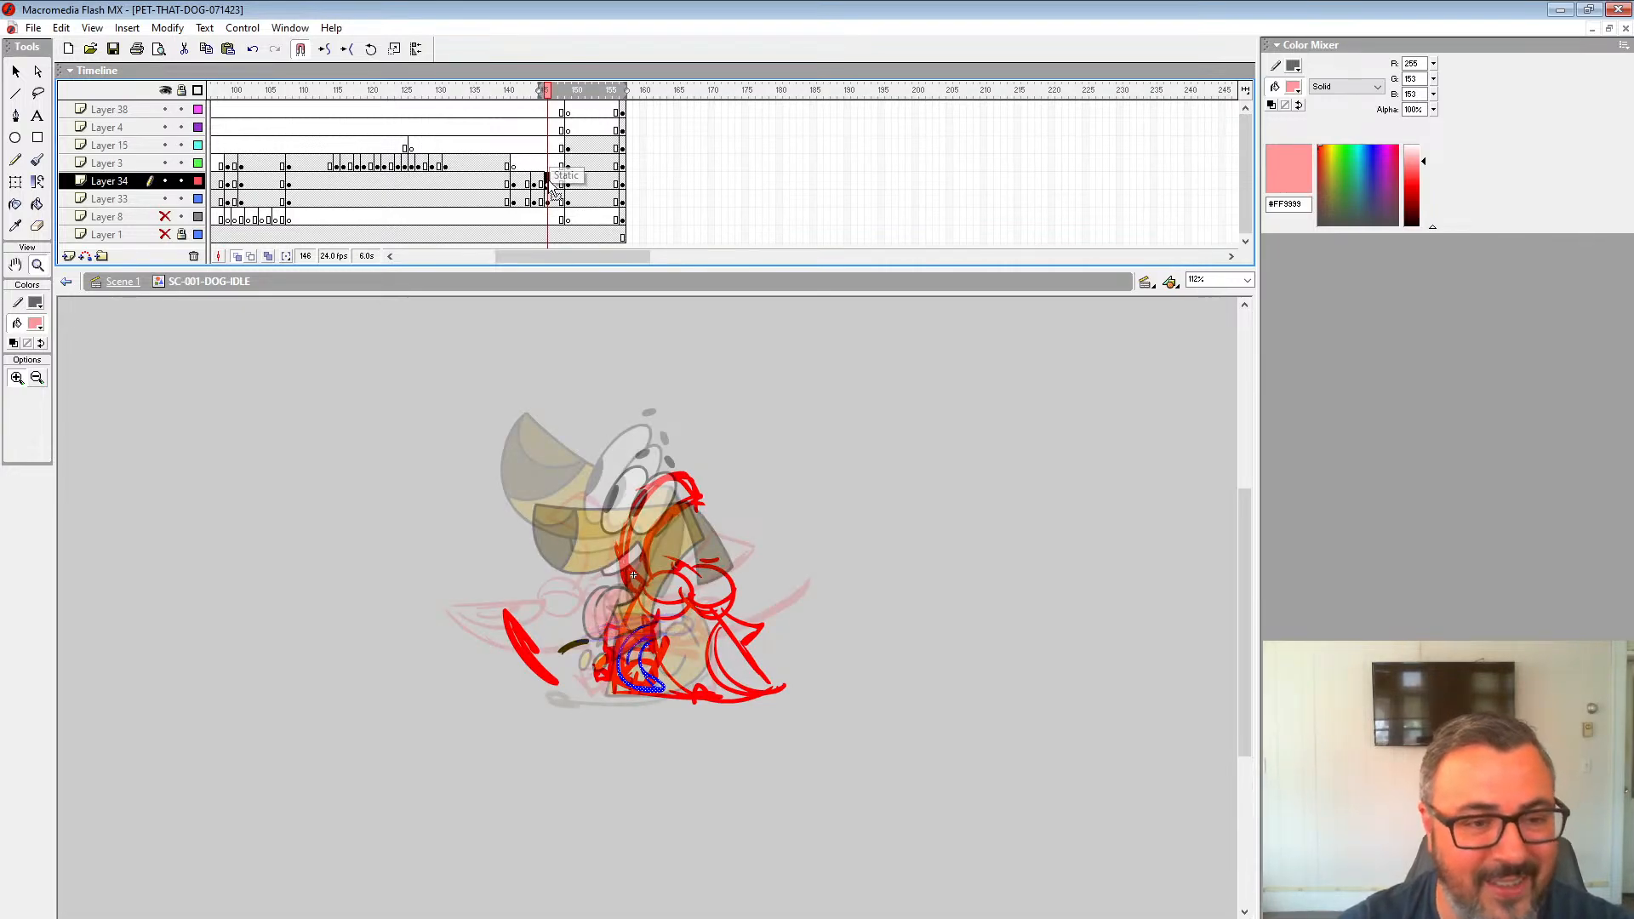
Step: Play back the end of the animation several times to check the movement from the rough poses into the finished pose
{"action": "left_click", "coordinate": [509, 114]}
{"action": "key", "text": "Return"}
{"action": "left_click", "coordinate": [492, 147]}
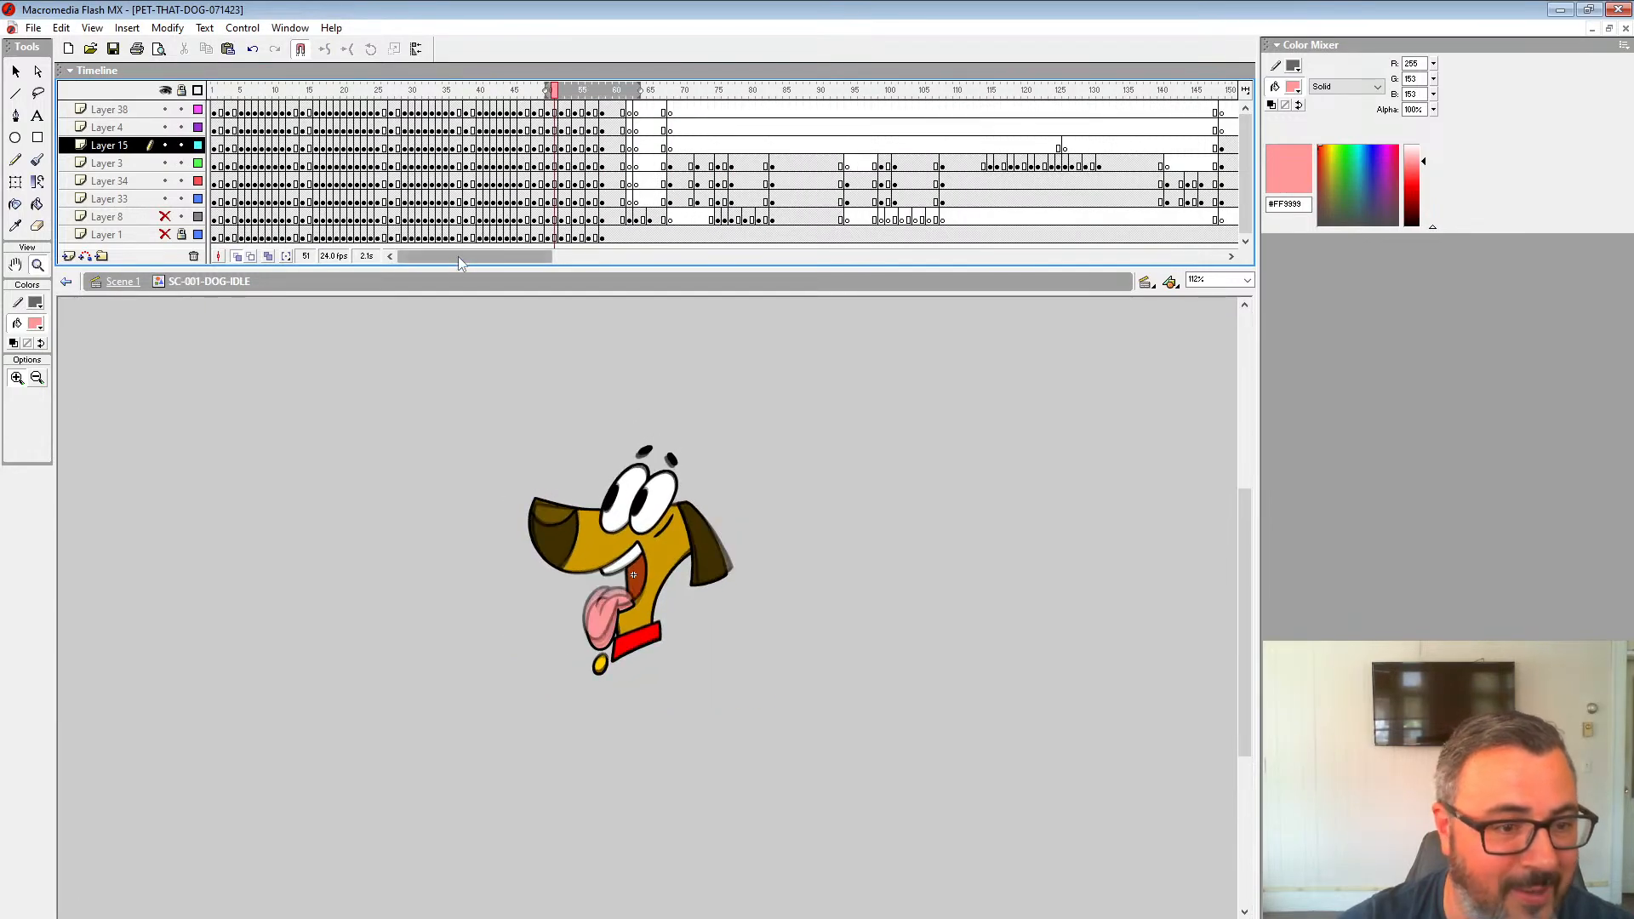
{"action": "left_click", "coordinate": [343, 133]}
{"action": "key", "text": "Return"}
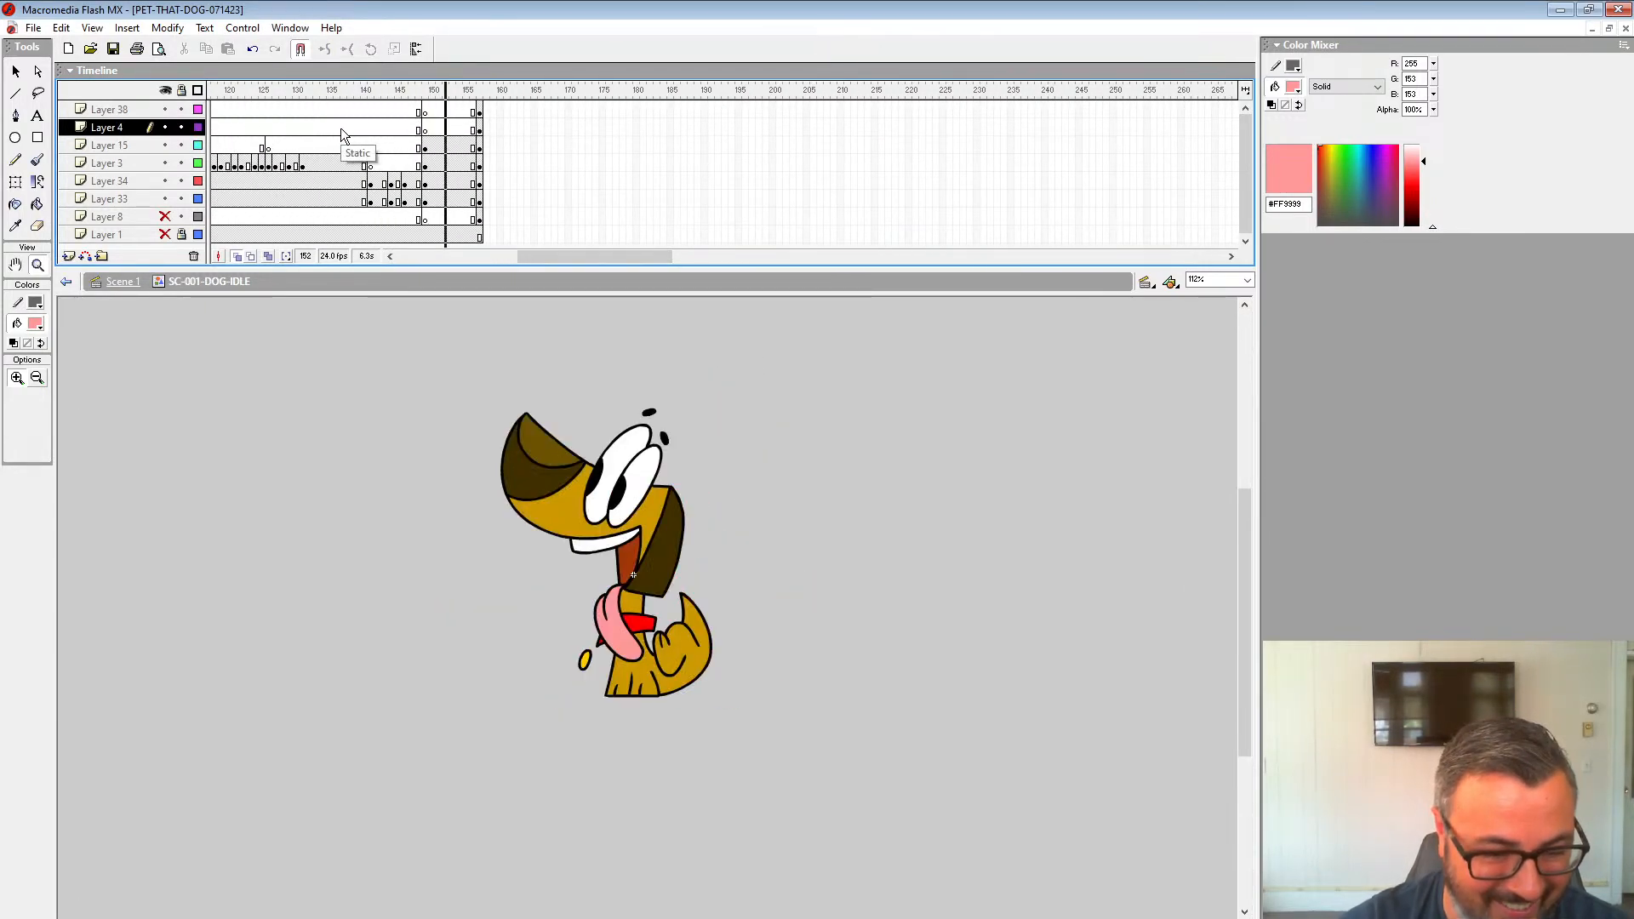
{"action": "left_click", "coordinate": [343, 133]}
{"action": "key", "text": "Return"}
{"action": "key", "text": "Return"}
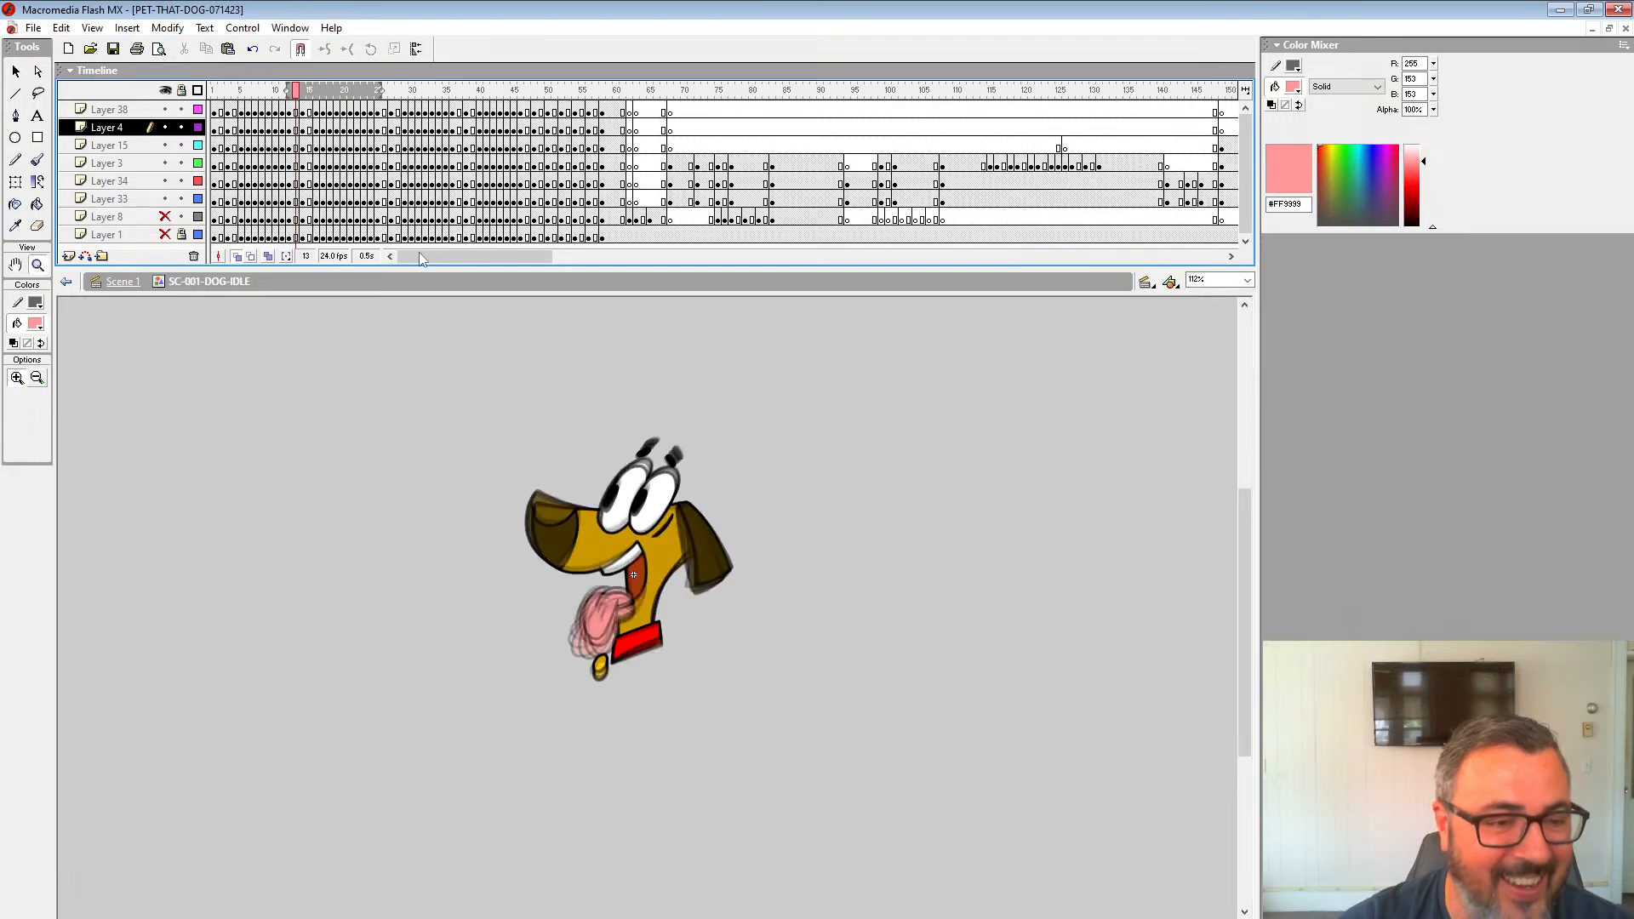
{"action": "left_click_drag", "start_coordinate": [446, 256], "coordinate": [570, 281]}
{"action": "left_click", "coordinate": [391, 148]}
{"action": "key", "text": "Return"}
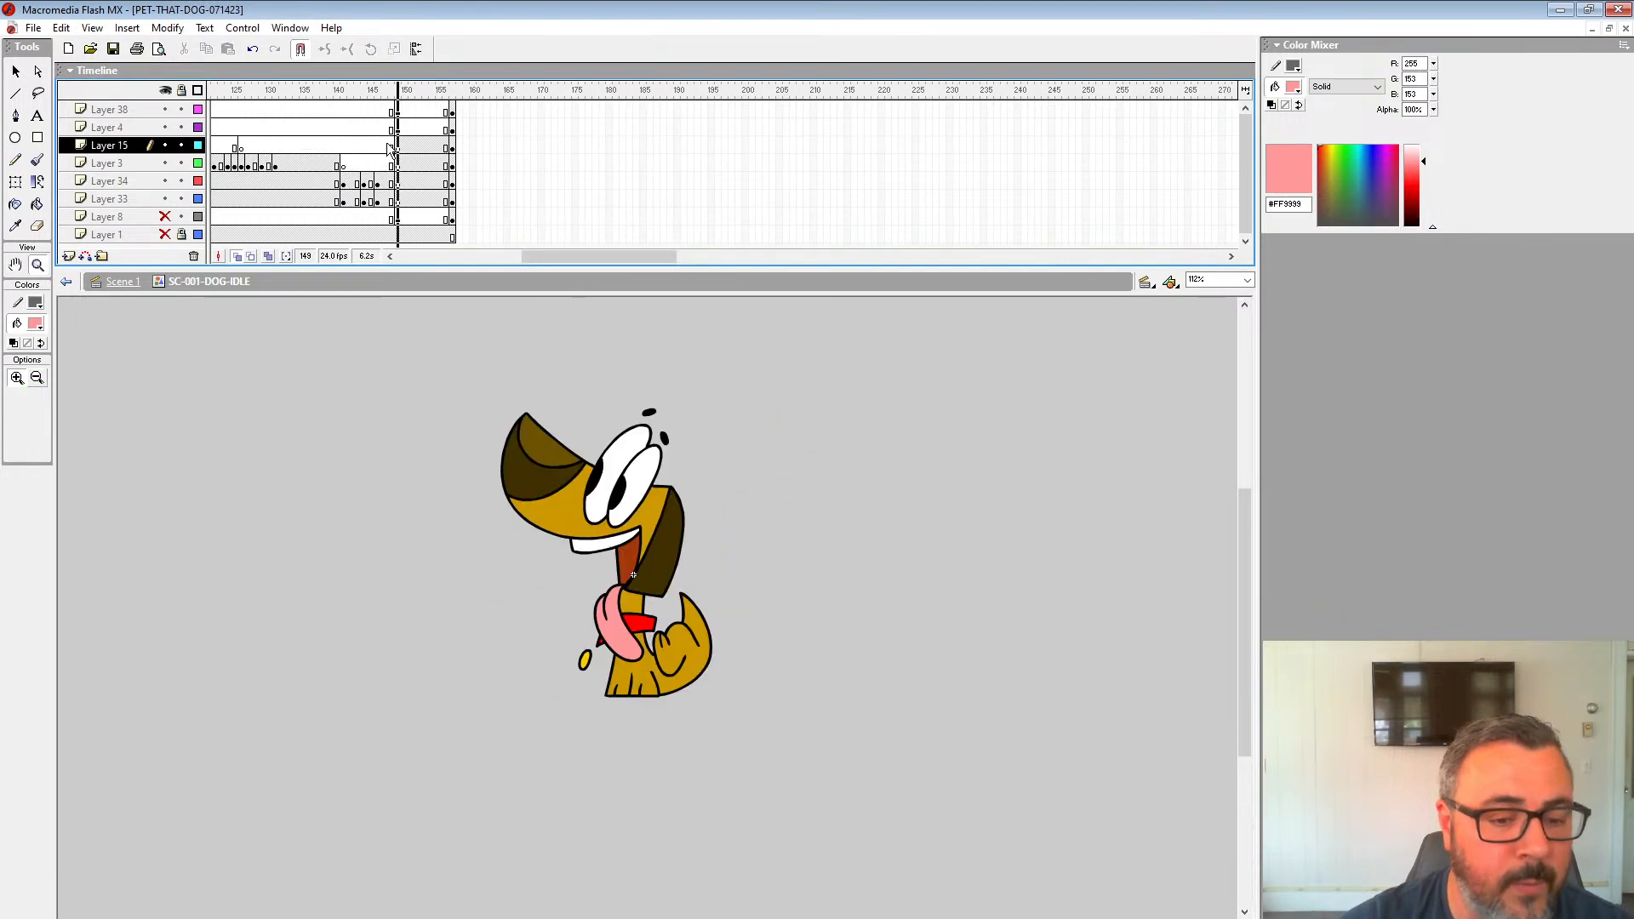
Step: Stop playback, make Layers 8 and 1 visible, and turn off onion skinning
{"action": "key", "text": "Return"}
{"action": "left_click_drag", "start_coordinate": [164, 216], "coordinate": [165, 234]}
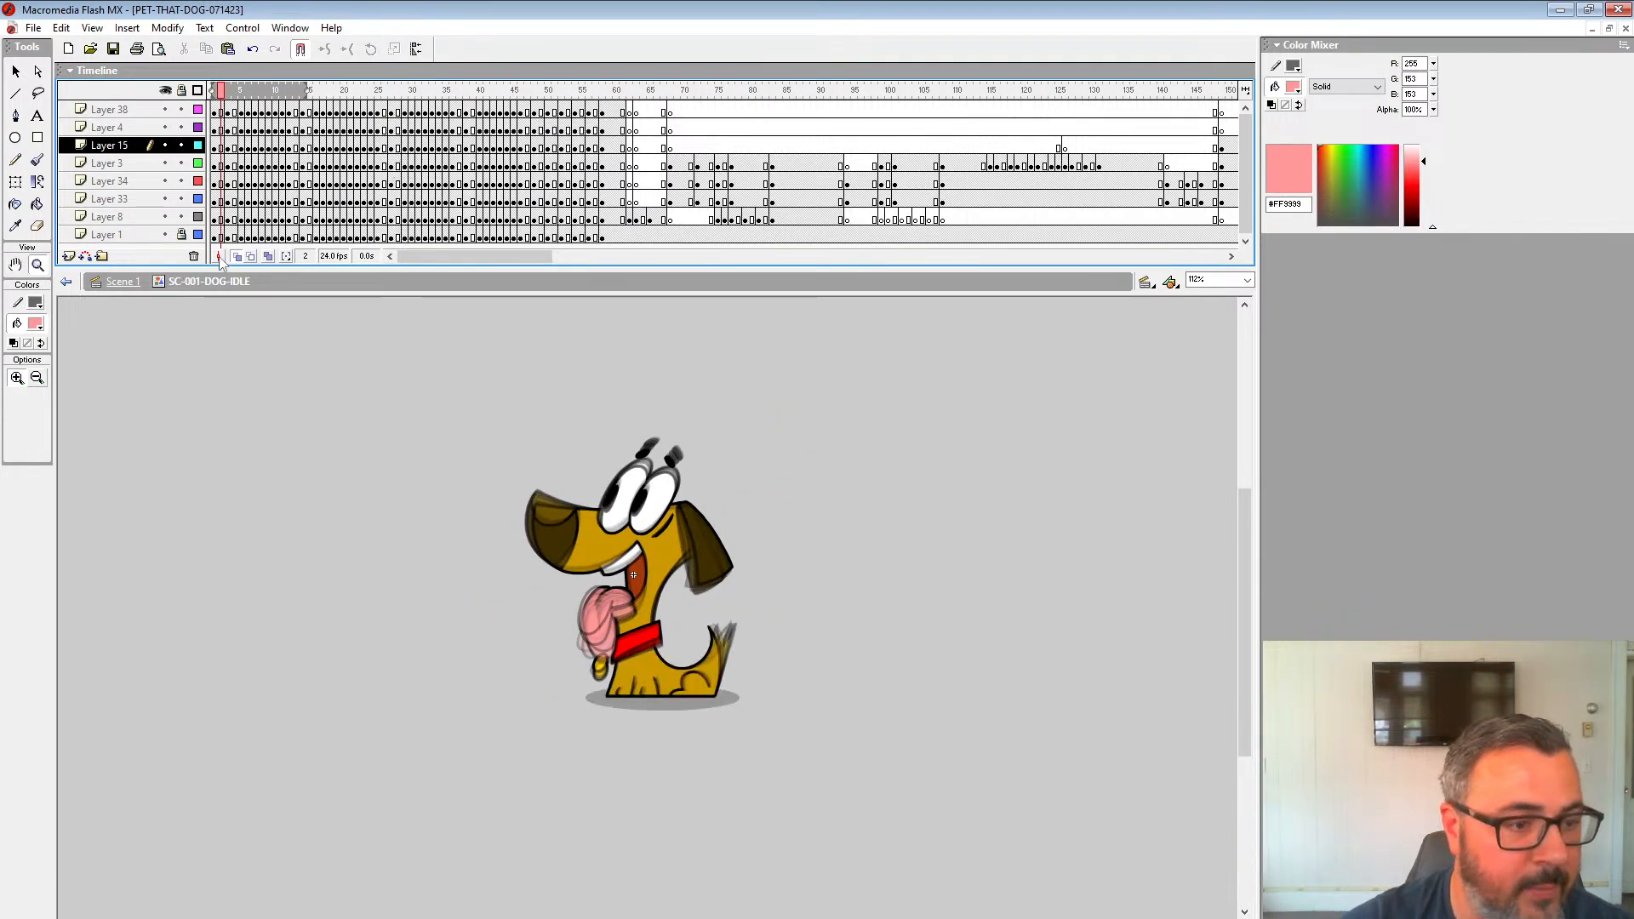
{"action": "left_click", "coordinate": [237, 256]}
Step: Examine the rough poses from frame 142 onward and the finished pose at frame 149, replaying the transition
{"action": "left_click_drag", "start_coordinate": [434, 260], "coordinate": [529, 258]}
{"action": "left_click", "coordinate": [525, 186]}
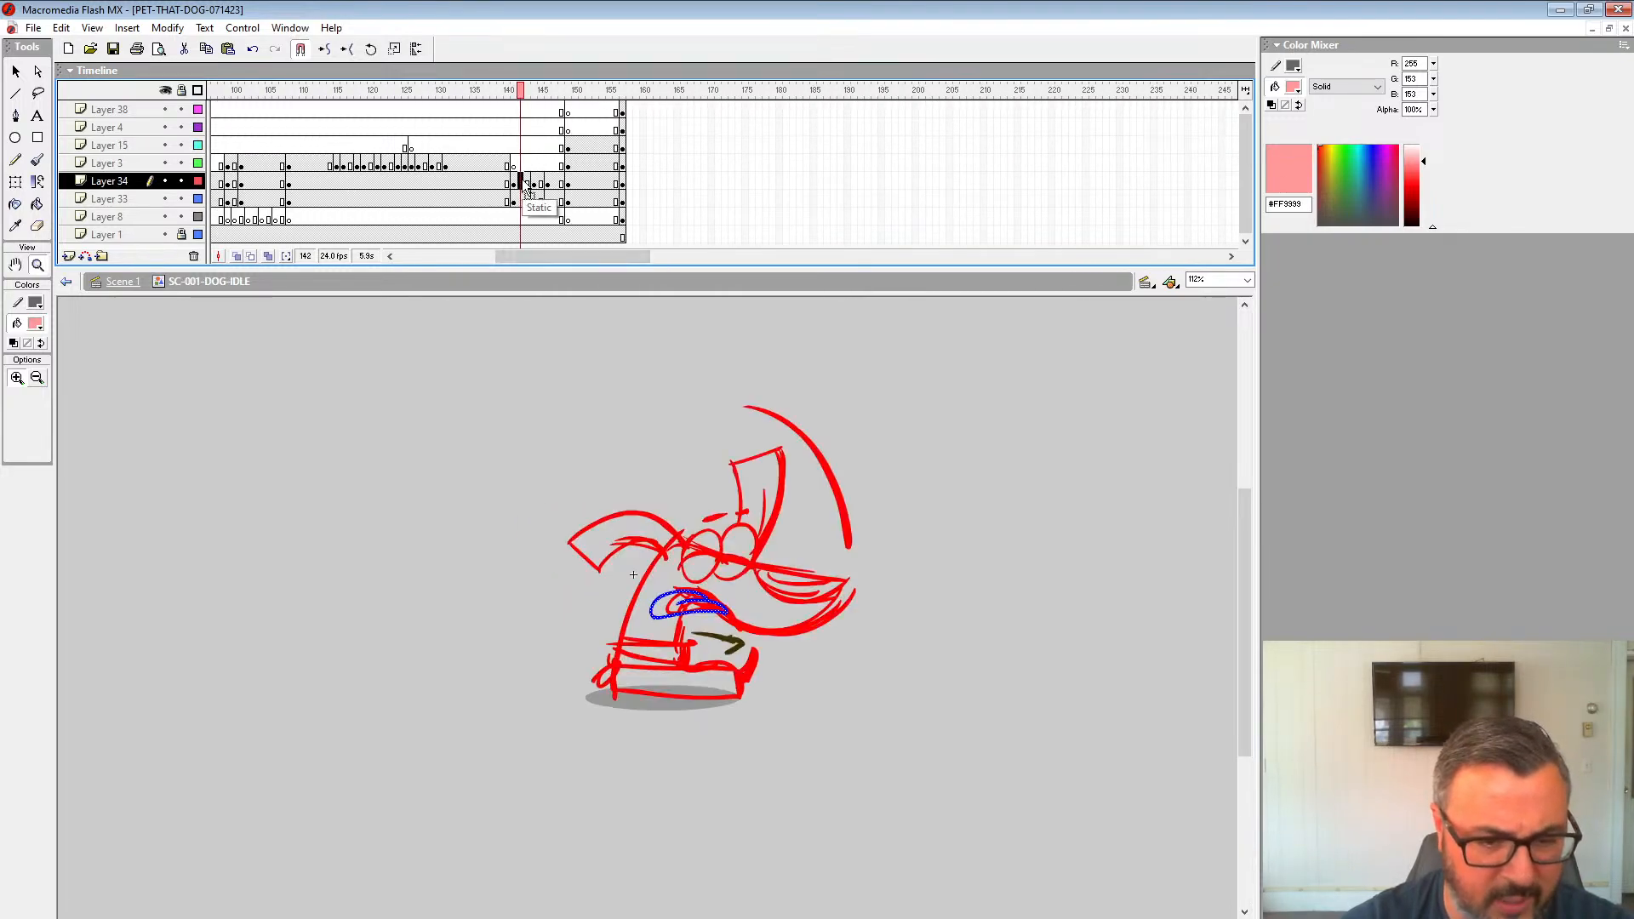
{"action": "left_click", "coordinate": [543, 185]}
{"action": "left_click", "coordinate": [556, 184]}
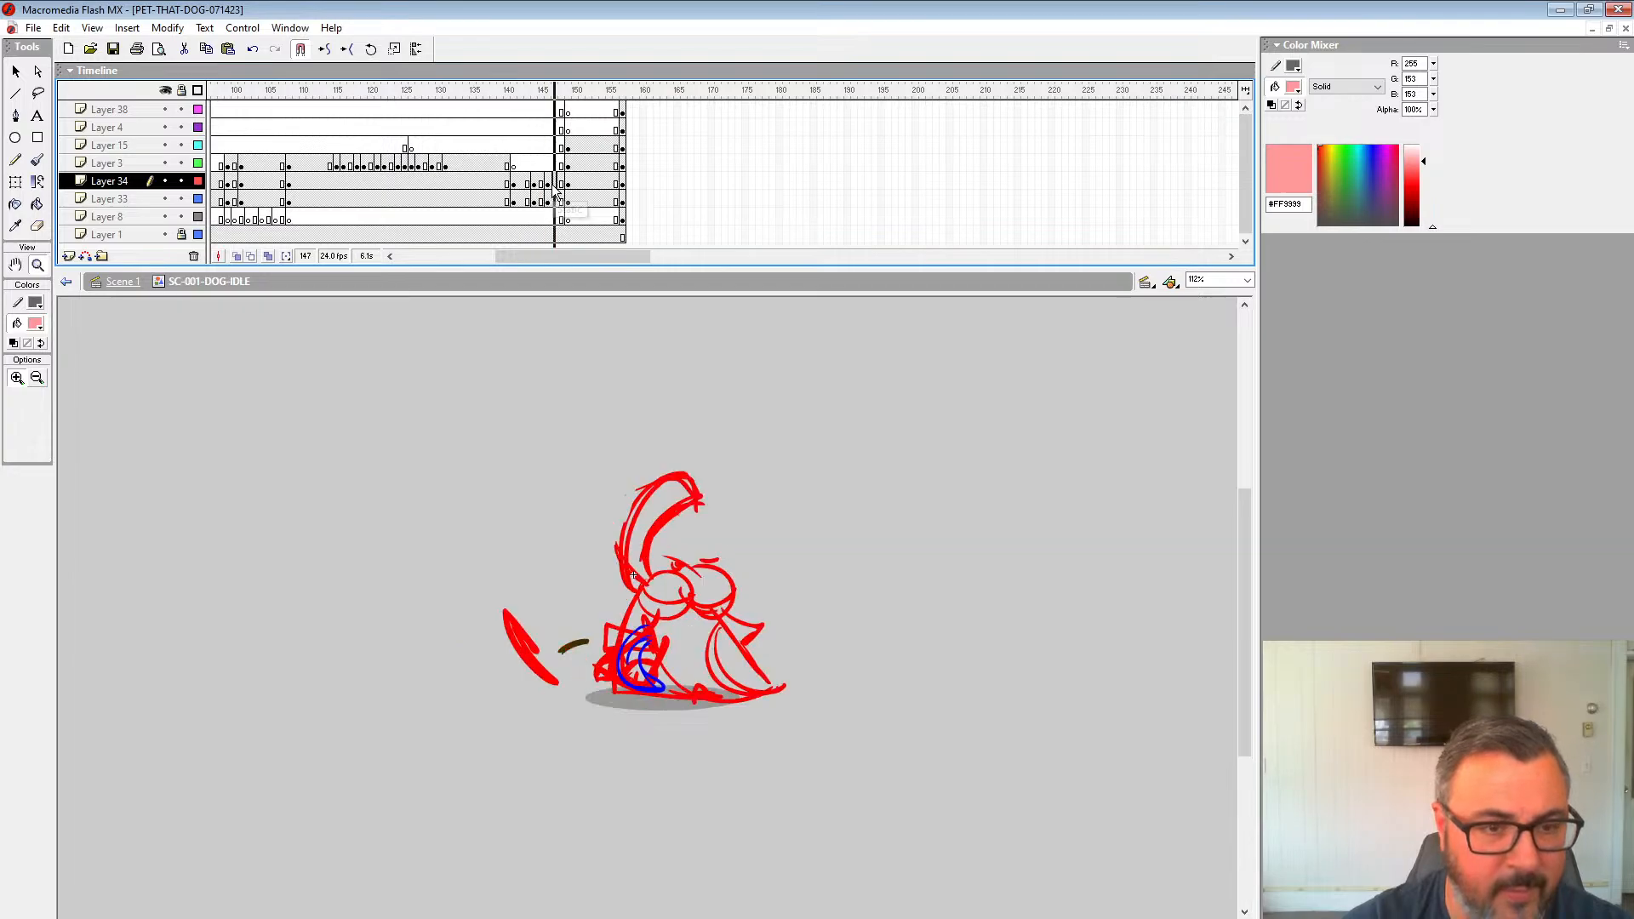
{"action": "left_click", "coordinate": [496, 183]}
{"action": "key", "text": "Return"}
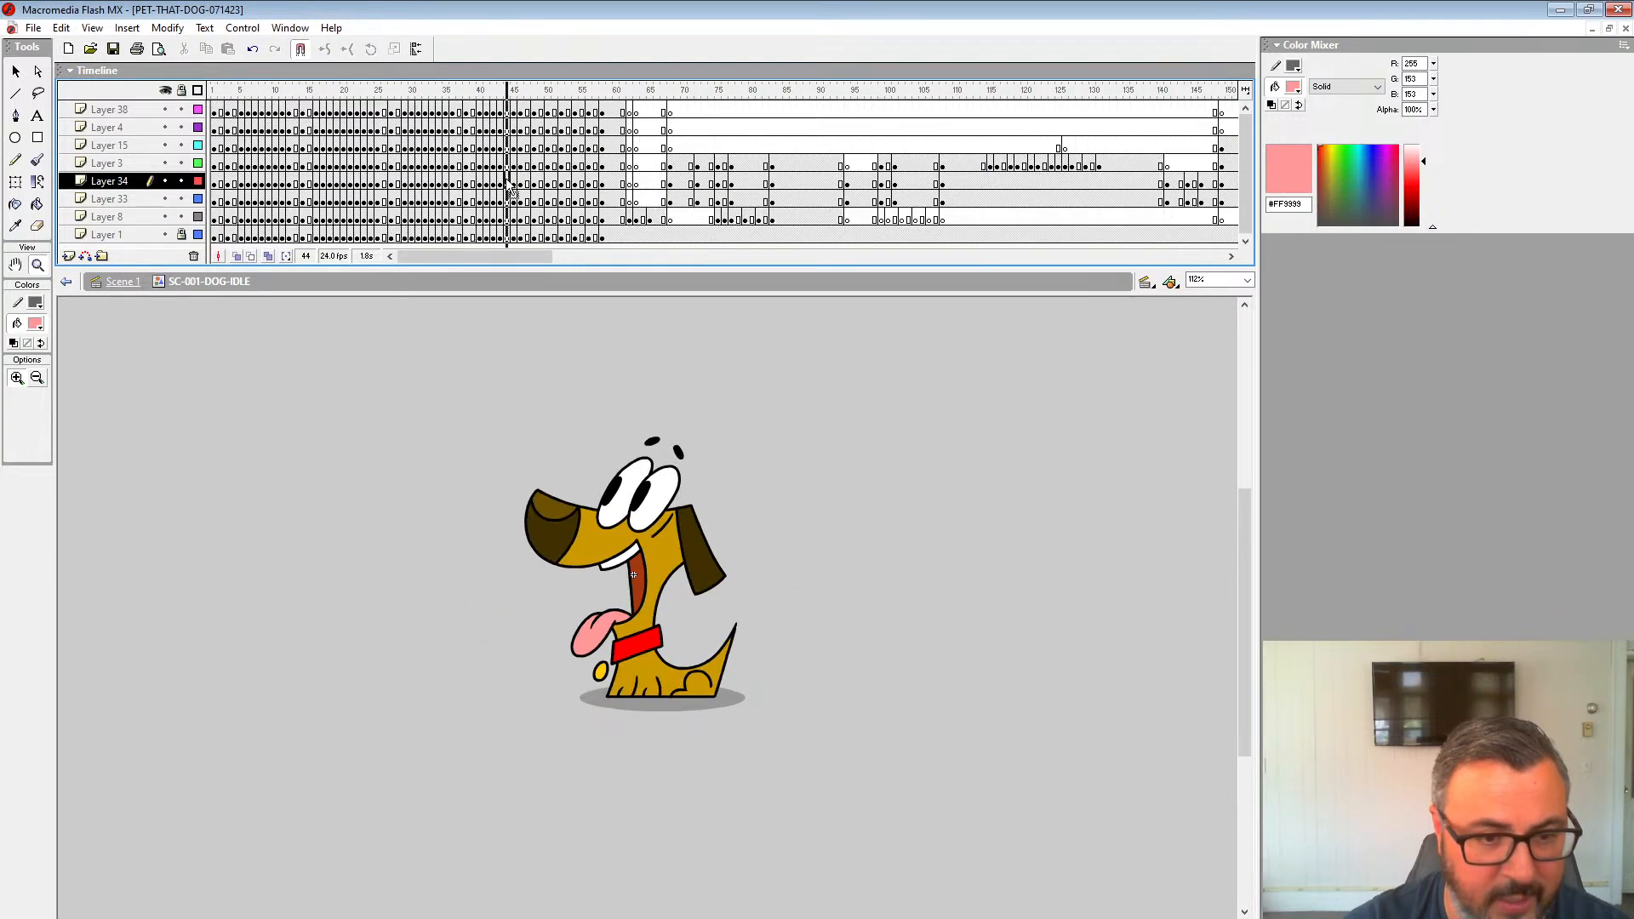
{"action": "key", "text": "Return"}
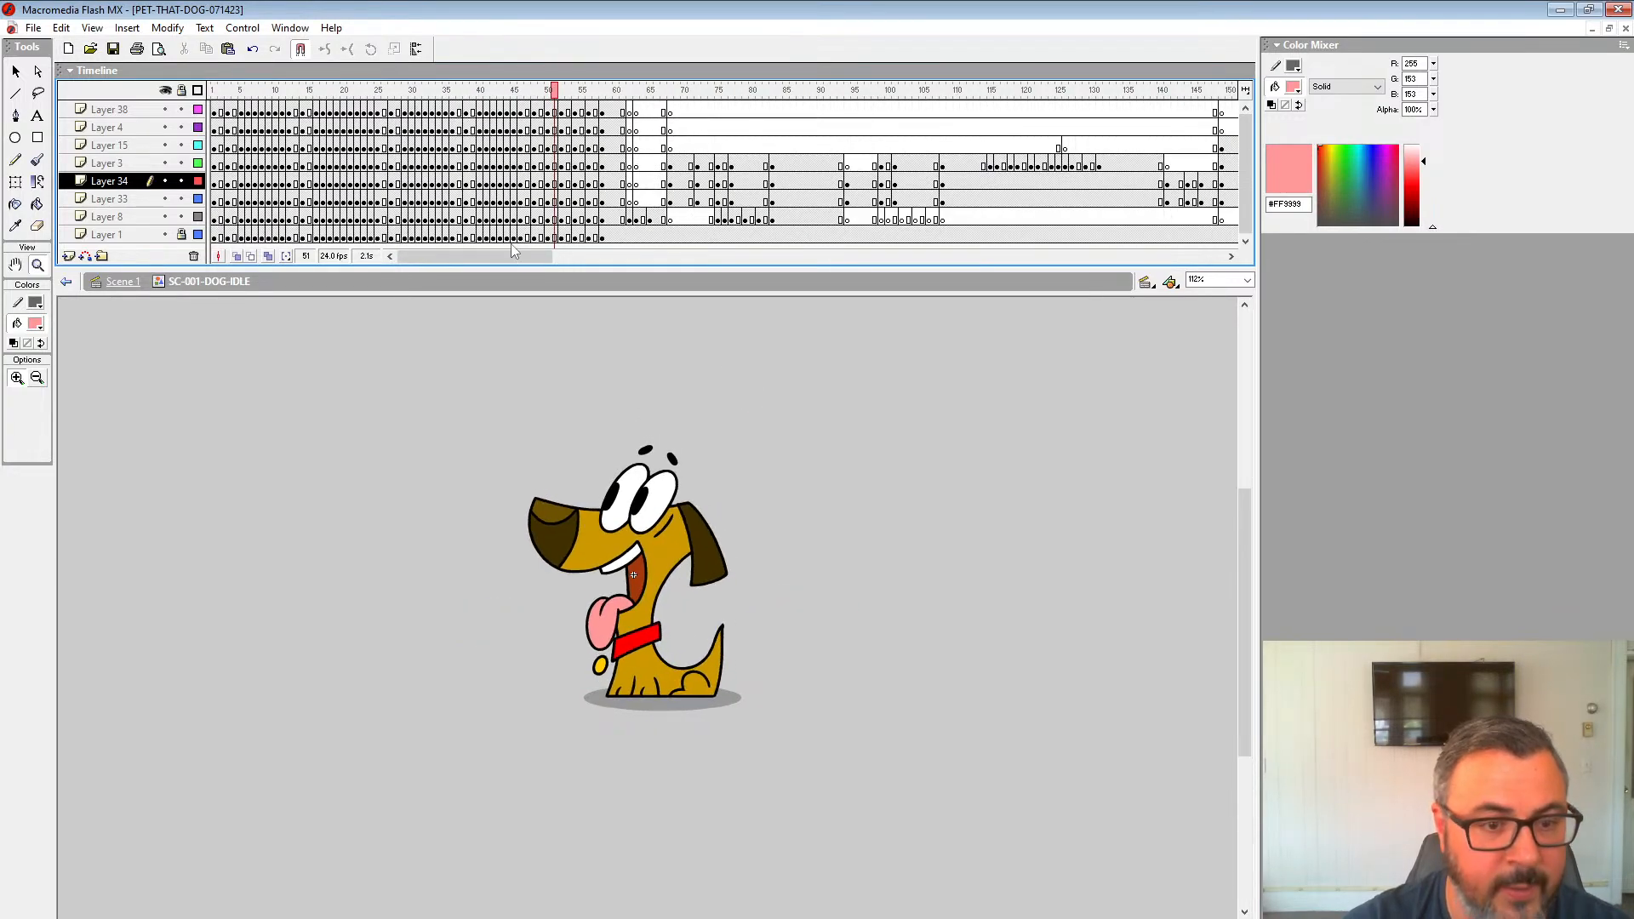
{"action": "left_click_drag", "start_coordinate": [496, 258], "coordinate": [600, 270]}
{"action": "left_click", "coordinate": [535, 185]}
{"action": "left_click", "coordinate": [536, 200]}
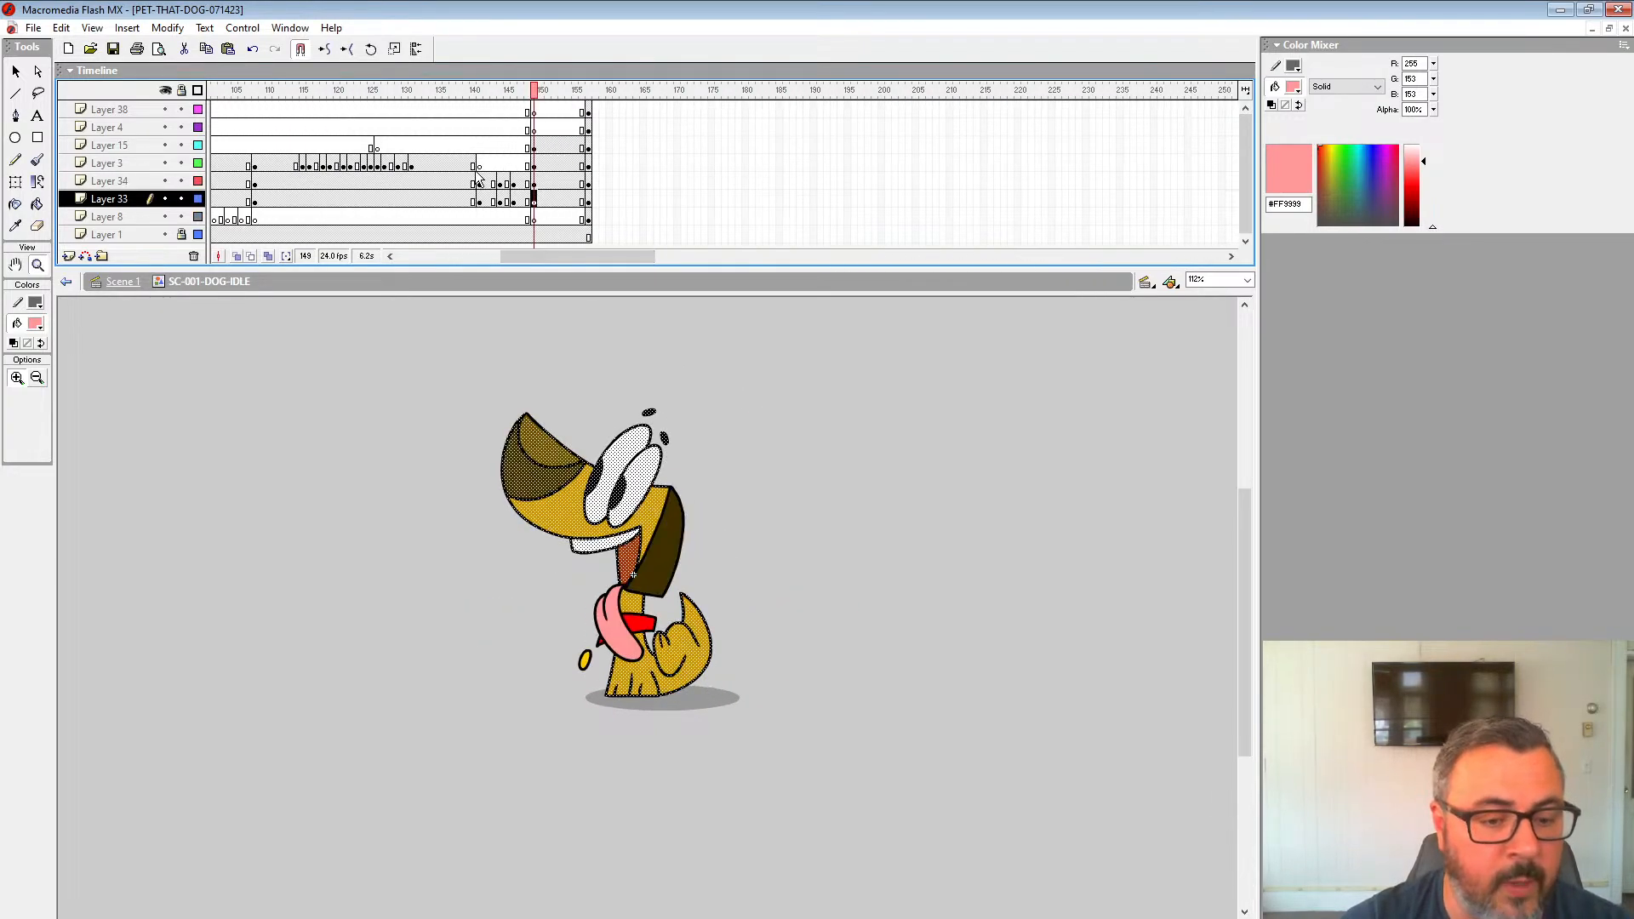
{"action": "left_click", "coordinate": [461, 165]}
{"action": "key", "text": "Return"}
Step: Select frame 150 on Layer 33 and hide Layers 38, 4, 15, 3 and 34 to isolate the dog's body
{"action": "left_click", "coordinate": [540, 200]}
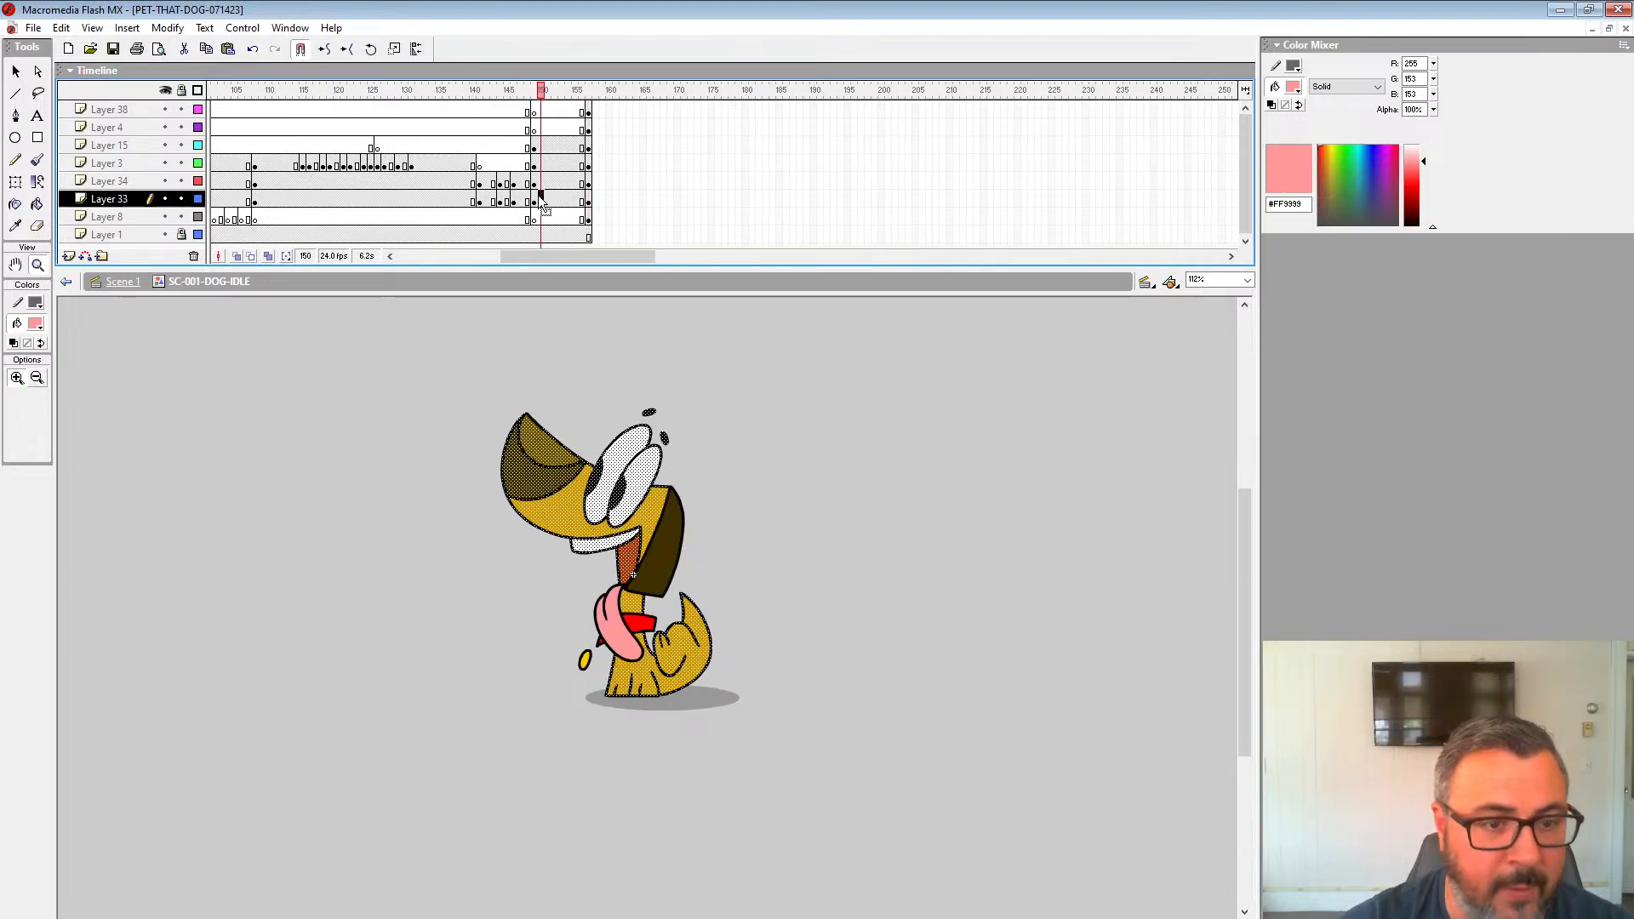
{"action": "left_click_drag", "start_coordinate": [165, 185], "coordinate": [165, 109]}
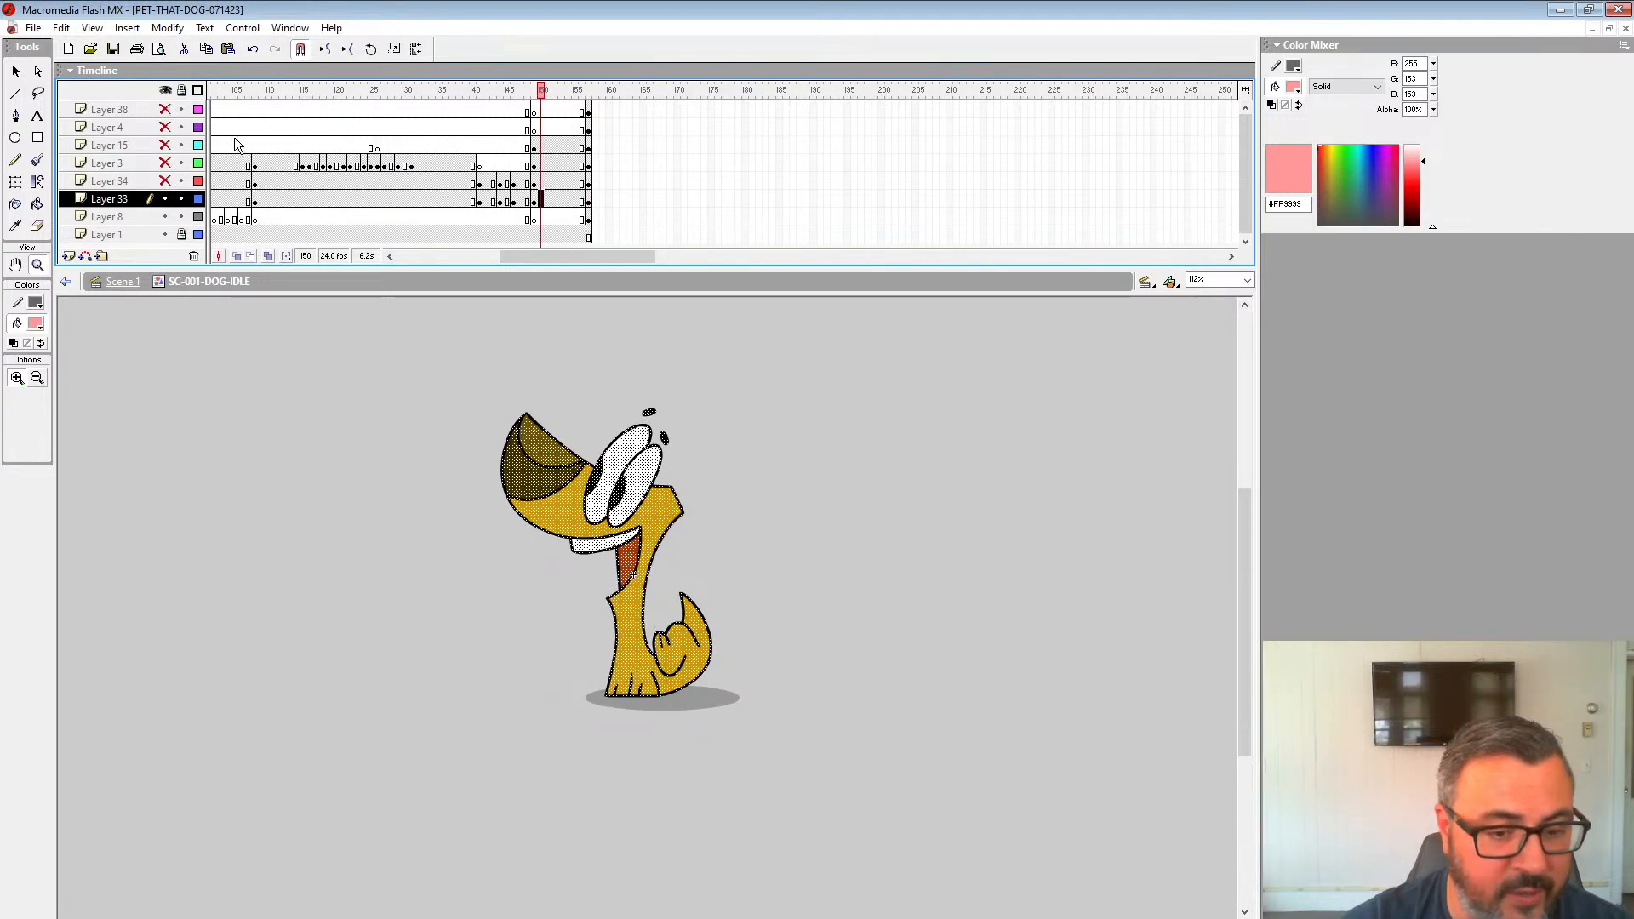
Step: Make Layer 4 visible at frame 157 to show the dog's eyes in the closing pose, then return to Layer 33
{"action": "left_click", "coordinate": [587, 184]}
{"action": "left_click", "coordinate": [167, 180]}
{"action": "left_click", "coordinate": [168, 180]}
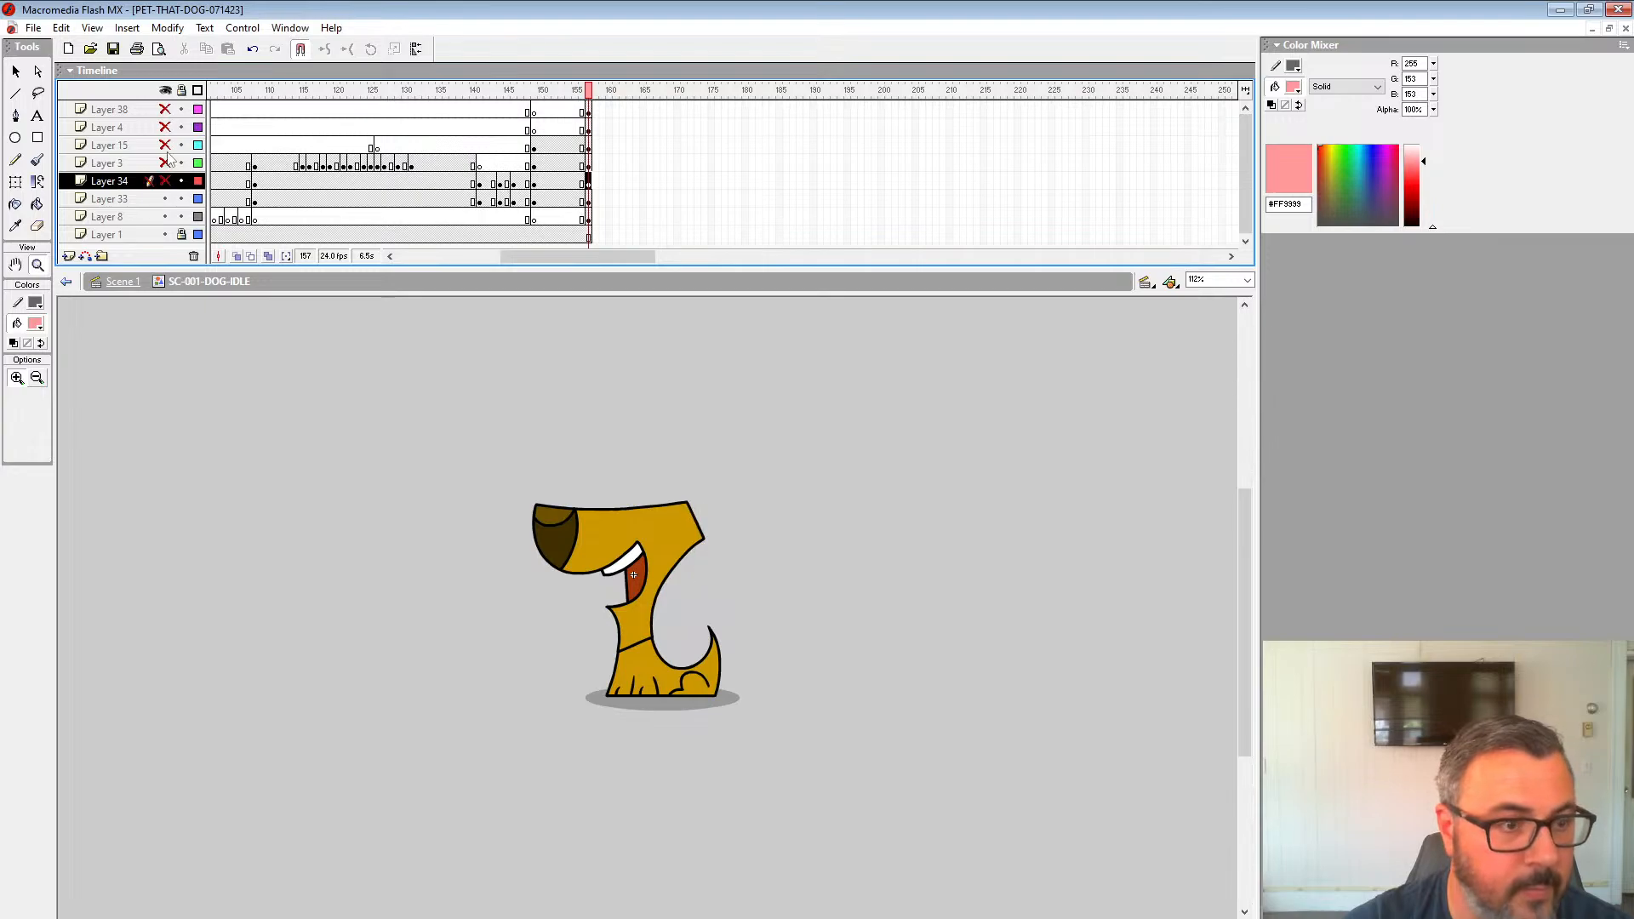
{"action": "left_click", "coordinate": [546, 200]}
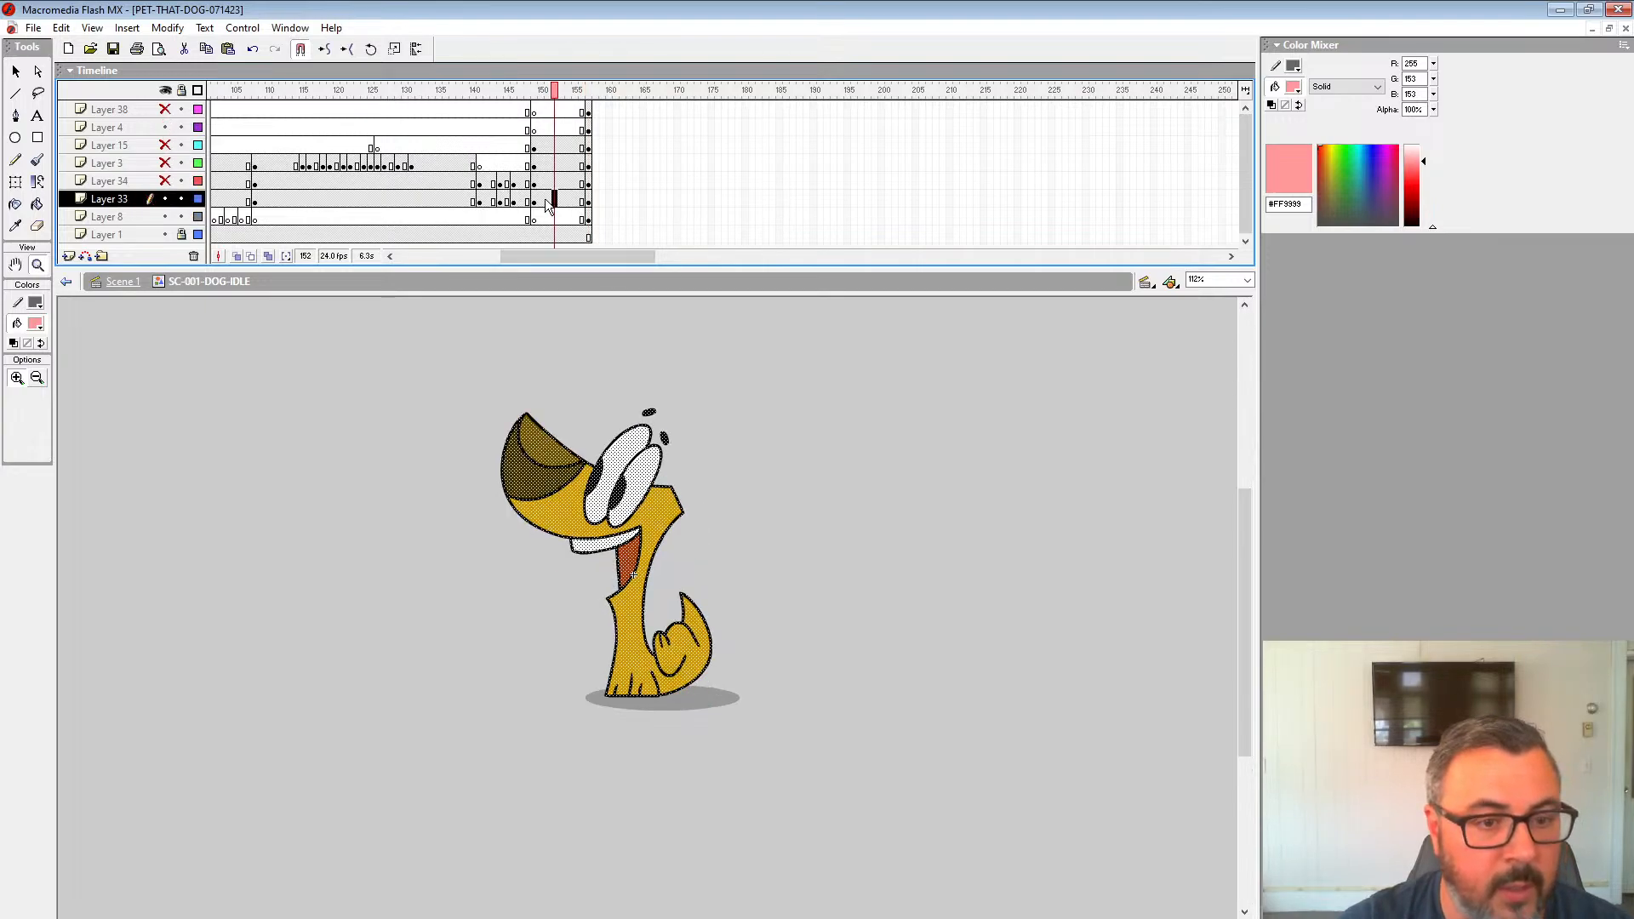
Step: Insert blank keyframes on Layer 8 at frames 151, 153 and 155, and check the closing pose at frame 157
{"action": "left_click", "coordinate": [536, 219]}
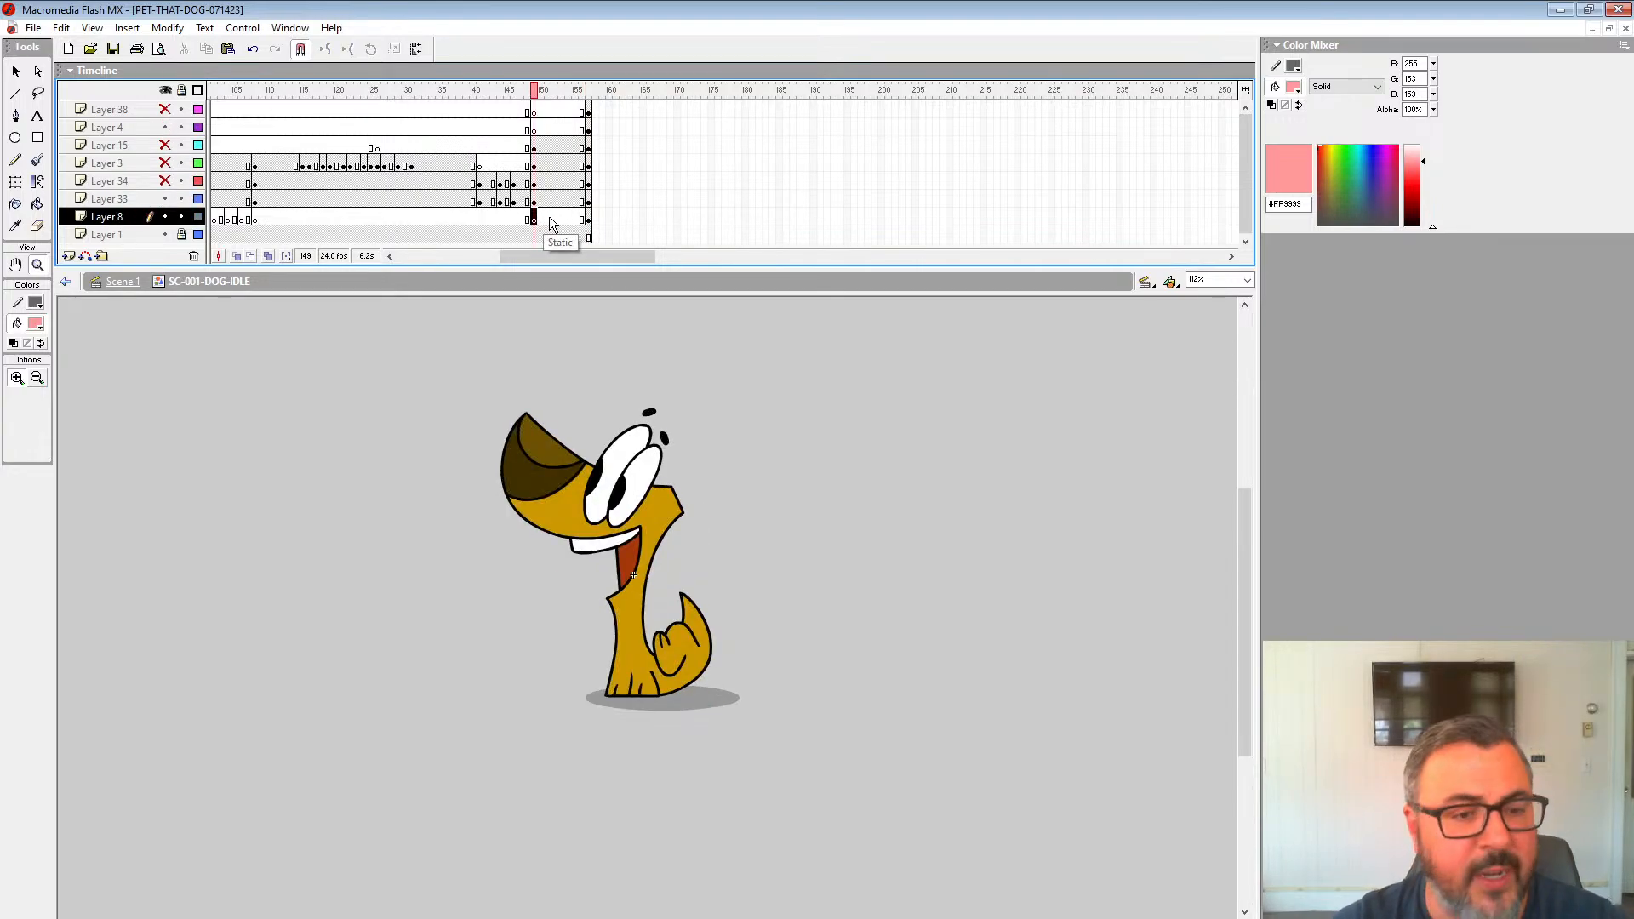
{"action": "left_click", "coordinate": [545, 219]}
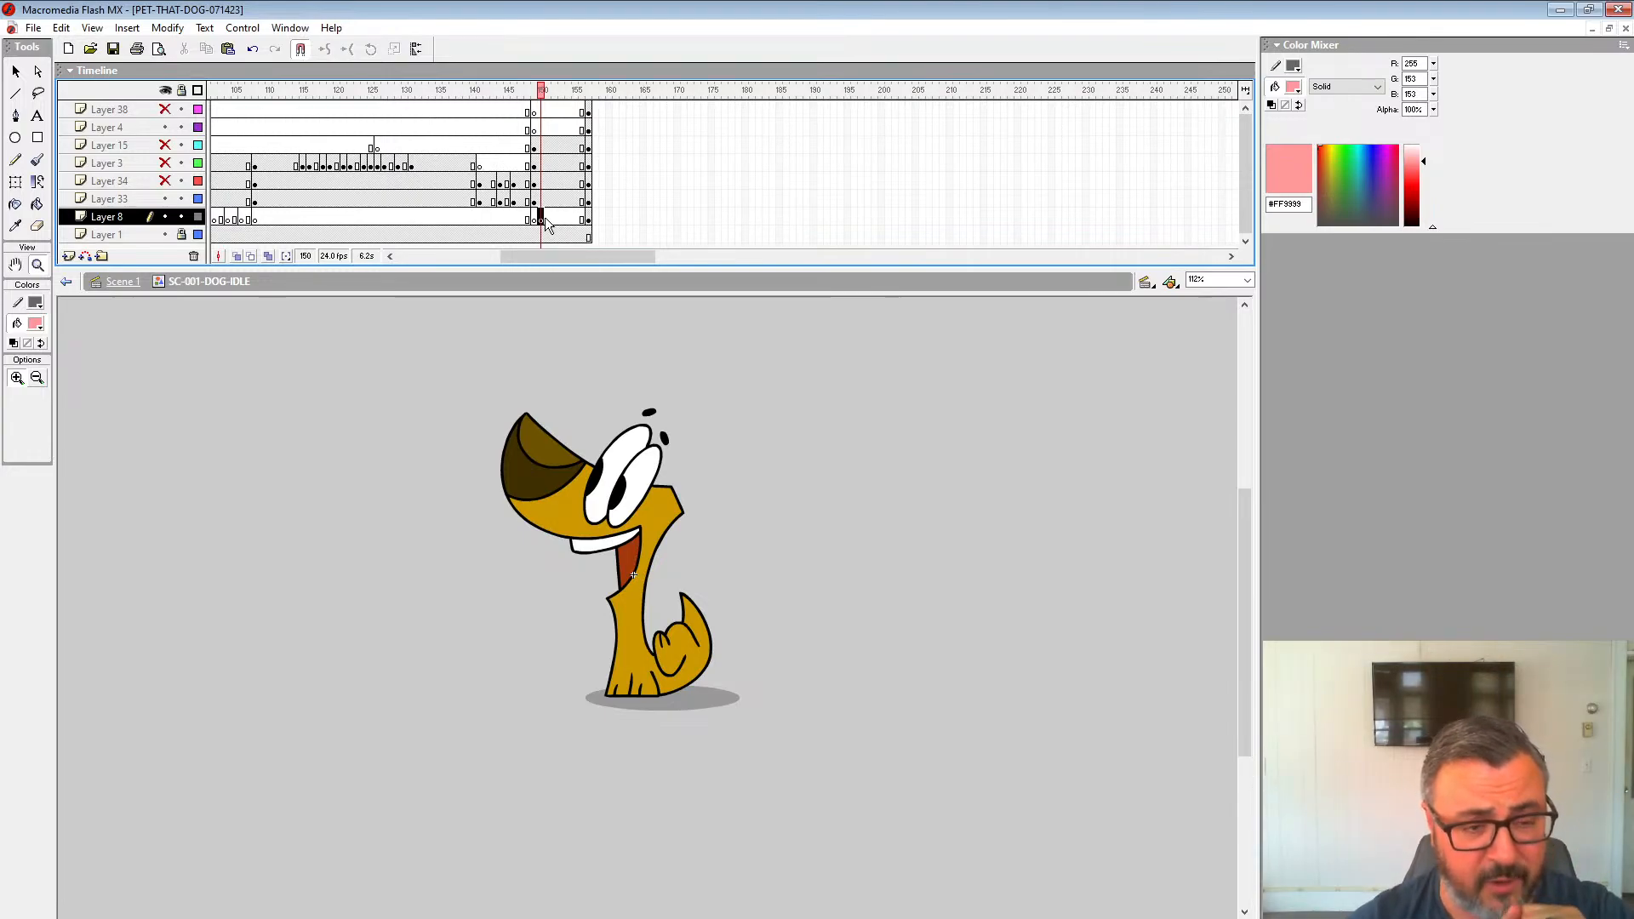
{"action": "left_click", "coordinate": [549, 219]}
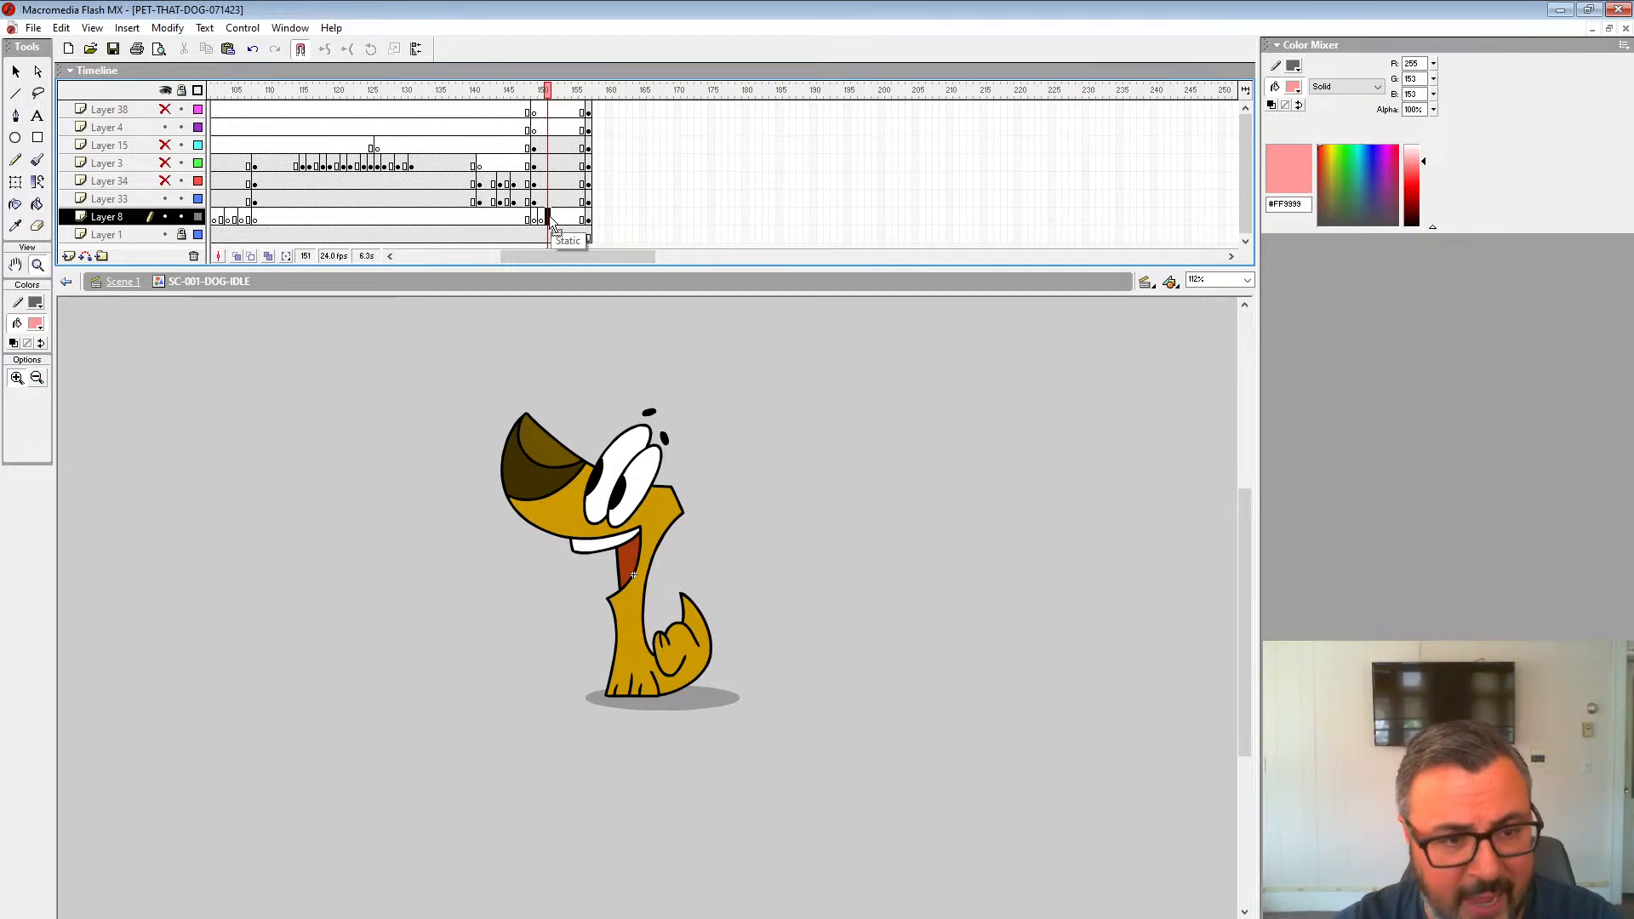
{"action": "left_click", "coordinate": [560, 221]}
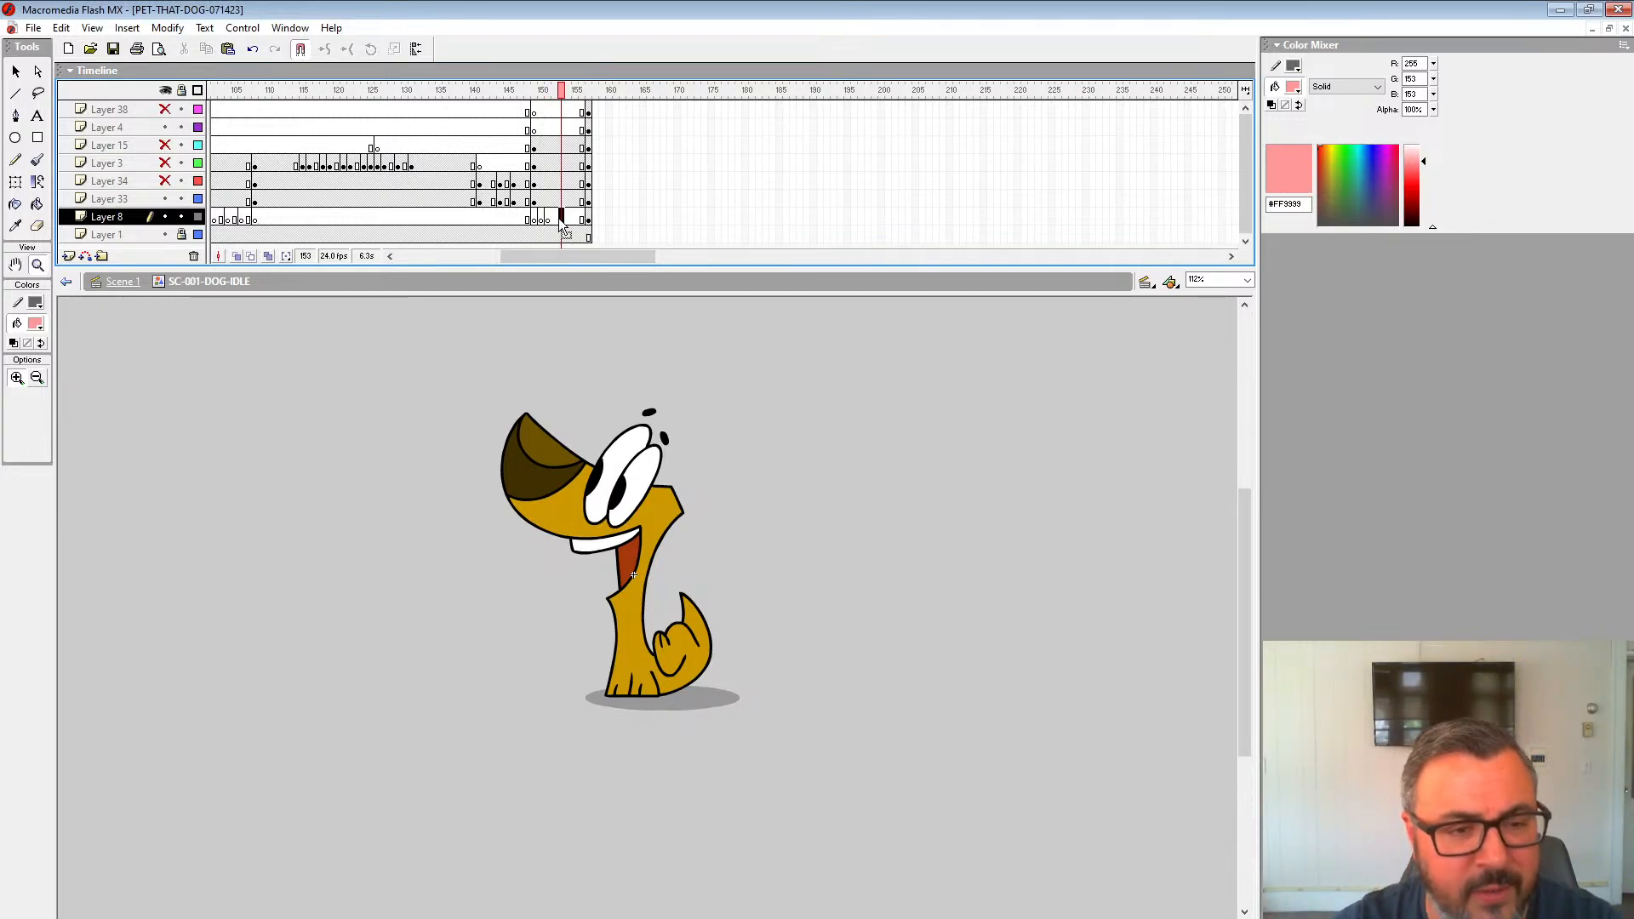
{"action": "key", "text": "F7"}
{"action": "left_click", "coordinate": [577, 219]}
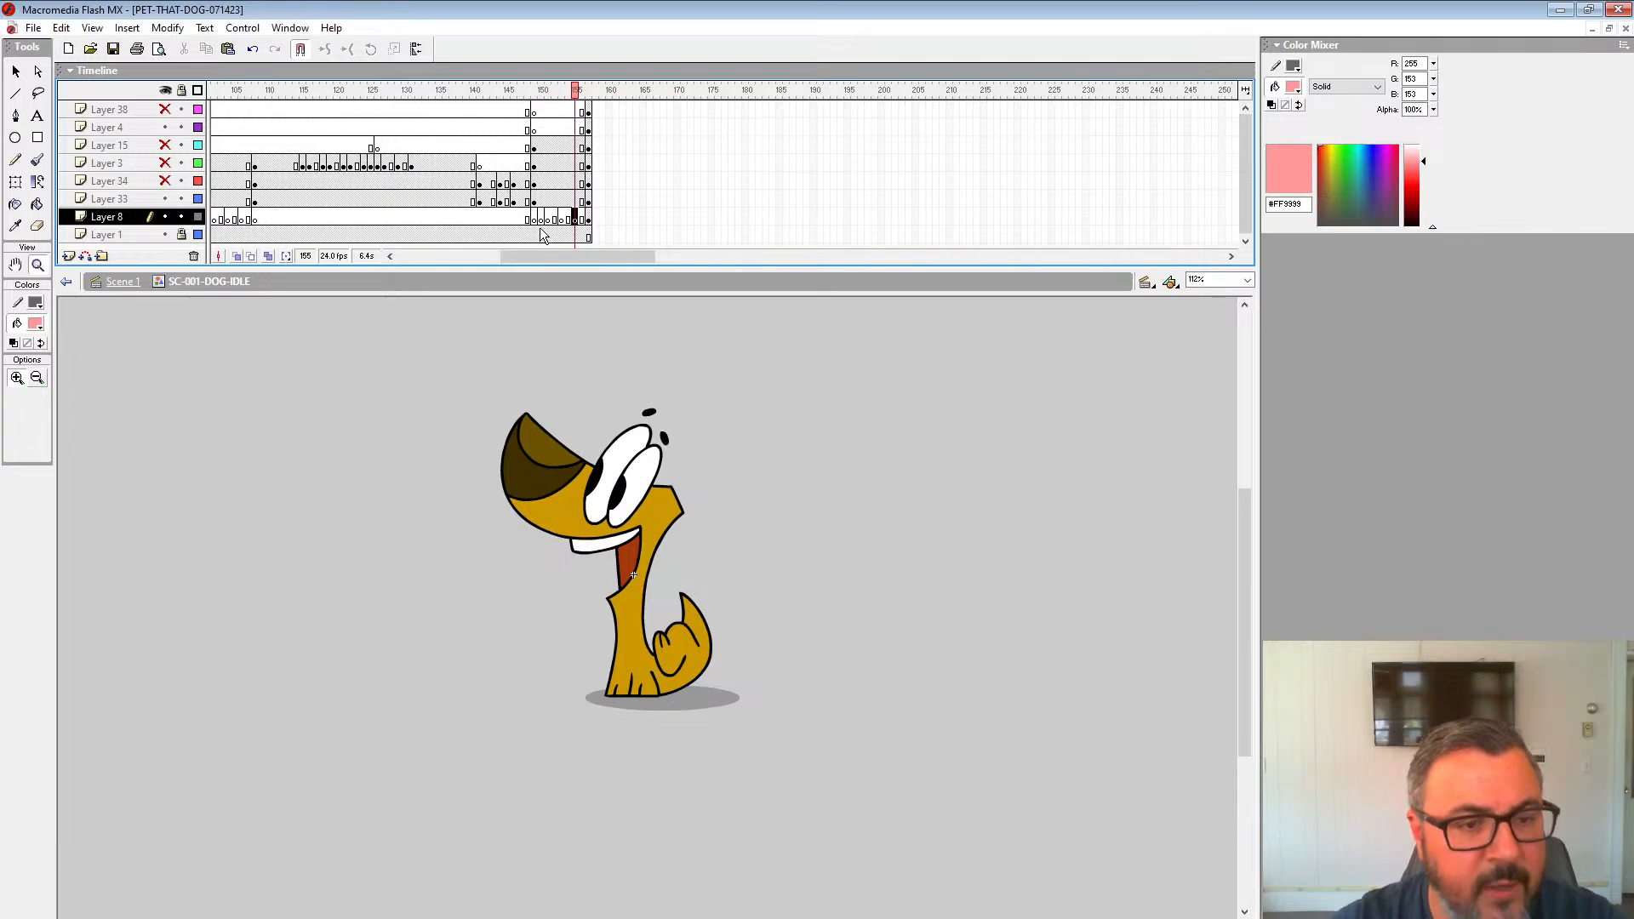
{"action": "left_click", "coordinate": [588, 220]}
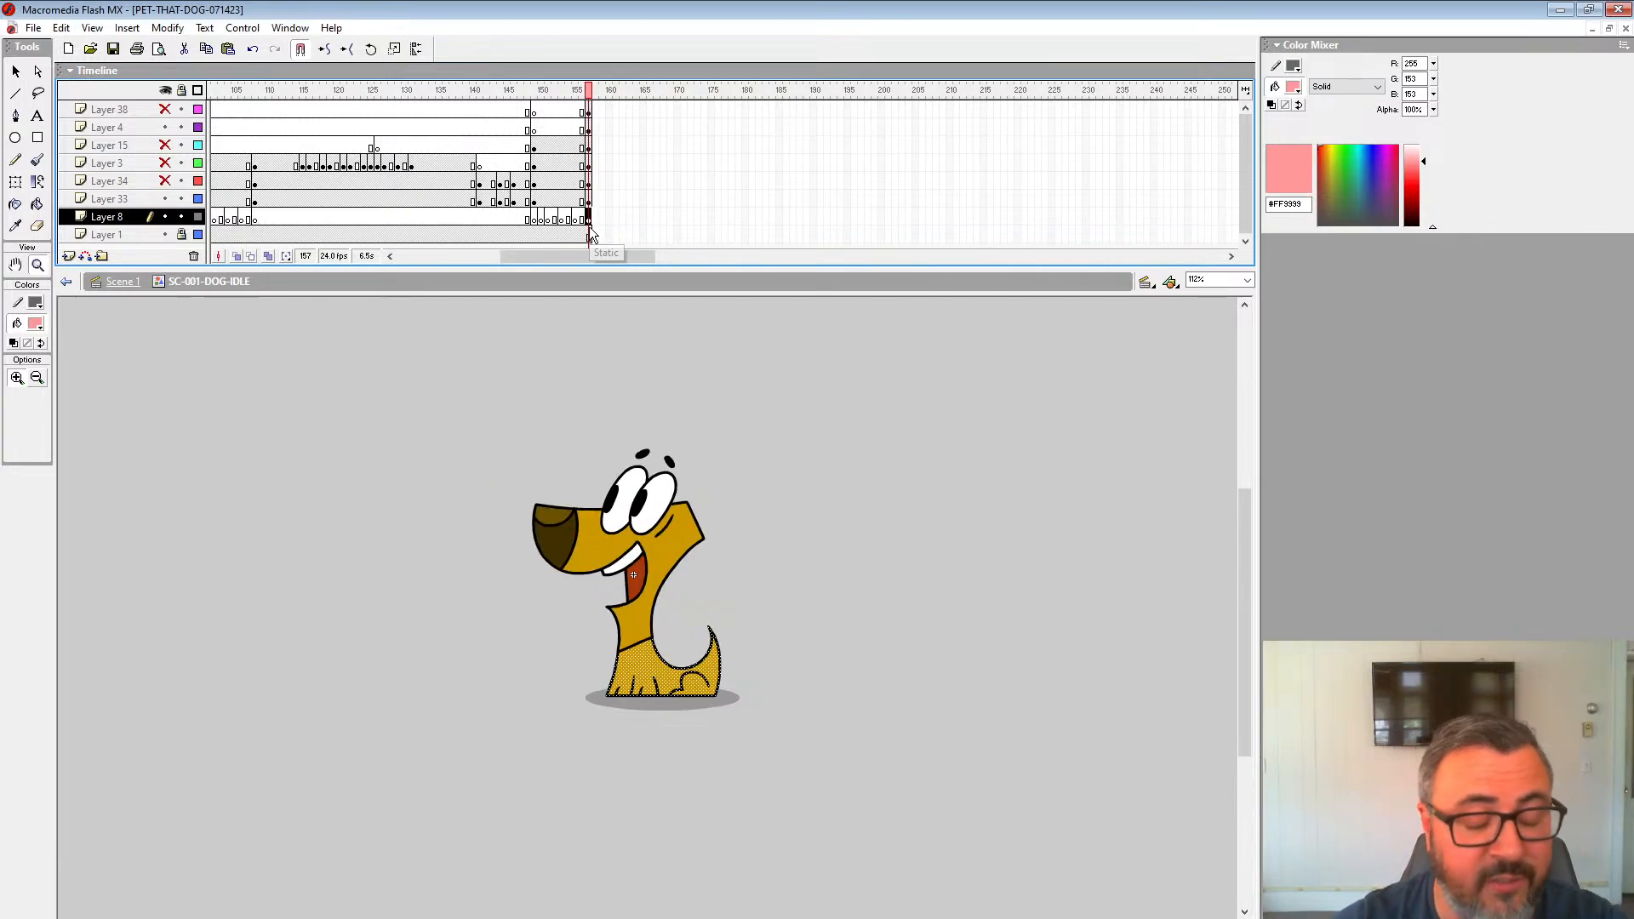
Step: Insert a blank keyframe at frame 151 on Layer 33 and turn on onion skinning
{"action": "left_click", "coordinate": [544, 219]}
{"action": "left_click", "coordinate": [549, 201]}
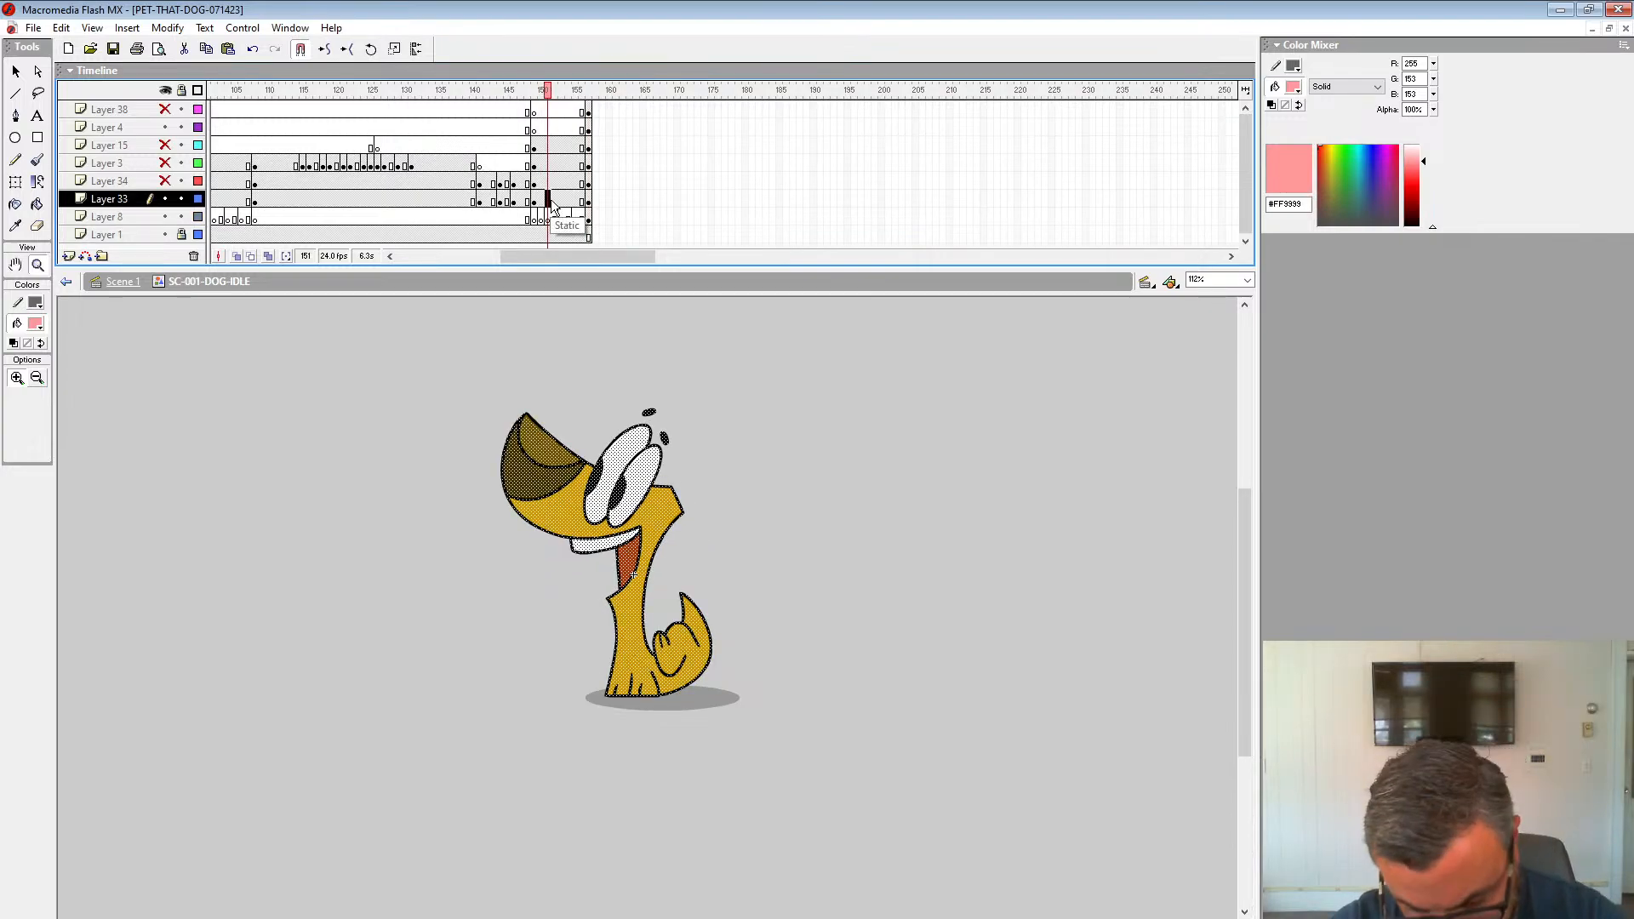
{"action": "key", "text": "F7"}
{"action": "left_click", "coordinate": [237, 257]}
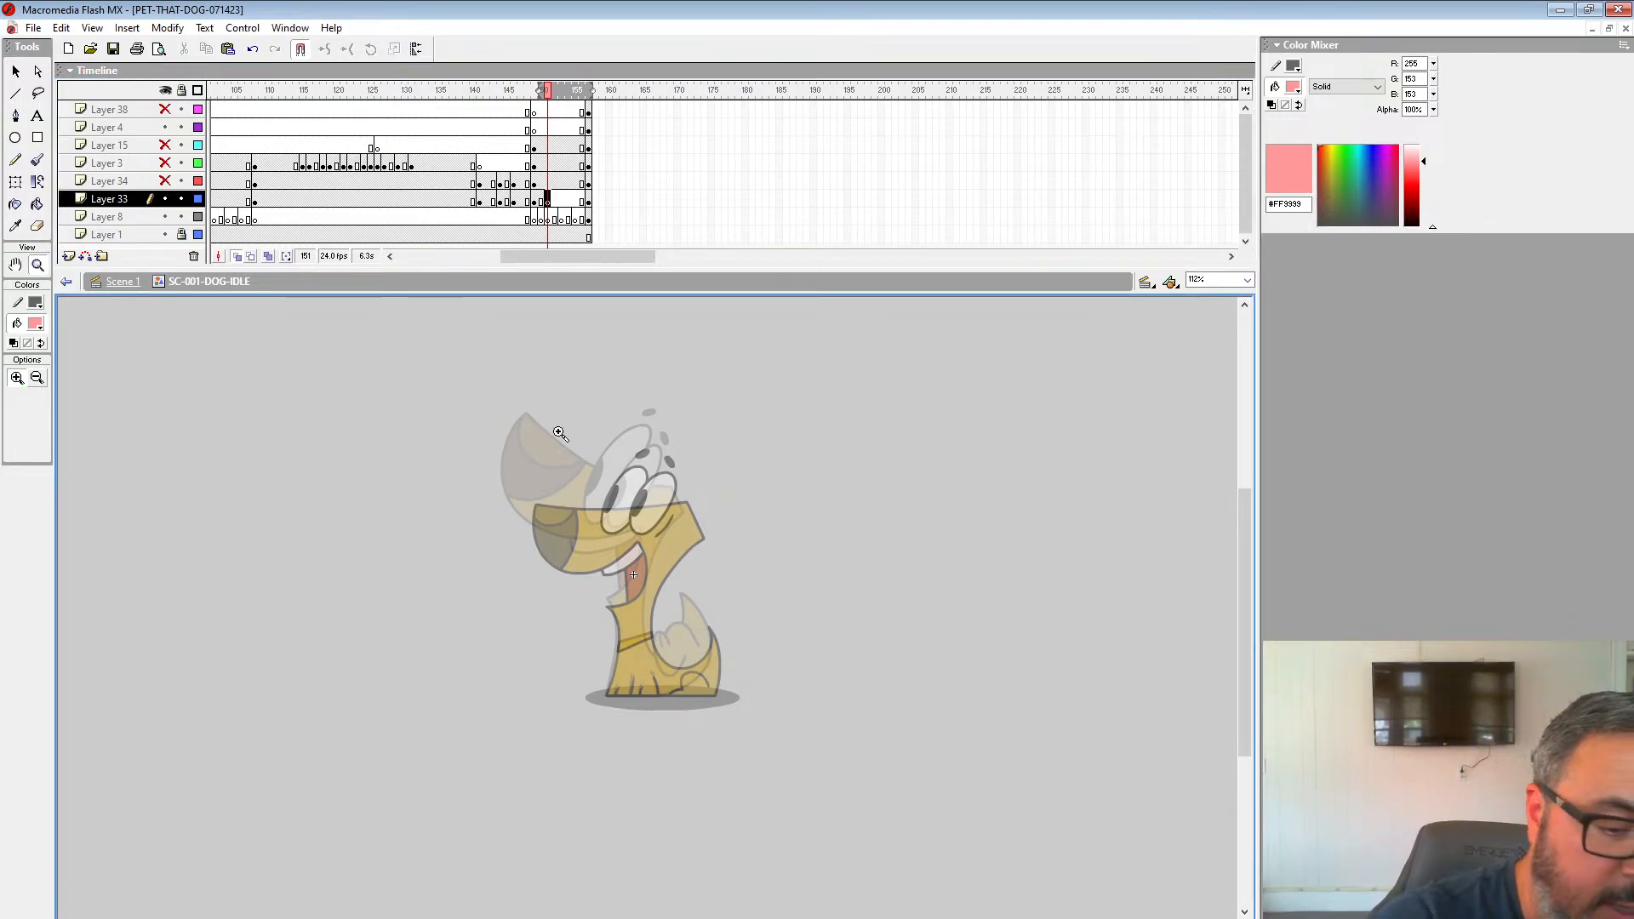
Step: Set up the Brush with a small tip and red fill #FF0000 for sketching over the dog's head at 450%
{"action": "left_click", "coordinate": [729, 521]}
{"action": "left_click", "coordinate": [732, 523]}
{"action": "left_click_drag", "start_coordinate": [672, 511], "coordinate": [755, 534]}
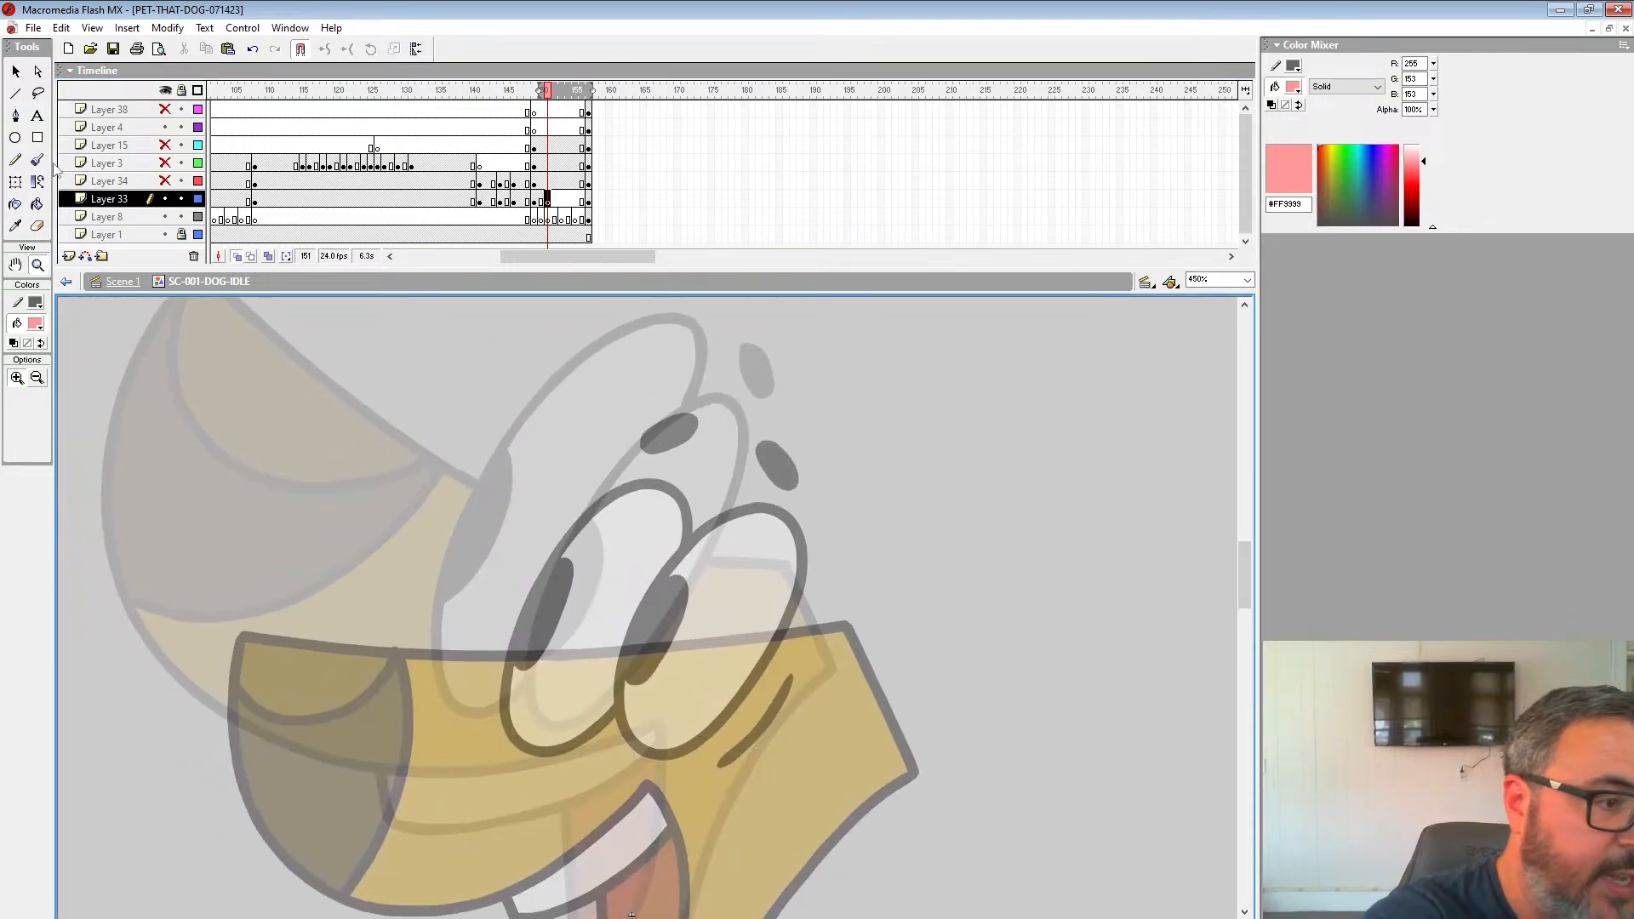
{"action": "left_click", "coordinate": [36, 160]}
{"action": "left_click", "coordinate": [40, 403]}
{"action": "left_click", "coordinate": [44, 458]}
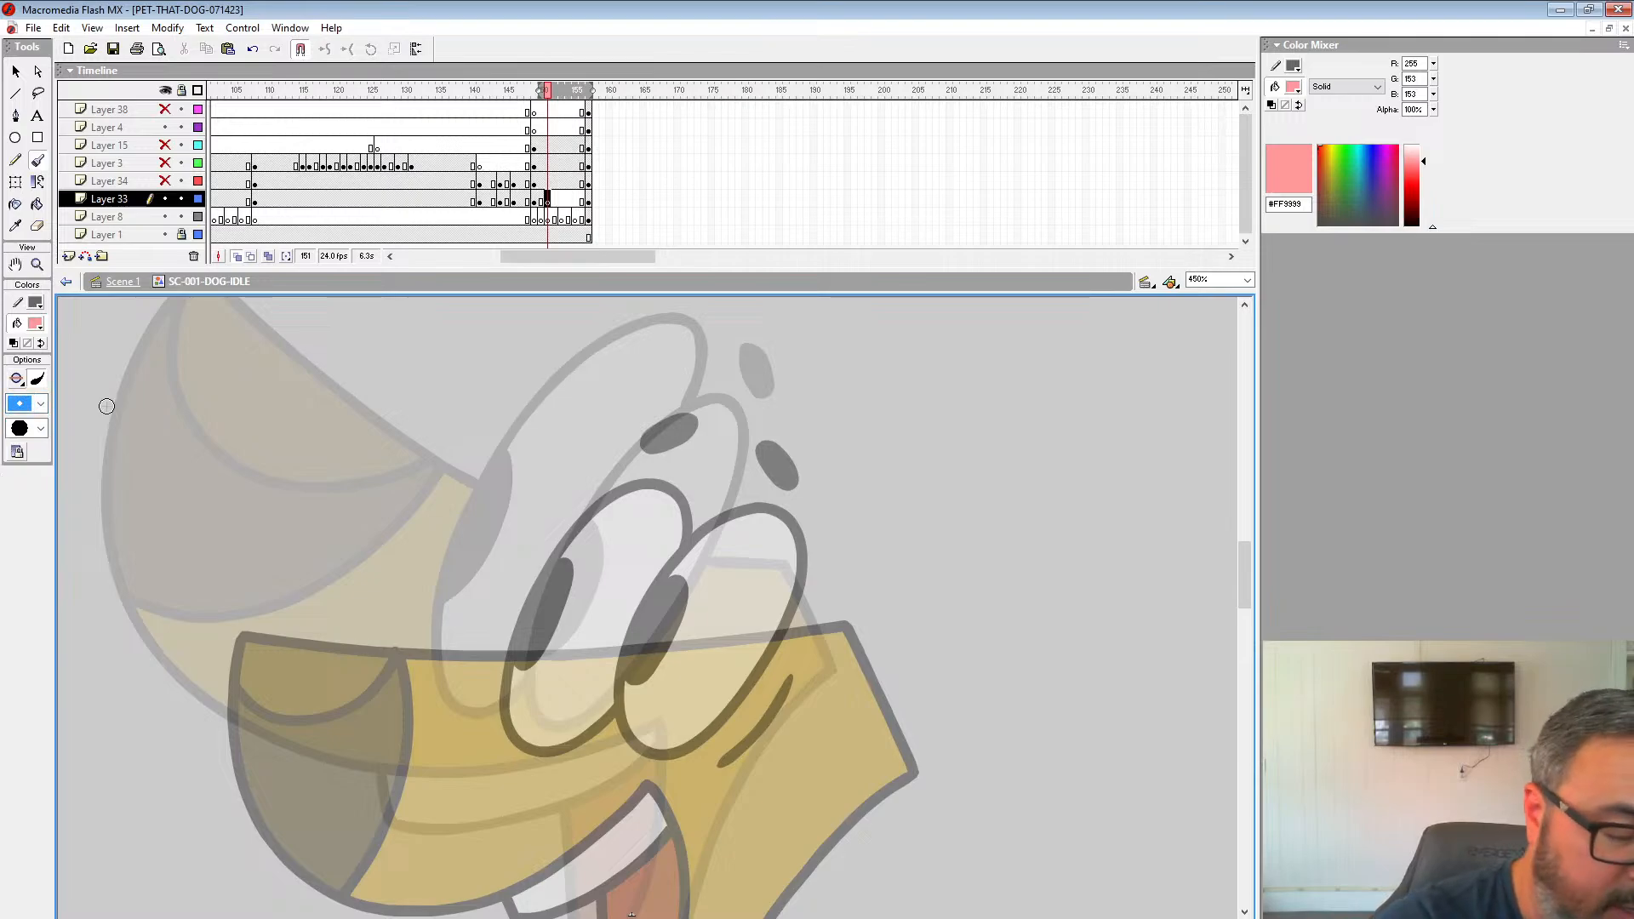
{"action": "left_click", "coordinate": [36, 324]}
{"action": "left_click", "coordinate": [30, 417]}
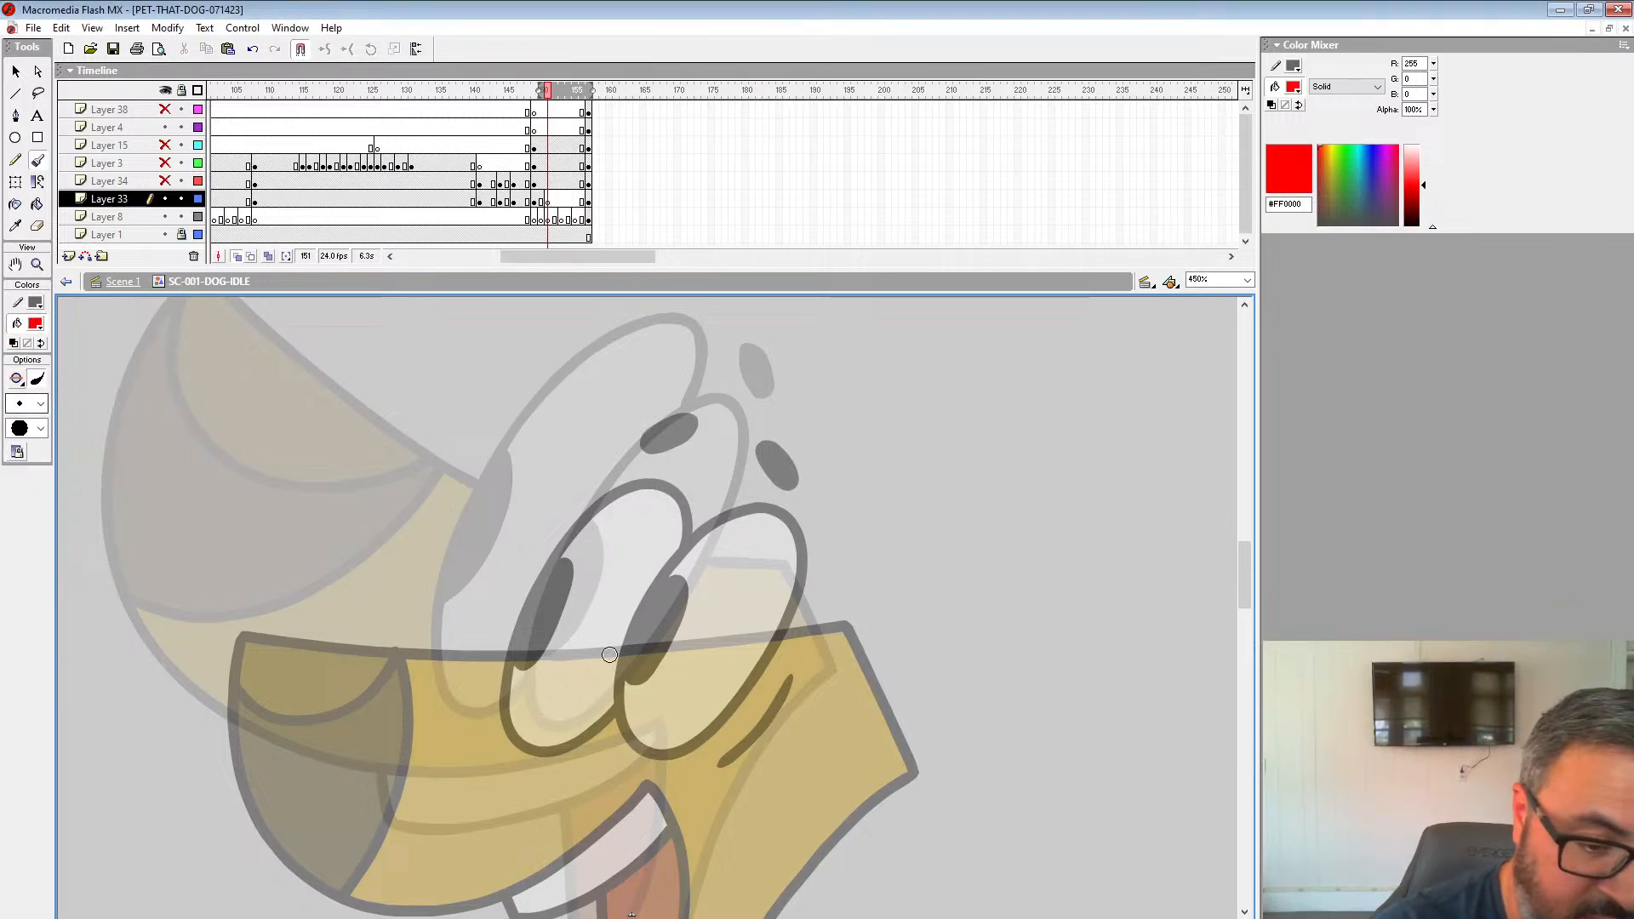
Step: Sketch the in-between eyes, pupils and eyebrows in red, midway between the two onion-skinned poses
{"action": "mouse_move", "coordinate": [593, 650]}
{"action": "left_mouse_down"}
{"action": "mouse_move", "coordinate": [597, 711]}
{"action": "mouse_move", "coordinate": [640, 696]}
{"action": "mouse_move", "coordinate": [637, 733]}
{"action": "mouse_move", "coordinate": [721, 619]}
{"action": "mouse_move", "coordinate": [774, 472]}
{"action": "left_mouse_up"}
{"action": "mouse_move", "coordinate": [681, 490]}
{"action": "left_mouse_down"}
{"action": "mouse_move", "coordinate": [568, 711]}
{"action": "mouse_move", "coordinate": [775, 471]}
{"action": "mouse_move", "coordinate": [669, 683]}
{"action": "left_mouse_up"}
{"action": "mouse_move", "coordinate": [615, 577]}
{"action": "left_mouse_down"}
{"action": "mouse_move", "coordinate": [593, 620]}
{"action": "mouse_move", "coordinate": [631, 577]}
{"action": "left_mouse_up"}
{"action": "mouse_move", "coordinate": [688, 476]}
{"action": "left_mouse_down"}
{"action": "mouse_move", "coordinate": [677, 406]}
{"action": "mouse_move", "coordinate": [474, 692]}
{"action": "mouse_move", "coordinate": [559, 702]}
{"action": "mouse_move", "coordinate": [685, 423]}
{"action": "mouse_move", "coordinate": [685, 487]}
{"action": "left_mouse_up"}
{"action": "left_click_drag", "start_coordinate": [686, 455], "coordinate": [573, 444]}
{"action": "mouse_move", "coordinate": [534, 531]}
{"action": "left_mouse_down"}
{"action": "mouse_move", "coordinate": [492, 631]}
{"action": "mouse_move", "coordinate": [545, 524]}
{"action": "mouse_move", "coordinate": [502, 634]}
{"action": "left_mouse_up"}
{"action": "left_click_drag", "start_coordinate": [779, 378], "coordinate": [866, 491]}
{"action": "left_click_drag", "start_coordinate": [748, 458], "coordinate": [759, 458]}
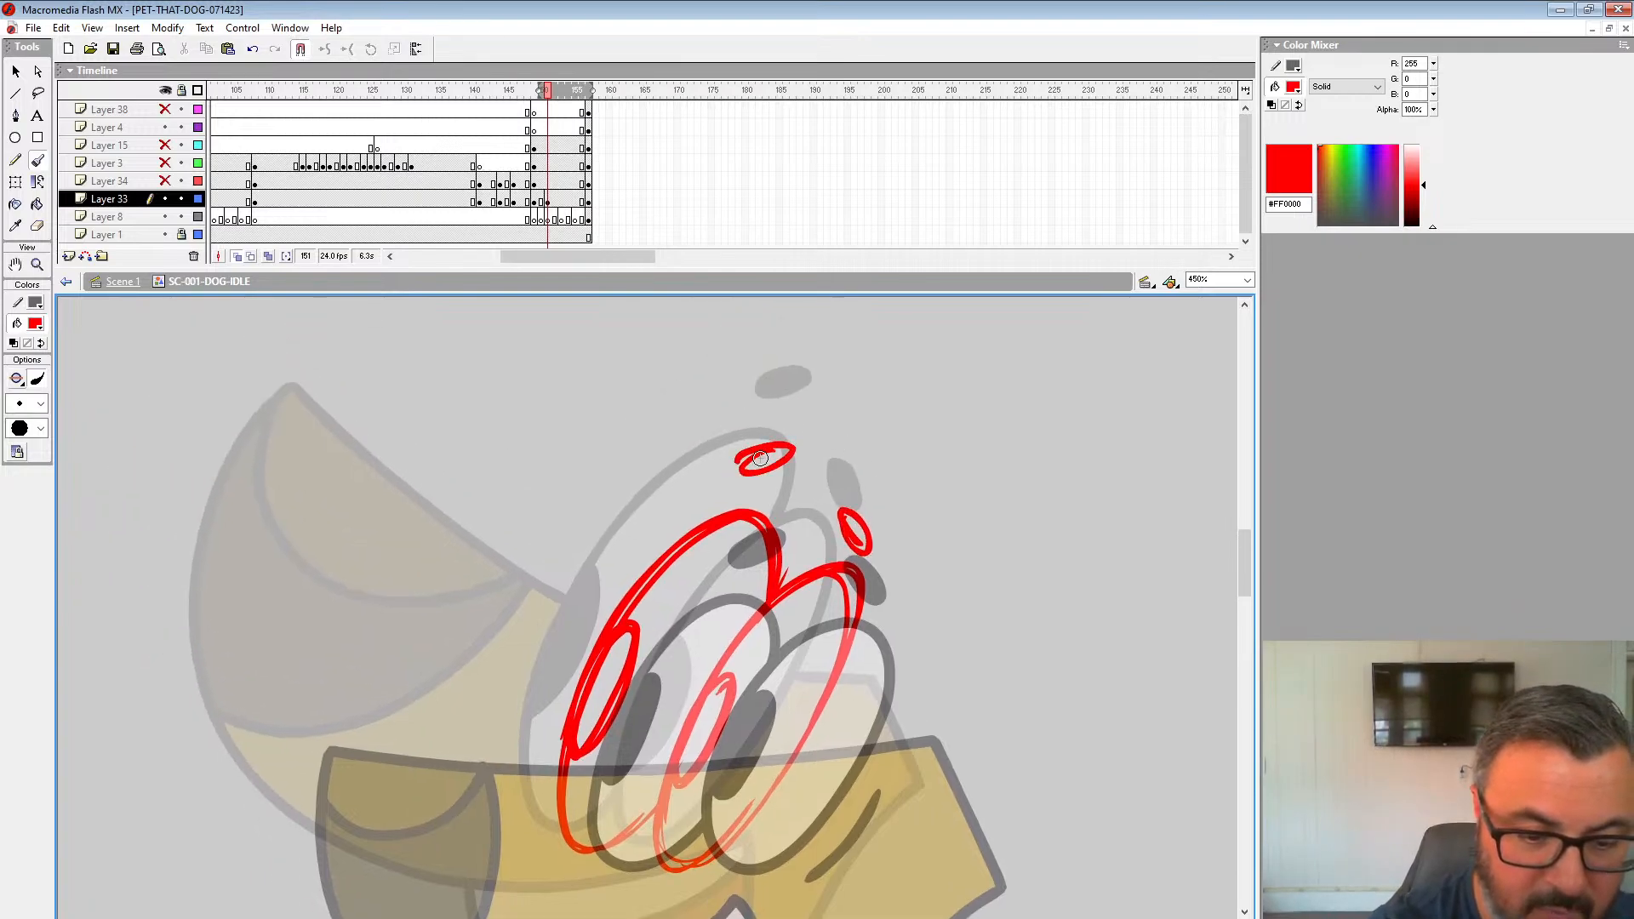
Step: Sketch the angular back of the head and the curved top line of the snout in red
{"action": "mouse_move", "coordinate": [889, 600]}
{"action": "left_mouse_down"}
{"action": "mouse_move", "coordinate": [827, 389]}
{"action": "mouse_move", "coordinate": [904, 497]}
{"action": "mouse_move", "coordinate": [838, 492]}
{"action": "left_mouse_up"}
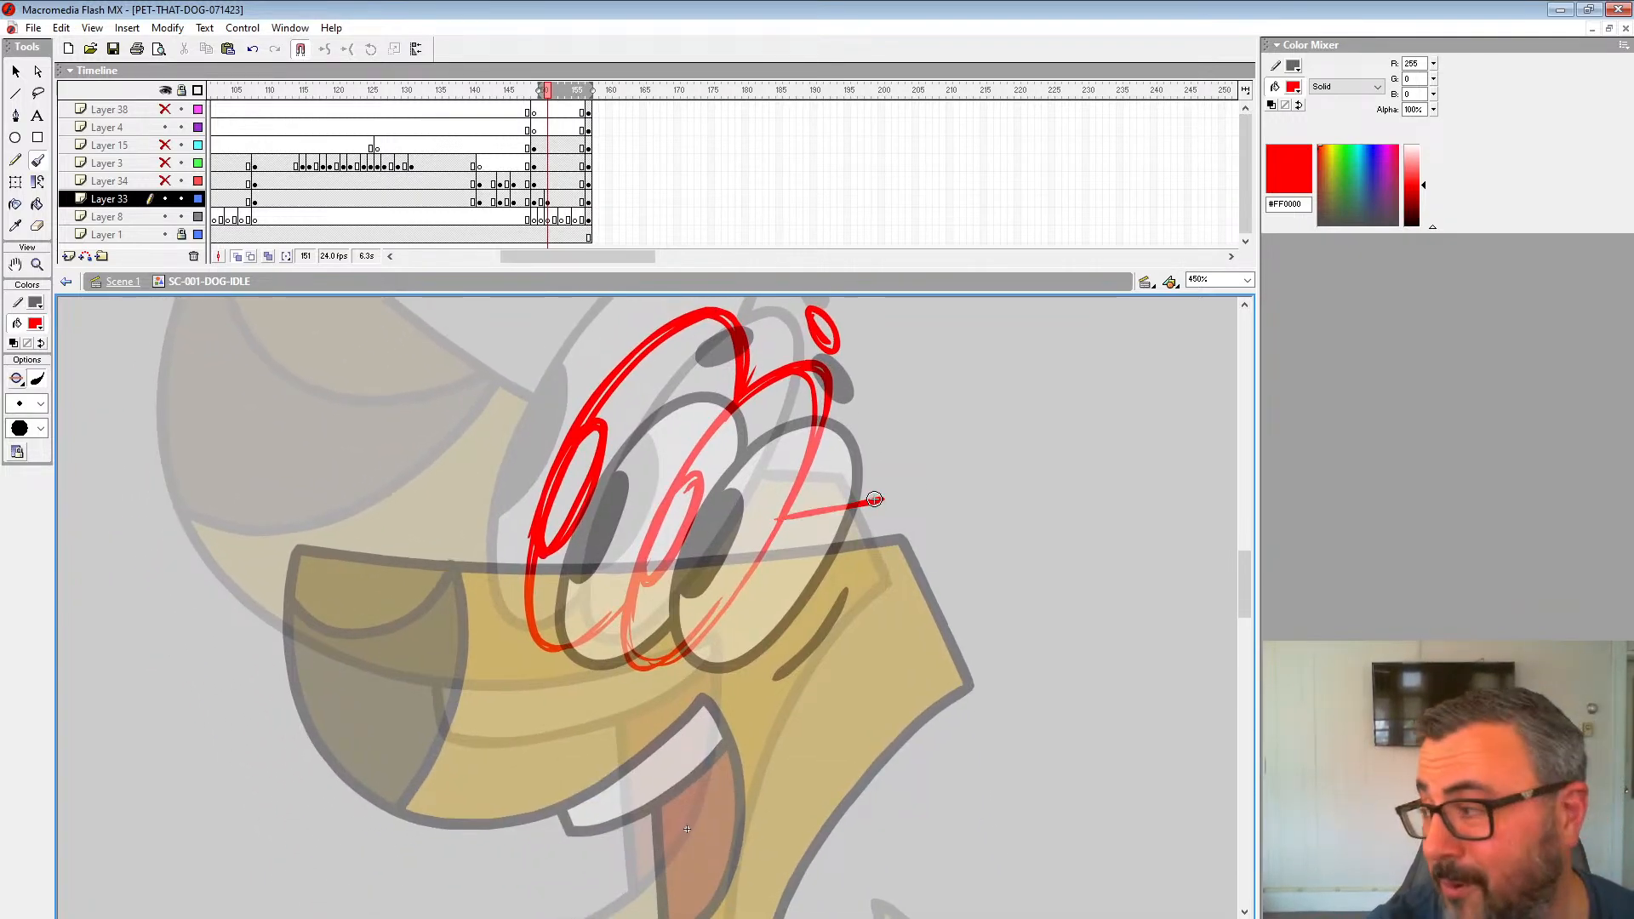
{"action": "key", "text": "ctrl+z"}
{"action": "left_click_drag", "start_coordinate": [912, 610], "coordinate": [853, 688]}
{"action": "left_click_drag", "start_coordinate": [559, 485], "coordinate": [782, 660]}
{"action": "left_click_drag", "start_coordinate": [637, 625], "coordinate": [486, 554]}
Step: Sketch the front and underside of the muzzle, and add the curved nose lines with its highlight
{"action": "mouse_move", "coordinate": [1065, 706]}
{"action": "left_mouse_down"}
{"action": "mouse_move", "coordinate": [1058, 548]}
{"action": "mouse_move", "coordinate": [695, 494]}
{"action": "mouse_move", "coordinate": [447, 381]}
{"action": "mouse_move", "coordinate": [515, 719]}
{"action": "left_mouse_up"}
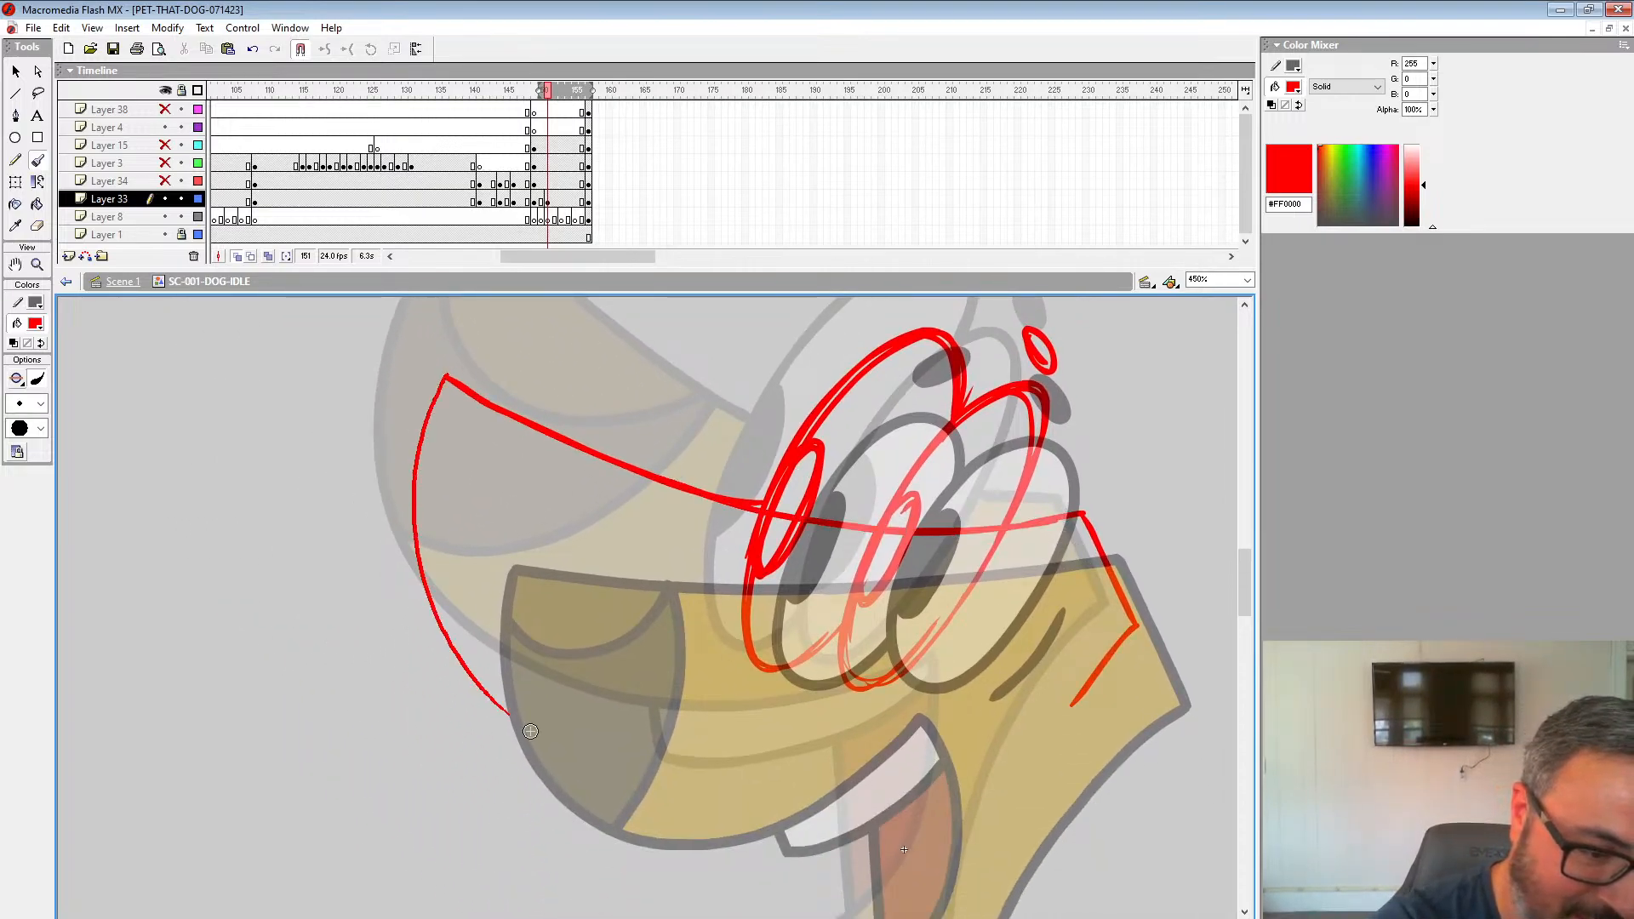
{"action": "mouse_move", "coordinate": [443, 380]}
{"action": "left_mouse_down"}
{"action": "mouse_move", "coordinate": [413, 538]}
{"action": "mouse_move", "coordinate": [480, 678]}
{"action": "mouse_move", "coordinate": [652, 756]}
{"action": "left_mouse_up"}
{"action": "mouse_move", "coordinate": [495, 705]}
{"action": "left_mouse_down"}
{"action": "mouse_move", "coordinate": [686, 759]}
{"action": "mouse_move", "coordinate": [902, 696]}
{"action": "mouse_move", "coordinate": [741, 760]}
{"action": "mouse_move", "coordinate": [398, 501]}
{"action": "left_mouse_up"}
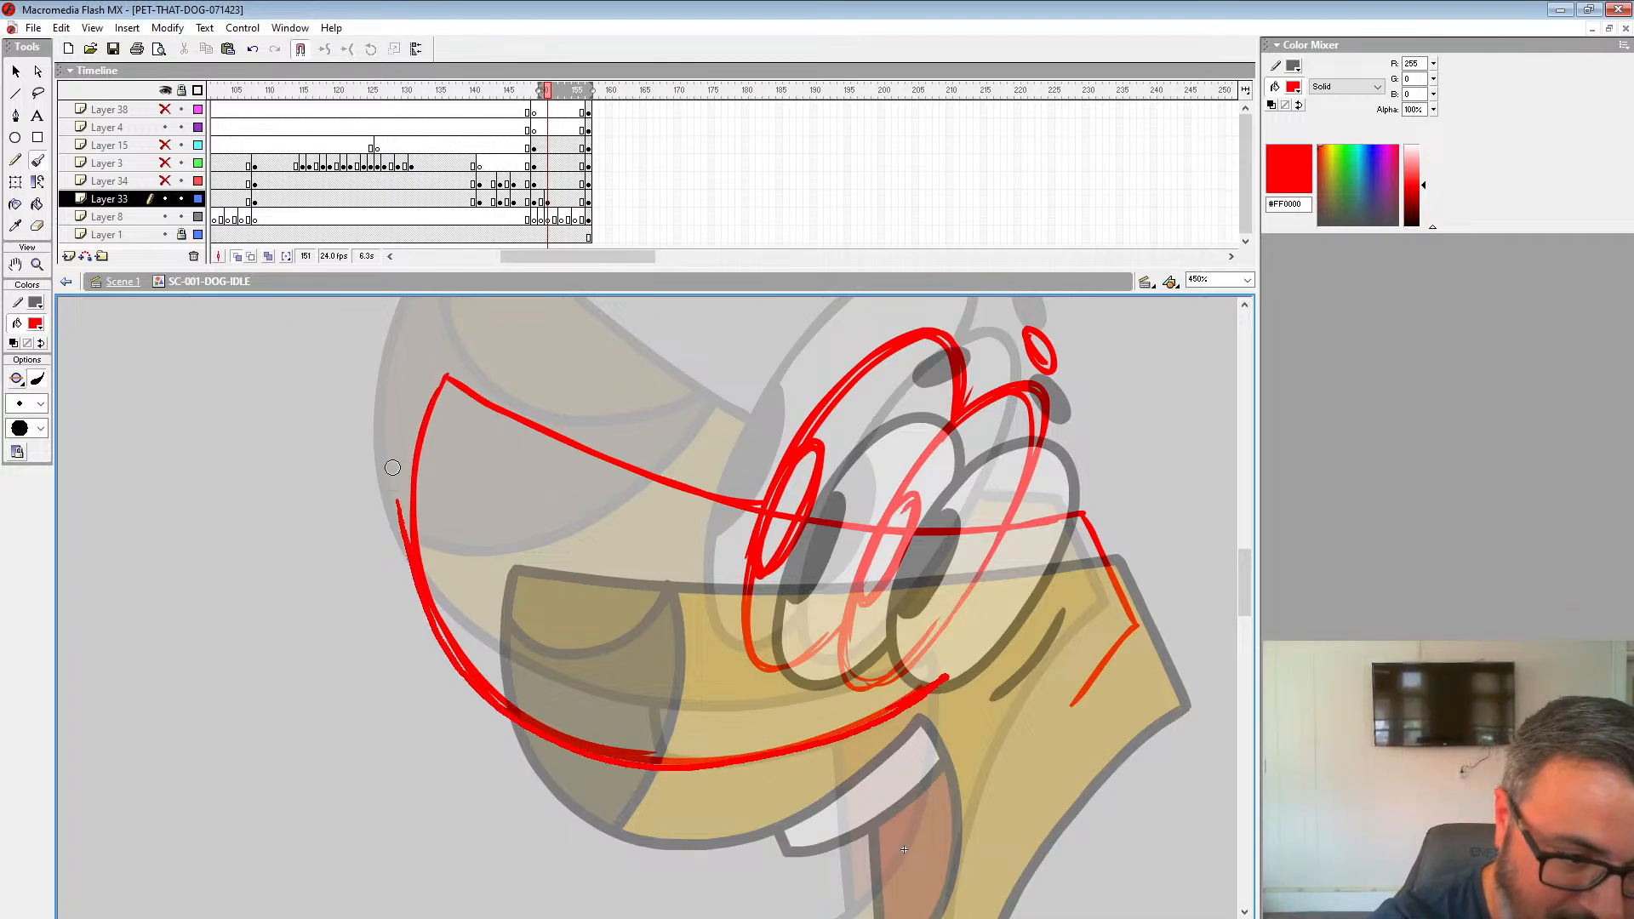
{"action": "mouse_move", "coordinate": [460, 649]}
{"action": "left_mouse_down"}
{"action": "mouse_move", "coordinate": [495, 659]}
{"action": "mouse_move", "coordinate": [707, 509]}
{"action": "mouse_move", "coordinate": [713, 461]}
{"action": "left_mouse_up"}
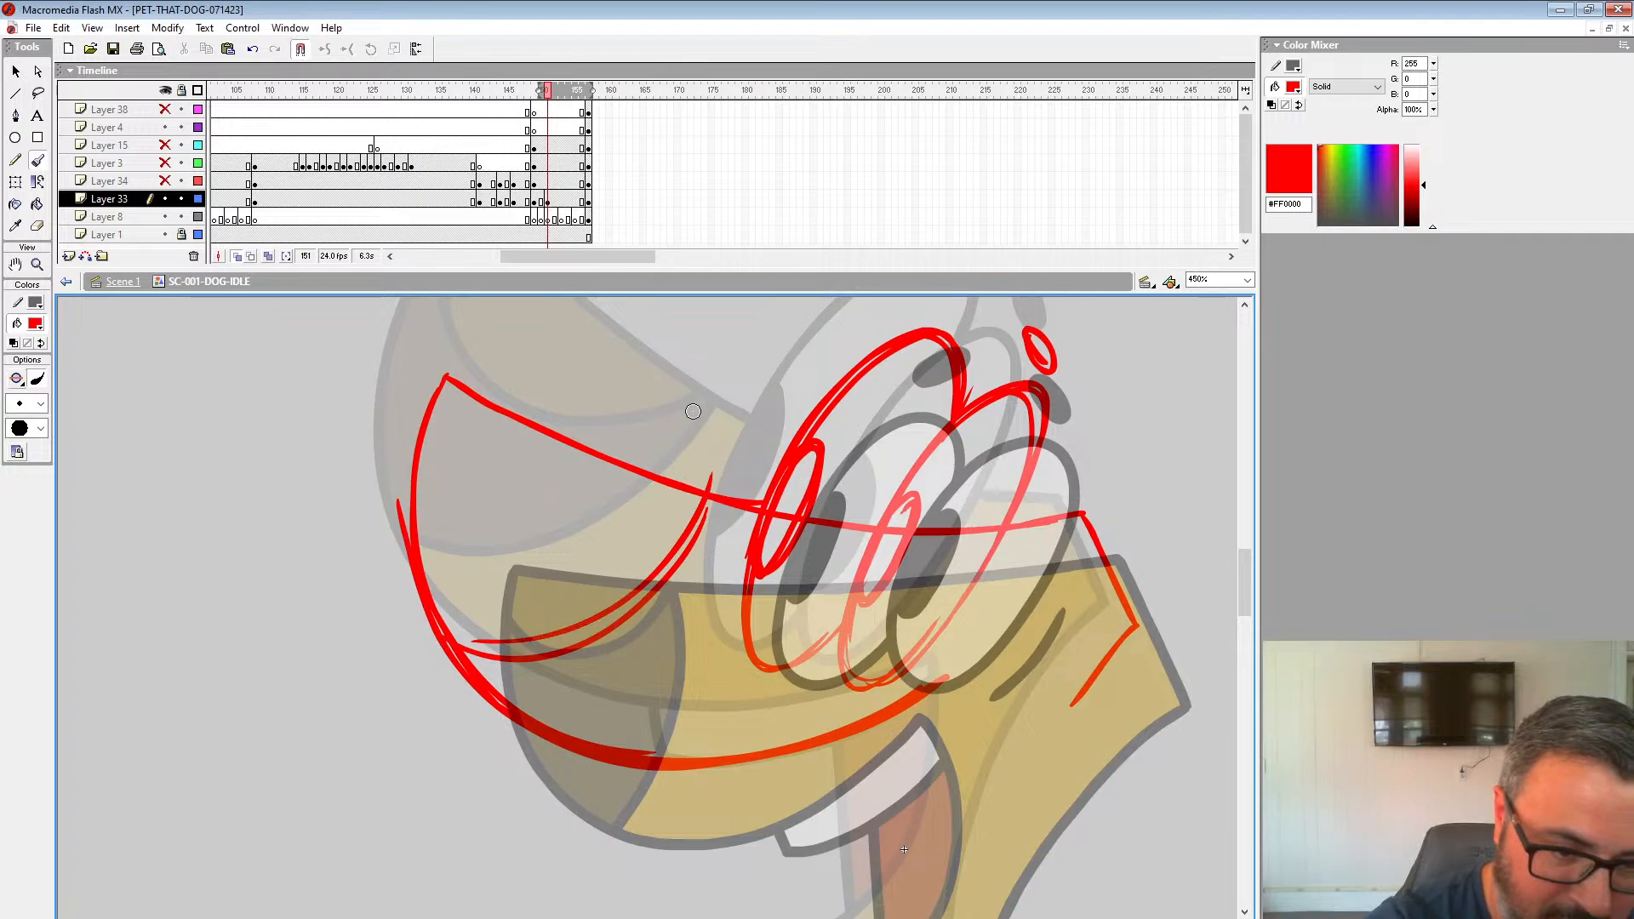
{"action": "left_click_drag", "start_coordinate": [705, 405], "coordinate": [669, 630]}
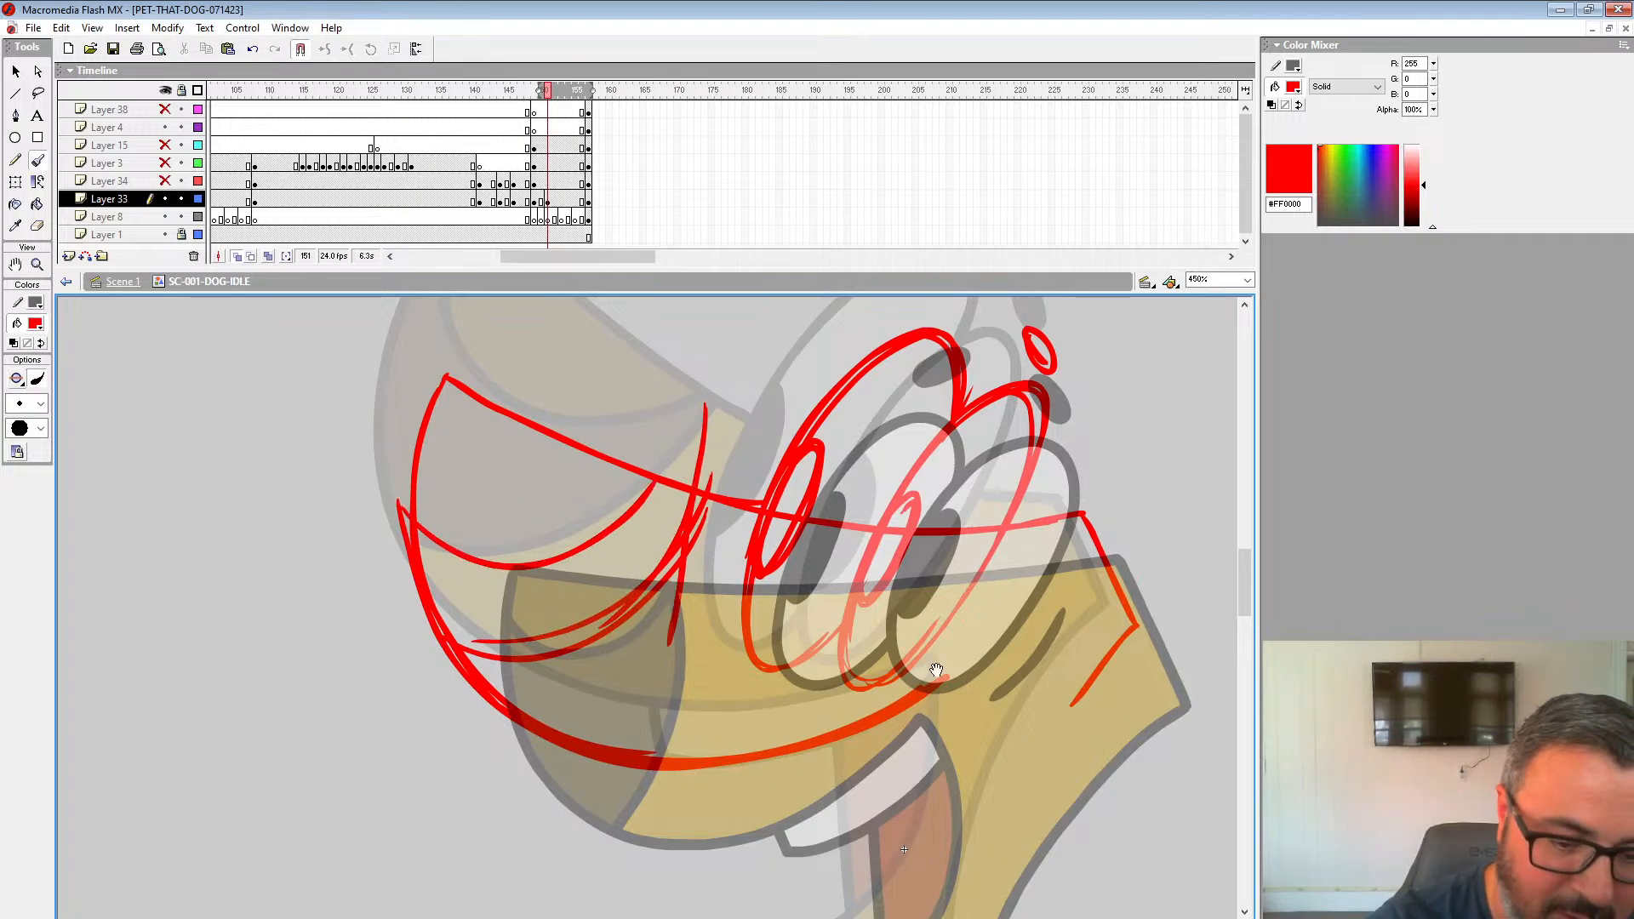
Step: Sketch the teeth, open mouth and lower jaw, and draw the back line of the neck
{"action": "mouse_move", "coordinate": [936, 669]}
{"action": "left_mouse_down"}
{"action": "mouse_move", "coordinate": [847, 388]}
{"action": "mouse_move", "coordinate": [837, 620]}
{"action": "mouse_move", "coordinate": [720, 703]}
{"action": "left_mouse_up"}
{"action": "mouse_move", "coordinate": [776, 517]}
{"action": "left_mouse_down"}
{"action": "mouse_move", "coordinate": [861, 456]}
{"action": "mouse_move", "coordinate": [781, 680]}
{"action": "left_mouse_up"}
{"action": "mouse_move", "coordinate": [983, 487]}
{"action": "left_mouse_down"}
{"action": "mouse_move", "coordinate": [931, 412]}
{"action": "mouse_move", "coordinate": [851, 439]}
{"action": "left_mouse_up"}
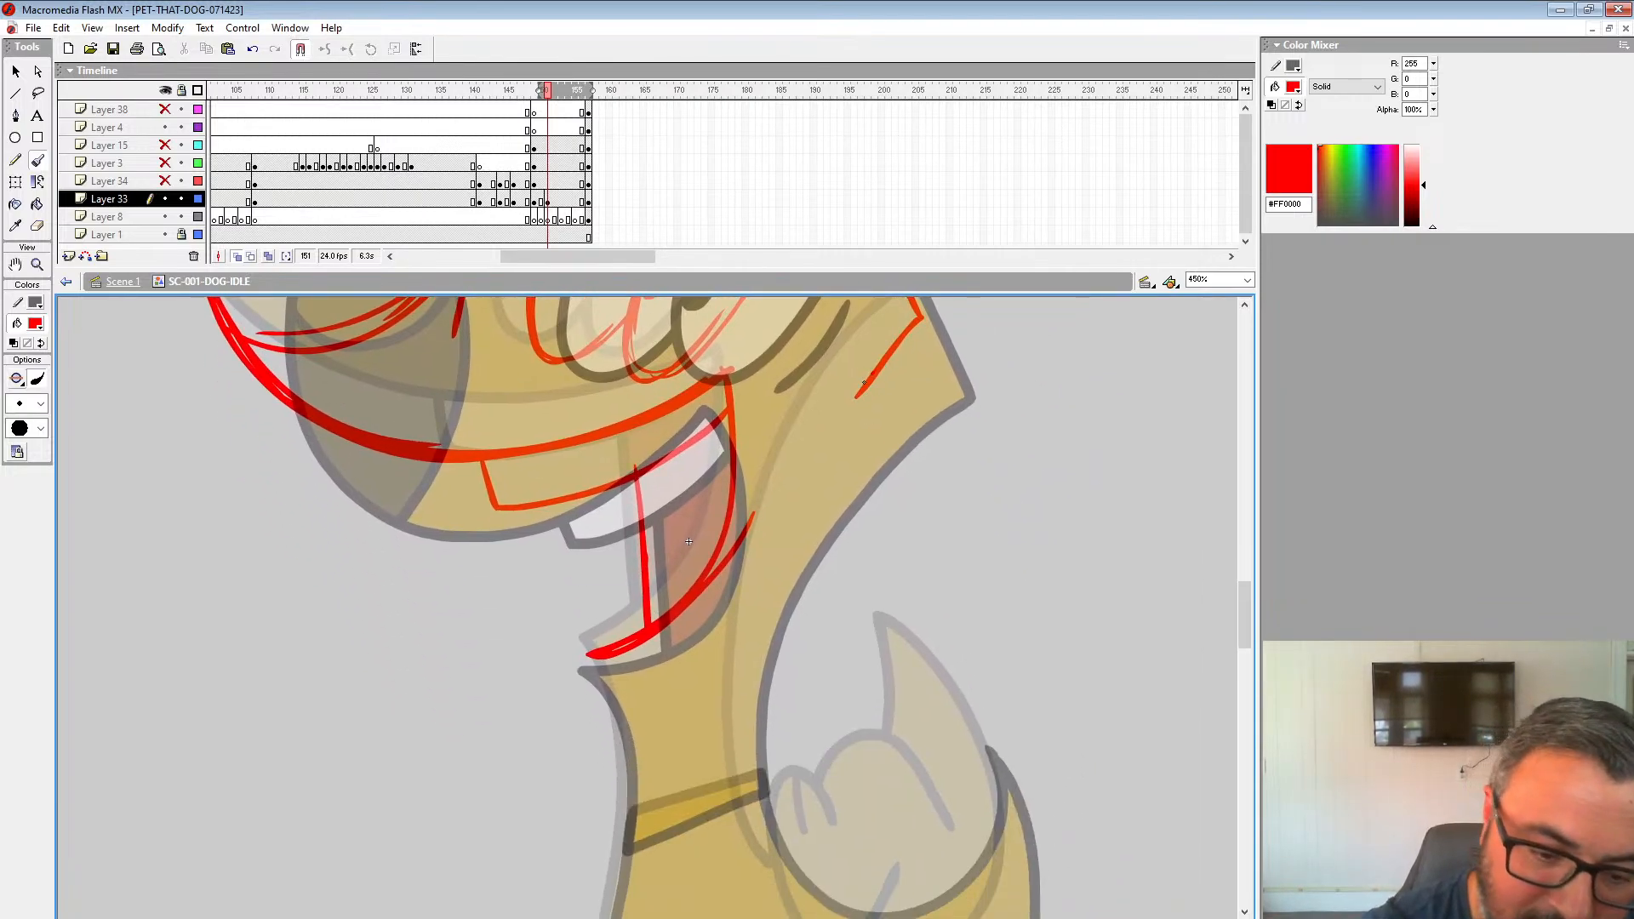
{"action": "left_click_drag", "start_coordinate": [864, 383], "coordinate": [749, 781]}
{"action": "left_click_drag", "start_coordinate": [943, 628], "coordinate": [675, 384]}
Step: Compare frames 148 and 149 on Layer 33, and sketch the in-between hind leg and foot at frame 151
{"action": "left_click", "coordinate": [527, 199]}
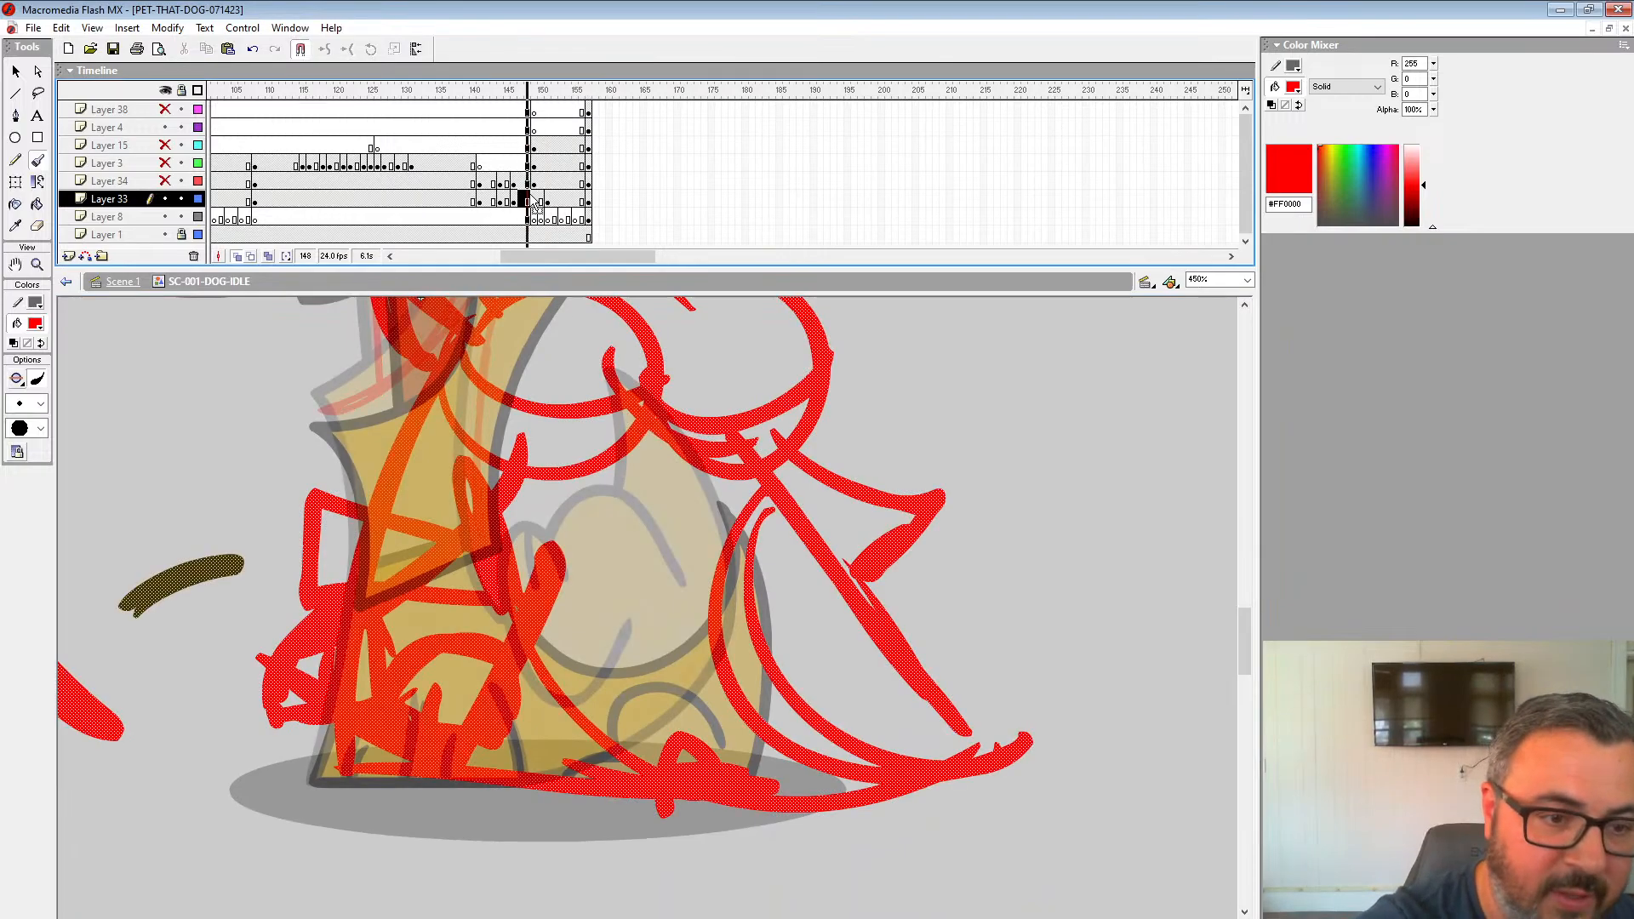
{"action": "left_click", "coordinate": [535, 199]}
{"action": "left_click", "coordinate": [549, 198]}
{"action": "left_click", "coordinate": [551, 199]}
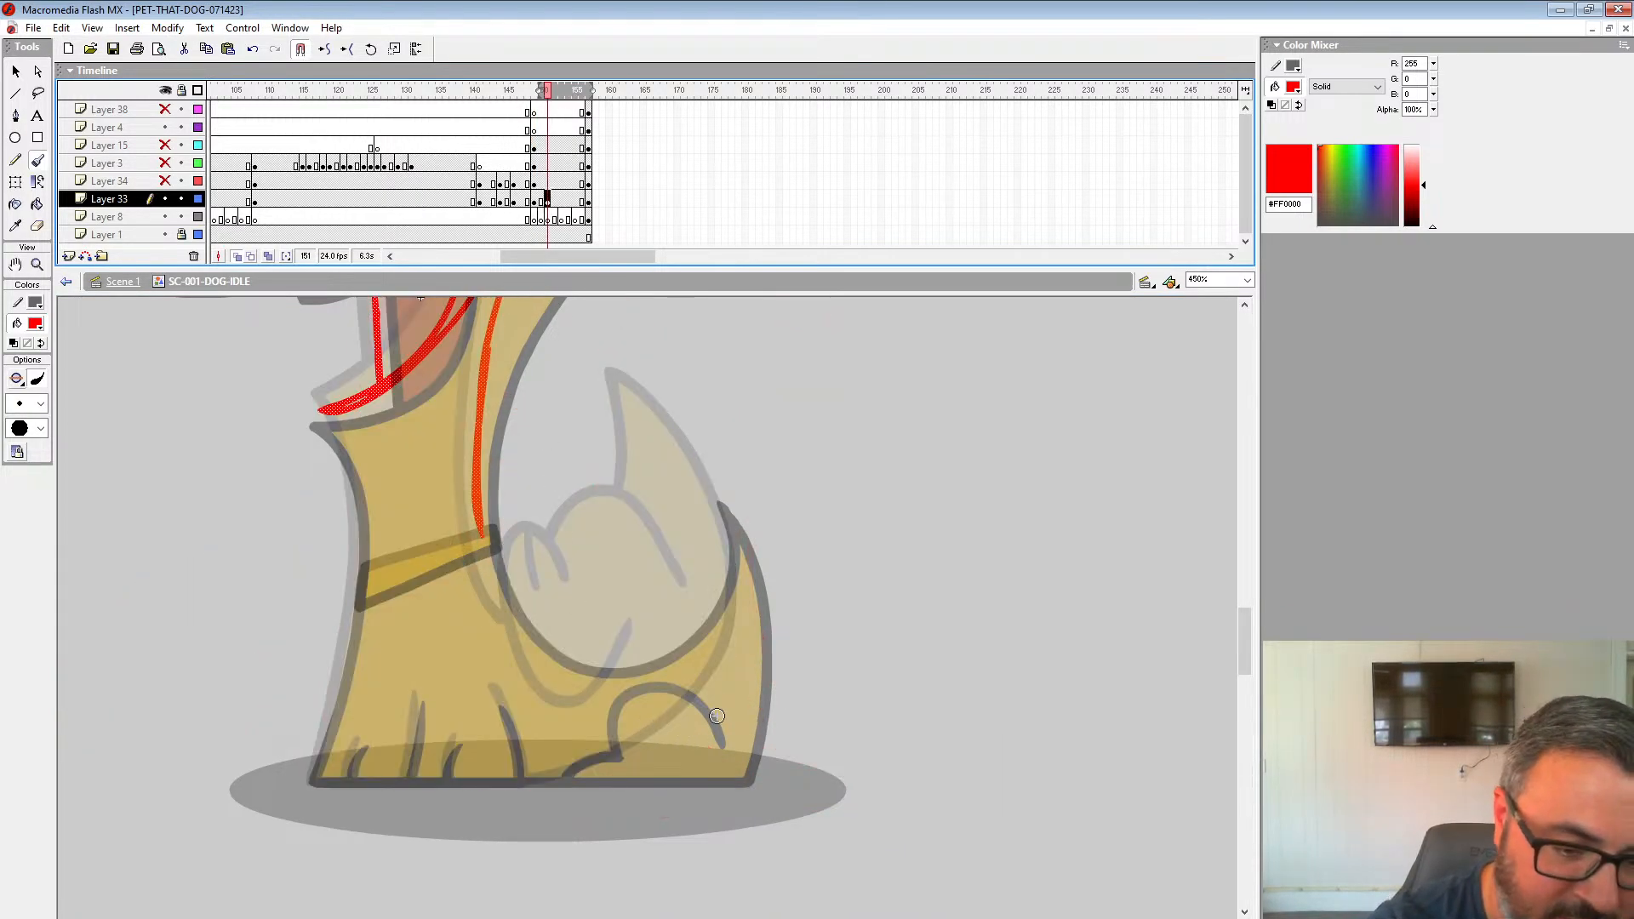
{"action": "left_click_drag", "start_coordinate": [636, 597], "coordinate": [588, 696]}
{"action": "key", "text": "ctrl+z"}
{"action": "mouse_move", "coordinate": [717, 679]}
{"action": "left_mouse_down"}
{"action": "mouse_move", "coordinate": [597, 619]}
{"action": "mouse_move", "coordinate": [534, 676]}
{"action": "left_mouse_up"}
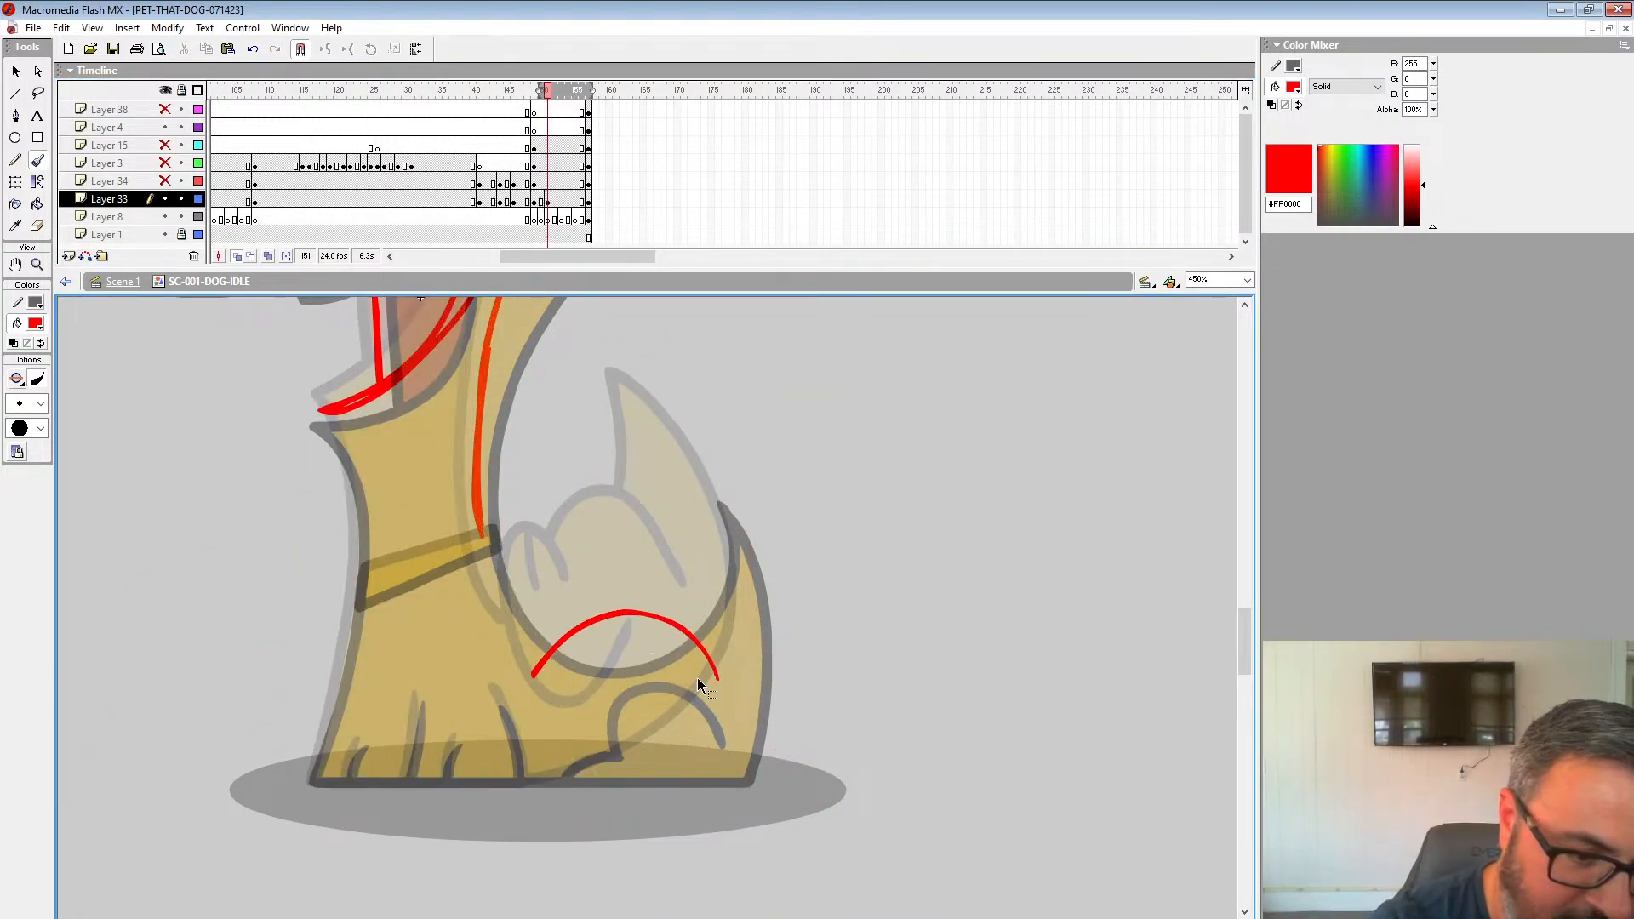
{"action": "key", "text": "ctrl+z"}
{"action": "mouse_move", "coordinate": [699, 653]}
{"action": "left_mouse_down"}
{"action": "mouse_move", "coordinate": [495, 664]}
{"action": "mouse_move", "coordinate": [466, 704]}
{"action": "mouse_move", "coordinate": [497, 761]}
{"action": "mouse_move", "coordinate": [534, 649]}
{"action": "mouse_move", "coordinate": [708, 670]}
{"action": "mouse_move", "coordinate": [631, 611]}
{"action": "mouse_move", "coordinate": [501, 679]}
{"action": "mouse_move", "coordinate": [454, 654]}
{"action": "mouse_move", "coordinate": [586, 761]}
{"action": "left_mouse_up"}
{"action": "left_click_drag", "start_coordinate": [522, 773], "coordinate": [644, 730]}
{"action": "left_click_drag", "start_coordinate": [493, 579], "coordinate": [572, 773]}
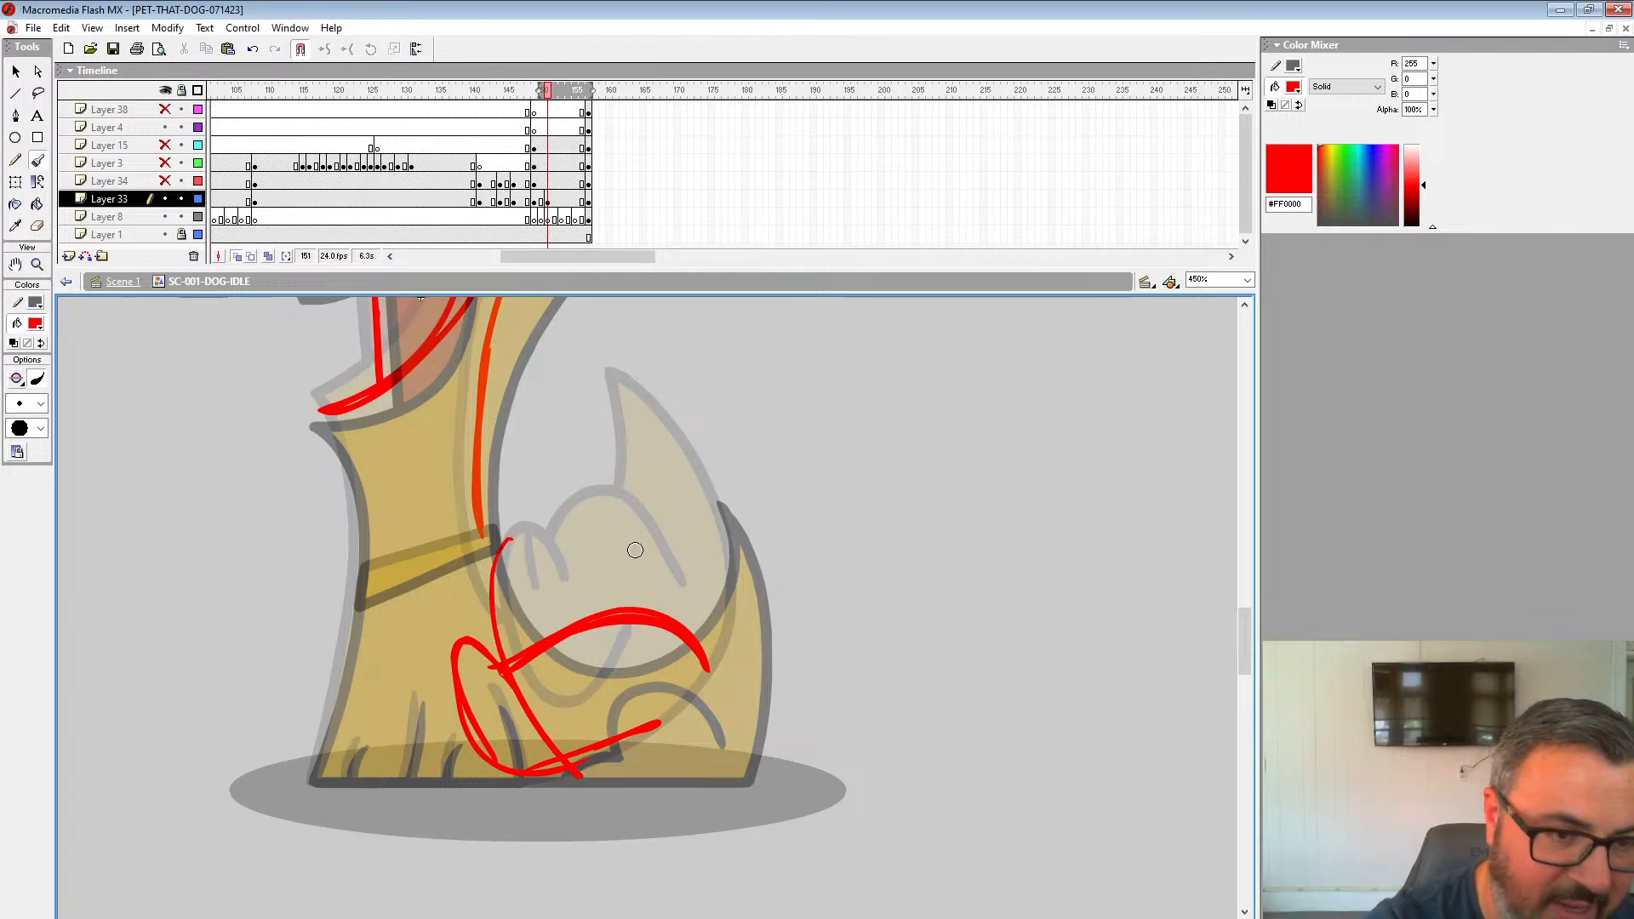
Step: Play back the animation and return to frame 151 on Layer 33
{"action": "left_click", "coordinate": [500, 203]}
{"action": "left_click", "coordinate": [536, 168]}
{"action": "key", "text": "Return"}
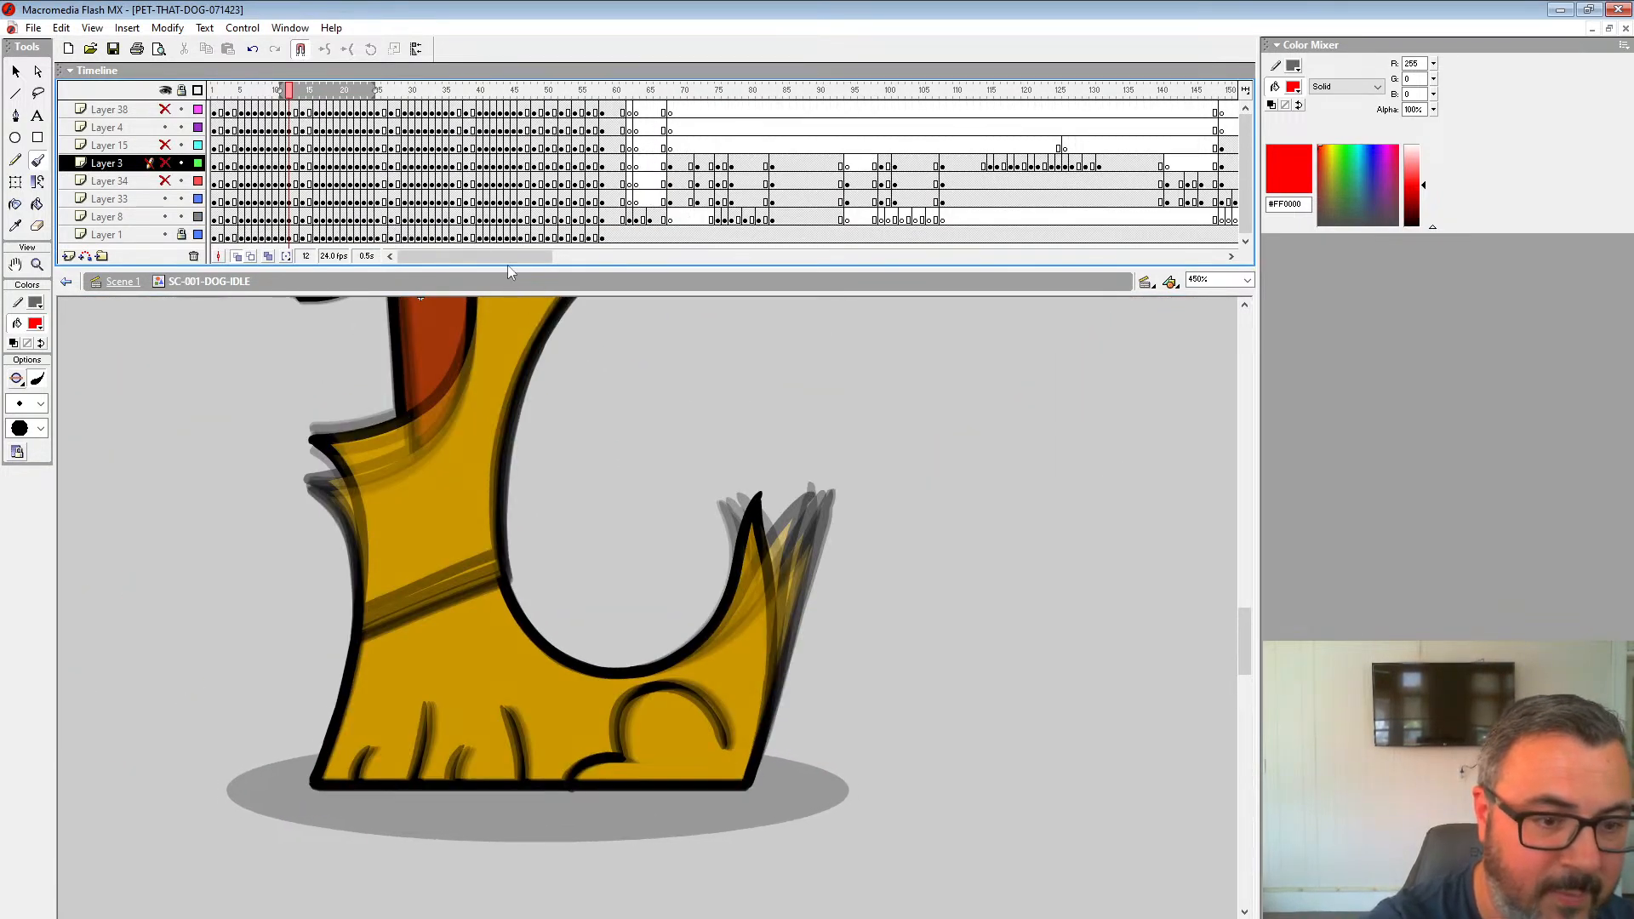
{"action": "left_click_drag", "start_coordinate": [474, 255], "coordinate": [617, 255]}
{"action": "left_click", "coordinate": [297, 199]}
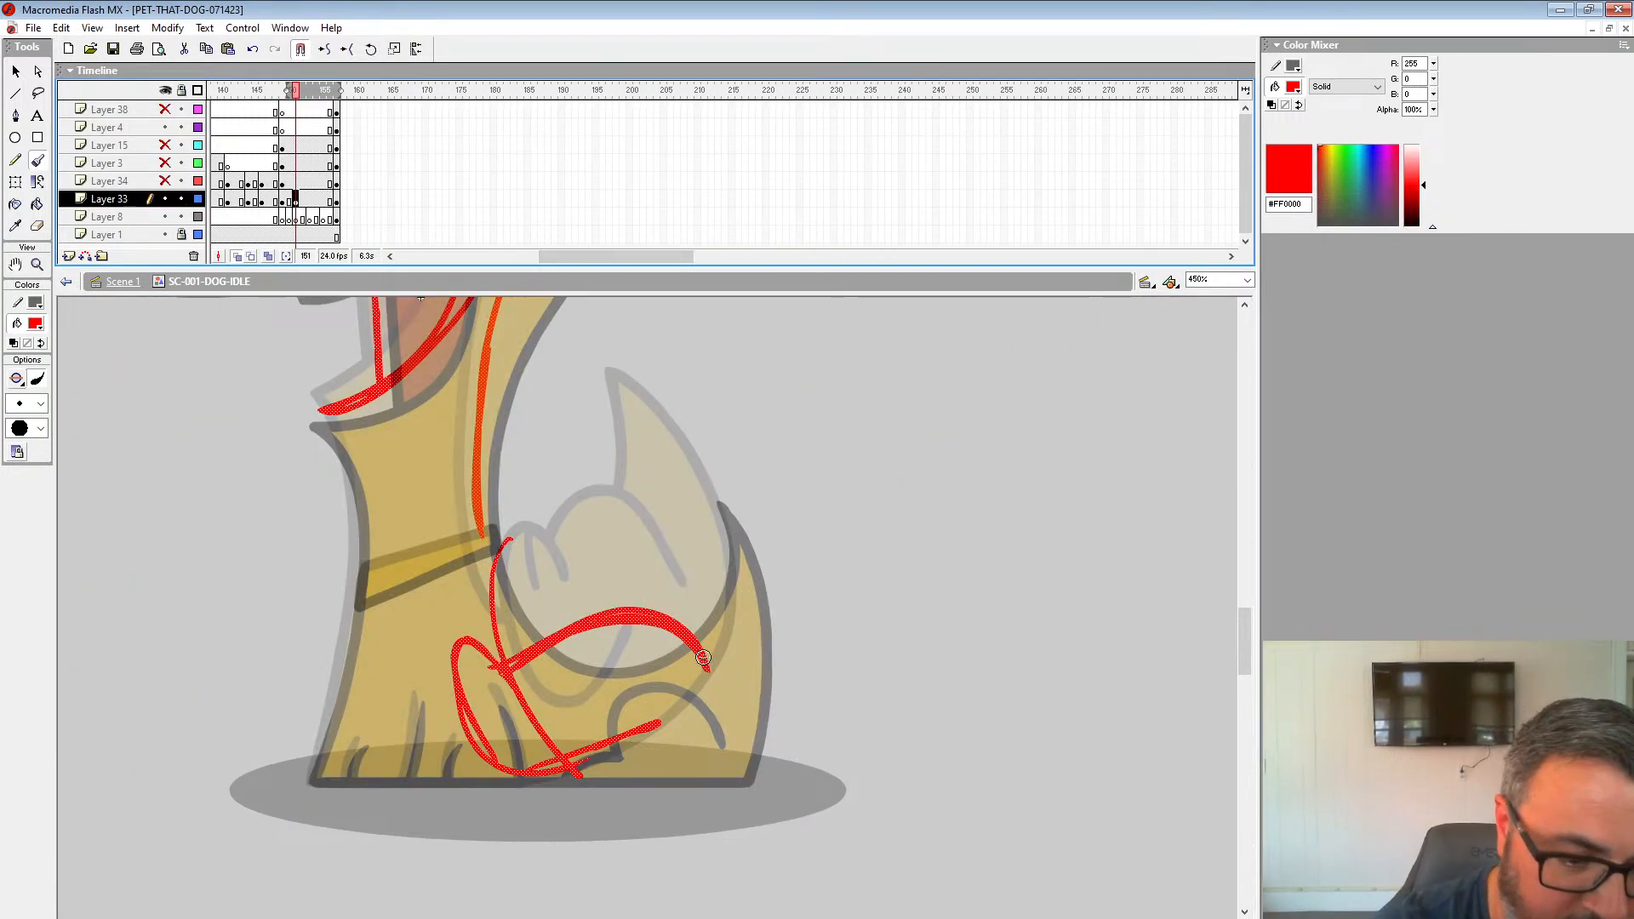
Step: Sketch the rump and curved tail in red between the two onion-skinned poses, reinforcing the outer contour
{"action": "mouse_move", "coordinate": [539, 763]}
{"action": "left_mouse_down"}
{"action": "mouse_move", "coordinate": [645, 760]}
{"action": "mouse_move", "coordinate": [602, 757]}
{"action": "mouse_move", "coordinate": [743, 679]}
{"action": "left_mouse_up"}
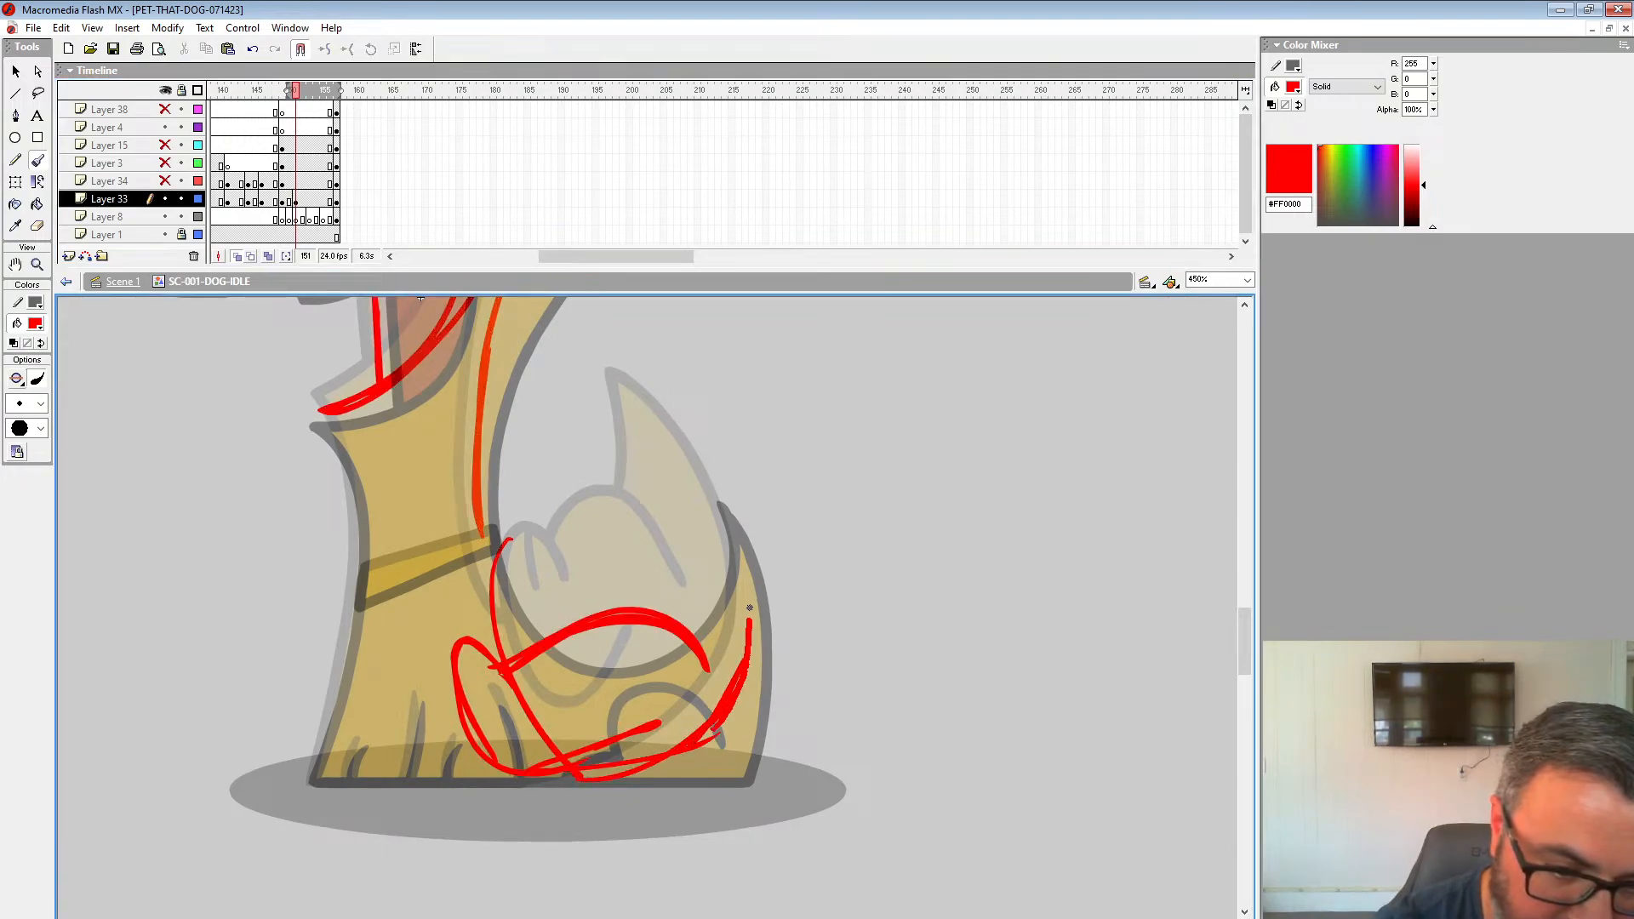
{"action": "mouse_move", "coordinate": [648, 594]}
{"action": "left_mouse_down"}
{"action": "mouse_move", "coordinate": [474, 512]}
{"action": "mouse_move", "coordinate": [605, 619]}
{"action": "mouse_move", "coordinate": [686, 498]}
{"action": "left_mouse_up"}
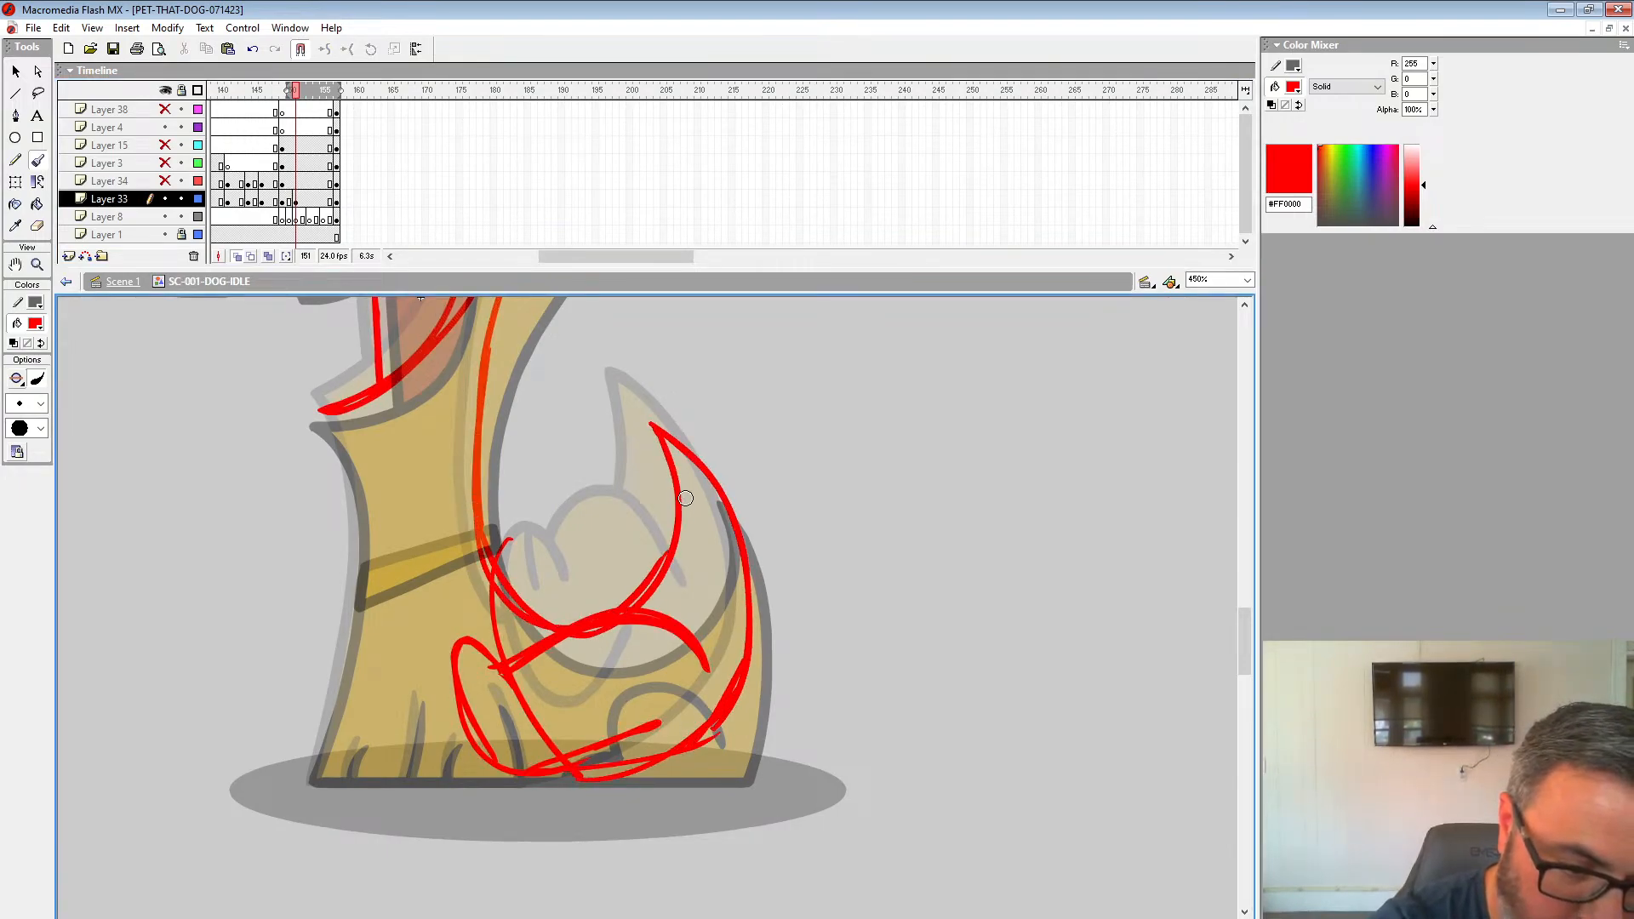
{"action": "left_click_drag", "start_coordinate": [755, 623], "coordinate": [741, 699]}
{"action": "left_click_drag", "start_coordinate": [693, 658], "coordinate": [552, 635]}
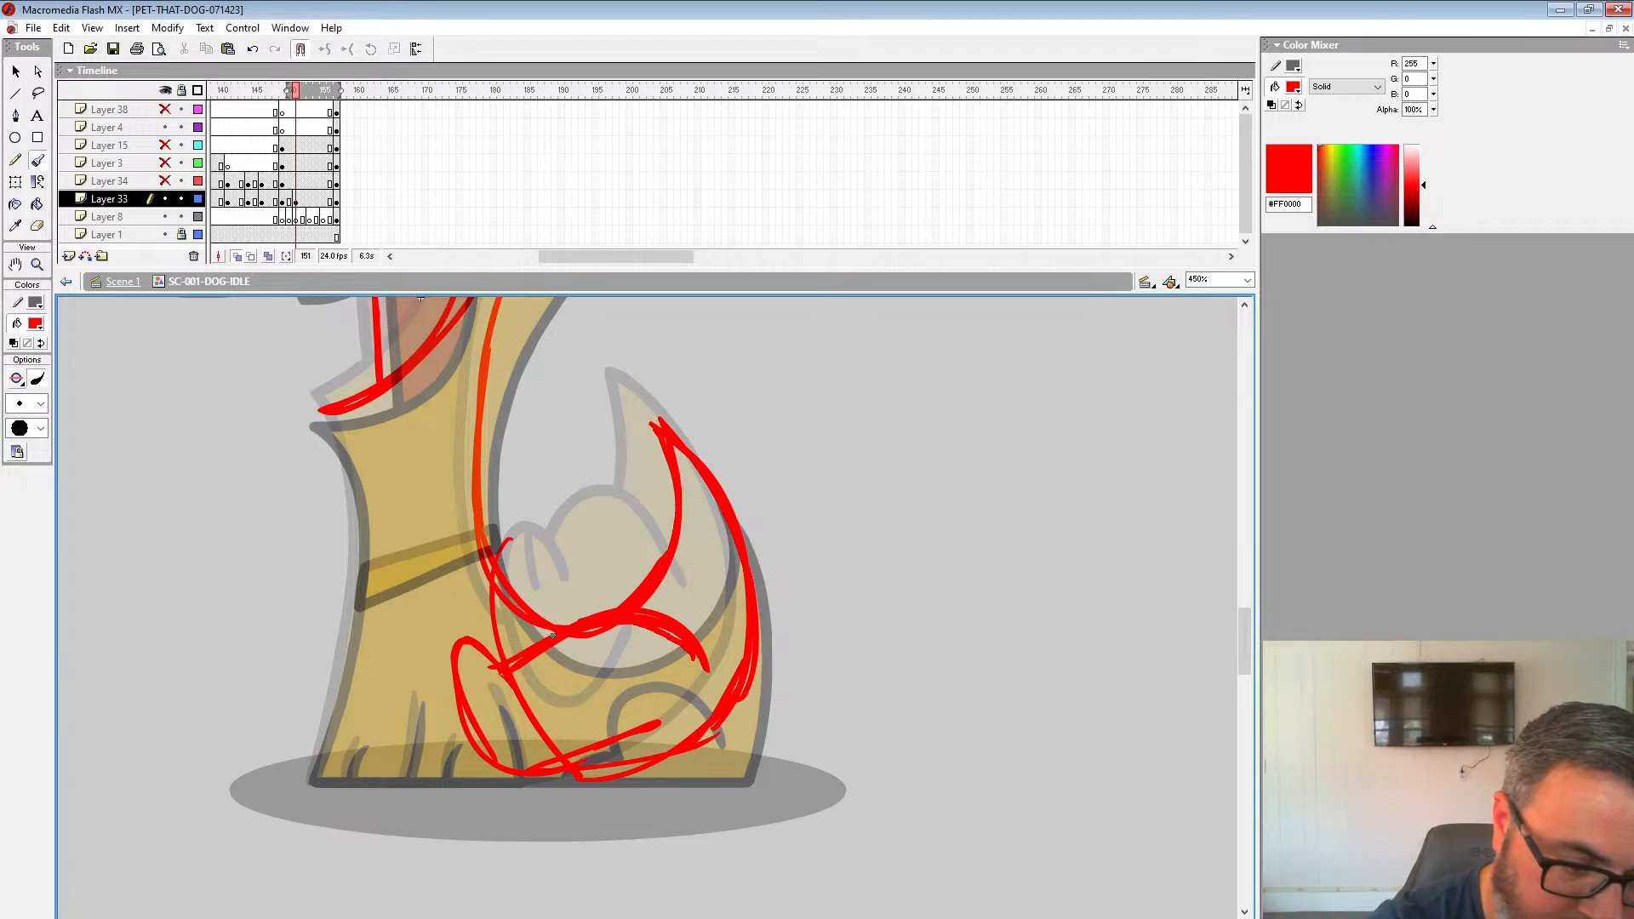
Step: Sketch the toe lines, the front of the chest and leg, the ground line and the cheek crease
{"action": "left_click_drag", "start_coordinate": [505, 716], "coordinate": [515, 739]}
{"action": "mouse_move", "coordinate": [353, 509]}
{"action": "left_mouse_down"}
{"action": "mouse_move", "coordinate": [311, 776]}
{"action": "mouse_move", "coordinate": [639, 779]}
{"action": "left_mouse_up"}
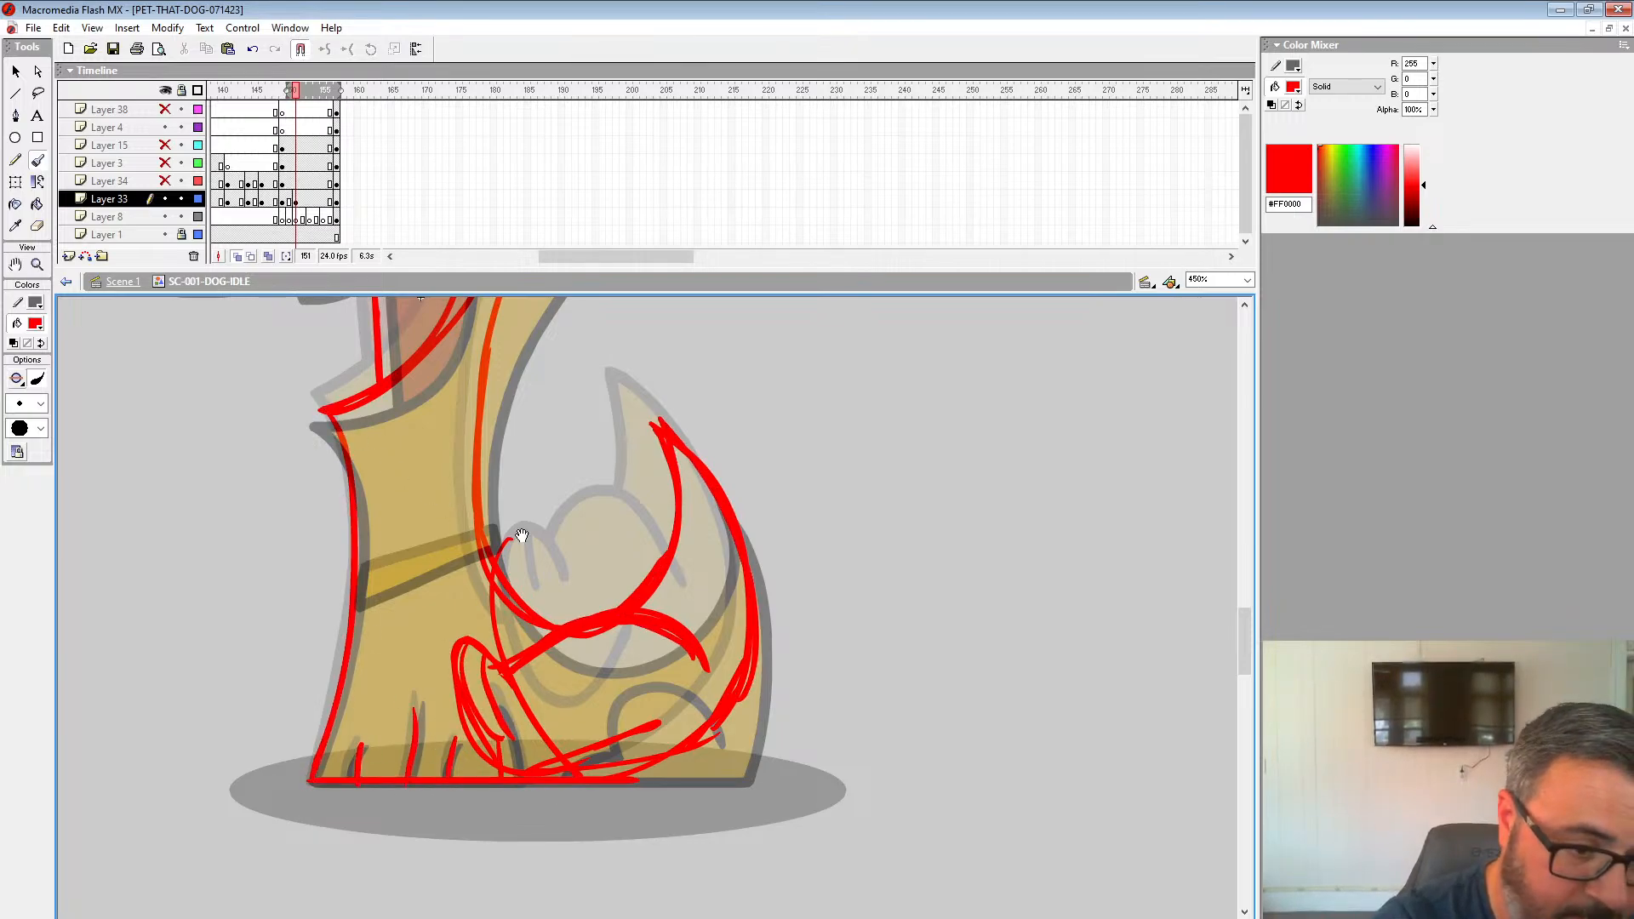
{"action": "left_click_drag", "start_coordinate": [522, 536], "coordinate": [698, 666]}
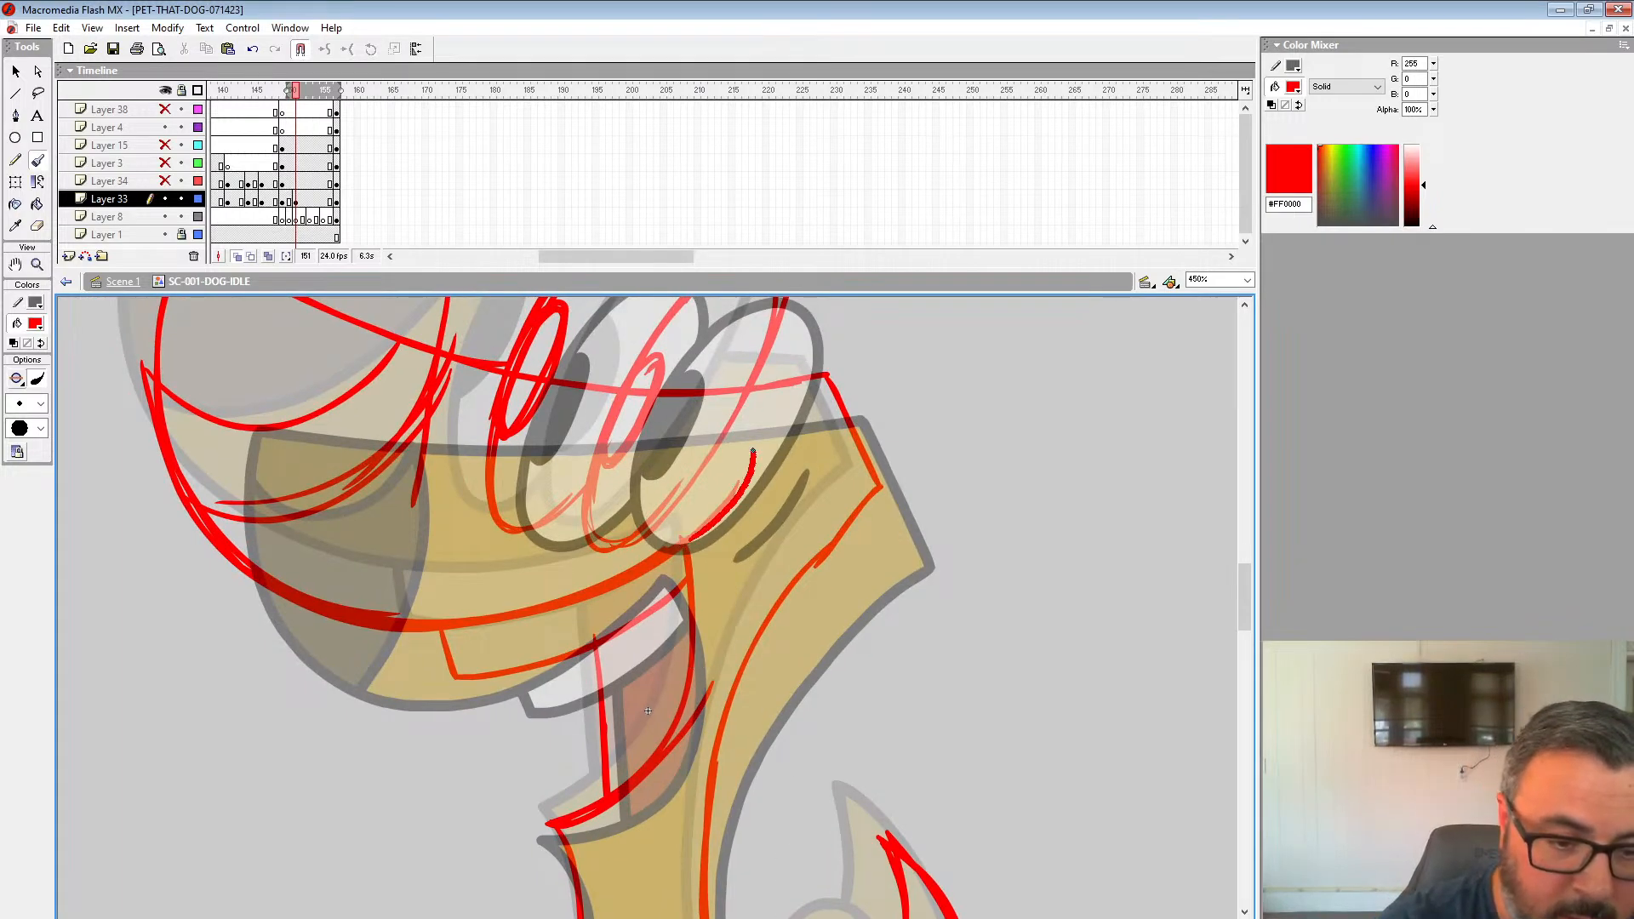
Step: Ink a black cheek crease behind the near eye with a large brush on frame 150 of Layer 33
{"action": "left_click", "coordinate": [288, 200]}
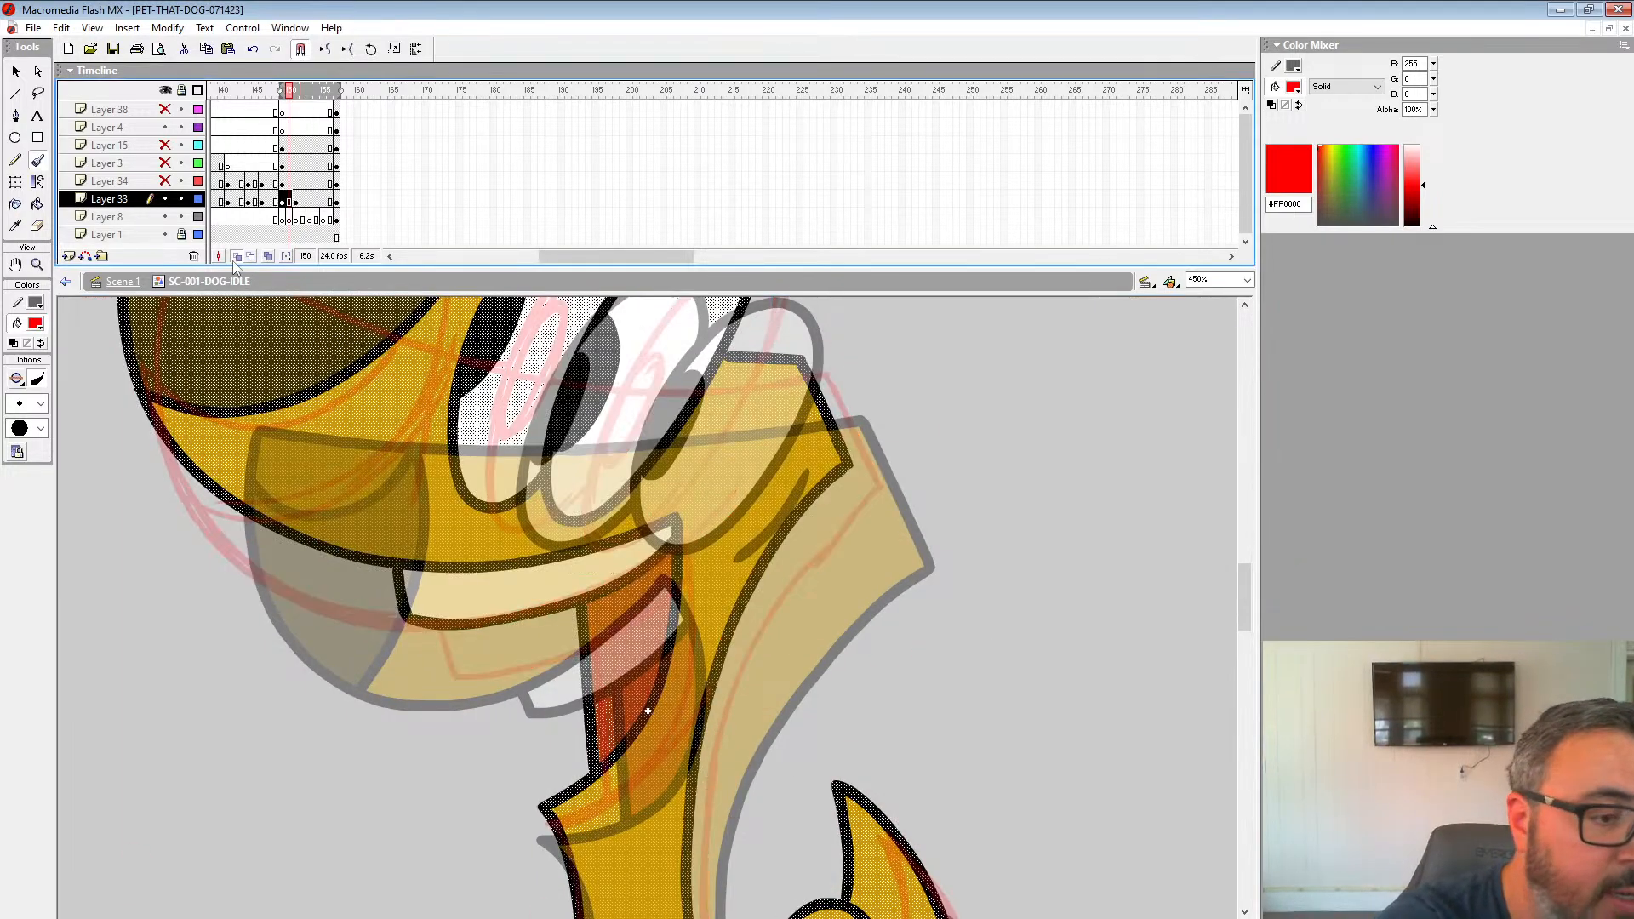
{"action": "left_click", "coordinate": [236, 256]}
{"action": "key", "text": "z"}
{"action": "left_click", "coordinate": [701, 494]}
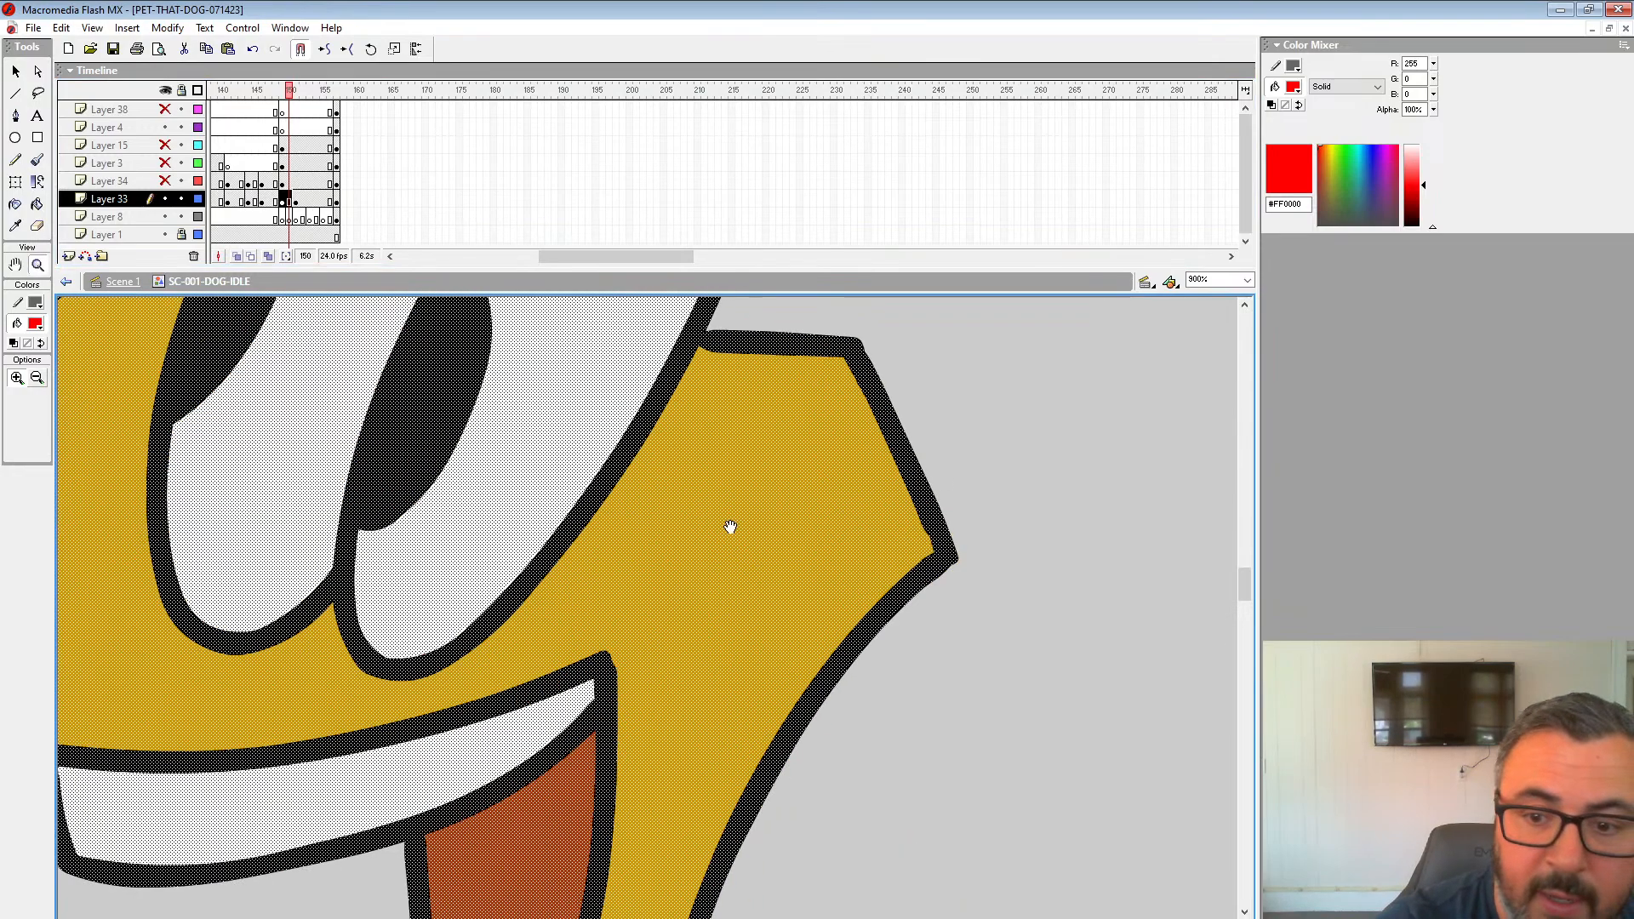
{"action": "left_click", "coordinate": [37, 159]}
{"action": "left_click", "coordinate": [35, 324]}
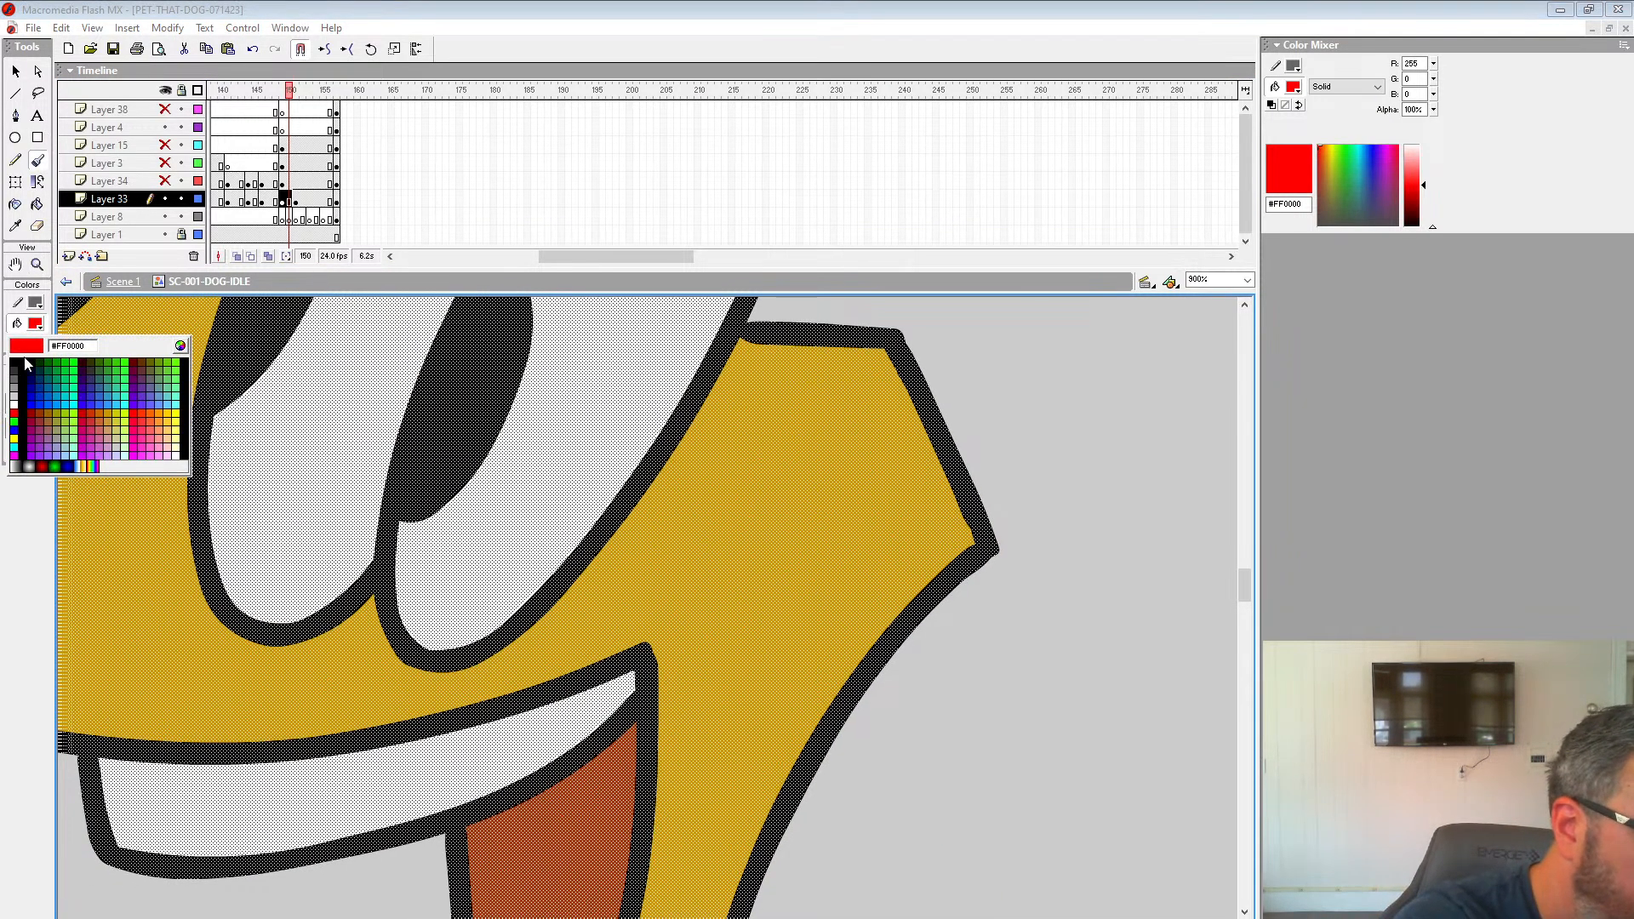
{"action": "left_click", "coordinate": [23, 367]}
{"action": "left_click", "coordinate": [38, 403]}
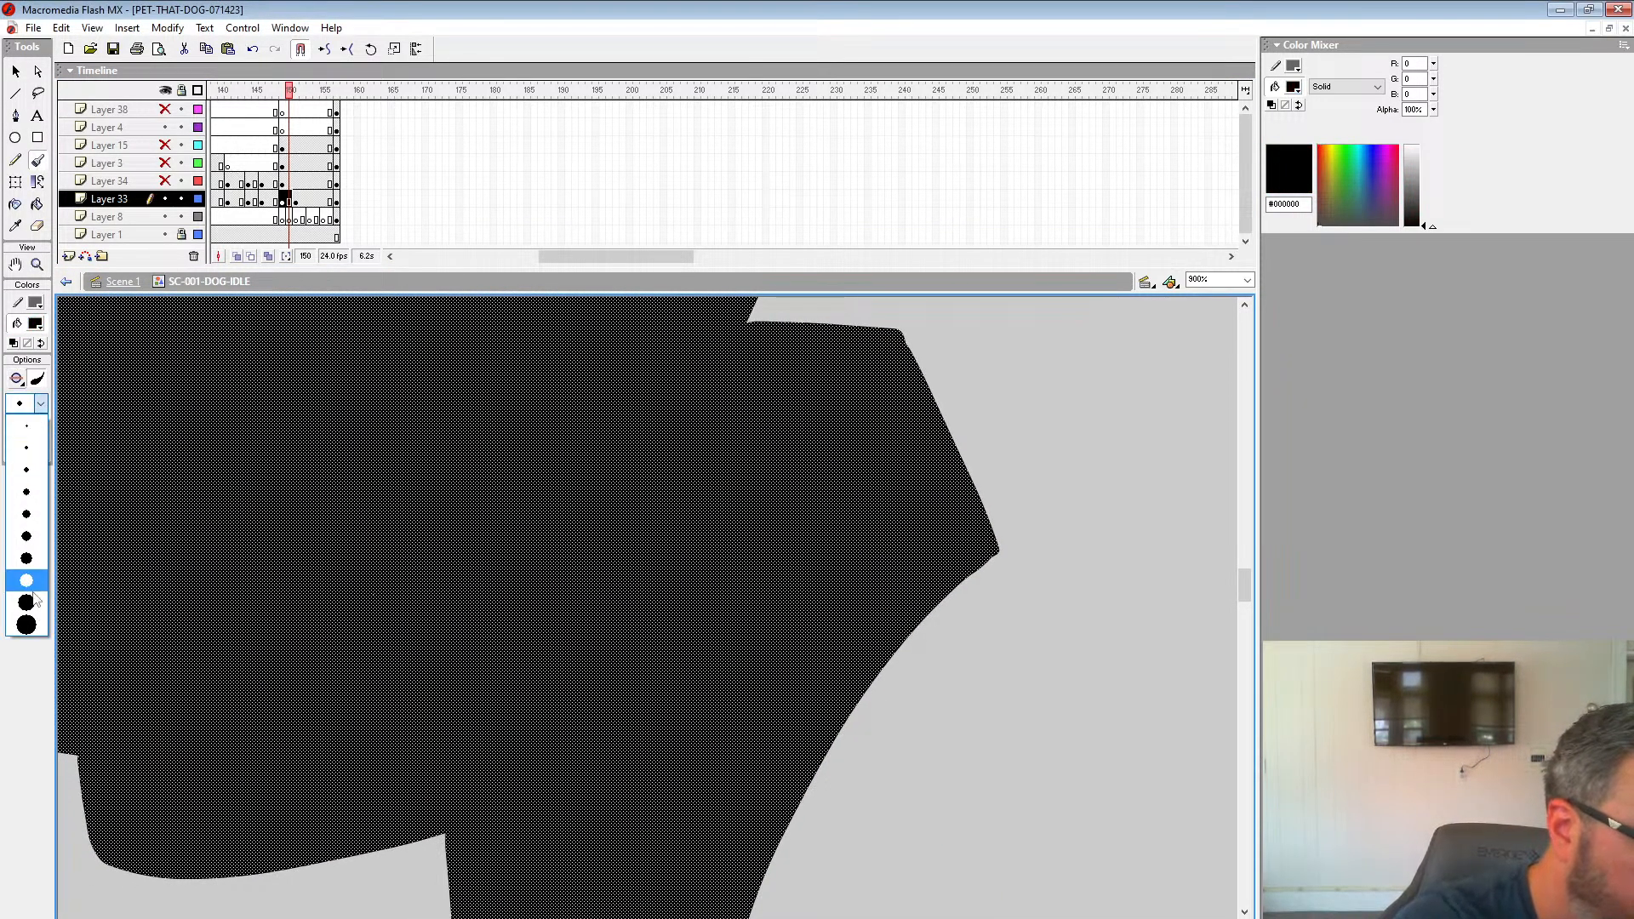
{"action": "left_click", "coordinate": [30, 596]}
{"action": "key", "text": "ctrl+z"}
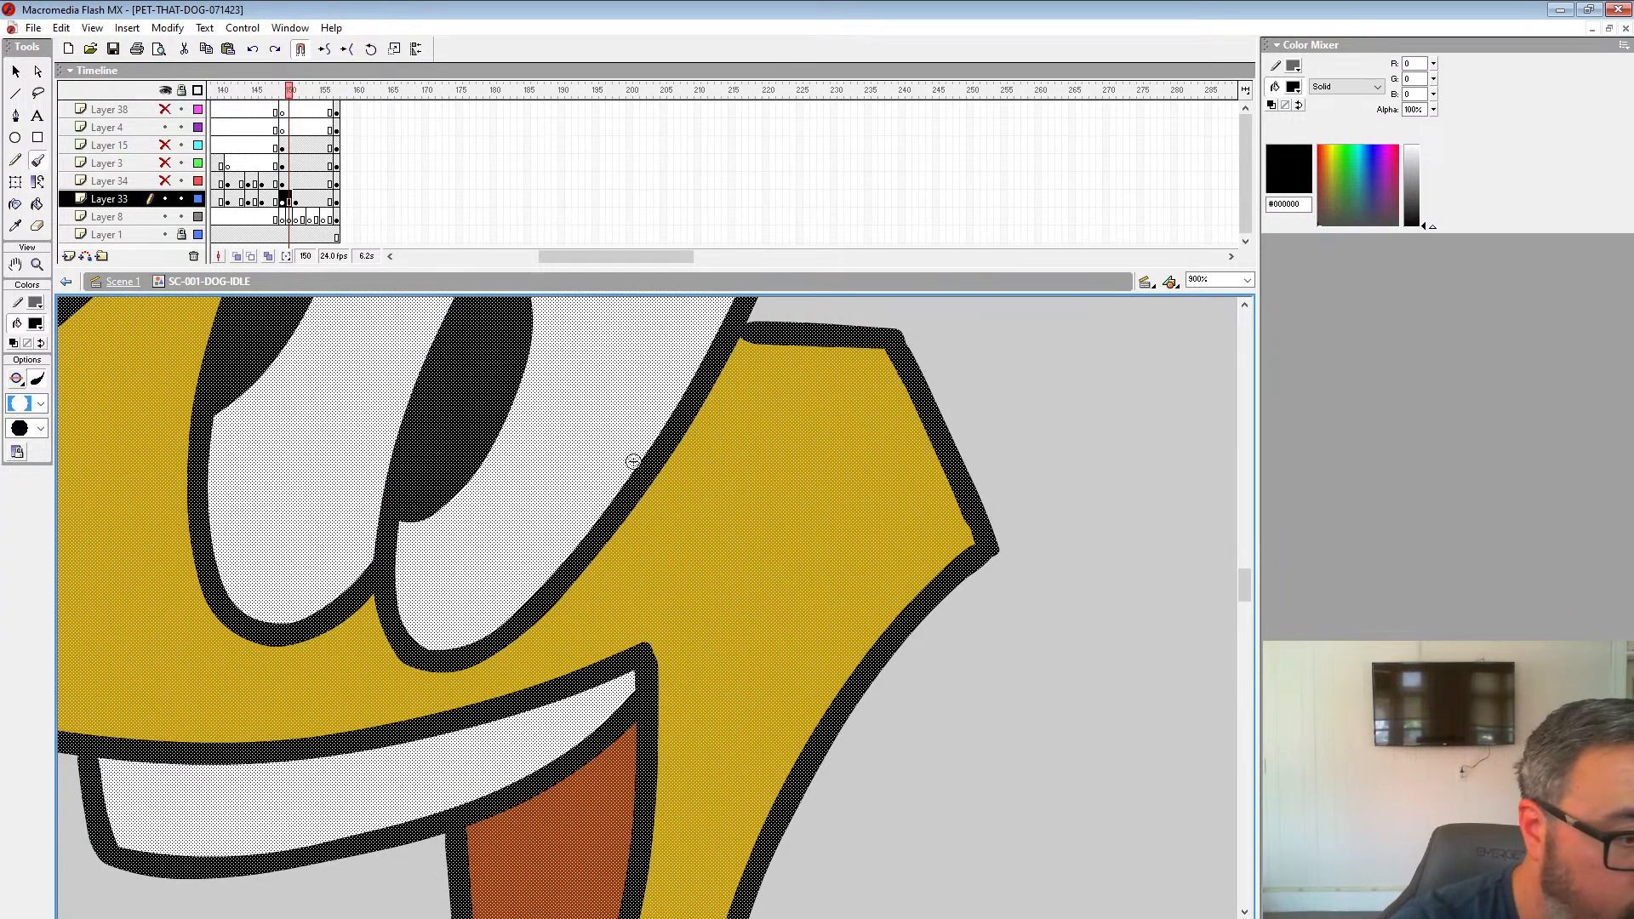
{"action": "left_click_drag", "start_coordinate": [730, 456], "coordinate": [599, 613]}
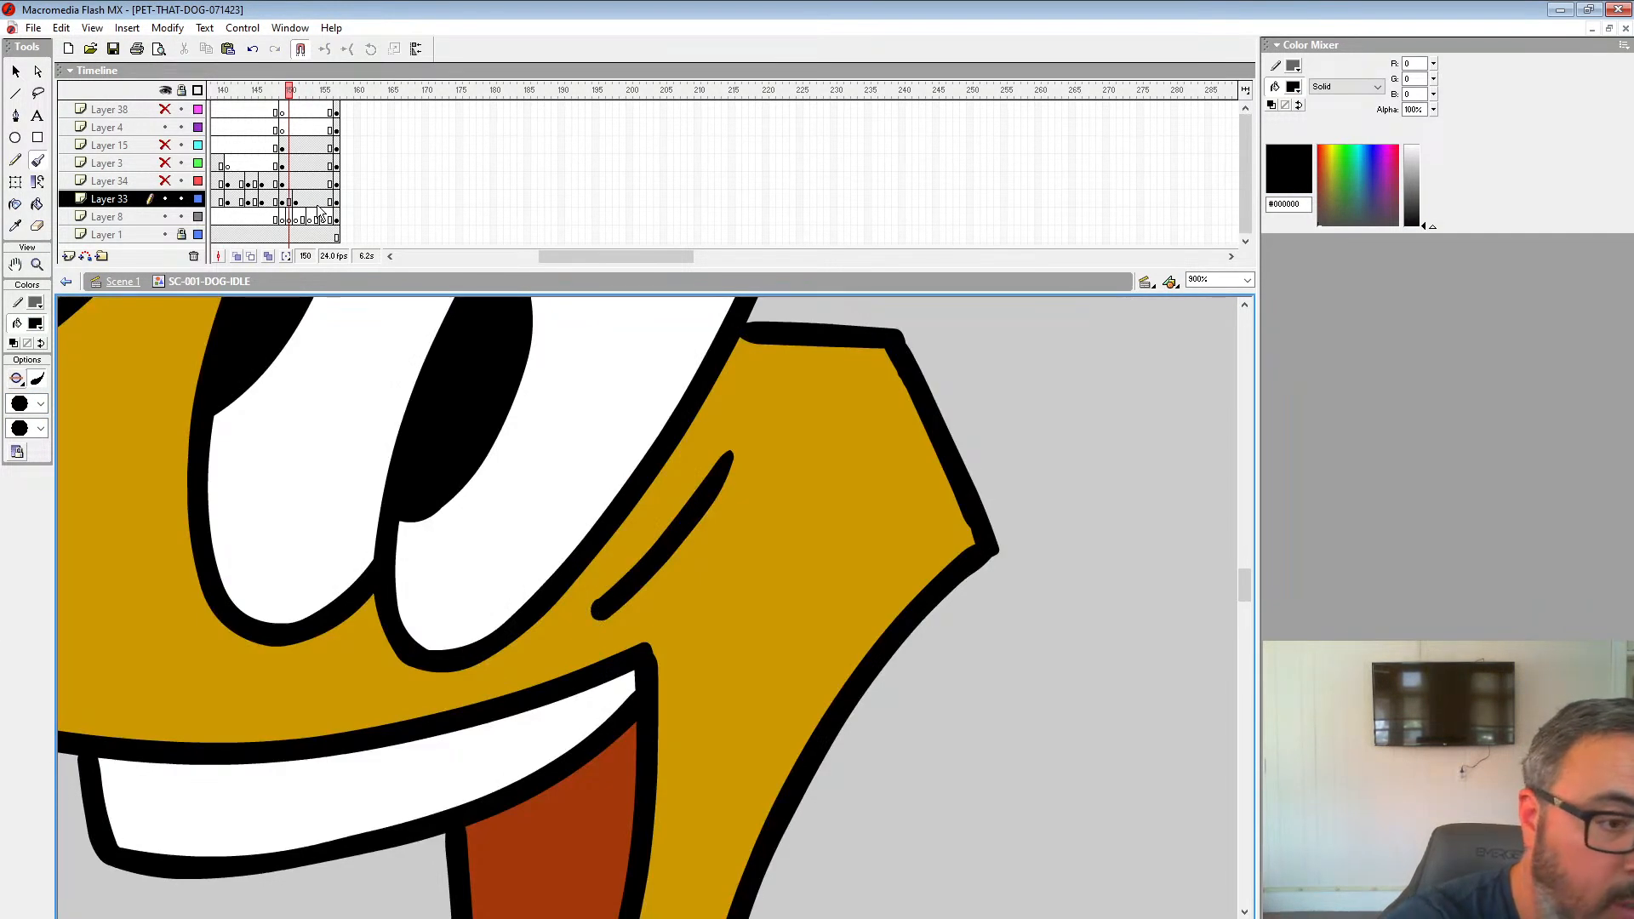
{"action": "key", "text": "ctrl+z"}
{"action": "left_click_drag", "start_coordinate": [728, 423], "coordinate": [611, 607]}
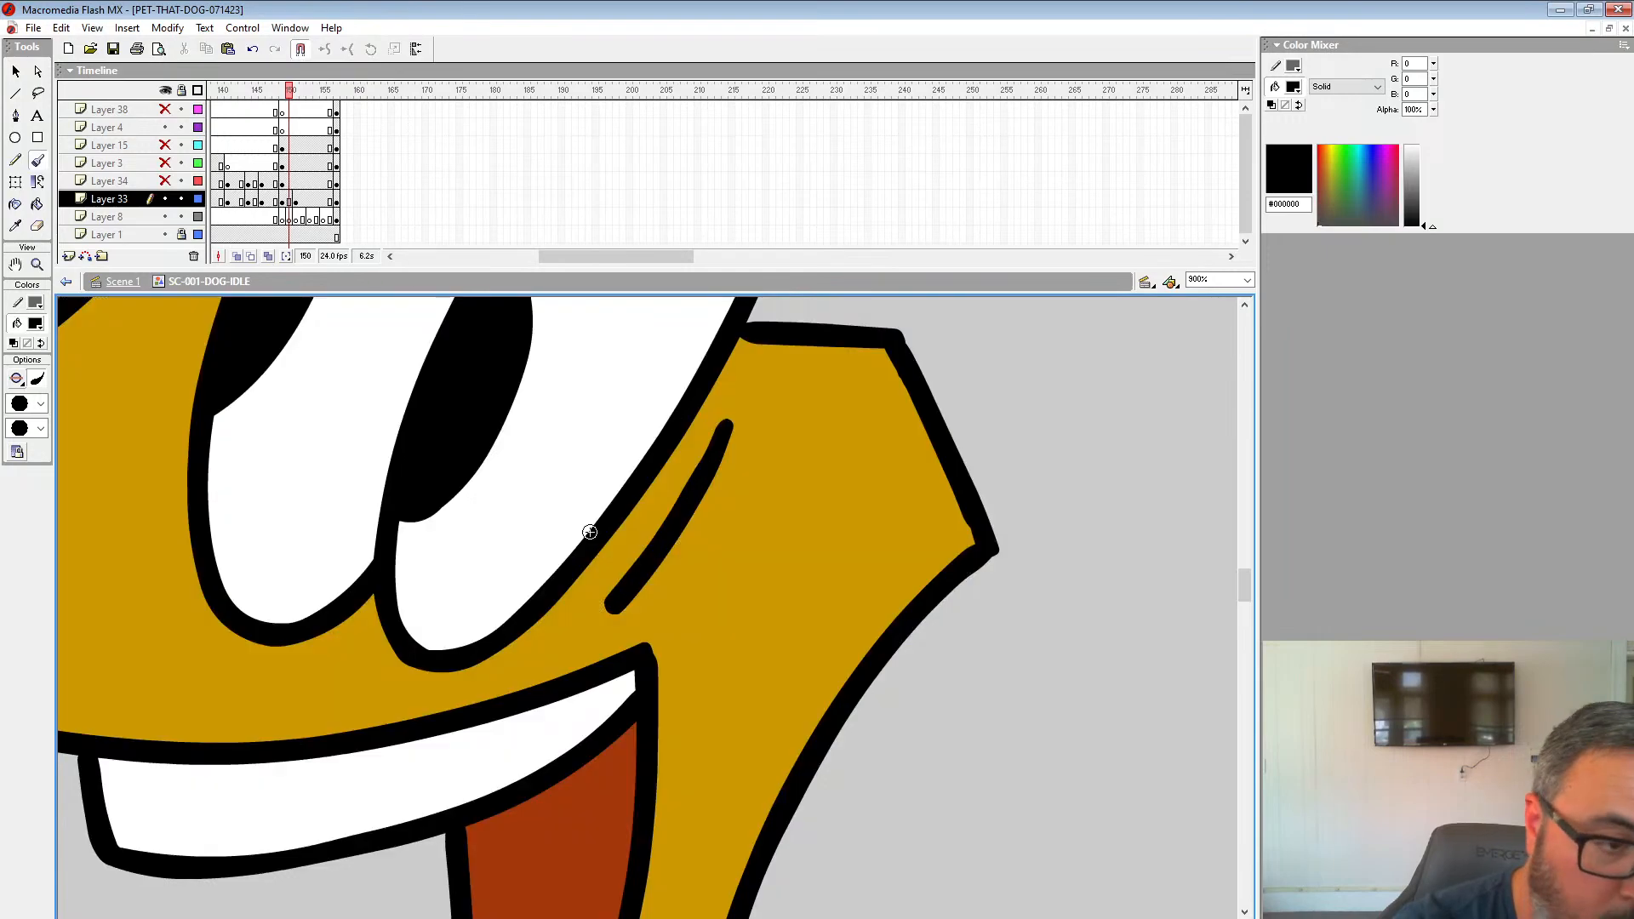
Step: Erase the cheek crease on frame 151 and redraw it in red with a small brush, using the onion-skinned poses
{"action": "left_click", "coordinate": [303, 205]}
{"action": "left_click", "coordinate": [36, 267]}
{"action": "left_click", "coordinate": [796, 596], "text": "alt"}
{"action": "left_click", "coordinate": [796, 596], "text": "alt"}
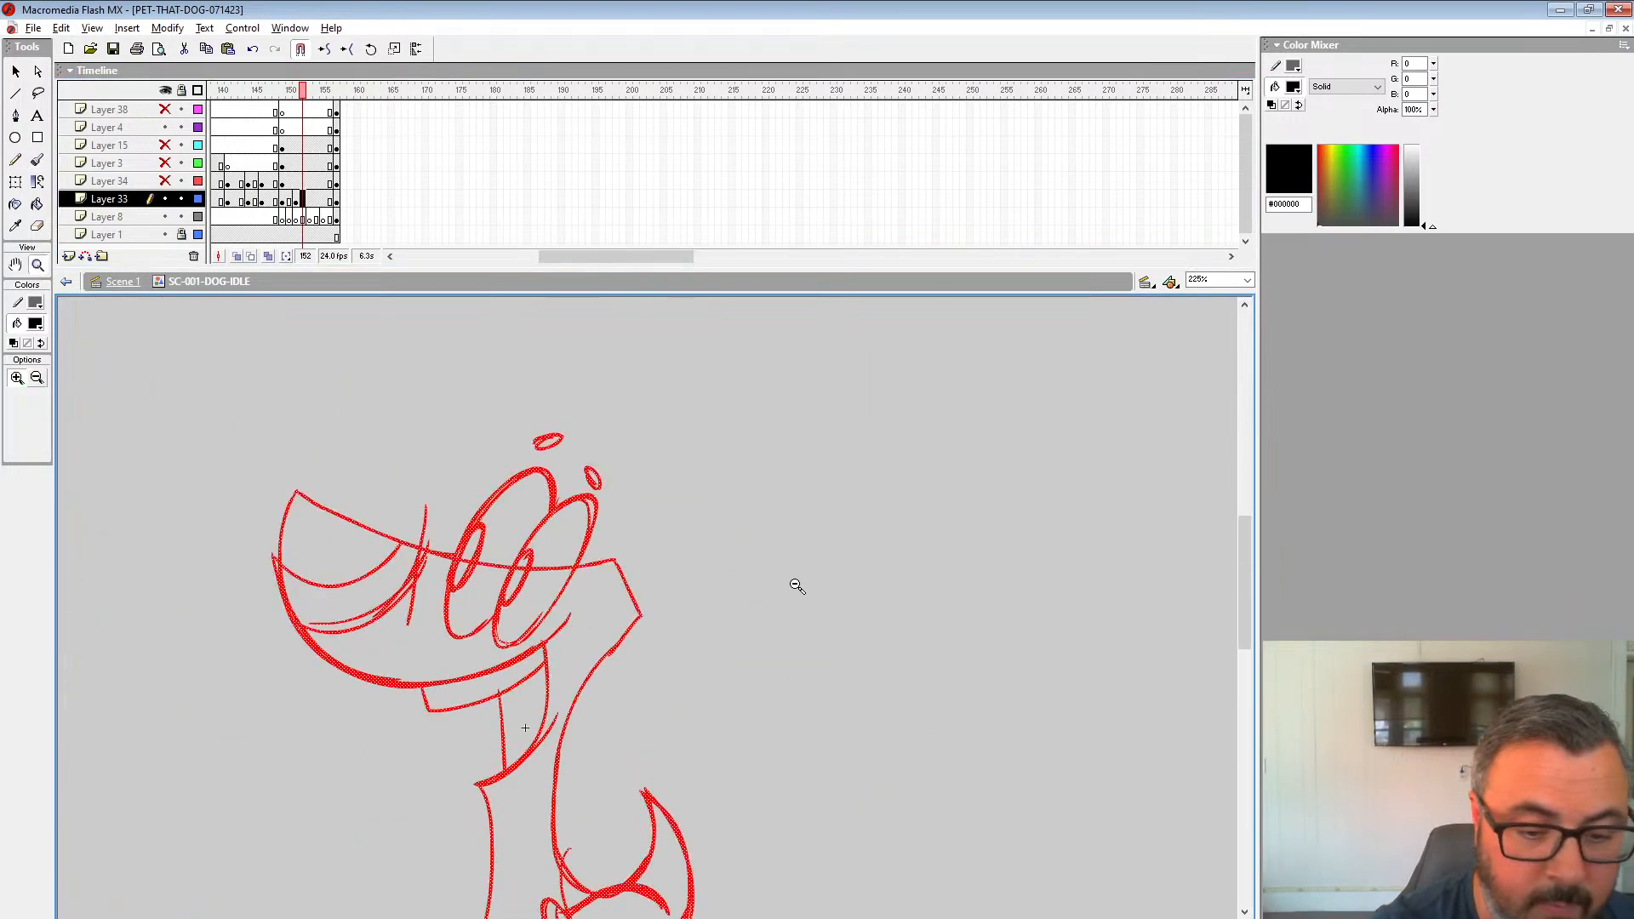
{"action": "left_click_drag", "start_coordinate": [620, 488], "coordinate": [578, 373]}
{"action": "left_click", "coordinate": [238, 256]}
{"action": "key", "text": "comma"}
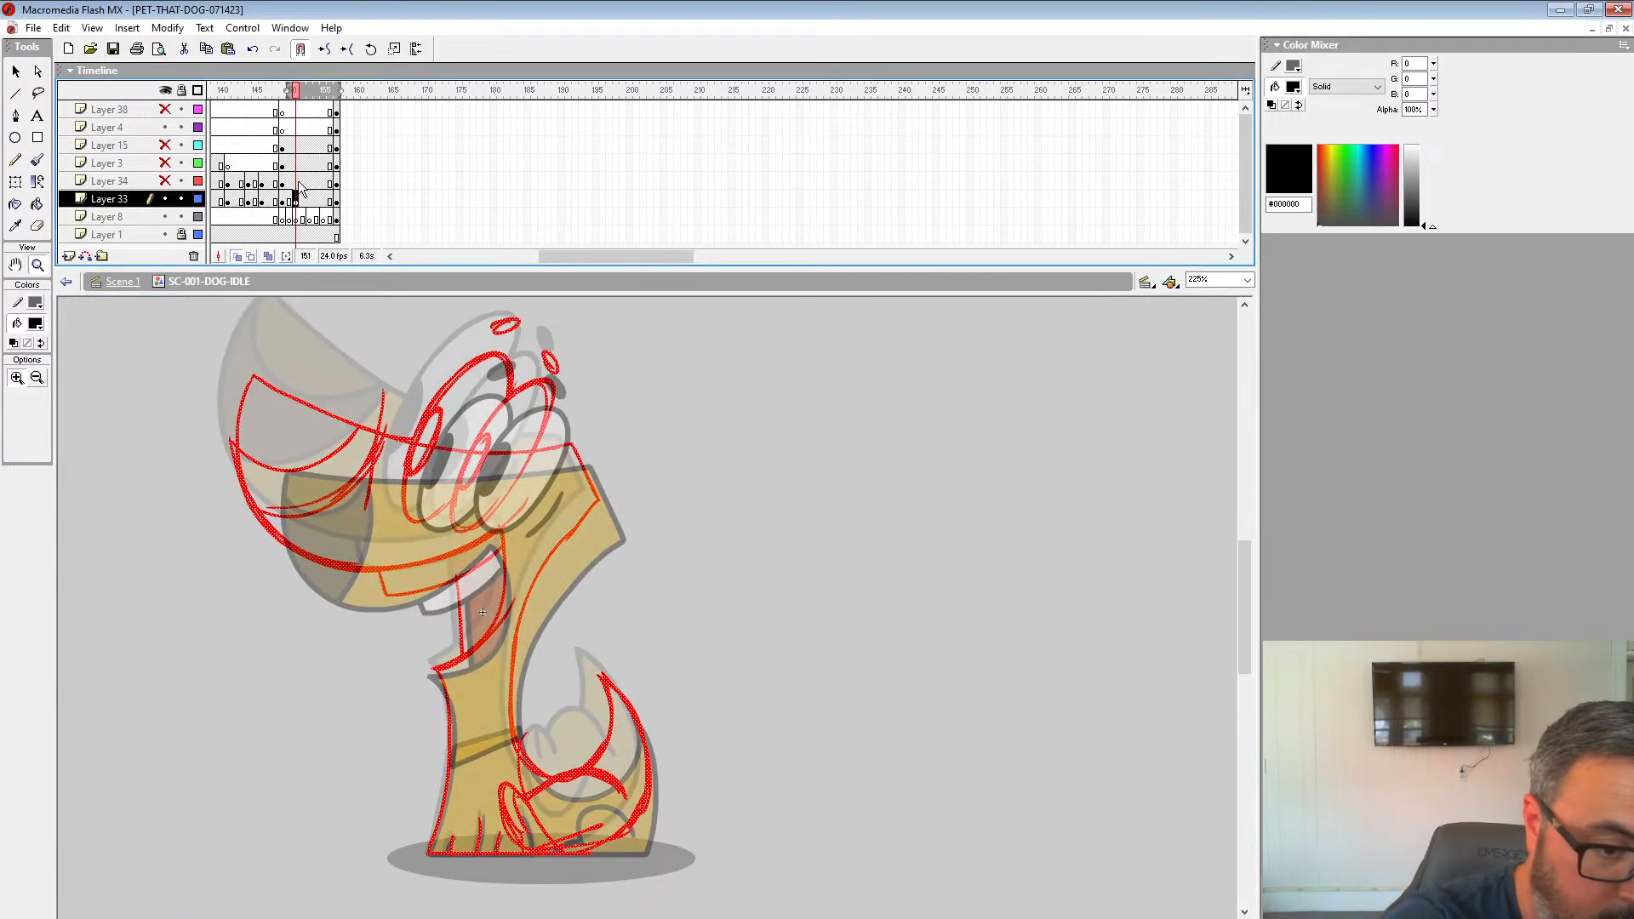
{"action": "left_click", "coordinate": [37, 226]}
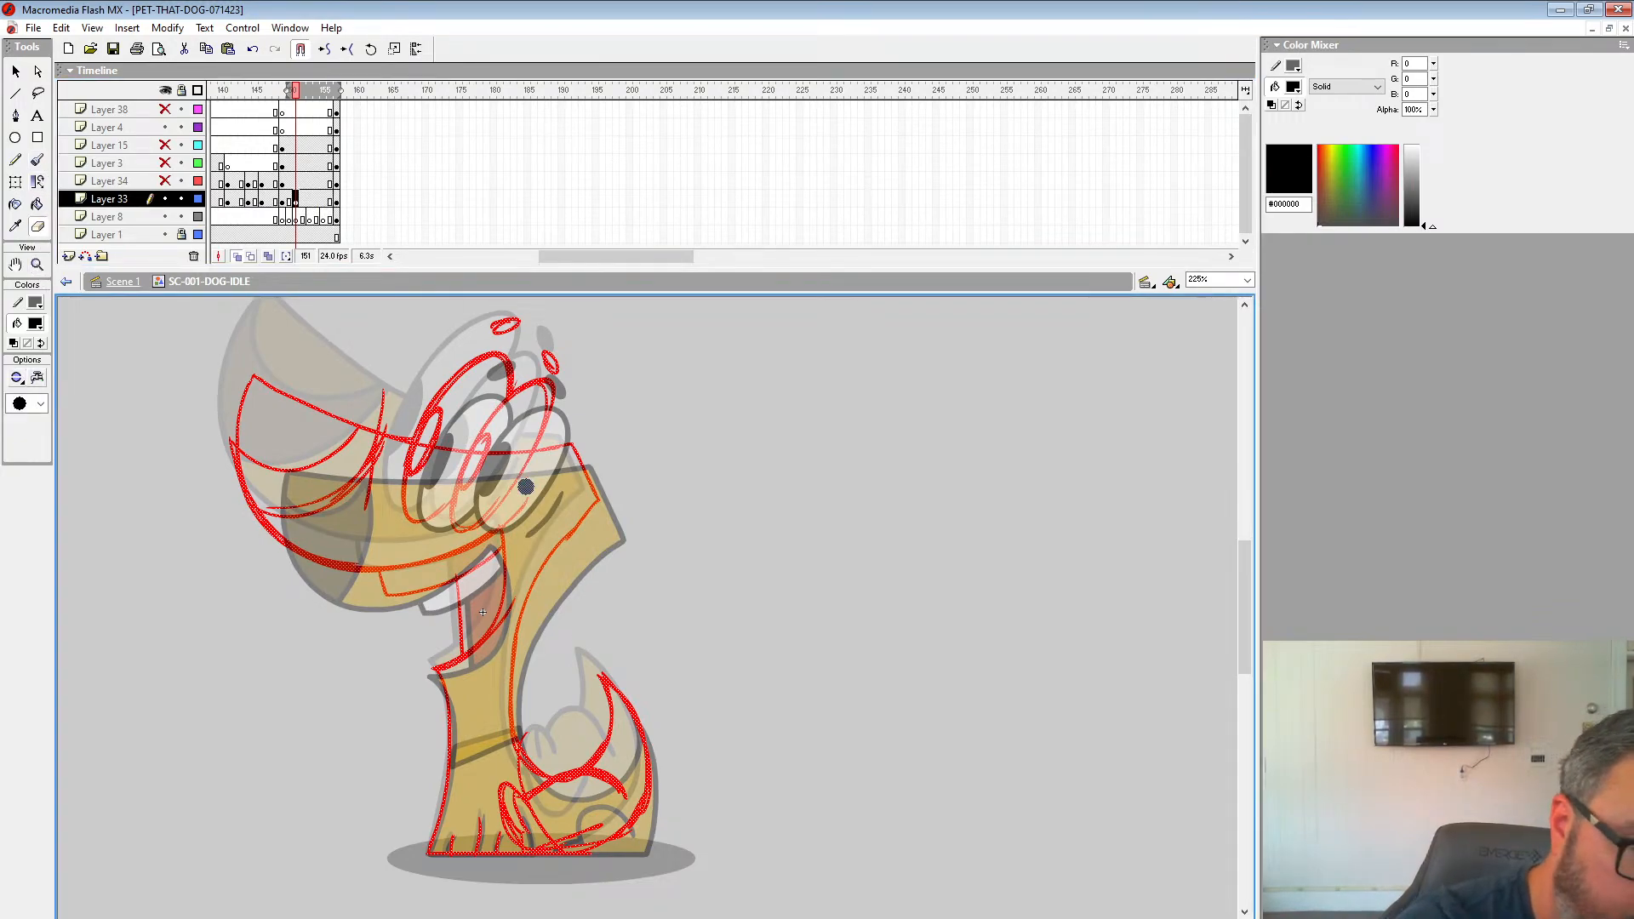
{"action": "left_click_drag", "start_coordinate": [524, 508], "coordinate": [517, 513]}
{"action": "left_click", "coordinate": [38, 160]}
{"action": "left_click", "coordinate": [40, 404]}
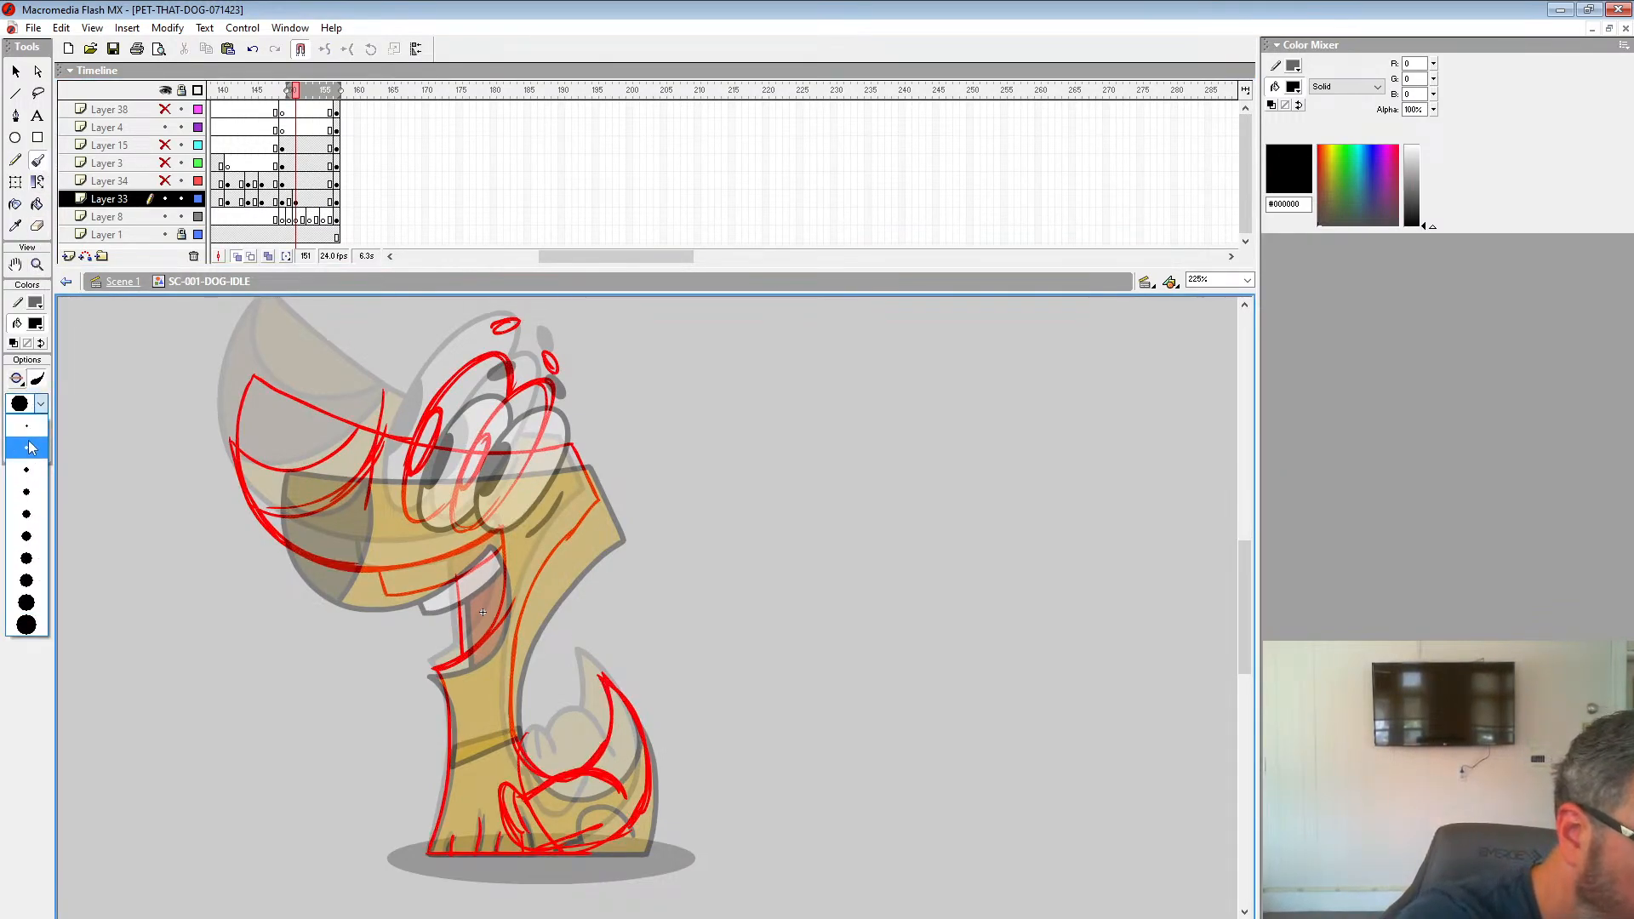
{"action": "left_click", "coordinate": [26, 441]}
{"action": "left_click", "coordinate": [35, 324]}
{"action": "left_click", "coordinate": [14, 417]}
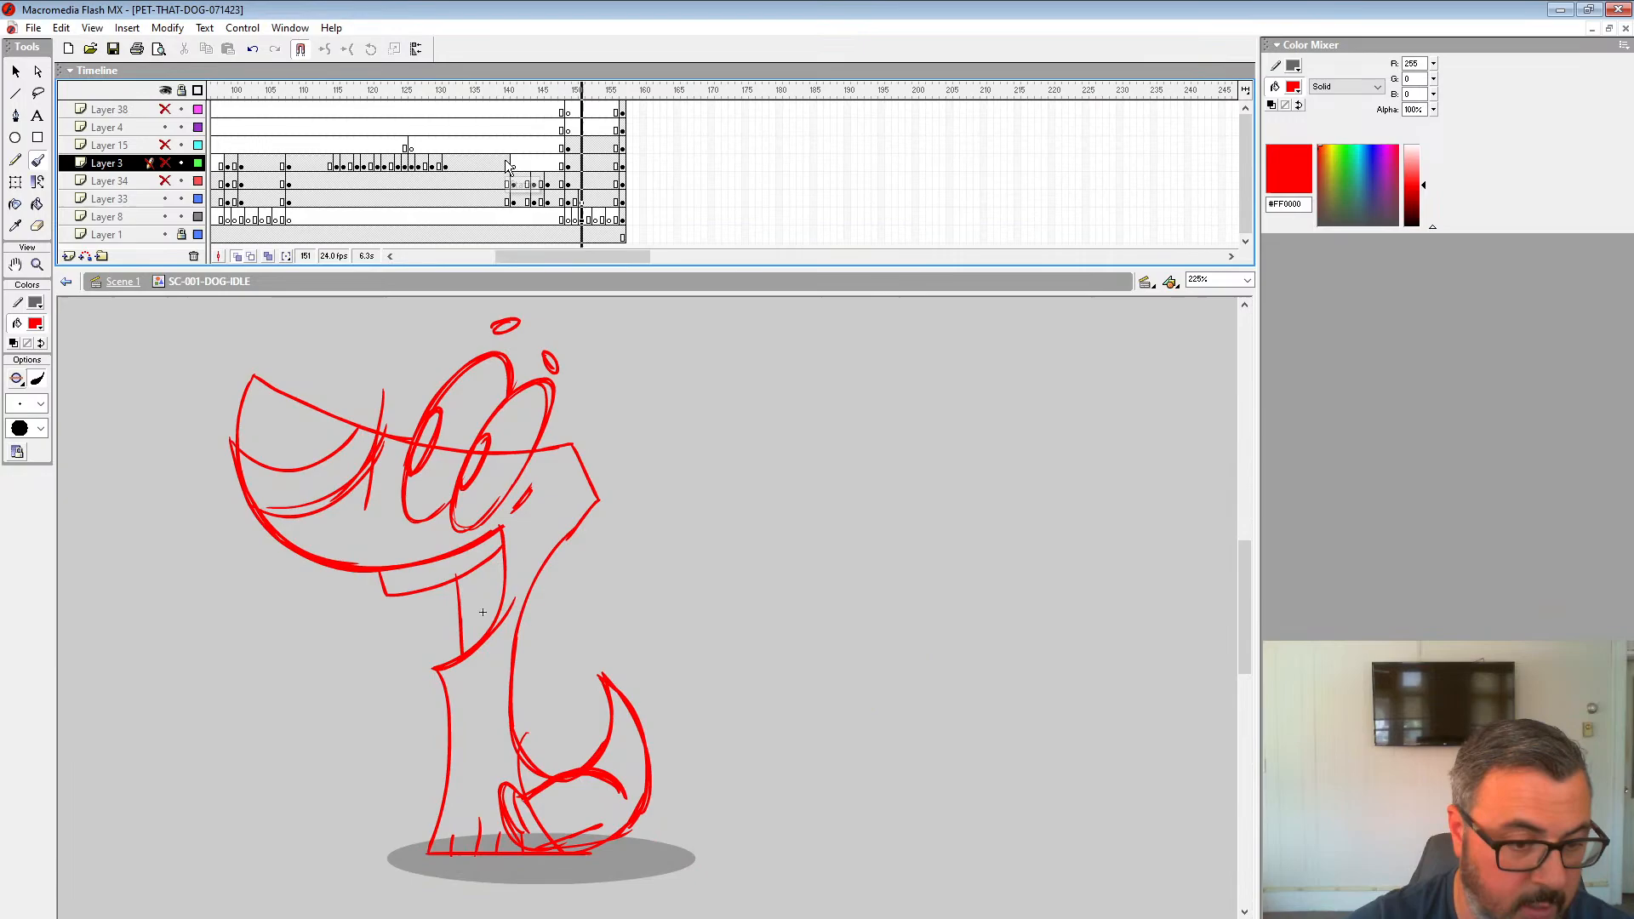
Step: Play back the idle animation without onion skins and return to frame 151 on Layer 33
{"action": "key", "text": "Return"}
{"action": "left_click_drag", "start_coordinate": [536, 259], "coordinate": [649, 266]}
{"action": "left_click", "coordinate": [479, 201]}
{"action": "left_click", "coordinate": [238, 256]}
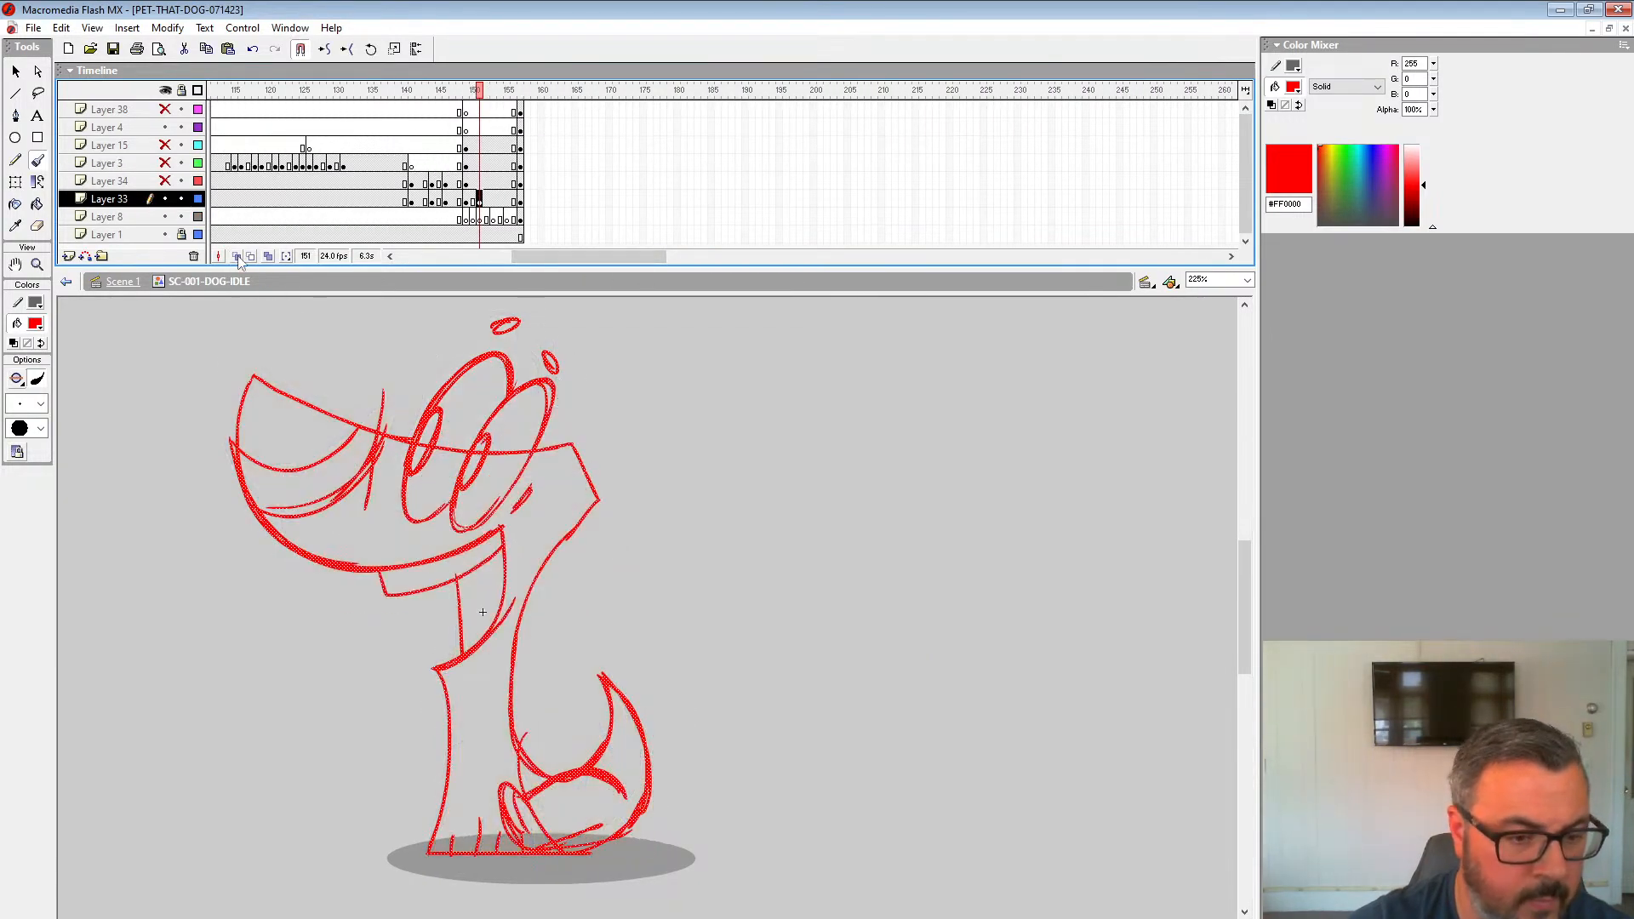
Step: Insert a blank keyframe at frame 152 on Layer 33 with onion skinning on, and choose a large black brush for inking
{"action": "left_click", "coordinate": [488, 201]}
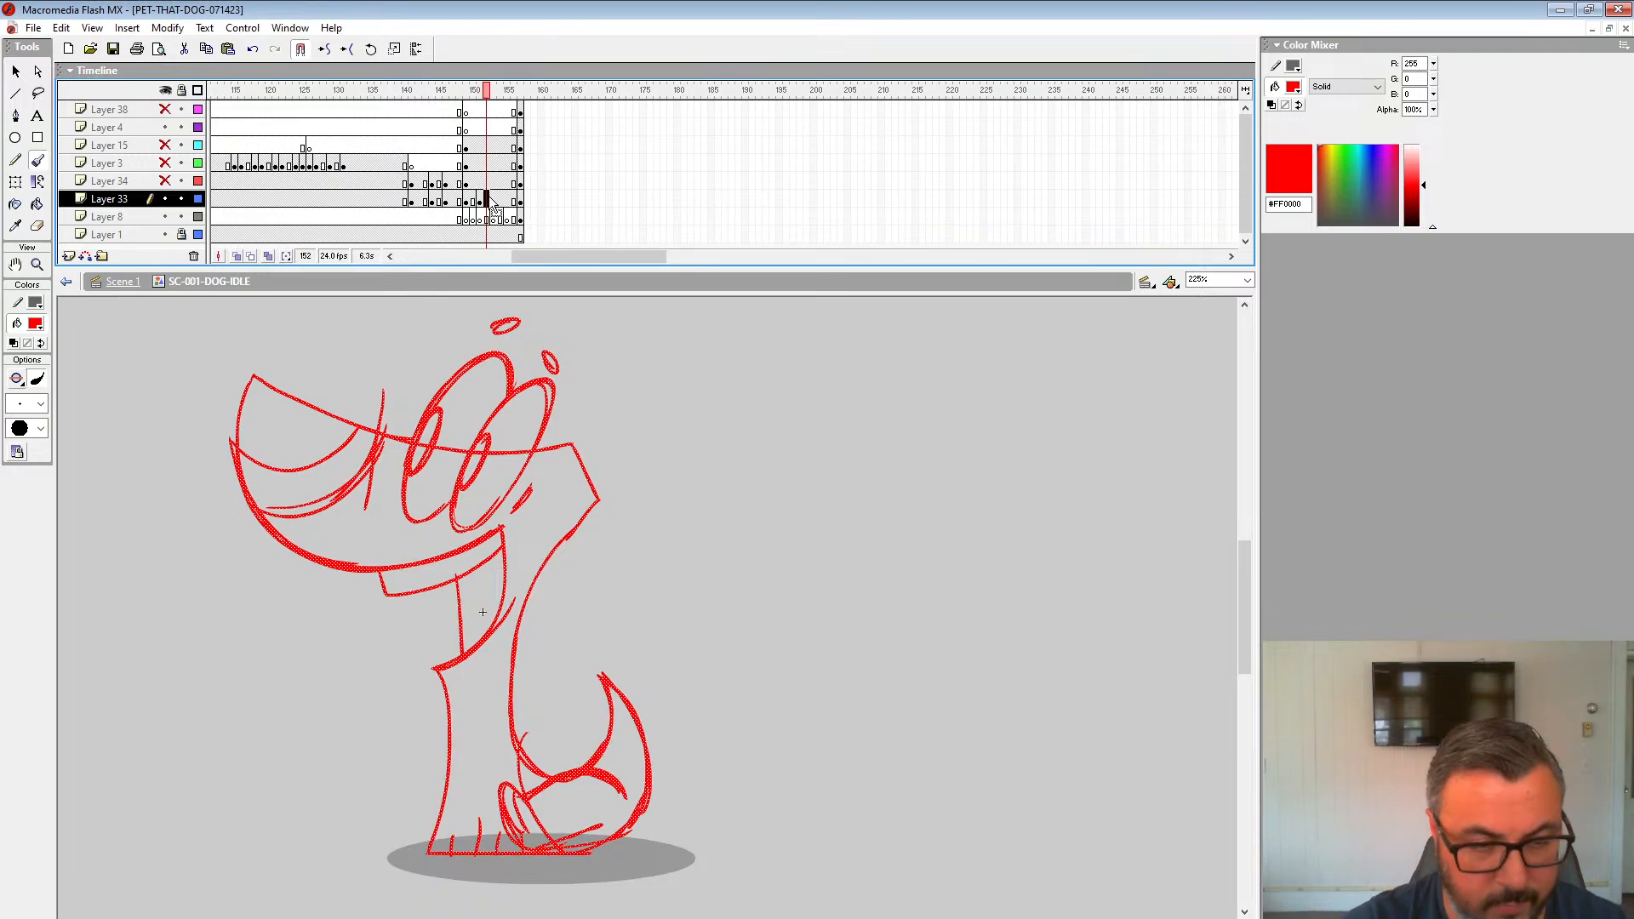
{"action": "key", "text": "F7"}
{"action": "left_click", "coordinate": [237, 256]}
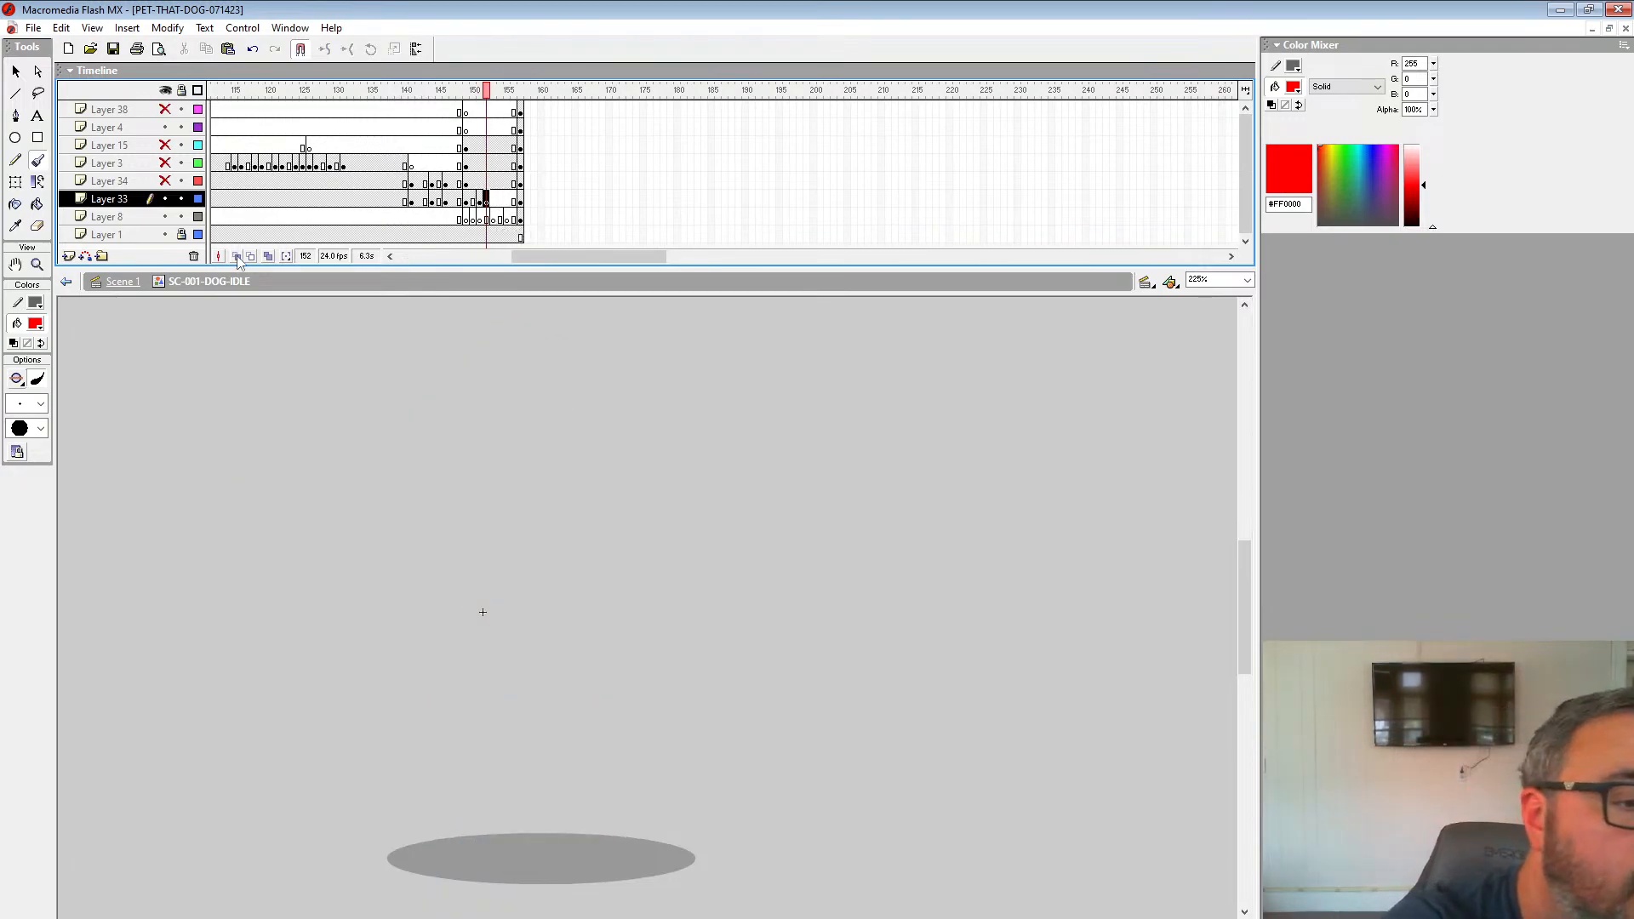
{"action": "left_click", "coordinate": [38, 265]}
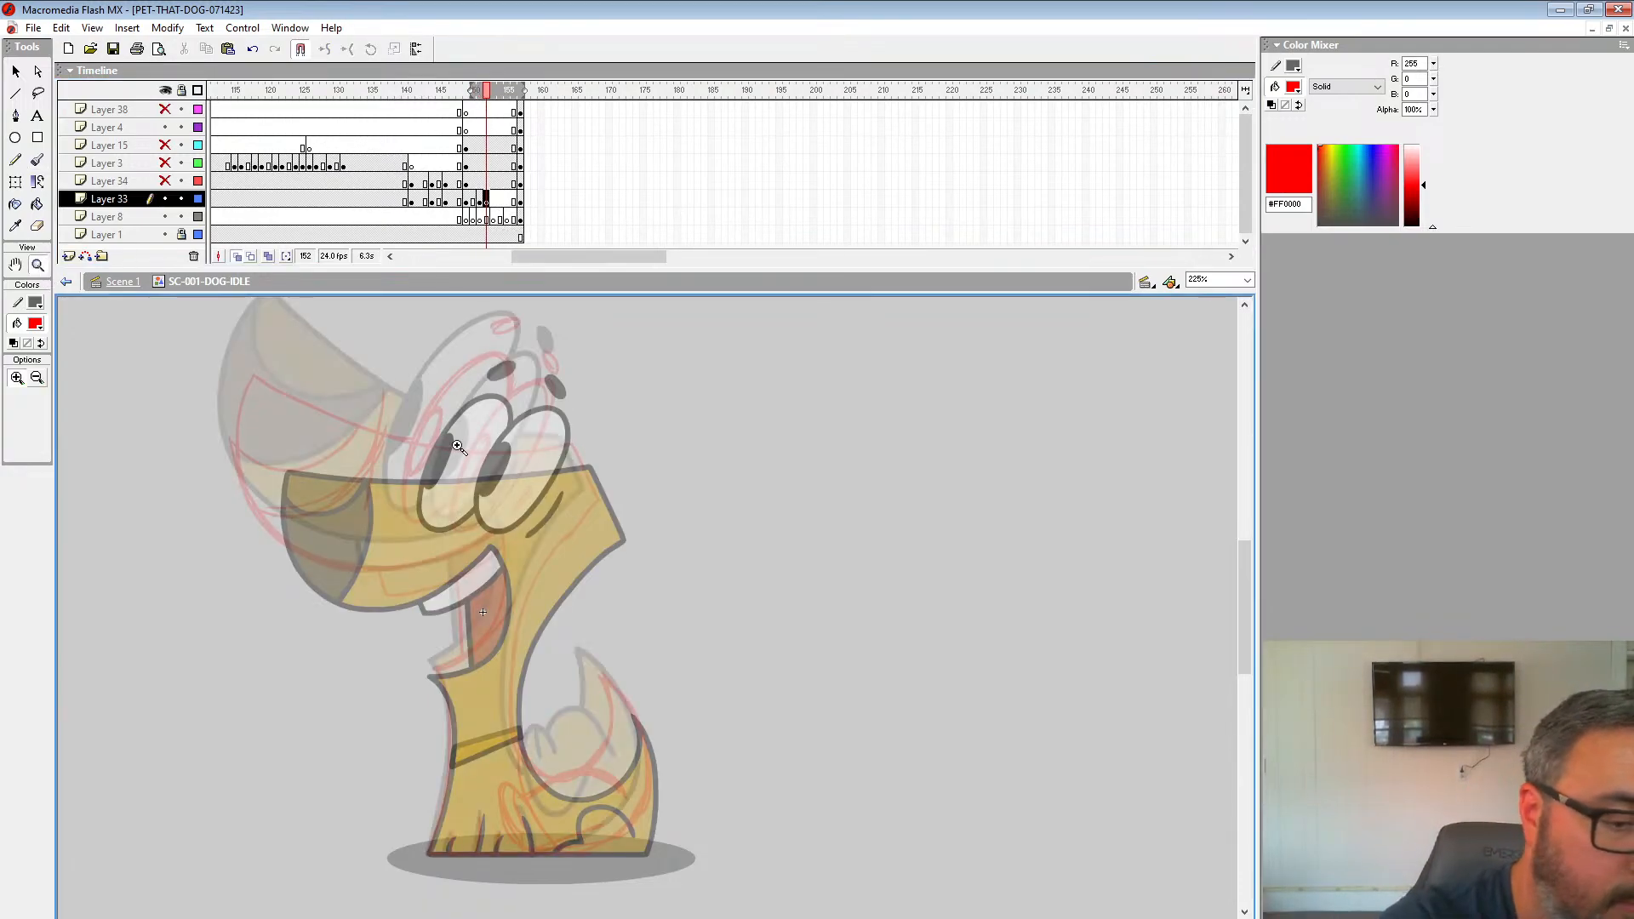
{"action": "left_click", "coordinate": [547, 479]}
{"action": "left_click", "coordinate": [690, 458]}
{"action": "left_click", "coordinate": [37, 161]}
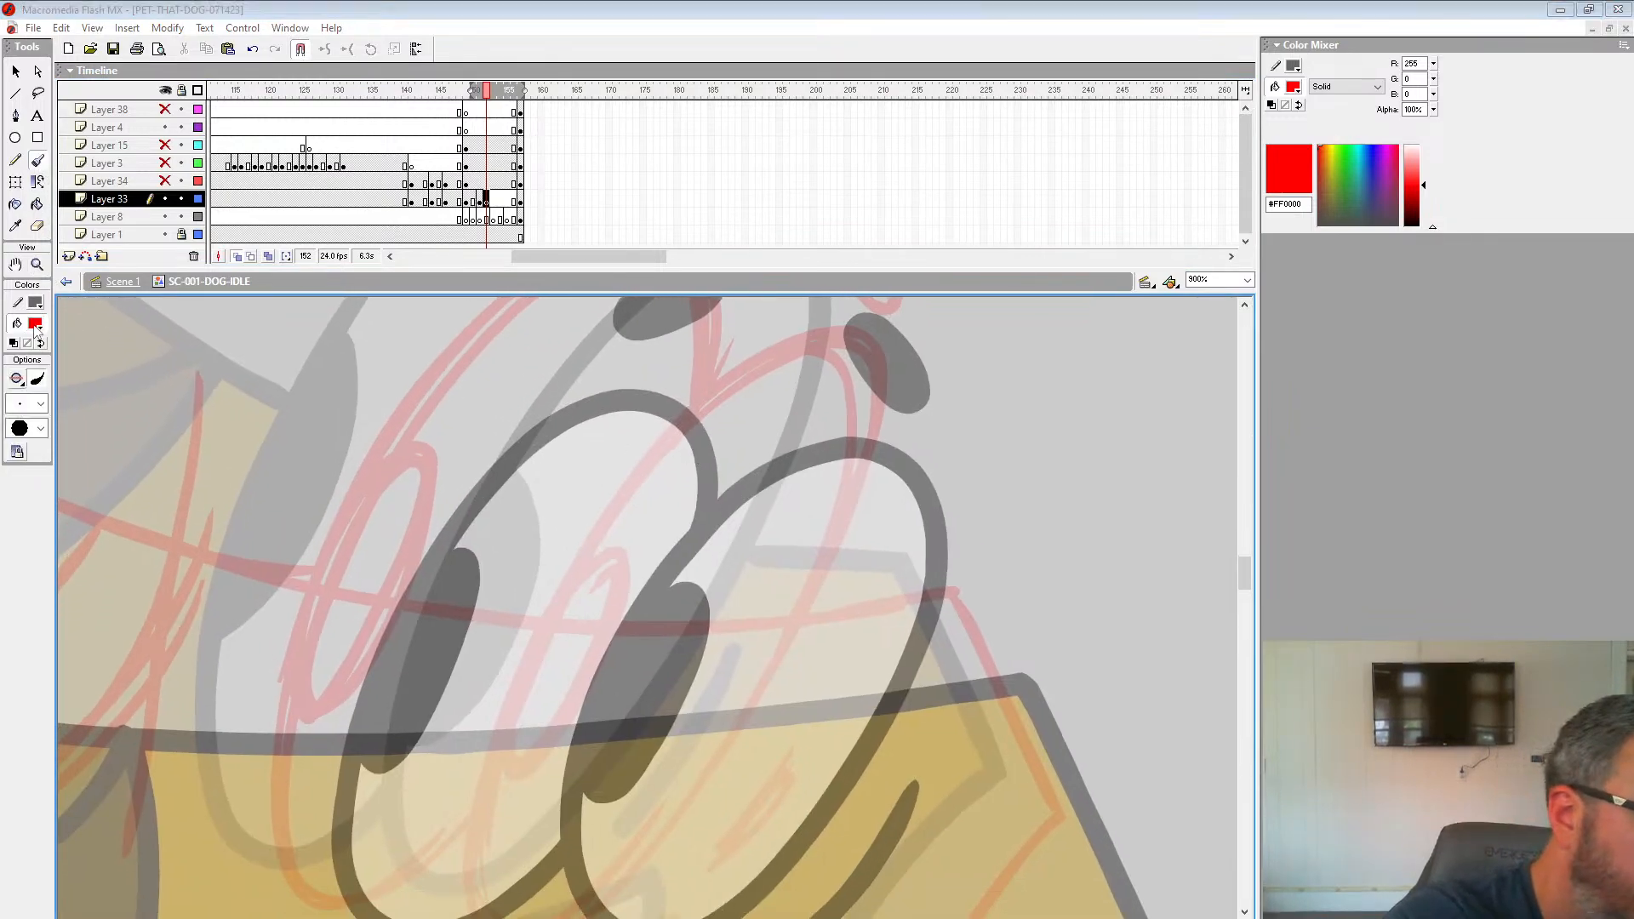
{"action": "left_click", "coordinate": [35, 324]}
{"action": "left_click", "coordinate": [11, 346]}
{"action": "left_click", "coordinate": [34, 407]}
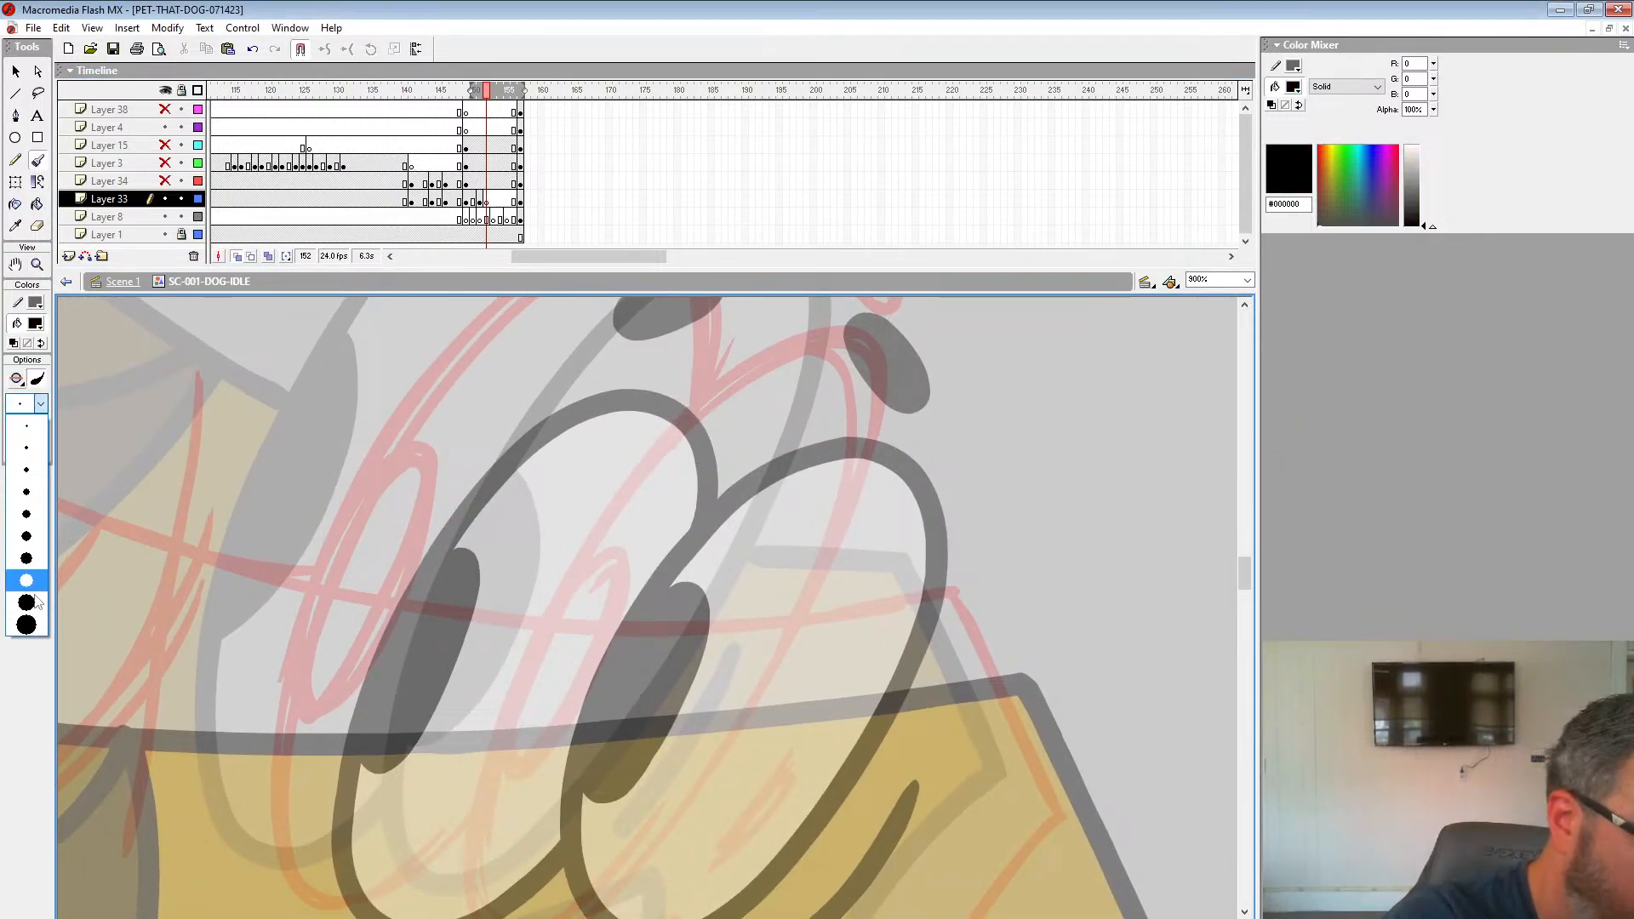
{"action": "left_click", "coordinate": [21, 566]}
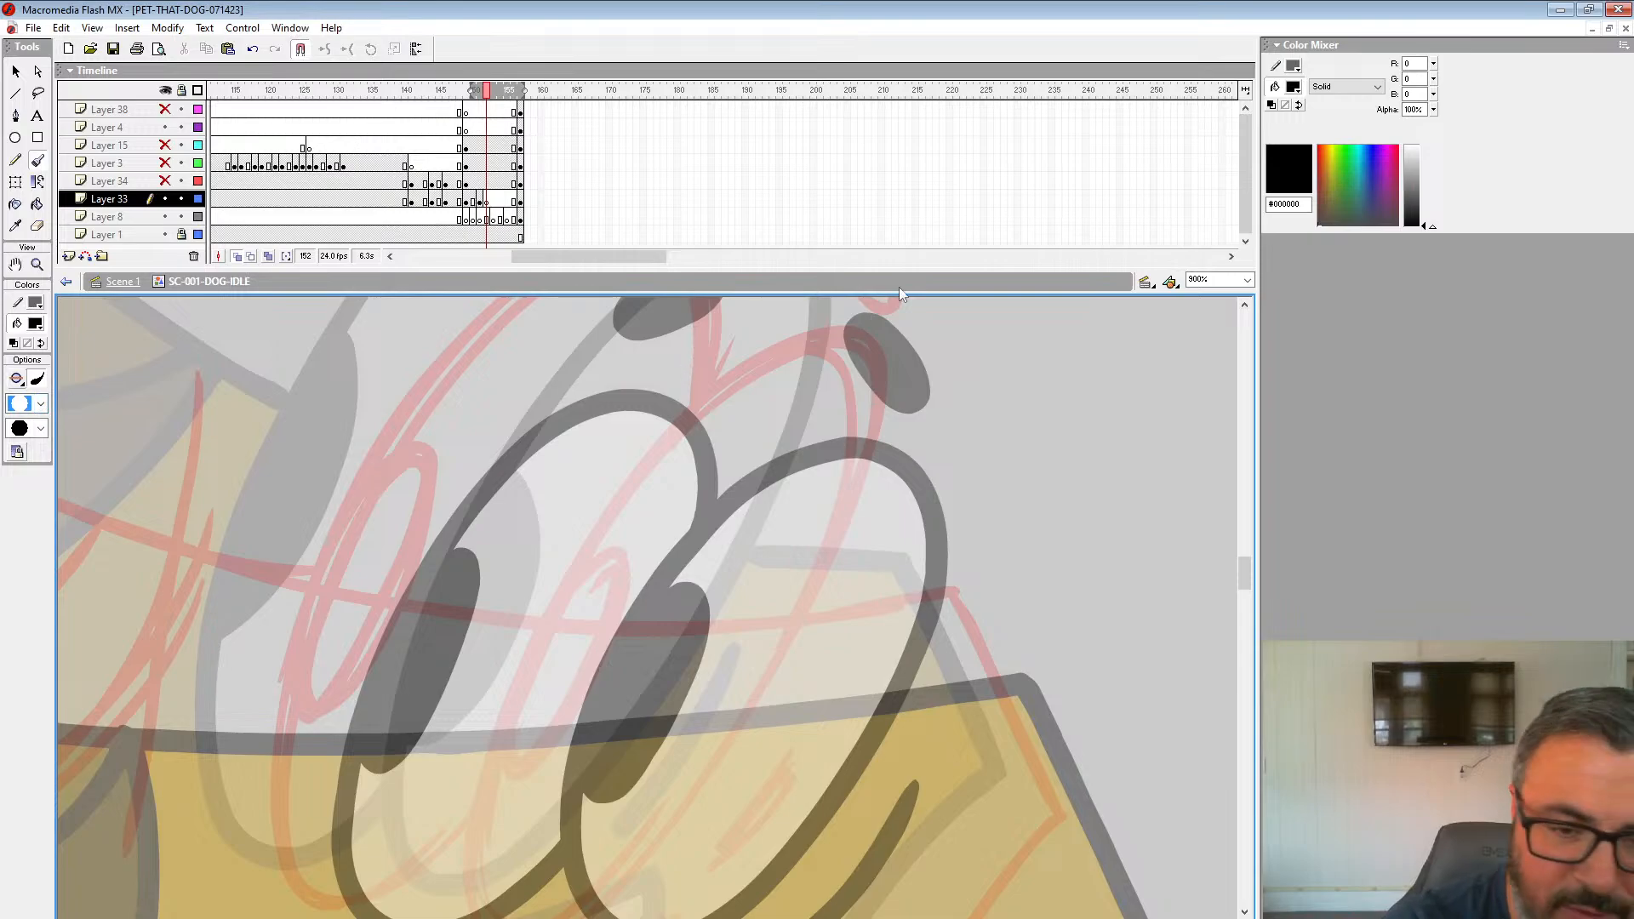
{"action": "left_click_drag", "start_coordinate": [917, 266], "coordinate": [979, 163]}
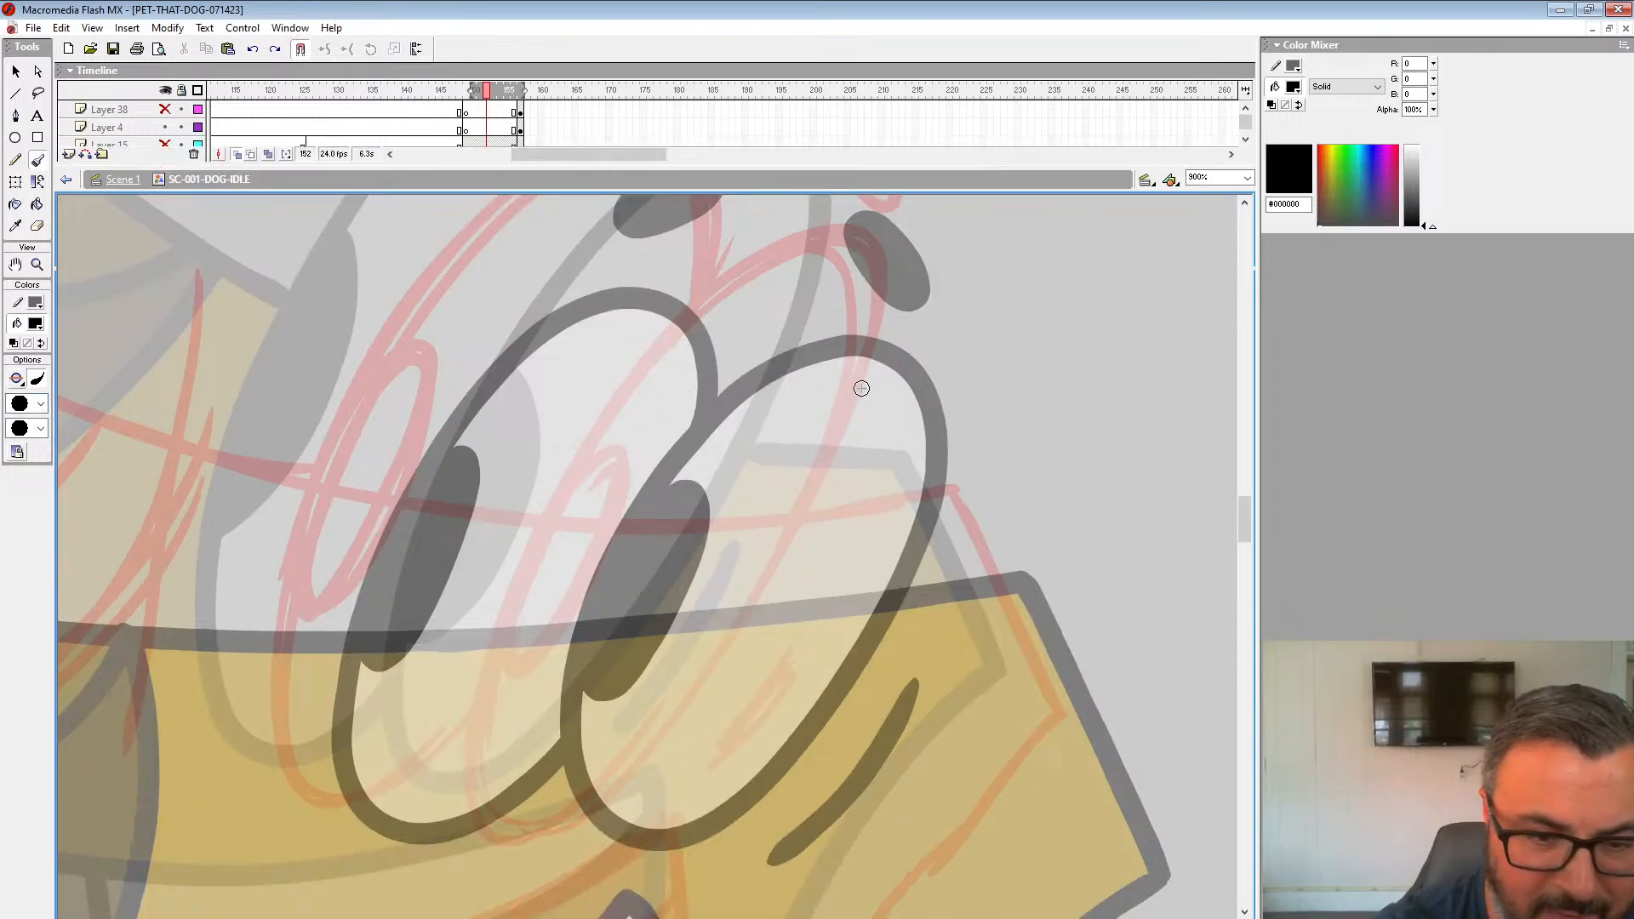
Step: Ink the outlines of both eyes and the near pupil in black, following the red sketch slightly toward the closing pose
{"action": "left_click_drag", "start_coordinate": [832, 343], "coordinate": [857, 352]}
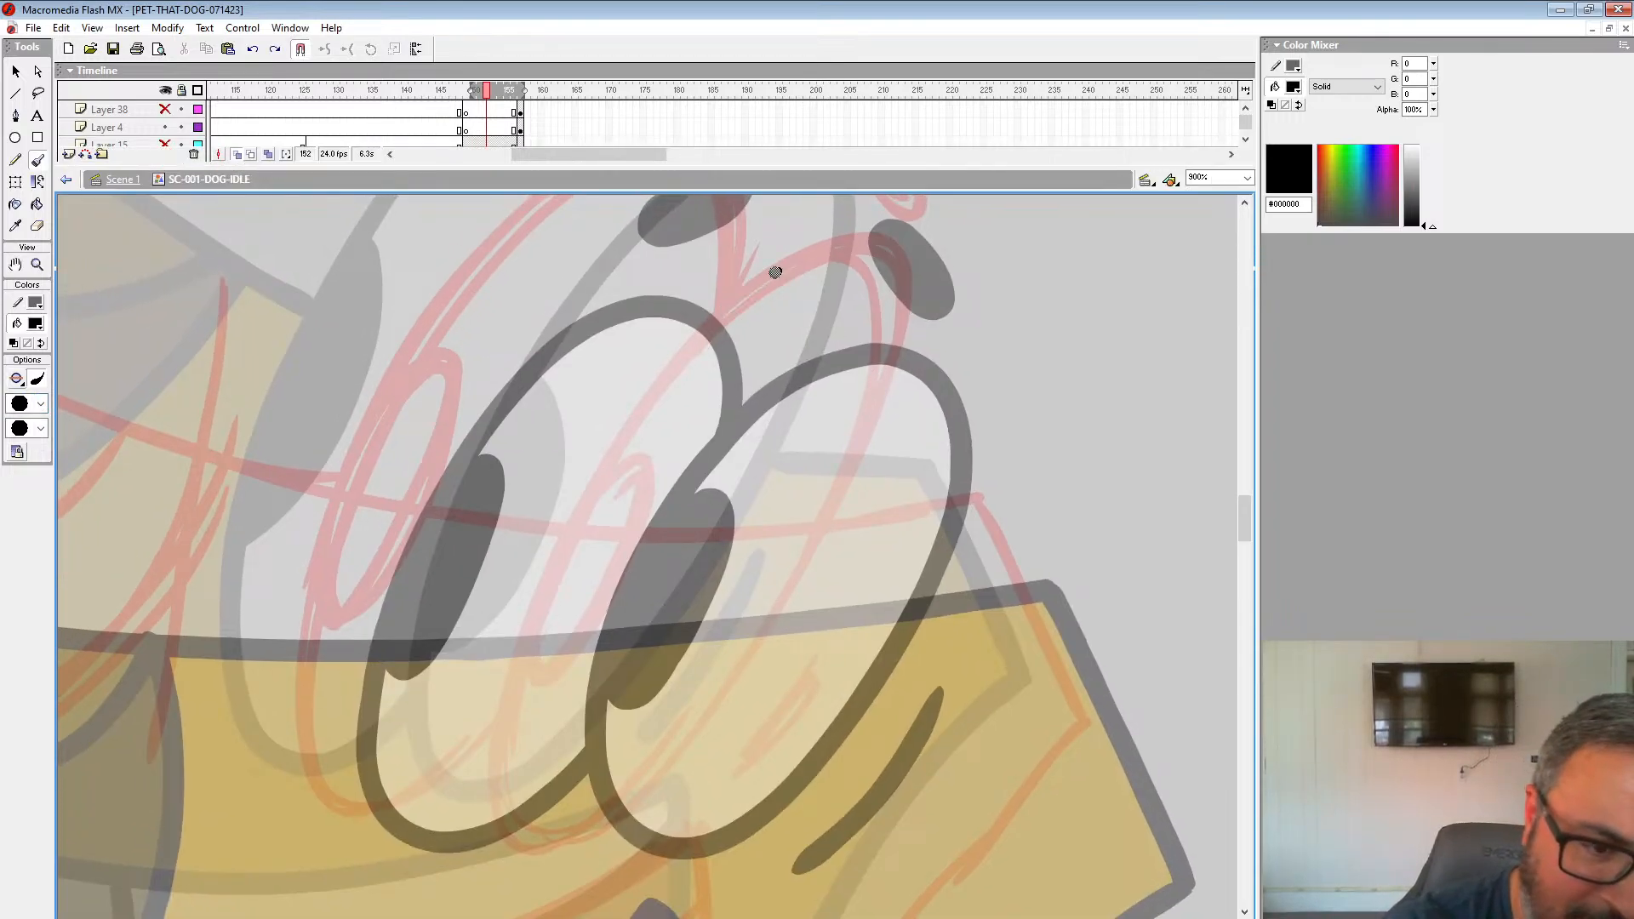
{"action": "mouse_move", "coordinate": [775, 272]}
{"action": "left_mouse_down"}
{"action": "mouse_move", "coordinate": [712, 321]}
{"action": "mouse_move", "coordinate": [584, 494]}
{"action": "left_mouse_up"}
{"action": "key", "text": "ctrl+z"}
{"action": "mouse_move", "coordinate": [792, 260]}
{"action": "left_mouse_down"}
{"action": "mouse_move", "coordinate": [704, 338]}
{"action": "mouse_move", "coordinate": [600, 477]}
{"action": "mouse_move", "coordinate": [528, 620]}
{"action": "mouse_move", "coordinate": [497, 752]}
{"action": "mouse_move", "coordinate": [511, 824]}
{"action": "mouse_move", "coordinate": [578, 835]}
{"action": "mouse_move", "coordinate": [683, 738]}
{"action": "mouse_move", "coordinate": [872, 421]}
{"action": "mouse_move", "coordinate": [897, 292]}
{"action": "mouse_move", "coordinate": [802, 257]}
{"action": "mouse_move", "coordinate": [681, 354]}
{"action": "left_mouse_up"}
{"action": "mouse_move", "coordinate": [528, 630]}
{"action": "left_mouse_down"}
{"action": "mouse_move", "coordinate": [574, 658]}
{"action": "mouse_move", "coordinate": [640, 522]}
{"action": "mouse_move", "coordinate": [633, 464]}
{"action": "mouse_move", "coordinate": [554, 579]}
{"action": "mouse_move", "coordinate": [577, 626]}
{"action": "mouse_move", "coordinate": [589, 528]}
{"action": "mouse_move", "coordinate": [607, 545]}
{"action": "mouse_move", "coordinate": [578, 595]}
{"action": "left_mouse_up"}
{"action": "left_click_drag", "start_coordinate": [708, 422], "coordinate": [923, 576]}
{"action": "mouse_move", "coordinate": [936, 471]}
{"action": "left_mouse_down"}
{"action": "mouse_move", "coordinate": [949, 434]}
{"action": "mouse_move", "coordinate": [867, 294]}
{"action": "mouse_move", "coordinate": [617, 515]}
{"action": "left_mouse_up"}
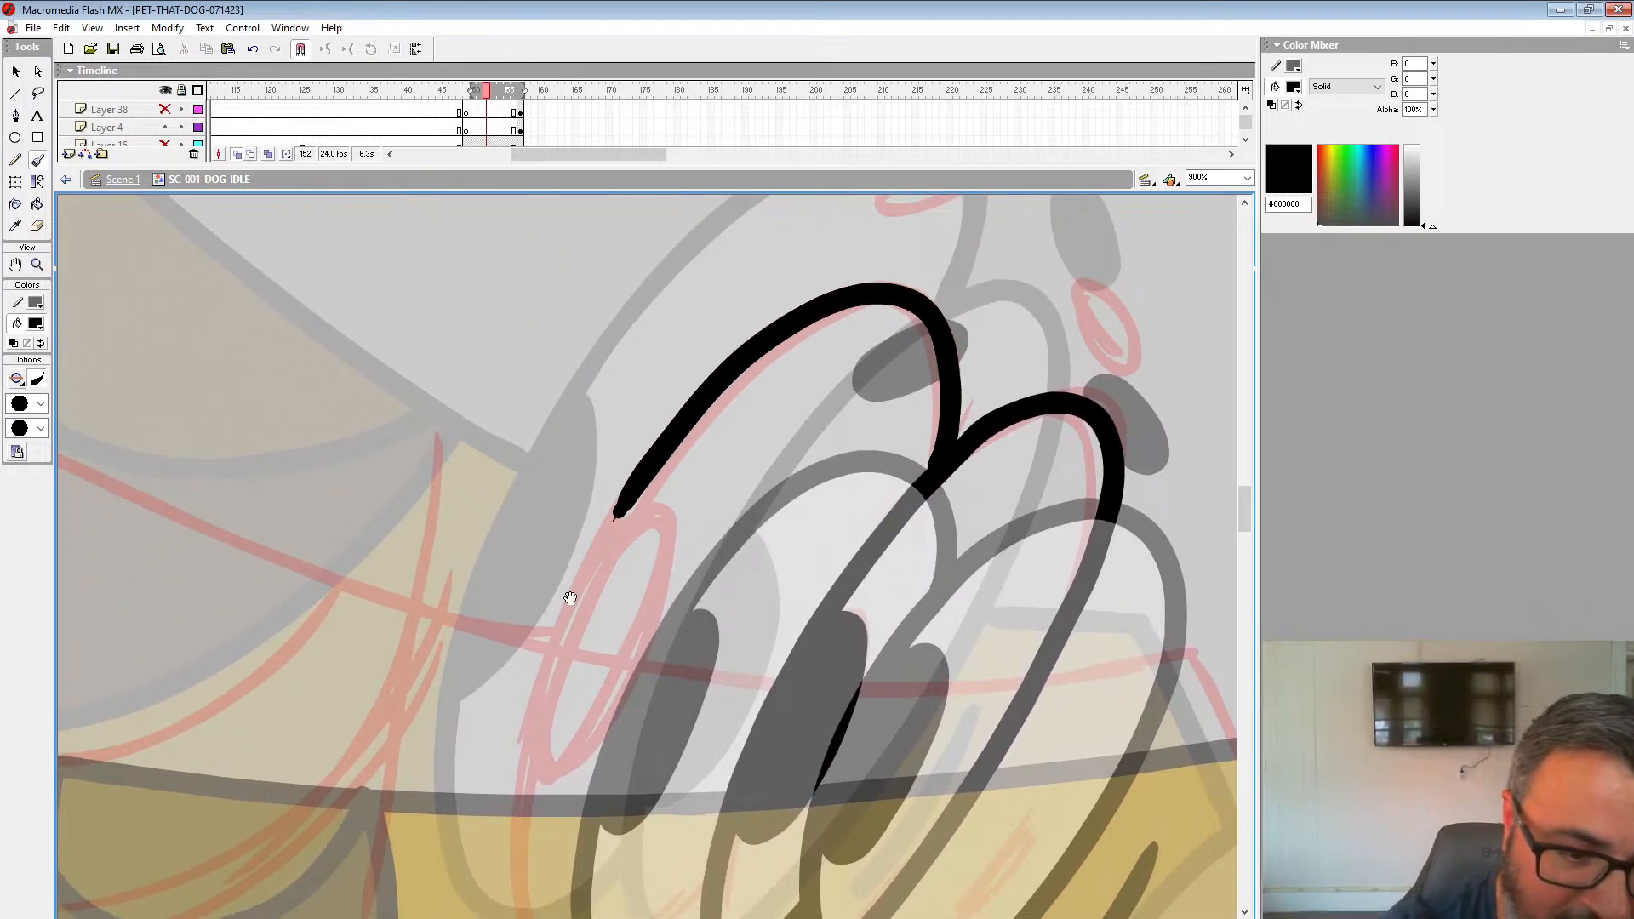
{"action": "left_click_drag", "start_coordinate": [983, 356], "coordinate": [1032, 298]}
{"action": "mouse_move", "coordinate": [962, 408]}
{"action": "left_mouse_down"}
{"action": "mouse_move", "coordinate": [992, 353]}
{"action": "mouse_move", "coordinate": [843, 231]}
{"action": "mouse_move", "coordinate": [582, 596]}
{"action": "mouse_move", "coordinate": [555, 854]}
{"action": "mouse_move", "coordinate": [681, 872]}
{"action": "mouse_move", "coordinate": [745, 810]}
{"action": "left_mouse_up"}
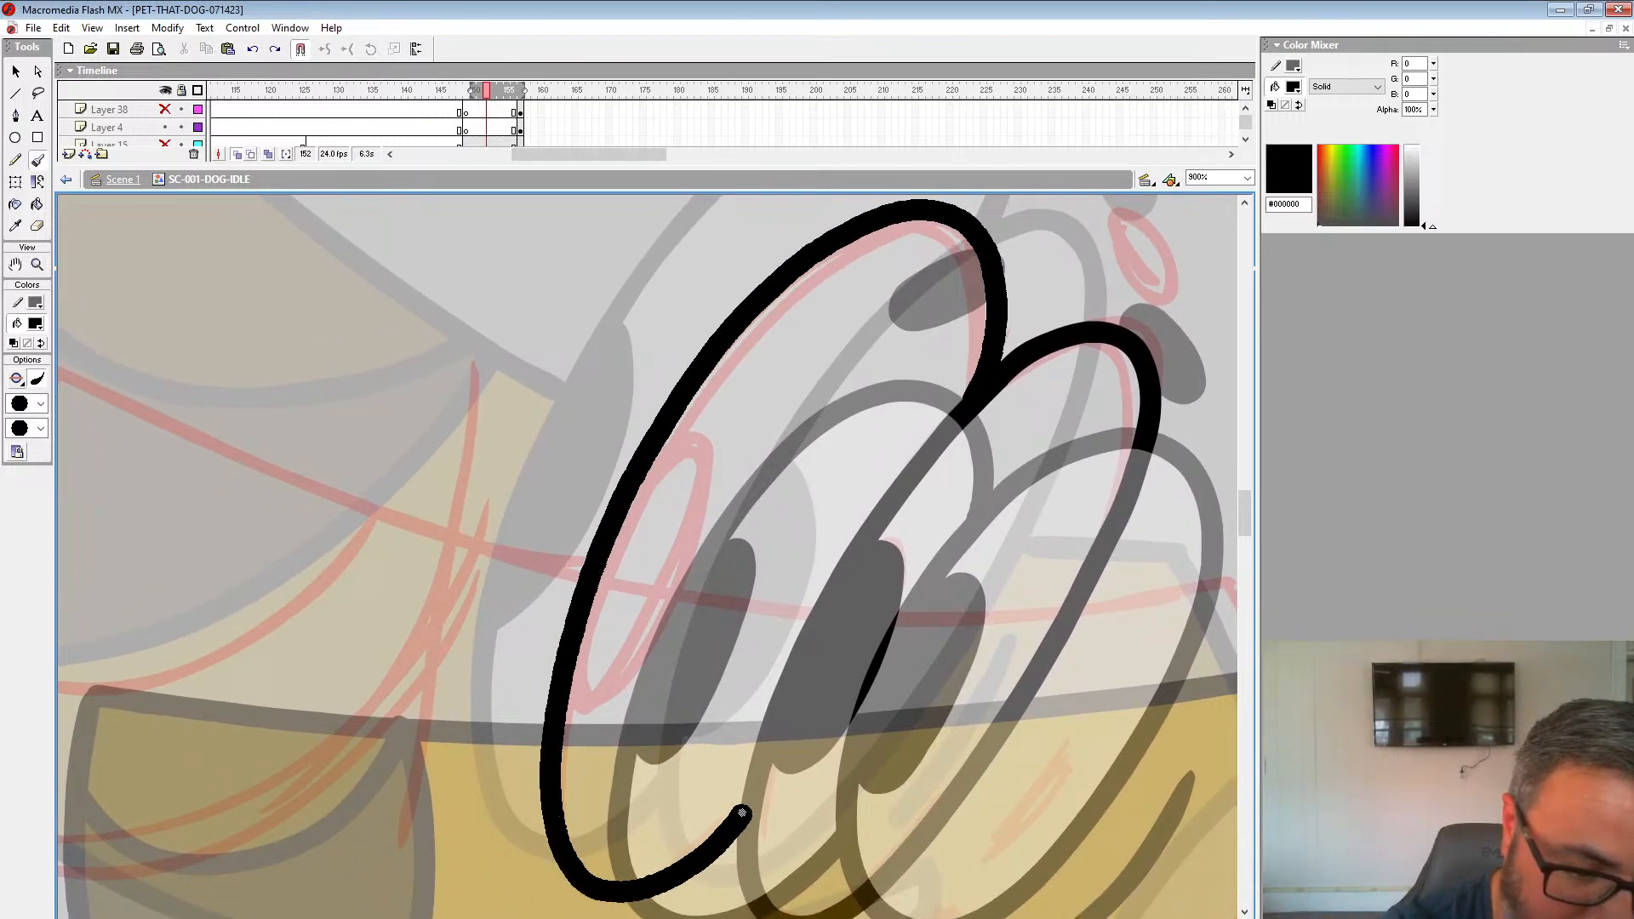
{"action": "key", "text": "ctrl+z"}
Step: Ink the solid far pupil, both brow marks above the eyes and the cheek crease
{"action": "mouse_move", "coordinate": [577, 681]}
{"action": "left_mouse_down"}
{"action": "mouse_move", "coordinate": [656, 620]}
{"action": "mouse_move", "coordinate": [673, 434]}
{"action": "mouse_move", "coordinate": [584, 678]}
{"action": "mouse_move", "coordinate": [602, 573]}
{"action": "mouse_move", "coordinate": [606, 627]}
{"action": "left_mouse_up"}
{"action": "mouse_move", "coordinate": [669, 470]}
{"action": "left_mouse_down"}
{"action": "mouse_move", "coordinate": [482, 623]}
{"action": "mouse_move", "coordinate": [346, 828]}
{"action": "left_mouse_up"}
{"action": "mouse_move", "coordinate": [793, 587]}
{"action": "left_mouse_down"}
{"action": "mouse_move", "coordinate": [832, 656]}
{"action": "mouse_move", "coordinate": [828, 637]}
{"action": "left_mouse_up"}
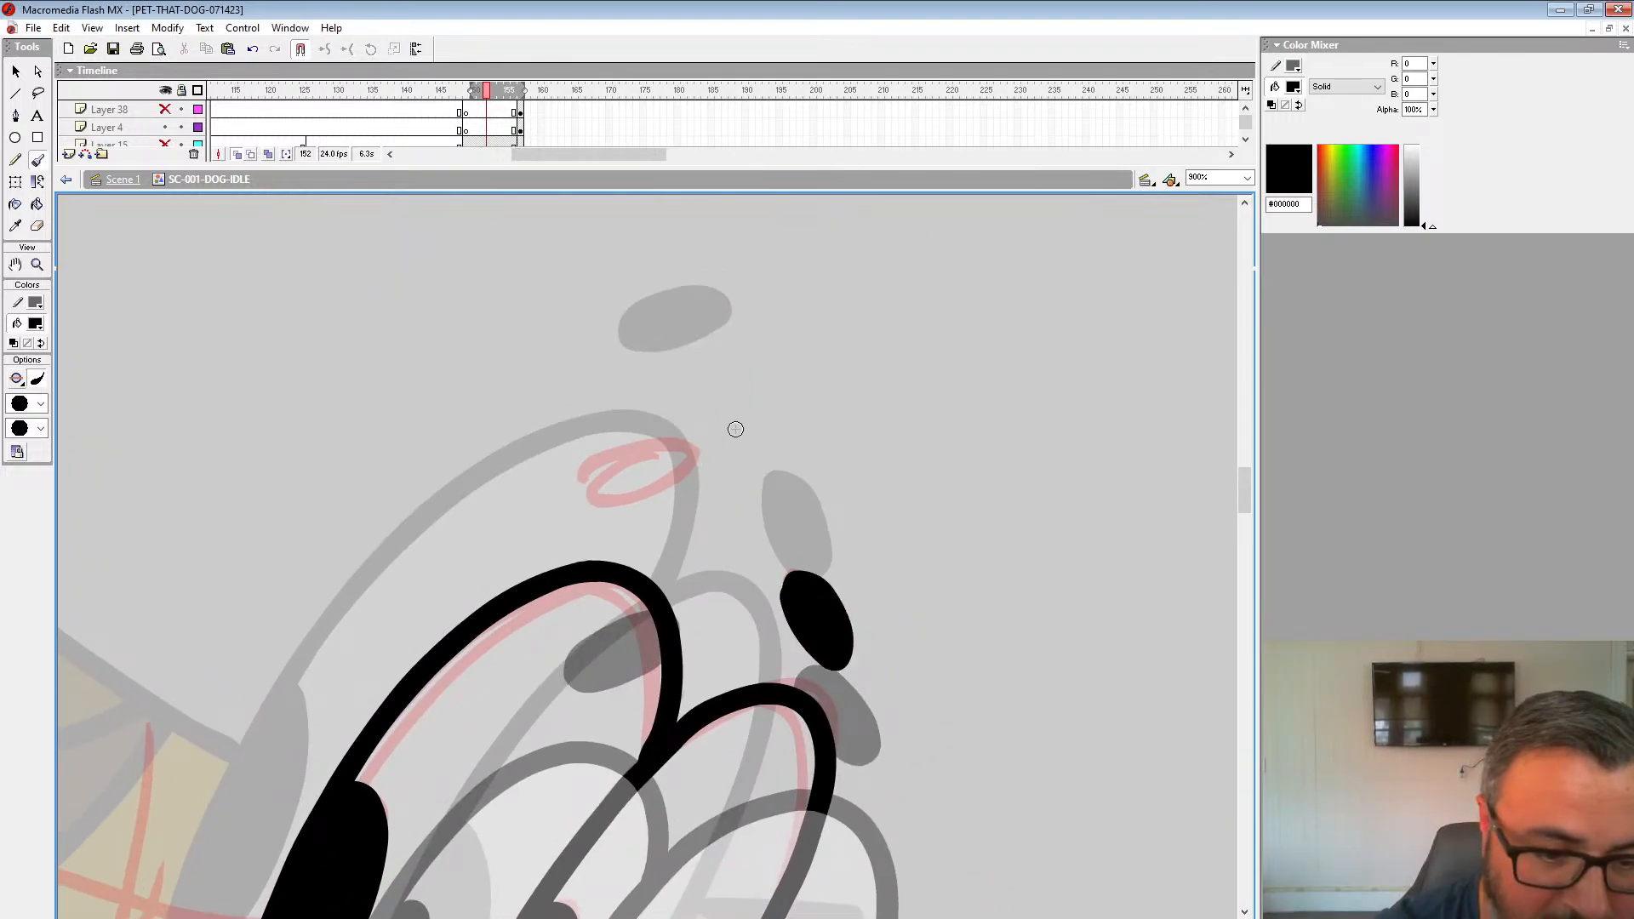
{"action": "left_click_drag", "start_coordinate": [603, 477], "coordinate": [681, 447]}
{"action": "left_click_drag", "start_coordinate": [772, 652], "coordinate": [883, 190]}
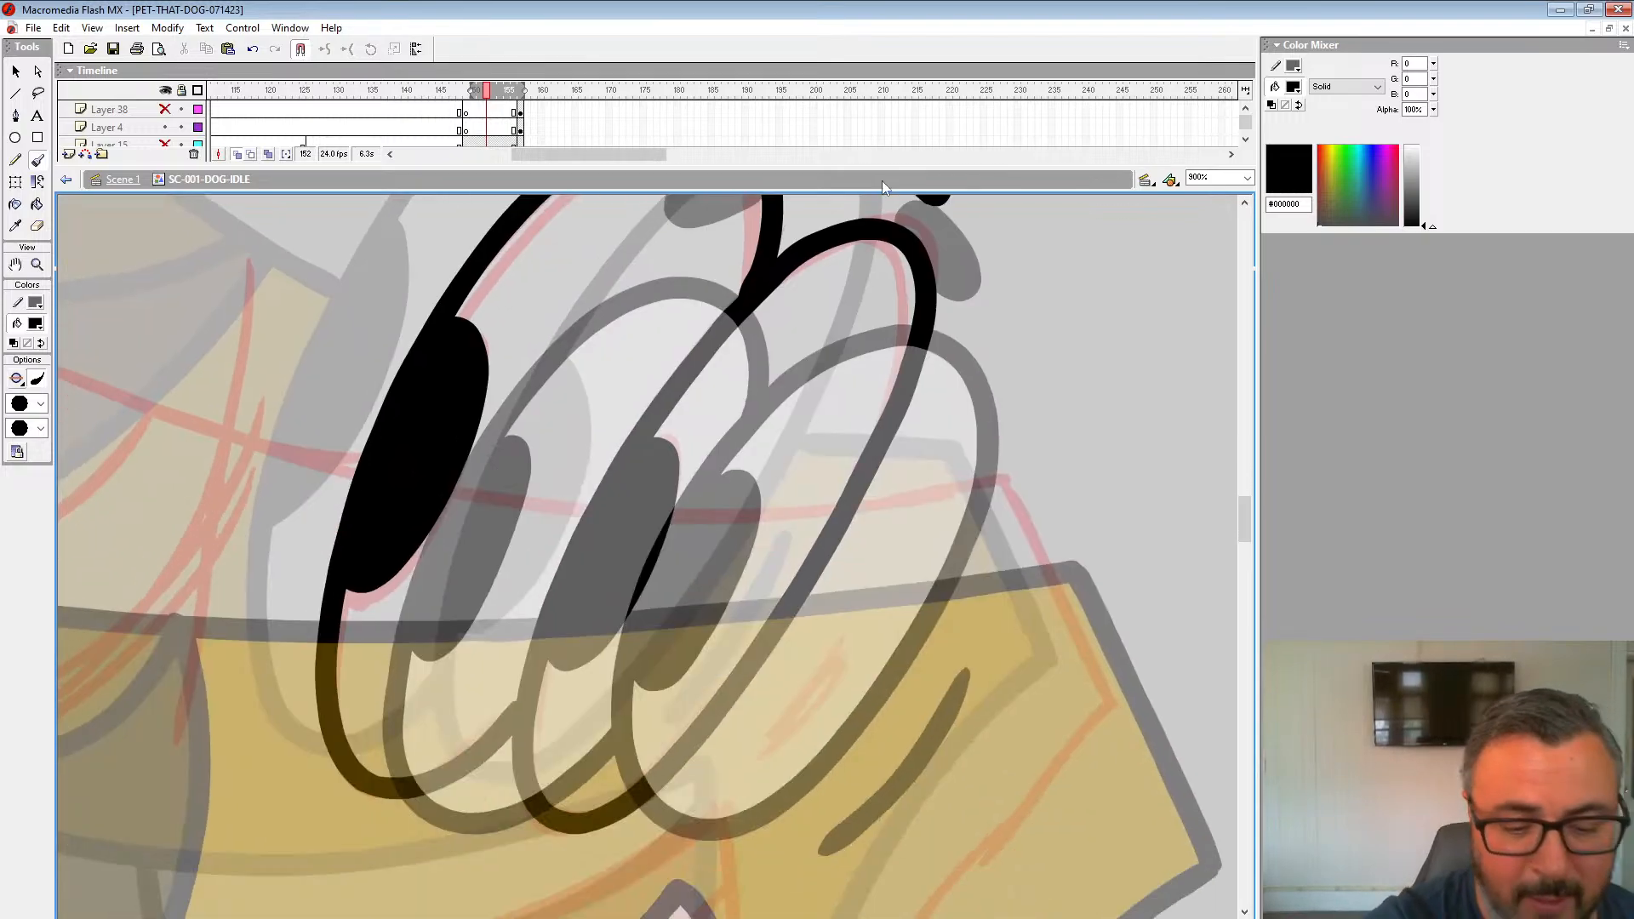
{"action": "left_click_drag", "start_coordinate": [922, 602], "coordinate": [932, 379]}
Step: Ink the top line of the muzzle up to the far eye, and the angled back of the head behind the near eye
{"action": "mouse_move", "coordinate": [789, 478]}
{"action": "left_mouse_down"}
{"action": "mouse_move", "coordinate": [967, 493]}
{"action": "mouse_move", "coordinate": [942, 704]}
{"action": "mouse_move", "coordinate": [929, 568]}
{"action": "mouse_move", "coordinate": [869, 593]}
{"action": "left_mouse_up"}
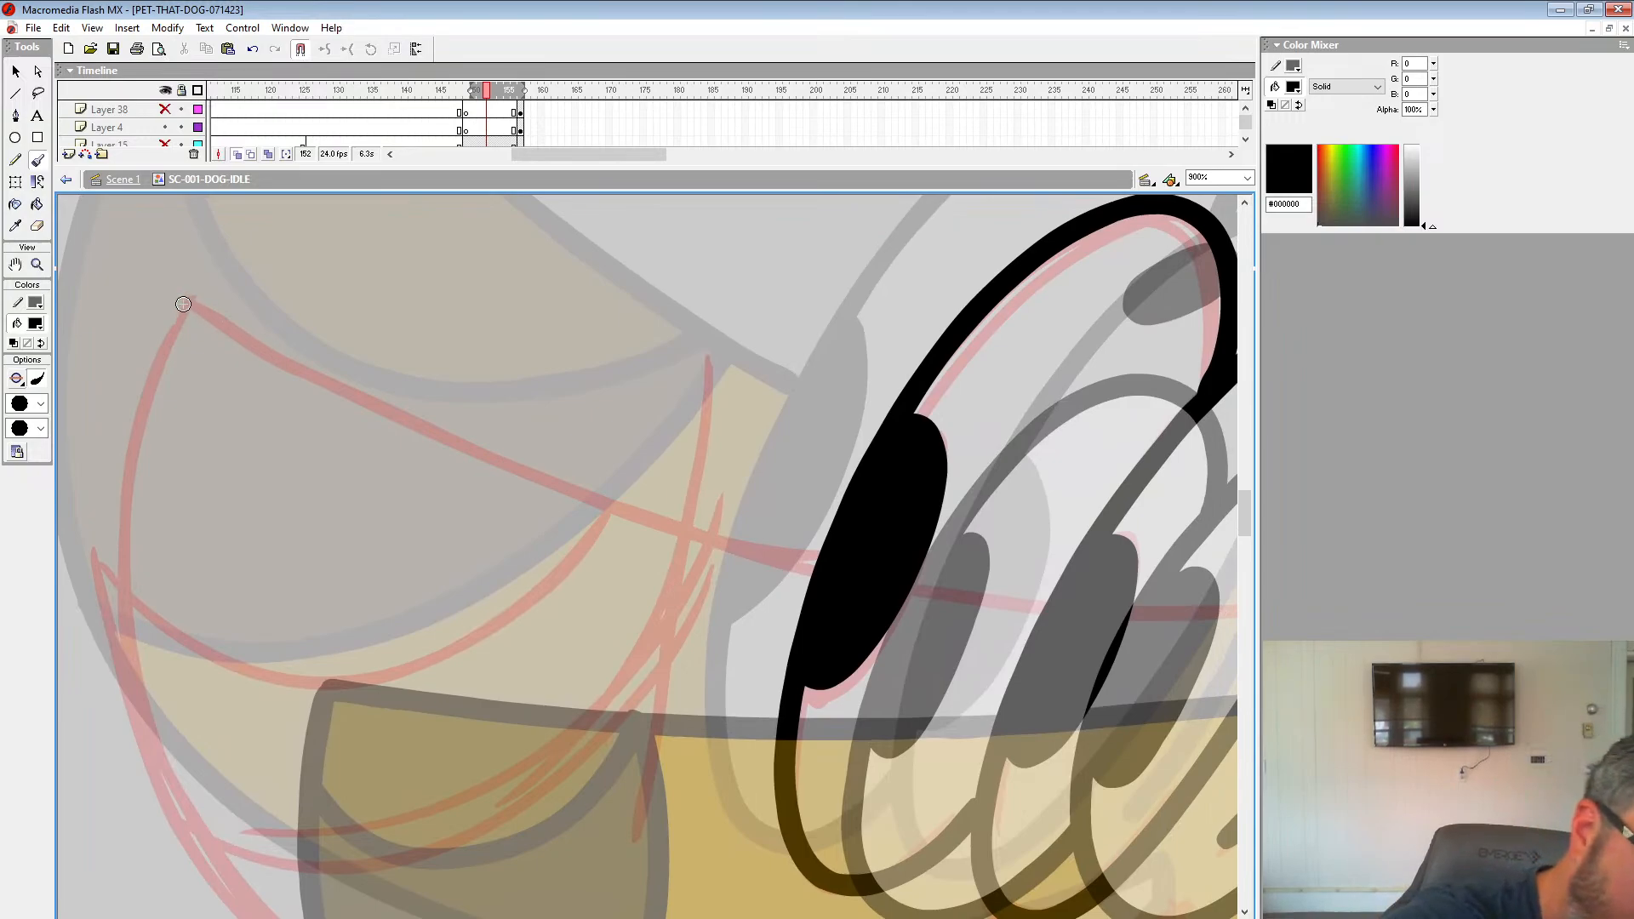
{"action": "mouse_move", "coordinate": [183, 304]}
{"action": "left_mouse_down"}
{"action": "mouse_move", "coordinate": [317, 387]}
{"action": "mouse_move", "coordinate": [551, 492]}
{"action": "mouse_move", "coordinate": [813, 578]}
{"action": "mouse_move", "coordinate": [321, 348]}
{"action": "left_mouse_up"}
{"action": "mouse_move", "coordinate": [798, 409]}
{"action": "left_mouse_down"}
{"action": "mouse_move", "coordinate": [733, 354]}
{"action": "mouse_move", "coordinate": [810, 351]}
{"action": "left_mouse_up"}
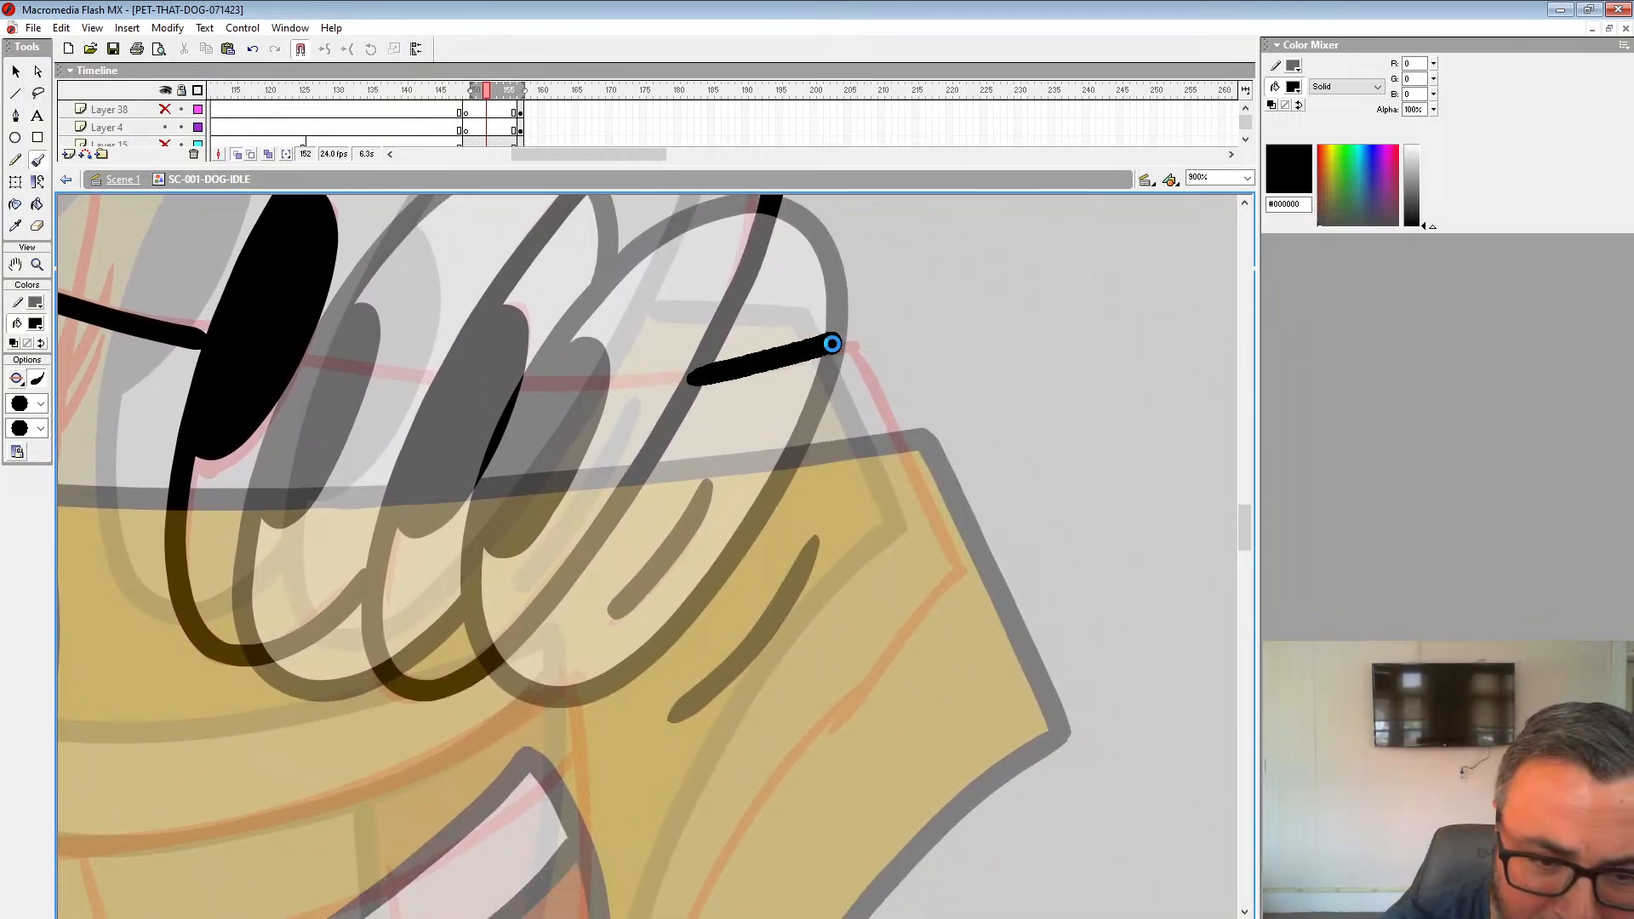
{"action": "key", "text": "ctrl+z"}
{"action": "mouse_move", "coordinate": [694, 376]}
{"action": "left_mouse_down"}
{"action": "mouse_move", "coordinate": [836, 336]}
{"action": "mouse_move", "coordinate": [967, 555]}
{"action": "left_mouse_up"}
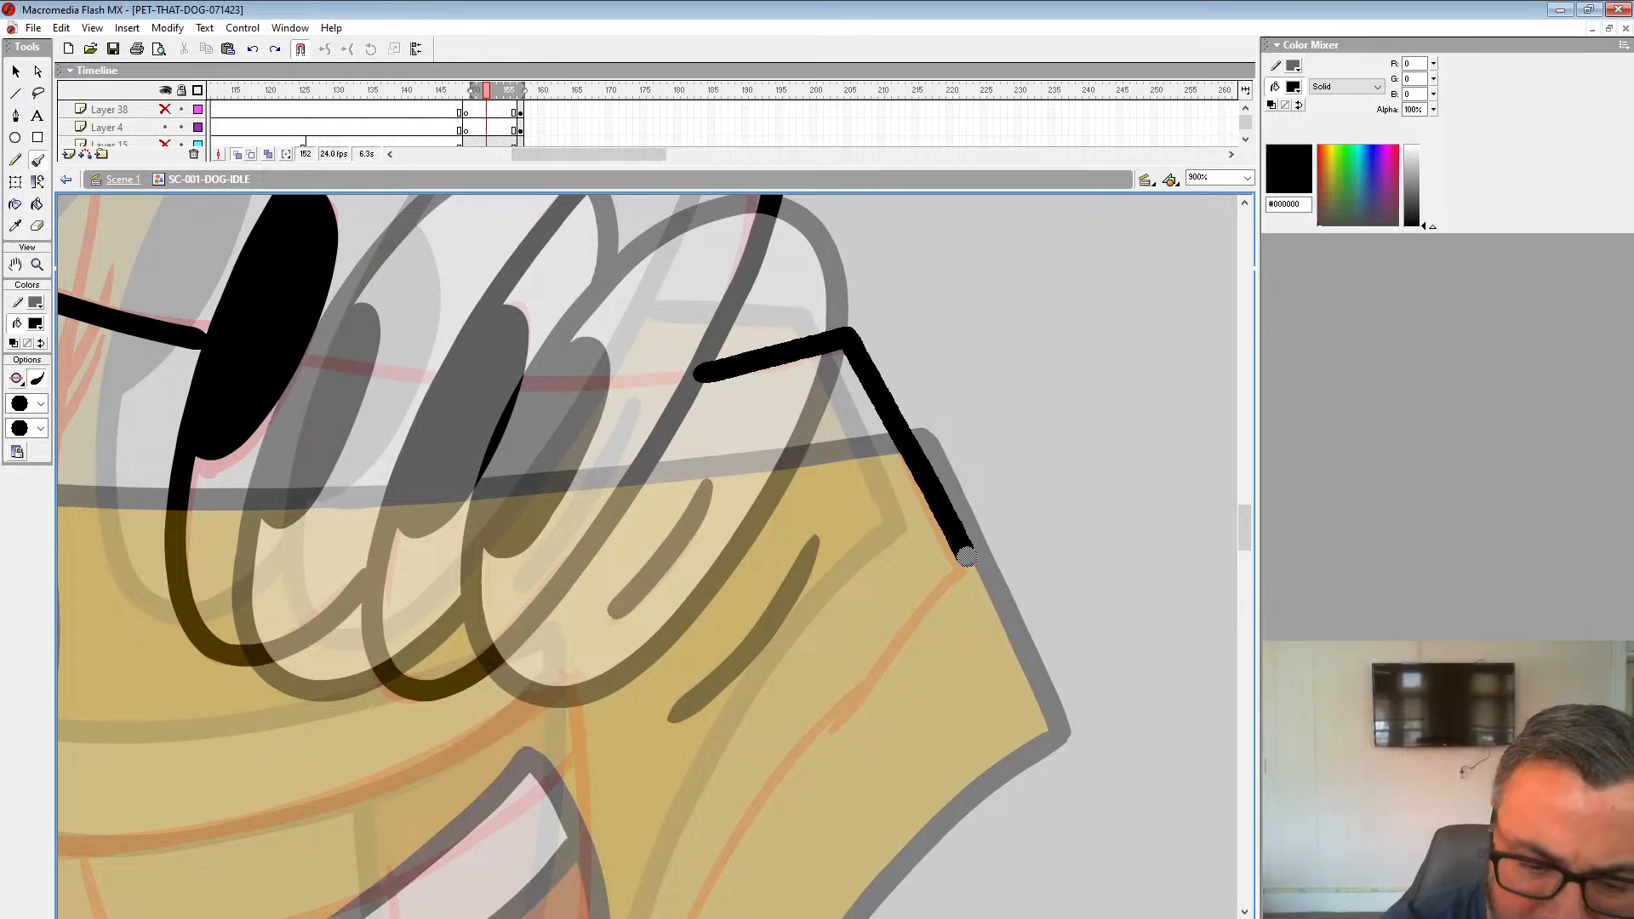
{"action": "mouse_move", "coordinate": [326, 437]}
{"action": "left_mouse_down"}
{"action": "mouse_move", "coordinate": [846, 529]}
{"action": "mouse_move", "coordinate": [1104, 493]}
{"action": "left_mouse_up"}
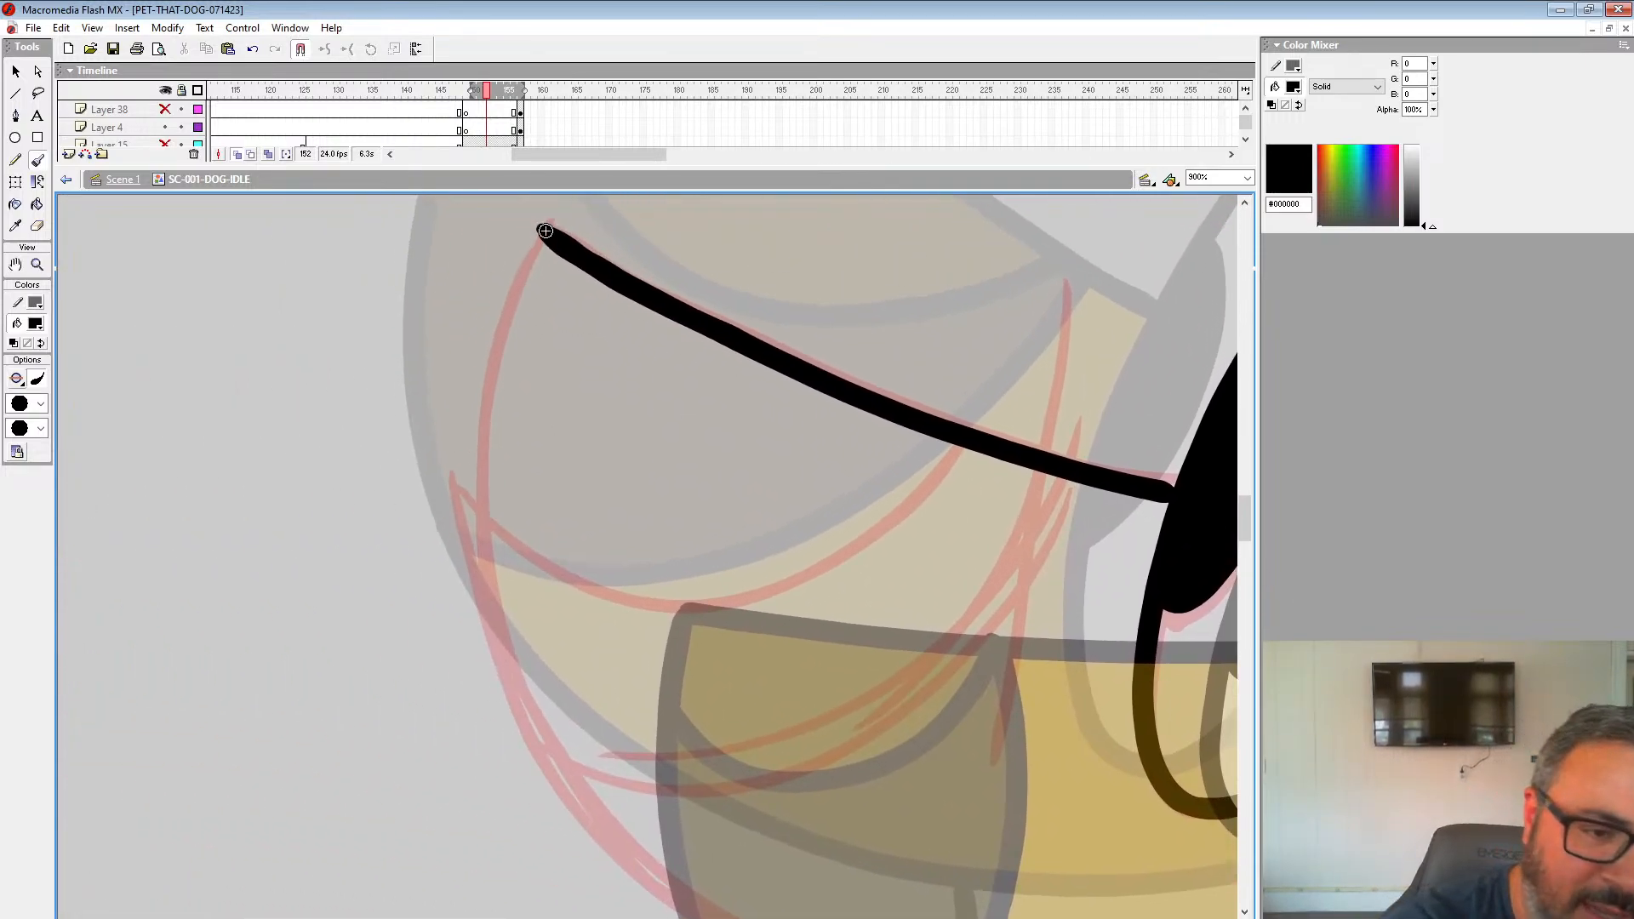
Step: Ink the rounded front of the muzzle and continue the contour along its underside
{"action": "mouse_move", "coordinate": [546, 230]}
{"action": "left_mouse_down"}
{"action": "mouse_move", "coordinate": [486, 372]}
{"action": "mouse_move", "coordinate": [478, 642]}
{"action": "mouse_move", "coordinate": [528, 766]}
{"action": "left_mouse_up"}
{"action": "key", "text": "ctrl+z"}
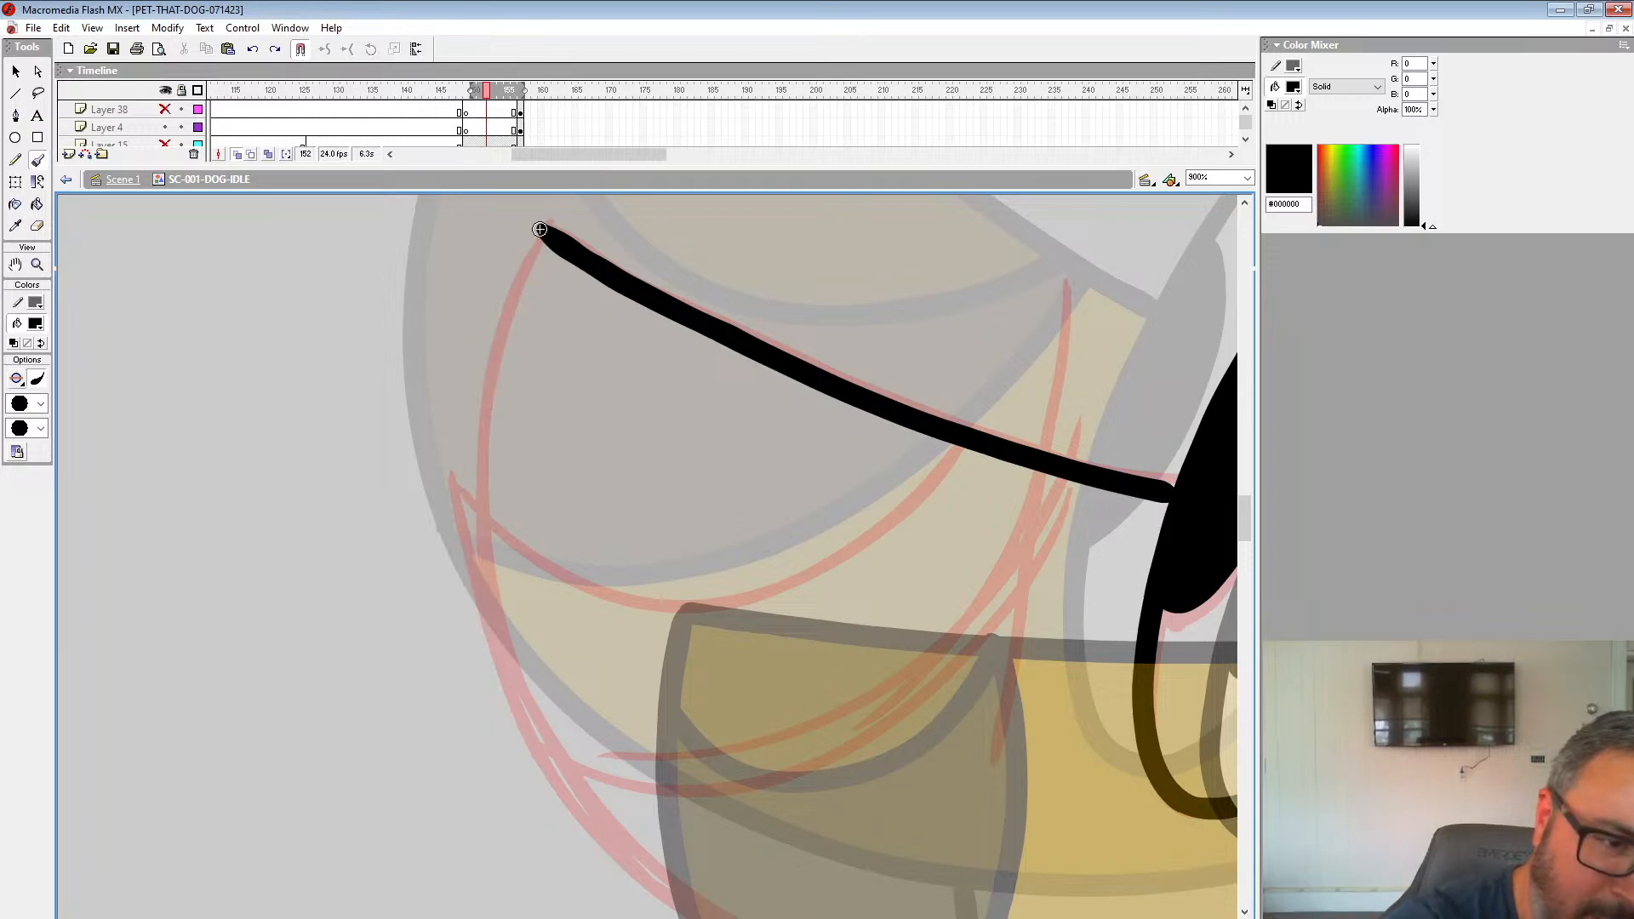
{"action": "mouse_move", "coordinate": [540, 230]}
{"action": "left_mouse_down"}
{"action": "mouse_move", "coordinate": [486, 387]}
{"action": "mouse_move", "coordinate": [499, 693]}
{"action": "mouse_move", "coordinate": [547, 779]}
{"action": "left_mouse_up"}
{"action": "mouse_move", "coordinate": [794, 868]}
{"action": "left_mouse_down"}
{"action": "mouse_move", "coordinate": [471, 566]}
{"action": "mouse_move", "coordinate": [411, 547]}
{"action": "left_mouse_up"}
{"action": "mouse_move", "coordinate": [1169, 498]}
{"action": "left_mouse_down"}
{"action": "mouse_move", "coordinate": [1071, 572]}
{"action": "mouse_move", "coordinate": [846, 647]}
{"action": "mouse_move", "coordinate": [628, 675]}
{"action": "mouse_move", "coordinate": [437, 639]}
{"action": "mouse_move", "coordinate": [298, 558]}
{"action": "mouse_move", "coordinate": [171, 434]}
{"action": "mouse_move", "coordinate": [238, 467]}
{"action": "left_mouse_up"}
{"action": "left_click_drag", "start_coordinate": [524, 358], "coordinate": [770, 559]}
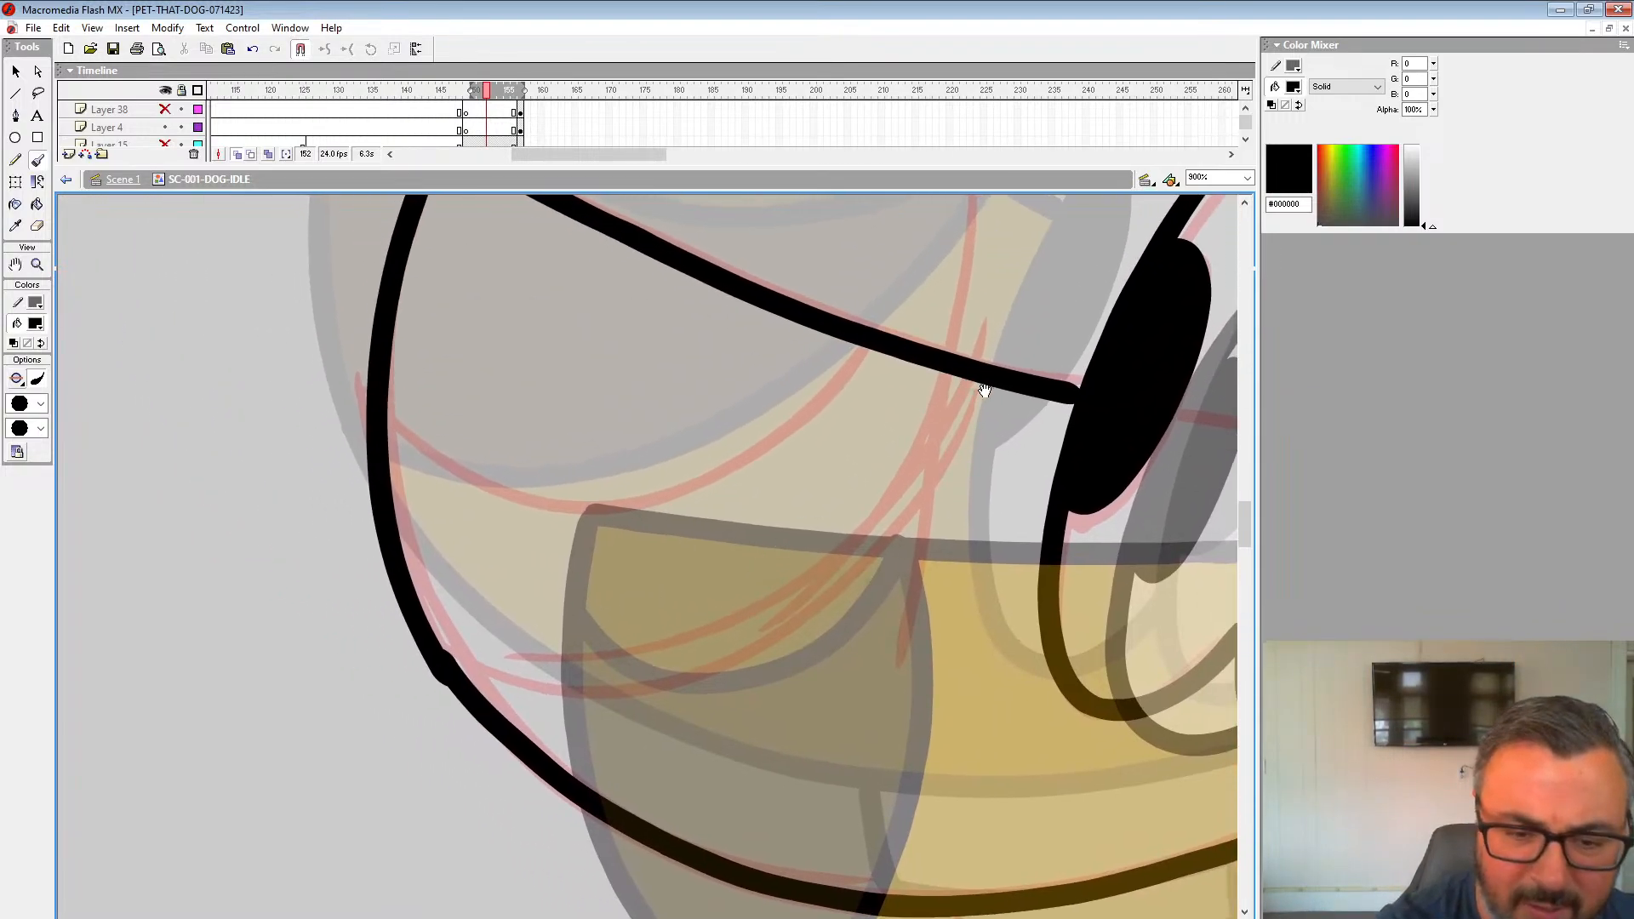
Step: Try to ink the two curved lines across the nose, from the front of the muzzle up to its top line
{"action": "mouse_move", "coordinate": [424, 639]}
{"action": "left_mouse_down"}
{"action": "mouse_move", "coordinate": [548, 697]}
{"action": "mouse_move", "coordinate": [907, 513]}
{"action": "mouse_move", "coordinate": [901, 337]}
{"action": "left_mouse_up"}
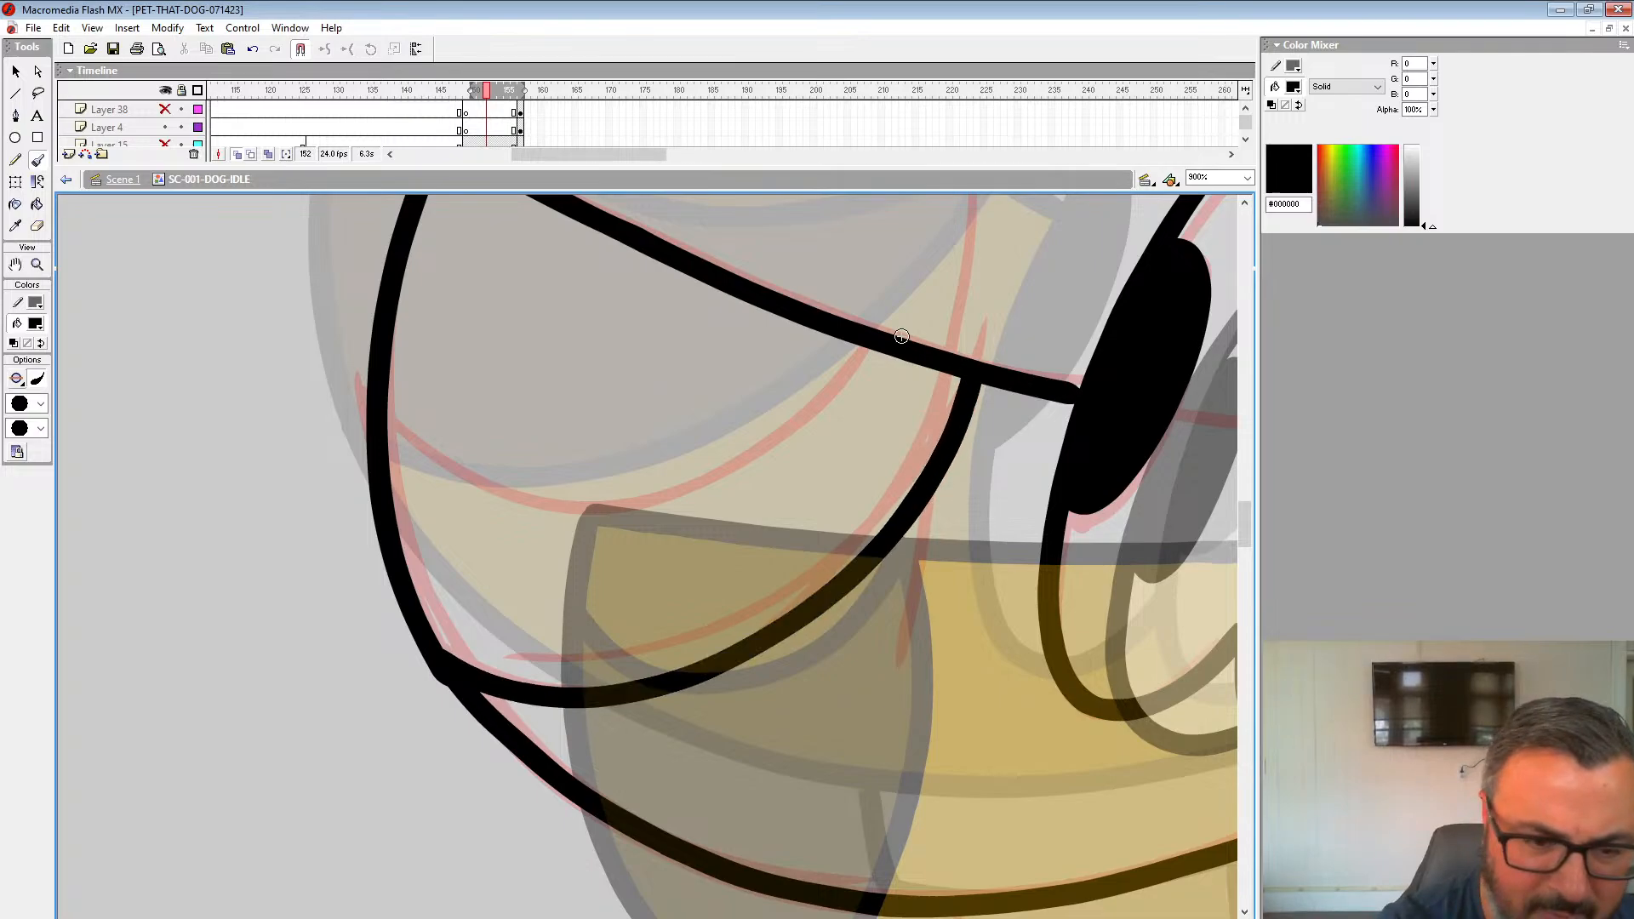
{"action": "mouse_move", "coordinate": [375, 433]}
{"action": "left_mouse_down"}
{"action": "mouse_move", "coordinate": [689, 493]}
{"action": "mouse_move", "coordinate": [898, 350]}
{"action": "mouse_move", "coordinate": [806, 657]}
{"action": "mouse_move", "coordinate": [867, 570]}
{"action": "left_mouse_up"}
{"action": "key", "text": "ctrl+z"}
{"action": "mouse_move", "coordinate": [316, 560]}
{"action": "left_mouse_down"}
{"action": "mouse_move", "coordinate": [368, 602]}
{"action": "mouse_move", "coordinate": [784, 555]}
{"action": "mouse_move", "coordinate": [852, 496]}
{"action": "left_mouse_up"}
{"action": "mouse_move", "coordinate": [894, 659]}
{"action": "left_mouse_down"}
{"action": "mouse_move", "coordinate": [876, 661]}
{"action": "mouse_move", "coordinate": [841, 402]}
{"action": "left_mouse_up"}
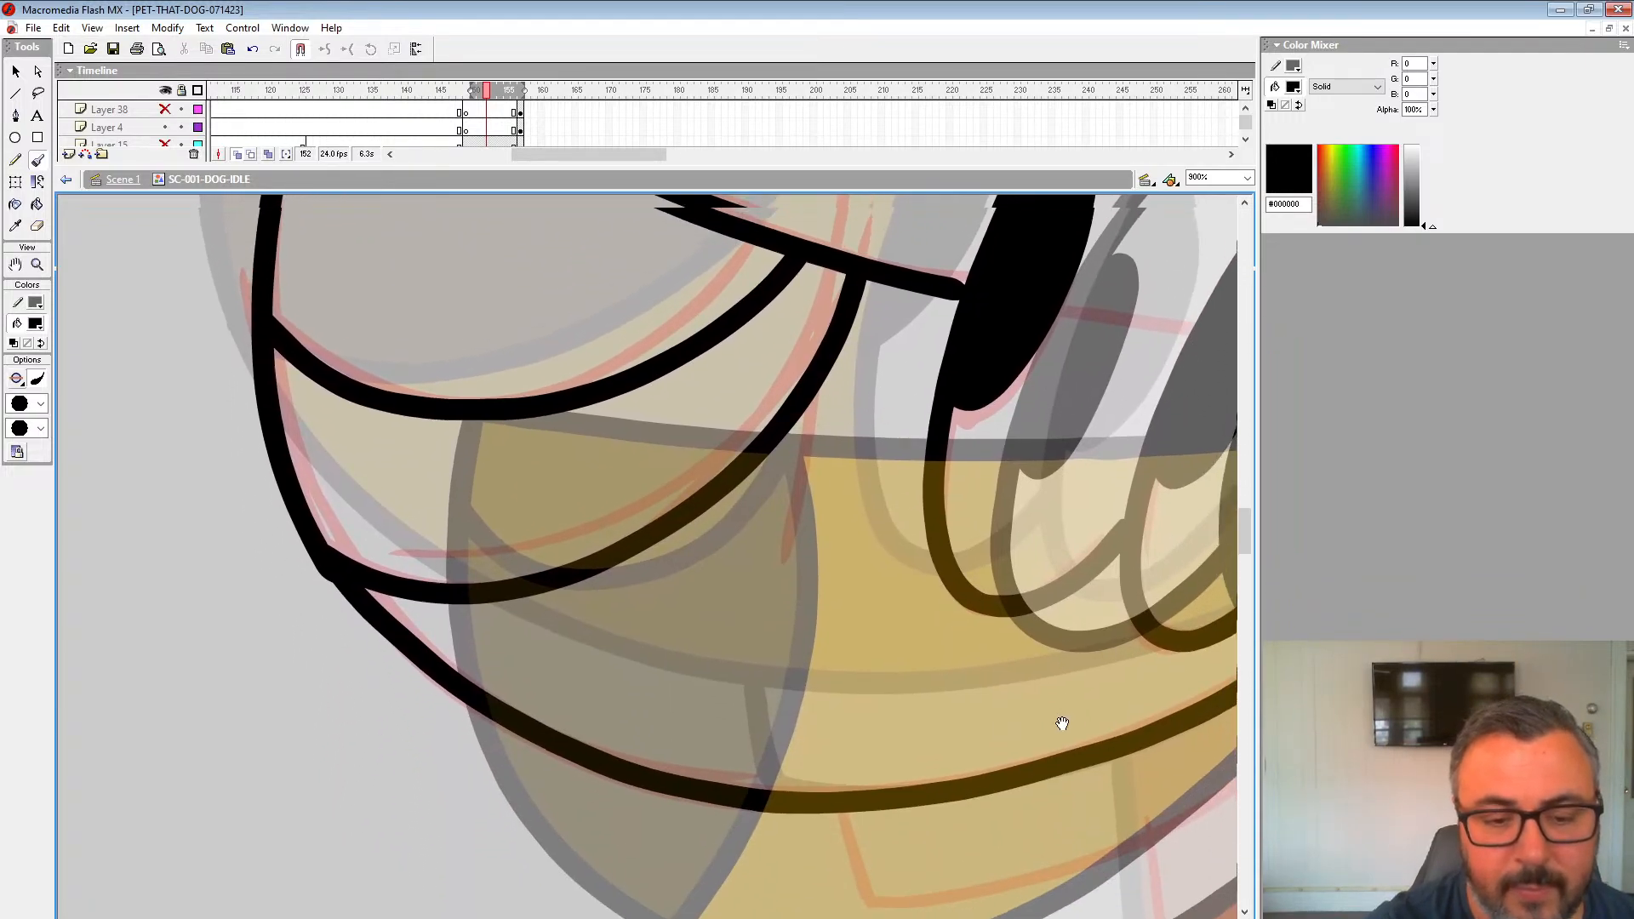
{"action": "left_click_drag", "start_coordinate": [976, 638], "coordinate": [973, 789]}
{"action": "key", "text": "ctrl+z"}
{"action": "mouse_move", "coordinate": [257, 451]}
{"action": "left_mouse_down"}
{"action": "mouse_move", "coordinate": [649, 511]}
{"action": "mouse_move", "coordinate": [792, 399]}
{"action": "left_mouse_up"}
{"action": "mouse_move", "coordinate": [1006, 658]}
{"action": "left_mouse_down"}
{"action": "mouse_move", "coordinate": [981, 646]}
{"action": "mouse_move", "coordinate": [938, 540]}
{"action": "mouse_move", "coordinate": [993, 809]}
{"action": "mouse_move", "coordinate": [1033, 891]}
{"action": "mouse_move", "coordinate": [1150, 741]}
{"action": "mouse_move", "coordinate": [1237, 774]}
{"action": "left_mouse_up"}
Step: Undo both nose curves and redraw them, giving the upper curve a flatter arc
{"action": "key", "text": "ctrl+z"}
{"action": "key", "text": "ctrl+z"}
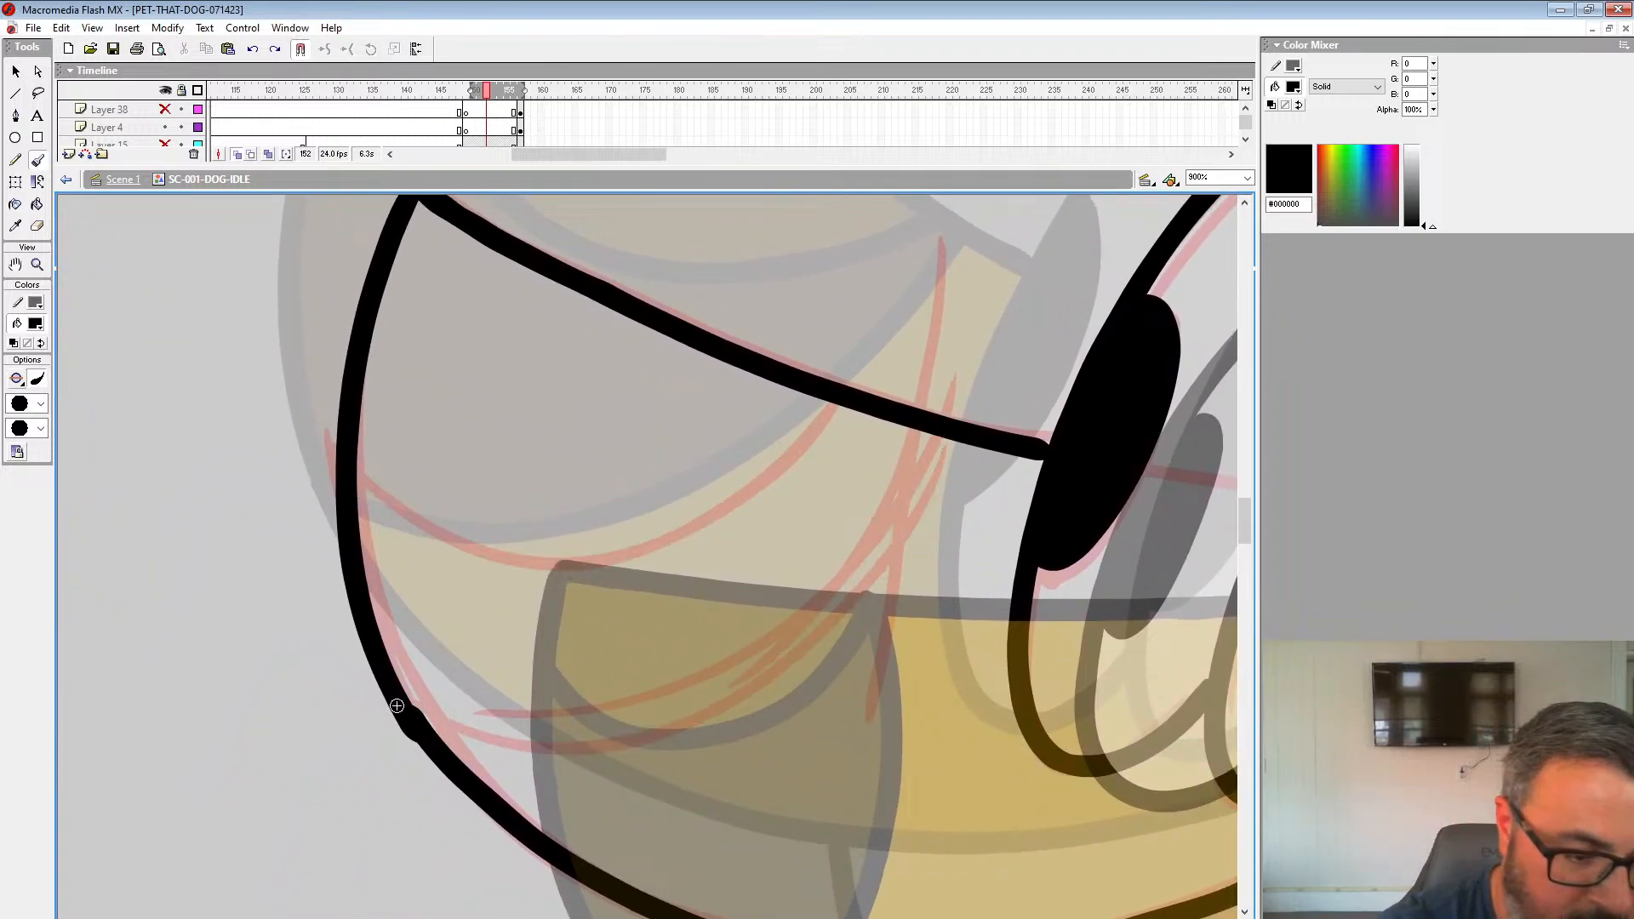
{"action": "mouse_move", "coordinate": [397, 706]}
{"action": "left_mouse_down"}
{"action": "mouse_move", "coordinate": [549, 766]}
{"action": "mouse_move", "coordinate": [886, 555]}
{"action": "mouse_move", "coordinate": [914, 389]}
{"action": "mouse_move", "coordinate": [881, 460]}
{"action": "mouse_move", "coordinate": [699, 559]}
{"action": "mouse_move", "coordinate": [456, 548]}
{"action": "mouse_move", "coordinate": [356, 513]}
{"action": "left_mouse_up"}
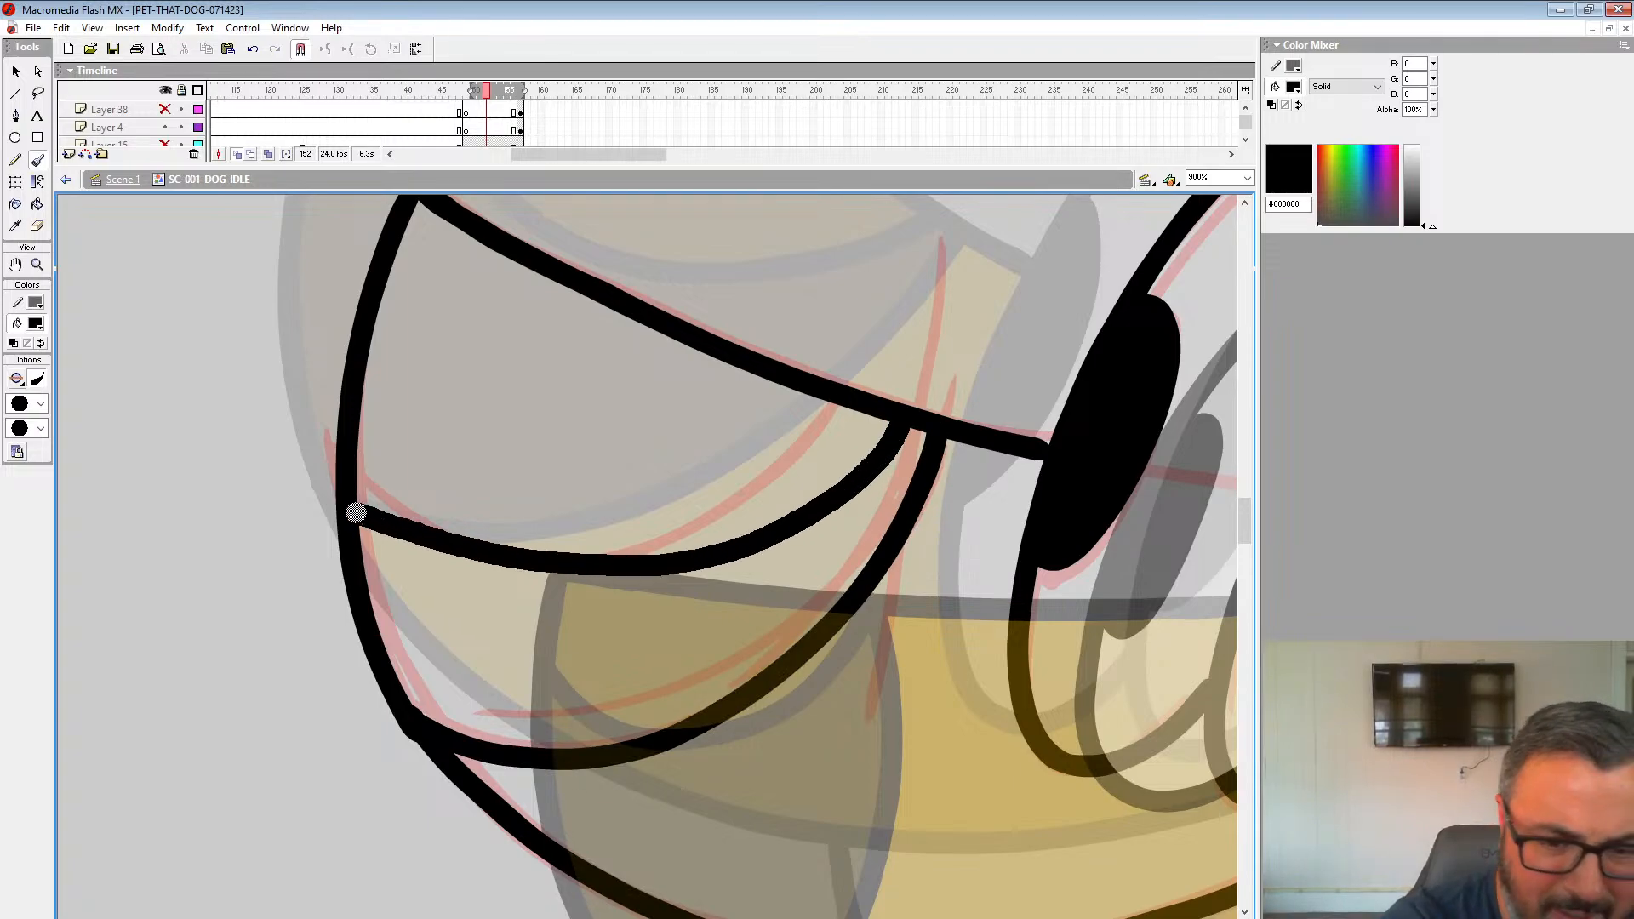
Step: Ink the back curve of the open mouth down to the chin tip, and the front contour of the neck
{"action": "mouse_move", "coordinate": [1040, 650]}
{"action": "left_mouse_down"}
{"action": "mouse_move", "coordinate": [1032, 522]}
{"action": "mouse_move", "coordinate": [898, 448]}
{"action": "mouse_move", "coordinate": [839, 254]}
{"action": "mouse_move", "coordinate": [856, 310]}
{"action": "mouse_move", "coordinate": [847, 558]}
{"action": "left_mouse_up"}
{"action": "left_click_drag", "start_coordinate": [675, 773], "coordinate": [549, 802]}
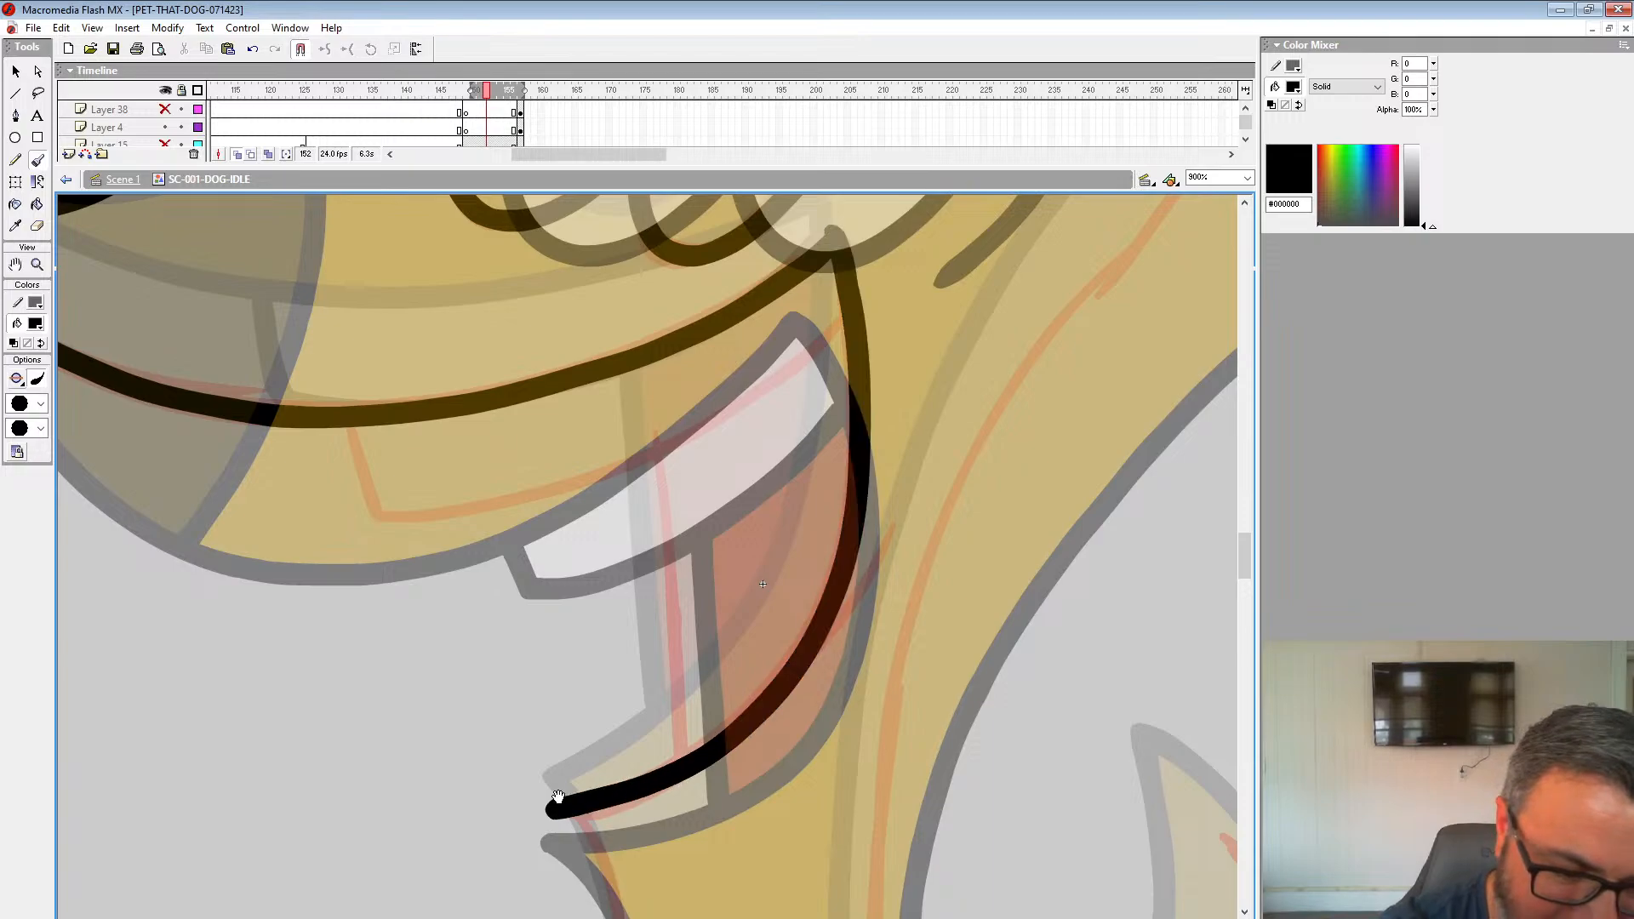
{"action": "left_click_drag", "start_coordinate": [596, 646], "coordinate": [660, 205]}
{"action": "mouse_move", "coordinate": [619, 357]}
{"action": "left_mouse_down"}
{"action": "mouse_move", "coordinate": [684, 479]}
{"action": "mouse_move", "coordinate": [705, 591]}
{"action": "mouse_move", "coordinate": [698, 733]}
{"action": "mouse_move", "coordinate": [728, 316]}
{"action": "mouse_move", "coordinate": [649, 661]}
{"action": "left_mouse_up"}
Step: Ink the hind leg and paw with its toe line, and the tail and rump contours around it
{"action": "left_click_drag", "start_coordinate": [851, 547], "coordinate": [505, 641]}
{"action": "mouse_move", "coordinate": [1083, 511]}
{"action": "left_mouse_down"}
{"action": "mouse_move", "coordinate": [928, 443]}
{"action": "mouse_move", "coordinate": [685, 558]}
{"action": "mouse_move", "coordinate": [600, 481]}
{"action": "mouse_move", "coordinate": [604, 655]}
{"action": "mouse_move", "coordinate": [719, 760]}
{"action": "mouse_move", "coordinate": [1032, 657]}
{"action": "left_mouse_up"}
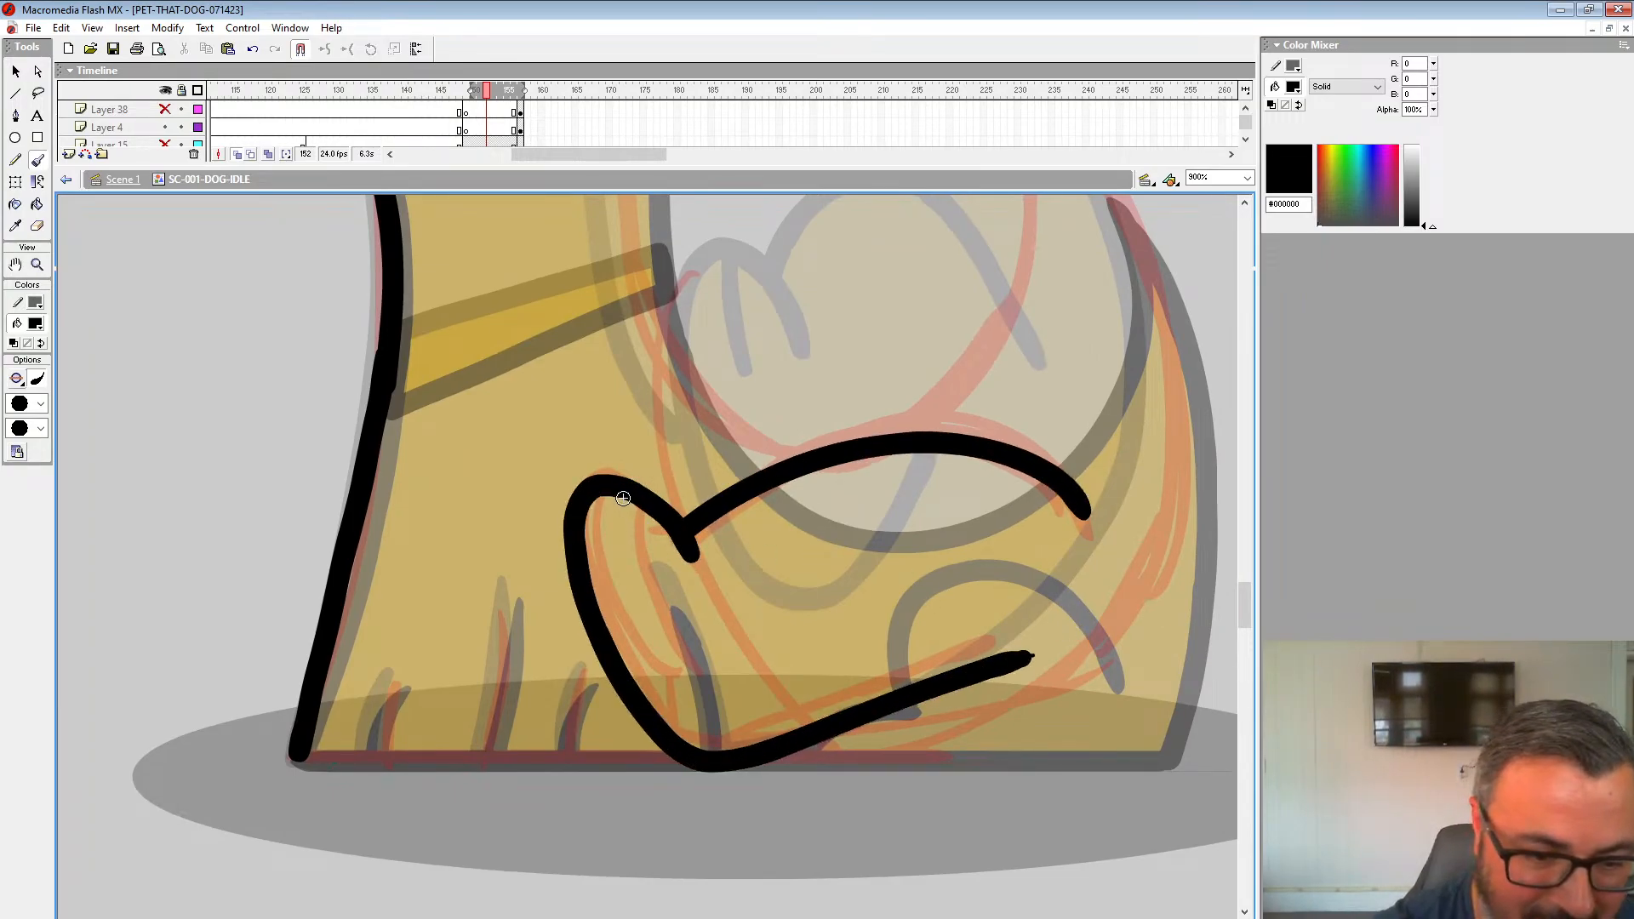
{"action": "left_click_drag", "start_coordinate": [623, 498], "coordinate": [653, 620]}
{"action": "mouse_move", "coordinate": [909, 722]}
{"action": "left_mouse_down"}
{"action": "mouse_move", "coordinate": [919, 742]}
{"action": "mouse_move", "coordinate": [827, 823]}
{"action": "left_mouse_up"}
{"action": "mouse_move", "coordinate": [658, 858]}
{"action": "left_mouse_down"}
{"action": "mouse_move", "coordinate": [842, 827]}
{"action": "mouse_move", "coordinate": [1093, 600]}
{"action": "mouse_move", "coordinate": [1009, 252]}
{"action": "mouse_move", "coordinate": [943, 319]}
{"action": "mouse_move", "coordinate": [820, 536]}
{"action": "mouse_move", "coordinate": [818, 667]}
{"action": "mouse_move", "coordinate": [922, 595]}
{"action": "mouse_move", "coordinate": [948, 405]}
{"action": "mouse_move", "coordinate": [1013, 423]}
{"action": "mouse_move", "coordinate": [1094, 269]}
{"action": "mouse_move", "coordinate": [880, 522]}
{"action": "mouse_move", "coordinate": [784, 784]}
{"action": "mouse_move", "coordinate": [930, 275]}
{"action": "left_mouse_up"}
{"action": "mouse_move", "coordinate": [923, 219]}
{"action": "left_mouse_down"}
{"action": "mouse_move", "coordinate": [884, 374]}
{"action": "mouse_move", "coordinate": [876, 686]}
{"action": "mouse_move", "coordinate": [979, 855]}
{"action": "mouse_move", "coordinate": [1047, 890]}
{"action": "mouse_move", "coordinate": [957, 414]}
{"action": "left_mouse_up"}
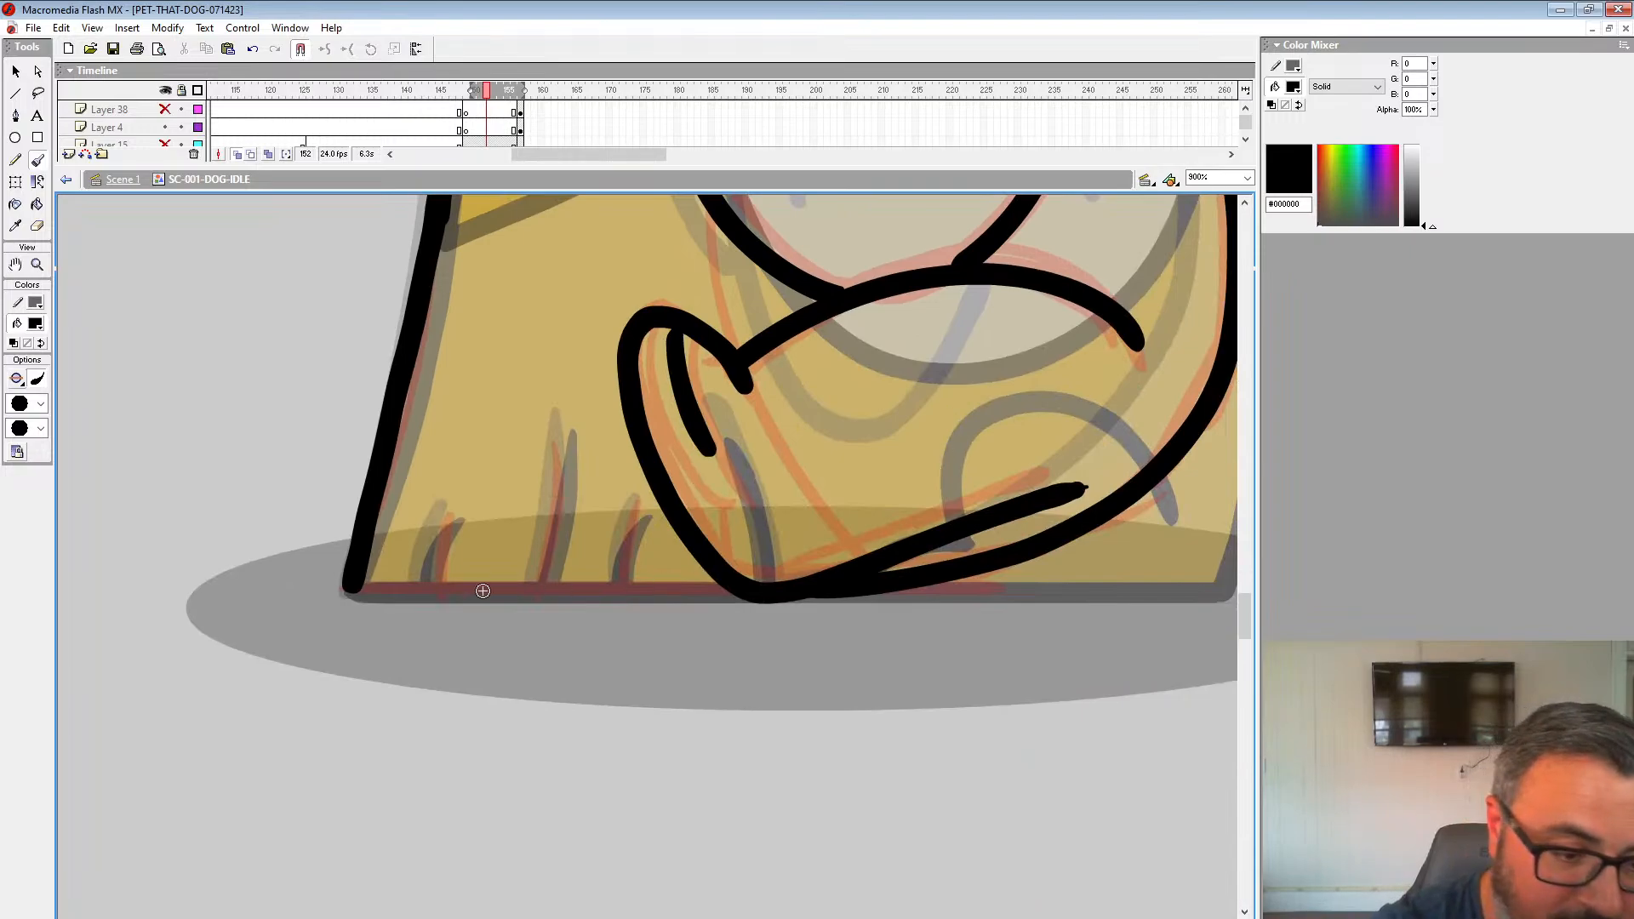
Step: Ink the ground line beneath the front paws and the three short toe lines rising from it
{"action": "left_click_drag", "start_coordinate": [385, 593], "coordinate": [734, 597]}
{"action": "left_click_drag", "start_coordinate": [641, 509], "coordinate": [619, 585]}
{"action": "left_click_drag", "start_coordinate": [567, 420], "coordinate": [536, 588]}
{"action": "left_click_drag", "start_coordinate": [458, 504], "coordinate": [424, 586]}
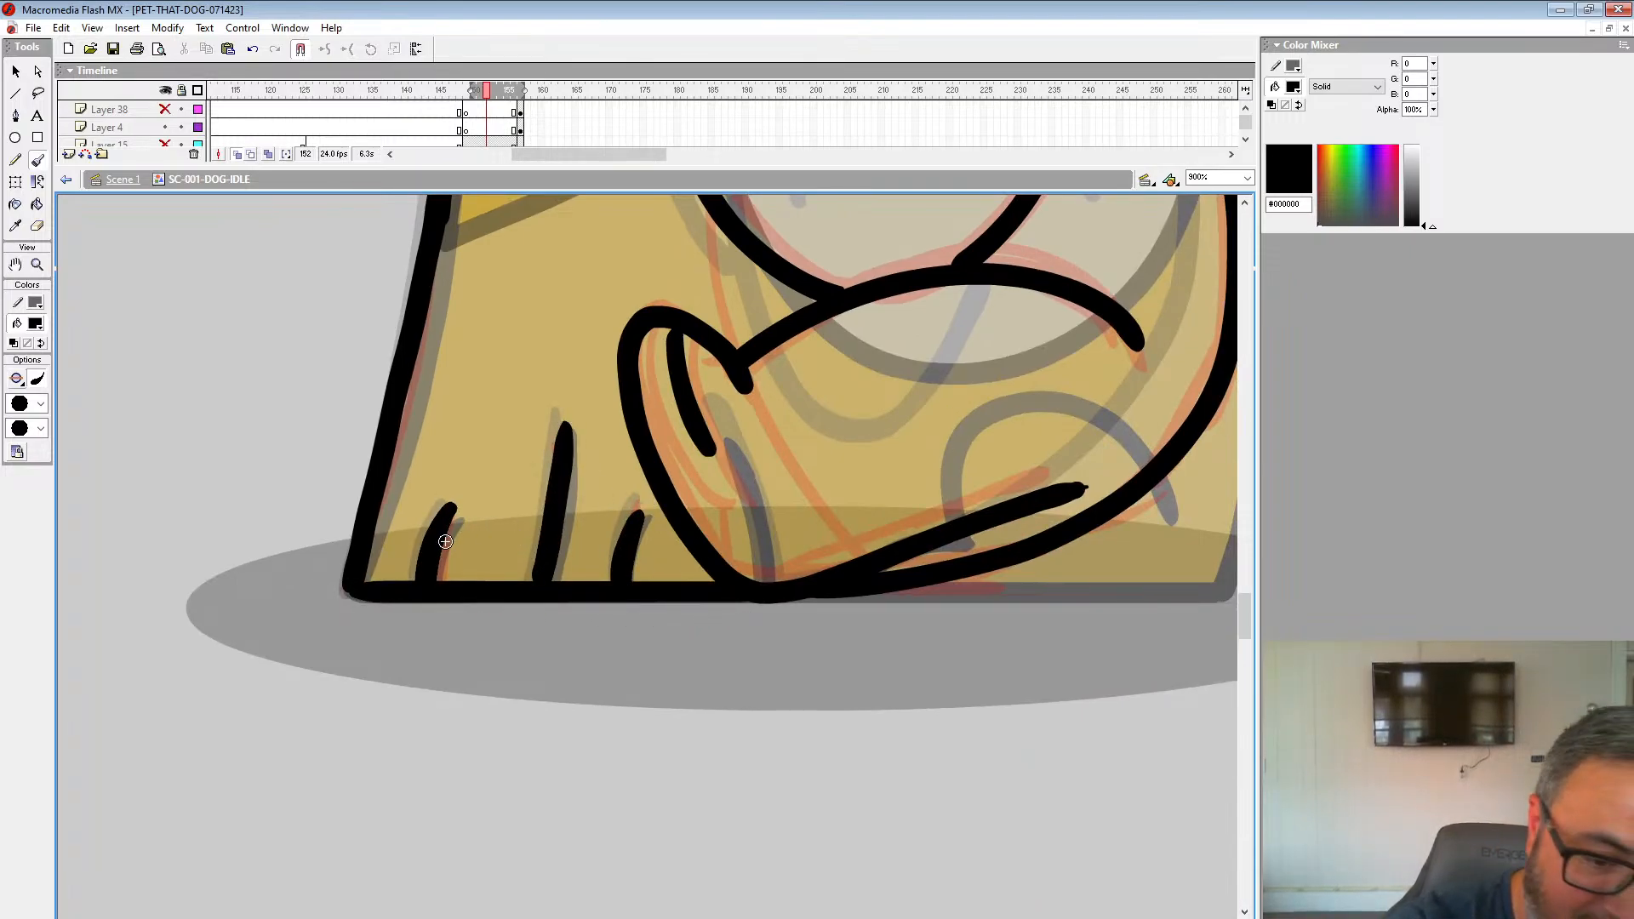
Step: Finish inking the drawing with the back of the neck, the upper teeth and the vertical line inside the open mouth
{"action": "mouse_move", "coordinate": [1206, 457]}
{"action": "left_mouse_down"}
{"action": "mouse_move", "coordinate": [1099, 547]}
{"action": "mouse_move", "coordinate": [927, 758]}
{"action": "mouse_move", "coordinate": [795, 612]}
{"action": "mouse_move", "coordinate": [784, 570]}
{"action": "mouse_move", "coordinate": [940, 641]}
{"action": "left_mouse_up"}
{"action": "mouse_move", "coordinate": [437, 527]}
{"action": "left_mouse_down"}
{"action": "mouse_move", "coordinate": [464, 616]}
{"action": "mouse_move", "coordinate": [584, 610]}
{"action": "mouse_move", "coordinate": [791, 529]}
{"action": "mouse_move", "coordinate": [933, 412]}
{"action": "left_mouse_up"}
{"action": "left_click_drag", "start_coordinate": [851, 472], "coordinate": [896, 213]}
{"action": "left_click_drag", "start_coordinate": [798, 292], "coordinate": [815, 608]}
{"action": "left_click", "coordinate": [39, 266]}
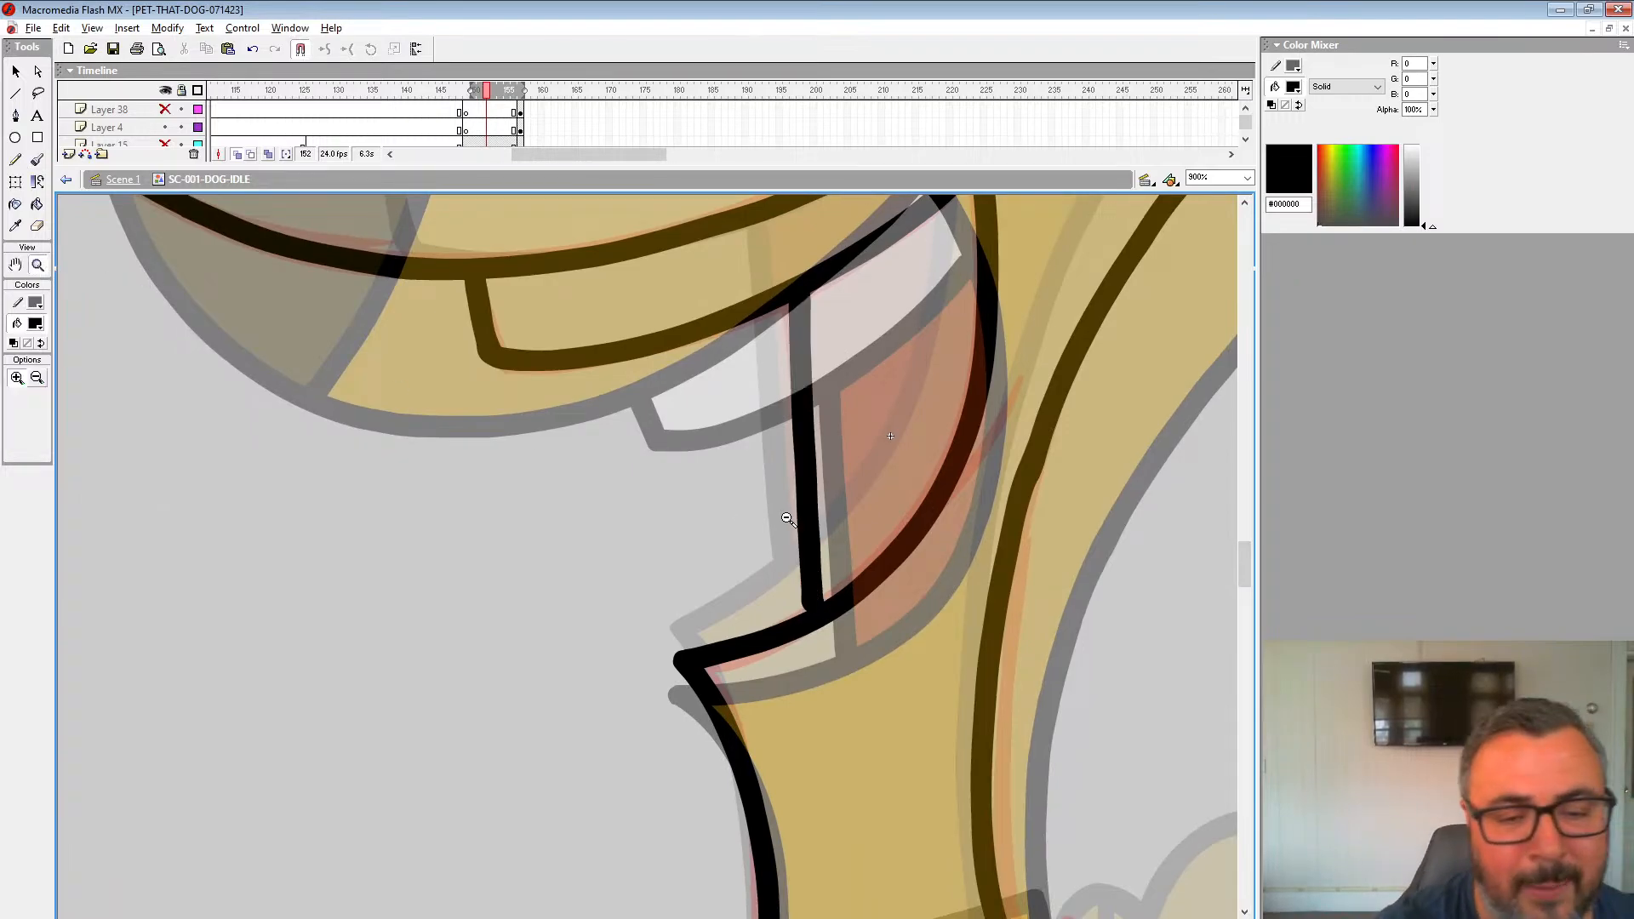
{"action": "left_click", "coordinate": [778, 527], "text": "alt"}
{"action": "left_click", "coordinate": [773, 531], "text": "alt"}
{"action": "left_click", "coordinate": [723, 560], "text": "alt"}
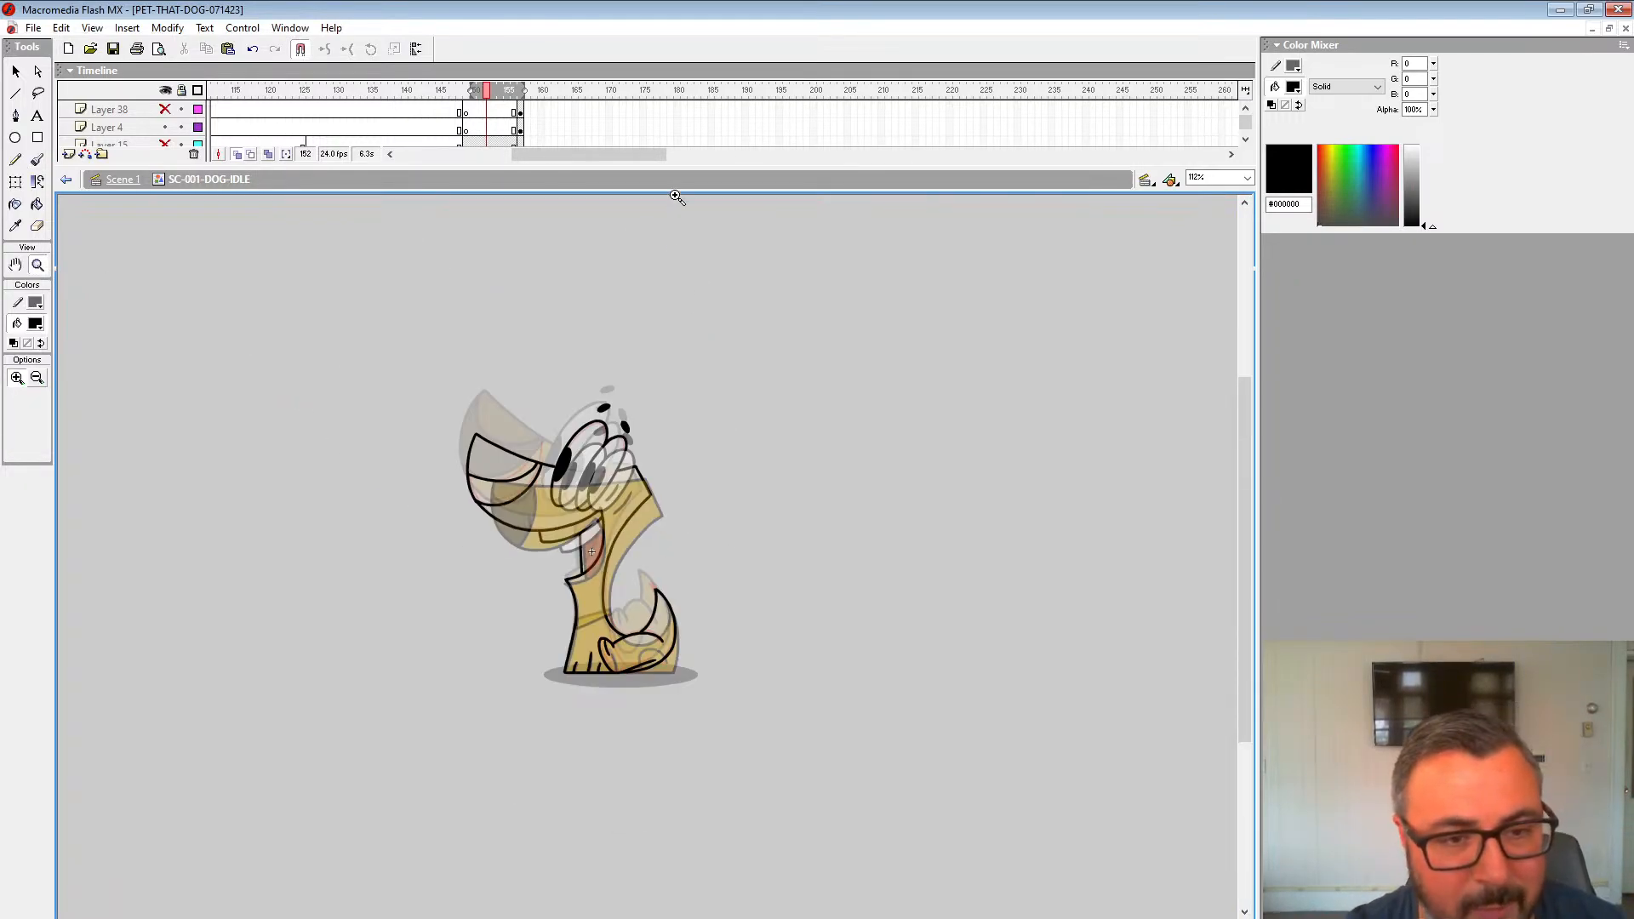
Step: Move the inked drawing on Layer 33 one frame earlier, to frame 151
{"action": "left_click_drag", "start_coordinate": [681, 176], "coordinate": [647, 388]}
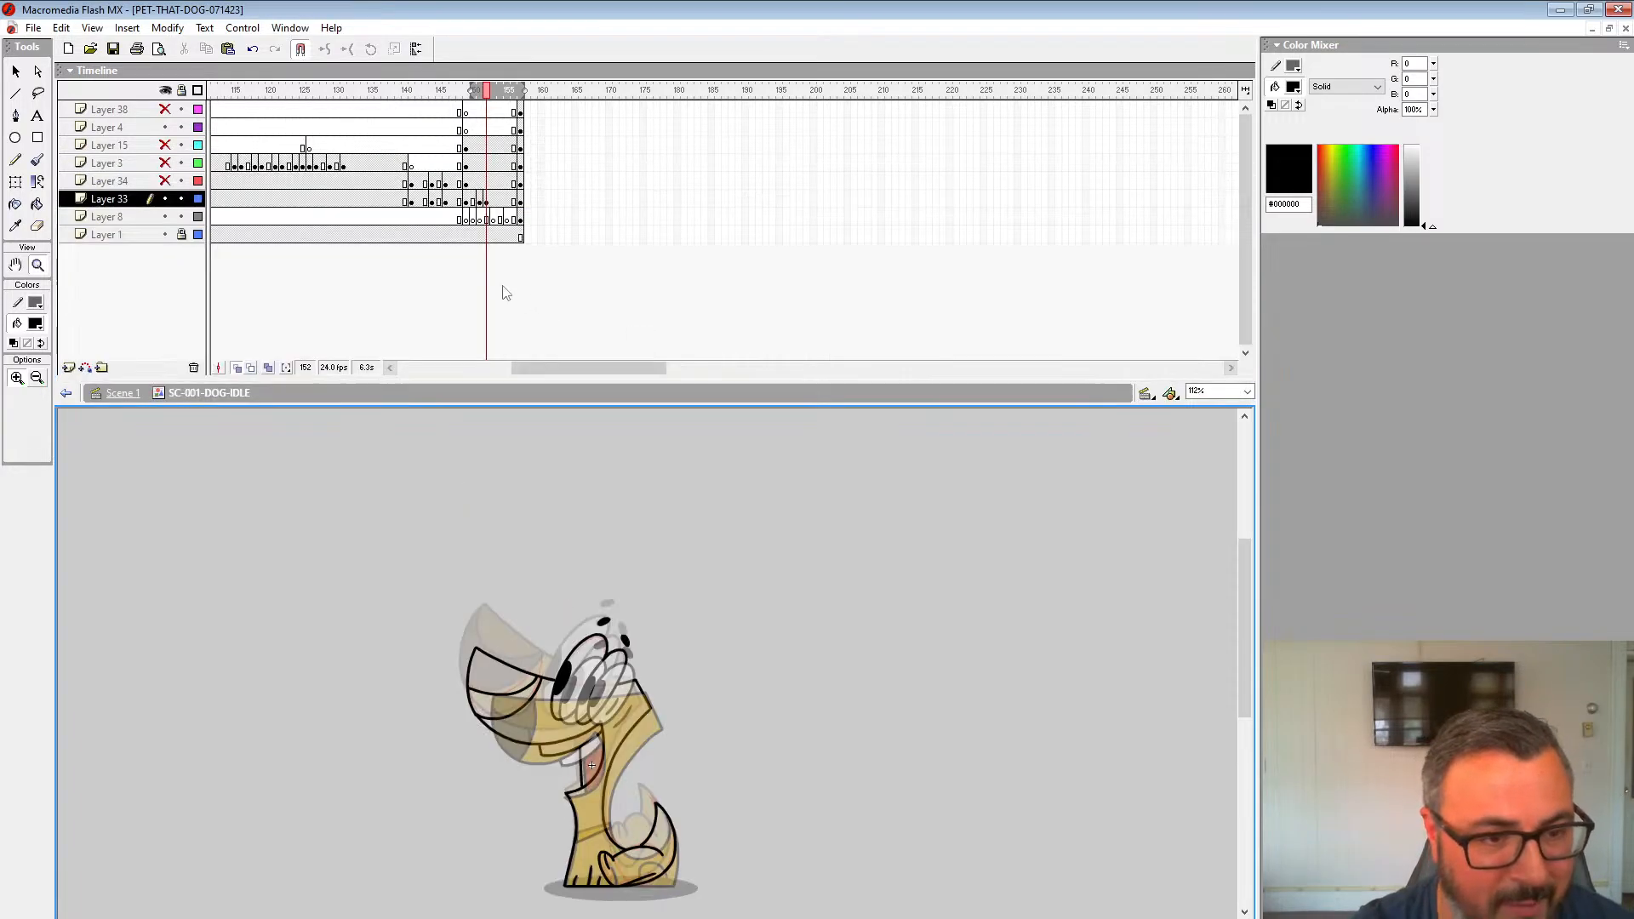
{"action": "left_click", "coordinate": [480, 201]}
{"action": "left_click_drag", "start_coordinate": [436, 510], "coordinate": [425, 429]}
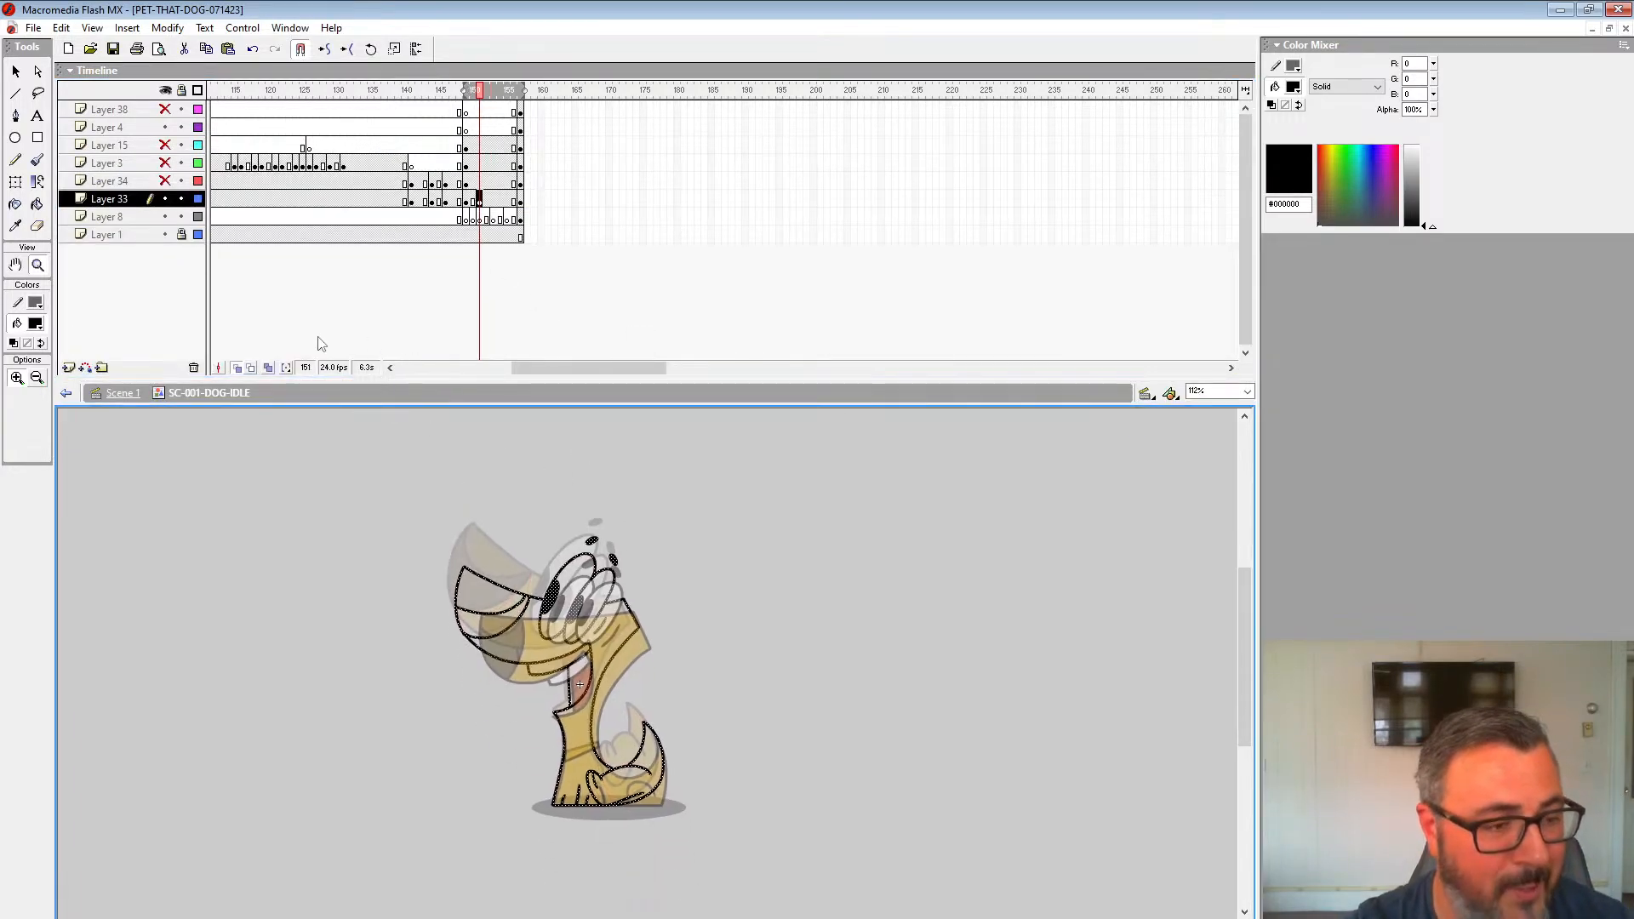
Step: Turn off onion skinning and play the end of the animation to check the new drawing's timing
{"action": "left_click", "coordinate": [238, 368]}
{"action": "left_click", "coordinate": [439, 161]}
{"action": "key", "text": "Return"}
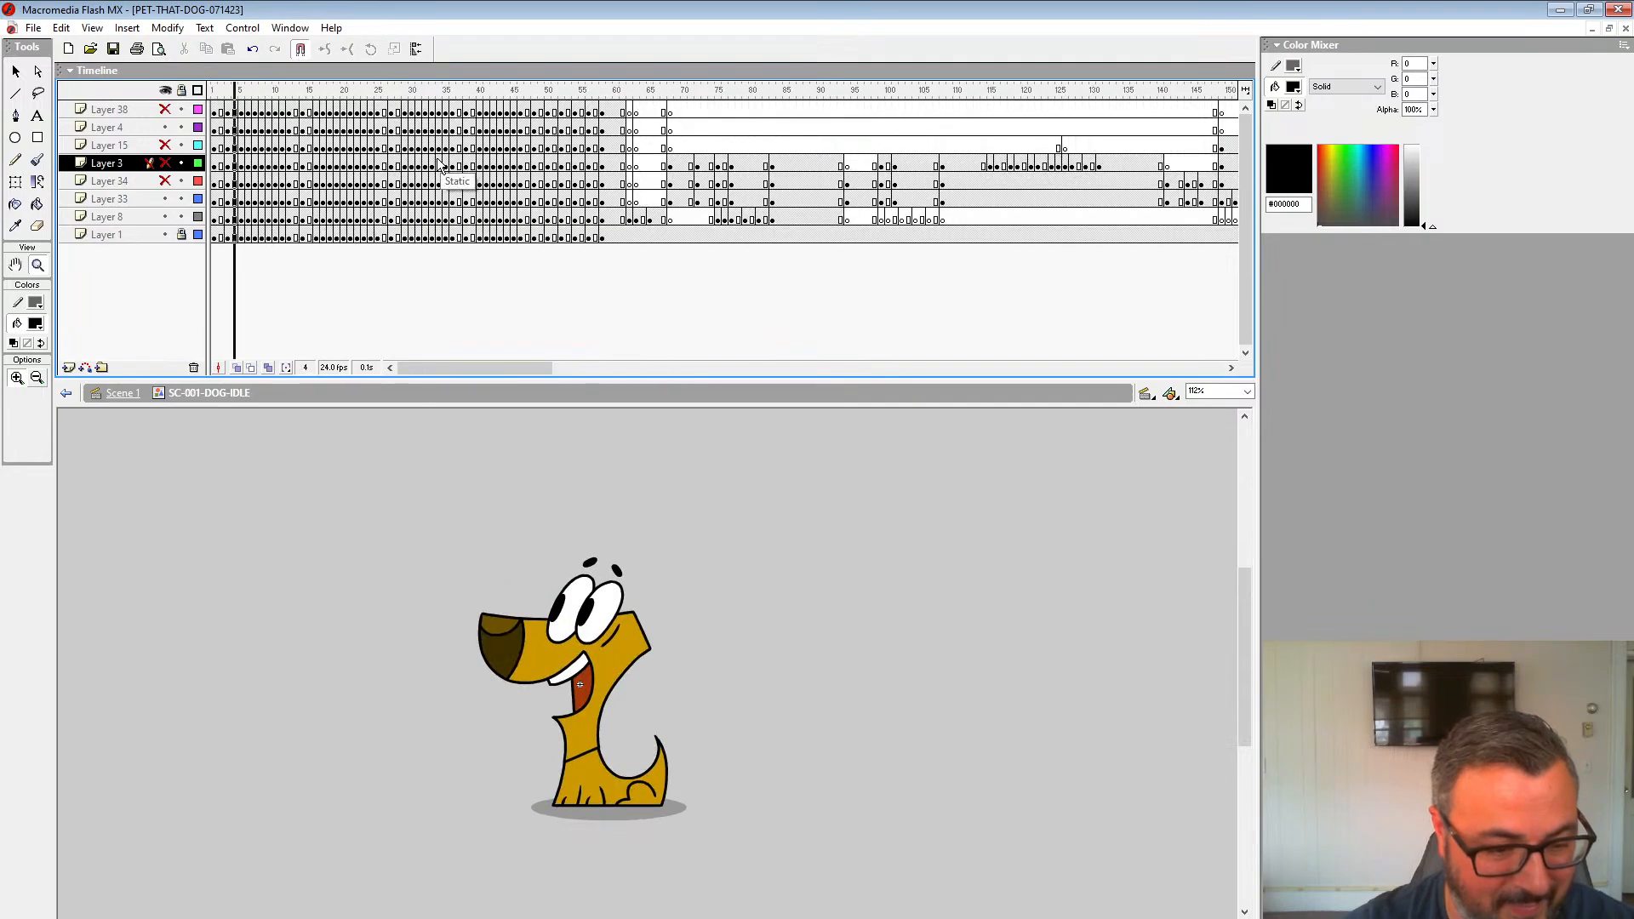
{"action": "left_click_drag", "start_coordinate": [456, 369], "coordinate": [573, 380]}
{"action": "left_click", "coordinate": [421, 182]}
{"action": "key", "text": "Return"}
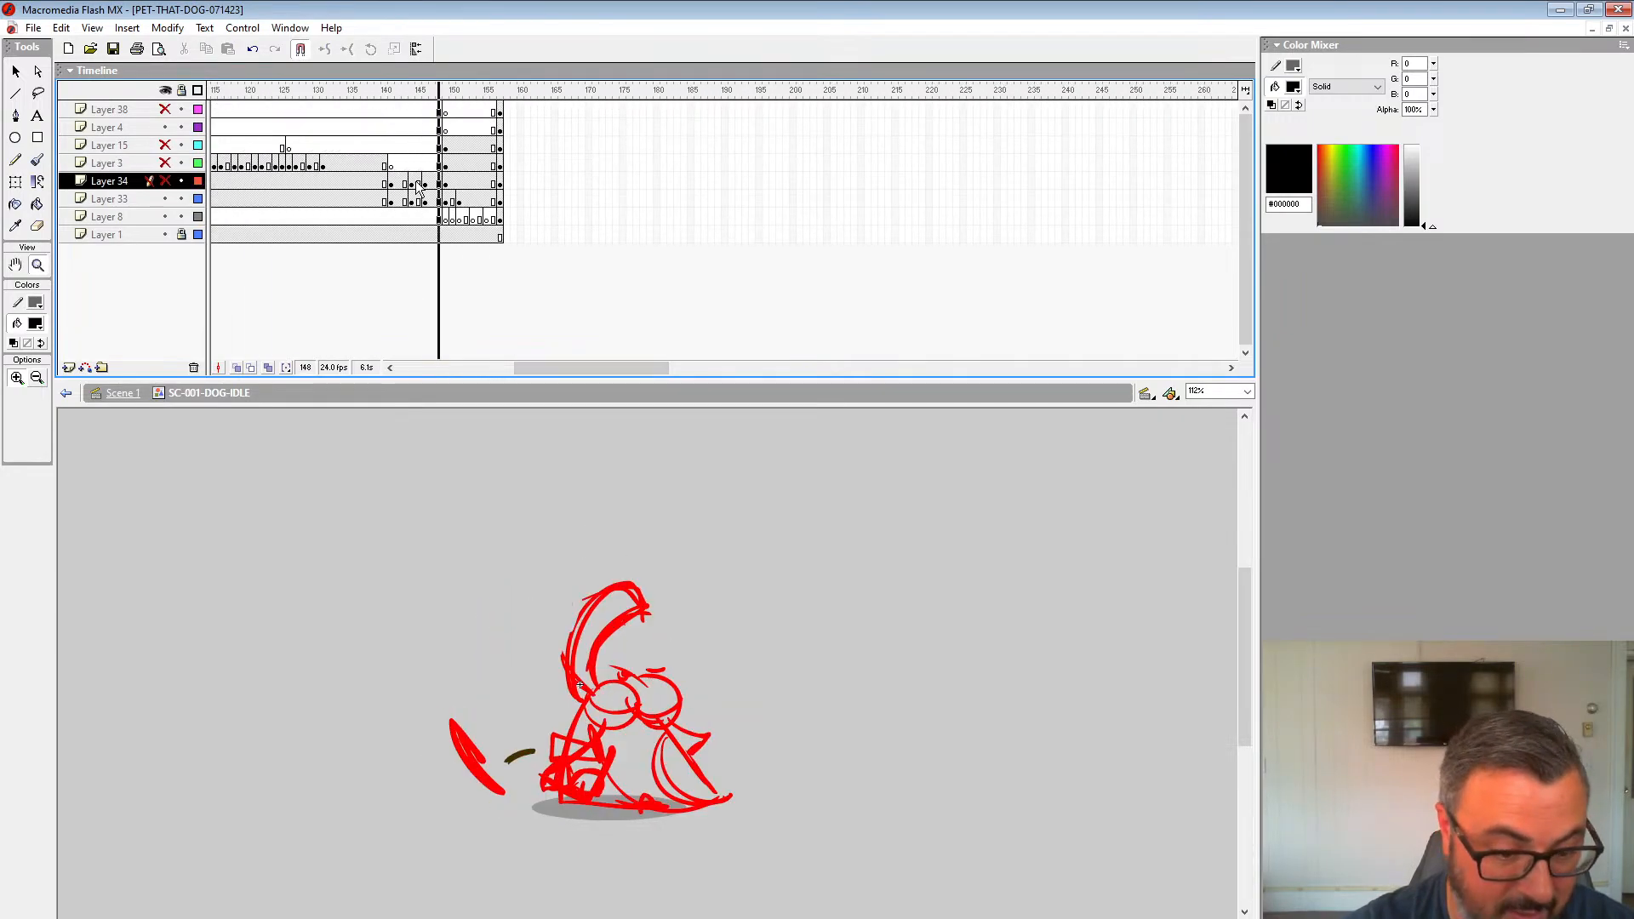
Step: Inspect the frames from 151 to 154 on Layer 33 and replay the ending
{"action": "left_click_drag", "start_coordinate": [456, 368], "coordinate": [558, 366]}
{"action": "left_click", "coordinate": [681, 200]}
{"action": "left_click", "coordinate": [703, 205]}
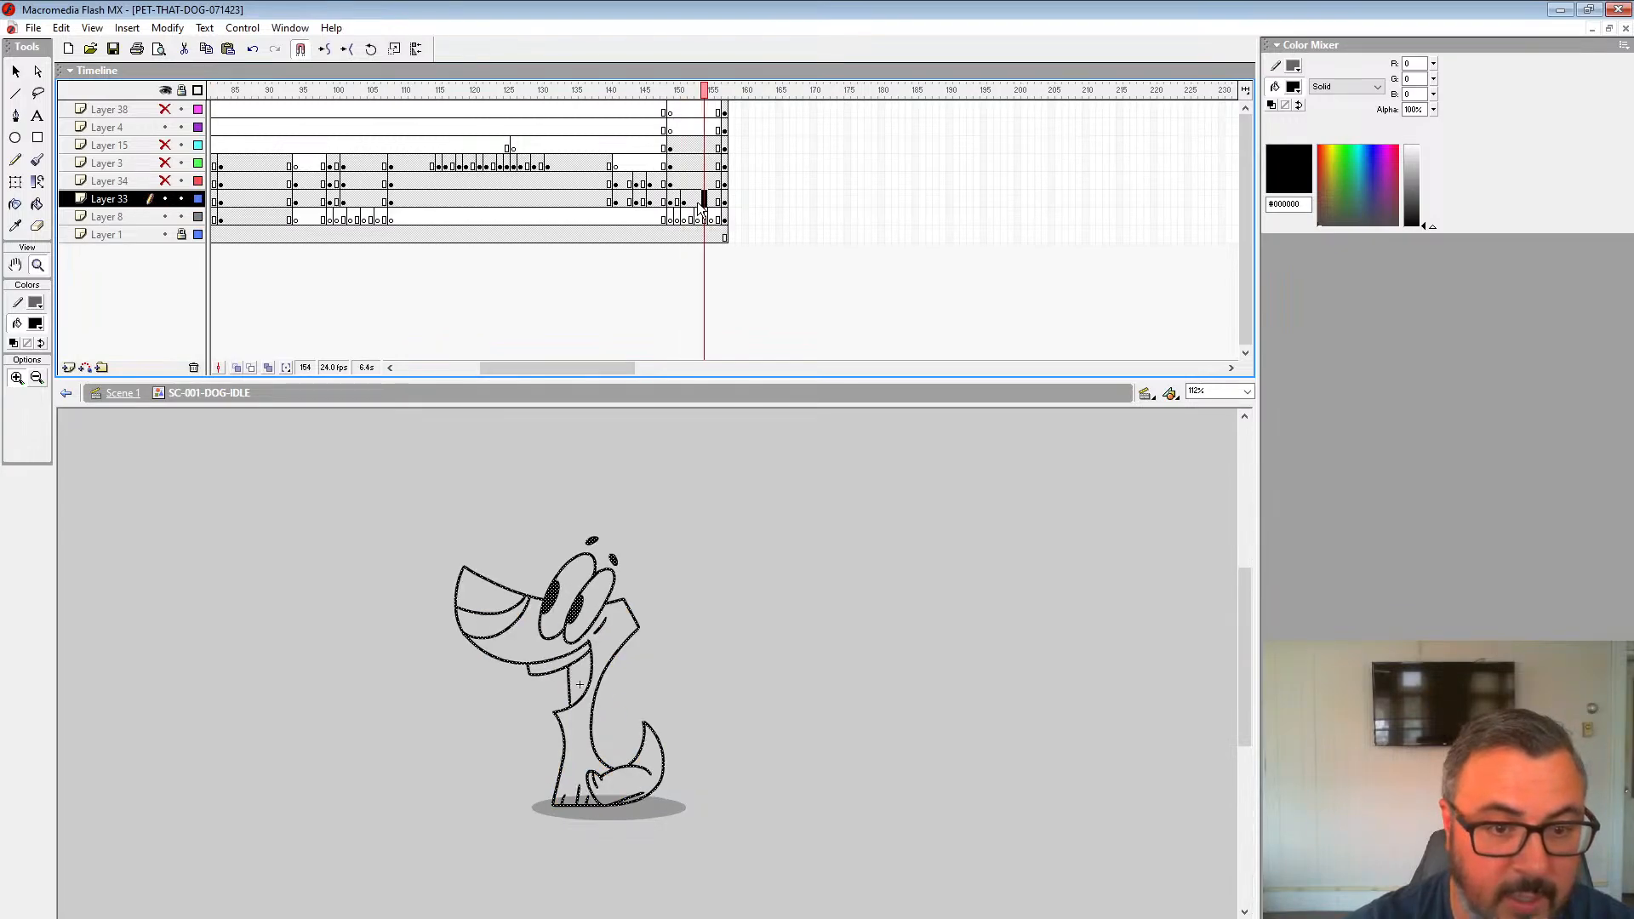
{"action": "left_click", "coordinate": [698, 204]}
{"action": "left_click", "coordinate": [643, 183]}
{"action": "key", "text": "Return"}
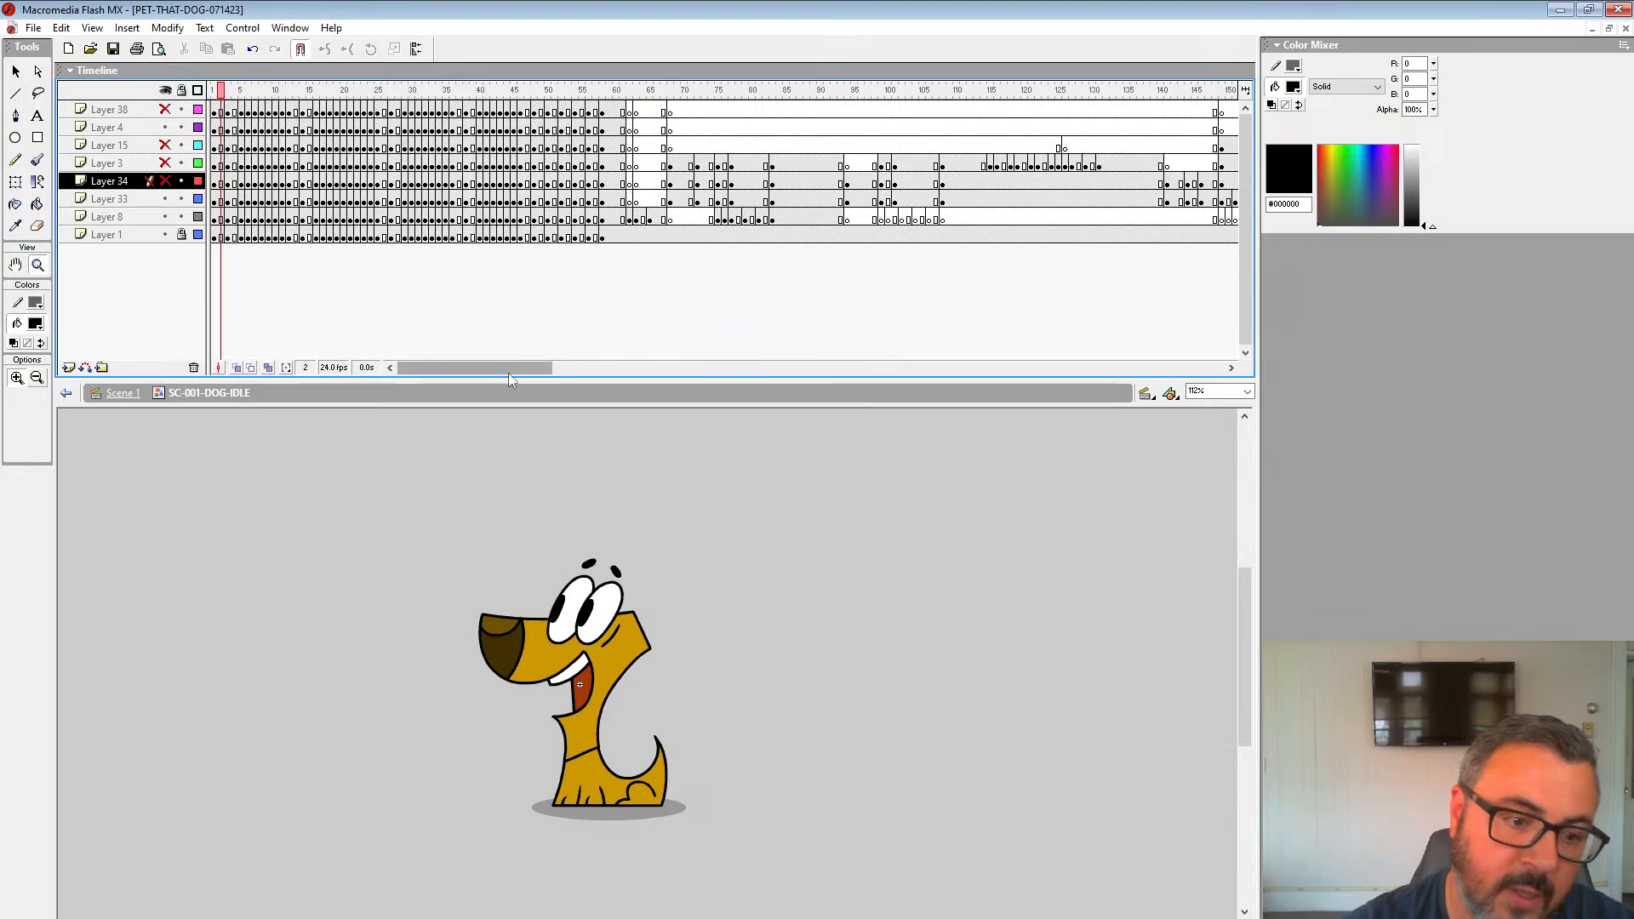
Step: Insert blank keyframes on Layer 33 at frames 150, 153 and 155 for further in-between drawings
{"action": "left_click_drag", "start_coordinate": [509, 374], "coordinate": [617, 375]}
{"action": "left_click", "coordinate": [516, 201]}
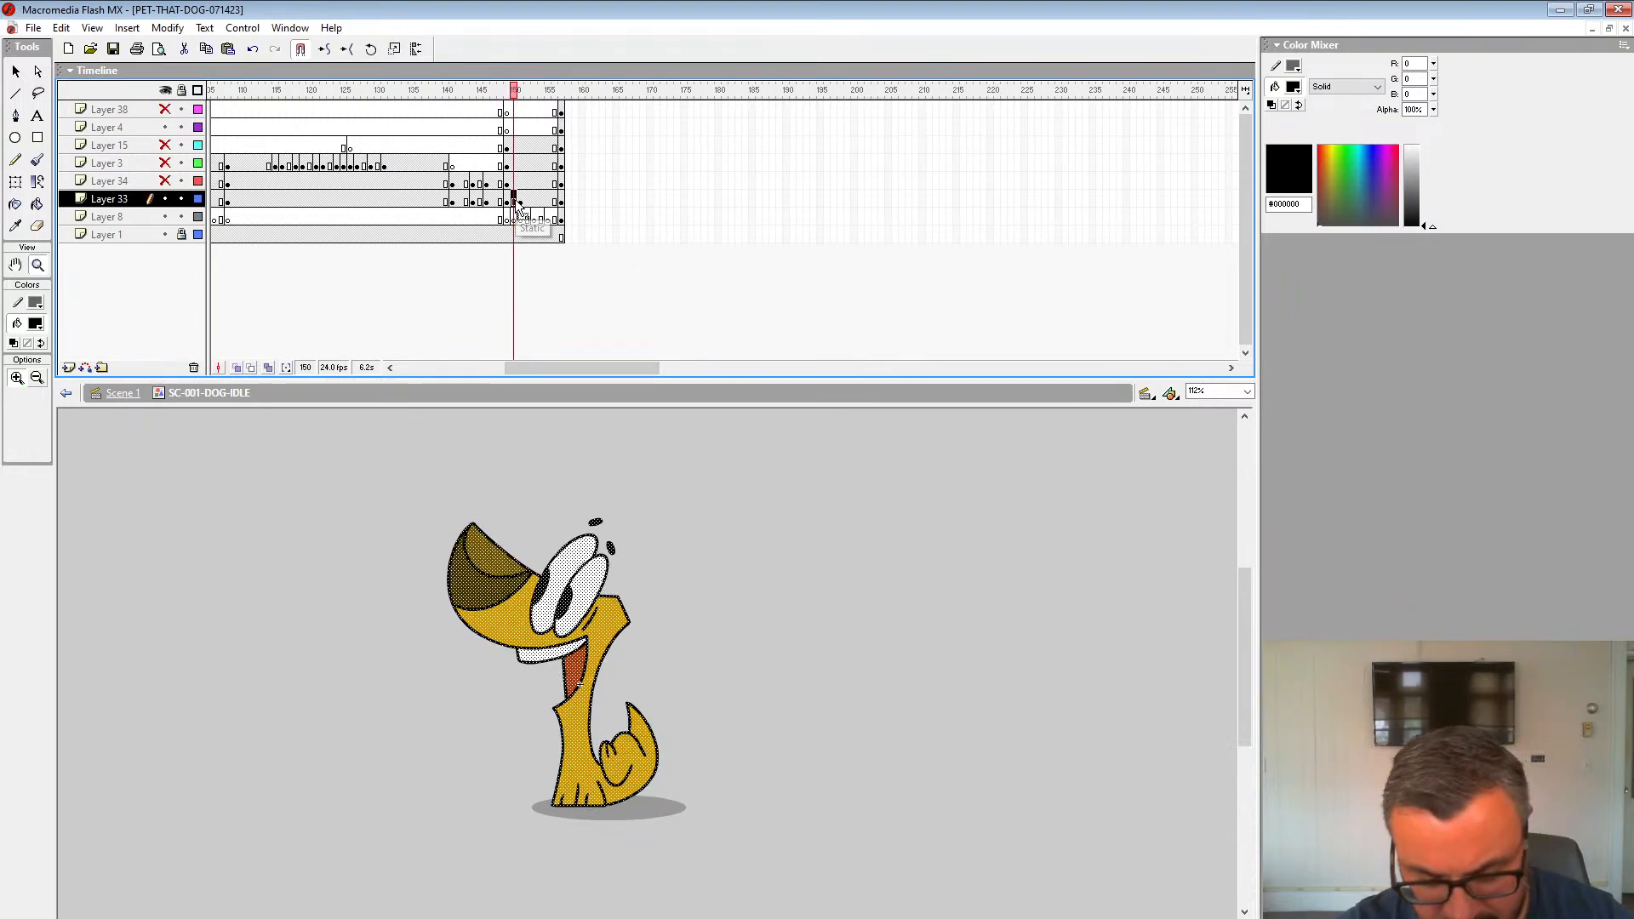
{"action": "key", "text": "F7"}
{"action": "left_click", "coordinate": [528, 203]}
{"action": "left_click", "coordinate": [535, 203]}
{"action": "key", "text": "F7"}
{"action": "left_click", "coordinate": [550, 202]}
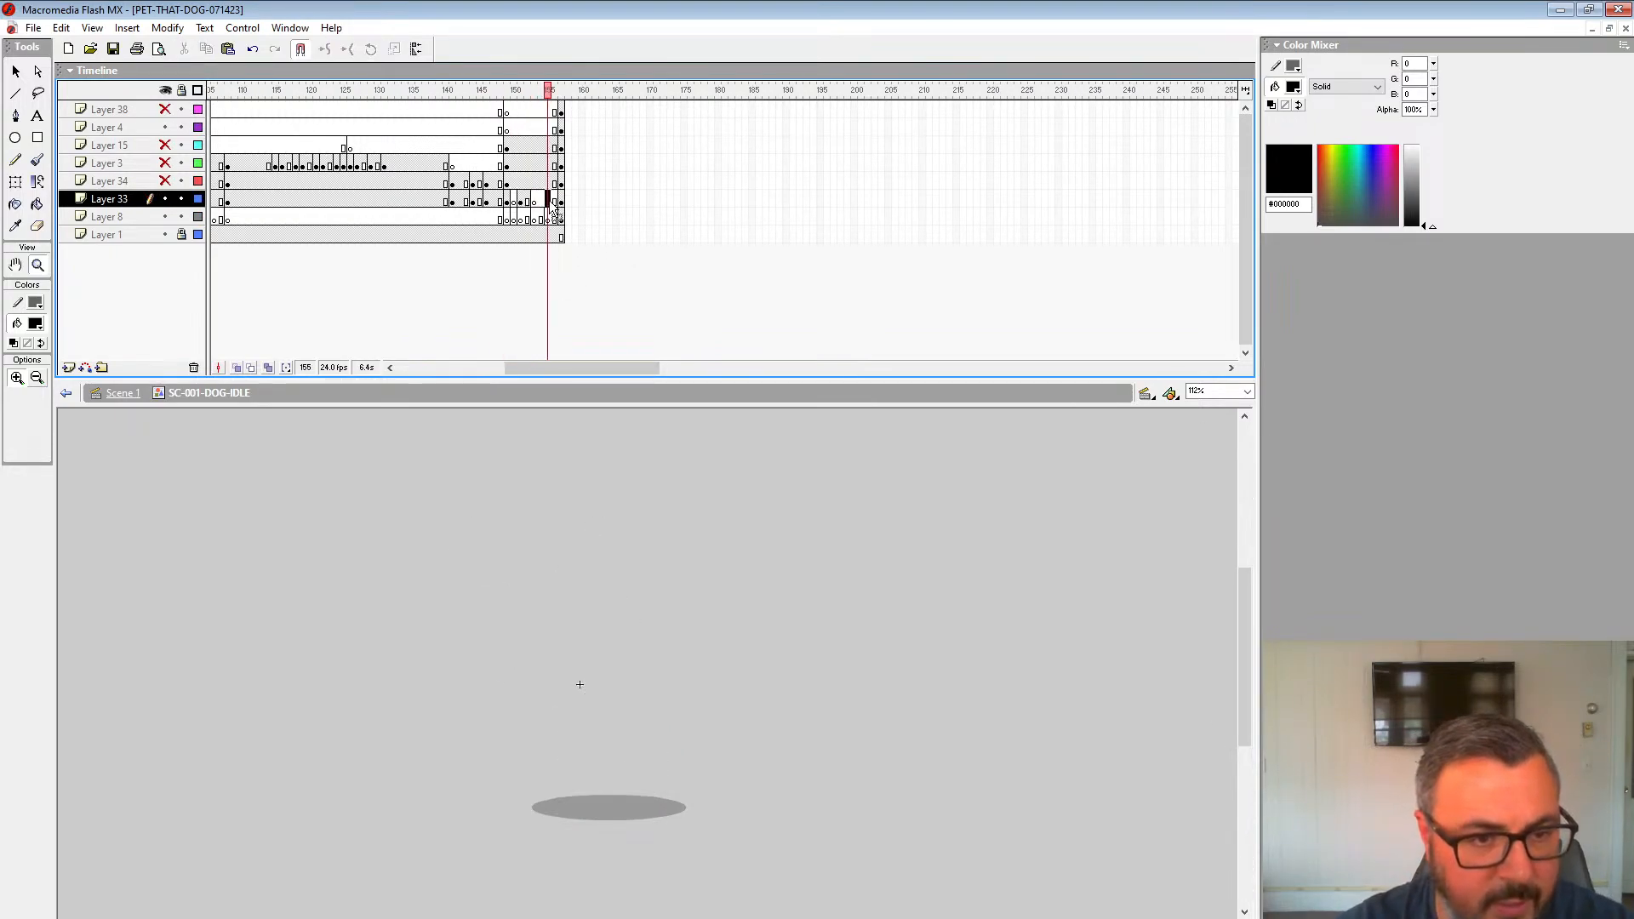
Step: Turn on onion skinning at frame 150 and narrow its range to the neighbouring frames
{"action": "left_click", "coordinate": [514, 202]}
{"action": "left_click", "coordinate": [237, 369]}
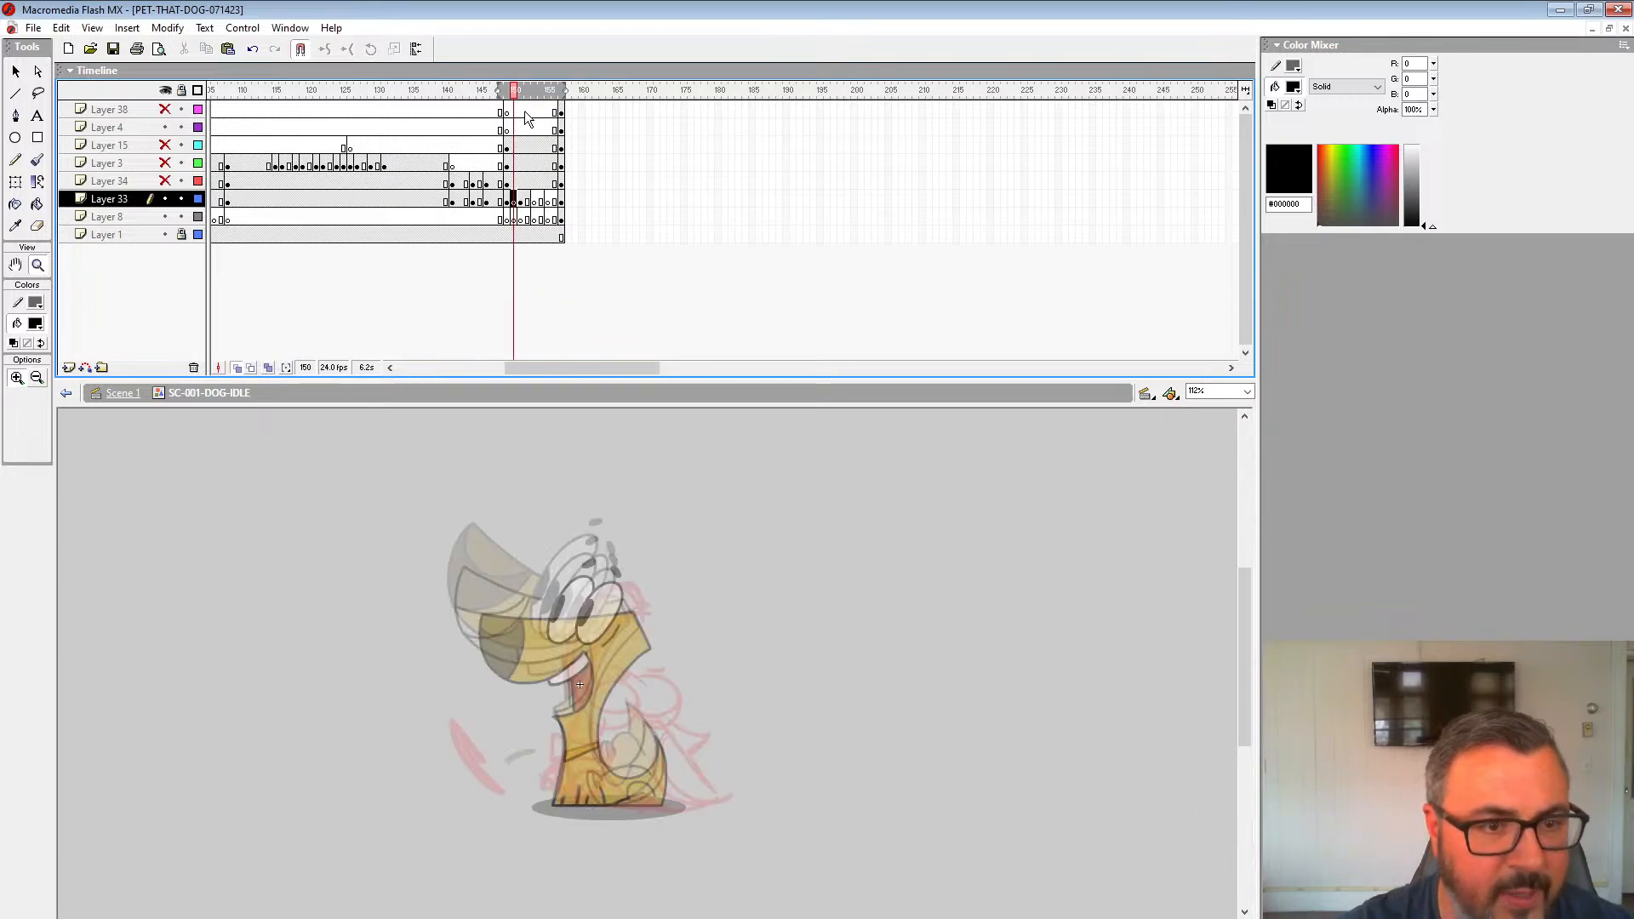
{"action": "left_click_drag", "start_coordinate": [511, 103], "coordinate": [522, 111]}
{"action": "left_click", "coordinate": [585, 584]}
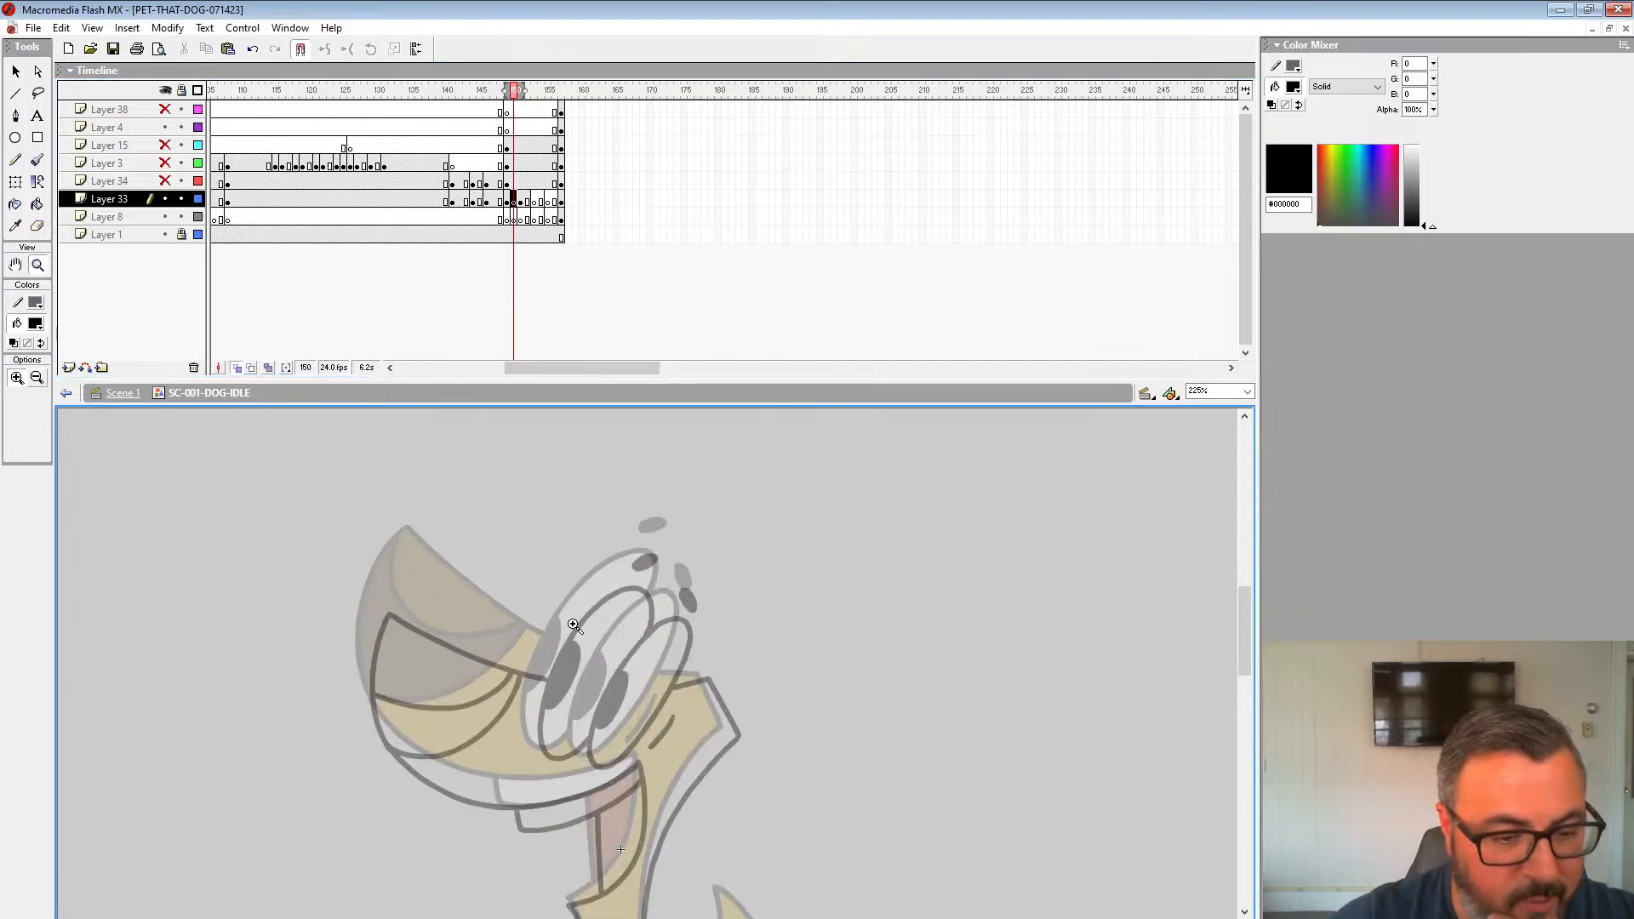
{"action": "left_click_drag", "start_coordinate": [524, 392], "coordinate": [524, 277]}
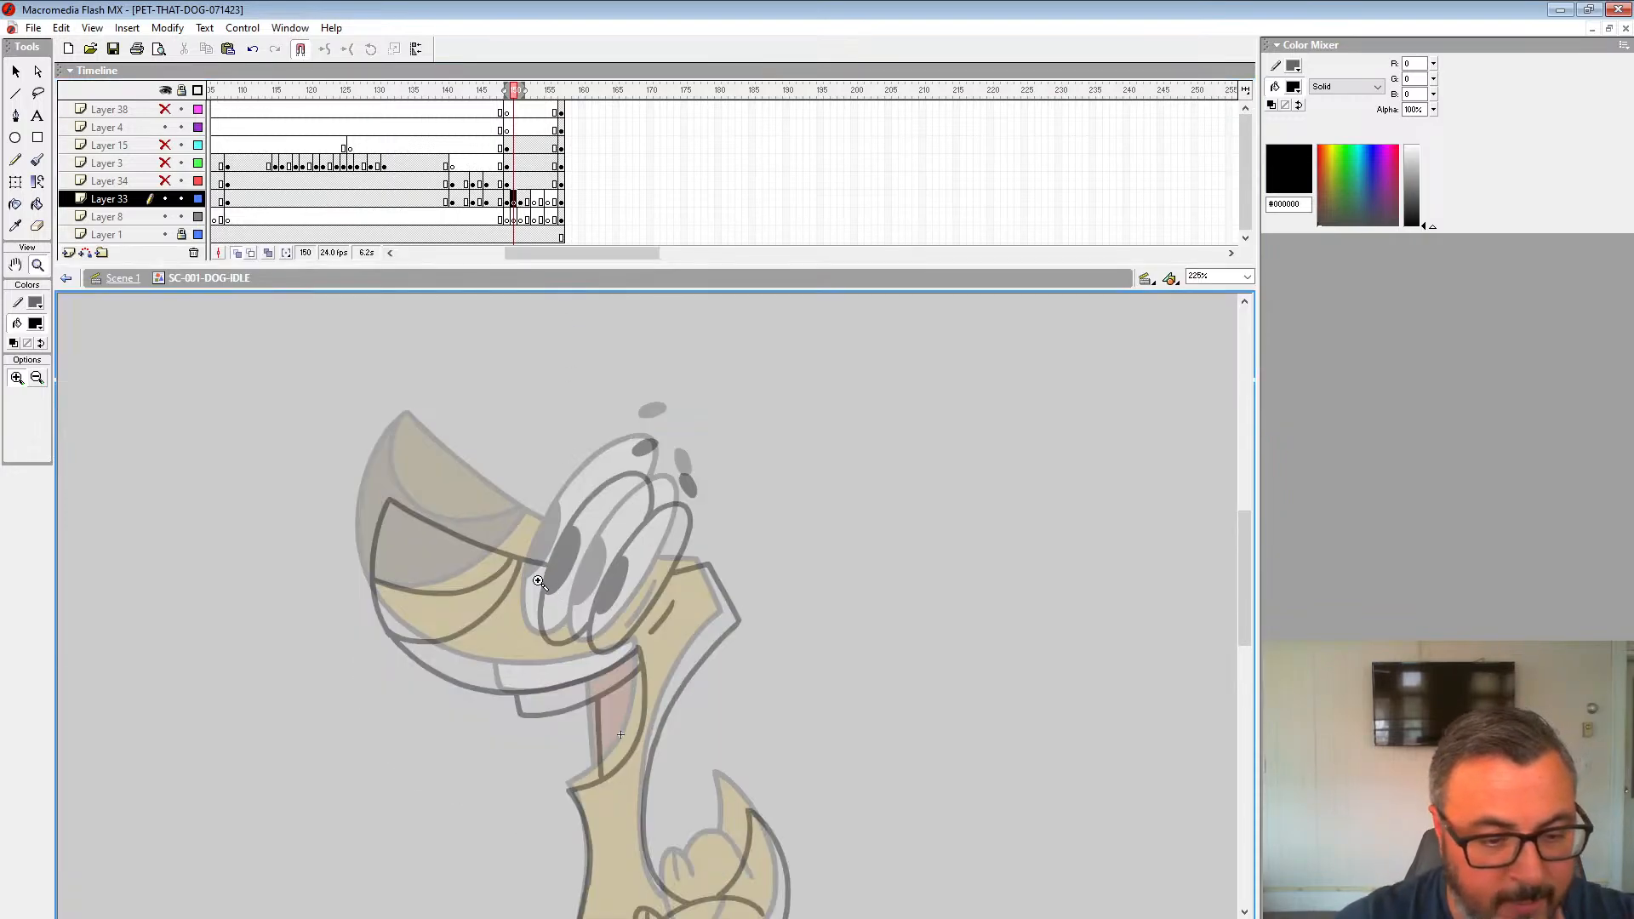
Step: Examine how the eyes and muzzle are spaced between the ghosted poses of frames 149 and 151
{"action": "left_click", "coordinate": [582, 581]}
{"action": "left_click", "coordinate": [698, 537]}
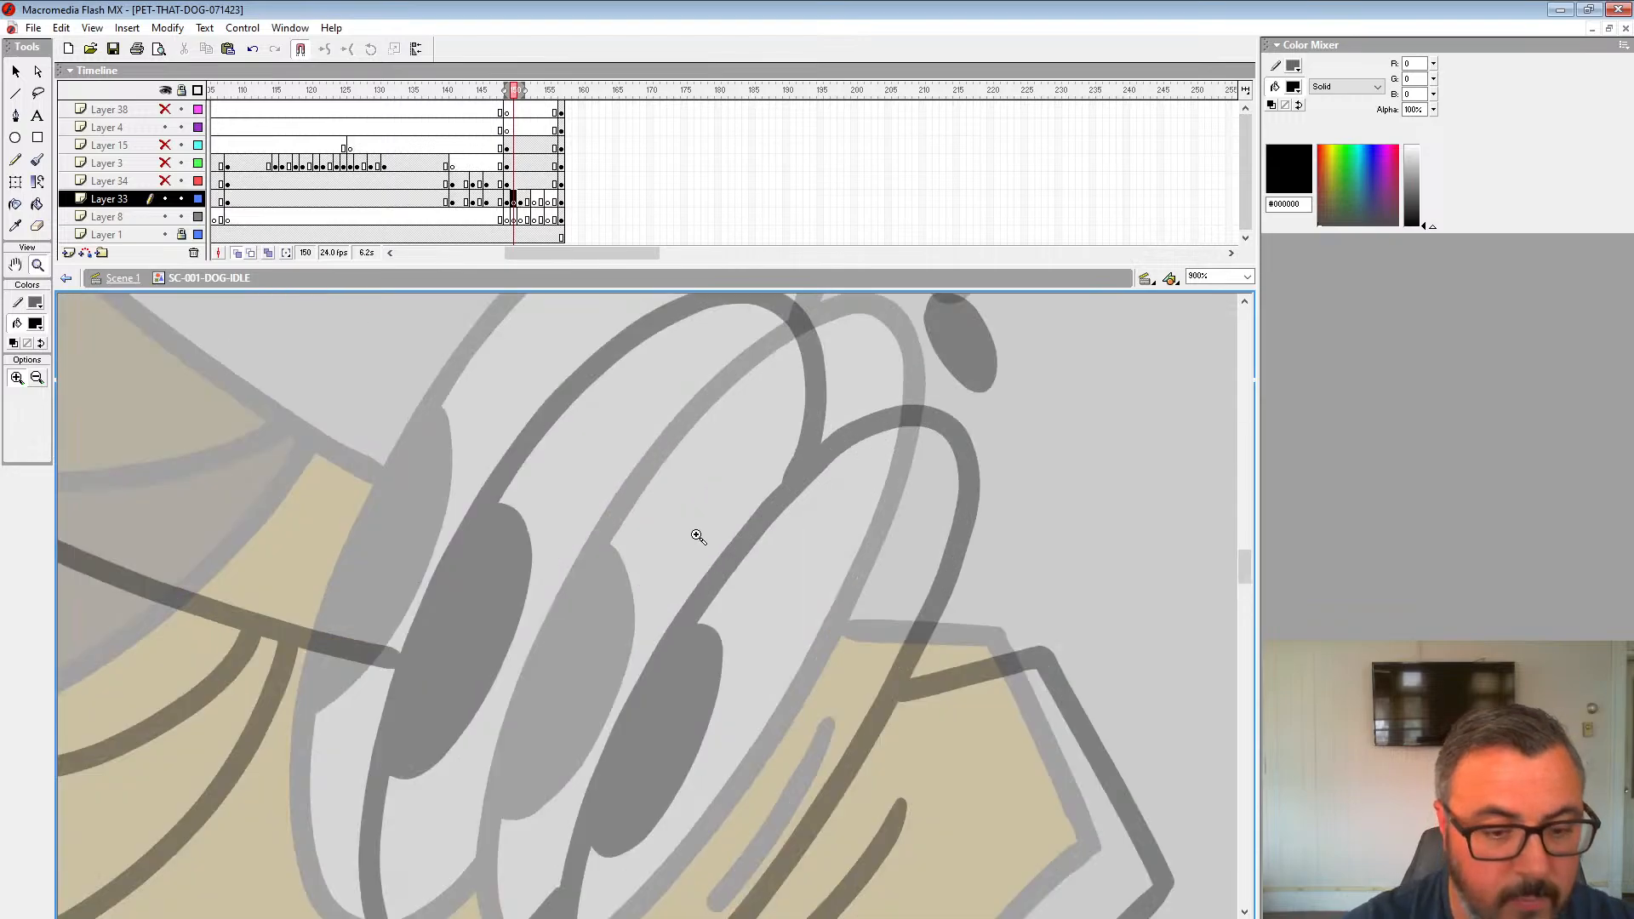
{"action": "left_click", "coordinate": [774, 571], "text": "alt"}
{"action": "left_click", "coordinate": [770, 579], "text": "alt"}
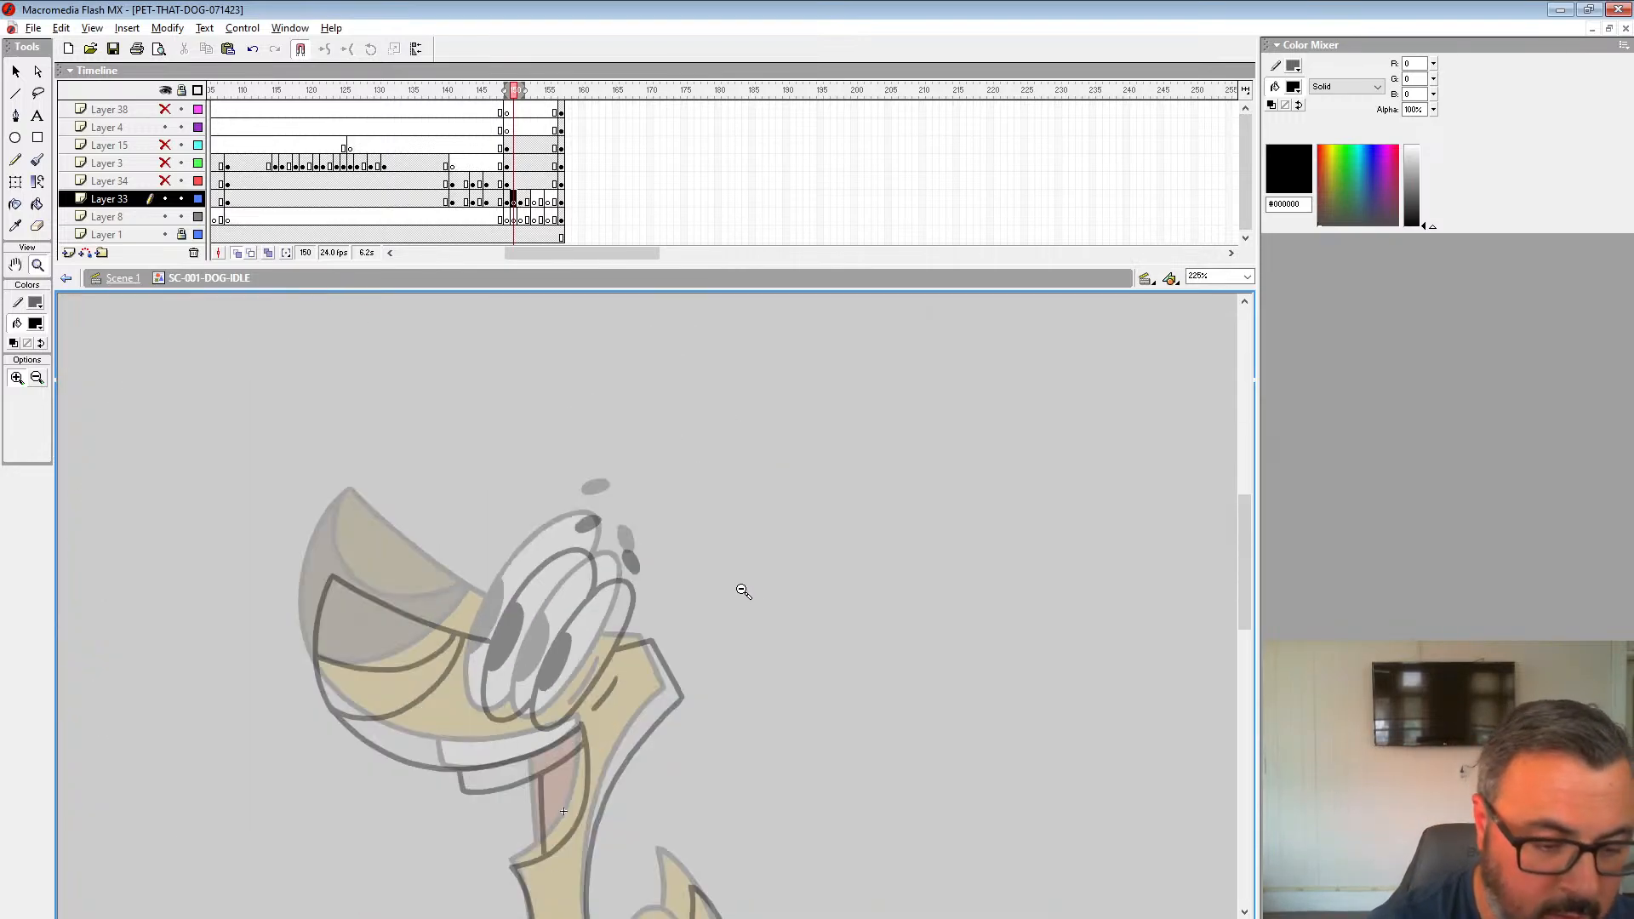
{"action": "left_click", "coordinate": [697, 651], "text": "alt"}
{"action": "left_click", "coordinate": [578, 587]}
{"action": "left_click", "coordinate": [573, 591]}
{"action": "left_click", "coordinate": [693, 559]}
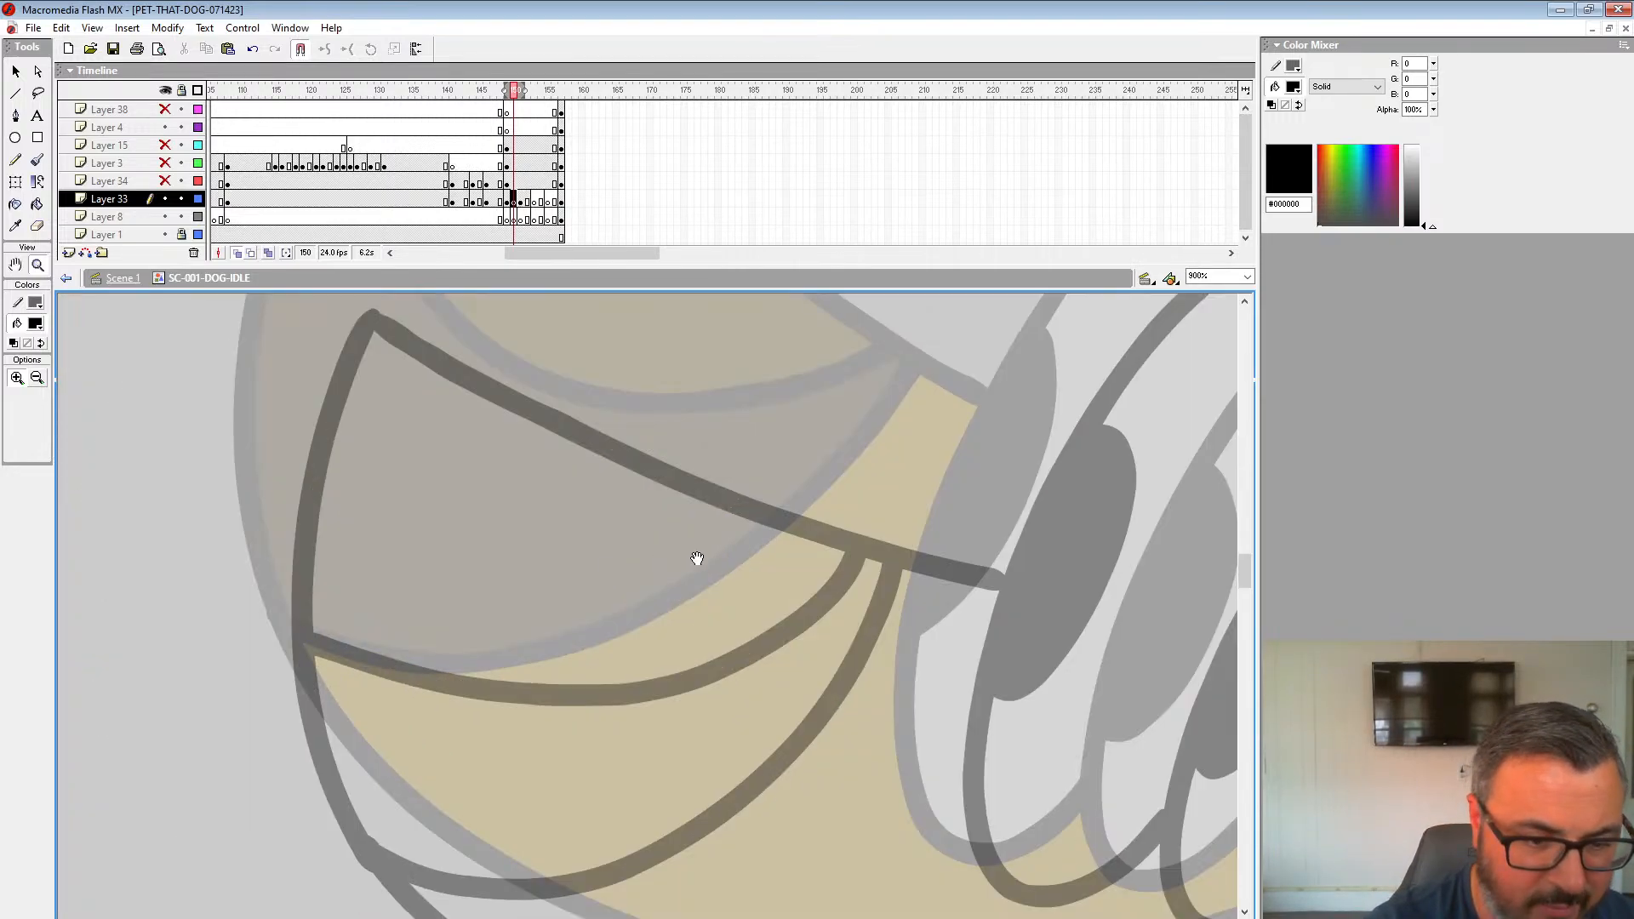
{"action": "left_click", "coordinate": [795, 584], "text": "alt"}
{"action": "left_click", "coordinate": [763, 616], "text": "alt"}
{"action": "left_click_drag", "start_coordinate": [762, 616], "coordinate": [672, 566]}
Step: With a much smaller brush, sketch the muzzle's top line, rounded front and underside at frame 150
{"action": "left_click", "coordinate": [38, 161]}
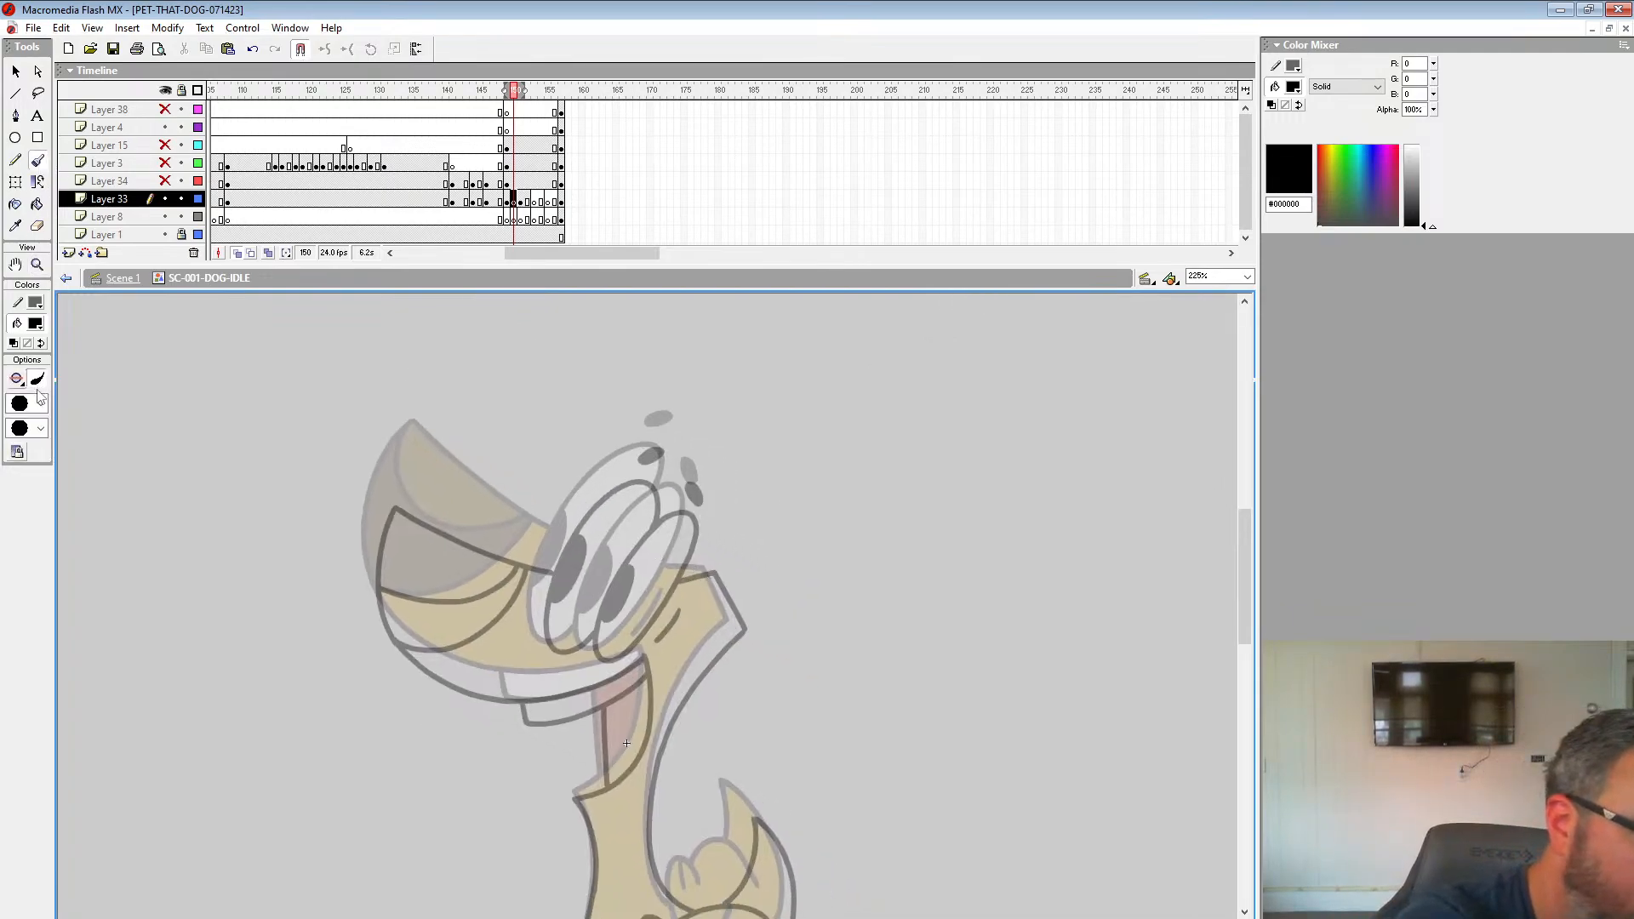
{"action": "left_click", "coordinate": [41, 404]}
{"action": "left_click", "coordinate": [30, 448]}
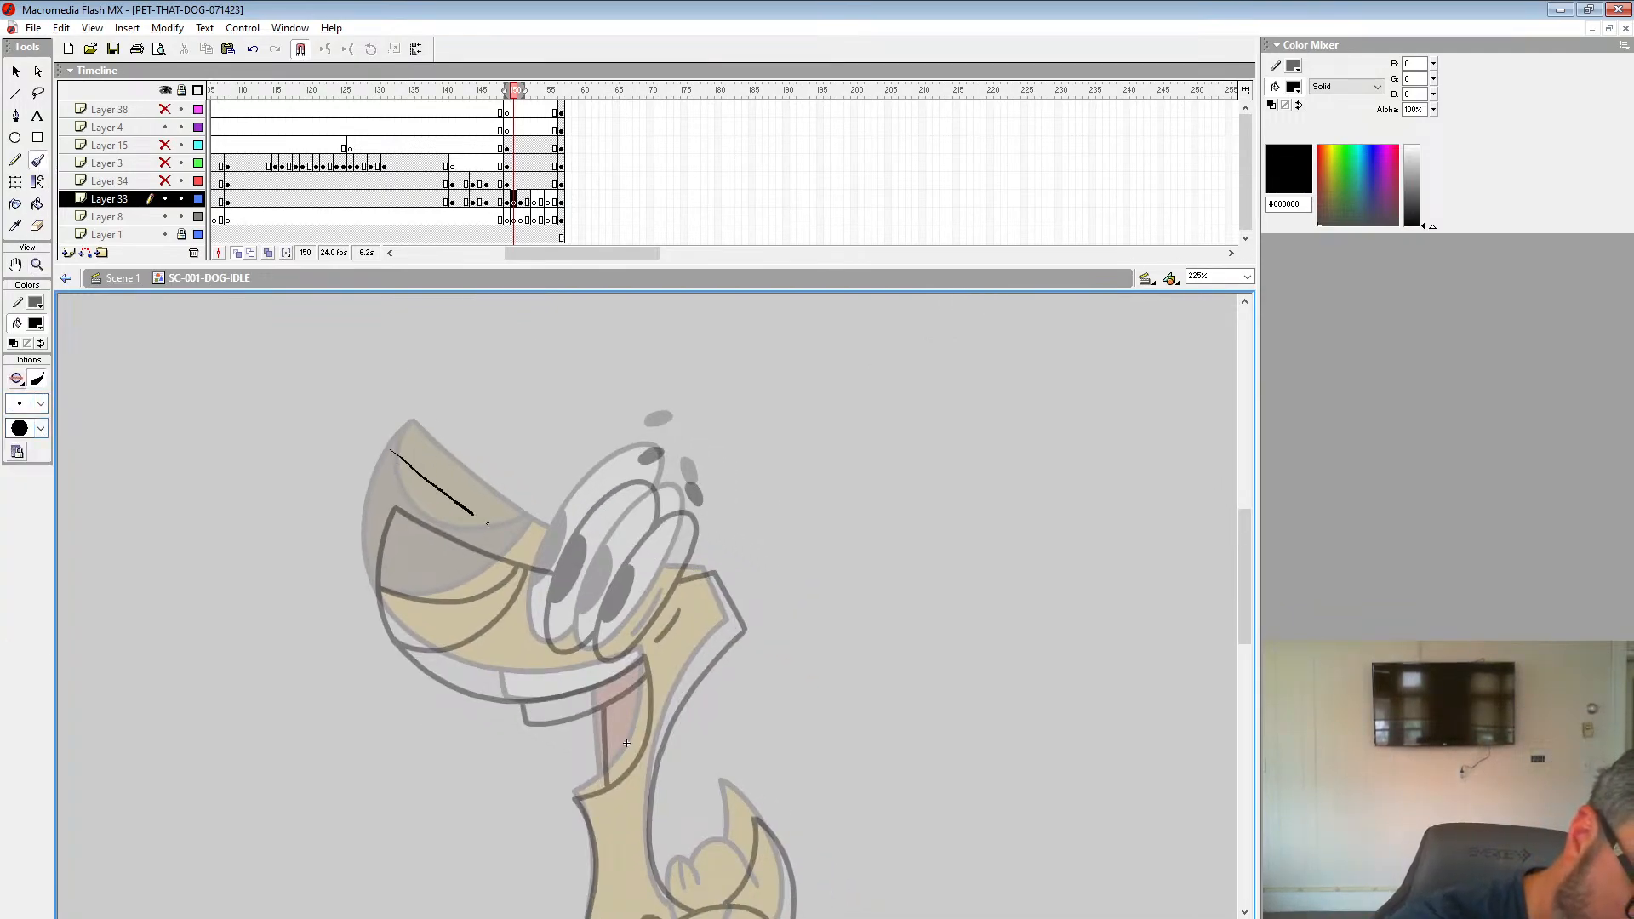
{"action": "left_click_drag", "start_coordinate": [486, 522], "coordinate": [568, 560]}
{"action": "left_click_drag", "start_coordinate": [391, 447], "coordinate": [397, 448]}
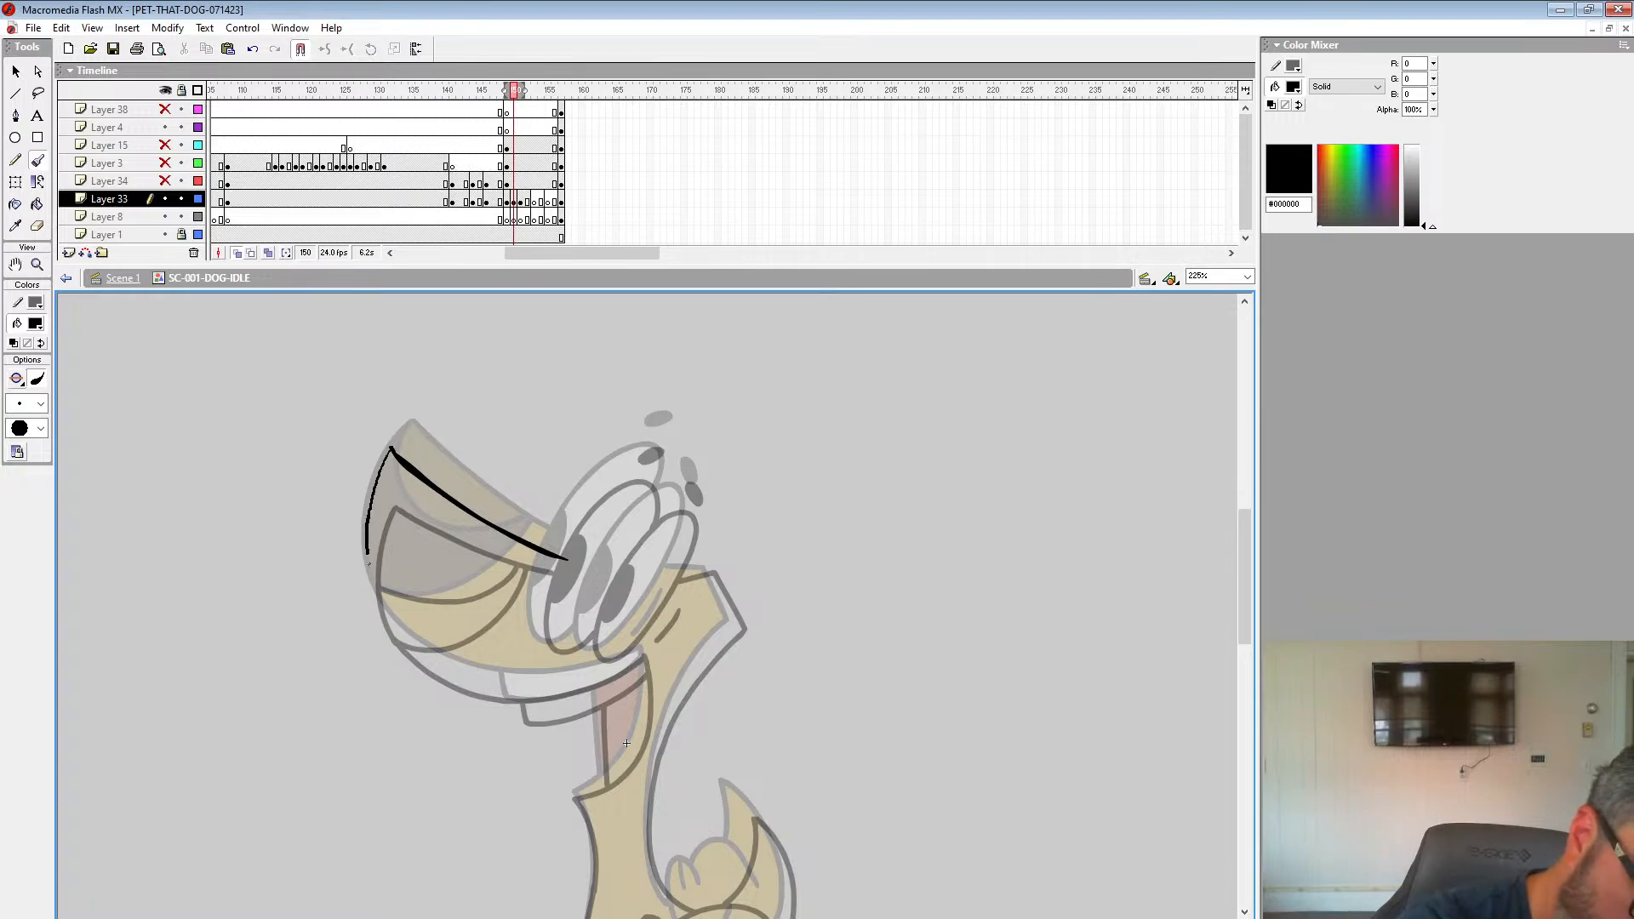
{"action": "left_click_drag", "start_coordinate": [637, 654], "coordinate": [642, 651]}
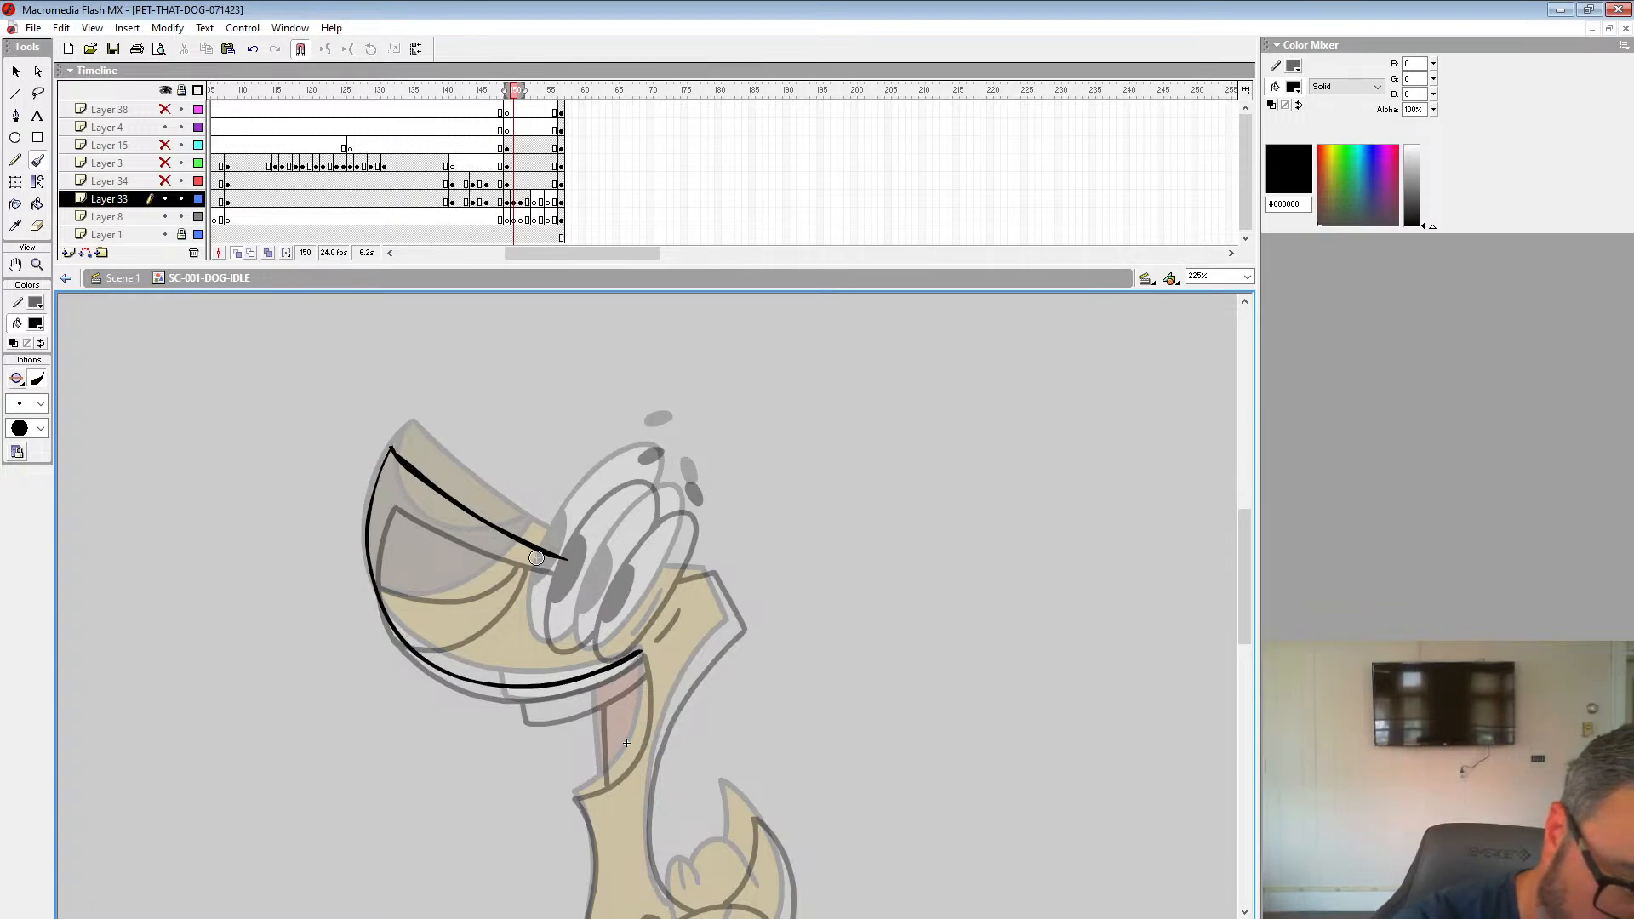
Step: Sketch the two curved nose lines, and the angled back of the head running into the neck
{"action": "mouse_move", "coordinate": [384, 616]}
{"action": "left_mouse_down"}
{"action": "mouse_move", "coordinate": [480, 598]}
{"action": "mouse_move", "coordinate": [527, 541]}
{"action": "left_mouse_up"}
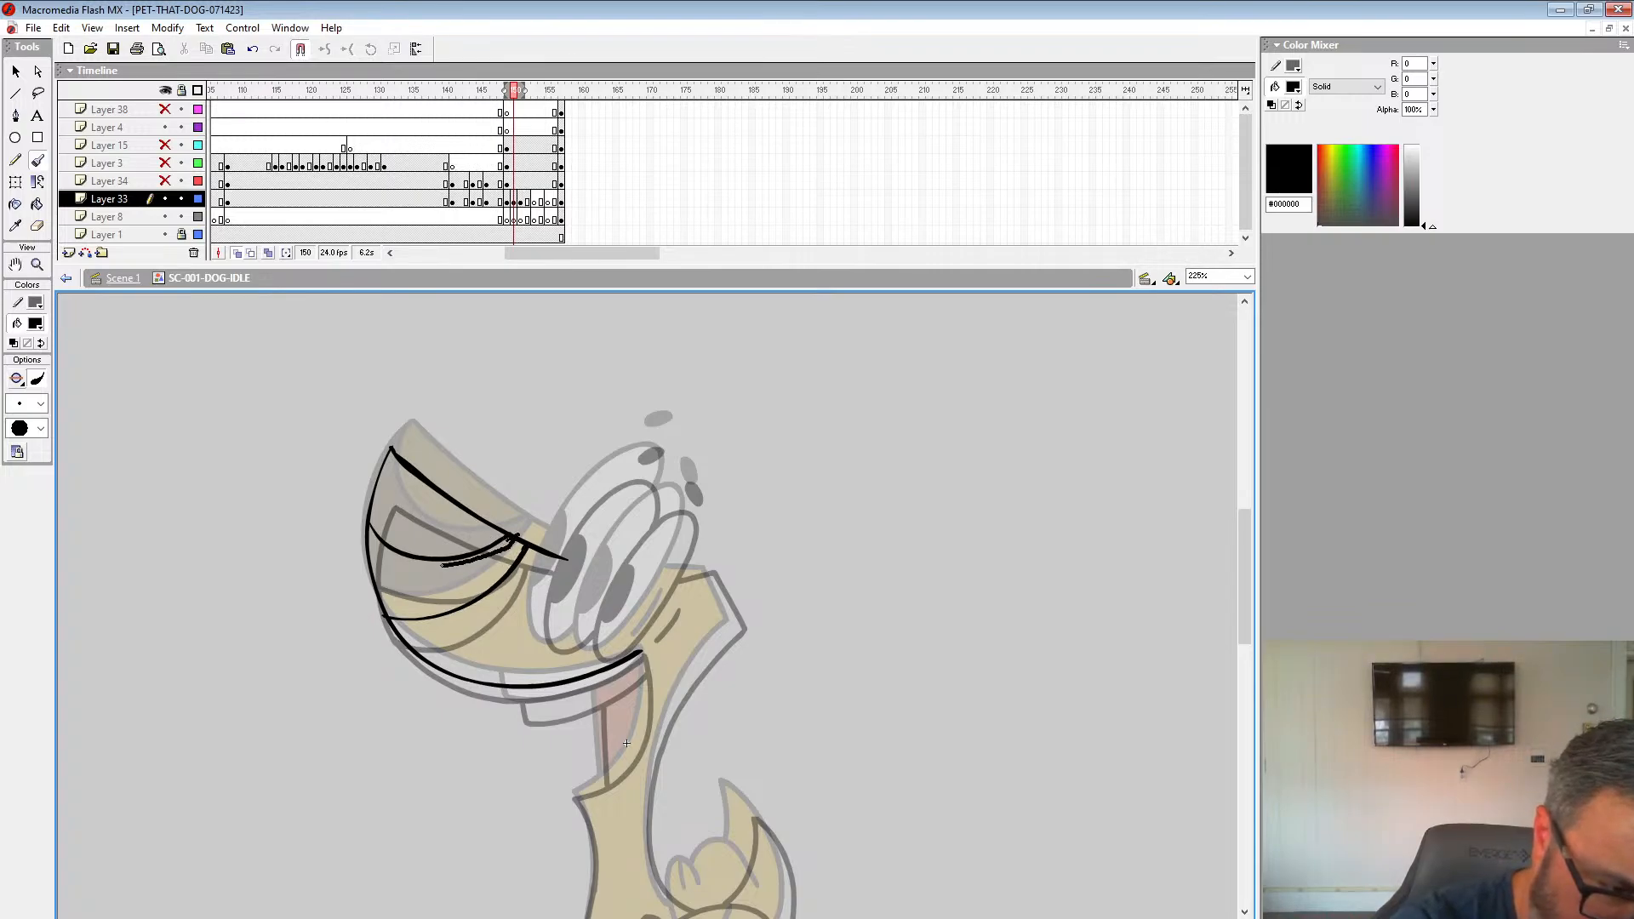
{"action": "left_click_drag", "start_coordinate": [442, 565], "coordinate": [362, 525]}
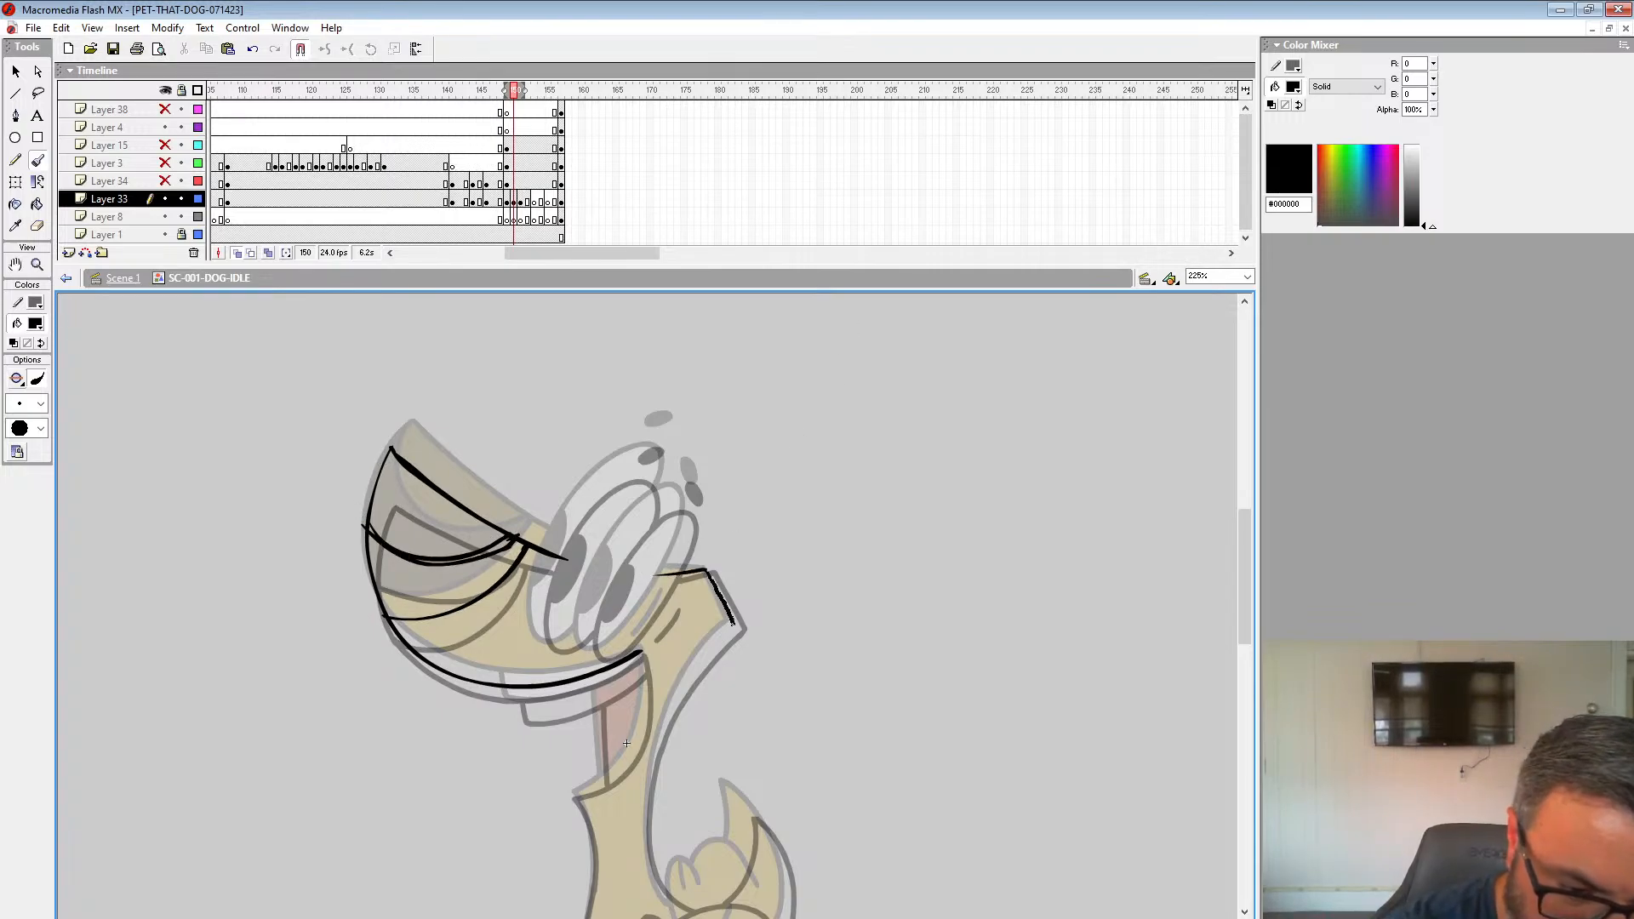
{"action": "left_click_drag", "start_coordinate": [734, 625], "coordinate": [665, 721]}
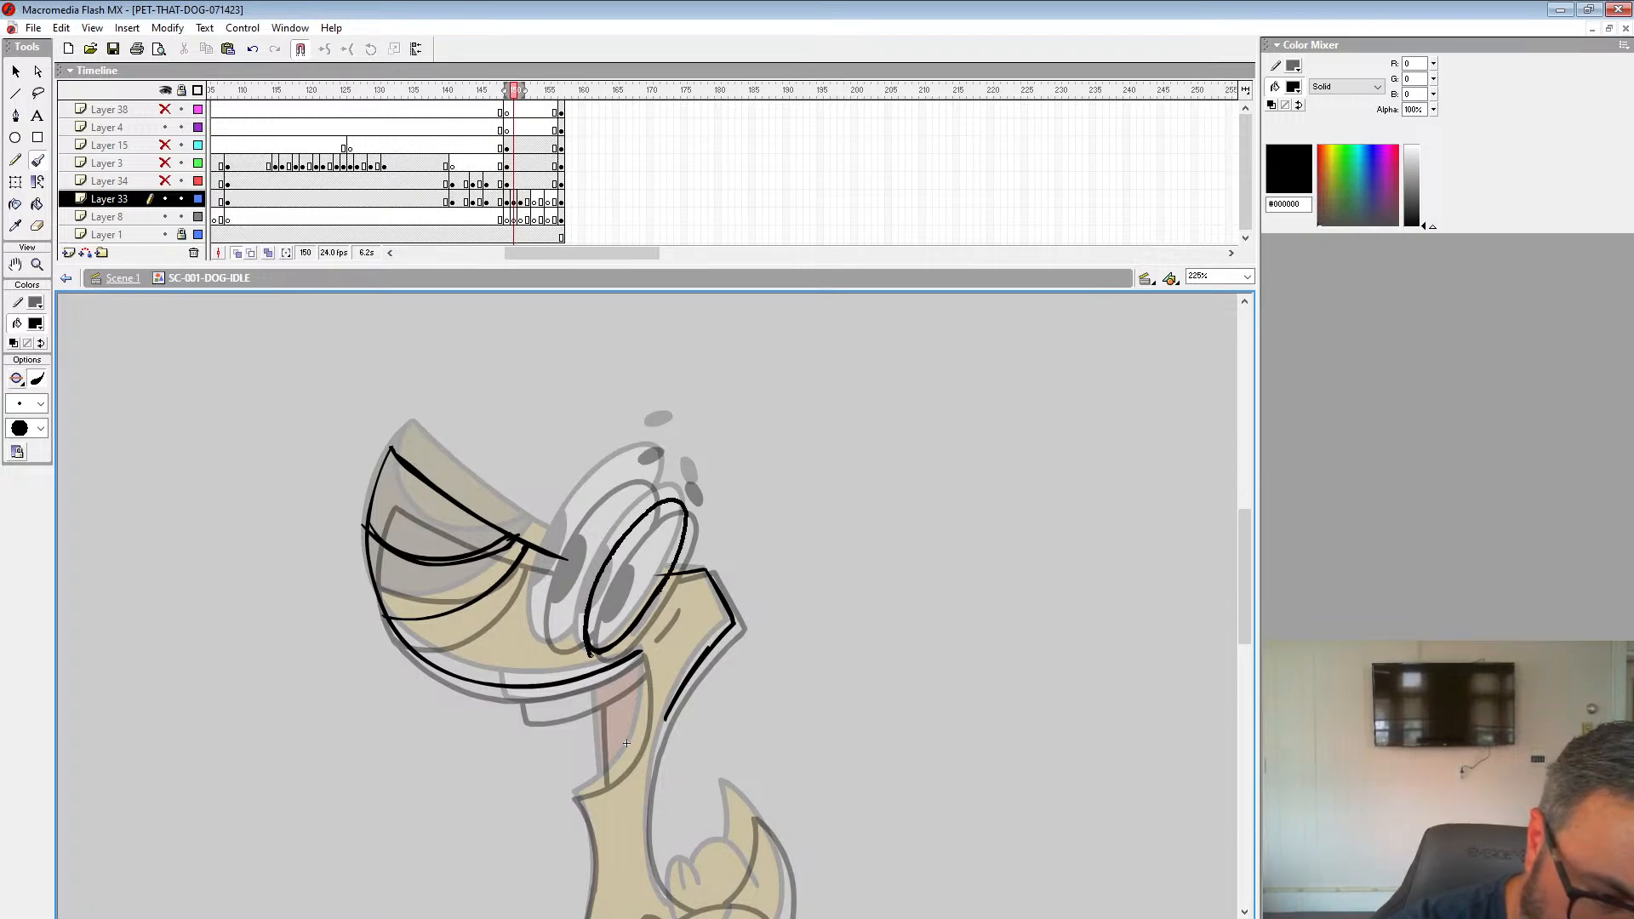
Step: Sketch both eyes with their pupils and the two small brow marks above them
{"action": "left_click_drag", "start_coordinate": [596, 600], "coordinate": [614, 557]}
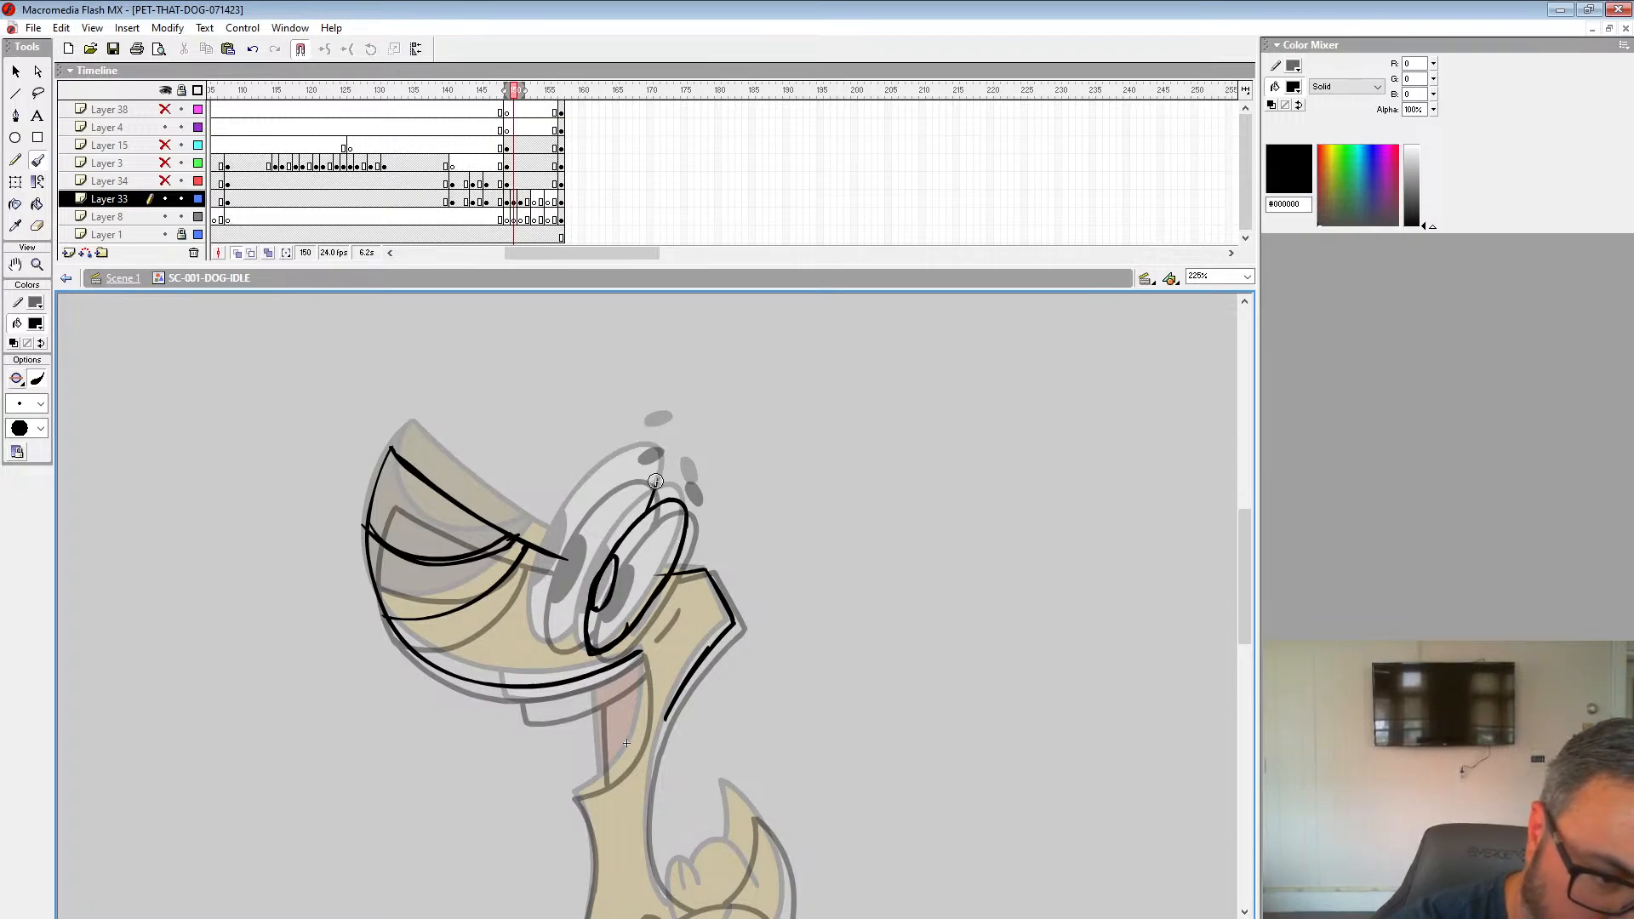
{"action": "mouse_move", "coordinate": [538, 587]}
{"action": "left_mouse_down"}
{"action": "mouse_move", "coordinate": [544, 645]}
{"action": "mouse_move", "coordinate": [593, 586]}
{"action": "left_mouse_up"}
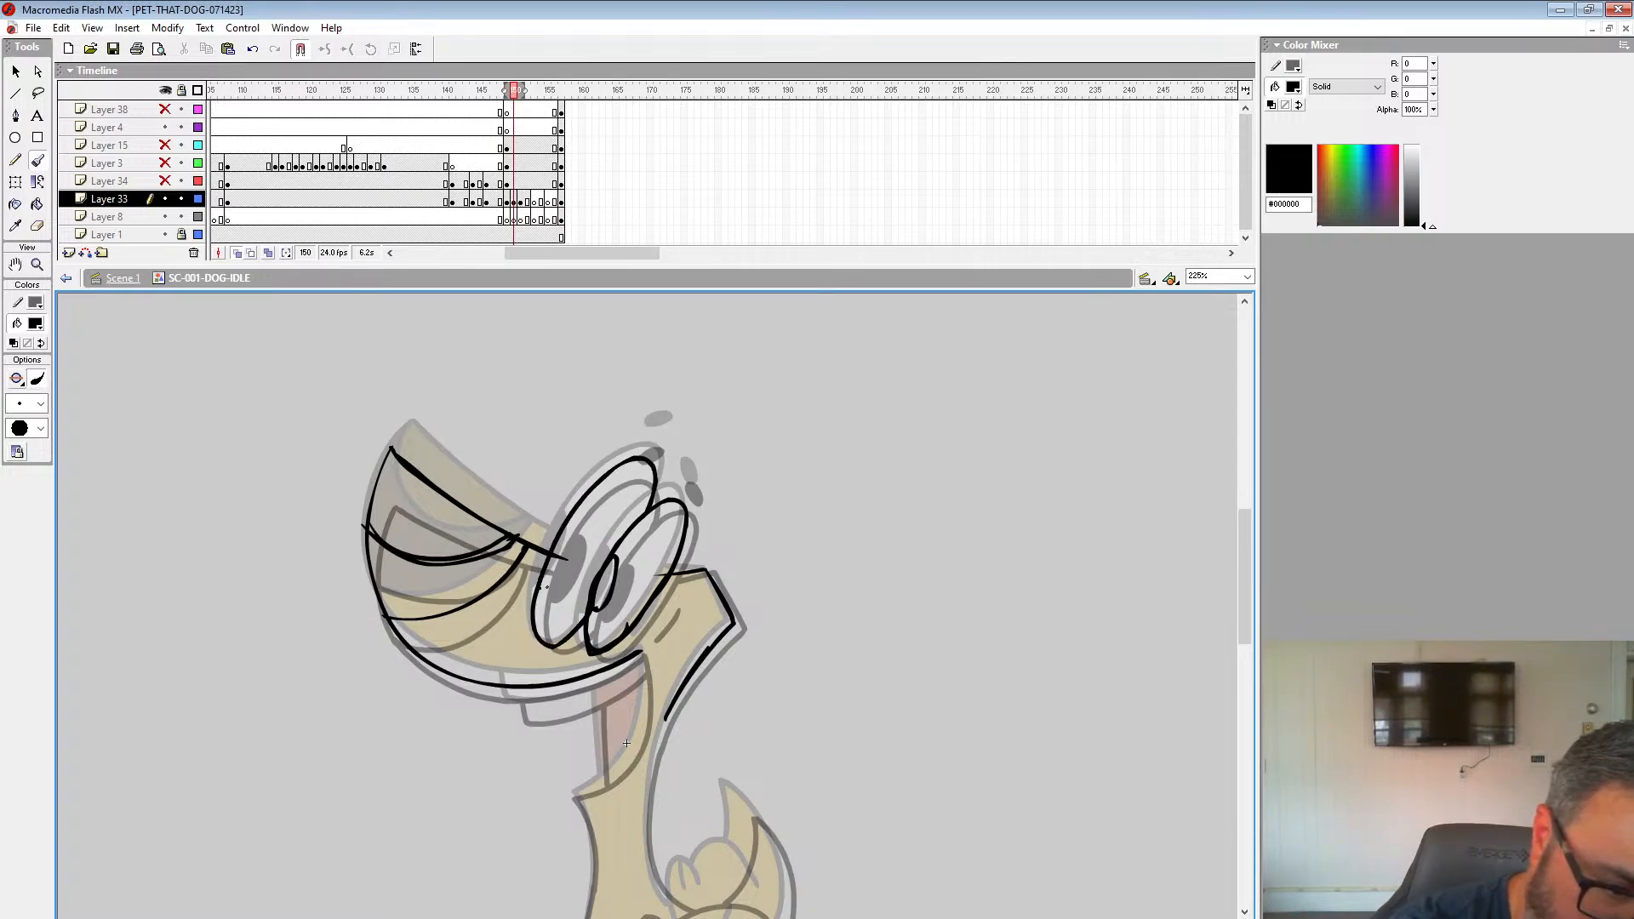
{"action": "left_click_drag", "start_coordinate": [687, 471], "coordinate": [690, 484]}
Step: Sketch the hind leg and tail, and continue the back of the neck down to them
{"action": "left_click_drag", "start_coordinate": [756, 708], "coordinate": [767, 491]}
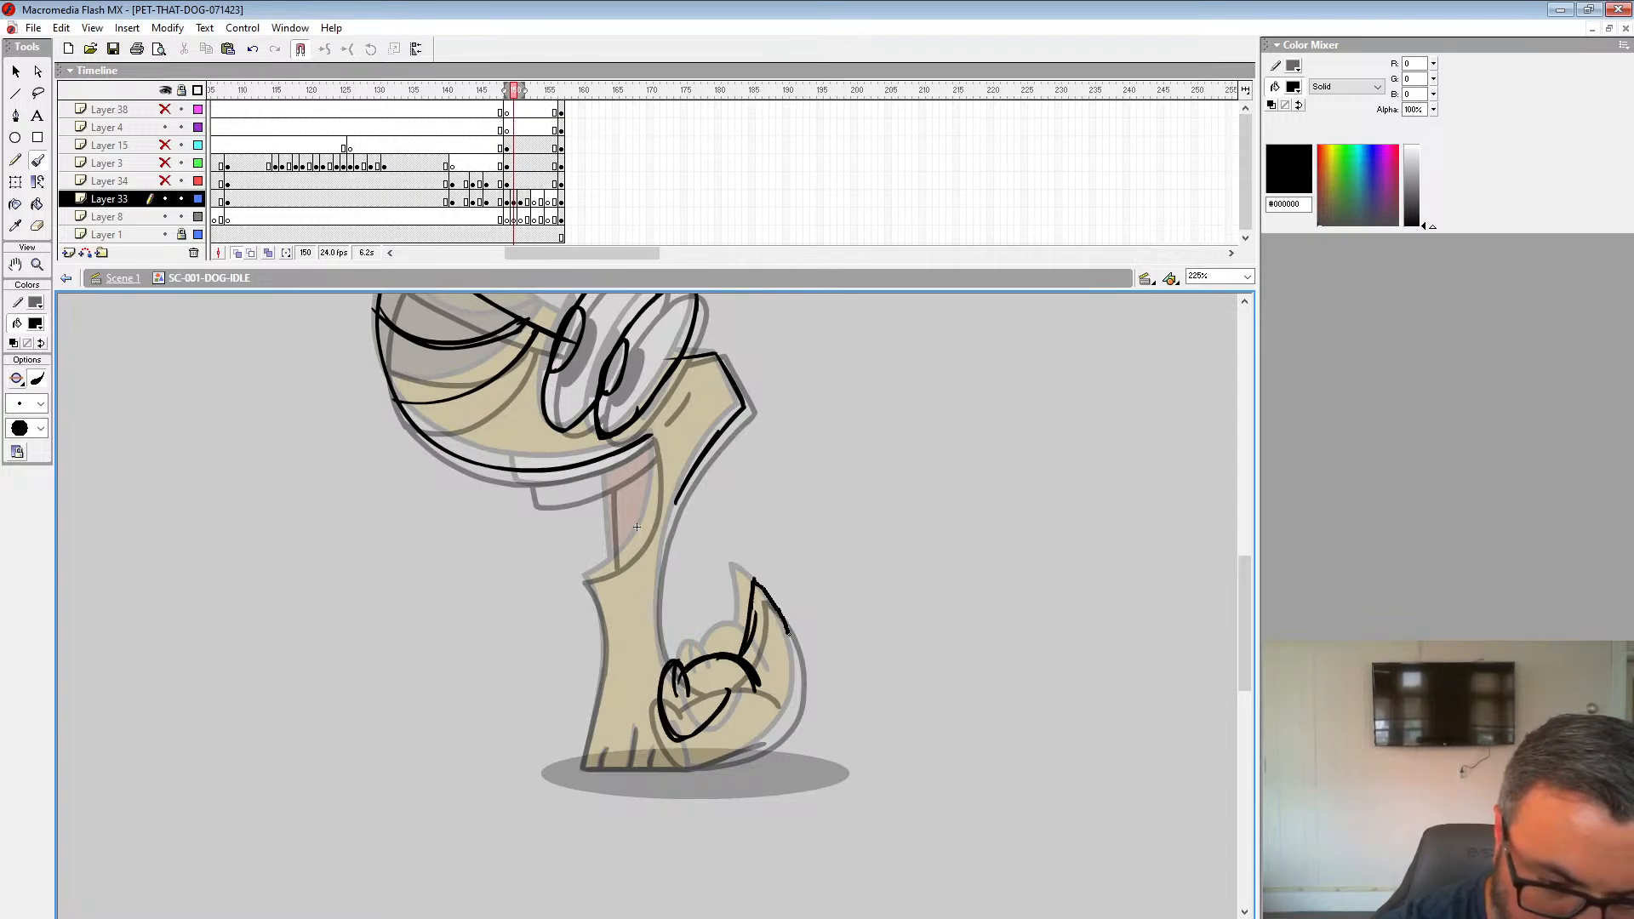
{"action": "left_click_drag", "start_coordinate": [730, 765], "coordinate": [732, 763]}
{"action": "left_click_drag", "start_coordinate": [681, 487], "coordinate": [657, 641]}
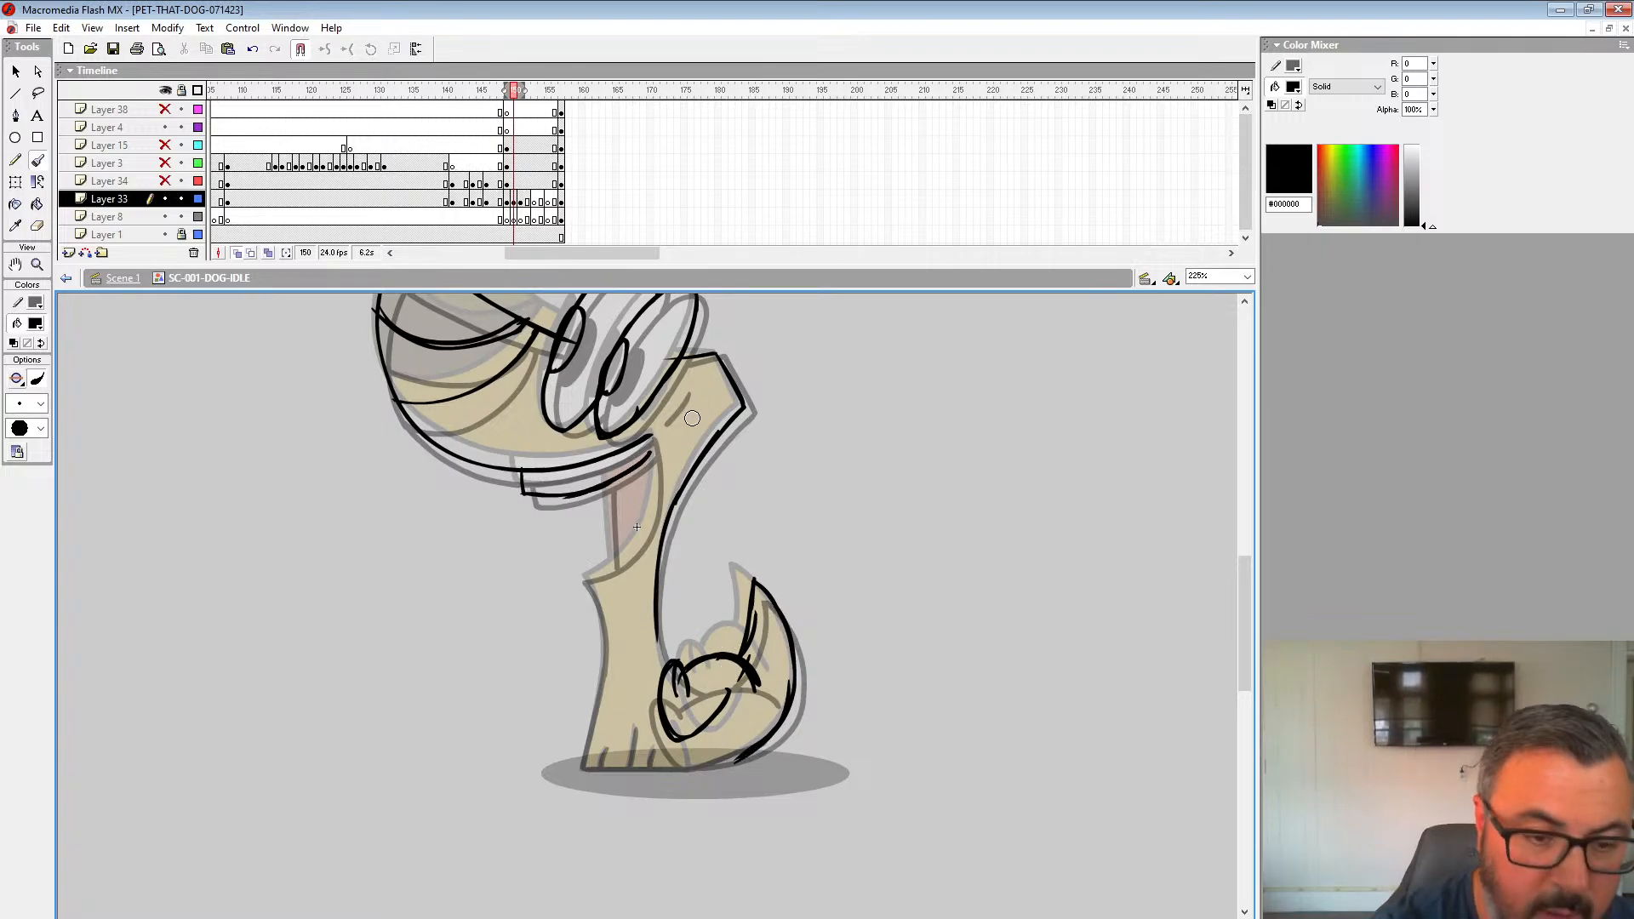
Step: Play the animation to check the rough in-between sketch at frame 150
{"action": "scroll", "coordinate": [649, 526], "scroll_direction": "up", "scroll_amount": 6}
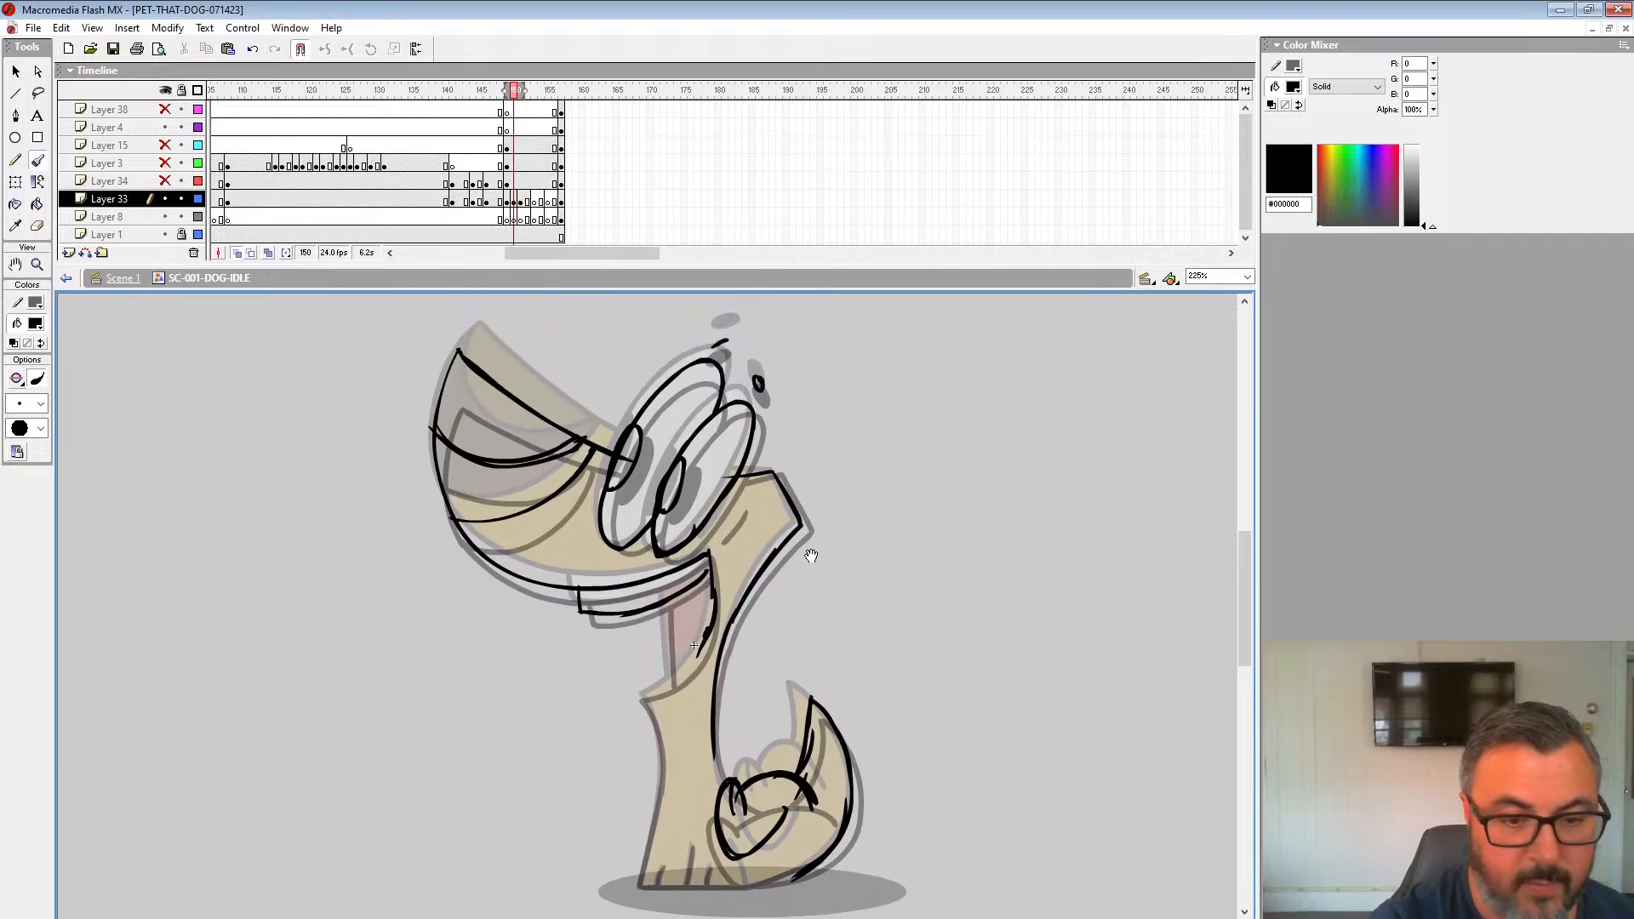
{"action": "left_click", "coordinate": [494, 164]}
{"action": "key", "text": "Return"}
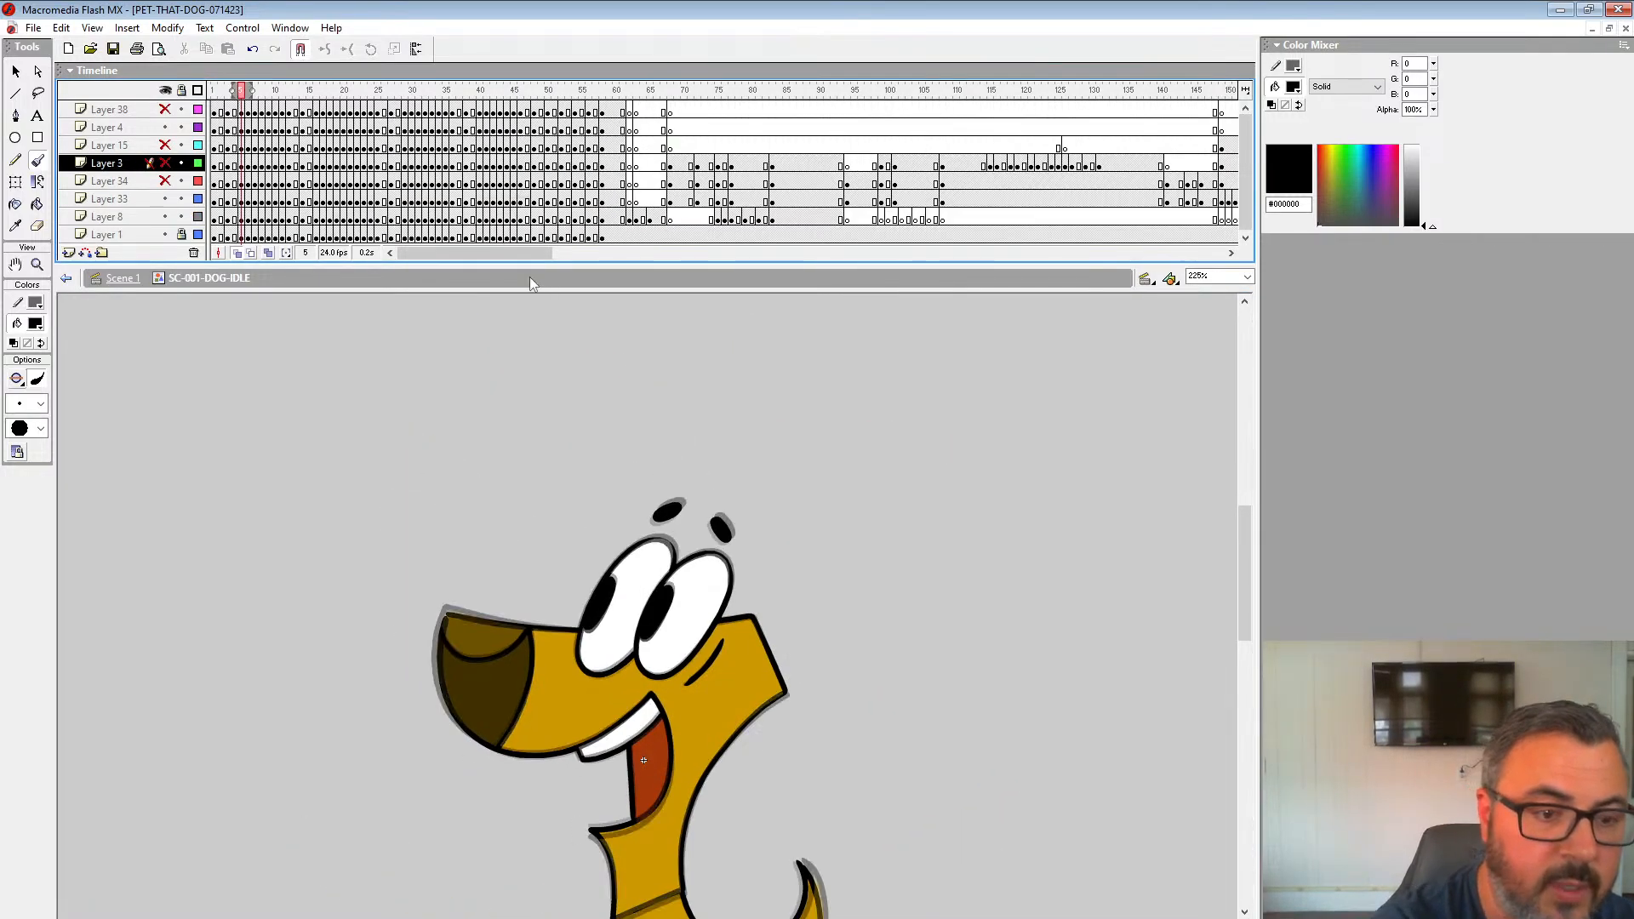
Step: Recolour the sketch at frame 150 of Layer 33 red (#FF0000)
{"action": "left_click", "coordinate": [596, 202]}
{"action": "left_click", "coordinate": [35, 324]}
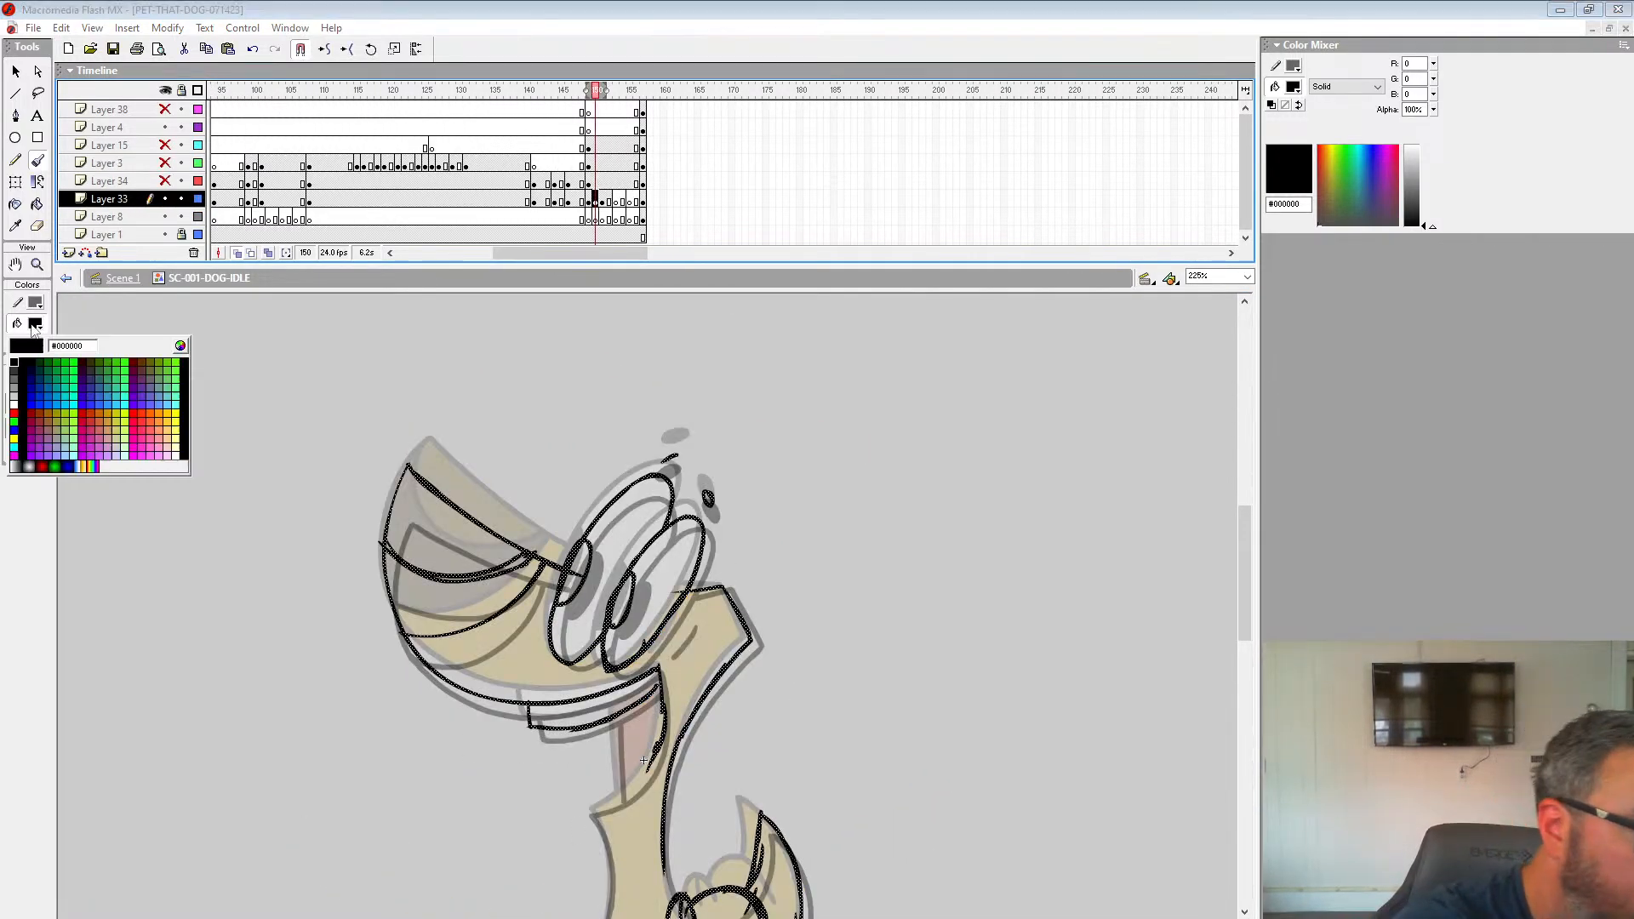
{"action": "left_click", "coordinate": [19, 413]}
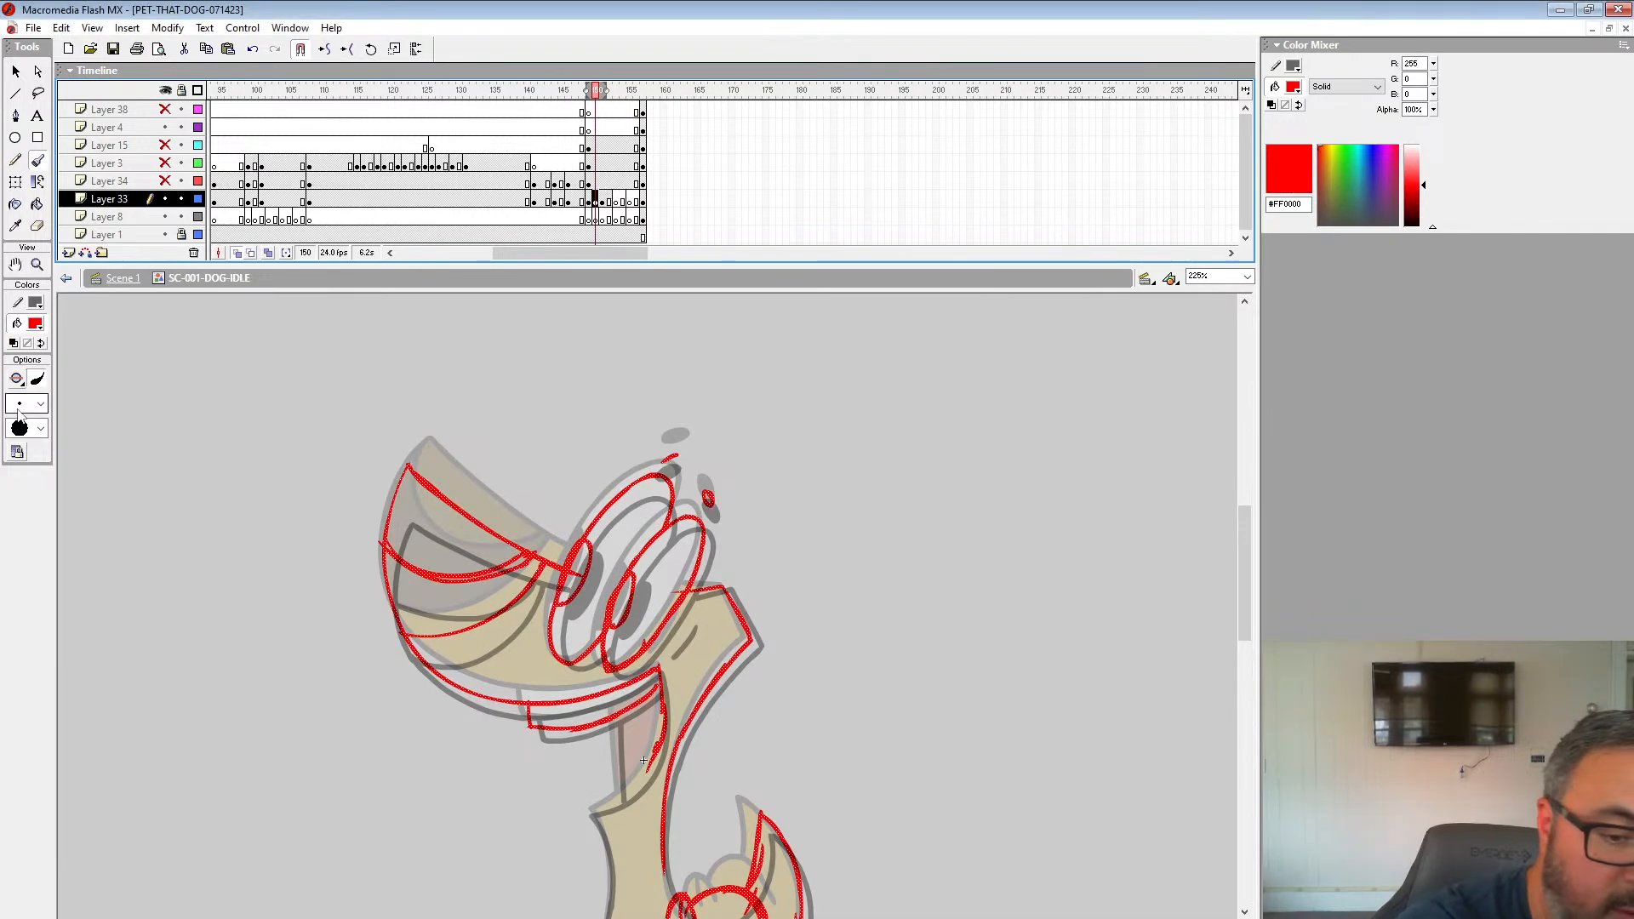
Step: Move the red sketch from frame 150 of Layer 33 to frame 151 of Layer 8 as an onion-skin guide
{"action": "left_click_drag", "start_coordinate": [603, 218], "coordinate": [603, 219]}
{"action": "left_click", "coordinate": [596, 203]}
{"action": "left_click", "coordinate": [607, 213]}
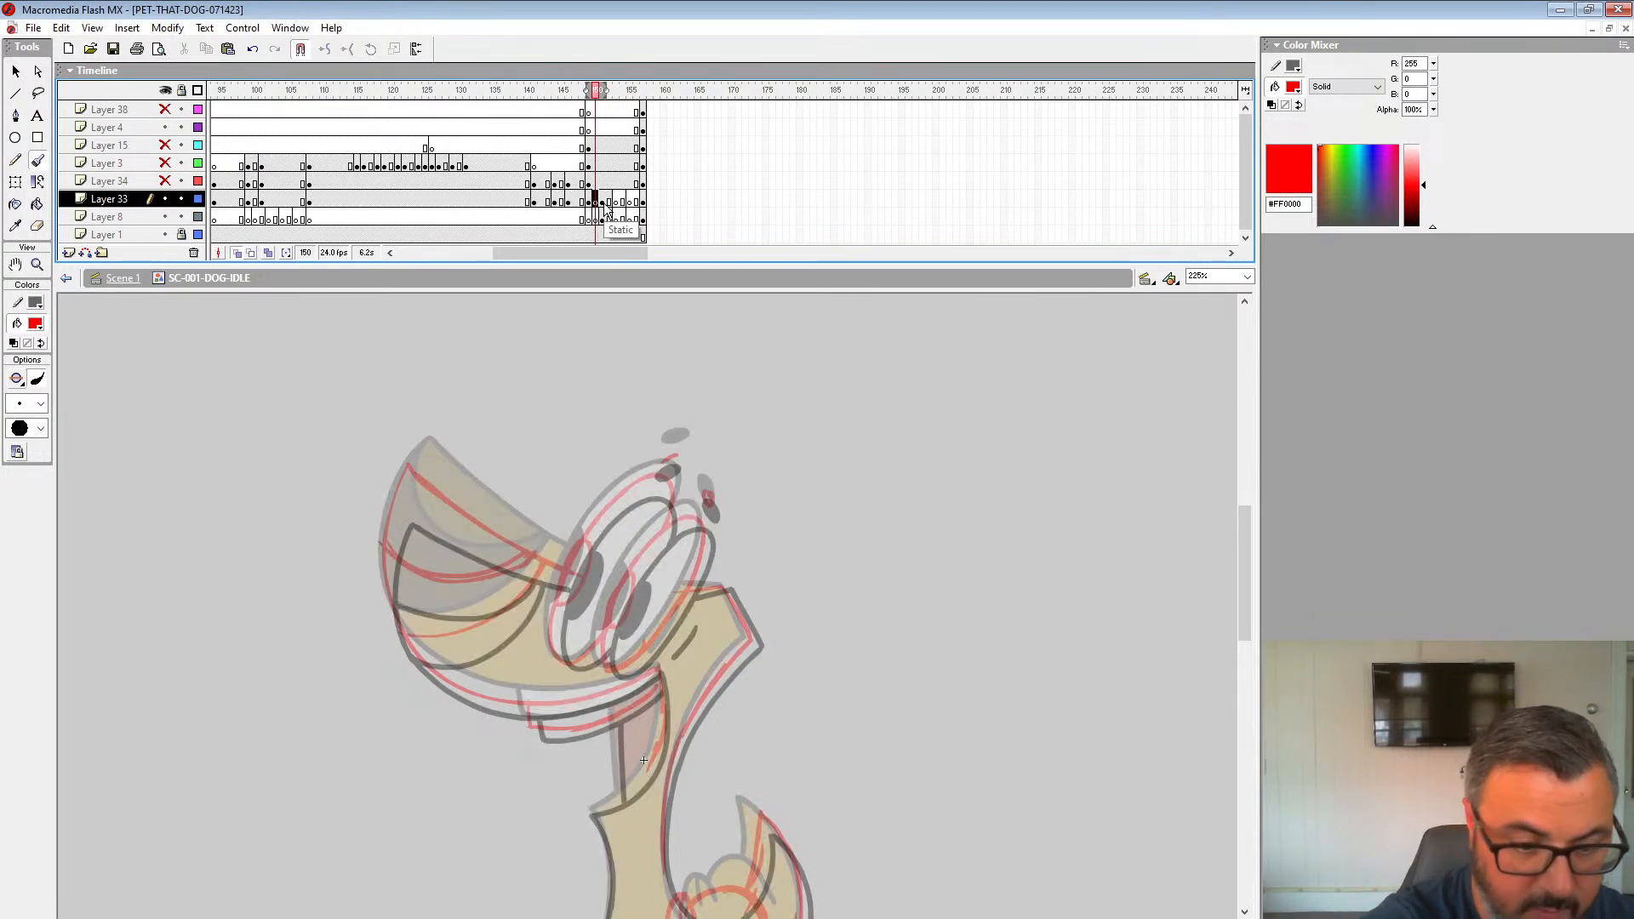
Step: Set the brush to a larger size with a black (#000000) fill for inking frame 150 of Layer 33
{"action": "left_click", "coordinate": [38, 265]}
{"action": "left_click", "coordinate": [637, 565]}
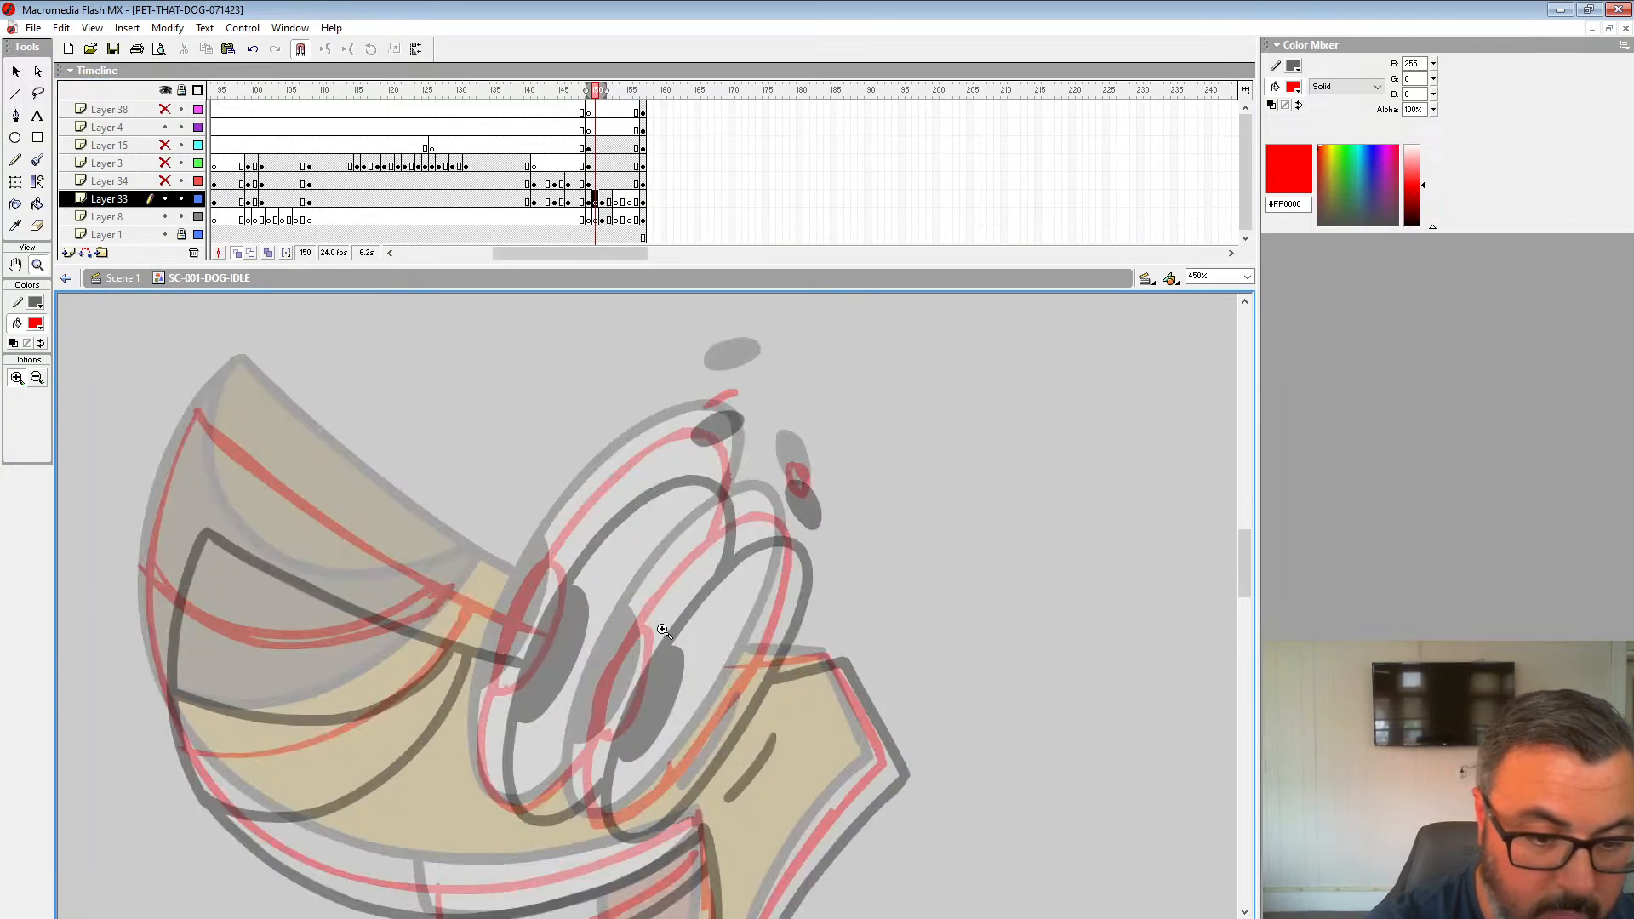
{"action": "left_click", "coordinate": [802, 594]}
{"action": "left_click_drag", "start_coordinate": [888, 269], "coordinate": [889, 144]}
{"action": "left_click_drag", "start_coordinate": [883, 408], "coordinate": [904, 491]}
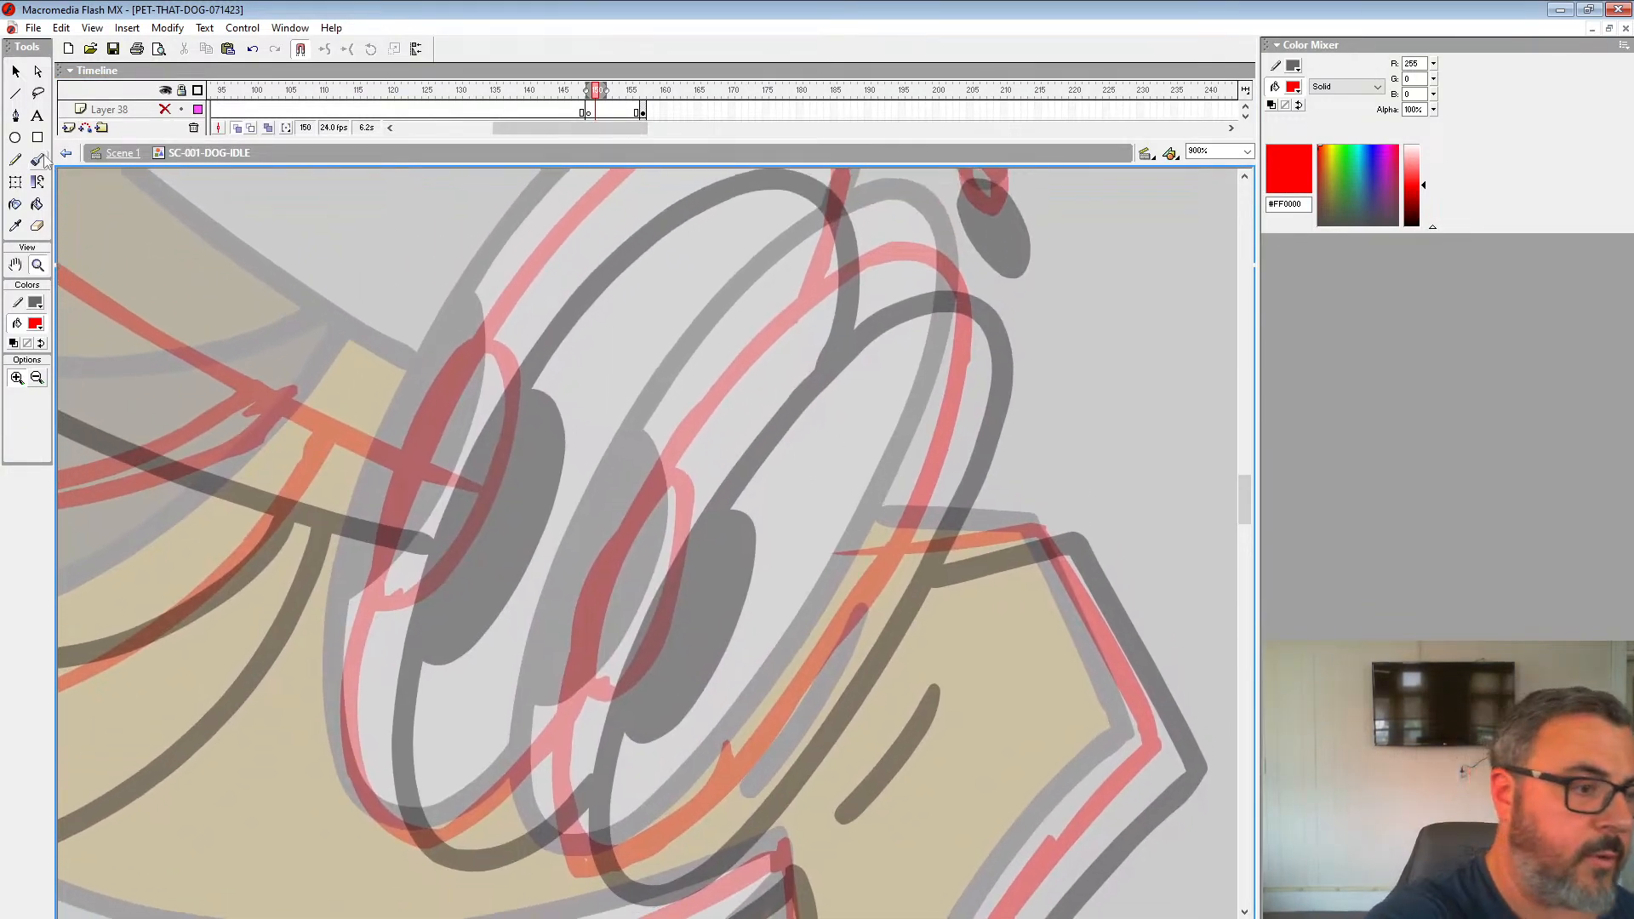
{"action": "key", "text": "b"}
{"action": "left_click", "coordinate": [37, 321]}
{"action": "key", "text": "Escape"}
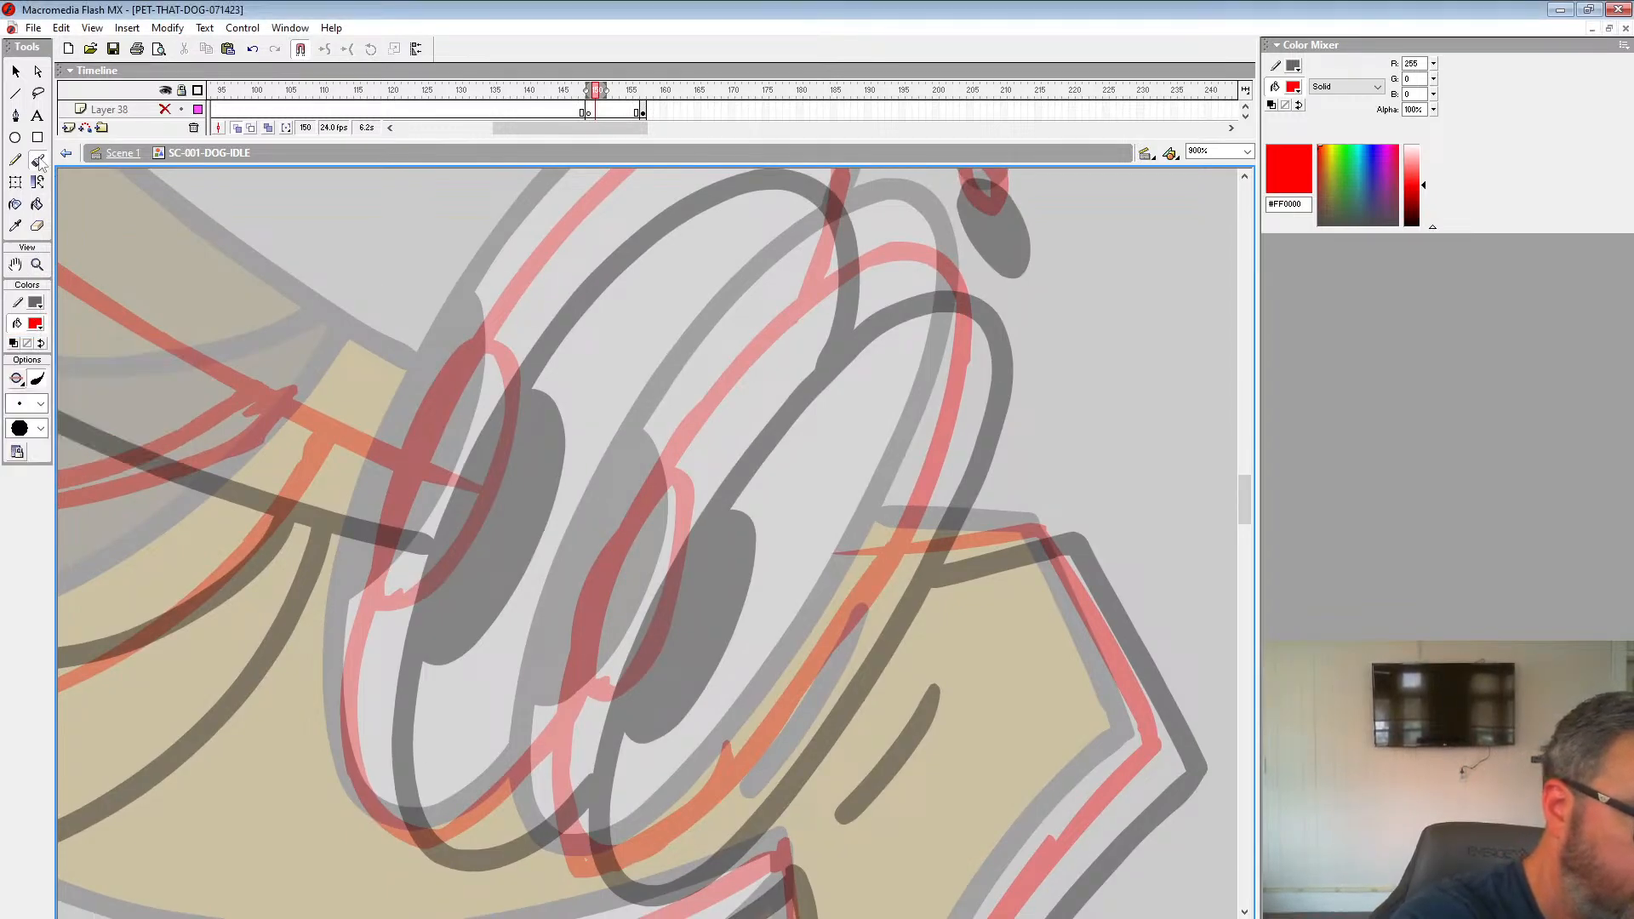
{"action": "left_click", "coordinate": [40, 429]}
{"action": "left_click", "coordinate": [42, 581]}
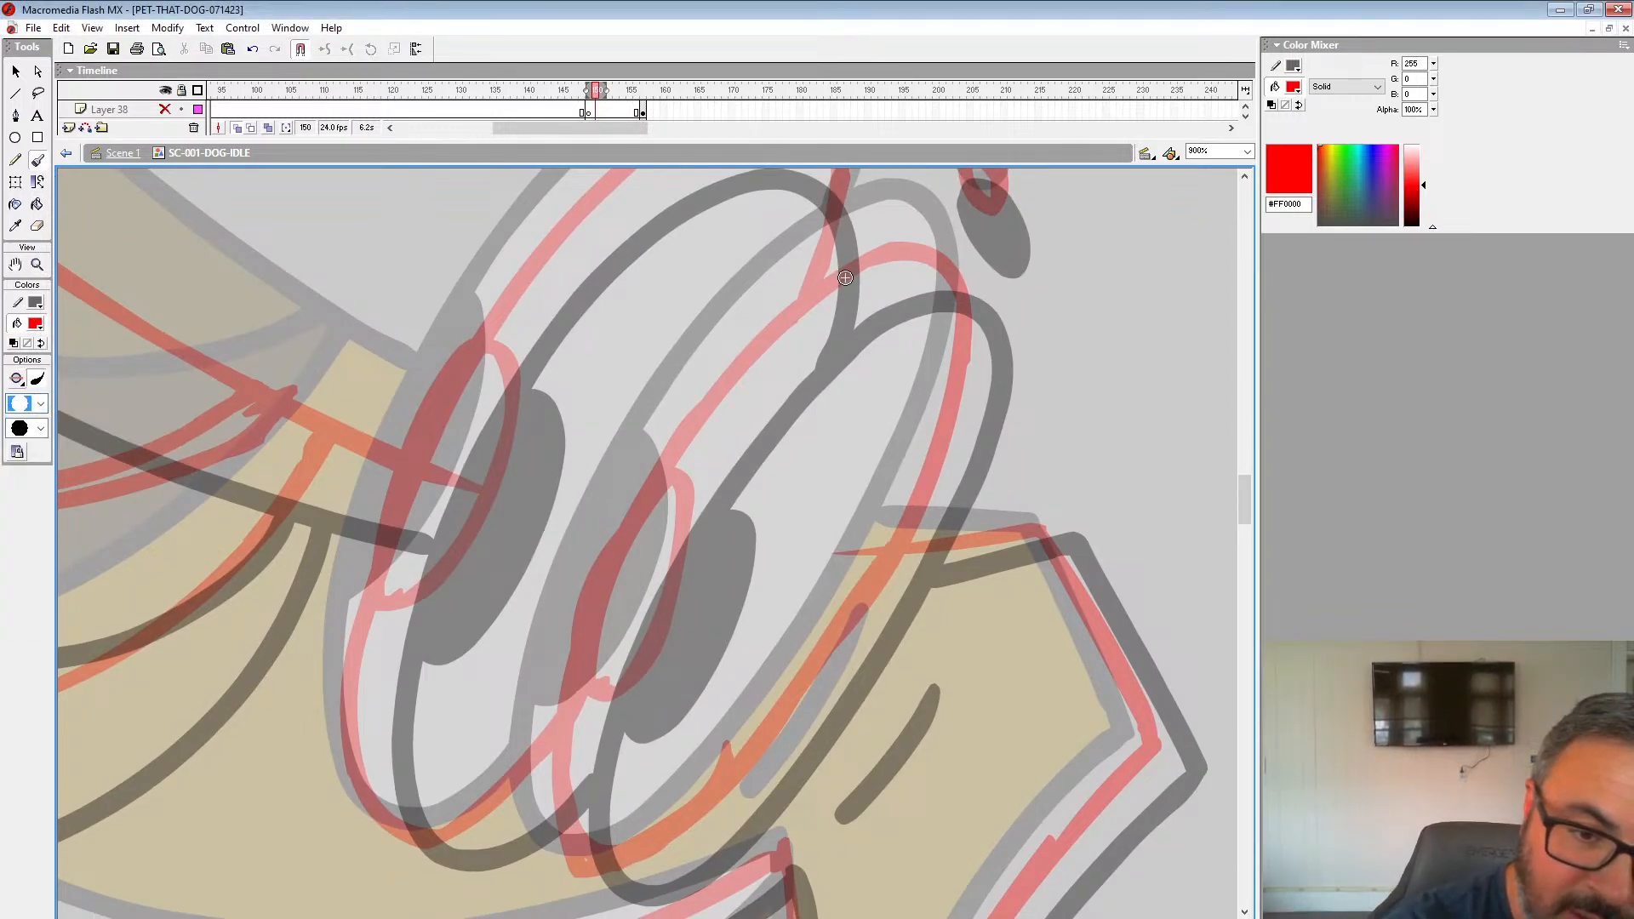
{"action": "left_click_drag", "start_coordinate": [866, 263], "coordinate": [768, 334]}
{"action": "key", "text": "ctrl+z"}
{"action": "left_click", "coordinate": [36, 323]}
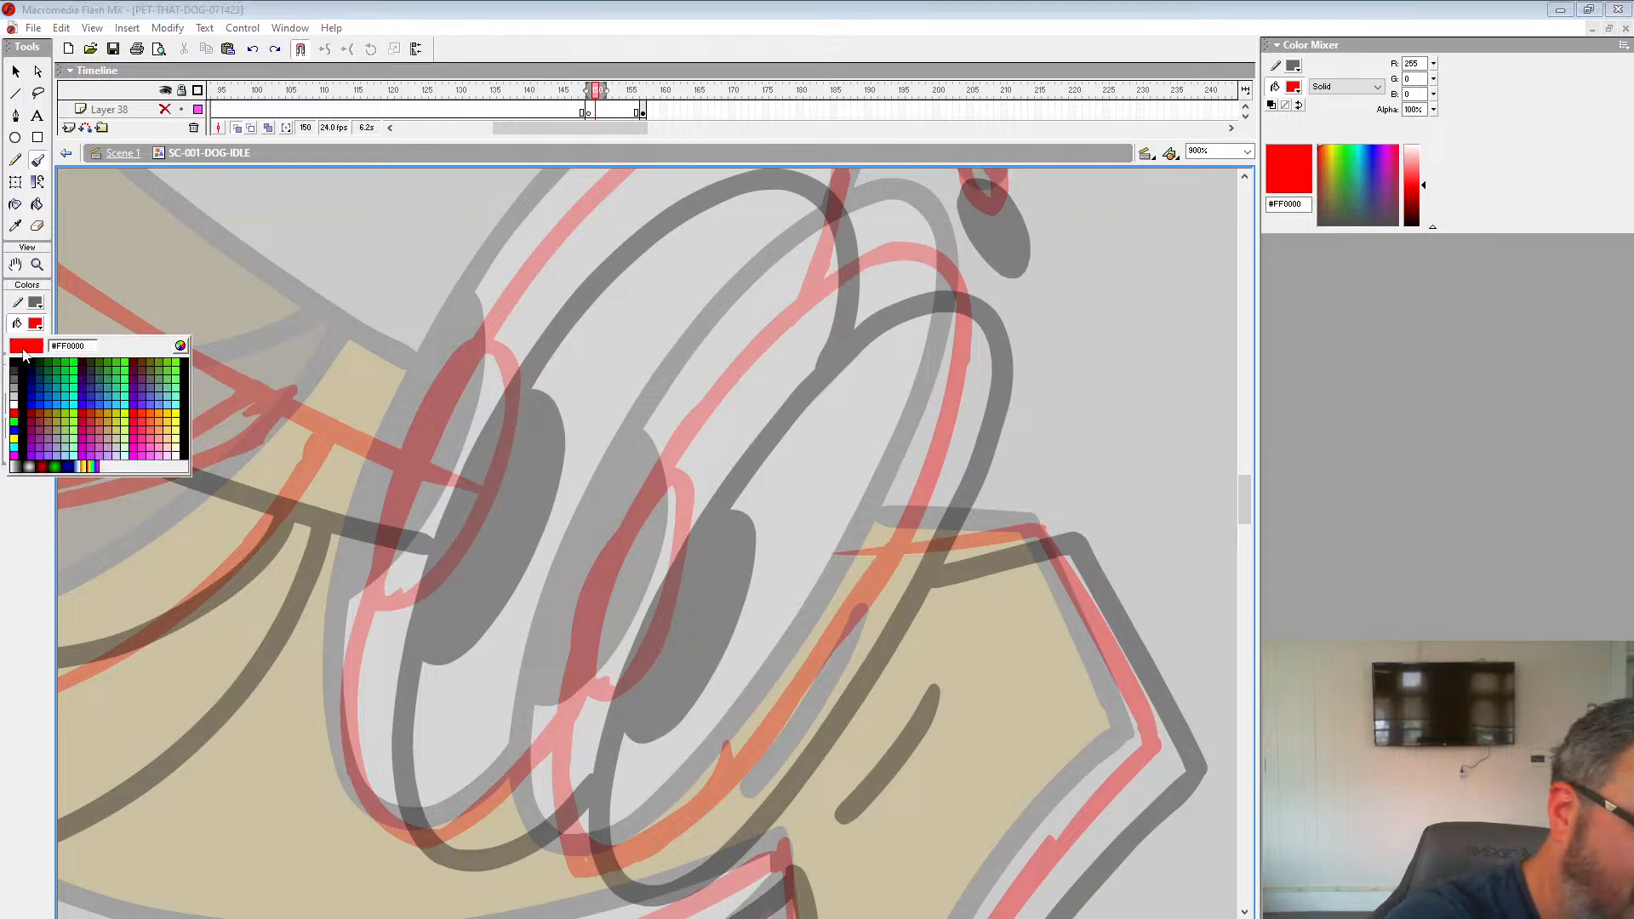
{"action": "left_click", "coordinate": [15, 361]}
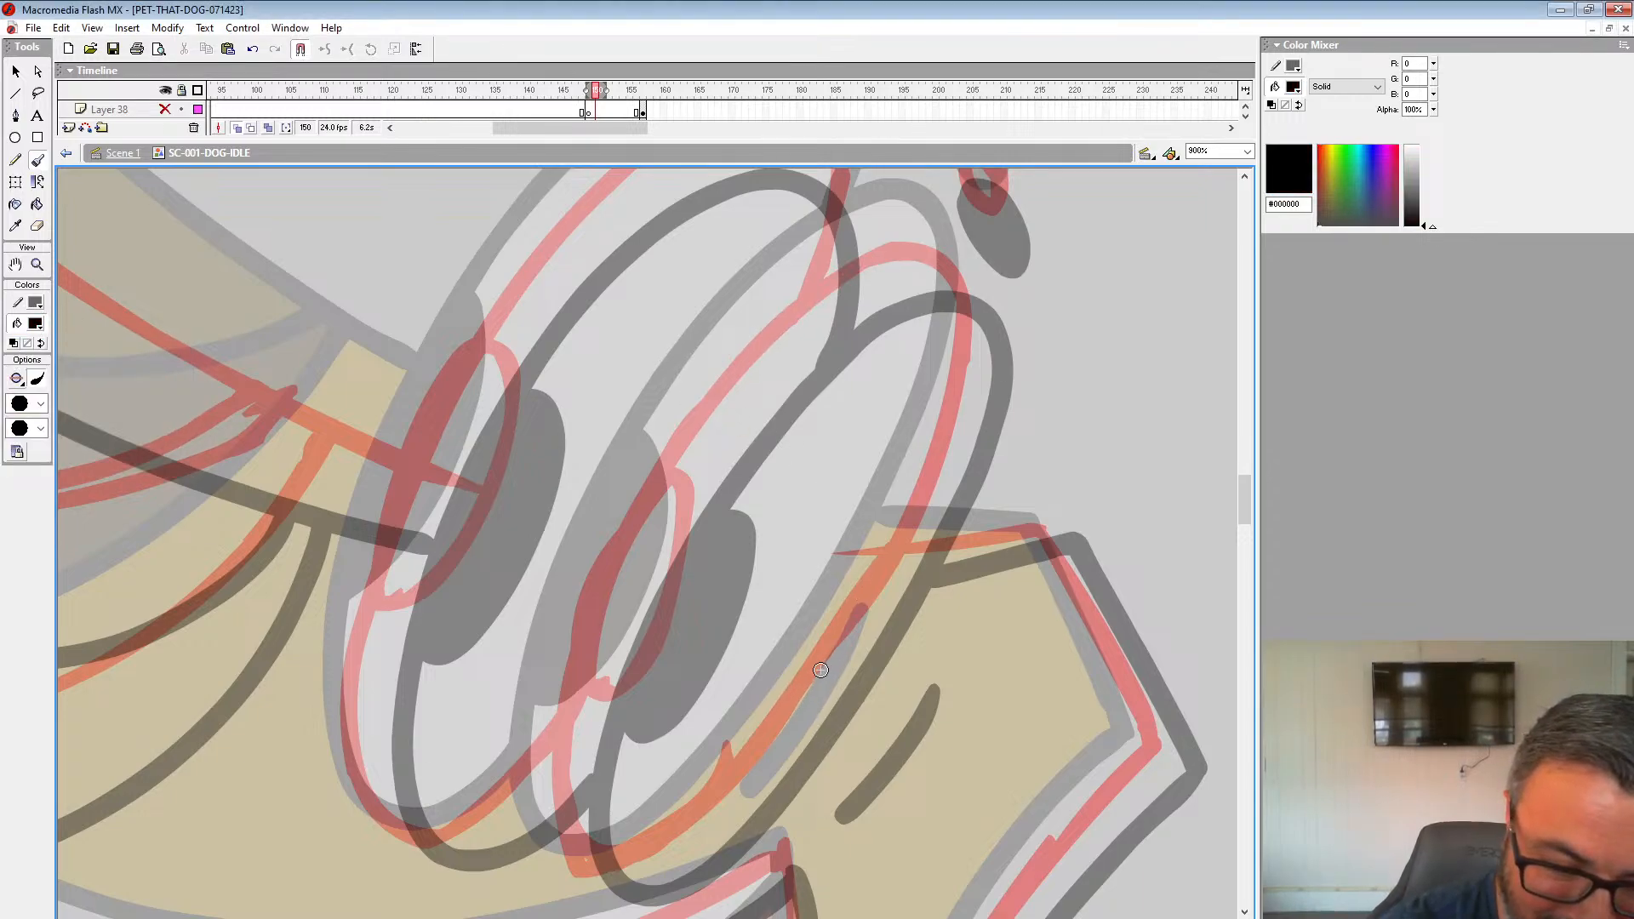
Step: Ink the near eye's outline and its pupil outline over the red sketch
{"action": "mouse_move", "coordinate": [824, 663]}
{"action": "left_mouse_down"}
{"action": "mouse_move", "coordinate": [952, 424]}
{"action": "mouse_move", "coordinate": [960, 257]}
{"action": "mouse_move", "coordinate": [743, 345]}
{"action": "mouse_move", "coordinate": [617, 562]}
{"action": "mouse_move", "coordinate": [558, 809]}
{"action": "mouse_move", "coordinate": [647, 877]}
{"action": "mouse_move", "coordinate": [836, 632]}
{"action": "left_mouse_up"}
{"action": "mouse_move", "coordinate": [672, 462]}
{"action": "left_mouse_down"}
{"action": "mouse_move", "coordinate": [687, 529]}
{"action": "mouse_move", "coordinate": [633, 688]}
{"action": "mouse_move", "coordinate": [572, 745]}
{"action": "left_mouse_up"}
{"action": "key", "text": "ctrl+z"}
{"action": "mouse_move", "coordinate": [679, 462]}
{"action": "left_mouse_down"}
{"action": "mouse_move", "coordinate": [688, 547]}
{"action": "mouse_move", "coordinate": [616, 699]}
{"action": "left_mouse_up"}
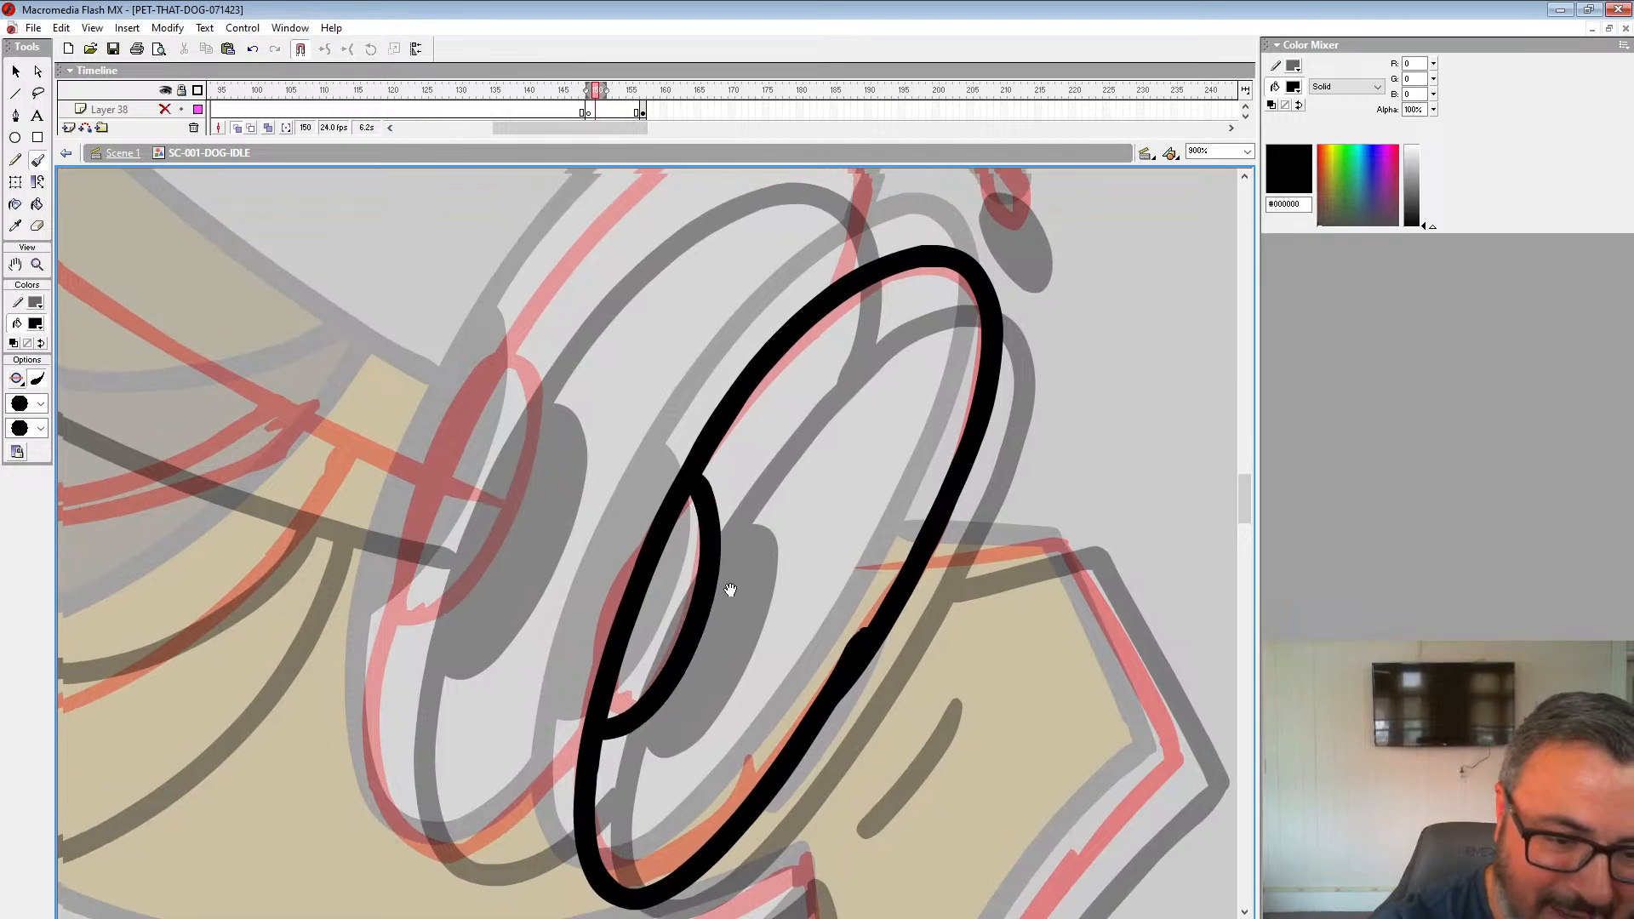
Step: Ink the far eye's outline behind the near eye, including its pupil outline
{"action": "scroll", "coordinate": [789, 621], "scroll_direction": "up", "scroll_amount": 3}
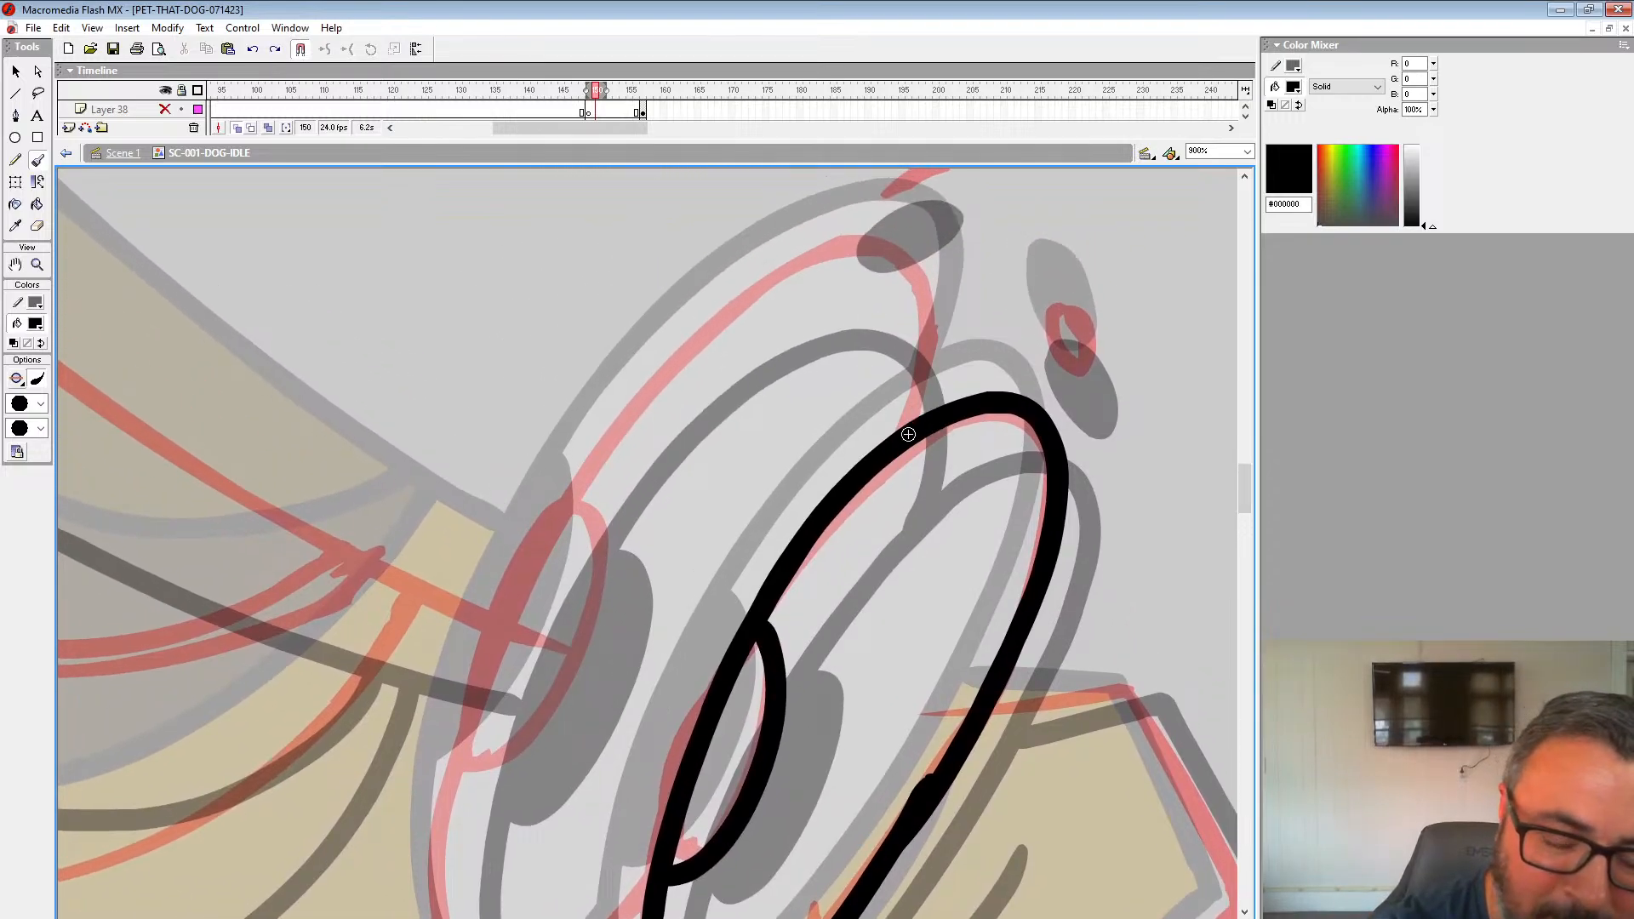
{"action": "mouse_move", "coordinate": [908, 435]}
{"action": "left_mouse_down"}
{"action": "mouse_move", "coordinate": [929, 294]}
{"action": "mouse_move", "coordinate": [865, 246]}
{"action": "mouse_move", "coordinate": [757, 283]}
{"action": "mouse_move", "coordinate": [810, 188]}
{"action": "mouse_move", "coordinate": [681, 429]}
{"action": "mouse_move", "coordinate": [647, 572]}
{"action": "mouse_move", "coordinate": [649, 696]}
{"action": "mouse_move", "coordinate": [691, 765]}
{"action": "mouse_move", "coordinate": [749, 767]}
{"action": "mouse_move", "coordinate": [845, 688]}
{"action": "left_mouse_up"}
{"action": "left_click_drag", "start_coordinate": [781, 416], "coordinate": [712, 535]}
{"action": "left_click_drag", "start_coordinate": [703, 408], "coordinate": [596, 660]}
{"action": "mouse_move", "coordinate": [1047, 540]}
{"action": "left_mouse_down"}
{"action": "mouse_move", "coordinate": [839, 444]}
{"action": "mouse_move", "coordinate": [730, 601]}
{"action": "left_mouse_up"}
{"action": "key", "text": "ctrl+z"}
{"action": "key", "text": "ctrl+z"}
Step: Ink the top line of the muzzle from the tip of the nose to the far eye
{"action": "mouse_move", "coordinate": [831, 453]}
{"action": "left_mouse_down"}
{"action": "mouse_move", "coordinate": [740, 587]}
{"action": "mouse_move", "coordinate": [1065, 657]}
{"action": "mouse_move", "coordinate": [1103, 723]}
{"action": "left_mouse_up"}
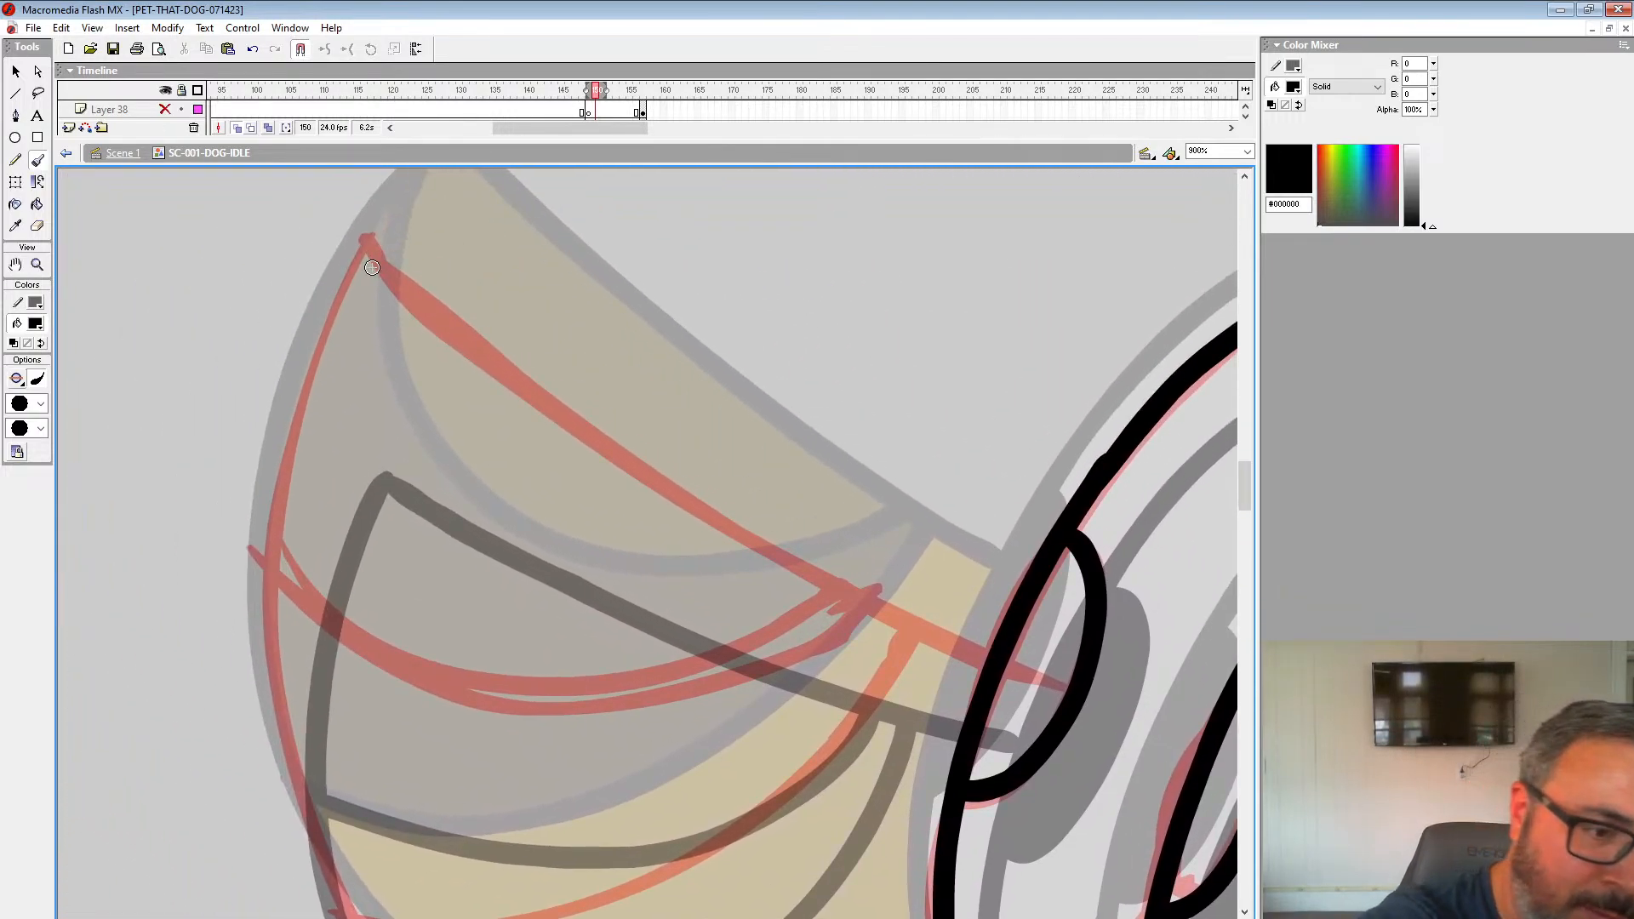
{"action": "mouse_move", "coordinate": [356, 274]}
{"action": "left_mouse_down"}
{"action": "mouse_move", "coordinate": [511, 396]}
{"action": "mouse_move", "coordinate": [830, 596]}
{"action": "mouse_move", "coordinate": [988, 660]}
{"action": "left_mouse_up"}
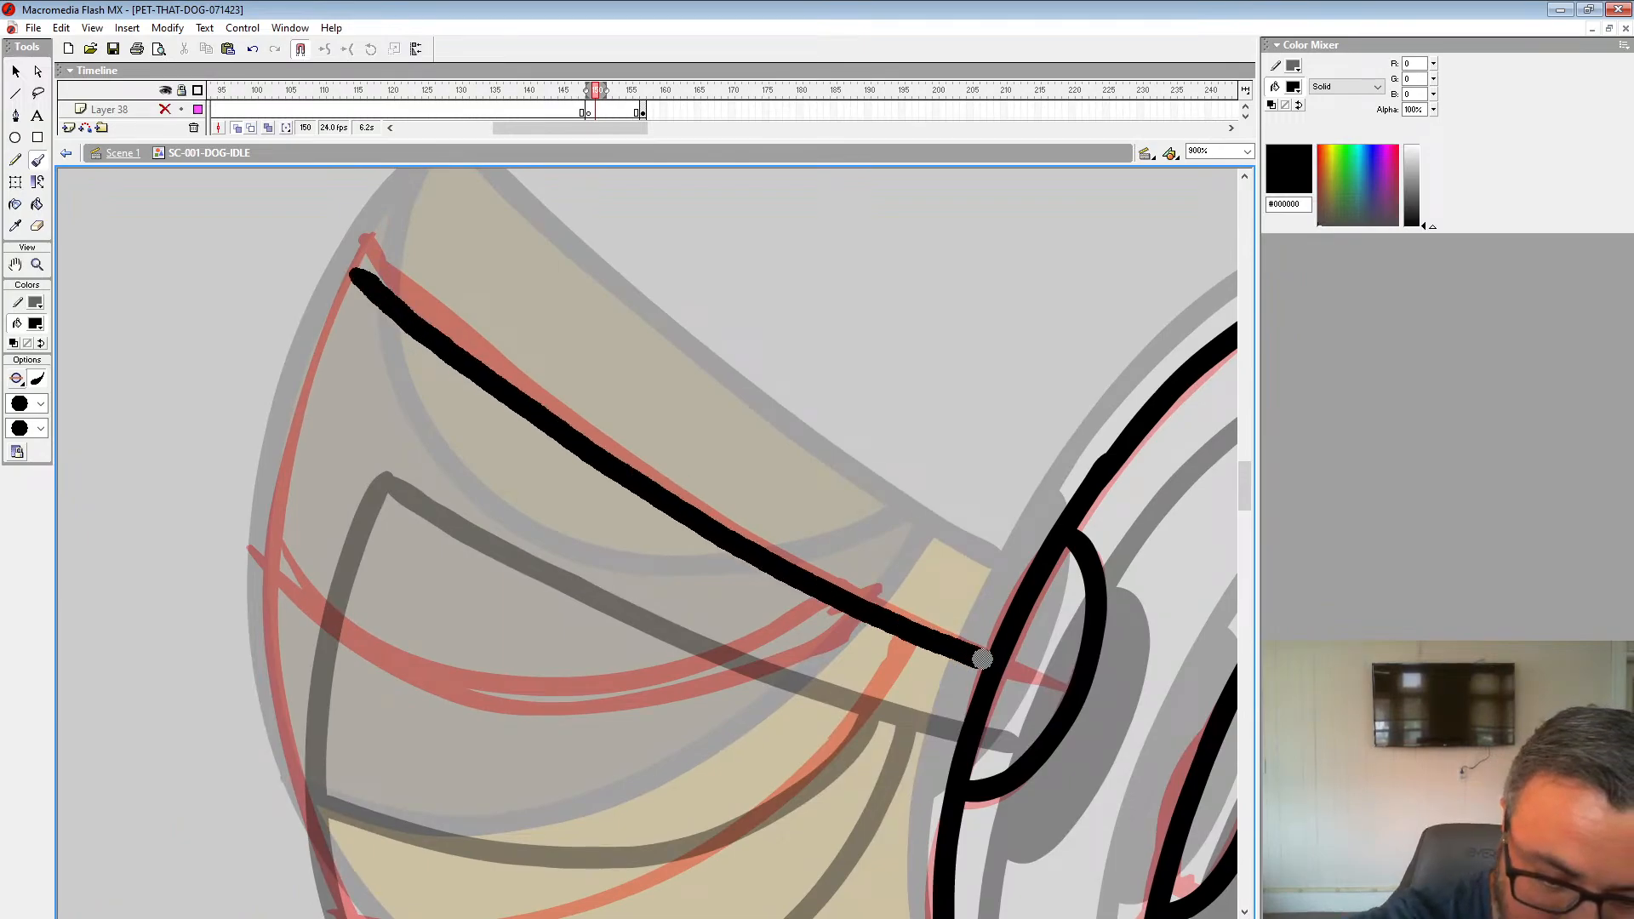
{"action": "left_click_drag", "start_coordinate": [933, 588], "coordinate": [729, 566]}
{"action": "left_click_drag", "start_coordinate": [809, 527], "coordinate": [320, 314]}
{"action": "mouse_move", "coordinate": [791, 511]}
{"action": "left_mouse_down"}
{"action": "mouse_move", "coordinate": [949, 484]}
{"action": "mouse_move", "coordinate": [1055, 693]}
{"action": "left_mouse_up"}
{"action": "left_click_drag", "start_coordinate": [800, 573], "coordinate": [1215, 649]}
{"action": "left_click_drag", "start_coordinate": [706, 460], "coordinate": [1225, 647]}
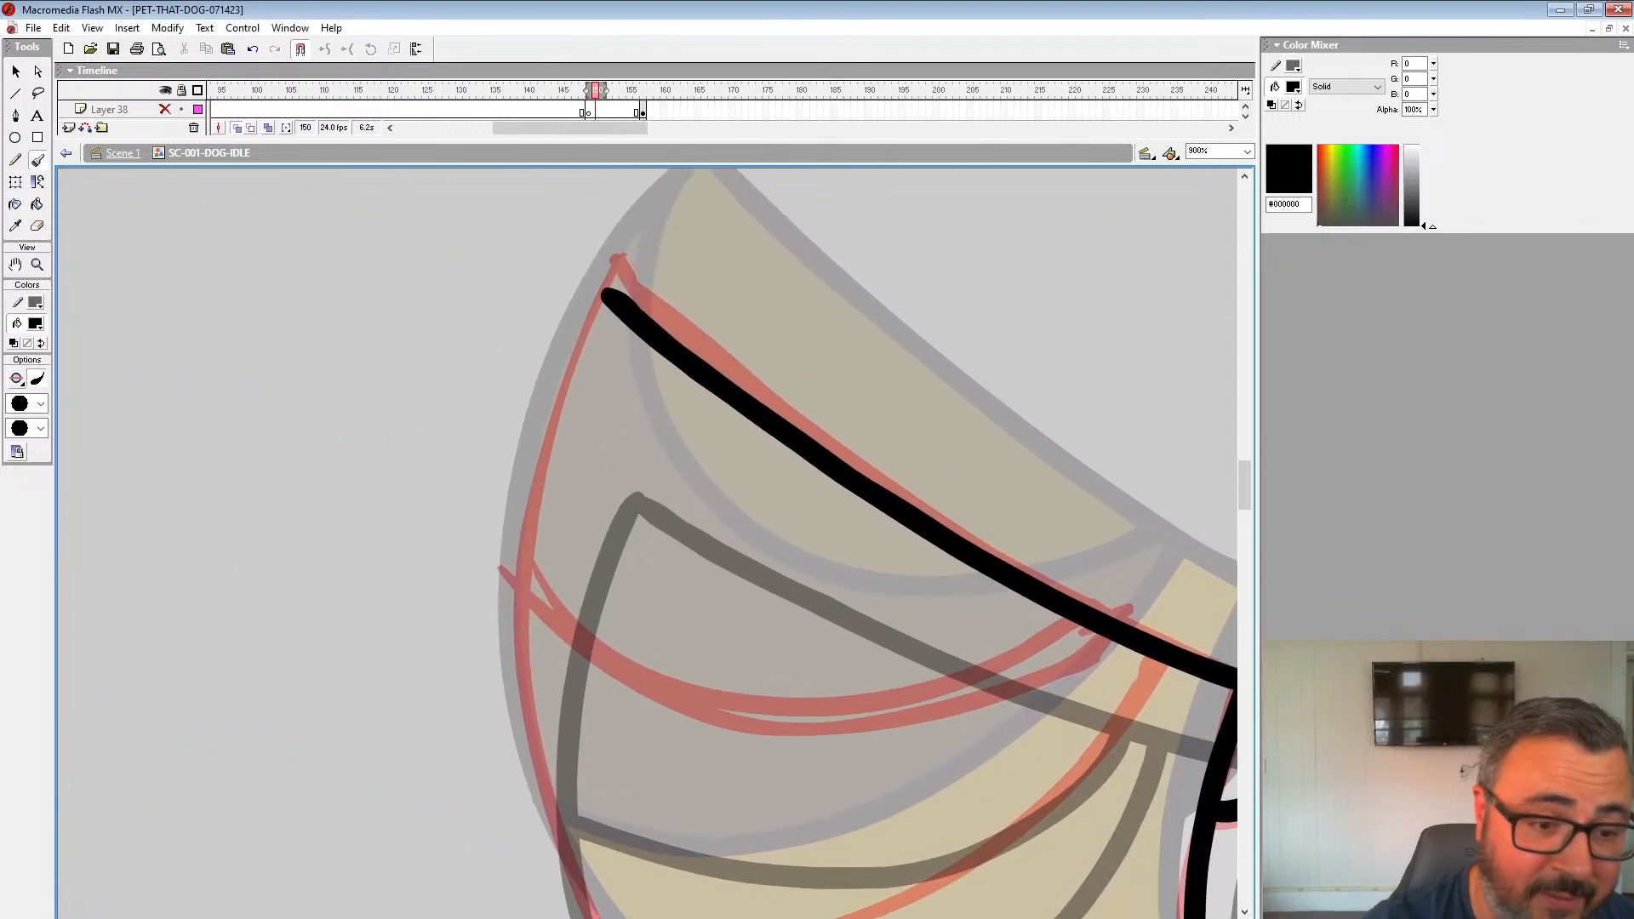
Step: Ink the front curve of the nose and continue it along the underside of the muzzle
{"action": "mouse_move", "coordinate": [589, 296]}
{"action": "left_mouse_down"}
{"action": "mouse_move", "coordinate": [509, 568]}
{"action": "mouse_move", "coordinate": [512, 758]}
{"action": "mouse_move", "coordinate": [550, 826]}
{"action": "left_mouse_up"}
{"action": "mouse_move", "coordinate": [567, 791]}
{"action": "left_mouse_down"}
{"action": "mouse_move", "coordinate": [468, 349]}
{"action": "mouse_move", "coordinate": [475, 438]}
{"action": "mouse_move", "coordinate": [666, 681]}
{"action": "left_mouse_up"}
{"action": "key", "text": "ctrl+z"}
{"action": "mouse_move", "coordinate": [421, 298]}
{"action": "left_mouse_down"}
{"action": "mouse_move", "coordinate": [453, 390]}
{"action": "mouse_move", "coordinate": [646, 658]}
{"action": "mouse_move", "coordinate": [731, 713]}
{"action": "left_mouse_up"}
{"action": "left_click_drag", "start_coordinate": [746, 668], "coordinate": [381, 505]}
{"action": "left_click_drag", "start_coordinate": [983, 578], "coordinate": [924, 562]}
Step: Ink the two curved lines running across the nose and muzzle from the front outline to the top line
{"action": "mouse_move", "coordinate": [1100, 444]}
{"action": "left_mouse_down"}
{"action": "mouse_move", "coordinate": [1018, 502]}
{"action": "mouse_move", "coordinate": [795, 570]}
{"action": "mouse_move", "coordinate": [544, 593]}
{"action": "mouse_move", "coordinate": [307, 536]}
{"action": "mouse_move", "coordinate": [485, 675]}
{"action": "mouse_move", "coordinate": [915, 579]}
{"action": "left_mouse_up"}
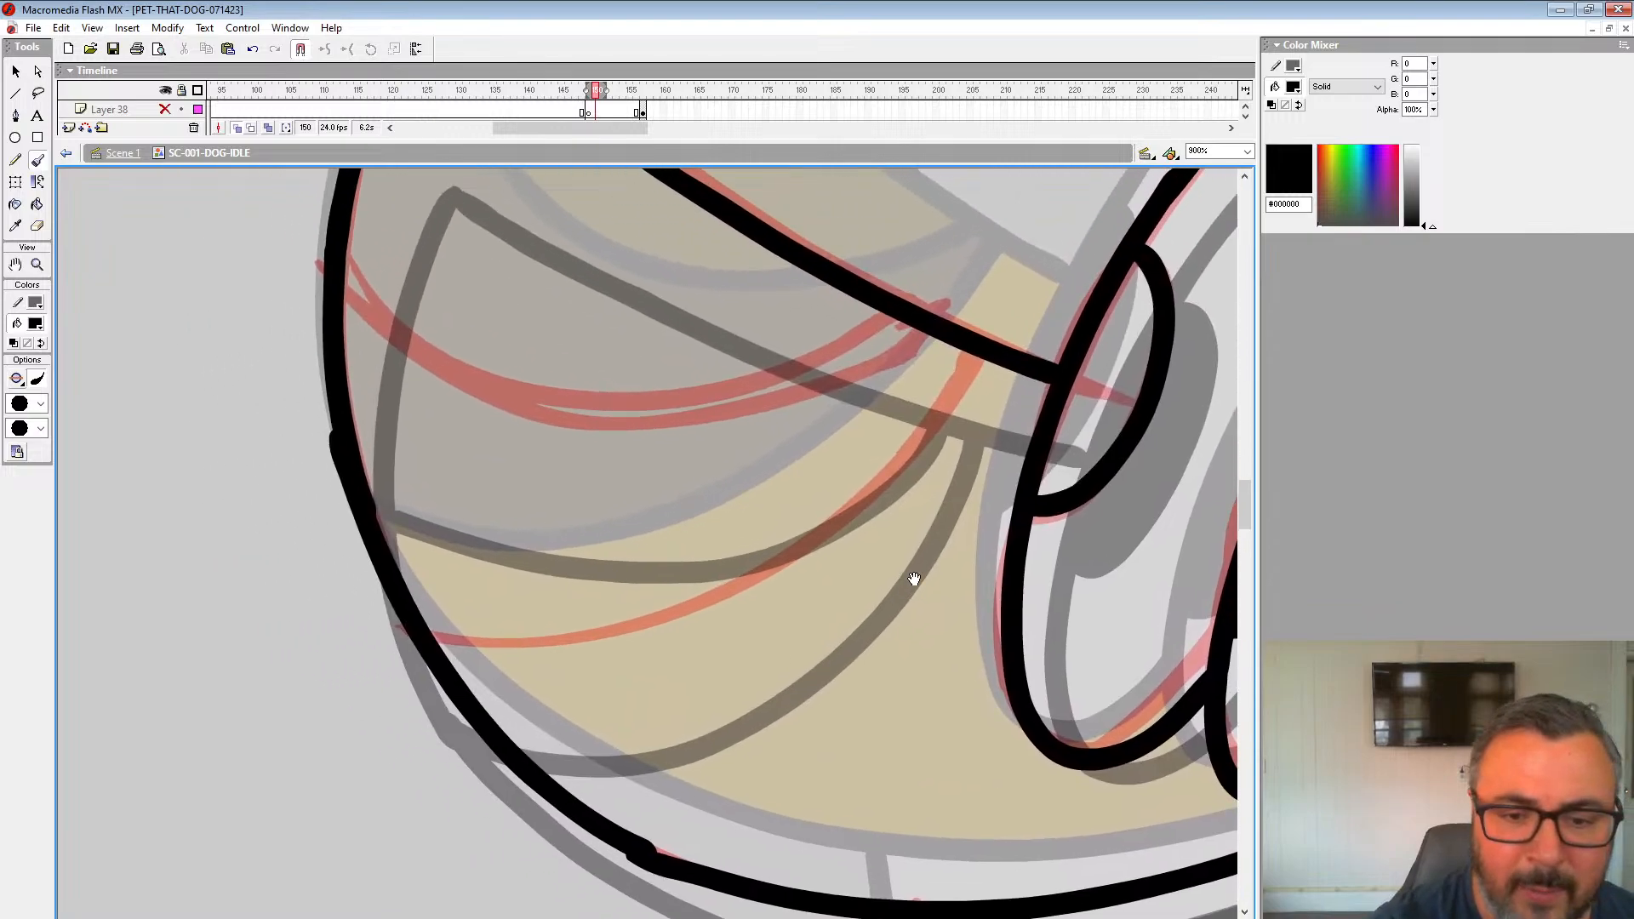
{"action": "mouse_move", "coordinate": [980, 344]}
{"action": "left_mouse_down"}
{"action": "mouse_move", "coordinate": [825, 529]}
{"action": "mouse_move", "coordinate": [511, 642]}
{"action": "mouse_move", "coordinate": [430, 646]}
{"action": "left_mouse_up"}
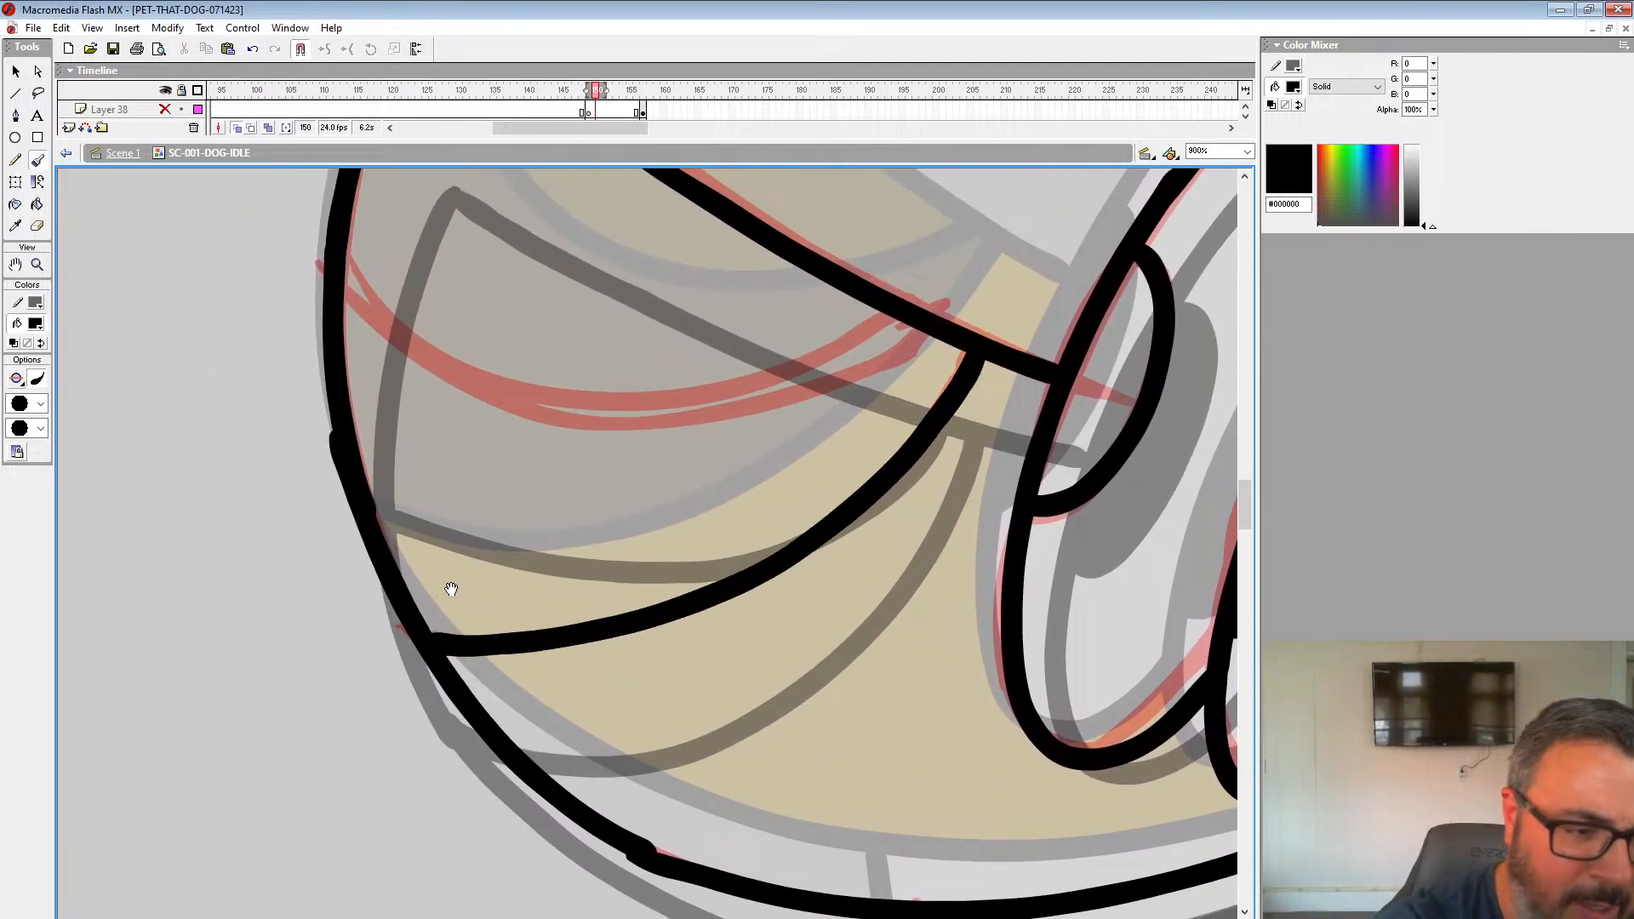
{"action": "left_click_drag", "start_coordinate": [772, 311], "coordinate": [870, 472]}
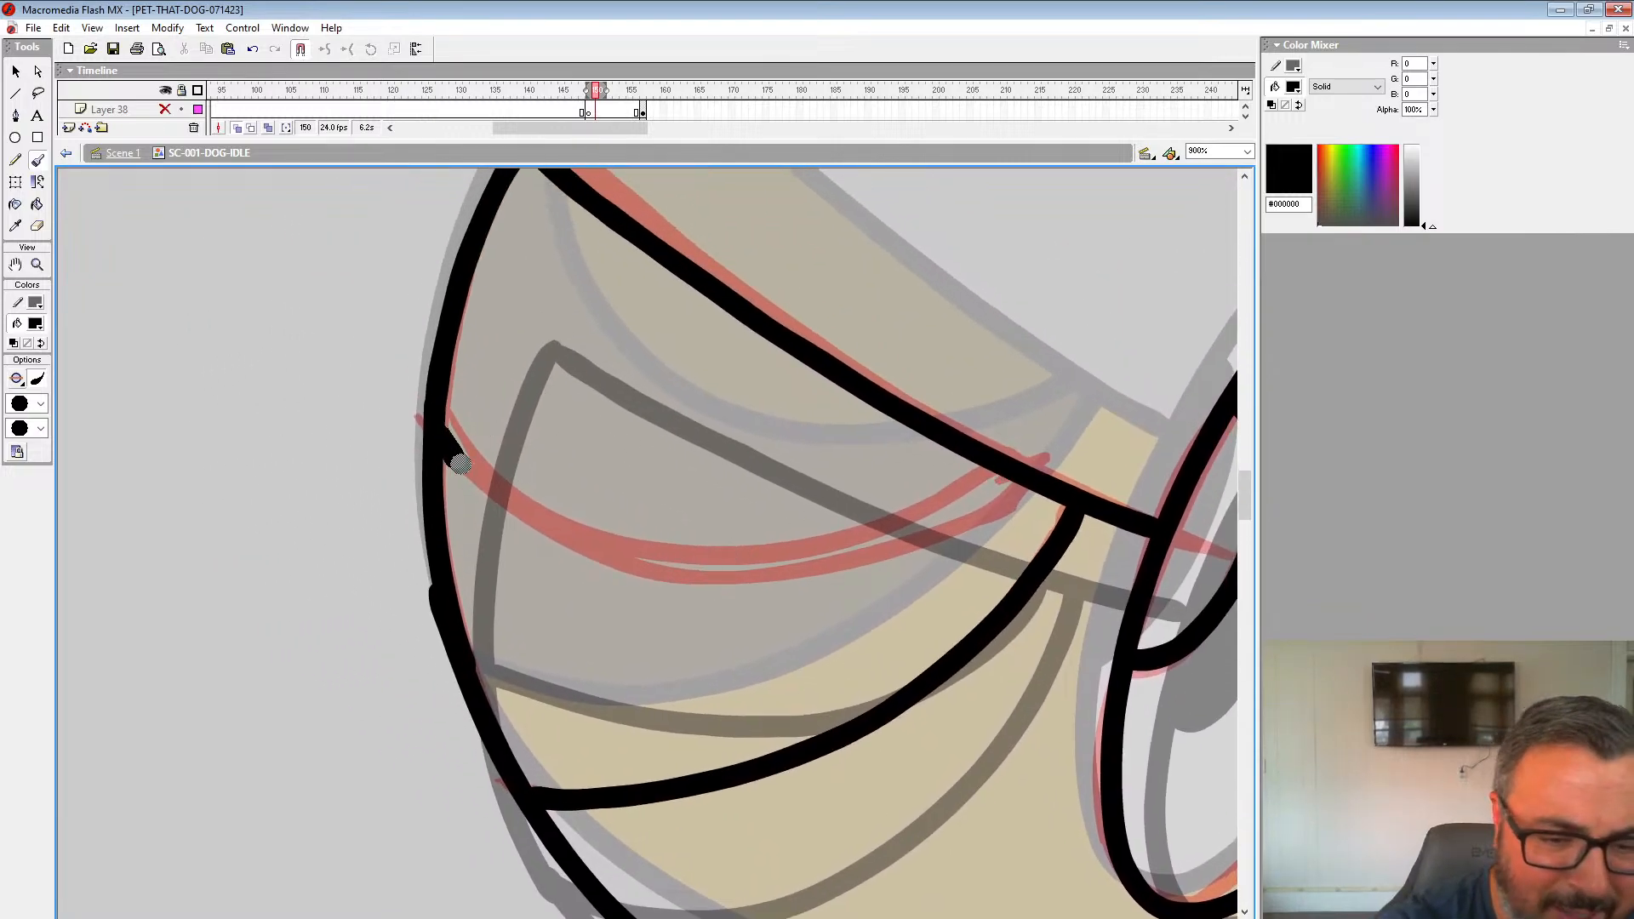
{"action": "mouse_move", "coordinate": [455, 464]}
{"action": "left_mouse_down"}
{"action": "mouse_move", "coordinate": [839, 566]}
{"action": "mouse_move", "coordinate": [1010, 475]}
{"action": "left_mouse_up"}
Step: Erase the rough overlap where two strokes meet on the underside of the muzzle
{"action": "left_click_drag", "start_coordinate": [722, 475], "coordinate": [594, 254]}
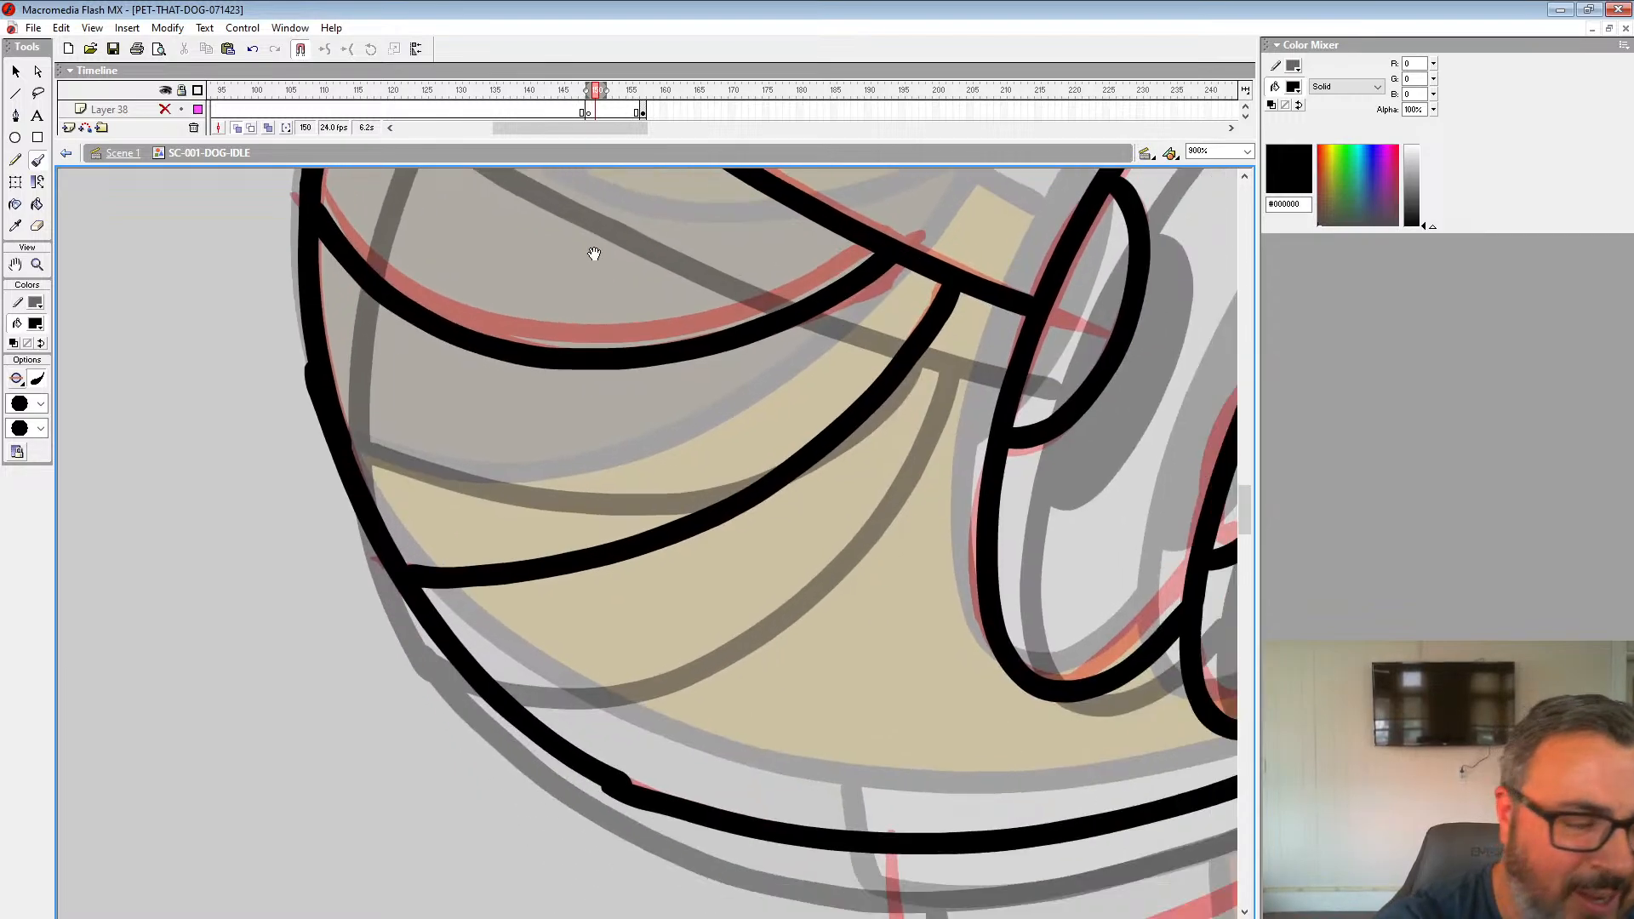
{"action": "left_click", "coordinate": [39, 227]}
{"action": "left_click_drag", "start_coordinate": [634, 771], "coordinate": [628, 769]}
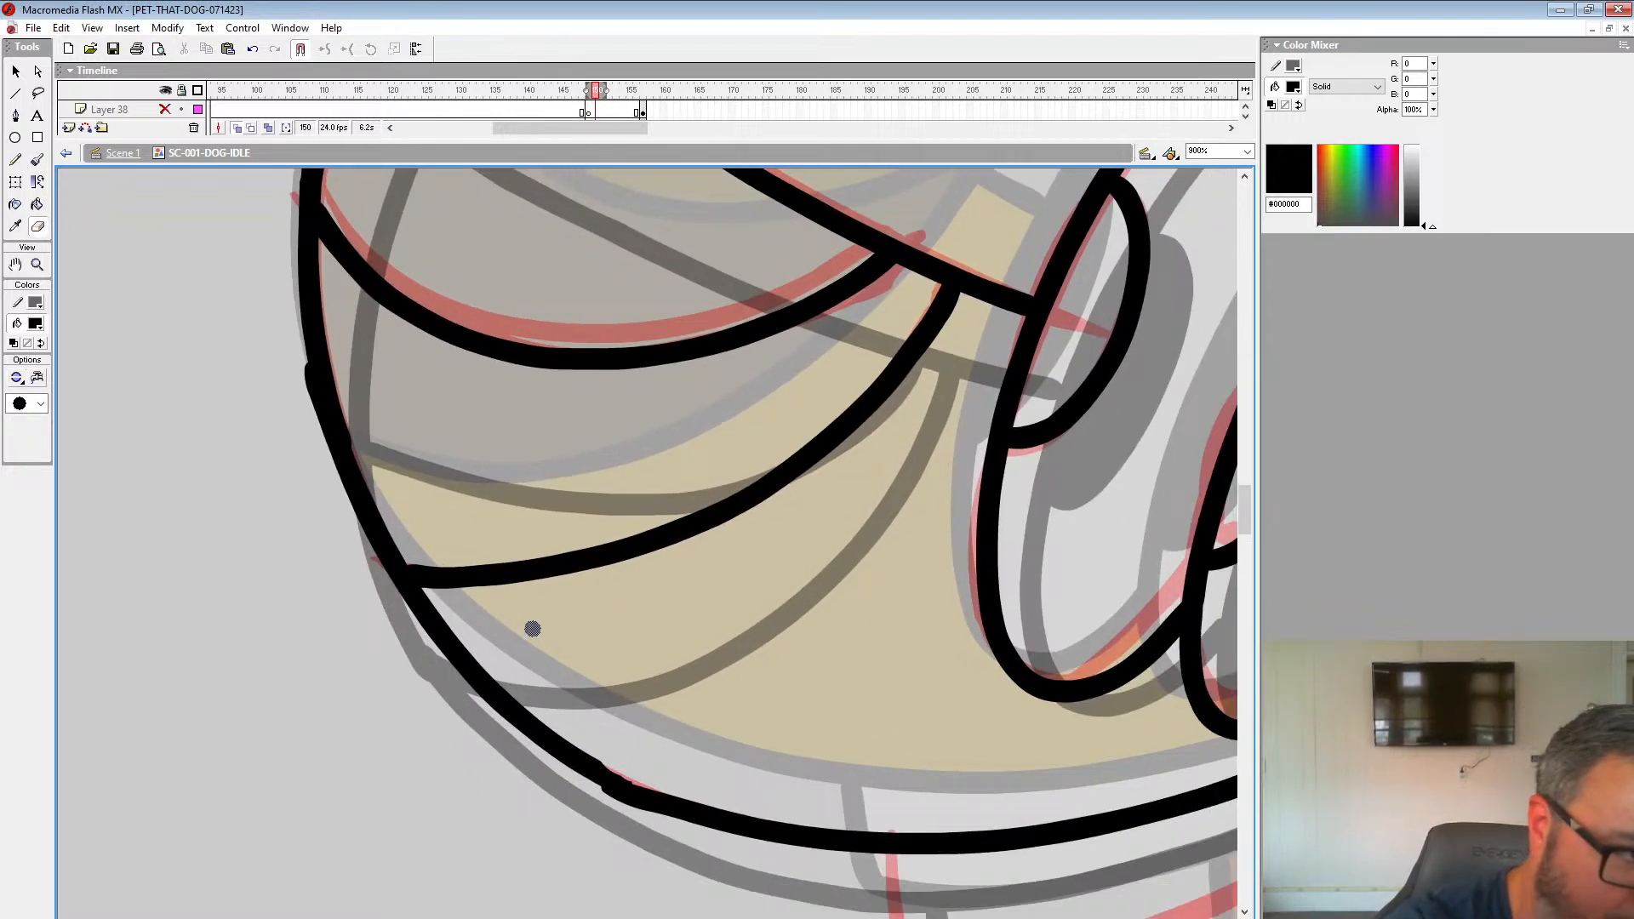
{"action": "left_click_drag", "start_coordinate": [963, 662], "coordinate": [467, 383]}
{"action": "left_click_drag", "start_coordinate": [941, 621], "coordinate": [903, 375]}
Step: Ink the teeth and the mouth lines below the muzzle
{"action": "left_click", "coordinate": [38, 160]}
{"action": "mouse_move", "coordinate": [907, 218]}
{"action": "left_mouse_down"}
{"action": "mouse_move", "coordinate": [923, 337]}
{"action": "mouse_move", "coordinate": [892, 566]}
{"action": "mouse_move", "coordinate": [771, 733]}
{"action": "mouse_move", "coordinate": [637, 800]}
{"action": "mouse_move", "coordinate": [847, 910]}
{"action": "left_mouse_up"}
{"action": "mouse_move", "coordinate": [579, 487]}
{"action": "left_mouse_down"}
{"action": "mouse_move", "coordinate": [590, 579]}
{"action": "mouse_move", "coordinate": [774, 566]}
{"action": "mouse_move", "coordinate": [1107, 423]}
{"action": "mouse_move", "coordinate": [1124, 400]}
{"action": "left_mouse_up"}
{"action": "mouse_move", "coordinate": [938, 521]}
{"action": "left_mouse_down"}
{"action": "mouse_move", "coordinate": [821, 317]}
{"action": "mouse_move", "coordinate": [843, 647]}
{"action": "left_mouse_up"}
{"action": "left_click_drag", "start_coordinate": [892, 489], "coordinate": [756, 876]}
{"action": "mouse_move", "coordinate": [1154, 480]}
{"action": "left_mouse_down"}
{"action": "mouse_move", "coordinate": [1036, 587]}
{"action": "mouse_move", "coordinate": [977, 411]}
{"action": "mouse_move", "coordinate": [891, 386]}
{"action": "left_mouse_up"}
Step: Ink the back of the head and the back of the neck down towards the hind leg
{"action": "left_click_drag", "start_coordinate": [968, 317], "coordinate": [712, 673]}
{"action": "key", "text": "ctrl+z"}
{"action": "mouse_move", "coordinate": [968, 328]}
{"action": "left_mouse_down"}
{"action": "mouse_move", "coordinate": [756, 595]}
{"action": "mouse_move", "coordinate": [679, 748]}
{"action": "left_mouse_up"}
{"action": "mouse_move", "coordinate": [679, 748]}
{"action": "left_mouse_down"}
{"action": "mouse_move", "coordinate": [792, 587]}
{"action": "mouse_move", "coordinate": [922, 227]}
{"action": "mouse_move", "coordinate": [839, 547]}
{"action": "mouse_move", "coordinate": [832, 657]}
{"action": "mouse_move", "coordinate": [864, 885]}
{"action": "left_mouse_up"}
{"action": "mouse_move", "coordinate": [878, 741]}
{"action": "left_mouse_down"}
{"action": "mouse_move", "coordinate": [864, 338]}
{"action": "mouse_move", "coordinate": [656, 449]}
{"action": "mouse_move", "coordinate": [565, 419]}
{"action": "left_mouse_up"}
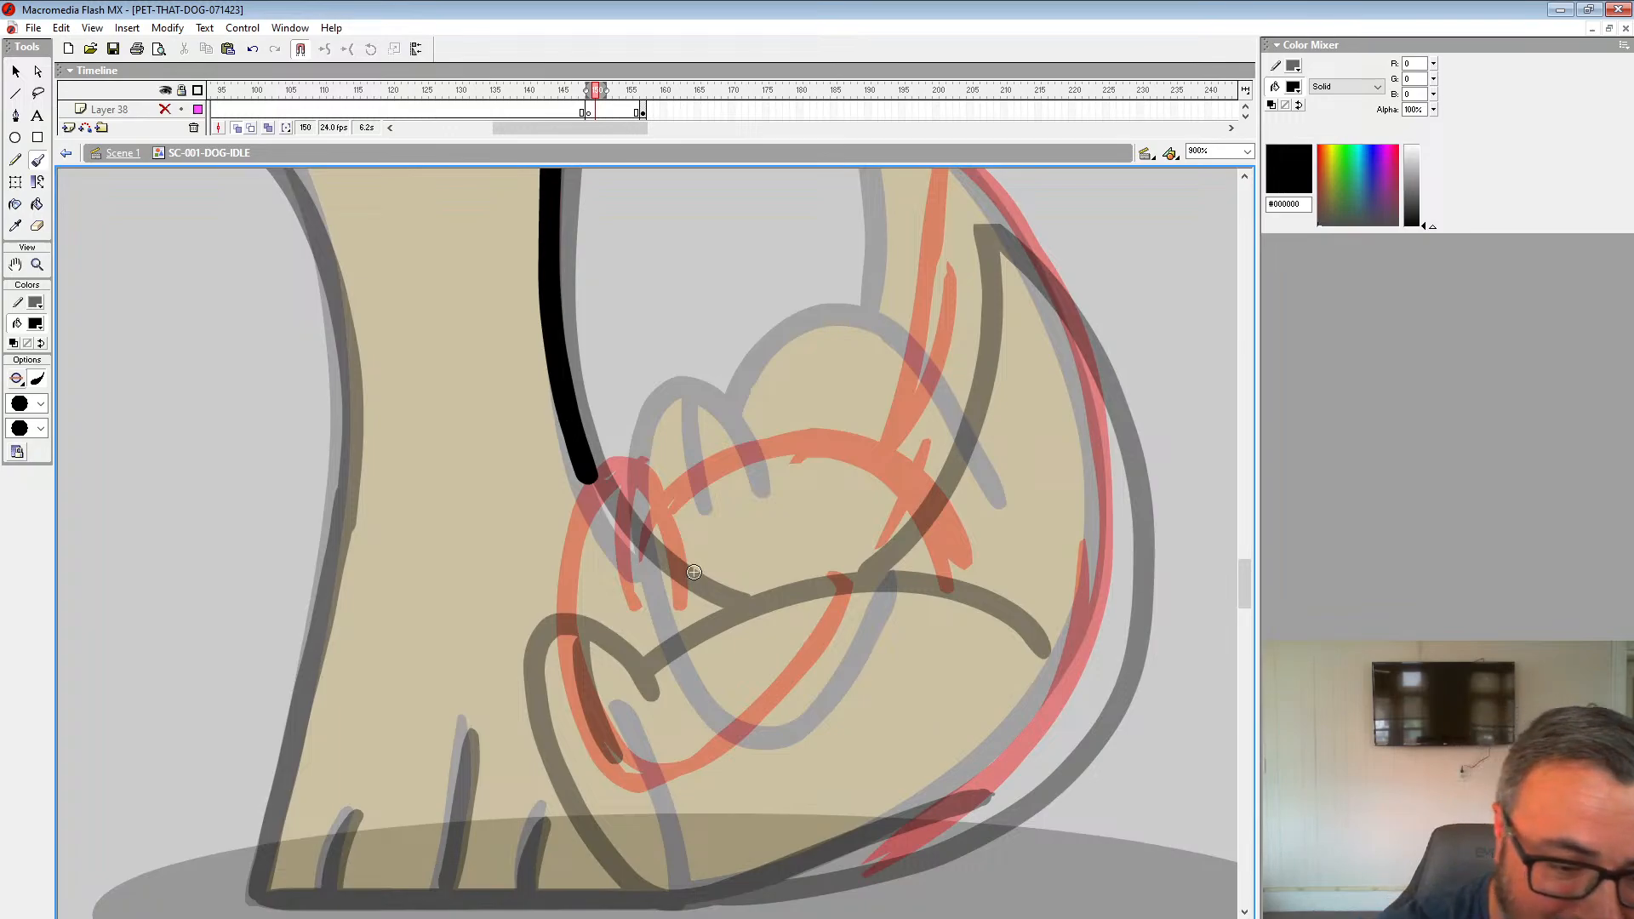
Step: Ink the hind paw with its toe lines, the hind leg and the tail
{"action": "mouse_move", "coordinate": [693, 603]}
{"action": "left_mouse_down"}
{"action": "mouse_move", "coordinate": [692, 532]}
{"action": "mouse_move", "coordinate": [582, 492]}
{"action": "mouse_move", "coordinate": [568, 724]}
{"action": "mouse_move", "coordinate": [792, 698]}
{"action": "mouse_move", "coordinate": [860, 617]}
{"action": "left_mouse_up"}
{"action": "left_click_drag", "start_coordinate": [634, 469], "coordinate": [628, 615]}
{"action": "mouse_move", "coordinate": [963, 568]}
{"action": "left_mouse_down"}
{"action": "mouse_move", "coordinate": [930, 477]}
{"action": "mouse_move", "coordinate": [785, 439]}
{"action": "mouse_move", "coordinate": [685, 498]}
{"action": "left_mouse_up"}
{"action": "left_click_drag", "start_coordinate": [890, 383], "coordinate": [826, 571]}
{"action": "mouse_move", "coordinate": [827, 635]}
{"action": "left_mouse_down"}
{"action": "mouse_move", "coordinate": [871, 542]}
{"action": "mouse_move", "coordinate": [875, 335]}
{"action": "mouse_move", "coordinate": [1006, 502]}
{"action": "mouse_move", "coordinate": [1058, 731]}
{"action": "mouse_move", "coordinate": [1041, 807]}
{"action": "left_mouse_up"}
{"action": "mouse_move", "coordinate": [1040, 809]}
{"action": "left_mouse_down"}
{"action": "mouse_move", "coordinate": [1110, 418]}
{"action": "mouse_move", "coordinate": [1058, 514]}
{"action": "mouse_move", "coordinate": [966, 596]}
{"action": "mouse_move", "coordinate": [863, 650]}
{"action": "mouse_move", "coordinate": [722, 682]}
{"action": "mouse_move", "coordinate": [256, 686]}
{"action": "left_mouse_up"}
Step: Ink the front leg and the bottom edge of the foot, and add the three toe lines
{"action": "mouse_move", "coordinate": [416, 317]}
{"action": "left_mouse_down"}
{"action": "mouse_move", "coordinate": [791, 561]}
{"action": "mouse_move", "coordinate": [864, 345]}
{"action": "left_mouse_up"}
{"action": "mouse_move", "coordinate": [686, 255]}
{"action": "left_mouse_down"}
{"action": "mouse_move", "coordinate": [760, 472]}
{"action": "mouse_move", "coordinate": [684, 257]}
{"action": "mouse_move", "coordinate": [759, 441]}
{"action": "mouse_move", "coordinate": [764, 640]}
{"action": "left_mouse_up"}
{"action": "key", "text": "ctrl+z"}
{"action": "mouse_move", "coordinate": [764, 640]}
{"action": "left_mouse_down"}
{"action": "mouse_move", "coordinate": [784, 341]}
{"action": "mouse_move", "coordinate": [700, 672]}
{"action": "left_mouse_up"}
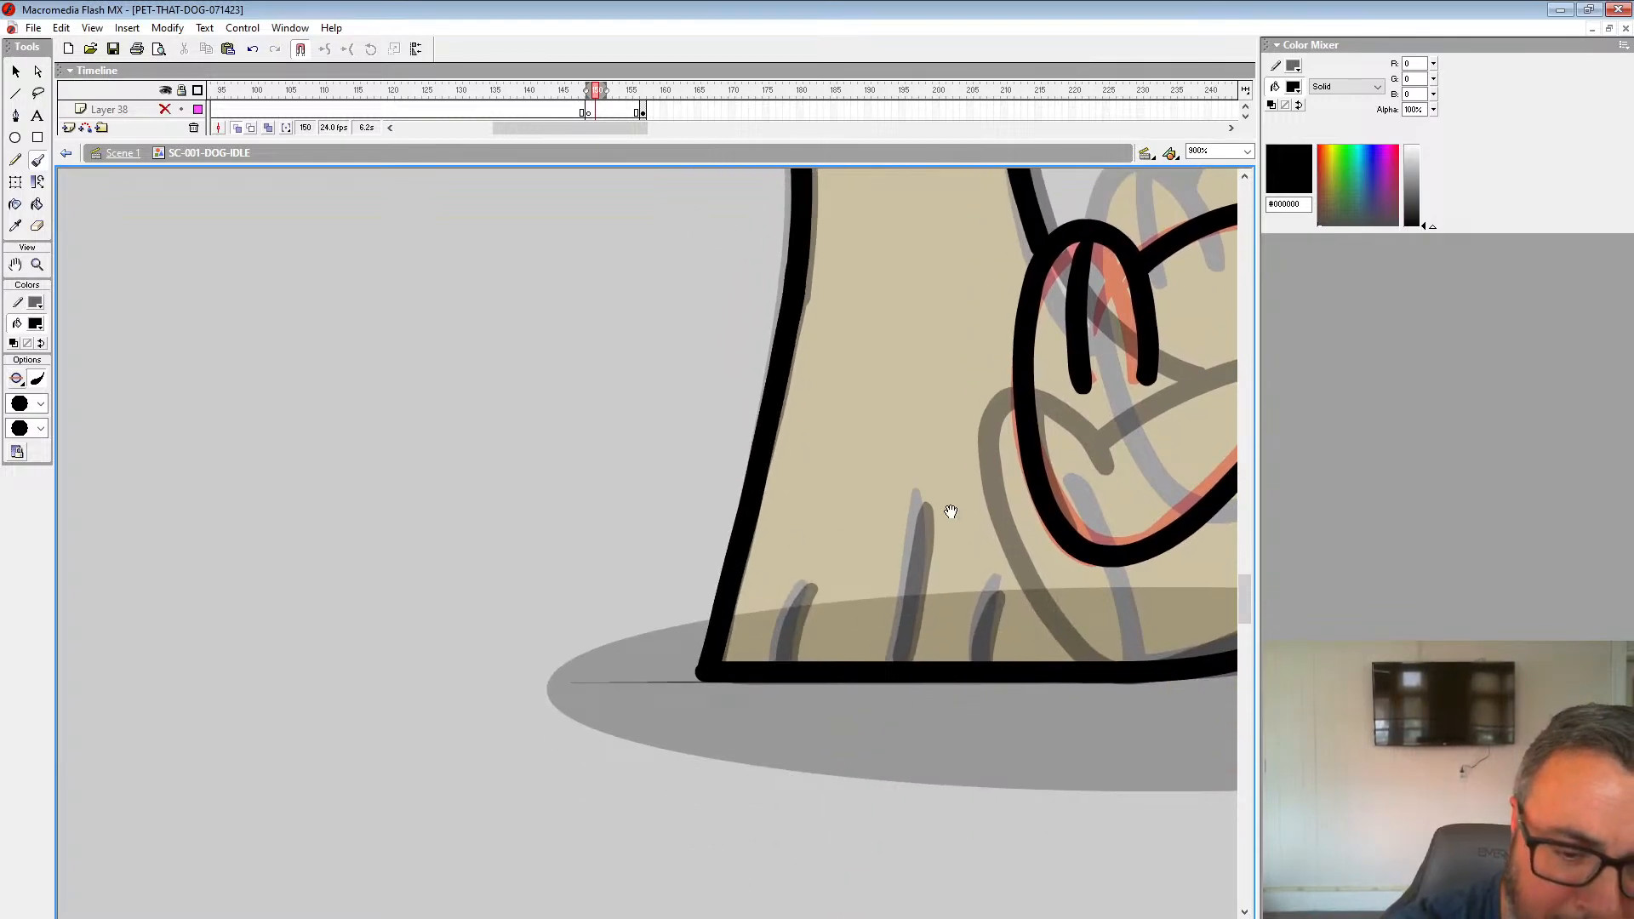
{"action": "mouse_move", "coordinate": [948, 511]}
{"action": "left_mouse_down"}
{"action": "mouse_move", "coordinate": [813, 491]}
{"action": "mouse_move", "coordinate": [778, 532]}
{"action": "mouse_move", "coordinate": [762, 640]}
{"action": "left_mouse_up"}
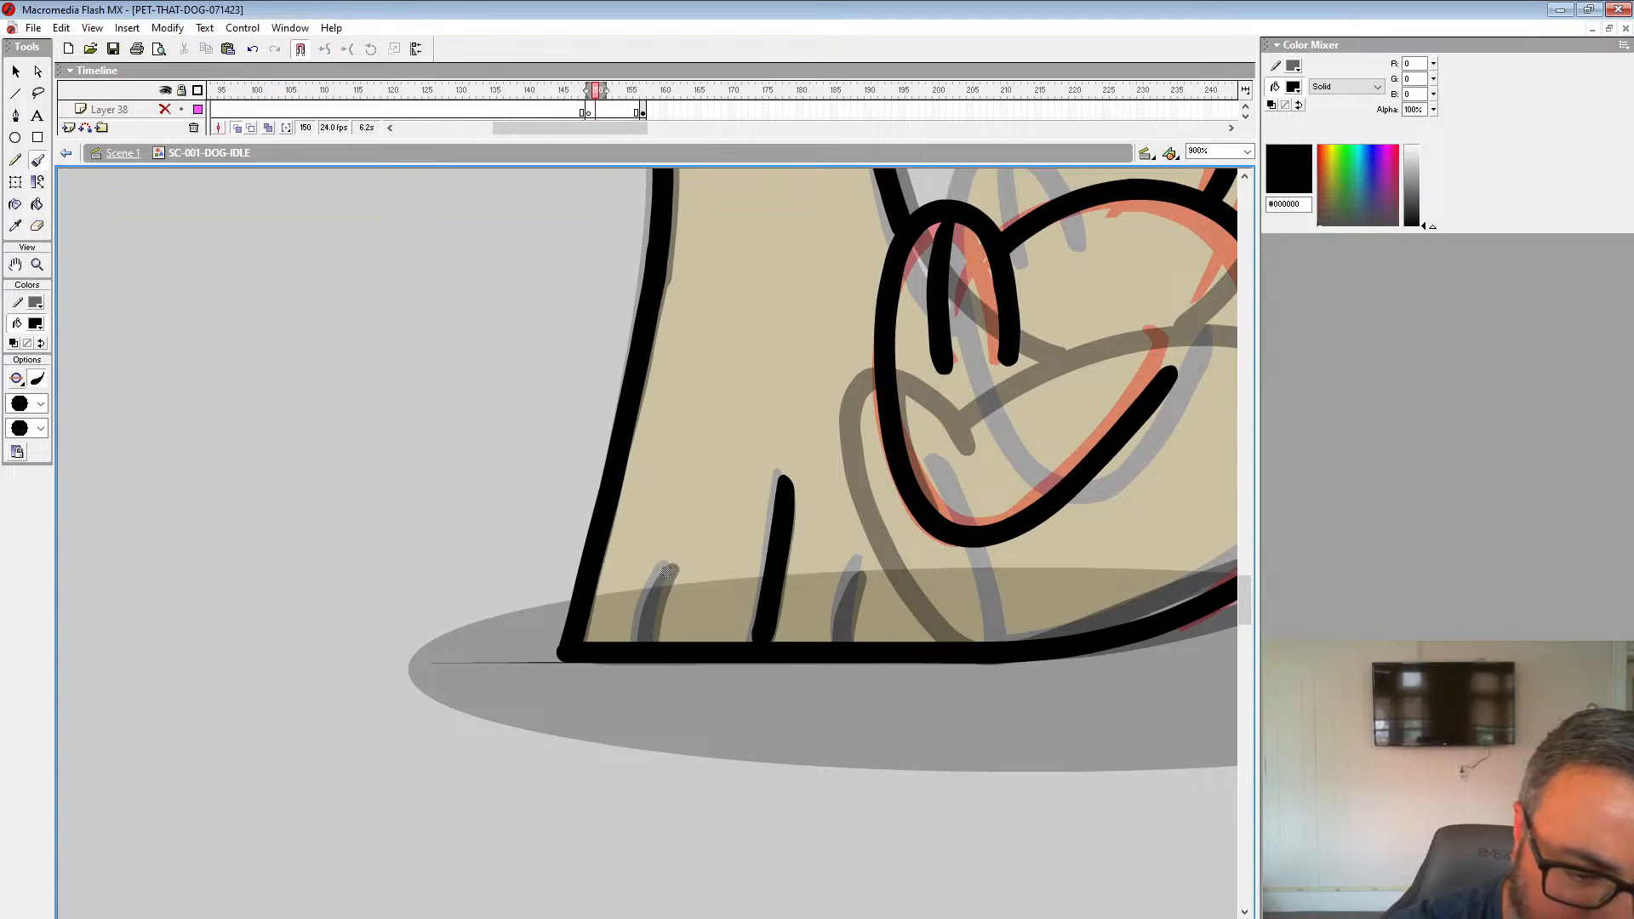
{"action": "left_click_drag", "start_coordinate": [669, 570], "coordinate": [643, 640]}
{"action": "left_click_drag", "start_coordinate": [856, 578], "coordinate": [843, 640]}
Step: Paint the two brow marks above the eyes as solid black ovals
{"action": "left_click_drag", "start_coordinate": [1084, 540], "coordinate": [803, 521]}
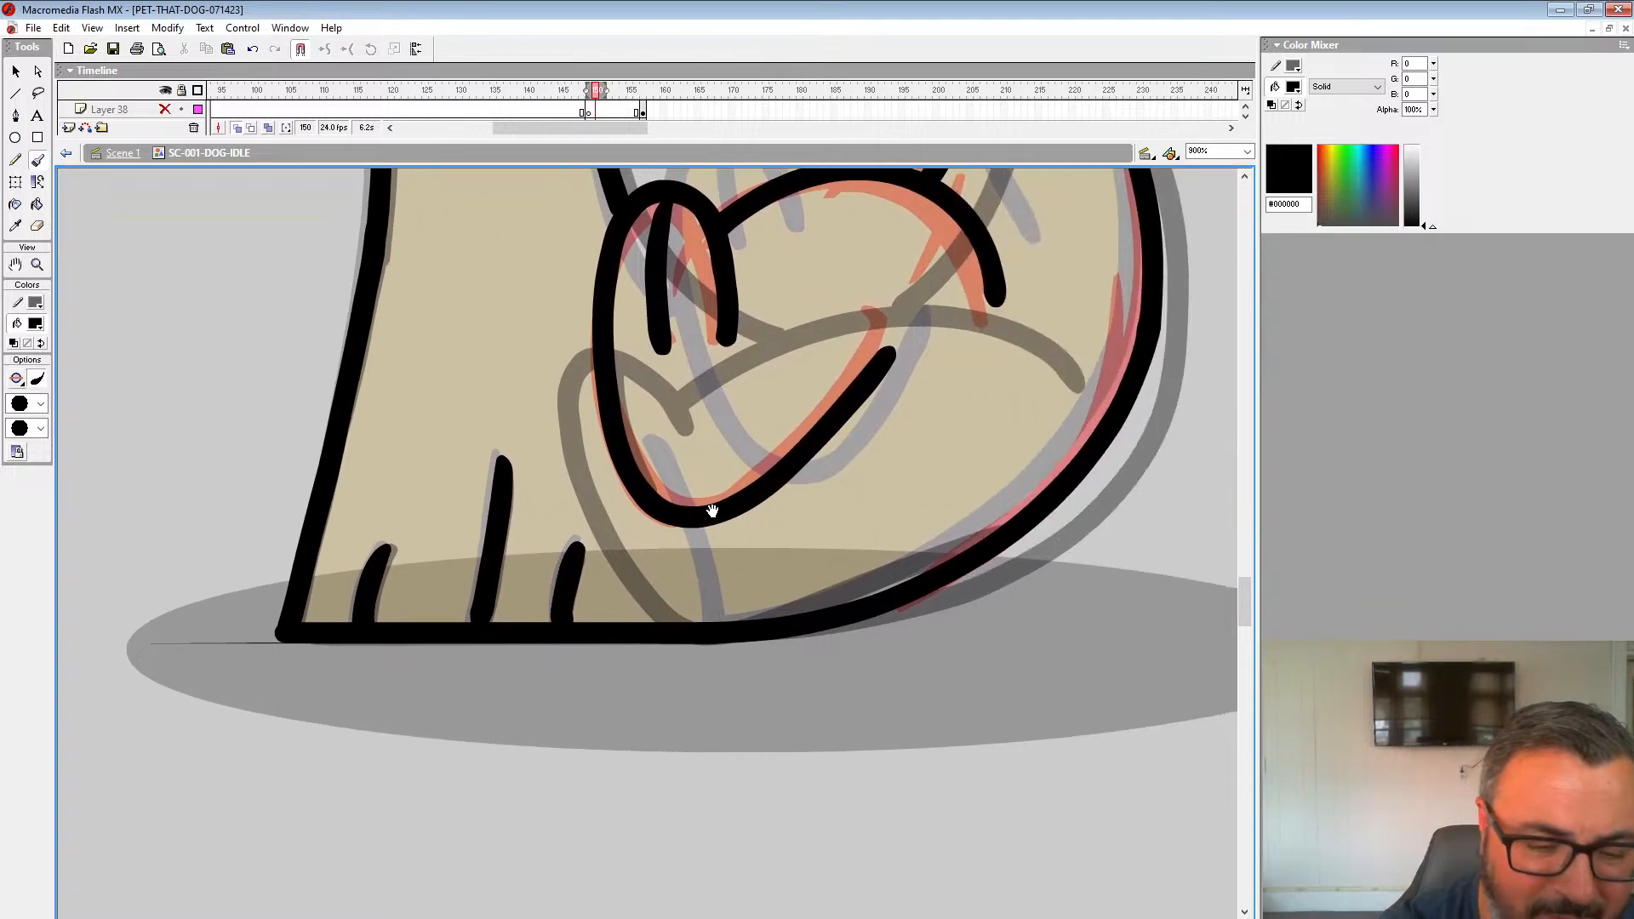
{"action": "left_click_drag", "start_coordinate": [704, 511], "coordinate": [729, 632]}
{"action": "left_click_drag", "start_coordinate": [790, 417], "coordinate": [789, 881]}
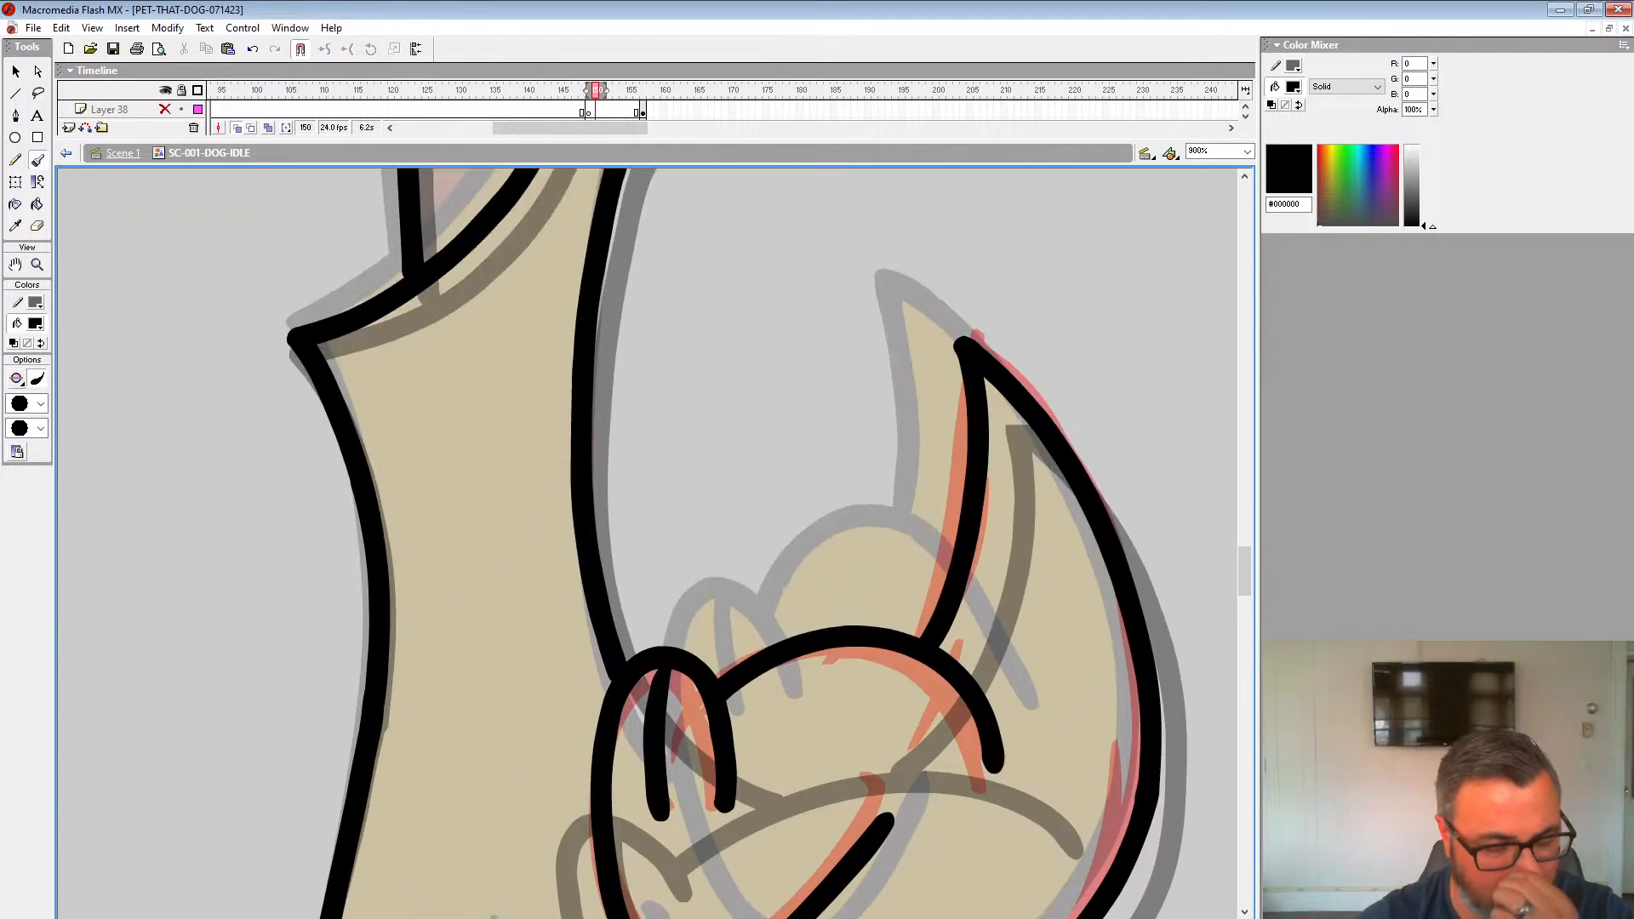
{"action": "left_click_drag", "start_coordinate": [728, 363], "coordinate": [881, 762]}
{"action": "left_click_drag", "start_coordinate": [868, 447], "coordinate": [928, 856]}
{"action": "left_click_drag", "start_coordinate": [890, 614], "coordinate": [884, 858]}
{"action": "mouse_move", "coordinate": [947, 633]}
{"action": "left_mouse_down"}
{"action": "mouse_move", "coordinate": [1059, 655]}
{"action": "mouse_move", "coordinate": [939, 911]}
{"action": "left_mouse_up"}
{"action": "left_click_drag", "start_coordinate": [1047, 584], "coordinate": [881, 721]}
{"action": "mouse_move", "coordinate": [773, 559]}
{"action": "left_mouse_down"}
{"action": "mouse_move", "coordinate": [816, 613]}
{"action": "mouse_move", "coordinate": [802, 547]}
{"action": "mouse_move", "coordinate": [776, 535]}
{"action": "mouse_move", "coordinate": [801, 600]}
{"action": "mouse_move", "coordinate": [791, 554]}
{"action": "left_mouse_up"}
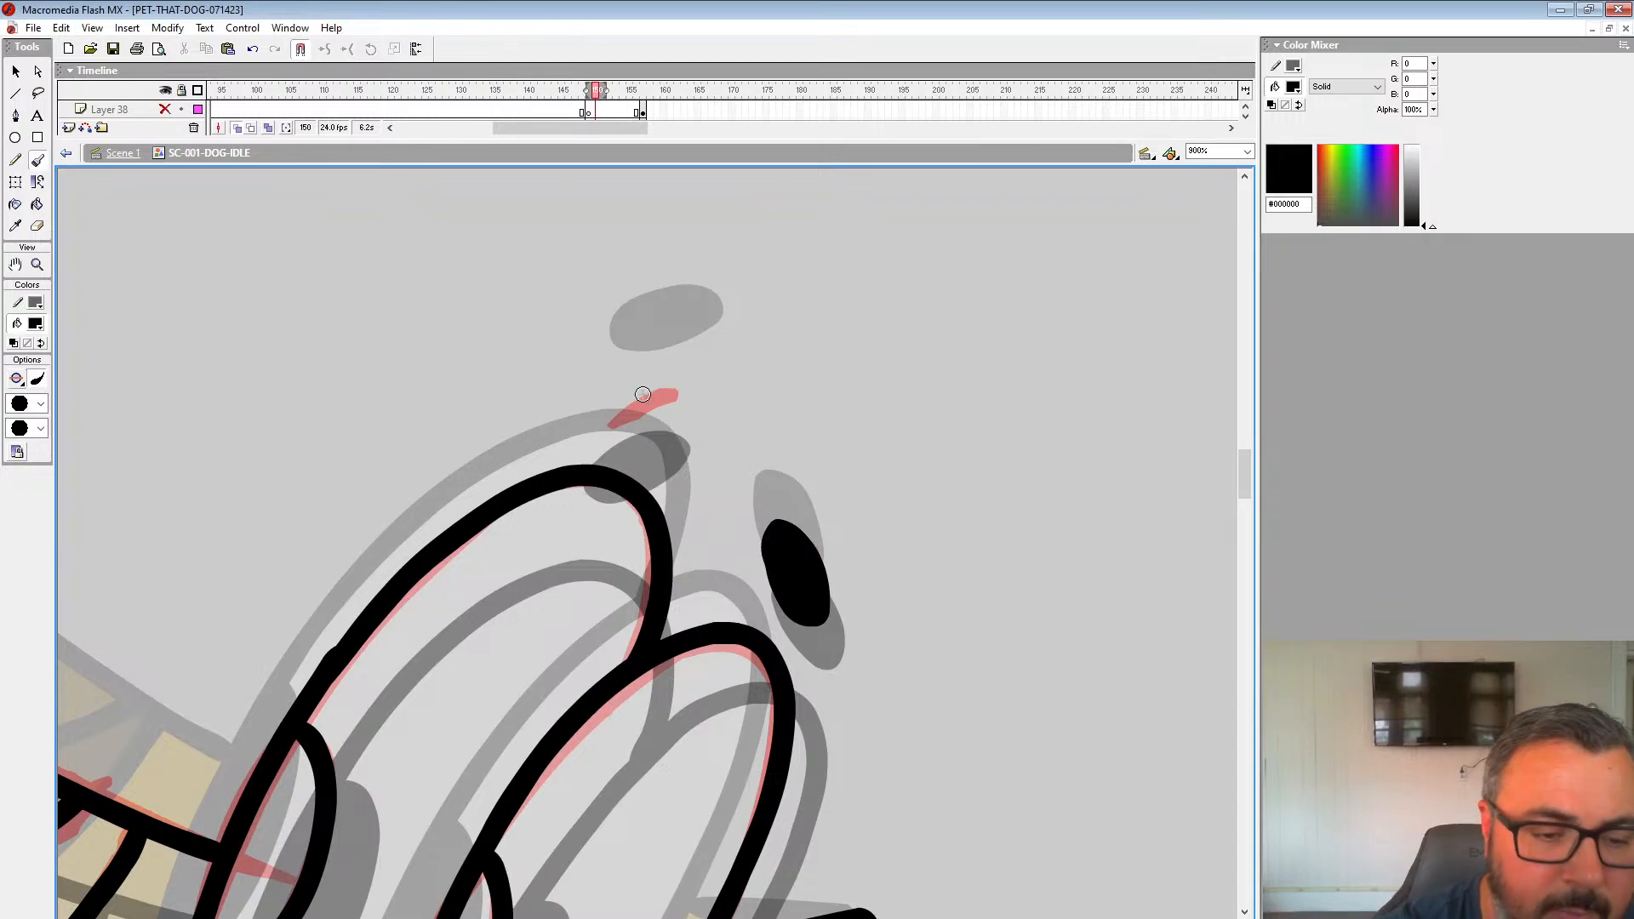
{"action": "mouse_move", "coordinate": [642, 394]}
{"action": "left_mouse_down"}
{"action": "mouse_move", "coordinate": [620, 417]}
{"action": "mouse_move", "coordinate": [673, 378]}
{"action": "mouse_move", "coordinate": [638, 409]}
{"action": "left_mouse_up"}
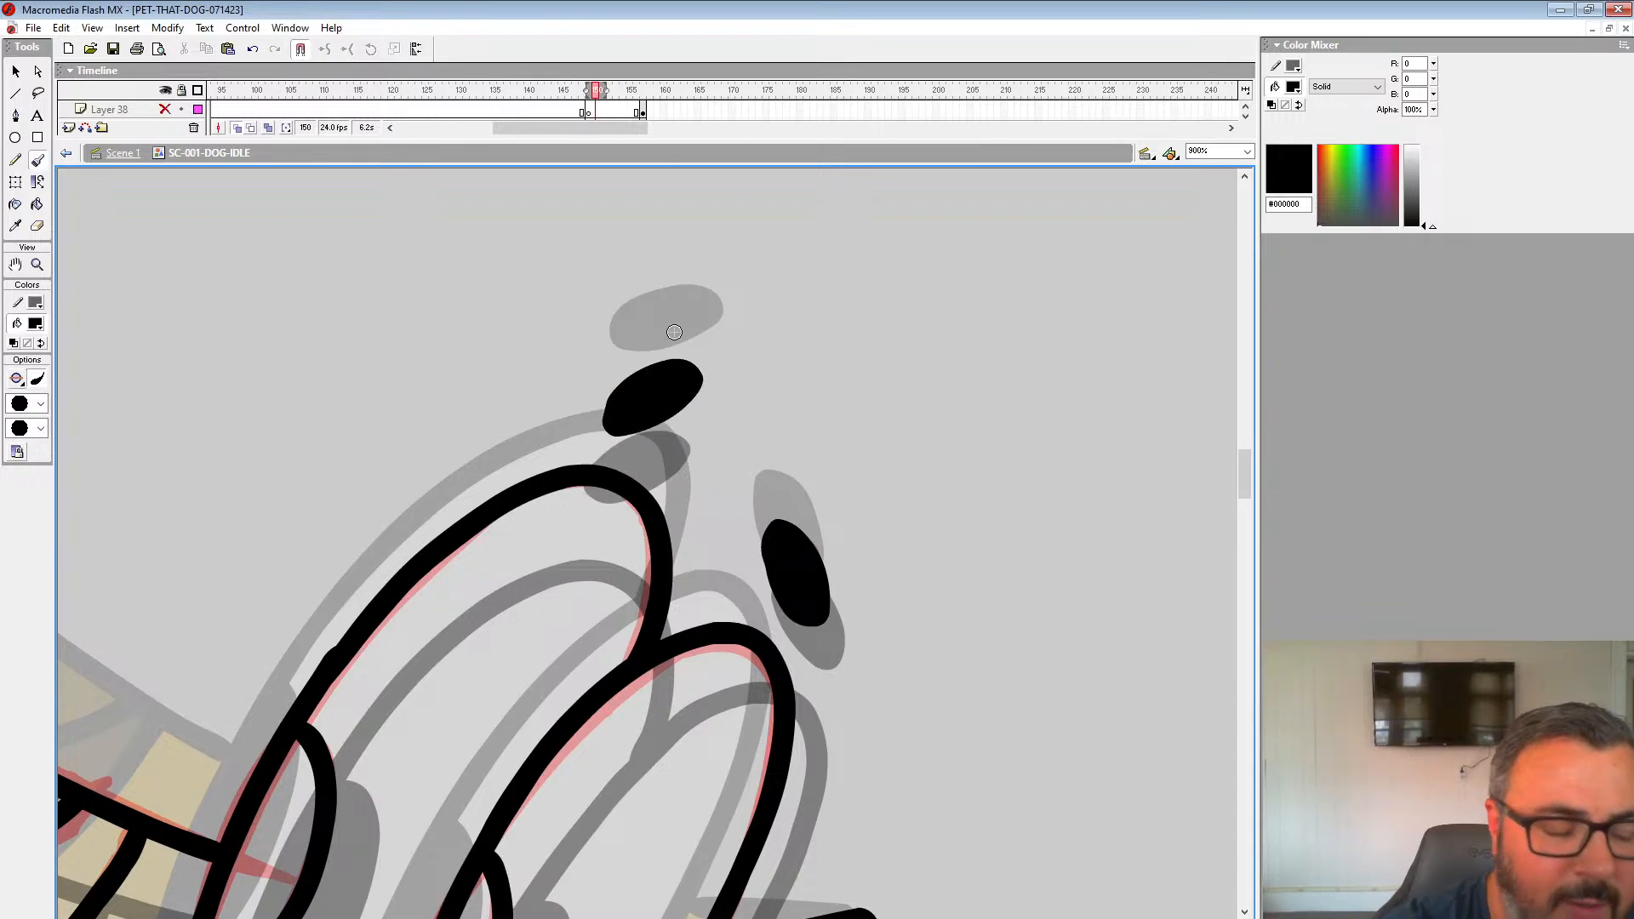
Step: Delete the red rough sketch from frame 151 of Layer 8
{"action": "left_click", "coordinate": [35, 265]}
{"action": "left_click", "coordinate": [690, 498], "text": "alt"}
{"action": "left_click", "coordinate": [690, 498], "text": "alt"}
{"action": "left_click", "coordinate": [689, 498], "text": "alt"}
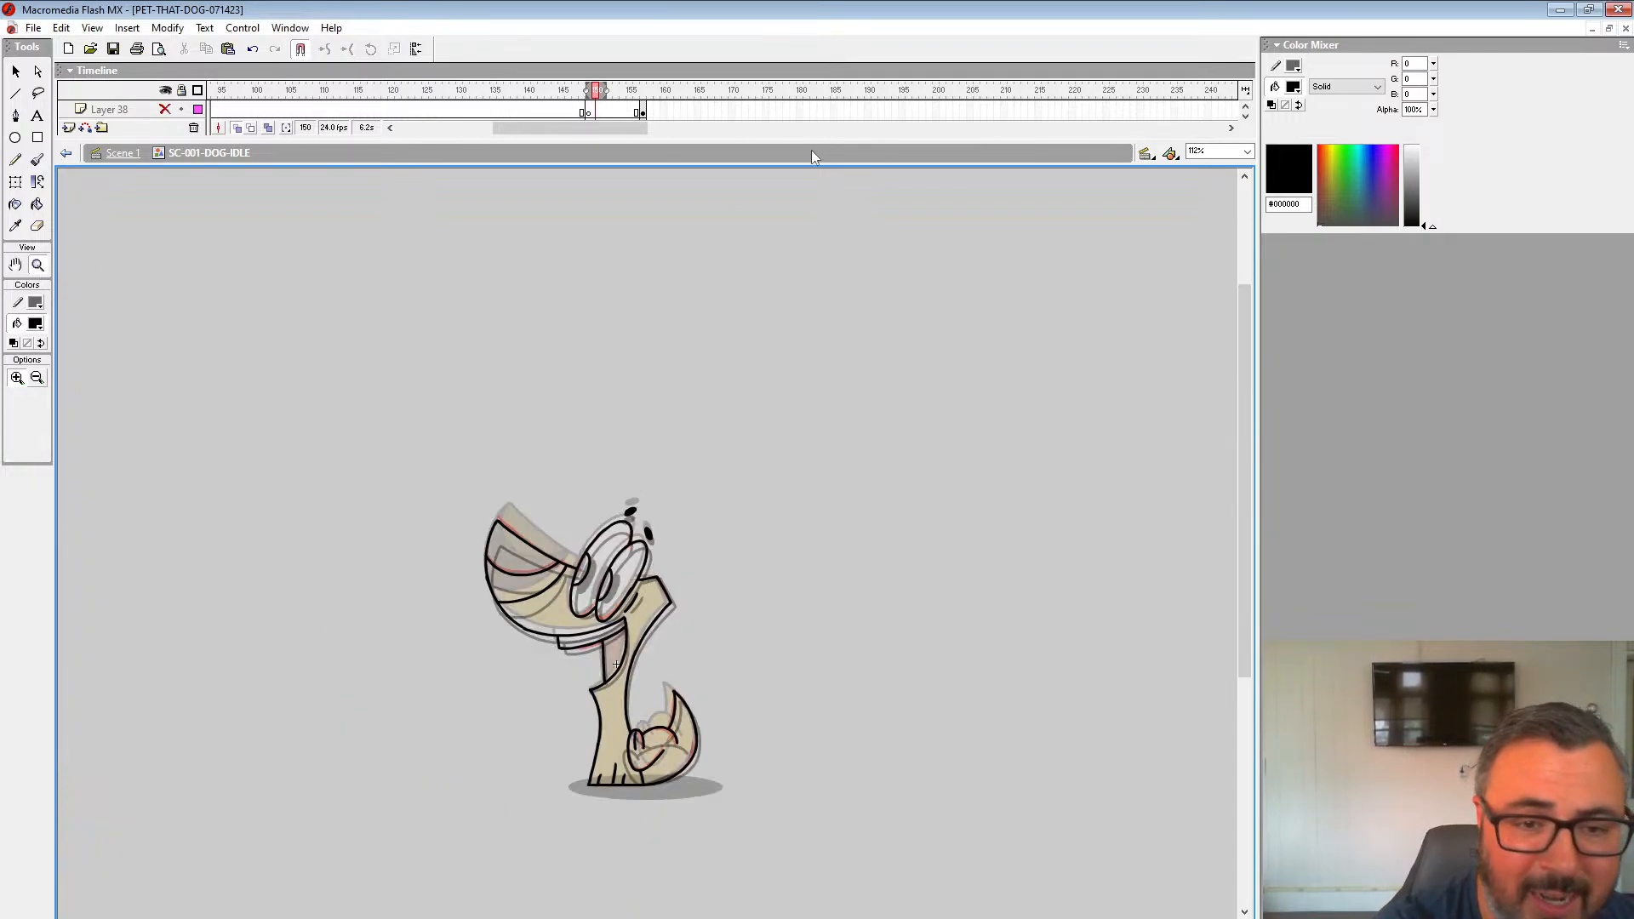
{"action": "left_click_drag", "start_coordinate": [811, 140], "coordinate": [800, 292]}
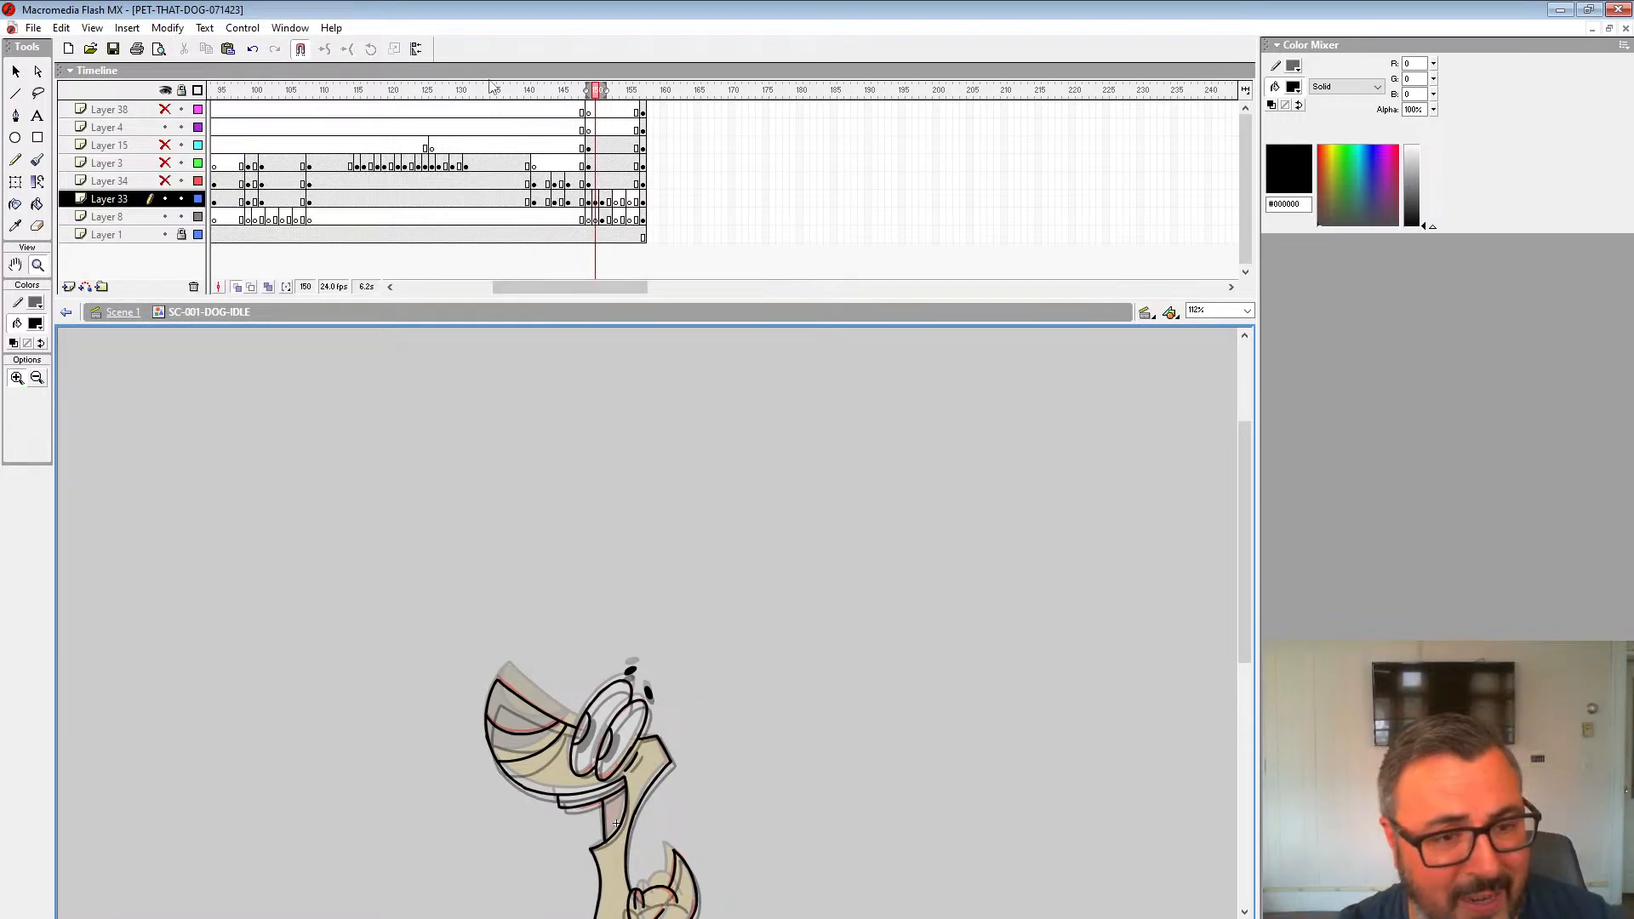
{"action": "left_click", "coordinate": [603, 202]}
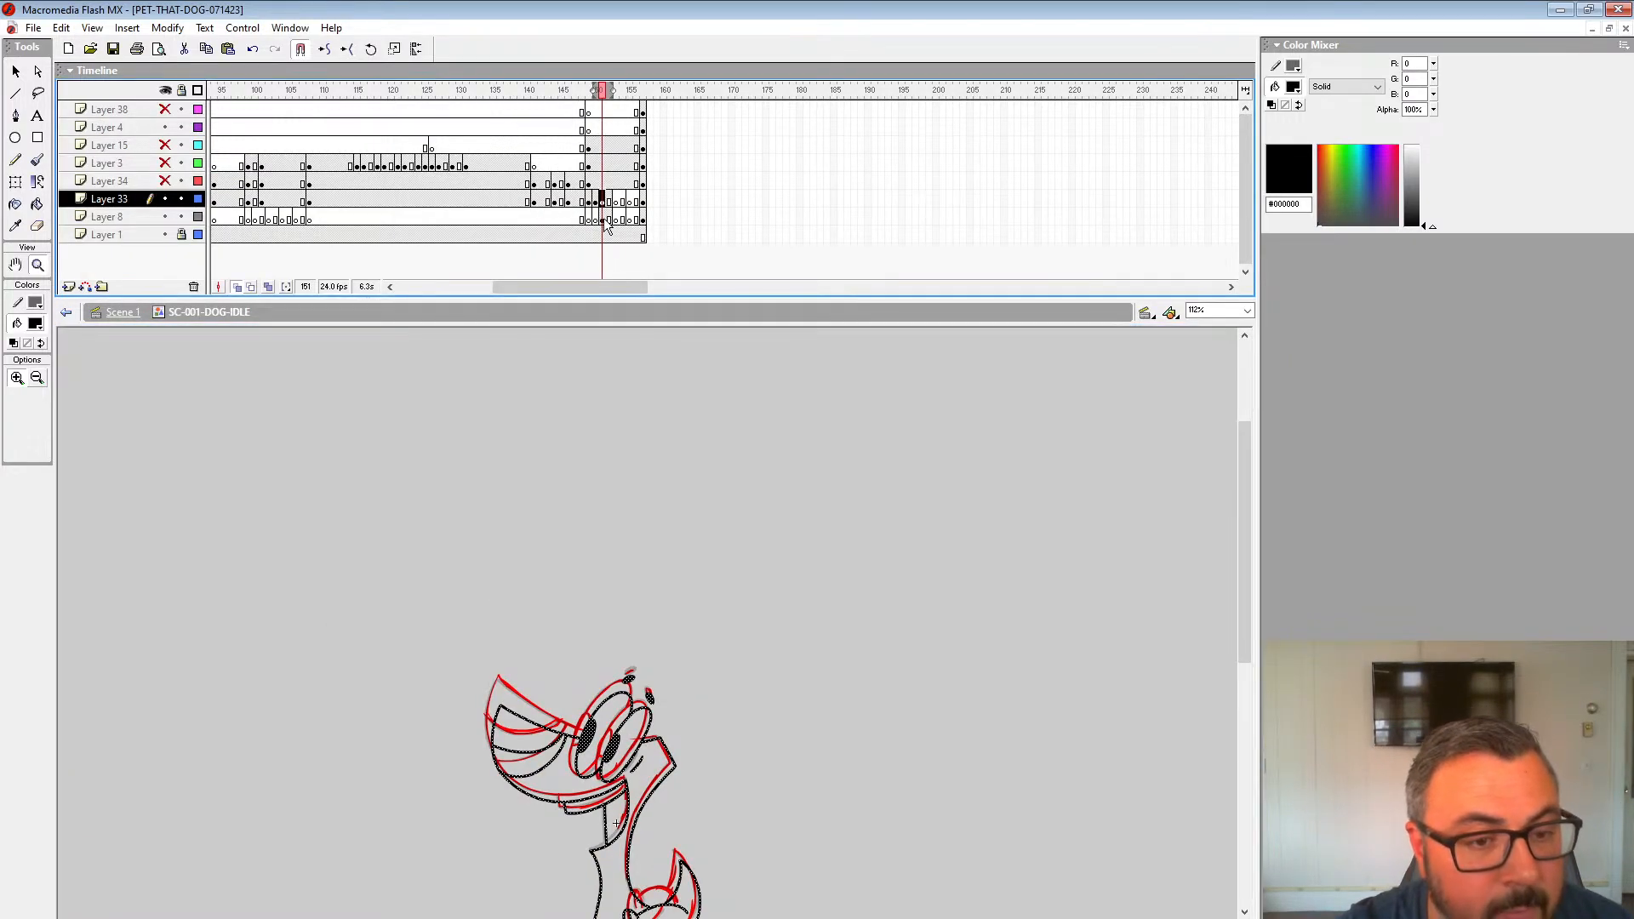
{"action": "left_click", "coordinate": [606, 219]}
{"action": "left_click", "coordinate": [587, 205]}
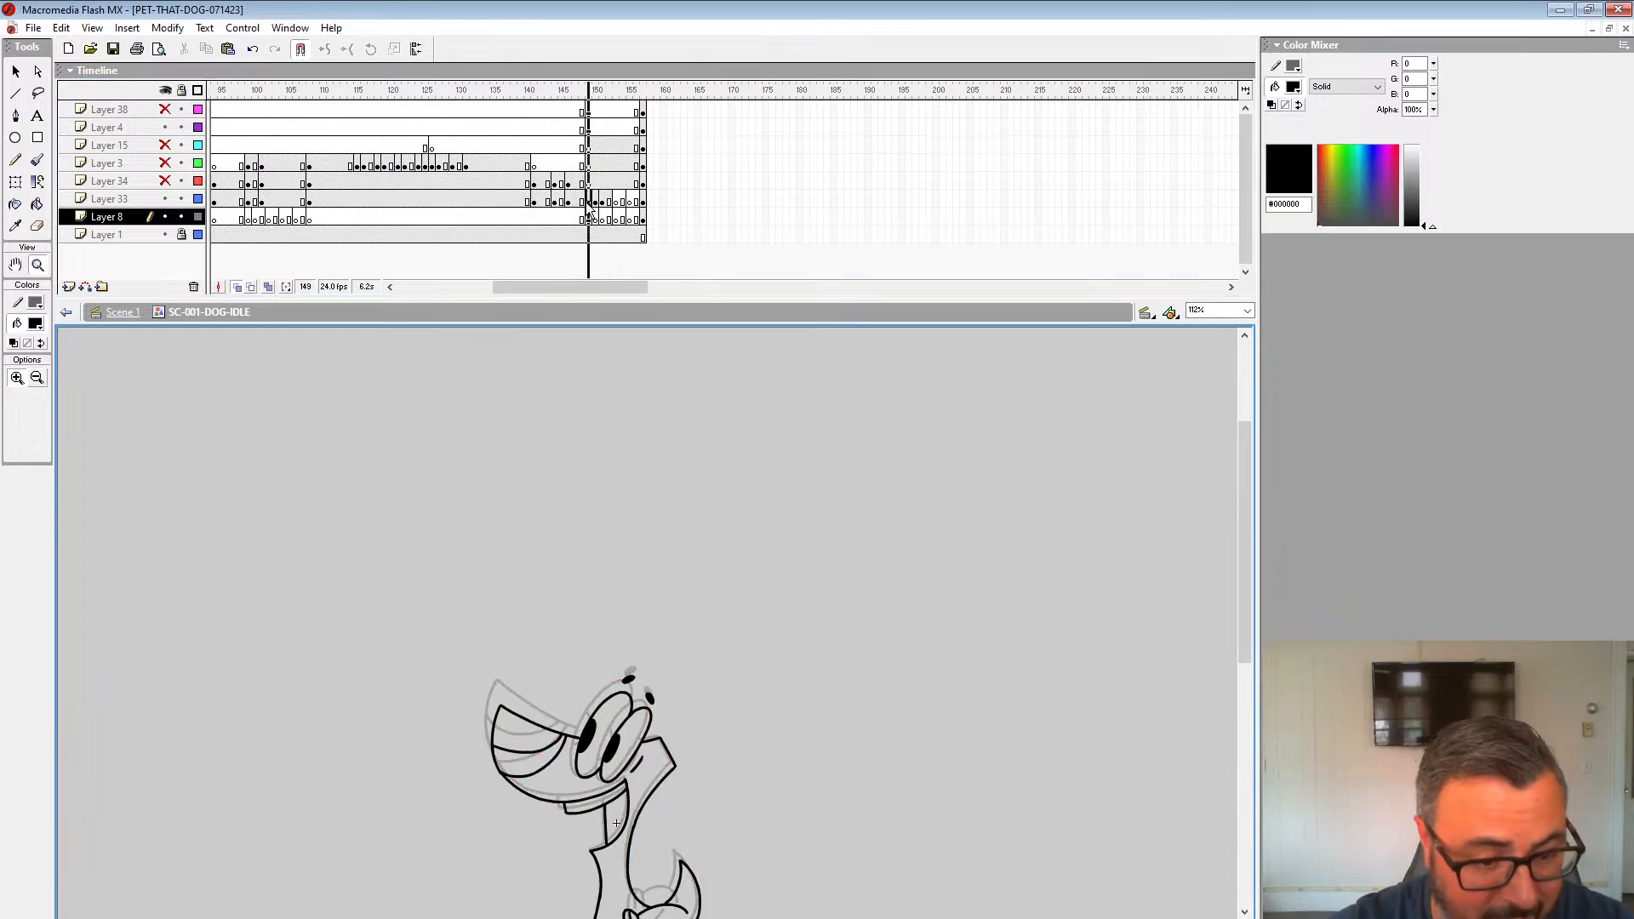
Step: Fill both pupils with black at frame 150 of Layer 33 and compare the drawing with frame 149
{"action": "left_click", "coordinate": [596, 203]}
{"action": "key", "text": "space"}
{"action": "left_click_drag", "start_coordinate": [699, 551], "coordinate": [697, 360]}
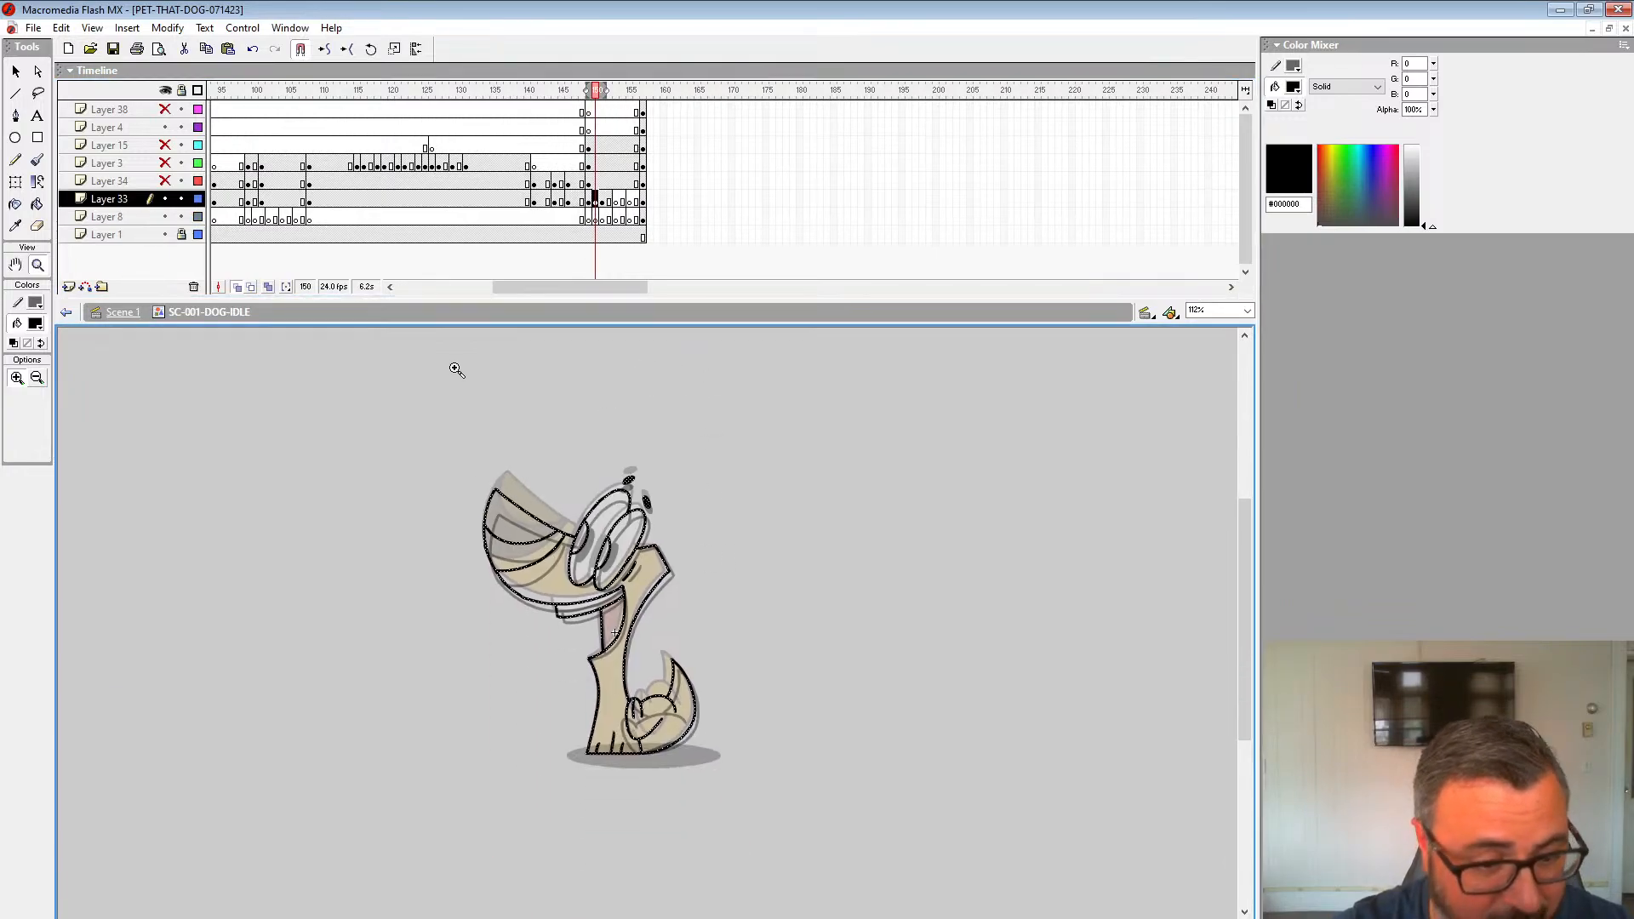
{"action": "left_click", "coordinate": [37, 205]}
{"action": "left_click", "coordinate": [593, 534]}
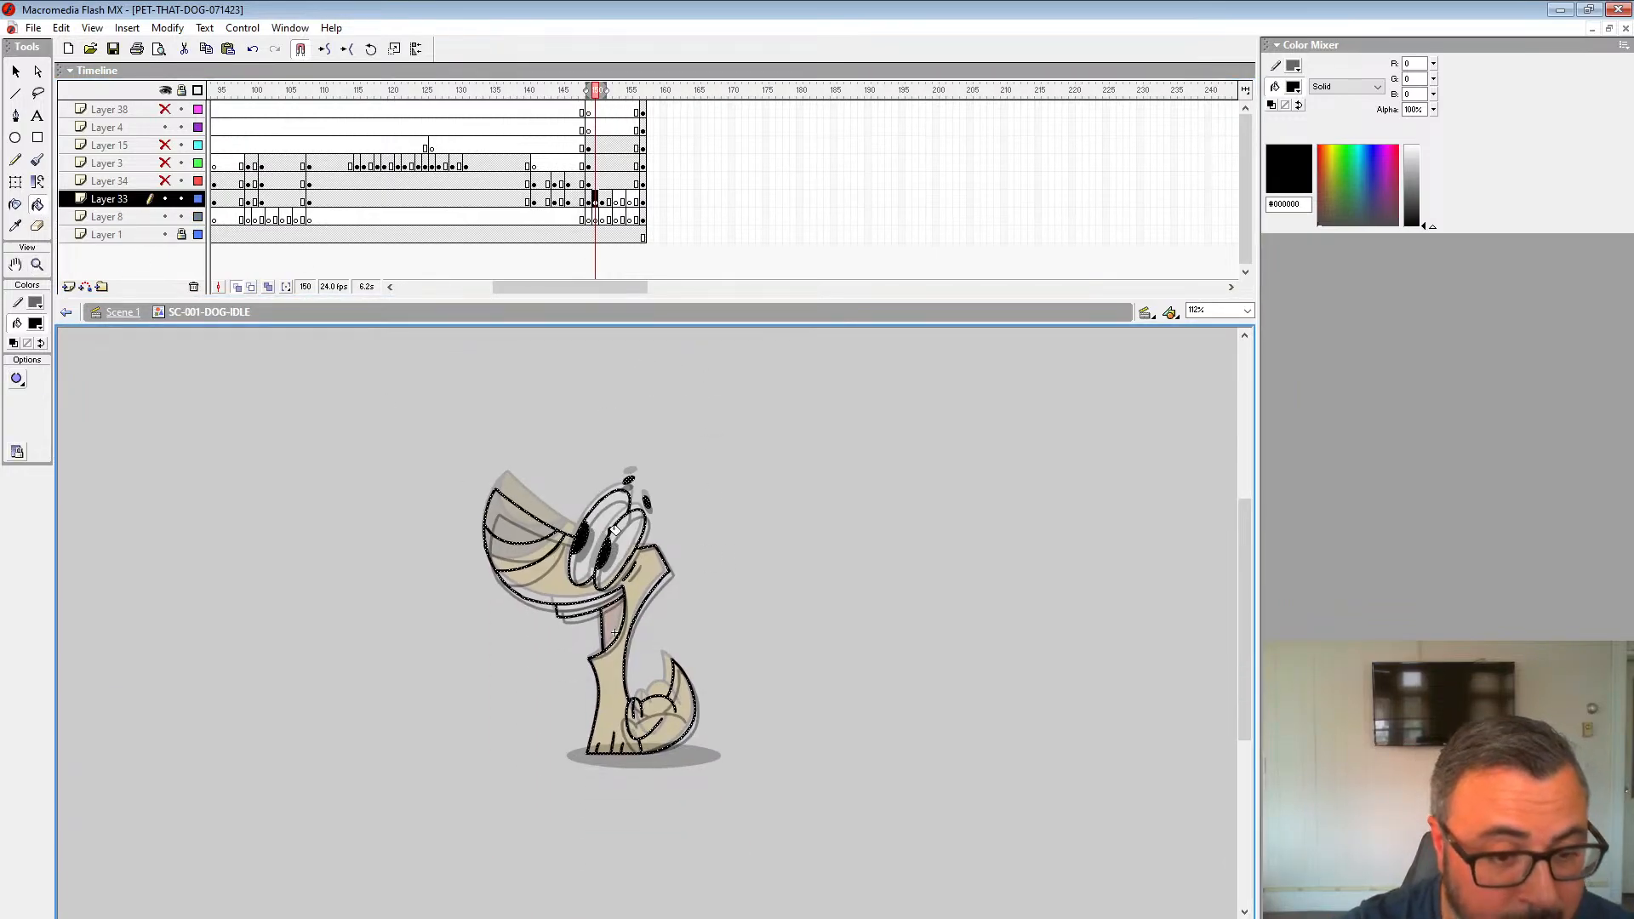
{"action": "left_click", "coordinate": [589, 203]}
{"action": "left_click", "coordinate": [596, 202]}
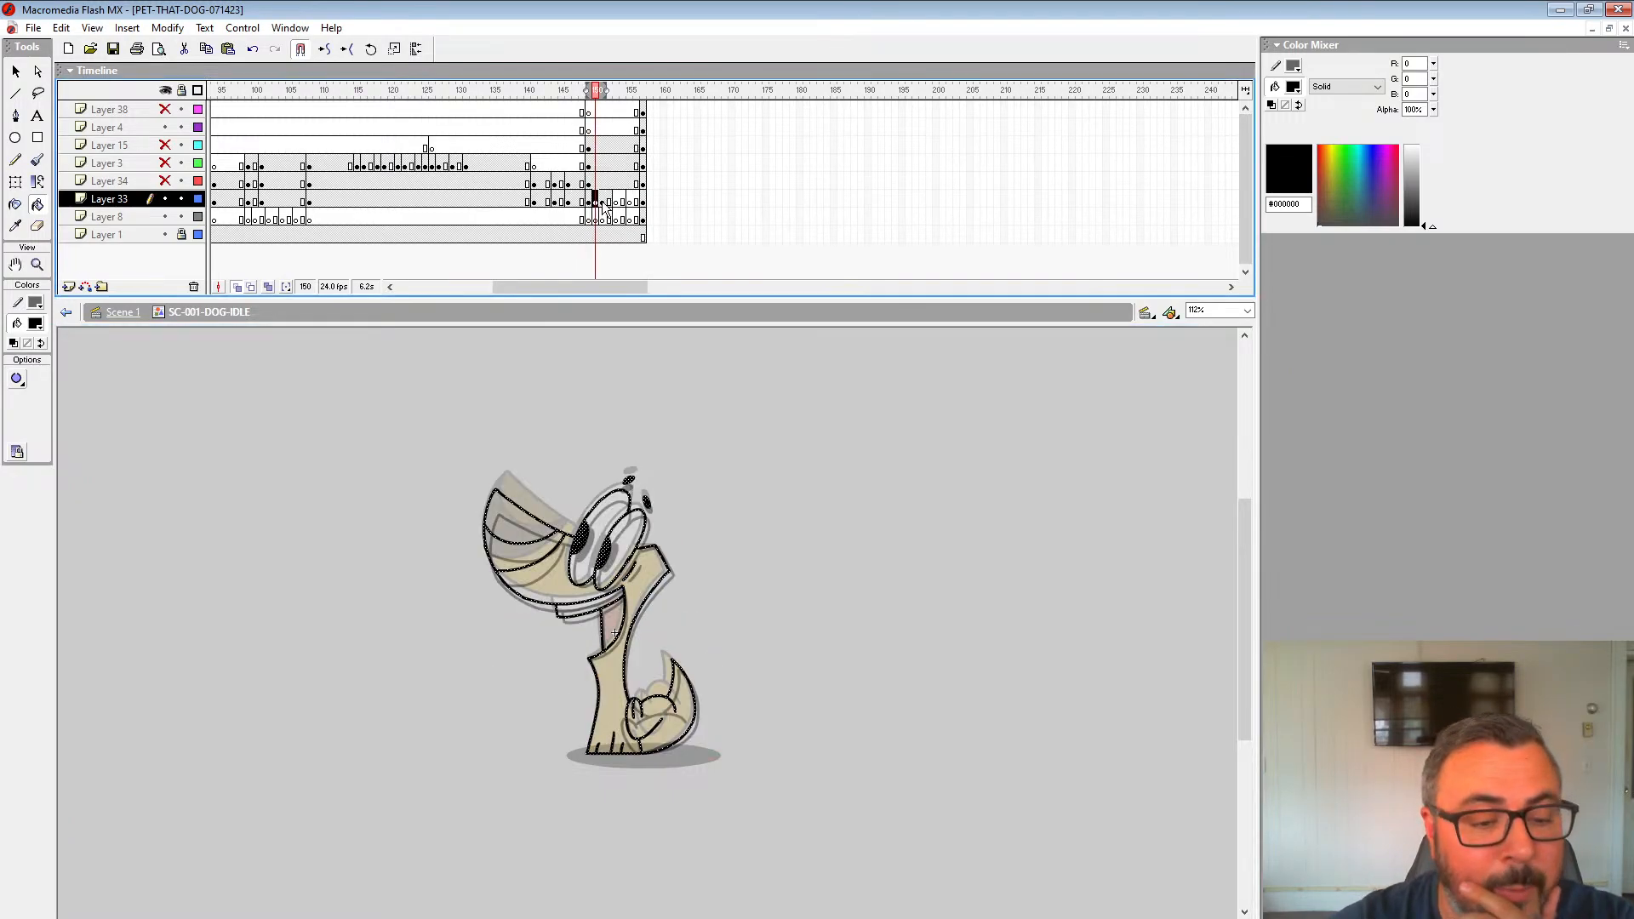
Step: Select frame 153 of Layer 33 and extend the onion-skin range to include the closing pose at frame 157
{"action": "left_click", "coordinate": [603, 202]}
{"action": "left_click", "coordinate": [619, 203]}
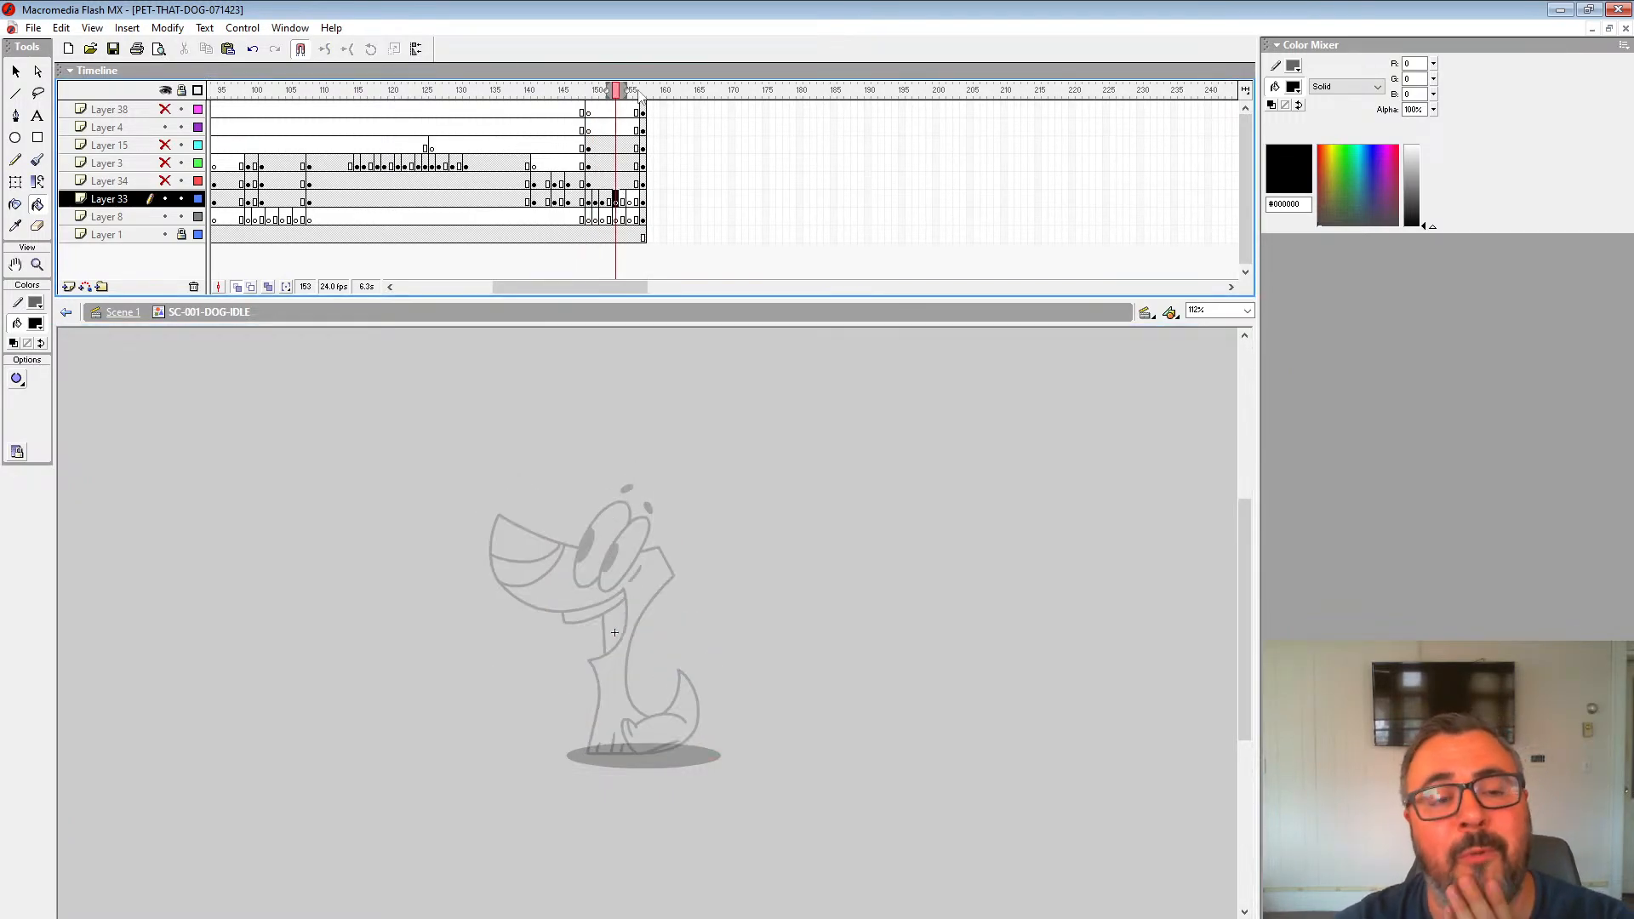
{"action": "left_click_drag", "start_coordinate": [636, 100], "coordinate": [646, 112]}
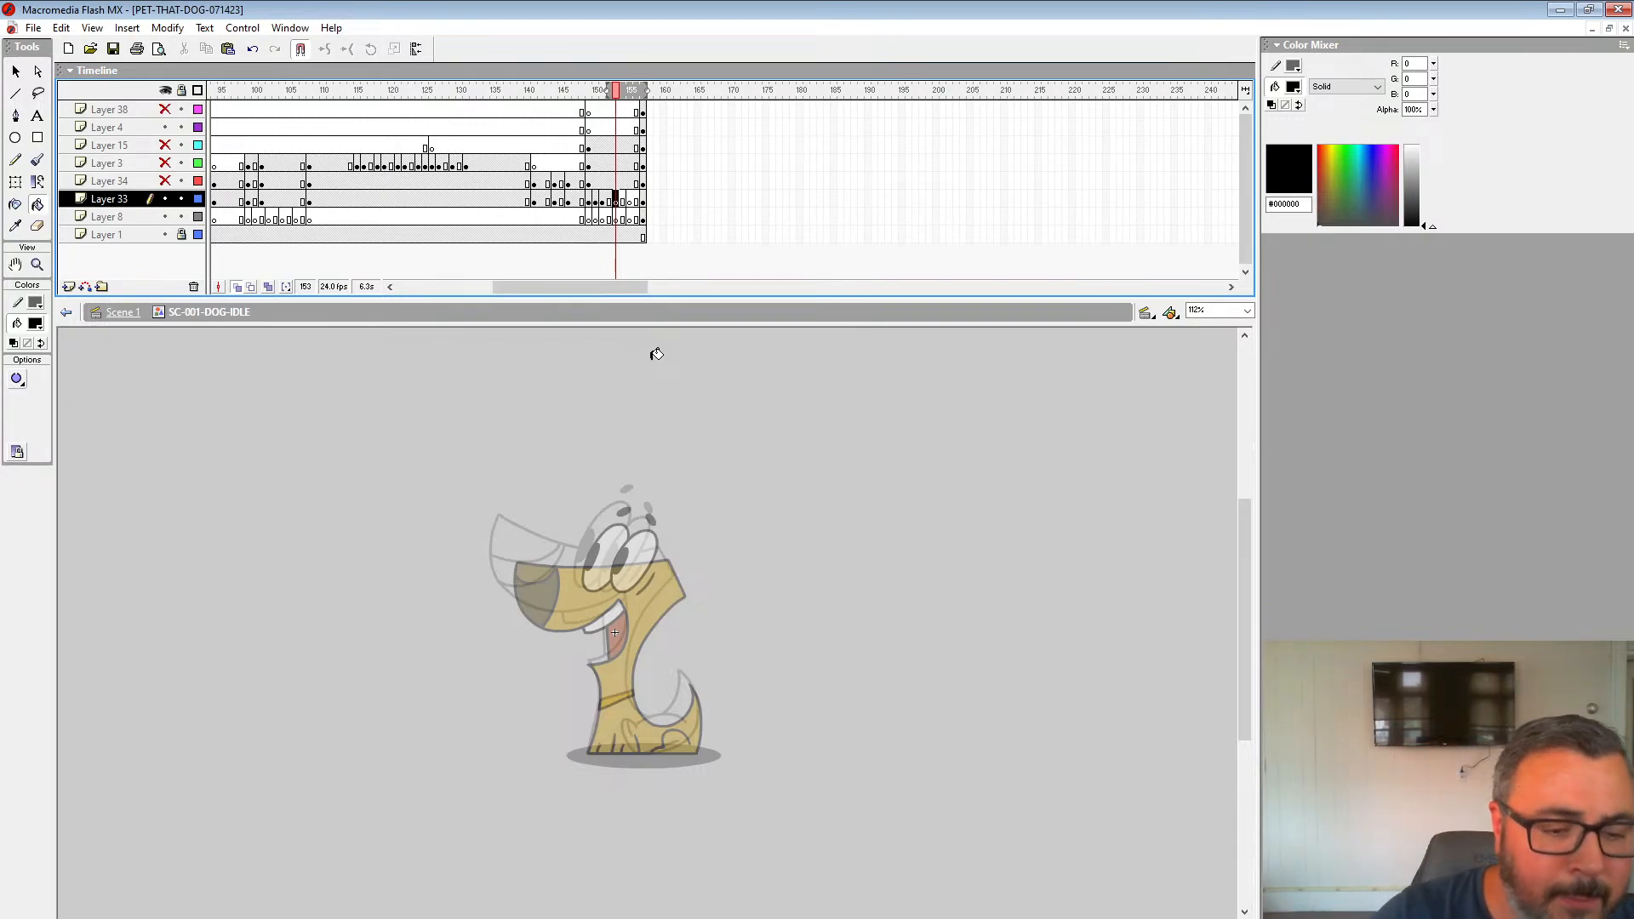
{"action": "left_click", "coordinate": [37, 264]}
{"action": "left_click", "coordinate": [671, 565]}
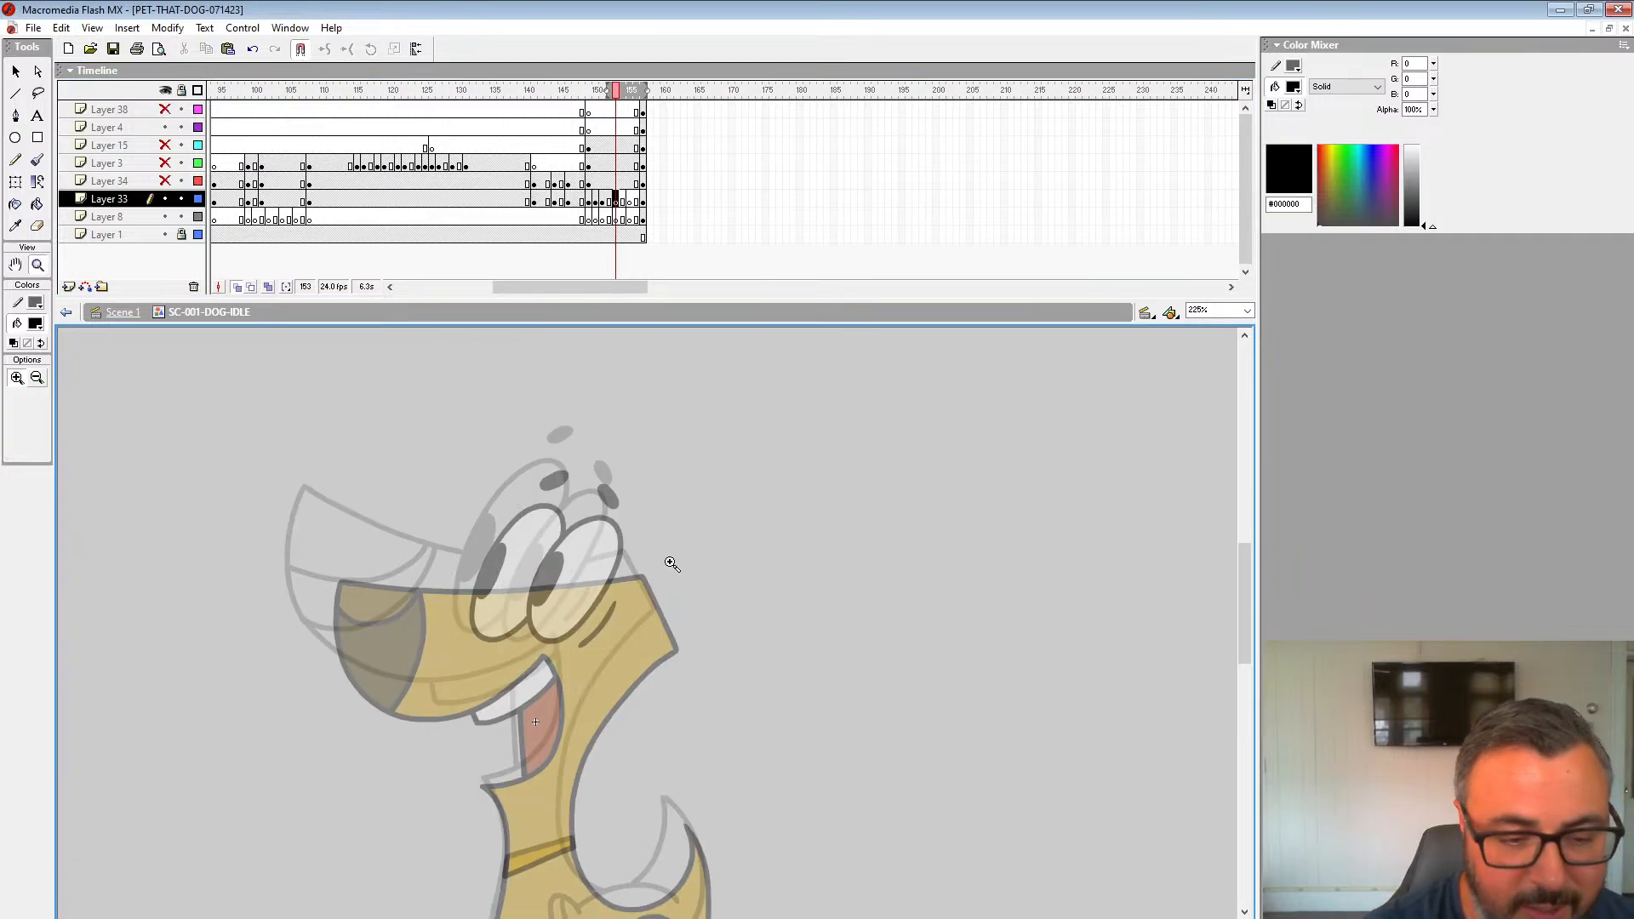
{"action": "left_click", "coordinate": [571, 597]}
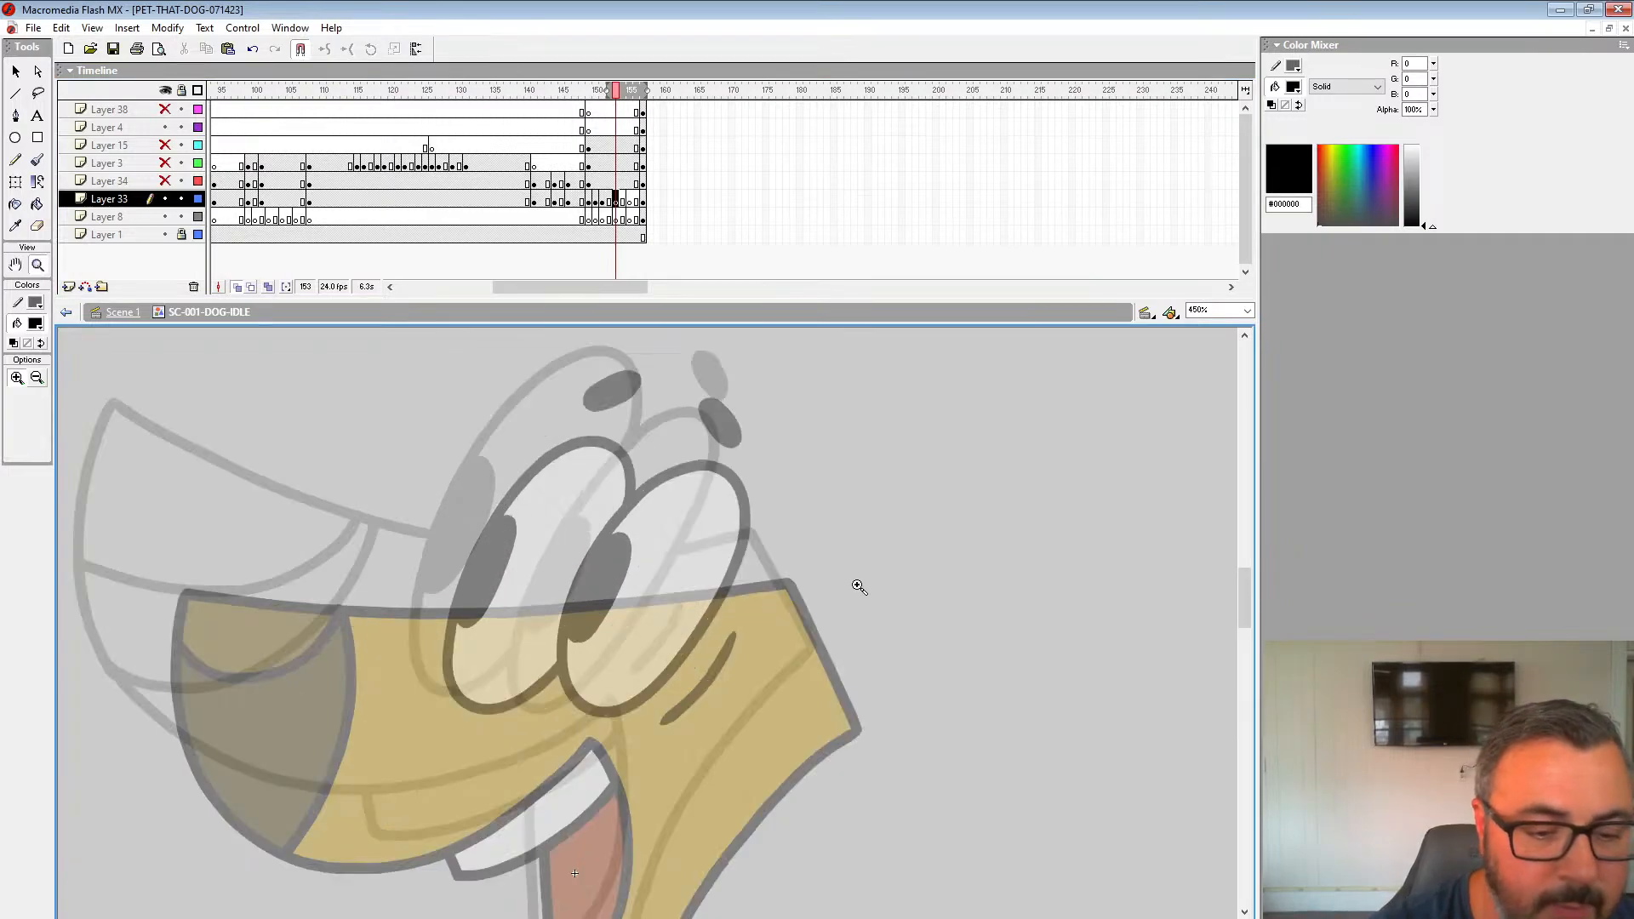
{"action": "left_click", "coordinate": [732, 587], "text": "alt"}
{"action": "left_click", "coordinate": [770, 624], "text": "alt"}
{"action": "left_click", "coordinate": [558, 622]}
{"action": "left_click", "coordinate": [588, 620]}
{"action": "left_click_drag", "start_coordinate": [646, 536], "coordinate": [616, 517]}
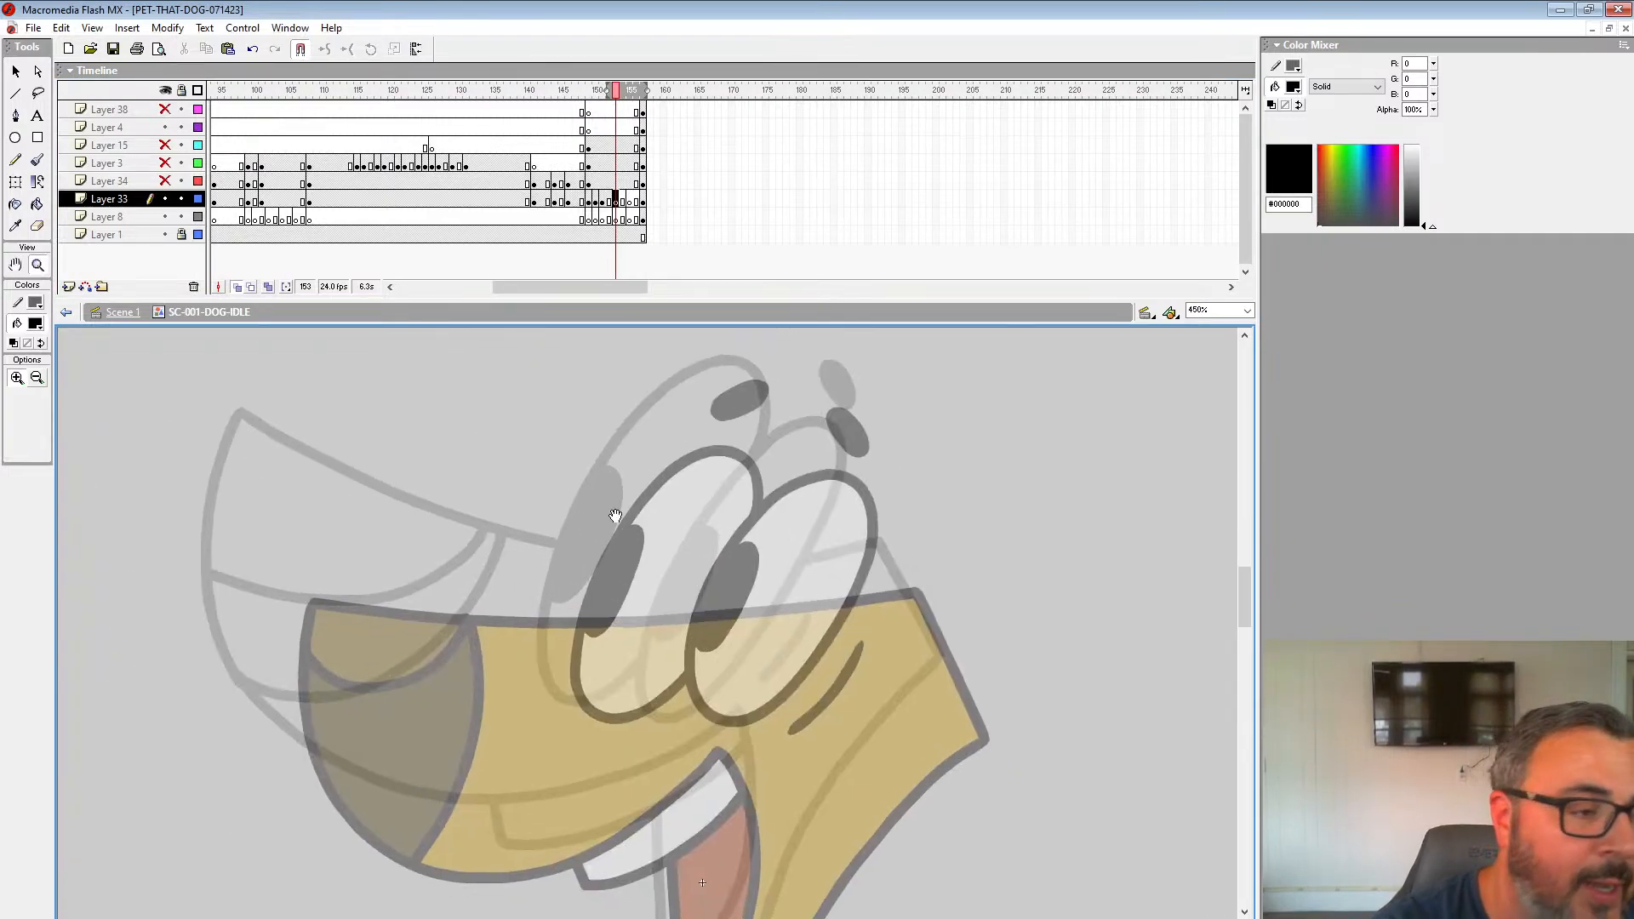
Step: With the smallest round brush, sketch both eye outlines and the front eye's pupil midway between the onion-skinned poses
{"action": "left_click", "coordinate": [38, 160]}
{"action": "left_click", "coordinate": [40, 404]}
{"action": "left_click", "coordinate": [40, 442]}
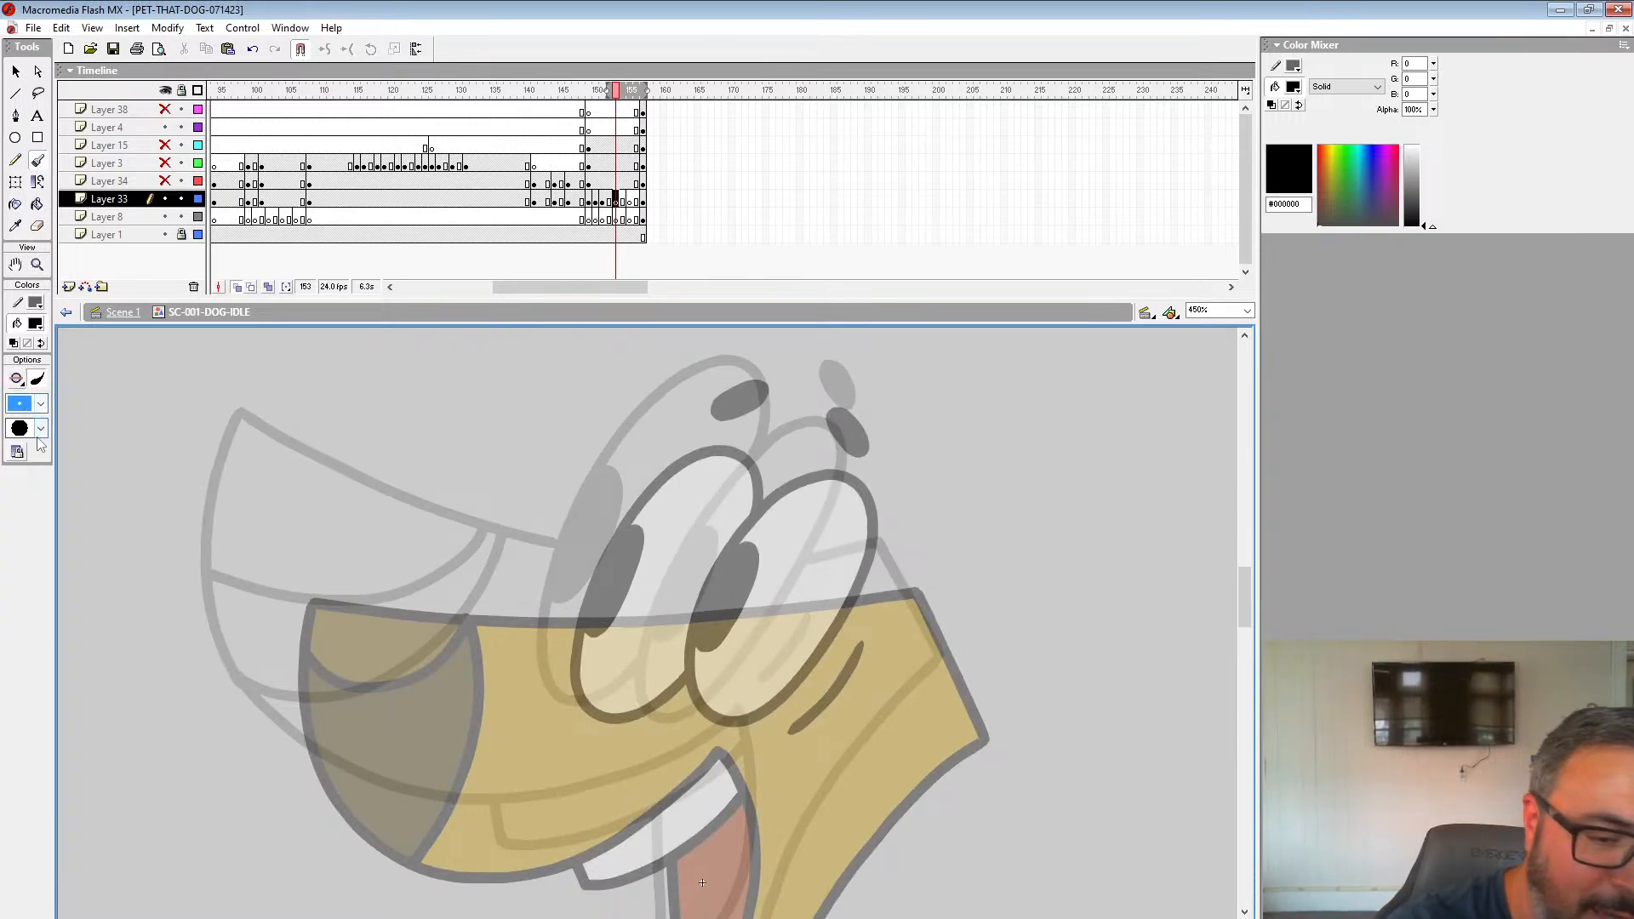
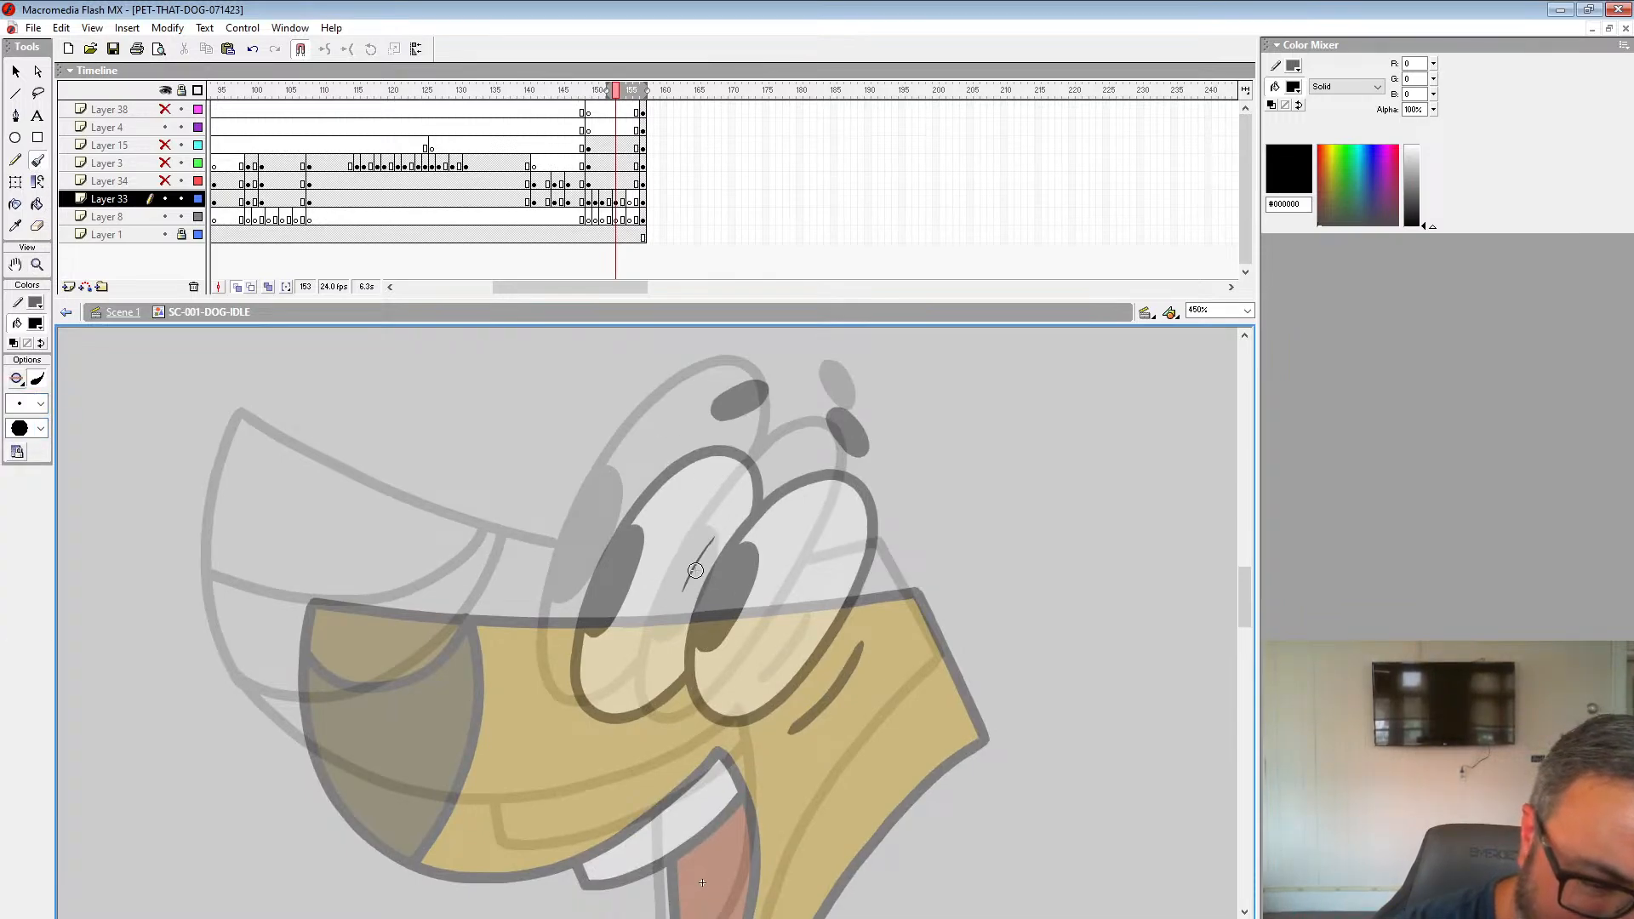
{"action": "left_click_drag", "start_coordinate": [704, 721], "coordinate": [707, 721]}
{"action": "left_click_drag", "start_coordinate": [678, 714], "coordinate": [775, 653]}
{"action": "left_click_drag", "start_coordinate": [715, 715], "coordinate": [834, 564]}
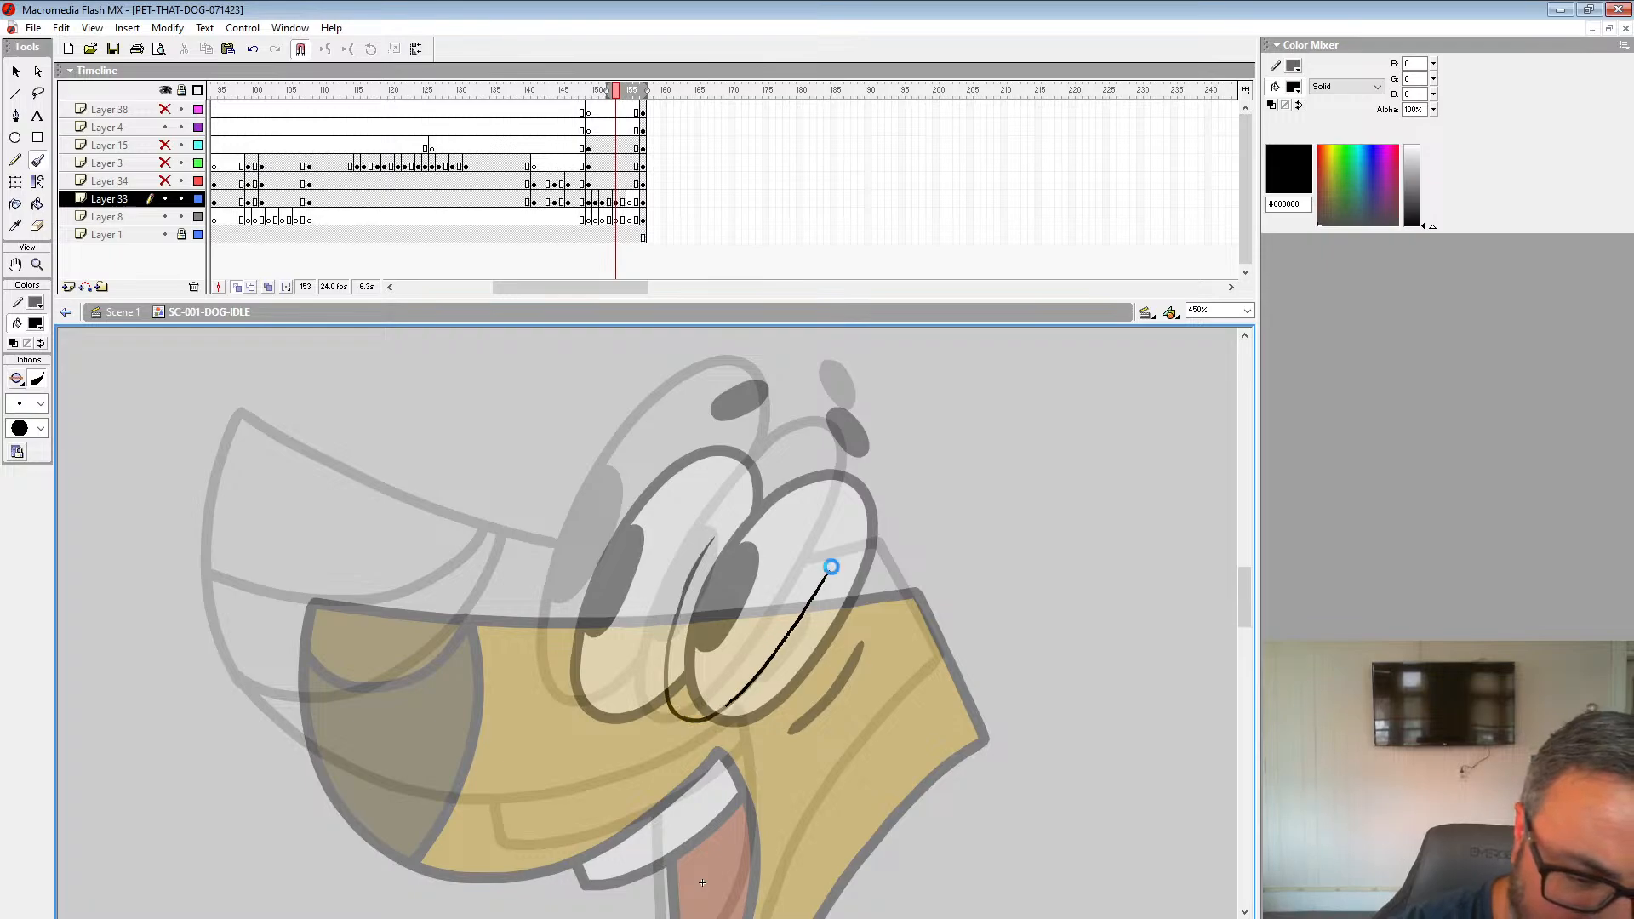
{"action": "left_click_drag", "start_coordinate": [765, 666], "coordinate": [854, 511]}
{"action": "left_click_drag", "start_coordinate": [740, 502], "coordinate": [684, 595]}
{"action": "mouse_move", "coordinate": [713, 539]}
{"action": "left_mouse_down"}
{"action": "mouse_move", "coordinate": [743, 683]}
{"action": "mouse_move", "coordinate": [861, 495]}
{"action": "left_mouse_up"}
{"action": "mouse_move", "coordinate": [671, 423]}
{"action": "left_mouse_down"}
{"action": "mouse_move", "coordinate": [589, 535]}
{"action": "mouse_move", "coordinate": [561, 675]}
{"action": "mouse_move", "coordinate": [615, 711]}
{"action": "left_mouse_up"}
{"action": "left_click_drag", "start_coordinate": [575, 609], "coordinate": [624, 496]}
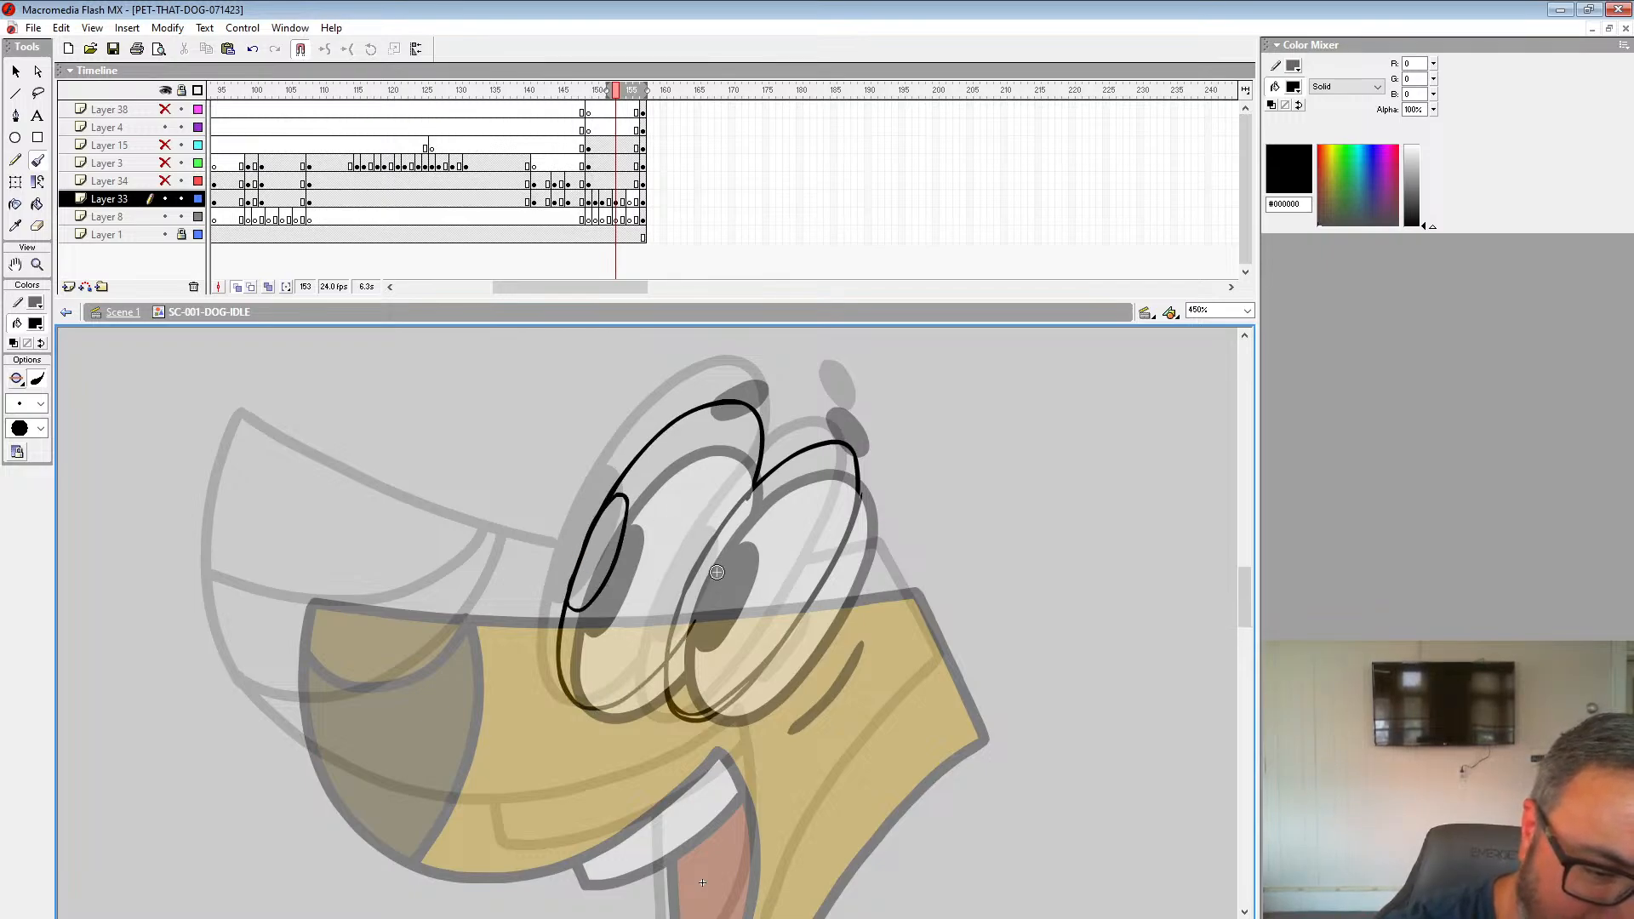
Step: Sketch the second eye's pupil and the two small brow ovals above the eyes
{"action": "left_click_drag", "start_coordinate": [732, 541], "coordinate": [732, 544]}
{"action": "scroll", "coordinate": [732, 544], "scroll_direction": "up", "scroll_amount": 3}
{"action": "mouse_move", "coordinate": [838, 498]}
{"action": "left_mouse_down"}
{"action": "mouse_move", "coordinate": [833, 514]}
{"action": "mouse_move", "coordinate": [841, 502]}
{"action": "left_mouse_up"}
{"action": "left_click_drag", "start_coordinate": [732, 475], "coordinate": [744, 466]}
Step: Sketch the back corner of the head and the curved neck line running down from it
{"action": "left_click_drag", "start_coordinate": [893, 538], "coordinate": [873, 335]}
{"action": "left_click_drag", "start_coordinate": [807, 493], "coordinate": [886, 493]}
{"action": "mouse_move", "coordinate": [937, 601]}
{"action": "left_mouse_down"}
{"action": "mouse_move", "coordinate": [1063, 368]}
{"action": "mouse_move", "coordinate": [961, 438]}
{"action": "mouse_move", "coordinate": [864, 663]}
{"action": "left_mouse_up"}
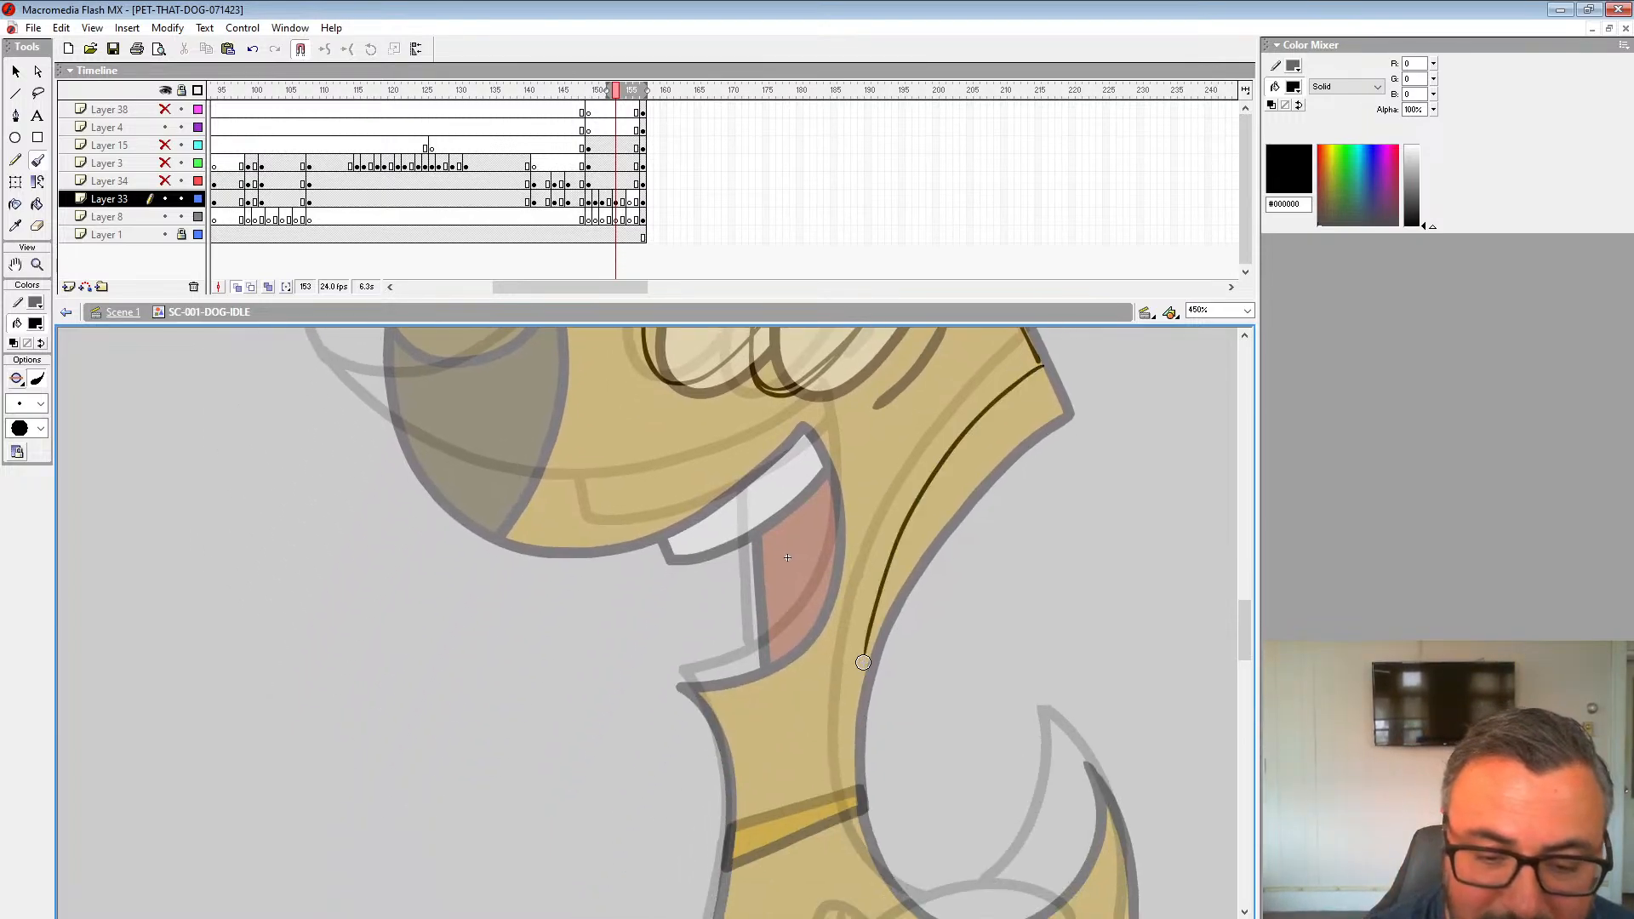
{"action": "left_click_drag", "start_coordinate": [889, 485], "coordinate": [1044, 820]}
Step: Sketch the muzzle outline from the front eye around the snout's tip and along the jaw to the mouth corner
{"action": "mouse_move", "coordinate": [818, 582]}
{"action": "left_mouse_down"}
{"action": "mouse_move", "coordinate": [621, 537]}
{"action": "mouse_move", "coordinate": [514, 489]}
{"action": "left_mouse_up"}
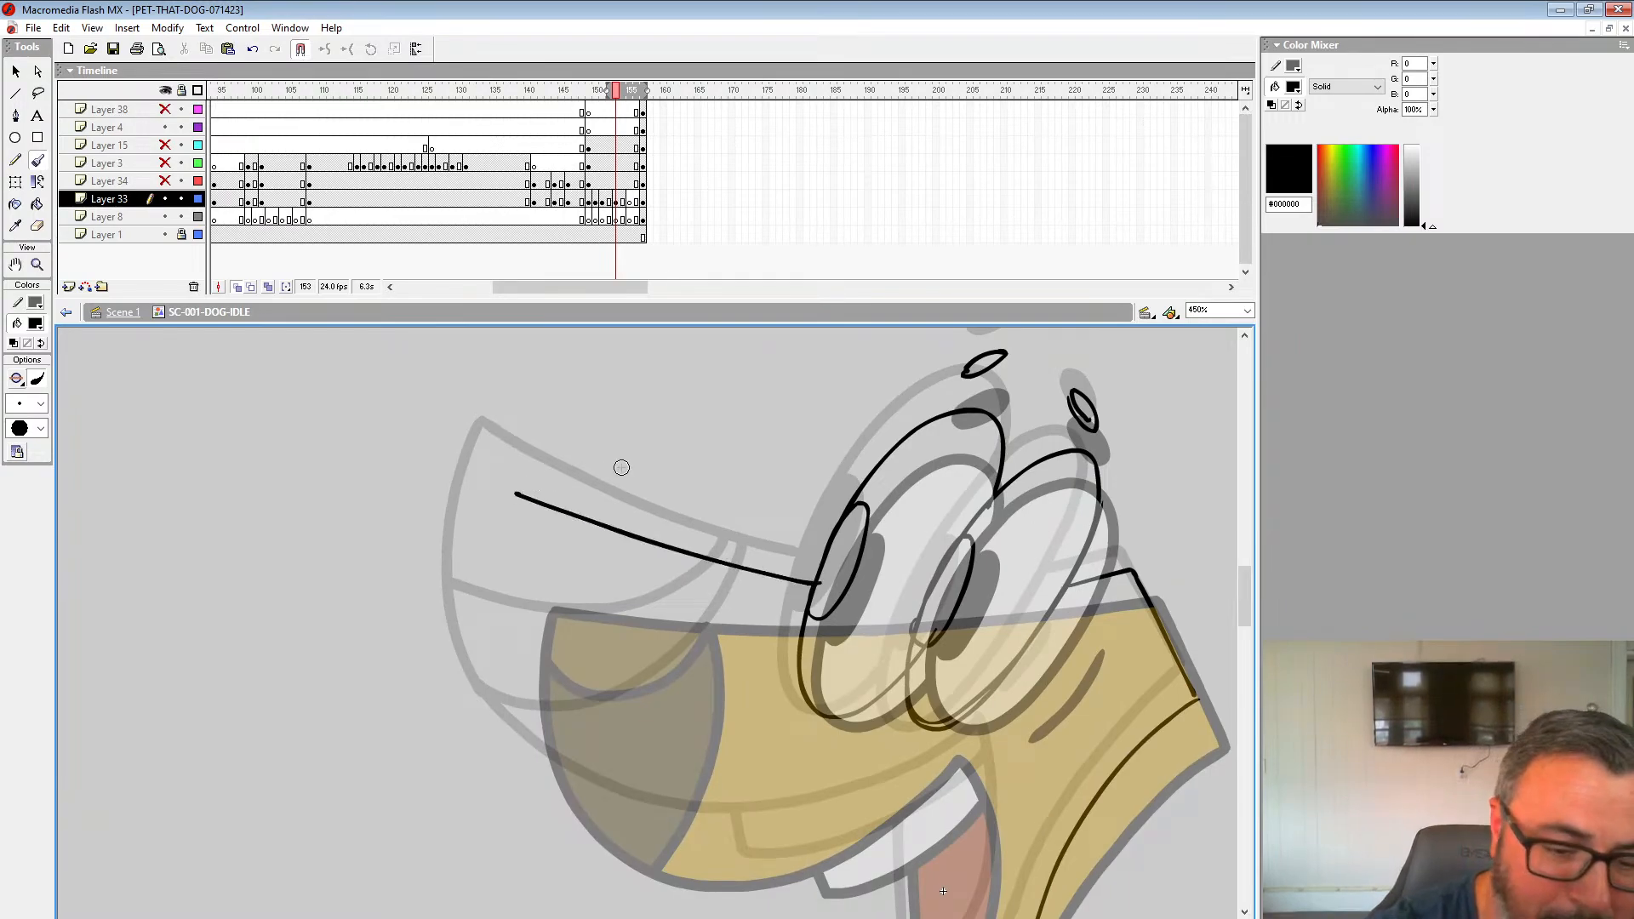
{"action": "key", "text": "ctrl+z"}
{"action": "left_click_drag", "start_coordinate": [815, 587], "coordinate": [507, 502]}
{"action": "mouse_move", "coordinate": [507, 504]}
{"action": "left_mouse_down"}
{"action": "mouse_move", "coordinate": [498, 545]}
{"action": "mouse_move", "coordinate": [551, 762]}
{"action": "left_mouse_up"}
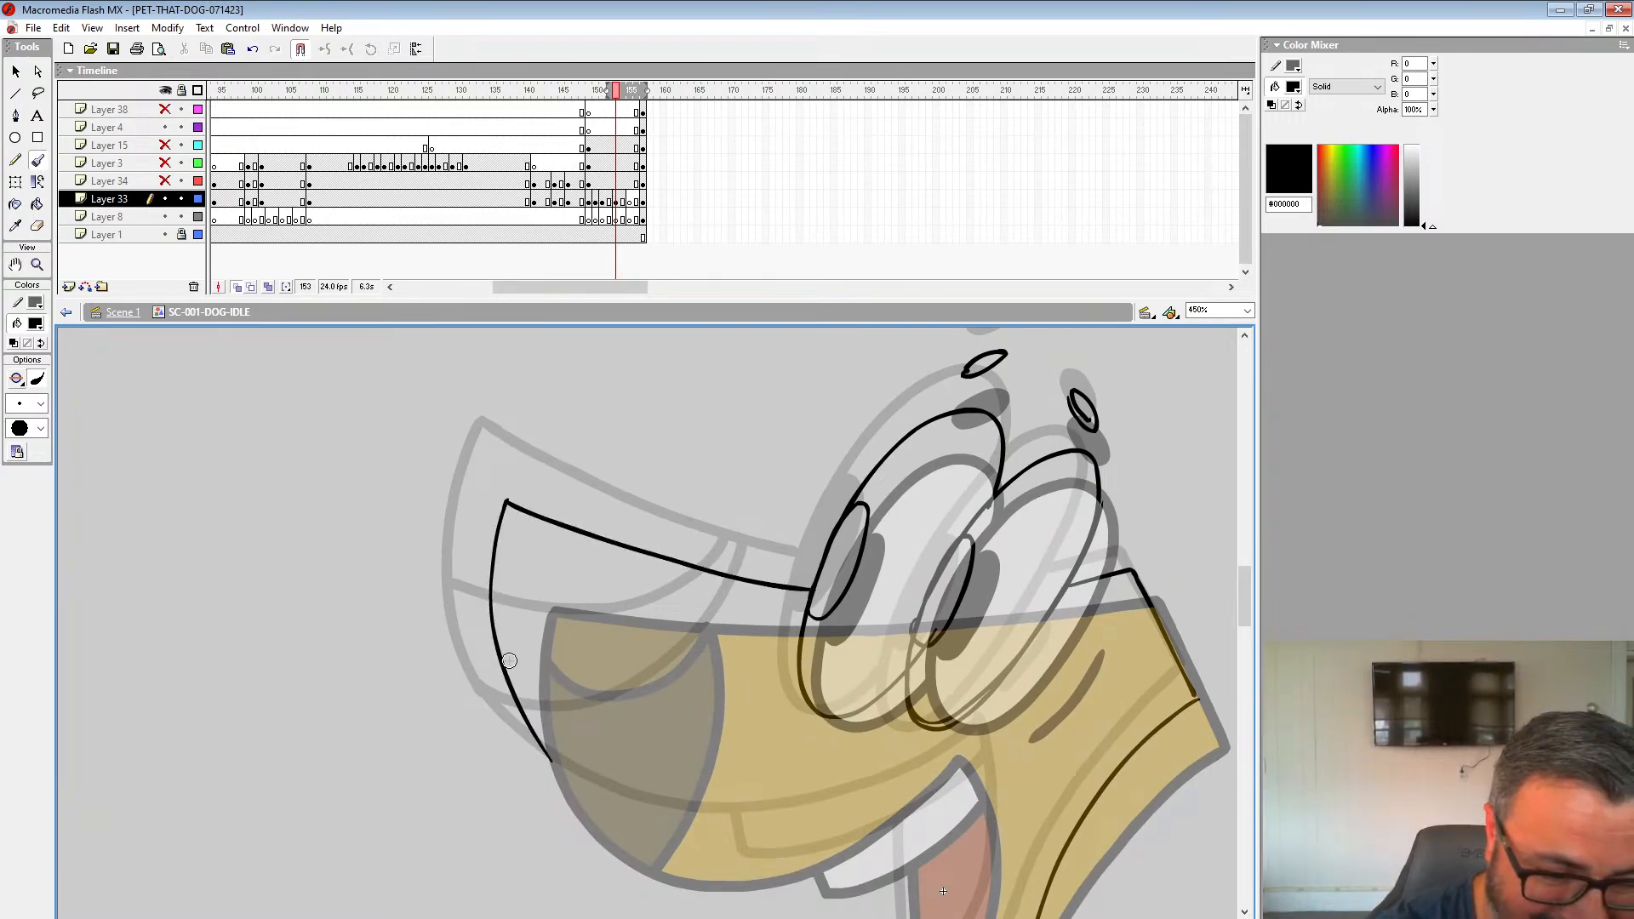
{"action": "mouse_move", "coordinate": [496, 677]}
{"action": "left_mouse_down"}
{"action": "mouse_move", "coordinate": [601, 813]}
{"action": "mouse_move", "coordinate": [810, 812]}
{"action": "left_mouse_up"}
{"action": "mouse_move", "coordinate": [640, 837]}
{"action": "left_mouse_down"}
{"action": "mouse_move", "coordinate": [896, 799]}
{"action": "mouse_move", "coordinate": [734, 839]}
{"action": "mouse_move", "coordinate": [541, 779]}
{"action": "left_mouse_up"}
{"action": "key", "text": "ctrl+z"}
{"action": "key", "text": "ctrl+z"}
{"action": "left_click_drag", "start_coordinate": [954, 778], "coordinate": [941, 563]}
{"action": "key", "text": "ctrl+z"}
{"action": "mouse_move", "coordinate": [574, 579]}
{"action": "left_mouse_down"}
{"action": "mouse_move", "coordinate": [817, 601]}
{"action": "mouse_move", "coordinate": [967, 526]}
{"action": "left_mouse_up"}
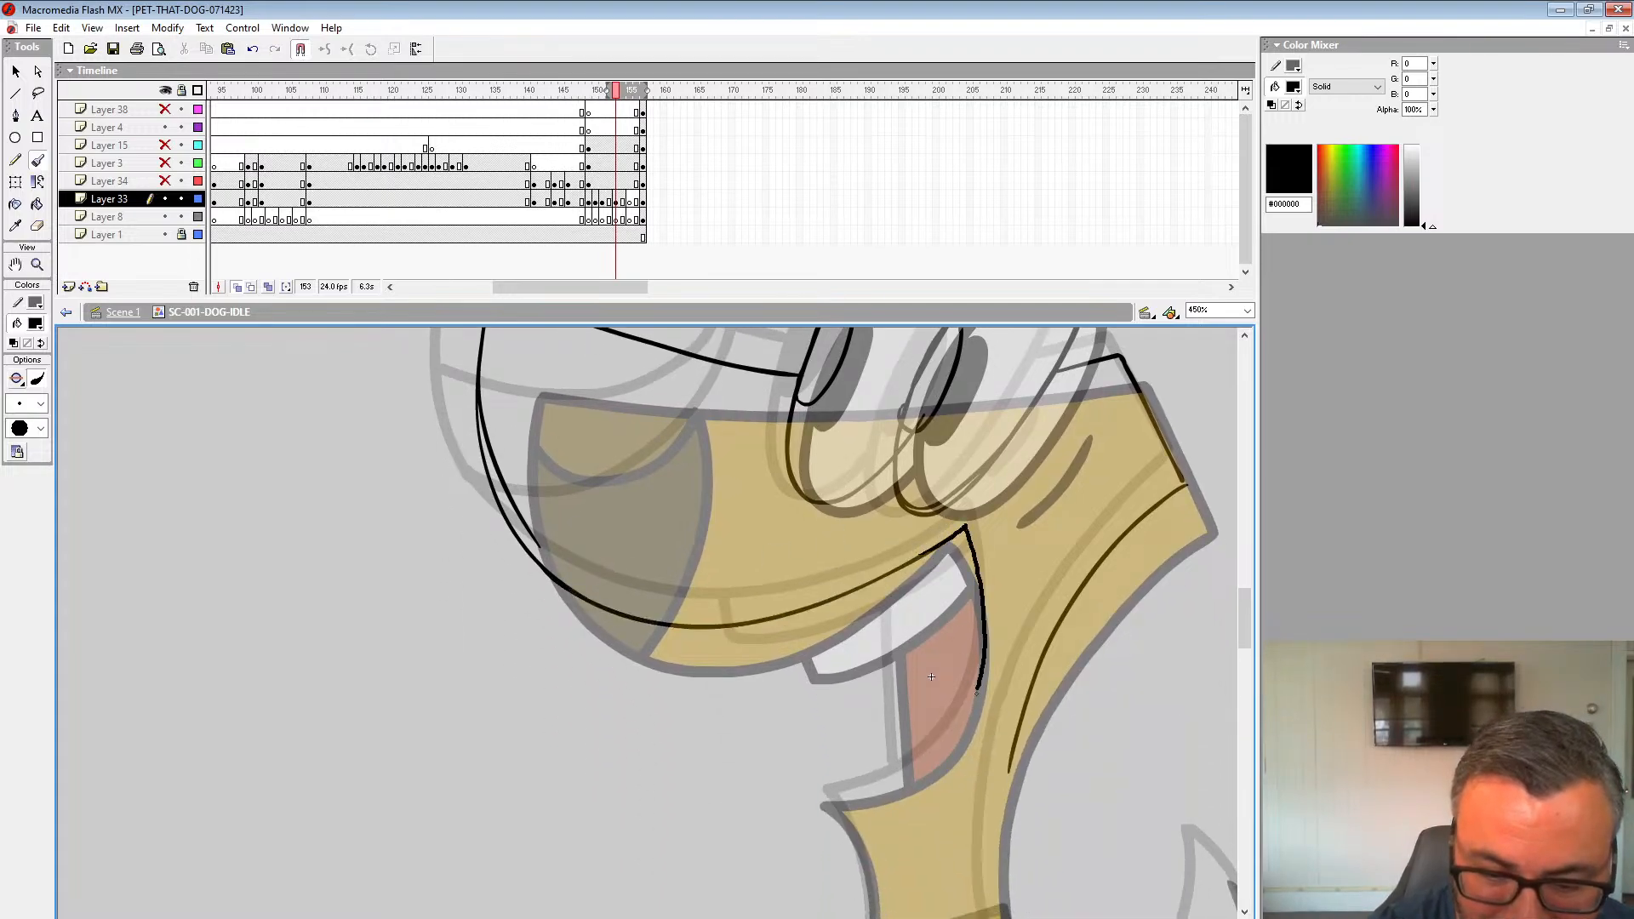
Step: Sketch the open mouth with its lower lip and upper teeth, and add the cheek crease beneath the eye
{"action": "left_click_drag", "start_coordinate": [978, 691], "coordinate": [830, 794]}
{"action": "left_click_drag", "start_coordinate": [765, 661], "coordinate": [765, 663]}
{"action": "left_click_drag", "start_coordinate": [765, 663], "coordinate": [990, 558]}
{"action": "left_click_drag", "start_coordinate": [891, 629], "coordinate": [900, 773]}
{"action": "left_click_drag", "start_coordinate": [965, 560], "coordinate": [922, 745]}
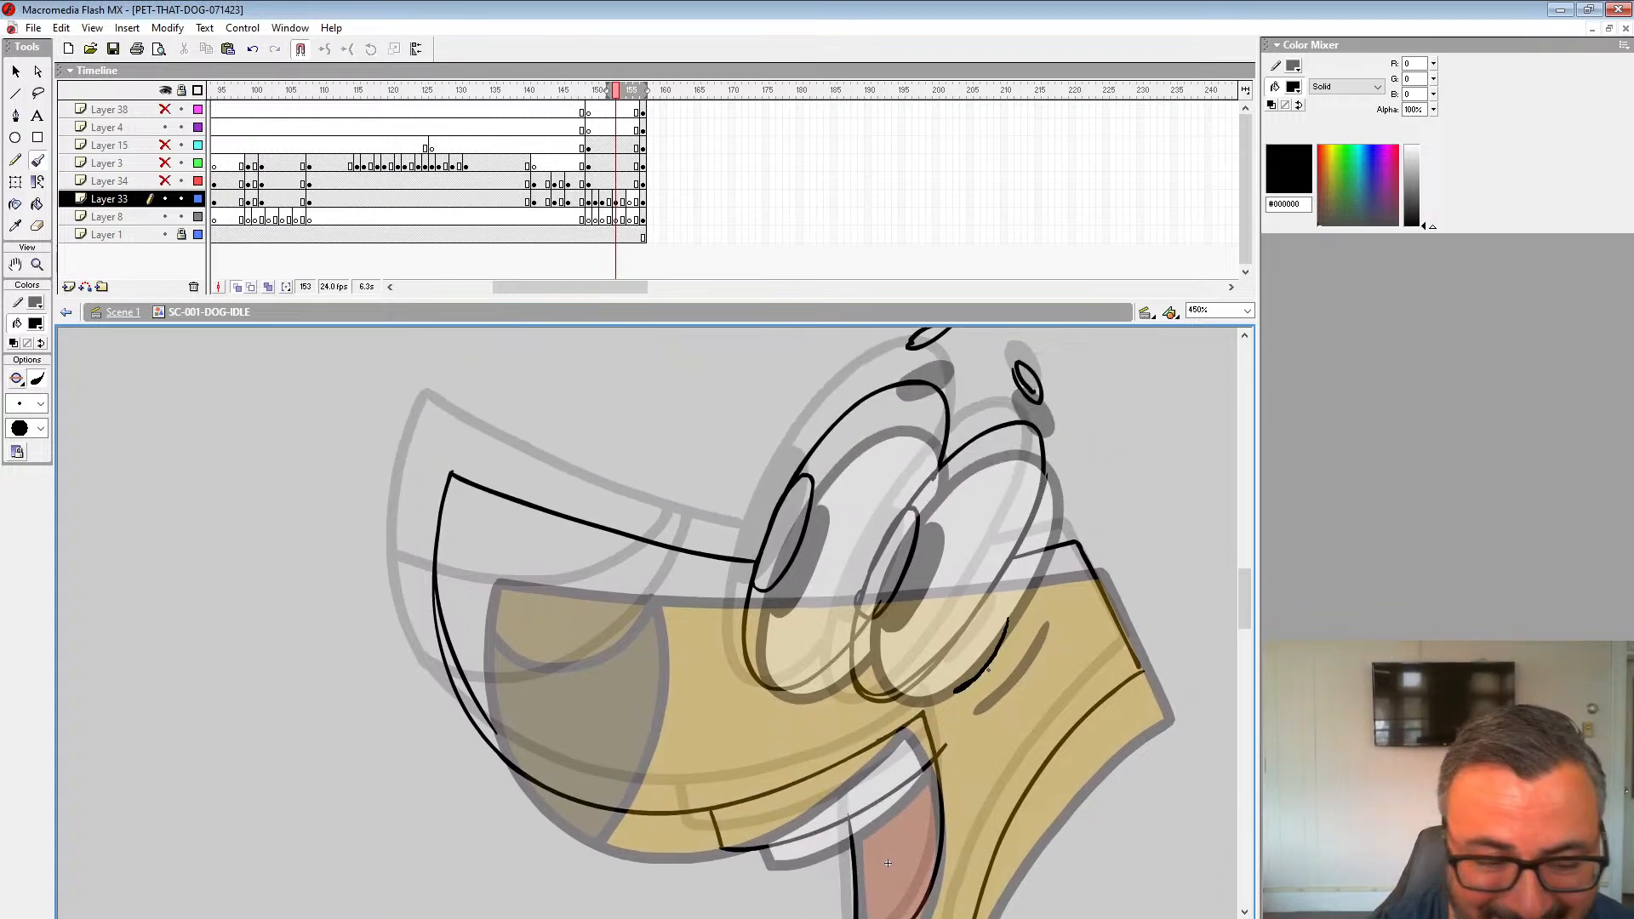
Step: Sketch the nose's rear curve and the highlight curve across the end of the muzzle
{"action": "mouse_move", "coordinate": [492, 719]}
{"action": "left_mouse_down"}
{"action": "mouse_move", "coordinate": [596, 698]}
{"action": "mouse_move", "coordinate": [700, 546]}
{"action": "left_mouse_up"}
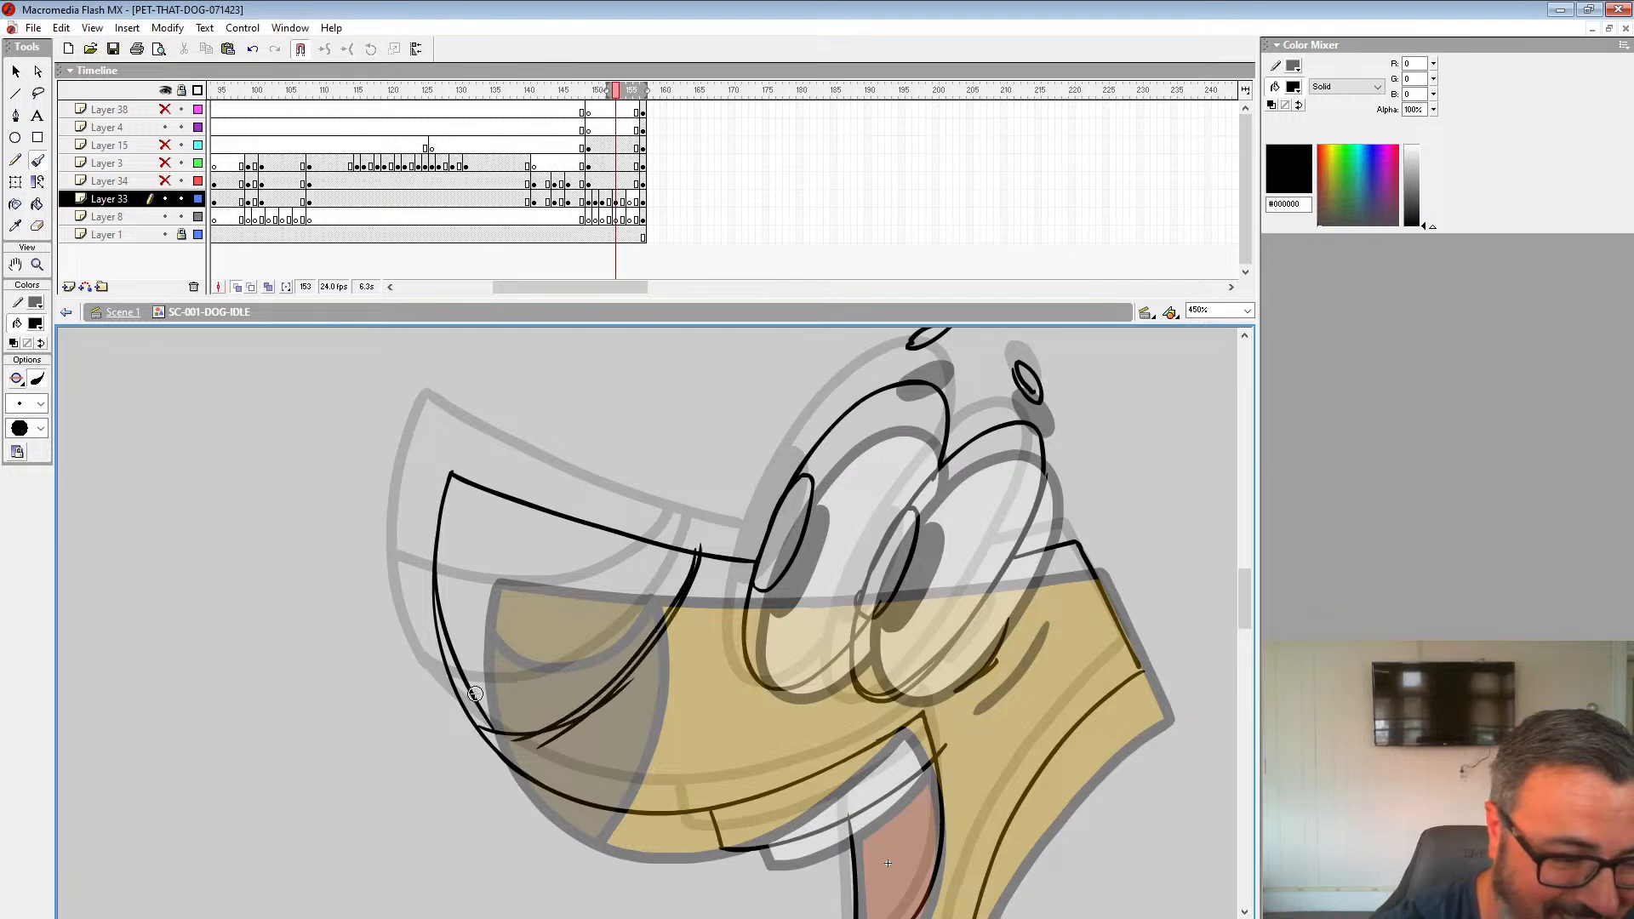
{"action": "mouse_move", "coordinate": [436, 534]}
{"action": "left_mouse_down"}
{"action": "mouse_move", "coordinate": [556, 607]}
{"action": "mouse_move", "coordinate": [632, 572]}
{"action": "left_mouse_up"}
{"action": "mouse_move", "coordinate": [609, 591]}
{"action": "left_mouse_down"}
{"action": "mouse_move", "coordinate": [675, 544]}
{"action": "mouse_move", "coordinate": [434, 577]}
{"action": "mouse_move", "coordinate": [648, 547]}
{"action": "left_mouse_up"}
{"action": "key", "text": "ctrl+z"}
{"action": "key", "text": "ctrl+z"}
{"action": "mouse_move", "coordinate": [759, 563]}
{"action": "left_mouse_down"}
{"action": "mouse_move", "coordinate": [458, 487]}
{"action": "mouse_move", "coordinate": [438, 542]}
{"action": "left_mouse_up"}
Step: Play back the dog's idle animation to review the motion with the new rough drawing
{"action": "left_click", "coordinate": [38, 265]}
{"action": "left_click", "coordinate": [784, 619], "text": "alt"}
{"action": "left_click", "coordinate": [784, 620], "text": "alt"}
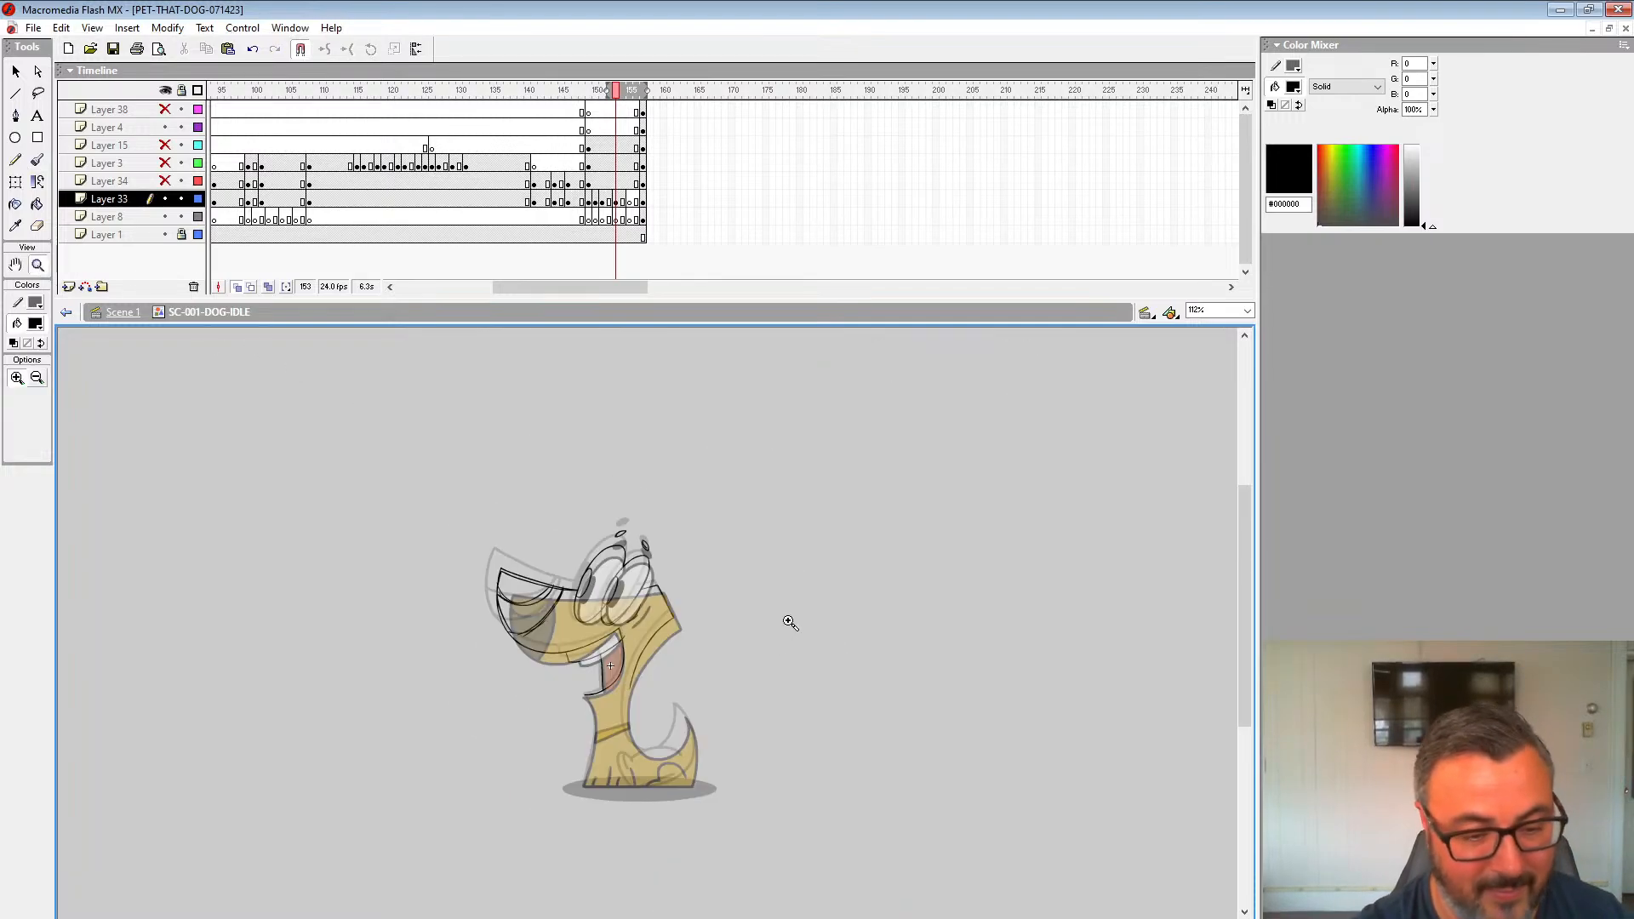
{"action": "key", "text": "Return"}
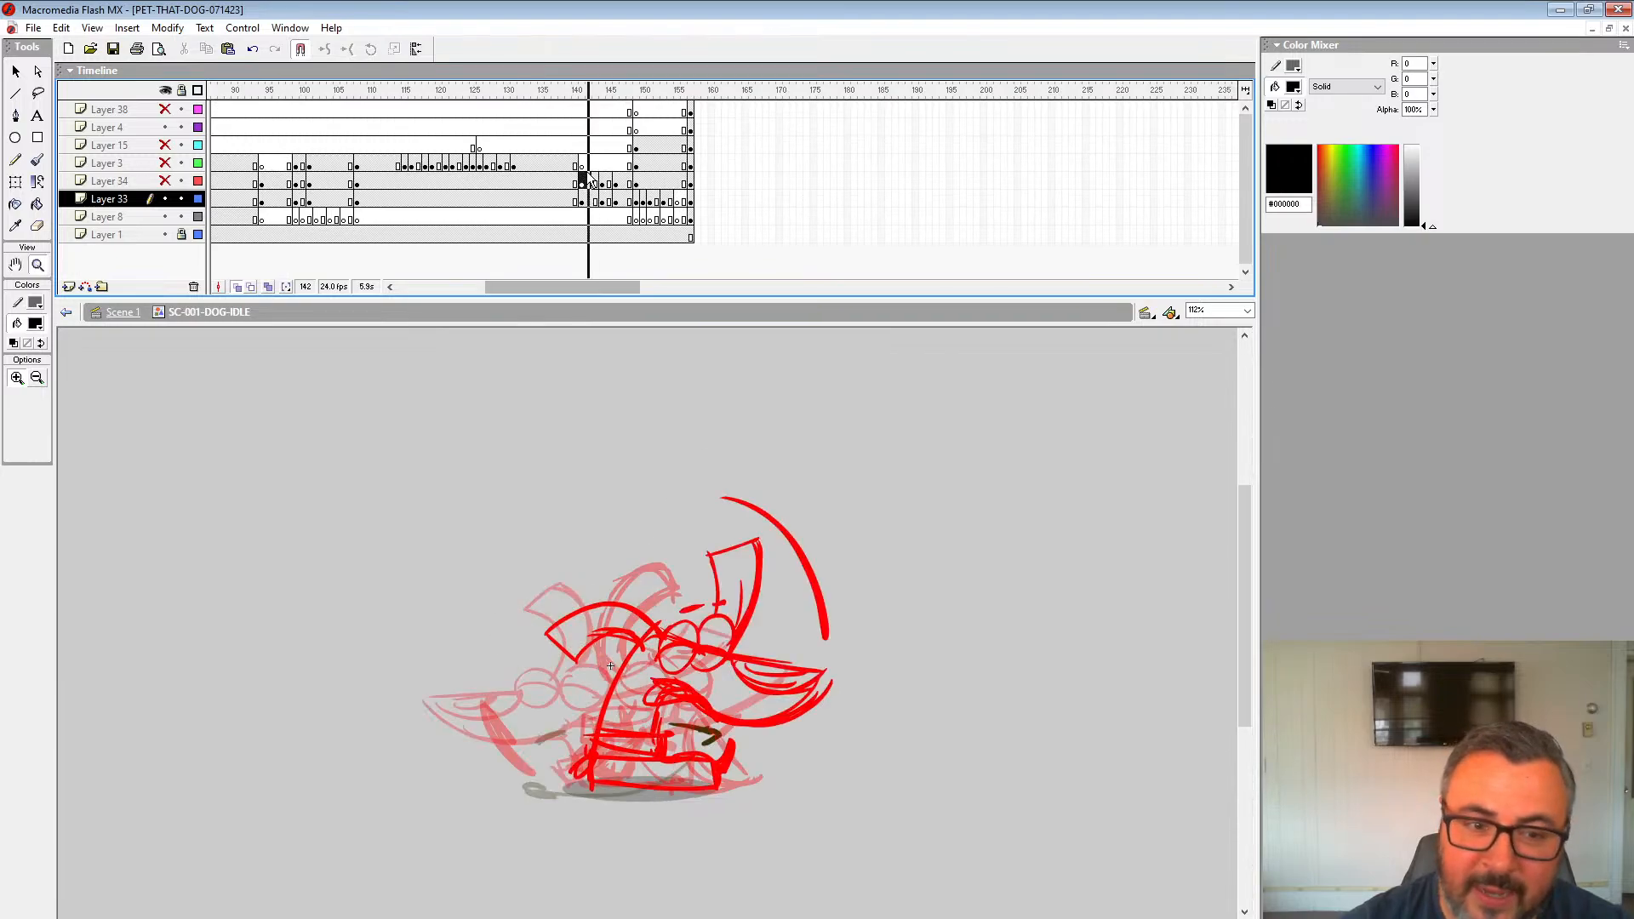
{"action": "left_click", "coordinate": [651, 182]}
{"action": "left_click_drag", "start_coordinate": [514, 287], "coordinate": [625, 289]}
Step: Recolour the whole rough sketch at frame 153 of Layer 33 to red (#FF0000)
{"action": "left_click", "coordinate": [498, 203]}
{"action": "left_click", "coordinate": [496, 202]}
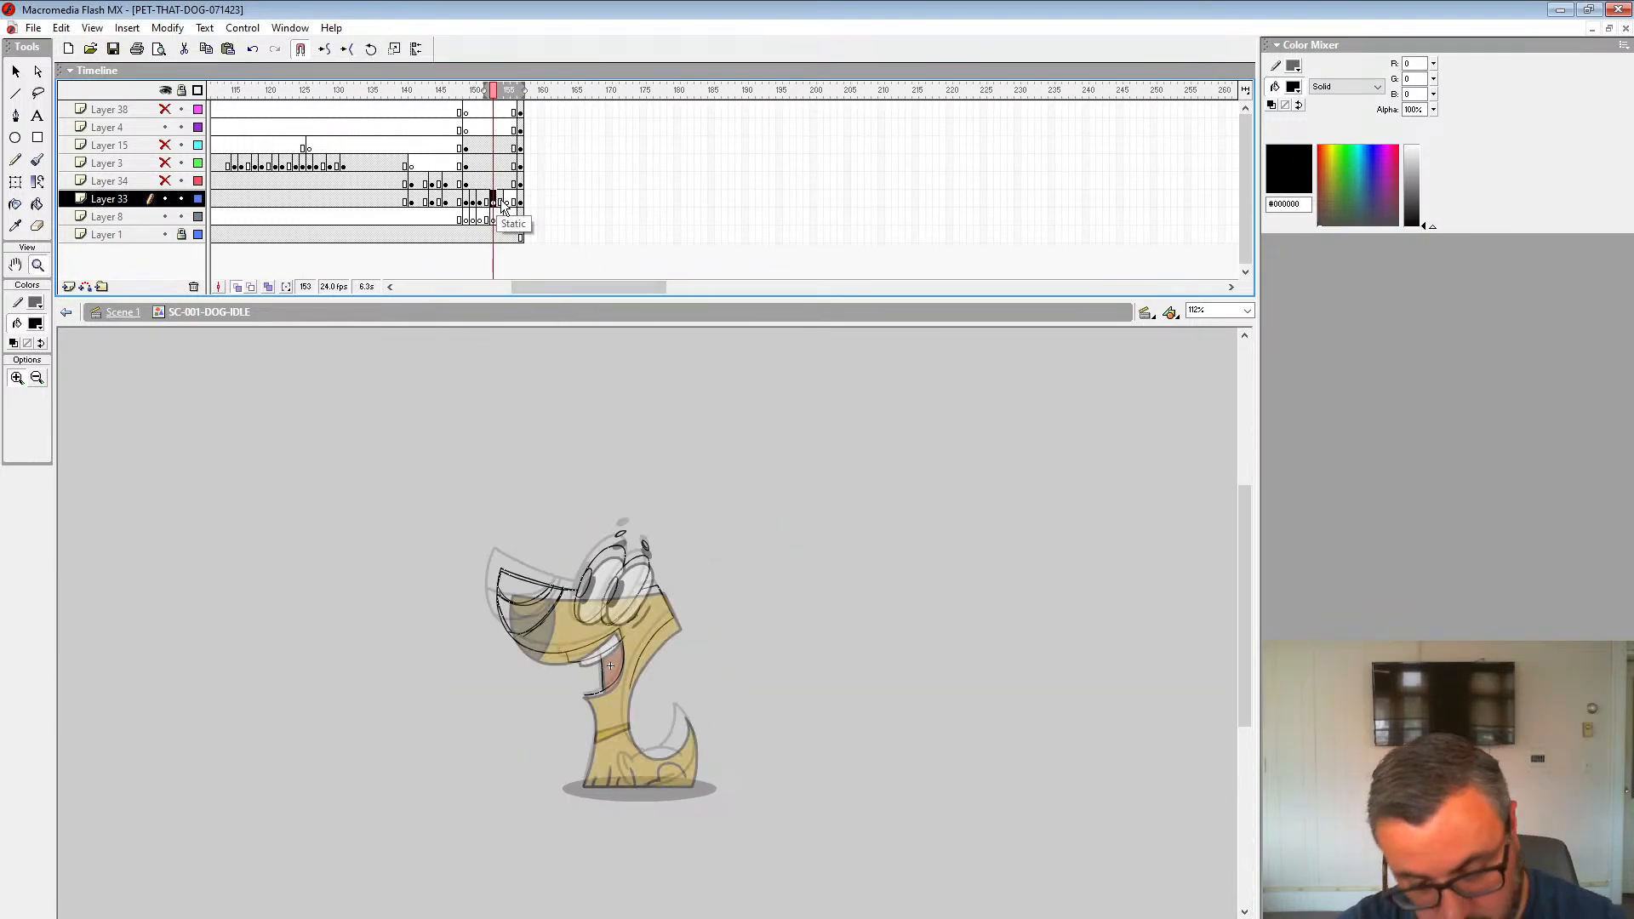
{"action": "left_click", "coordinate": [35, 324]}
{"action": "left_click", "coordinate": [11, 415]}
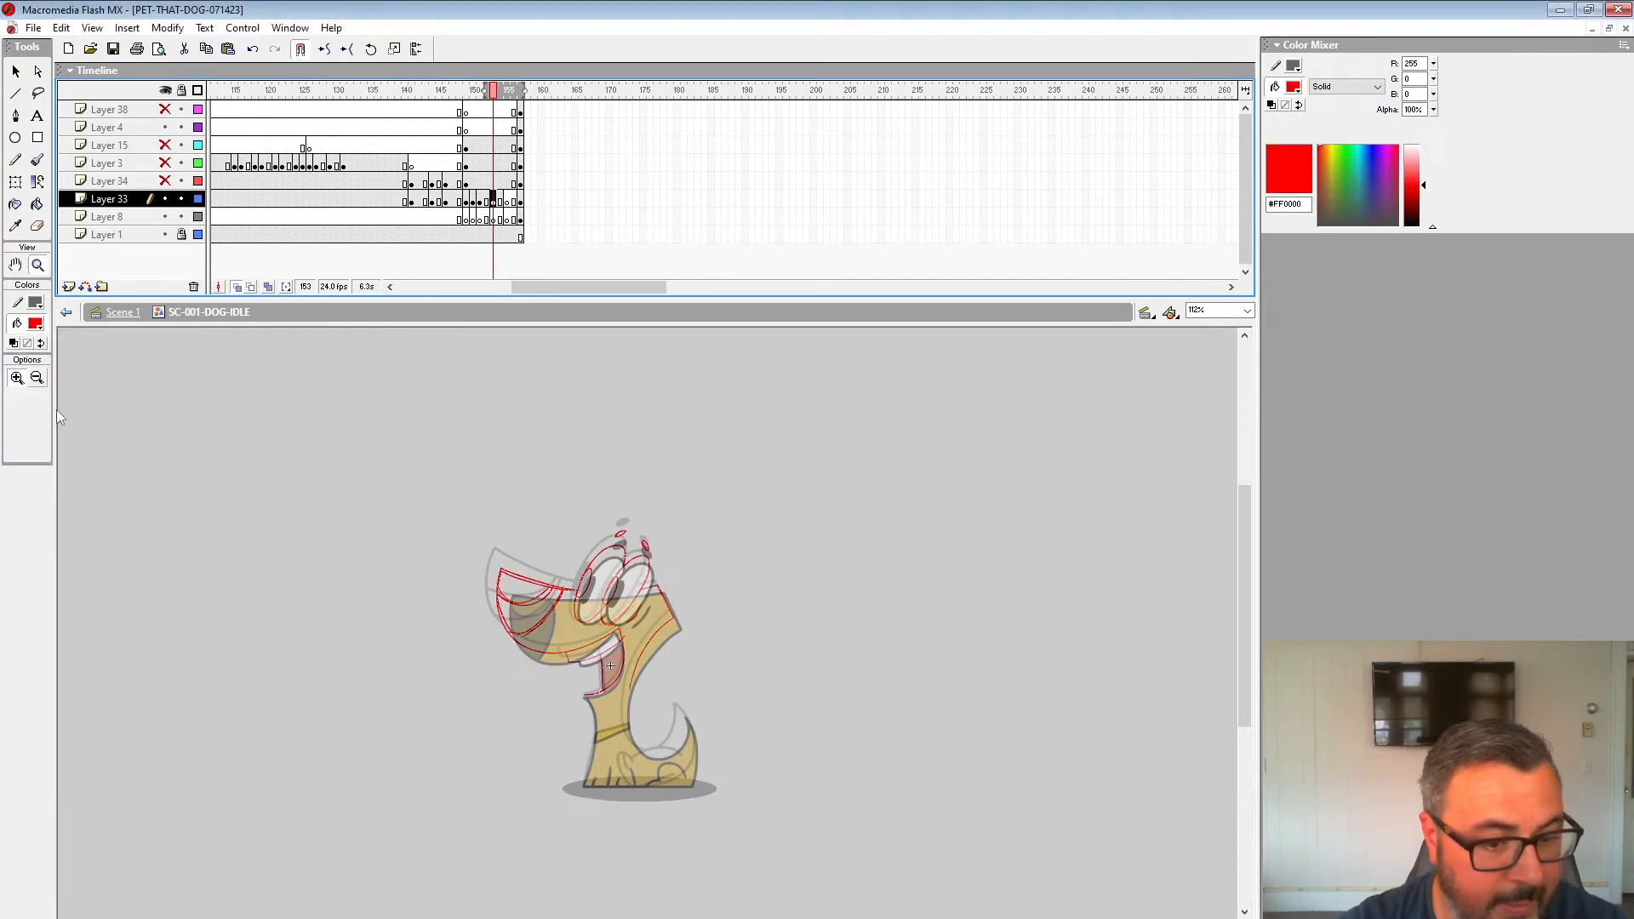
Step: Go to frame 154 of Layer 33 and set the brush to a larger size with a black (#000000) fill
{"action": "key", "text": "period"}
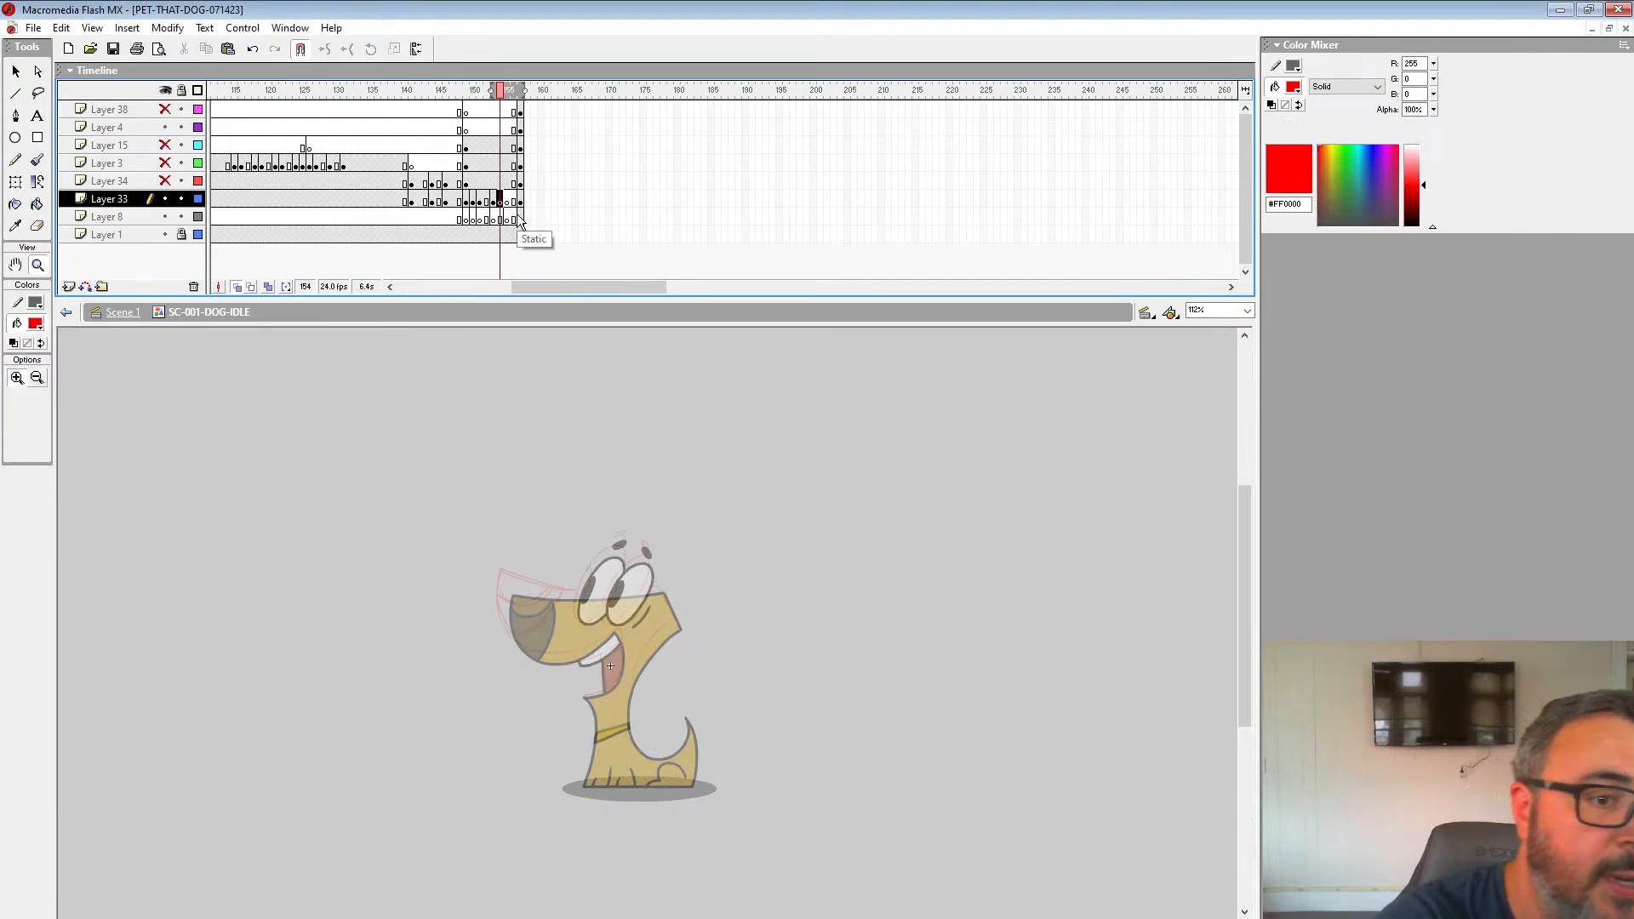
{"action": "left_click", "coordinate": [604, 628]}
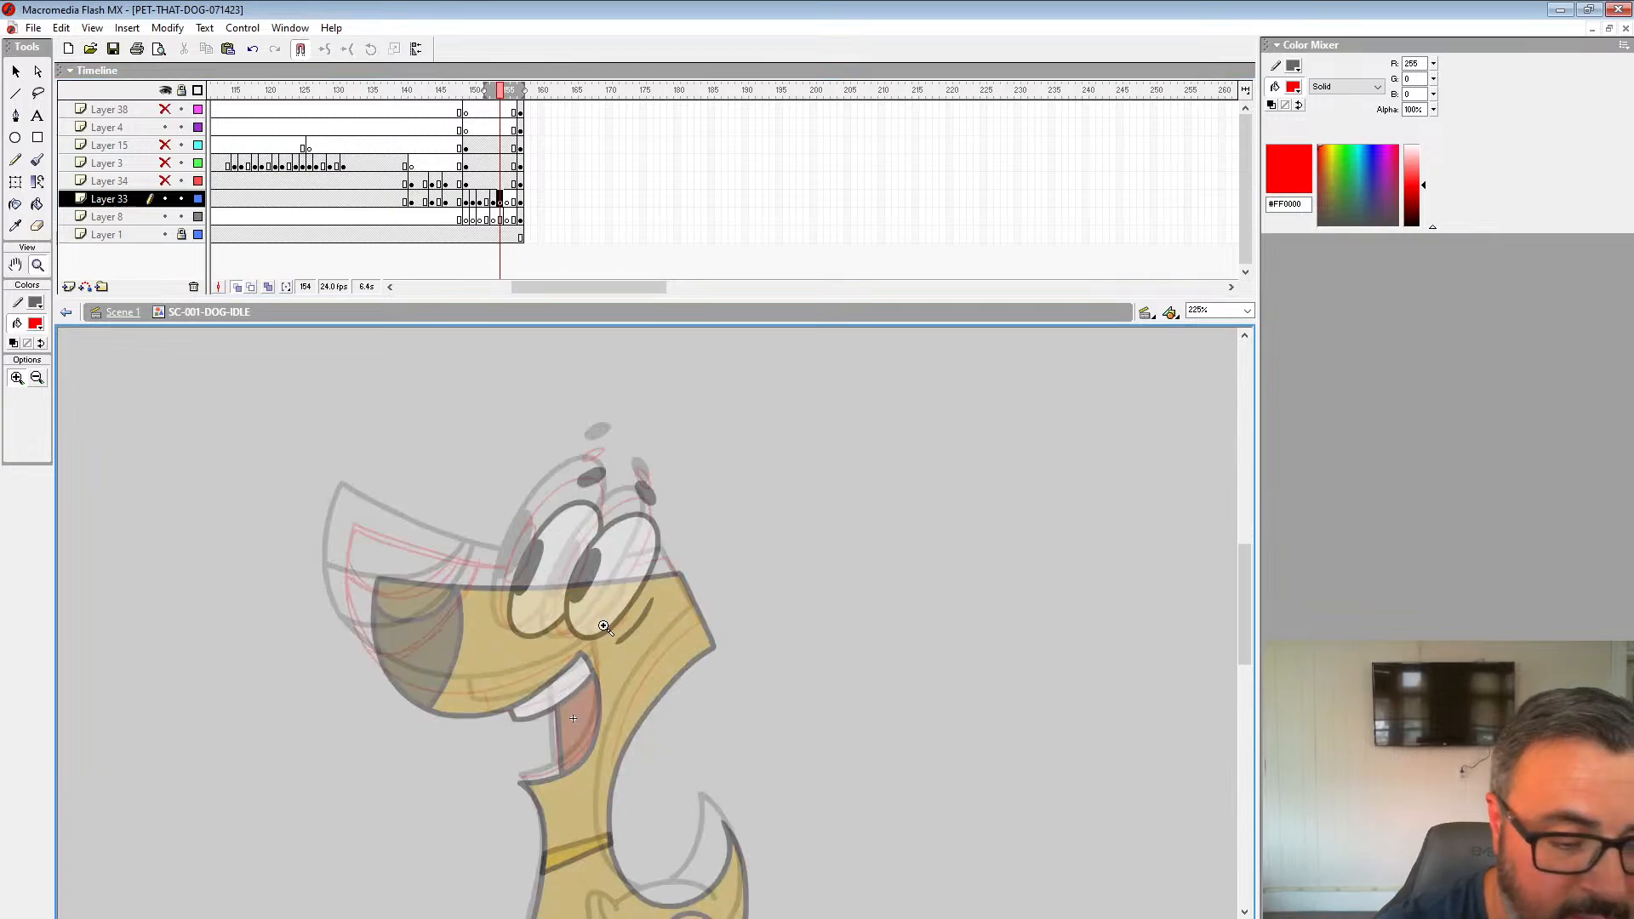
{"action": "left_click", "coordinate": [587, 580]}
{"action": "left_click", "coordinate": [596, 582]}
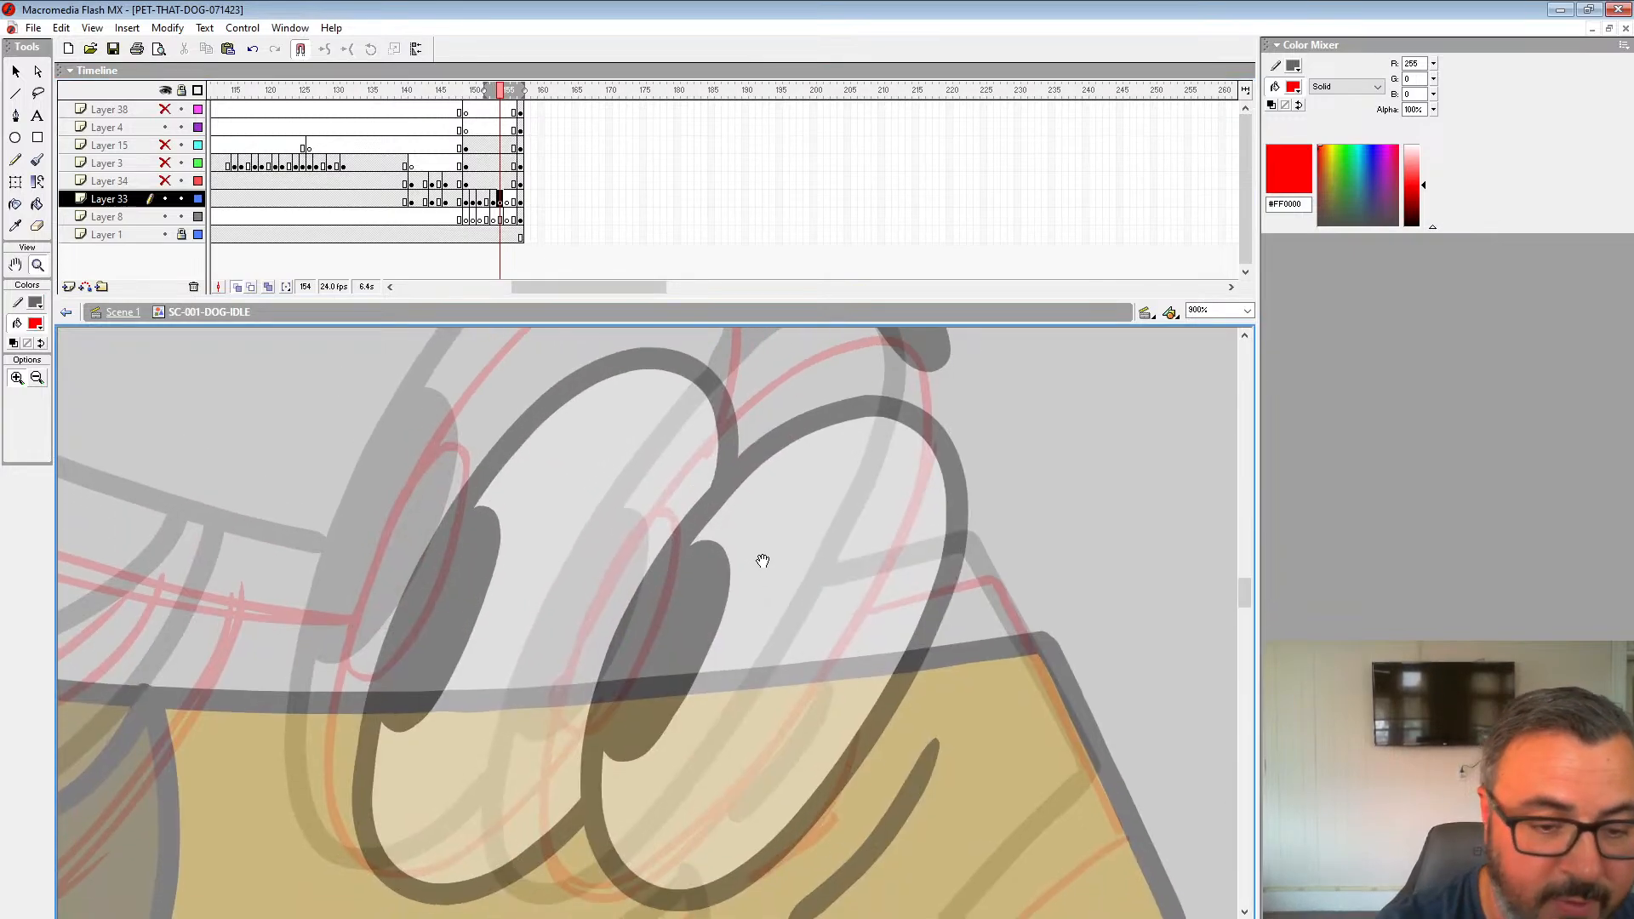
{"action": "left_click", "coordinate": [35, 324]}
{"action": "key", "text": "Escape"}
{"action": "key", "text": "b"}
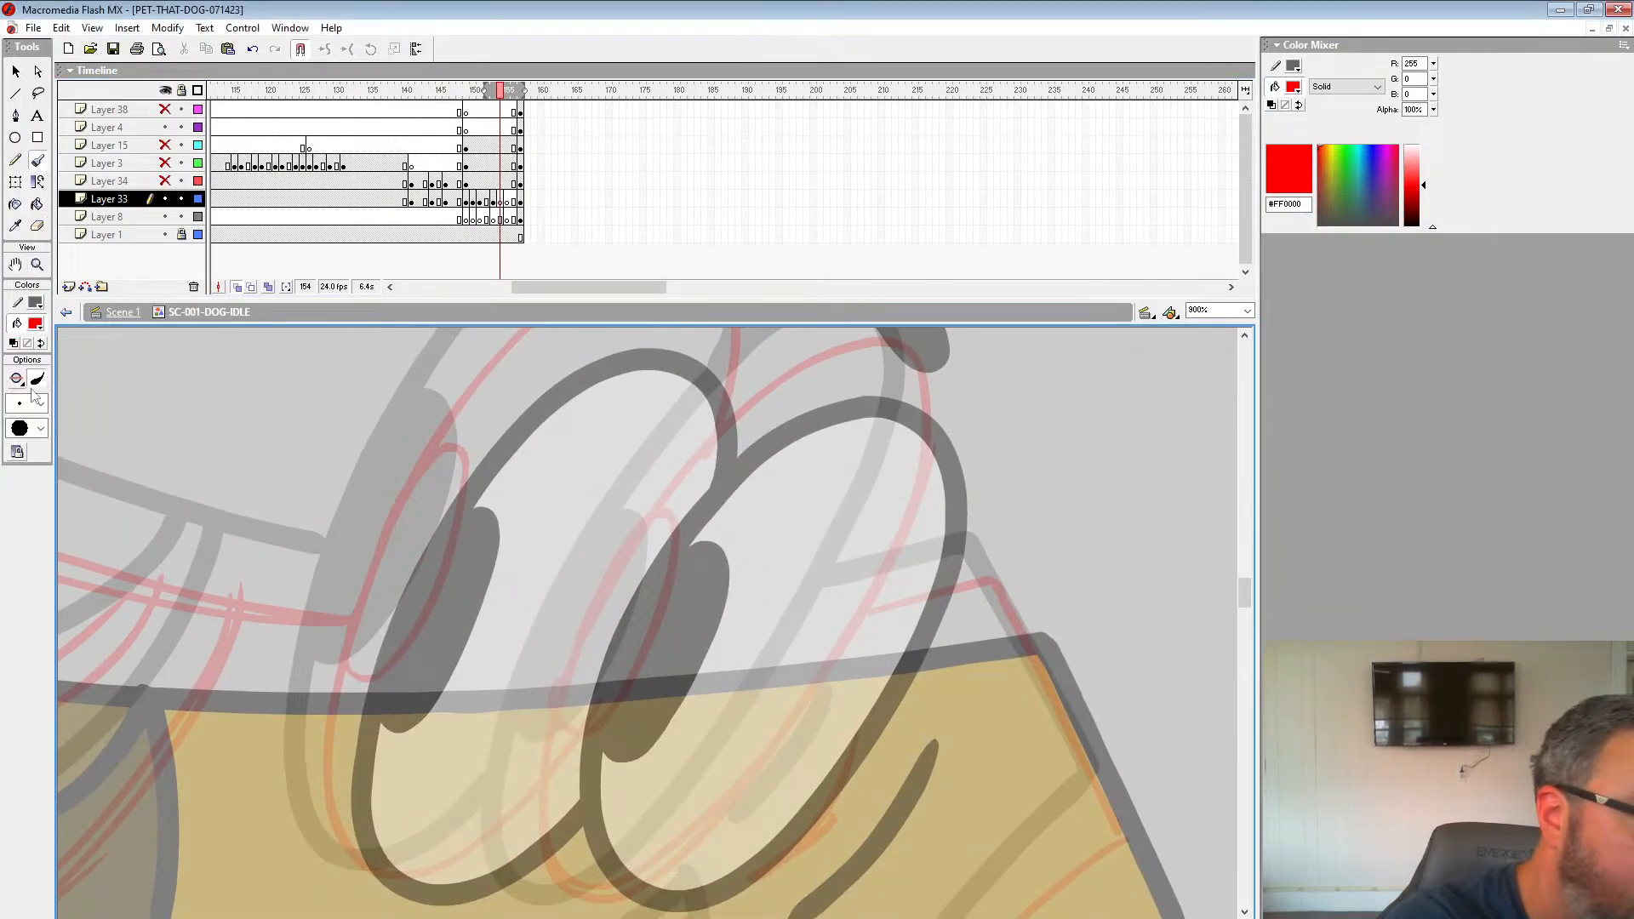
{"action": "left_click", "coordinate": [40, 403]}
{"action": "left_click", "coordinate": [39, 593]}
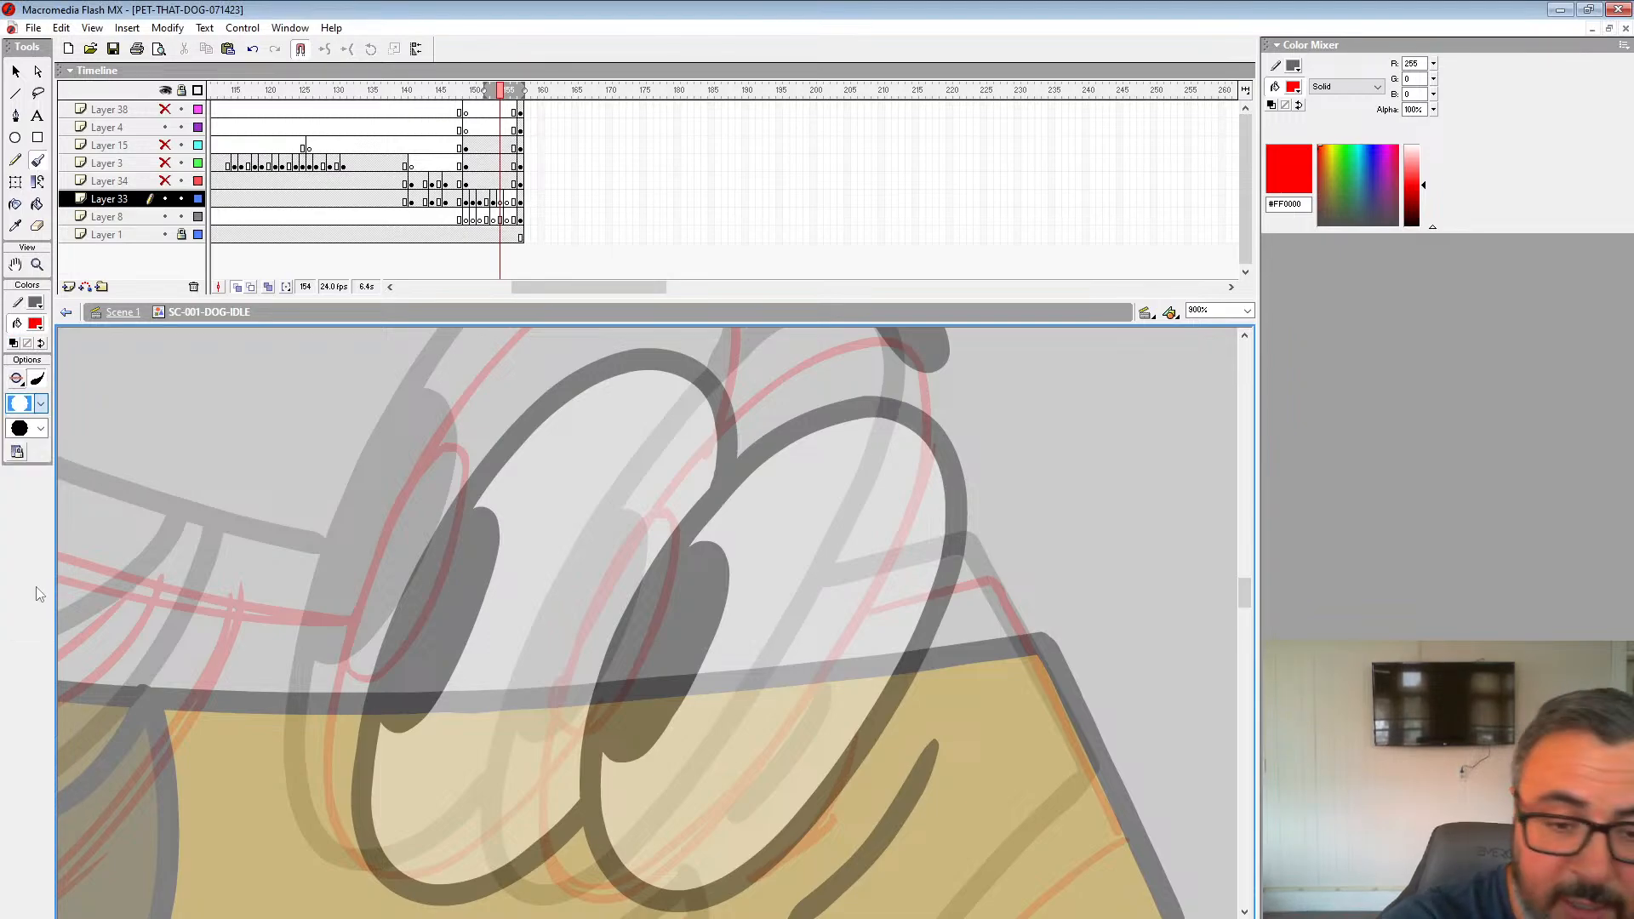
{"action": "left_click_drag", "start_coordinate": [883, 309], "coordinate": [885, 219]}
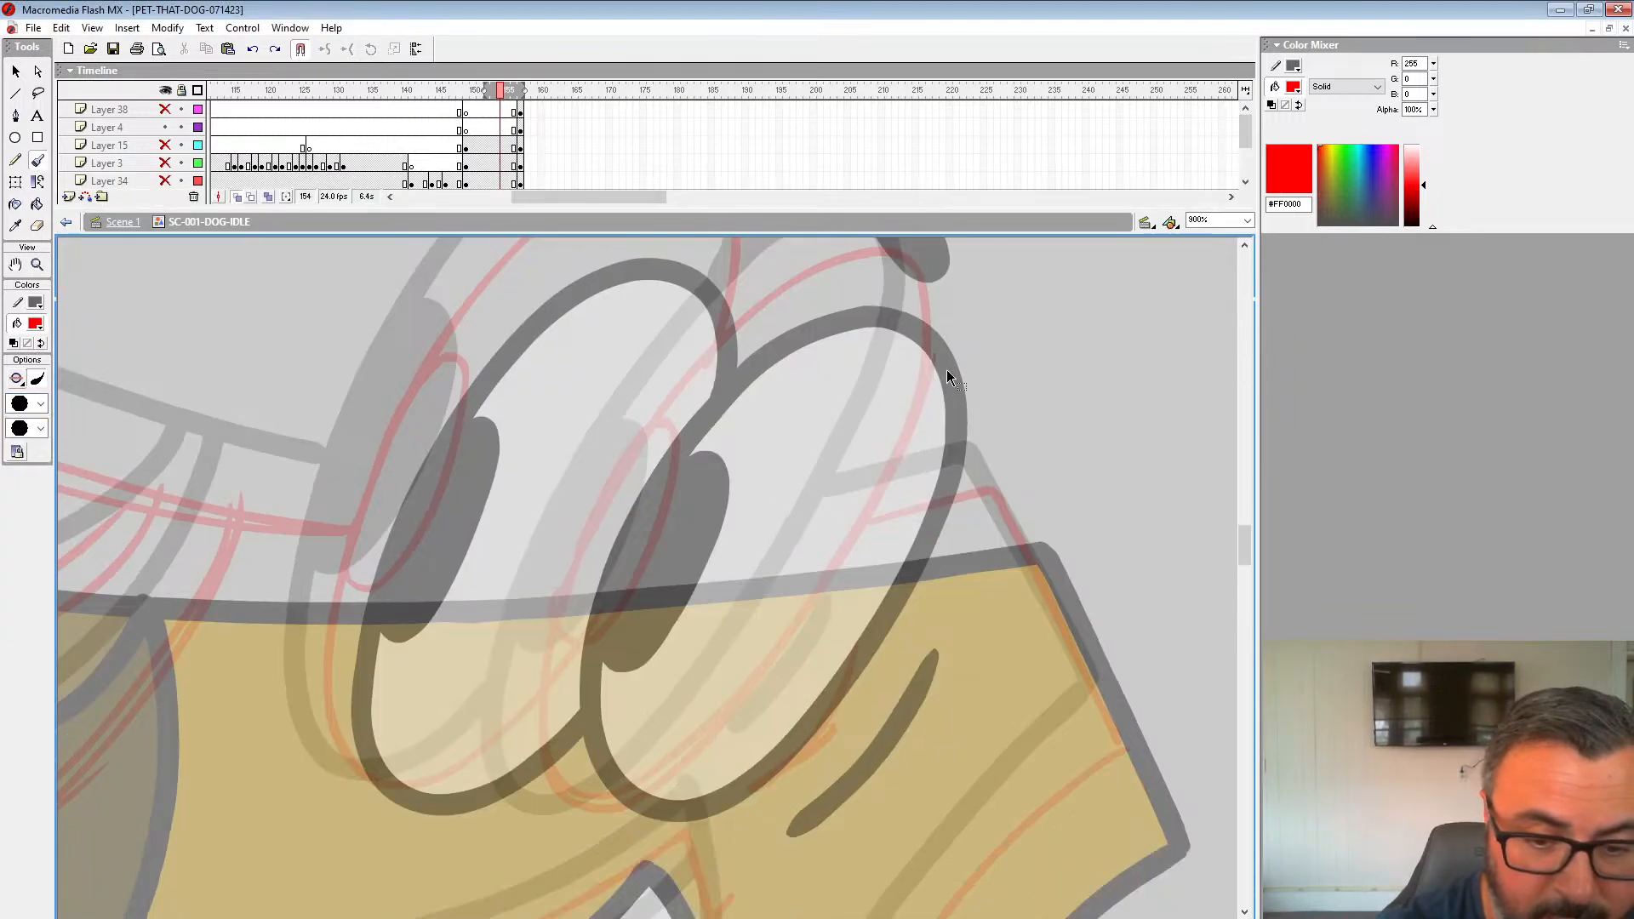
{"action": "left_click", "coordinate": [35, 323]}
{"action": "left_click", "coordinate": [14, 357]}
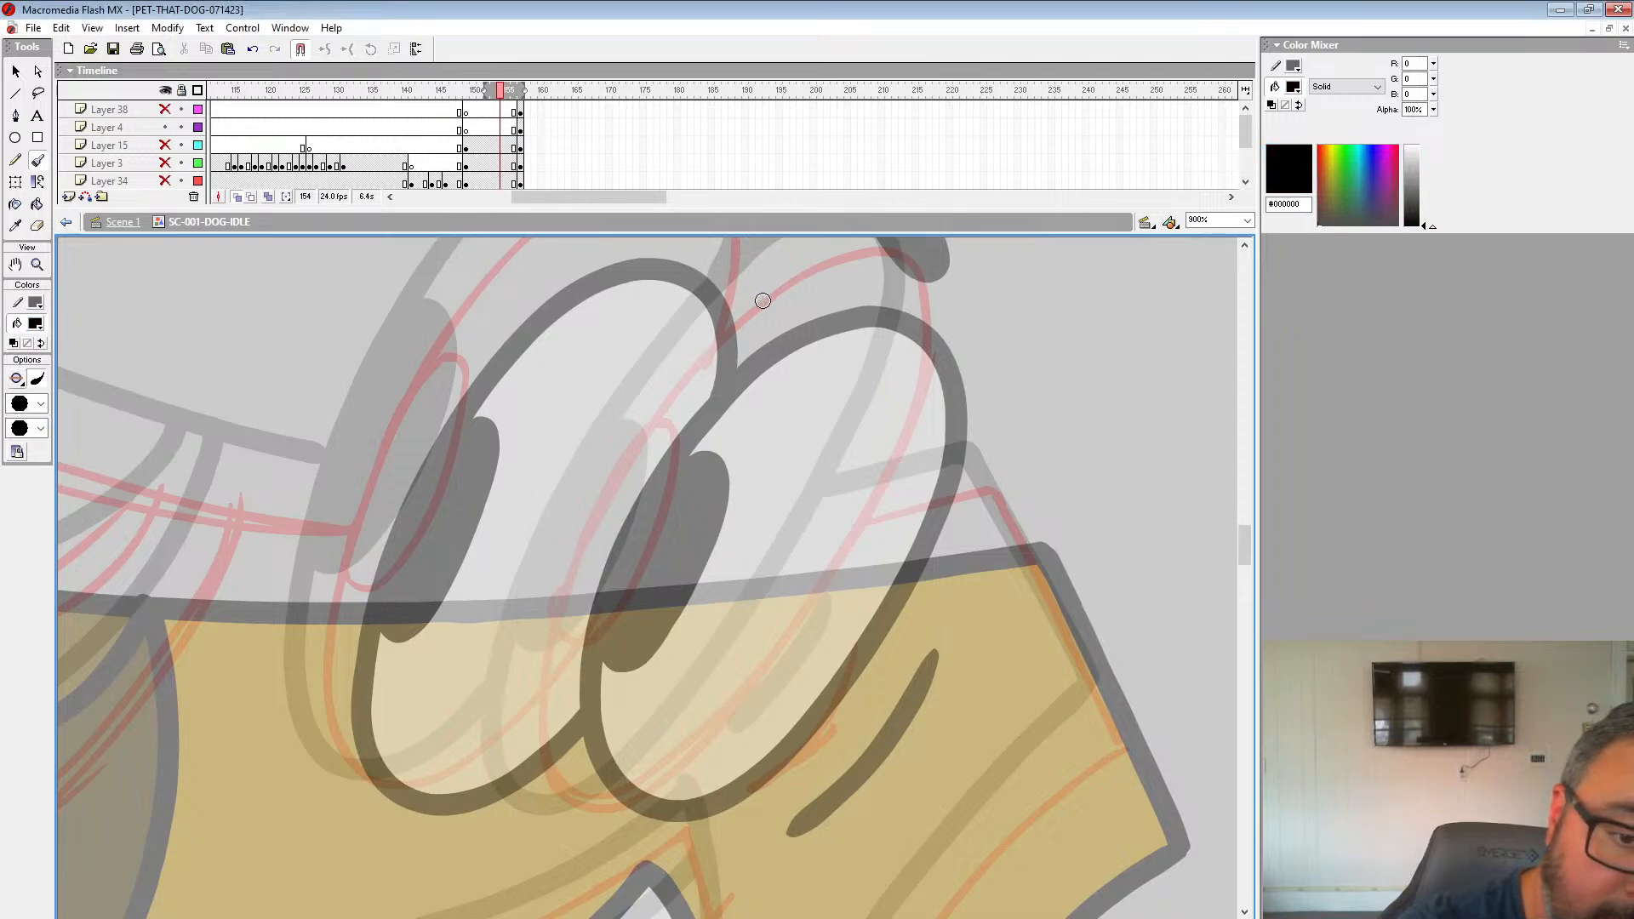
Step: Ink the rear eye's outline and pupil outline in black, and paint the solid brow mark above it
{"action": "mouse_move", "coordinate": [777, 292]}
{"action": "left_mouse_down"}
{"action": "mouse_move", "coordinate": [666, 398]}
{"action": "mouse_move", "coordinate": [567, 587]}
{"action": "mouse_move", "coordinate": [534, 761]}
{"action": "mouse_move", "coordinate": [647, 799]}
{"action": "mouse_move", "coordinate": [828, 594]}
{"action": "left_mouse_up"}
{"action": "left_click_drag", "start_coordinate": [891, 474], "coordinate": [831, 568]}
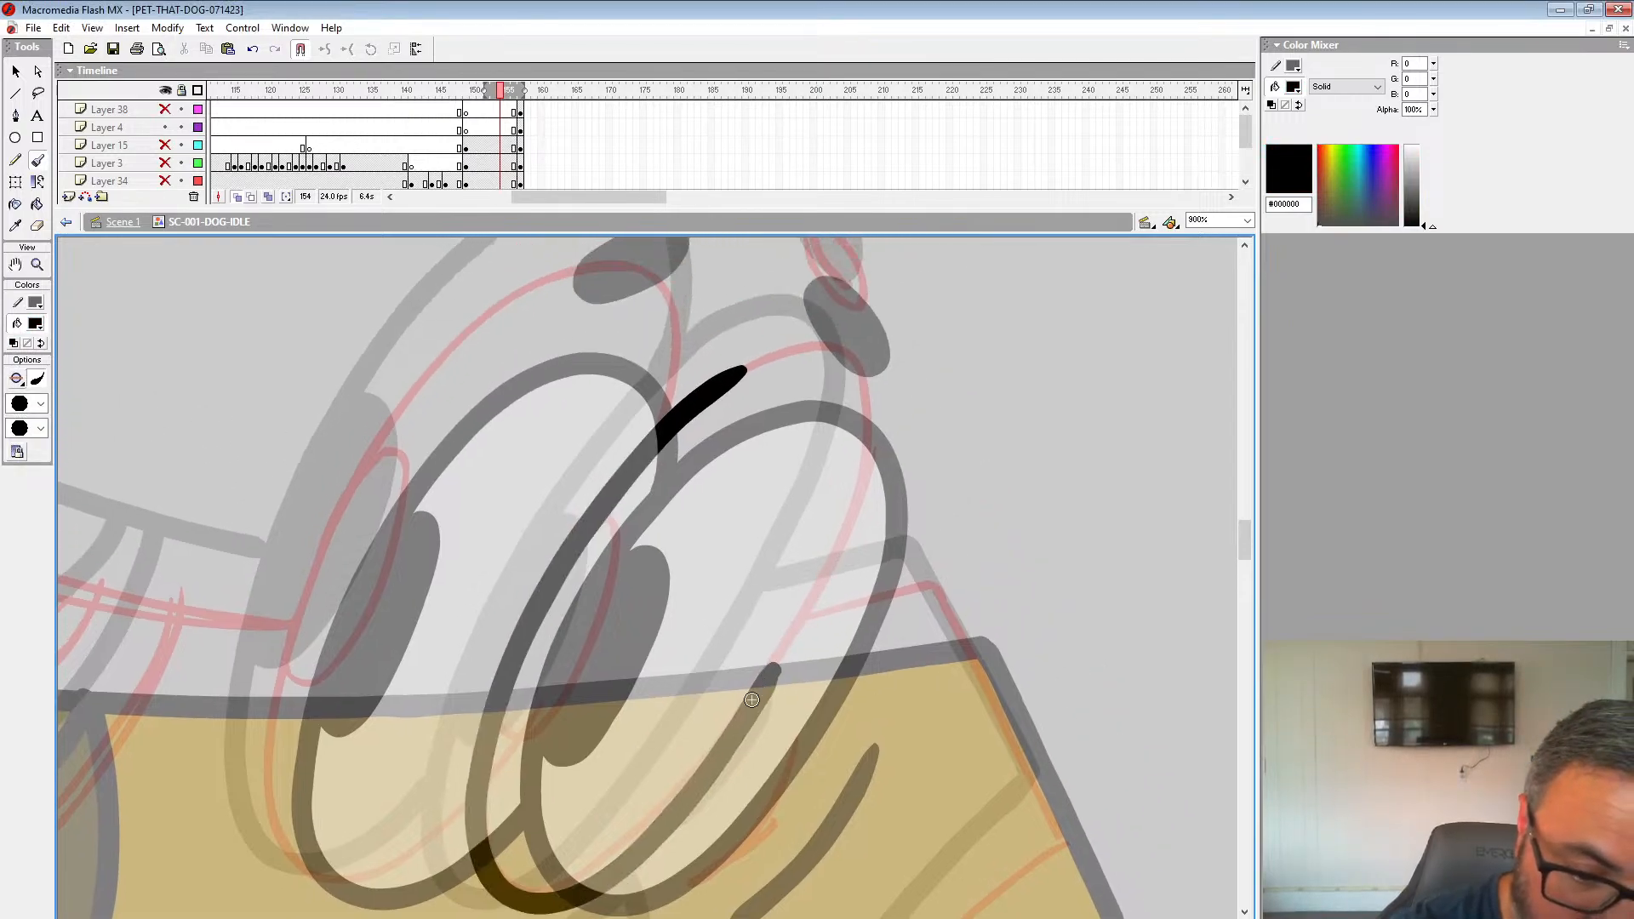
{"action": "mouse_move", "coordinate": [750, 702]}
{"action": "left_mouse_down"}
{"action": "mouse_move", "coordinate": [813, 604]}
{"action": "mouse_move", "coordinate": [863, 376]}
{"action": "mouse_move", "coordinate": [647, 423]}
{"action": "left_mouse_up"}
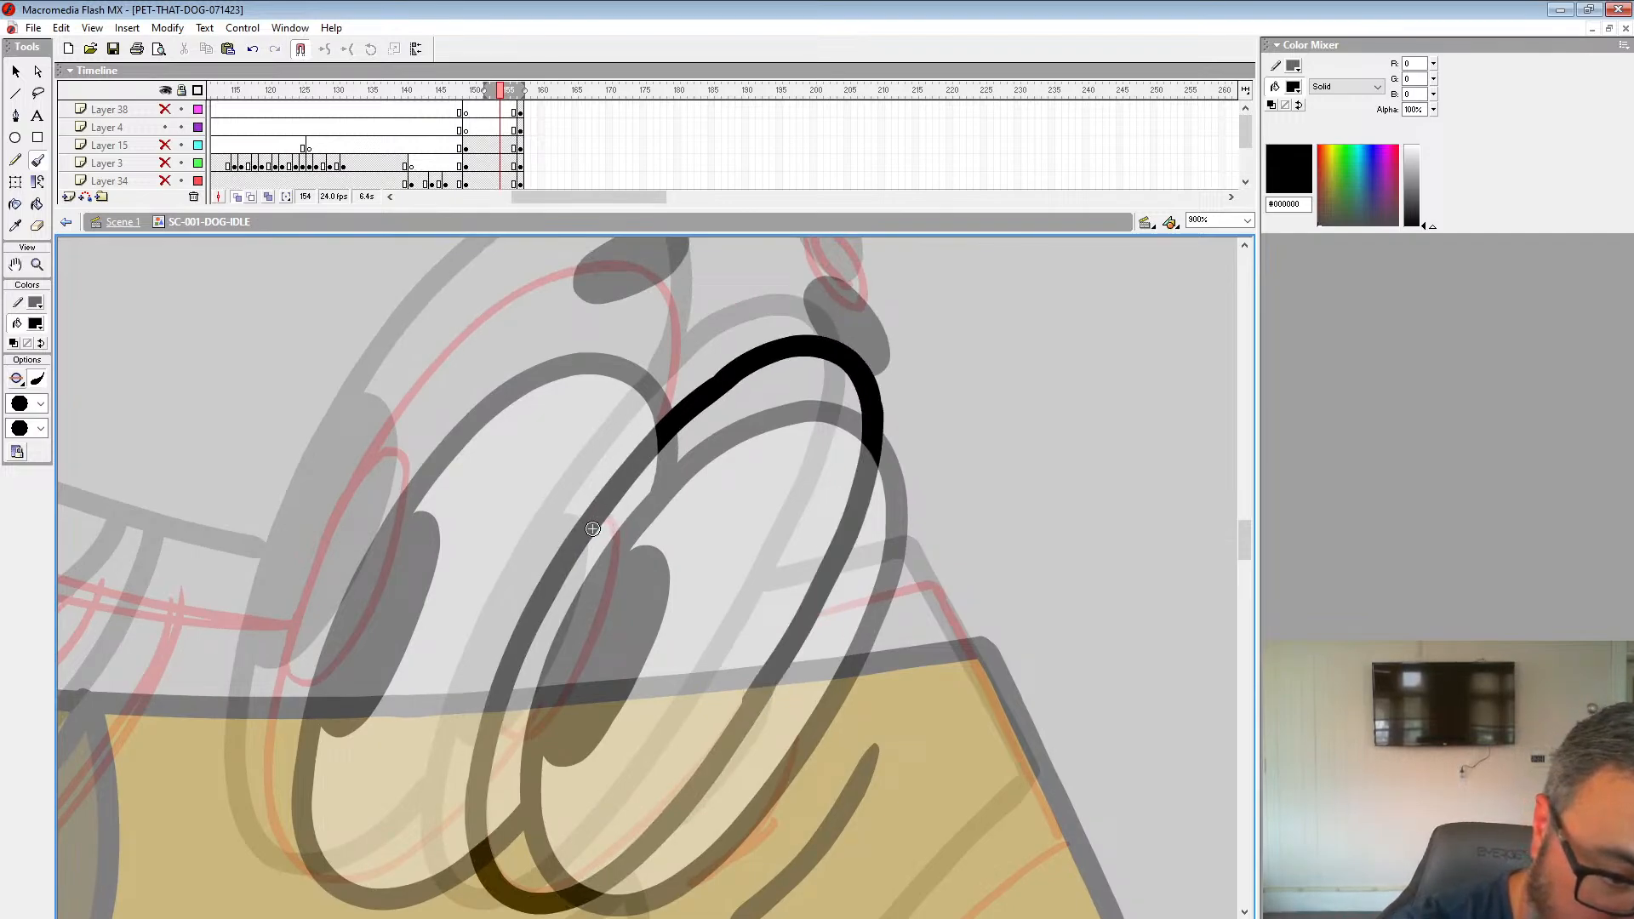
{"action": "mouse_move", "coordinate": [593, 529]}
{"action": "left_mouse_down"}
{"action": "mouse_move", "coordinate": [572, 676]}
{"action": "mouse_move", "coordinate": [502, 745]}
{"action": "left_mouse_up"}
{"action": "scroll", "coordinate": [813, 460], "scroll_direction": "up", "scroll_amount": 3}
{"action": "mouse_move", "coordinate": [813, 460]}
{"action": "left_mouse_down"}
{"action": "mouse_move", "coordinate": [843, 512]}
{"action": "mouse_move", "coordinate": [821, 468]}
{"action": "left_mouse_up"}
{"action": "mouse_move", "coordinate": [717, 574]}
{"action": "left_mouse_down"}
{"action": "mouse_move", "coordinate": [941, 377]}
{"action": "mouse_move", "coordinate": [984, 365]}
{"action": "left_mouse_up"}
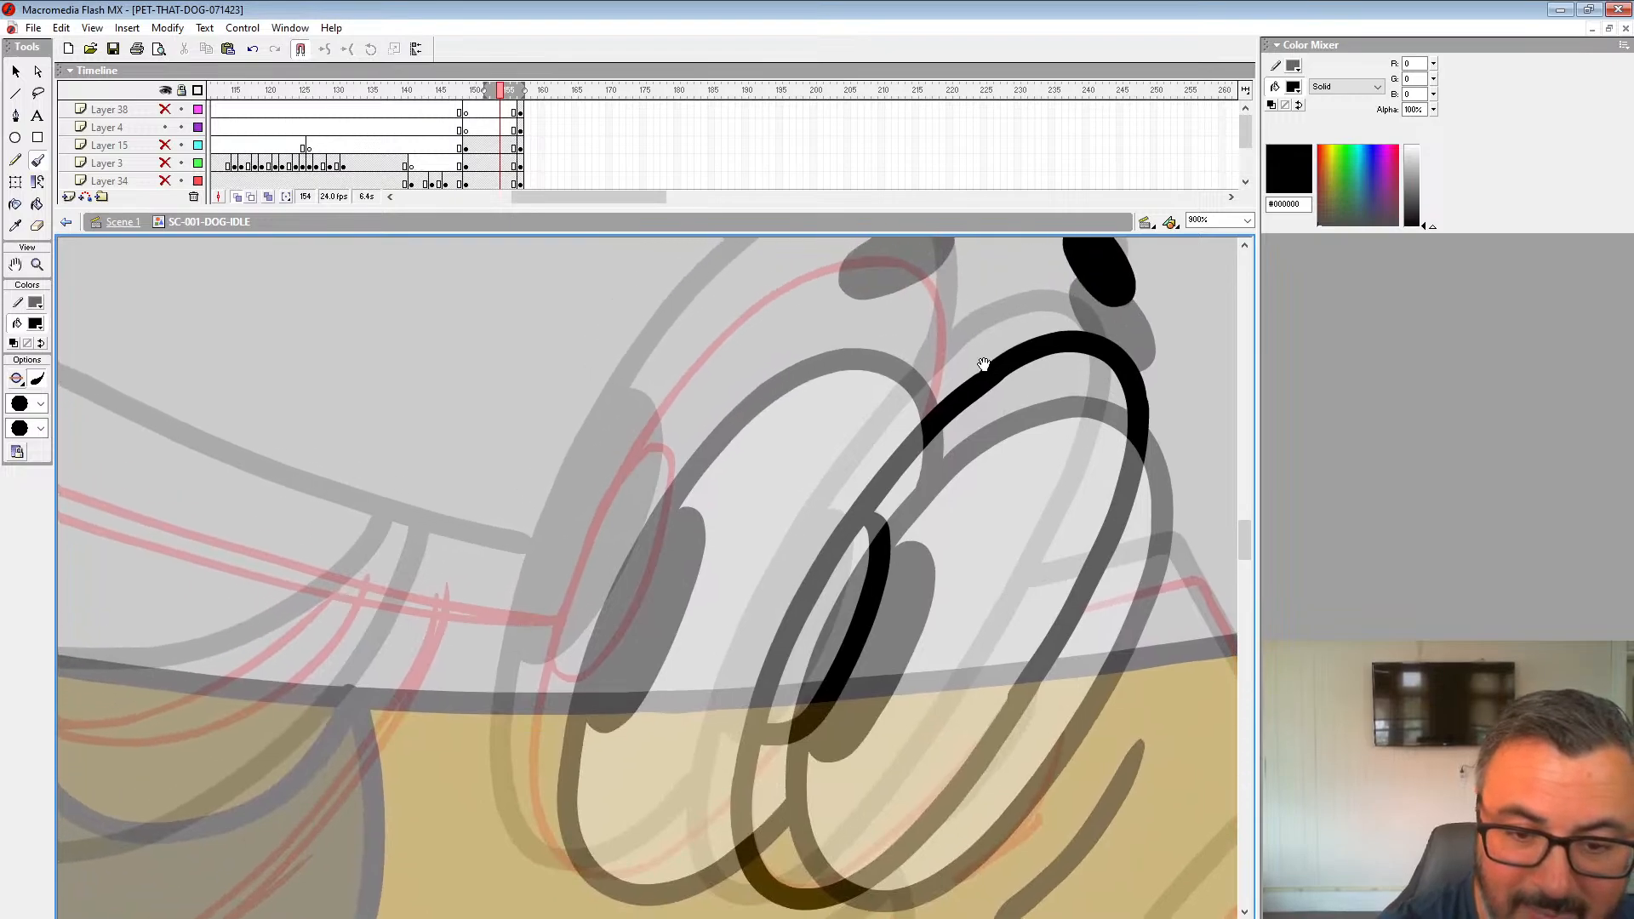
Step: Ink the front eye's outline and the outline of its pupil
{"action": "mouse_move", "coordinate": [937, 415]}
{"action": "left_mouse_down"}
{"action": "mouse_move", "coordinate": [947, 375]}
{"action": "mouse_move", "coordinate": [795, 273]}
{"action": "mouse_move", "coordinate": [564, 588]}
{"action": "mouse_move", "coordinate": [543, 850]}
{"action": "mouse_move", "coordinate": [656, 864]}
{"action": "mouse_move", "coordinate": [741, 783]}
{"action": "left_mouse_up"}
{"action": "key", "text": "ctrl+z"}
{"action": "mouse_move", "coordinate": [552, 677]}
{"action": "left_mouse_down"}
{"action": "mouse_move", "coordinate": [647, 589]}
{"action": "mouse_move", "coordinate": [652, 449]}
{"action": "left_mouse_up"}
{"action": "mouse_move", "coordinate": [957, 247]}
{"action": "left_mouse_down"}
{"action": "mouse_move", "coordinate": [926, 395]}
{"action": "mouse_move", "coordinate": [860, 426]}
{"action": "left_mouse_up"}
{"action": "left_click_drag", "start_coordinate": [749, 910], "coordinate": [680, 471]}
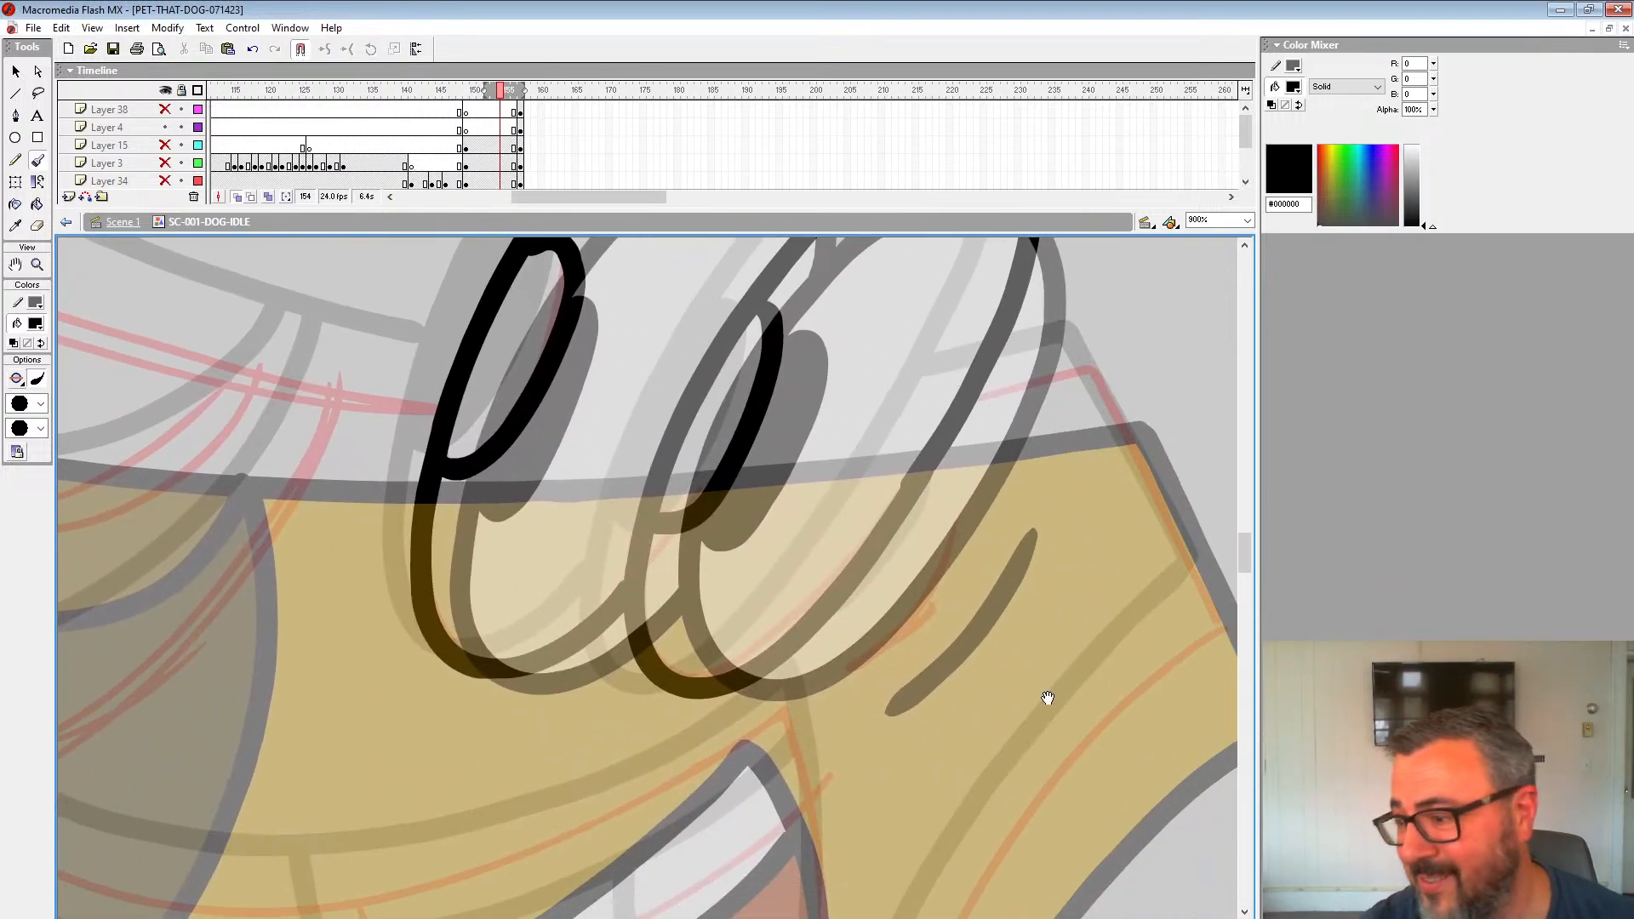
Step: Ink the top and the slanted back edge of the head behind the eyes
{"action": "mouse_move", "coordinate": [1048, 696]}
{"action": "left_mouse_down"}
{"action": "mouse_move", "coordinate": [1018, 565]}
{"action": "mouse_move", "coordinate": [1058, 621]}
{"action": "mouse_move", "coordinate": [955, 444]}
{"action": "left_mouse_up"}
{"action": "mouse_move", "coordinate": [733, 355]}
{"action": "left_mouse_down"}
{"action": "mouse_move", "coordinate": [849, 328]}
{"action": "mouse_move", "coordinate": [996, 570]}
{"action": "left_mouse_up"}
{"action": "left_click_drag", "start_coordinate": [817, 528], "coordinate": [985, 558]}
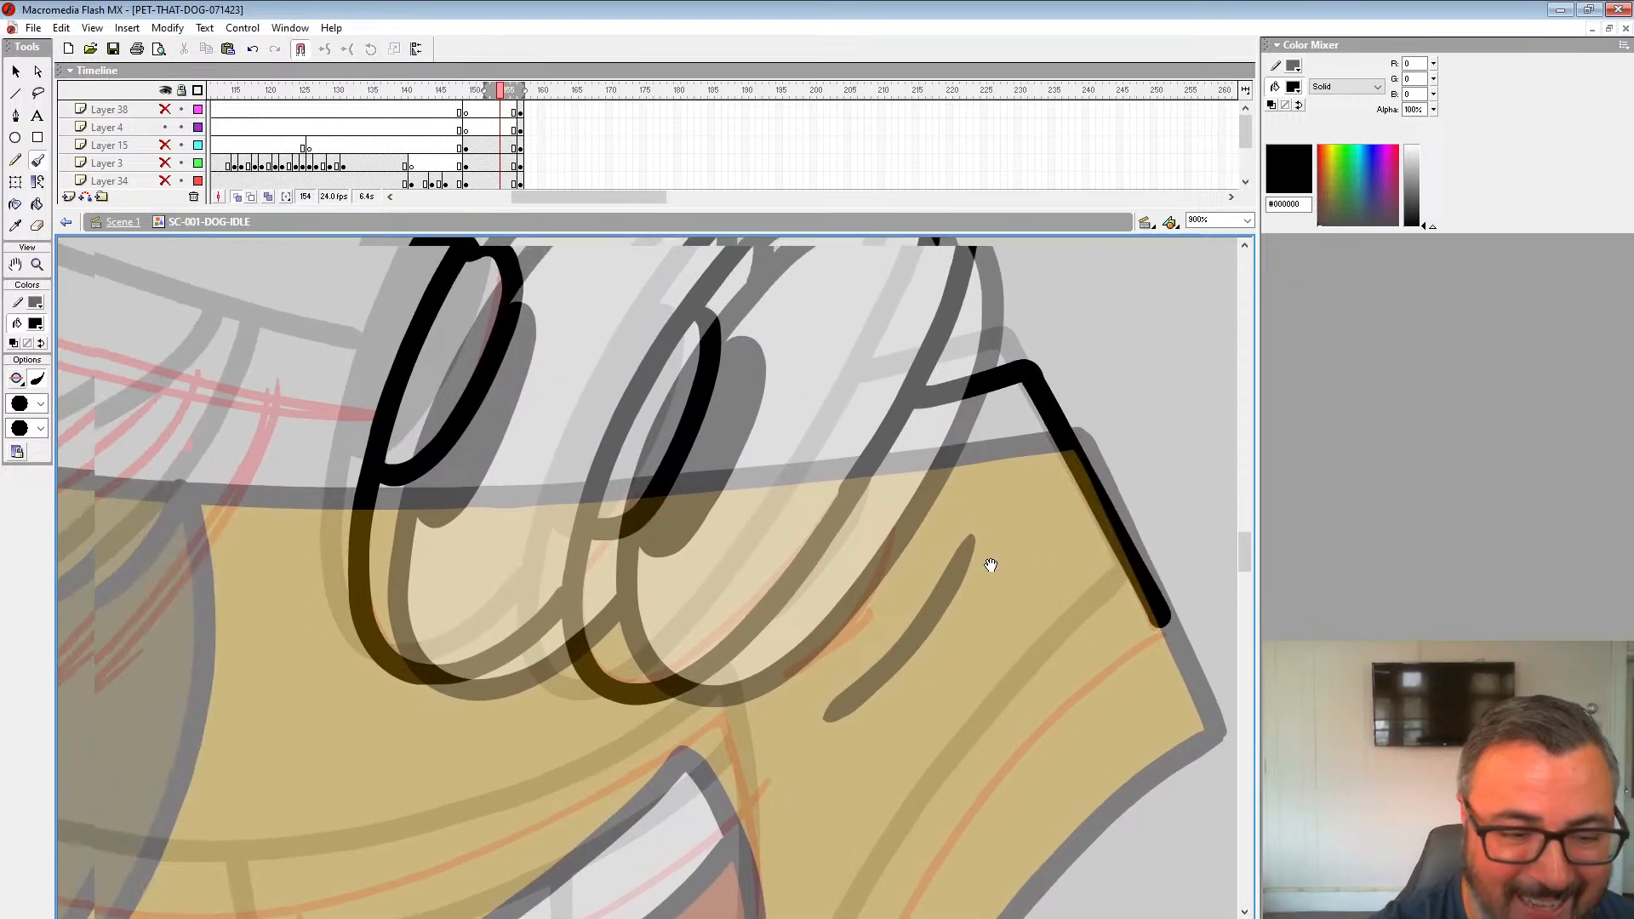
Step: Ink the muzzle outline around the snout's tip and along the jaw curve to the mouth corner
{"action": "mouse_move", "coordinate": [579, 553]}
{"action": "left_mouse_down"}
{"action": "mouse_move", "coordinate": [1089, 605]}
{"action": "mouse_move", "coordinate": [894, 584]}
{"action": "mouse_move", "coordinate": [410, 458]}
{"action": "mouse_move", "coordinate": [360, 286]}
{"action": "mouse_move", "coordinate": [345, 528]}
{"action": "mouse_move", "coordinate": [454, 771]}
{"action": "mouse_move", "coordinate": [538, 841]}
{"action": "left_mouse_up"}
{"action": "mouse_move", "coordinate": [583, 830]}
{"action": "left_mouse_down"}
{"action": "mouse_move", "coordinate": [474, 792]}
{"action": "mouse_move", "coordinate": [211, 644]}
{"action": "left_mouse_up"}
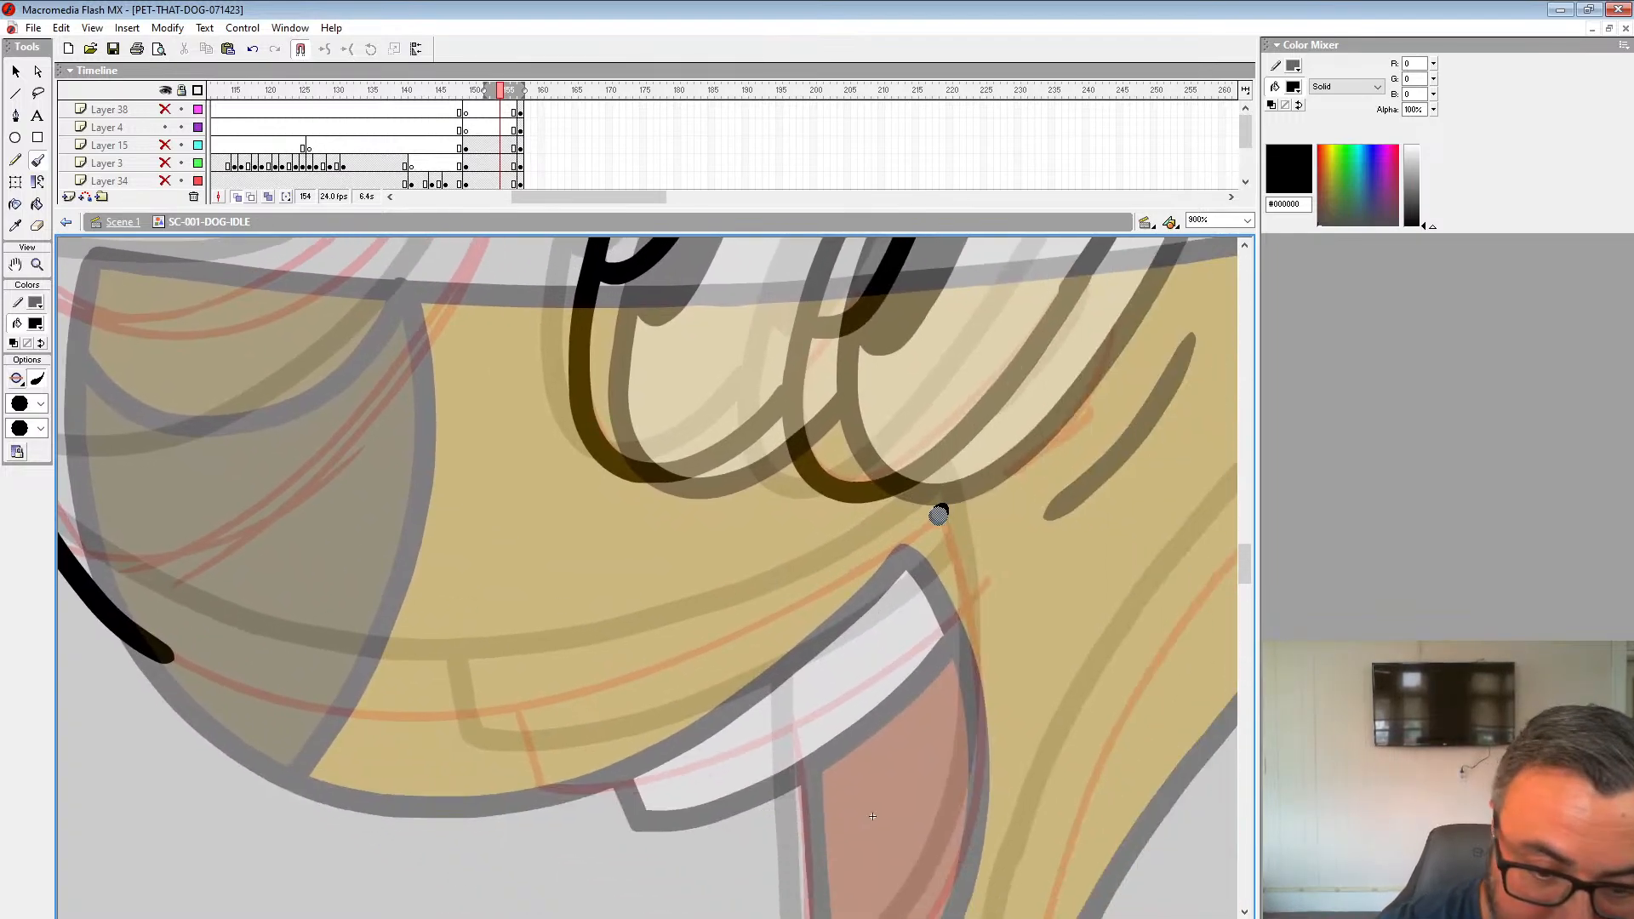
{"action": "mouse_move", "coordinate": [939, 515]}
{"action": "left_mouse_down"}
{"action": "mouse_move", "coordinate": [745, 639]}
{"action": "mouse_move", "coordinate": [481, 711]}
{"action": "mouse_move", "coordinate": [266, 708]}
{"action": "mouse_move", "coordinate": [158, 660]}
{"action": "left_mouse_up"}
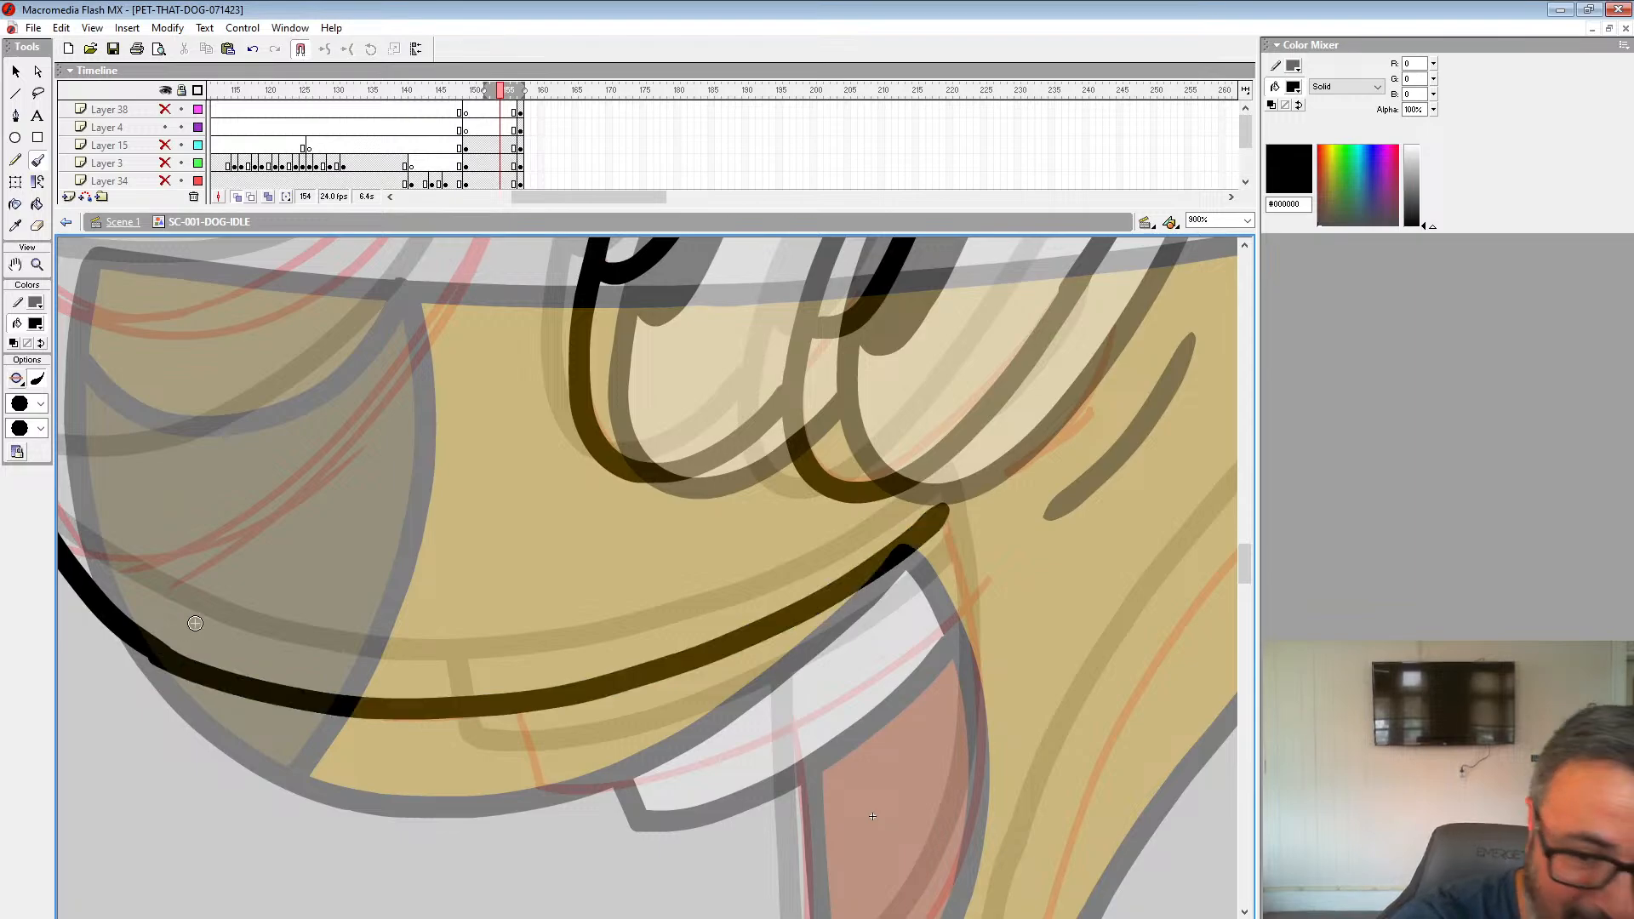
Step: Ink the cheek crease beneath the rear eye and the lines of the open mouth
{"action": "left_click_drag", "start_coordinate": [1050, 558], "coordinate": [826, 676]}
{"action": "mouse_move", "coordinate": [925, 418]}
{"action": "left_mouse_down"}
{"action": "mouse_move", "coordinate": [789, 602]}
{"action": "mouse_move", "coordinate": [911, 254]}
{"action": "left_mouse_up"}
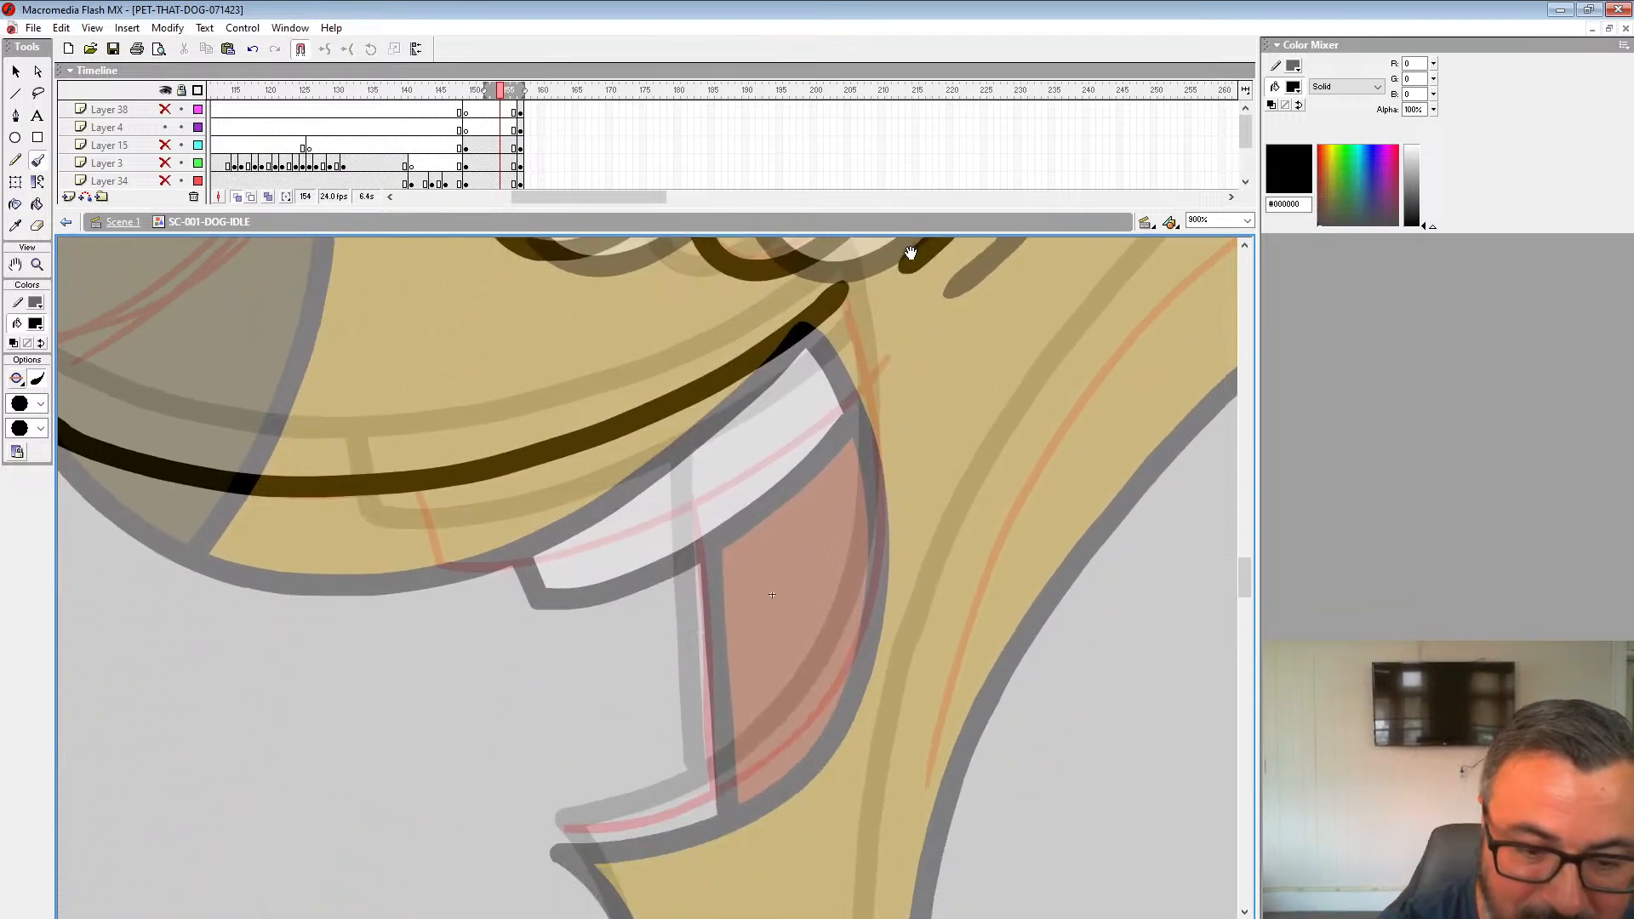
{"action": "mouse_move", "coordinate": [840, 294]}
{"action": "left_mouse_down"}
{"action": "mouse_move", "coordinate": [878, 430]}
{"action": "mouse_move", "coordinate": [830, 688]}
{"action": "mouse_move", "coordinate": [690, 807]}
{"action": "mouse_move", "coordinate": [563, 832]}
{"action": "left_mouse_up"}
{"action": "left_click_drag", "start_coordinate": [529, 591], "coordinate": [734, 646]}
{"action": "mouse_move", "coordinate": [622, 551]}
{"action": "left_mouse_down"}
{"action": "mouse_move", "coordinate": [676, 626]}
{"action": "mouse_move", "coordinate": [1025, 467]}
{"action": "mouse_move", "coordinate": [1056, 434]}
{"action": "left_mouse_up"}
Step: Ink the nose's rear curve from the top of the muzzle down to its front edge
{"action": "left_click_drag", "start_coordinate": [908, 565], "coordinate": [922, 838]}
{"action": "left_click_drag", "start_coordinate": [828, 547], "coordinate": [943, 580]}
{"action": "mouse_move", "coordinate": [901, 434]}
{"action": "left_mouse_down"}
{"action": "mouse_move", "coordinate": [860, 577]}
{"action": "mouse_move", "coordinate": [660, 760]}
{"action": "mouse_move", "coordinate": [500, 783]}
{"action": "left_mouse_up"}
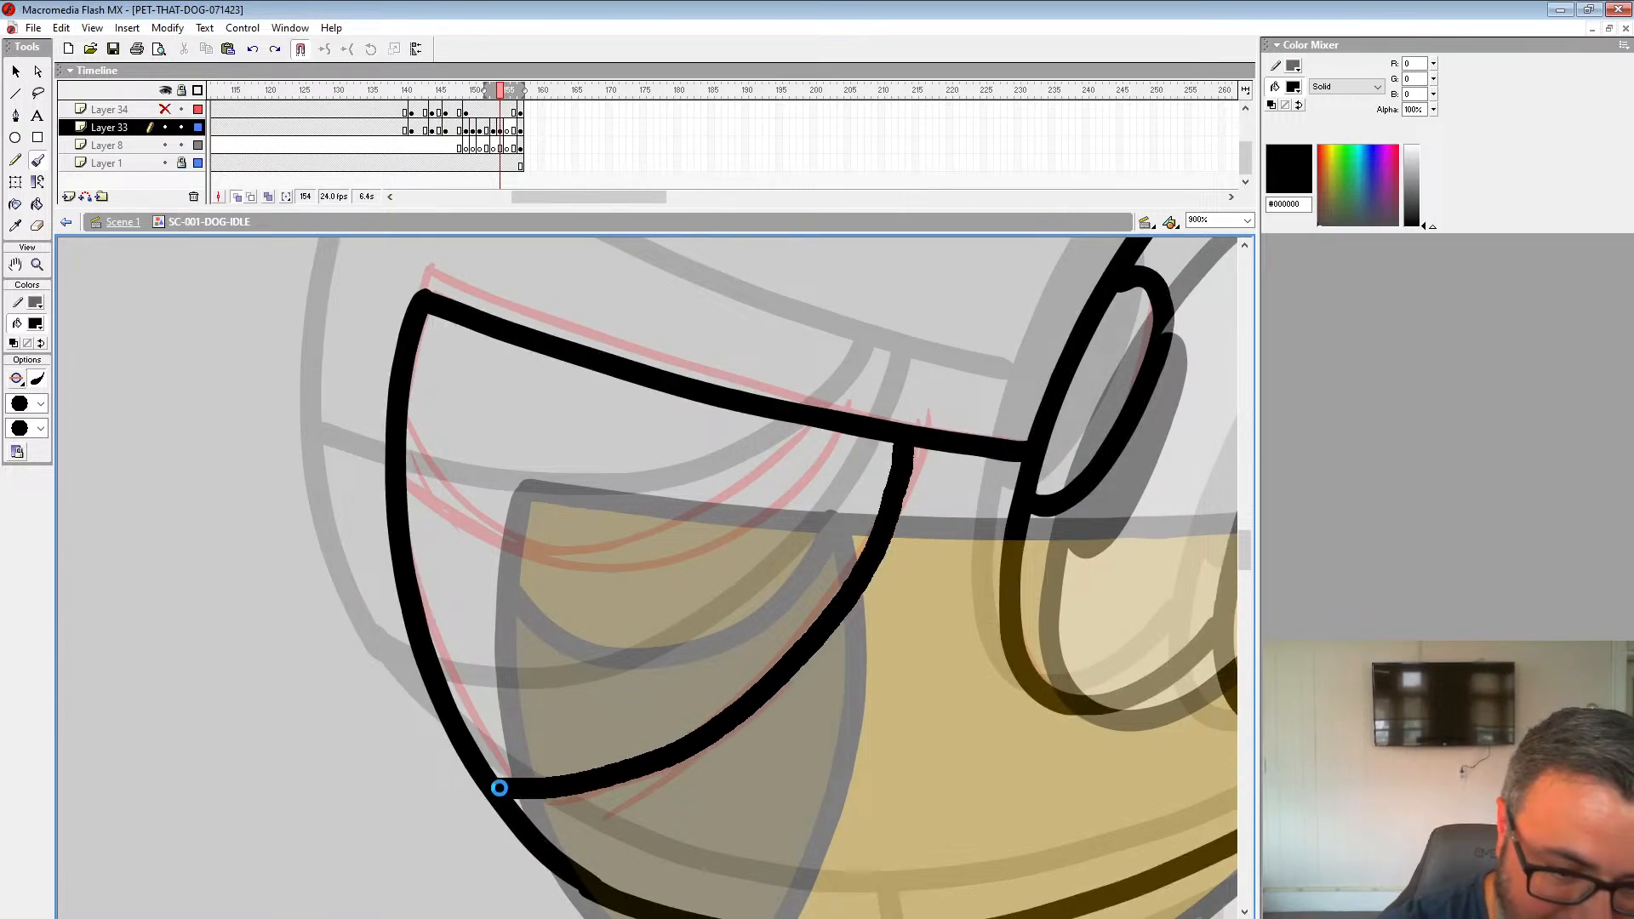
Step: Ink the highlight curve across the nose and the back of the neck down past the collar
{"action": "mouse_move", "coordinate": [846, 422]}
{"action": "left_mouse_down"}
{"action": "mouse_move", "coordinate": [627, 562]}
{"action": "mouse_move", "coordinate": [404, 499]}
{"action": "left_mouse_up"}
{"action": "mouse_move", "coordinate": [979, 681]}
{"action": "left_mouse_down"}
{"action": "mouse_move", "coordinate": [565, 529]}
{"action": "mouse_move", "coordinate": [501, 332]}
{"action": "left_mouse_up"}
{"action": "left_click_drag", "start_coordinate": [1109, 712], "coordinate": [754, 720]}
{"action": "mouse_move", "coordinate": [989, 317]}
{"action": "left_mouse_down"}
{"action": "mouse_move", "coordinate": [887, 401]}
{"action": "mouse_move", "coordinate": [641, 772]}
{"action": "mouse_move", "coordinate": [884, 255]}
{"action": "left_mouse_up"}
{"action": "mouse_move", "coordinate": [870, 271]}
{"action": "left_mouse_down"}
{"action": "mouse_move", "coordinate": [827, 427]}
{"action": "mouse_move", "coordinate": [816, 575]}
{"action": "mouse_move", "coordinate": [826, 689]}
{"action": "mouse_move", "coordinate": [891, 824]}
{"action": "mouse_move", "coordinate": [696, 243]}
{"action": "left_mouse_up"}
{"action": "left_click_drag", "start_coordinate": [977, 502], "coordinate": [986, 566]}
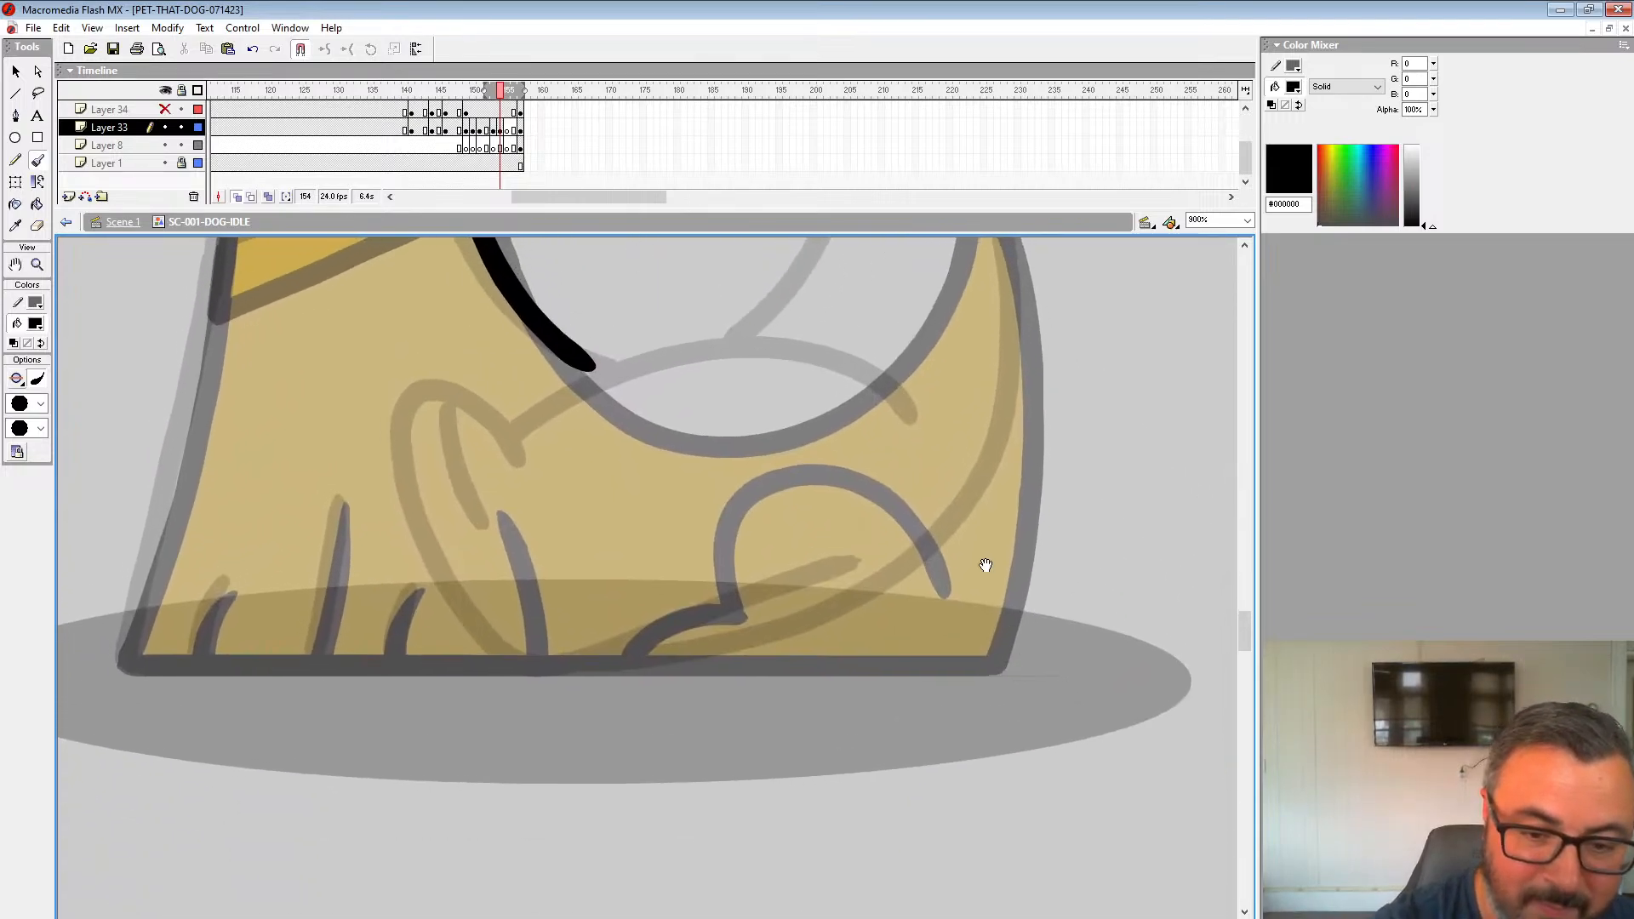
Step: Ink the hind leg and foot, the tail's outer edge and the straight base line under the body
{"action": "mouse_move", "coordinate": [870, 434]}
{"action": "left_mouse_down"}
{"action": "mouse_move", "coordinate": [682, 428]}
{"action": "mouse_move", "coordinate": [629, 598]}
{"action": "mouse_move", "coordinate": [575, 573]}
{"action": "mouse_move", "coordinate": [487, 572]}
{"action": "mouse_move", "coordinate": [478, 669]}
{"action": "left_mouse_up"}
{"action": "left_click_drag", "start_coordinate": [749, 482], "coordinate": [764, 497]}
{"action": "left_click_drag", "start_coordinate": [517, 586], "coordinate": [572, 679]}
{"action": "mouse_move", "coordinate": [985, 371]}
{"action": "left_mouse_down"}
{"action": "mouse_move", "coordinate": [942, 572]}
{"action": "mouse_move", "coordinate": [962, 545]}
{"action": "left_mouse_up"}
{"action": "mouse_move", "coordinate": [869, 258]}
{"action": "left_mouse_down"}
{"action": "mouse_move", "coordinate": [909, 301]}
{"action": "mouse_move", "coordinate": [966, 444]}
{"action": "mouse_move", "coordinate": [975, 607]}
{"action": "mouse_move", "coordinate": [932, 752]}
{"action": "mouse_move", "coordinate": [861, 858]}
{"action": "left_mouse_up"}
{"action": "mouse_move", "coordinate": [862, 858]}
{"action": "left_mouse_down"}
{"action": "mouse_move", "coordinate": [528, 902]}
{"action": "mouse_move", "coordinate": [73, 884]}
{"action": "left_mouse_up"}
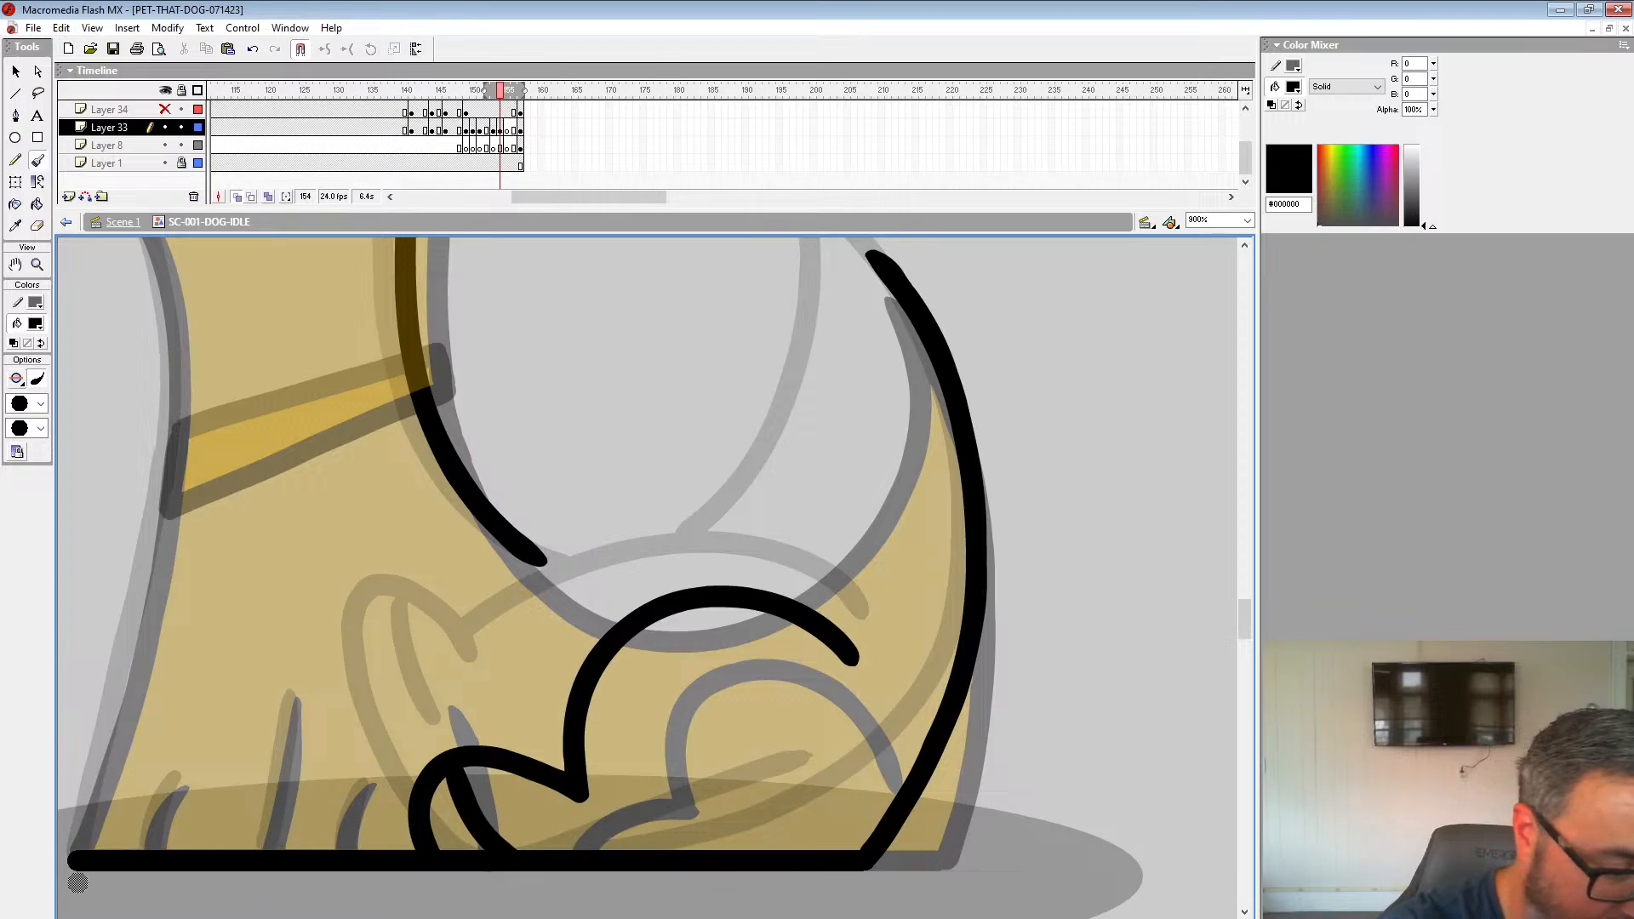
Step: Ink the tail's inner curve into the back, and the front of the neck and foreleg from the chin to the ground
{"action": "mouse_move", "coordinate": [881, 264]}
{"action": "left_mouse_down"}
{"action": "mouse_move", "coordinate": [933, 343]}
{"action": "mouse_move", "coordinate": [881, 579]}
{"action": "mouse_move", "coordinate": [757, 672]}
{"action": "mouse_move", "coordinate": [649, 670]}
{"action": "mouse_move", "coordinate": [515, 574]}
{"action": "mouse_move", "coordinate": [1014, 336]}
{"action": "left_mouse_up"}
{"action": "mouse_move", "coordinate": [729, 312]}
{"action": "left_mouse_down"}
{"action": "mouse_move", "coordinate": [781, 511]}
{"action": "mouse_move", "coordinate": [781, 845]}
{"action": "left_mouse_up"}
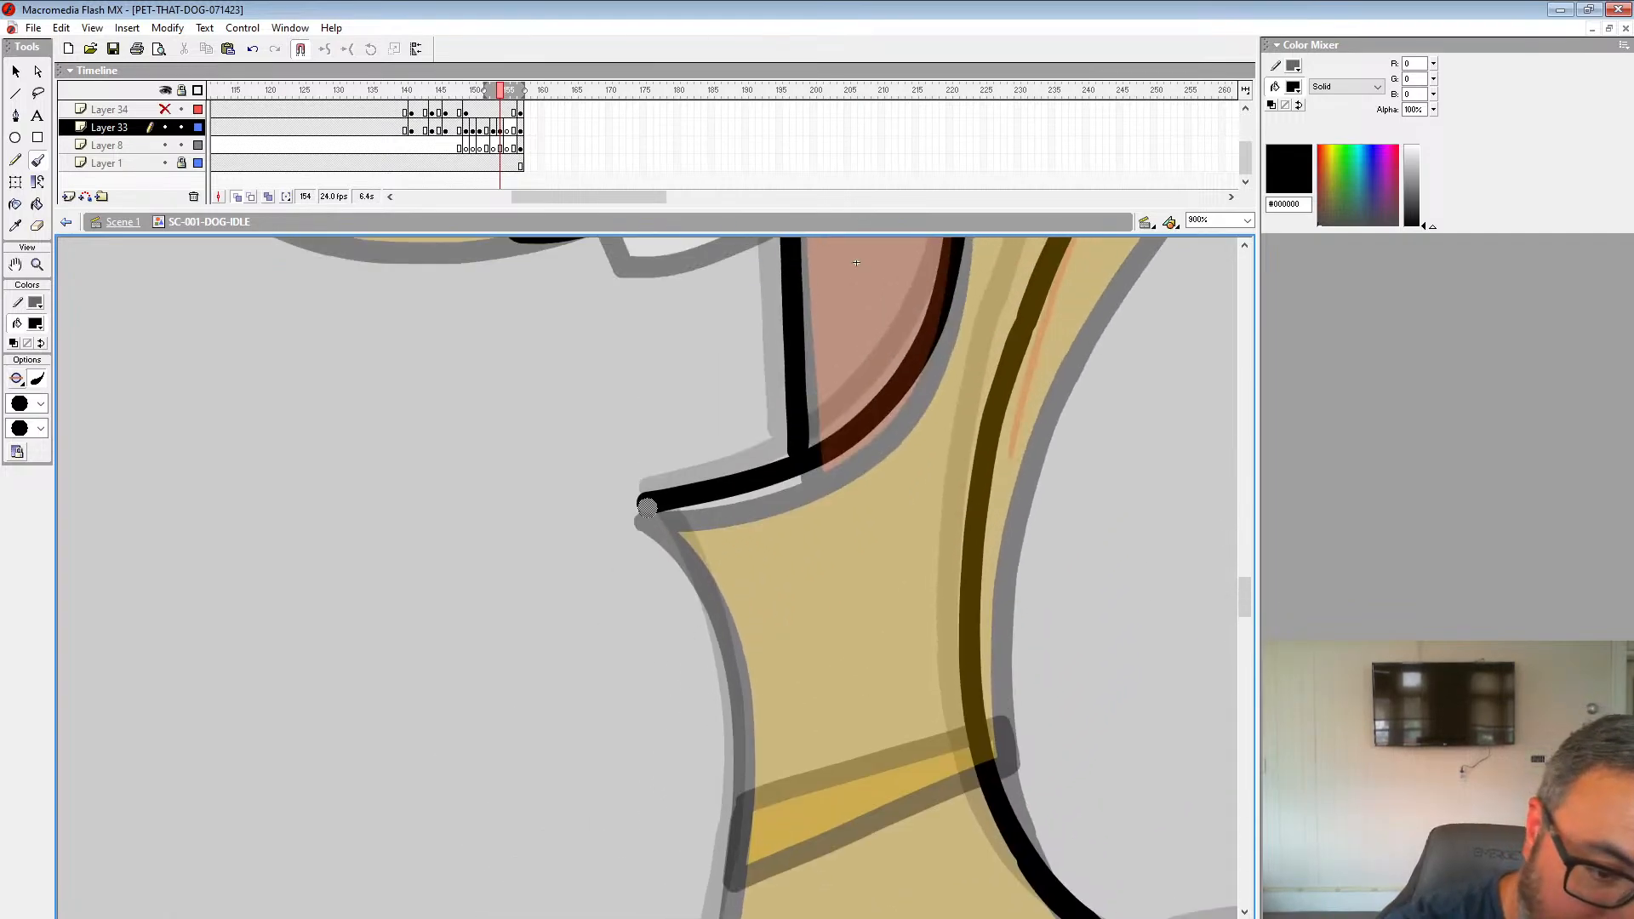
{"action": "mouse_move", "coordinate": [647, 509]}
{"action": "left_mouse_down"}
{"action": "mouse_move", "coordinate": [732, 673]}
{"action": "mouse_move", "coordinate": [730, 856]}
{"action": "mouse_move", "coordinate": [789, 379]}
{"action": "left_mouse_up"}
{"action": "left_click_drag", "start_coordinate": [795, 310], "coordinate": [702, 717]}
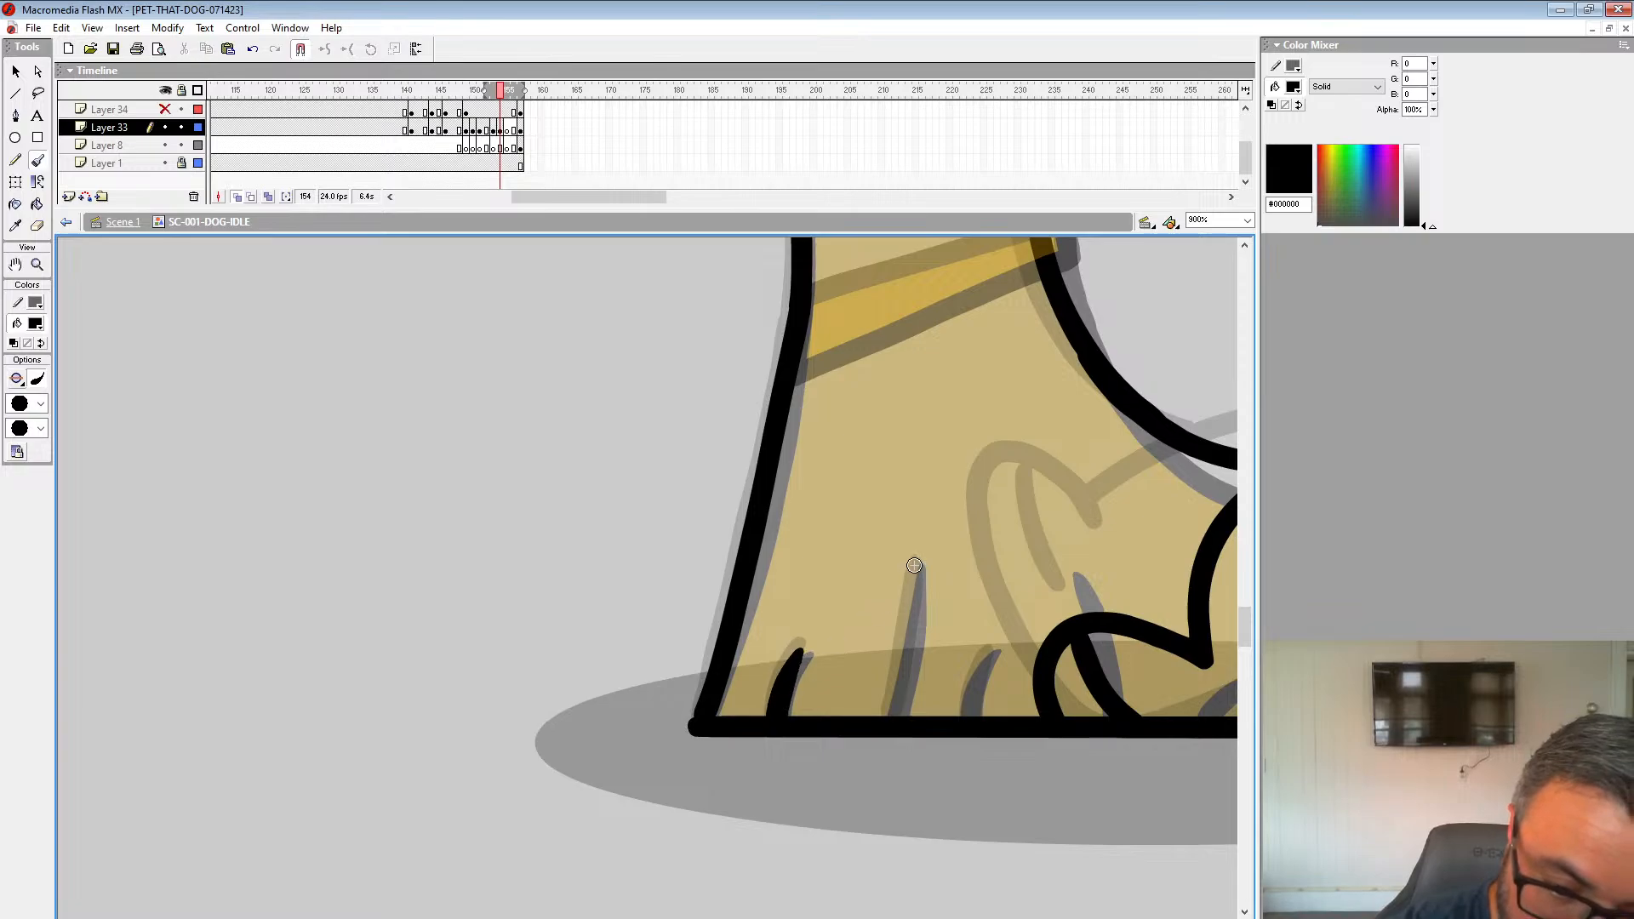
Step: Ink the remaining toe lines on the front paws
{"action": "left_click_drag", "start_coordinate": [914, 566], "coordinate": [900, 703]}
{"action": "scroll", "coordinate": [973, 719], "scroll_direction": "right", "scroll_amount": 5}
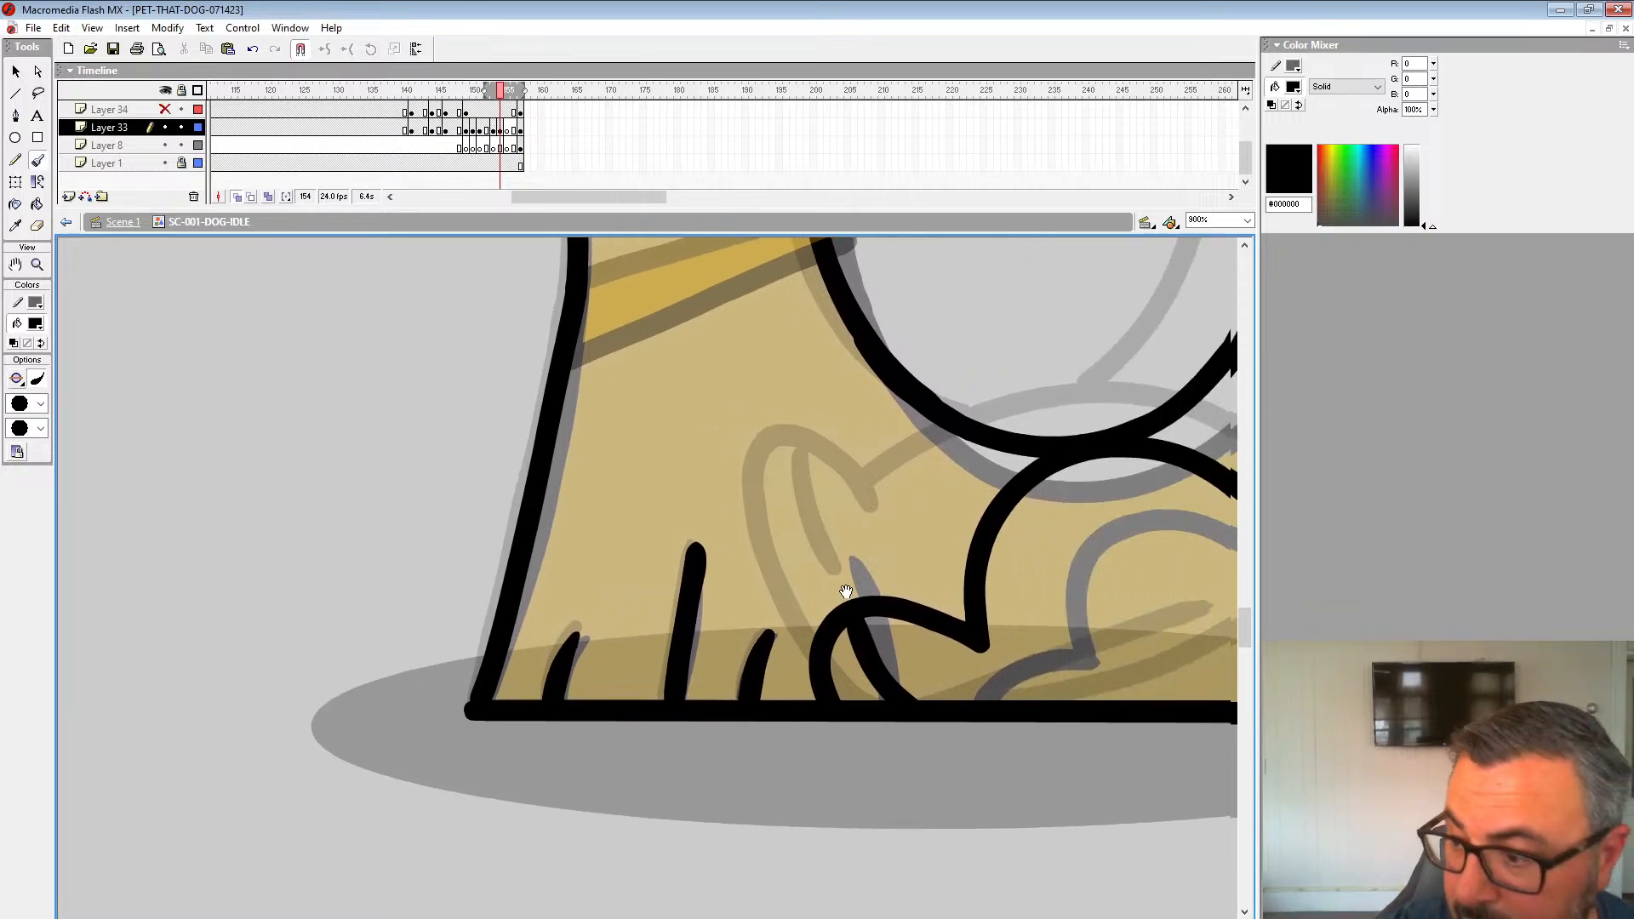
{"action": "left_click_drag", "start_coordinate": [763, 602], "coordinate": [766, 608]}
{"action": "mouse_move", "coordinate": [1013, 334]}
{"action": "left_mouse_down"}
{"action": "mouse_move", "coordinate": [967, 573]}
{"action": "mouse_move", "coordinate": [785, 576]}
{"action": "left_mouse_up"}
Step: Play back the idle animation and check the inked in-betweens from frame 149 to frame 154
{"action": "key", "text": "z"}
{"action": "left_click", "coordinate": [724, 563], "text": "alt"}
{"action": "left_click", "coordinate": [723, 562], "text": "alt"}
{"action": "left_click", "coordinate": [695, 528], "text": "alt"}
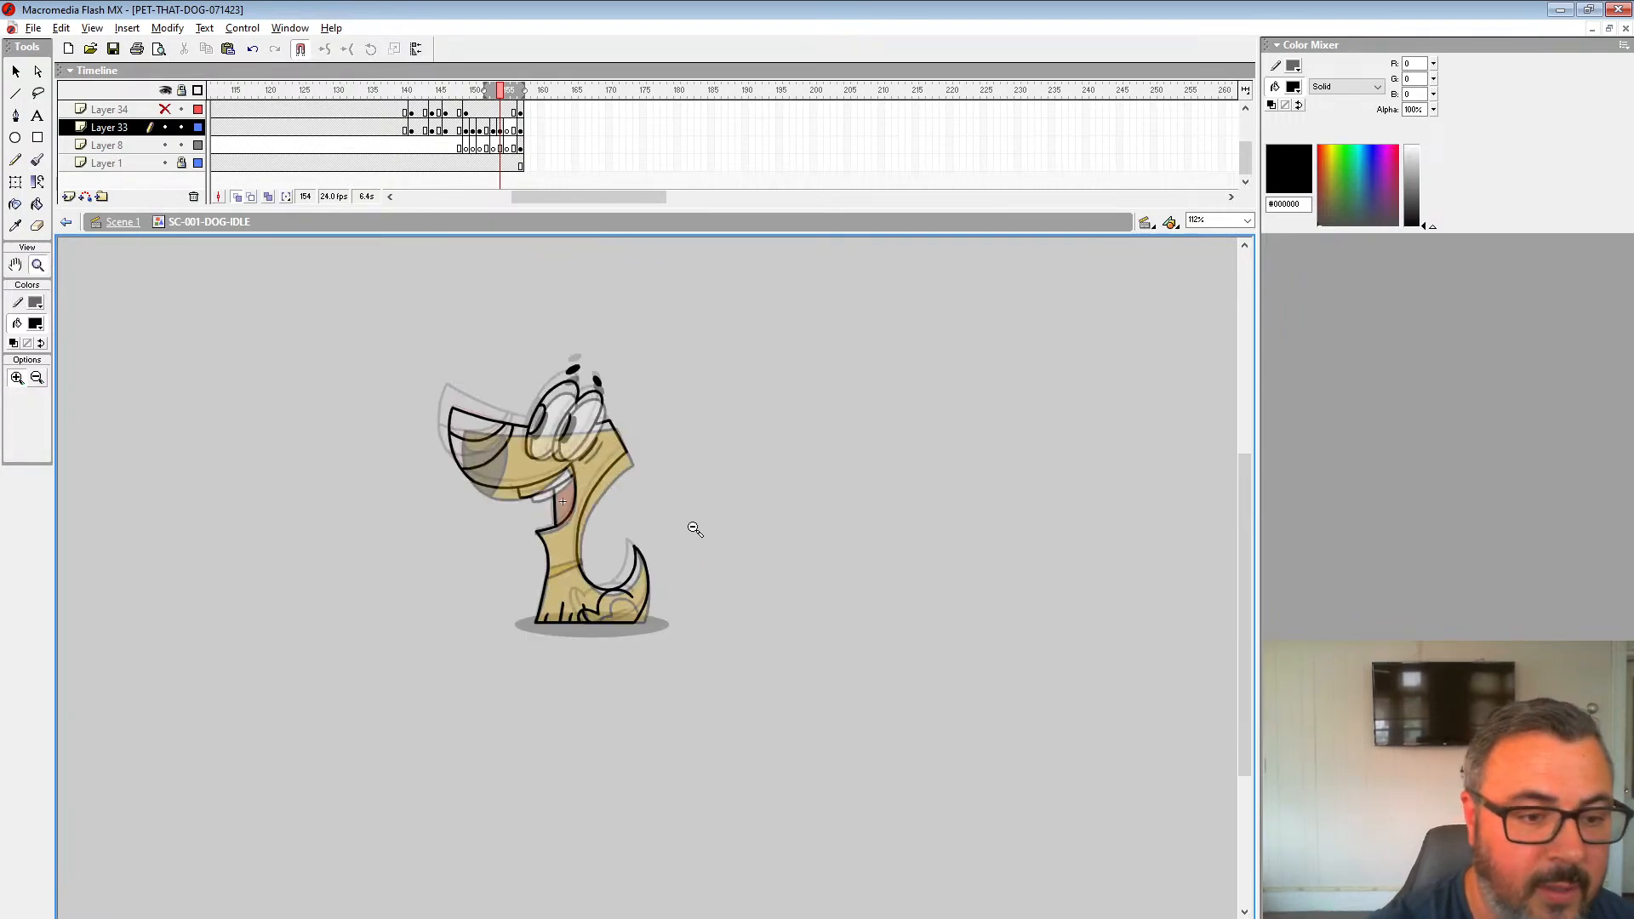
{"action": "left_click", "coordinate": [493, 131]}
{"action": "left_click", "coordinate": [446, 108]}
{"action": "key", "text": "Return"}
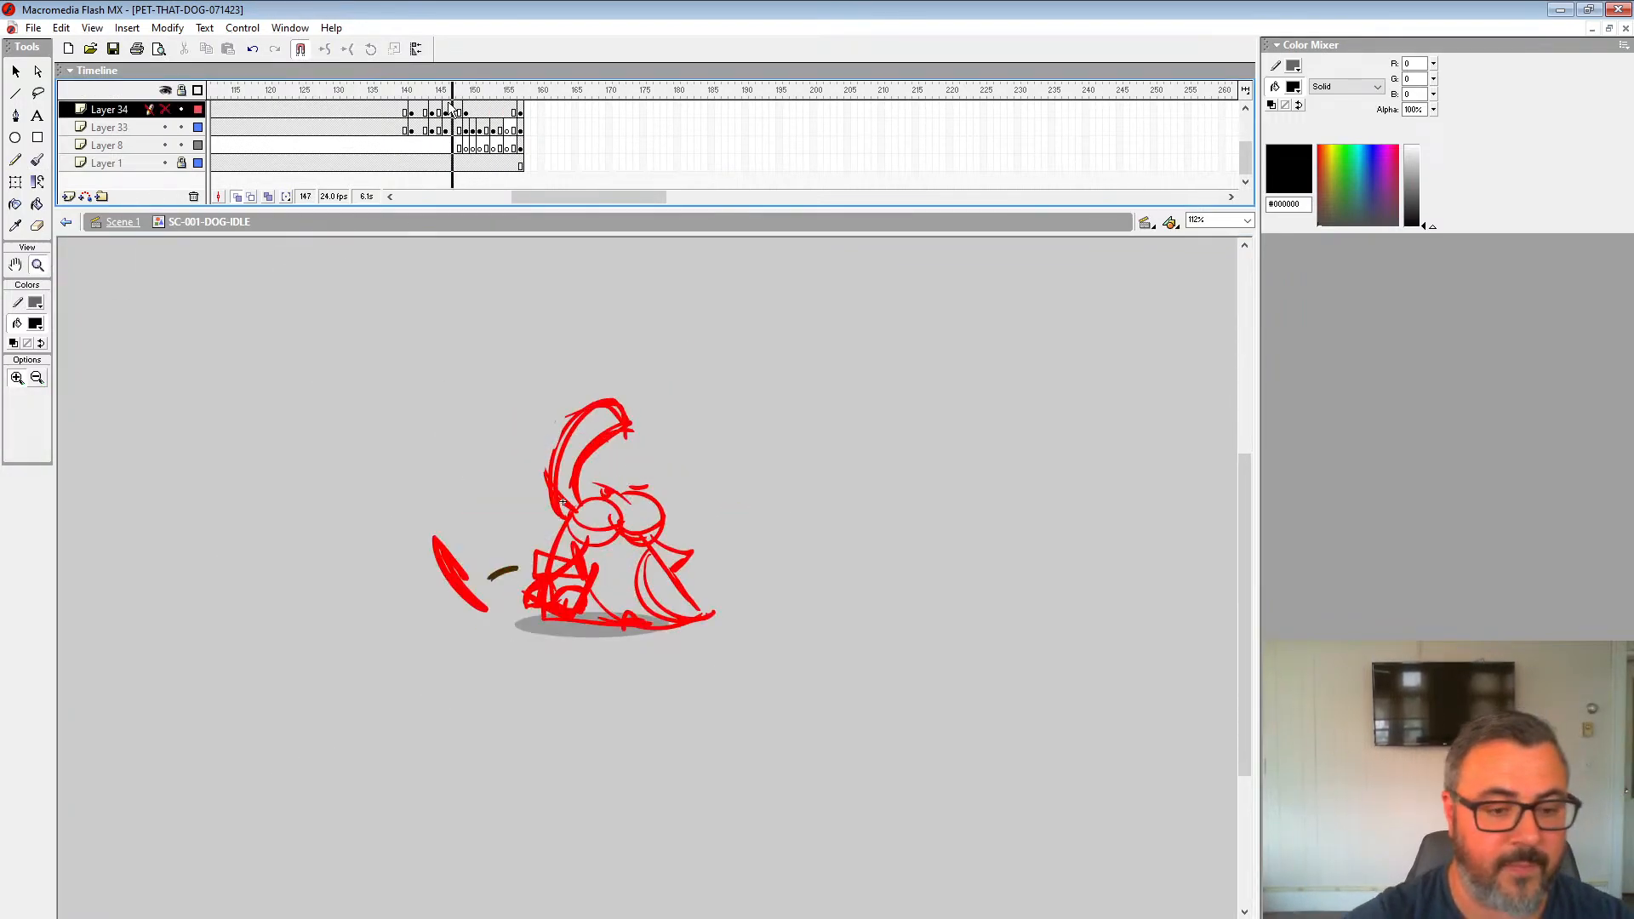
{"action": "left_click_drag", "start_coordinate": [417, 197], "coordinate": [524, 199]}
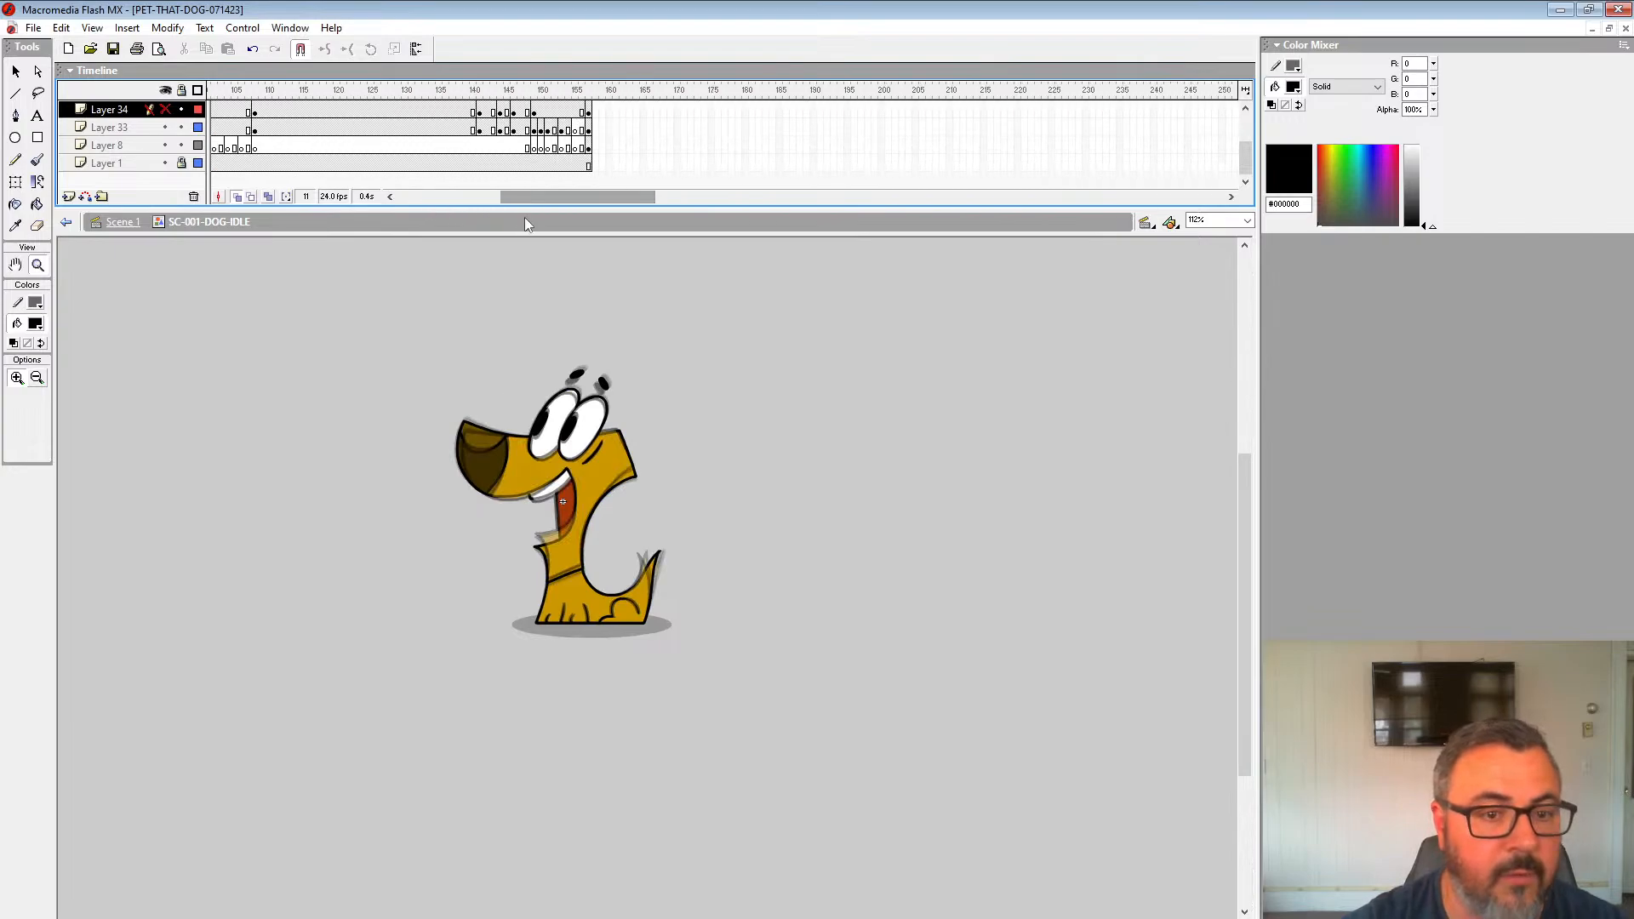
{"action": "left_click", "coordinate": [446, 127]}
{"action": "key", "text": "Return"}
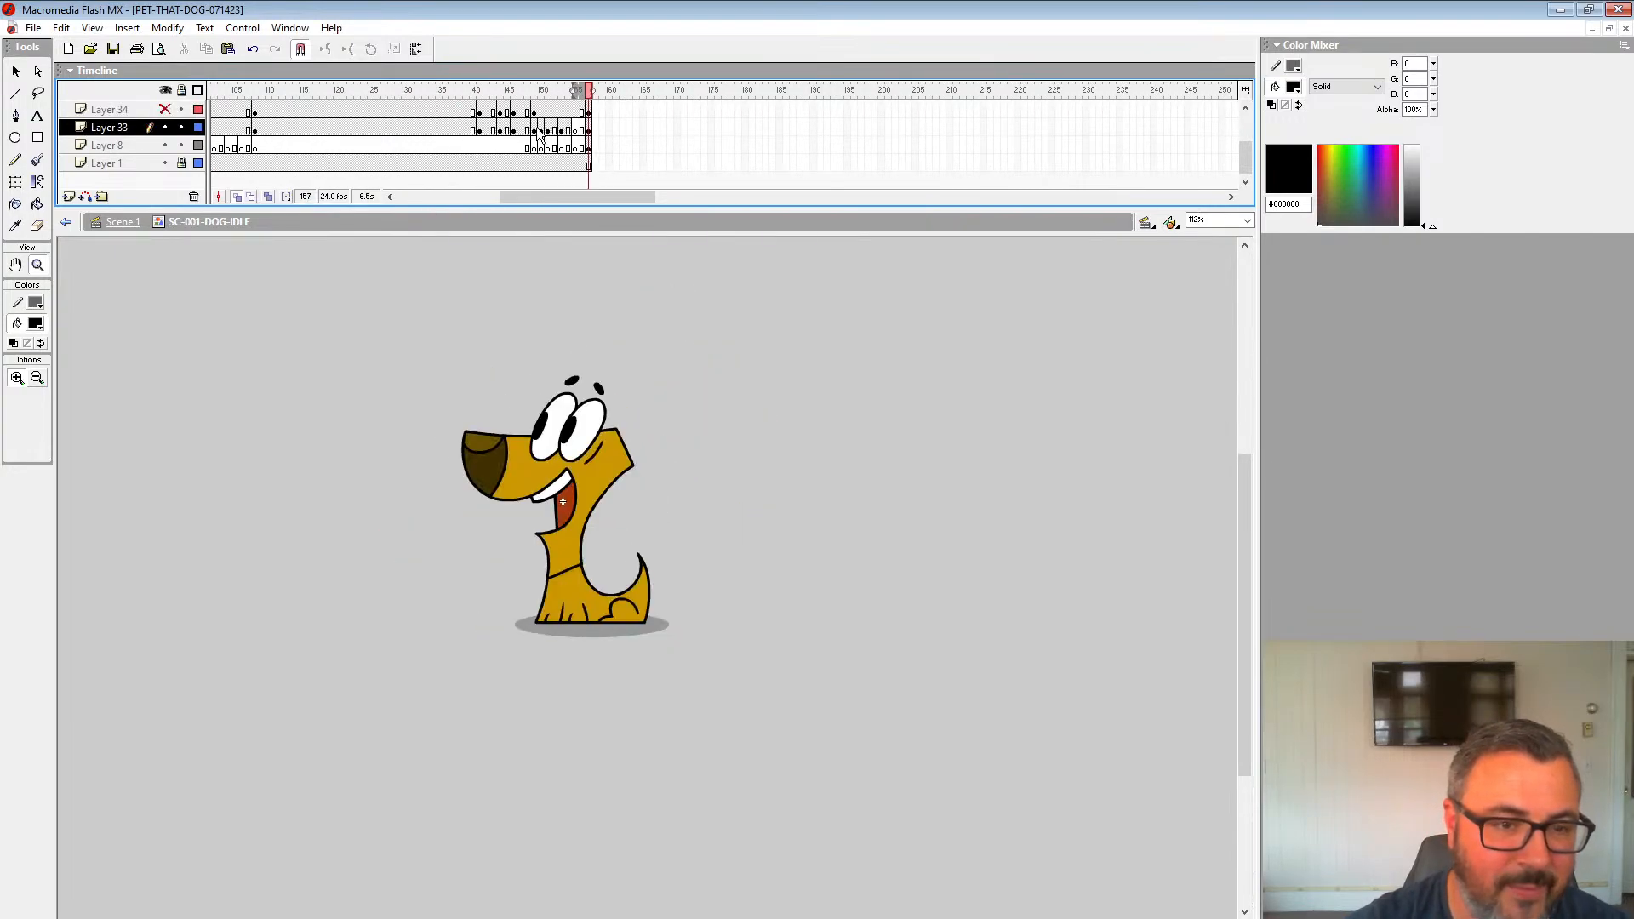
{"action": "left_click_drag", "start_coordinate": [540, 134], "coordinate": [565, 129]}
{"action": "left_click", "coordinate": [569, 129]}
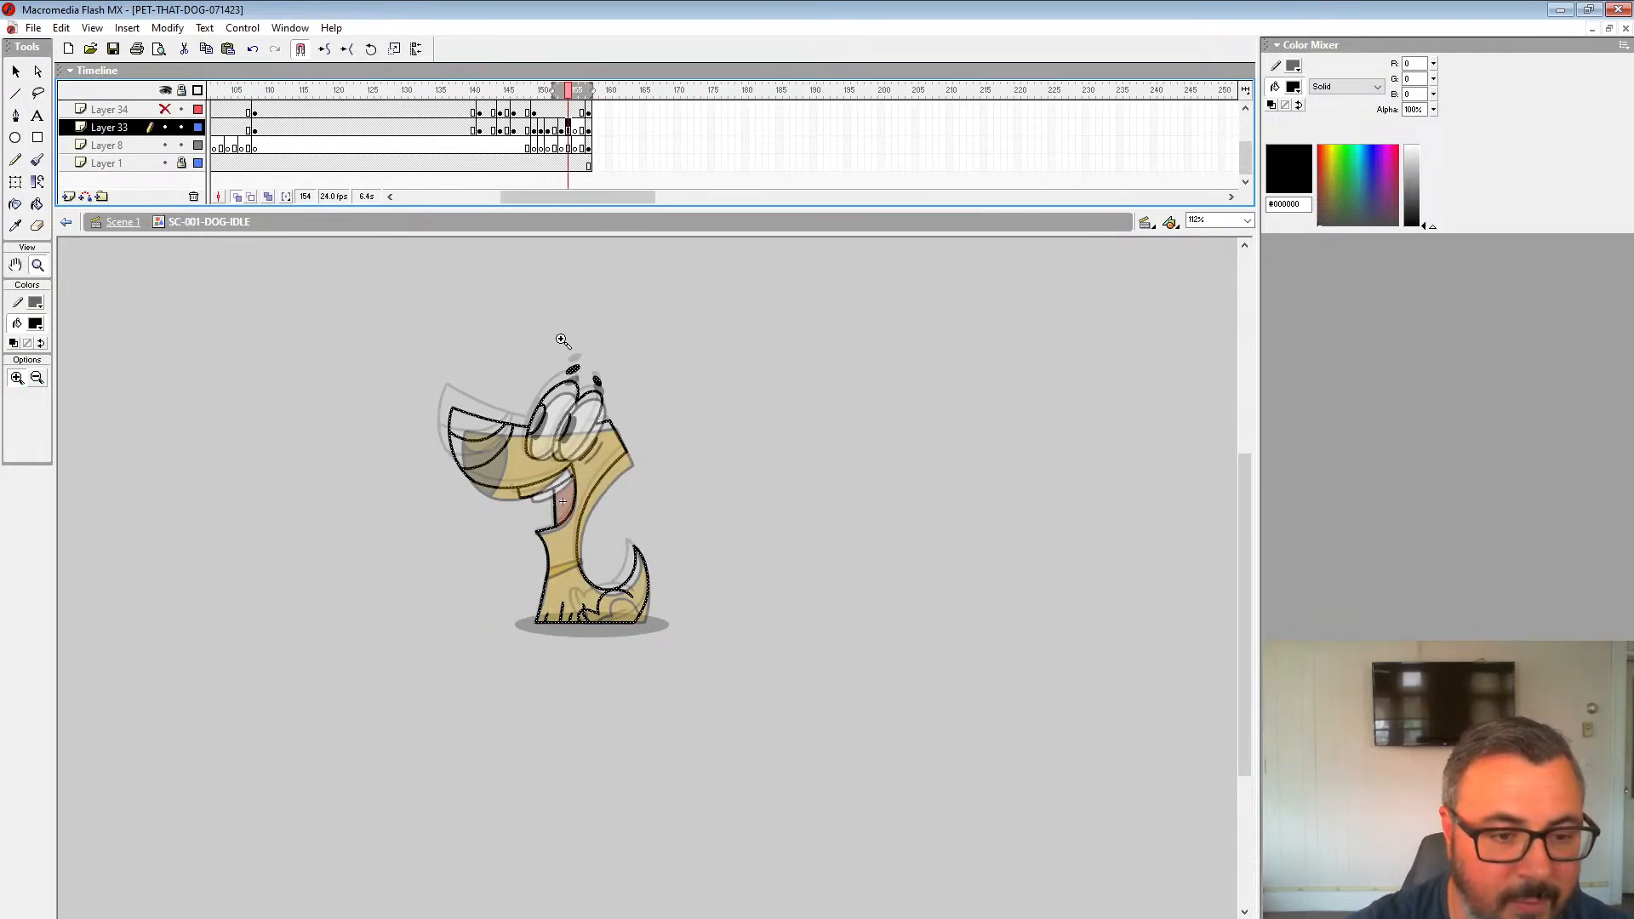
Step: Move to the empty frame 155 and ink both eyebrows between the onion-skinned poses
{"action": "left_click", "coordinate": [618, 464]}
{"action": "left_click", "coordinate": [37, 204]}
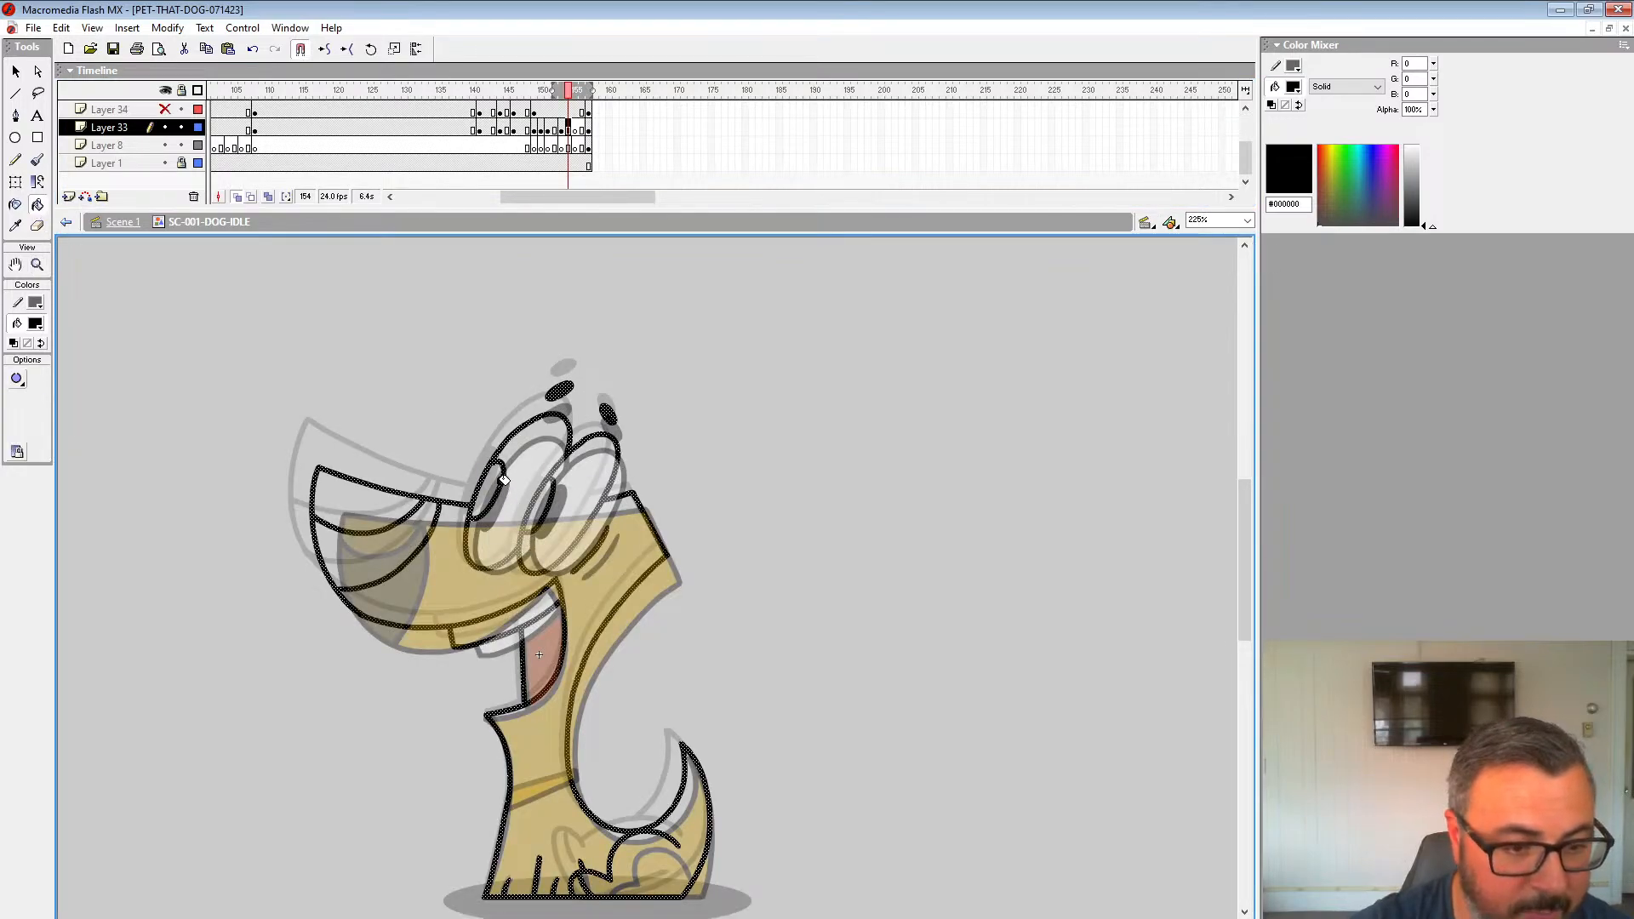
{"action": "left_click", "coordinate": [577, 128]}
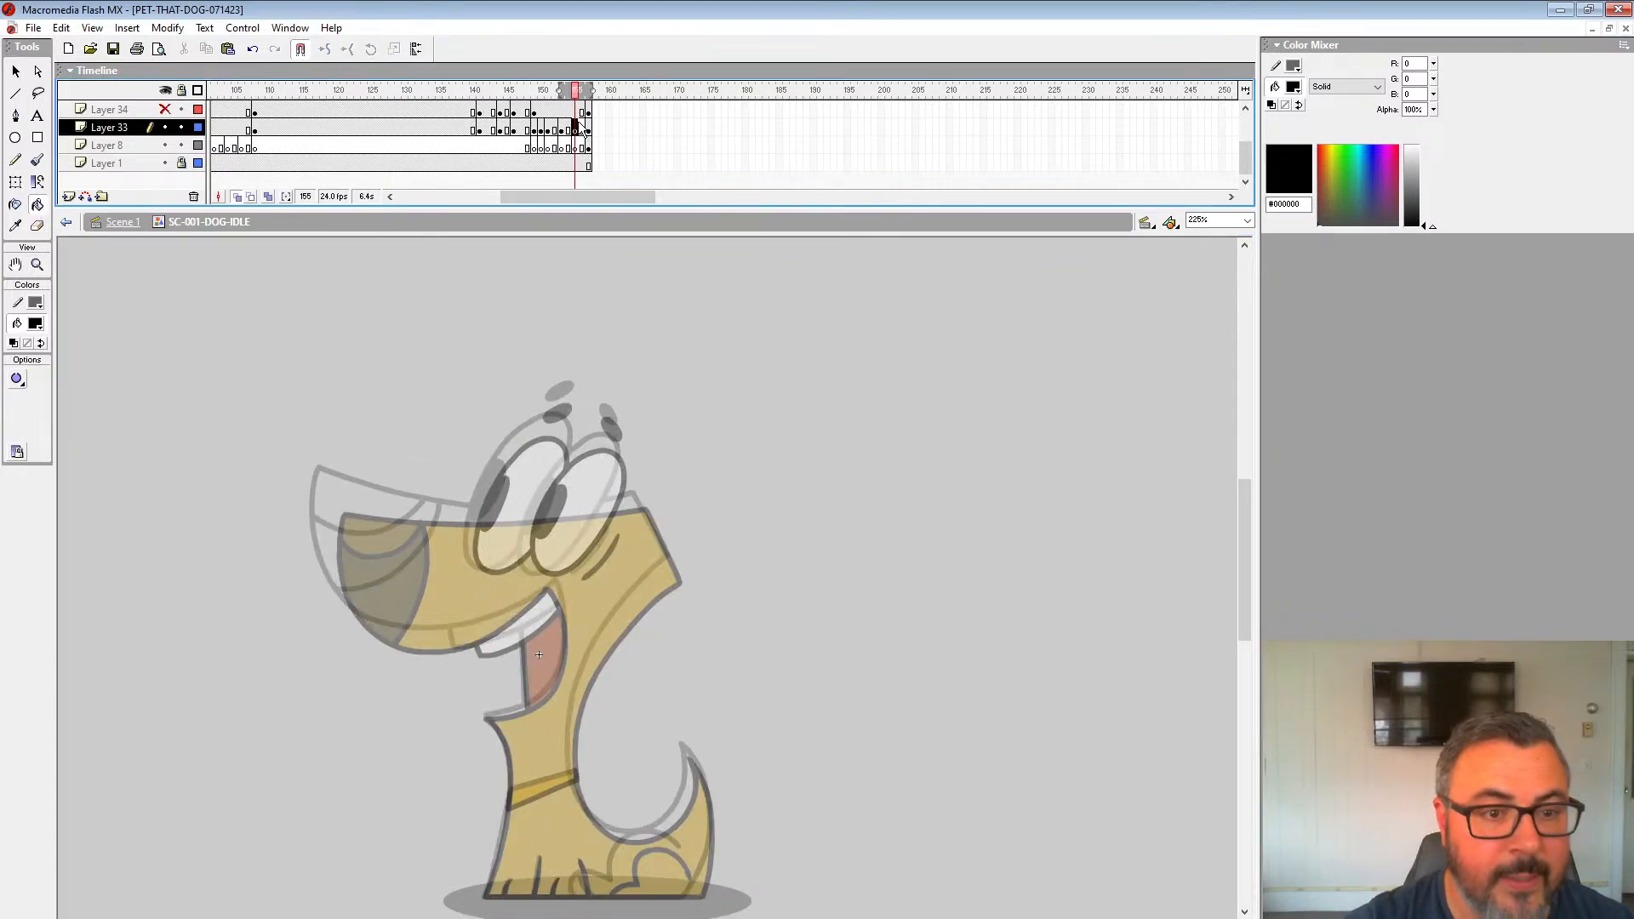
{"action": "left_click", "coordinate": [590, 490]}
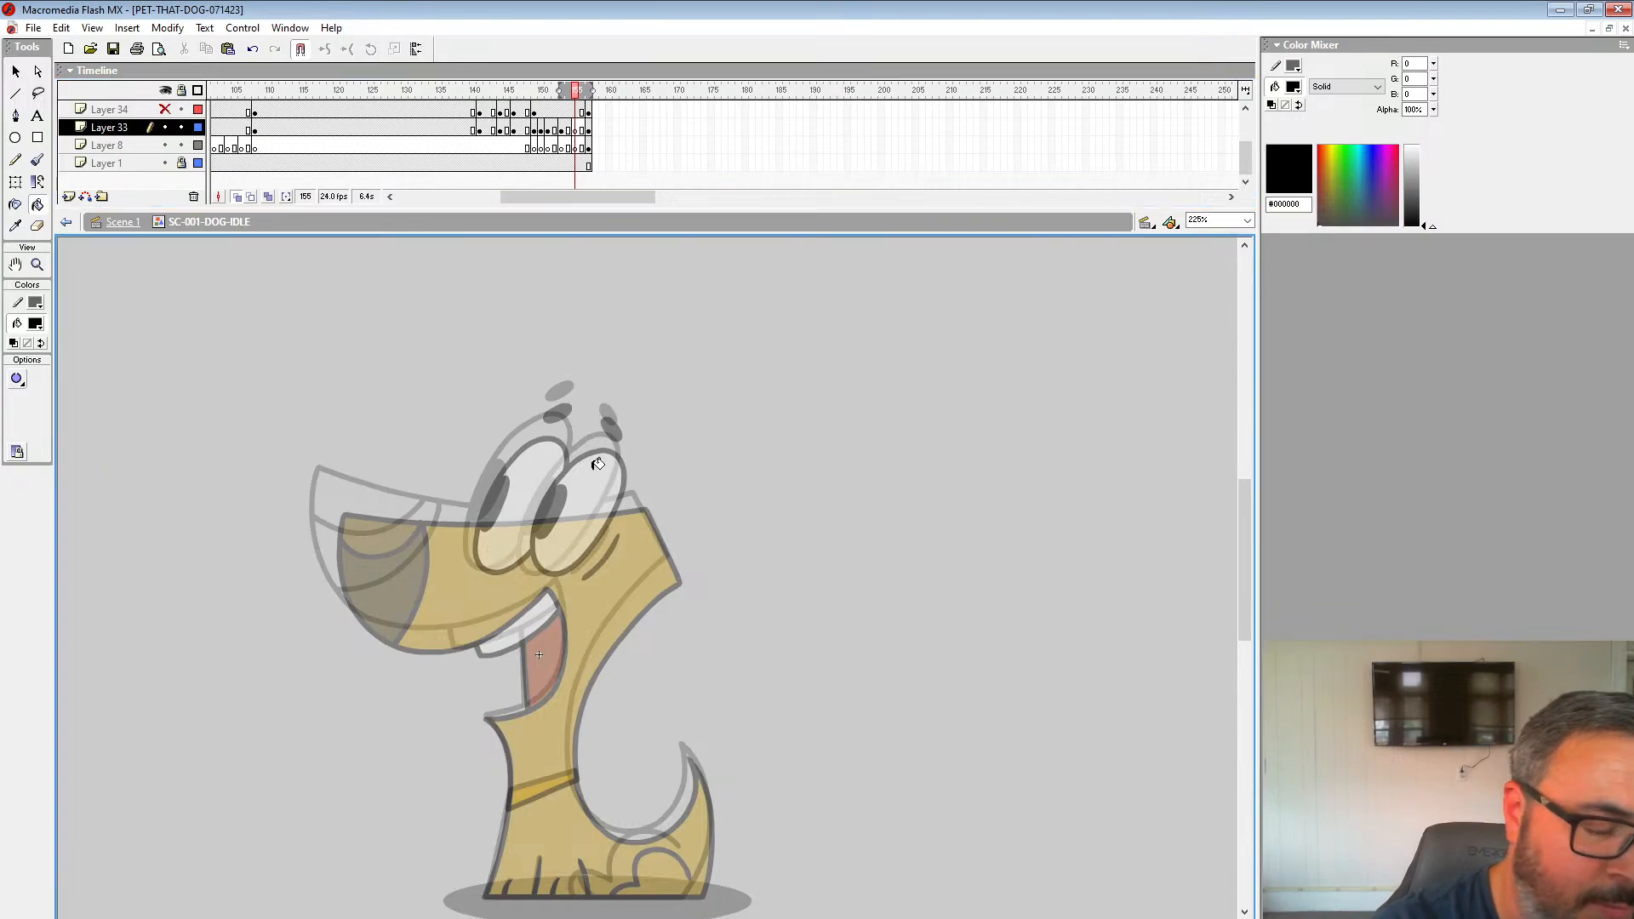
{"action": "left_click", "coordinate": [37, 264]}
{"action": "left_click", "coordinate": [557, 532]}
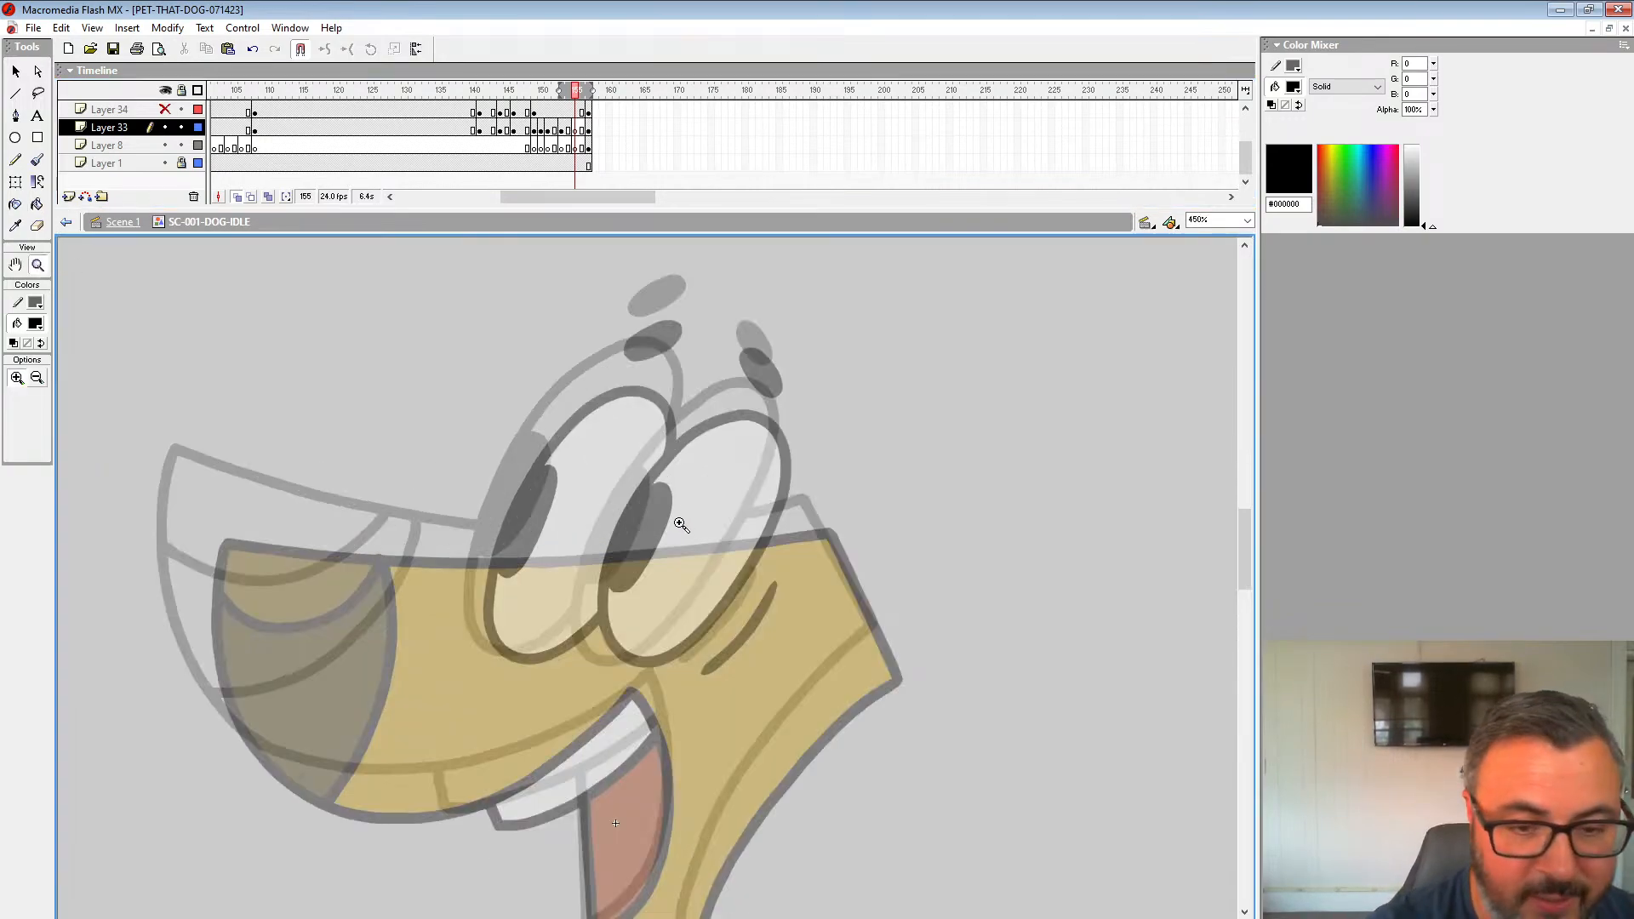
{"action": "left_click", "coordinate": [692, 482]}
{"action": "left_click_drag", "start_coordinate": [671, 500], "coordinate": [584, 615]}
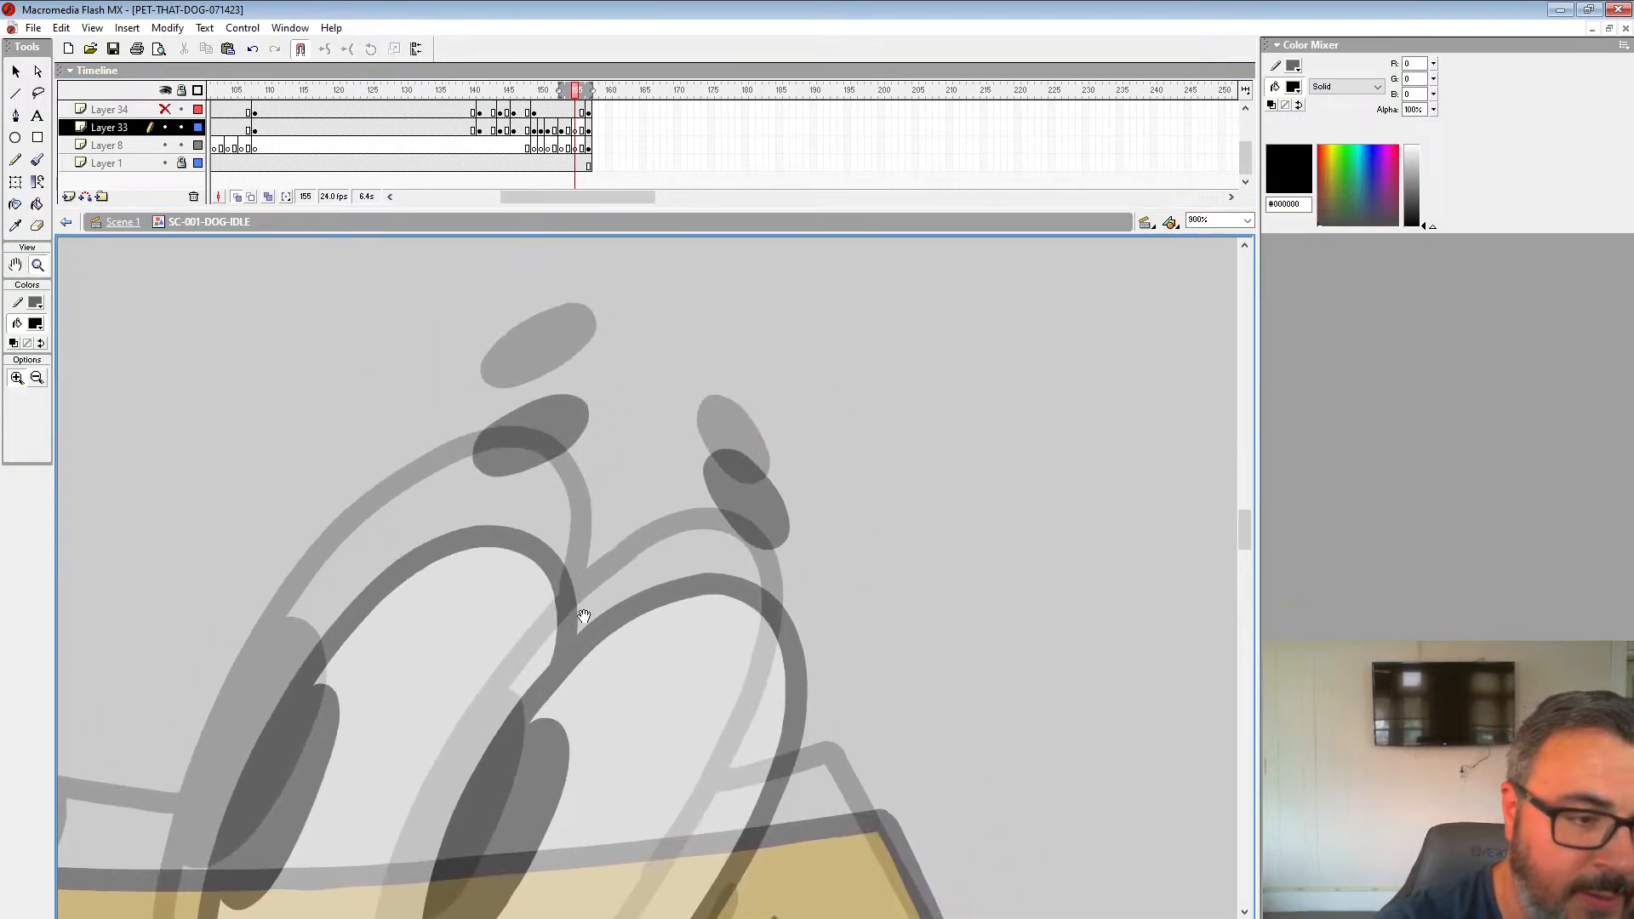
{"action": "left_click", "coordinate": [40, 160]}
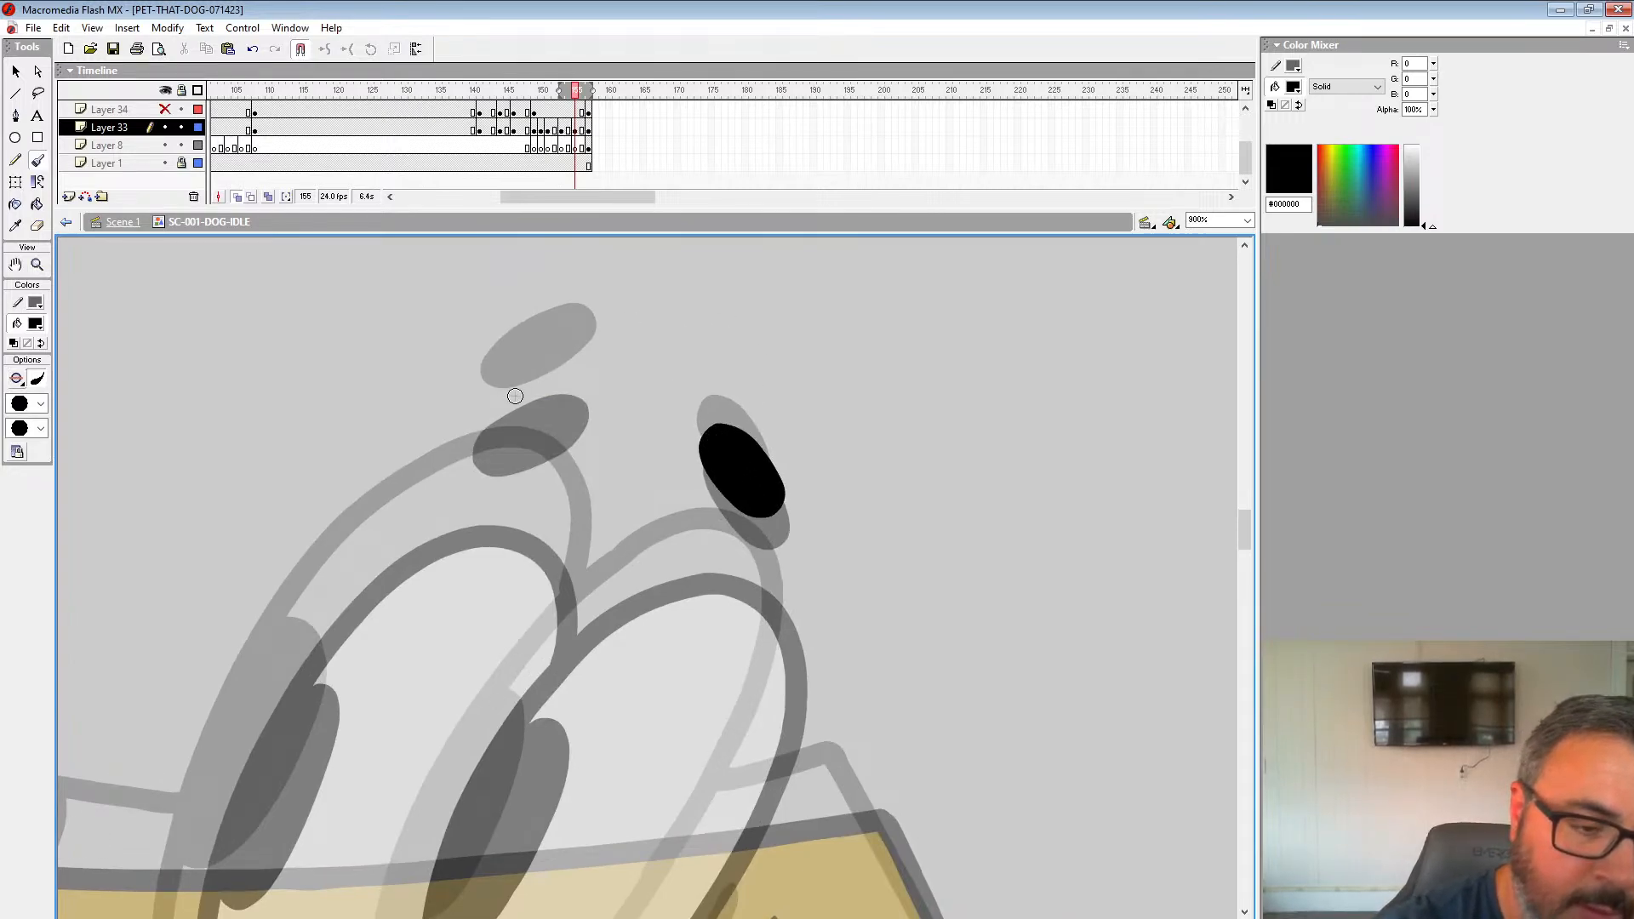
{"action": "left_click_drag", "start_coordinate": [495, 390], "coordinate": [582, 366]}
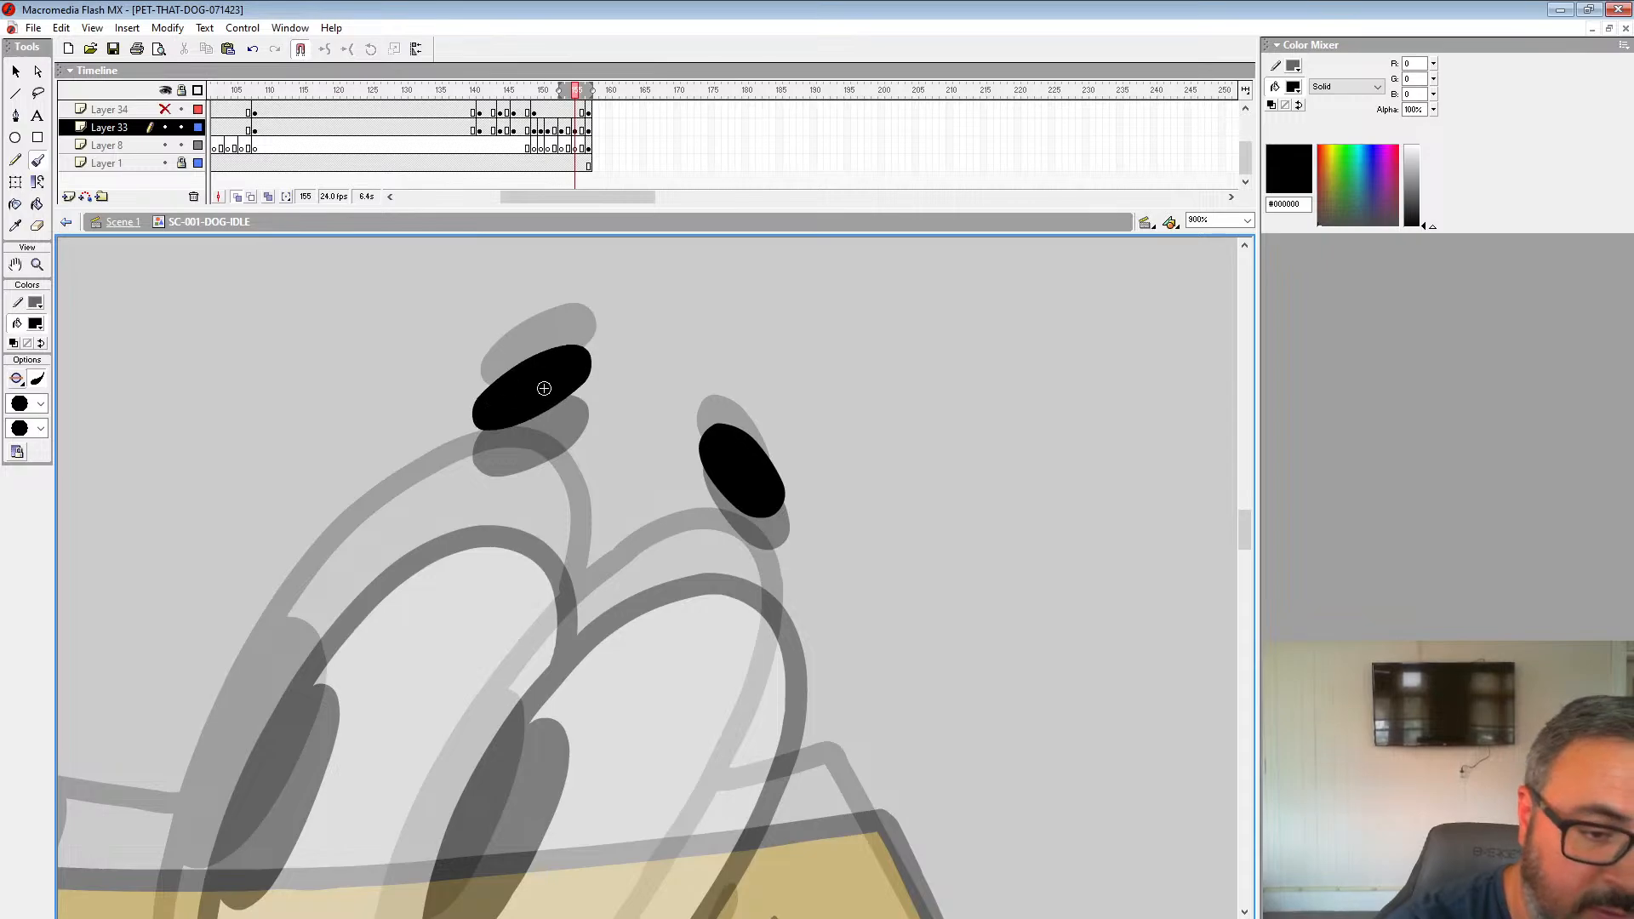
Step: Ink both eye outlines with the solid rear pupil and the outline of the front pupil
{"action": "left_click_drag", "start_coordinate": [698, 555], "coordinate": [927, 212]}
{"action": "mouse_move", "coordinate": [1038, 464]}
{"action": "left_mouse_down"}
{"action": "mouse_move", "coordinate": [922, 595]}
{"action": "mouse_move", "coordinate": [930, 582]}
{"action": "left_mouse_up"}
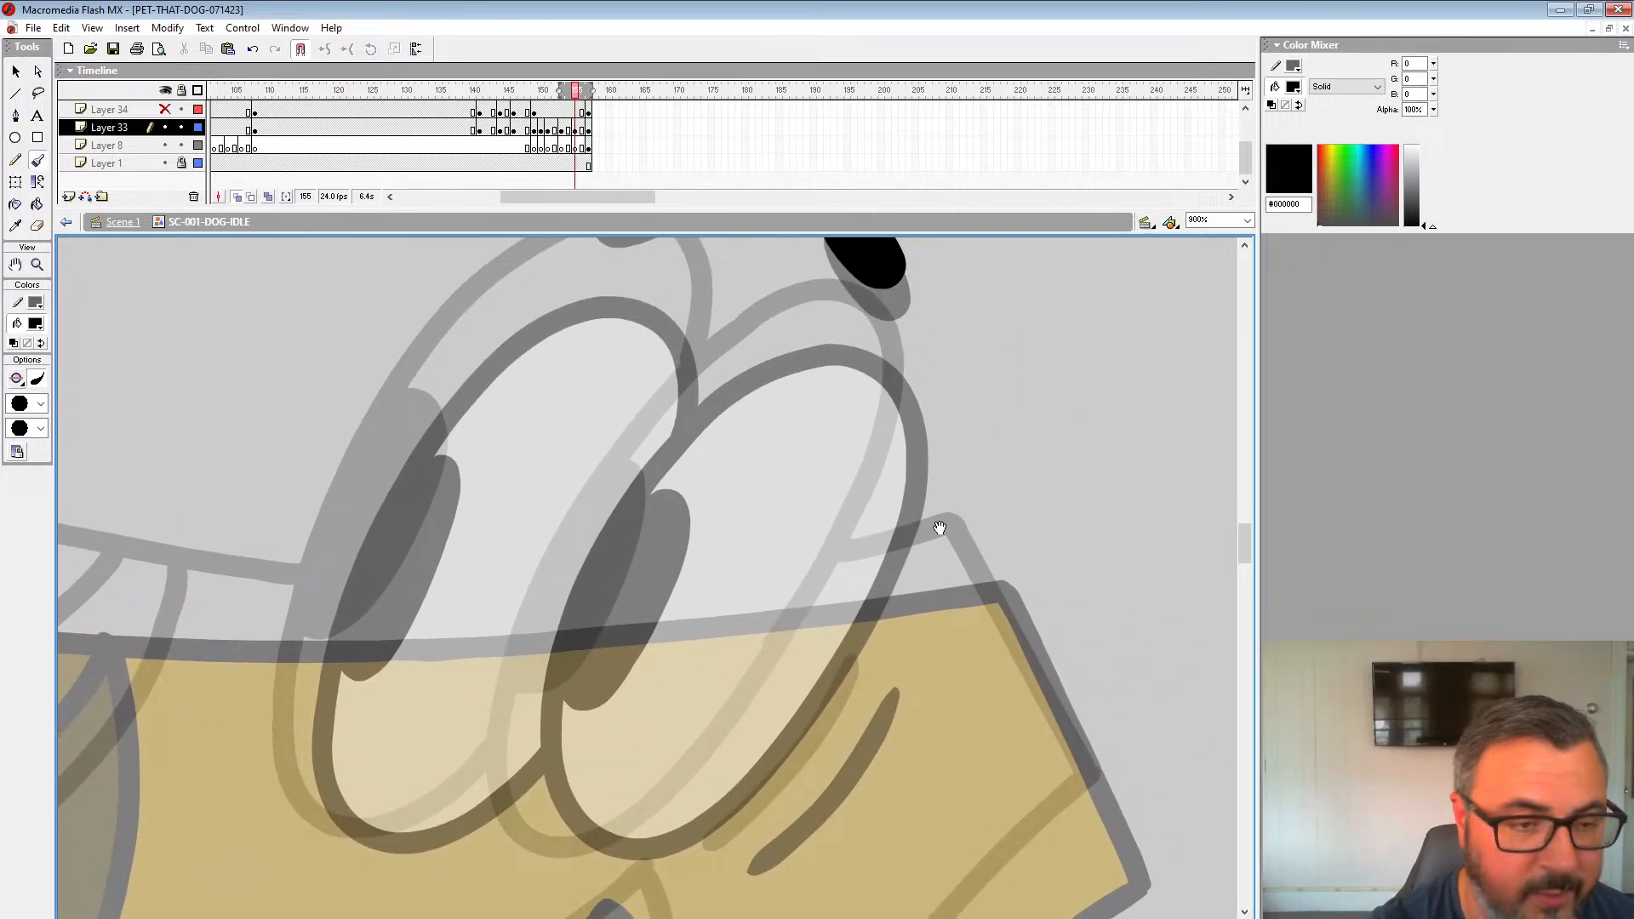
{"action": "left_click_drag", "start_coordinate": [939, 529], "coordinate": [1025, 495]}
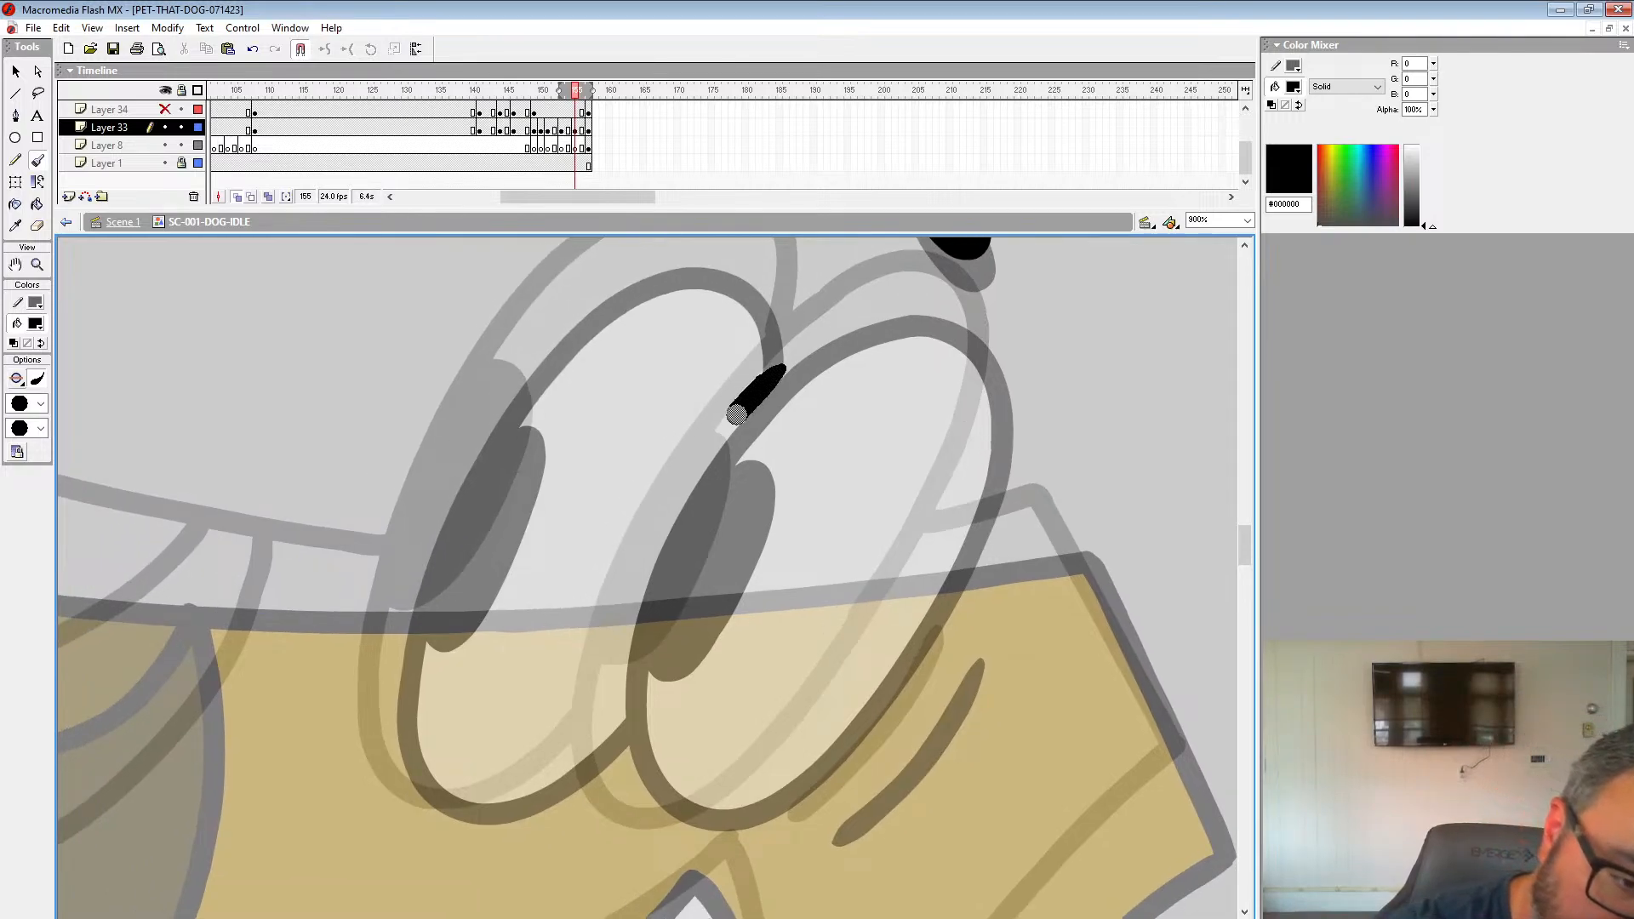
{"action": "mouse_move", "coordinate": [737, 414]}
{"action": "left_mouse_down"}
{"action": "mouse_move", "coordinate": [656, 537]}
{"action": "mouse_move", "coordinate": [601, 687]}
{"action": "mouse_move", "coordinate": [605, 763]}
{"action": "mouse_move", "coordinate": [630, 807]}
{"action": "mouse_move", "coordinate": [666, 824]}
{"action": "mouse_move", "coordinate": [720, 821]}
{"action": "mouse_move", "coordinate": [797, 769]}
{"action": "mouse_move", "coordinate": [864, 689]}
{"action": "mouse_move", "coordinate": [953, 536]}
{"action": "mouse_move", "coordinate": [999, 364]}
{"action": "mouse_move", "coordinate": [959, 303]}
{"action": "mouse_move", "coordinate": [886, 302]}
{"action": "mouse_move", "coordinate": [770, 374]}
{"action": "left_mouse_up"}
{"action": "mouse_move", "coordinate": [735, 438]}
{"action": "left_mouse_down"}
{"action": "mouse_move", "coordinate": [745, 490]}
{"action": "mouse_move", "coordinate": [684, 621]}
{"action": "mouse_move", "coordinate": [627, 669]}
{"action": "mouse_move", "coordinate": [726, 456]}
{"action": "left_mouse_up"}
{"action": "mouse_move", "coordinate": [800, 471]}
{"action": "left_mouse_down"}
{"action": "mouse_move", "coordinate": [872, 591]}
{"action": "mouse_move", "coordinate": [913, 609]}
{"action": "left_mouse_up"}
{"action": "mouse_move", "coordinate": [885, 508]}
{"action": "left_mouse_down"}
{"action": "mouse_move", "coordinate": [889, 397]}
{"action": "mouse_move", "coordinate": [730, 386]}
{"action": "mouse_move", "coordinate": [617, 509]}
{"action": "left_mouse_up"}
{"action": "left_click_drag", "start_coordinate": [609, 551], "coordinate": [817, 350]}
{"action": "mouse_move", "coordinate": [838, 286]}
{"action": "left_mouse_down"}
{"action": "mouse_move", "coordinate": [756, 422]}
{"action": "mouse_move", "coordinate": [706, 664]}
{"action": "mouse_move", "coordinate": [735, 733]}
{"action": "mouse_move", "coordinate": [786, 744]}
{"action": "mouse_move", "coordinate": [838, 732]}
{"action": "mouse_move", "coordinate": [918, 664]}
{"action": "left_mouse_up"}
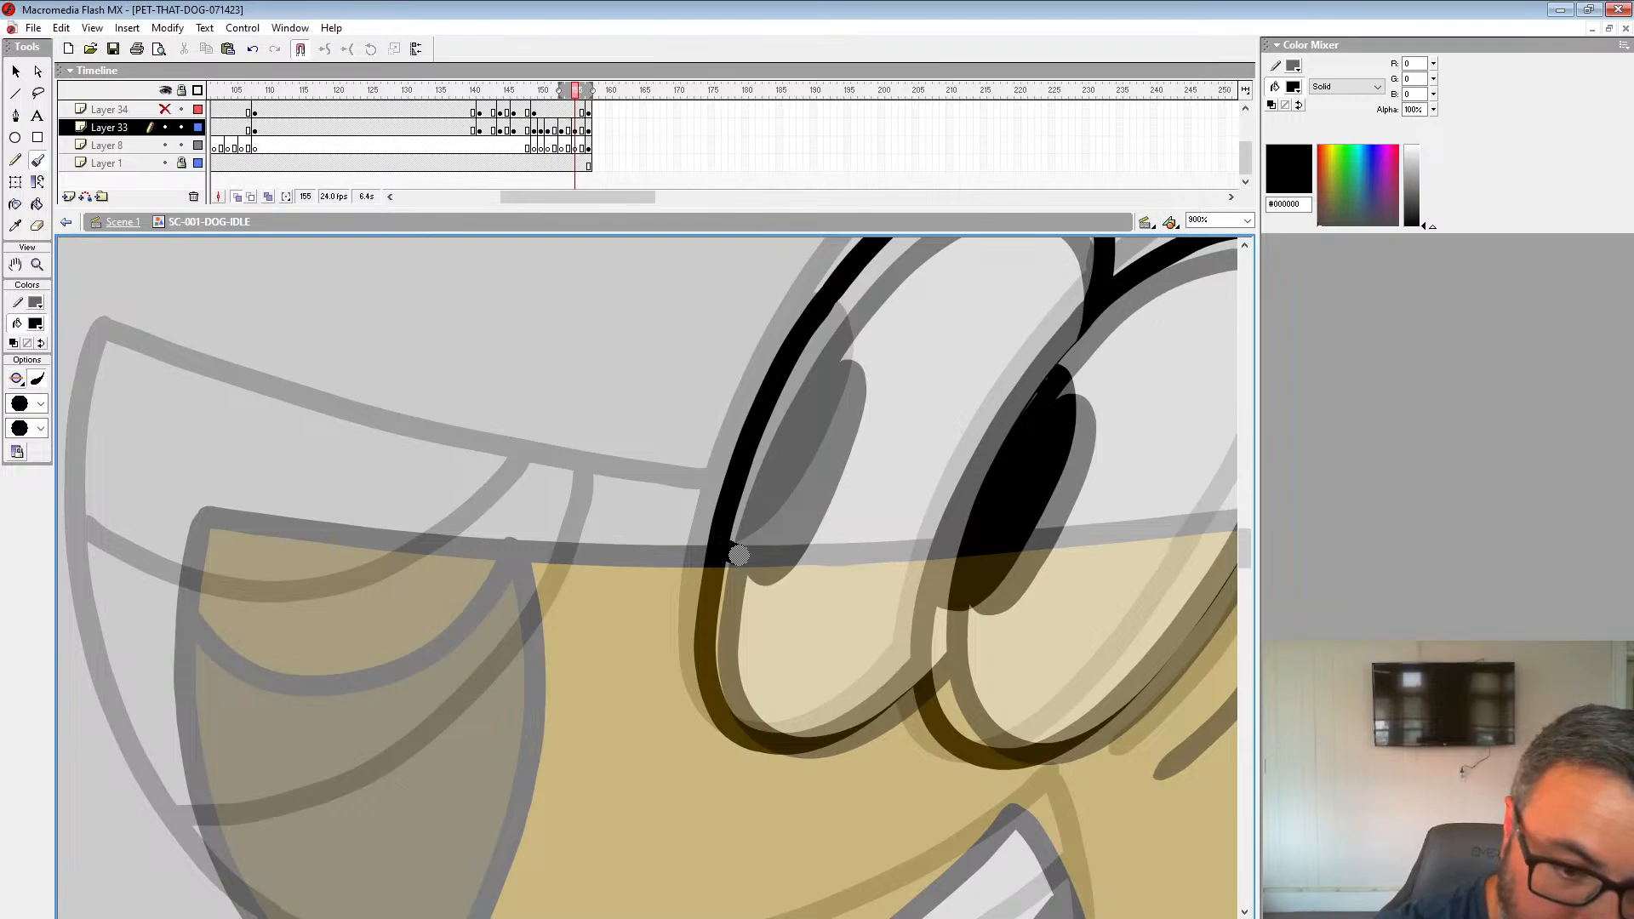
{"action": "mouse_move", "coordinate": [737, 554]}
{"action": "left_mouse_down"}
{"action": "mouse_move", "coordinate": [795, 514]}
{"action": "mouse_move", "coordinate": [835, 425]}
{"action": "mouse_move", "coordinate": [851, 313]}
{"action": "left_mouse_up"}
{"action": "left_click_drag", "start_coordinate": [666, 360], "coordinate": [806, 377]}
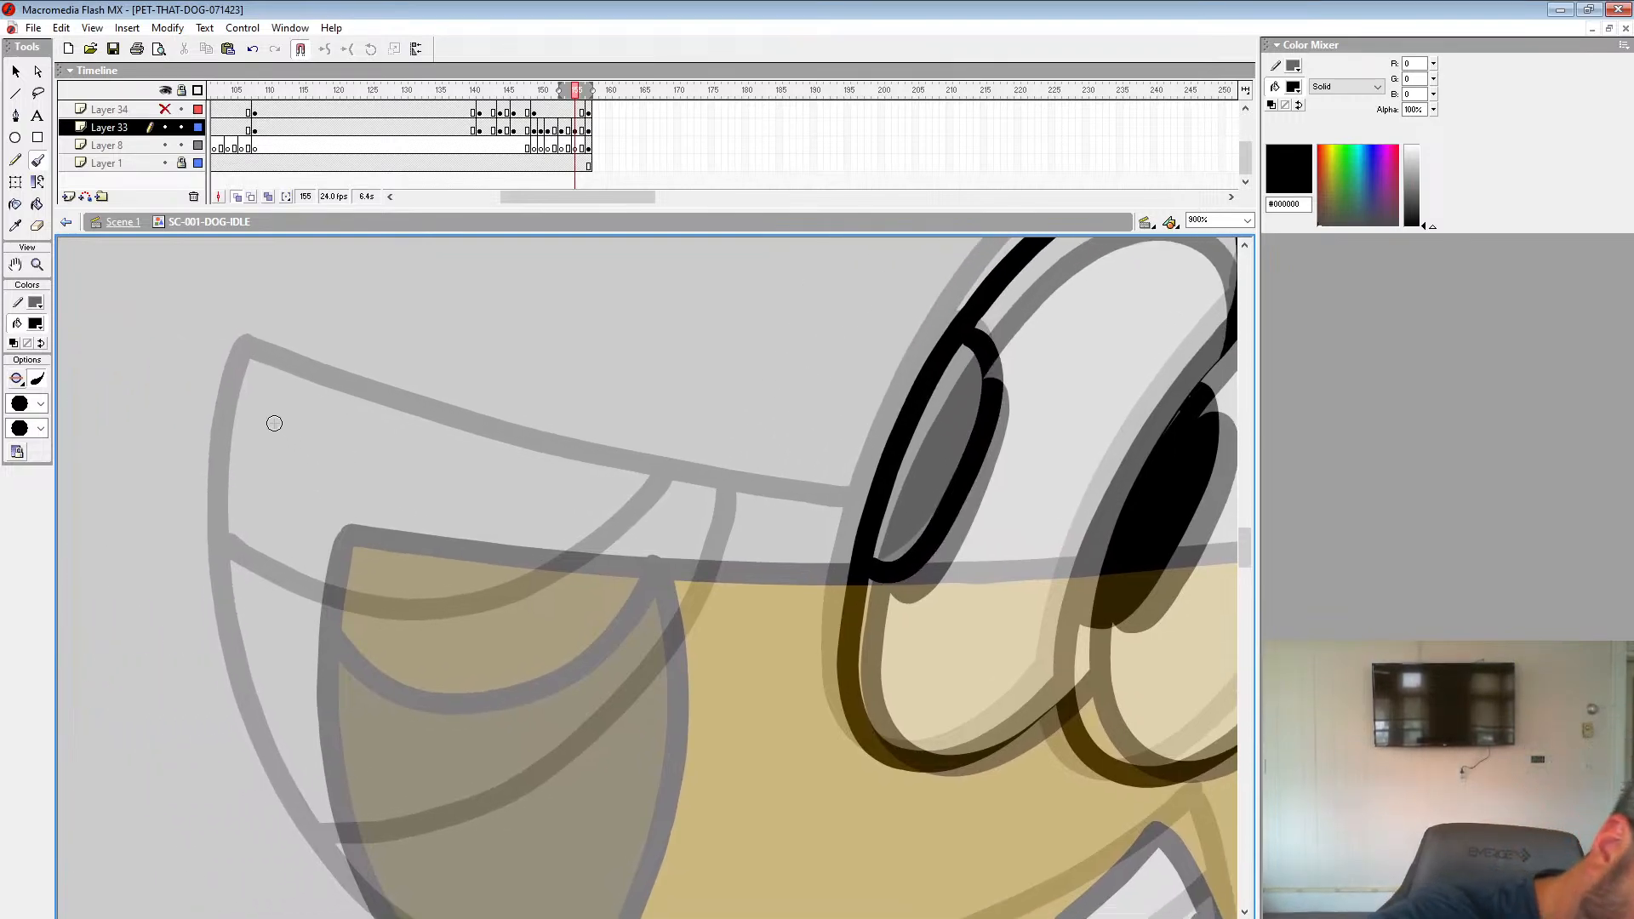
Step: Ink the top of the muzzle, its rounded front and the jaw curve up to the mouth corner
{"action": "mouse_move", "coordinate": [274, 423]}
{"action": "left_mouse_down"}
{"action": "mouse_move", "coordinate": [664, 511]}
{"action": "mouse_move", "coordinate": [846, 539]}
{"action": "mouse_move", "coordinate": [862, 525]}
{"action": "left_mouse_up"}
{"action": "mouse_move", "coordinate": [825, 520]}
{"action": "left_mouse_down"}
{"action": "mouse_move", "coordinate": [925, 403]}
{"action": "mouse_move", "coordinate": [994, 372]}
{"action": "left_mouse_up"}
{"action": "mouse_move", "coordinate": [440, 303]}
{"action": "left_mouse_down"}
{"action": "mouse_move", "coordinate": [442, 536]}
{"action": "mouse_move", "coordinate": [514, 737]}
{"action": "mouse_move", "coordinate": [617, 832]}
{"action": "left_mouse_up"}
{"action": "left_click_drag", "start_coordinate": [1047, 736], "coordinate": [674, 531]}
{"action": "mouse_move", "coordinate": [975, 449]}
{"action": "left_mouse_down"}
{"action": "mouse_move", "coordinate": [853, 557]}
{"action": "mouse_move", "coordinate": [671, 644]}
{"action": "mouse_move", "coordinate": [528, 673]}
{"action": "mouse_move", "coordinate": [407, 667]}
{"action": "left_mouse_up"}
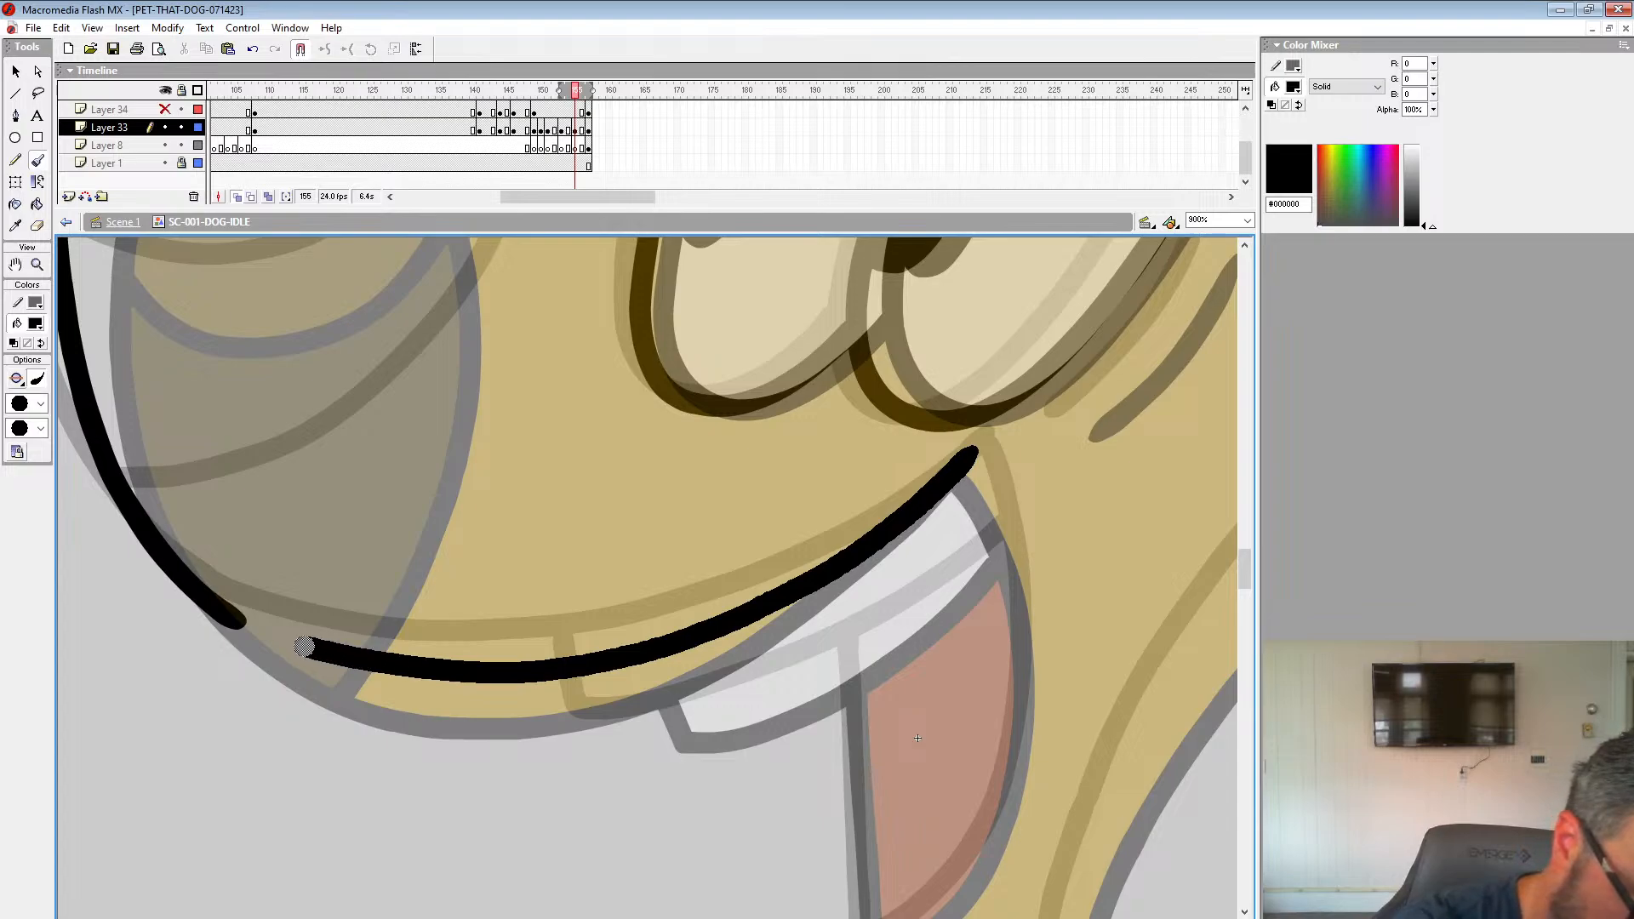
Step: Ink the nose's rear curve and the highlight curve across the nose
{"action": "left_click_drag", "start_coordinate": [393, 421], "coordinate": [591, 597]}
{"action": "mouse_move", "coordinate": [687, 333]}
{"action": "left_mouse_down"}
{"action": "mouse_move", "coordinate": [662, 520]}
{"action": "mouse_move", "coordinate": [597, 631]}
{"action": "mouse_move", "coordinate": [506, 730]}
{"action": "mouse_move", "coordinate": [430, 779]}
{"action": "left_mouse_up"}
{"action": "left_click_drag", "start_coordinate": [501, 665], "coordinate": [601, 755]}
{"action": "mouse_move", "coordinate": [357, 467]}
{"action": "left_mouse_down"}
{"action": "mouse_move", "coordinate": [464, 549]}
{"action": "mouse_move", "coordinate": [675, 511]}
{"action": "mouse_move", "coordinate": [751, 418]}
{"action": "left_mouse_up"}
{"action": "left_click_drag", "start_coordinate": [914, 606], "coordinate": [868, 602]}
Step: Erase the upper front corner of the muzzle and redraw it with the brush slightly further back
{"action": "left_click", "coordinate": [37, 228]}
{"action": "mouse_move", "coordinate": [366, 322]}
{"action": "left_mouse_down"}
{"action": "mouse_move", "coordinate": [296, 438]}
{"action": "mouse_move", "coordinate": [377, 317]}
{"action": "mouse_move", "coordinate": [295, 371]}
{"action": "mouse_move", "coordinate": [344, 301]}
{"action": "left_mouse_up"}
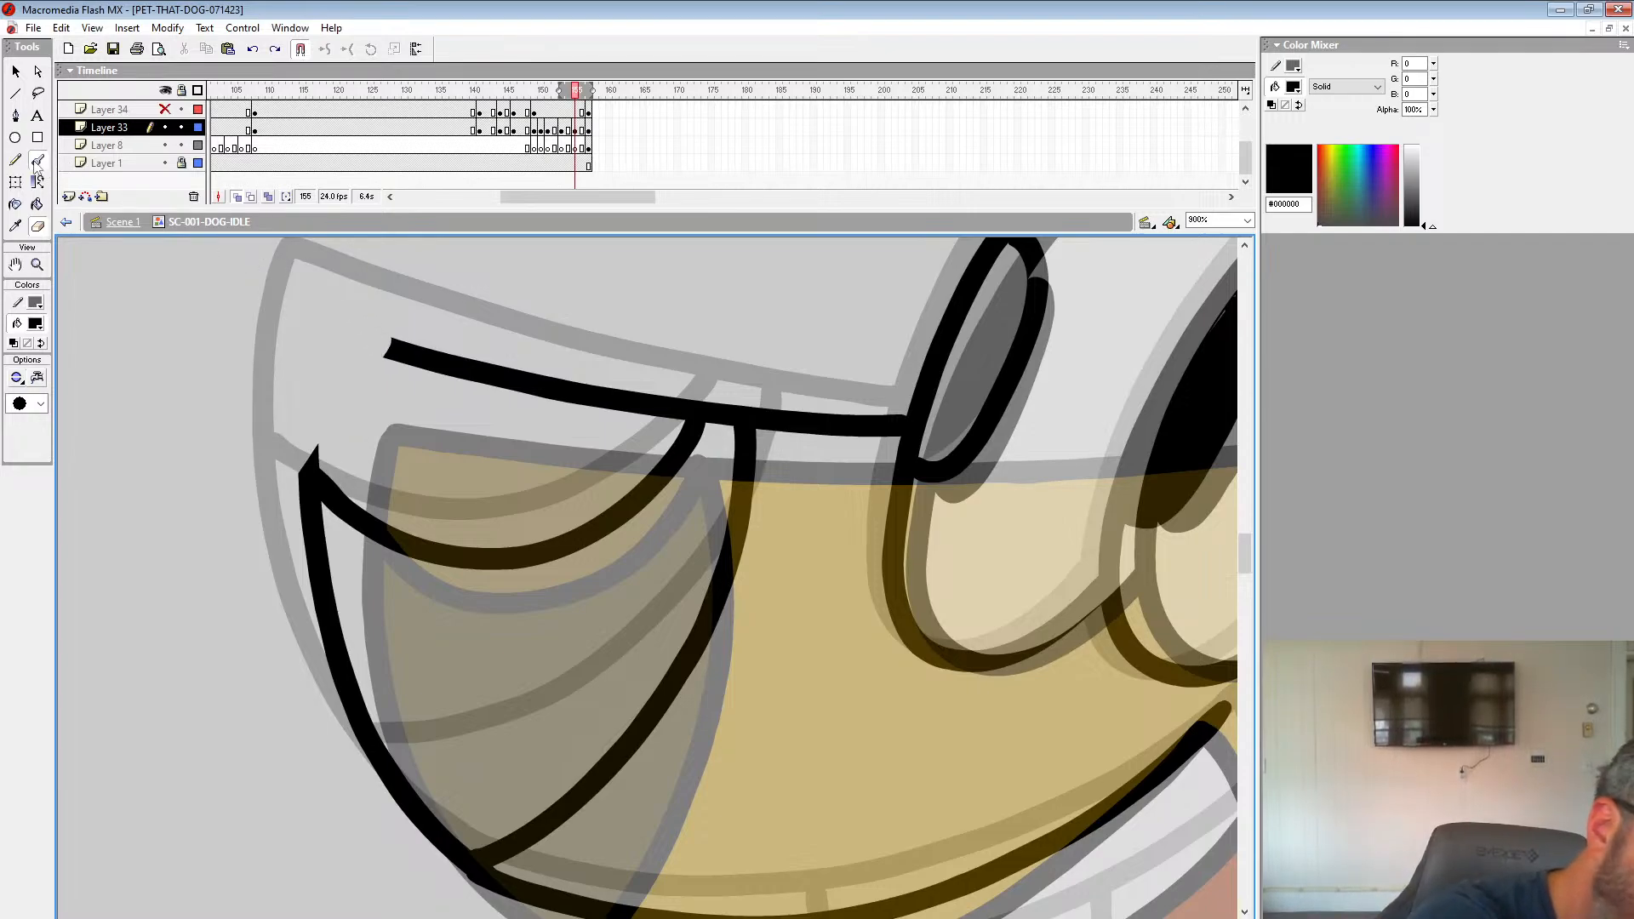
{"action": "left_click", "coordinate": [37, 162]}
{"action": "left_click_drag", "start_coordinate": [393, 343], "coordinate": [349, 346]}
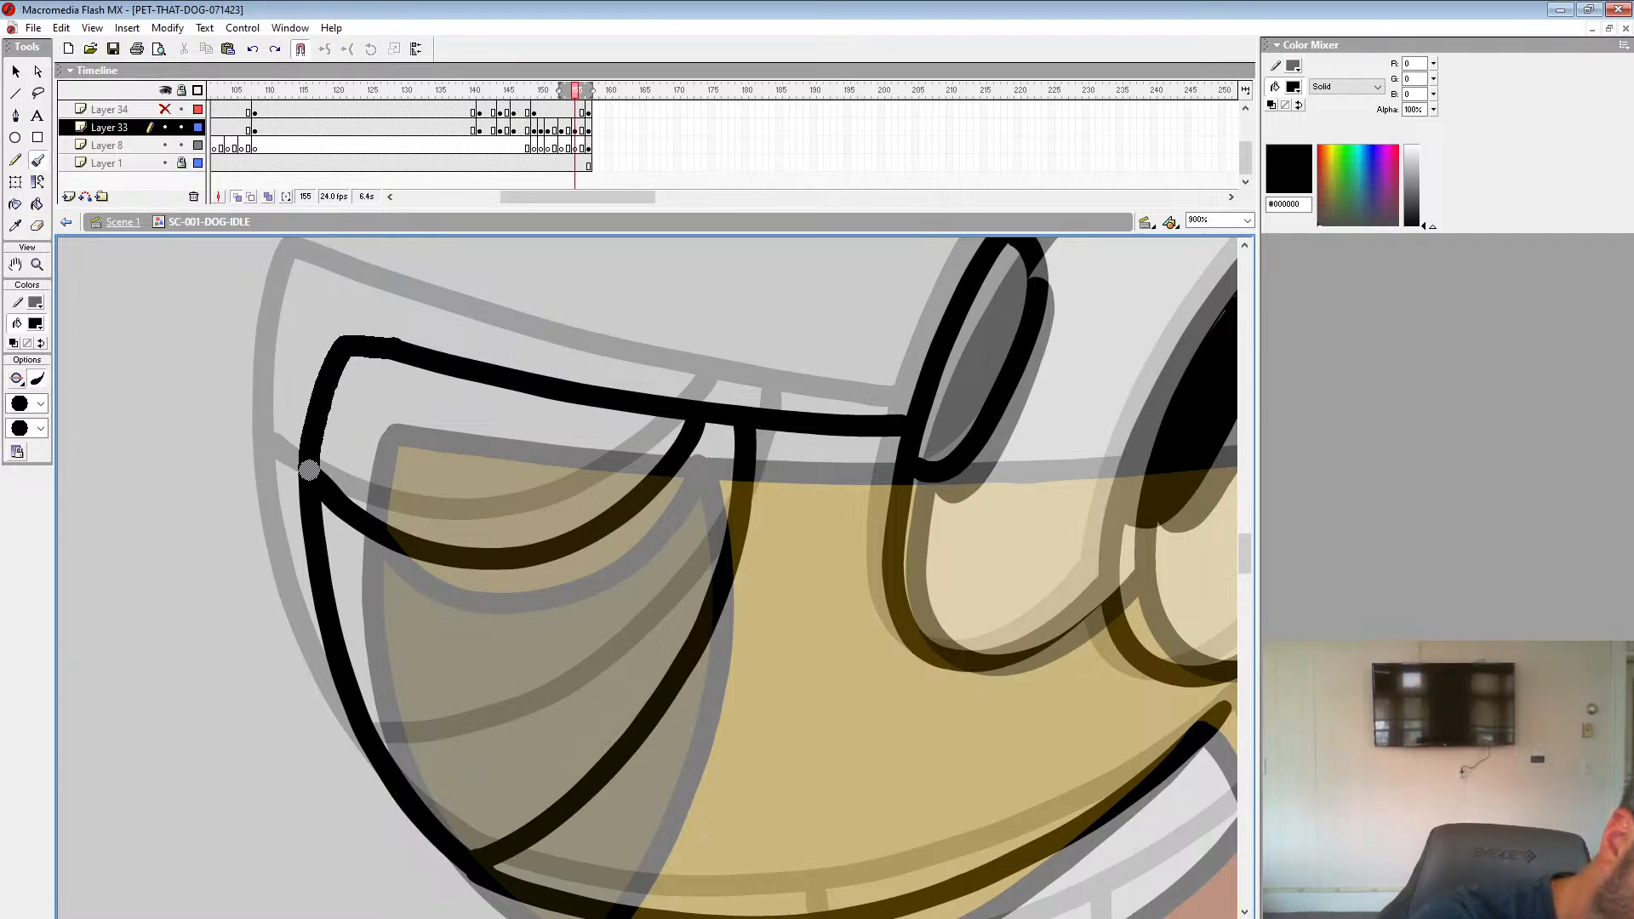
{"action": "left_click_drag", "start_coordinate": [309, 470], "coordinate": [310, 483]}
Step: Ink the open mouth's rear curve to the chin, the upper teeth and the vertical front line of the mouth
{"action": "mouse_move", "coordinate": [1004, 607]}
{"action": "left_mouse_down"}
{"action": "mouse_move", "coordinate": [482, 365]}
{"action": "mouse_move", "coordinate": [482, 332]}
{"action": "left_mouse_up"}
{"action": "left_click_drag", "start_coordinate": [913, 489], "coordinate": [932, 346]}
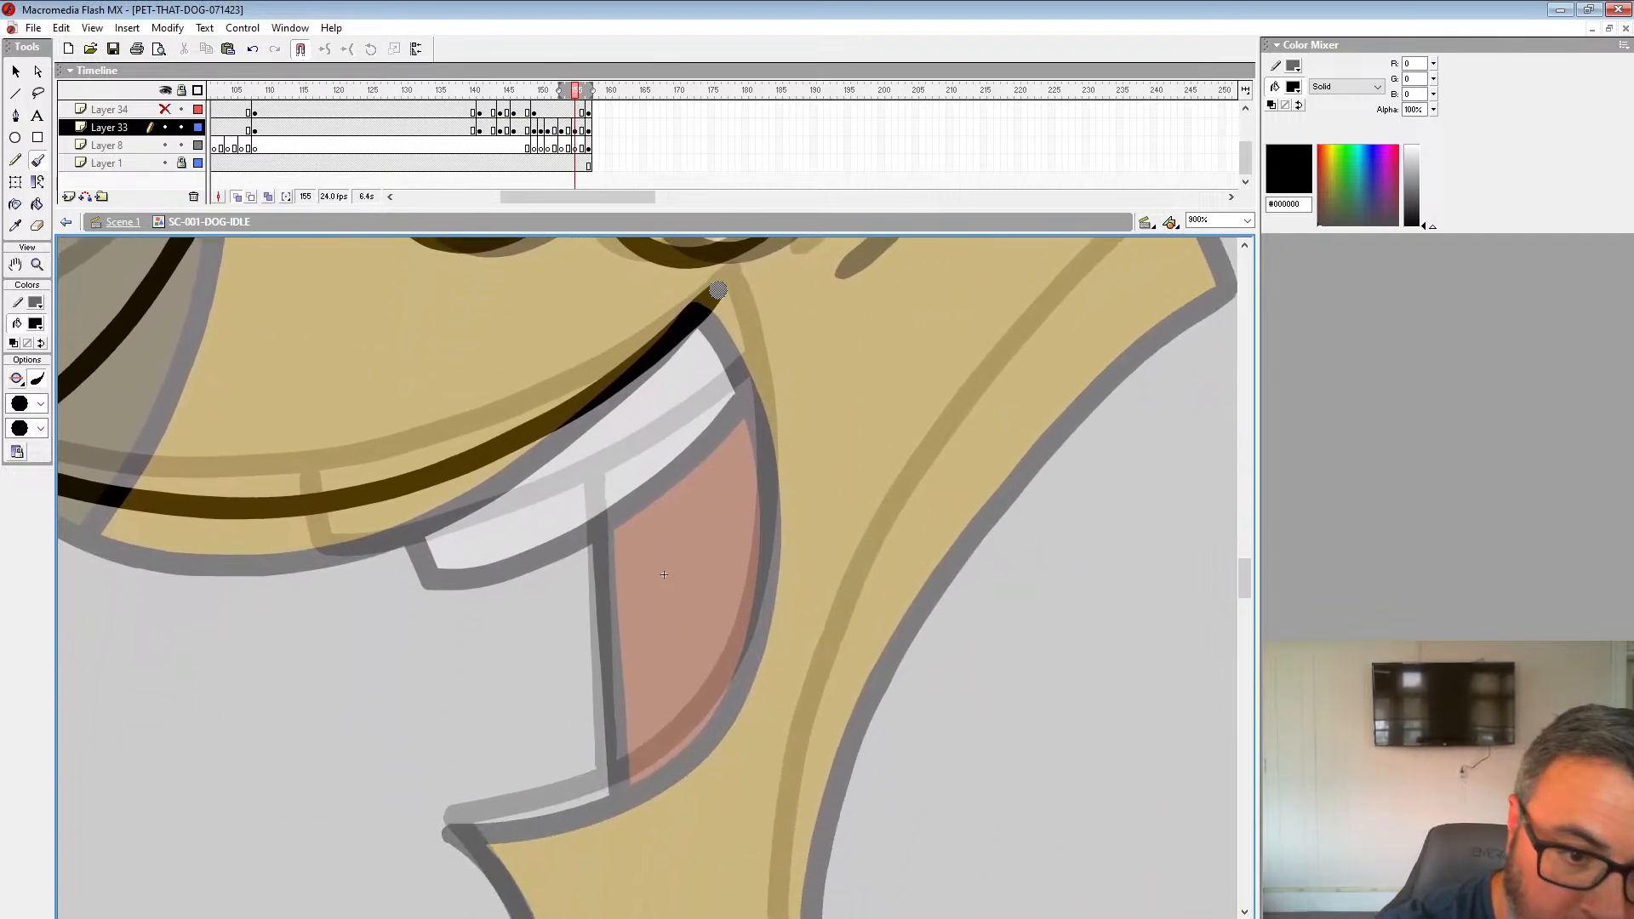
{"action": "mouse_move", "coordinate": [718, 290]}
{"action": "left_mouse_down"}
{"action": "mouse_move", "coordinate": [749, 367]}
{"action": "mouse_move", "coordinate": [764, 501]}
{"action": "mouse_move", "coordinate": [750, 630]}
{"action": "mouse_move", "coordinate": [709, 718]}
{"action": "mouse_move", "coordinate": [606, 791]}
{"action": "mouse_move", "coordinate": [457, 824]}
{"action": "left_mouse_up"}
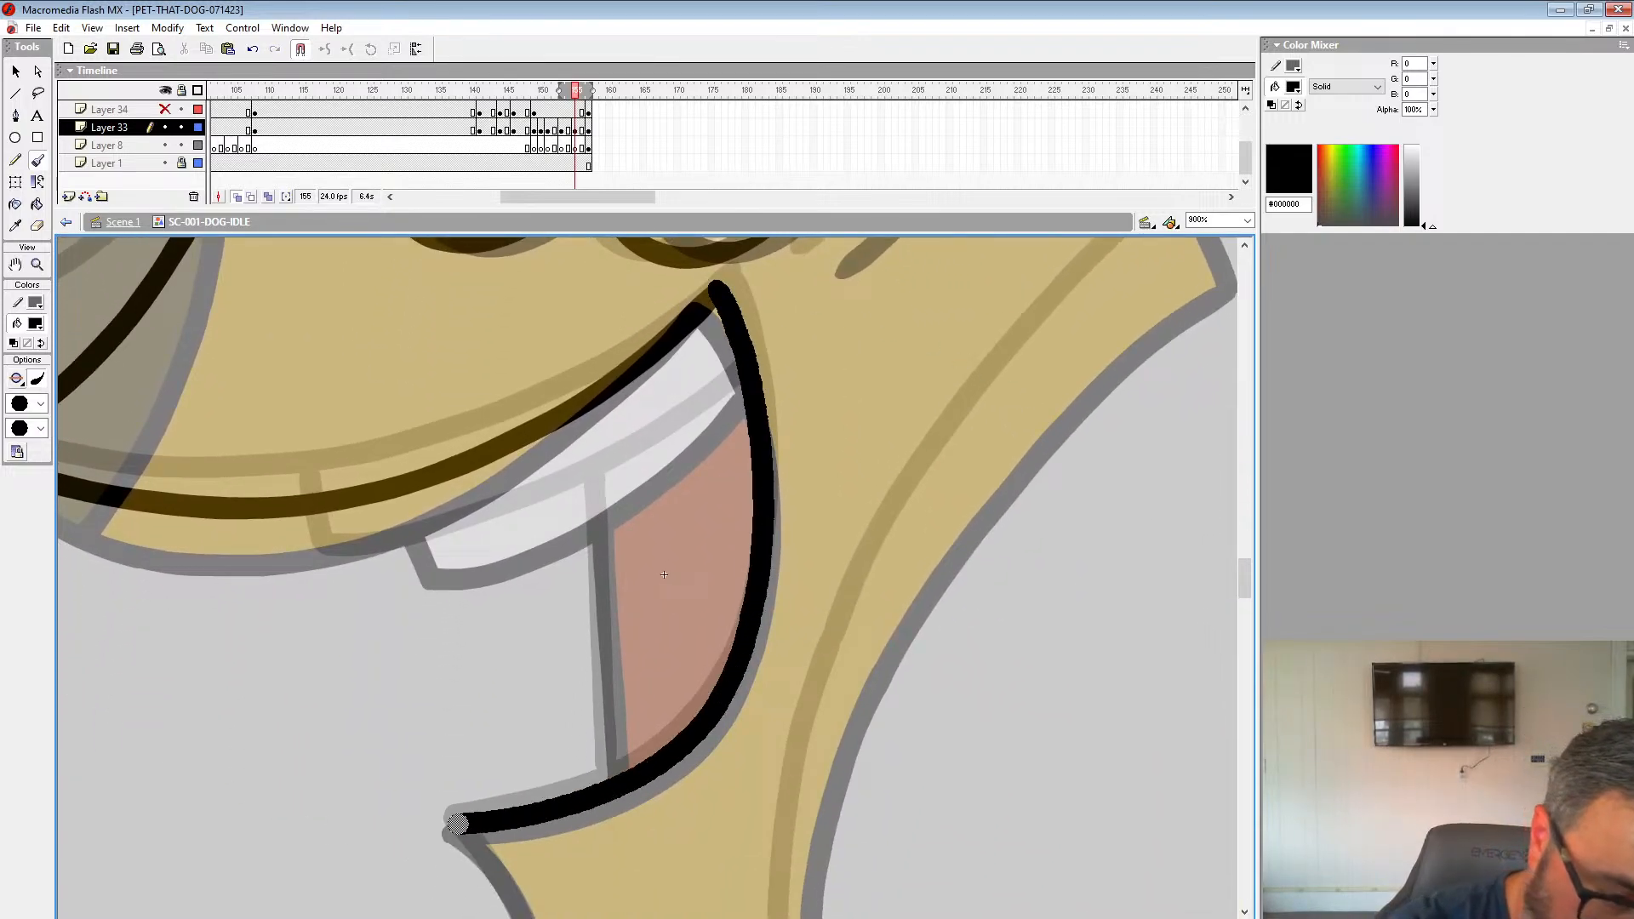
{"action": "mouse_move", "coordinate": [351, 504]}
{"action": "left_mouse_down"}
{"action": "mouse_move", "coordinate": [367, 568]}
{"action": "mouse_move", "coordinate": [450, 561]}
{"action": "mouse_move", "coordinate": [653, 465]}
{"action": "mouse_move", "coordinate": [732, 376]}
{"action": "left_mouse_up"}
{"action": "left_click_drag", "start_coordinate": [598, 501], "coordinate": [610, 777]}
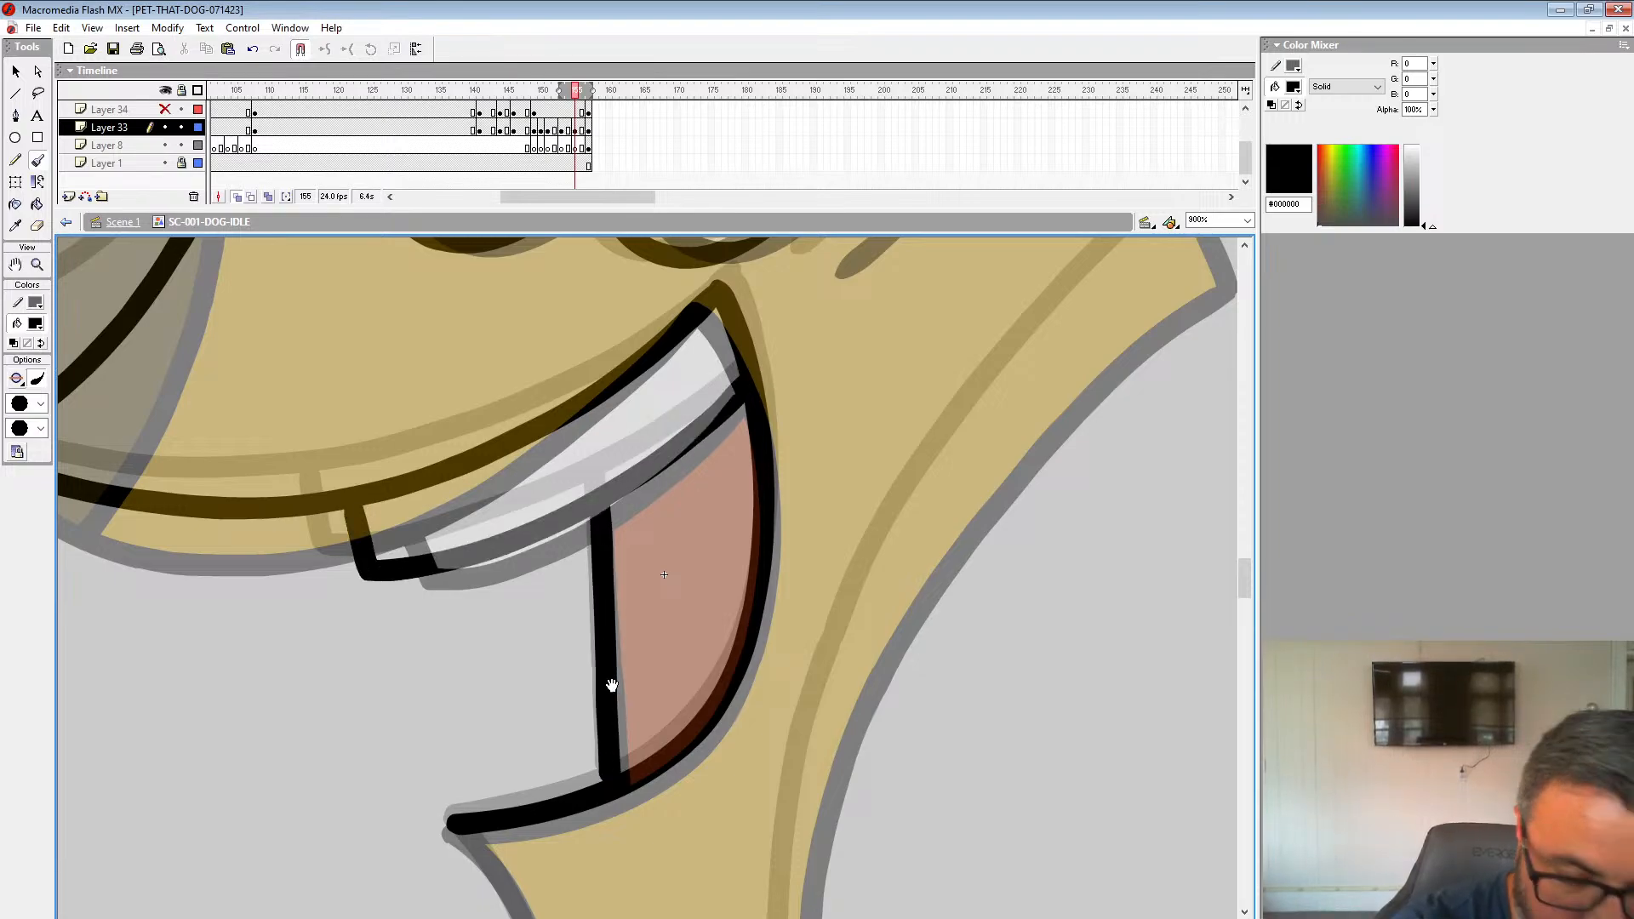
Step: Ink the cheek crease beneath the rear eye and the top and slanted back edge of the head
{"action": "left_click_drag", "start_coordinate": [766, 341], "coordinate": [685, 671]}
{"action": "left_click_drag", "start_coordinate": [882, 410], "coordinate": [758, 595]}
{"action": "left_click_drag", "start_coordinate": [1000, 438], "coordinate": [779, 519]}
{"action": "mouse_move", "coordinate": [672, 402]}
{"action": "left_mouse_down"}
{"action": "mouse_move", "coordinate": [779, 364]}
{"action": "mouse_move", "coordinate": [913, 645]}
{"action": "left_mouse_up"}
Step: Ink the back of the neck from the head's lower corner down past the collar
{"action": "mouse_move", "coordinate": [928, 587]}
{"action": "left_mouse_down"}
{"action": "mouse_move", "coordinate": [1030, 239]}
{"action": "mouse_move", "coordinate": [727, 613]}
{"action": "mouse_move", "coordinate": [674, 710]}
{"action": "left_mouse_up"}
{"action": "mouse_move", "coordinate": [688, 742]}
{"action": "left_mouse_down"}
{"action": "mouse_move", "coordinate": [858, 322]}
{"action": "mouse_move", "coordinate": [792, 445]}
{"action": "mouse_move", "coordinate": [788, 754]}
{"action": "left_mouse_up"}
{"action": "left_click_drag", "start_coordinate": [1123, 726], "coordinate": [834, 470]}
{"action": "left_click_drag", "start_coordinate": [1038, 548], "coordinate": [1098, 412]}
{"action": "left_click_drag", "start_coordinate": [966, 519], "coordinate": [890, 411]}
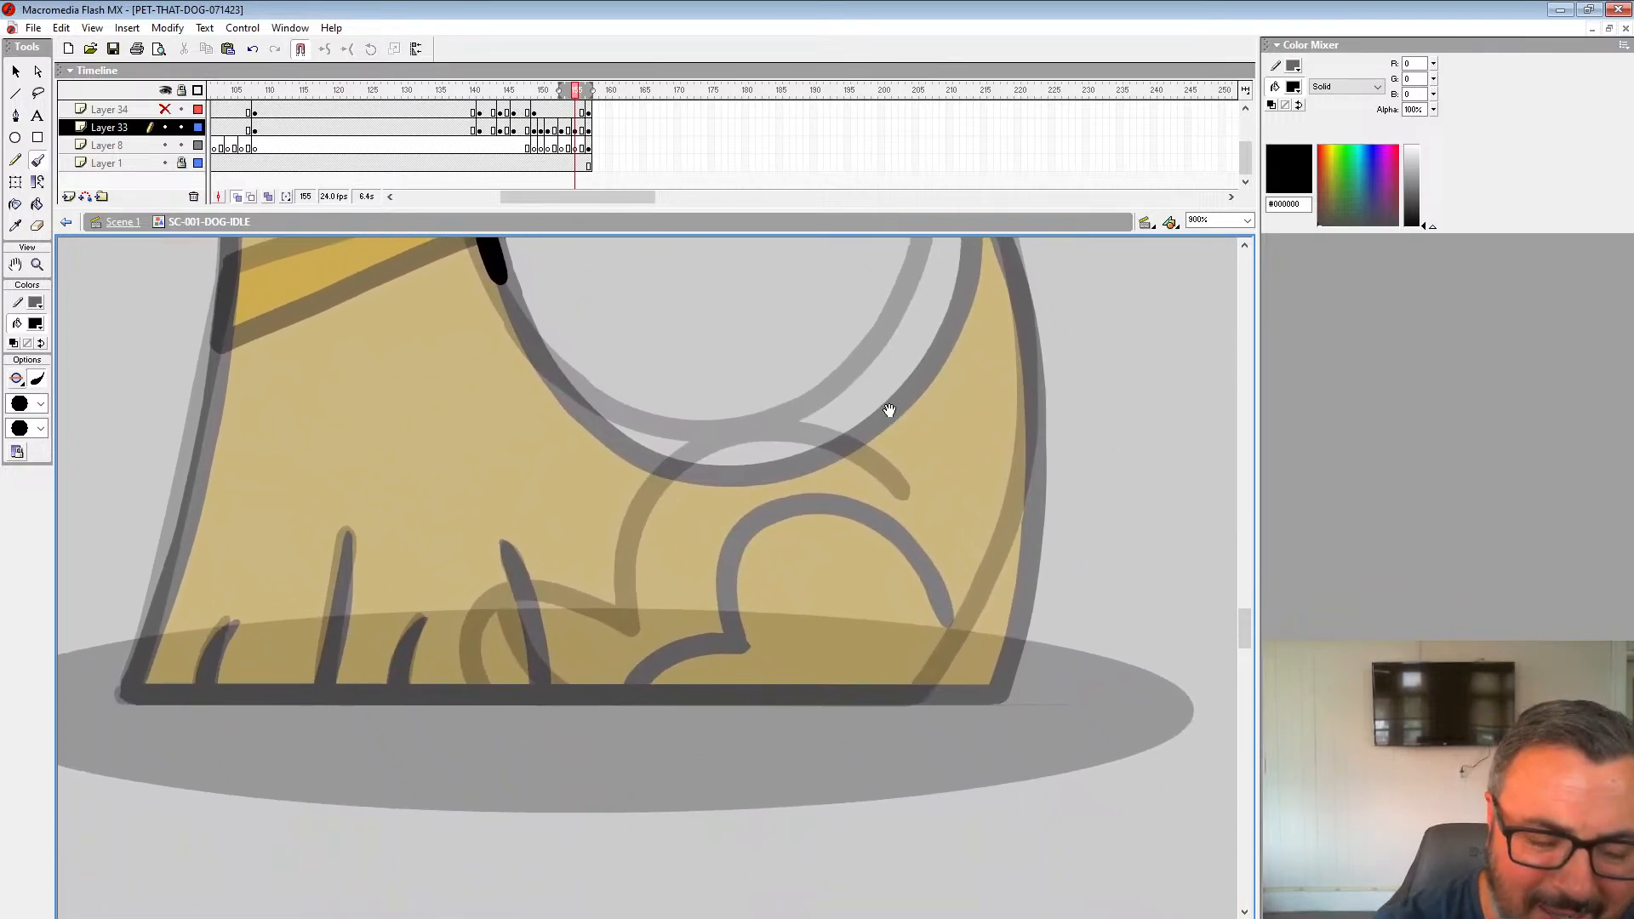
Step: Ink the hind leg and foot, and the front of the neck and foreleg from the chin to the ground
{"action": "mouse_move", "coordinate": [916, 525]}
{"action": "left_mouse_down"}
{"action": "mouse_move", "coordinate": [696, 510]}
{"action": "mouse_move", "coordinate": [673, 628]}
{"action": "mouse_move", "coordinate": [580, 641]}
{"action": "mouse_move", "coordinate": [559, 691]}
{"action": "left_mouse_up"}
{"action": "mouse_move", "coordinate": [542, 424]}
{"action": "left_mouse_down"}
{"action": "mouse_move", "coordinate": [919, 689]}
{"action": "mouse_move", "coordinate": [994, 906]}
{"action": "left_mouse_up"}
{"action": "left_click_drag", "start_coordinate": [871, 657], "coordinate": [930, 469]}
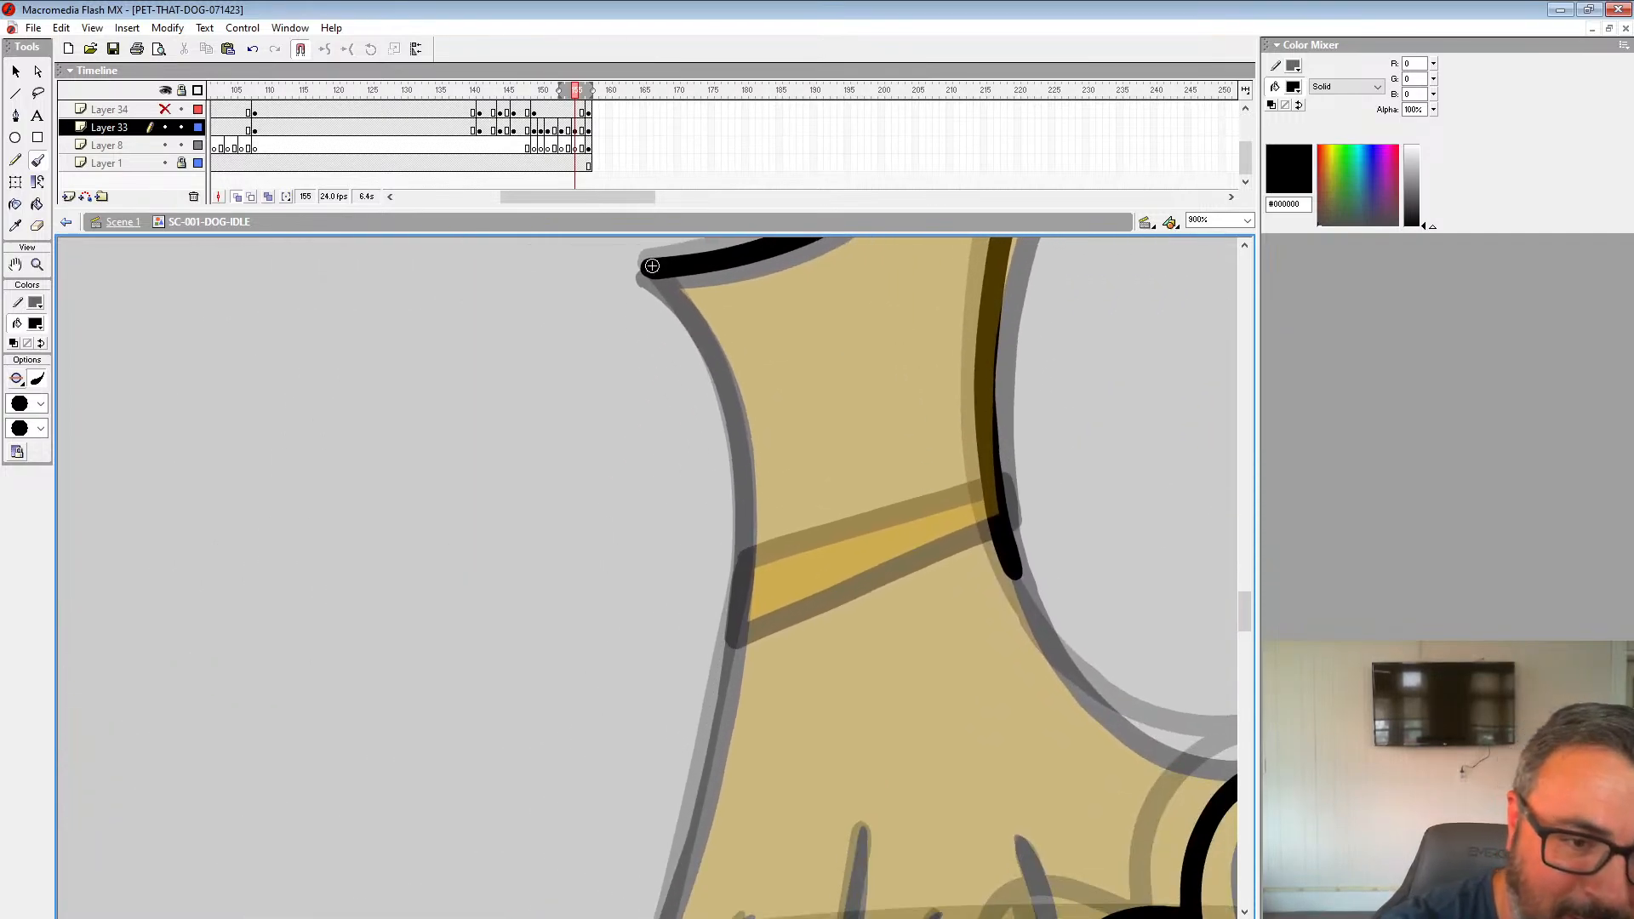
{"action": "left_click_drag", "start_coordinate": [677, 298], "coordinate": [733, 700]}
{"action": "mouse_move", "coordinate": [732, 700]}
{"action": "left_mouse_down"}
{"action": "mouse_move", "coordinate": [797, 319]}
{"action": "mouse_move", "coordinate": [711, 648]}
{"action": "left_mouse_up"}
{"action": "left_click_drag", "start_coordinate": [751, 566], "coordinate": [287, 596]}
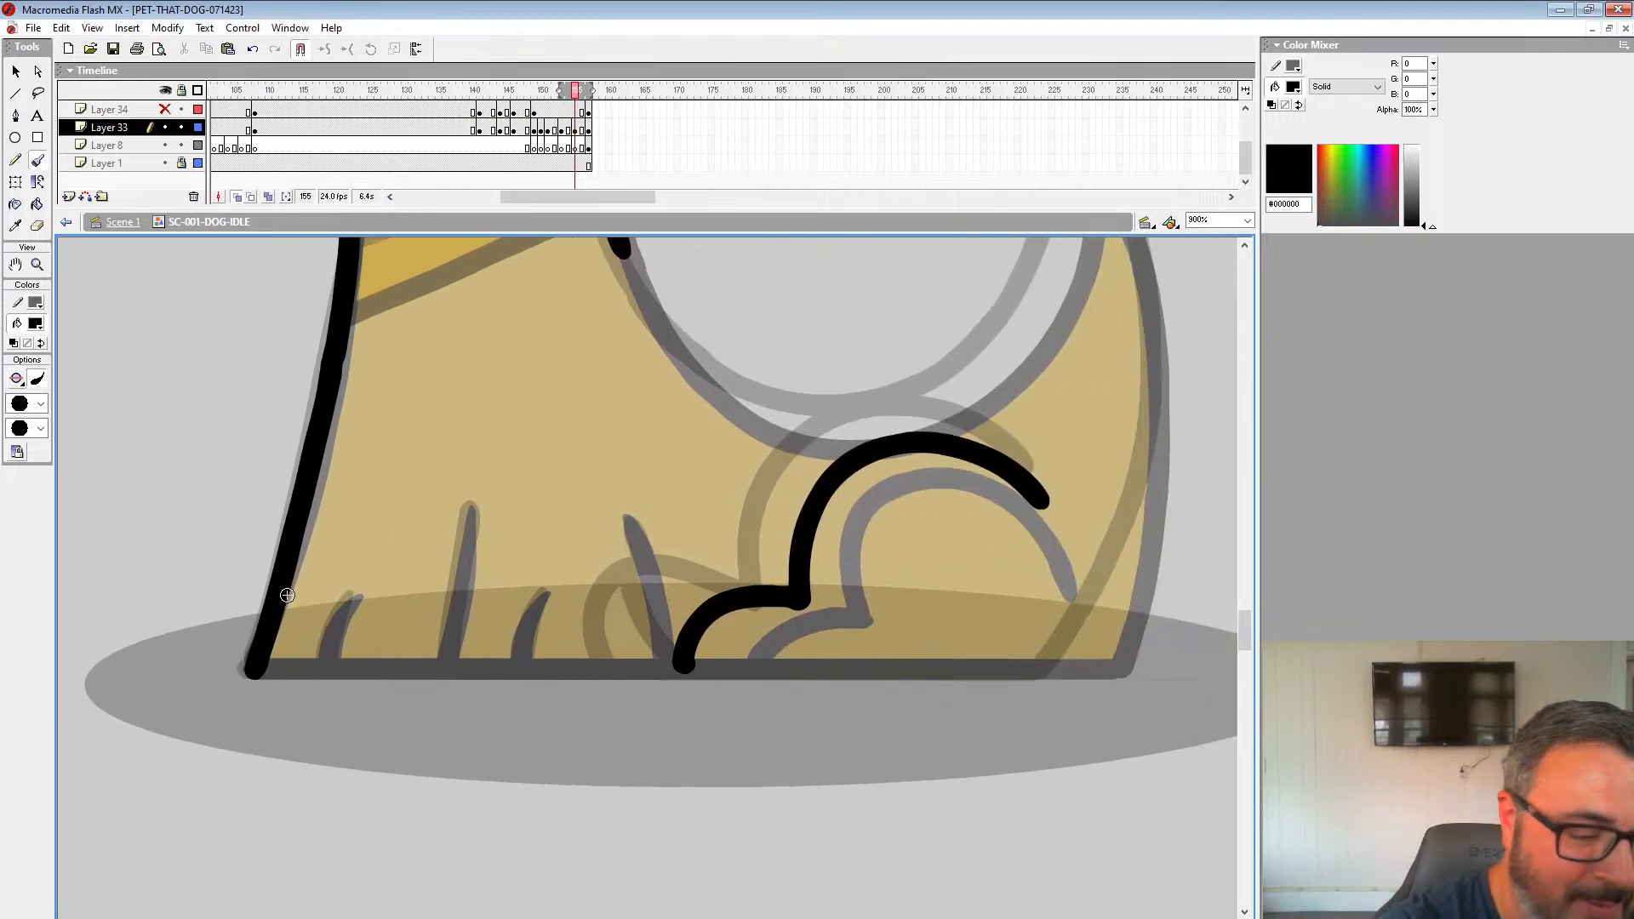
Step: Ink the base line under the body, the tail's outer edge and its inner curve joining the back
{"action": "mouse_move", "coordinate": [273, 671]}
{"action": "left_mouse_down"}
{"action": "mouse_move", "coordinate": [1044, 715]}
{"action": "mouse_move", "coordinate": [1088, 671]}
{"action": "left_mouse_up"}
{"action": "left_click_drag", "start_coordinate": [1159, 448], "coordinate": [927, 624]}
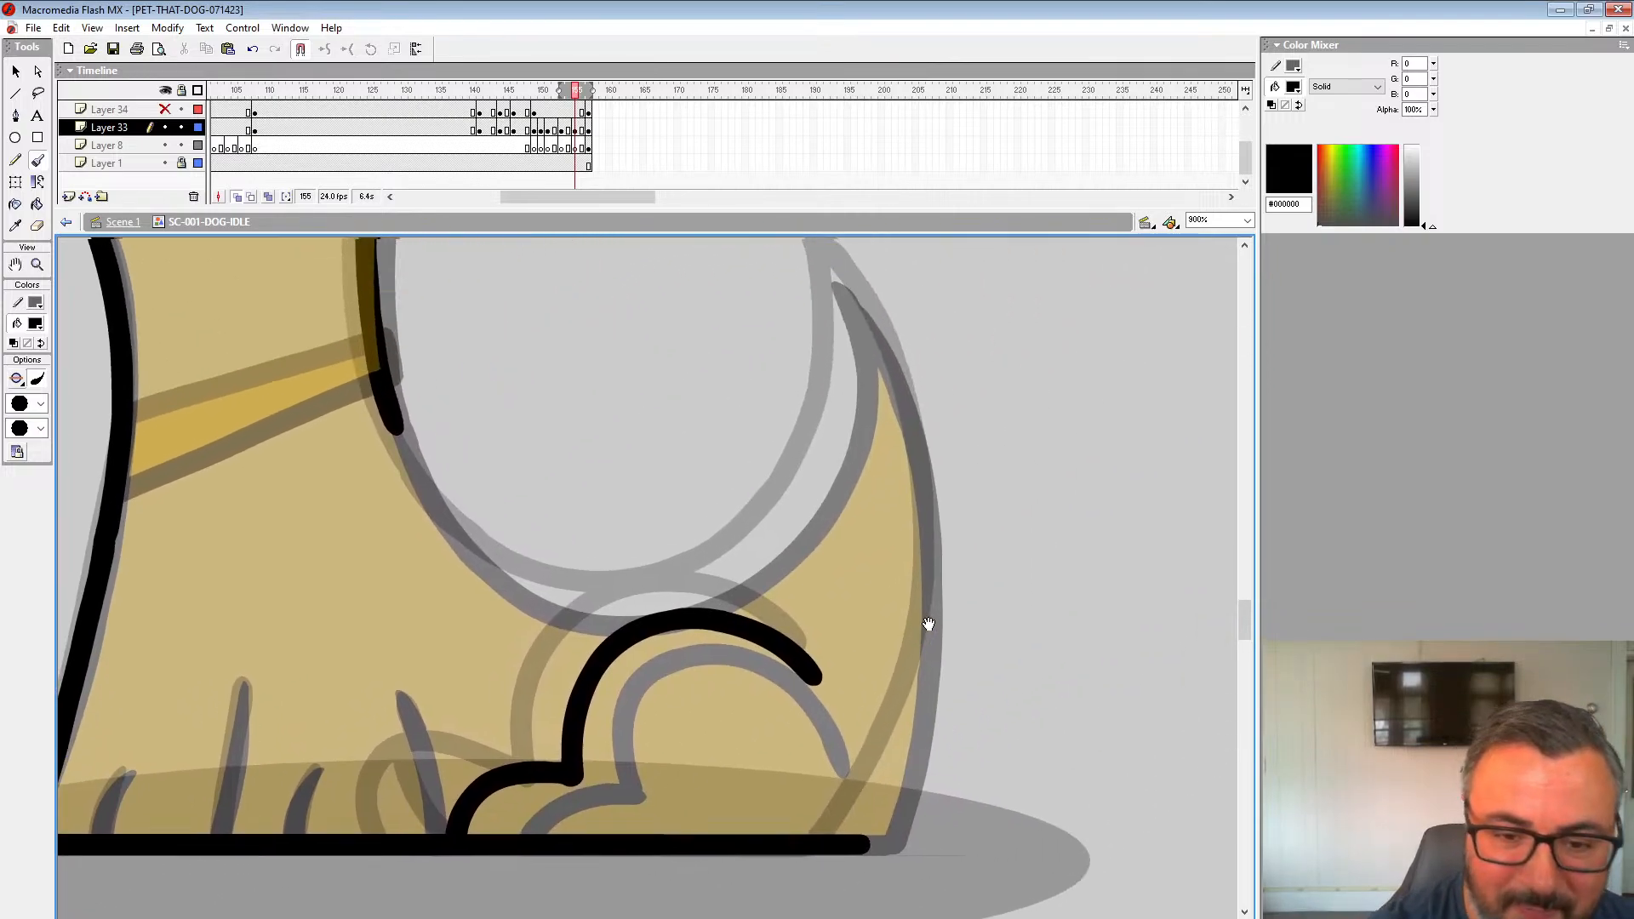
{"action": "mouse_move", "coordinate": [830, 264]}
{"action": "left_mouse_down"}
{"action": "mouse_move", "coordinate": [885, 341]}
{"action": "mouse_move", "coordinate": [930, 549]}
{"action": "mouse_move", "coordinate": [902, 787]}
{"action": "mouse_move", "coordinate": [862, 847]}
{"action": "left_mouse_up"}
{"action": "left_click_drag", "start_coordinate": [859, 716], "coordinate": [1002, 826]}
{"action": "mouse_move", "coordinate": [979, 400]}
{"action": "left_mouse_down"}
{"action": "mouse_move", "coordinate": [958, 577]}
{"action": "mouse_move", "coordinate": [869, 691]}
{"action": "mouse_move", "coordinate": [749, 728]}
{"action": "mouse_move", "coordinate": [632, 681]}
{"action": "mouse_move", "coordinate": [521, 523]}
{"action": "left_mouse_up"}
Step: Ink the toe lines on the front paws and review the whole dog on frame 155
{"action": "mouse_move", "coordinate": [372, 812]}
{"action": "left_mouse_down"}
{"action": "mouse_move", "coordinate": [463, 778]}
{"action": "mouse_move", "coordinate": [687, 485]}
{"action": "mouse_move", "coordinate": [676, 610]}
{"action": "left_mouse_up"}
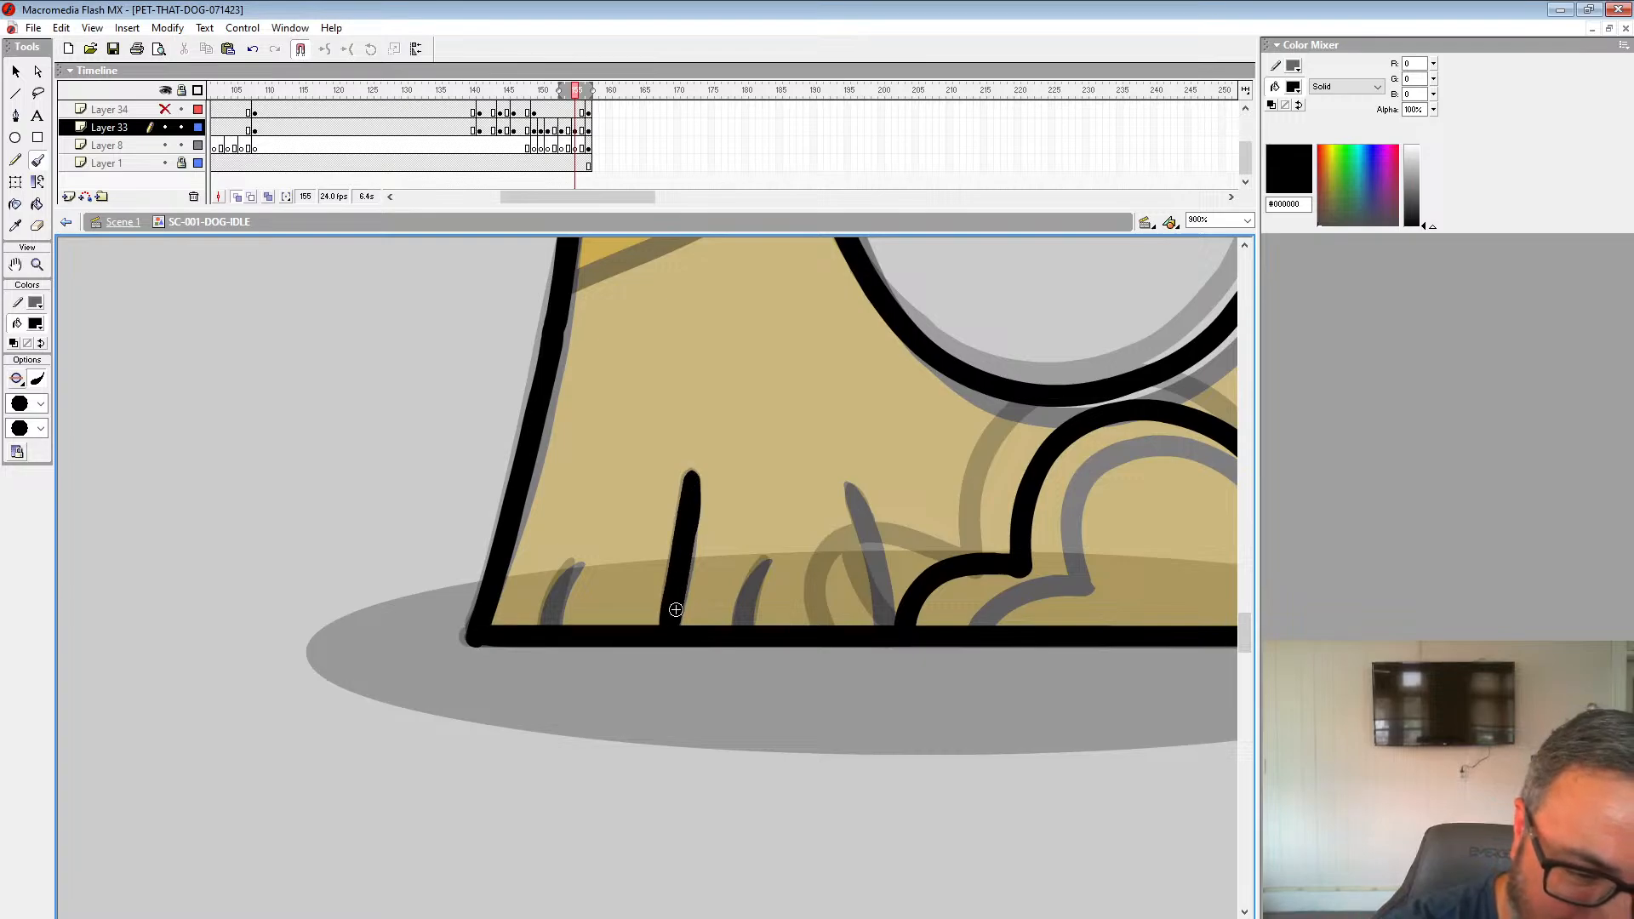
{"action": "left_click_drag", "start_coordinate": [852, 490], "coordinate": [884, 599]}
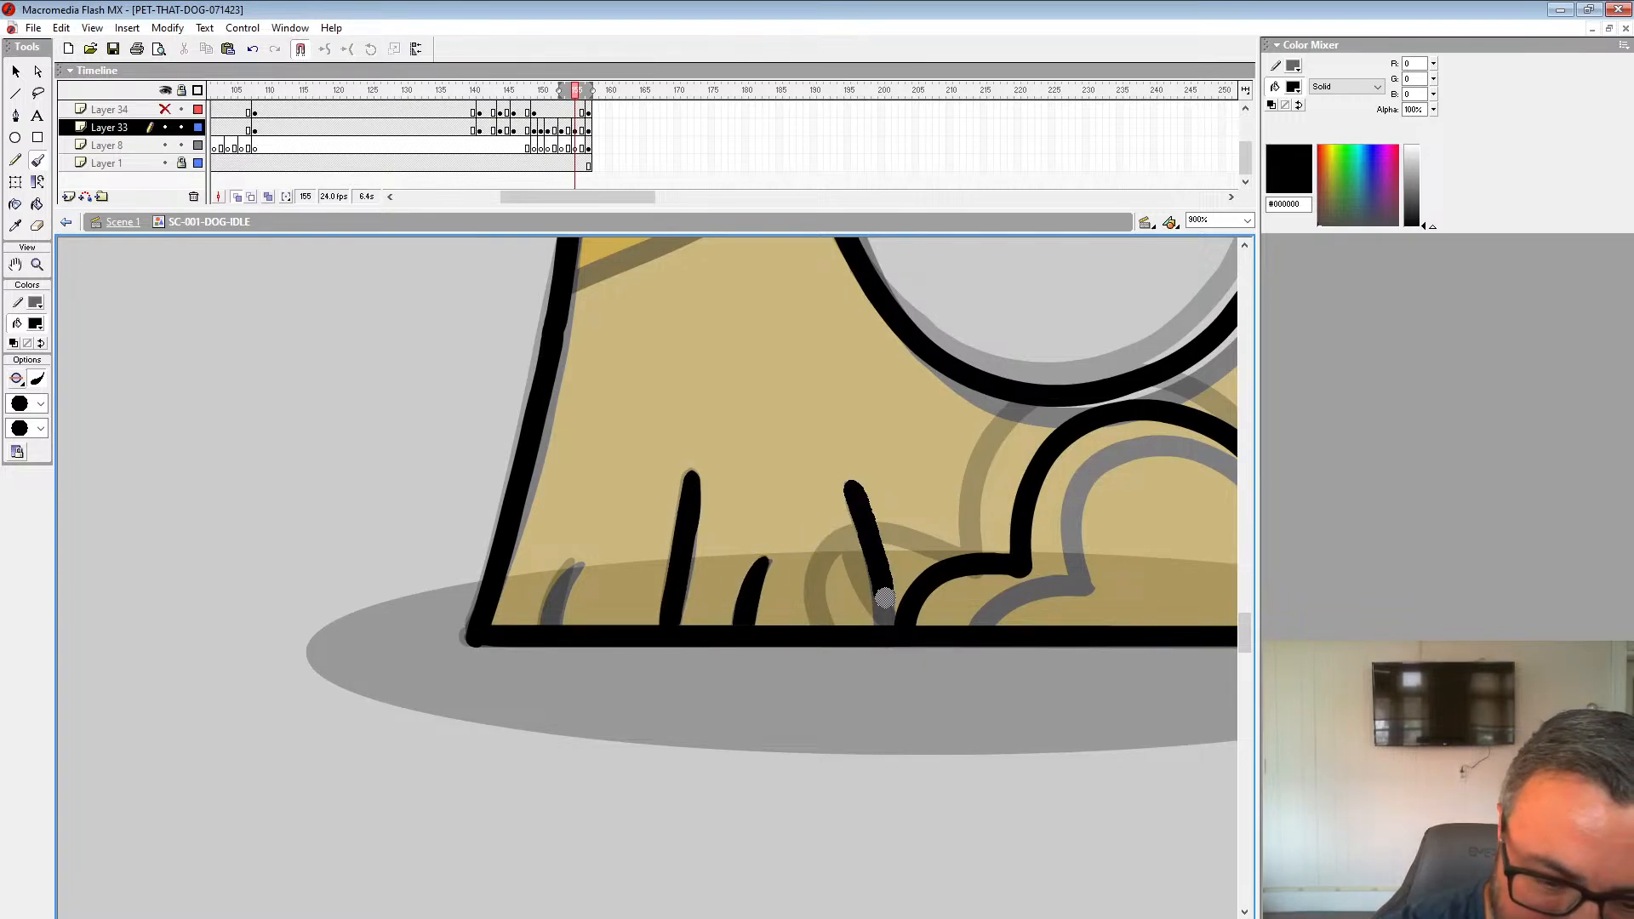
{"action": "left_click_drag", "start_coordinate": [551, 628], "coordinate": [851, 824]}
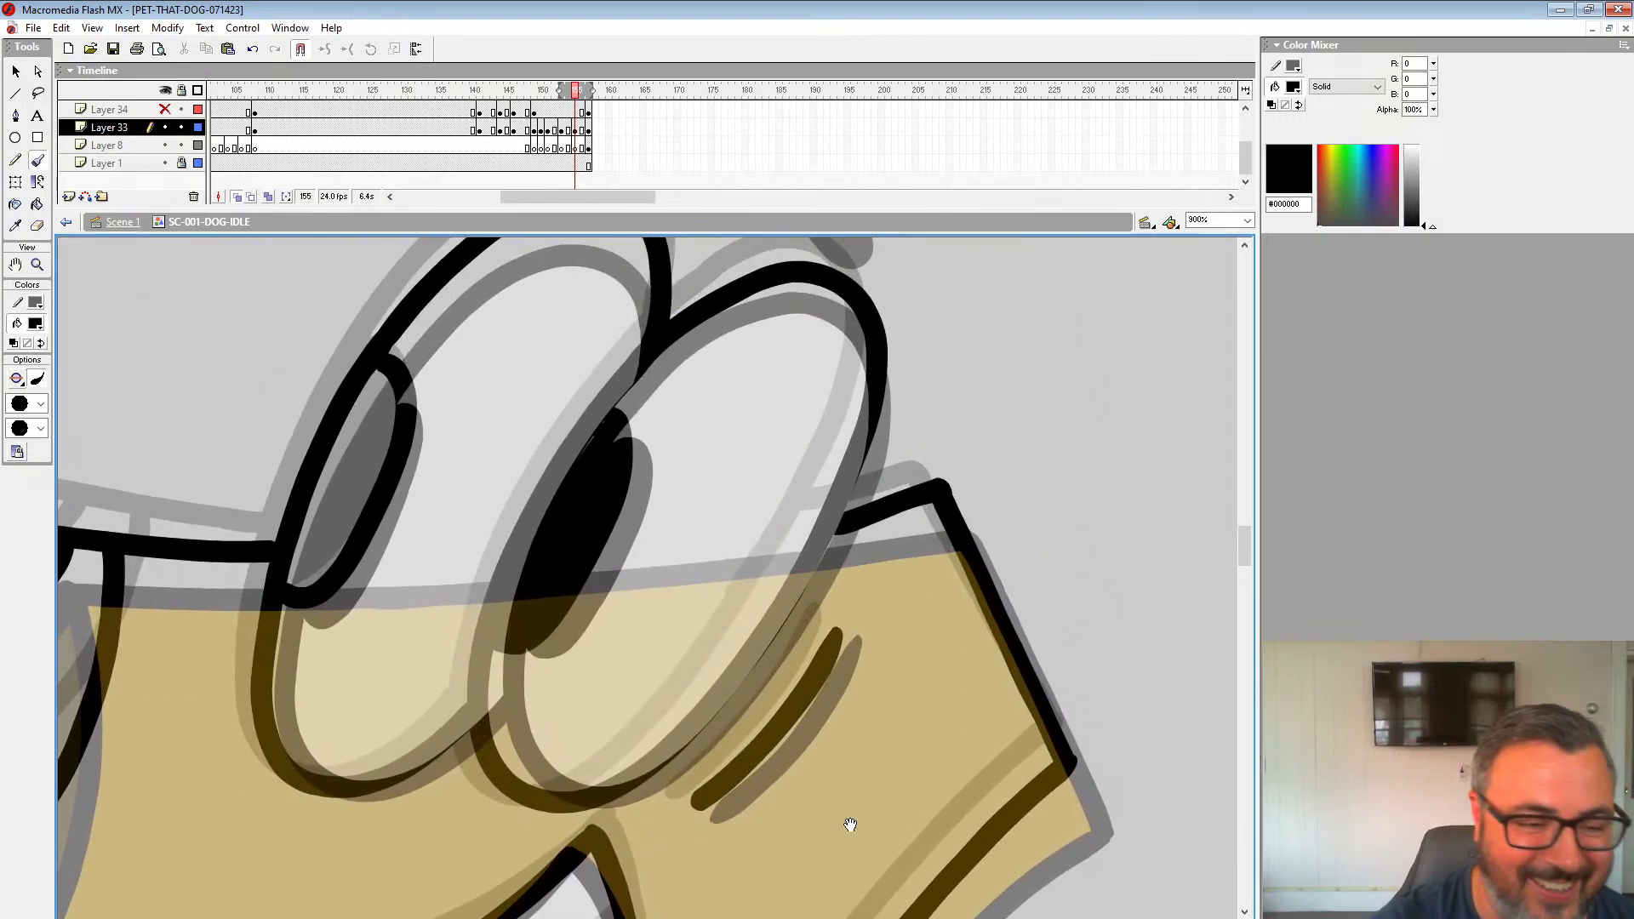
{"action": "left_click", "coordinate": [36, 264]}
{"action": "left_click", "coordinate": [641, 519], "text": "alt"}
{"action": "left_click", "coordinate": [641, 520], "text": "alt"}
{"action": "left_click", "coordinate": [642, 520], "text": "alt"}
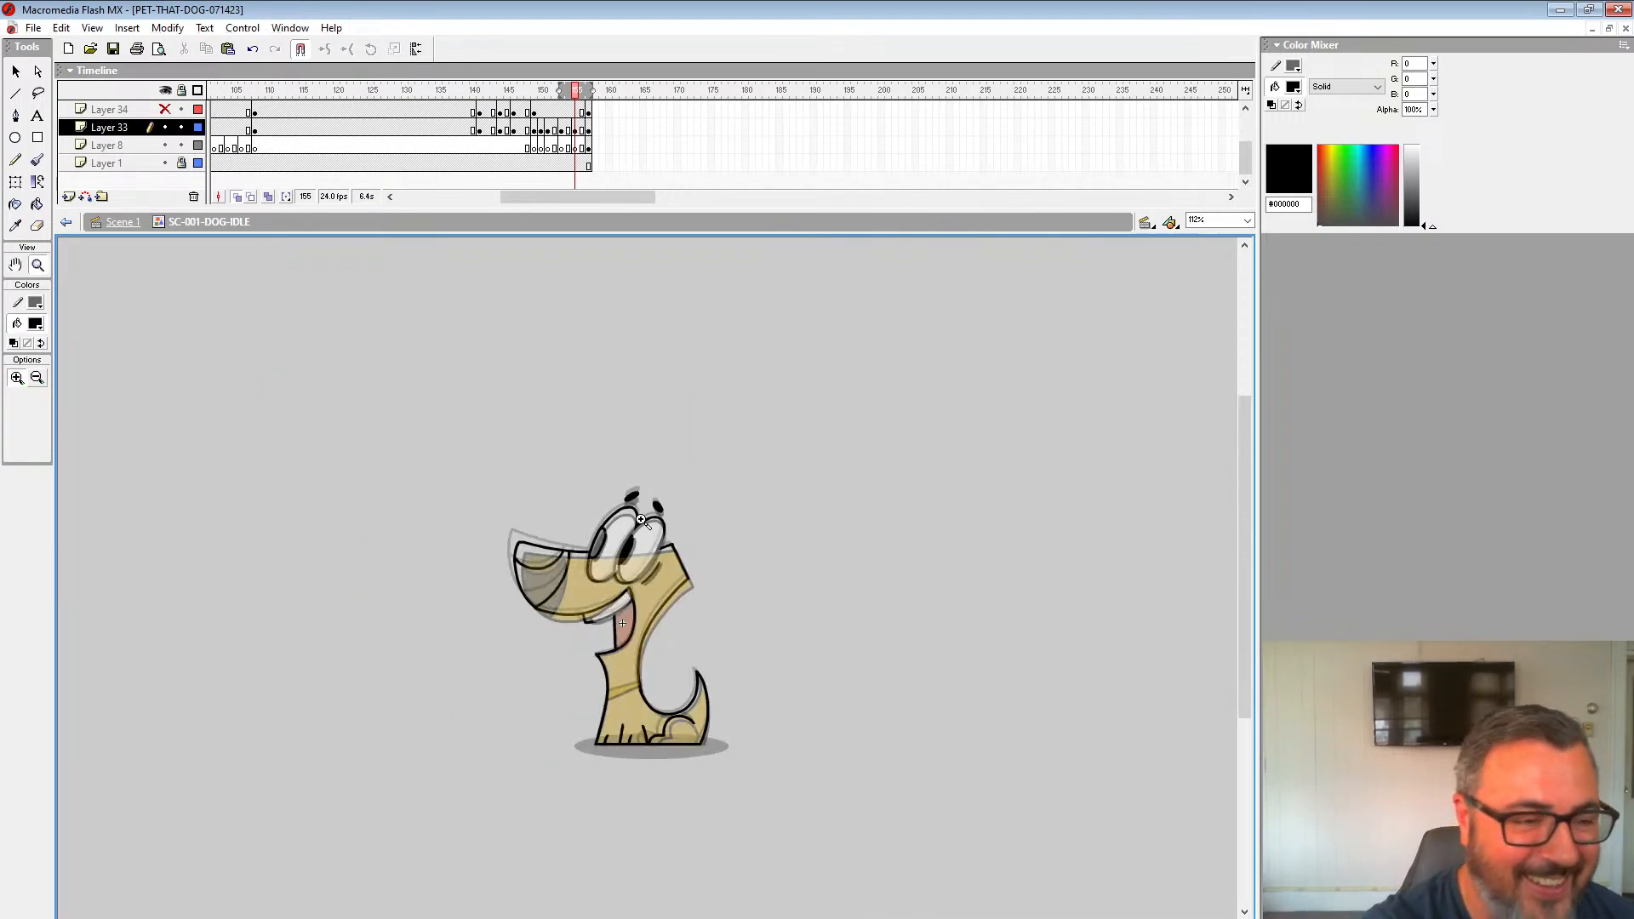
Step: Turn off onion skinning and fill the mouth interior on frames 155 back to 150 with the dark red #A4380B sampled from frame 157
{"action": "left_click", "coordinate": [237, 196]}
{"action": "key", "text": "k"}
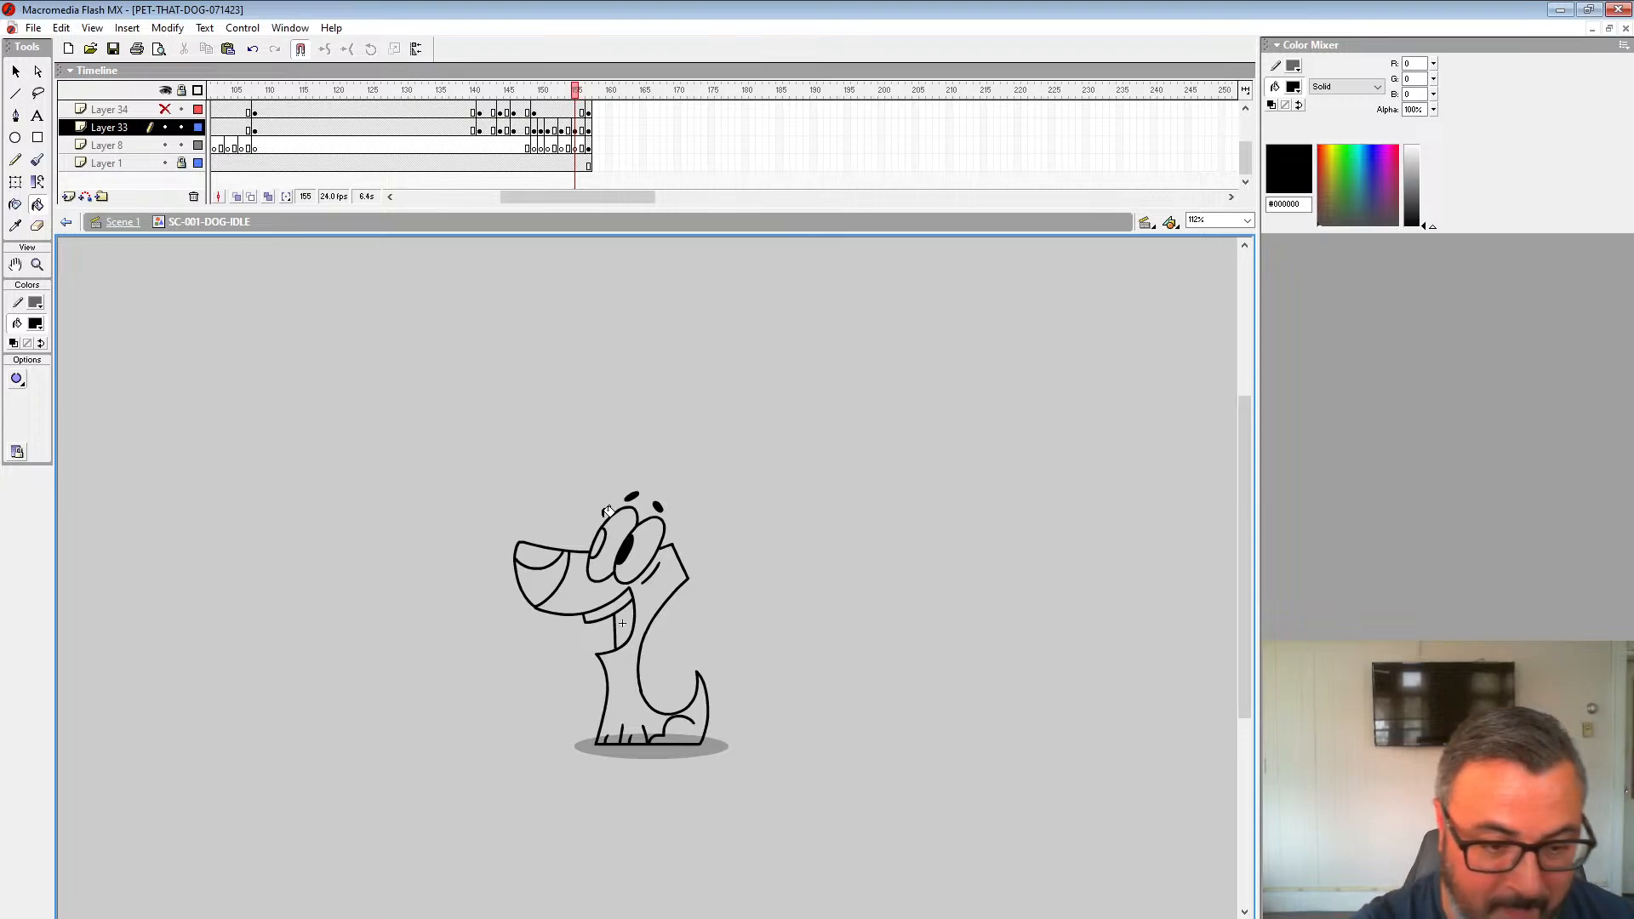
{"action": "key", "text": "period"}
{"action": "key", "text": "period"}
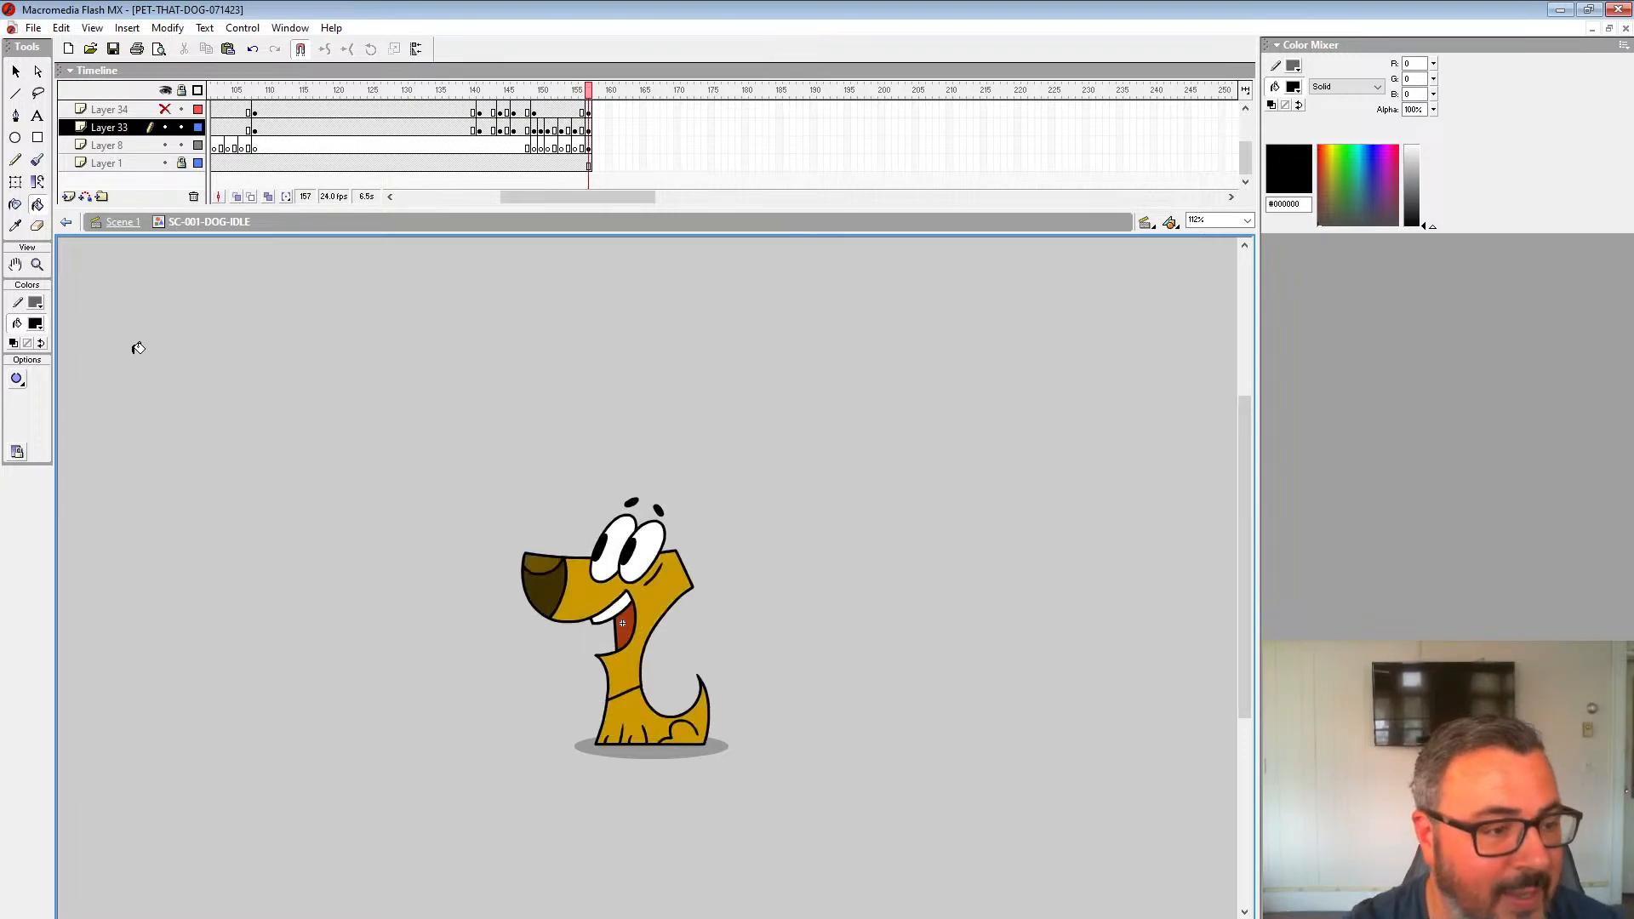
{"action": "left_click", "coordinate": [35, 325]}
{"action": "left_click", "coordinate": [625, 626]}
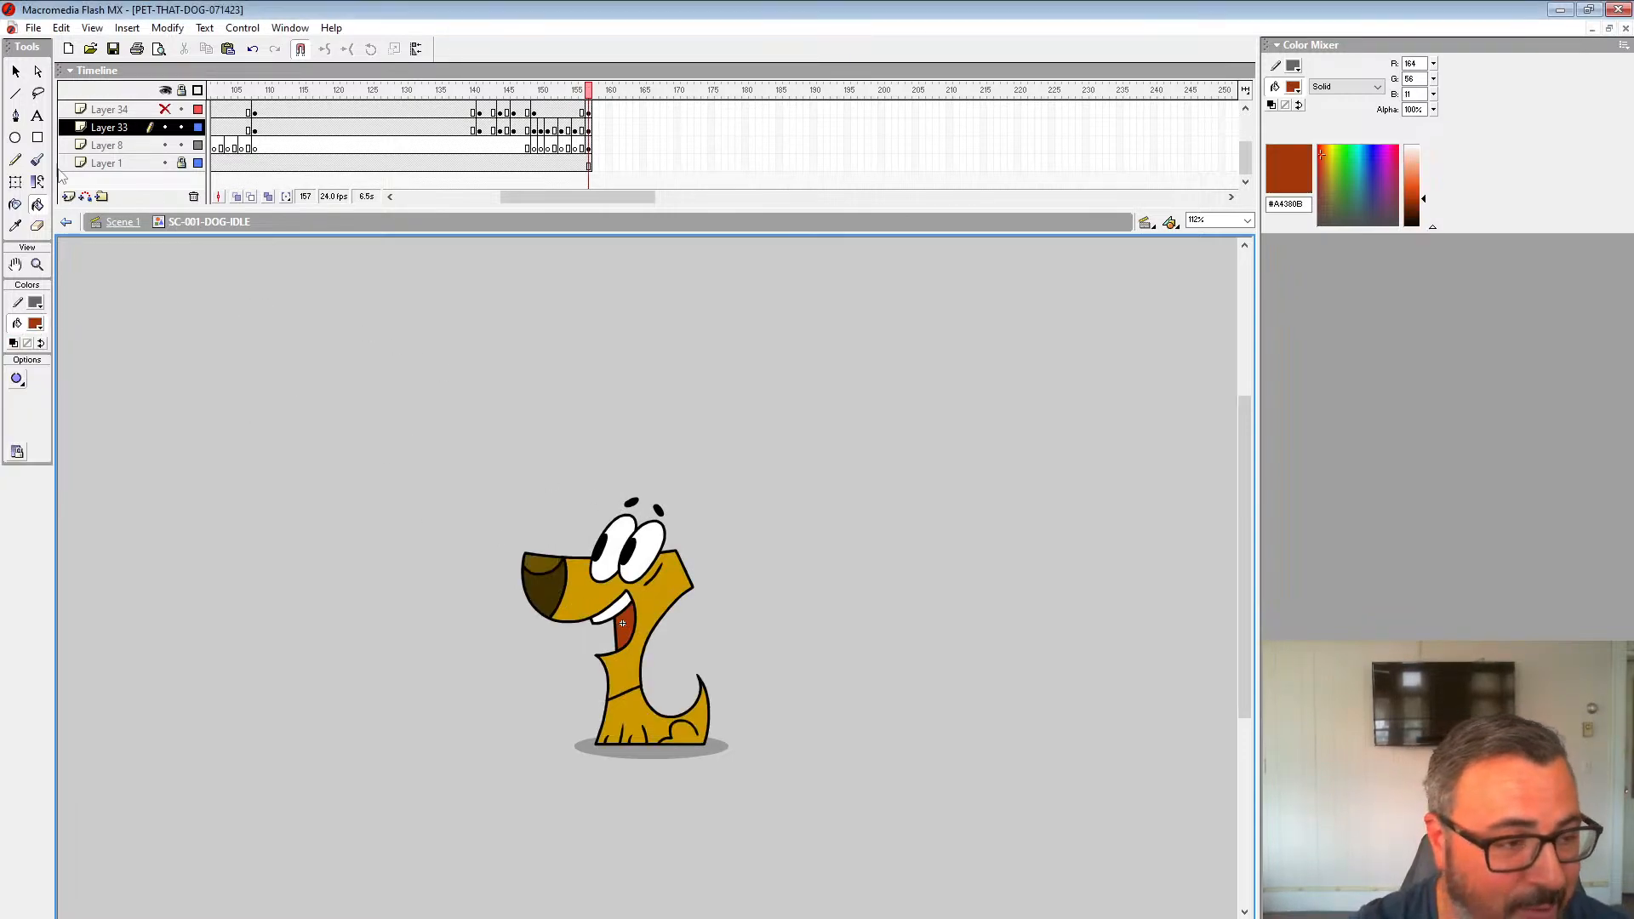
{"action": "left_click", "coordinate": [37, 205]}
{"action": "key", "text": "comma"}
{"action": "key", "text": "comma"}
{"action": "key", "text": "comma"}
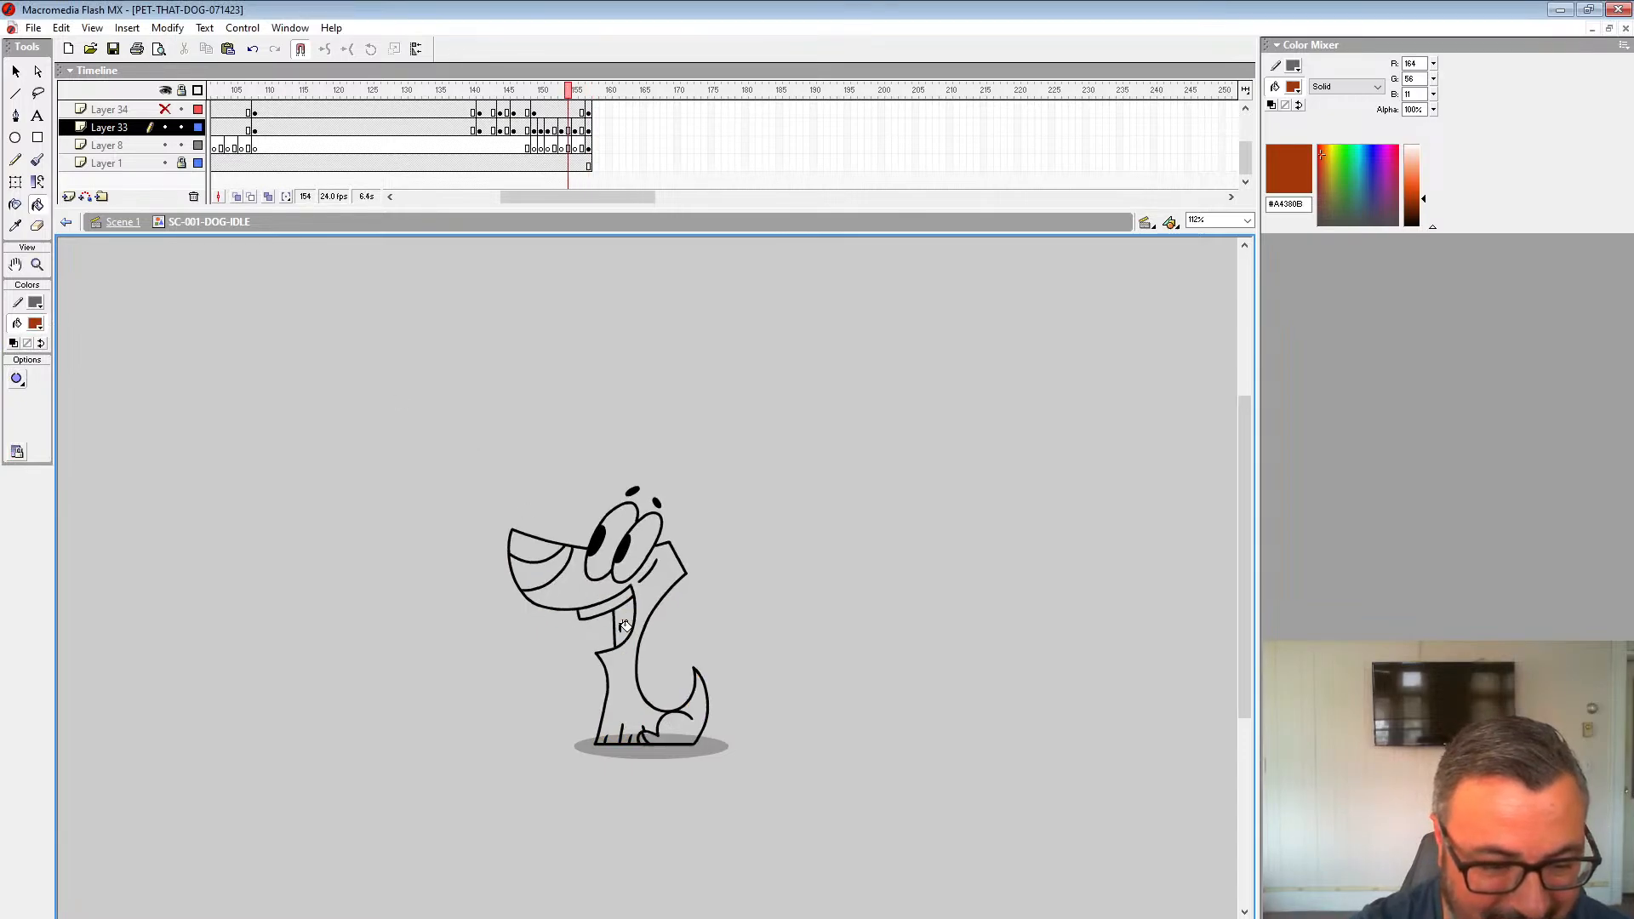
{"action": "key", "text": "comma"}
{"action": "left_click", "coordinate": [622, 628]}
{"action": "key", "text": "comma"}
{"action": "key", "text": "comma"}
{"action": "left_click", "coordinate": [622, 624]}
{"action": "key", "text": "comma"}
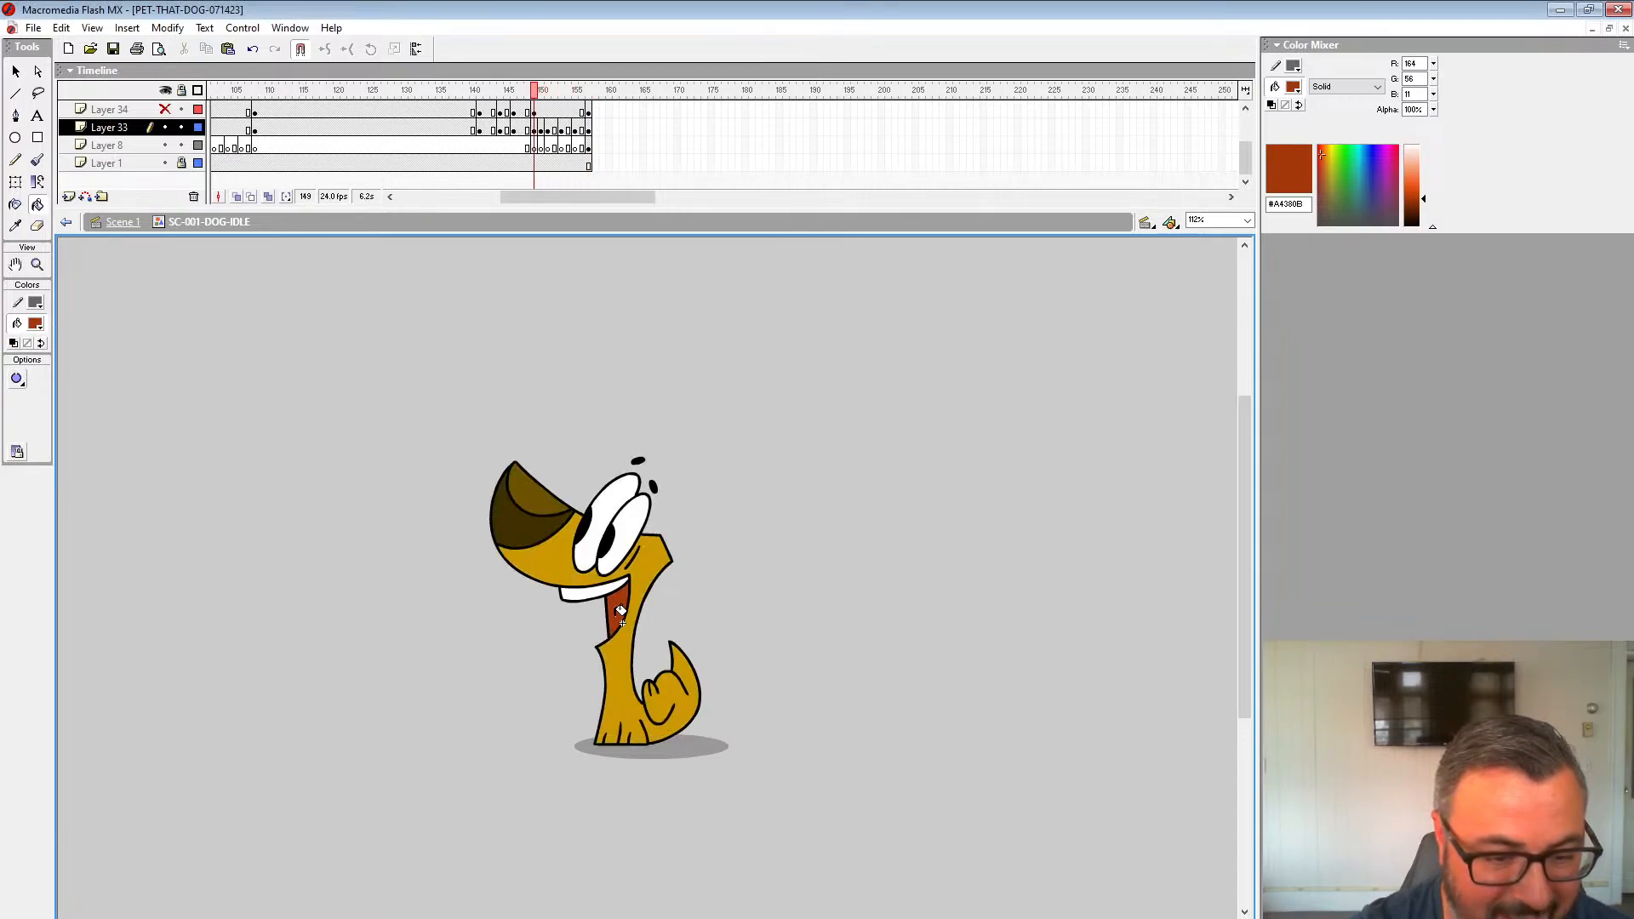
Step: Sample white from the eye on frame 149 and fill the eyes and teeth on the in-between drawings from frame 150 to 155
{"action": "left_click", "coordinate": [37, 325]}
{"action": "left_click", "coordinate": [638, 511]}
{"action": "key", "text": "period"}
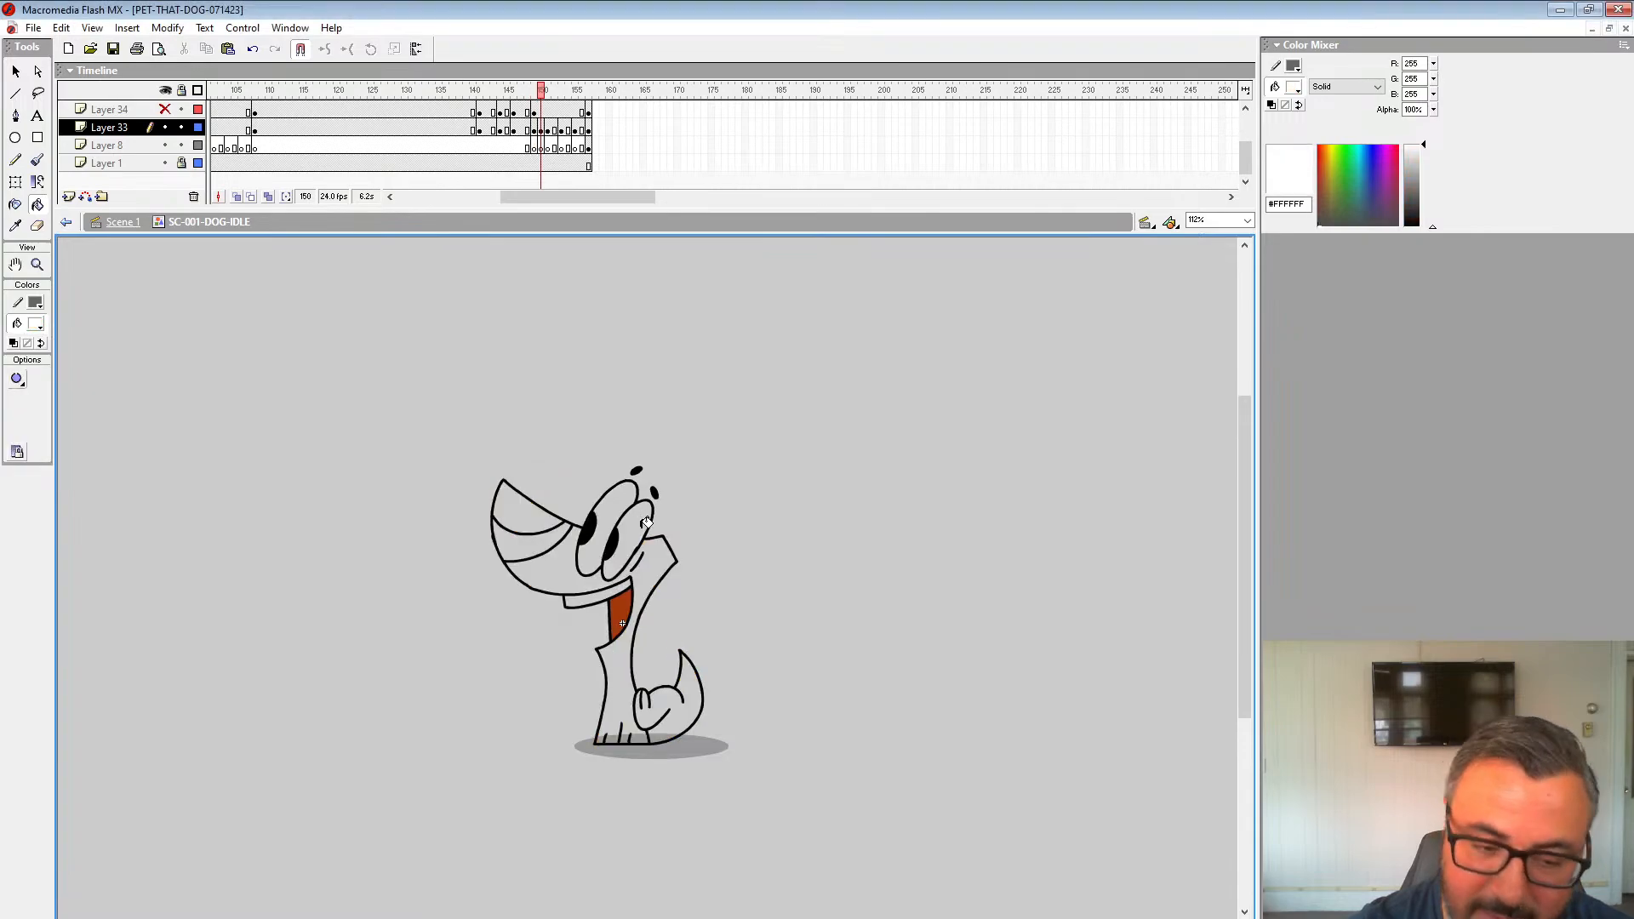
{"action": "key", "text": "period"}
{"action": "left_click", "coordinate": [600, 604]}
{"action": "left_click", "coordinate": [629, 504]}
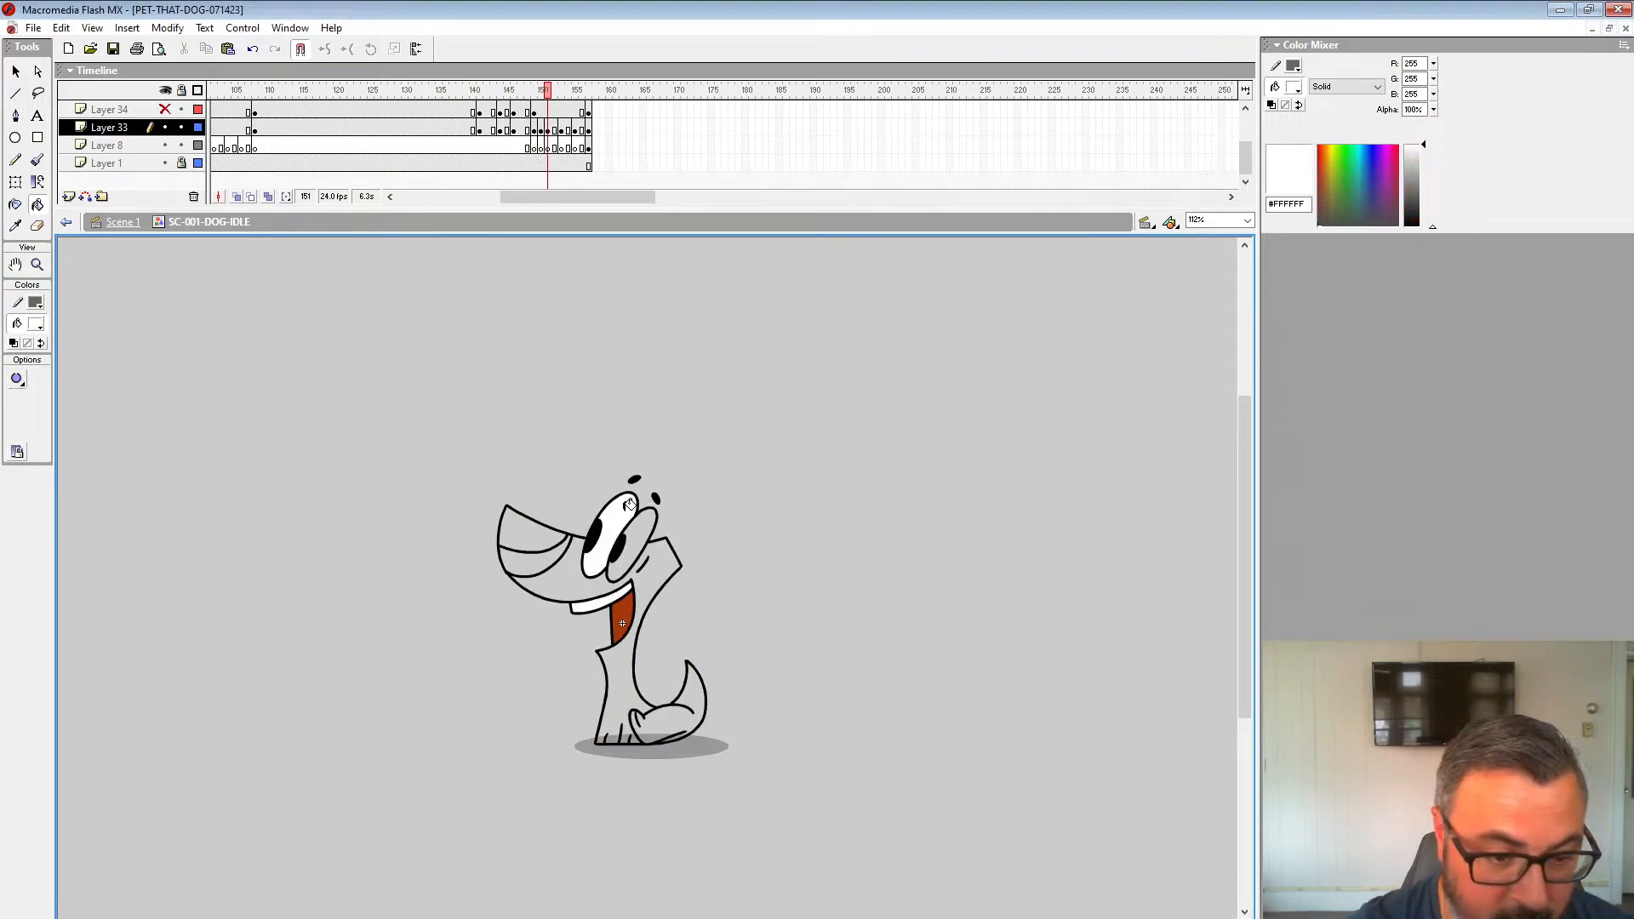
{"action": "key", "text": "period"}
{"action": "left_click", "coordinate": [641, 545]}
{"action": "left_click", "coordinate": [616, 538]}
{"action": "left_click", "coordinate": [604, 606]}
{"action": "key", "text": "period"}
{"action": "key", "text": "period"}
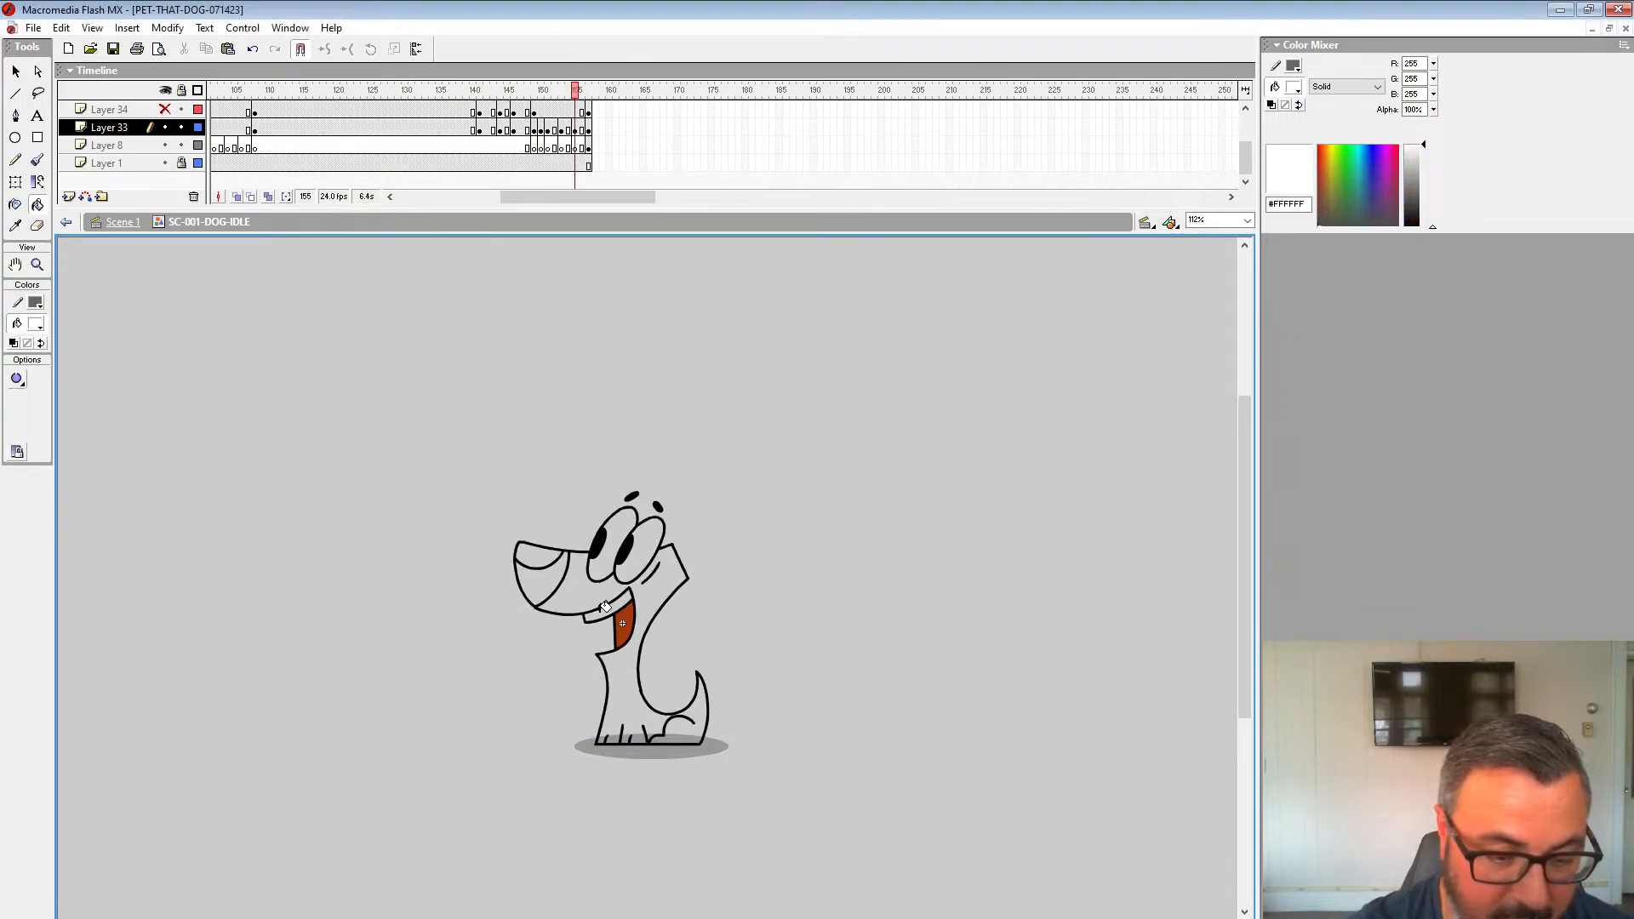
{"action": "left_click", "coordinate": [646, 548]}
{"action": "left_click", "coordinate": [615, 535]}
{"action": "key", "text": "period"}
{"action": "key", "text": "period"}
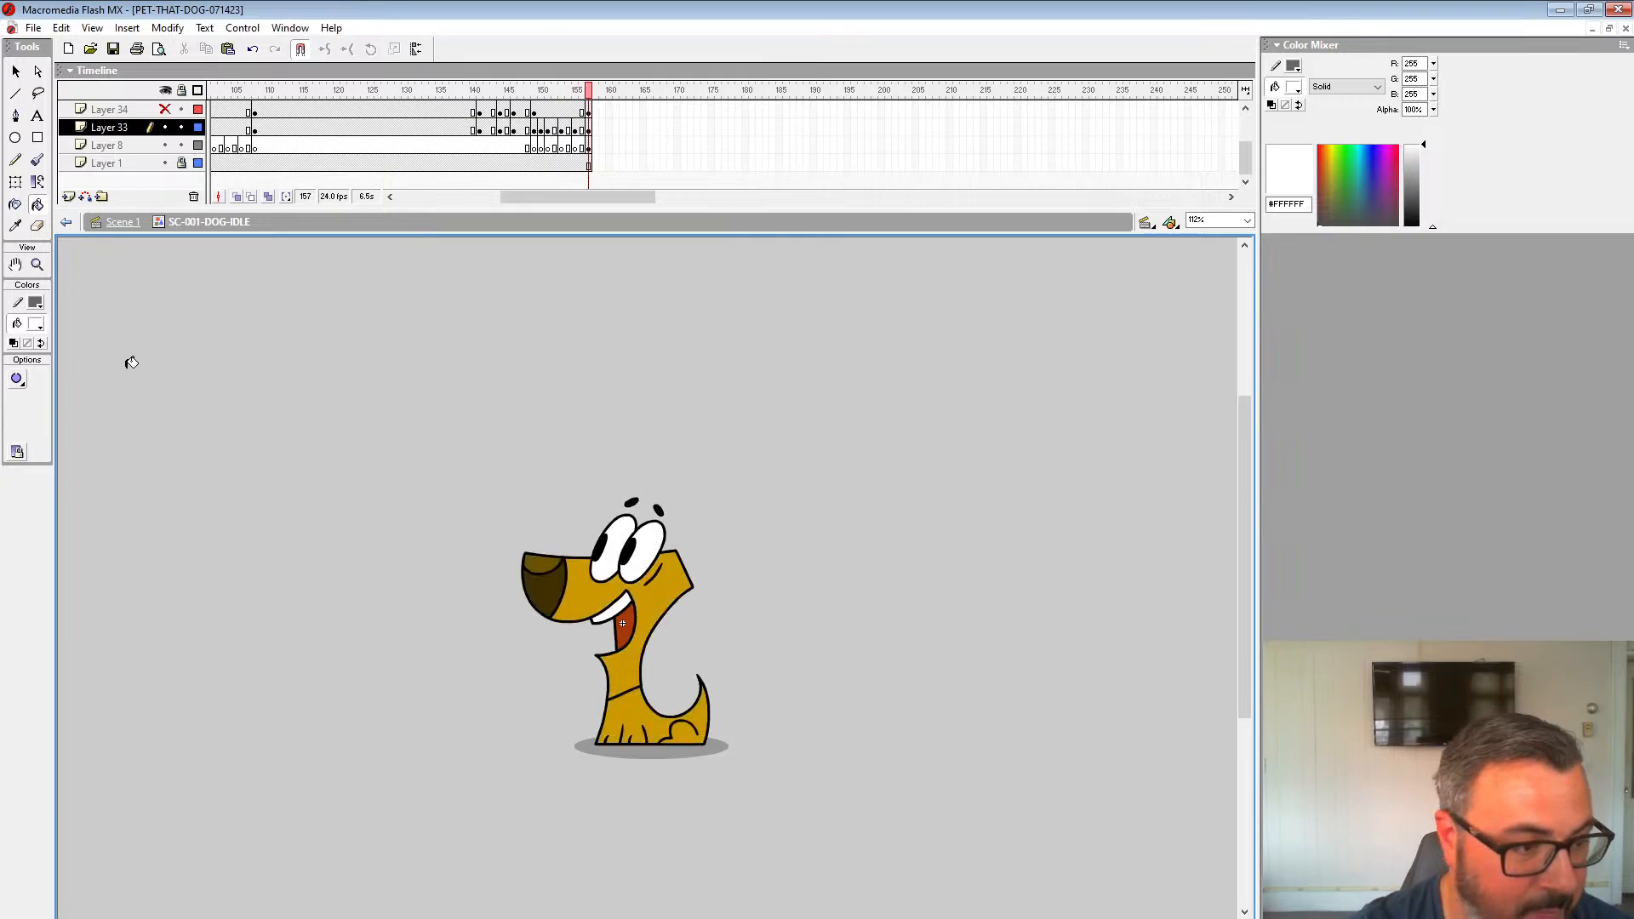
Step: Sample the gold #CC9900 from frame 157 and fill the head, body, hind leg and tail on frames 156 and 154
{"action": "left_click", "coordinate": [37, 325]}
{"action": "left_click", "coordinate": [583, 593]}
{"action": "key", "text": "comma"}
{"action": "left_click", "coordinate": [584, 596]}
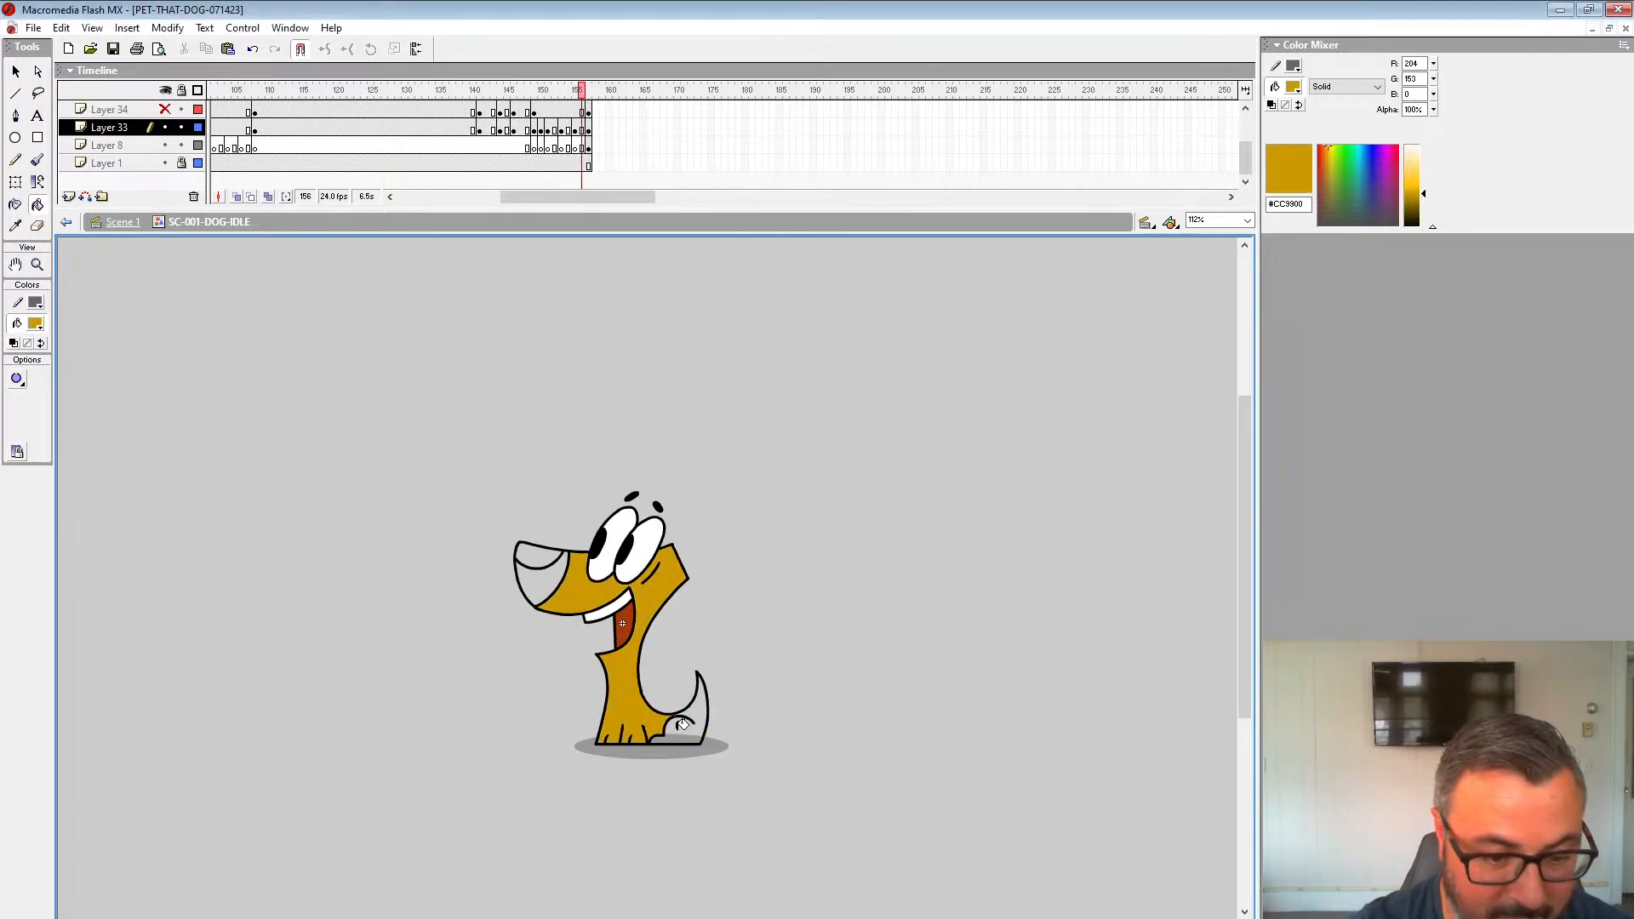
{"action": "left_click", "coordinate": [688, 728]}
{"action": "key", "text": "comma"}
{"action": "key", "text": "comma"}
{"action": "left_click", "coordinate": [692, 724]}
{"action": "left_click", "coordinate": [655, 731]}
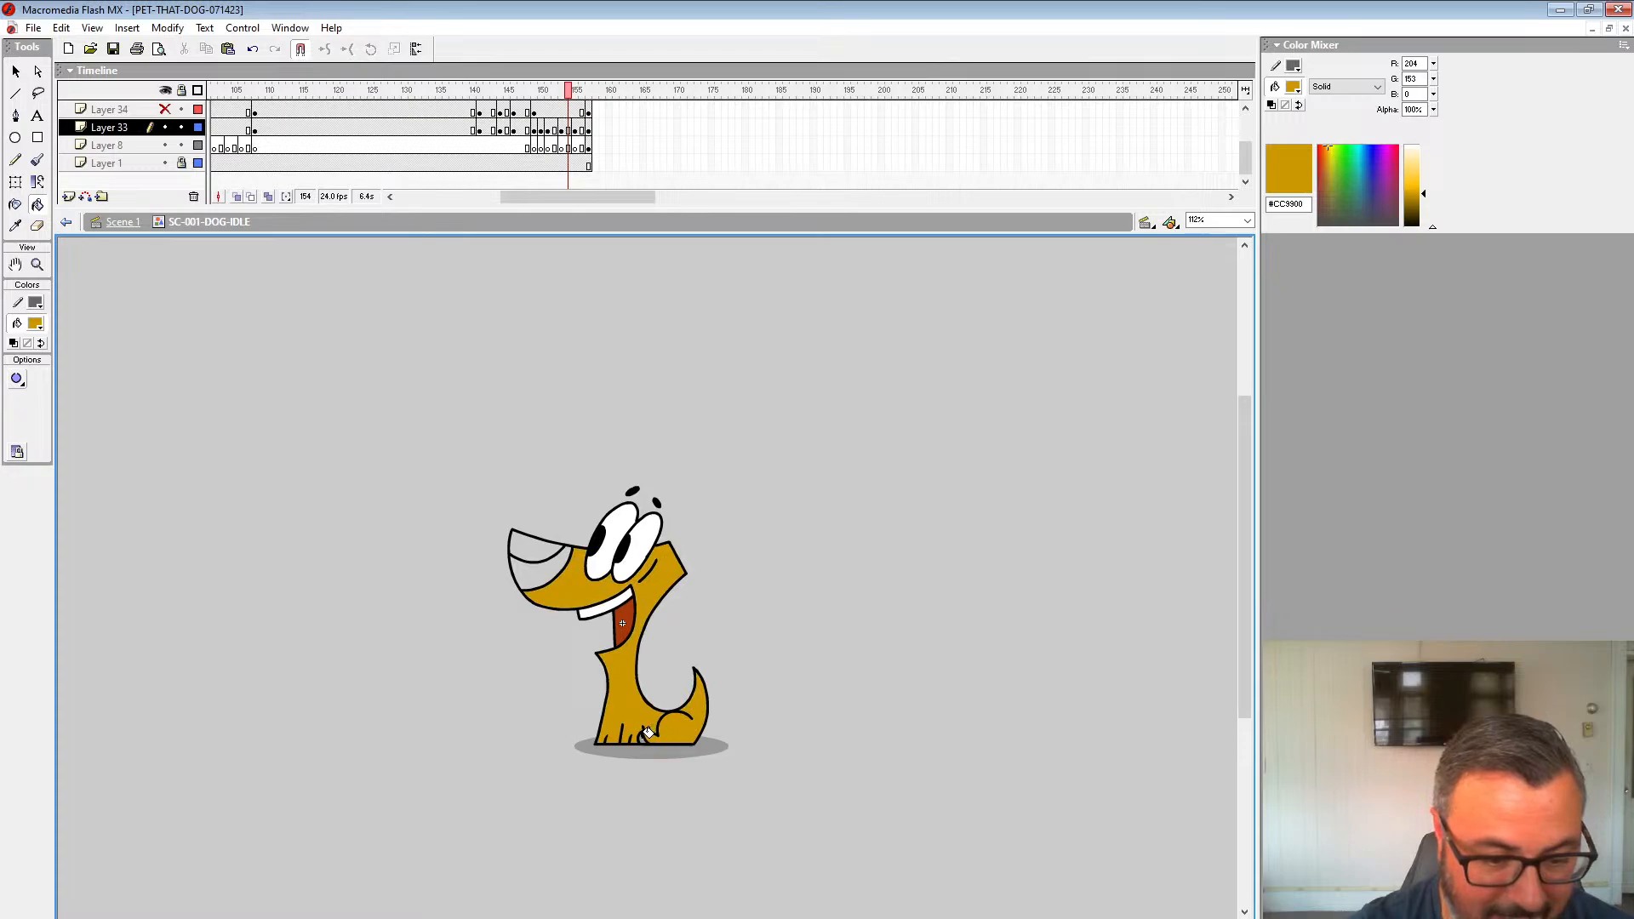
Step: Fill the head, body, hind leg and tail with the same gold on the drawings at frames 152 and 150
{"action": "key", "text": "comma"}
{"action": "left_click", "coordinate": [671, 725]}
{"action": "left_click", "coordinate": [628, 692]}
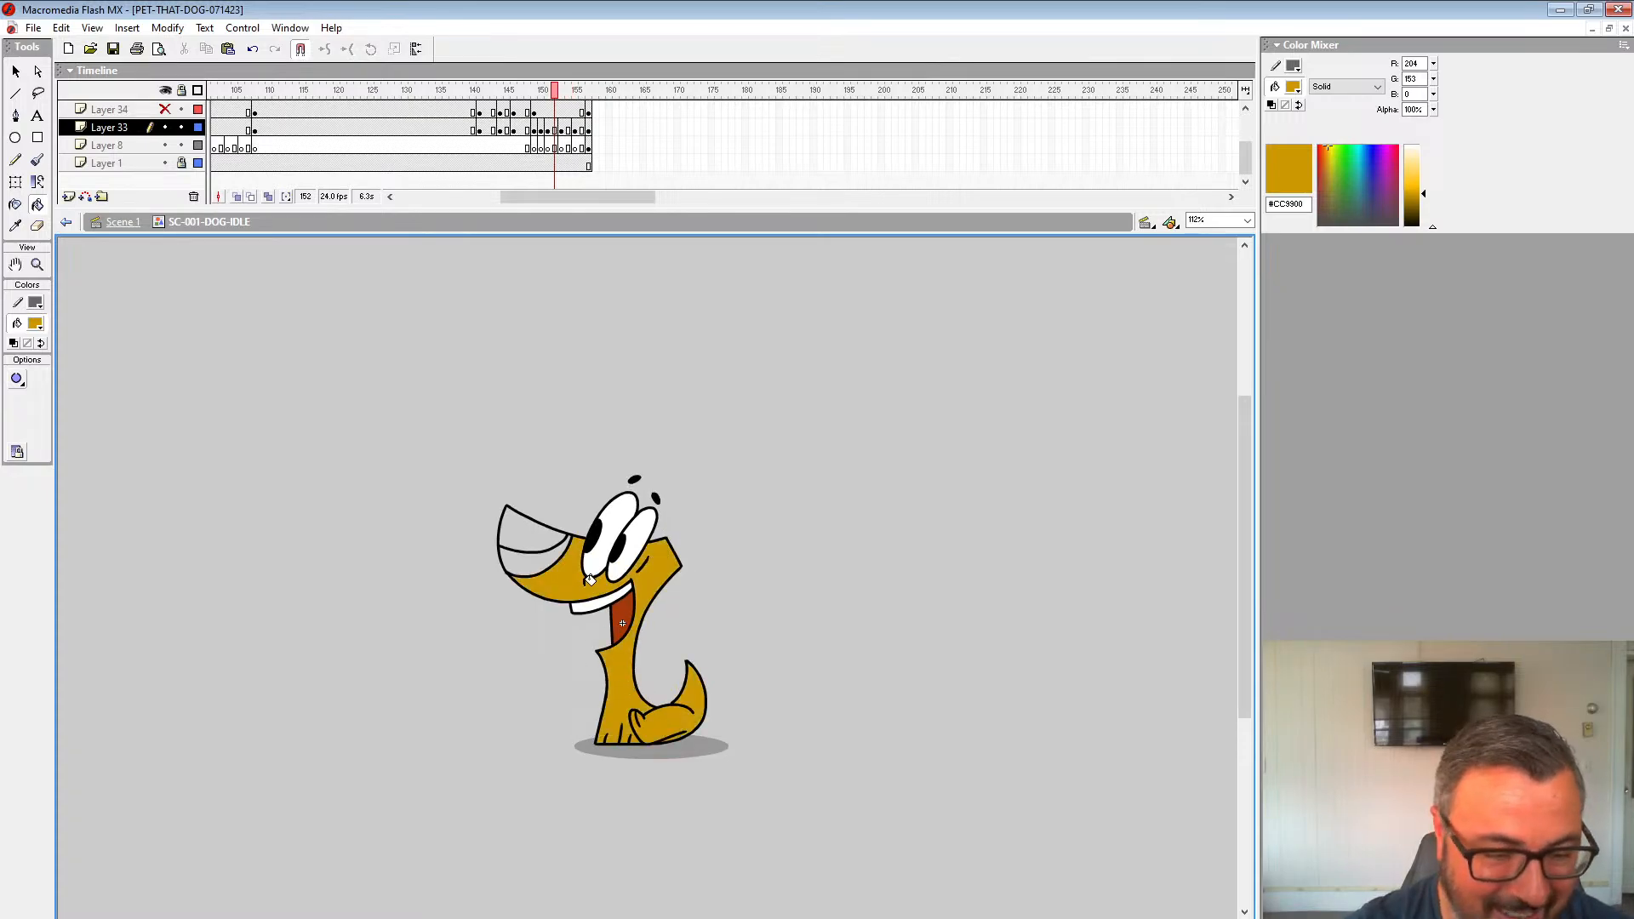
{"action": "key", "text": "comma"}
{"action": "key", "text": "comma"}
{"action": "left_click", "coordinate": [623, 661]}
{"action": "left_click", "coordinate": [671, 699]}
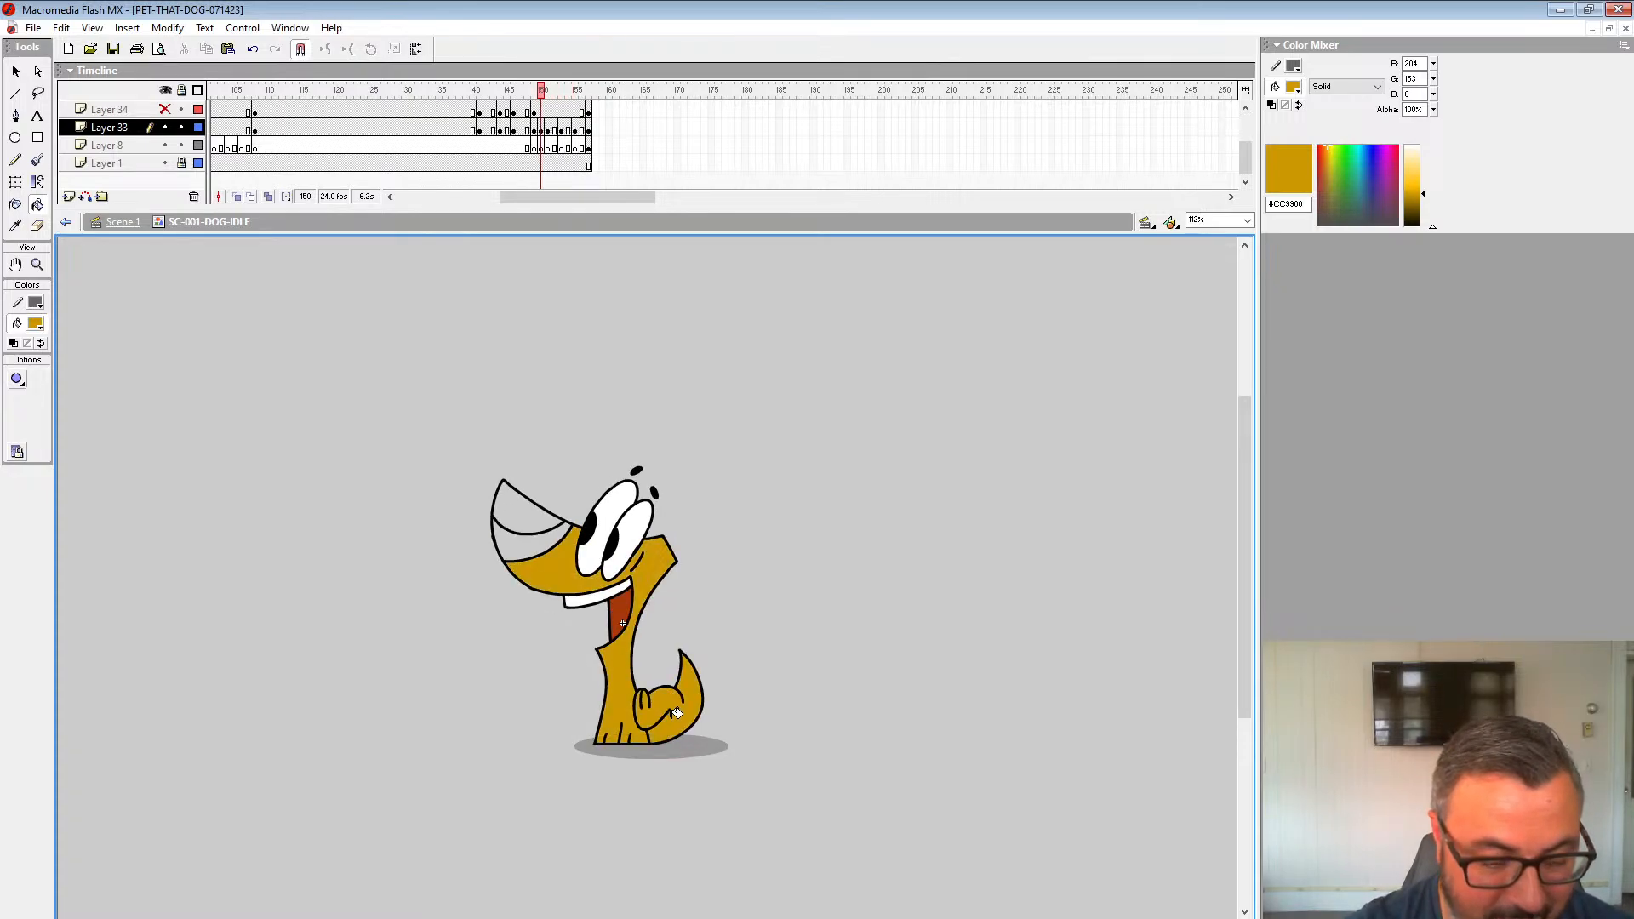
{"action": "key", "text": "comma"}
{"action": "key", "text": "period"}
{"action": "key", "text": "comma"}
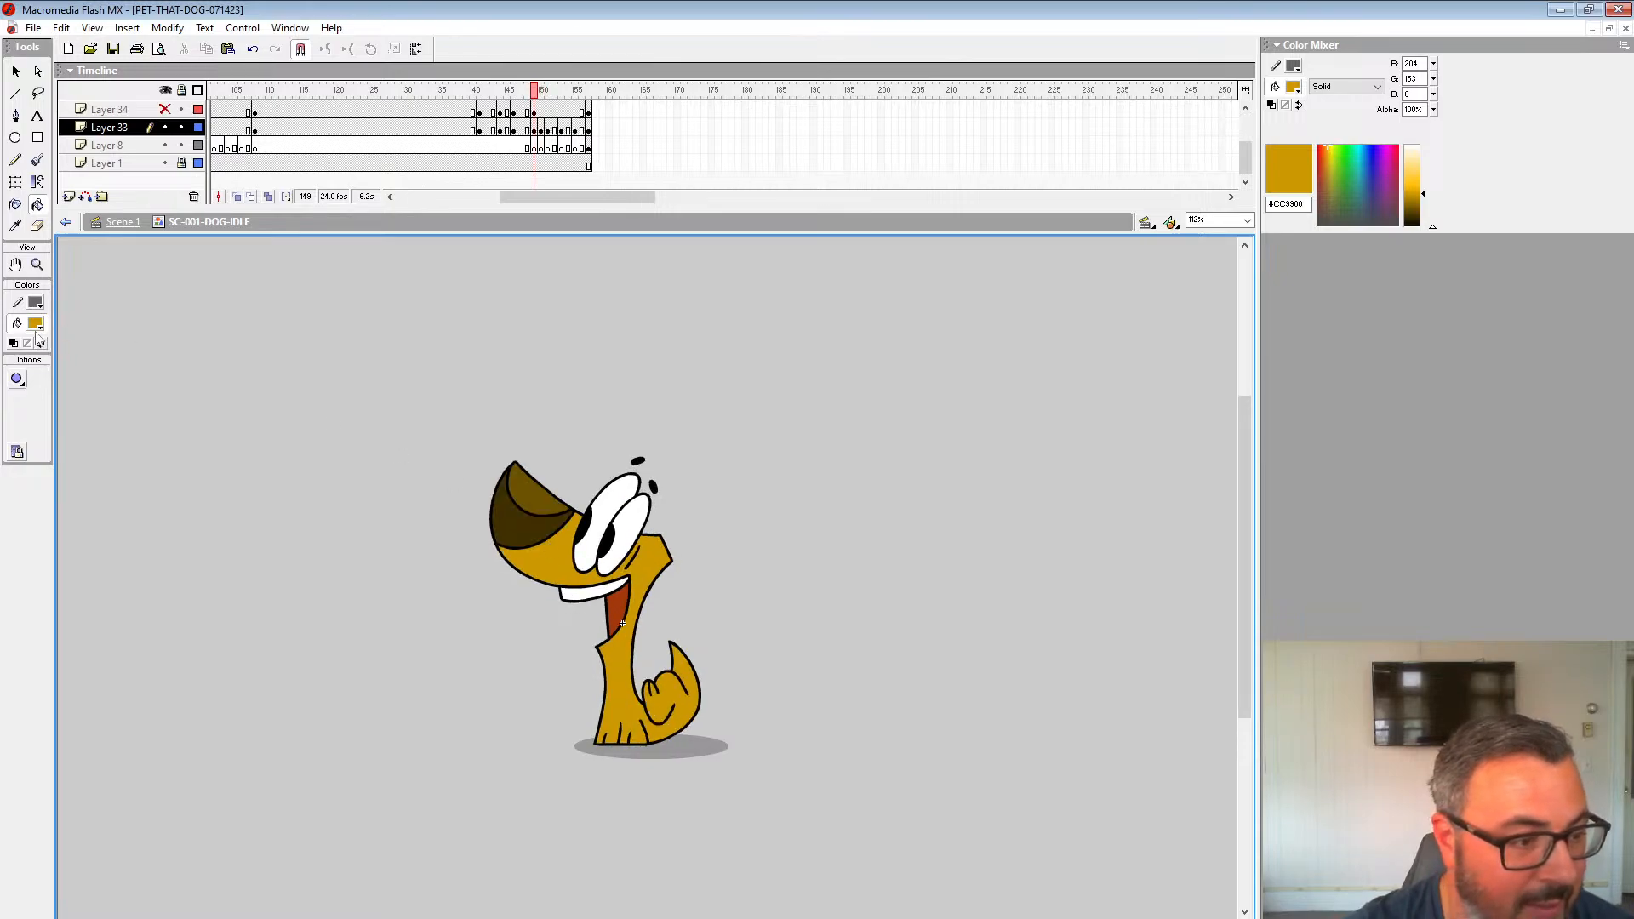
Step: Sample the dark brown #403000 from the nose on frame 149 and fill the lower nose on frames 150 to 155
{"action": "left_click", "coordinate": [36, 328]}
{"action": "left_click", "coordinate": [506, 524]}
{"action": "key", "text": "period"}
{"action": "left_click", "coordinate": [522, 552]}
{"action": "key", "text": "period"}
{"action": "left_click", "coordinate": [531, 568]}
{"action": "key", "text": "period"}
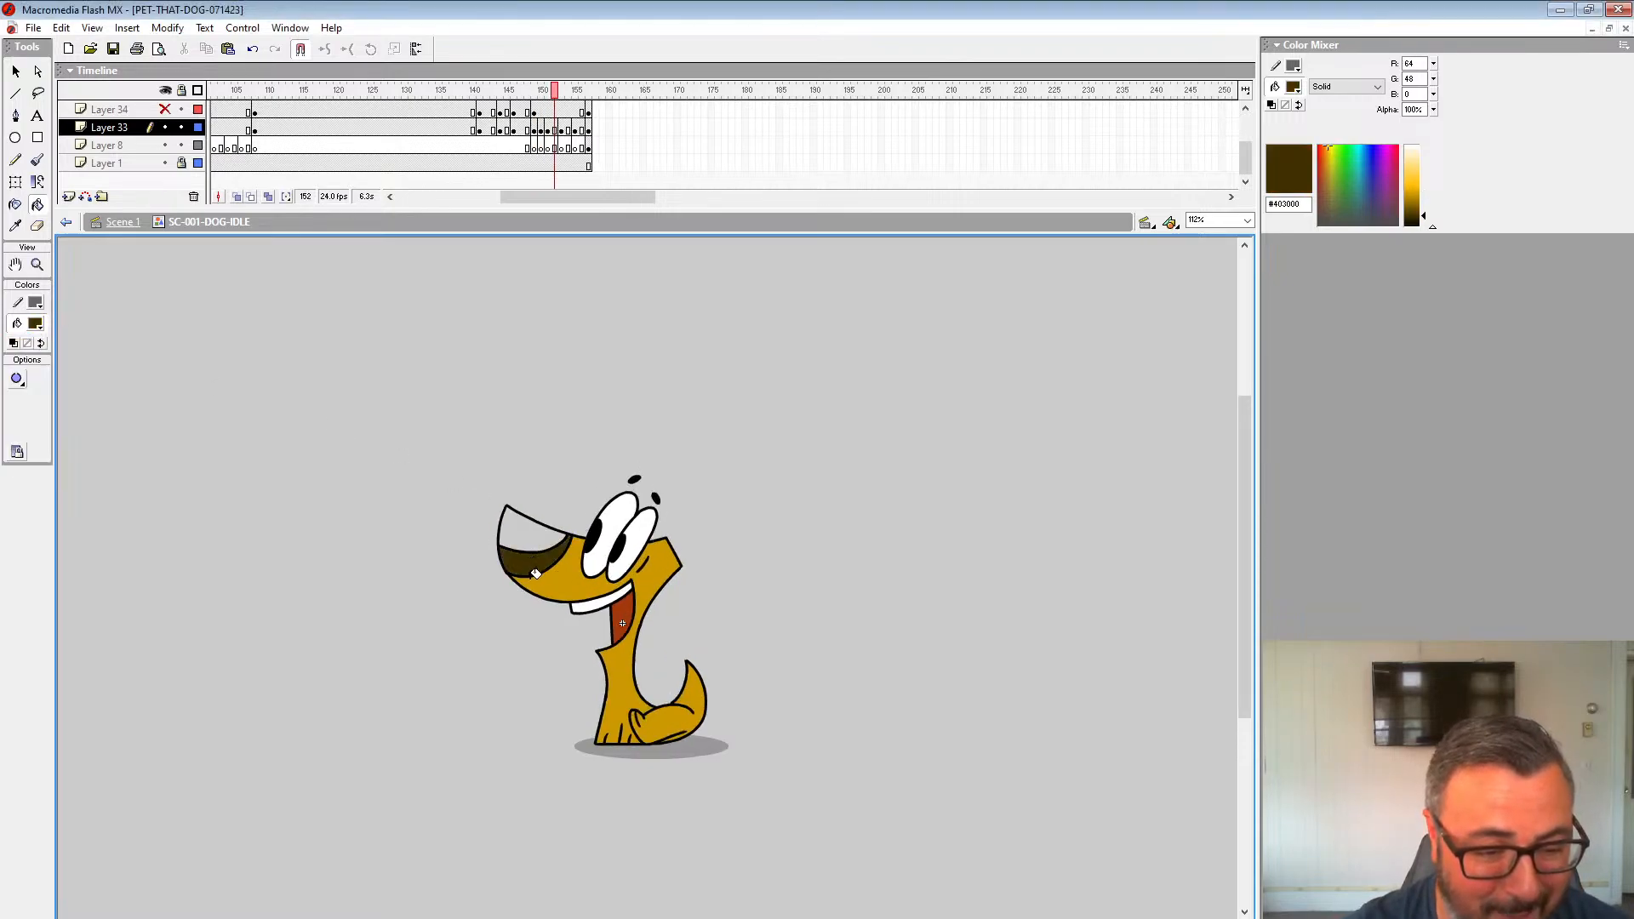
{"action": "key", "text": "period"}
{"action": "key", "text": "period"}
{"action": "key", "text": "period"}
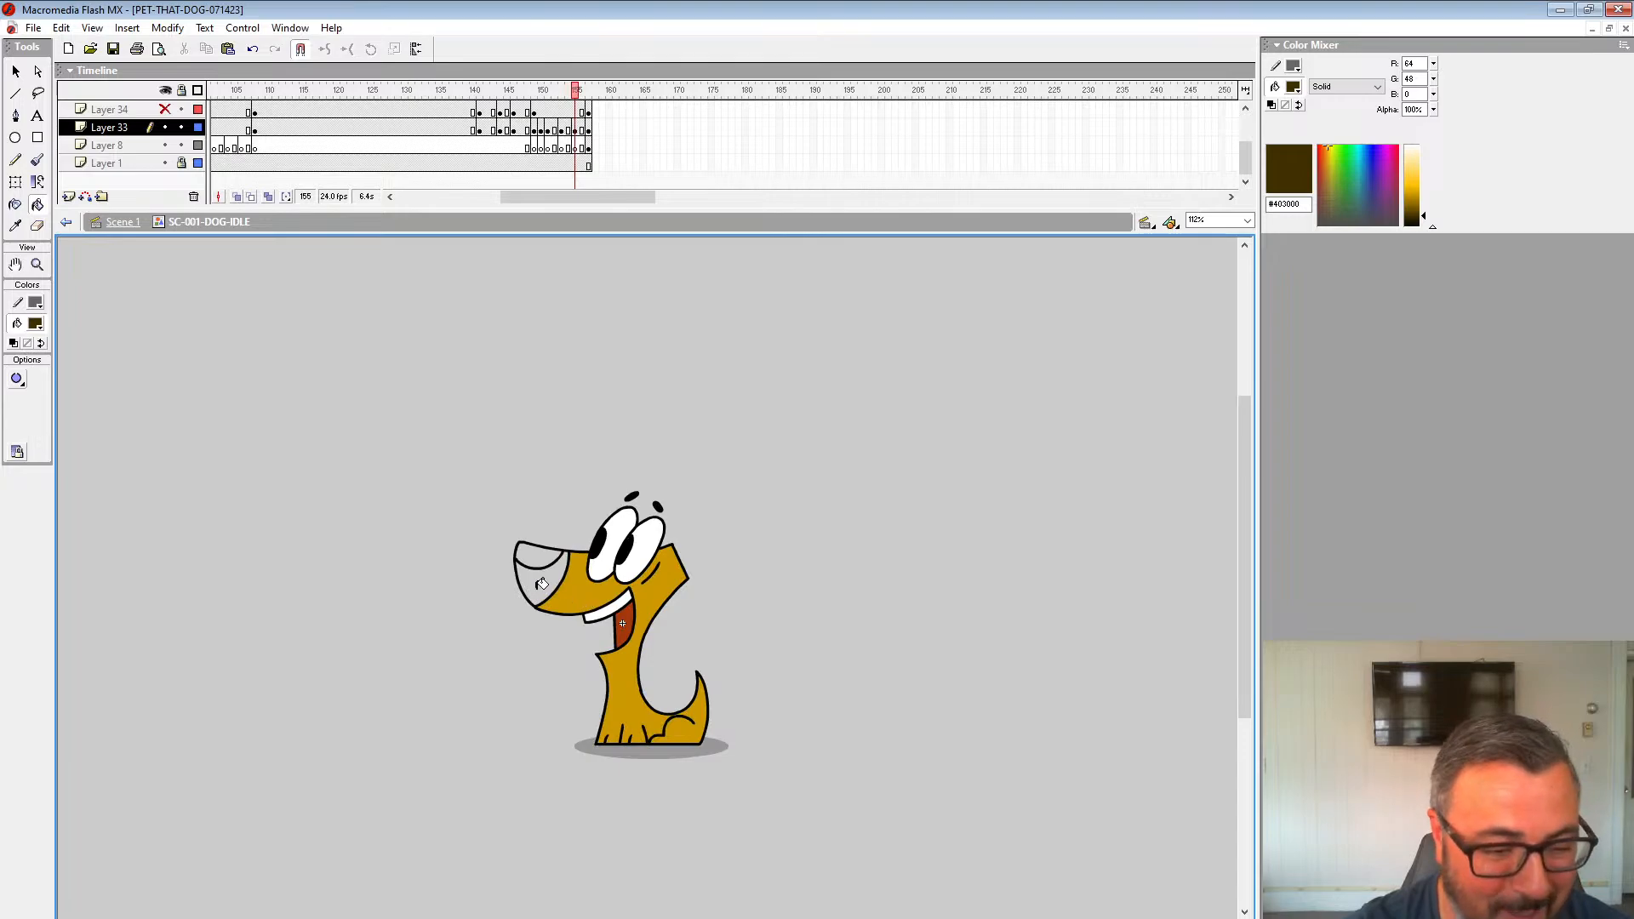
{"action": "left_click", "coordinate": [541, 584]}
Step: Sample the nose highlight brown #6D5201 on frame 157 and fill the upper nose on frames 155 back to 150
{"action": "key", "text": "period"}
{"action": "key", "text": "period"}
{"action": "left_click", "coordinate": [37, 326]}
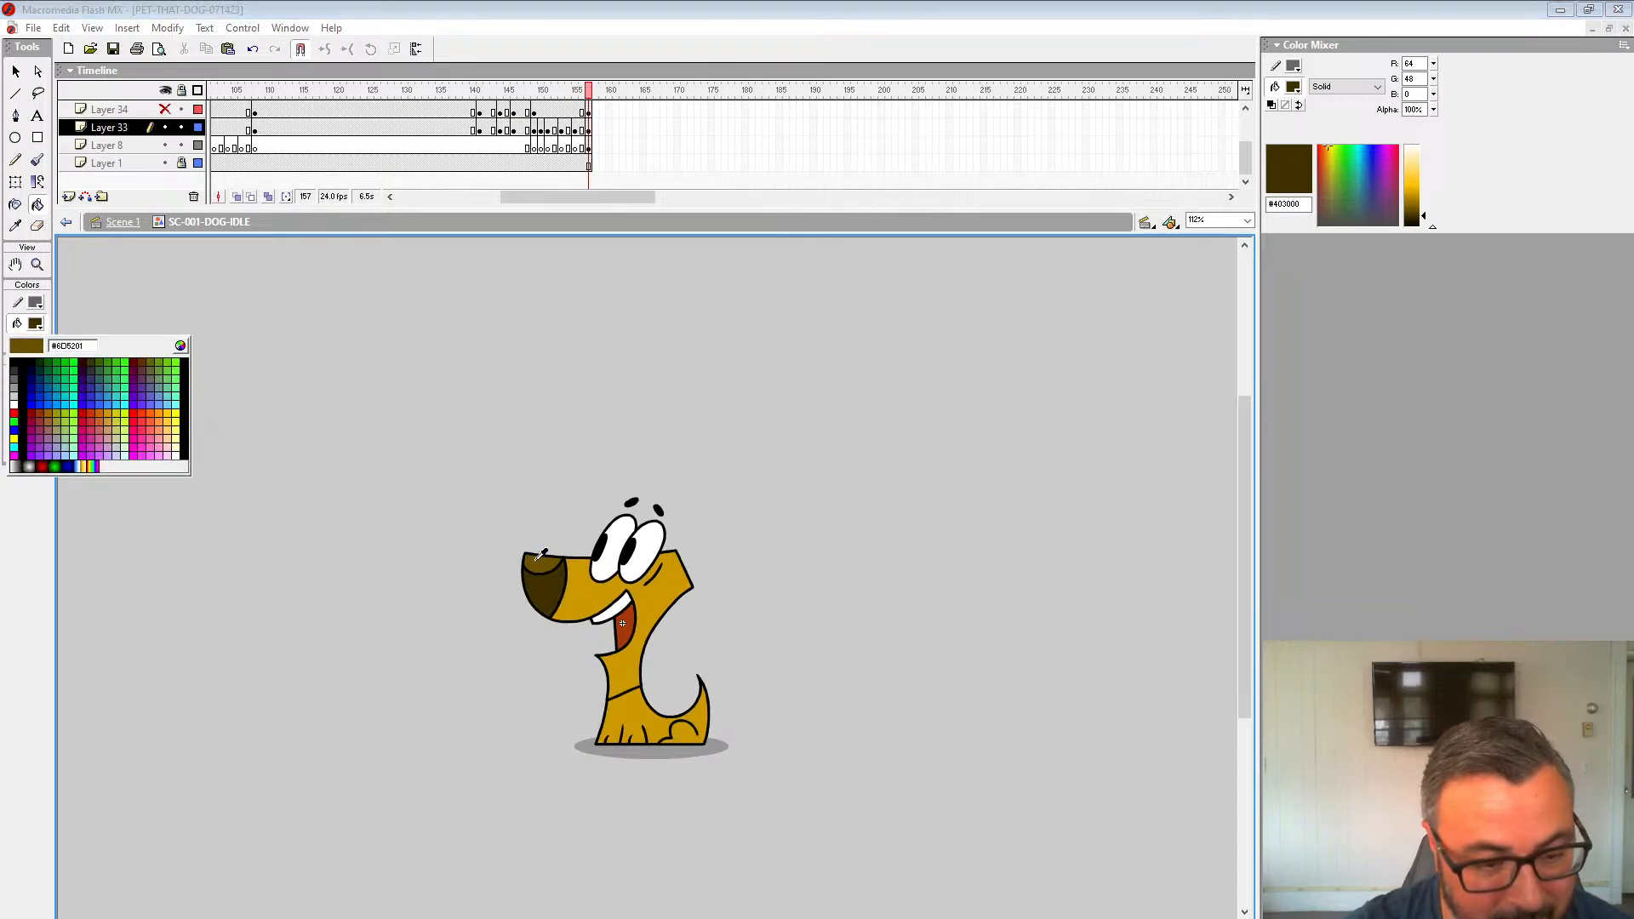
{"action": "left_click", "coordinate": [542, 554]}
{"action": "key", "text": "comma"}
{"action": "key", "text": "comma"}
{"action": "key", "text": "comma"}
{"action": "key", "text": "comma"}
{"action": "key", "text": "comma"}
{"action": "key", "text": "comma"}
{"action": "key", "text": "comma"}
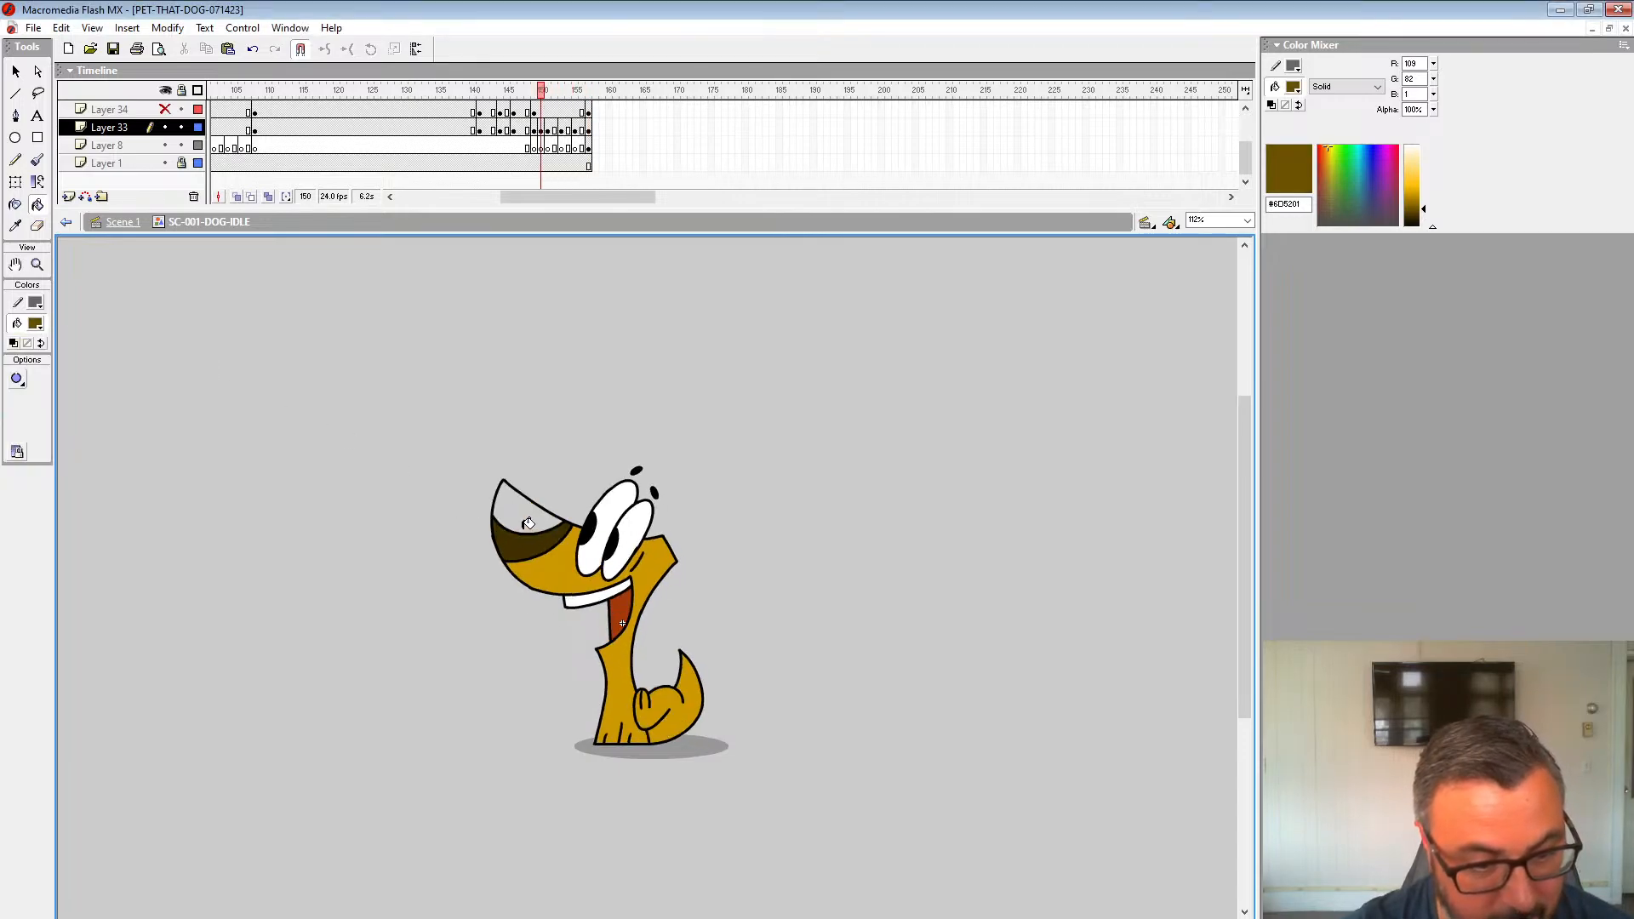
{"action": "left_click", "coordinate": [527, 523]}
Step: Play the animation from the first frame, enlarge the timeline and show all layers
{"action": "key", "text": "comma"}
{"action": "key", "text": "comma"}
{"action": "key", "text": "Home"}
{"action": "key", "text": "Return"}
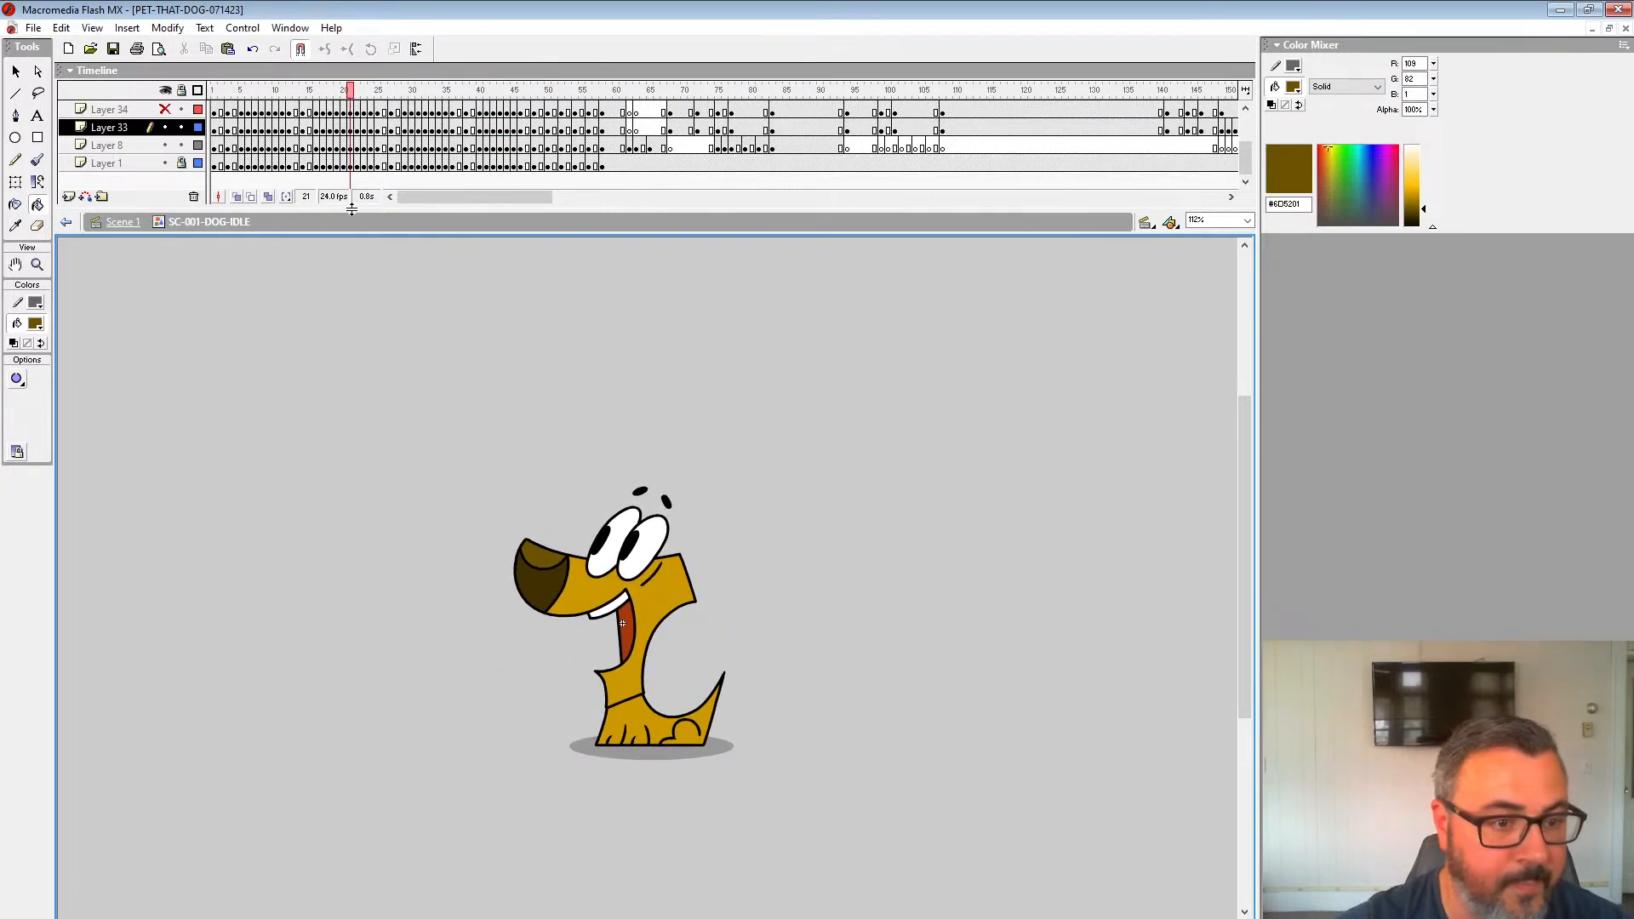
{"action": "left_click_drag", "start_coordinate": [352, 209], "coordinate": [352, 317]}
{"action": "left_click", "coordinate": [165, 89]}
{"action": "key", "text": "Return"}
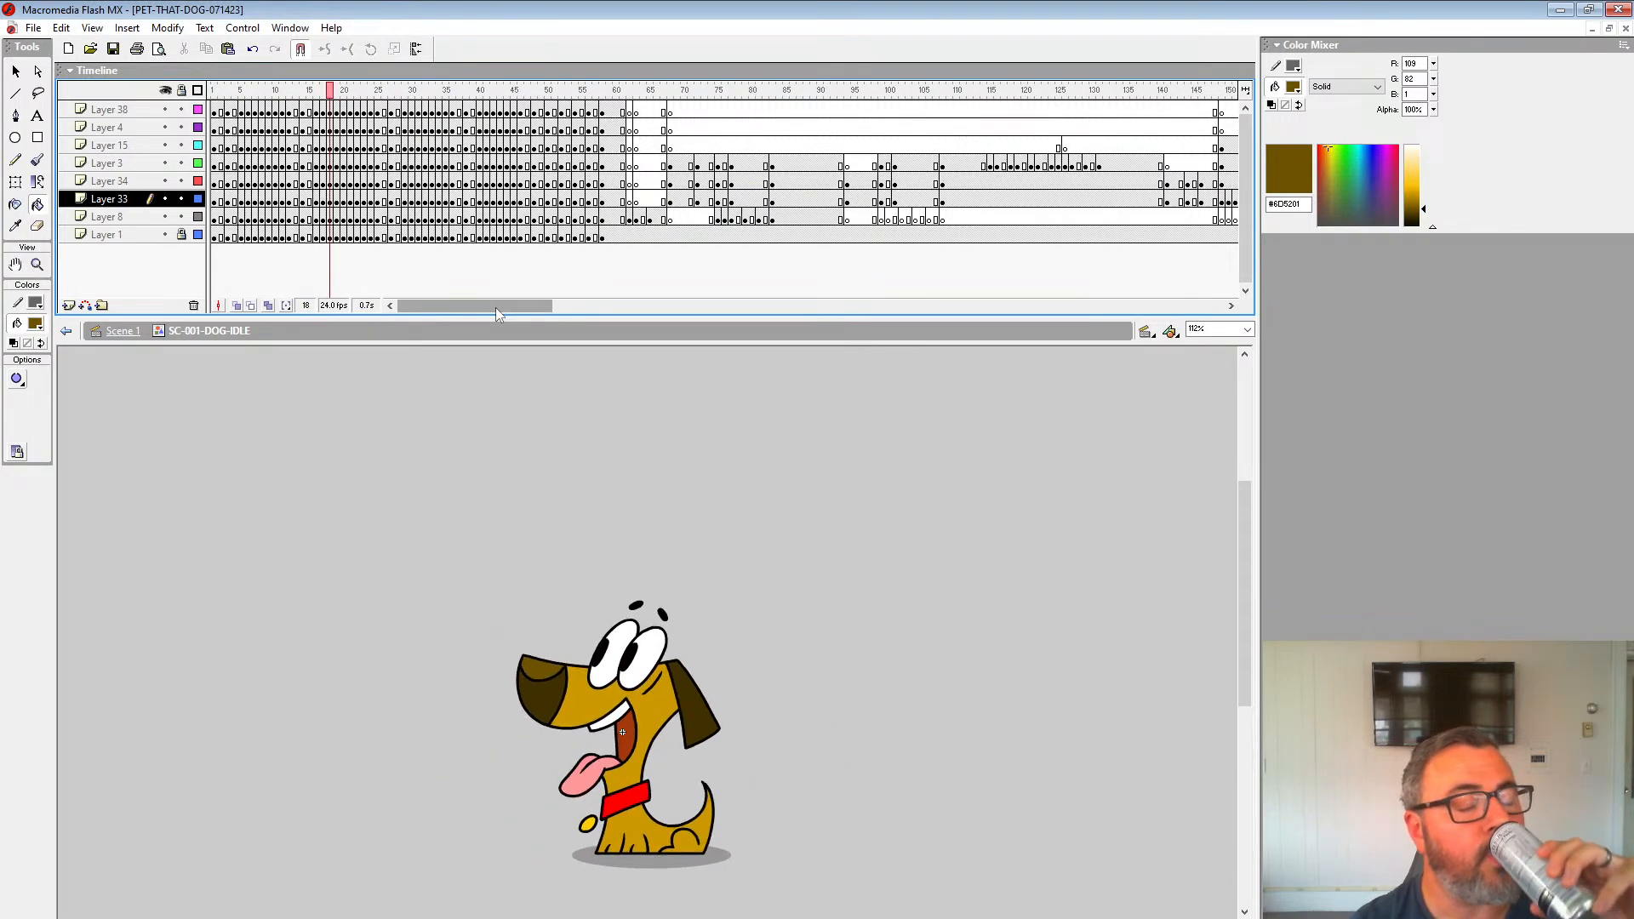
Step: Play the closing section up to frame 157 with all layers shown, starting around frame 140
{"action": "left_click_drag", "start_coordinate": [504, 312], "coordinate": [598, 313]}
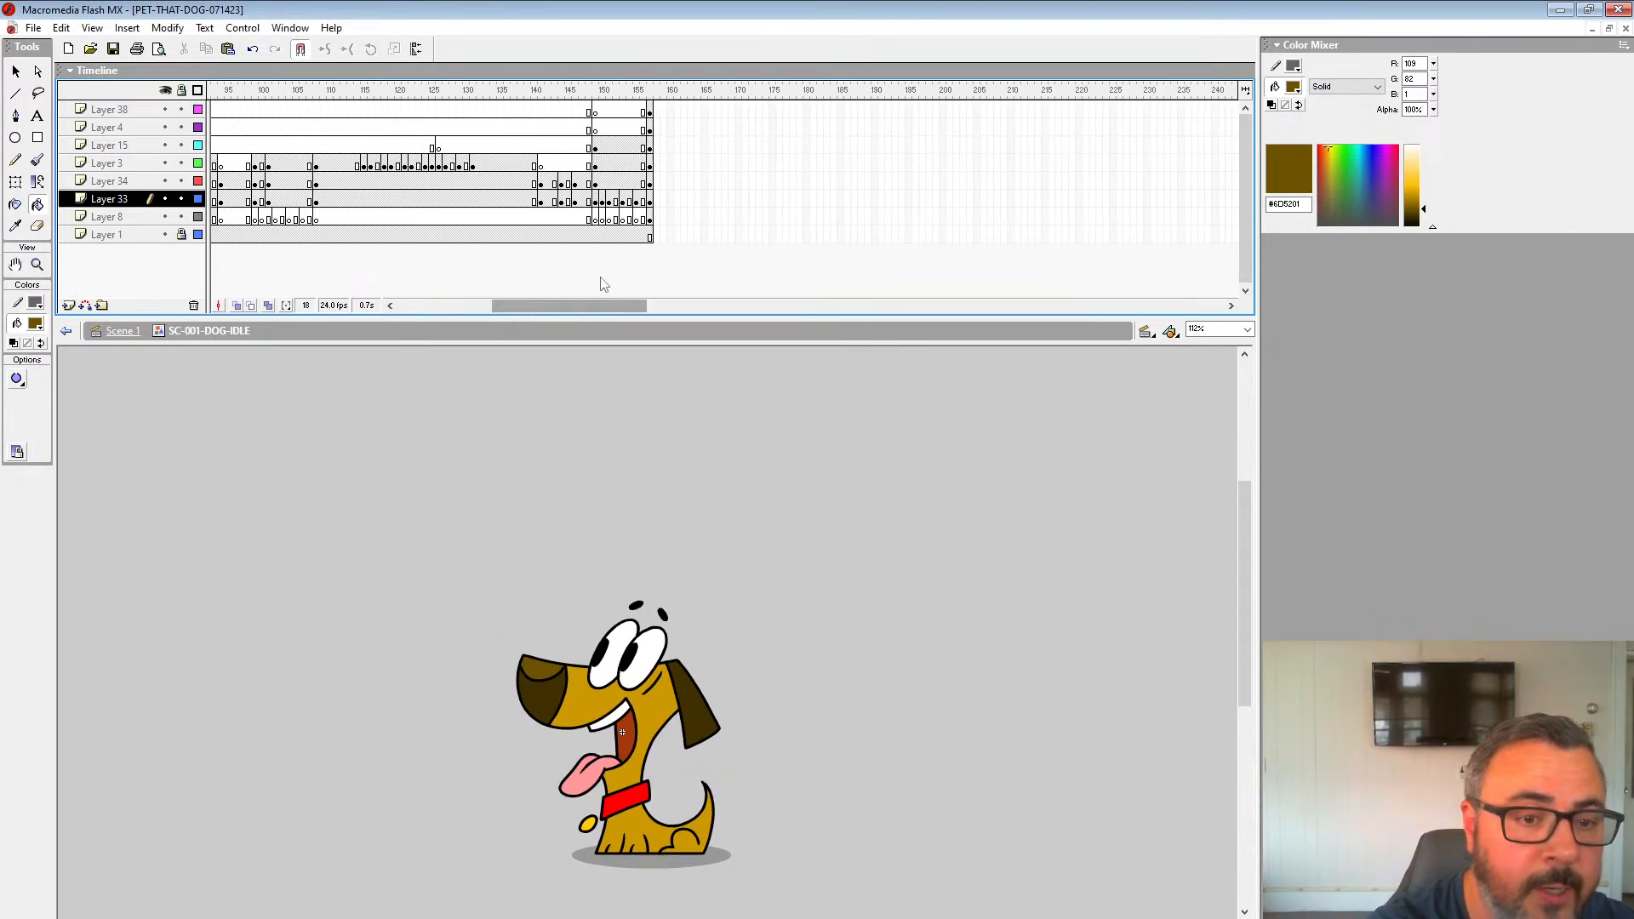
{"action": "left_click", "coordinate": [600, 145]}
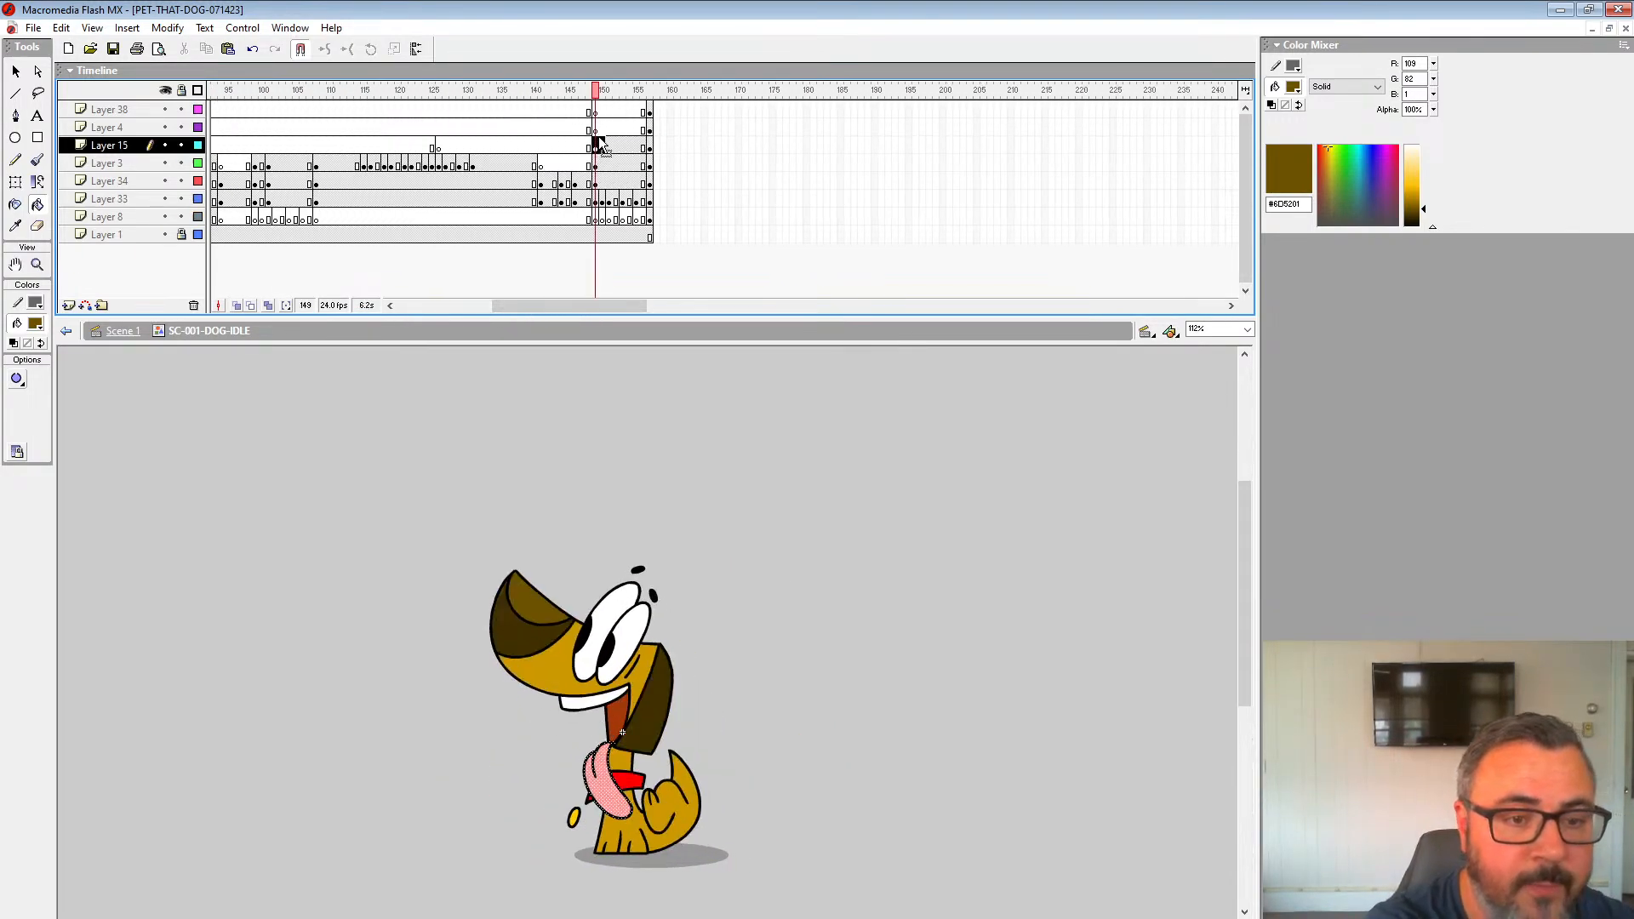
{"action": "left_click", "coordinate": [534, 111]}
{"action": "key", "text": "Return"}
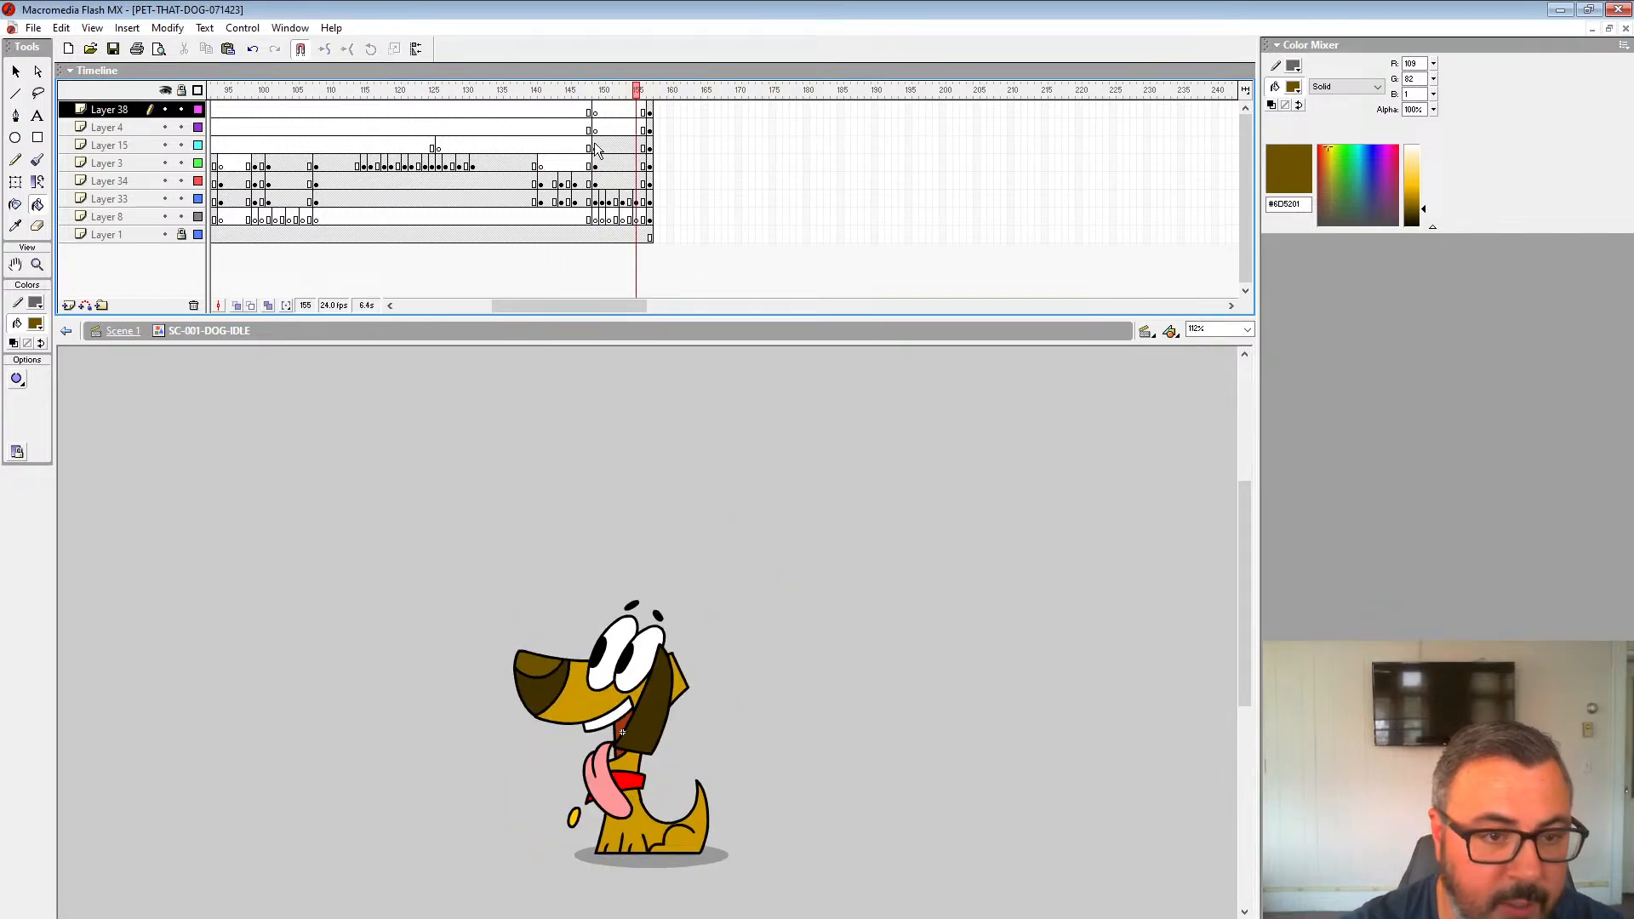
Step: Hide Layers 3 and 34 and move the tongue's keyframe at frame 149 from Layer 15 to Layer 38
{"action": "left_click", "coordinate": [596, 146]}
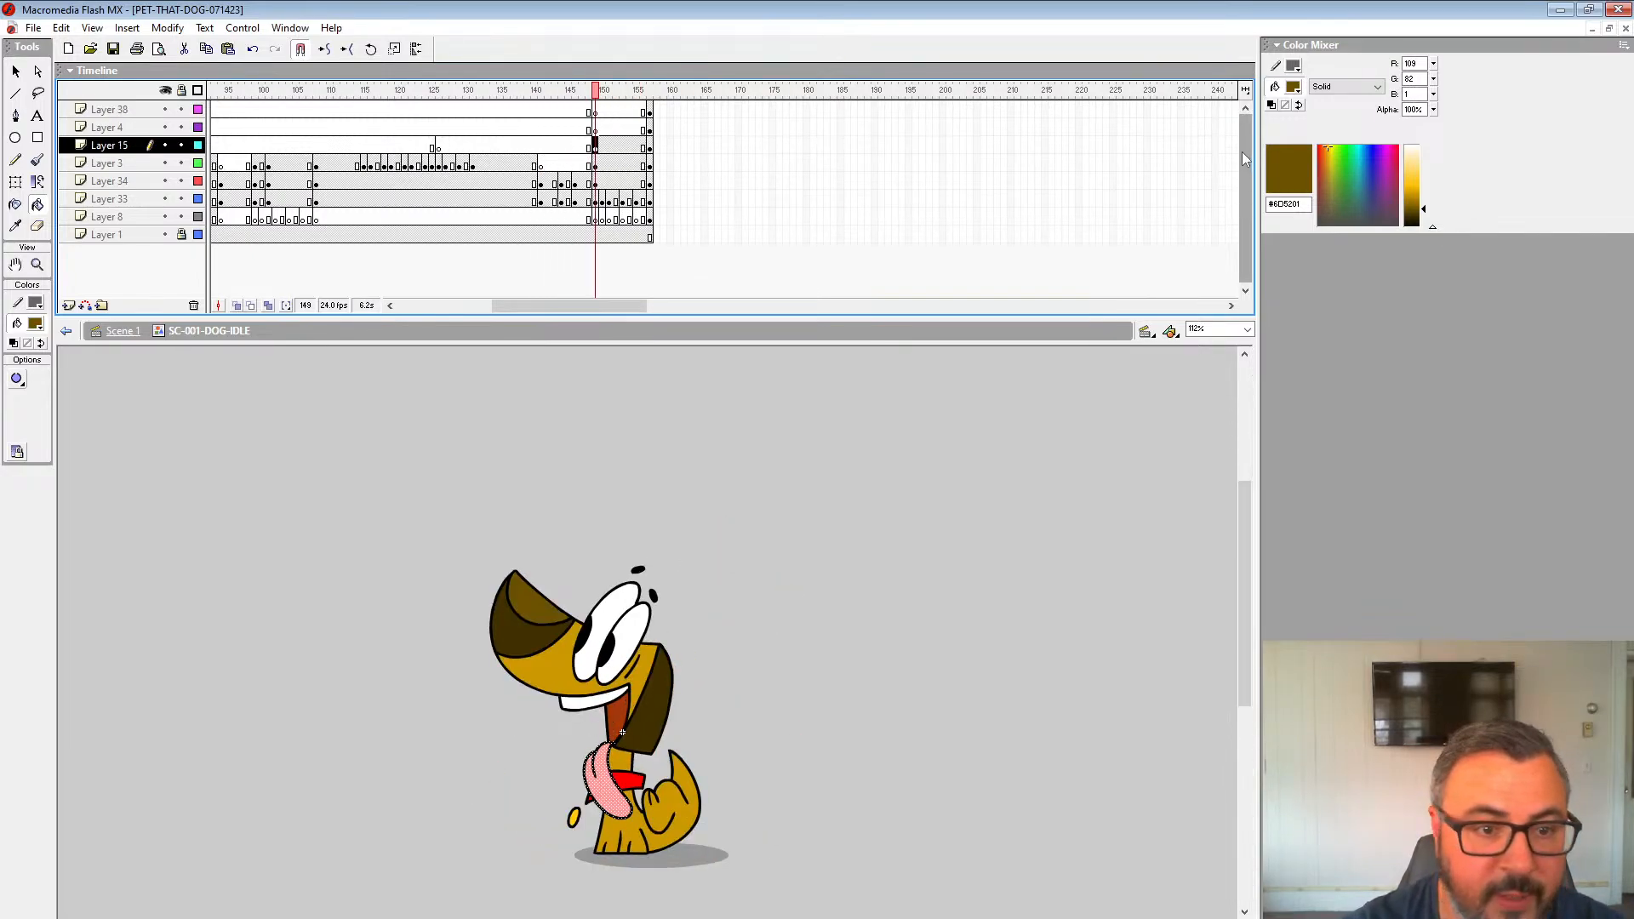
{"action": "left_click", "coordinate": [165, 181]}
{"action": "left_click", "coordinate": [519, 146]}
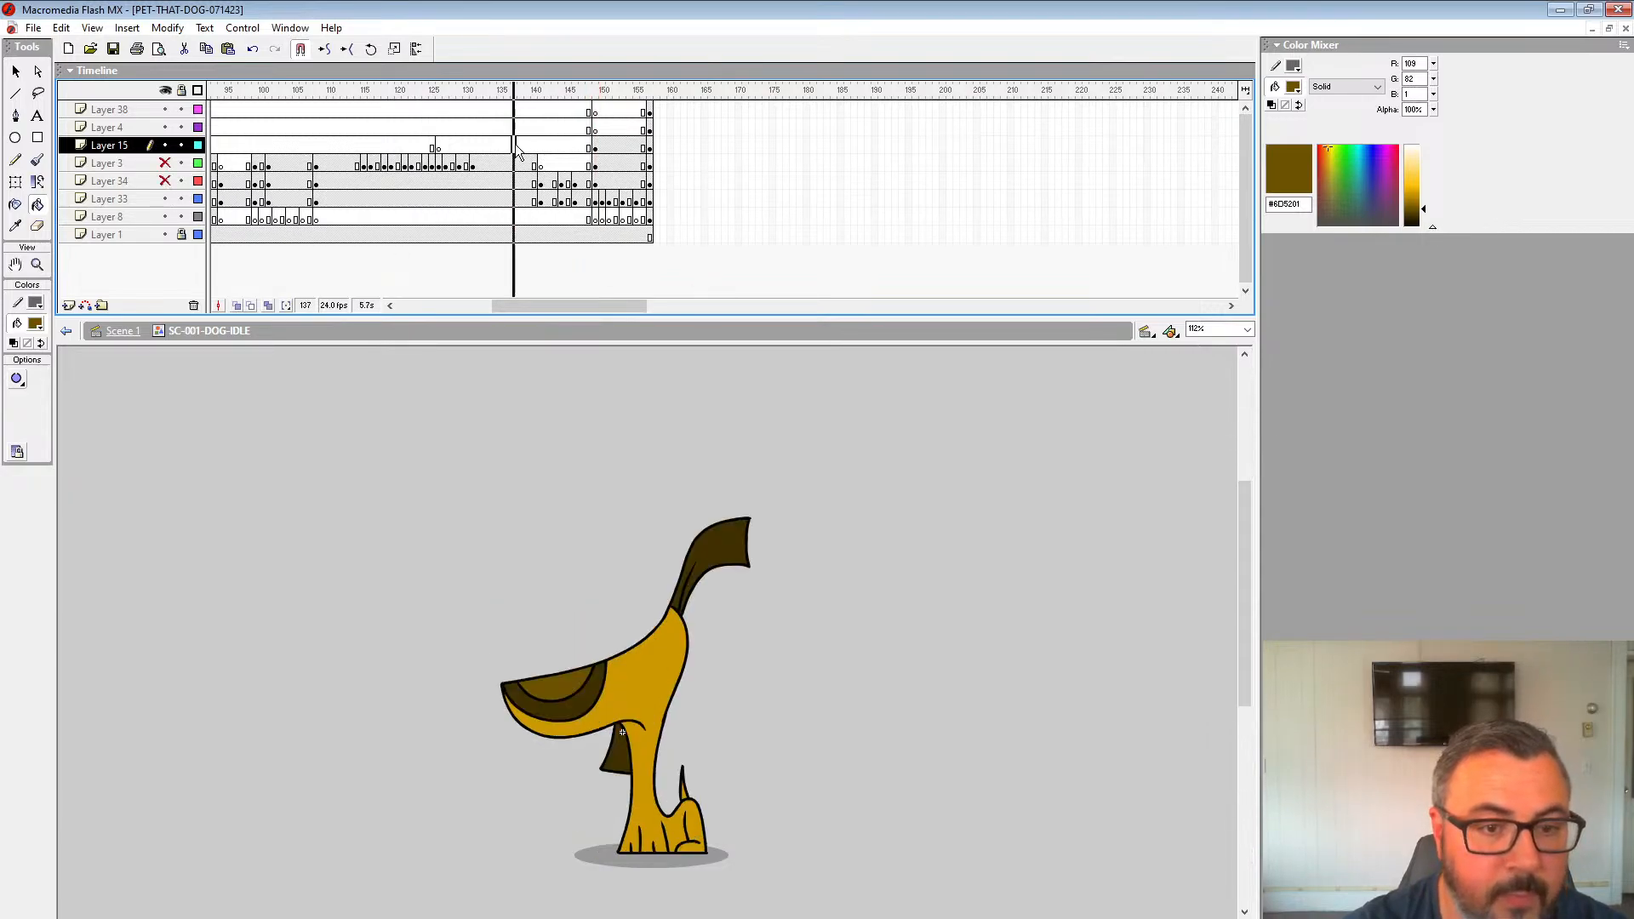
{"action": "left_click", "coordinate": [650, 146]}
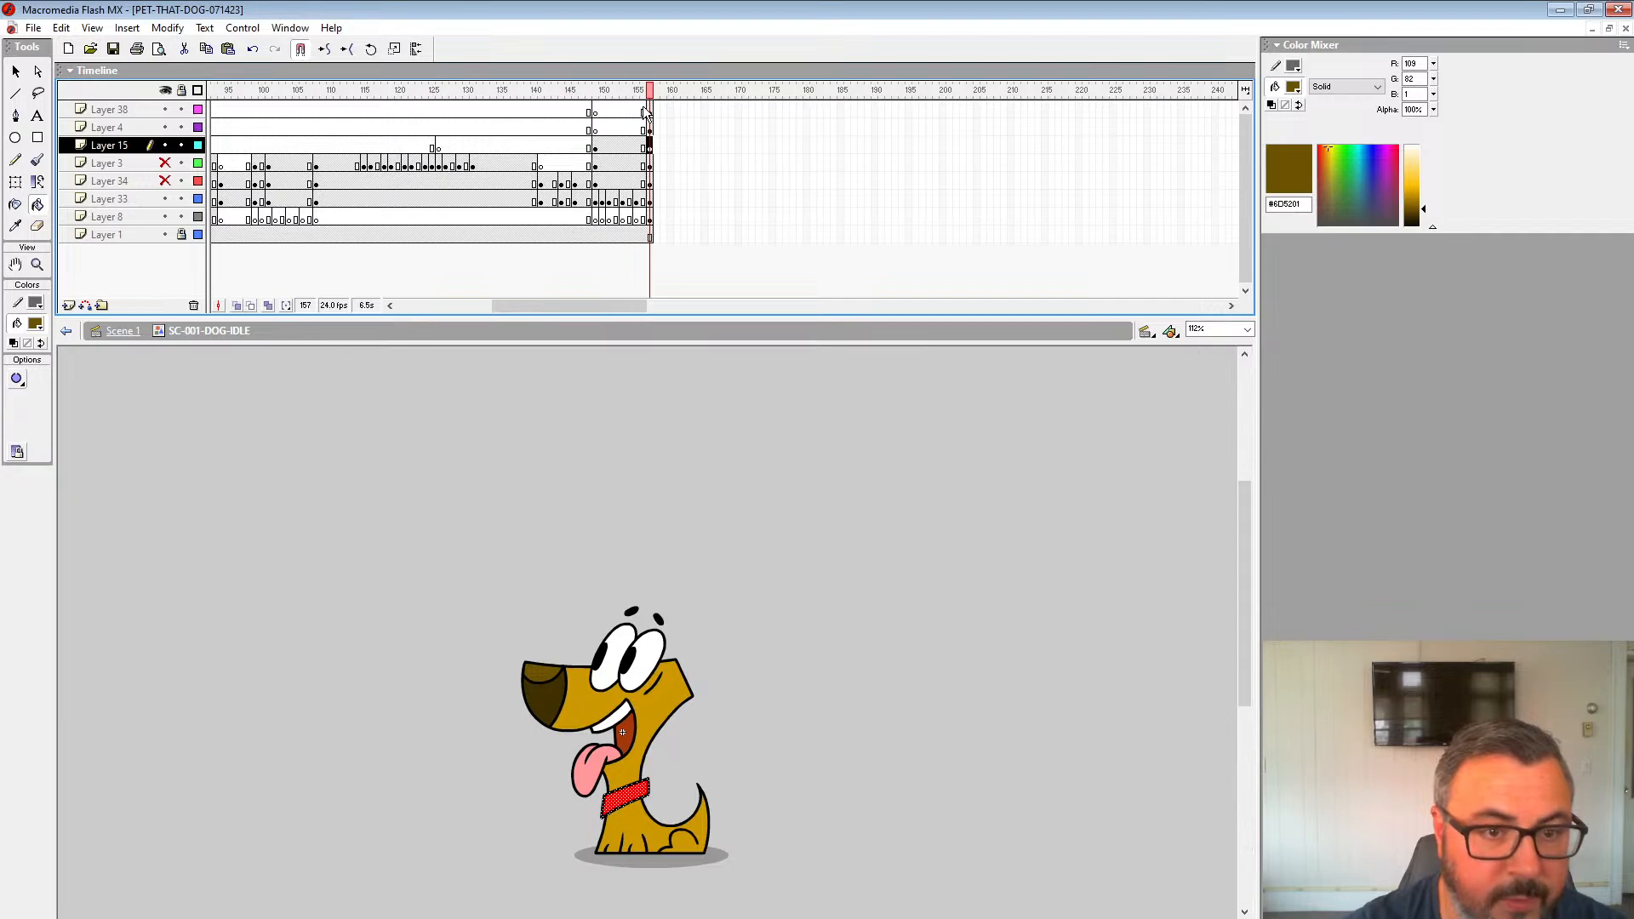
{"action": "left_click", "coordinate": [650, 111]}
{"action": "left_click", "coordinate": [596, 149]}
{"action": "left_click_drag", "start_coordinate": [596, 149], "coordinate": [597, 114]}
{"action": "key", "text": "period"}
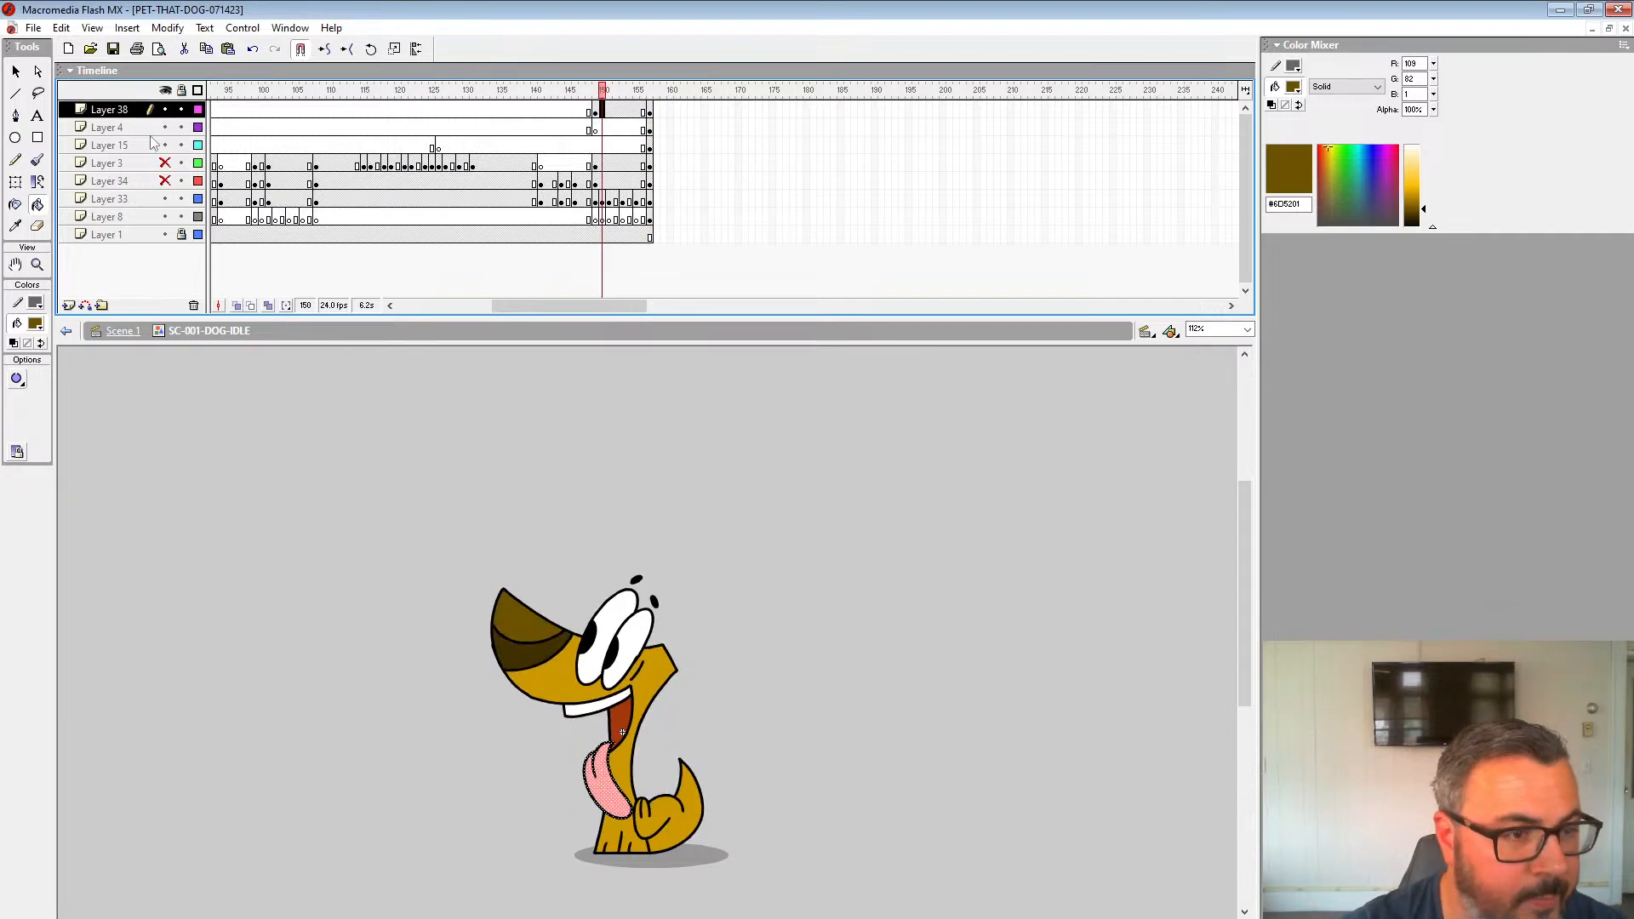
Step: Lock all layers below Layer 38, play the closing section and show Layers 3 and 34 again
{"action": "left_click_drag", "start_coordinate": [181, 145], "coordinate": [181, 235]}
{"action": "left_click", "coordinate": [496, 127]}
{"action": "key", "text": "Return"}
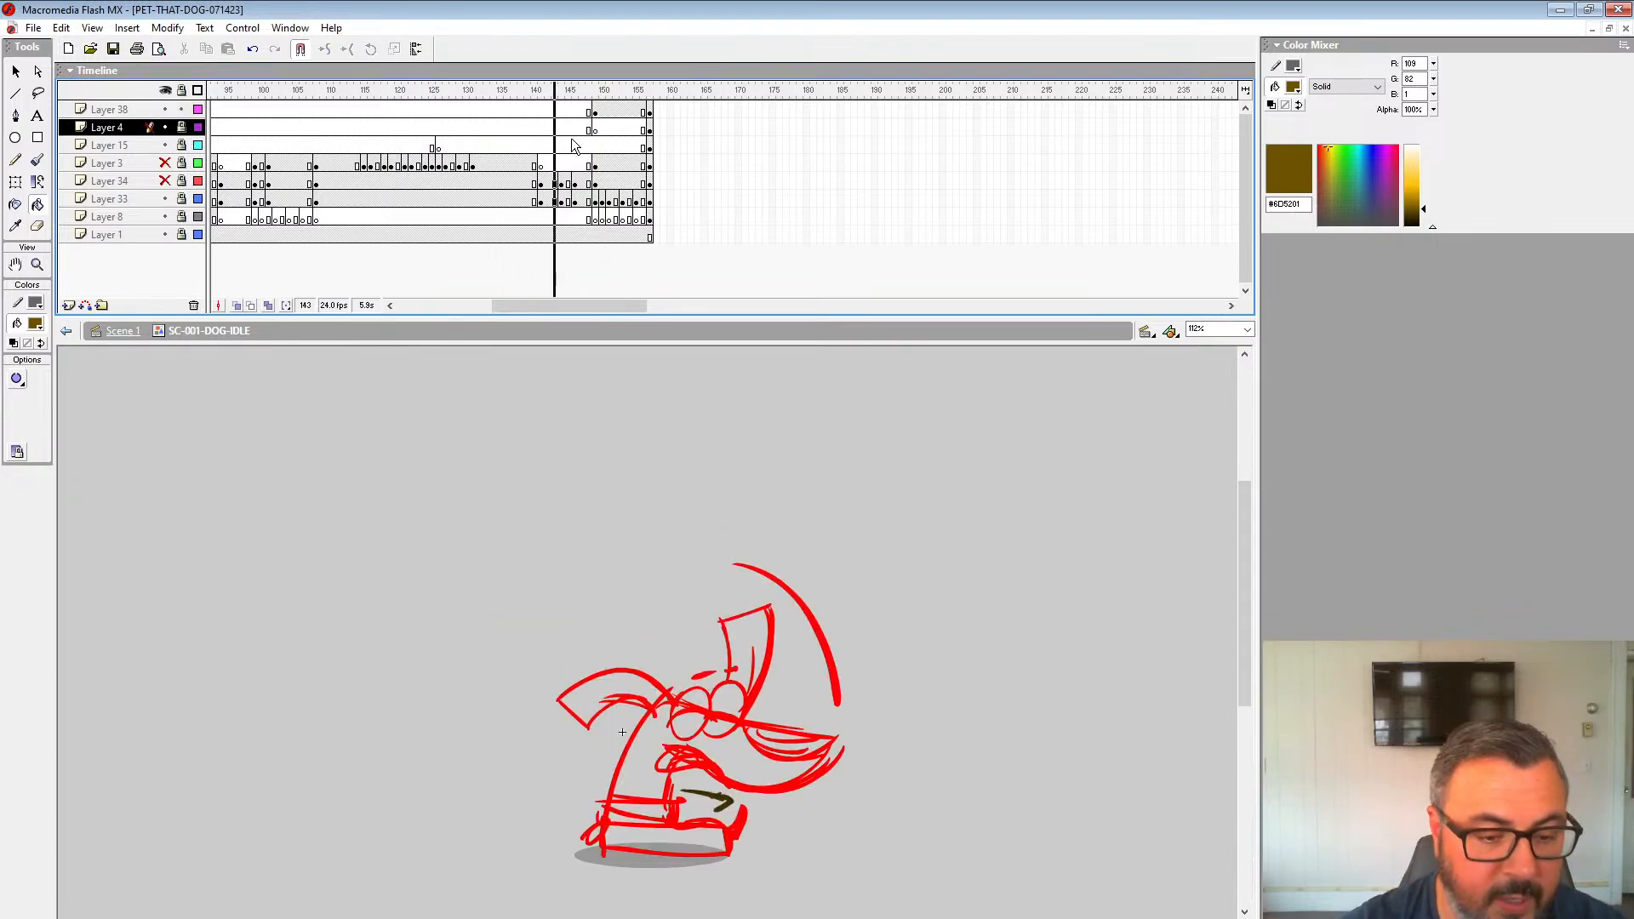
{"action": "key", "text": "Return"}
{"action": "left_click_drag", "start_coordinate": [164, 162], "coordinate": [164, 180]}
Step: Insert a blank keyframe at frame 151 on Layer 38 for a new tongue drawing
{"action": "left_click_drag", "start_coordinate": [571, 143], "coordinate": [615, 126]}
{"action": "left_click", "coordinate": [612, 119]}
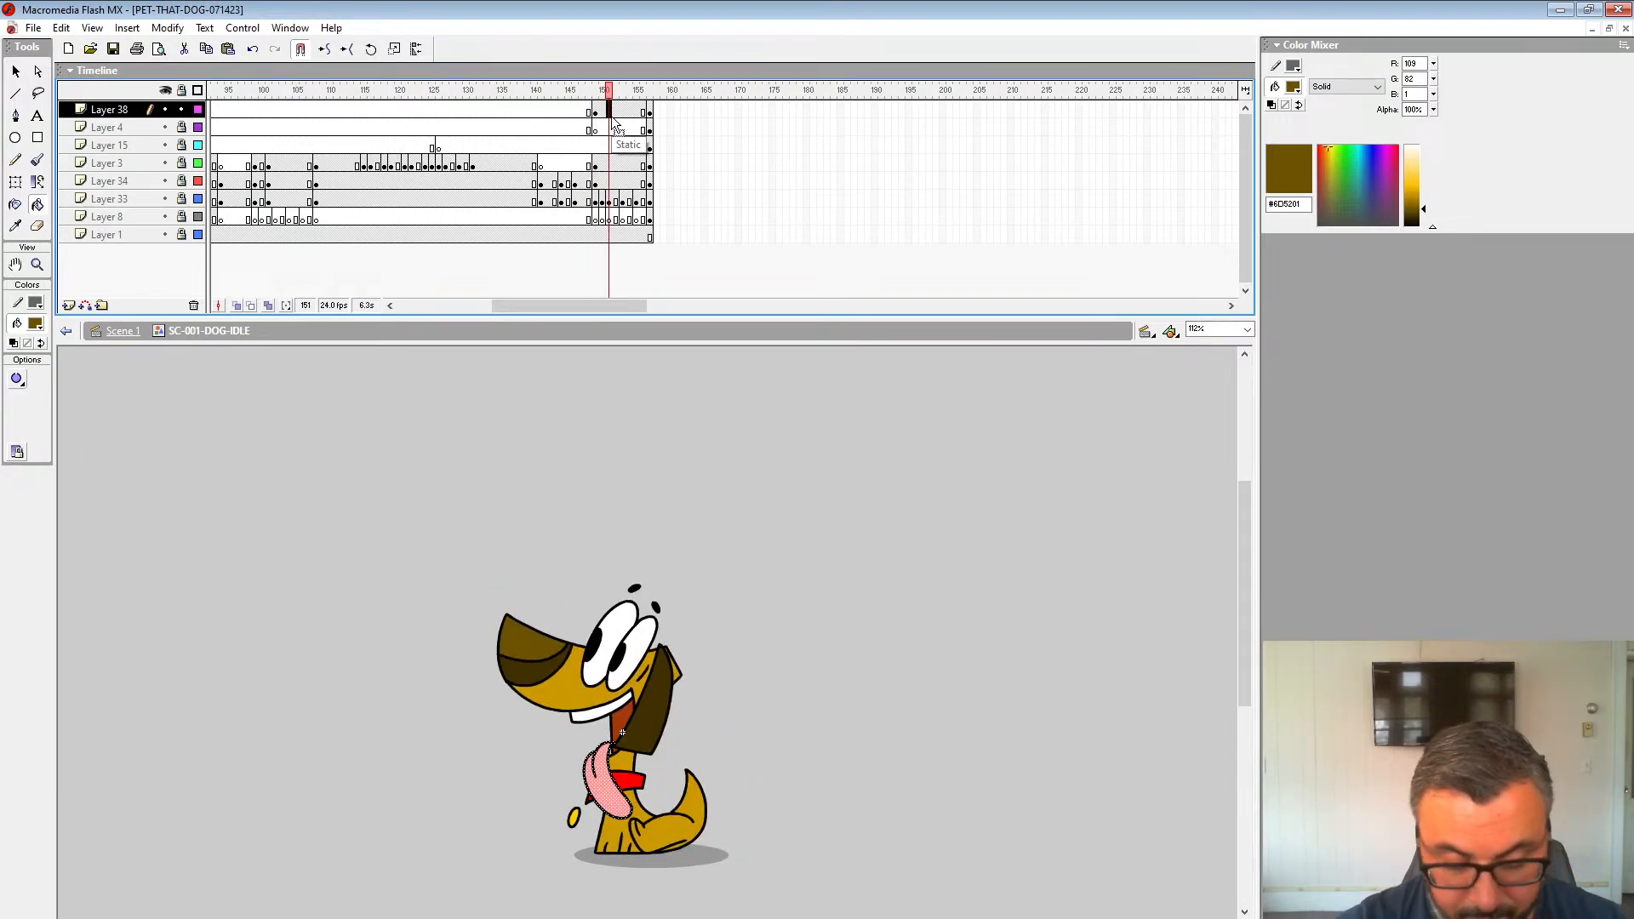
{"action": "key", "text": "Delete"}
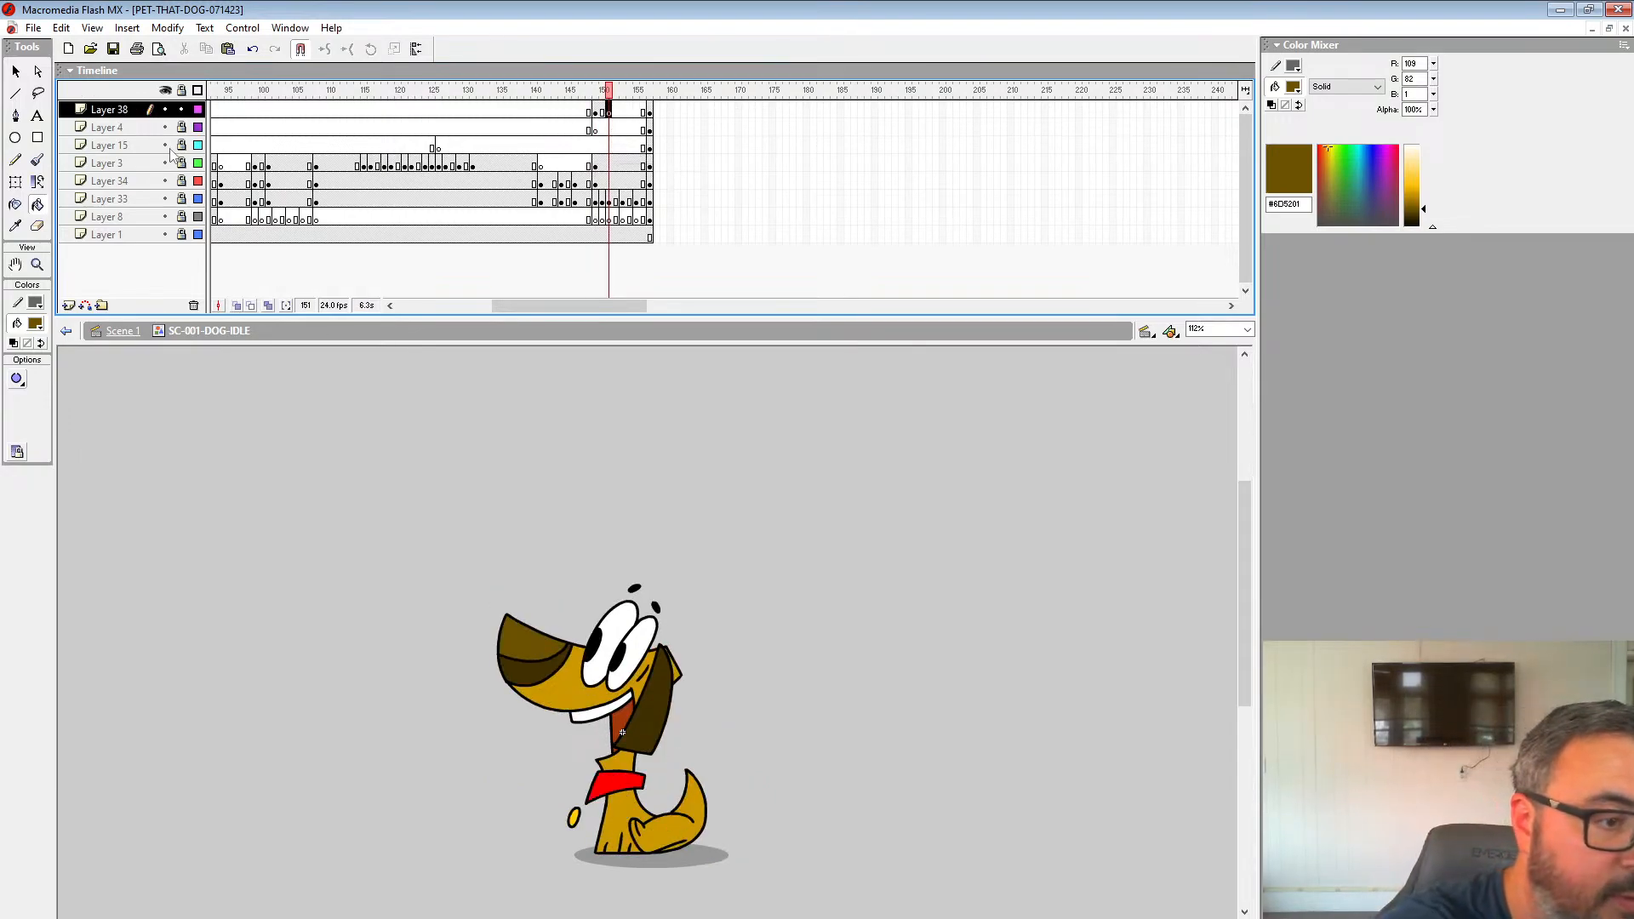
Step: Check which dog parts Layers 4 and 15 hold at frame 157, and hide Layer 34 with the ear
{"action": "left_click", "coordinate": [650, 130]}
{"action": "left_click", "coordinate": [650, 148]}
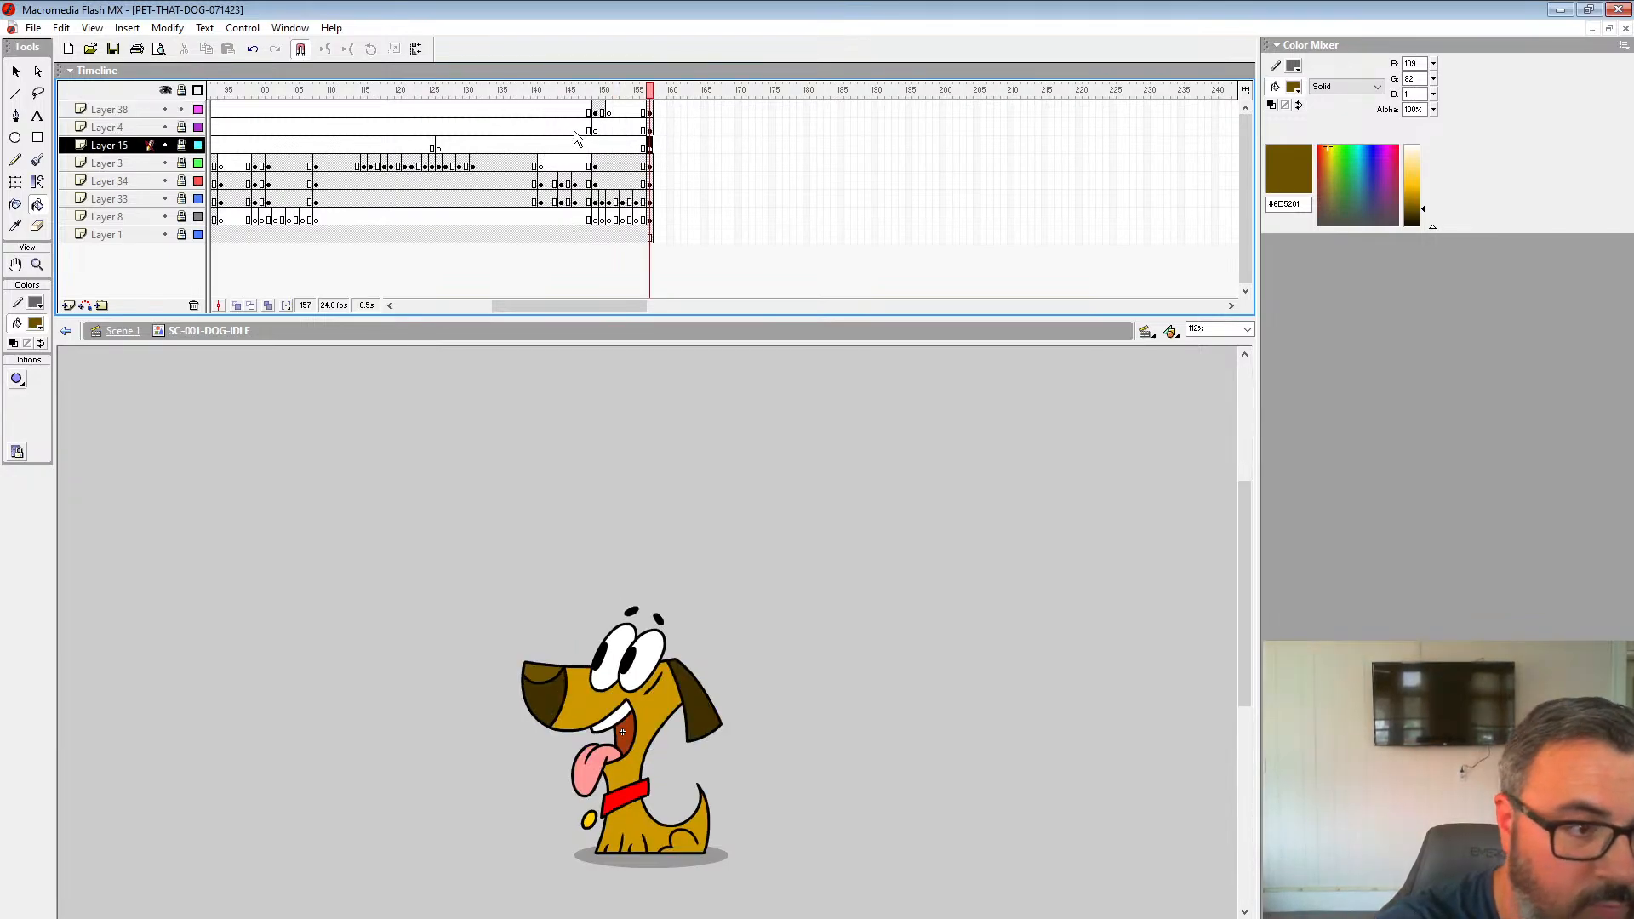
{"action": "left_click", "coordinate": [164, 145]}
{"action": "left_click", "coordinate": [165, 127]}
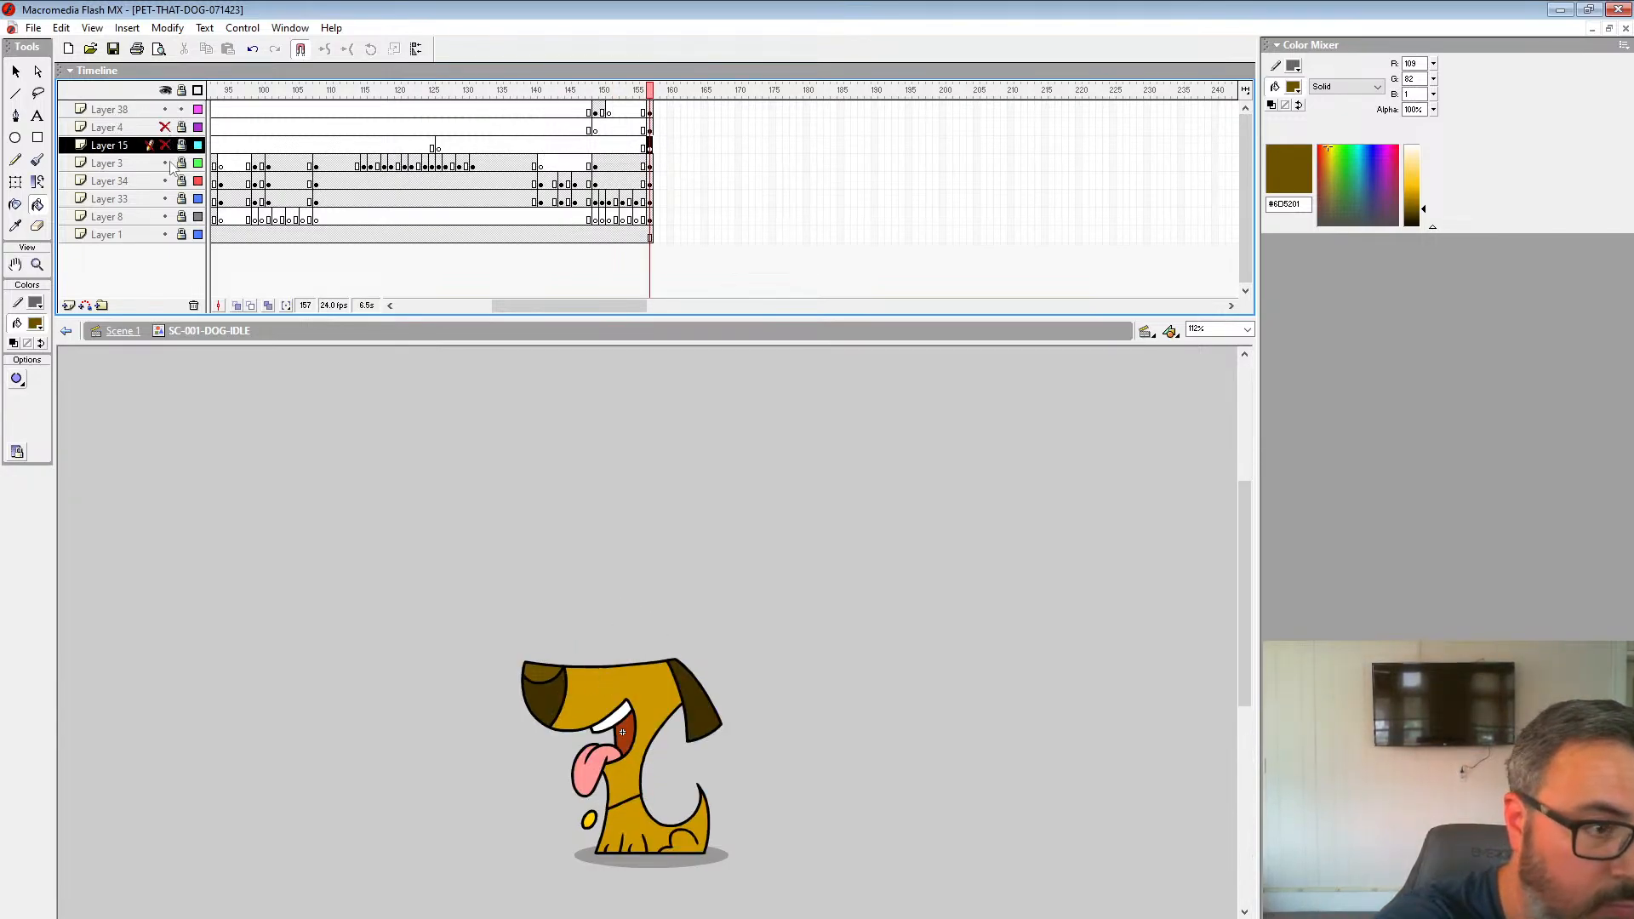
{"action": "left_click", "coordinate": [164, 126]}
{"action": "left_click", "coordinate": [165, 145]}
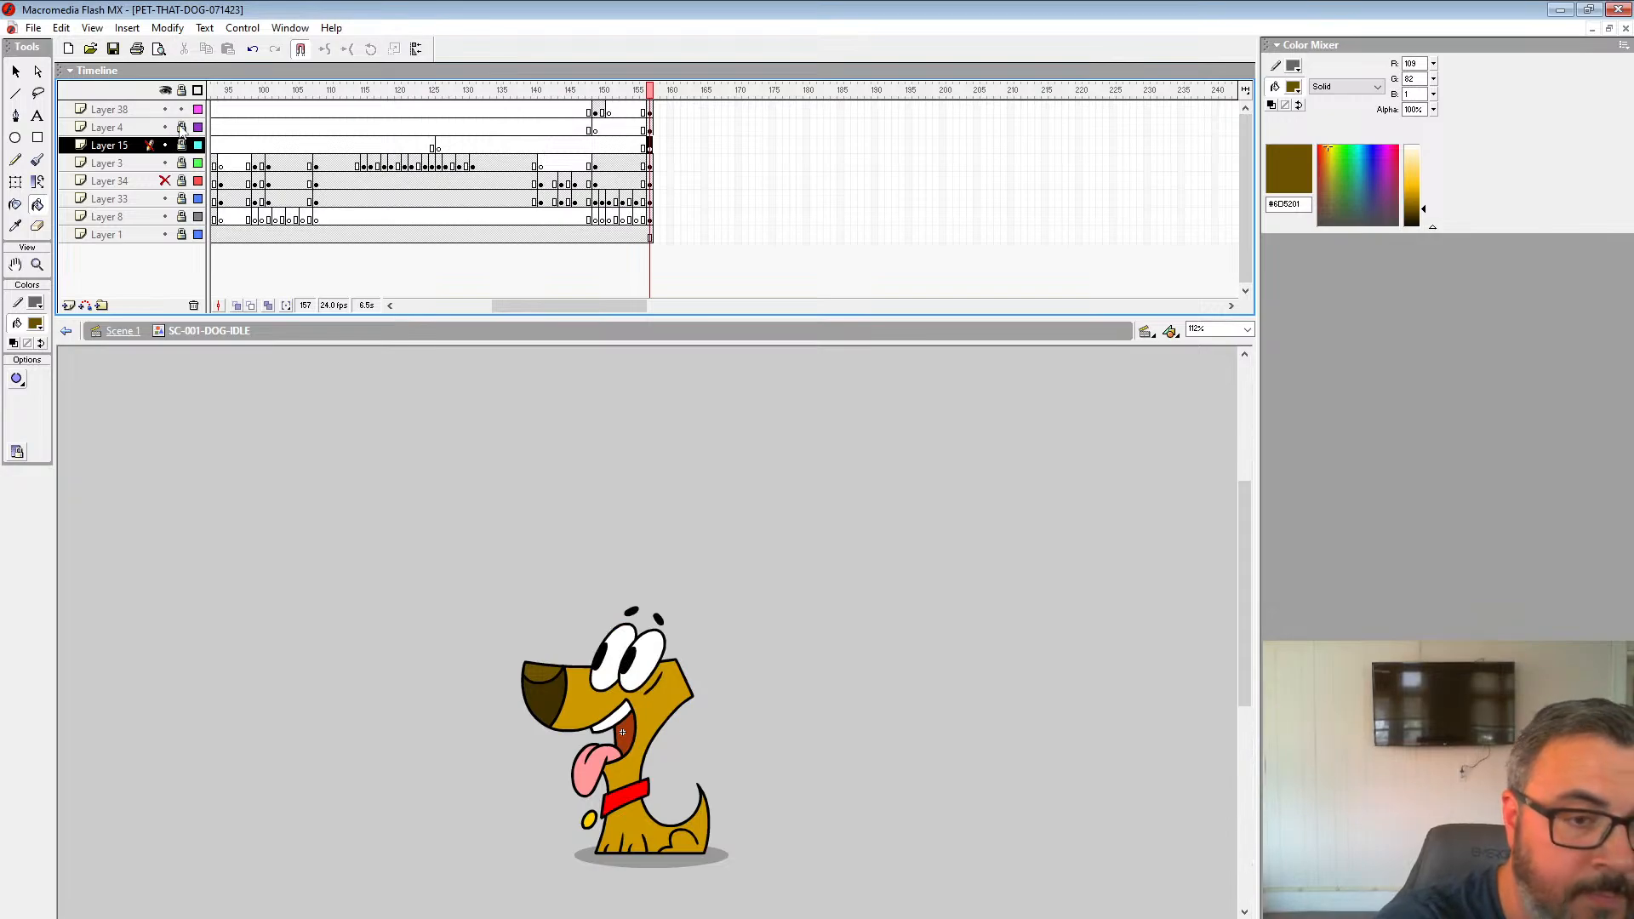
Step: Turn on onion skinning around the blank keyframe at frame 151 of Layer 38, framing the dog's mouth and tongue
{"action": "left_click", "coordinate": [609, 112]}
{"action": "left_click", "coordinate": [238, 306]}
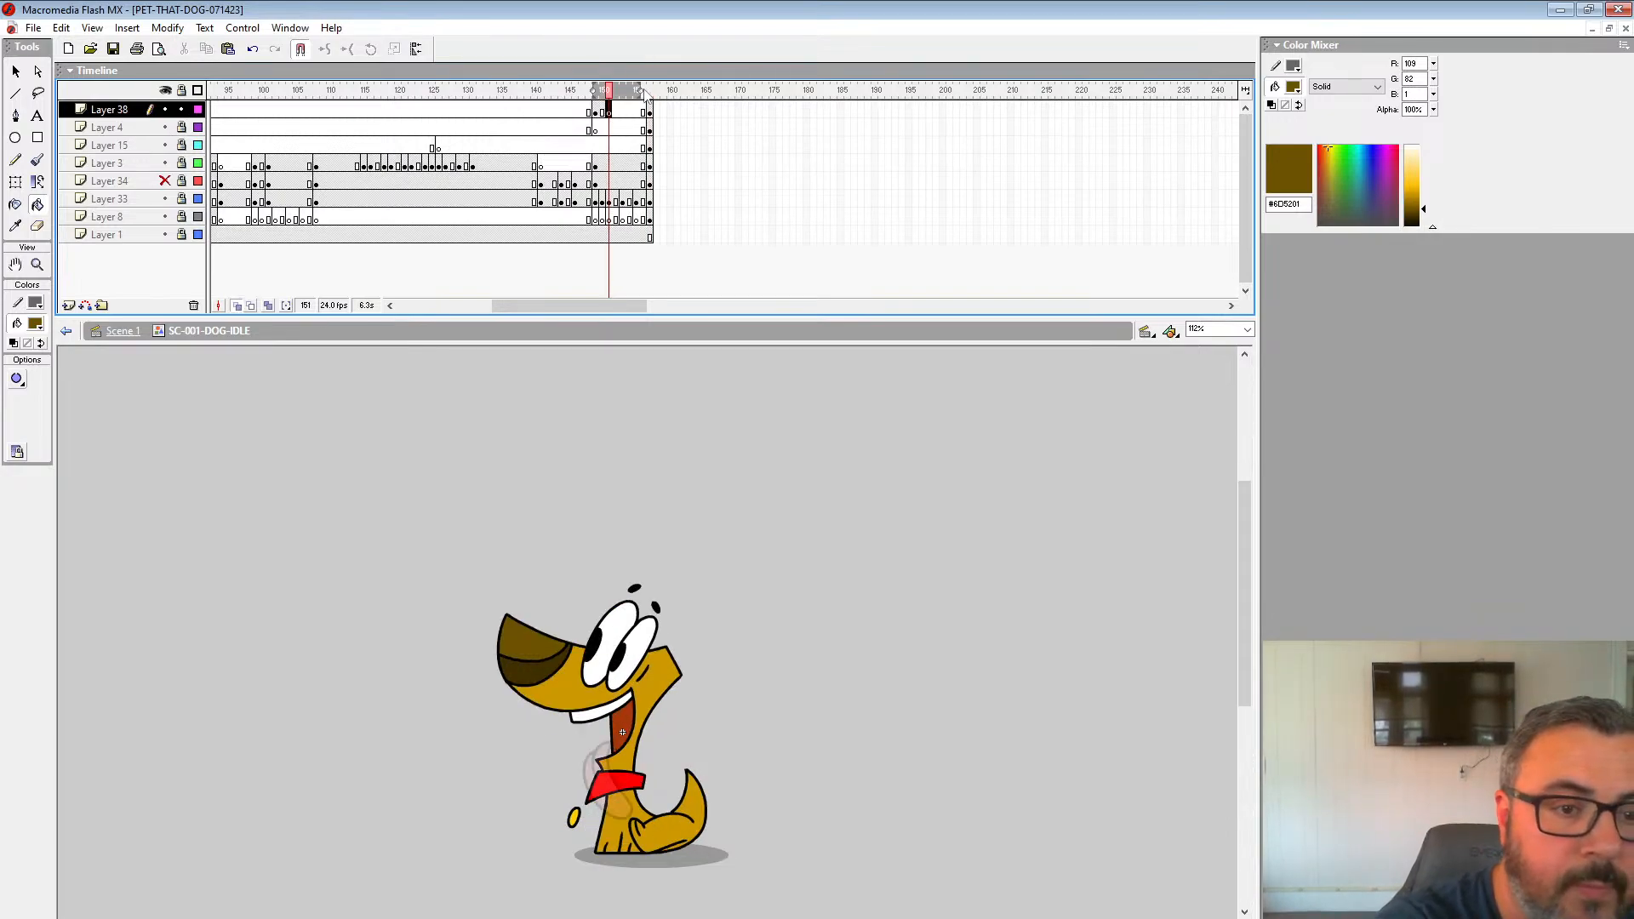
{"action": "key", "text": "z"}
{"action": "left_click", "coordinate": [667, 730]}
{"action": "left_click_drag", "start_coordinate": [679, 791], "coordinate": [754, 550]}
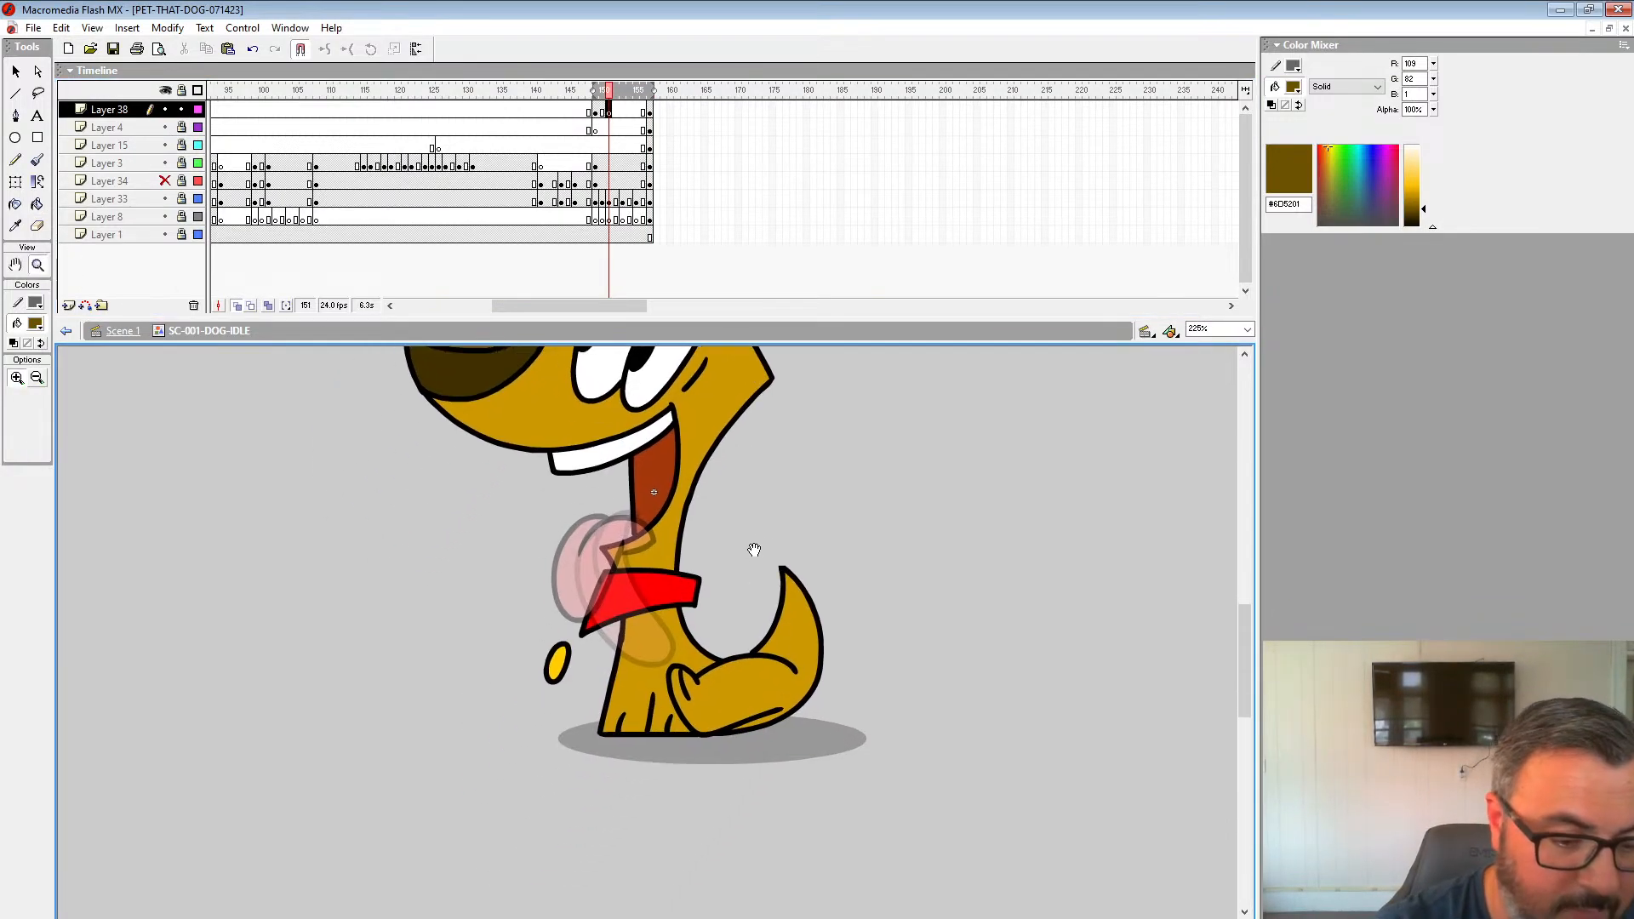
Step: Set up the Brush with a very small size and the pure red fill #FF0000 for rough sketching
{"action": "left_click", "coordinate": [36, 156]}
{"action": "left_click", "coordinate": [41, 404]}
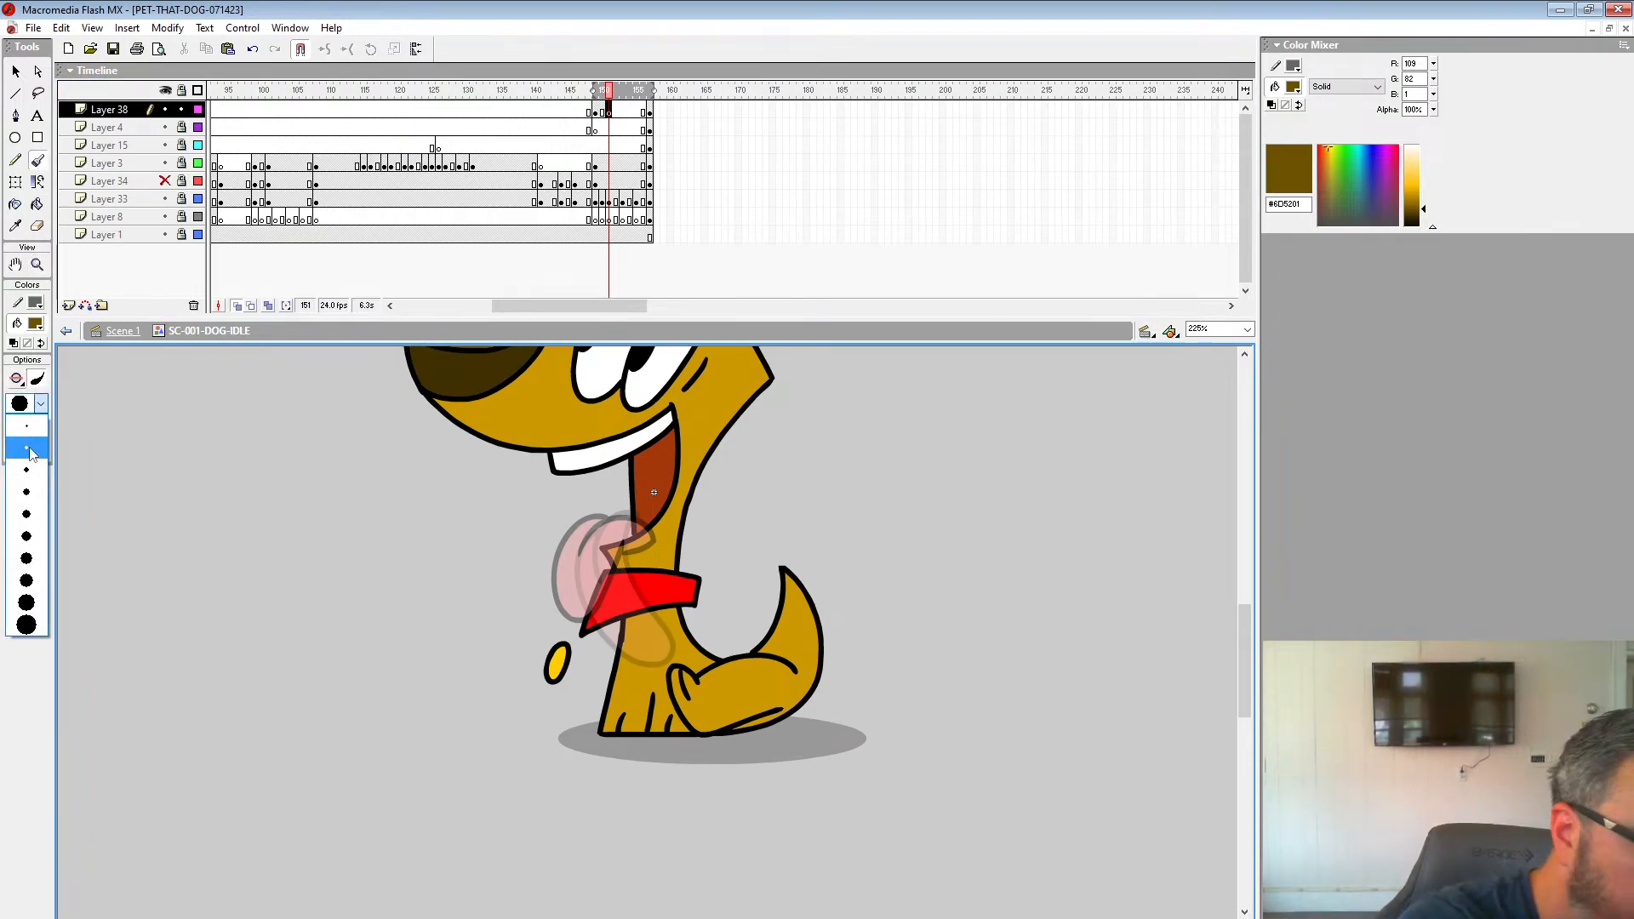
{"action": "left_click", "coordinate": [32, 451]}
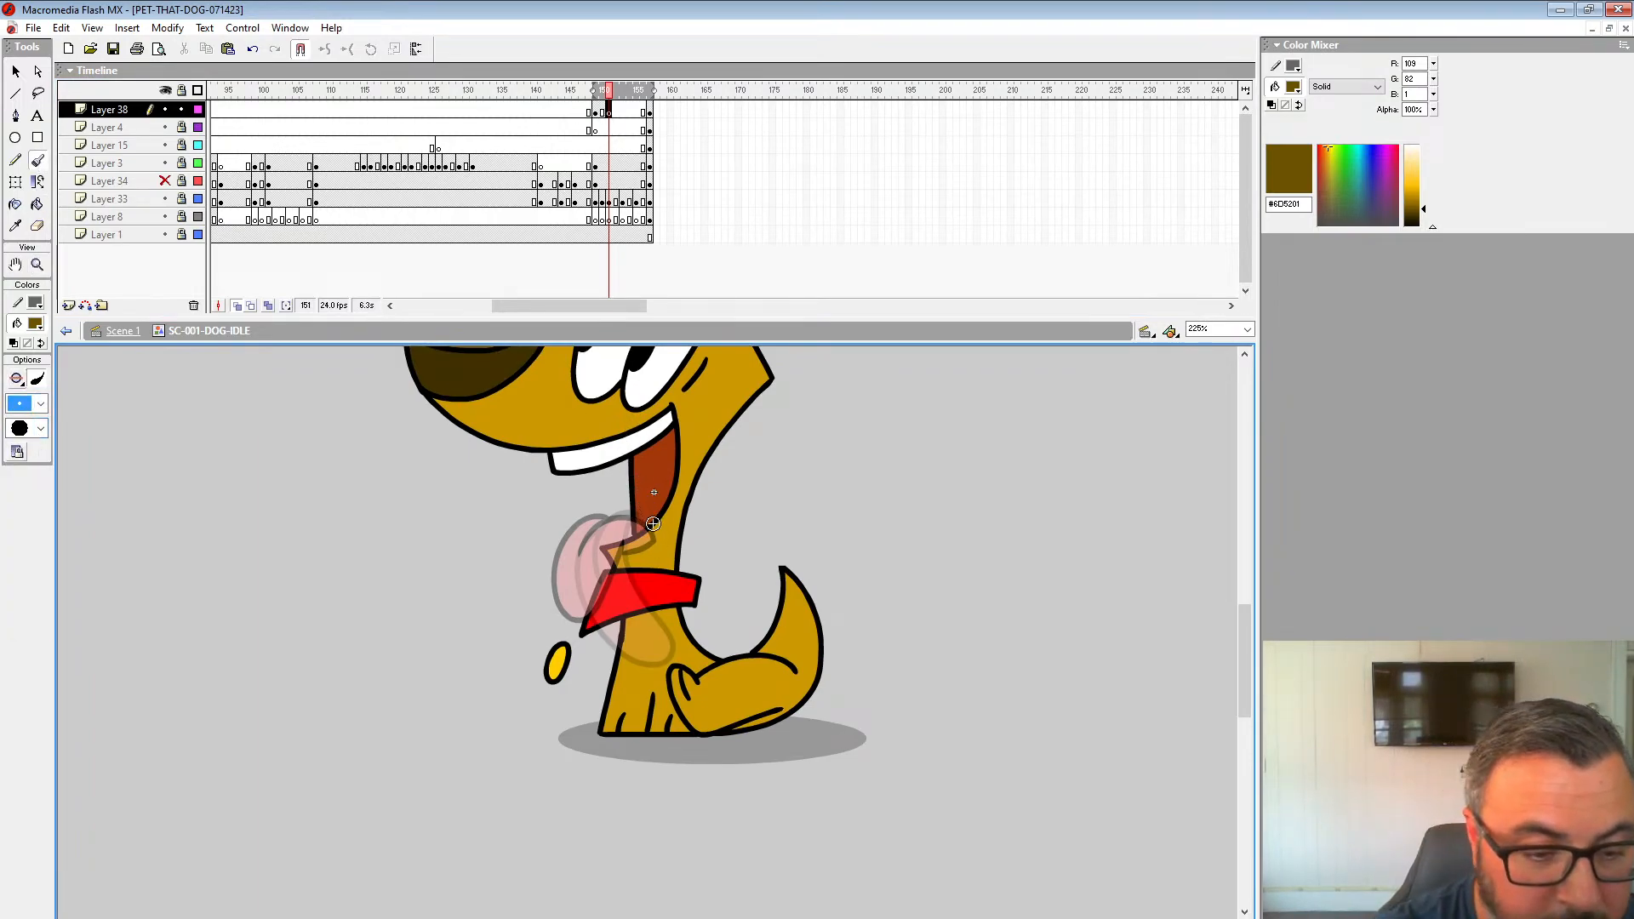
{"action": "left_click", "coordinate": [35, 325]}
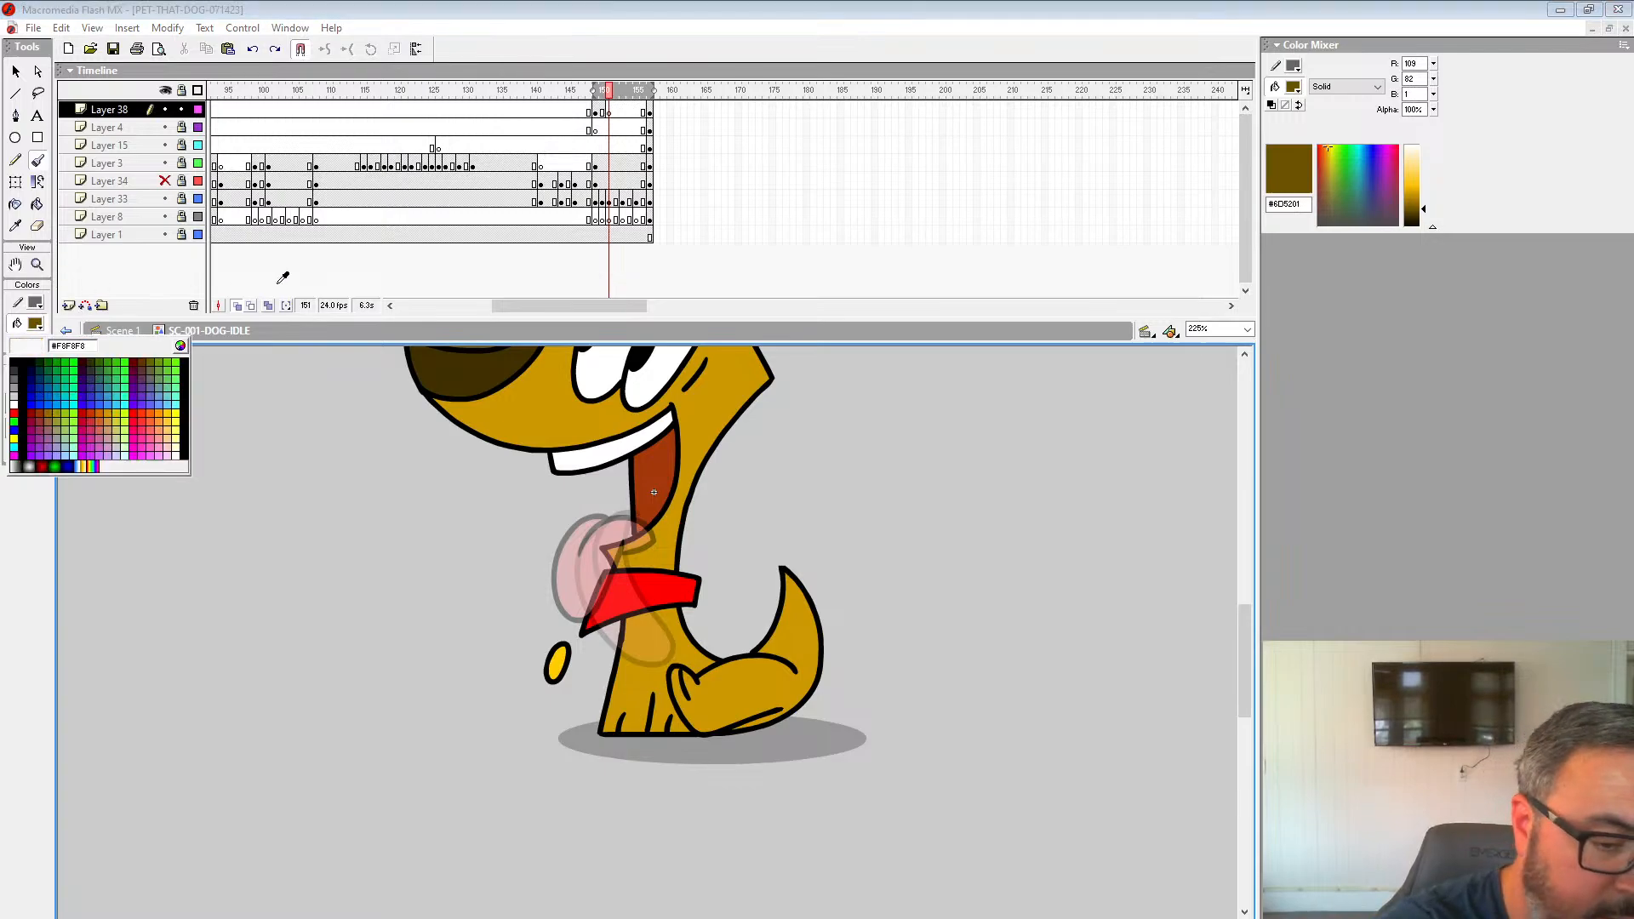
{"action": "left_click", "coordinate": [603, 507]}
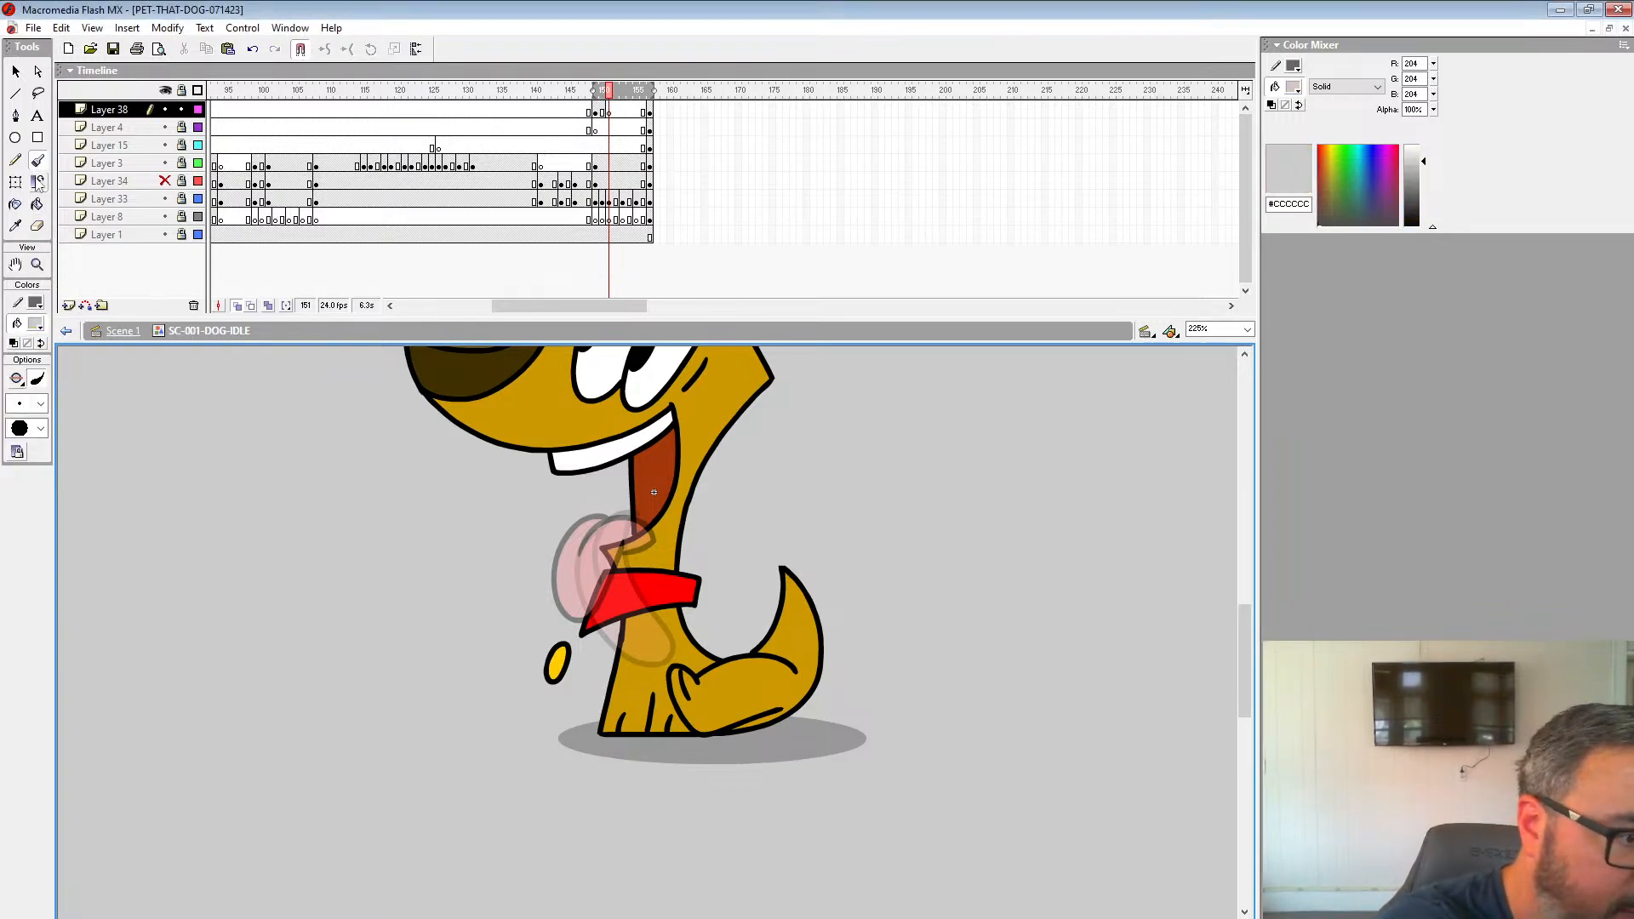
{"action": "left_click", "coordinate": [36, 325]}
{"action": "left_click", "coordinate": [13, 407]}
Step: Sketch the rough red tongue at frame 151 on Layer 38, arching up and forward beneath the teeth, and play the animation
{"action": "left_click_drag", "start_coordinate": [584, 609], "coordinate": [618, 651]}
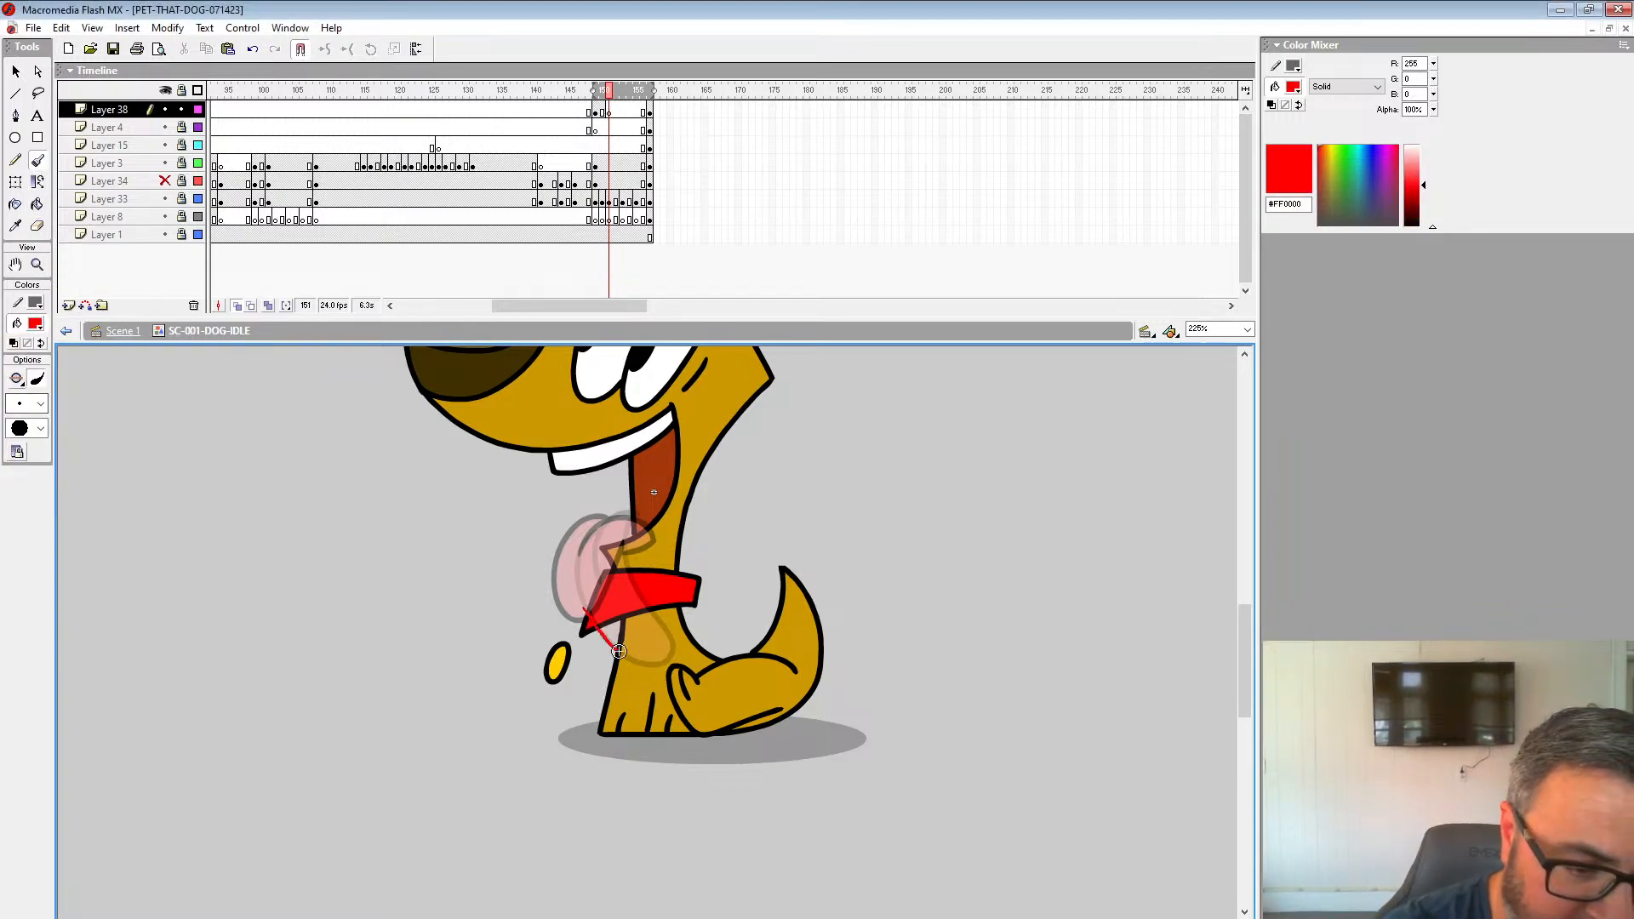
{"action": "key", "text": "ctrl+z"}
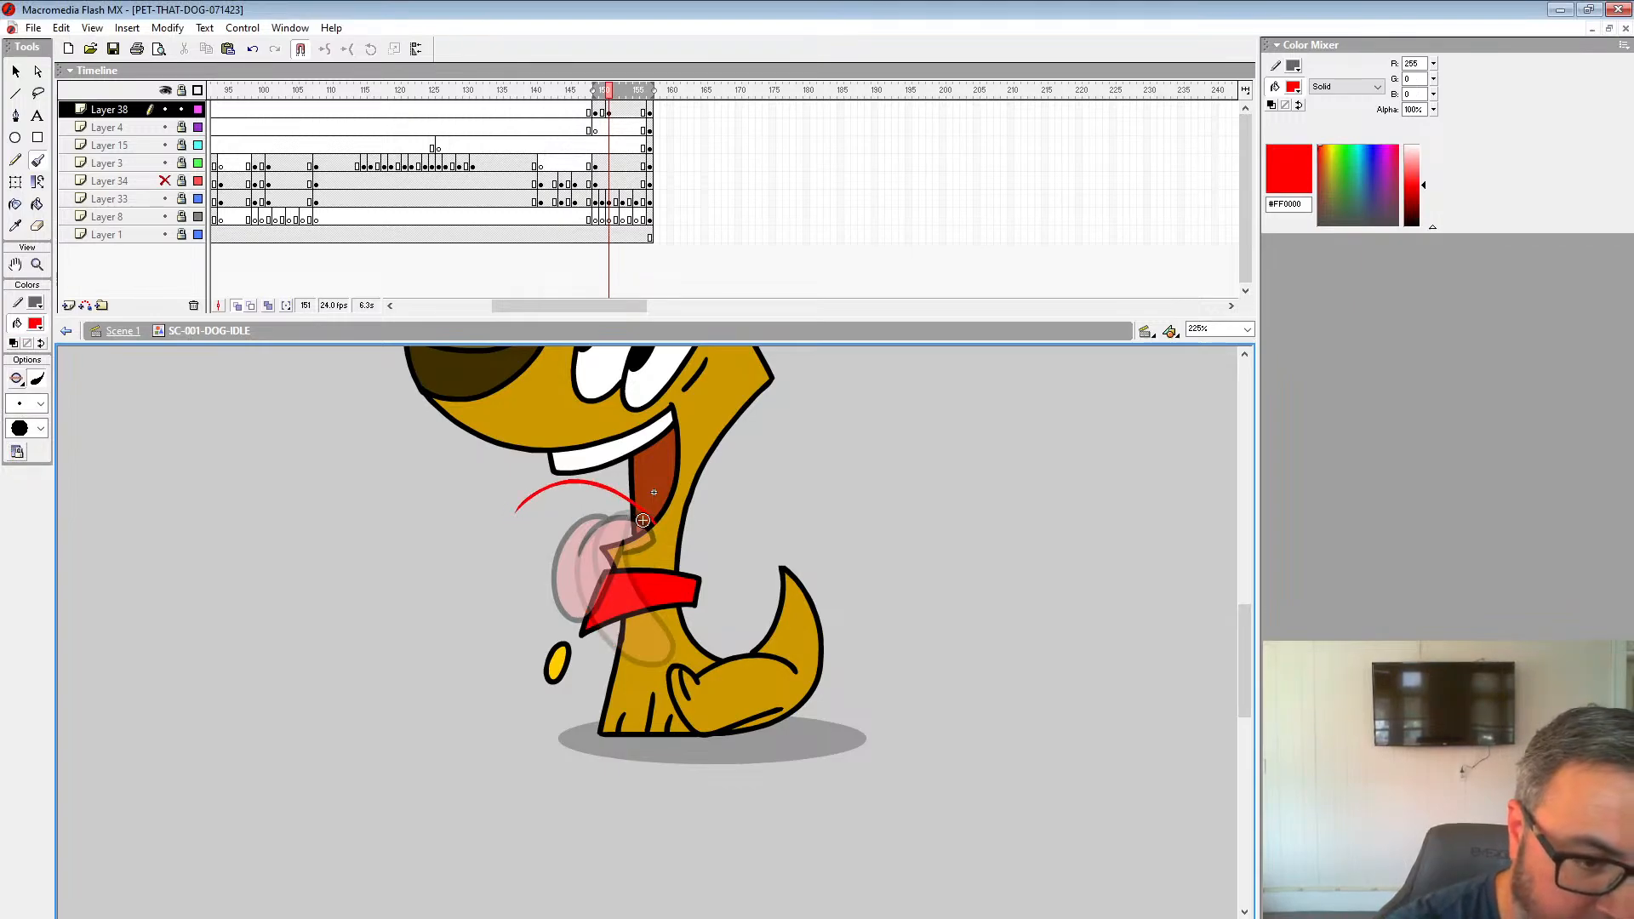
{"action": "key", "text": "ctrl+z"}
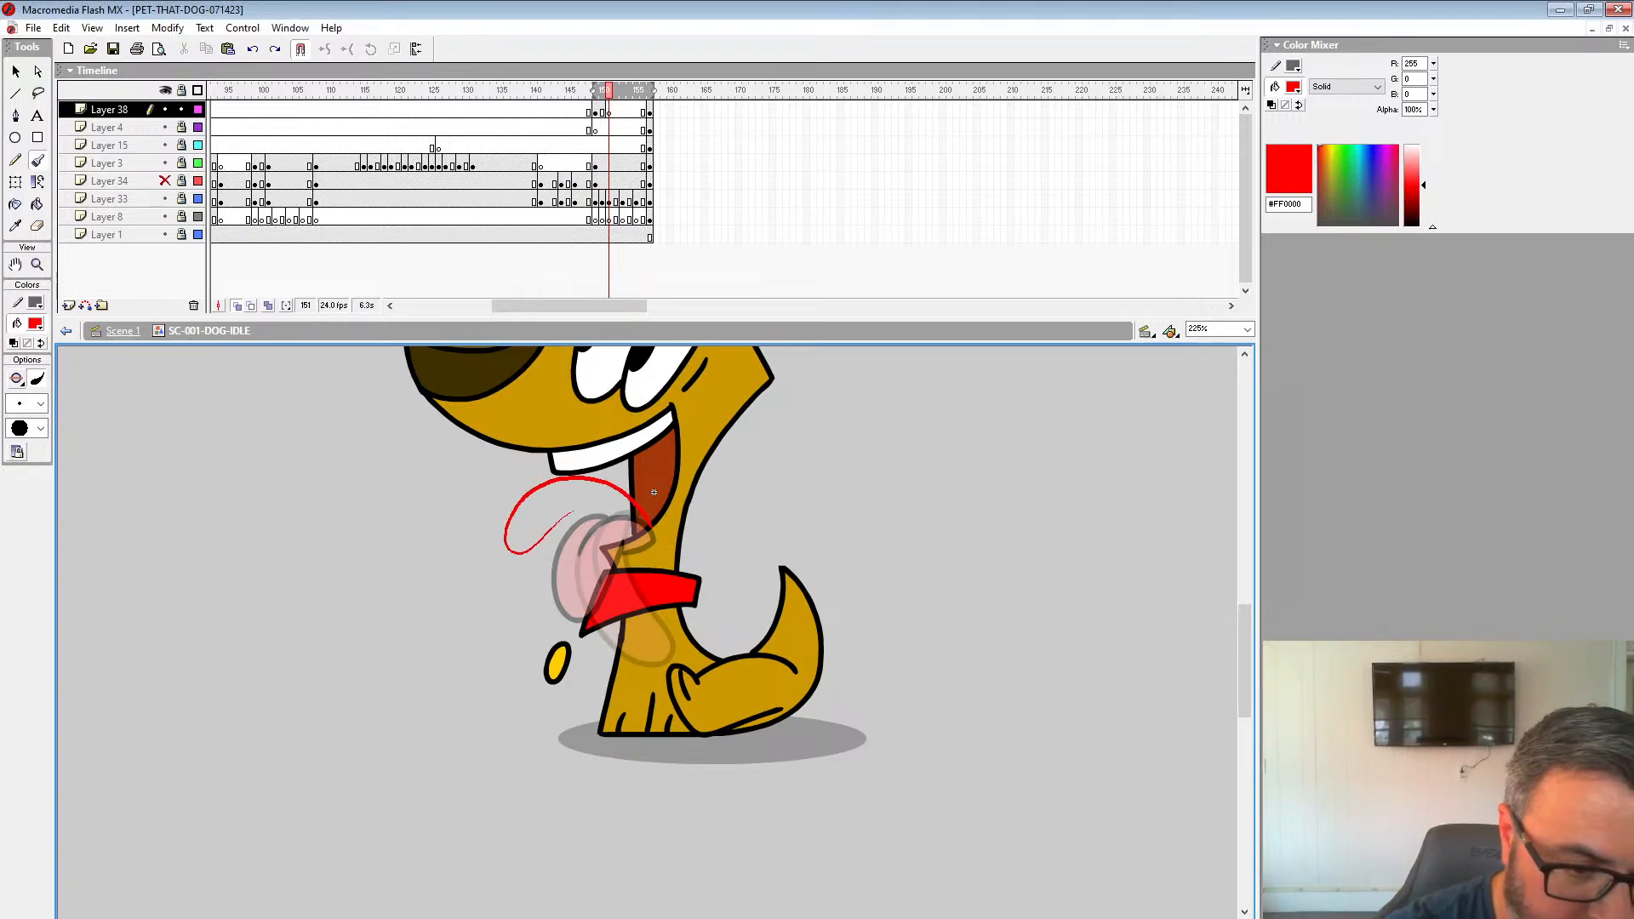
{"action": "mouse_move", "coordinate": [573, 511]}
{"action": "left_mouse_down"}
{"action": "mouse_move", "coordinate": [624, 523]}
{"action": "mouse_move", "coordinate": [585, 499]}
{"action": "mouse_move", "coordinate": [531, 543]}
{"action": "mouse_move", "coordinate": [501, 538]}
{"action": "mouse_move", "coordinate": [533, 486]}
{"action": "mouse_move", "coordinate": [600, 475]}
{"action": "mouse_move", "coordinate": [657, 528]}
{"action": "left_mouse_up"}
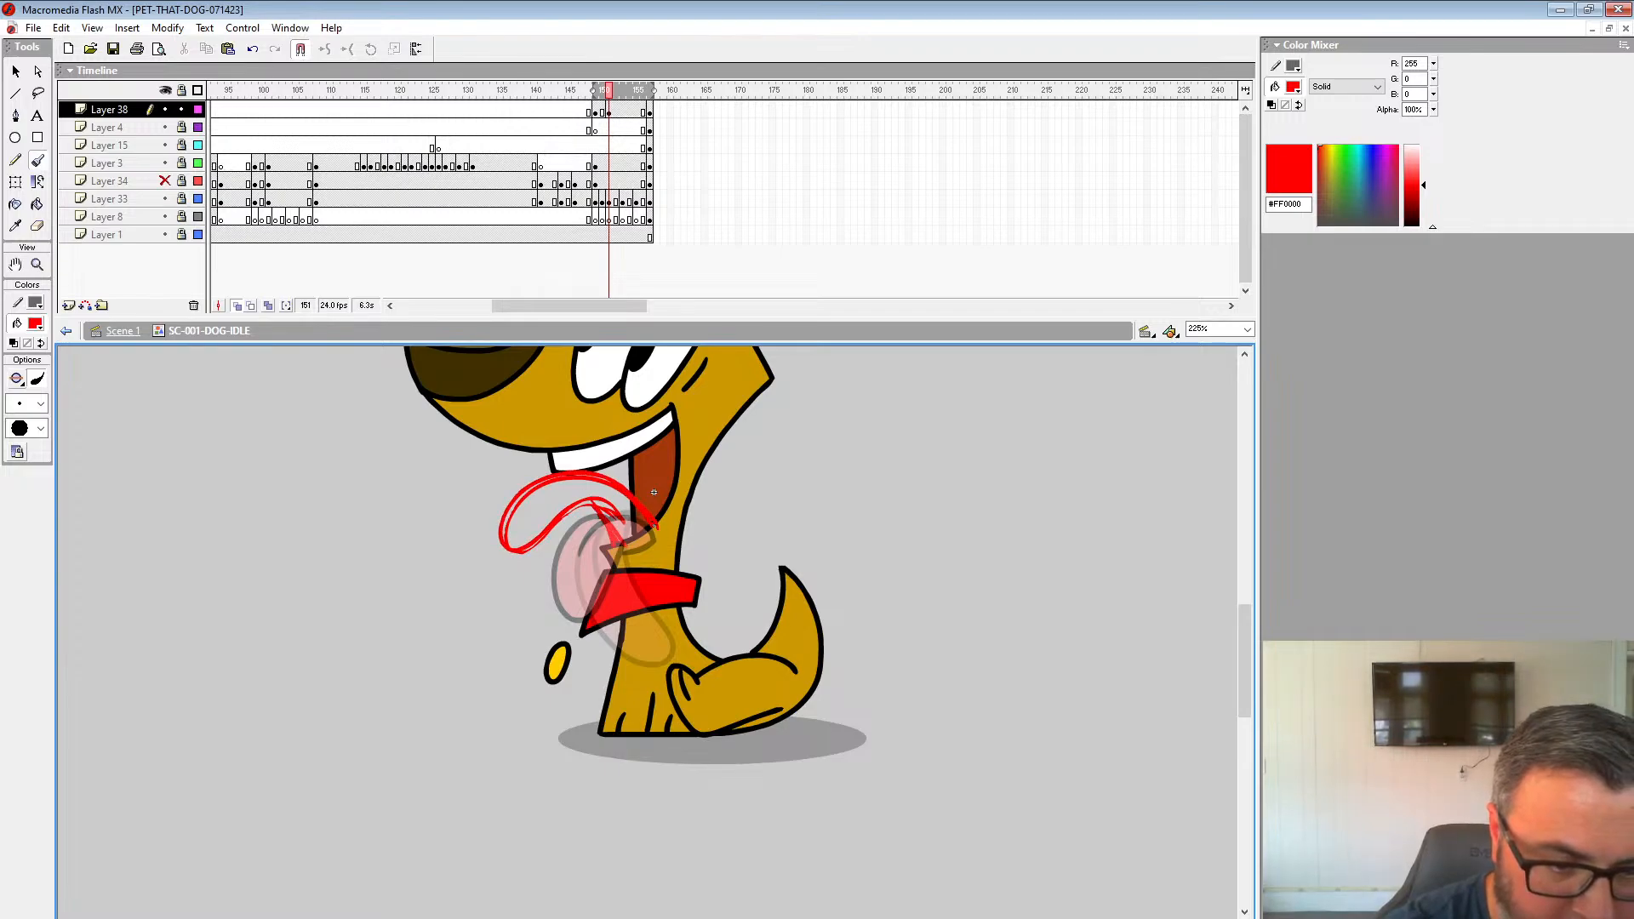
{"action": "left_click_drag", "start_coordinate": [545, 504], "coordinate": [625, 490]}
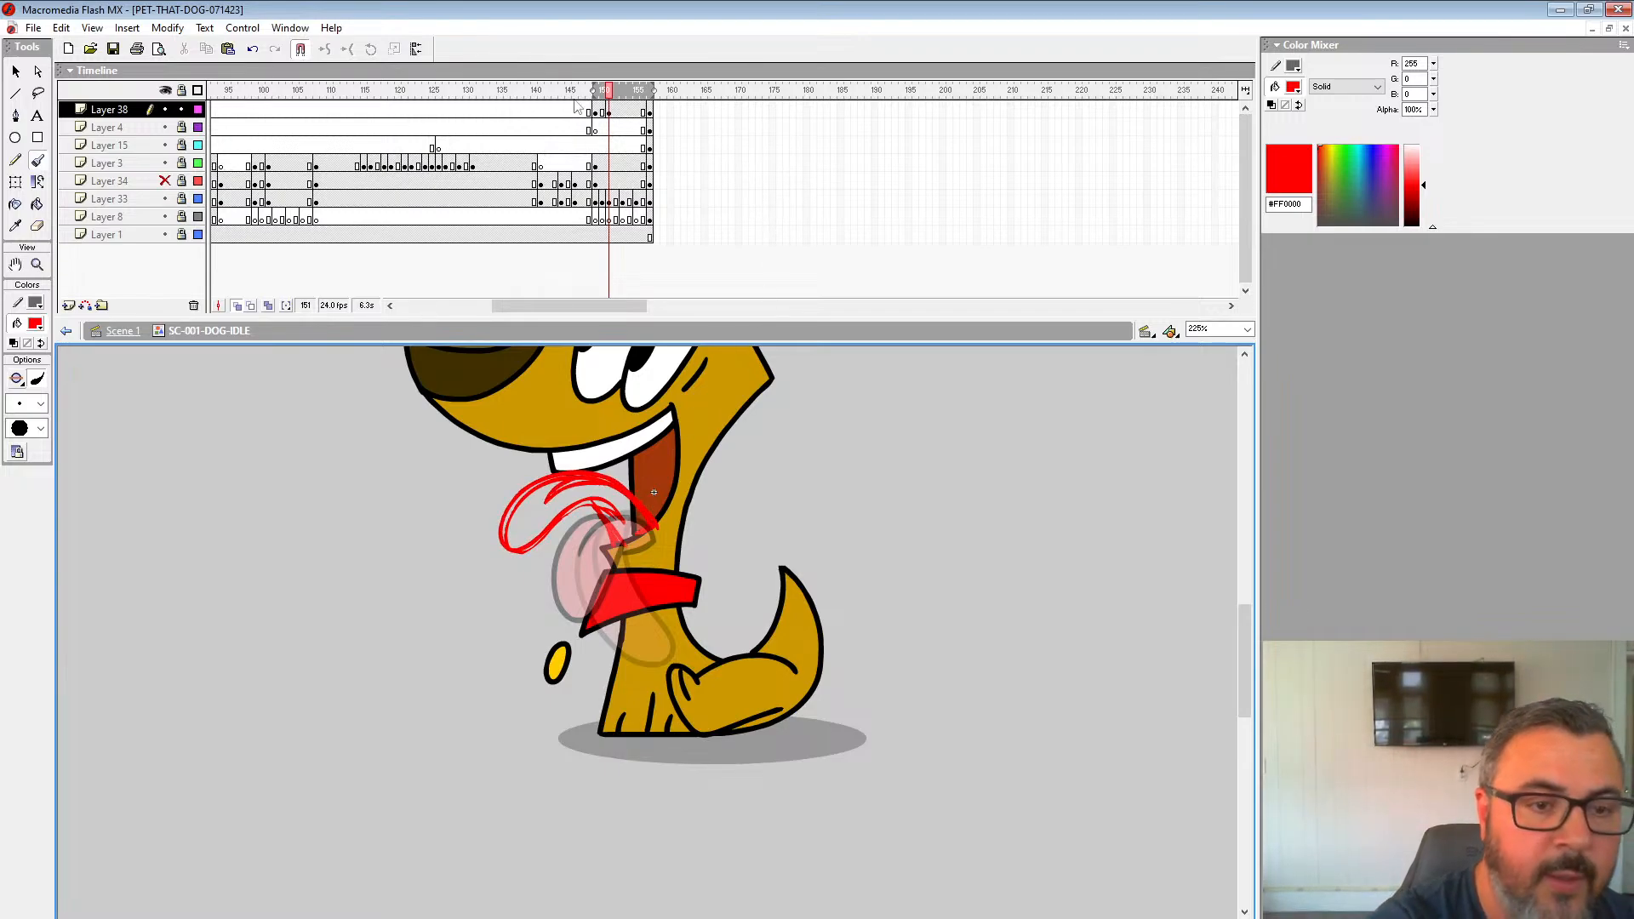
{"action": "key", "text": "Return"}
Step: Insert a blank keyframe at frame 153 on Layer 38 and sketch a rough red tongue swinging forward in an S-curve
{"action": "left_click_drag", "start_coordinate": [510, 305], "coordinate": [607, 306]}
{"action": "left_click", "coordinate": [550, 111]}
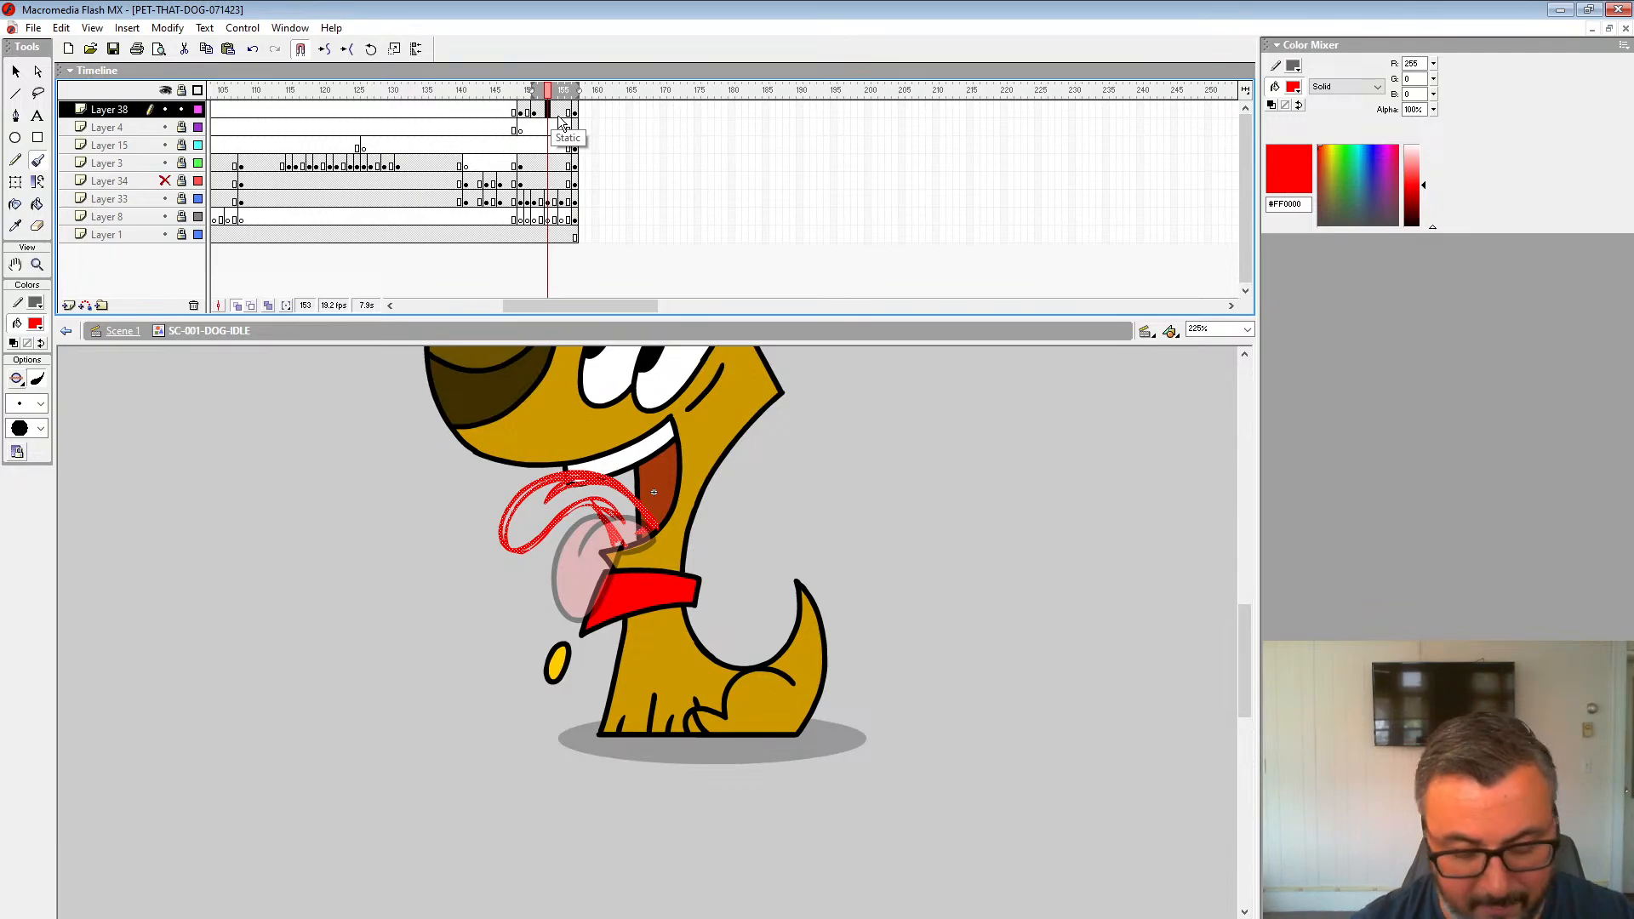
{"action": "key", "text": "ctrl+z"}
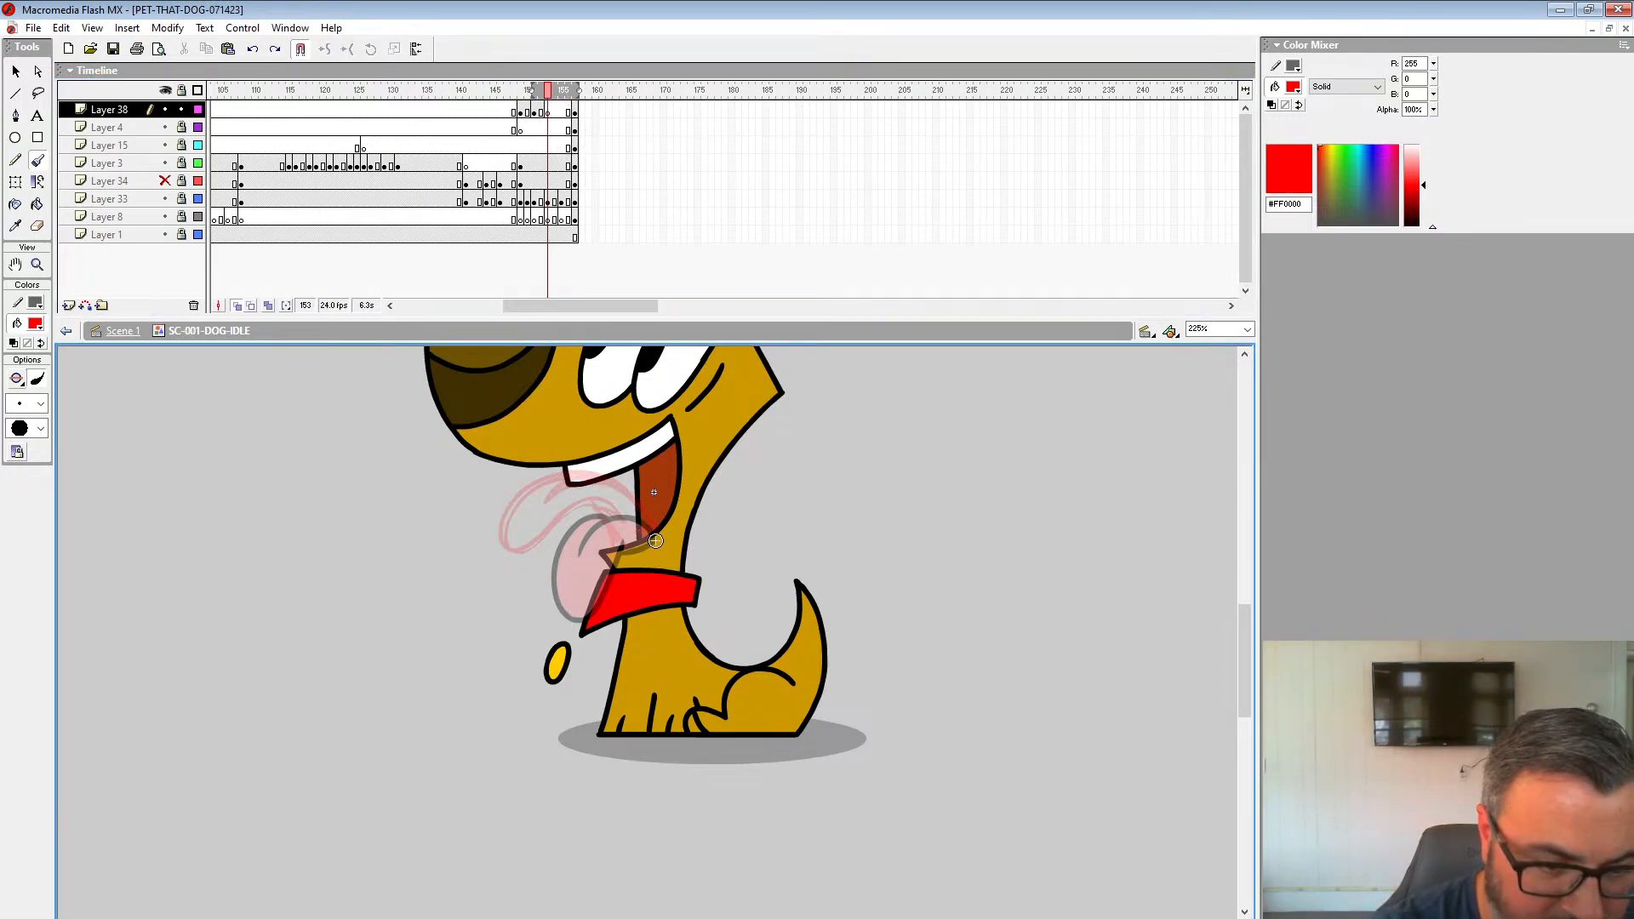
{"action": "mouse_move", "coordinate": [637, 511]}
{"action": "left_mouse_down"}
{"action": "mouse_move", "coordinate": [574, 521]}
{"action": "mouse_move", "coordinate": [577, 567]}
{"action": "mouse_move", "coordinate": [516, 587]}
{"action": "mouse_move", "coordinate": [488, 568]}
{"action": "mouse_move", "coordinate": [556, 532]}
{"action": "left_mouse_up"}
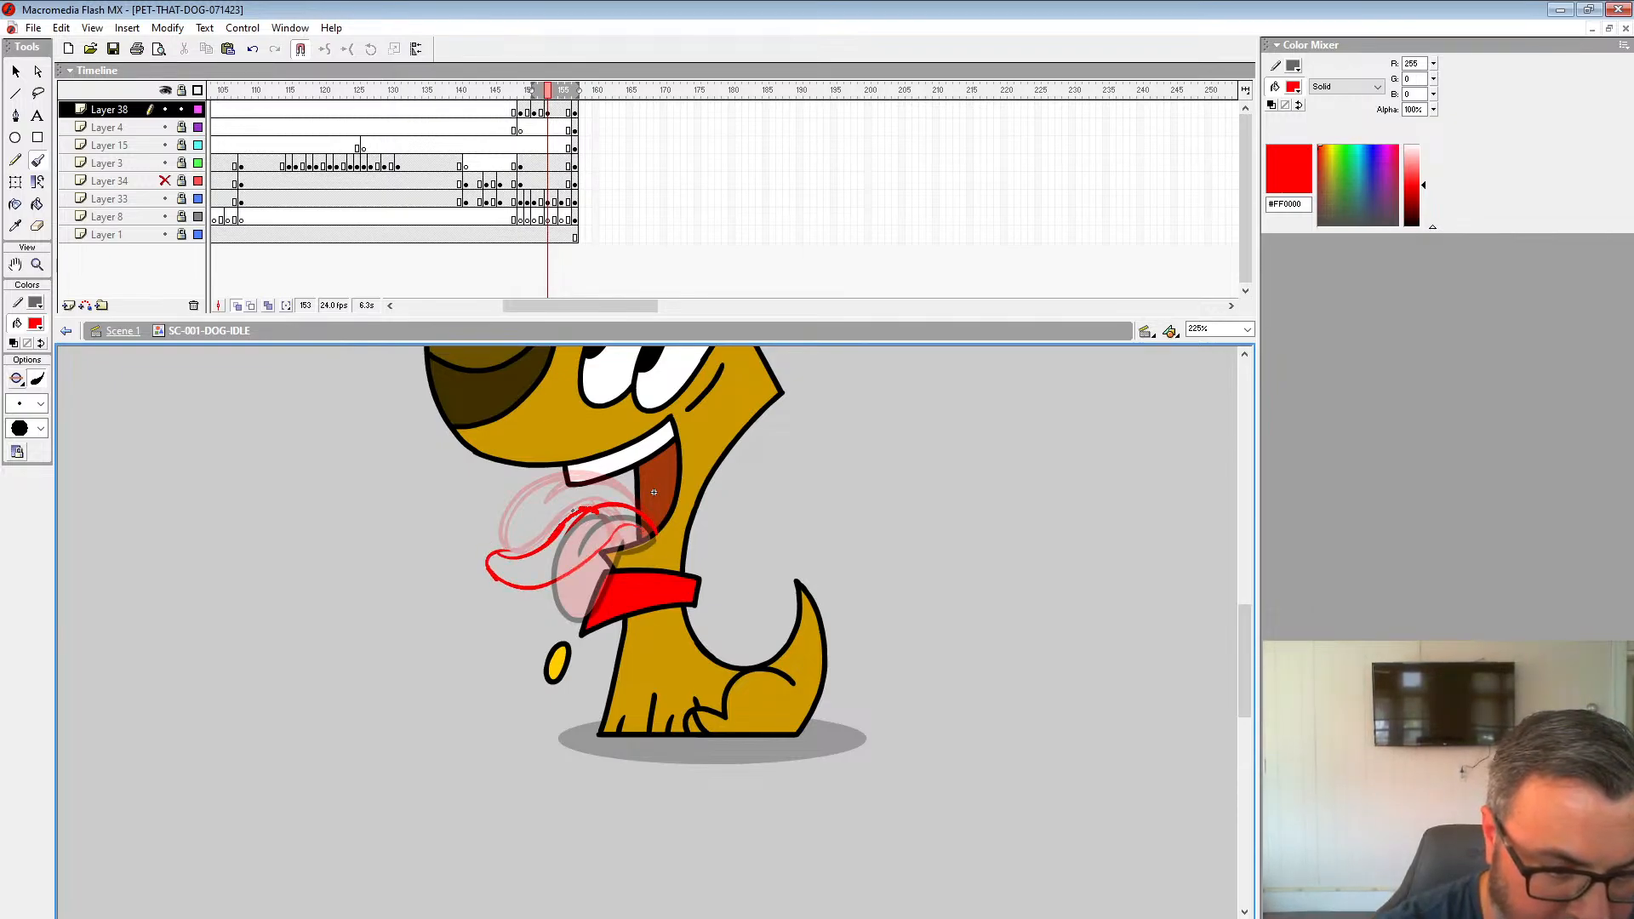
{"action": "mouse_move", "coordinate": [513, 586]}
{"action": "left_mouse_down"}
{"action": "mouse_move", "coordinate": [595, 537]}
{"action": "mouse_move", "coordinate": [593, 610]}
{"action": "left_mouse_up"}
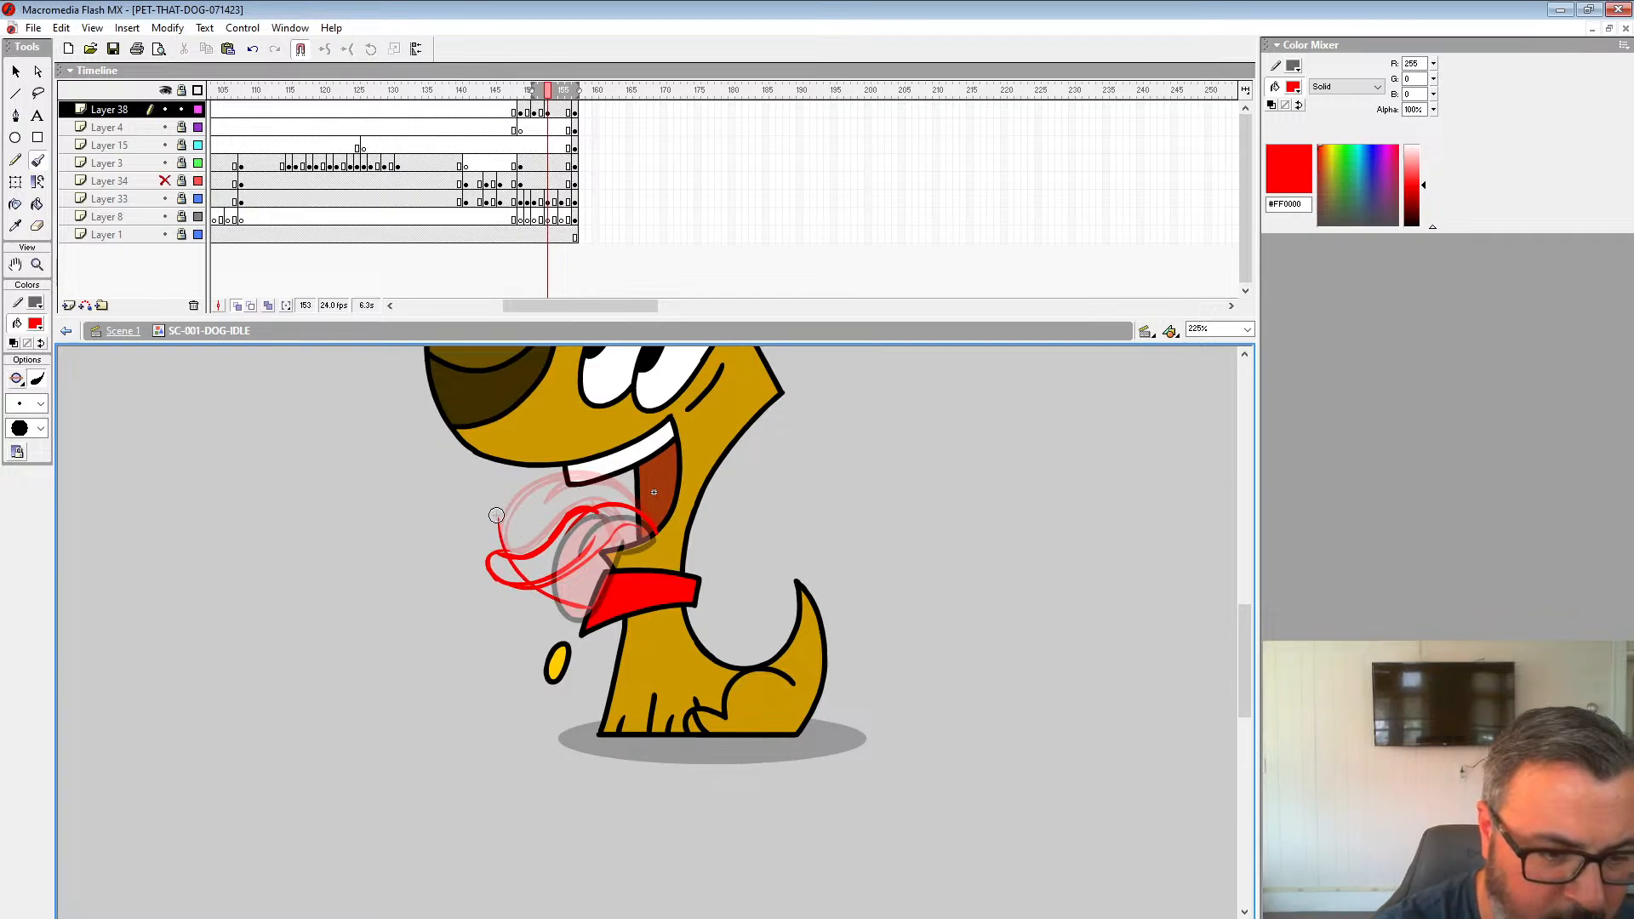
{"action": "left_click_drag", "start_coordinate": [497, 518], "coordinate": [590, 608]}
{"action": "key", "text": "ctrl+z"}
{"action": "key", "text": "ctrl+z"}
{"action": "left_click_drag", "start_coordinate": [551, 538], "coordinate": [612, 504]}
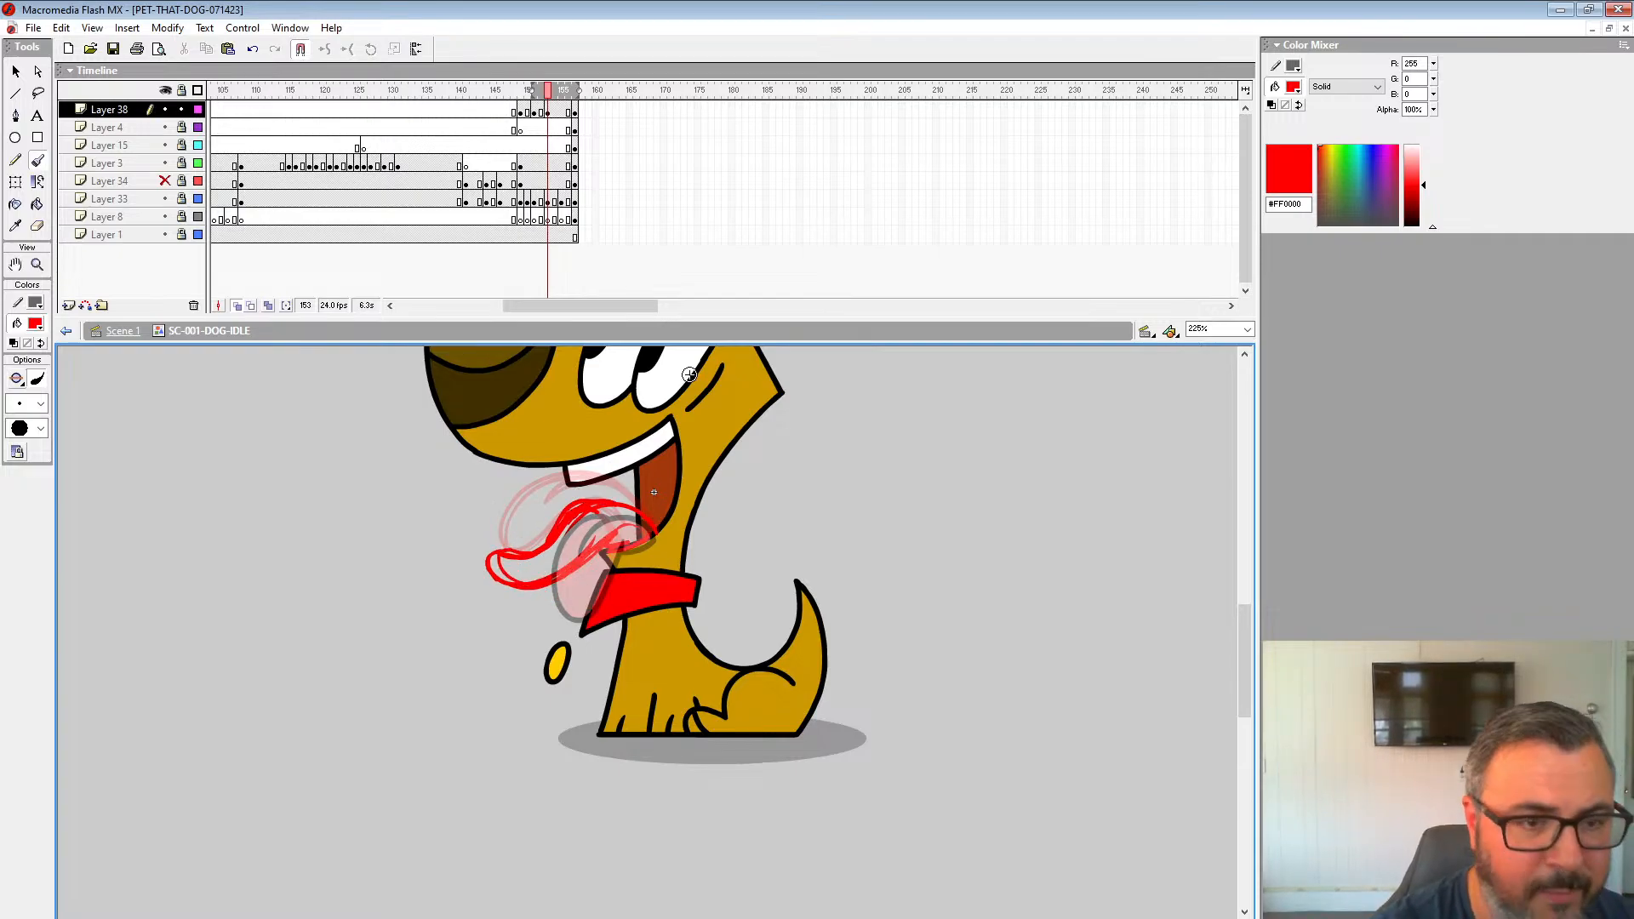
Step: Play back the rough tongue motion and insert a blank keyframe at frame 152 on Layer 38
{"action": "key", "text": "Return"}
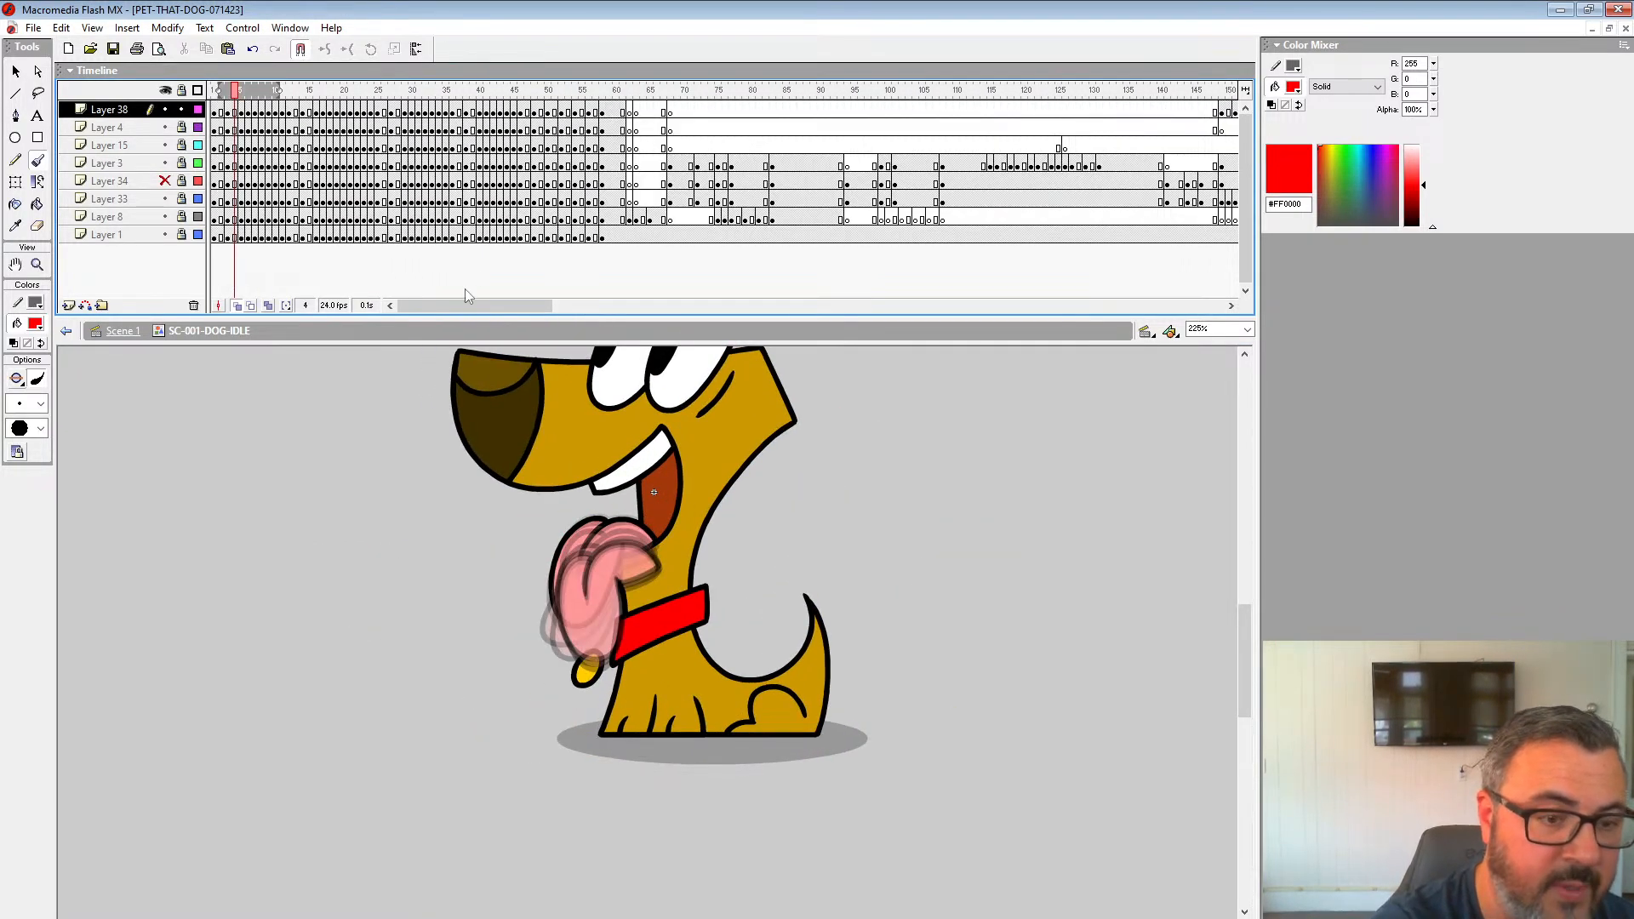
{"action": "left_click", "coordinate": [384, 114]}
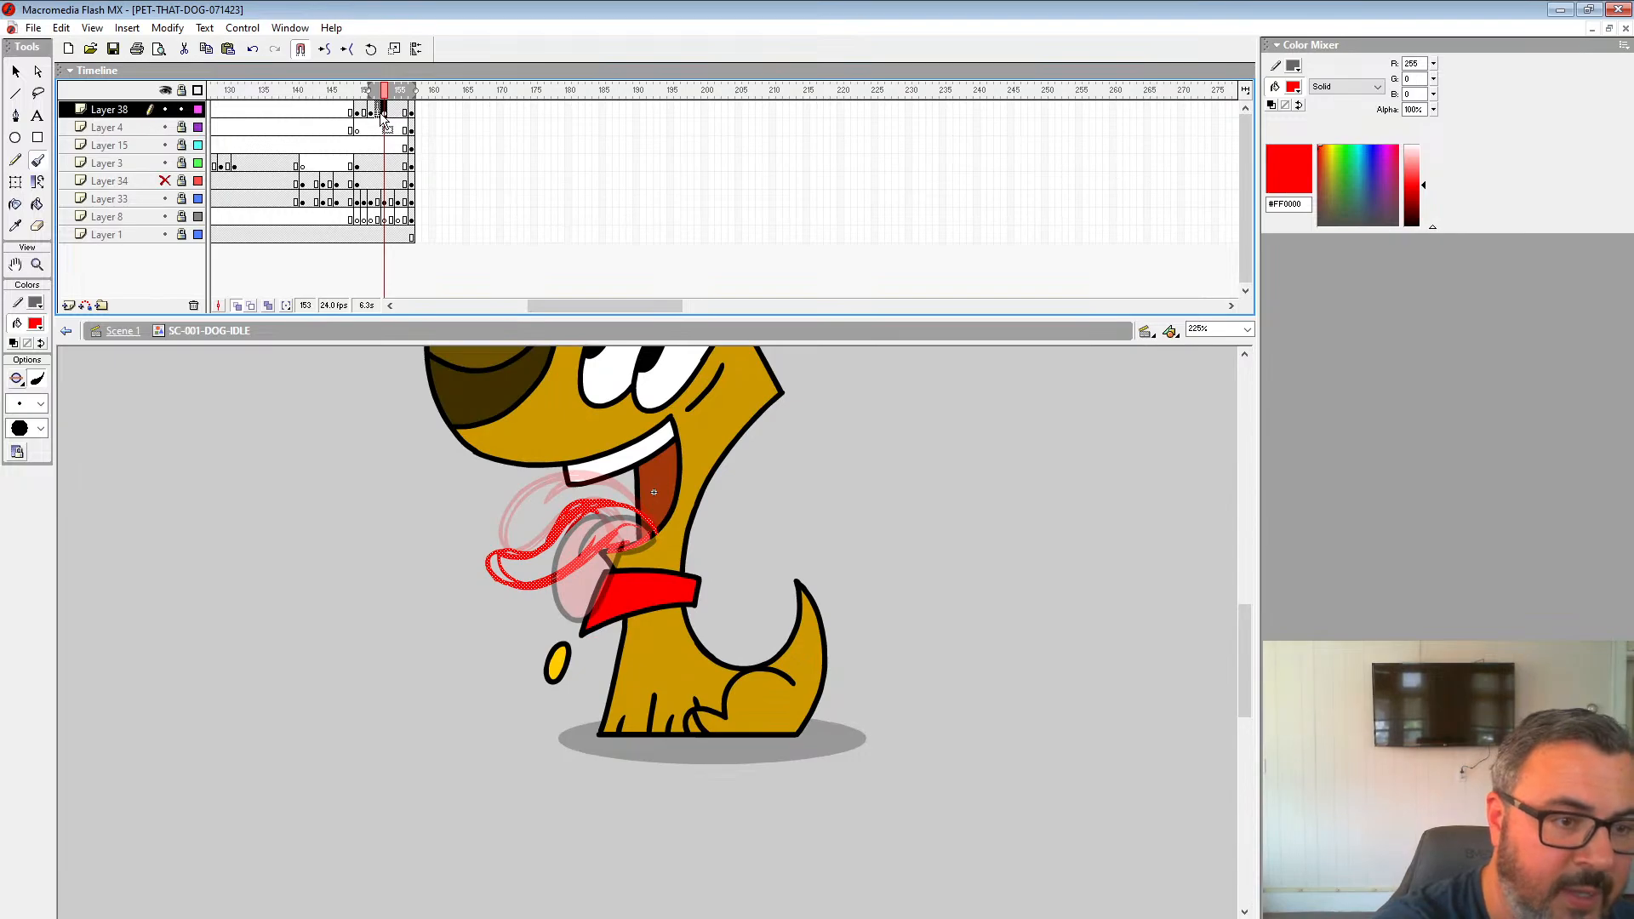
{"action": "key", "text": "comma"}
{"action": "key", "text": "Delete"}
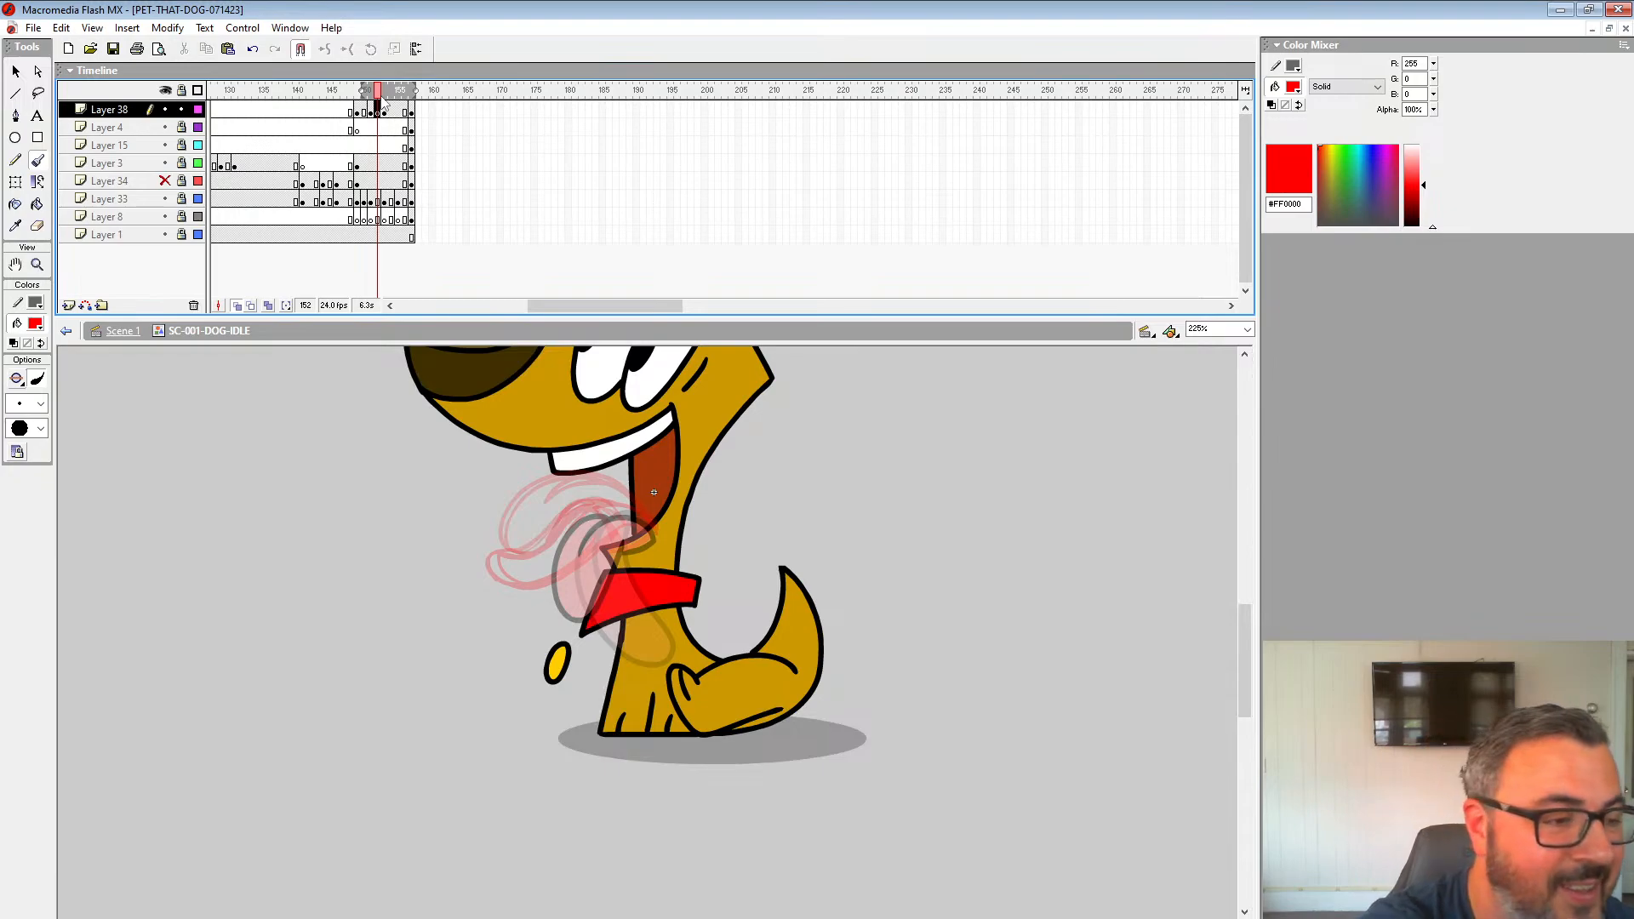
Step: Display all layers below Layer 38 as outlines and limit the onion skin range to the frames before 152
{"action": "key", "text": "z"}
{"action": "left_click", "coordinate": [644, 531]}
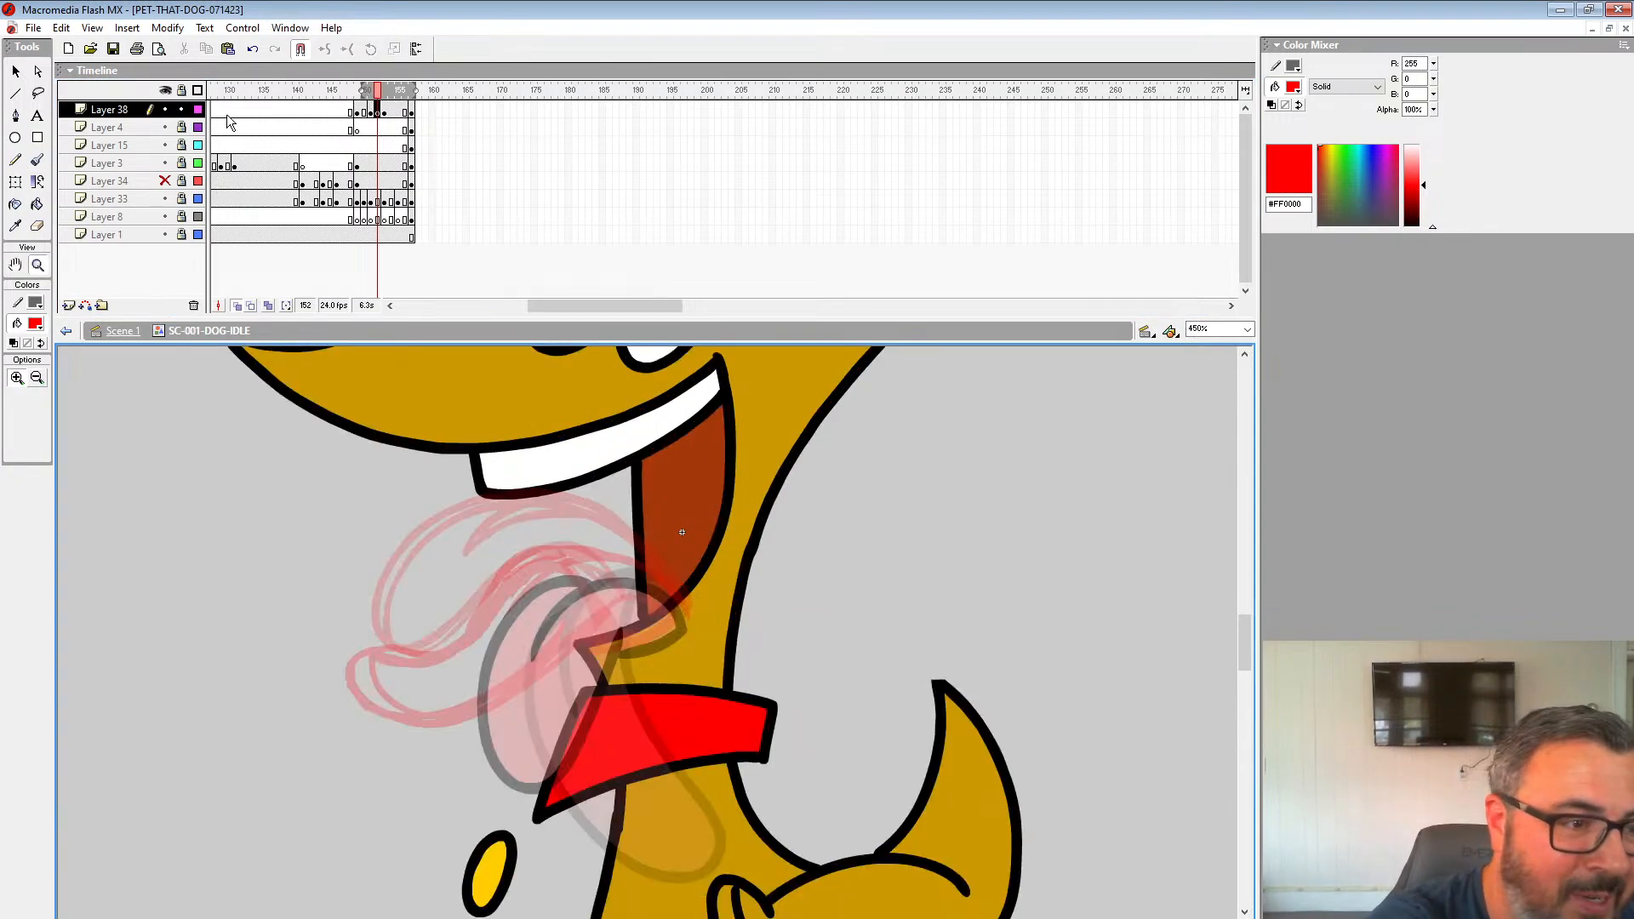
{"action": "left_click_drag", "start_coordinate": [196, 129], "coordinate": [193, 269]}
{"action": "left_click_drag", "start_coordinate": [669, 537], "coordinate": [696, 464]}
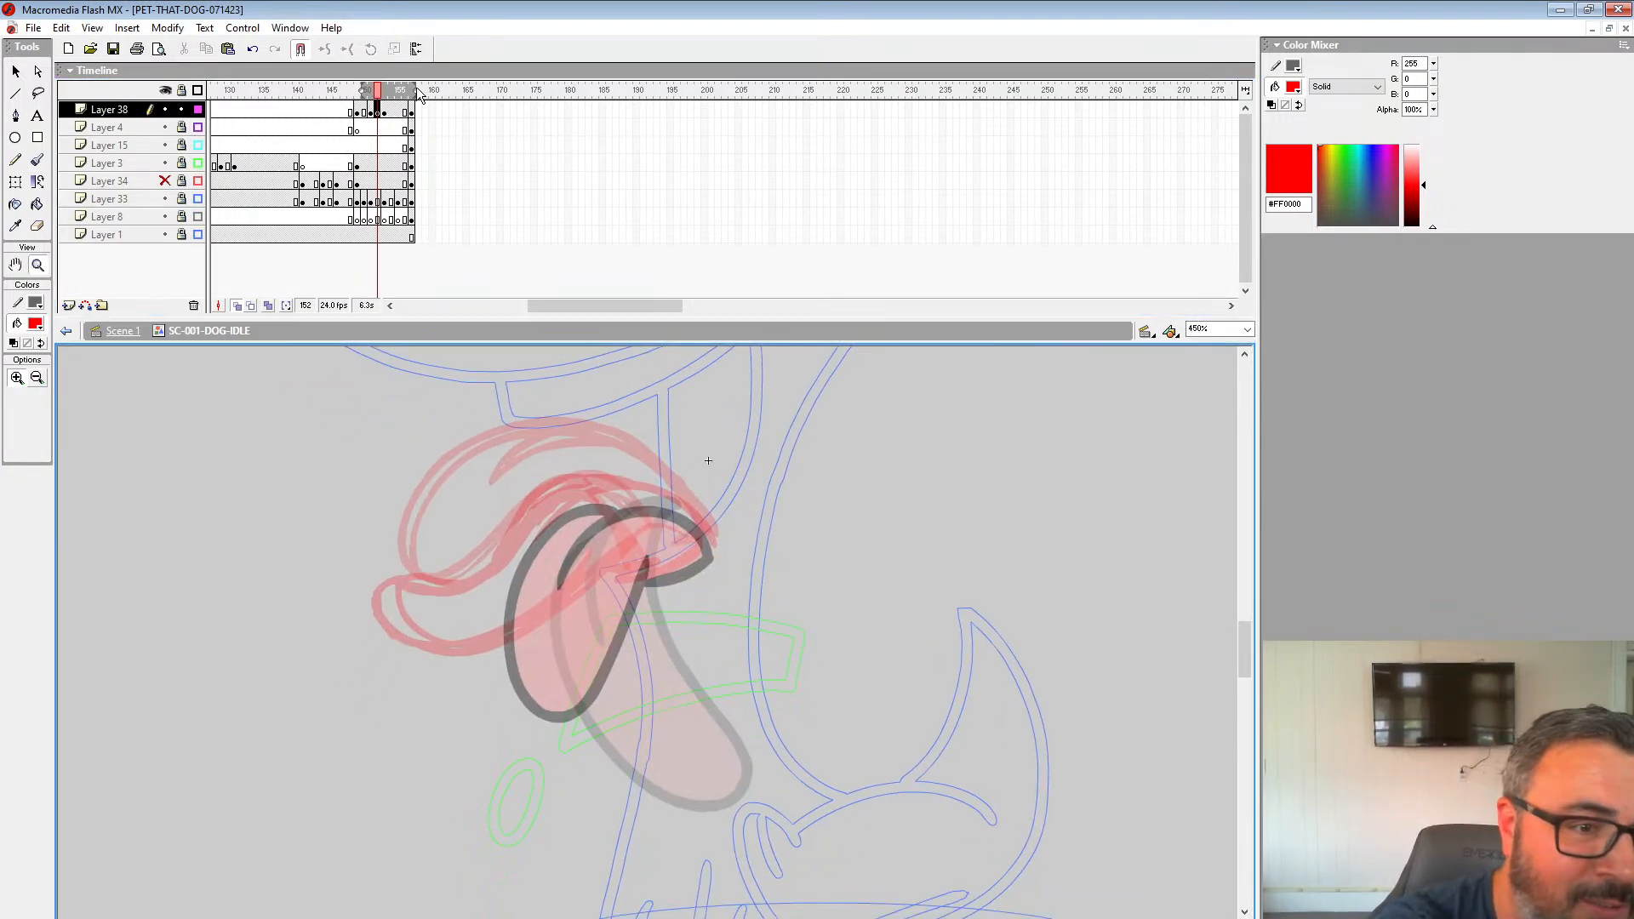
{"action": "left_click_drag", "start_coordinate": [402, 91], "coordinate": [372, 97]}
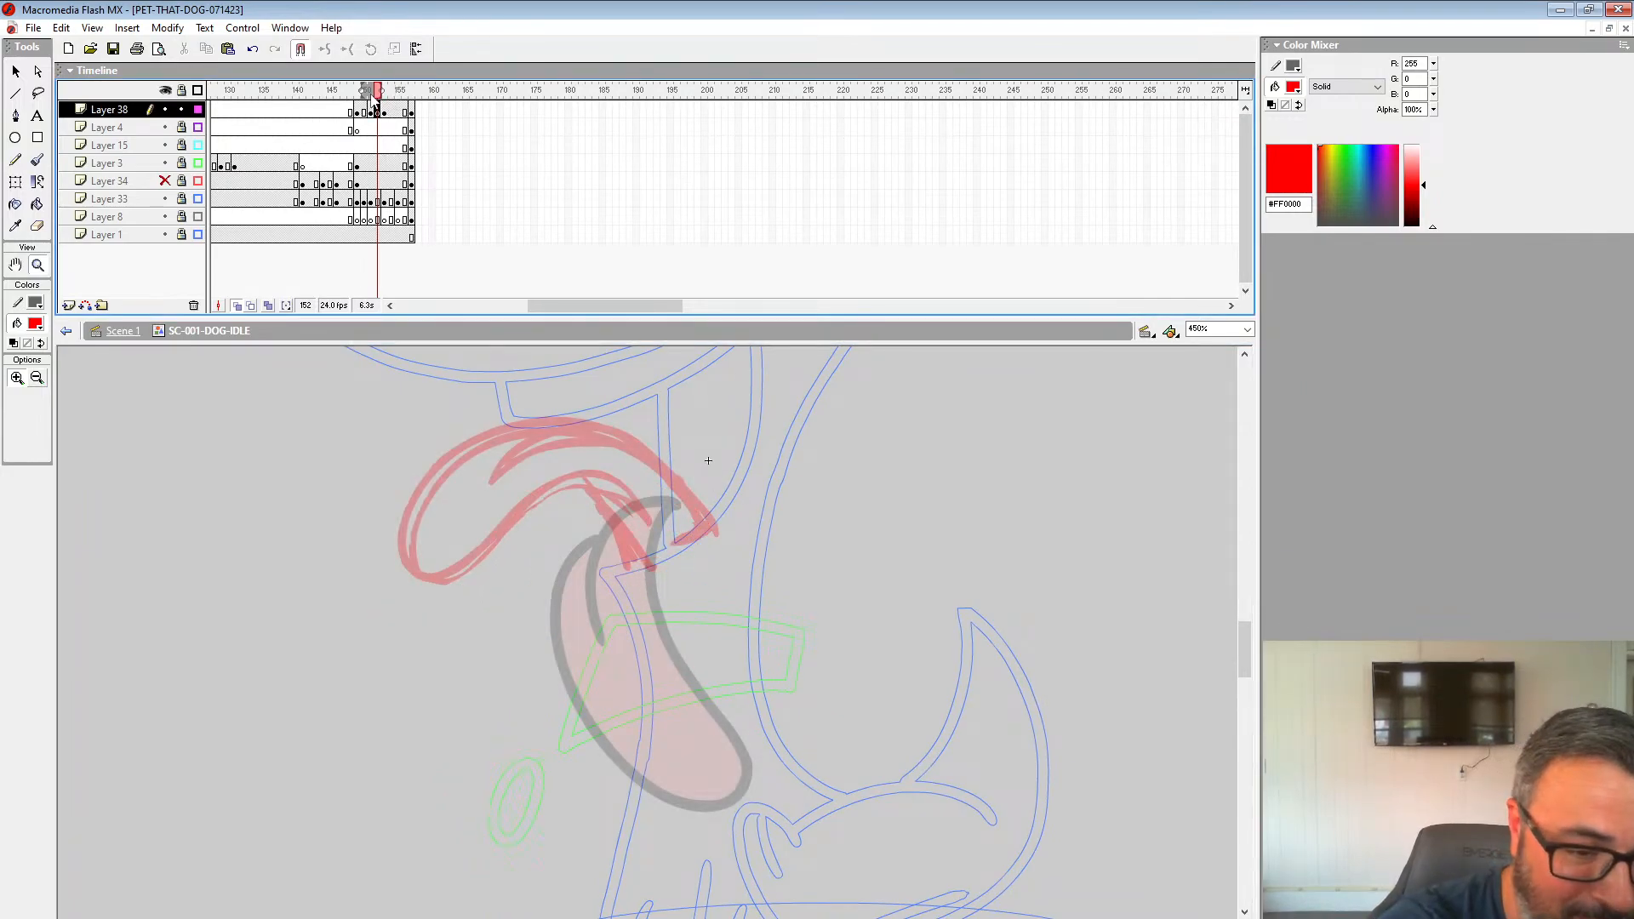
Step: Set up the Brush with a black #000000 fill and a large size for inking the tongue
{"action": "left_click", "coordinate": [589, 492]}
{"action": "left_click", "coordinate": [35, 324]}
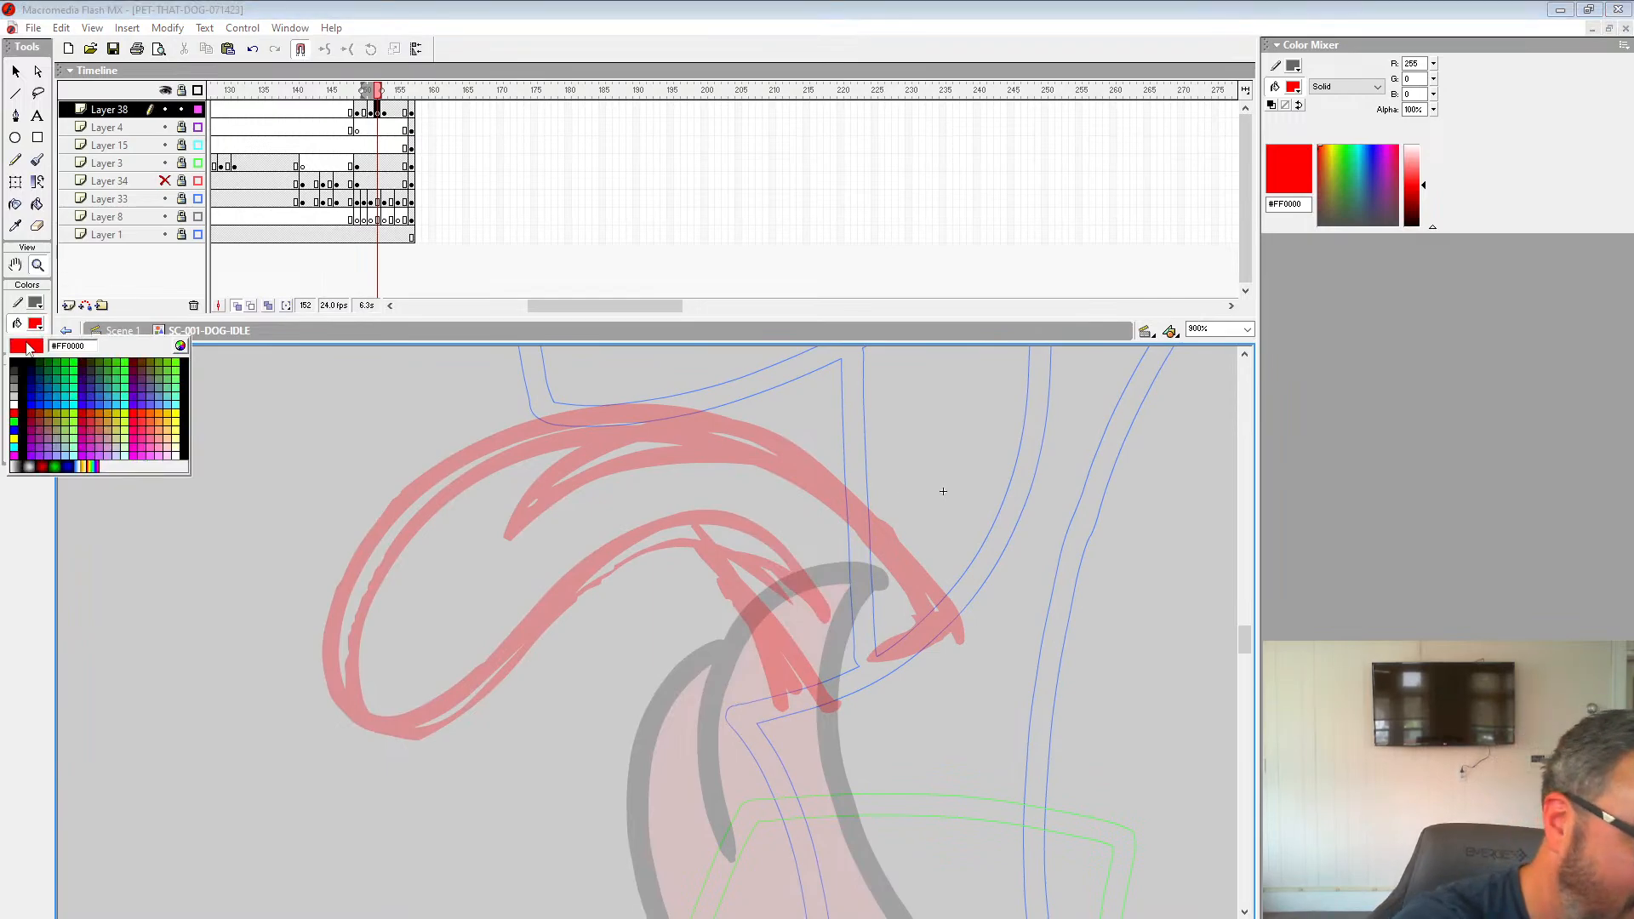
{"action": "left_click", "coordinate": [39, 349]}
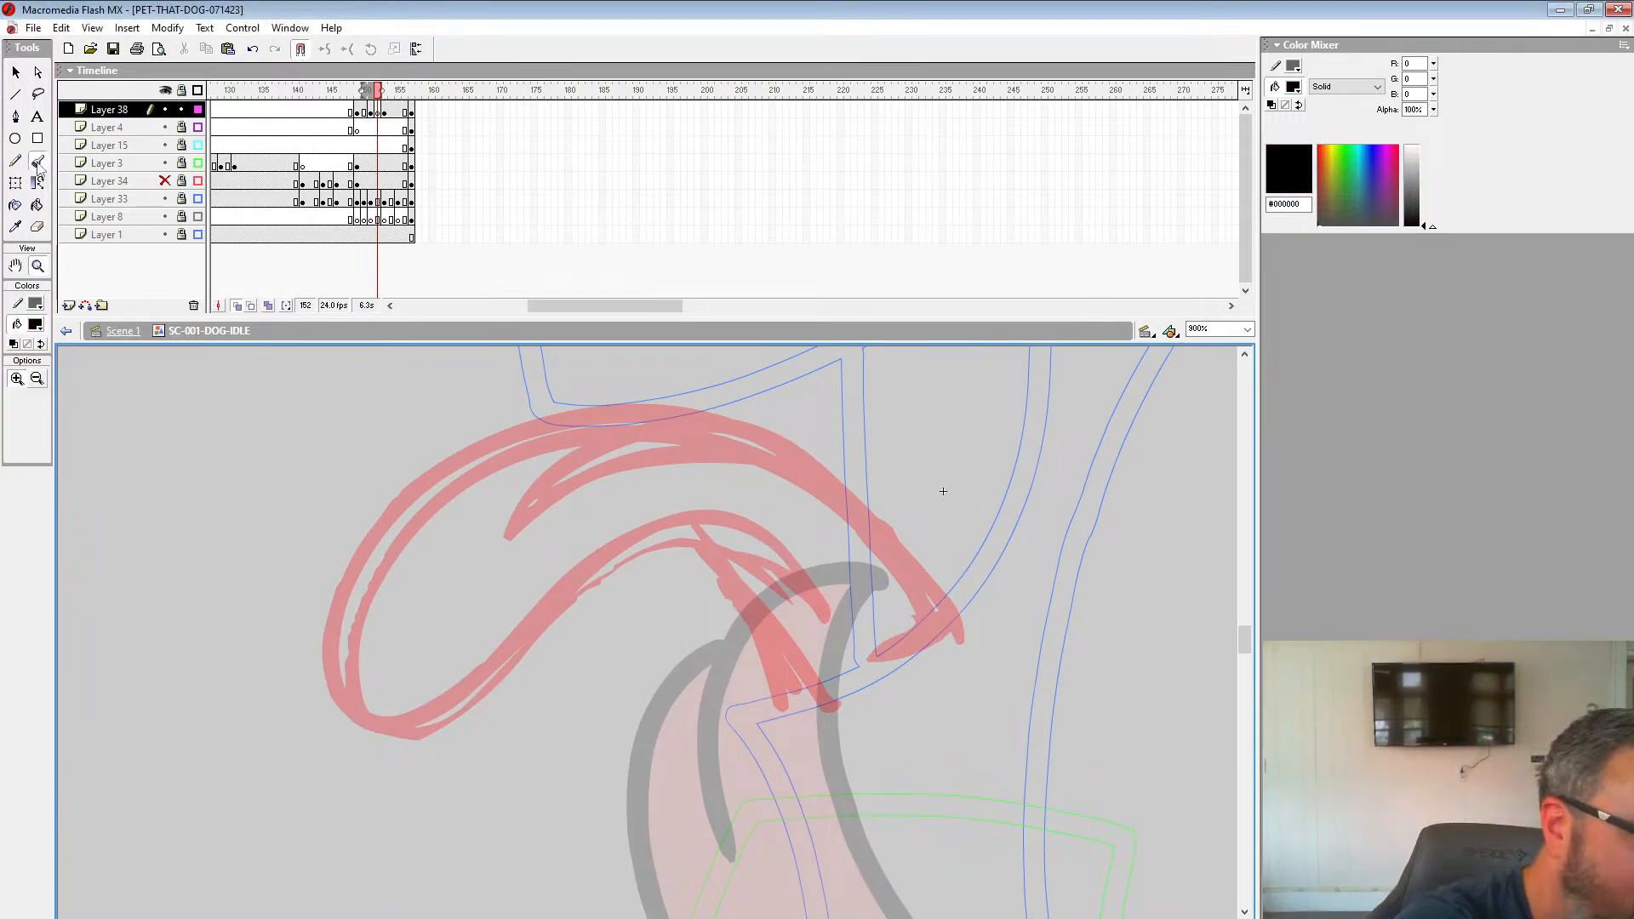
{"action": "left_click", "coordinate": [38, 161]}
{"action": "left_click", "coordinate": [40, 404]}
{"action": "left_click", "coordinate": [48, 600]}
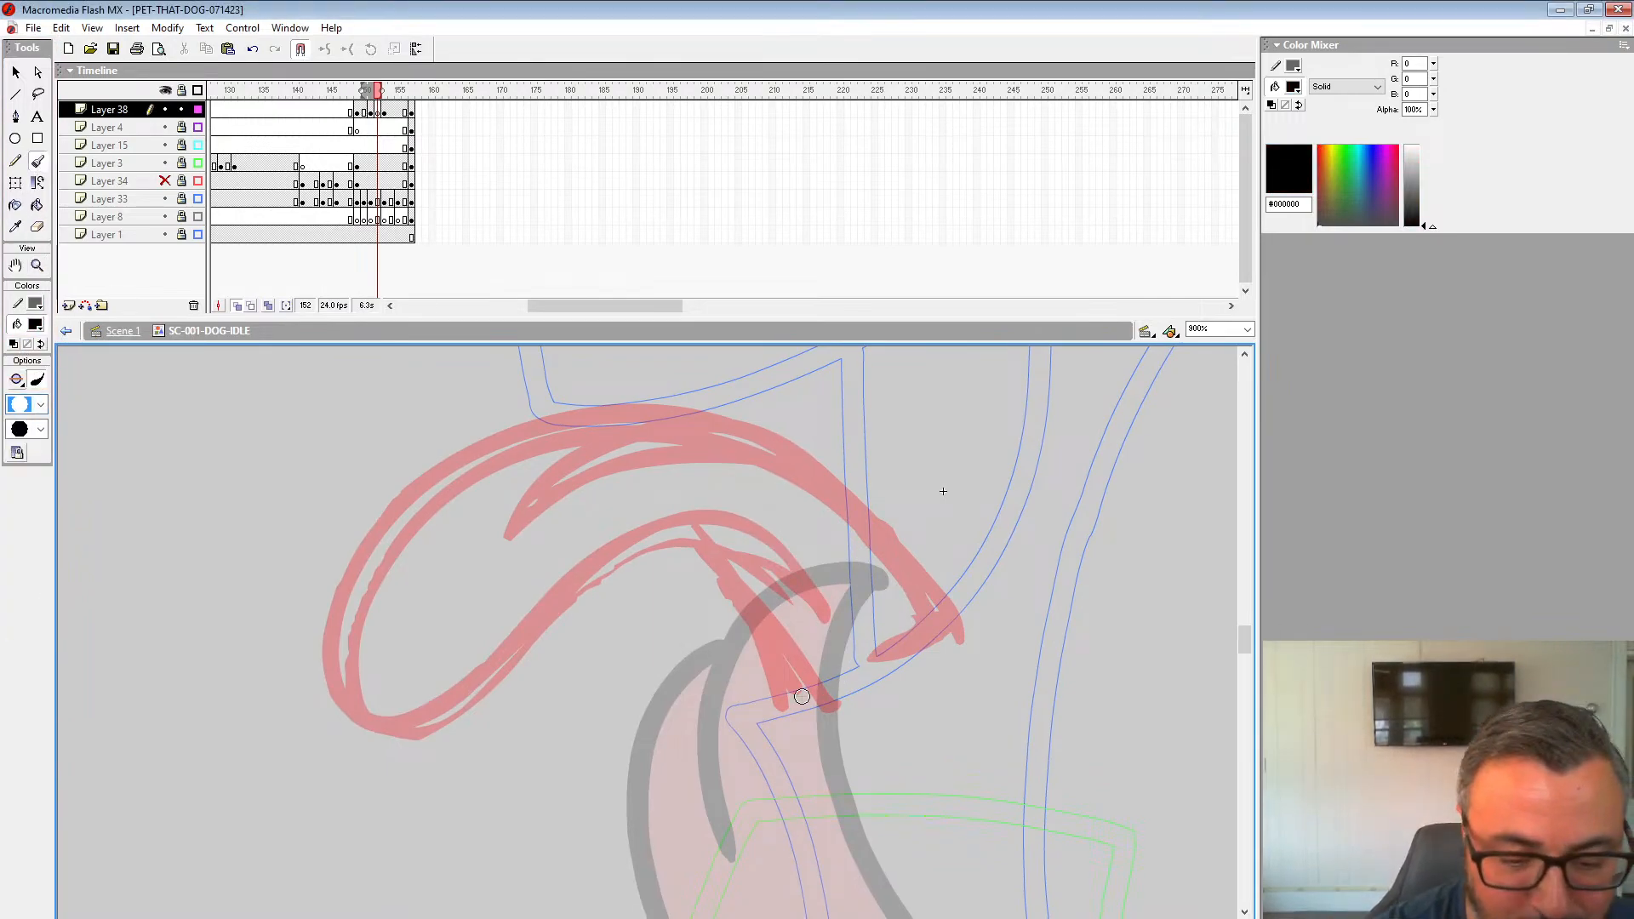
Step: Ink the tongue at frame 152 in black over the arched red sketch, including its centre crease and underside fold
{"action": "mouse_move", "coordinate": [779, 707]}
{"action": "left_mouse_down"}
{"action": "mouse_move", "coordinate": [941, 628]}
{"action": "mouse_move", "coordinate": [868, 486]}
{"action": "mouse_move", "coordinate": [707, 407]}
{"action": "mouse_move", "coordinate": [524, 498]}
{"action": "left_mouse_up"}
{"action": "mouse_move", "coordinate": [619, 412]}
{"action": "left_mouse_down"}
{"action": "mouse_move", "coordinate": [427, 467]}
{"action": "mouse_move", "coordinate": [349, 705]}
{"action": "left_mouse_up"}
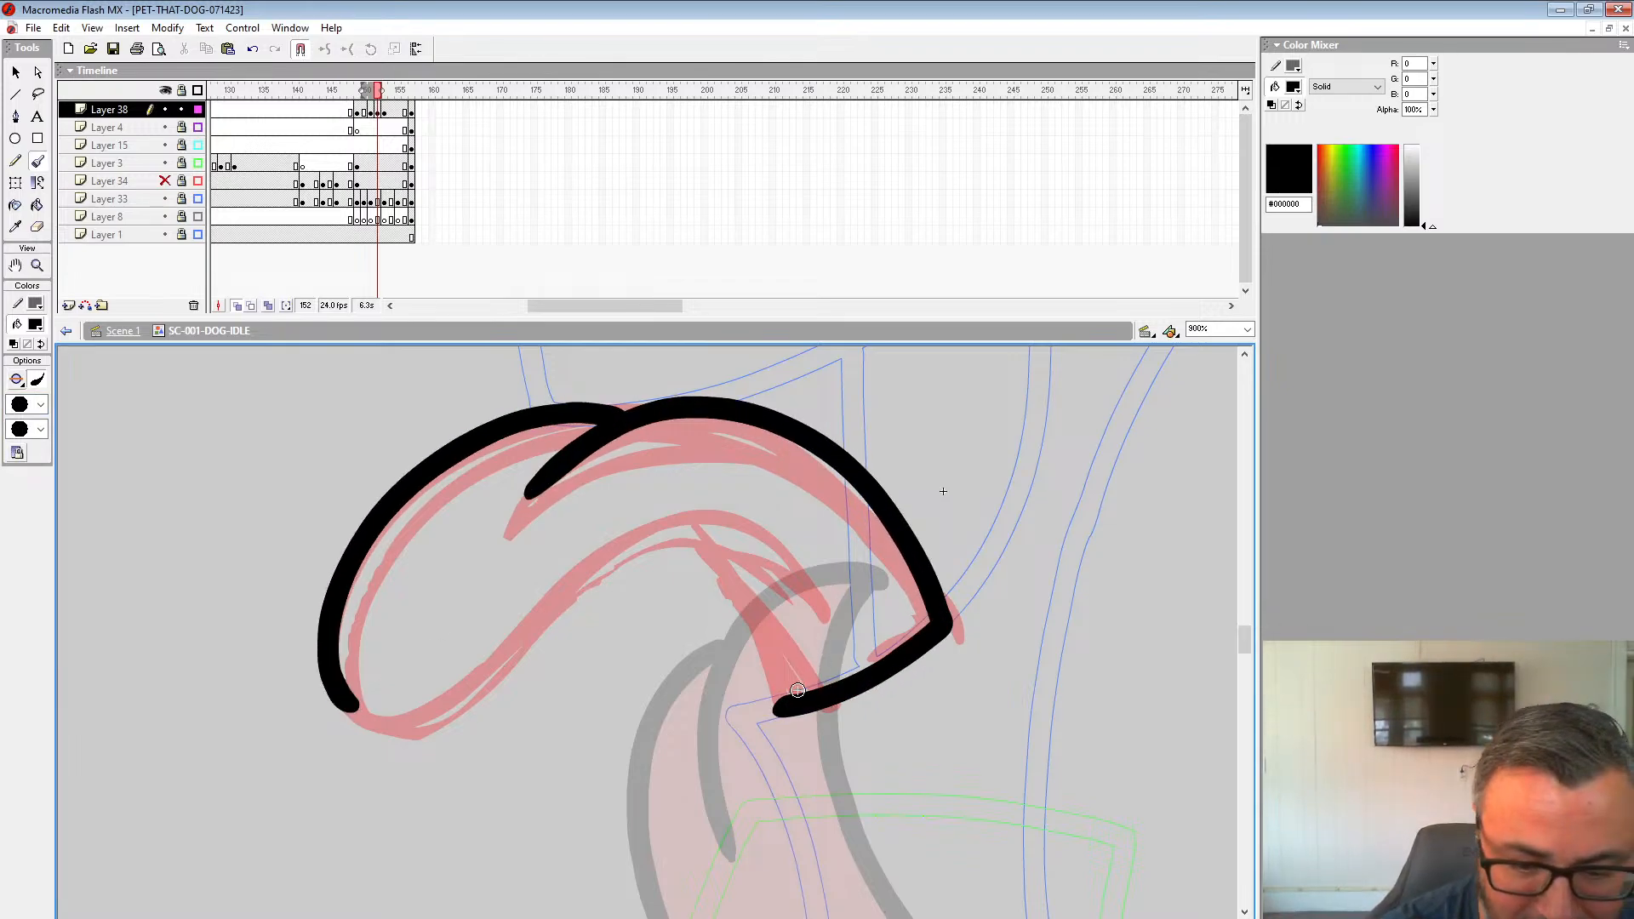
{"action": "mouse_move", "coordinate": [797, 689]}
{"action": "left_mouse_down"}
{"action": "mouse_move", "coordinate": [768, 626]}
{"action": "mouse_move", "coordinate": [657, 538]}
{"action": "left_mouse_up"}
{"action": "mouse_move", "coordinate": [825, 606]}
{"action": "left_mouse_down"}
{"action": "mouse_move", "coordinate": [650, 540]}
{"action": "mouse_move", "coordinate": [445, 712]}
{"action": "mouse_move", "coordinate": [353, 704]}
{"action": "left_mouse_up"}
{"action": "mouse_move", "coordinate": [827, 641]}
{"action": "left_mouse_down"}
{"action": "mouse_move", "coordinate": [699, 562]}
{"action": "mouse_move", "coordinate": [650, 572]}
{"action": "left_mouse_up"}
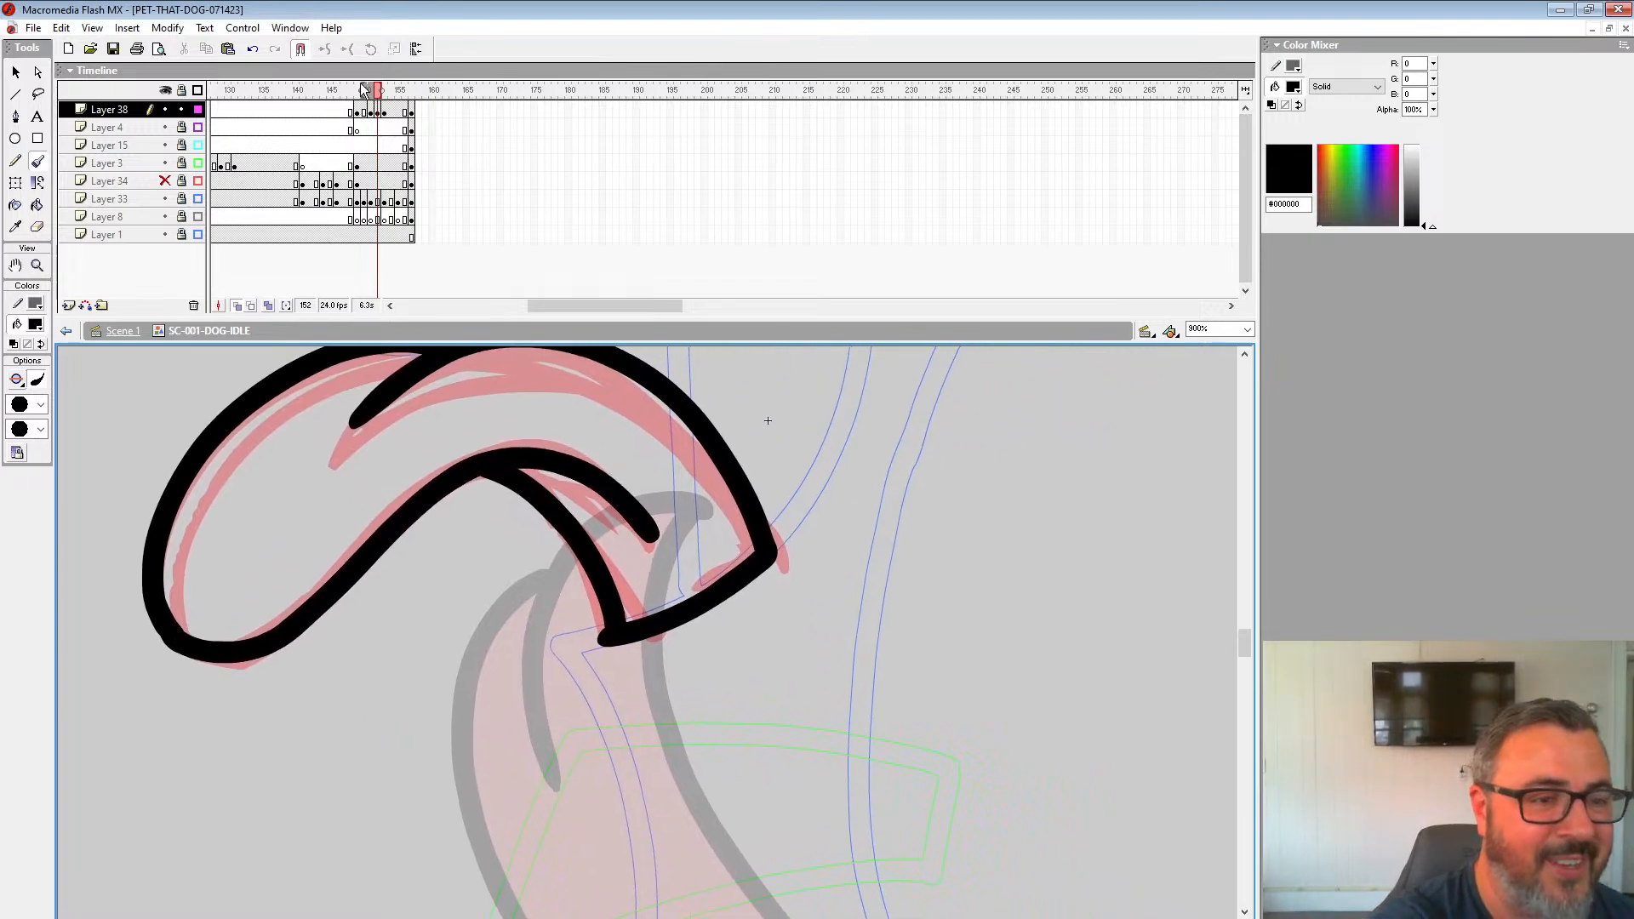
Step: Insert a blank keyframe at frame 154 on Layer 38 and extend the onion skin range to the final tongue pose at frame 157
{"action": "left_click", "coordinate": [373, 109]}
{"action": "left_click", "coordinate": [367, 109]}
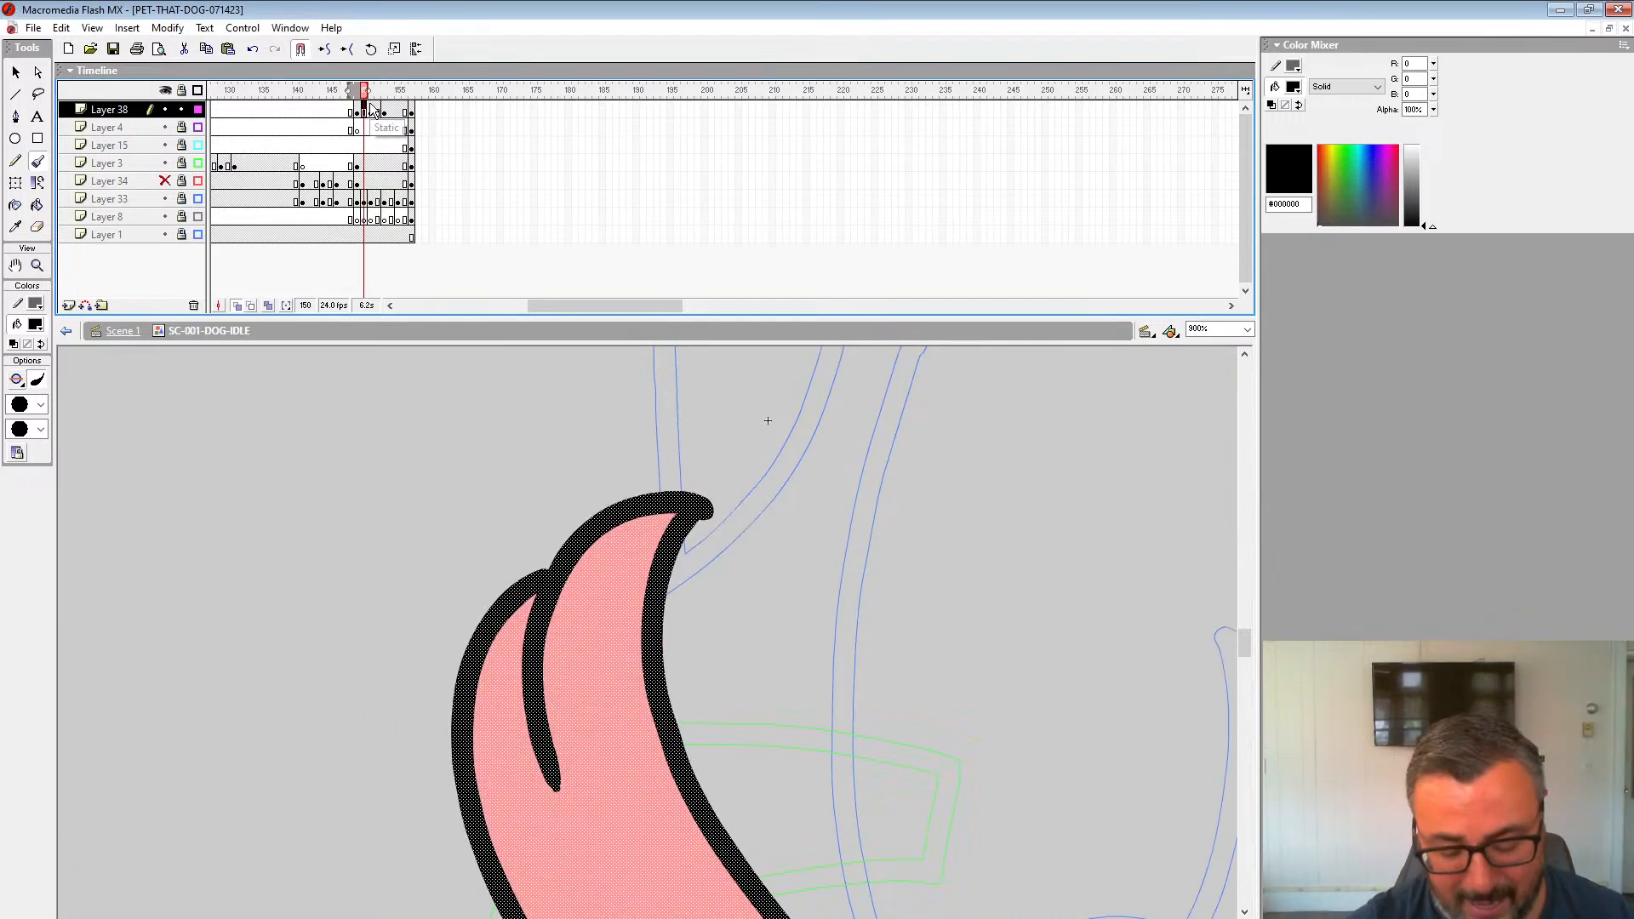
{"action": "left_click", "coordinate": [391, 112]}
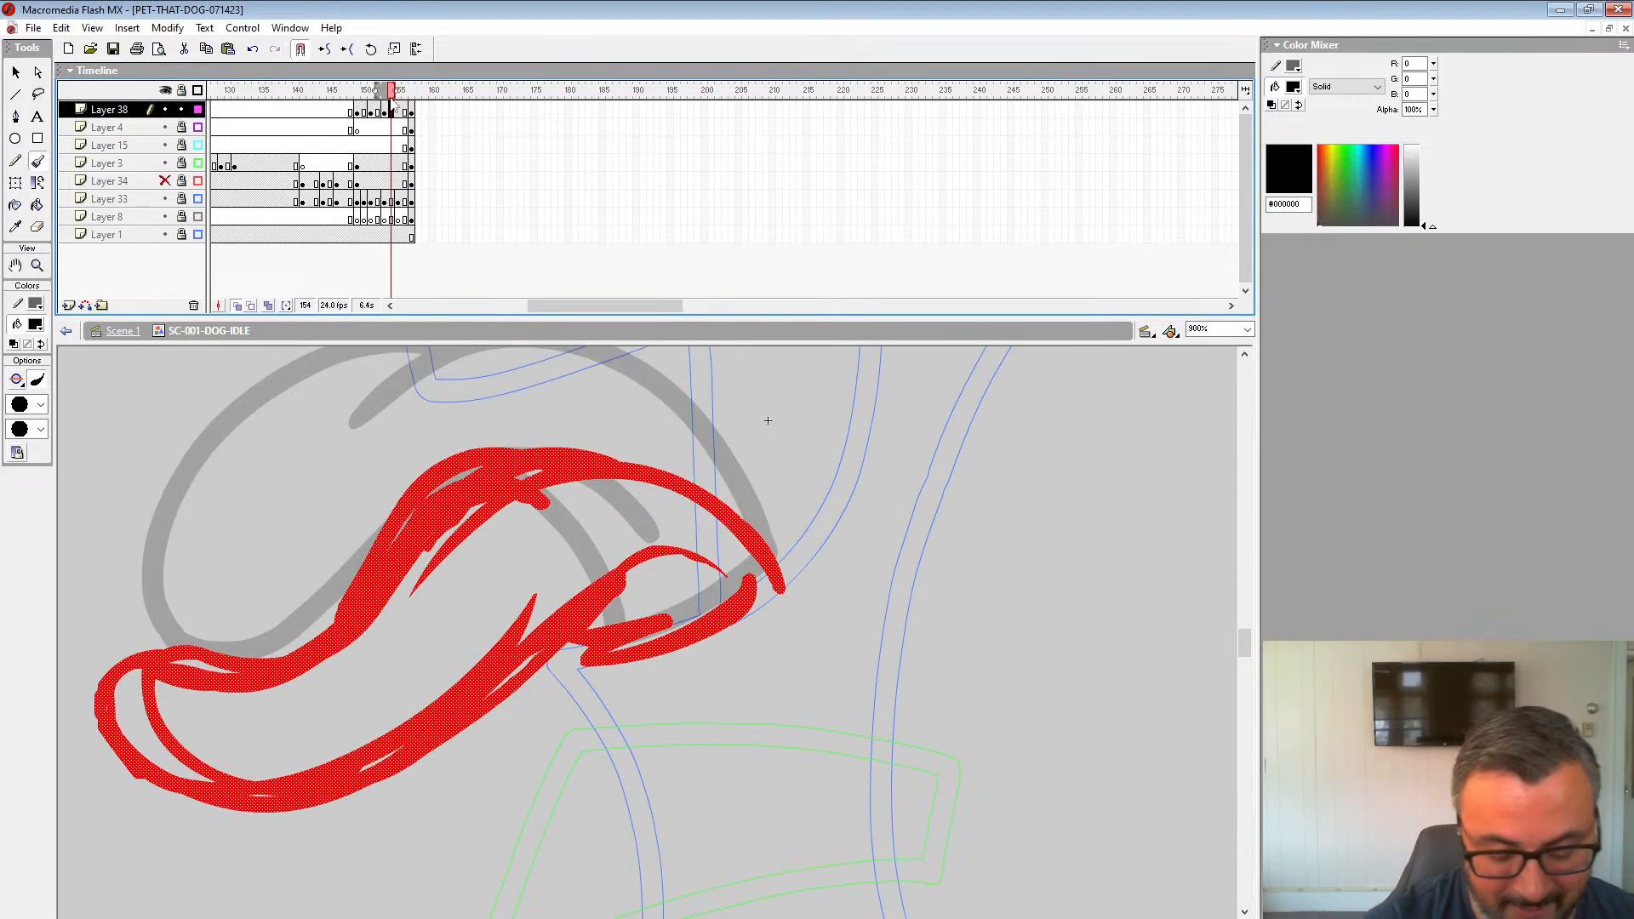
{"action": "key", "text": "Delete"}
{"action": "mouse_move", "coordinate": [713, 588]}
{"action": "left_mouse_down"}
{"action": "mouse_move", "coordinate": [886, 533]}
{"action": "mouse_move", "coordinate": [975, 537]}
{"action": "left_mouse_up"}
{"action": "left_click_drag", "start_coordinate": [416, 91], "coordinate": [420, 85]}
{"action": "left_click_drag", "start_coordinate": [1006, 594], "coordinate": [1041, 584]}
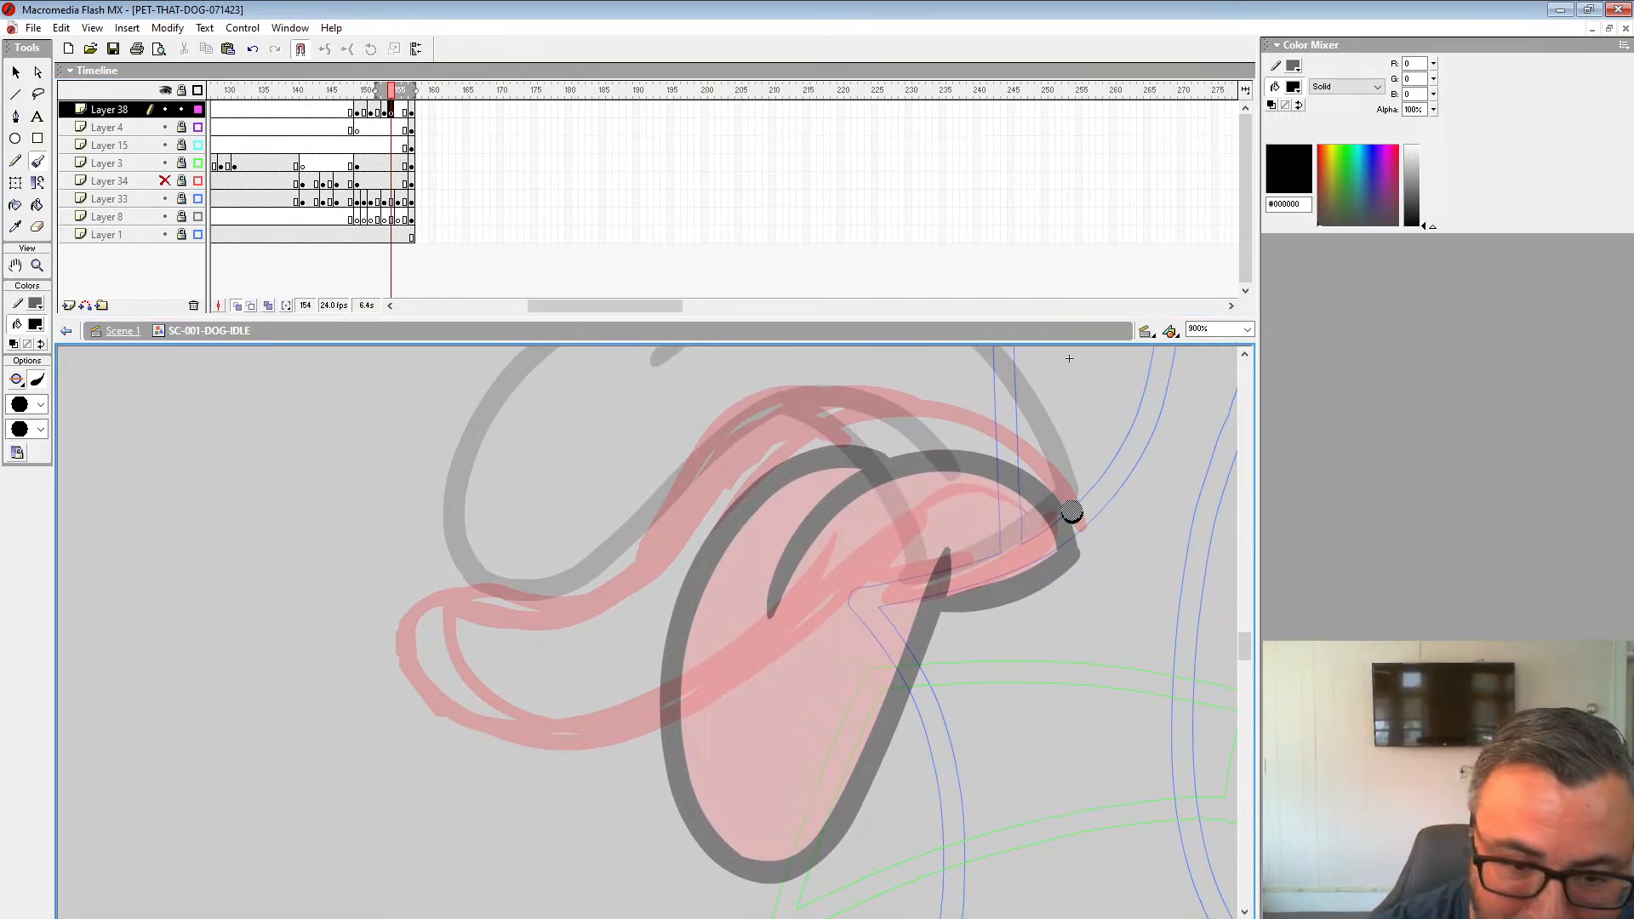
Step: Ink the S-curved tongue at frame 154 in black over the red sketch, with its crease and the edge inside the mouth
{"action": "mouse_move", "coordinate": [1071, 510]}
{"action": "left_mouse_down"}
{"action": "mouse_move", "coordinate": [1035, 464]}
{"action": "mouse_move", "coordinate": [912, 421]}
{"action": "mouse_move", "coordinate": [748, 521]}
{"action": "left_mouse_up"}
{"action": "mouse_move", "coordinate": [858, 415]}
{"action": "left_mouse_down"}
{"action": "mouse_move", "coordinate": [712, 425]}
{"action": "mouse_move", "coordinate": [520, 607]}
{"action": "mouse_move", "coordinate": [405, 673]}
{"action": "mouse_move", "coordinate": [568, 753]}
{"action": "mouse_move", "coordinate": [860, 574]}
{"action": "mouse_move", "coordinate": [890, 532]}
{"action": "left_mouse_up"}
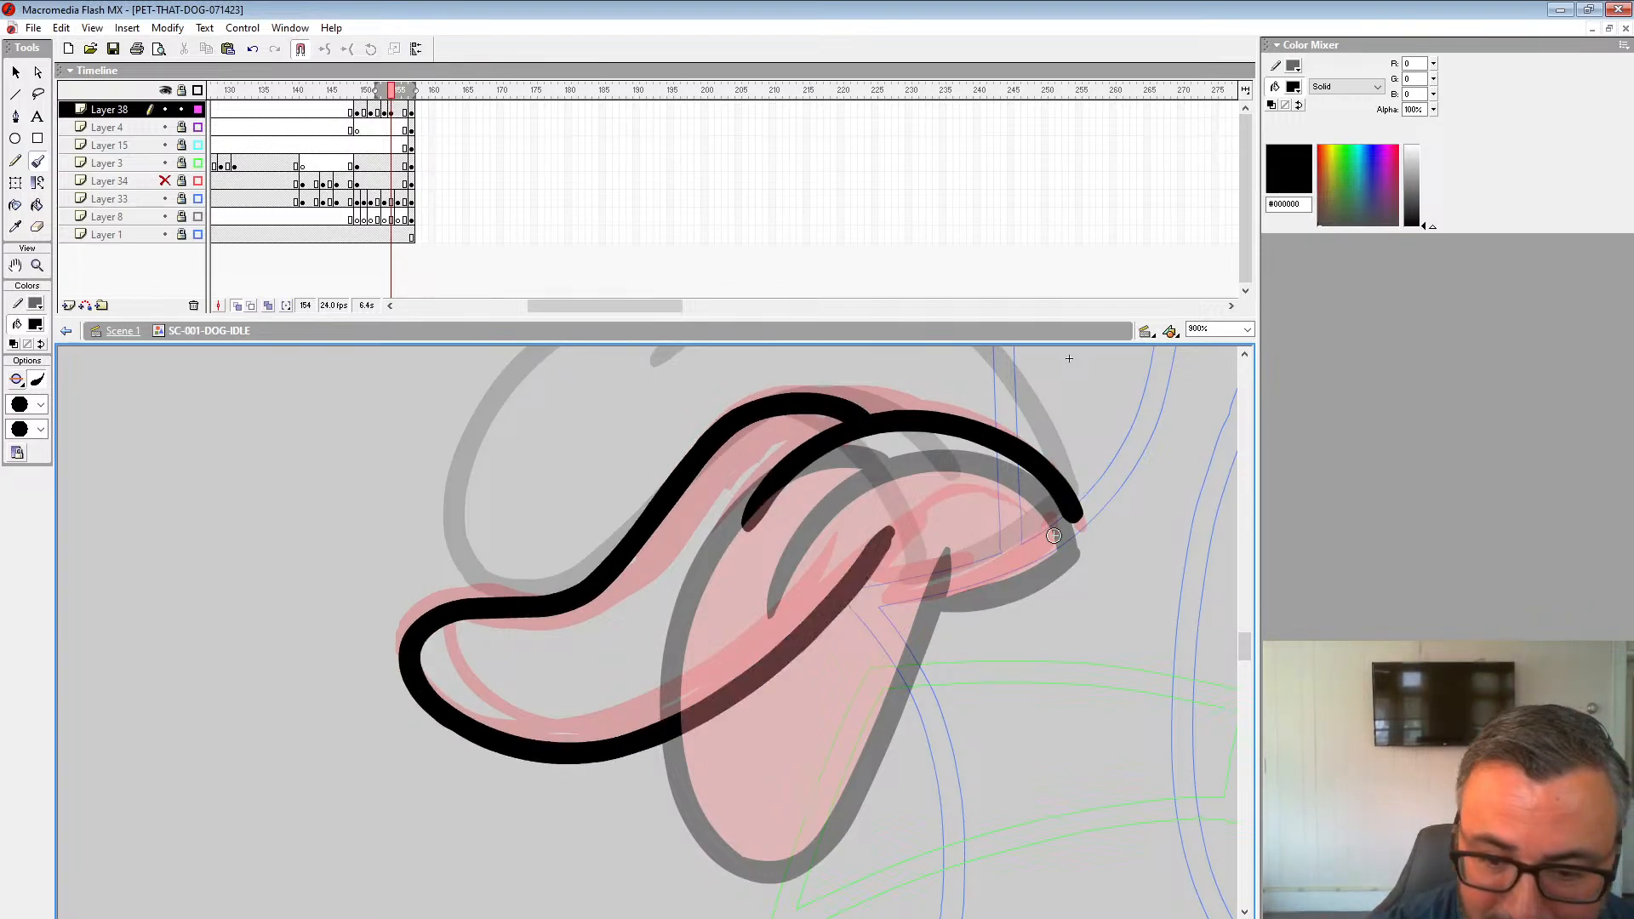
{"action": "mouse_move", "coordinate": [1075, 518]}
{"action": "left_mouse_down"}
{"action": "mouse_move", "coordinate": [945, 587]}
{"action": "mouse_move", "coordinate": [886, 532]}
{"action": "left_mouse_up"}
{"action": "left_click_drag", "start_coordinate": [797, 349], "coordinate": [551, 395]}
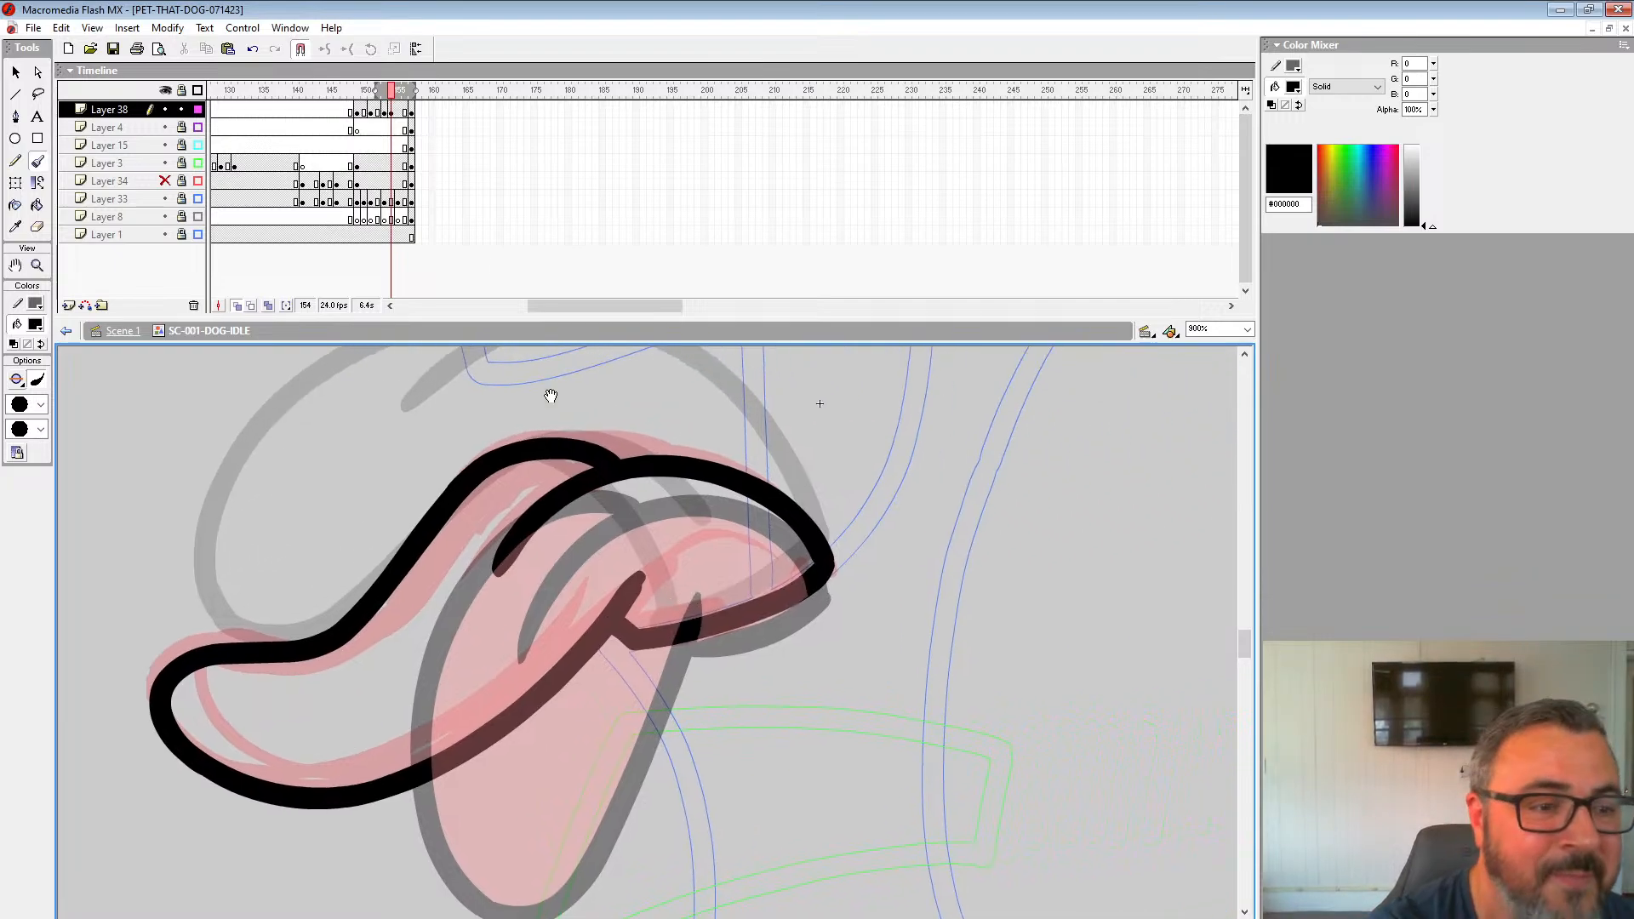
Step: Insert a blank keyframe at frame 155 on Layer 38 and ink the tongue in black between the neighbouring poses, with its crease and underside
{"action": "left_click", "coordinate": [399, 112]}
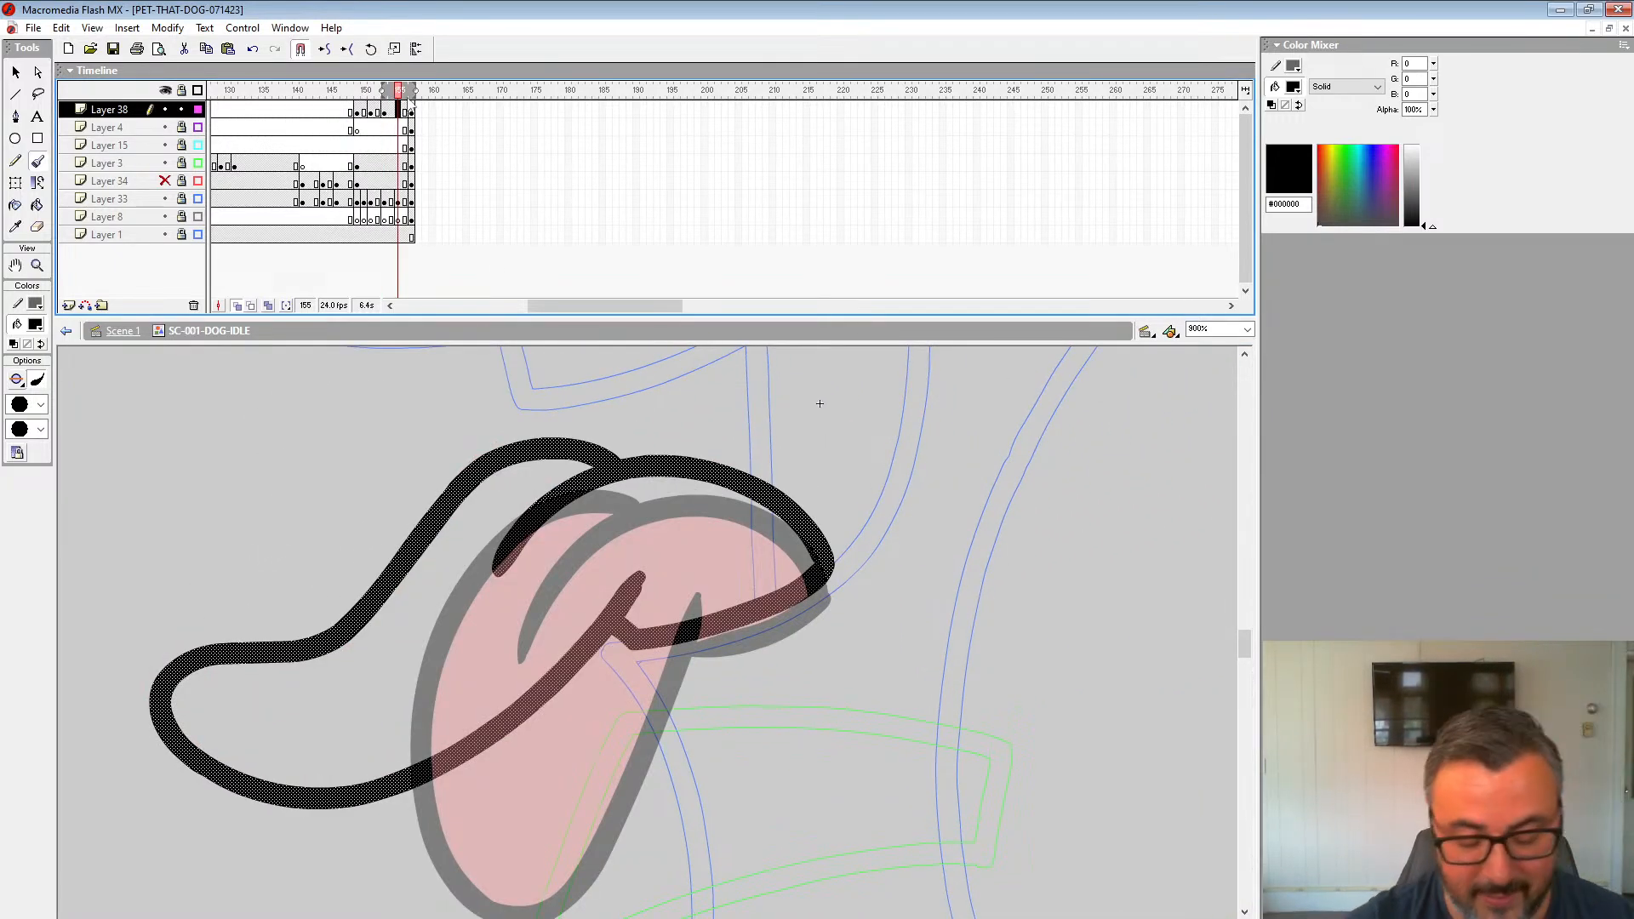
{"action": "key", "text": "Delete"}
{"action": "mouse_move", "coordinate": [827, 556]}
{"action": "left_mouse_down"}
{"action": "mouse_move", "coordinate": [886, 483]}
{"action": "mouse_move", "coordinate": [886, 504]}
{"action": "mouse_move", "coordinate": [756, 419]}
{"action": "mouse_move", "coordinate": [568, 546]}
{"action": "left_mouse_up"}
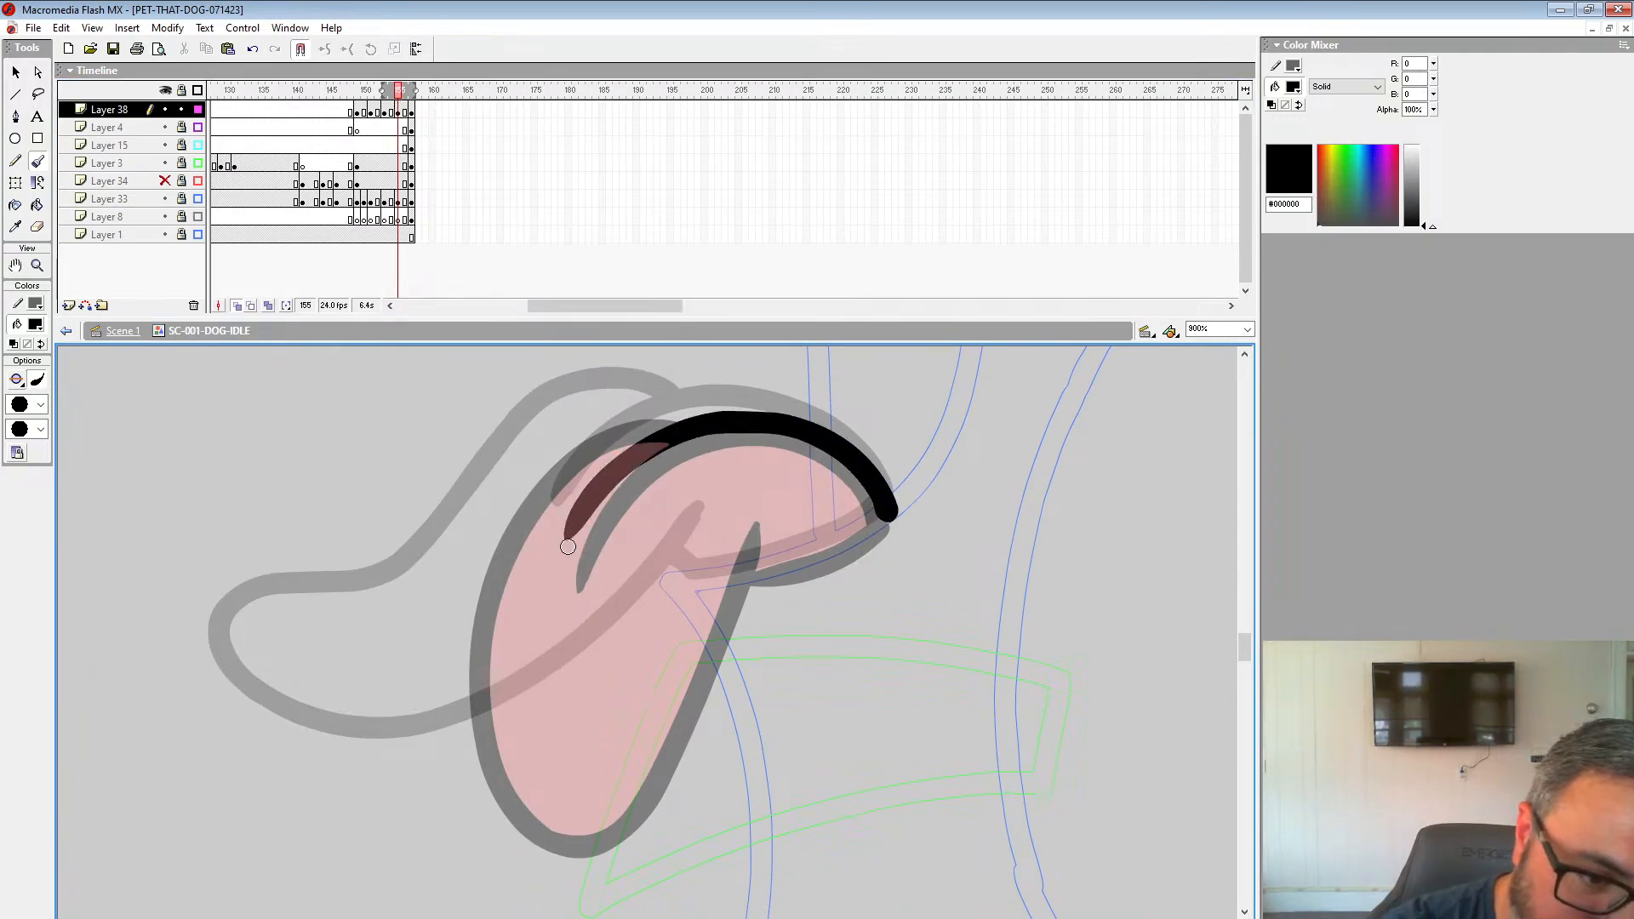
{"action": "mouse_move", "coordinate": [685, 419]}
{"action": "left_mouse_down"}
{"action": "mouse_move", "coordinate": [540, 437]}
{"action": "mouse_move", "coordinate": [332, 749]}
{"action": "mouse_move", "coordinate": [408, 821]}
{"action": "mouse_move", "coordinate": [595, 704]}
{"action": "mouse_move", "coordinate": [719, 524]}
{"action": "left_mouse_up"}
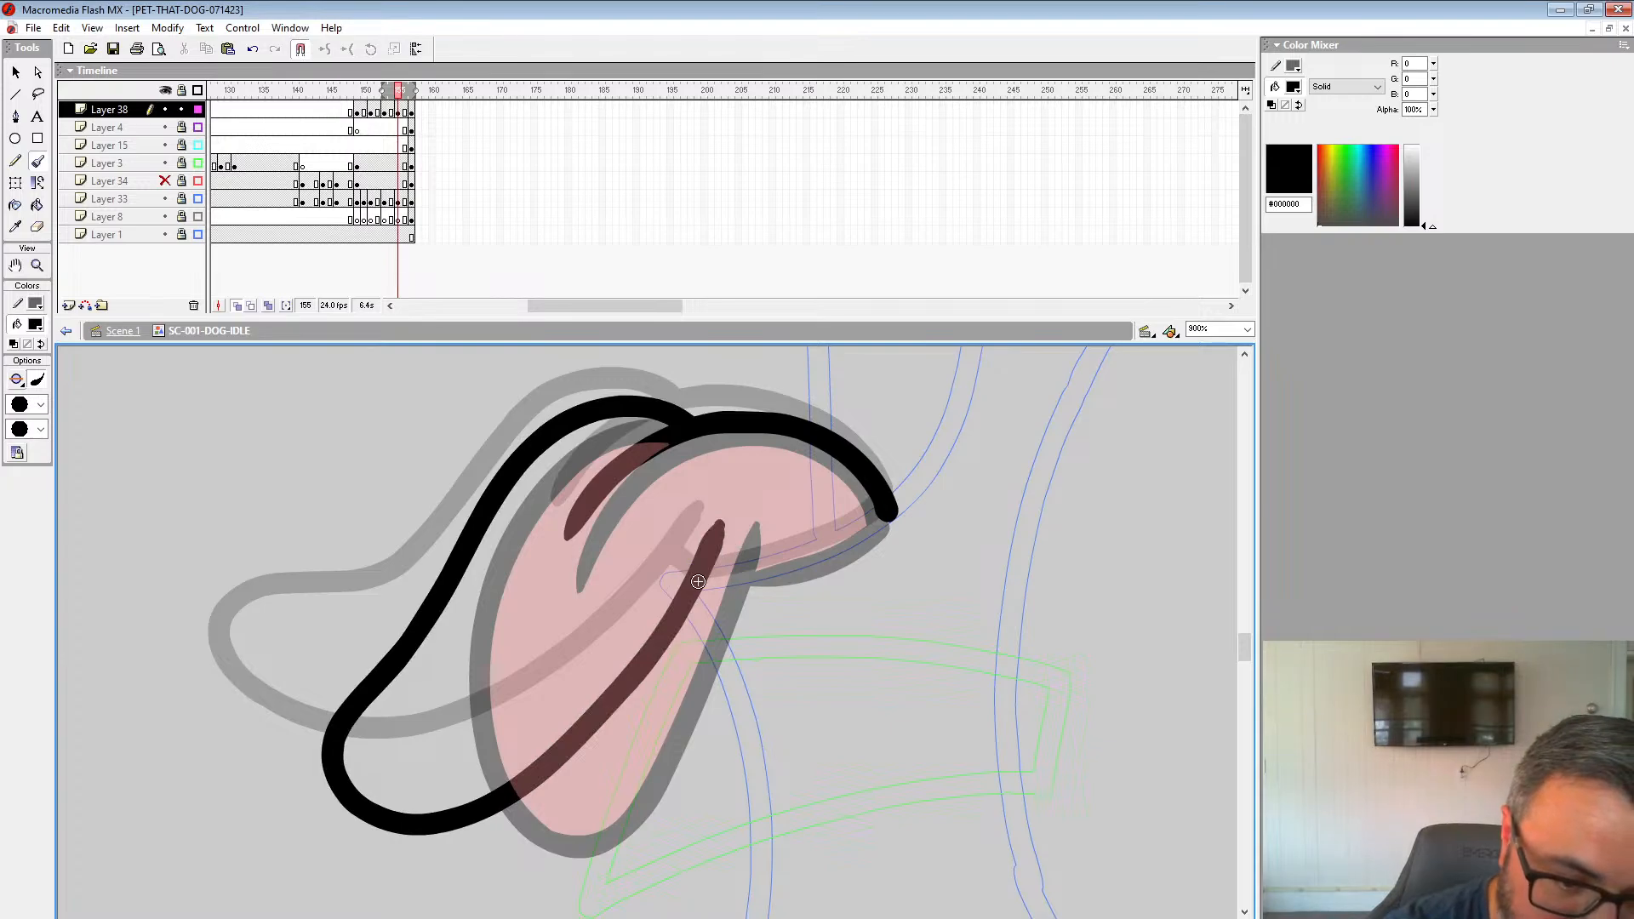
{"action": "mouse_move", "coordinate": [698, 581]}
{"action": "left_mouse_down"}
{"action": "mouse_move", "coordinate": [826, 548]}
{"action": "mouse_move", "coordinate": [886, 515]}
{"action": "mouse_move", "coordinate": [913, 469]}
{"action": "left_mouse_up"}
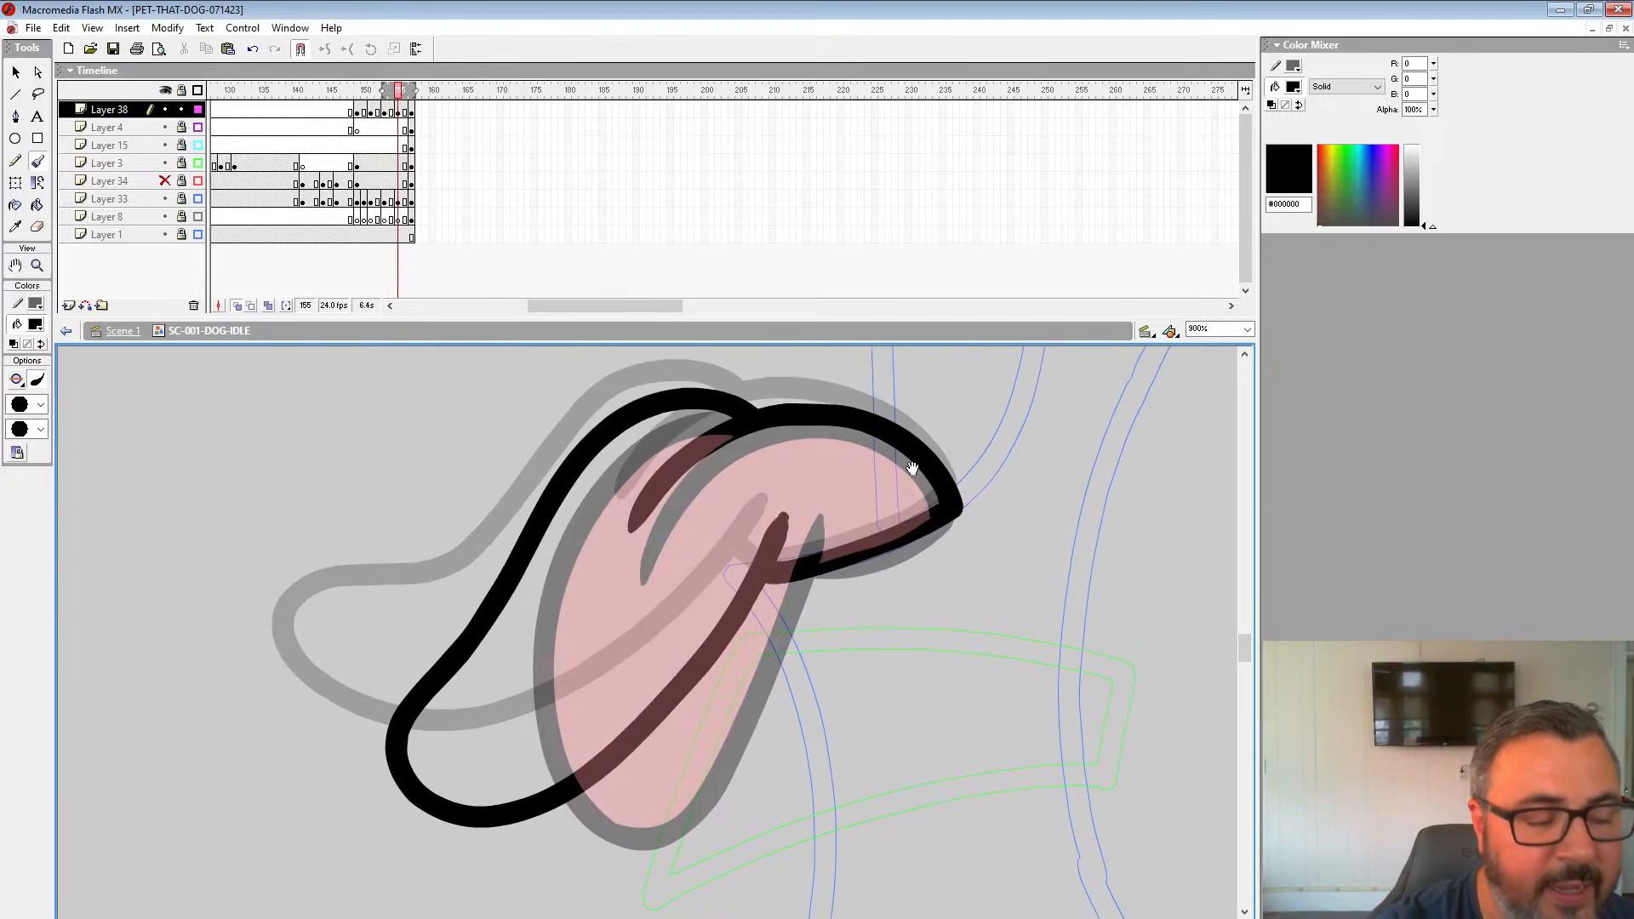
Step: Go to frame 150 on Layer 38 and narrow the onion skin range to the nearest tongue drawings
{"action": "left_click", "coordinate": [366, 110]}
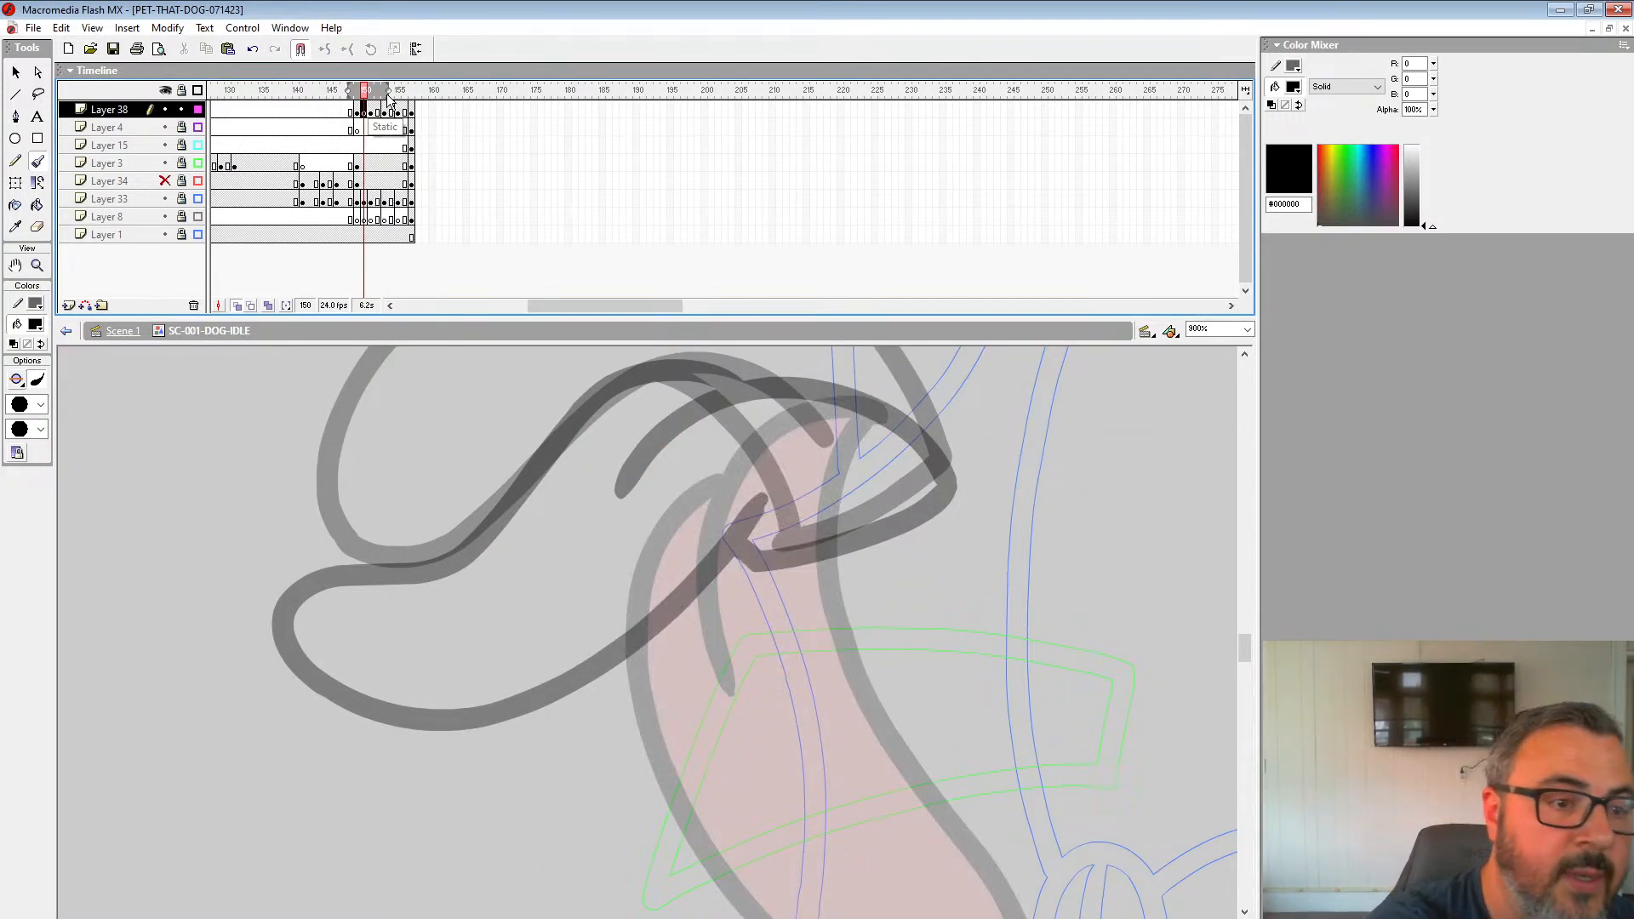
{"action": "left_click_drag", "start_coordinate": [389, 92], "coordinate": [355, 92]}
{"action": "left_click_drag", "start_coordinate": [919, 479], "coordinate": [995, 672]}
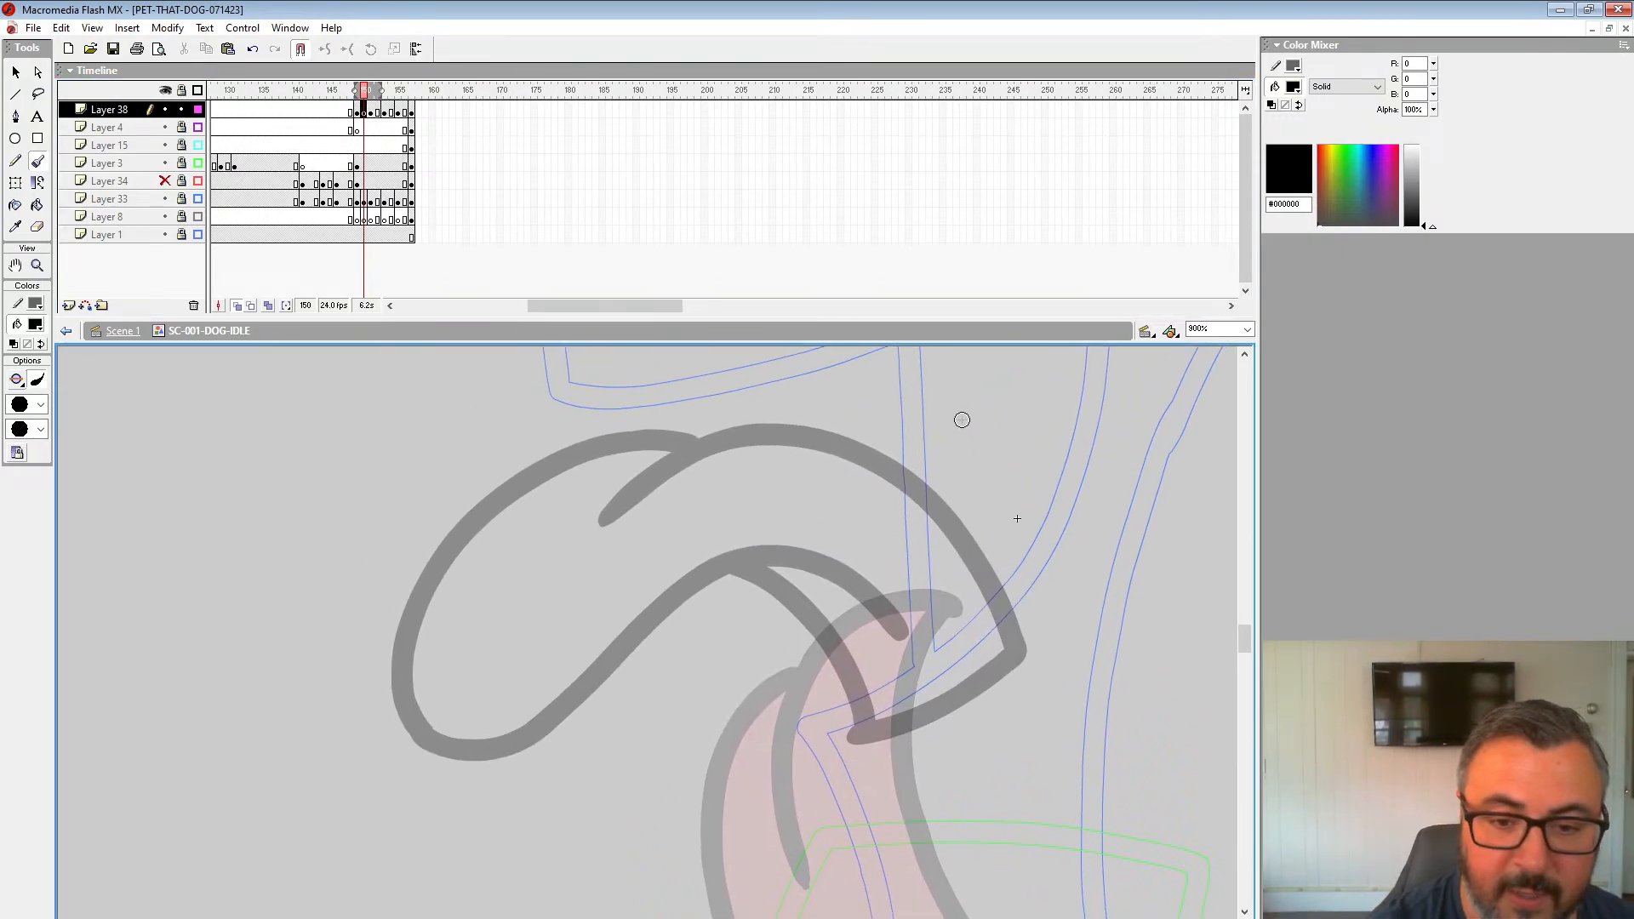
{"action": "left_click", "coordinate": [929, 310]}
{"action": "left_click_drag", "start_coordinate": [799, 307], "coordinate": [590, 304]}
Step: Ink the curled tongue at frame 150 in black, including its outer curve, centre crease, inner edge and the end inside the mouth
{"action": "mouse_move", "coordinate": [984, 614]}
{"action": "left_mouse_down"}
{"action": "mouse_move", "coordinate": [977, 464]}
{"action": "mouse_move", "coordinate": [595, 467]}
{"action": "mouse_move", "coordinate": [540, 818]}
{"action": "left_mouse_up"}
{"action": "left_click_drag", "start_coordinate": [799, 659], "coordinate": [693, 613]}
{"action": "left_click_drag", "start_coordinate": [654, 401], "coordinate": [656, 469]}
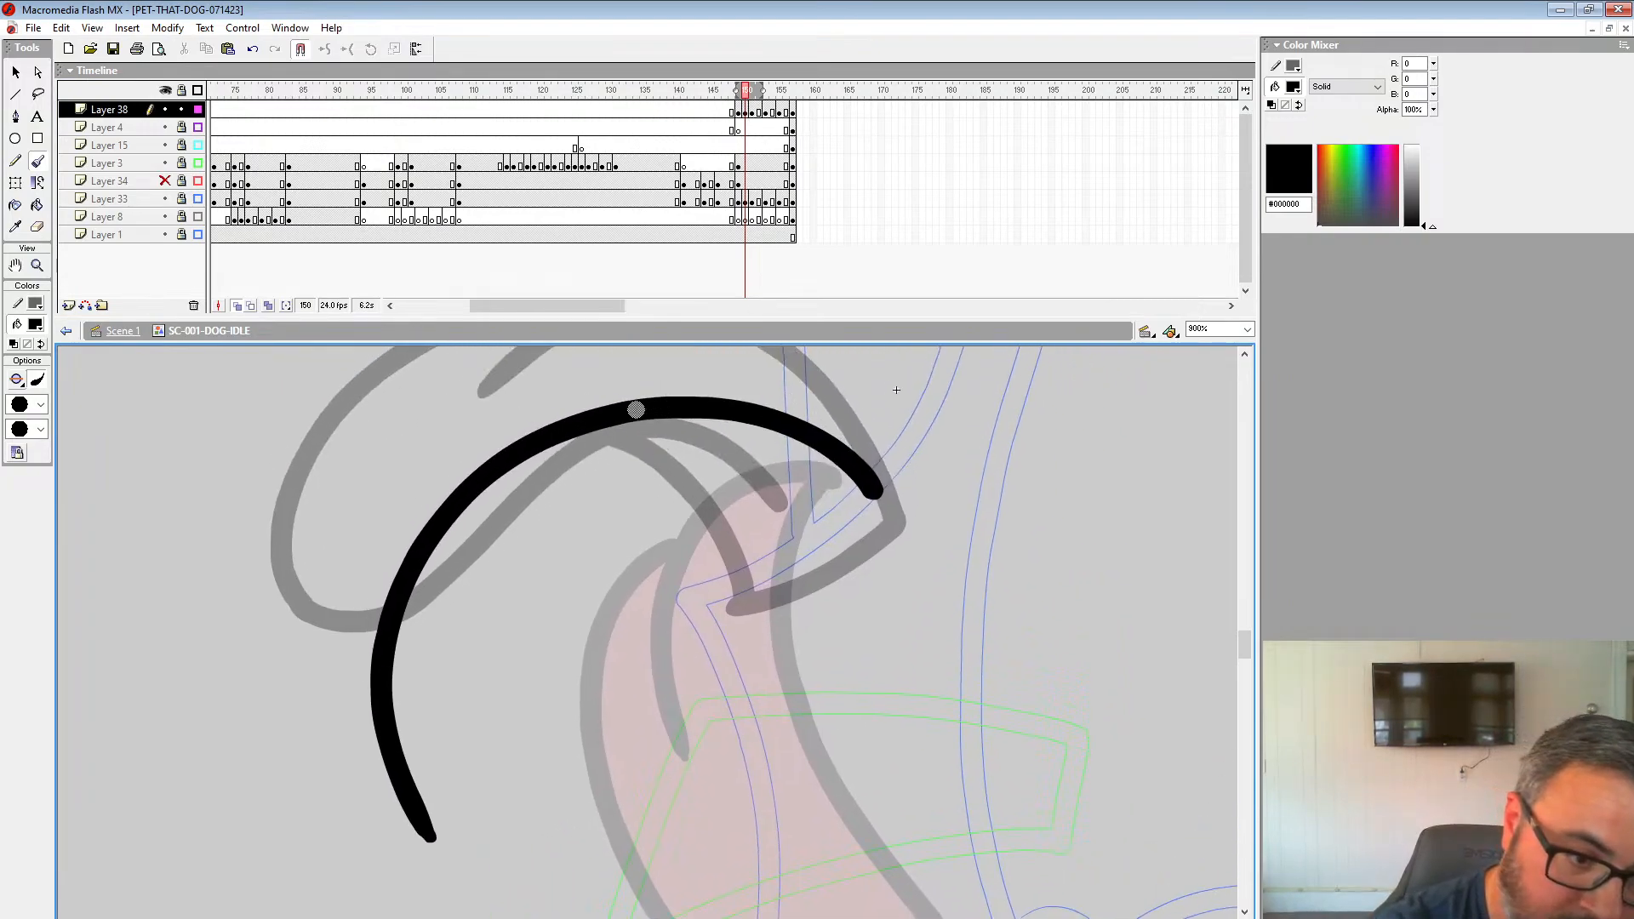
{"action": "left_click_drag", "start_coordinate": [639, 409], "coordinate": [534, 732]}
{"action": "mouse_move", "coordinate": [428, 700]}
{"action": "left_mouse_down"}
{"action": "mouse_move", "coordinate": [453, 530]}
{"action": "mouse_move", "coordinate": [547, 766]}
{"action": "mouse_move", "coordinate": [712, 774]}
{"action": "mouse_move", "coordinate": [708, 639]}
{"action": "mouse_move", "coordinate": [677, 558]}
{"action": "left_mouse_up"}
{"action": "mouse_move", "coordinate": [692, 571]}
{"action": "left_mouse_down"}
{"action": "mouse_move", "coordinate": [756, 745]}
{"action": "mouse_move", "coordinate": [726, 595]}
{"action": "mouse_move", "coordinate": [796, 504]}
{"action": "left_mouse_up"}
{"action": "mouse_move", "coordinate": [955, 498]}
{"action": "left_mouse_down"}
{"action": "mouse_move", "coordinate": [816, 590]}
{"action": "mouse_move", "coordinate": [764, 558]}
{"action": "mouse_move", "coordinate": [813, 596]}
{"action": "left_mouse_up"}
Step: Play the animation with the whole dog in view to review the tongue's motion
{"action": "key", "text": "z"}
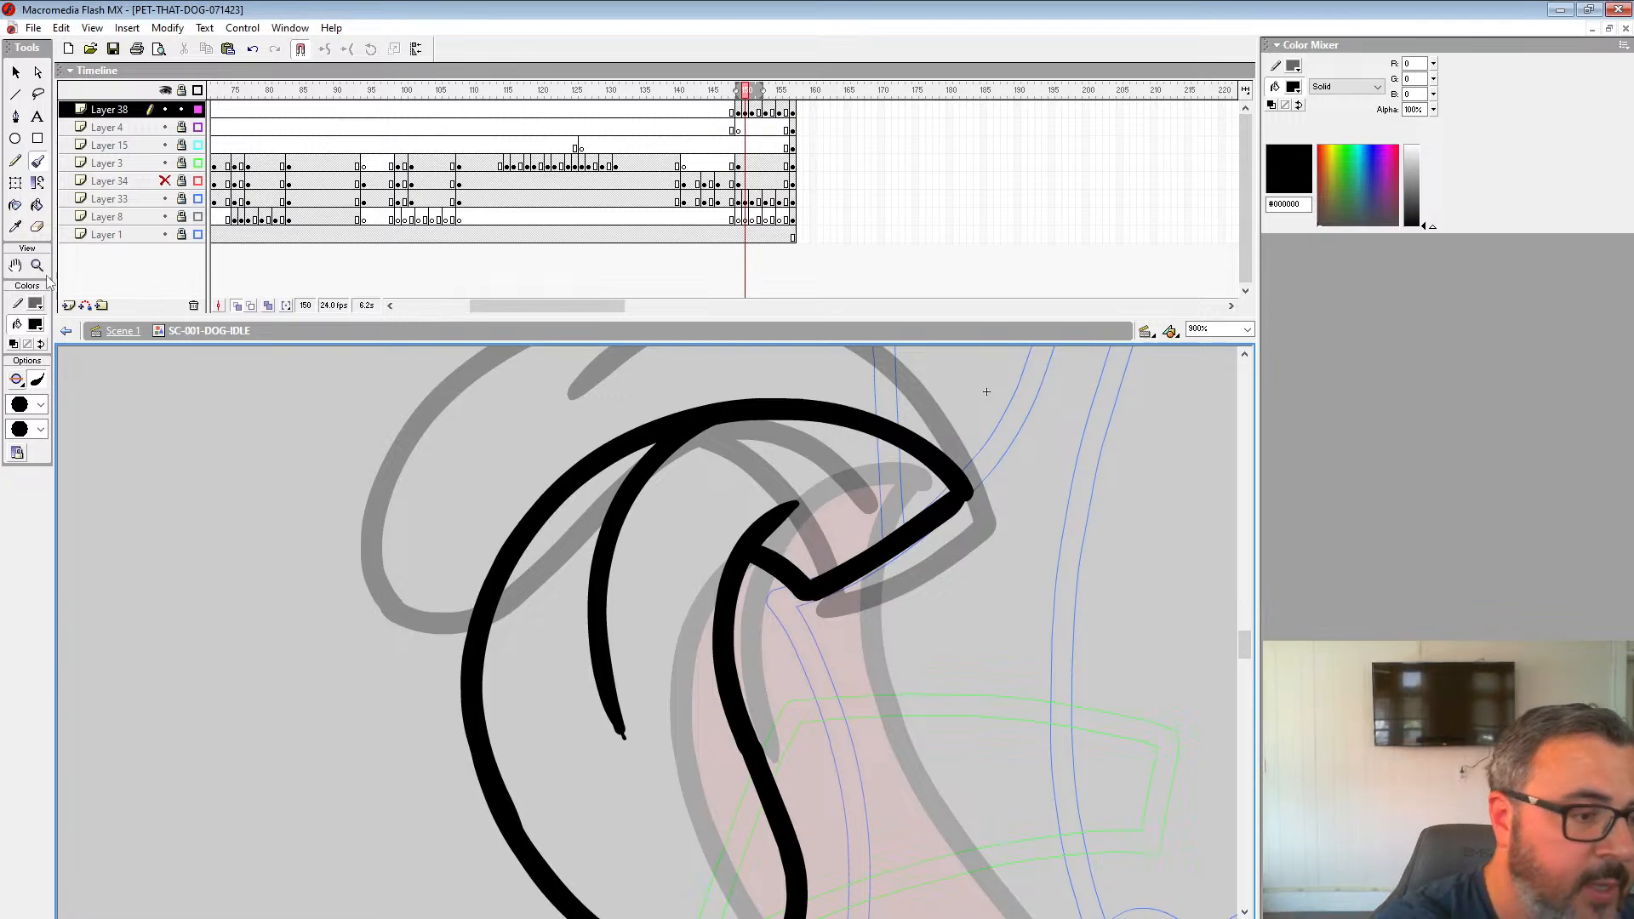
{"action": "left_click", "coordinate": [525, 517], "text": "alt"}
{"action": "left_click", "coordinate": [526, 518], "text": "alt"}
{"action": "left_click", "coordinate": [631, 654], "text": "alt"}
{"action": "left_click", "coordinate": [631, 653], "text": "alt"}
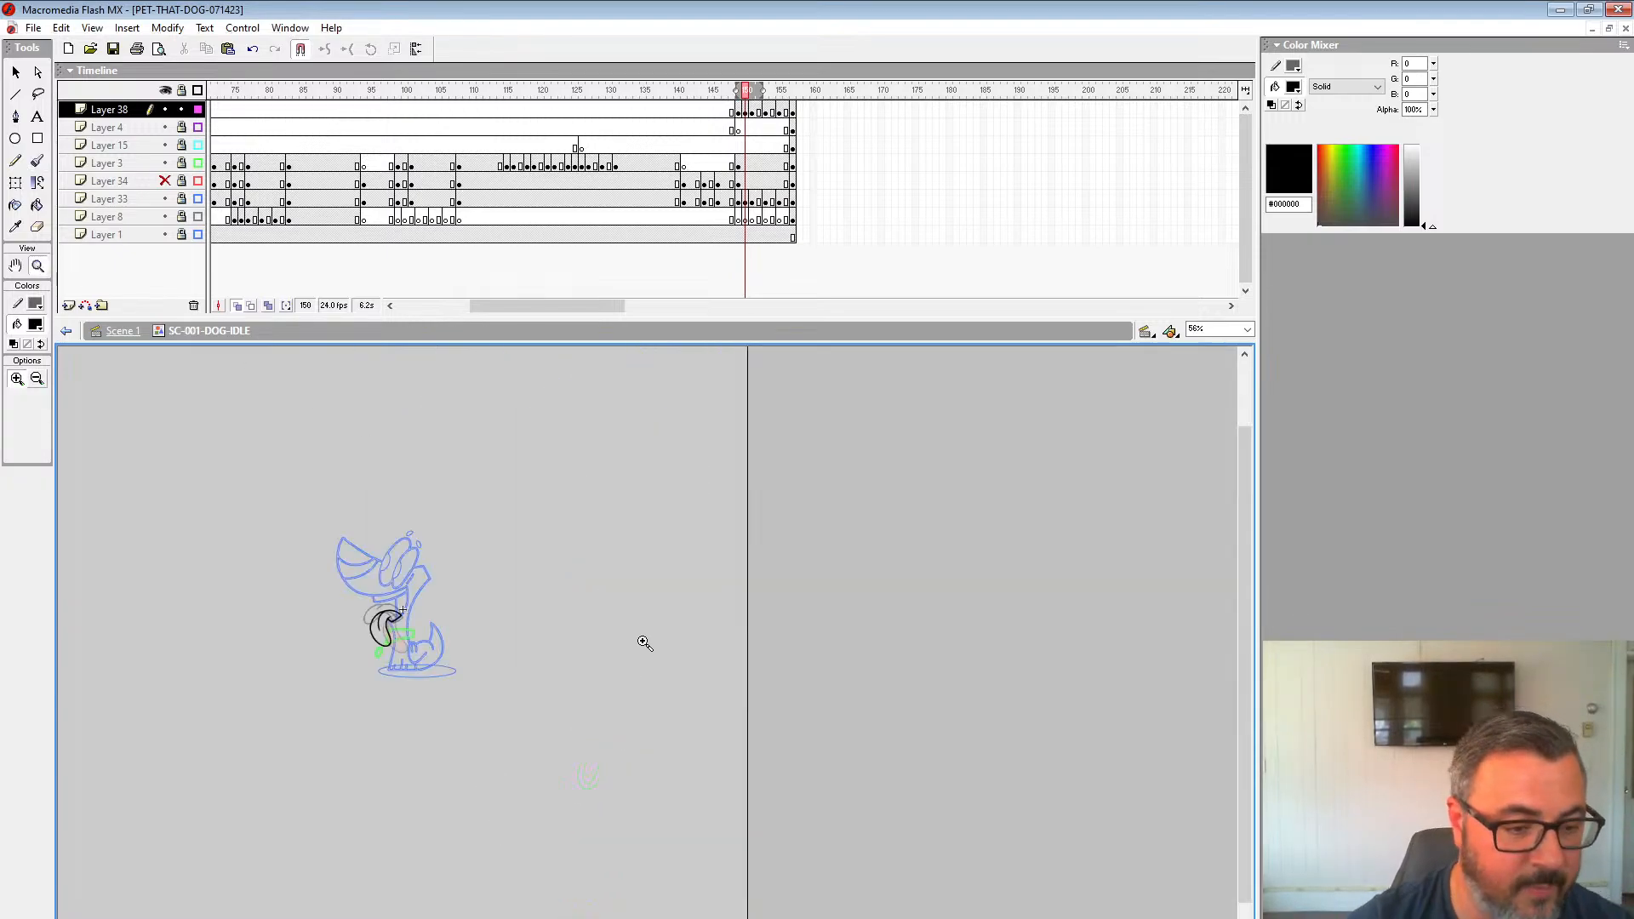
{"action": "key", "text": "Return"}
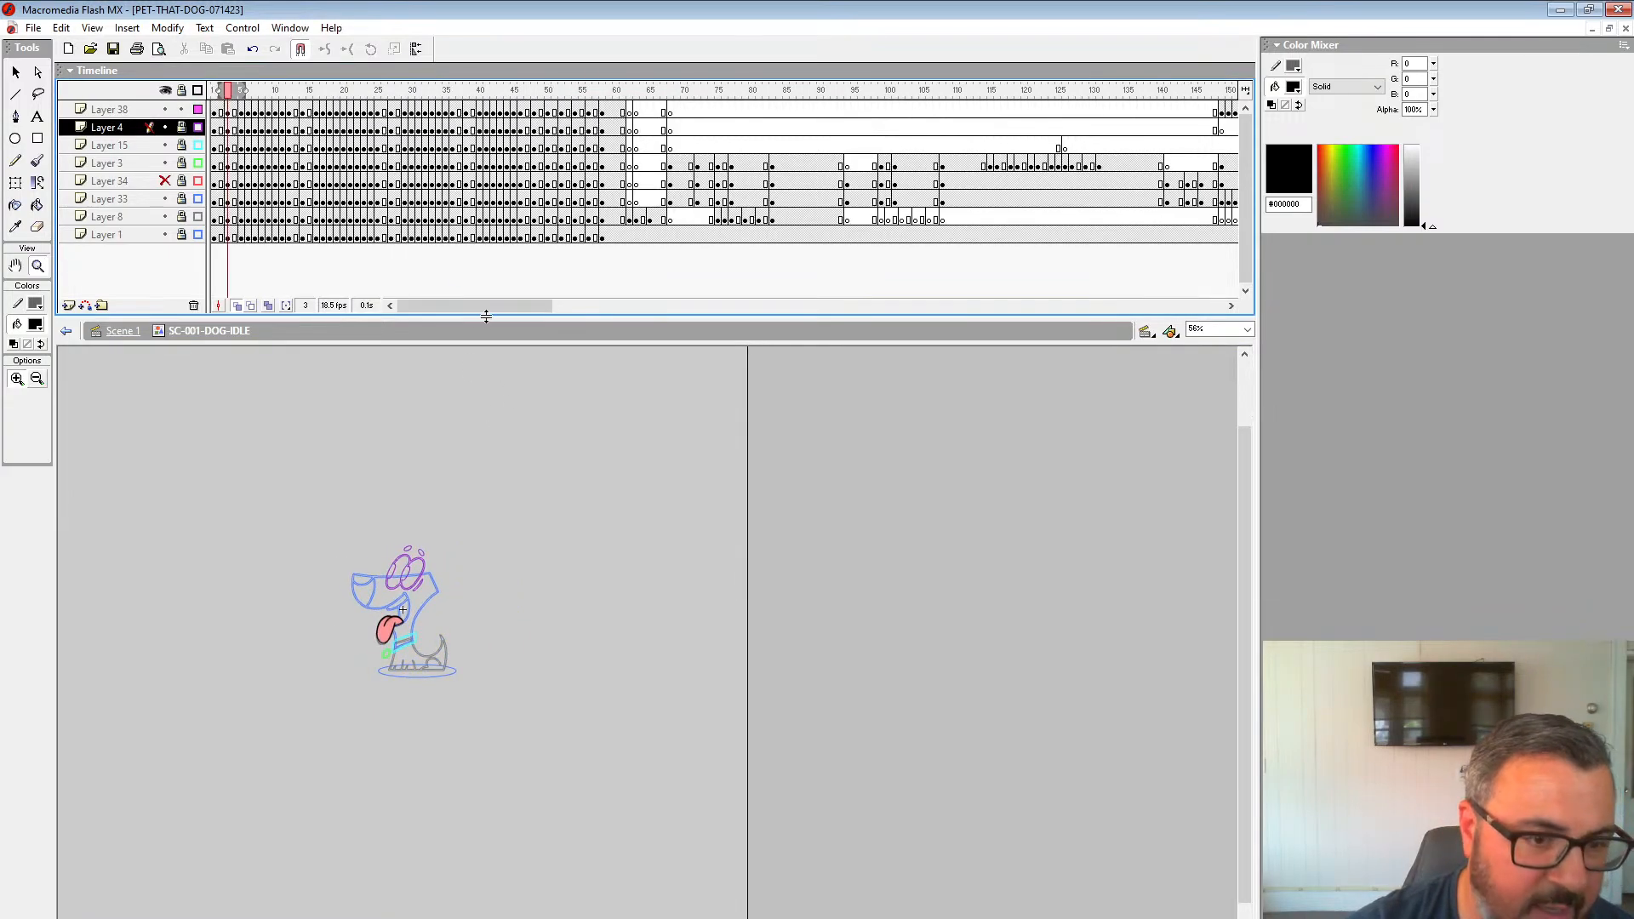
Step: Return to frame 149 on Layer 38, turn off onion skinning, and set the Paint Bucket to the tongue's pink #FF9999
{"action": "left_click_drag", "start_coordinate": [511, 305], "coordinate": [604, 306]}
{"action": "left_click", "coordinate": [603, 110]}
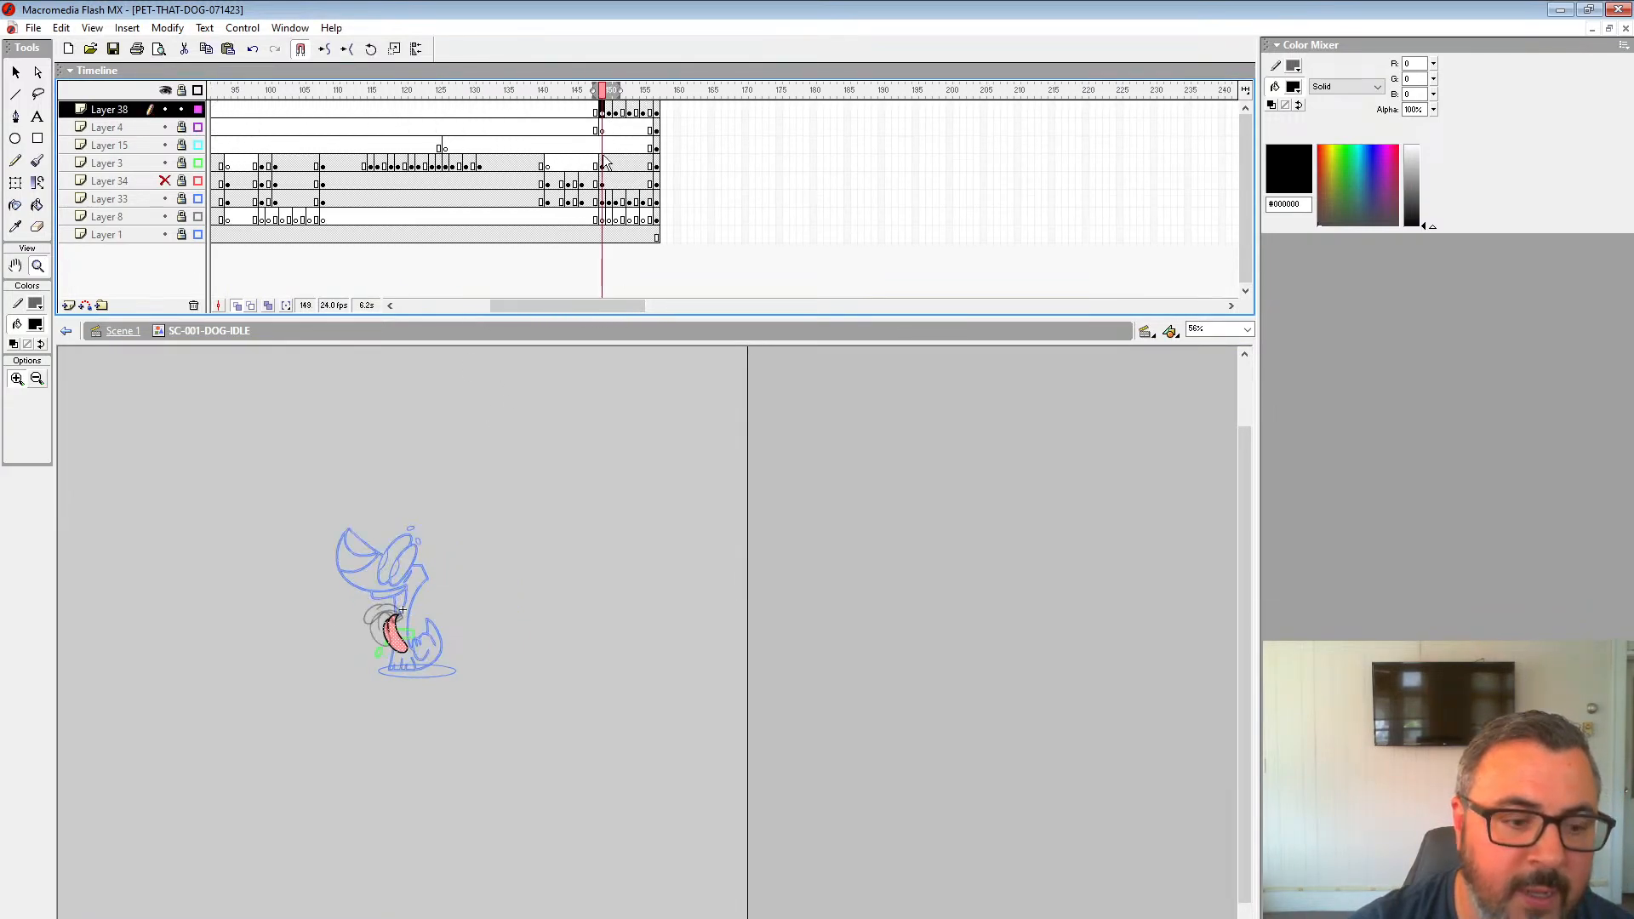
{"action": "left_click", "coordinate": [517, 579]}
{"action": "left_click", "coordinate": [236, 305]}
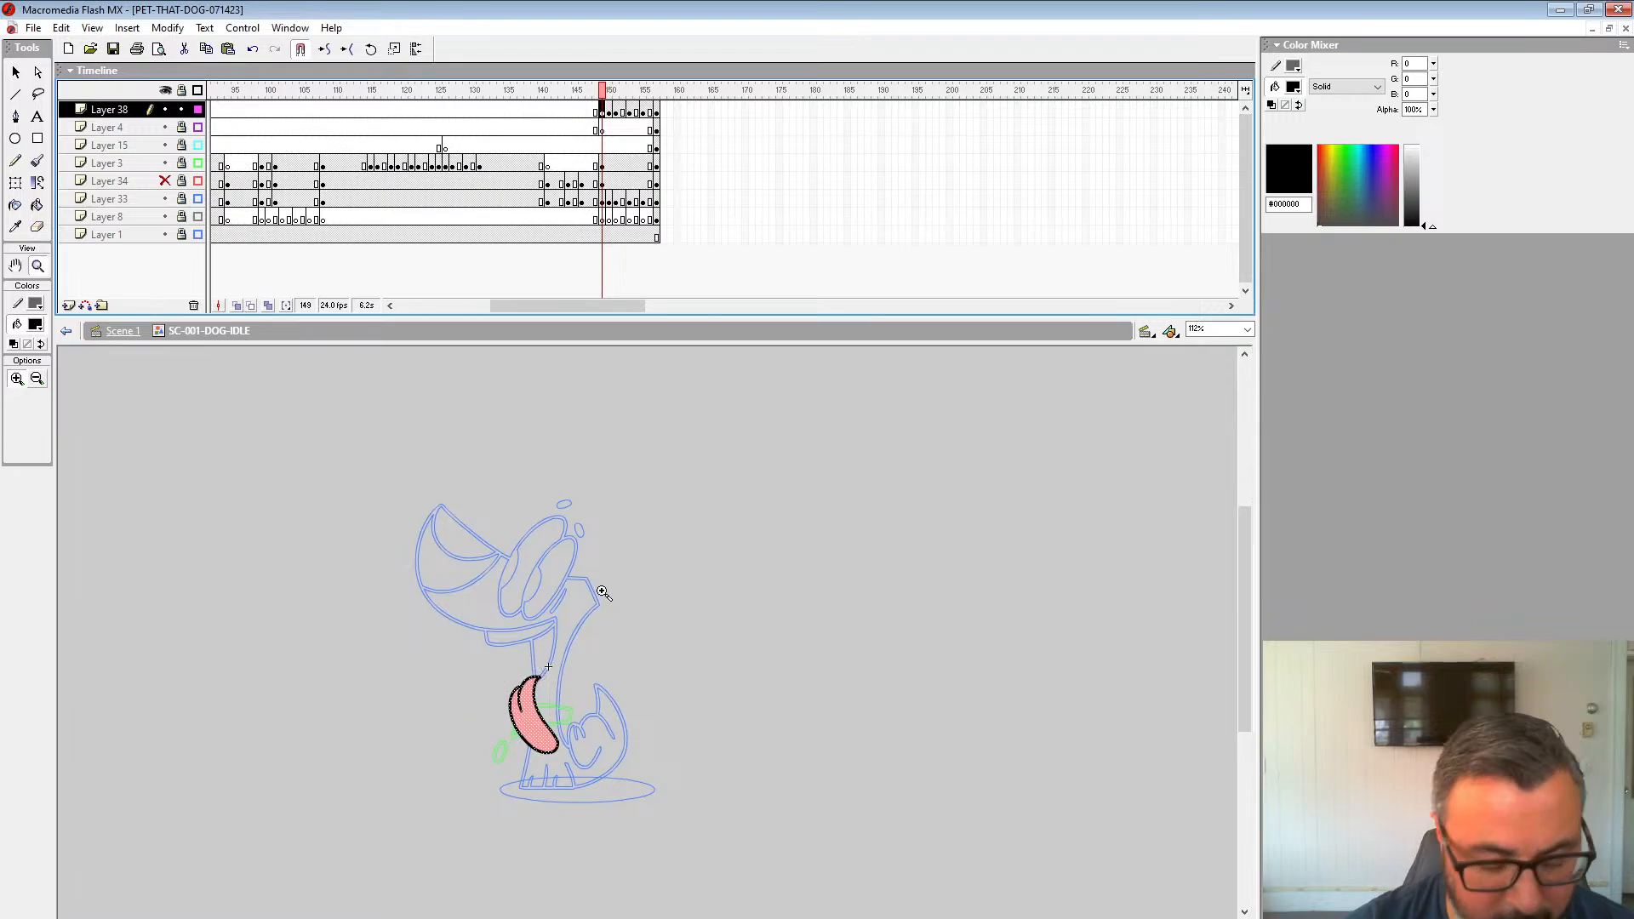
{"action": "left_click", "coordinate": [644, 688]}
{"action": "key", "text": "period"}
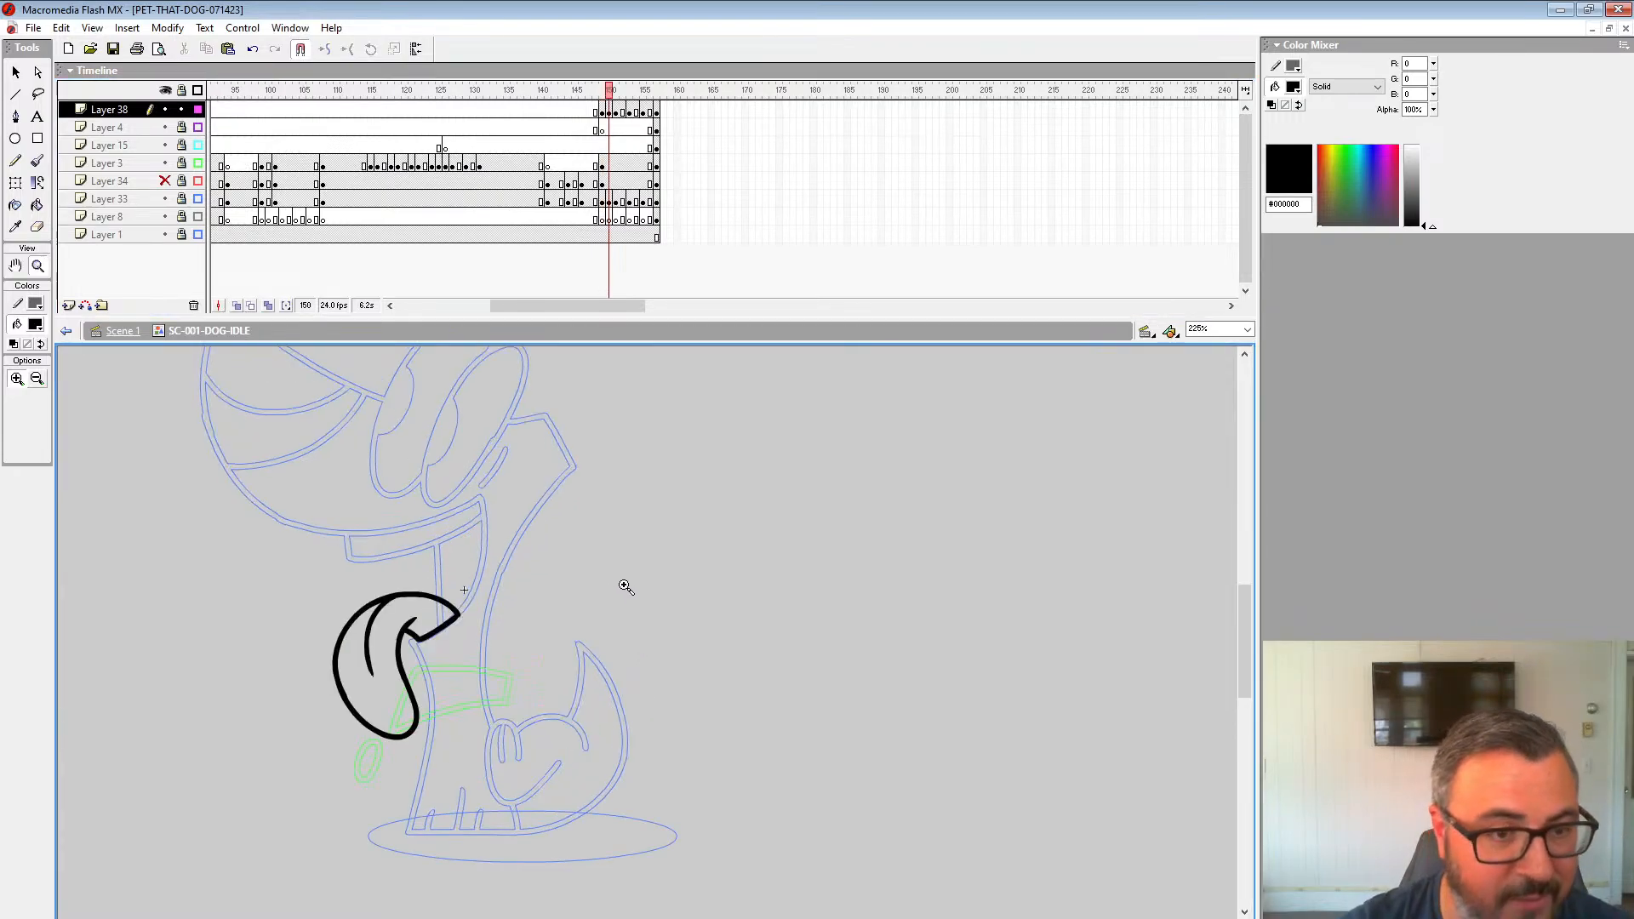
{"action": "key", "text": "comma"}
{"action": "left_click", "coordinate": [35, 324]}
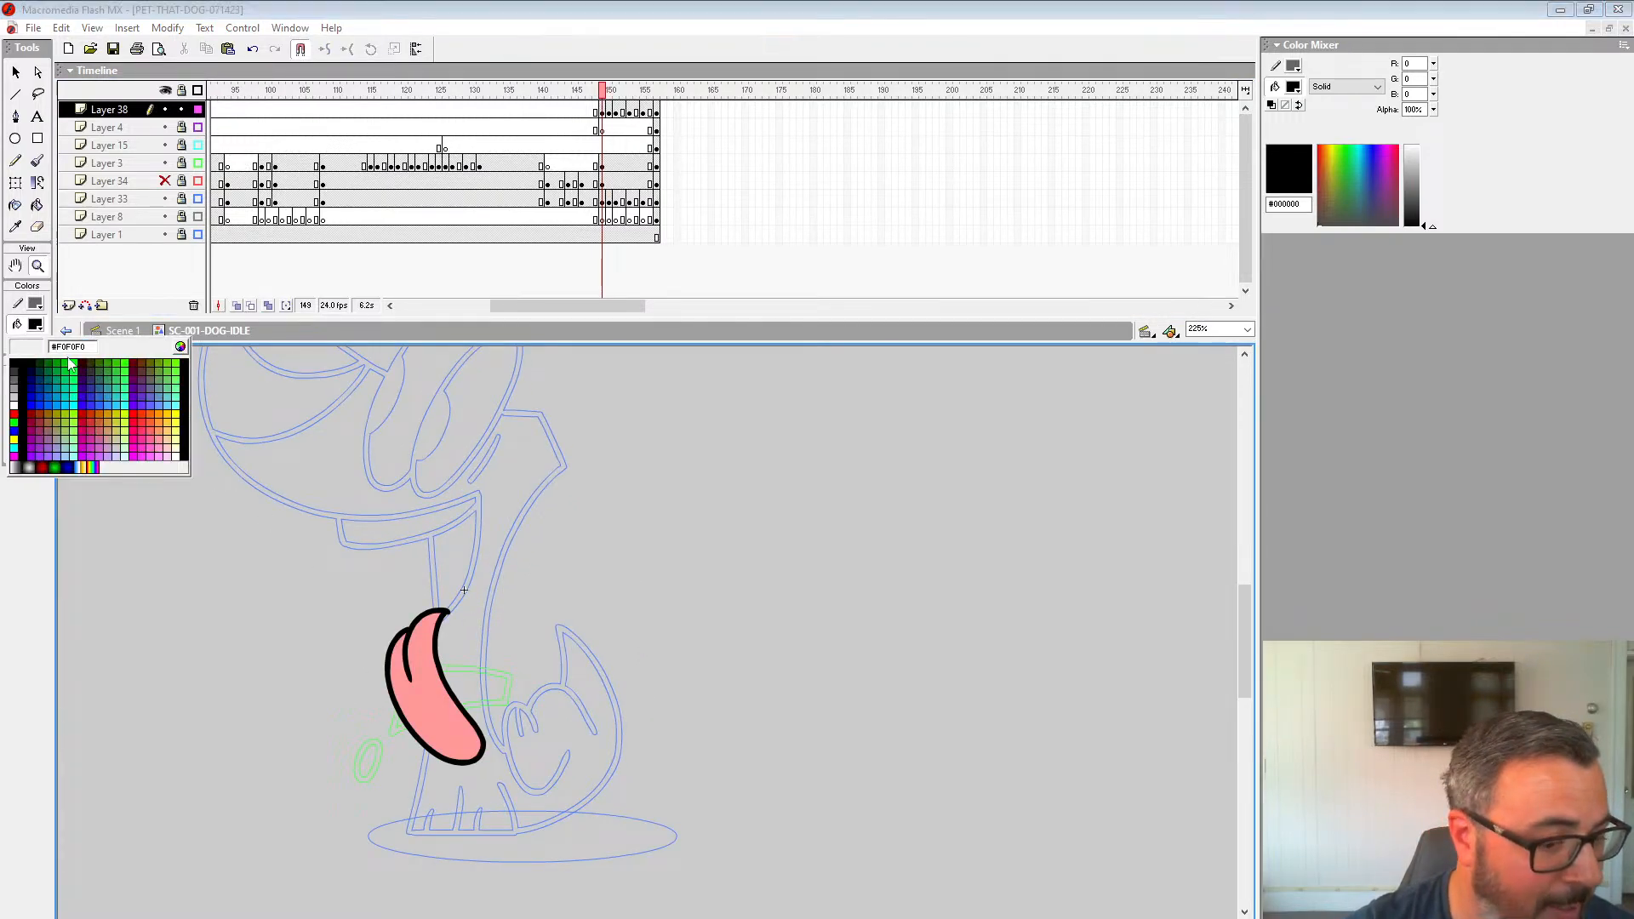
{"action": "left_click", "coordinate": [434, 698]}
{"action": "left_click", "coordinate": [37, 205]}
Step: Fill the inked tongue drawings on Layer 38 from frame 150 through 155 with pink #FF9999
{"action": "key", "text": "period"}
{"action": "left_click", "coordinate": [364, 673]}
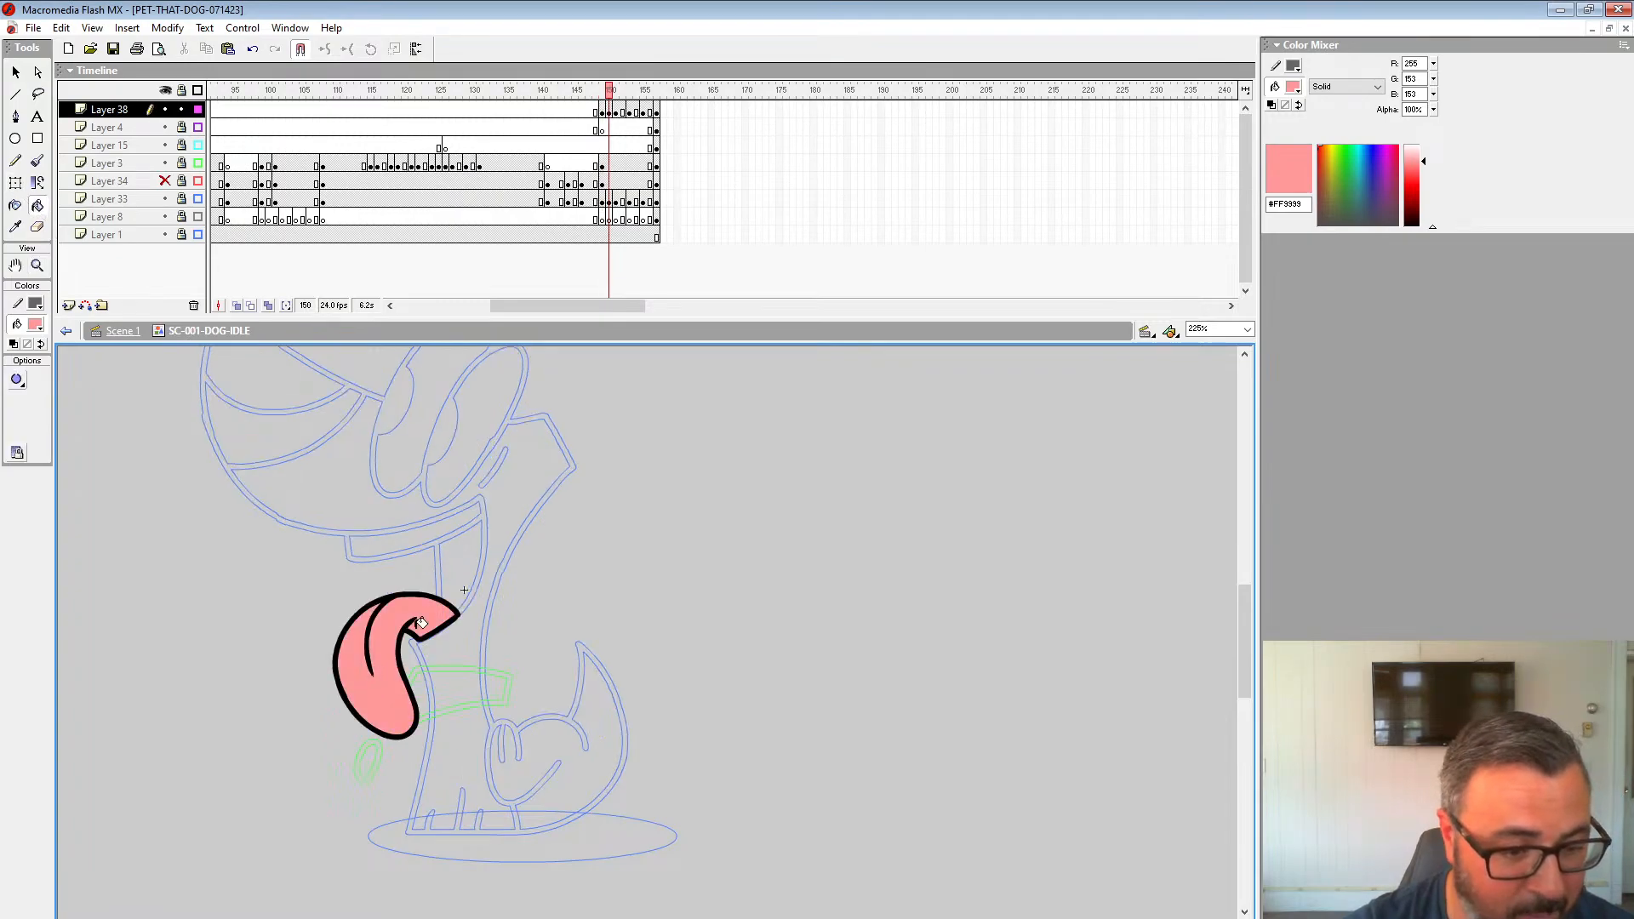
{"action": "key", "text": "period"}
{"action": "left_click", "coordinate": [455, 620]}
{"action": "key", "text": "period"}
{"action": "key", "text": "period"}
{"action": "key", "text": "period"}
{"action": "key", "text": "period"}
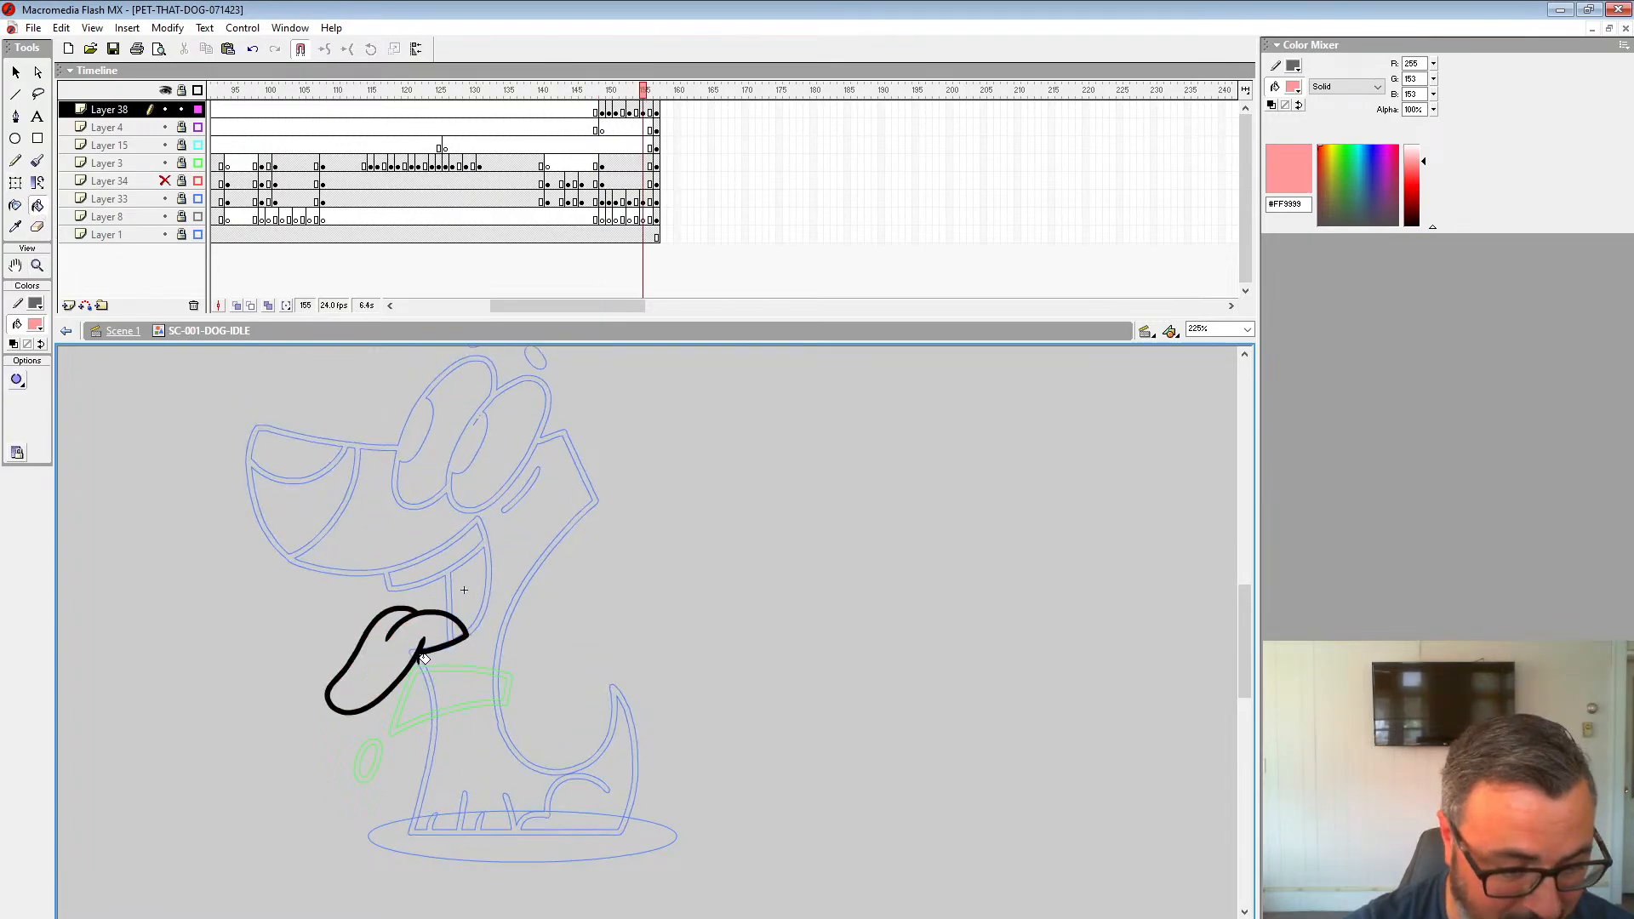
{"action": "left_click", "coordinate": [396, 671]}
{"action": "key", "text": "period"}
{"action": "key", "text": "period"}
{"action": "left_click", "coordinate": [412, 670]}
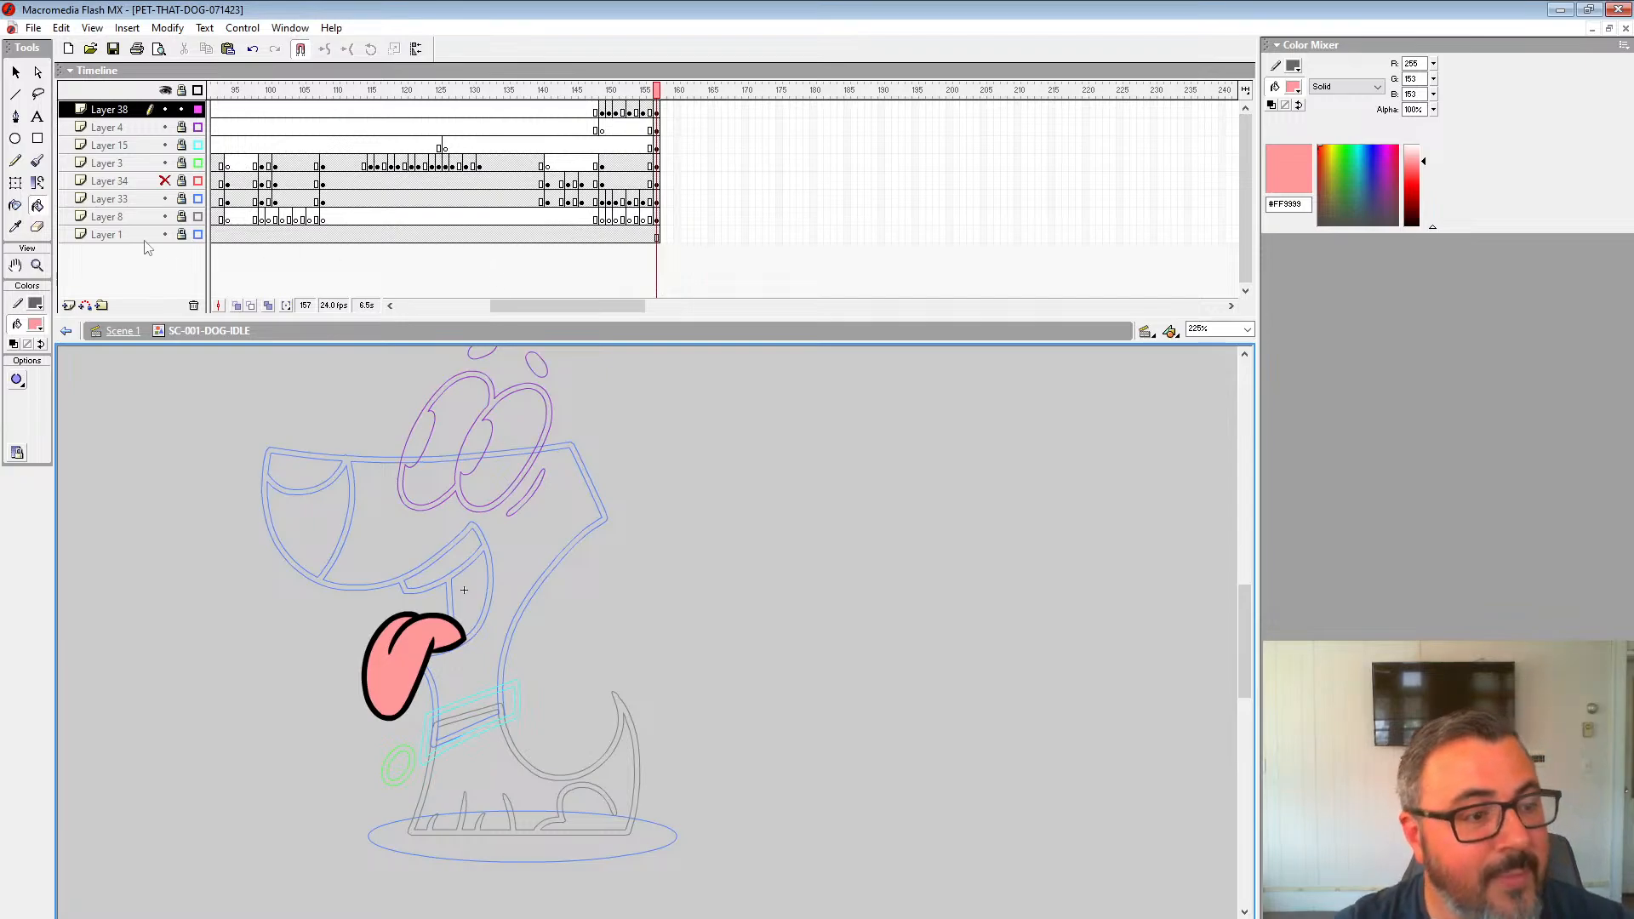
Step: Play the ending of the animation with the whole dog in view to review the filled tongue
{"action": "left_click", "coordinate": [39, 271]}
{"action": "left_click", "coordinate": [572, 651], "text": "alt"}
{"action": "left_click", "coordinate": [572, 651], "text": "alt"}
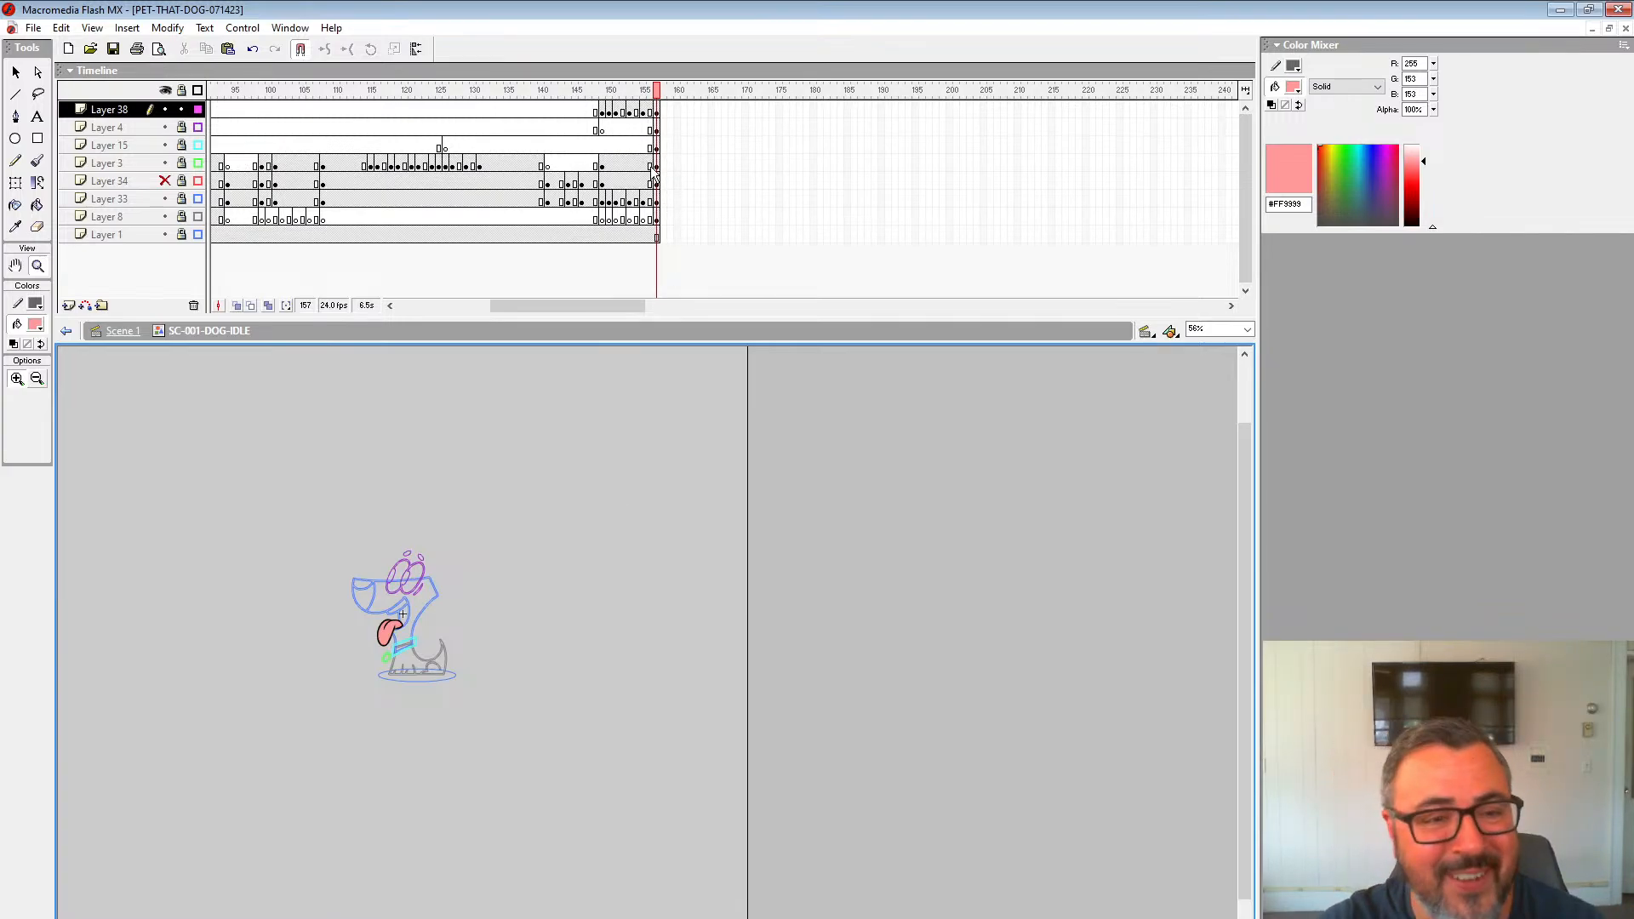
{"action": "left_click", "coordinate": [575, 134]}
{"action": "key", "text": "Return"}
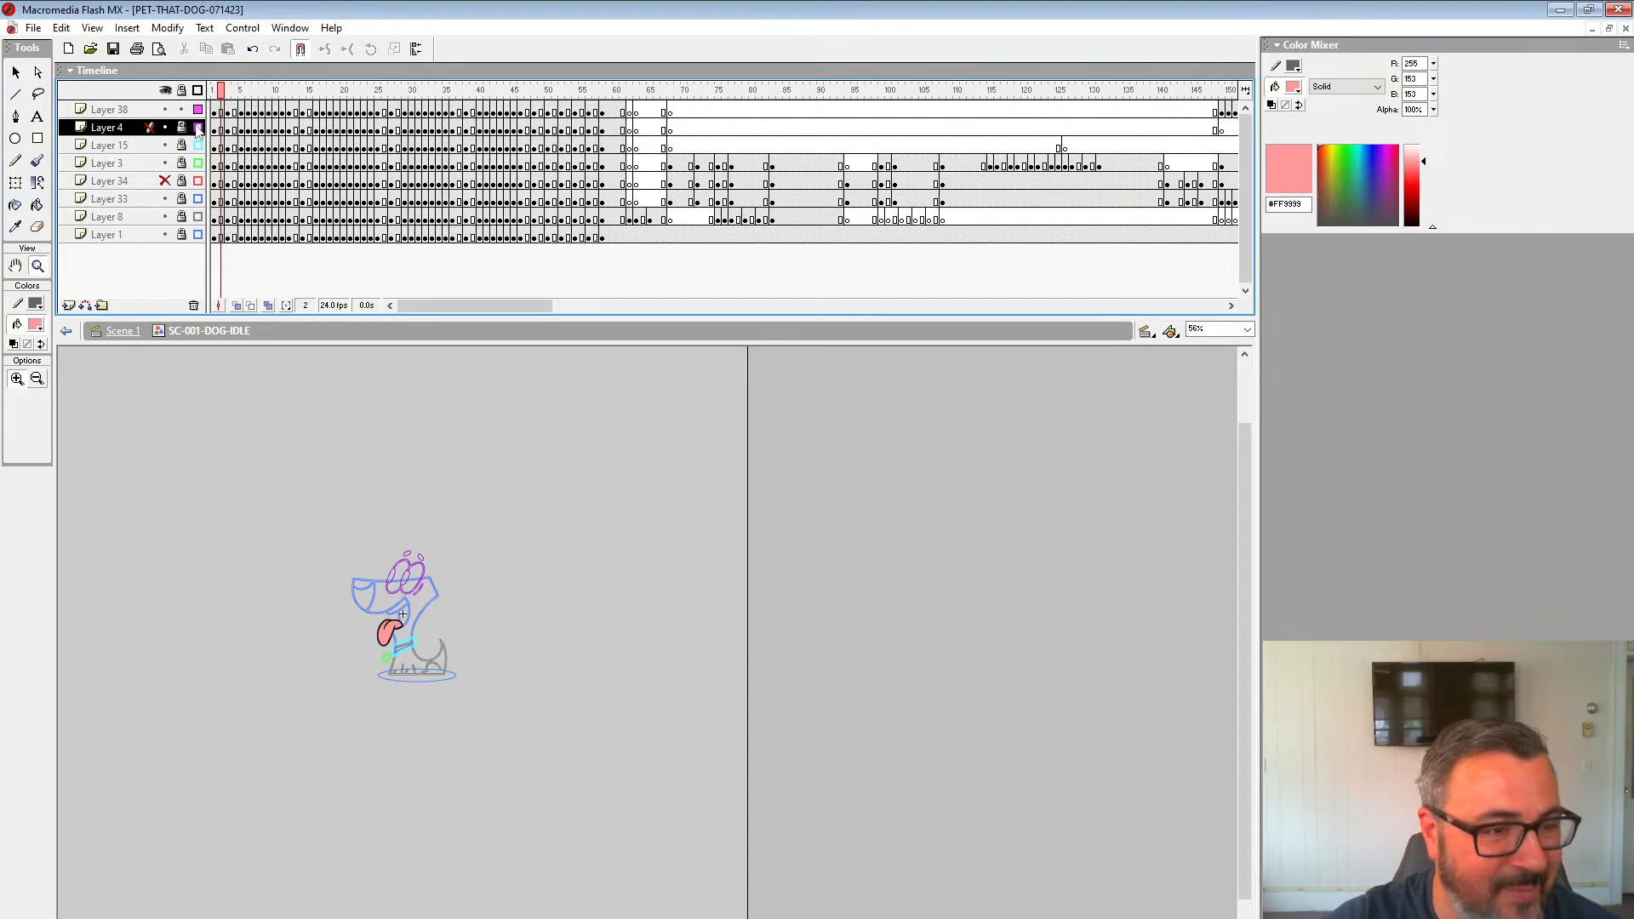
Step: Turn off outline display for Layer 4 down to Layer 1 and play the ending in full colour
{"action": "left_click_drag", "start_coordinate": [197, 128], "coordinate": [197, 235]}
{"action": "left_click_drag", "start_coordinate": [517, 306], "coordinate": [597, 333]}
{"action": "left_click", "coordinate": [631, 141]}
{"action": "key", "text": "Return"}
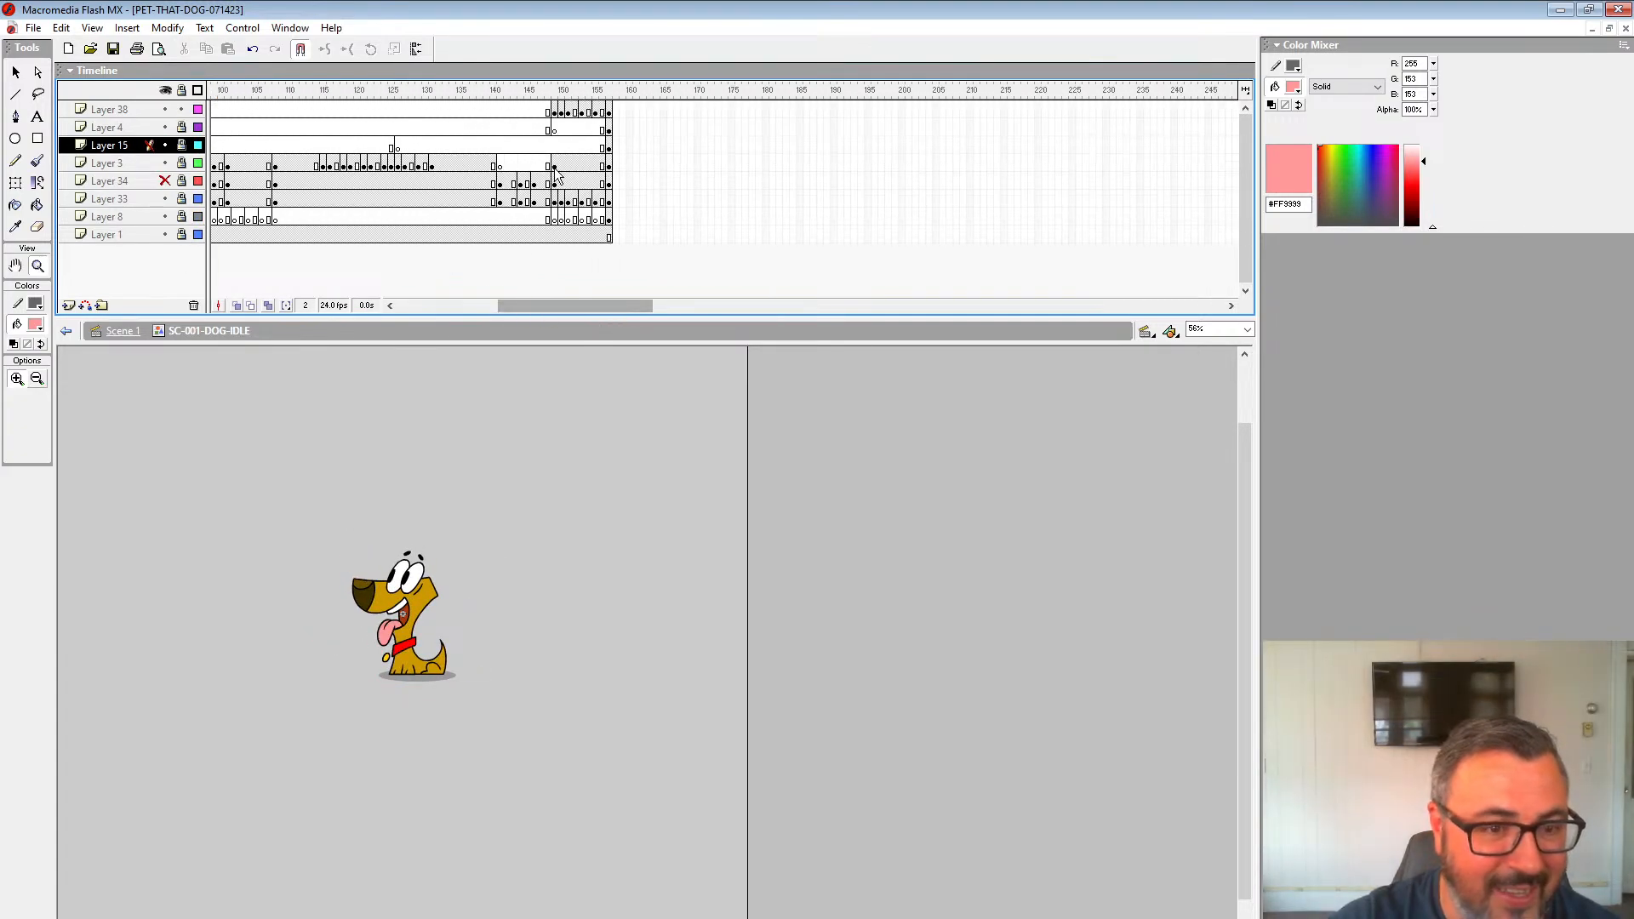
Step: Unlock Layer 3 and the layers beneath it, show Layer 34, and hide Layers 15, 4 and 38 at frame 149
{"action": "left_click", "coordinate": [554, 164]}
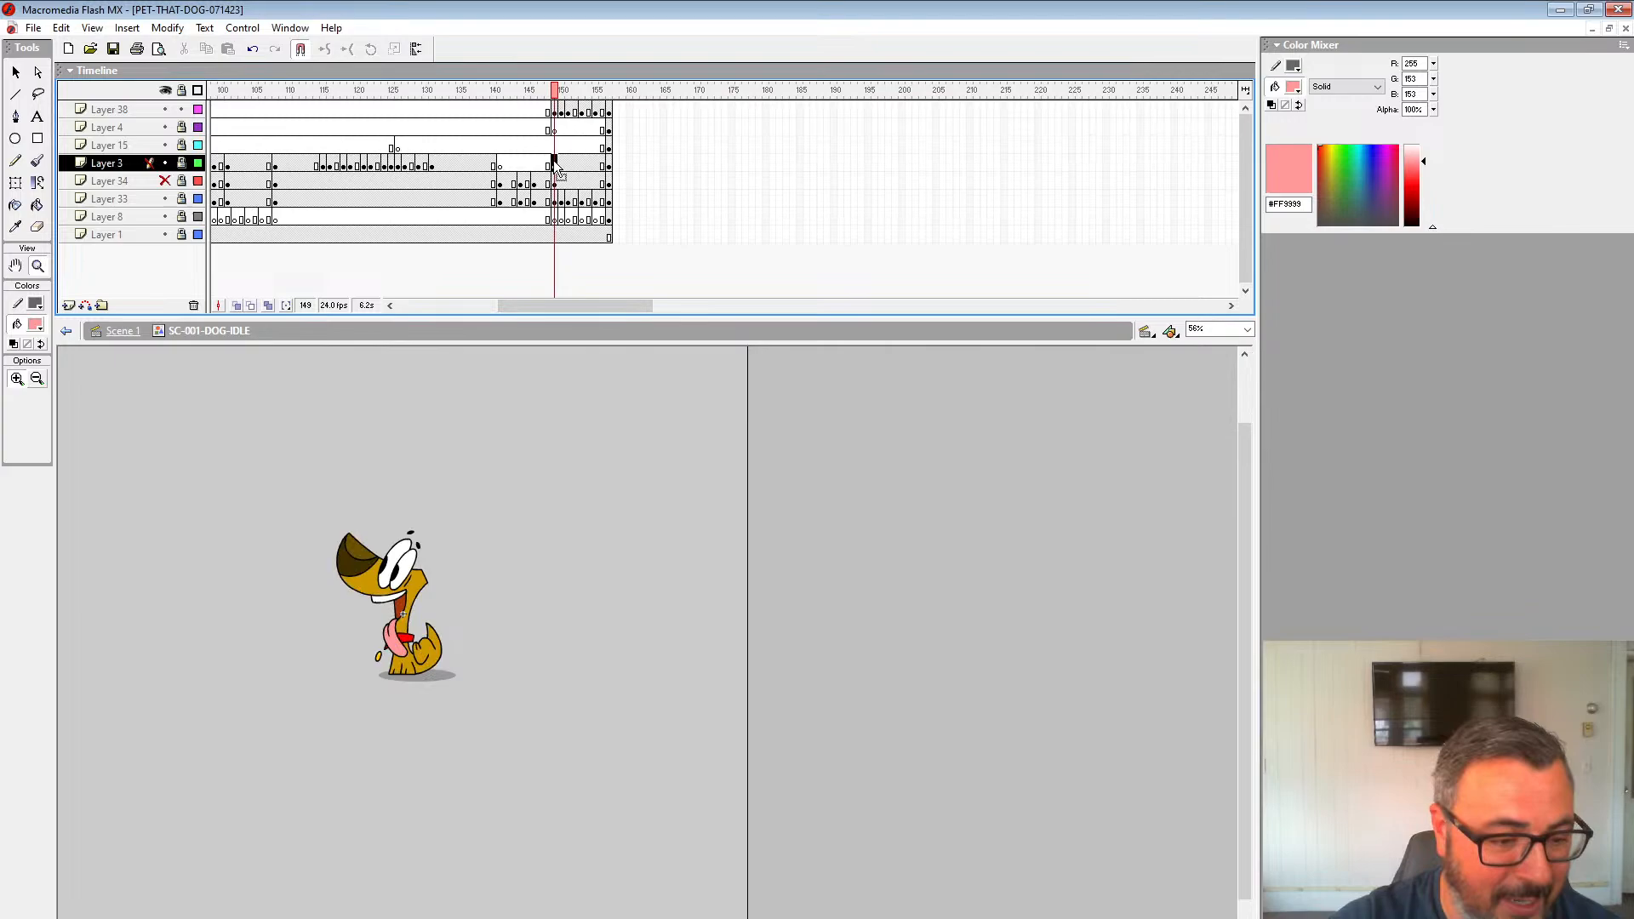
{"action": "left_click", "coordinate": [181, 163]}
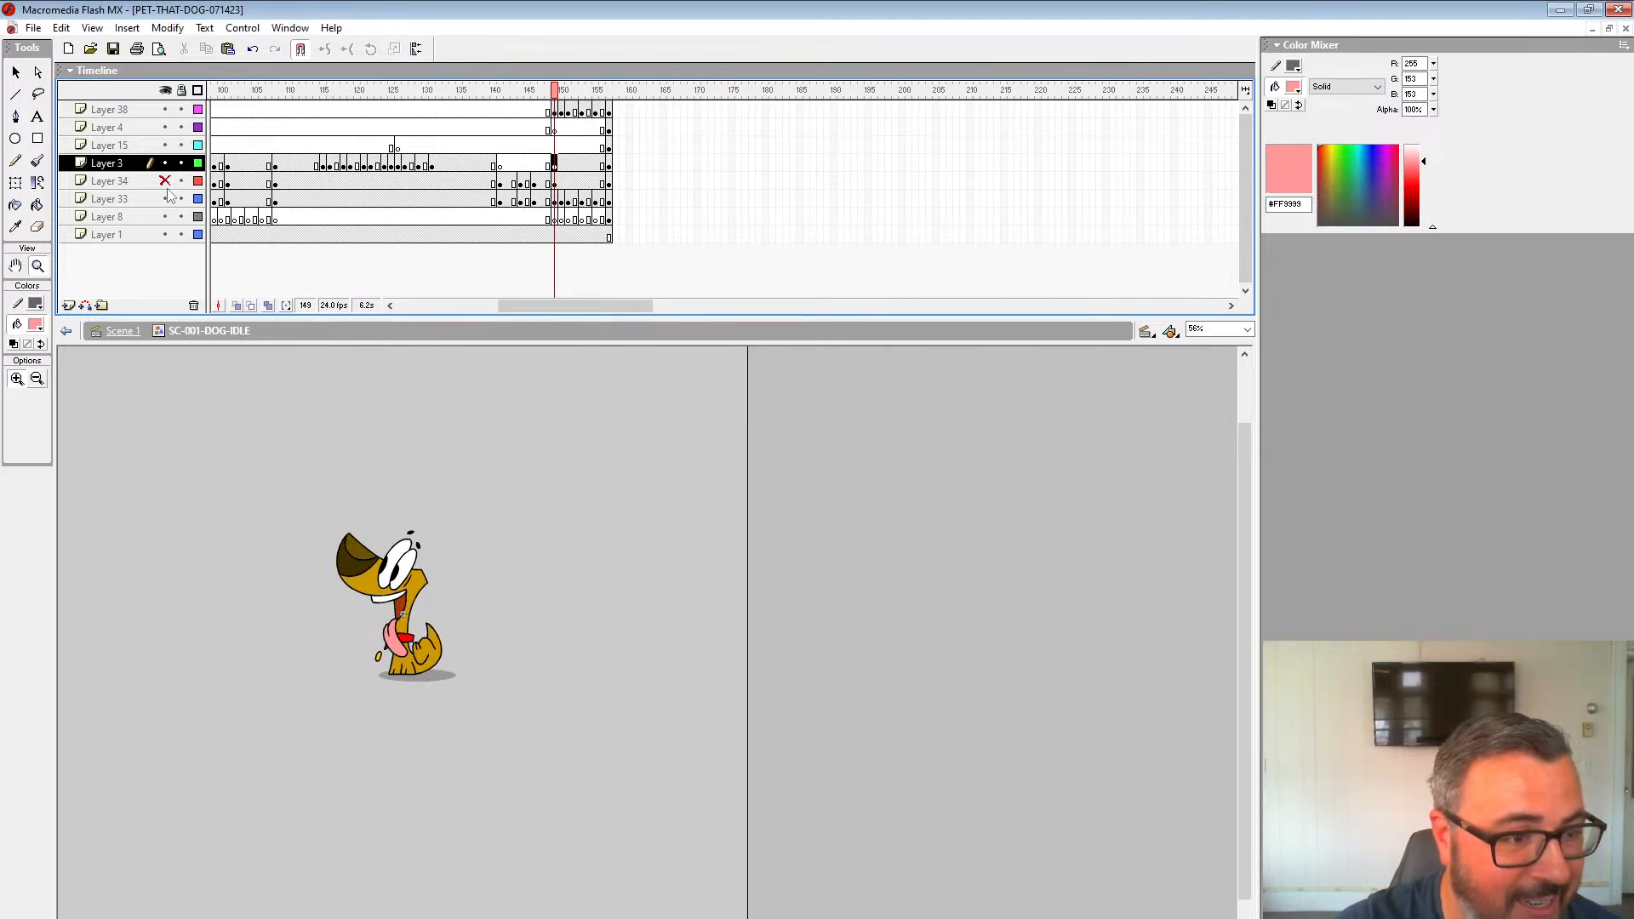
{"action": "left_click", "coordinate": [400, 612]}
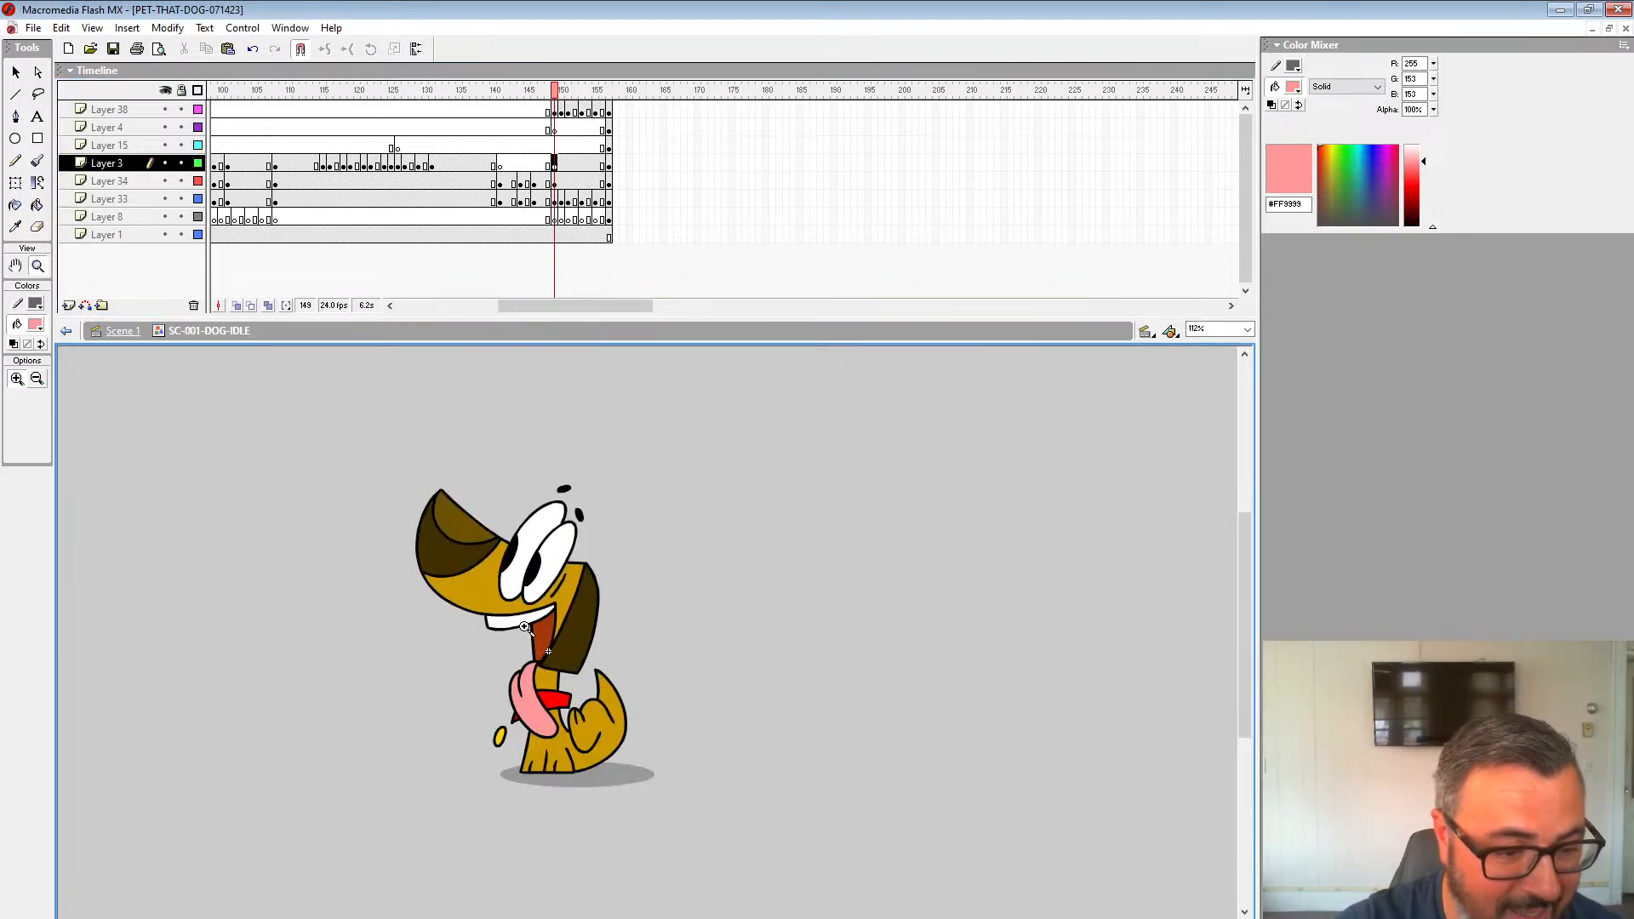
{"action": "left_click", "coordinate": [556, 164]}
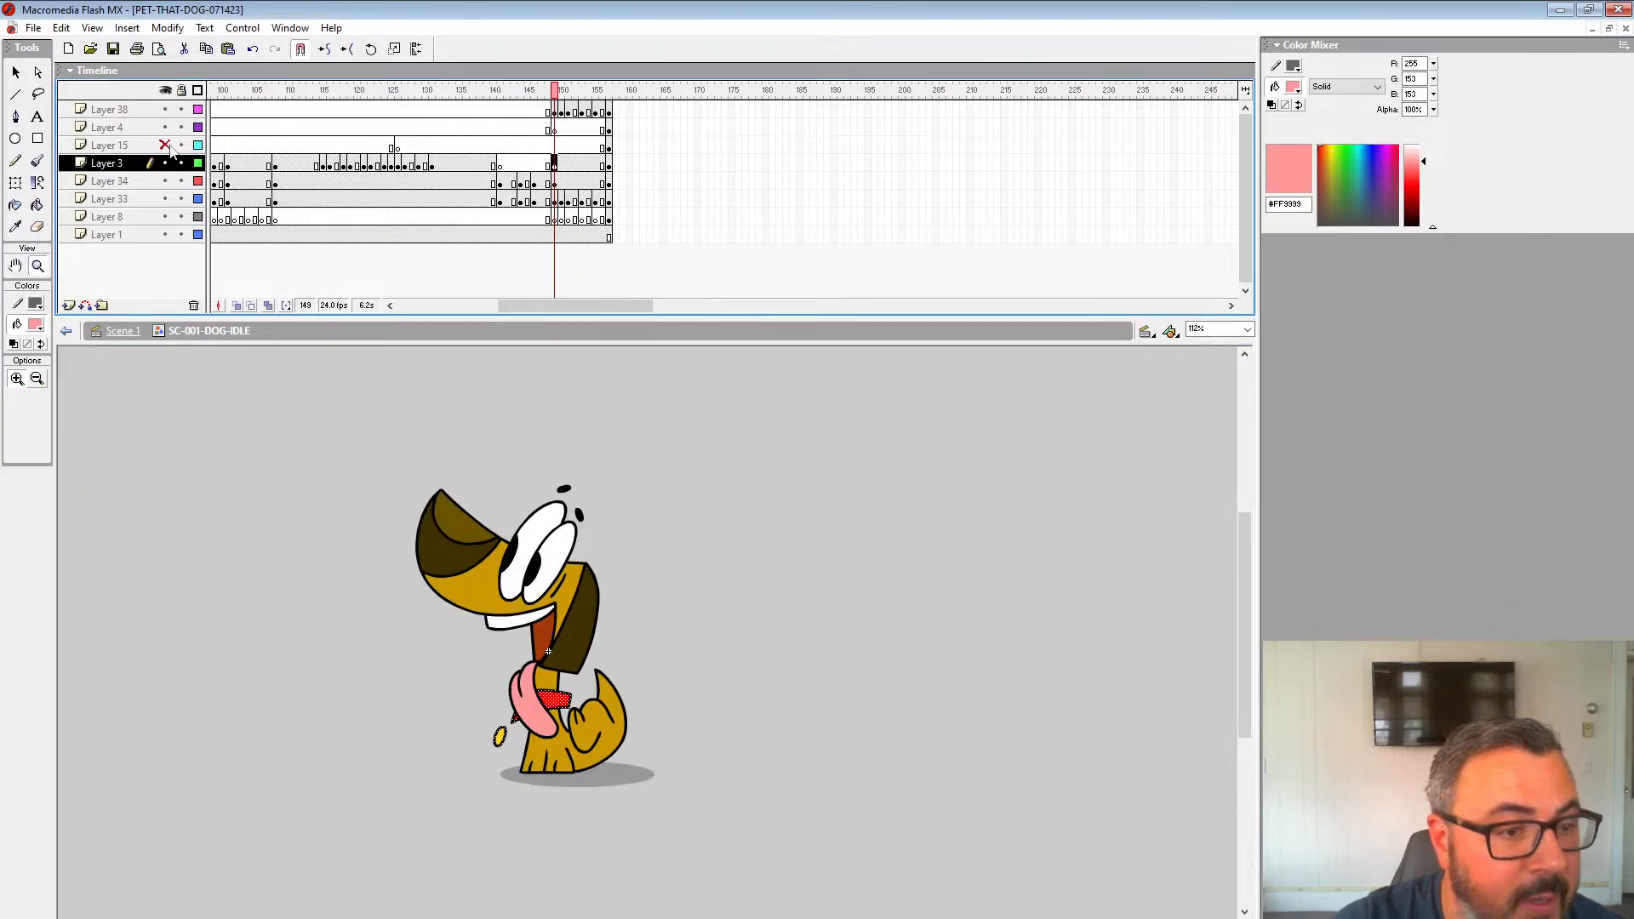
{"action": "left_click_drag", "start_coordinate": [169, 145], "coordinate": [167, 109]}
Step: Play the ending to check the collar, and insert a blank keyframe at frame 151 on Layer 3
{"action": "left_click", "coordinate": [472, 148]}
{"action": "key", "text": "Return"}
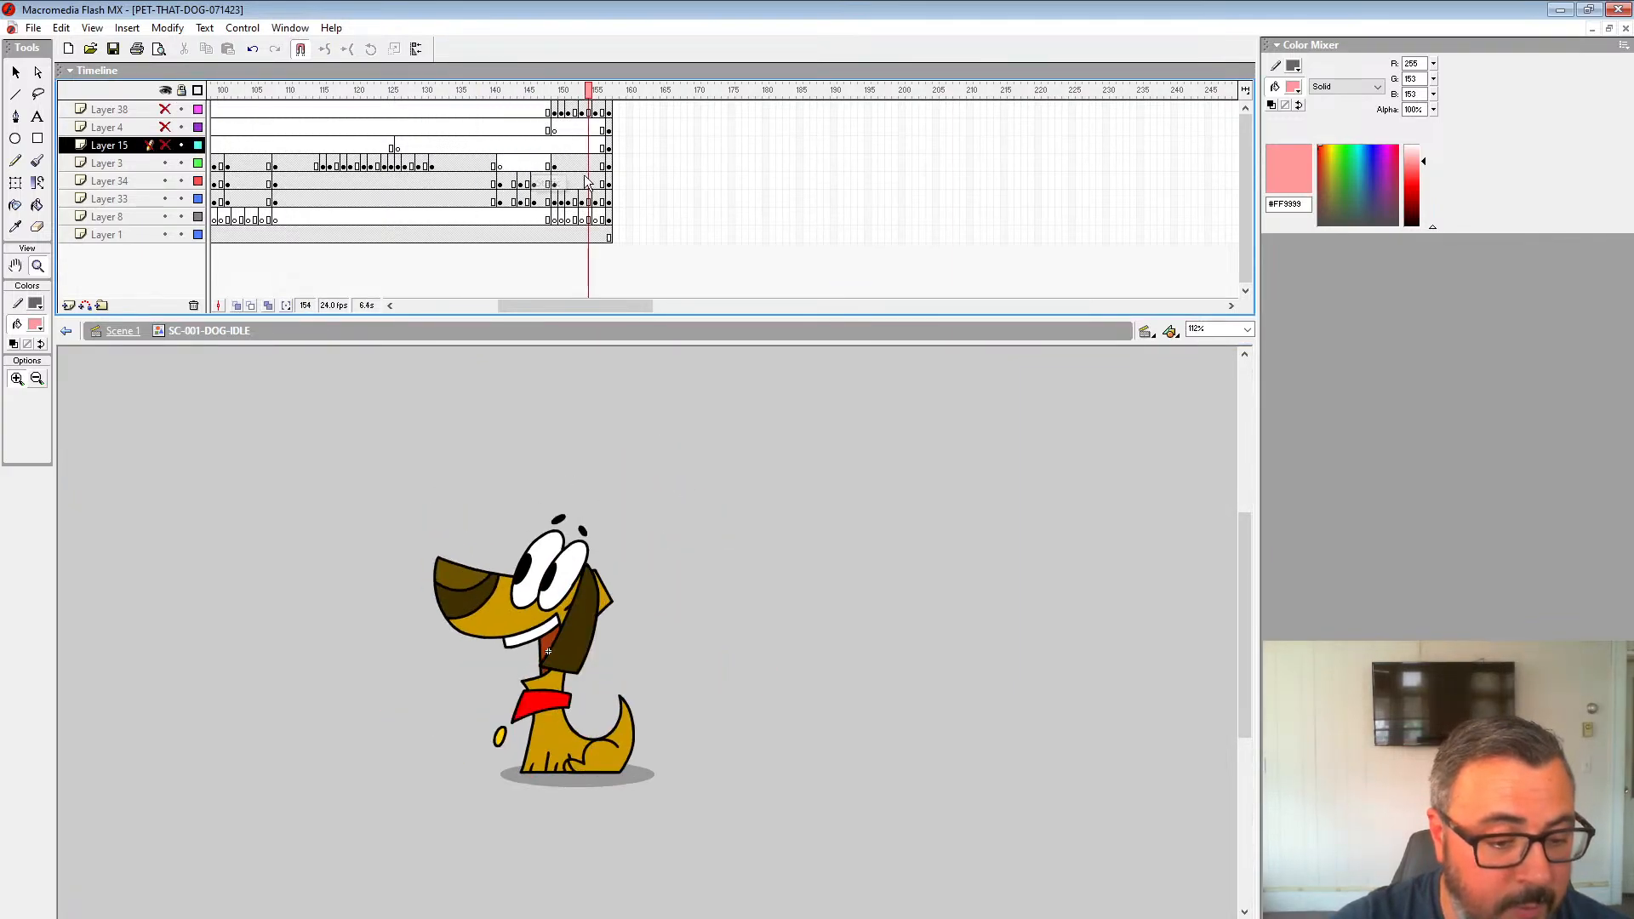
{"action": "left_click", "coordinate": [535, 182]}
{"action": "left_click", "coordinate": [555, 166]}
{"action": "left_click", "coordinate": [569, 166]}
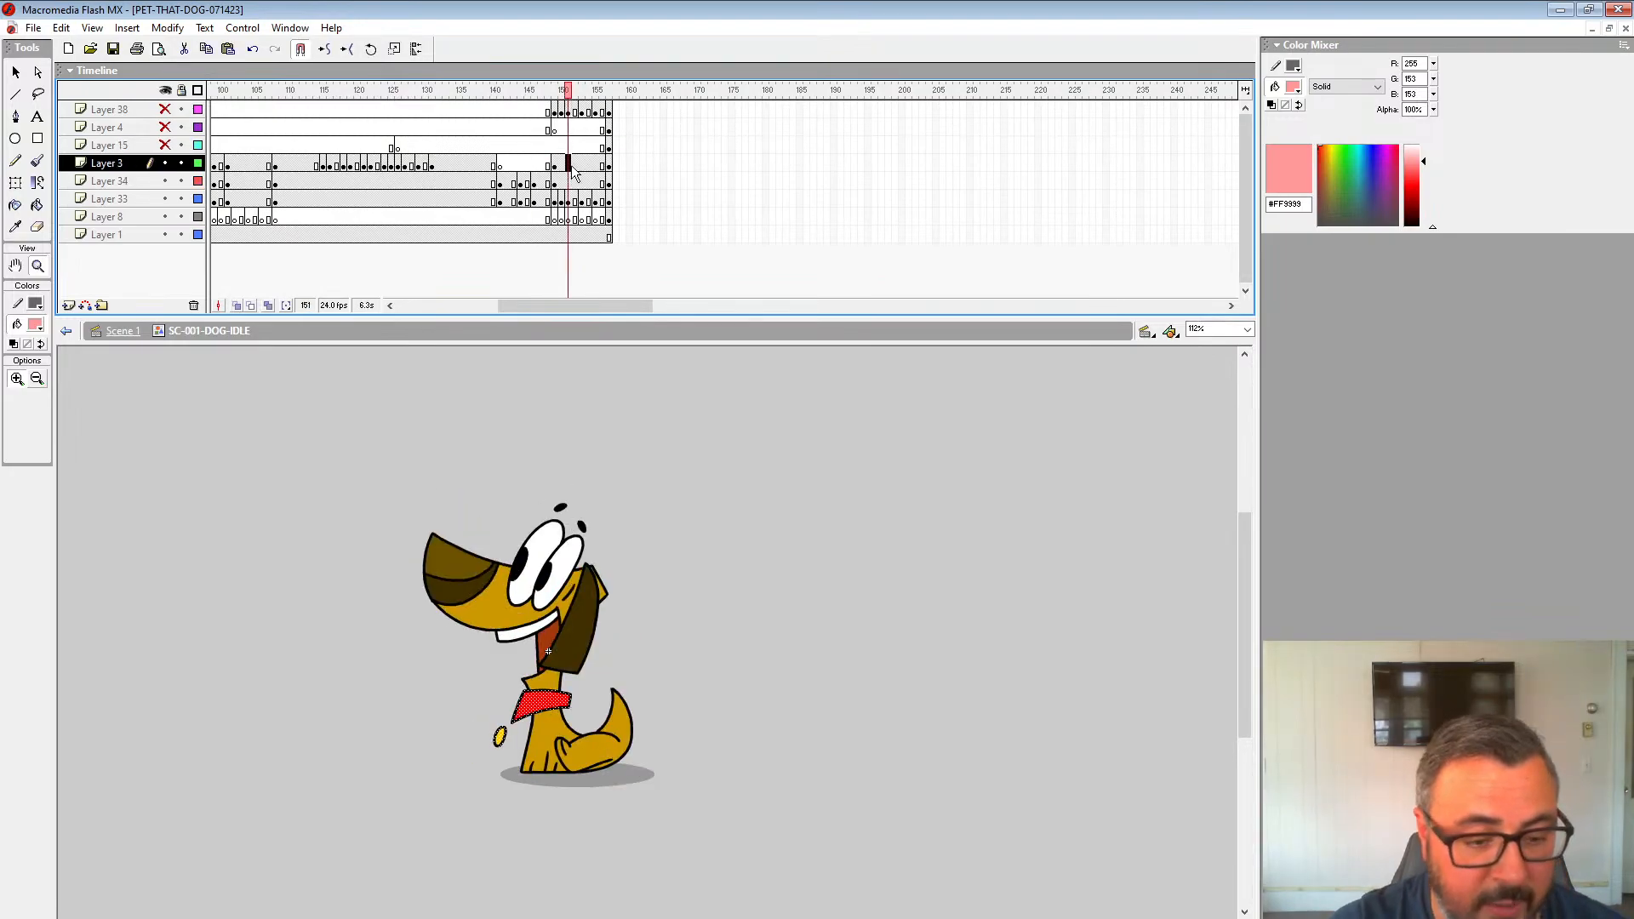
{"action": "key", "text": "Delete"}
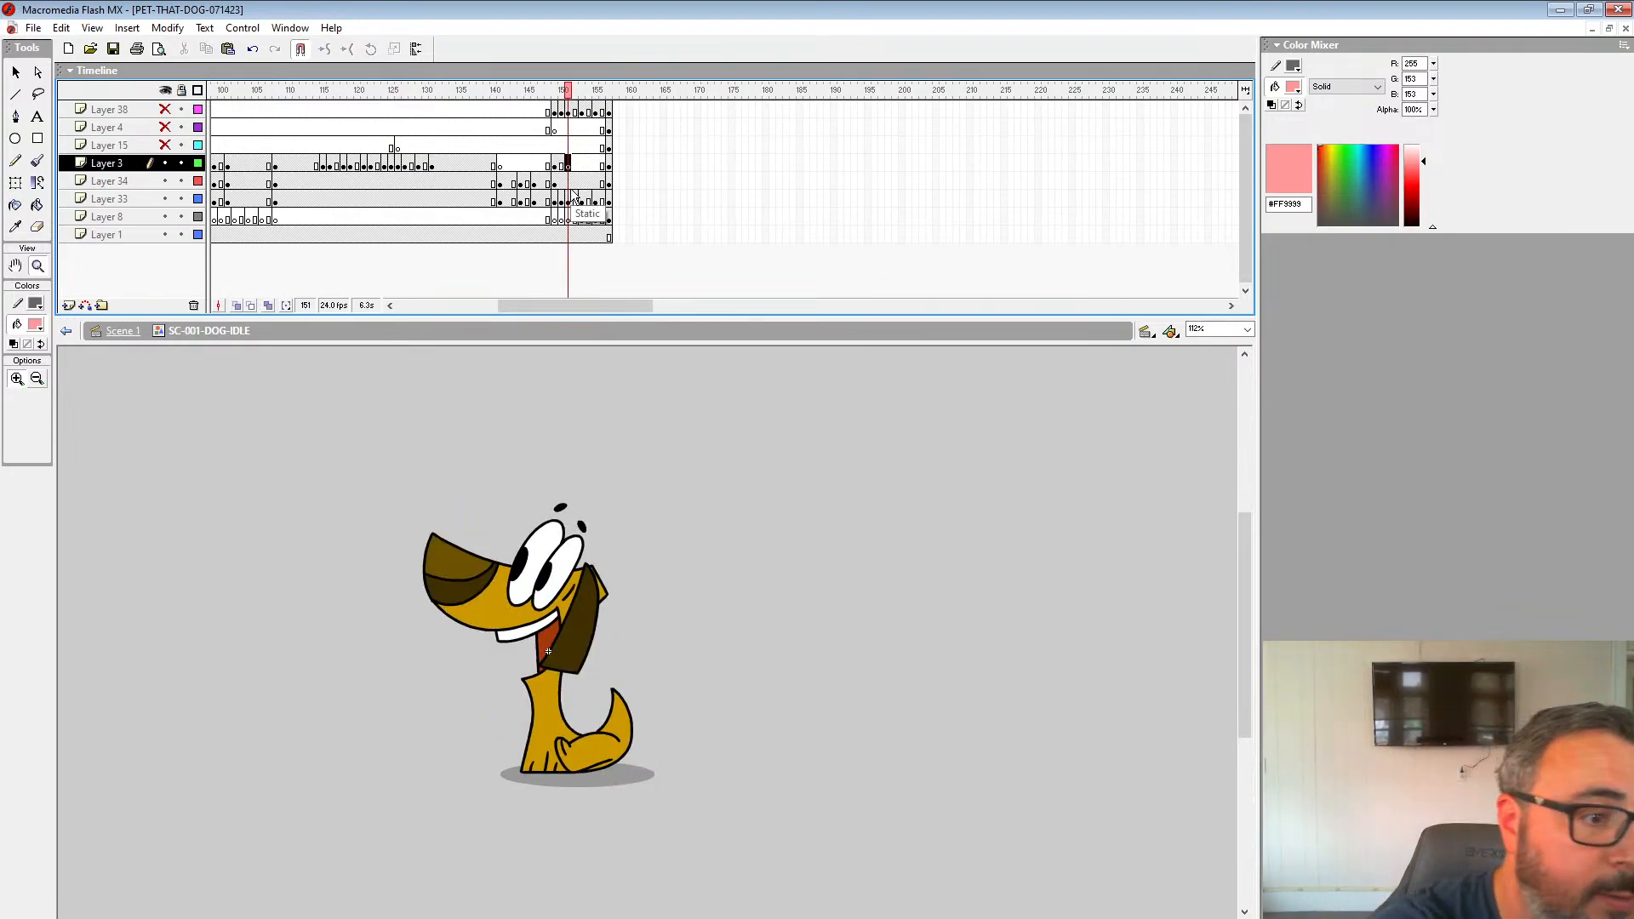
Step: Lock Layer 34 down to Layer 1, display them as outlines, and turn on onion skinning around frame 151
{"action": "mouse_move", "coordinate": [183, 181]}
{"action": "left_mouse_down"}
{"action": "mouse_move", "coordinate": [182, 235]}
{"action": "mouse_move", "coordinate": [198, 237]}
{"action": "left_mouse_up"}
{"action": "left_click", "coordinate": [578, 661]}
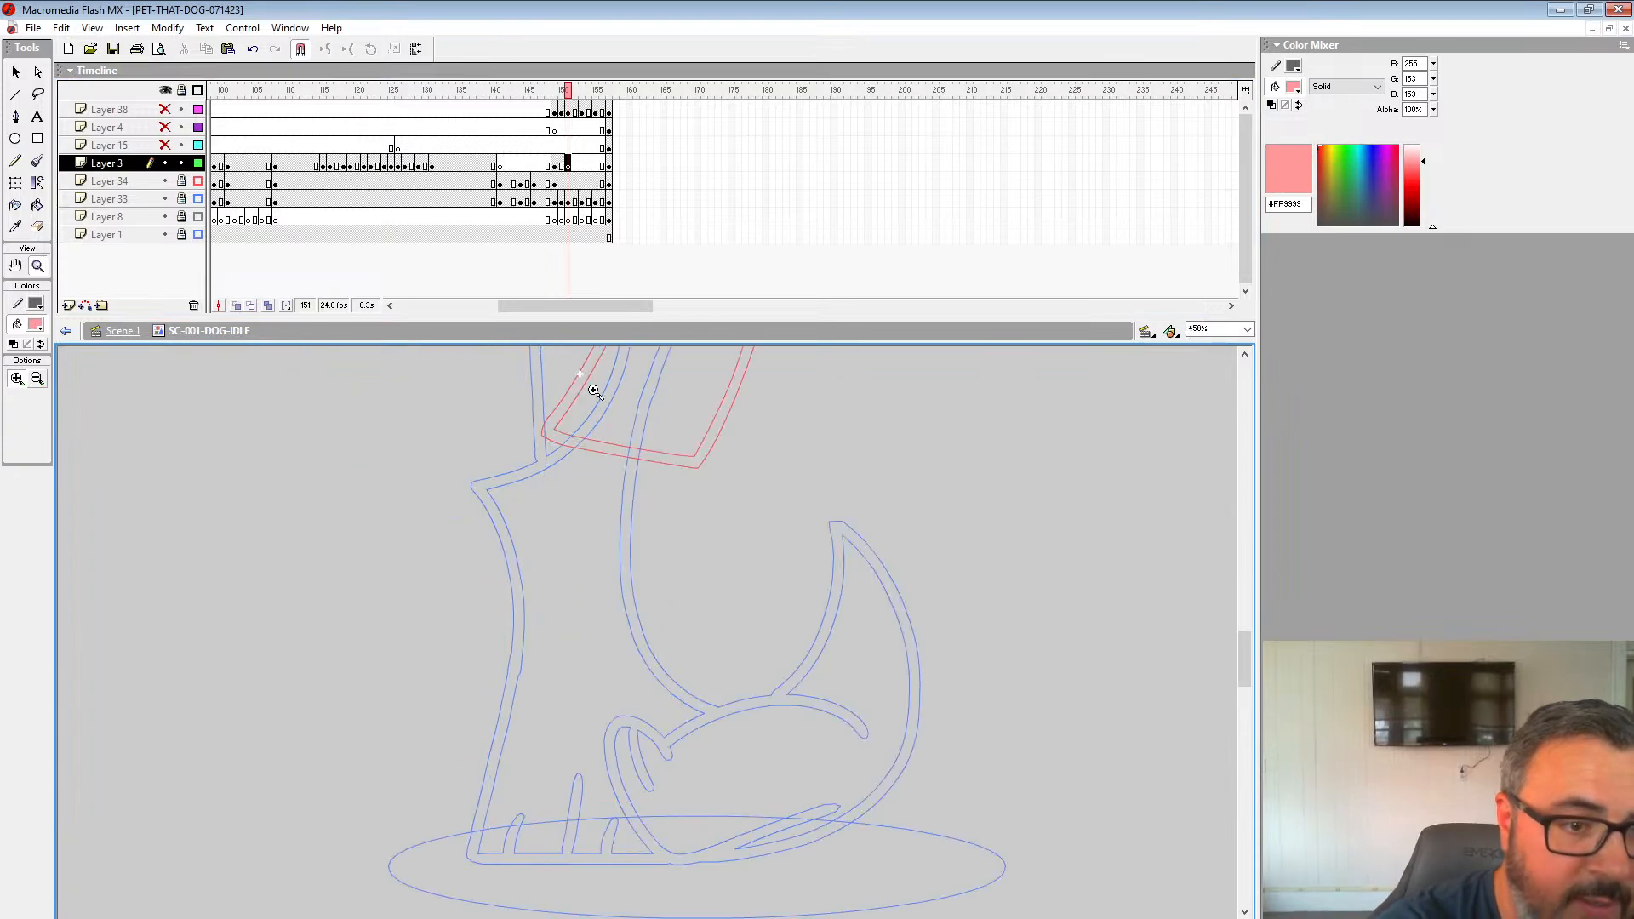
{"action": "left_click", "coordinate": [569, 92]}
{"action": "left_click", "coordinate": [239, 305]}
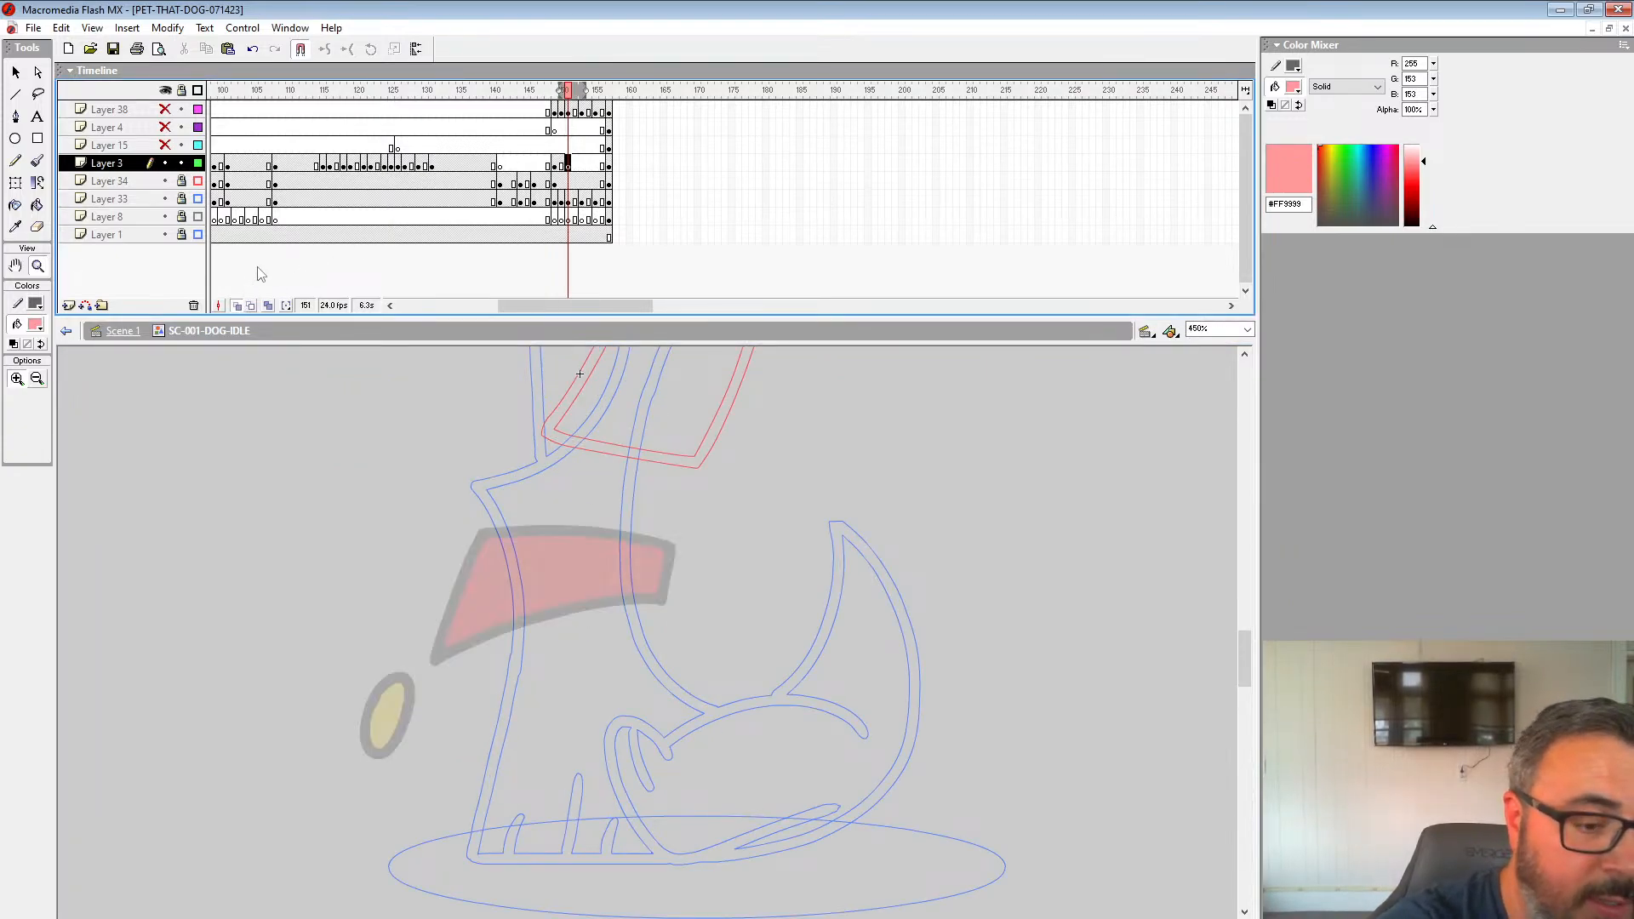
Step: Set the Brush to a small size and sketch the collar at frame 151 slightly raised from its previous pose
{"action": "left_click", "coordinate": [37, 161]}
{"action": "left_click", "coordinate": [40, 404]}
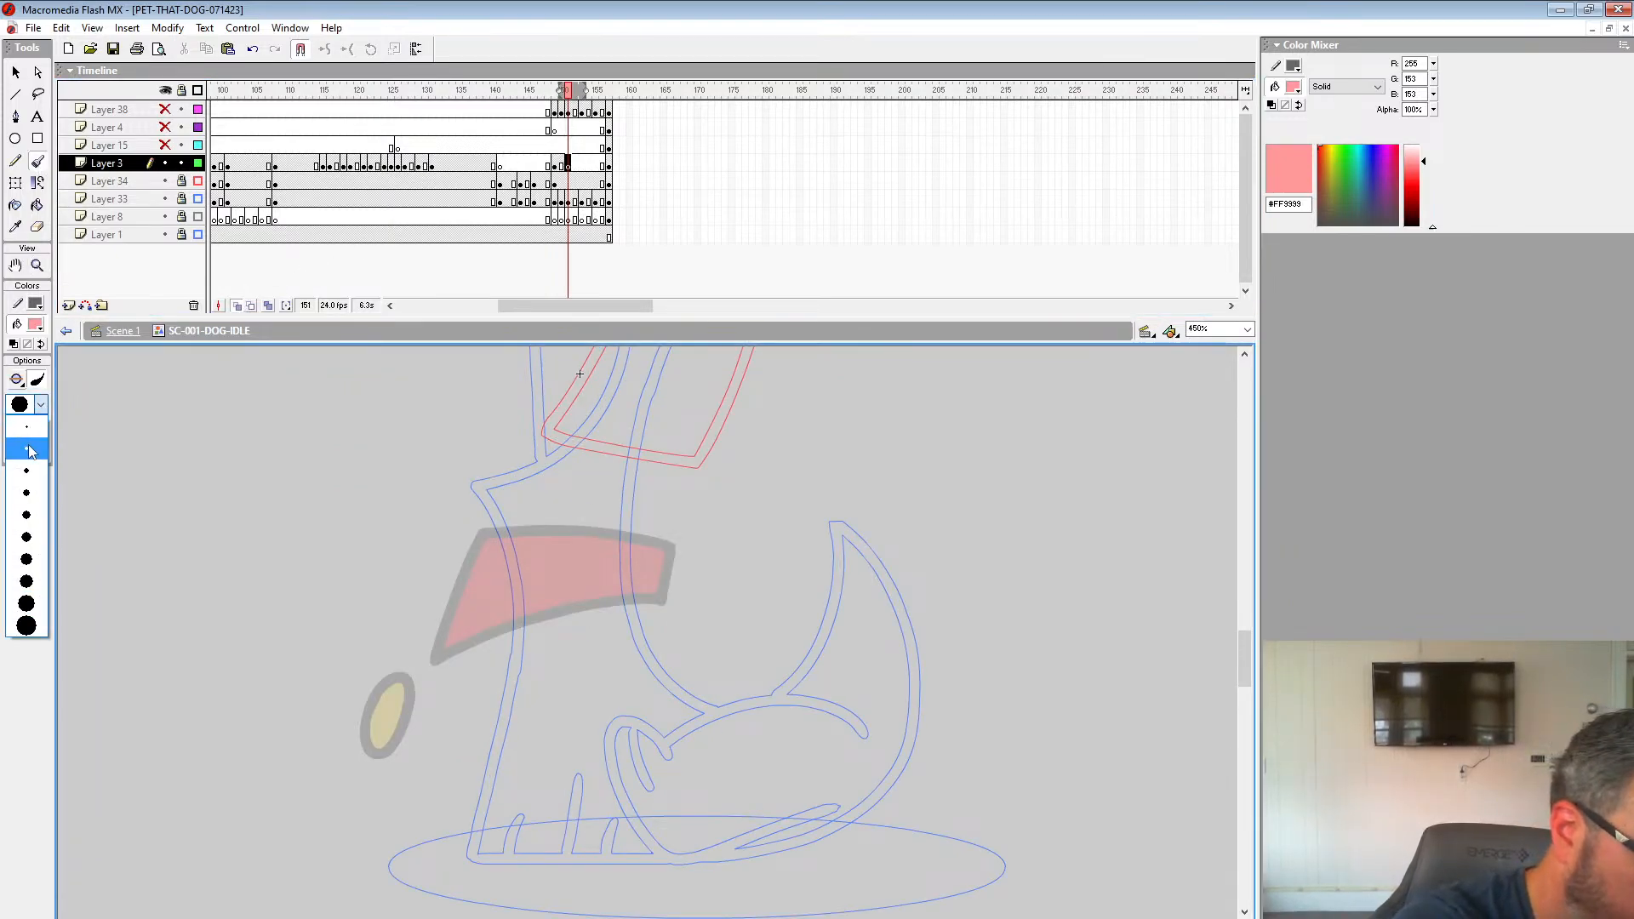
{"action": "left_click", "coordinate": [42, 438]}
{"action": "mouse_move", "coordinate": [670, 533]}
{"action": "left_mouse_down"}
{"action": "mouse_move", "coordinate": [480, 513]}
{"action": "mouse_move", "coordinate": [439, 589]}
{"action": "left_mouse_up"}
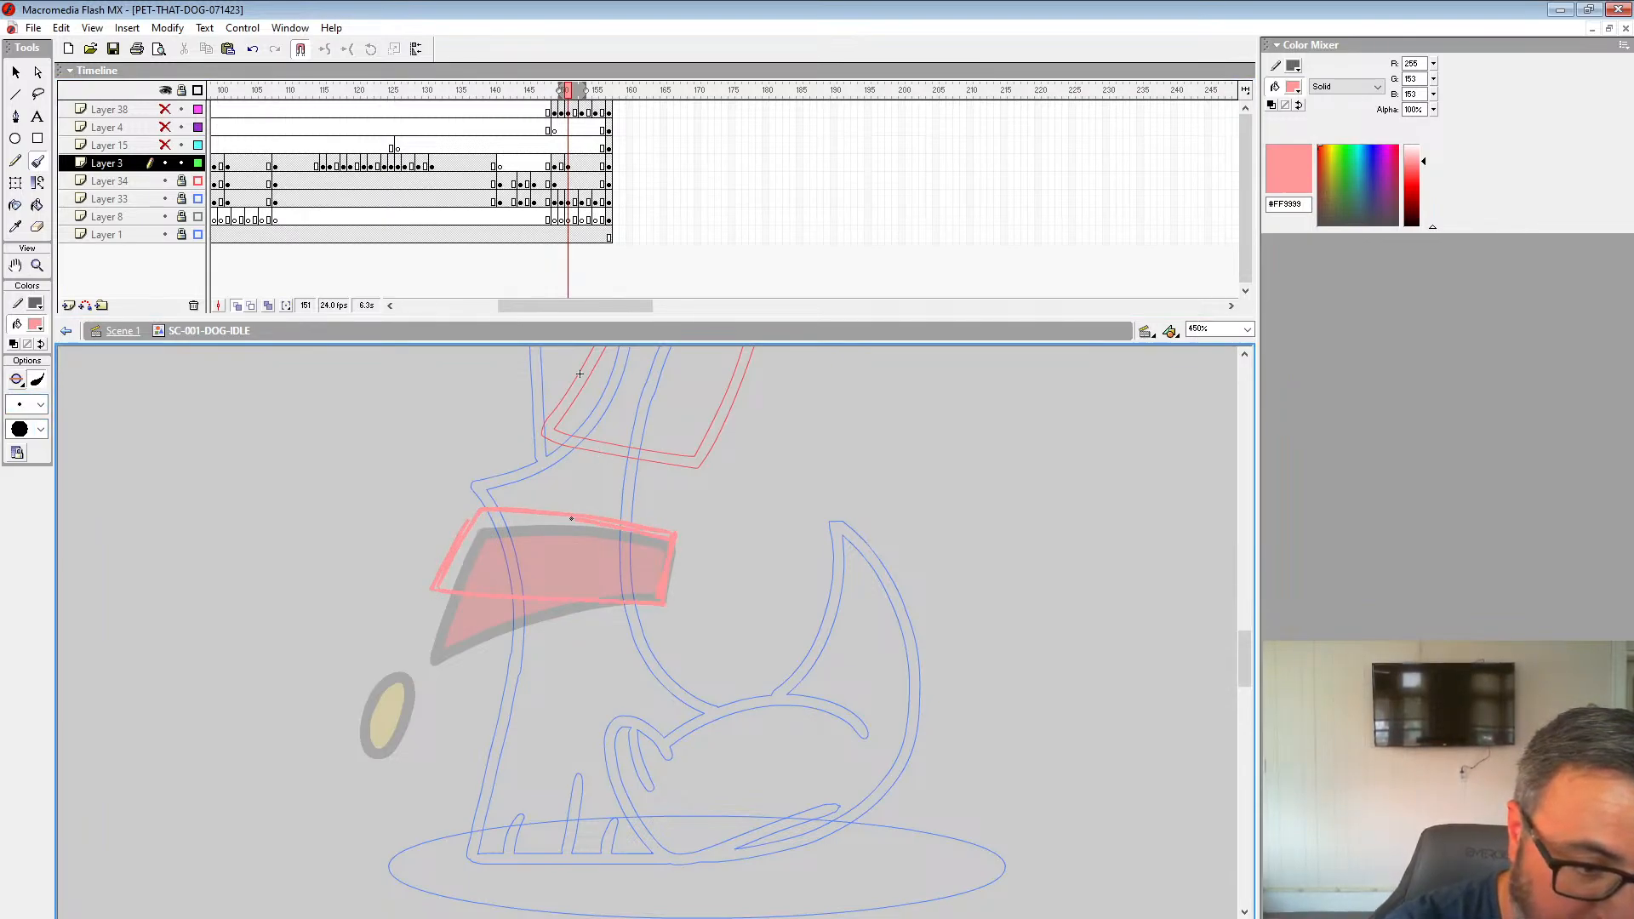
Step: Recolour the collar sketch to red #FF0000, sketch the swinging oval tag beside it, and play the motion
{"action": "left_click", "coordinate": [569, 161]}
{"action": "left_click", "coordinate": [39, 328]}
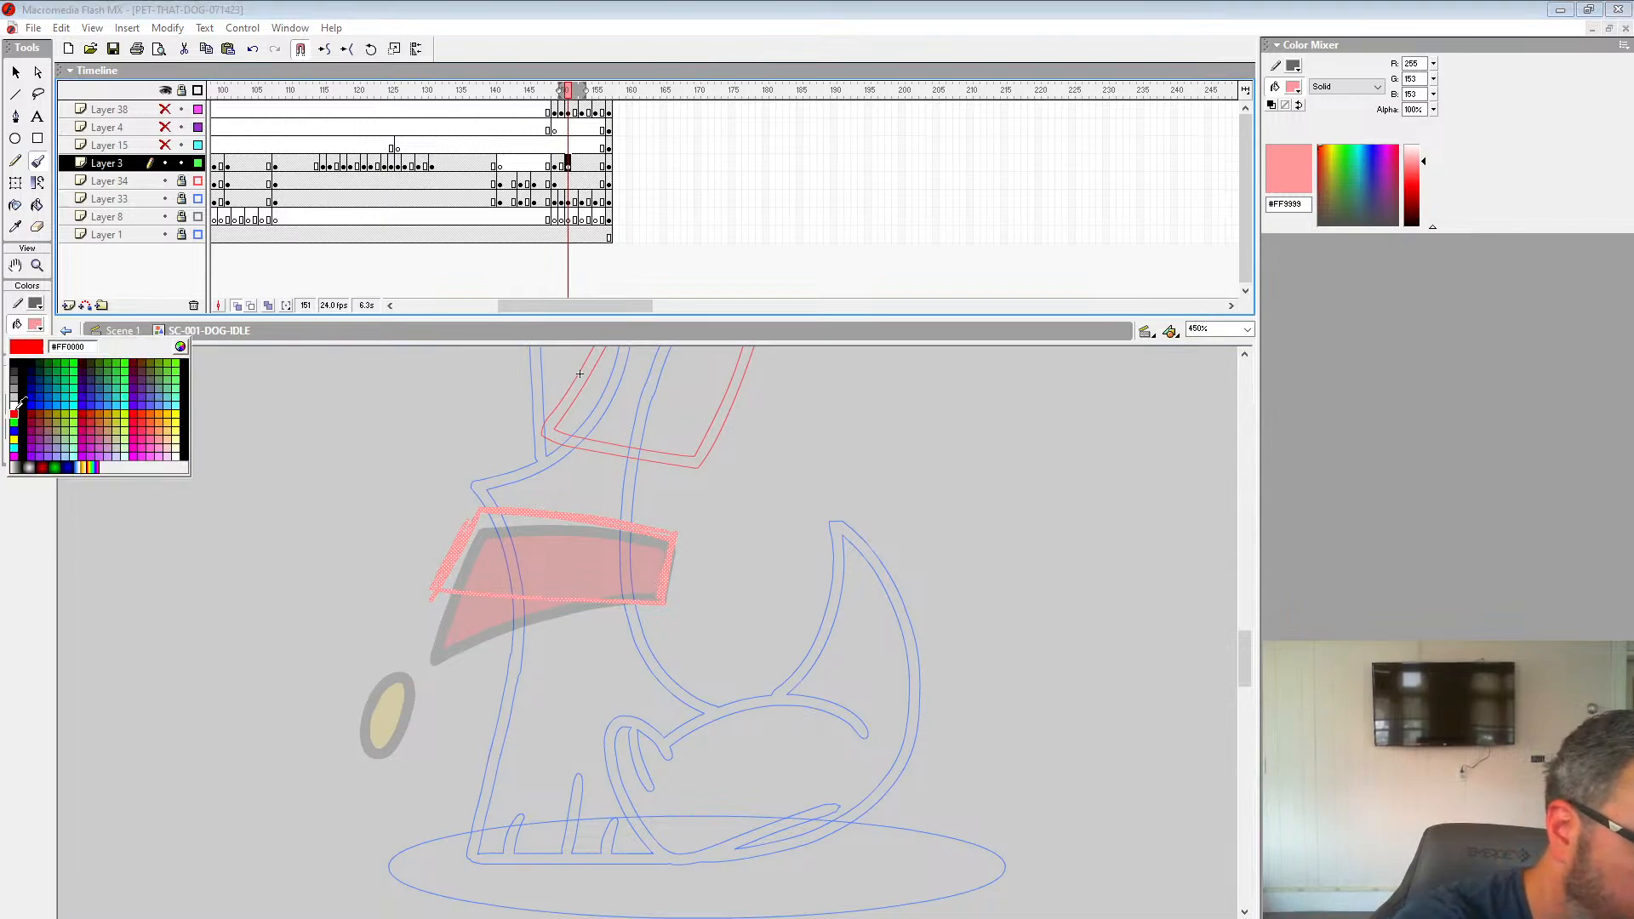
{"action": "left_click", "coordinate": [20, 415]}
{"action": "left_click_drag", "start_coordinate": [482, 507], "coordinate": [436, 587]}
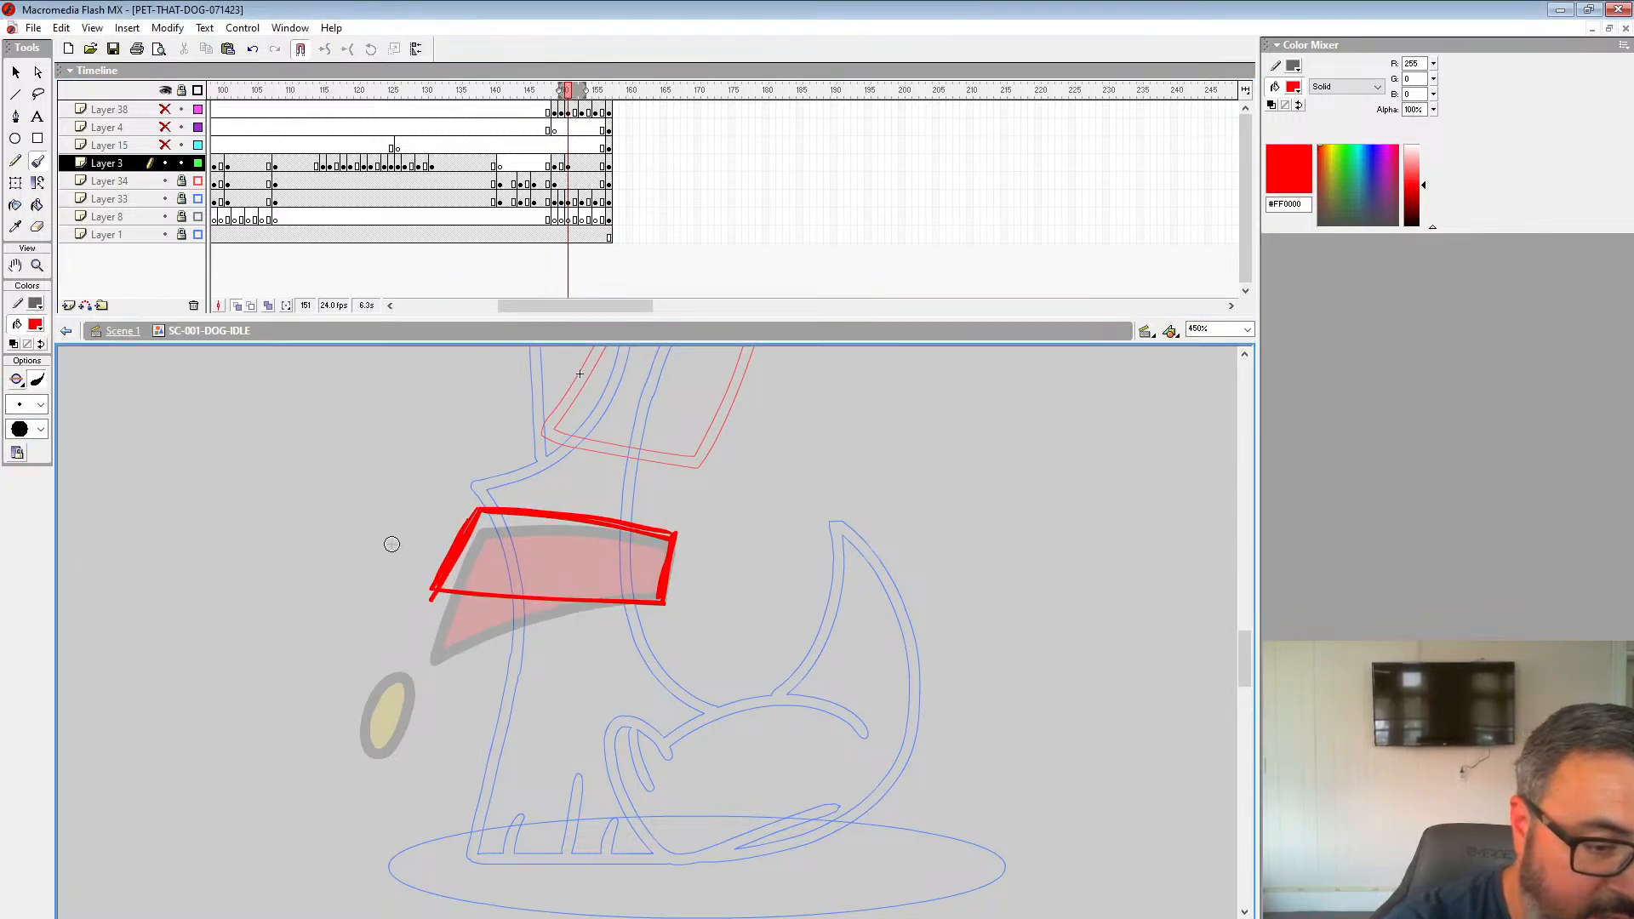
{"action": "mouse_move", "coordinate": [388, 526]}
{"action": "left_mouse_down"}
{"action": "mouse_move", "coordinate": [347, 538]}
{"action": "mouse_move", "coordinate": [386, 525]}
{"action": "mouse_move", "coordinate": [395, 572]}
{"action": "mouse_move", "coordinate": [338, 522]}
{"action": "left_mouse_up"}
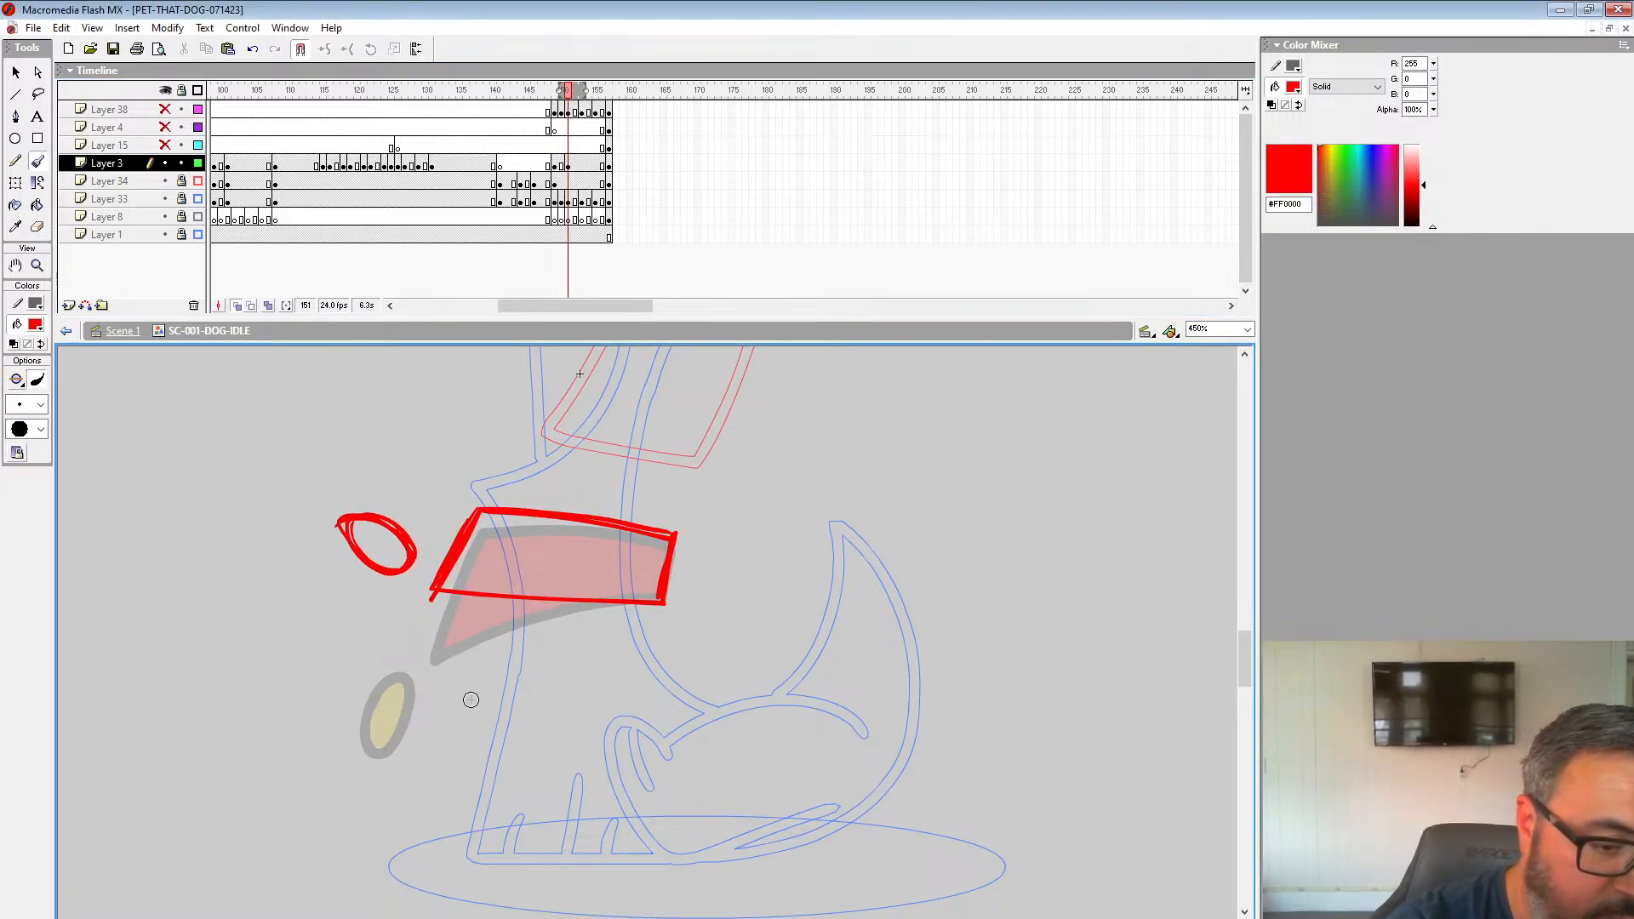
{"action": "key", "text": "Return"}
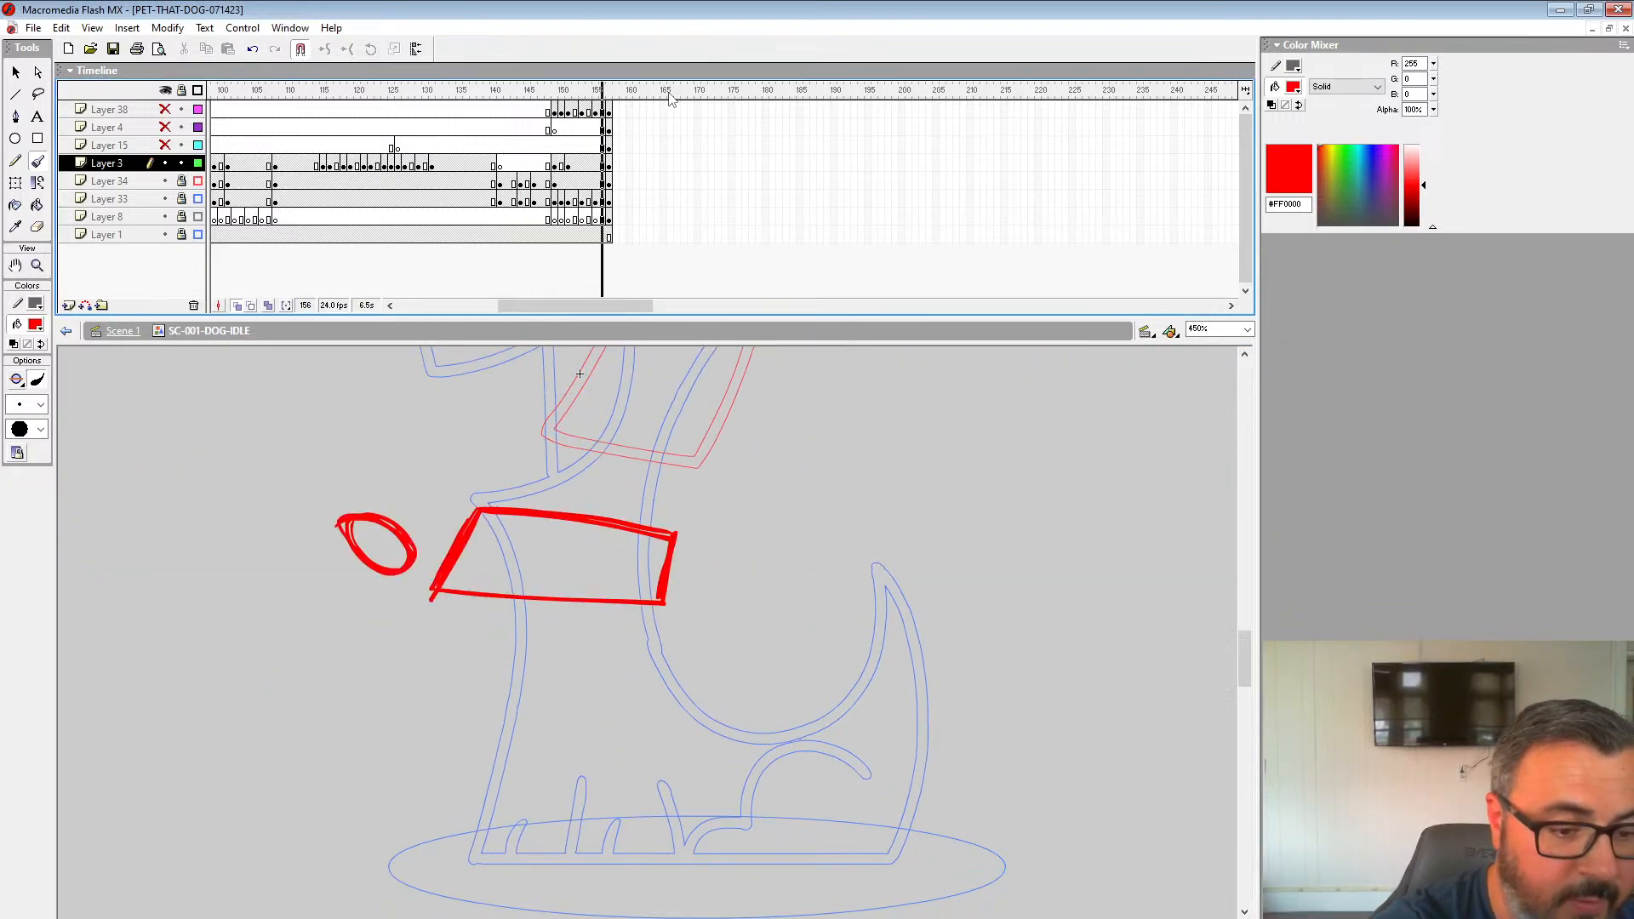
Step: Insert a blank keyframe at frame 151 on Layer 3 and extend the onion skin range to the end of the animation
{"action": "left_click", "coordinate": [624, 163]}
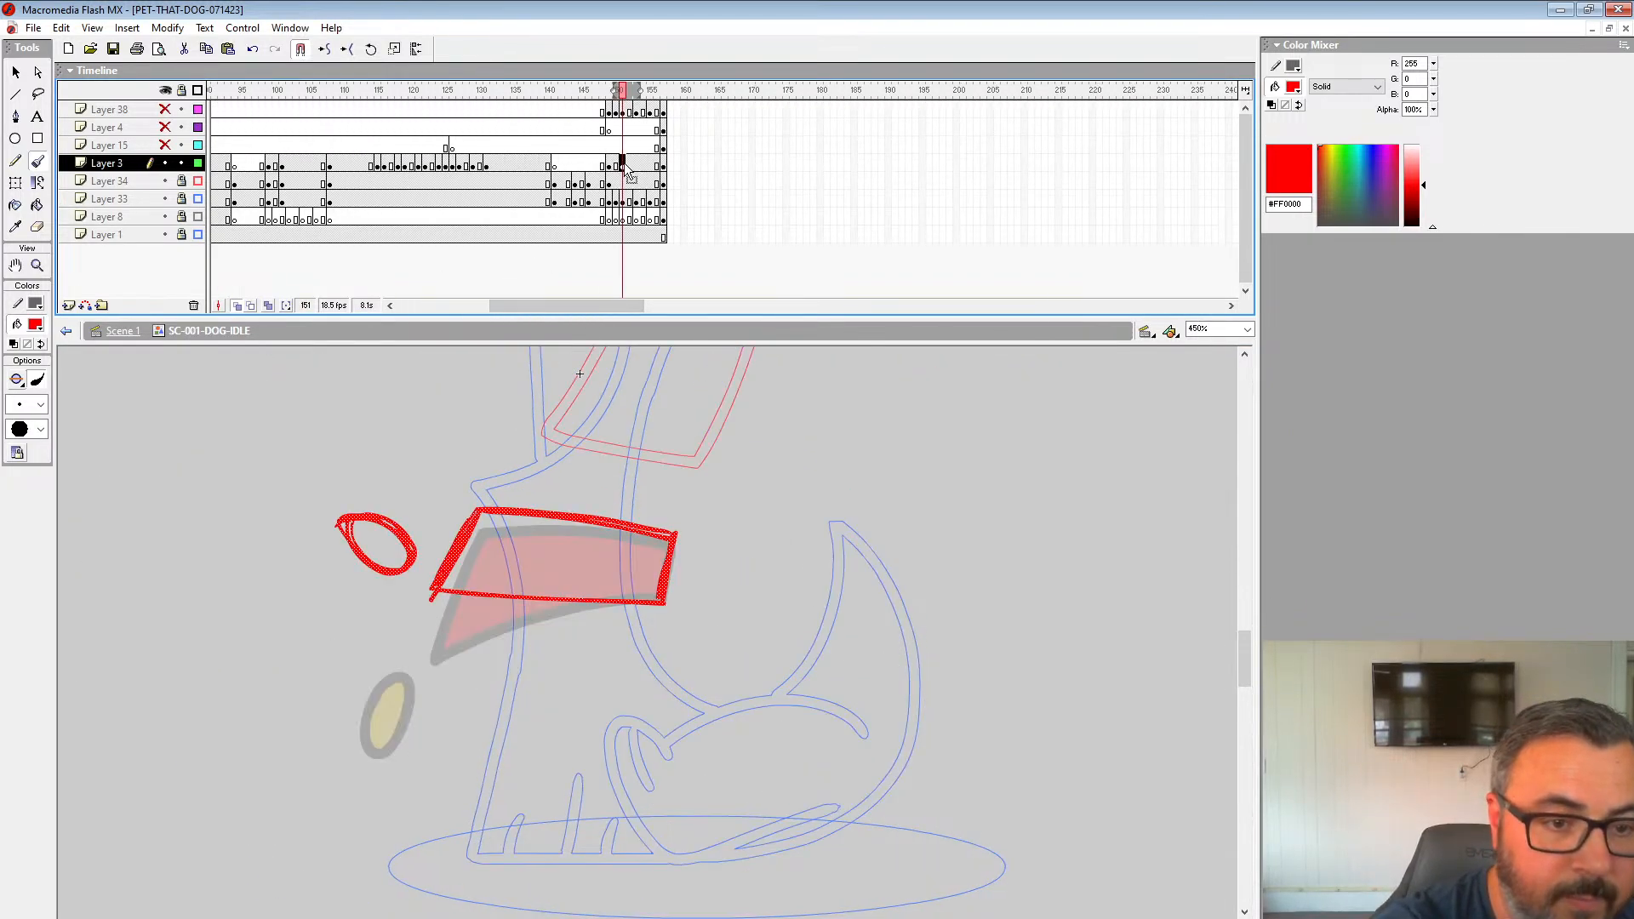
{"action": "key", "text": "F7"}
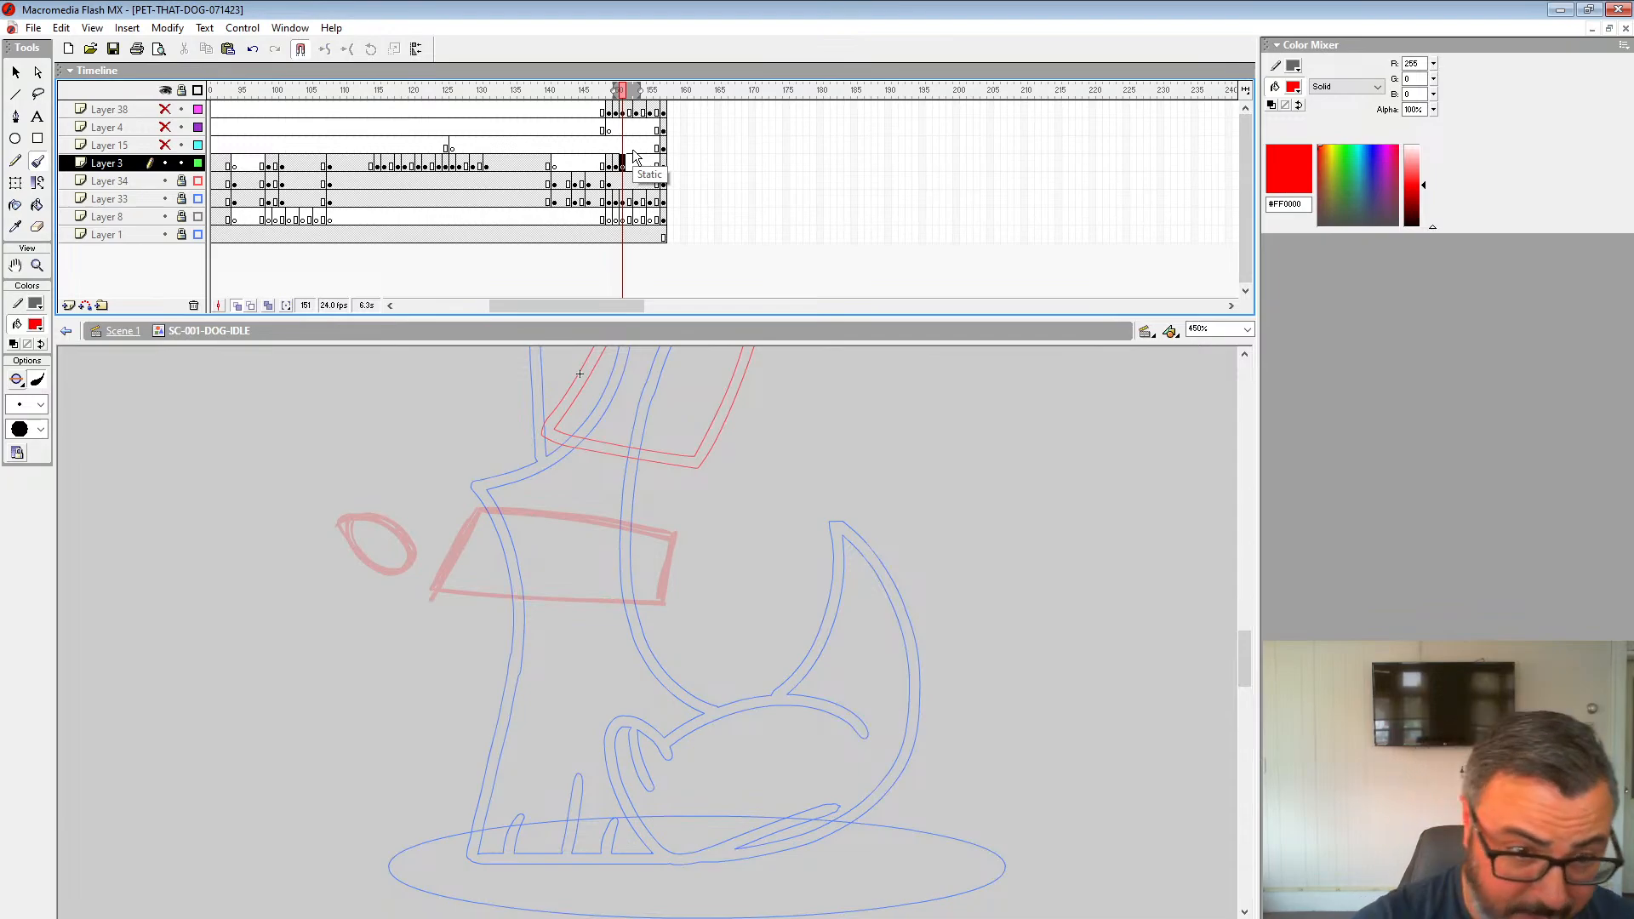
{"action": "left_click_drag", "start_coordinate": [613, 91], "coordinate": [668, 77]}
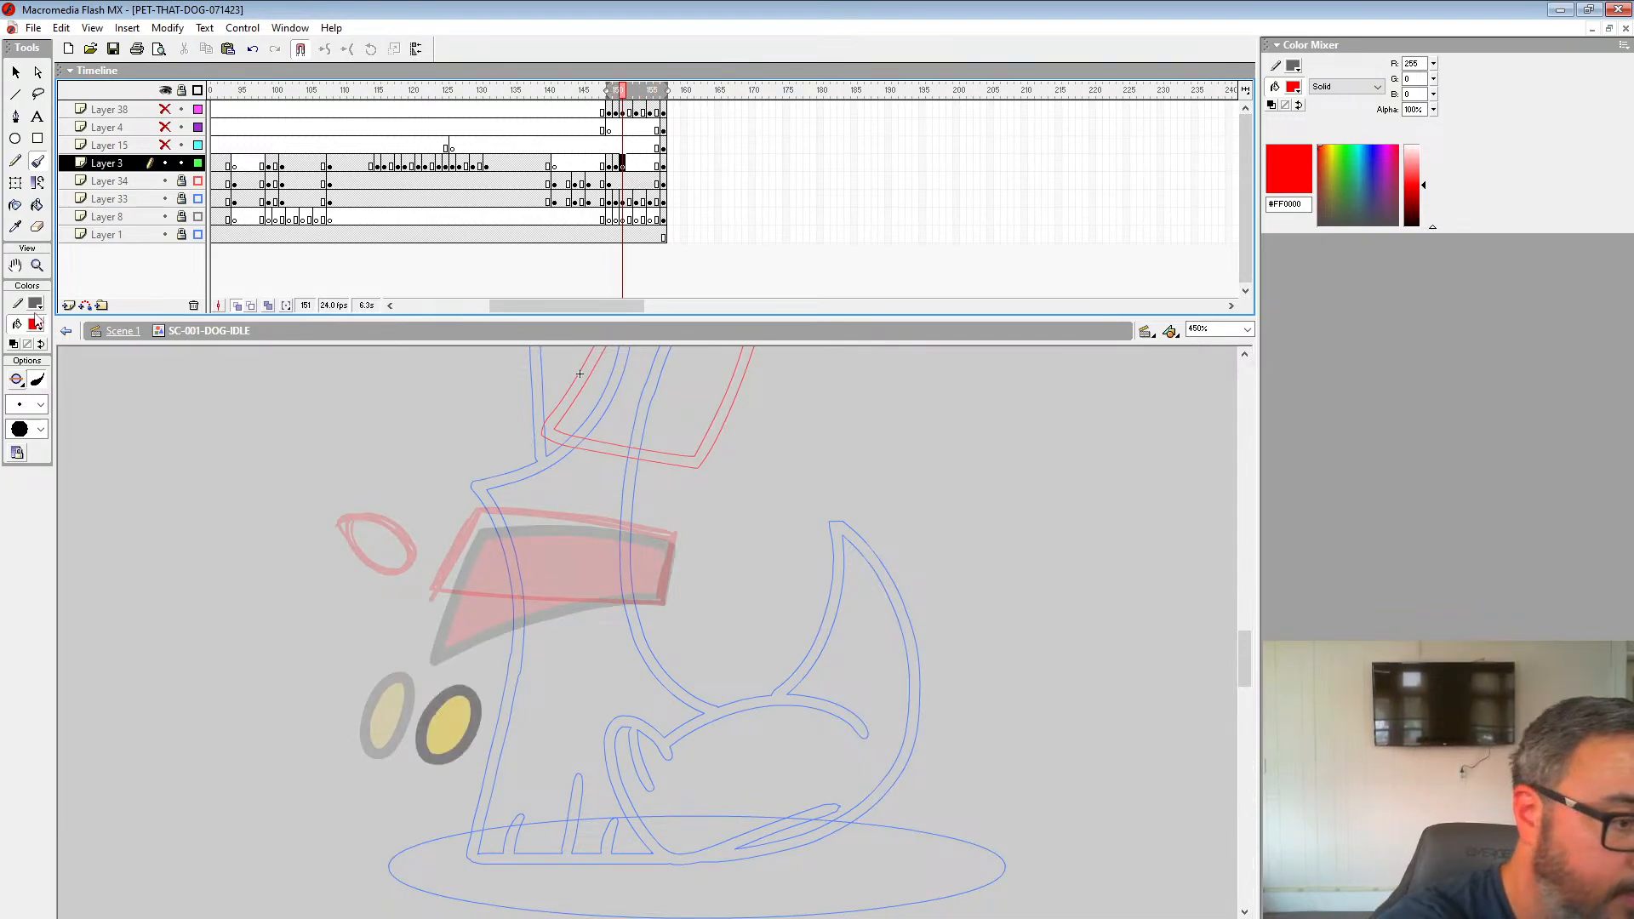
Step: Ink the collar and oval tag outlines at frame 151 over the onion-skinned sketch with a large black #000000 Brush, and go to frame 150
{"action": "left_click", "coordinate": [36, 266]}
{"action": "left_click", "coordinate": [639, 563]}
{"action": "left_click_drag", "start_coordinate": [675, 573], "coordinate": [876, 466]}
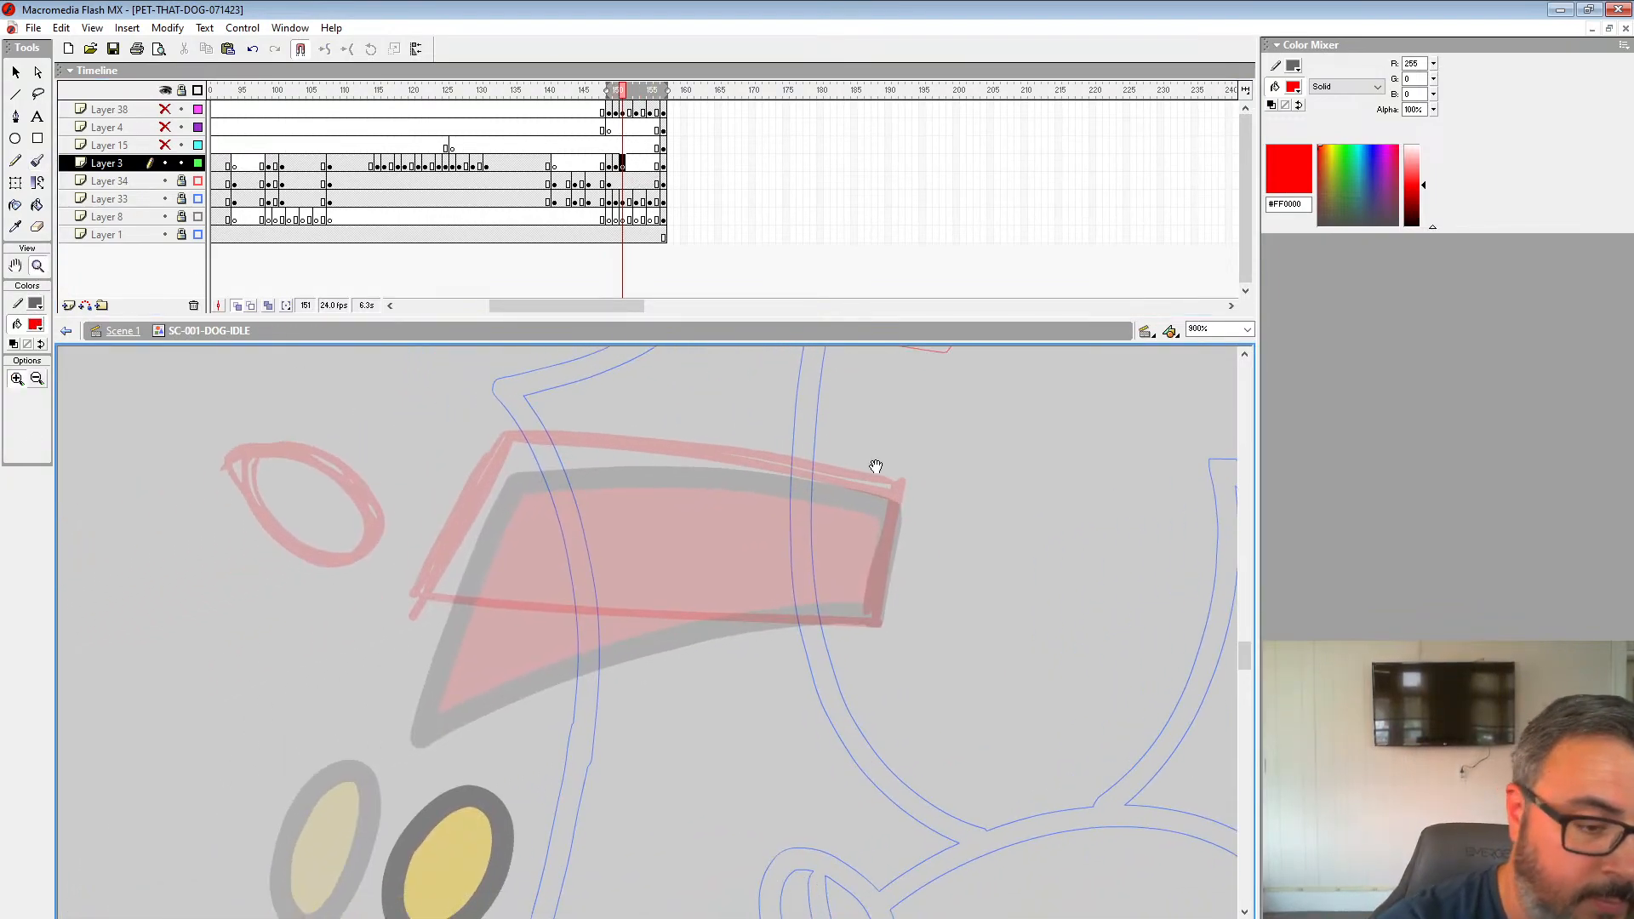
{"action": "left_click", "coordinate": [40, 162]}
{"action": "left_click", "coordinate": [34, 325]}
{"action": "left_click", "coordinate": [13, 363]}
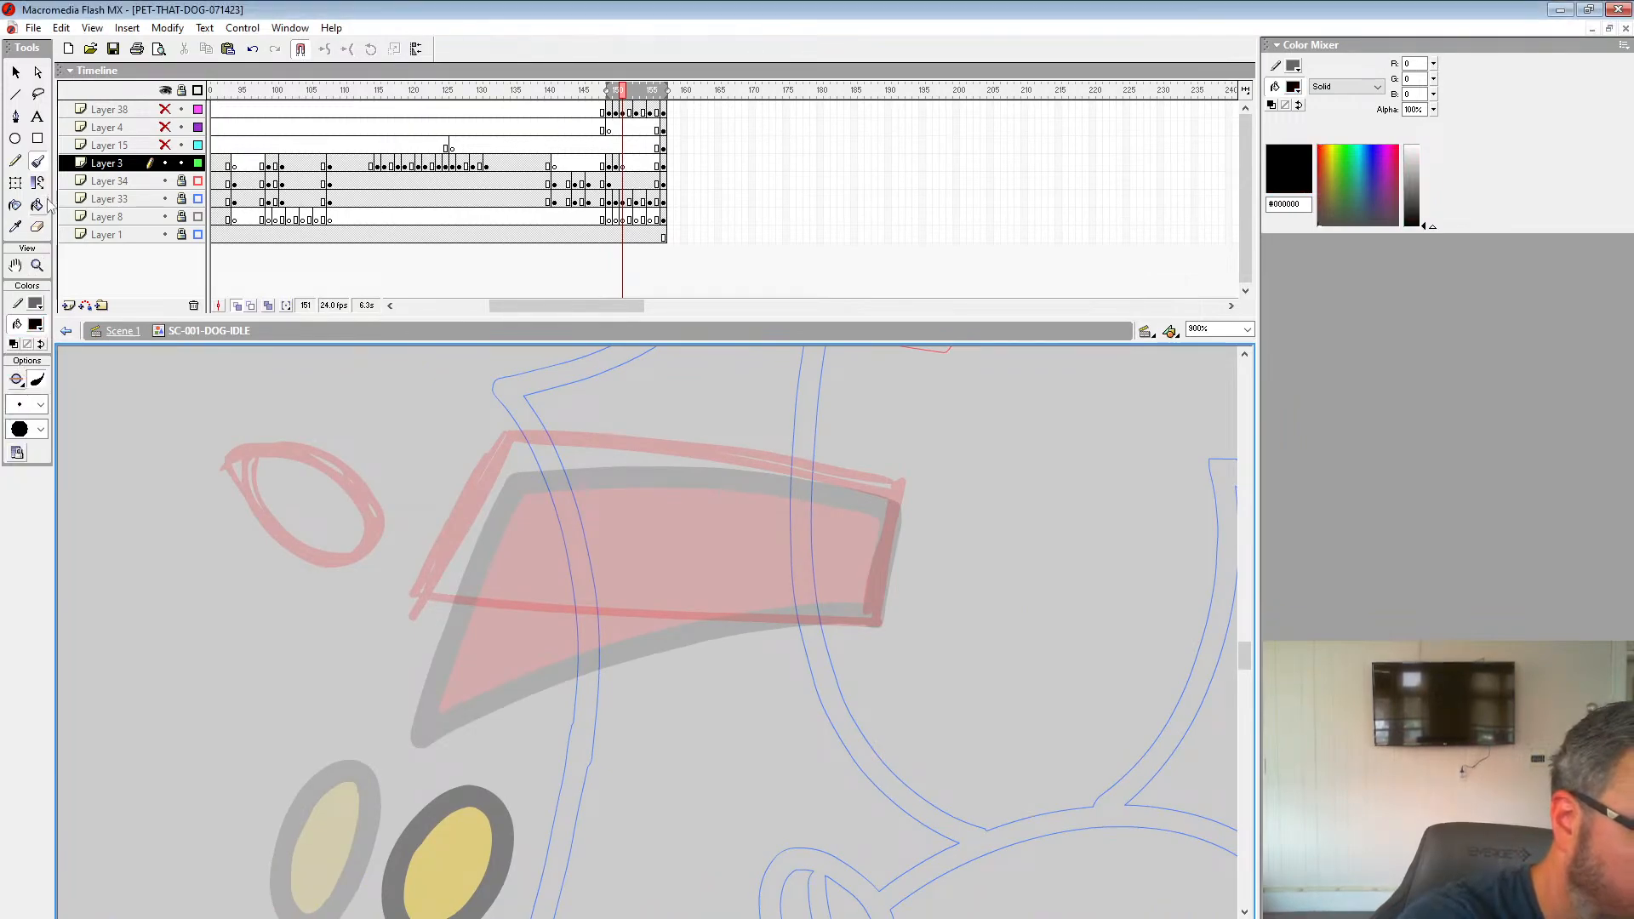
{"action": "left_click", "coordinate": [40, 404]}
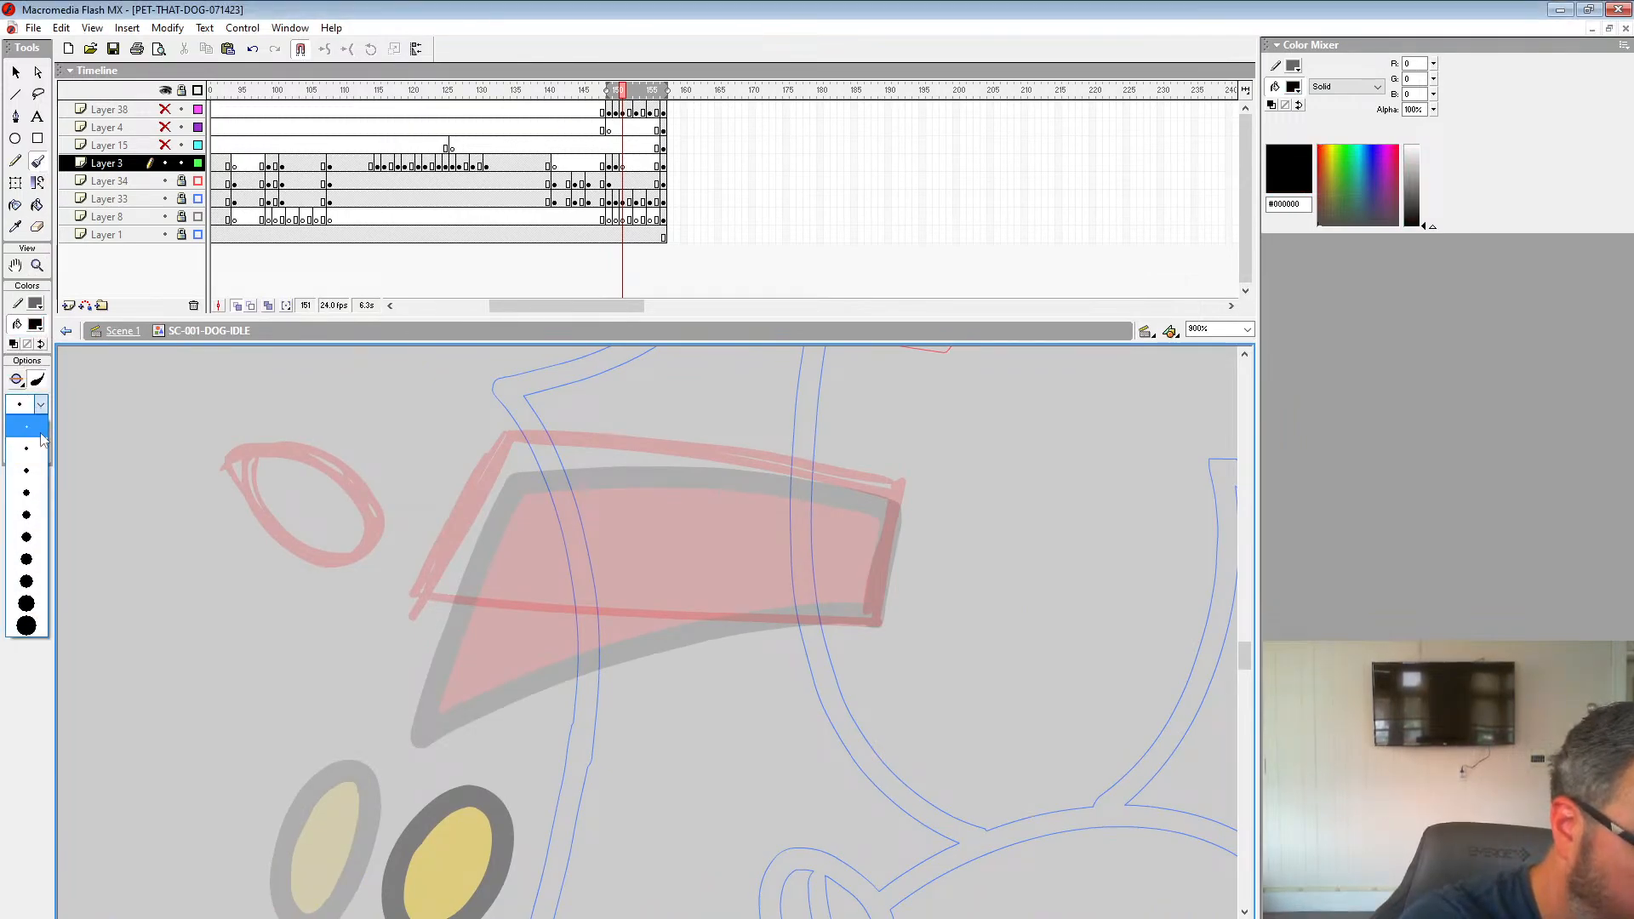
{"action": "left_click", "coordinate": [35, 606]}
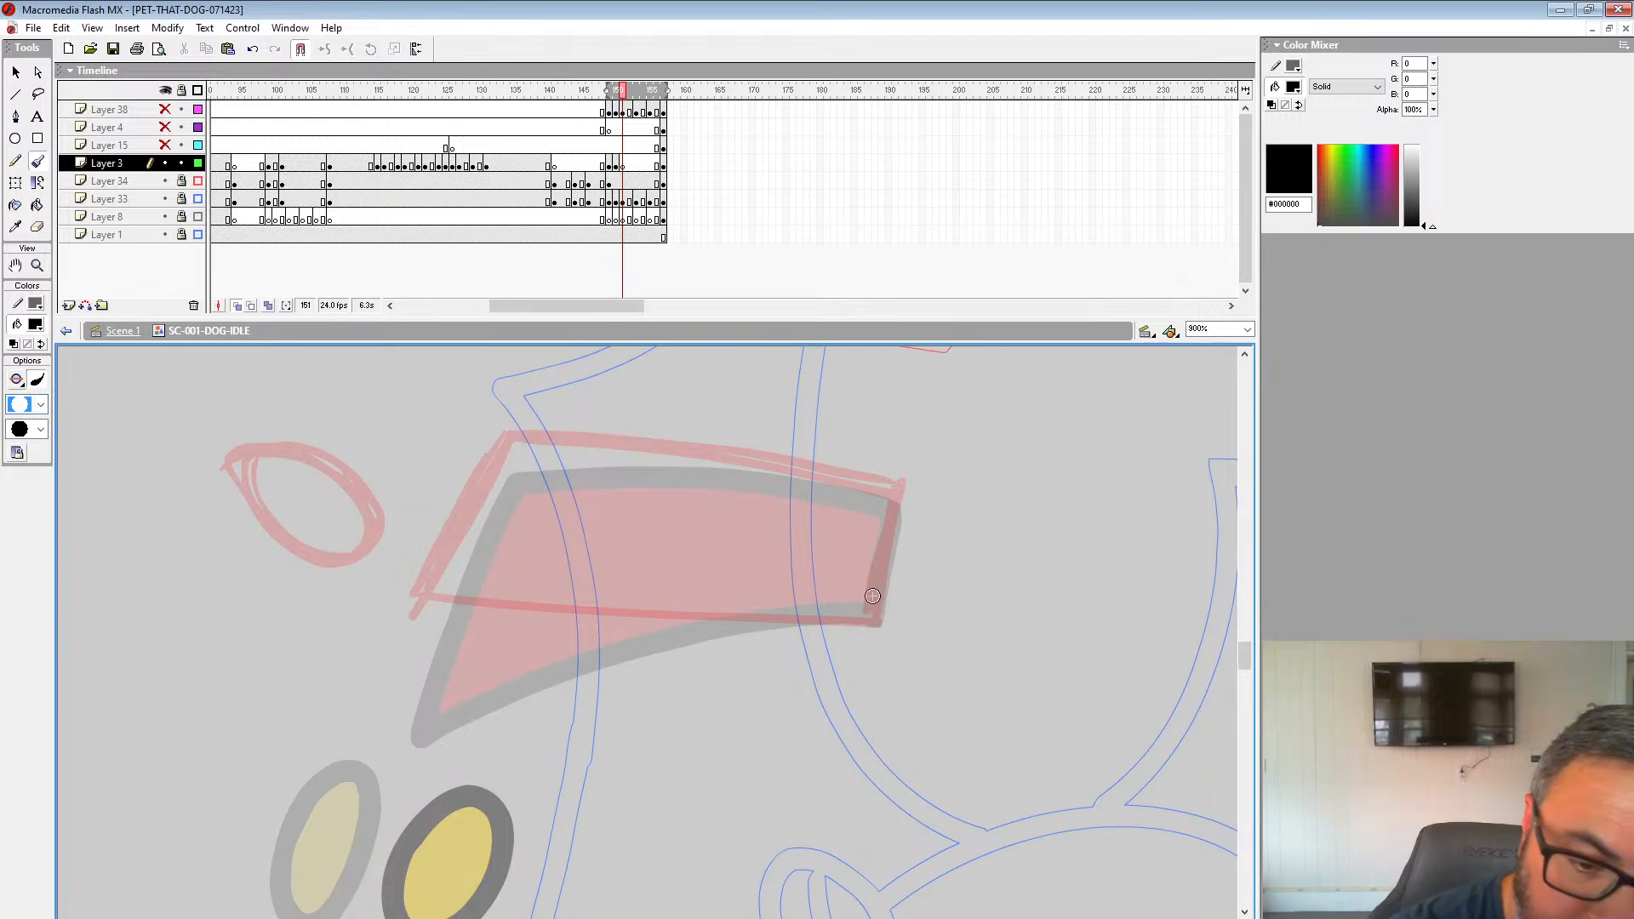
{"action": "mouse_move", "coordinate": [873, 620]}
{"action": "left_mouse_down"}
{"action": "mouse_move", "coordinate": [887, 482]}
{"action": "mouse_move", "coordinate": [584, 431]}
{"action": "mouse_move", "coordinate": [463, 474]}
{"action": "mouse_move", "coordinate": [405, 606]}
{"action": "left_mouse_up"}
{"action": "left_click_drag", "start_coordinate": [878, 625], "coordinate": [405, 606]}
{"action": "mouse_move", "coordinate": [226, 466]}
{"action": "left_mouse_down"}
{"action": "mouse_move", "coordinate": [242, 498]}
{"action": "mouse_move", "coordinate": [301, 550]}
{"action": "mouse_move", "coordinate": [366, 540]}
{"action": "mouse_move", "coordinate": [361, 482]}
{"action": "mouse_move", "coordinate": [305, 450]}
{"action": "mouse_move", "coordinate": [234, 475]}
{"action": "left_mouse_up"}
{"action": "left_click", "coordinate": [621, 168]}
{"action": "left_click", "coordinate": [617, 168]}
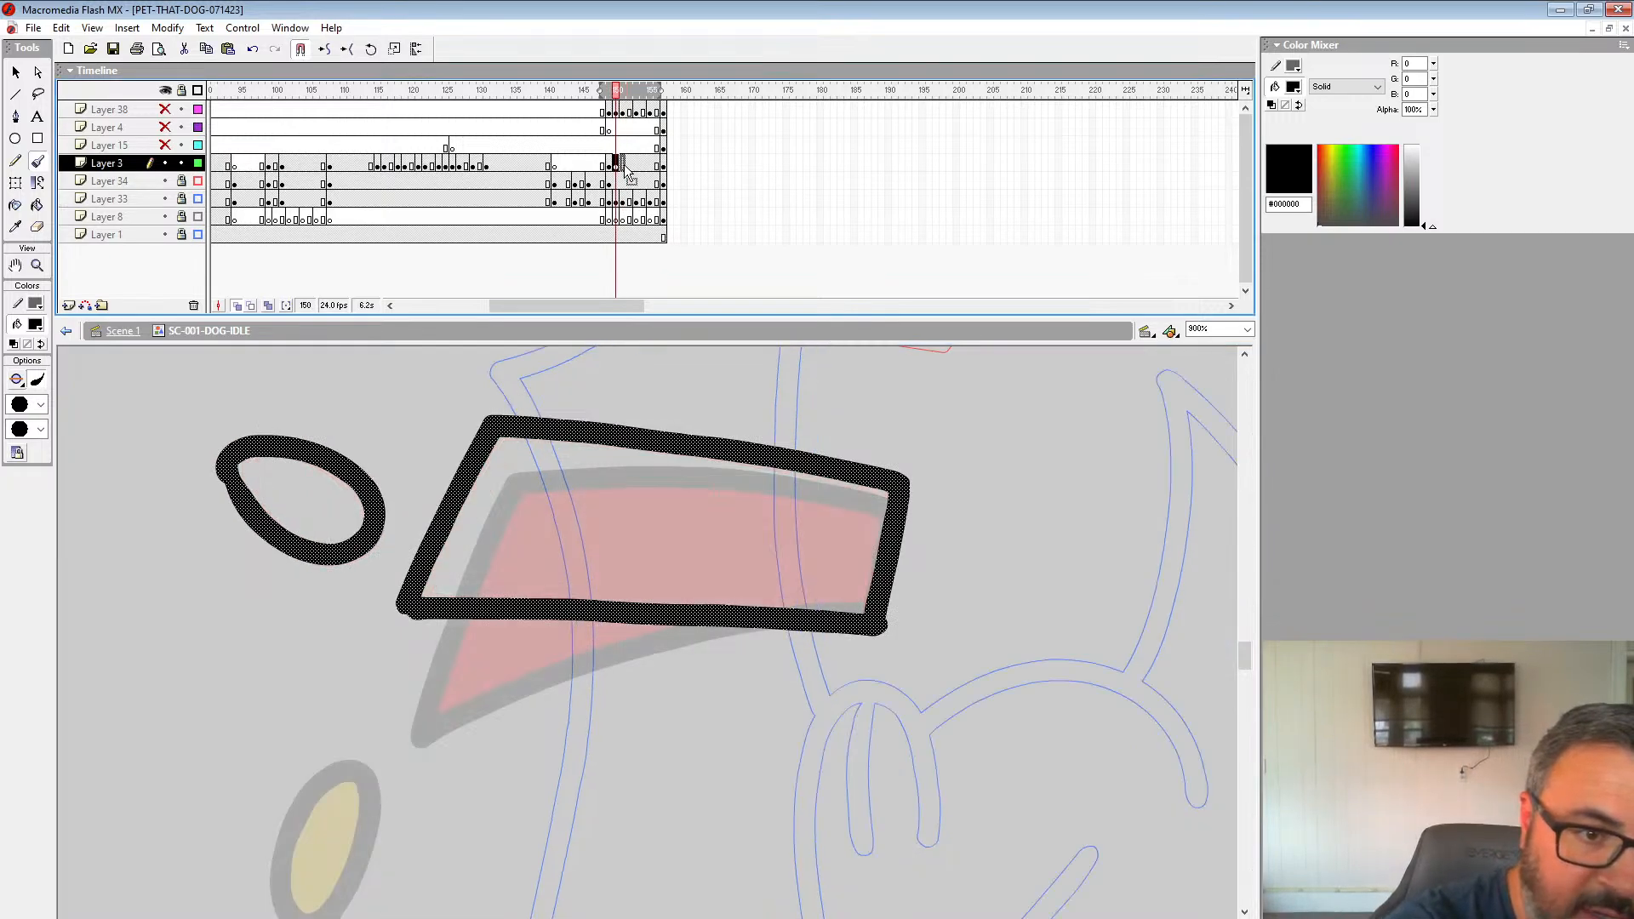
{"action": "left_click_drag", "start_coordinate": [431, 725], "coordinate": [550, 580]}
{"action": "left_click", "coordinate": [508, 614]}
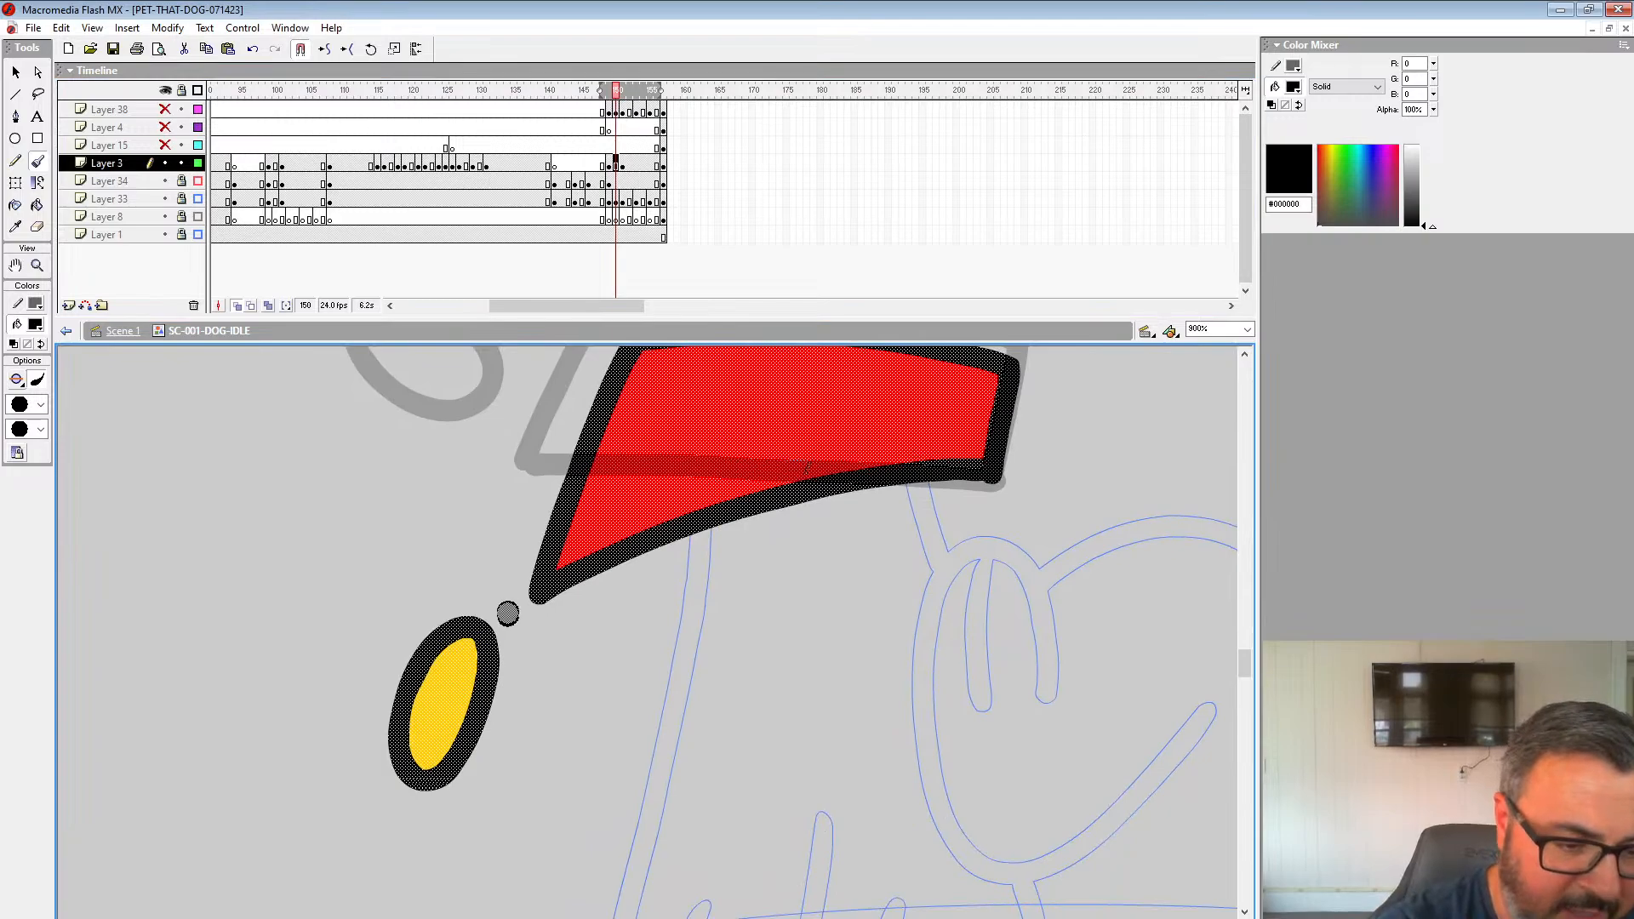
{"action": "key", "text": "ctrl+z"}
{"action": "left_click", "coordinate": [504, 612]}
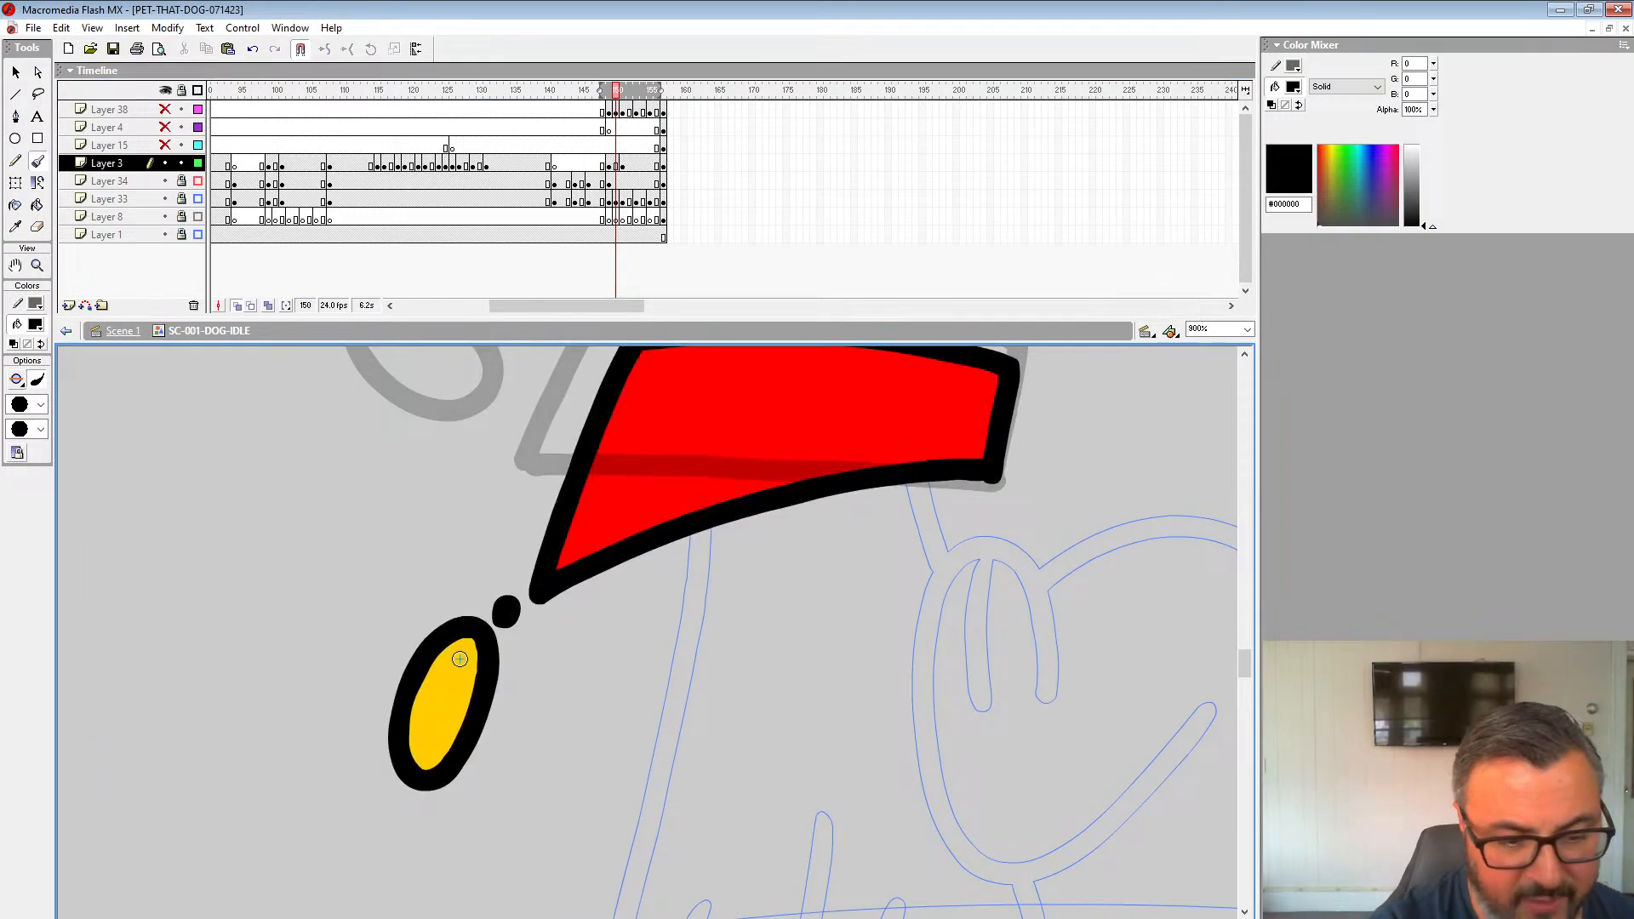
{"action": "key", "text": "ctrl+z"}
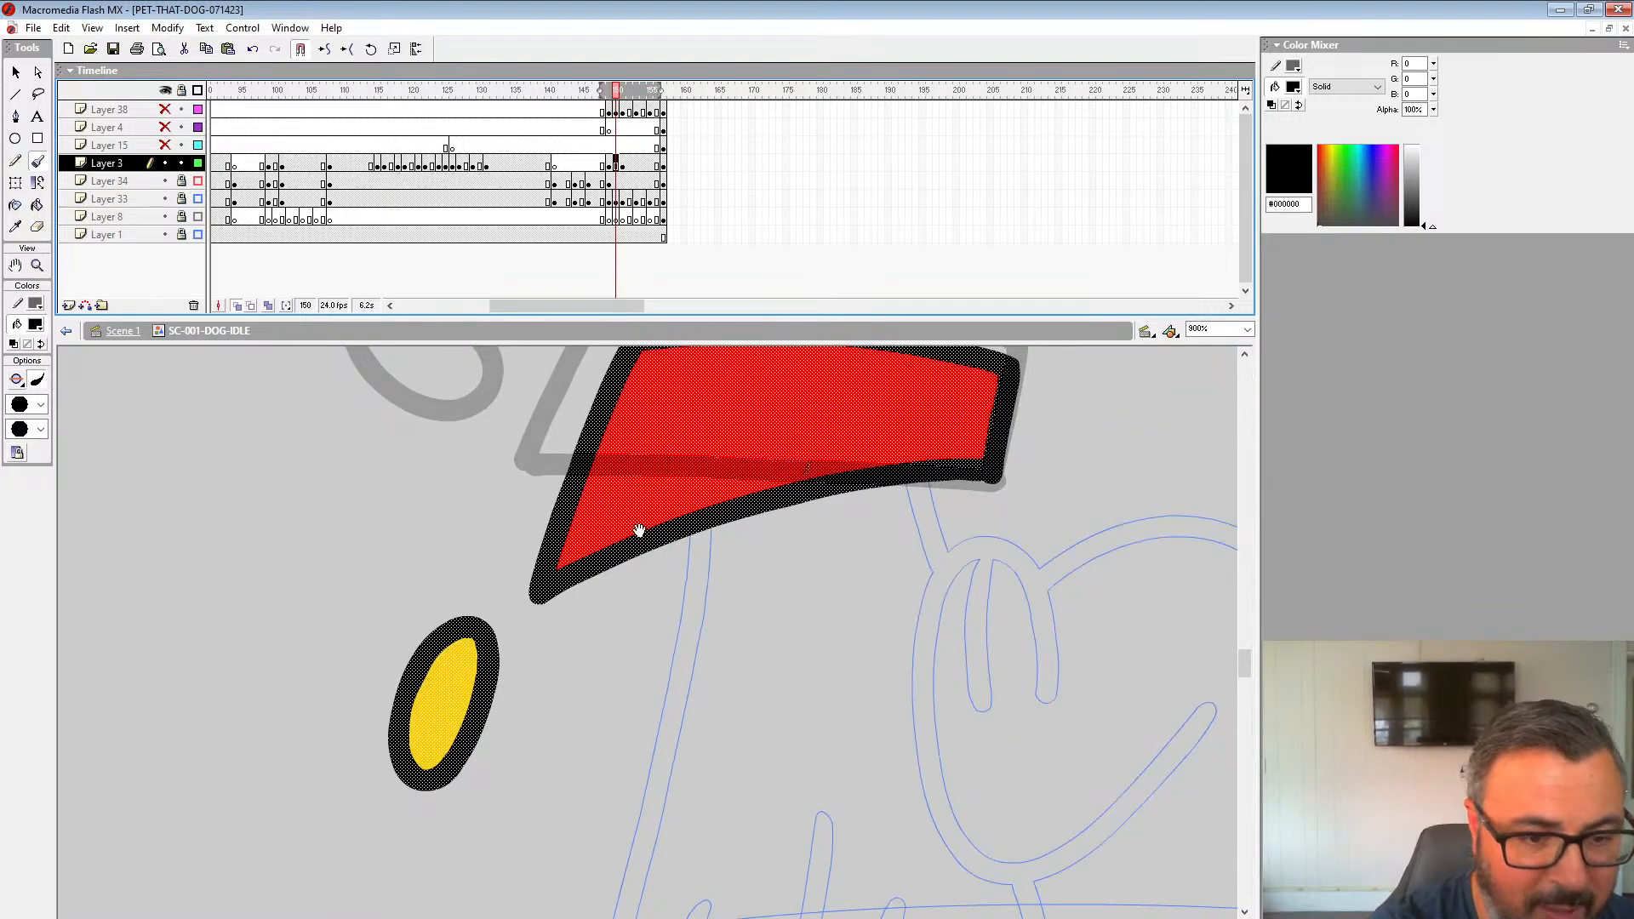
Step: Delete the collar and tag artwork at frame 150 on Layer 3, and ink in-between outlines of both in black
{"action": "left_click_drag", "start_coordinate": [662, 605], "coordinate": [681, 789]}
{"action": "key", "text": "Delete"}
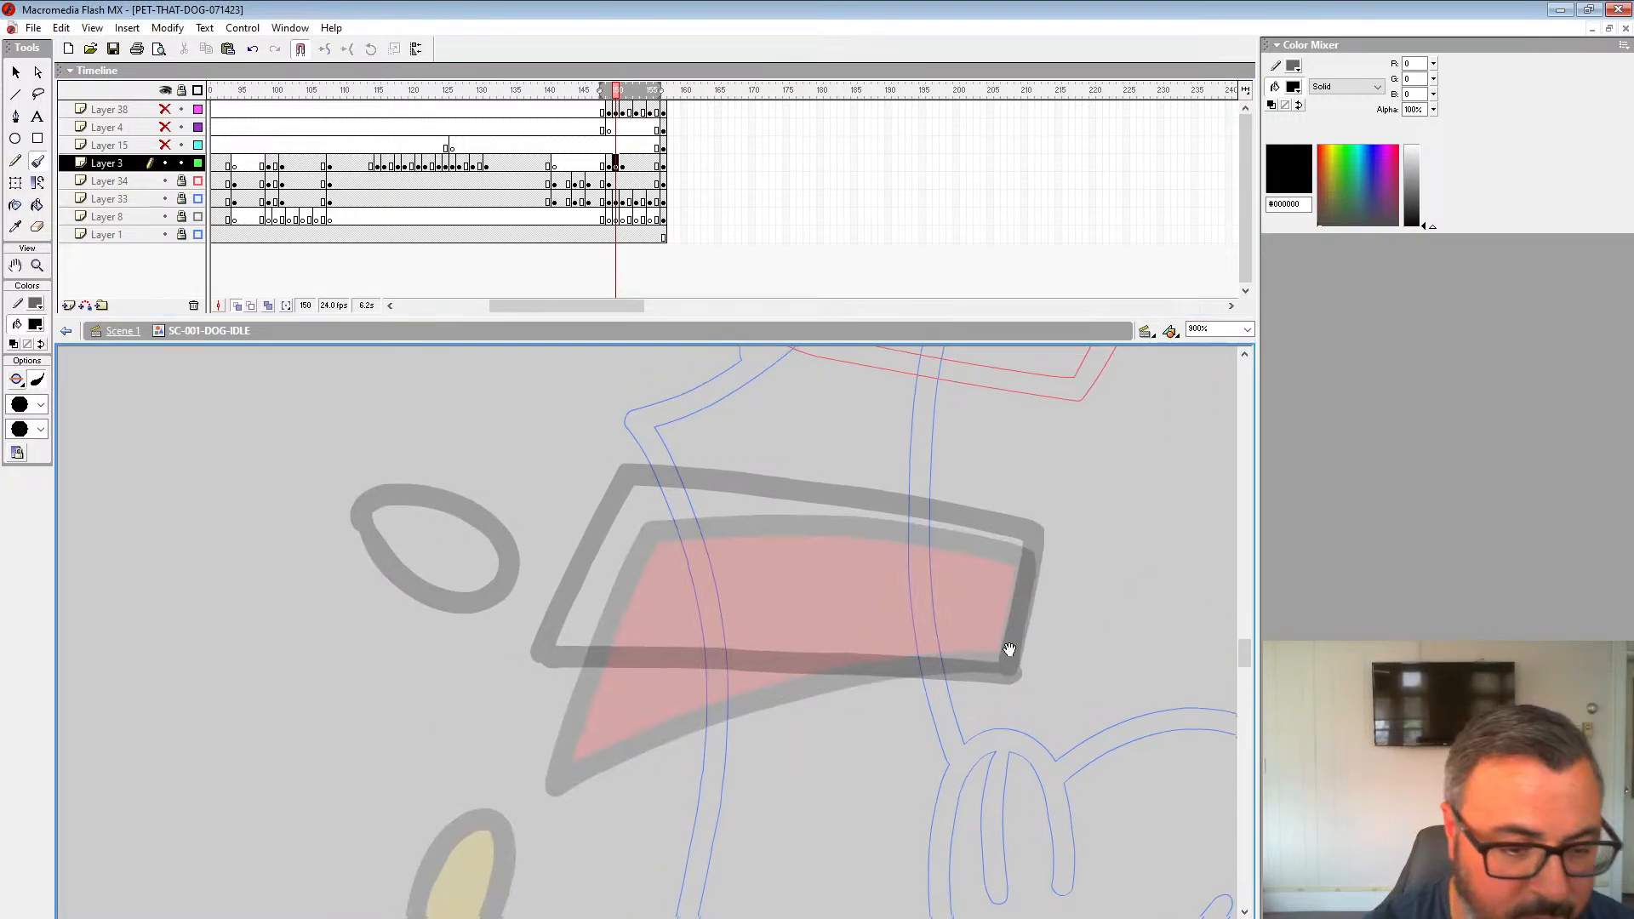
{"action": "left_click_drag", "start_coordinate": [933, 636], "coordinate": [891, 599]}
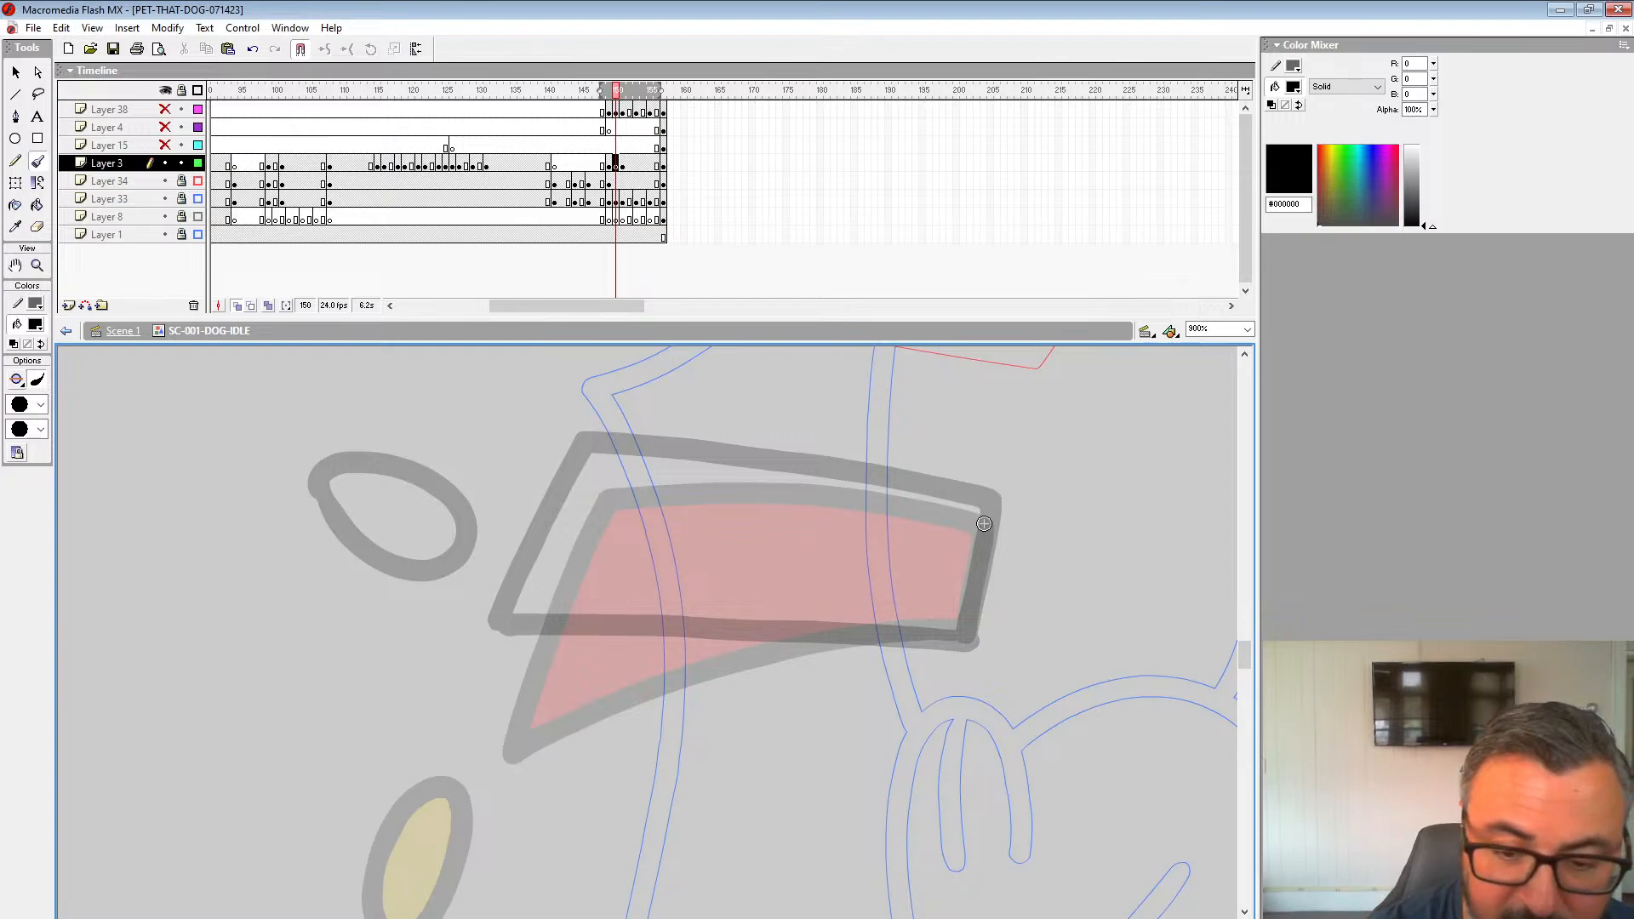
{"action": "mouse_move", "coordinate": [984, 523]}
{"action": "left_mouse_down"}
{"action": "mouse_move", "coordinate": [967, 634]}
{"action": "mouse_move", "coordinate": [985, 517]}
{"action": "mouse_move", "coordinate": [828, 484]}
{"action": "mouse_move", "coordinate": [597, 475]}
{"action": "mouse_move", "coordinate": [501, 677]}
{"action": "left_mouse_up"}
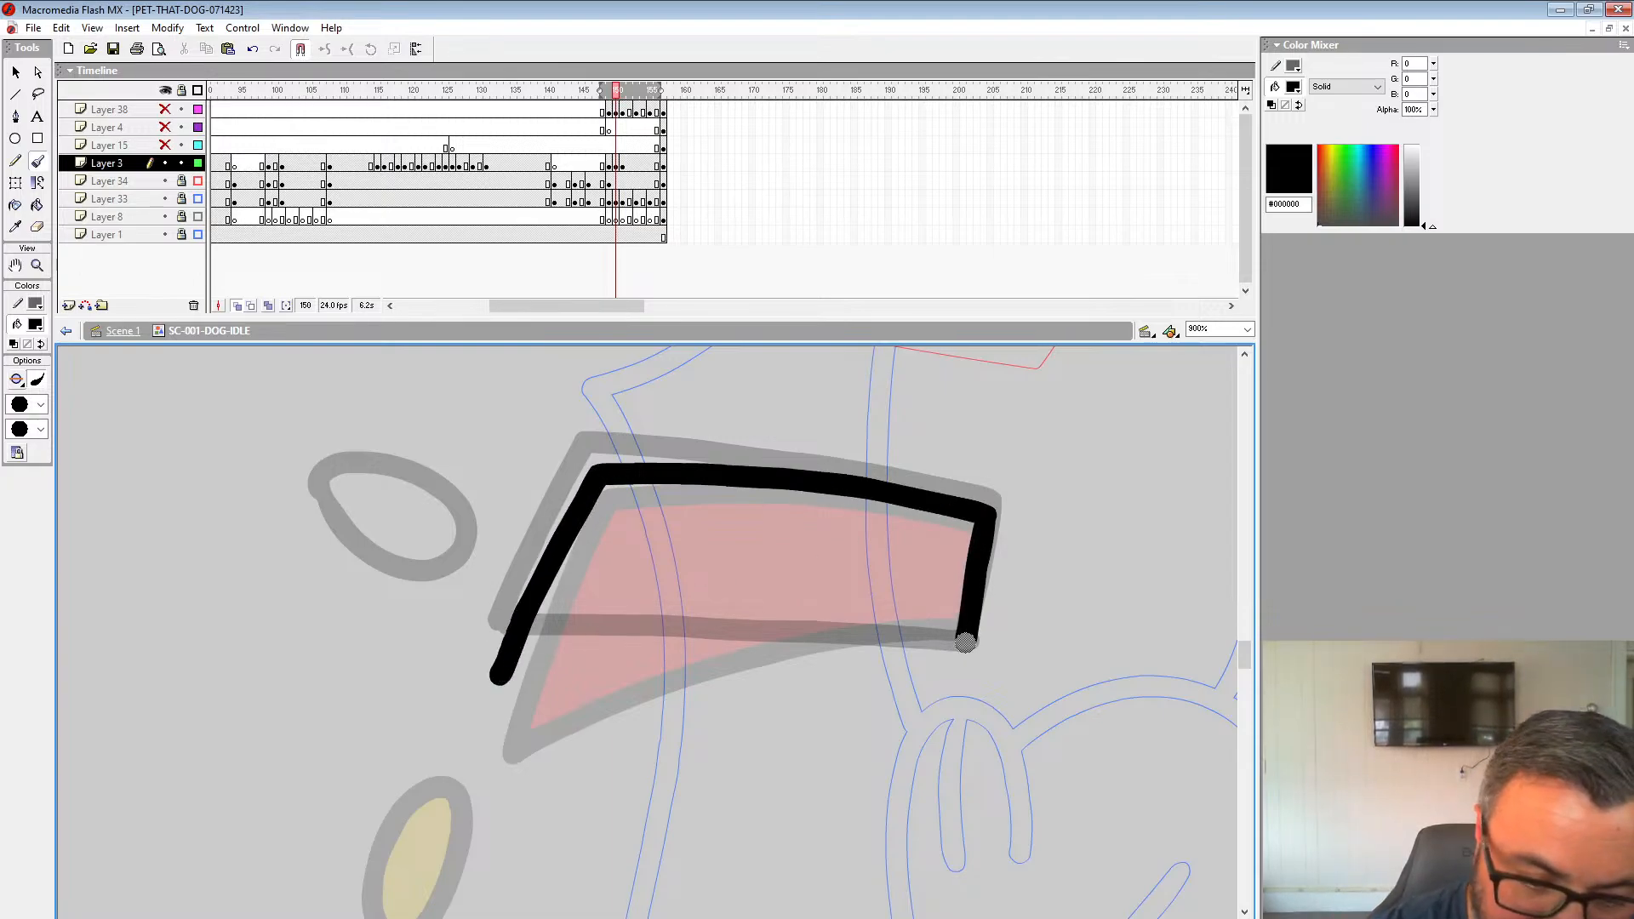
{"action": "mouse_move", "coordinate": [967, 640]}
{"action": "left_mouse_down"}
{"action": "mouse_move", "coordinate": [503, 675]}
{"action": "mouse_move", "coordinate": [577, 576]}
{"action": "left_mouse_up"}
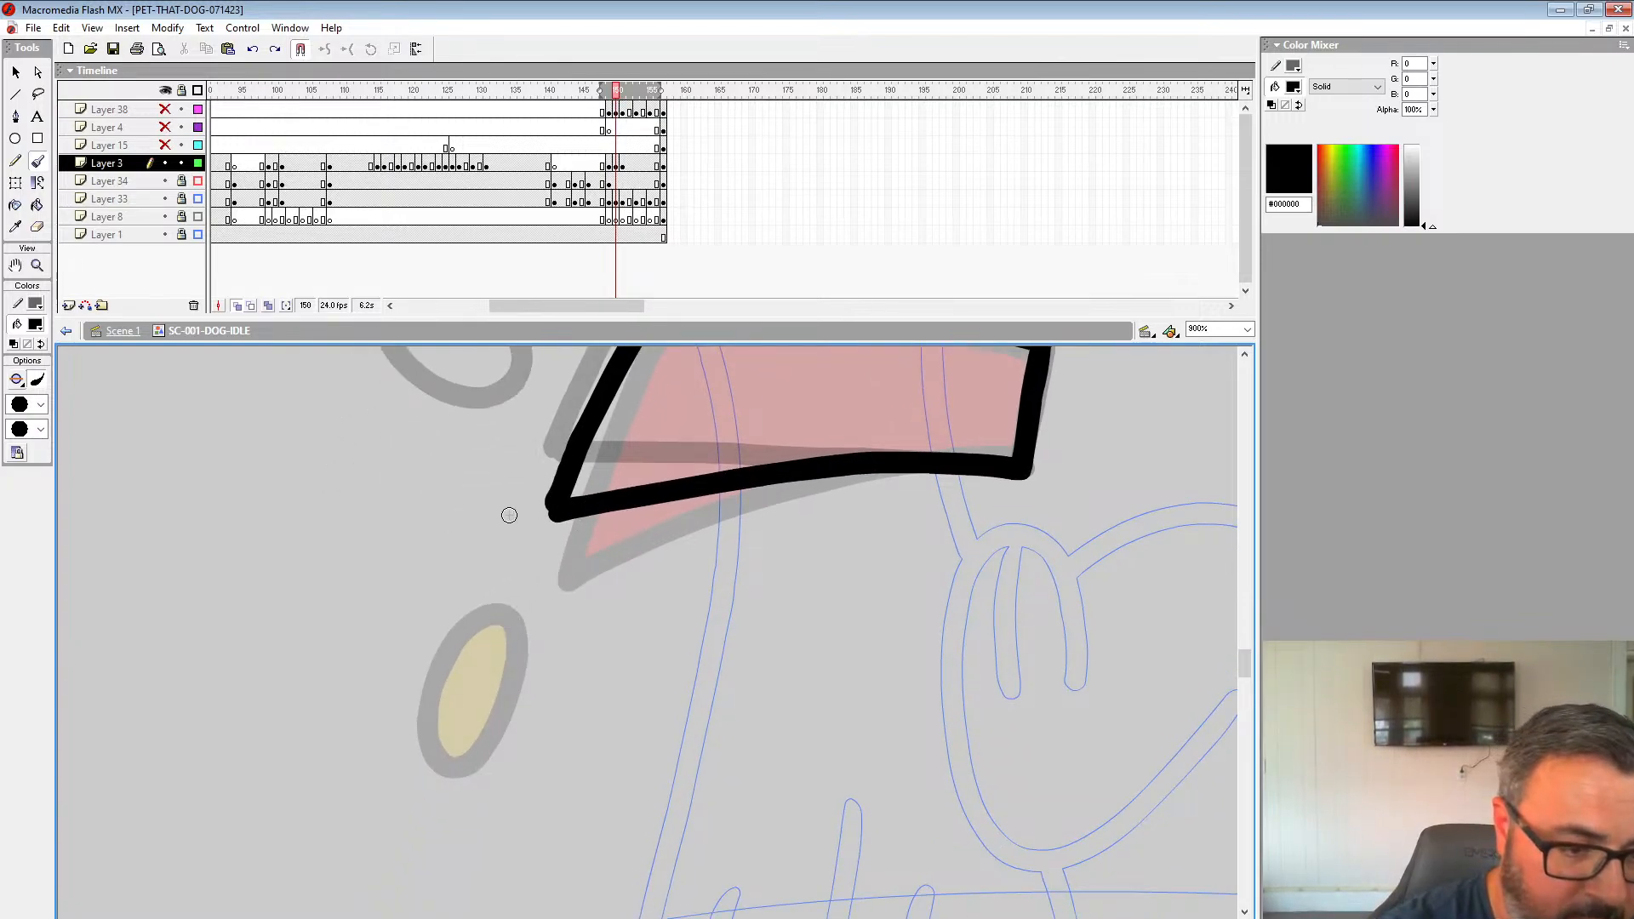
{"action": "mouse_move", "coordinate": [509, 515]}
{"action": "left_mouse_down"}
{"action": "mouse_move", "coordinate": [400, 634]}
{"action": "mouse_move", "coordinate": [502, 600]}
{"action": "mouse_move", "coordinate": [513, 524]}
{"action": "mouse_move", "coordinate": [484, 522]}
{"action": "left_mouse_up"}
{"action": "left_click_drag", "start_coordinate": [592, 615], "coordinate": [589, 663]}
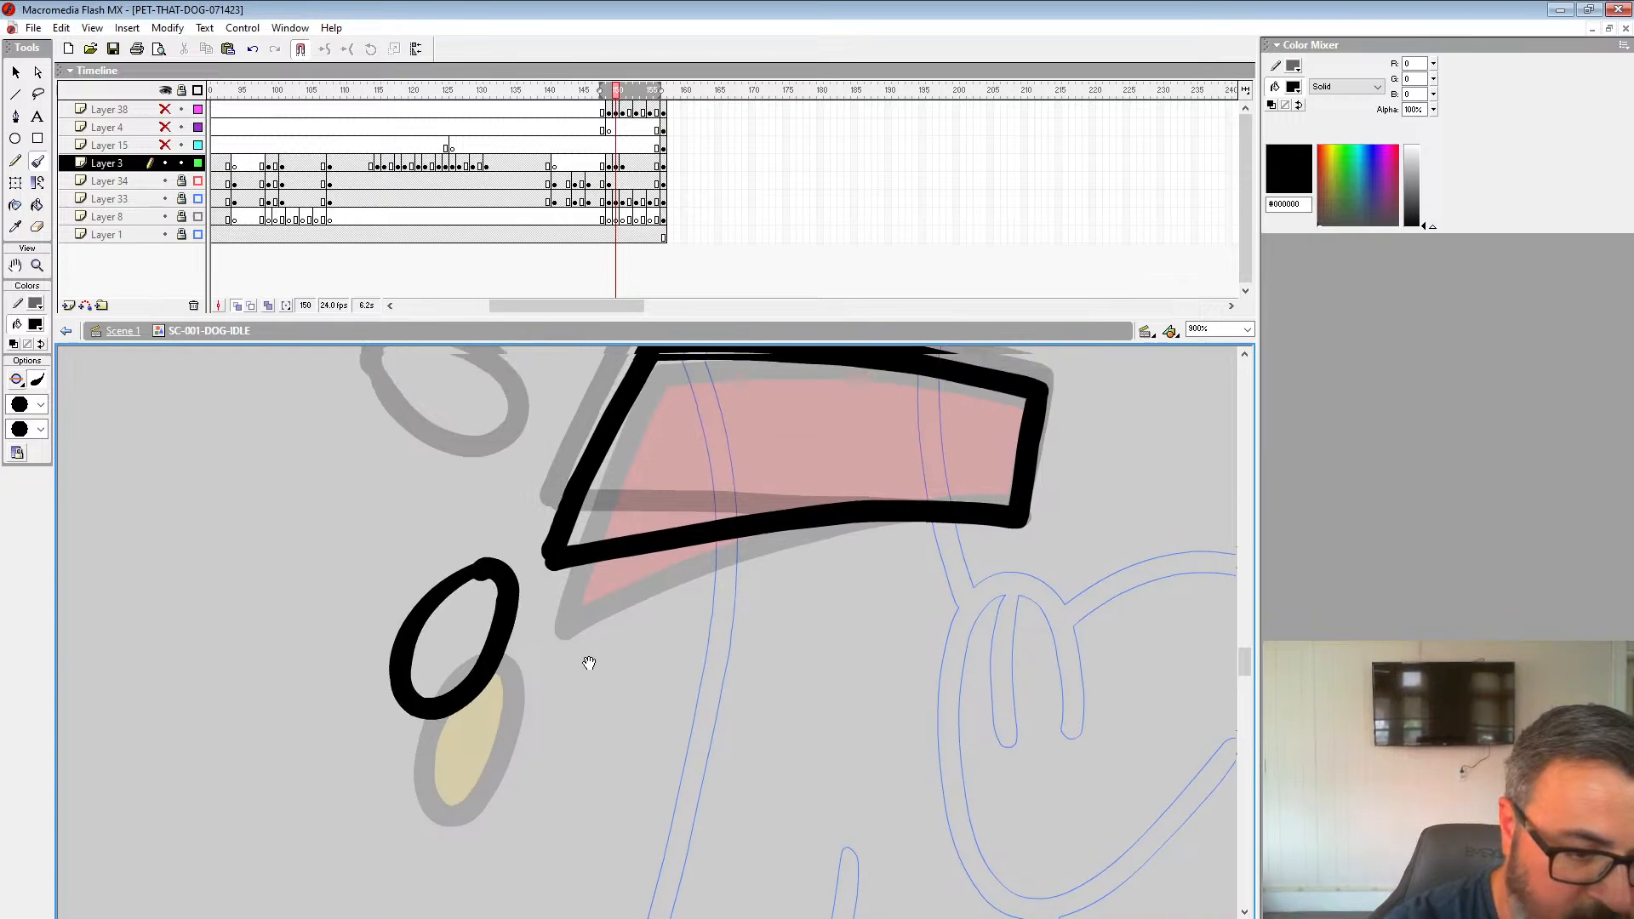
{"action": "left_click_drag", "start_coordinate": [607, 498], "coordinate": [539, 639]}
Step: Insert a blank keyframe at frame 155 on Layer 3 and move it to frame 153
{"action": "left_click", "coordinate": [652, 166]}
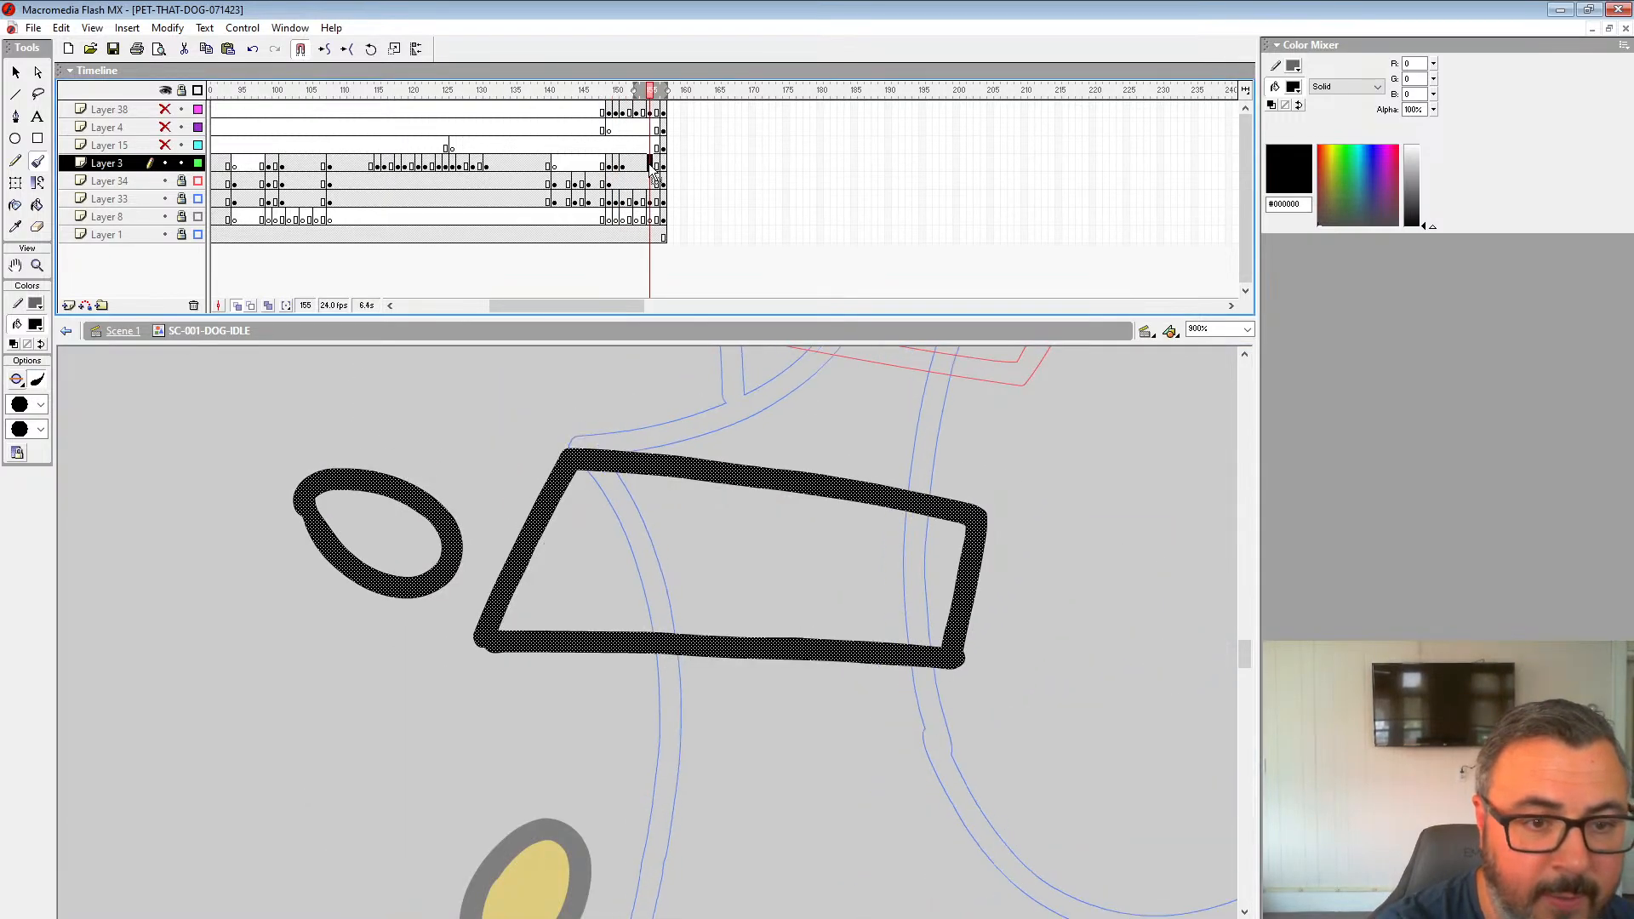
{"action": "left_click", "coordinate": [661, 165]}
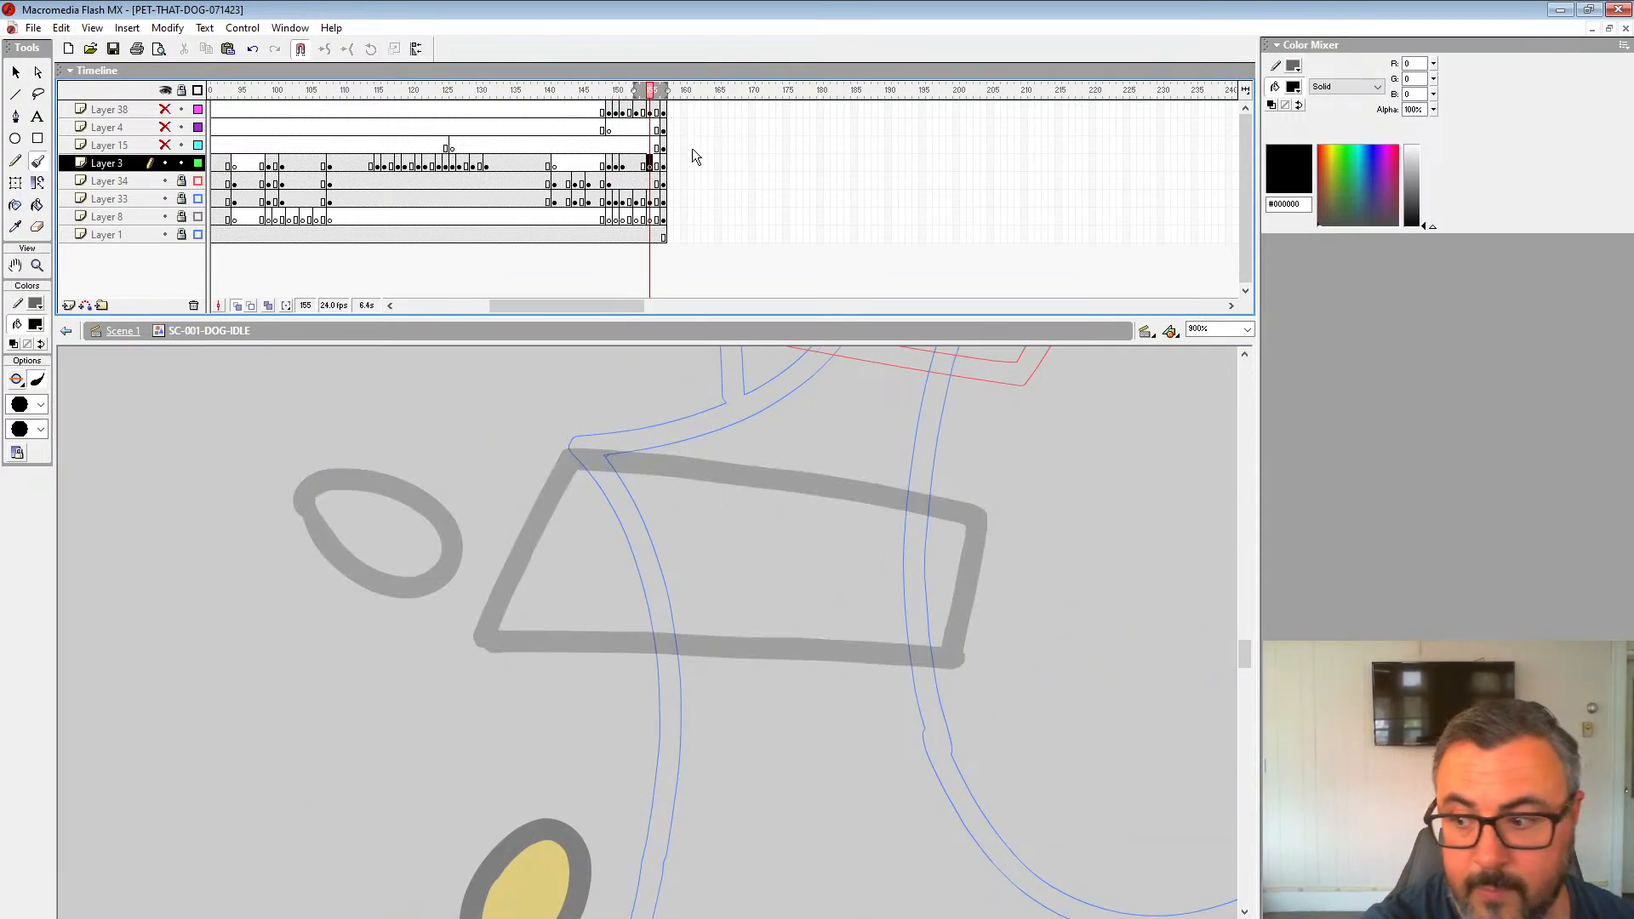
{"action": "mouse_move", "coordinate": [853, 630]}
{"action": "left_mouse_down"}
{"action": "mouse_move", "coordinate": [864, 585]}
{"action": "mouse_move", "coordinate": [945, 486]}
{"action": "mouse_move", "coordinate": [938, 548]}
{"action": "left_mouse_up"}
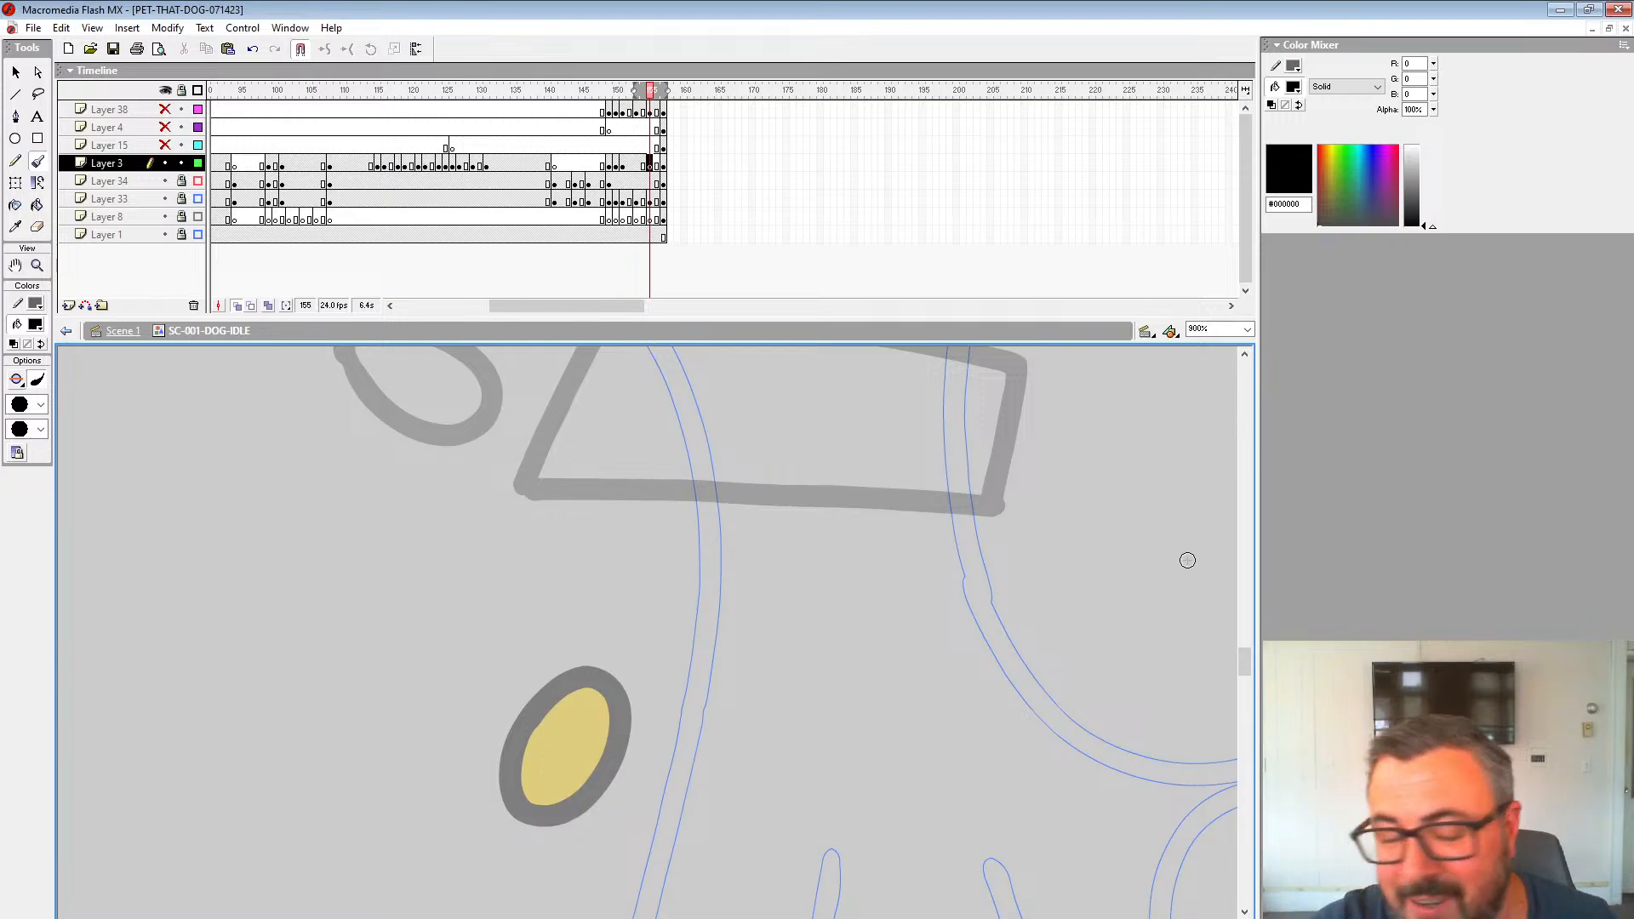
{"action": "key", "text": "z"}
{"action": "left_click", "coordinate": [506, 414], "text": "alt"}
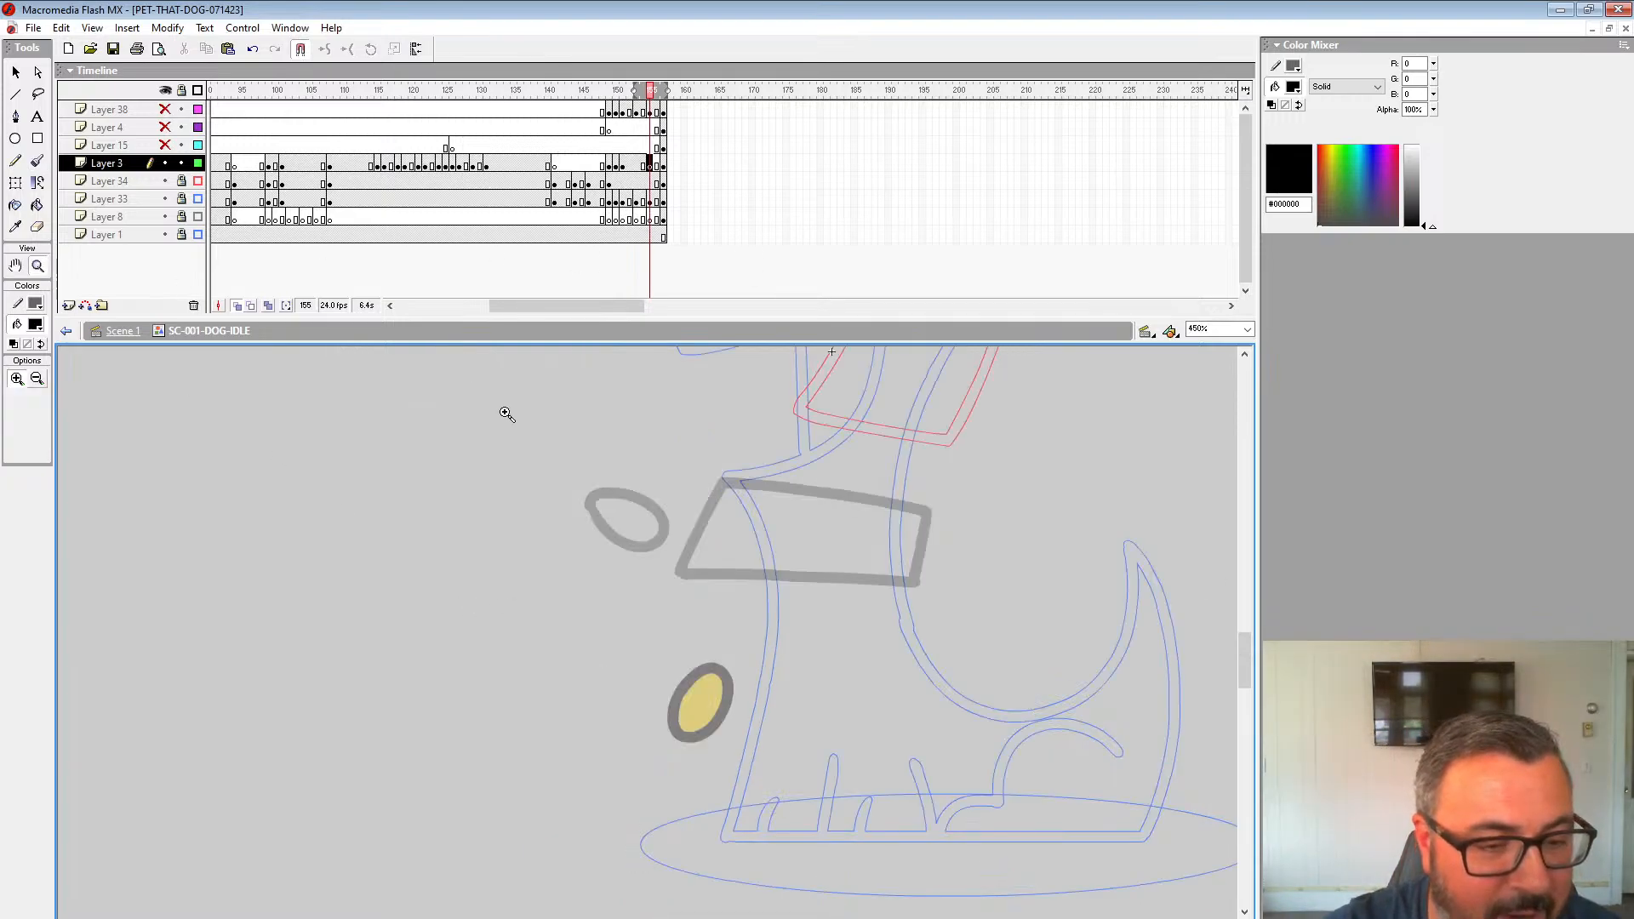
{"action": "left_click", "coordinate": [636, 163]}
{"action": "left_click", "coordinate": [644, 164]}
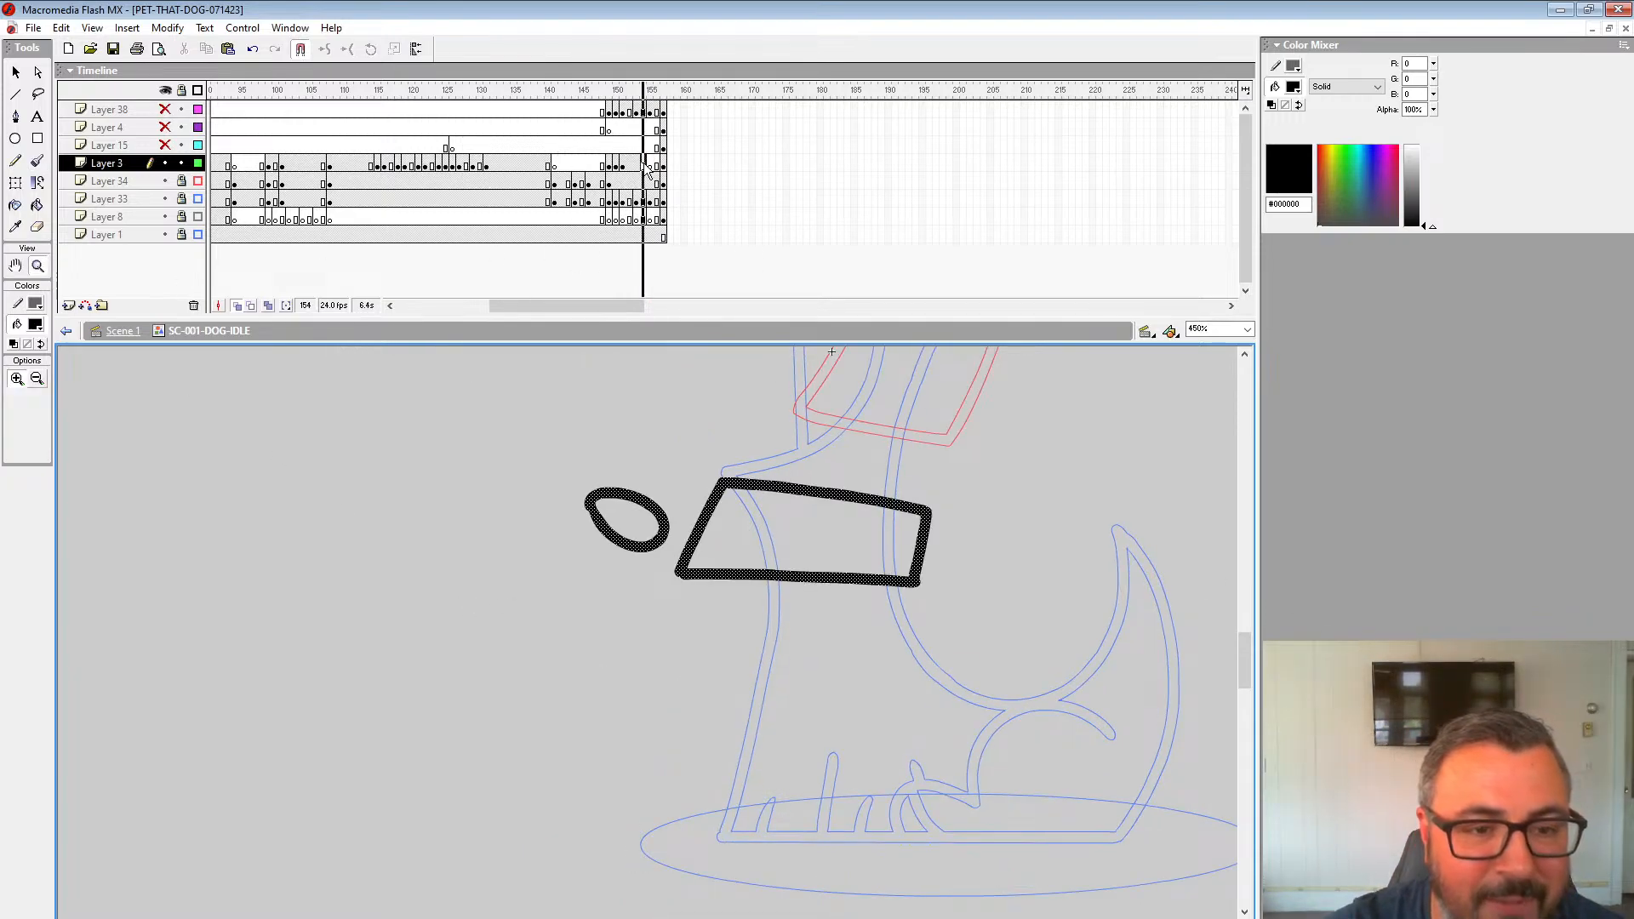
{"action": "left_click", "coordinate": [651, 166]}
{"action": "left_click_drag", "start_coordinate": [651, 166], "coordinate": [637, 167]}
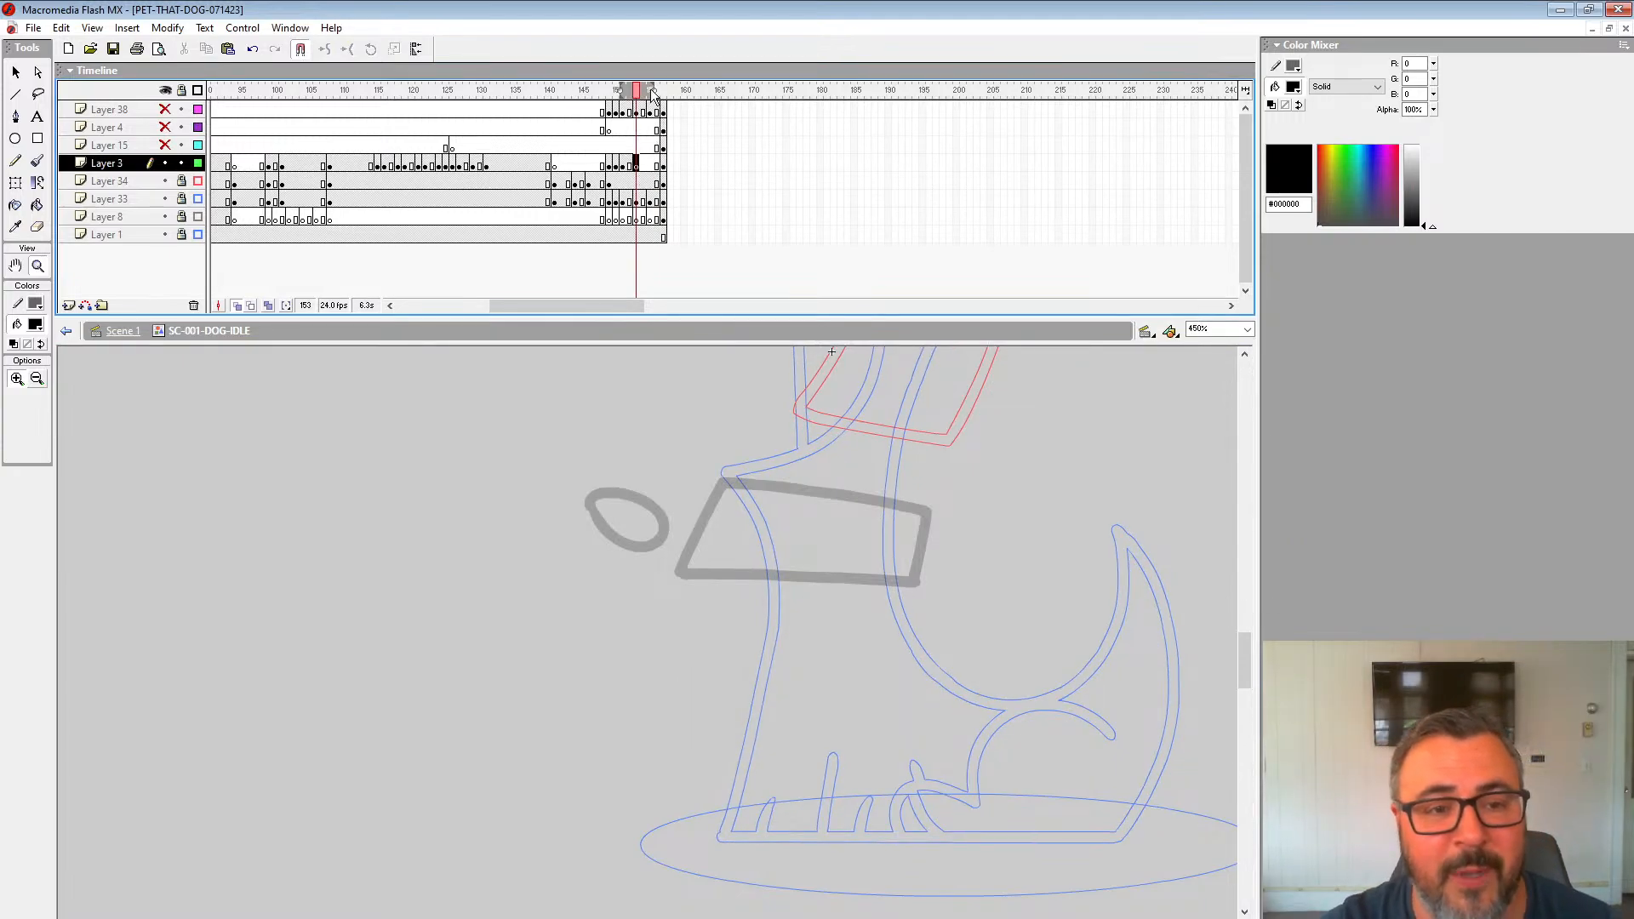
Step: With onion skinning extended to the end and Layer 15 shown, sketch a lowered collar and upright oval tag at frame 153 with a smaller Brush
{"action": "left_click_drag", "start_coordinate": [652, 90], "coordinate": [667, 91]}
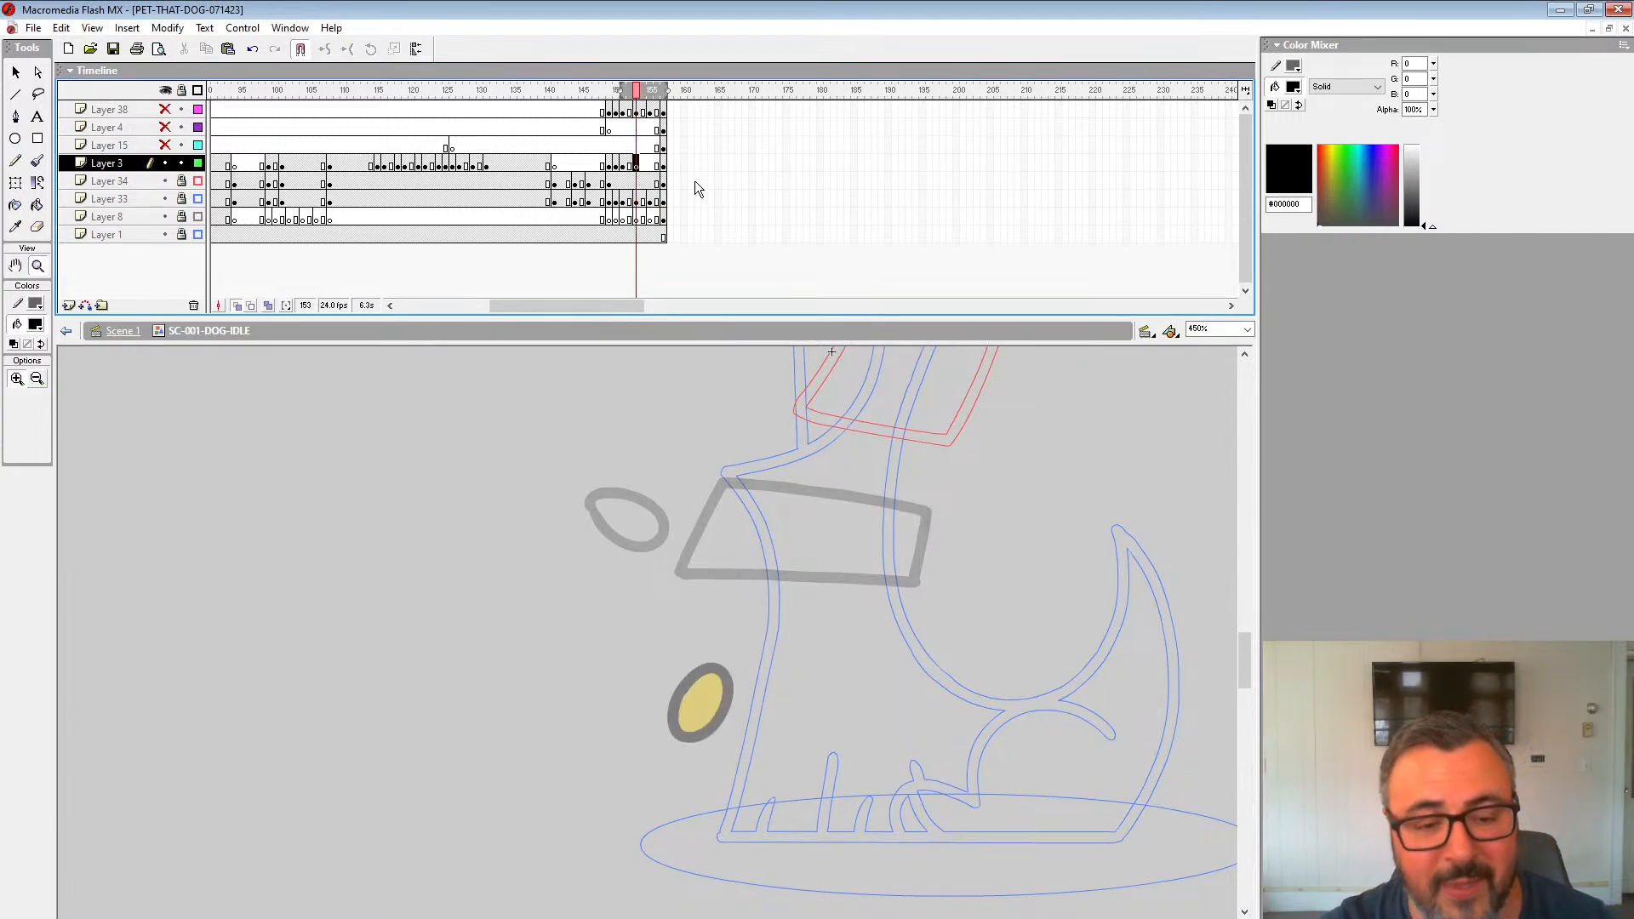
{"action": "left_click", "coordinate": [171, 146]}
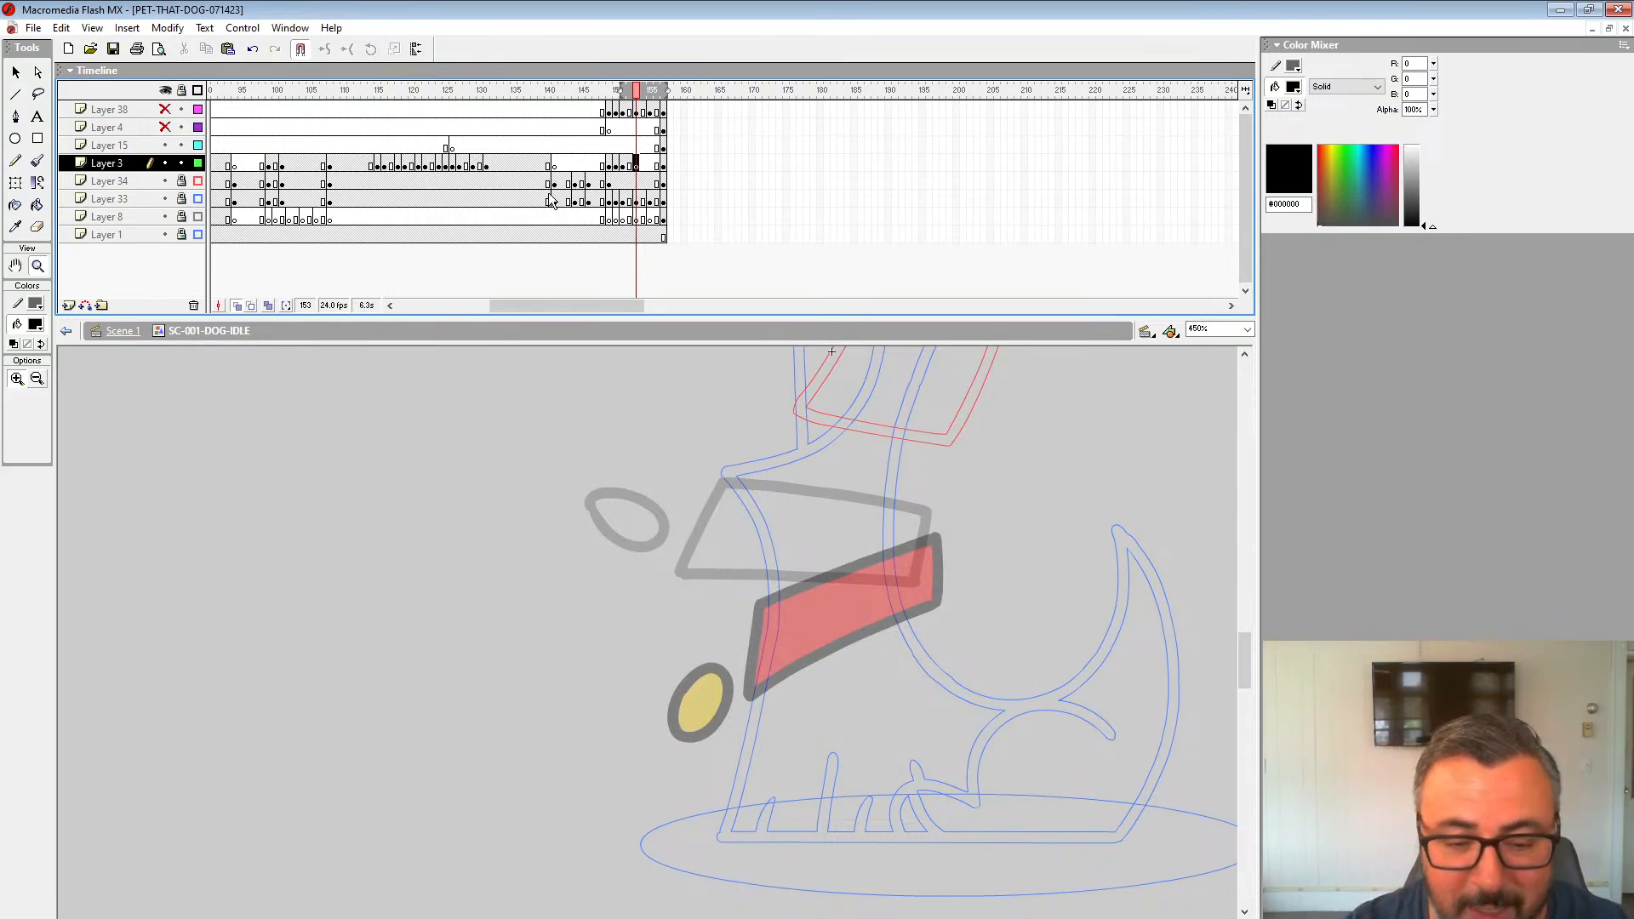
{"action": "left_click", "coordinate": [36, 160]}
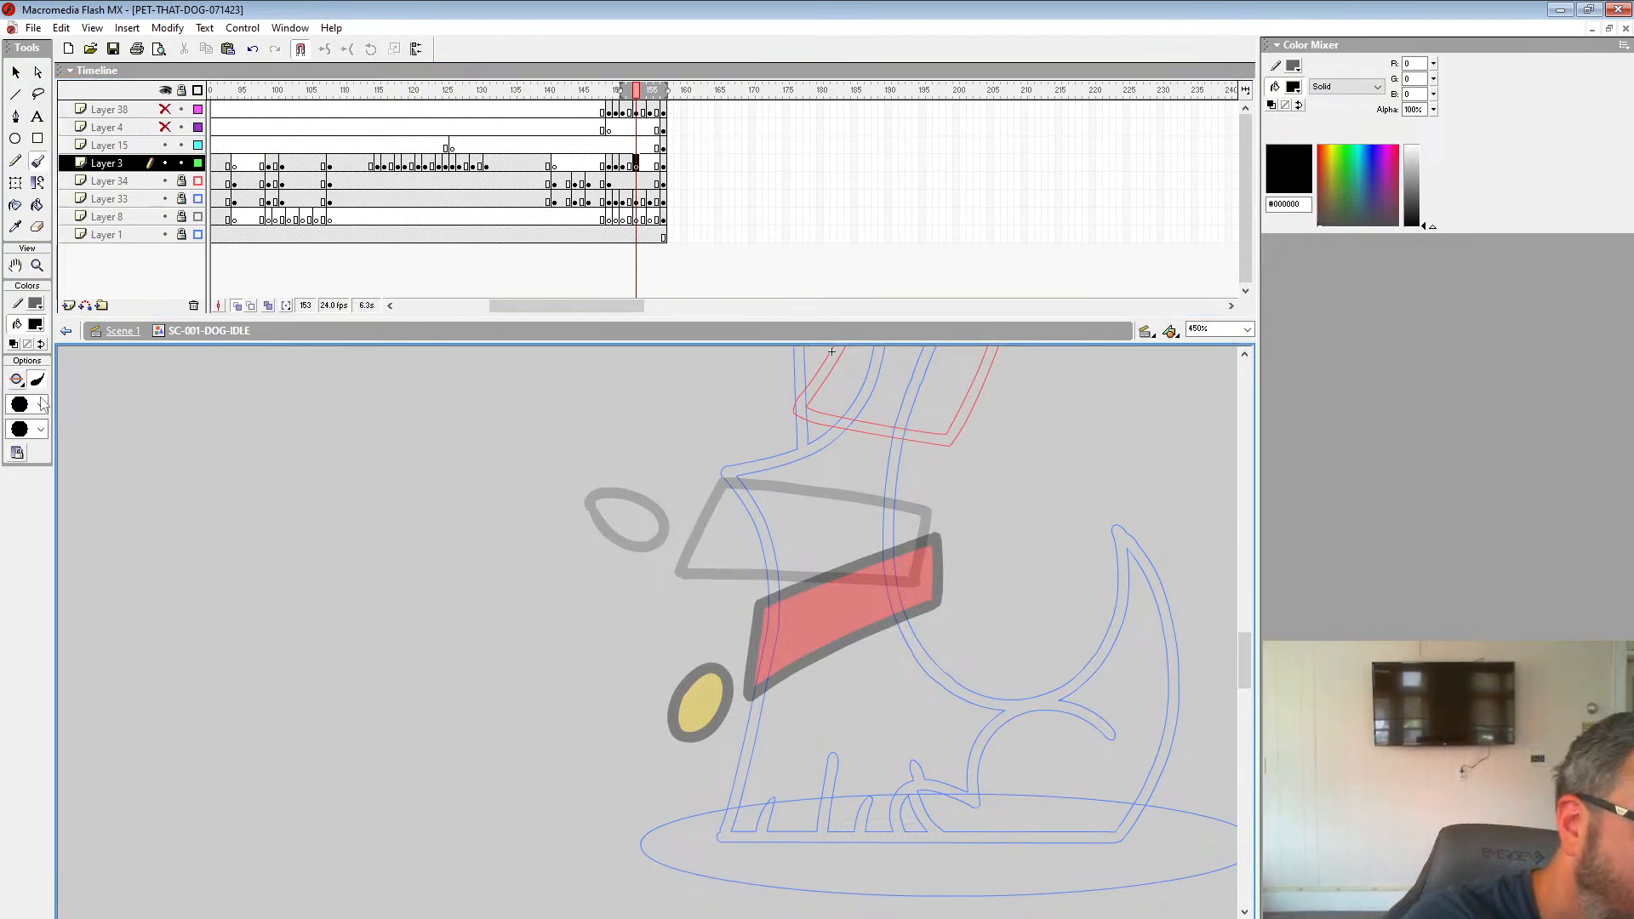
{"action": "left_click", "coordinate": [40, 405]}
{"action": "left_click", "coordinate": [40, 469]}
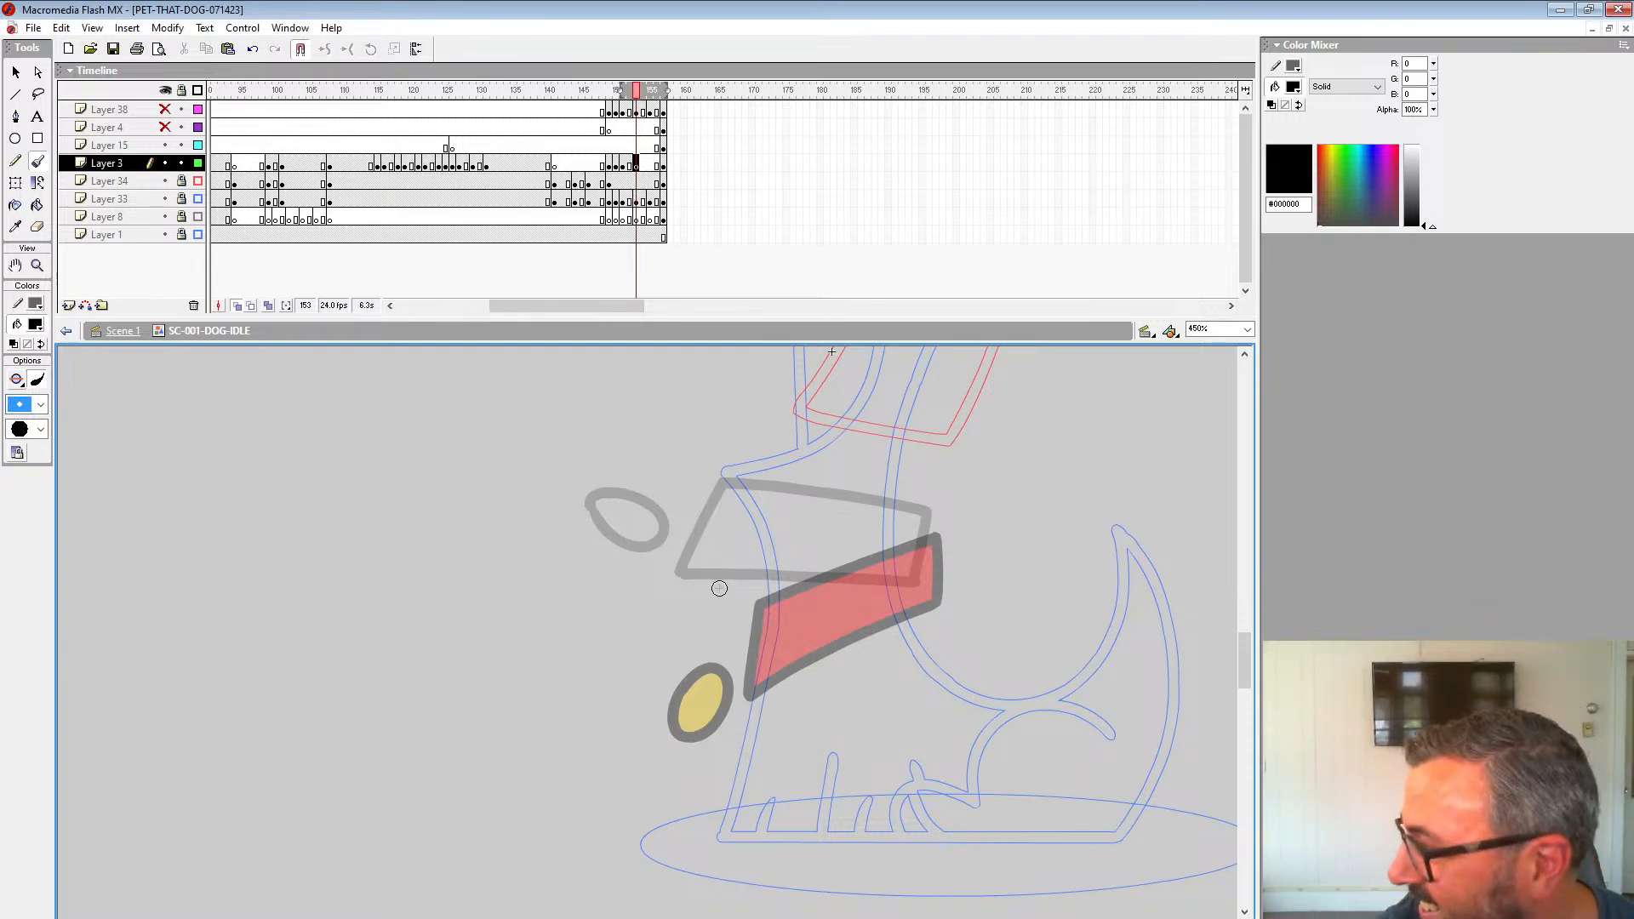
{"action": "mouse_move", "coordinate": [722, 576]}
{"action": "left_mouse_down"}
{"action": "mouse_move", "coordinate": [718, 634]}
{"action": "mouse_move", "coordinate": [834, 626]}
{"action": "mouse_move", "coordinate": [925, 587]}
{"action": "mouse_move", "coordinate": [920, 532]}
{"action": "mouse_move", "coordinate": [737, 553]}
{"action": "left_mouse_up"}
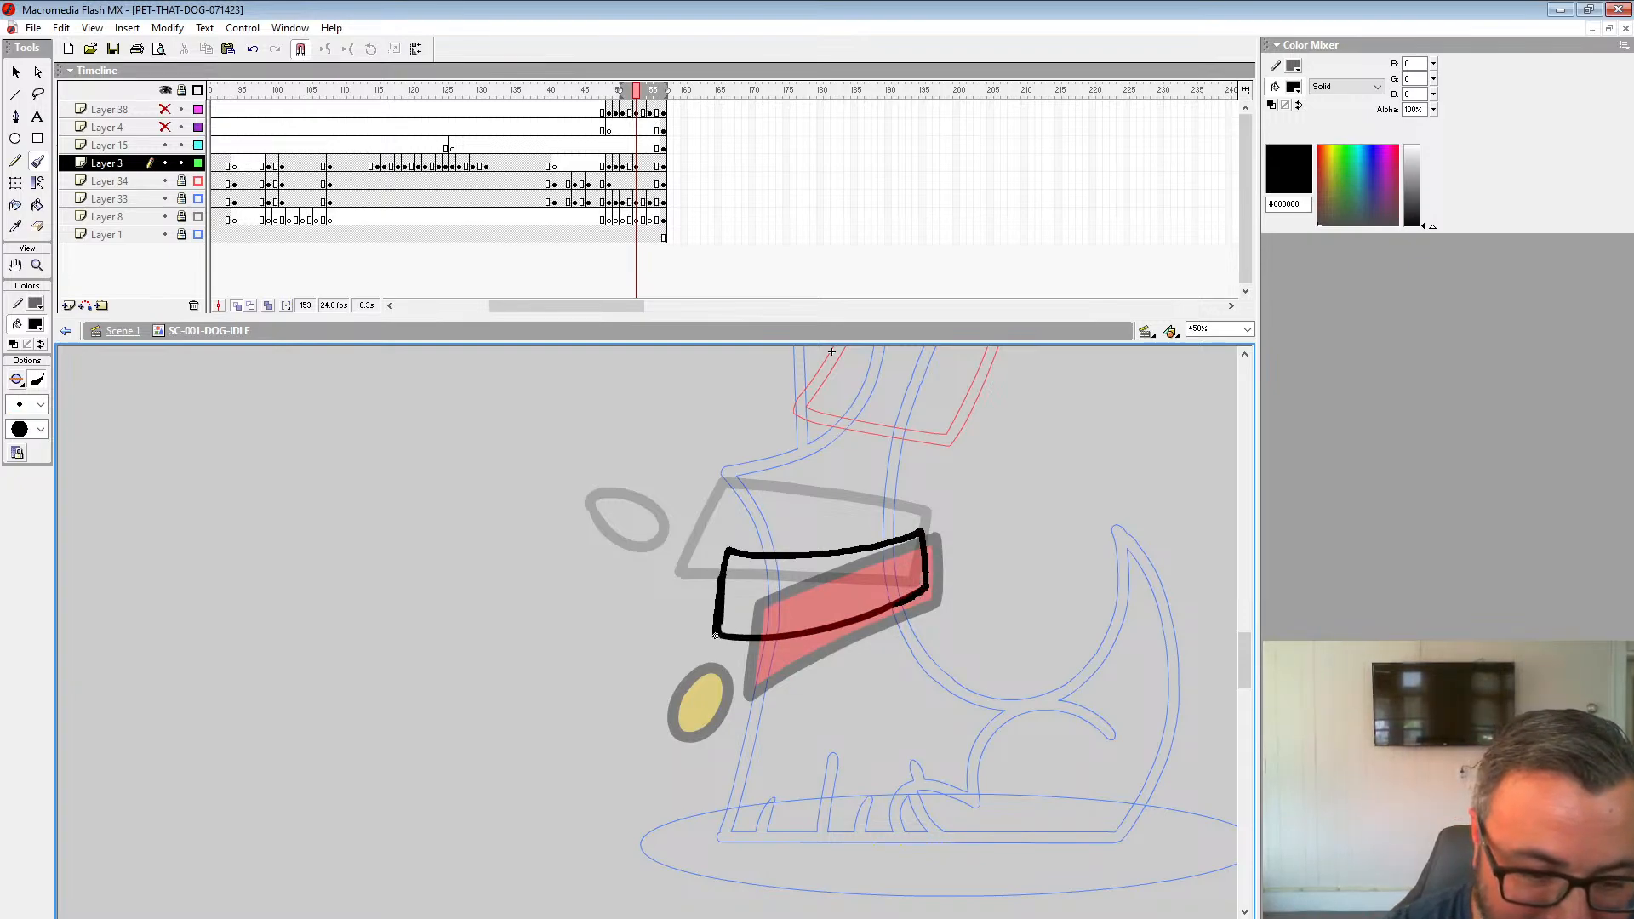
{"action": "mouse_move", "coordinate": [686, 492]}
{"action": "left_mouse_down"}
{"action": "mouse_move", "coordinate": [703, 558]}
{"action": "mouse_move", "coordinate": [684, 562]}
{"action": "mouse_move", "coordinate": [688, 490]}
{"action": "left_mouse_up"}
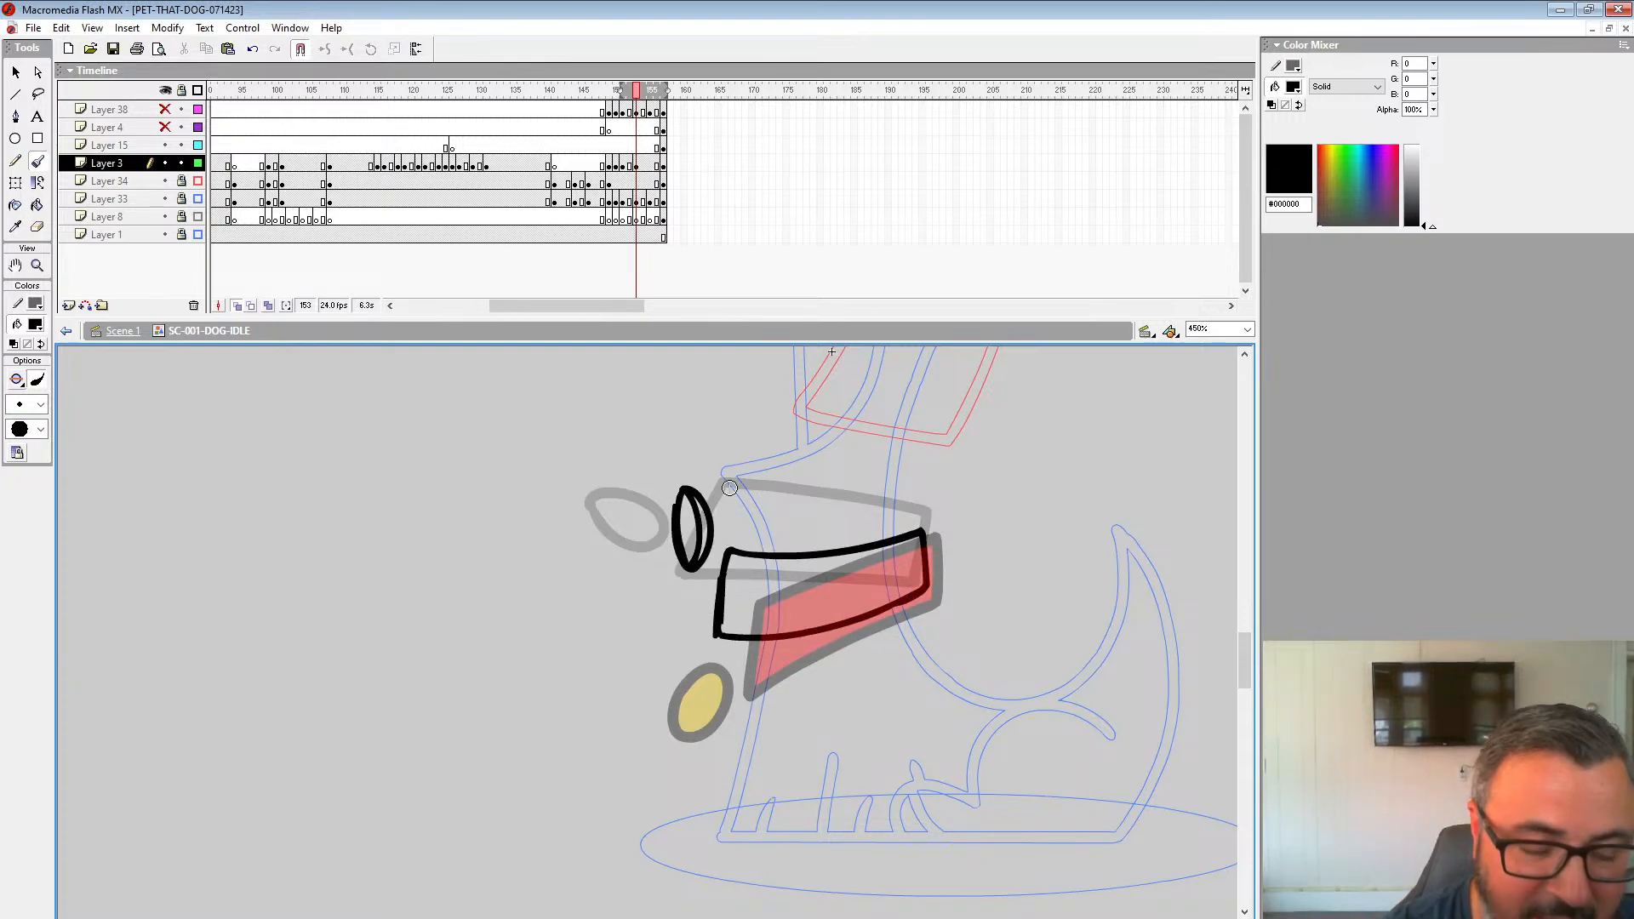
Step: Play the motion, and insert a blank keyframe on Layer 3 at frame 153 beside the rough collar sketch for inking
{"action": "key", "text": "Return"}
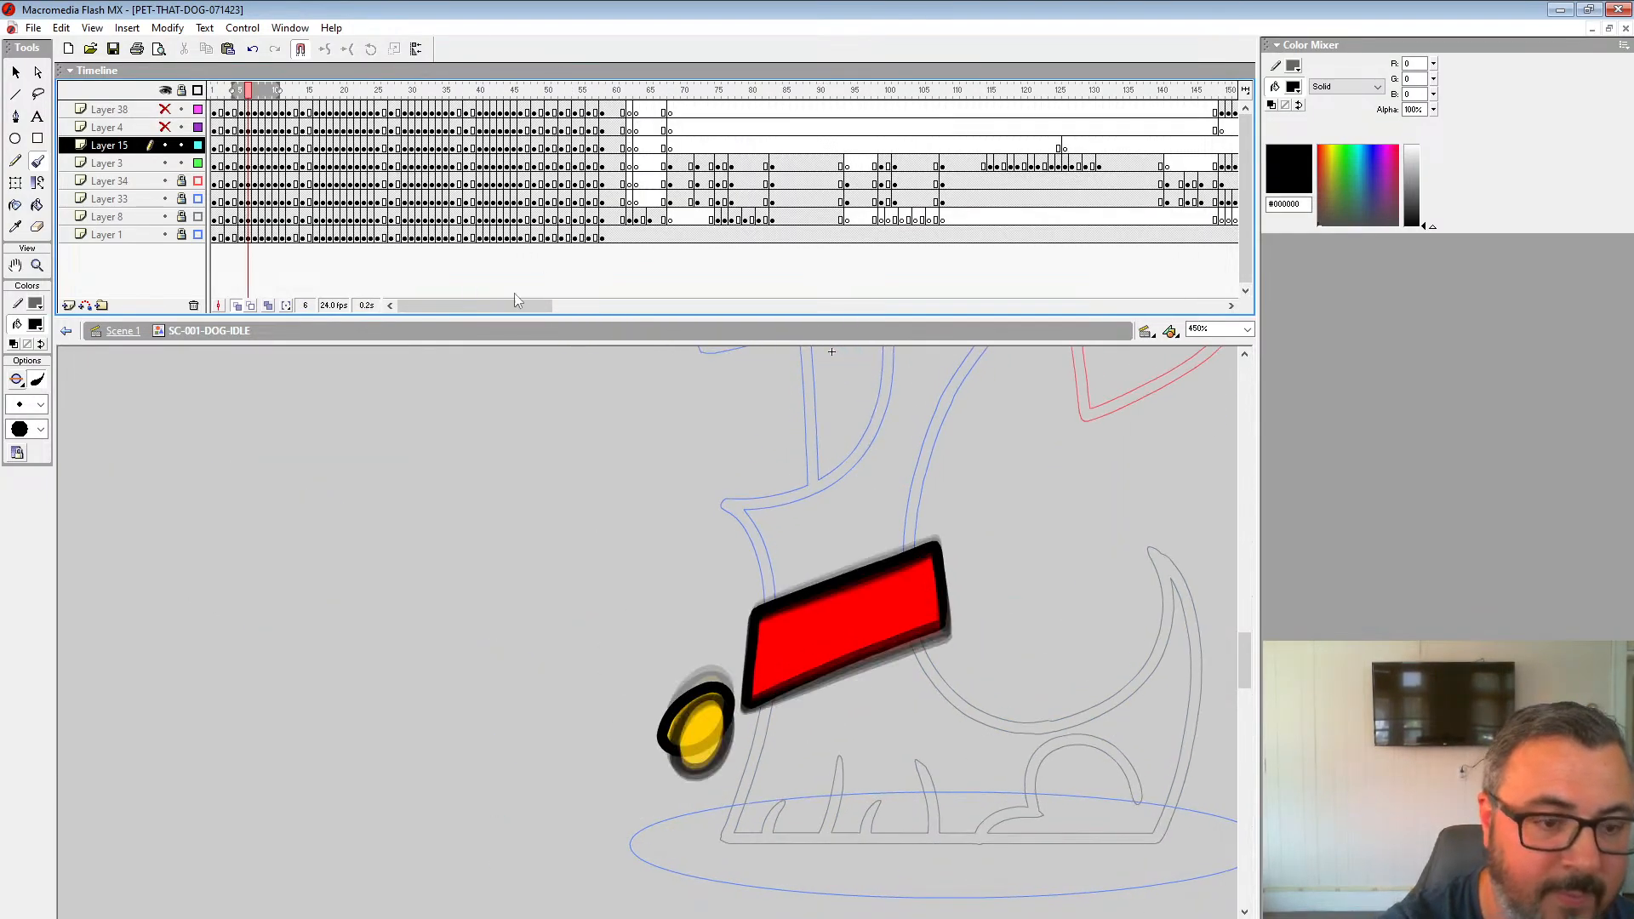
{"action": "left_click_drag", "start_coordinate": [514, 303], "coordinate": [608, 305]}
{"action": "left_click", "coordinate": [633, 162]}
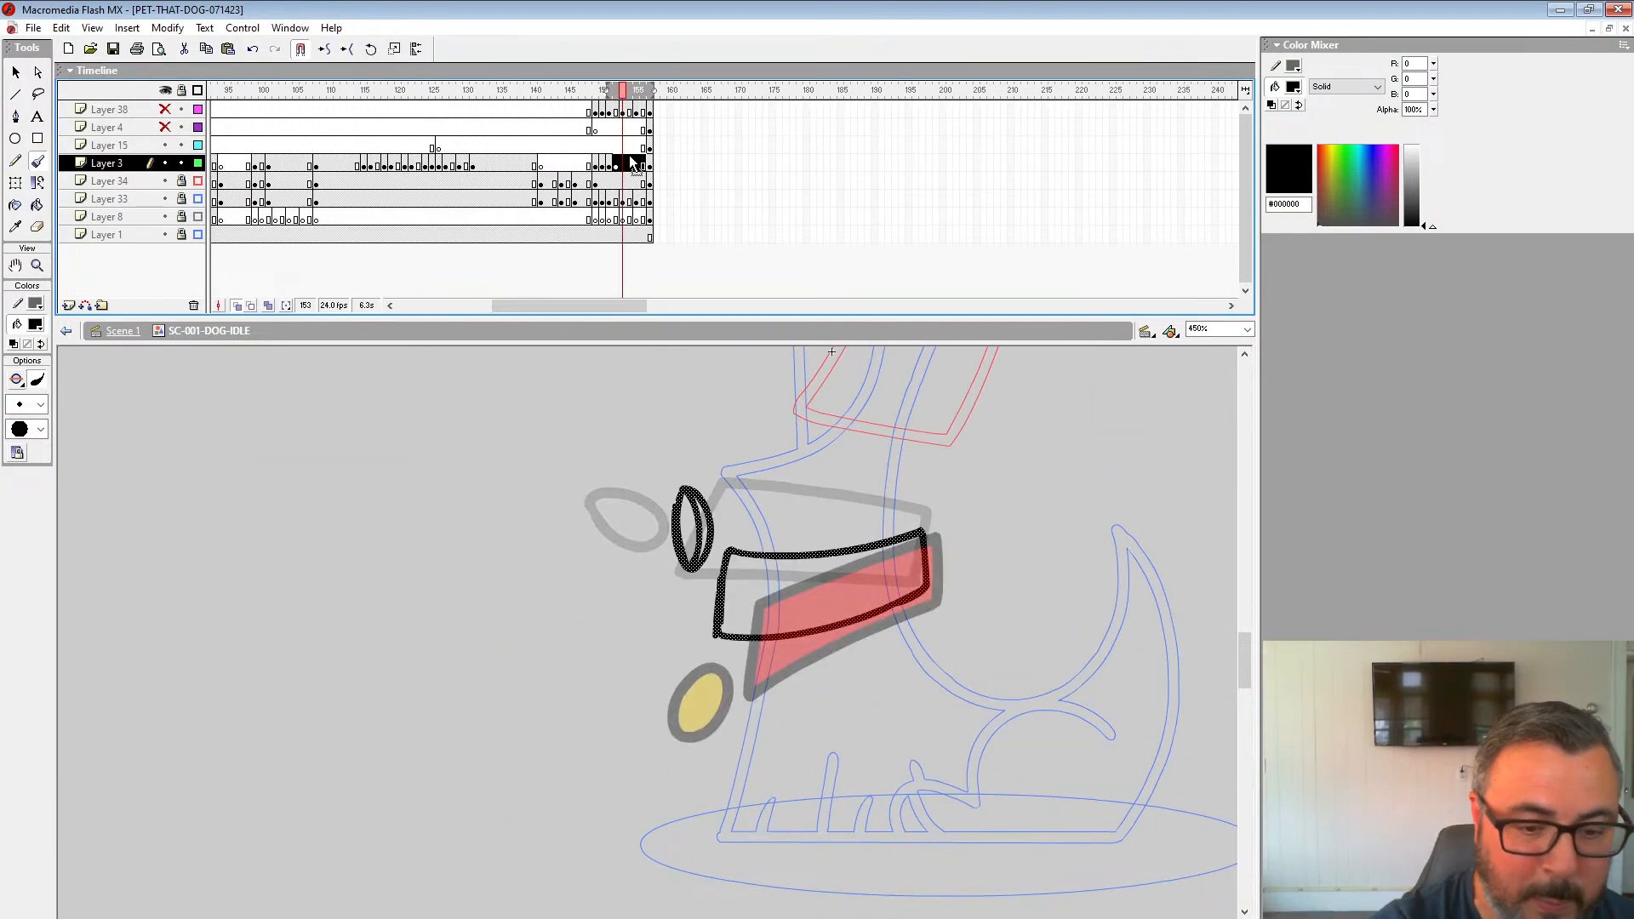
{"action": "key", "text": "F7"}
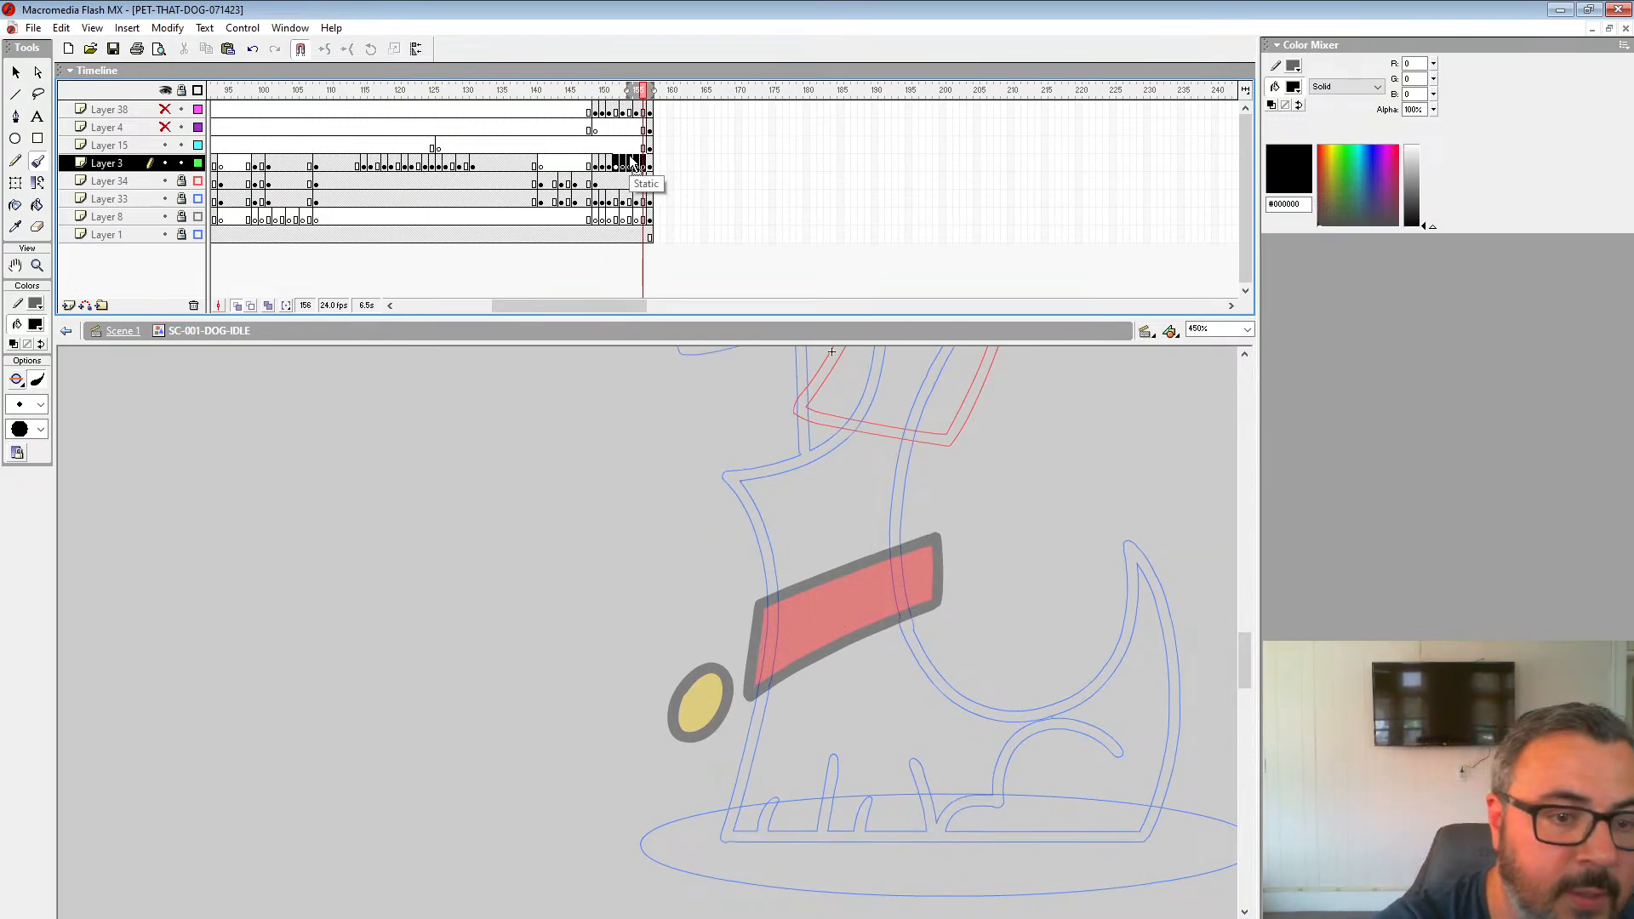
{"action": "left_click", "coordinate": [636, 163]}
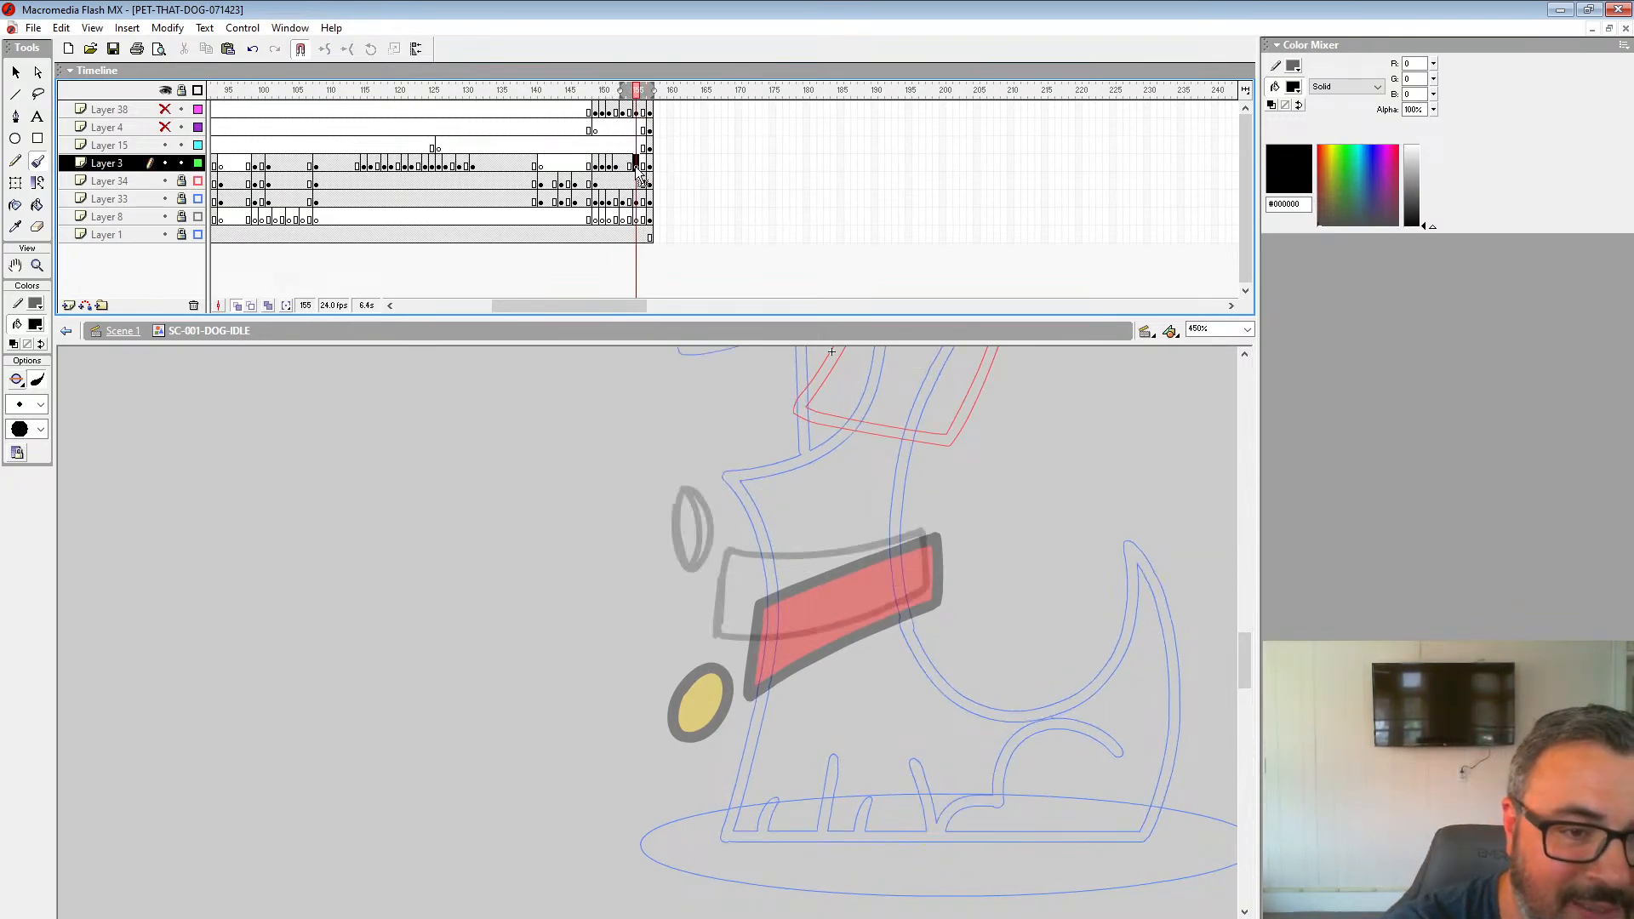
{"action": "left_click", "coordinate": [625, 165]}
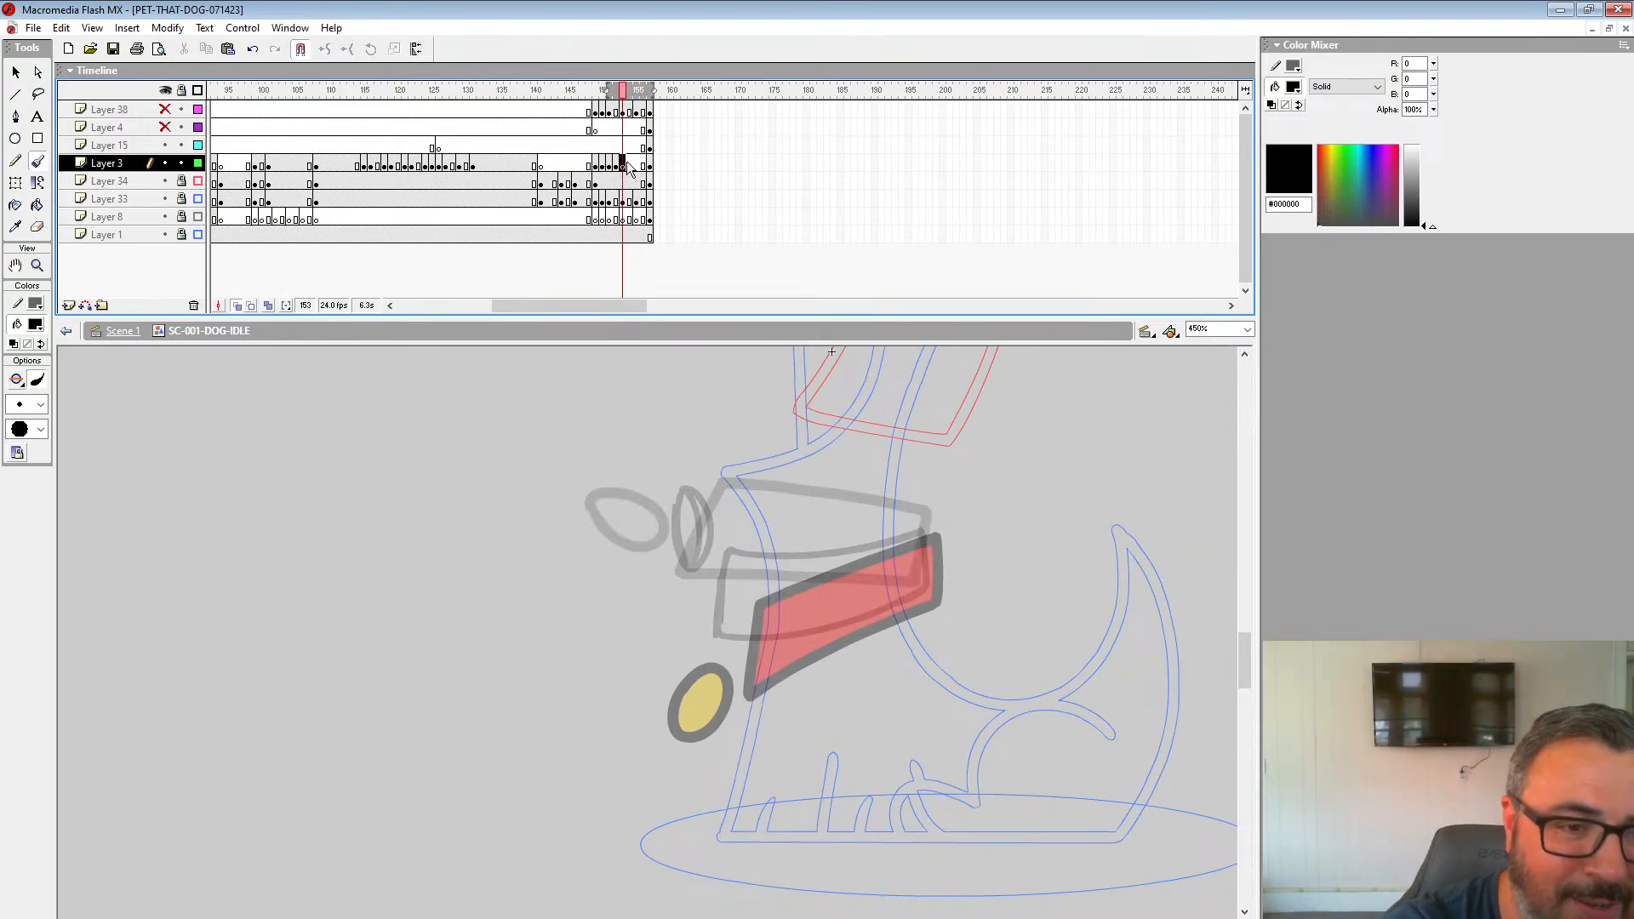
Step: With a larger Brush, ink the curved collar and upright oval tag outlines in black at frame 153 on Layer 3
{"action": "left_click", "coordinate": [40, 265]}
{"action": "left_click", "coordinate": [775, 578]}
{"action": "left_click_drag", "start_coordinate": [928, 618], "coordinate": [972, 582]}
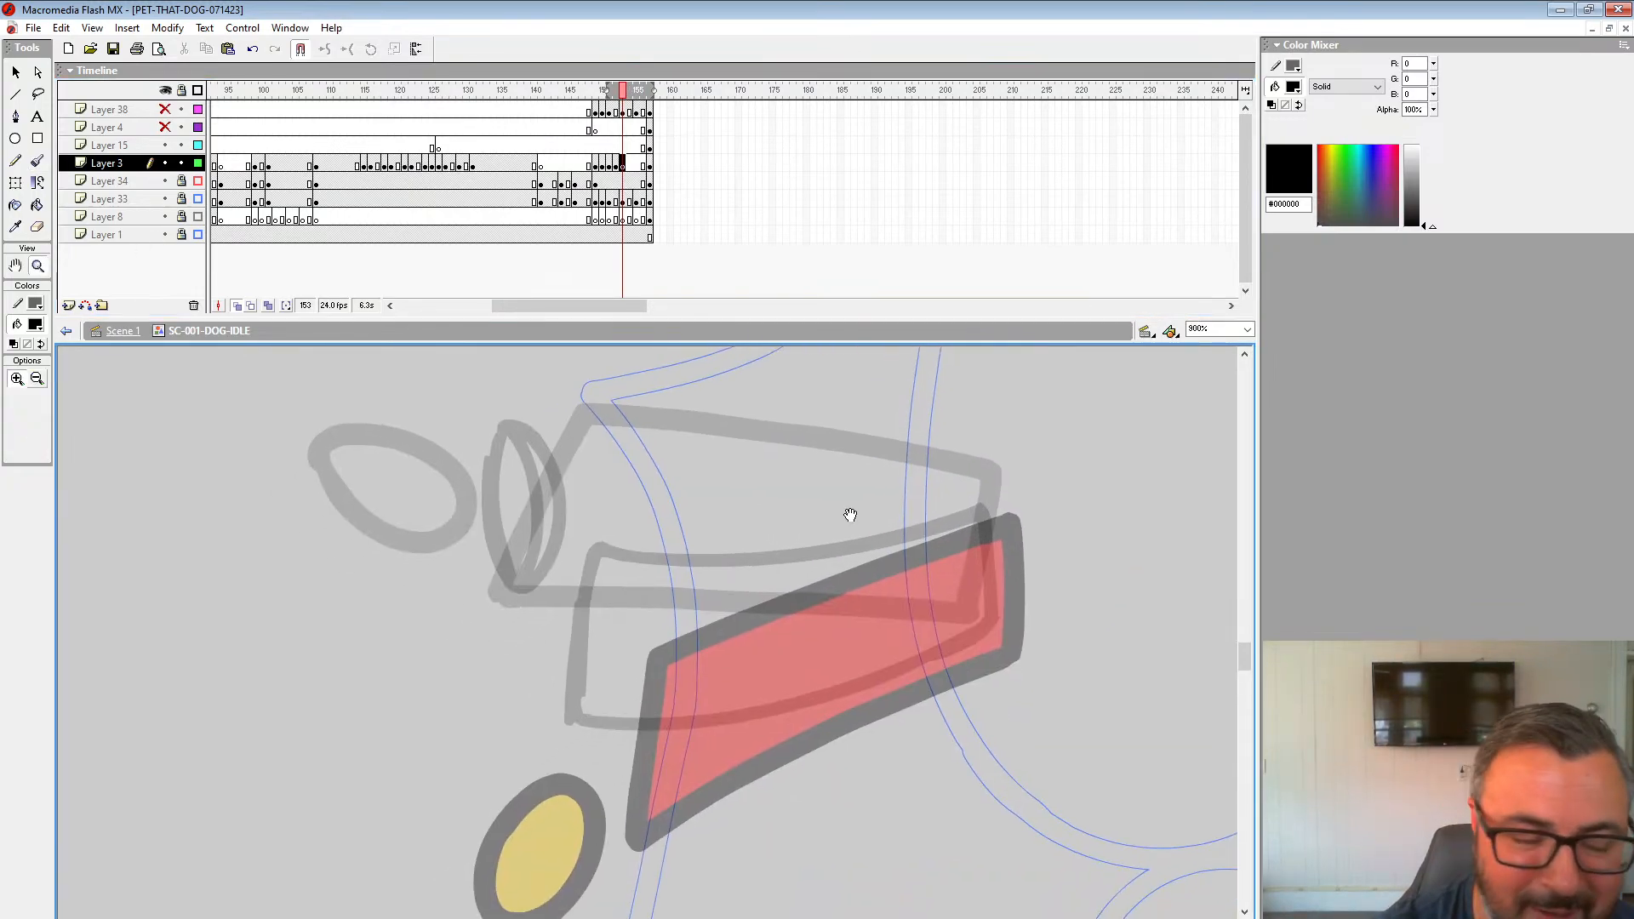
{"action": "left_click", "coordinate": [36, 160]}
{"action": "left_click", "coordinate": [40, 429]}
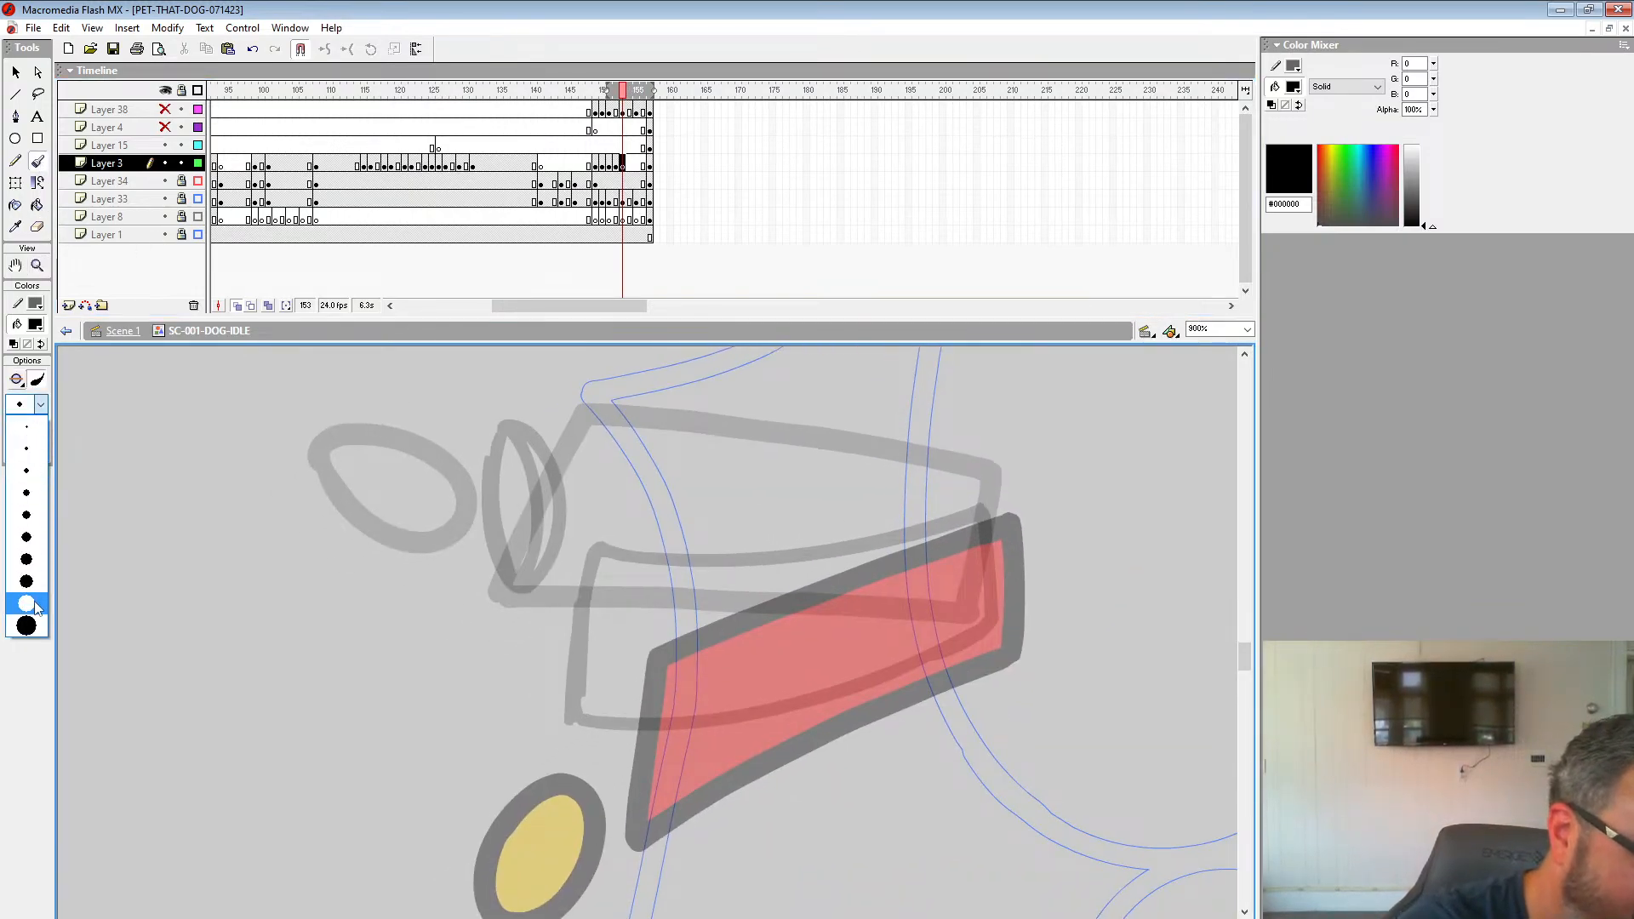
{"action": "left_click", "coordinate": [43, 602]}
{"action": "mouse_move", "coordinate": [989, 531]}
{"action": "left_mouse_down"}
{"action": "mouse_move", "coordinate": [999, 626]}
{"action": "mouse_move", "coordinate": [919, 665]}
{"action": "mouse_move", "coordinate": [807, 696]}
{"action": "mouse_move", "coordinate": [577, 711]}
{"action": "left_mouse_up"}
{"action": "mouse_move", "coordinate": [991, 502]}
{"action": "left_mouse_down"}
{"action": "mouse_move", "coordinate": [852, 533]}
{"action": "mouse_move", "coordinate": [594, 525]}
{"action": "mouse_move", "coordinate": [578, 707]}
{"action": "left_mouse_up"}
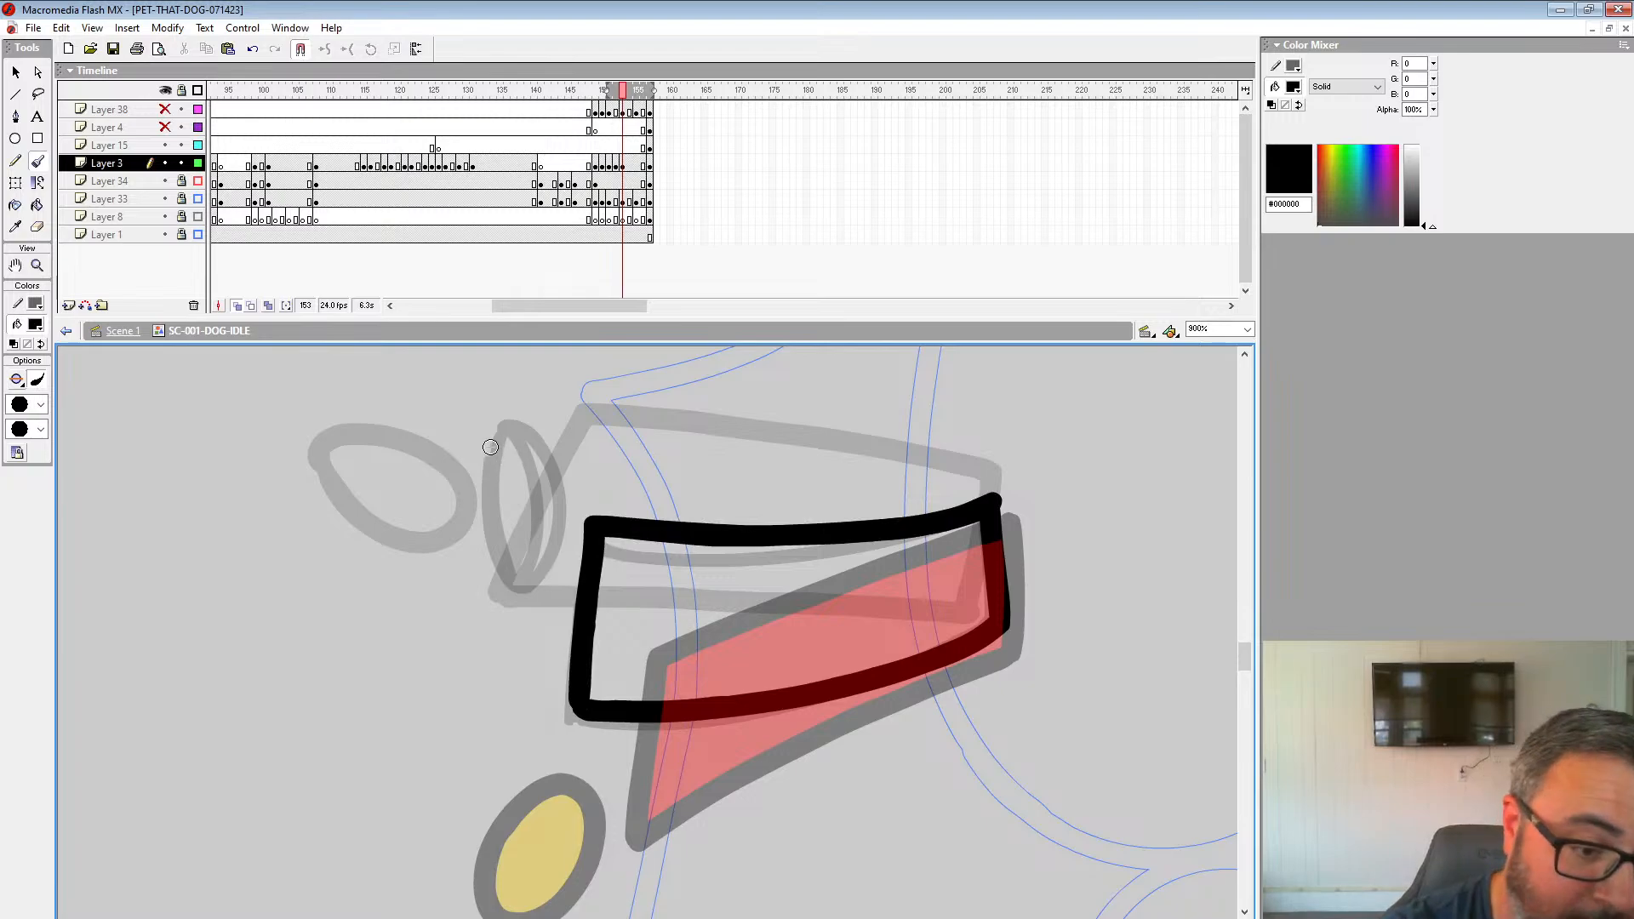
{"action": "mouse_move", "coordinate": [490, 447]}
{"action": "left_mouse_down"}
{"action": "mouse_move", "coordinate": [540, 570]}
{"action": "mouse_move", "coordinate": [544, 459]}
{"action": "mouse_move", "coordinate": [492, 436]}
{"action": "left_mouse_up"}
{"action": "left_click", "coordinate": [623, 164]}
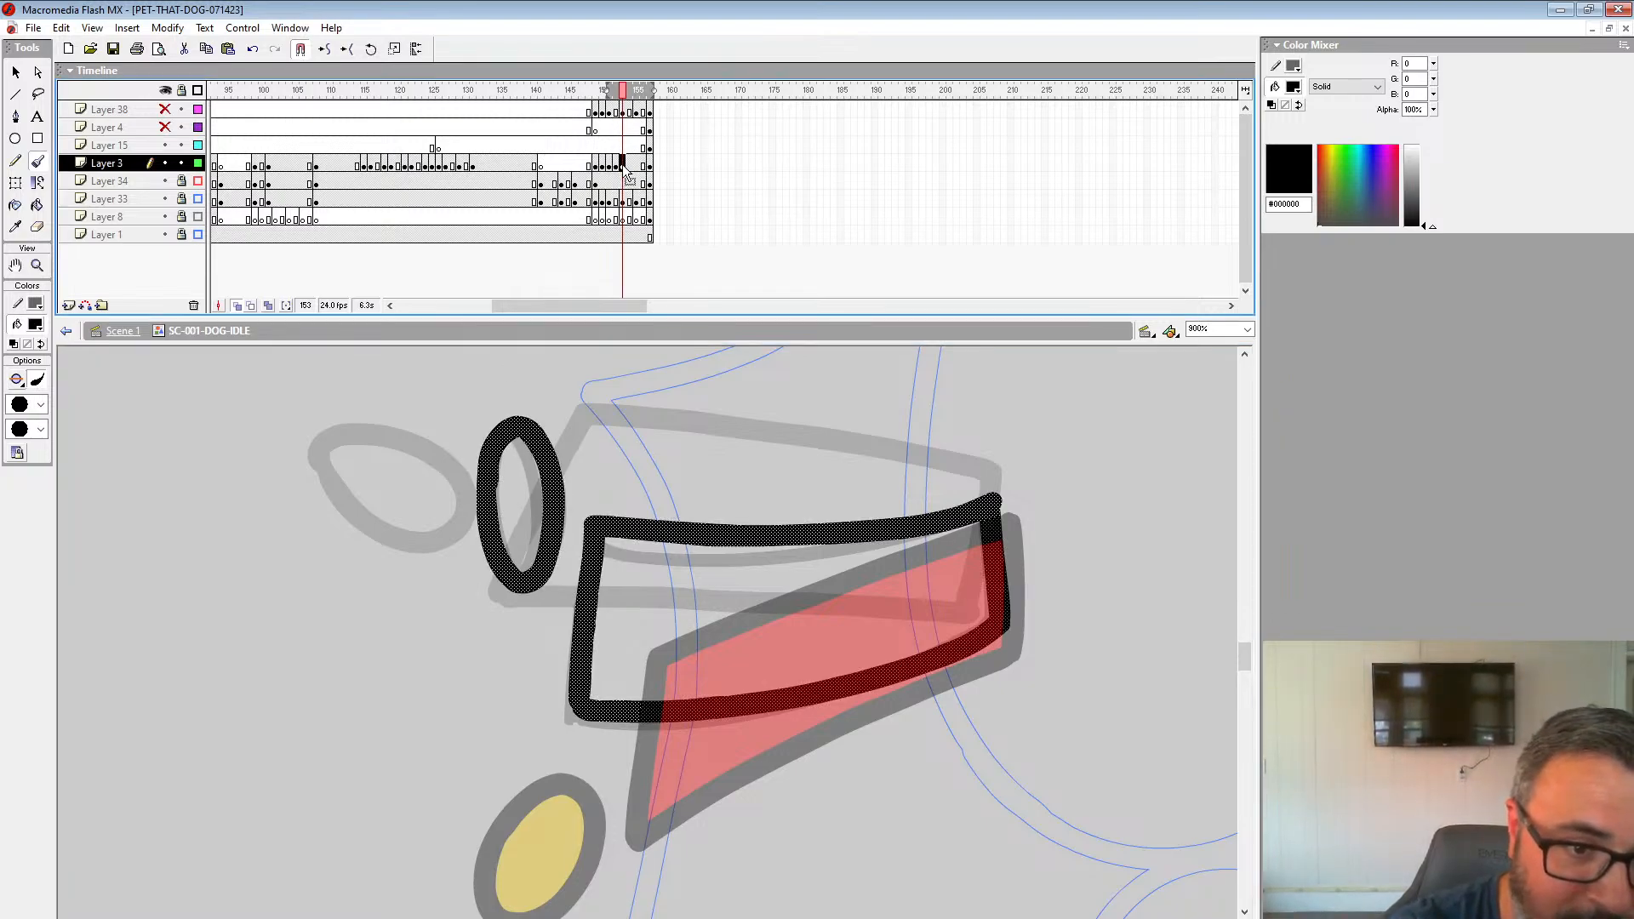
{"action": "key", "text": "comma"}
{"action": "key", "text": "period"}
Step: Clear the collar and tag artwork at frame 155 on Layer 3, and ink a tilted collar and a flat horizontal oval tag in black
{"action": "left_click", "coordinate": [637, 165]}
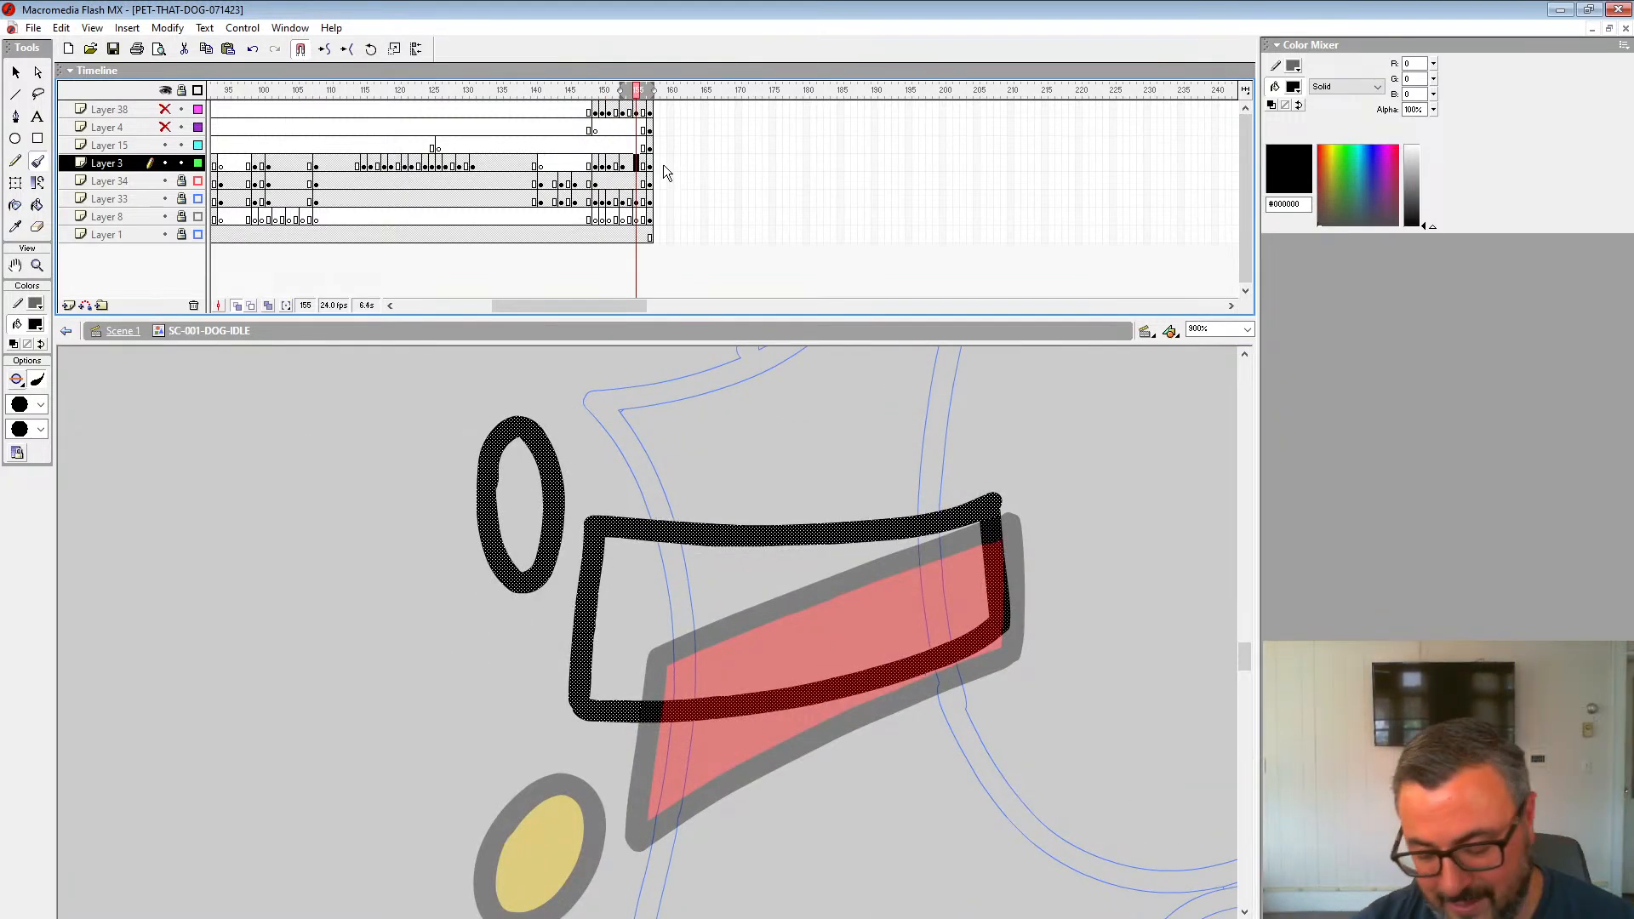
{"action": "key", "text": "Delete"}
{"action": "mouse_move", "coordinate": [1044, 550]}
{"action": "left_mouse_down"}
{"action": "mouse_move", "coordinate": [1032, 518]}
{"action": "mouse_move", "coordinate": [1032, 566]}
{"action": "mouse_move", "coordinate": [647, 700]}
{"action": "left_mouse_up"}
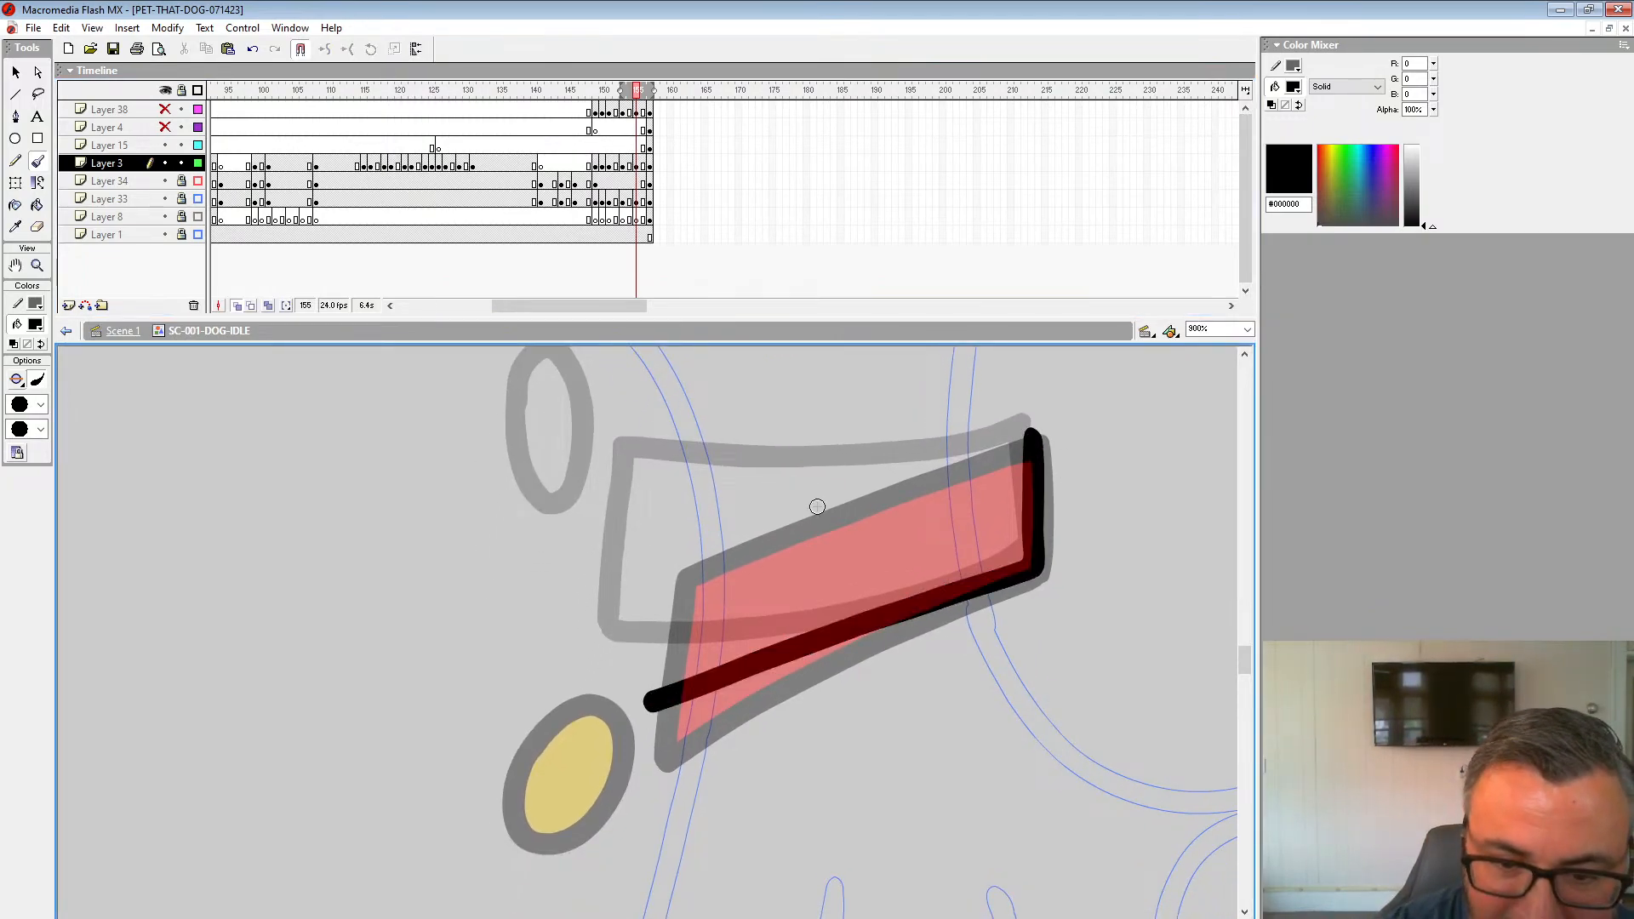
{"action": "mouse_move", "coordinate": [1030, 434]}
{"action": "left_mouse_down"}
{"action": "mouse_move", "coordinate": [652, 510]}
{"action": "mouse_move", "coordinate": [647, 696]}
{"action": "left_mouse_up"}
{"action": "left_click_drag", "start_coordinate": [628, 612], "coordinate": [766, 518]}
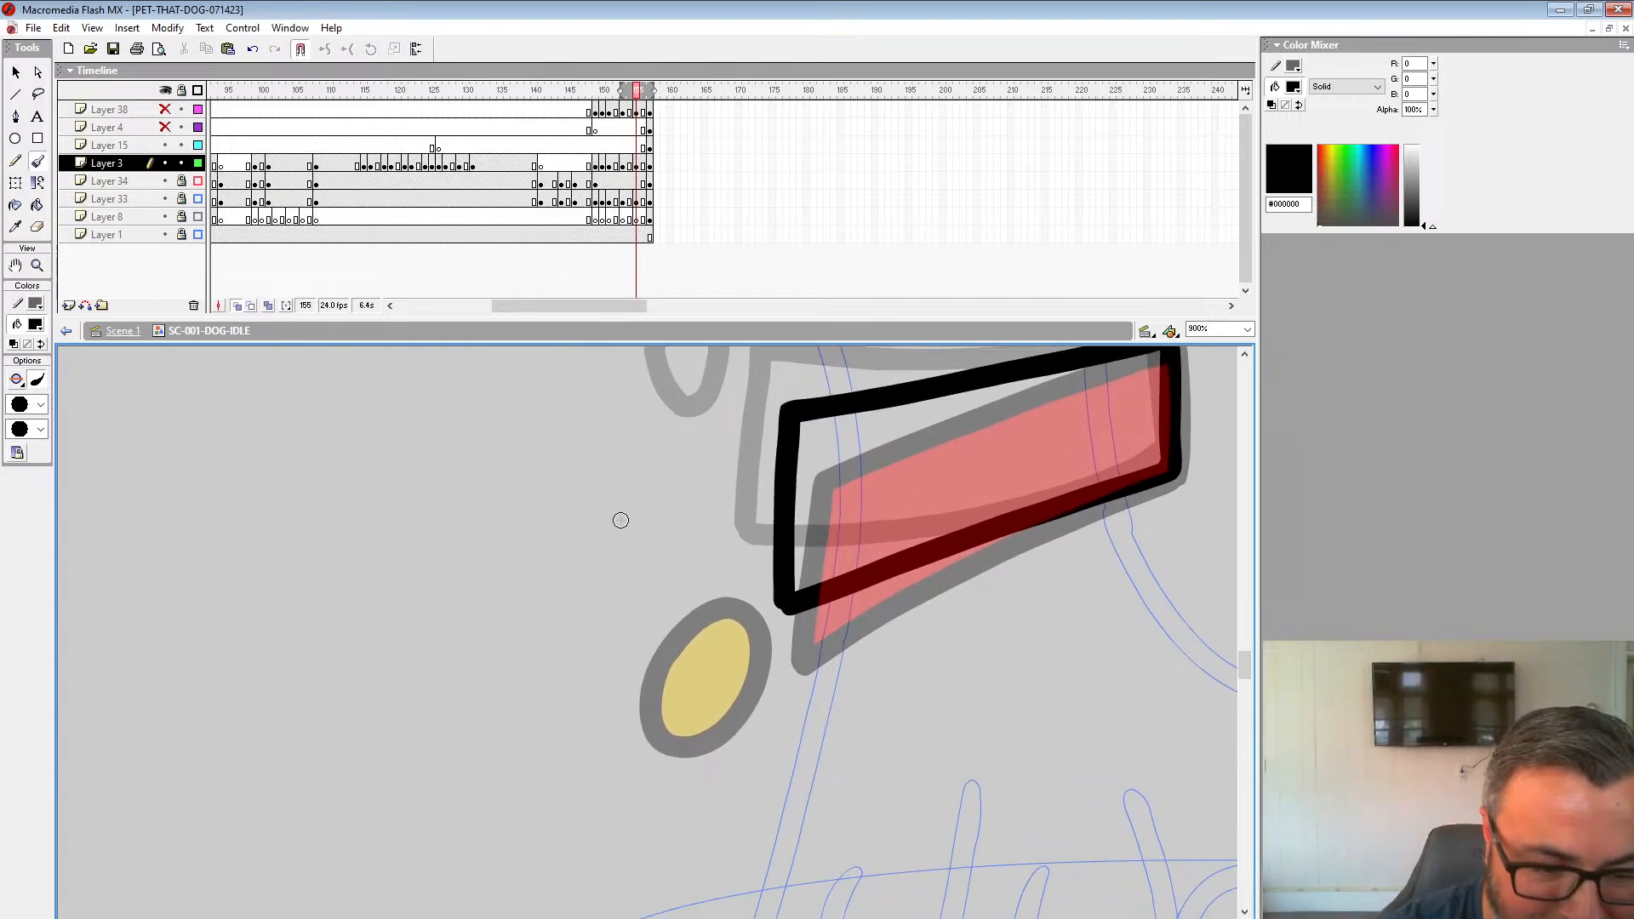
{"action": "mouse_move", "coordinate": [575, 534]}
{"action": "left_mouse_down"}
{"action": "mouse_move", "coordinate": [572, 577]}
{"action": "mouse_move", "coordinate": [736, 570]}
{"action": "mouse_move", "coordinate": [647, 507]}
{"action": "mouse_move", "coordinate": [573, 555]}
{"action": "left_mouse_up"}
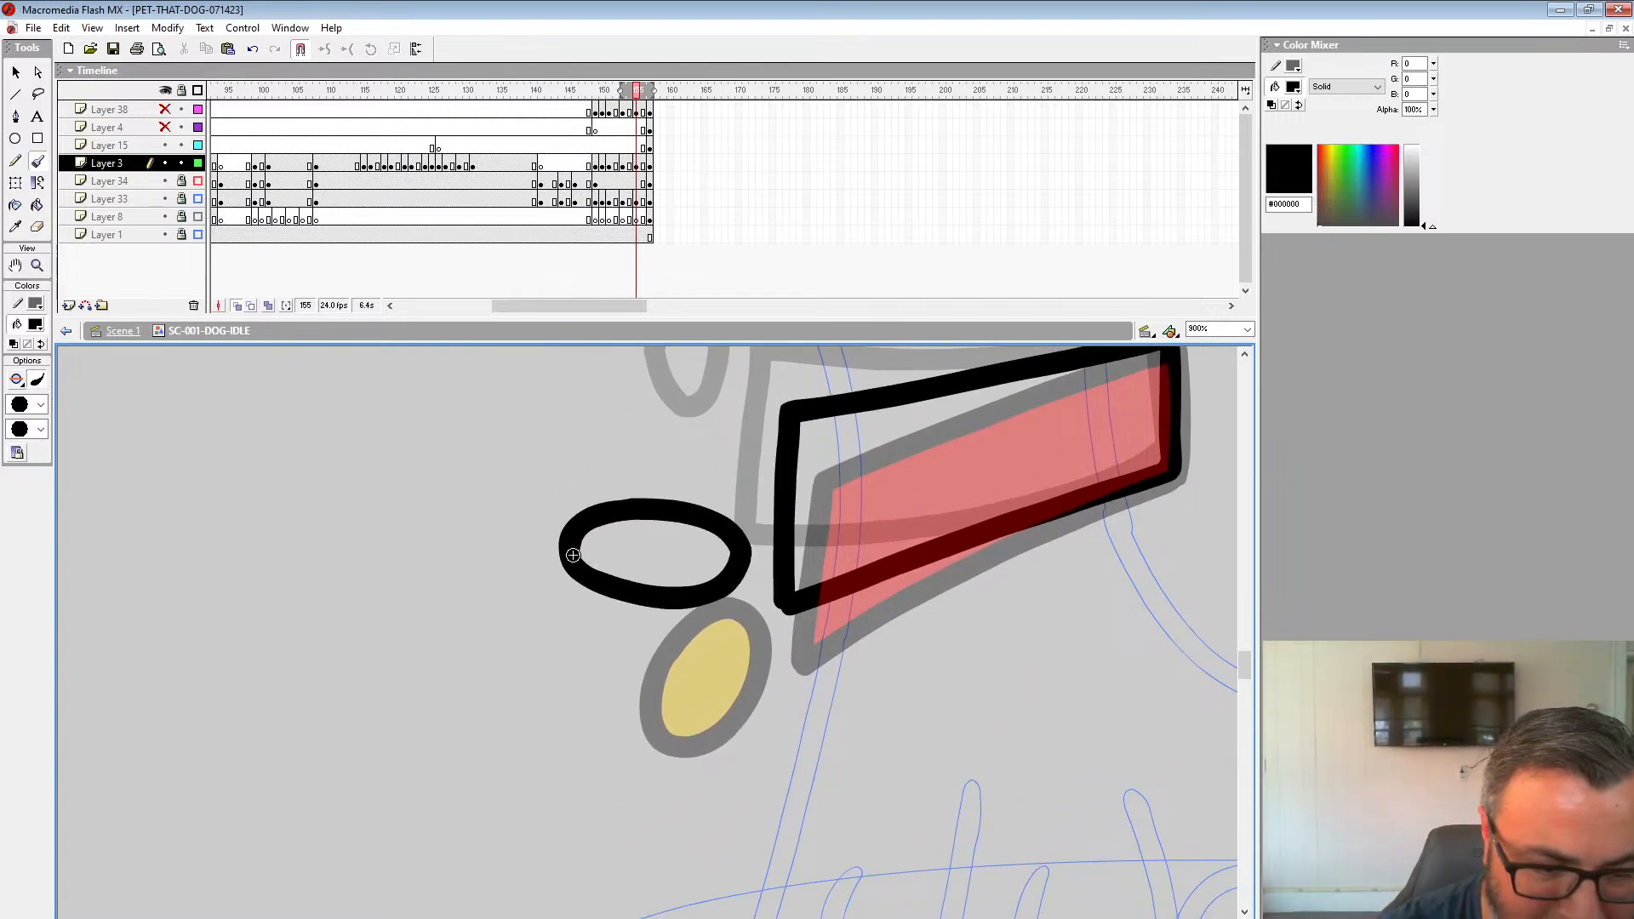
Step: Play the dog's motion to check the collar and tag in-betweens, and return to frame 155 on Layer 3
{"action": "left_click", "coordinate": [37, 265]}
{"action": "left_click", "coordinate": [722, 579], "text": "alt"}
{"action": "left_click", "coordinate": [674, 611], "text": "alt"}
{"action": "left_click", "coordinate": [666, 605], "text": "alt"}
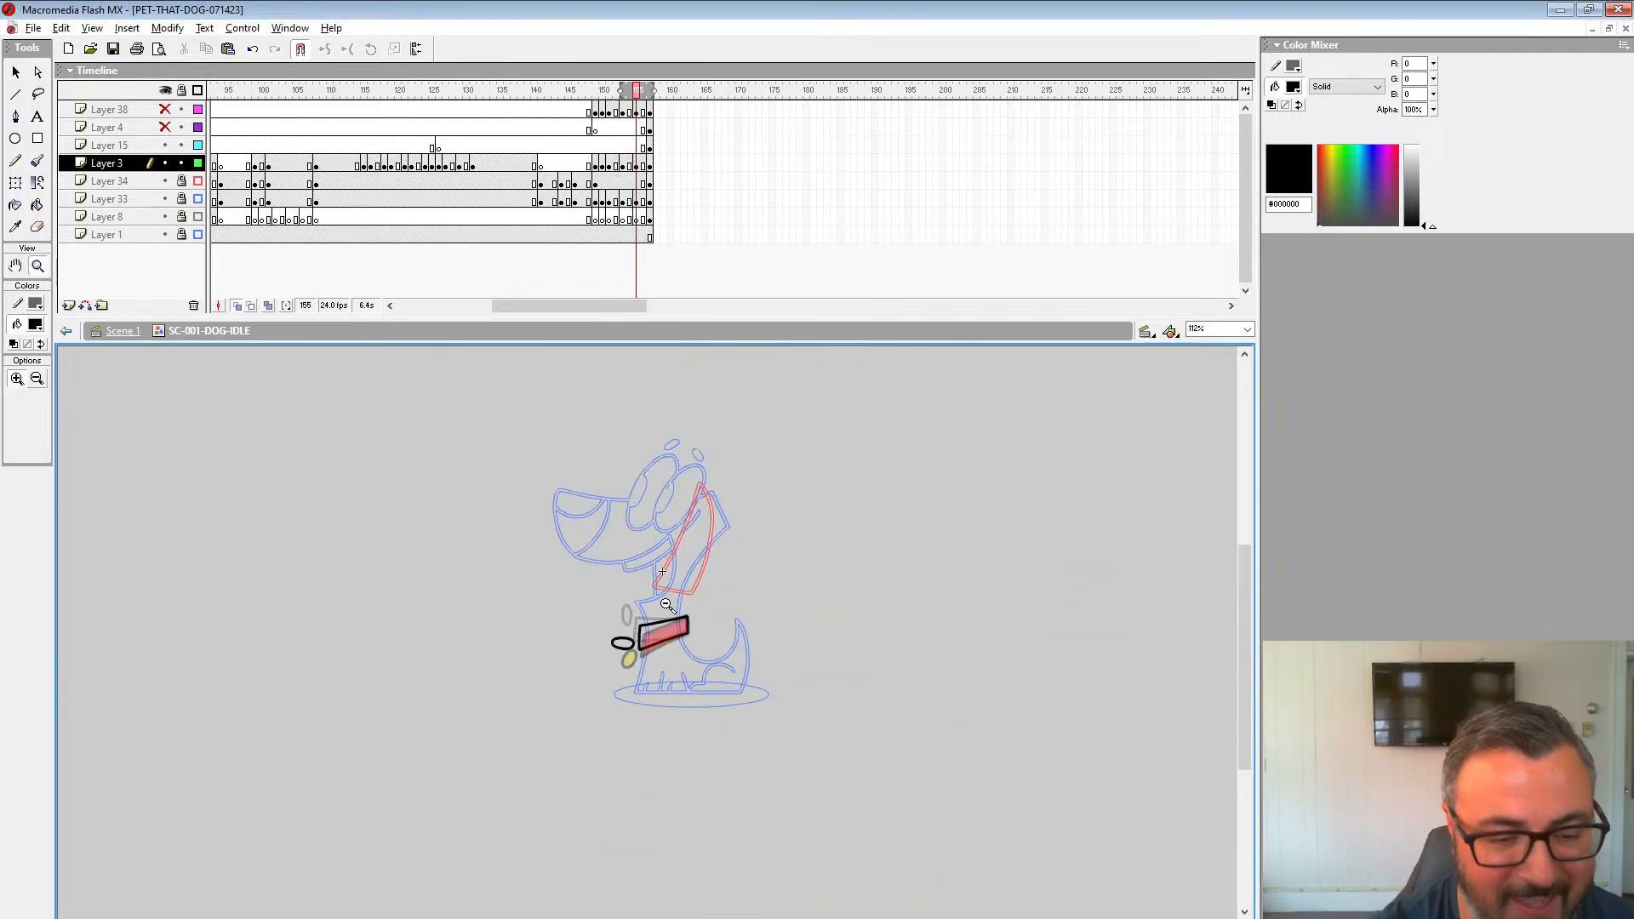
{"action": "key", "text": "Return"}
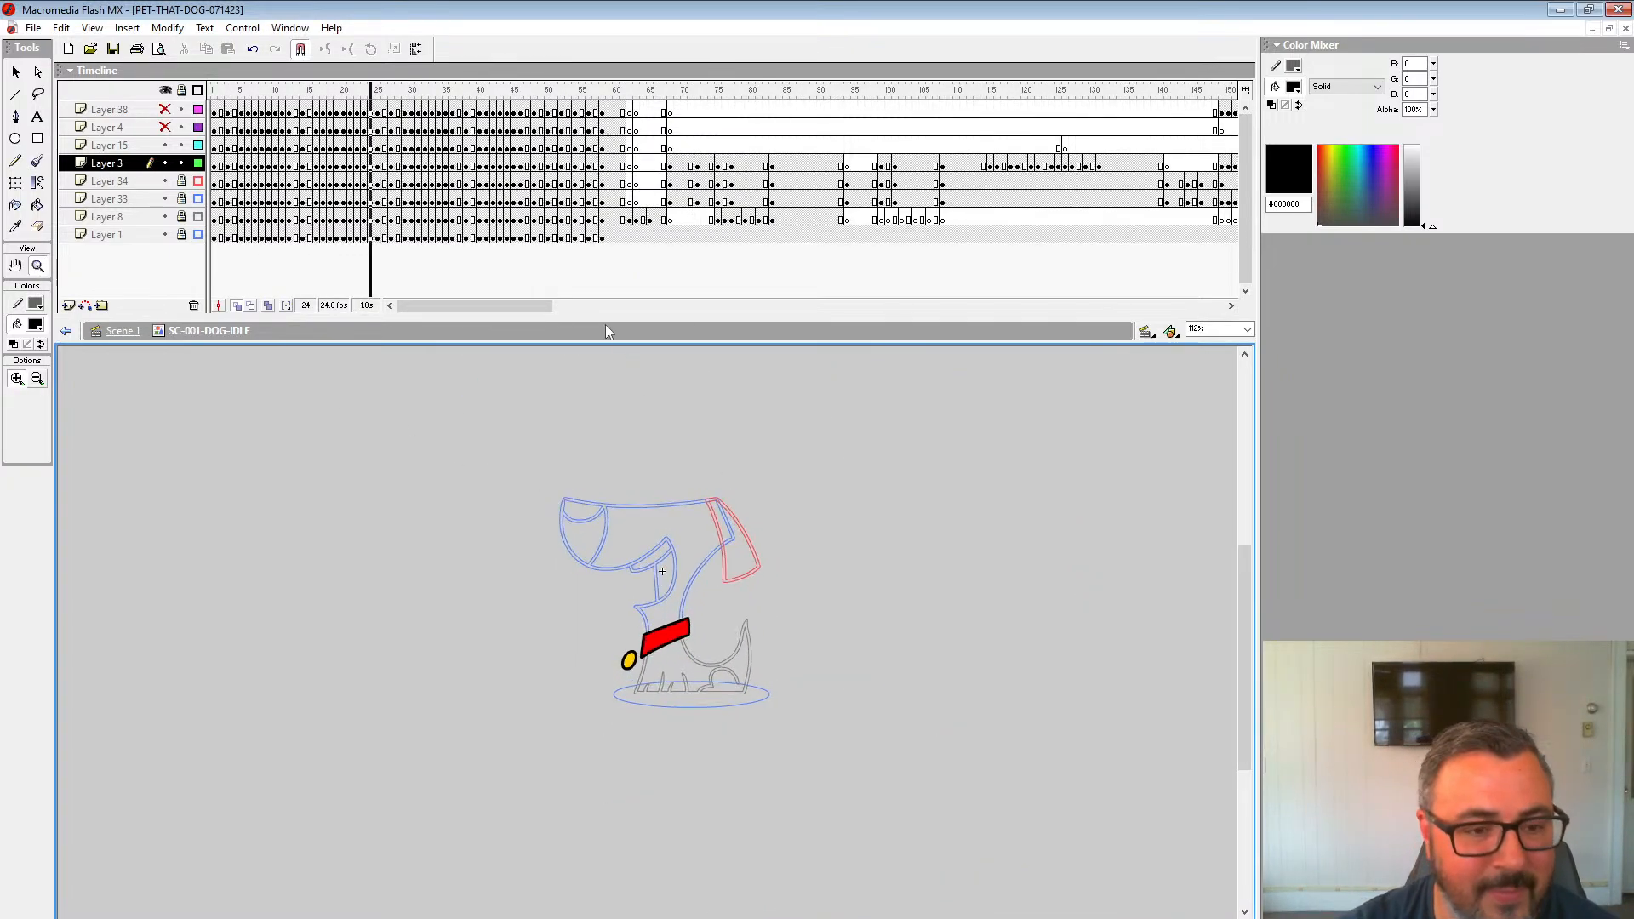
{"action": "left_click", "coordinate": [520, 313]}
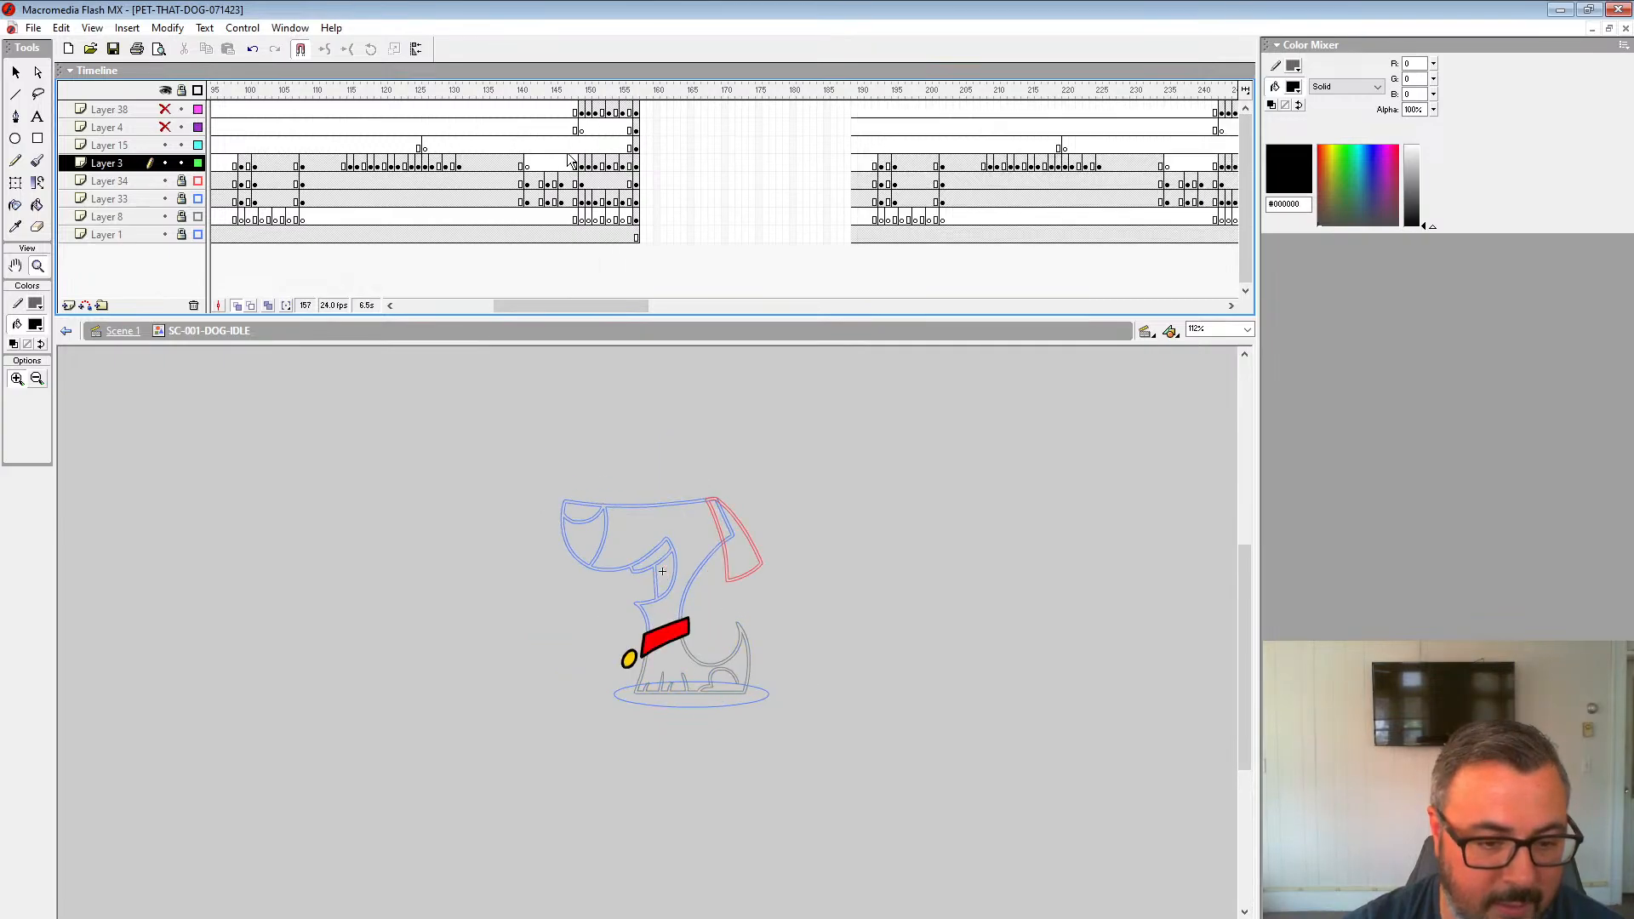
{"action": "left_click_drag", "start_coordinate": [477, 305], "coordinate": [588, 311]}
{"action": "left_click", "coordinate": [486, 131]}
{"action": "key", "text": "Return"}
{"action": "left_click", "coordinate": [682, 163]}
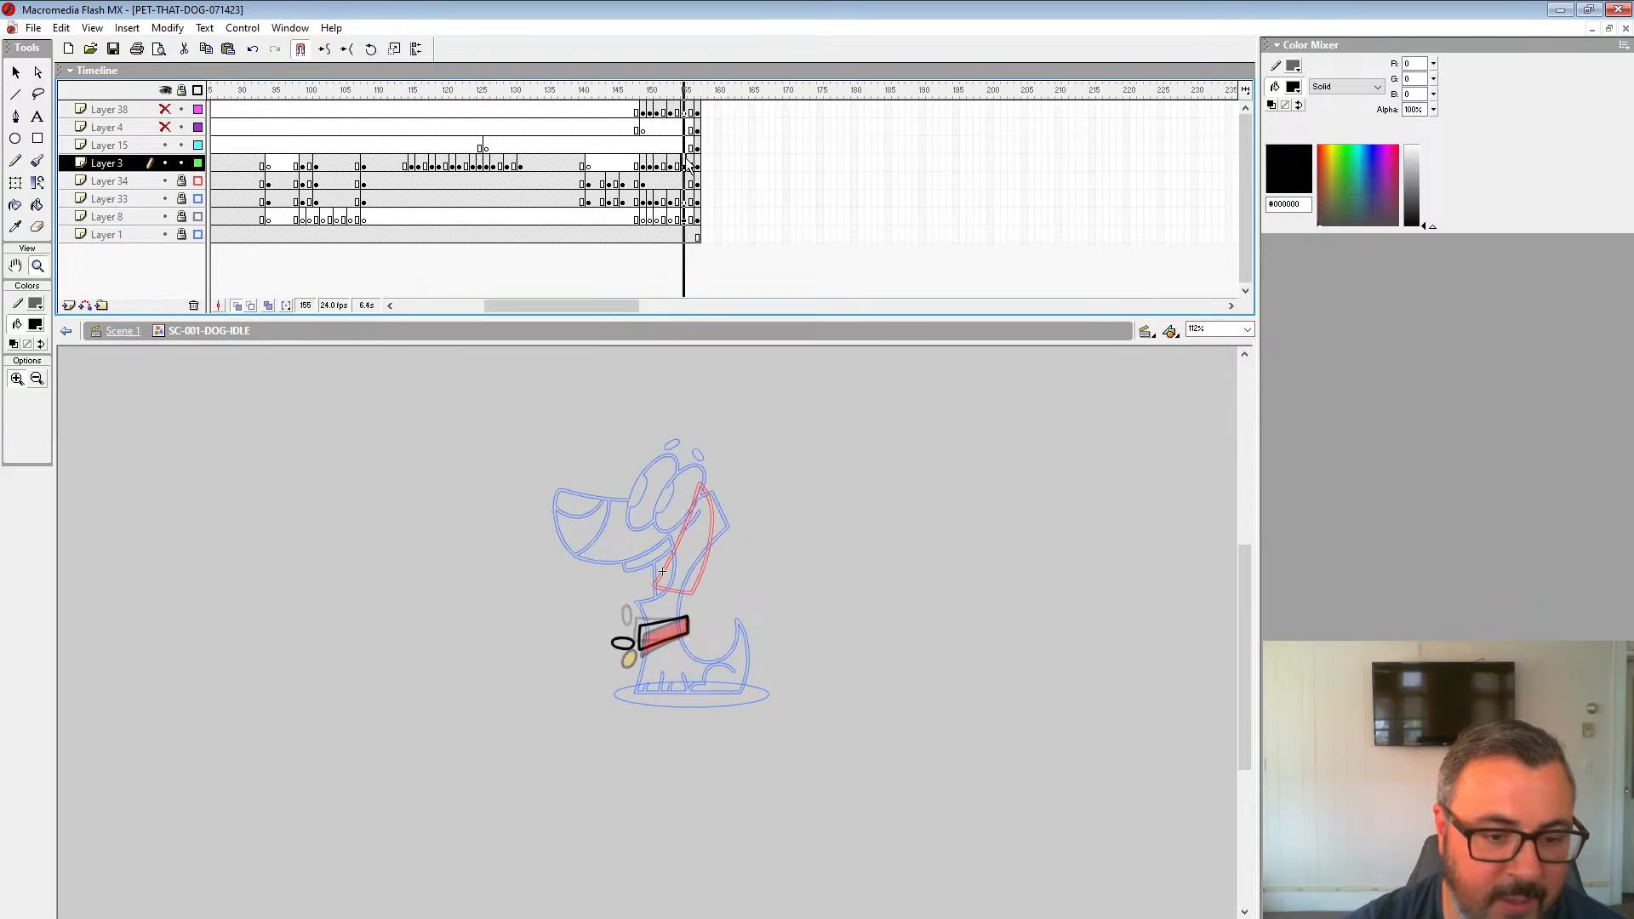
Step: Turn off onion skinning, sample the tag's yellow #FFCC00 at frame 157, and fill the in-between tags on Layer 3 back to frame 150
{"action": "left_click", "coordinate": [238, 307]}
{"action": "key", "text": "period"}
{"action": "key", "text": "period"}
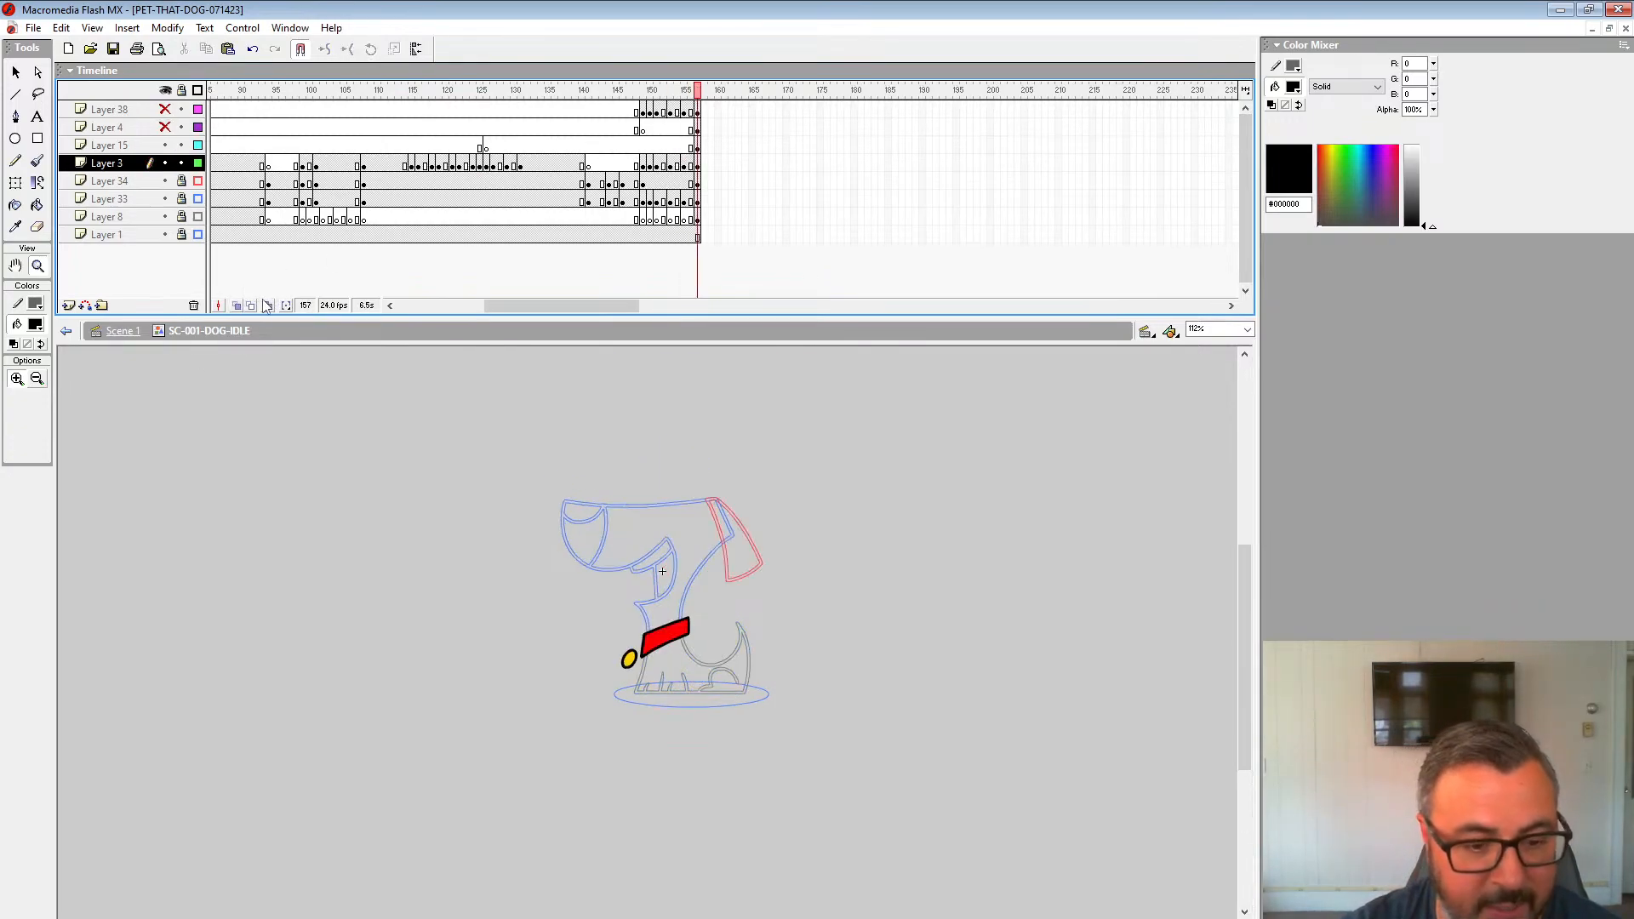
{"action": "left_click", "coordinate": [35, 326]}
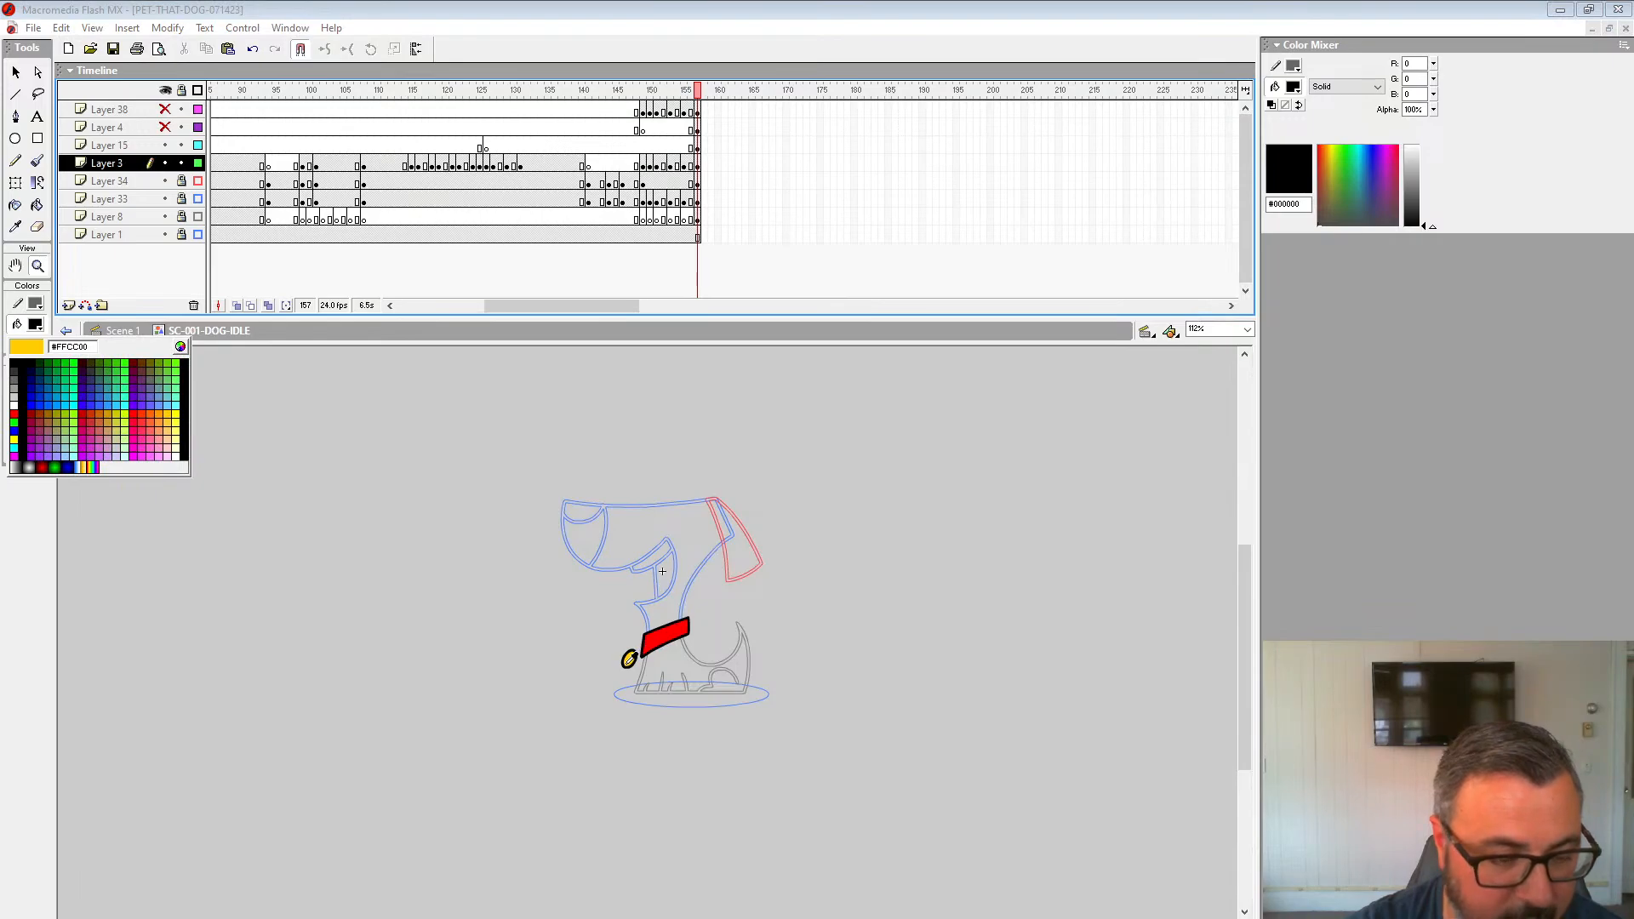
{"action": "left_click", "coordinate": [629, 660]}
{"action": "key", "text": "comma"}
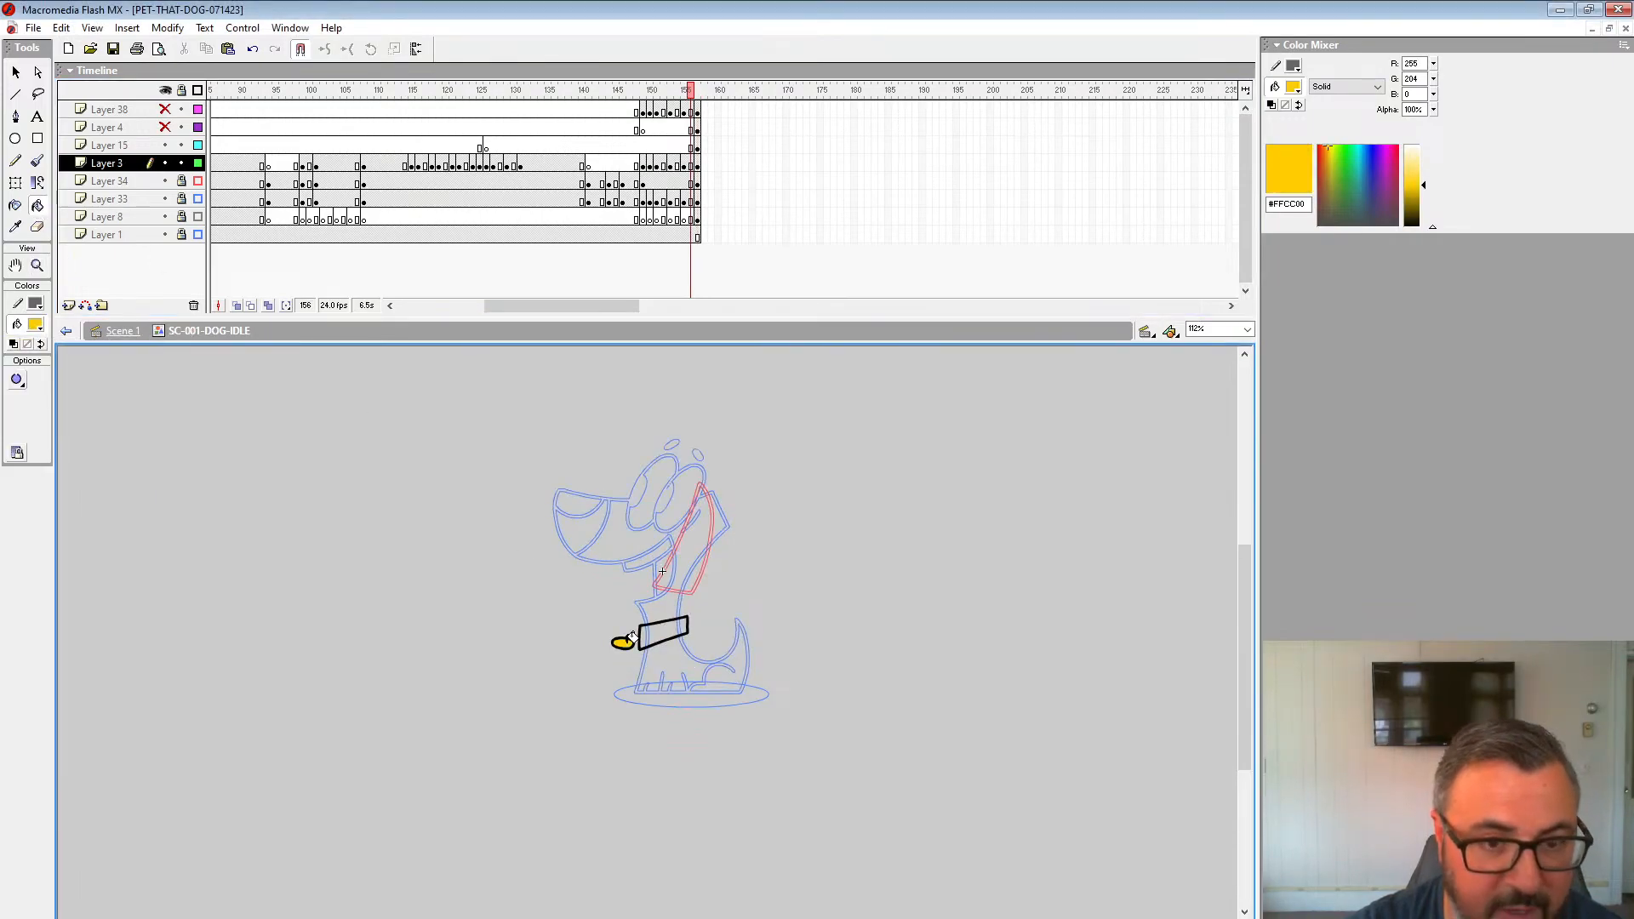
{"action": "key", "text": "comma"}
{"action": "key", "text": "comma"}
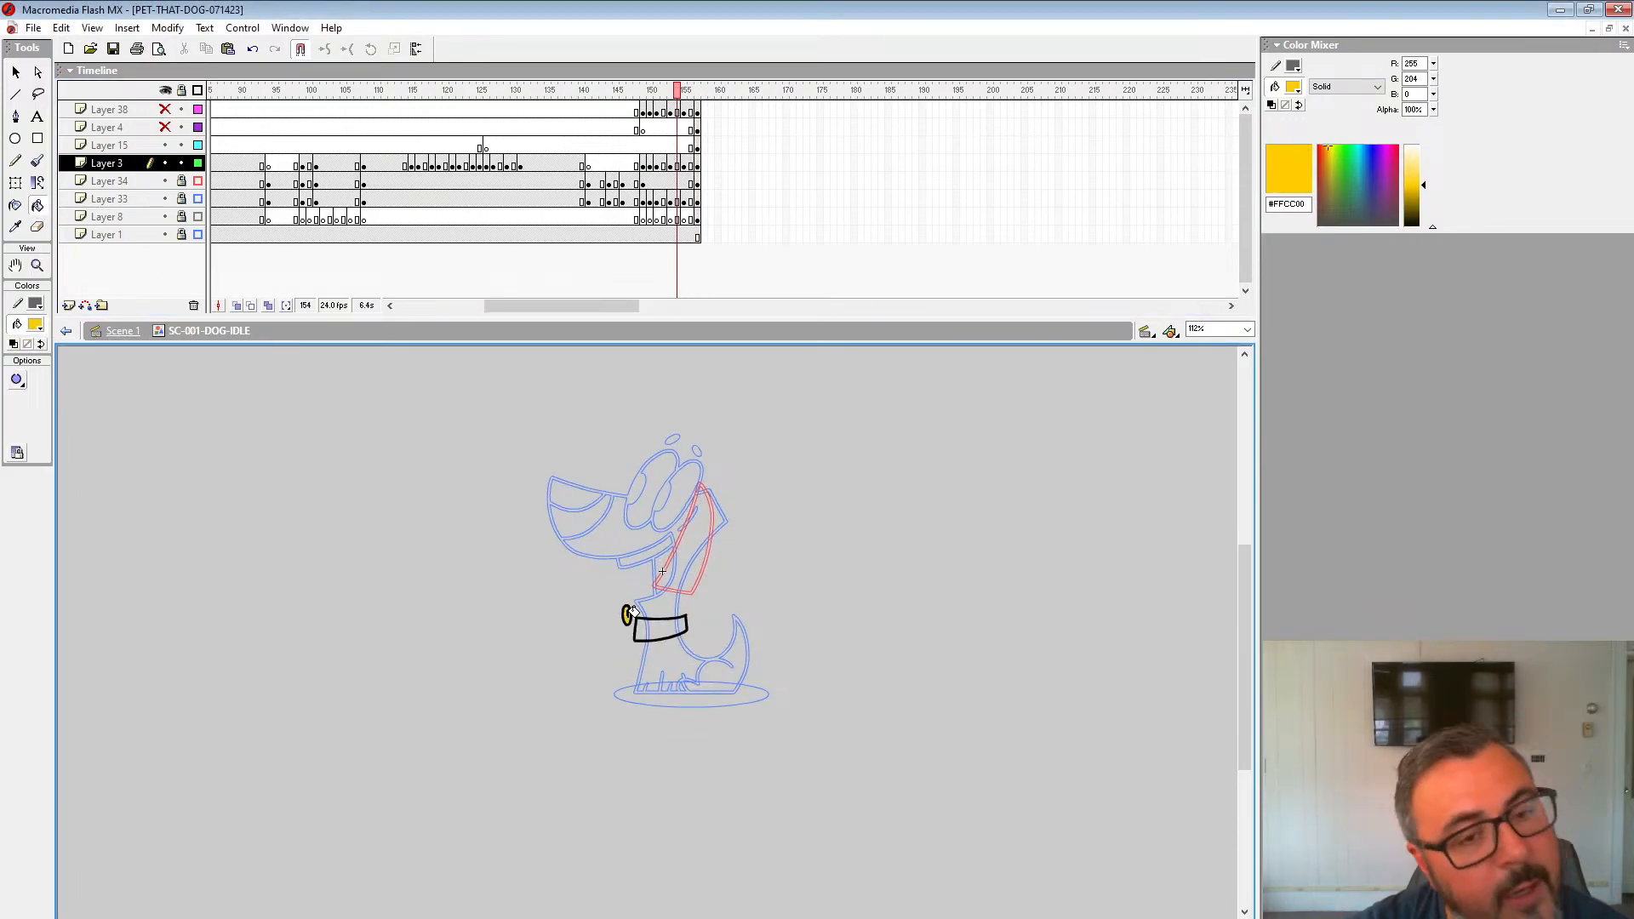
{"action": "key", "text": "comma"}
{"action": "key", "text": "comma"}
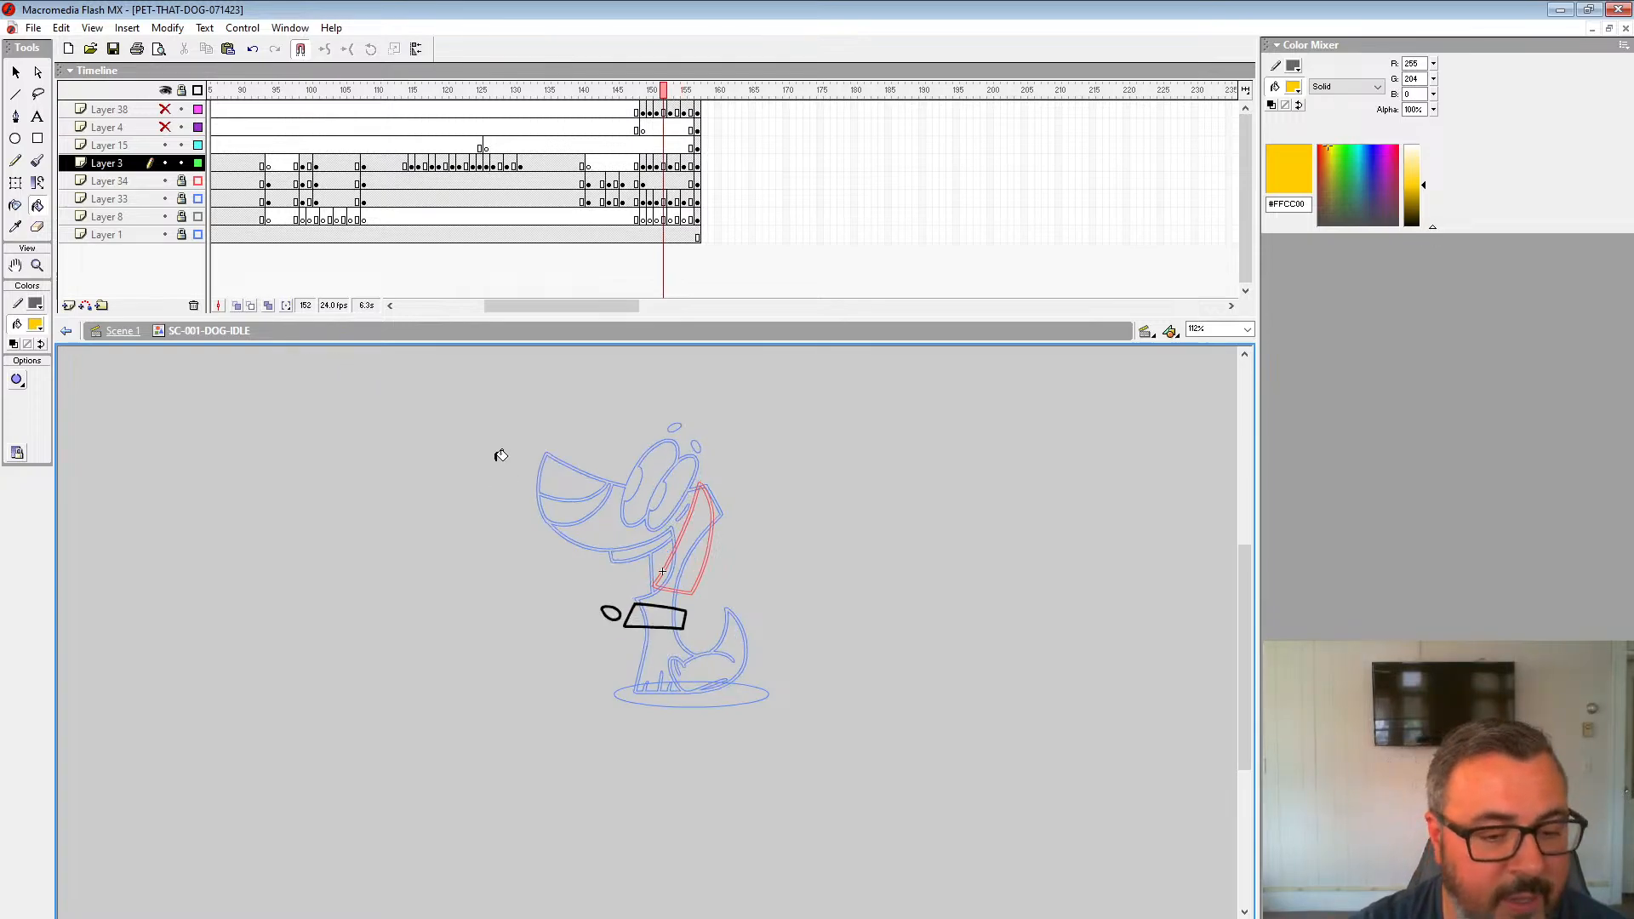
{"action": "key", "text": "comma"}
{"action": "key", "text": "comma"}
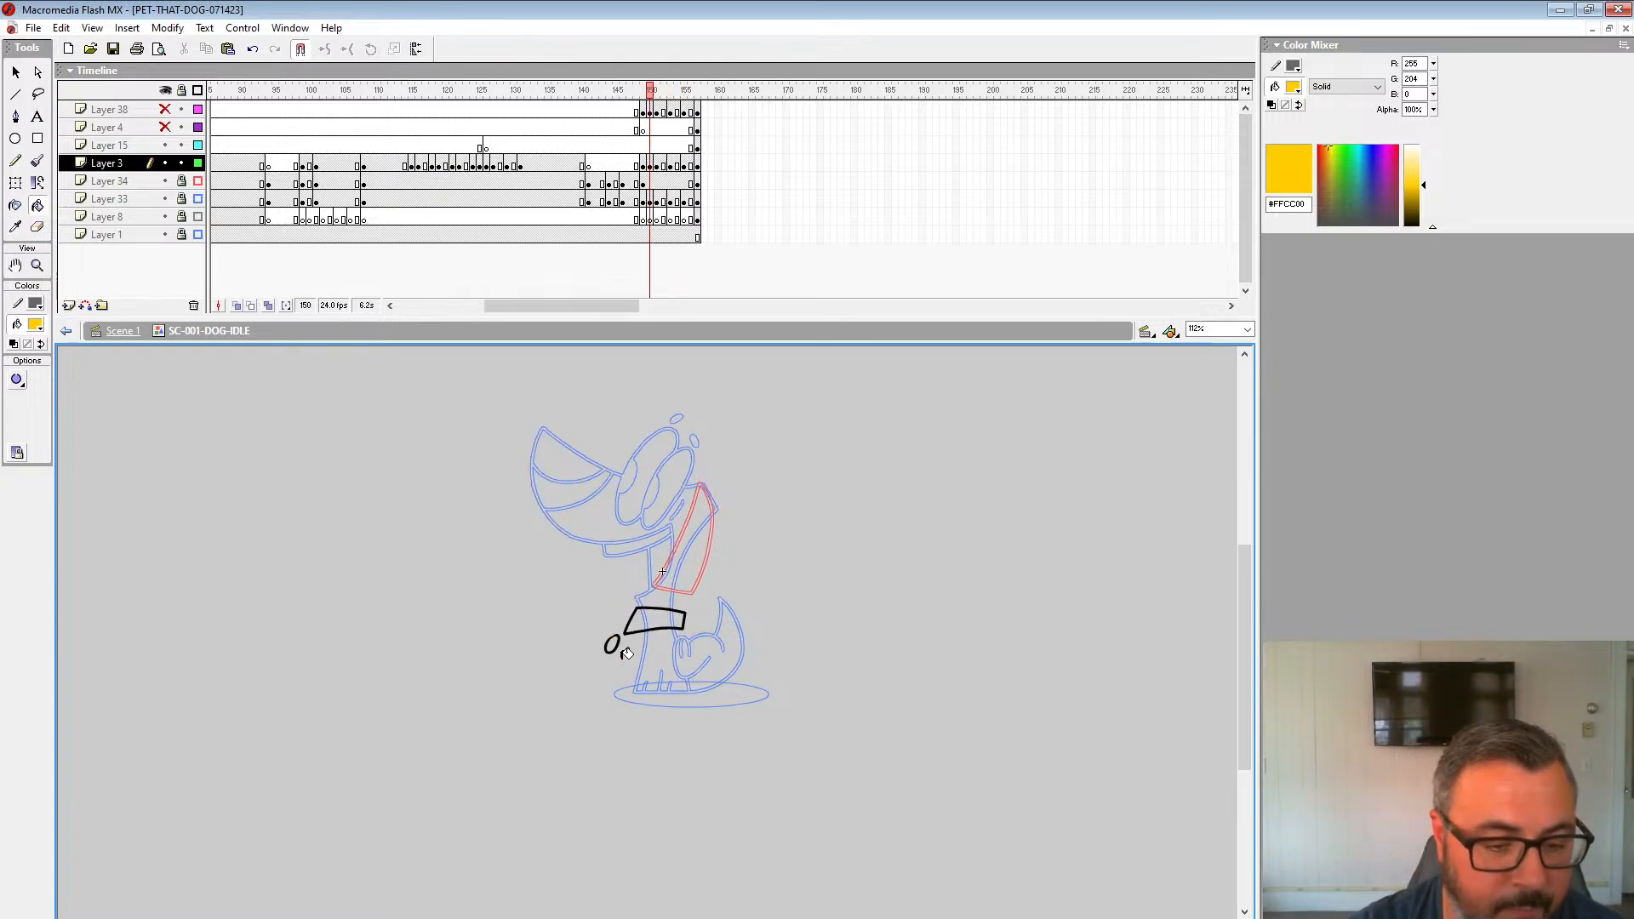
{"action": "key", "text": "comma"}
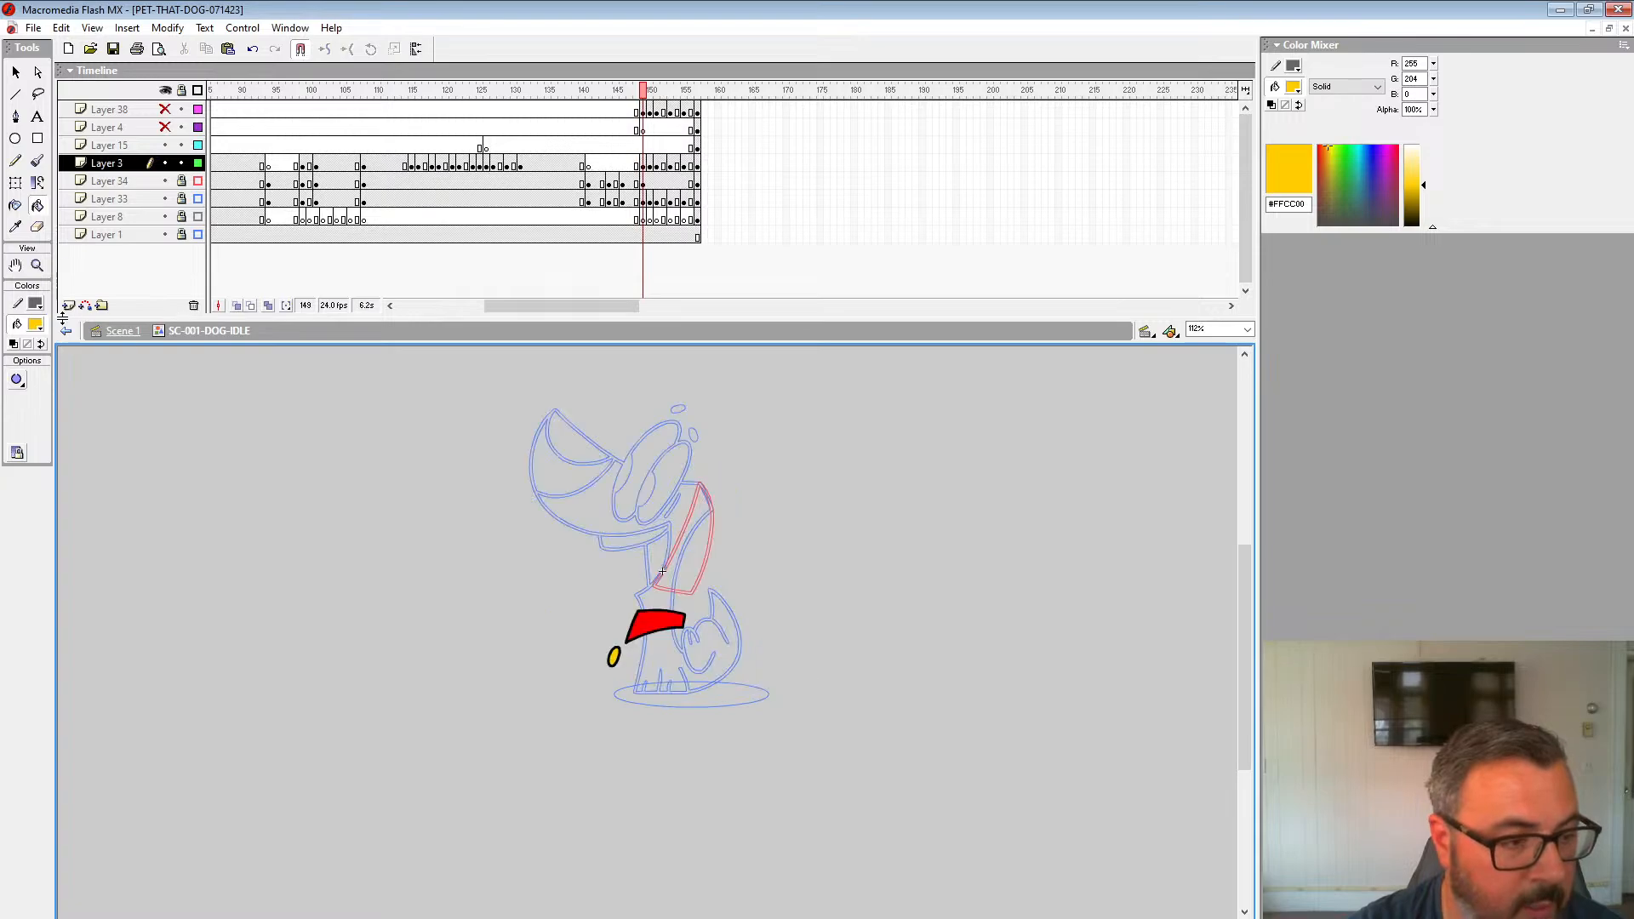
Step: Sample the collar's red #FF0000 at frame 149, and fill the in-between collars on Layer 3 from frame 150 to 155
{"action": "left_click", "coordinate": [35, 327]}
{"action": "left_click", "coordinate": [656, 626]}
{"action": "key", "text": "period"}
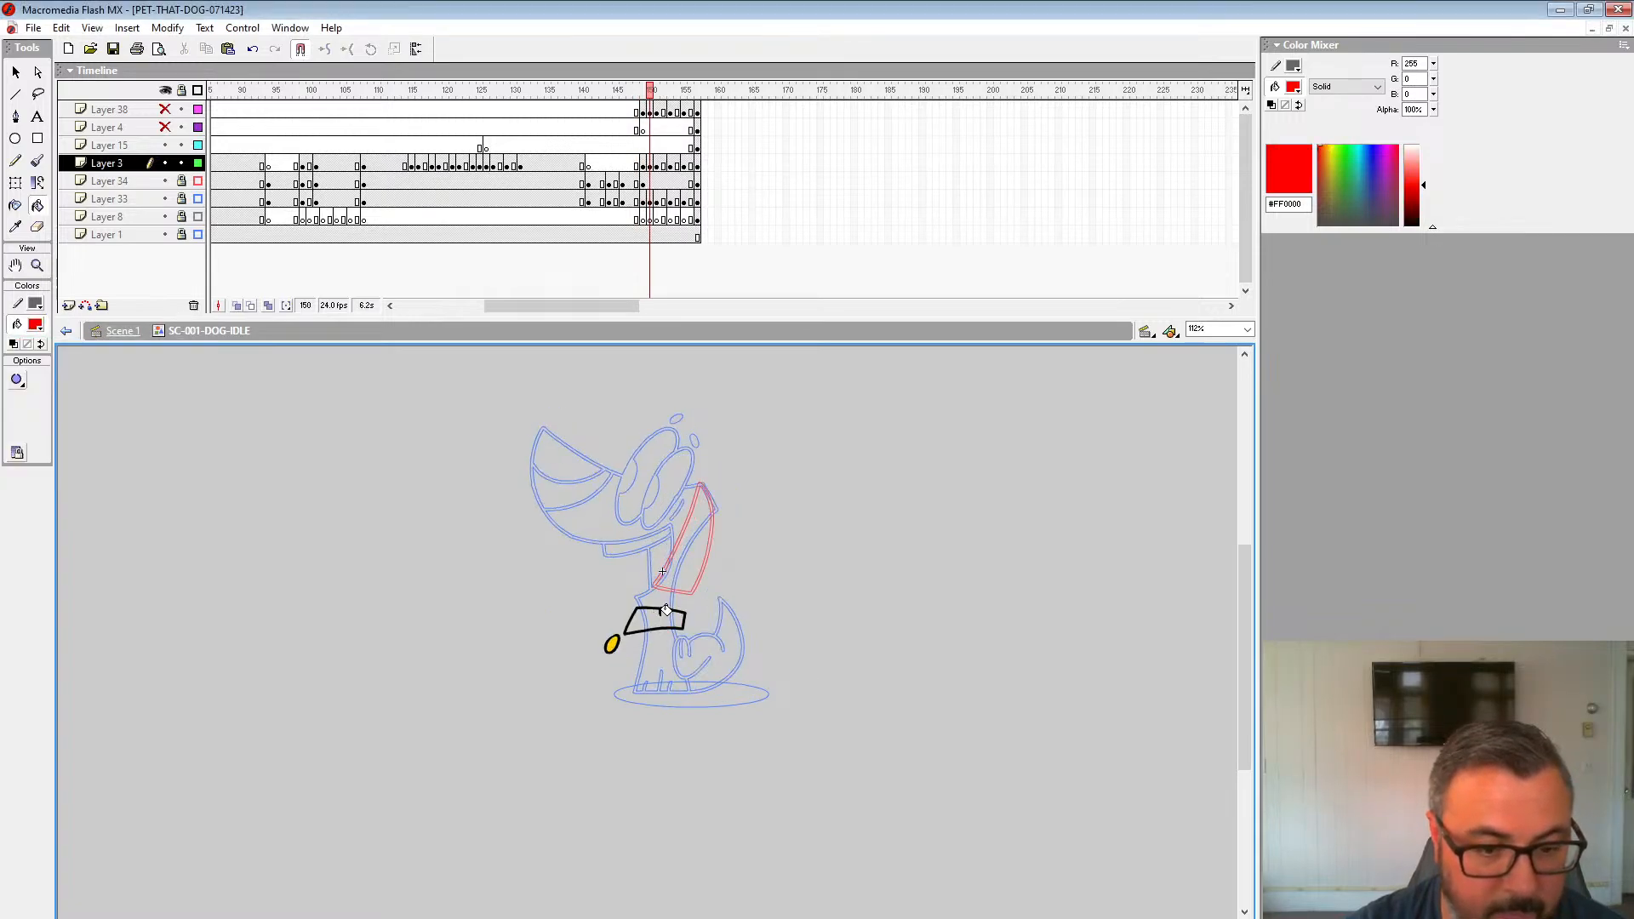
{"action": "left_click", "coordinate": [661, 613]}
{"action": "key", "text": "period"}
{"action": "key", "text": "period"}
{"action": "key", "text": "period"}
{"action": "left_click", "coordinate": [660, 618]}
{"action": "key", "text": "period"}
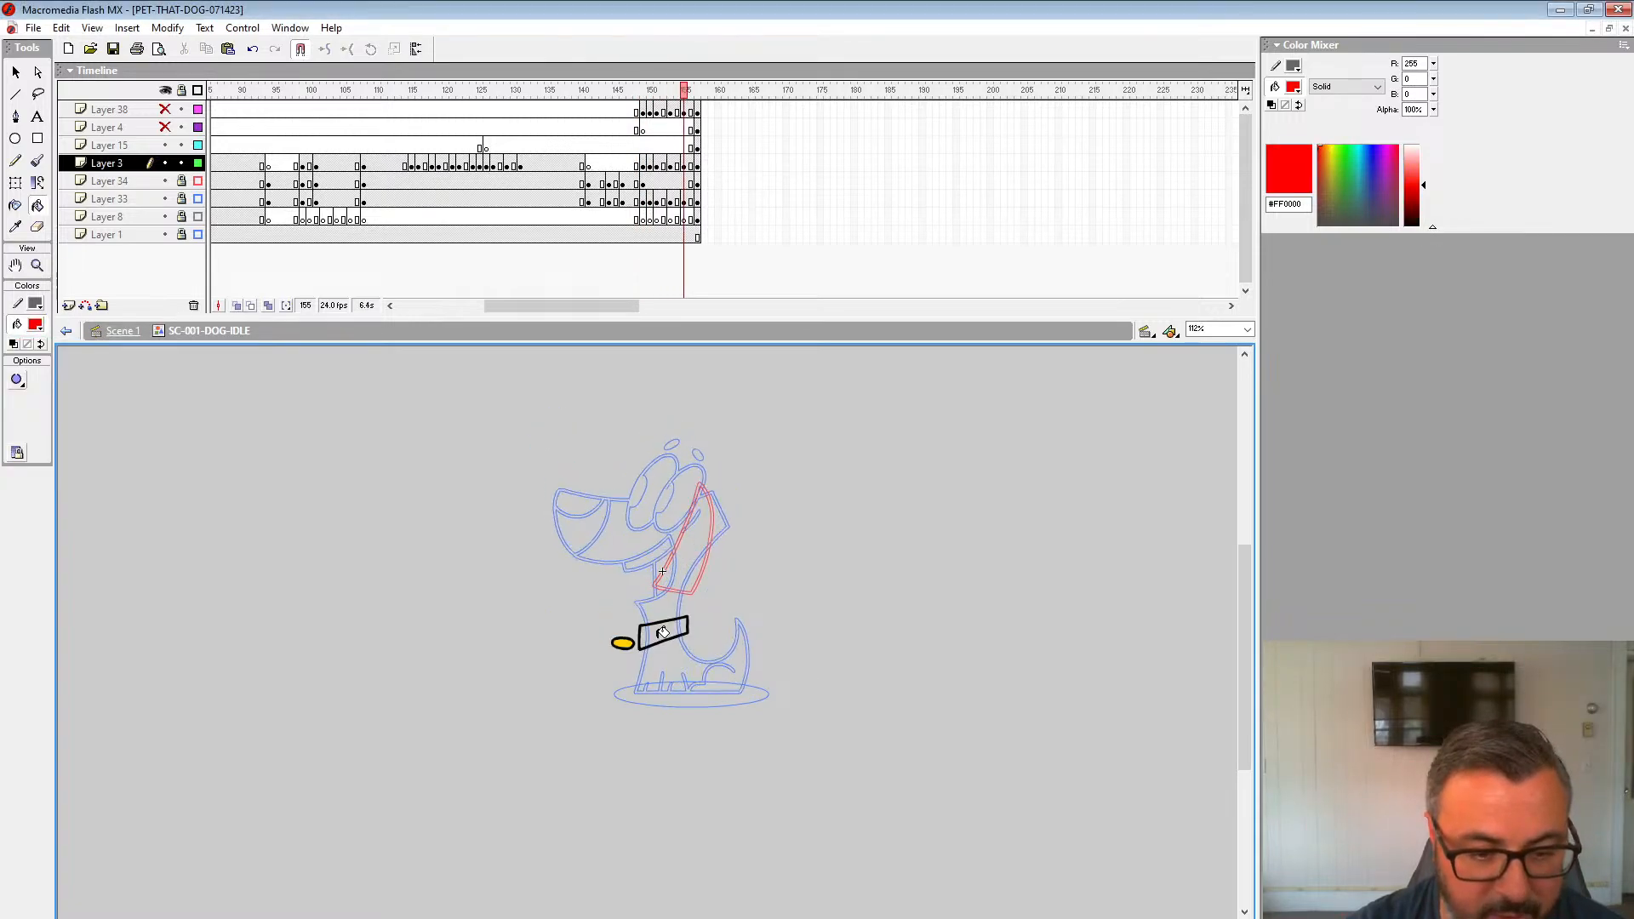
{"action": "left_click", "coordinate": [664, 631]}
{"action": "key", "text": "period"}
{"action": "key", "text": "period"}
{"action": "key", "text": "period"}
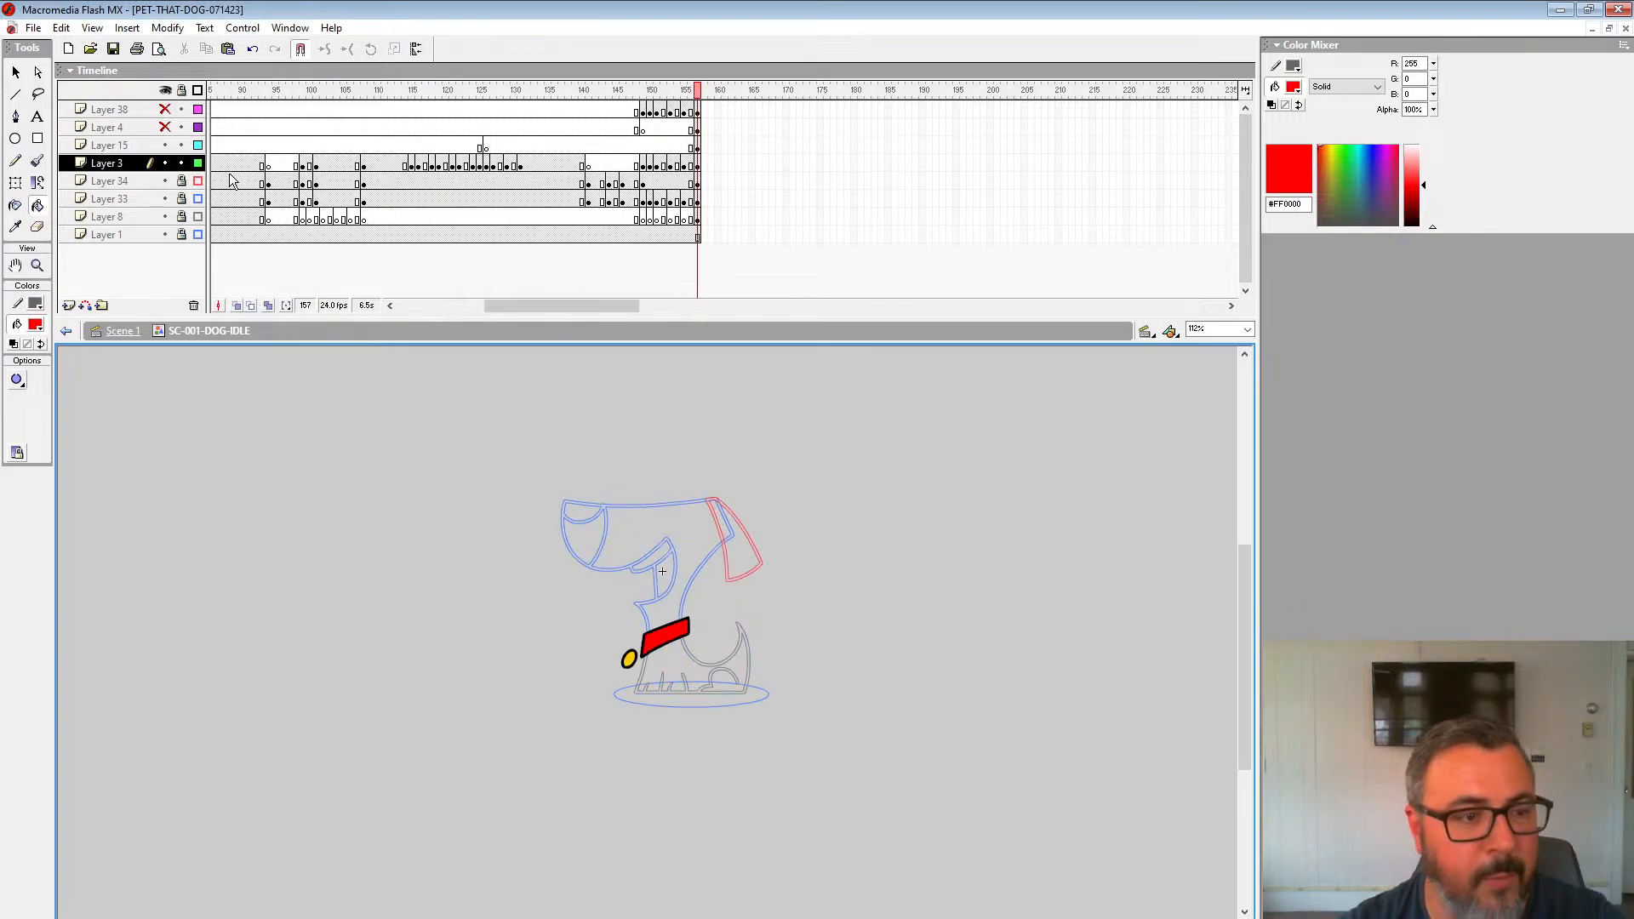
Step: Turn off outline display for Layers 34, 33, 8 and 1, show Layers 38 and 4, and play the animation from frame 1
{"action": "left_click_drag", "start_coordinate": [199, 181], "coordinate": [198, 235]}
{"action": "left_click", "coordinate": [166, 109]}
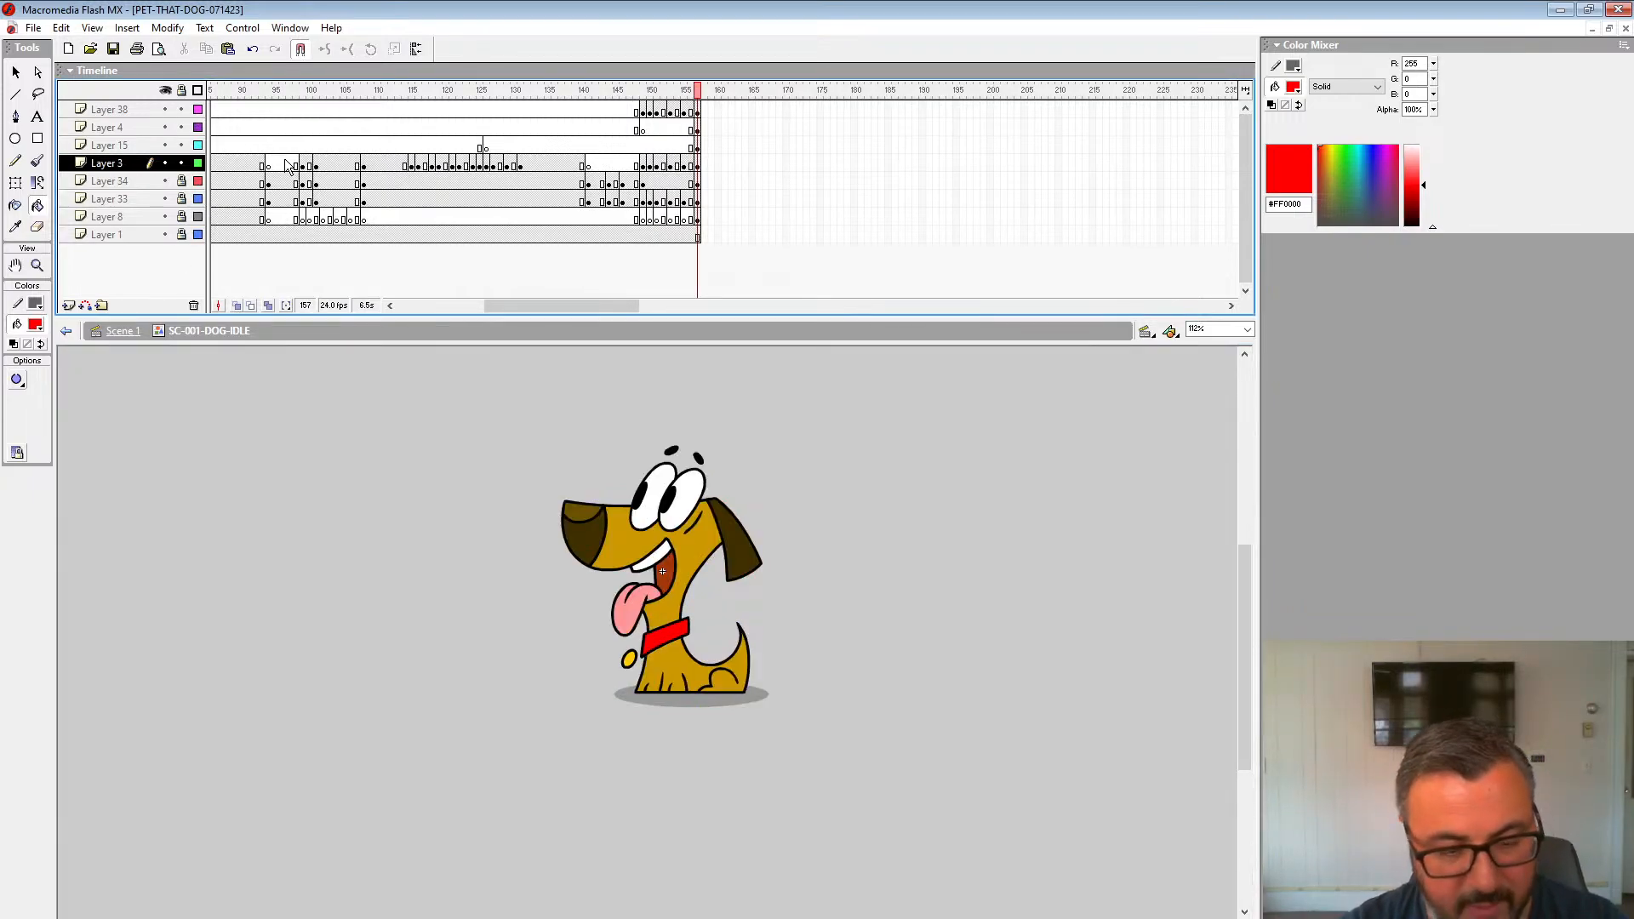
{"action": "left_click_drag", "start_coordinate": [558, 306], "coordinate": [464, 309]}
{"action": "left_click", "coordinate": [215, 131]}
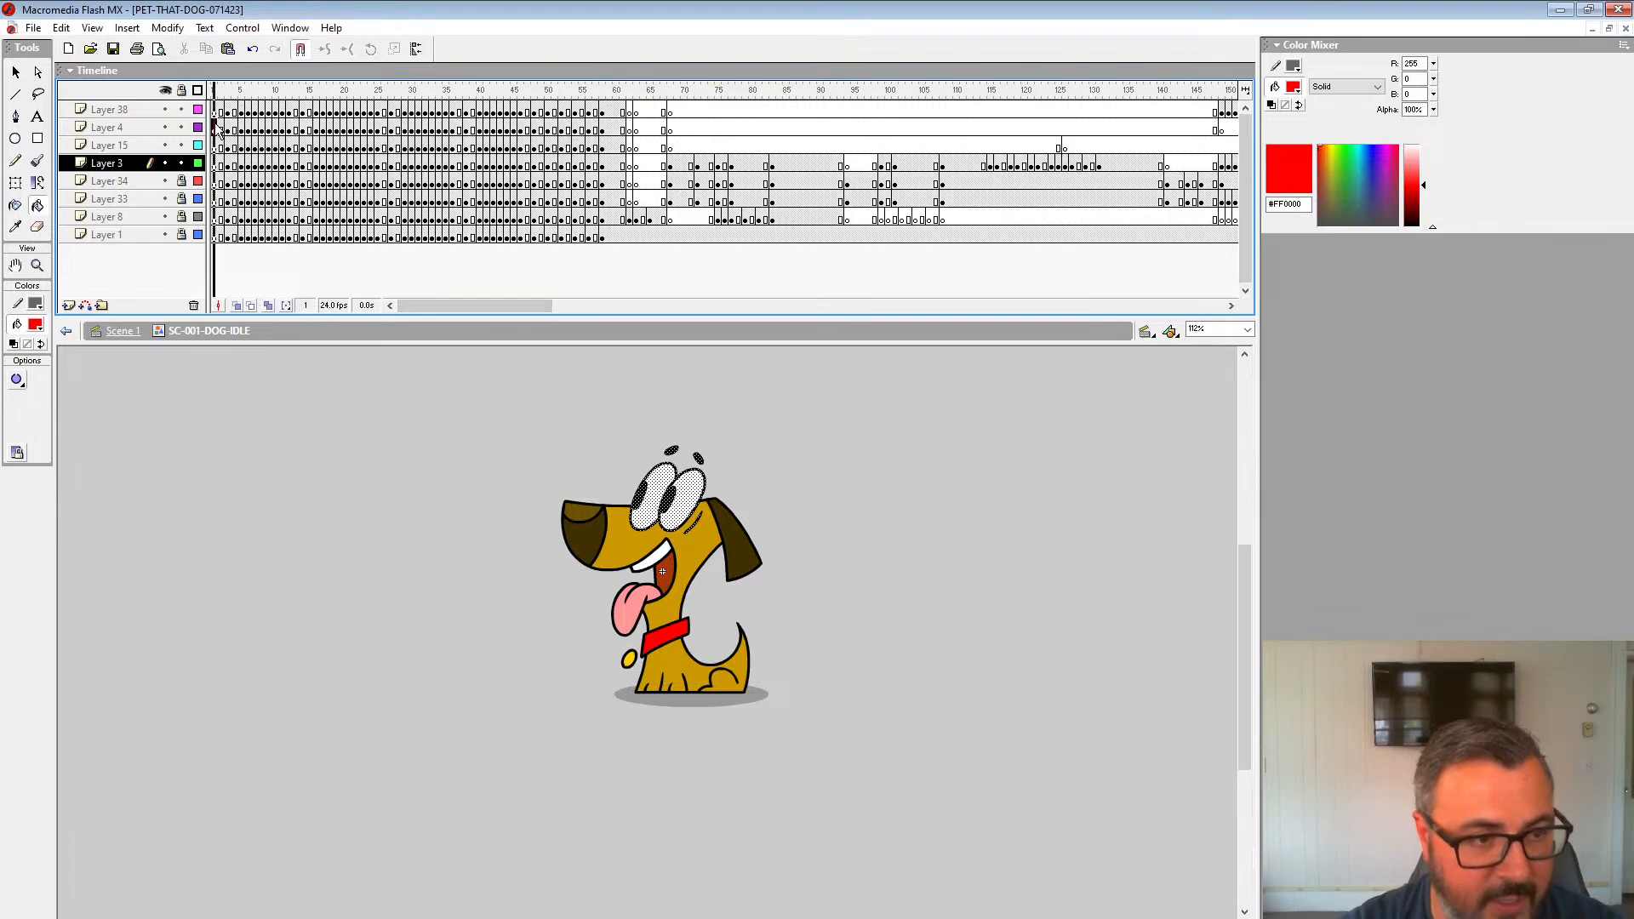
{"action": "key", "text": "Return"}
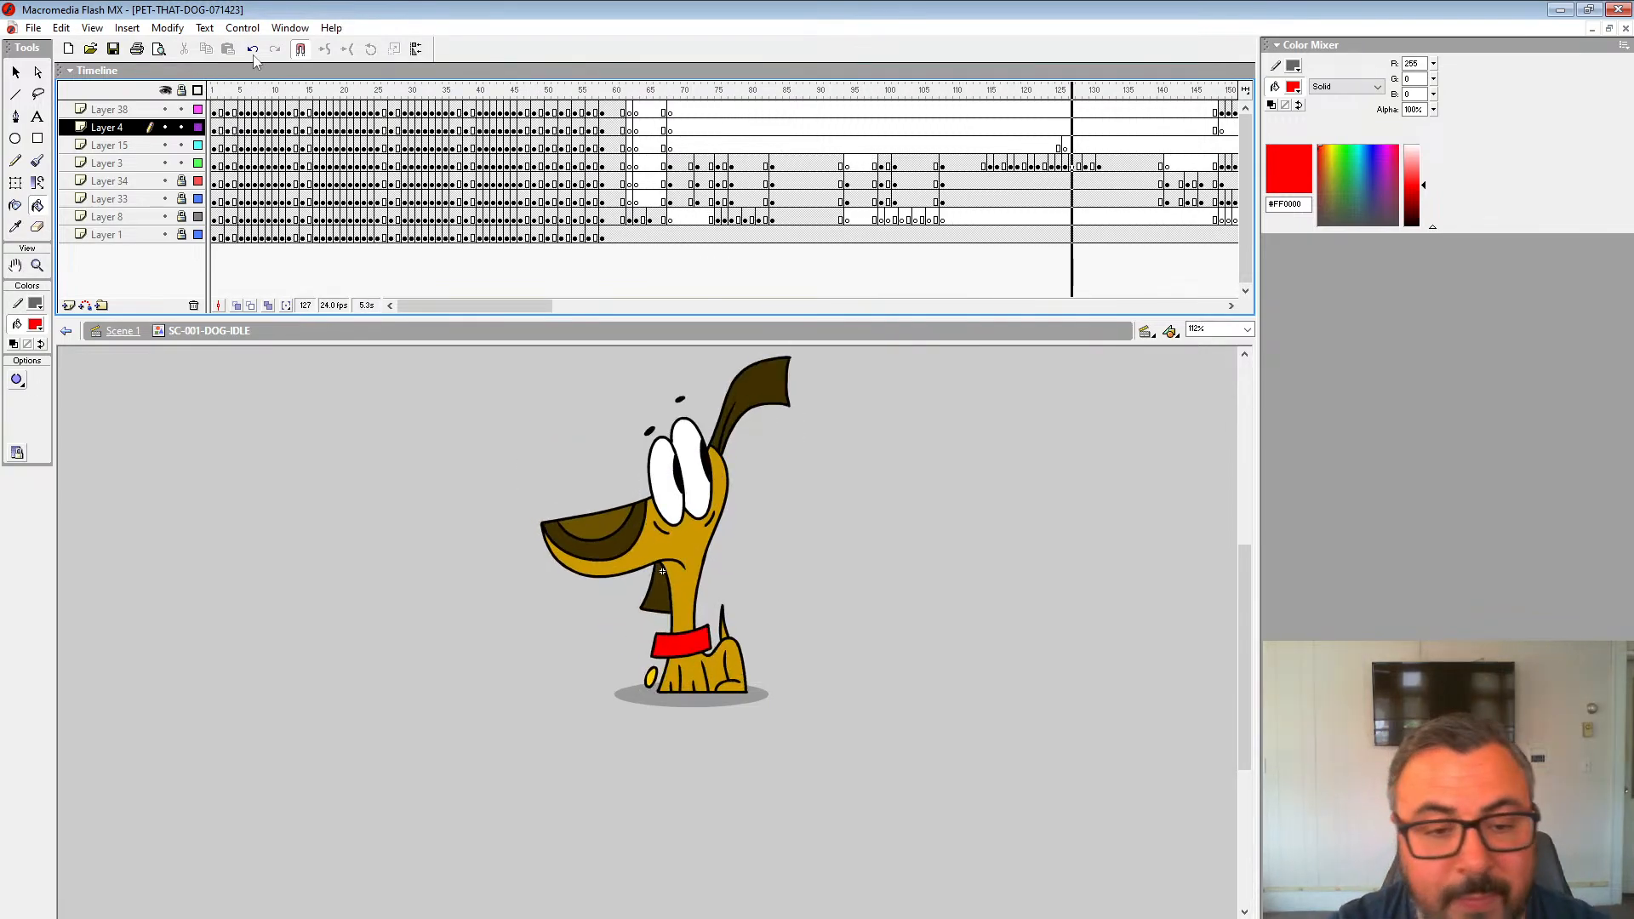
{"action": "key", "text": "Return"}
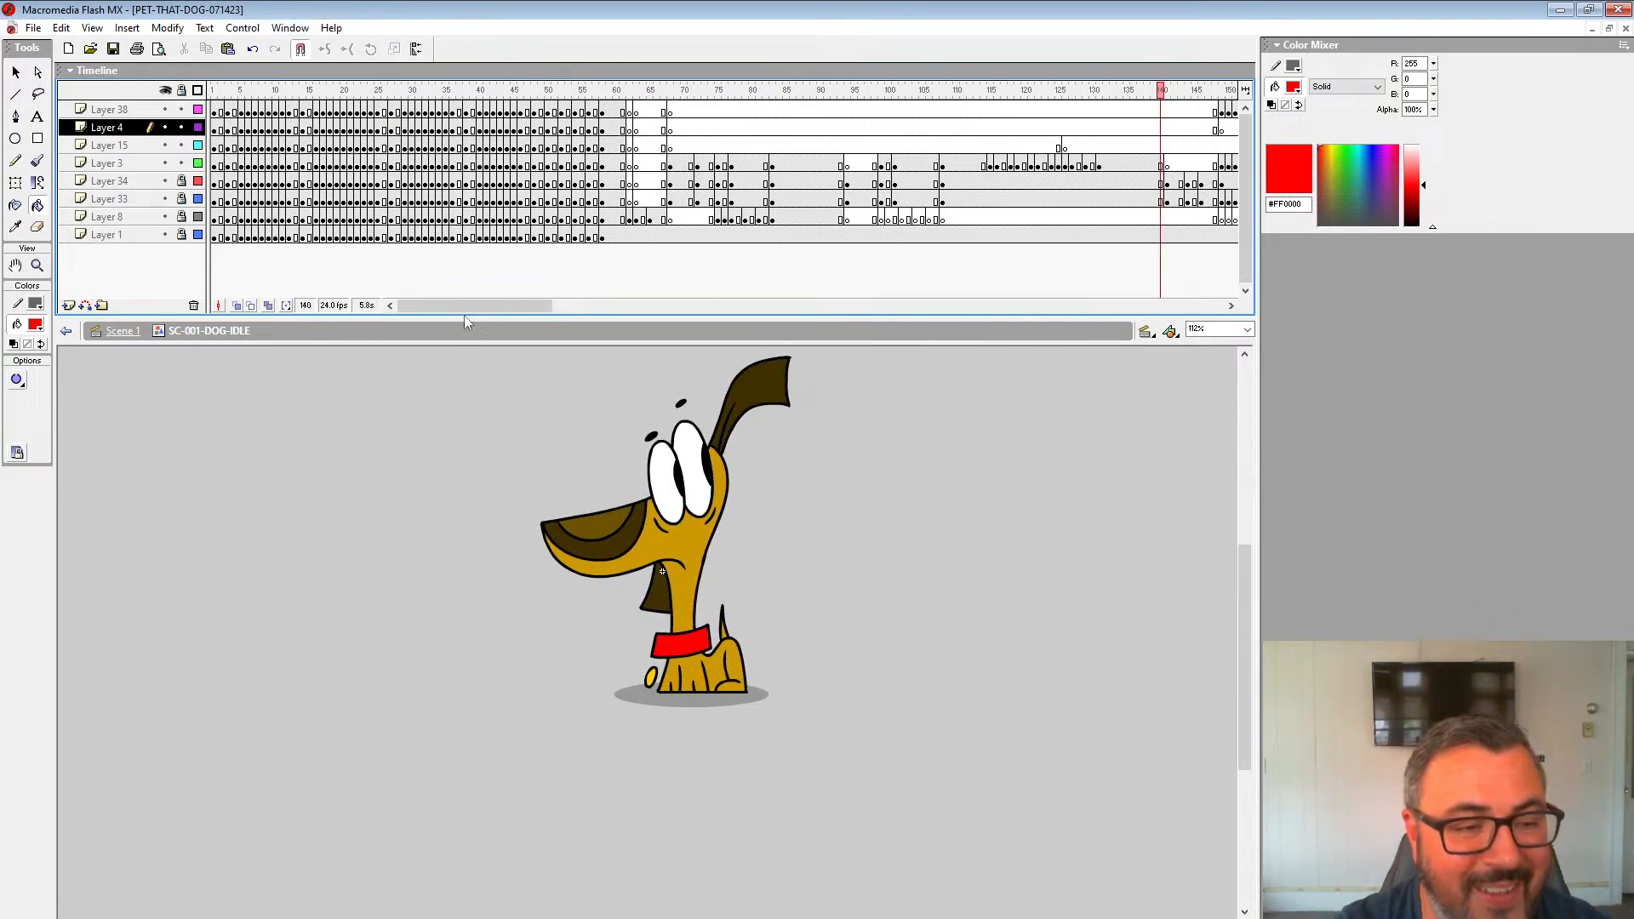
Step: Replay the ending from frame 150, and select frame 149 on Layer 15
{"action": "left_click_drag", "start_coordinate": [467, 307], "coordinate": [594, 306]}
{"action": "left_click", "coordinate": [366, 111]}
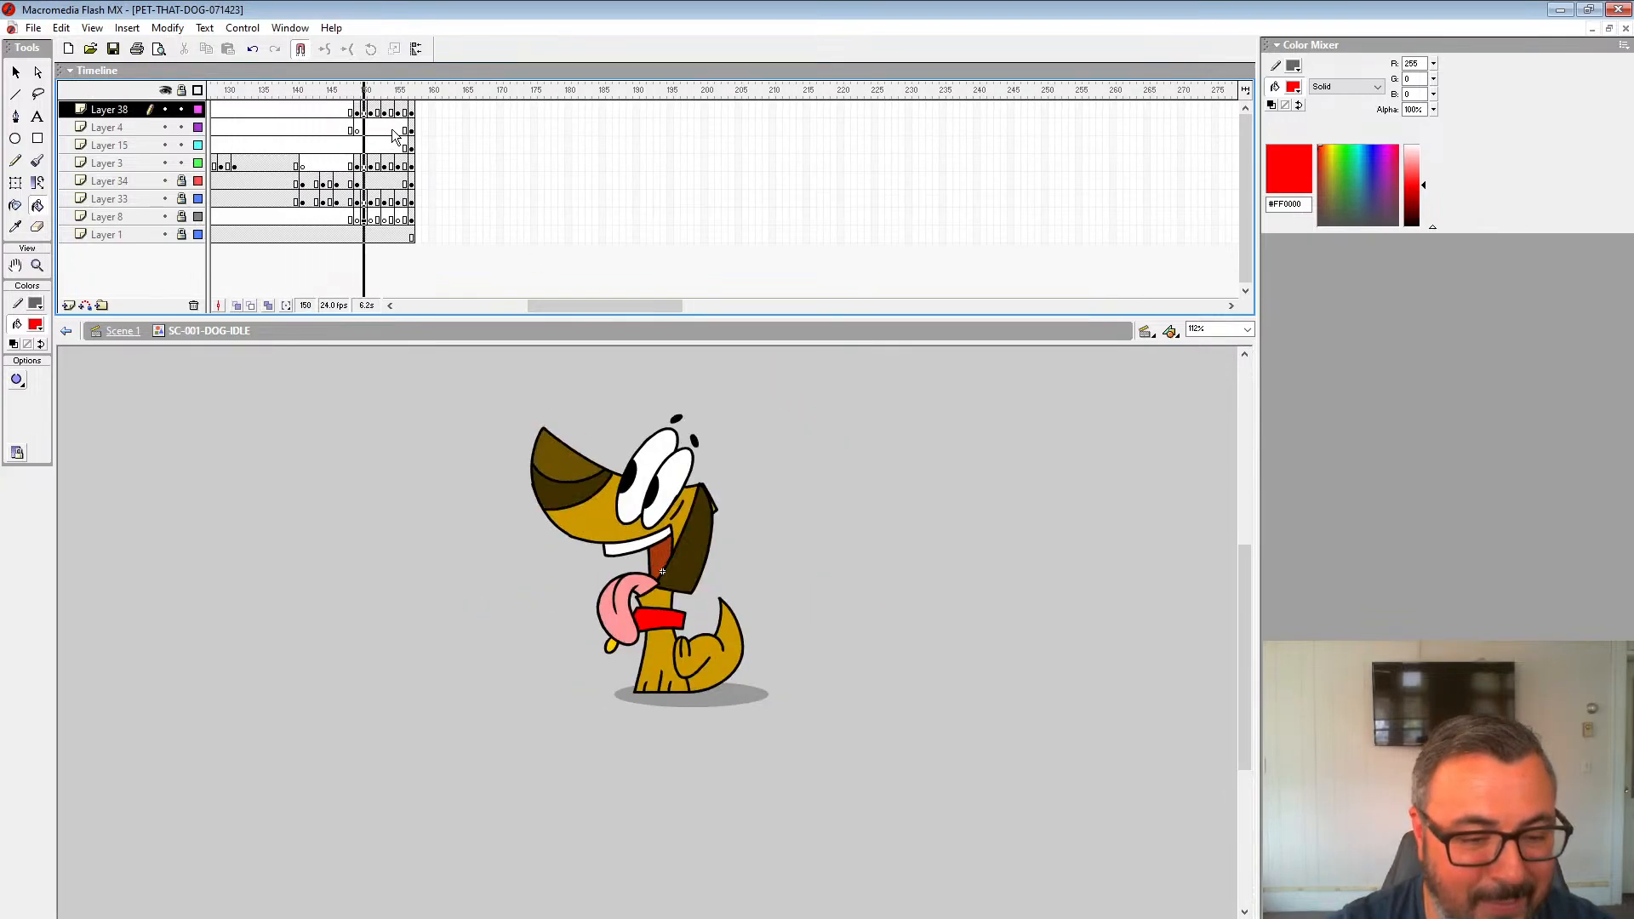
{"action": "key", "text": "Return"}
{"action": "left_click", "coordinate": [357, 146]}
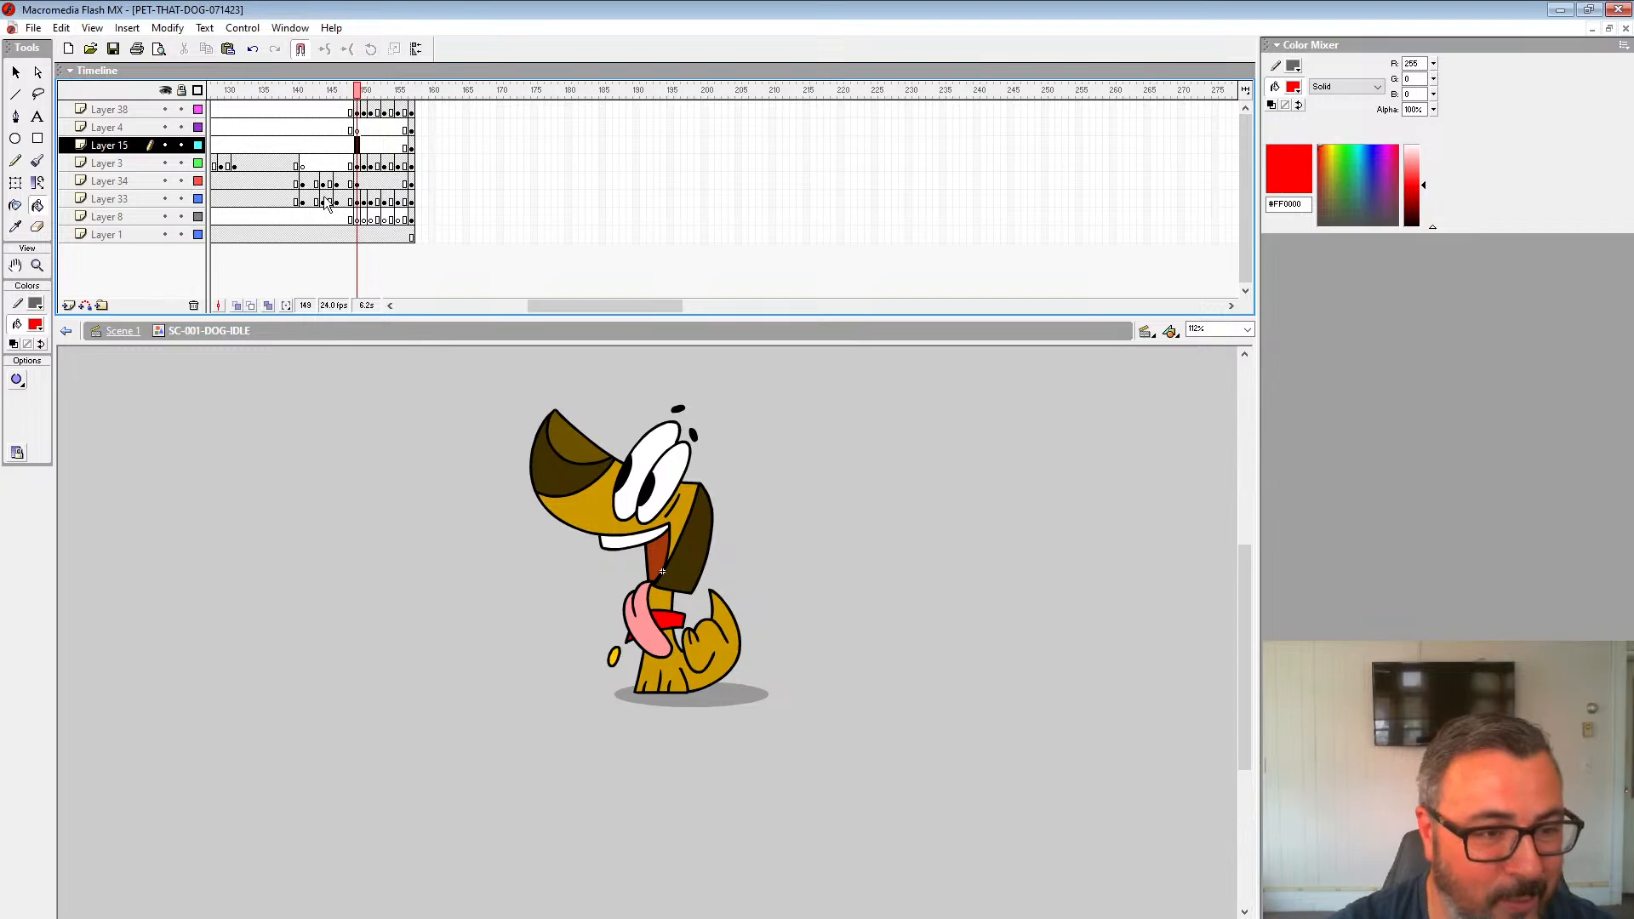
Step: Review the ear motion on Layer 34 and insert a blank keyframe at frame 151
{"action": "left_click", "coordinate": [350, 182]}
{"action": "left_click", "coordinate": [357, 184]}
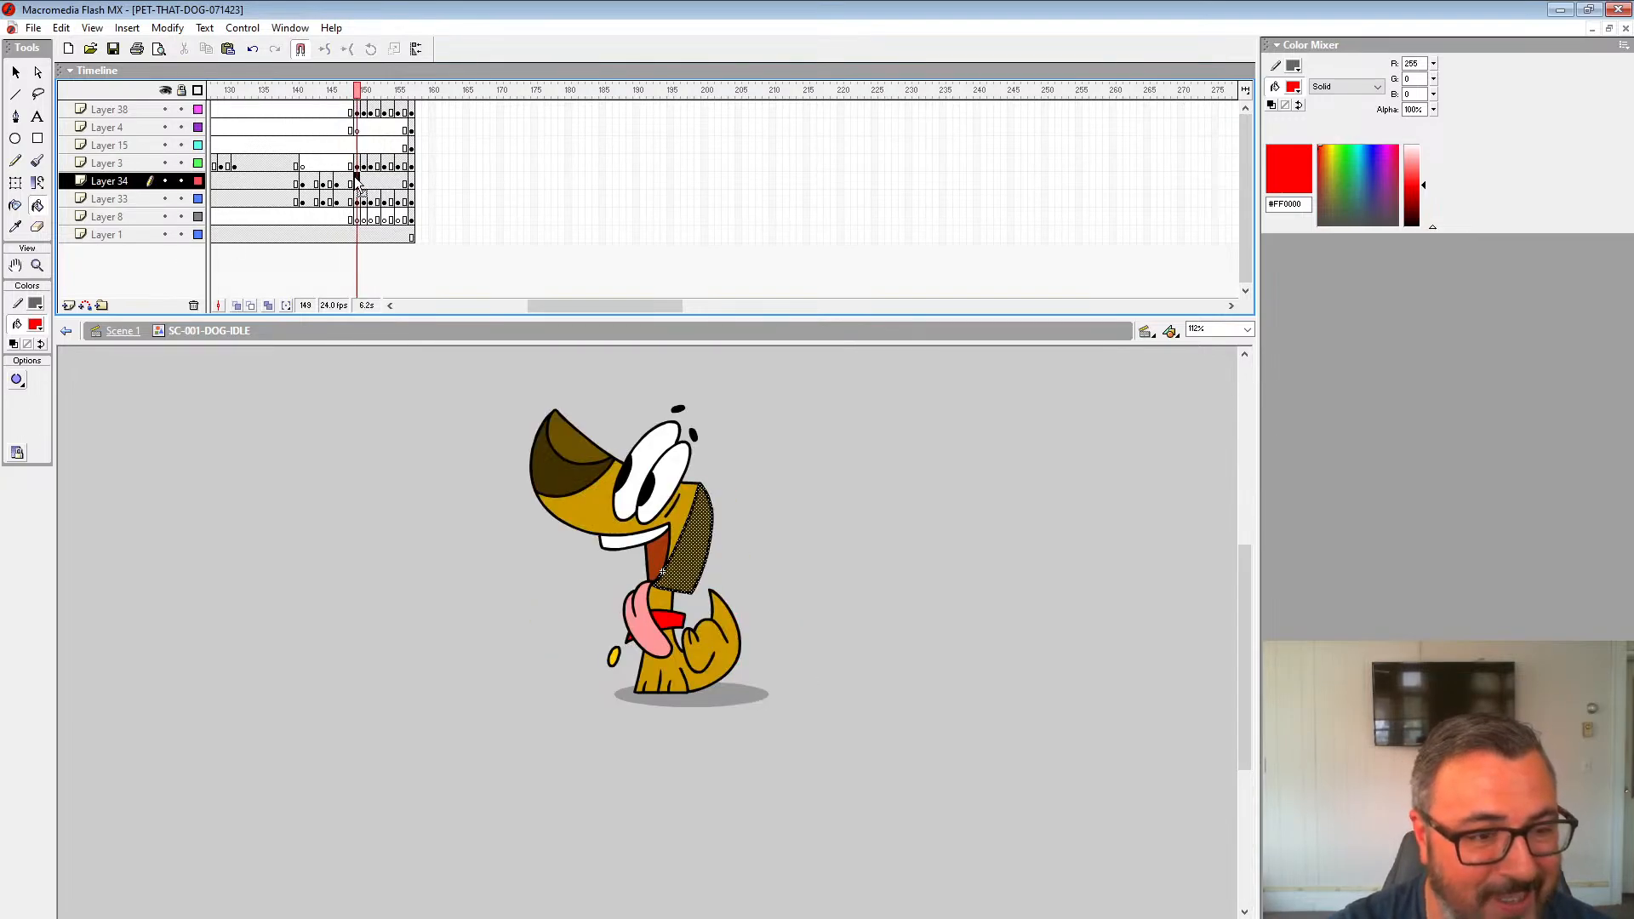
{"action": "key", "text": "Return"}
{"action": "left_click", "coordinate": [337, 183]}
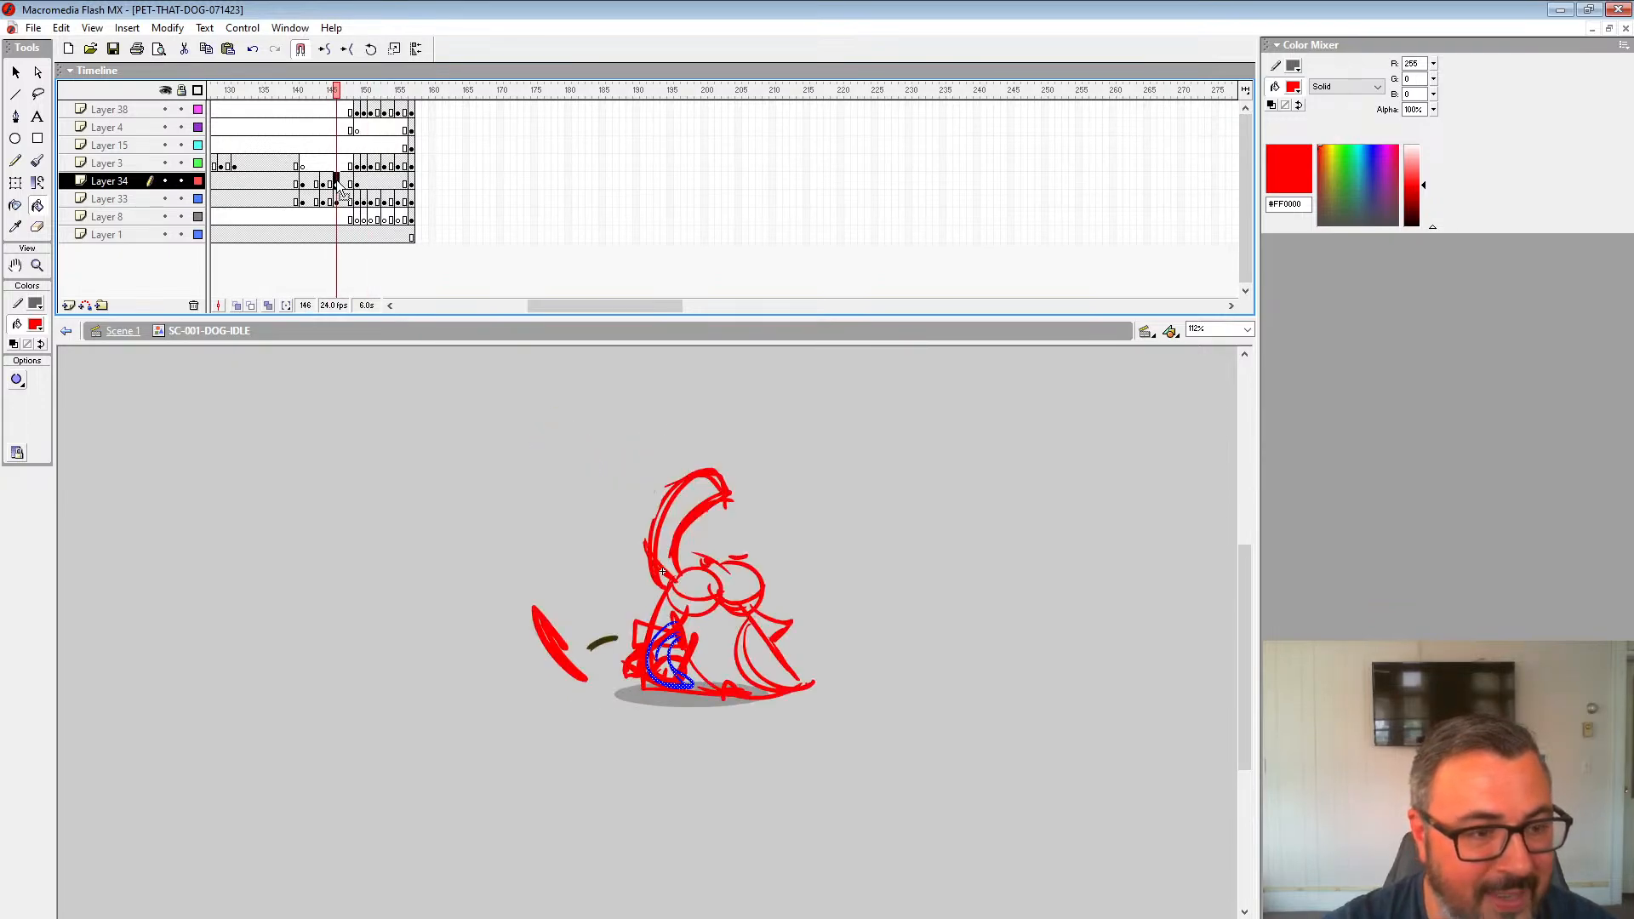
{"action": "key", "text": "Return"}
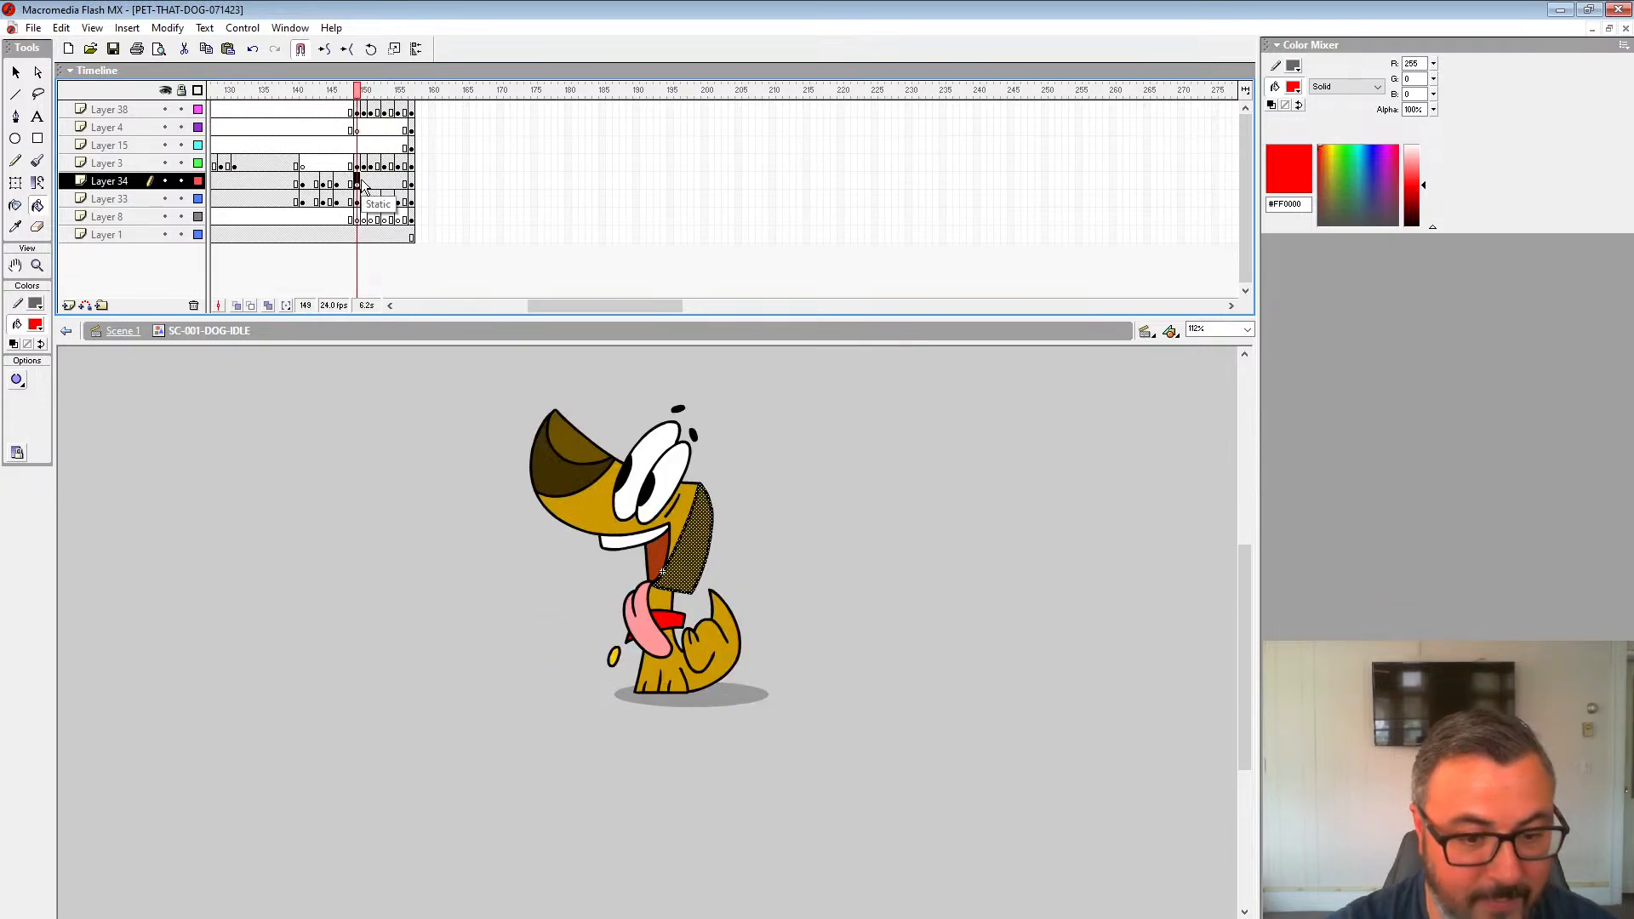
{"action": "left_click", "coordinate": [345, 184]}
{"action": "left_click_drag", "start_coordinate": [349, 191], "coordinate": [379, 194]}
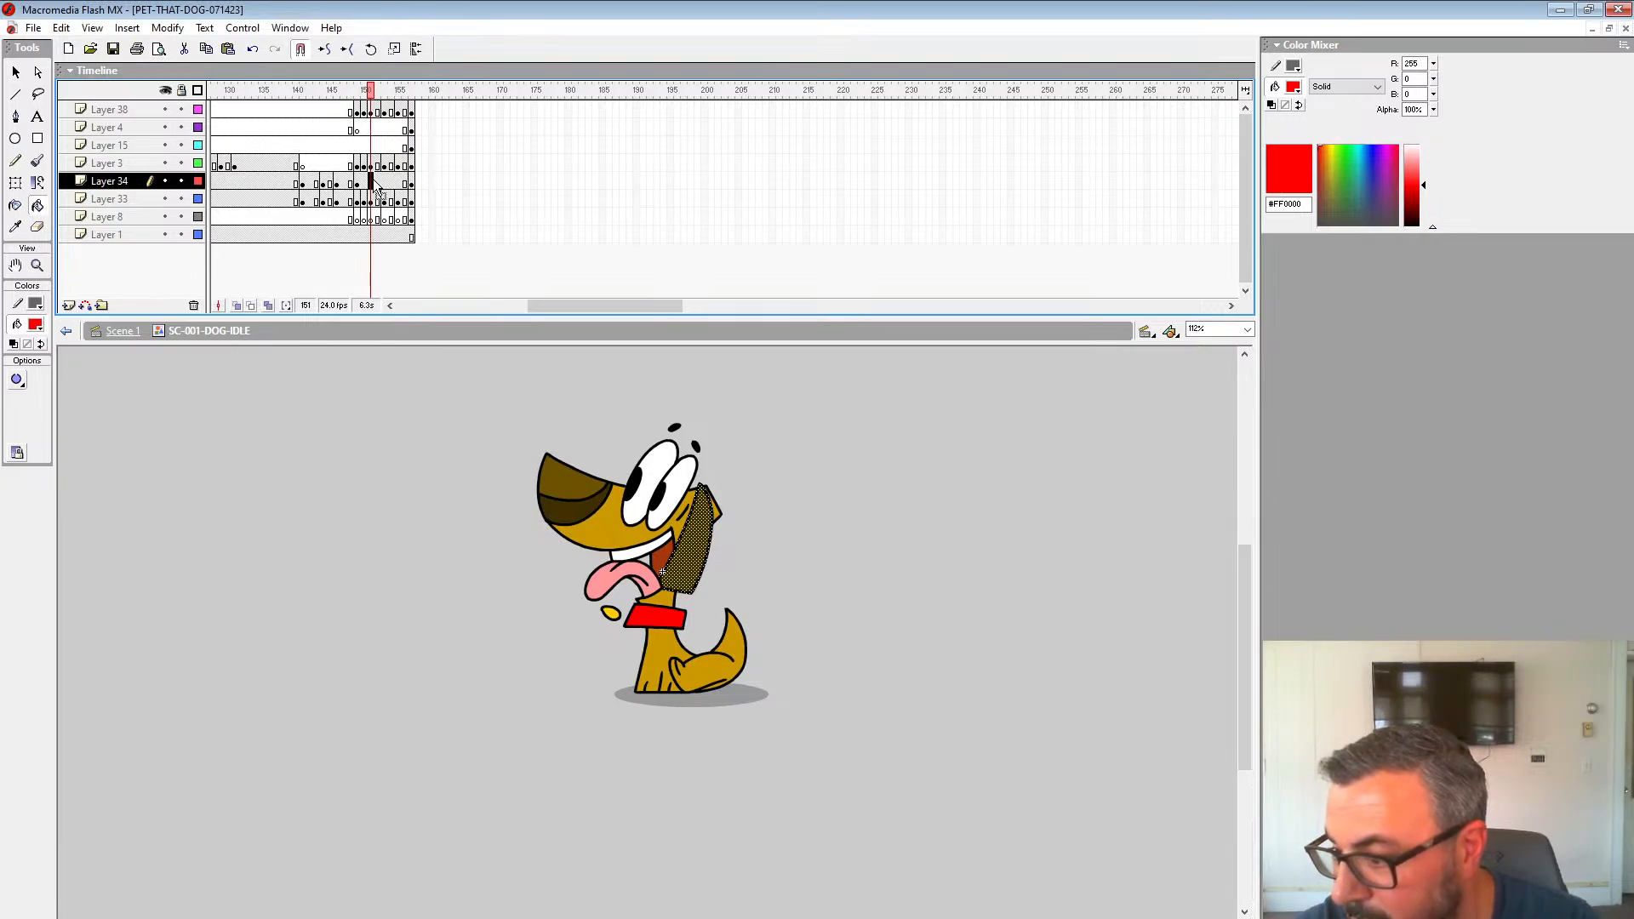
{"action": "key", "text": "F7"}
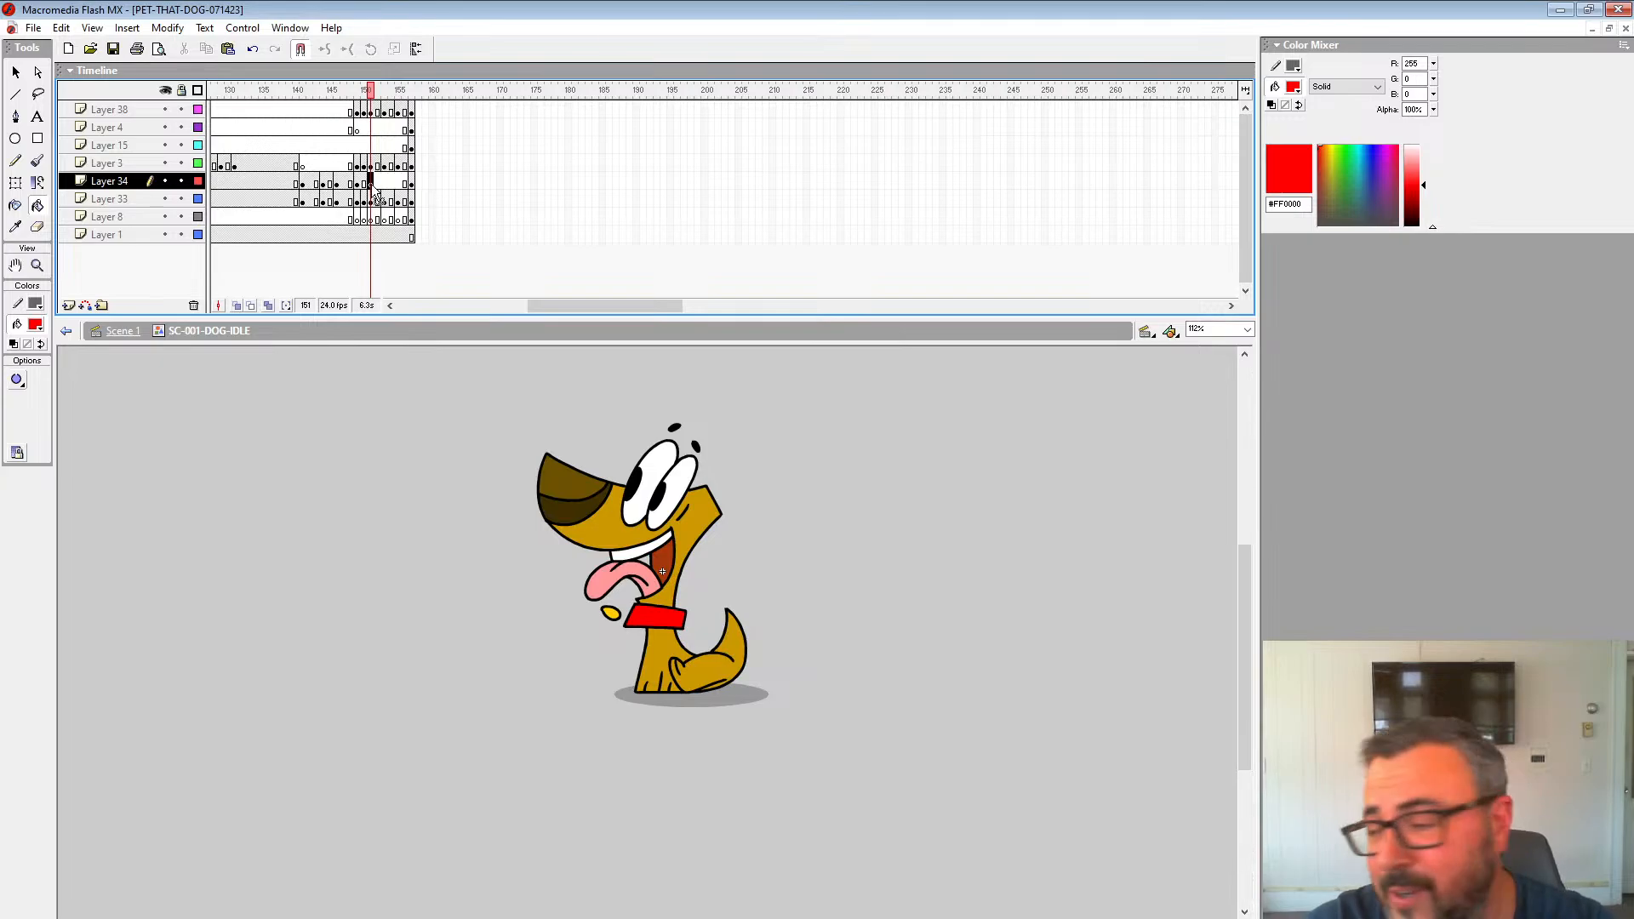
Step: Turn on onion skinning through the last frame, then lock every layer except Layer 34 and show those layers as outlines
{"action": "left_click", "coordinate": [236, 305]}
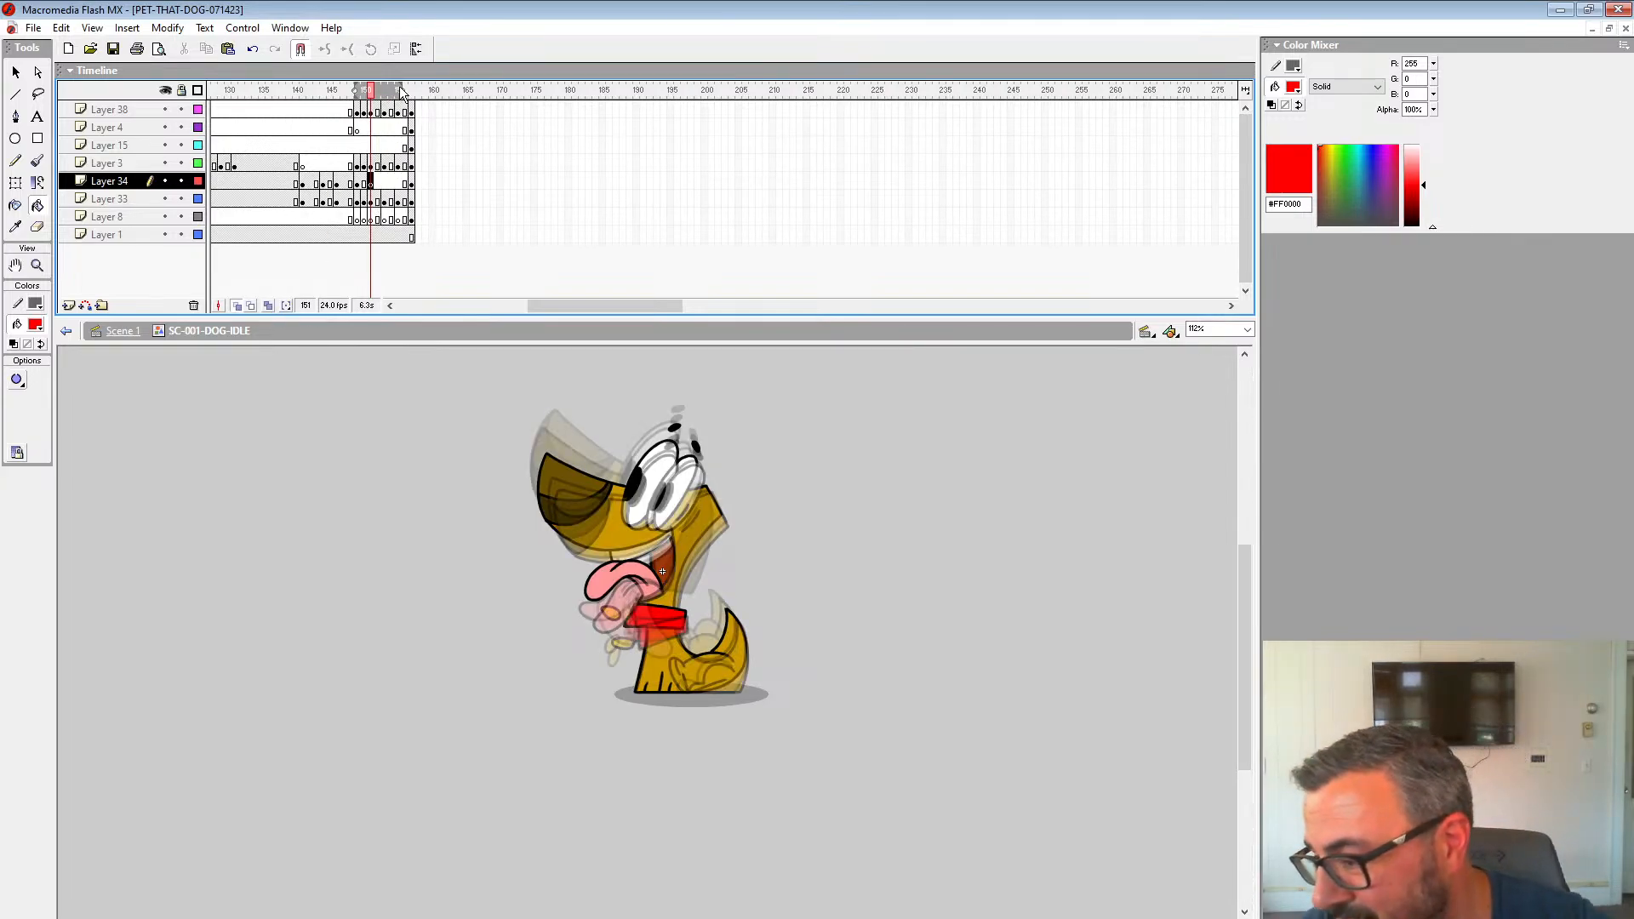
{"action": "left_click_drag", "start_coordinate": [411, 92], "coordinate": [427, 101]}
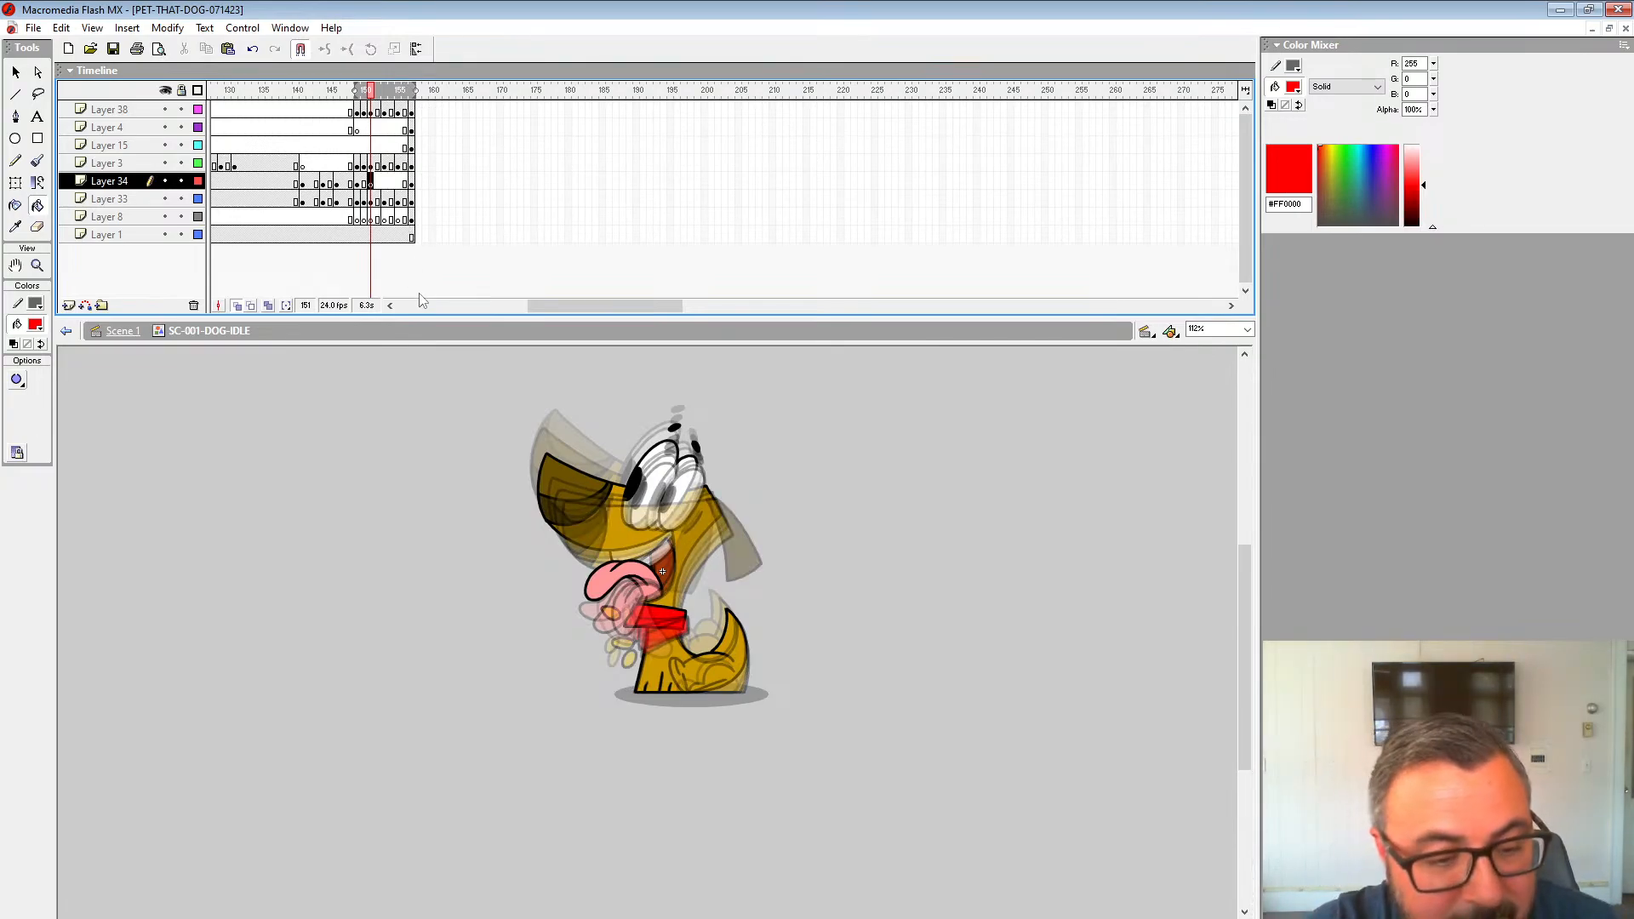
{"action": "left_click_drag", "start_coordinate": [198, 234], "coordinate": [182, 110]}
{"action": "left_click_drag", "start_coordinate": [198, 163], "coordinate": [199, 109]}
Step: Compare the dog's ear poses on Layer 34 across frames 148 to 151
{"action": "left_click", "coordinate": [37, 265]}
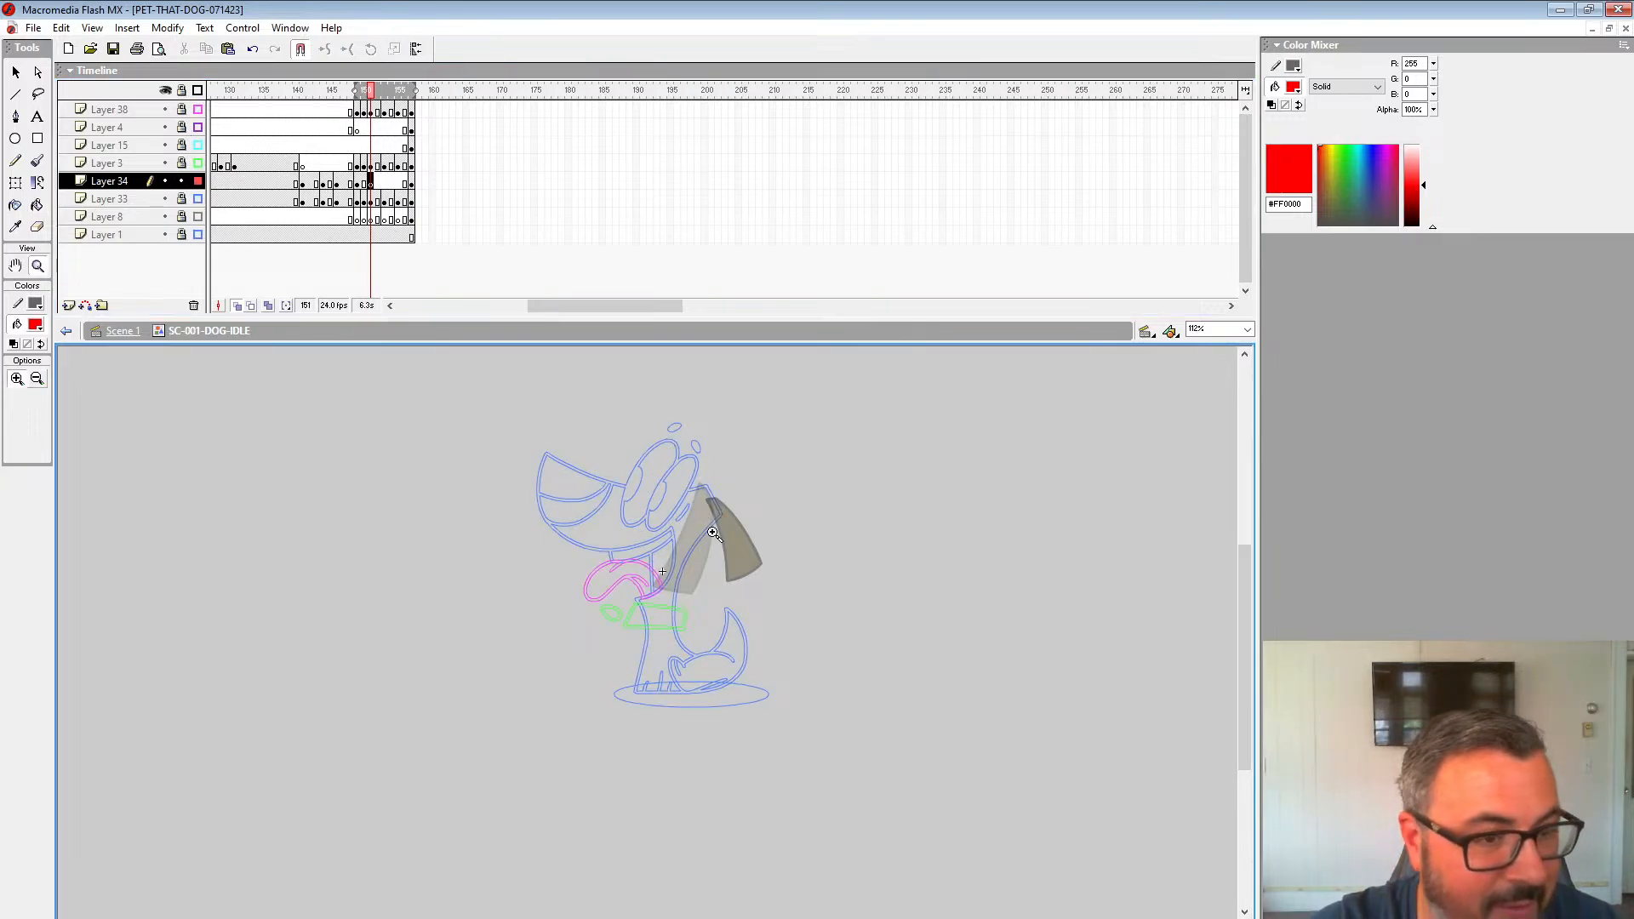
{"action": "left_click", "coordinate": [665, 504]}
{"action": "left_click", "coordinate": [342, 184]}
{"action": "left_click", "coordinate": [350, 183]}
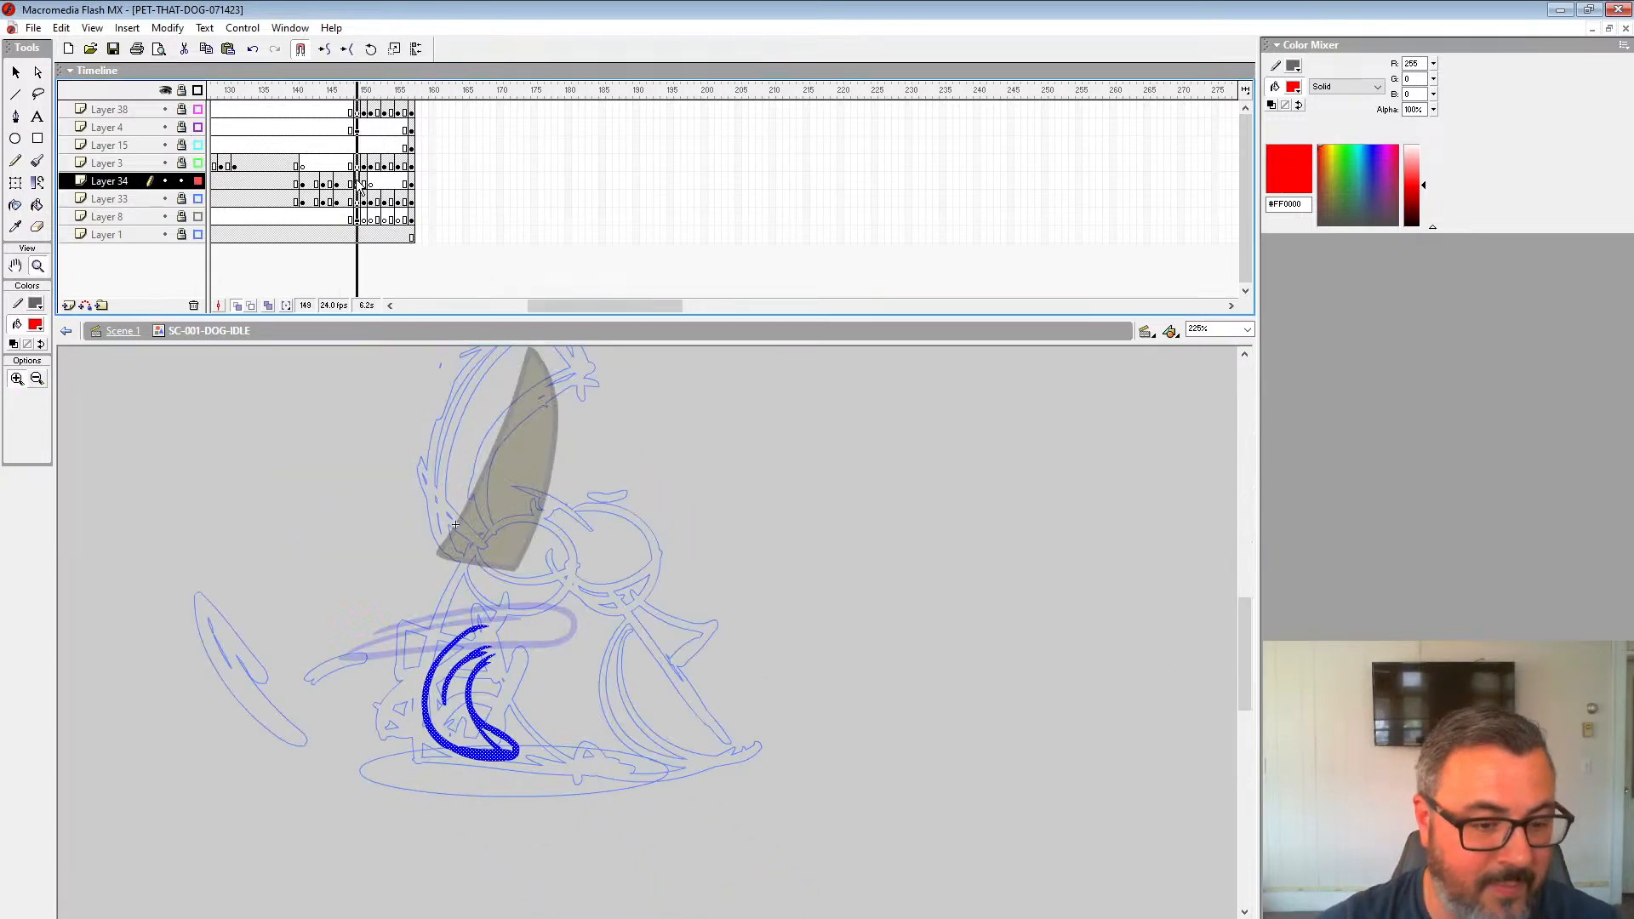
{"action": "left_click", "coordinate": [358, 181]}
{"action": "left_click", "coordinate": [351, 180]}
{"action": "left_click", "coordinate": [364, 183]}
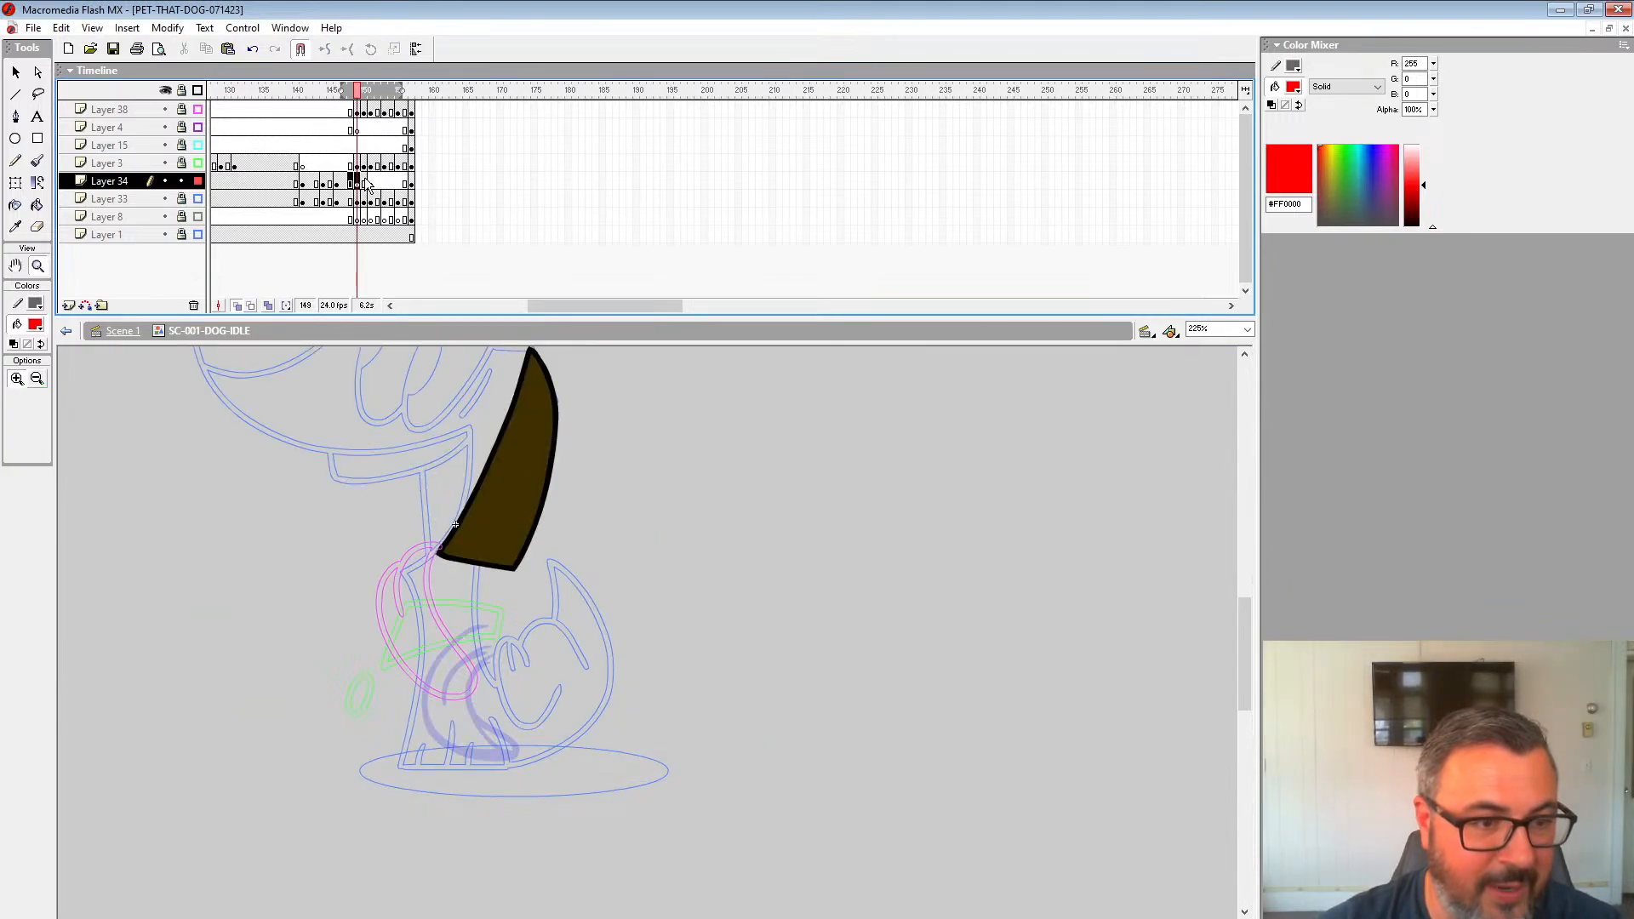
{"action": "left_click", "coordinate": [371, 181]}
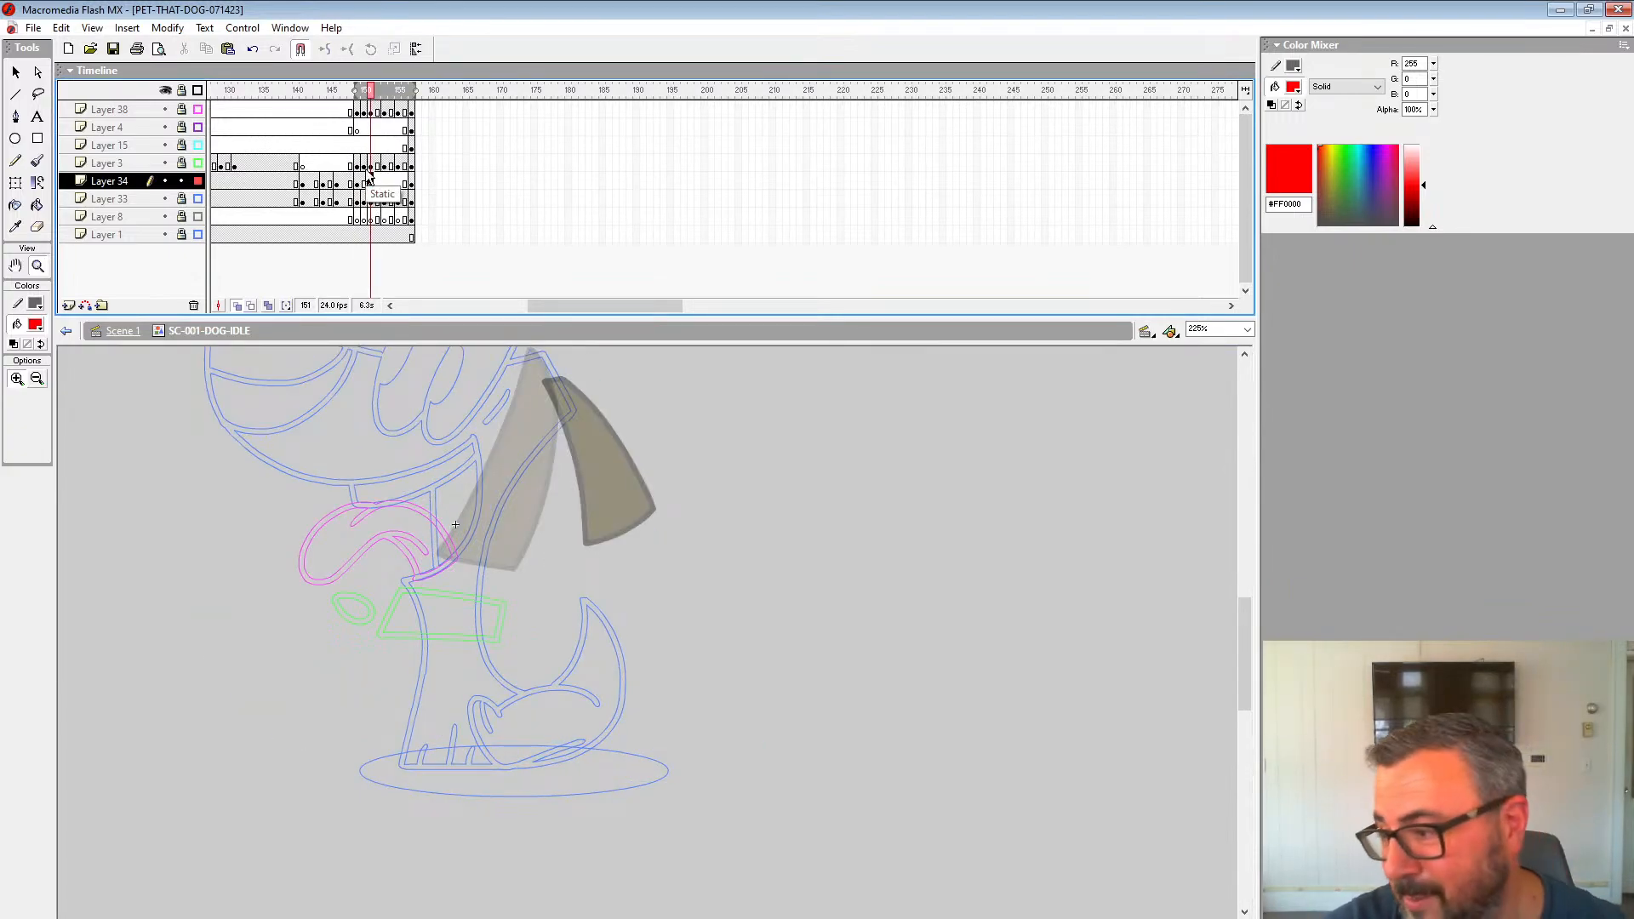
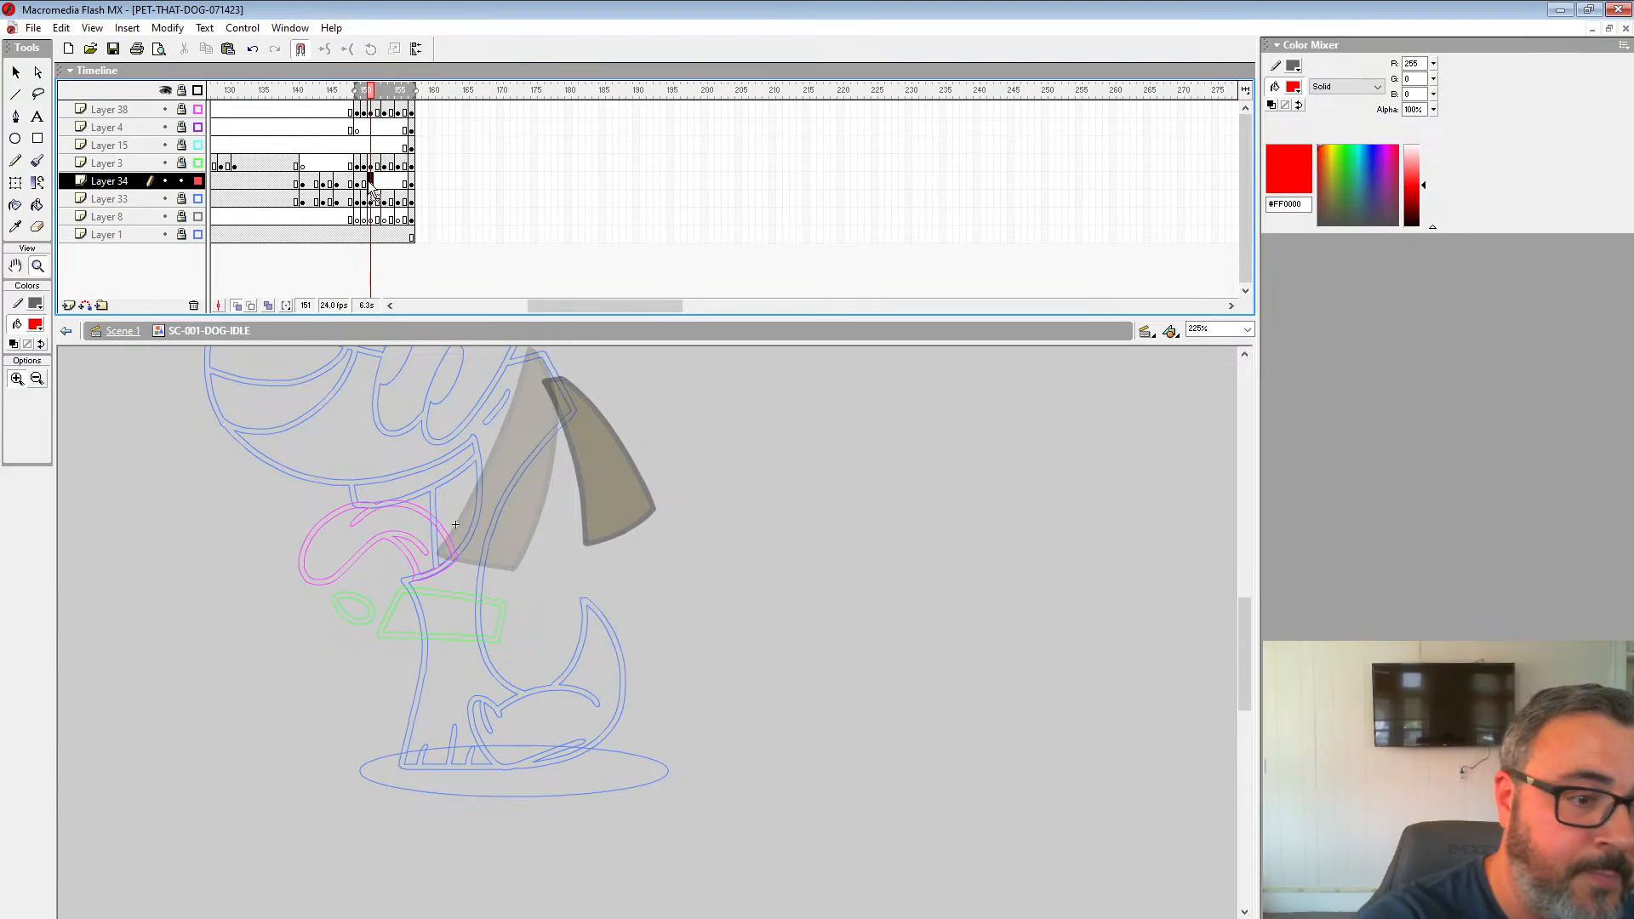
{"action": "left_click", "coordinate": [365, 181]}
{"action": "left_click", "coordinate": [371, 181]}
{"action": "left_click_drag", "start_coordinate": [667, 440], "coordinate": [676, 530]}
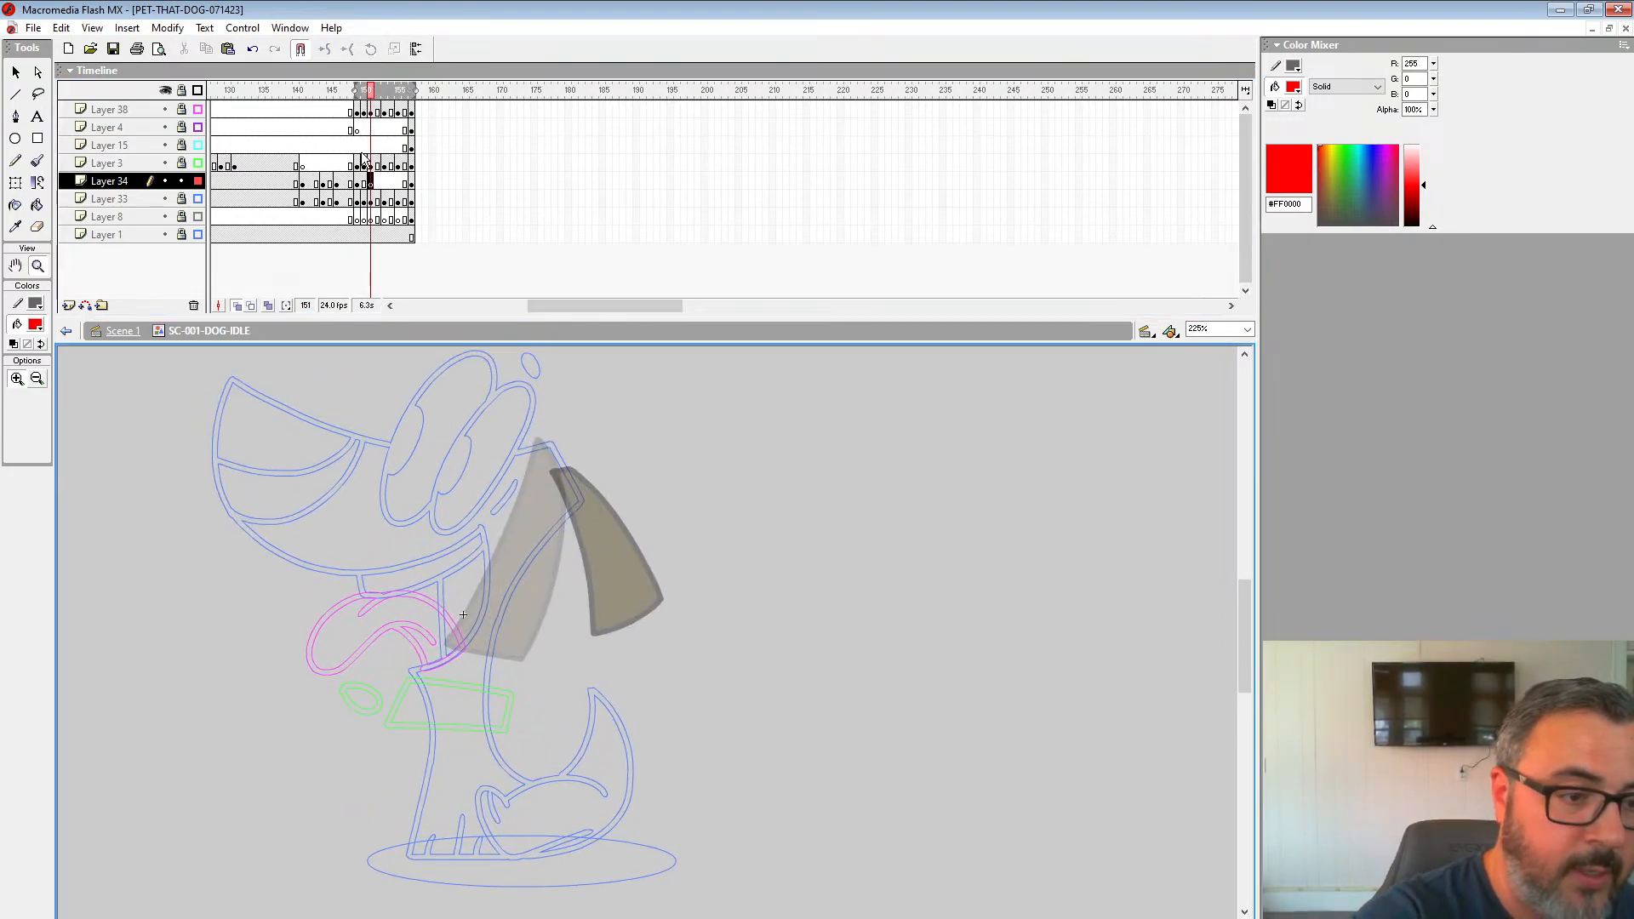
{"action": "left_click", "coordinate": [343, 184]}
{"action": "left_click", "coordinate": [358, 184]}
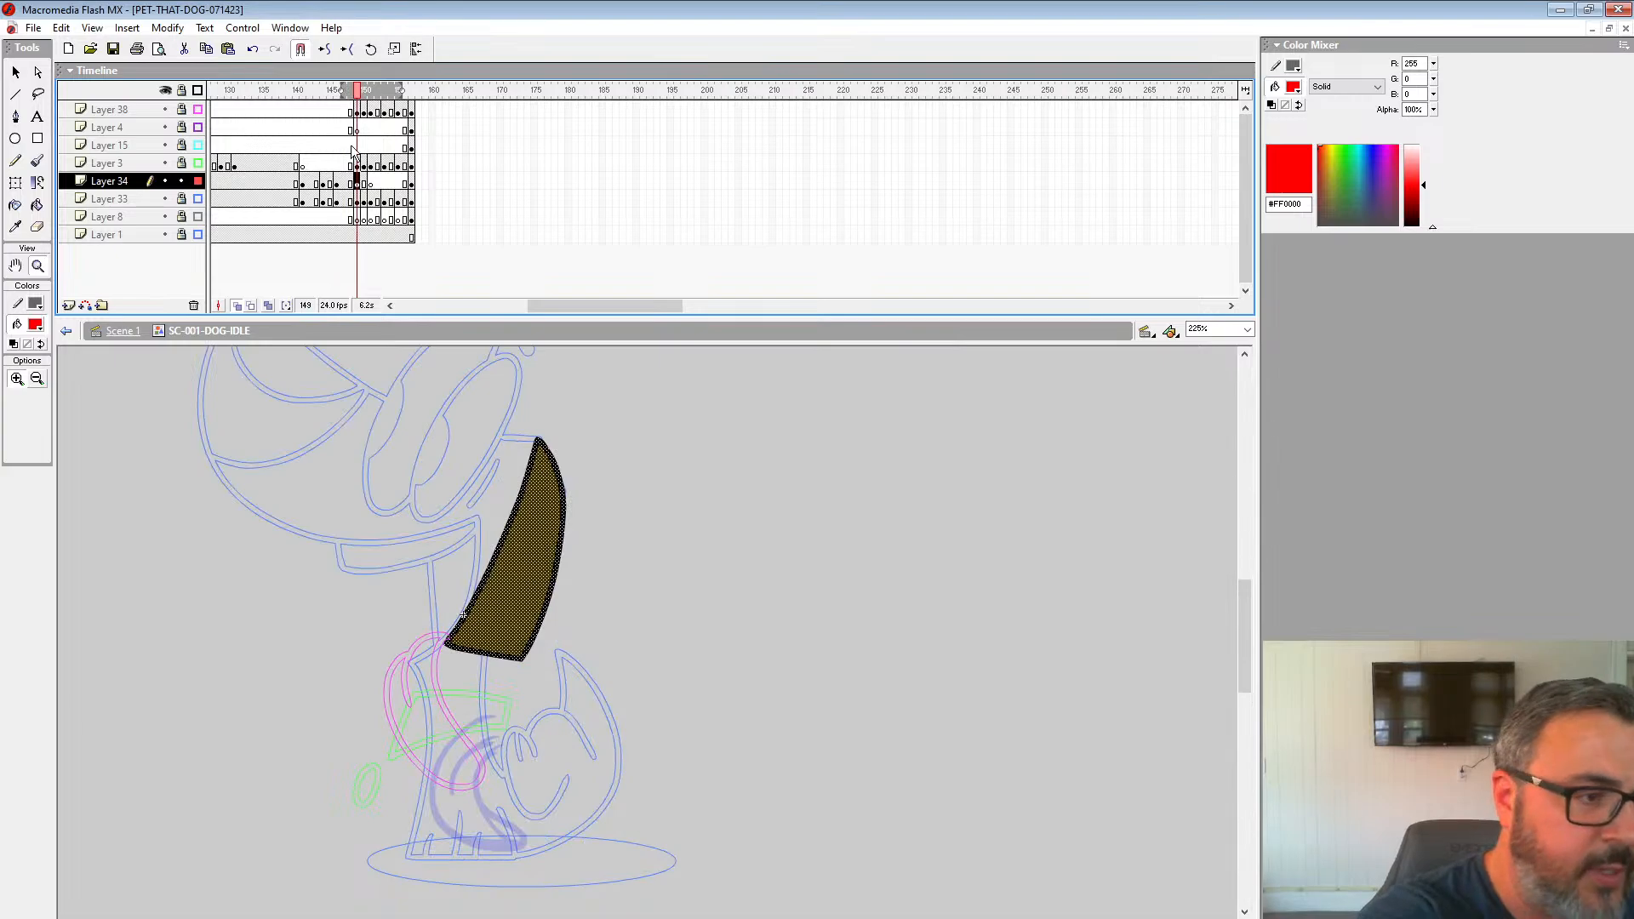
Step: Set up the Brush tool with the third-smallest brush size for sketching on frame 151 of Layer 34
{"action": "key", "text": "b"}
{"action": "key", "text": "period"}
{"action": "key", "text": "period"}
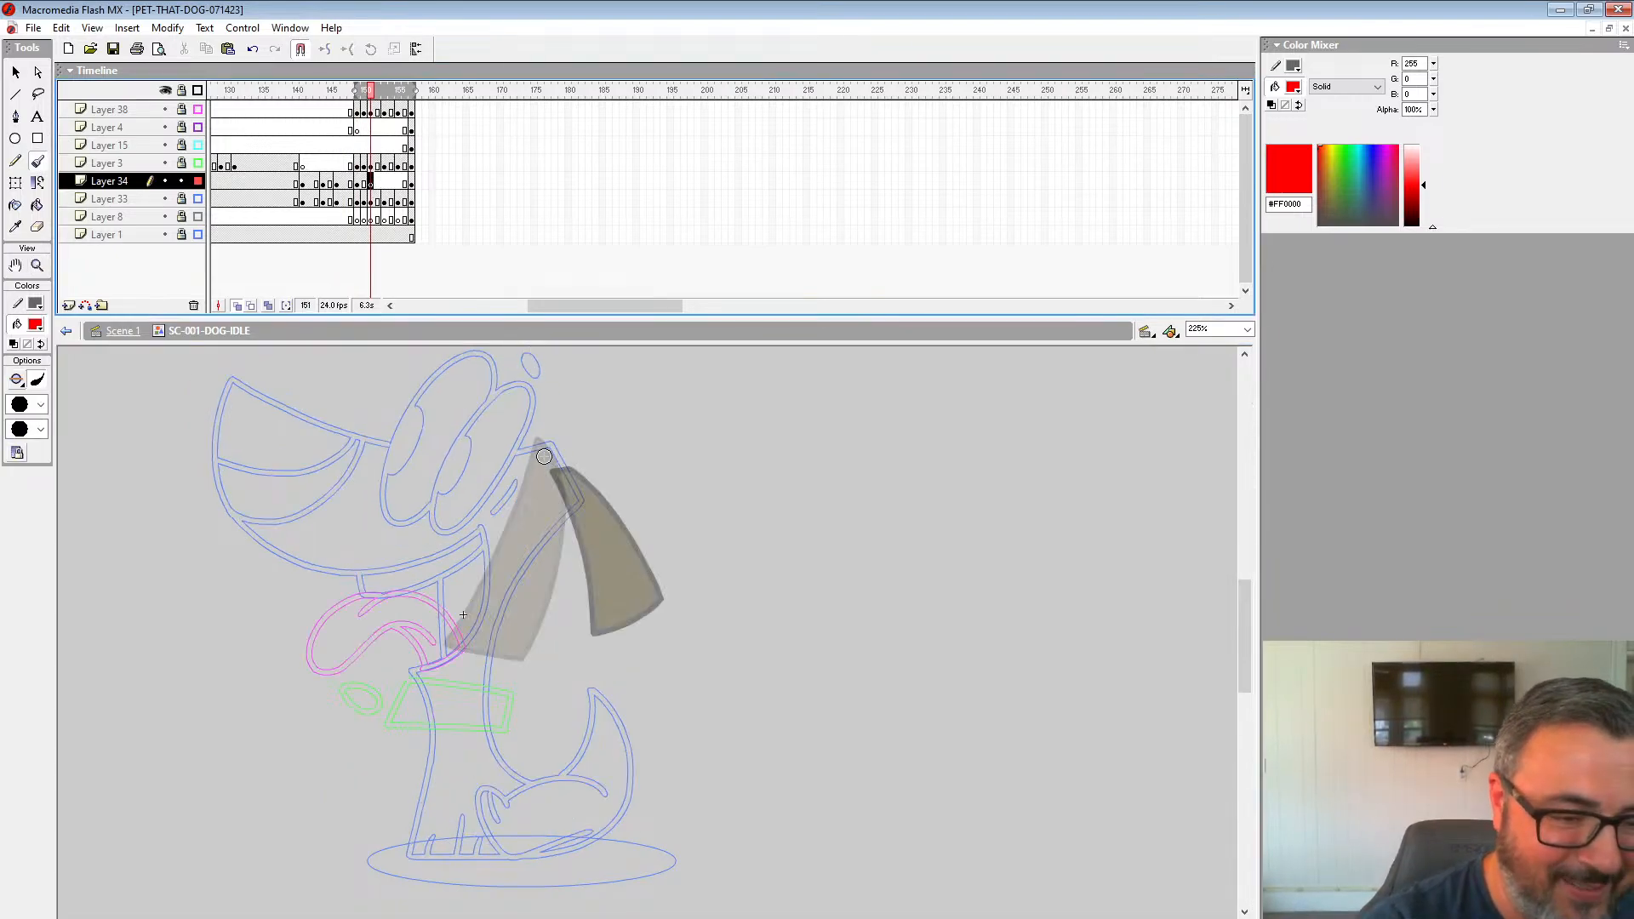
{"action": "left_click_drag", "start_coordinate": [544, 456], "coordinate": [631, 456]}
{"action": "key", "text": "ctrl+z"}
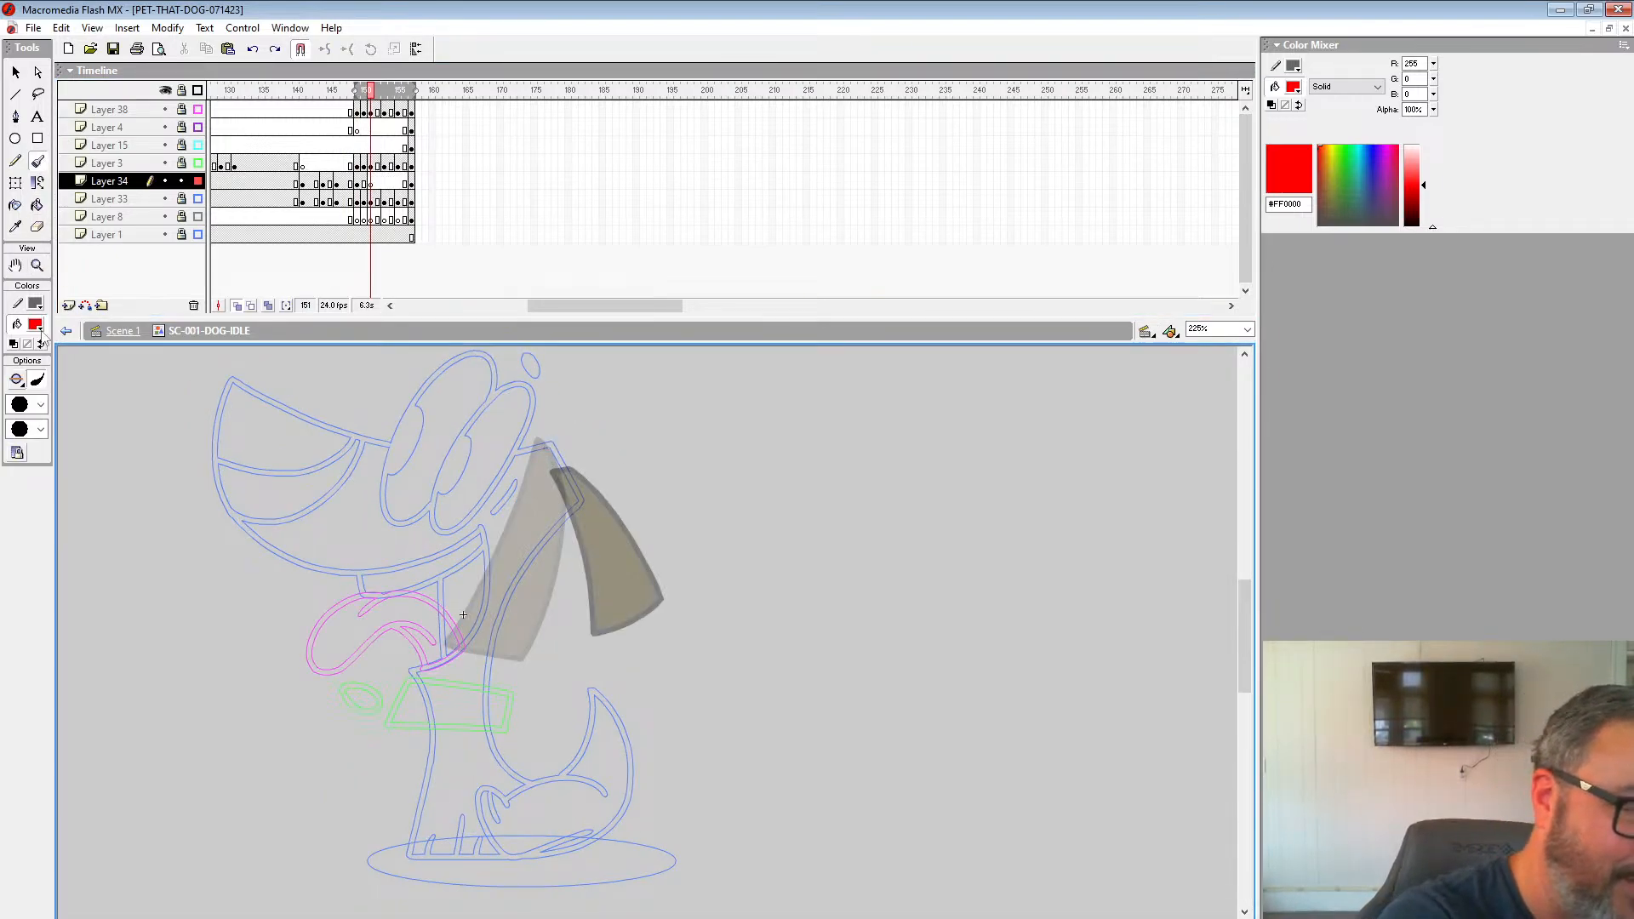
{"action": "left_click", "coordinate": [40, 404]}
{"action": "left_click", "coordinate": [20, 473]}
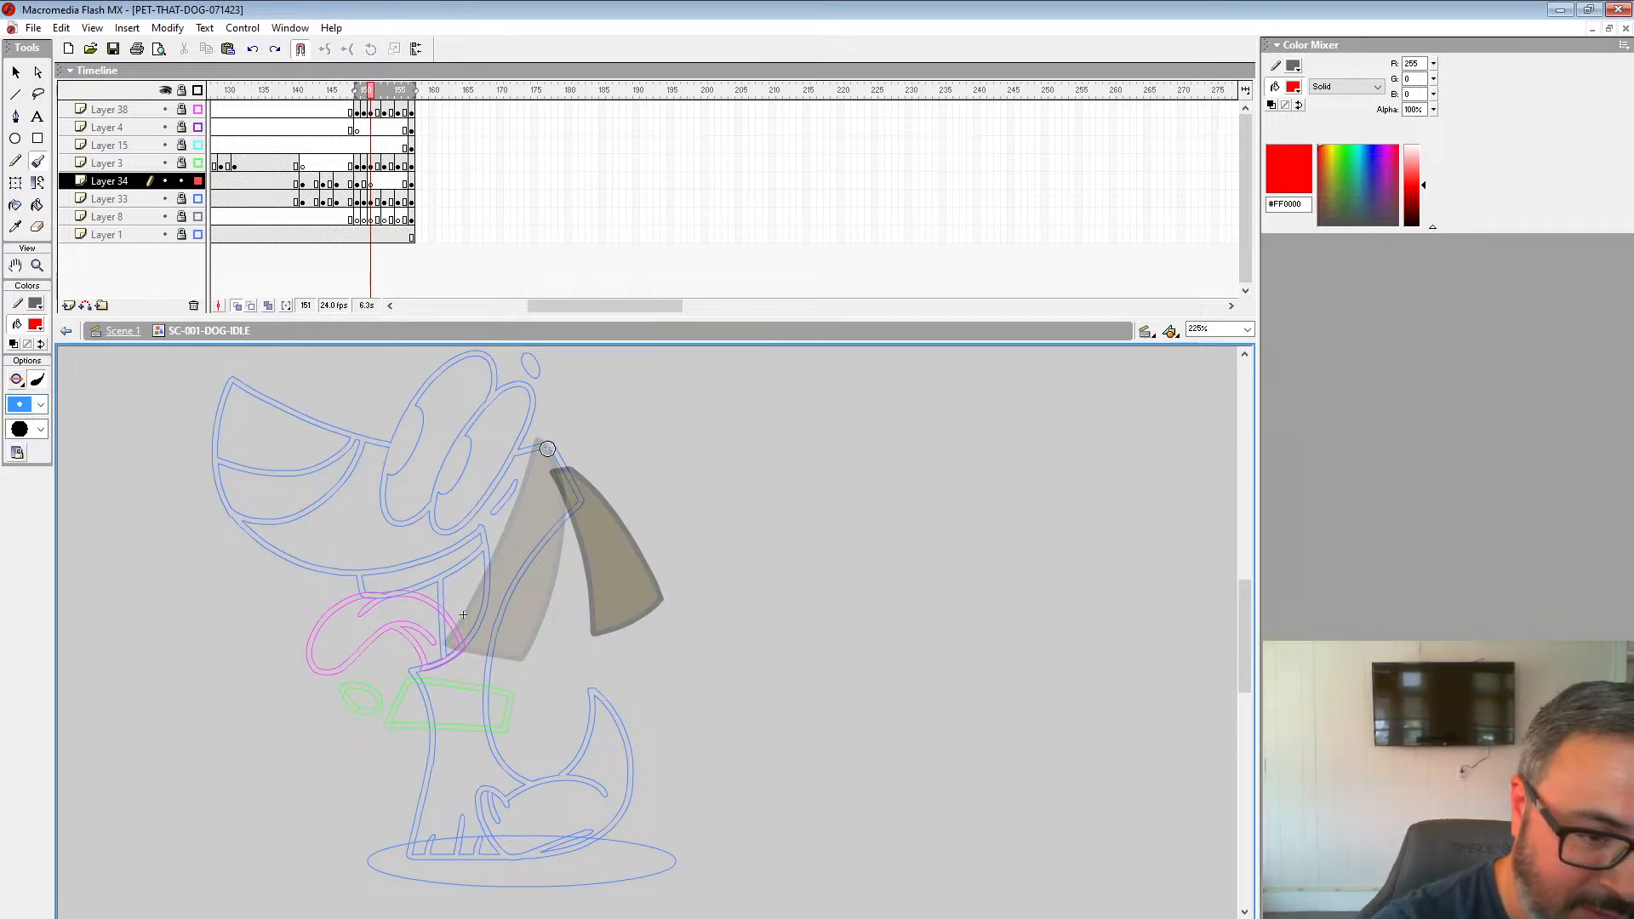
Step: Try to sketch the ear in red on frame 151, arching up and back from the top of the head
{"action": "mouse_move", "coordinate": [548, 448]}
{"action": "left_mouse_down"}
{"action": "mouse_move", "coordinate": [651, 427]}
{"action": "mouse_move", "coordinate": [641, 441]}
{"action": "mouse_move", "coordinate": [715, 462]}
{"action": "left_mouse_up"}
{"action": "key", "text": "ctrl+z"}
{"action": "key", "text": "ctrl+z"}
{"action": "key", "text": "ctrl+z"}
{"action": "mouse_move", "coordinate": [534, 450]}
{"action": "left_mouse_down"}
{"action": "mouse_move", "coordinate": [637, 401]}
{"action": "mouse_move", "coordinate": [715, 442]}
{"action": "mouse_move", "coordinate": [741, 477]}
{"action": "mouse_move", "coordinate": [680, 539]}
{"action": "left_mouse_up"}
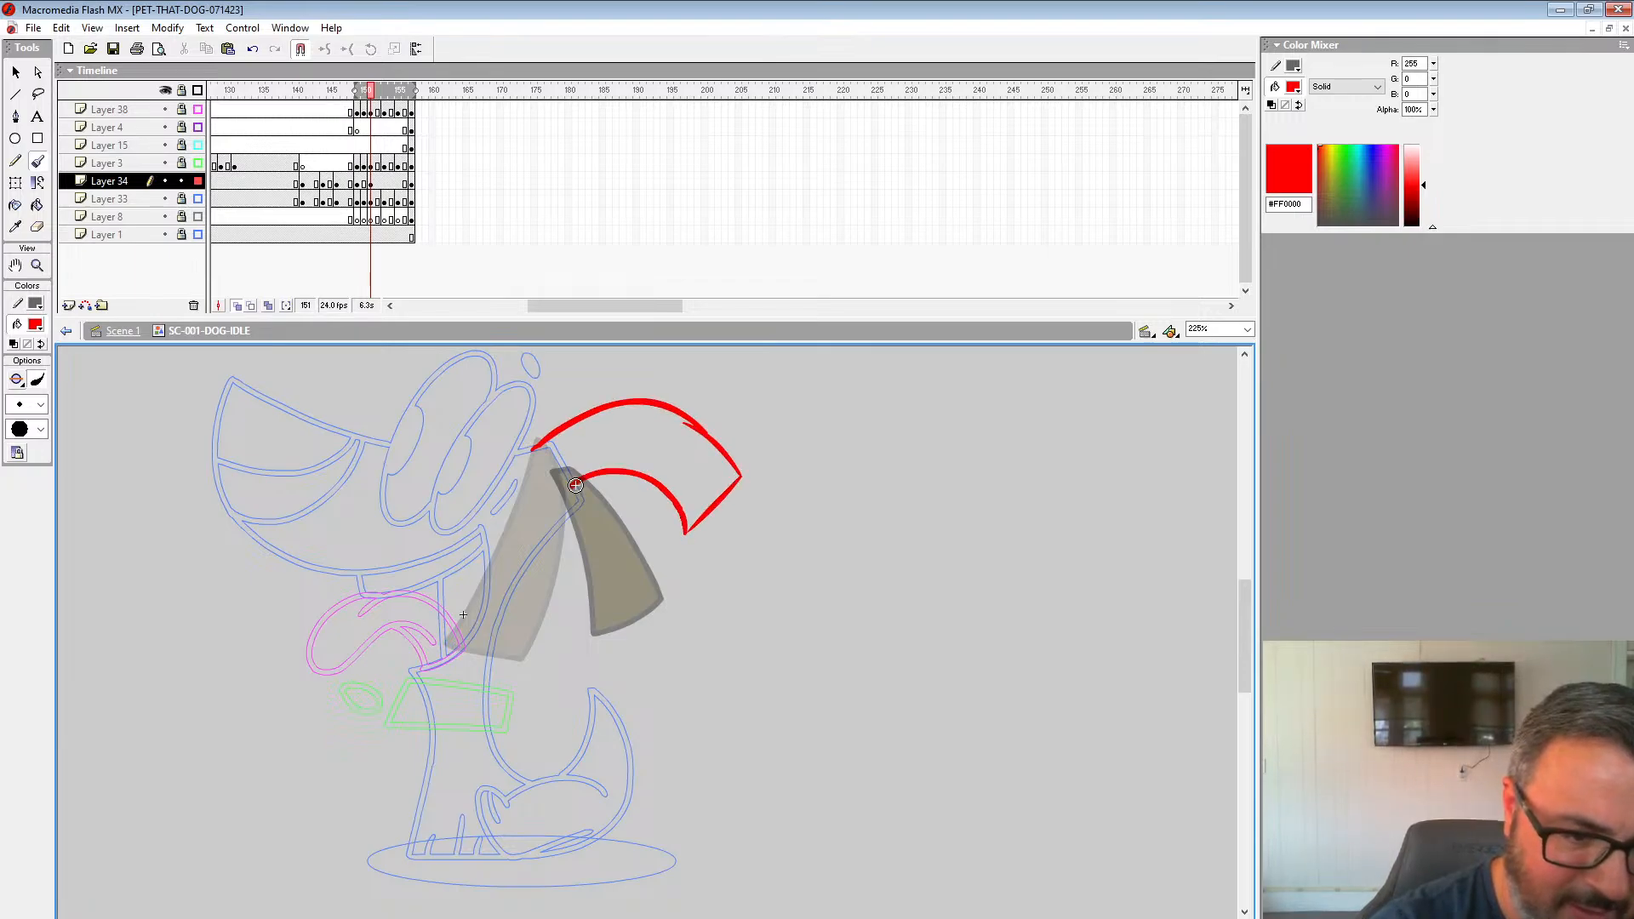
{"action": "key", "text": "ctrl+z"}
{"action": "key", "text": "ctrl+z"}
{"action": "left_click", "coordinate": [375, 184]}
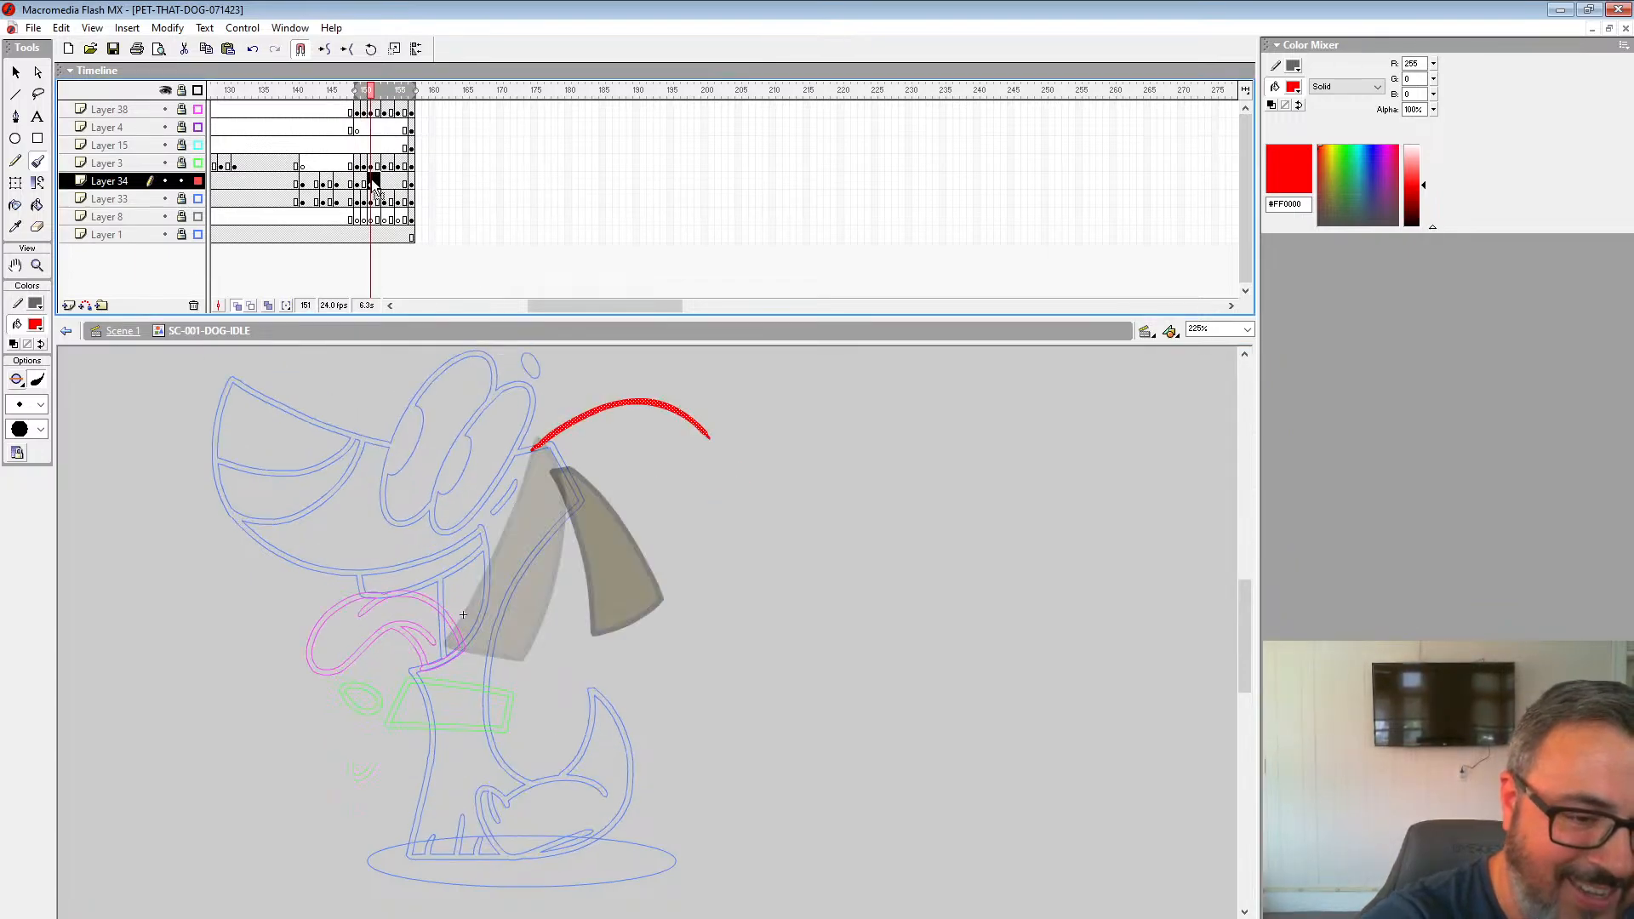
{"action": "key", "text": "ctrl+z"}
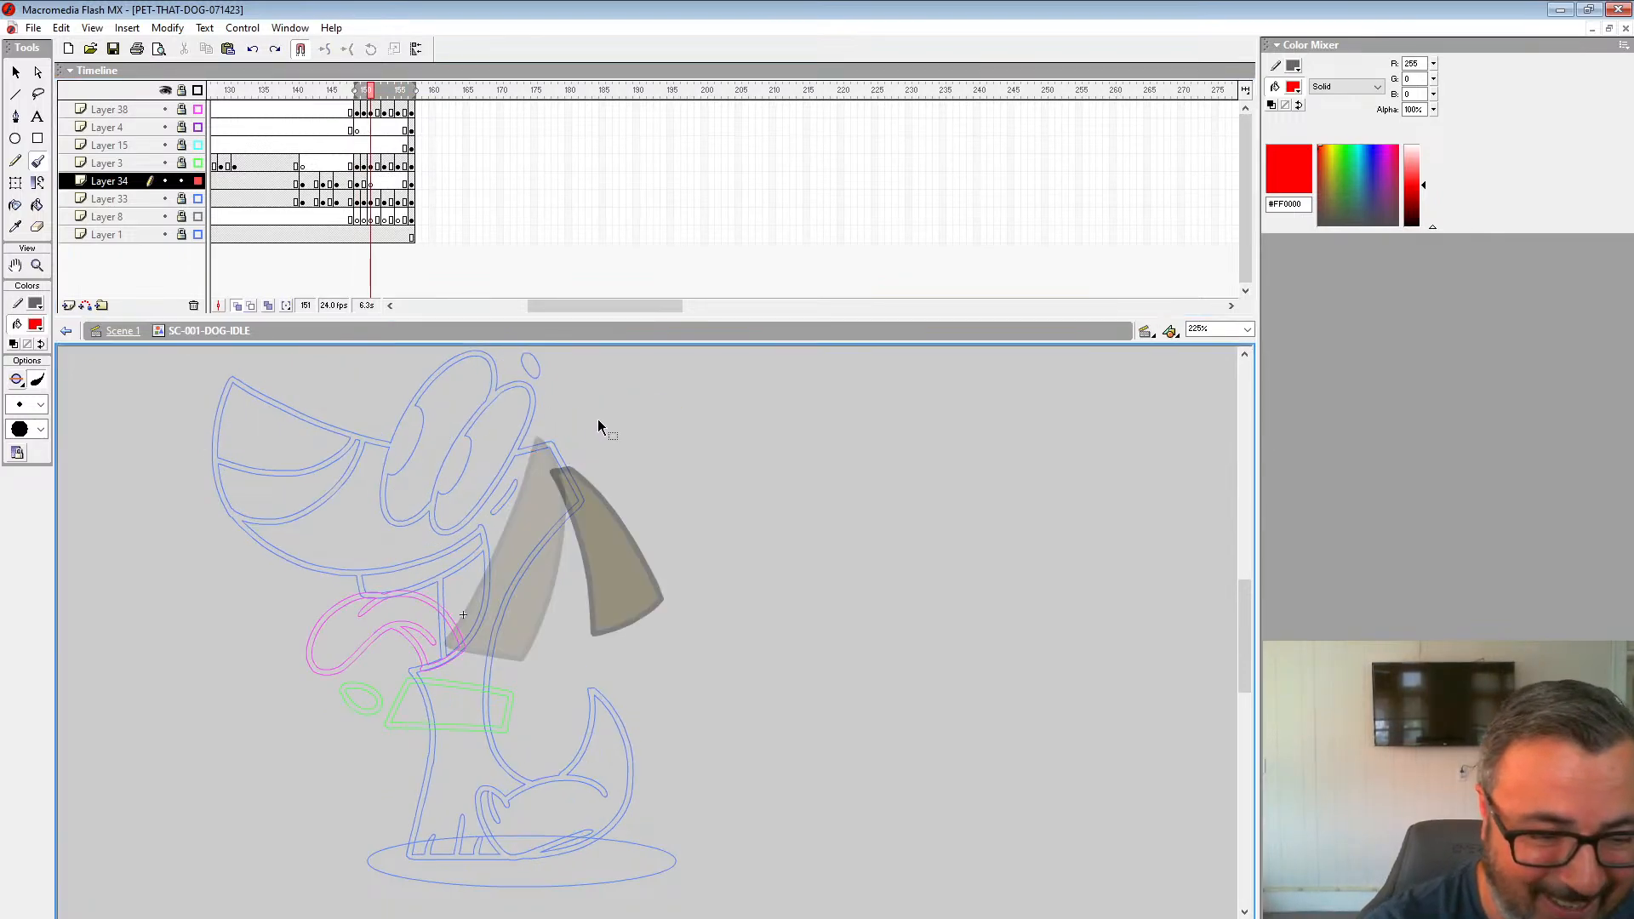
Step: Sketch the ear in red on frame 151 of Layer 34, arching back from the head with a drooping tip, and play it back
{"action": "mouse_move", "coordinate": [563, 437]}
{"action": "left_mouse_down"}
{"action": "mouse_move", "coordinate": [658, 445]}
{"action": "mouse_move", "coordinate": [712, 505]}
{"action": "left_mouse_up"}
{"action": "key", "text": "ctrl+z"}
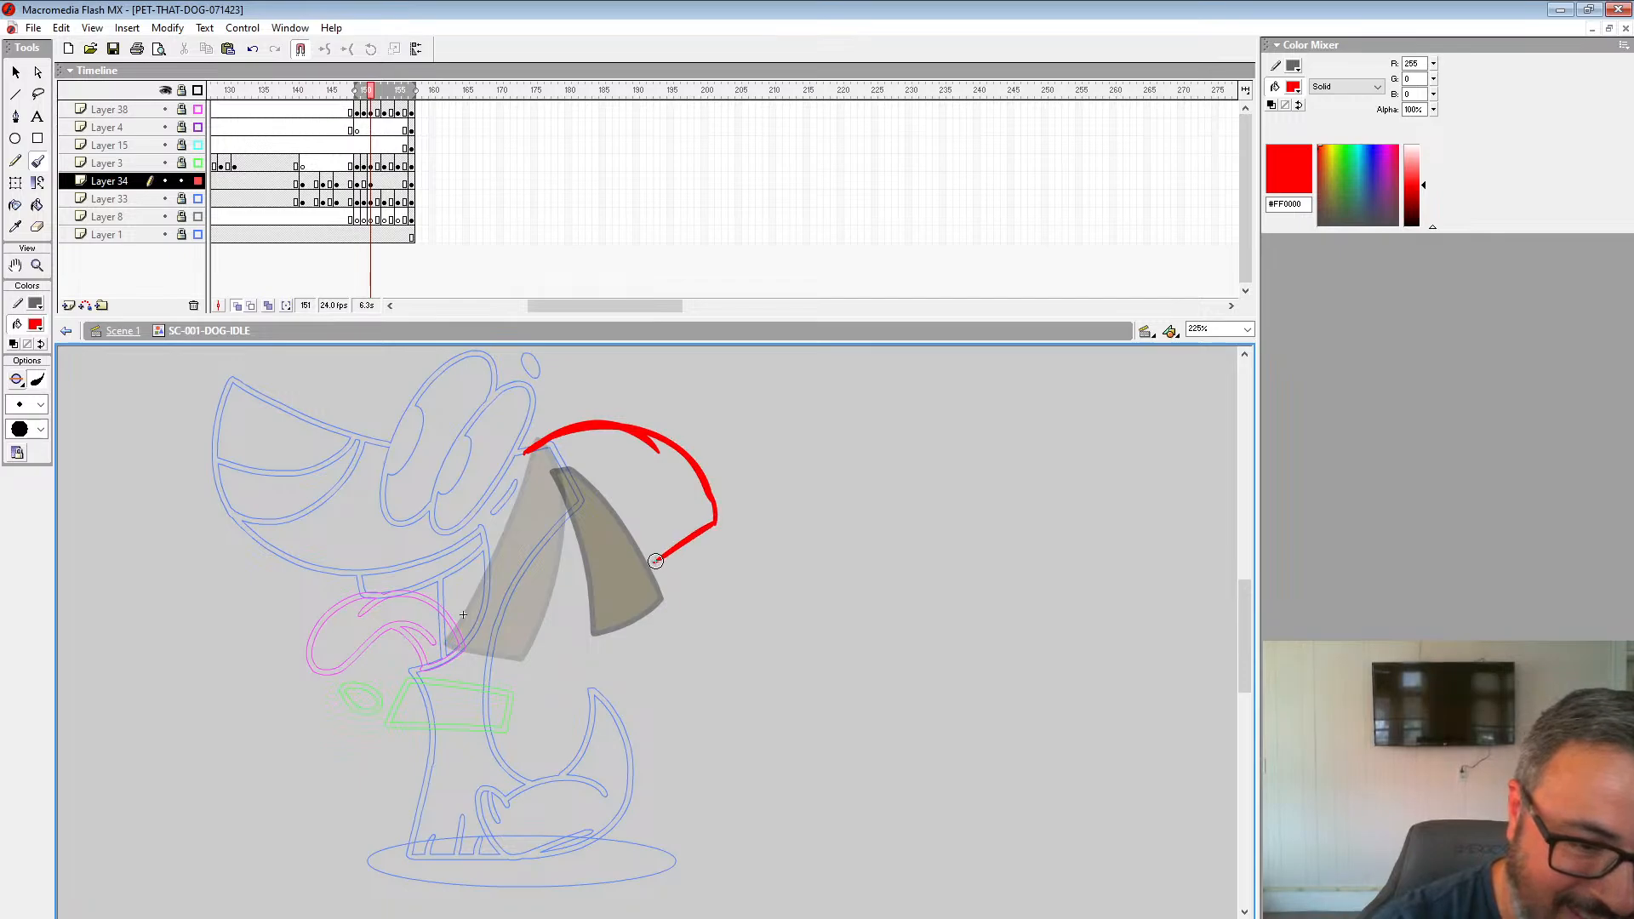
{"action": "mouse_move", "coordinate": [569, 490]}
{"action": "left_mouse_down"}
{"action": "mouse_move", "coordinate": [662, 549]}
{"action": "mouse_move", "coordinate": [650, 536]}
{"action": "left_mouse_up"}
{"action": "left_click", "coordinate": [317, 165]}
{"action": "key", "text": "Return"}
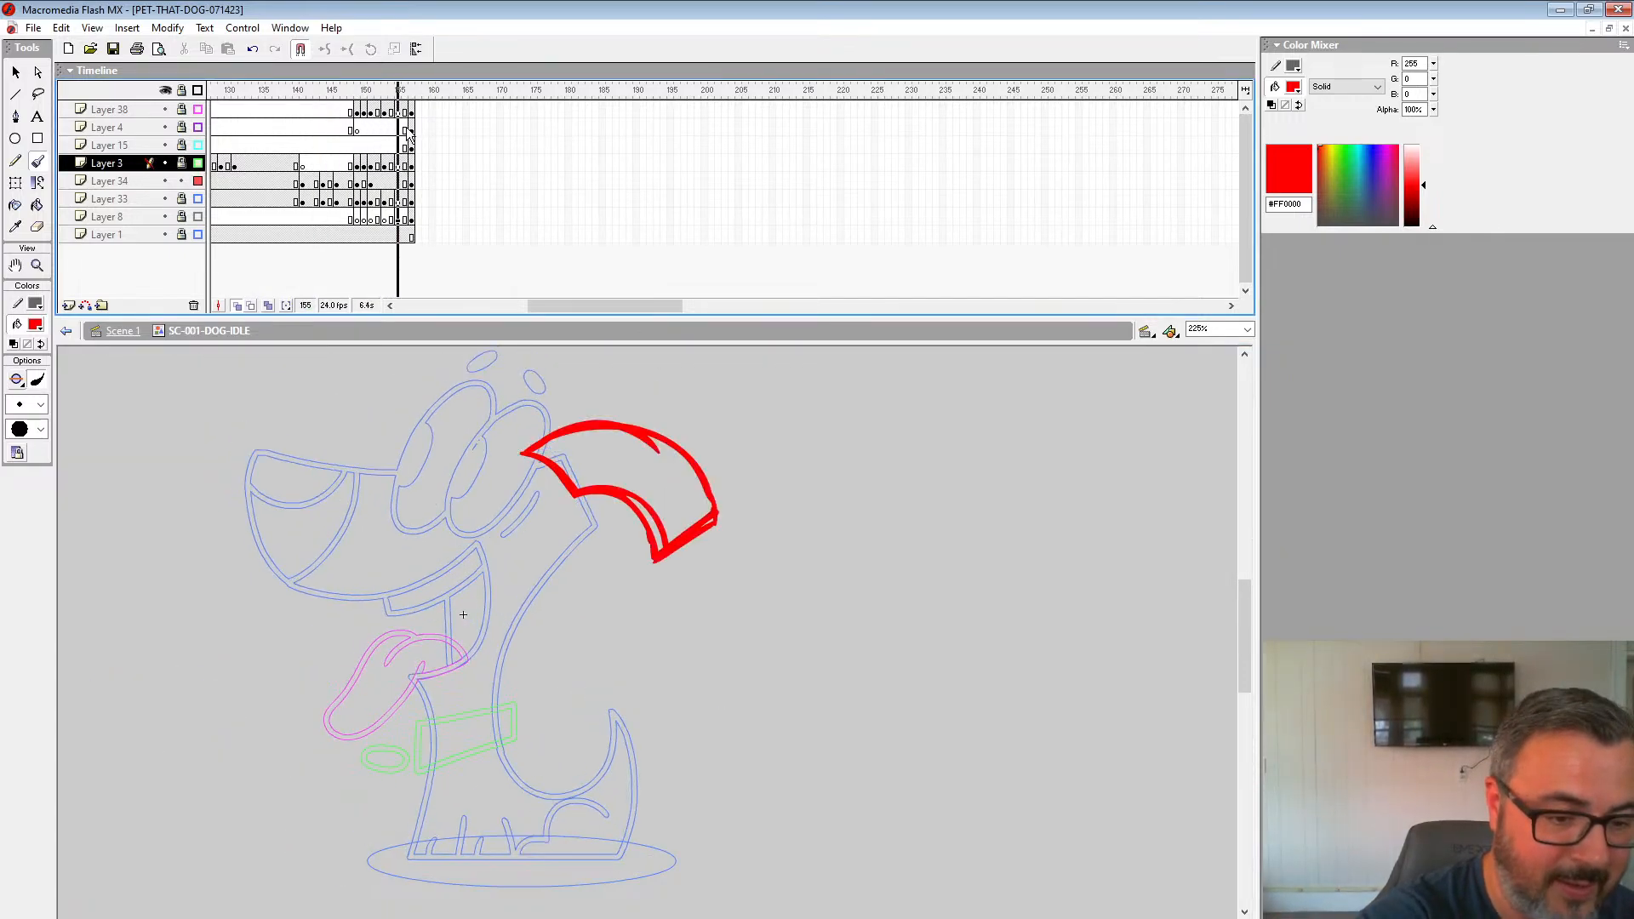
{"action": "key", "text": "Return"}
{"action": "left_click_drag", "start_coordinate": [396, 309], "coordinate": [486, 307]}
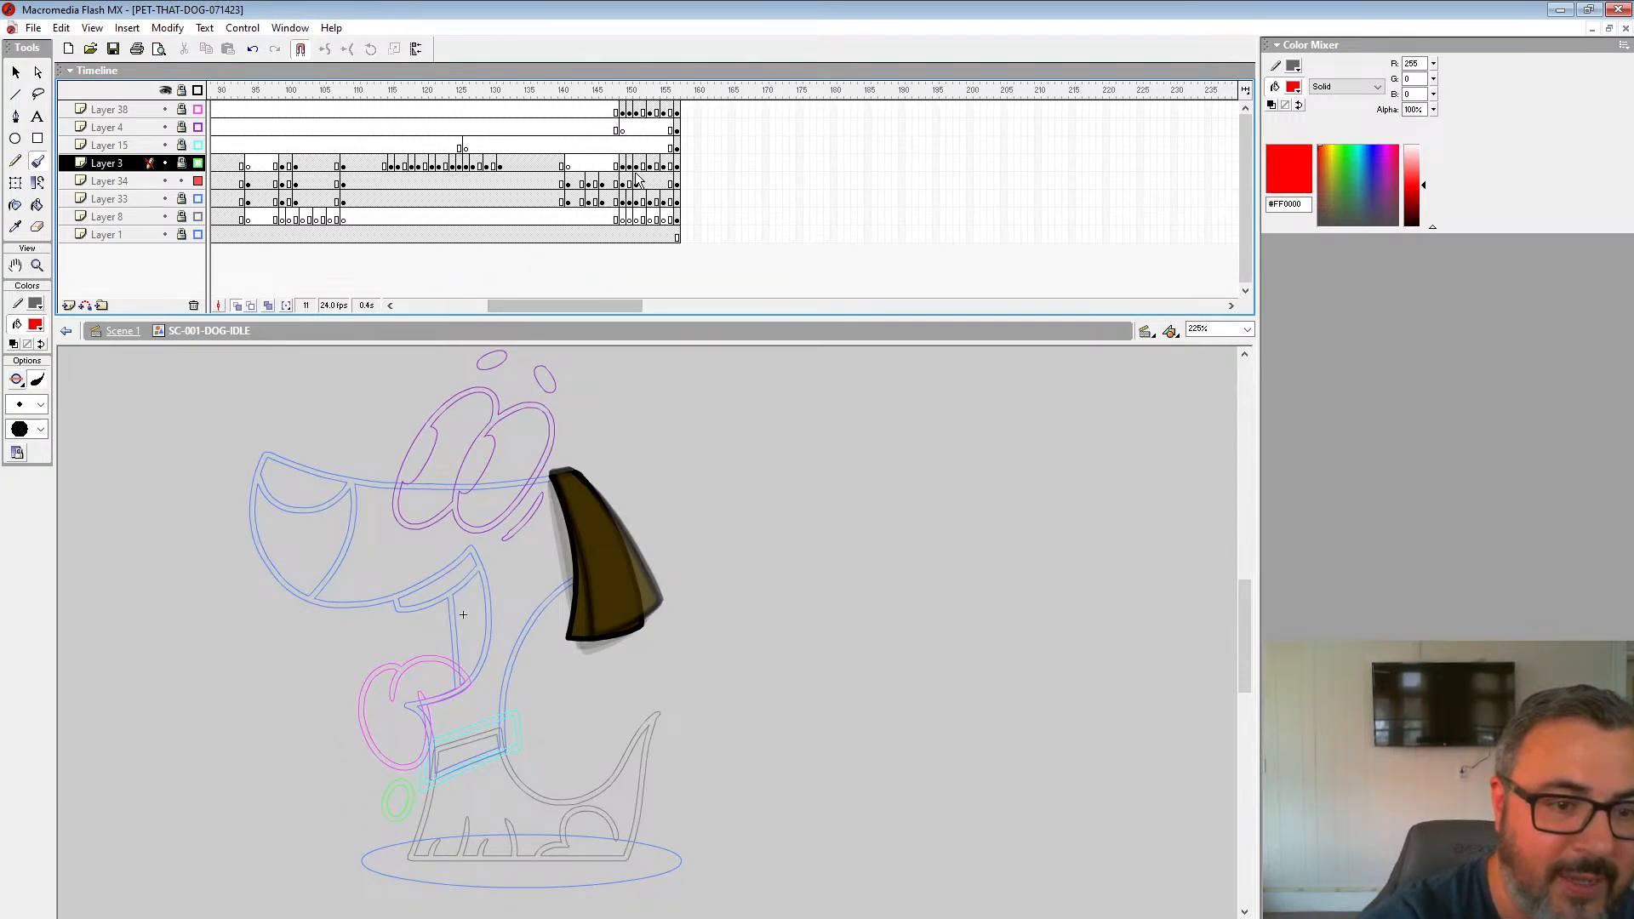
Step: Refine the red ear sketch on frame 151 with a heavier base line, a wider outer curve and a stronger lower edge
{"action": "left_click", "coordinate": [635, 179]}
{"action": "left_click_drag", "start_coordinate": [526, 453], "coordinate": [575, 490]}
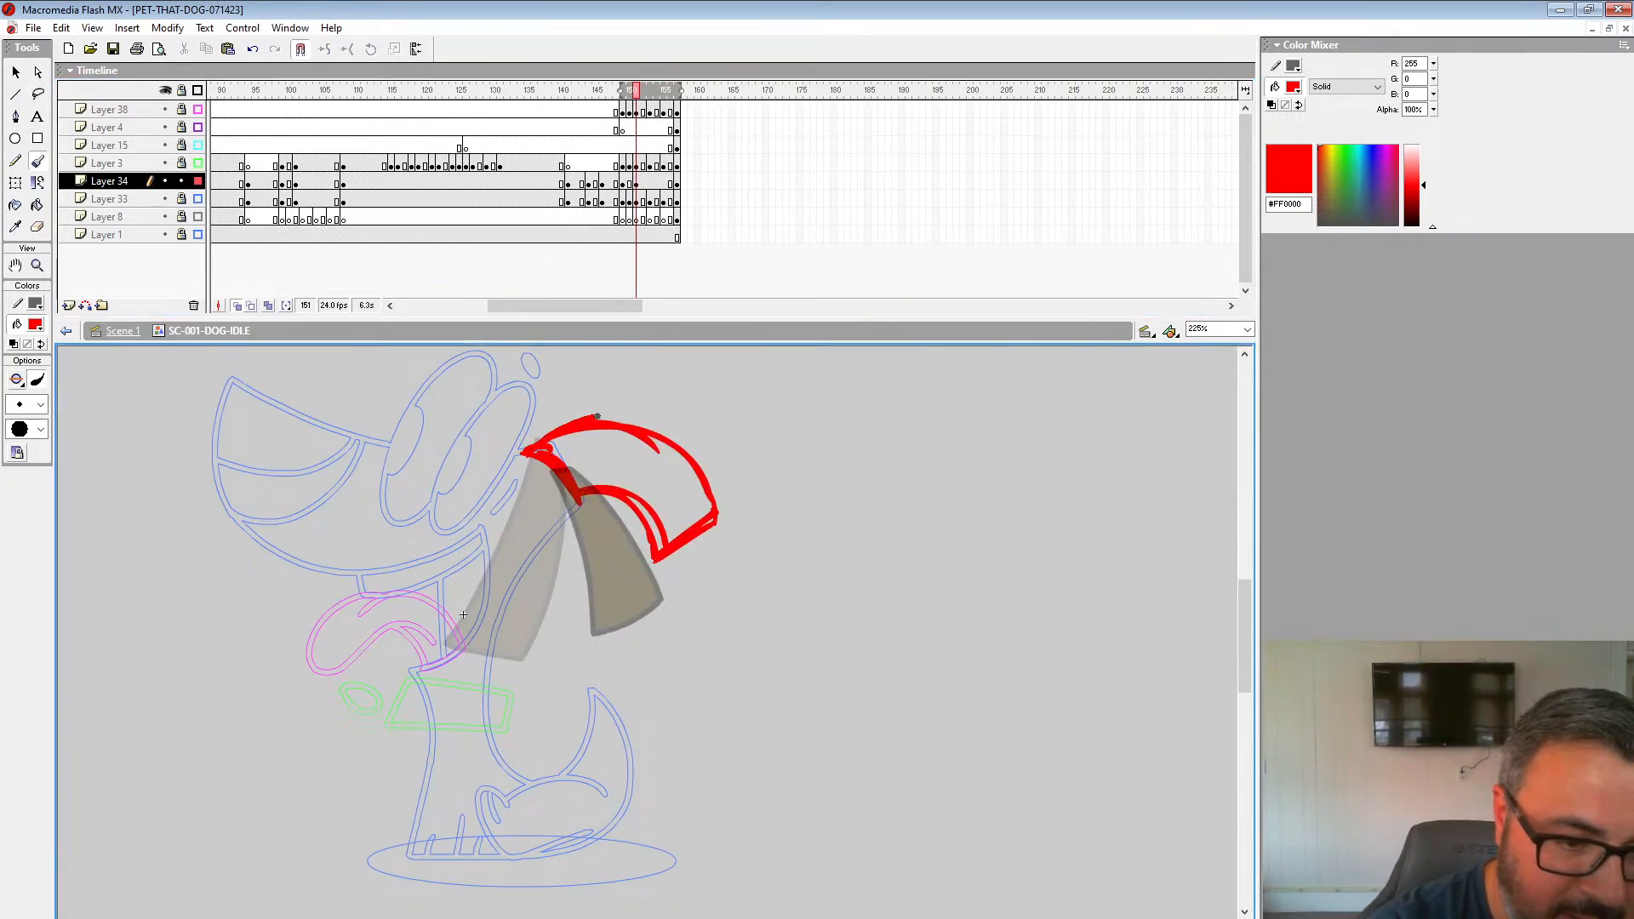
{"action": "left_click_drag", "start_coordinate": [597, 417], "coordinate": [718, 470]}
{"action": "mouse_move", "coordinate": [662, 554]}
{"action": "left_mouse_down"}
{"action": "mouse_move", "coordinate": [651, 504]}
{"action": "mouse_move", "coordinate": [576, 500]}
{"action": "left_mouse_up"}
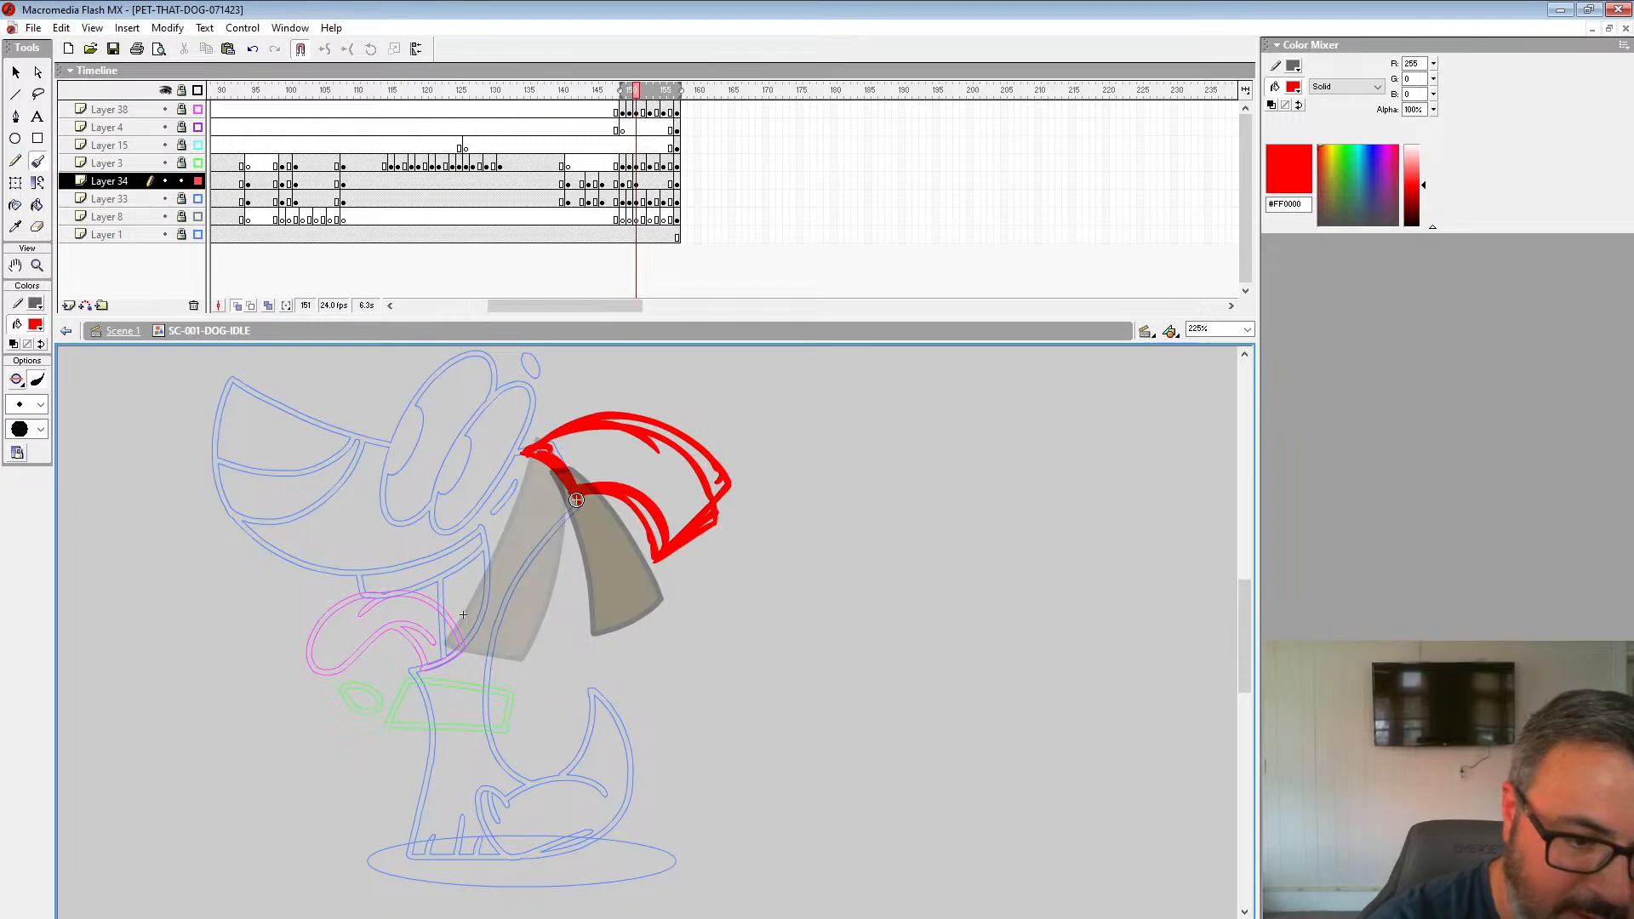
Step: On a keyframe at frame 153 of Layer 34, replace the copied ear with a red sketch flaring outward, its tip curled up
{"action": "left_click", "coordinate": [651, 182]}
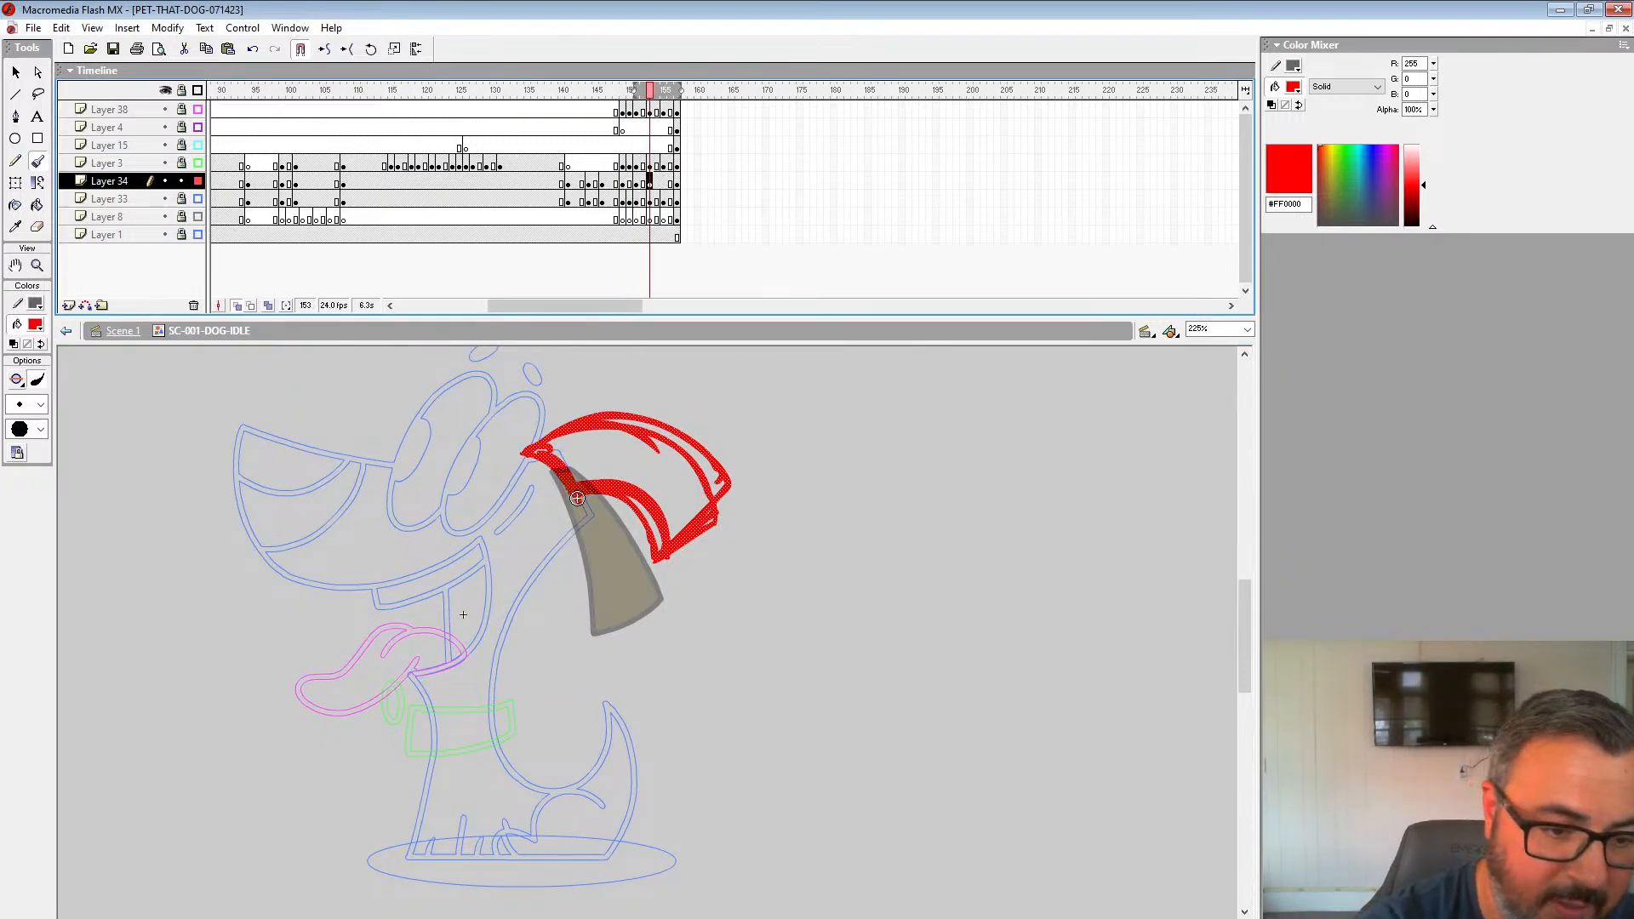
{"action": "key", "text": "Delete"}
{"action": "mouse_move", "coordinate": [545, 455]}
{"action": "left_mouse_down"}
{"action": "mouse_move", "coordinate": [584, 520]}
{"action": "mouse_move", "coordinate": [552, 495]}
{"action": "mouse_move", "coordinate": [620, 552]}
{"action": "mouse_move", "coordinate": [639, 522]}
{"action": "mouse_move", "coordinate": [583, 523]}
{"action": "mouse_move", "coordinate": [675, 572]}
{"action": "mouse_move", "coordinate": [736, 472]}
{"action": "mouse_move", "coordinate": [662, 493]}
{"action": "mouse_move", "coordinate": [547, 452]}
{"action": "mouse_move", "coordinate": [568, 497]}
{"action": "left_mouse_up"}
Step: Play back the animation to check the movement of the roughly sketched ear
{"action": "left_click", "coordinate": [570, 164]}
{"action": "key", "text": "Return"}
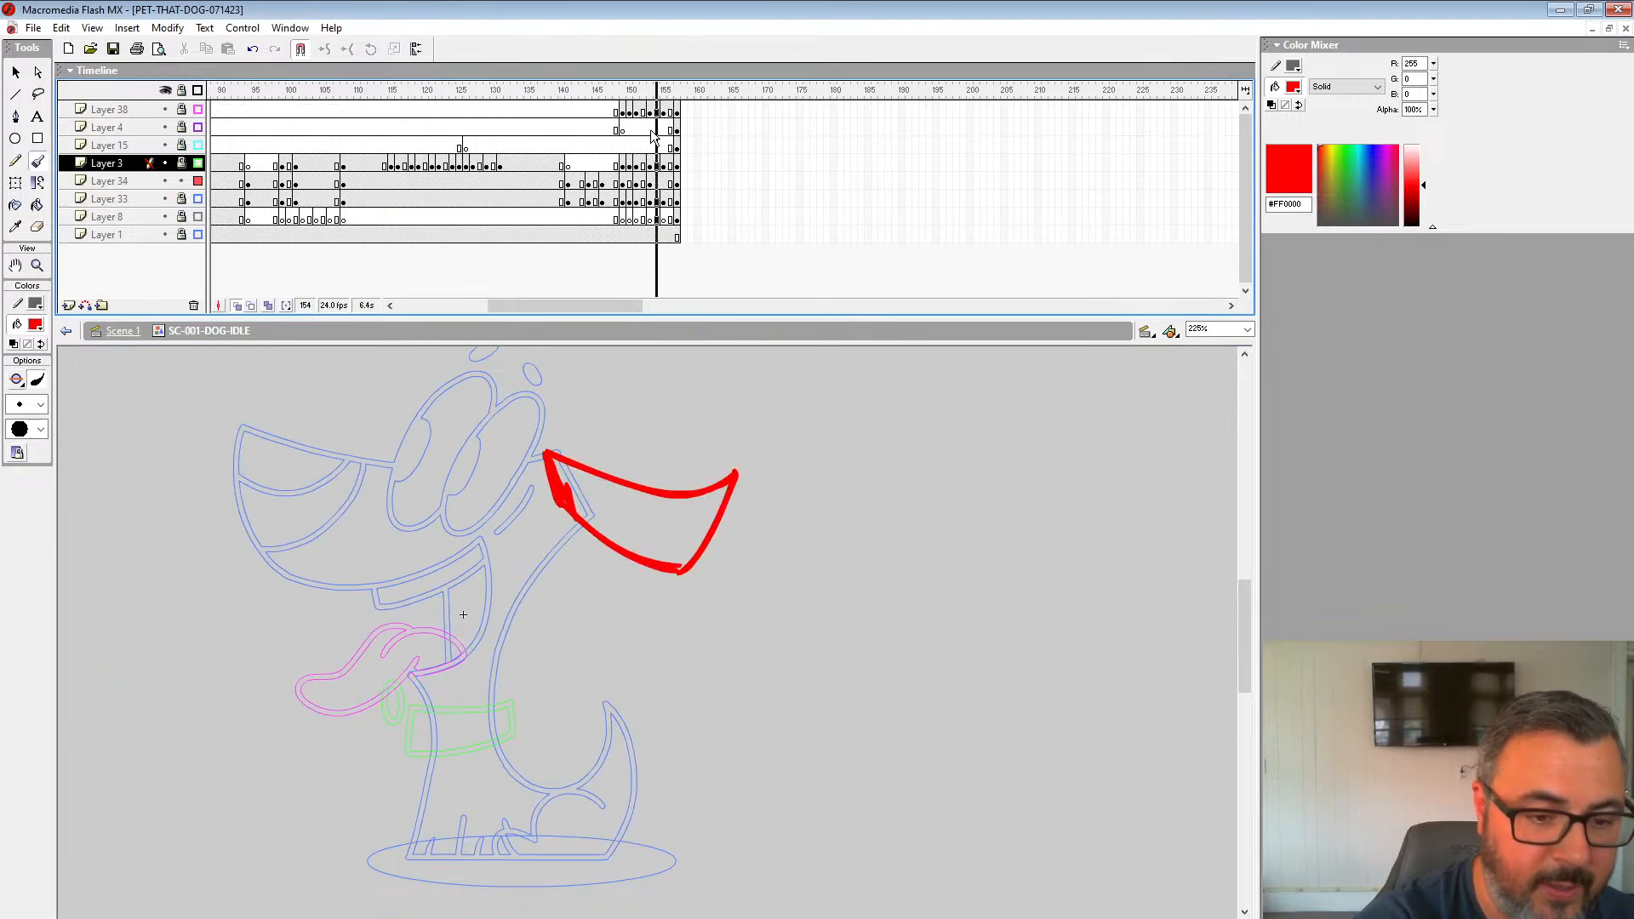
{"action": "key", "text": "Return"}
{"action": "left_click_drag", "start_coordinate": [553, 309], "coordinate": [646, 309]}
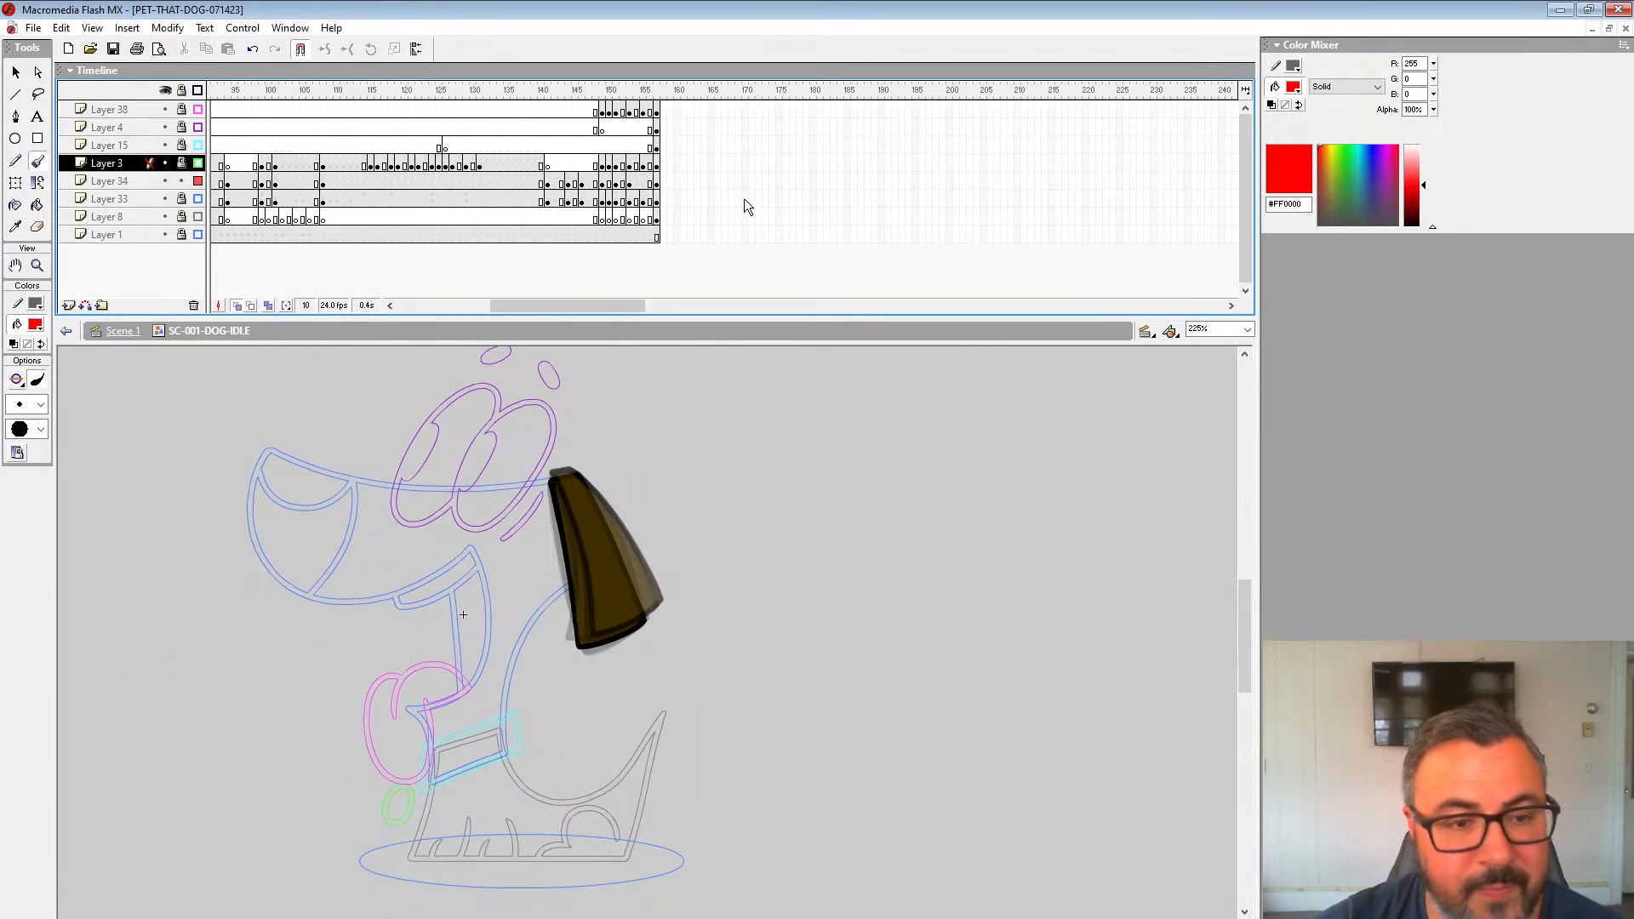
{"action": "left_click", "coordinate": [580, 153]}
{"action": "key", "text": "Return"}
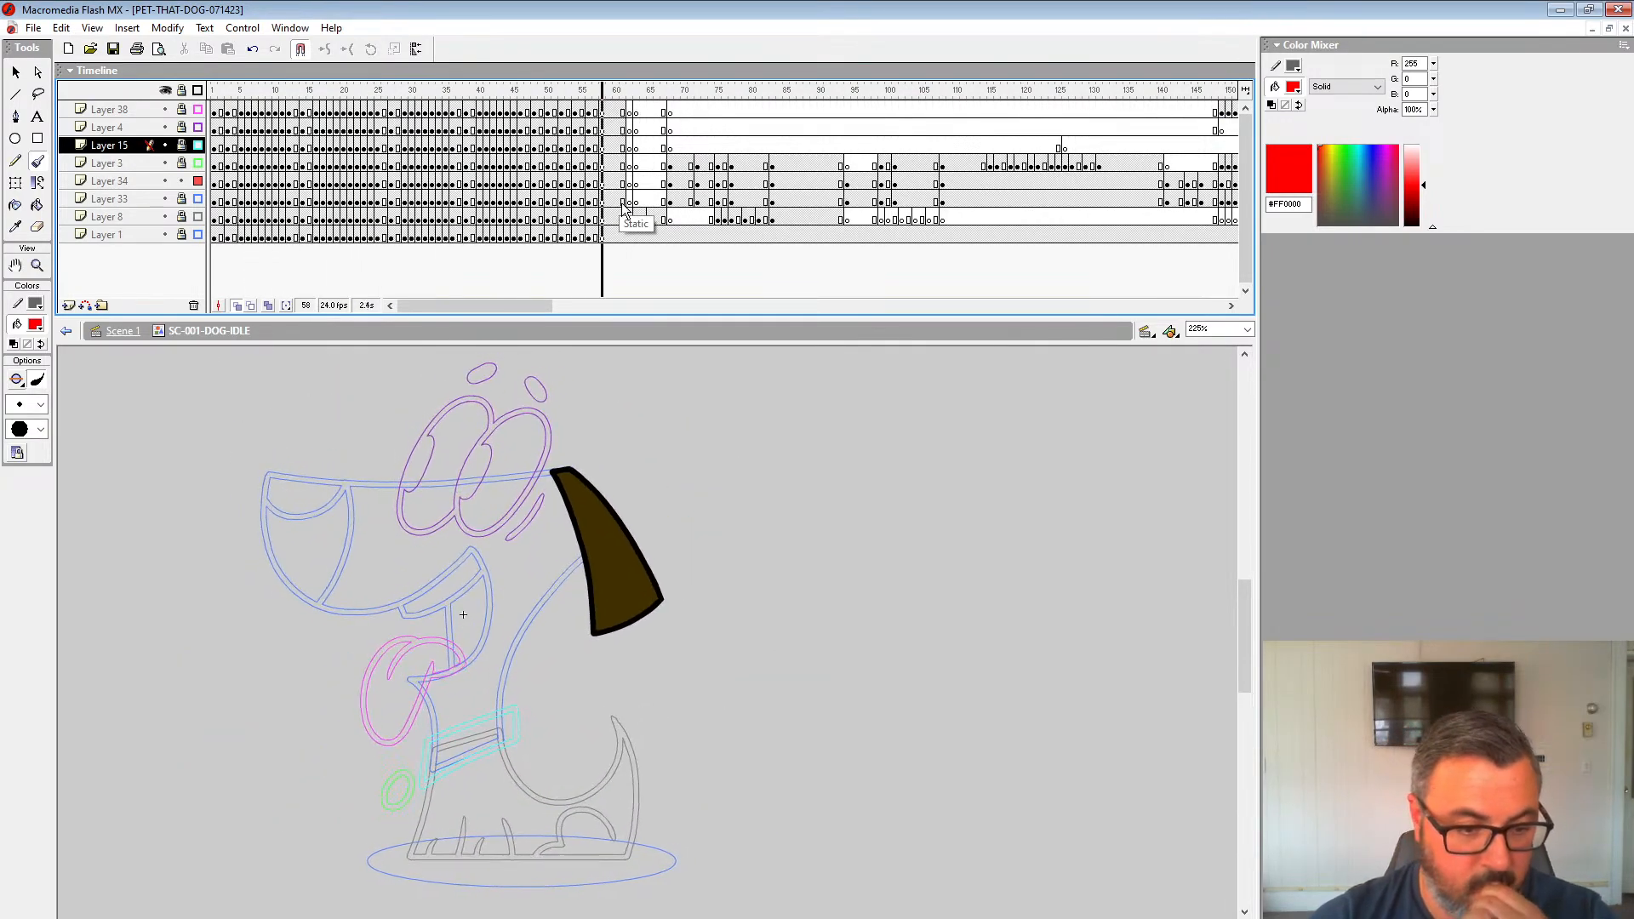
{"action": "left_click_drag", "start_coordinate": [504, 305], "coordinate": [631, 321]}
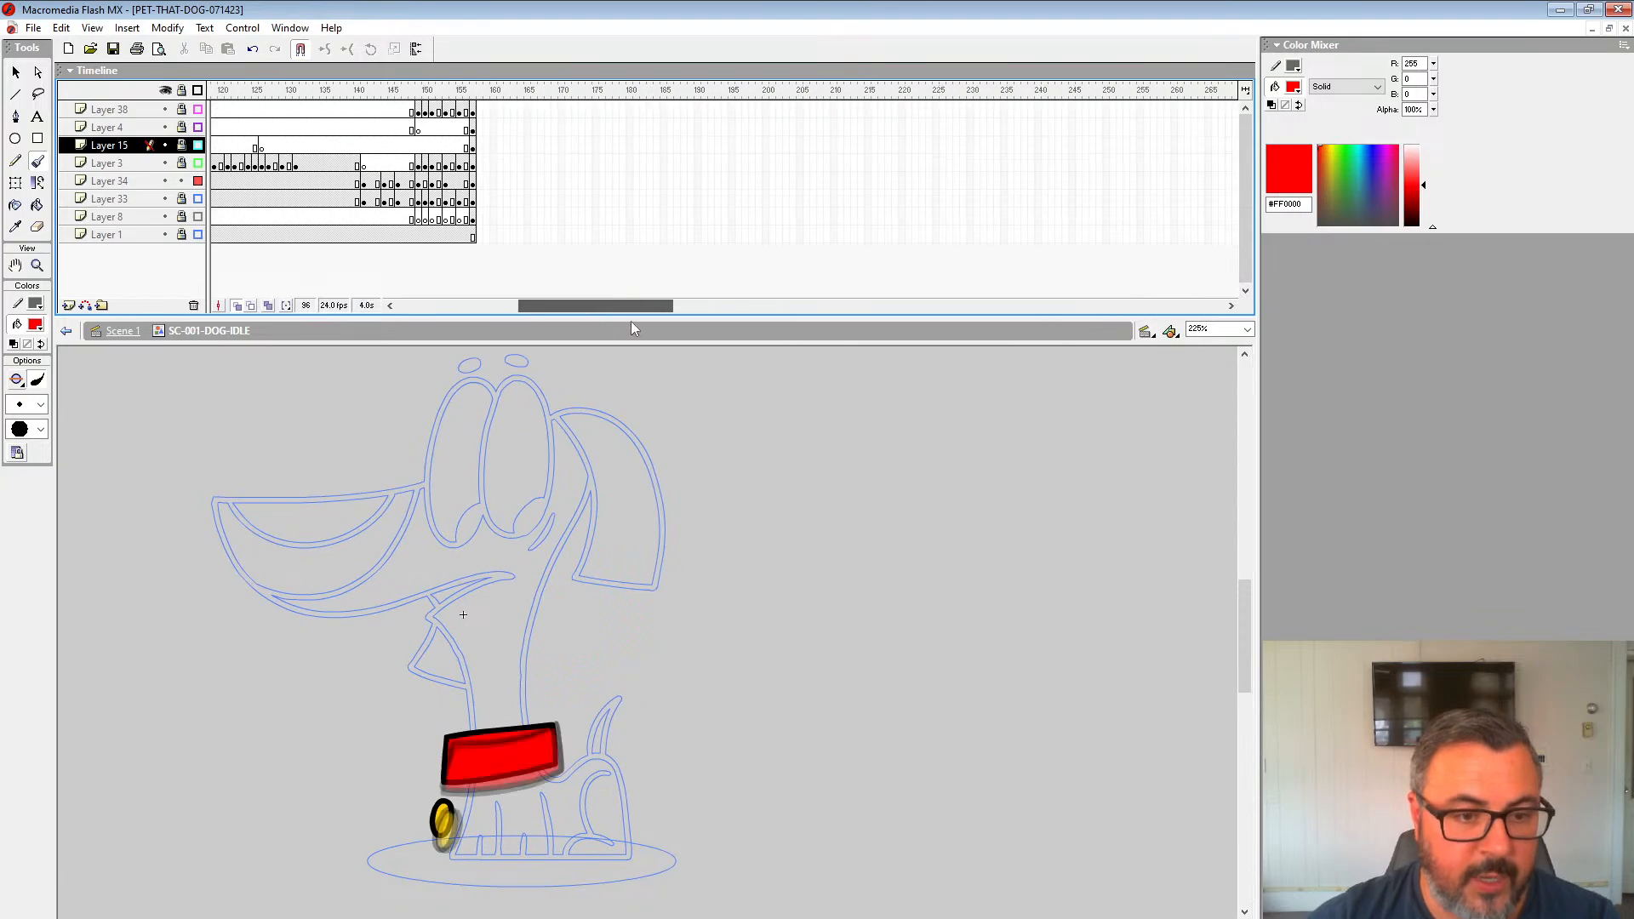
Step: Clear the copied ear sketch from frame 152 of Layer 34 and shorten the onion skin range
{"action": "left_click", "coordinate": [419, 184]}
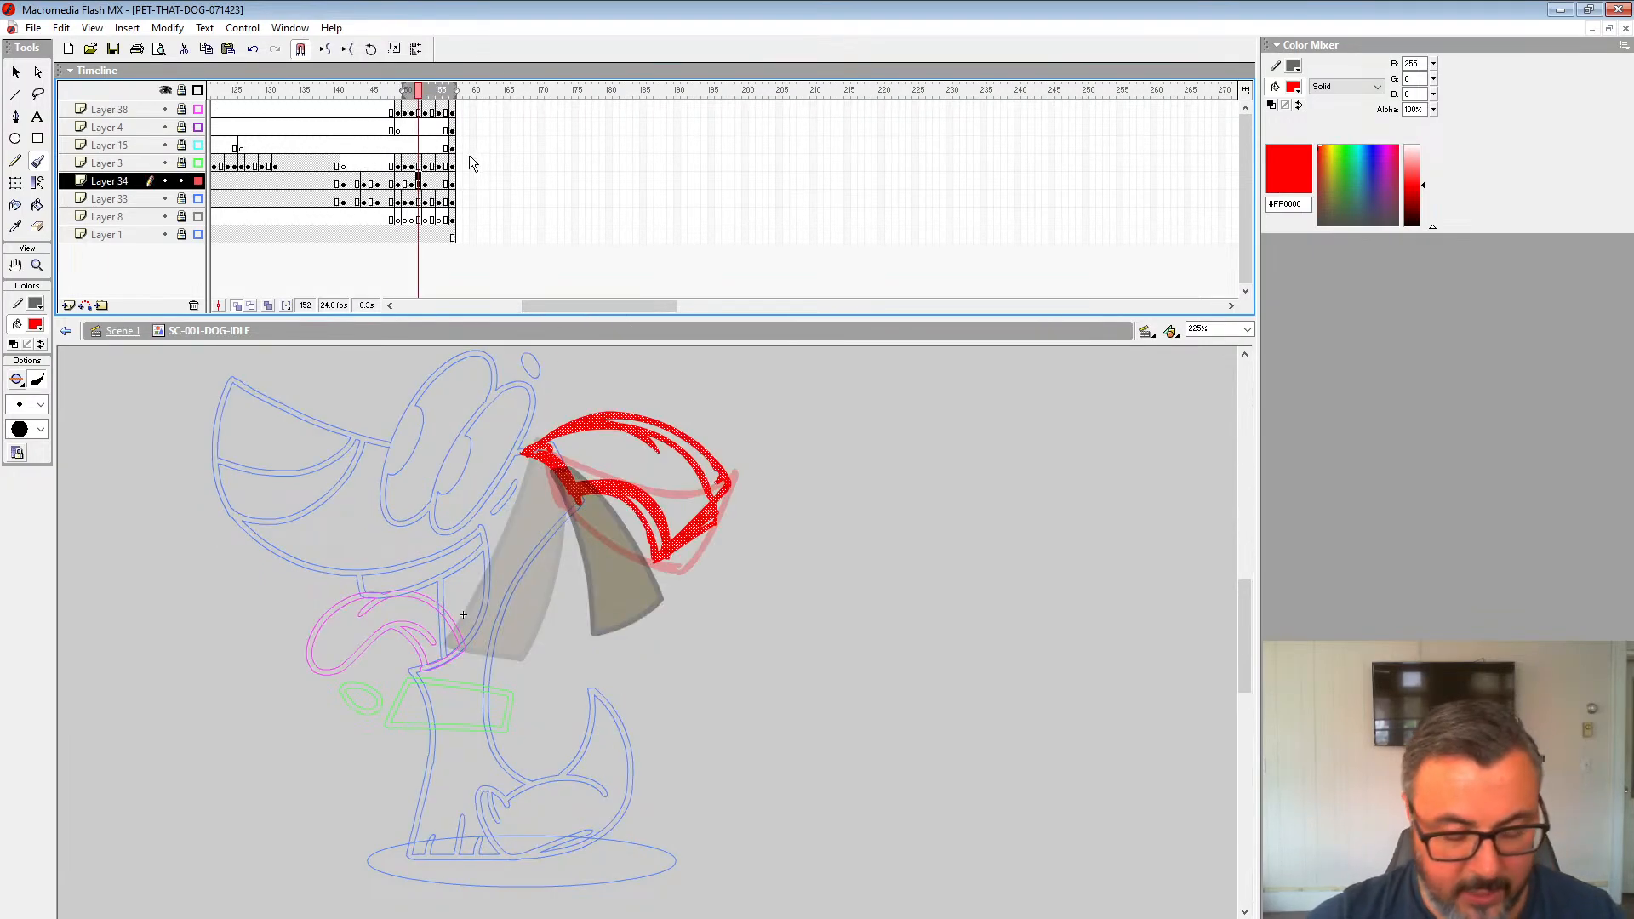
{"action": "key", "text": "Delete"}
{"action": "left_click_drag", "start_coordinate": [454, 92], "coordinate": [423, 92]}
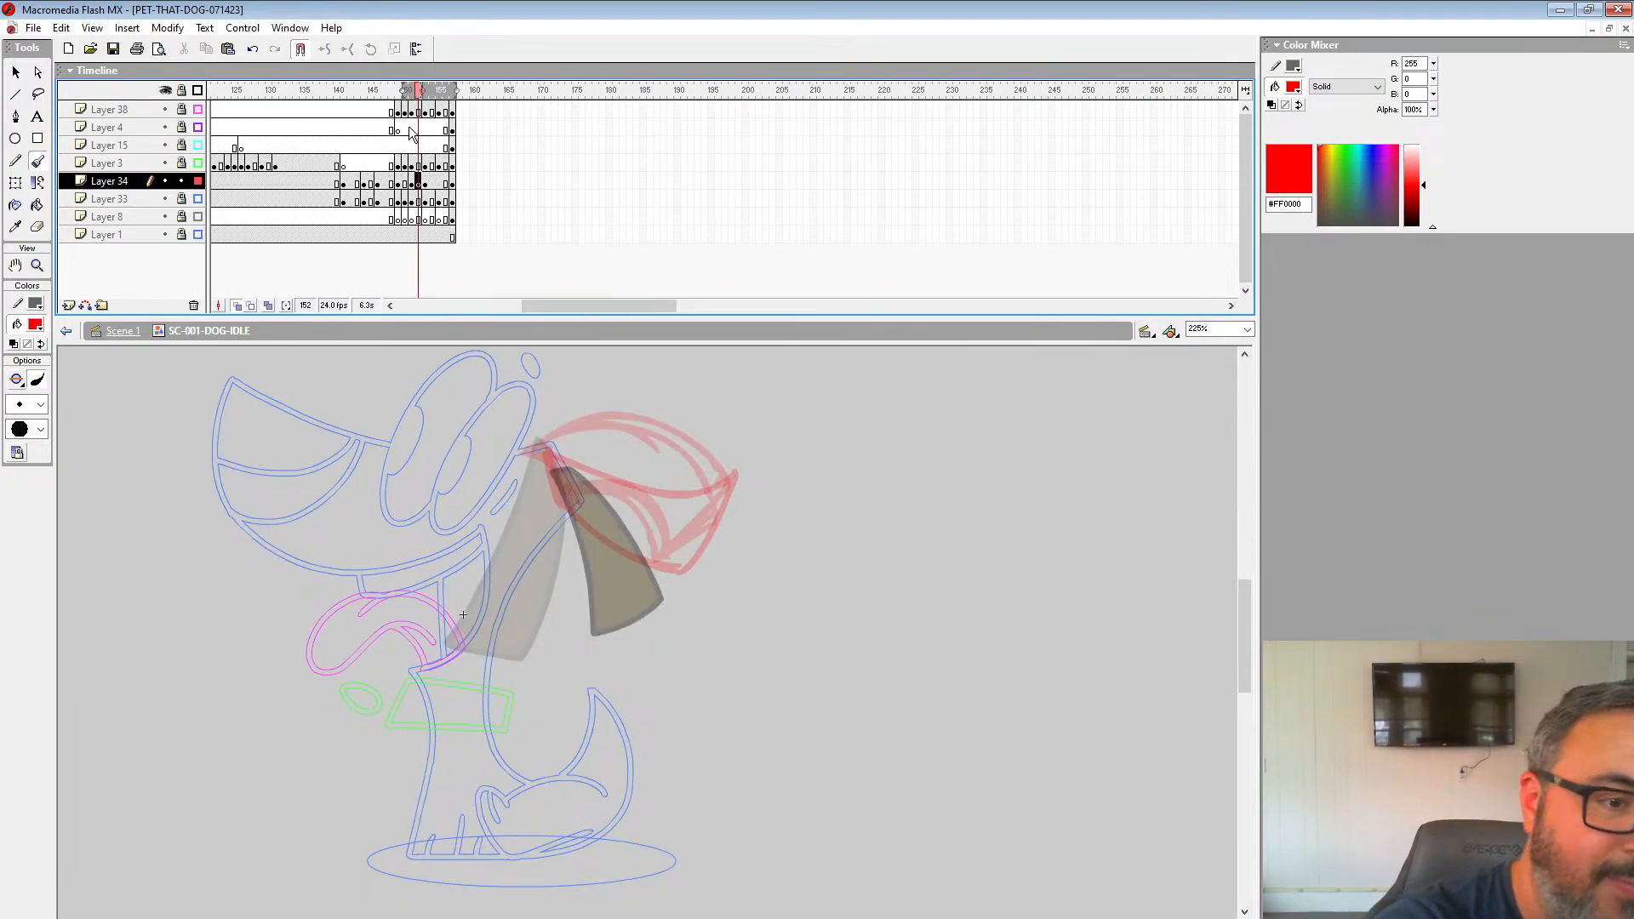
Step: On frame 151 of Layer 34, ink the ear outline in black over the red sketch using the largest brush size
{"action": "left_click", "coordinate": [37, 265]}
{"action": "left_click", "coordinate": [609, 518]}
{"action": "left_click_drag", "start_coordinate": [421, 186], "coordinate": [423, 186]}
{"action": "left_click", "coordinate": [414, 185]}
{"action": "left_click", "coordinate": [625, 525]}
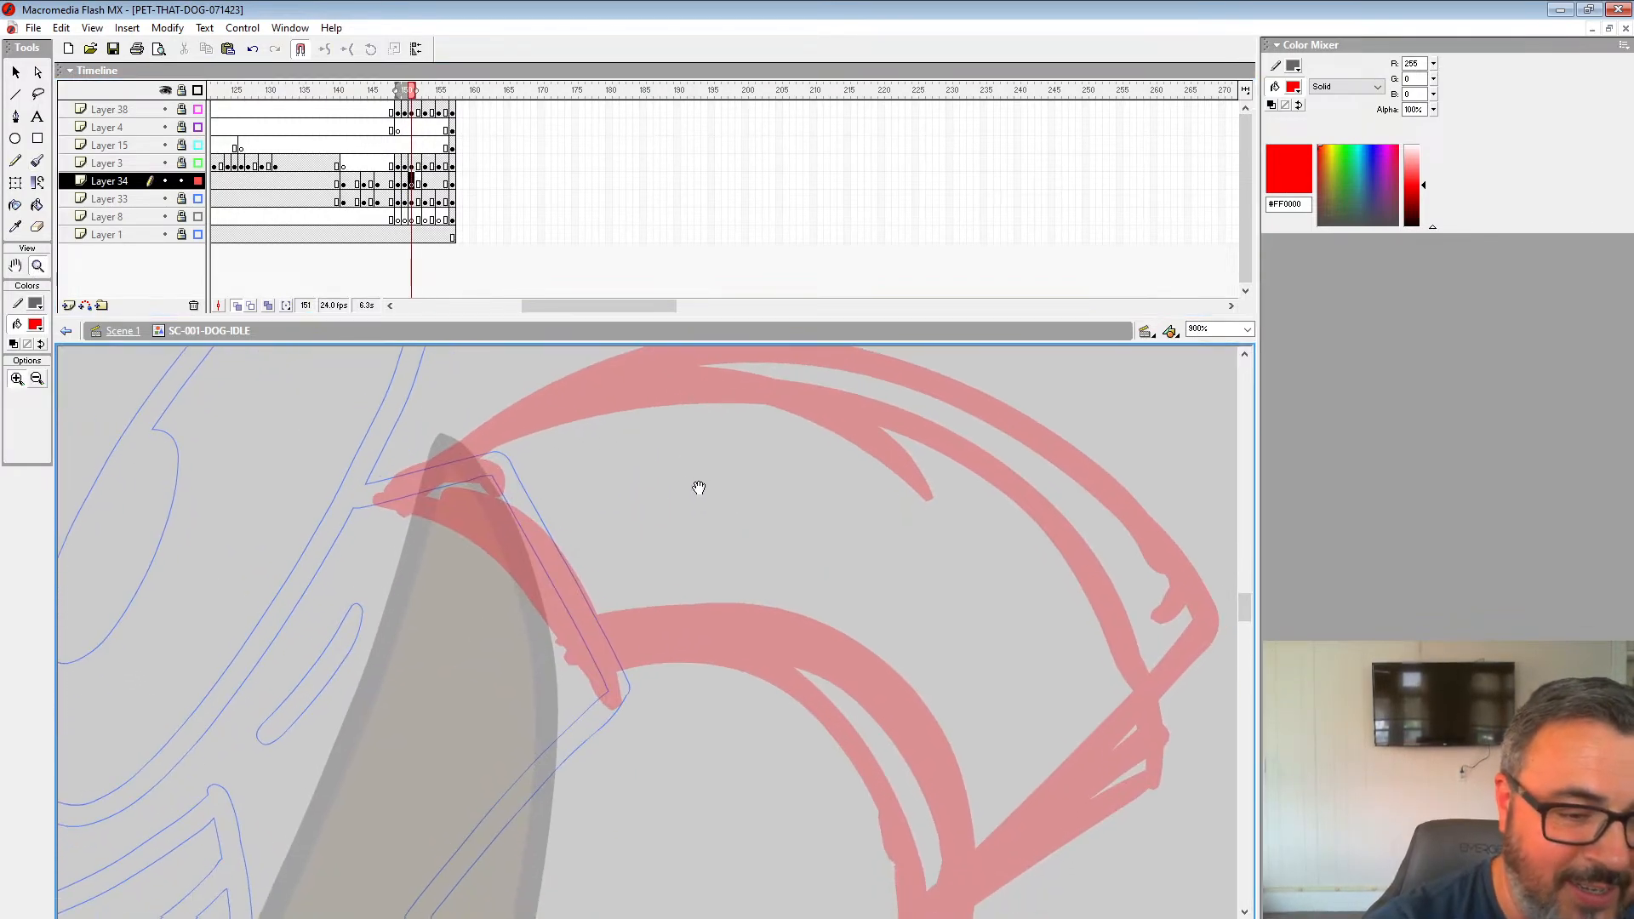
{"action": "left_click", "coordinate": [38, 162]}
{"action": "left_click", "coordinate": [35, 328]}
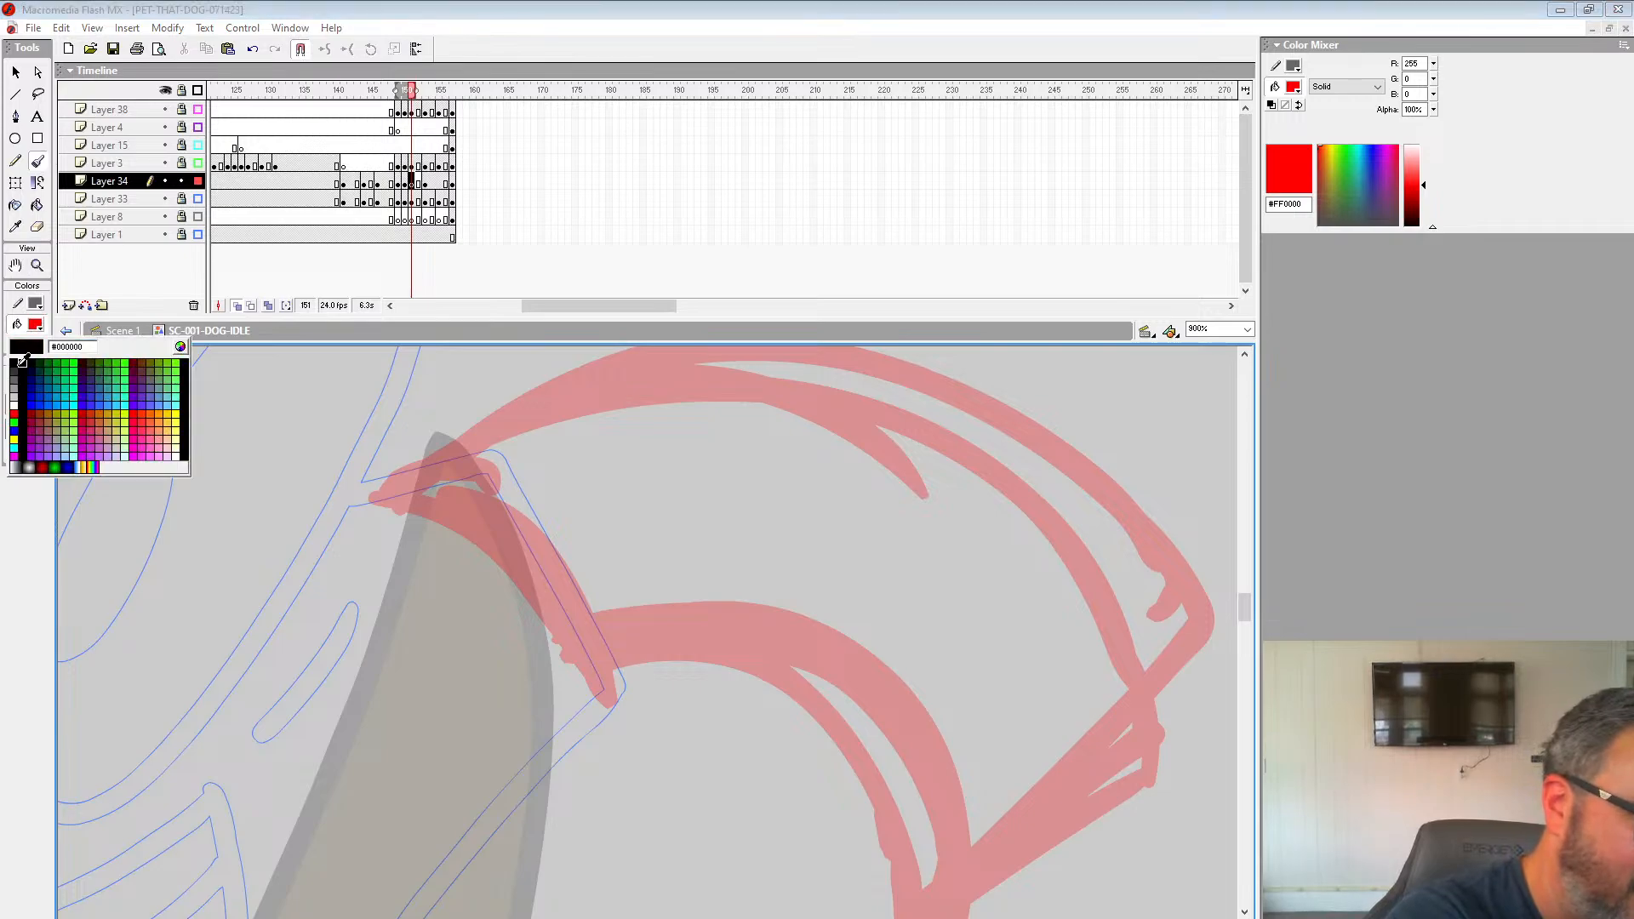
{"action": "left_click", "coordinate": [12, 366]}
{"action": "left_click", "coordinate": [40, 405]}
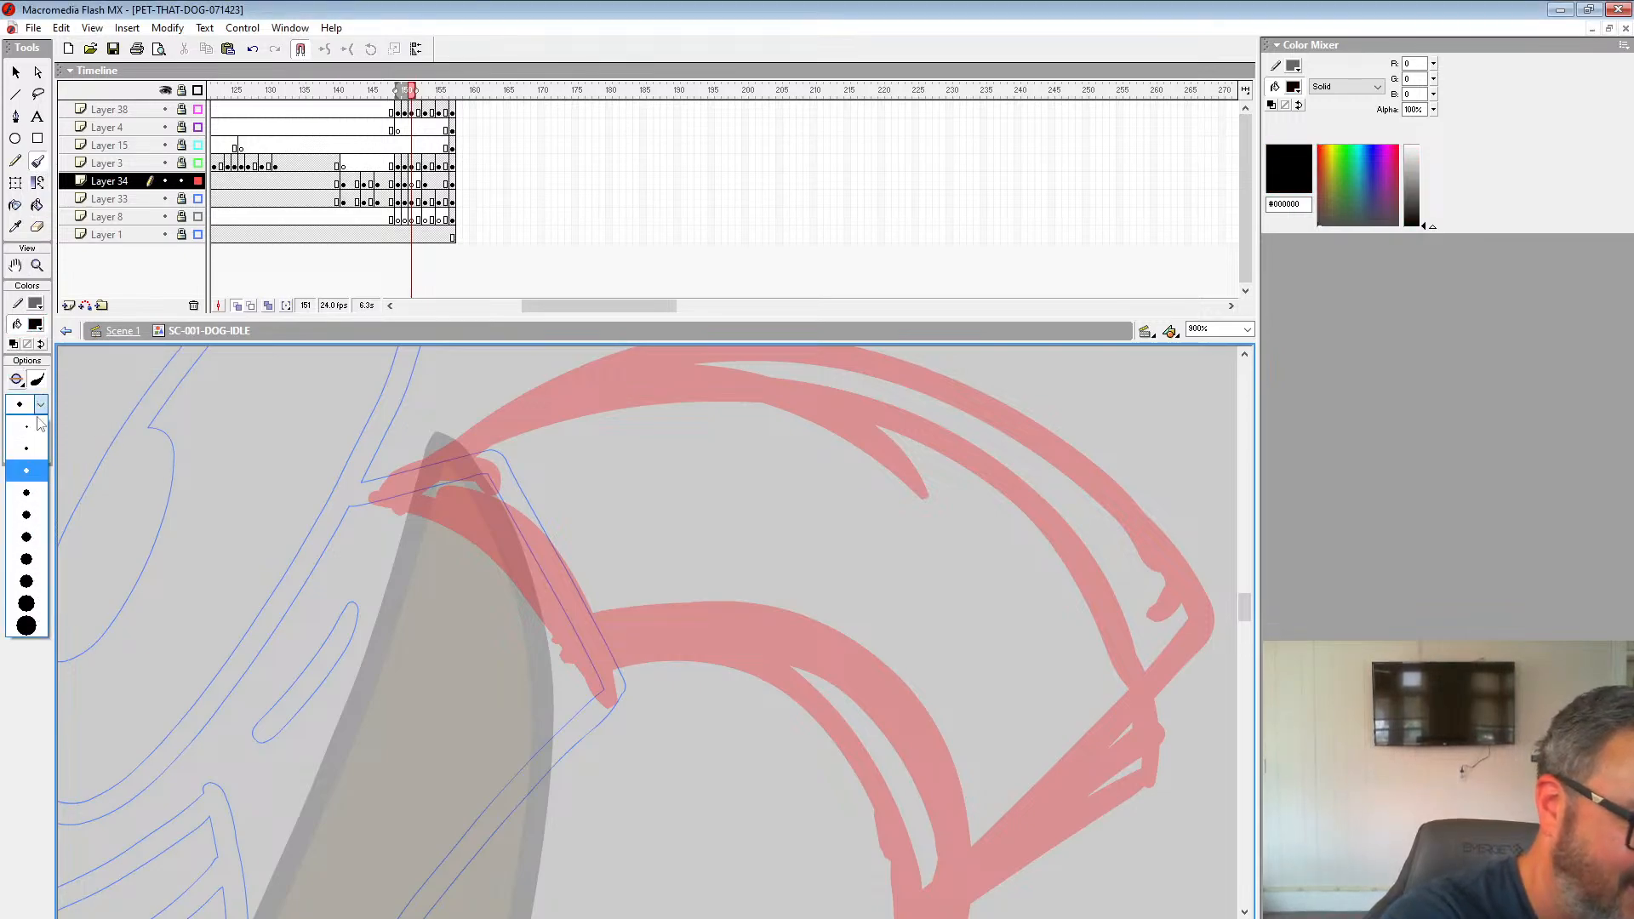
{"action": "left_click", "coordinate": [48, 607]}
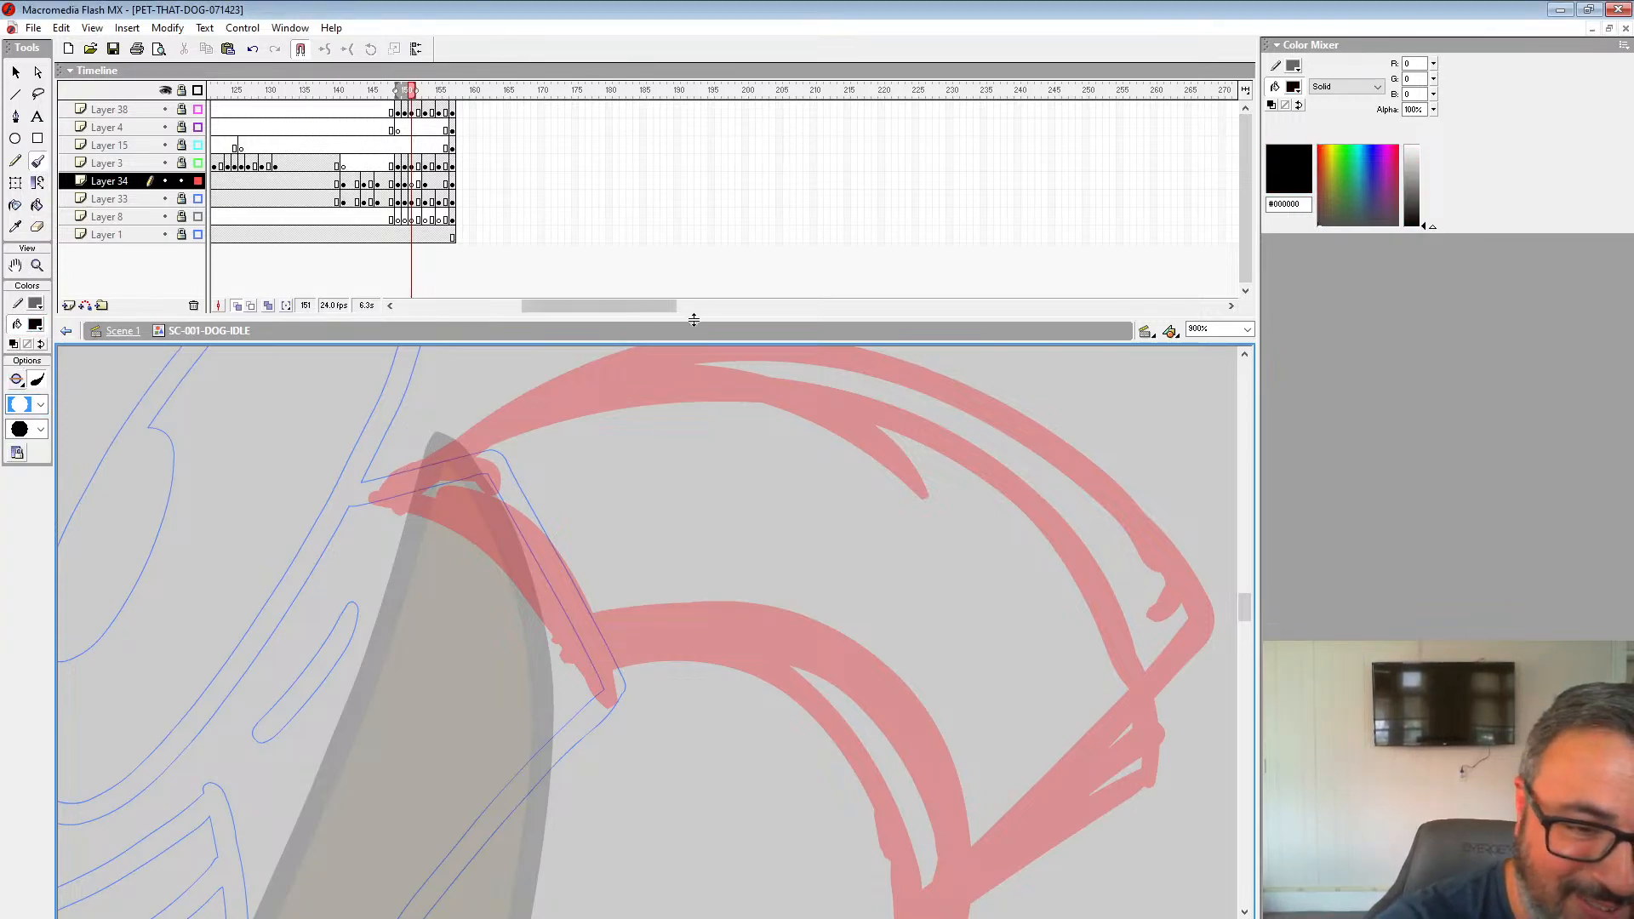
{"action": "left_click_drag", "start_coordinate": [694, 319], "coordinate": [681, 229]}
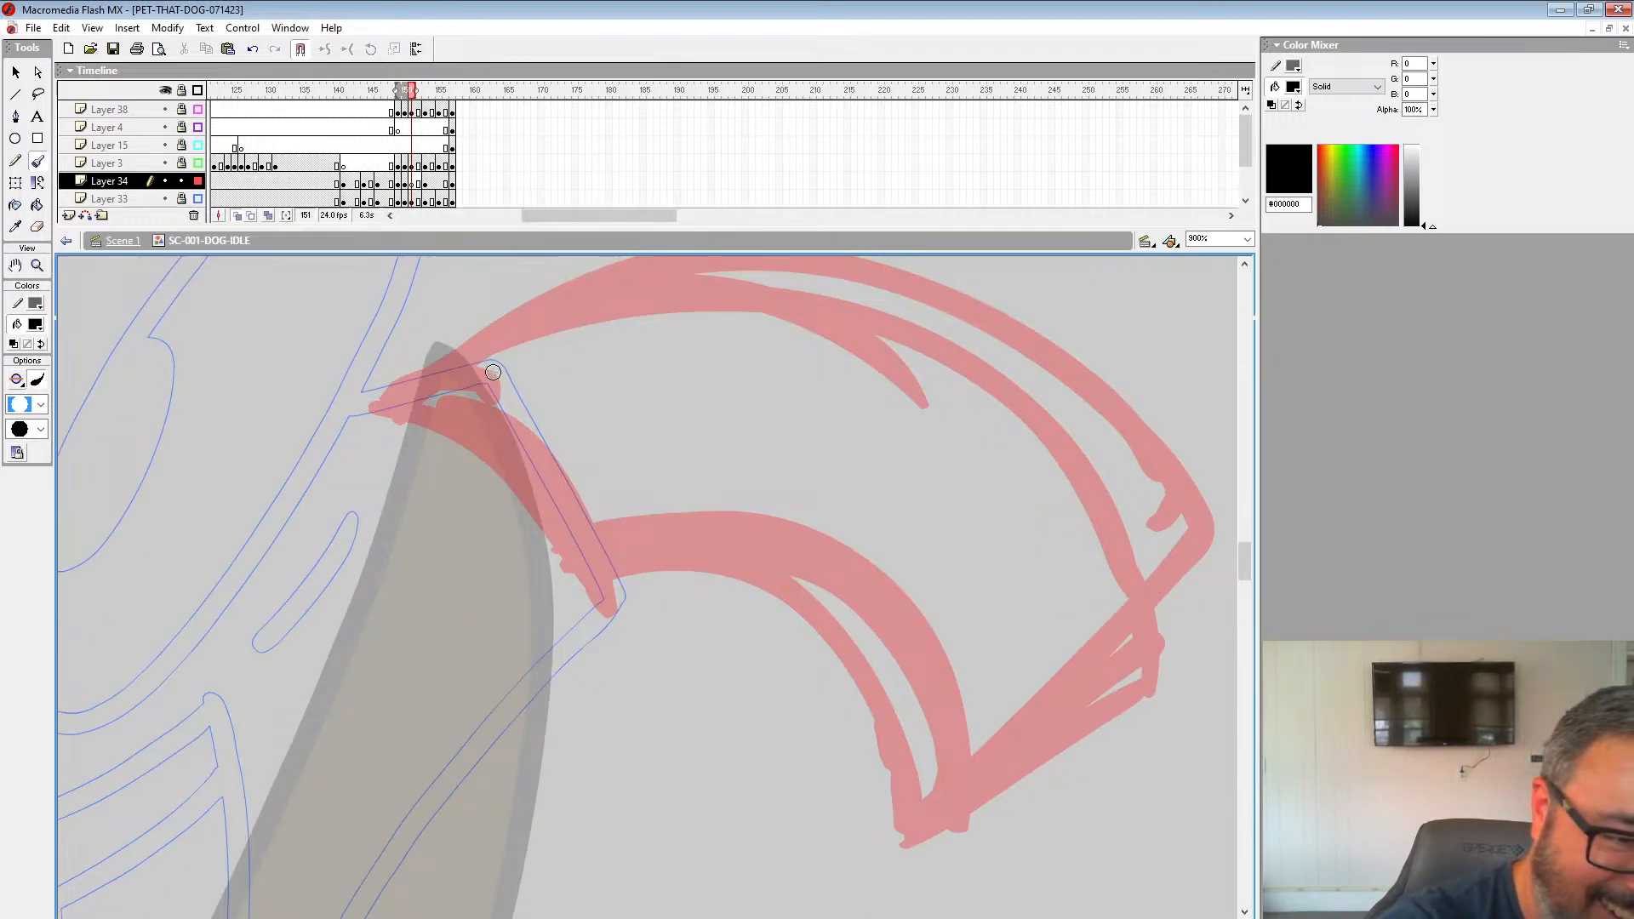
{"action": "mouse_move", "coordinate": [426, 383]}
{"action": "left_mouse_down"}
{"action": "mouse_move", "coordinate": [388, 436]}
{"action": "mouse_move", "coordinate": [672, 305]}
{"action": "mouse_move", "coordinate": [941, 368]}
{"action": "mouse_move", "coordinate": [1157, 584]}
{"action": "mouse_move", "coordinate": [1050, 693]}
{"action": "mouse_move", "coordinate": [893, 800]}
{"action": "mouse_move", "coordinate": [656, 584]}
{"action": "mouse_move", "coordinate": [555, 649]}
{"action": "mouse_move", "coordinate": [515, 557]}
{"action": "mouse_move", "coordinate": [376, 448]}
{"action": "left_mouse_up"}
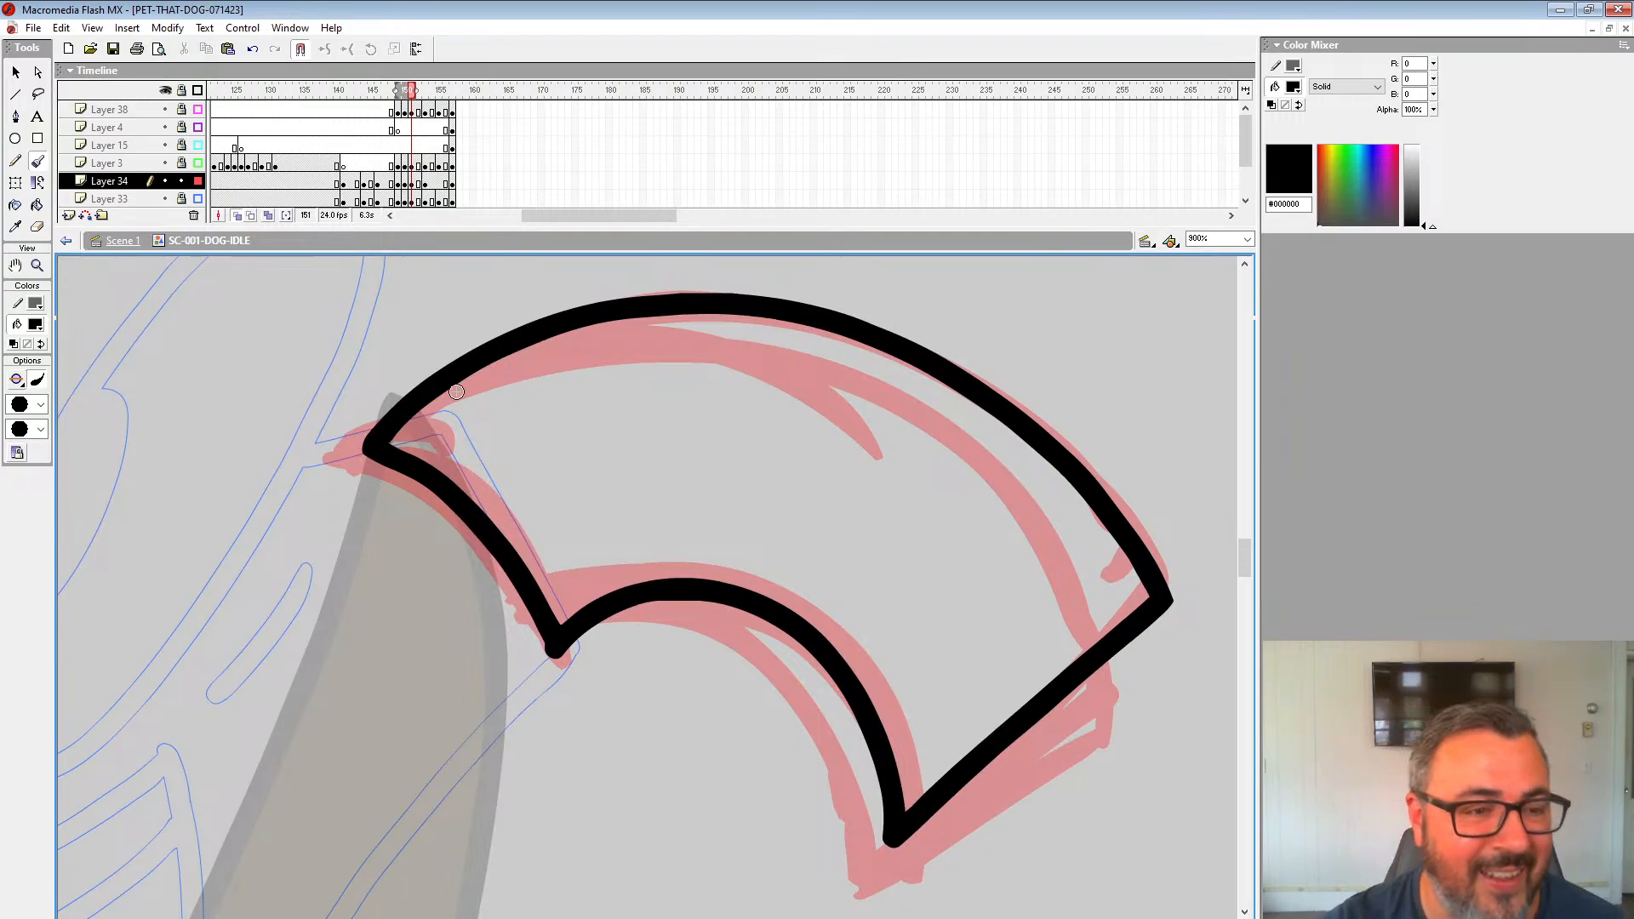
Step: Clear the red ear sketch from frame 150 of Layer 34 and extend the onion skin range to include frame 151
{"action": "left_click", "coordinate": [404, 185]}
{"action": "key", "text": "Delete"}
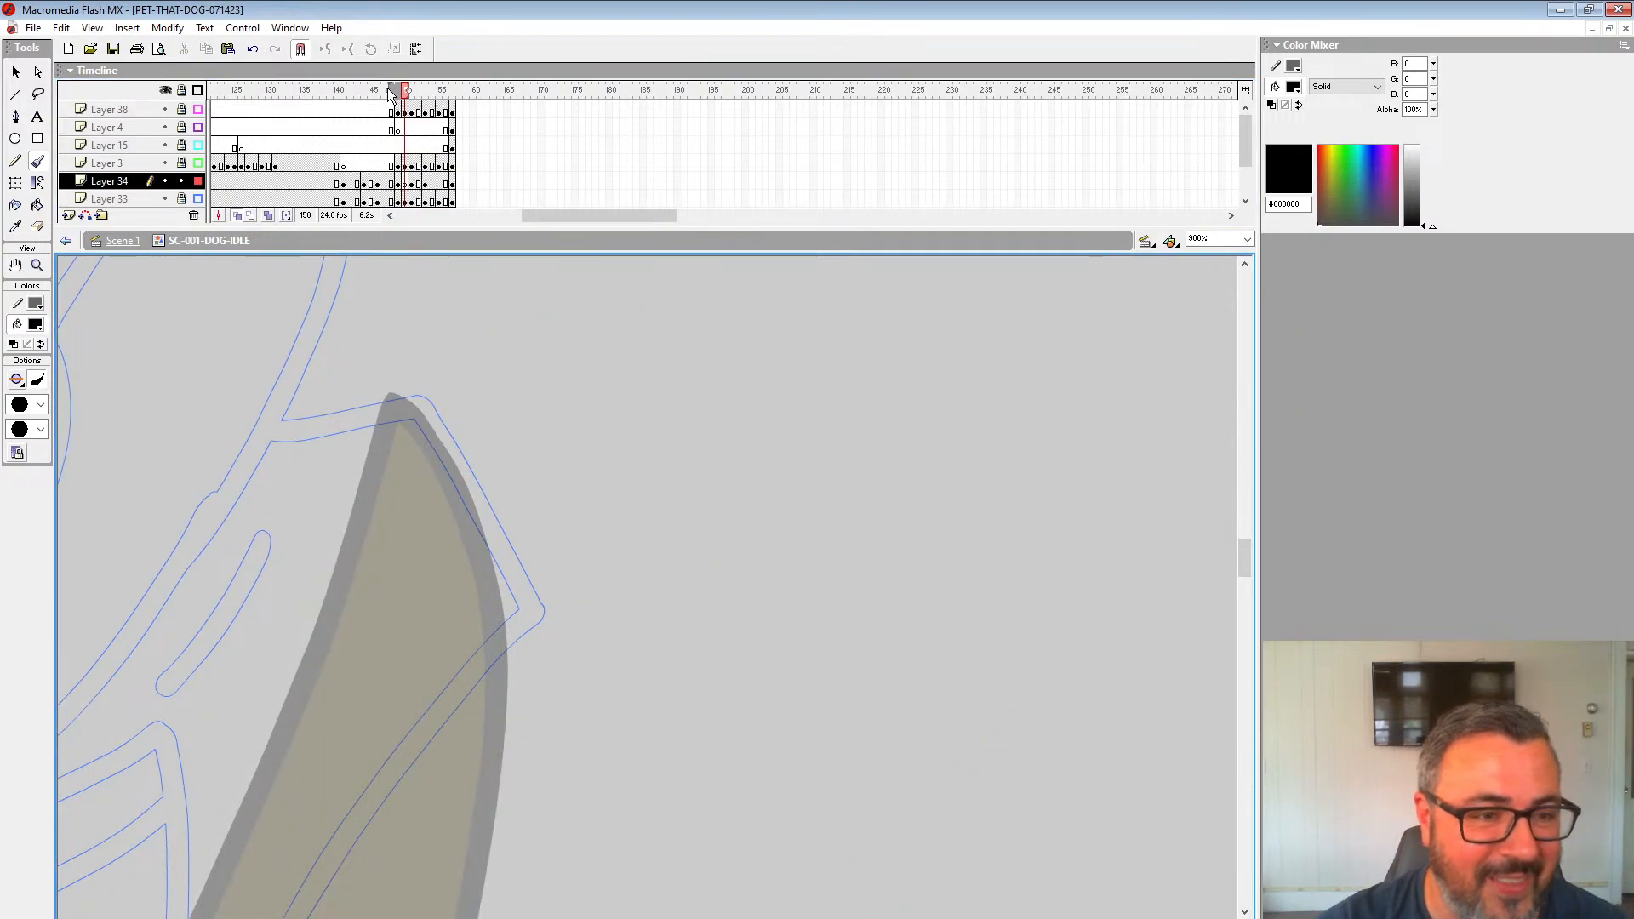
{"action": "left_click", "coordinate": [405, 95]}
{"action": "left_click_drag", "start_coordinate": [414, 92], "coordinate": [416, 92]}
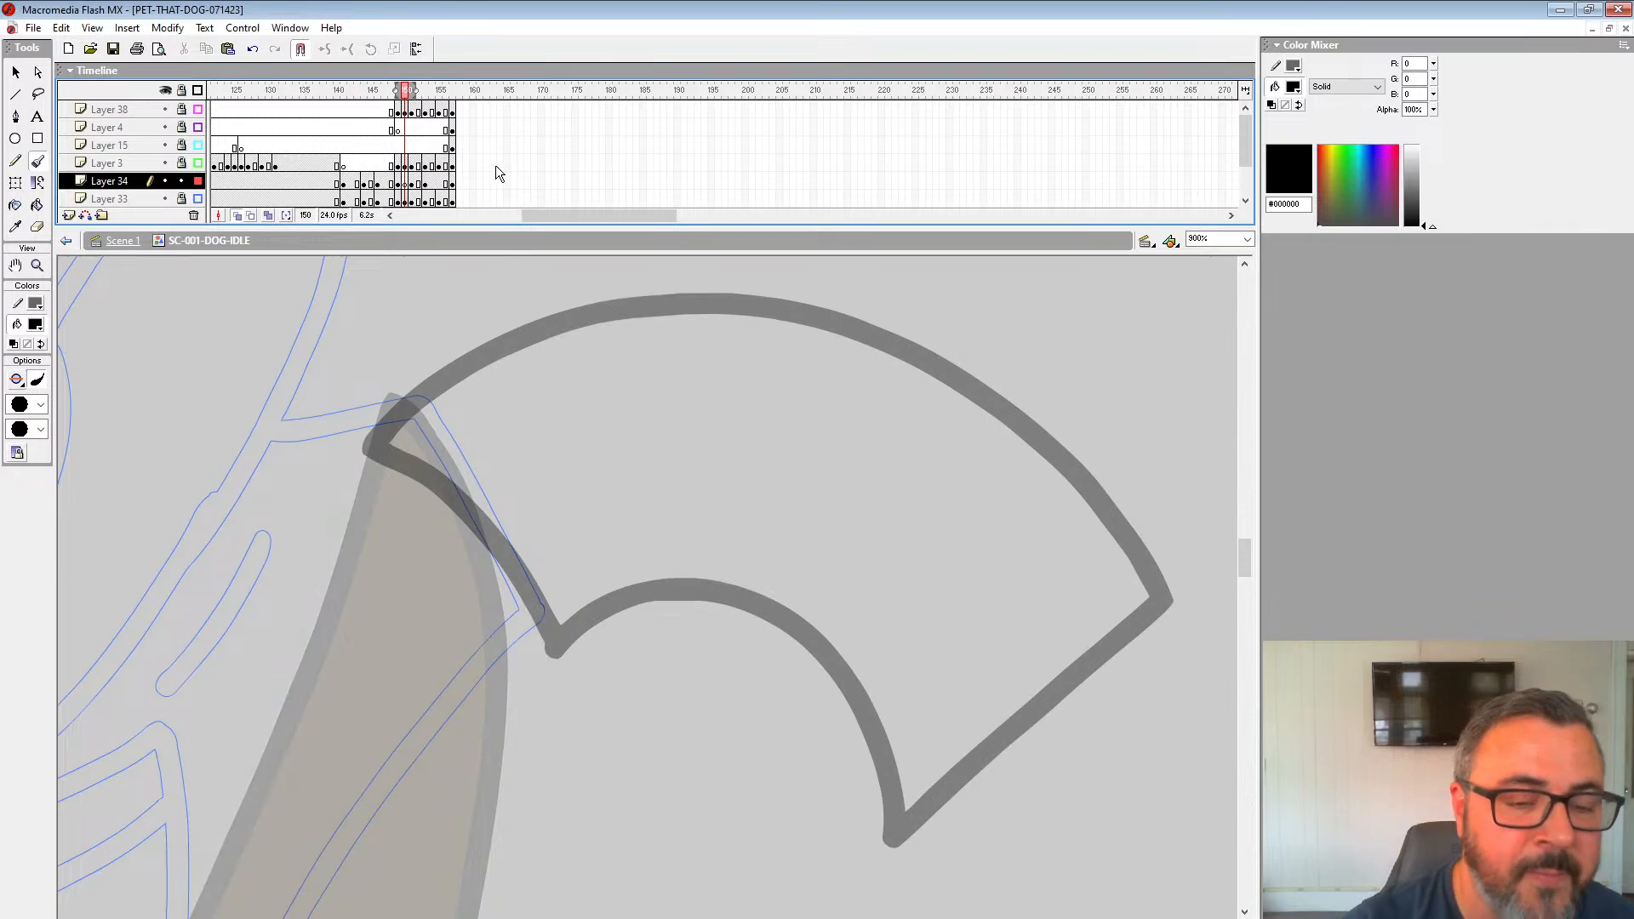
{"action": "left_click_drag", "start_coordinate": [831, 225], "coordinate": [832, 154]}
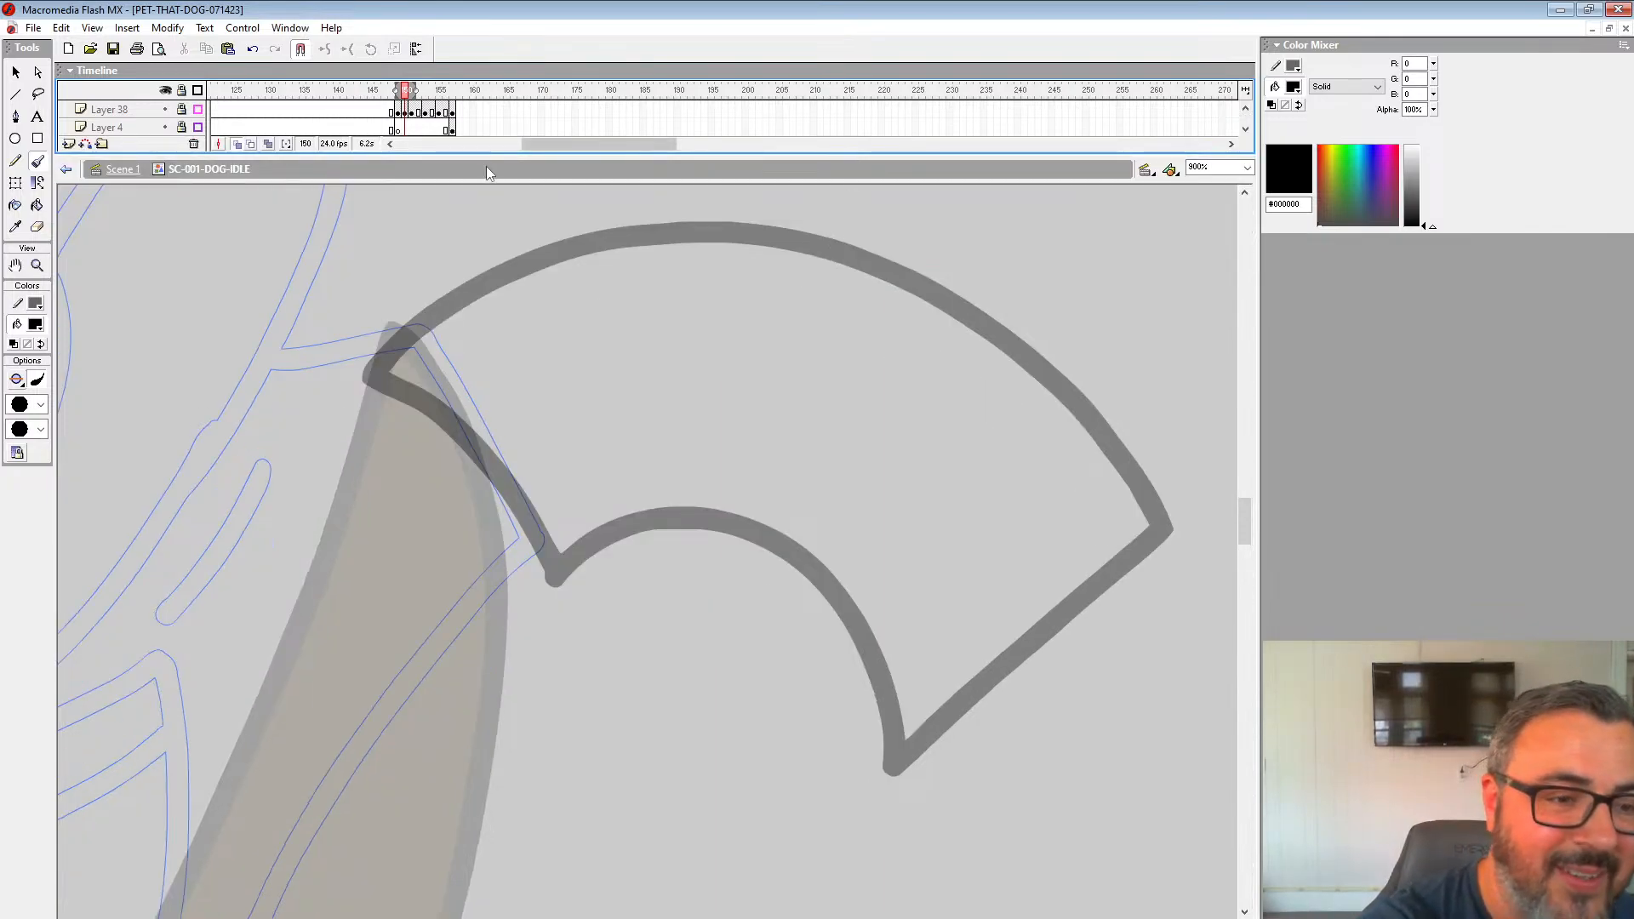
{"action": "left_click_drag", "start_coordinate": [489, 157], "coordinate": [489, 300]}
Step: At frame 154 of Layer 34, widen the onion skin range to include the inked ear before it and the brown ear after it
{"action": "left_click", "coordinate": [419, 183]}
{"action": "left_click", "coordinate": [428, 184]}
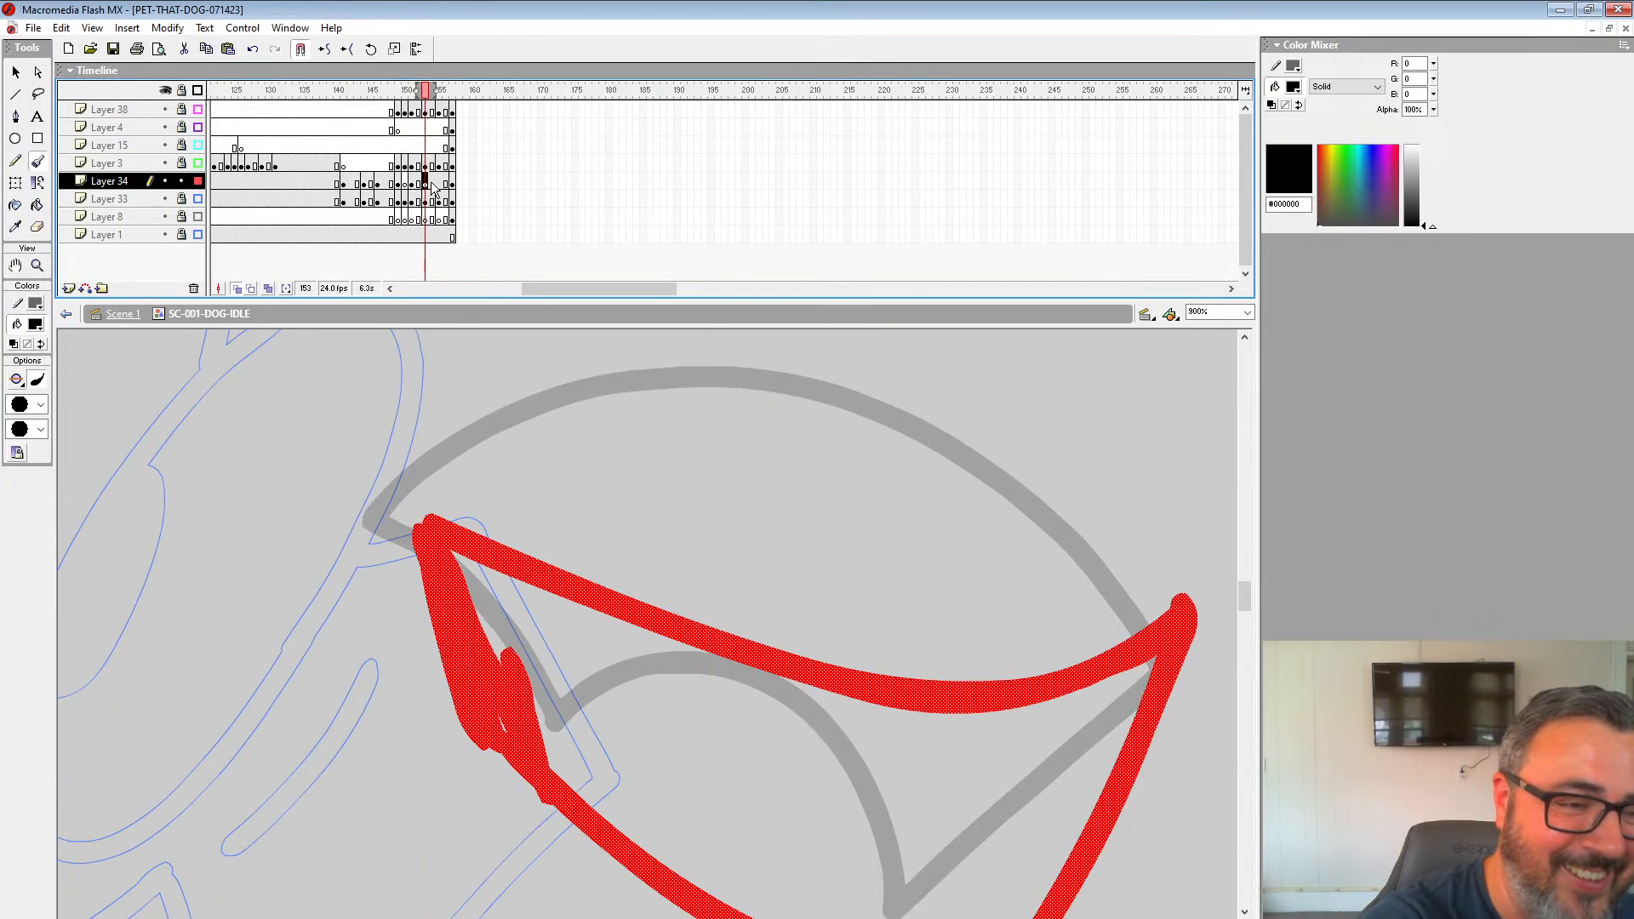
{"action": "left_click", "coordinate": [443, 176]}
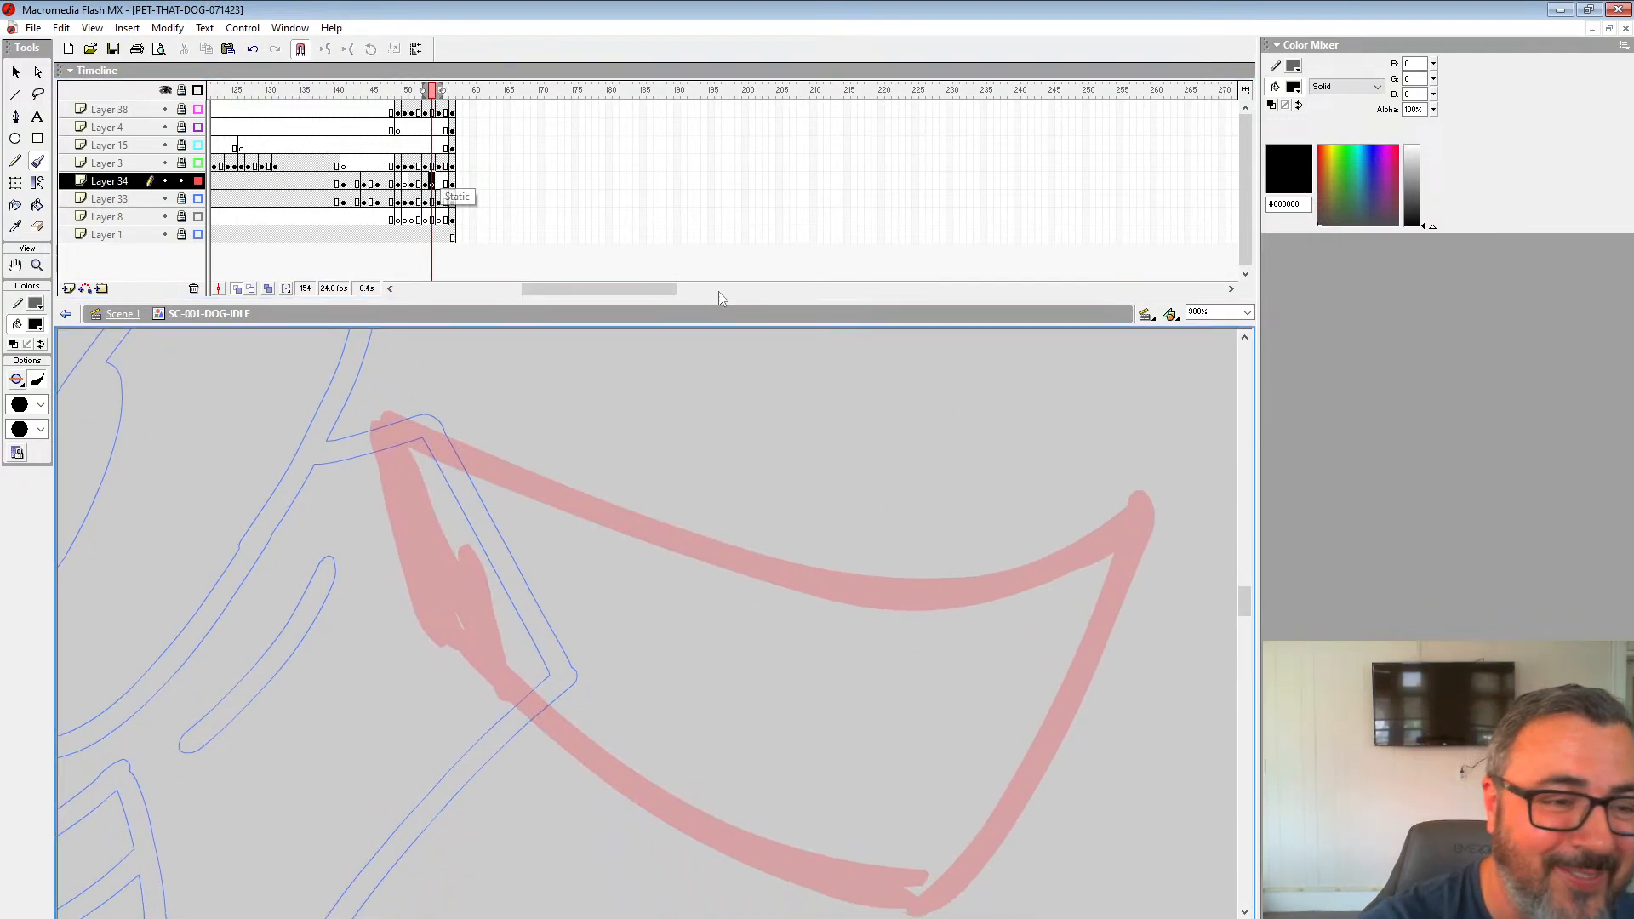
{"action": "left_click", "coordinate": [452, 180]}
{"action": "left_click", "coordinate": [433, 182]}
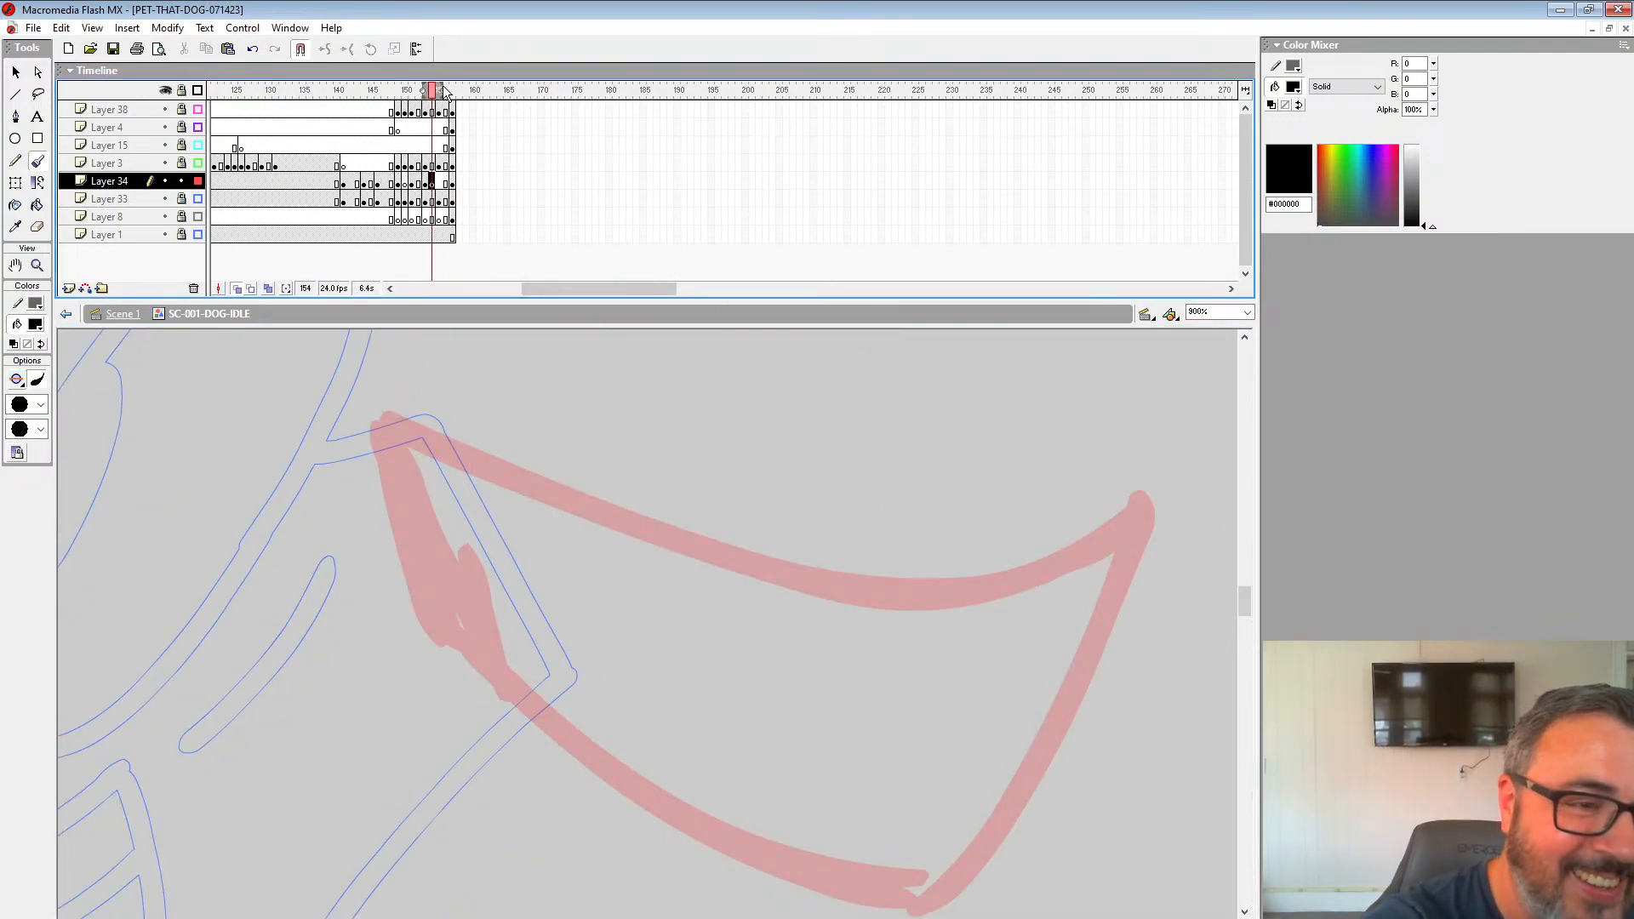
{"action": "left_click_drag", "start_coordinate": [444, 91], "coordinate": [457, 91]}
{"action": "left_click_drag", "start_coordinate": [593, 501], "coordinate": [612, 442]}
{"action": "left_click_drag", "start_coordinate": [426, 91], "coordinate": [417, 90]}
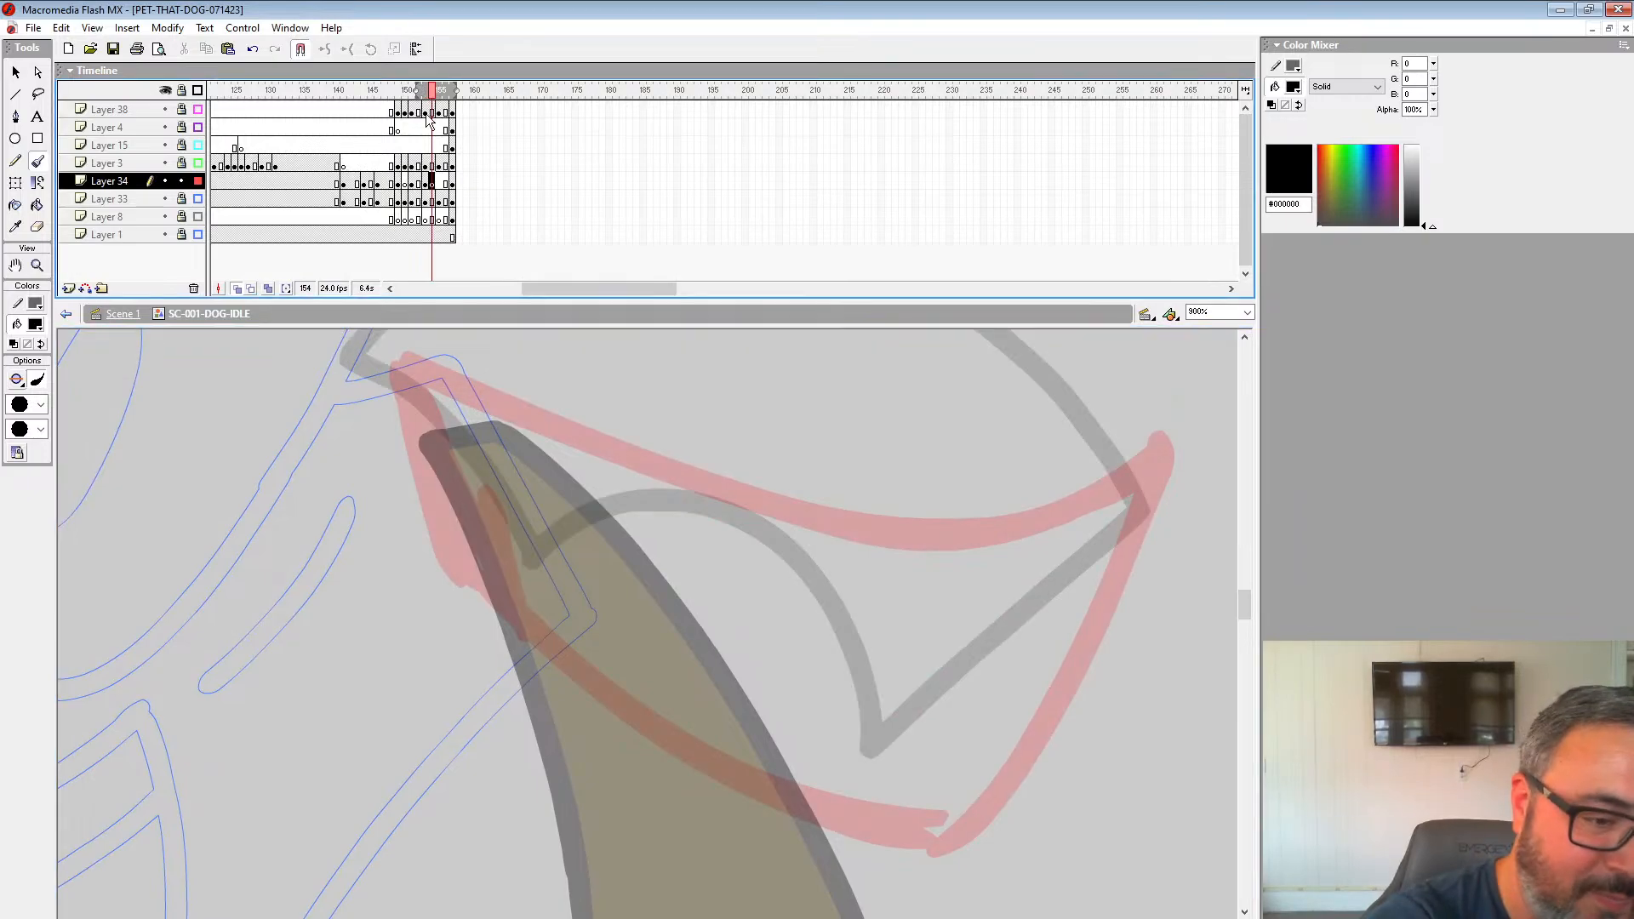
Step: Ink the outward-flaring ear with its upturned tip in black on frame 154, following the red sketch
{"action": "left_click_drag", "start_coordinate": [400, 375], "coordinate": [481, 570]}
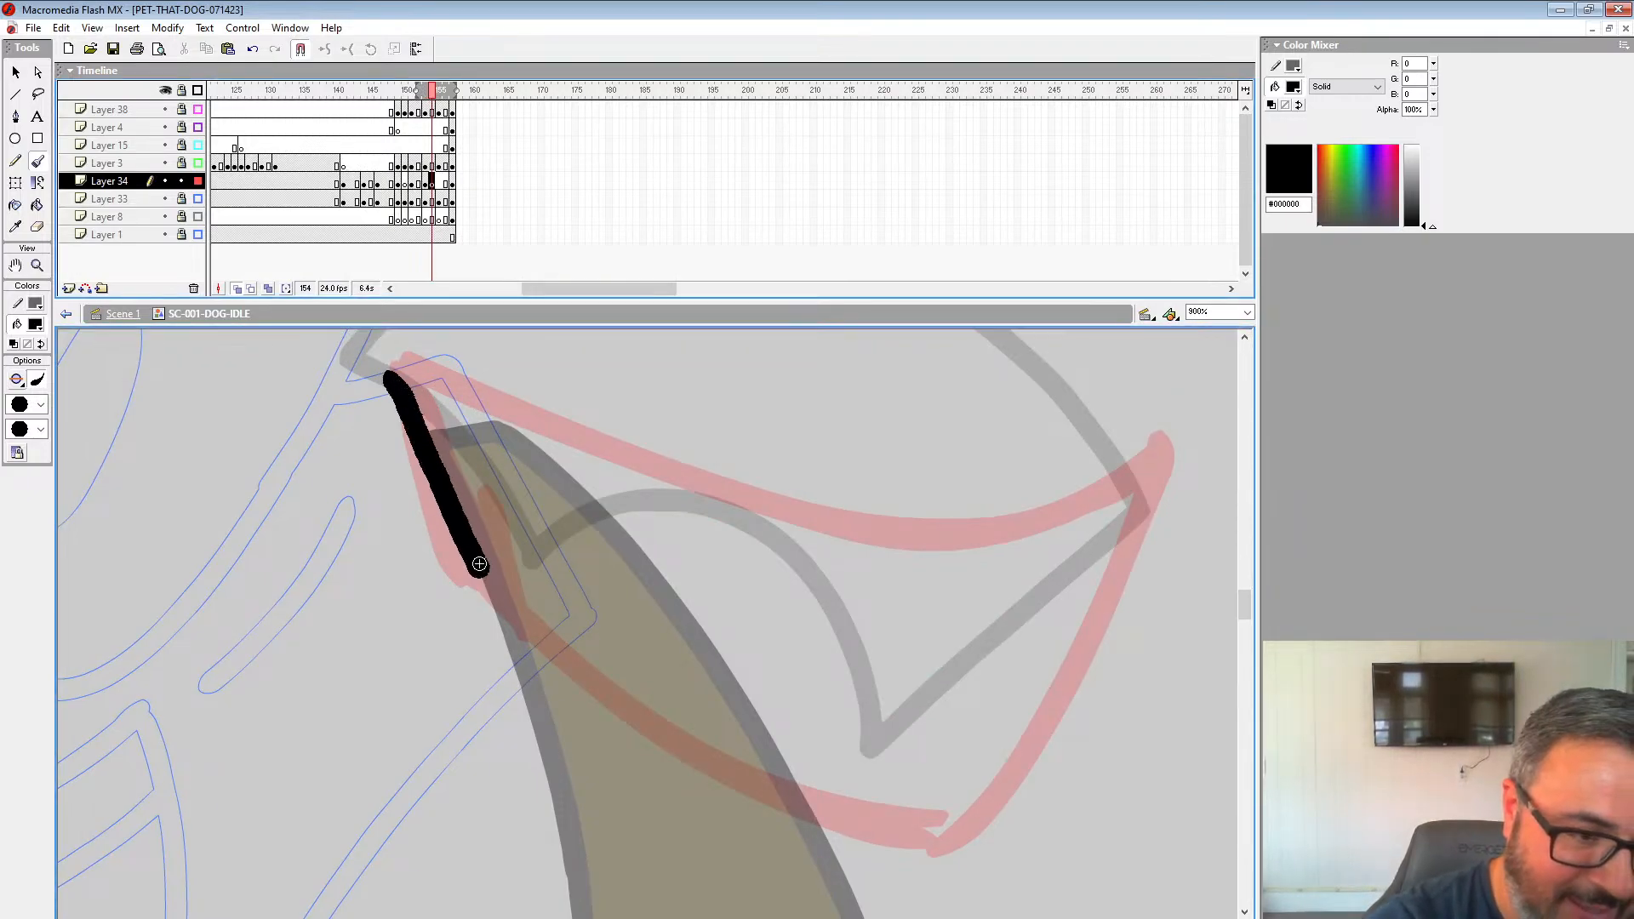
{"action": "key", "text": "ctrl+z"}
{"action": "mouse_move", "coordinate": [383, 380]}
{"action": "left_mouse_down"}
{"action": "mouse_move", "coordinate": [462, 560]}
{"action": "mouse_move", "coordinate": [602, 694]}
{"action": "mouse_move", "coordinate": [766, 787]}
{"action": "mouse_move", "coordinate": [960, 853]}
{"action": "mouse_move", "coordinate": [1083, 642]}
{"action": "mouse_move", "coordinate": [1150, 457]}
{"action": "mouse_move", "coordinate": [1069, 509]}
{"action": "mouse_move", "coordinate": [918, 541]}
{"action": "mouse_move", "coordinate": [759, 498]}
{"action": "mouse_move", "coordinate": [488, 372]}
{"action": "mouse_move", "coordinate": [390, 369]}
{"action": "left_mouse_up"}
Step: Play back the animation to check the movement of the inked ear poses
{"action": "left_click", "coordinate": [37, 265]}
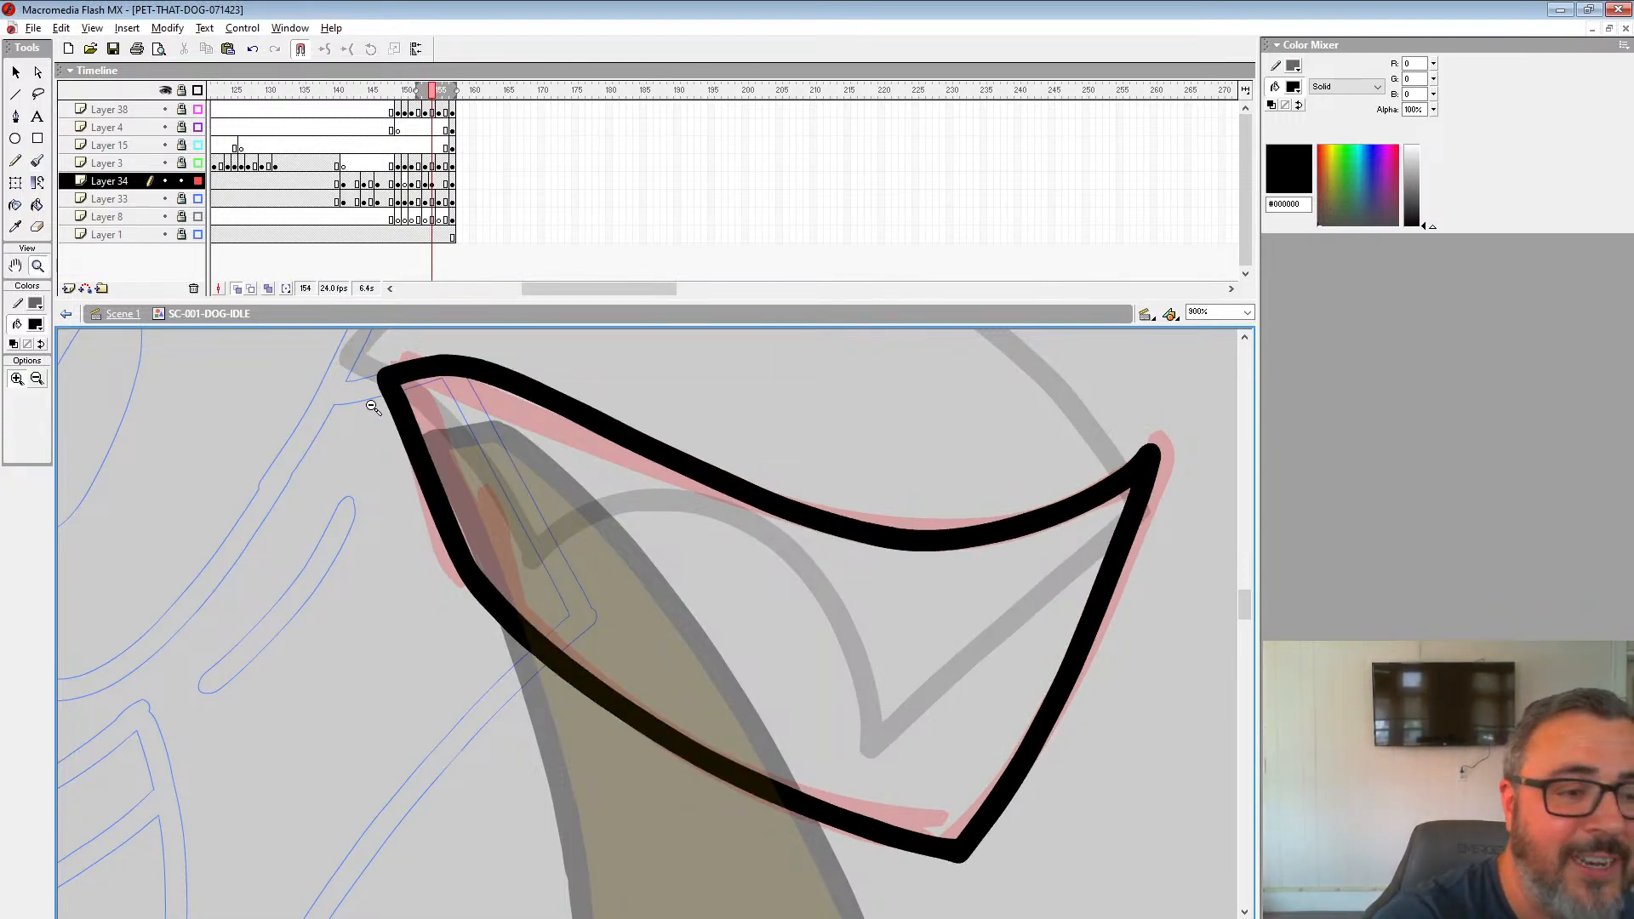
{"action": "left_click", "coordinate": [684, 574], "text": "alt"}
{"action": "left_click", "coordinate": [684, 575], "text": "alt"}
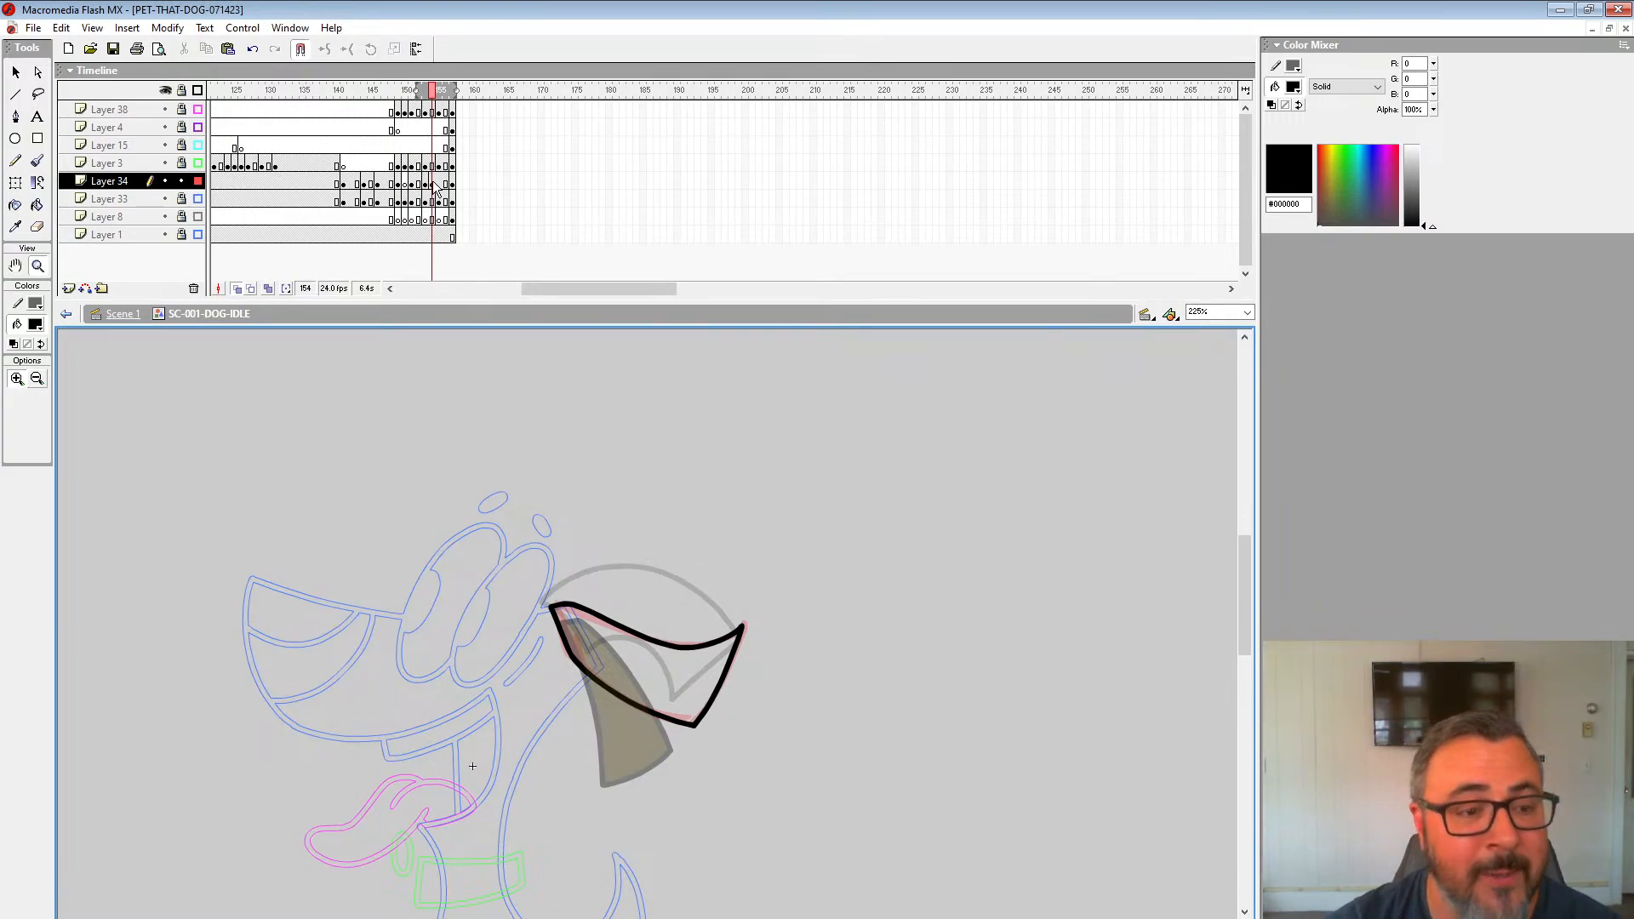
{"action": "key", "text": "Return"}
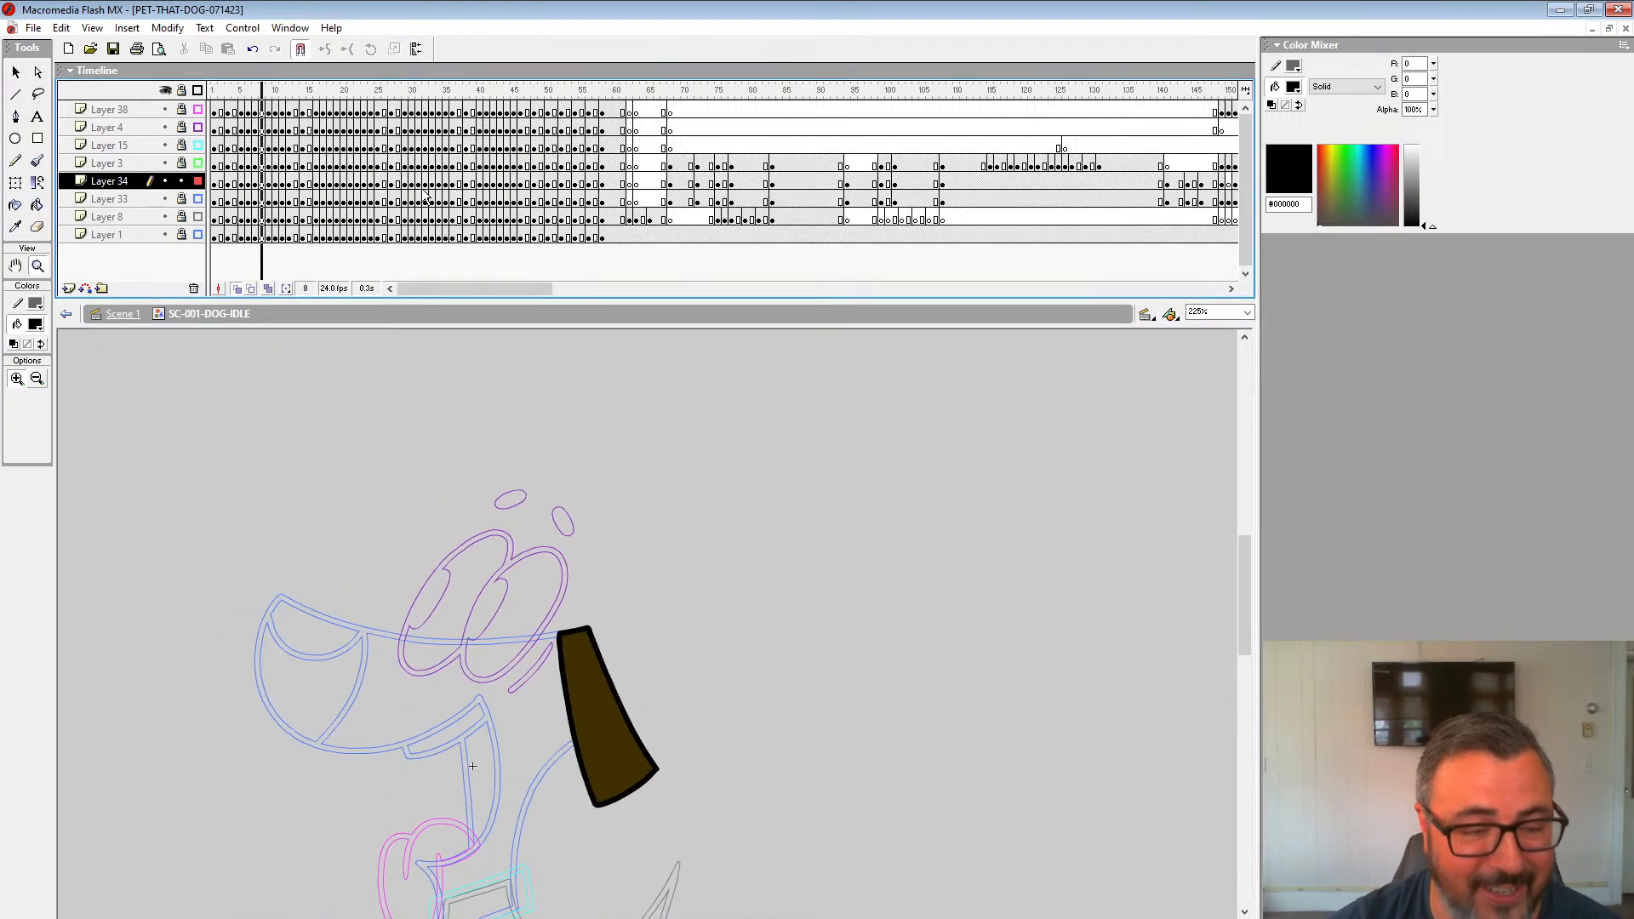
{"action": "left_click_drag", "start_coordinate": [431, 289], "coordinate": [543, 290]}
{"action": "left_click", "coordinate": [447, 146]}
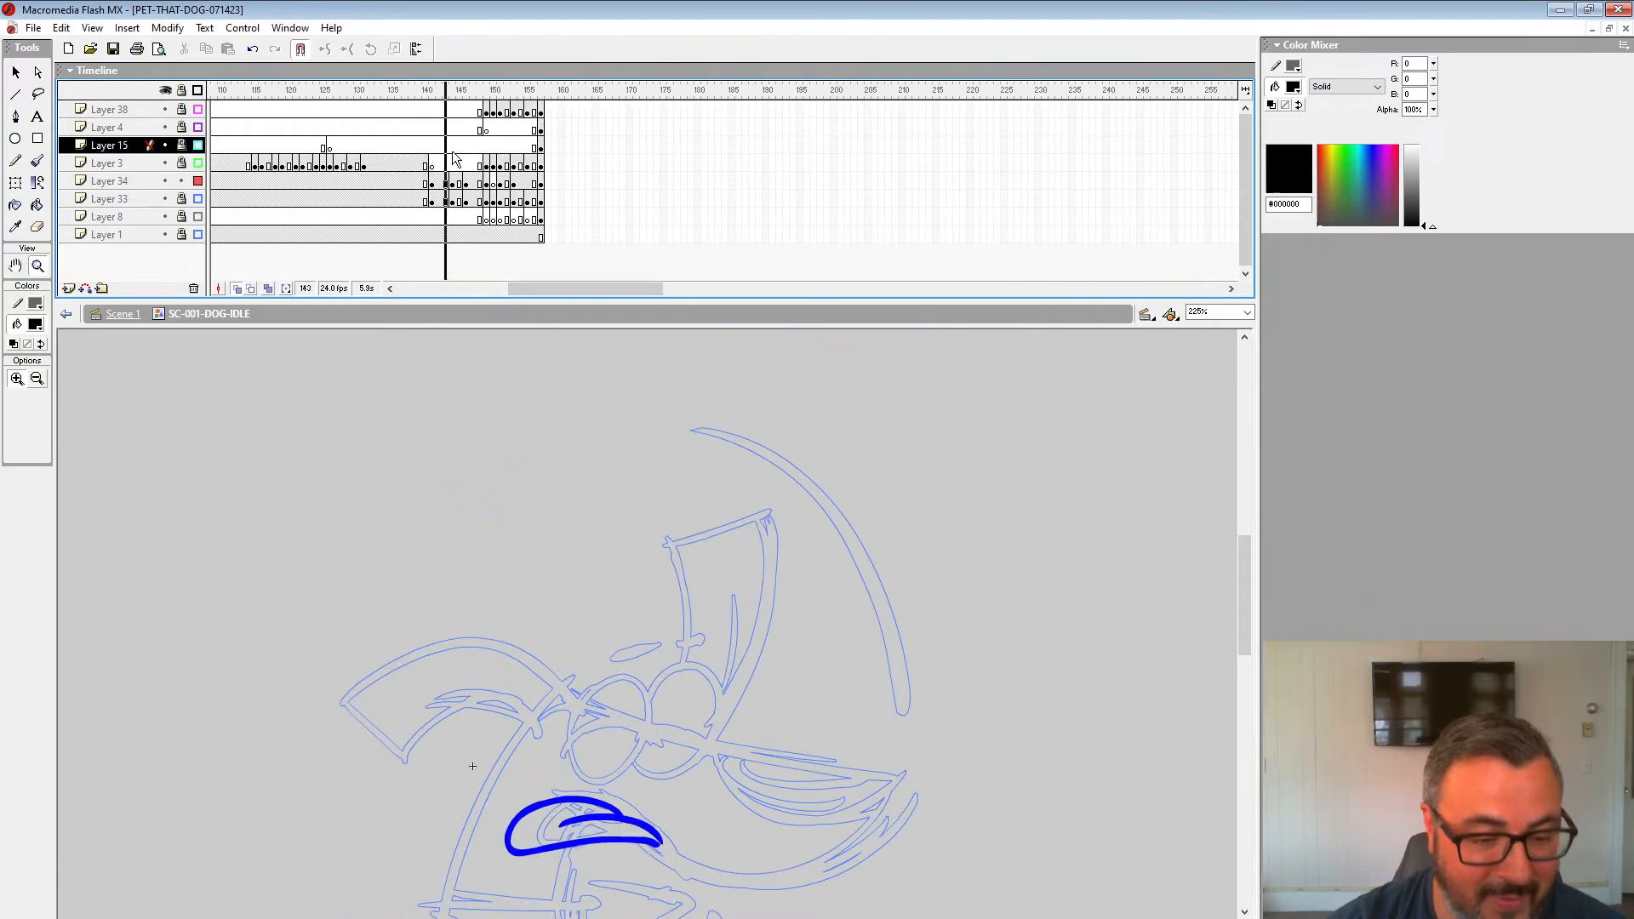
{"action": "key", "text": "Return"}
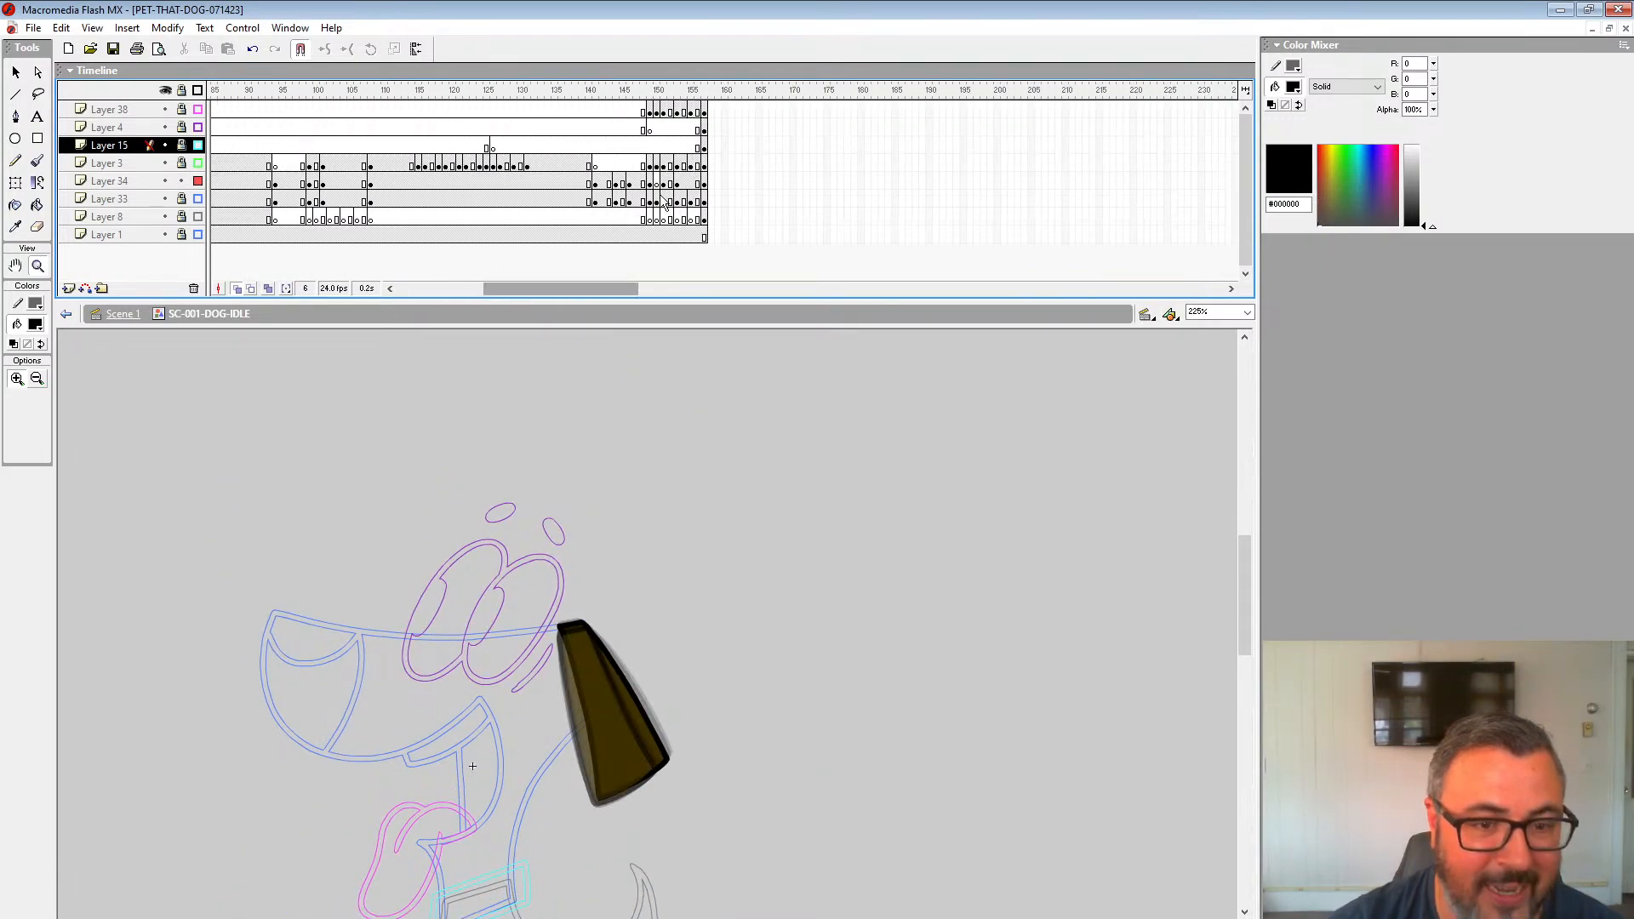
Step: Blank the copied ear on frame 155 of Layer 34 and compare the ear poses on frames 153 and 157
{"action": "left_click", "coordinate": [691, 184]}
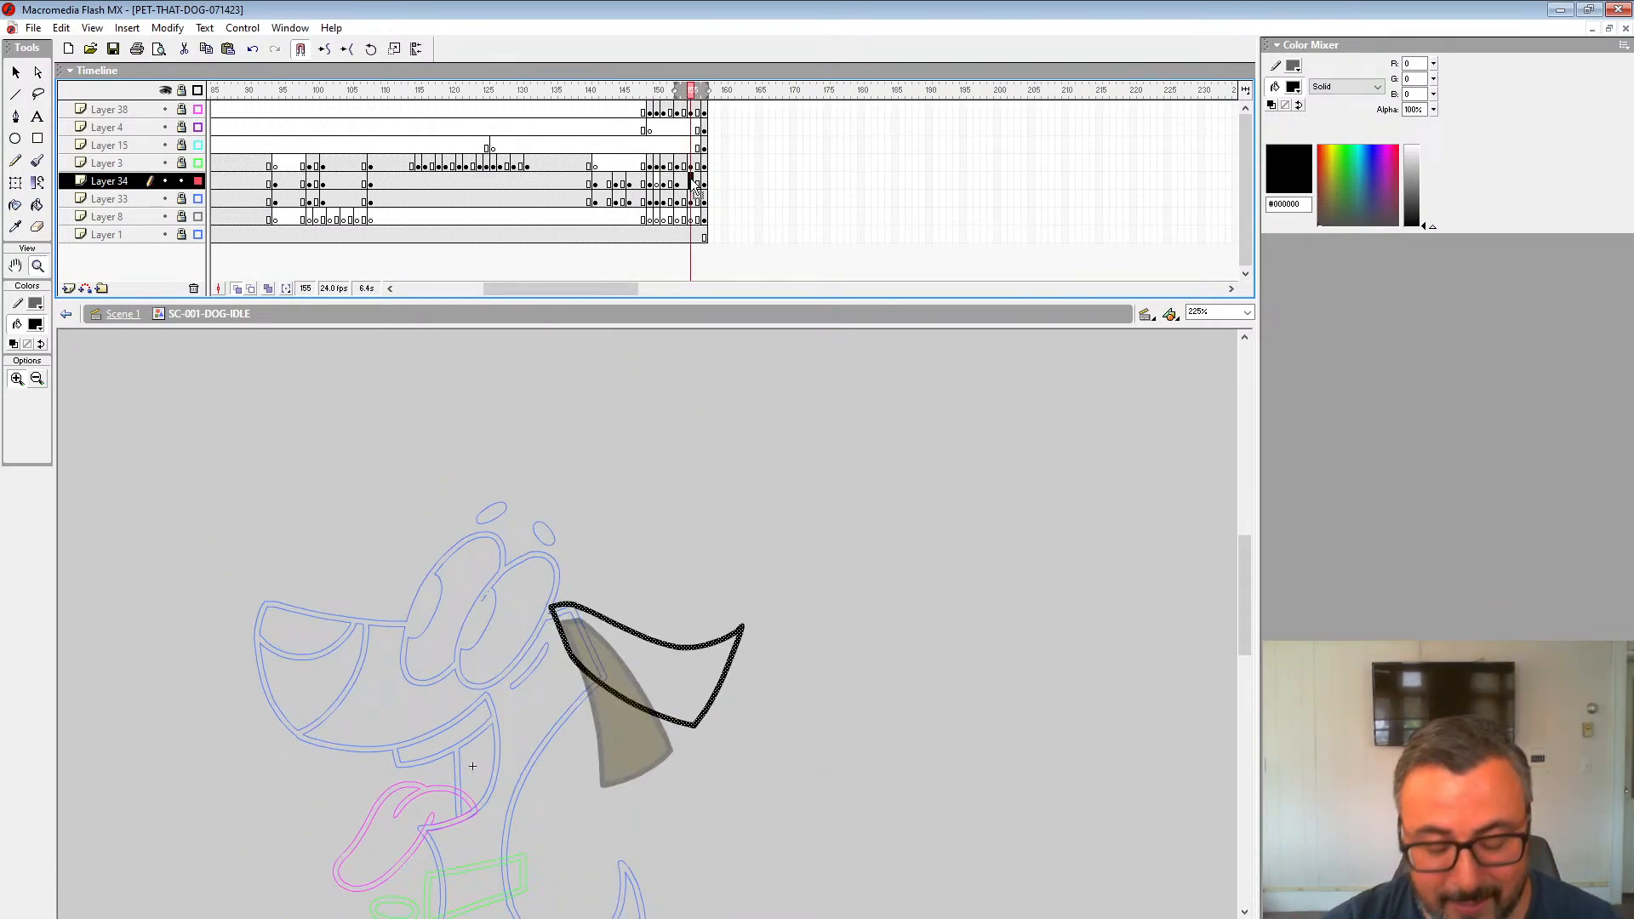
{"action": "left_click", "coordinate": [596, 669]}
{"action": "left_click", "coordinate": [647, 628]}
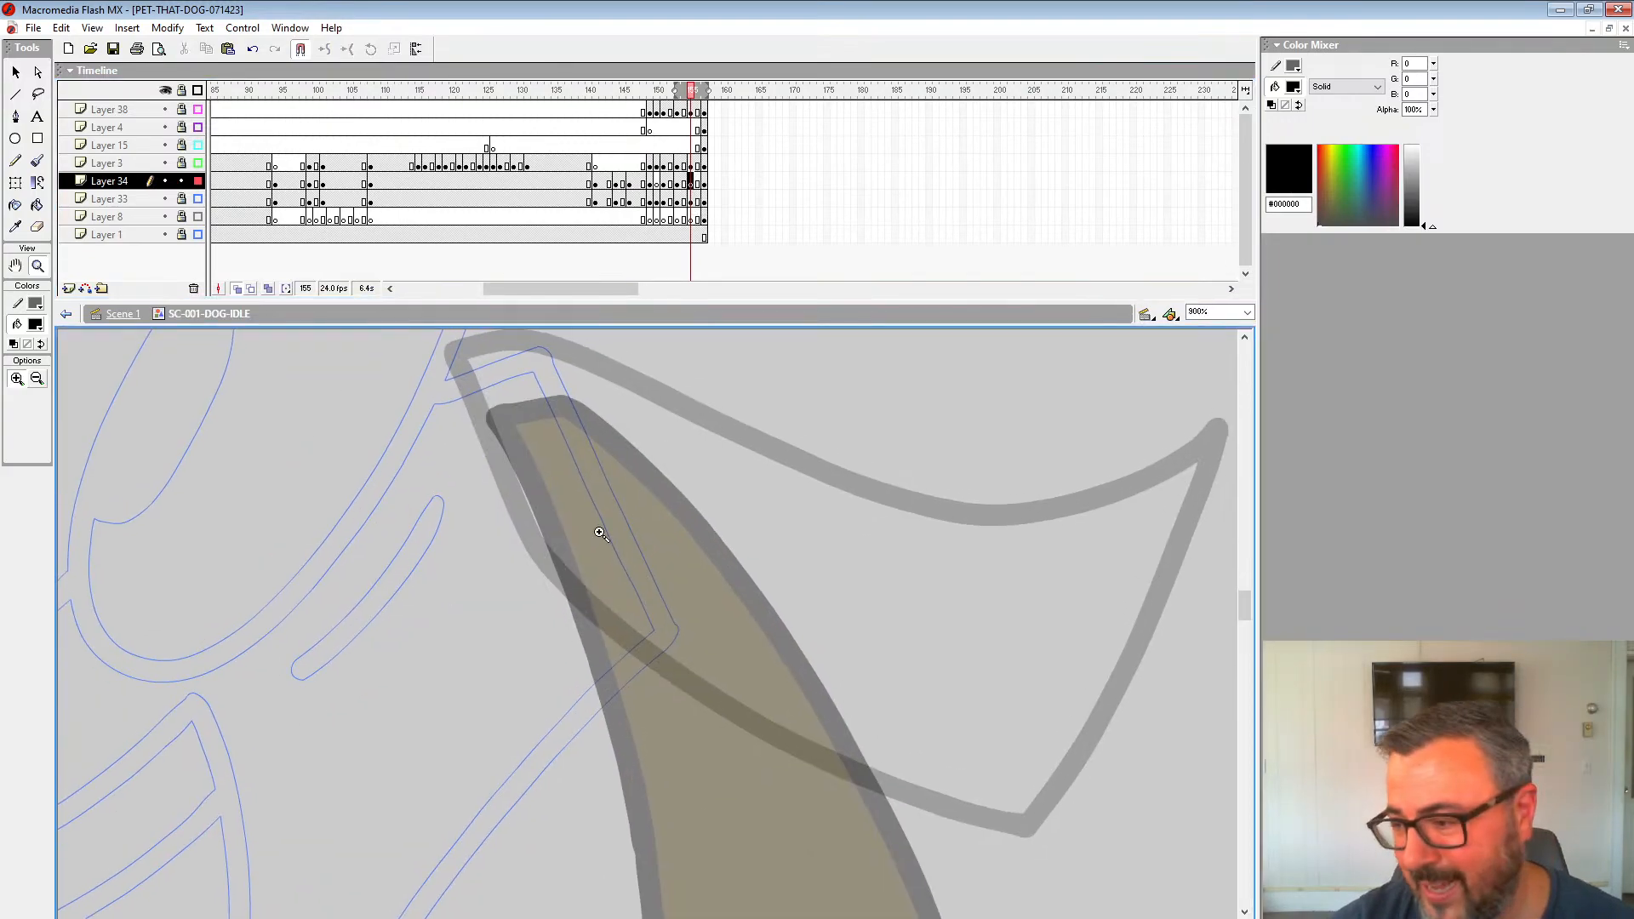
{"action": "left_click", "coordinate": [678, 184]}
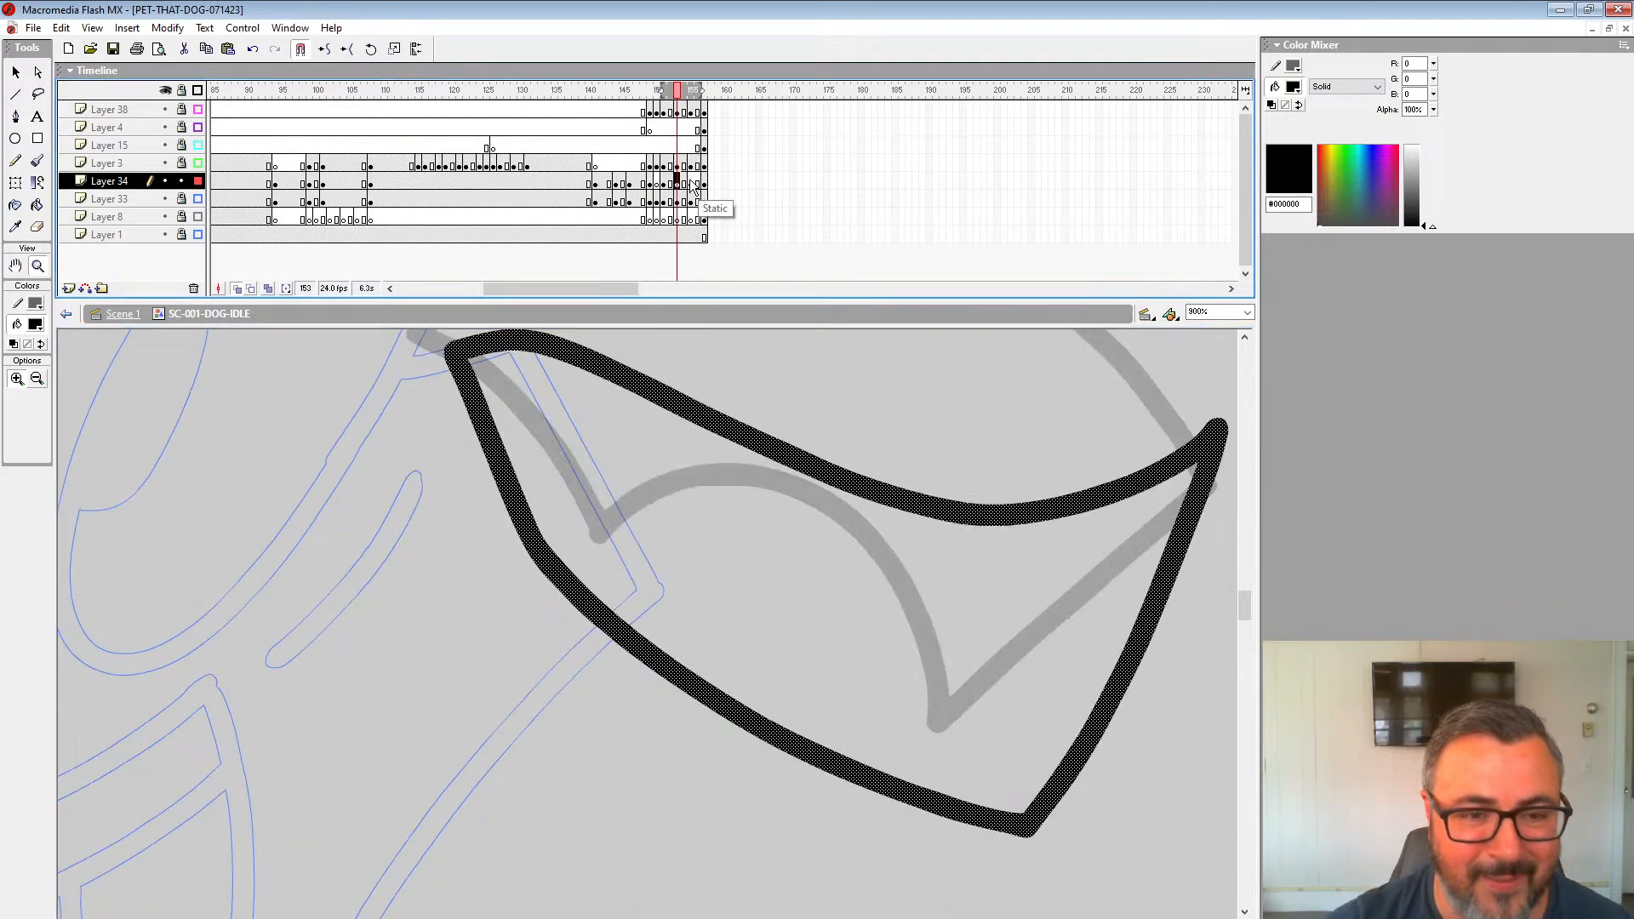
{"action": "left_click", "coordinate": [704, 184]}
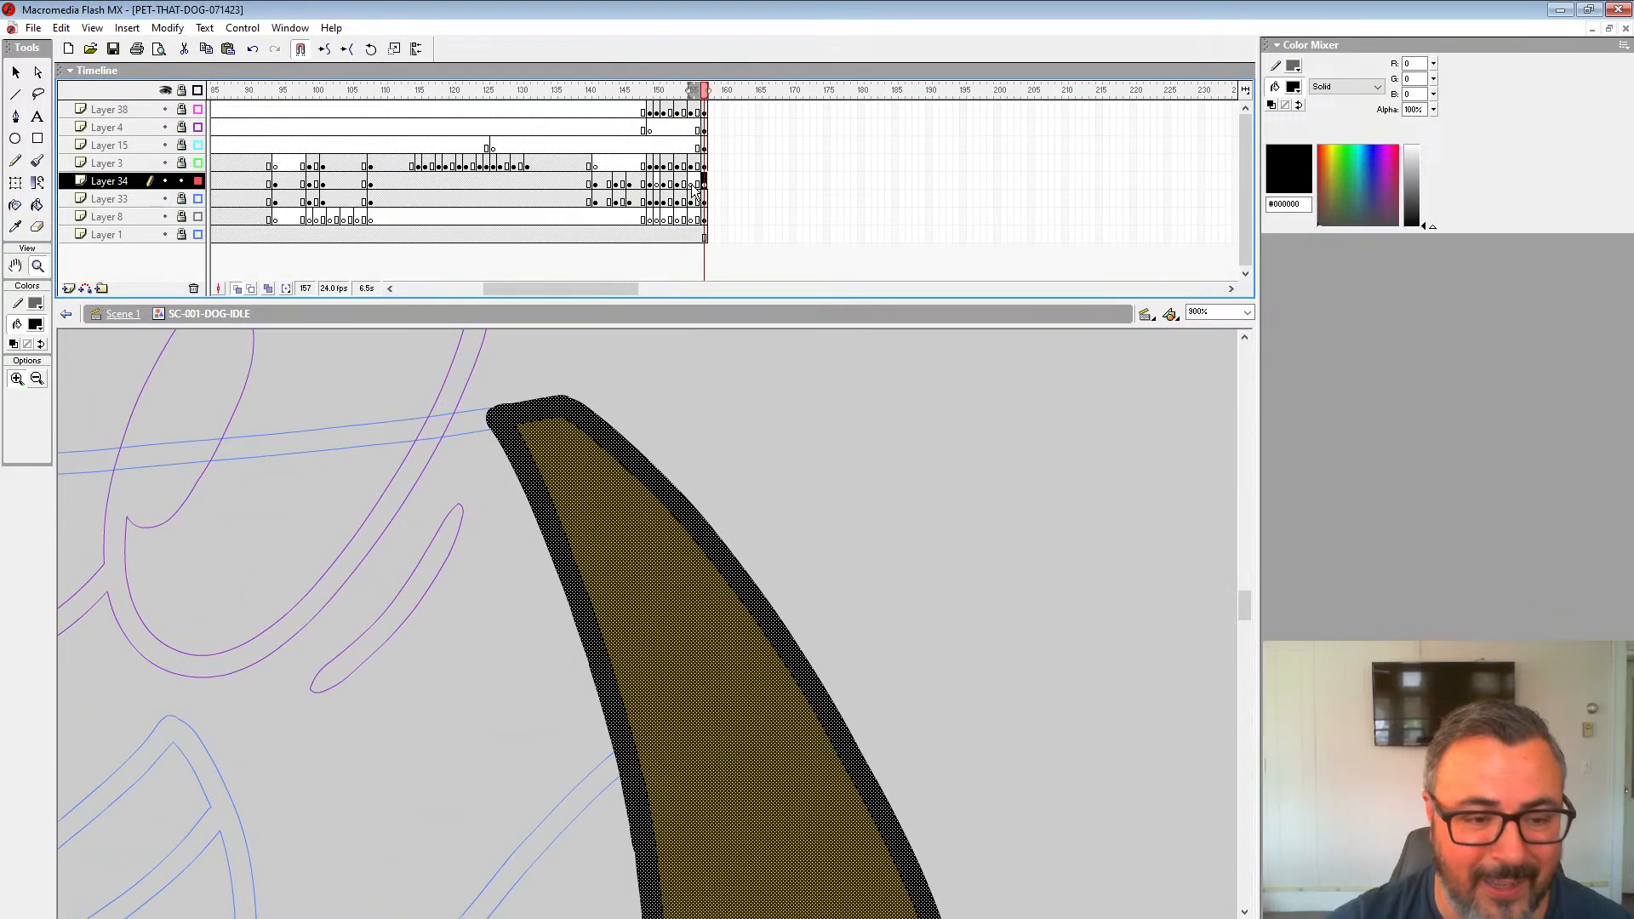
{"action": "left_click", "coordinate": [691, 185]}
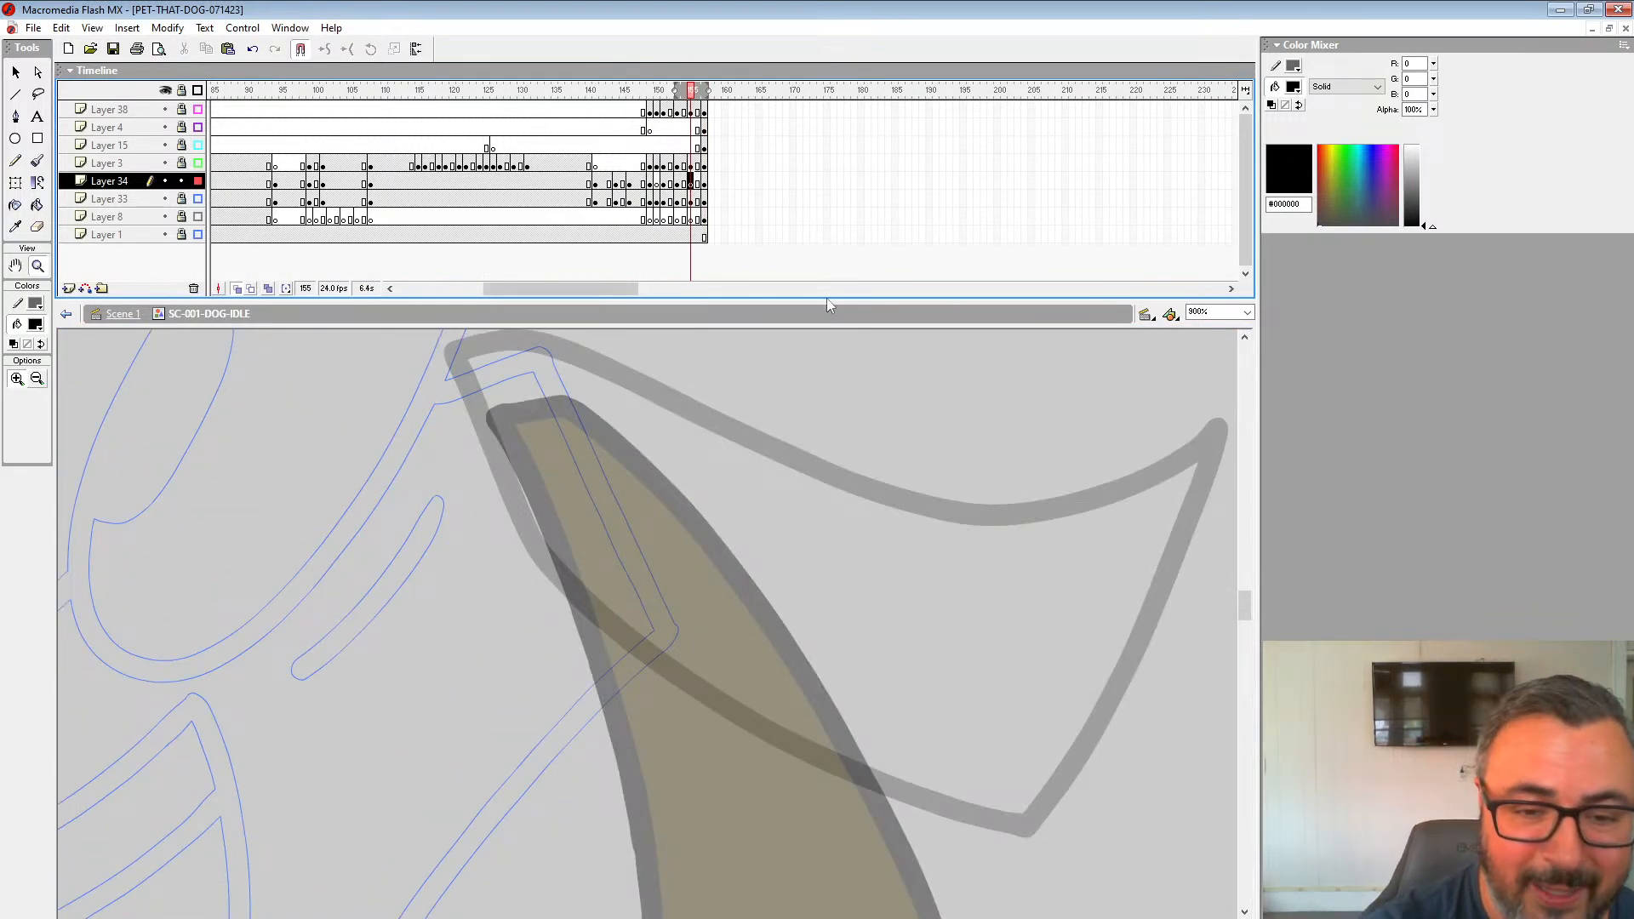
{"action": "left_click_drag", "start_coordinate": [834, 300], "coordinate": [856, 193]}
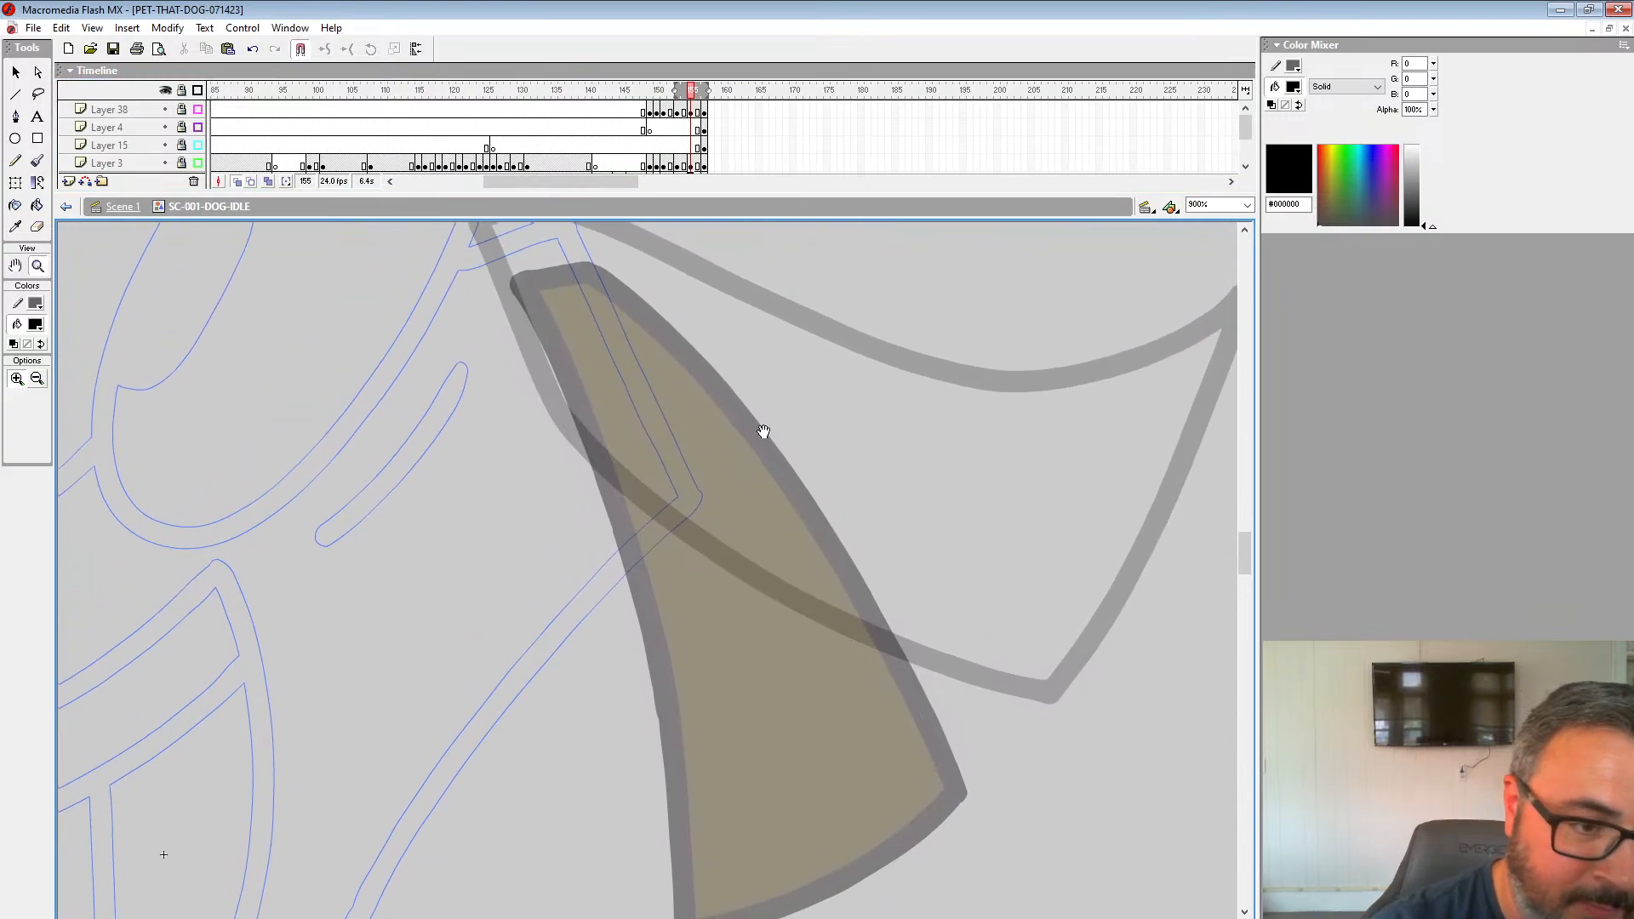
Step: Ink a black in-between ear on frame 155, swinging downward between the neighbouring poses with a slightly curled outer tip
{"action": "left_click", "coordinate": [36, 161]}
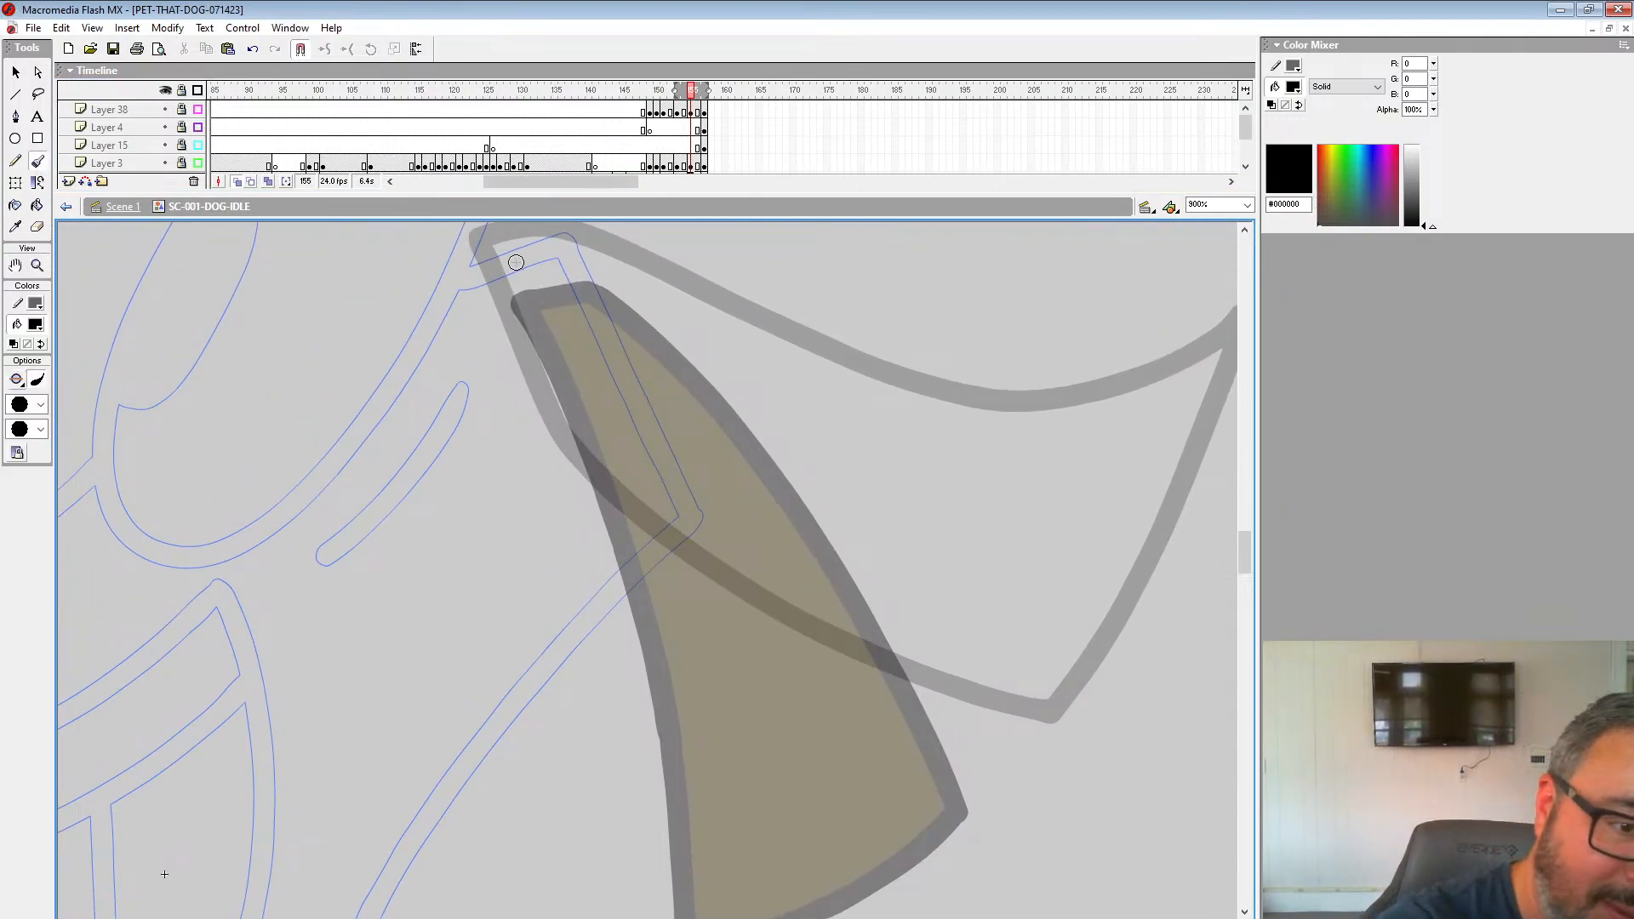
{"action": "mouse_move", "coordinate": [502, 268]}
{"action": "left_mouse_down"}
{"action": "mouse_move", "coordinate": [561, 242]}
{"action": "mouse_move", "coordinate": [504, 267]}
{"action": "mouse_move", "coordinate": [550, 383]}
{"action": "mouse_move", "coordinate": [711, 716]}
{"action": "mouse_move", "coordinate": [804, 855]}
{"action": "left_mouse_up"}
{"action": "left_click_drag", "start_coordinate": [798, 789], "coordinate": [739, 758]}
{"action": "key", "text": "ctrl+z"}
{"action": "mouse_move", "coordinate": [444, 249]}
{"action": "left_mouse_down"}
{"action": "mouse_move", "coordinate": [586, 625]}
{"action": "mouse_move", "coordinate": [725, 879]}
{"action": "left_mouse_up"}
{"action": "key", "text": "ctrl+z"}
{"action": "mouse_move", "coordinate": [444, 243]}
{"action": "left_mouse_down"}
{"action": "mouse_move", "coordinate": [588, 592]}
{"action": "mouse_move", "coordinate": [755, 873]}
{"action": "mouse_move", "coordinate": [791, 869]}
{"action": "mouse_move", "coordinate": [962, 735]}
{"action": "mouse_move", "coordinate": [1053, 599]}
{"action": "mouse_move", "coordinate": [943, 618]}
{"action": "mouse_move", "coordinate": [871, 571]}
{"action": "mouse_move", "coordinate": [498, 226]}
{"action": "left_mouse_up"}
Step: Play back the whole dog animation to check the ear drawn on frame 155
{"action": "key", "text": "z"}
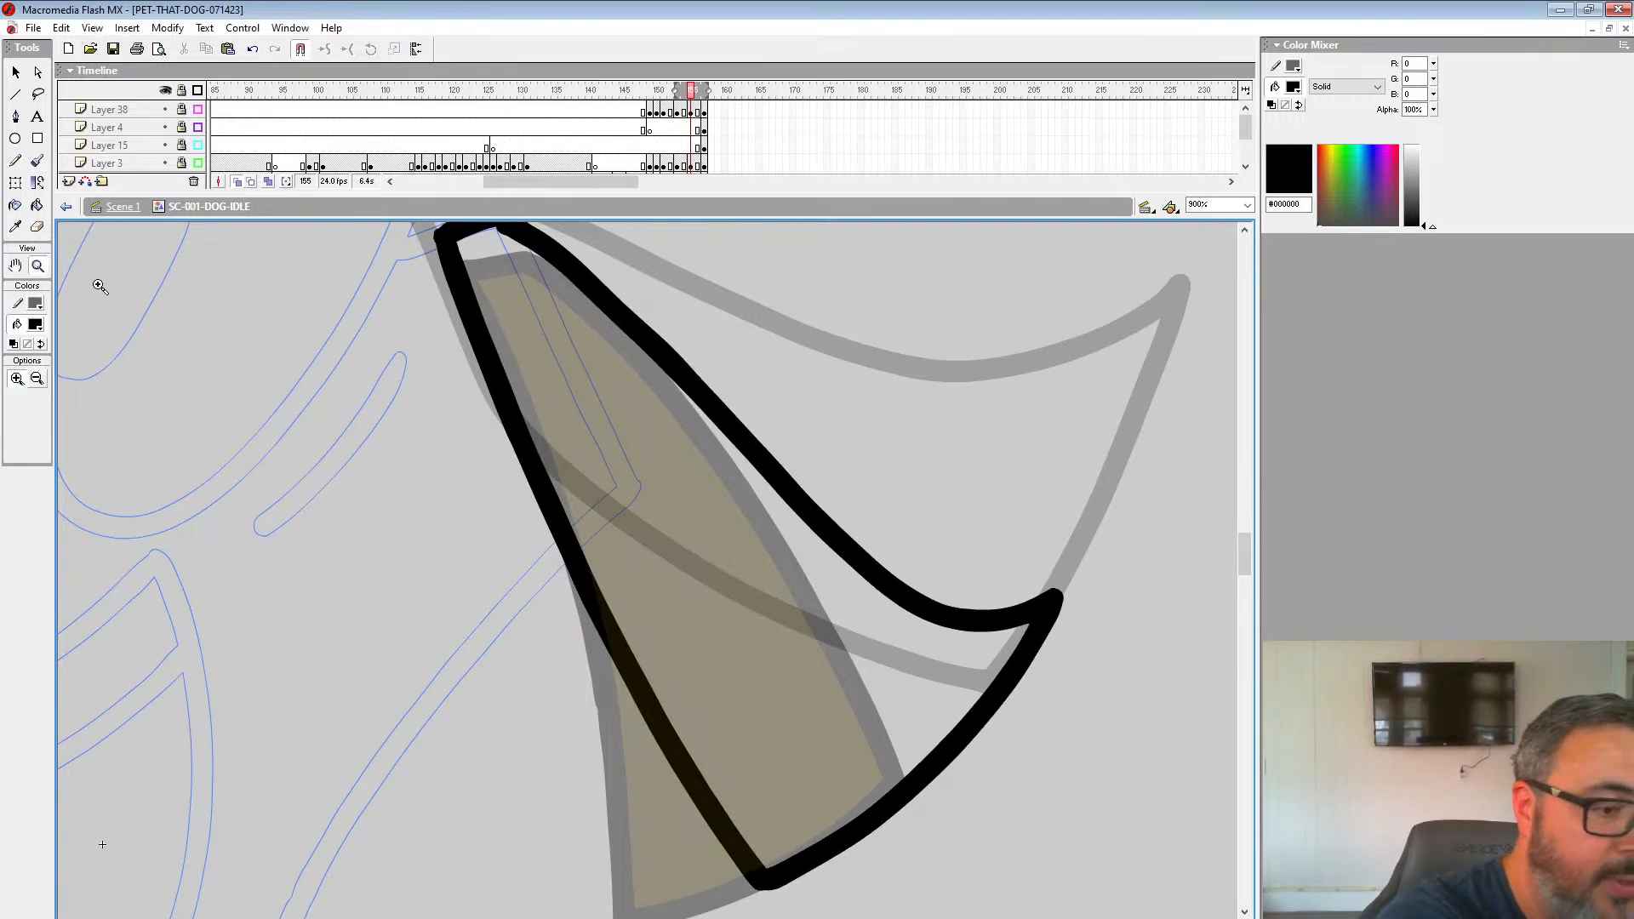
{"action": "left_click", "coordinate": [761, 568], "text": "alt"}
{"action": "left_click", "coordinate": [741, 594], "text": "alt"}
{"action": "left_click", "coordinate": [715, 628], "text": "alt"}
{"action": "key", "text": "Return"}
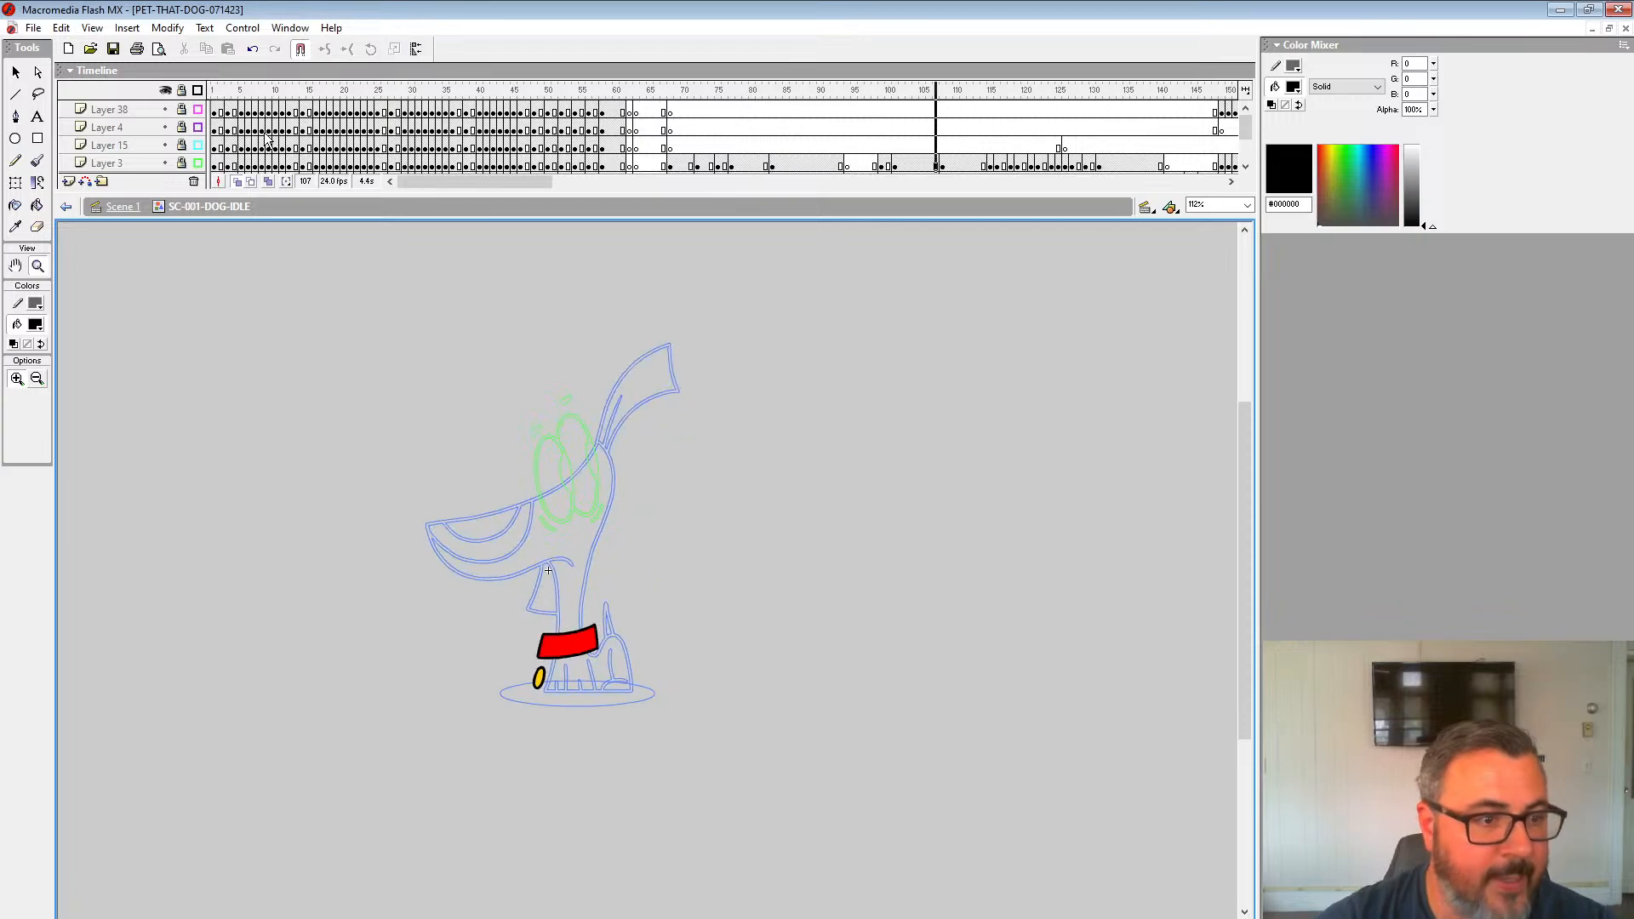
Step: Switch all layers from outlines to full colour and play the animation back, including its ending
{"action": "left_click", "coordinate": [198, 90]}
{"action": "key", "text": "Return"}
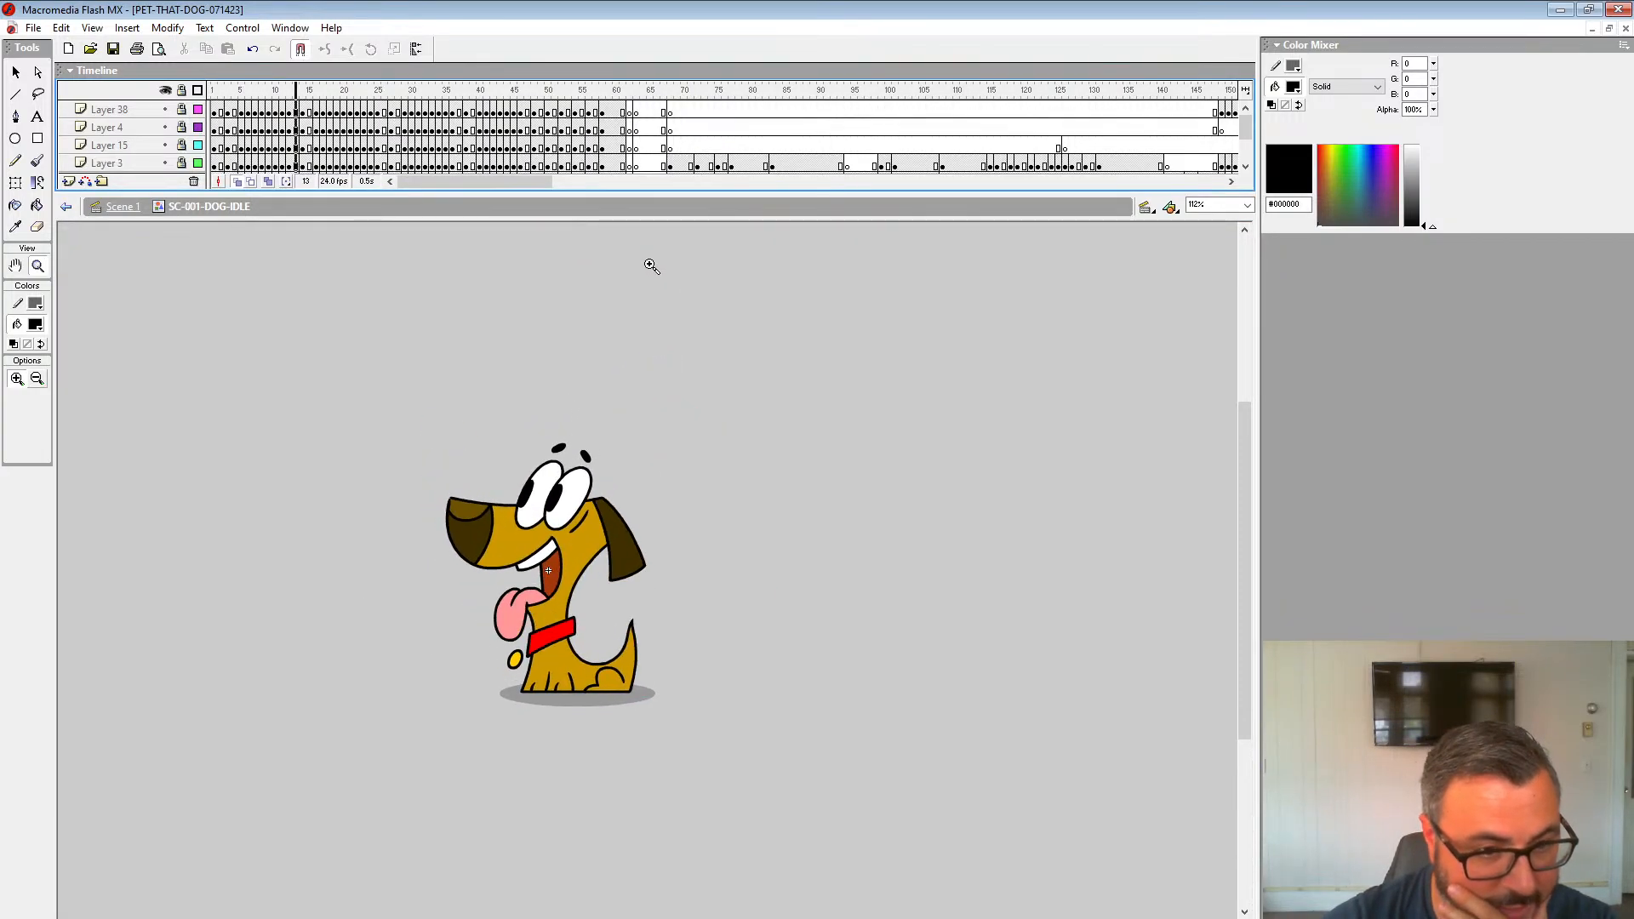
{"action": "left_click_drag", "start_coordinate": [507, 183], "coordinate": [635, 218]}
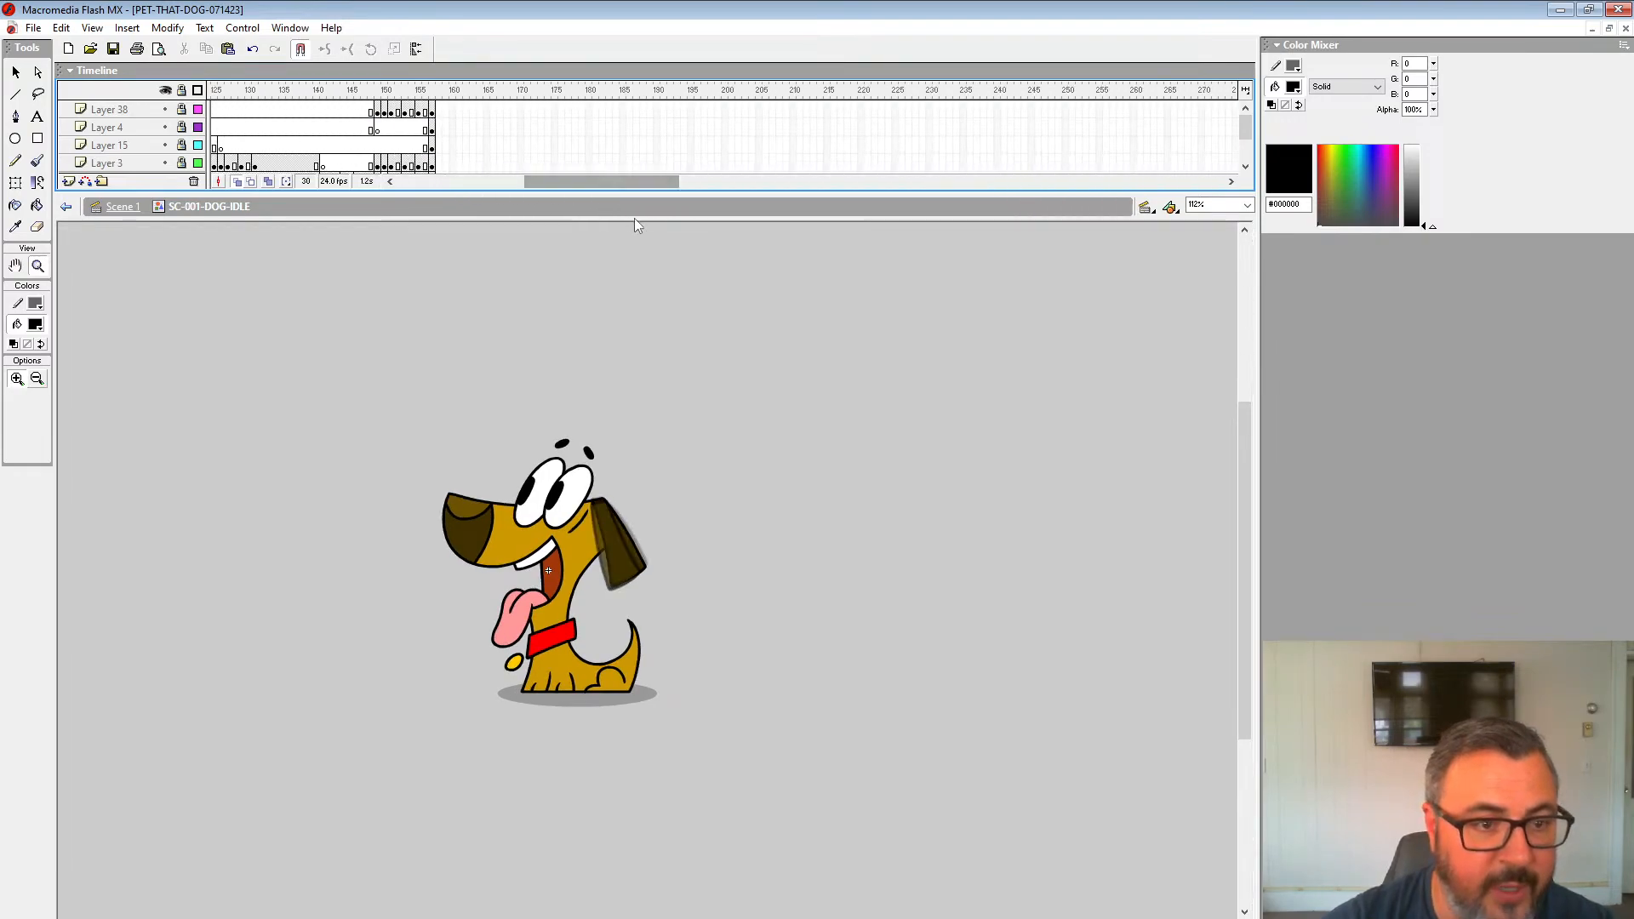
{"action": "left_click", "coordinate": [355, 107]}
{"action": "key", "text": "Return"}
{"action": "left_click_drag", "start_coordinate": [472, 182], "coordinate": [577, 187]}
Step: Step frame by frame from frame 153 to examine how the ear settles at the end of the animation
{"action": "left_click", "coordinate": [558, 165]}
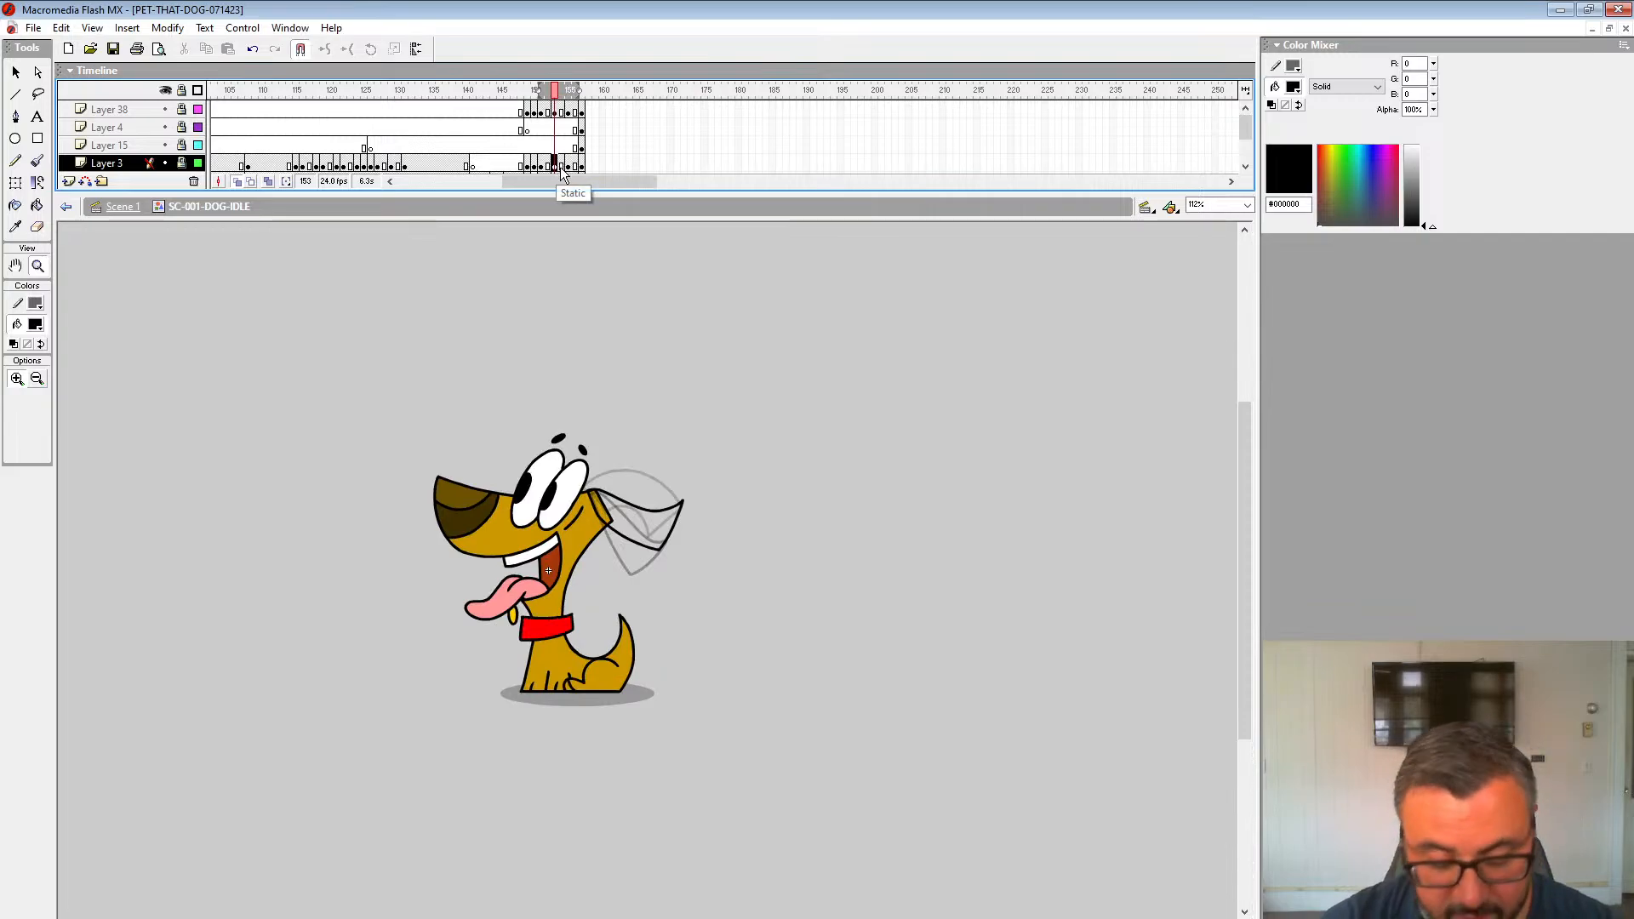
{"action": "key", "text": "period"}
{"action": "key", "text": "period"}
{"action": "key", "text": "period"}
Step: Set up frame 150 of Layer 34 for drawing, with a narrower onion-skin range and Layers 33, 8 and 1 shown as outlines
{"action": "left_click", "coordinate": [534, 166]}
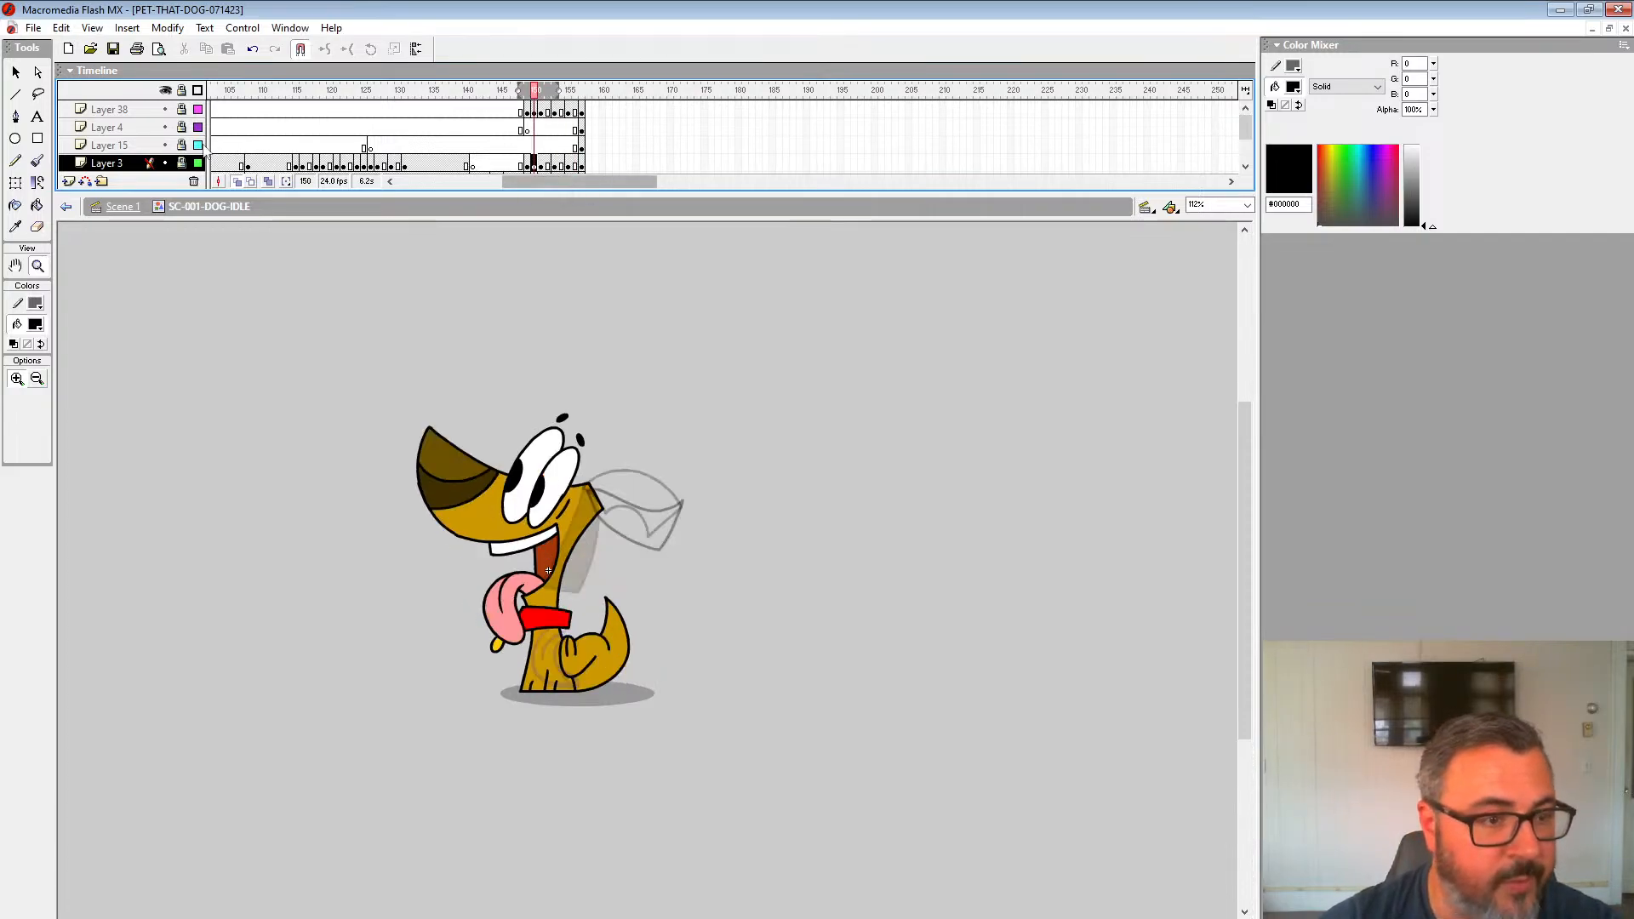
{"action": "left_click", "coordinate": [181, 163]}
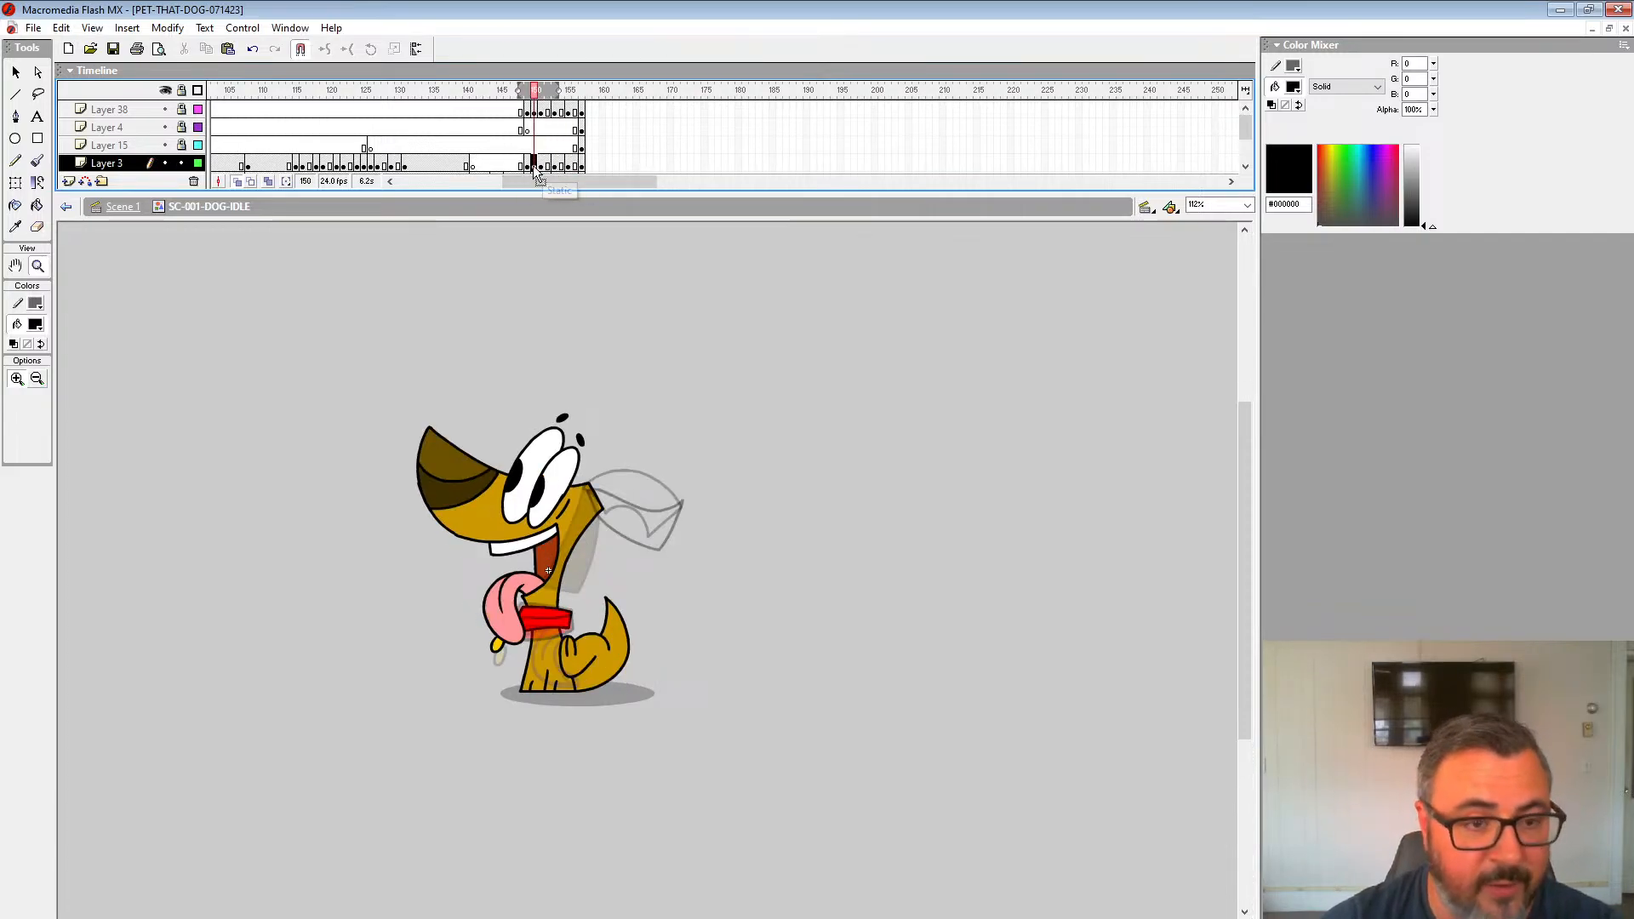
{"action": "left_click", "coordinate": [535, 166]}
{"action": "left_click_drag", "start_coordinate": [1255, 124], "coordinate": [1253, 144]}
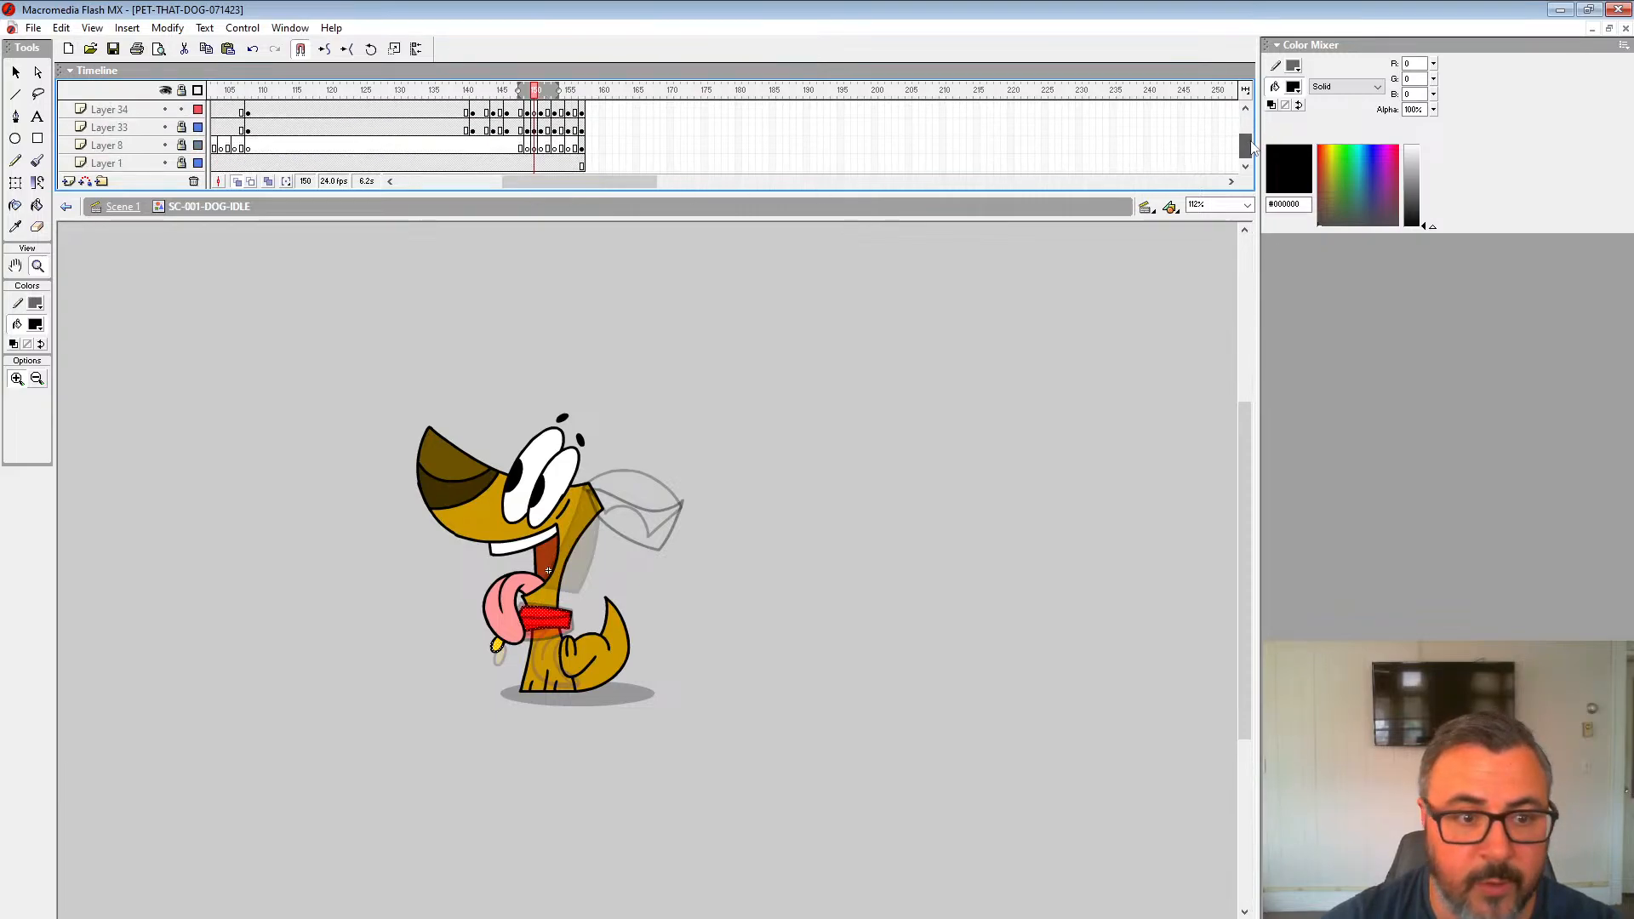
{"action": "left_click", "coordinate": [534, 113]}
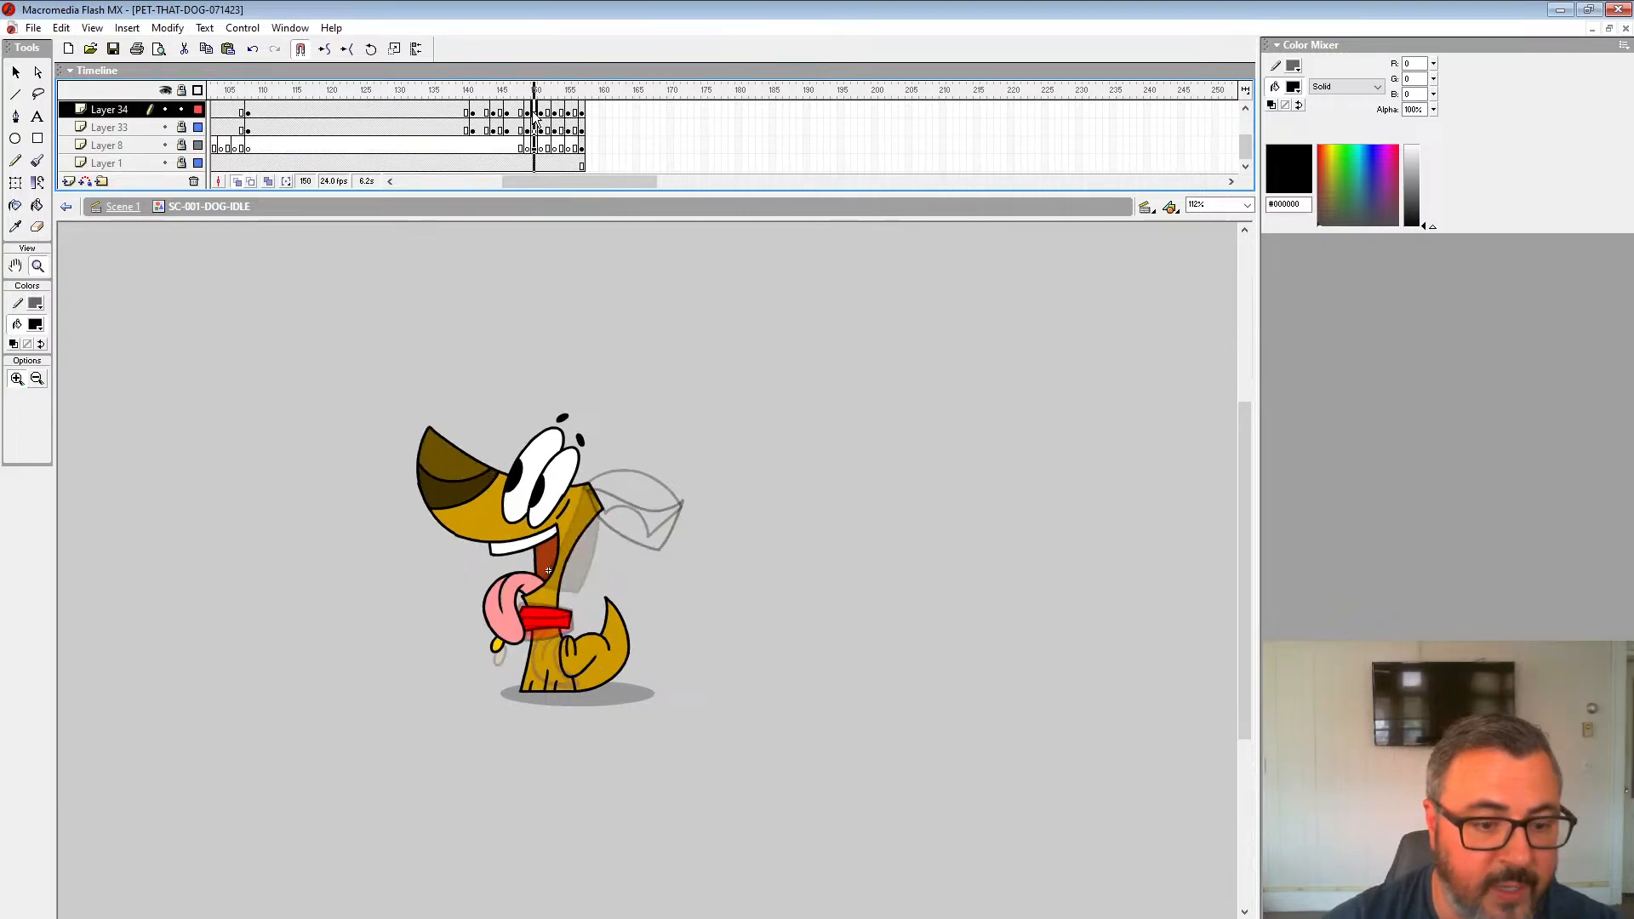
{"action": "left_click_drag", "start_coordinate": [518, 90], "coordinate": [551, 91]}
{"action": "left_click_drag", "start_coordinate": [199, 127], "coordinate": [198, 163]}
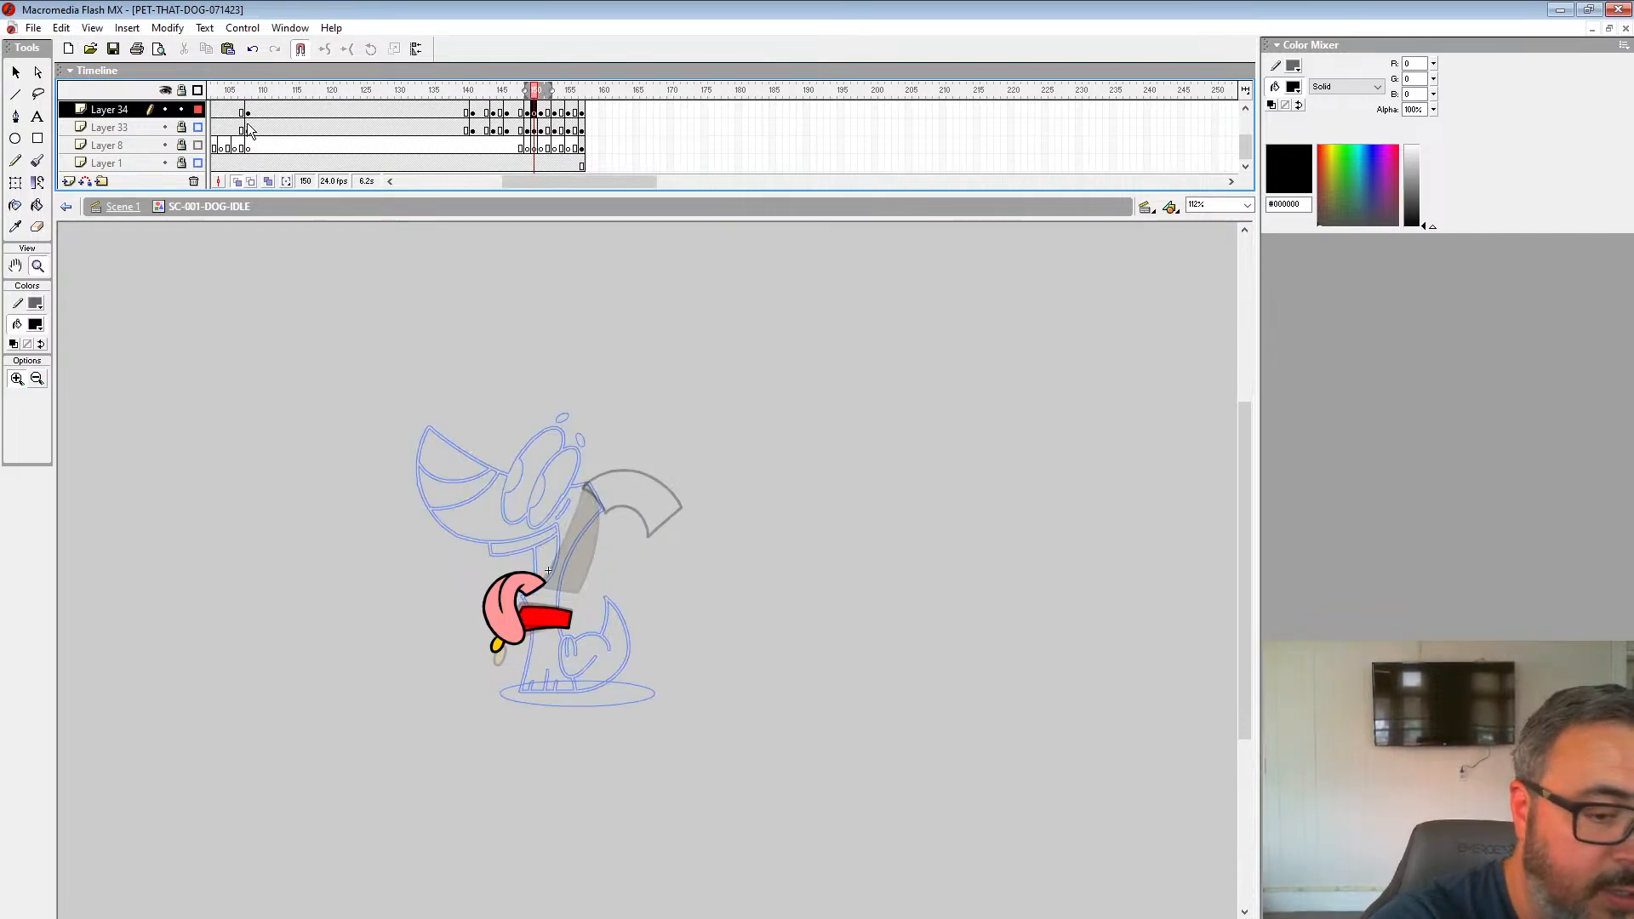
Step: Rough out an in-between ear on frame 150 with the smallest brush, arching back and down between the hanging and raised poses
{"action": "left_click", "coordinate": [624, 537]}
{"action": "scroll", "coordinate": [1141, 145], "scroll_direction": "up", "scroll_amount": 3}
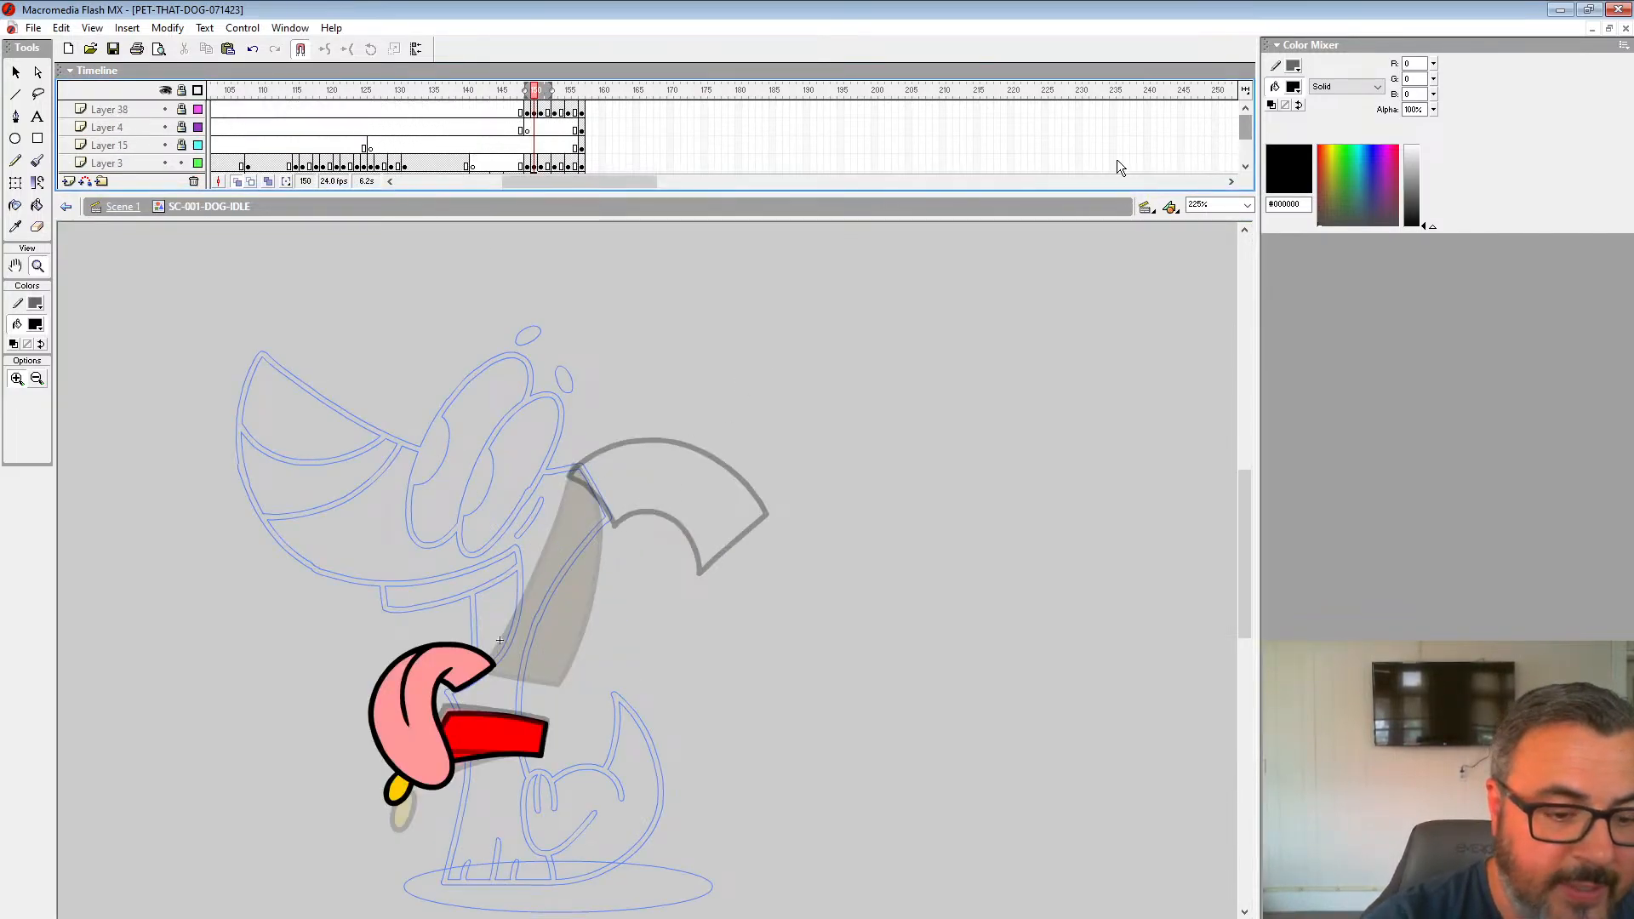
{"action": "left_click", "coordinate": [37, 160]}
{"action": "left_click", "coordinate": [40, 404]}
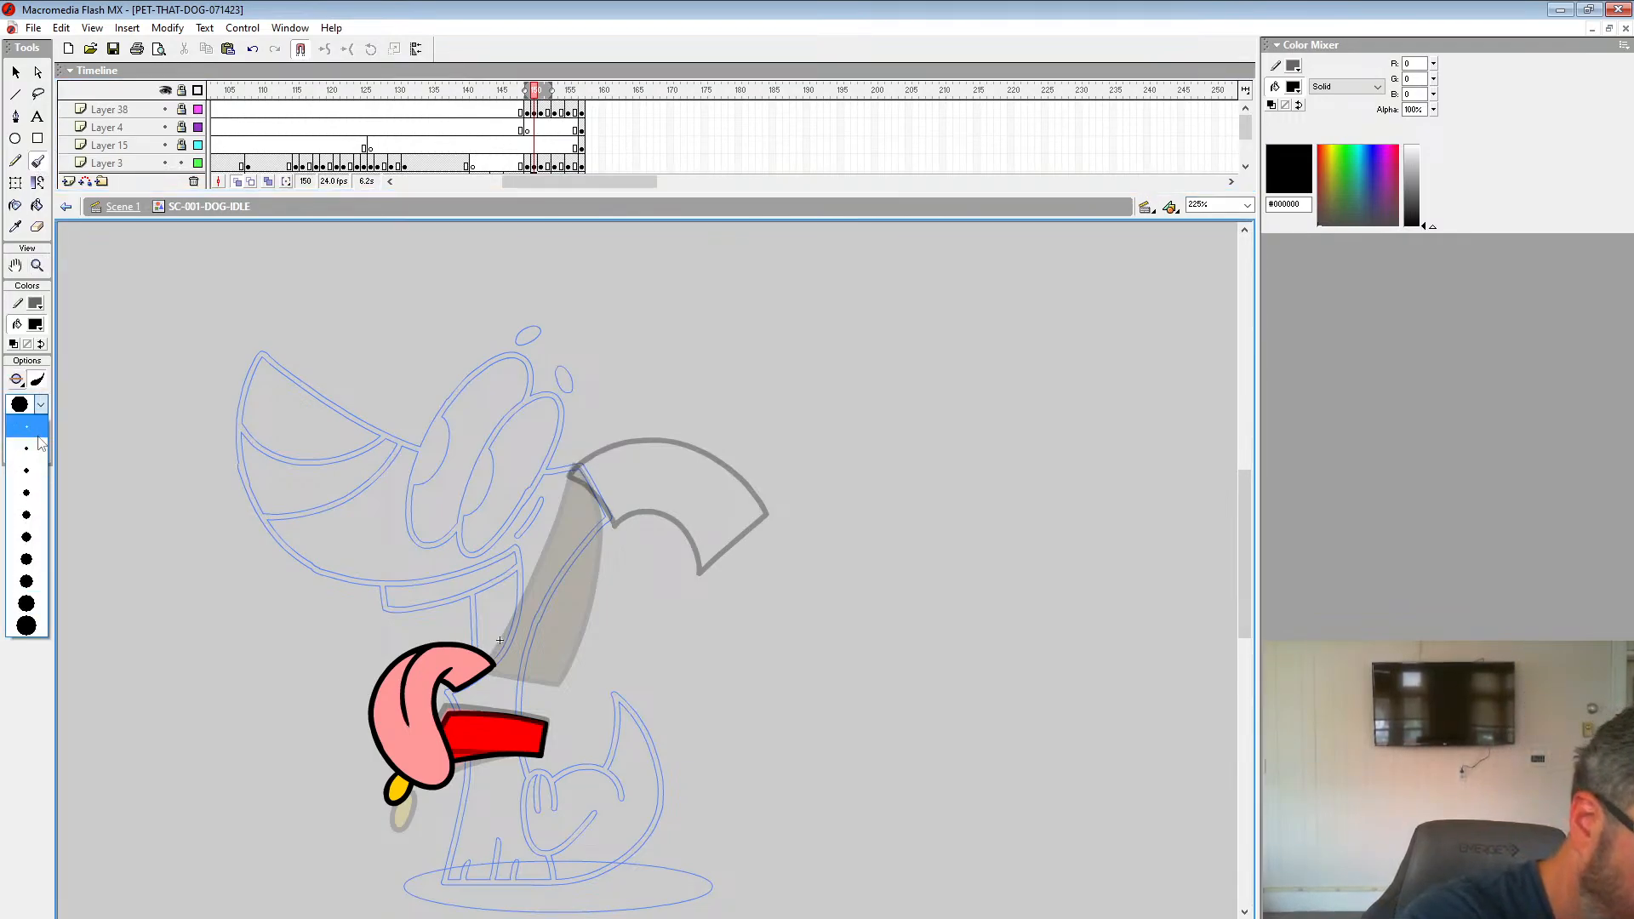
{"action": "left_click", "coordinate": [19, 419]}
{"action": "left_click_drag", "start_coordinate": [610, 463], "coordinate": [636, 606]}
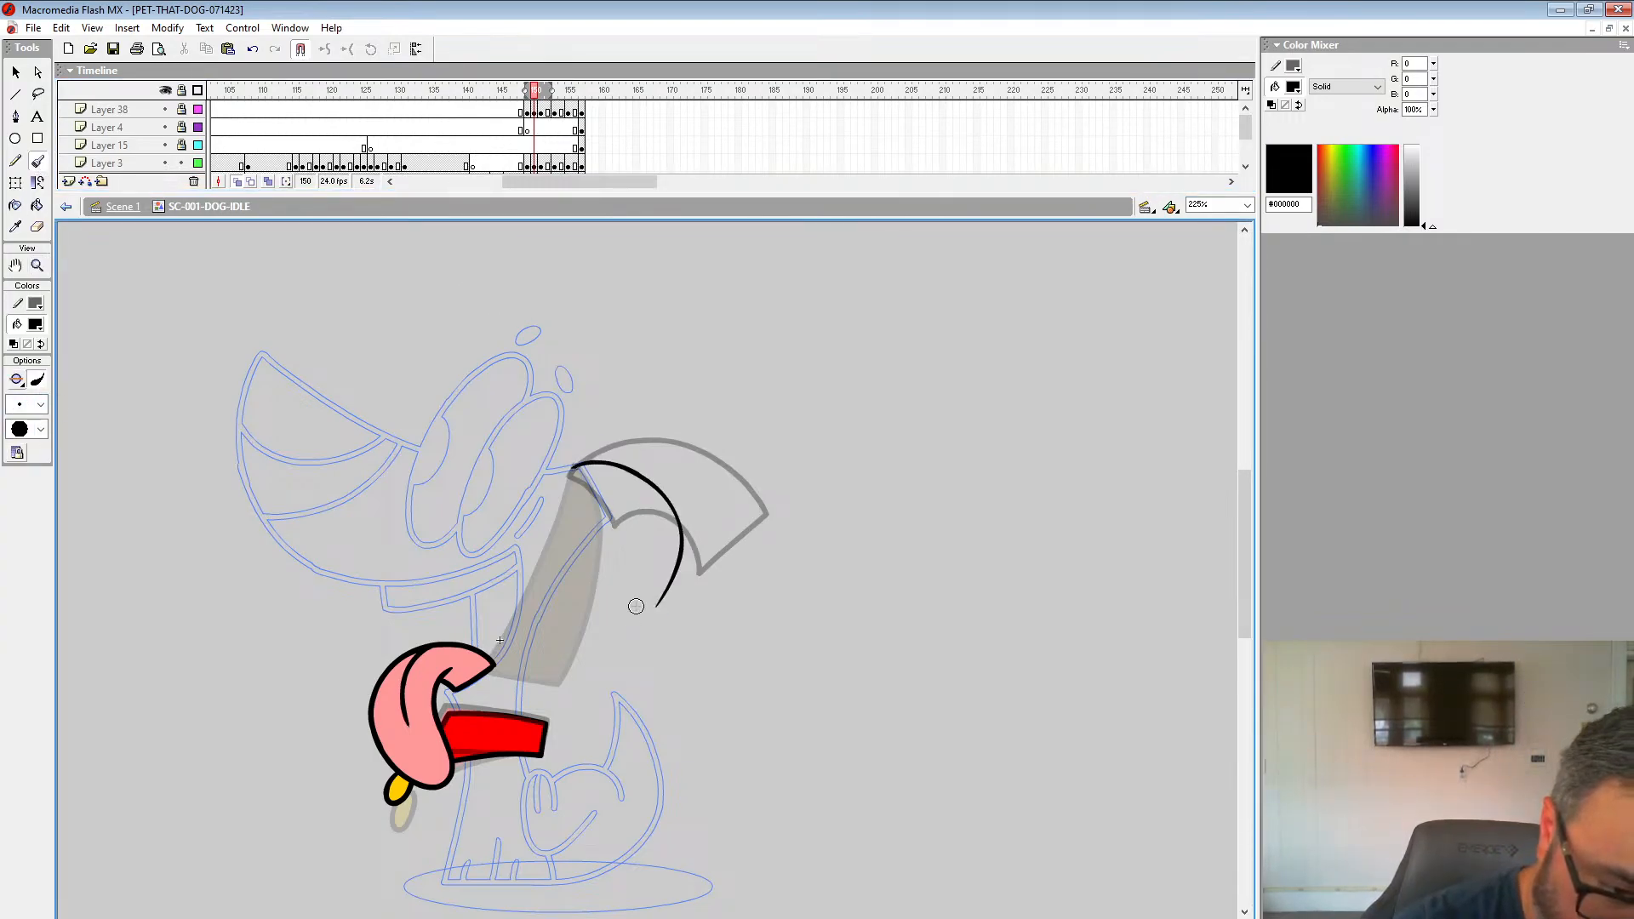
{"action": "key", "text": "ctrl+z"}
{"action": "mouse_move", "coordinate": [569, 469]}
{"action": "left_mouse_down"}
{"action": "mouse_move", "coordinate": [663, 524]}
{"action": "mouse_move", "coordinate": [622, 645]}
{"action": "left_mouse_up"}
{"action": "left_click_drag", "start_coordinate": [597, 531], "coordinate": [578, 595]}
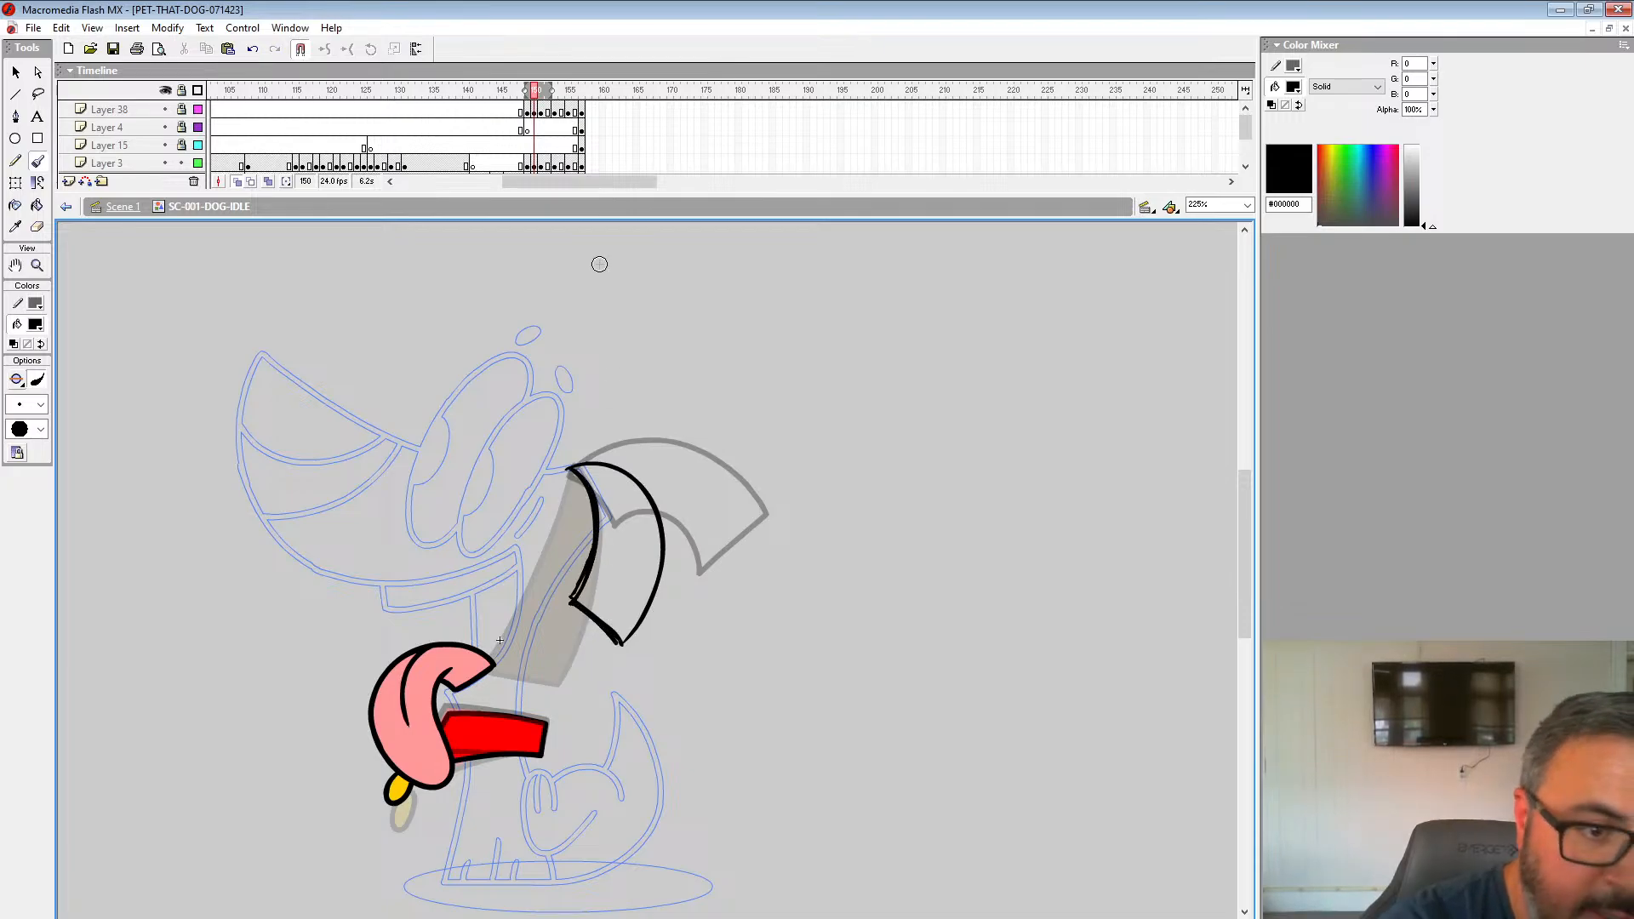
Step: Move the rough ear from Layer 34 to frame 151 of Layer 15 and display Layer 15 as outlines
{"action": "left_click", "coordinate": [538, 165]}
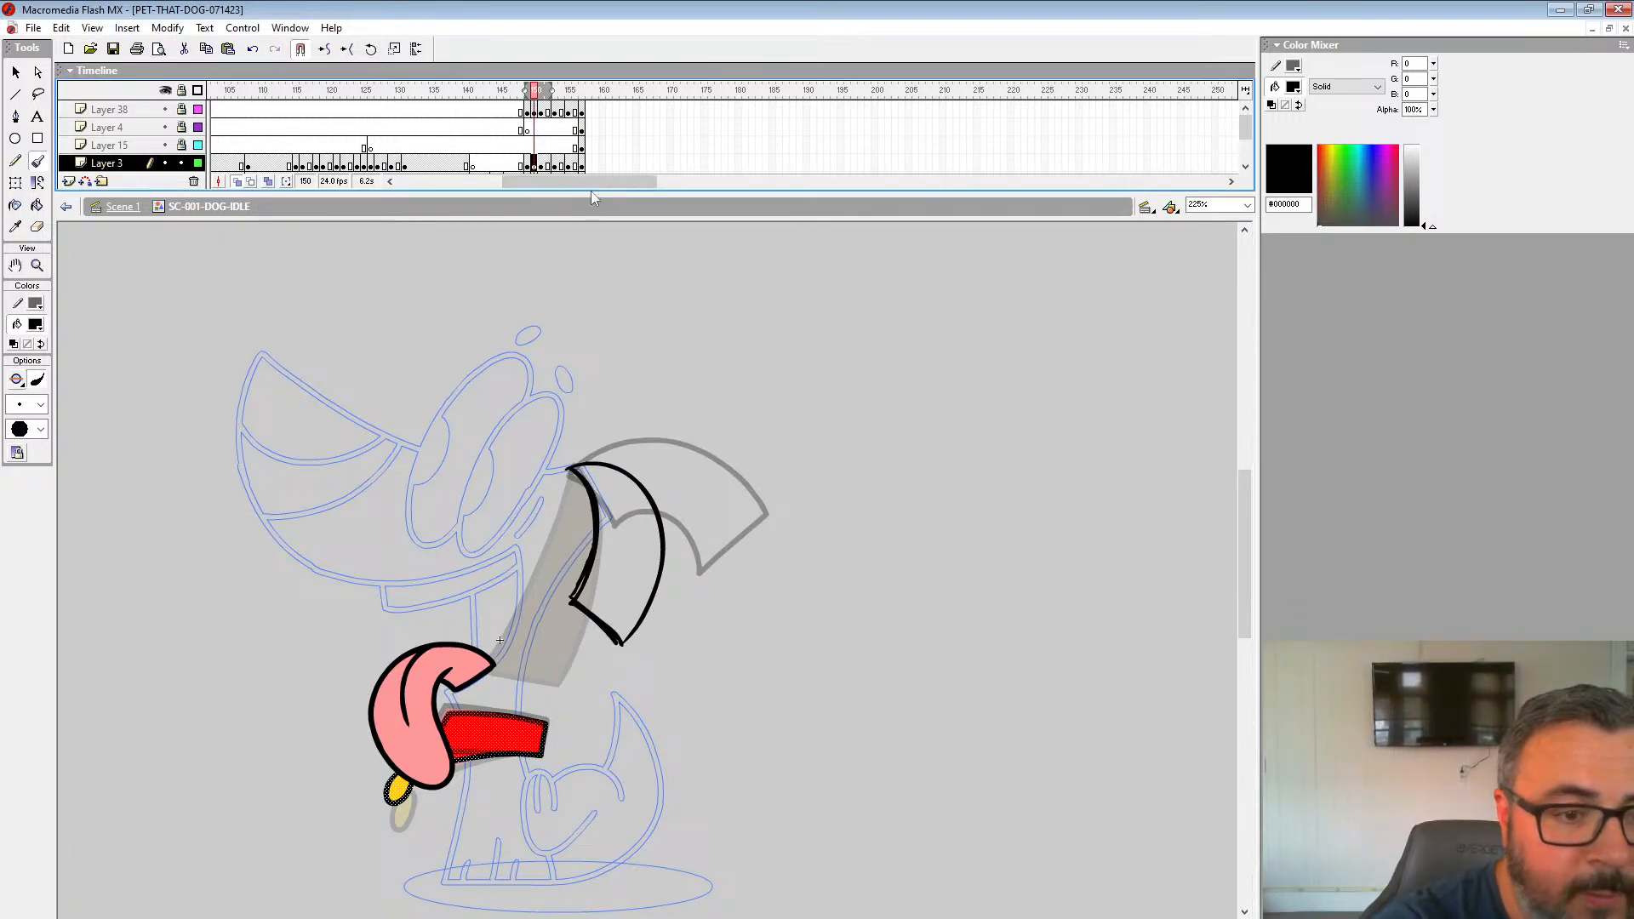
{"action": "left_click_drag", "start_coordinate": [590, 192], "coordinate": [585, 292]}
{"action": "left_click", "coordinate": [540, 184]}
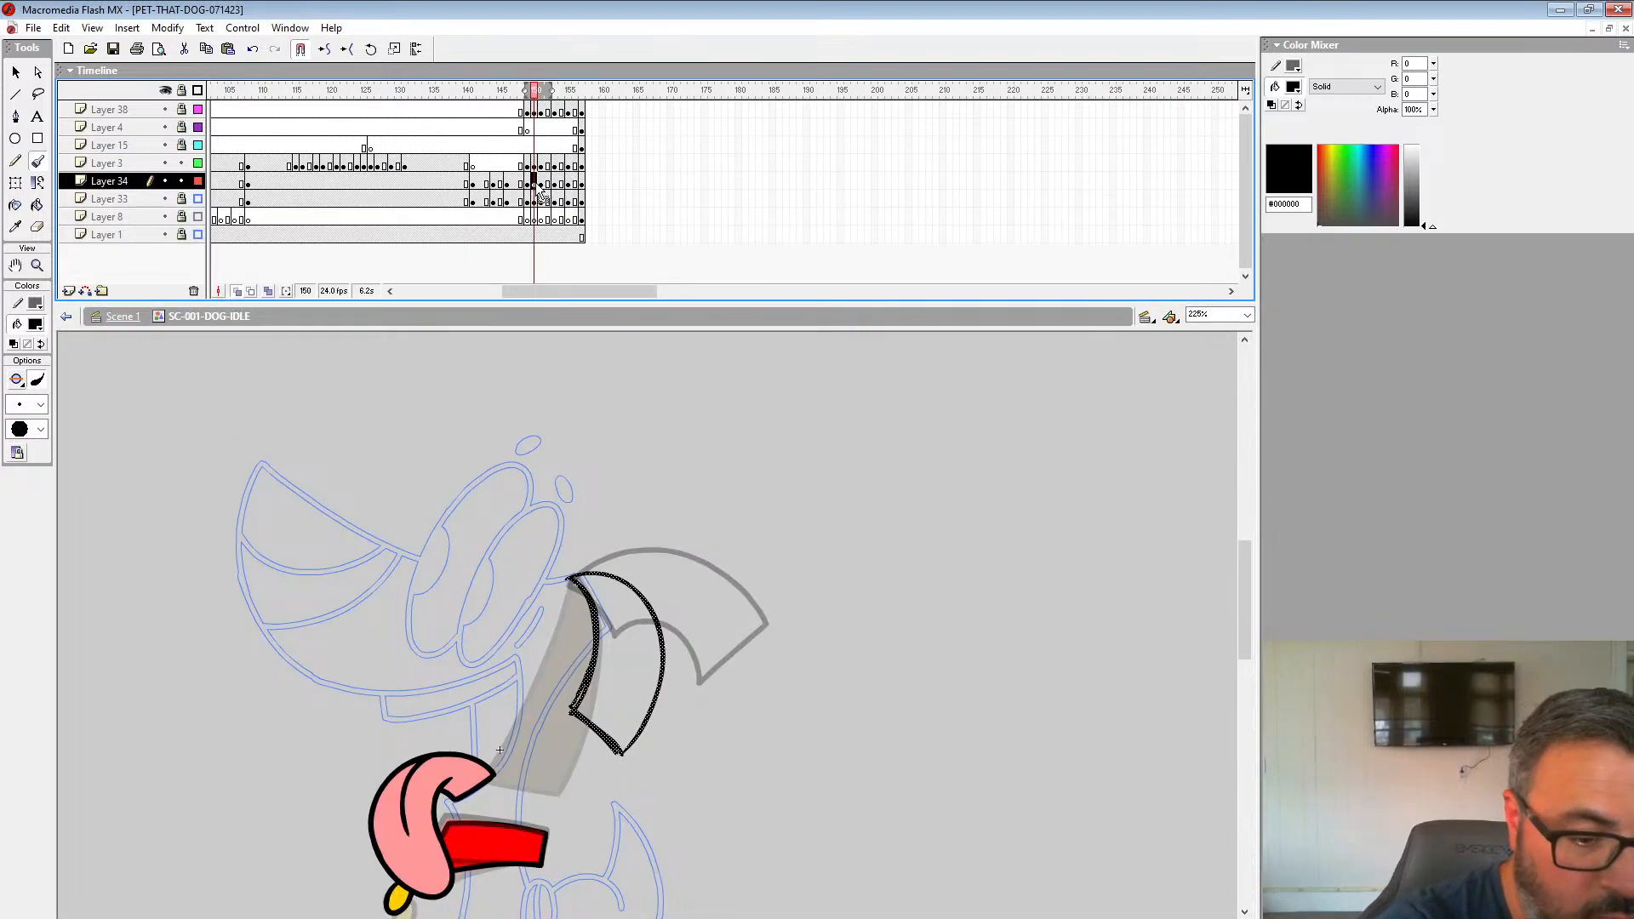
{"action": "left_click", "coordinate": [542, 145]}
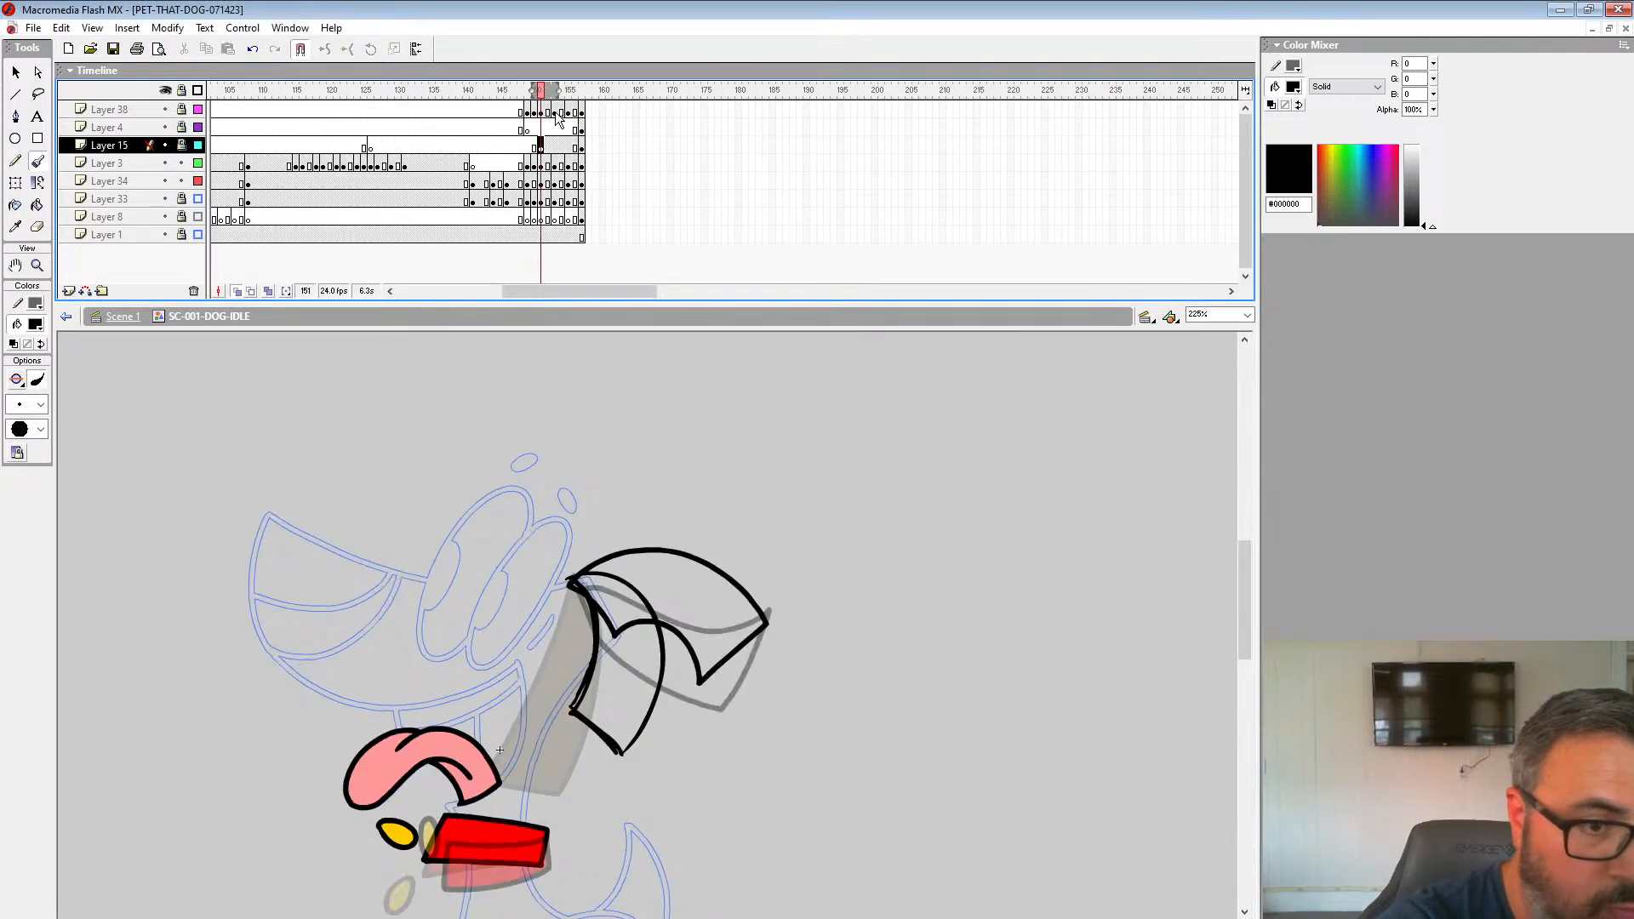
{"action": "left_click", "coordinate": [181, 144]}
{"action": "left_click", "coordinate": [197, 144]}
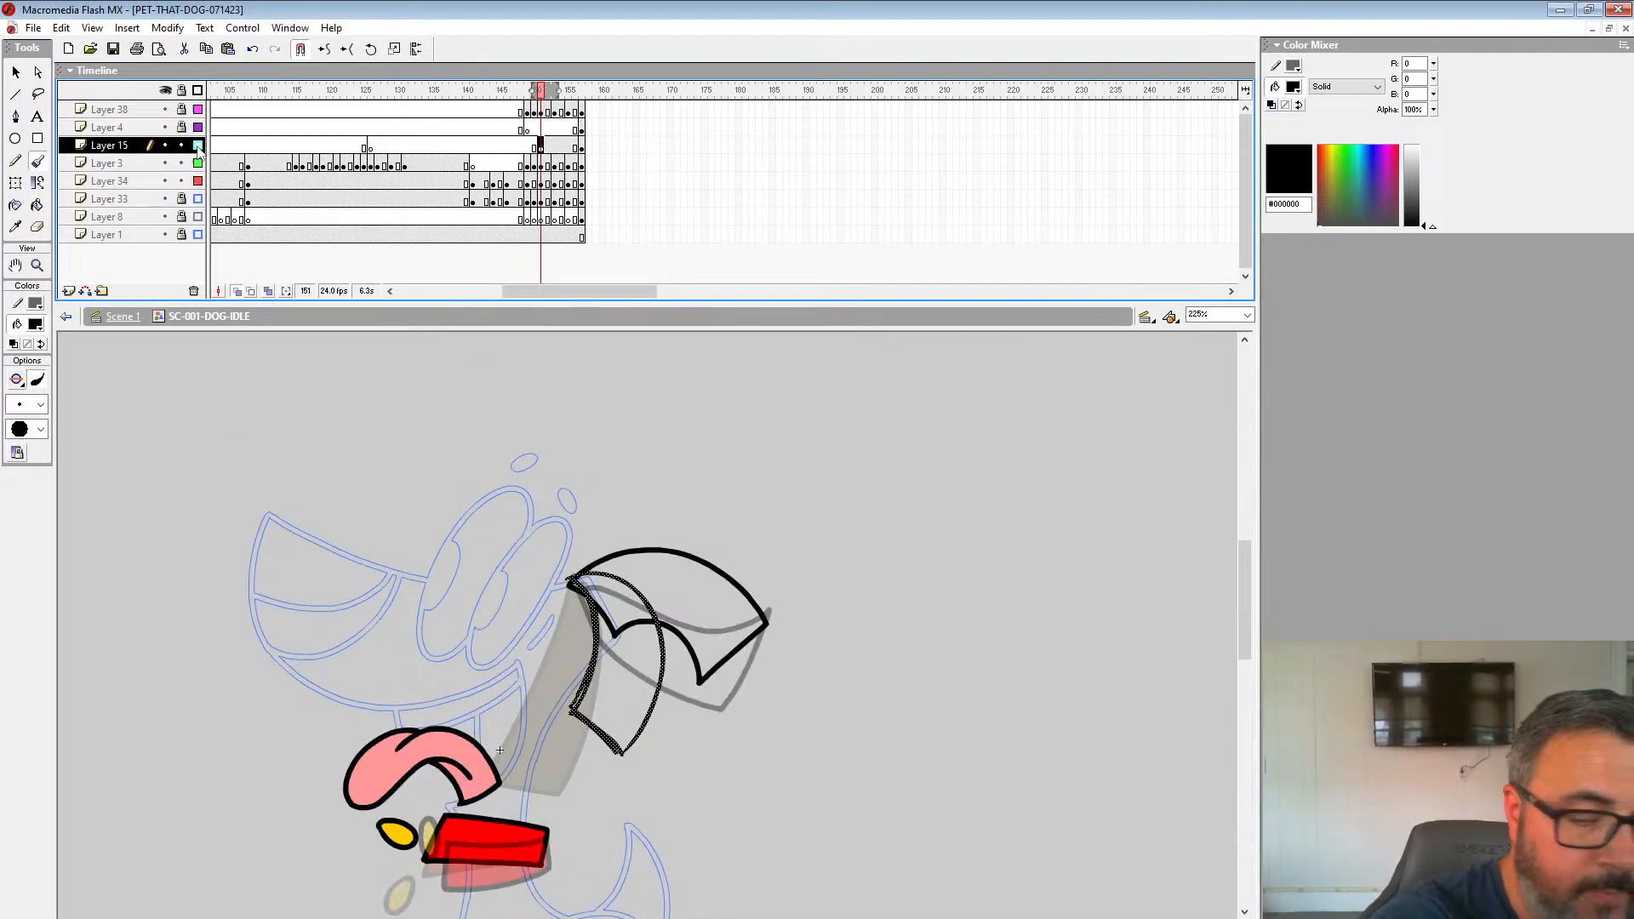
Step: Blank out the brown ear on frame 150 of Layer 34
{"action": "left_click", "coordinate": [535, 184]}
{"action": "key", "text": "F8"}
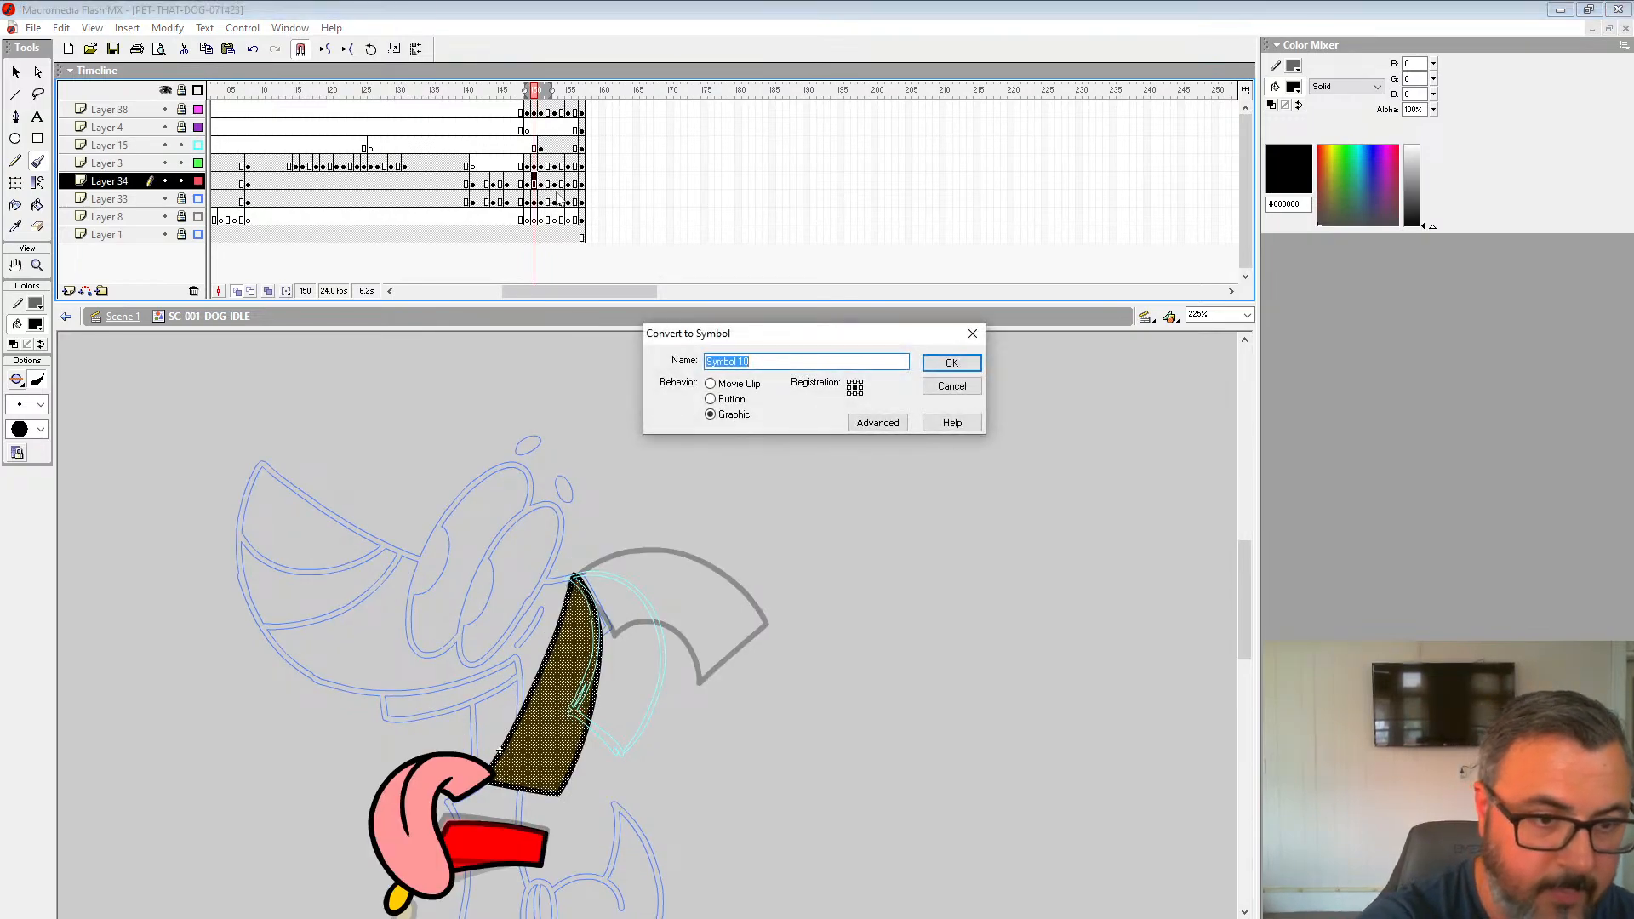
{"action": "left_click", "coordinate": [963, 386]}
Step: Ink the upper outer curve of the frame 150 ear over the rough outline, using the second-largest black brush
{"action": "key", "text": "z"}
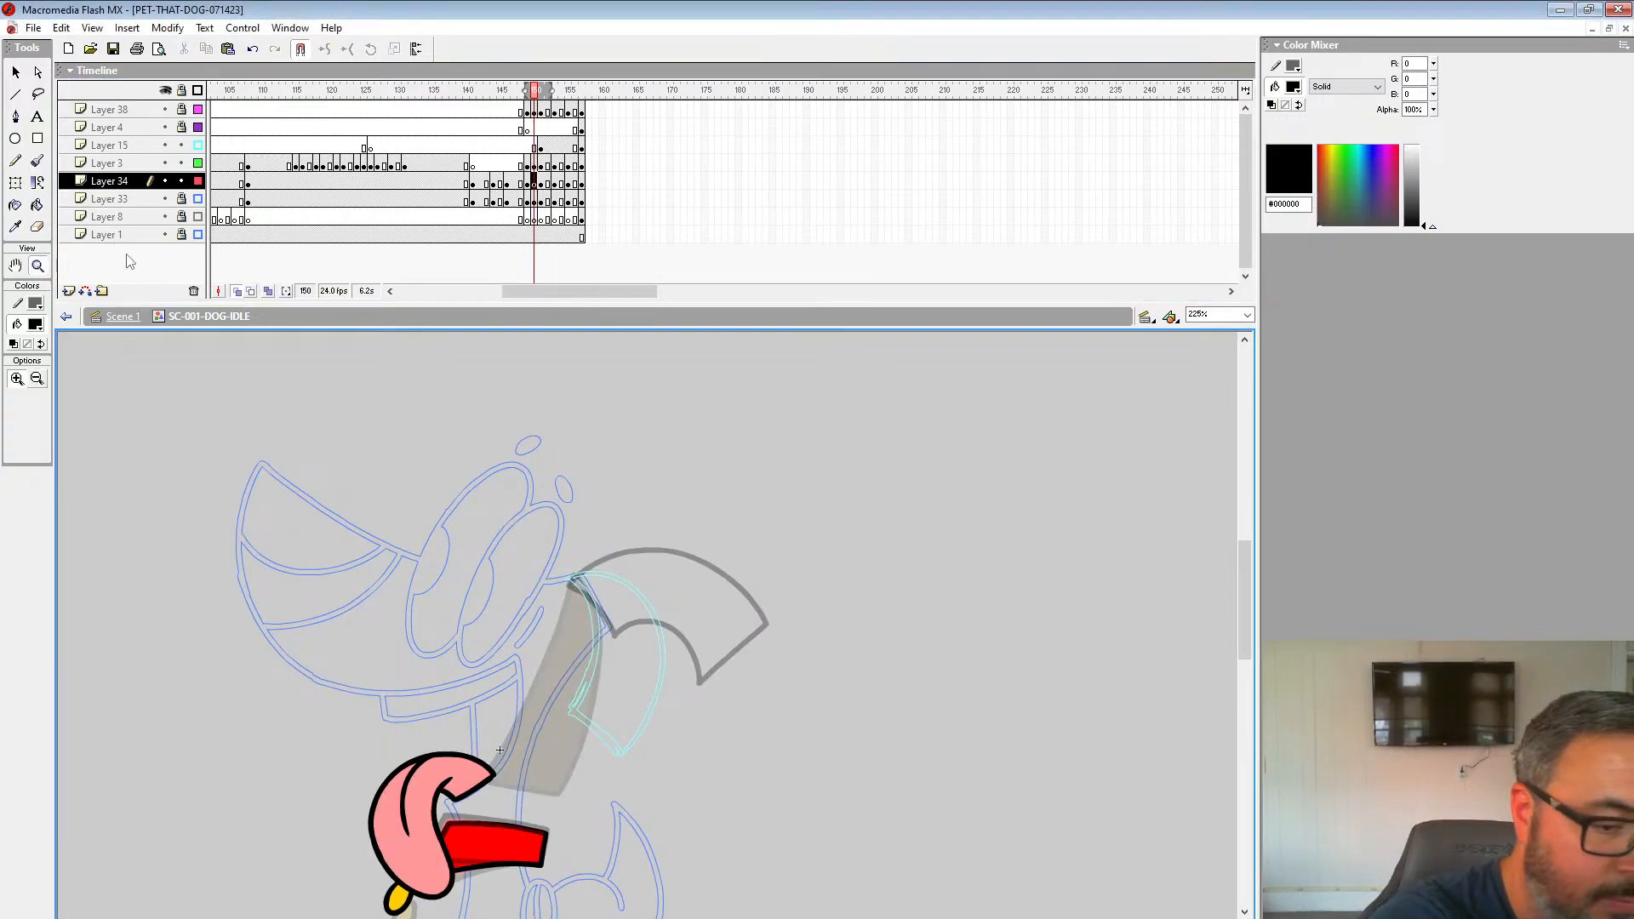
{"action": "left_click", "coordinate": [614, 603]}
{"action": "left_click", "coordinate": [616, 554]}
{"action": "left_click", "coordinate": [37, 162]}
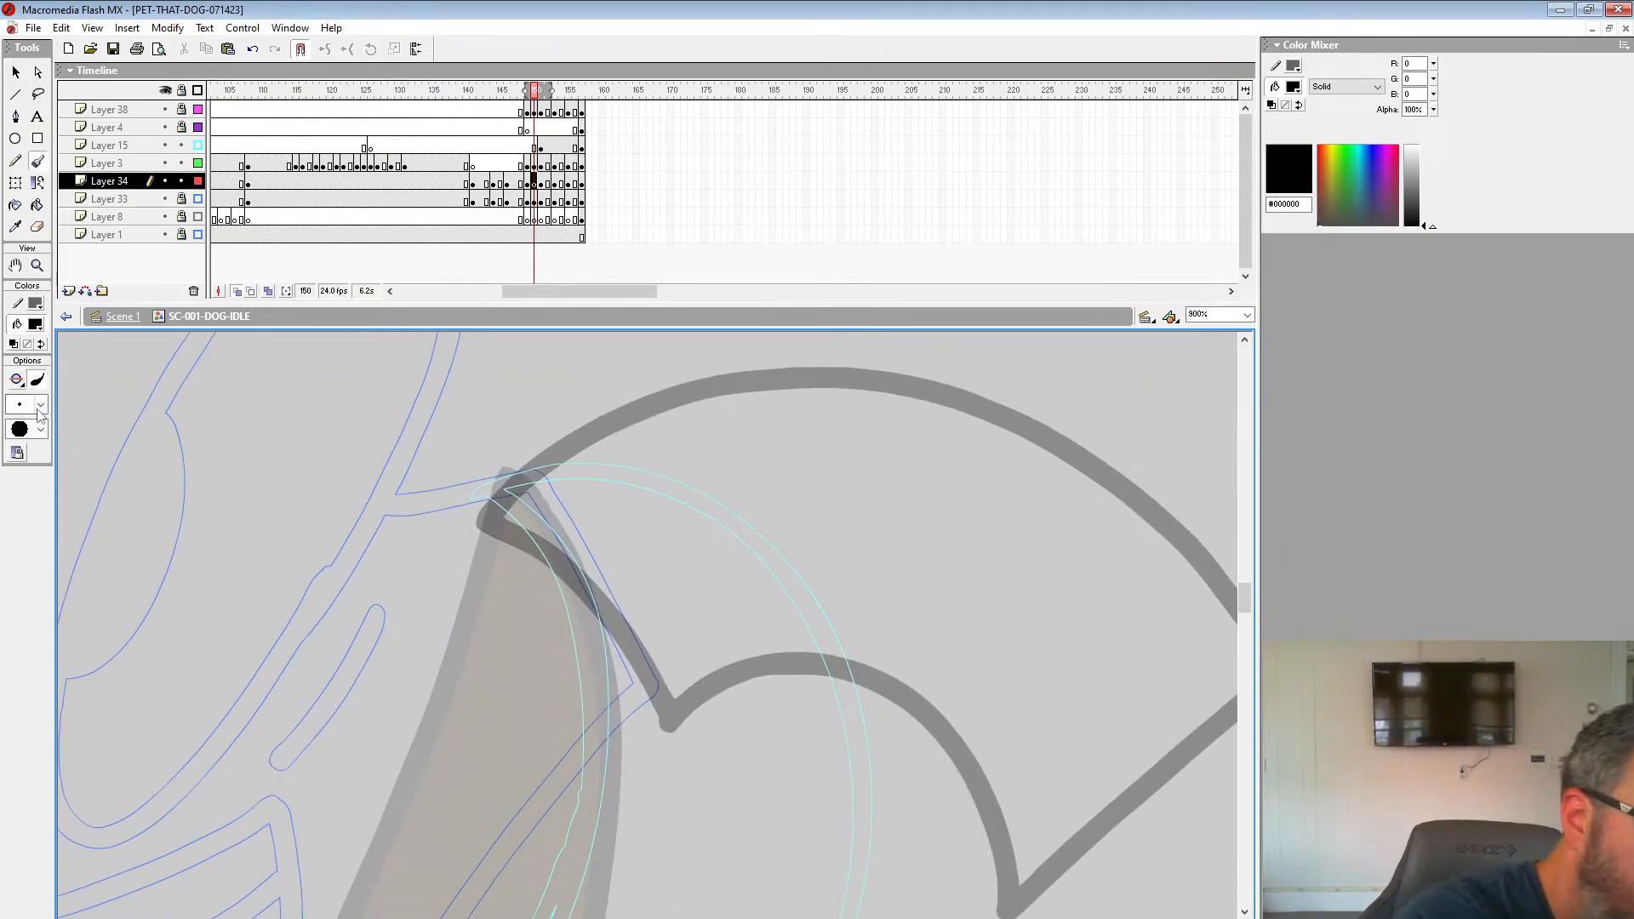
{"action": "left_click", "coordinate": [40, 404]}
{"action": "left_click", "coordinate": [20, 604]}
{"action": "mouse_move", "coordinate": [489, 495]}
{"action": "left_mouse_down"}
{"action": "mouse_move", "coordinate": [613, 459]}
{"action": "mouse_move", "coordinate": [800, 501]}
{"action": "mouse_move", "coordinate": [596, 466]}
{"action": "mouse_move", "coordinate": [829, 613]}
{"action": "mouse_move", "coordinate": [863, 756]}
{"action": "left_mouse_up"}
{"action": "key", "text": "ctrl+z"}
{"action": "key", "text": "space"}
{"action": "left_click_drag", "start_coordinate": [859, 793], "coordinate": [827, 441]}
Step: Finish inking the frame 150 ear by following the rough's lower outer edge, angled tip and inner curve
{"action": "mouse_move", "coordinate": [834, 368]}
{"action": "left_mouse_down"}
{"action": "mouse_move", "coordinate": [840, 508]}
{"action": "mouse_move", "coordinate": [760, 761]}
{"action": "mouse_move", "coordinate": [708, 842]}
{"action": "left_mouse_up"}
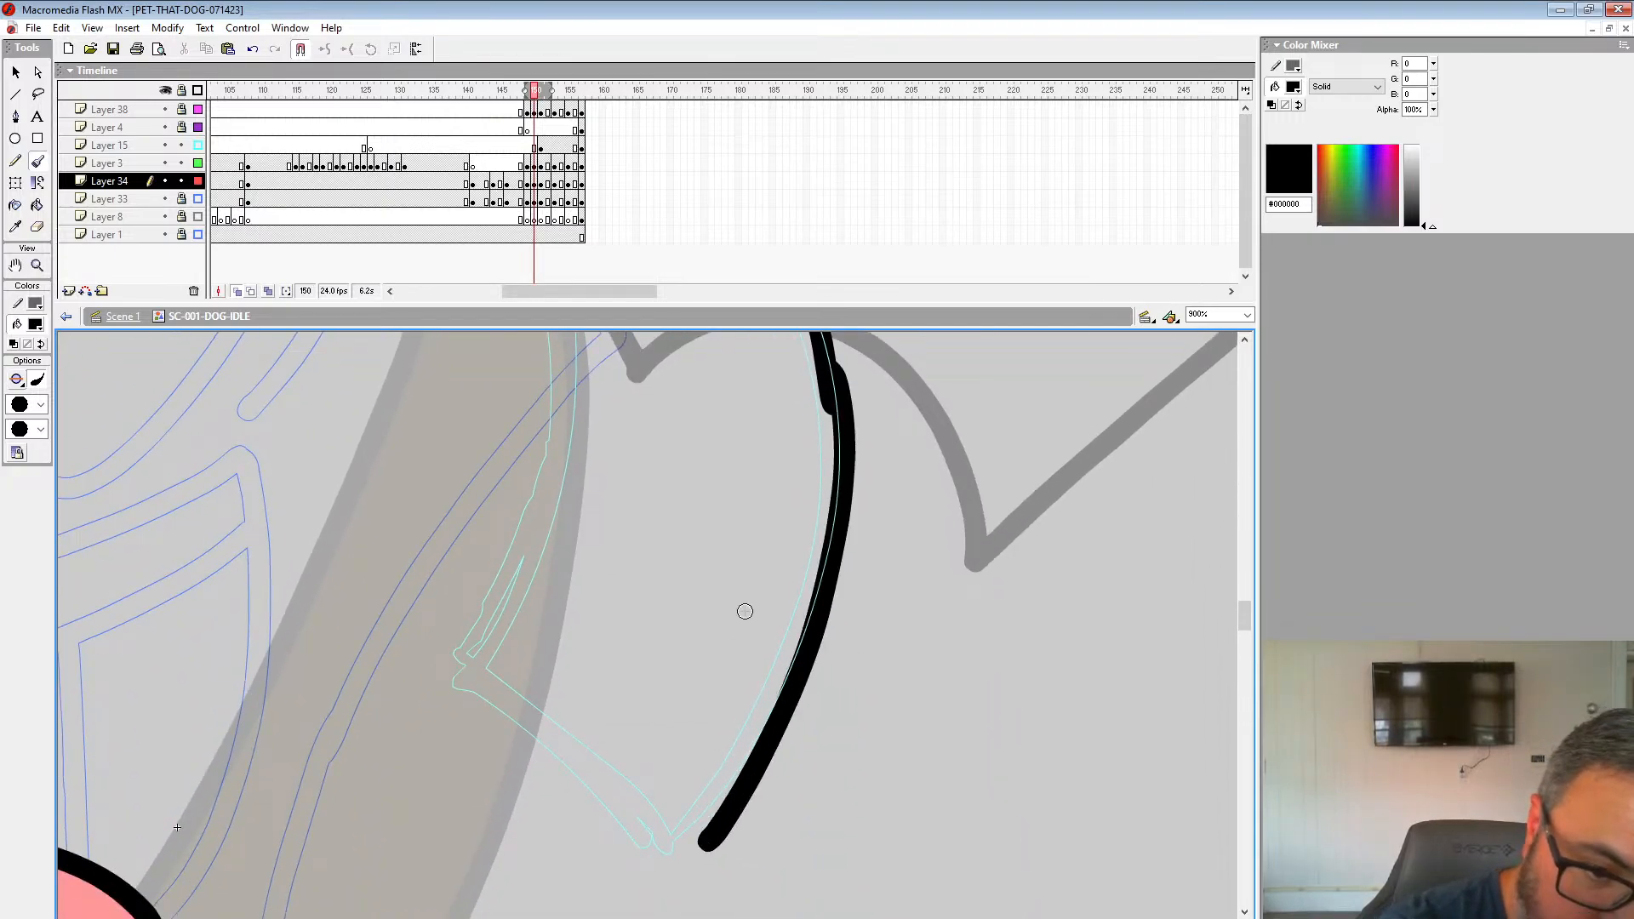
{"action": "key", "text": "ctrl+z"}
{"action": "mouse_move", "coordinate": [828, 363]}
{"action": "left_mouse_down"}
{"action": "mouse_move", "coordinate": [752, 722]}
{"action": "mouse_move", "coordinate": [661, 816]}
{"action": "mouse_move", "coordinate": [469, 677]}
{"action": "left_mouse_up"}
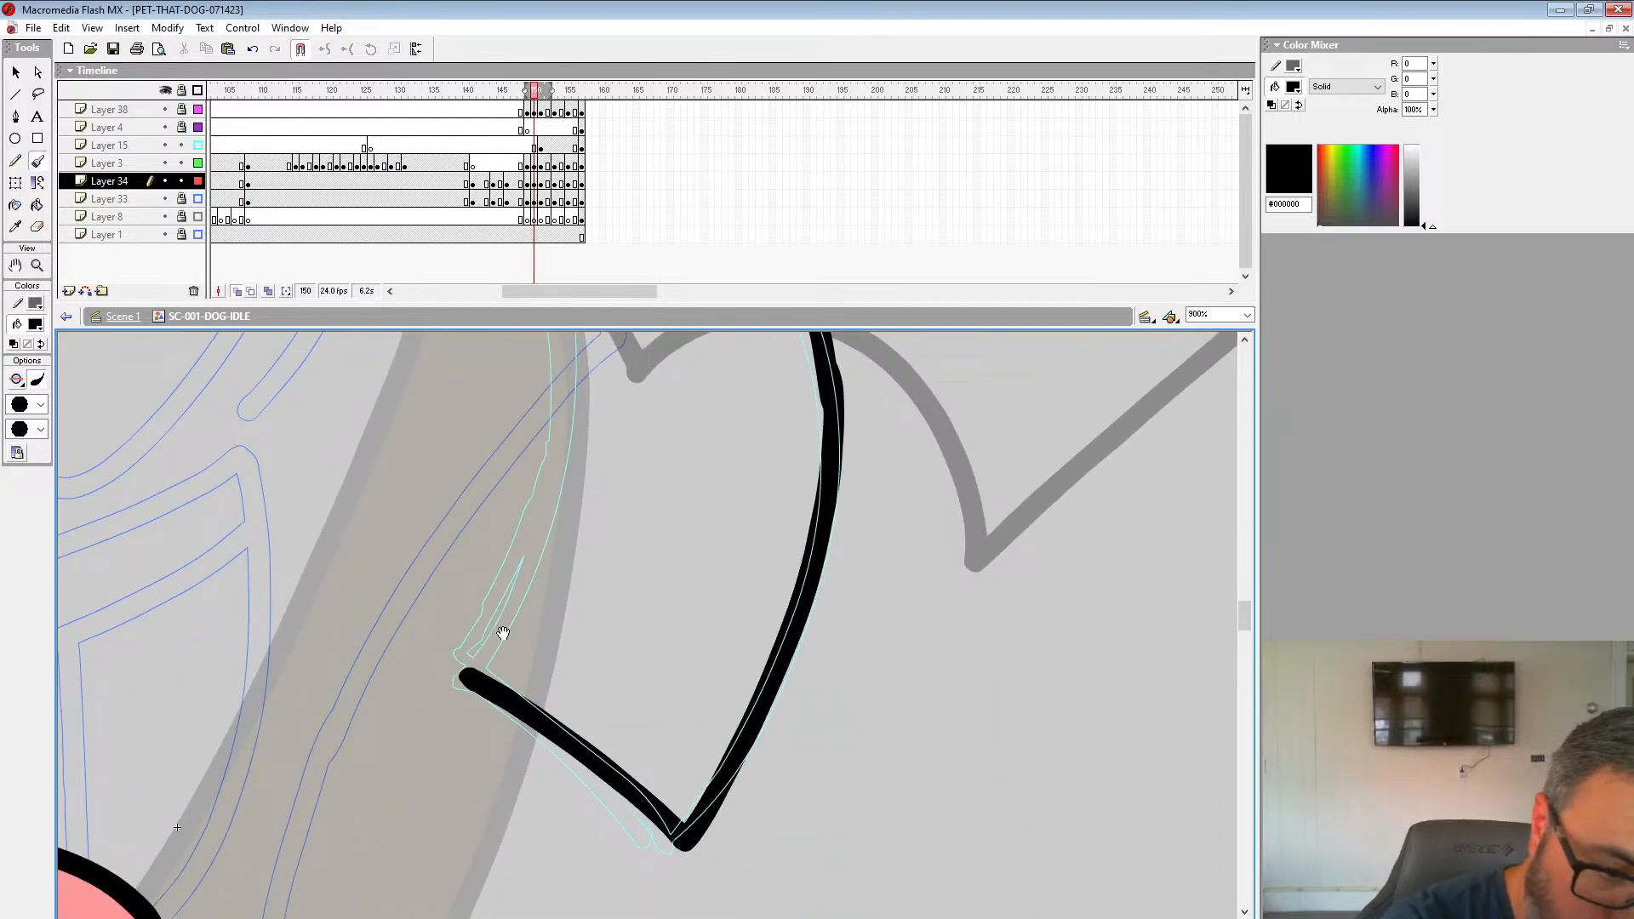
{"action": "key", "text": "space"}
{"action": "left_click_drag", "start_coordinate": [604, 492], "coordinate": [712, 705]}
{"action": "mouse_move", "coordinate": [562, 351]}
{"action": "left_mouse_down"}
{"action": "mouse_move", "coordinate": [624, 393]}
{"action": "mouse_move", "coordinate": [677, 521]}
{"action": "mouse_move", "coordinate": [664, 688]}
{"action": "mouse_move", "coordinate": [574, 888]}
{"action": "left_mouse_up"}
{"action": "left_click", "coordinate": [37, 266]}
{"action": "left_click", "coordinate": [767, 601], "text": "alt"}
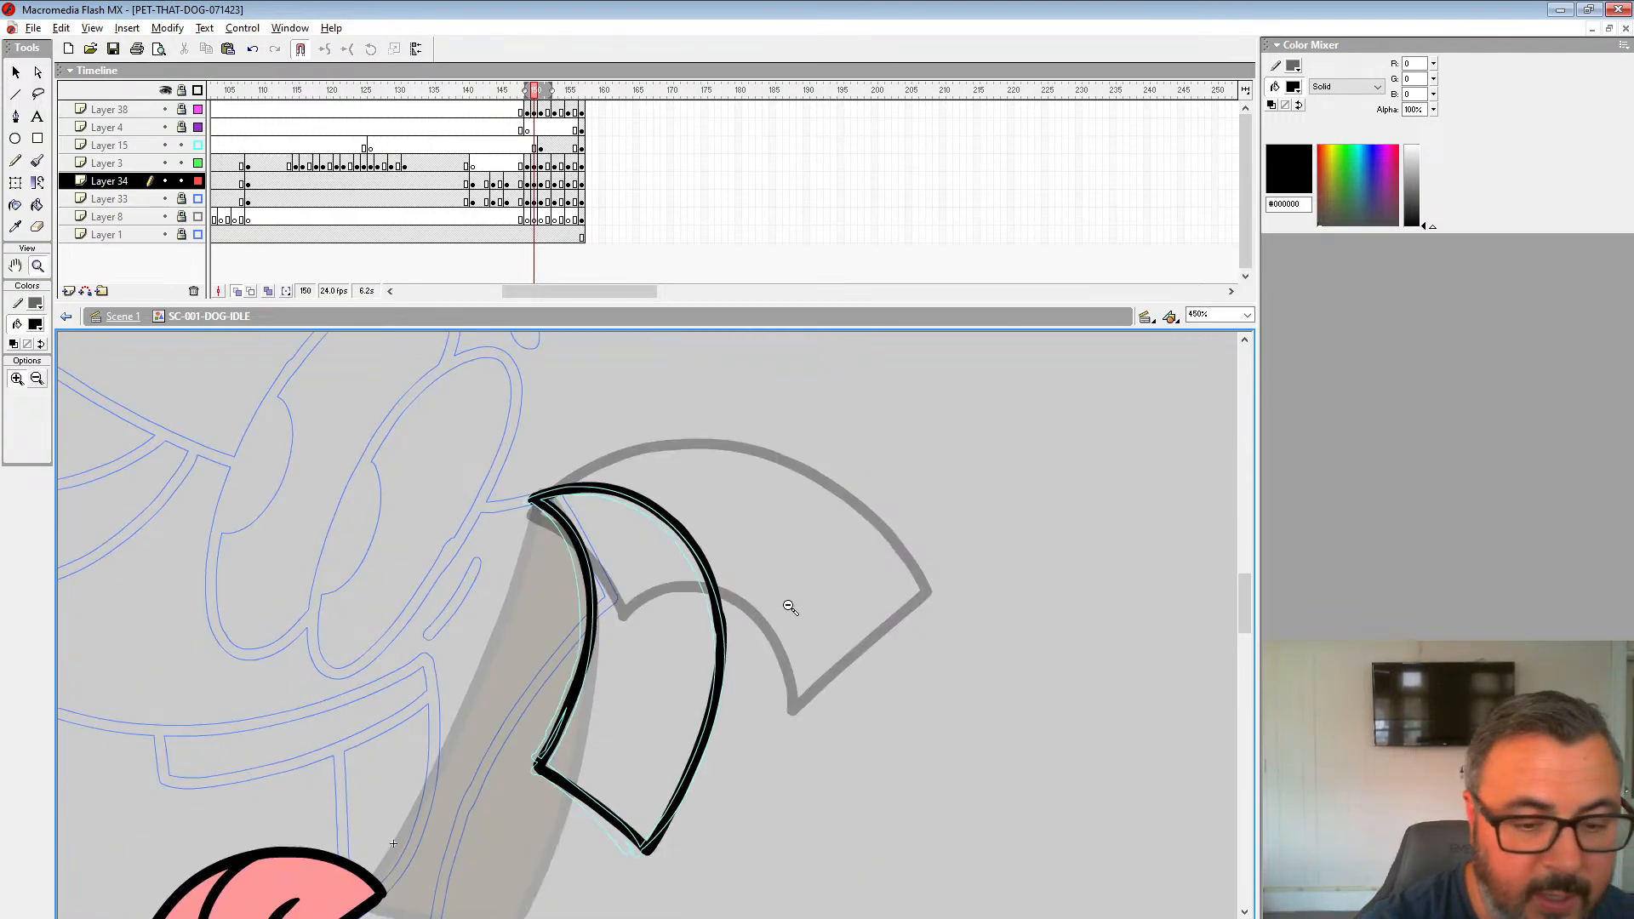
{"action": "left_click", "coordinate": [749, 587], "text": "alt"}
{"action": "left_click", "coordinate": [748, 588], "text": "alt"}
Step: Clear the rough ear's keyframe at frame 151 of Layer 15 and return all layers to full colour
{"action": "left_click", "coordinate": [542, 144]}
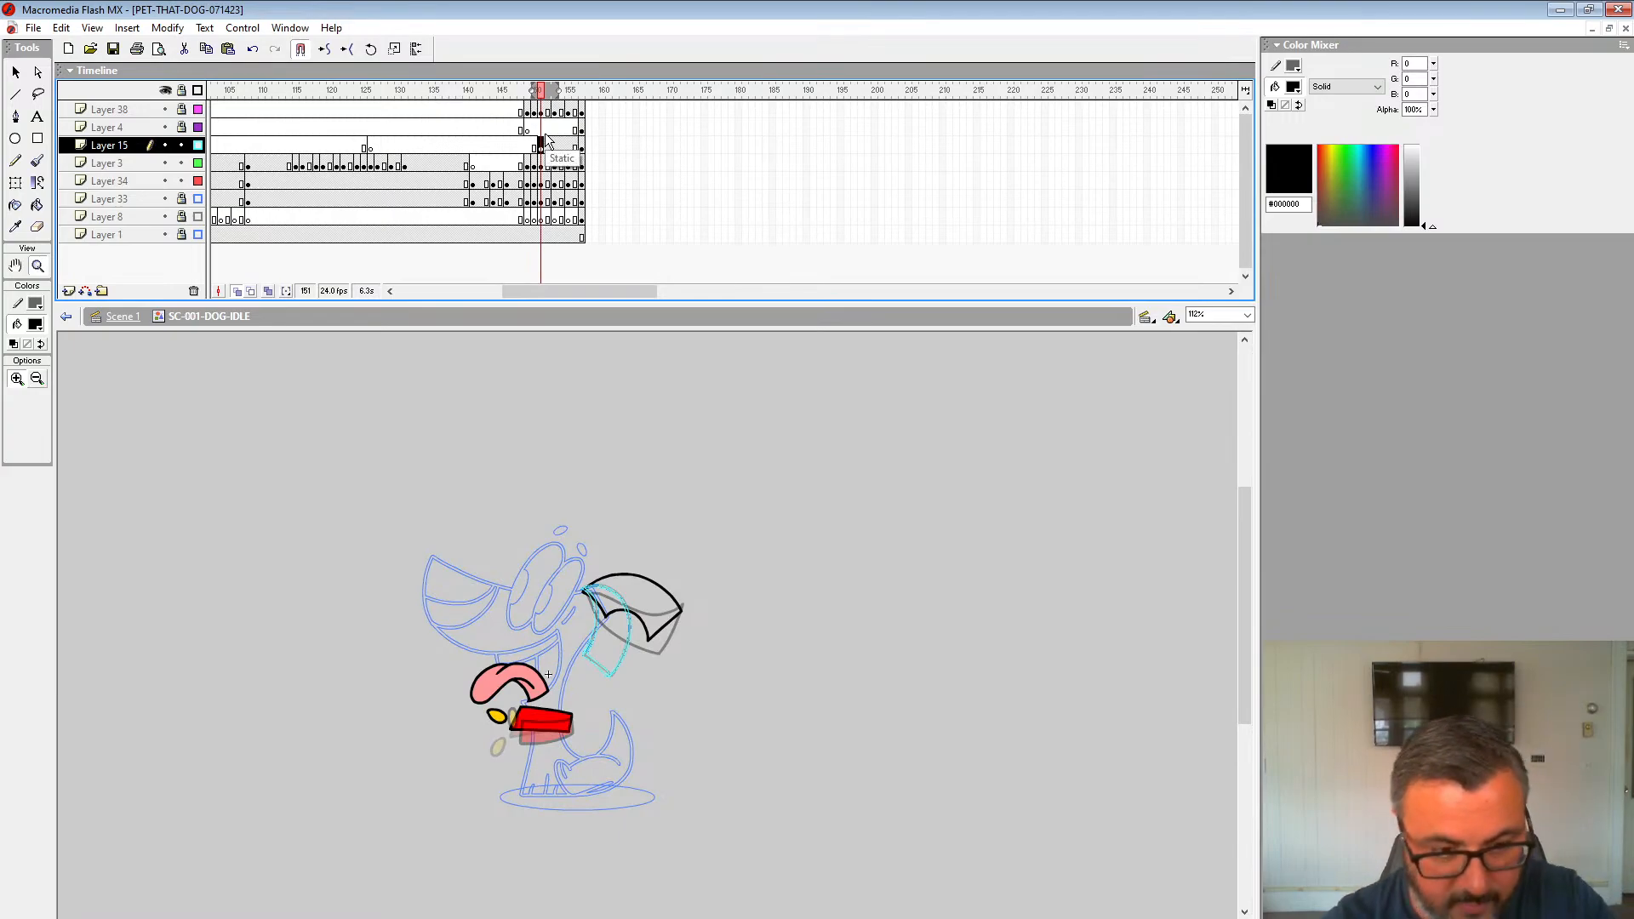
{"action": "key", "text": "shift+F6"}
{"action": "left_click_drag", "start_coordinate": [197, 145], "coordinate": [198, 235]}
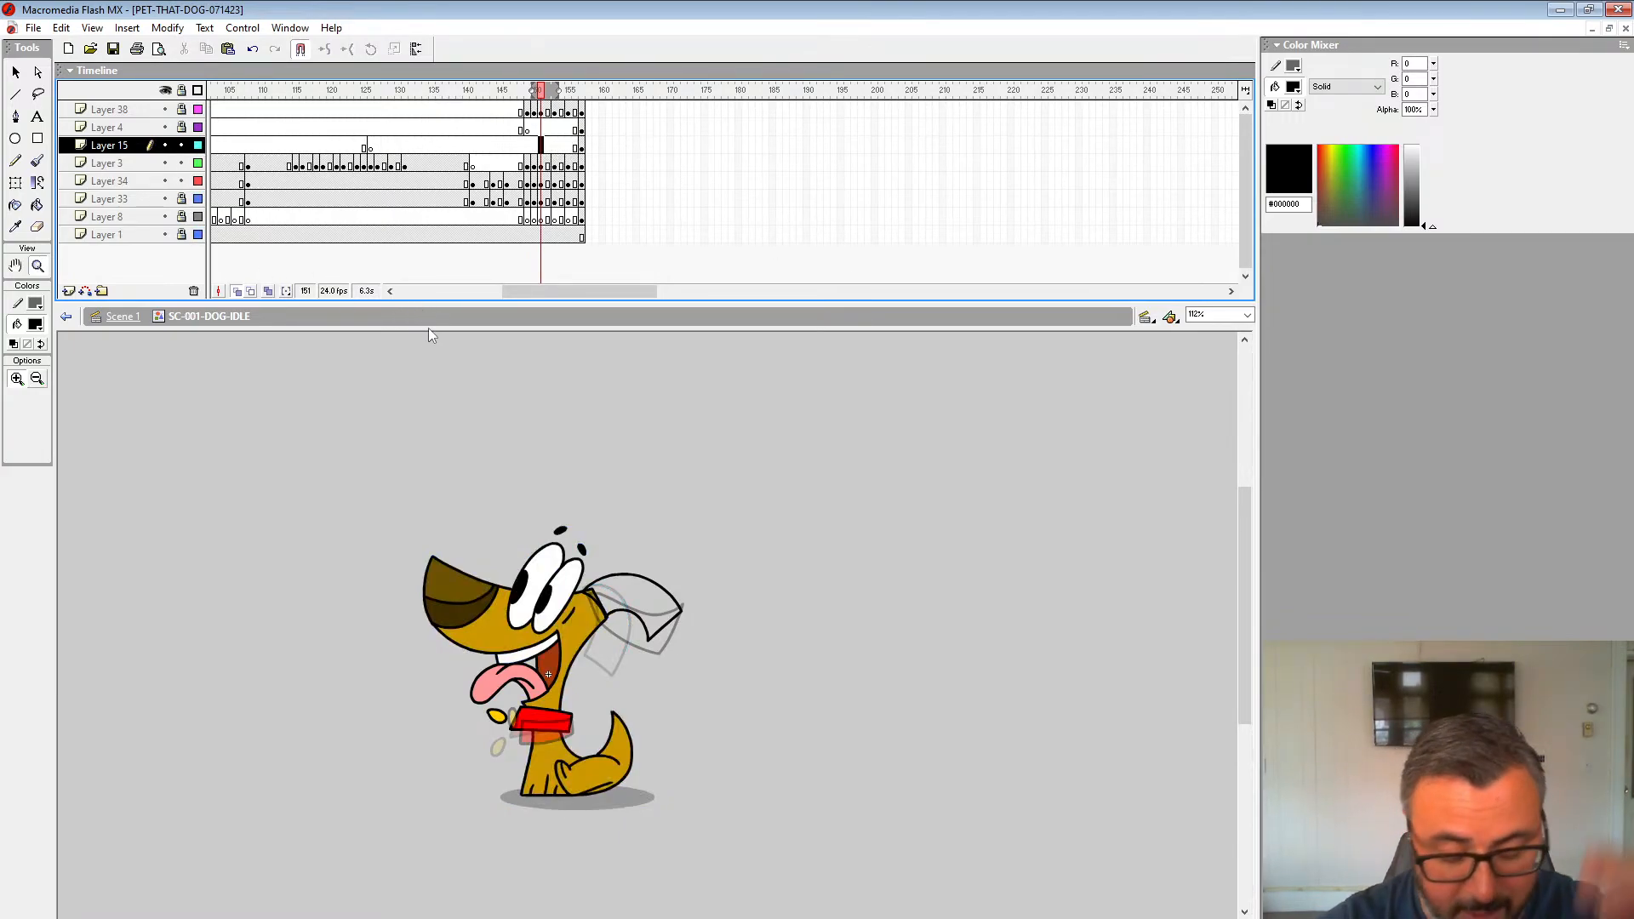
Step: Sample the dark brown #403000 from the finished ear on frame 149 and fill the ears on frames 150 and 151
{"action": "key", "text": "comma"}
{"action": "key", "text": "comma"}
{"action": "key", "text": "period"}
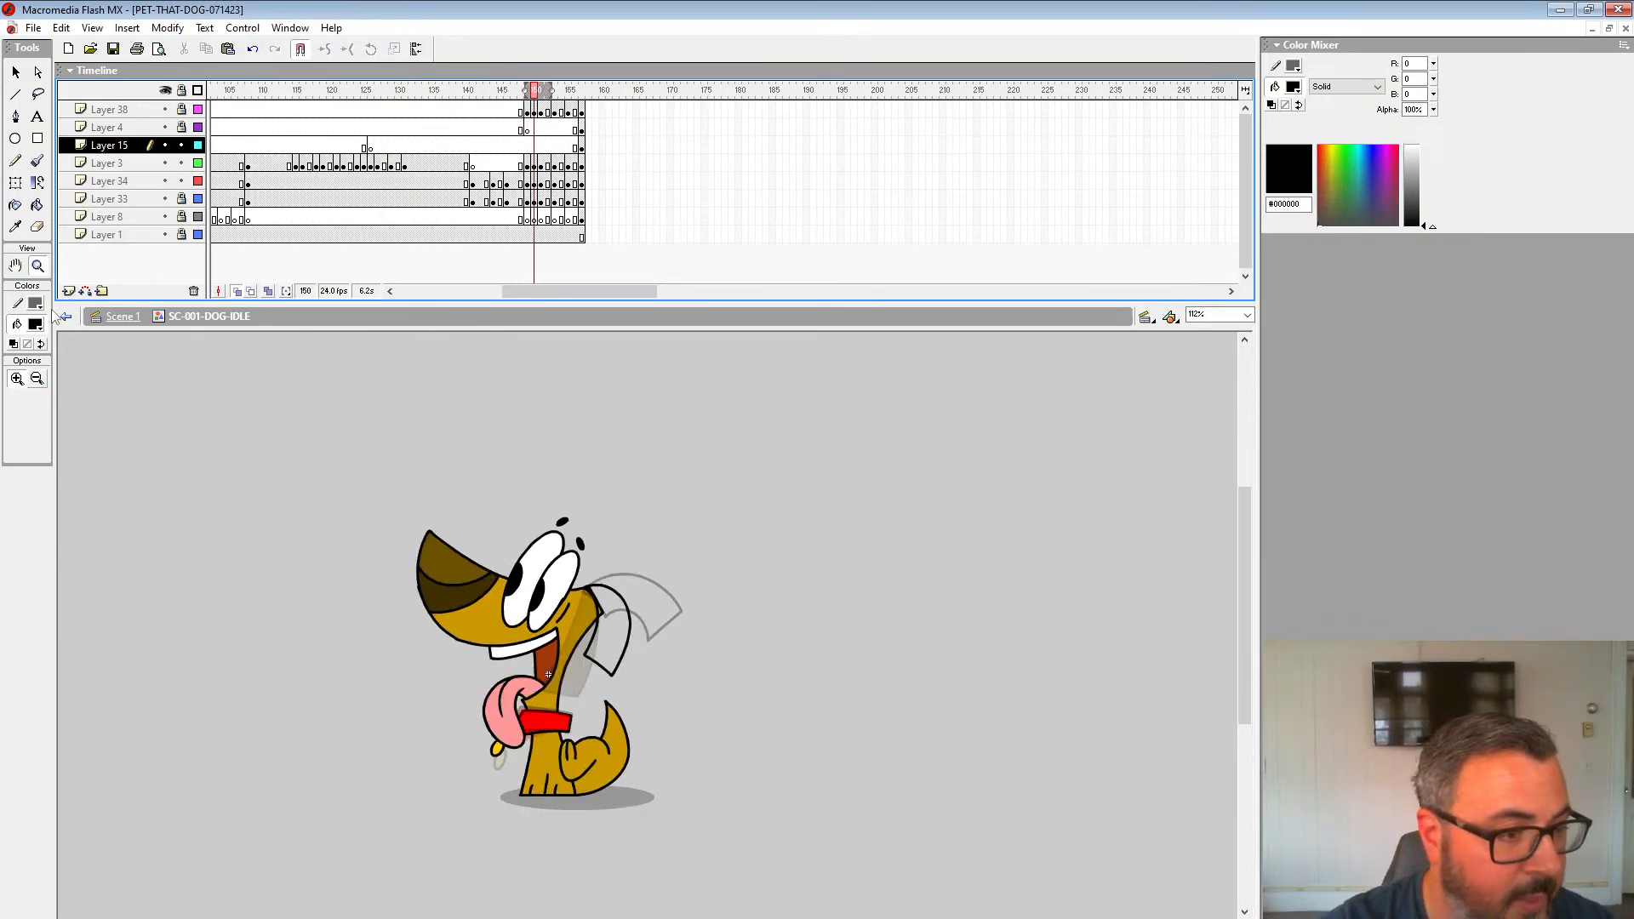
{"action": "key", "text": "comma"}
{"action": "left_click", "coordinate": [34, 325]}
{"action": "left_click", "coordinate": [575, 649]}
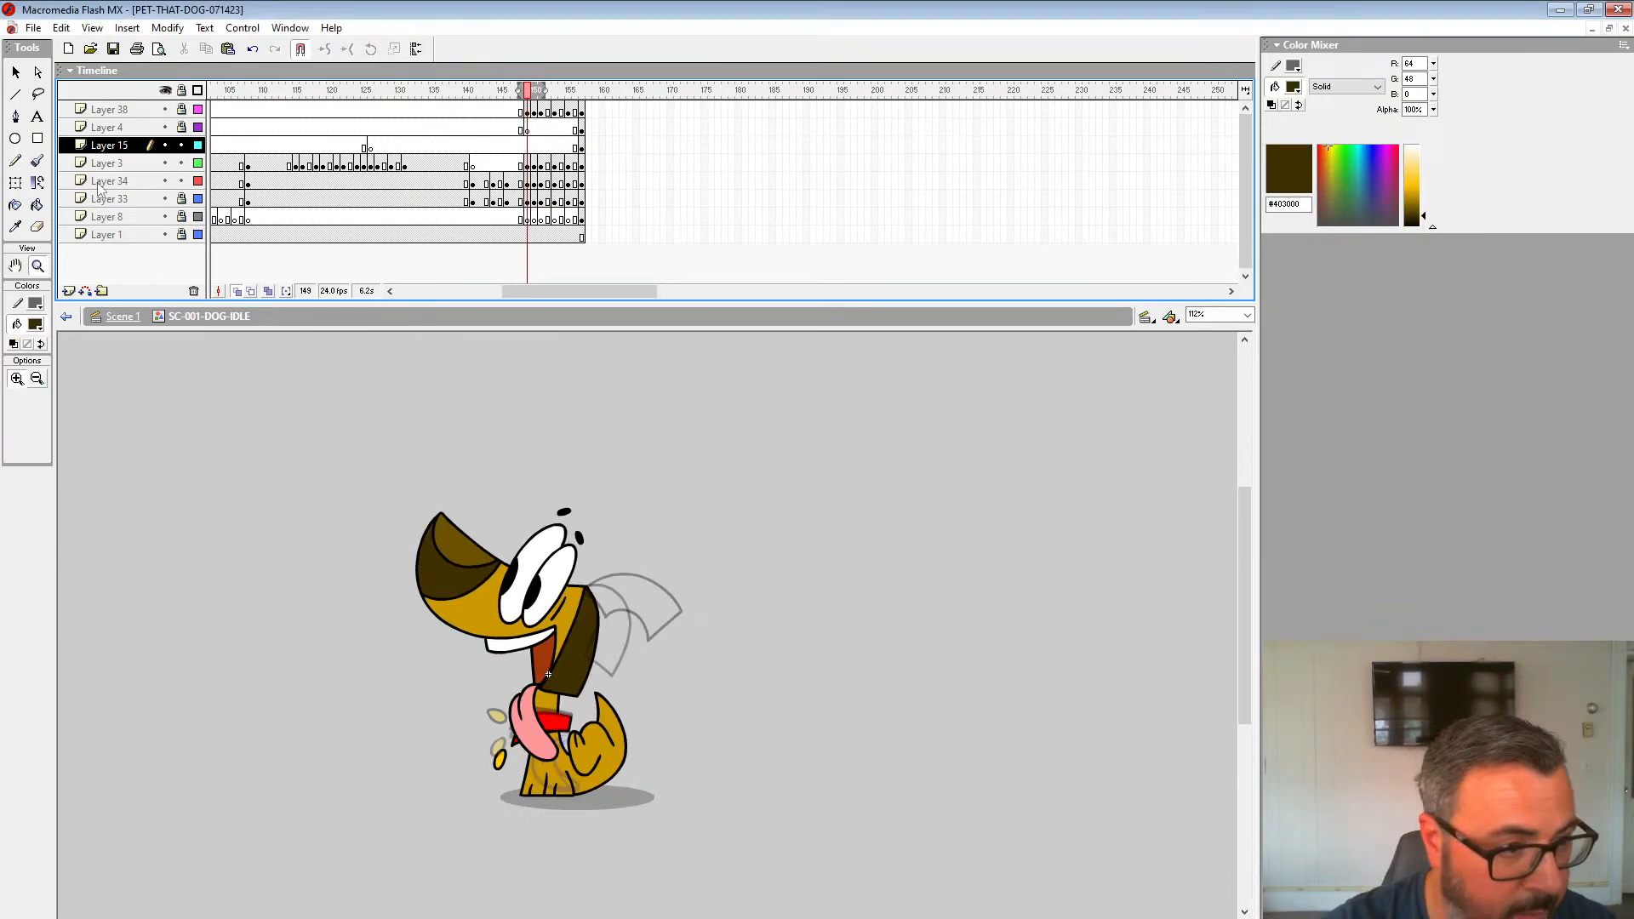
{"action": "left_click", "coordinate": [40, 204]}
{"action": "key", "text": "period"}
{"action": "left_click", "coordinate": [612, 643]}
{"action": "key", "text": "period"}
{"action": "left_click", "coordinate": [645, 597]}
{"action": "key", "text": "period"}
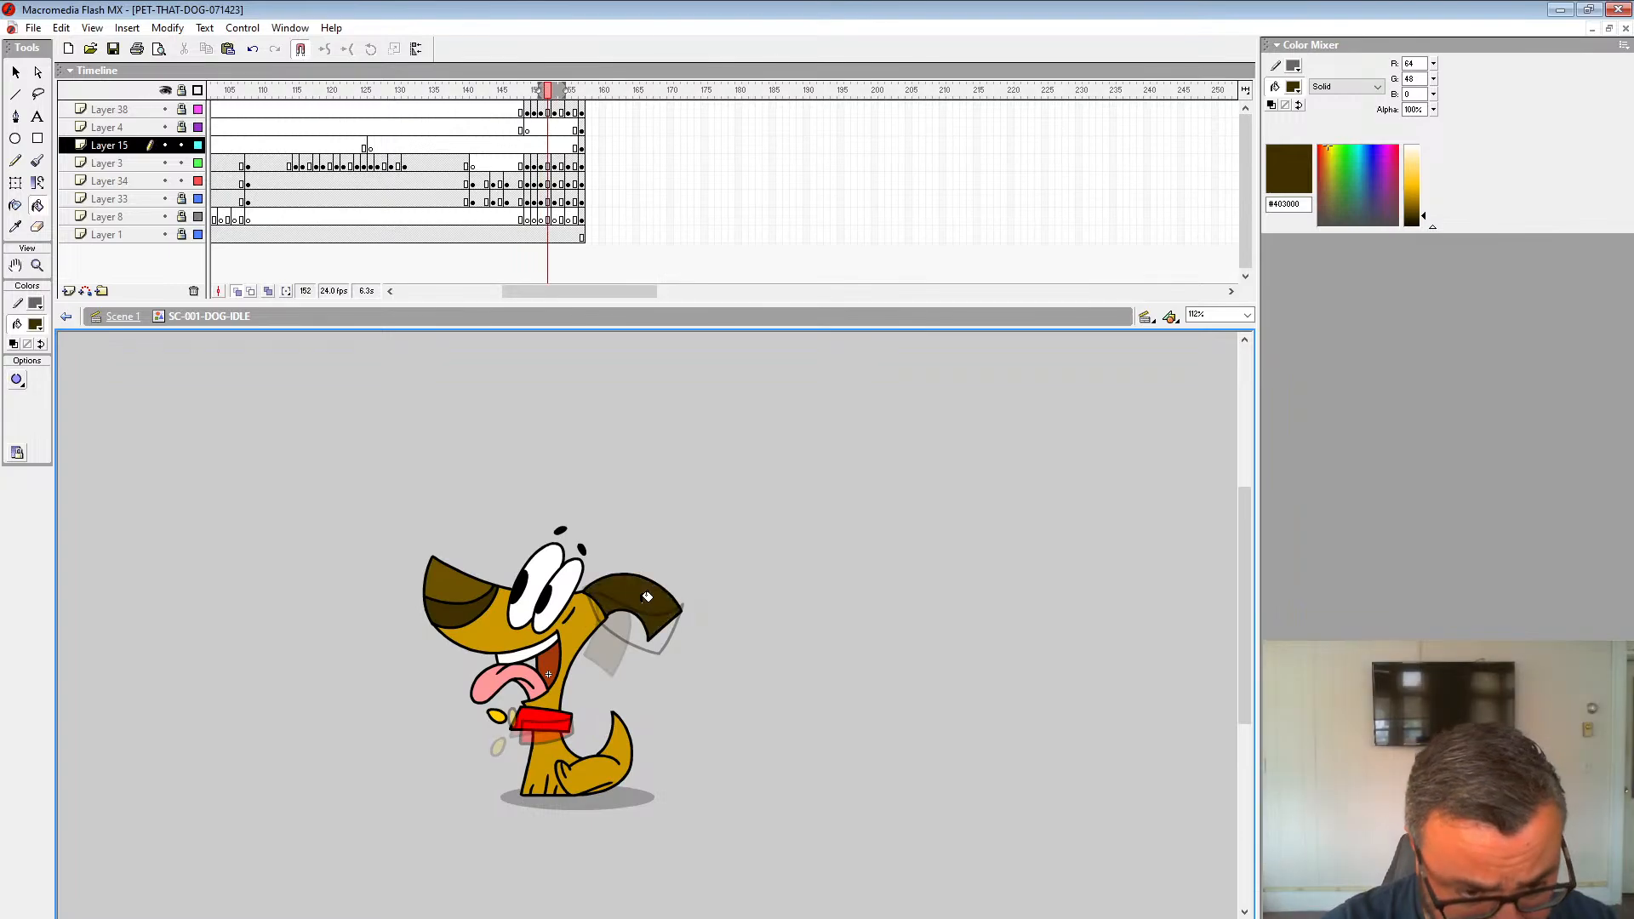
Step: Fill the inked ears on frames 153 and 155 with the same dark brown, continuing through to frame 157
{"action": "key", "text": "period"}
{"action": "left_click", "coordinate": [634, 621]}
{"action": "key", "text": "period"}
{"action": "key", "text": "period"}
{"action": "left_click", "coordinate": [635, 640]}
{"action": "key", "text": "period"}
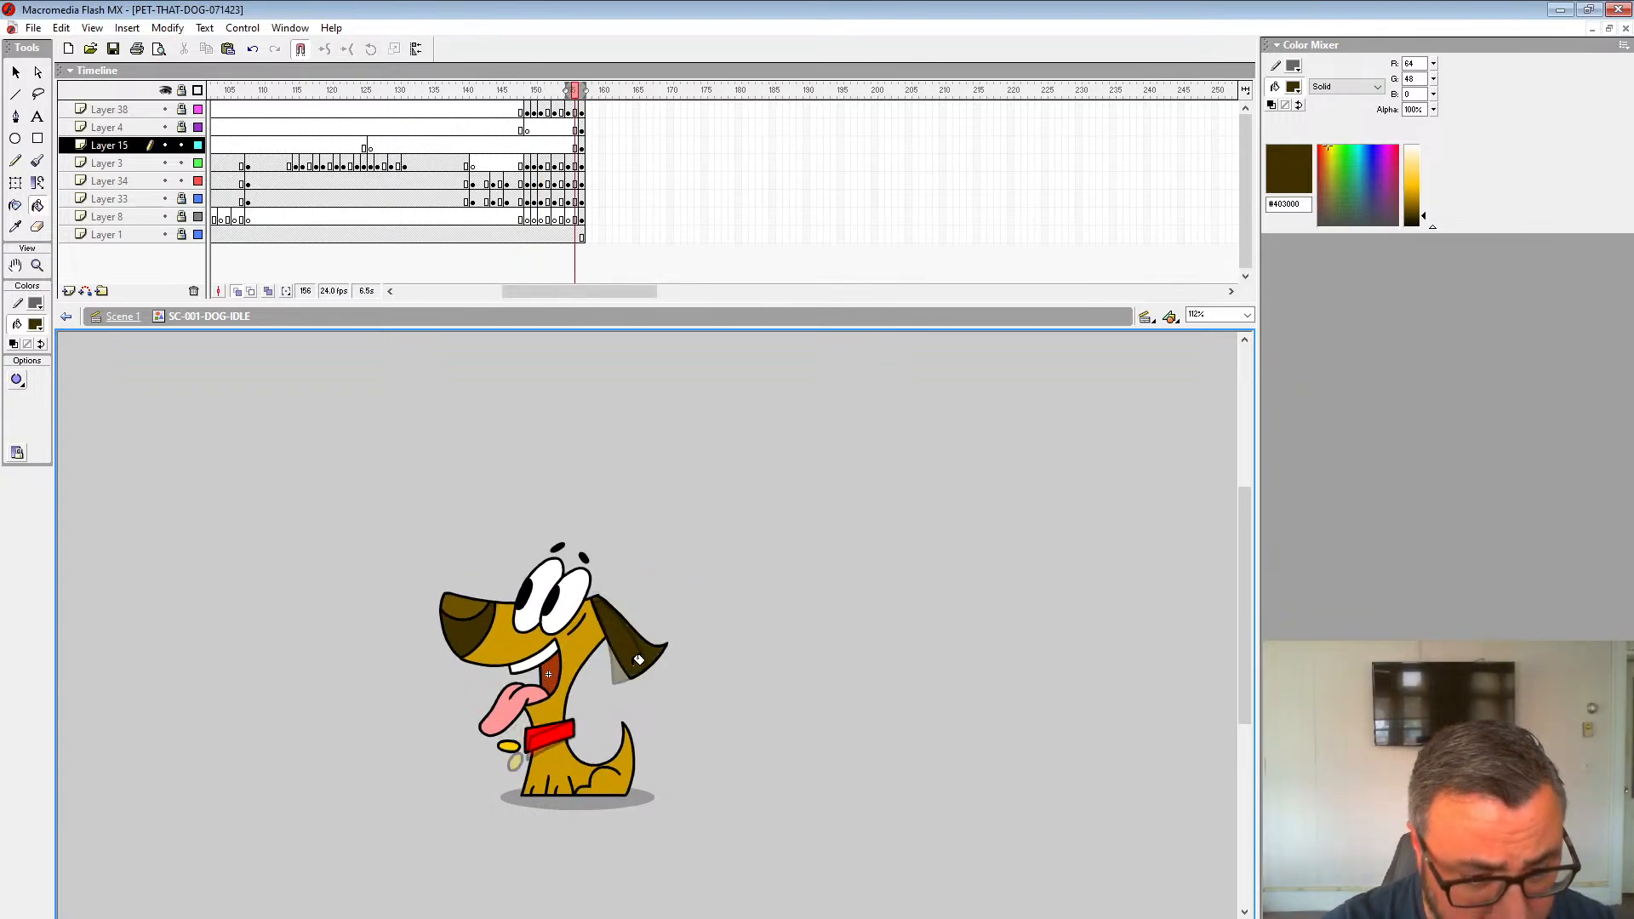
{"action": "key", "text": "period"}
{"action": "left_click", "coordinate": [637, 661]}
Step: Play back the coloured animation, turn off onion skinning and scrub from frame 148 to frame 157
{"action": "key", "text": "Return"}
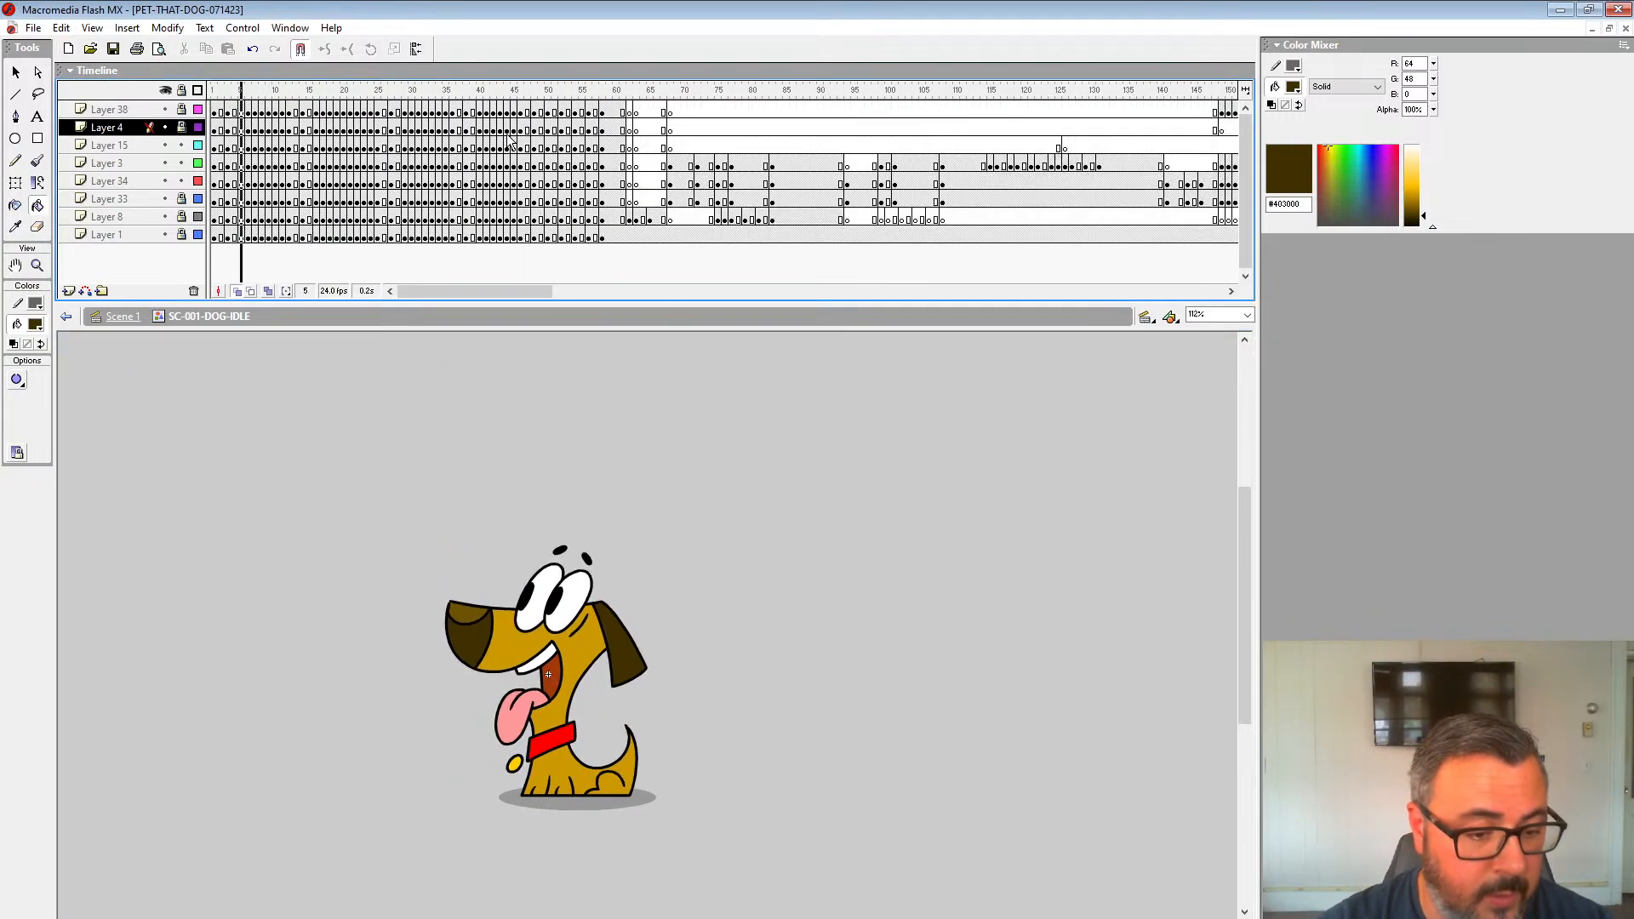
{"action": "left_click_drag", "start_coordinate": [460, 294], "coordinate": [600, 291]}
{"action": "left_click", "coordinate": [397, 148]}
{"action": "key", "text": "Return"}
{"action": "left_click", "coordinate": [624, 163]}
{"action": "left_click", "coordinate": [239, 292]}
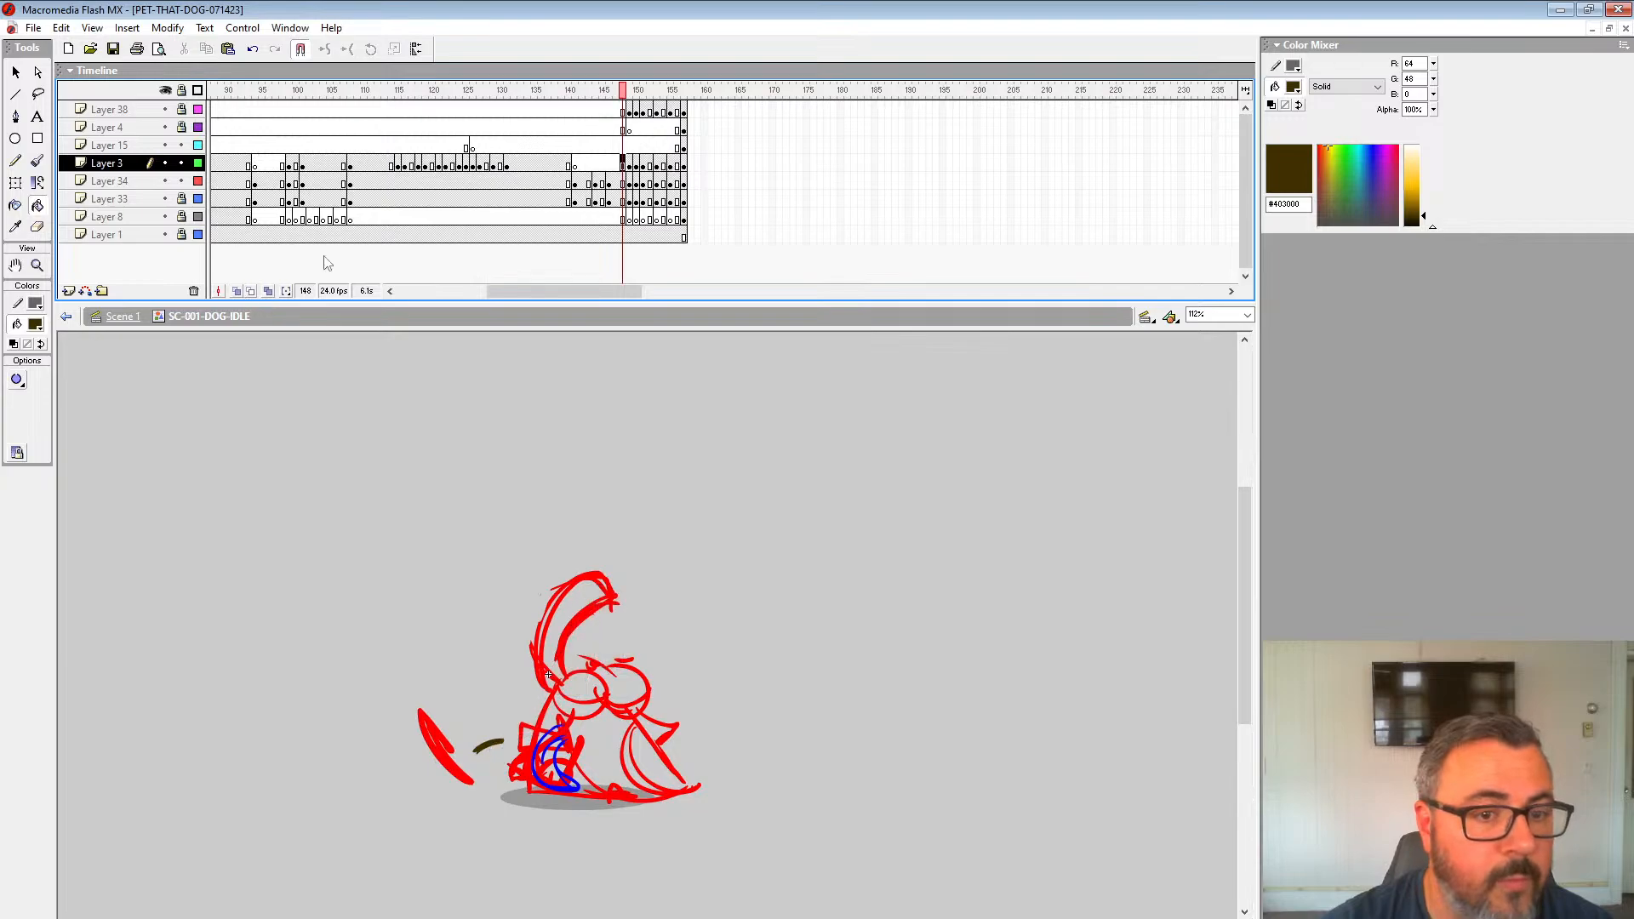
{"action": "left_click_drag", "start_coordinate": [621, 96], "coordinate": [691, 146]}
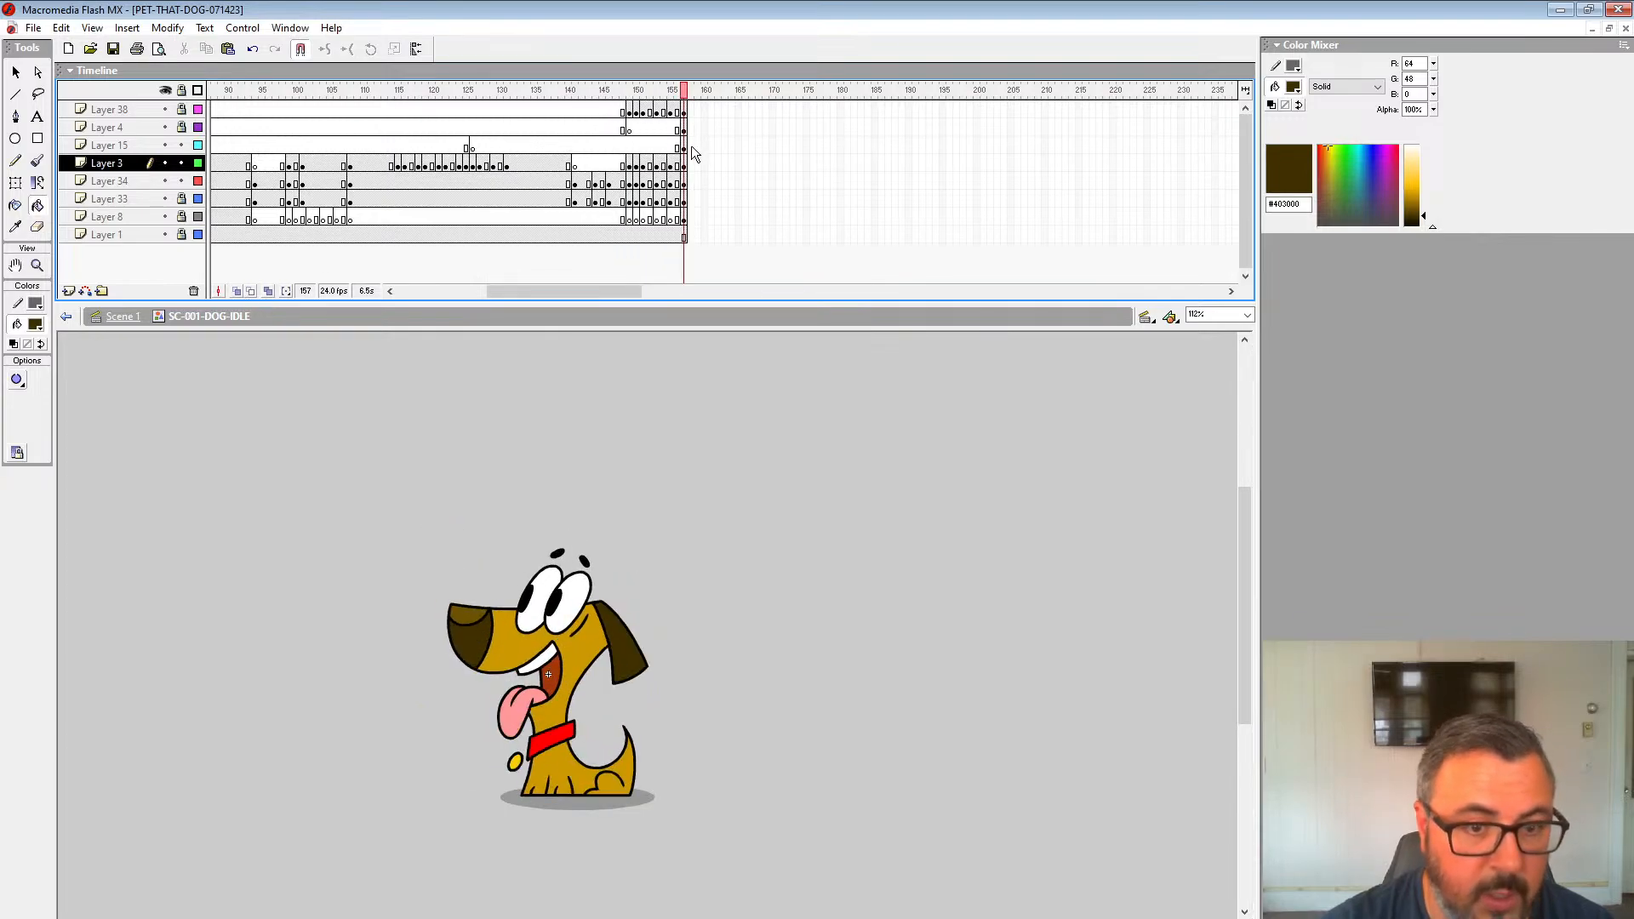
Step: Unlock all the layers of the dog symbol
{"action": "left_click", "coordinate": [684, 220]}
{"action": "left_click_drag", "start_coordinate": [624, 293], "coordinate": [528, 293]}
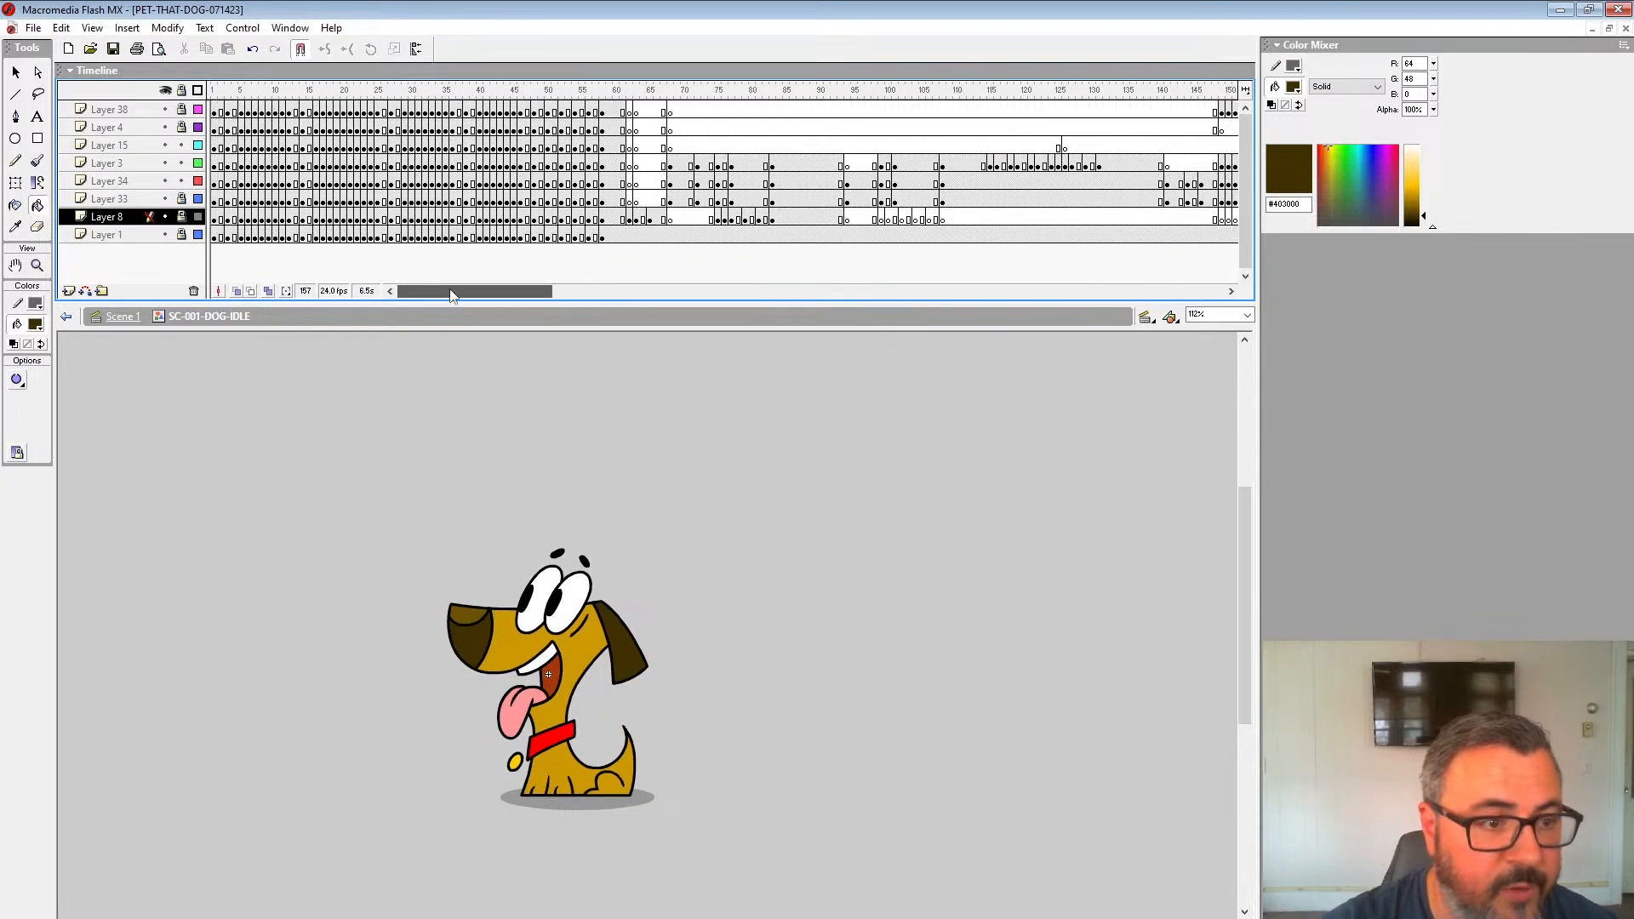
{"action": "left_click", "coordinate": [181, 110]}
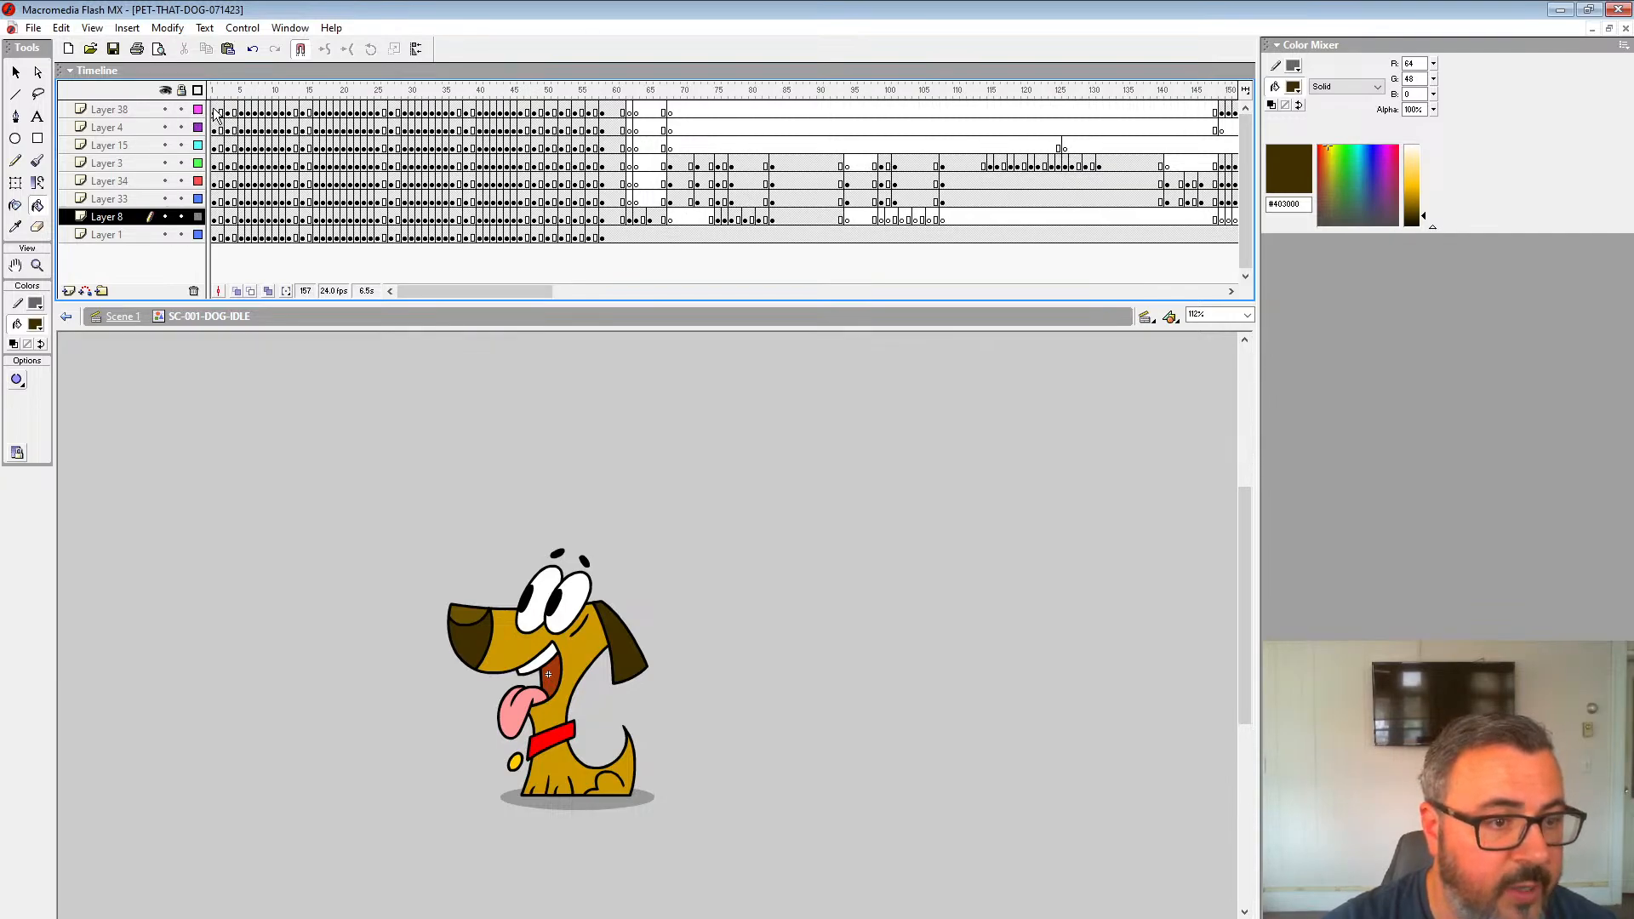
{"action": "left_click_drag", "start_coordinate": [217, 116], "coordinate": [379, 280]}
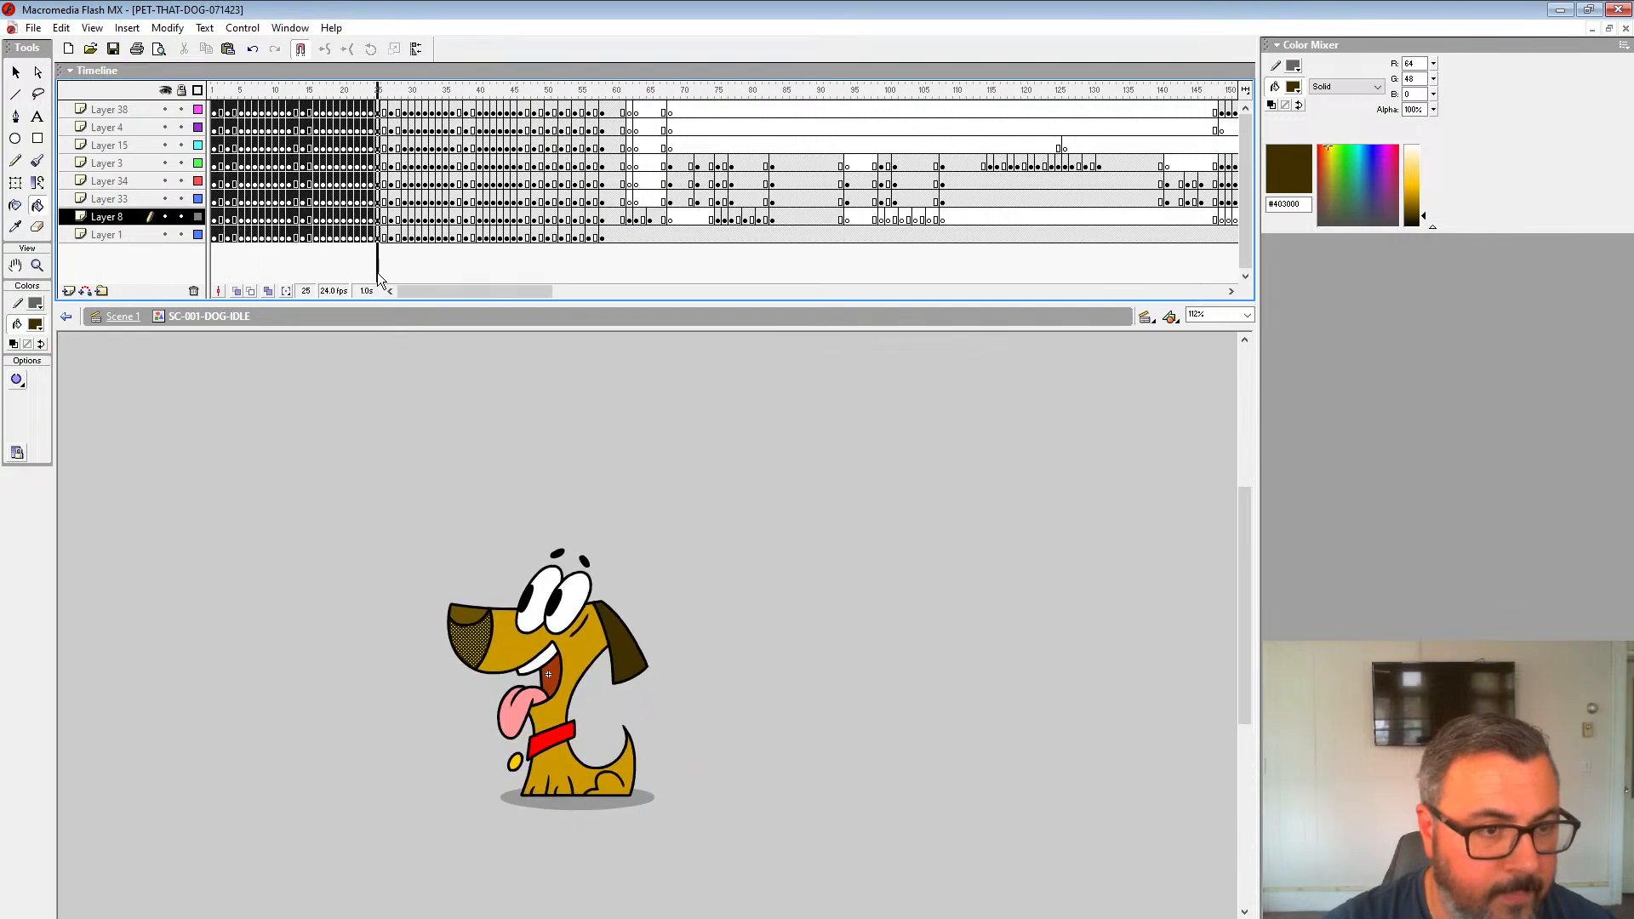
{"action": "left_click", "coordinate": [218, 111]}
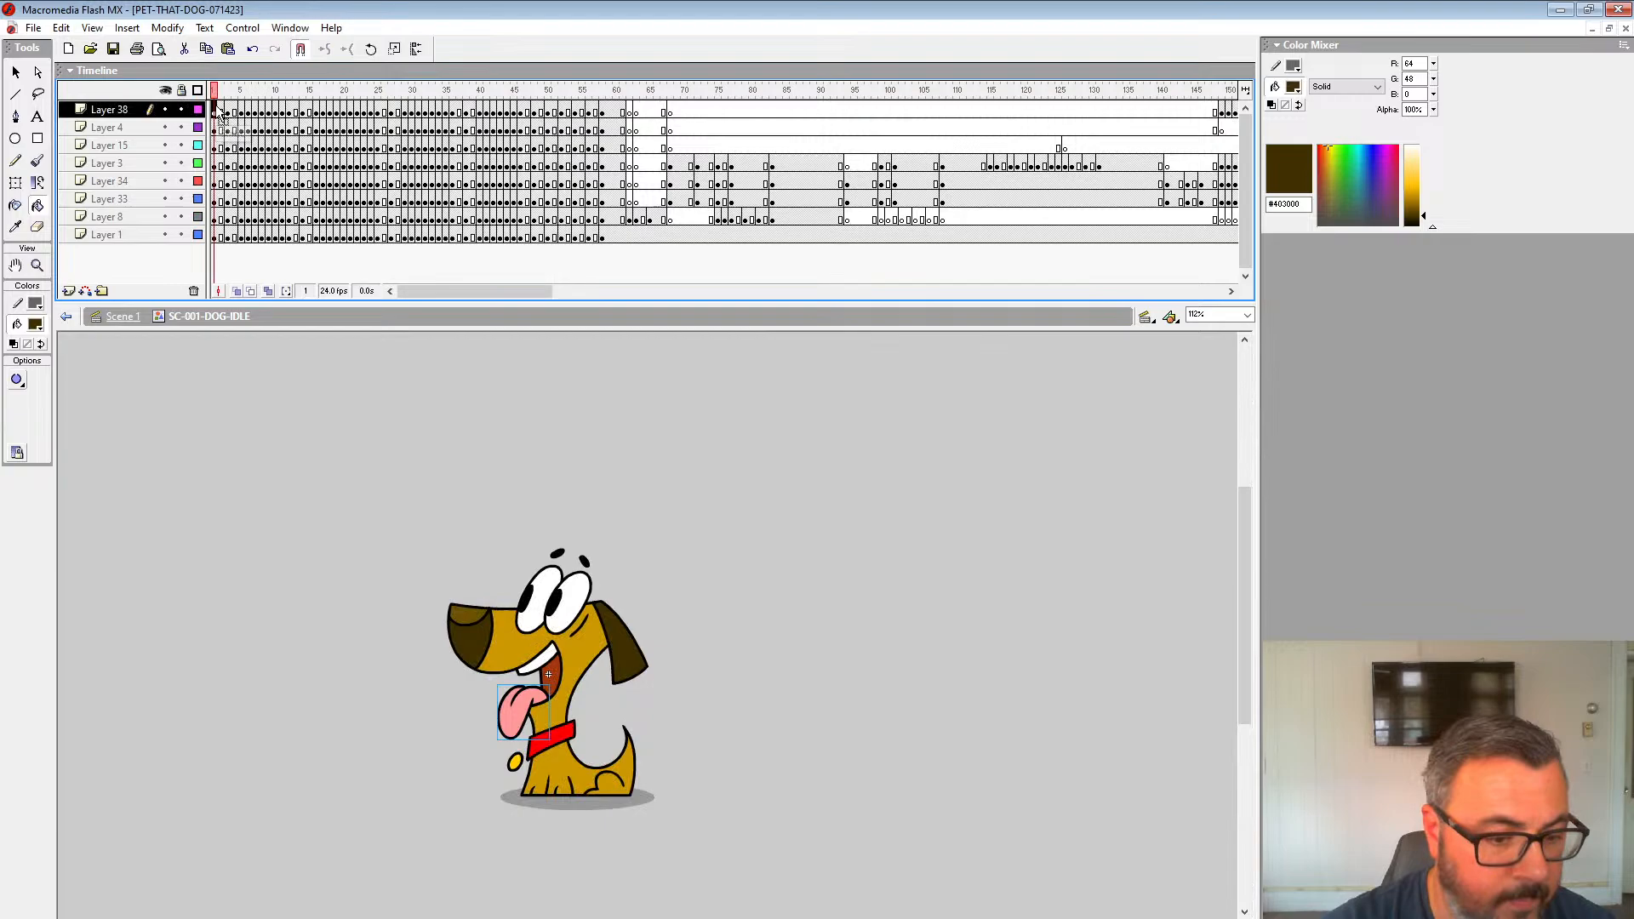
{"action": "left_click", "coordinate": [376, 107]}
{"action": "left_click", "coordinate": [377, 125]}
Step: Copy frames 1 to 24 of all layers and paste them starting at frame 157
{"action": "left_click_drag", "start_coordinate": [373, 110], "coordinate": [208, 271]}
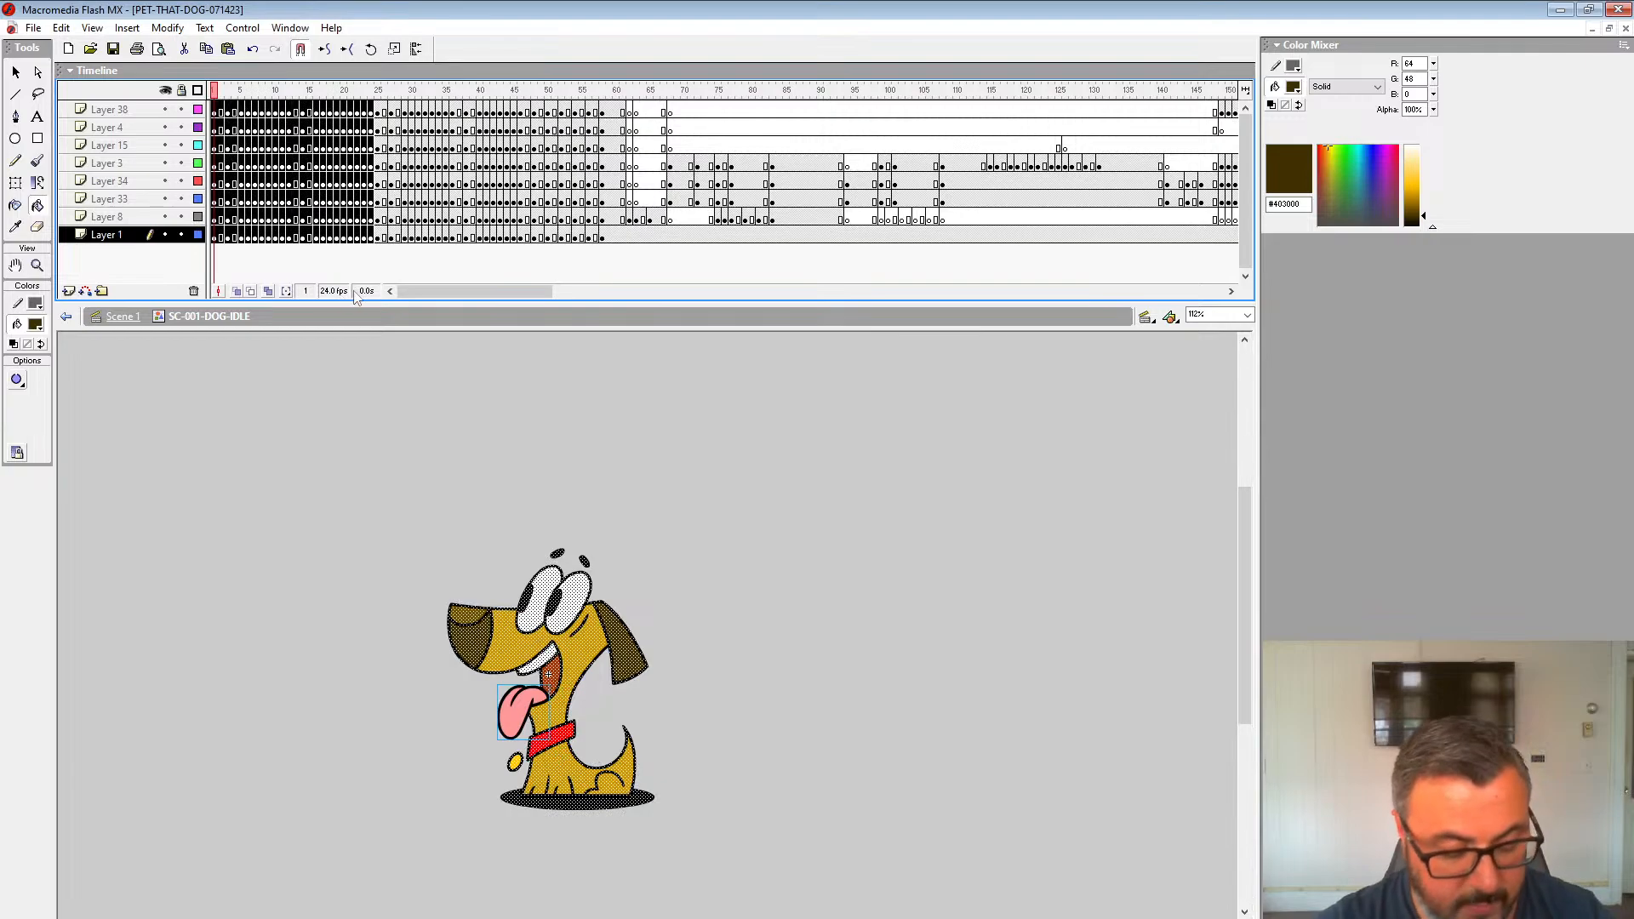
{"action": "left_click_drag", "start_coordinate": [429, 294], "coordinate": [558, 297]}
{"action": "left_click", "coordinate": [425, 237]}
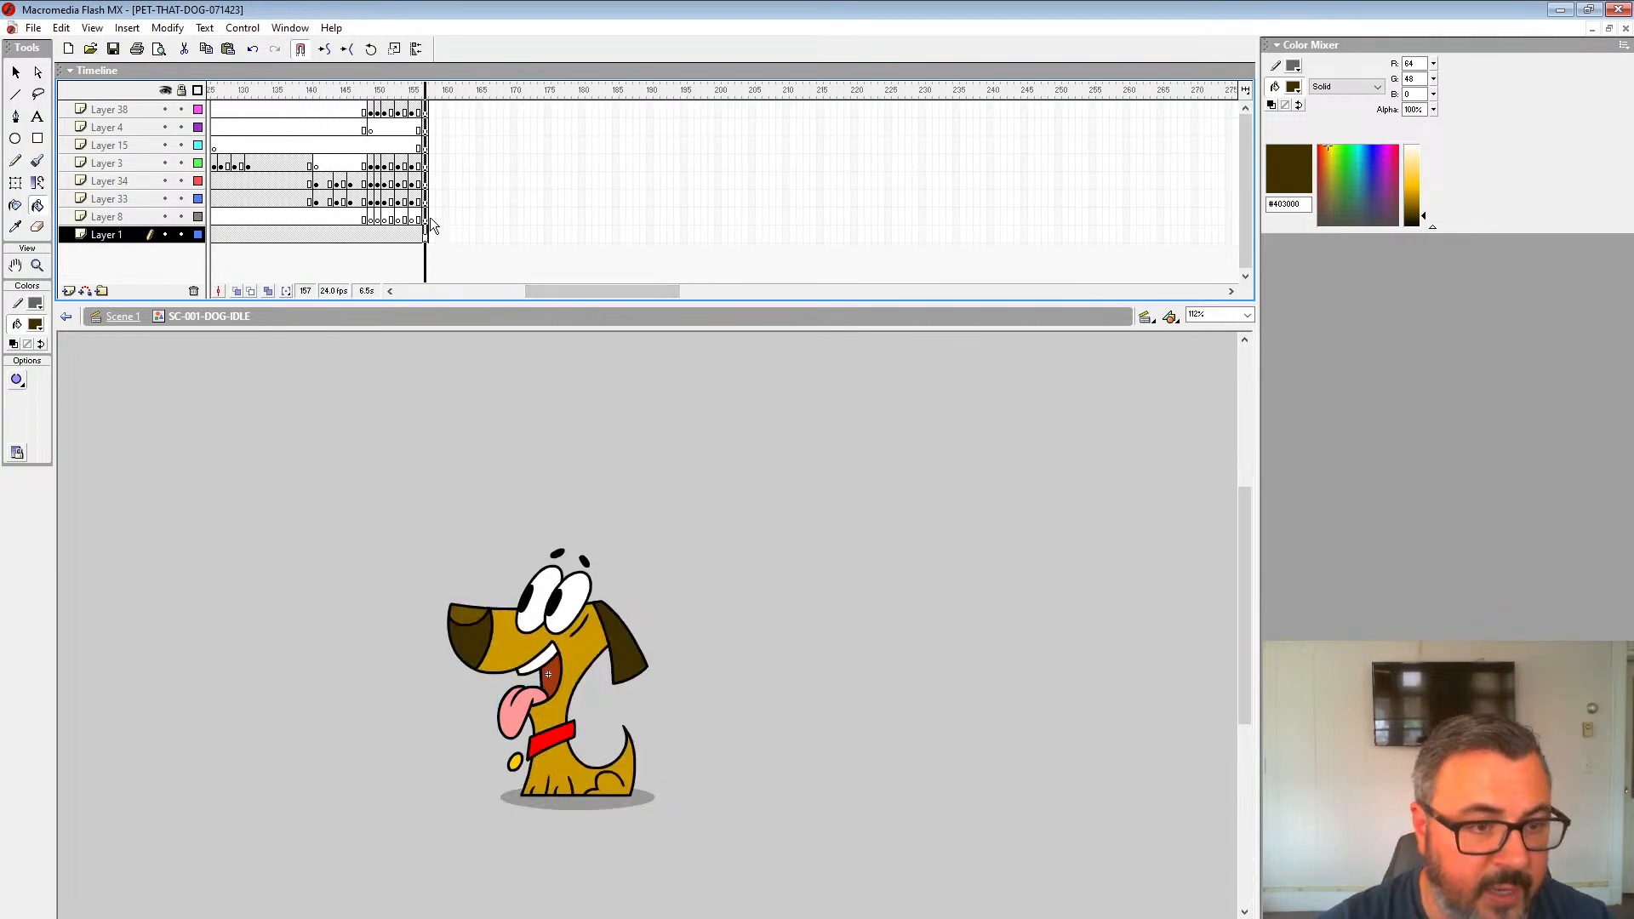
{"action": "left_click_drag", "start_coordinate": [432, 224], "coordinate": [451, 109]}
{"action": "key", "text": "ctrl+alt+v"}
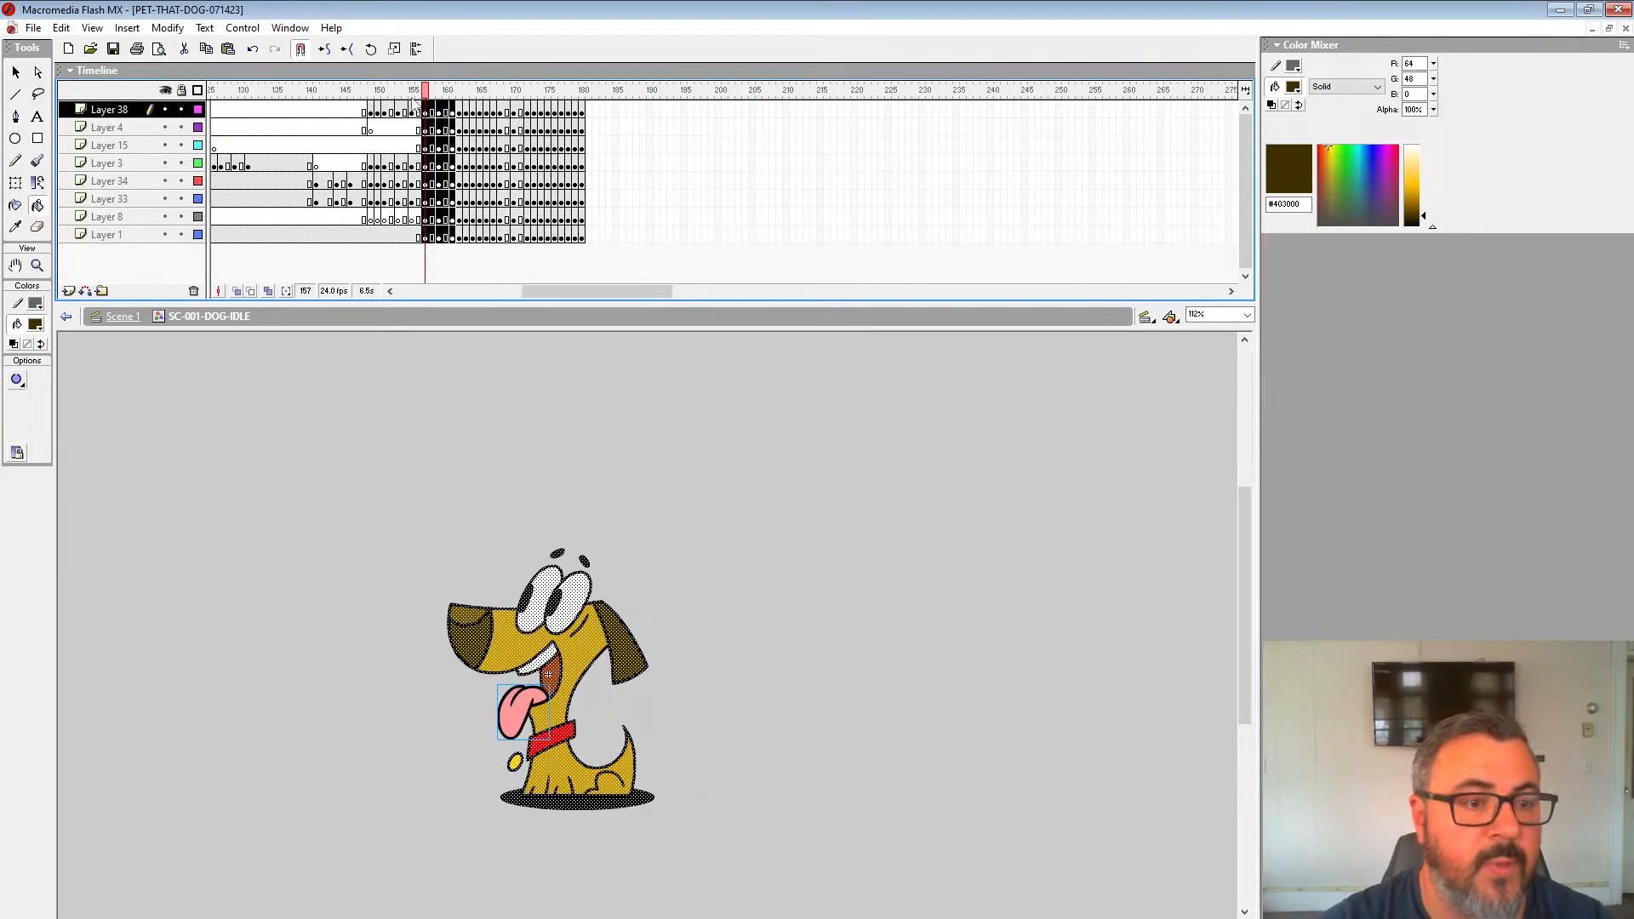
Step: Play back the animation with the appended frames and scrub to frame 151 to review the transition
{"action": "left_click", "coordinate": [315, 91]}
{"action": "key", "text": "Return"}
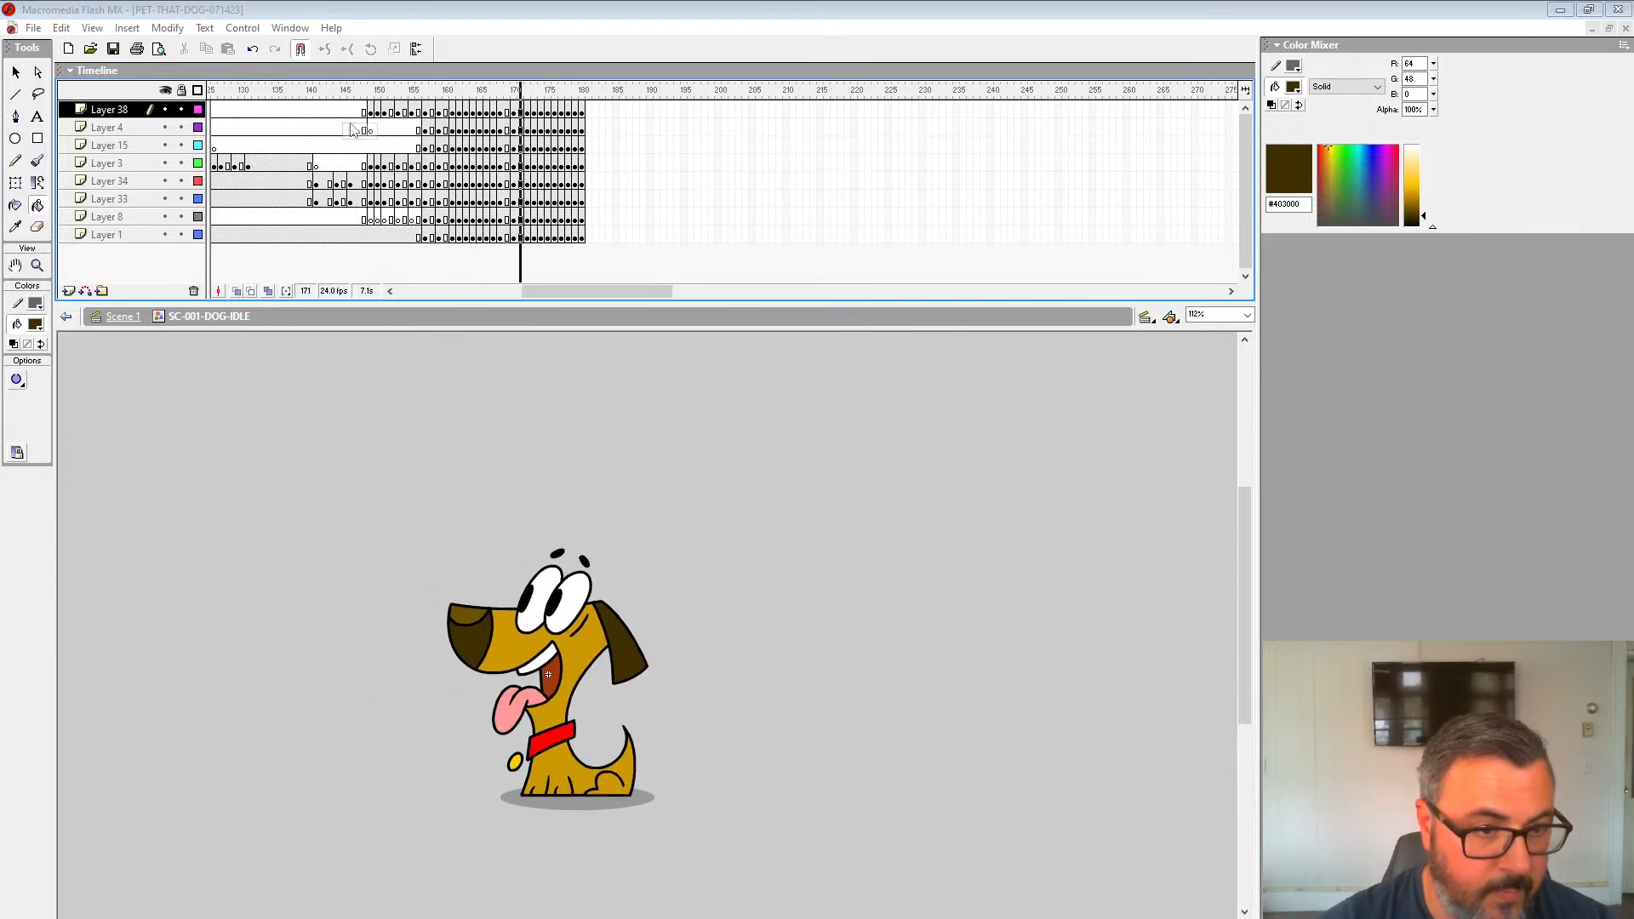
{"action": "left_click", "coordinate": [386, 146]}
{"action": "left_click_drag", "start_coordinate": [401, 292], "coordinate": [513, 292]}
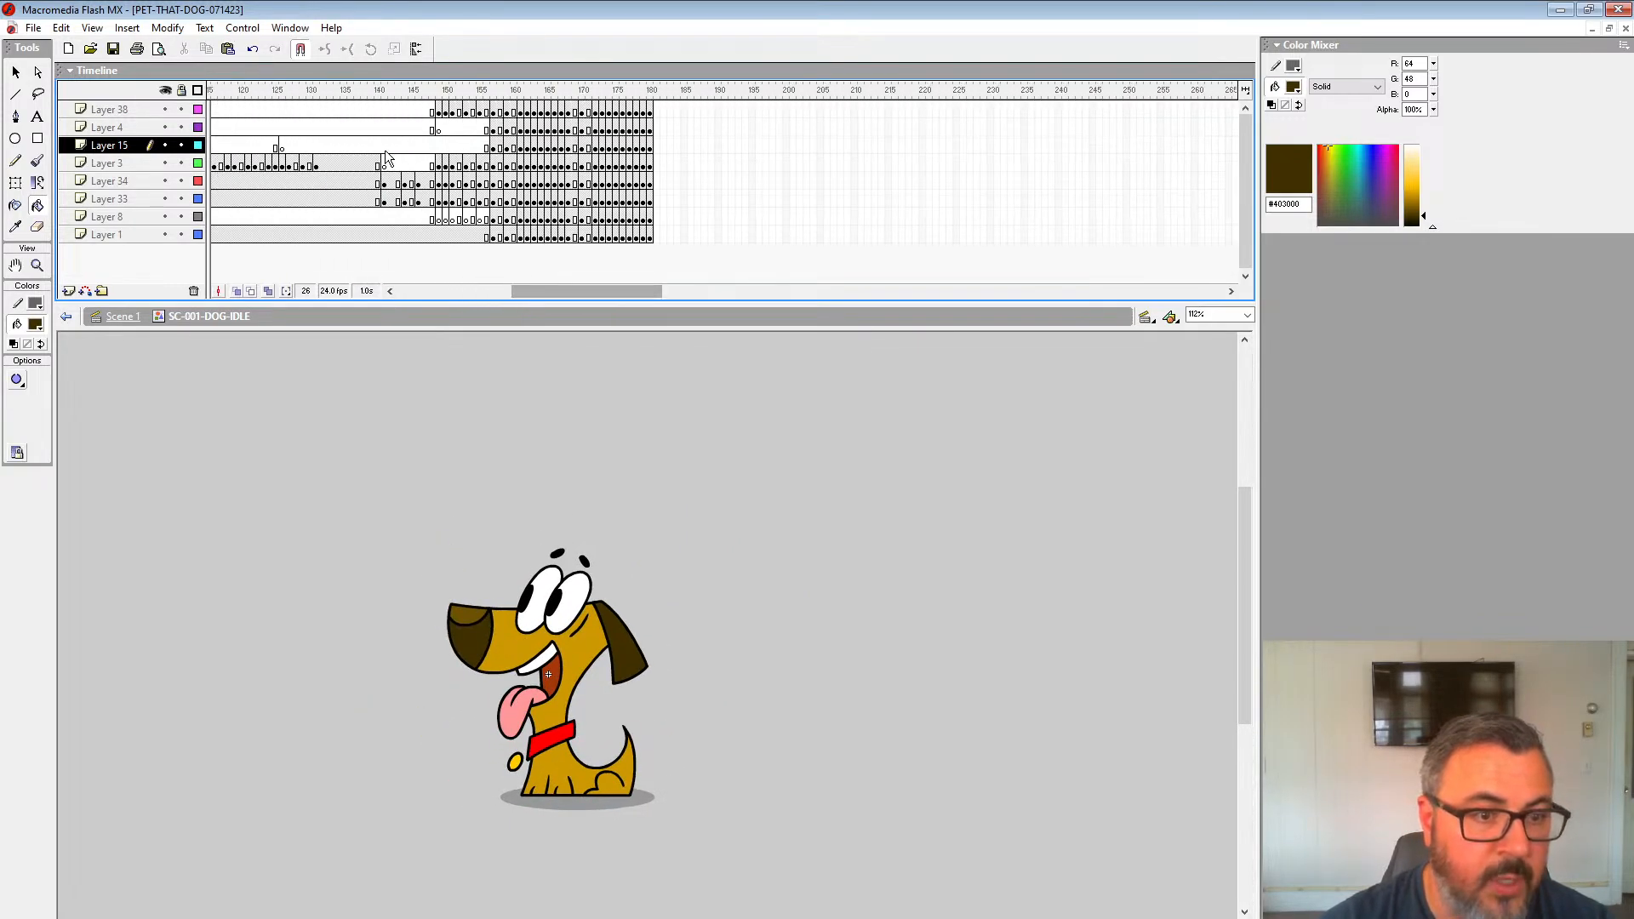
{"action": "mouse_move", "coordinate": [400, 89]}
{"action": "left_mouse_down"}
{"action": "mouse_move", "coordinate": [508, 89]}
{"action": "mouse_move", "coordinate": [418, 89]}
{"action": "mouse_move", "coordinate": [470, 132]}
{"action": "mouse_move", "coordinate": [453, 143]}
{"action": "left_mouse_up"}
{"action": "left_click", "coordinate": [456, 184]}
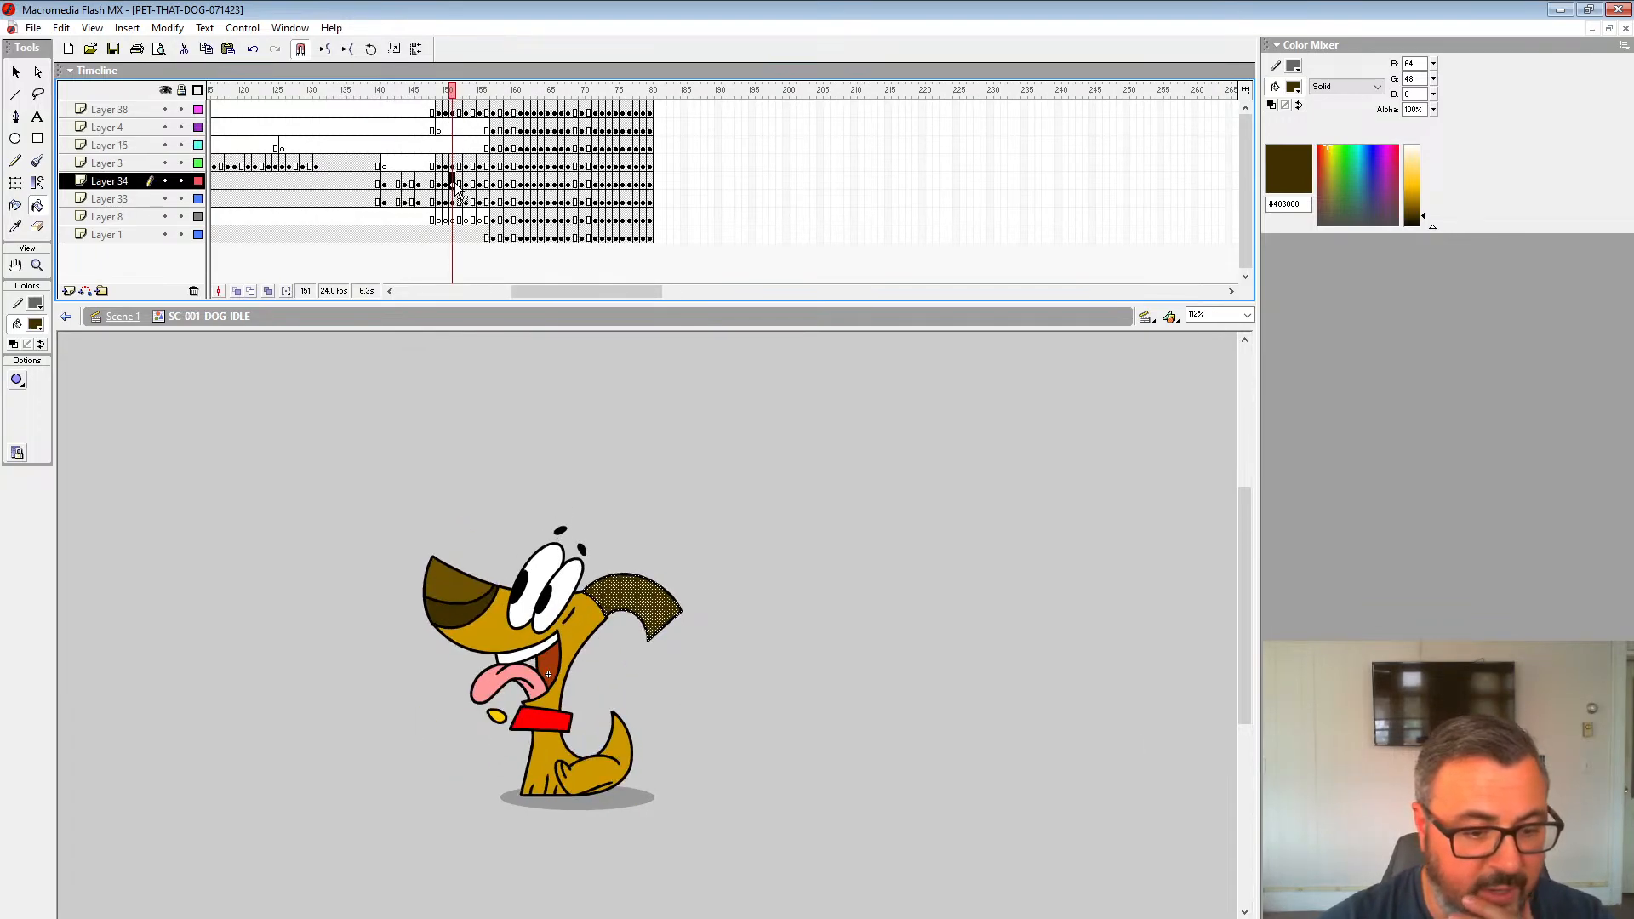
Step: Select the dog's red collar and examine its drawings on Layer 3 from frame 151 to frame 158
{"action": "left_click", "coordinate": [15, 73]}
{"action": "left_click", "coordinate": [549, 729]}
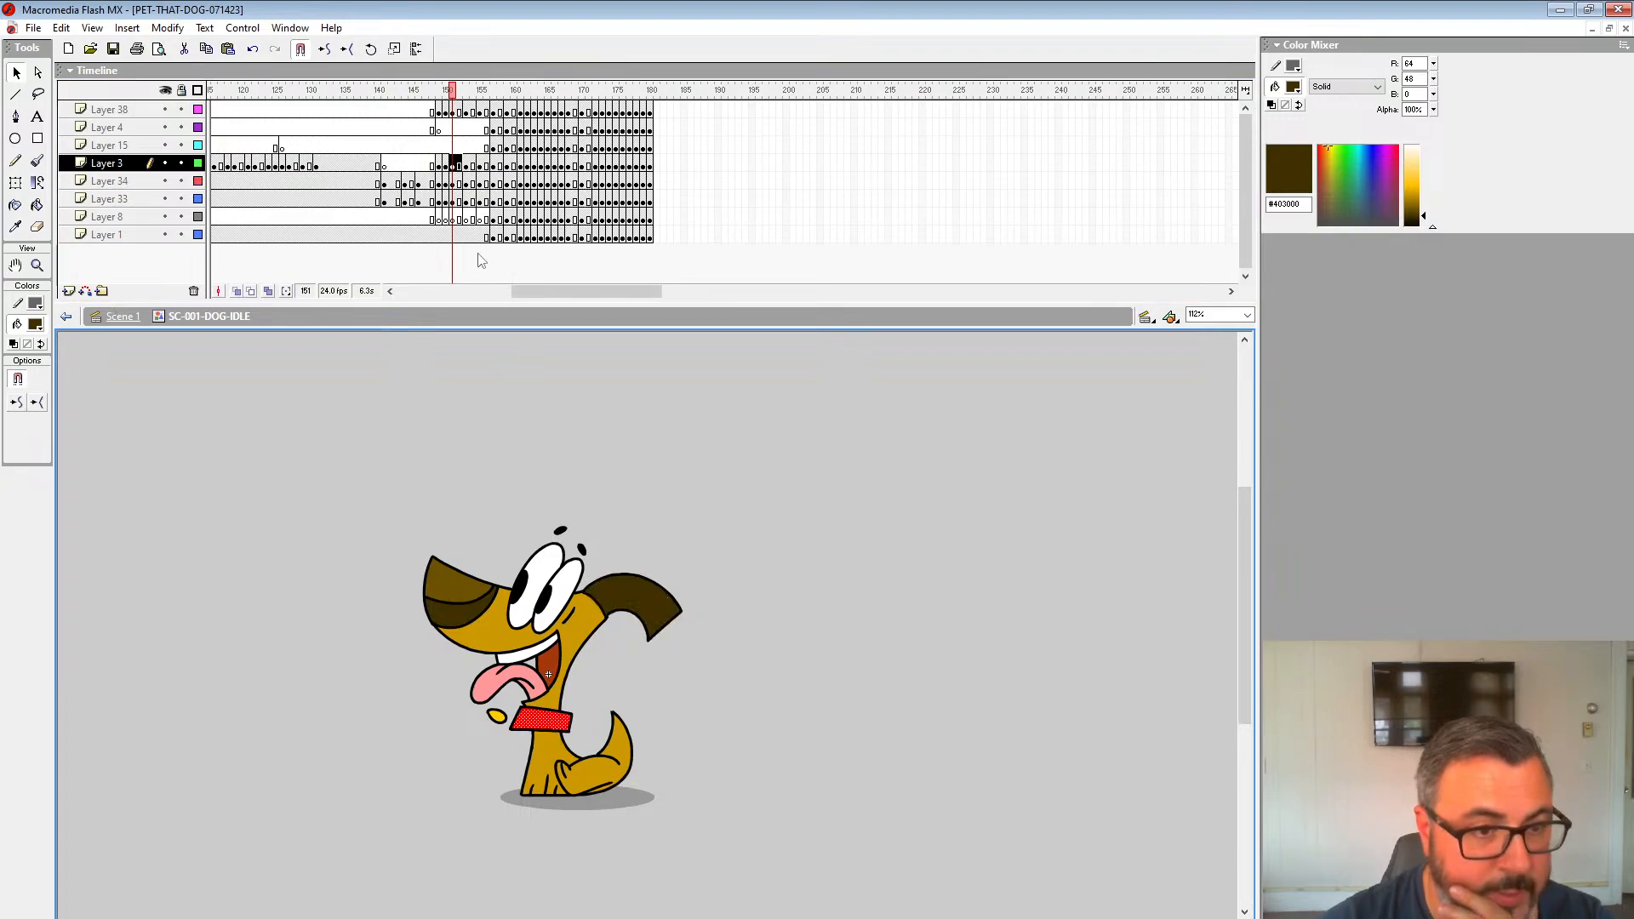
{"action": "left_click", "coordinate": [460, 166]}
{"action": "left_click", "coordinate": [467, 166]}
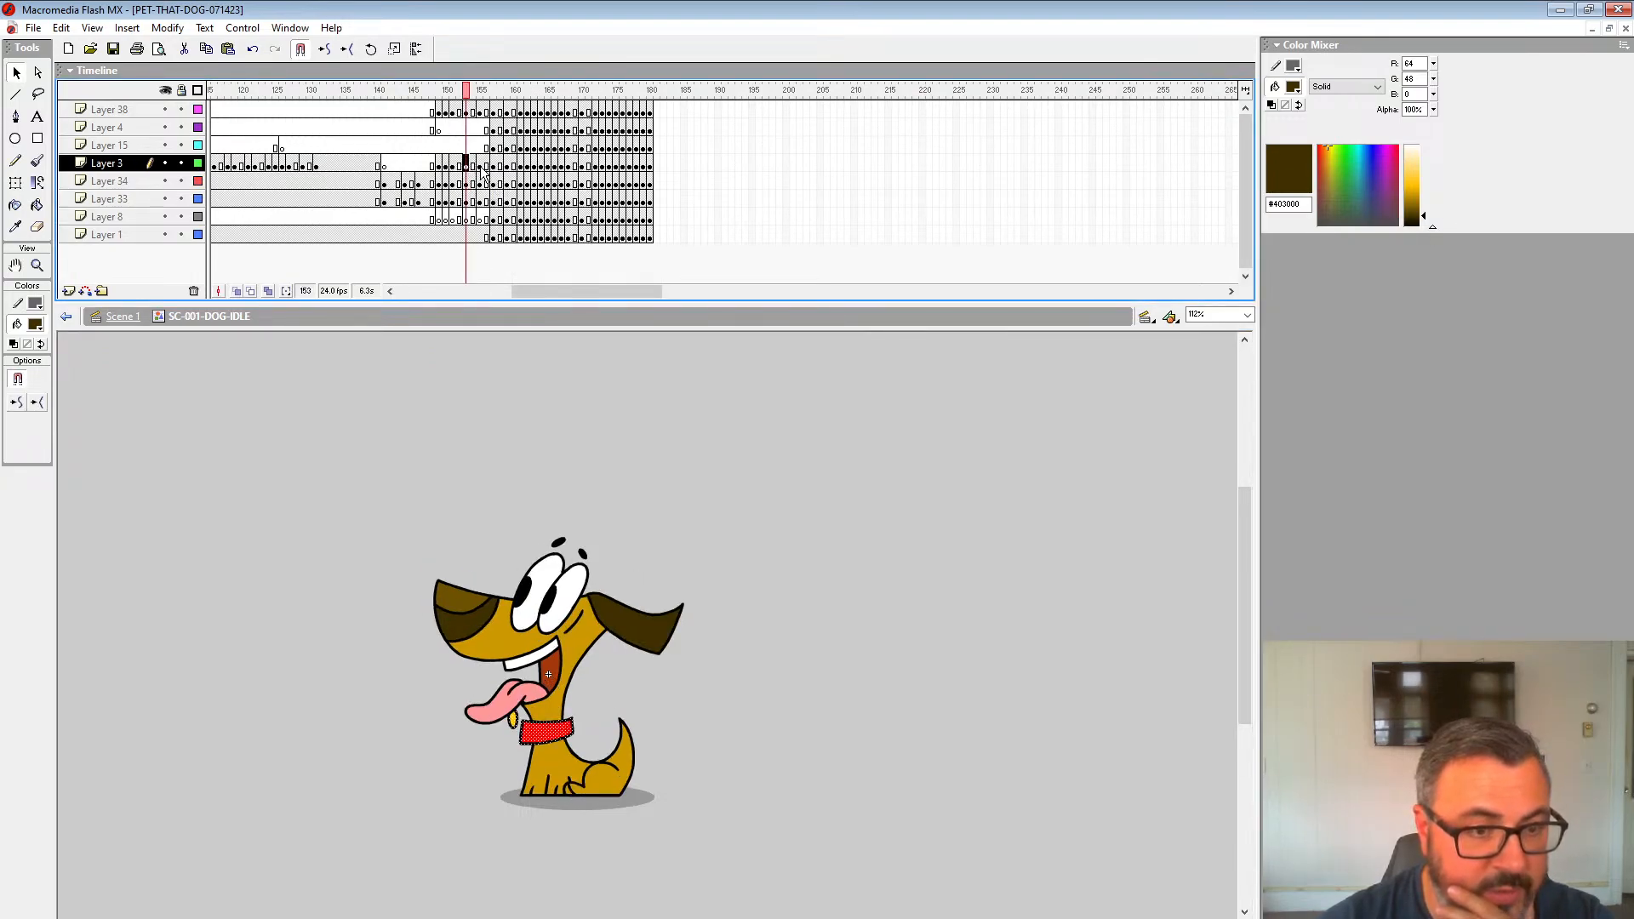
{"action": "left_click", "coordinate": [481, 167]}
{"action": "left_click", "coordinate": [500, 169]}
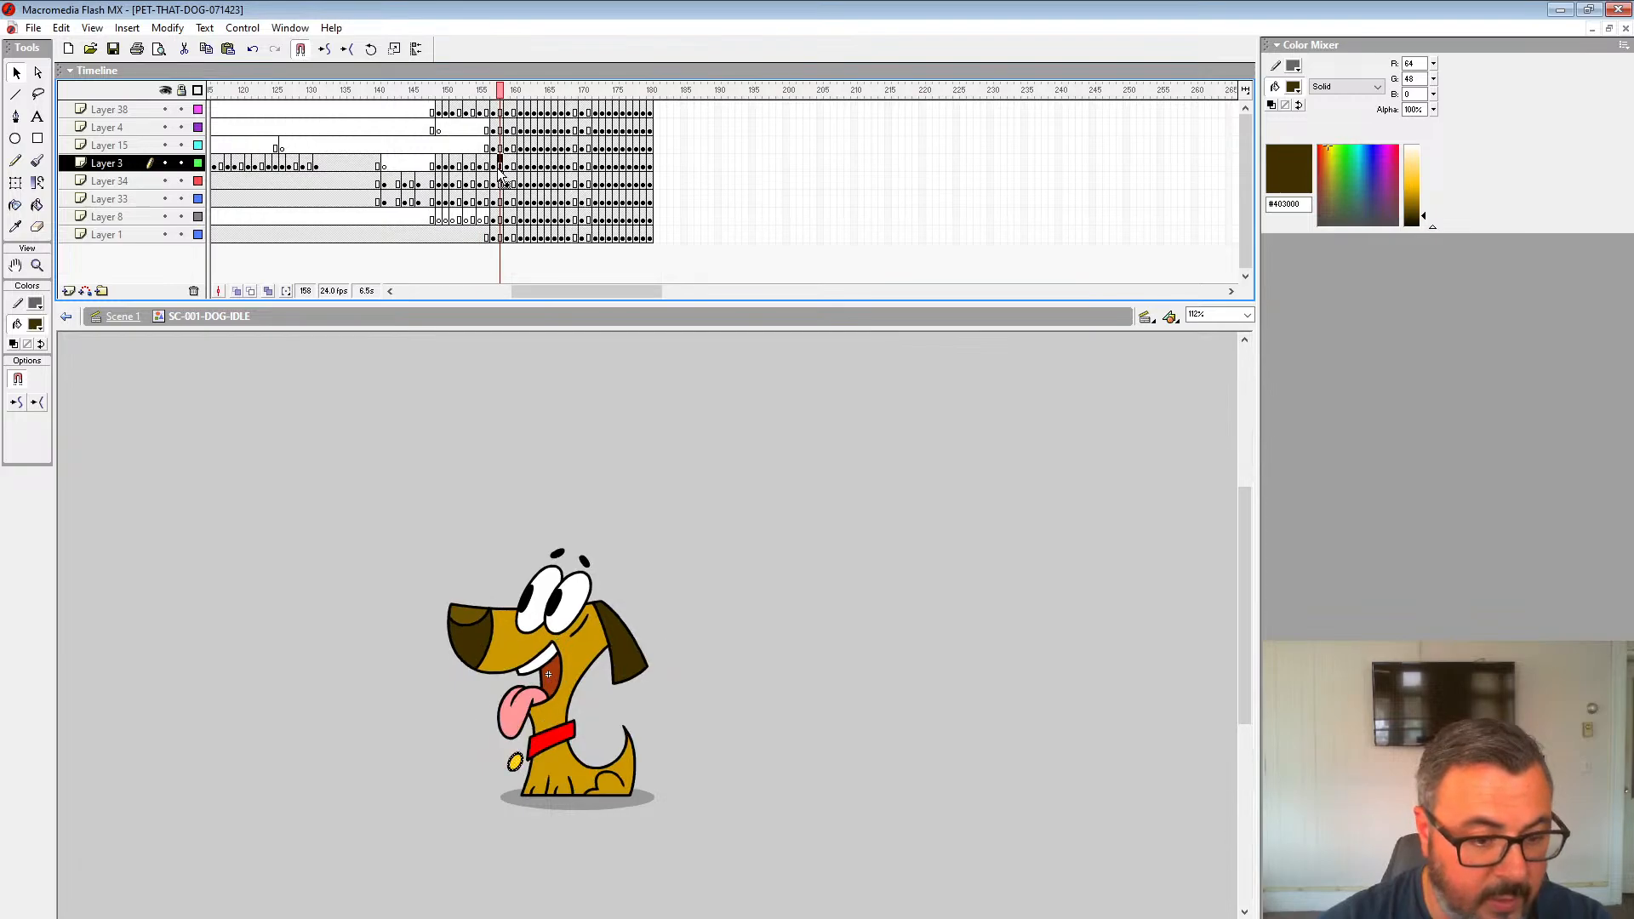
{"action": "left_click", "coordinate": [494, 166]}
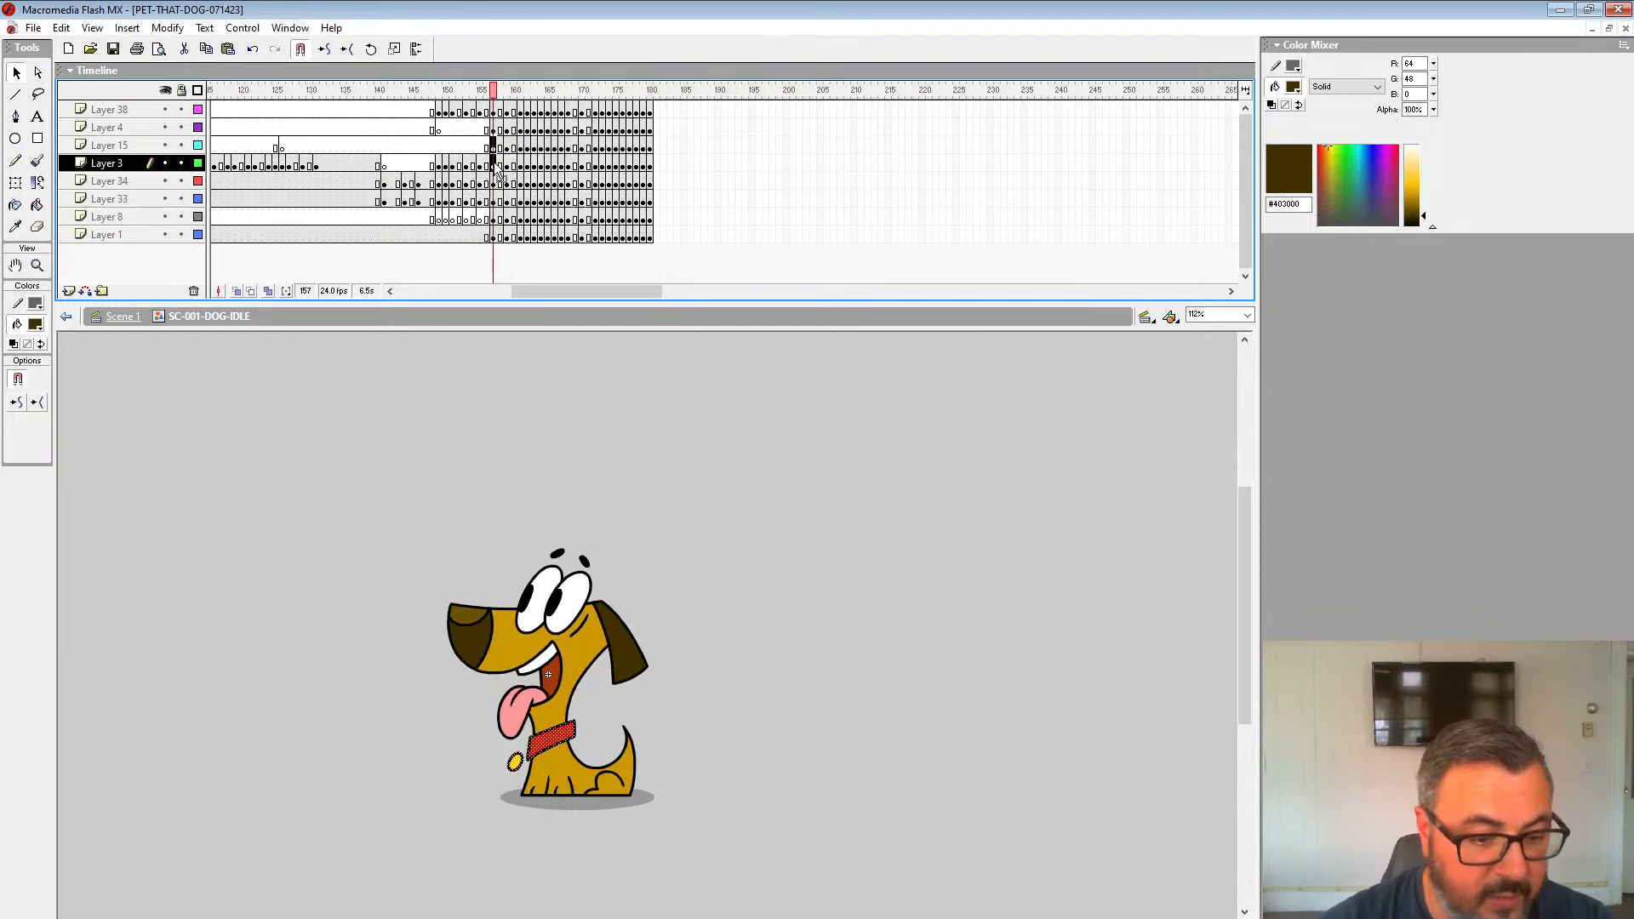
Step: Clear the pasted collar, tag and ear drawings on Layers 15, 3 and 34 for frames 157 to 161
{"action": "left_click_drag", "start_coordinate": [506, 168], "coordinate": [479, 146]}
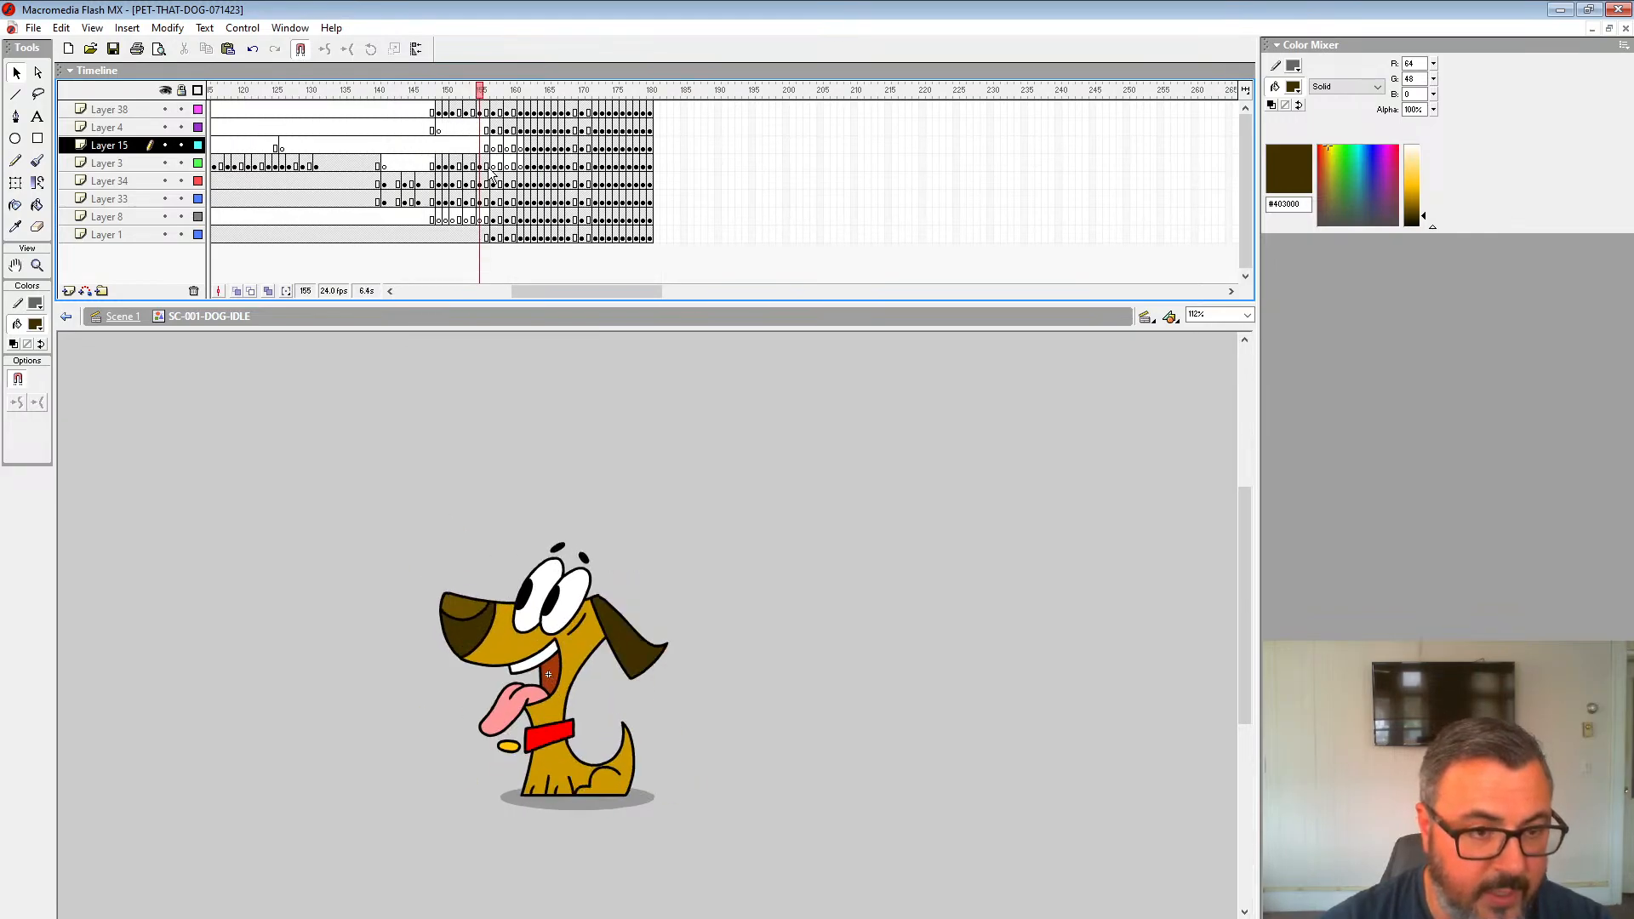
{"action": "left_click", "coordinate": [481, 164]}
{"action": "left_click", "coordinate": [497, 130]}
{"action": "left_click", "coordinate": [496, 113]}
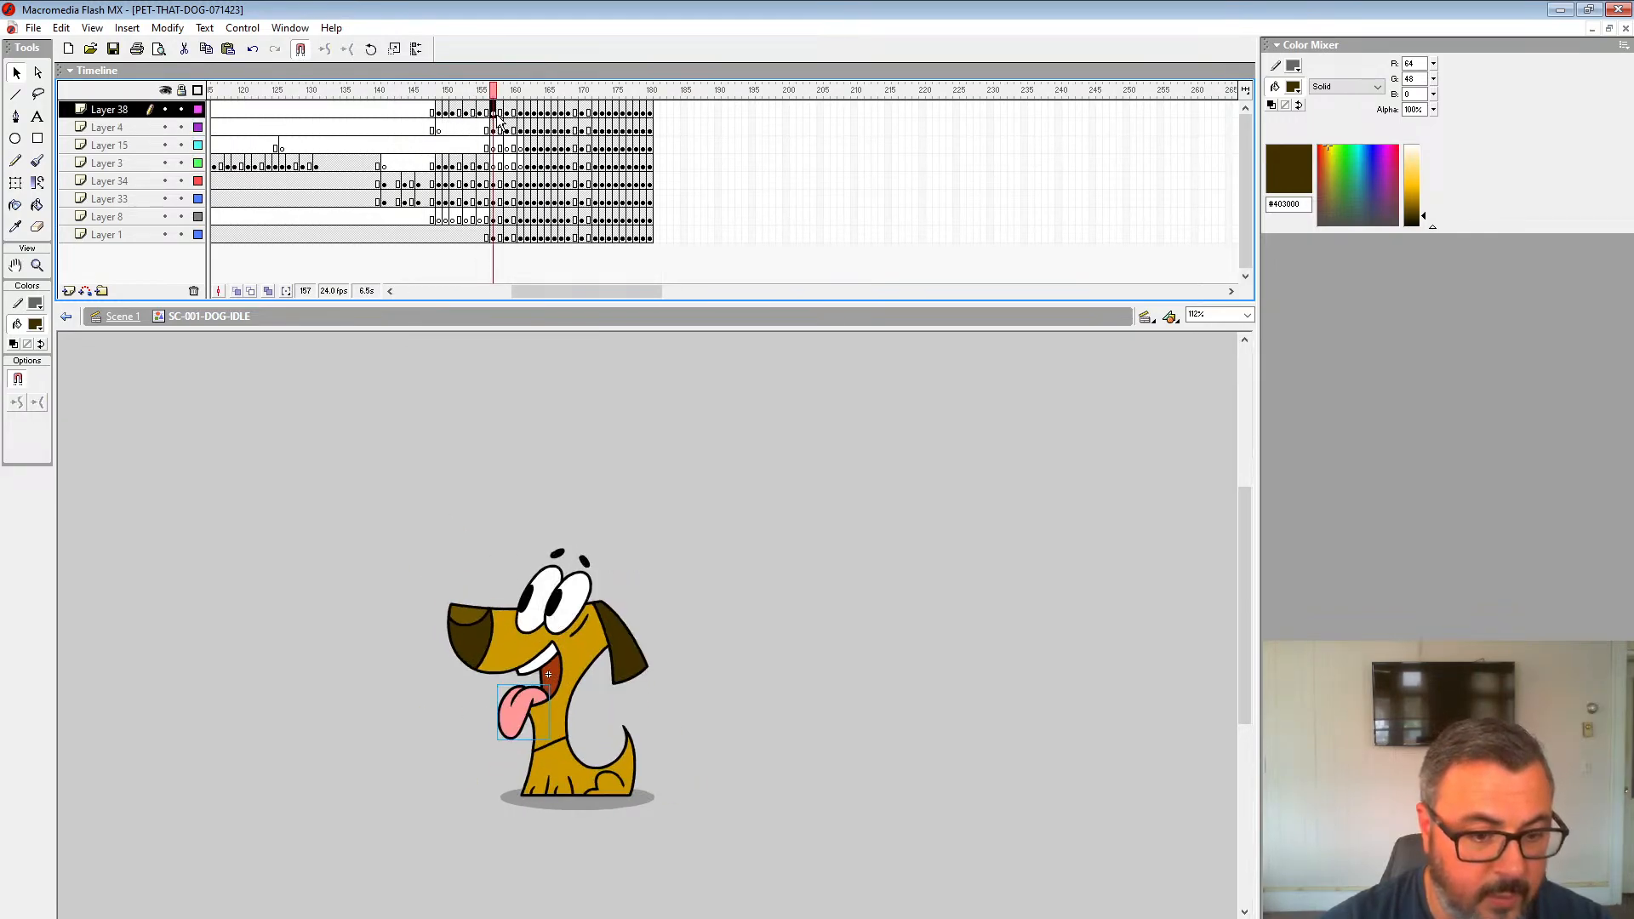
{"action": "left_click", "coordinate": [495, 184]}
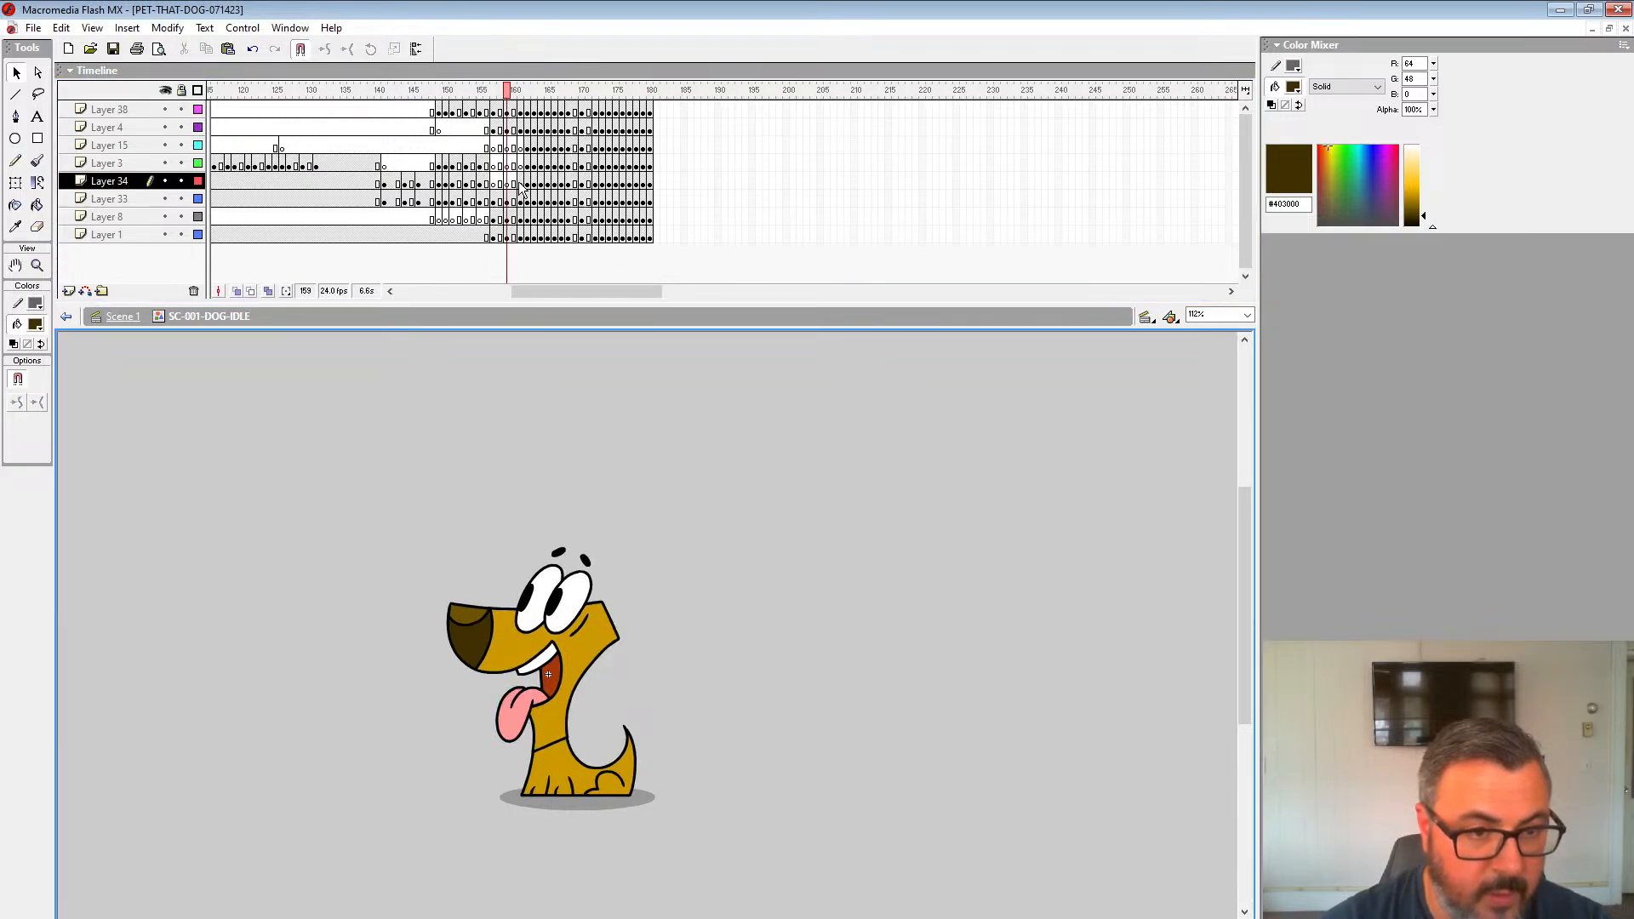
Step: Compare the collar and ear drawings on frames 149 to 155 of Layers 3 and 34
{"action": "left_click", "coordinate": [437, 163]}
{"action": "mouse_move", "coordinate": [437, 163]}
{"action": "left_mouse_down"}
{"action": "mouse_move", "coordinate": [528, 163]}
{"action": "mouse_move", "coordinate": [442, 158]}
{"action": "mouse_move", "coordinate": [522, 162]}
{"action": "mouse_move", "coordinate": [449, 162]}
{"action": "mouse_move", "coordinate": [494, 185]}
{"action": "mouse_move", "coordinate": [464, 179]}
{"action": "left_mouse_up"}
{"action": "left_click", "coordinate": [479, 181]}
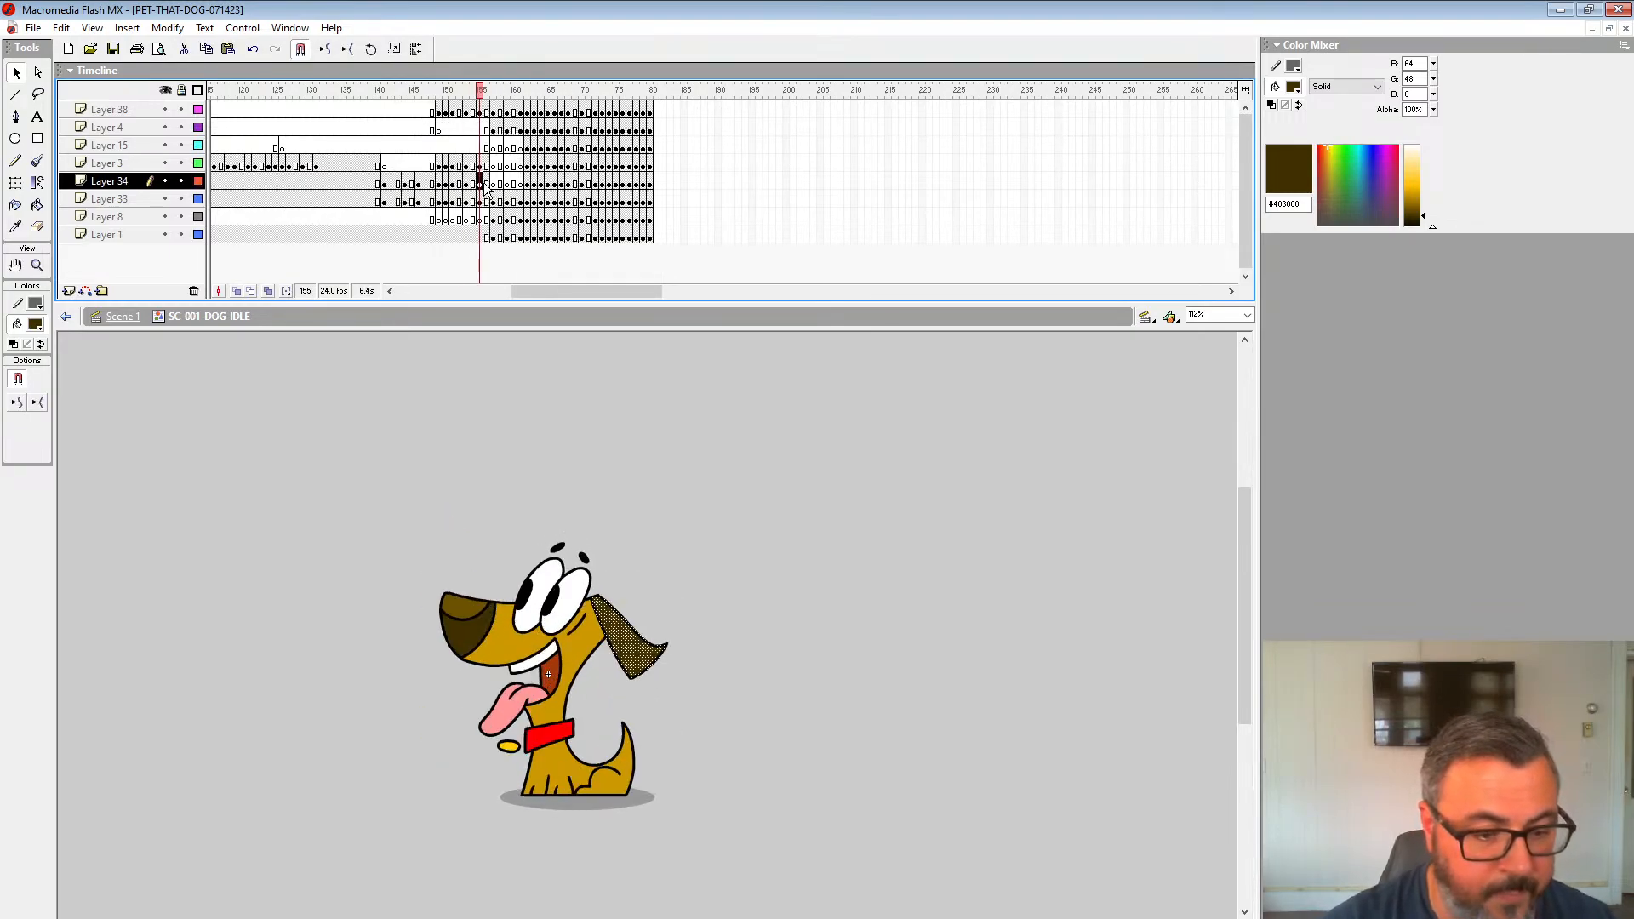
{"action": "left_click", "coordinate": [549, 734]}
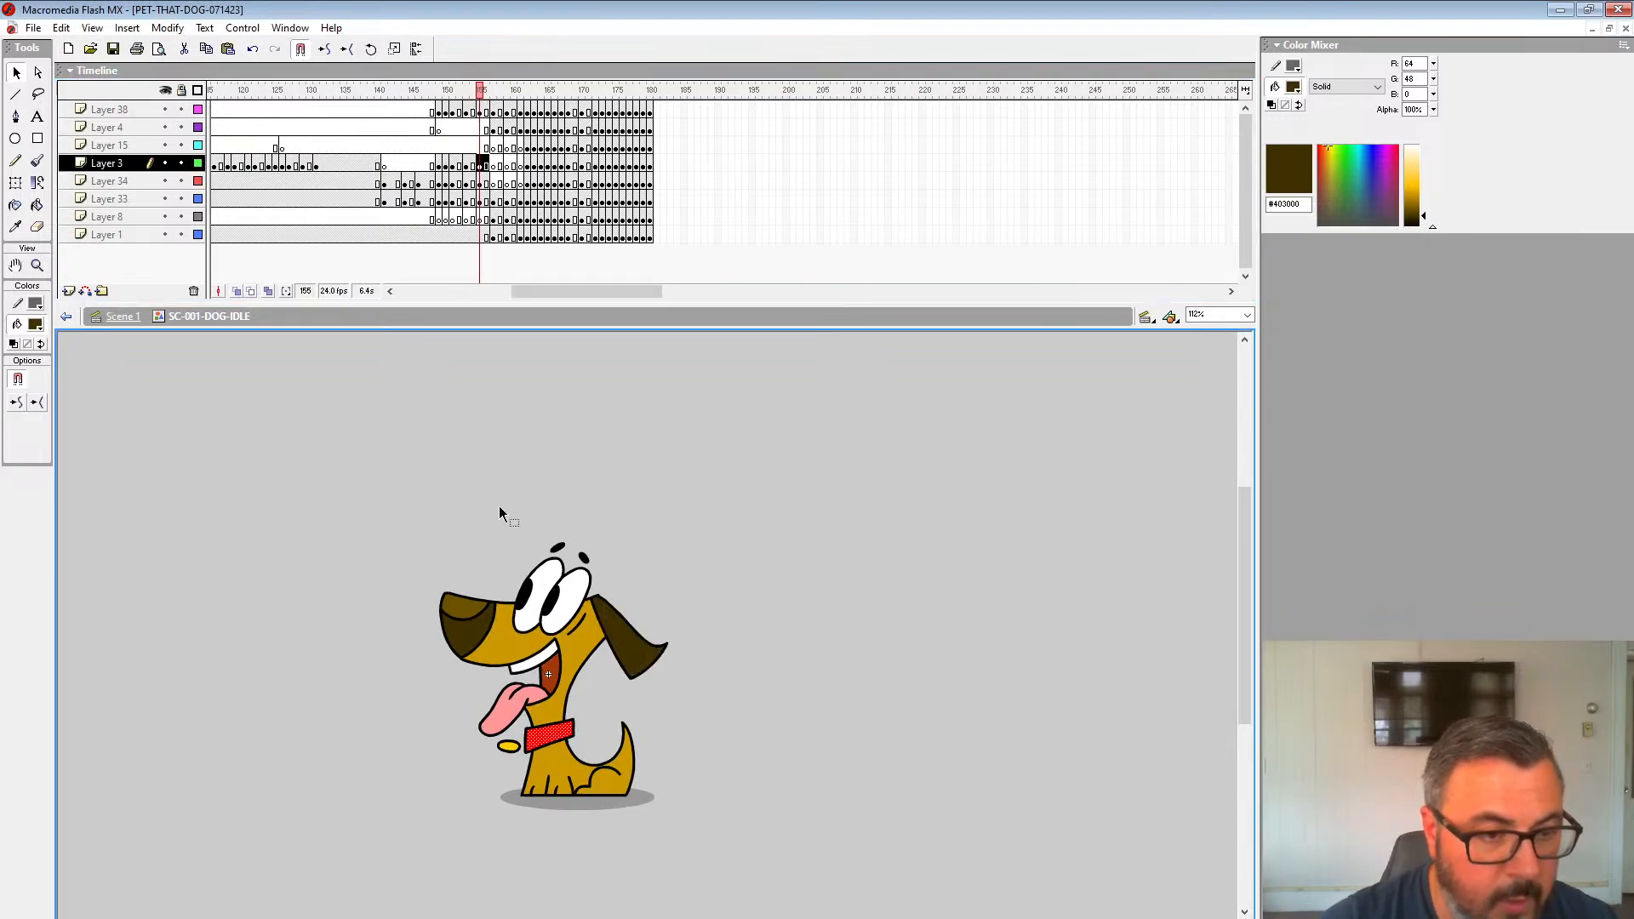
{"action": "left_click", "coordinate": [467, 163]}
{"action": "left_click", "coordinate": [479, 165]}
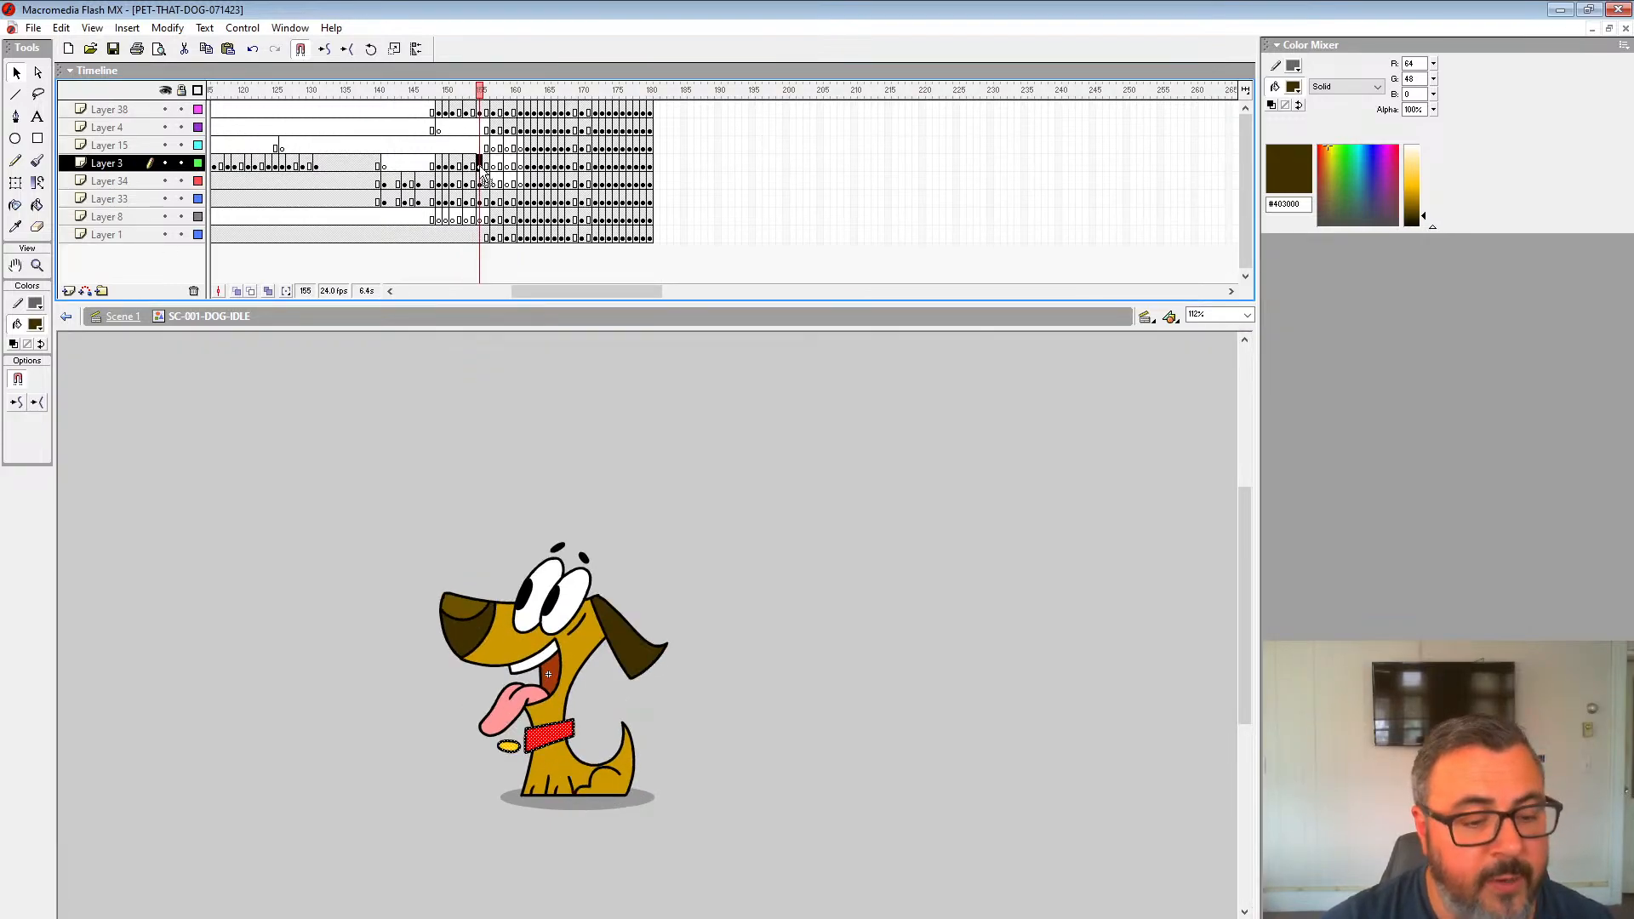
Step: Examine the collar, tag and tongue poses in the pasted frames 161 to 164
{"action": "left_click", "coordinate": [529, 167]}
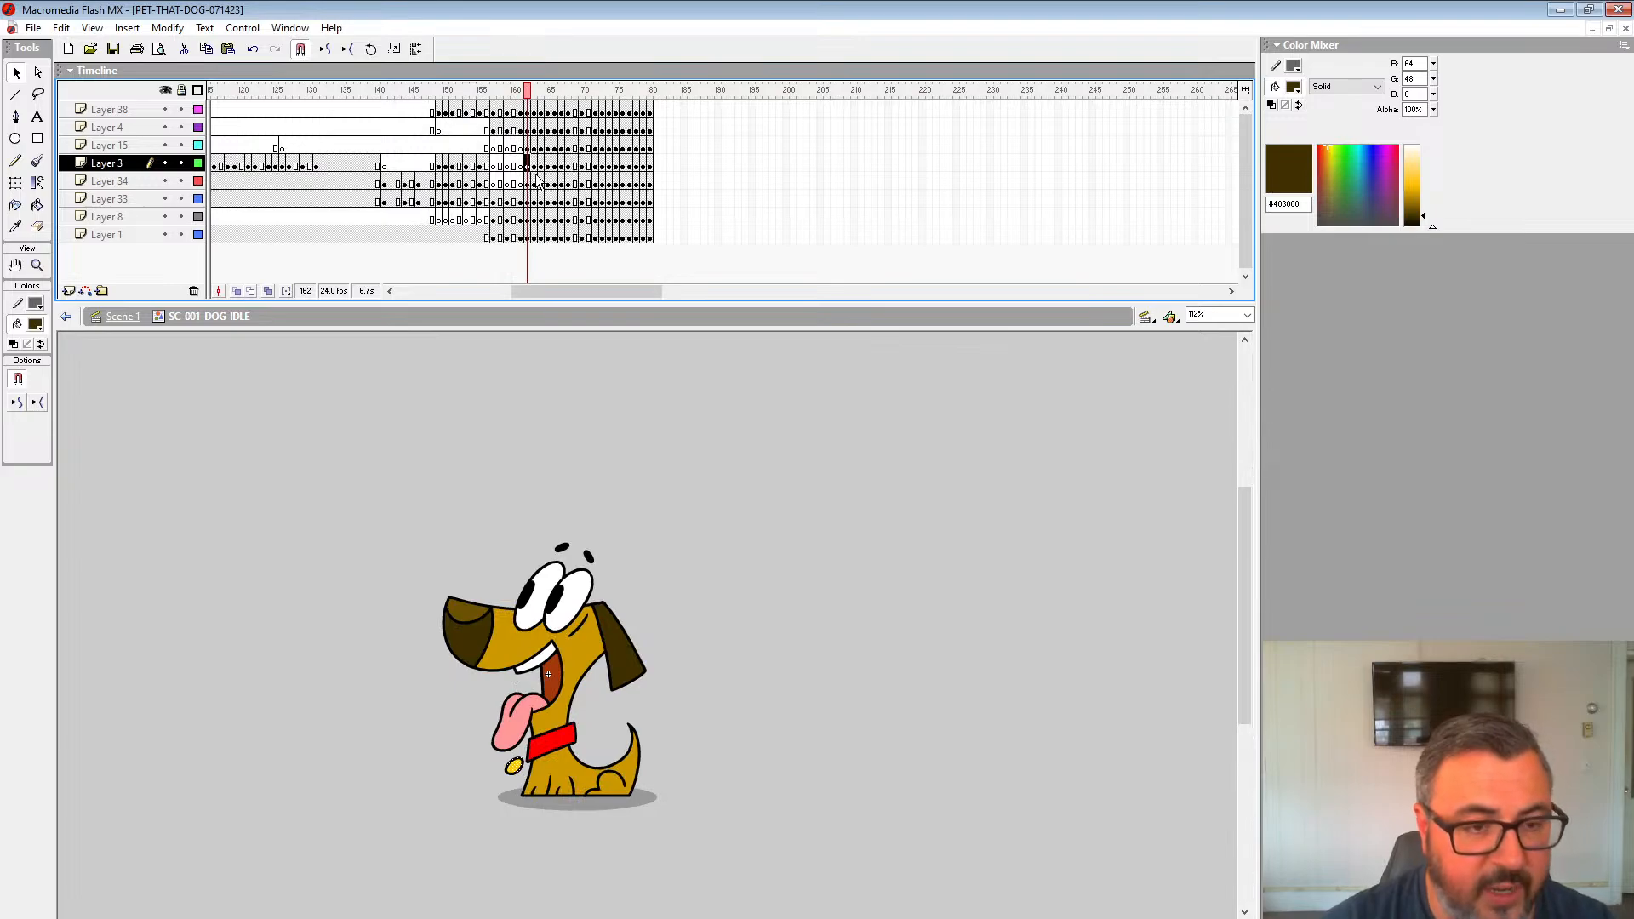
{"action": "left_click", "coordinate": [537, 166]}
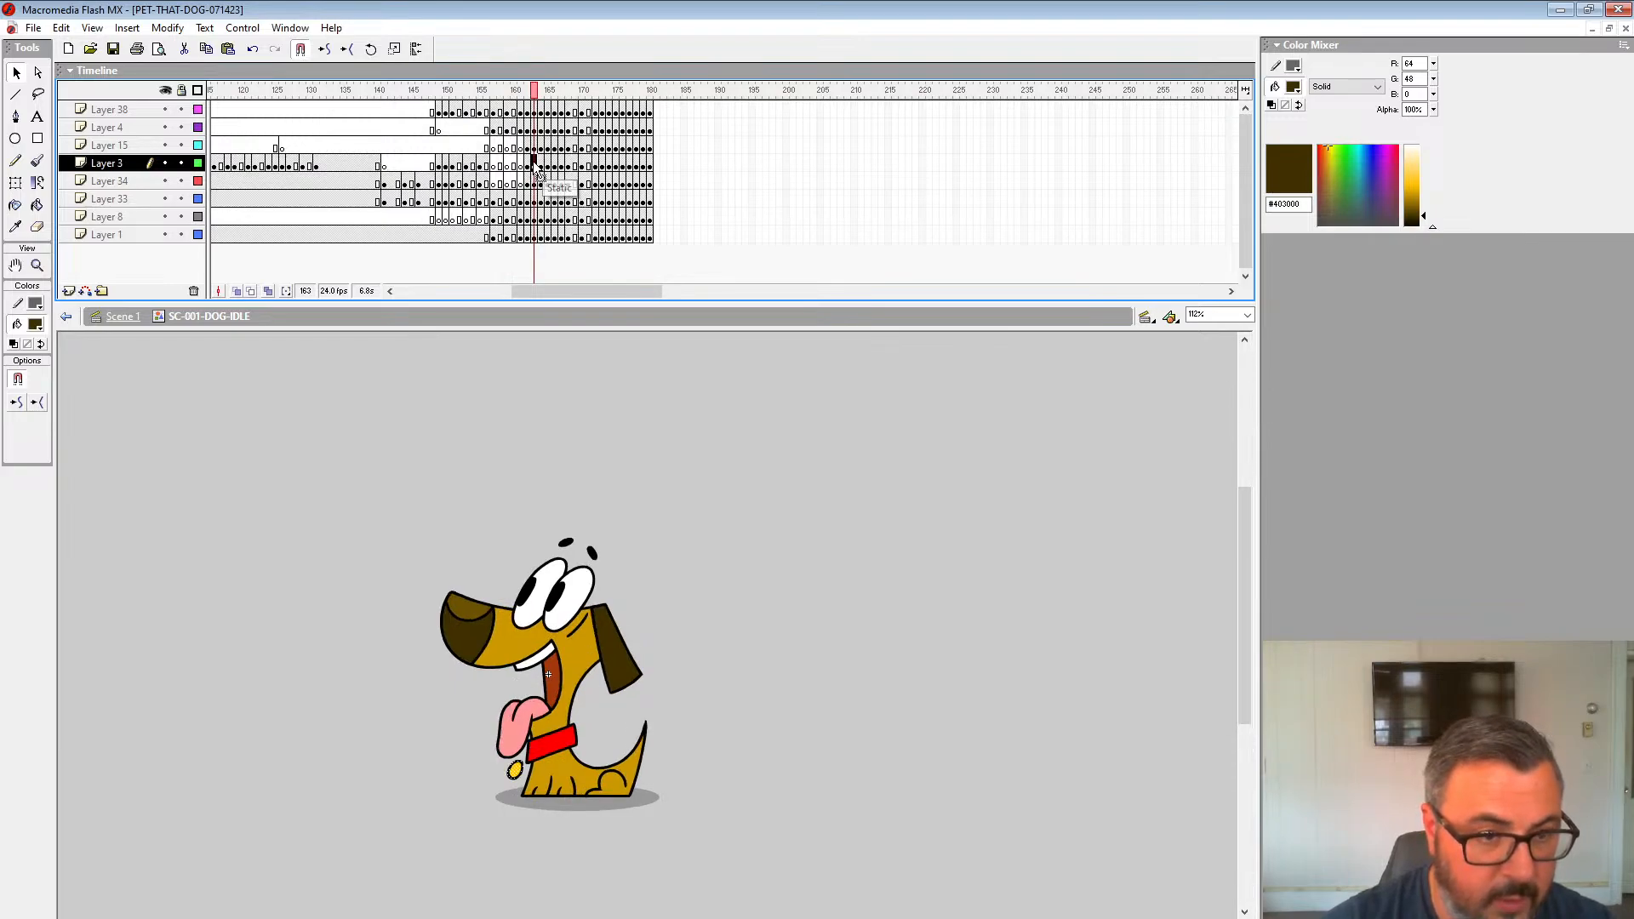
{"action": "key", "text": "comma"}
{"action": "left_click_drag", "start_coordinate": [521, 111], "coordinate": [541, 114]}
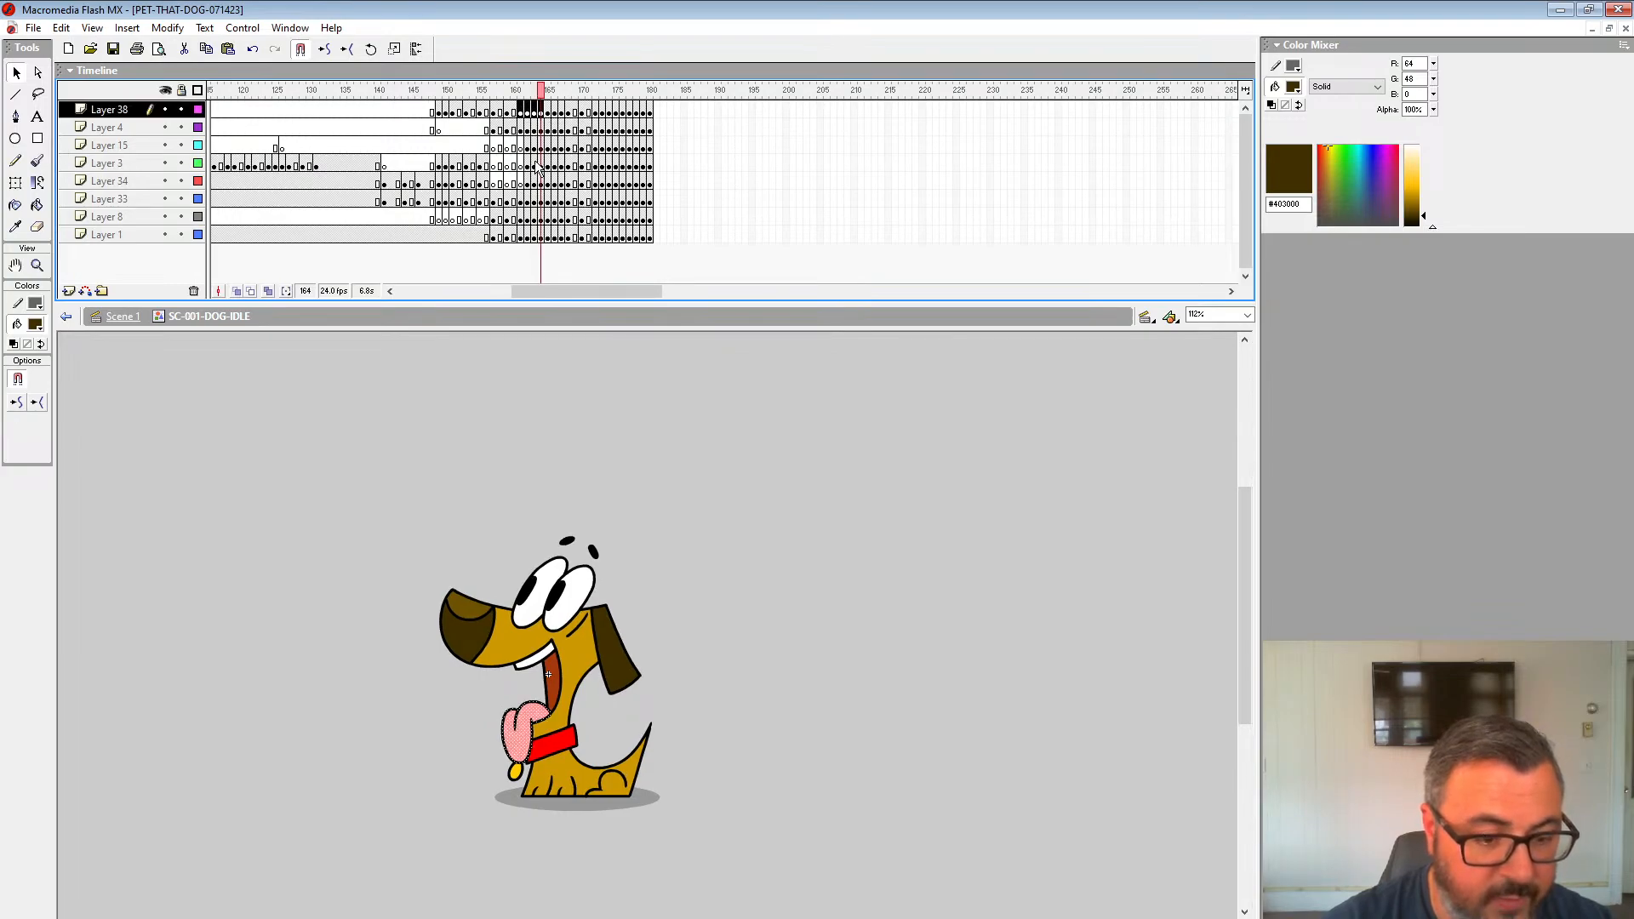
{"action": "left_click", "coordinate": [540, 165]}
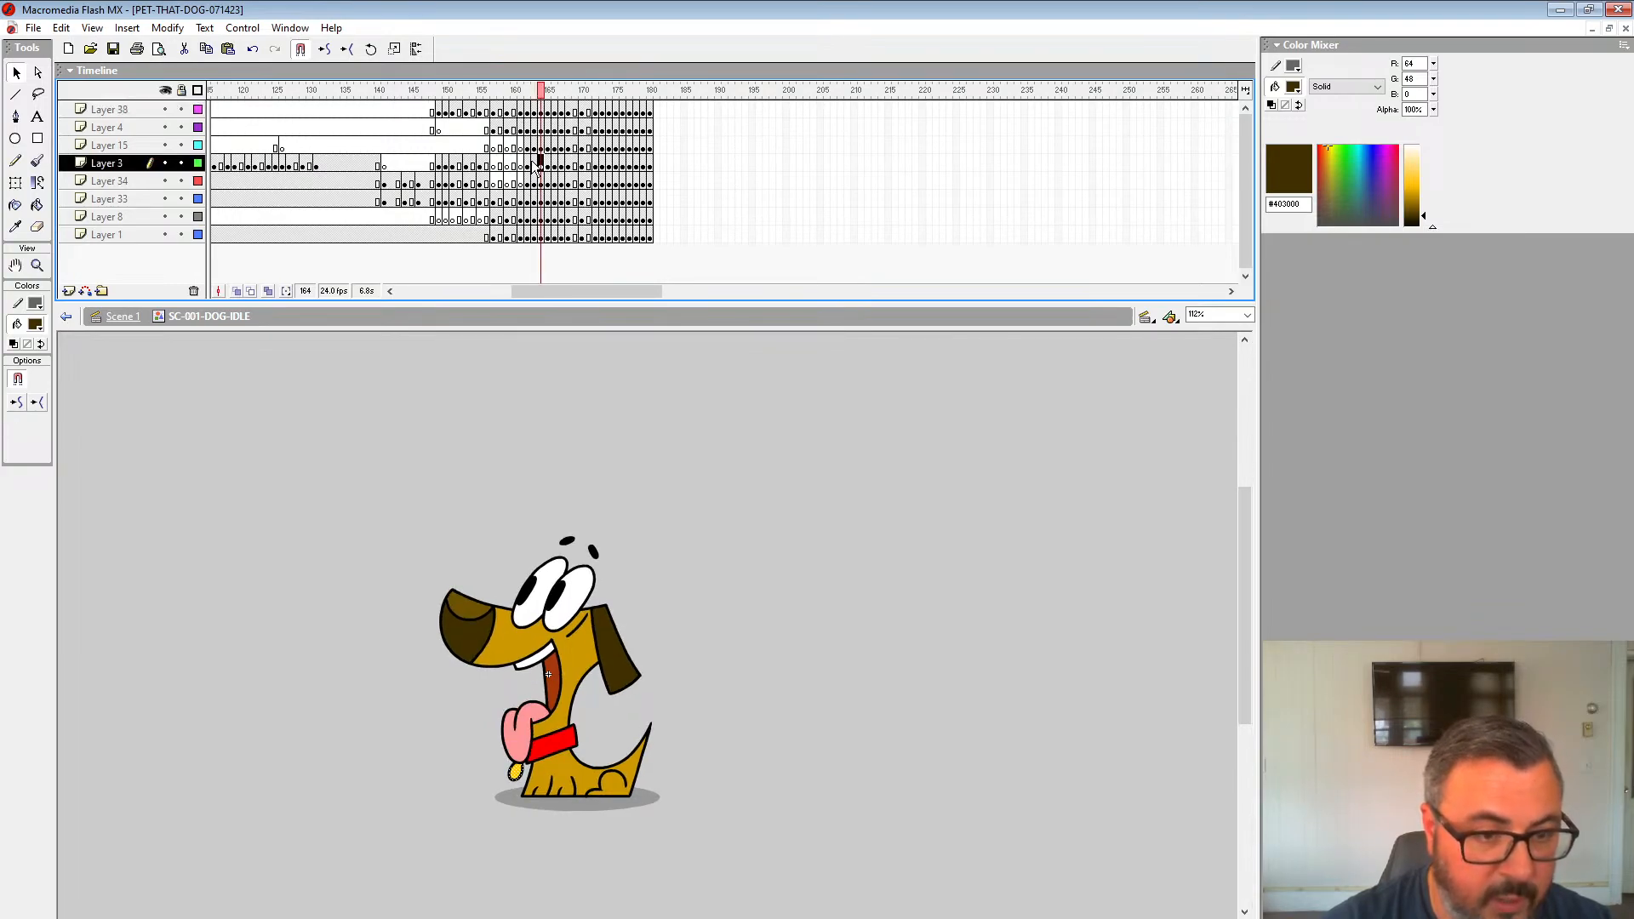
{"action": "key", "text": "comma"}
{"action": "key", "text": "comma"}
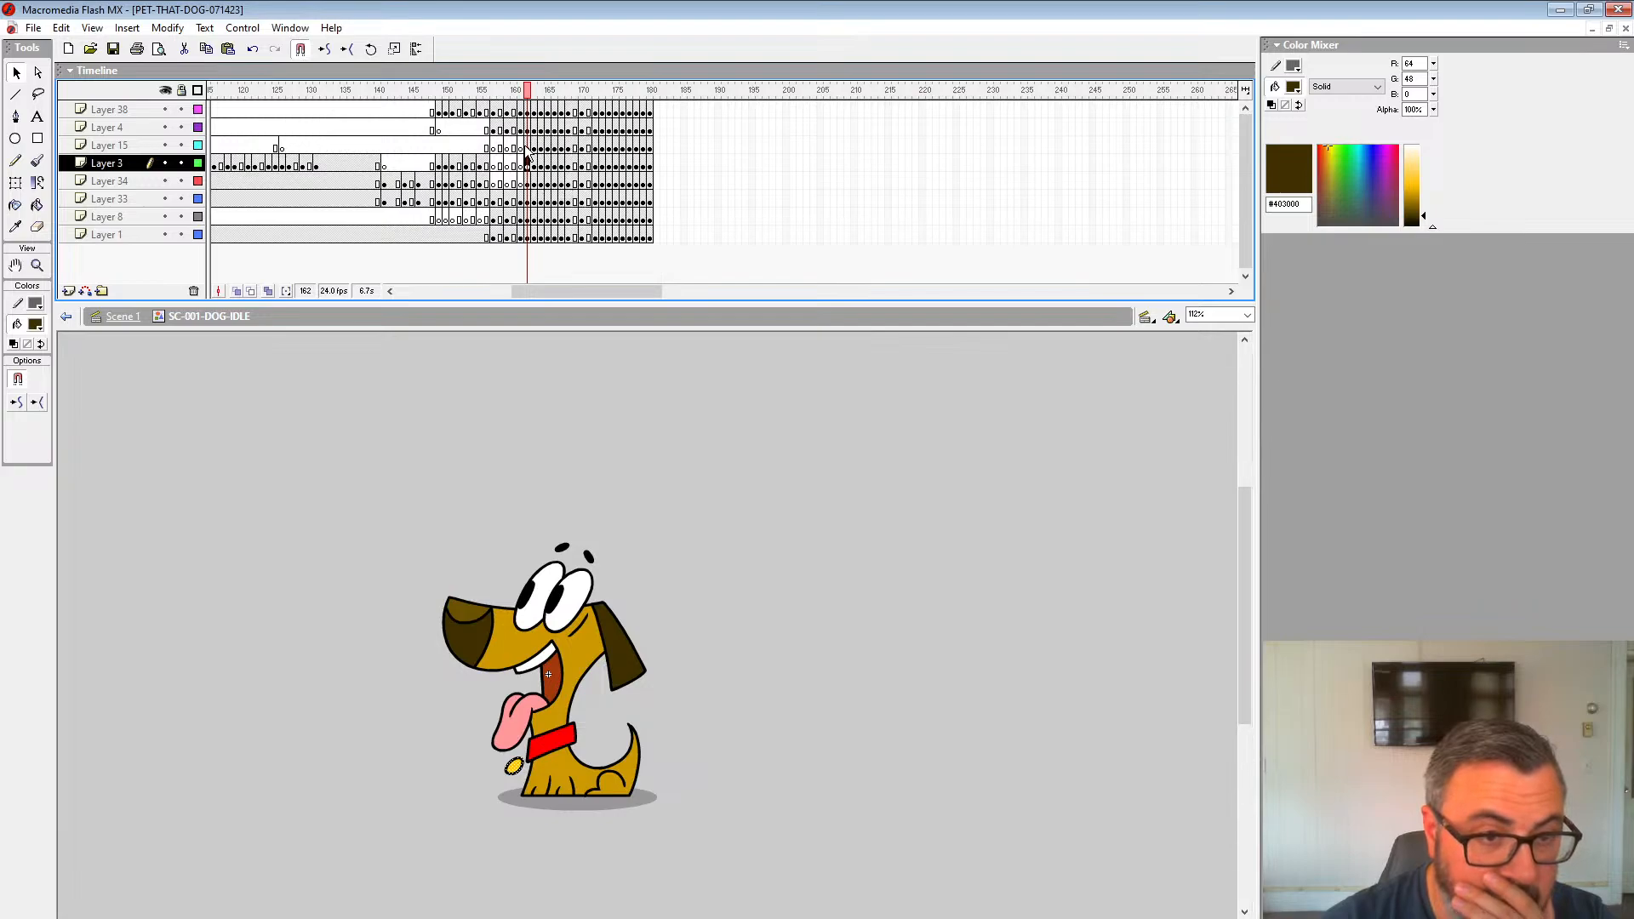
{"action": "left_click_drag", "start_coordinate": [527, 147], "coordinate": [530, 161]}
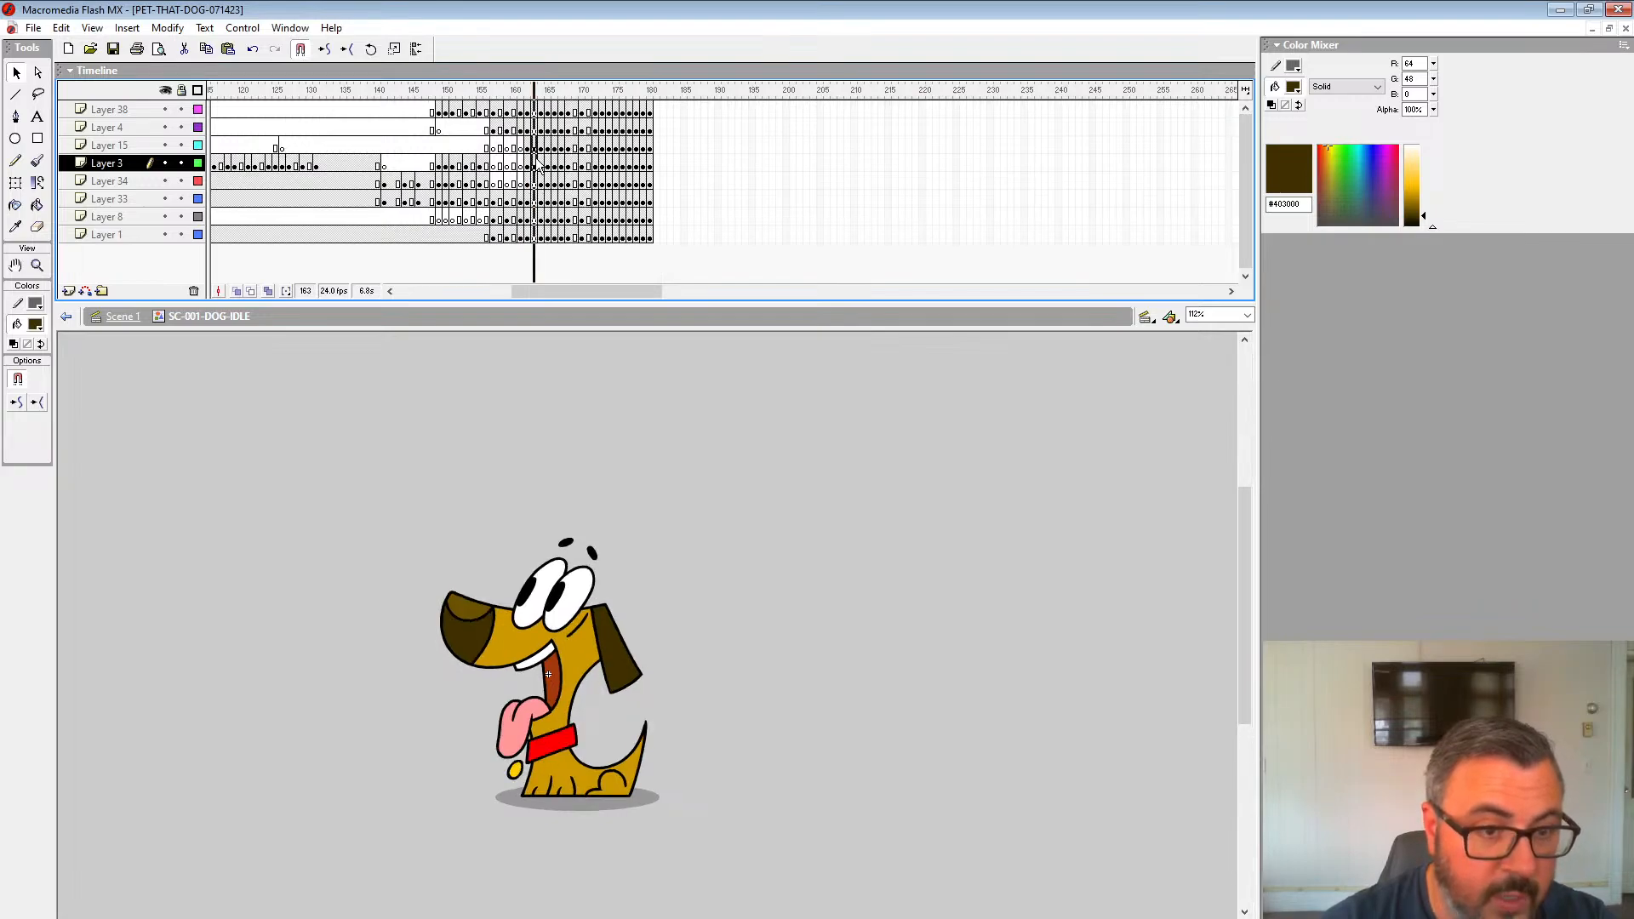
Step: Scrub Layer 3 between frames 151 and 161 to check the collar's movement into the cleared frames
{"action": "left_click", "coordinate": [467, 163]}
{"action": "left_click", "coordinate": [487, 164]}
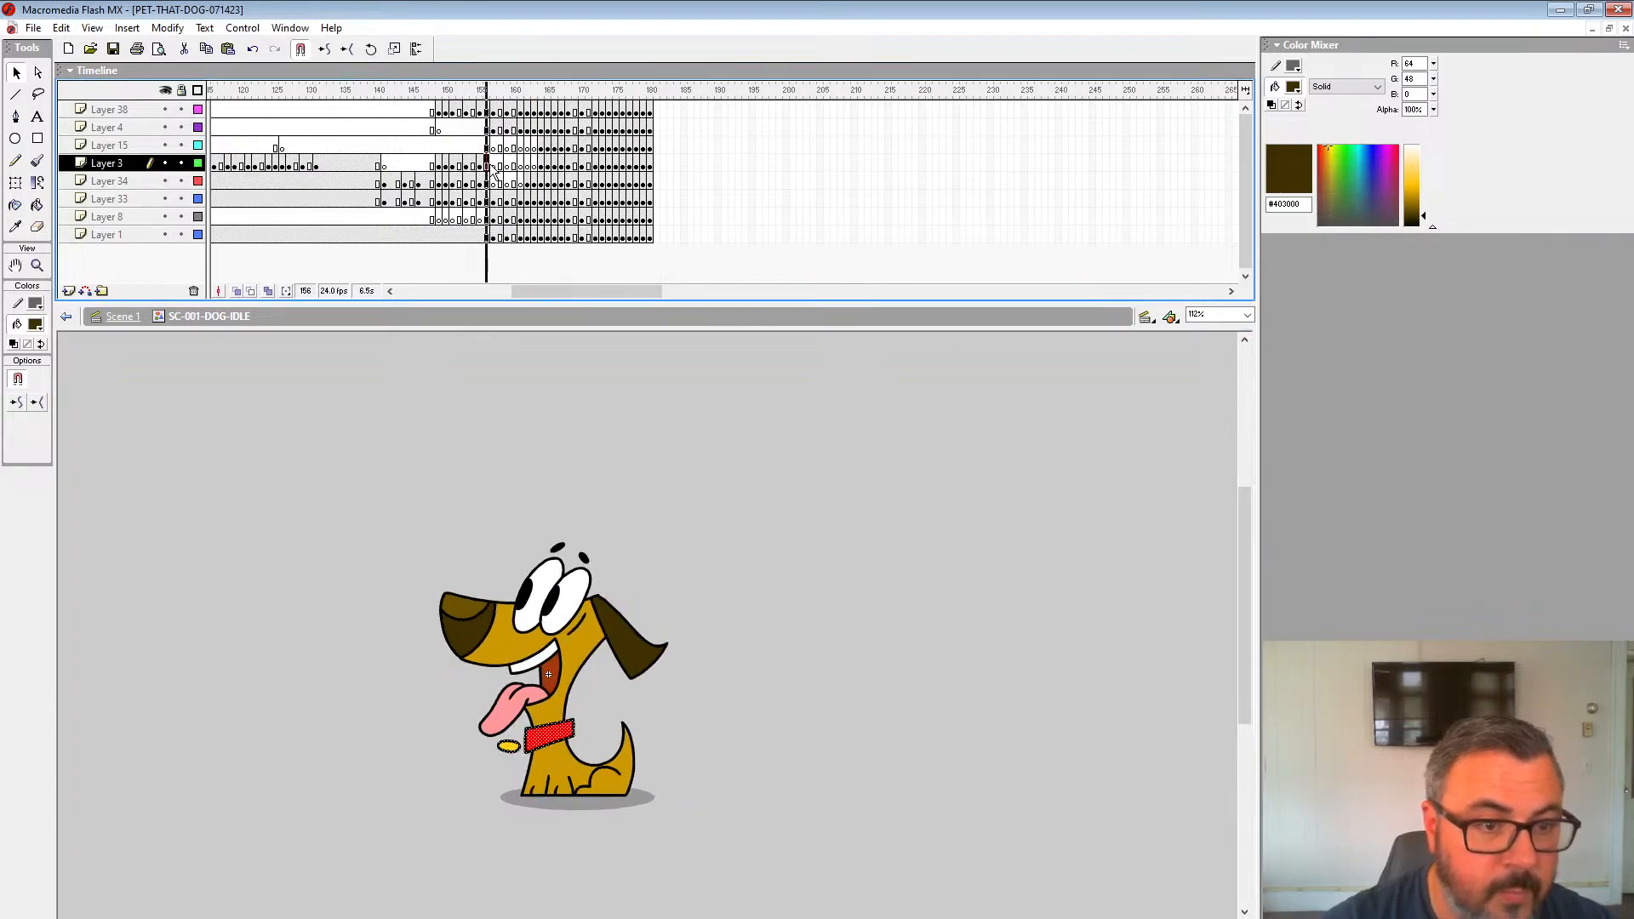
{"action": "left_click", "coordinate": [468, 164]}
{"action": "left_click", "coordinate": [481, 164]}
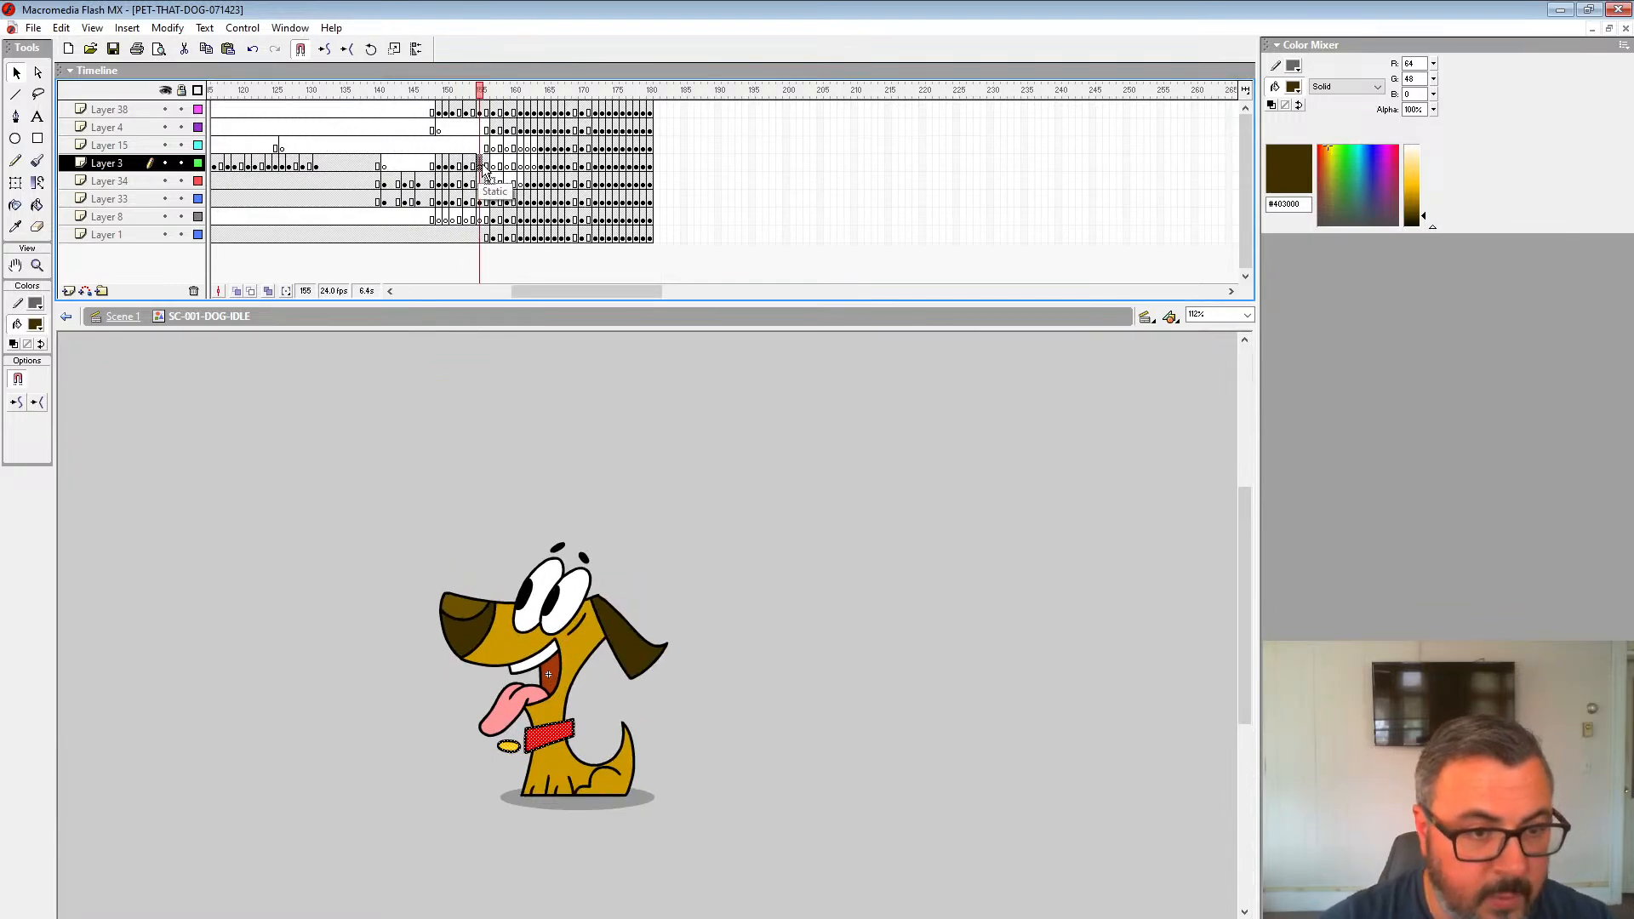
{"action": "left_click", "coordinate": [496, 164]}
{"action": "left_click", "coordinate": [453, 164]}
{"action": "left_click", "coordinate": [517, 164]}
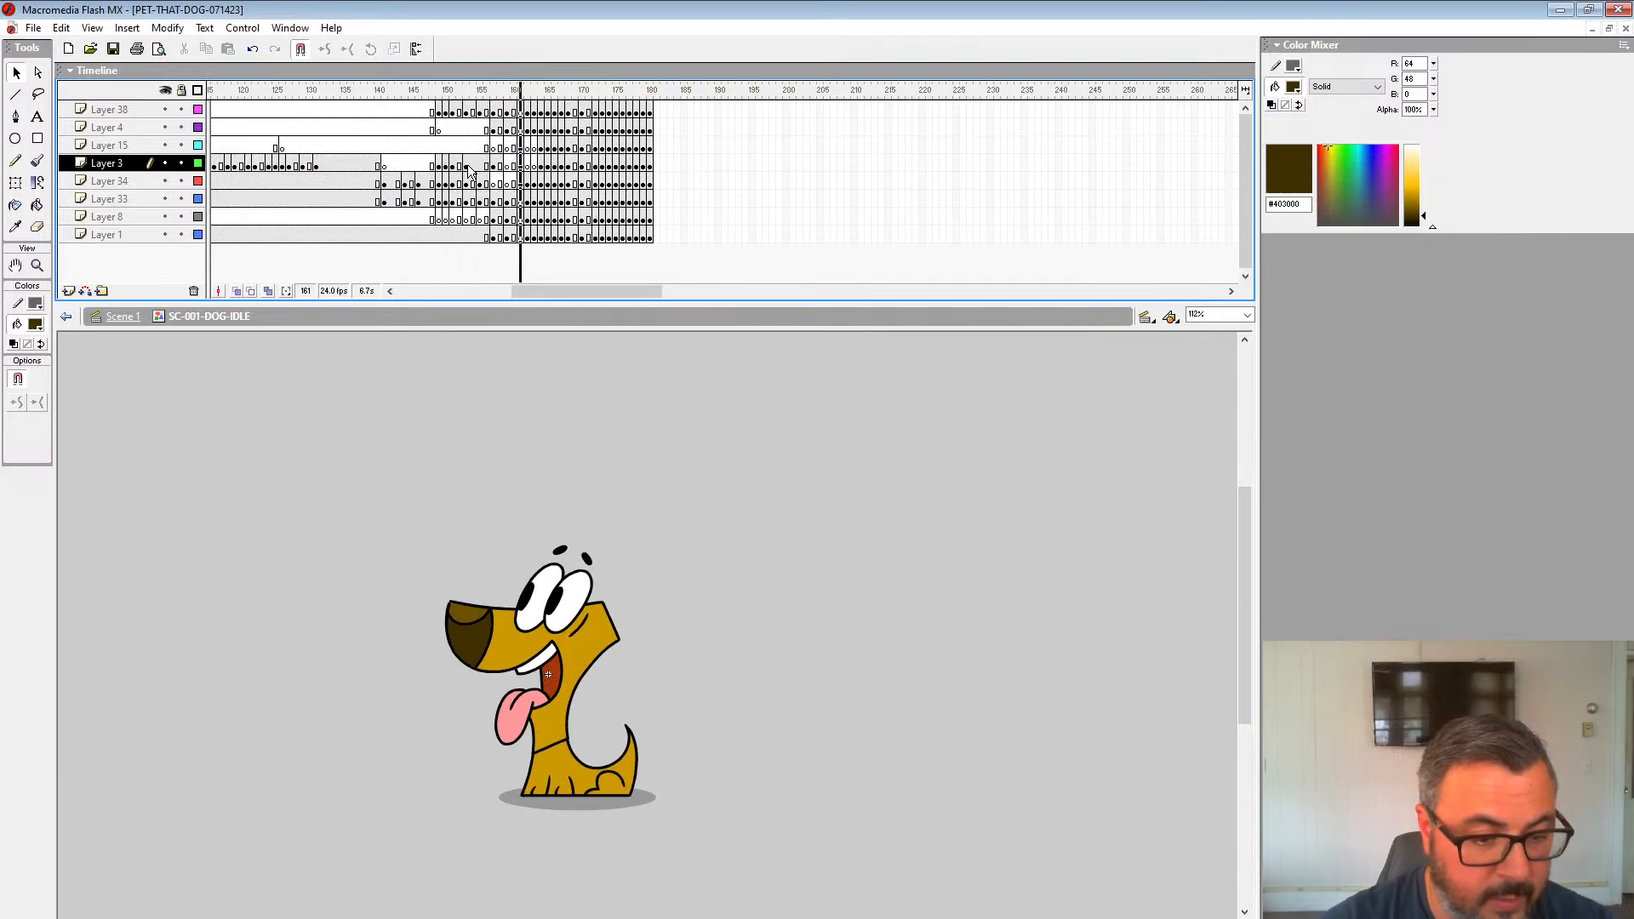
Step: On Layer 3, hold the frame 153 collar and tag through frame 155 and place the former frame 155 drawing on frame 157
{"action": "left_click", "coordinate": [467, 164]}
{"action": "left_click", "coordinate": [501, 164]}
{"action": "left_click", "coordinate": [482, 164]}
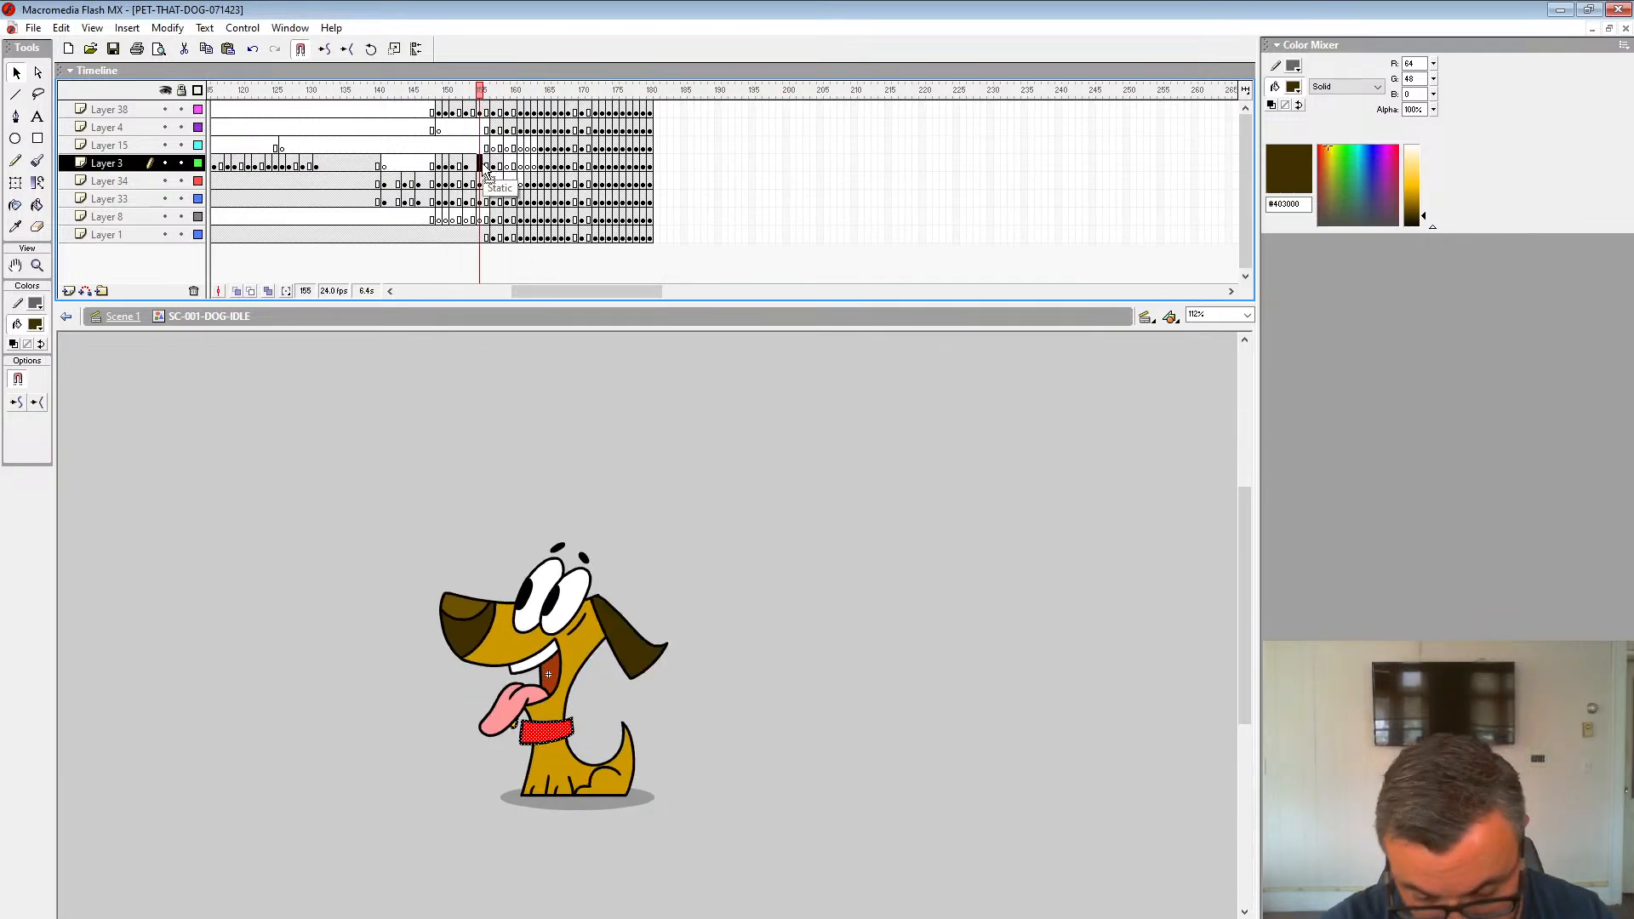
{"action": "left_click", "coordinate": [493, 165]}
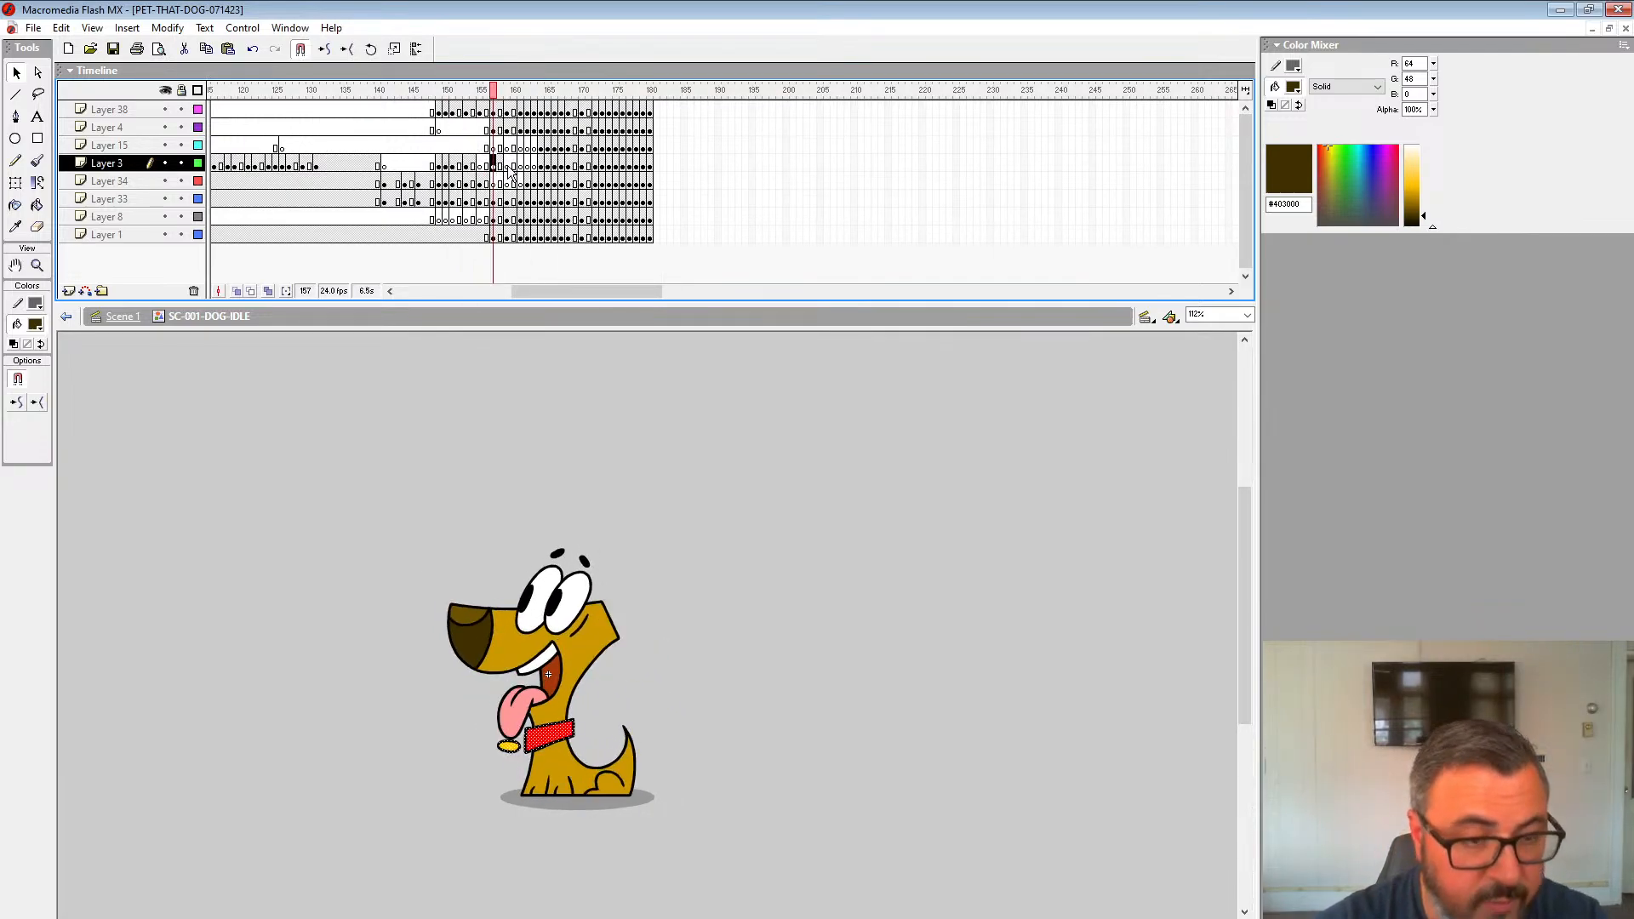
{"action": "left_click", "coordinate": [513, 166]}
{"action": "left_click", "coordinate": [520, 165]}
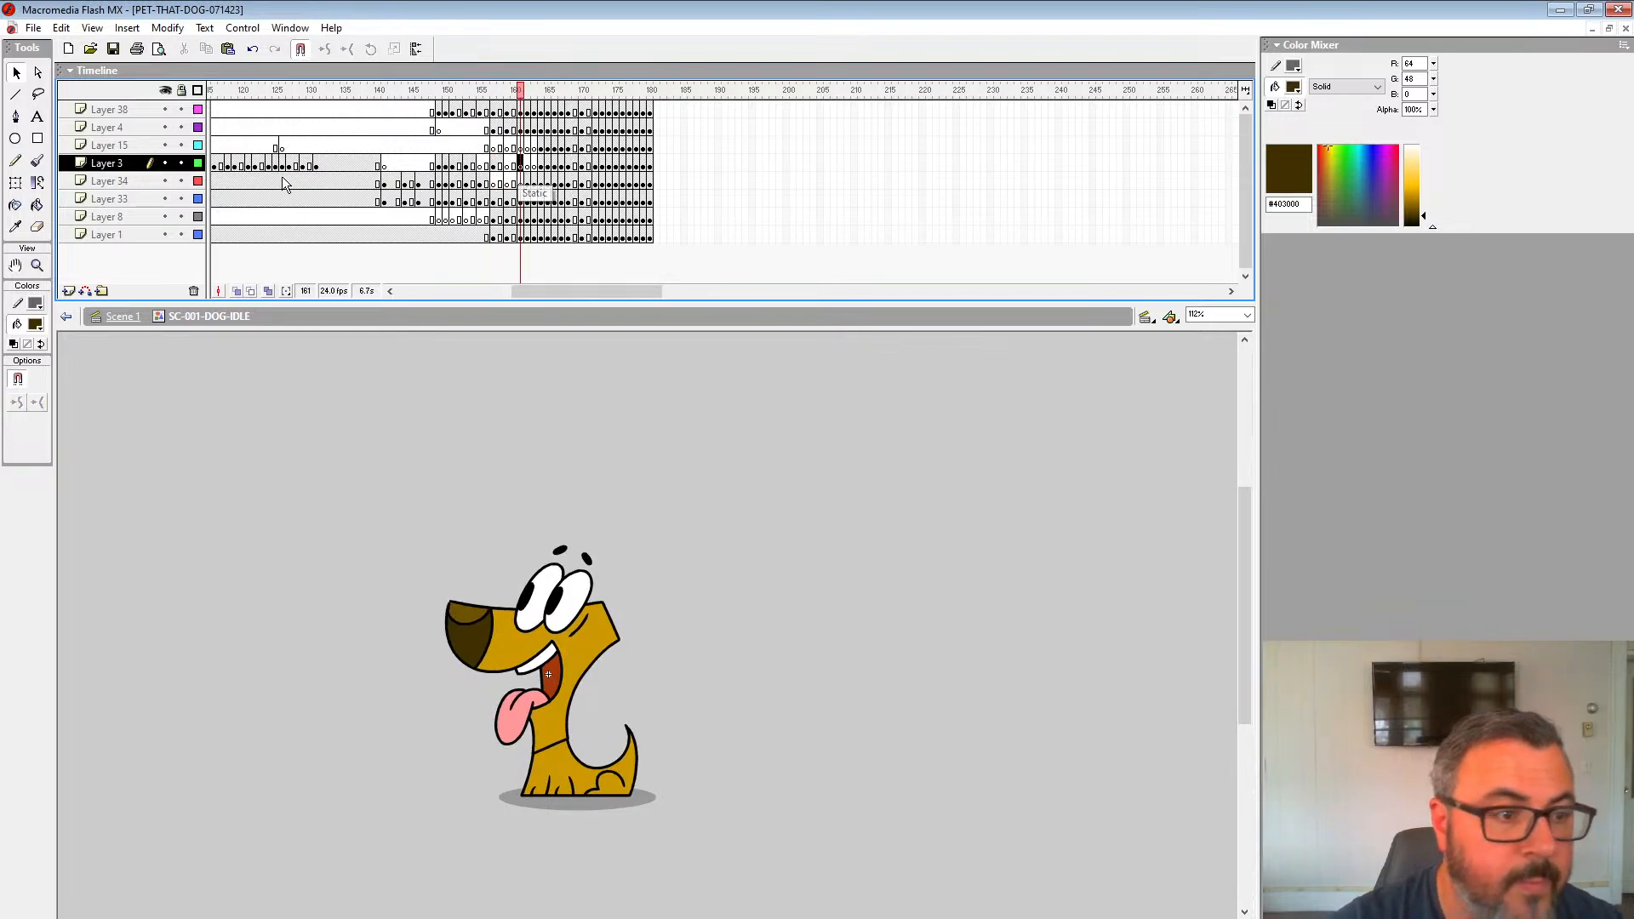
Step: Lock all layers except Layer 3, show all but Layers 3 and 15 as outlines, and enable onion skinning at frame 161
{"action": "left_click_drag", "start_coordinate": [199, 181], "coordinate": [198, 235]}
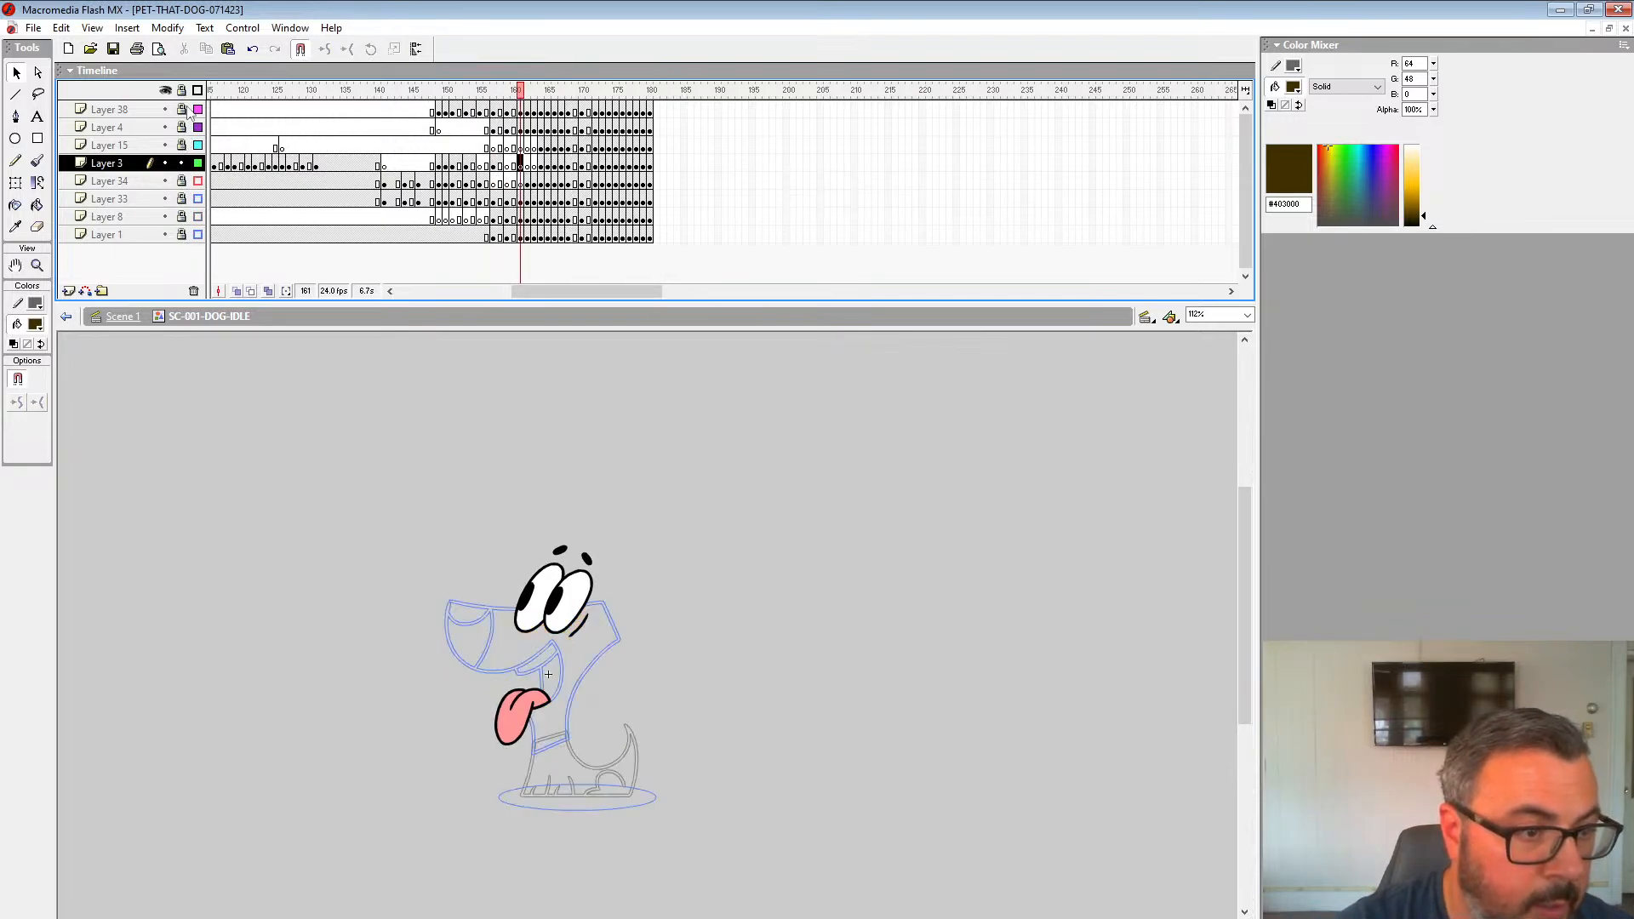
{"action": "left_click", "coordinate": [198, 89]}
{"action": "mouse_move", "coordinate": [532, 108]}
{"action": "left_mouse_down"}
{"action": "mouse_move", "coordinate": [577, 109]}
{"action": "mouse_move", "coordinate": [498, 94]}
{"action": "mouse_move", "coordinate": [546, 90]}
{"action": "left_mouse_up"}
{"action": "left_click", "coordinate": [521, 166]}
{"action": "left_click", "coordinate": [238, 291]}
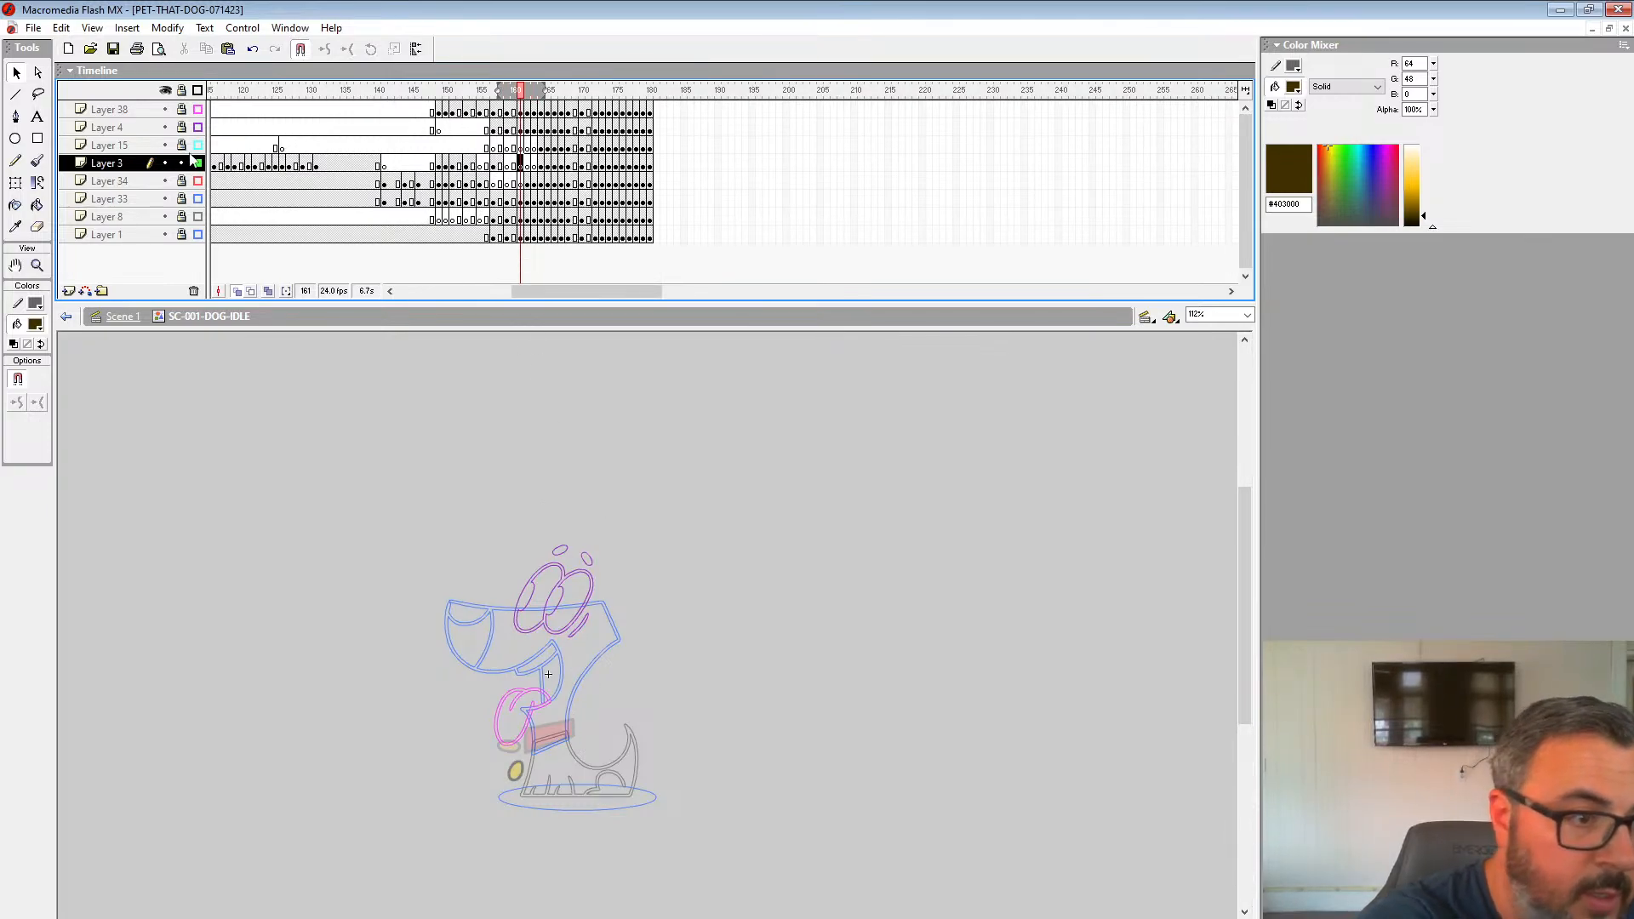
{"action": "left_click", "coordinate": [197, 144]}
Step: Go to frame 159 of Layer 3 and adjust the onion-skin range to cover frames 158 to 164 around the collar
{"action": "left_click", "coordinate": [37, 265]}
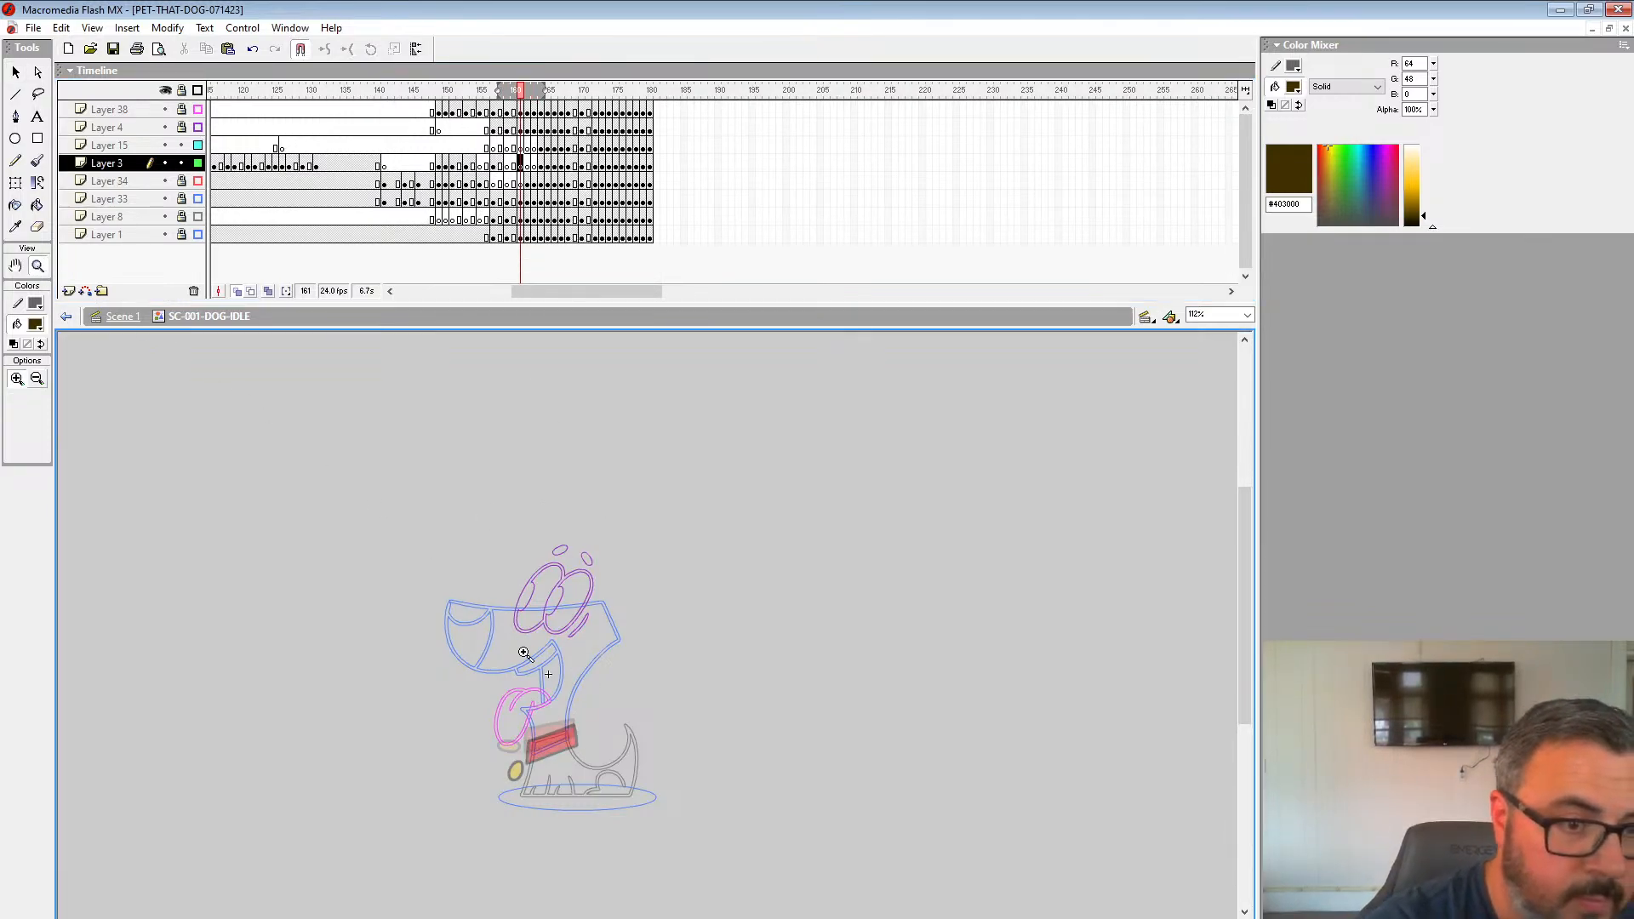
{"action": "left_click", "coordinate": [621, 745]}
{"action": "left_click", "coordinate": [610, 694]}
{"action": "left_click", "coordinate": [508, 164]}
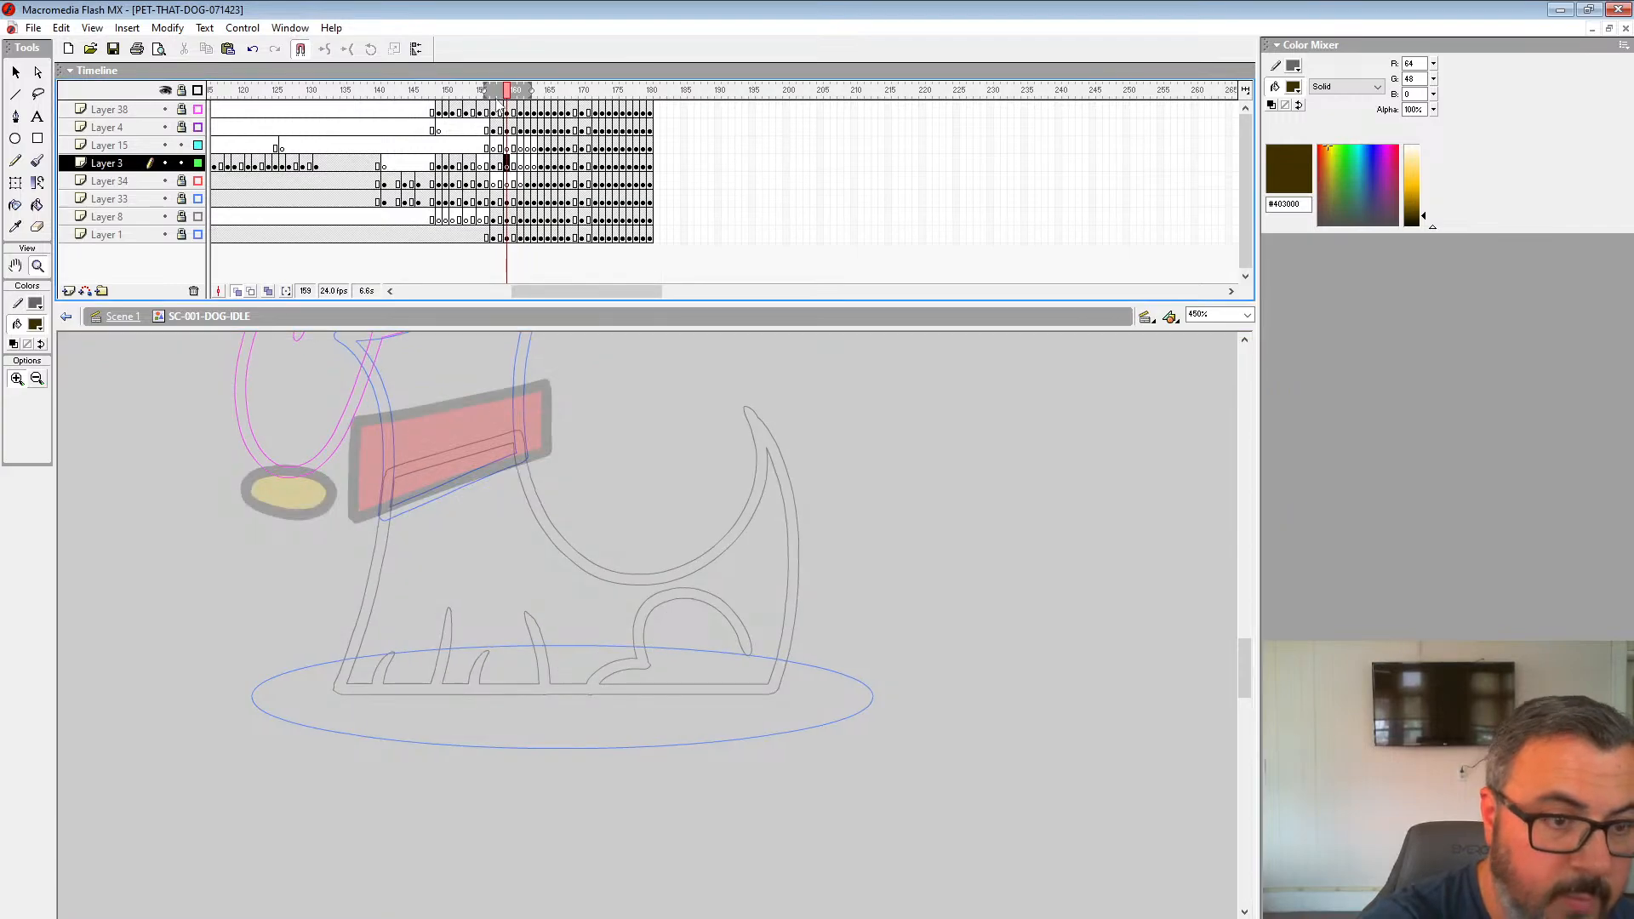
{"action": "left_click_drag", "start_coordinate": [484, 91], "coordinate": [550, 97]}
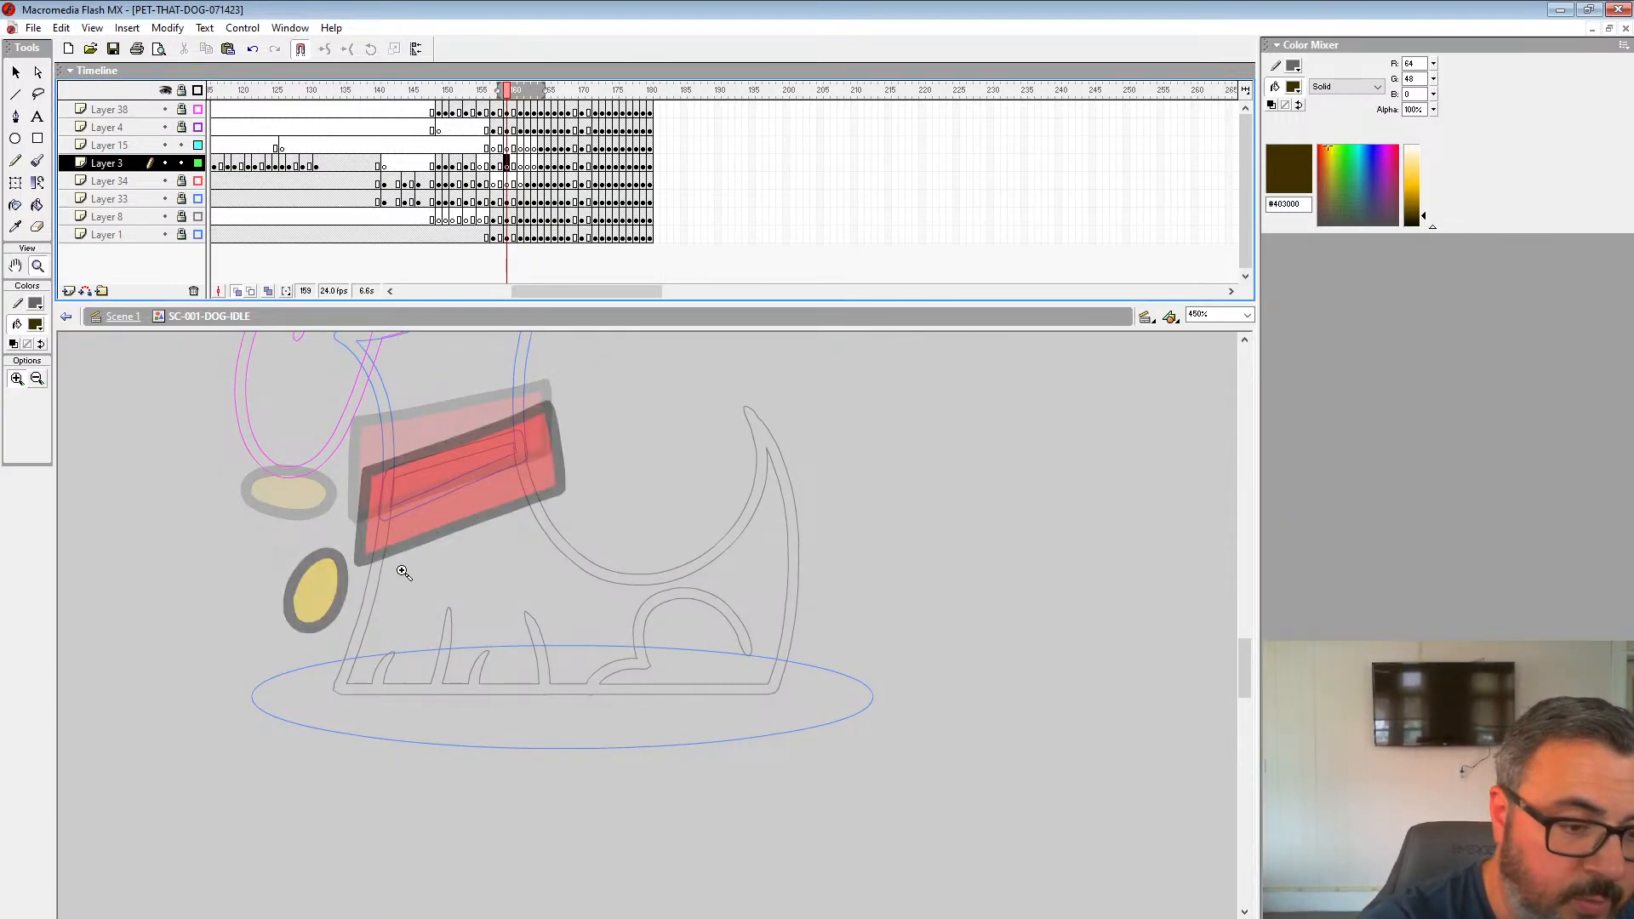
Step: Ink the outlines of the collar and its tag on frame 159 of Layer 3 with the Brush in black (#000000)
{"action": "left_click", "coordinate": [405, 558]}
{"action": "key", "text": "b"}
{"action": "left_click", "coordinate": [35, 323]}
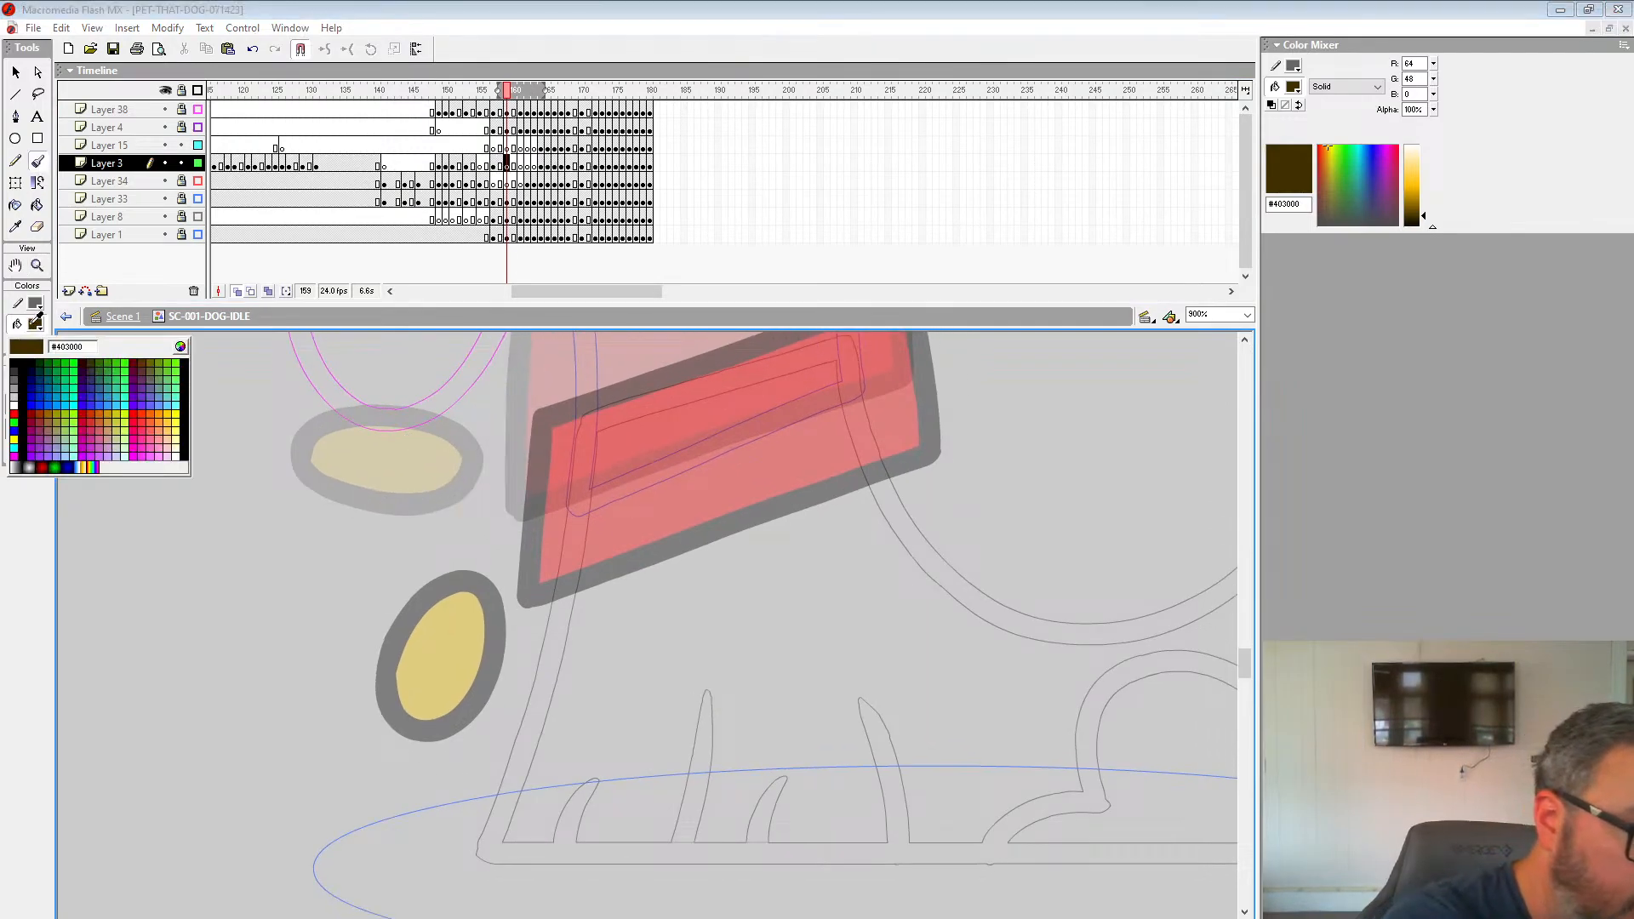
{"action": "left_click", "coordinate": [17, 356]}
{"action": "left_click_drag", "start_coordinate": [534, 453], "coordinate": [515, 672]}
{"action": "mouse_move", "coordinate": [541, 448]}
{"action": "left_mouse_down"}
{"action": "mouse_move", "coordinate": [520, 661]}
{"action": "mouse_move", "coordinate": [927, 487]}
{"action": "mouse_move", "coordinate": [935, 468]}
{"action": "mouse_move", "coordinate": [940, 554]}
{"action": "mouse_move", "coordinate": [923, 562]}
{"action": "mouse_move", "coordinate": [901, 407]}
{"action": "mouse_move", "coordinate": [534, 529]}
{"action": "left_mouse_up"}
{"action": "left_click", "coordinate": [503, 166]}
{"action": "left_click", "coordinate": [508, 166]}
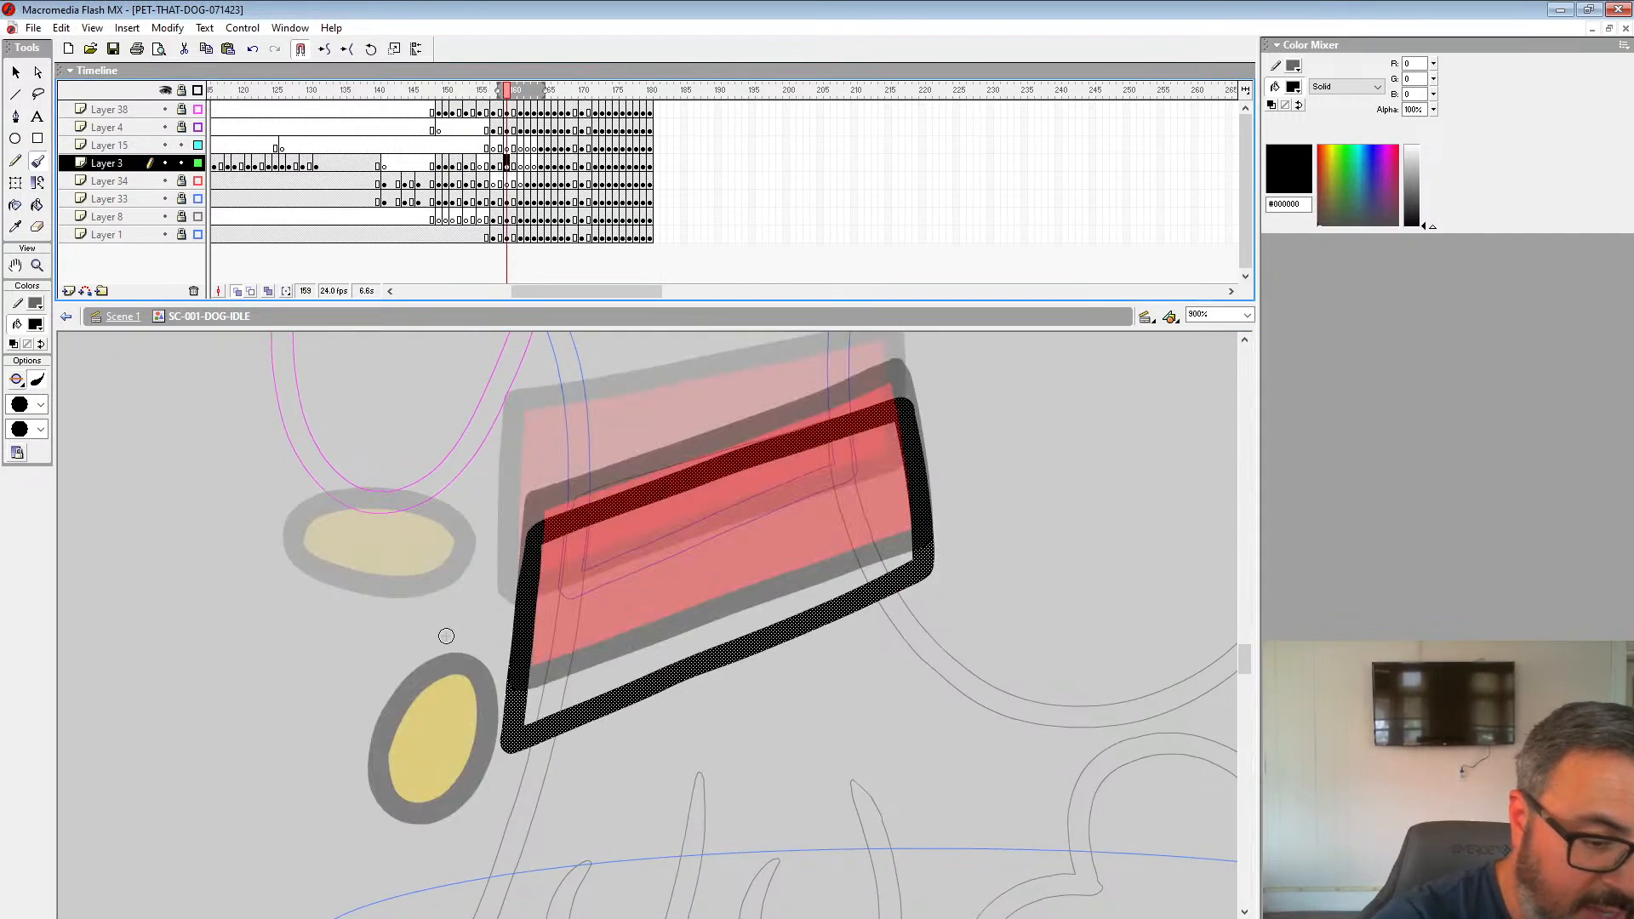
{"action": "mouse_move", "coordinate": [346, 651]}
{"action": "left_mouse_down"}
{"action": "mouse_move", "coordinate": [382, 719]}
{"action": "mouse_move", "coordinate": [447, 763]}
{"action": "mouse_move", "coordinate": [475, 718]}
{"action": "mouse_move", "coordinate": [430, 629]}
{"action": "mouse_move", "coordinate": [369, 599]}
{"action": "mouse_move", "coordinate": [340, 657]}
{"action": "left_mouse_up"}
{"action": "left_click_drag", "start_coordinate": [507, 553], "coordinate": [497, 457]}
Step: Adjust the onion-skin range and ink the collar's black outline on frame 162 of Layer 3
{"action": "left_click", "coordinate": [522, 167]}
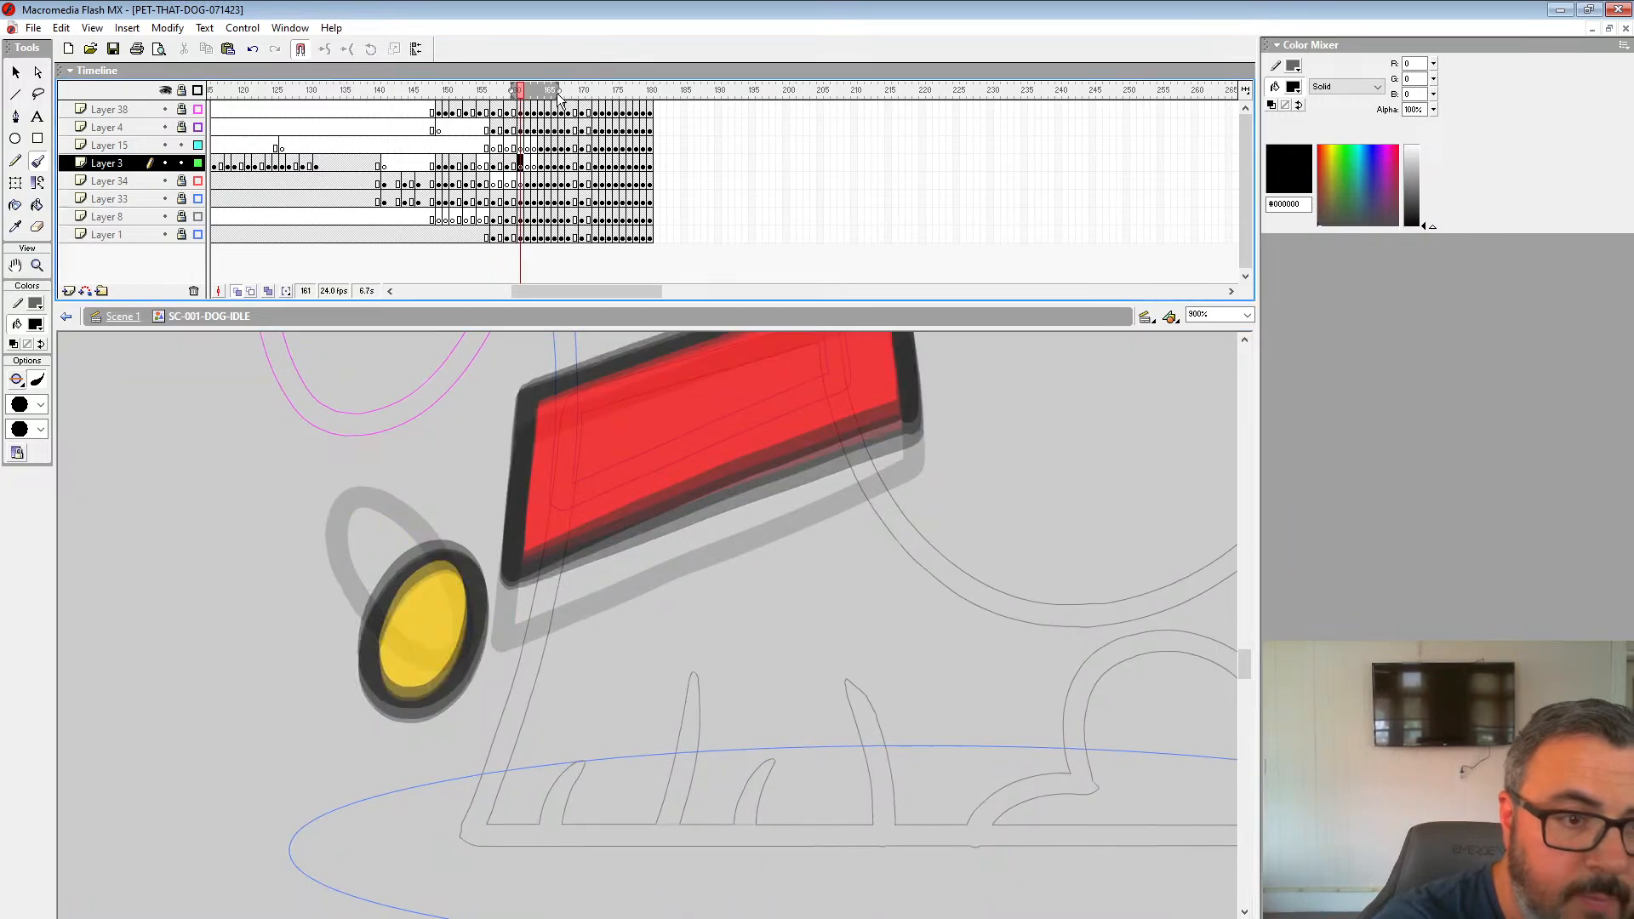
{"action": "left_click_drag", "start_coordinate": [558, 92], "coordinate": [551, 92]}
{"action": "left_click_drag", "start_coordinate": [606, 375], "coordinate": [629, 415]}
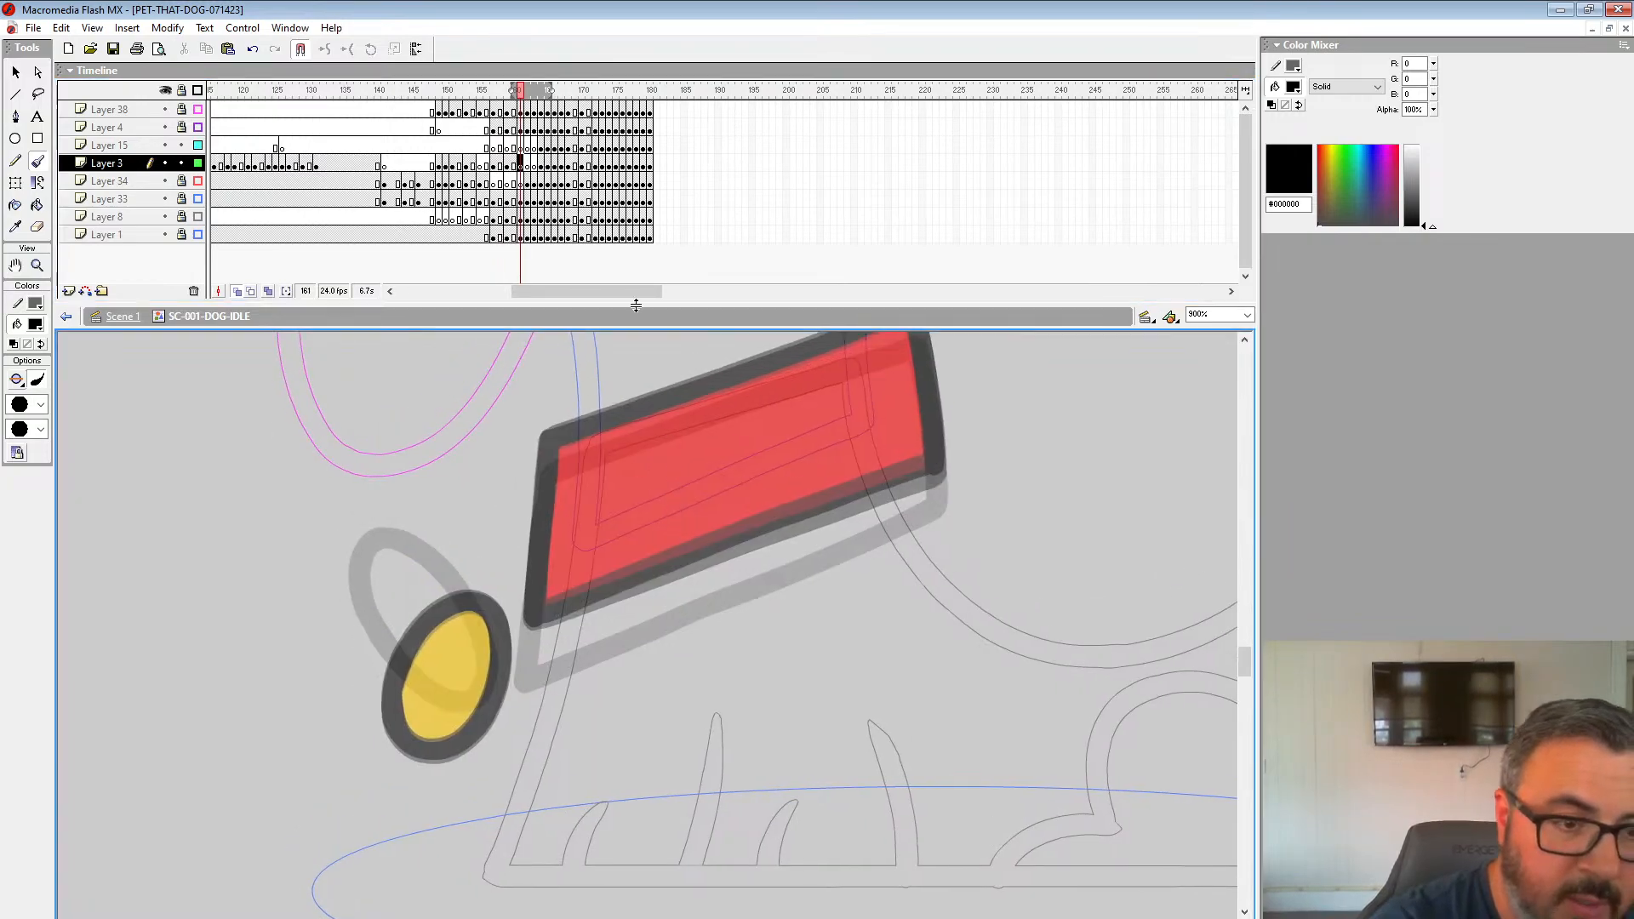
{"action": "left_click", "coordinate": [527, 167]}
{"action": "left_click_drag", "start_coordinate": [556, 90], "coordinate": [514, 91]}
{"action": "left_click_drag", "start_coordinate": [682, 465], "coordinate": [691, 494]}
{"action": "mouse_move", "coordinate": [925, 356]}
{"action": "left_mouse_down"}
{"action": "mouse_move", "coordinate": [939, 519]}
{"action": "mouse_move", "coordinate": [631, 641]}
{"action": "mouse_move", "coordinate": [927, 371]}
{"action": "mouse_move", "coordinate": [941, 522]}
{"action": "mouse_move", "coordinate": [543, 679]}
{"action": "left_mouse_up"}
{"action": "key", "text": "ctrl+z"}
{"action": "mouse_move", "coordinate": [920, 354]}
{"action": "left_mouse_down"}
{"action": "mouse_move", "coordinate": [562, 481]}
{"action": "mouse_move", "coordinate": [541, 666]}
{"action": "left_mouse_up"}
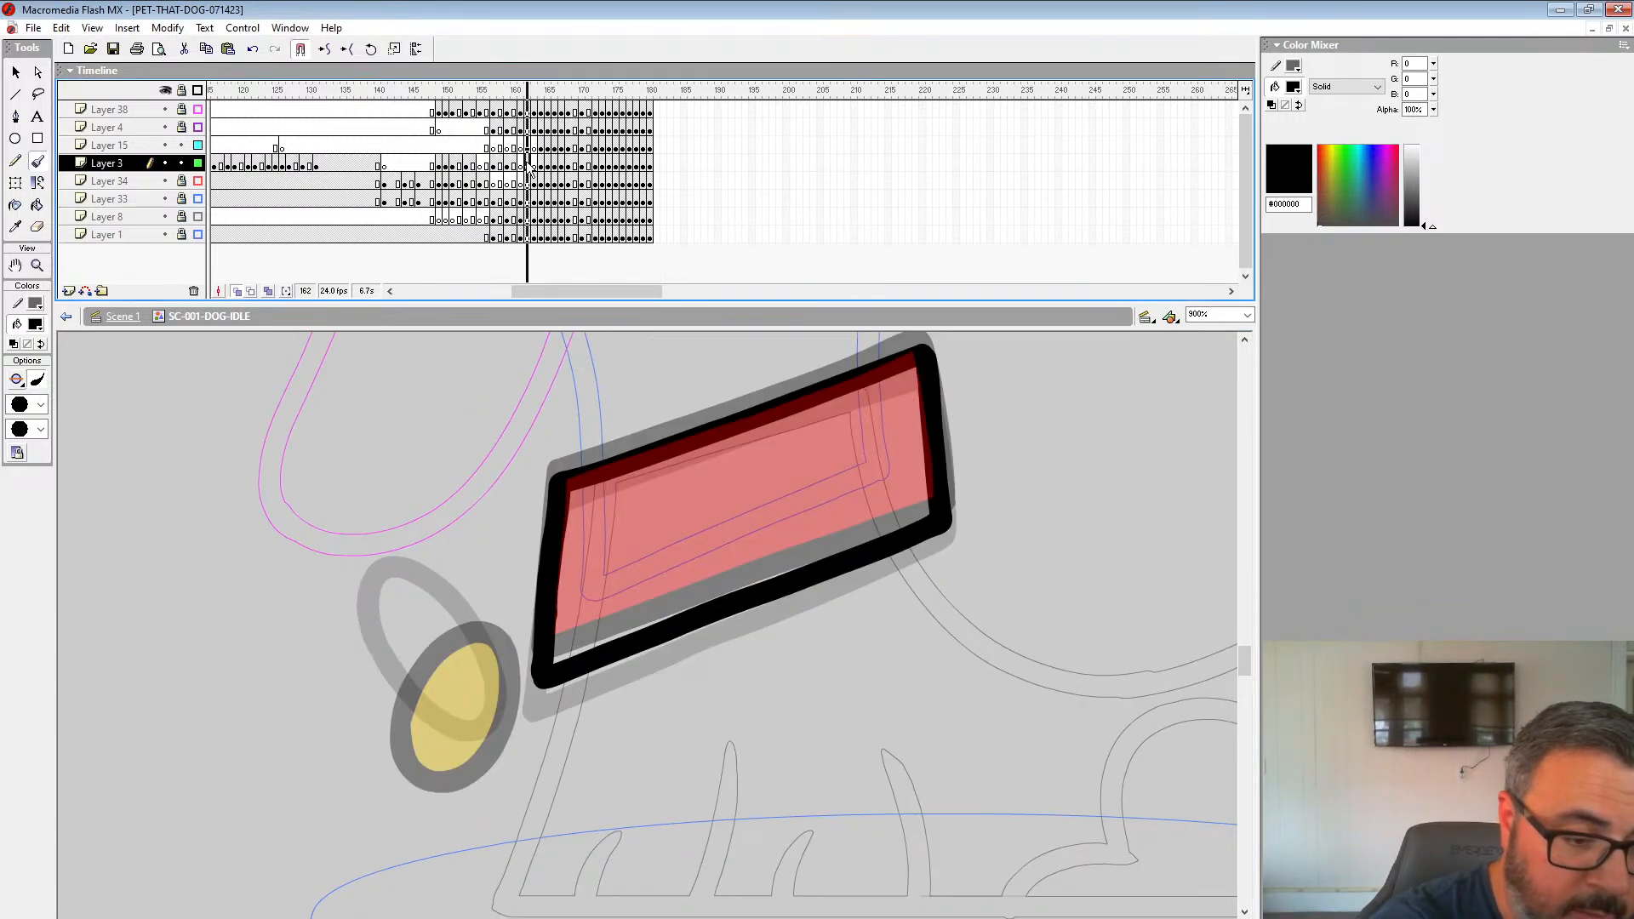
Step: Try inking an upright oval tag outline in black below the collar's lower corner on frame 162 of Layer 3
{"action": "left_click", "coordinate": [526, 166]}
{"action": "mouse_move", "coordinate": [478, 783]}
{"action": "left_mouse_down"}
{"action": "mouse_move", "coordinate": [520, 612]}
{"action": "mouse_move", "coordinate": [595, 627]}
{"action": "mouse_move", "coordinate": [498, 664]}
{"action": "left_mouse_up"}
{"action": "key", "text": "ctrl+z"}
{"action": "mouse_move", "coordinate": [515, 604]}
{"action": "left_mouse_down"}
{"action": "mouse_move", "coordinate": [506, 711]}
{"action": "mouse_move", "coordinate": [570, 729]}
{"action": "mouse_move", "coordinate": [592, 609]}
{"action": "mouse_move", "coordinate": [547, 574]}
{"action": "mouse_move", "coordinate": [510, 636]}
{"action": "left_mouse_up"}
{"action": "left_click_drag", "start_coordinate": [596, 383], "coordinate": [534, 473]}
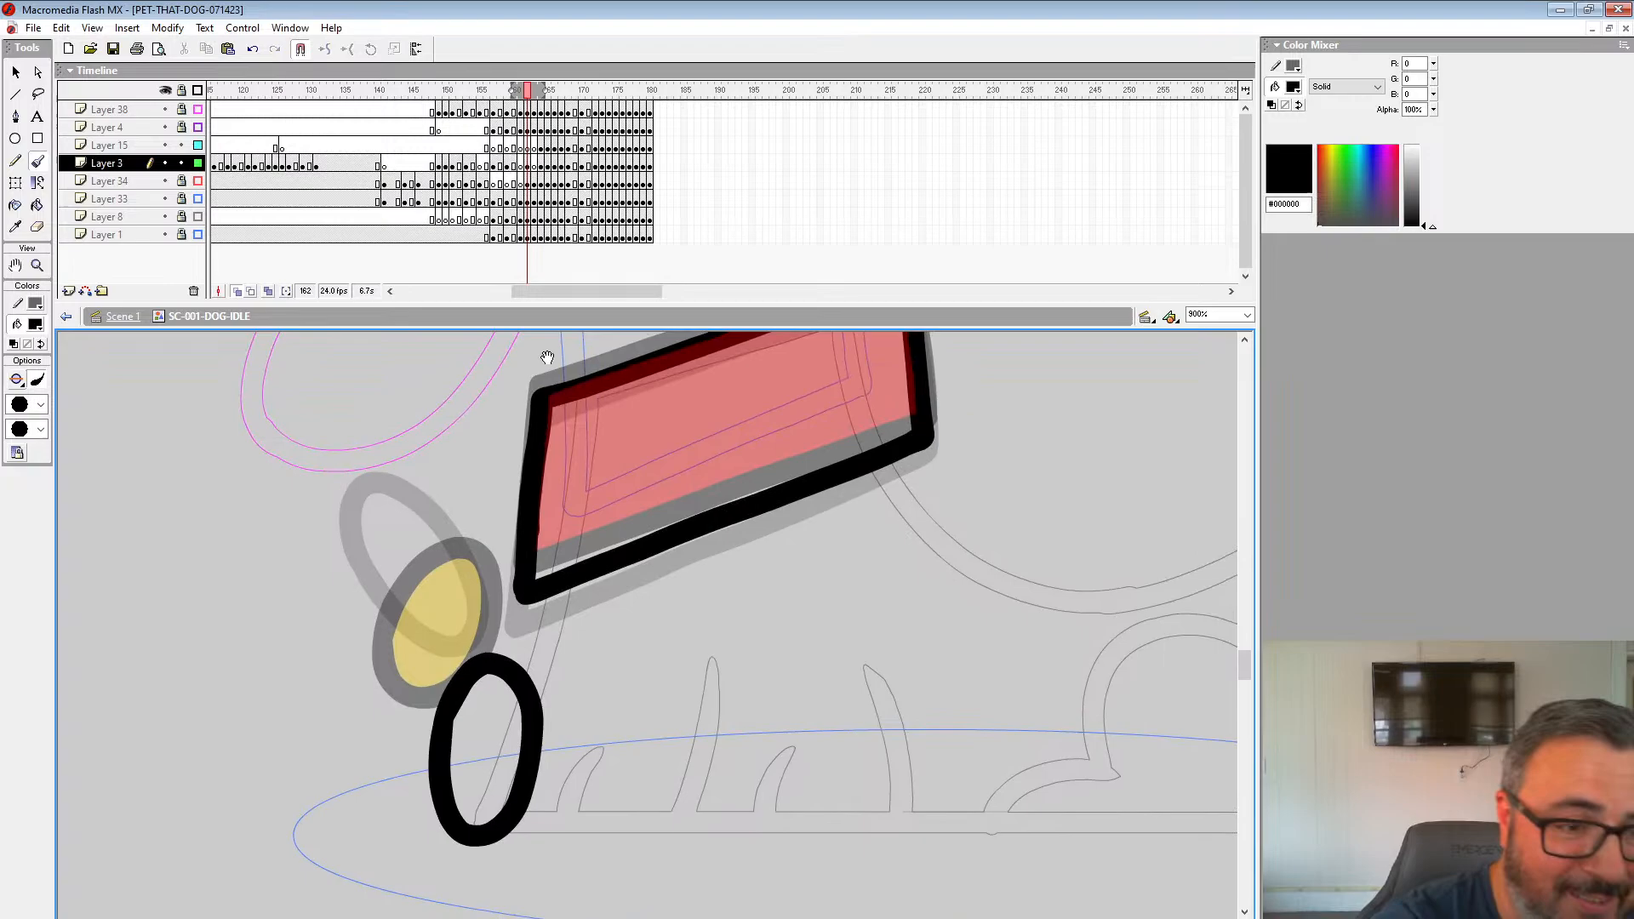
Step: Compare the neighbouring frames of Layer 3 and undo the tag outline on frame 162
{"action": "left_click", "coordinate": [535, 165]}
{"action": "left_click_drag", "start_coordinate": [515, 146], "coordinate": [562, 150]}
{"action": "left_click", "coordinate": [527, 165]}
{"action": "left_click", "coordinate": [521, 166]}
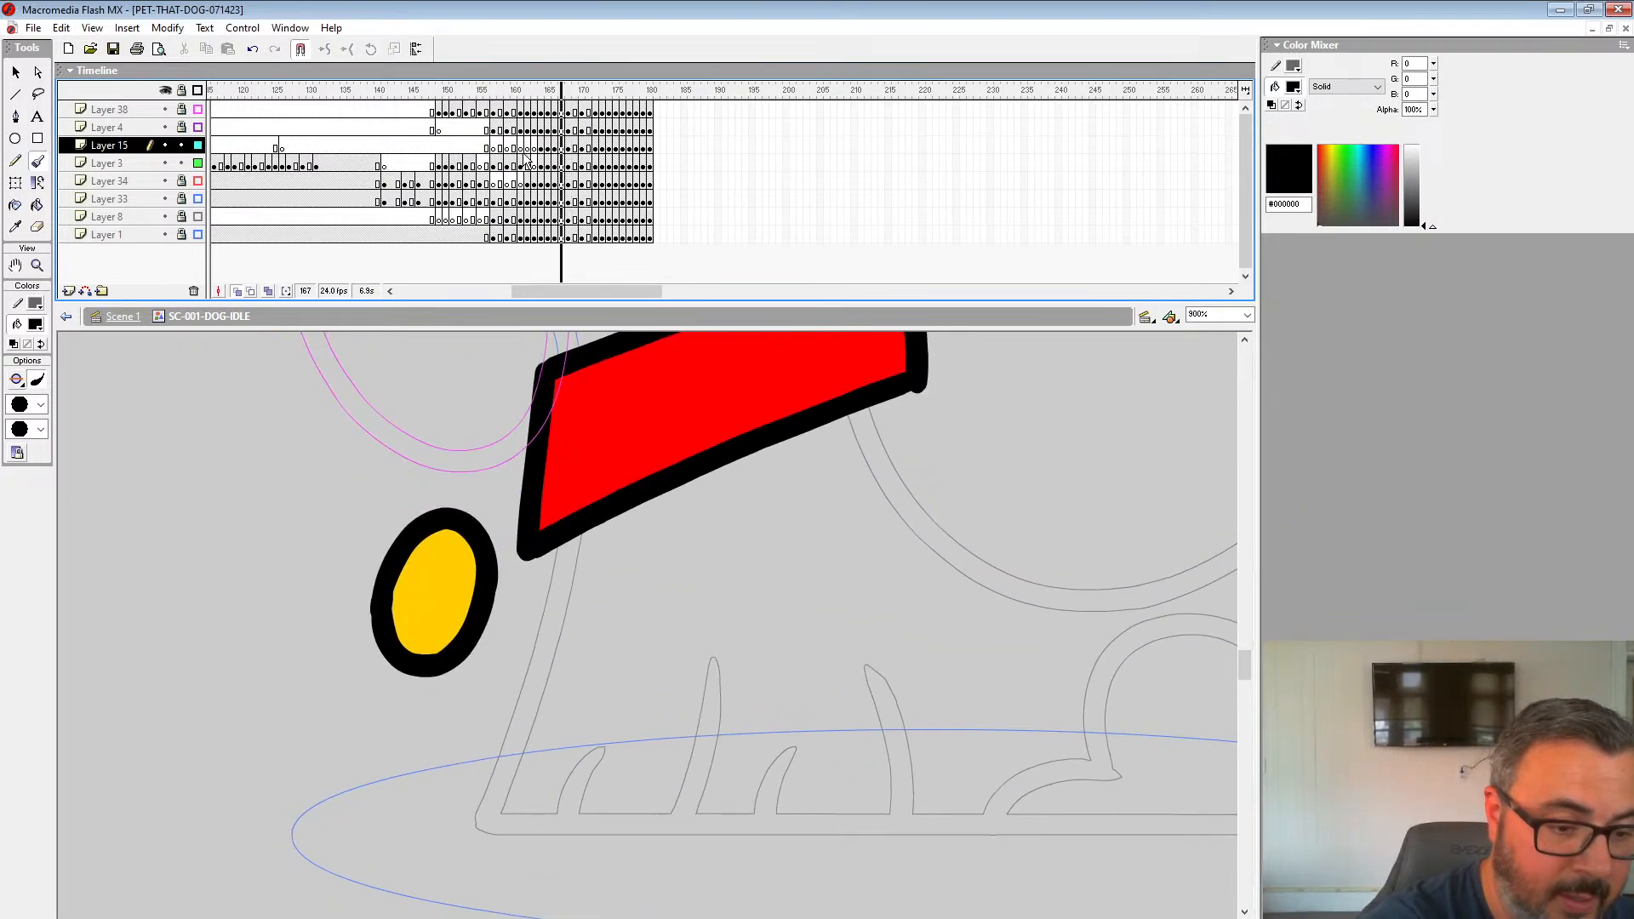
{"action": "left_click", "coordinate": [509, 165]}
{"action": "left_click", "coordinate": [521, 165]}
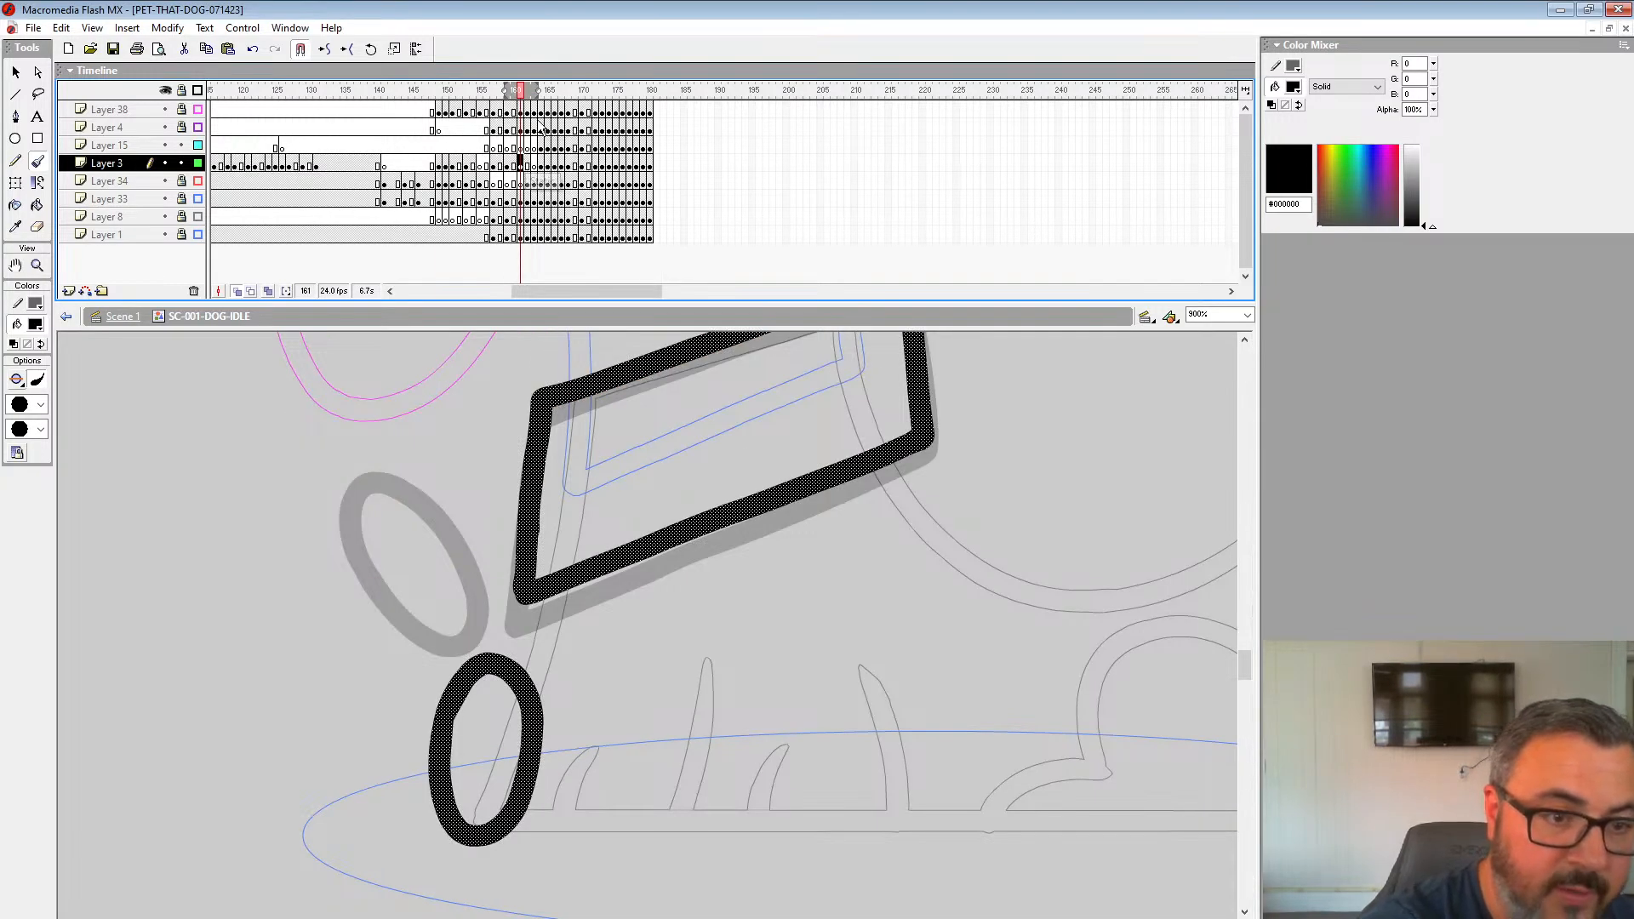
{"action": "key", "text": "ctrl+z"}
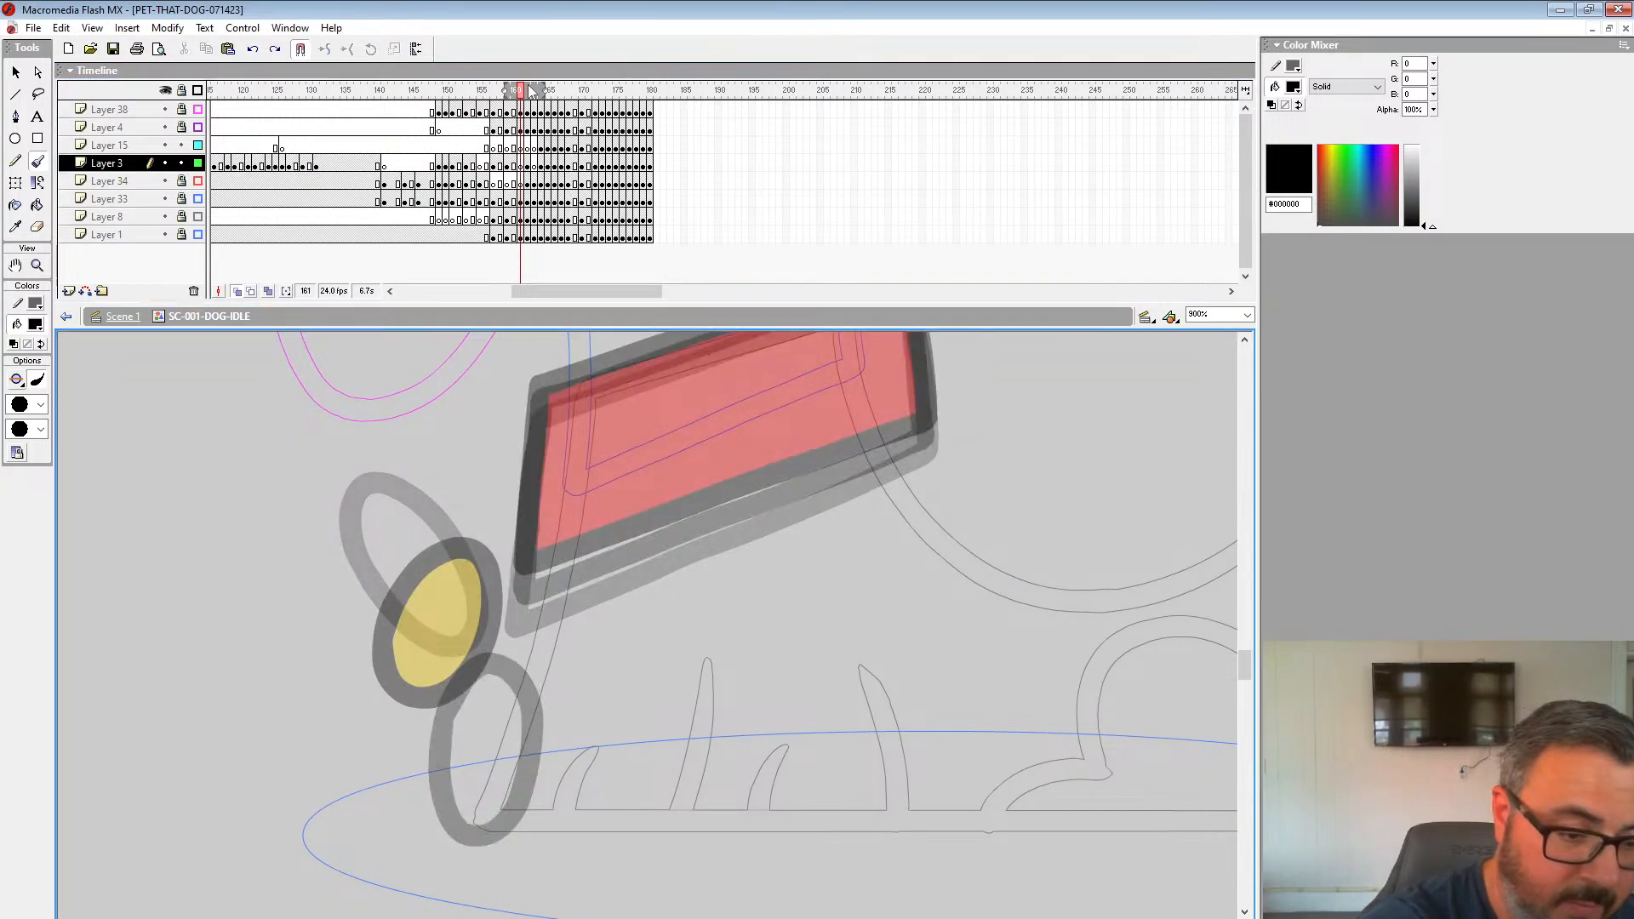
{"action": "key", "text": "period"}
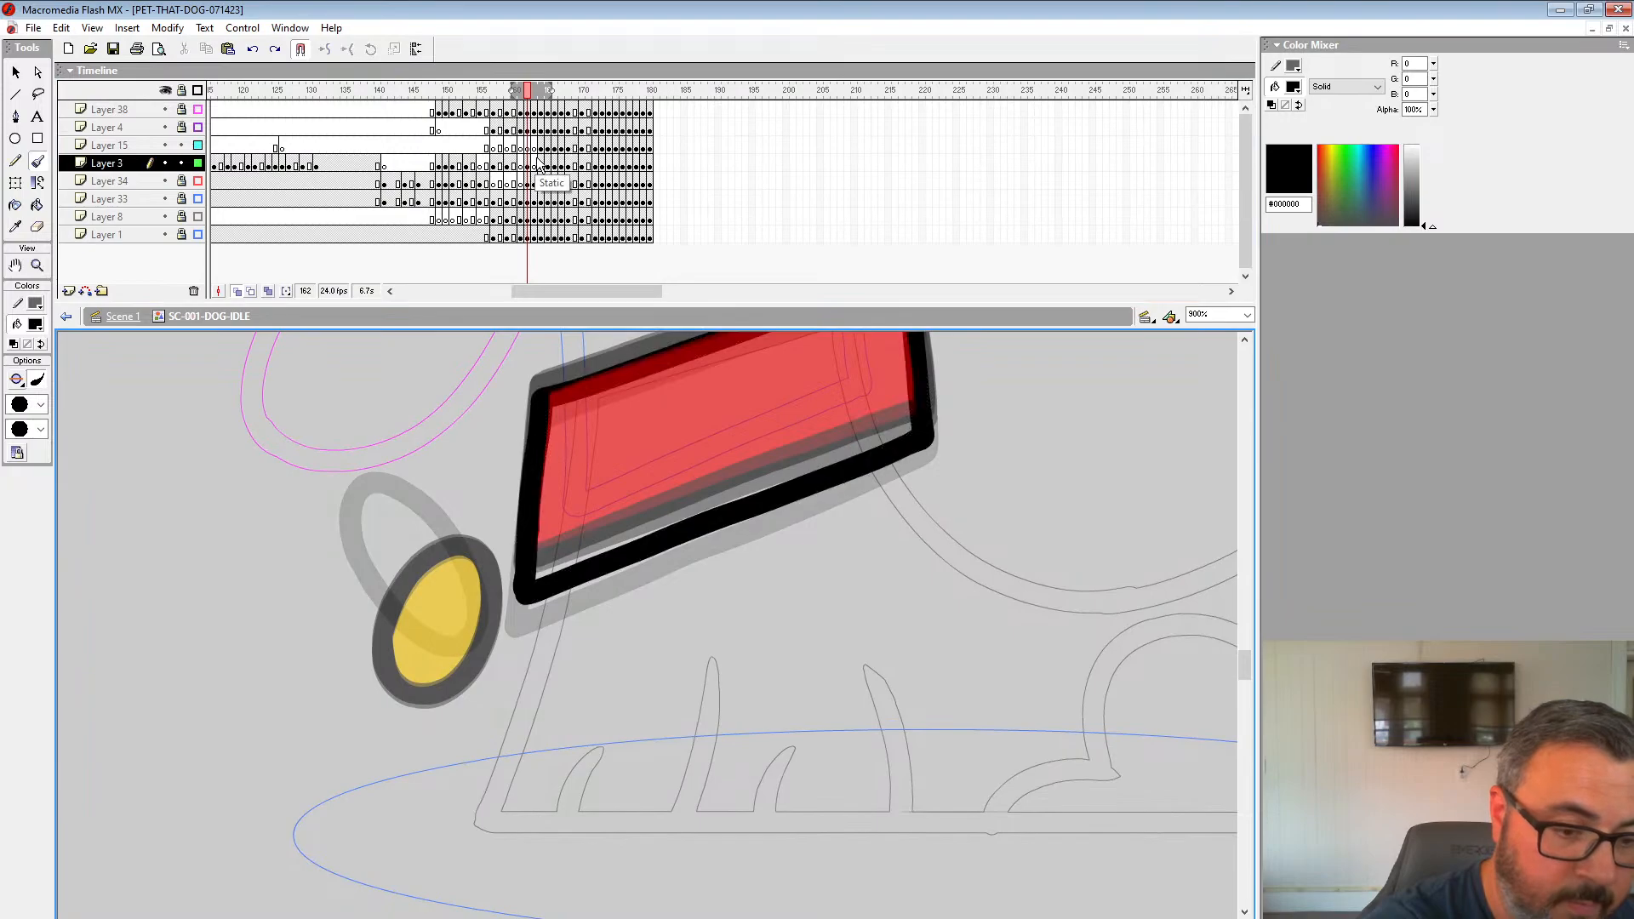
{"action": "left_click", "coordinate": [532, 165]}
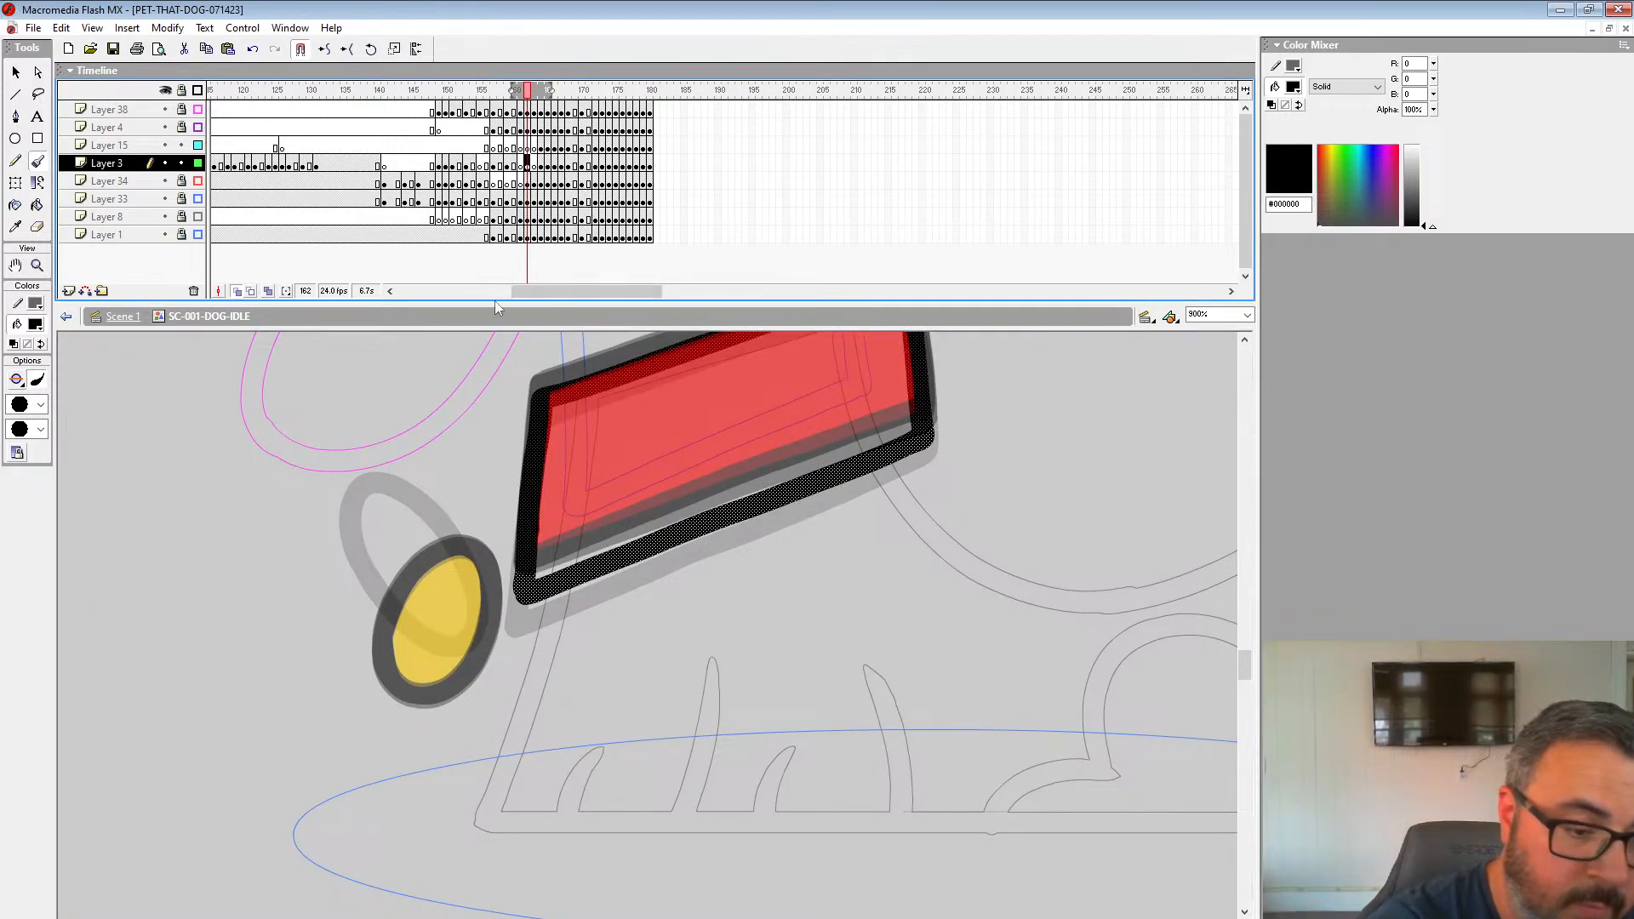
Step: Shorten the onion-skin range after frame 162 and ink the tag's black oval outline on that frame of Layer 3
{"action": "left_click_drag", "start_coordinate": [551, 91], "coordinate": [543, 90]}
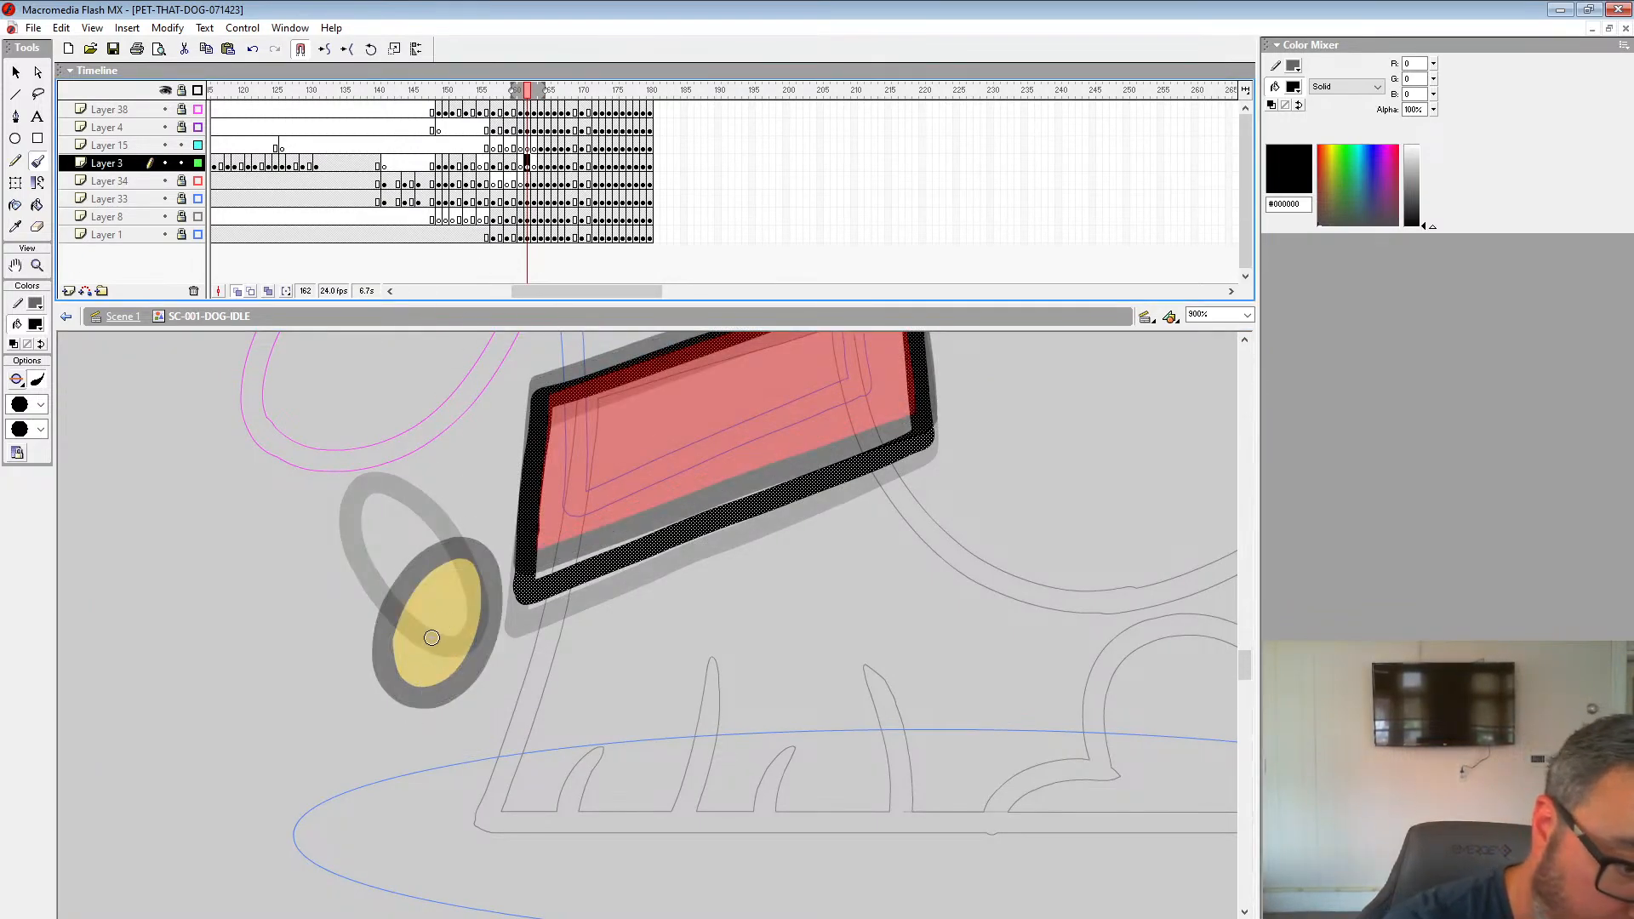
{"action": "mouse_move", "coordinate": [430, 639]}
{"action": "left_mouse_down"}
{"action": "mouse_move", "coordinate": [481, 753]}
{"action": "mouse_move", "coordinate": [485, 623]}
{"action": "mouse_move", "coordinate": [428, 633]}
{"action": "mouse_move", "coordinate": [410, 694]}
{"action": "mouse_move", "coordinate": [487, 748]}
{"action": "mouse_move", "coordinate": [482, 619]}
{"action": "mouse_move", "coordinate": [416, 663]}
{"action": "left_mouse_up"}
{"action": "left_click", "coordinate": [531, 166]}
{"action": "key", "text": "ctrl+z"}
Step: Narrow the onion-skin range and ink the black outlines of the collar and tag on frame 163 of Layer 3
{"action": "left_click", "coordinate": [534, 164]}
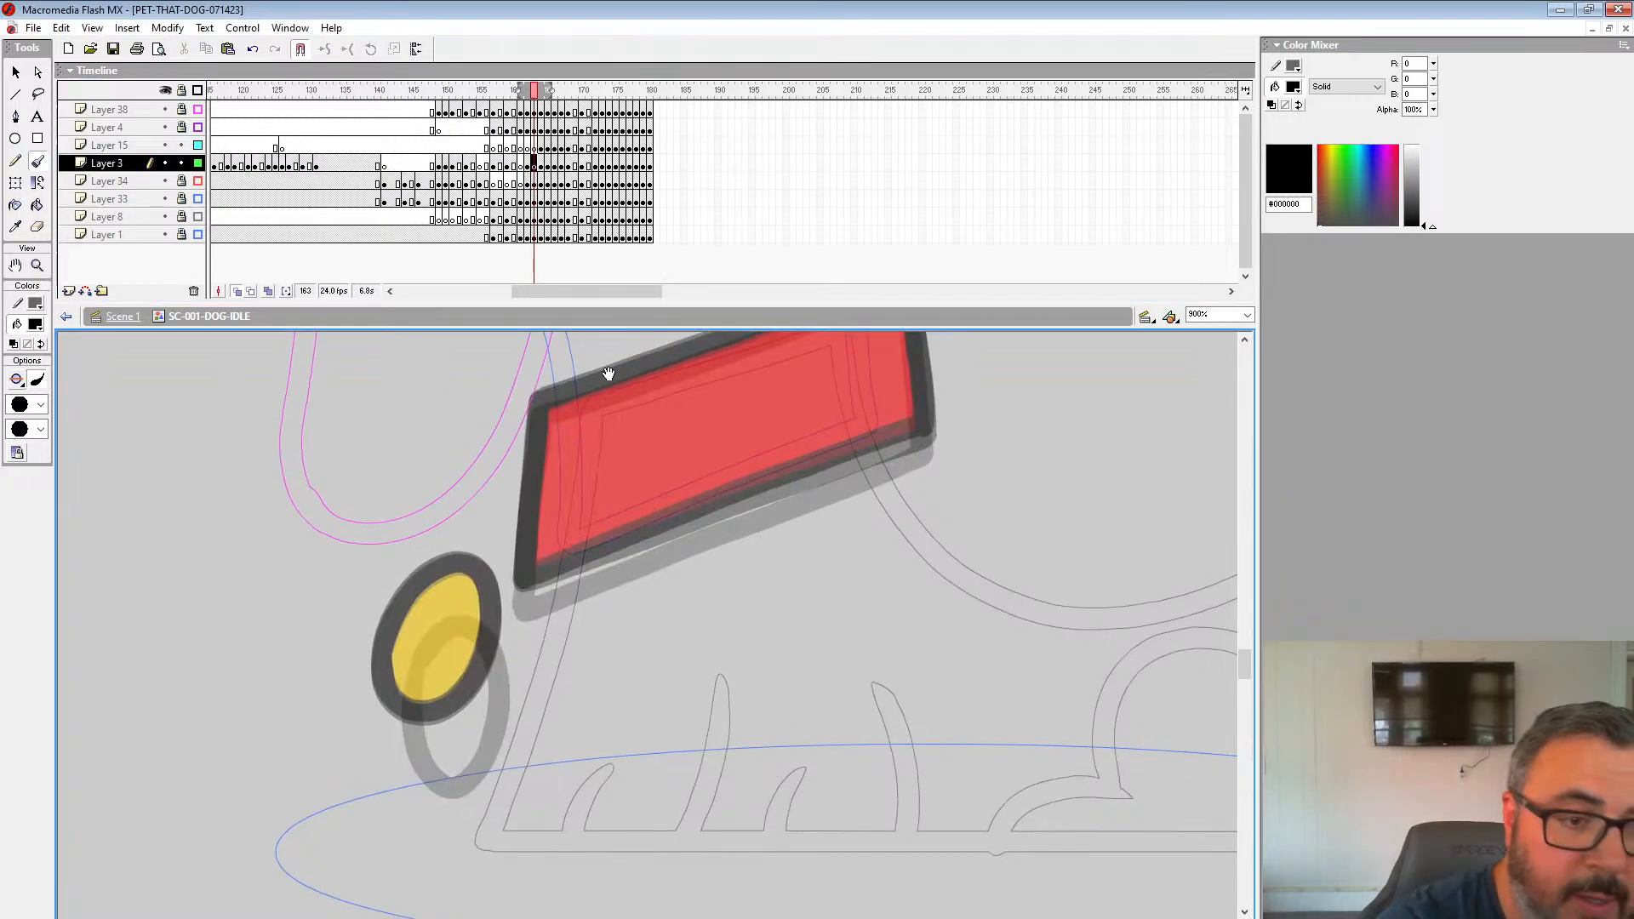
{"action": "left_click_drag", "start_coordinate": [552, 89], "coordinate": [543, 92]}
{"action": "left_click", "coordinate": [518, 90]}
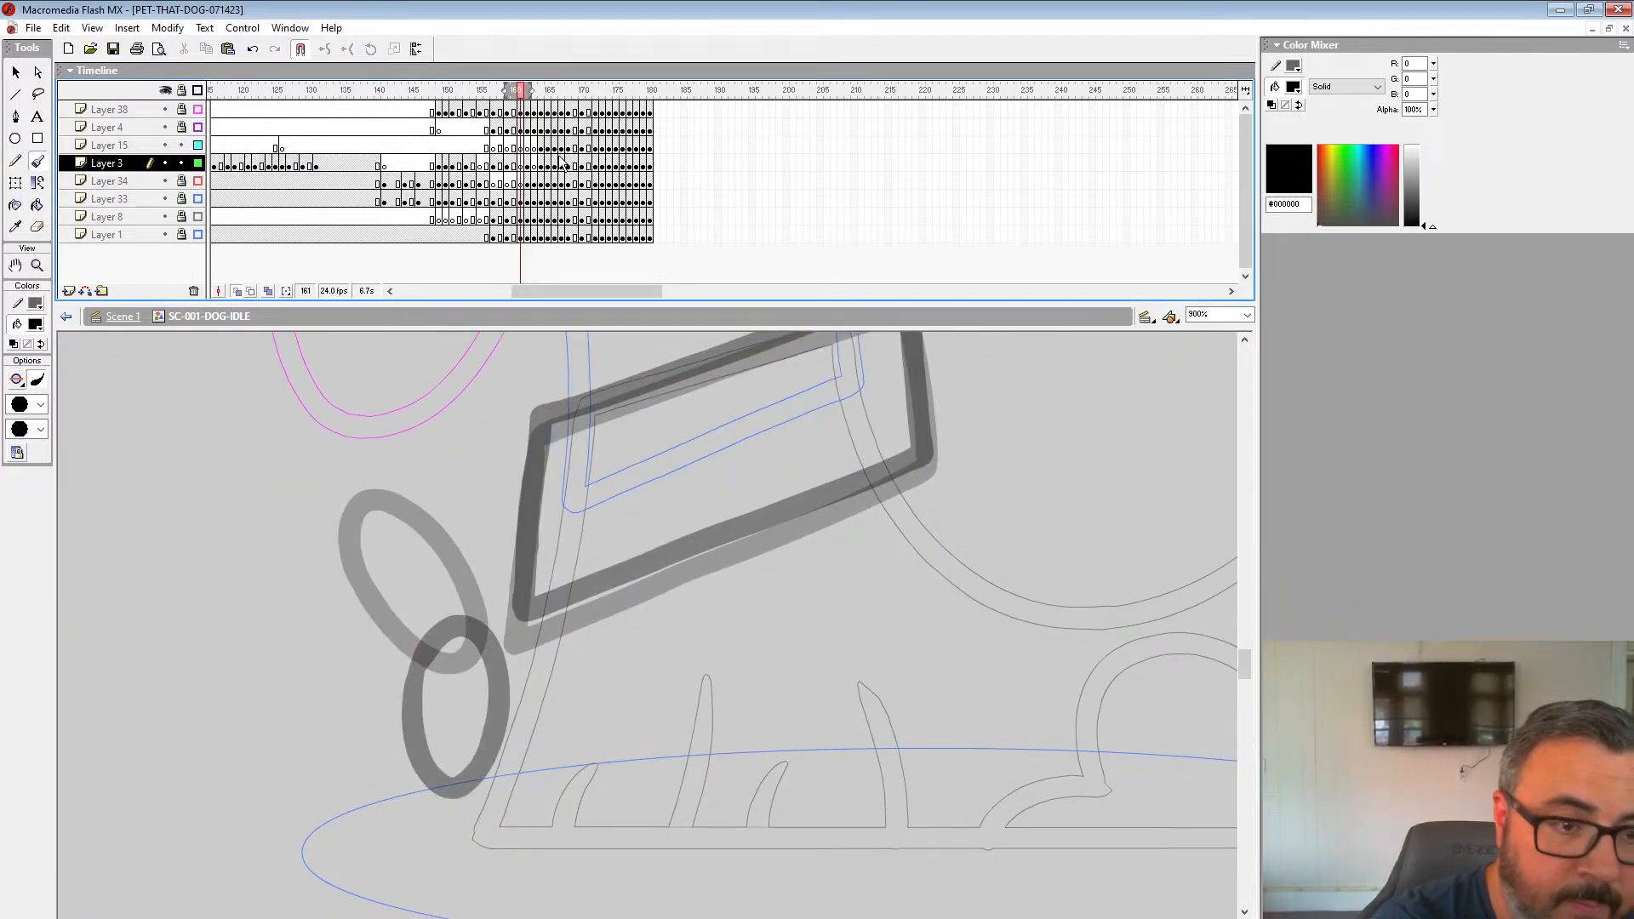
{"action": "left_click", "coordinate": [536, 162]}
{"action": "scroll", "coordinate": [792, 431], "scroll_direction": "up", "scroll_amount": 3}
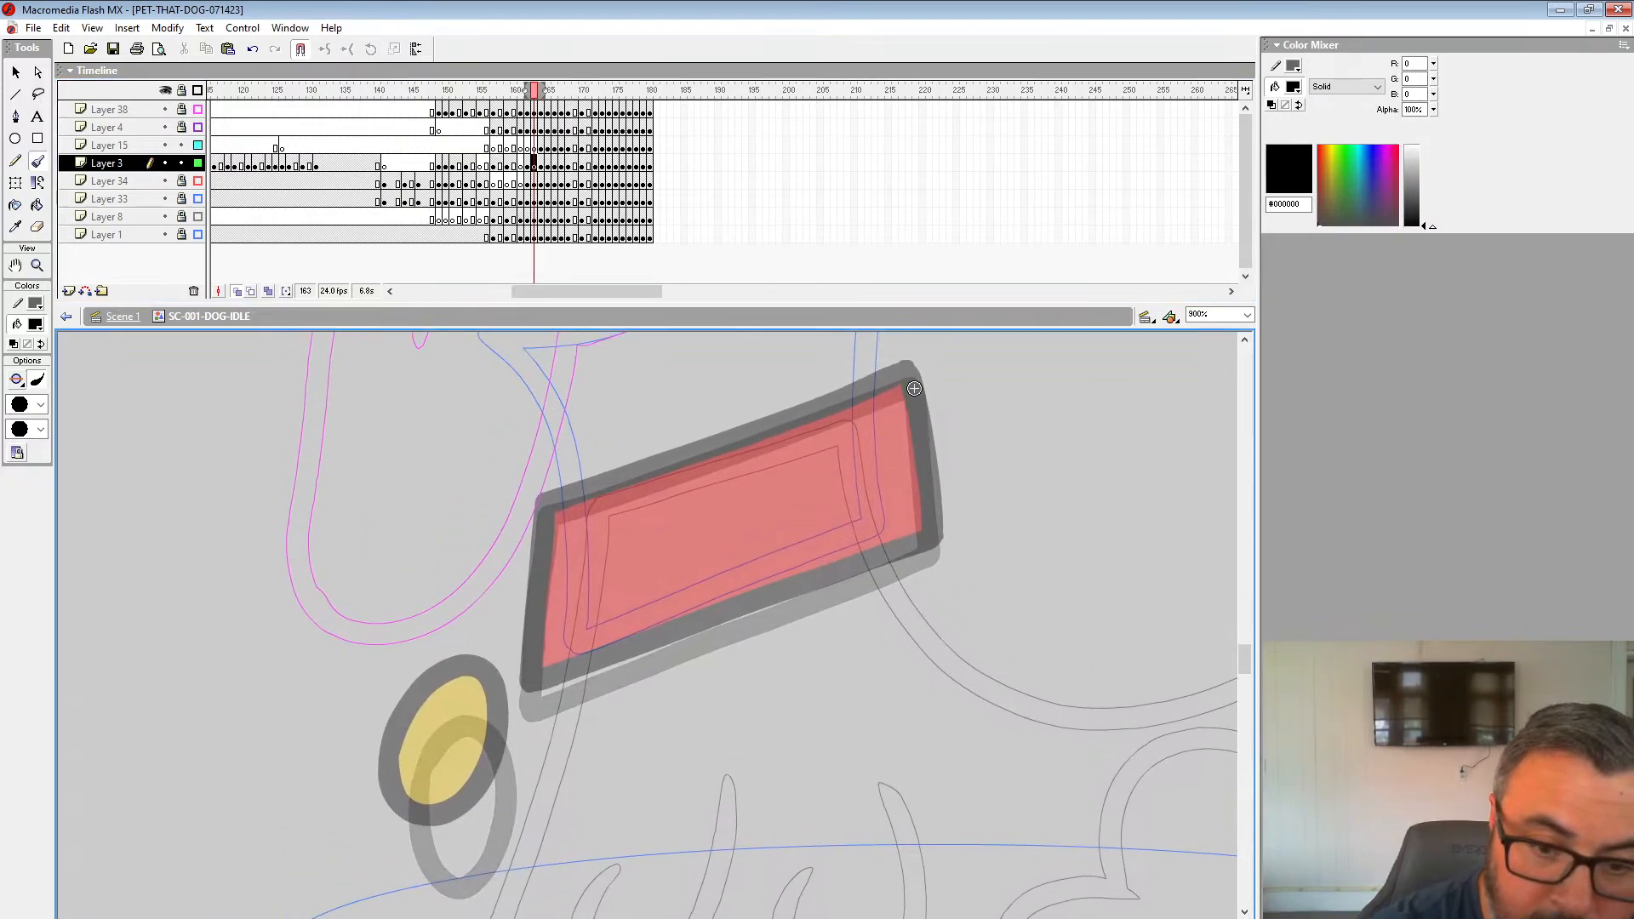
{"action": "mouse_move", "coordinate": [907, 374]}
{"action": "left_mouse_down"}
{"action": "mouse_move", "coordinate": [932, 543]}
{"action": "mouse_move", "coordinate": [529, 698]}
{"action": "left_mouse_up"}
{"action": "mouse_move", "coordinate": [904, 383]}
{"action": "left_mouse_down"}
{"action": "mouse_move", "coordinate": [548, 505]}
{"action": "mouse_move", "coordinate": [533, 679]}
{"action": "mouse_move", "coordinate": [555, 536]}
{"action": "mouse_move", "coordinate": [559, 571]}
{"action": "left_mouse_up"}
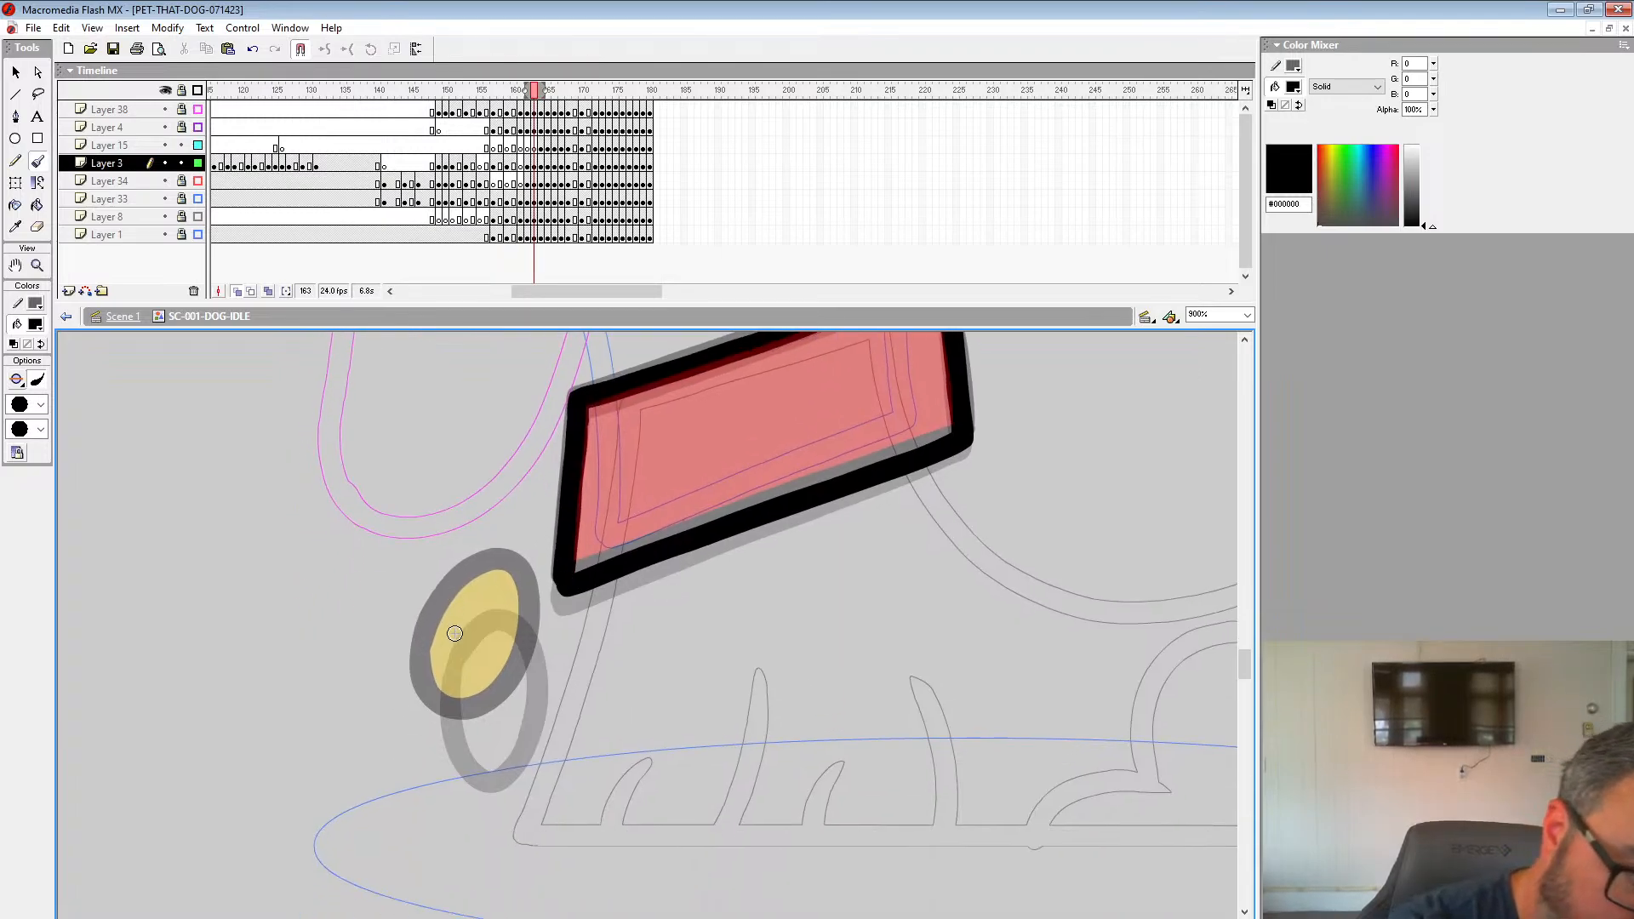
{"action": "mouse_move", "coordinate": [443, 649]}
{"action": "left_mouse_down"}
{"action": "mouse_move", "coordinate": [506, 745]}
{"action": "mouse_move", "coordinate": [528, 604]}
{"action": "mouse_move", "coordinate": [444, 635]}
{"action": "left_mouse_up"}
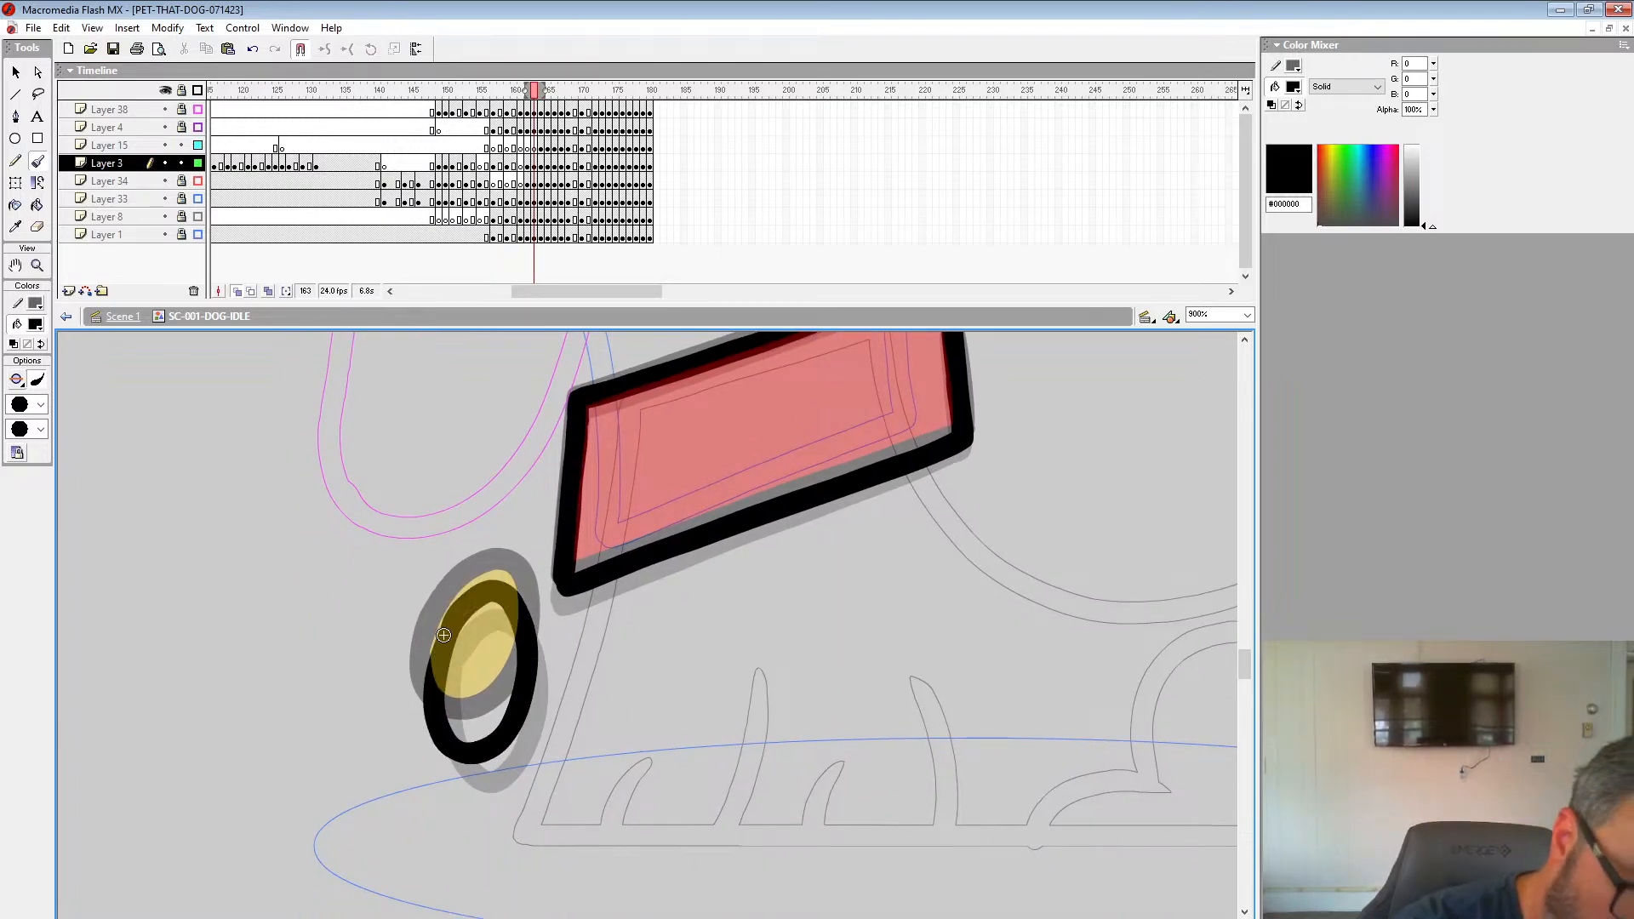
Step: Ink the collar's black outline and a nearly horizontal oval tag on frame 161 of Layer 3
{"action": "left_click", "coordinate": [521, 163]}
{"action": "left_click_drag", "start_coordinate": [757, 481], "coordinate": [749, 584]}
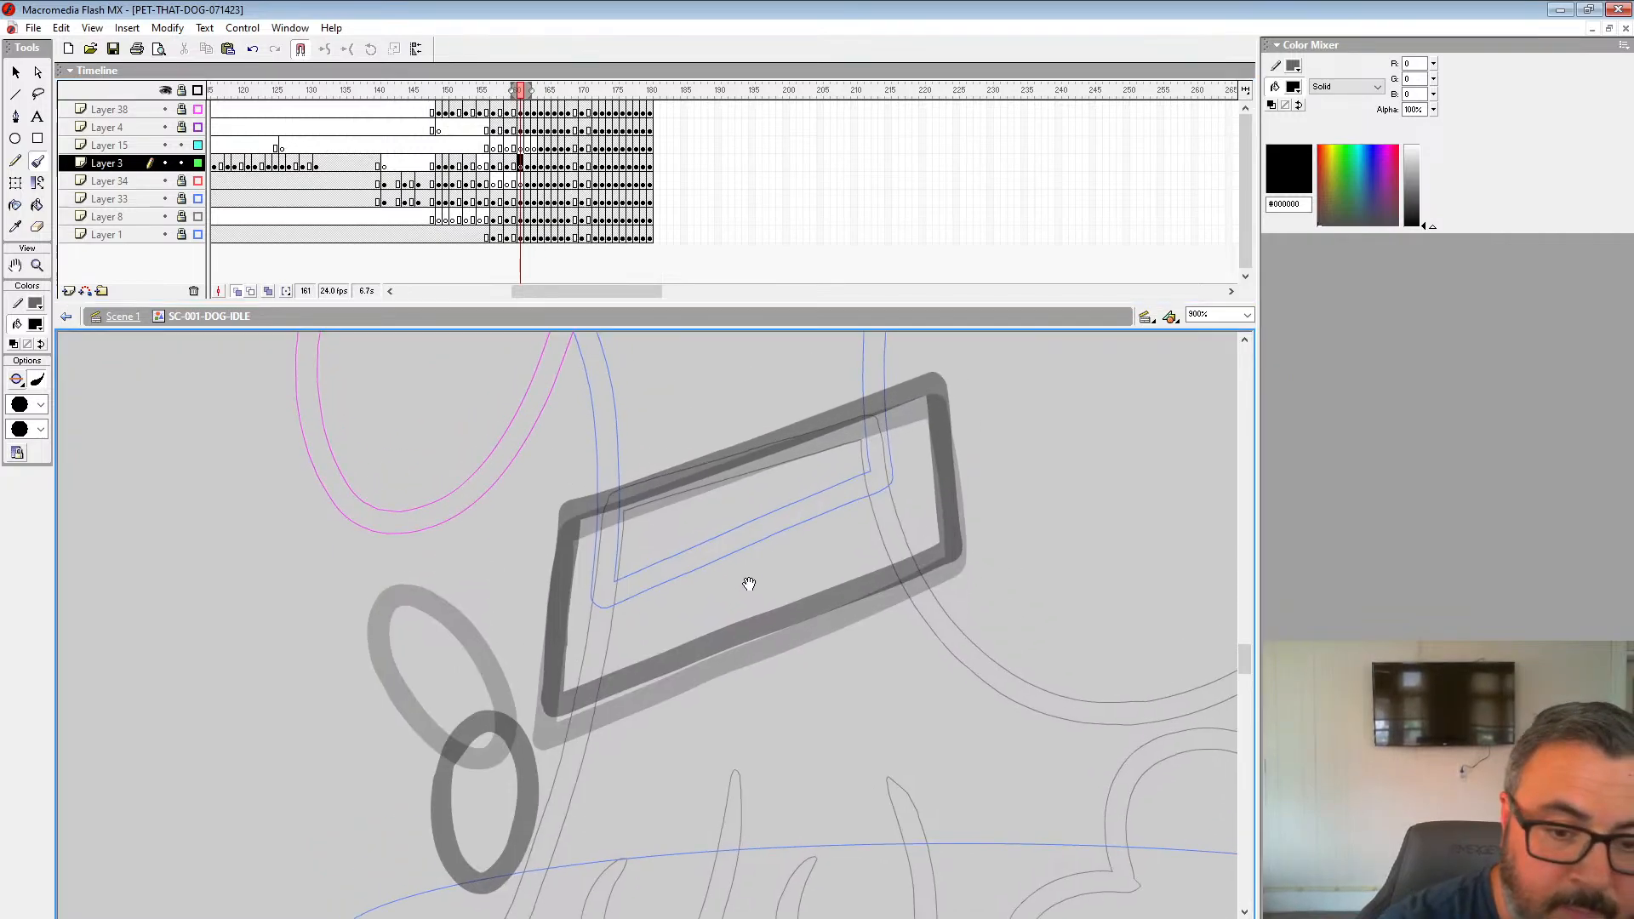
{"action": "mouse_move", "coordinate": [934, 389]}
{"action": "left_mouse_down"}
{"action": "mouse_move", "coordinate": [954, 555]}
{"action": "mouse_move", "coordinate": [549, 715]}
{"action": "left_mouse_up"}
{"action": "mouse_move", "coordinate": [910, 400]}
{"action": "left_mouse_down"}
{"action": "mouse_move", "coordinate": [575, 521]}
{"action": "mouse_move", "coordinate": [554, 669]}
{"action": "mouse_move", "coordinate": [358, 754]}
{"action": "mouse_move", "coordinate": [388, 802]}
{"action": "mouse_move", "coordinate": [482, 800]}
{"action": "mouse_move", "coordinate": [529, 755]}
{"action": "mouse_move", "coordinate": [511, 699]}
{"action": "left_mouse_up"}
{"action": "left_click_drag", "start_coordinate": [511, 686], "coordinate": [472, 604]}
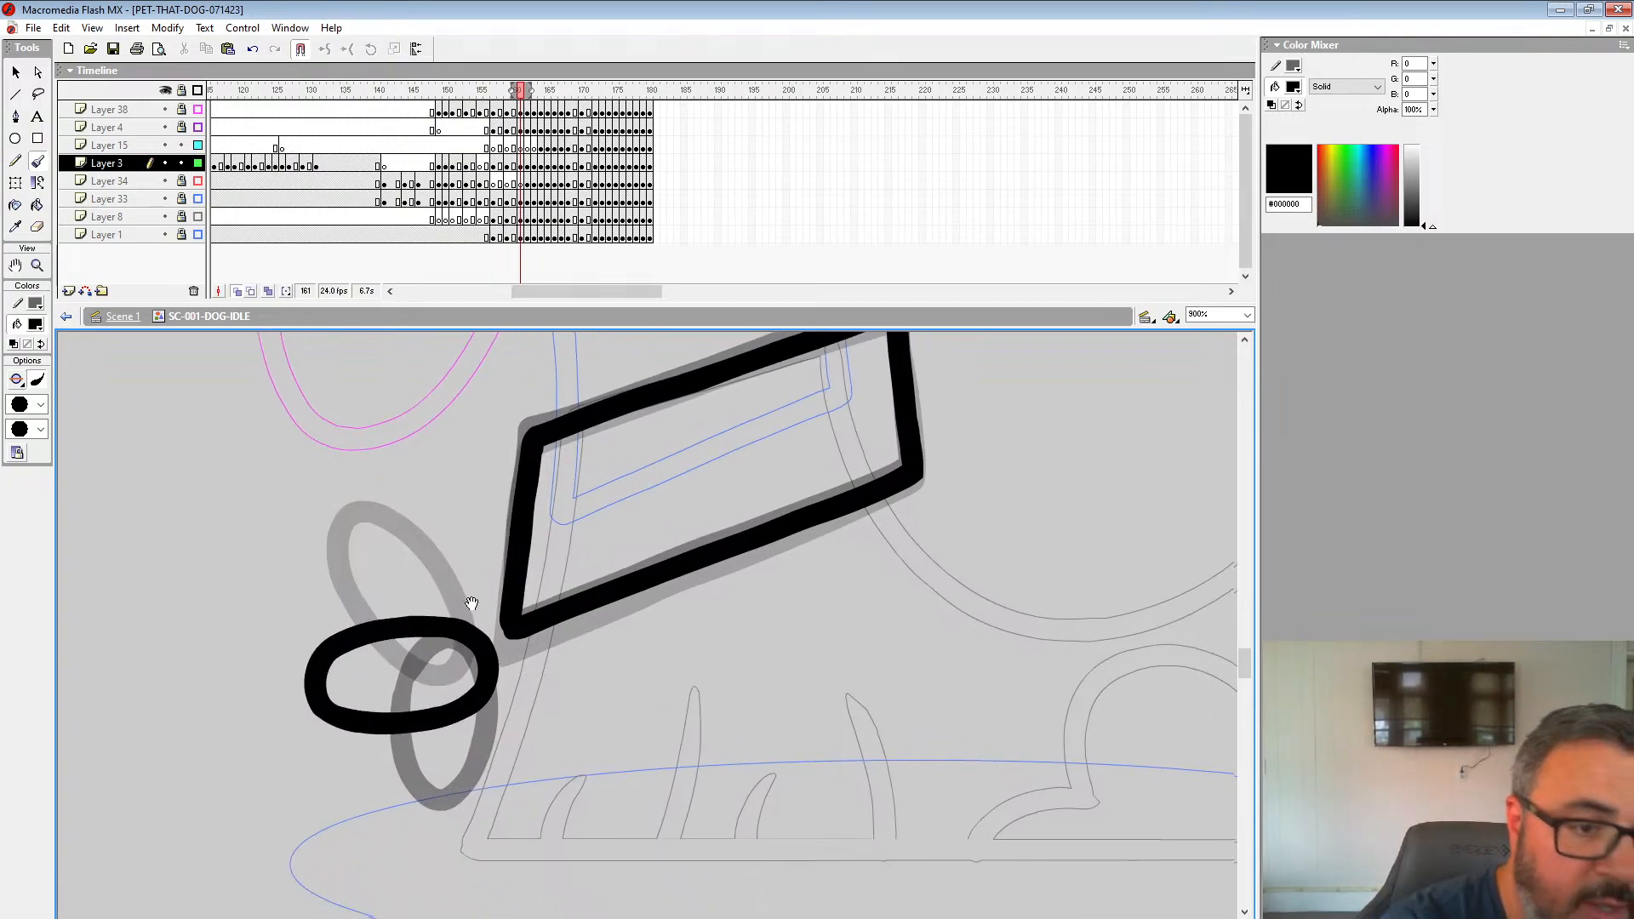
Step: Ink the collar's black outline and a tilted oval tag between the onion-skinned drawings on frame 155 of Layer 3
{"action": "left_click", "coordinate": [481, 166]}
{"action": "left_click_drag", "start_coordinate": [633, 422], "coordinate": [667, 661]}
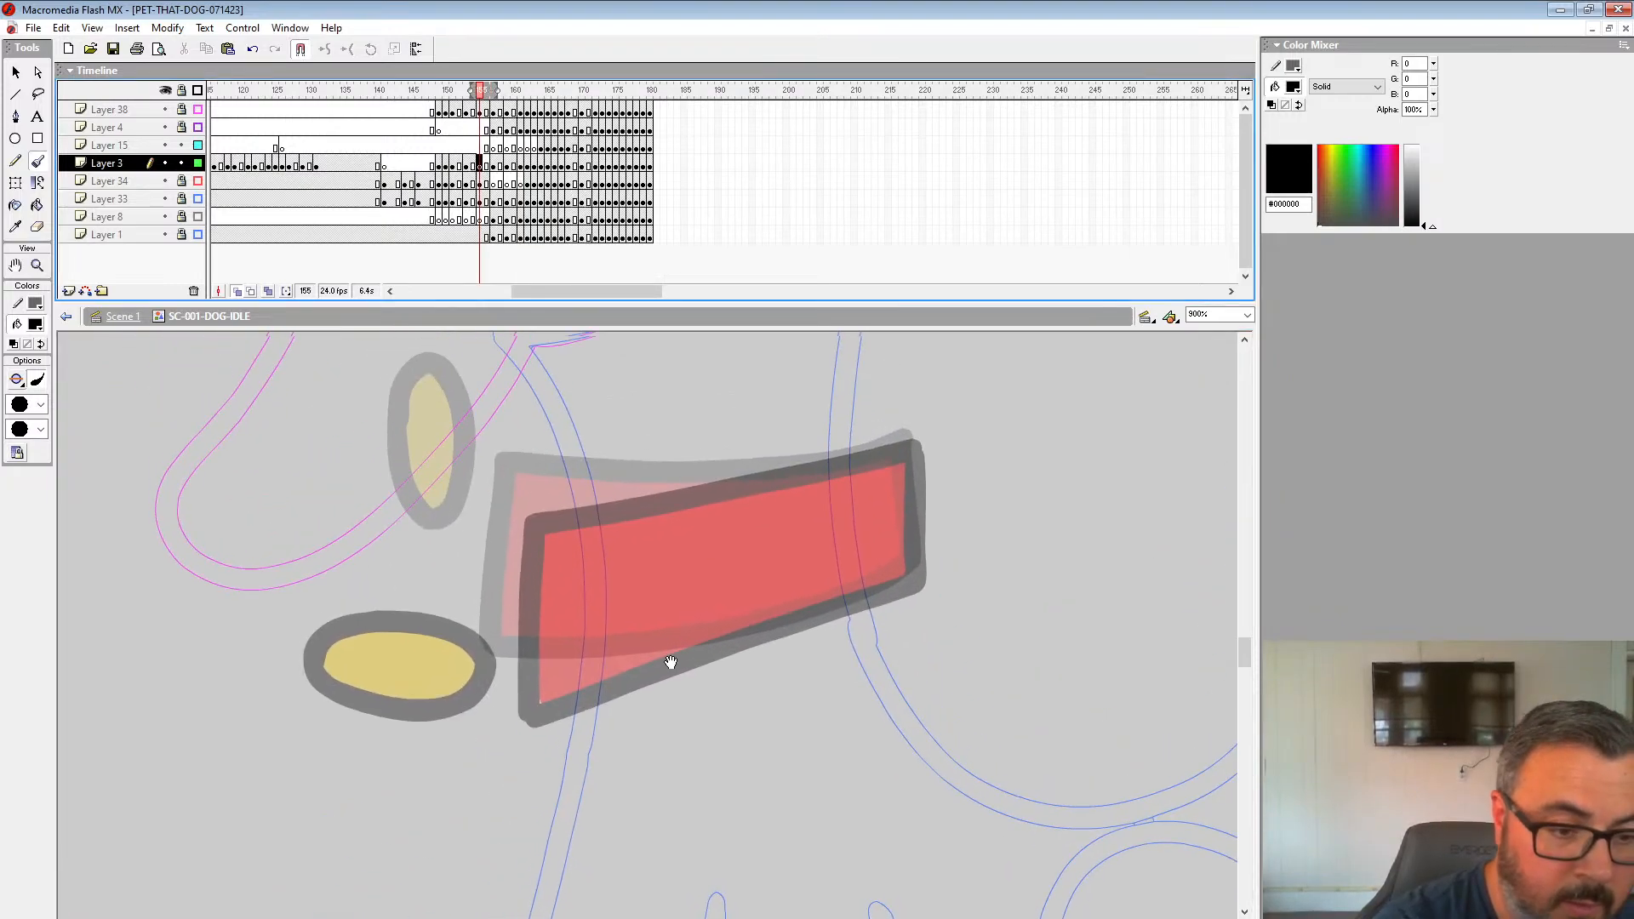
{"action": "mouse_move", "coordinate": [874, 481]}
{"action": "left_mouse_down"}
{"action": "mouse_move", "coordinate": [909, 620]}
{"action": "mouse_move", "coordinate": [762, 672]}
{"action": "mouse_move", "coordinate": [507, 720]}
{"action": "left_mouse_up"}
{"action": "mouse_move", "coordinate": [917, 483]}
{"action": "left_mouse_down"}
{"action": "mouse_move", "coordinate": [532, 529]}
{"action": "mouse_move", "coordinate": [510, 723]}
{"action": "left_mouse_up"}
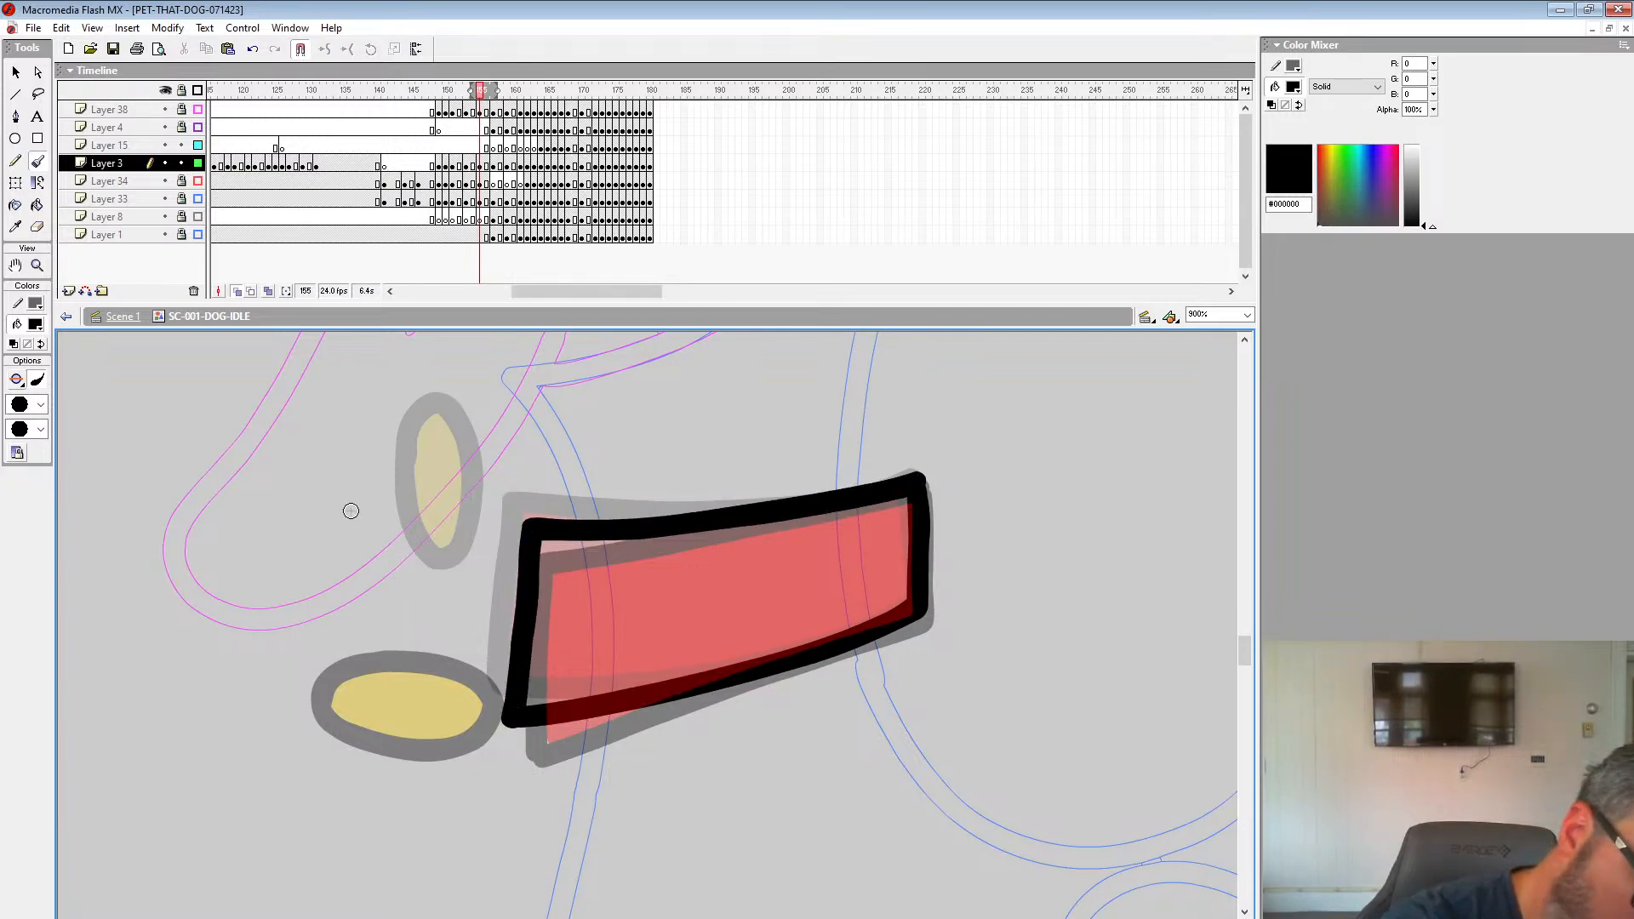
{"action": "mouse_move", "coordinate": [351, 511]}
{"action": "left_mouse_down"}
{"action": "mouse_move", "coordinate": [457, 613]}
{"action": "mouse_move", "coordinate": [397, 472]}
{"action": "mouse_move", "coordinate": [337, 490]}
{"action": "mouse_move", "coordinate": [355, 523]}
{"action": "left_mouse_up"}
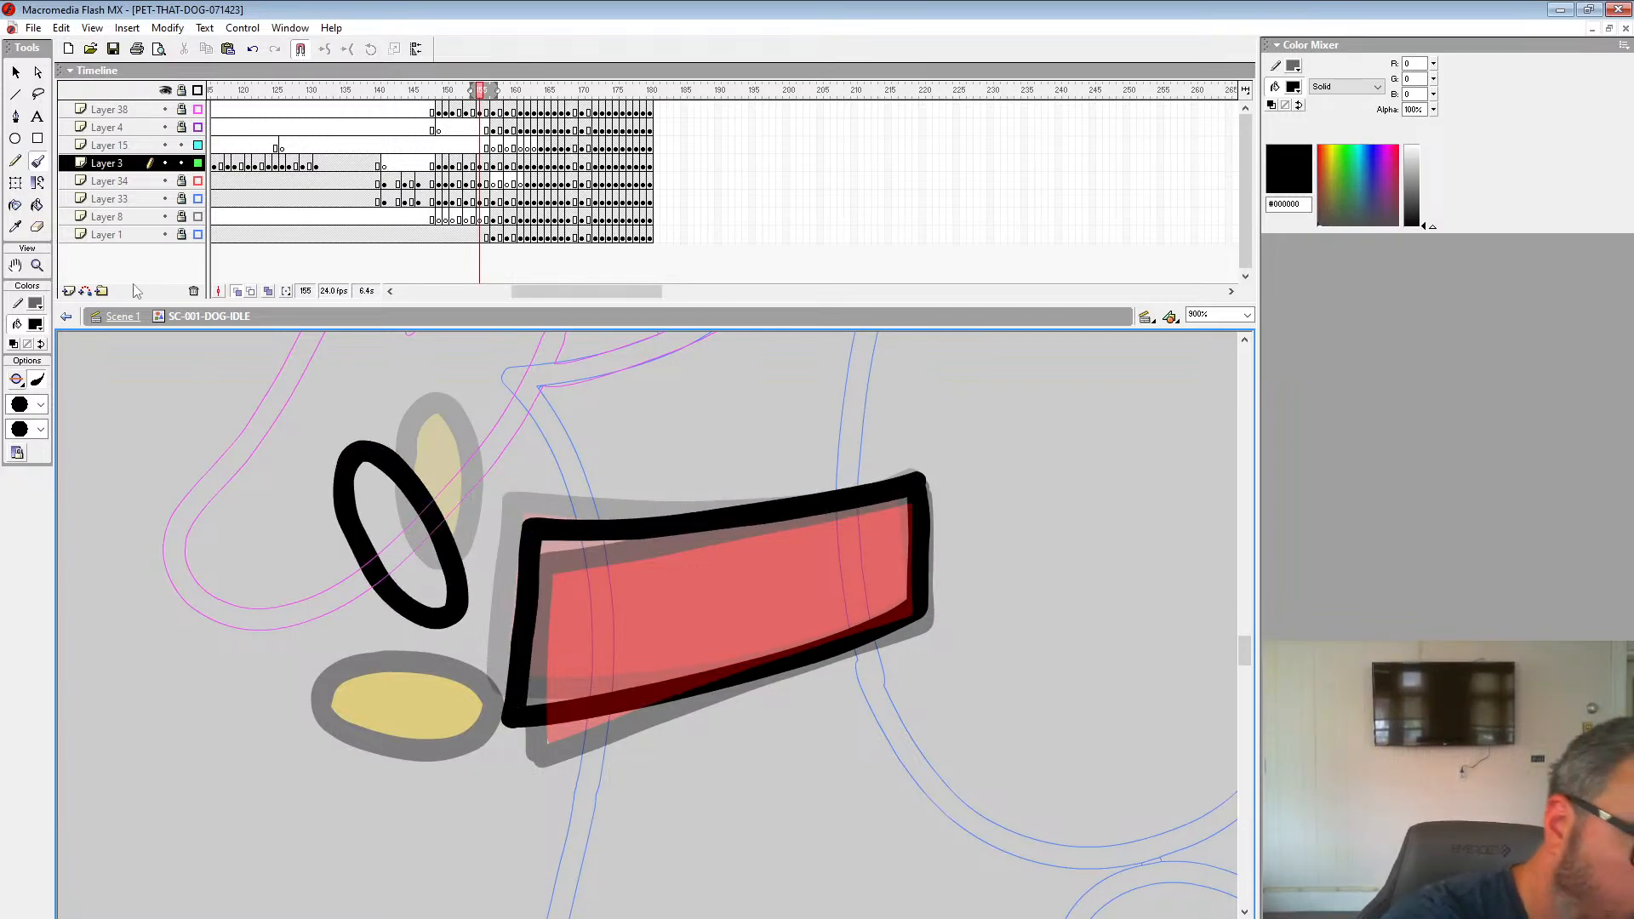
Step: View the whole dog at 112% and play back the animation to check the collar and tag motion
{"action": "key", "text": "z"}
{"action": "left_click", "coordinate": [611, 621], "text": "alt"}
{"action": "left_click", "coordinate": [611, 624], "text": "alt"}
{"action": "left_click", "coordinate": [610, 624], "text": "alt"}
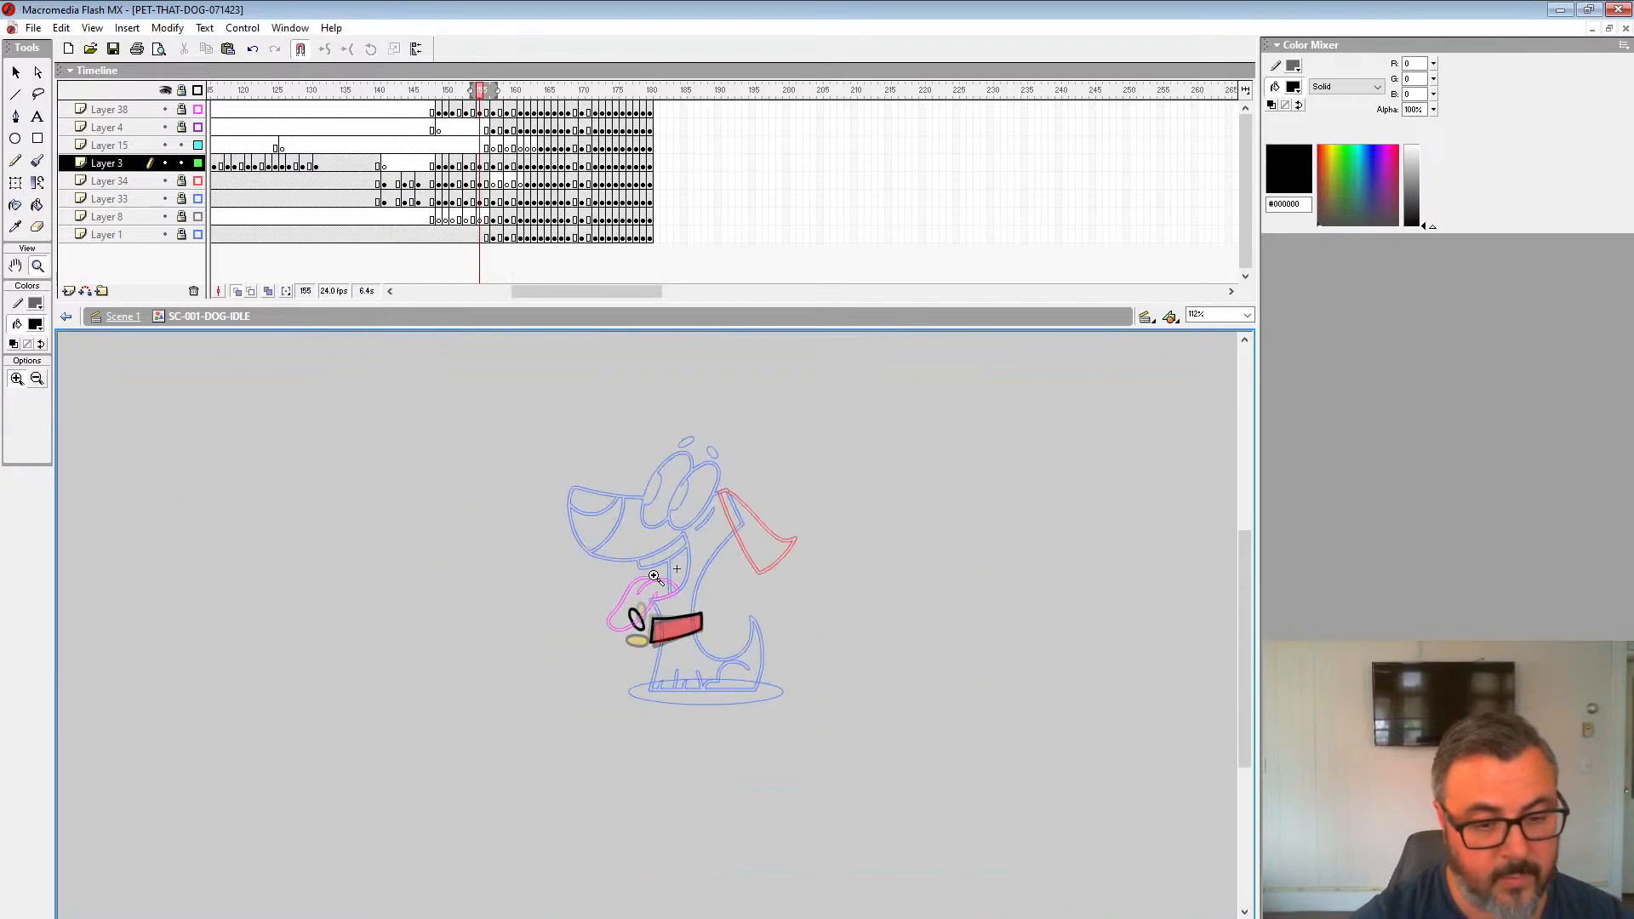
{"action": "key", "text": "Return"}
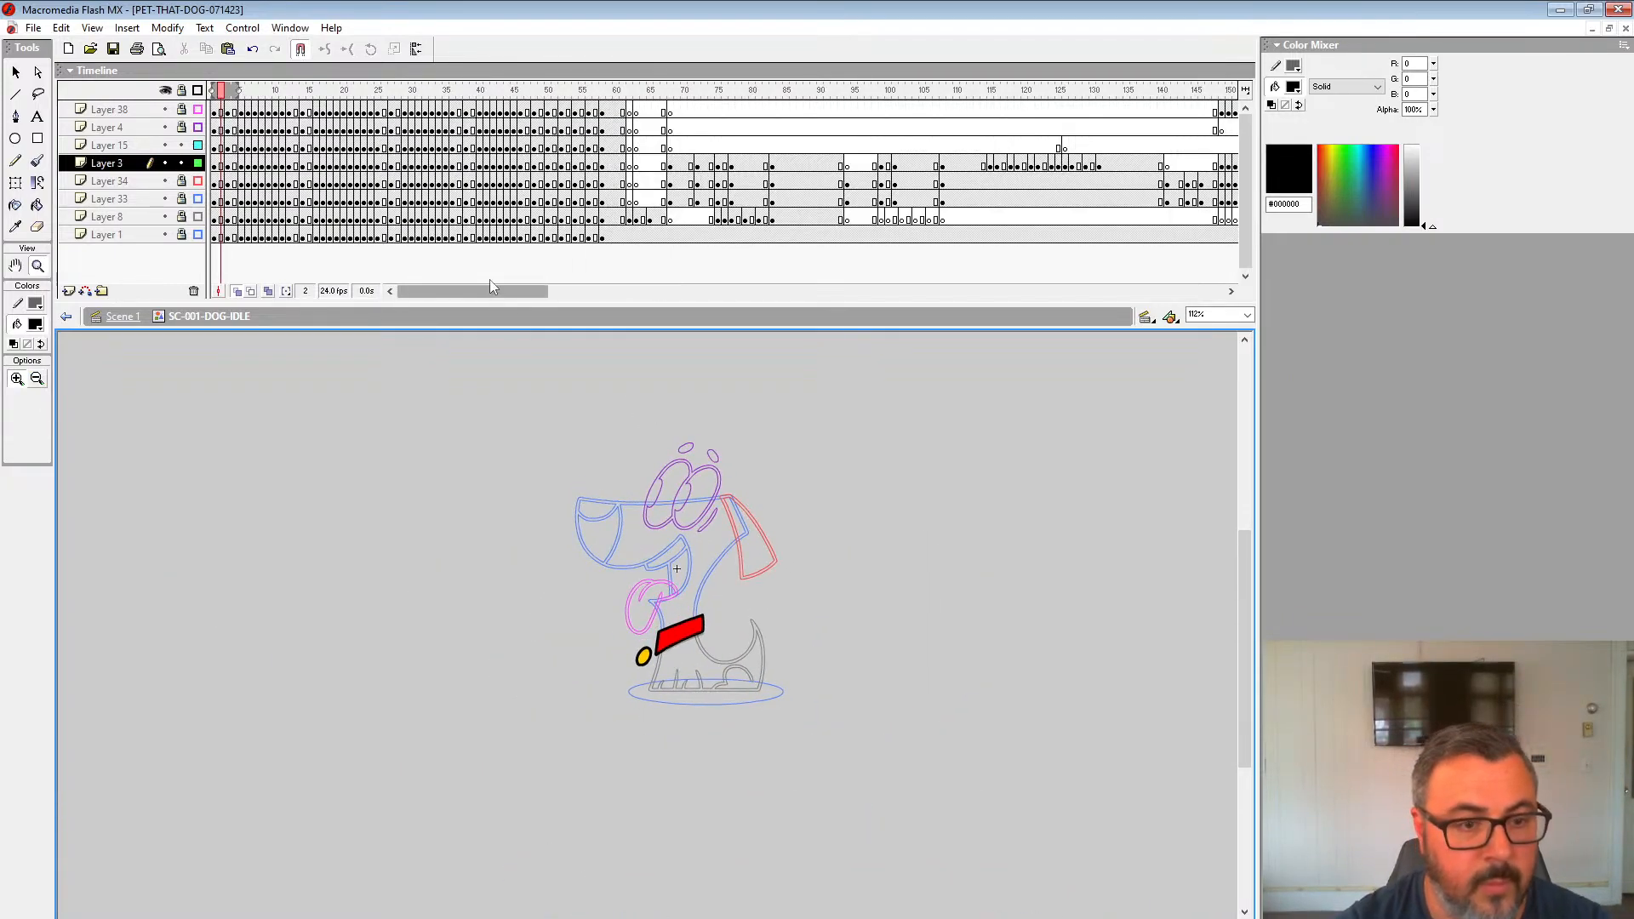
{"action": "left_click", "coordinate": [552, 146]}
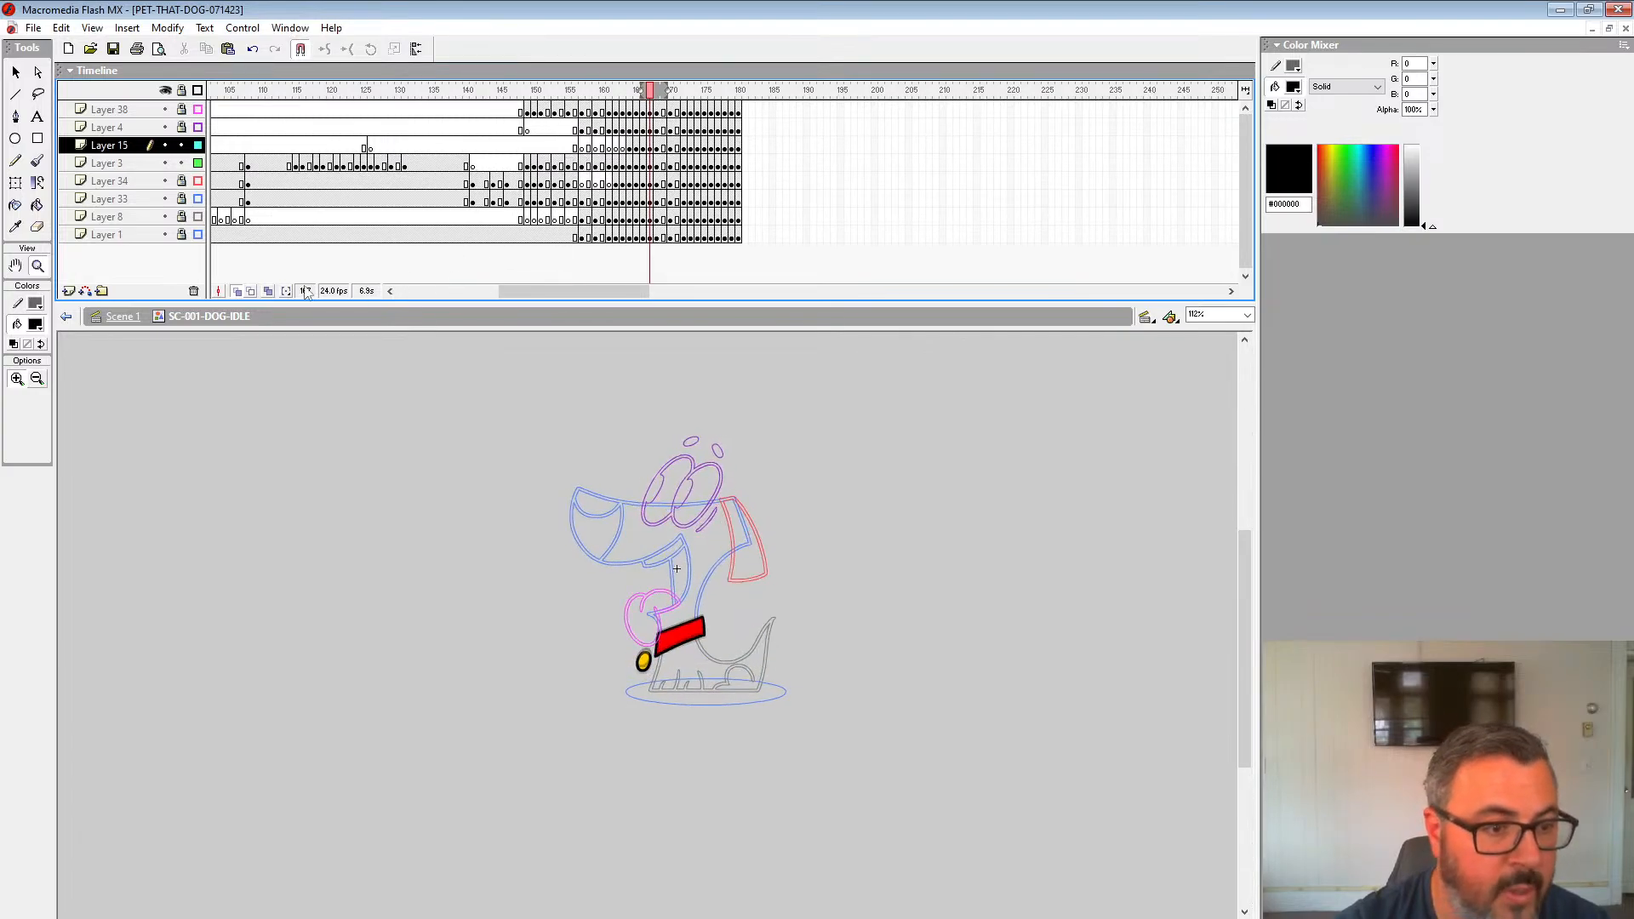
{"action": "left_click_drag", "start_coordinate": [609, 111], "coordinate": [514, 140]}
{"action": "key", "text": "Return"}
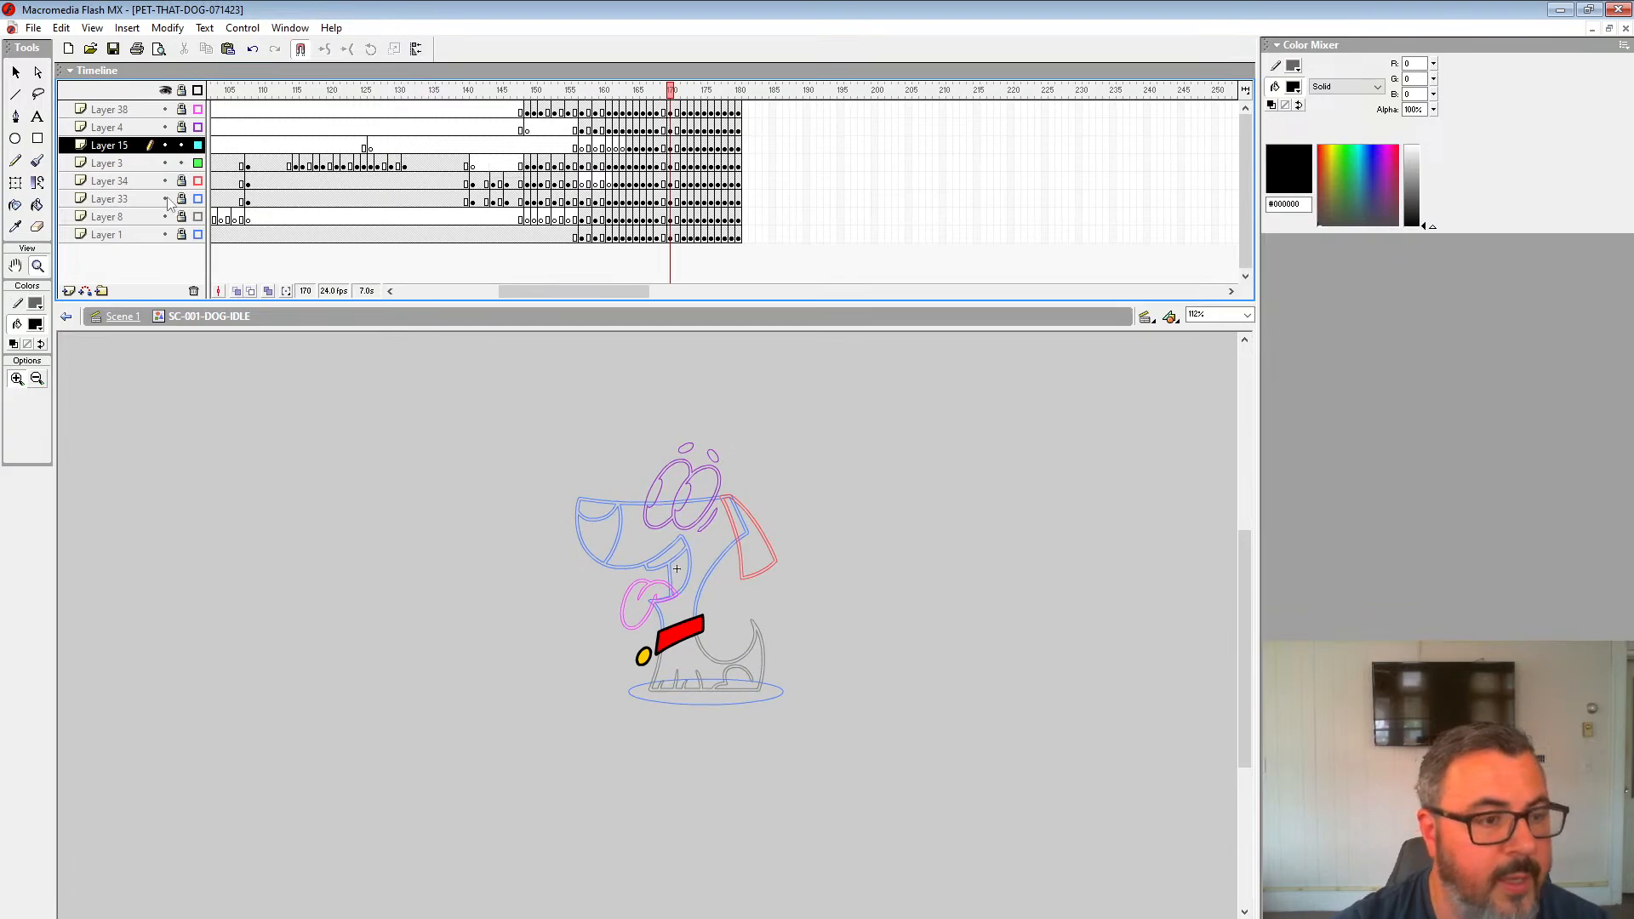
Step: Sample the collar's red (#FF0000) on frame 158 and fill the collar with the Paint Bucket on frames 159 and 161 of Layer 3
{"action": "left_click", "coordinate": [588, 163]}
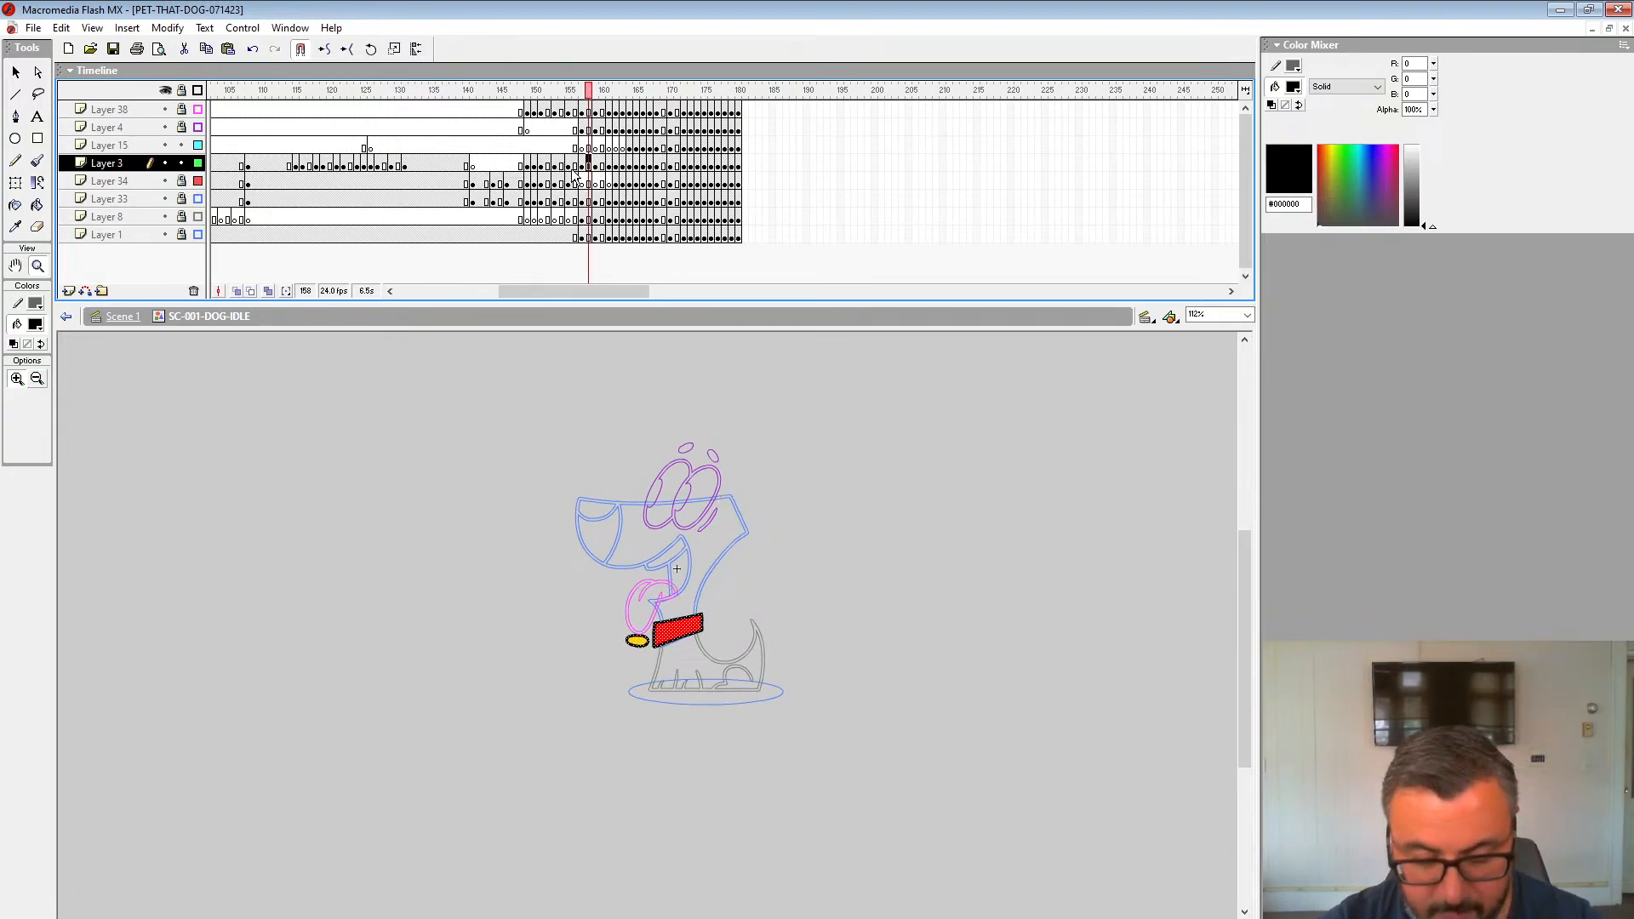
{"action": "key", "text": "period"}
{"action": "key", "text": "period"}
{"action": "key", "text": "comma"}
{"action": "key", "text": "comma"}
{"action": "left_click", "coordinate": [36, 323]}
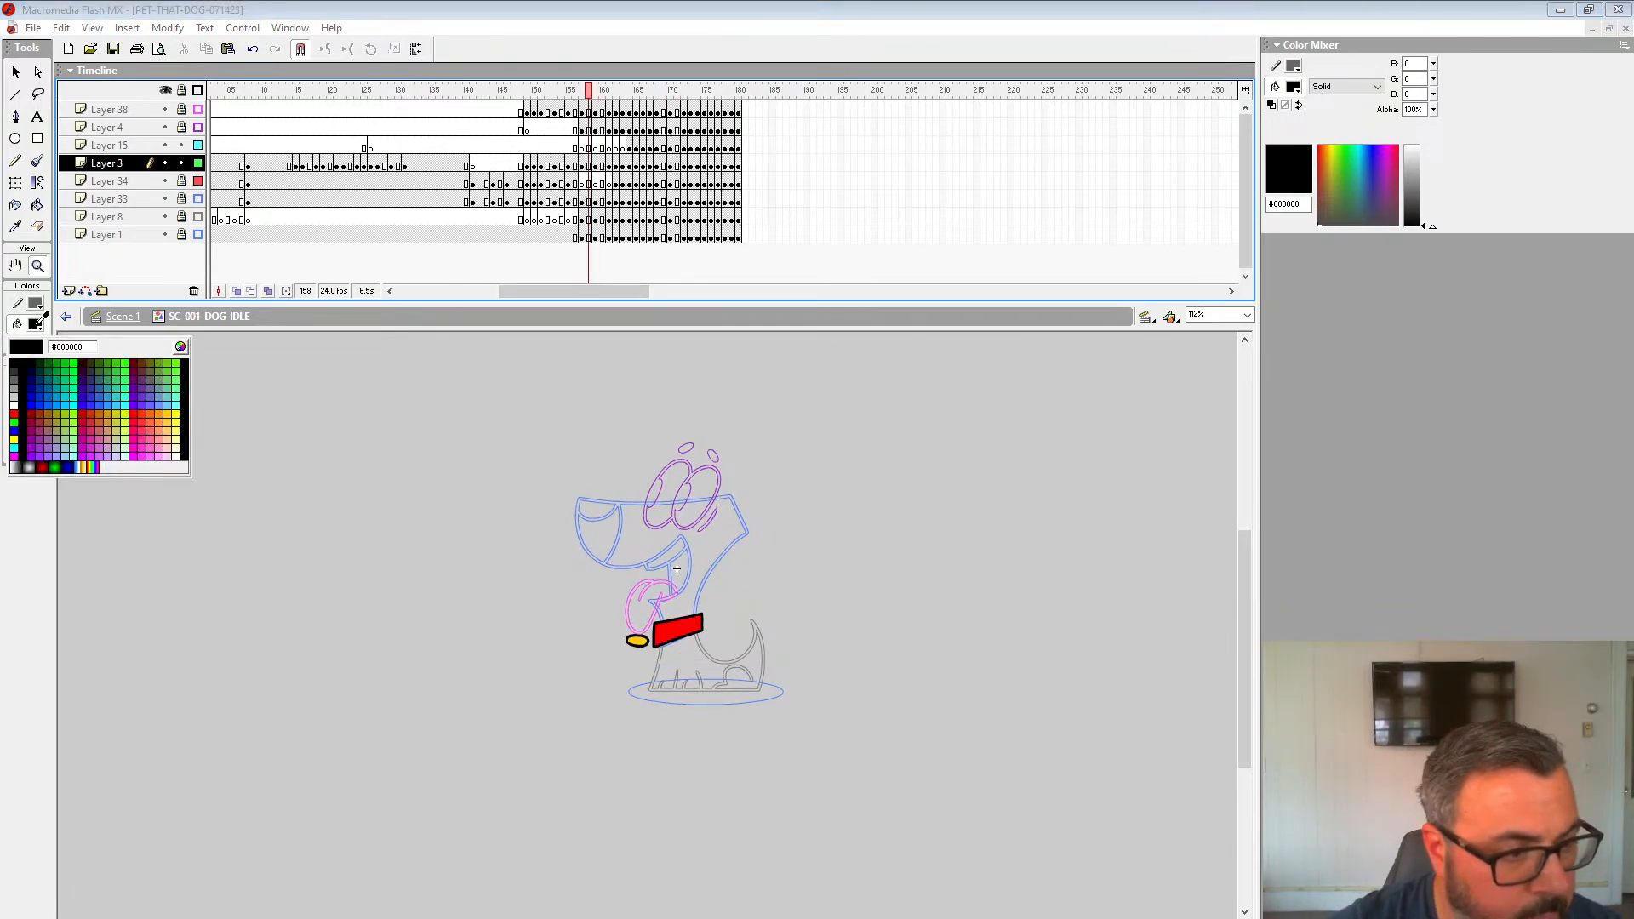
{"action": "left_click", "coordinate": [690, 616]}
{"action": "left_click", "coordinate": [38, 205]}
{"action": "key", "text": "period"}
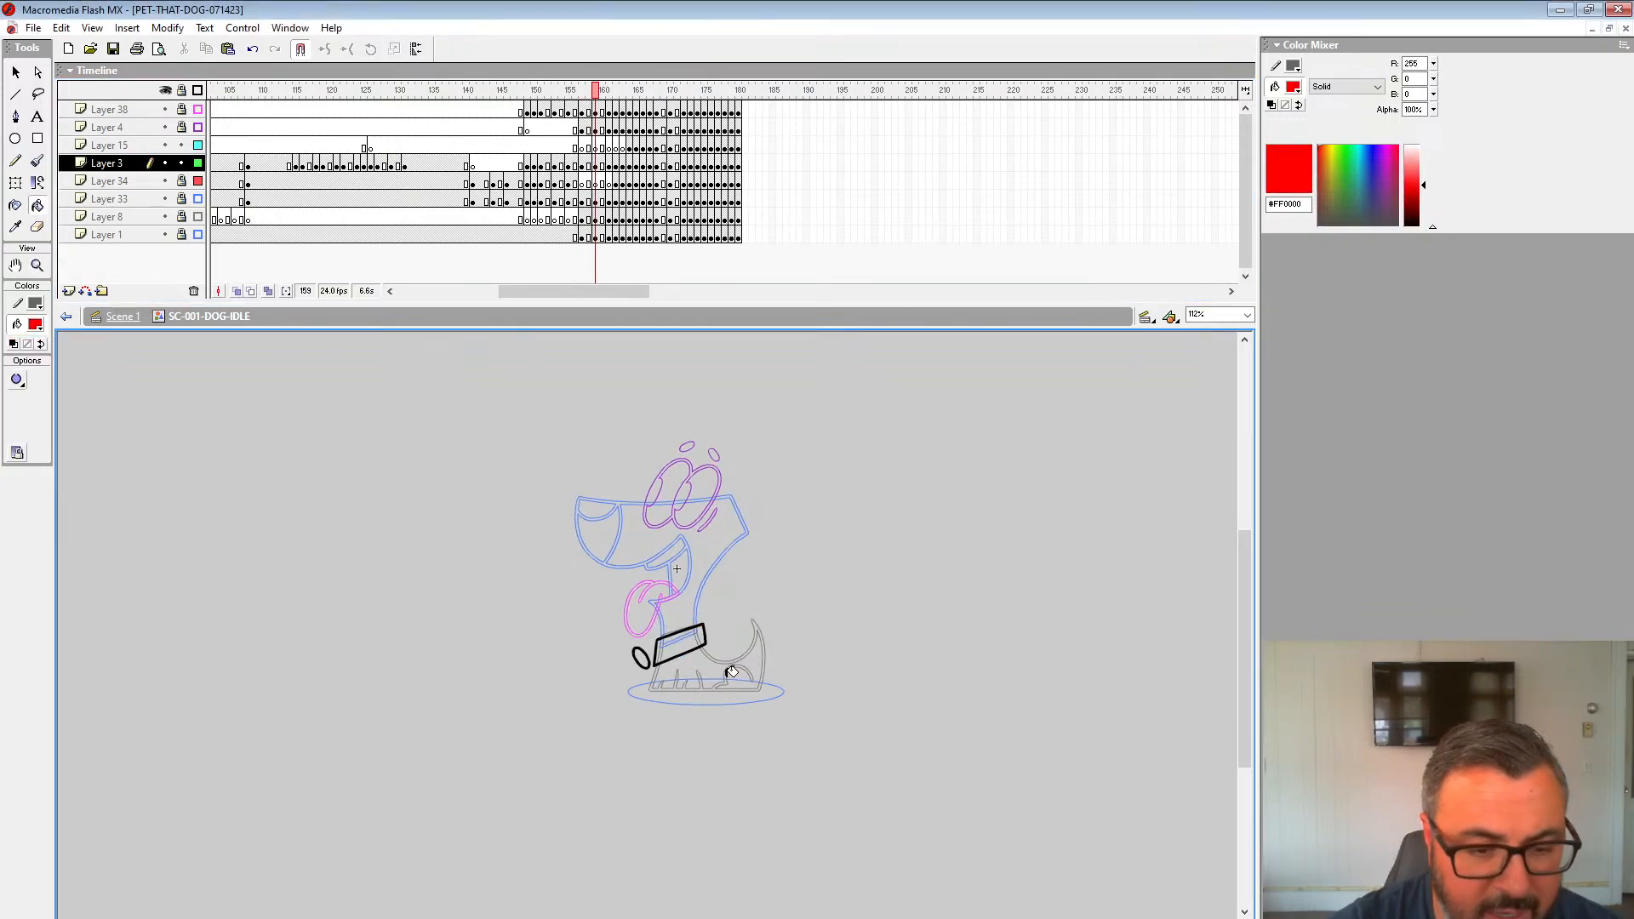
{"action": "key", "text": "period"}
{"action": "key", "text": "period"}
{"action": "left_click", "coordinate": [679, 641]}
Step: Fill the collar with red (#FF0000) on frames 162 and 163 of Layer 3
{"action": "key", "text": "period"}
{"action": "key", "text": "period"}
{"action": "key", "text": "comma"}
{"action": "left_click", "coordinate": [679, 641]}
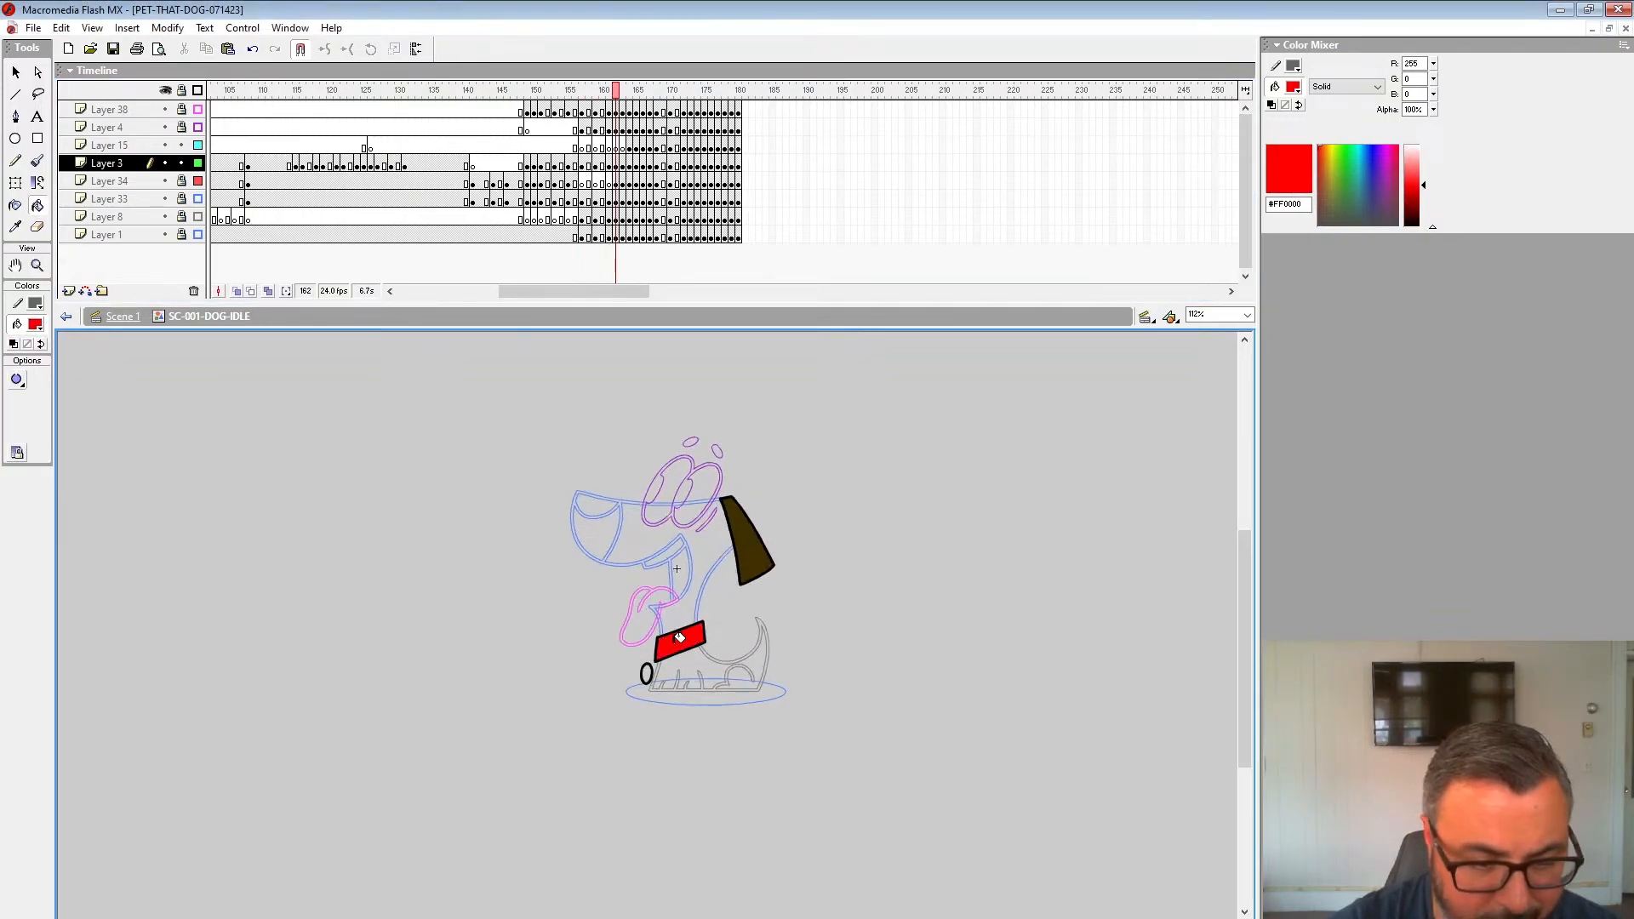
{"action": "key", "text": "period"}
{"action": "key", "text": "period"}
{"action": "key", "text": "comma"}
{"action": "left_click", "coordinate": [684, 636]}
{"action": "key", "text": "period"}
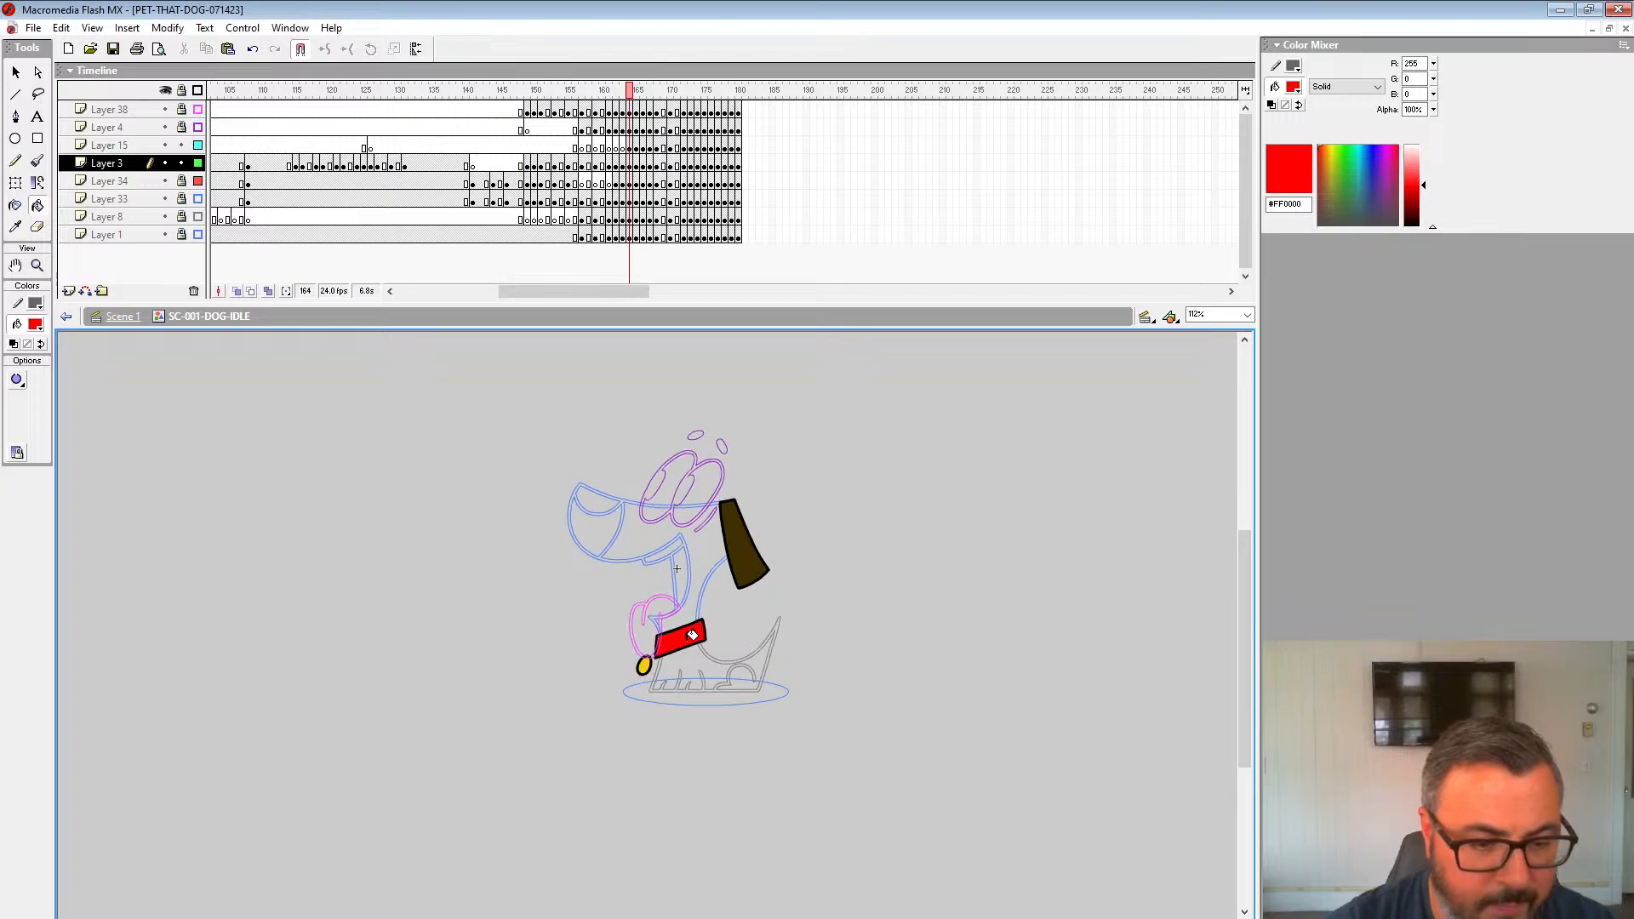
Step: Sample the tag's yellow (#FFCC00) on frame 158 and fill the tag with it on frame 155 of Layer 3
{"action": "key", "text": "comma"}
{"action": "key", "text": "comma"}
{"action": "key", "text": "comma"}
{"action": "key", "text": "comma"}
{"action": "key", "text": "comma"}
{"action": "key", "text": "comma"}
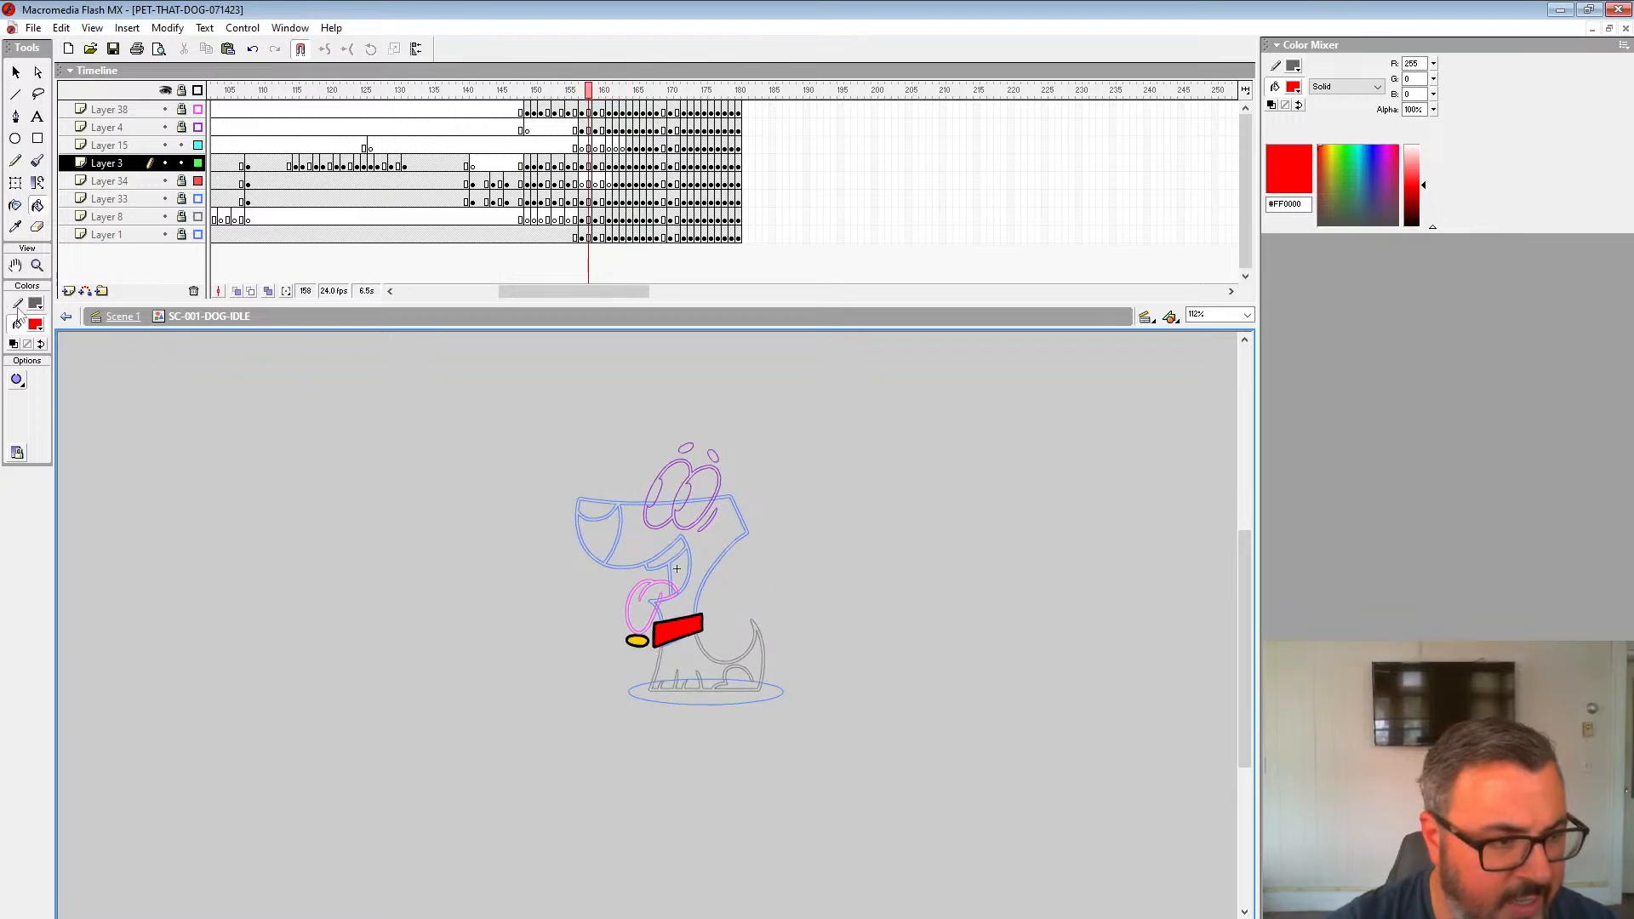
{"action": "left_click", "coordinate": [35, 324]}
{"action": "left_click", "coordinate": [644, 639]}
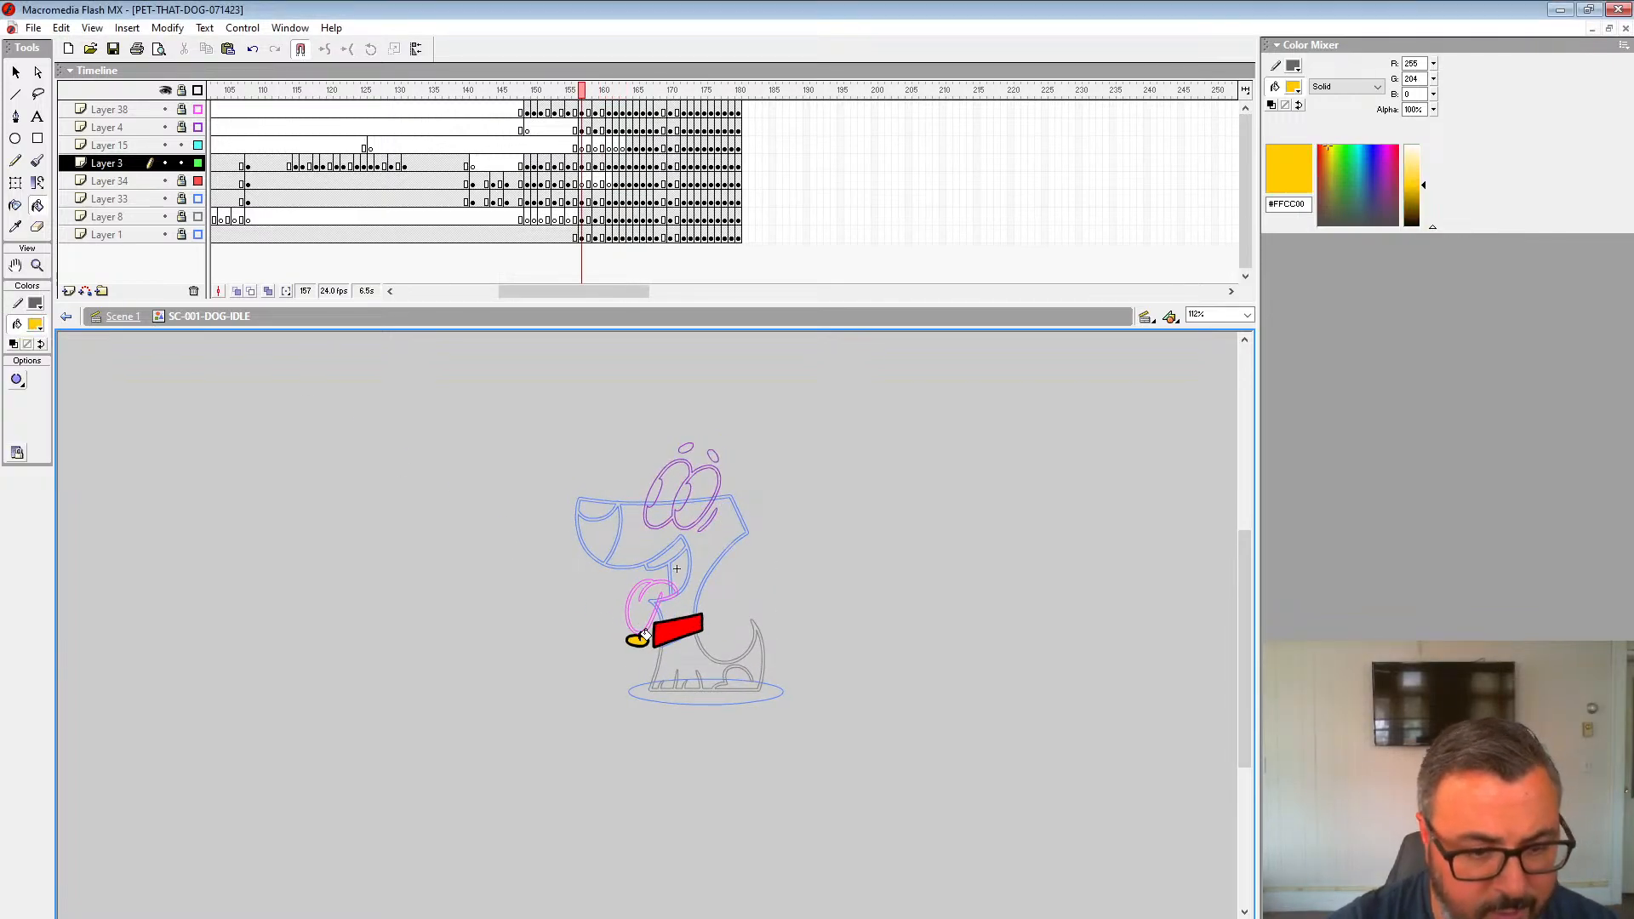
{"action": "key", "text": "comma"}
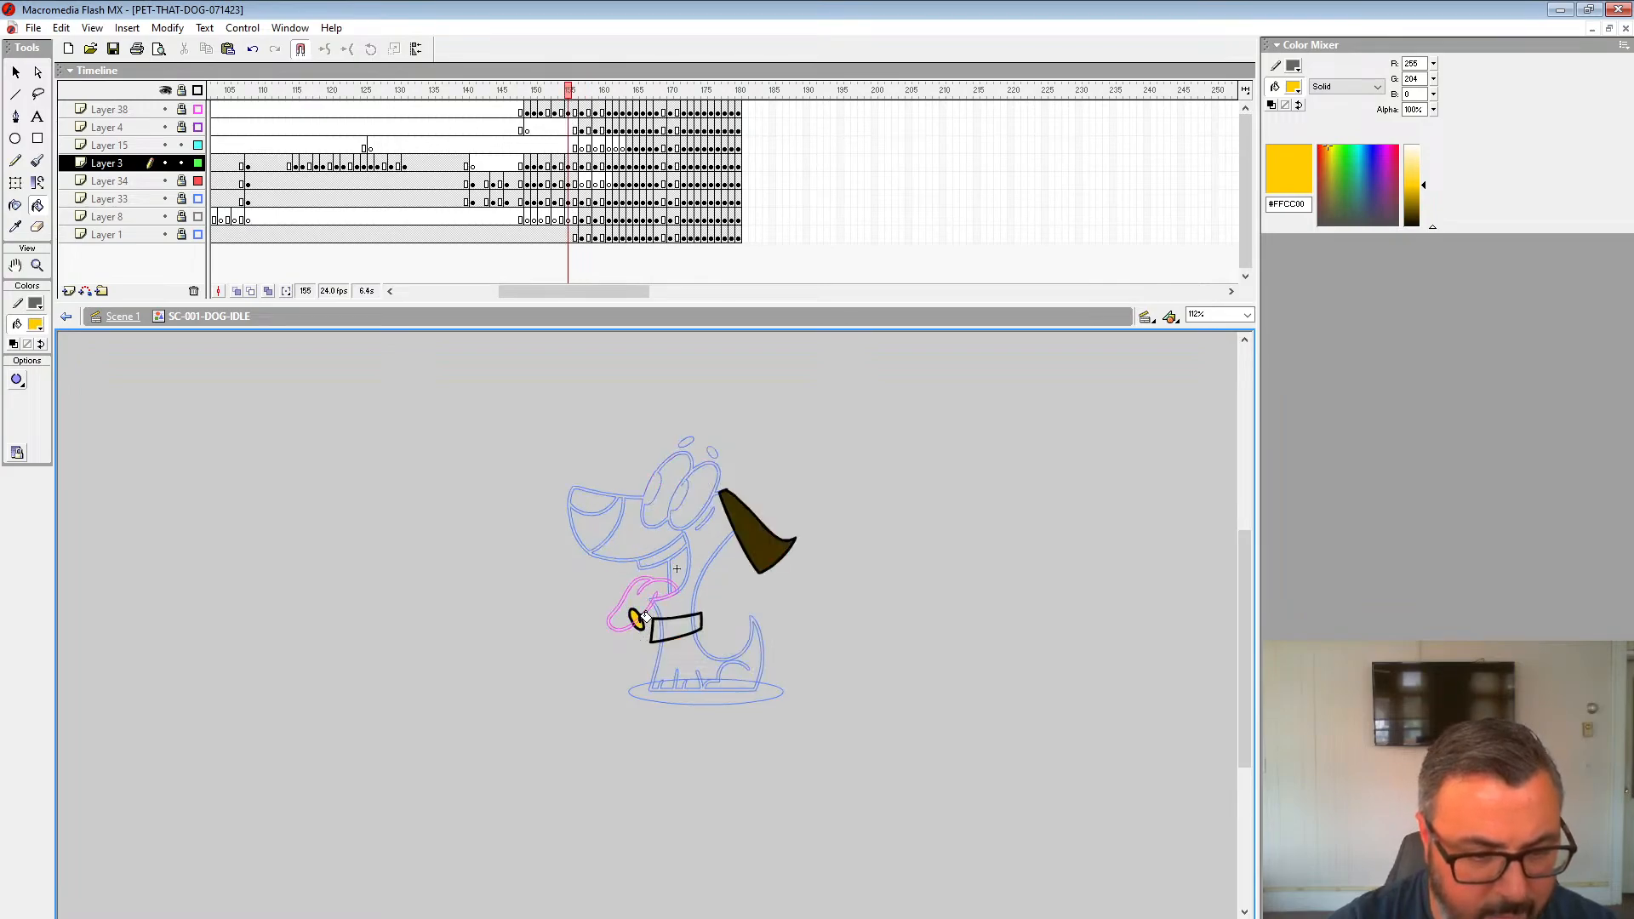
Step: Fill the tag with yellow (#FFCC00) on the re-inked frames from 159 up to 163 of Layer 3
{"action": "key", "text": "period"}
{"action": "key", "text": "period"}
{"action": "key", "text": "period"}
{"action": "key", "text": "period"}
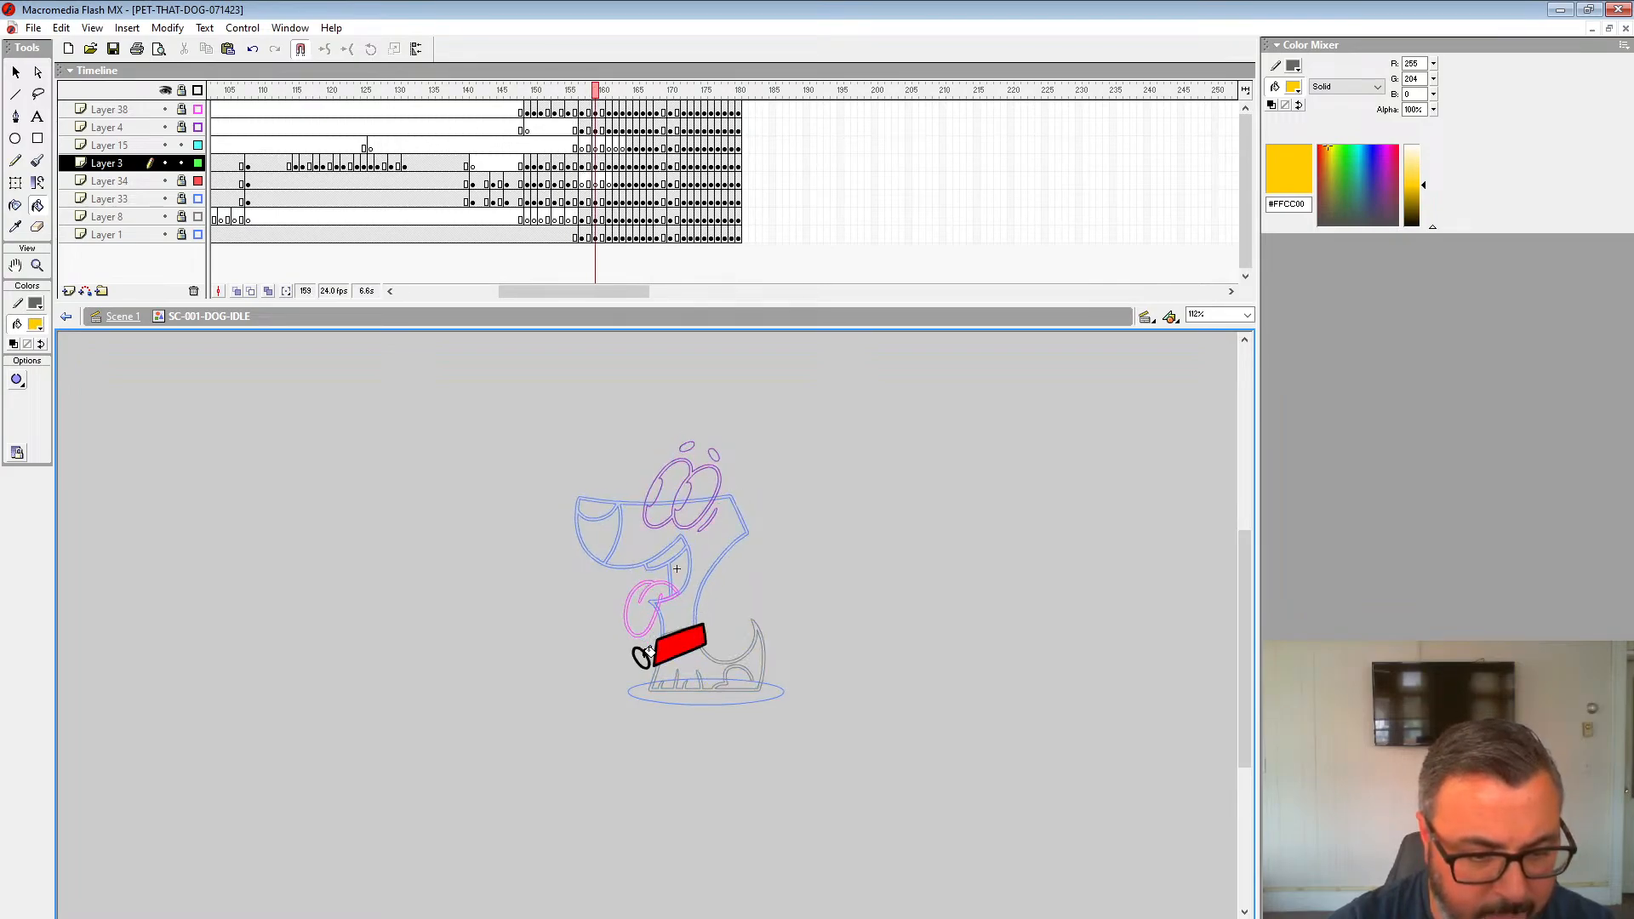
{"action": "key", "text": "period"}
{"action": "key", "text": "period"}
{"action": "key", "text": "period"}
{"action": "key", "text": "period"}
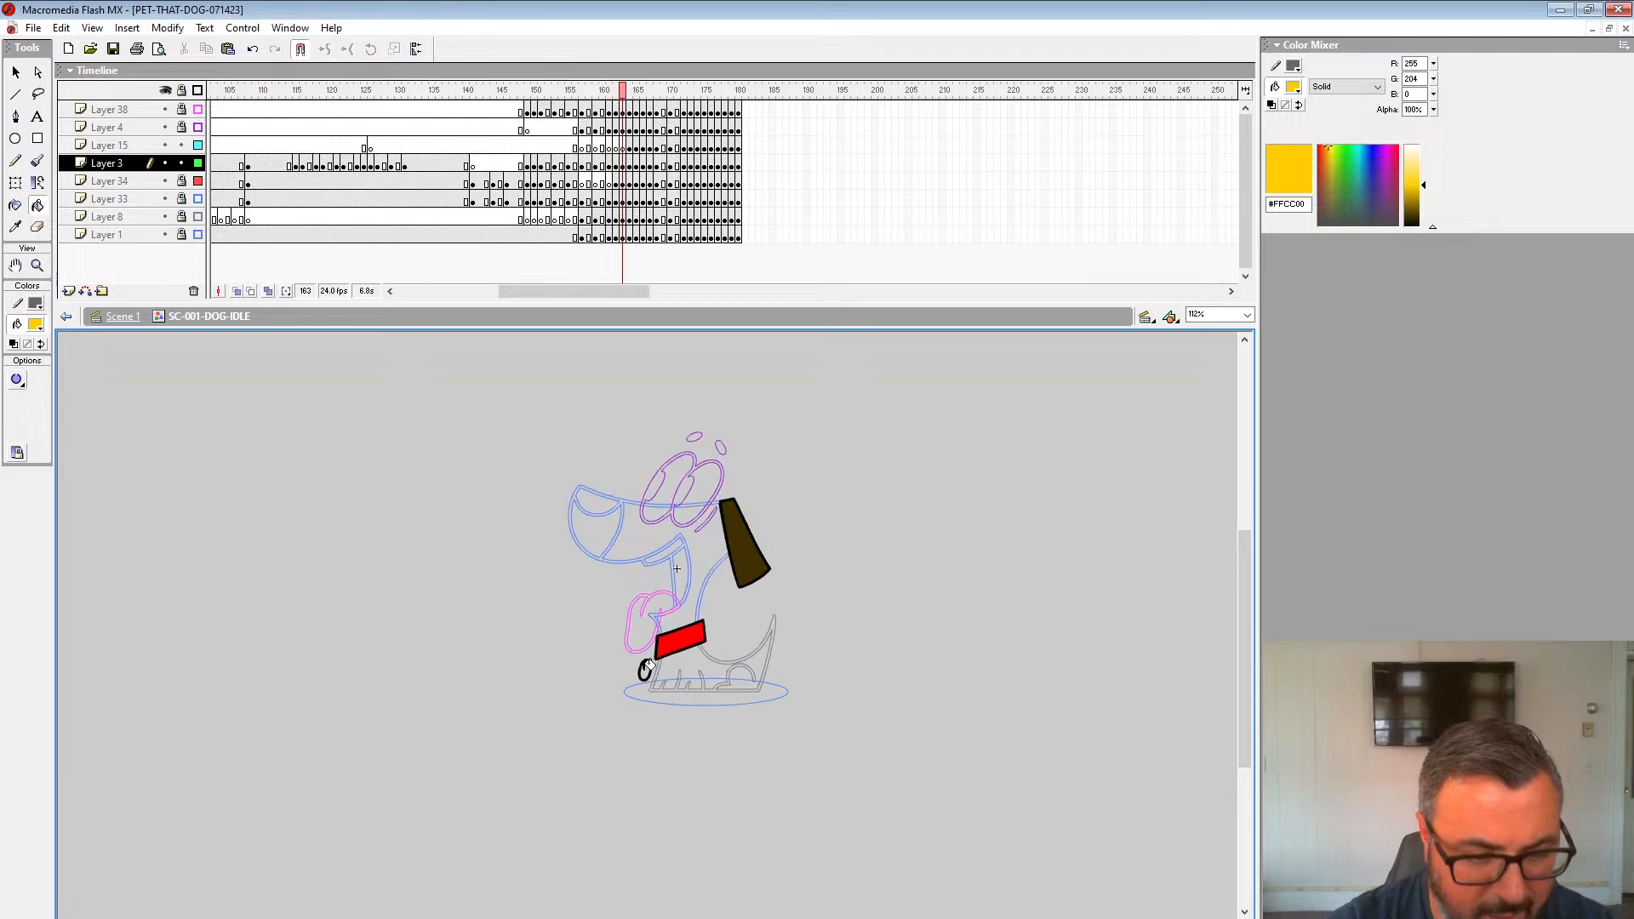
{"action": "left_click", "coordinate": [645, 671]}
Step: Check the frames up to 167 and fill the remaining unfilled tag with yellow (#FFCC00) on frame 162
{"action": "key", "text": "period"}
{"action": "key", "text": "period"}
{"action": "key", "text": "period"}
{"action": "key", "text": "period"}
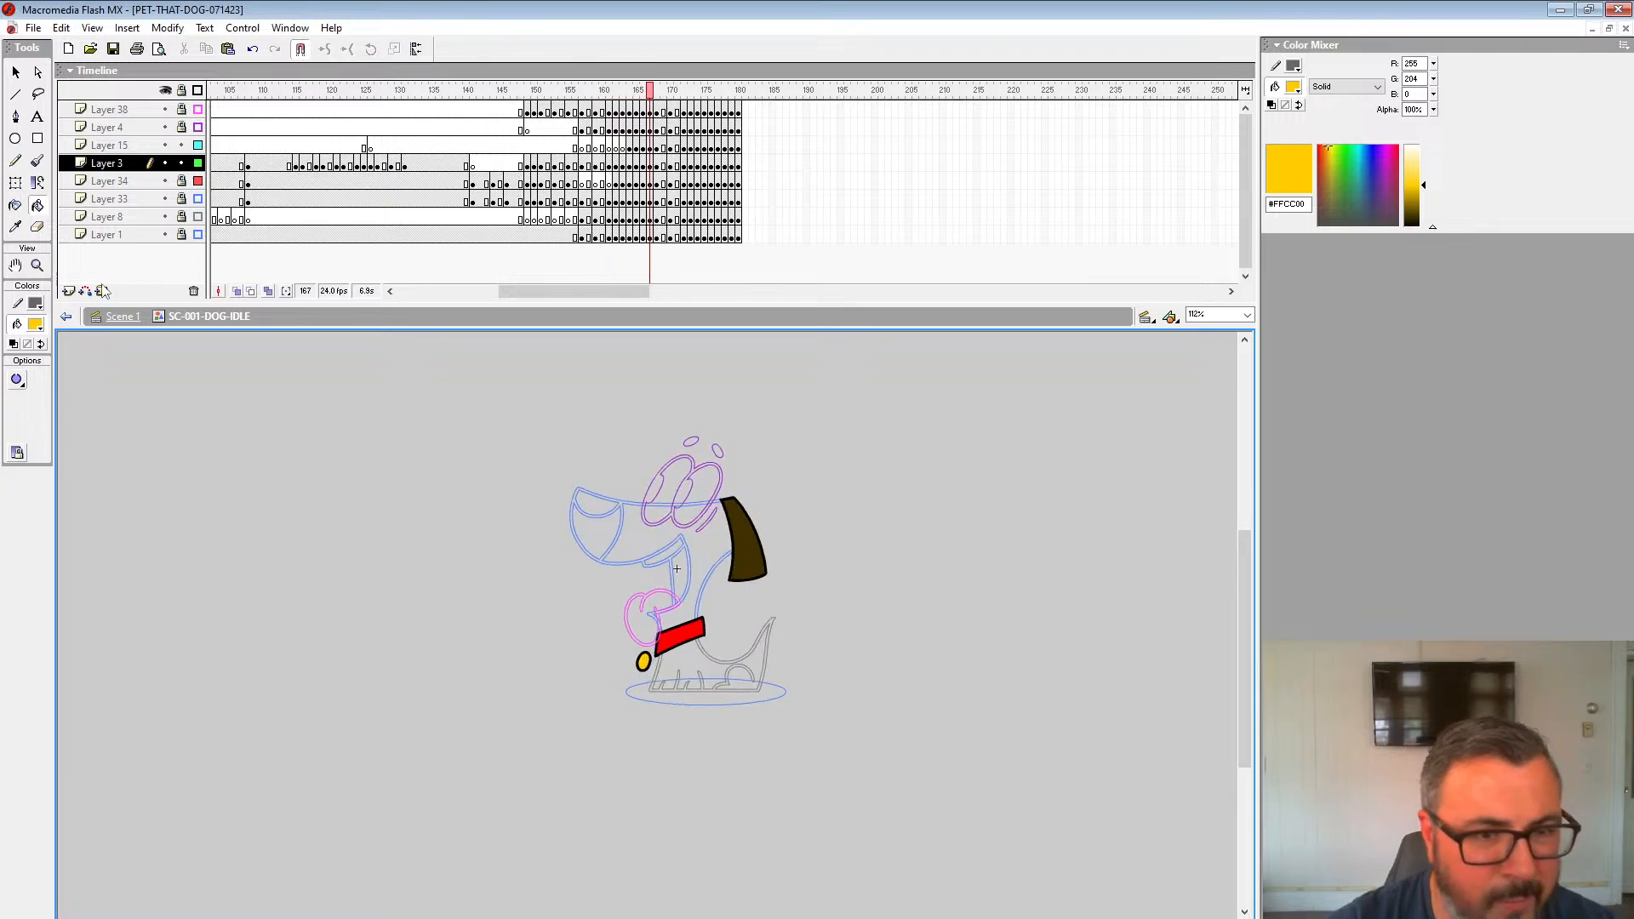
{"action": "key", "text": "comma"}
{"action": "key", "text": "comma"}
{"action": "key", "text": "comma"}
{"action": "key", "text": "comma"}
{"action": "key", "text": "comma"}
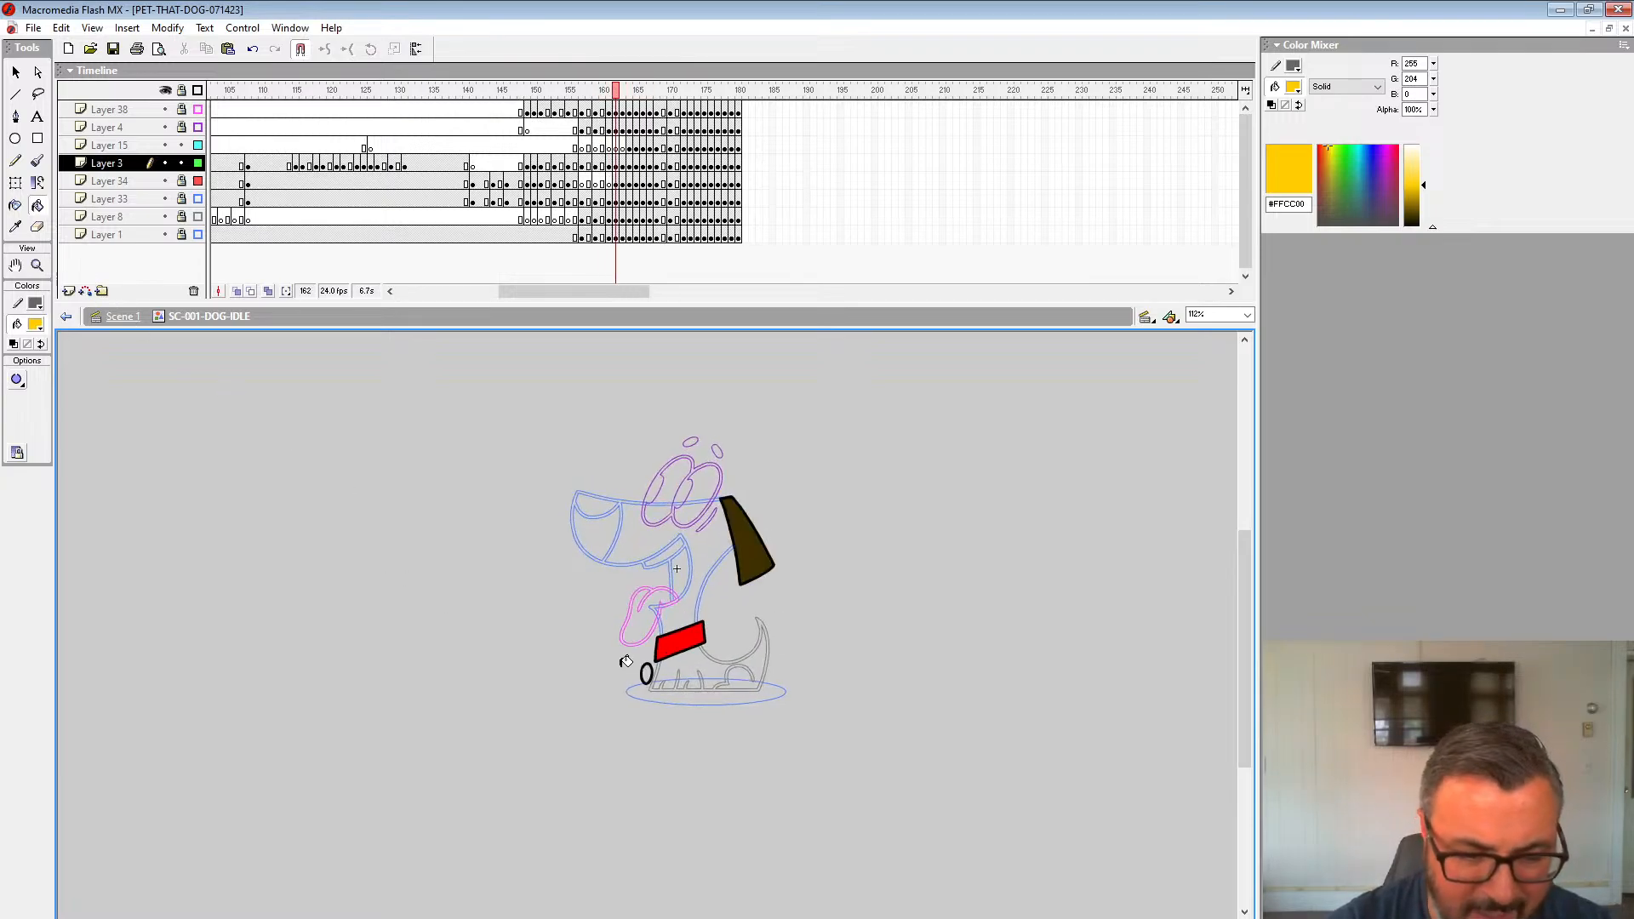
Step: Sample the collar's red (#FF0000) as the fill colour and check the collar and tag on the frames back to 150
{"action": "left_click", "coordinate": [34, 325]}
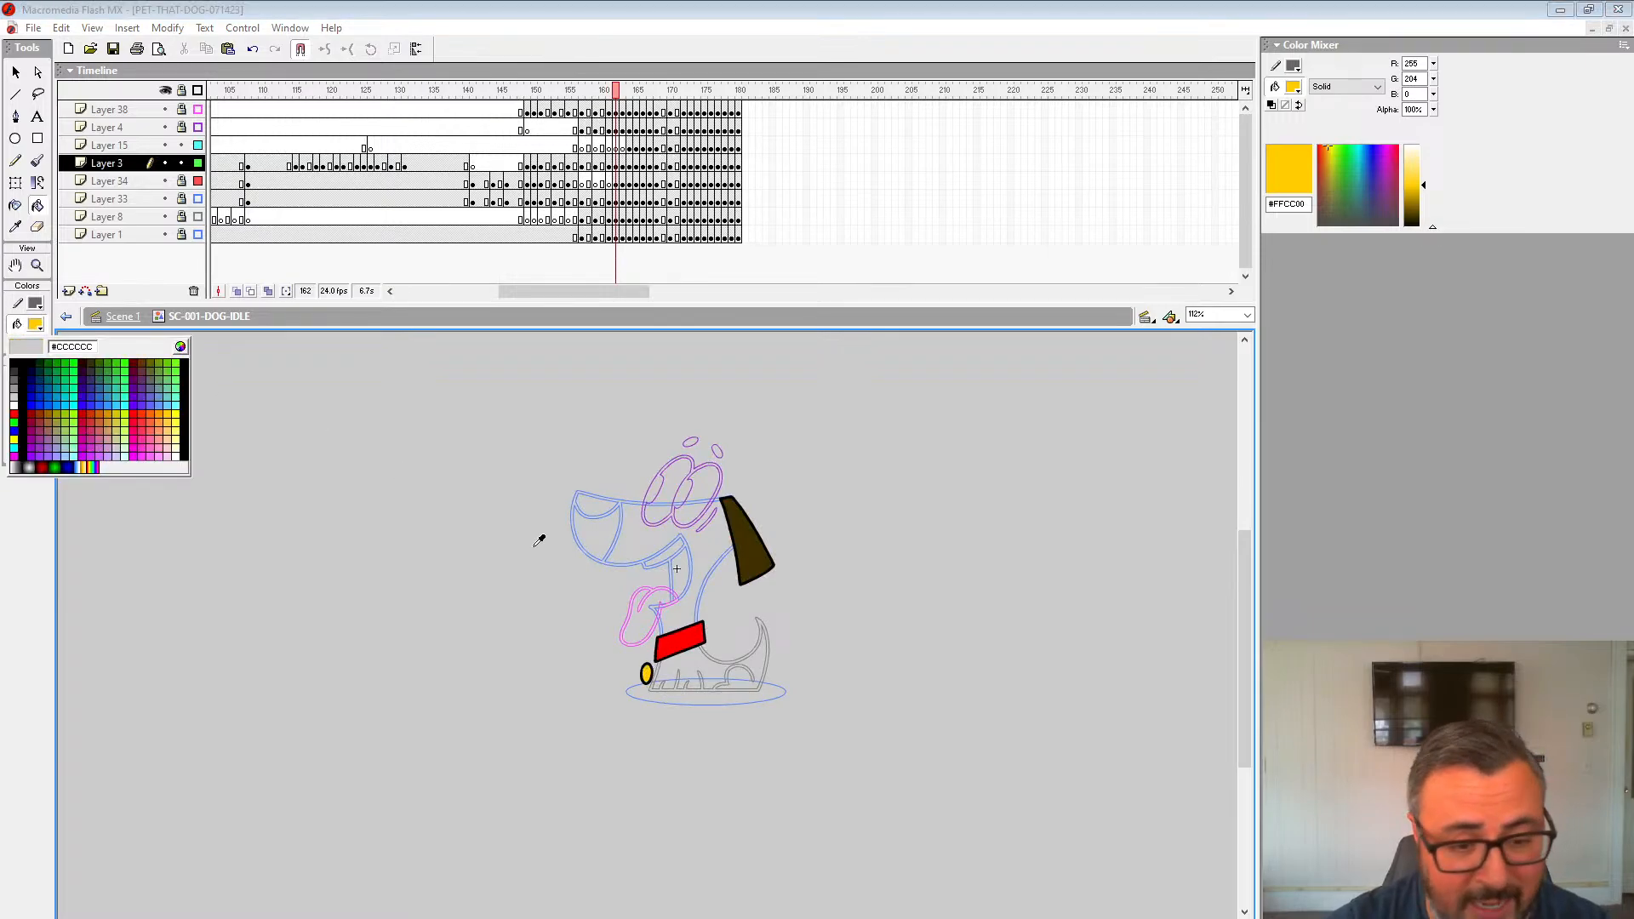
{"action": "left_click", "coordinate": [706, 644]}
{"action": "key", "text": "comma"}
{"action": "key", "text": "comma"}
{"action": "key", "text": "comma"}
{"action": "key", "text": "comma"}
{"action": "key", "text": "comma"}
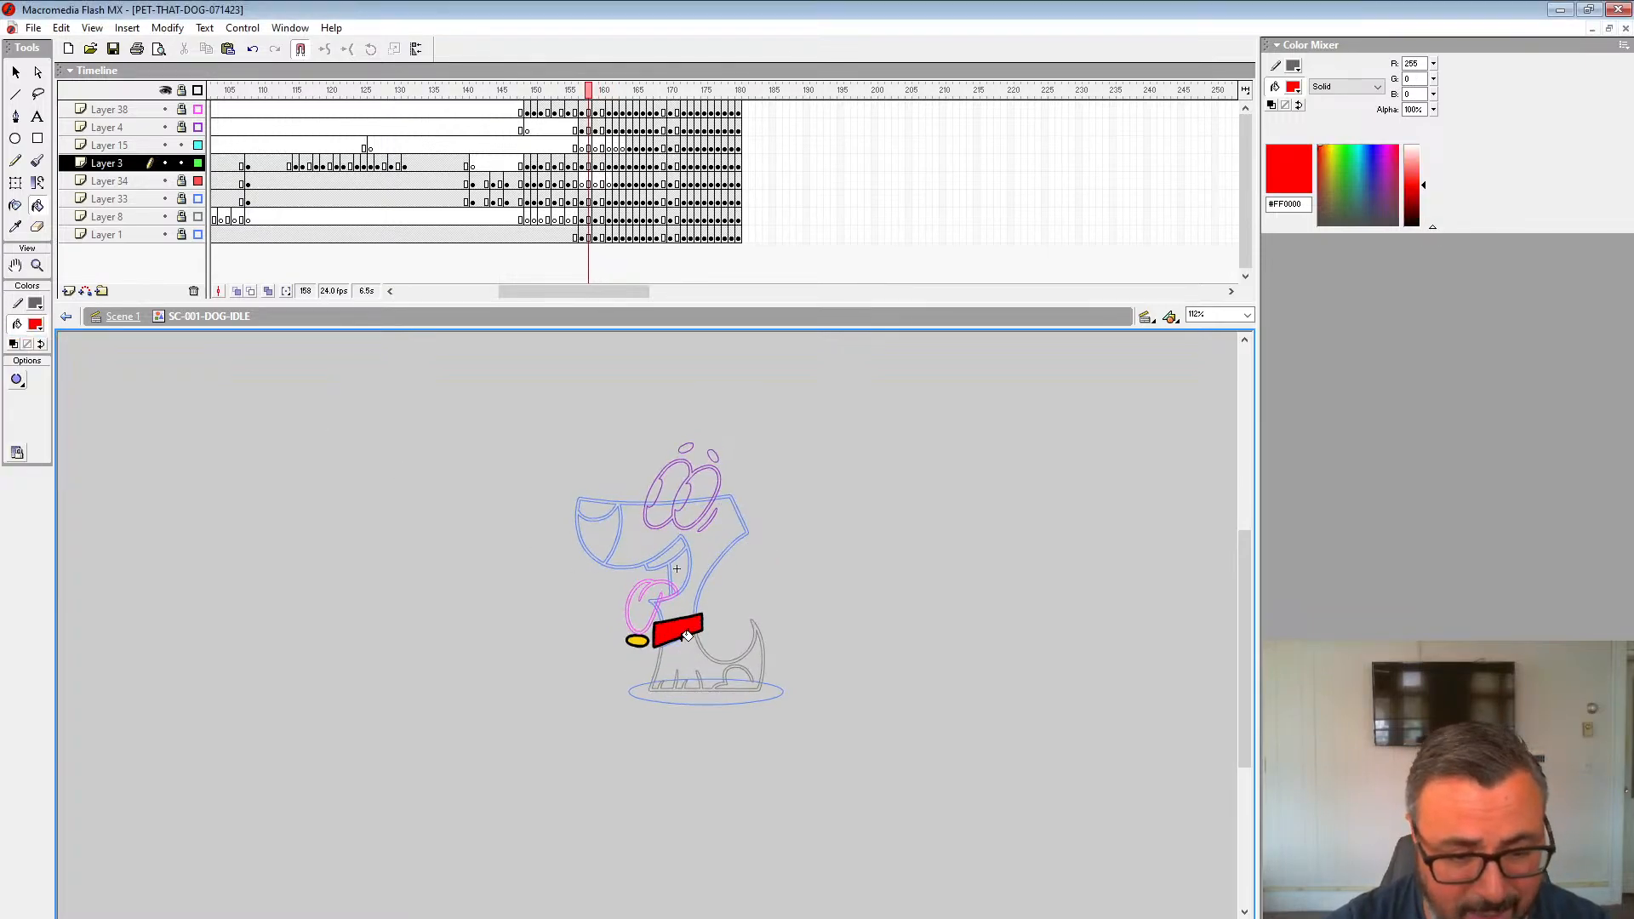
{"action": "key", "text": "comma"}
{"action": "key", "text": "comma"}
{"action": "key", "text": "comma"}
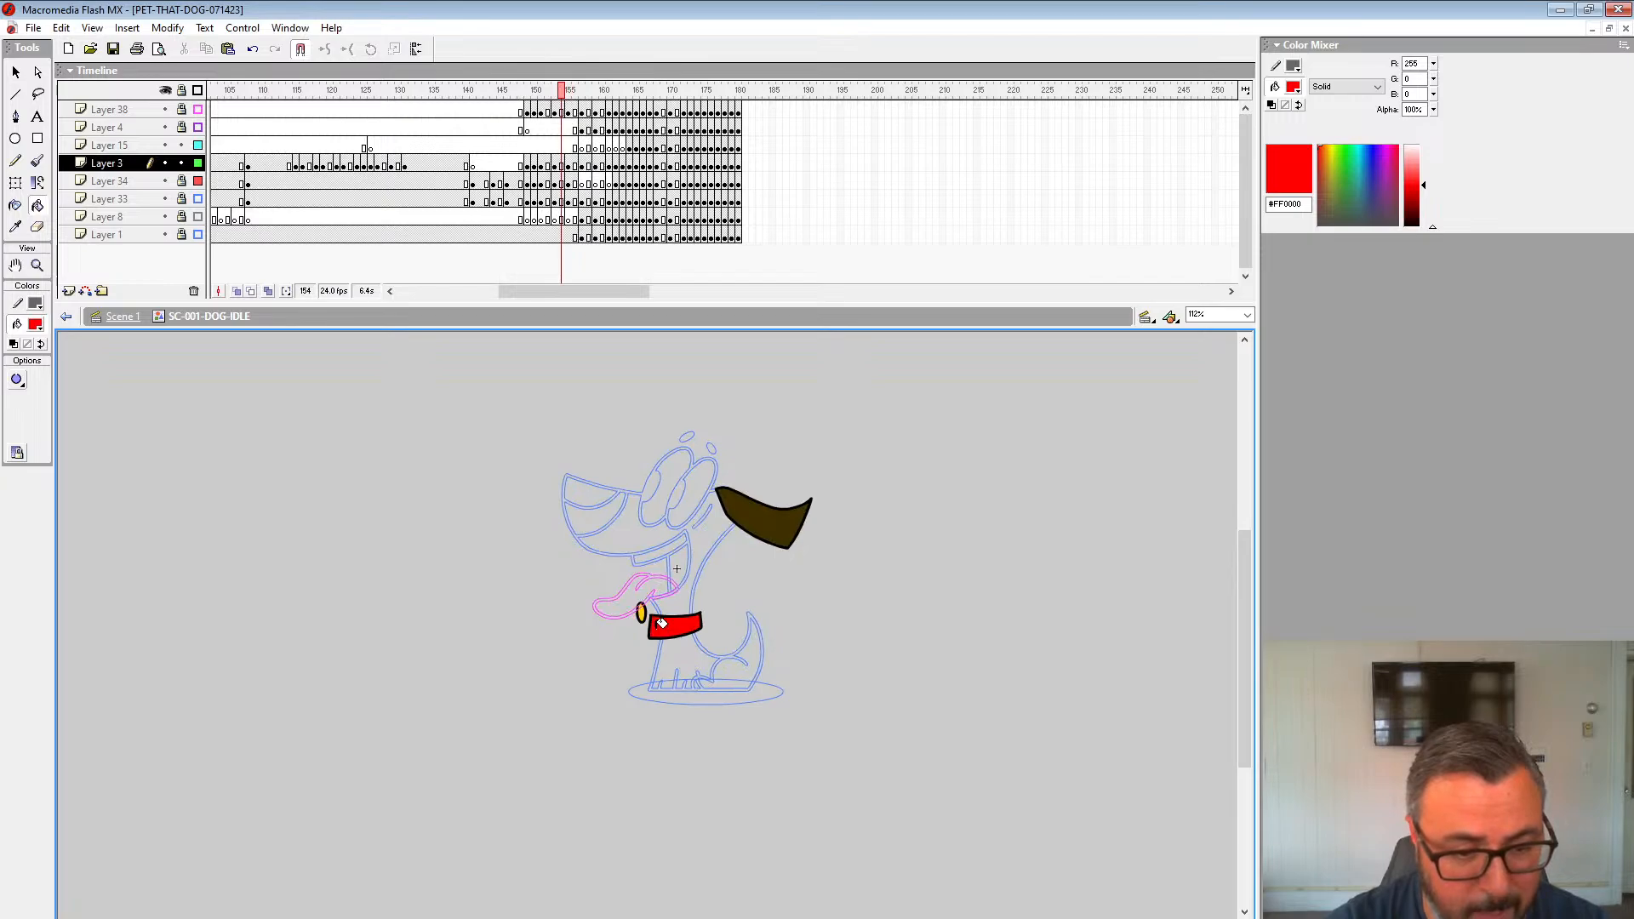
{"action": "key", "text": "comma"}
{"action": "key", "text": "comma"}
{"action": "key", "text": "comma"}
{"action": "left_click", "coordinate": [534, 165]}
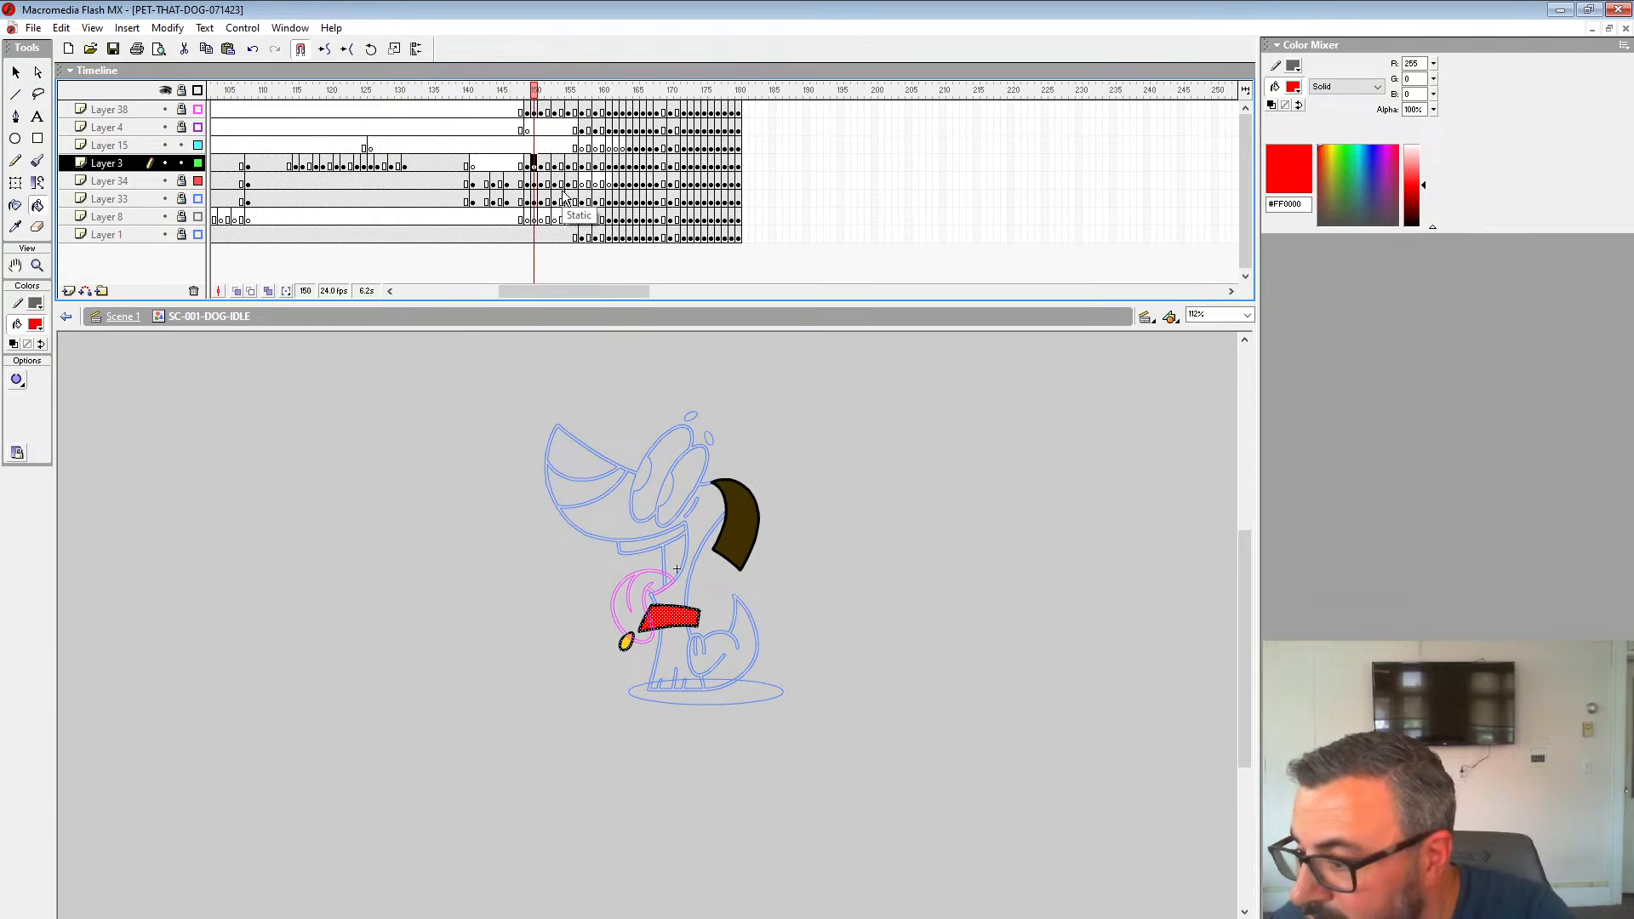
Step: Play back the idle animation repeatedly from different frames between about 140 and 157 to check the ear, collar and tag motion
{"action": "left_click", "coordinate": [520, 112]}
{"action": "key", "text": "Return"}
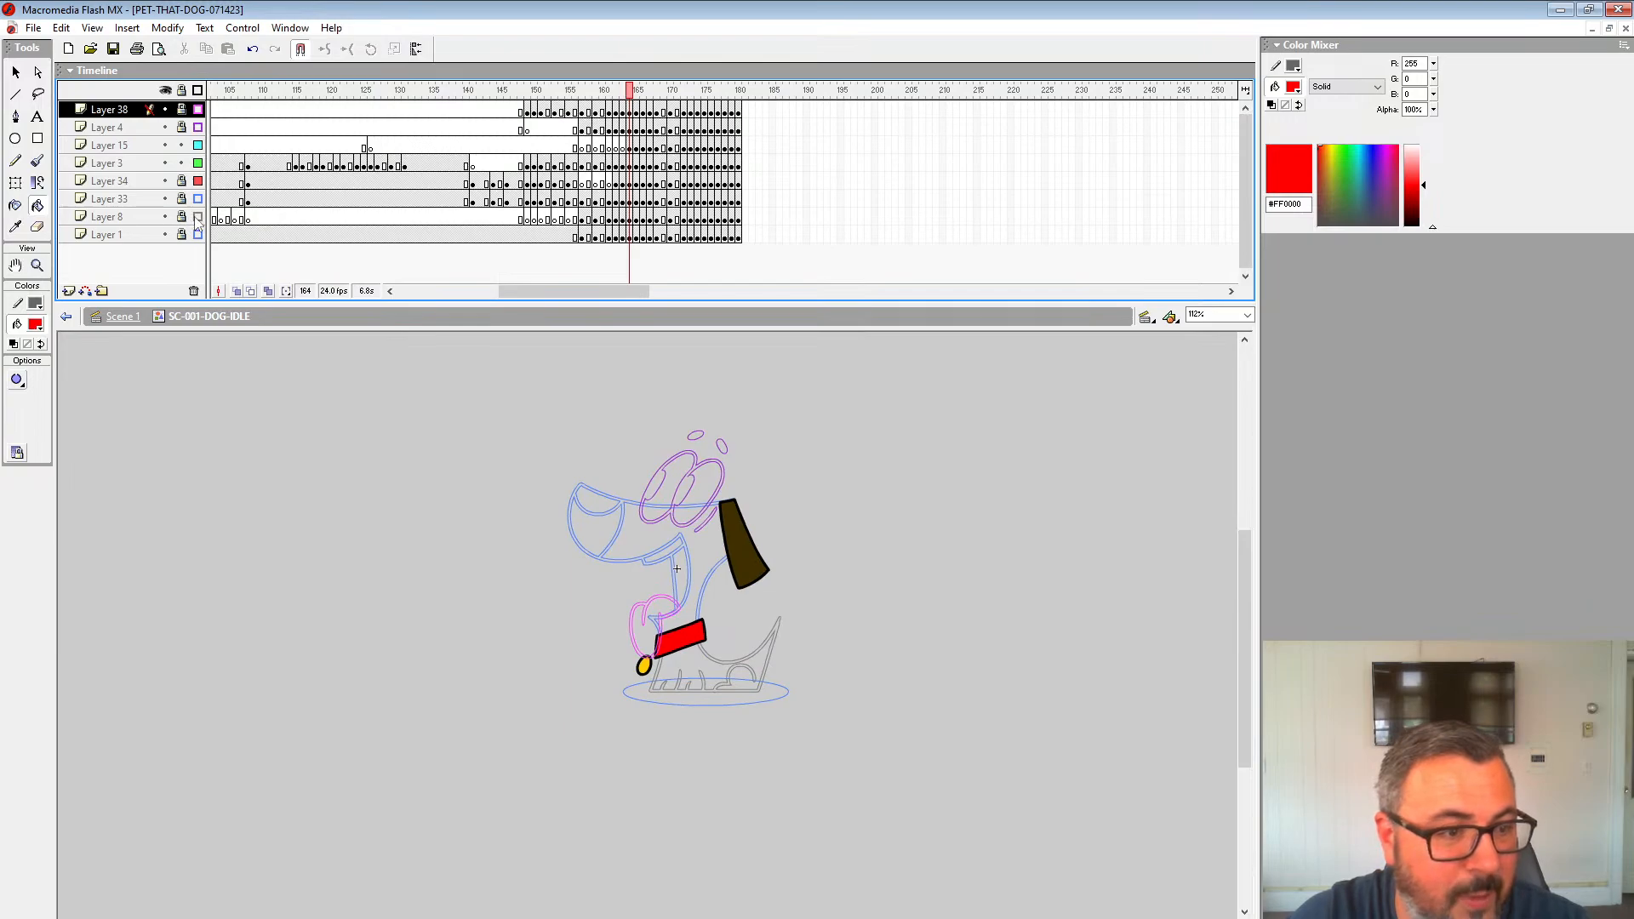
{"action": "left_click", "coordinate": [508, 129]}
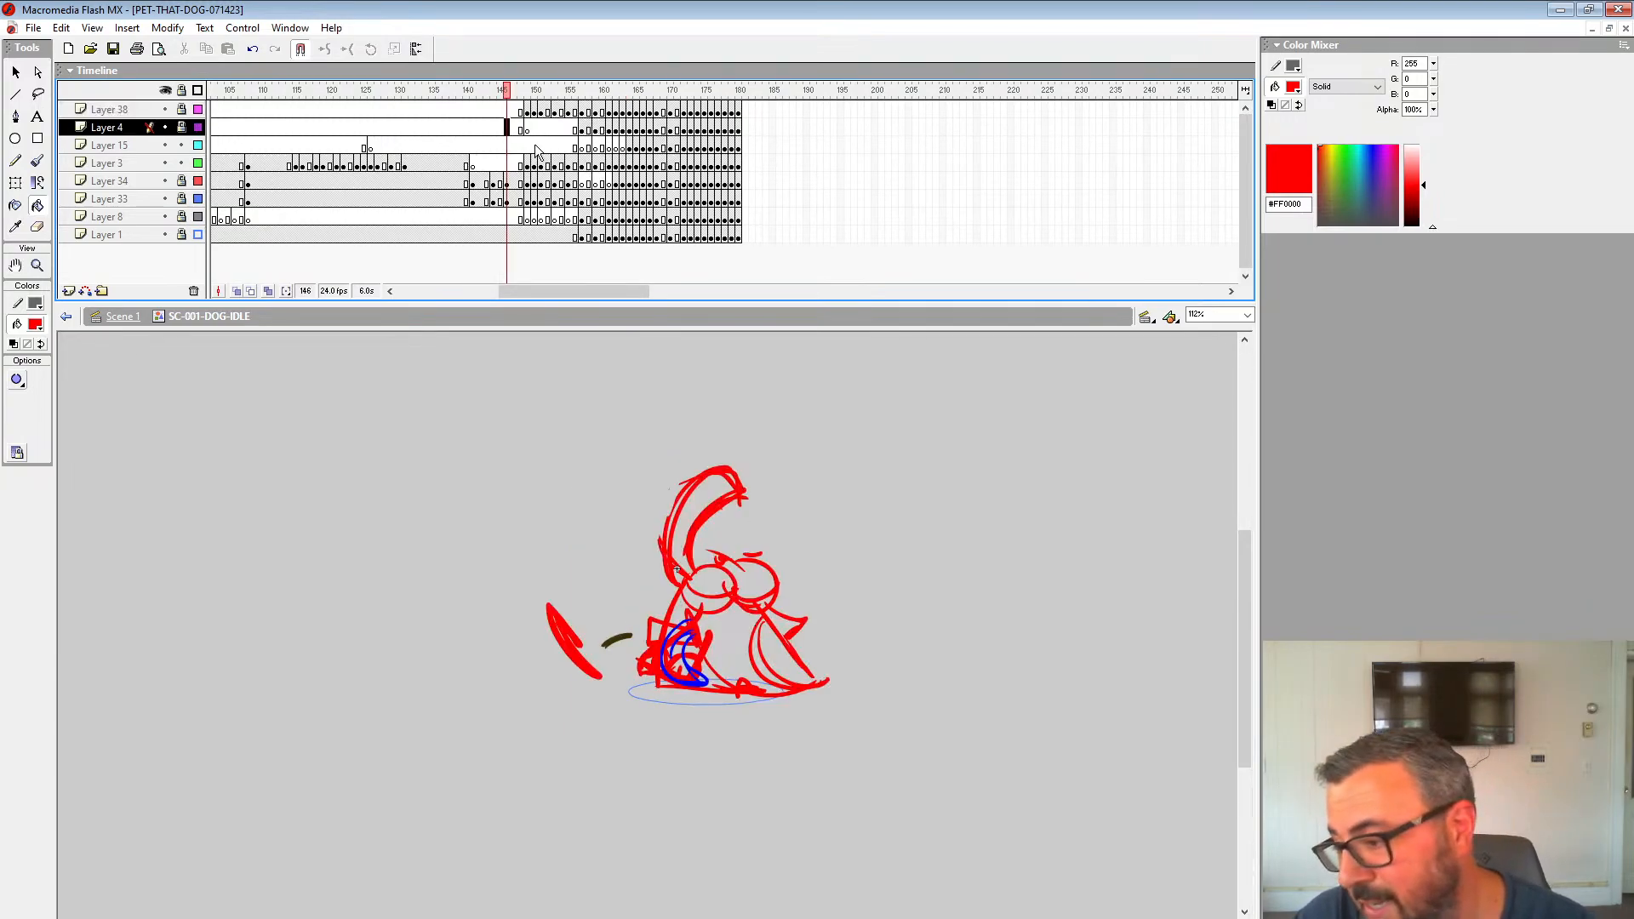
{"action": "key", "text": "Return"}
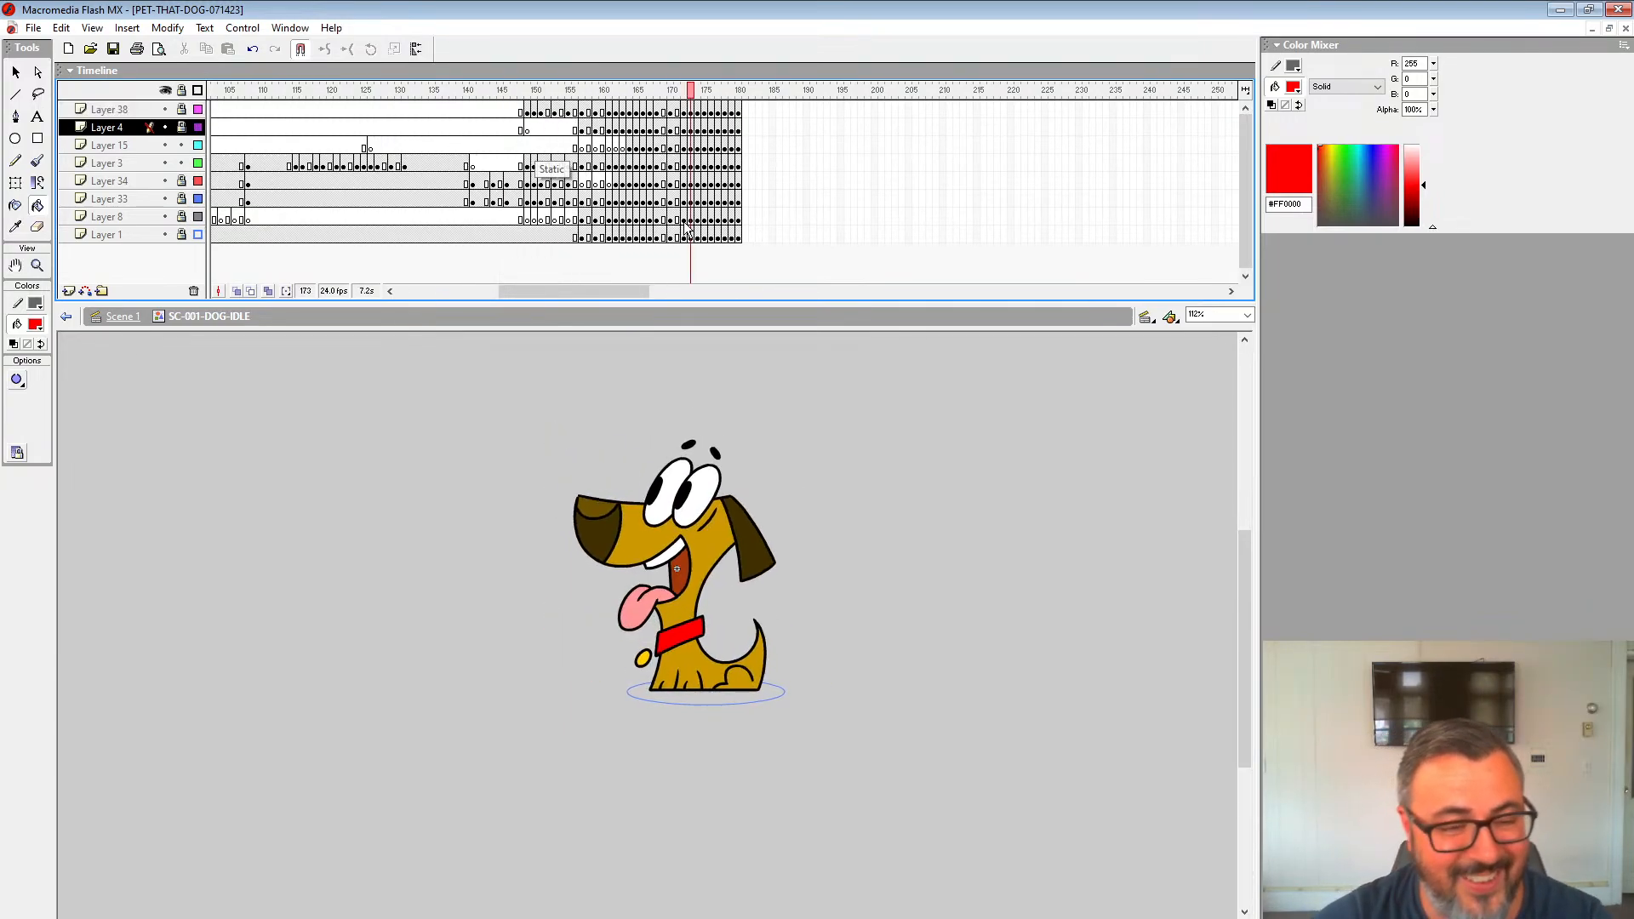
{"action": "left_click", "coordinate": [569, 162]}
{"action": "key", "text": "Return"}
{"action": "left_click", "coordinate": [549, 164]}
{"action": "key", "text": "Return"}
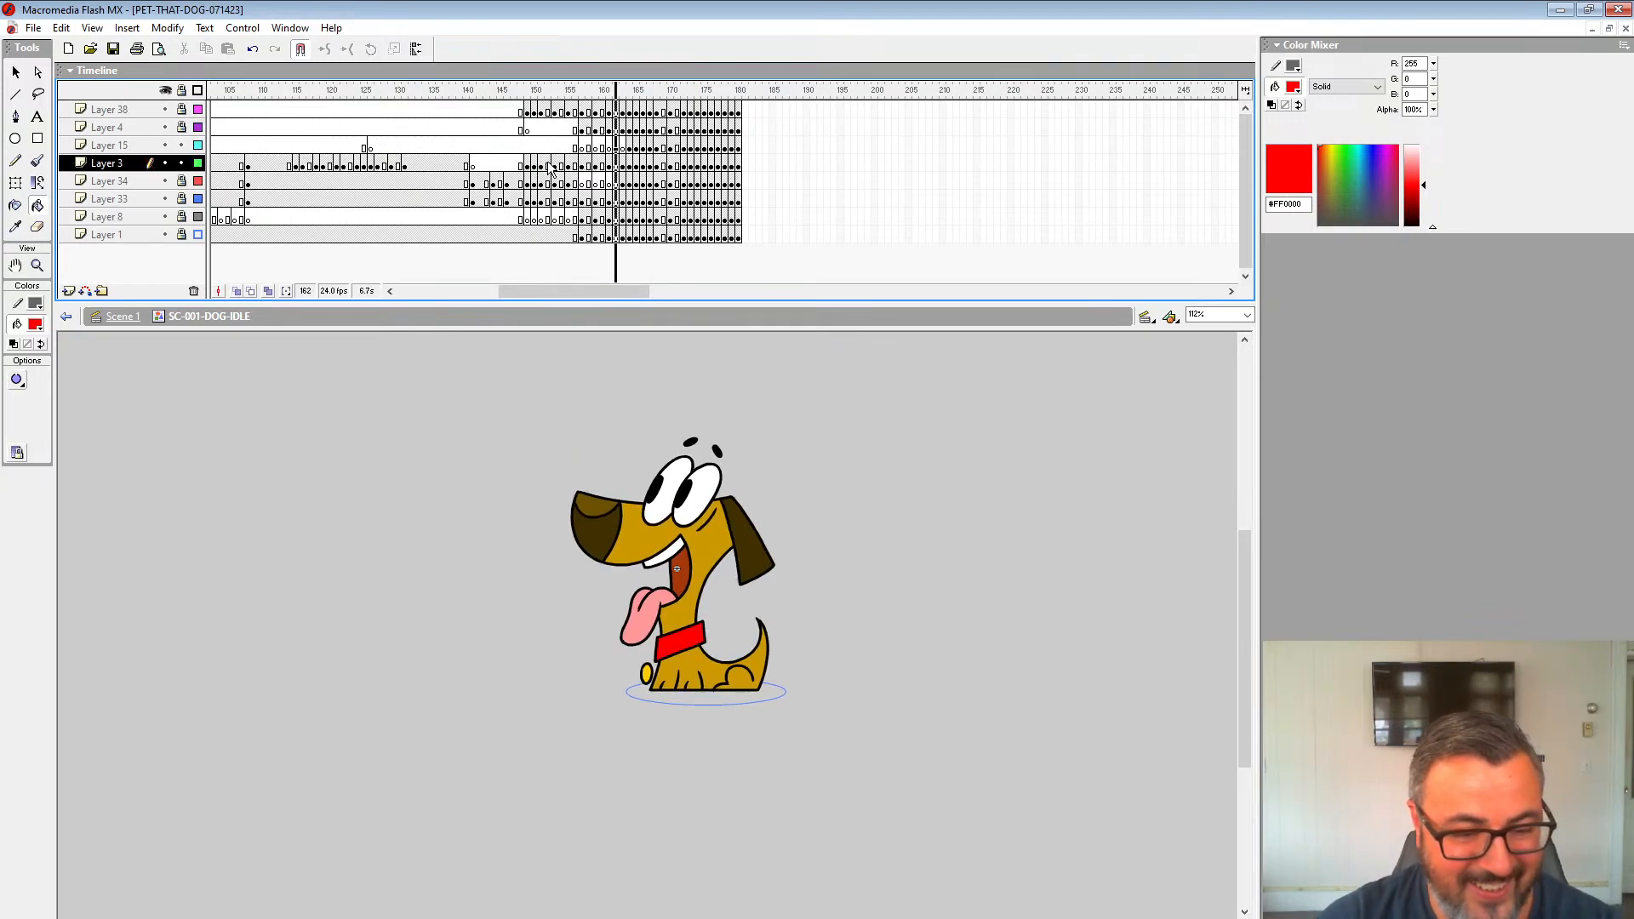
{"action": "left_click", "coordinate": [464, 167]}
{"action": "key", "text": "Return"}
{"action": "left_click", "coordinate": [522, 165]}
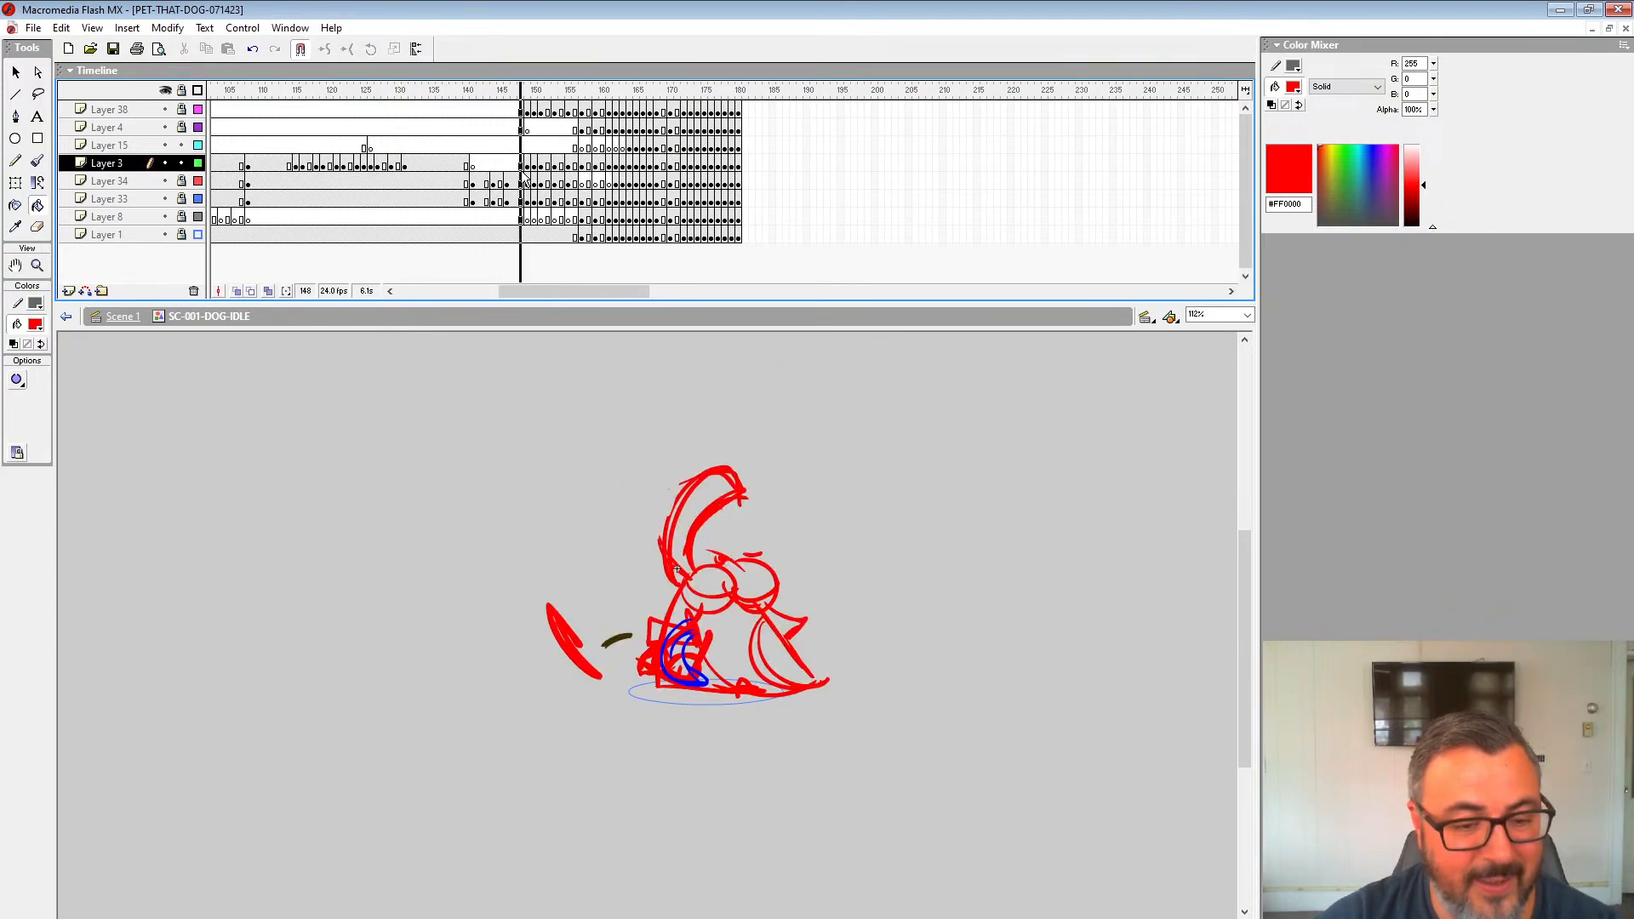
{"action": "key", "text": "Return"}
Step: Show the tongue, eyes and collar layers down to Layer 3 as outlines and inspect the ear on Layer 34 between frames 155 and 163
{"action": "left_click_drag", "start_coordinate": [542, 146], "coordinate": [584, 130]}
{"action": "left_click", "coordinate": [584, 129]}
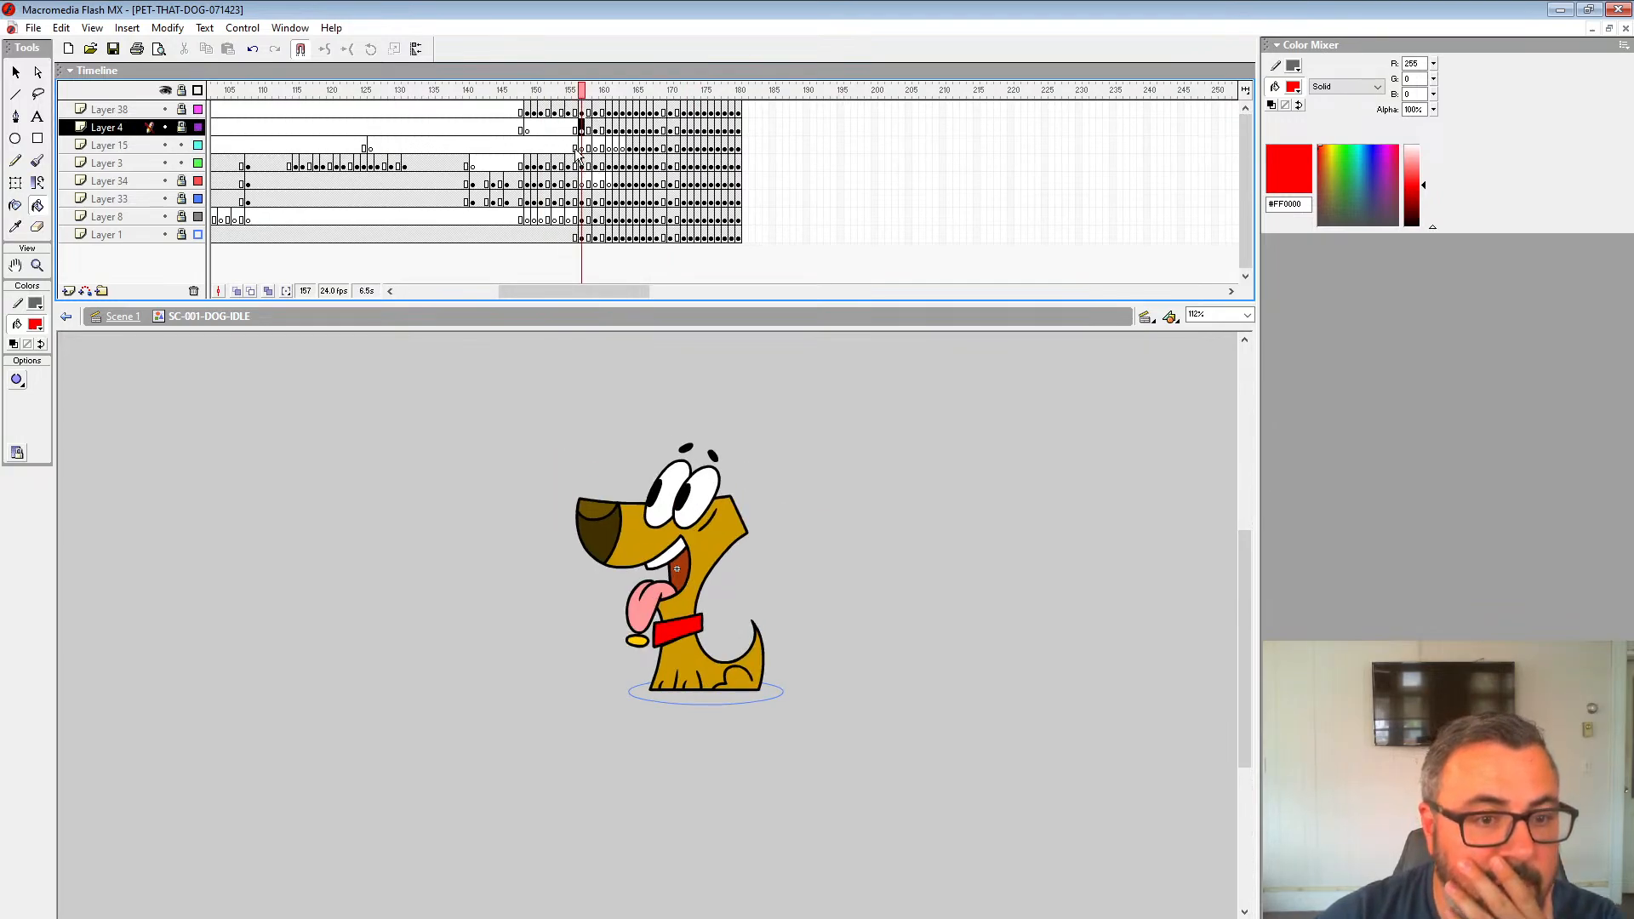
{"action": "left_click", "coordinate": [585, 111]}
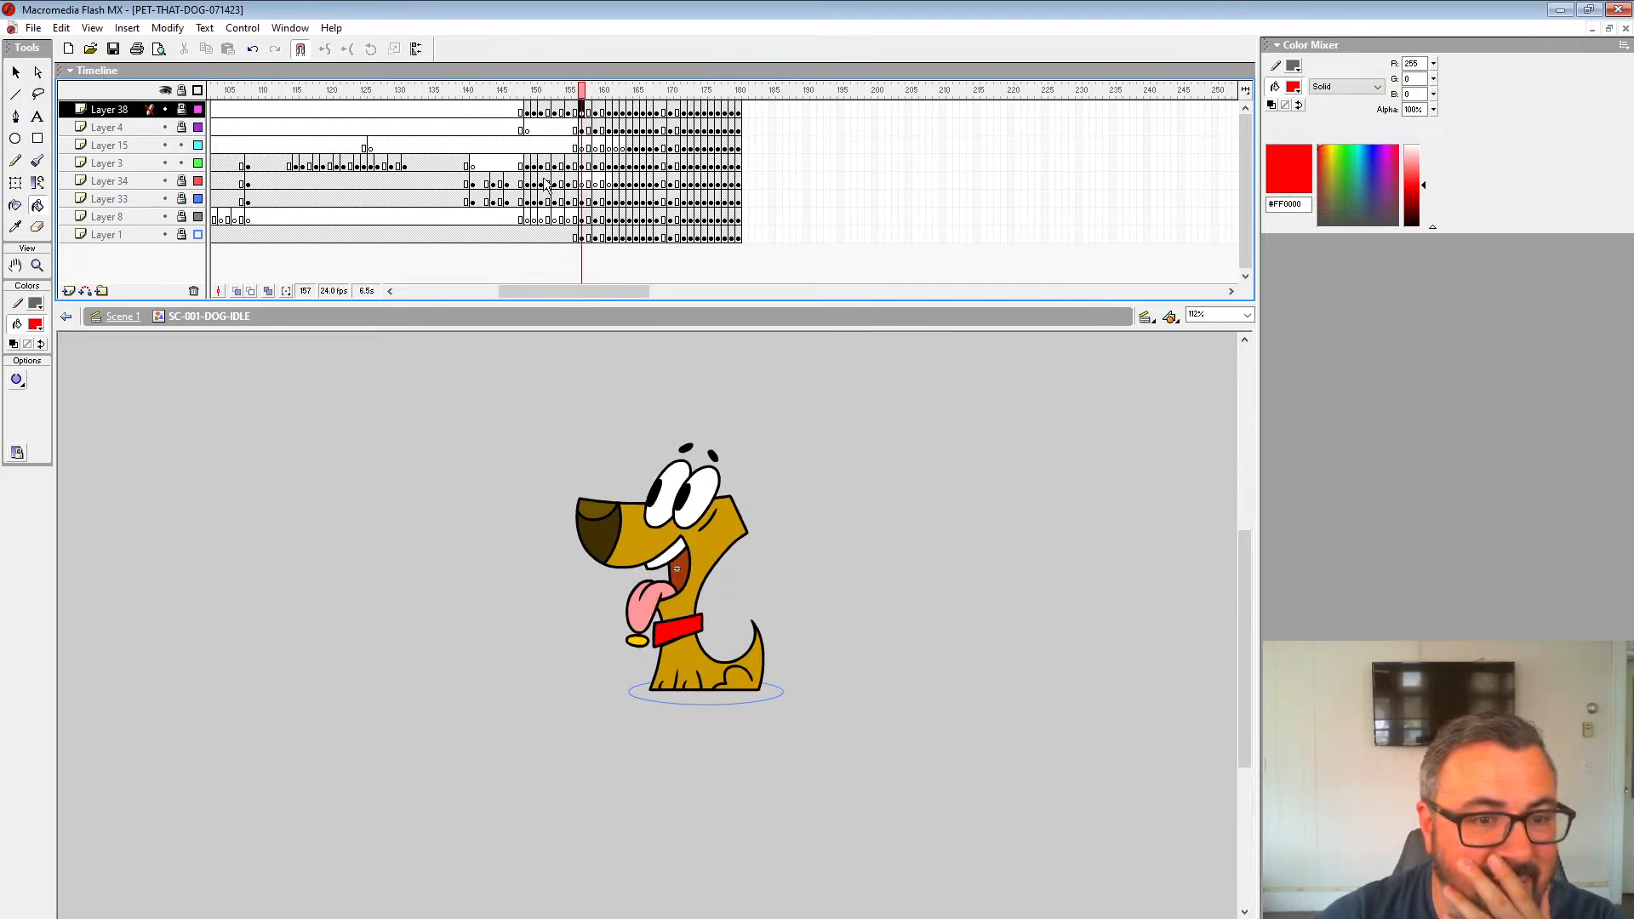
{"action": "left_click_drag", "start_coordinate": [547, 184], "coordinate": [569, 184]}
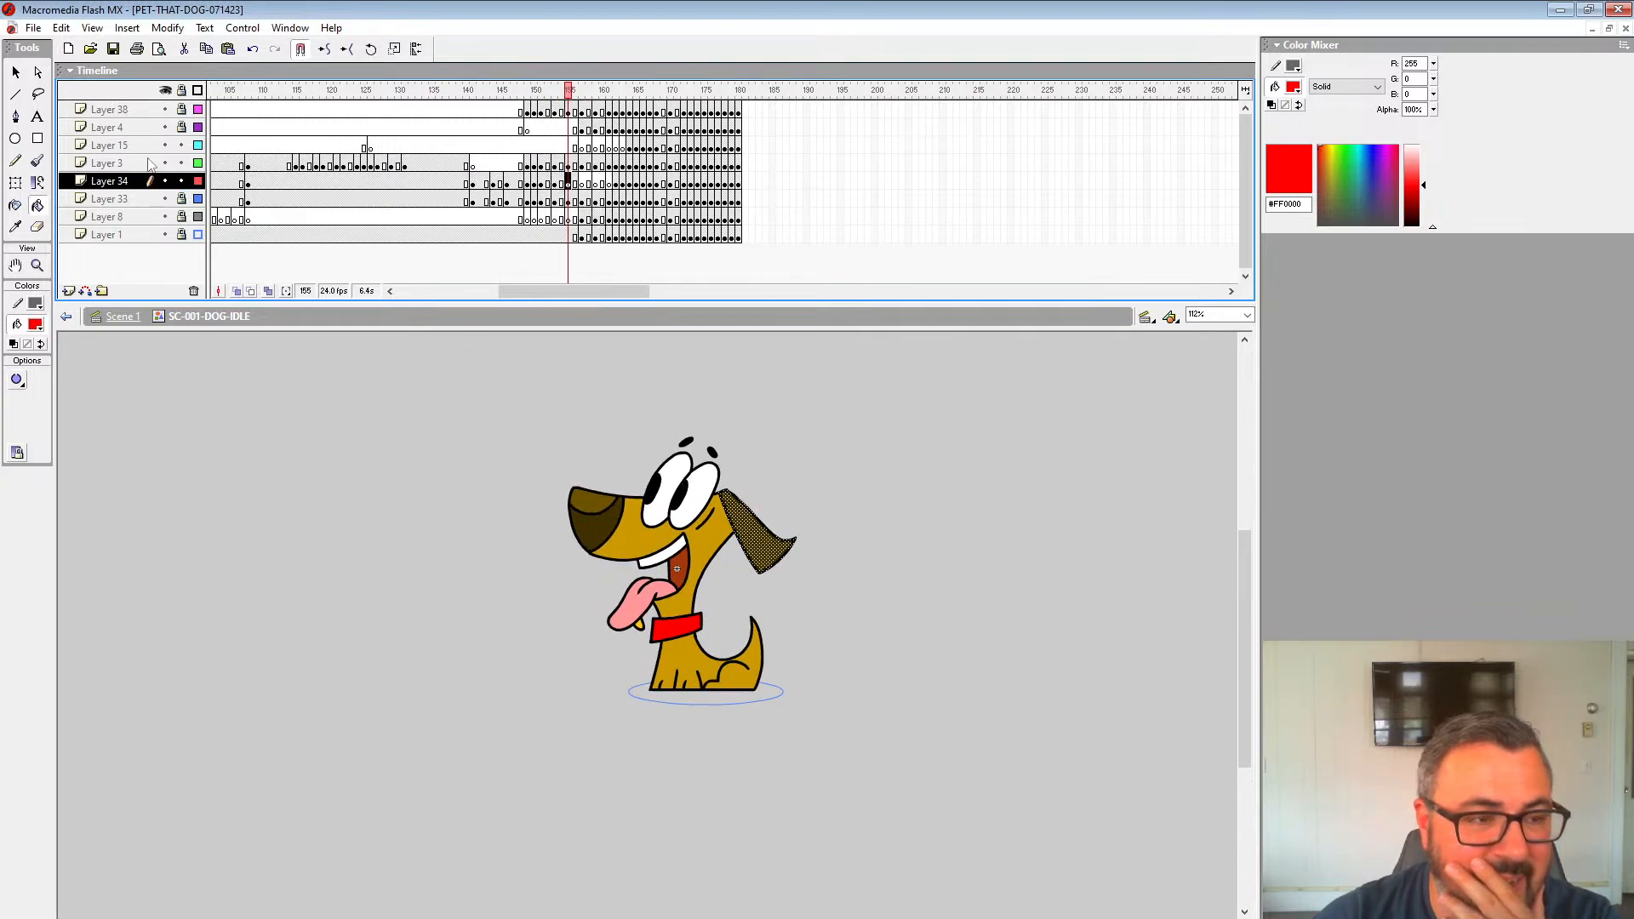
{"action": "left_click_drag", "start_coordinate": [201, 156], "coordinate": [198, 163]}
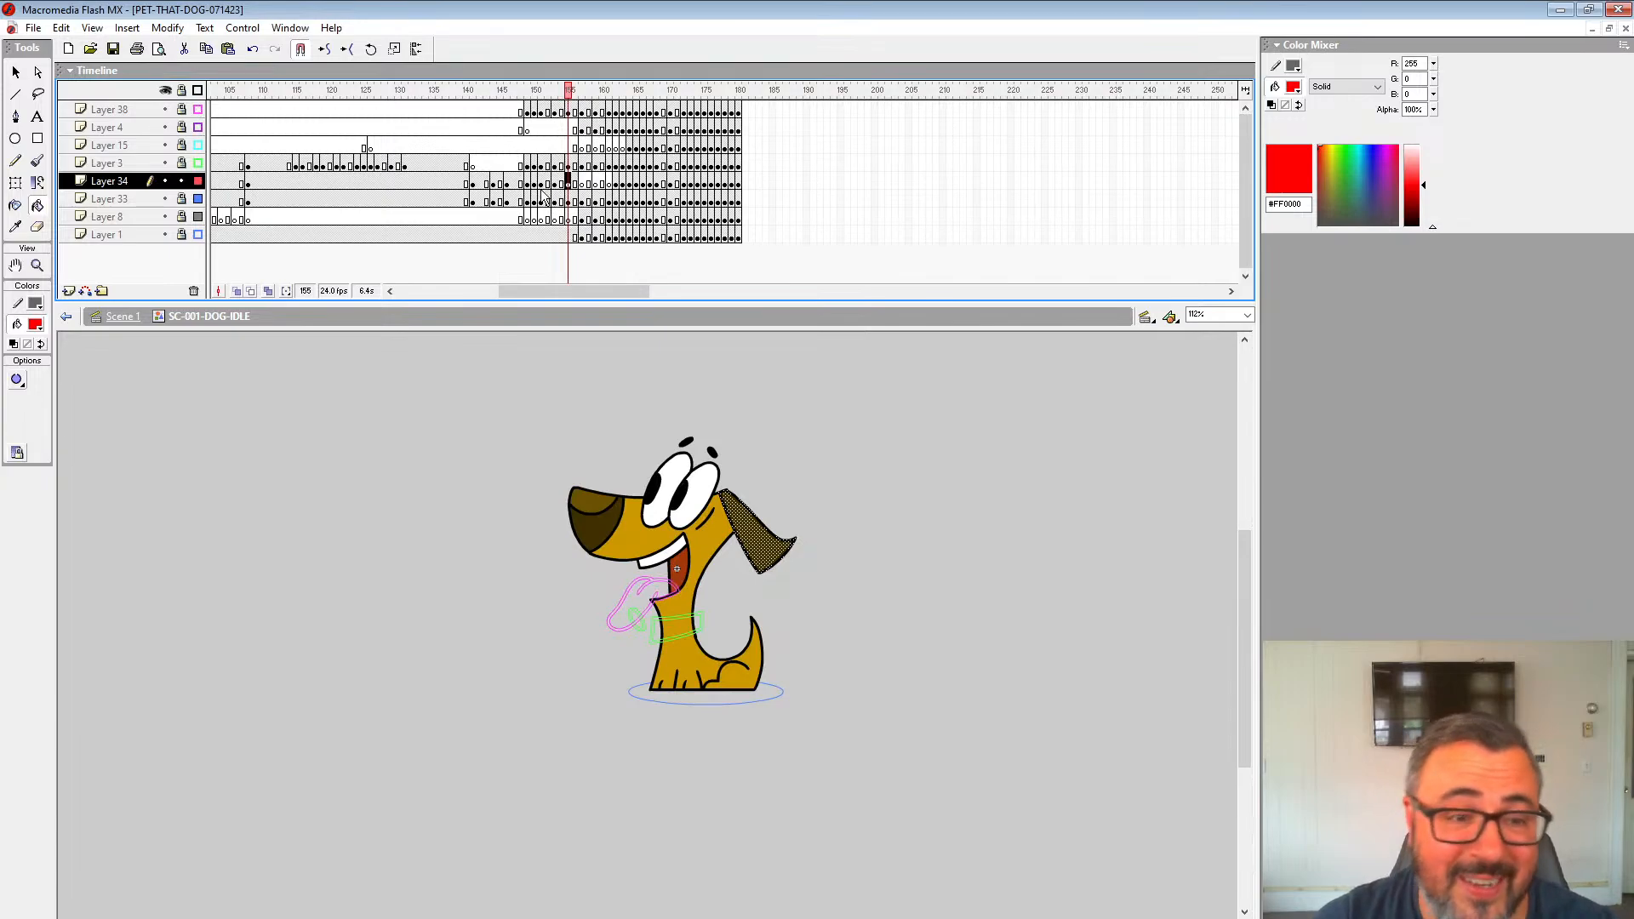
{"action": "mouse_move", "coordinate": [508, 170]}
{"action": "left_mouse_down"}
{"action": "mouse_move", "coordinate": [576, 180]}
{"action": "mouse_move", "coordinate": [515, 183]}
{"action": "mouse_move", "coordinate": [595, 213]}
{"action": "left_mouse_up"}
{"action": "left_click", "coordinate": [622, 184]}
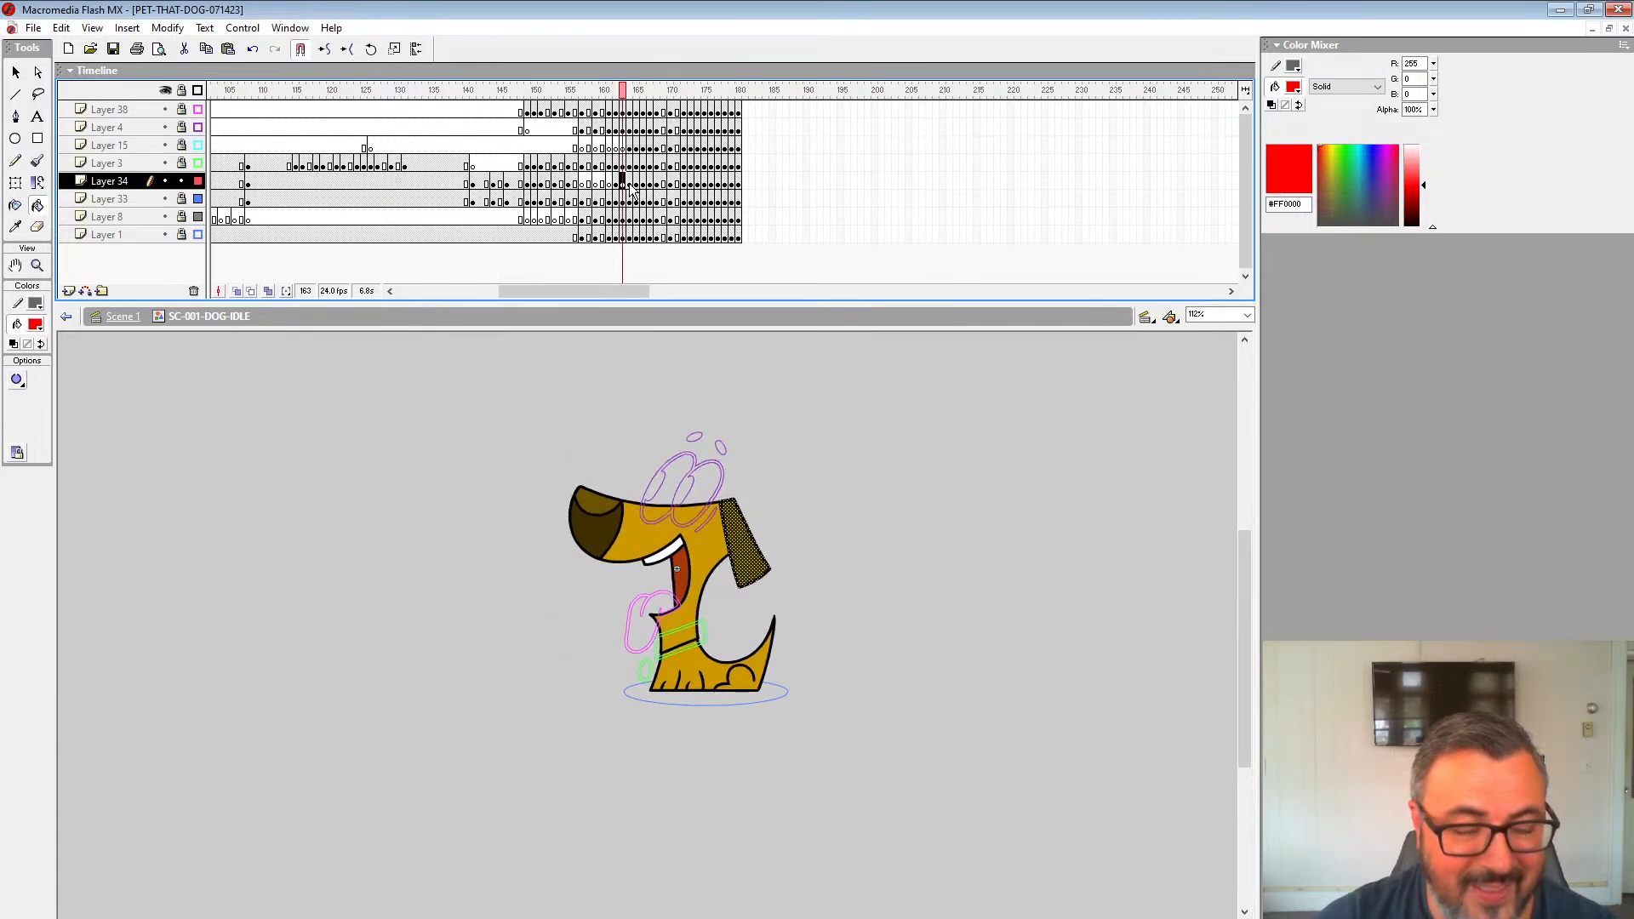
{"action": "left_click_drag", "start_coordinate": [628, 98], "coordinate": [568, 103]}
{"action": "left_click", "coordinate": [581, 184]}
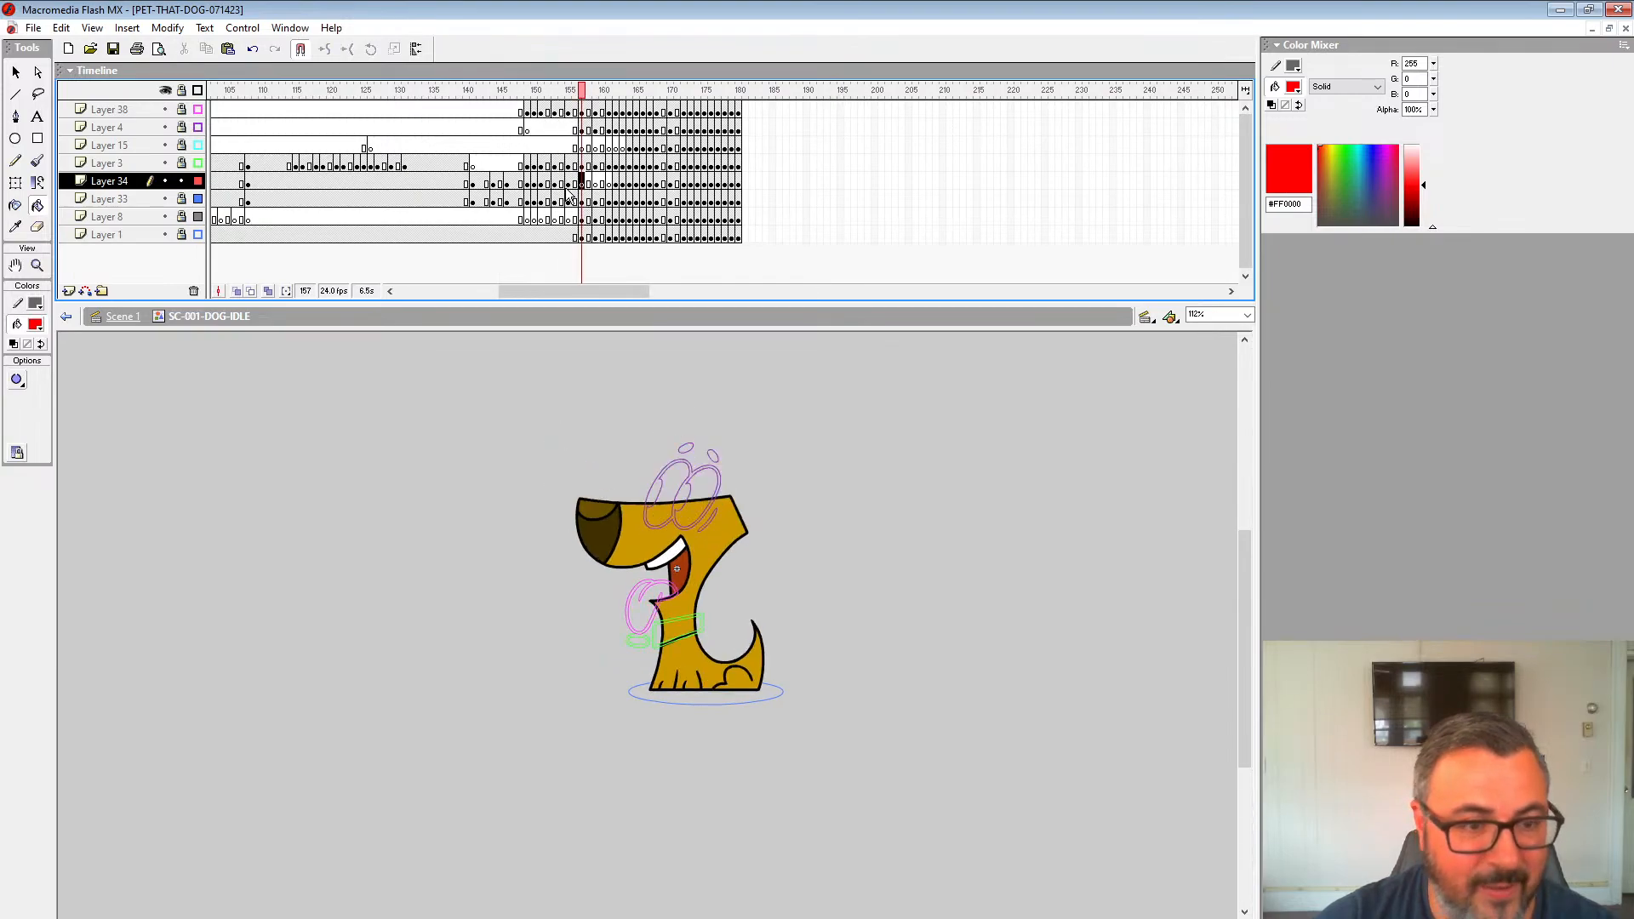
Step: Turn on onion skinning forward to about frame 162, outline Layers 33 and 8, and frame the ear area on frame 157 of Layer 34
{"action": "left_click", "coordinate": [237, 291]}
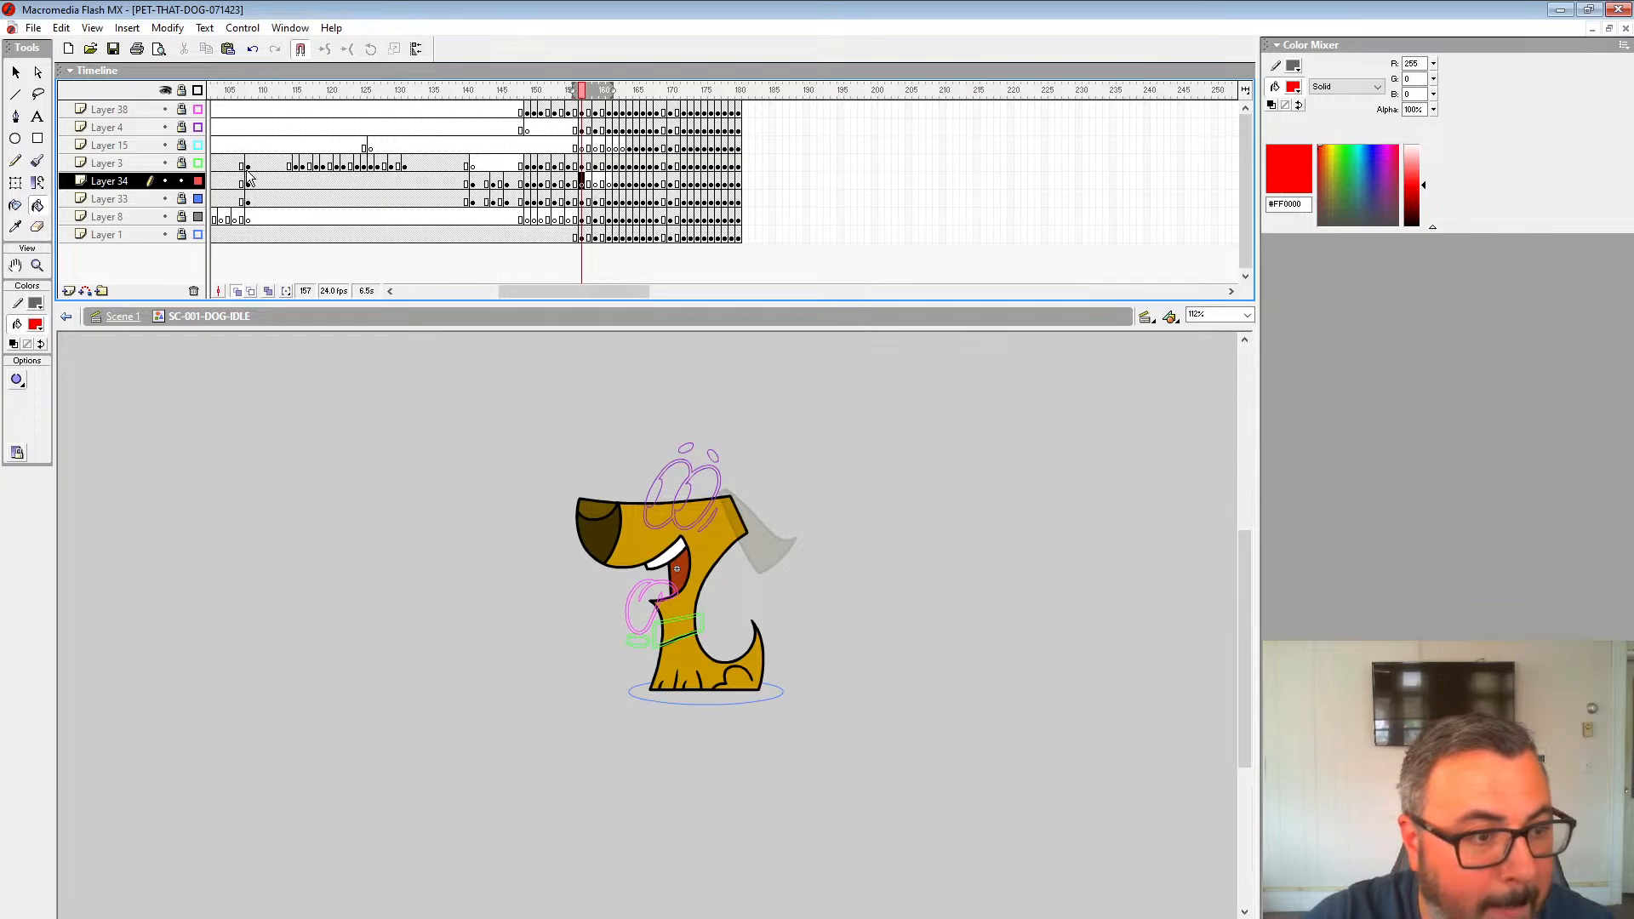
{"action": "left_click_drag", "start_coordinate": [198, 200], "coordinate": [198, 217]}
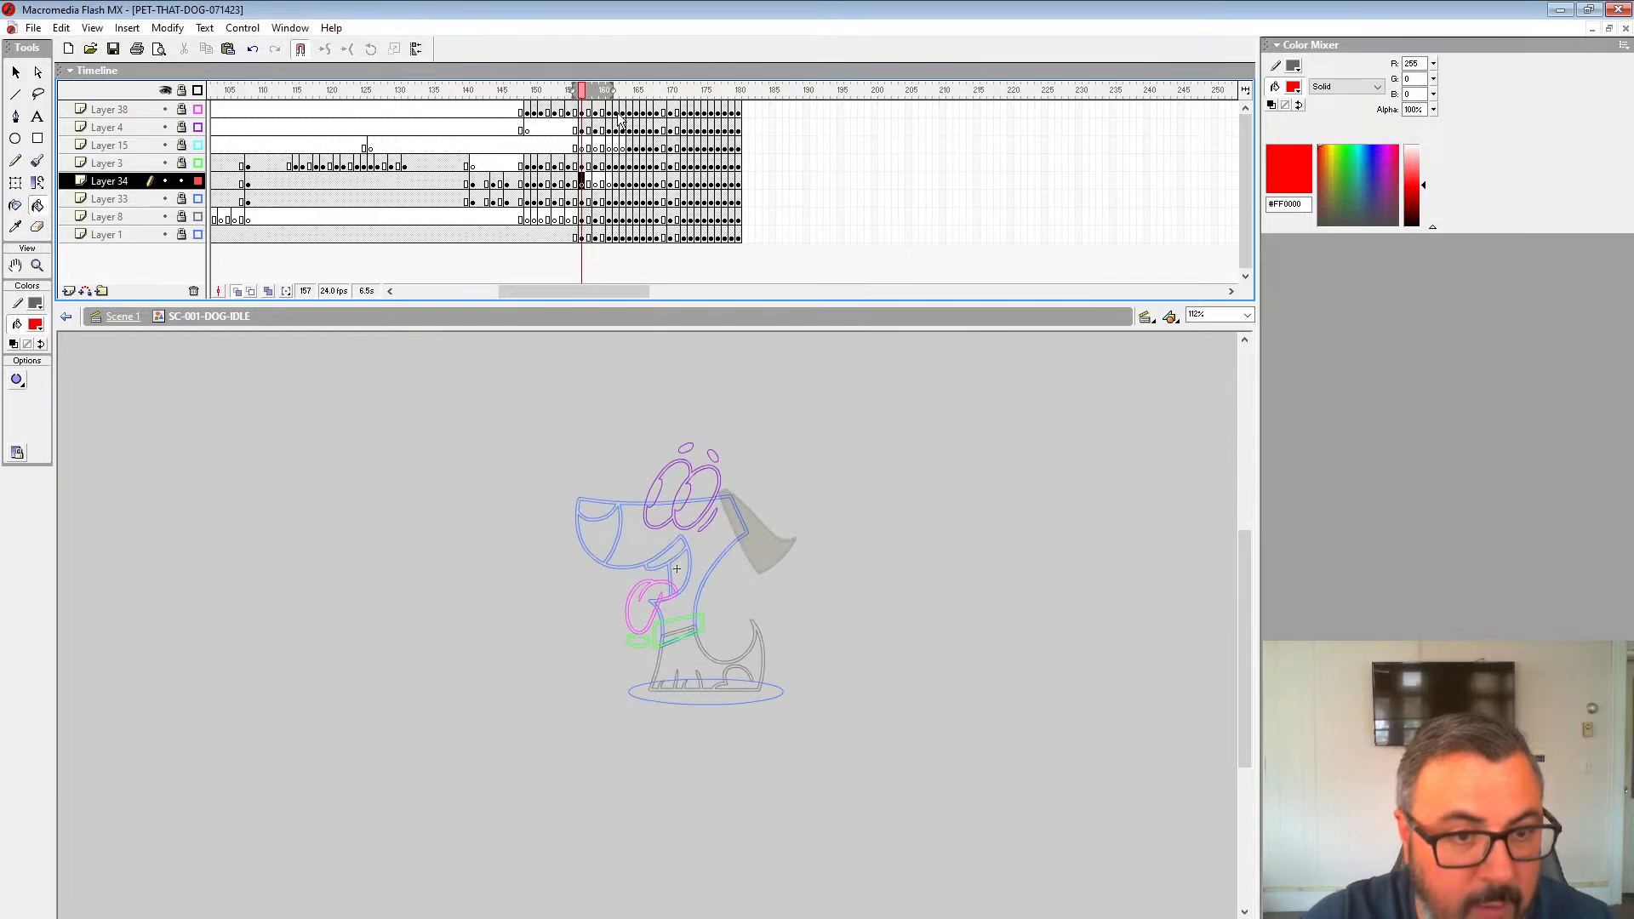
{"action": "left_click_drag", "start_coordinate": [615, 91], "coordinate": [618, 93]}
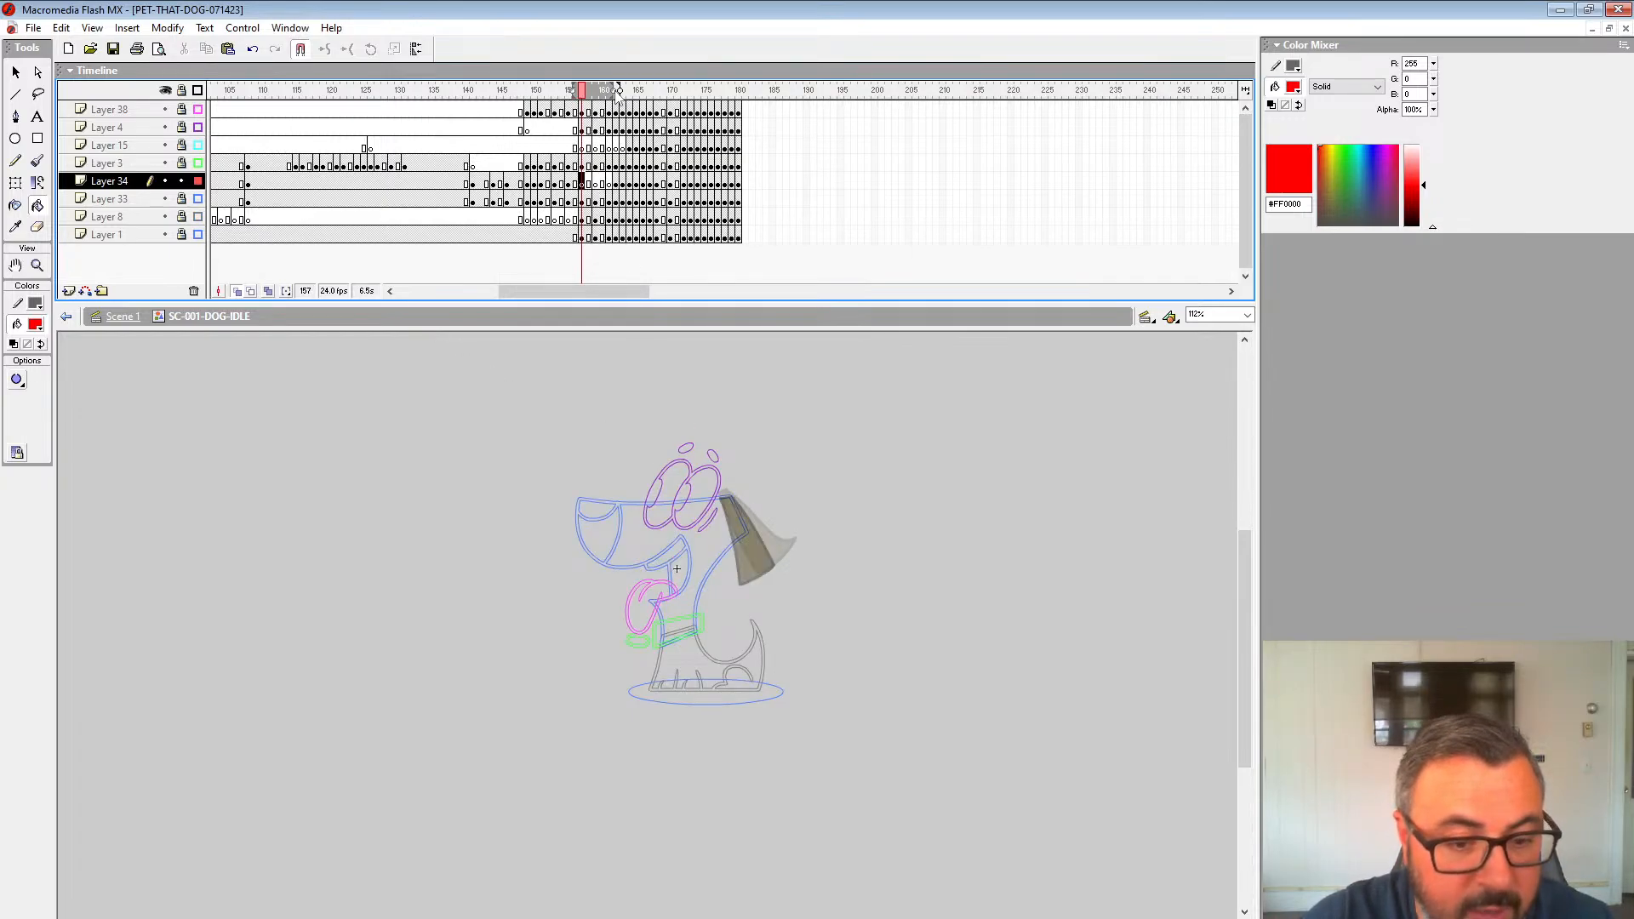
{"action": "left_click", "coordinate": [38, 265]}
{"action": "left_click", "coordinate": [777, 585]}
{"action": "left_click", "coordinate": [518, 508]}
{"action": "left_click", "coordinate": [576, 186]}
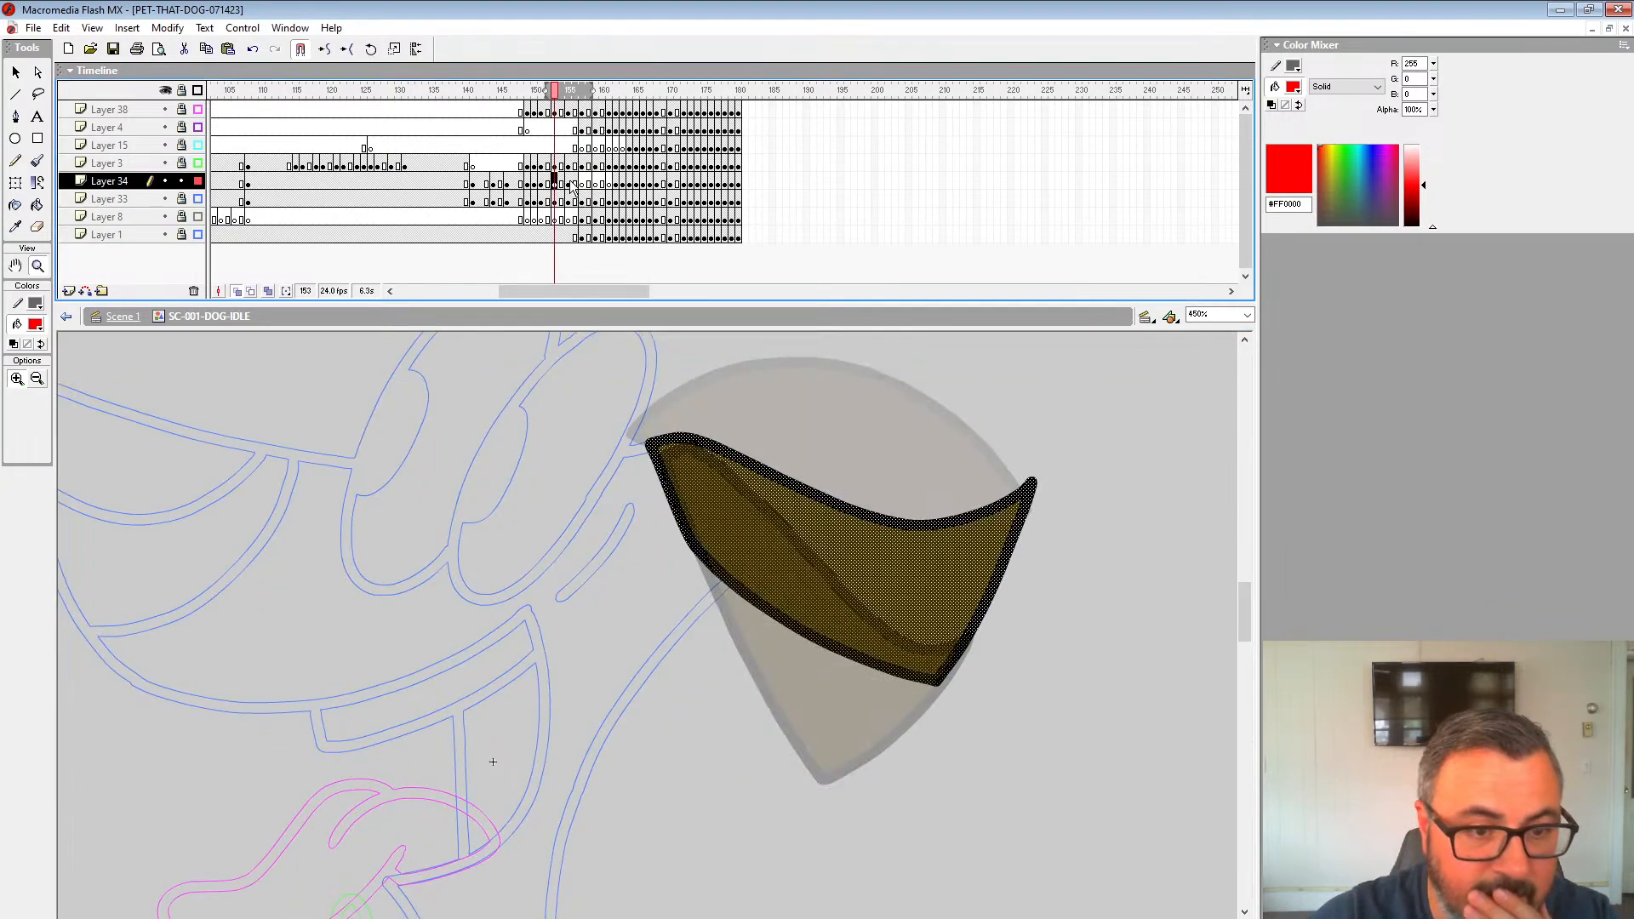
{"action": "left_click", "coordinate": [582, 187]}
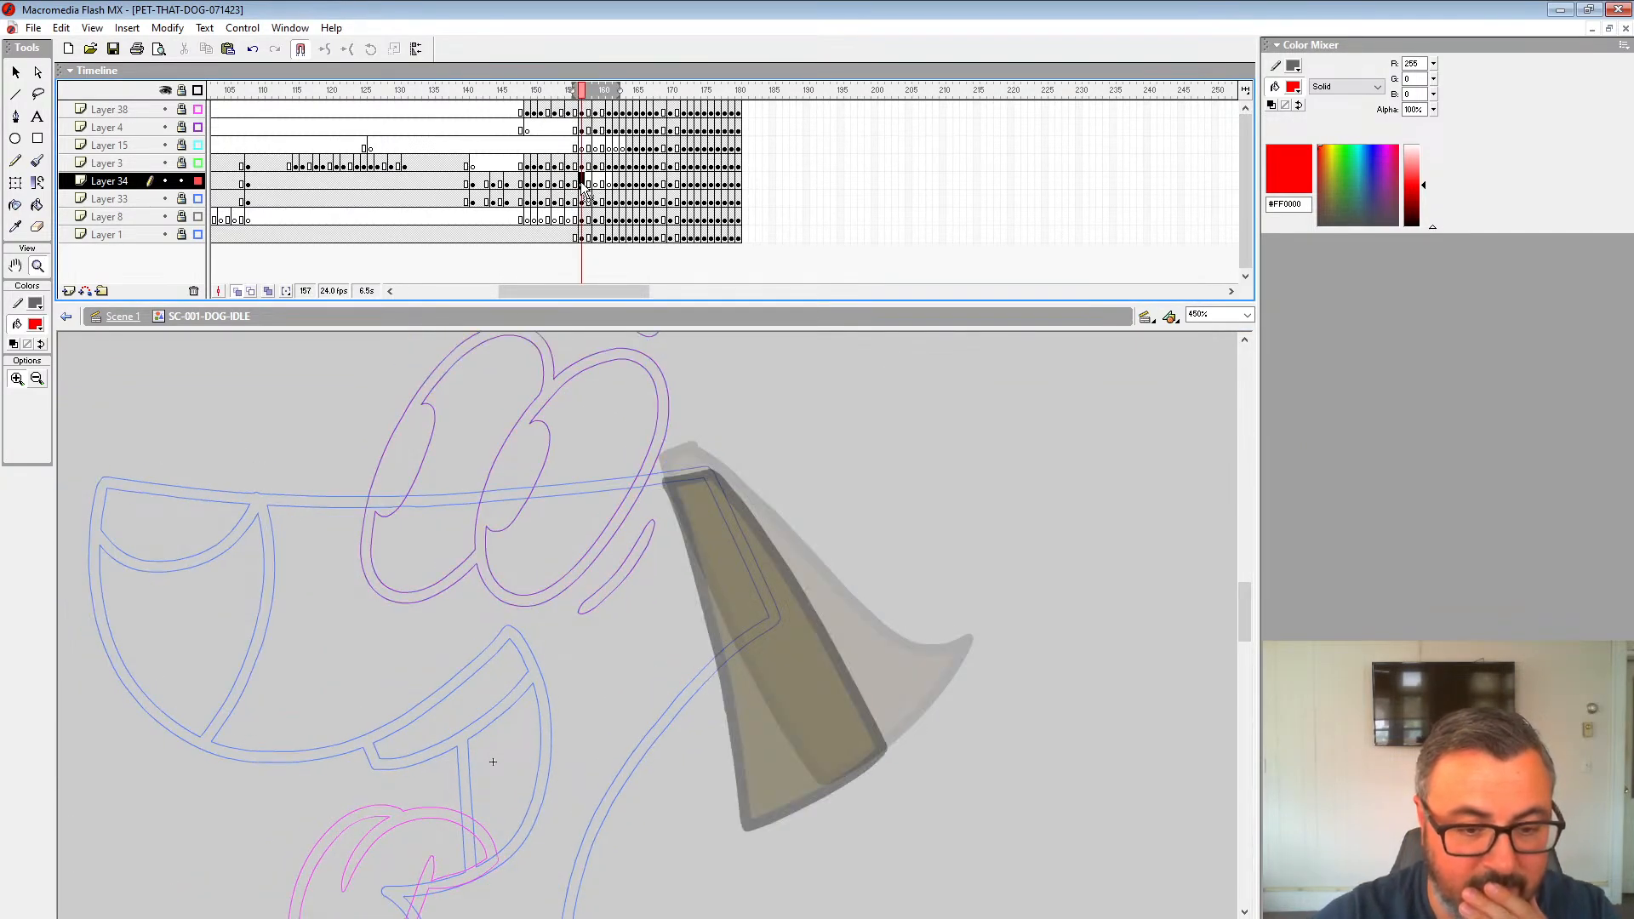
{"action": "left_click_drag", "start_coordinate": [794, 560], "coordinate": [729, 443]}
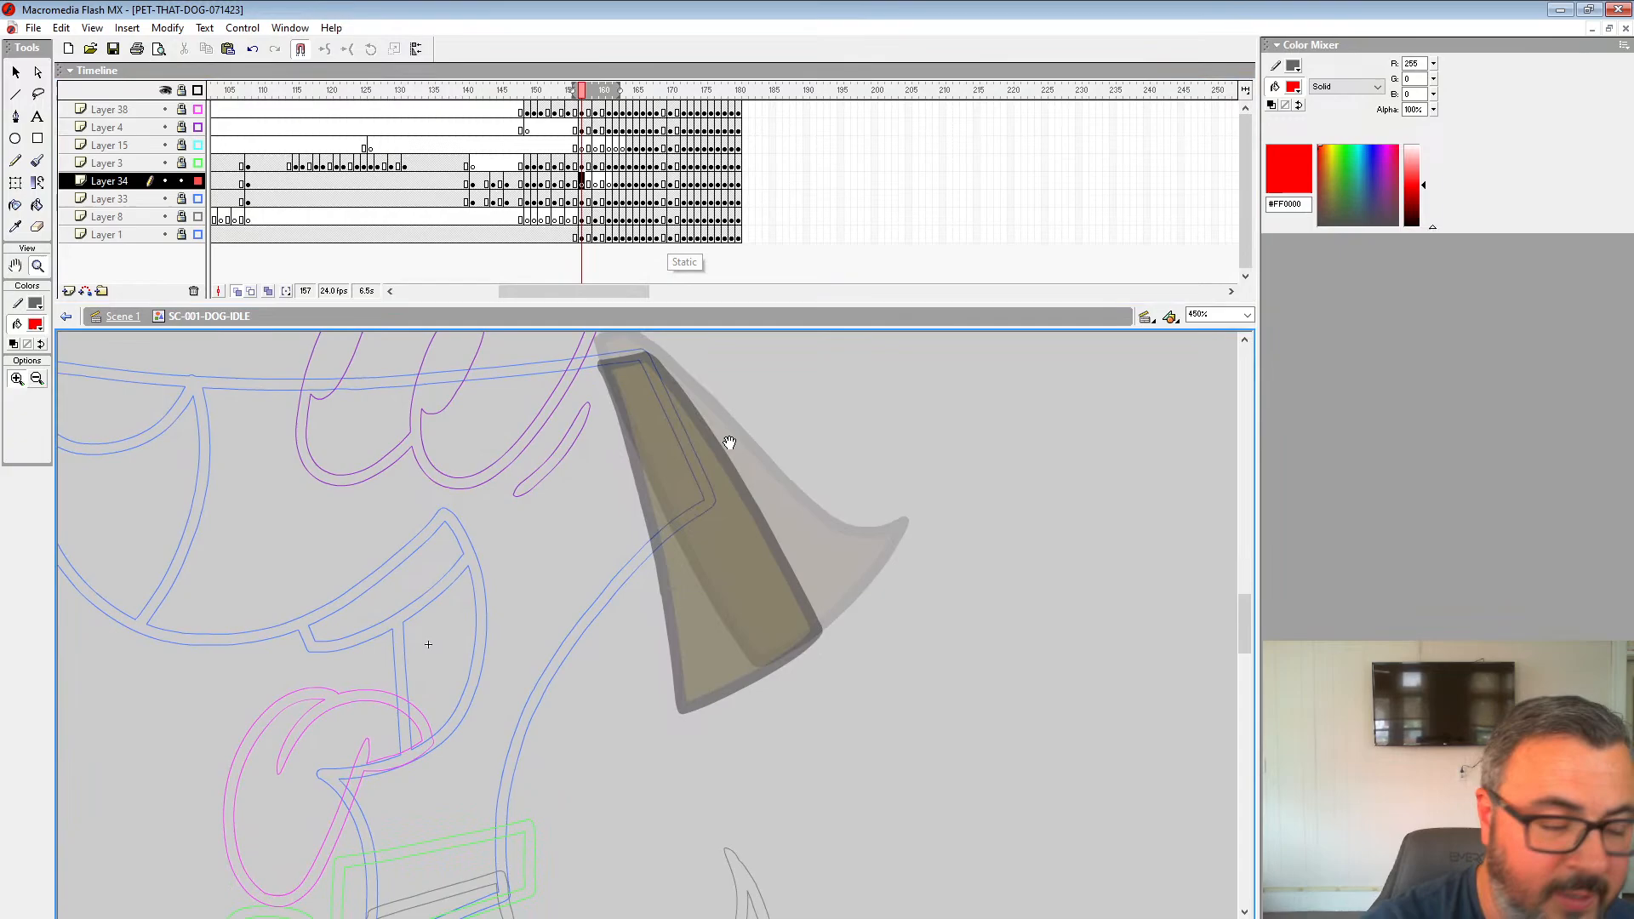
Step: Sketch the in-between ear in red (#FF0000) with a smaller brush on Layer 34, its tip swinging further toward the neck
{"action": "left_click", "coordinate": [37, 162]}
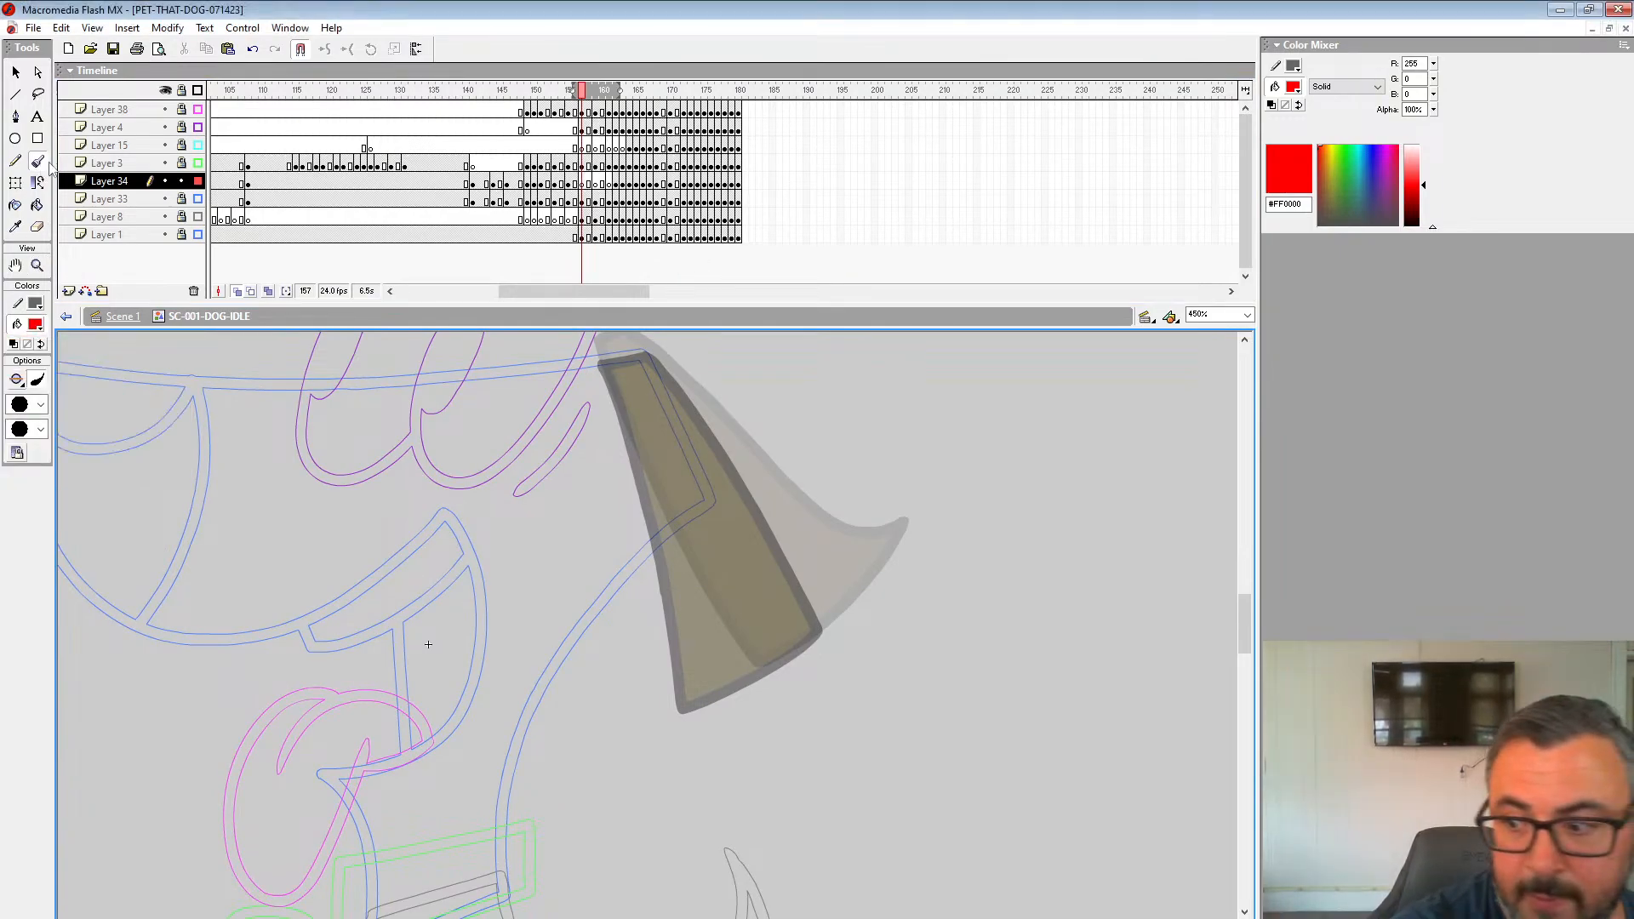
{"action": "left_click_drag", "start_coordinate": [620, 422], "coordinate": [585, 710]}
{"action": "key", "text": "ctrl+z"}
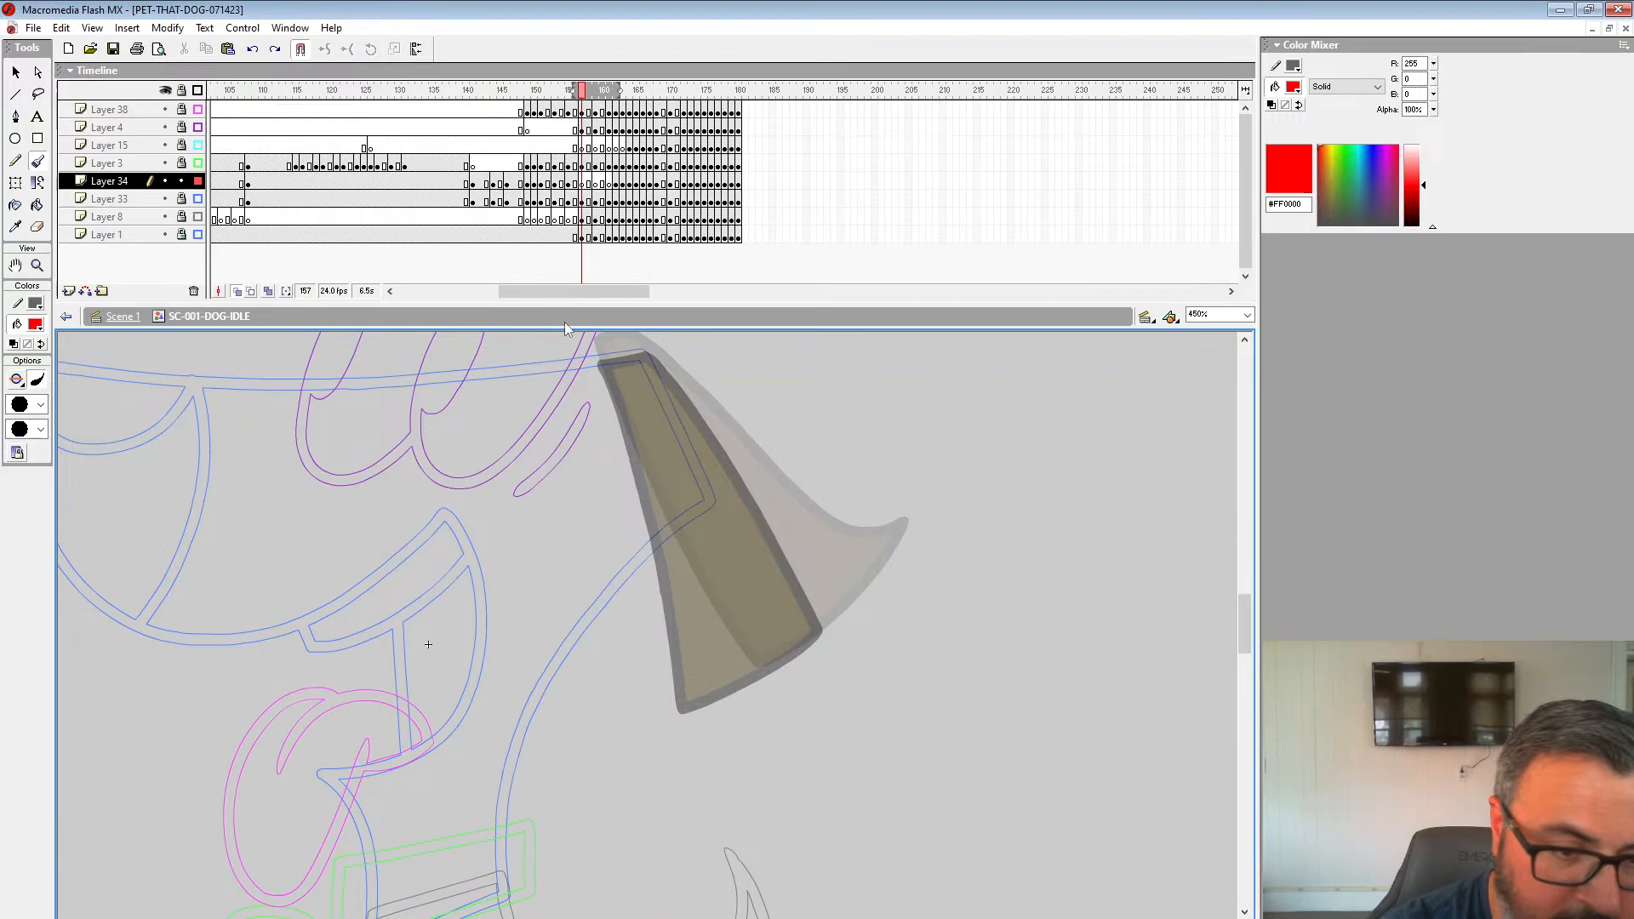
{"action": "left_click", "coordinate": [39, 406]}
{"action": "left_click", "coordinate": [31, 464]}
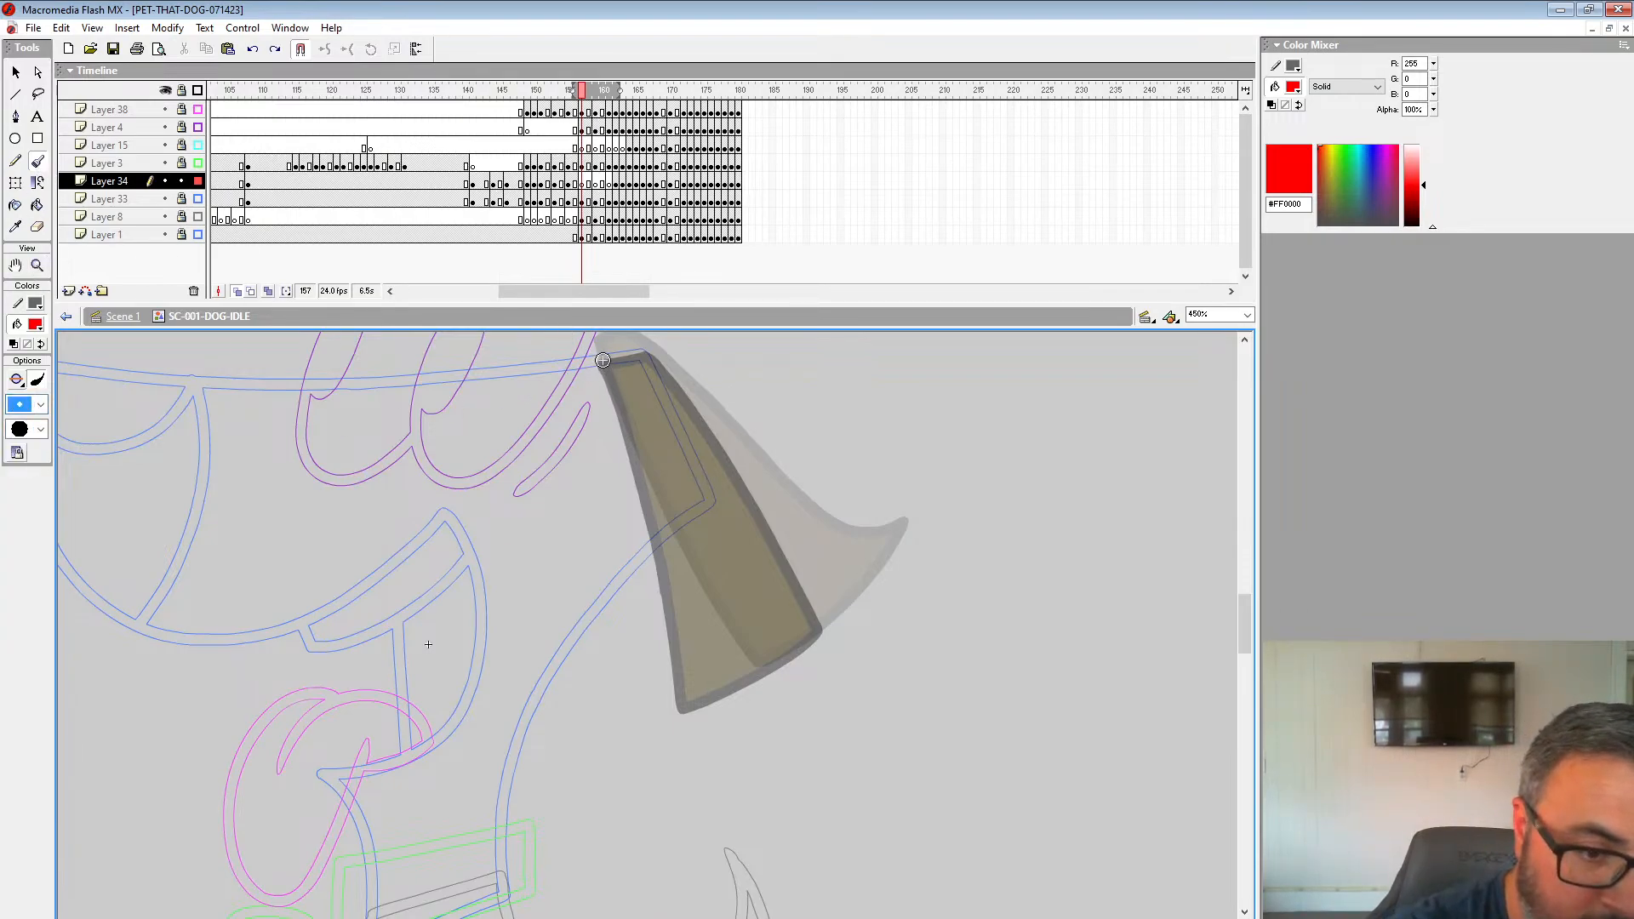
{"action": "left_click_drag", "start_coordinate": [632, 490], "coordinate": [602, 706]}
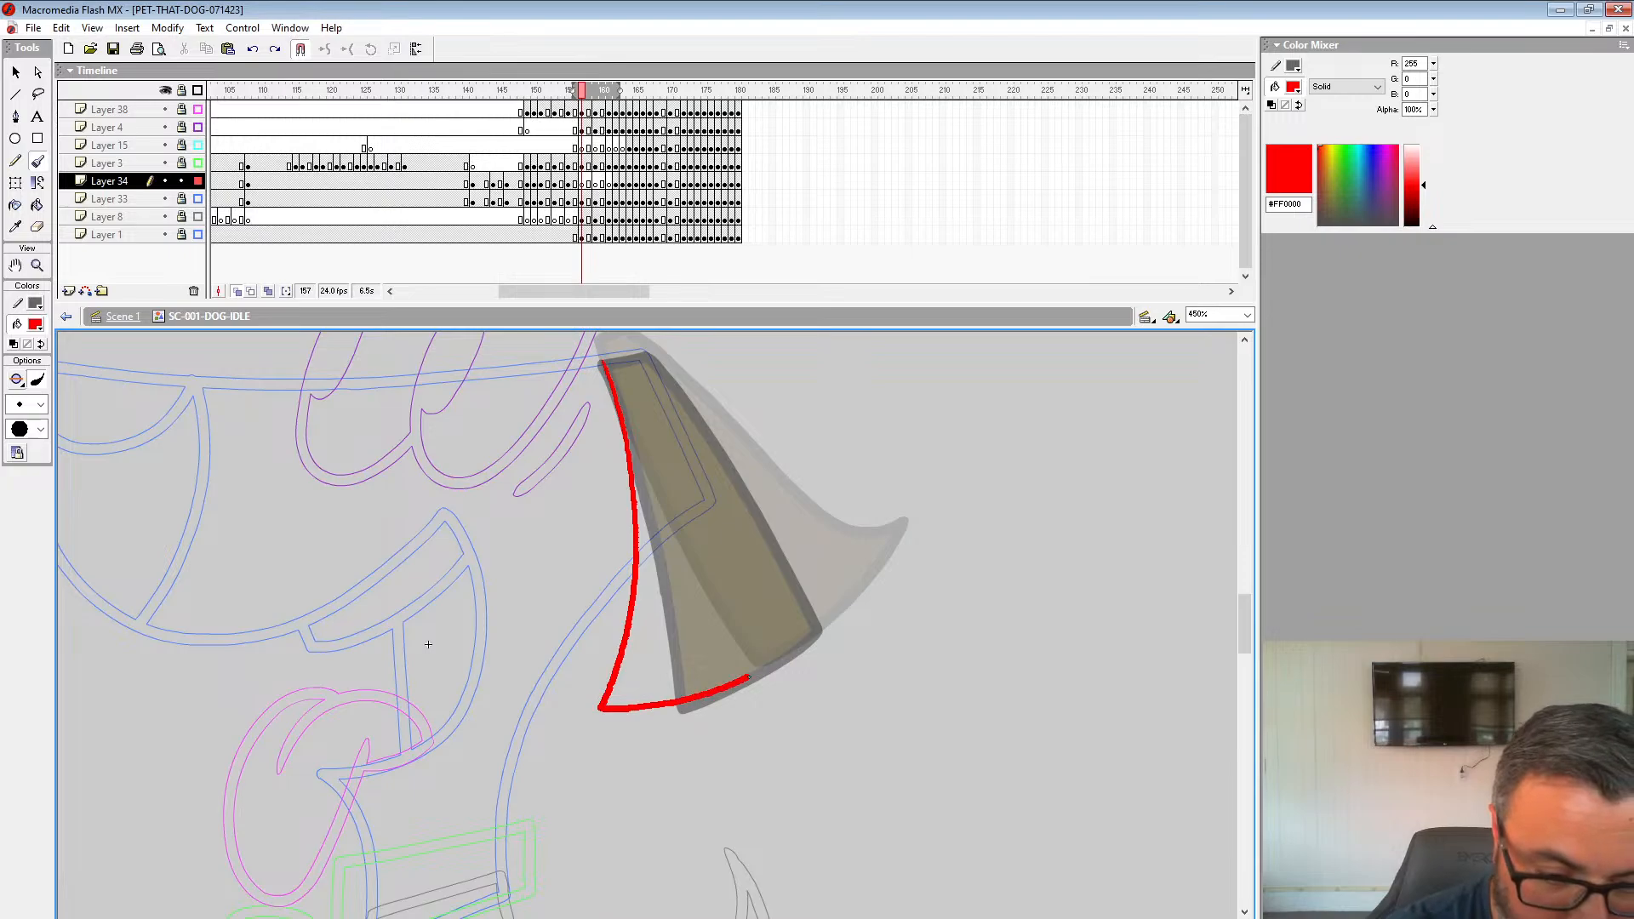
{"action": "left_click_drag", "start_coordinate": [749, 676], "coordinate": [752, 606]}
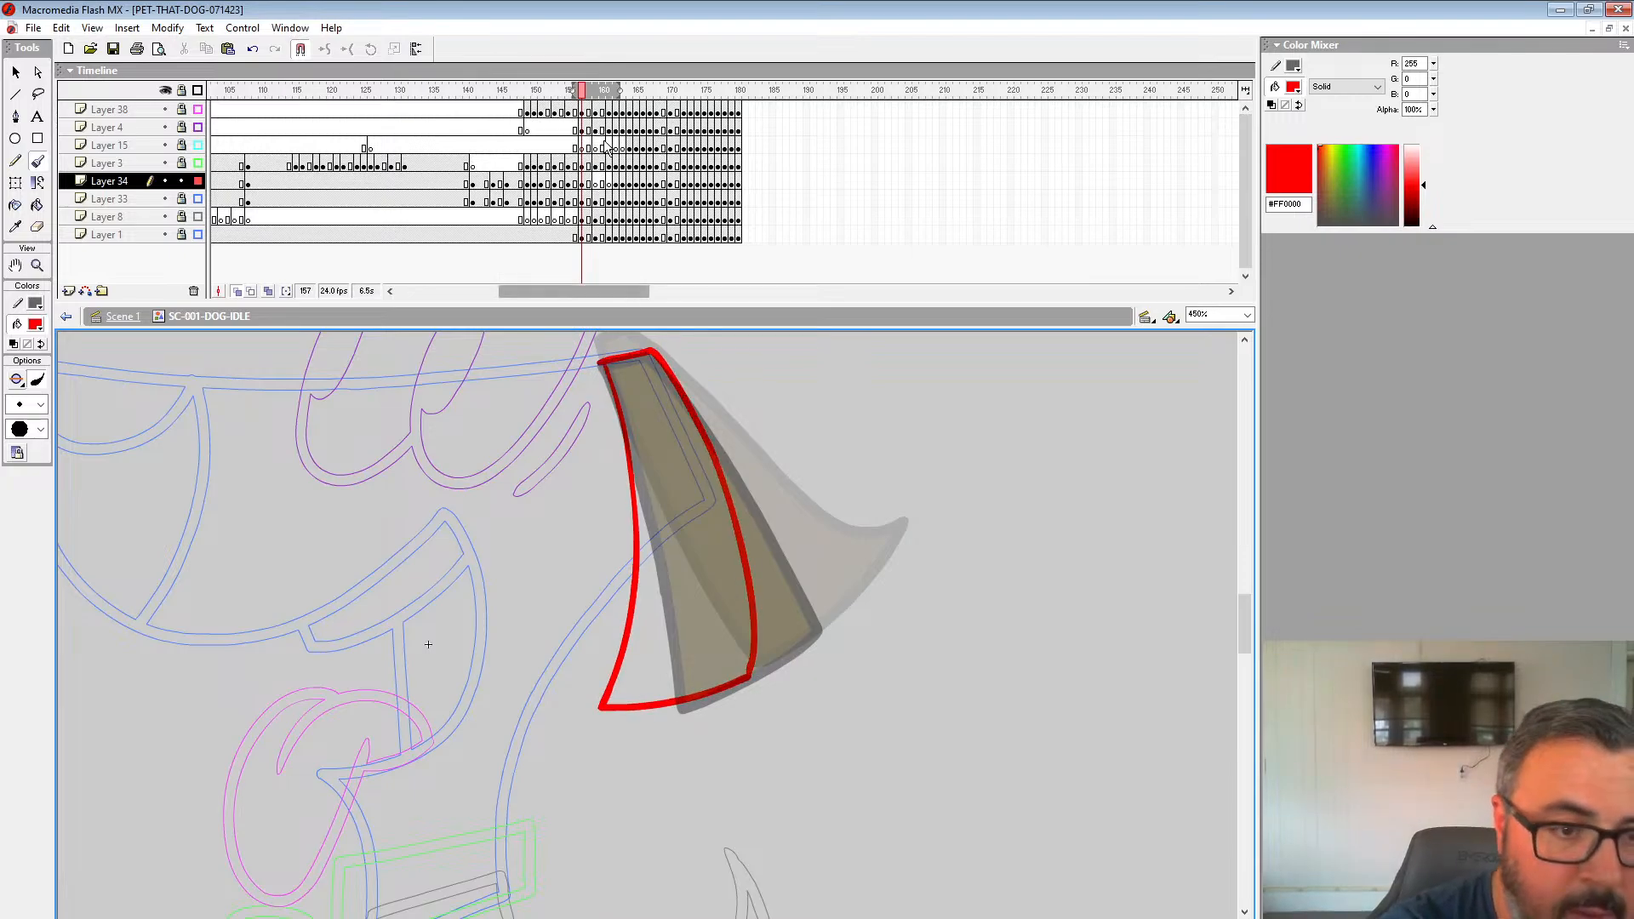
Step: Play back the rough ear swing and hold the preceding ear drawing through frame 157 on Layer 34
{"action": "left_click", "coordinate": [596, 184]}
{"action": "left_click", "coordinate": [583, 183]}
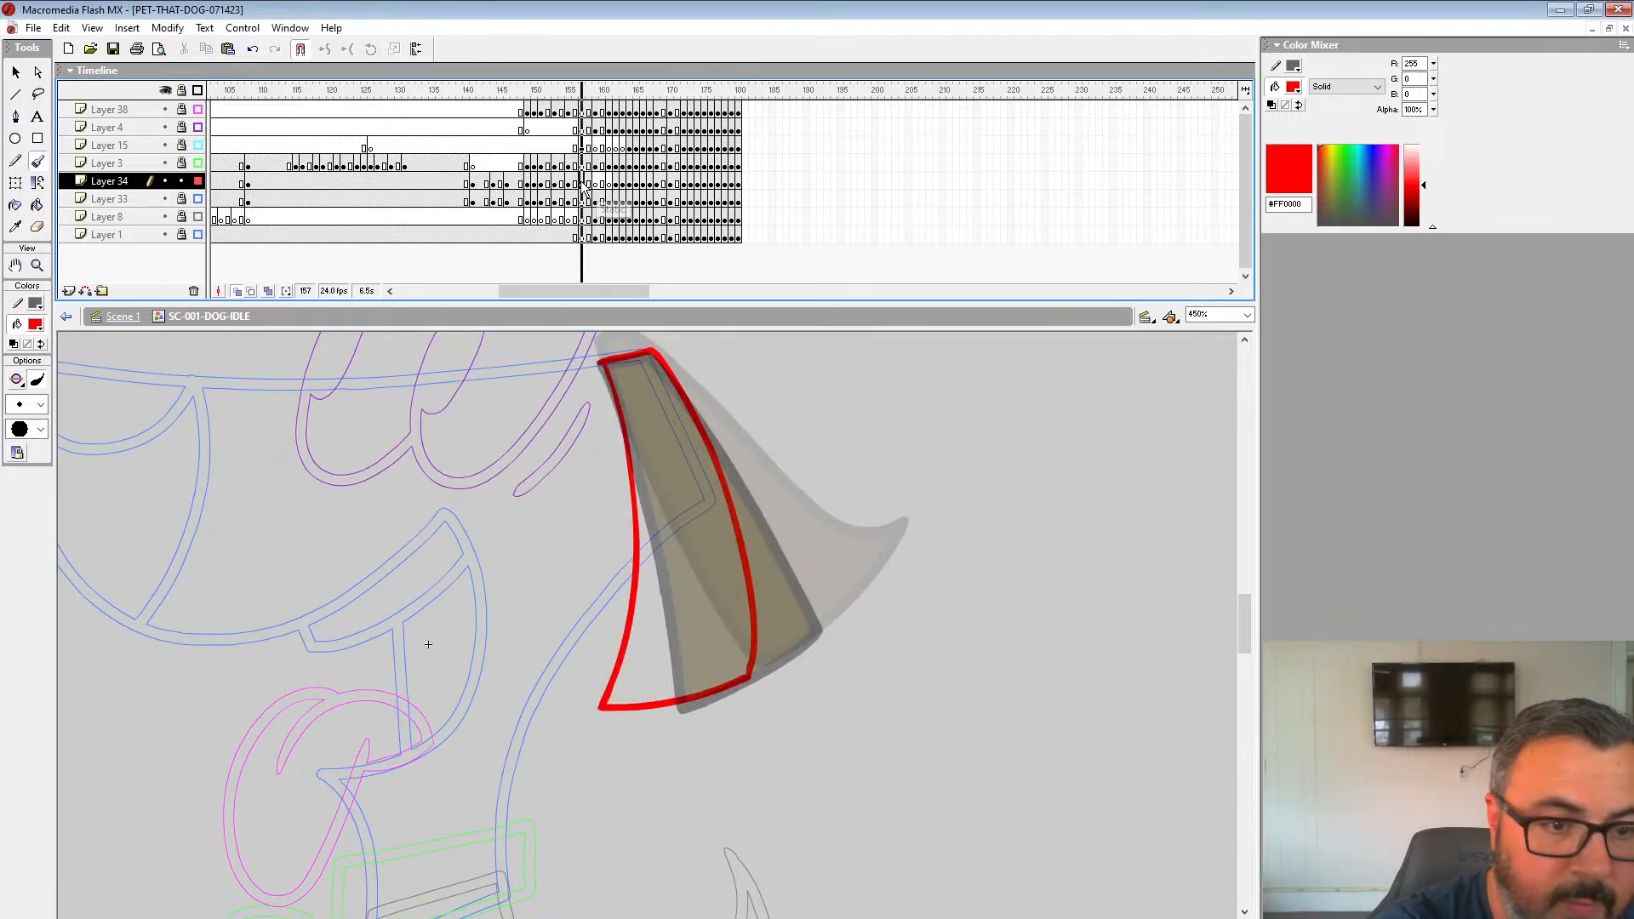
{"action": "left_click", "coordinate": [534, 183]}
{"action": "key", "text": "Return"}
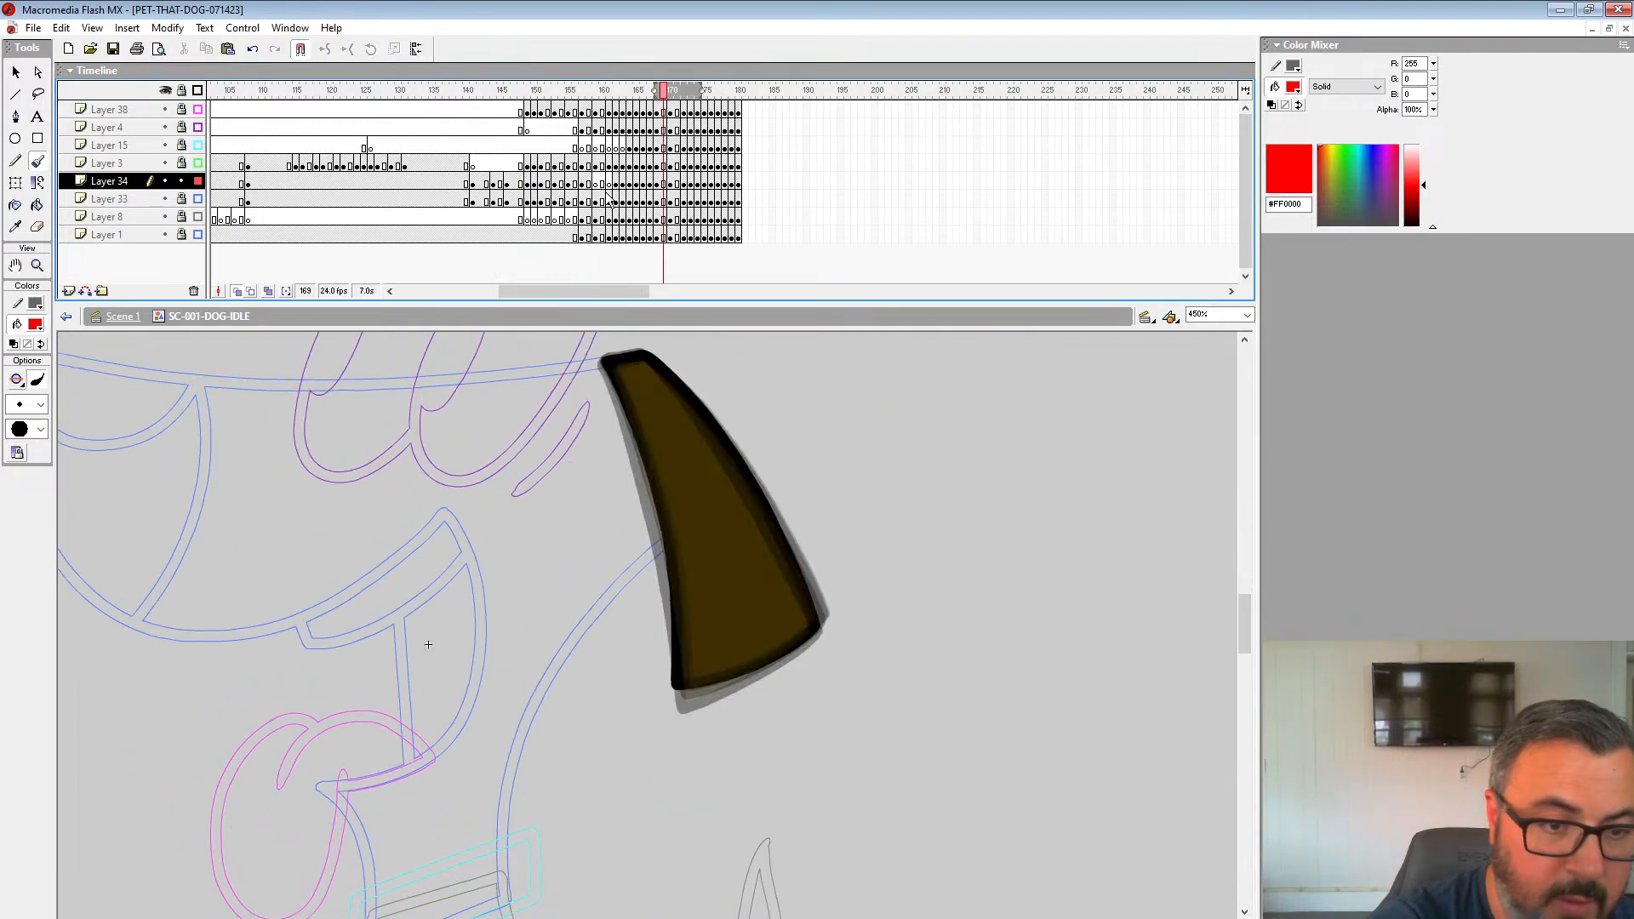
{"action": "left_click", "coordinate": [582, 184]}
{"action": "key", "text": "Return"}
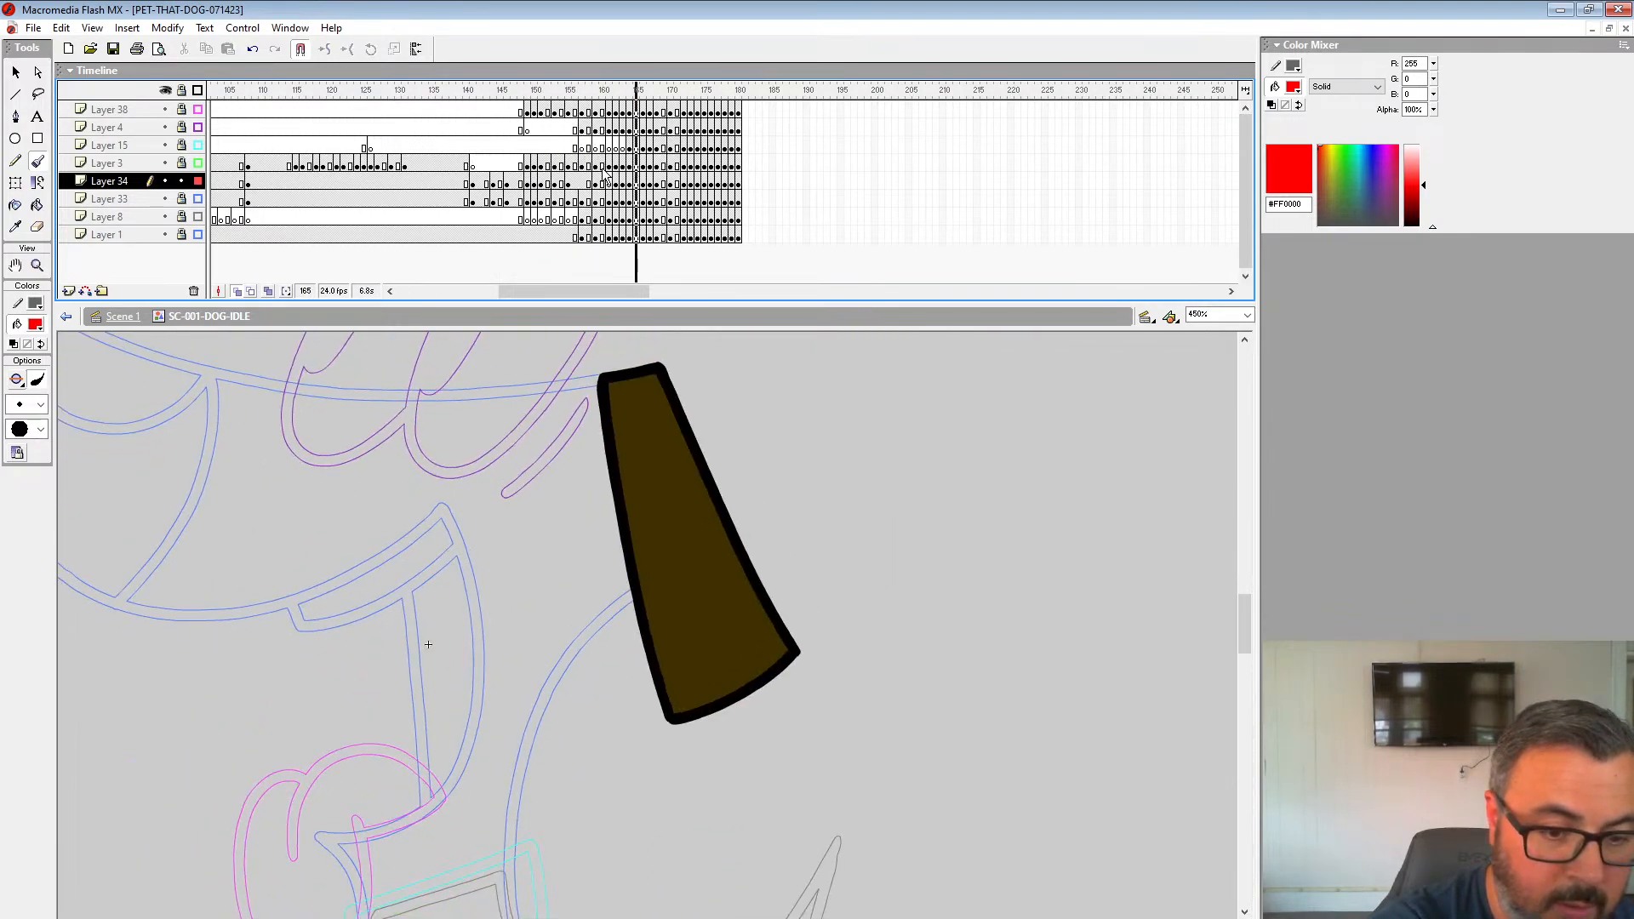
{"action": "left_click", "coordinate": [598, 184]}
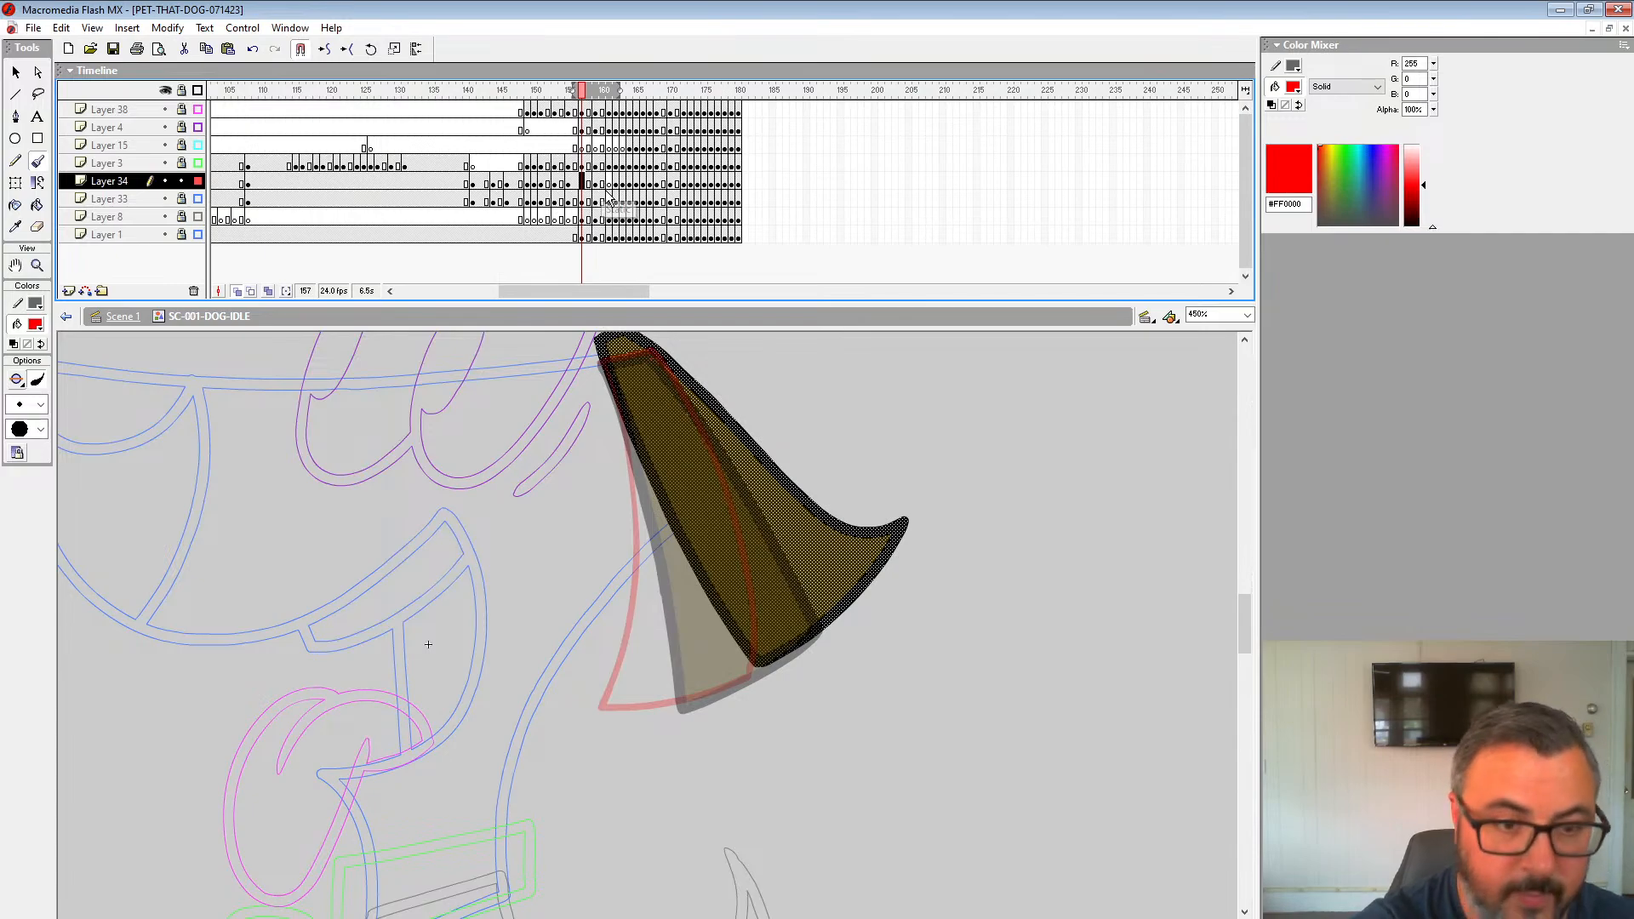
{"action": "left_click", "coordinate": [596, 184]}
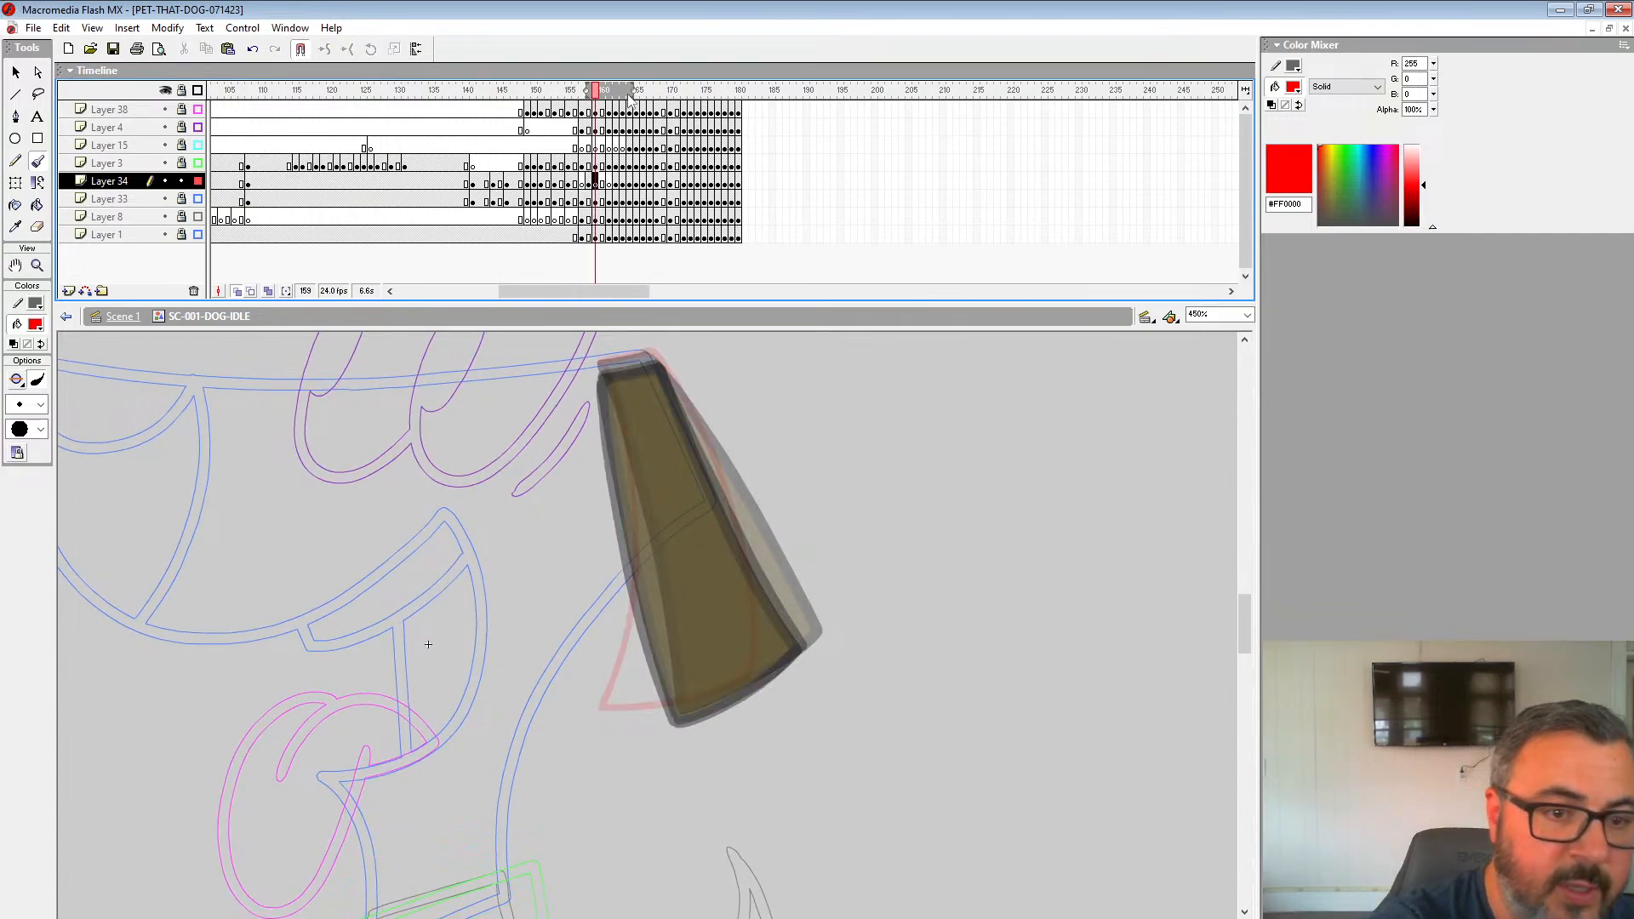
Step: Adjust the onion-skin range around frame 159 and shrink the timeline to give the enlarged ear more stage room
{"action": "left_click_drag", "start_coordinate": [621, 100], "coordinate": [578, 76]}
{"action": "key", "text": "z"}
{"action": "left_click", "coordinate": [674, 425]}
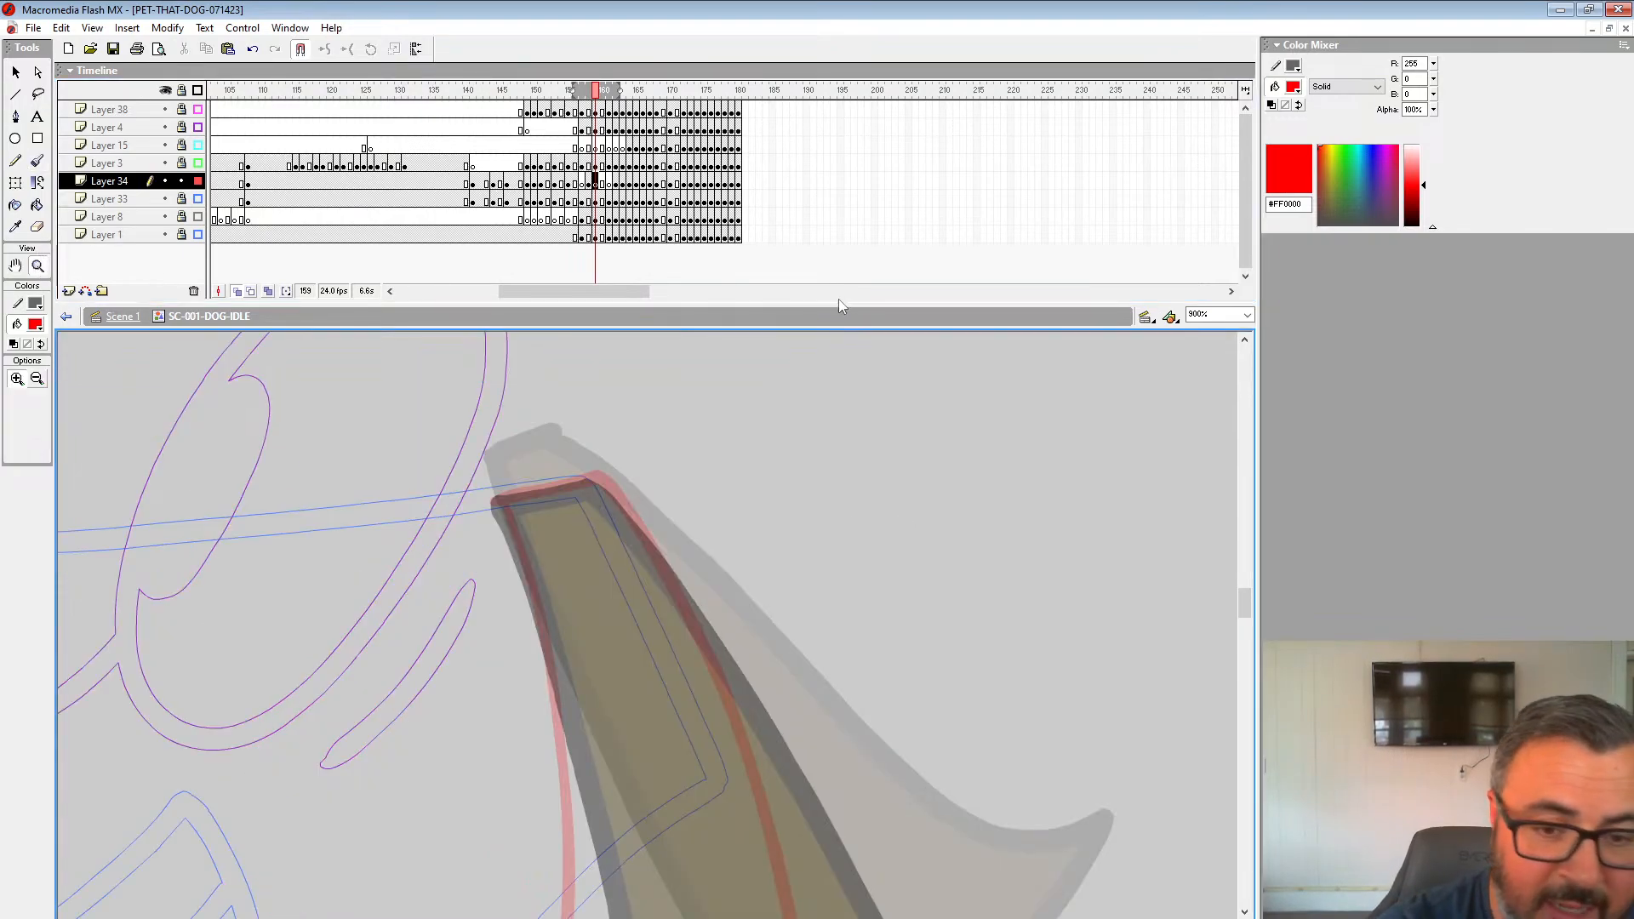
{"action": "left_click_drag", "start_coordinate": [847, 303], "coordinate": [869, 218]}
{"action": "scroll", "coordinate": [854, 317], "scroll_direction": "down", "scroll_amount": 4}
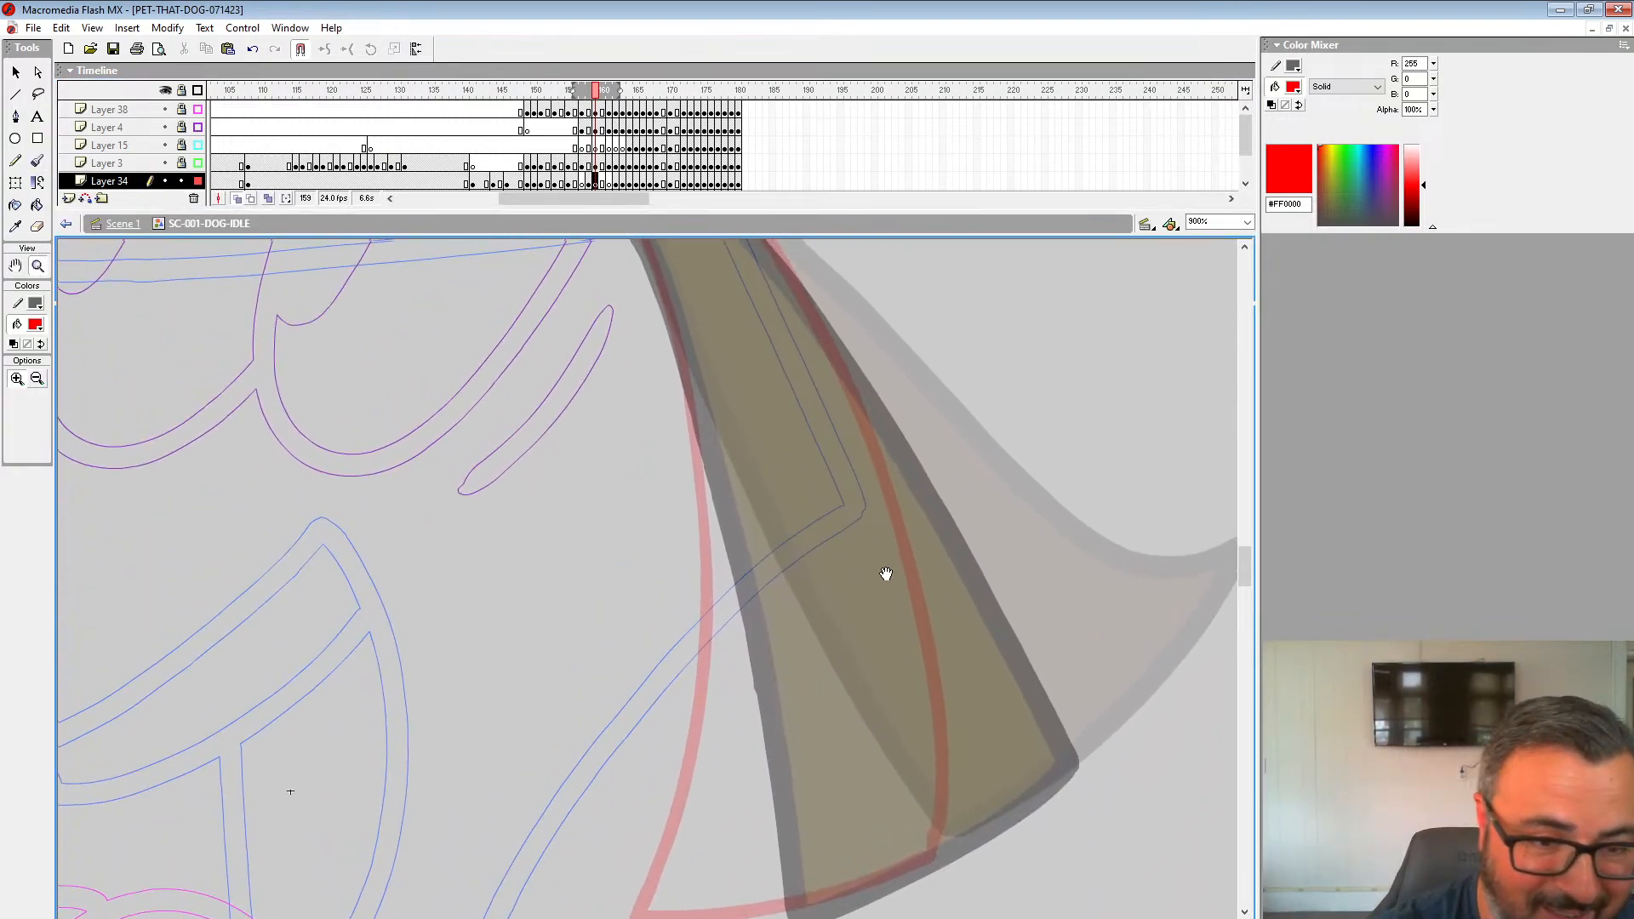
{"action": "scroll", "coordinate": [883, 573], "scroll_direction": "up", "scroll_amount": 2}
Step: Set the Brush tool to black (#000000) and a larger size for inking the ear on frame 159 of Layer 34
{"action": "left_click", "coordinate": [35, 324]}
{"action": "left_click", "coordinate": [22, 358]}
{"action": "key", "text": "b"}
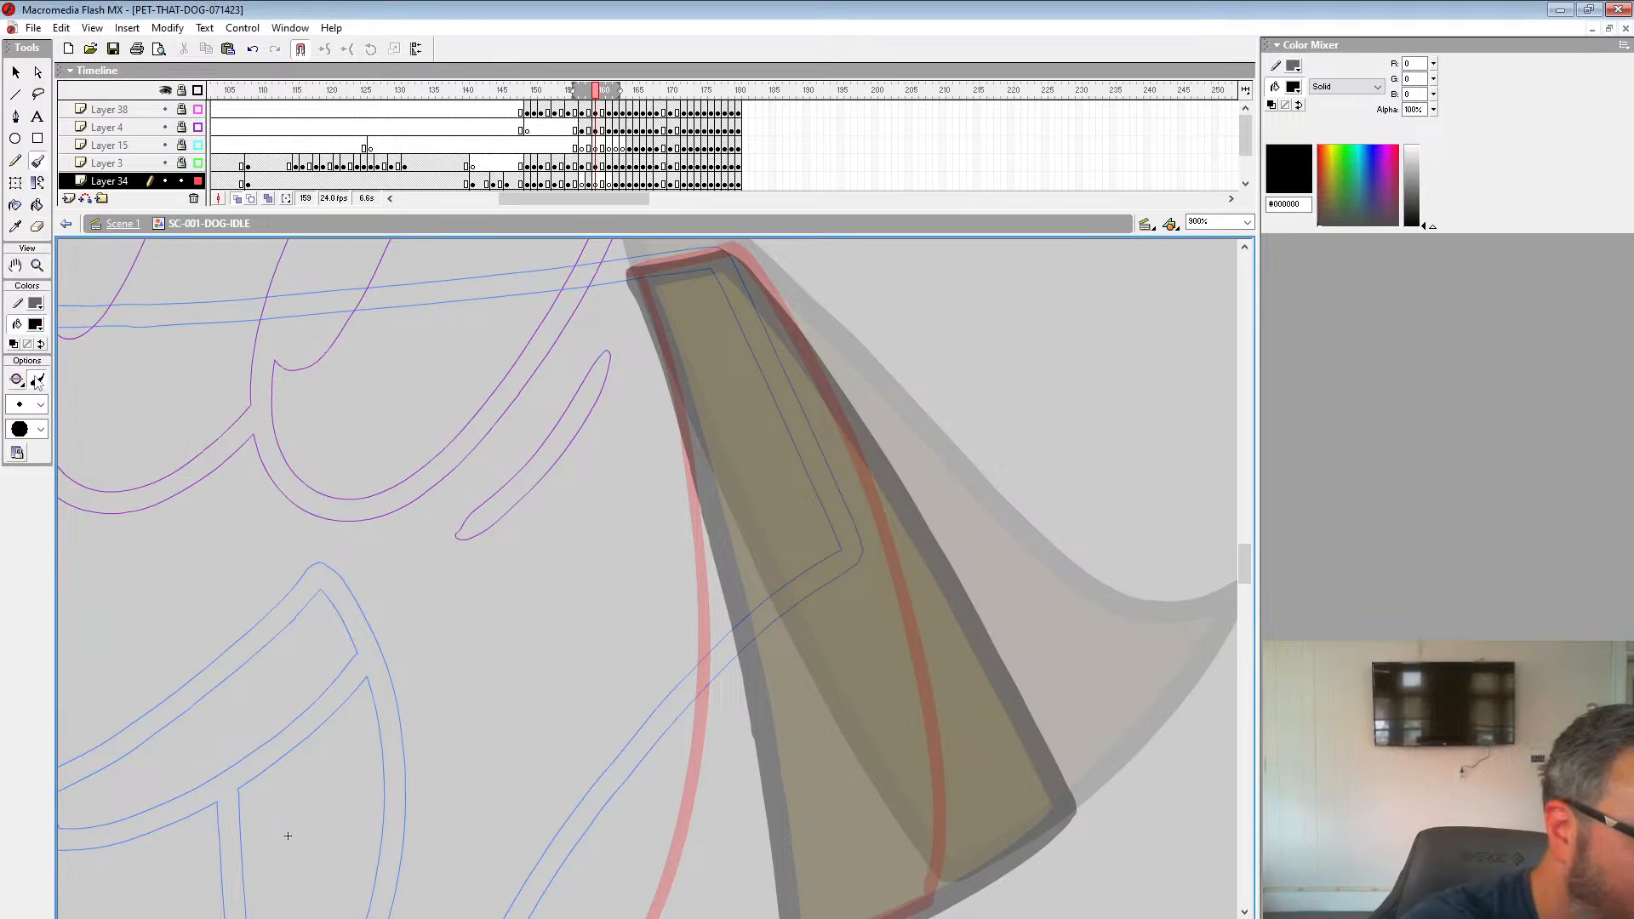
{"action": "left_click", "coordinate": [40, 404]}
{"action": "left_click", "coordinate": [36, 604]}
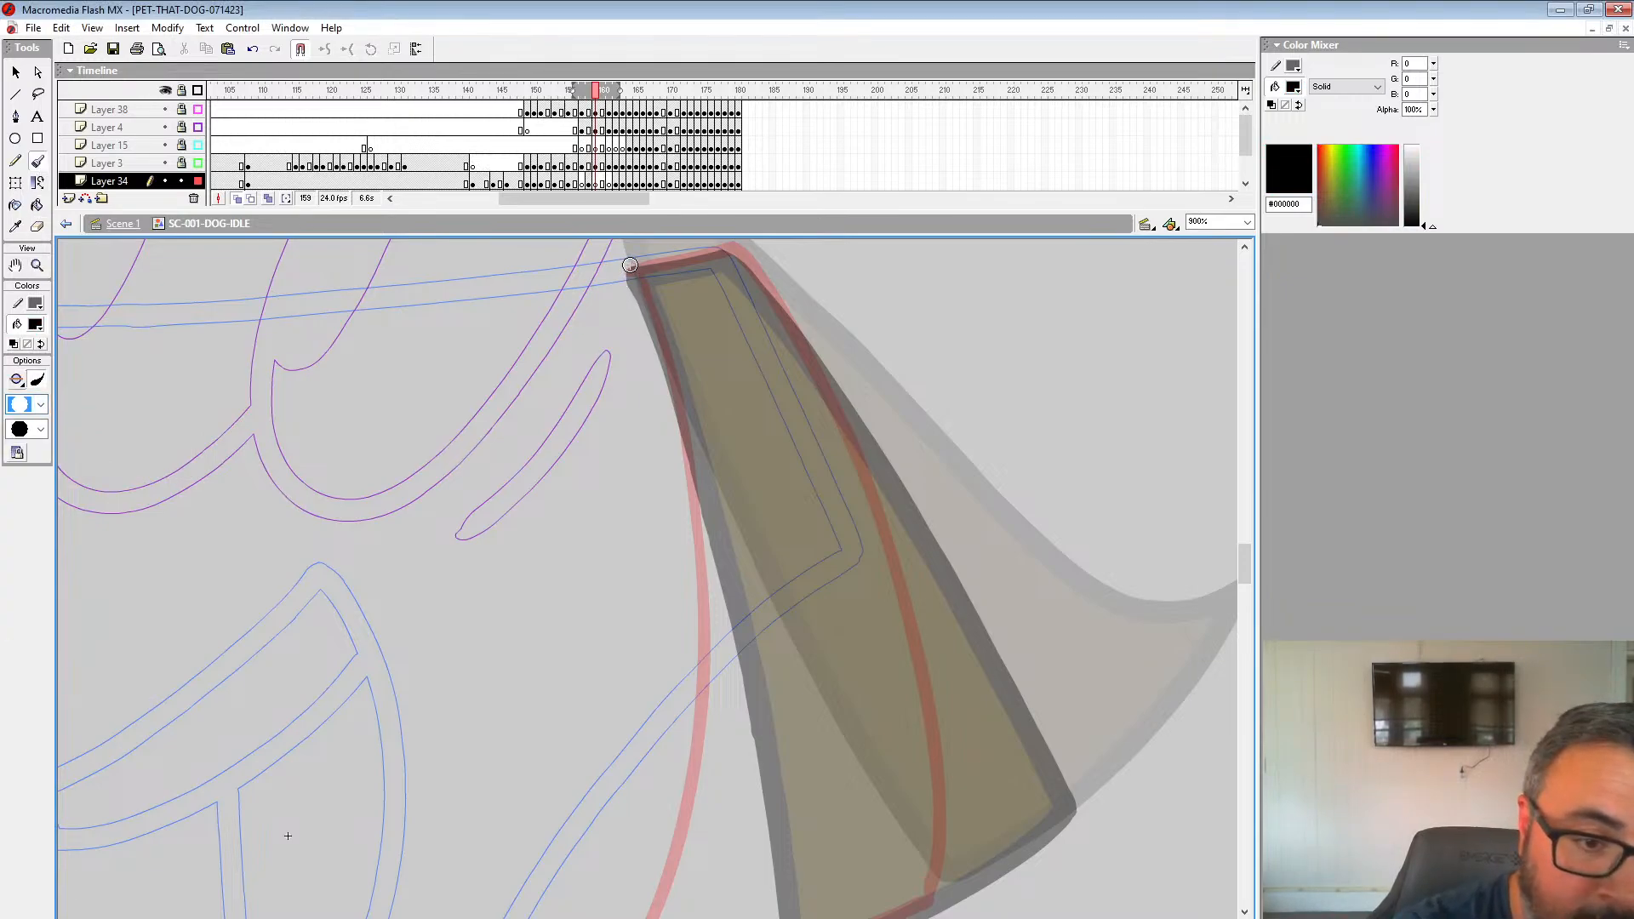
Step: Ink the ear's side and bottom edges in black over the red sketch on frame 159 of Layer 34, redoing the first stroke
{"action": "mouse_move", "coordinate": [637, 277]}
{"action": "left_mouse_down"}
{"action": "mouse_move", "coordinate": [694, 467]}
{"action": "mouse_move", "coordinate": [700, 657]}
{"action": "mouse_move", "coordinate": [681, 770]}
{"action": "left_mouse_up"}
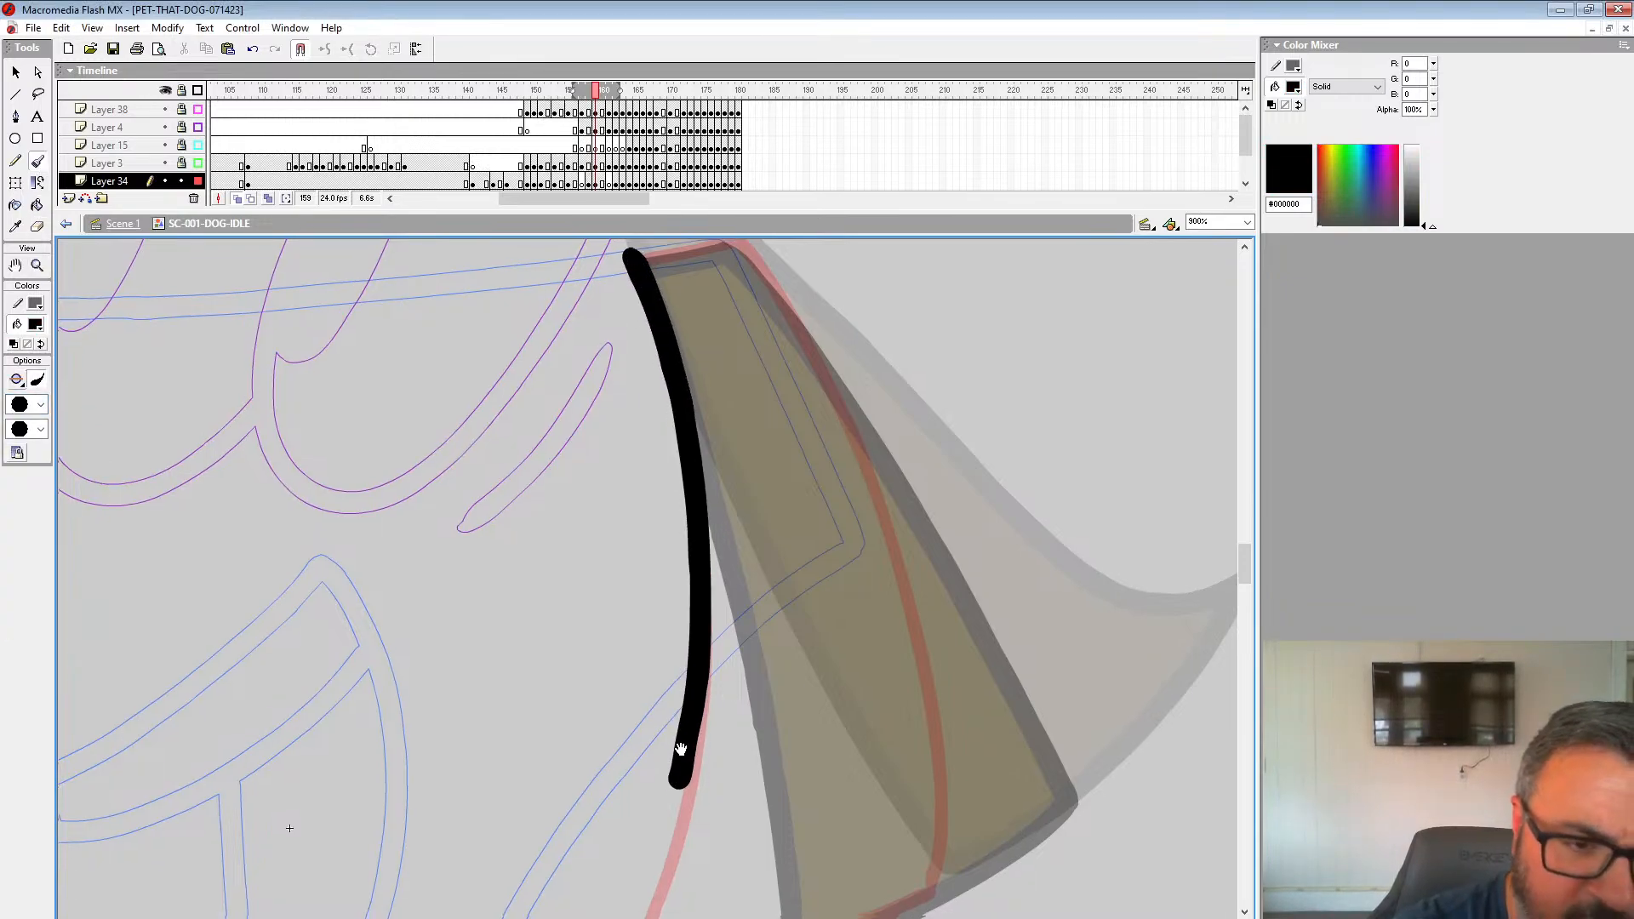
{"action": "key", "text": "ctrl+z"}
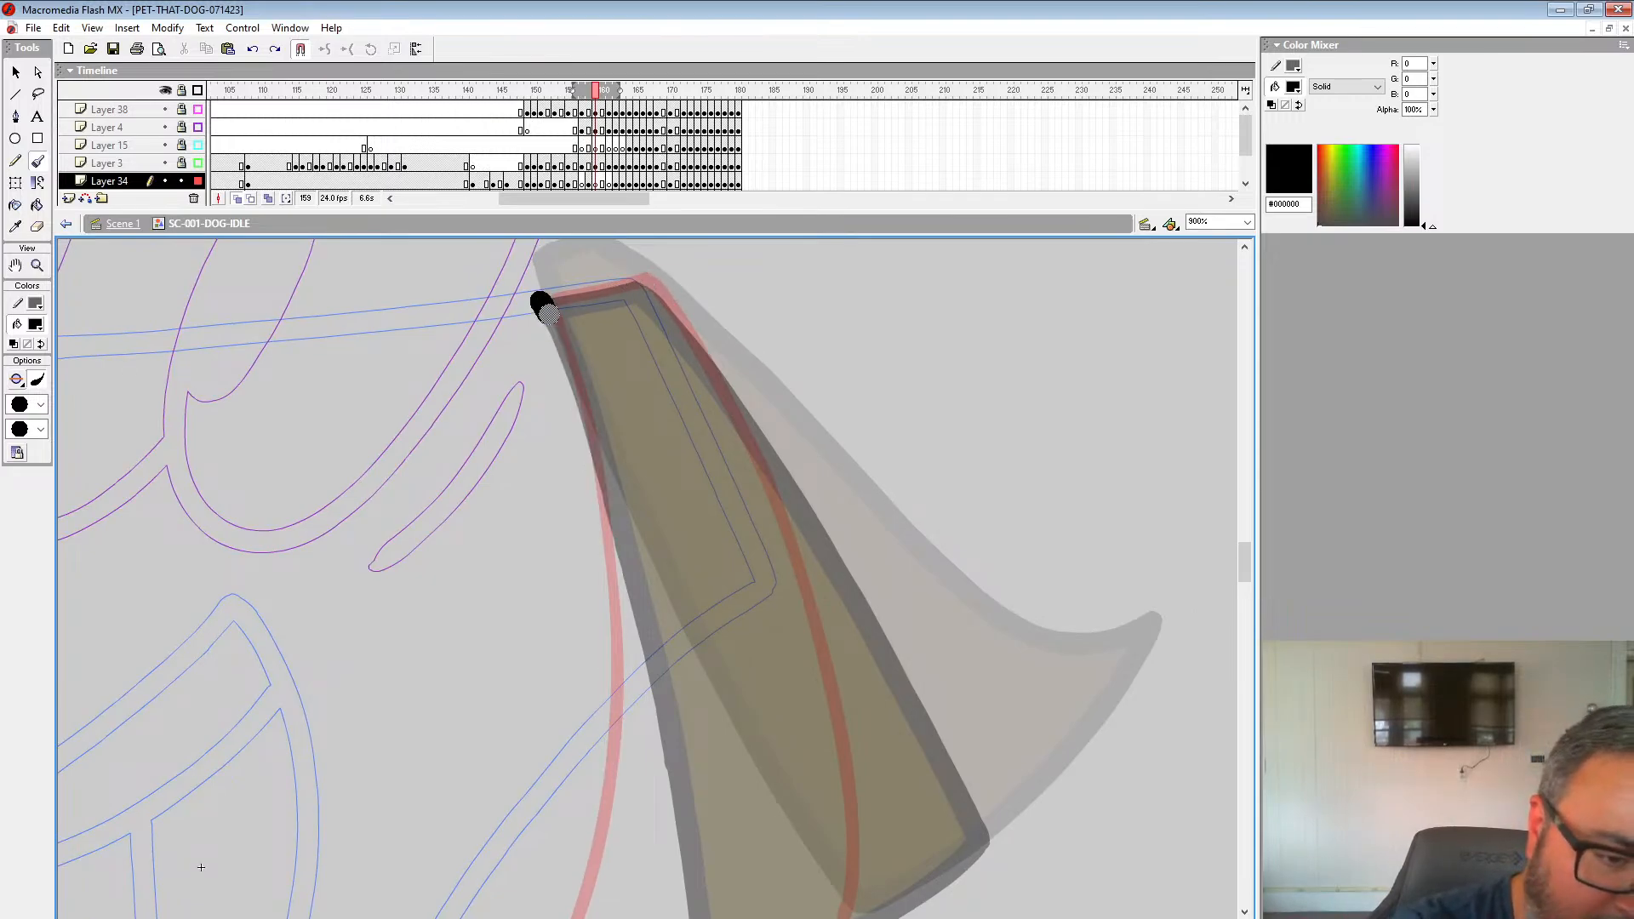
{"action": "mouse_move", "coordinate": [542, 304]}
{"action": "left_mouse_down"}
{"action": "mouse_move", "coordinate": [602, 502]}
{"action": "mouse_move", "coordinate": [601, 765]}
{"action": "mouse_move", "coordinate": [675, 290]}
{"action": "mouse_move", "coordinate": [661, 403]}
{"action": "mouse_move", "coordinate": [597, 614]}
{"action": "mouse_move", "coordinate": [784, 602]}
{"action": "mouse_move", "coordinate": [906, 561]}
{"action": "left_mouse_up"}
{"action": "left_click_drag", "start_coordinate": [881, 366], "coordinate": [801, 755]}
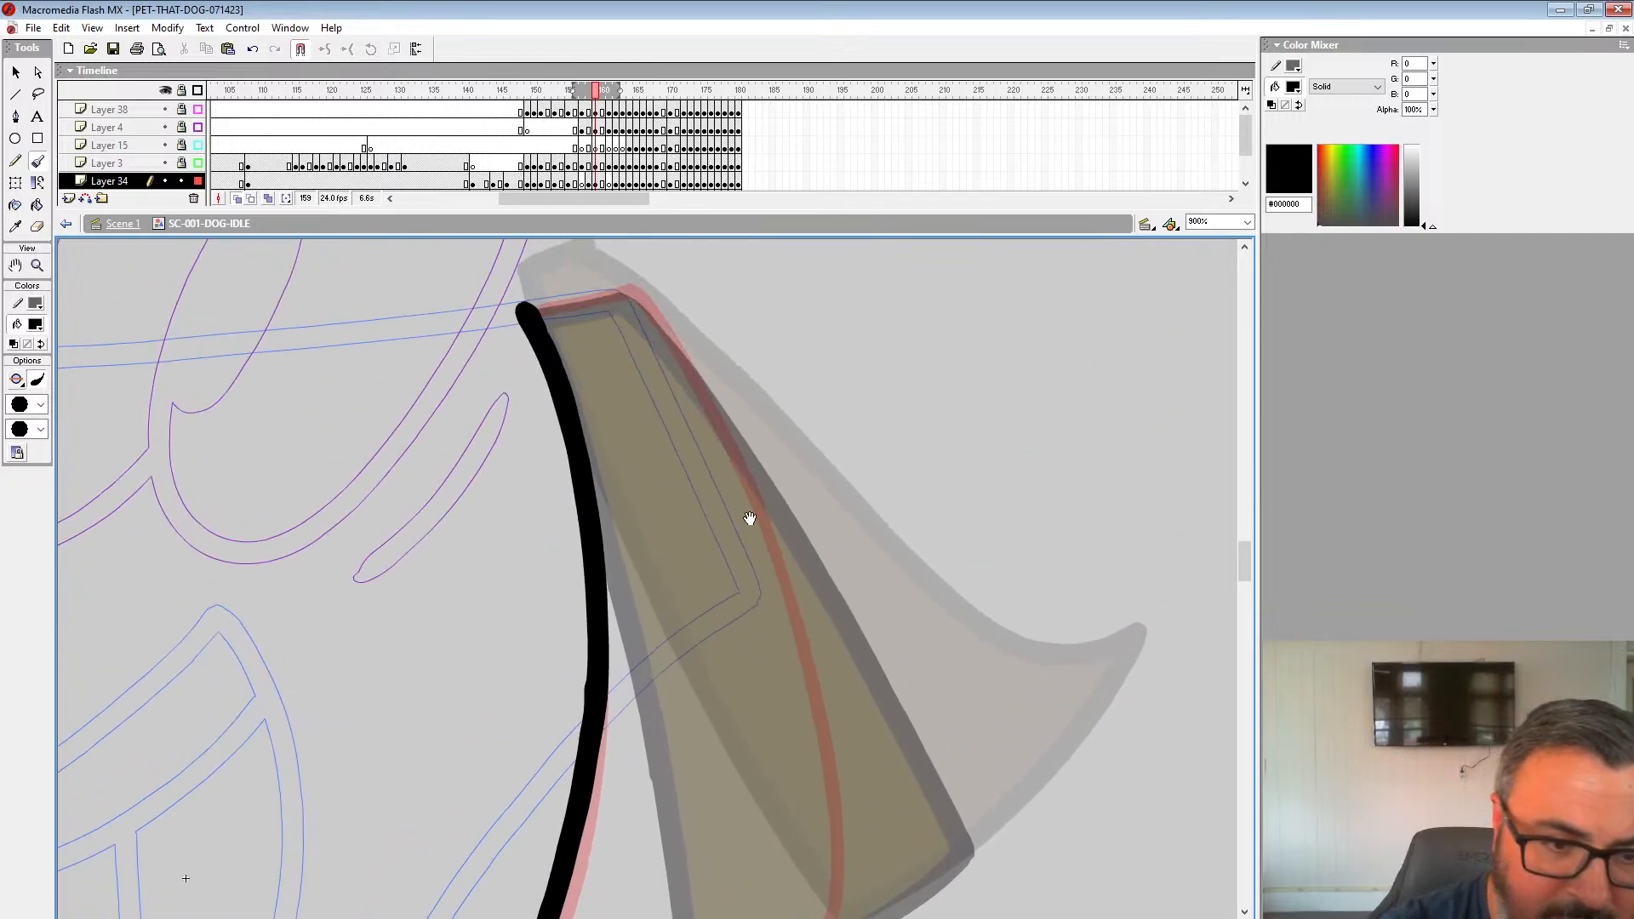
{"action": "mouse_move", "coordinate": [526, 309]}
{"action": "left_mouse_down"}
{"action": "mouse_move", "coordinate": [645, 297]}
{"action": "mouse_move", "coordinate": [671, 332]}
{"action": "mouse_move", "coordinate": [790, 591]}
{"action": "mouse_move", "coordinate": [830, 779]}
{"action": "left_mouse_up"}
{"action": "left_click_drag", "start_coordinate": [830, 783], "coordinate": [819, 401]}
{"action": "left_click_drag", "start_coordinate": [805, 331], "coordinate": [820, 565]}
{"action": "left_click_drag", "start_coordinate": [929, 218], "coordinate": [920, 352]}
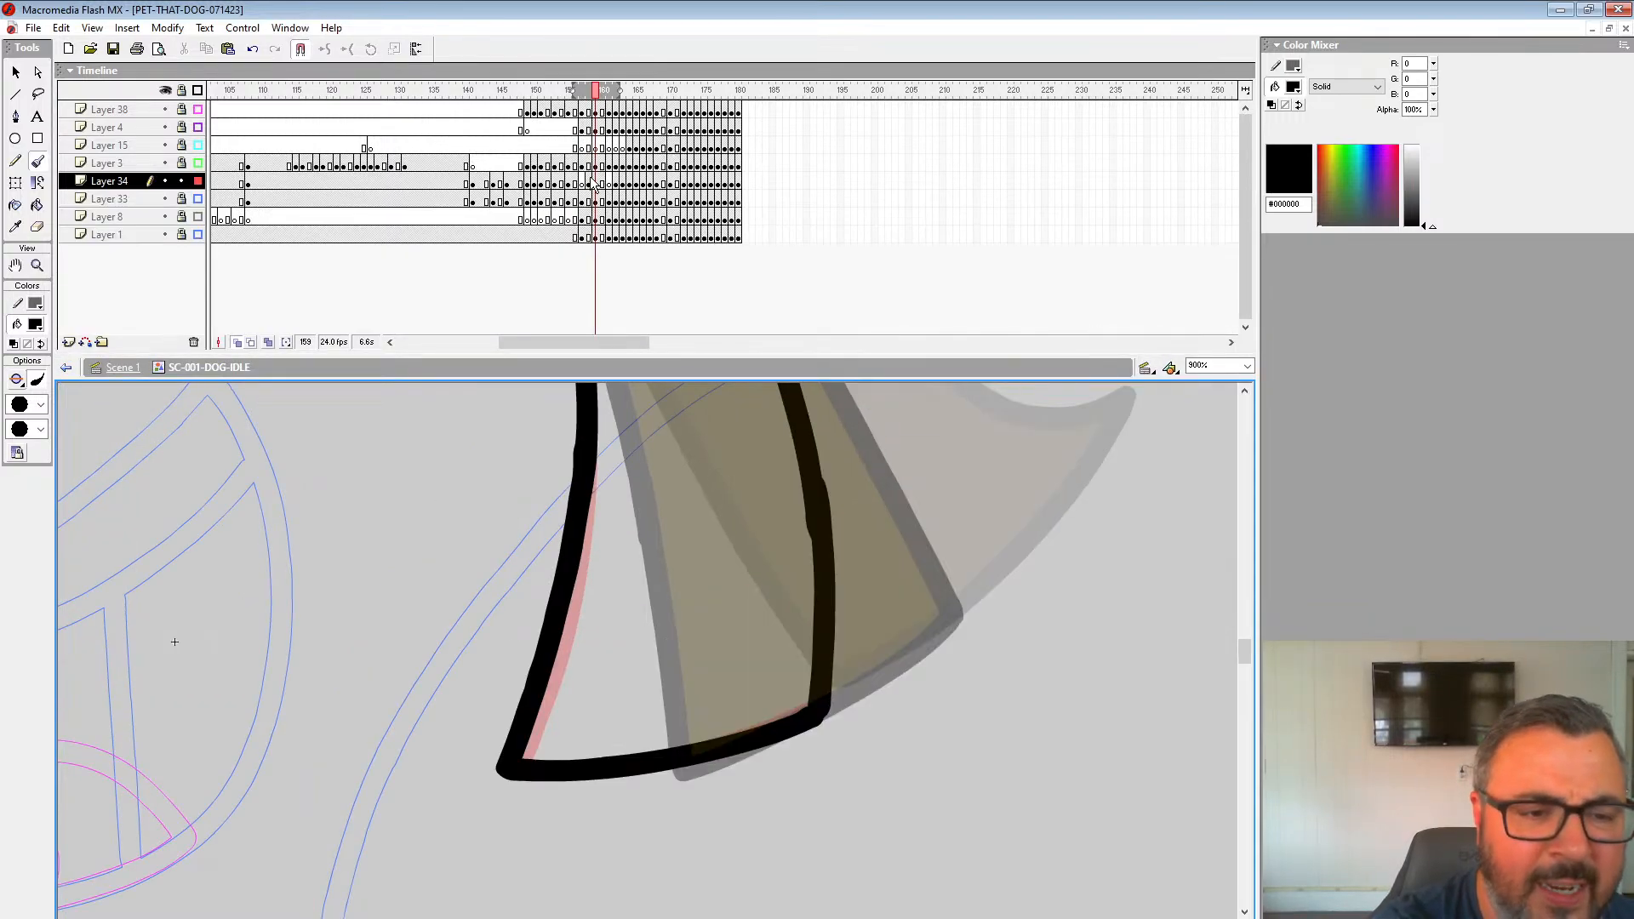
Step: Ink a black ear outline on frame 157 of Layer 34, placed between the neighbouring onion-skinned ears
{"action": "left_click", "coordinate": [593, 184]}
{"action": "left_click", "coordinate": [586, 90]}
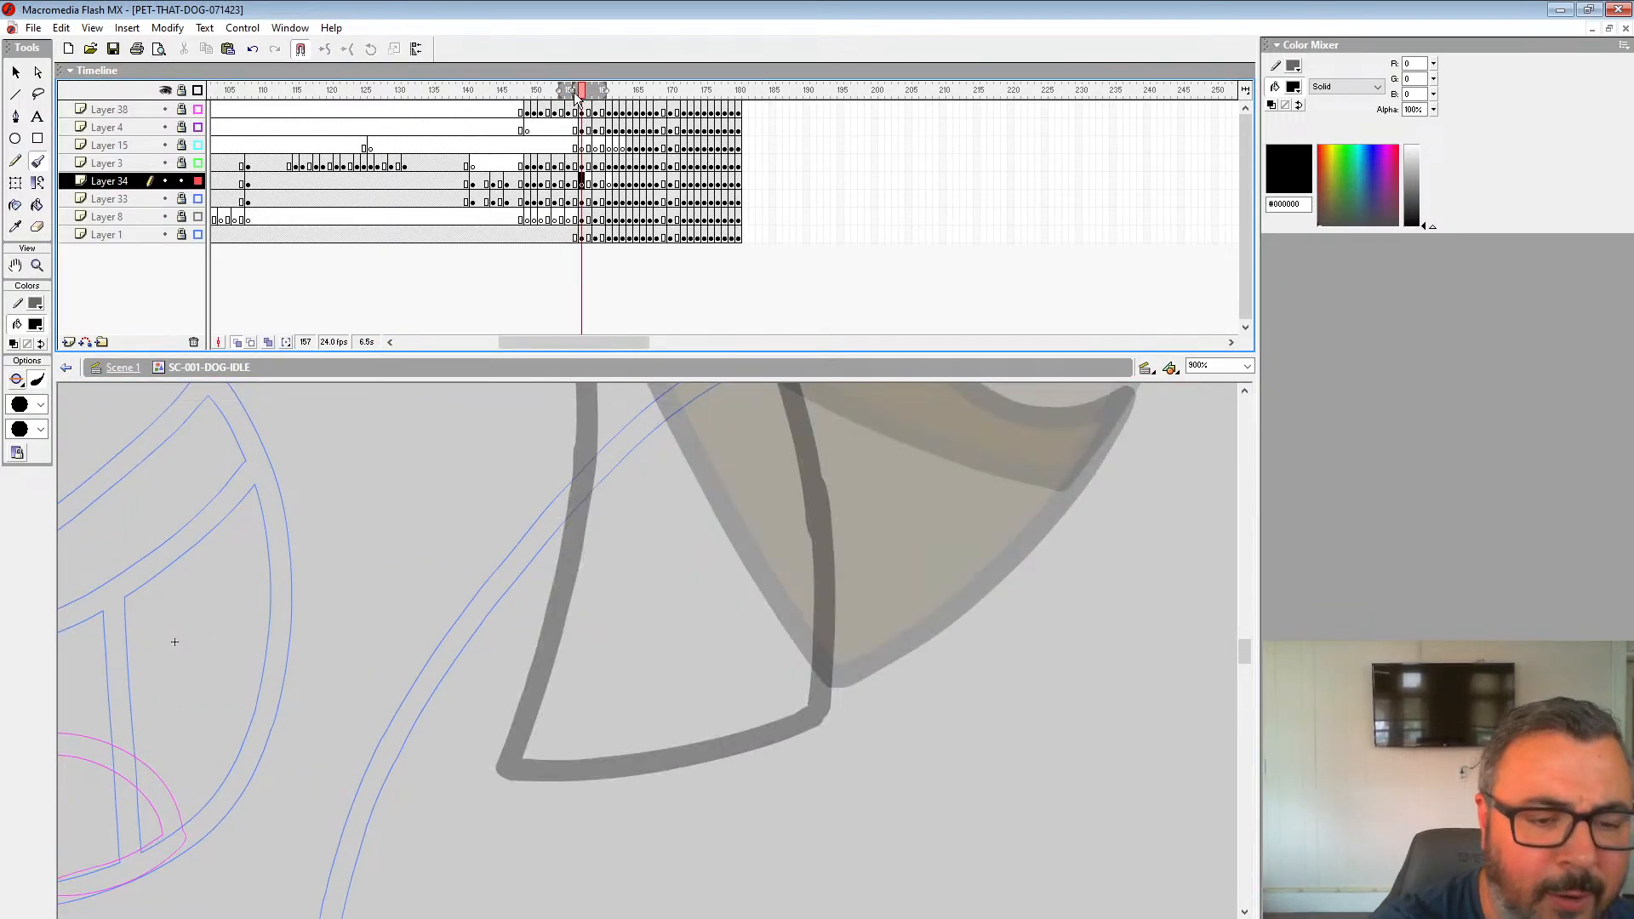
{"action": "scroll", "coordinate": [979, 522], "scroll_direction": "up", "scroll_amount": 3}
{"action": "left_click_drag", "start_coordinate": [932, 356], "coordinate": [964, 179]}
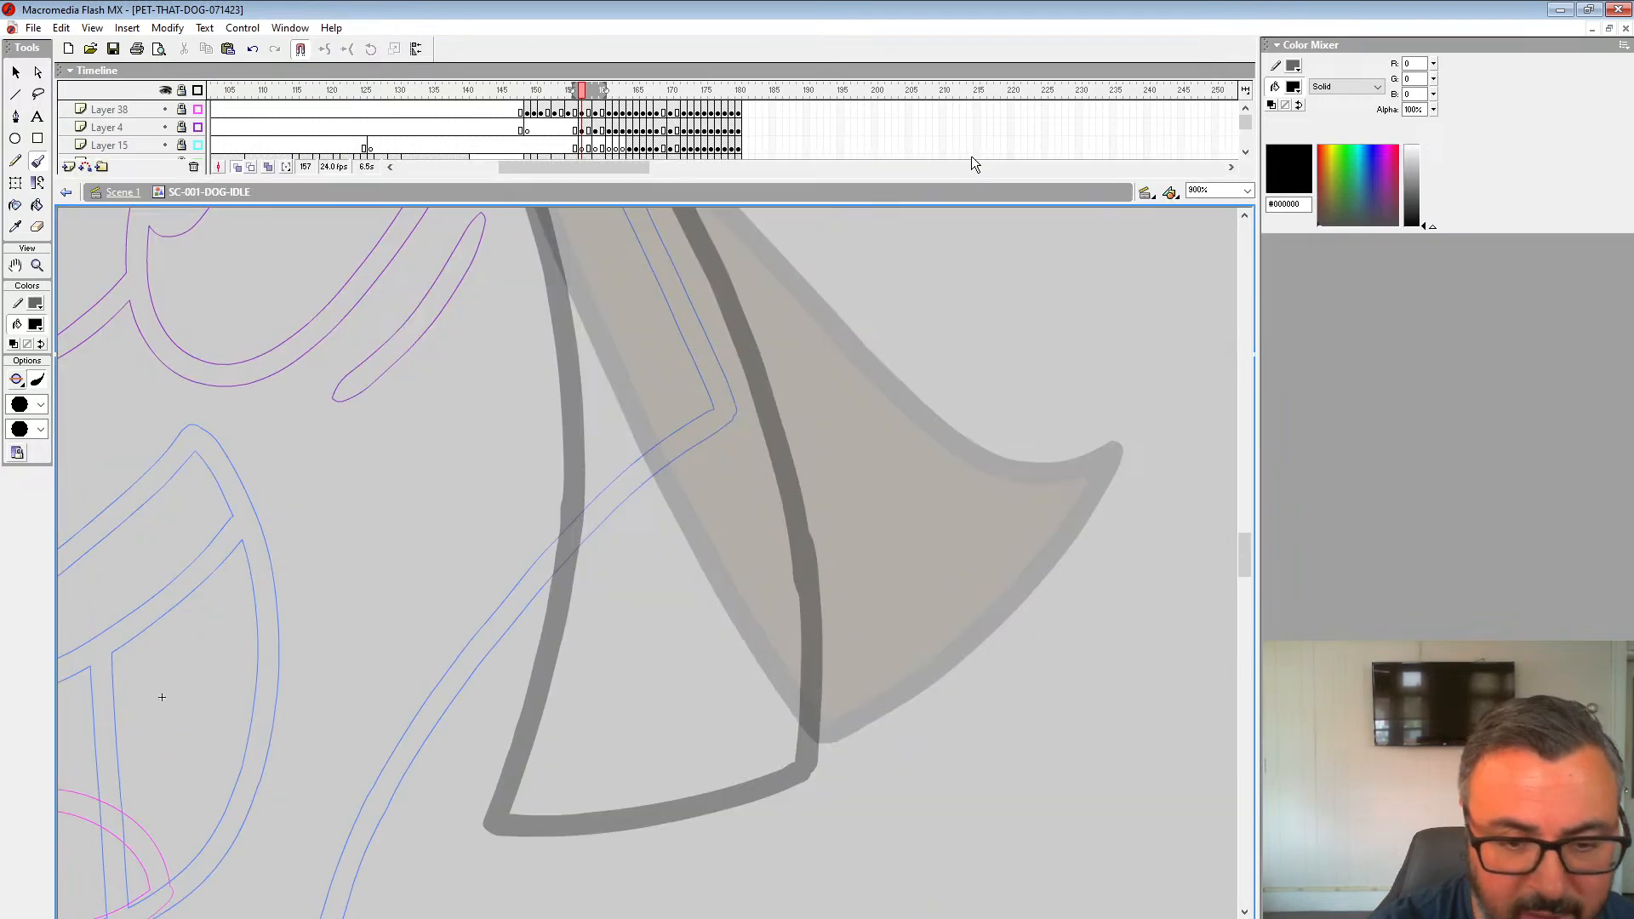
{"action": "left_click_drag", "start_coordinate": [924, 321], "coordinate": [1075, 422]}
{"action": "left_click_drag", "start_coordinate": [783, 328], "coordinate": [792, 332]}
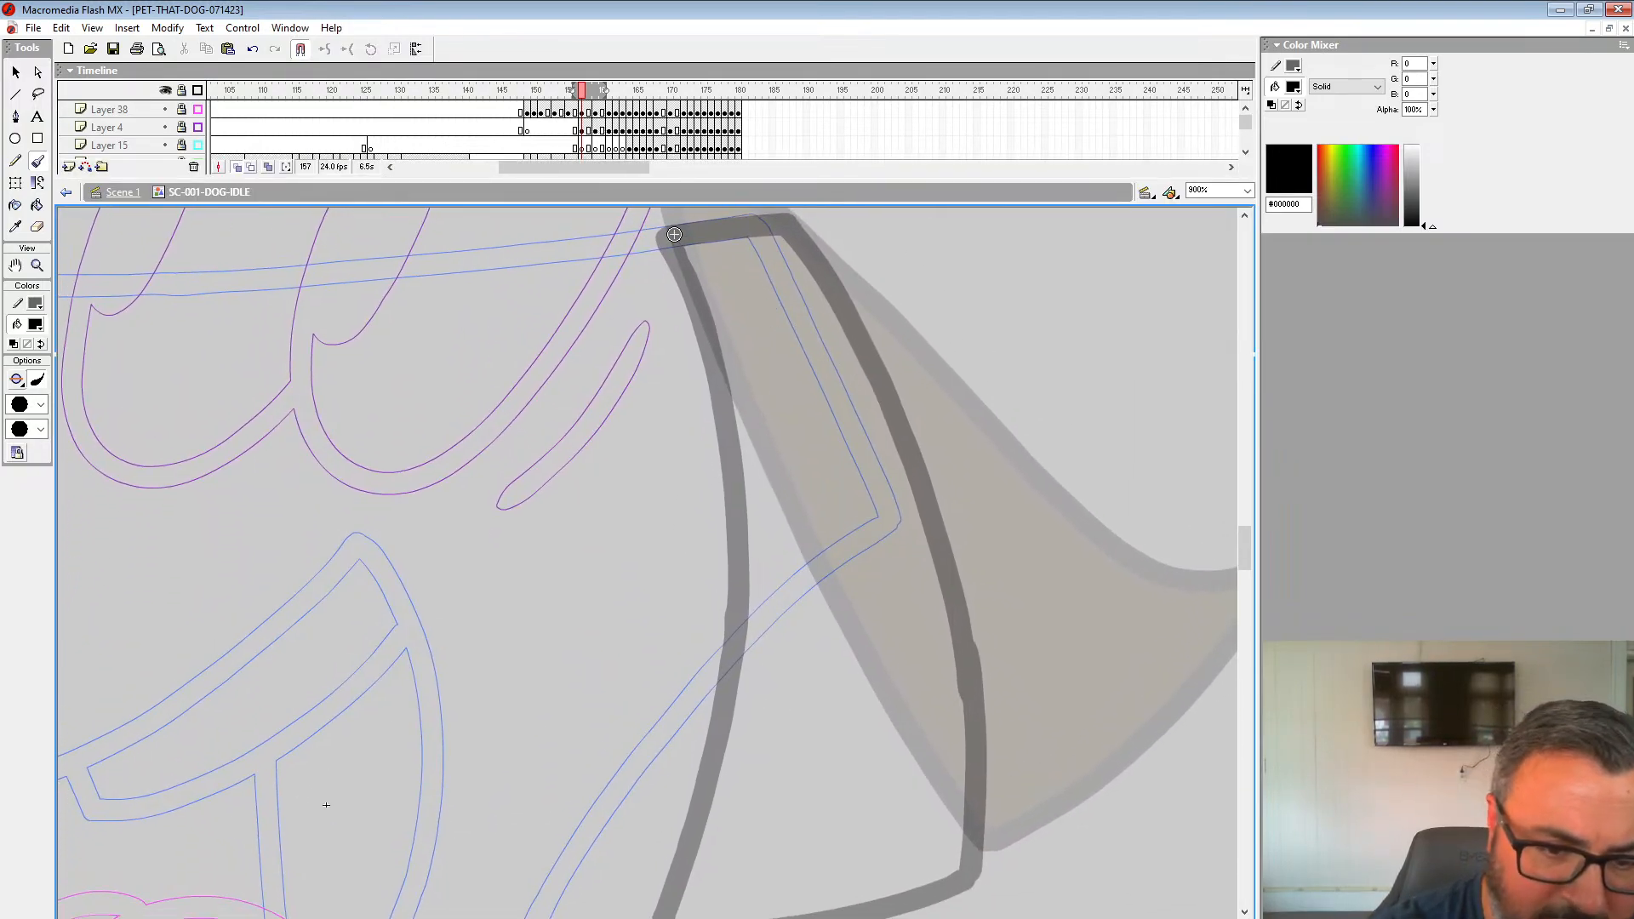
{"action": "left_click_drag", "start_coordinate": [674, 234], "coordinate": [830, 819]}
{"action": "key", "text": "ctrl+z"}
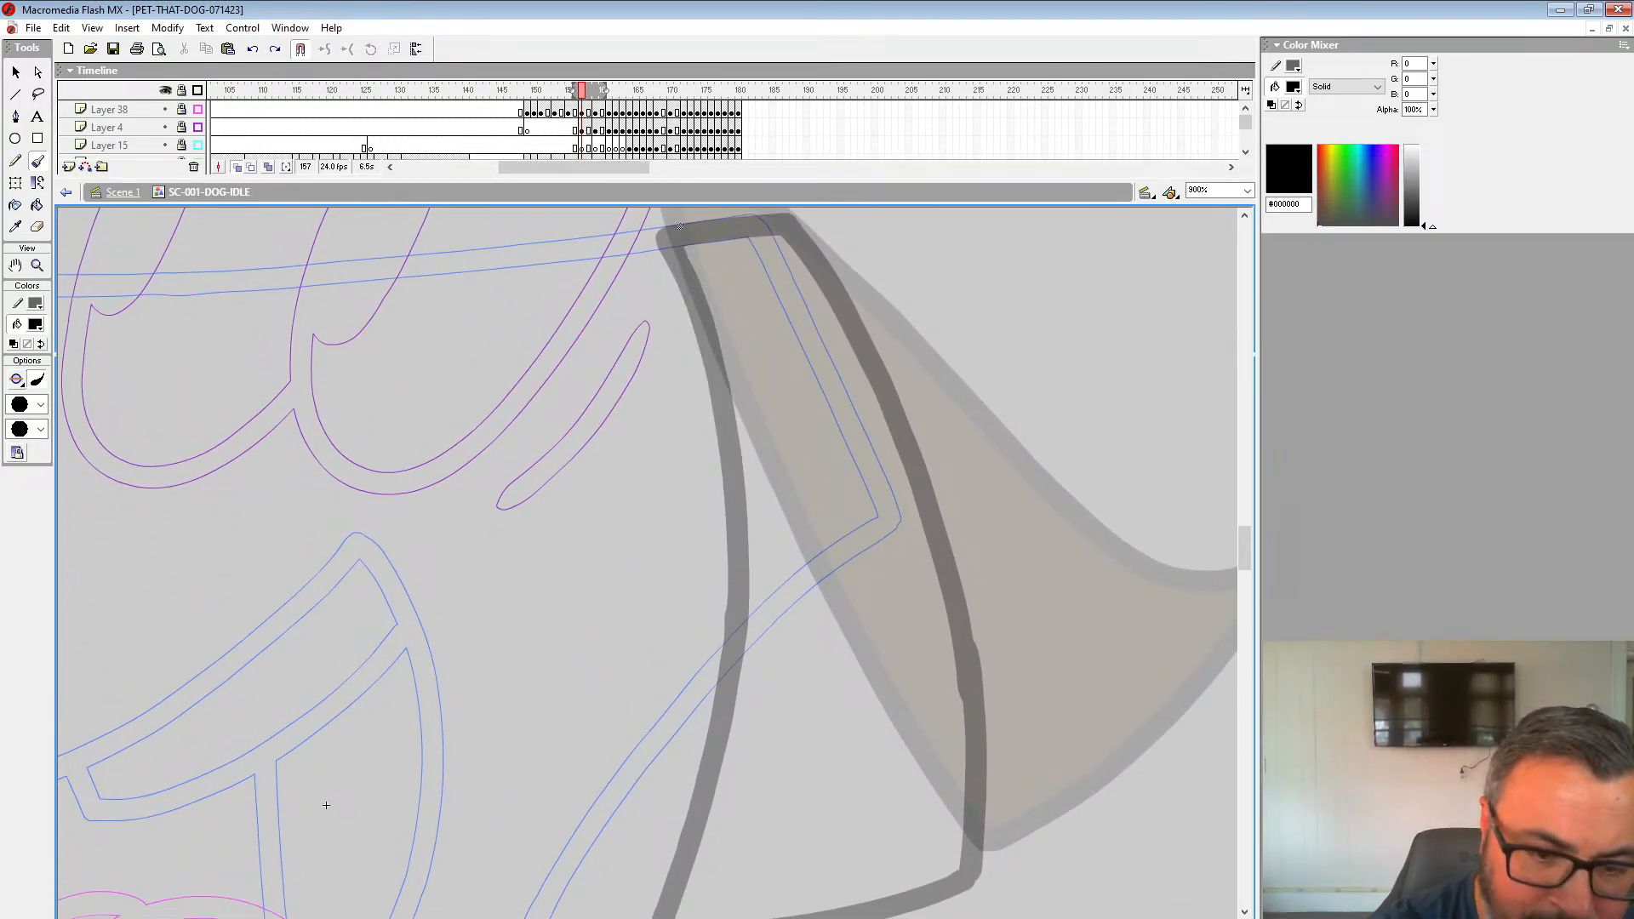
{"action": "mouse_move", "coordinate": [679, 225]}
{"action": "left_mouse_down"}
{"action": "mouse_move", "coordinate": [794, 681]}
{"action": "mouse_move", "coordinate": [890, 897]}
{"action": "left_mouse_up"}
{"action": "left_click_drag", "start_coordinate": [919, 808], "coordinate": [720, 698]}
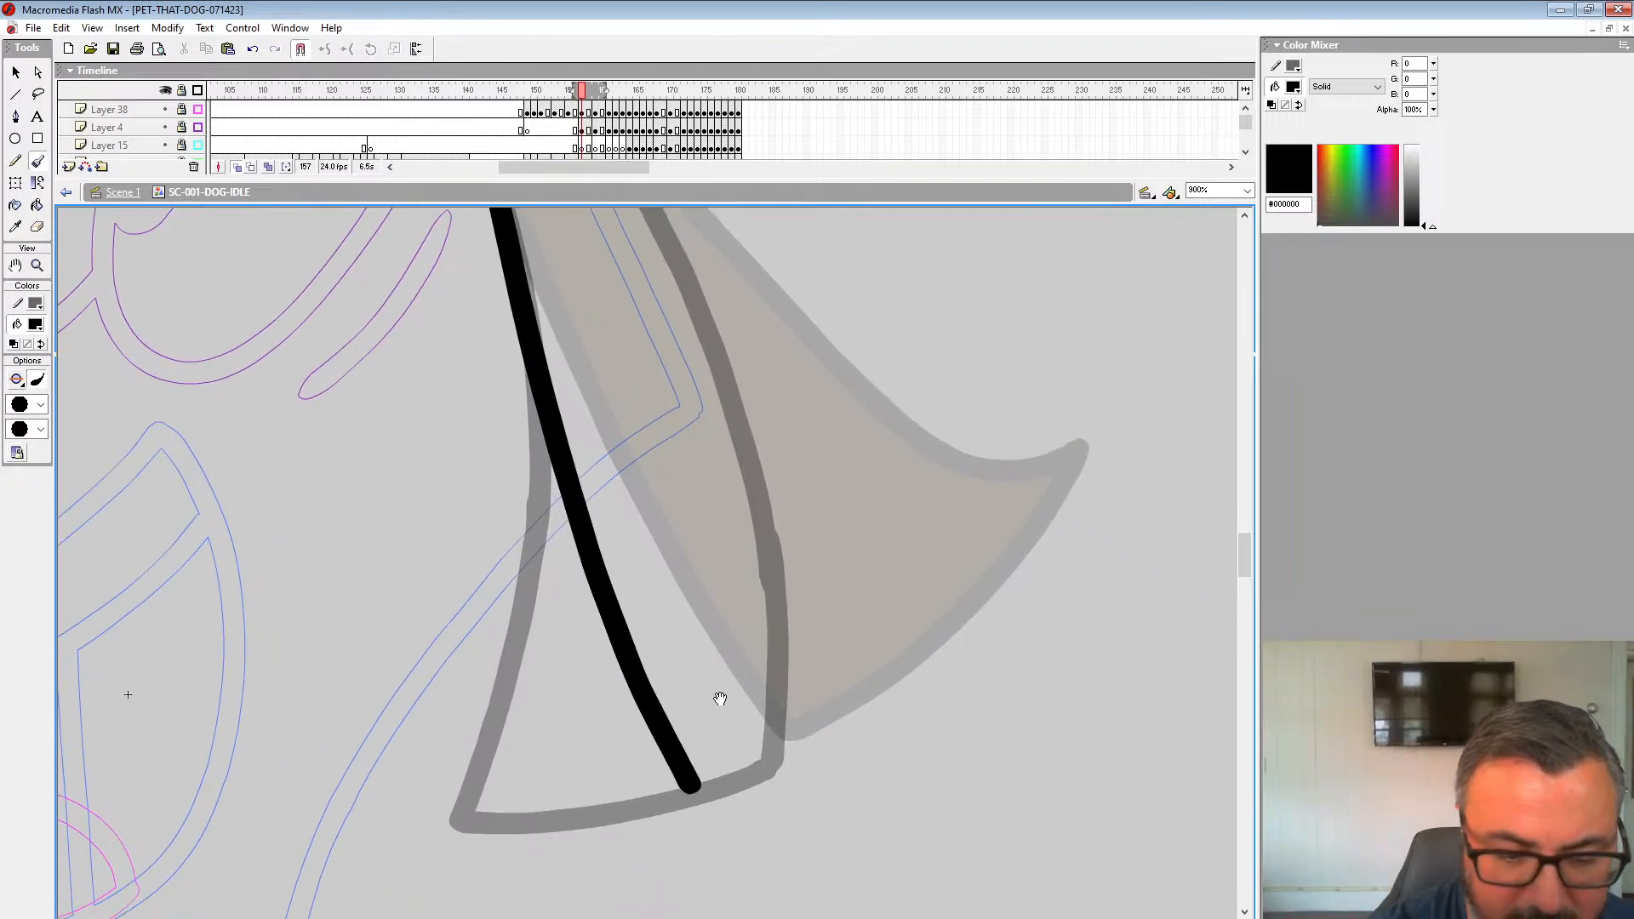
{"action": "mouse_move", "coordinate": [691, 785]}
{"action": "left_mouse_down"}
{"action": "mouse_move", "coordinate": [938, 657]}
{"action": "mouse_move", "coordinate": [970, 617]}
{"action": "left_mouse_up"}
{"action": "left_click_drag", "start_coordinate": [977, 536], "coordinate": [930, 749]}
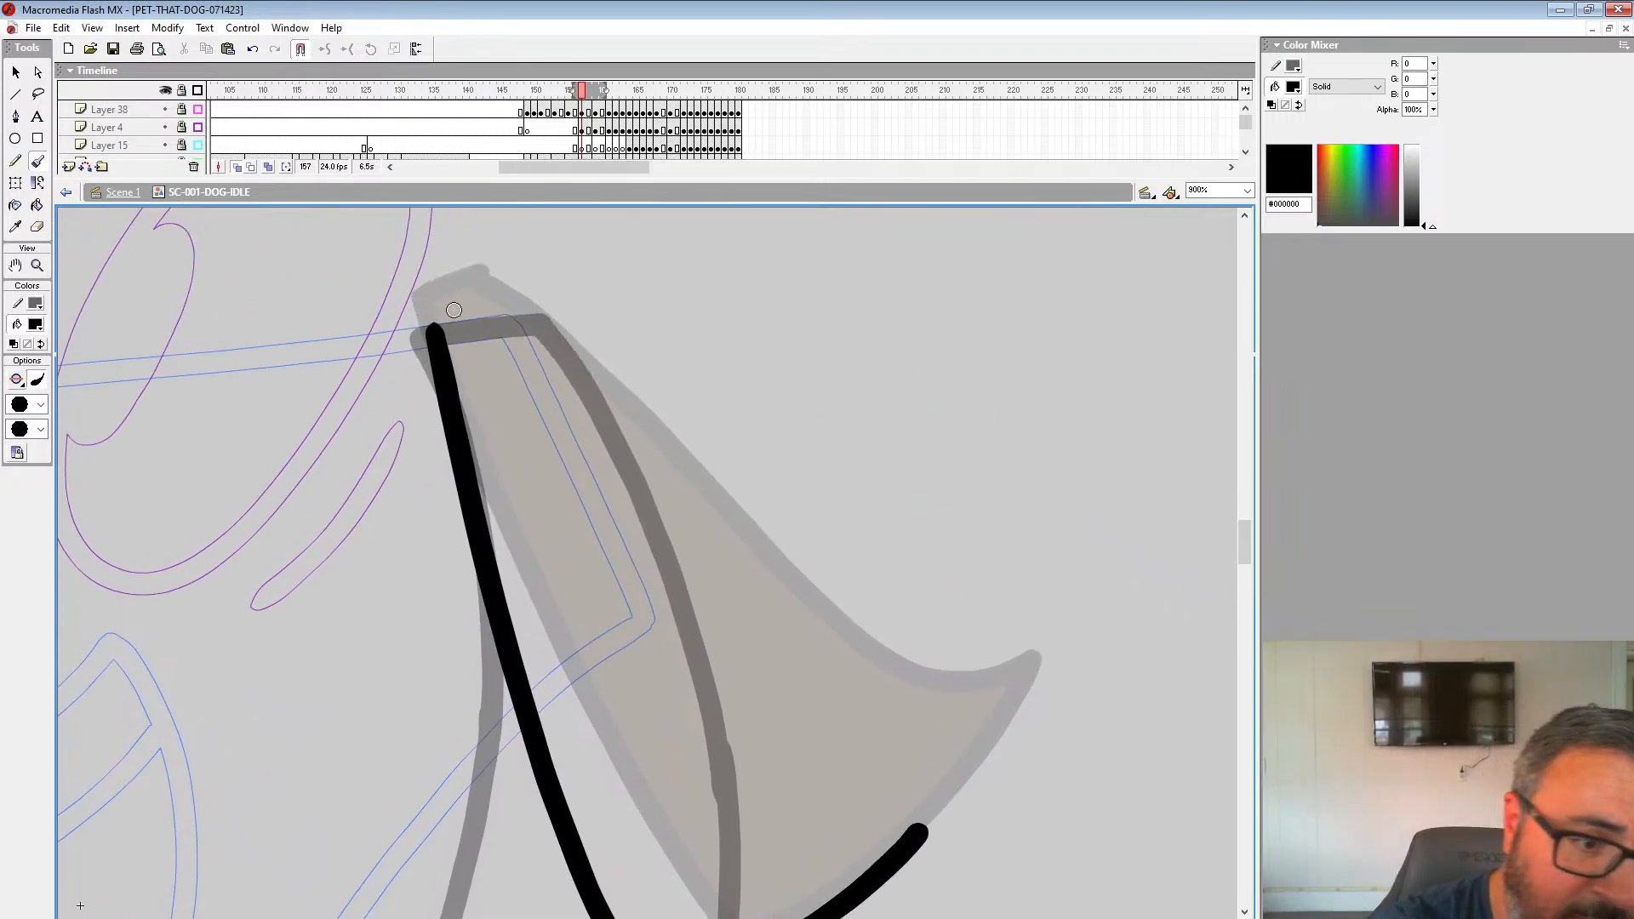
{"action": "mouse_move", "coordinate": [471, 328]}
{"action": "left_mouse_down"}
{"action": "mouse_move", "coordinate": [548, 323]}
{"action": "mouse_move", "coordinate": [922, 825]}
{"action": "mouse_move", "coordinate": [781, 500]}
{"action": "left_mouse_up"}
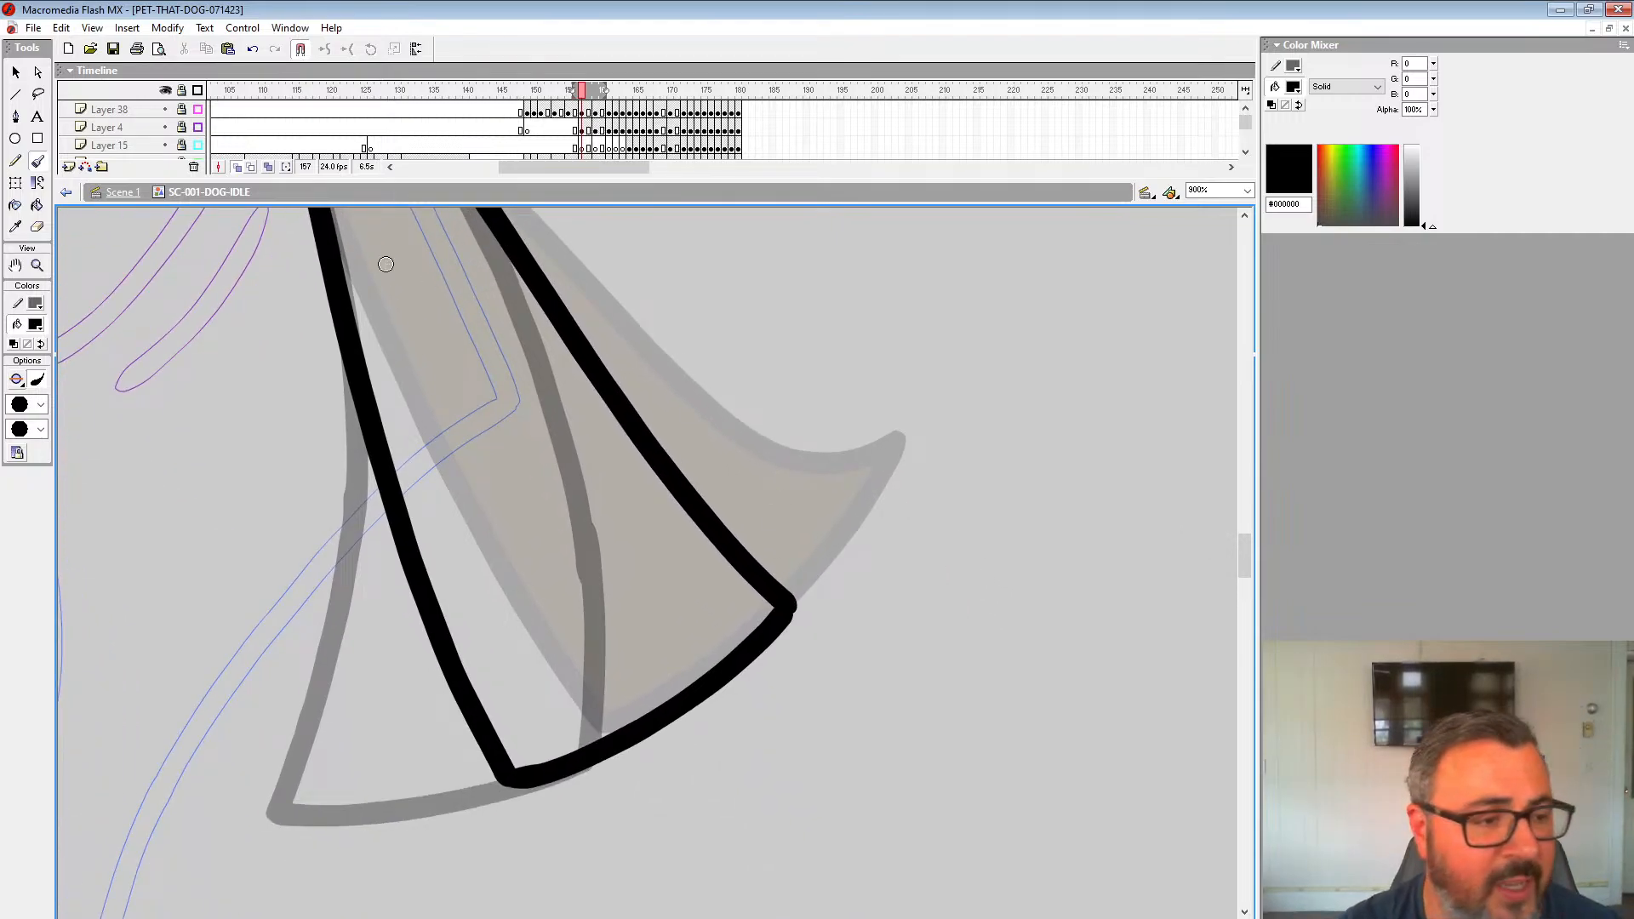
Step: Review the ear swing frame by frame and in playback with the whole dog in view
{"action": "key", "text": "period"}
{"action": "key", "text": "period"}
{"action": "key", "text": "period"}
{"action": "key", "text": "period"}
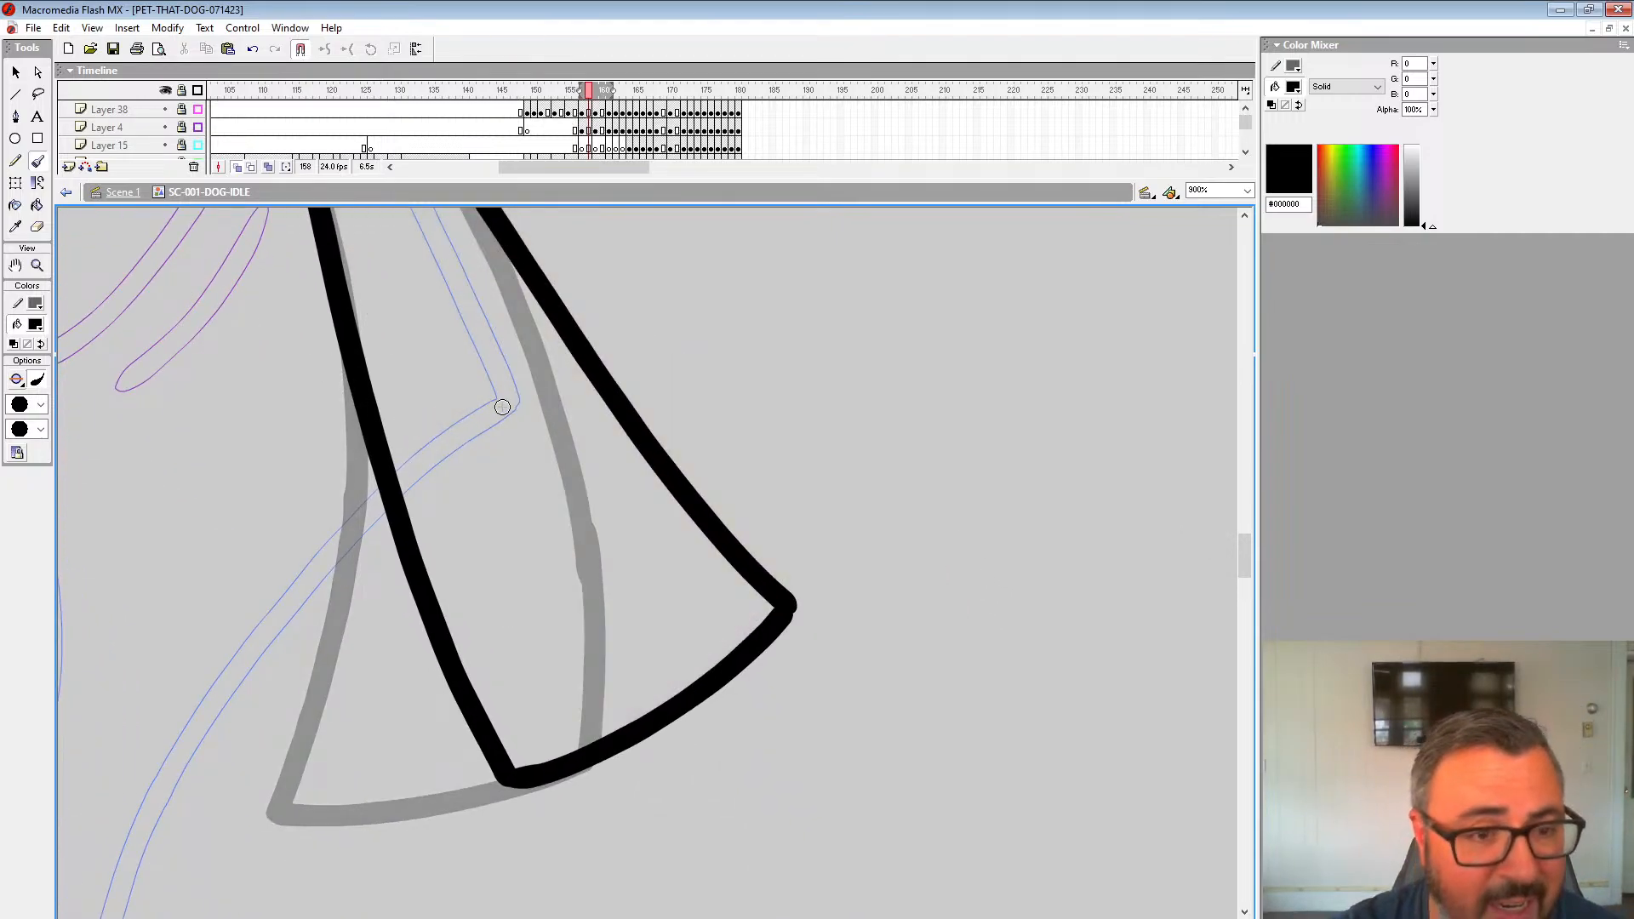
{"action": "left_click", "coordinate": [37, 265]}
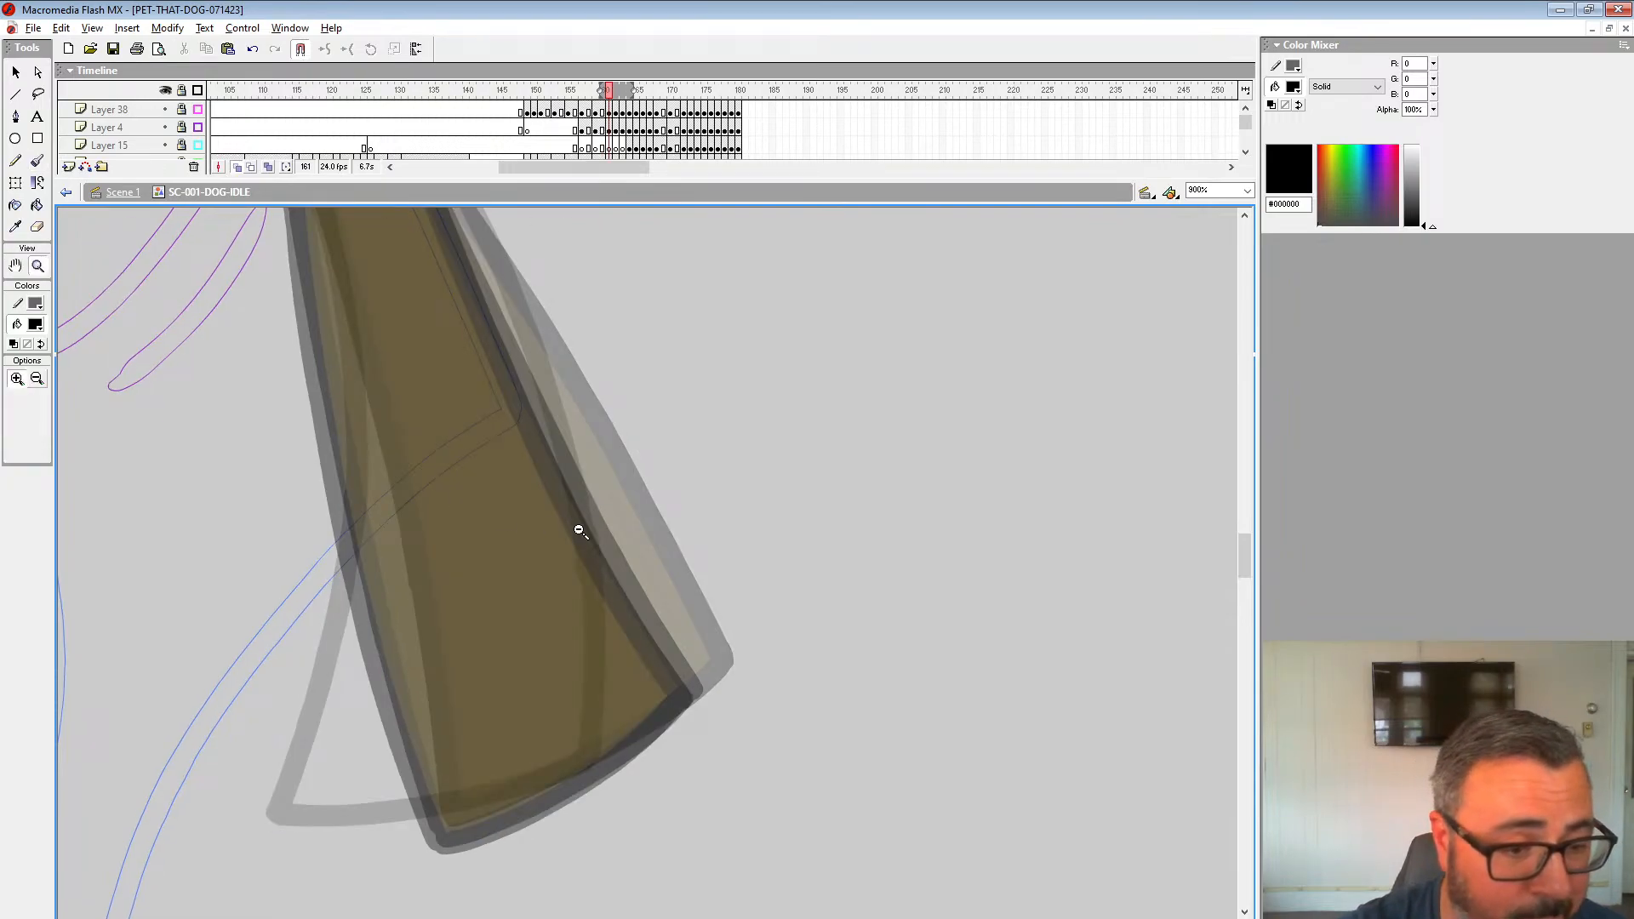
{"action": "left_click", "coordinate": [577, 530], "text": "alt"}
{"action": "left_click", "coordinate": [577, 530], "text": "alt"}
{"action": "left_click", "coordinate": [596, 553], "text": "alt"}
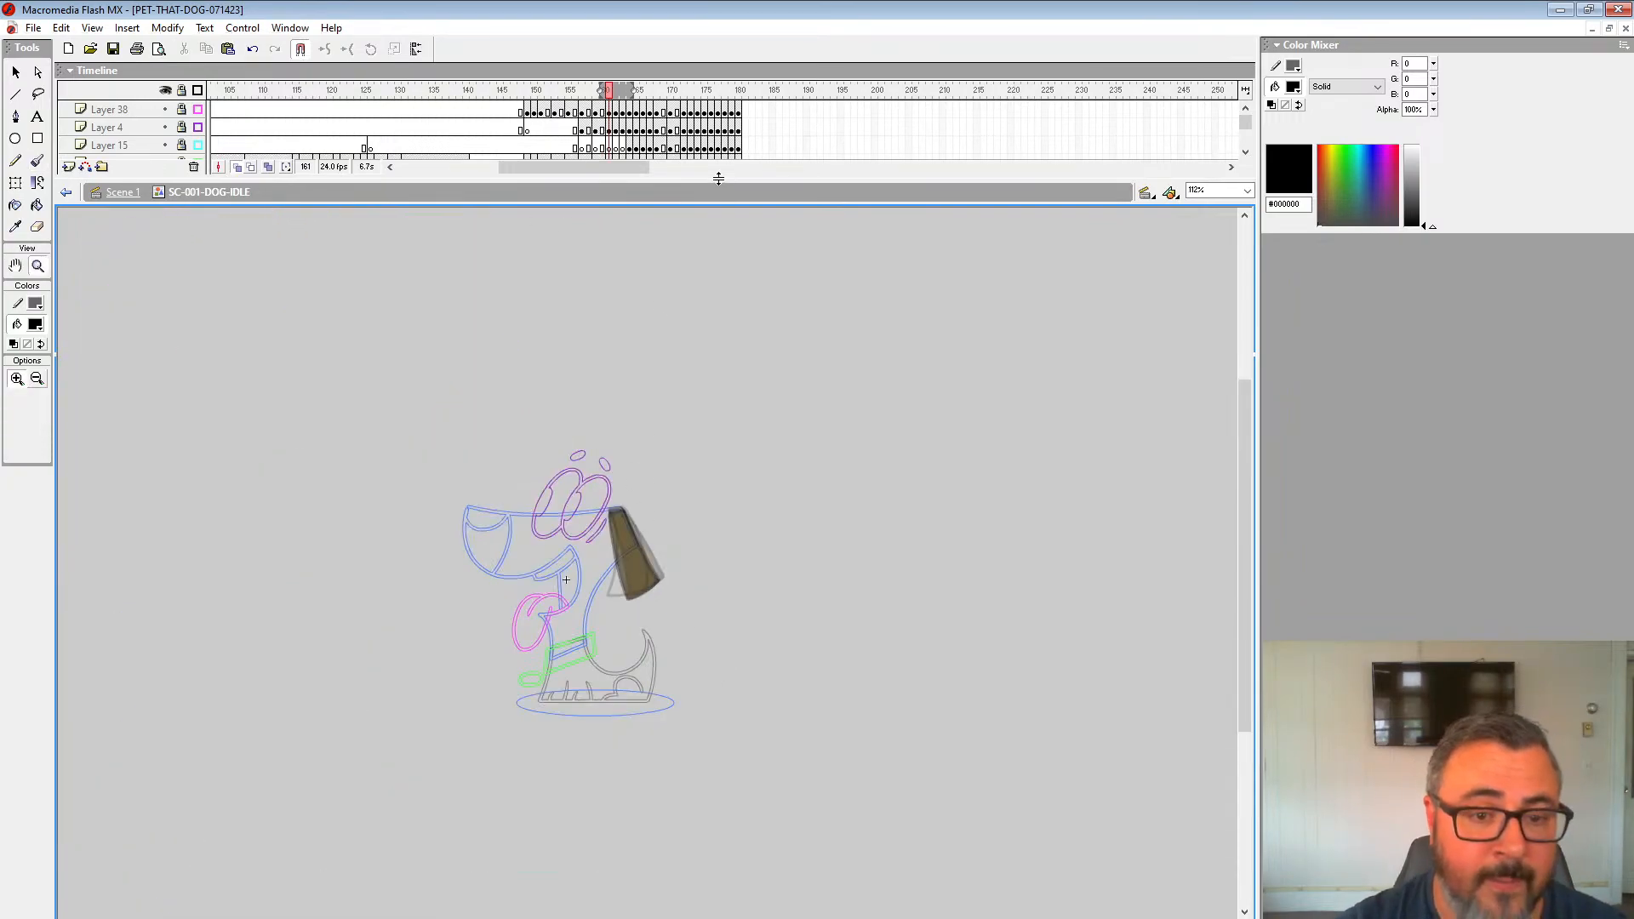
{"action": "left_click_drag", "start_coordinate": [720, 179], "coordinate": [719, 362]}
{"action": "left_click", "coordinate": [525, 146]}
{"action": "key", "text": "Return"}
{"action": "left_click", "coordinate": [543, 151]}
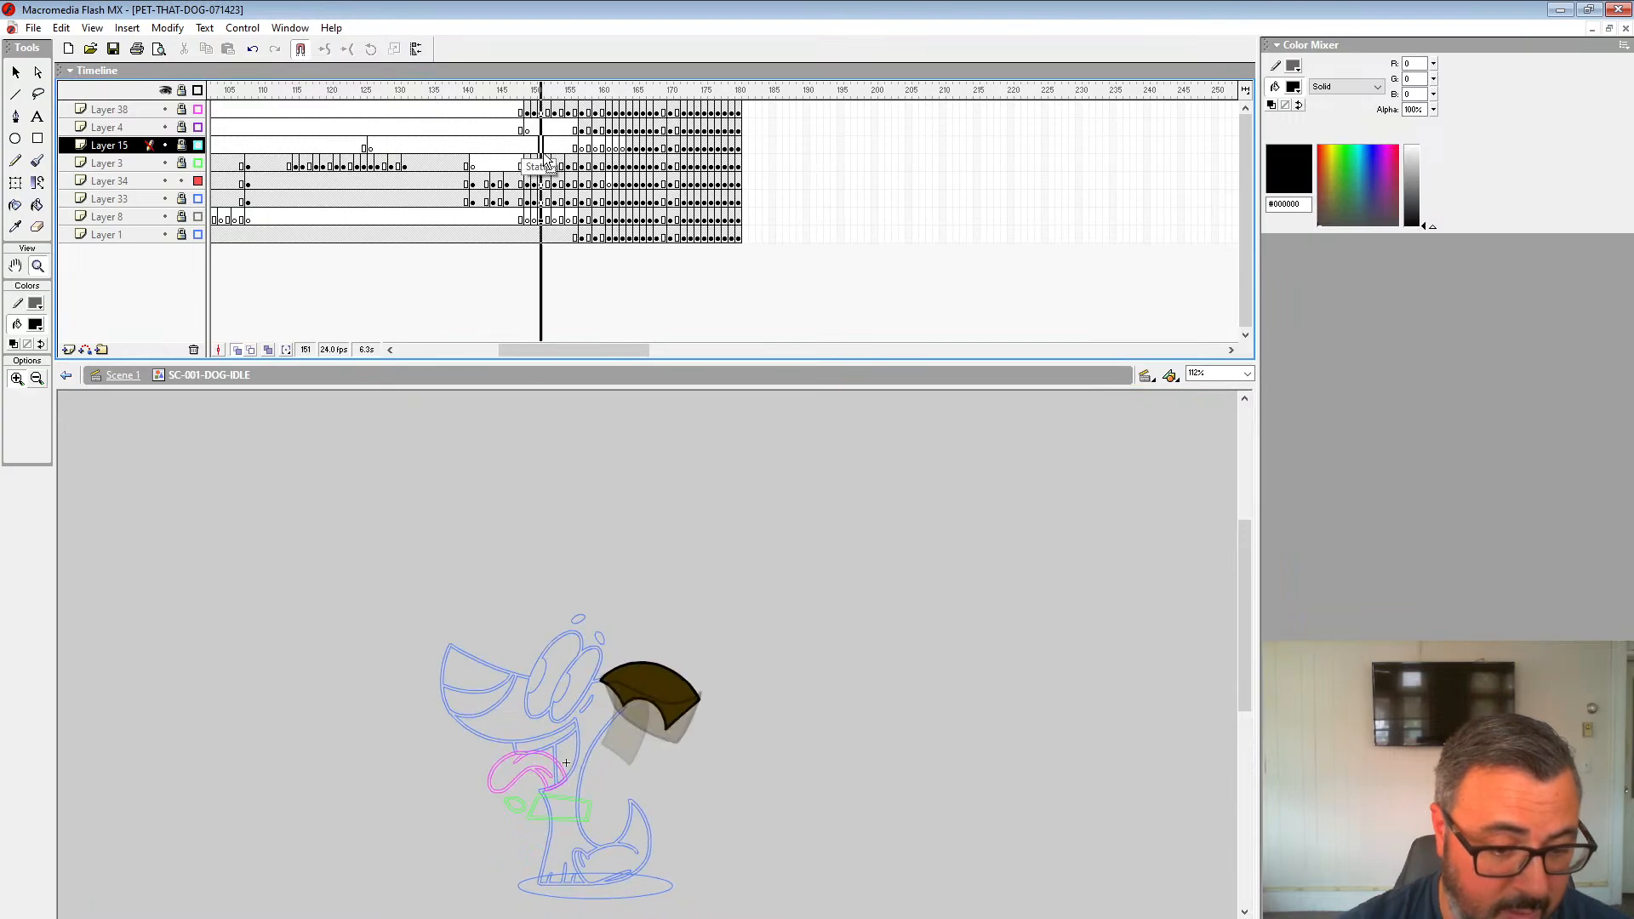
{"action": "key", "text": "Return"}
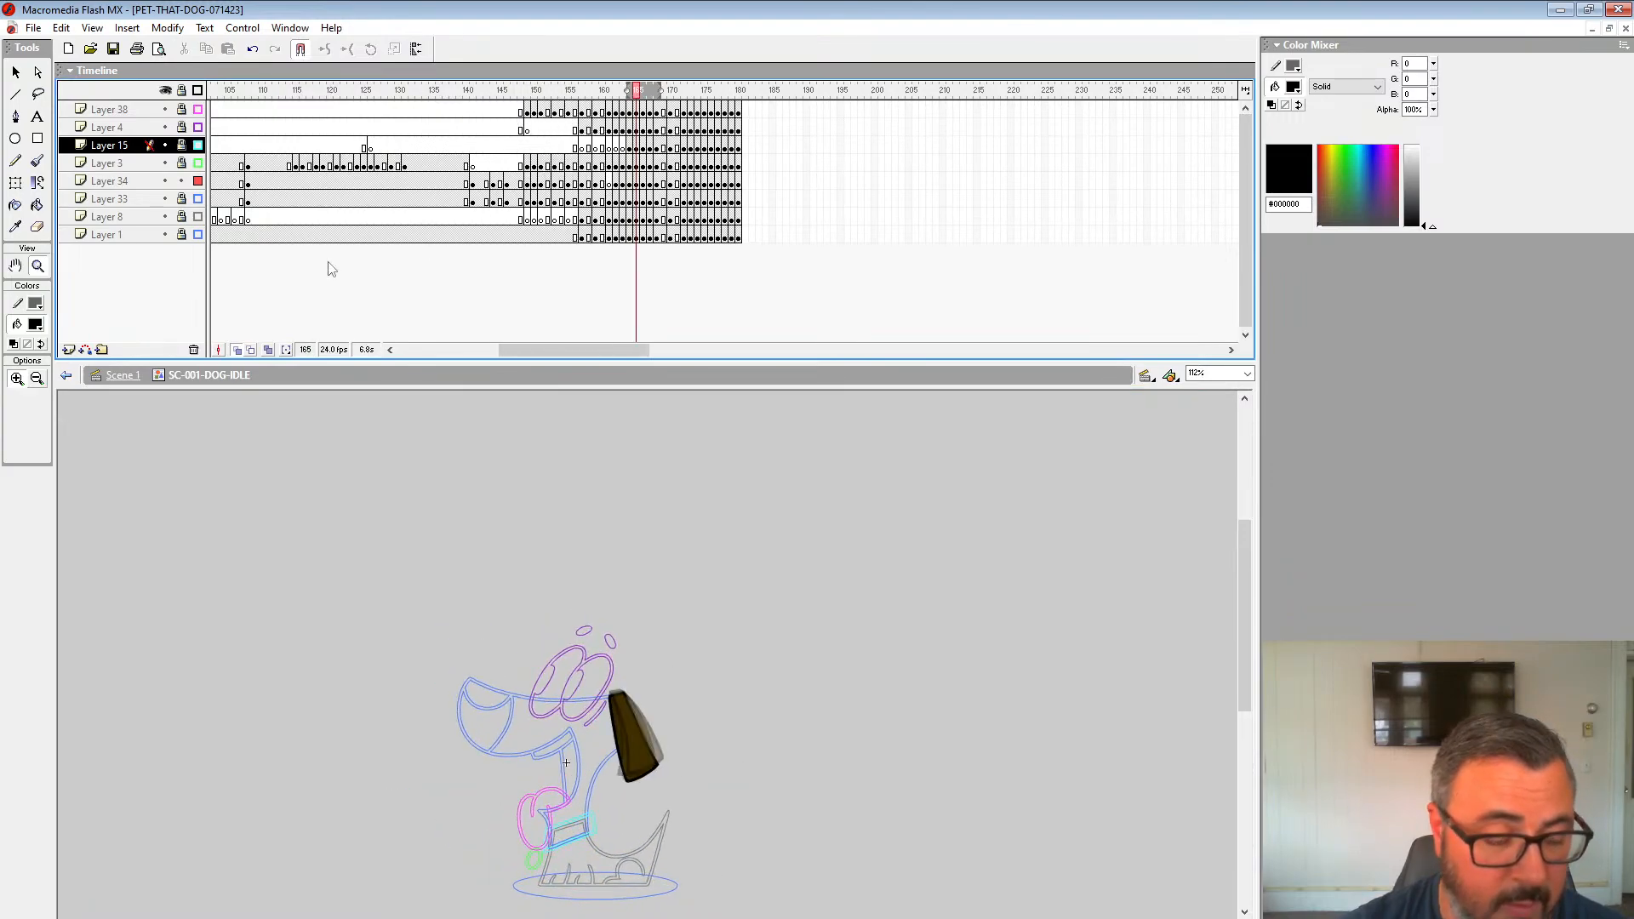
Step: Clear the ear drawing on frame 161 of Layer 34 and narrow the onion-skin range to its neighbouring frames
{"action": "left_click", "coordinate": [236, 350]}
{"action": "mouse_move", "coordinate": [640, 91]}
{"action": "left_mouse_down"}
{"action": "mouse_move", "coordinate": [534, 106]}
{"action": "mouse_move", "coordinate": [575, 134]}
{"action": "mouse_move", "coordinate": [530, 136]}
{"action": "mouse_move", "coordinate": [572, 139]}
{"action": "mouse_move", "coordinate": [559, 184]}
{"action": "mouse_move", "coordinate": [536, 182]}
{"action": "mouse_move", "coordinate": [645, 185]}
{"action": "mouse_move", "coordinate": [550, 184]}
{"action": "mouse_move", "coordinate": [645, 186]}
{"action": "mouse_move", "coordinate": [602, 186]}
{"action": "mouse_move", "coordinate": [615, 194]}
{"action": "left_mouse_up"}
{"action": "left_click", "coordinate": [576, 186]}
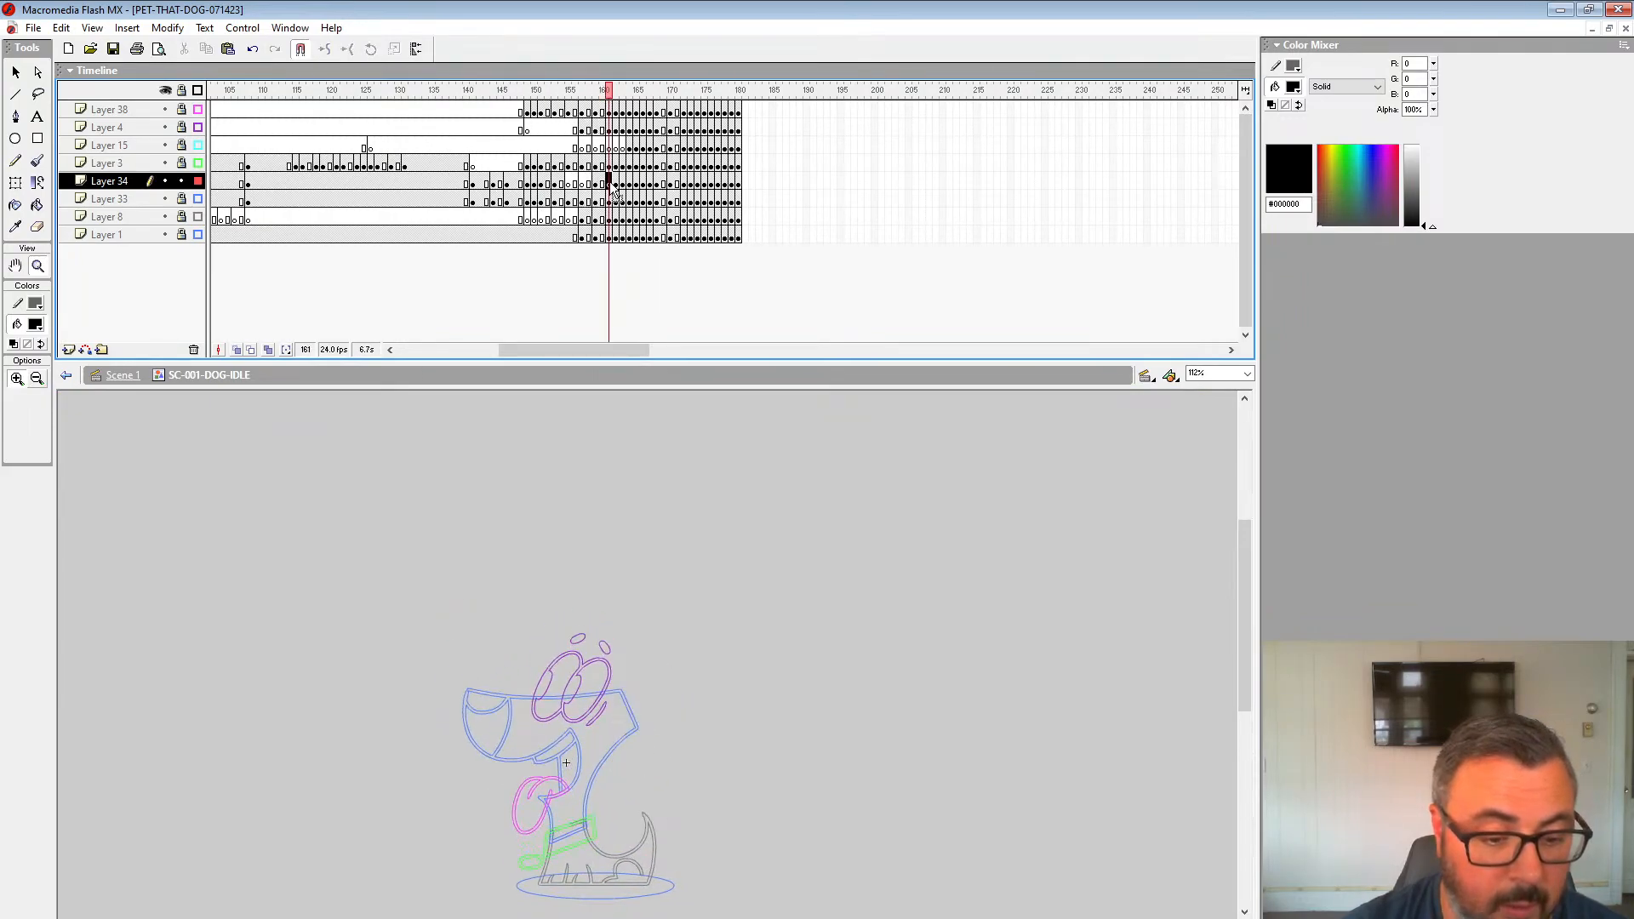
{"action": "left_click", "coordinate": [251, 350]}
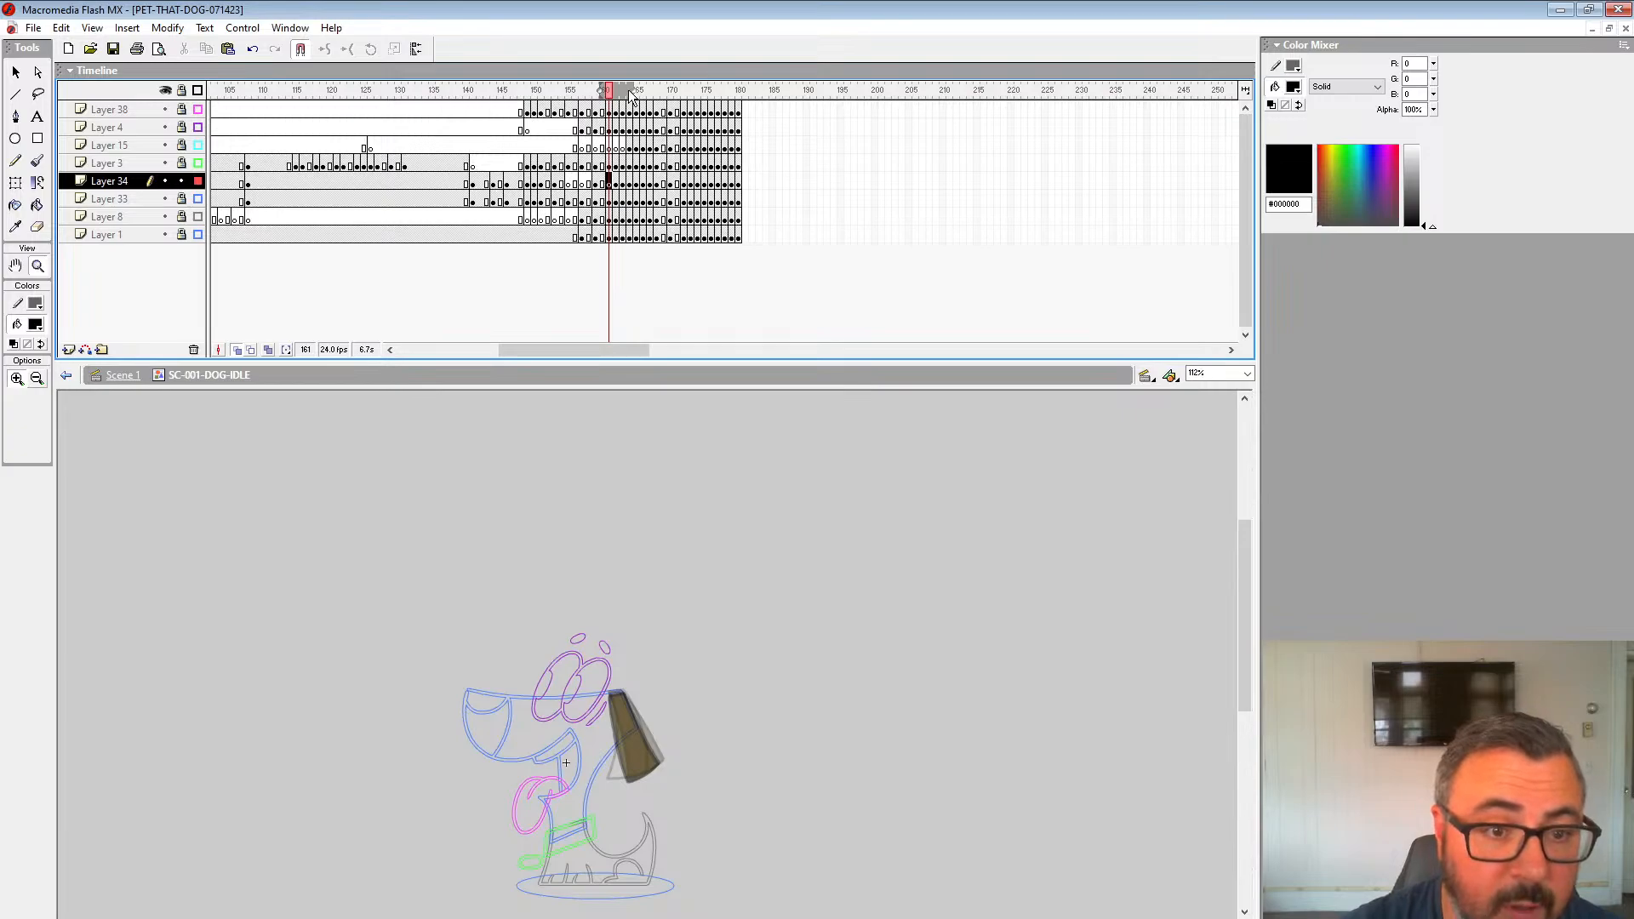
{"action": "left_click_drag", "start_coordinate": [631, 94], "coordinate": [619, 94]}
{"action": "left_click", "coordinate": [647, 722]}
{"action": "left_click", "coordinate": [642, 661]}
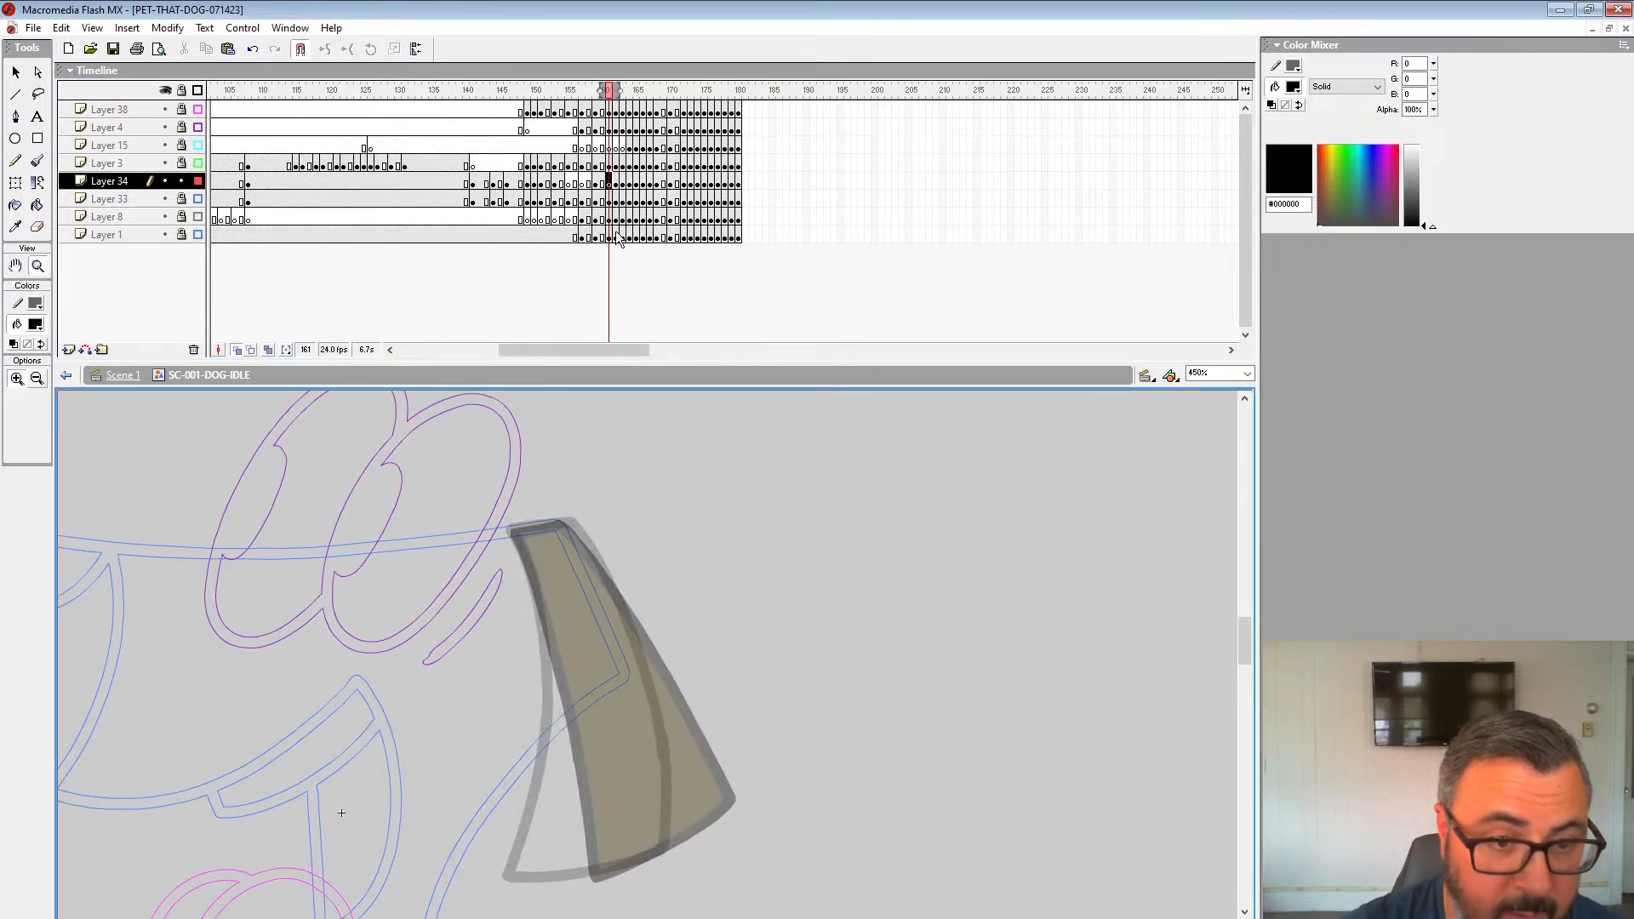
Step: Compare the ear drawings on frames 162 to 165 of Layer 34 using onion skinning
{"action": "left_click", "coordinate": [617, 182]}
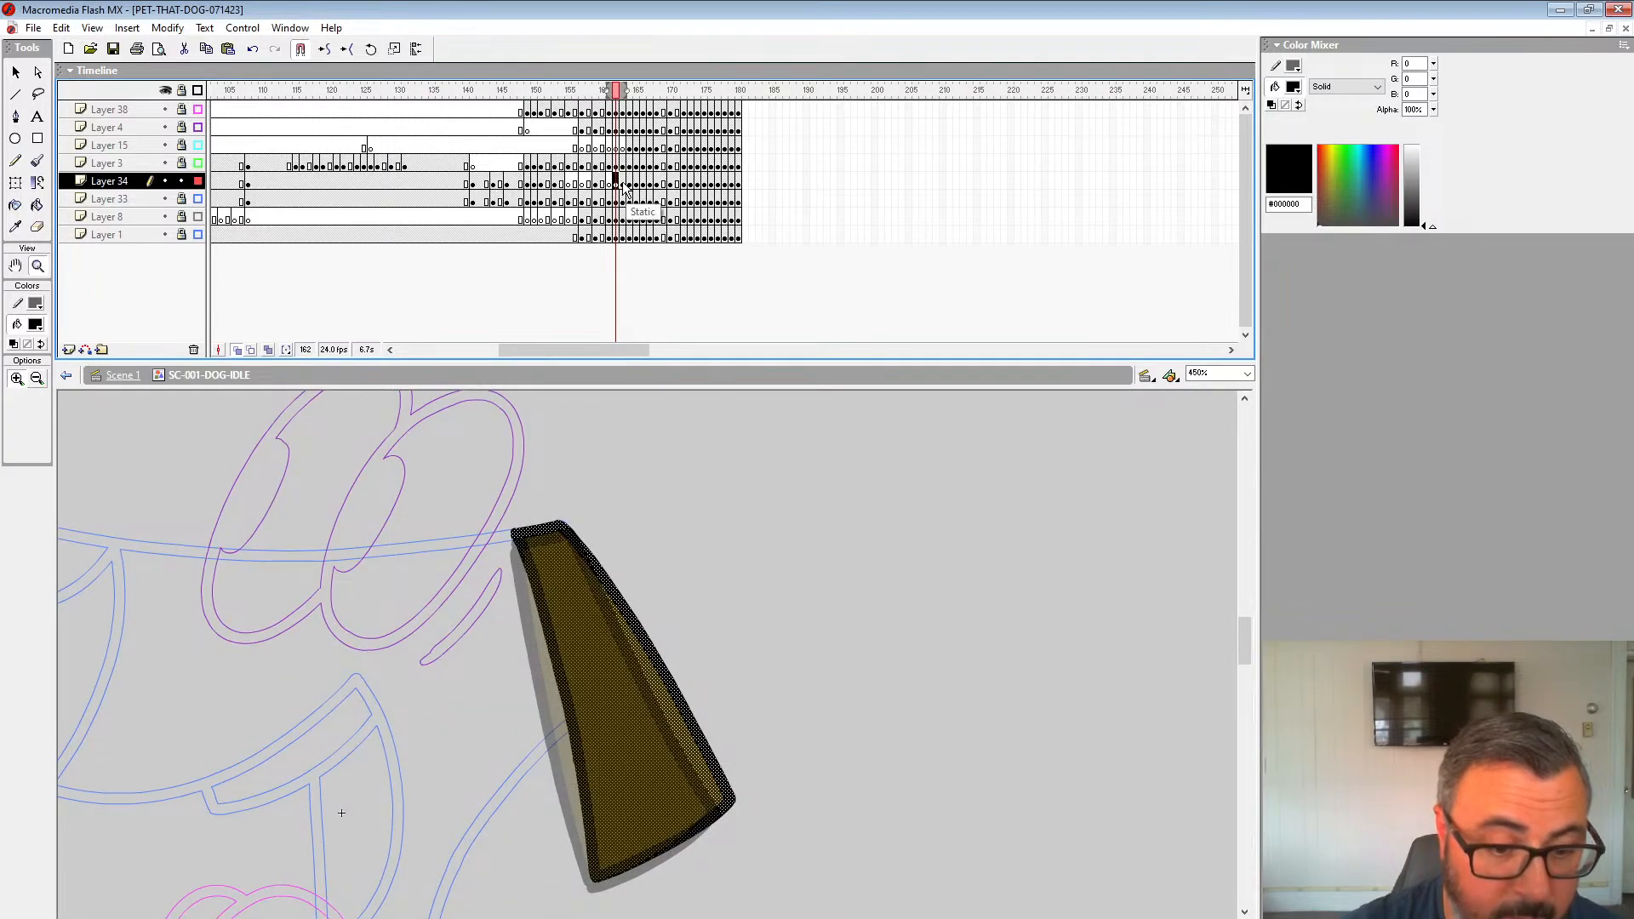
{"action": "left_click", "coordinate": [623, 183]}
{"action": "left_click", "coordinate": [616, 183]}
{"action": "left_click", "coordinate": [623, 183]}
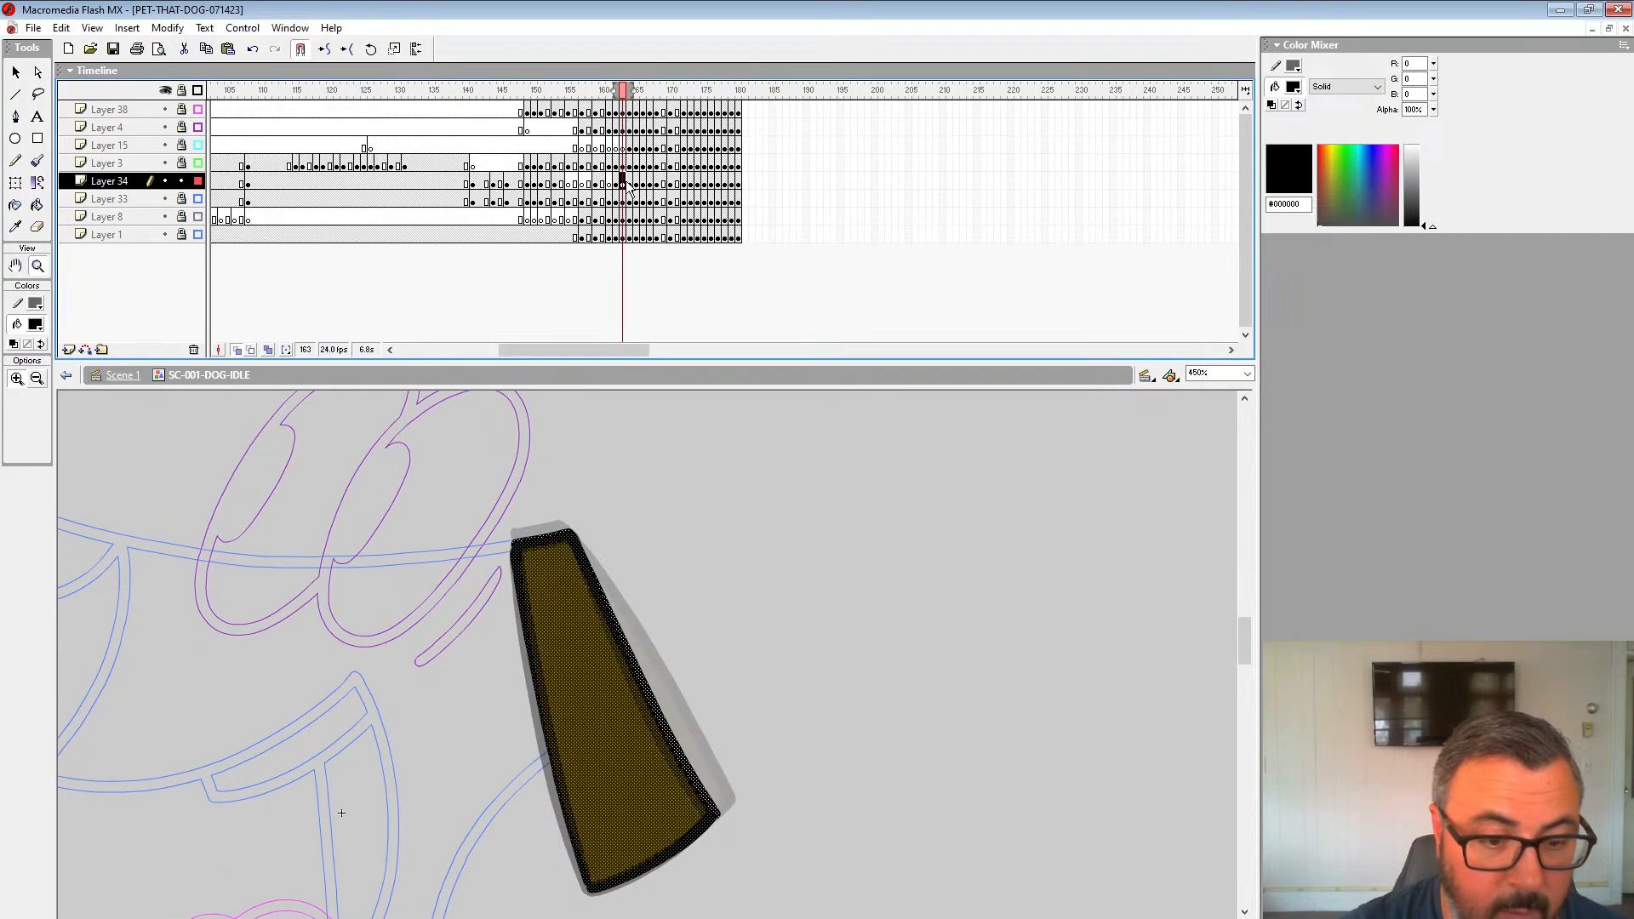
{"action": "left_click", "coordinate": [636, 182]}
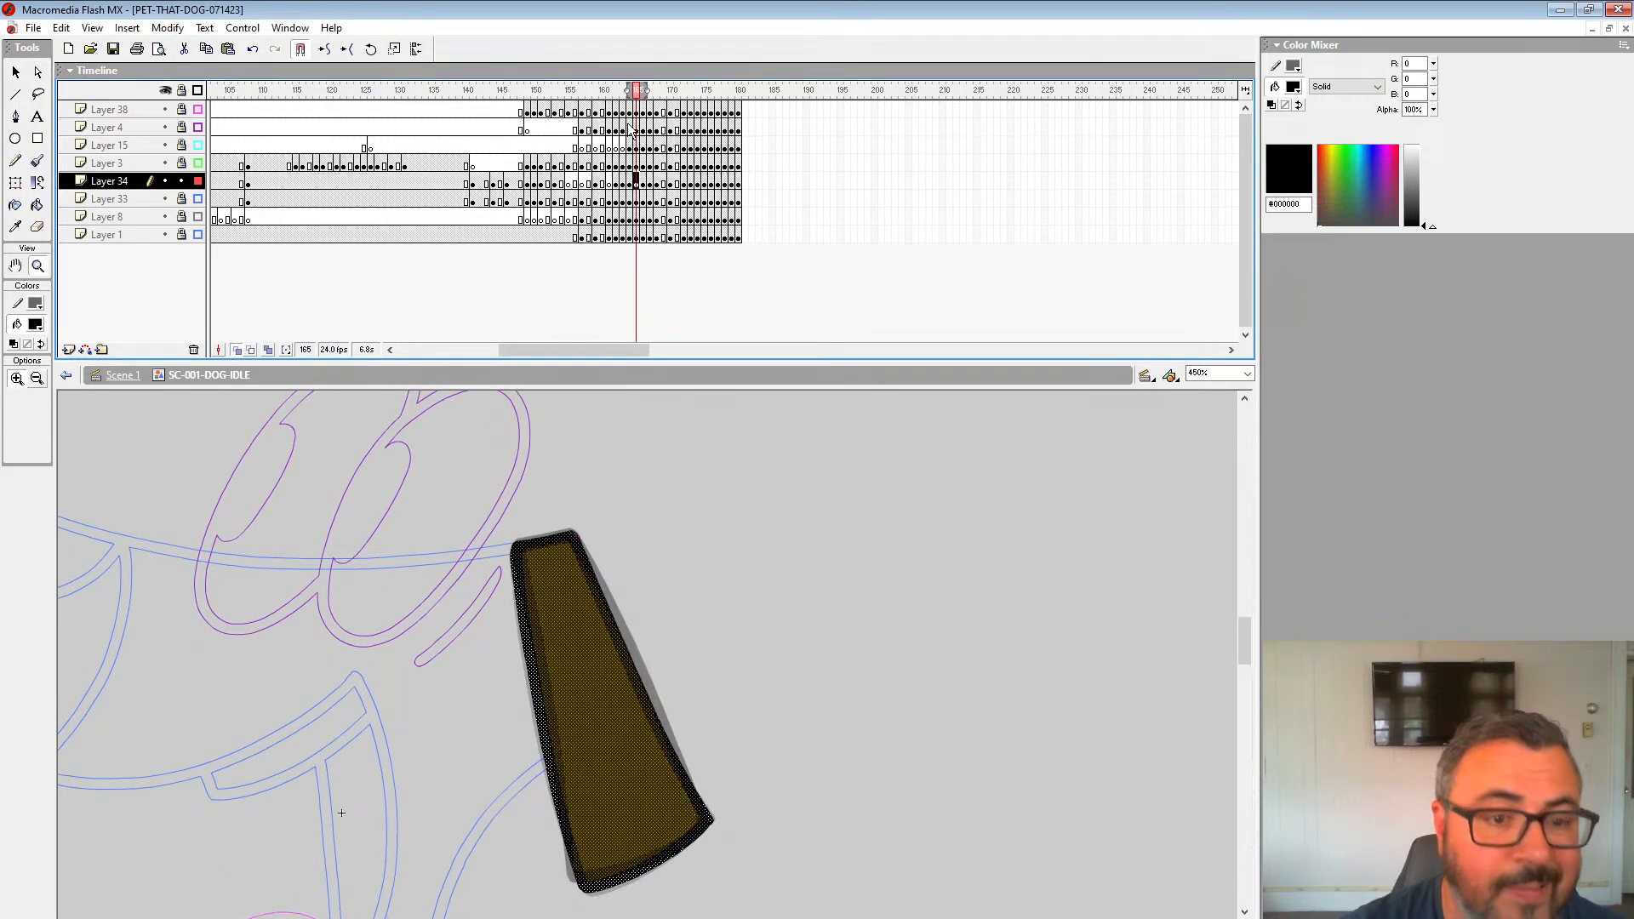
Step: Play back the dog animation from before the ear swing to check the ear's timing
{"action": "left_click", "coordinate": [726, 654], "text": "alt"}
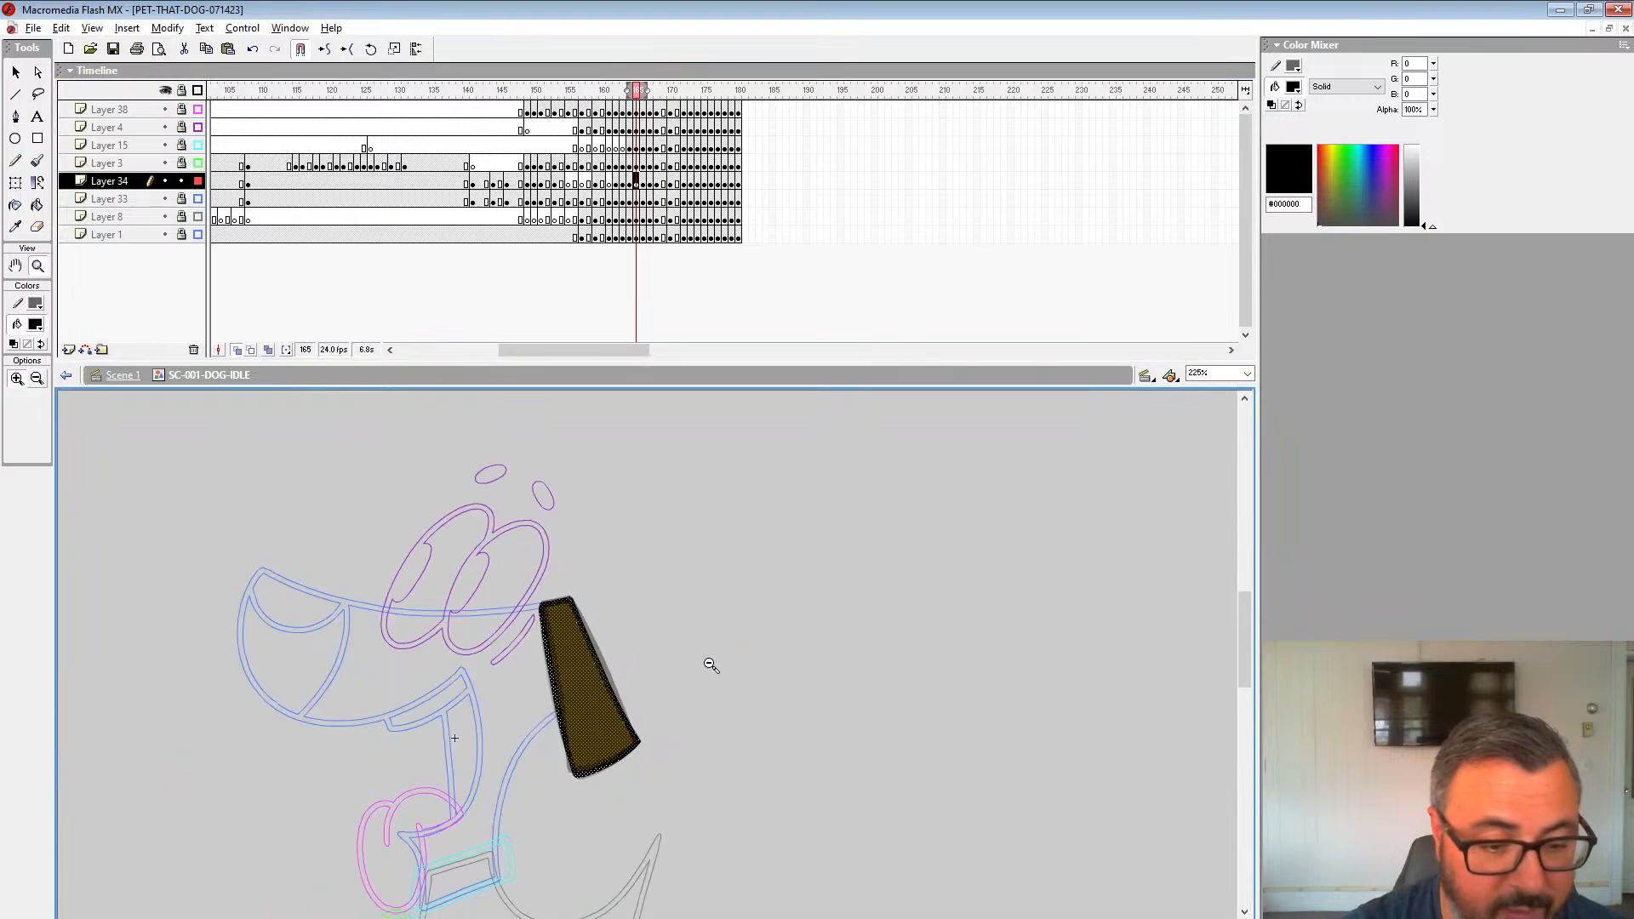
{"action": "left_click", "coordinate": [712, 664], "text": "alt"}
{"action": "left_click", "coordinate": [456, 155]}
{"action": "key", "text": "Return"}
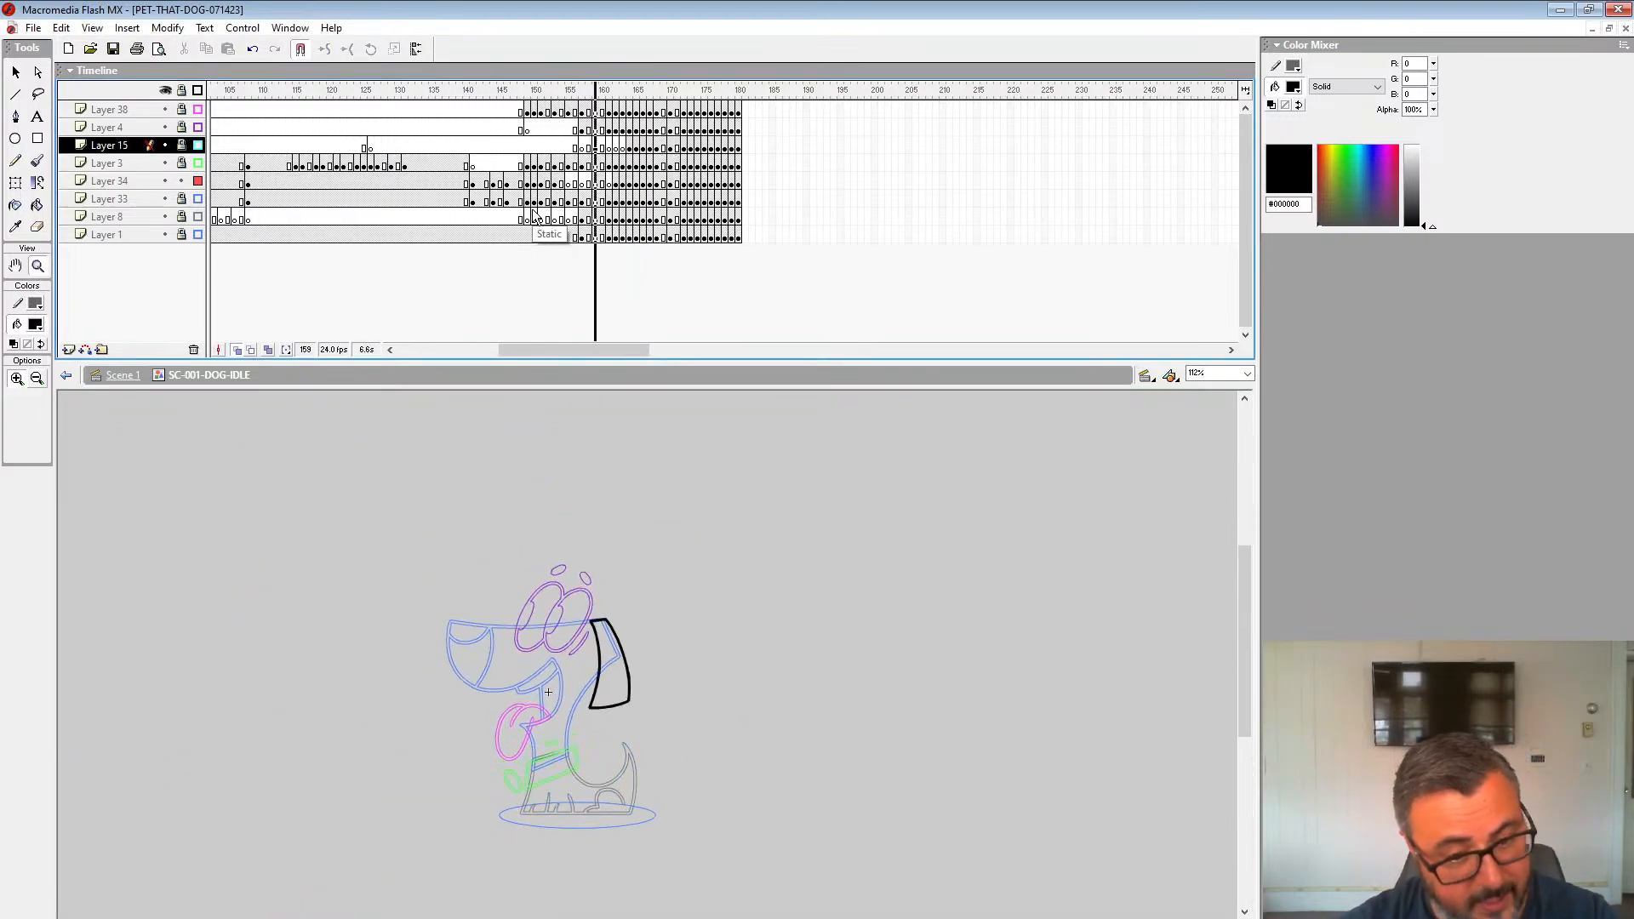
{"action": "key", "text": "Return"}
{"action": "left_click_drag", "start_coordinate": [460, 349], "coordinate": [592, 352]}
{"action": "left_click", "coordinate": [324, 149]}
{"action": "key", "text": "Return"}
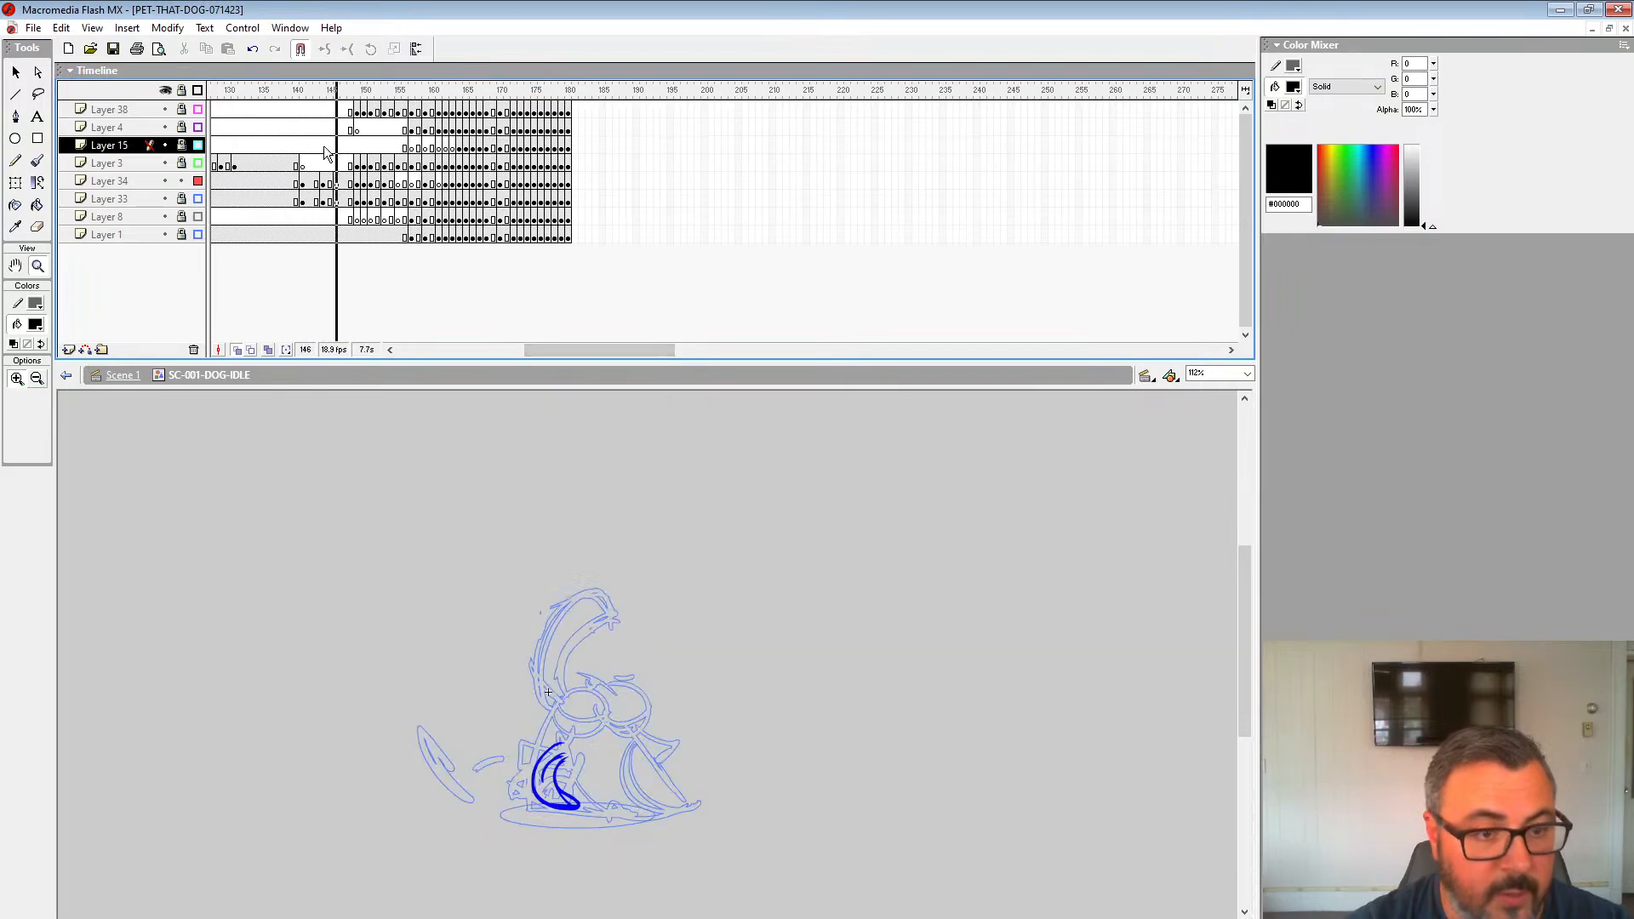
Step: Select the empty frame 161 on Layer 34 and set up the Brush tool with a black (#000000) fill for inking the ear
{"action": "left_click", "coordinate": [444, 181]}
{"action": "left_click", "coordinate": [439, 182]}
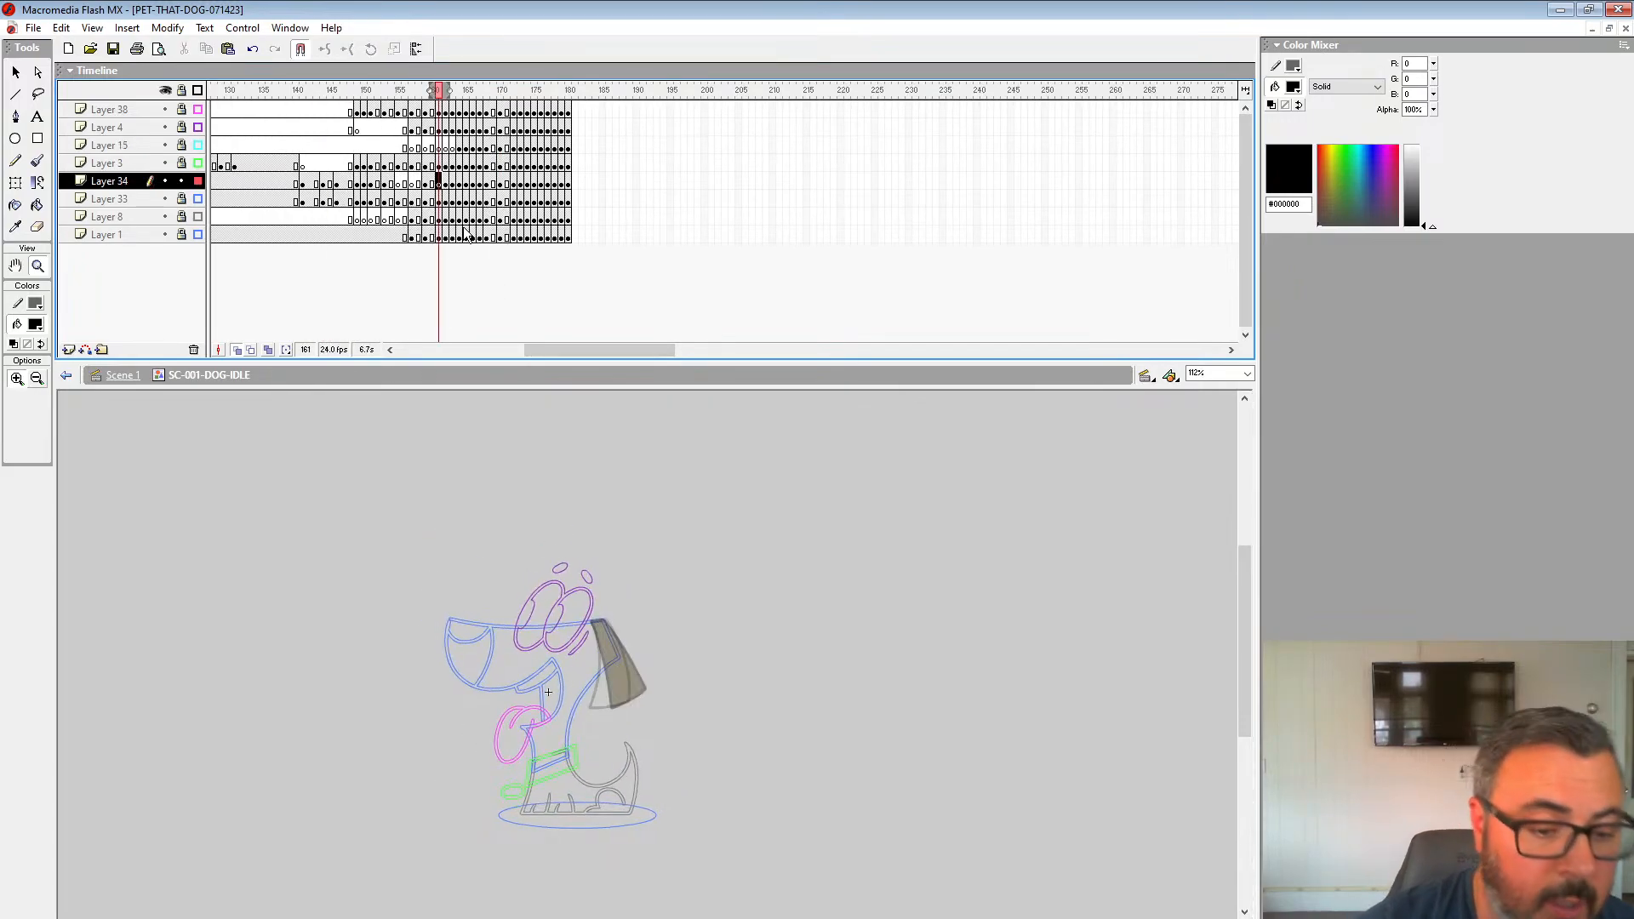
{"action": "left_click", "coordinate": [640, 657]}
{"action": "left_click", "coordinate": [627, 685]}
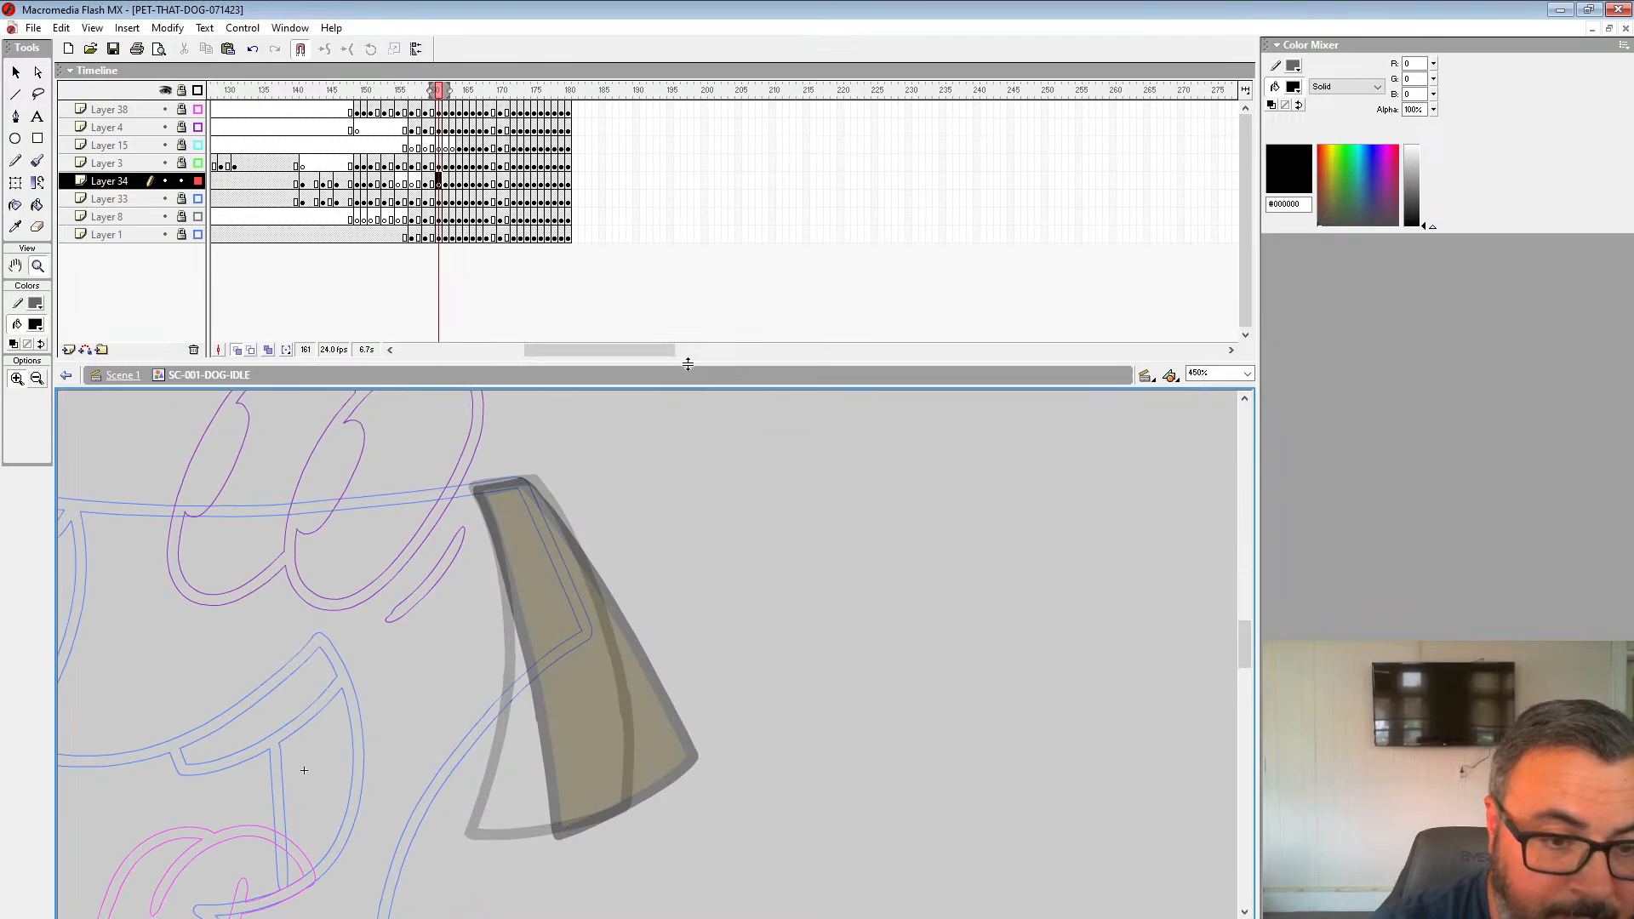
{"action": "left_click_drag", "start_coordinate": [688, 365], "coordinate": [686, 288]}
{"action": "left_click", "coordinate": [580, 522]}
{"action": "left_click_drag", "start_coordinate": [613, 508], "coordinate": [625, 481]}
{"action": "left_click", "coordinate": [35, 325]}
{"action": "left_click", "coordinate": [42, 345]}
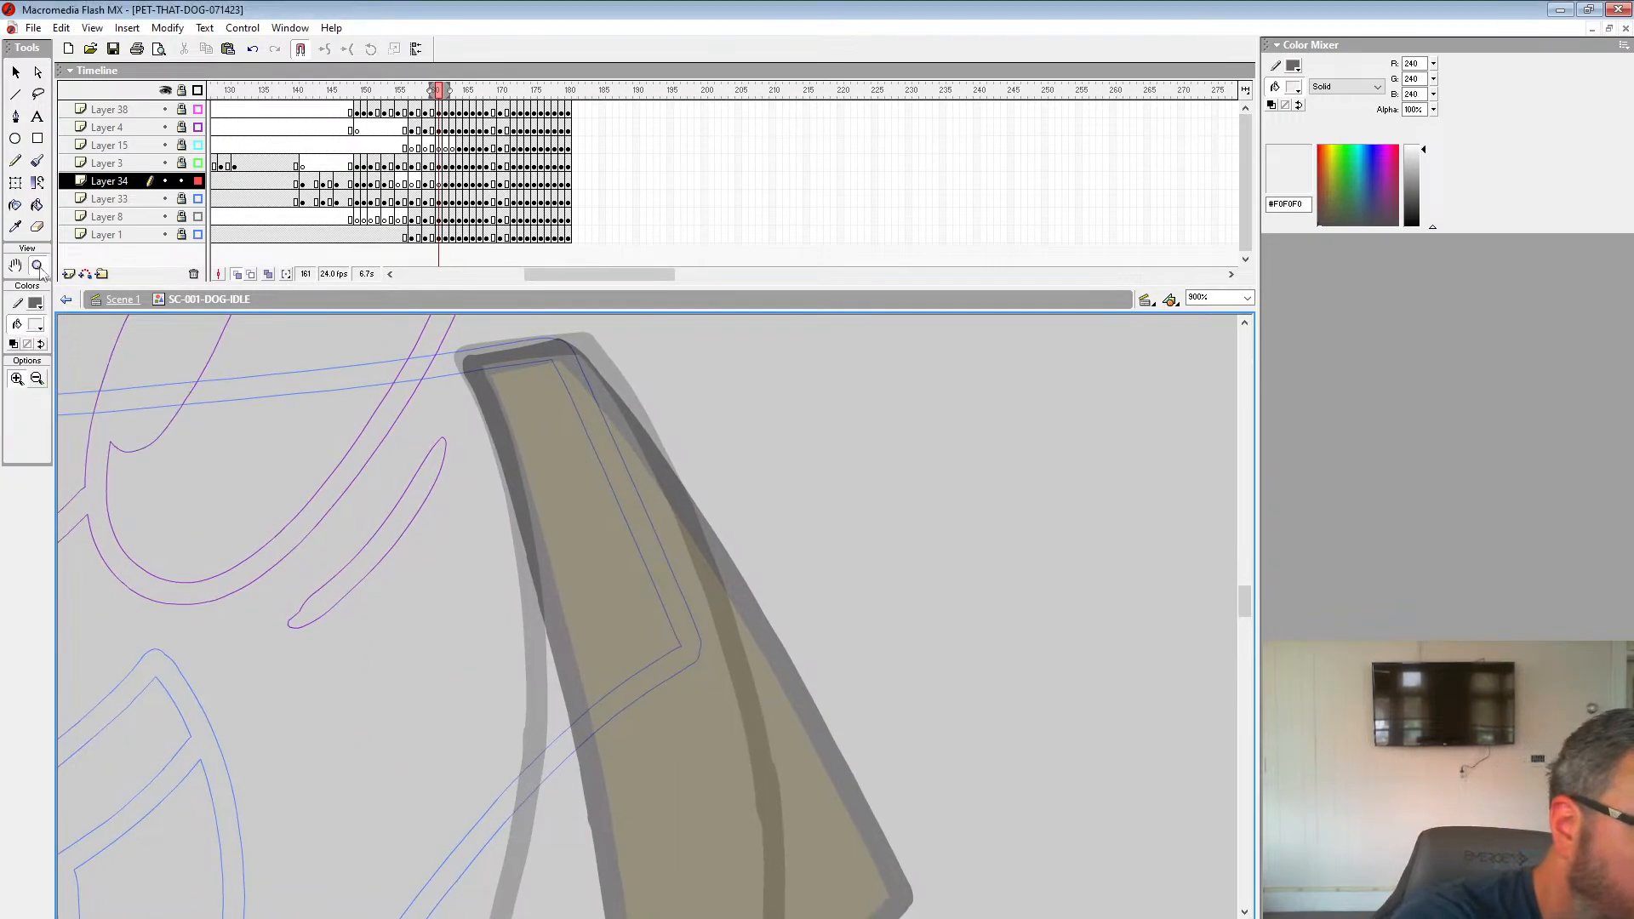
{"action": "left_click", "coordinate": [38, 161]}
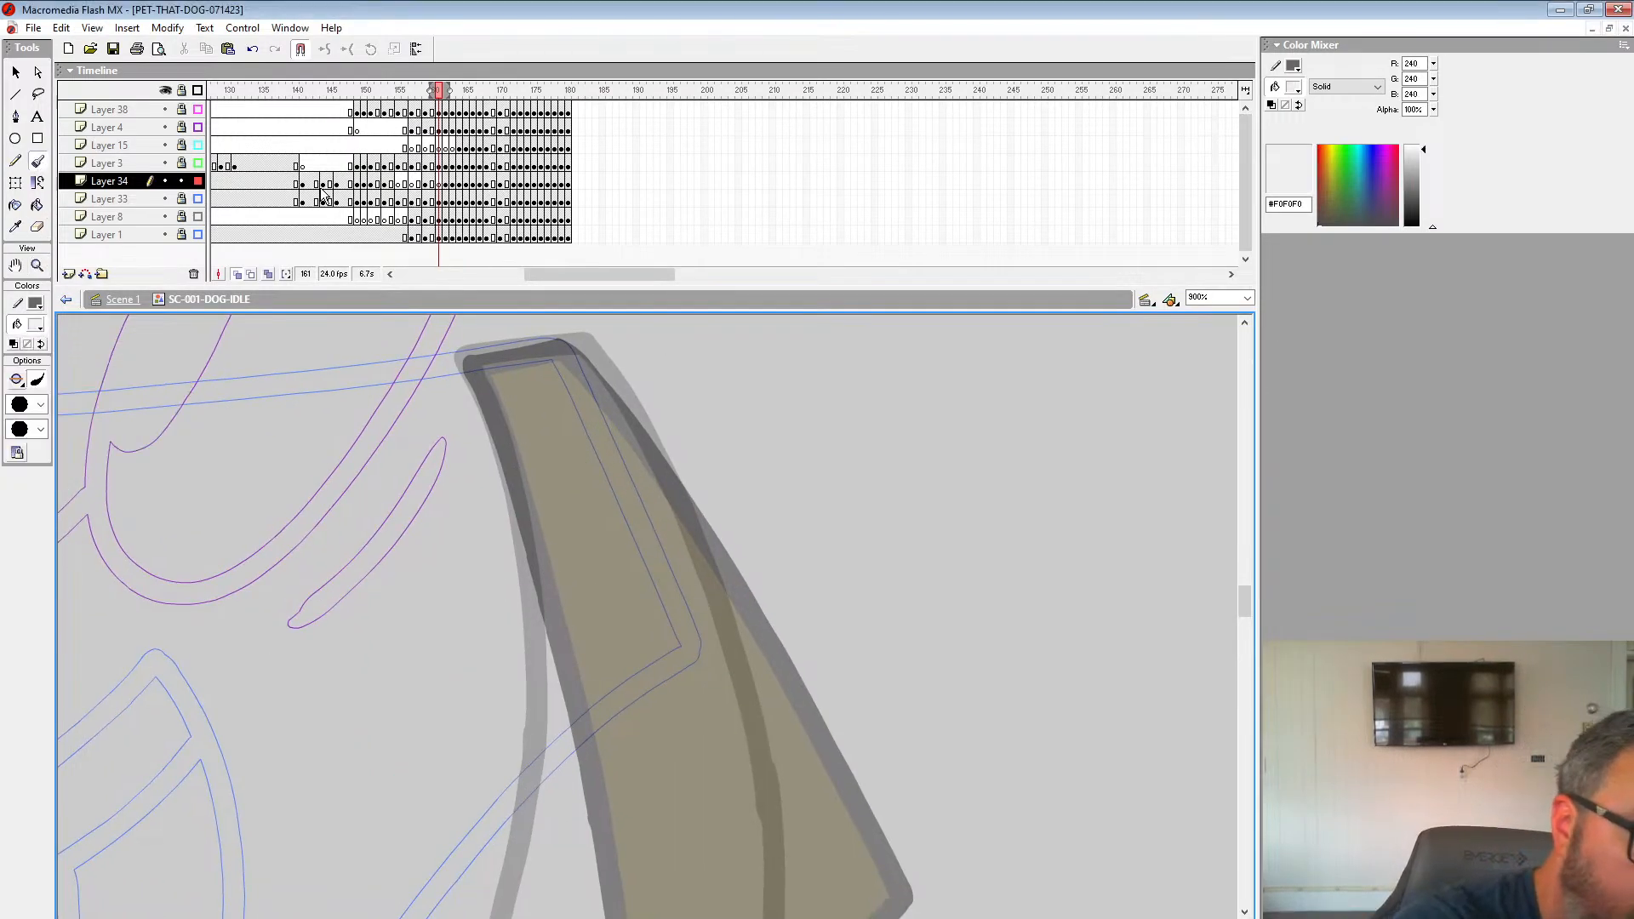
{"action": "left_click", "coordinate": [36, 325]}
{"action": "left_click", "coordinate": [390, 275]}
Step: Ink the in-between ear outline on frame 161 of Layer 34, midway between the two onion-skinned ears
{"action": "mouse_move", "coordinate": [467, 359]}
{"action": "left_mouse_down"}
{"action": "mouse_move", "coordinate": [521, 515]}
{"action": "mouse_move", "coordinate": [545, 714]}
{"action": "mouse_move", "coordinate": [555, 396]}
{"action": "mouse_move", "coordinate": [544, 749]}
{"action": "left_mouse_up"}
{"action": "left_click_drag", "start_coordinate": [570, 520], "coordinate": [502, 822]}
{"action": "mouse_move", "coordinate": [423, 352]}
{"action": "left_mouse_down"}
{"action": "mouse_move", "coordinate": [515, 340]}
{"action": "mouse_move", "coordinate": [544, 372]}
{"action": "mouse_move", "coordinate": [634, 519]}
{"action": "mouse_move", "coordinate": [774, 870]}
{"action": "left_mouse_up"}
{"action": "left_click_drag", "start_coordinate": [775, 778], "coordinate": [816, 391]}
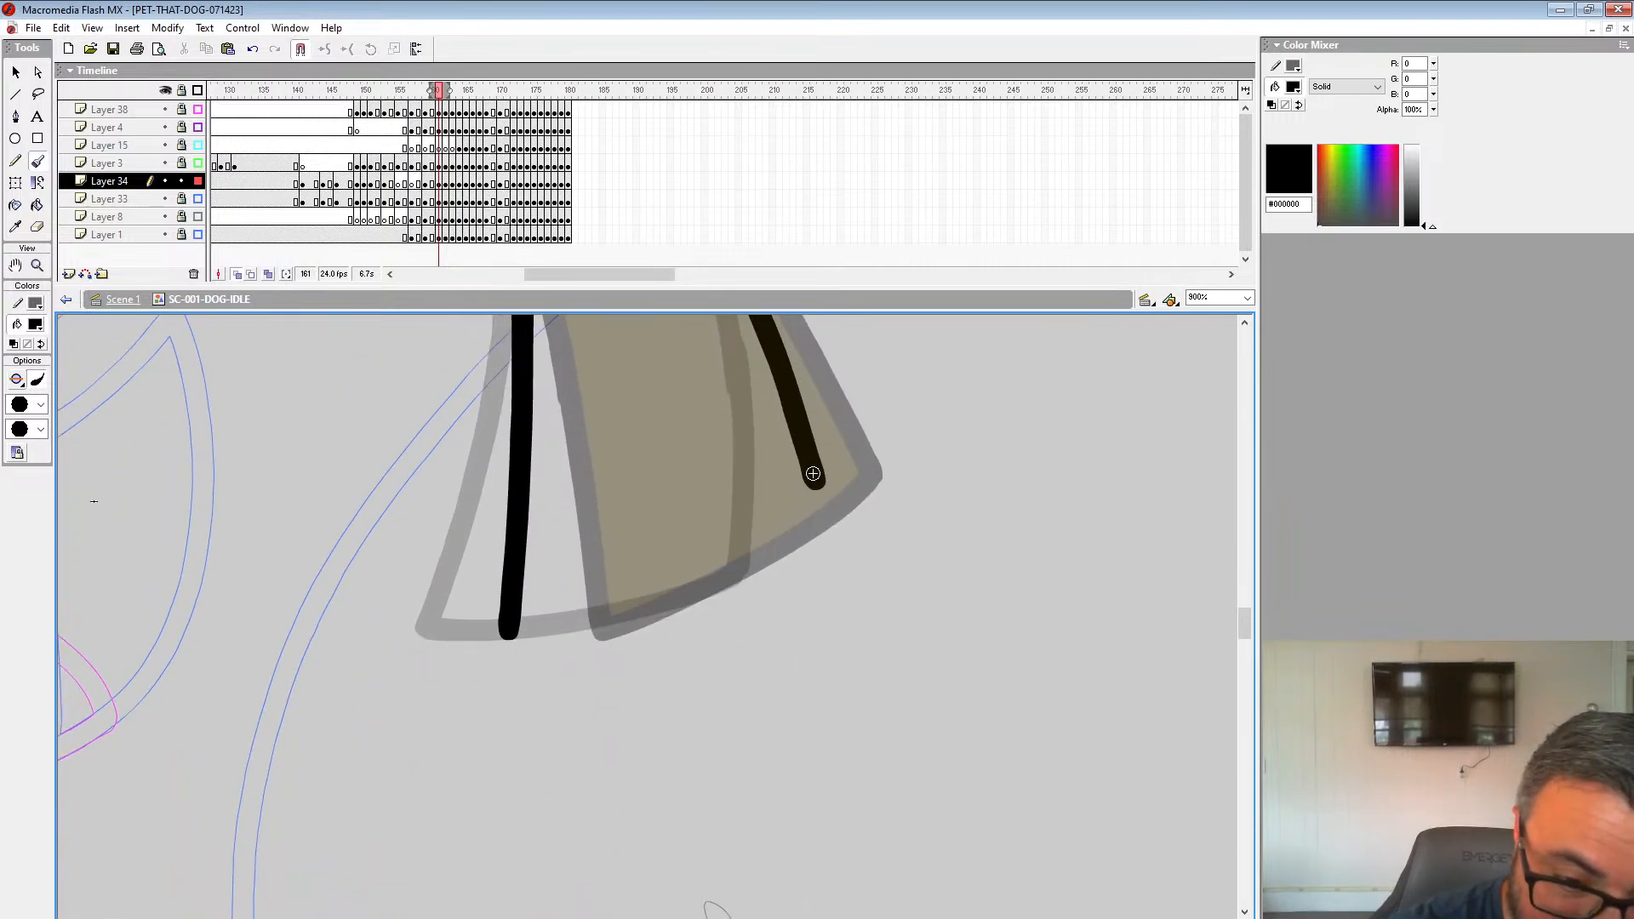
{"action": "mouse_move", "coordinate": [813, 473]}
{"action": "left_mouse_down"}
{"action": "mouse_move", "coordinate": [814, 530]}
{"action": "mouse_move", "coordinate": [732, 583]}
{"action": "mouse_move", "coordinate": [509, 634]}
{"action": "left_mouse_up"}
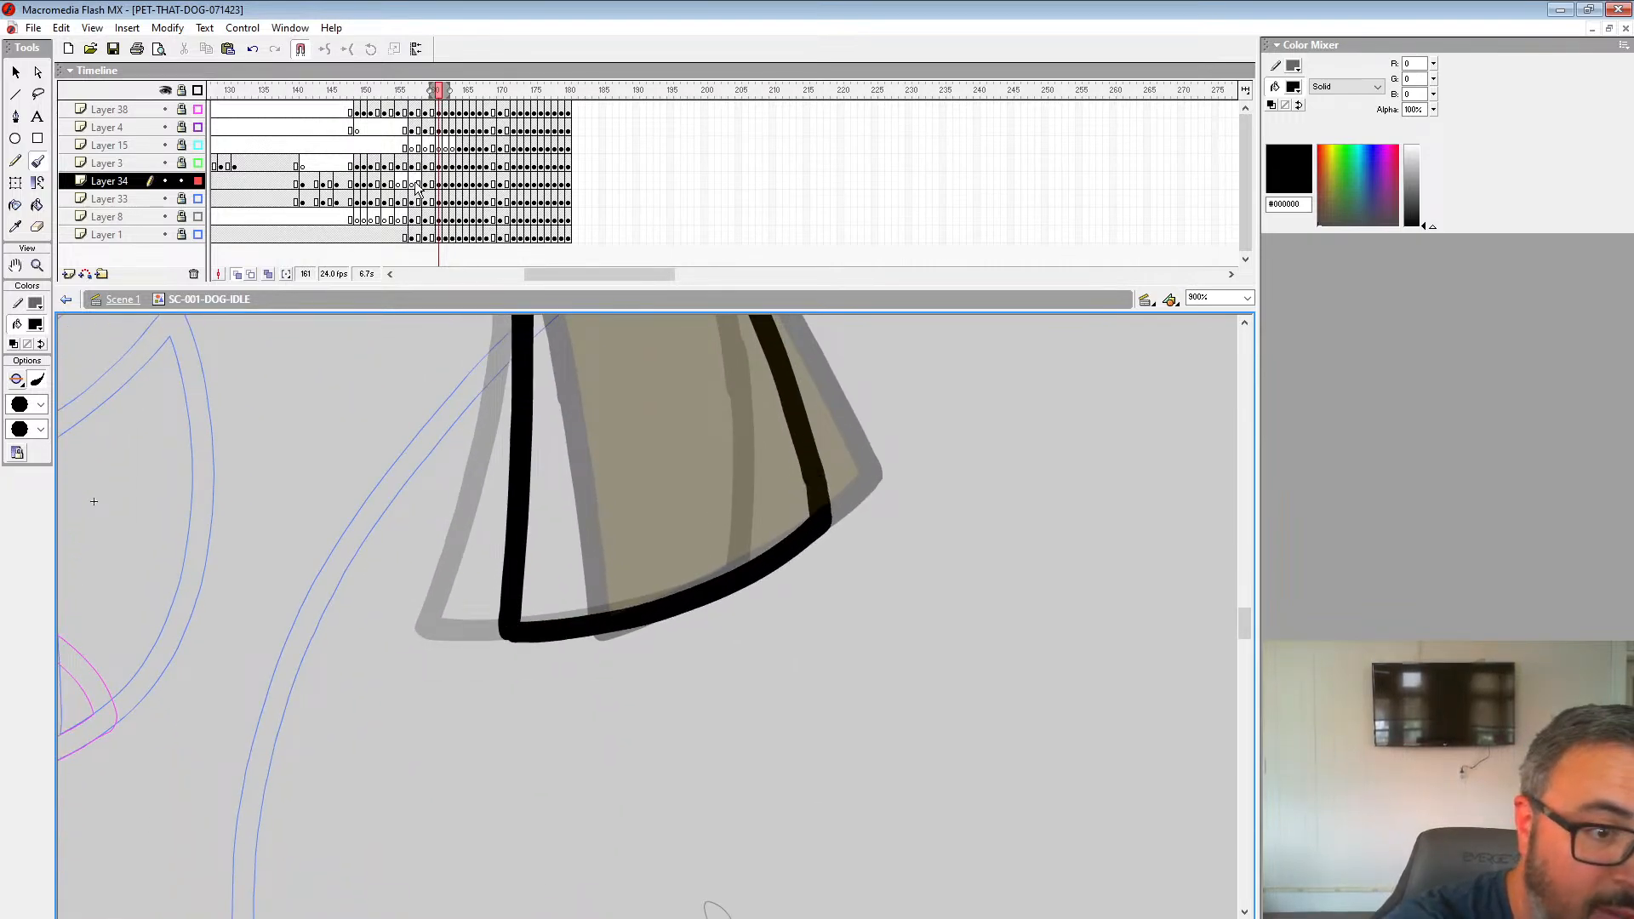
Step: Adjust the onion-skin range and ink a new black ear outline on frame 157 of Layer 34, its outer tip flaring away from the neck
{"action": "left_click", "coordinate": [416, 184]}
{"action": "left_click_drag", "start_coordinate": [402, 90], "coordinate": [430, 90]}
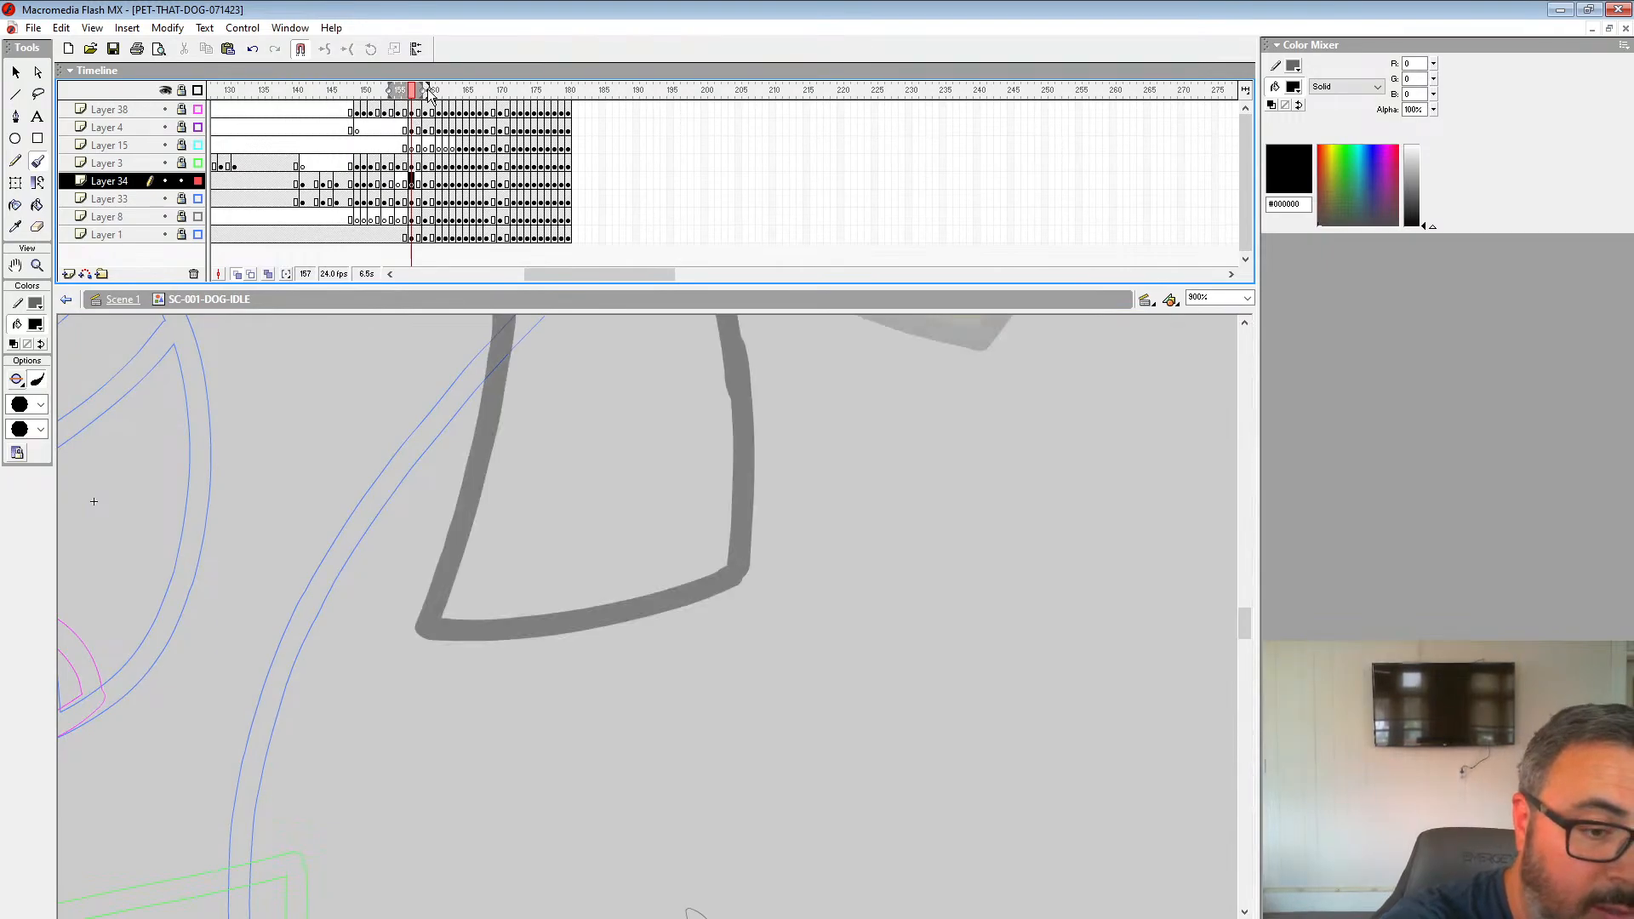
{"action": "left_click_drag", "start_coordinate": [755, 393], "coordinate": [771, 857]}
{"action": "left_click_drag", "start_coordinate": [751, 281], "coordinate": [742, 177]}
{"action": "left_click_drag", "start_coordinate": [632, 469], "coordinate": [626, 407]}
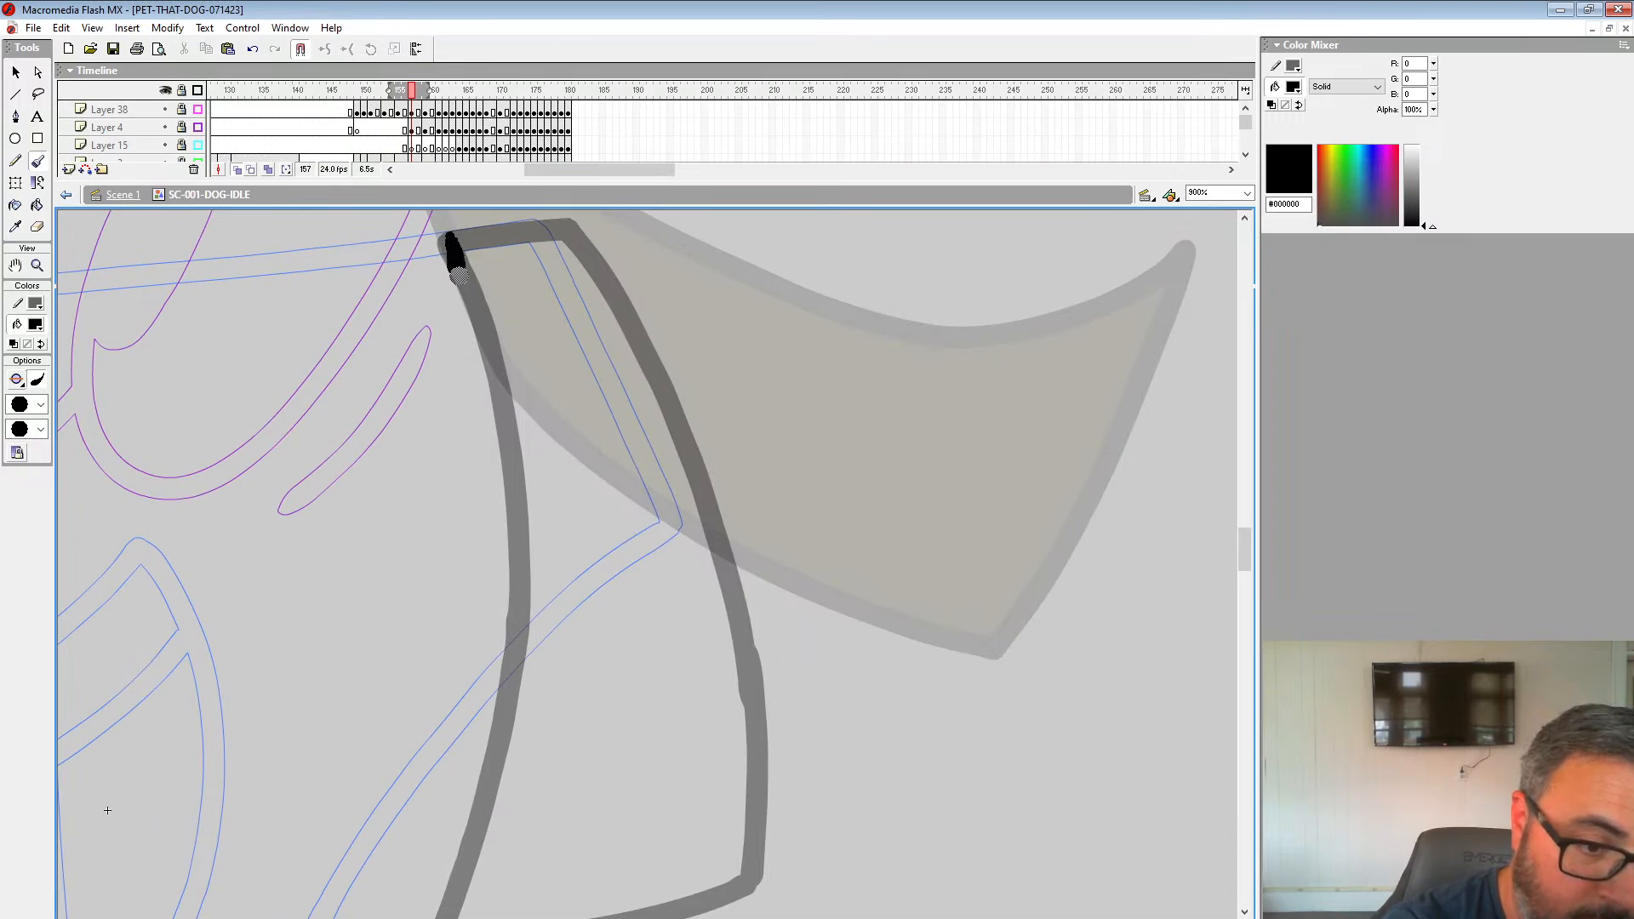
{"action": "mouse_move", "coordinate": [457, 272]}
{"action": "left_mouse_down"}
{"action": "mouse_move", "coordinate": [556, 632]}
{"action": "mouse_move", "coordinate": [640, 801]}
{"action": "mouse_move", "coordinate": [713, 872]}
{"action": "left_mouse_up"}
{"action": "key", "text": "ctrl+z"}
{"action": "mouse_move", "coordinate": [445, 235]}
{"action": "left_mouse_down"}
{"action": "mouse_move", "coordinate": [547, 485]}
{"action": "mouse_move", "coordinate": [682, 905]}
{"action": "mouse_move", "coordinate": [828, 863]}
{"action": "mouse_move", "coordinate": [962, 763]}
{"action": "mouse_move", "coordinate": [1032, 641]}
{"action": "mouse_move", "coordinate": [991, 646]}
{"action": "mouse_move", "coordinate": [907, 610]}
{"action": "mouse_move", "coordinate": [807, 516]}
{"action": "mouse_move", "coordinate": [586, 224]}
{"action": "mouse_move", "coordinate": [592, 240]}
{"action": "mouse_move", "coordinate": [454, 228]}
{"action": "left_mouse_up"}
{"action": "scroll", "coordinate": [588, 227], "scroll_direction": "up", "scroll_amount": 1}
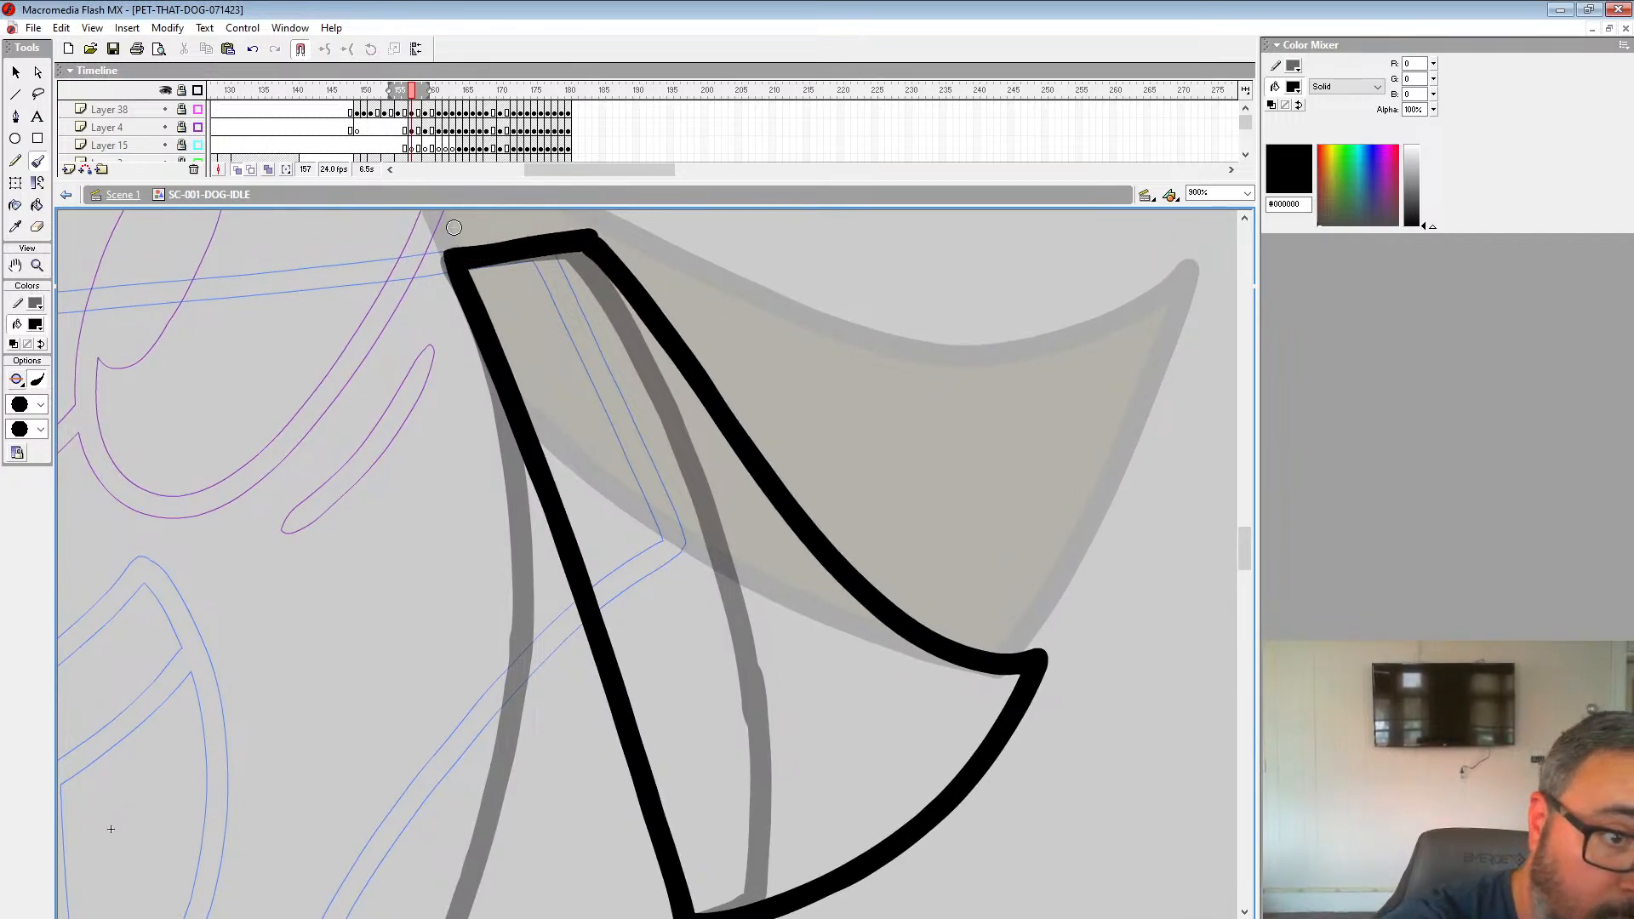
Step: Ink a new black ear outline on frame 156 of Layer 34, midway between the onion-skinned raised ear and the frame 157 ear
{"action": "left_click_drag", "start_coordinate": [657, 181], "coordinate": [655, 283]}
{"action": "key", "text": "comma"}
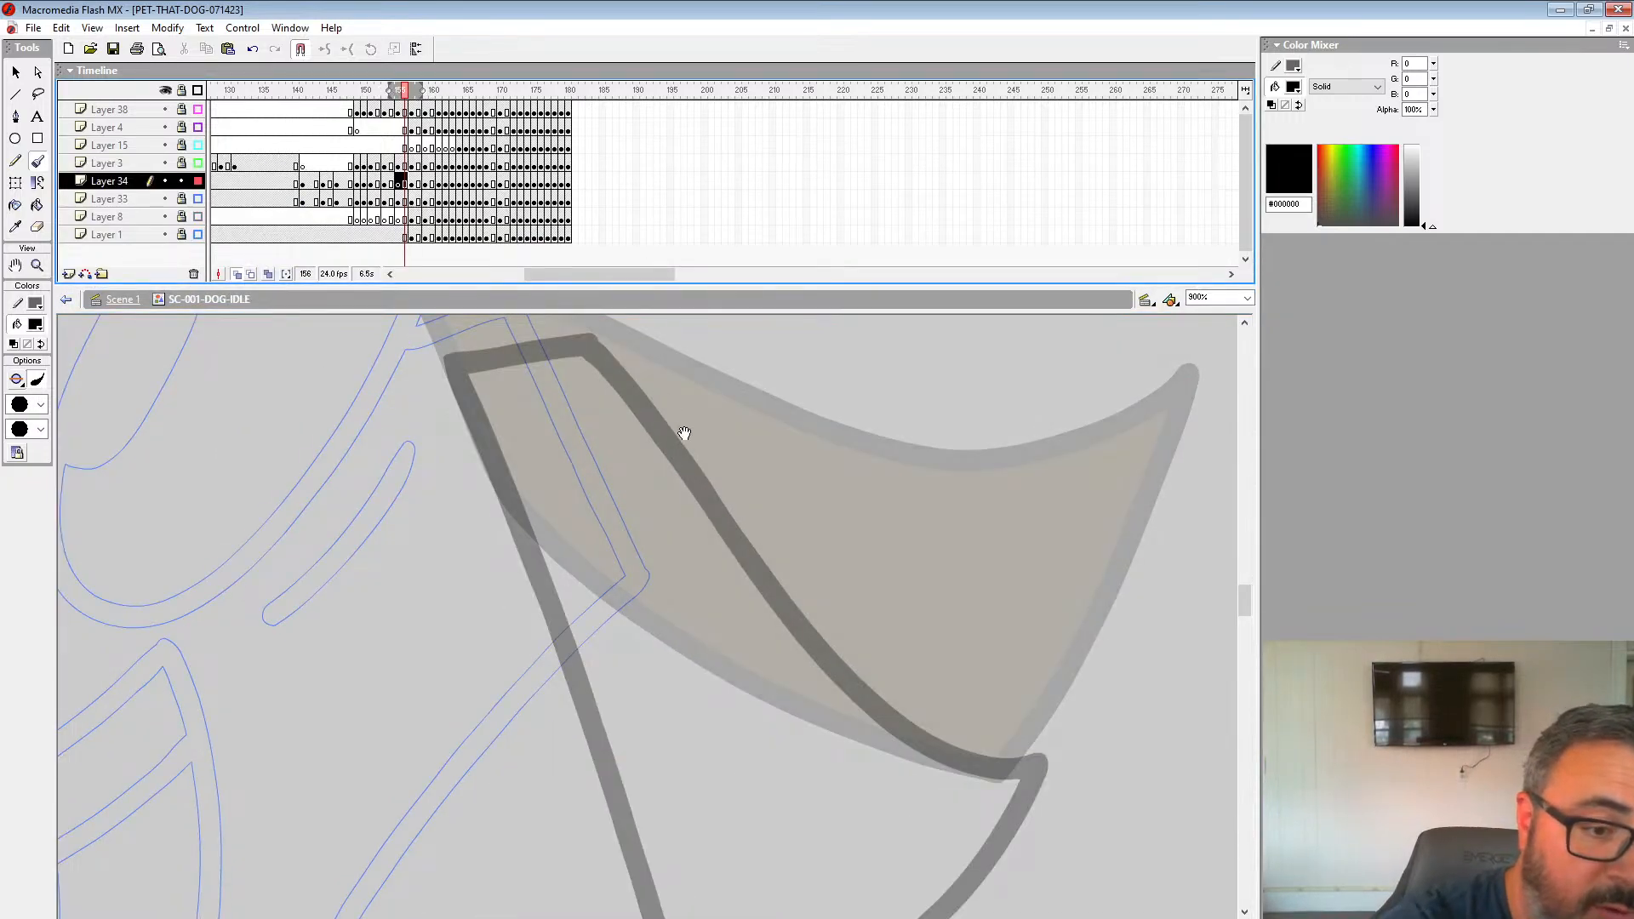
{"action": "left_click_drag", "start_coordinate": [652, 442], "coordinate": [667, 450]}
{"action": "mouse_move", "coordinate": [454, 328]}
{"action": "left_mouse_down"}
{"action": "mouse_move", "coordinate": [537, 527]}
{"action": "mouse_move", "coordinate": [668, 722]}
{"action": "mouse_move", "coordinate": [829, 853]}
{"action": "mouse_move", "coordinate": [942, 908]}
{"action": "mouse_move", "coordinate": [1046, 788]}
{"action": "mouse_move", "coordinate": [1132, 608]}
{"action": "mouse_move", "coordinate": [1156, 524]}
{"action": "mouse_move", "coordinate": [1101, 639]}
{"action": "mouse_move", "coordinate": [978, 660]}
{"action": "mouse_move", "coordinate": [840, 624]}
{"action": "mouse_move", "coordinate": [551, 433]}
{"action": "mouse_move", "coordinate": [502, 414]}
{"action": "mouse_move", "coordinate": [413, 425]}
{"action": "left_mouse_up"}
Step: Play back the dog animation several times from around frame 148 to check the ear swing with the new in-betweens
{"action": "key", "text": "z"}
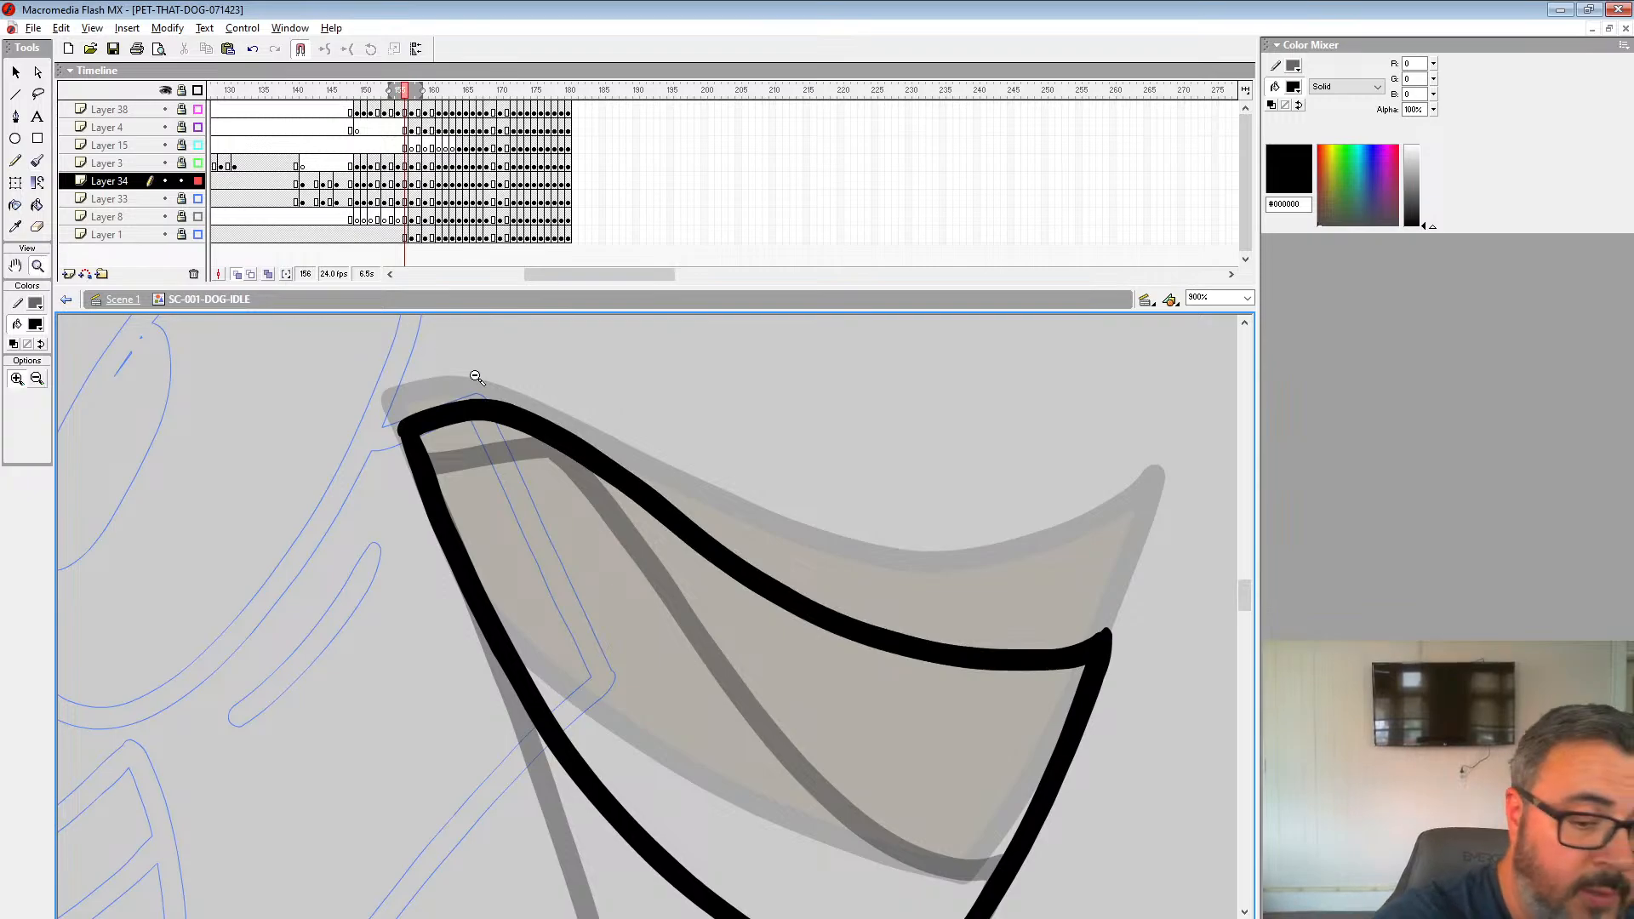
{"action": "key", "text": "ctrl+minus"}
{"action": "key", "text": "ctrl+minus"}
{"action": "key", "text": "ctrl+minus"}
{"action": "key", "text": "Return"}
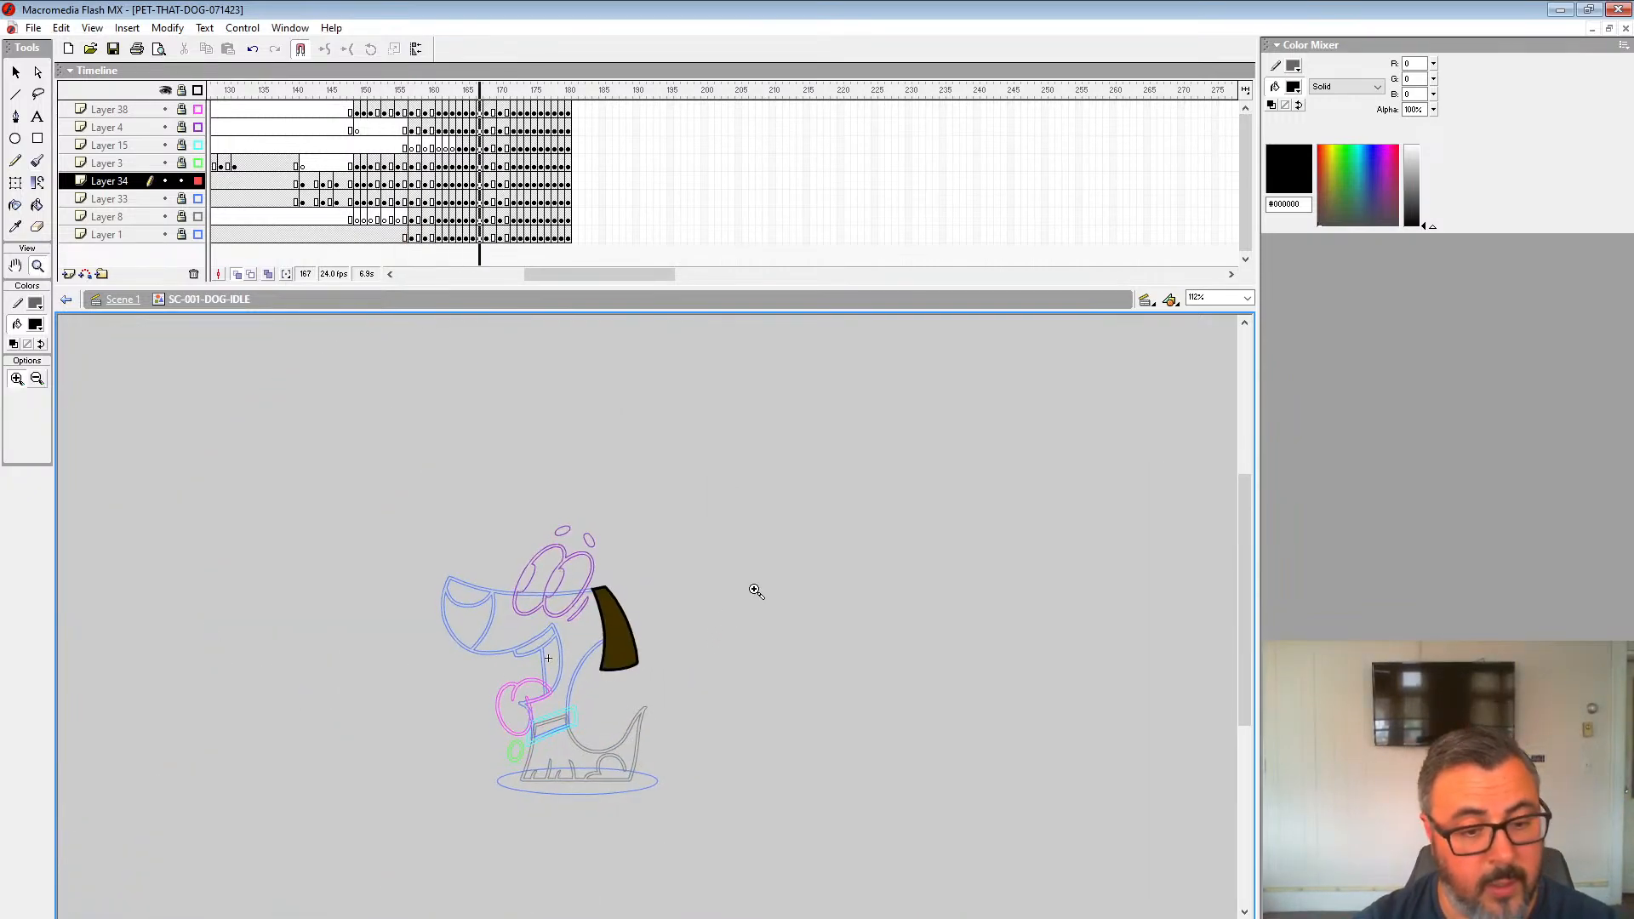
{"action": "left_click", "coordinate": [350, 161]}
{"action": "key", "text": "Return"}
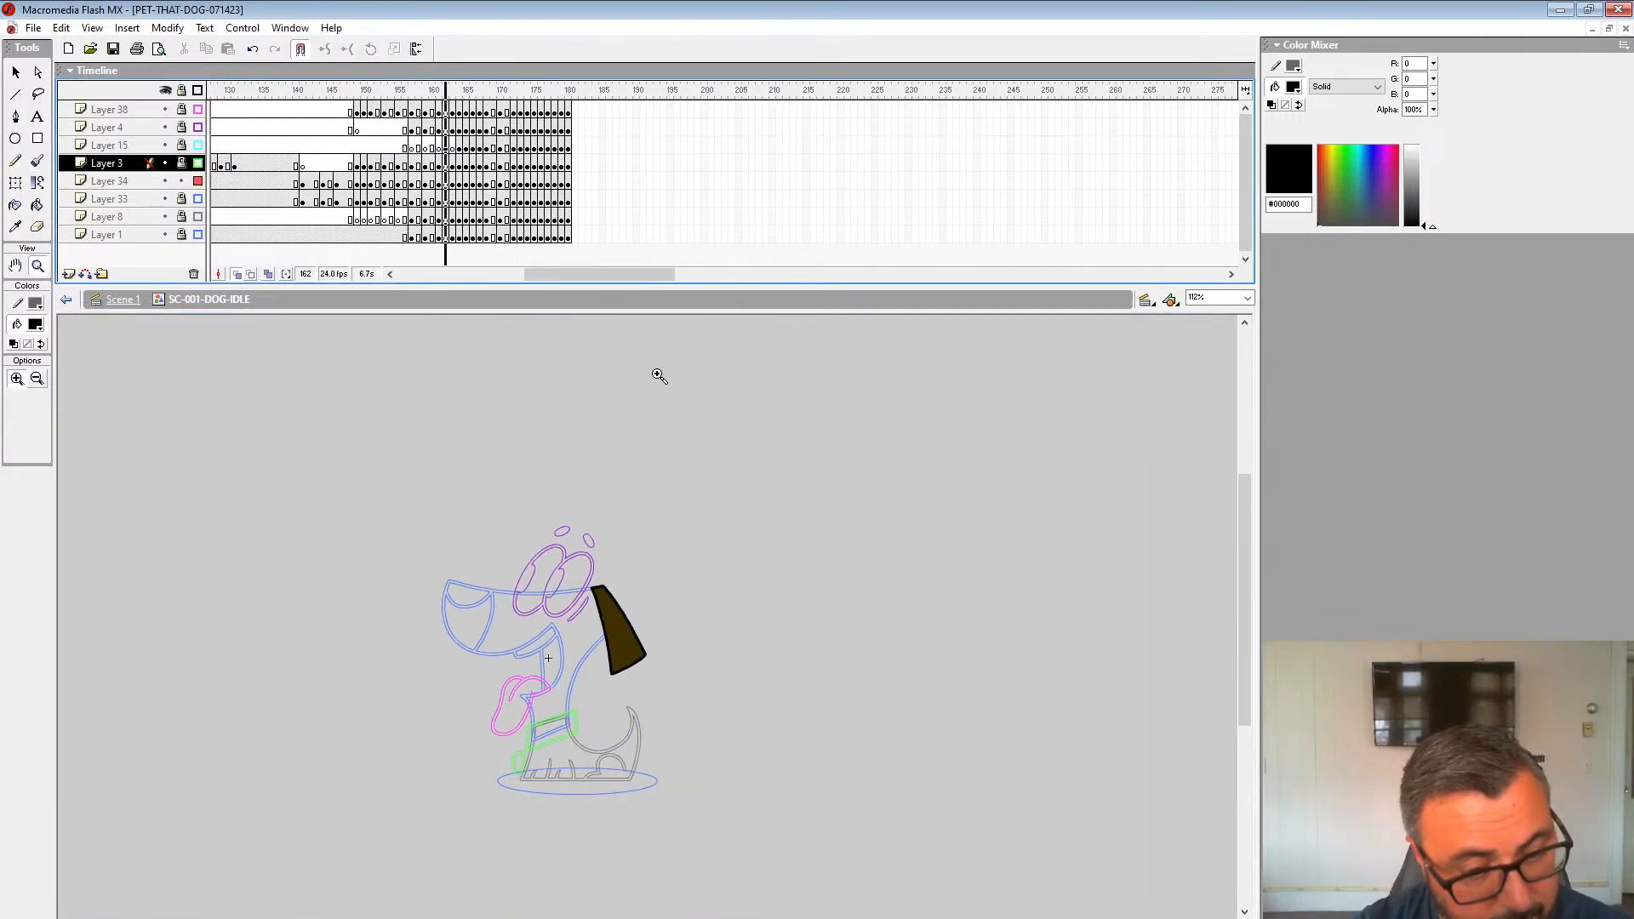
{"action": "key", "text": "Return"}
{"action": "left_click", "coordinate": [350, 149]}
{"action": "key", "text": "Return"}
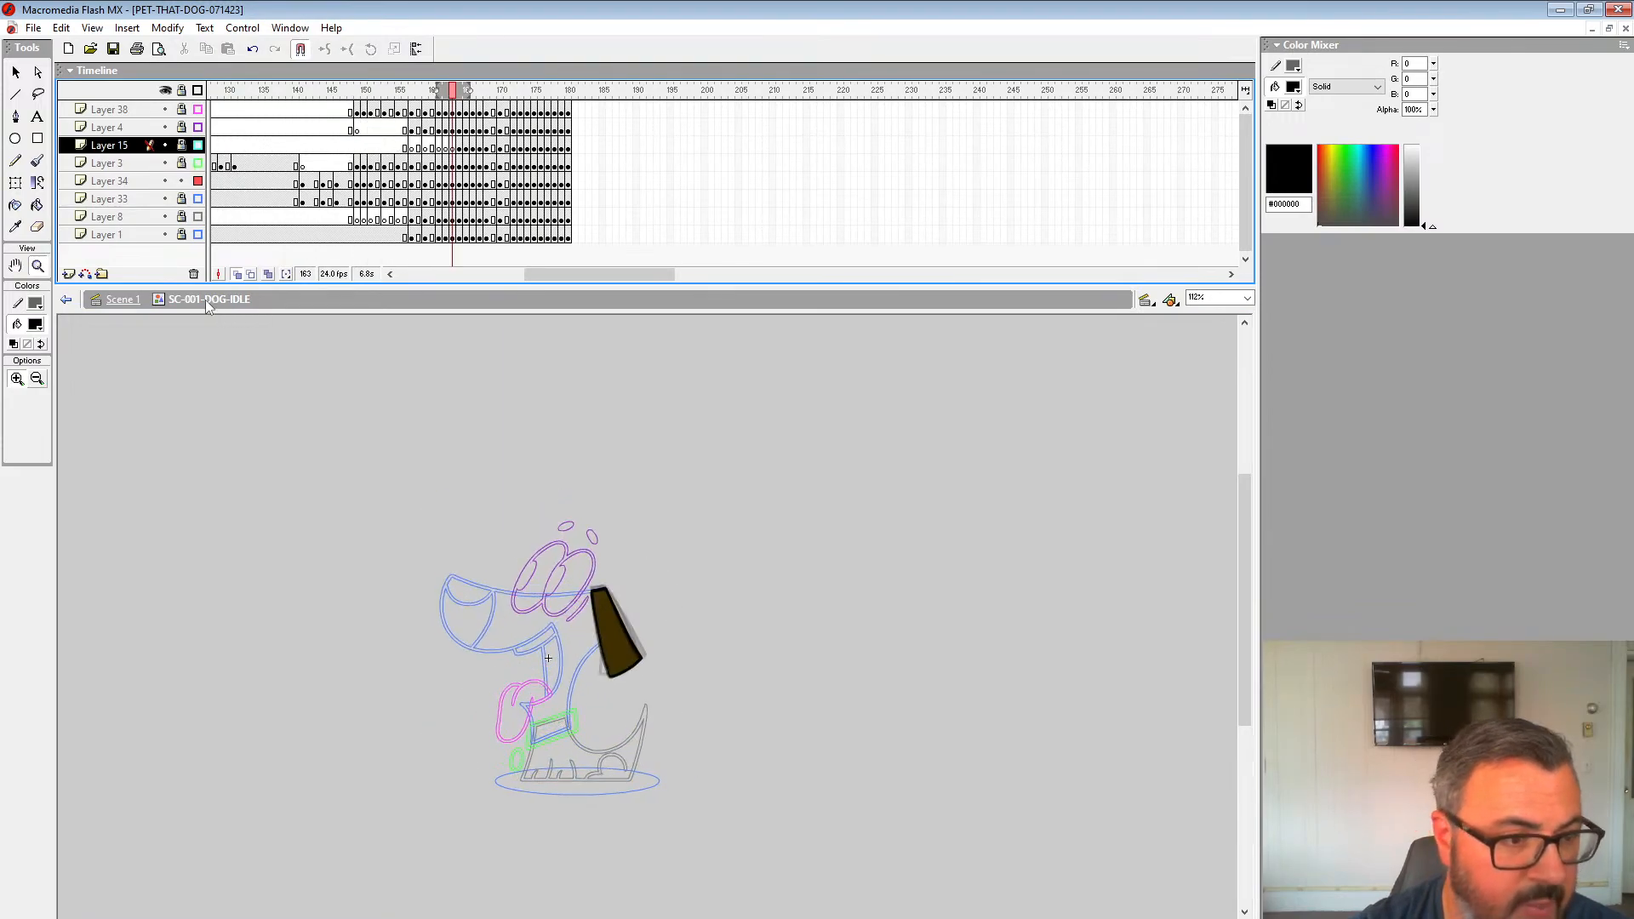
Step: Turn off onion skinning and examine the ear poses frame by frame between frames 149 and 157 on Layer 34
{"action": "left_click", "coordinate": [237, 276]}
{"action": "left_click_drag", "start_coordinate": [447, 108], "coordinate": [383, 139]}
{"action": "left_click", "coordinate": [386, 166]}
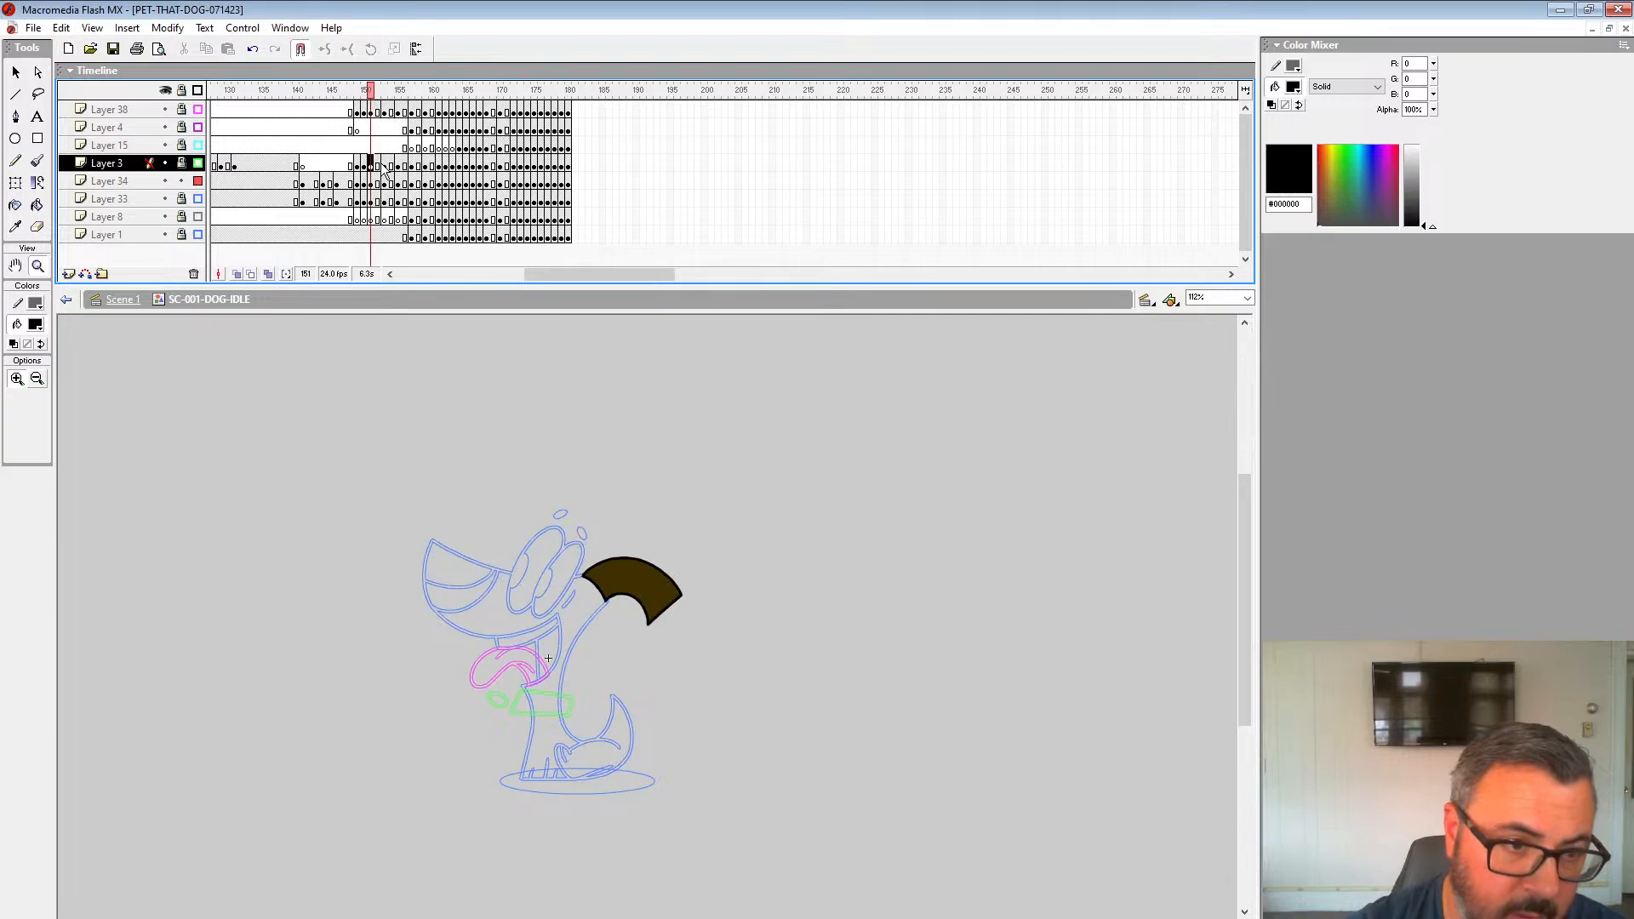
{"action": "left_click", "coordinate": [370, 166]}
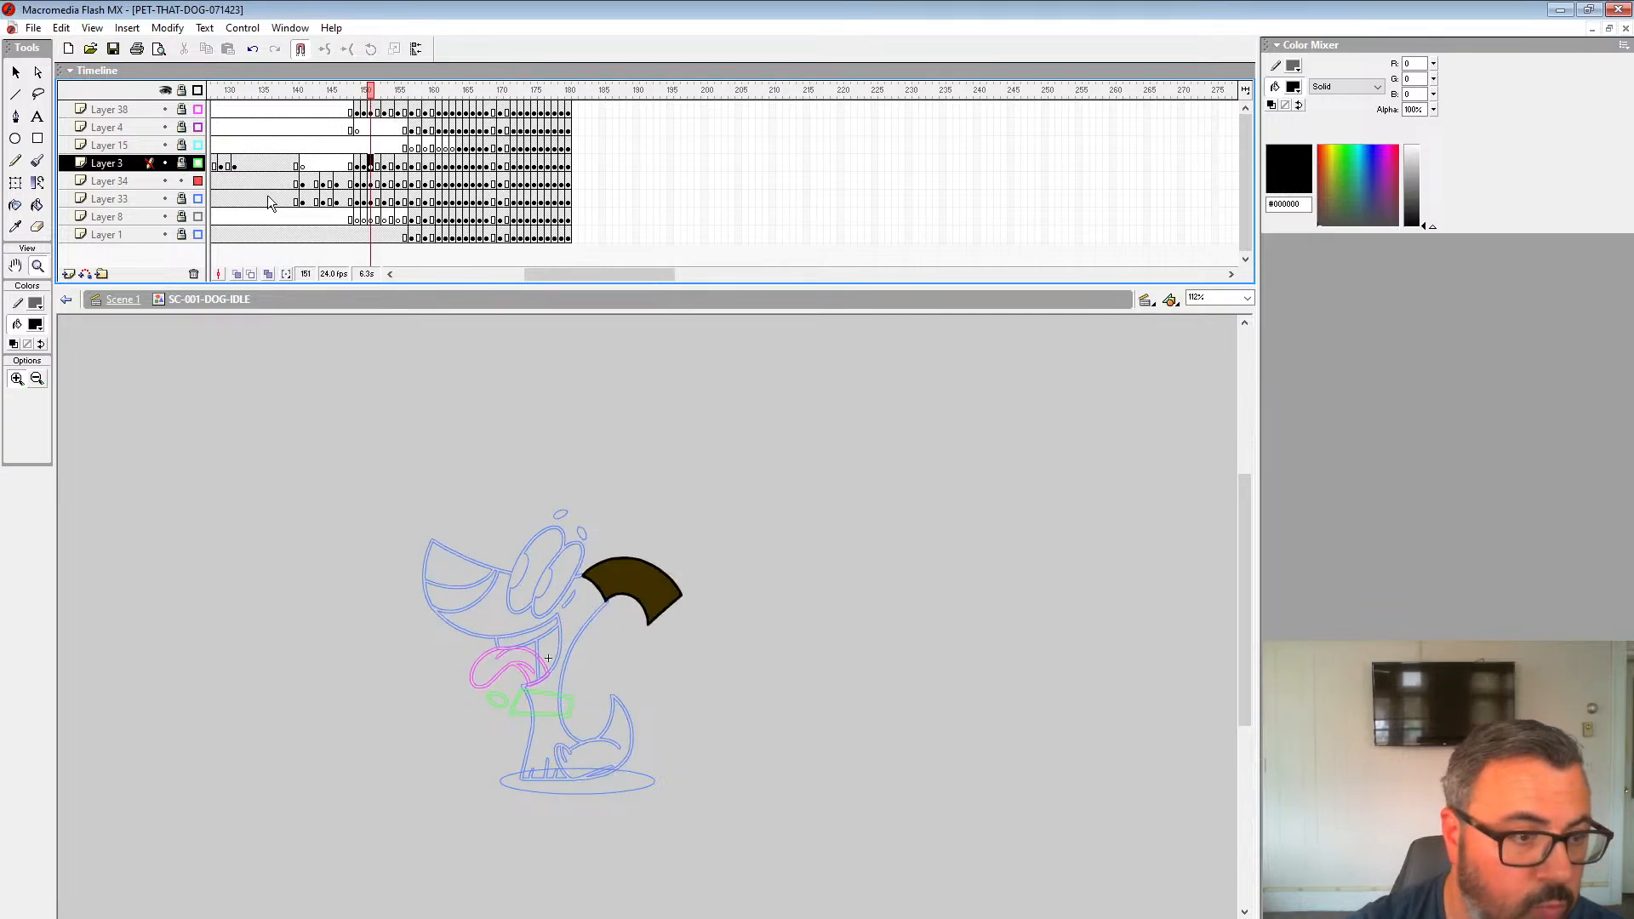
{"action": "left_click", "coordinate": [373, 184]}
{"action": "key", "text": "comma"}
{"action": "key", "text": "comma"}
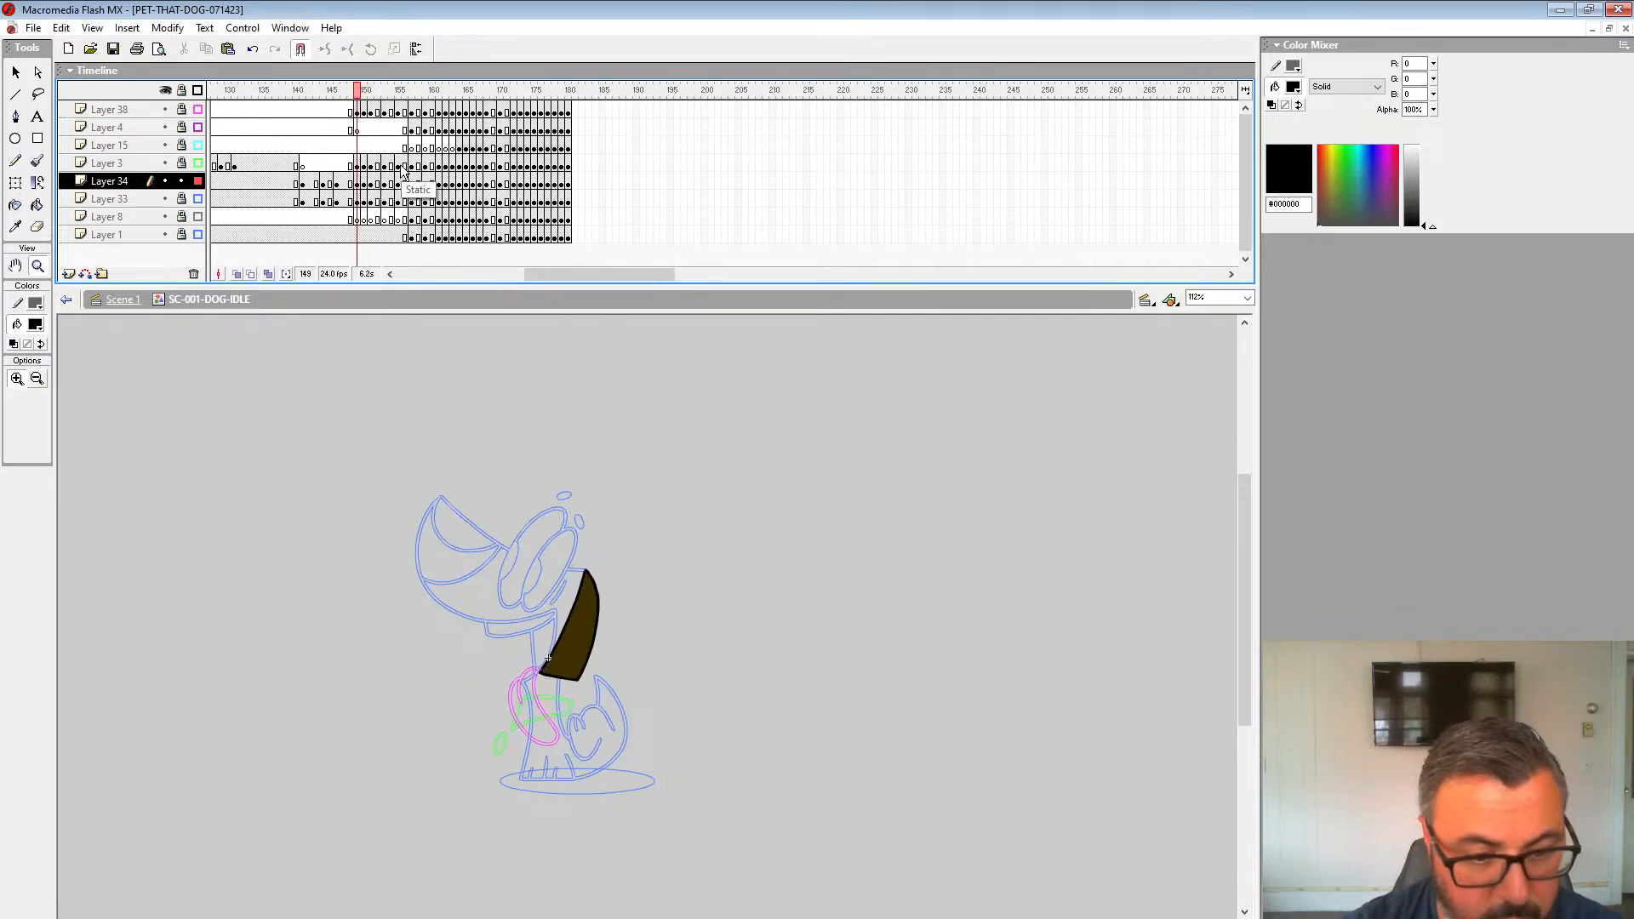
{"action": "key", "text": "period"}
{"action": "key", "text": "period"}
{"action": "key", "text": "period"}
{"action": "key", "text": "period"}
{"action": "key", "text": "period"}
{"action": "key", "text": "period"}
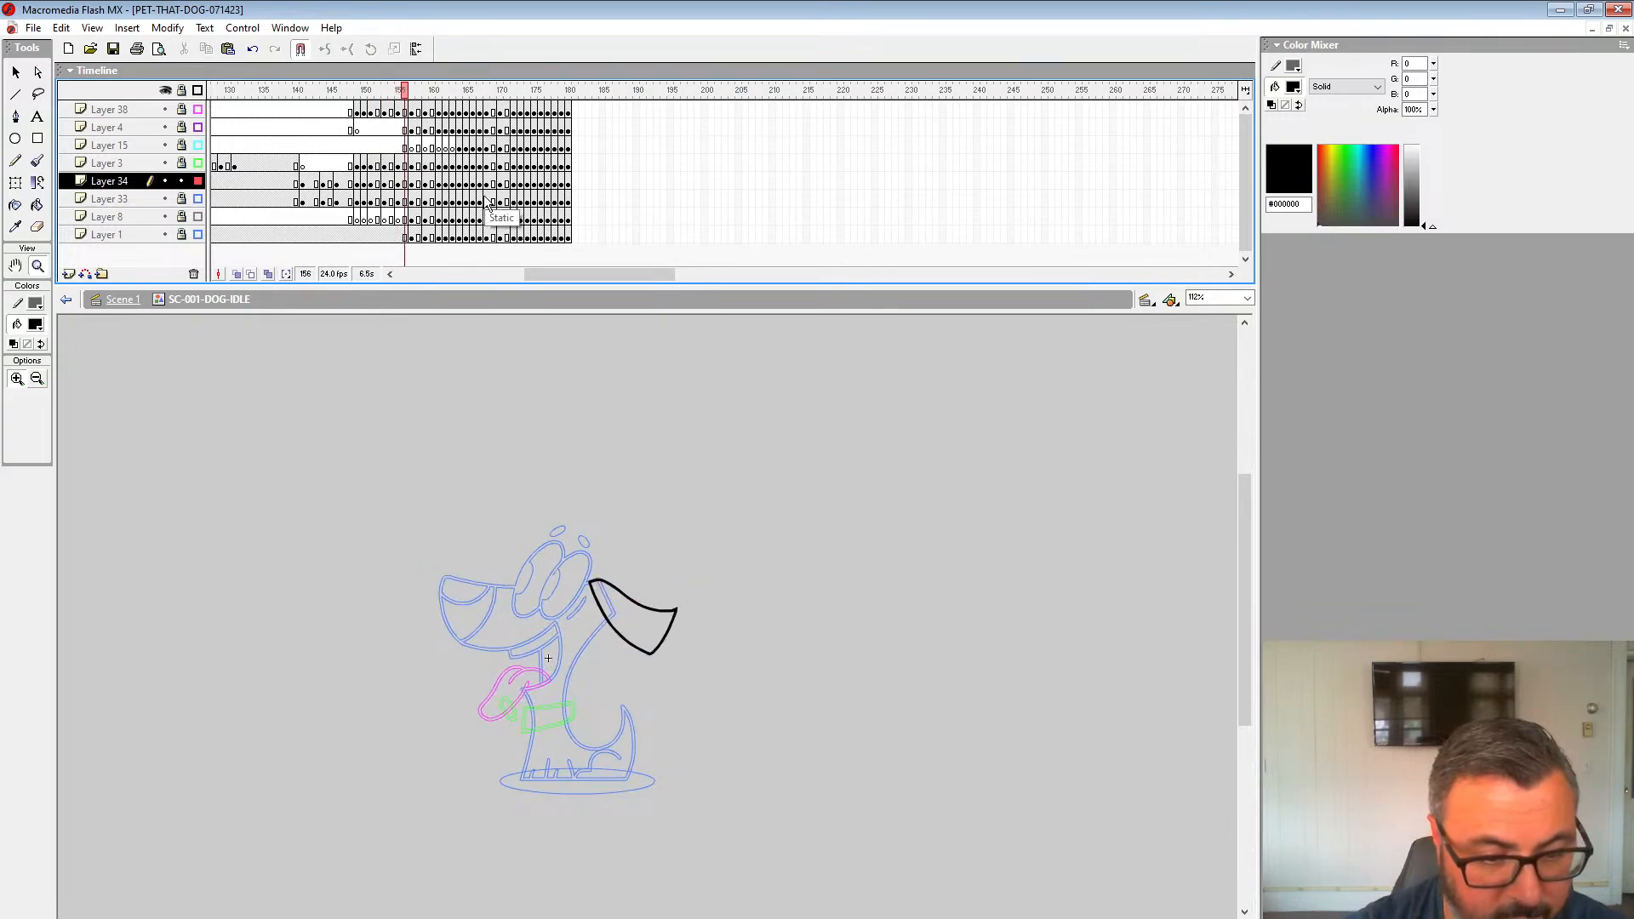
{"action": "key", "text": "comma"}
{"action": "key", "text": "comma"}
{"action": "left_click", "coordinate": [377, 182]}
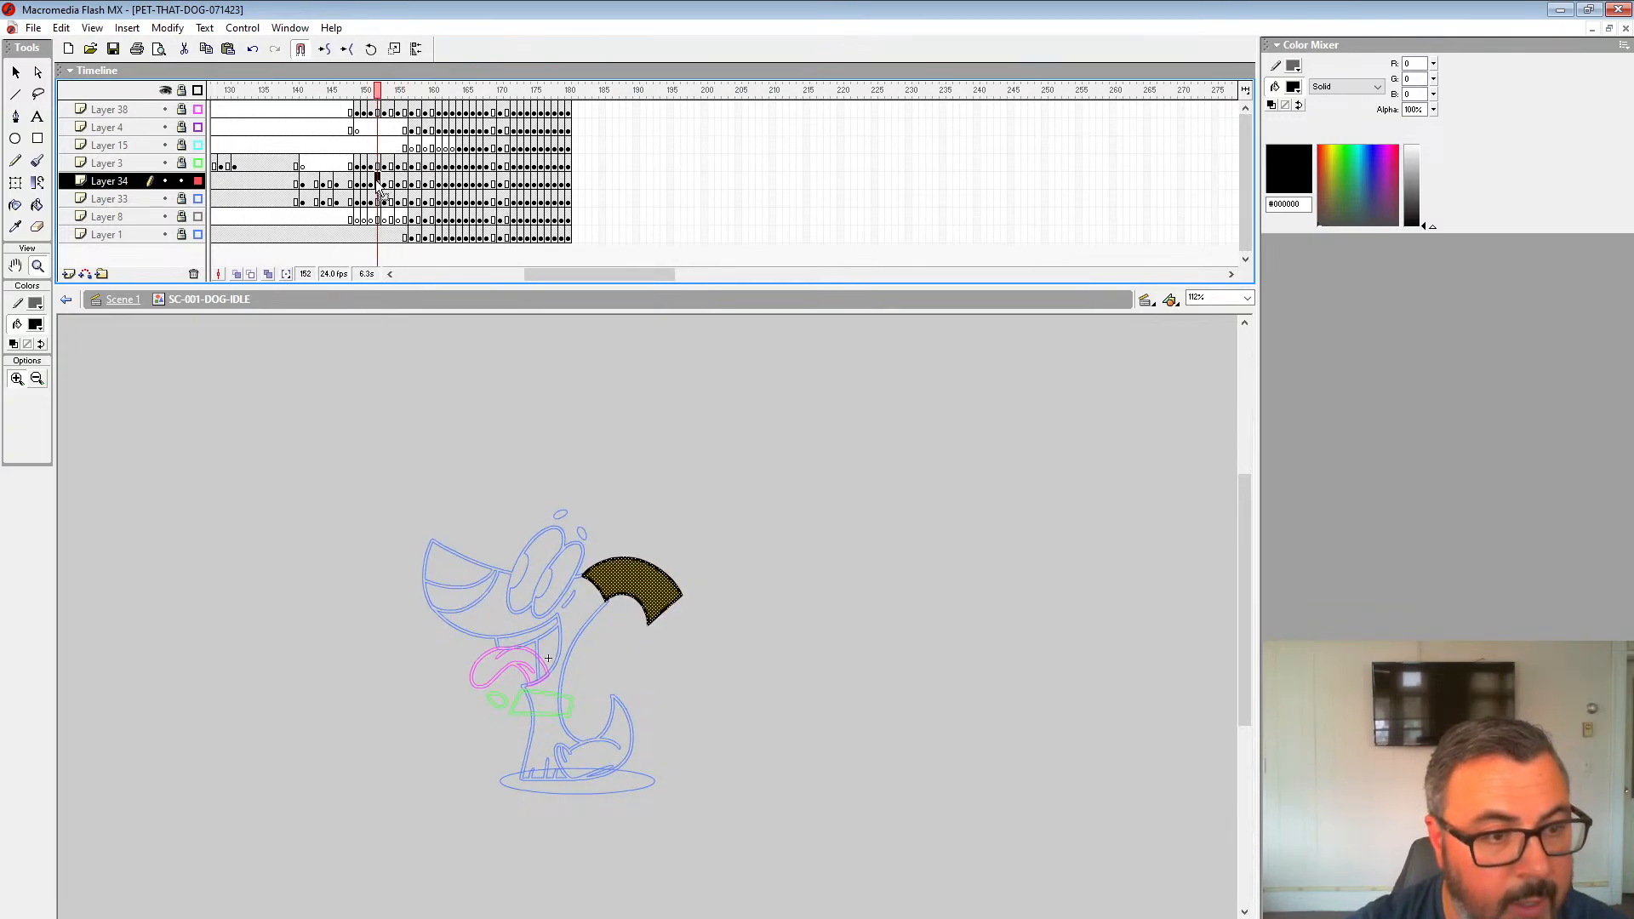
{"action": "left_click", "coordinate": [386, 183]}
{"action": "left_click", "coordinate": [414, 184]}
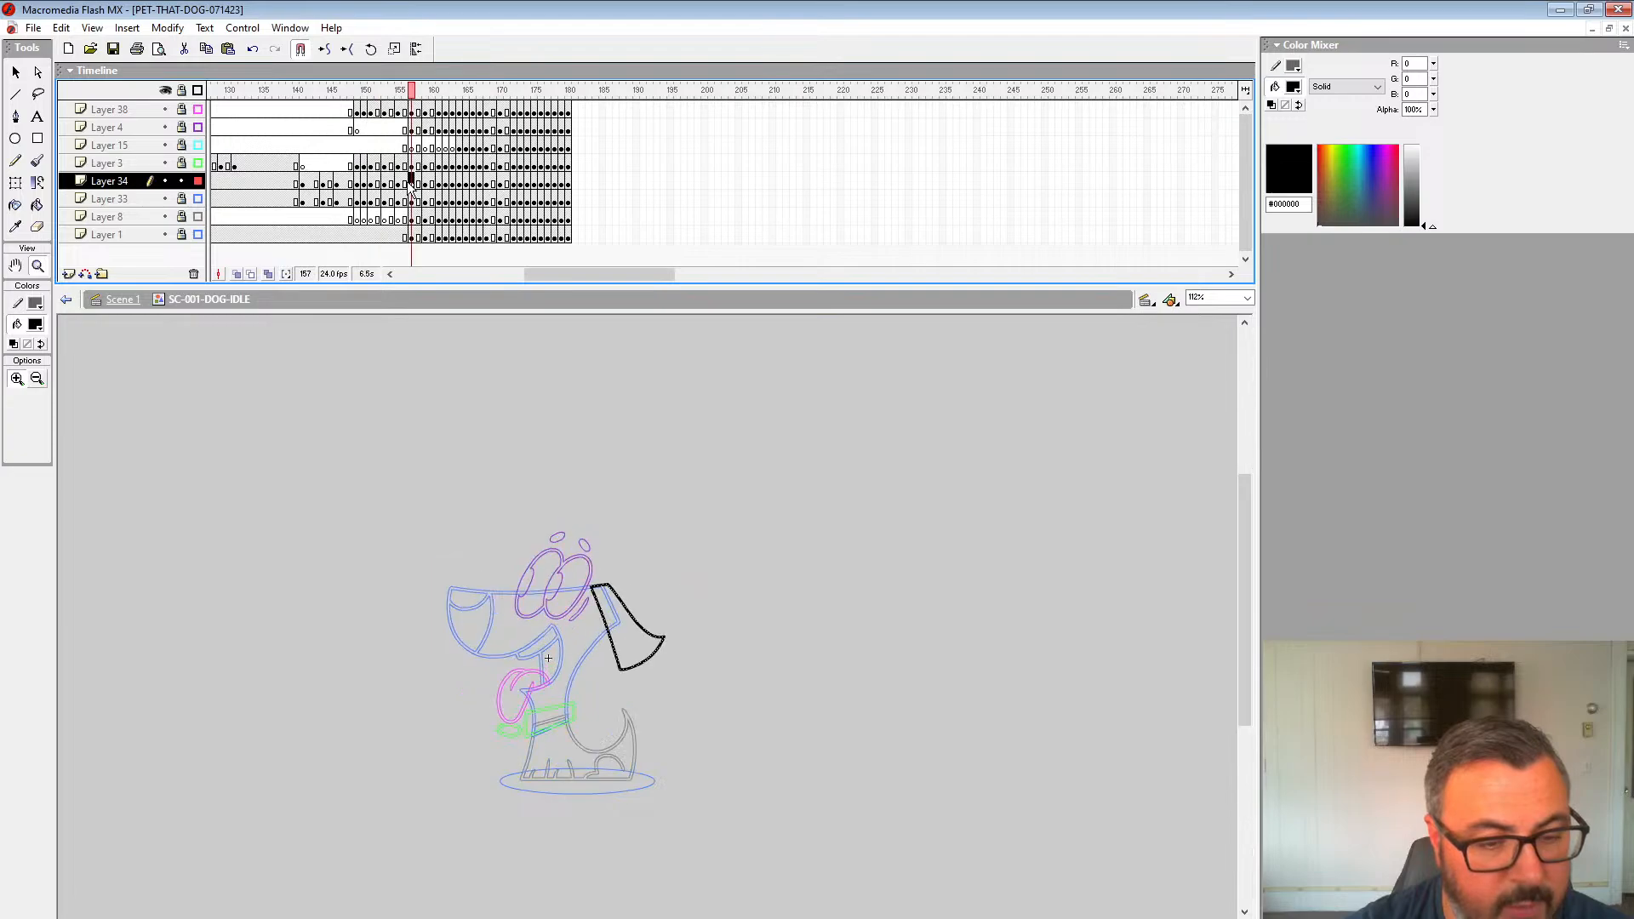
Step: Clear the ear drawing from frame 153 of Layer 34 and play back the swing from around frame 148 without it
{"action": "left_click", "coordinate": [387, 184]}
{"action": "key", "text": "Delete"}
{"action": "left_click", "coordinate": [354, 182]}
{"action": "key", "text": "Return"}
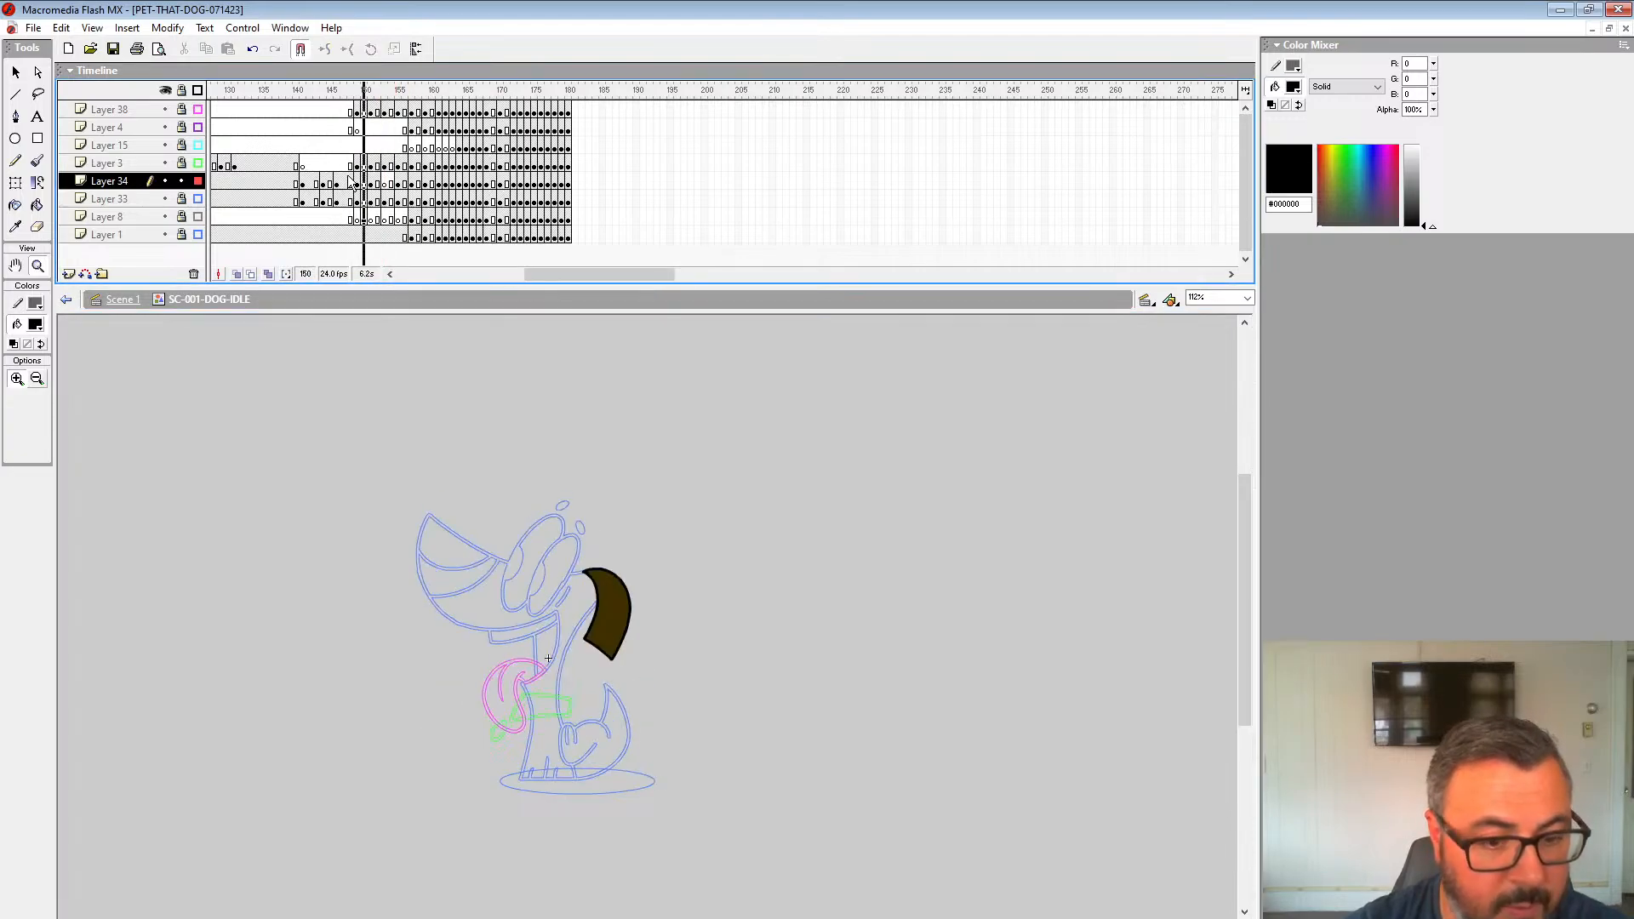
{"action": "left_click", "coordinate": [362, 183]}
{"action": "key", "text": "Return"}
{"action": "left_click", "coordinate": [385, 183]}
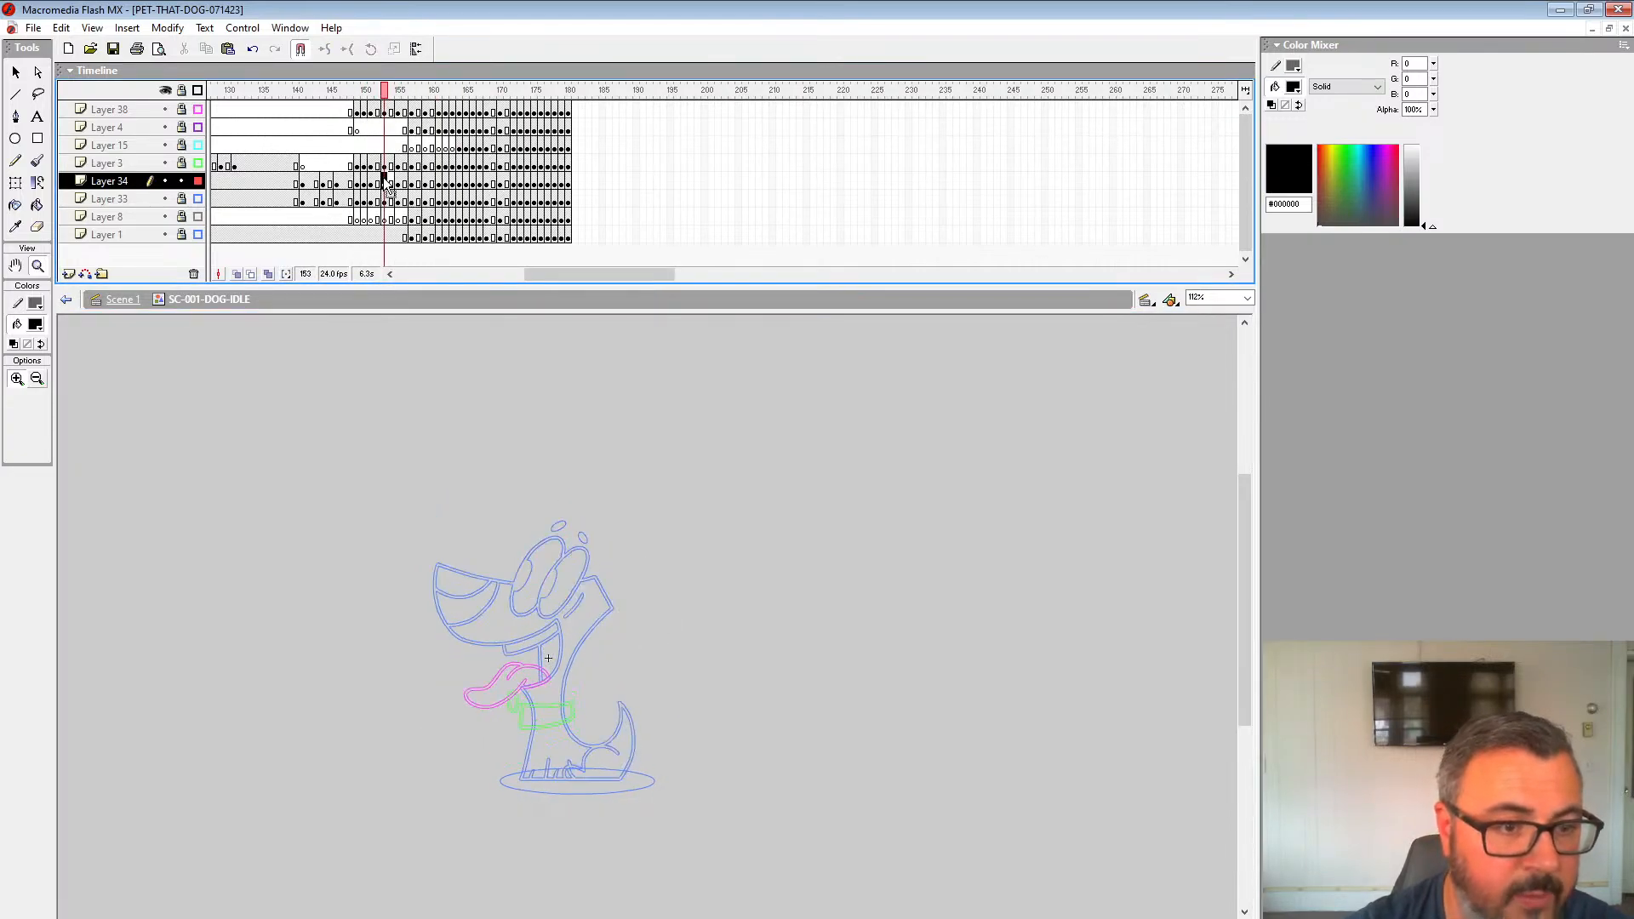
Step: Enable onion skinning on the empty frame 153 and set the Brush tool to a small size for roughing the ear
{"action": "left_click", "coordinate": [237, 274]}
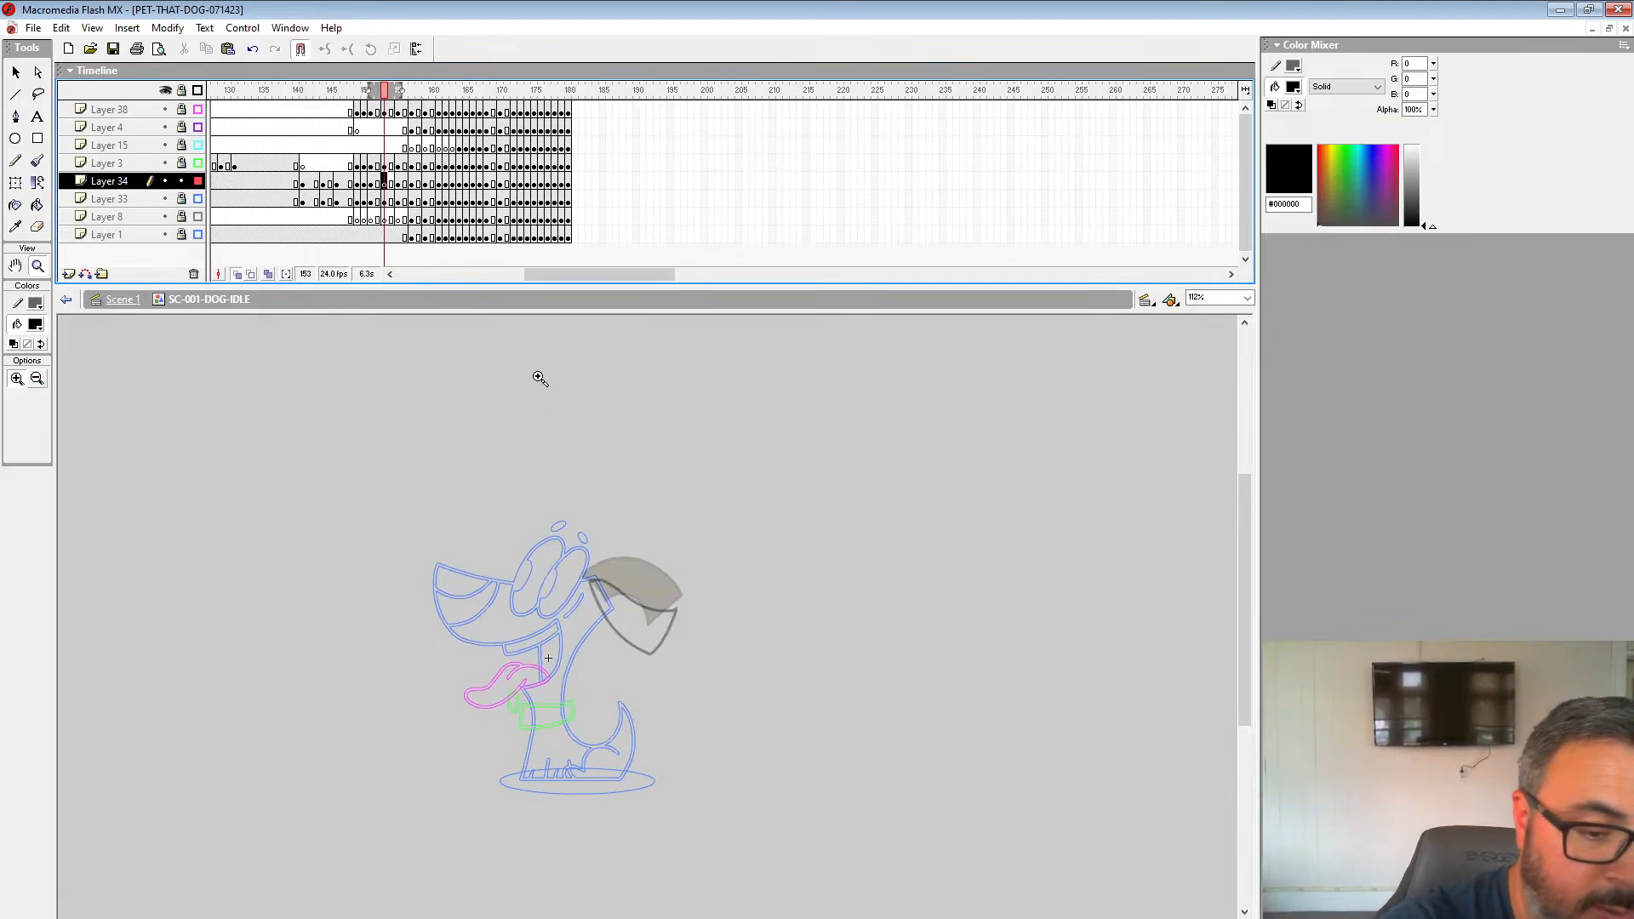
{"action": "left_click", "coordinate": [668, 618]}
{"action": "left_click", "coordinate": [654, 614]}
{"action": "left_click", "coordinate": [36, 161]}
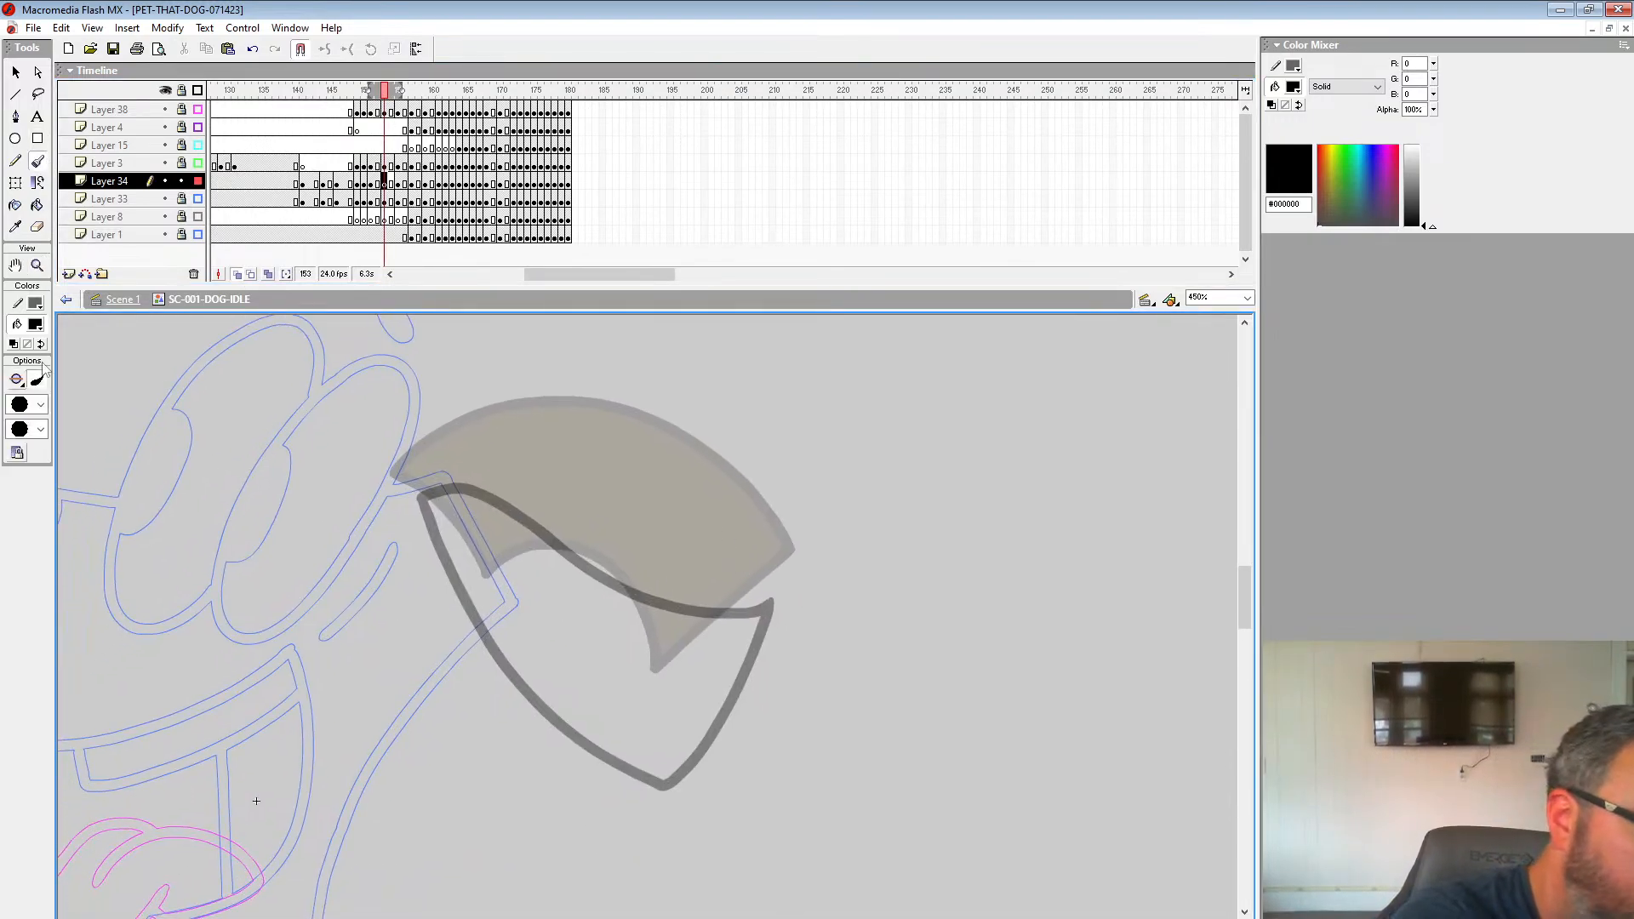
{"action": "left_click", "coordinate": [41, 429]}
{"action": "left_click", "coordinate": [39, 466]}
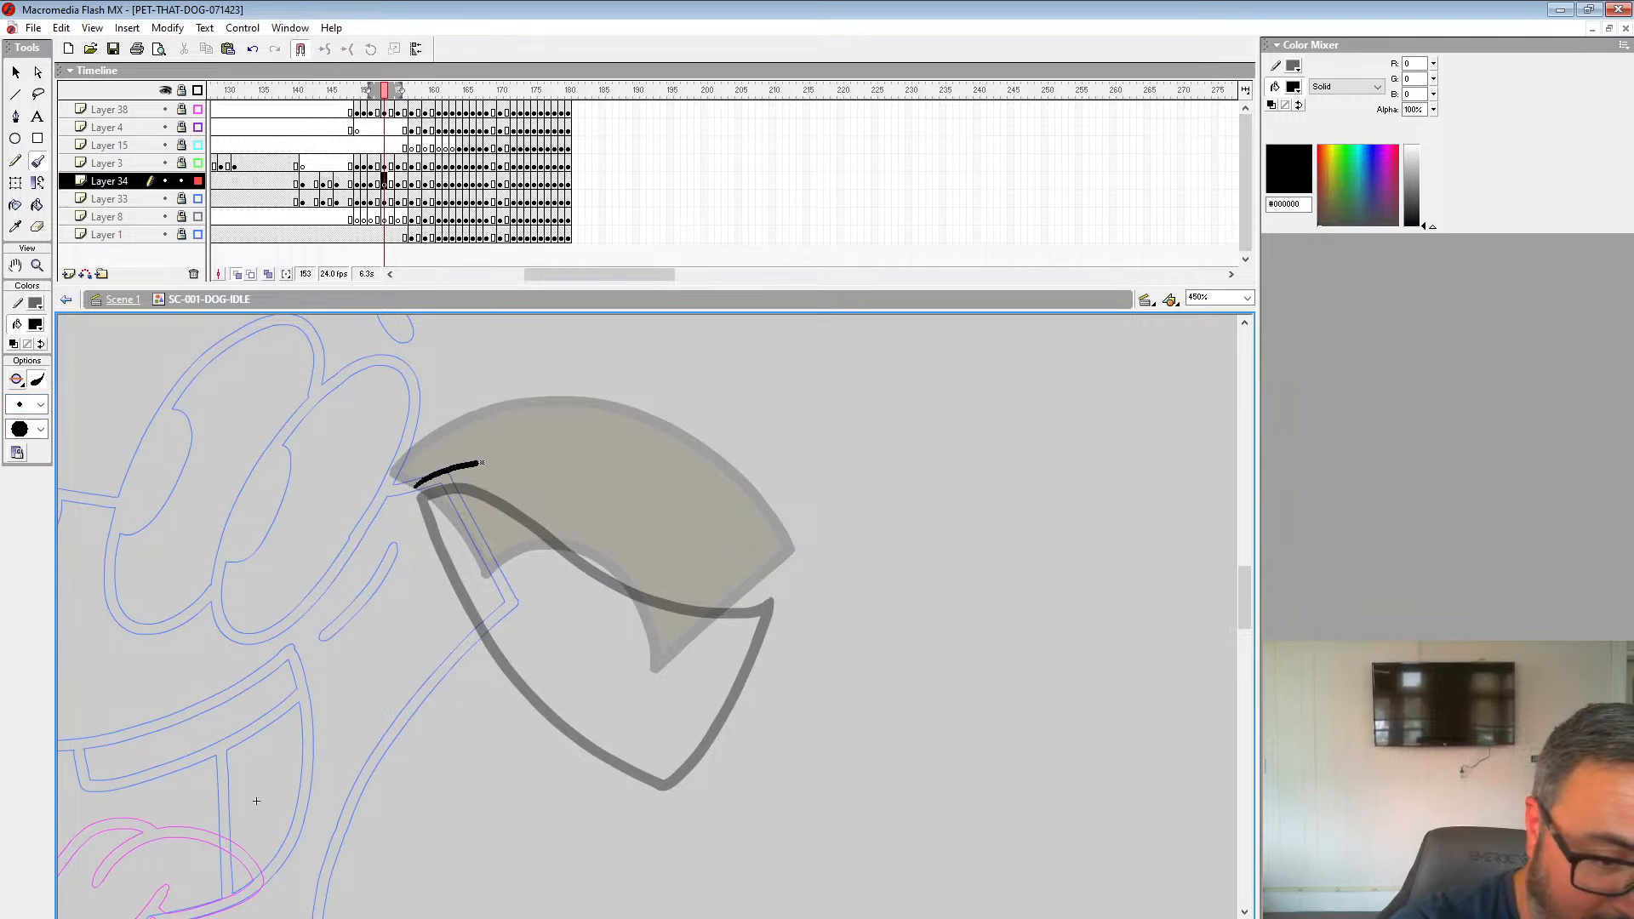
{"action": "left_click_drag", "start_coordinate": [481, 462], "coordinate": [748, 552]}
{"action": "key", "text": "ctrl+z"}
{"action": "mouse_move", "coordinate": [411, 490]}
{"action": "left_mouse_down"}
{"action": "mouse_move", "coordinate": [747, 549]}
{"action": "mouse_move", "coordinate": [783, 571]}
{"action": "left_mouse_up"}
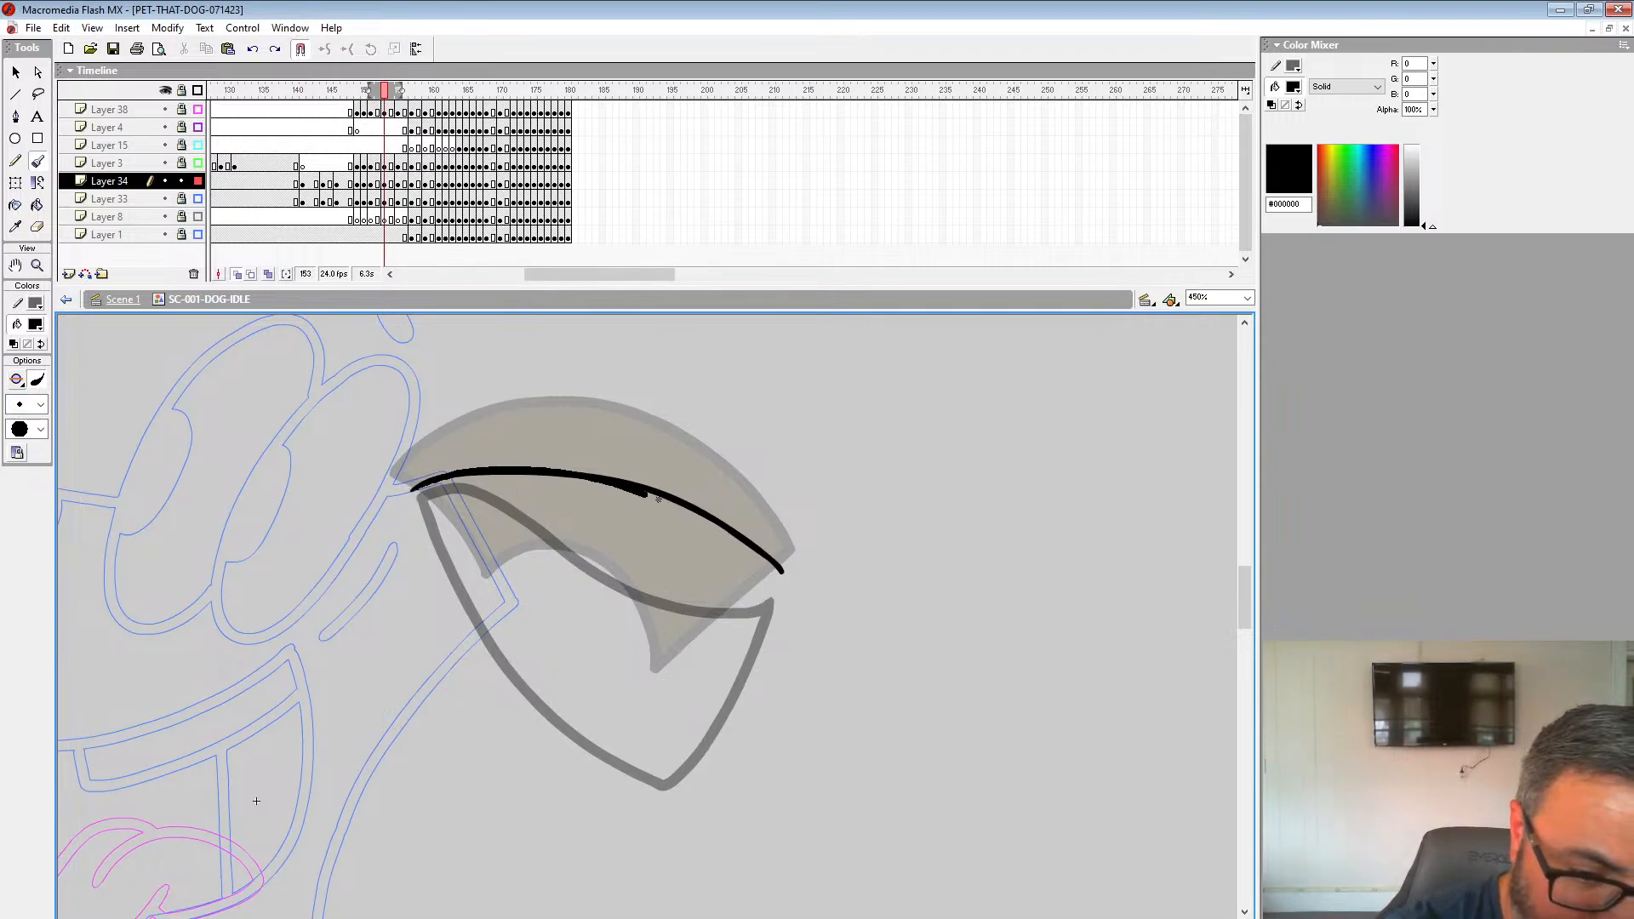
{"action": "left_click_drag", "start_coordinate": [649, 495], "coordinate": [786, 580]}
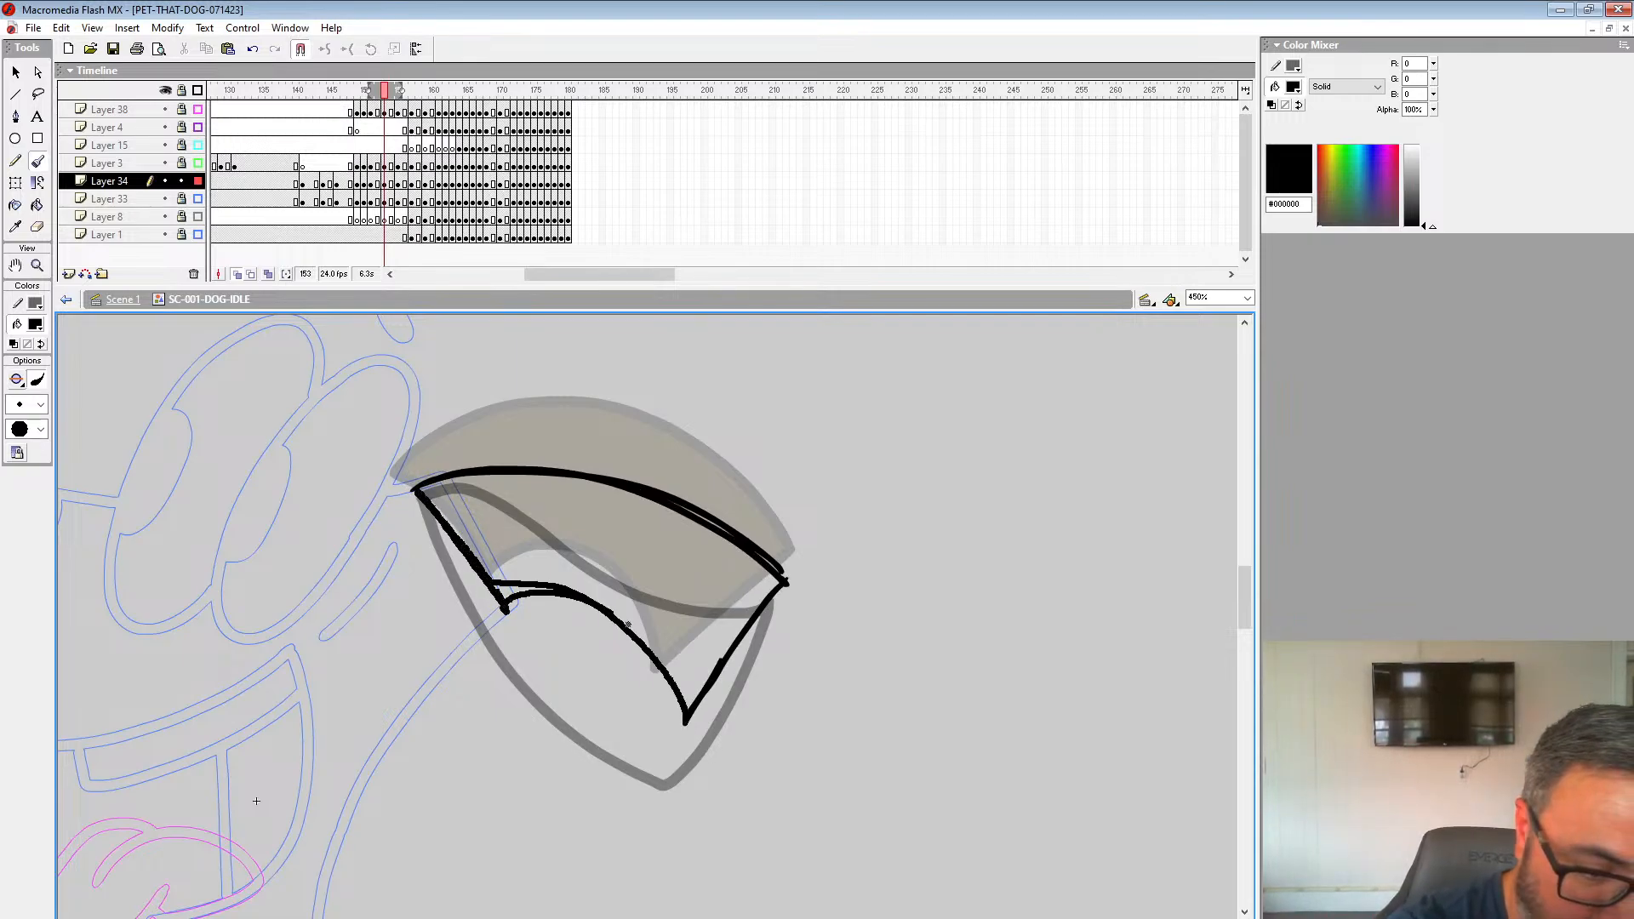
{"action": "left_click_drag", "start_coordinate": [628, 626], "coordinate": [685, 720]}
{"action": "mouse_move", "coordinate": [705, 499]}
{"action": "left_mouse_down"}
{"action": "mouse_move", "coordinate": [403, 492]}
{"action": "mouse_move", "coordinate": [782, 538]}
{"action": "left_mouse_up"}
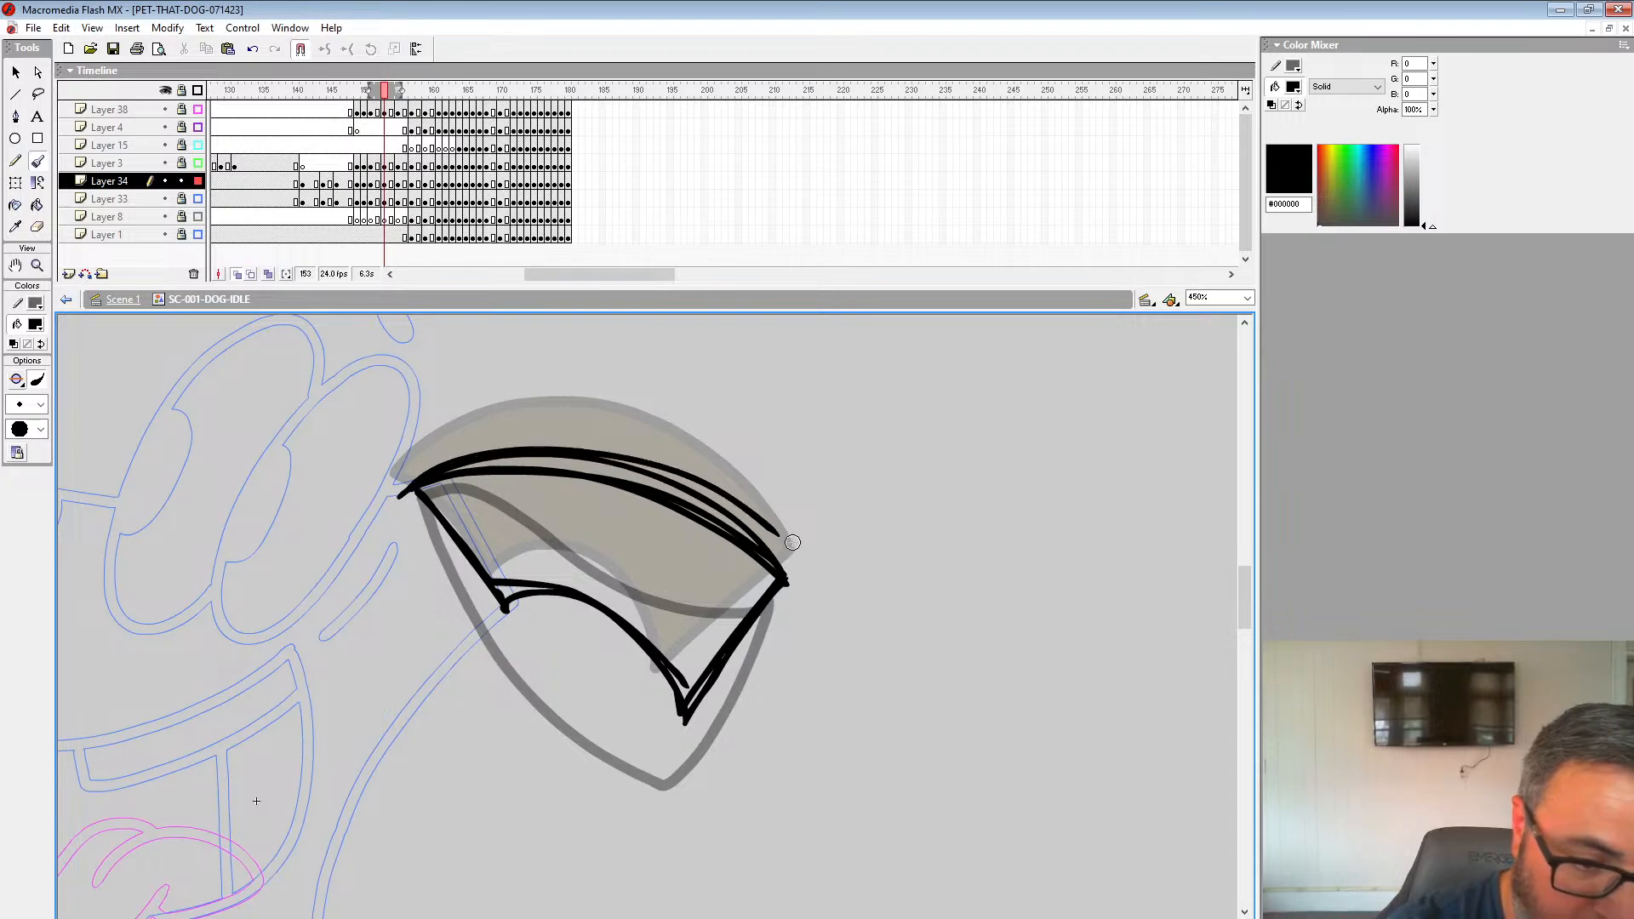
{"action": "key", "text": "ctrl+z"}
{"action": "key", "text": "ctrl+z"}
{"action": "key", "text": "ctrl+z"}
{"action": "key", "text": "ctrl+z"}
{"action": "key", "text": "ctrl+z"}
{"action": "key", "text": "ctrl+z"}
{"action": "key", "text": "ctrl+z"}
{"action": "key", "text": "ctrl+z"}
{"action": "key", "text": "ctrl+z"}
{"action": "key", "text": "ctrl+z"}
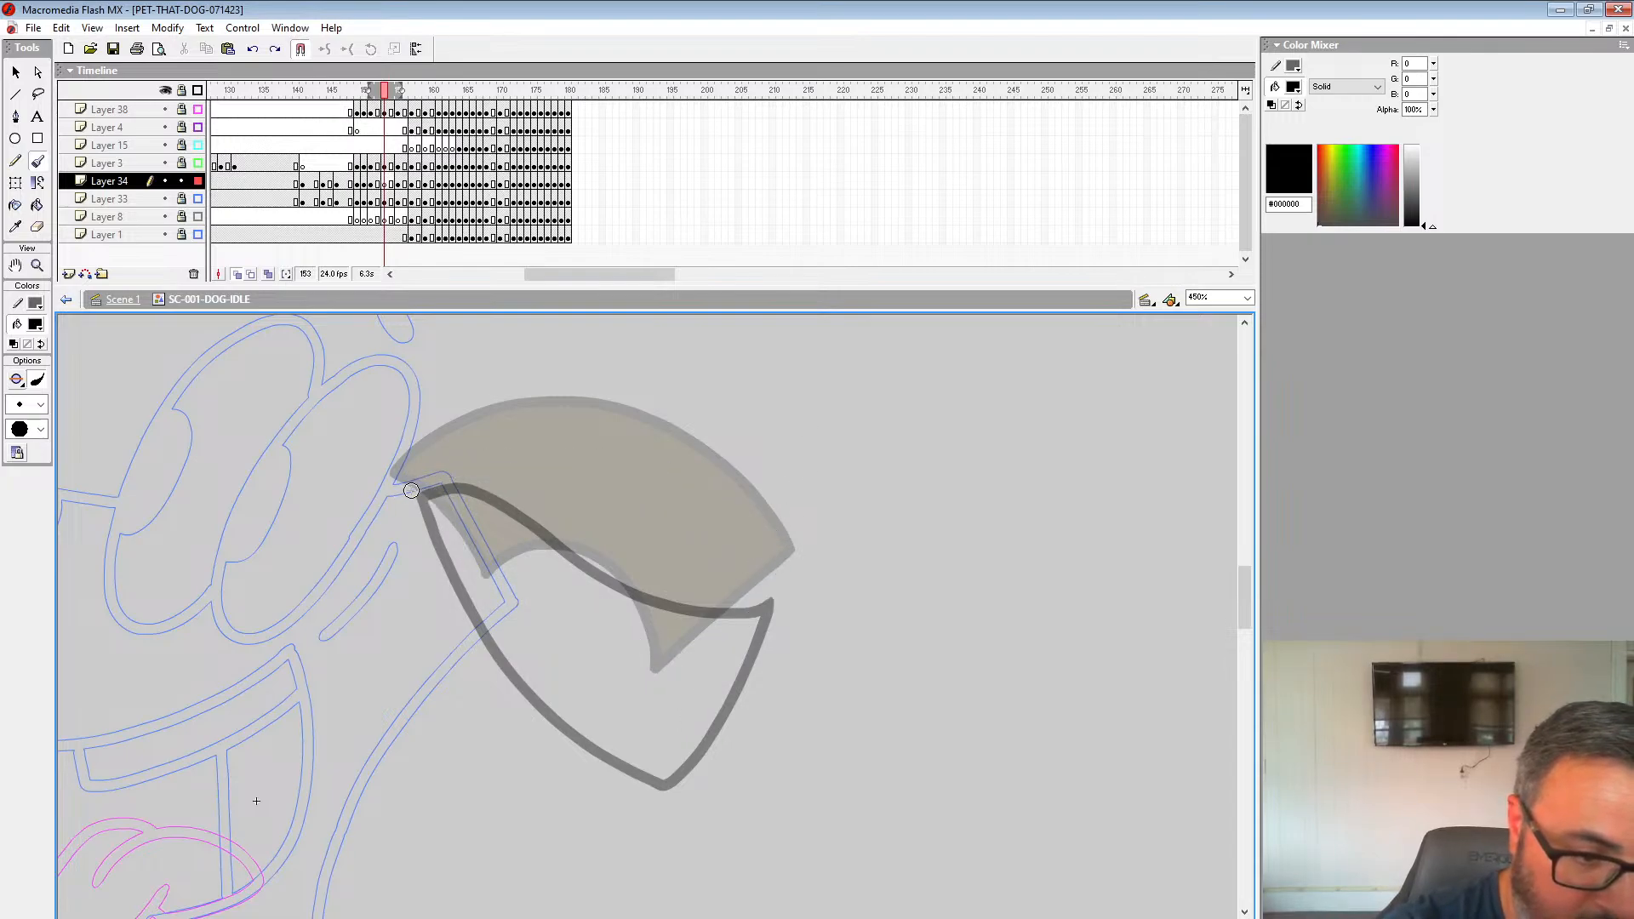
{"action": "left_click_drag", "start_coordinate": [578, 469], "coordinate": [773, 548]}
{"action": "key", "text": "ctrl+z"}
Step: Rough in a thin black ear on frame 153 of Layer 34, its tip stretched up and outward, and play back the swing
{"action": "left_click", "coordinate": [371, 182]}
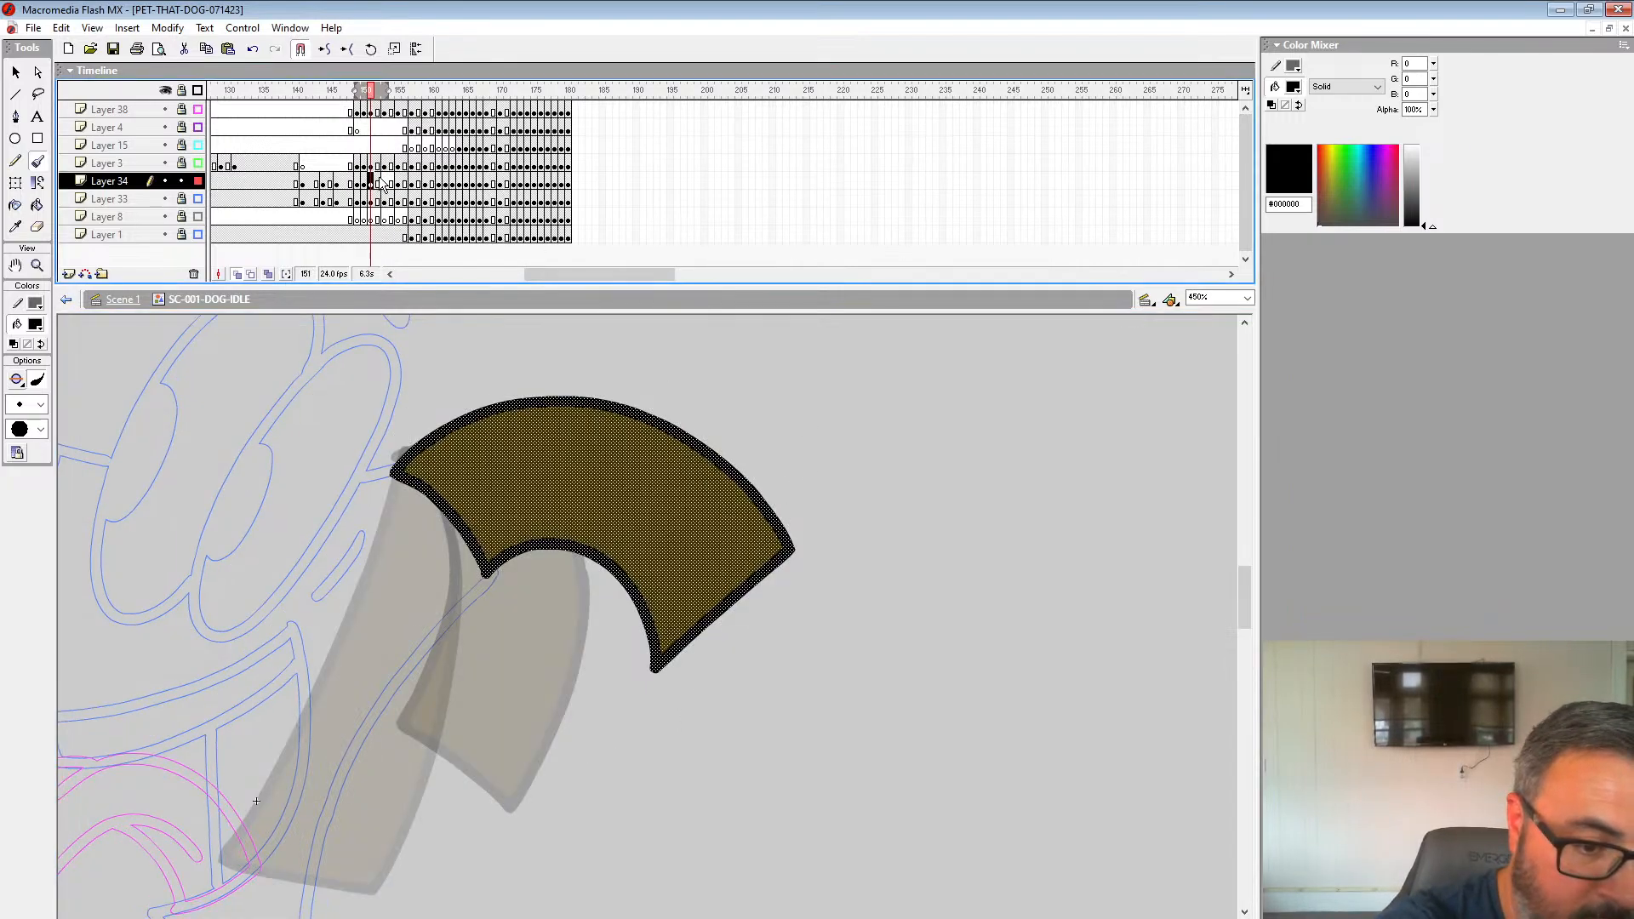
{"action": "left_click", "coordinate": [385, 182]}
{"action": "left_click_drag", "start_coordinate": [760, 649], "coordinate": [814, 462]}
{"action": "mouse_move", "coordinate": [537, 444]}
{"action": "left_mouse_down"}
{"action": "mouse_move", "coordinate": [418, 483]}
{"action": "mouse_move", "coordinate": [699, 428]}
{"action": "left_mouse_up"}
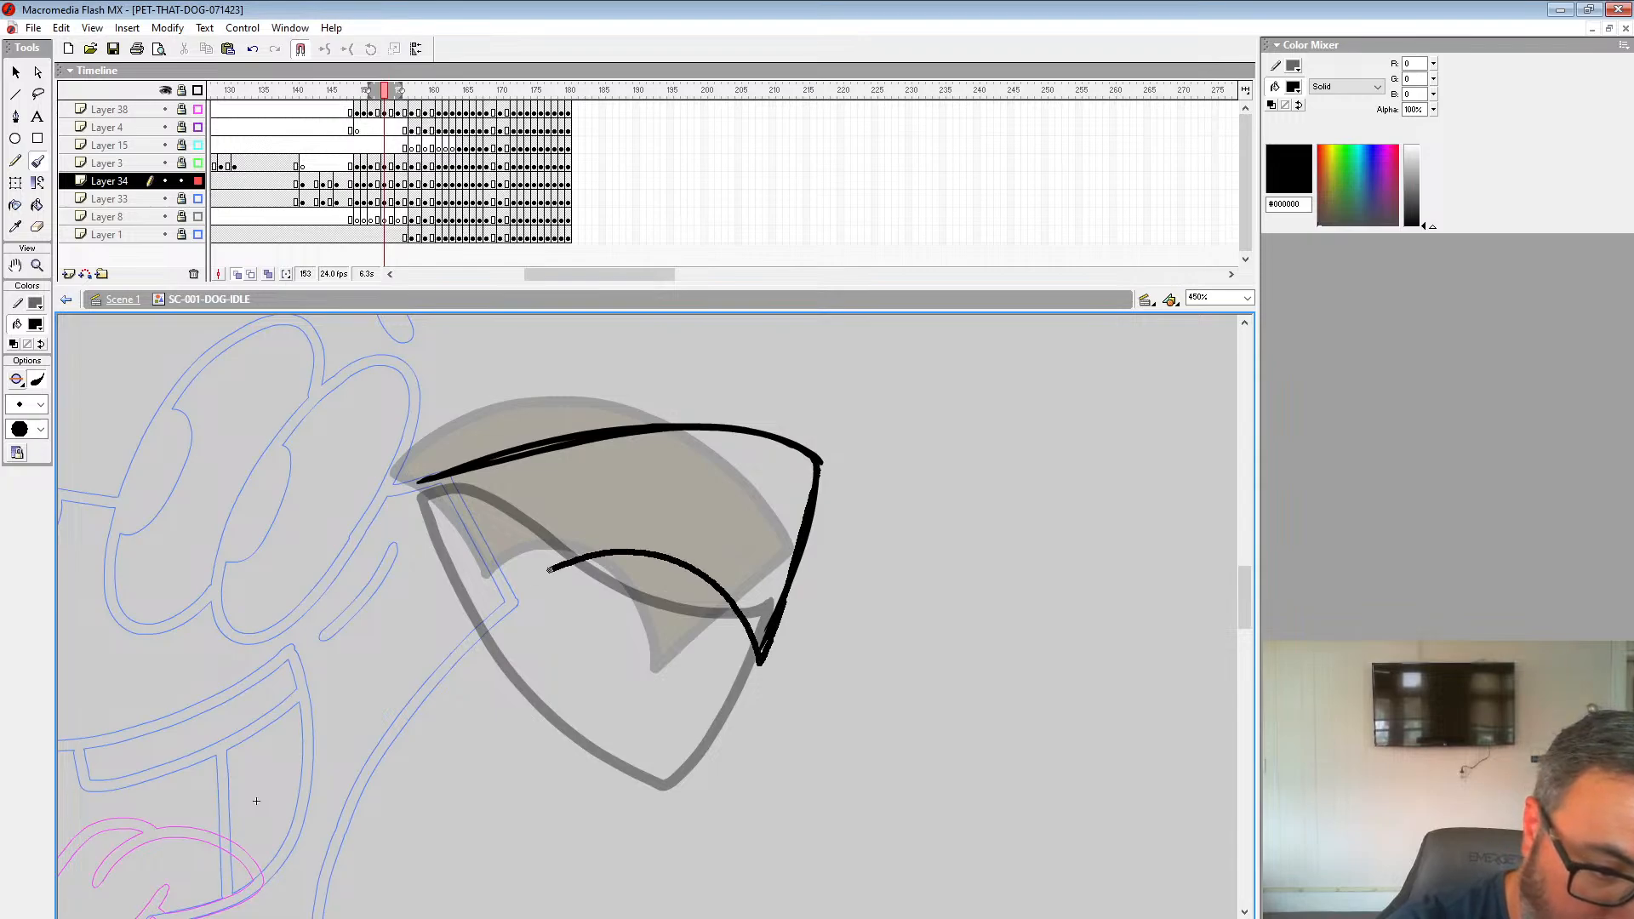
{"action": "mouse_move", "coordinate": [418, 484]}
{"action": "left_mouse_down"}
{"action": "mouse_move", "coordinate": [553, 568]}
{"action": "mouse_move", "coordinate": [755, 623]}
{"action": "left_mouse_up"}
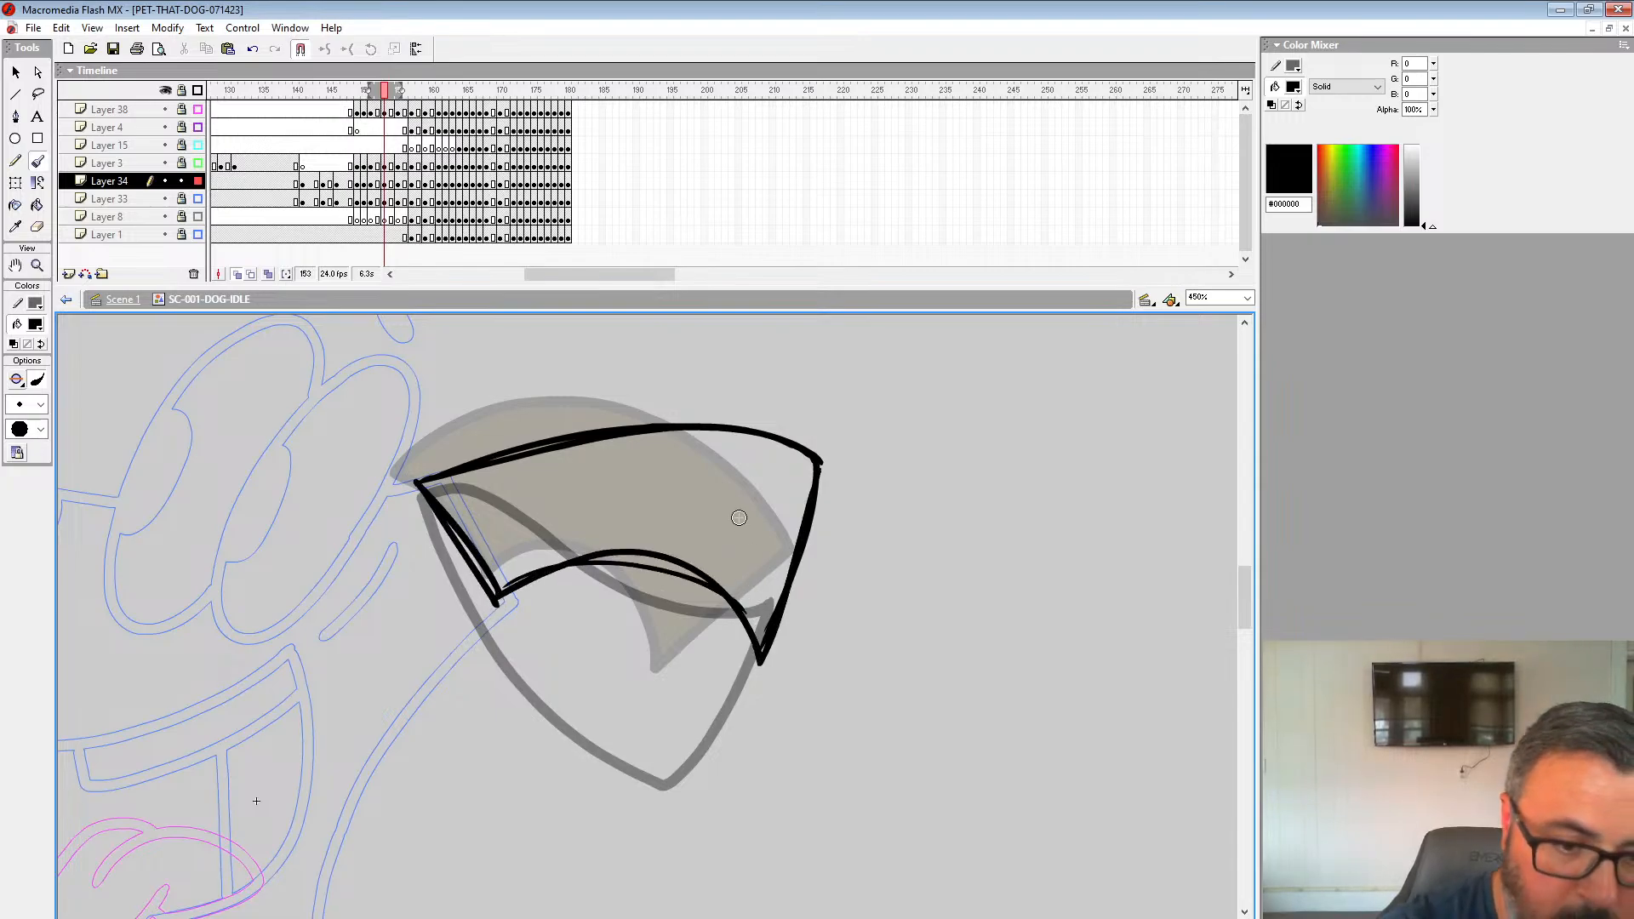
{"action": "left_click", "coordinate": [350, 164]}
{"action": "key", "text": "Return"}
{"action": "left_click", "coordinate": [350, 165]}
{"action": "key", "text": "Return"}
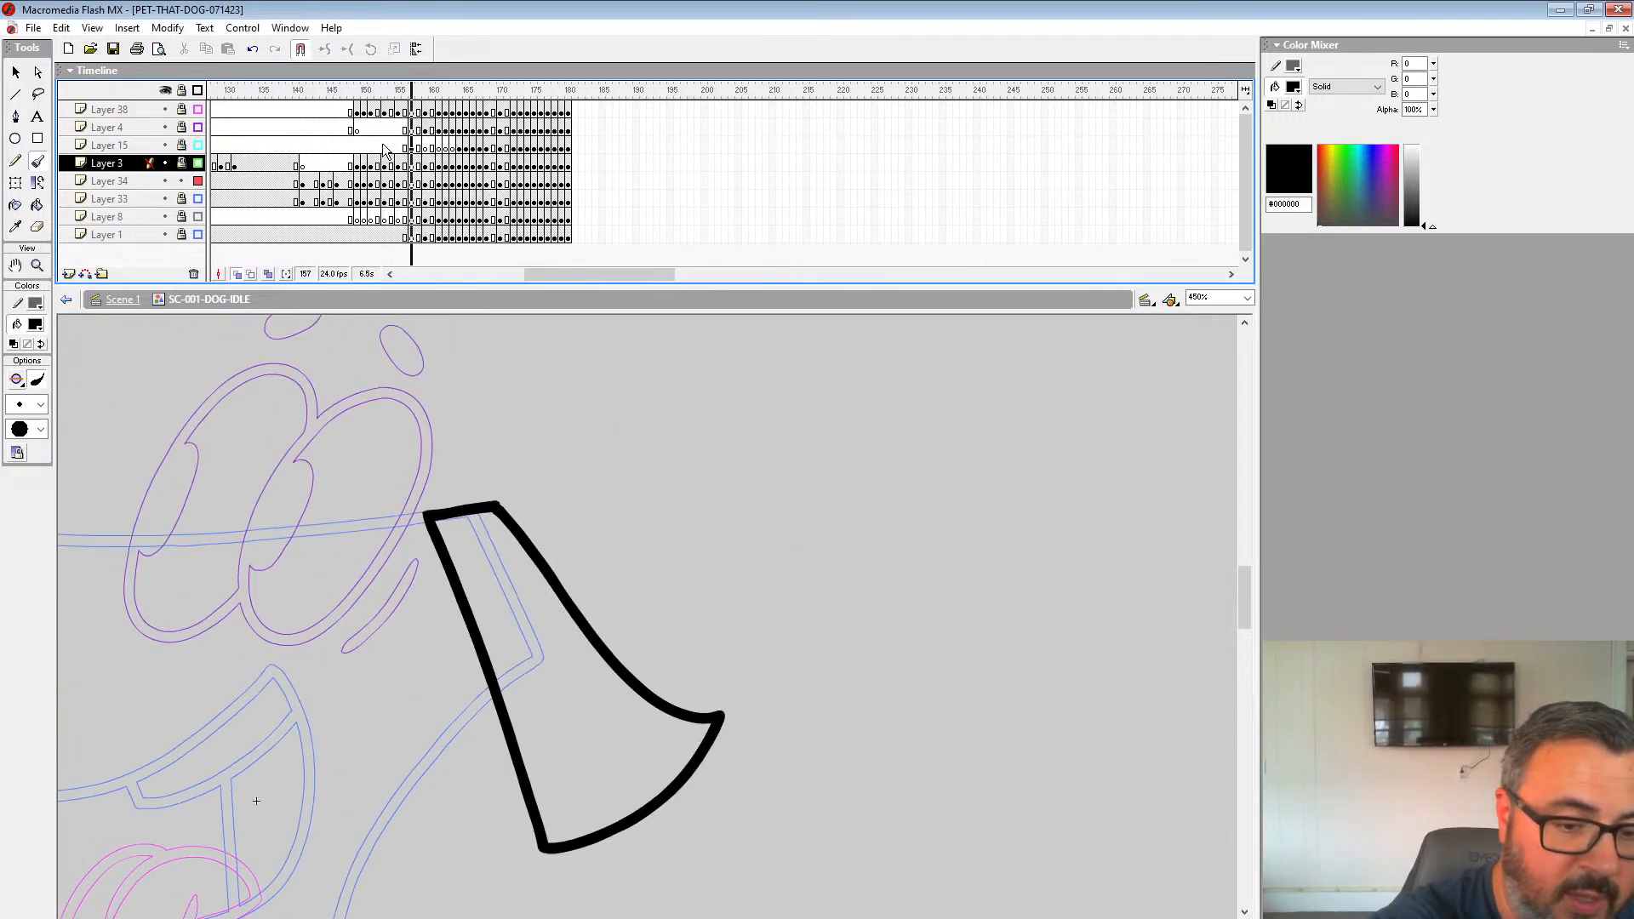
{"action": "key", "text": "Return"}
Step: Clear the ear copy from frame 154 of Layer 34 and ink a clean thick black outline there over the onion-skinned rough
{"action": "left_click", "coordinate": [393, 180]}
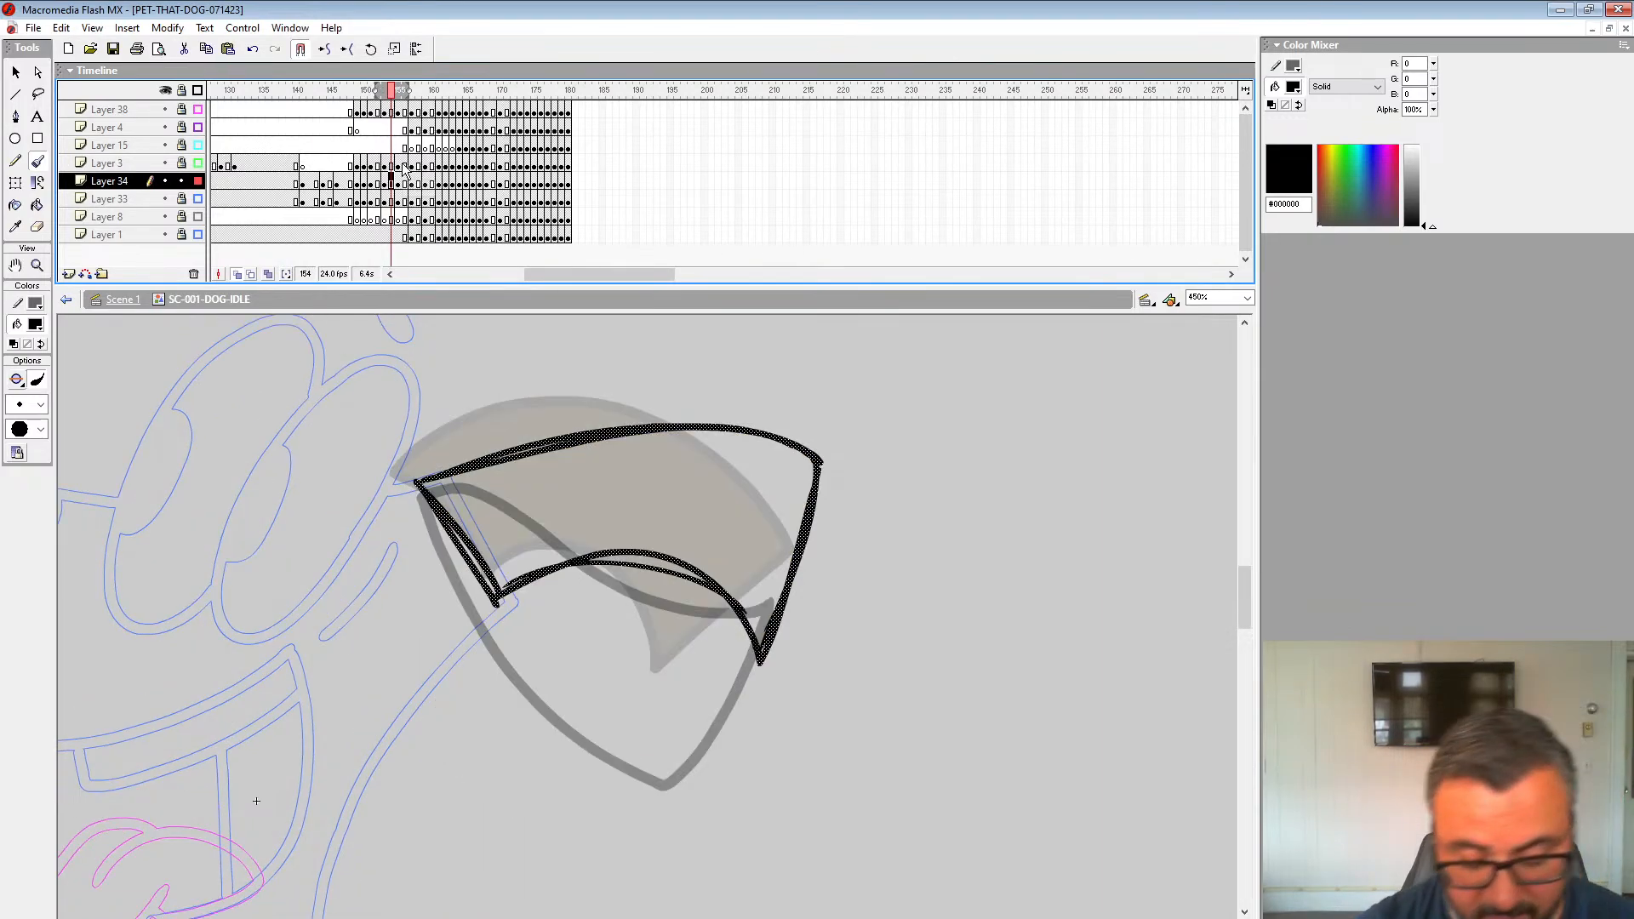
{"action": "key", "text": "Delete"}
{"action": "key", "text": "z"}
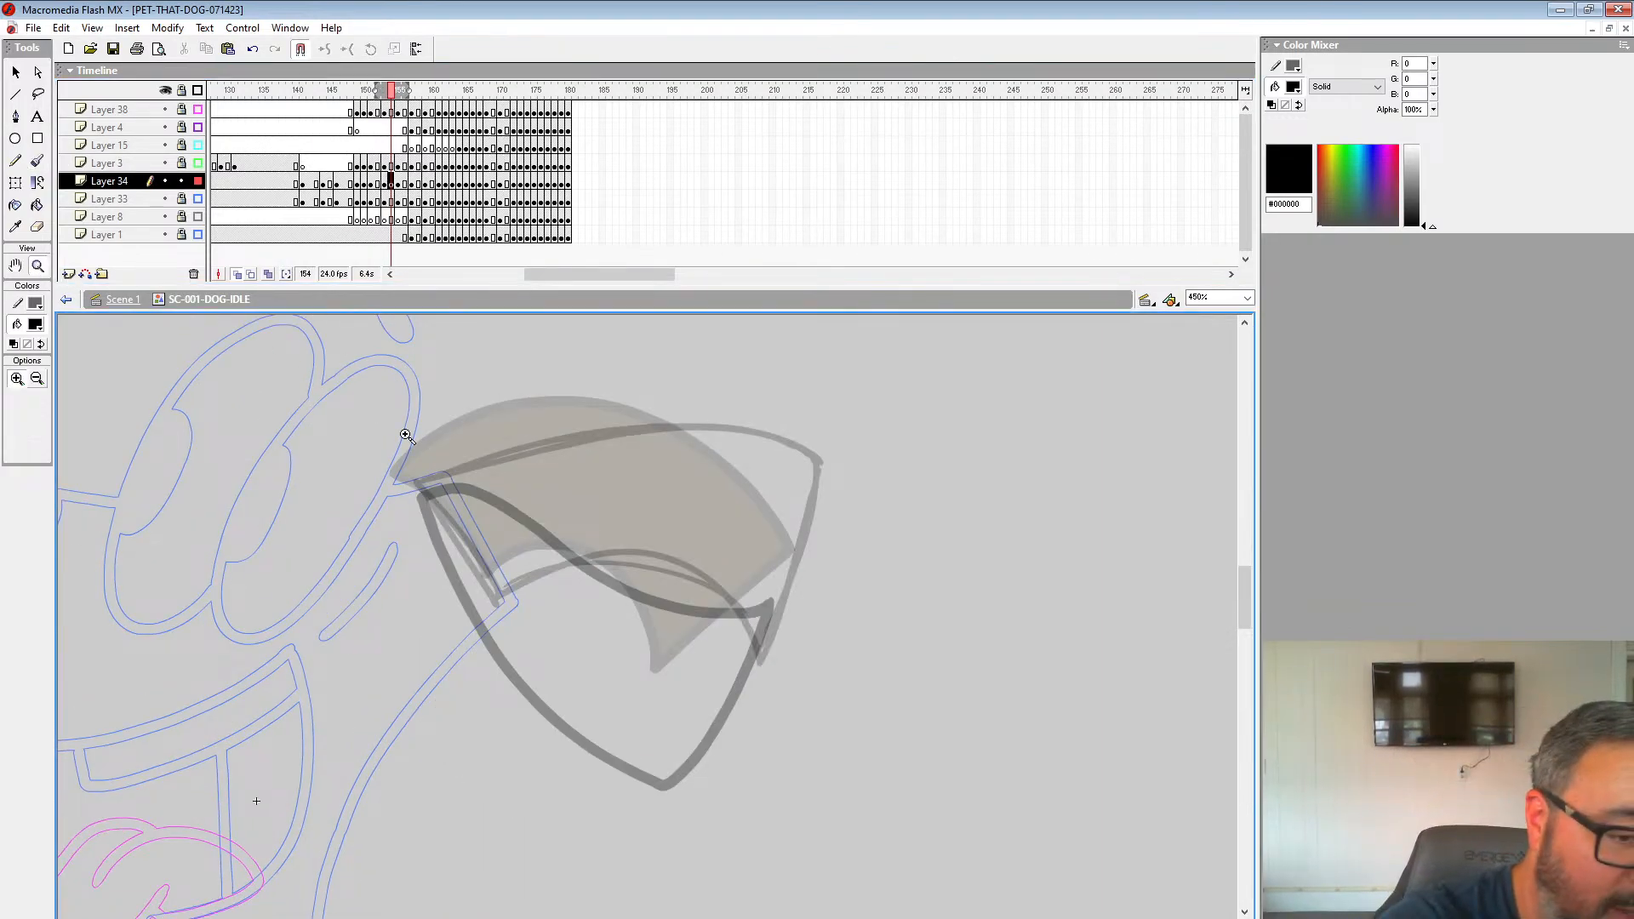
{"action": "left_click", "coordinate": [588, 550]}
{"action": "left_click", "coordinate": [43, 407]}
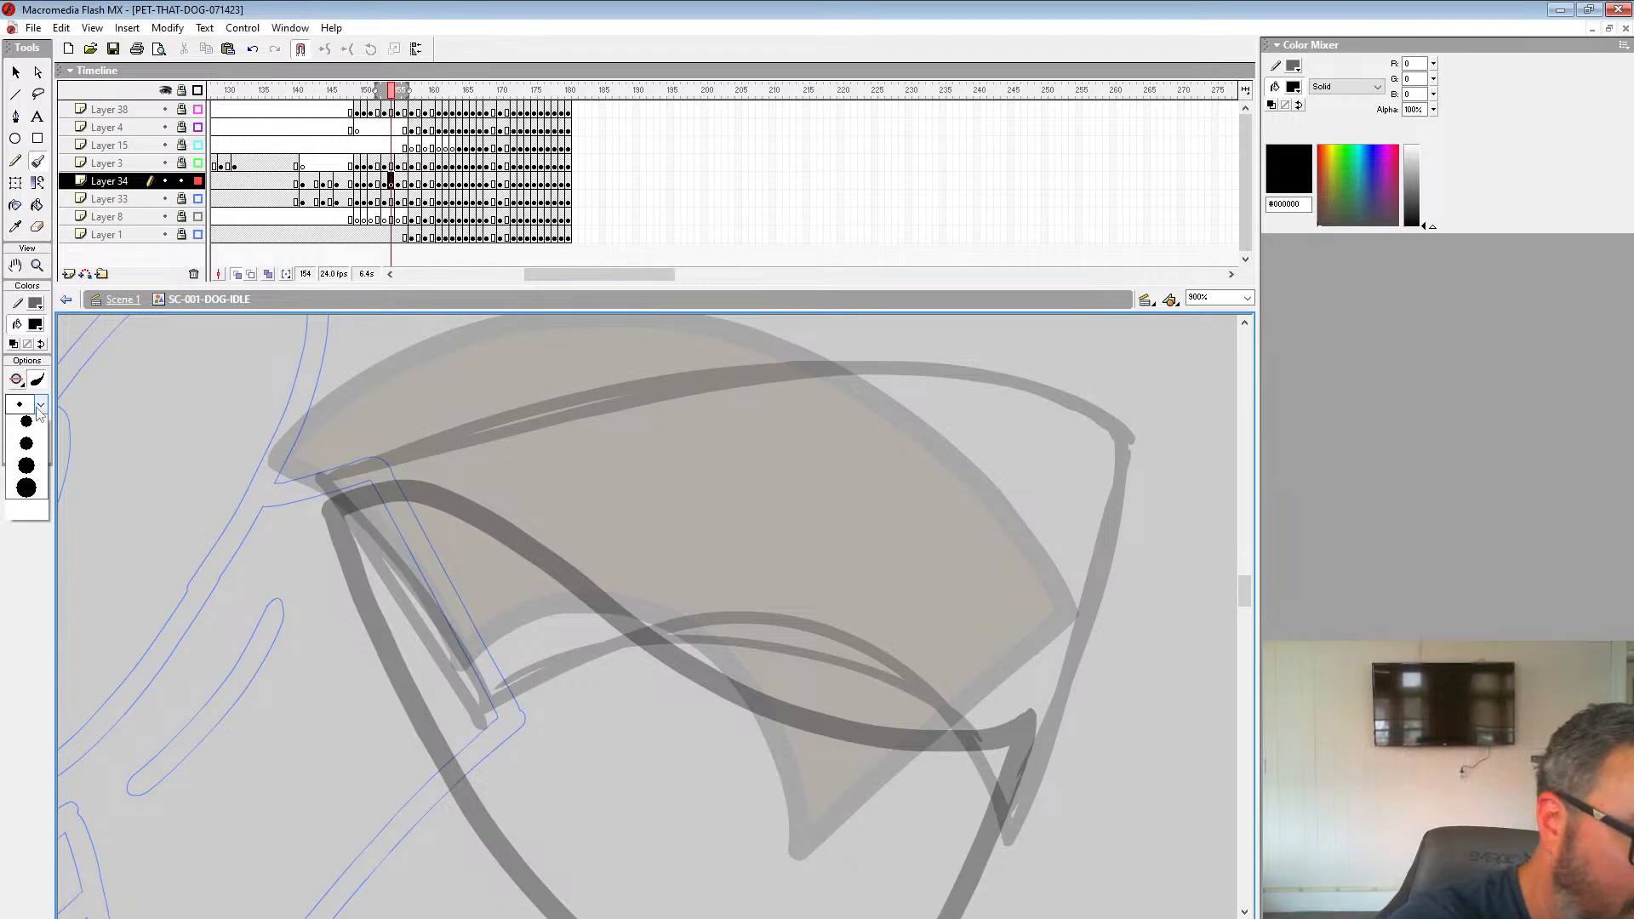
{"action": "left_click", "coordinate": [46, 600]}
{"action": "left_click_drag", "start_coordinate": [1128, 431], "coordinate": [1011, 847]}
{"action": "mouse_move", "coordinate": [1136, 451]}
{"action": "left_mouse_down"}
{"action": "mouse_move", "coordinate": [1065, 407]}
{"action": "mouse_move", "coordinate": [910, 375]}
{"action": "mouse_move", "coordinate": [740, 378]}
{"action": "mouse_move", "coordinate": [330, 476]}
{"action": "mouse_move", "coordinate": [494, 744]}
{"action": "left_mouse_up"}
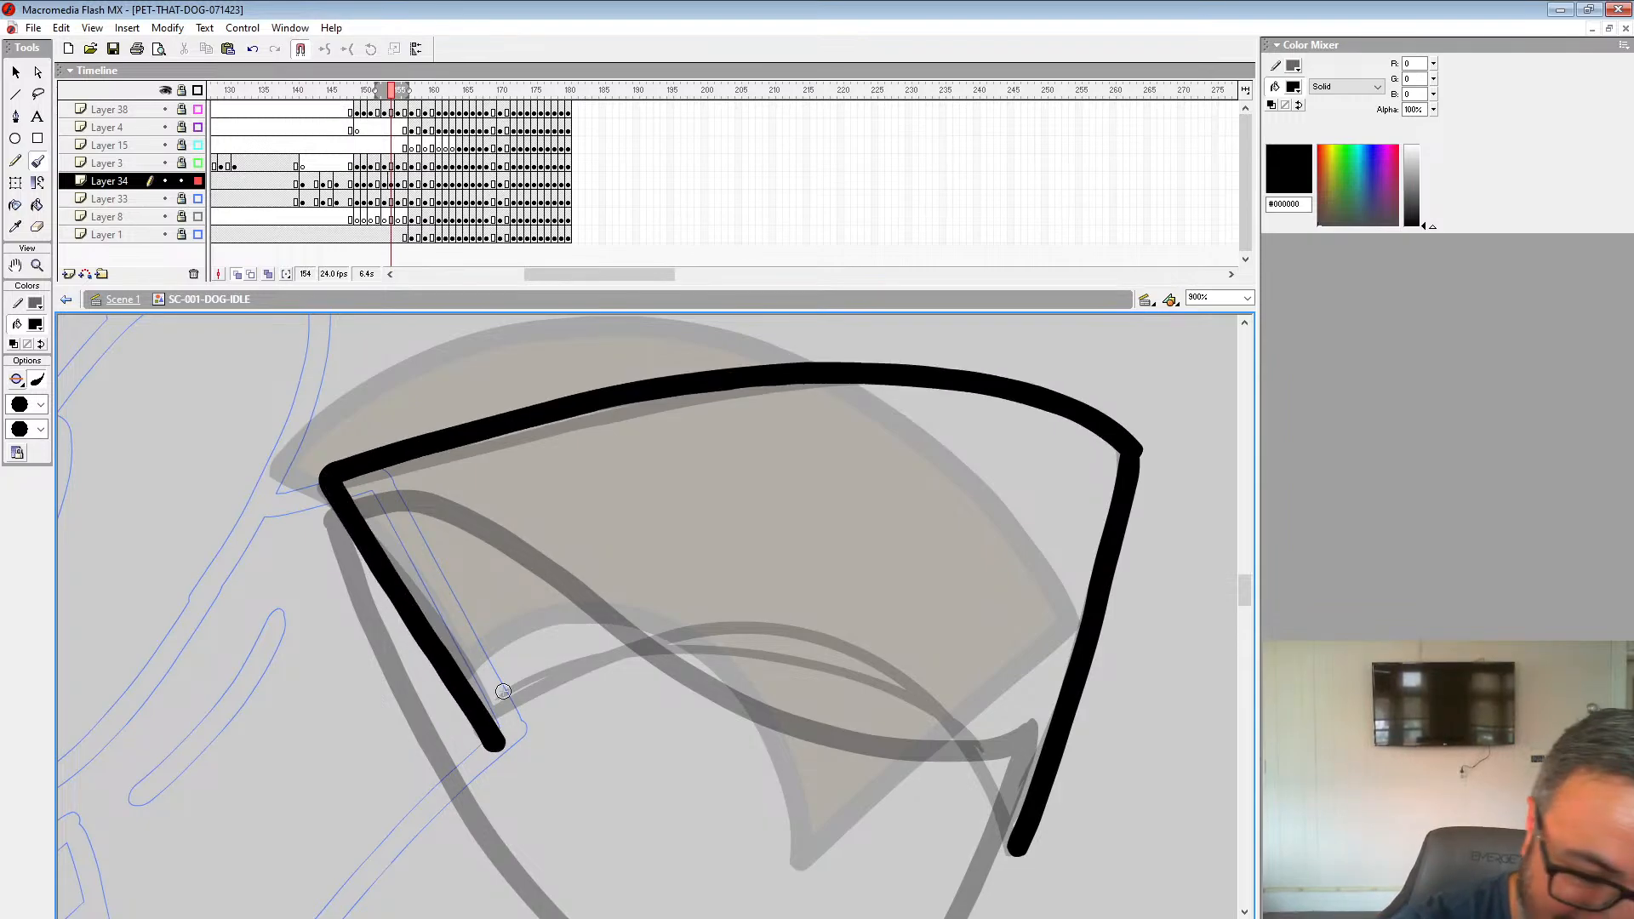
{"action": "mouse_move", "coordinate": [1014, 849]}
{"action": "left_mouse_down"}
{"action": "mouse_move", "coordinate": [1001, 795]}
{"action": "mouse_move", "coordinate": [904, 677]}
{"action": "mouse_move", "coordinate": [713, 635]}
{"action": "mouse_move", "coordinate": [494, 743]}
{"action": "left_mouse_up"}
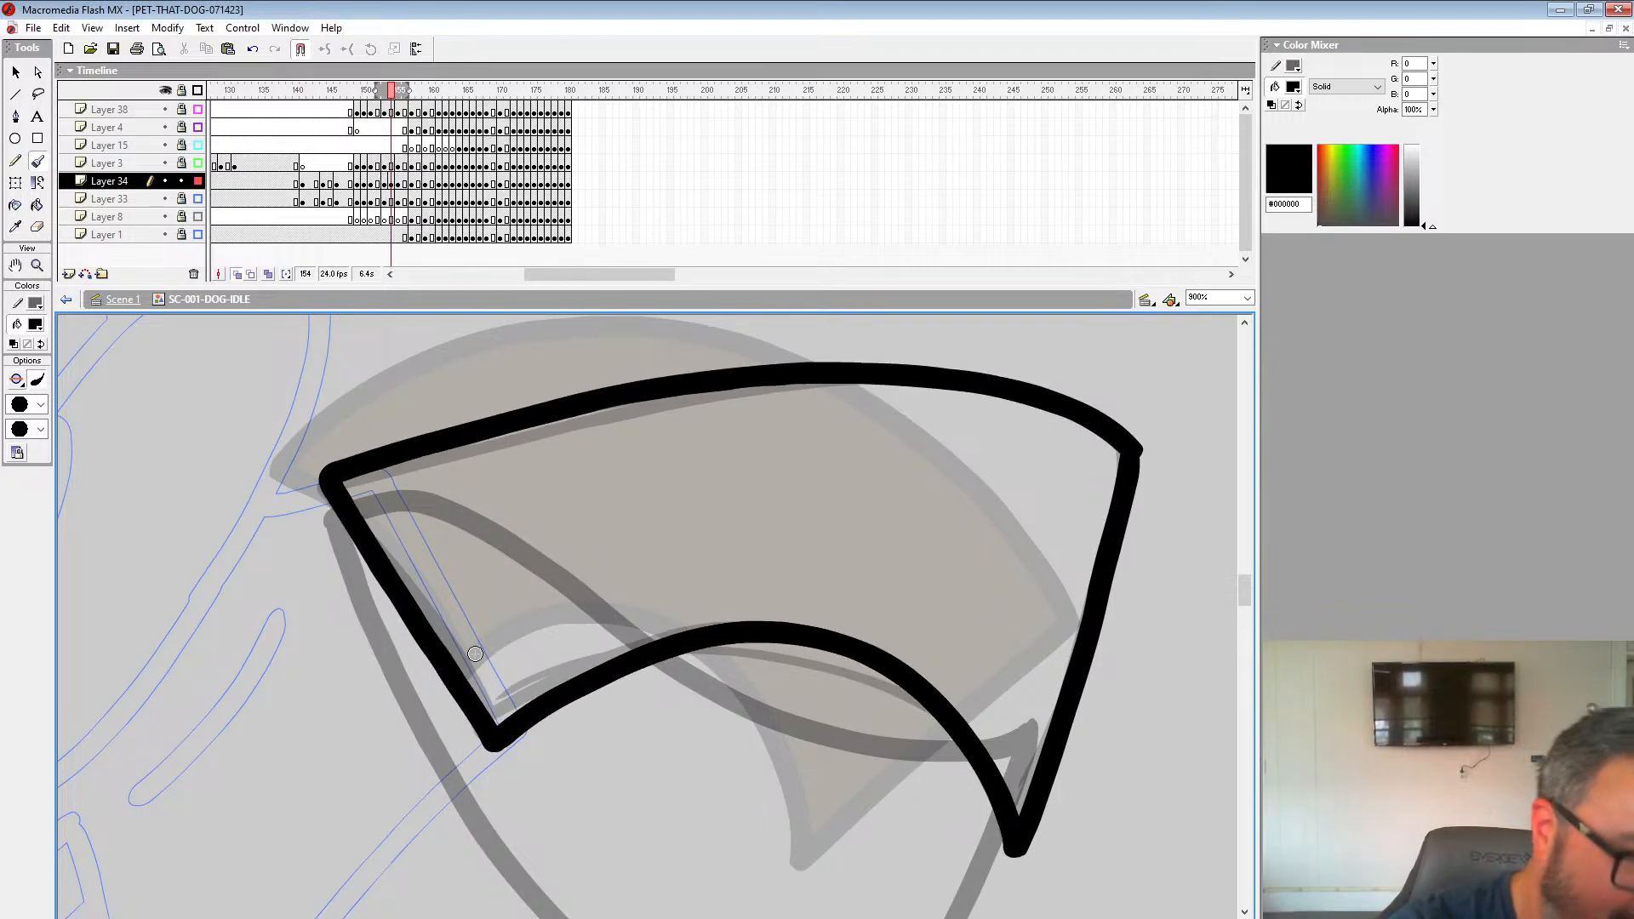
Step: Flip between the ear frames around 152 to 154 on Layer 34 to compare the new outline with the neighbouring poses
{"action": "key", "text": "z"}
{"action": "left_click", "coordinate": [672, 607], "text": "alt"}
{"action": "left_click", "coordinate": [711, 596], "text": "alt"}
{"action": "left_click", "coordinate": [693, 554], "text": "alt"}
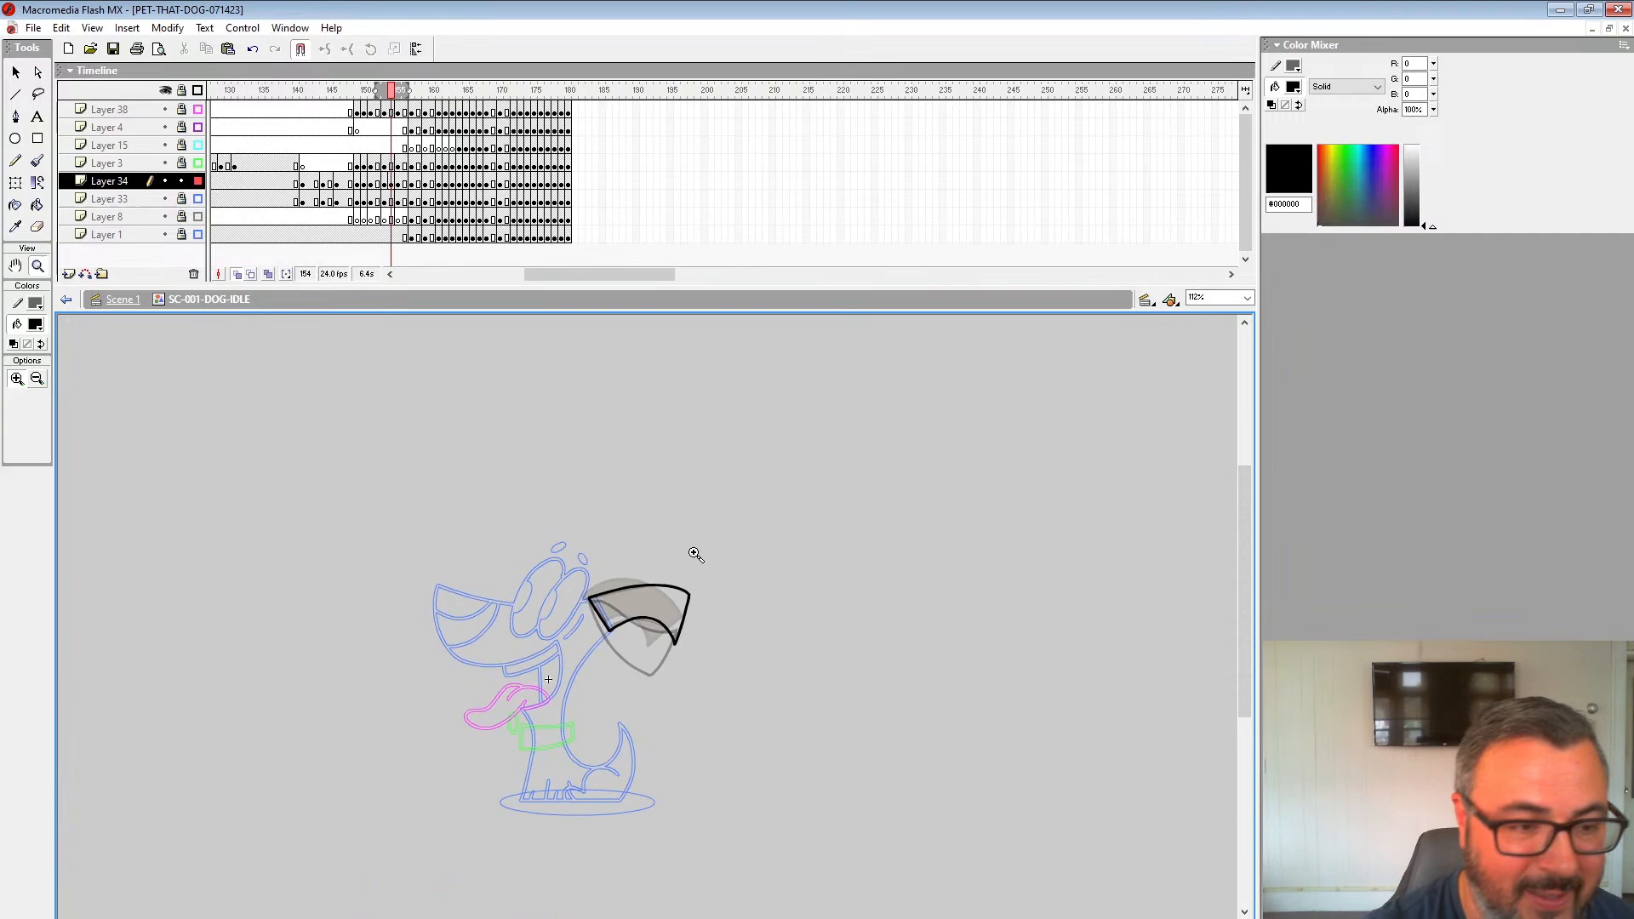
{"action": "left_click", "coordinate": [393, 182]}
{"action": "left_click", "coordinate": [384, 182]}
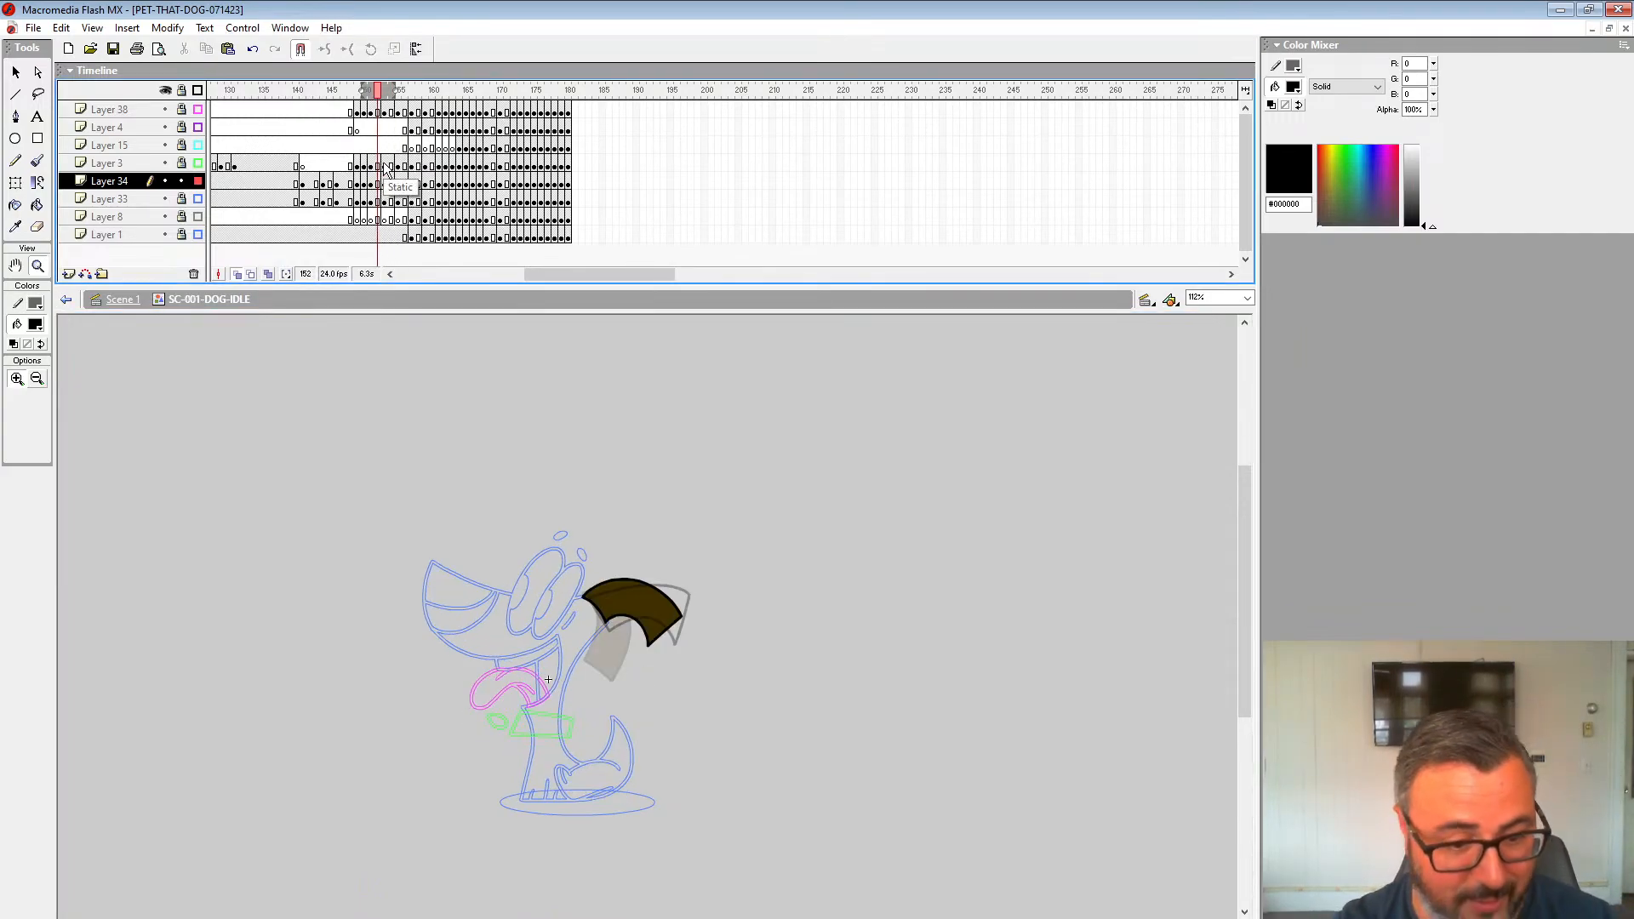
{"action": "key", "text": "comma"}
{"action": "key", "text": "period"}
{"action": "key", "text": "comma"}
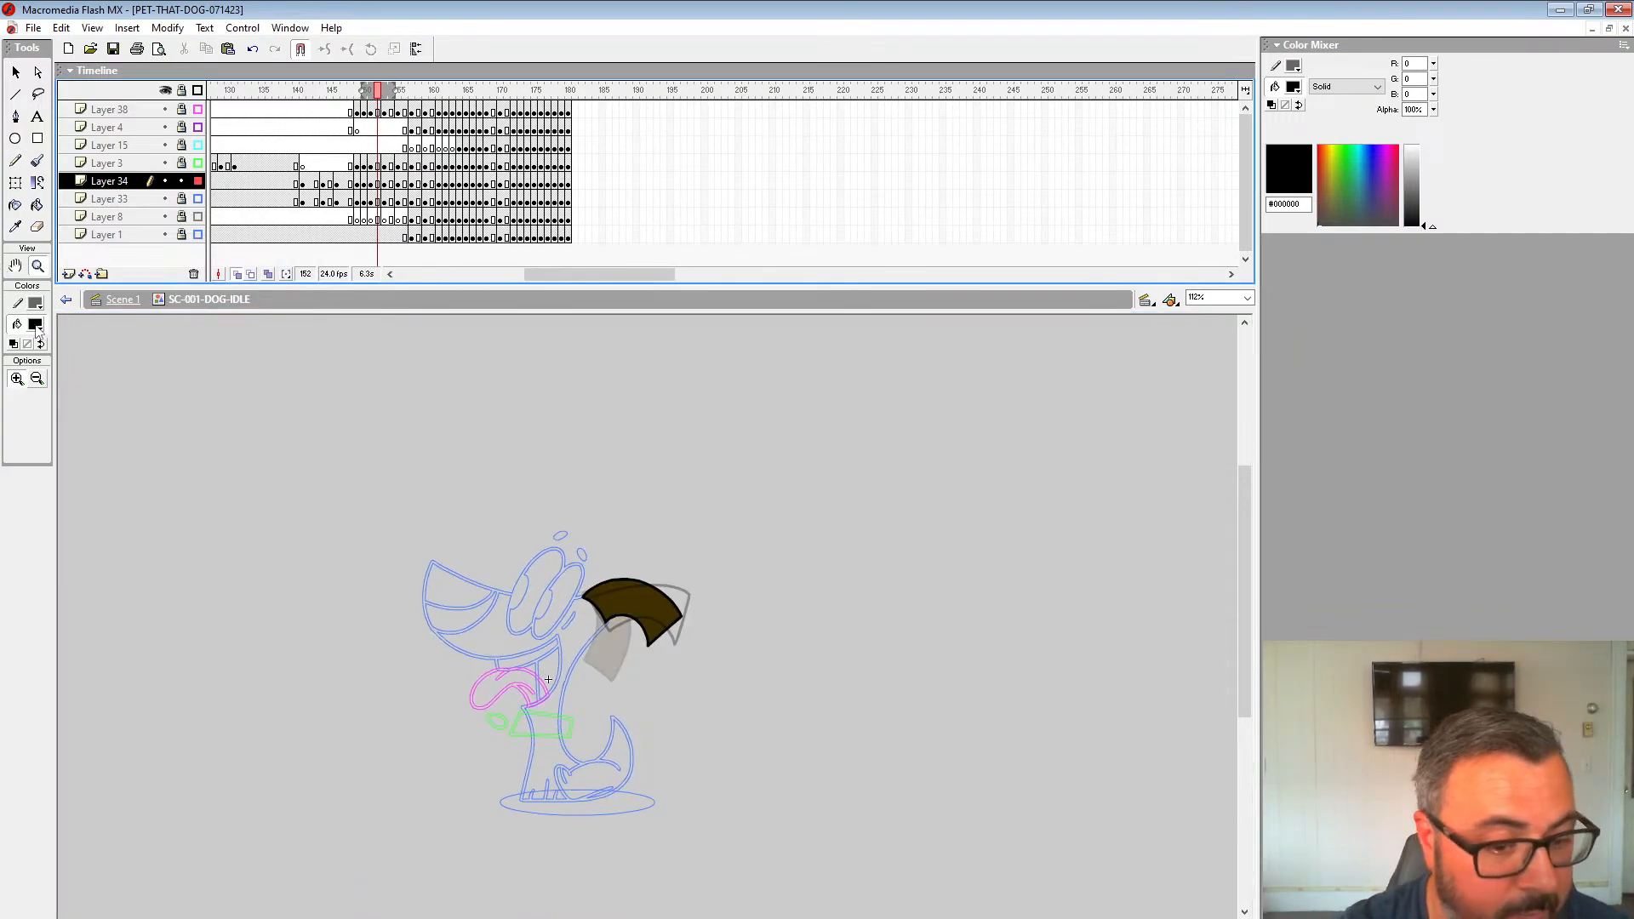
Step: Sample the ear's dark brown (#403000) and fill the inked ear outlines on Layer 34 after frame 152, including frame 157, using the Paint Bucket
{"action": "left_click", "coordinate": [35, 325]}
{"action": "left_click", "coordinate": [644, 613]}
{"action": "key", "text": "k"}
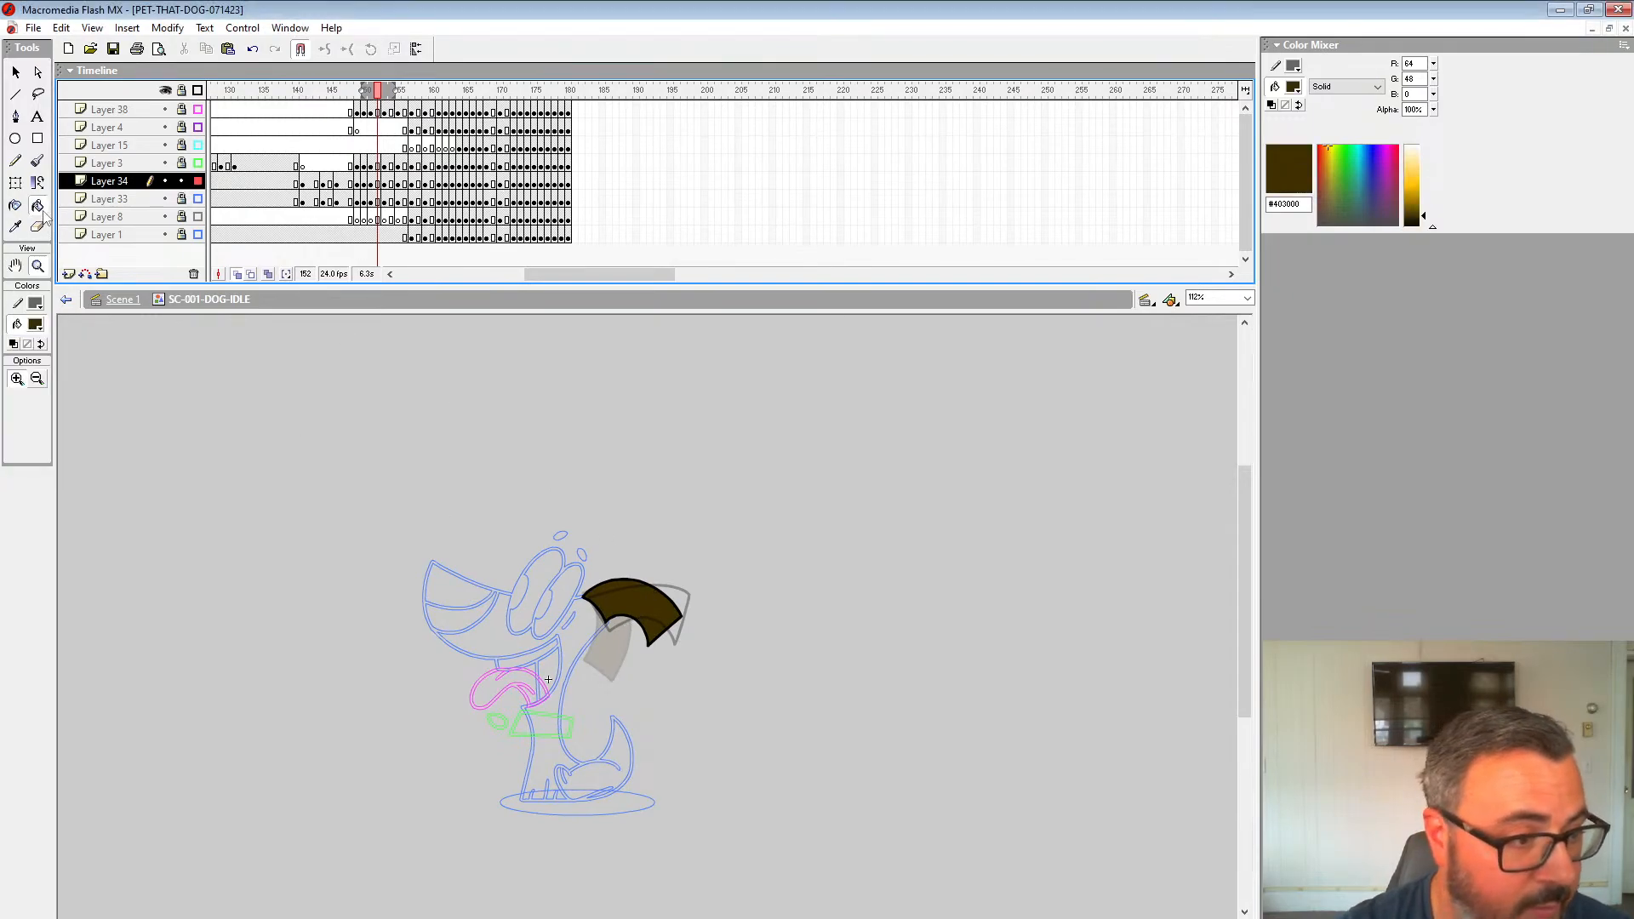
{"action": "key", "text": "period"}
{"action": "key", "text": "period"}
{"action": "left_click", "coordinate": [653, 604]}
{"action": "key", "text": "period"}
{"action": "key", "text": "period"}
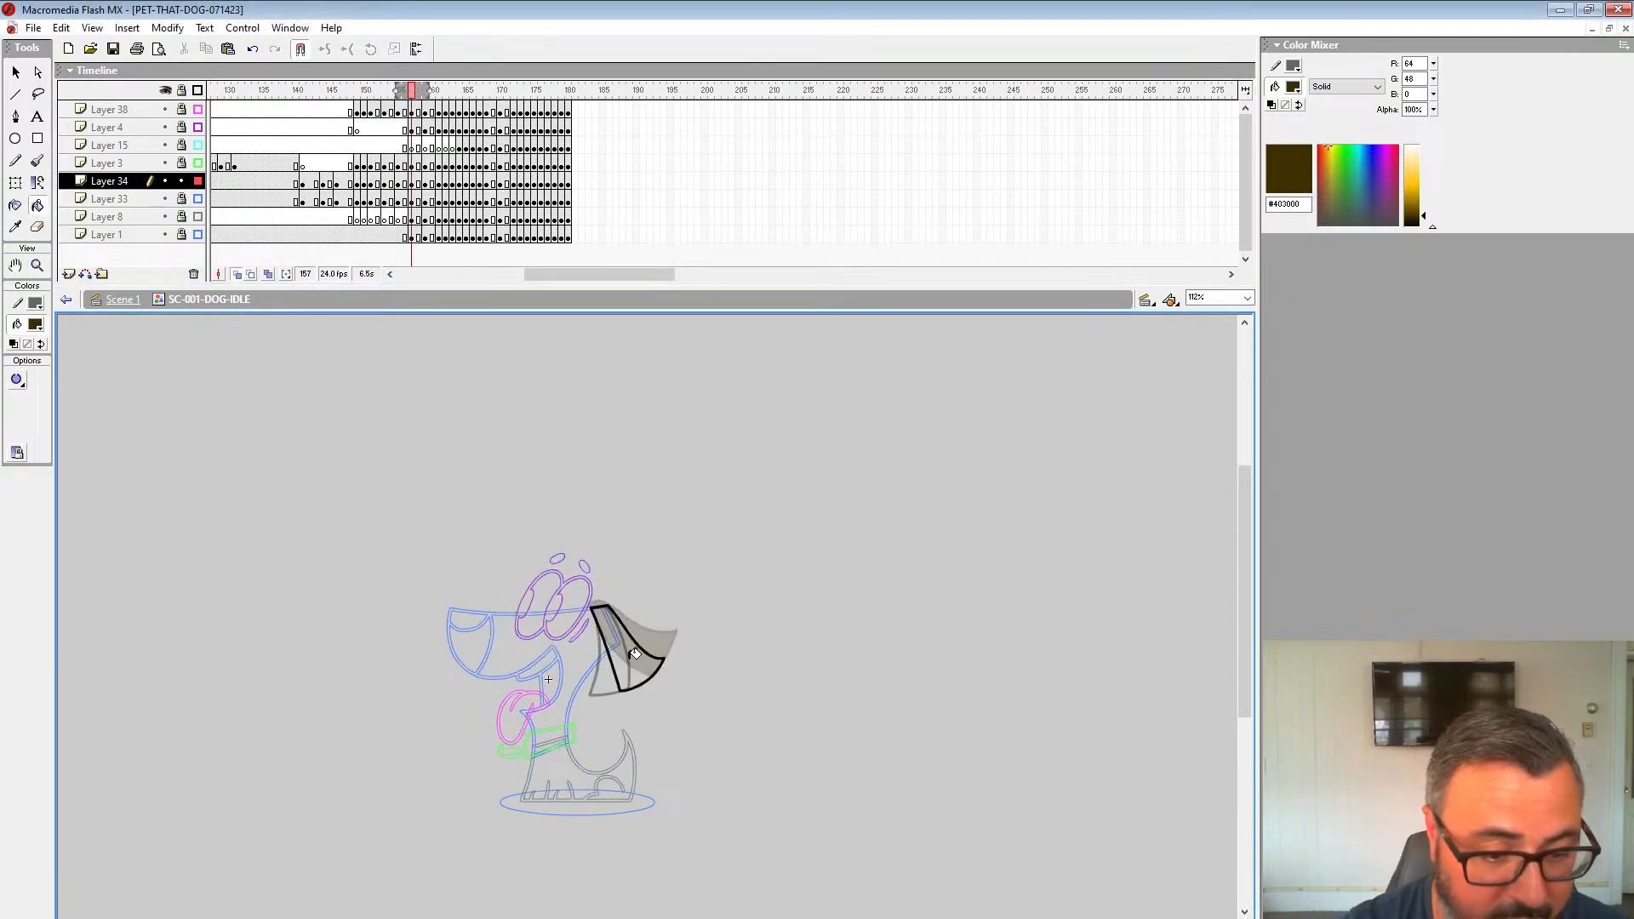
{"action": "left_click", "coordinate": [634, 661]}
{"action": "key", "text": "period"}
{"action": "key", "text": "period"}
{"action": "key", "text": "period"}
{"action": "key", "text": "period"}
{"action": "key", "text": "period"}
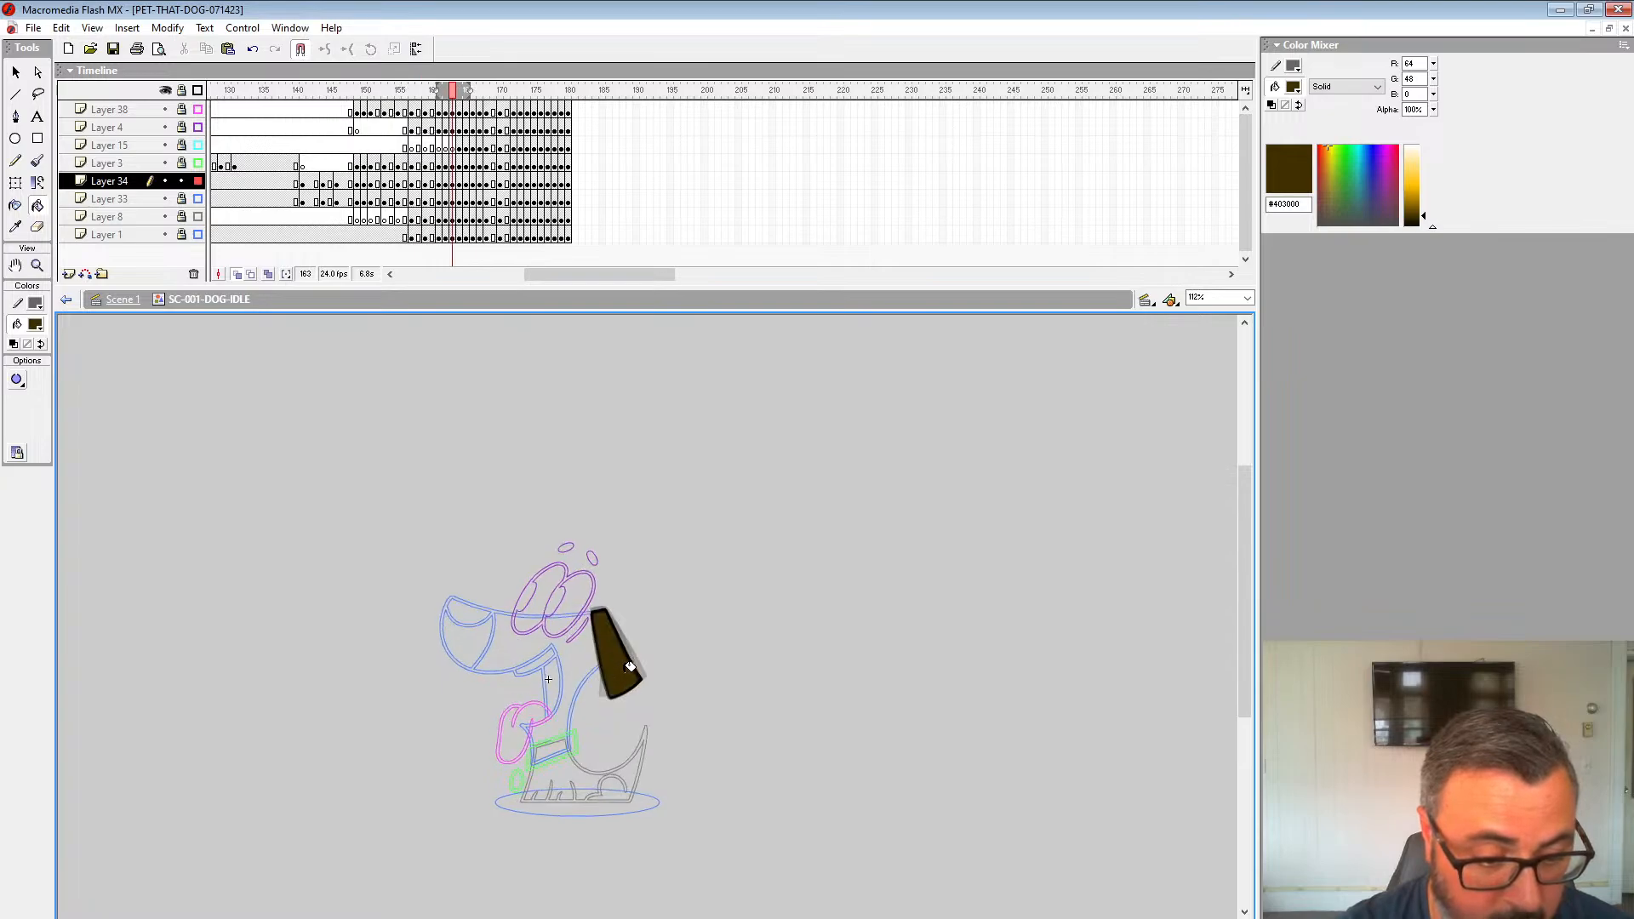
Step: Switch the outlined layers back to full-colour display and play back the ear swing from around frame 148
{"action": "left_click", "coordinate": [350, 165]}
{"action": "key", "text": "Return"}
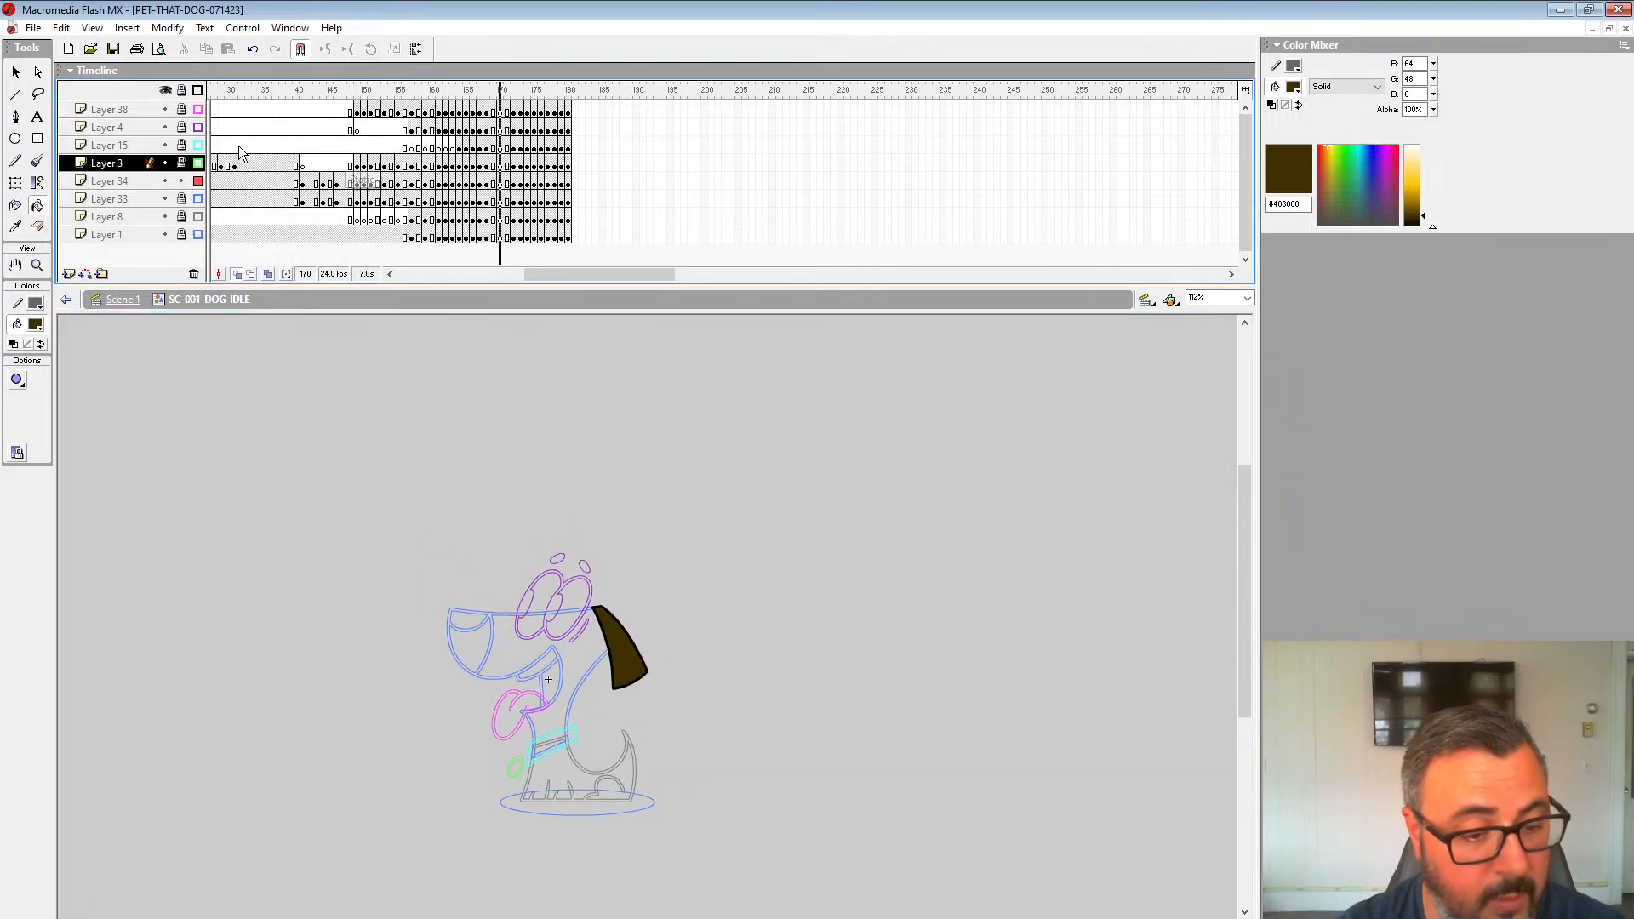
{"action": "key", "text": "Return"}
{"action": "left_click_drag", "start_coordinate": [198, 167], "coordinate": [197, 109]}
{"action": "left_click", "coordinate": [351, 130]}
{"action": "key", "text": "Return"}
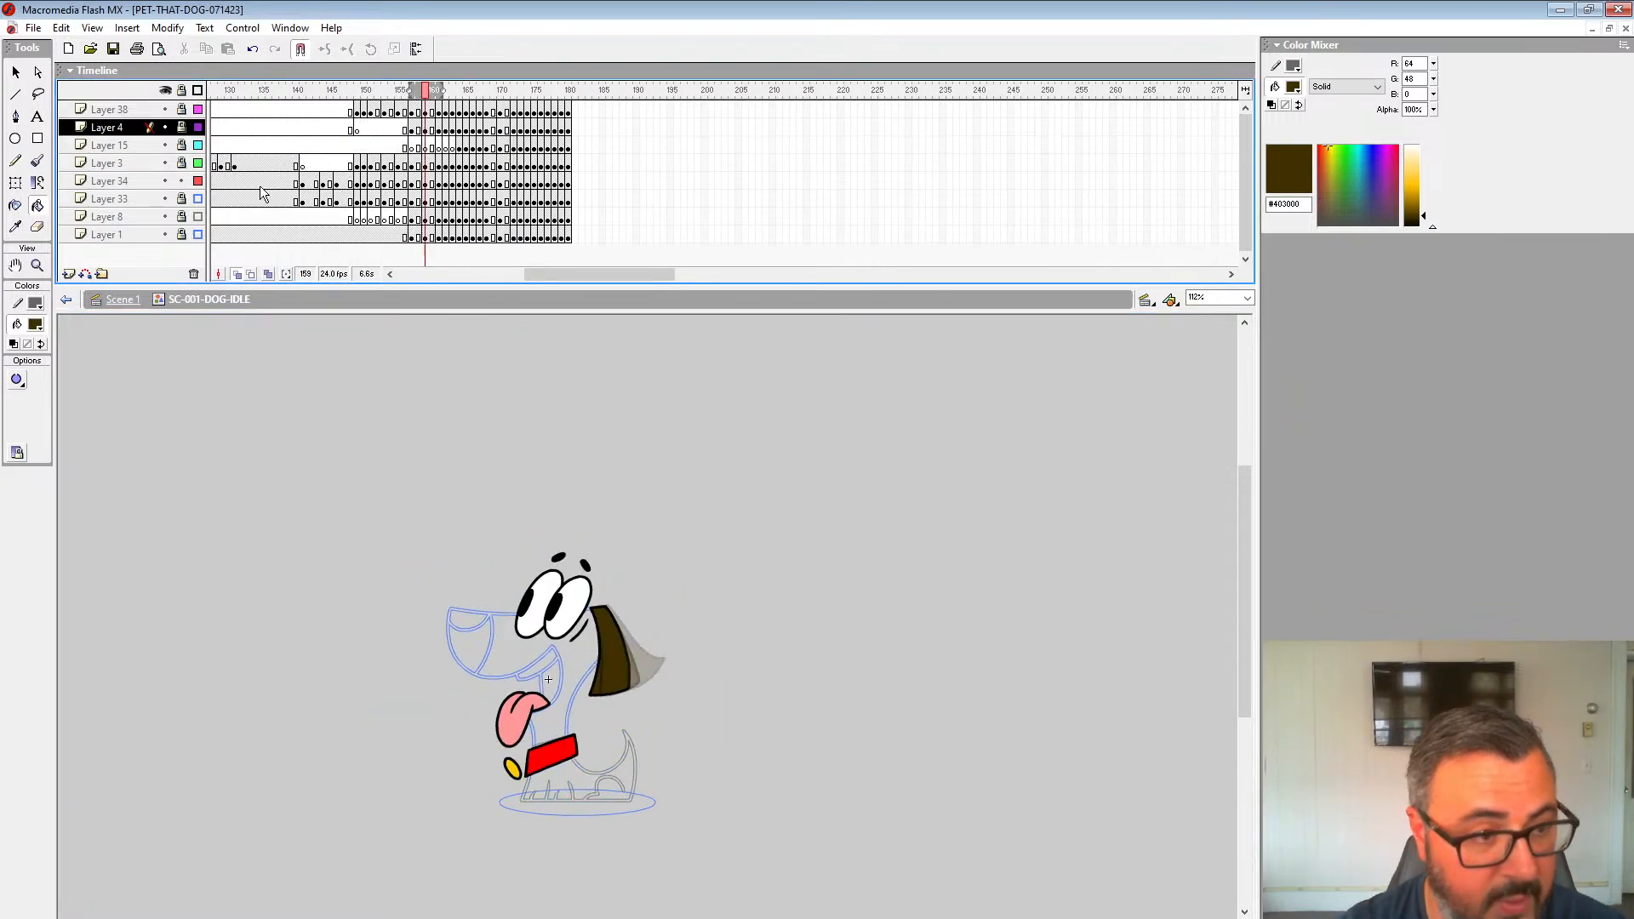
{"action": "left_click", "coordinate": [292, 130]}
{"action": "key", "text": "Return"}
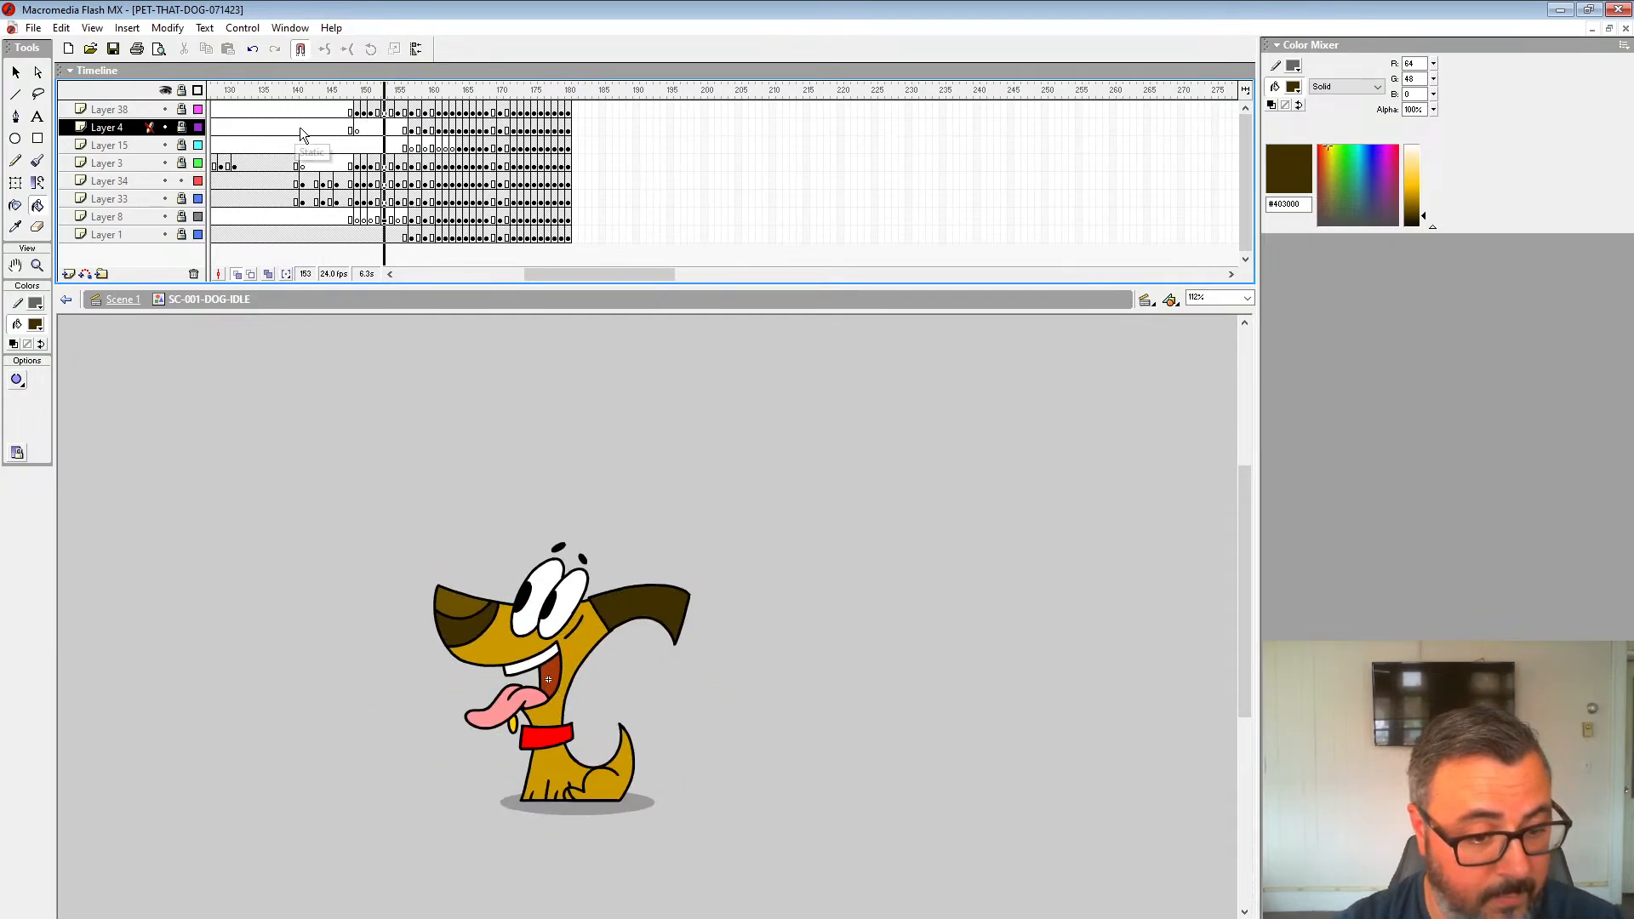
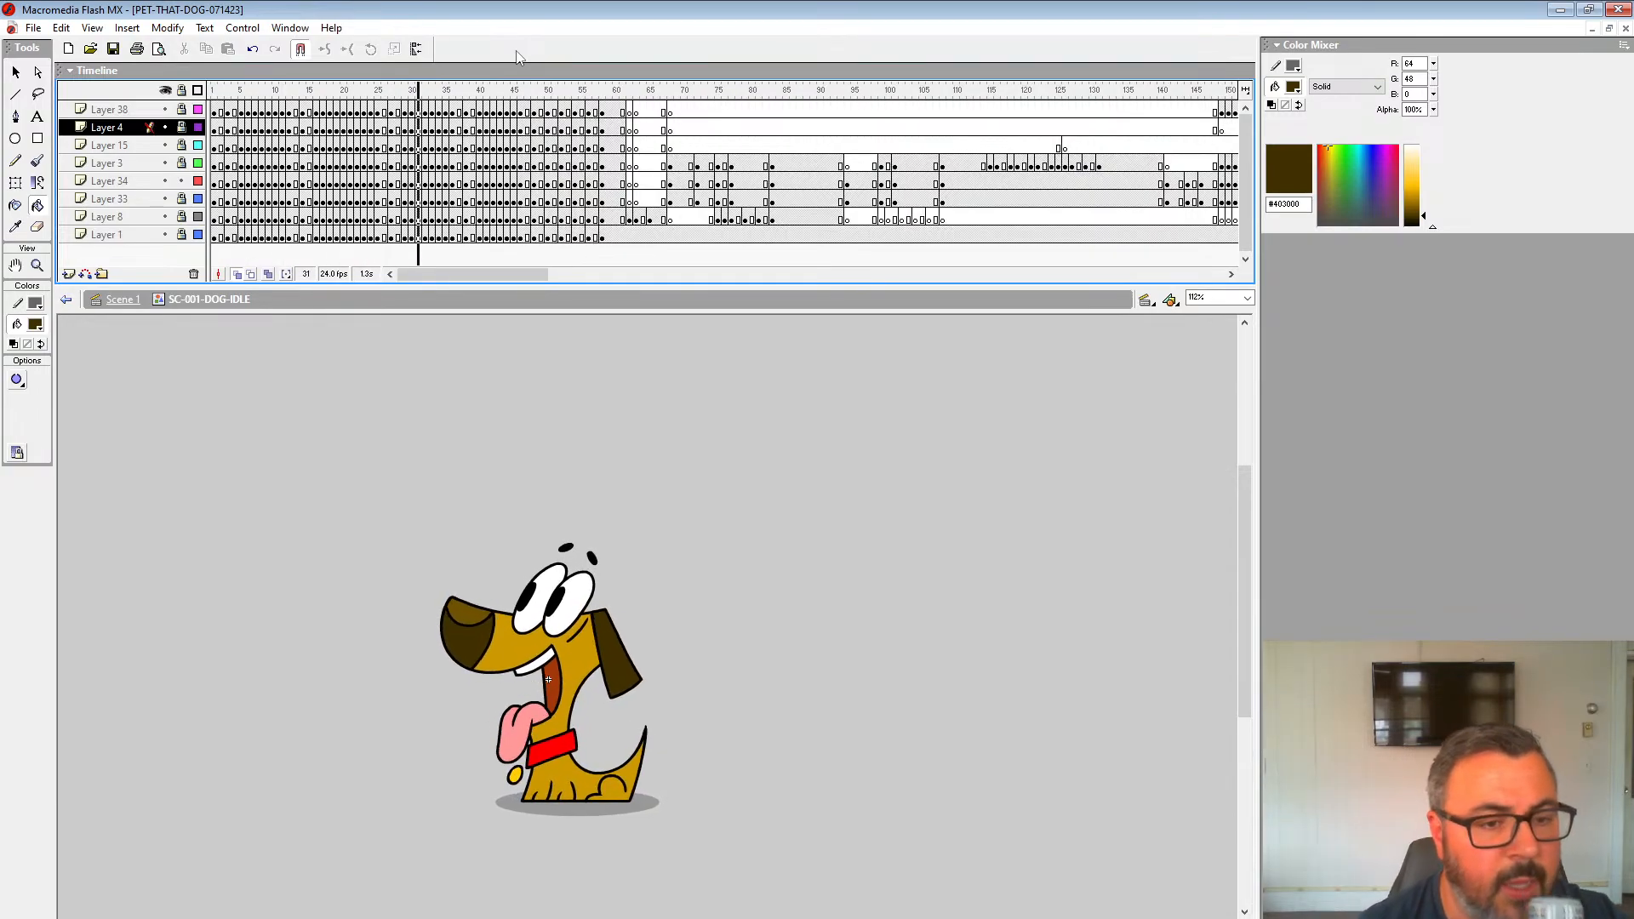
Step: Play back the dog's full animation several times, restarting shortly before the transition, to review how the rough poses lead into the idle
{"action": "key", "text": "Return"}
{"action": "left_click_drag", "start_coordinate": [488, 275], "coordinate": [585, 275]}
{"action": "left_click", "coordinate": [466, 144]}
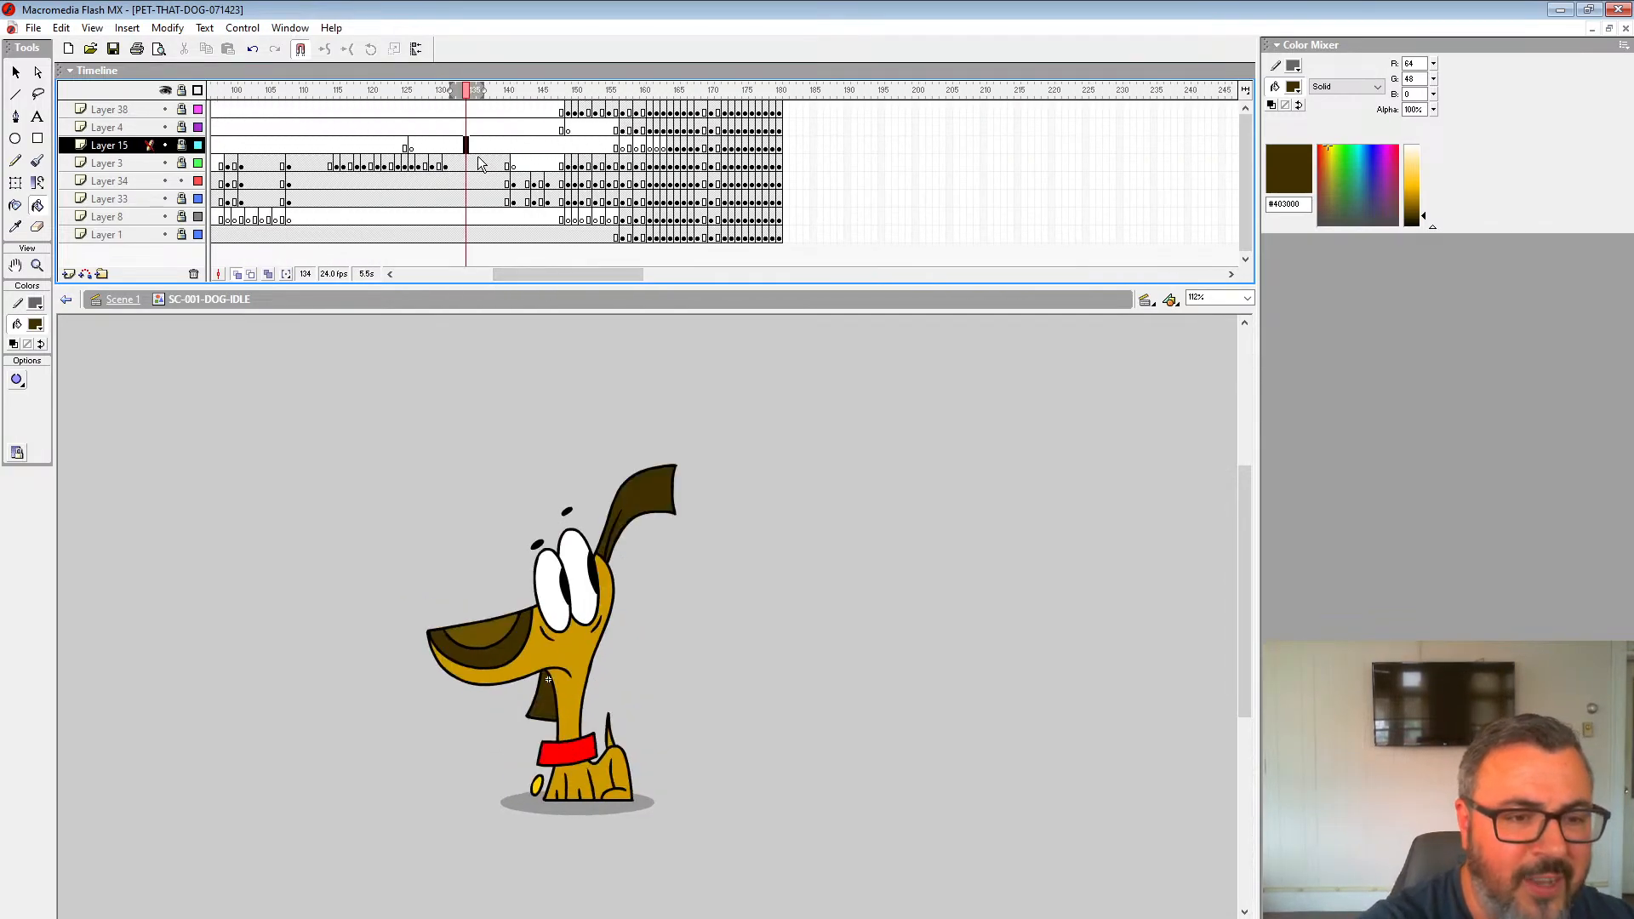
{"action": "key", "text": "Return"}
{"action": "key", "text": "Return"}
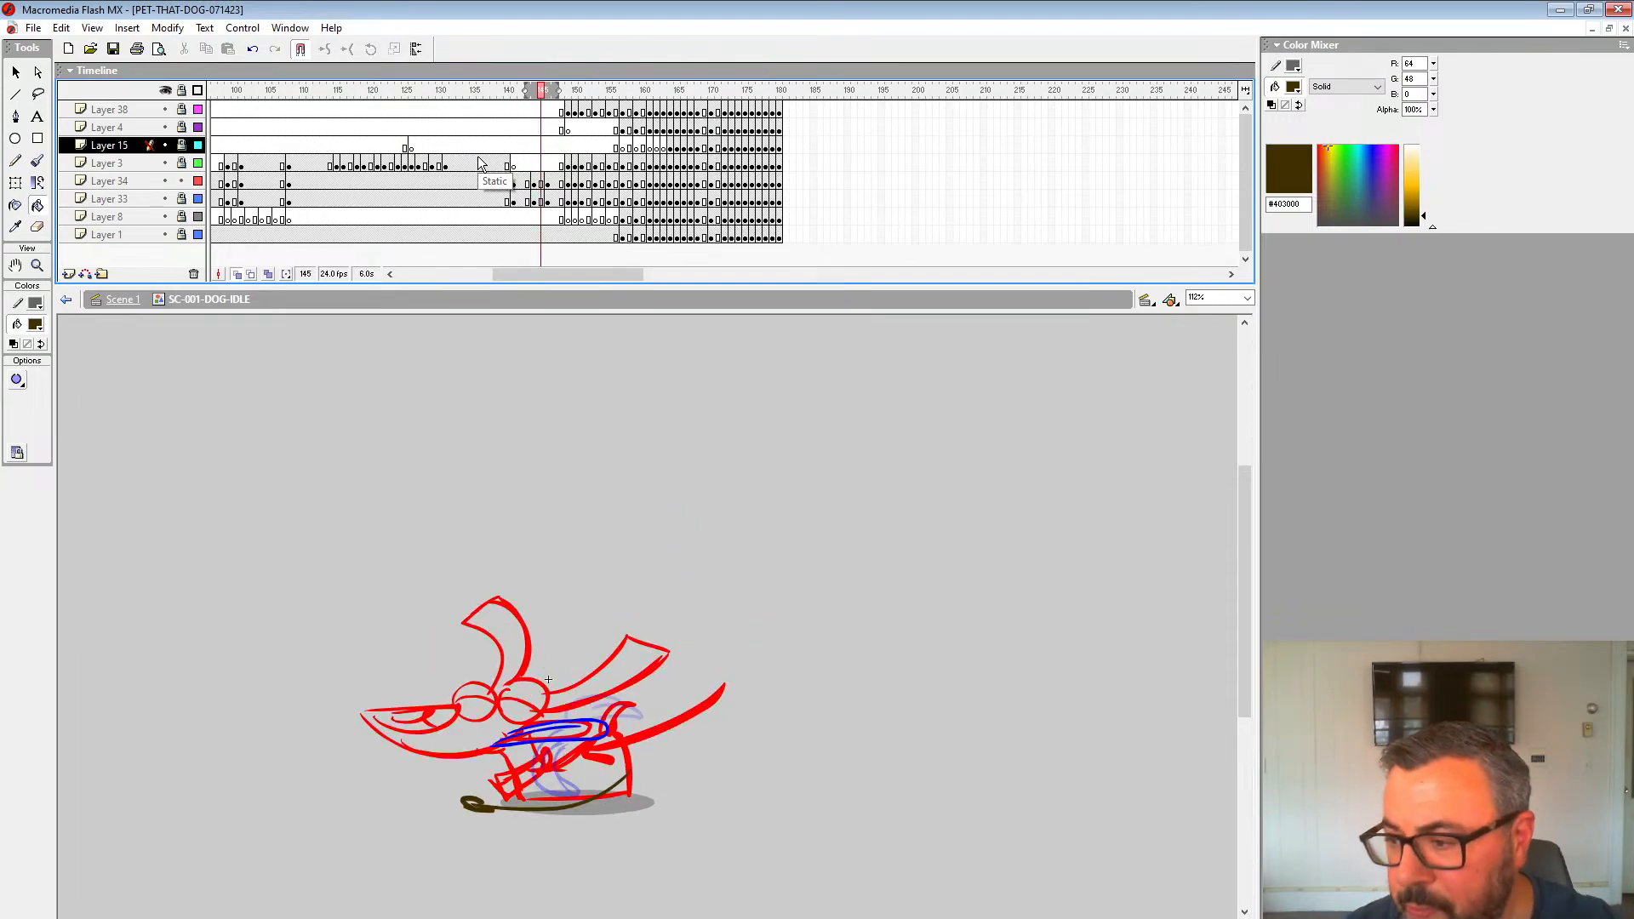
{"action": "key", "text": "Return"}
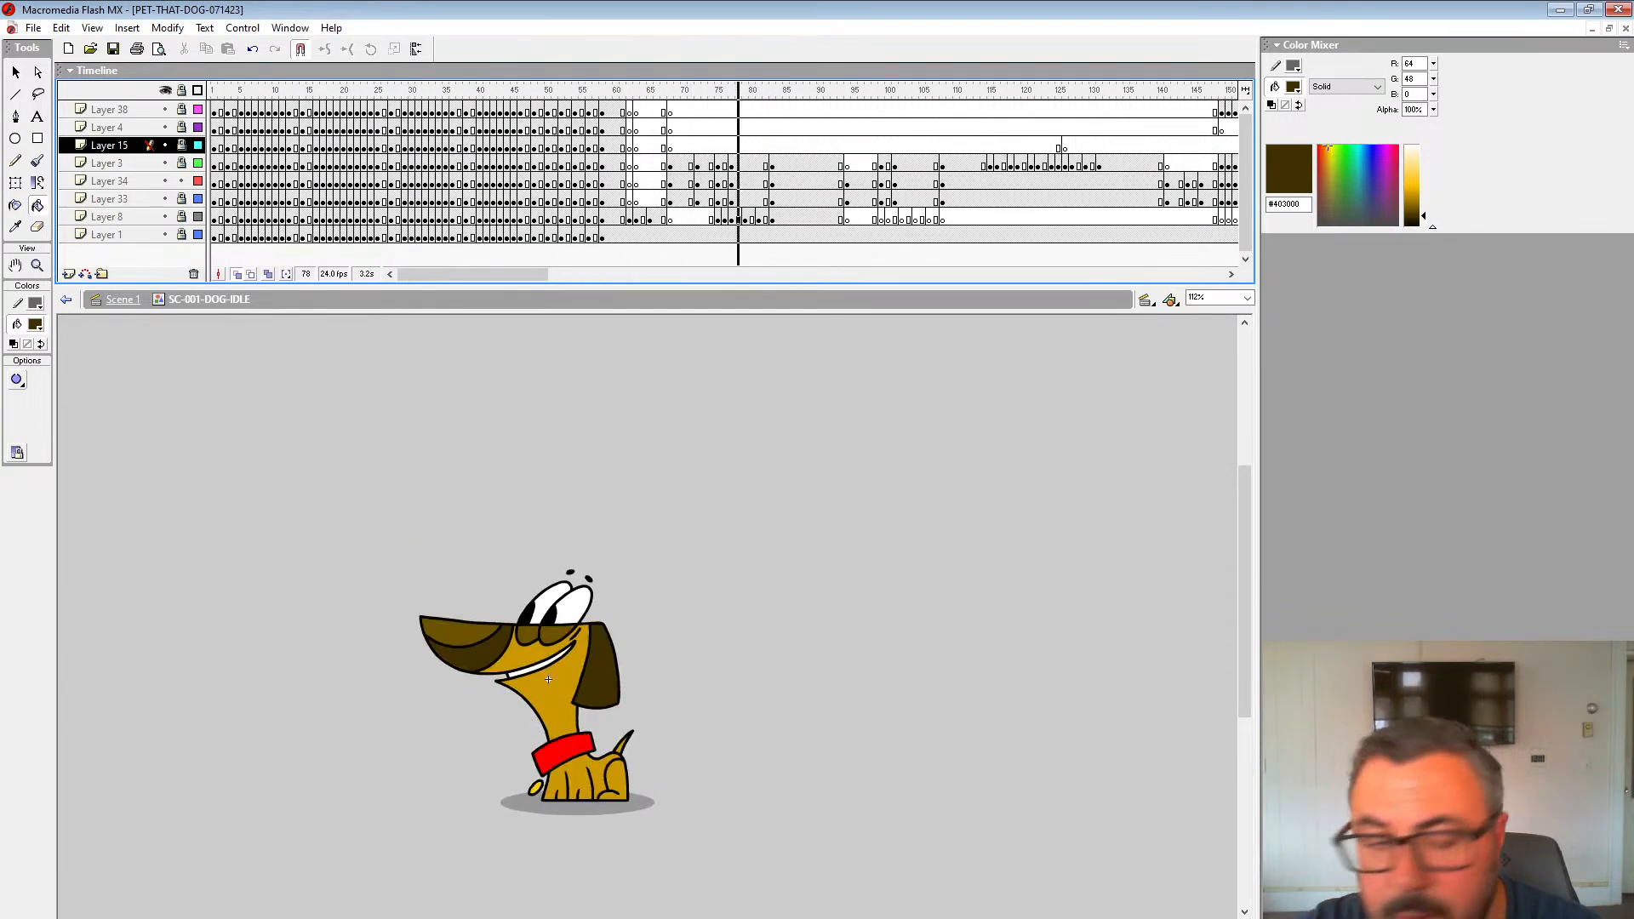
{"action": "key", "text": "Return"}
{"action": "left_click_drag", "start_coordinate": [519, 278], "coordinate": [596, 290]}
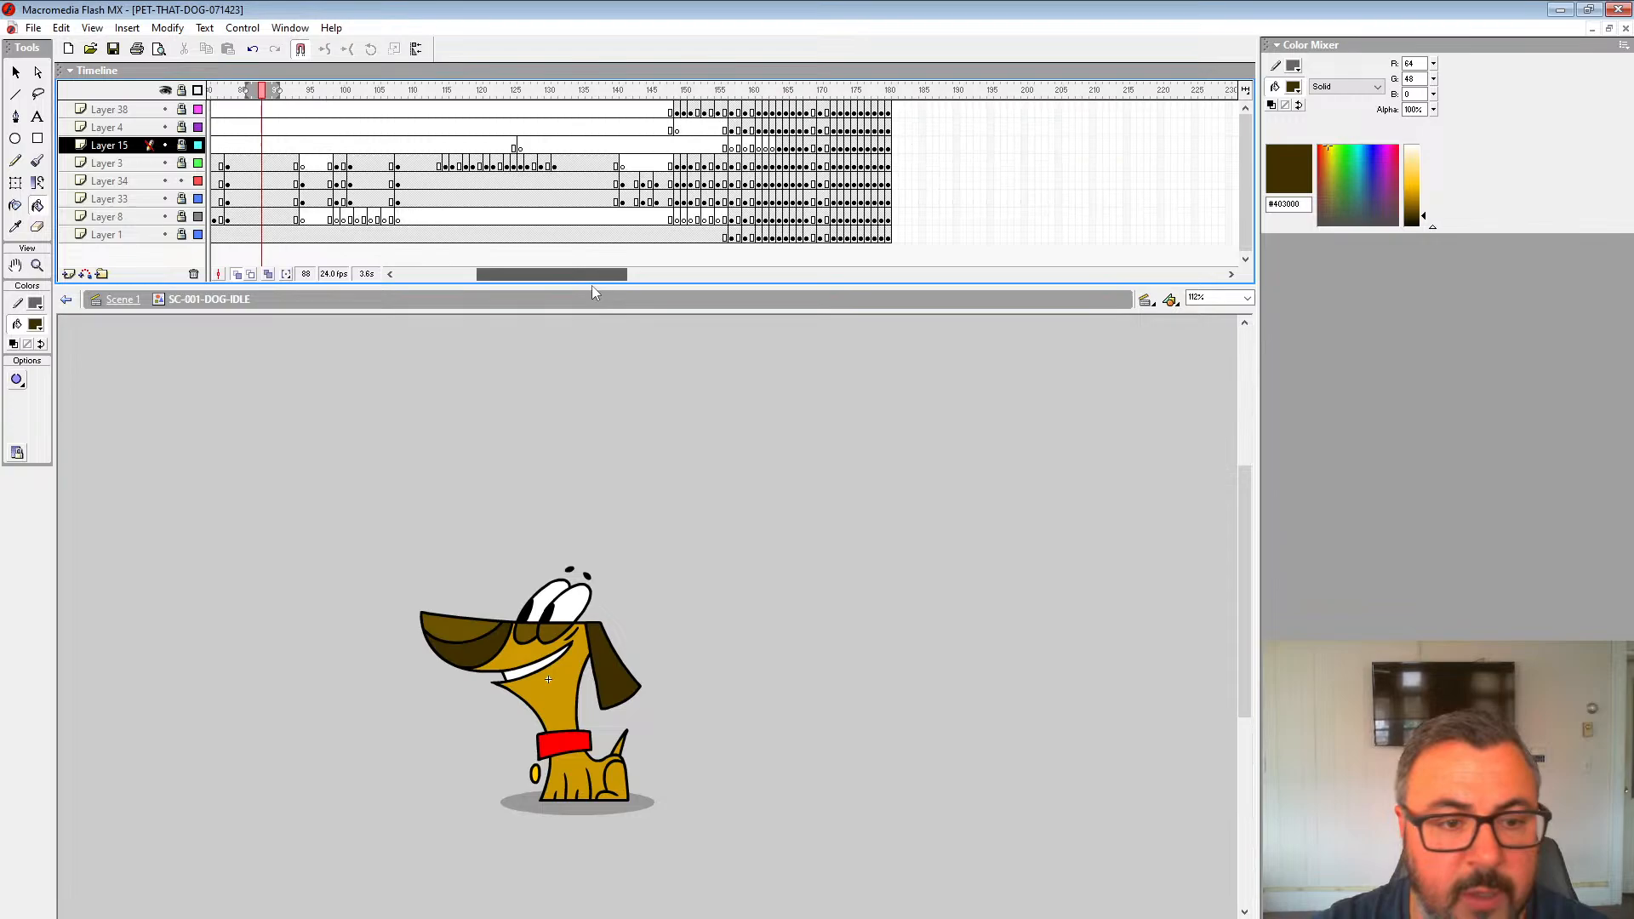
{"action": "left_click", "coordinate": [417, 132]}
{"action": "key", "text": "Return"}
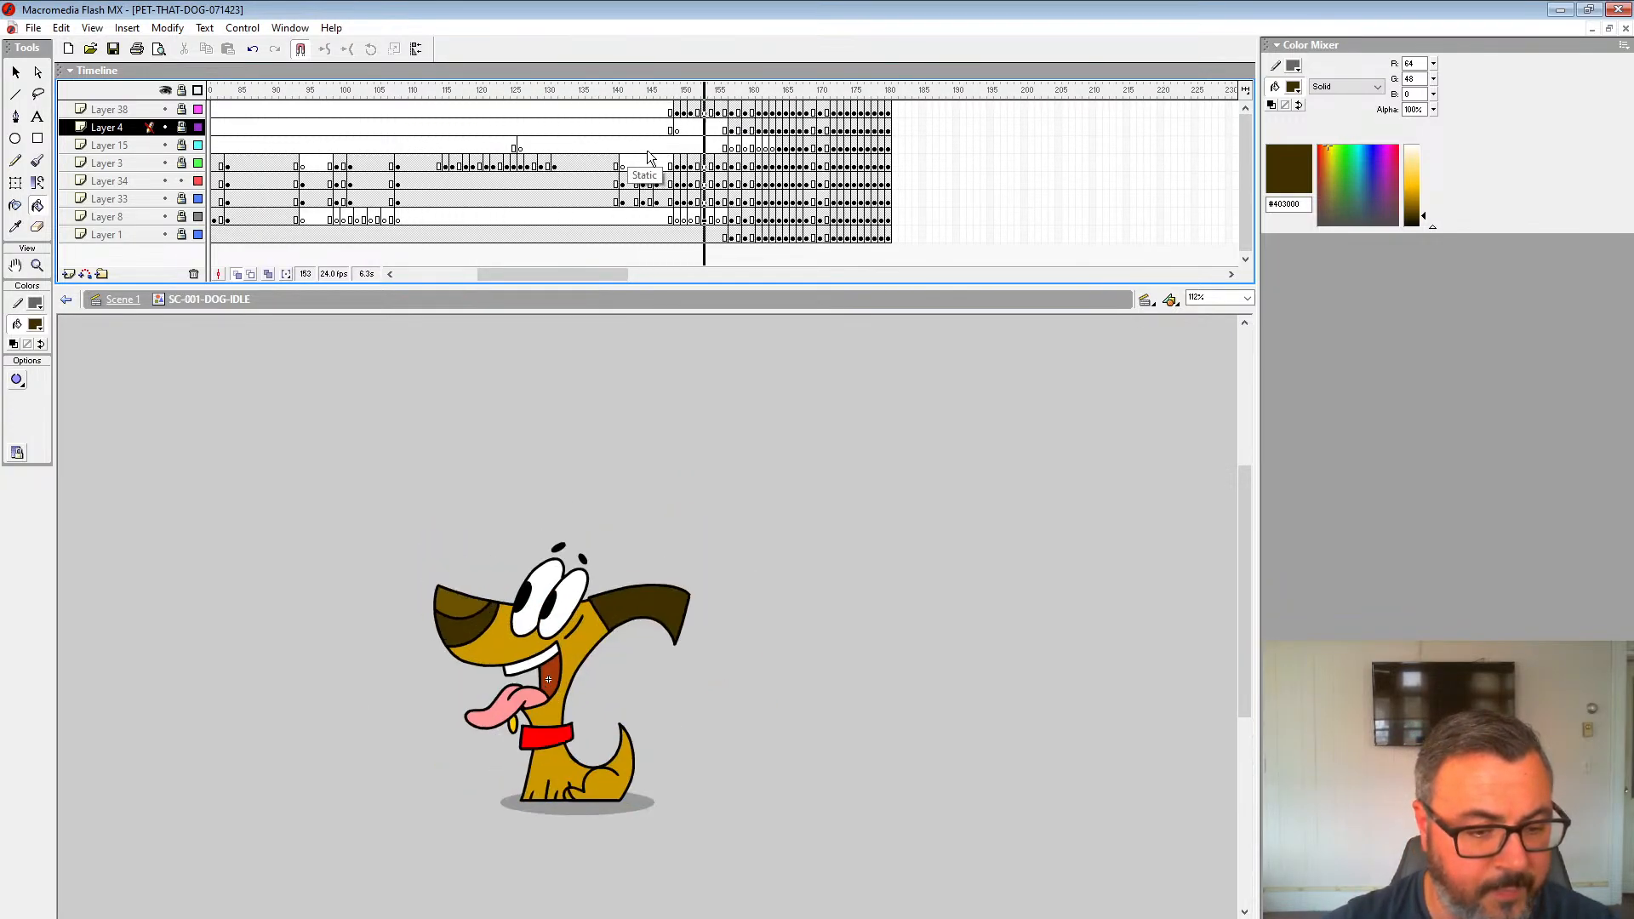
{"action": "key", "text": "Return"}
{"action": "left_click", "coordinate": [541, 148]}
{"action": "key", "text": "Return"}
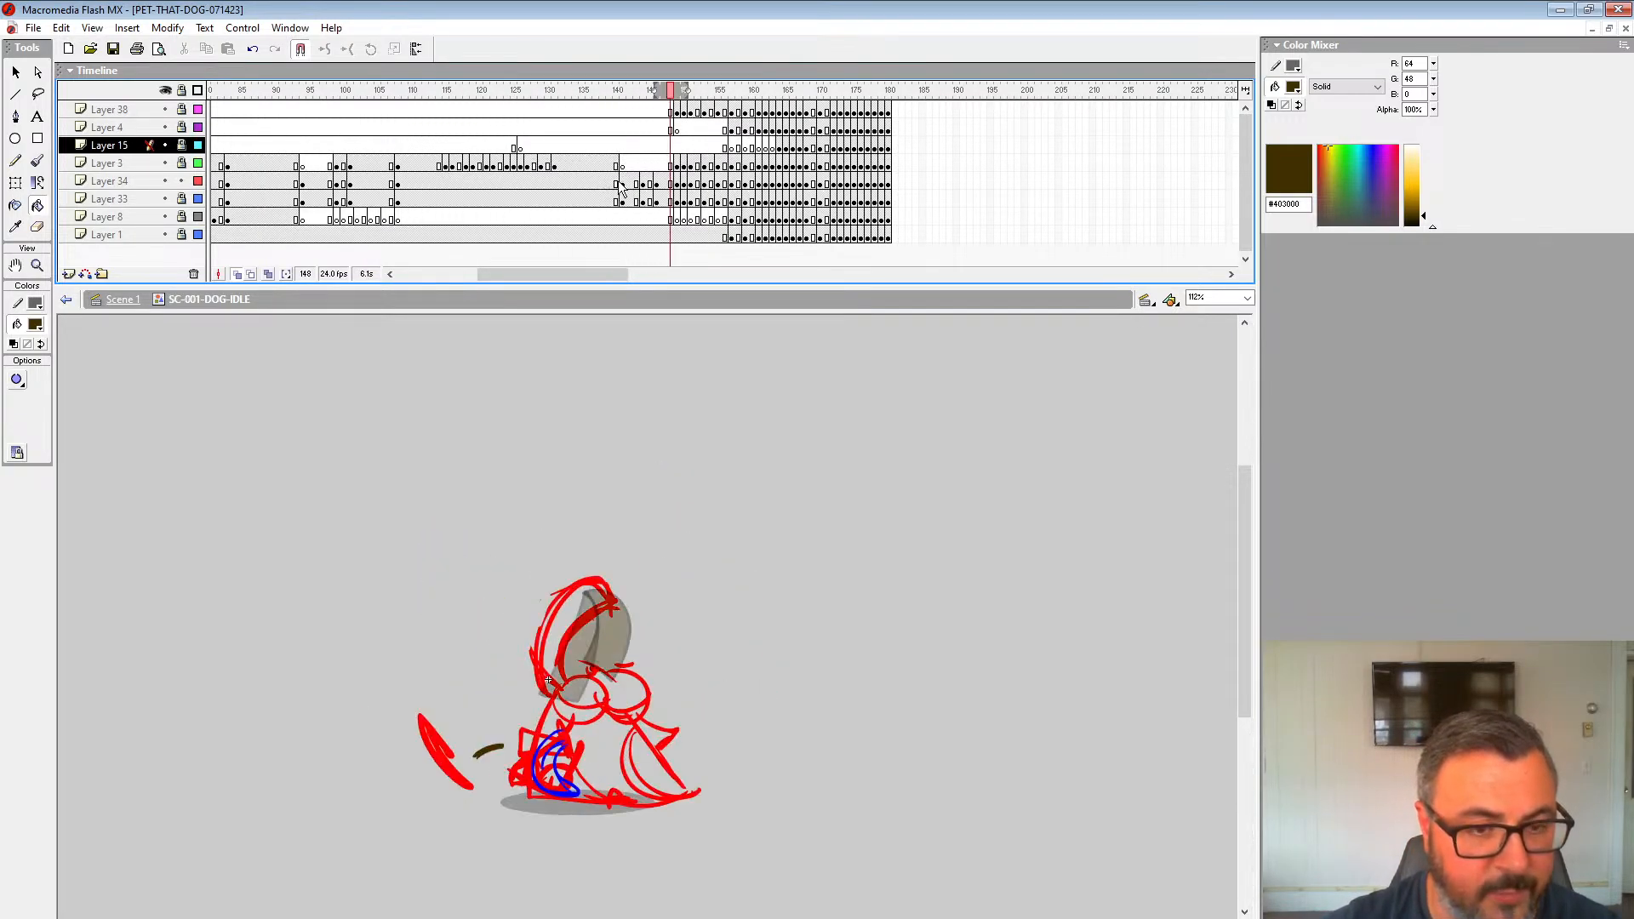
Step: Compare the red rough dog poses between frames 141 and 145 on Layers 33 and 34 and replay the transition
{"action": "left_click", "coordinate": [625, 184]}
{"action": "left_click", "coordinate": [625, 201], "text": "shift"}
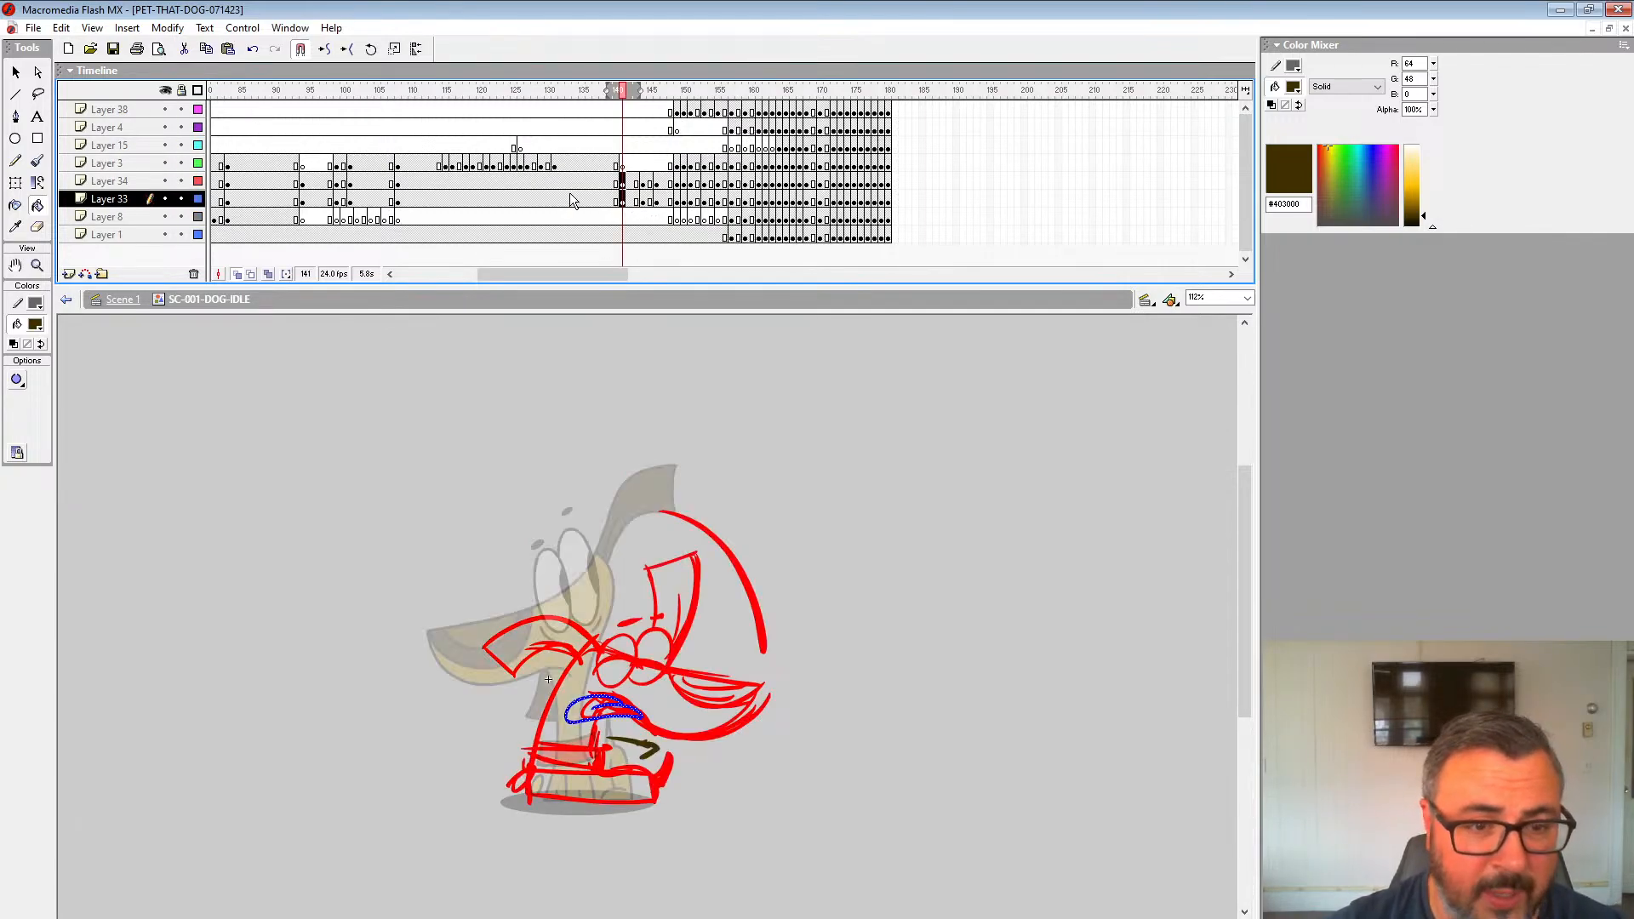
{"action": "left_click", "coordinate": [539, 146]}
{"action": "key", "text": "Return"}
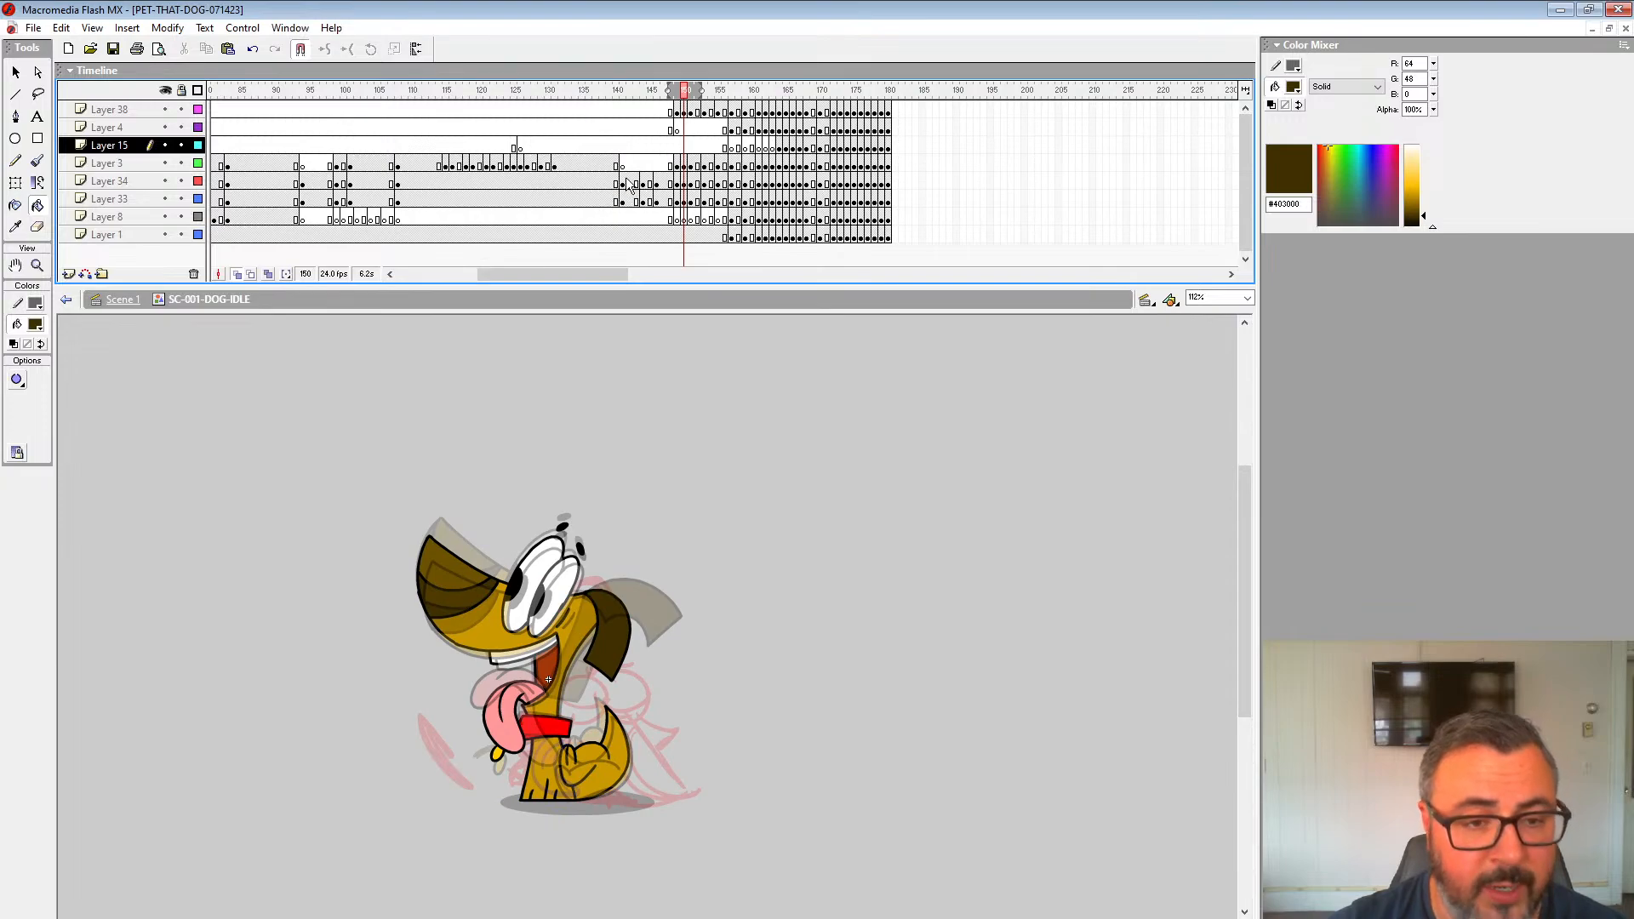
{"action": "left_click", "coordinate": [625, 184]}
{"action": "left_click", "coordinate": [645, 184]}
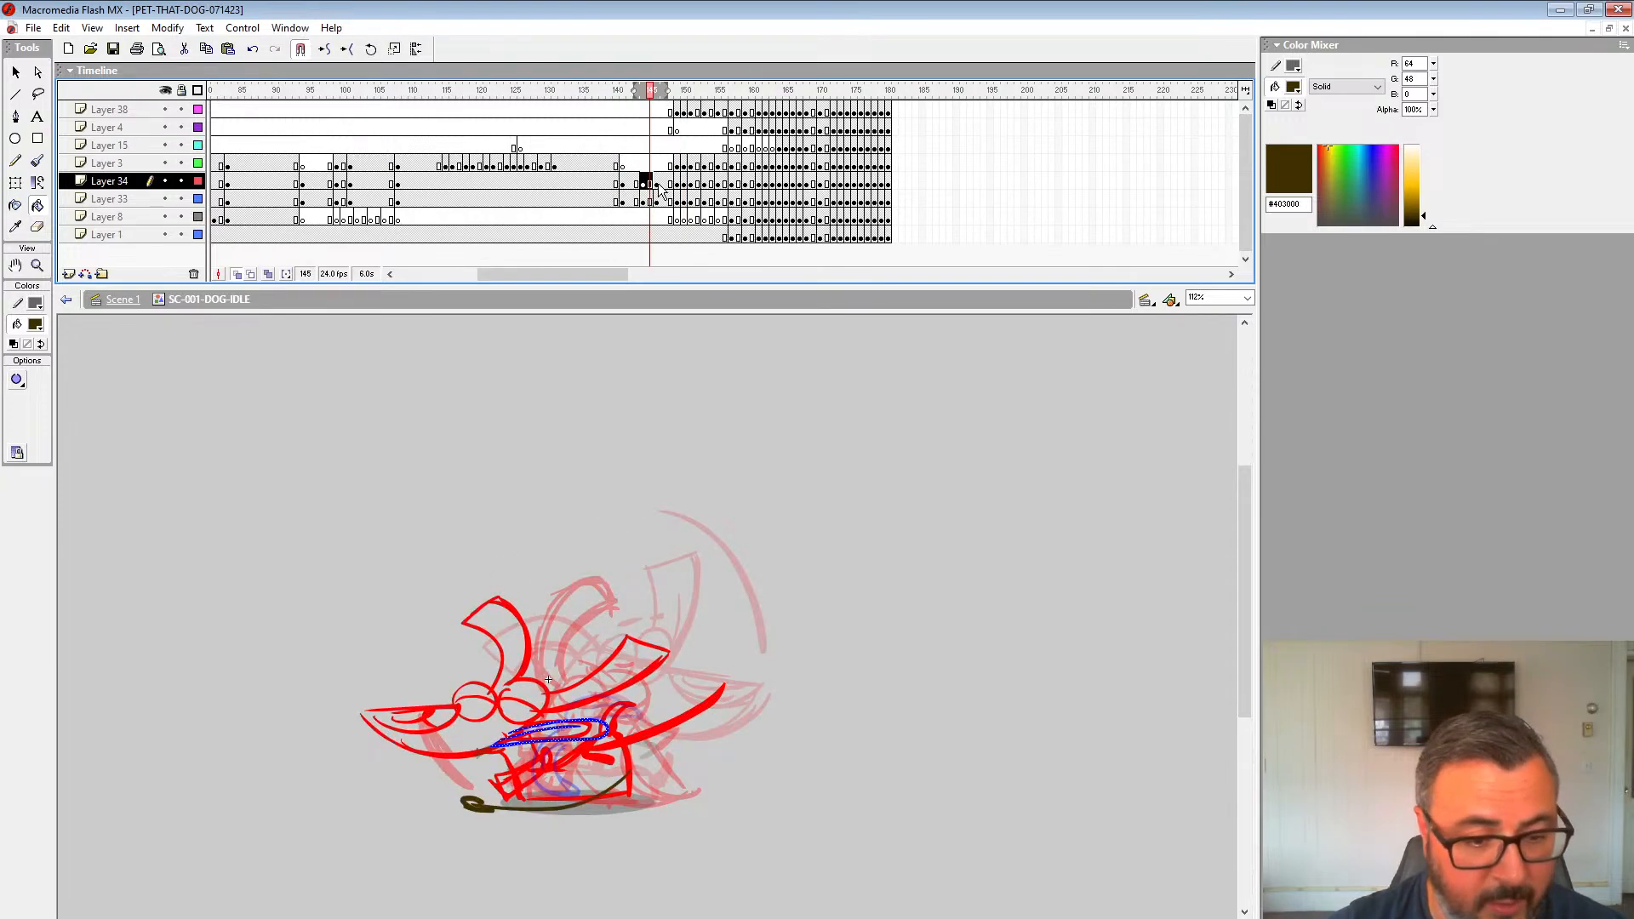
{"action": "left_click", "coordinate": [597, 178]}
Step: Insert blank keyframes at frame 142 on Layers 34 and 33 and limit the onion skin to the preceding frames
{"action": "left_click", "coordinate": [630, 183]}
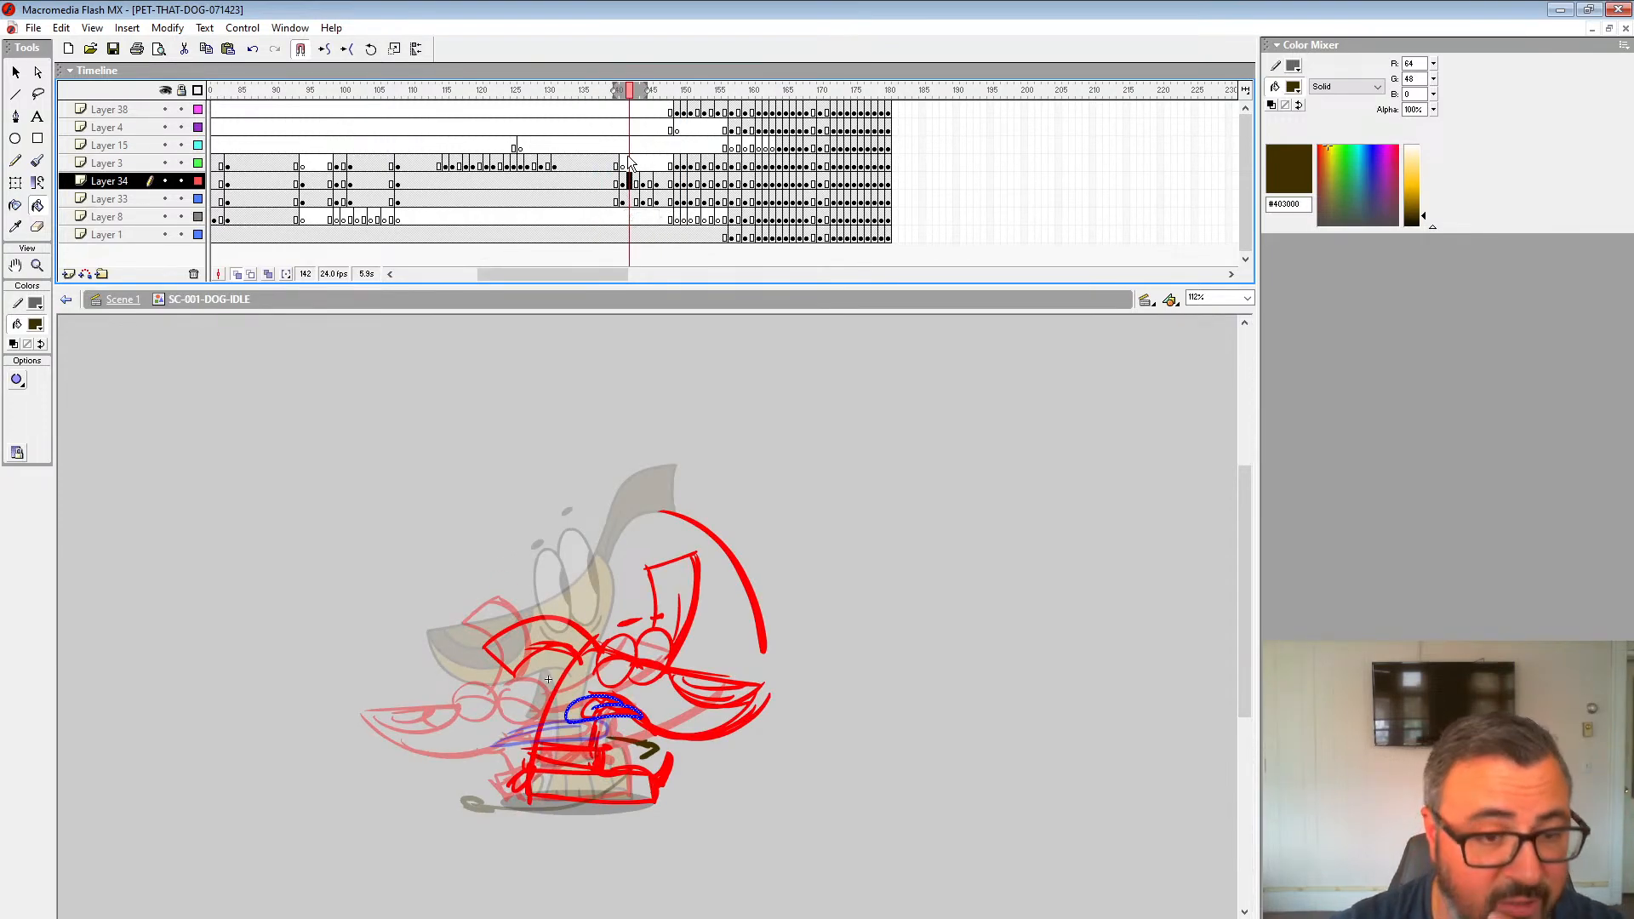
{"action": "mouse_move", "coordinate": [623, 200]}
{"action": "left_mouse_down"}
{"action": "mouse_move", "coordinate": [623, 183]}
{"action": "mouse_move", "coordinate": [629, 200]}
{"action": "left_mouse_up"}
{"action": "key", "text": "F7"}
{"action": "left_click_drag", "start_coordinate": [612, 91], "coordinate": [604, 93]}
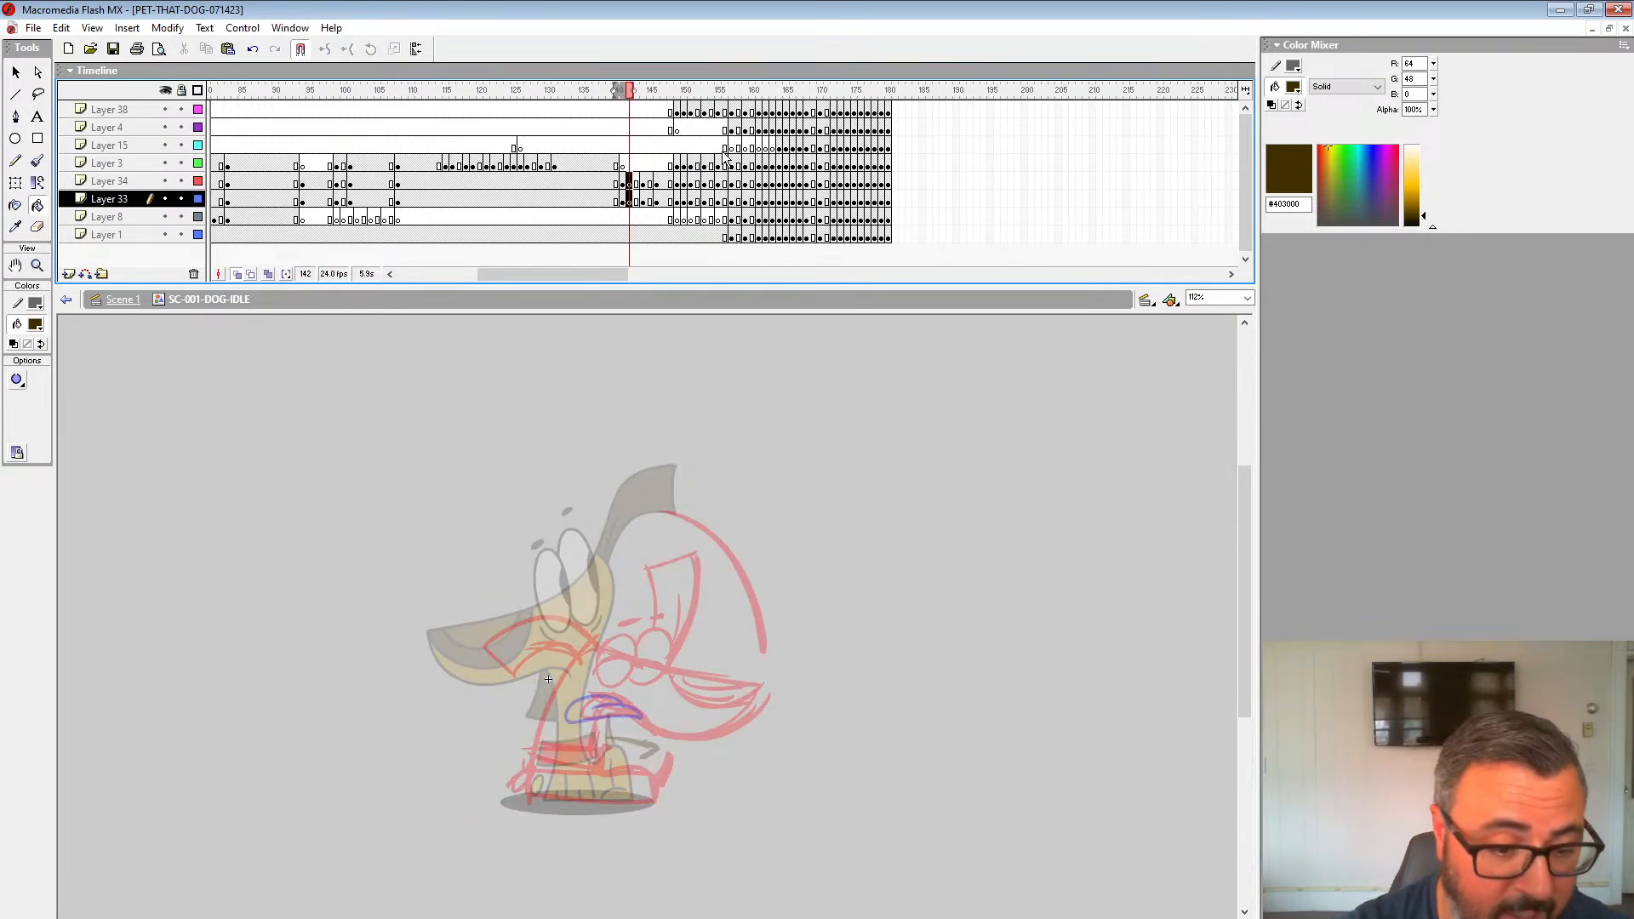
Step: Draw the dog's half-closed eyes and eyebrows over the rough on frame 142 of Layer 33 with a small blue (#0000FF) brush
{"action": "key", "text": "z"}
{"action": "left_click", "coordinate": [630, 694]}
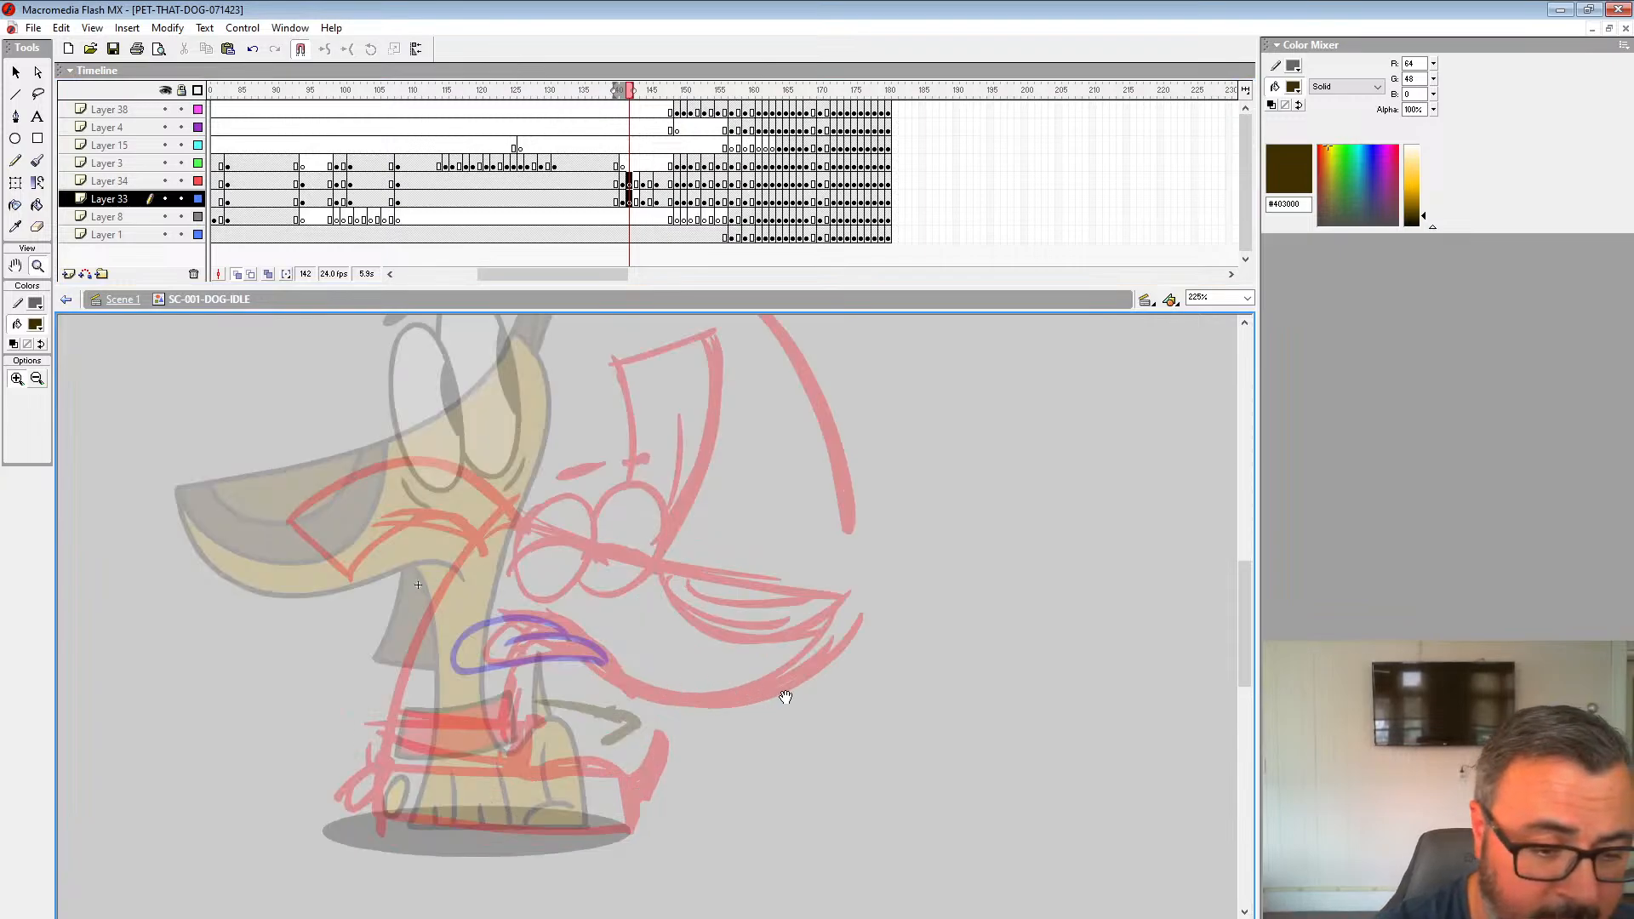
{"action": "left_click_drag", "start_coordinate": [786, 697], "coordinate": [796, 638]}
{"action": "left_click", "coordinate": [38, 162]}
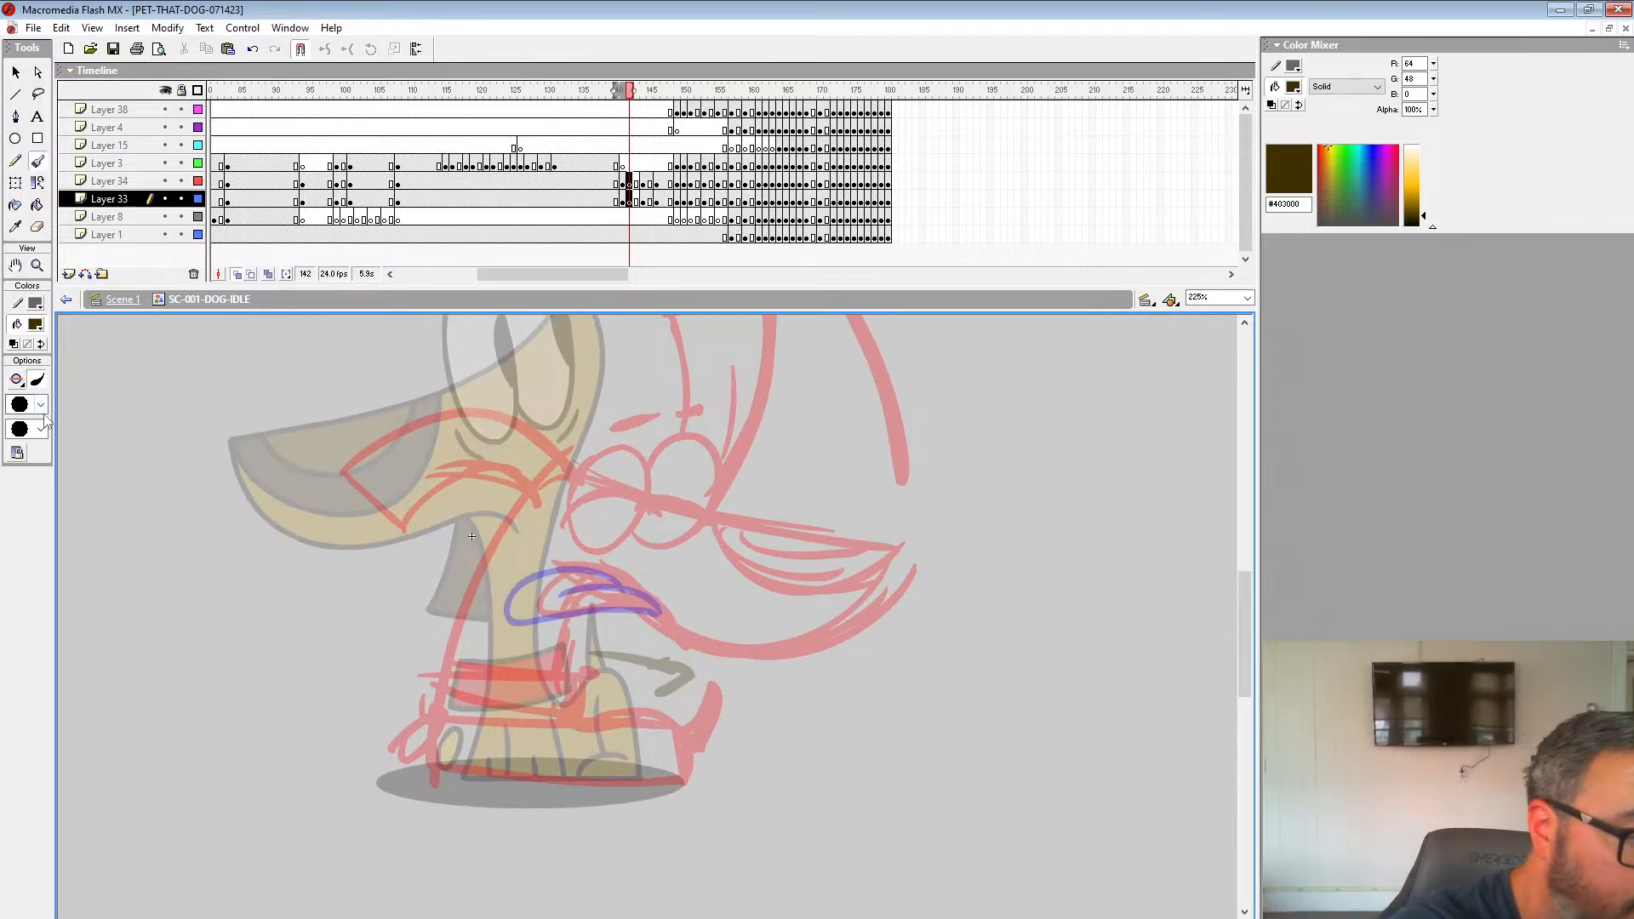
{"action": "left_click", "coordinate": [40, 405]}
{"action": "left_click", "coordinate": [30, 458]}
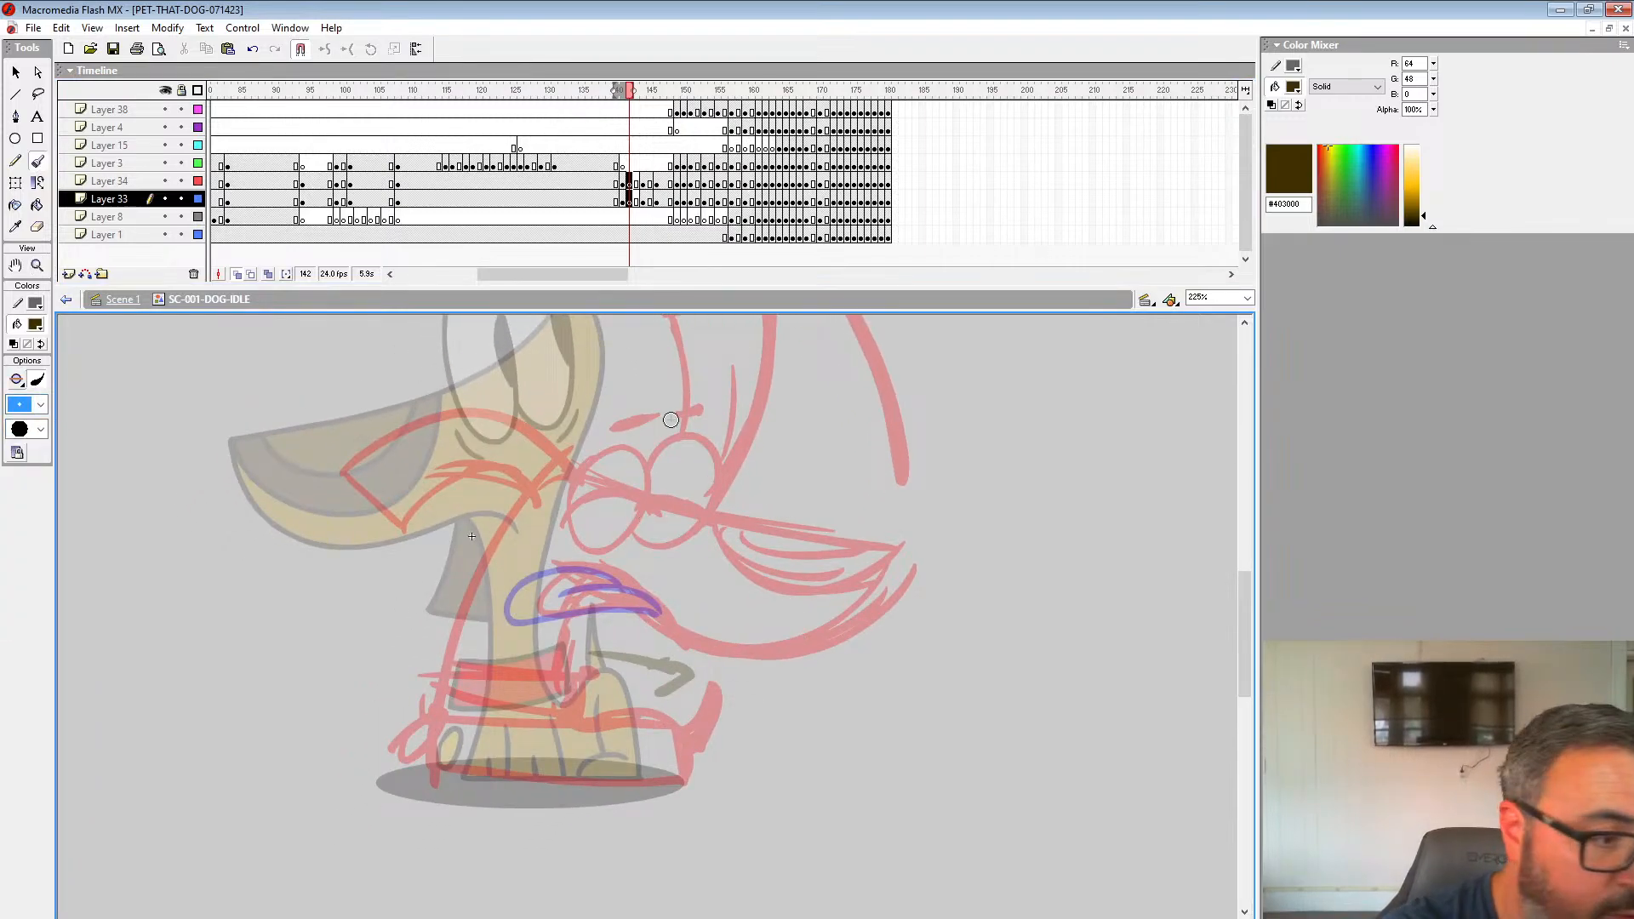
{"action": "left_click", "coordinate": [35, 324]}
{"action": "left_click", "coordinate": [11, 429]}
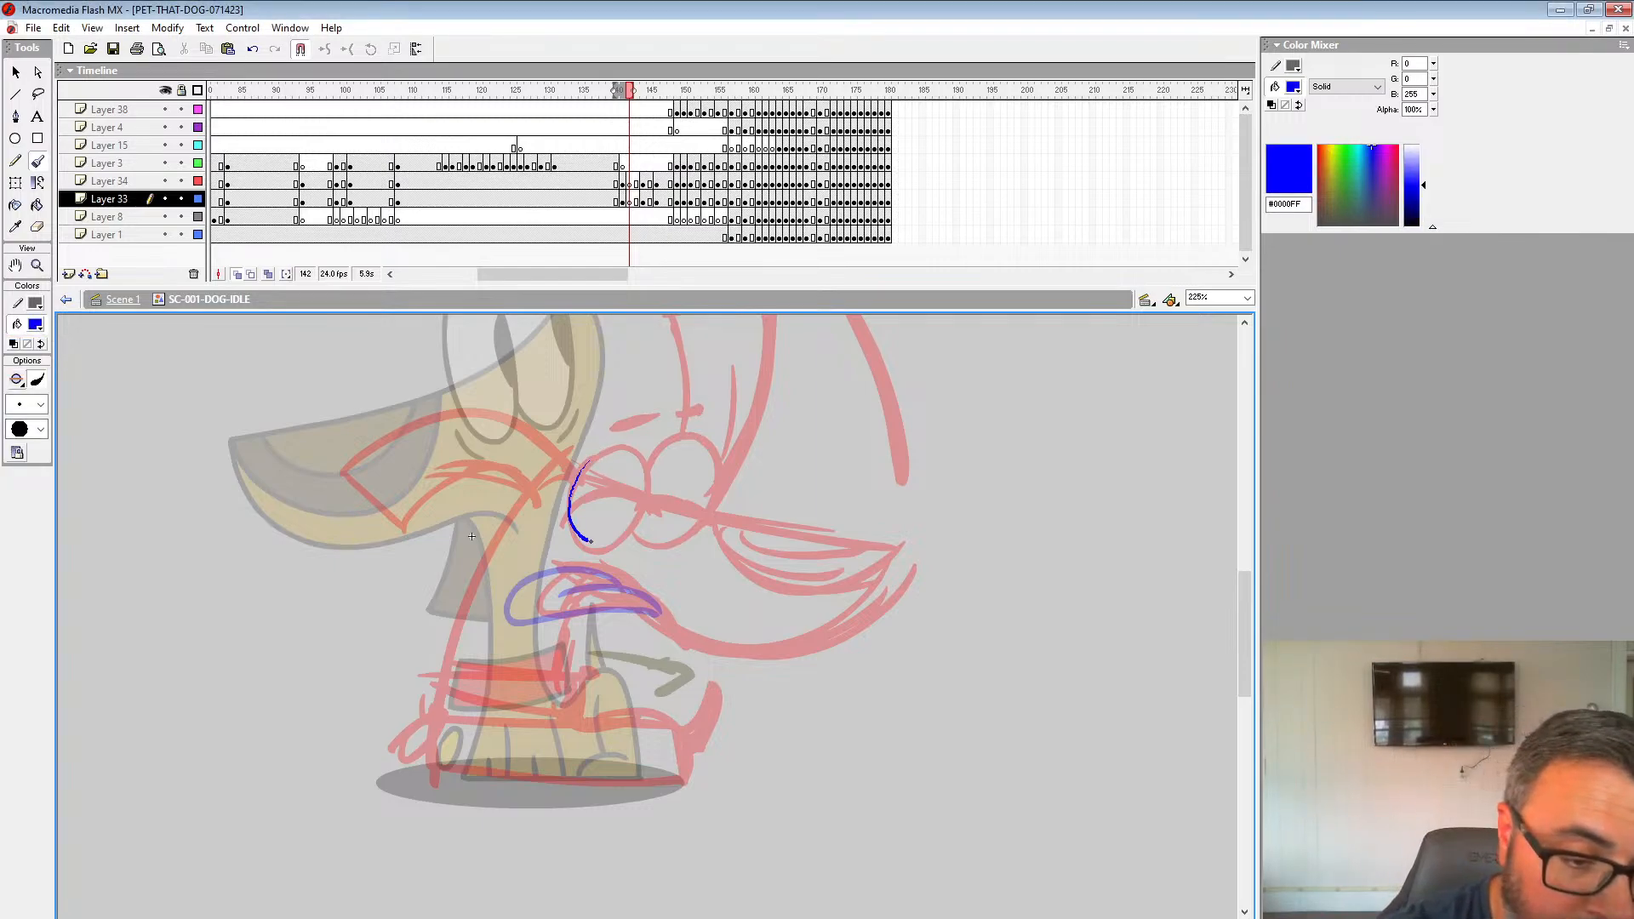
{"action": "mouse_move", "coordinate": [595, 541]}
{"action": "left_mouse_down"}
{"action": "mouse_move", "coordinate": [596, 447]}
{"action": "mouse_move", "coordinate": [633, 521]}
{"action": "left_mouse_up"}
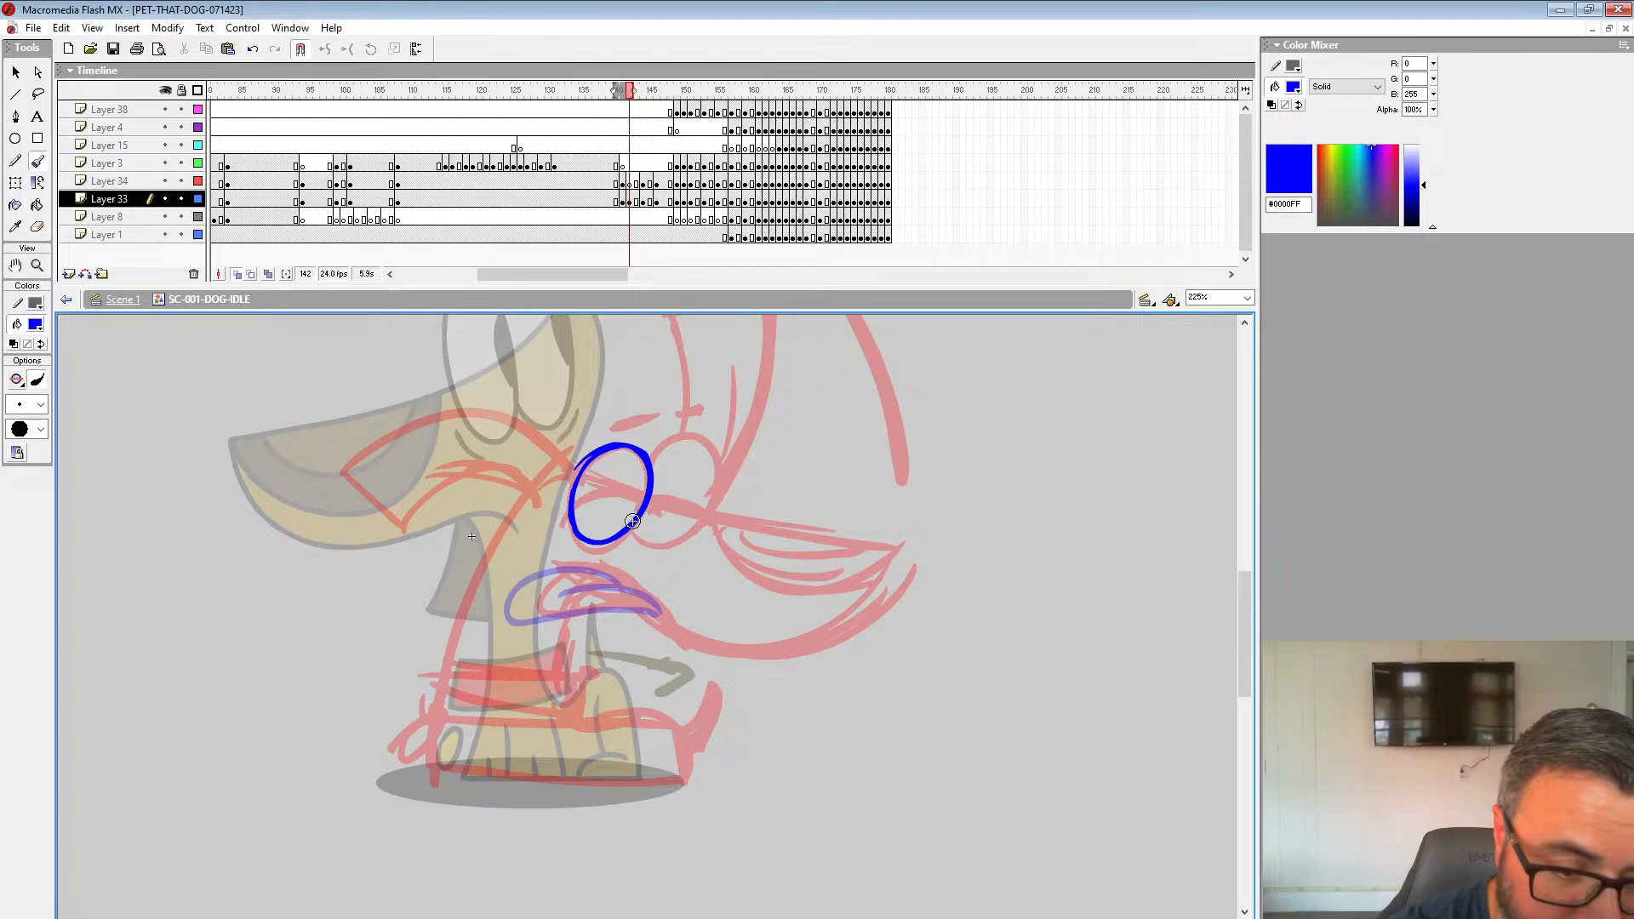
{"action": "left_click_drag", "start_coordinate": [718, 492], "coordinate": [637, 521]}
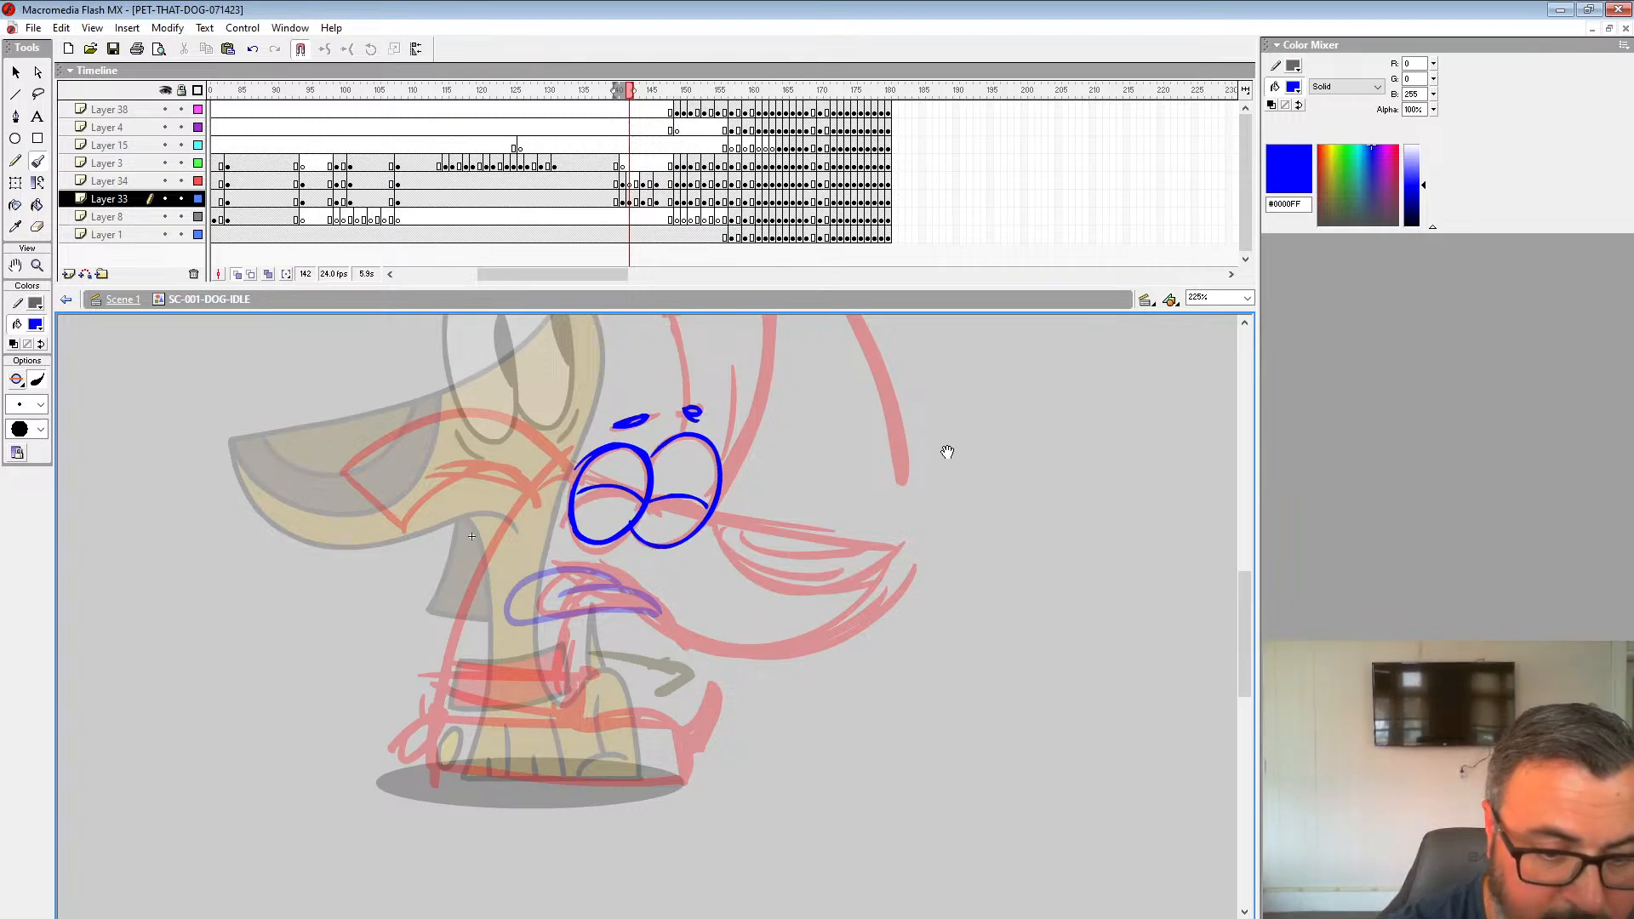
Step: Draw the dog's long snout, nose, jaw and curled lip in blue over the rough, and erase the excess strokes along the jaw
{"action": "mouse_move", "coordinate": [948, 452]}
{"action": "left_mouse_down"}
{"action": "mouse_move", "coordinate": [778, 656]}
{"action": "mouse_move", "coordinate": [856, 477]}
{"action": "left_mouse_up"}
{"action": "left_click_drag", "start_coordinate": [602, 540], "coordinate": [790, 571]}
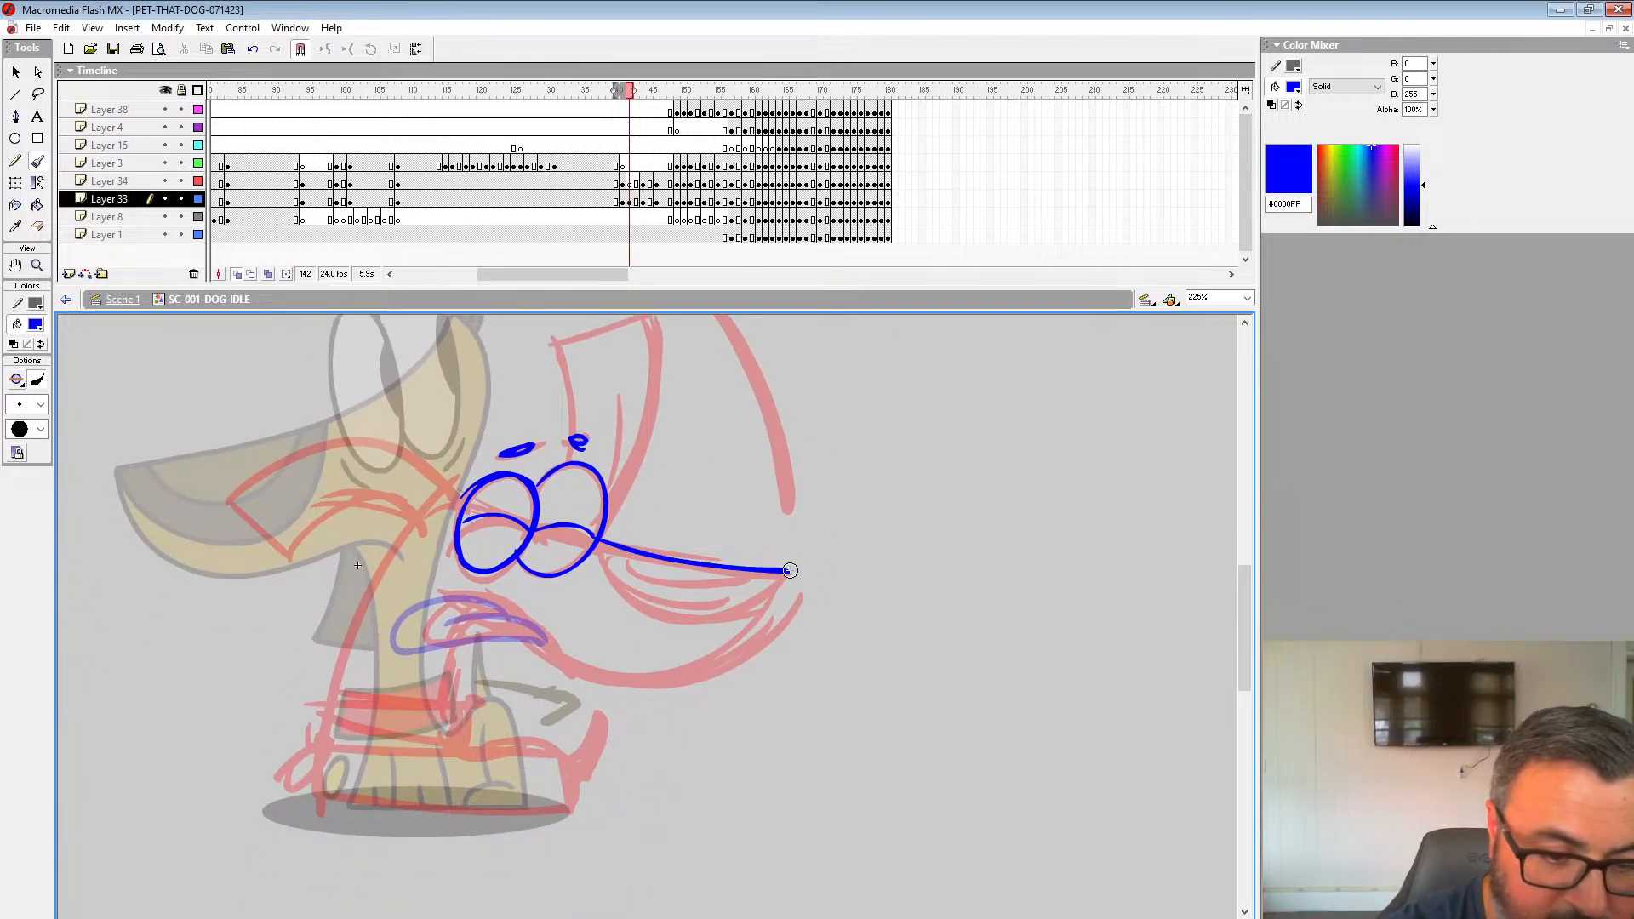
{"action": "mouse_move", "coordinate": [498, 615]}
{"action": "left_mouse_down"}
{"action": "mouse_move", "coordinate": [392, 623]}
{"action": "mouse_move", "coordinate": [558, 638]}
{"action": "left_mouse_up"}
{"action": "mouse_move", "coordinate": [589, 539]}
{"action": "left_mouse_down"}
{"action": "mouse_move", "coordinate": [724, 625]}
{"action": "mouse_move", "coordinate": [767, 609]}
{"action": "left_mouse_up"}
{"action": "mouse_move", "coordinate": [529, 622]}
{"action": "left_mouse_down"}
{"action": "mouse_move", "coordinate": [635, 683]}
{"action": "mouse_move", "coordinate": [730, 624]}
{"action": "mouse_move", "coordinate": [760, 629]}
{"action": "mouse_move", "coordinate": [792, 571]}
{"action": "left_mouse_up"}
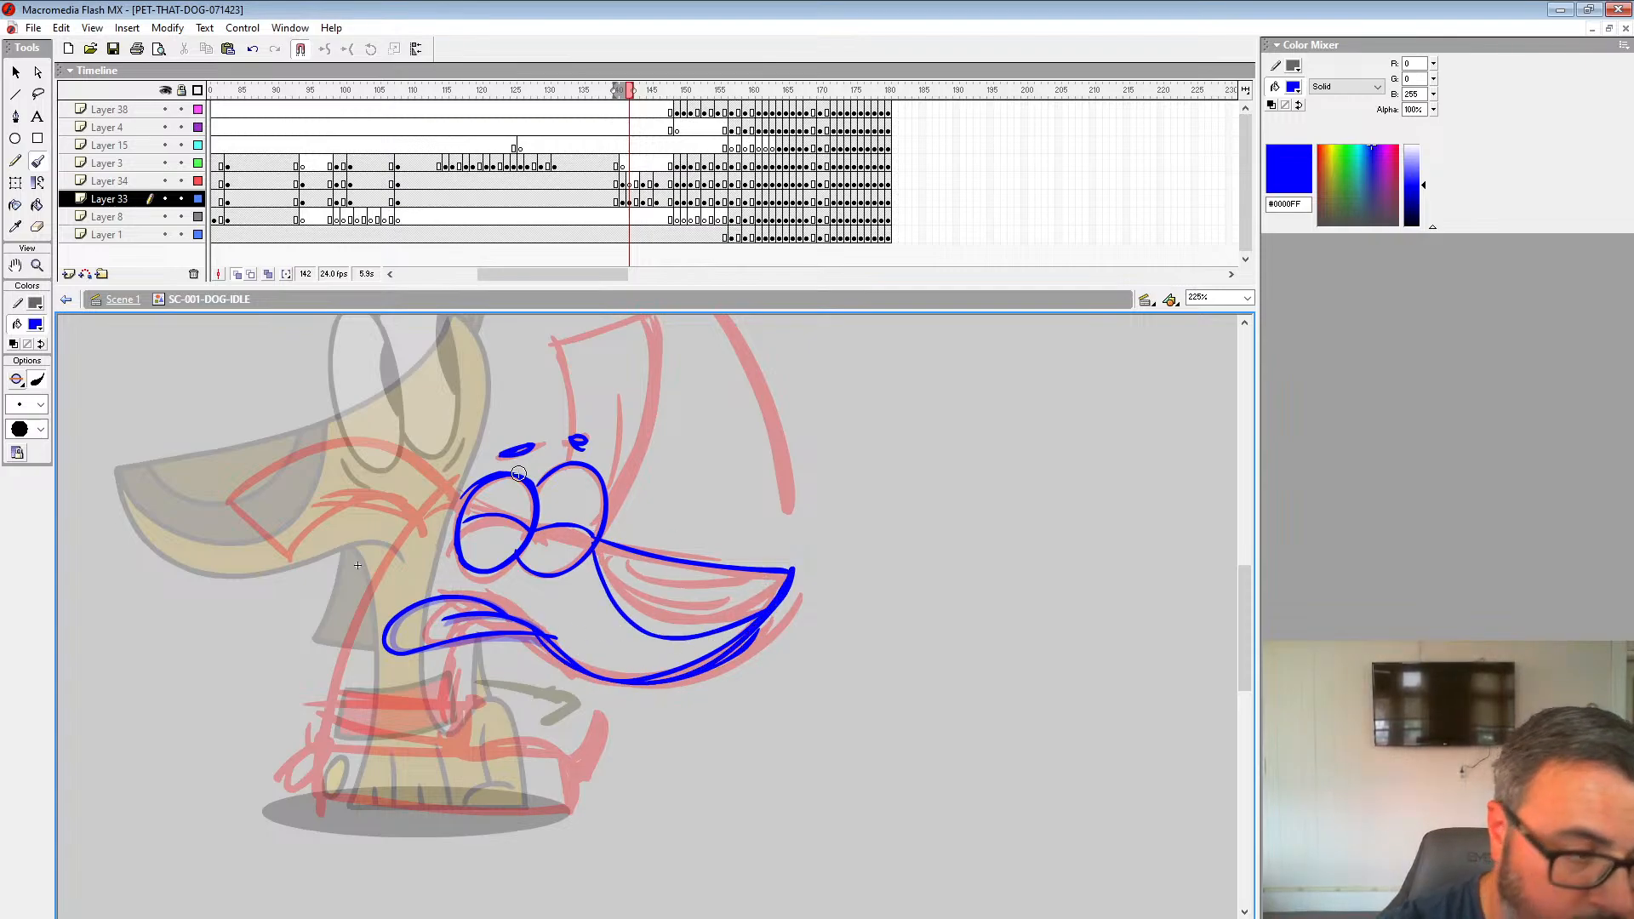
{"action": "key", "text": "e"}
{"action": "left_click_drag", "start_coordinate": [586, 661], "coordinate": [732, 644]}
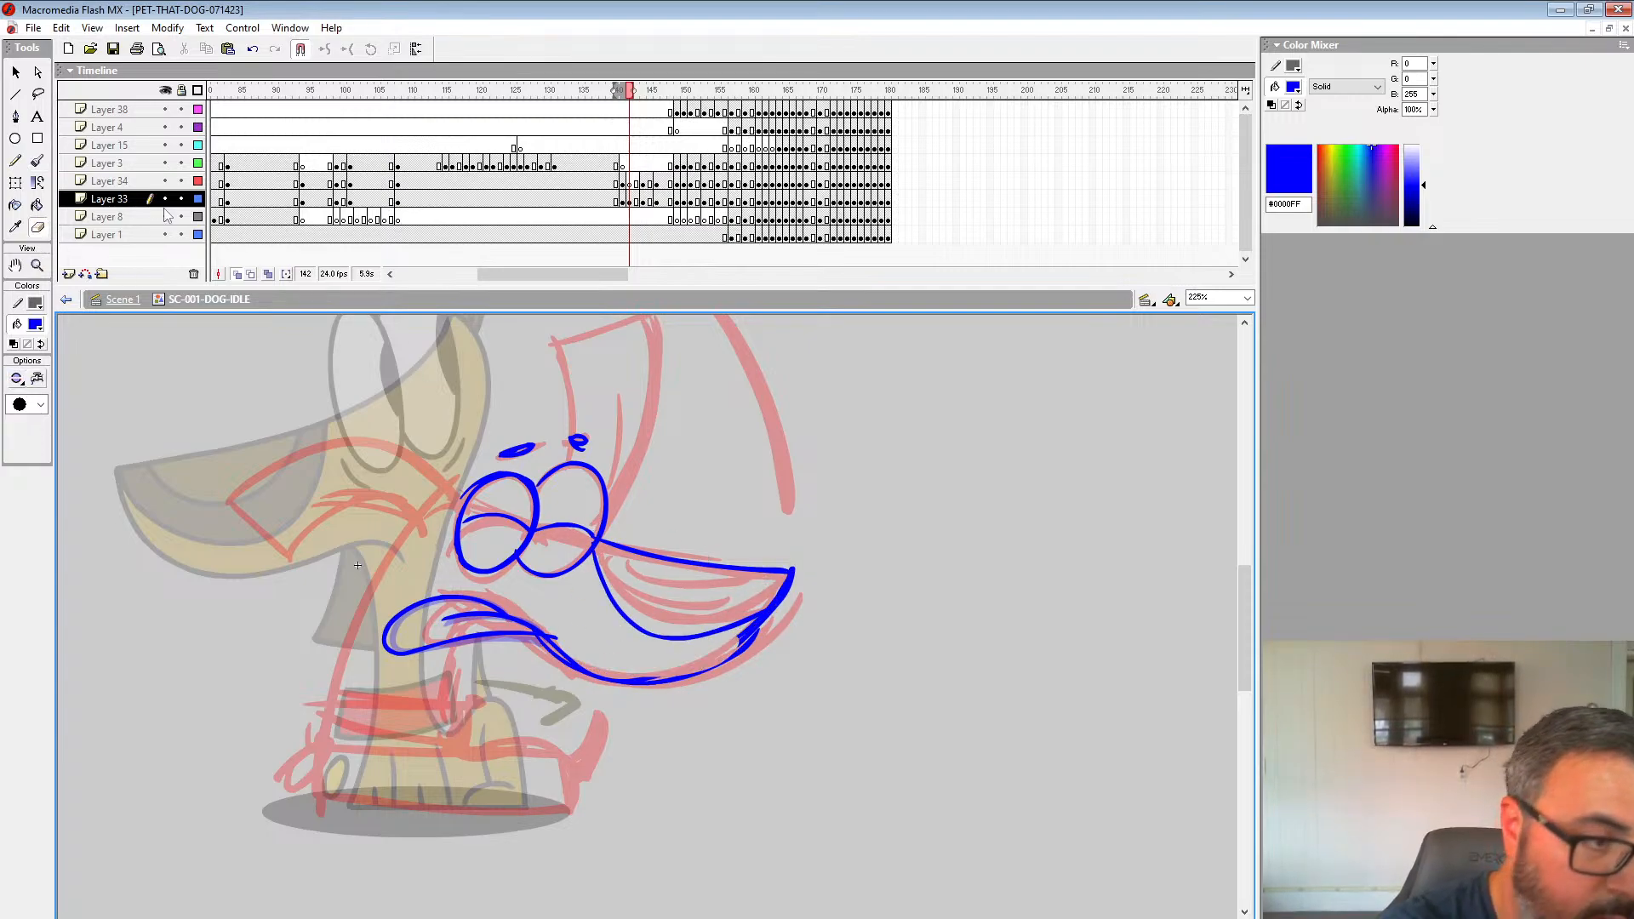
Step: Draw the dog's upright far ear and the near ear trailing behind the head in blue over the rough on frame 142
{"action": "left_click", "coordinate": [38, 162]}
{"action": "mouse_move", "coordinate": [673, 494]}
{"action": "left_mouse_down"}
{"action": "mouse_move", "coordinate": [684, 526]}
{"action": "mouse_move", "coordinate": [676, 460]}
{"action": "left_mouse_up"}
{"action": "left_click_drag", "start_coordinate": [577, 487], "coordinate": [594, 586]}
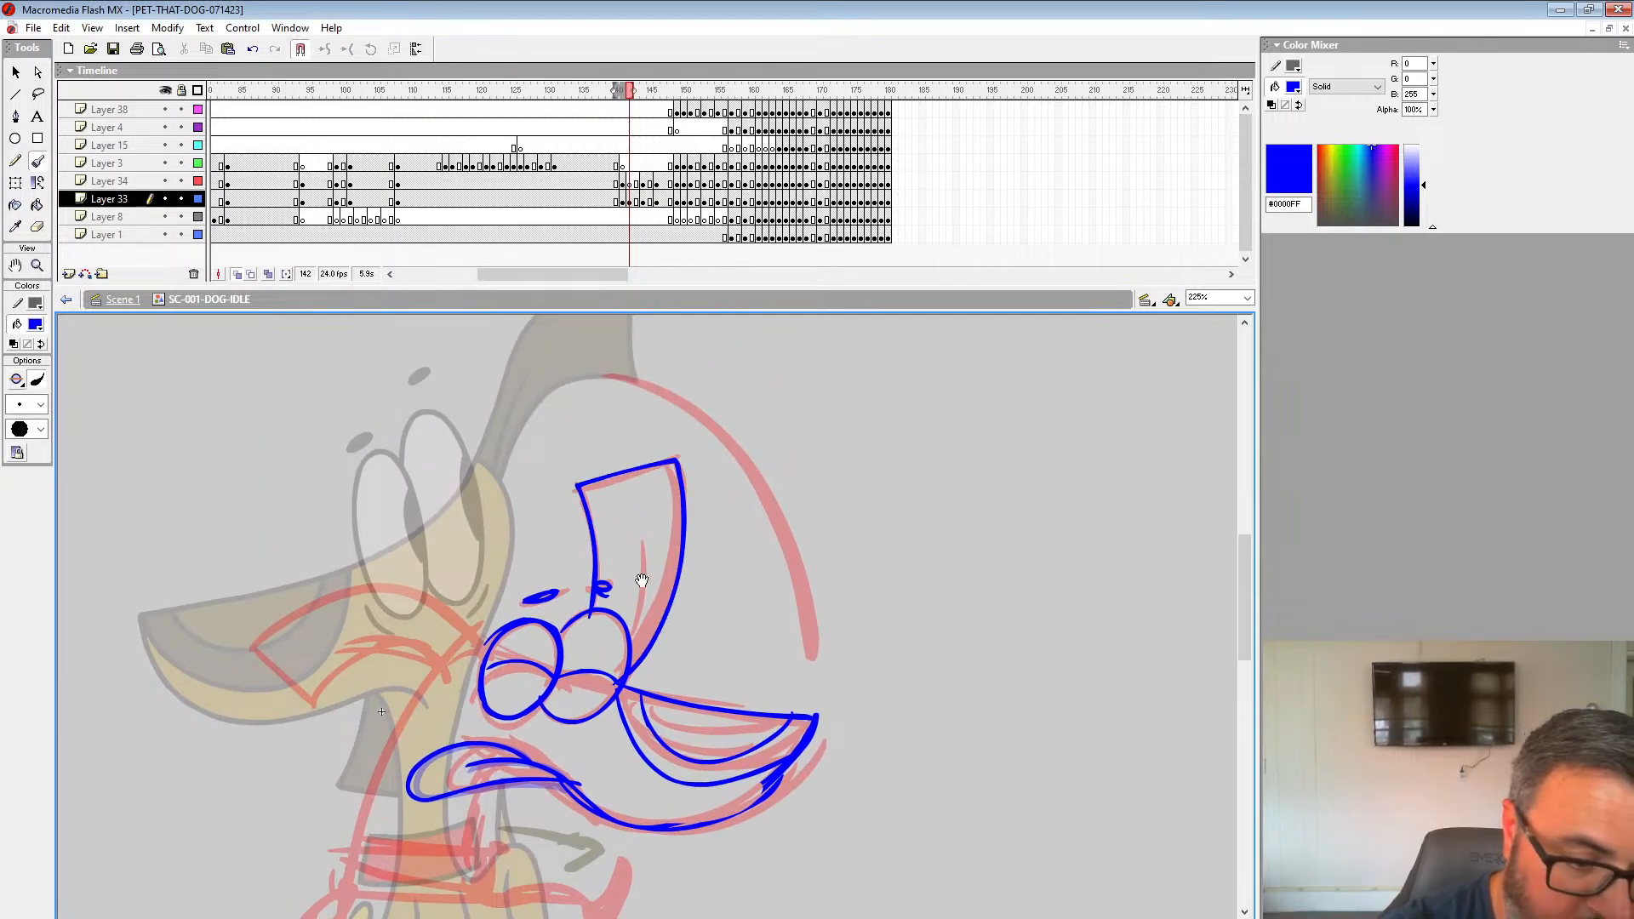
{"action": "mouse_move", "coordinate": [472, 636]}
{"action": "left_mouse_down"}
{"action": "mouse_move", "coordinate": [732, 536]}
{"action": "mouse_move", "coordinate": [516, 542]}
{"action": "mouse_move", "coordinate": [561, 606]}
{"action": "mouse_move", "coordinate": [707, 569]}
{"action": "left_mouse_up"}
Step: Draw the dog's curved neck, chest, flat ground line, rump and short upturned tail in blue over the rough
{"action": "left_click_drag", "start_coordinate": [637, 657], "coordinate": [604, 801]}
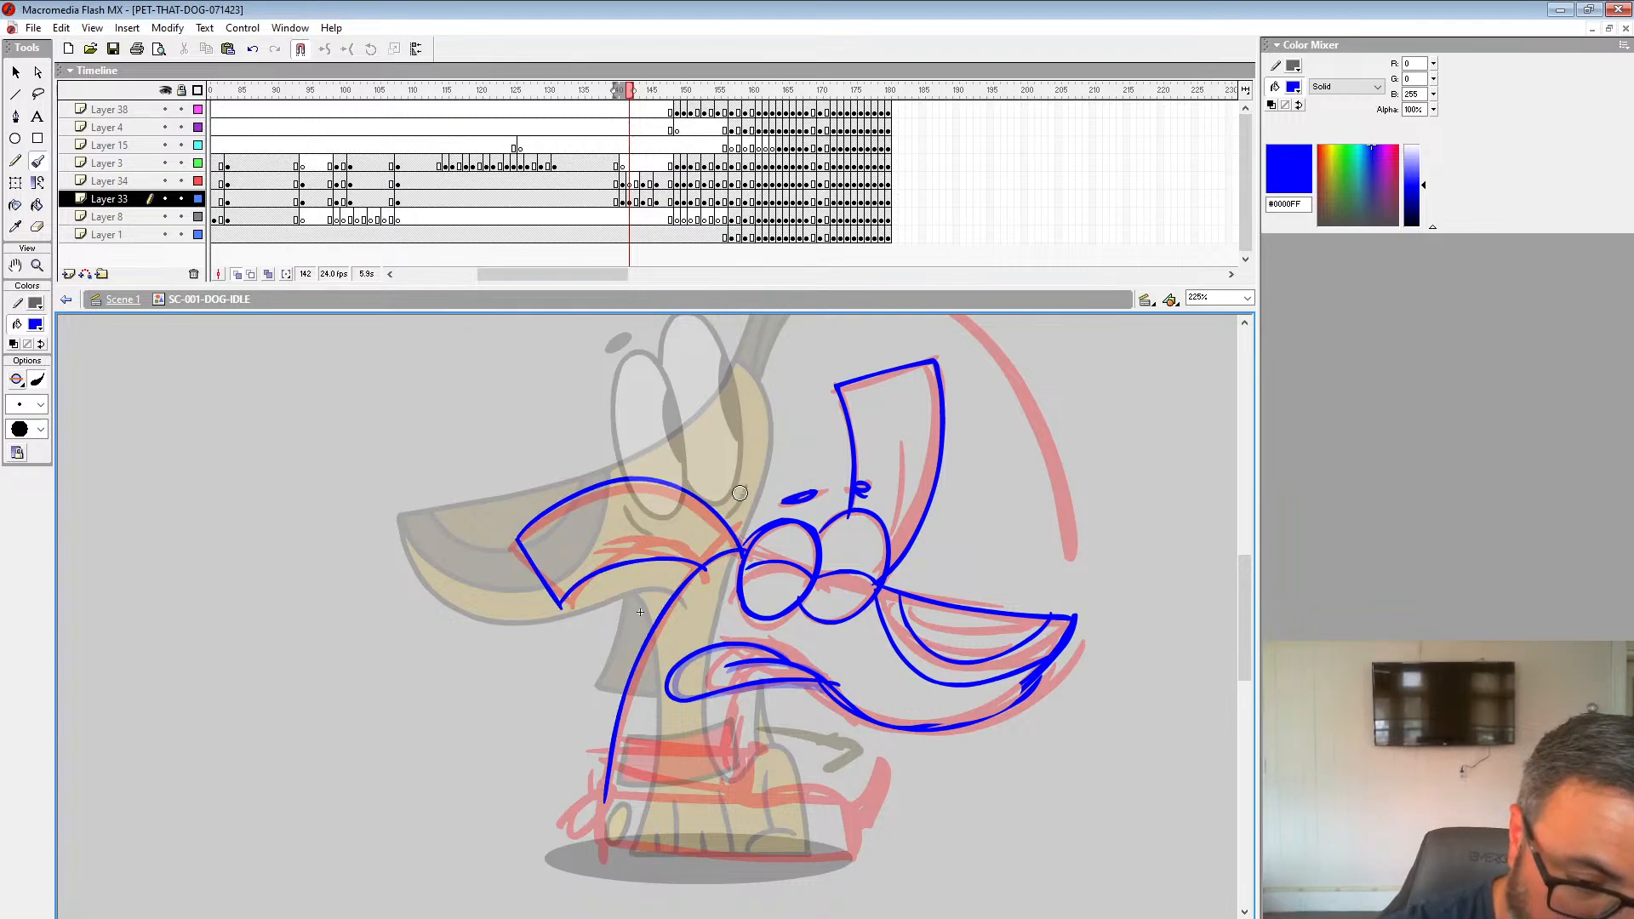
{"action": "mouse_move", "coordinate": [734, 552]}
{"action": "left_mouse_down"}
{"action": "mouse_move", "coordinate": [634, 671]}
{"action": "mouse_move", "coordinate": [599, 822]}
{"action": "mouse_move", "coordinate": [600, 847]}
{"action": "mouse_move", "coordinate": [625, 851]}
{"action": "mouse_move", "coordinate": [598, 851]}
{"action": "mouse_move", "coordinate": [858, 850]}
{"action": "left_mouse_up"}
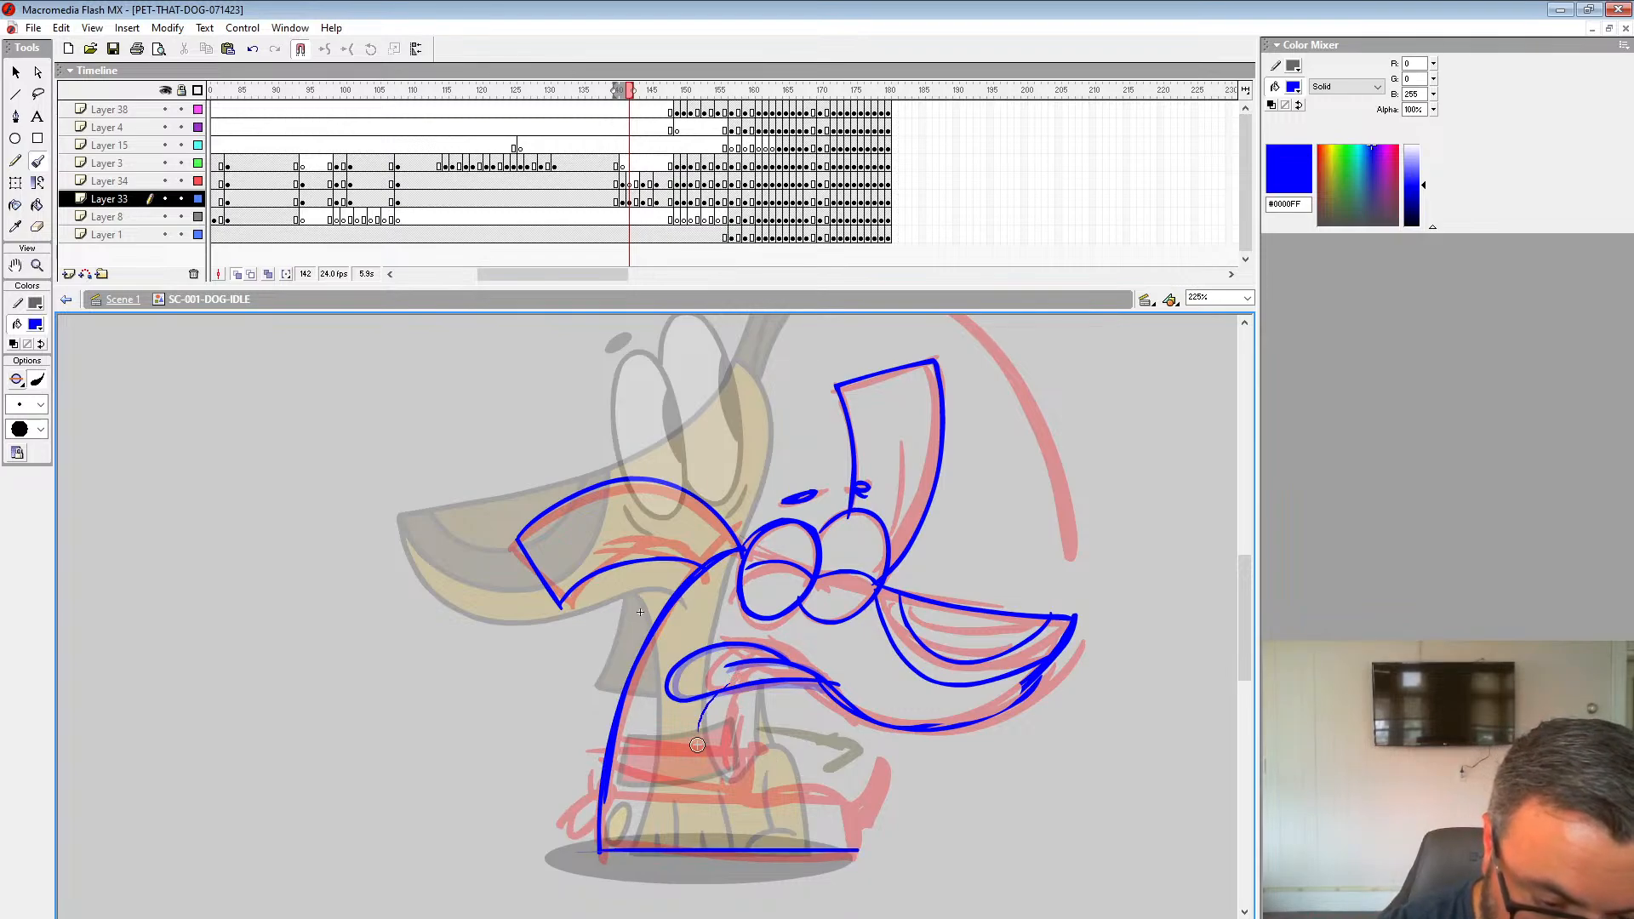
{"action": "left_click_drag", "start_coordinate": [857, 851], "coordinate": [856, 851]}
{"action": "left_click_drag", "start_coordinate": [864, 802], "coordinate": [868, 744]}
{"action": "mouse_move", "coordinate": [870, 744]}
{"action": "left_mouse_down"}
{"action": "mouse_move", "coordinate": [863, 837]}
{"action": "mouse_move", "coordinate": [874, 775]}
{"action": "left_mouse_up"}
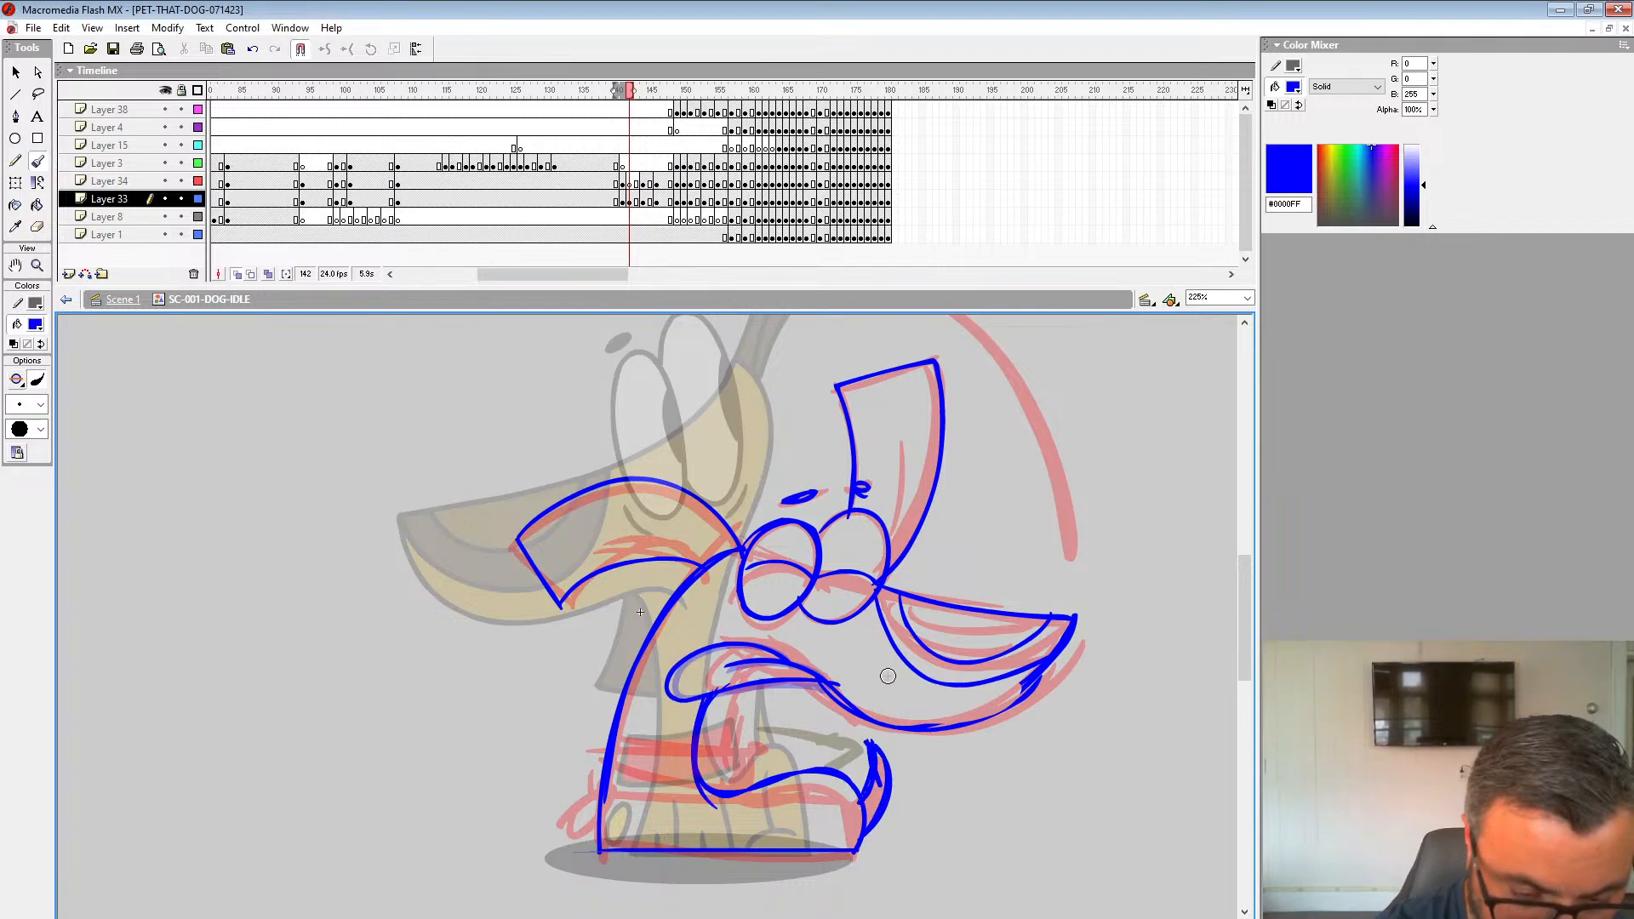
Step: Add the toes, hind leg, collar and swinging tag to the blue drawing on frame 142, checking them against frame 139
{"action": "left_click_drag", "start_coordinate": [785, 829], "coordinate": [589, 849]}
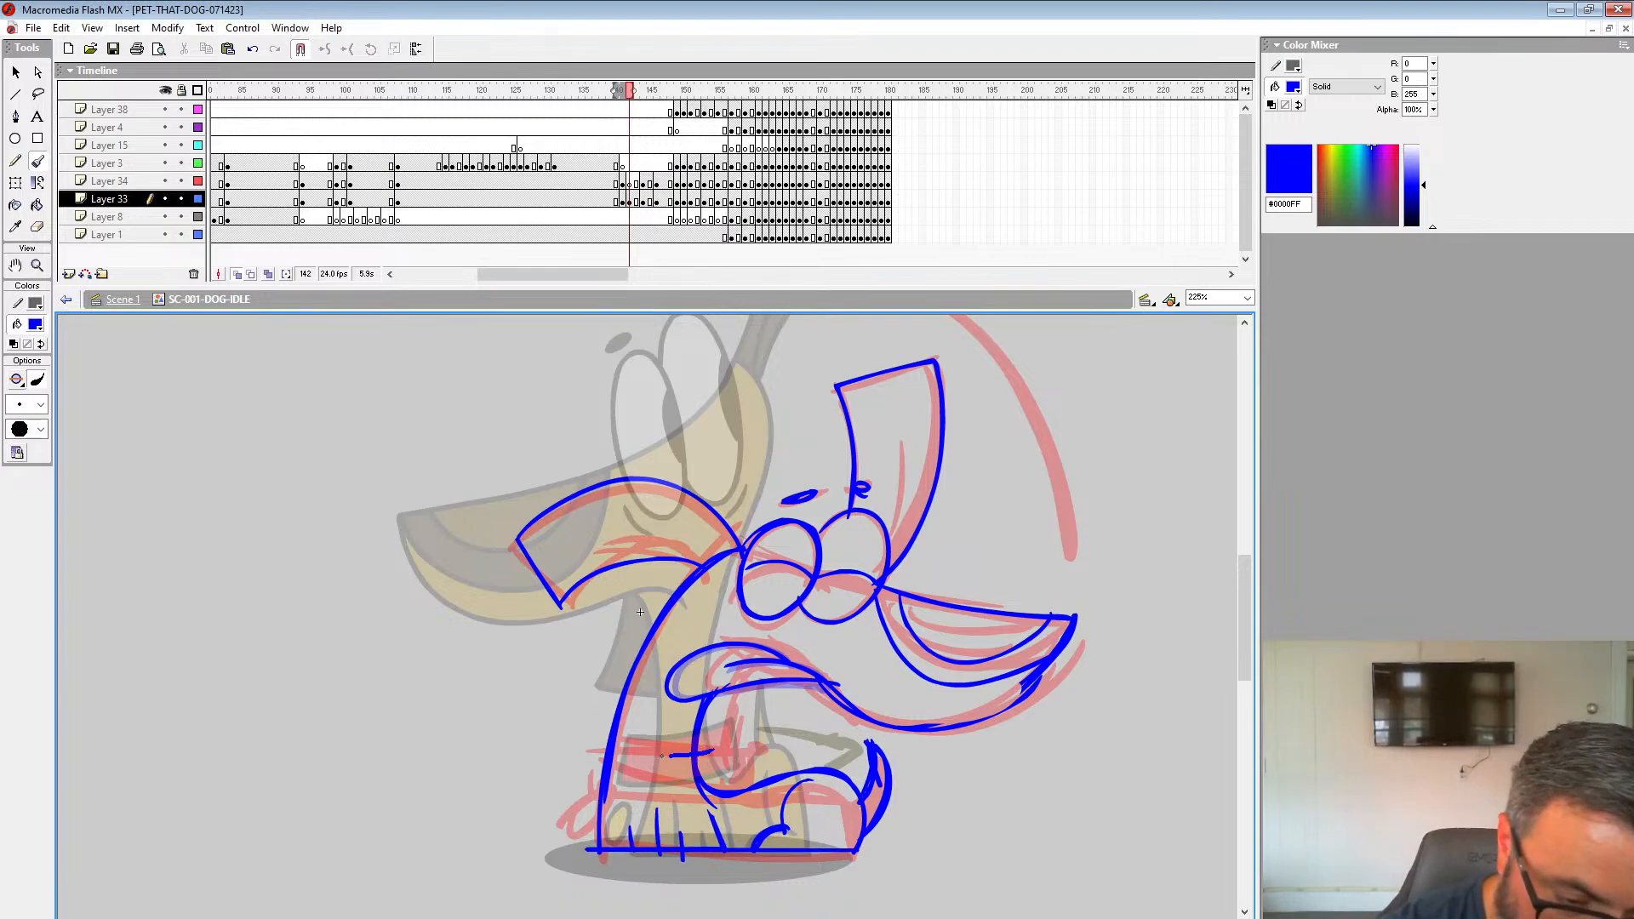
{"action": "mouse_move", "coordinate": [579, 801]}
{"action": "left_mouse_down"}
{"action": "mouse_move", "coordinate": [729, 792]}
{"action": "mouse_move", "coordinate": [713, 744]}
{"action": "left_mouse_up"}
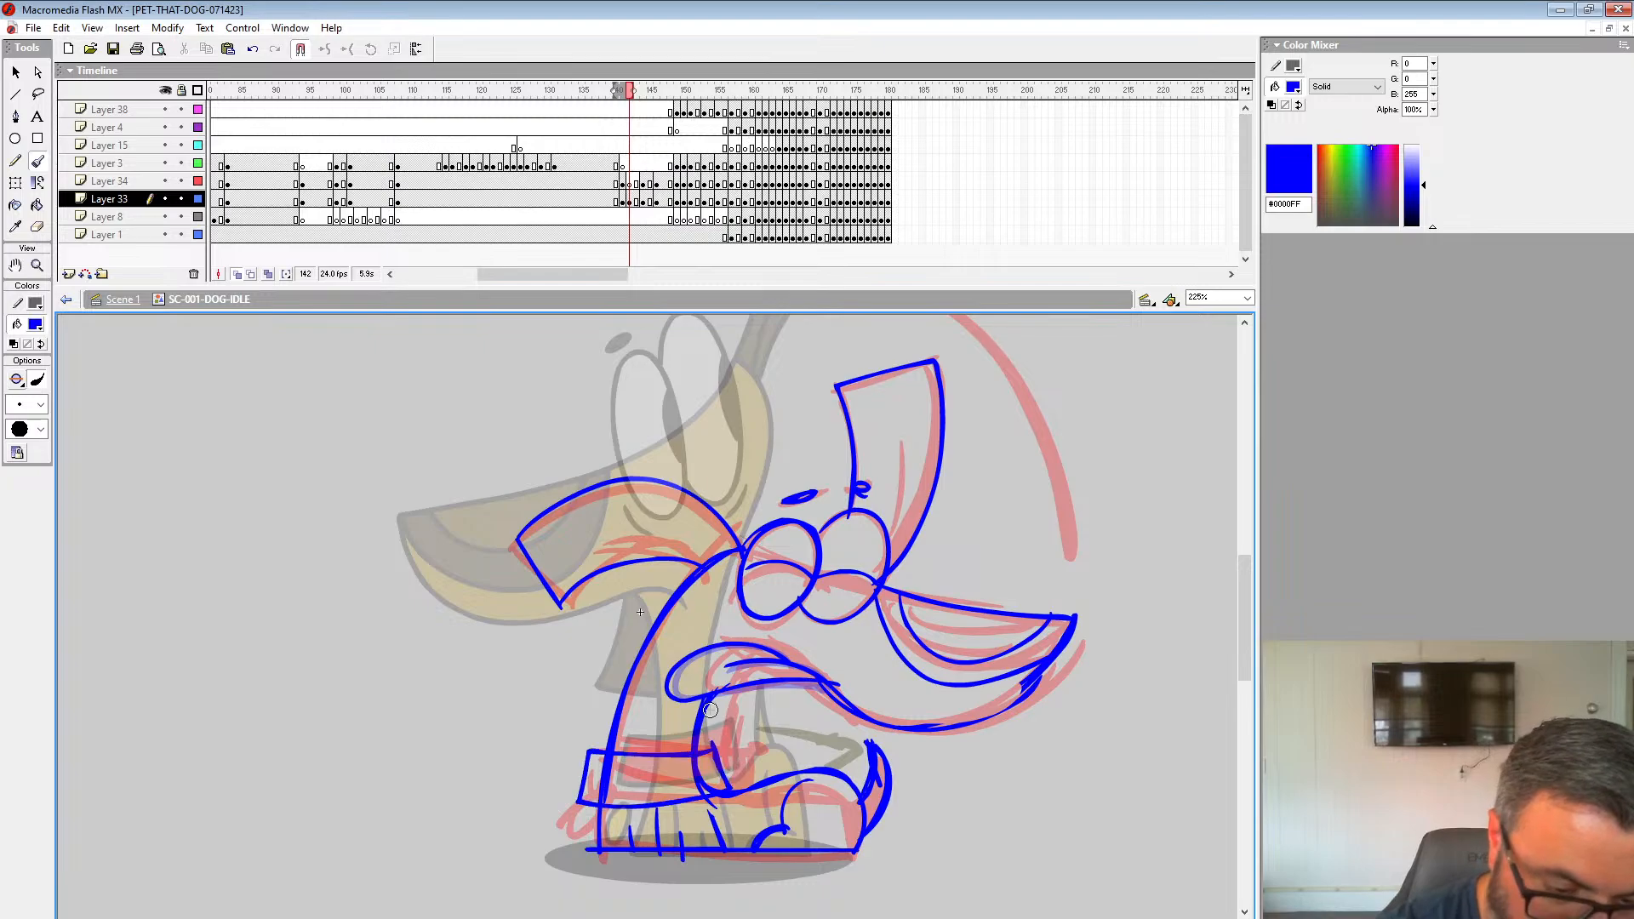
{"action": "left_click", "coordinate": [608, 201]}
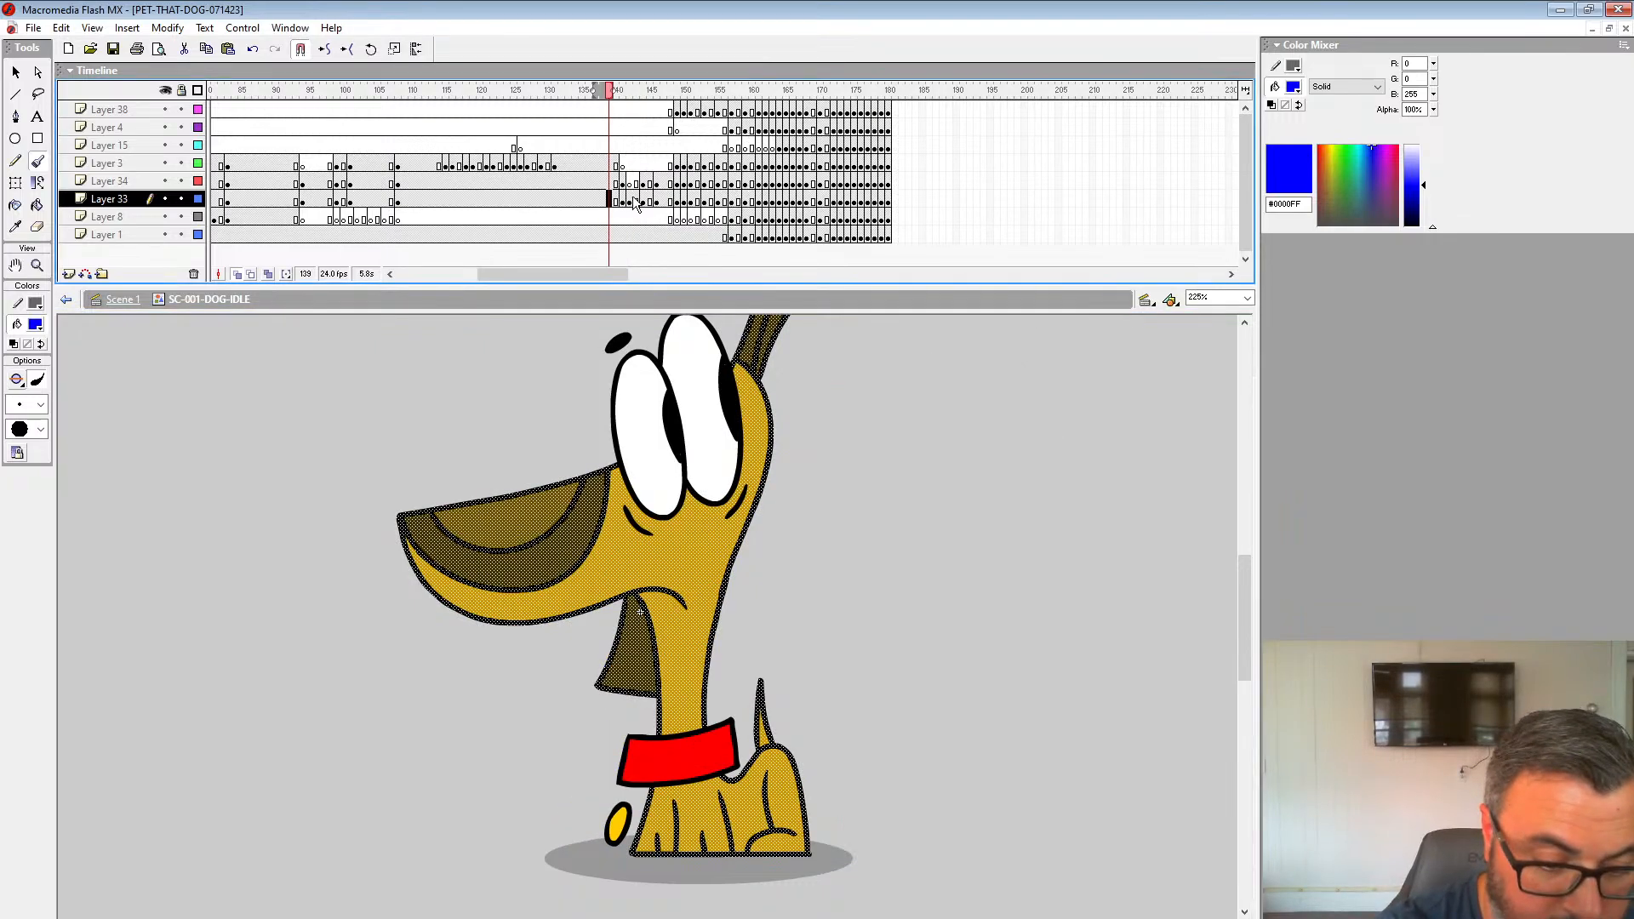
{"action": "left_click", "coordinate": [630, 201]}
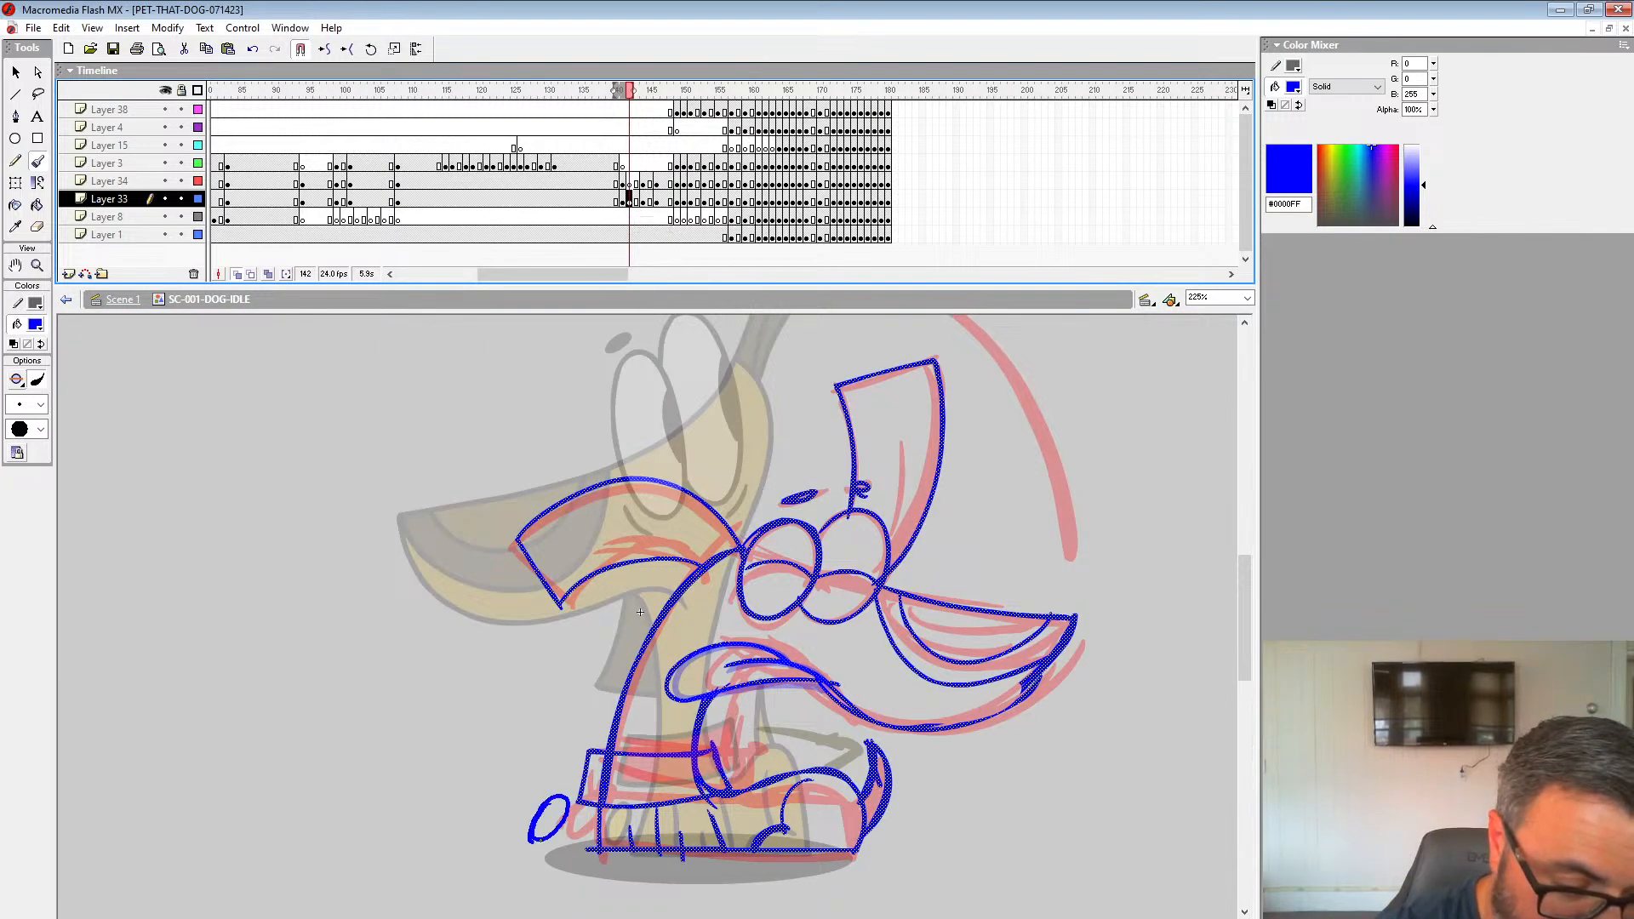
{"action": "left_click", "coordinate": [610, 735]}
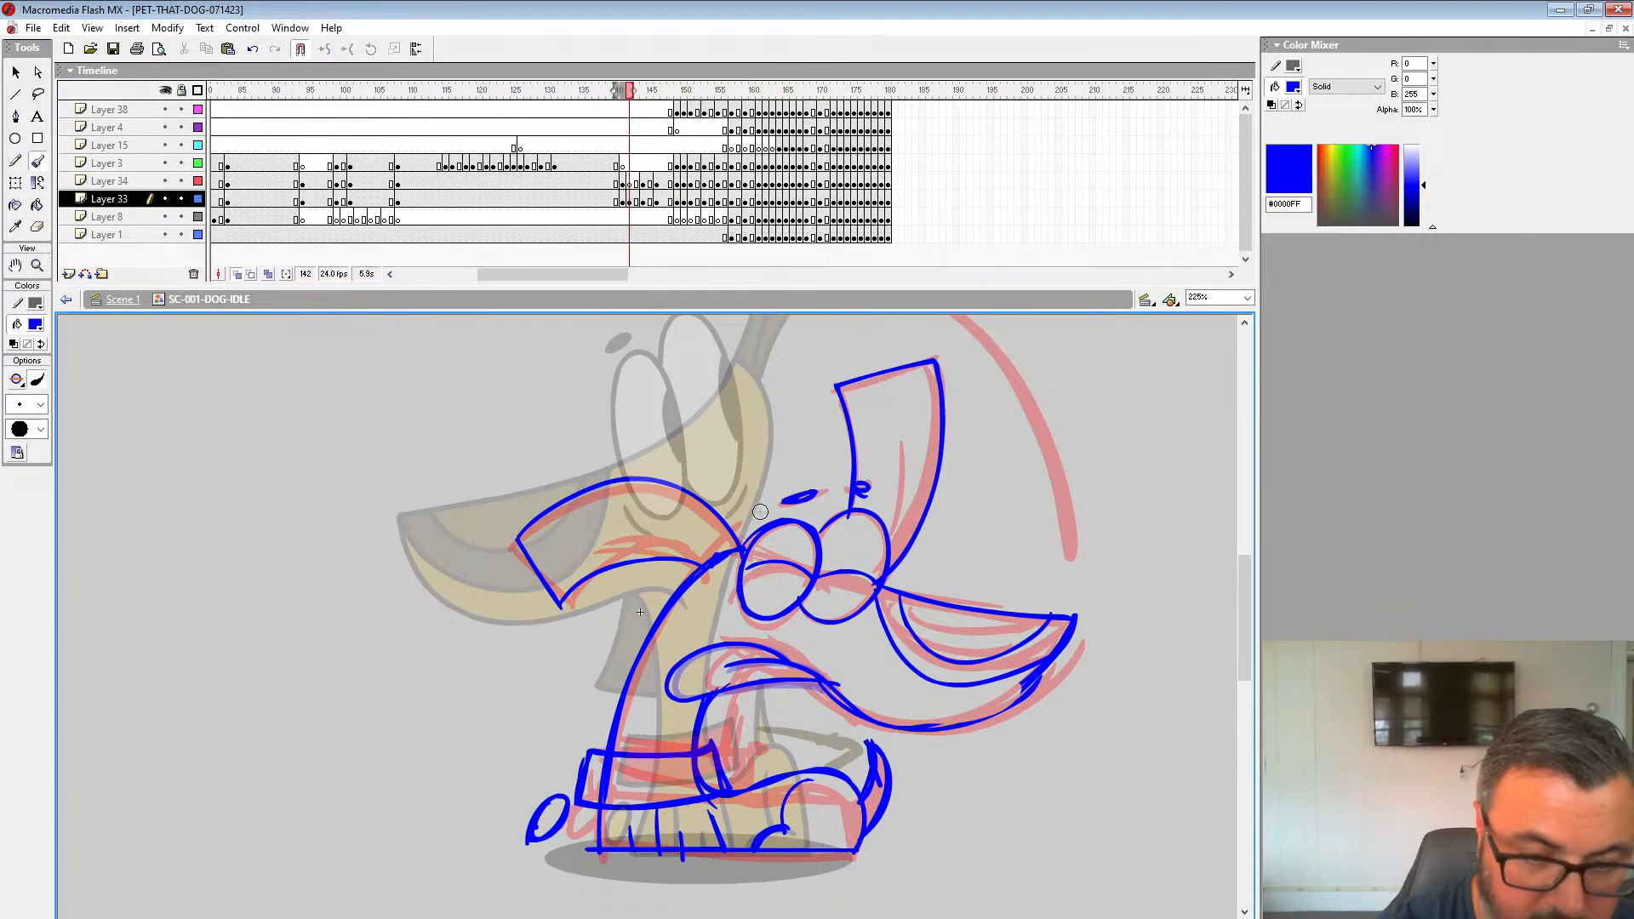
Step: Remove the red rough pose from frame 141 of Layers 33 and 34 and hold the blue drawing across frames 141 and 142
{"action": "left_click", "coordinate": [623, 201]}
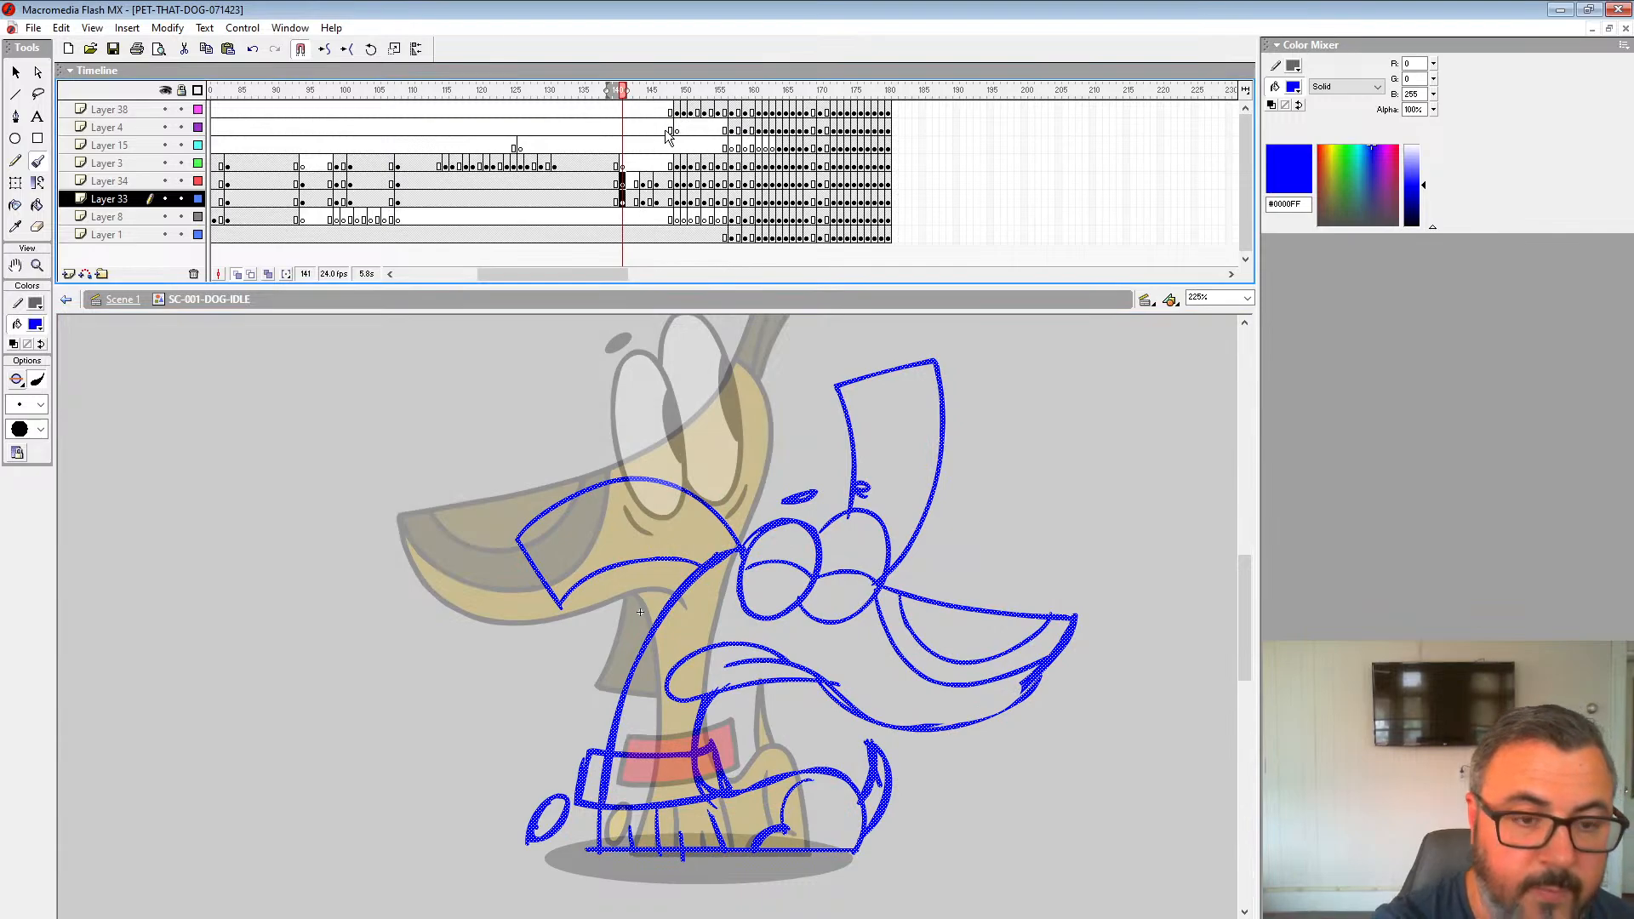
{"action": "key", "text": "."}
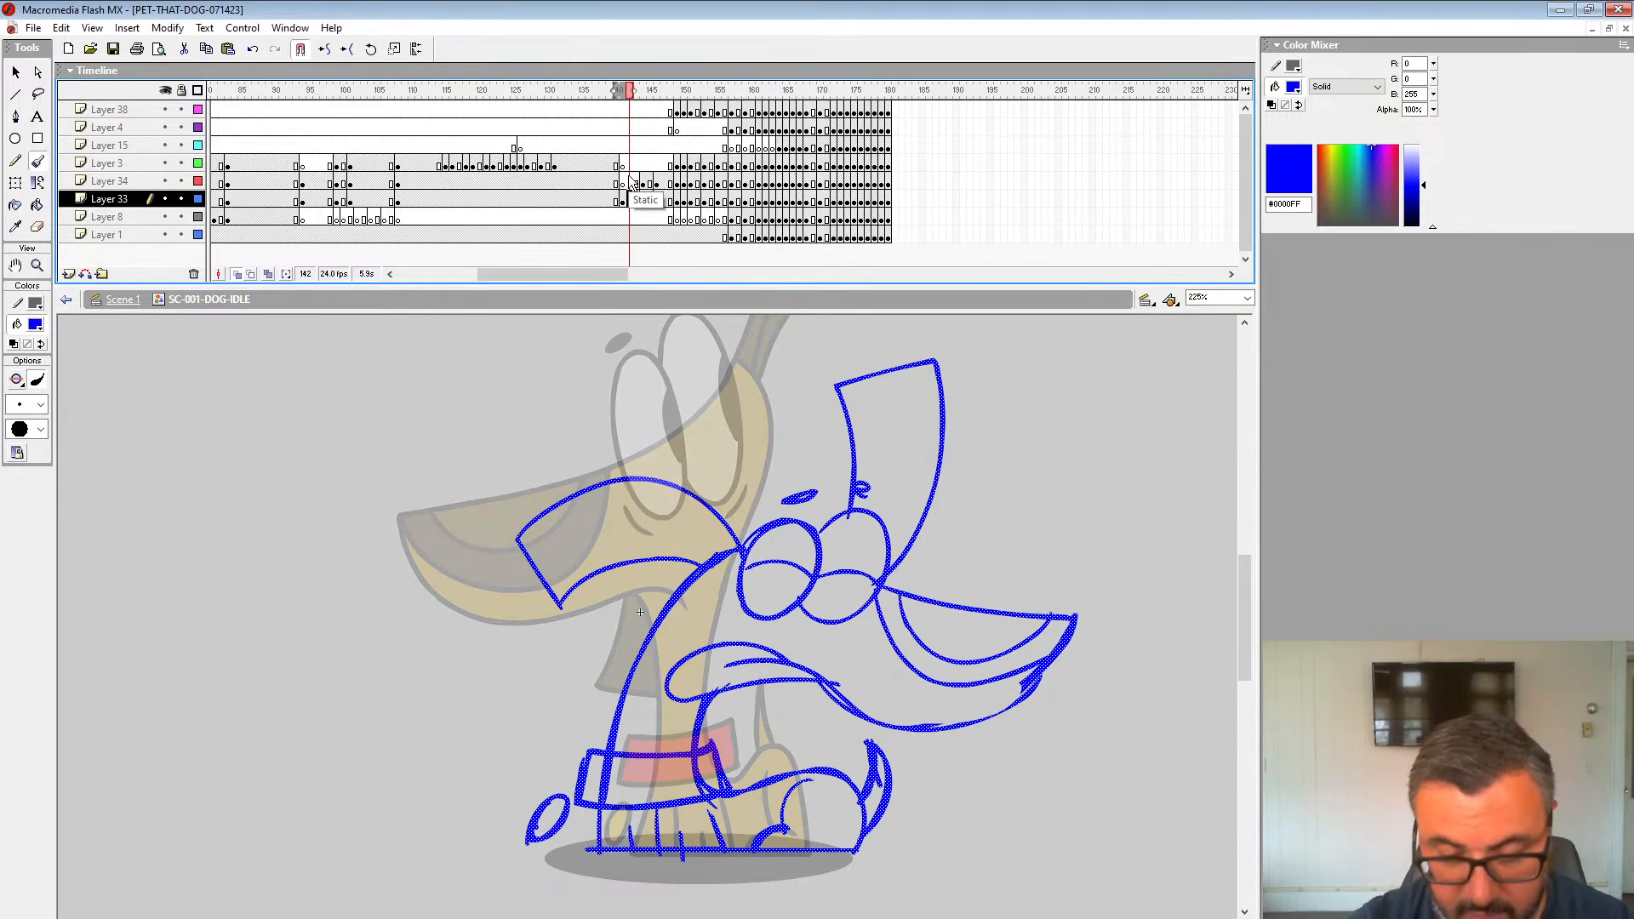
Step: Ink the outlines of the dog's two overlapping eyes on frame 142 with a thicker black brush over the blue drawing
{"action": "key", "text": "z"}
{"action": "left_click", "coordinate": [797, 569]}
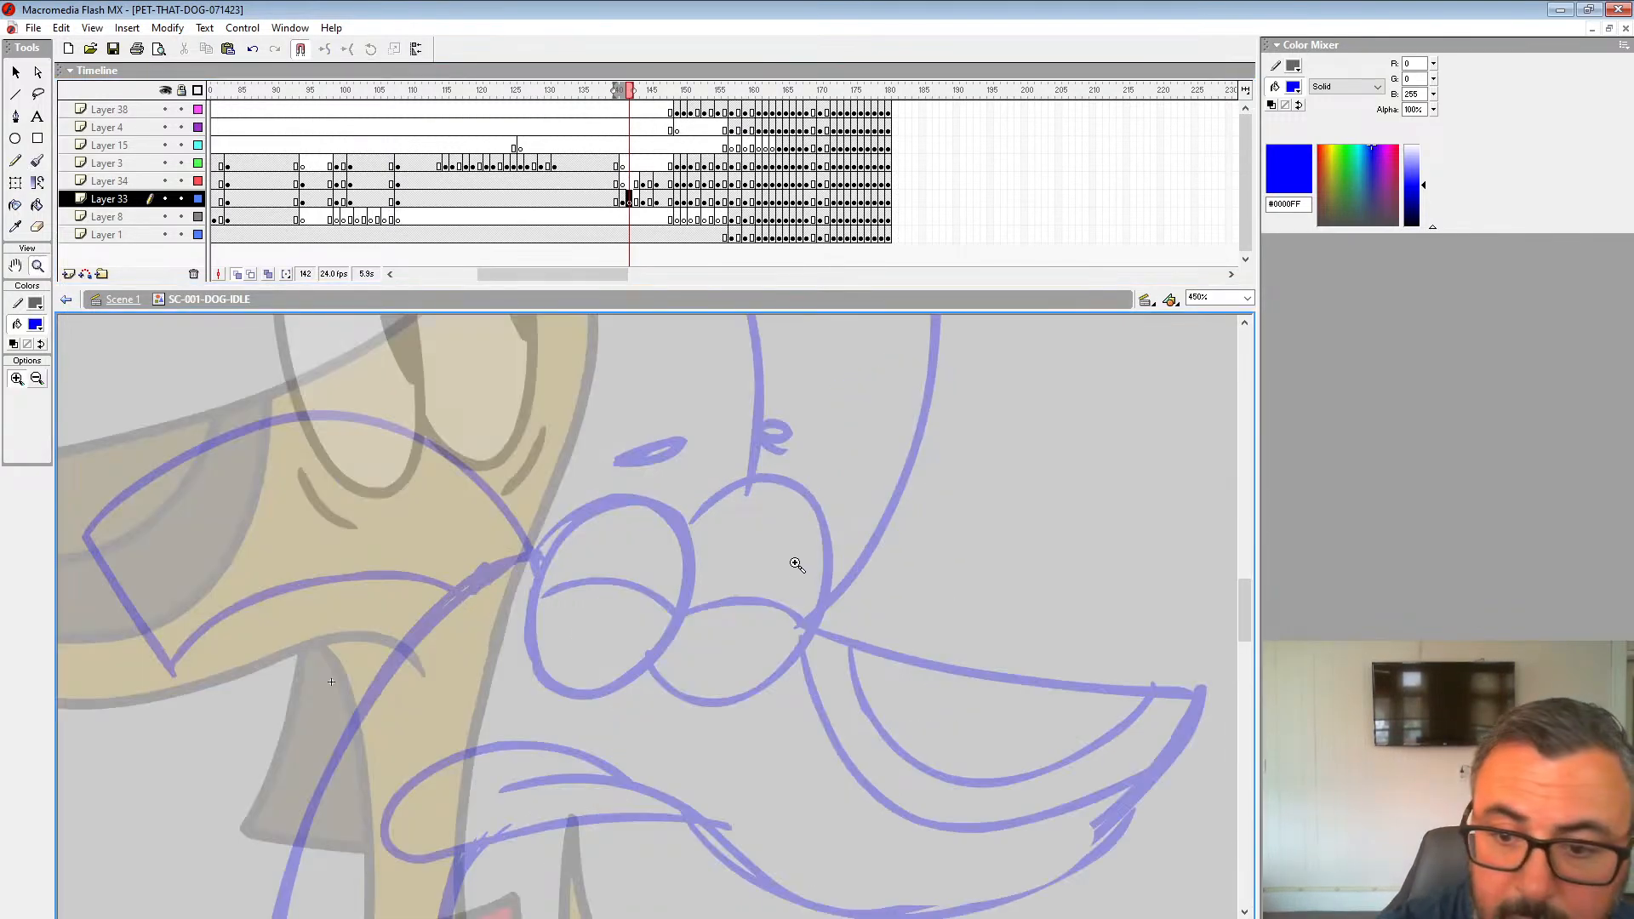
{"action": "left_click_drag", "start_coordinate": [651, 546], "coordinate": [771, 544]}
{"action": "left_click", "coordinate": [37, 161]}
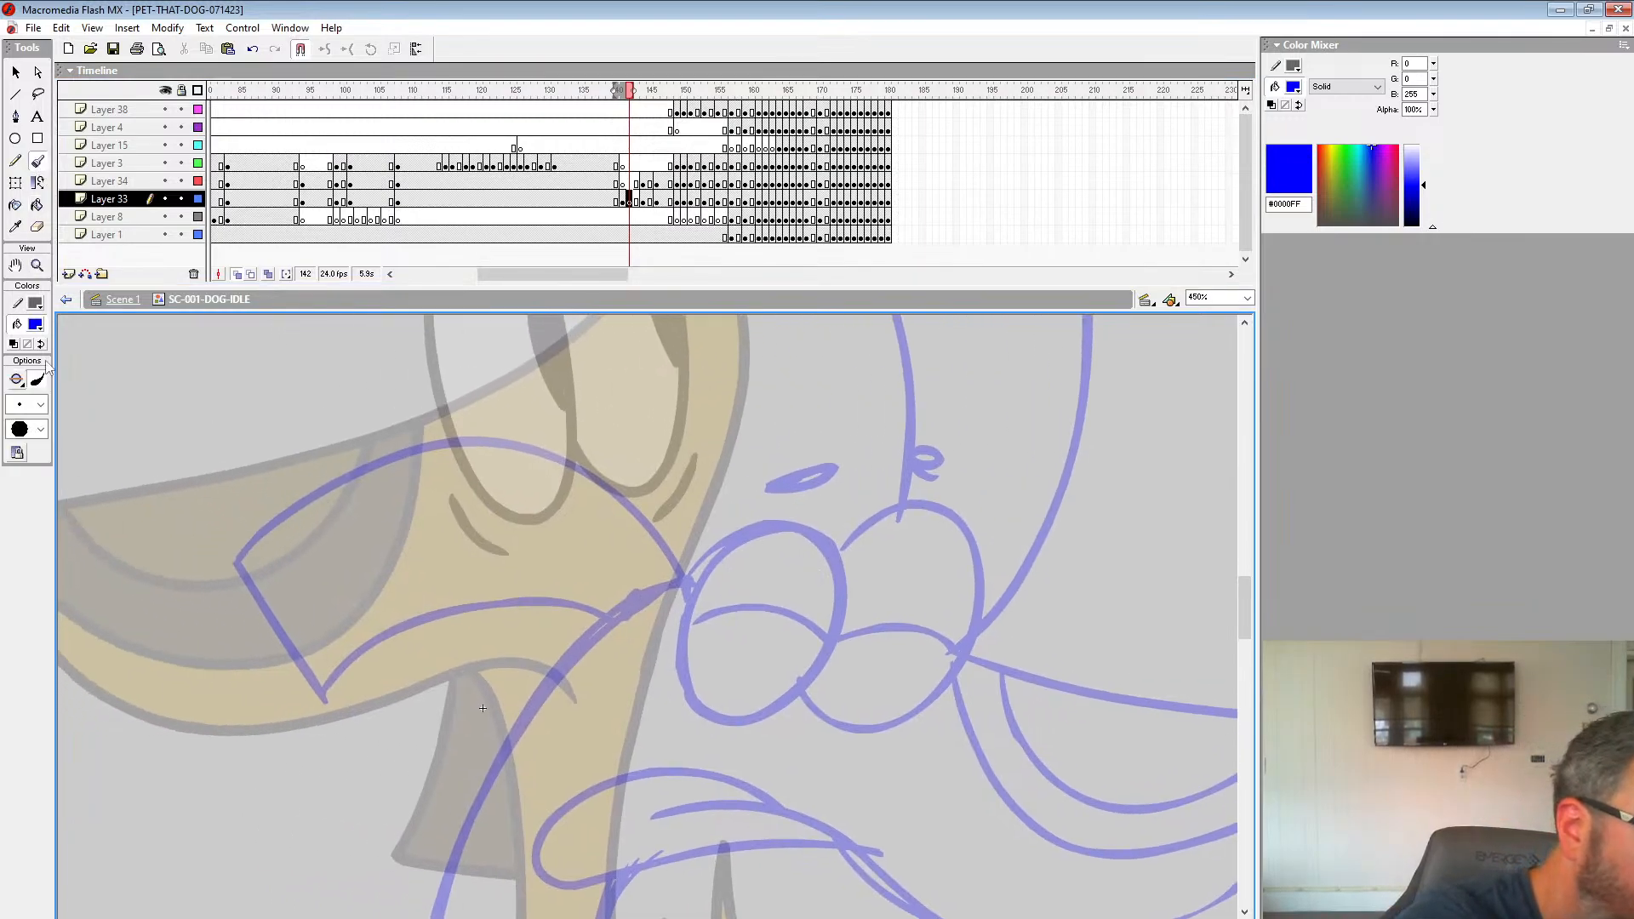
{"action": "left_click", "coordinate": [35, 324]}
{"action": "left_click", "coordinate": [12, 365]}
{"action": "left_click", "coordinate": [39, 404]}
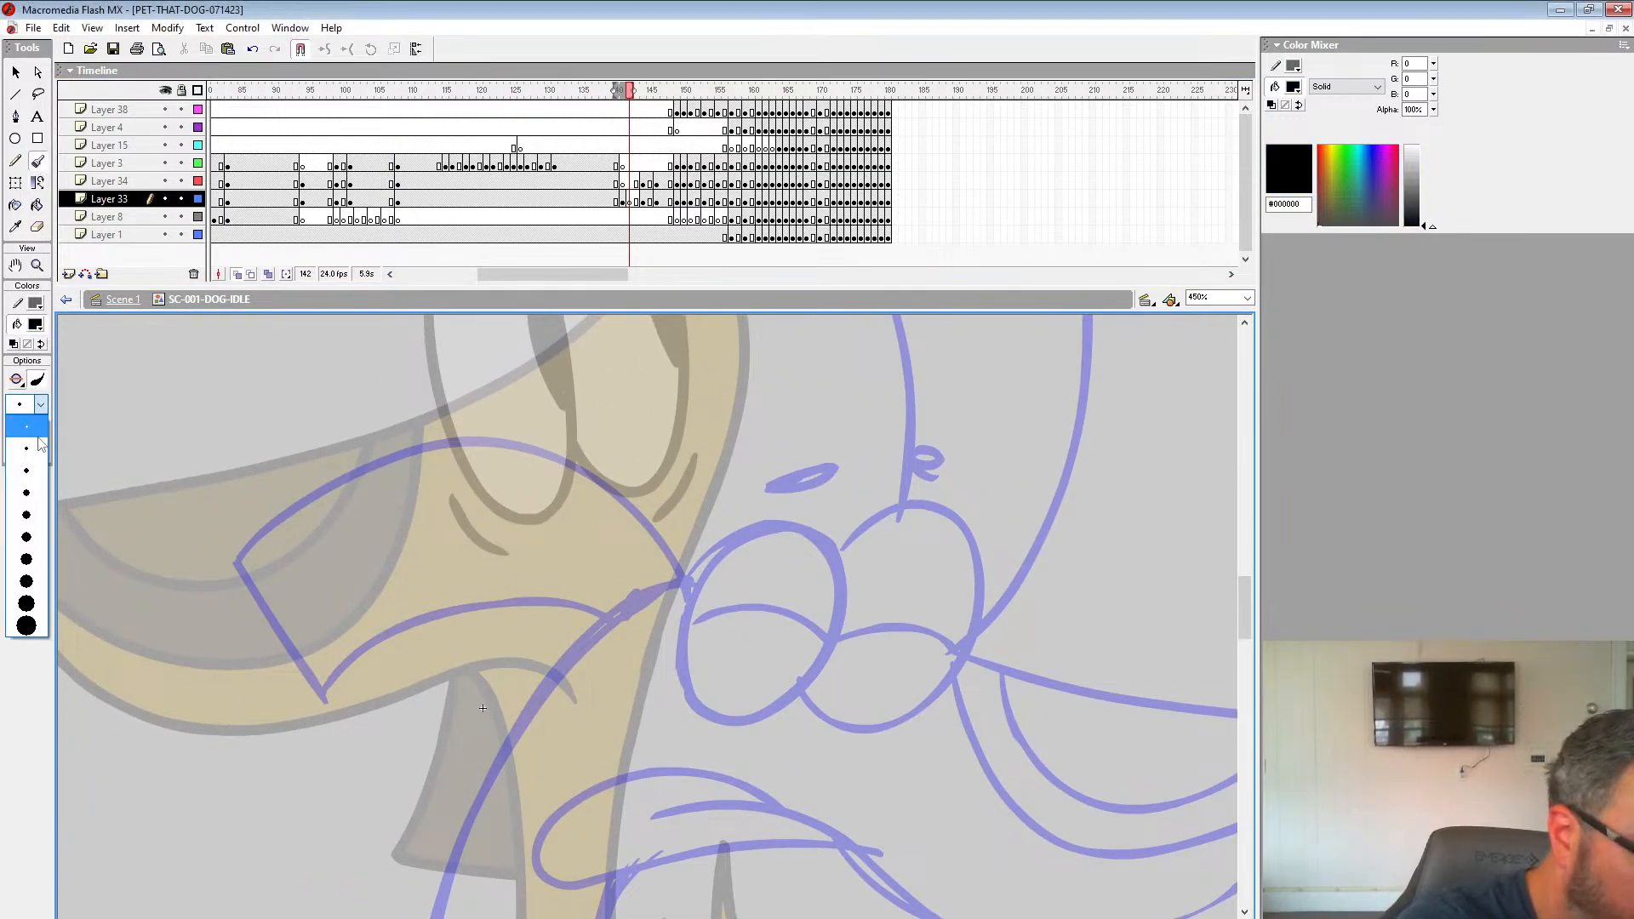
{"action": "left_click", "coordinate": [31, 509]}
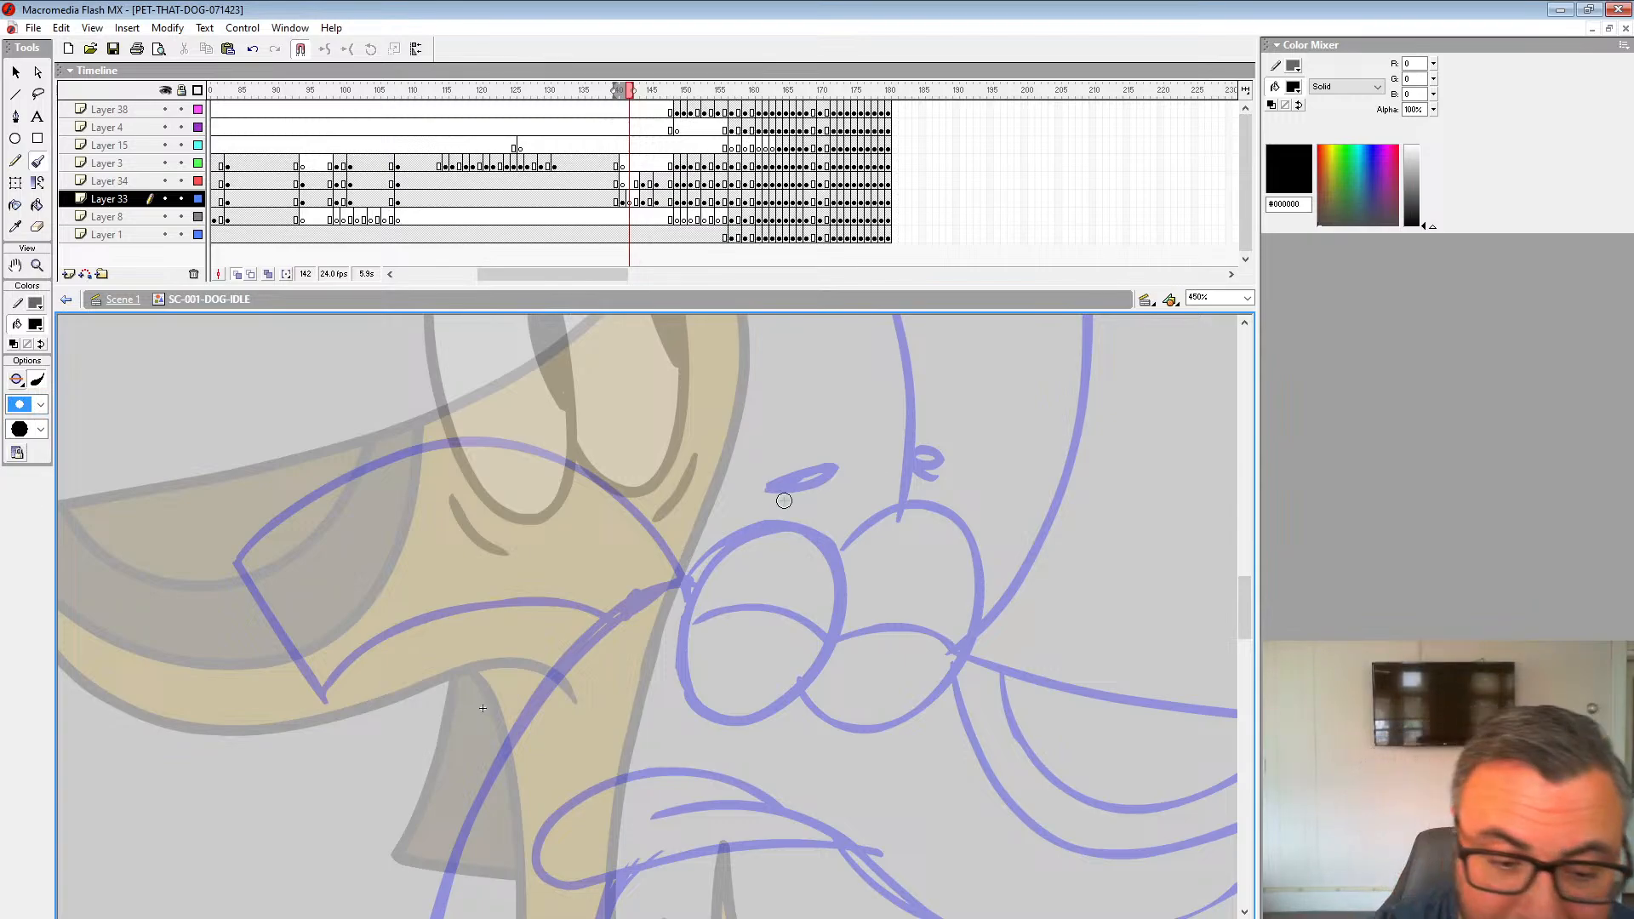
{"action": "mouse_move", "coordinate": [743, 536]}
{"action": "left_mouse_down"}
{"action": "mouse_move", "coordinate": [698, 581]}
{"action": "mouse_move", "coordinate": [680, 692]}
{"action": "mouse_move", "coordinate": [711, 722]}
{"action": "mouse_move", "coordinate": [756, 720]}
{"action": "mouse_move", "coordinate": [809, 687]}
{"action": "mouse_move", "coordinate": [841, 572]}
{"action": "mouse_move", "coordinate": [815, 531]}
{"action": "mouse_move", "coordinate": [776, 525]}
{"action": "mouse_move", "coordinate": [714, 569]}
{"action": "left_mouse_up"}
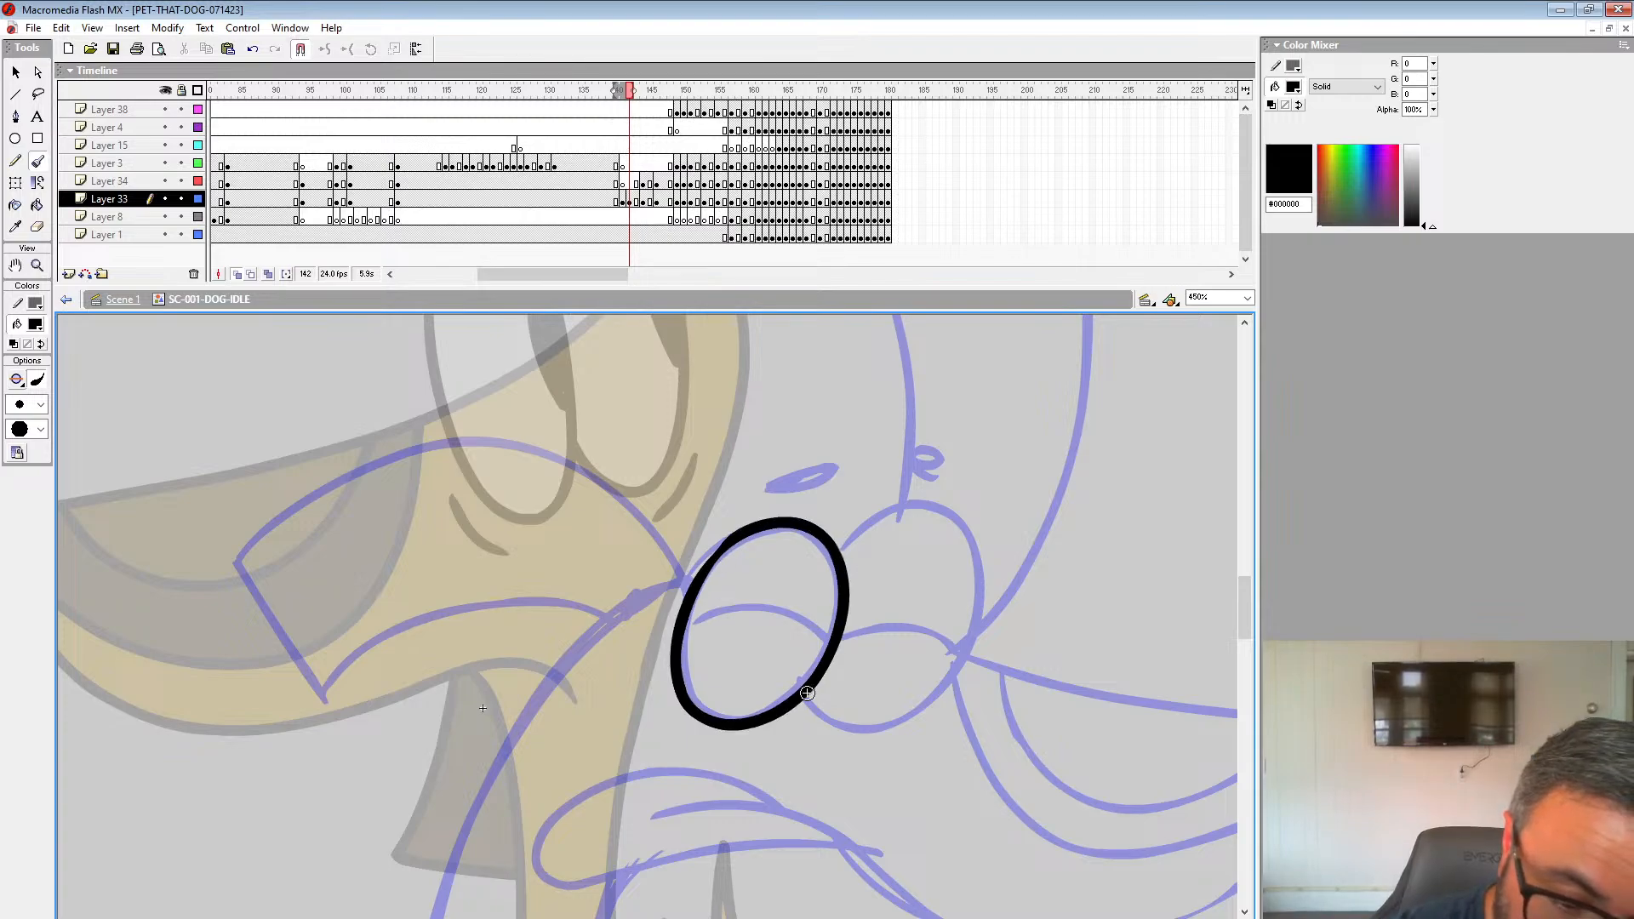
{"action": "mouse_move", "coordinate": [807, 693]}
{"action": "left_mouse_down"}
{"action": "mouse_move", "coordinate": [836, 725]}
{"action": "mouse_move", "coordinate": [923, 711]}
{"action": "mouse_move", "coordinate": [979, 620]}
{"action": "mouse_move", "coordinate": [971, 535]}
{"action": "mouse_move", "coordinate": [920, 502]}
{"action": "mouse_move", "coordinate": [840, 551]}
{"action": "left_mouse_up"}
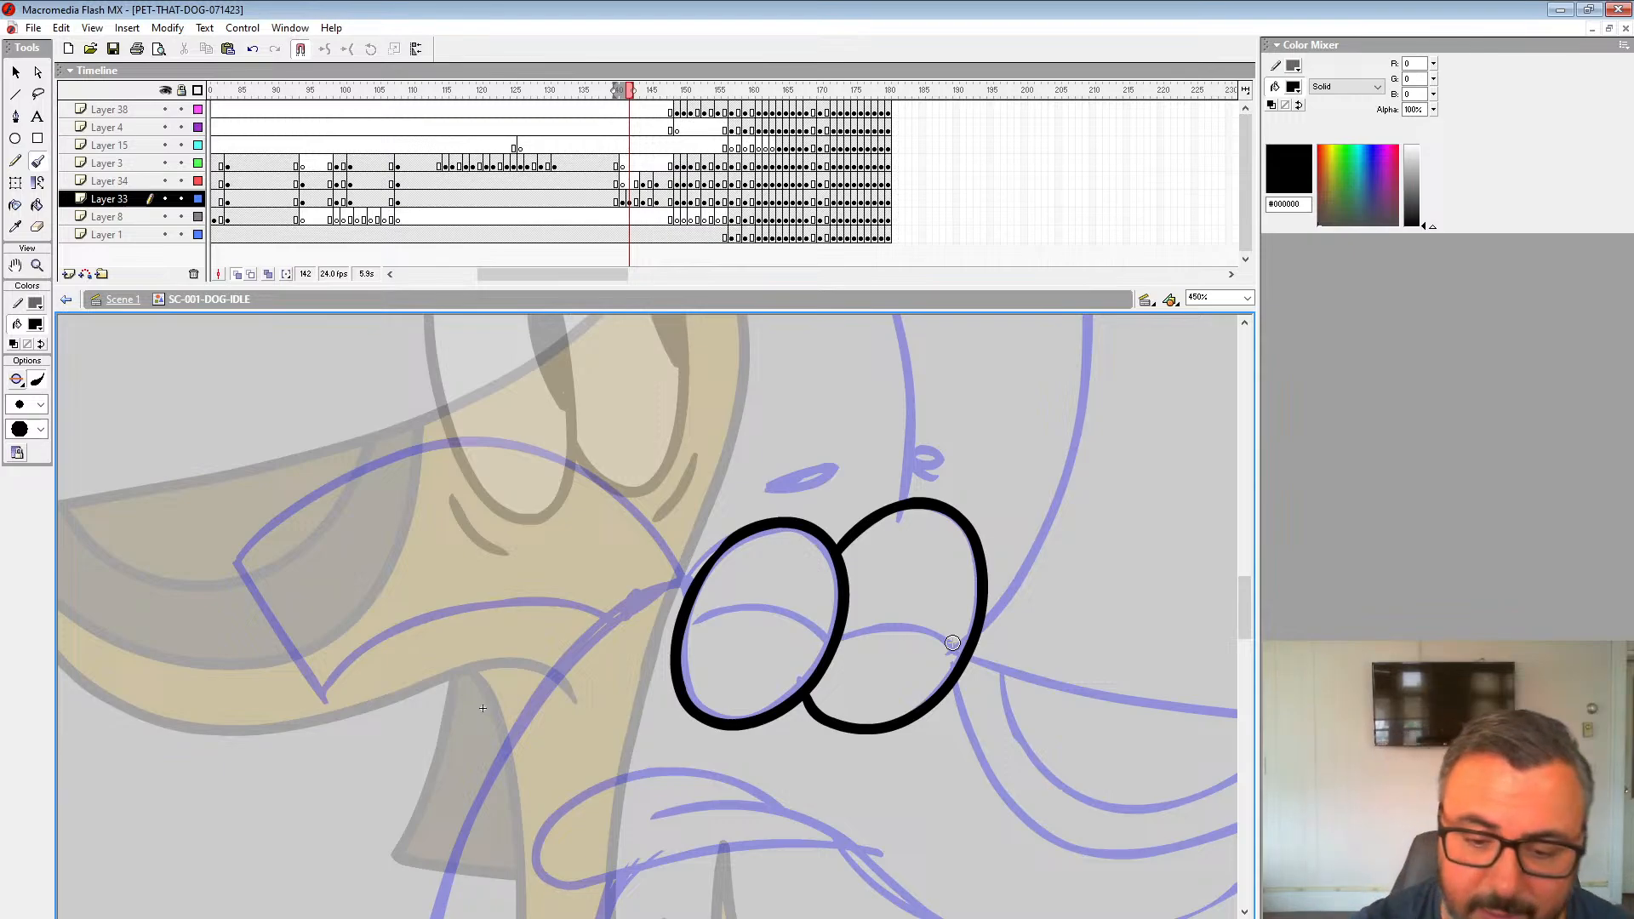
Step: Ink the curved lid lines across both eyes and the two small filled eyebrows in black
{"action": "mouse_move", "coordinate": [932, 635]}
{"action": "left_mouse_down"}
{"action": "mouse_move", "coordinate": [833, 649]}
{"action": "mouse_move", "coordinate": [763, 607]}
{"action": "mouse_move", "coordinate": [686, 621]}
{"action": "left_mouse_up"}
{"action": "mouse_move", "coordinate": [769, 486]}
{"action": "left_mouse_down"}
{"action": "mouse_move", "coordinate": [818, 470]}
{"action": "mouse_move", "coordinate": [770, 478]}
{"action": "left_mouse_up"}
{"action": "left_click_drag", "start_coordinate": [902, 449], "coordinate": [928, 449]}
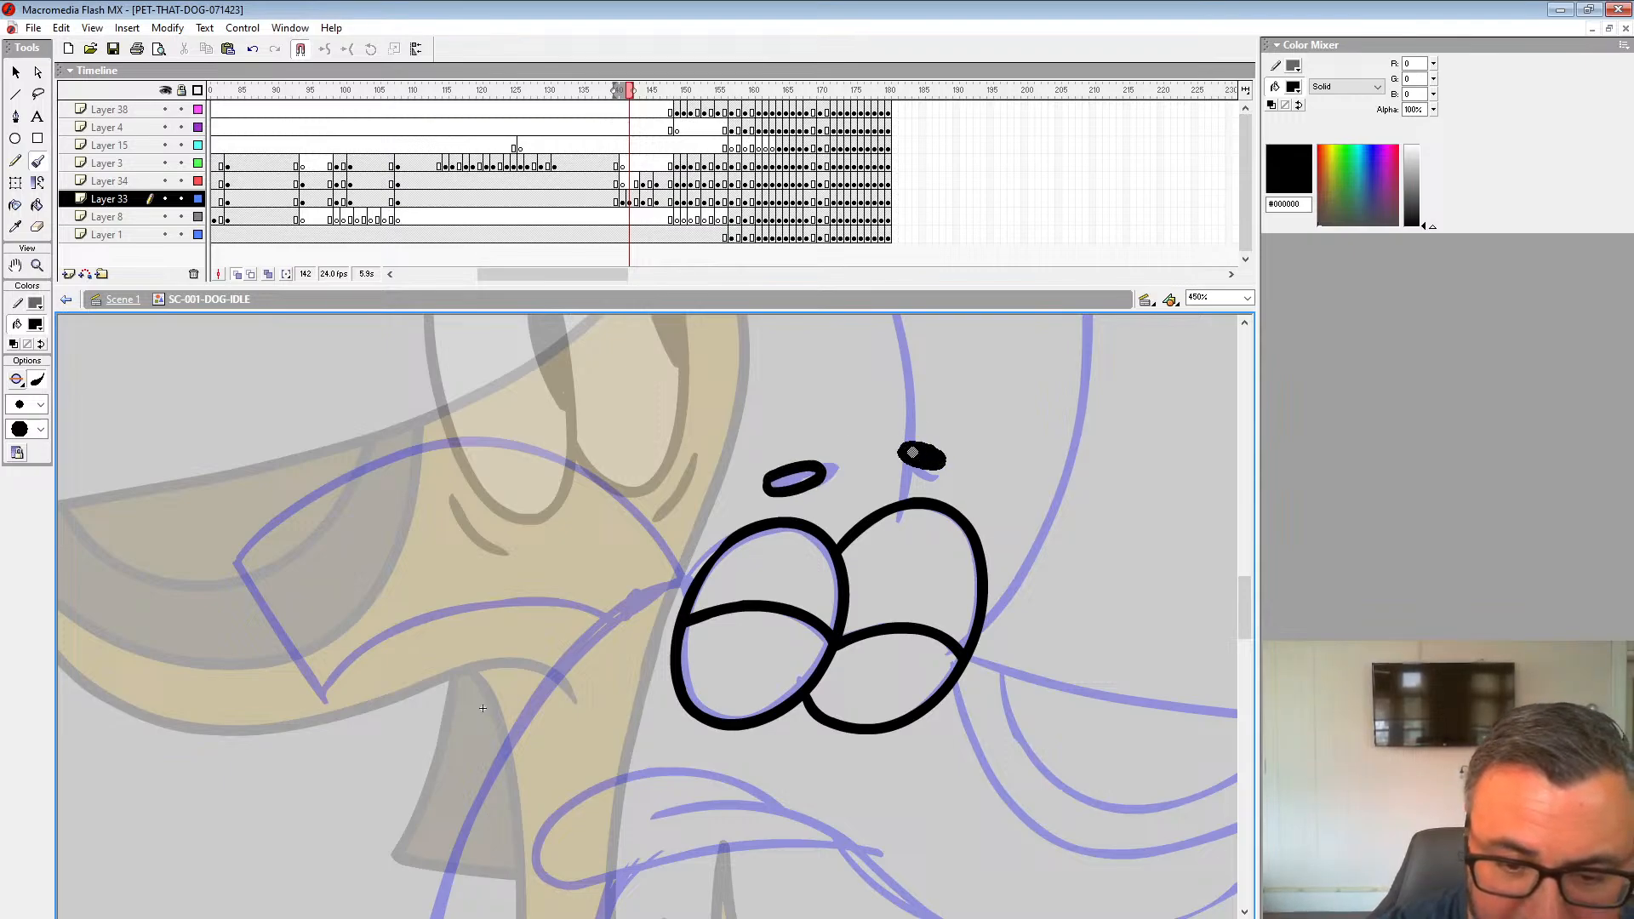
{"action": "left_click_drag", "start_coordinate": [820, 471], "coordinate": [800, 477]}
Step: Ink the dog's long muzzle, curled mouth corner and nose with its inner highlight line in black on frame 142
{"action": "mouse_move", "coordinate": [1080, 675]}
{"action": "left_mouse_down"}
{"action": "mouse_move", "coordinate": [761, 431]}
{"action": "mouse_move", "coordinate": [688, 467]}
{"action": "left_mouse_up"}
{"action": "mouse_move", "coordinate": [562, 481]}
{"action": "left_mouse_down"}
{"action": "mouse_move", "coordinate": [960, 545]}
{"action": "mouse_move", "coordinate": [904, 656]}
{"action": "mouse_move", "coordinate": [754, 758]}
{"action": "mouse_move", "coordinate": [564, 755]}
{"action": "mouse_move", "coordinate": [423, 647]}
{"action": "mouse_move", "coordinate": [251, 630]}
{"action": "mouse_move", "coordinate": [642, 566]}
{"action": "left_mouse_up"}
{"action": "mouse_move", "coordinate": [760, 559]}
{"action": "left_mouse_down"}
{"action": "mouse_move", "coordinate": [724, 539]}
{"action": "mouse_move", "coordinate": [608, 535]}
{"action": "mouse_move", "coordinate": [536, 584]}
{"action": "mouse_move", "coordinate": [533, 630]}
{"action": "mouse_move", "coordinate": [843, 606]}
{"action": "left_mouse_up"}
{"action": "left_click_drag", "start_coordinate": [922, 544], "coordinate": [665, 623]}
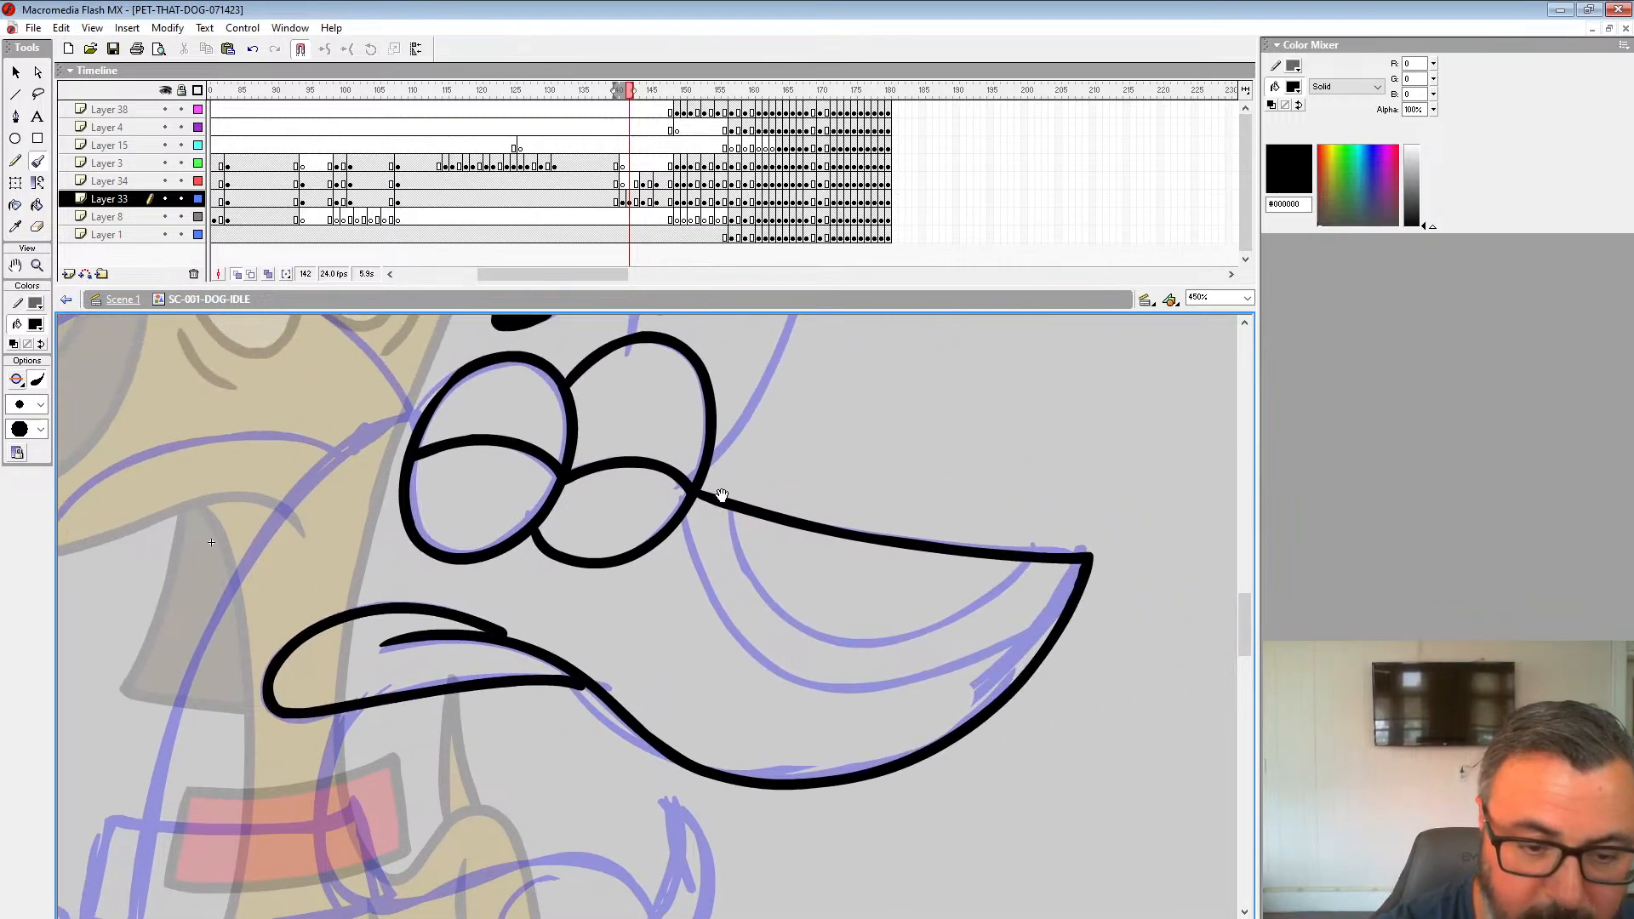
{"action": "mouse_move", "coordinate": [701, 507]}
{"action": "left_mouse_down"}
{"action": "mouse_move", "coordinate": [723, 617]}
{"action": "mouse_move", "coordinate": [811, 687]}
{"action": "mouse_move", "coordinate": [904, 691]}
{"action": "mouse_move", "coordinate": [1007, 647]}
{"action": "mouse_move", "coordinate": [1088, 555]}
{"action": "left_mouse_up"}
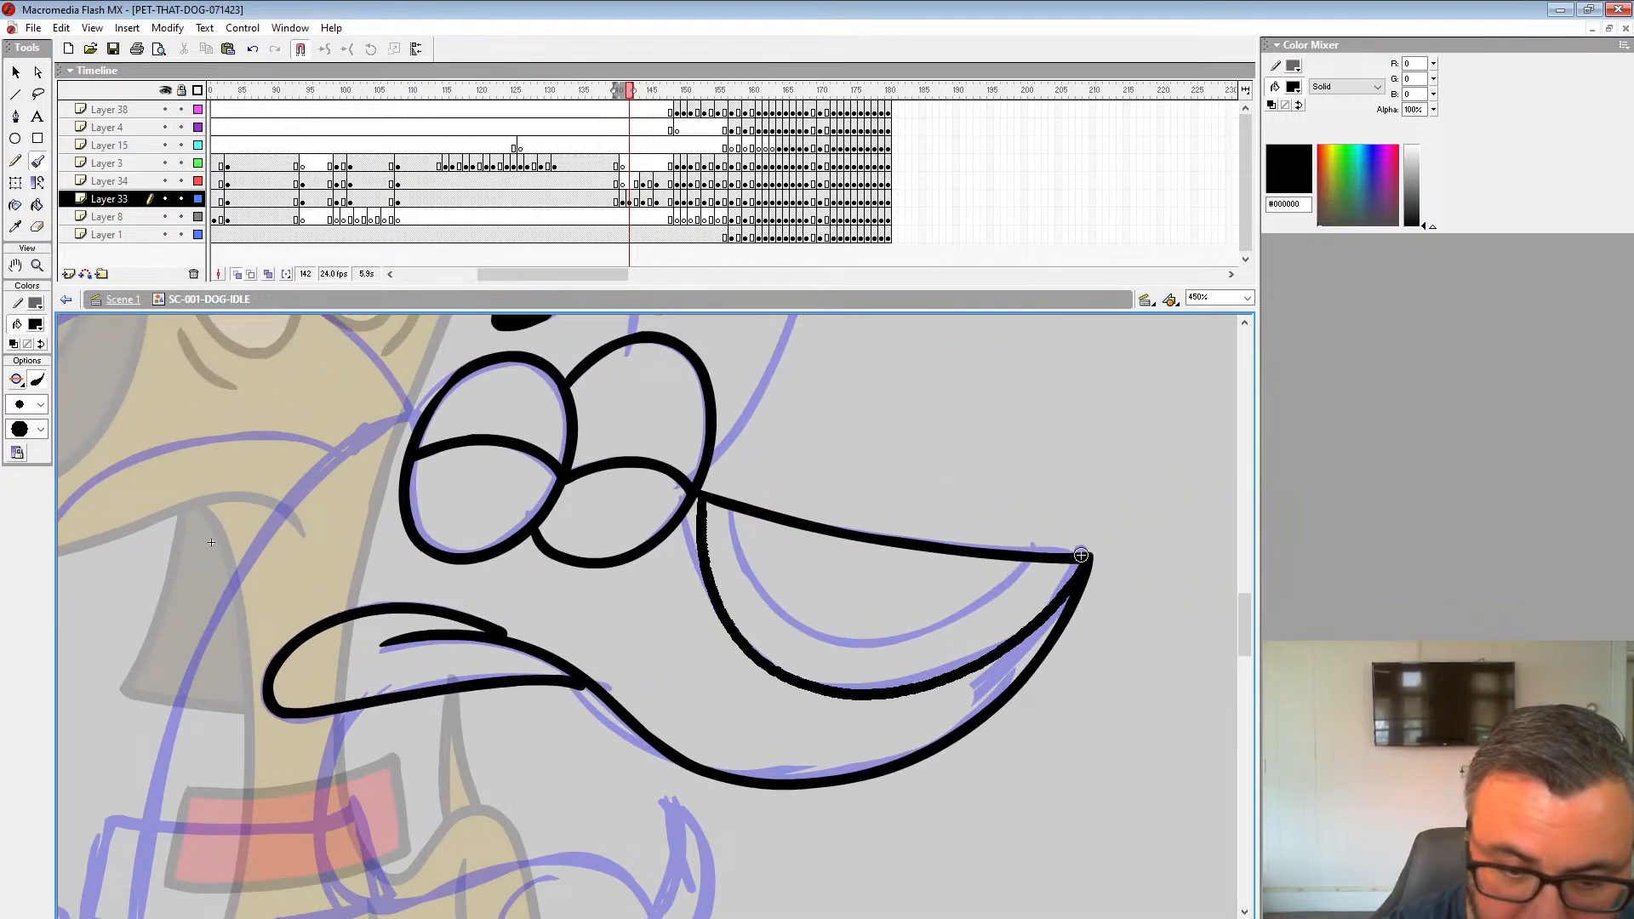
{"action": "mouse_move", "coordinate": [736, 508]}
{"action": "left_mouse_down"}
{"action": "mouse_move", "coordinate": [736, 547]}
{"action": "mouse_move", "coordinate": [809, 635]}
{"action": "mouse_move", "coordinate": [931, 645]}
{"action": "mouse_move", "coordinate": [1036, 554]}
{"action": "left_mouse_up"}
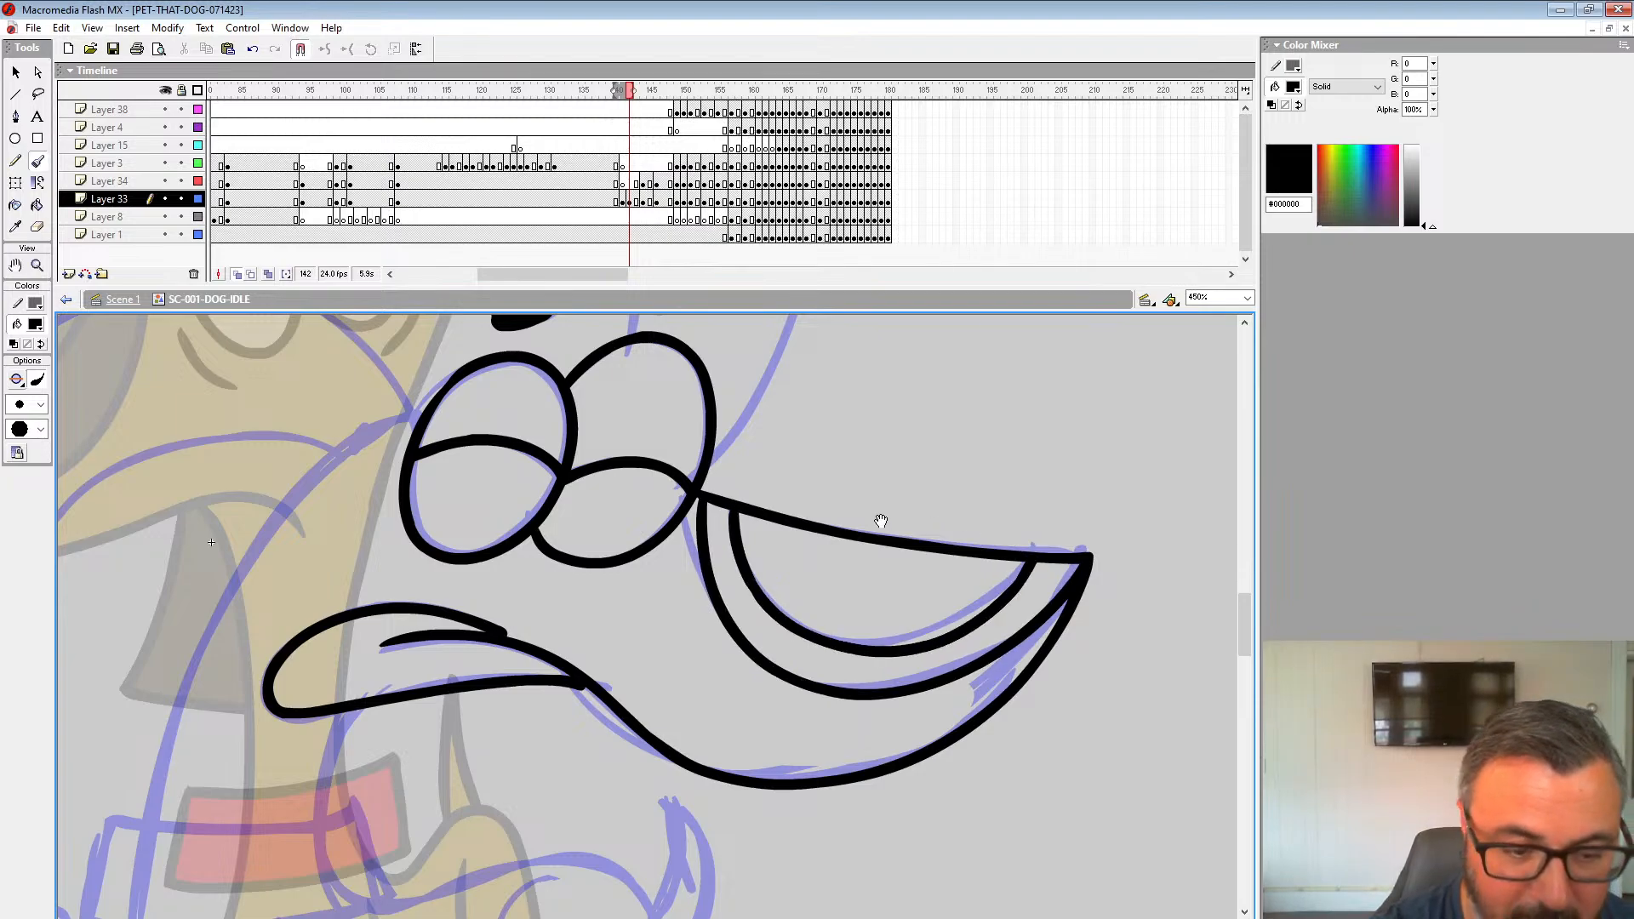
Step: Ink the curved collar band and the oval swinging tag in black, undoing the stray stroke
{"action": "left_click_drag", "start_coordinate": [655, 523], "coordinate": [945, 547]}
{"action": "mouse_move", "coordinate": [991, 821]}
{"action": "left_mouse_down"}
{"action": "mouse_move", "coordinate": [1058, 595]}
{"action": "mouse_move", "coordinate": [1135, 566]}
{"action": "left_mouse_up"}
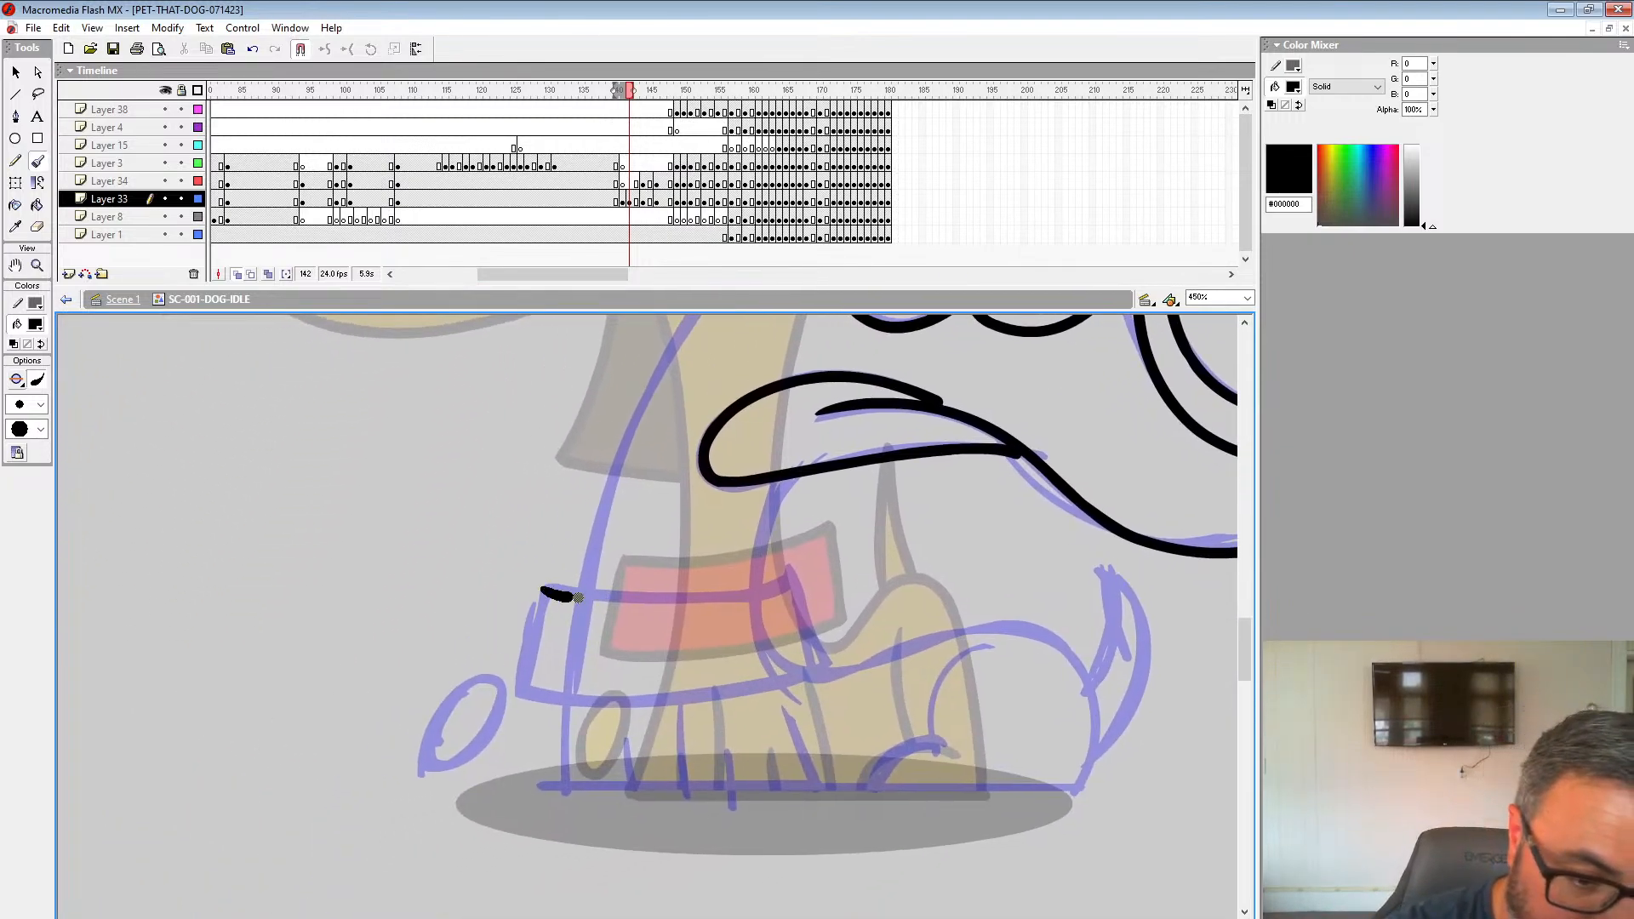
{"action": "mouse_move", "coordinate": [577, 599]}
{"action": "left_mouse_down"}
{"action": "mouse_move", "coordinate": [789, 582]}
{"action": "mouse_move", "coordinate": [820, 663]}
{"action": "mouse_move", "coordinate": [691, 699]}
{"action": "mouse_move", "coordinate": [523, 691]}
{"action": "left_mouse_up"}
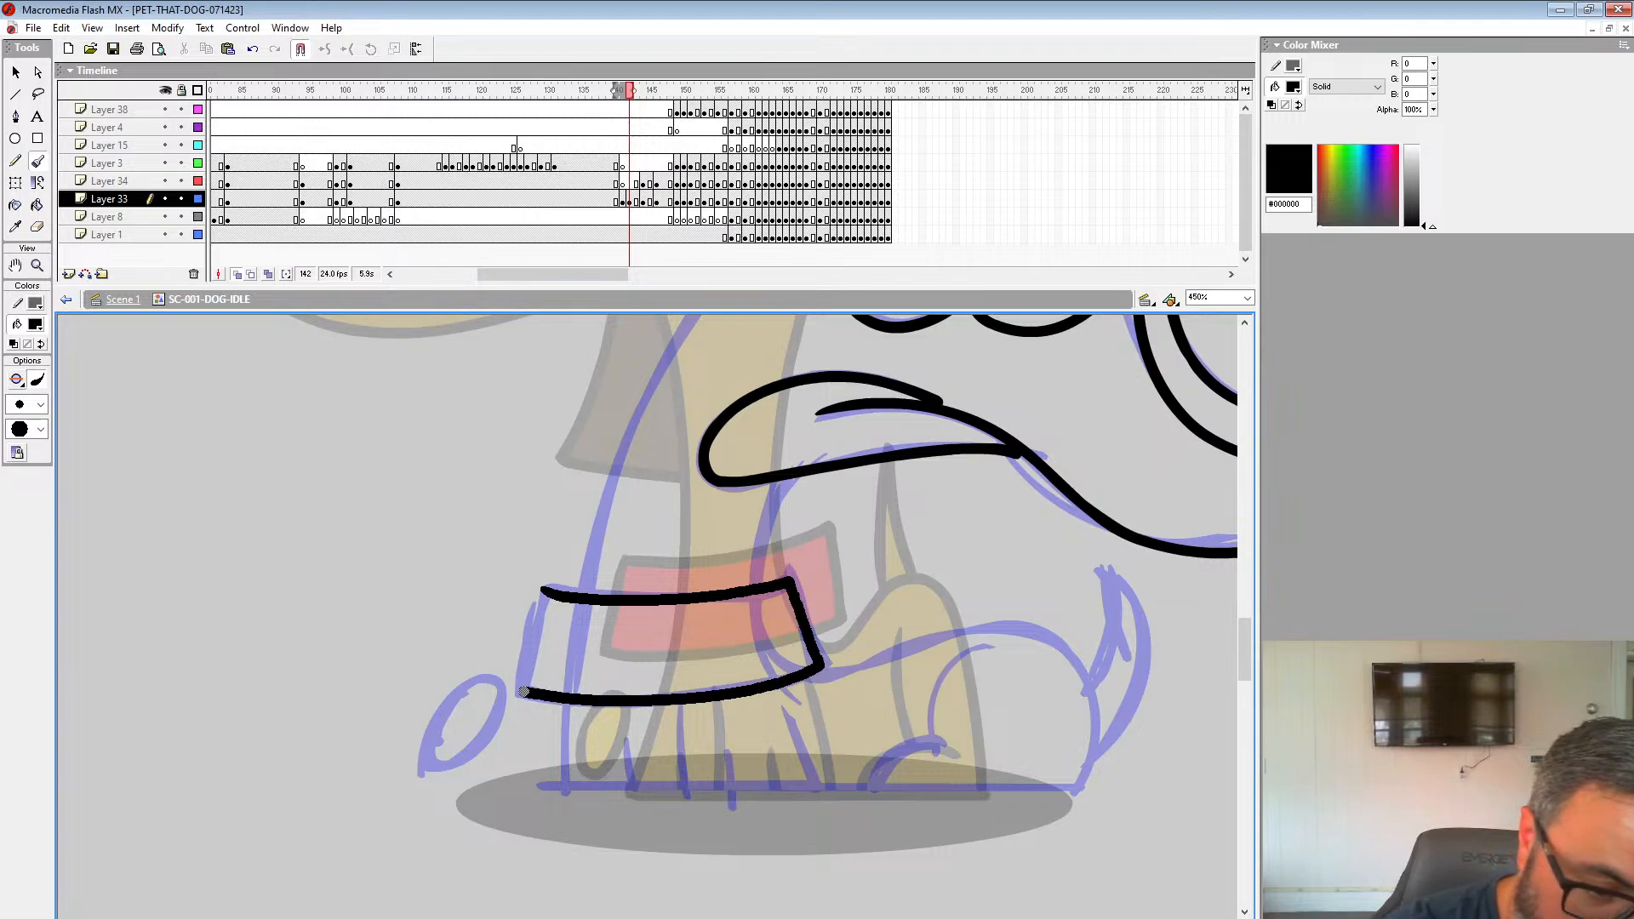
{"action": "mouse_move", "coordinate": [546, 587]}
{"action": "left_mouse_down"}
{"action": "mouse_move", "coordinate": [525, 671]}
{"action": "mouse_move", "coordinate": [442, 717]}
{"action": "mouse_move", "coordinate": [450, 766]}
{"action": "mouse_move", "coordinate": [496, 702]}
{"action": "mouse_move", "coordinate": [456, 696]}
{"action": "mouse_move", "coordinate": [434, 725]}
{"action": "mouse_move", "coordinate": [443, 768]}
{"action": "mouse_move", "coordinate": [492, 713]}
{"action": "mouse_move", "coordinate": [462, 692]}
{"action": "left_mouse_up"}
{"action": "key", "text": "ctrl+z"}
Step: Ink the dog's back, rump, flat ground line, front leg, hind leg, upturned tail and toe lines in black
{"action": "mouse_move", "coordinate": [818, 675]}
{"action": "left_mouse_down"}
{"action": "mouse_move", "coordinate": [1053, 634]}
{"action": "mouse_move", "coordinate": [1094, 675]}
{"action": "mouse_move", "coordinate": [1093, 789]}
{"action": "mouse_move", "coordinate": [887, 817]}
{"action": "mouse_move", "coordinate": [556, 789]}
{"action": "left_mouse_up"}
{"action": "left_click_drag", "start_coordinate": [564, 703], "coordinate": [558, 785]}
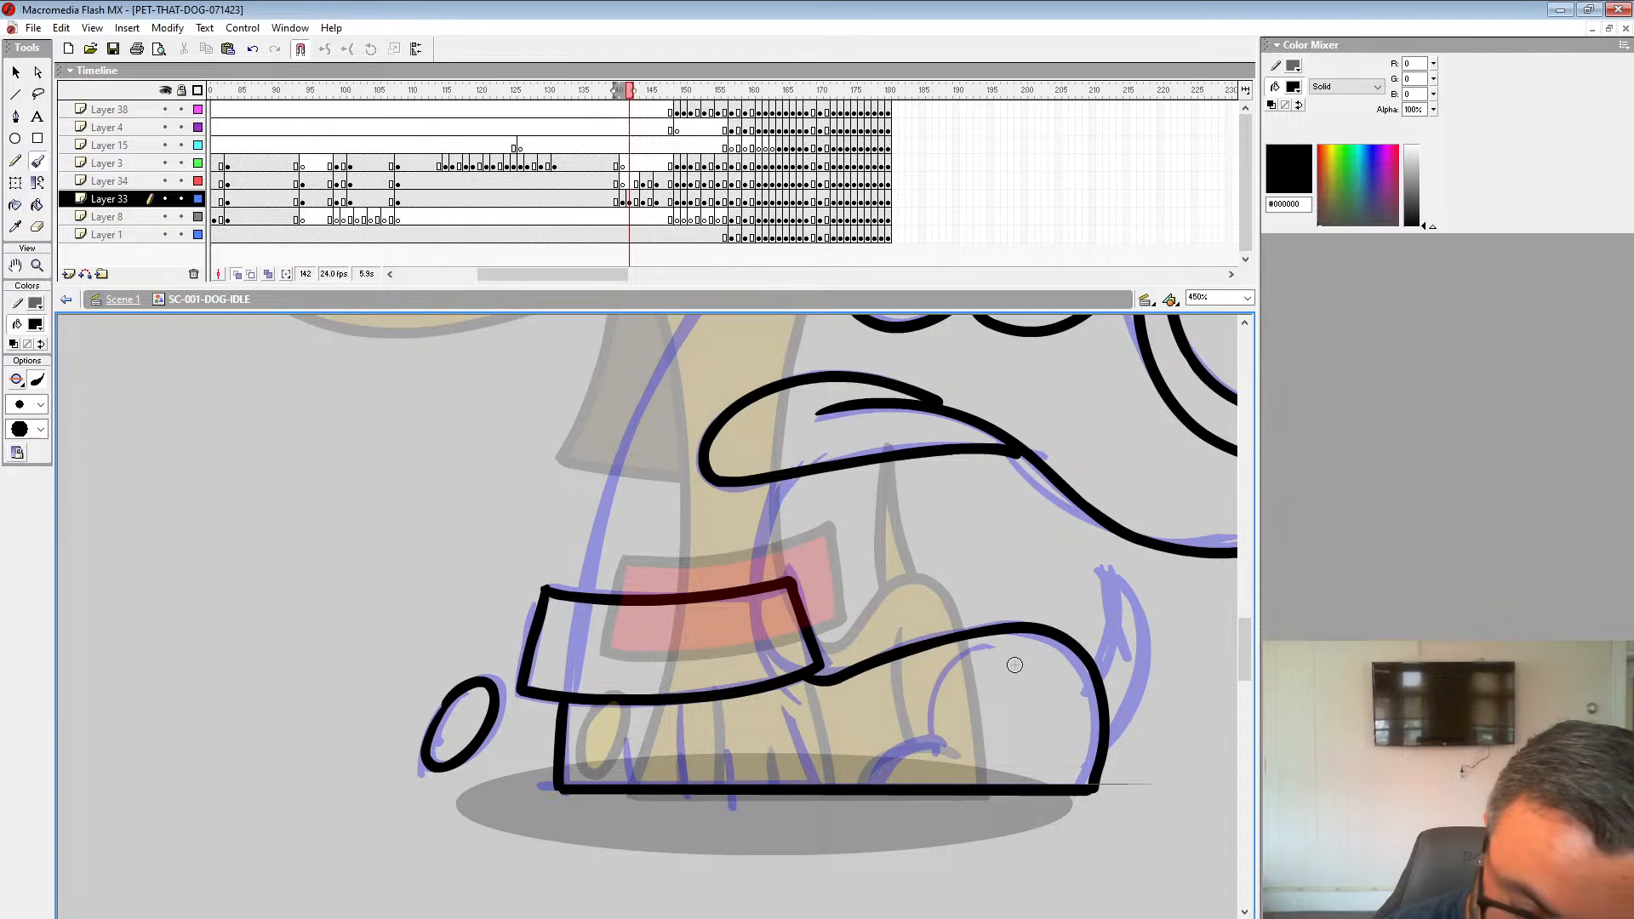
{"action": "mouse_move", "coordinate": [1015, 648]}
{"action": "left_mouse_down"}
{"action": "mouse_move", "coordinate": [961, 707]}
{"action": "mouse_move", "coordinate": [949, 760]}
{"action": "mouse_move", "coordinate": [873, 780]}
{"action": "left_mouse_up"}
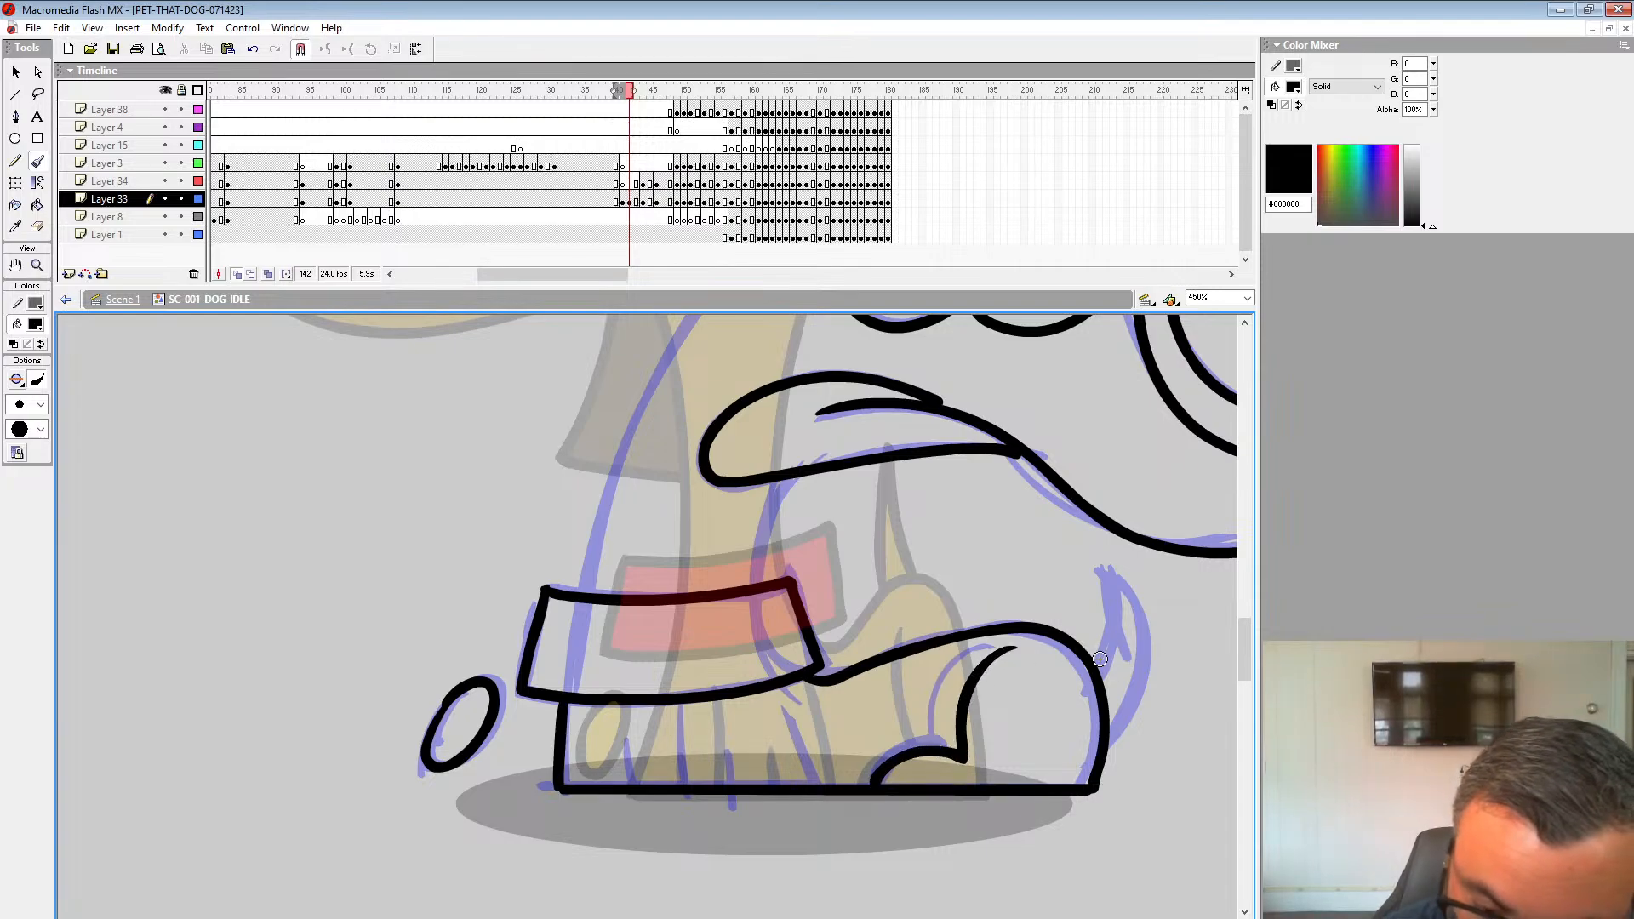
{"action": "mouse_move", "coordinate": [1106, 716]}
{"action": "left_mouse_down"}
{"action": "mouse_move", "coordinate": [1124, 647]}
{"action": "mouse_move", "coordinate": [1068, 550]}
{"action": "mouse_move", "coordinate": [1098, 664]}
{"action": "mouse_move", "coordinate": [1079, 553]}
{"action": "left_mouse_up"}
{"action": "left_click_drag", "start_coordinate": [803, 747], "coordinate": [817, 785]}
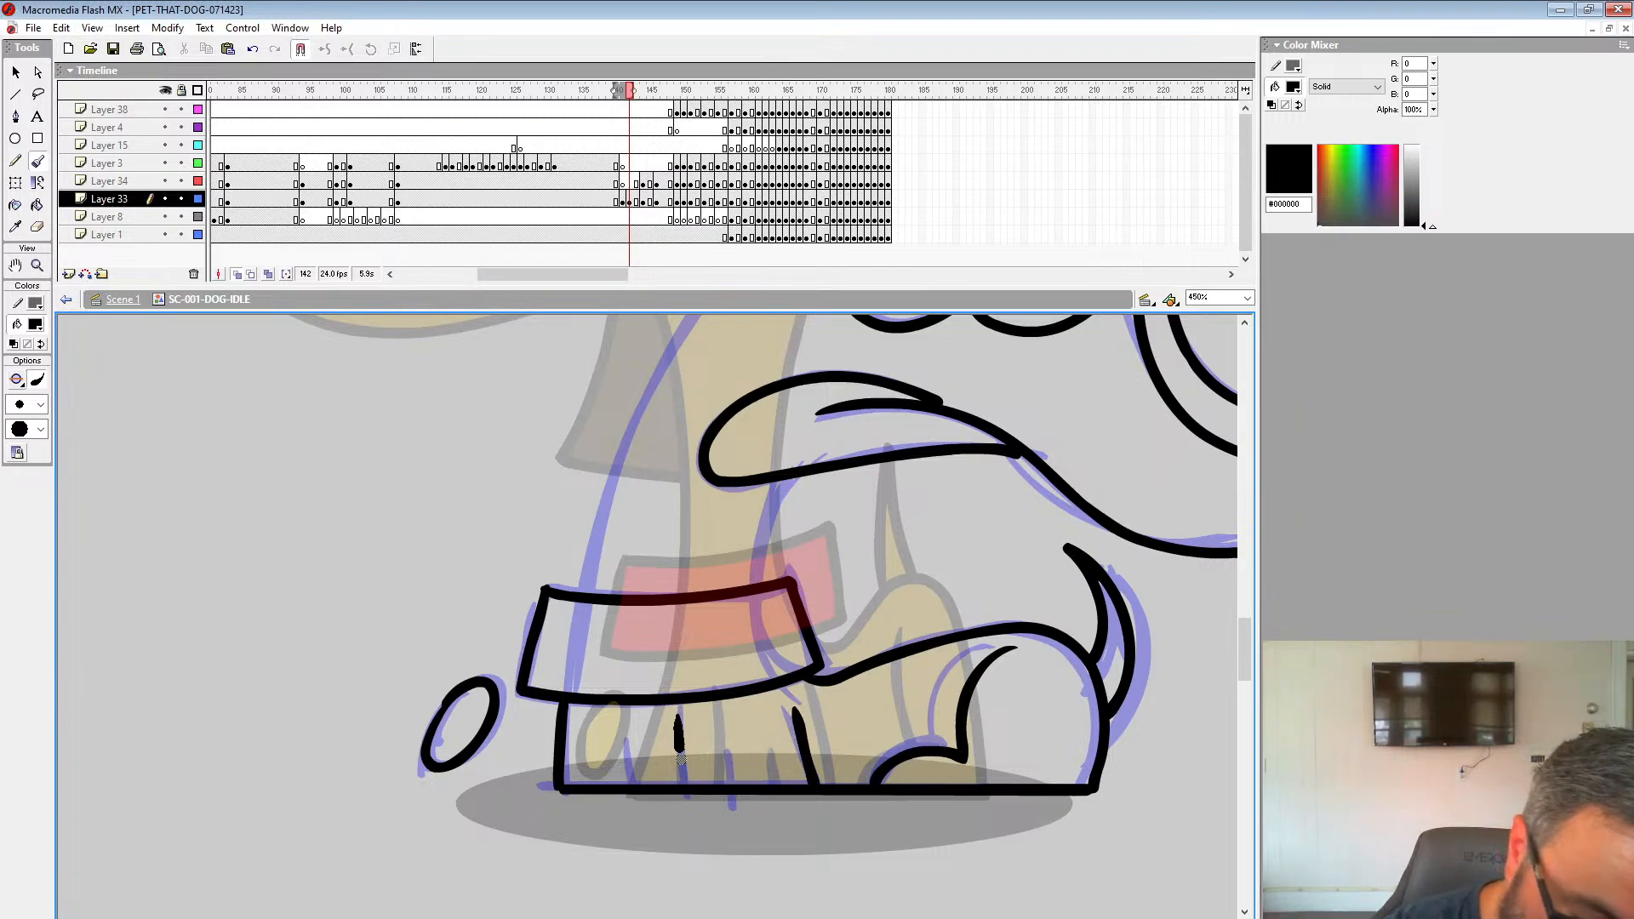
{"action": "mouse_move", "coordinate": [681, 757]}
{"action": "left_mouse_down"}
{"action": "mouse_move", "coordinate": [686, 785]}
{"action": "mouse_move", "coordinate": [633, 784]}
{"action": "left_mouse_up"}
Step: Ink the curved neck from the collar up to the head and the near ear trailing behind it in black
{"action": "mouse_move", "coordinate": [868, 431]}
{"action": "left_mouse_down"}
{"action": "mouse_move", "coordinate": [876, 670]}
{"action": "mouse_move", "coordinate": [952, 678]}
{"action": "left_mouse_up"}
{"action": "left_click_drag", "start_coordinate": [941, 430], "coordinate": [895, 452]}
{"action": "left_click_drag", "start_coordinate": [746, 638], "coordinate": [668, 841]}
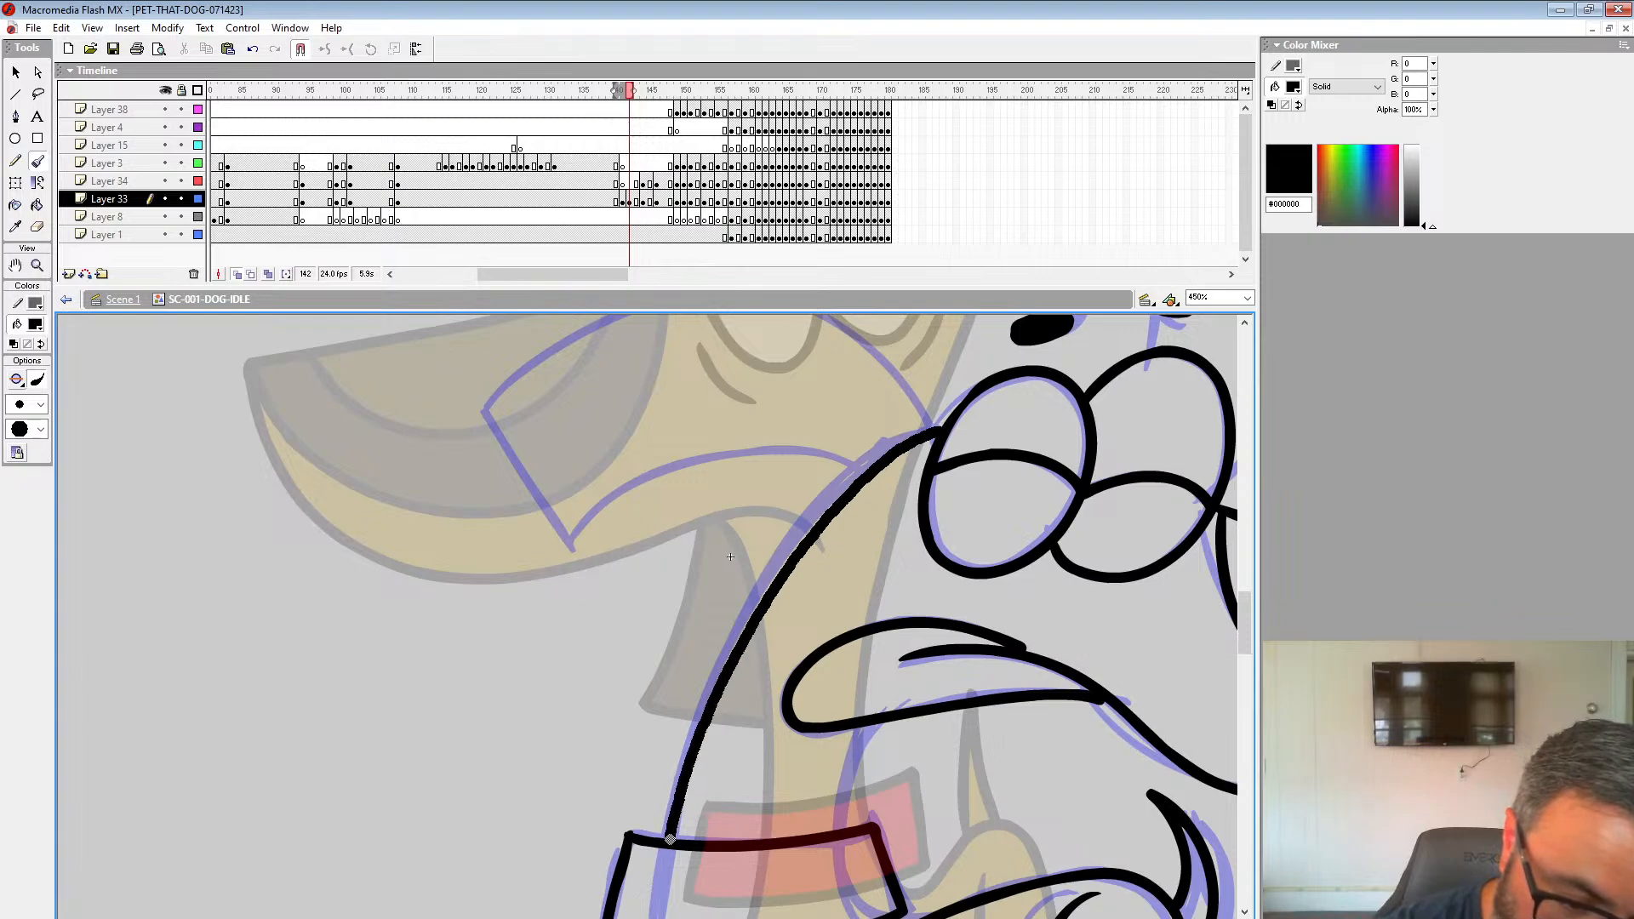
{"action": "left_click_drag", "start_coordinate": [881, 723], "coordinate": [831, 839]}
{"action": "mouse_move", "coordinate": [896, 422]}
{"action": "left_mouse_down"}
{"action": "mouse_move", "coordinate": [1009, 681]}
{"action": "mouse_move", "coordinate": [1100, 591]}
{"action": "mouse_move", "coordinate": [1011, 627]}
{"action": "mouse_move", "coordinate": [941, 521]}
{"action": "mouse_move", "coordinate": [609, 596]}
{"action": "mouse_move", "coordinate": [692, 753]}
{"action": "mouse_move", "coordinate": [907, 659]}
{"action": "mouse_move", "coordinate": [979, 693]}
{"action": "left_mouse_up"}
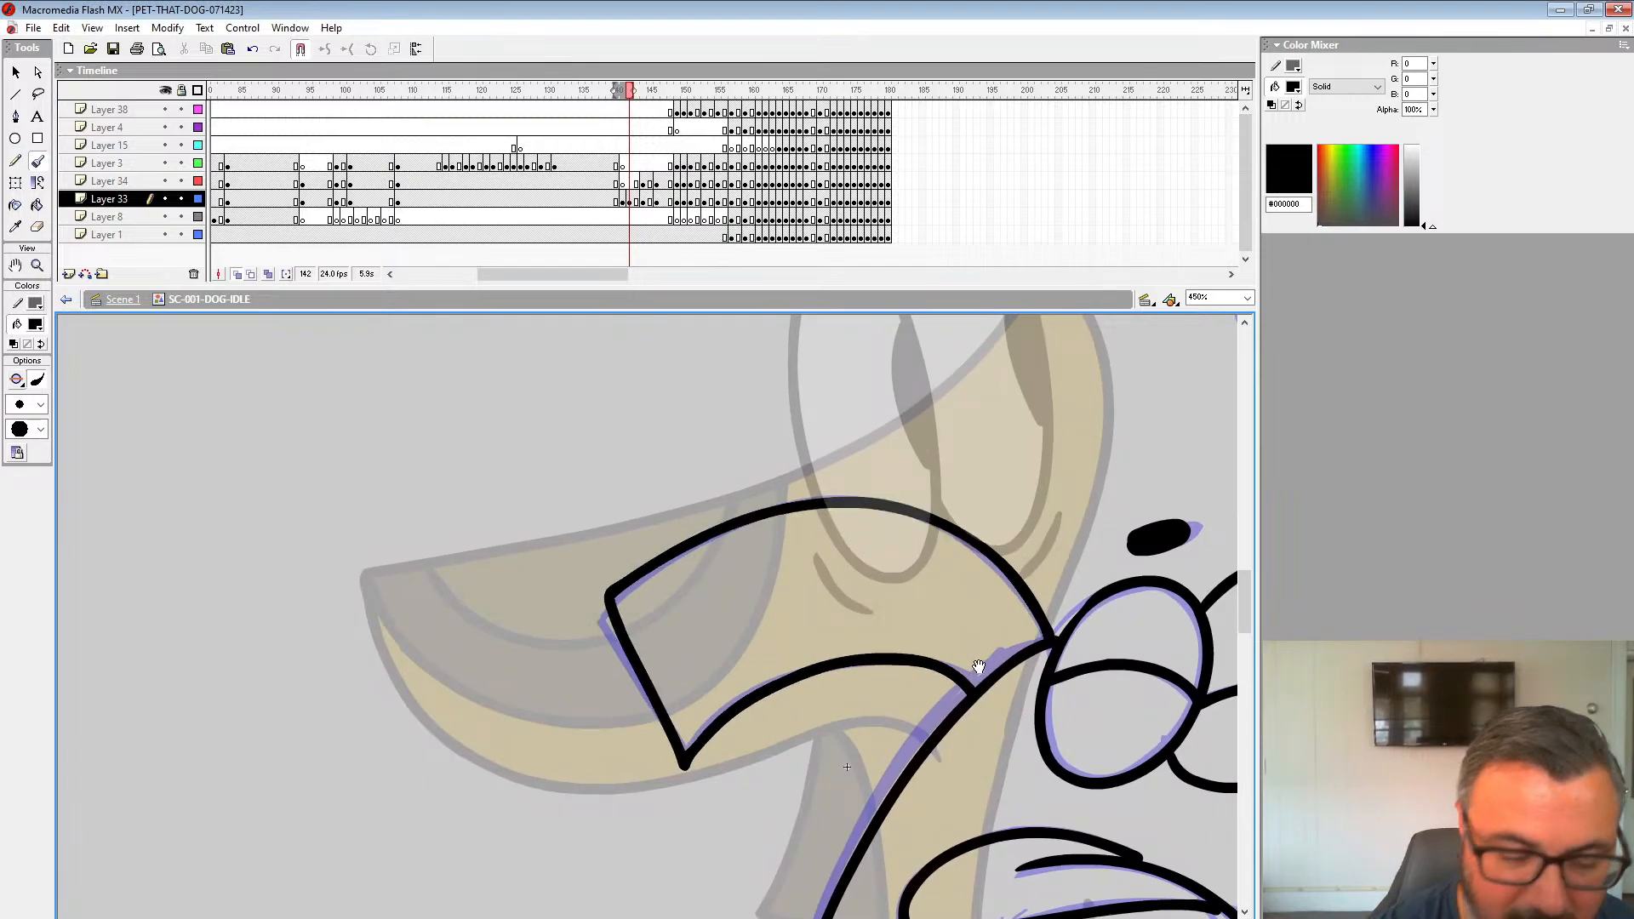
Step: Ink the upright far ear above the eyes in black, tracing its two curved sides and slanted tip
{"action": "key", "text": "z"}
{"action": "left_click", "coordinate": [833, 674], "text": "alt"}
{"action": "left_click", "coordinate": [832, 674], "text": "alt"}
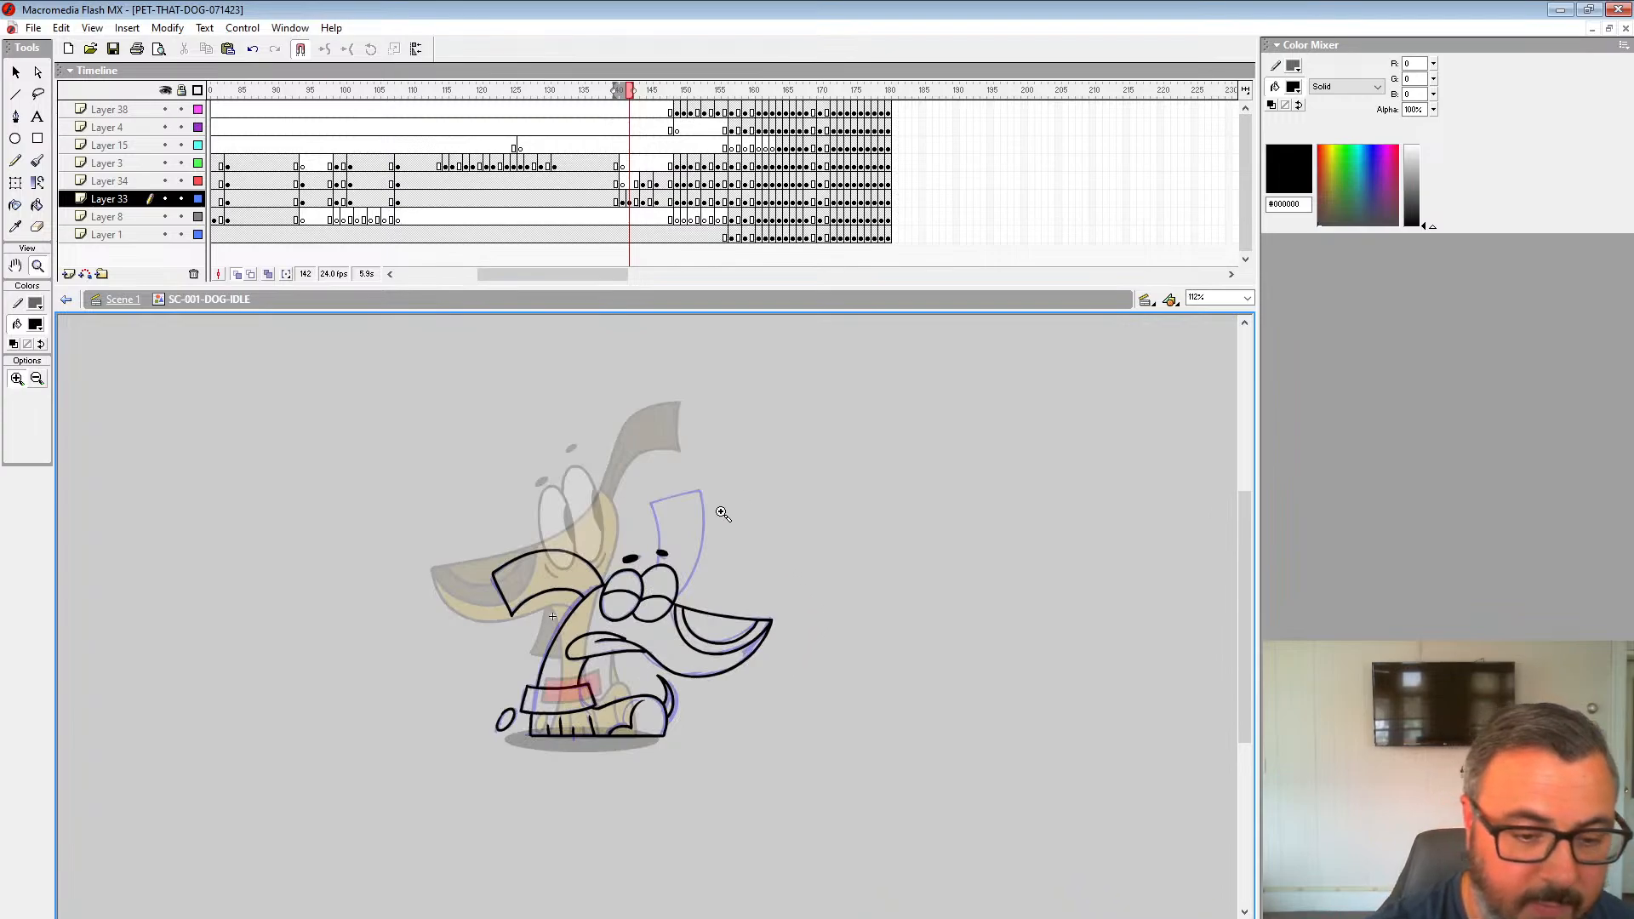
{"action": "left_click", "coordinate": [691, 561]}
{"action": "left_click", "coordinate": [605, 568]}
{"action": "key", "text": "b"}
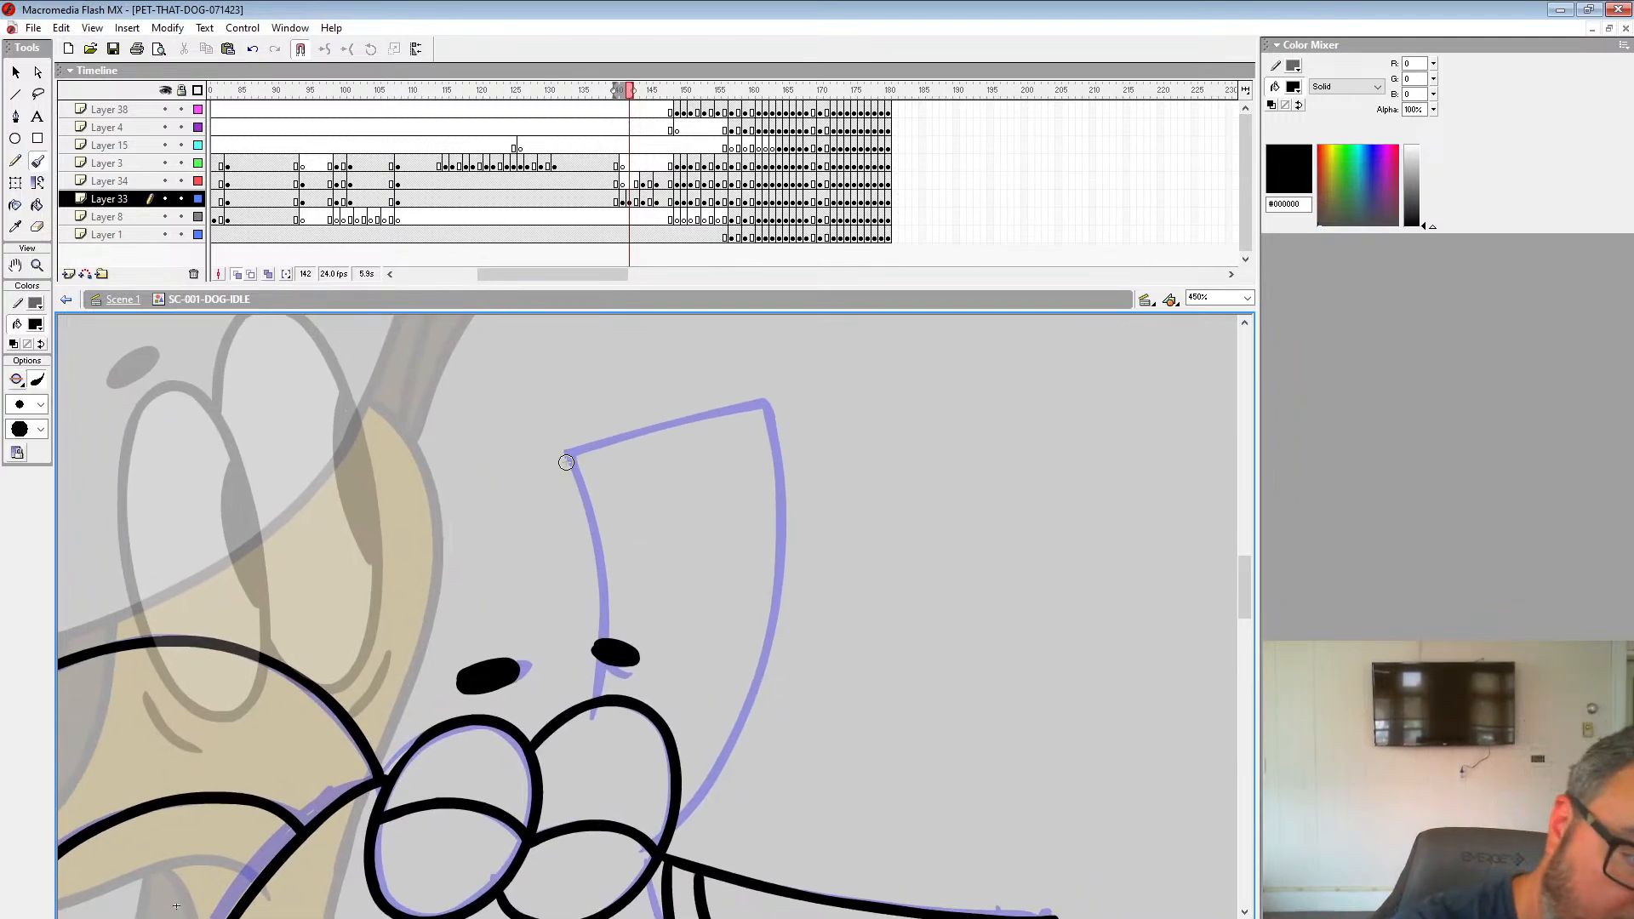
{"action": "mouse_move", "coordinate": [571, 457]}
{"action": "left_mouse_down"}
{"action": "mouse_move", "coordinate": [594, 530]}
{"action": "mouse_move", "coordinate": [589, 696]}
{"action": "left_mouse_up"}
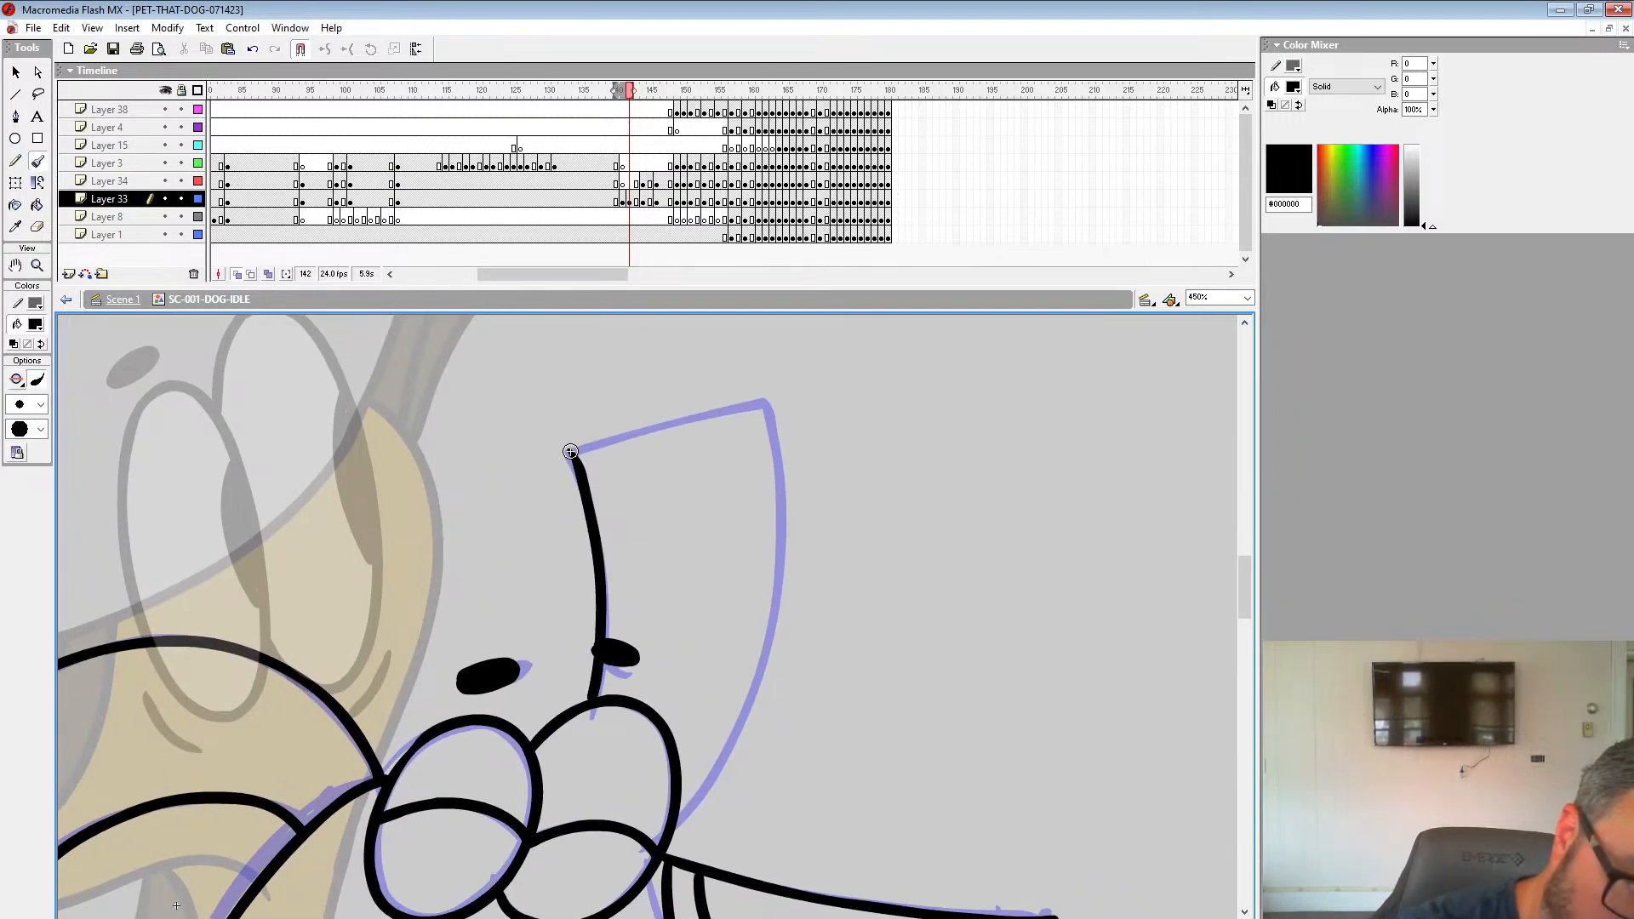
{"action": "mouse_move", "coordinate": [570, 452]}
{"action": "left_mouse_down"}
{"action": "mouse_move", "coordinate": [764, 406]}
{"action": "mouse_move", "coordinate": [780, 446]}
{"action": "mouse_move", "coordinate": [786, 552]}
{"action": "mouse_move", "coordinate": [761, 673]}
{"action": "mouse_move", "coordinate": [679, 821]}
{"action": "left_mouse_up"}
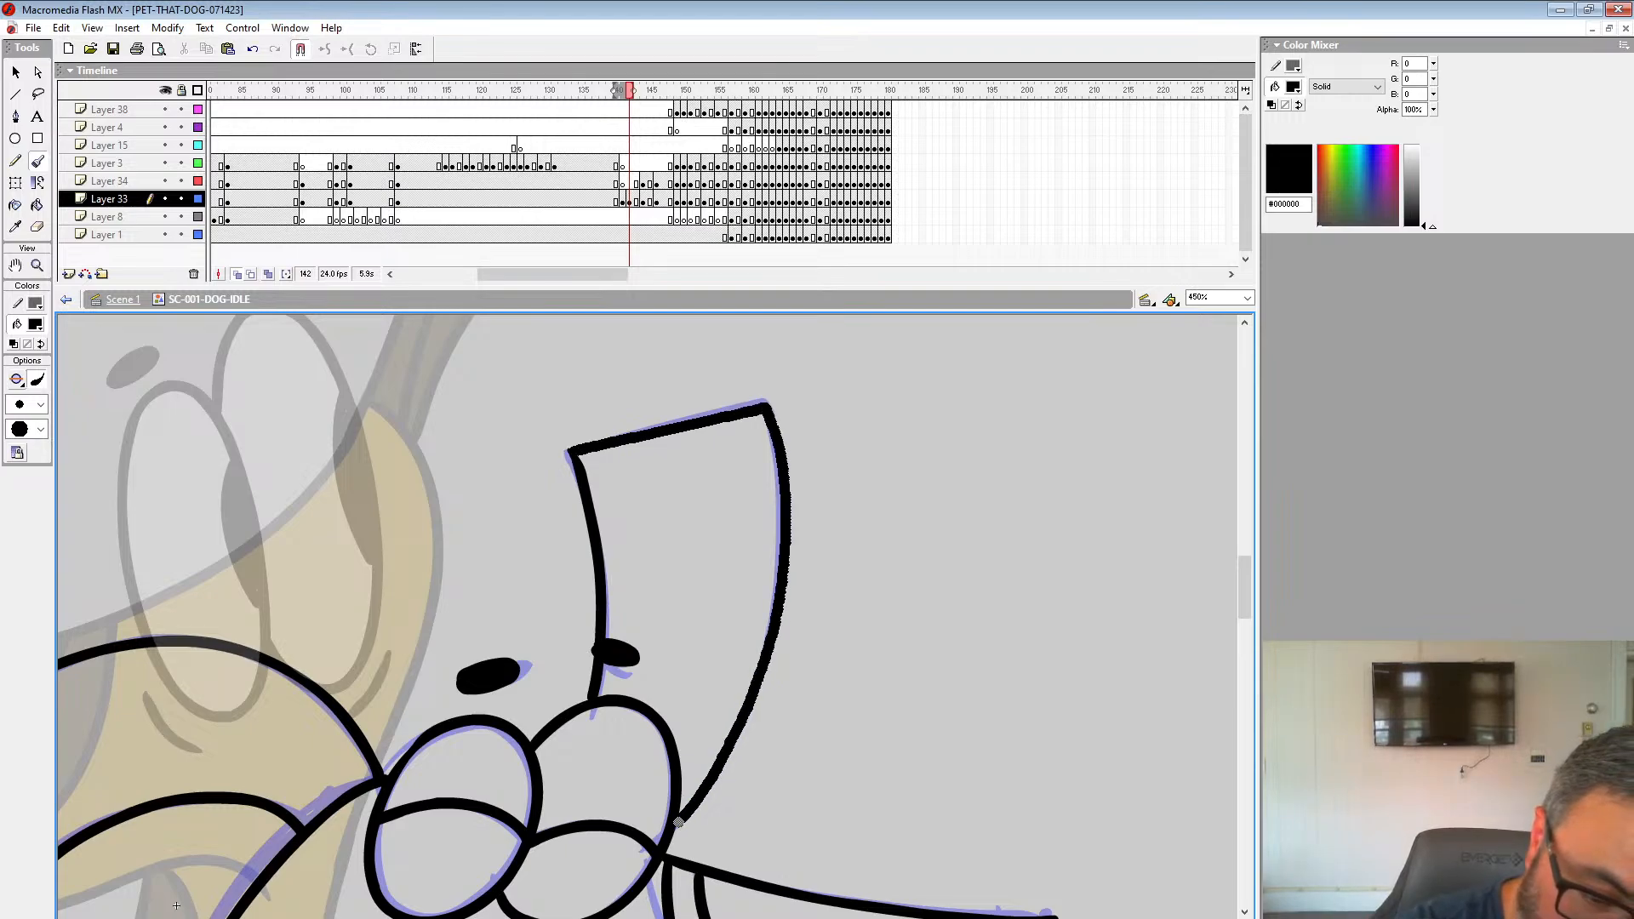
Step: Replace the blue drawing on frame 141 of Layer 33 with the black inked one, and play back the transition
{"action": "left_click", "coordinate": [625, 201]}
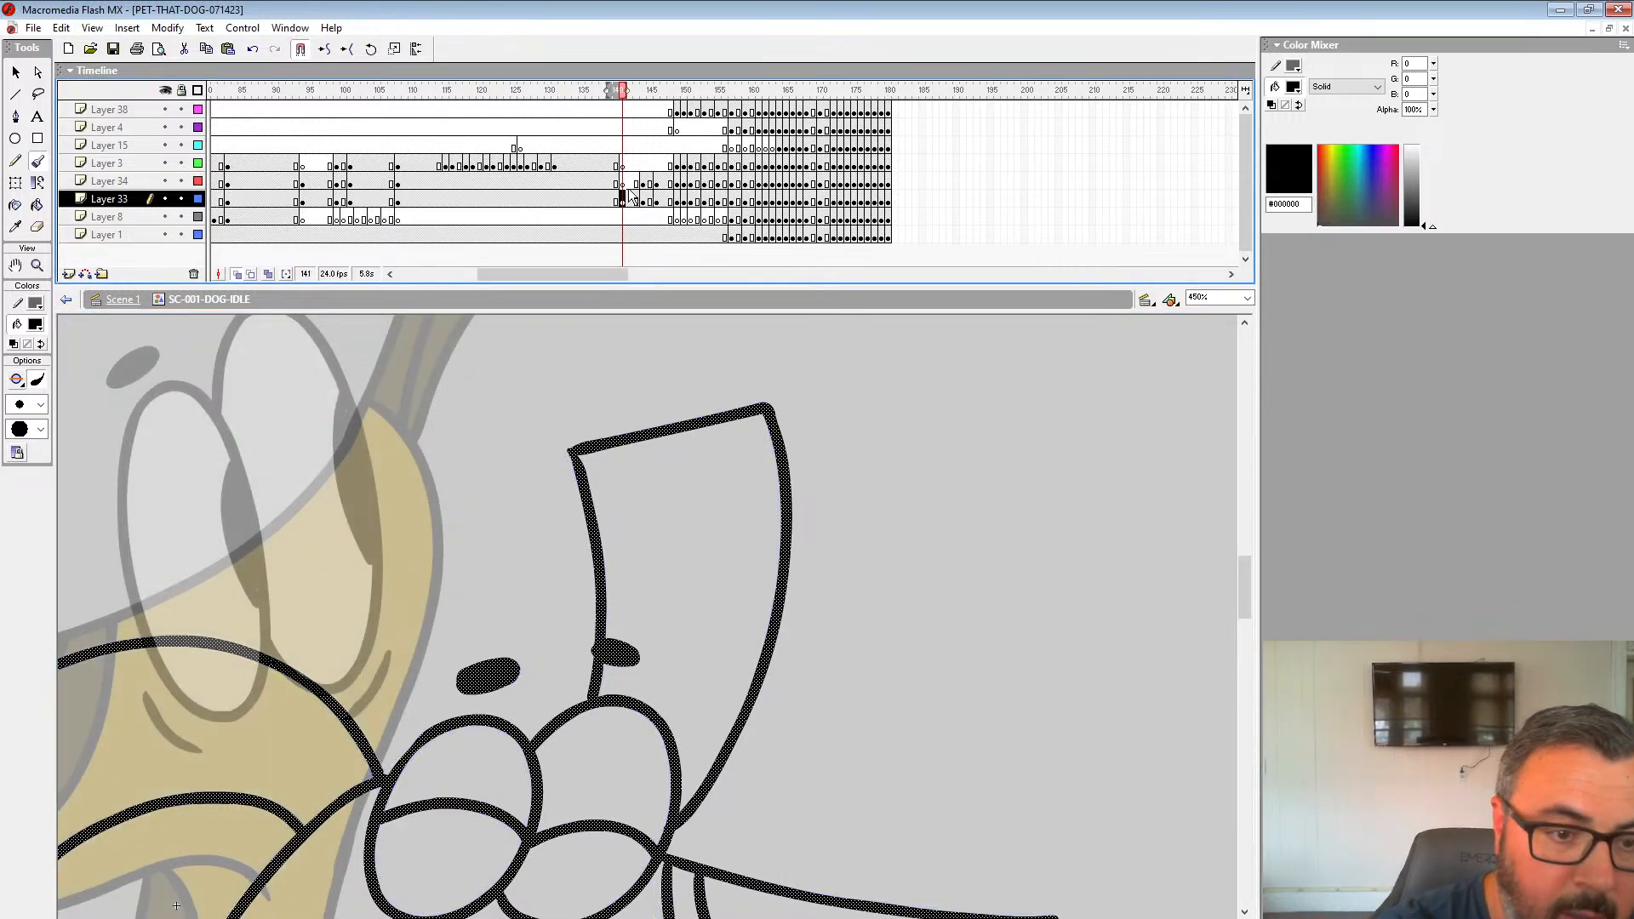
{"action": "left_click", "coordinate": [37, 265]}
{"action": "left_click", "coordinate": [559, 566], "text": "alt"}
{"action": "left_click", "coordinate": [647, 511], "text": "alt"}
{"action": "left_click", "coordinate": [766, 427], "text": "alt"}
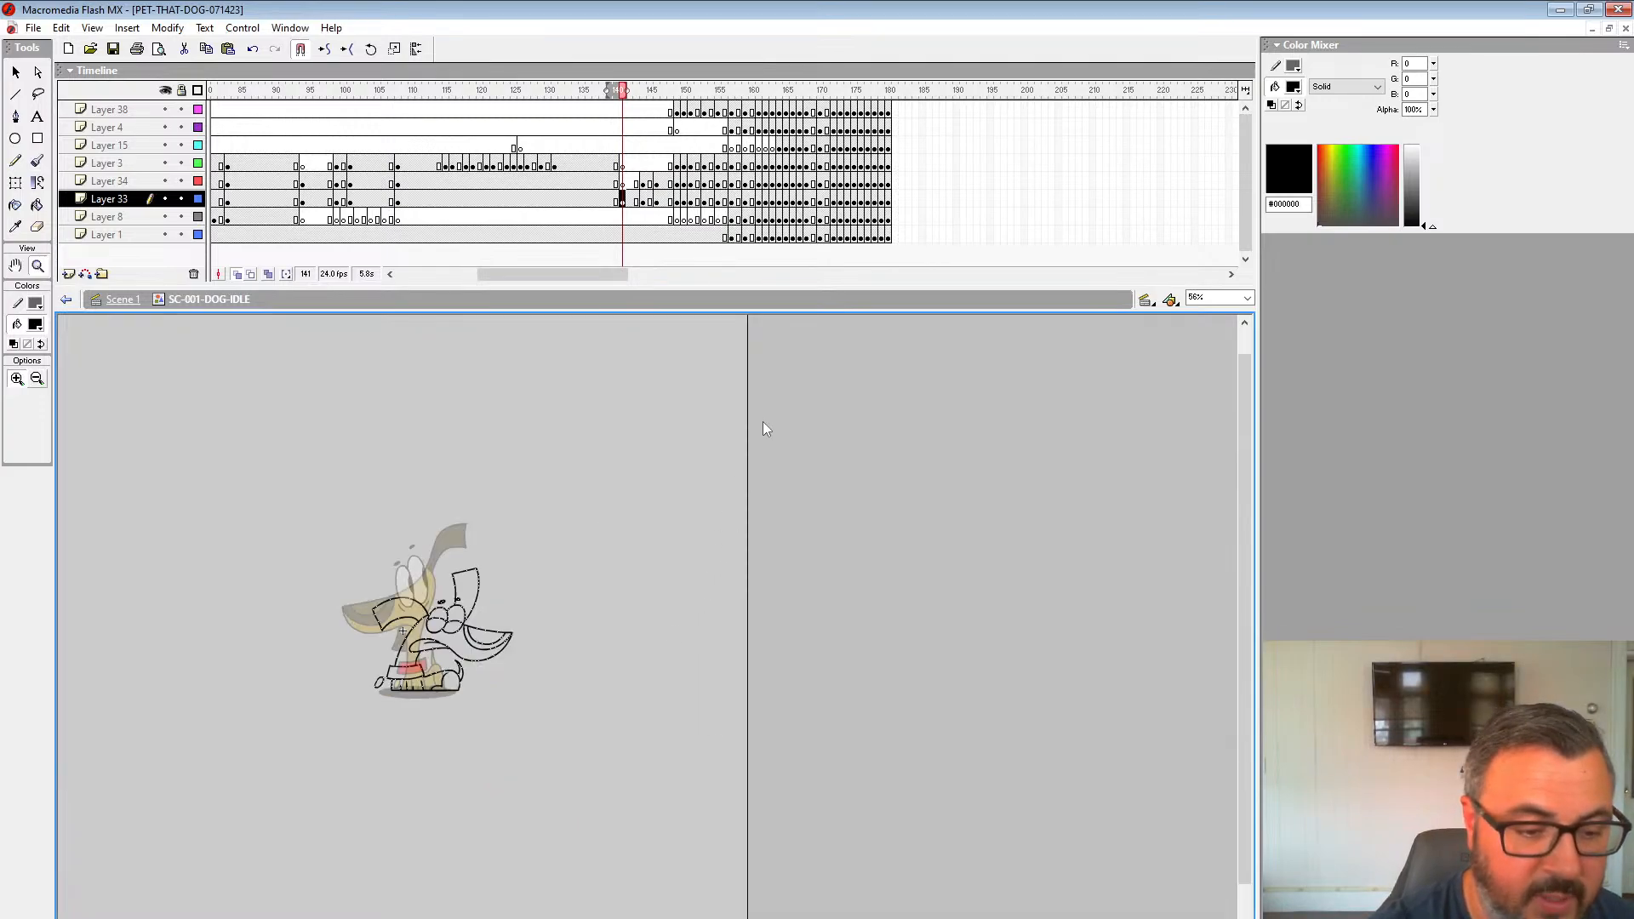
{"action": "left_click", "coordinate": [595, 164]}
{"action": "key", "text": "Return"}
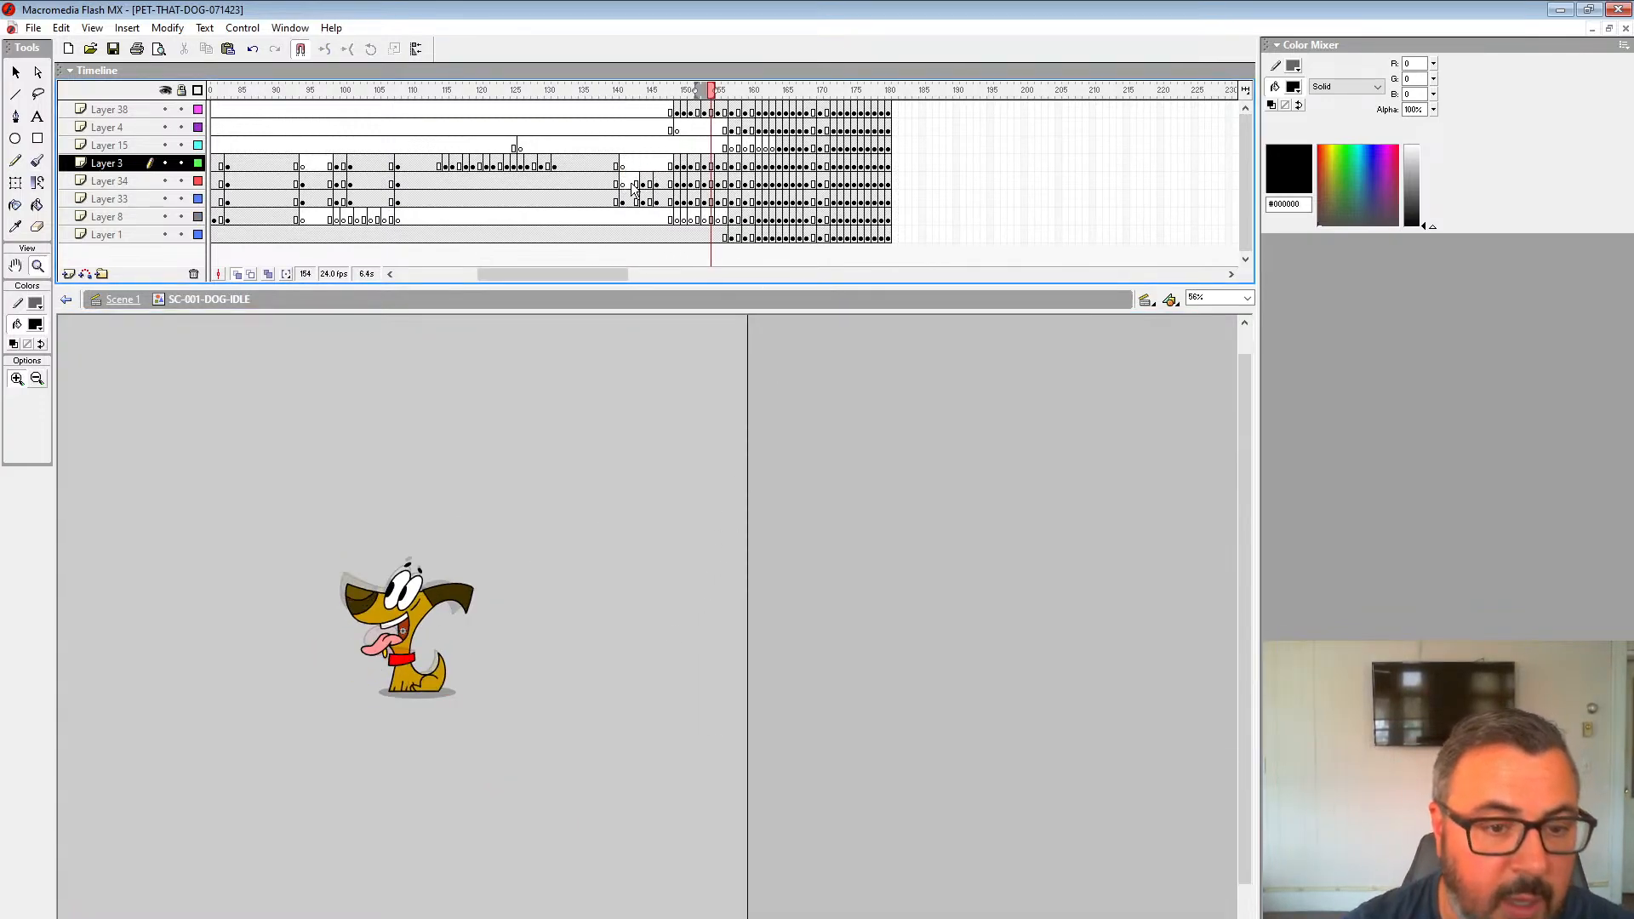
Step: Start a blank drawing at frame 145 with the frame 144 rough showing through, and choose a smaller black brush
{"action": "left_click_drag", "start_coordinate": [645, 182], "coordinate": [645, 201]}
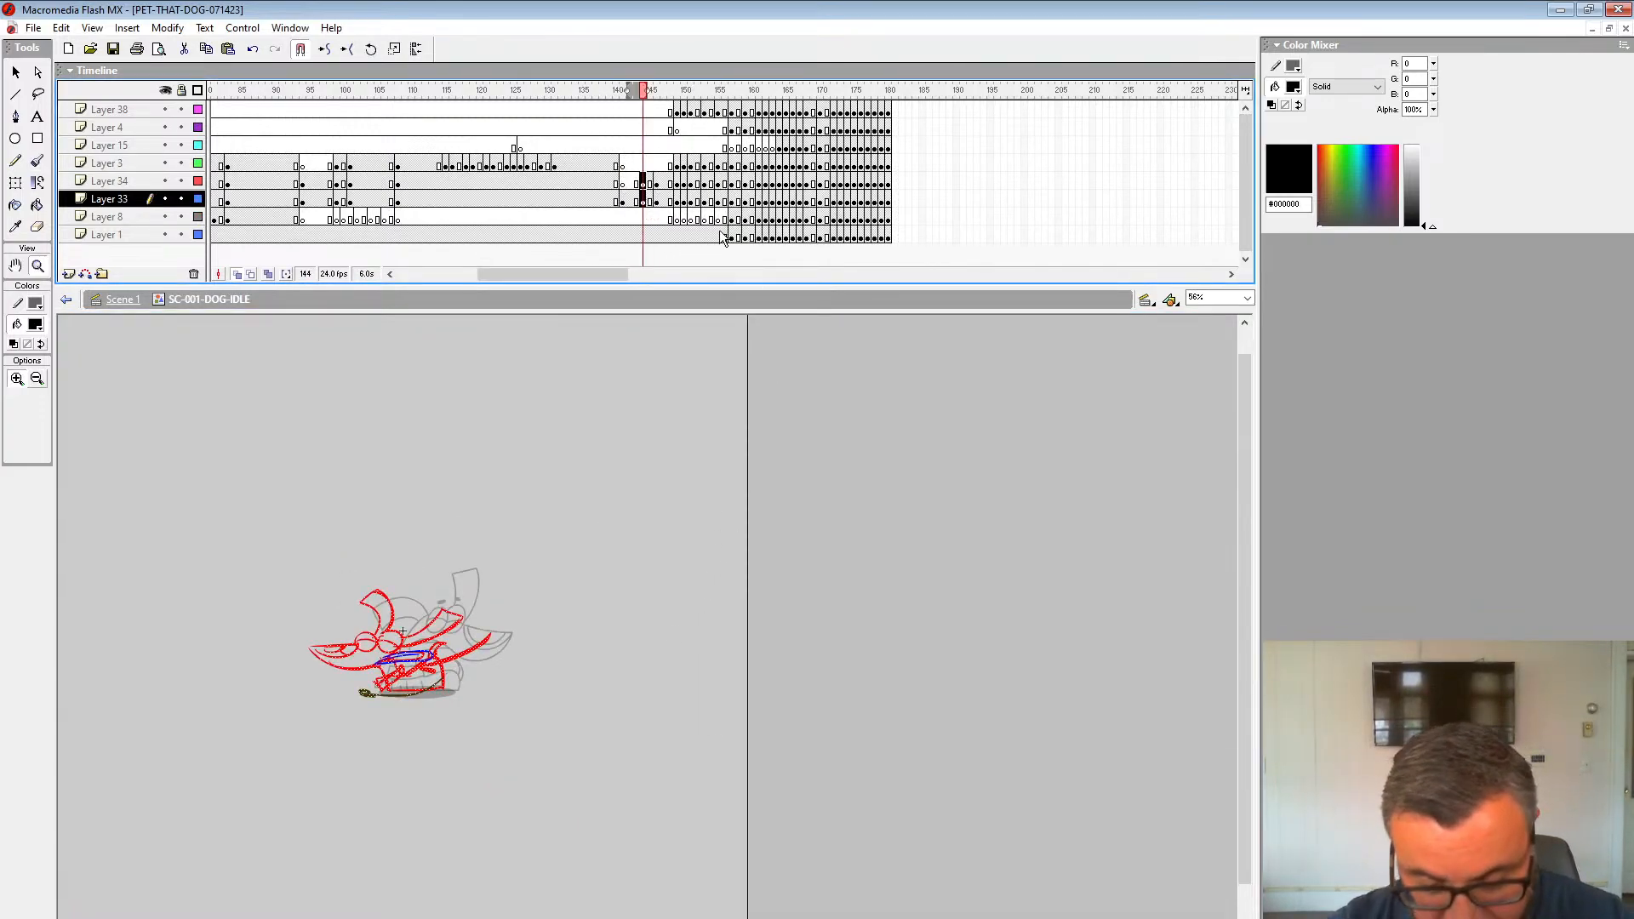
{"action": "key", "text": "."}
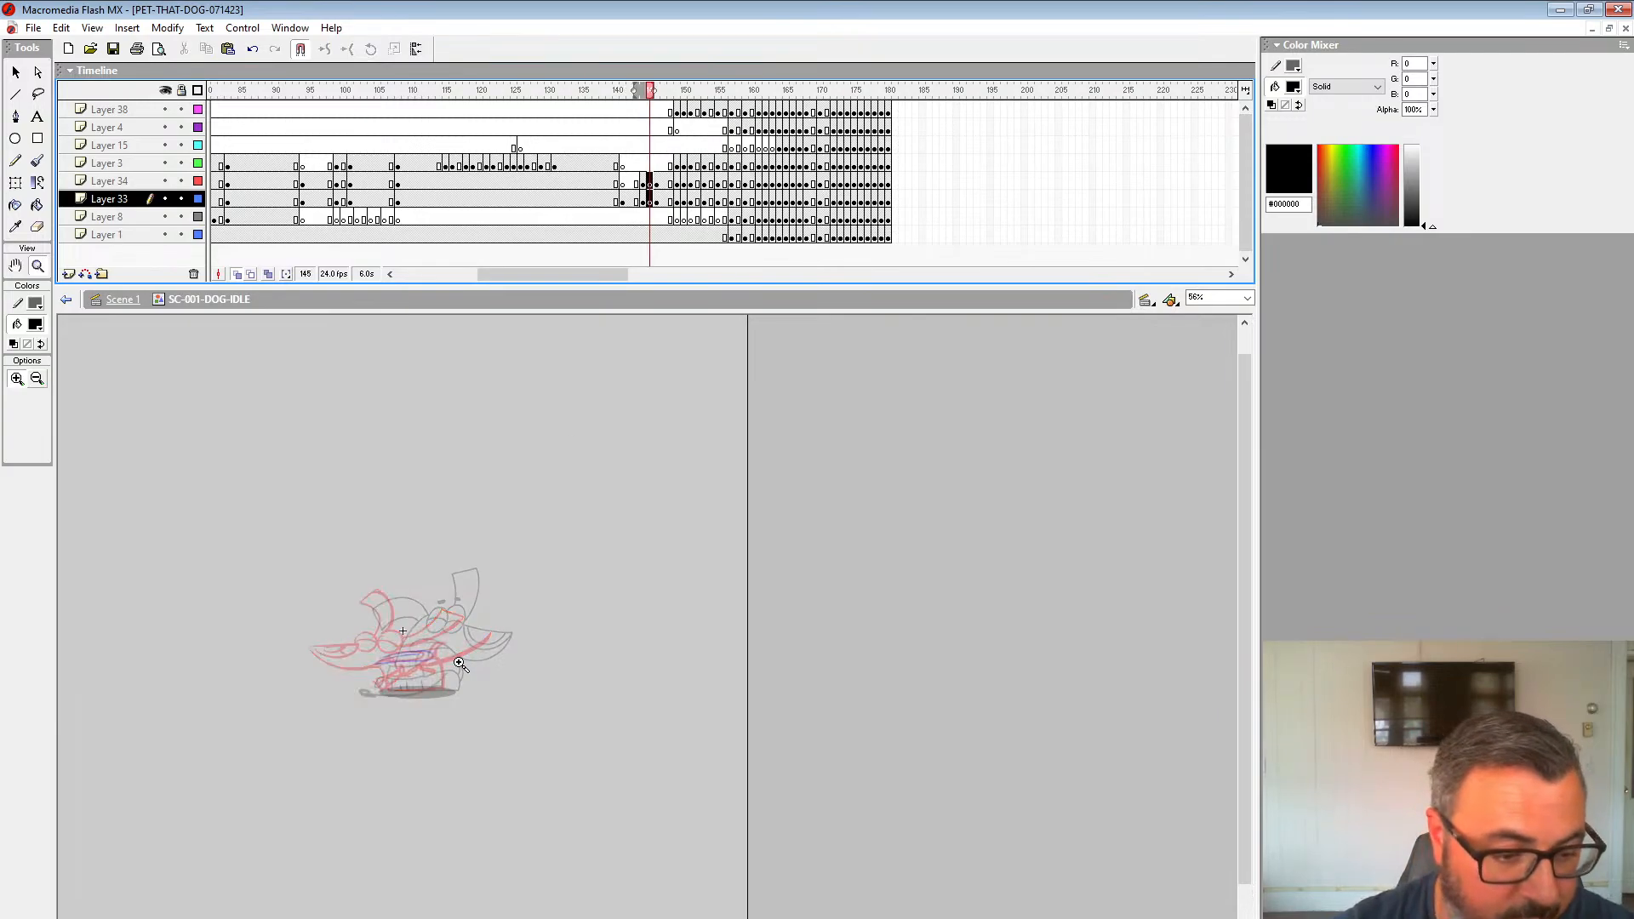
{"action": "left_click", "coordinate": [464, 663]}
{"action": "left_click", "coordinate": [537, 646]}
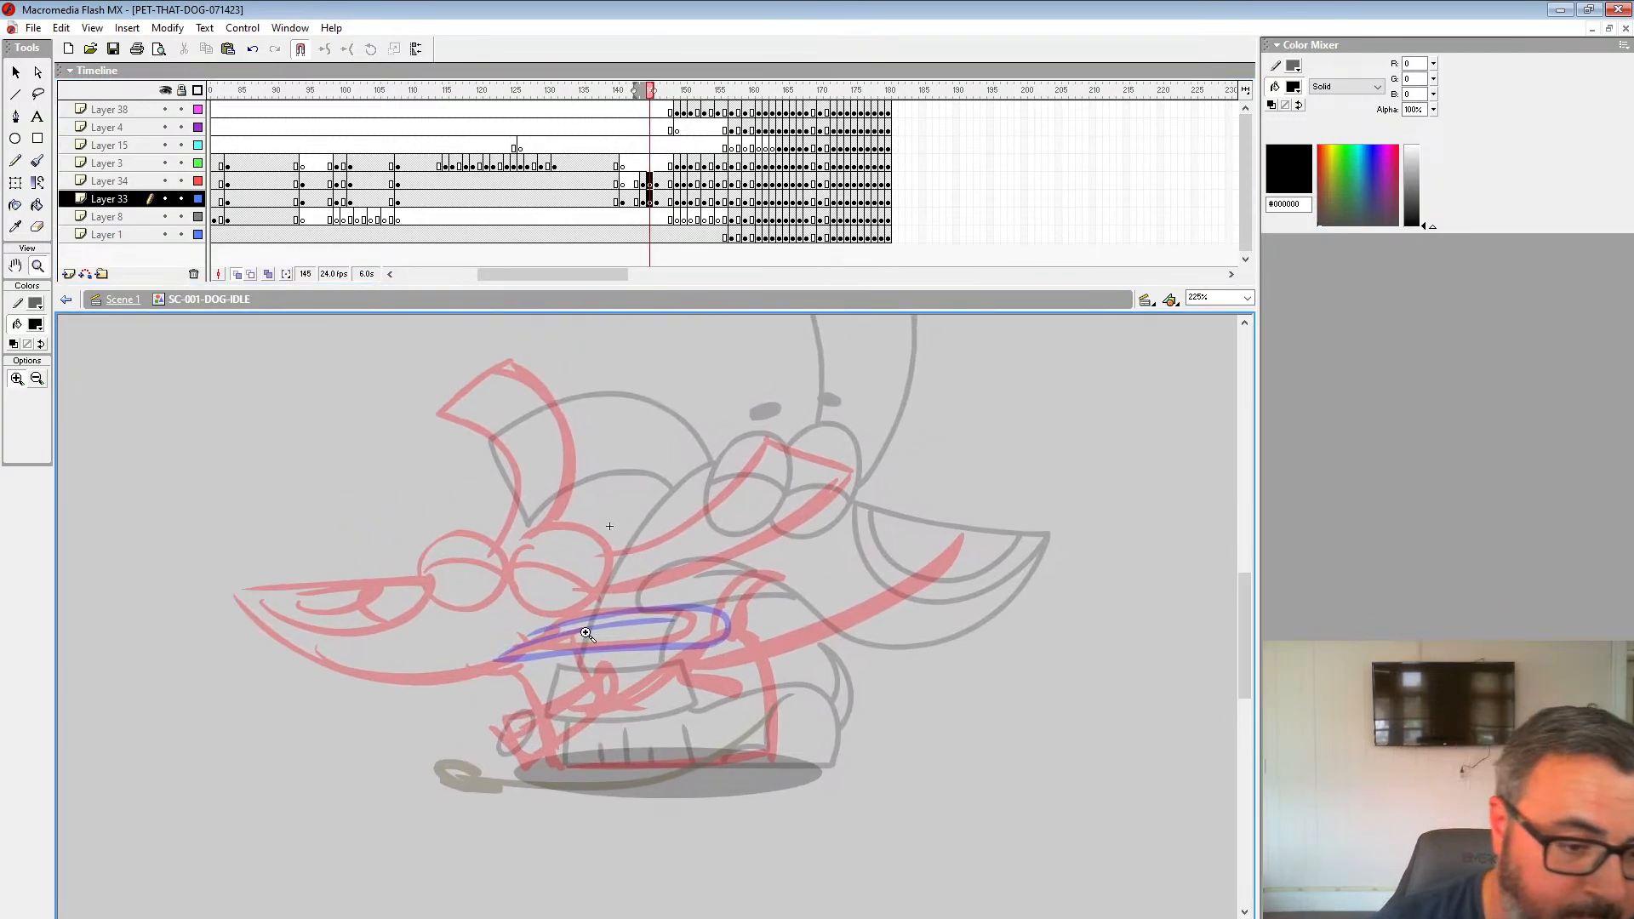
{"action": "left_click", "coordinate": [37, 162]}
{"action": "left_click", "coordinate": [41, 405]}
{"action": "left_click", "coordinate": [27, 449]}
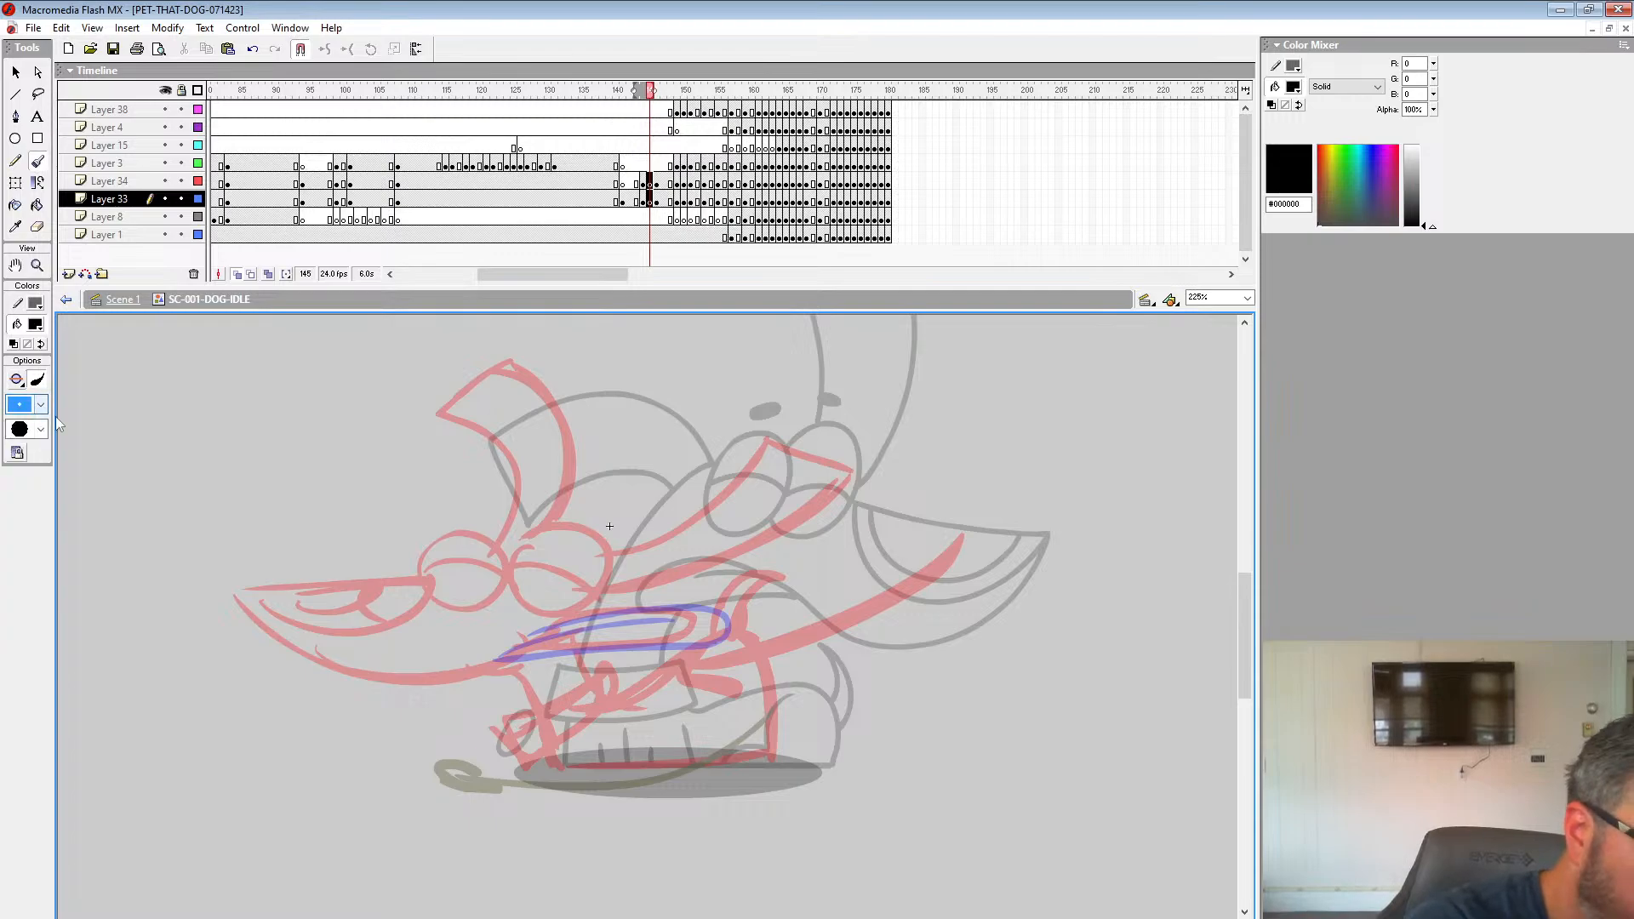
{"action": "mouse_move", "coordinate": [224, 713]}
{"action": "left_mouse_down"}
{"action": "mouse_move", "coordinate": [204, 769]}
{"action": "mouse_move", "coordinate": [229, 694]}
{"action": "left_mouse_up"}
{"action": "mouse_move", "coordinate": [225, 709]}
{"action": "left_mouse_down"}
{"action": "mouse_move", "coordinate": [311, 714]}
{"action": "mouse_move", "coordinate": [390, 713]}
{"action": "left_mouse_up"}
{"action": "left_click_drag", "start_coordinate": [391, 717], "coordinate": [406, 802]}
{"action": "key", "text": "ctrl+z"}
{"action": "key", "text": "ctrl+z"}
{"action": "key", "text": "ctrl+z"}
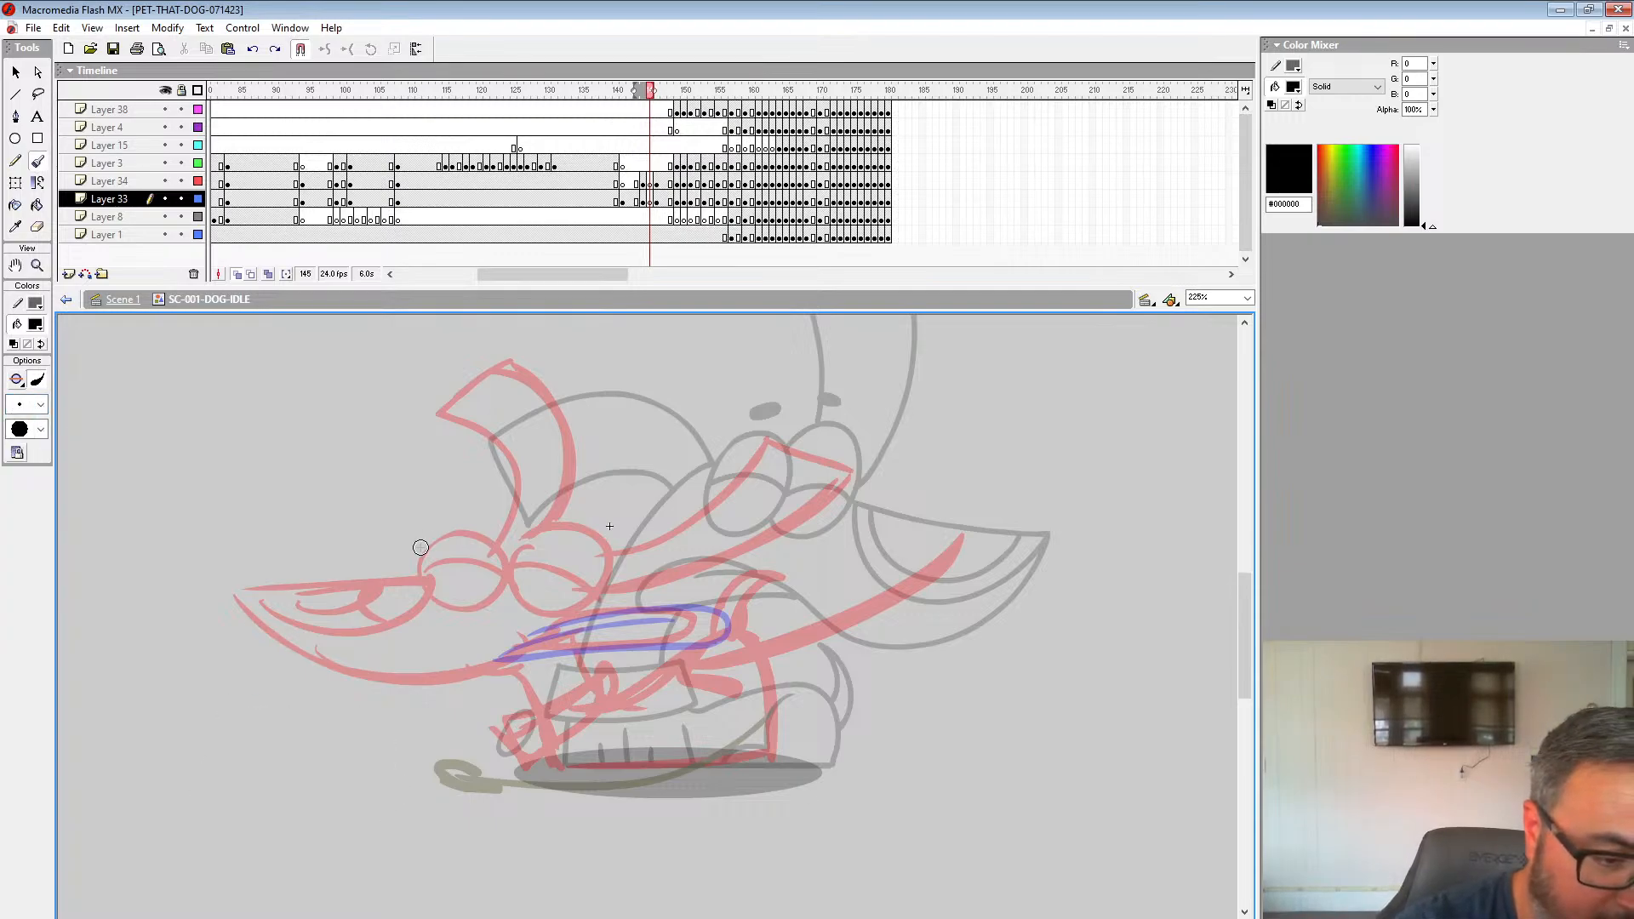
Step: Draw the dog's low muzzle, long curled mouth and nose with highlight in black on frame 145, following the rough
{"action": "mouse_move", "coordinate": [422, 577]}
{"action": "left_mouse_down"}
{"action": "mouse_move", "coordinate": [238, 569]}
{"action": "mouse_move", "coordinate": [433, 597]}
{"action": "mouse_move", "coordinate": [373, 575]}
{"action": "mouse_move", "coordinate": [244, 574]}
{"action": "mouse_move", "coordinate": [322, 675]}
{"action": "left_mouse_up"}
{"action": "key", "text": "ctrl+z"}
{"action": "key", "text": "ctrl+z"}
{"action": "mouse_move", "coordinate": [446, 681]}
{"action": "left_mouse_down"}
{"action": "mouse_move", "coordinate": [560, 636]}
{"action": "mouse_move", "coordinate": [654, 625]}
{"action": "left_mouse_up"}
{"action": "mouse_move", "coordinate": [493, 663]}
{"action": "left_mouse_down"}
{"action": "mouse_move", "coordinate": [710, 643]}
{"action": "mouse_move", "coordinate": [727, 621]}
{"action": "mouse_move", "coordinate": [644, 612]}
{"action": "mouse_move", "coordinate": [509, 653]}
{"action": "left_mouse_up"}
{"action": "left_click_drag", "start_coordinate": [311, 644], "coordinate": [423, 579]}
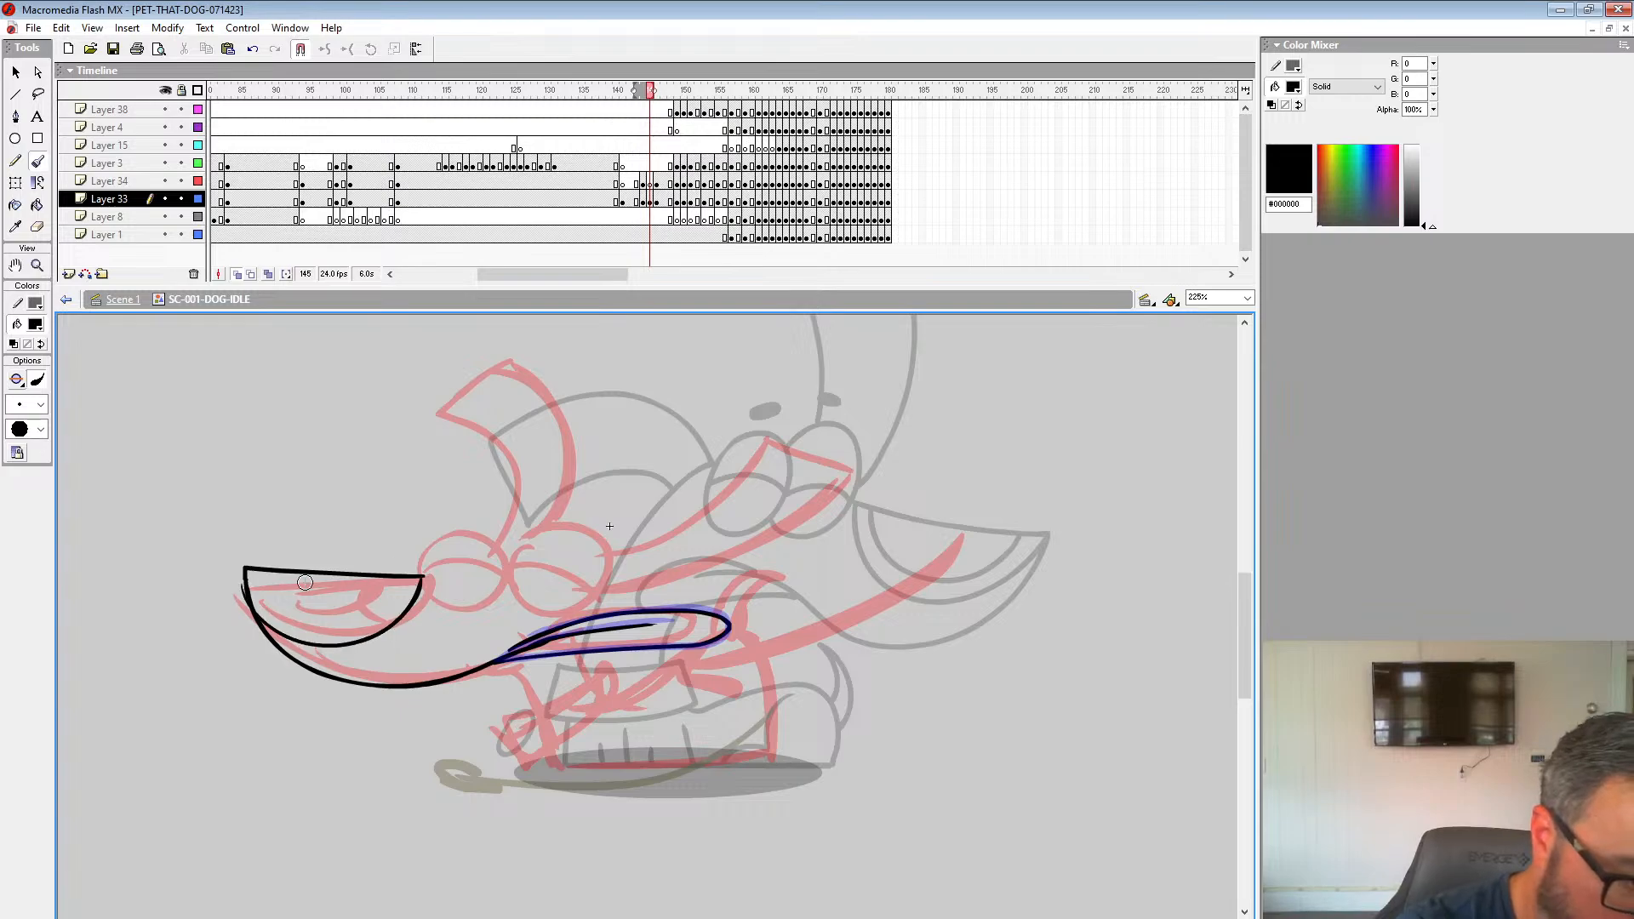
{"action": "mouse_move", "coordinate": [244, 579]}
{"action": "left_mouse_down"}
{"action": "mouse_move", "coordinate": [332, 622]}
{"action": "mouse_move", "coordinate": [389, 572]}
{"action": "left_mouse_up"}
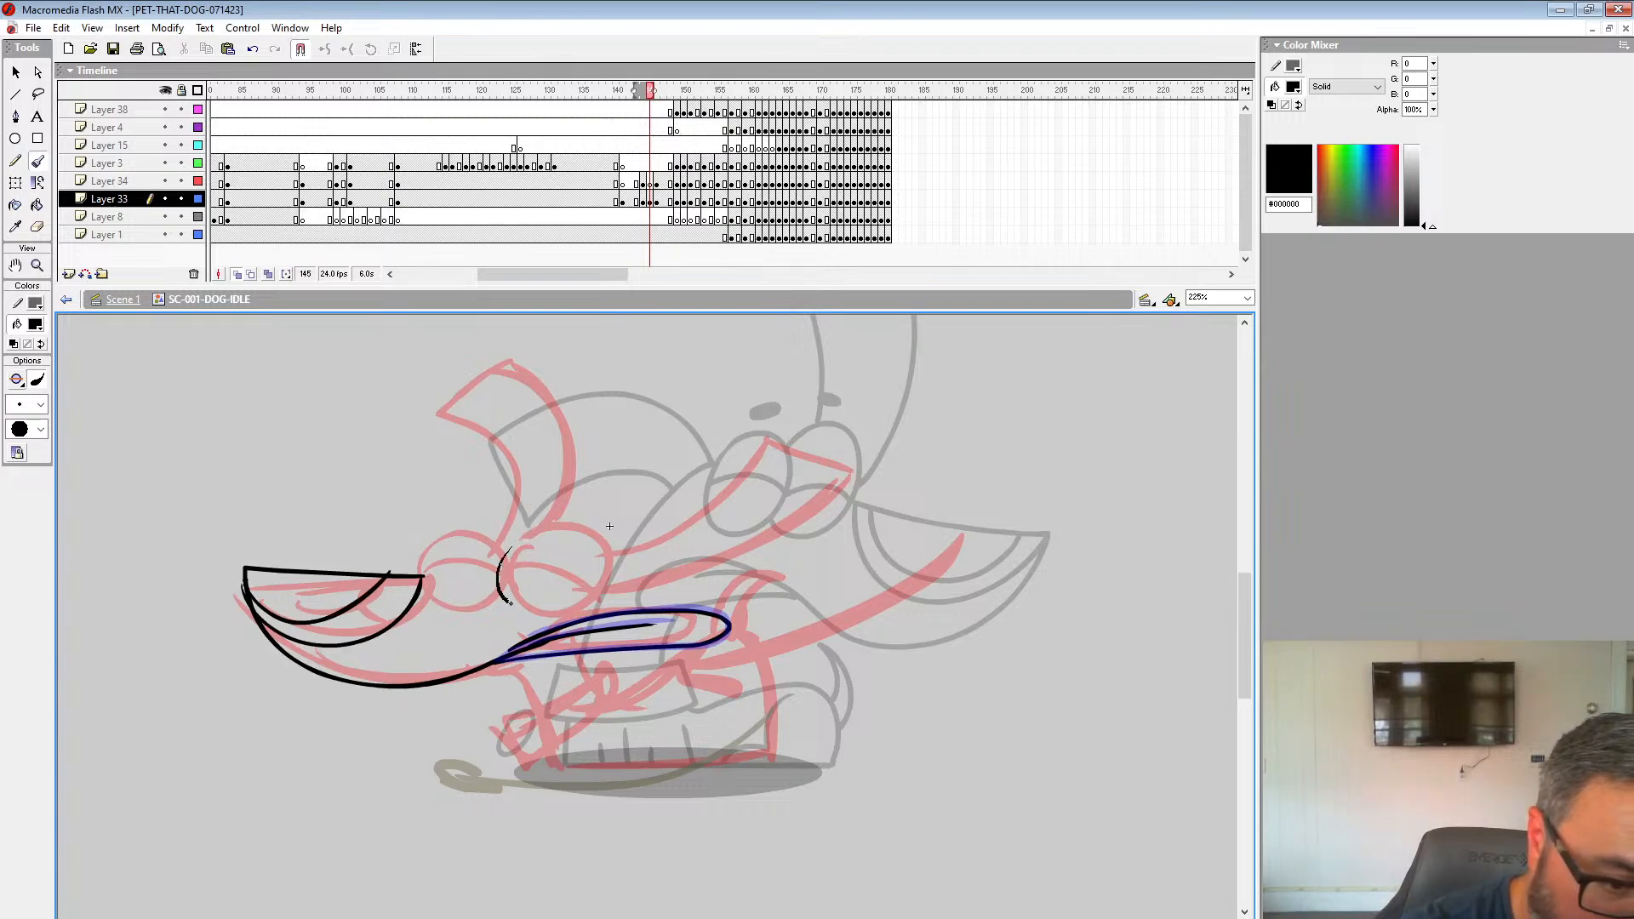
Step: Draw both round eyes with lid lines, a cheek mark and eyebrows on frame 145, and compare with frame 142
{"action": "mouse_move", "coordinate": [508, 602]}
{"action": "left_mouse_down"}
{"action": "mouse_move", "coordinate": [587, 557]}
{"action": "mouse_move", "coordinate": [498, 591]}
{"action": "mouse_move", "coordinate": [508, 603]}
{"action": "left_mouse_up"}
{"action": "left_click_drag", "start_coordinate": [501, 569], "coordinate": [579, 582]}
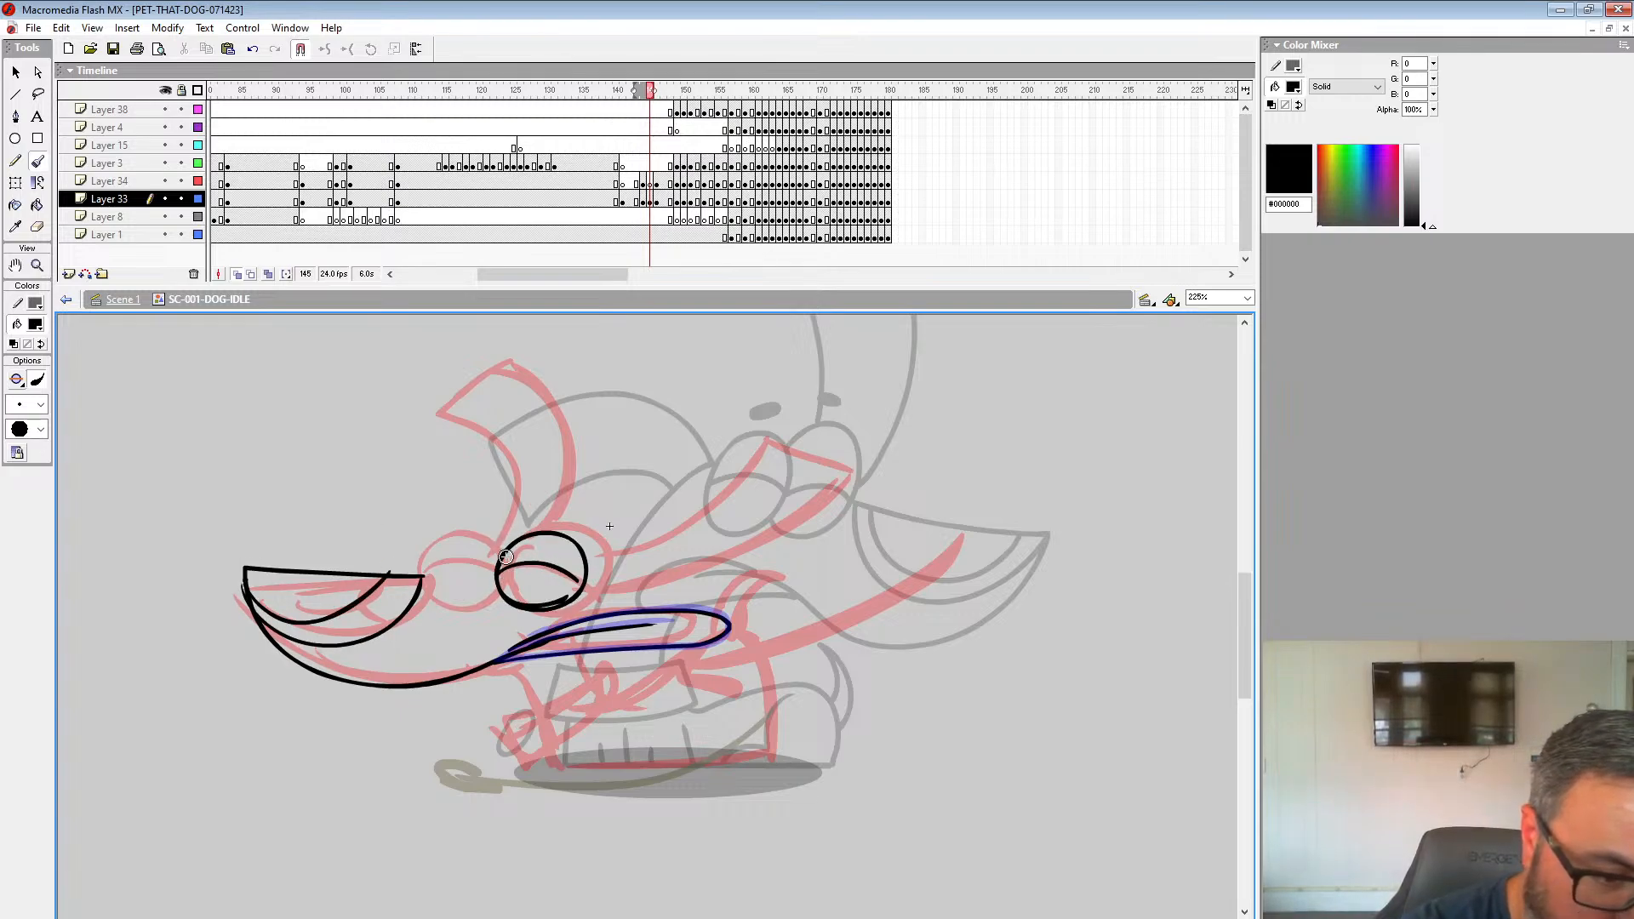
{"action": "mouse_move", "coordinate": [430, 549]}
{"action": "left_mouse_down"}
{"action": "mouse_move", "coordinate": [450, 612]}
{"action": "mouse_move", "coordinate": [492, 565]}
{"action": "mouse_move", "coordinate": [420, 569]}
{"action": "left_mouse_up"}
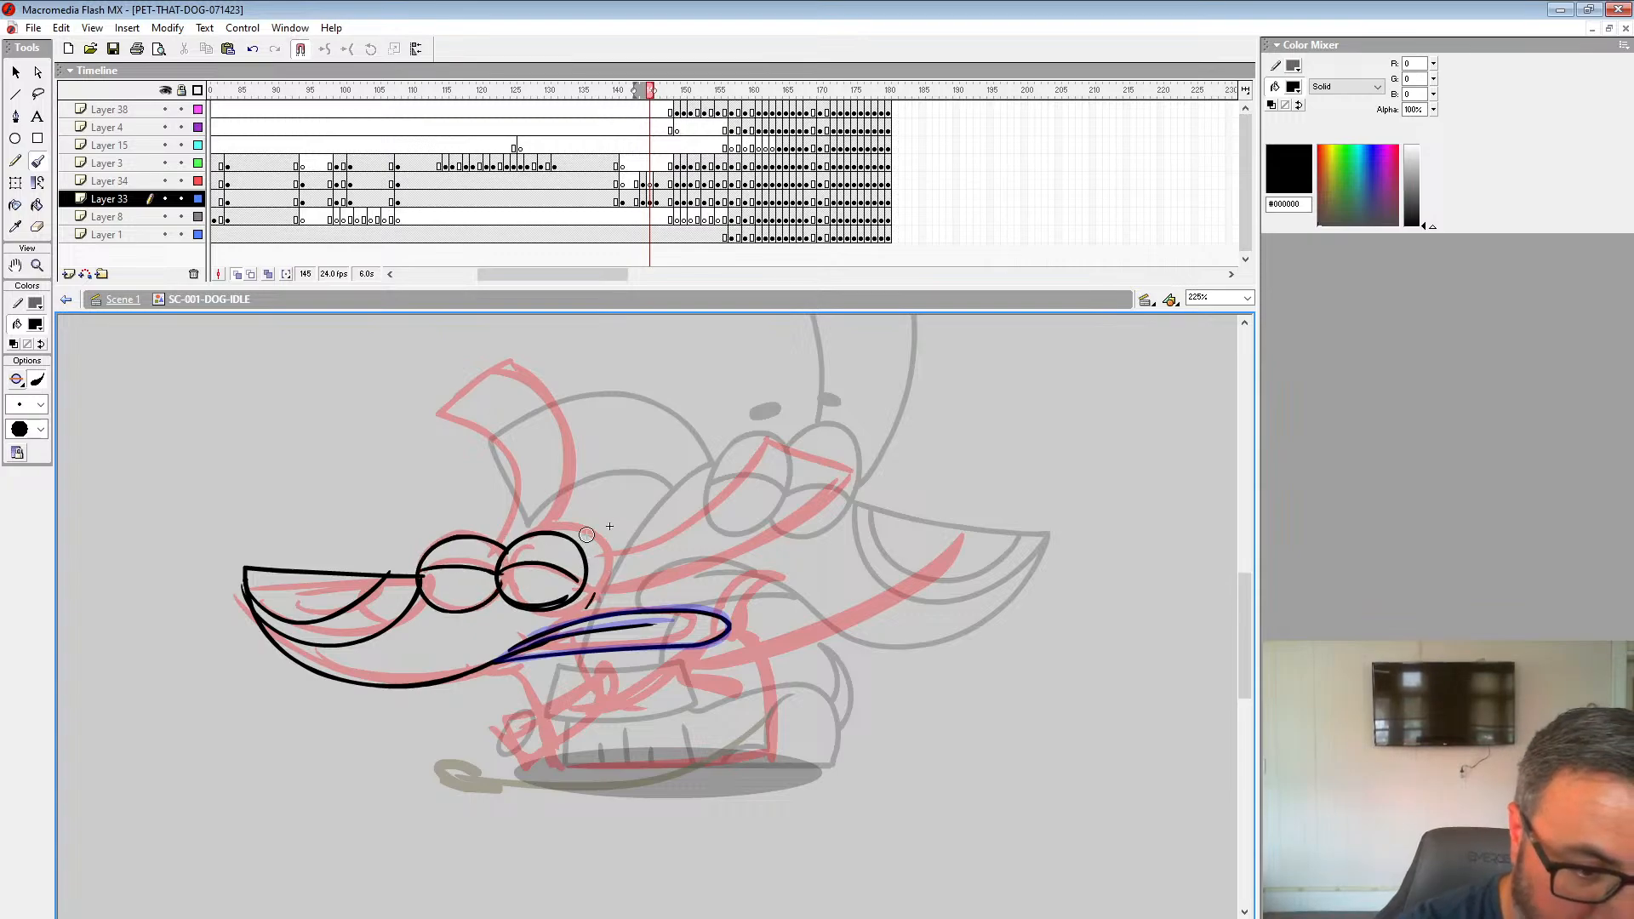
{"action": "left_click_drag", "start_coordinate": [483, 527], "coordinate": [505, 516]}
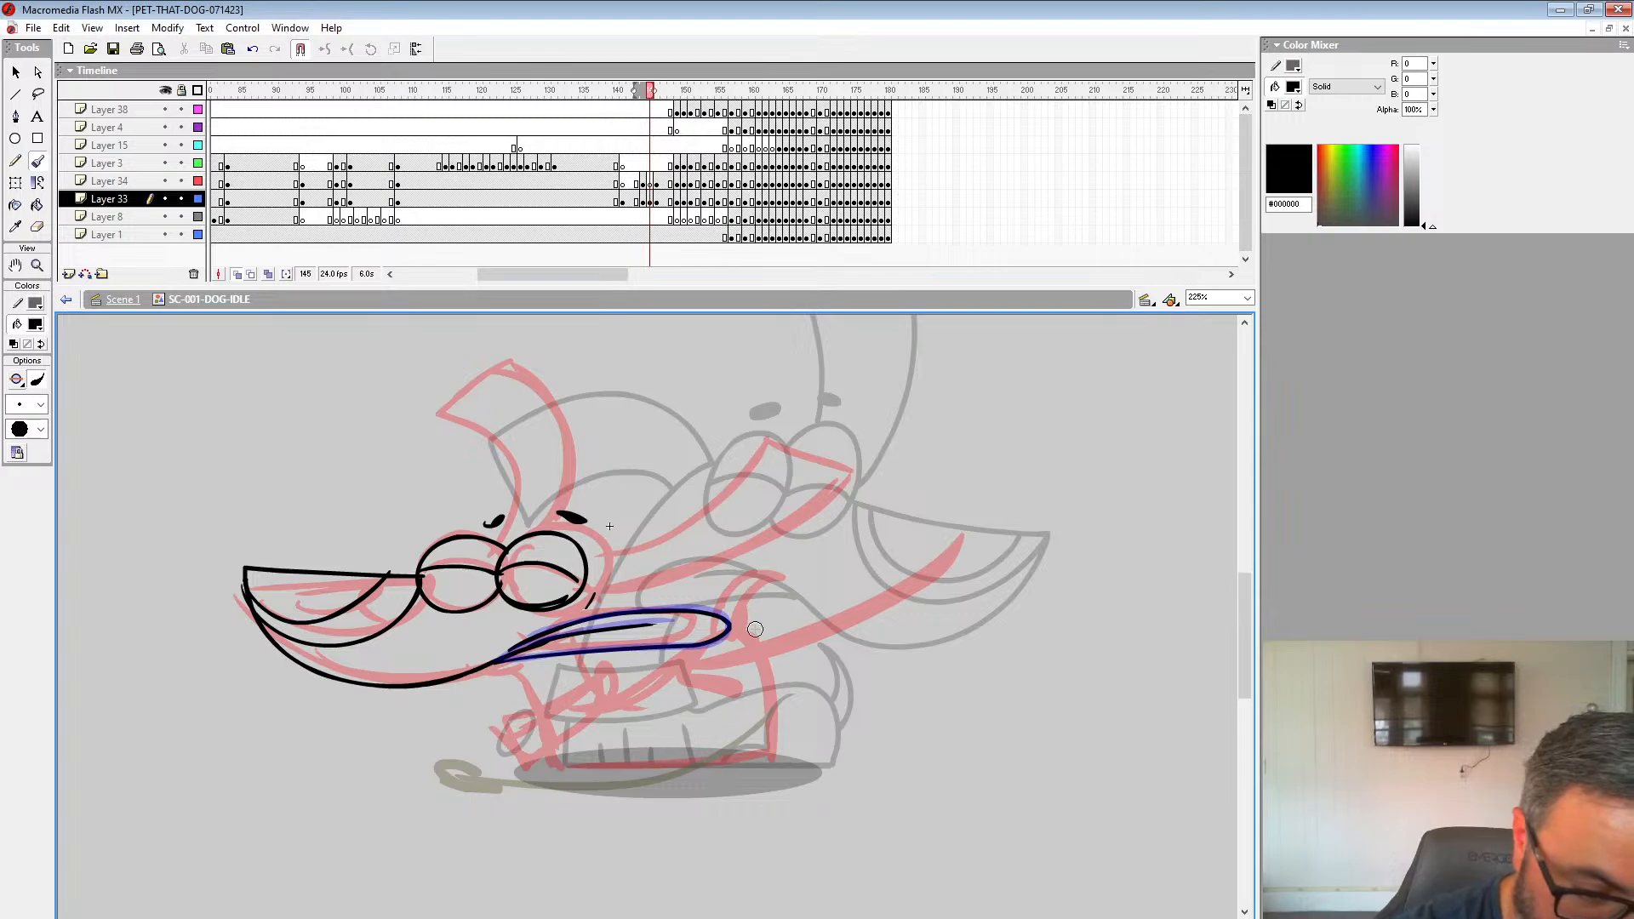
{"action": "left_click", "coordinate": [631, 202]}
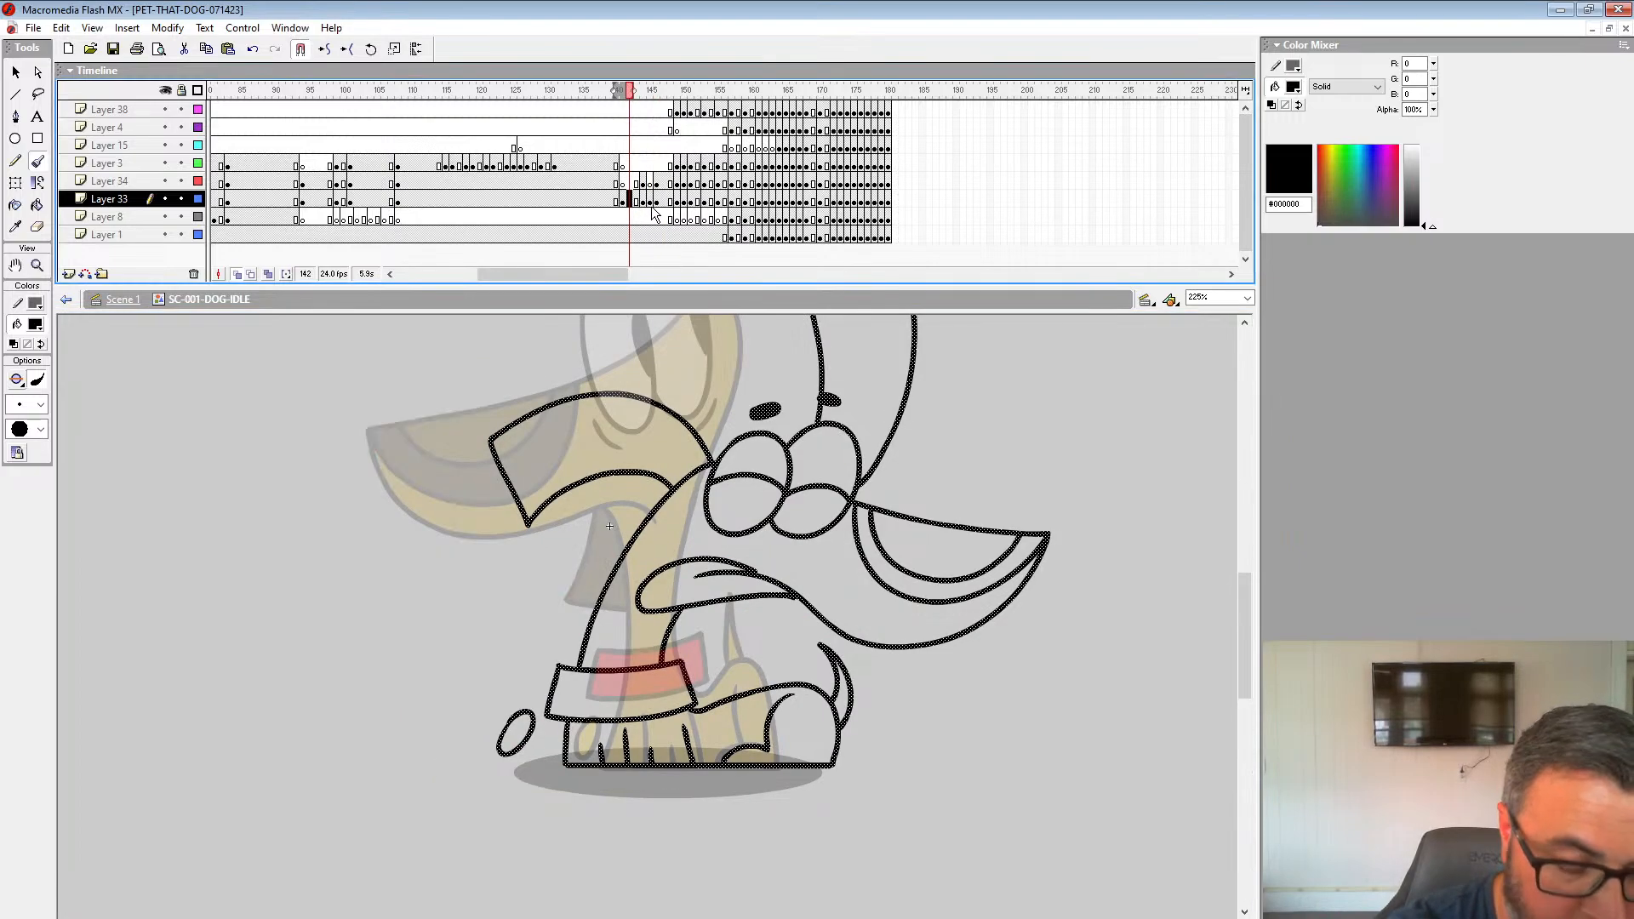
Step: Draw the dog's tilted collar with its tag and the neck lines in black on frame 145, undoing the stray line
{"action": "left_click", "coordinate": [649, 201]}
{"action": "mouse_move", "coordinate": [508, 724]}
{"action": "left_mouse_down"}
{"action": "mouse_move", "coordinate": [606, 663]}
{"action": "mouse_move", "coordinate": [533, 763]}
{"action": "left_mouse_up"}
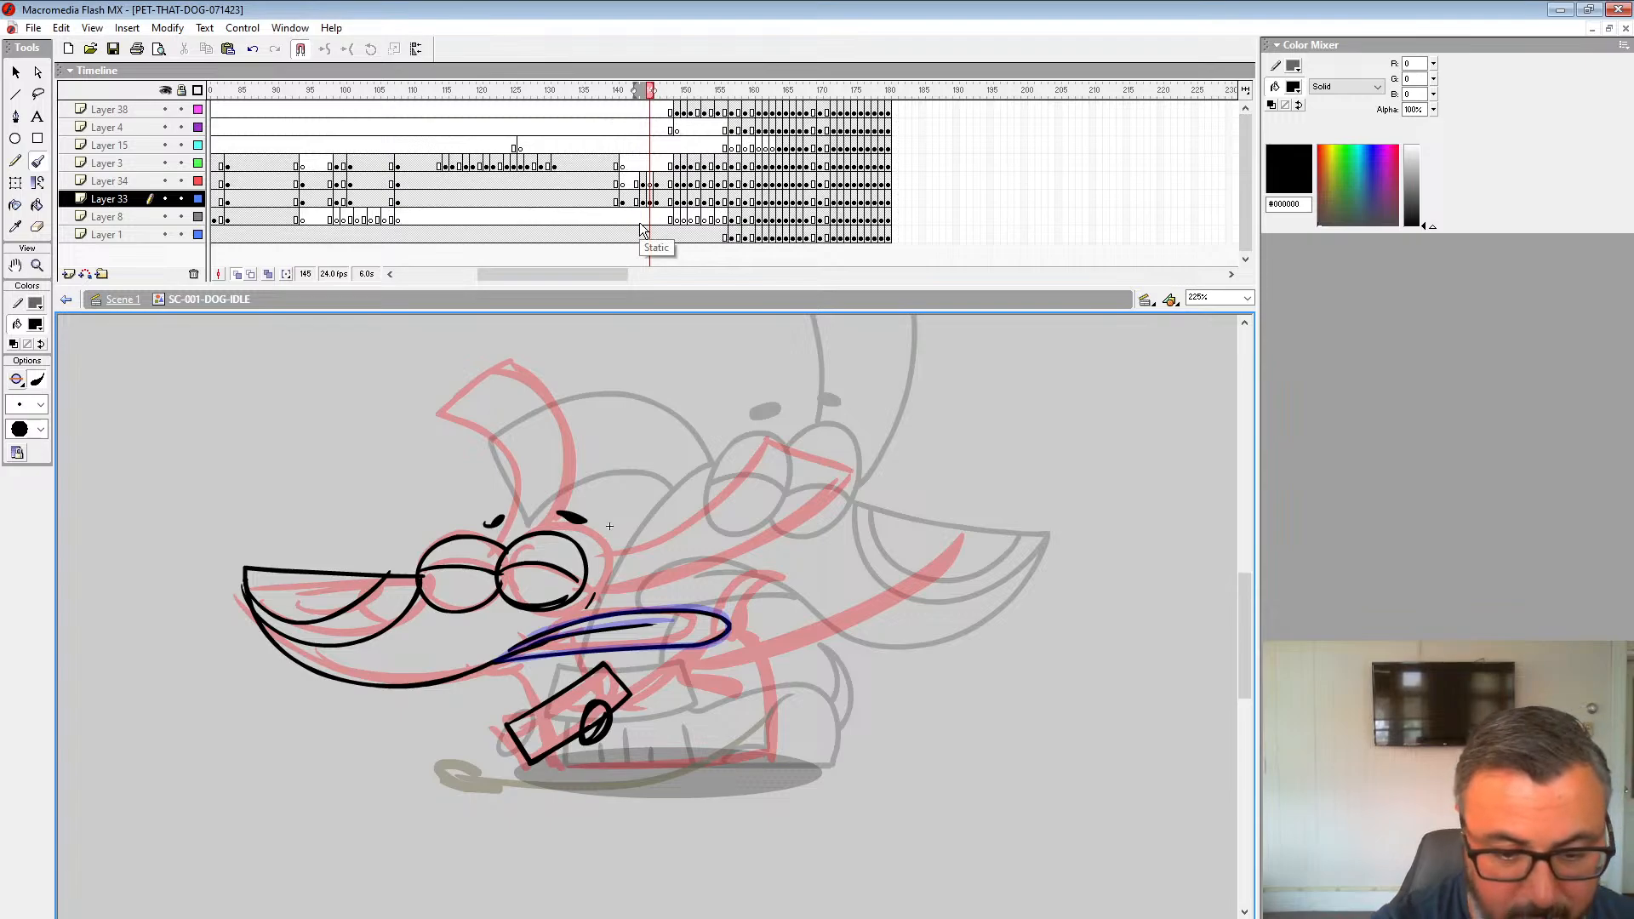
{"action": "left_click_drag", "start_coordinate": [724, 686], "coordinate": [965, 681]}
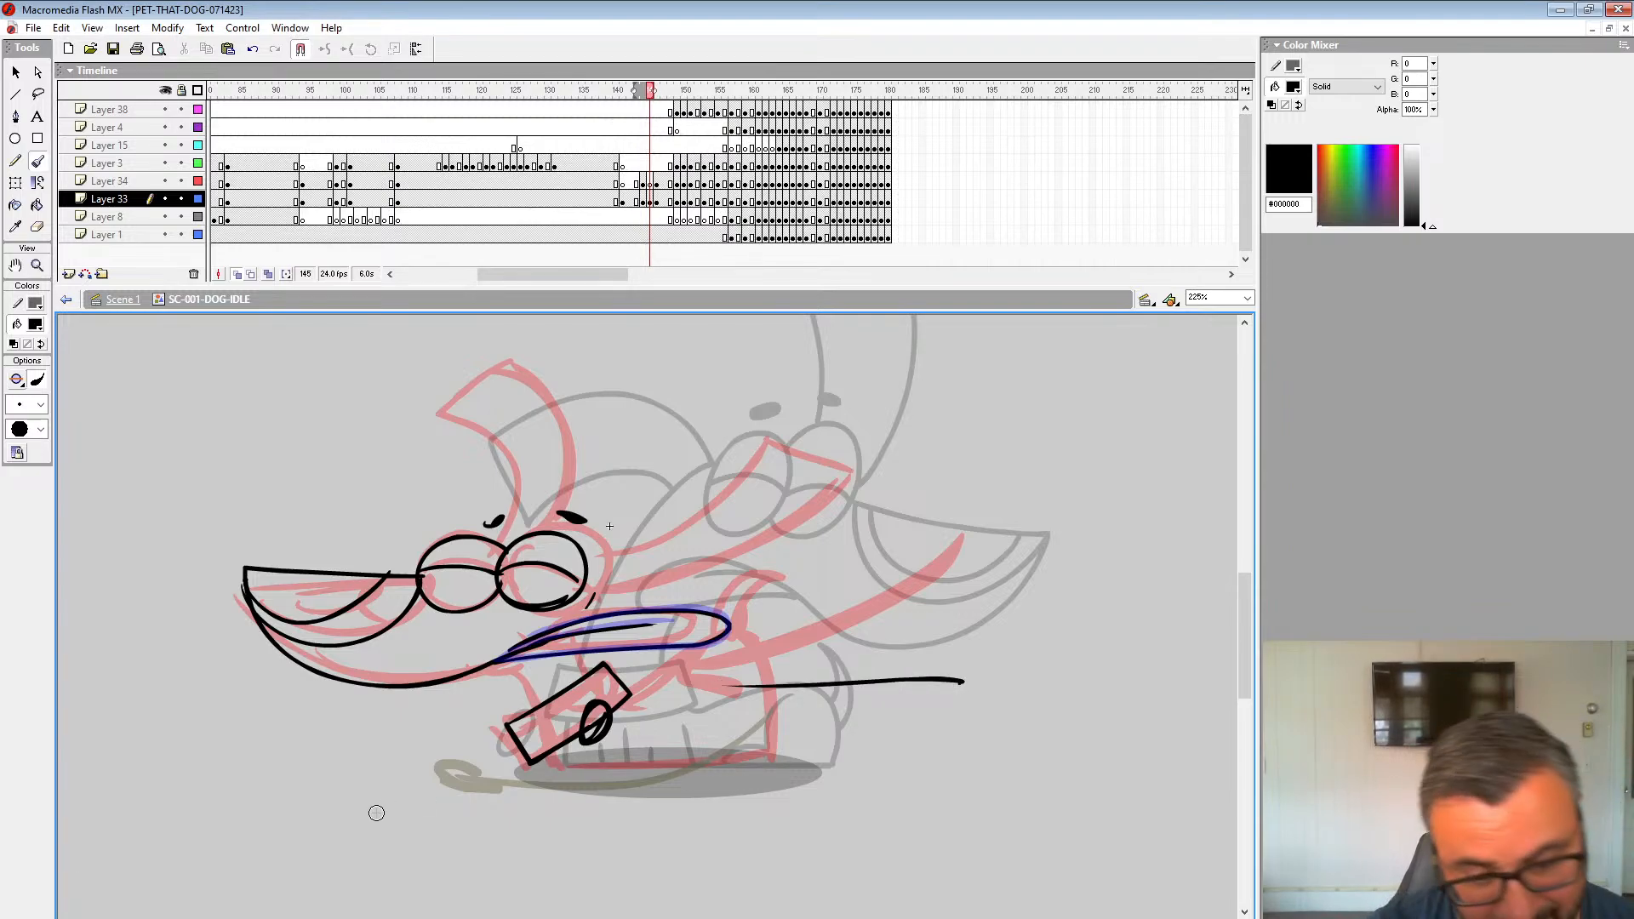
{"action": "key", "text": "ctrl+z"}
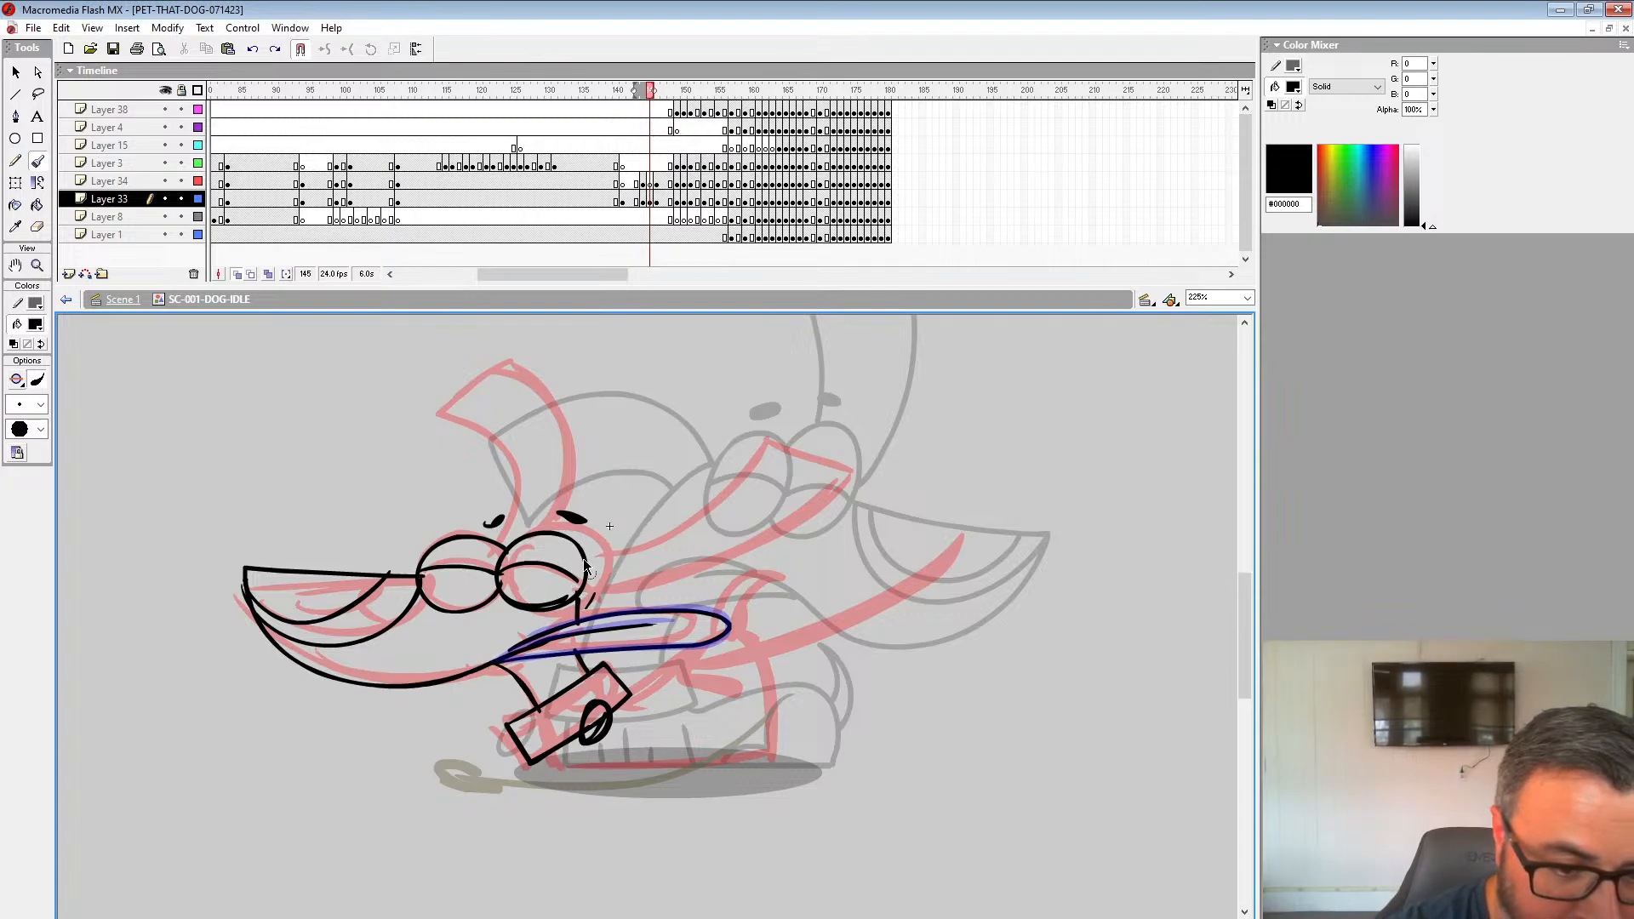
Step: Draw the swept-back ear and the raised ear in black on frame 145, following the rough
{"action": "mouse_move", "coordinate": [585, 564]}
{"action": "left_mouse_down"}
{"action": "mouse_move", "coordinate": [679, 519]}
{"action": "mouse_move", "coordinate": [771, 435]}
{"action": "mouse_move", "coordinate": [854, 464]}
{"action": "mouse_move", "coordinate": [704, 568]}
{"action": "mouse_move", "coordinate": [587, 589]}
{"action": "left_mouse_up"}
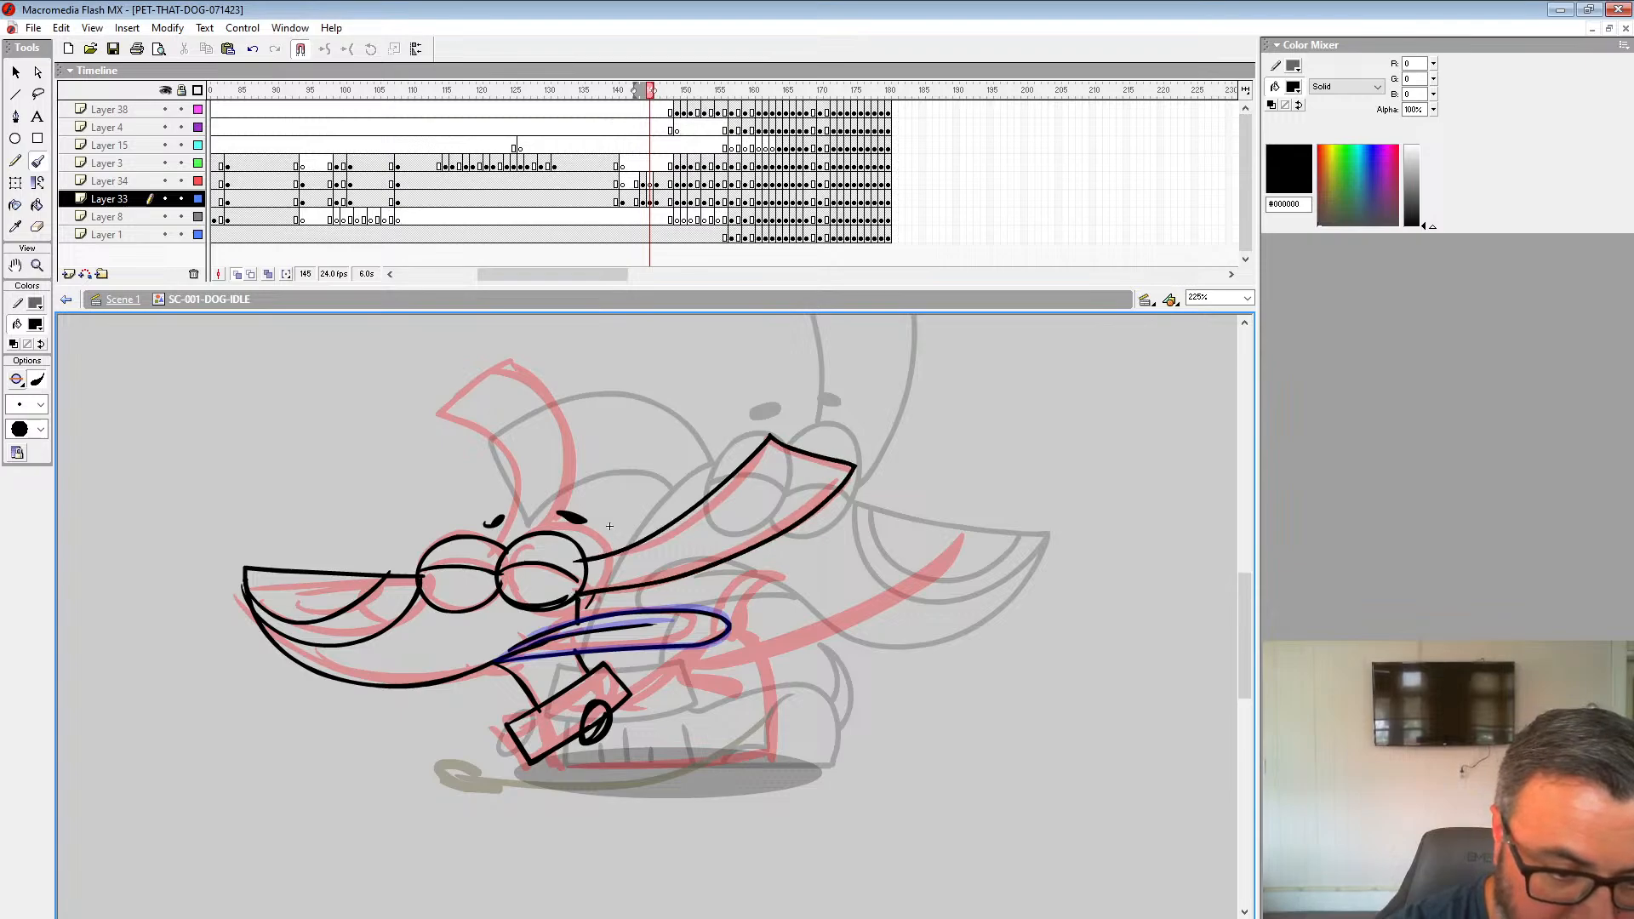
{"action": "mouse_move", "coordinate": [579, 513]}
{"action": "left_mouse_down"}
{"action": "mouse_move", "coordinate": [577, 416]}
{"action": "mouse_move", "coordinate": [541, 354]}
{"action": "left_mouse_up"}
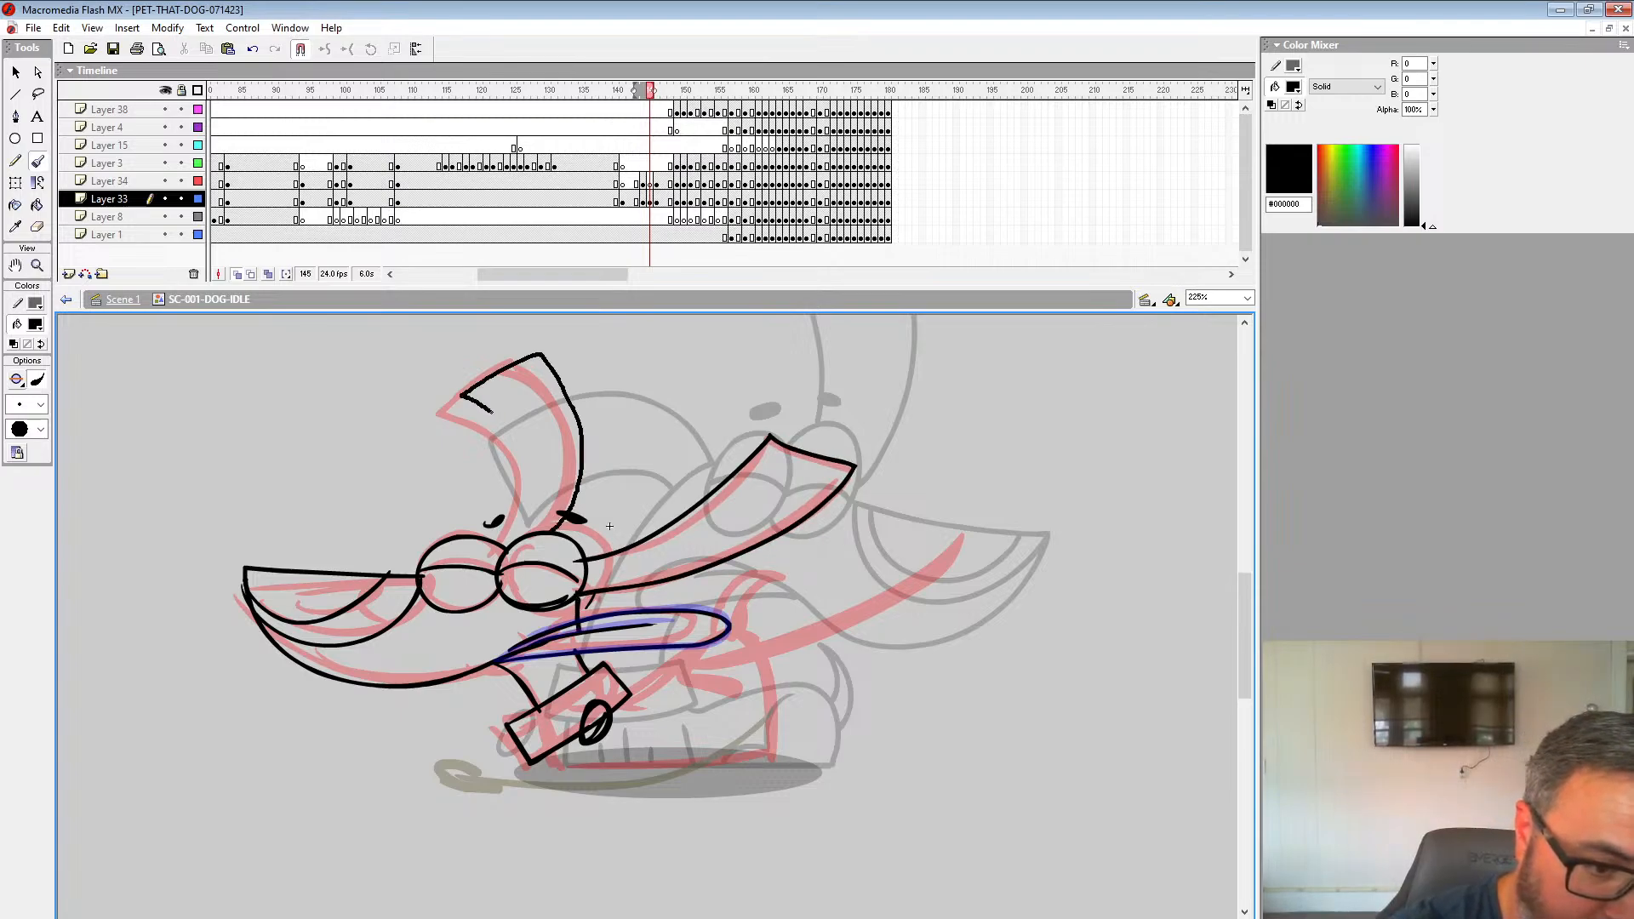
{"action": "left_click_drag", "start_coordinate": [530, 530], "coordinate": [490, 412]}
Step: Draw the ground line, back, rump, tail and toe lines of the dog's crouched body on frame 145
{"action": "scroll", "coordinate": [586, 718], "scroll_direction": "down", "scroll_amount": 2}
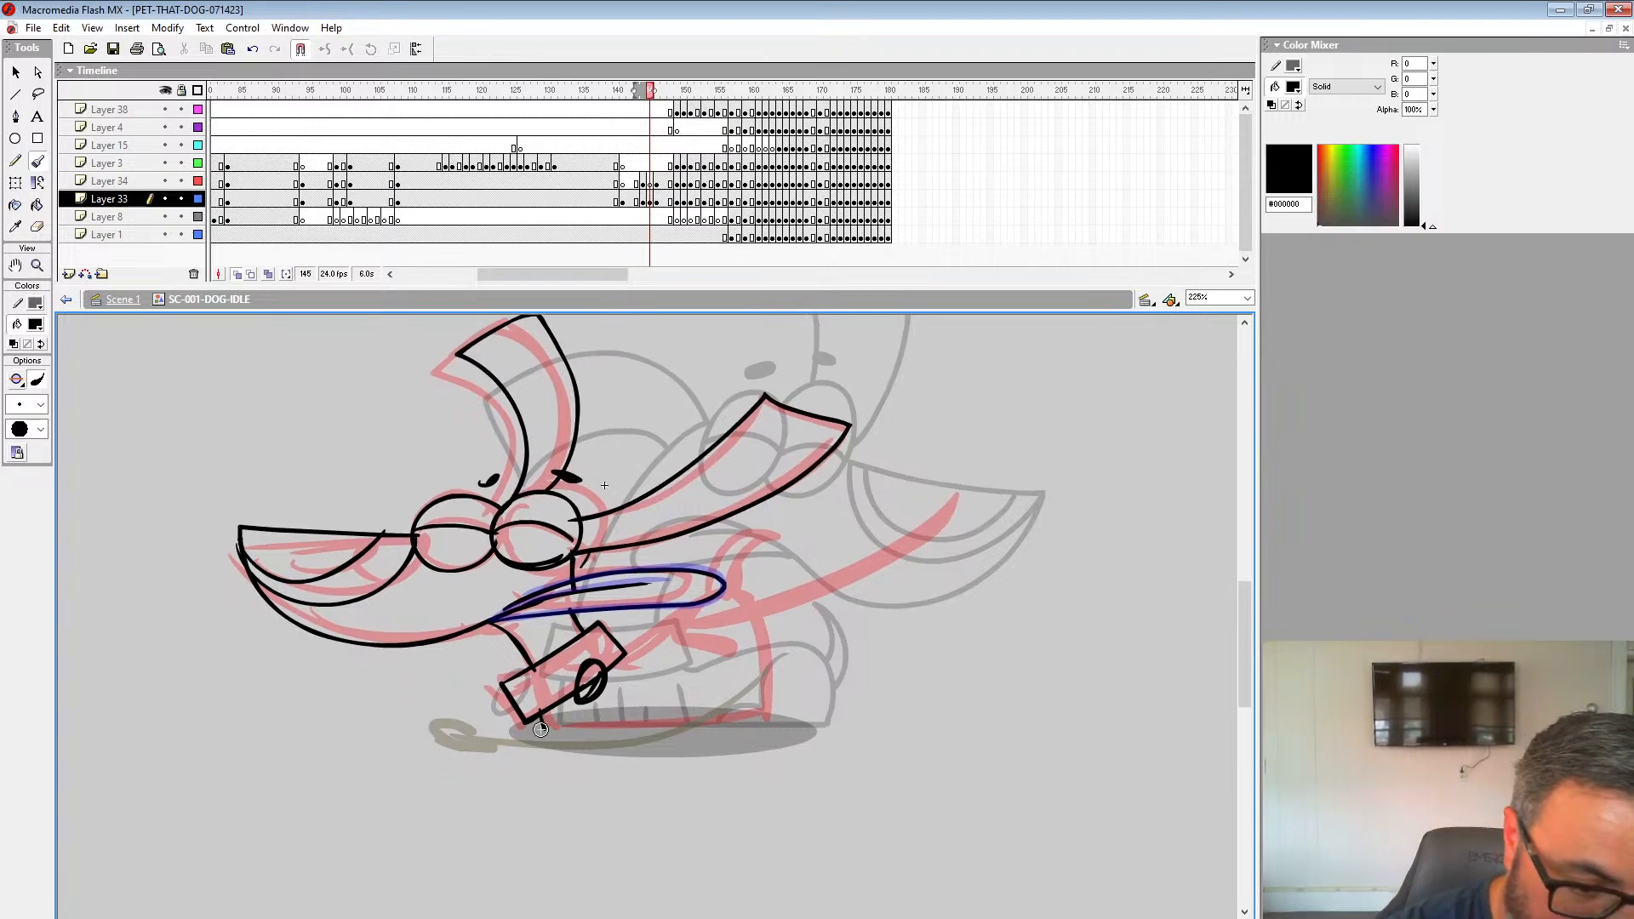
{"action": "left_click_drag", "start_coordinate": [541, 729], "coordinate": [762, 729]}
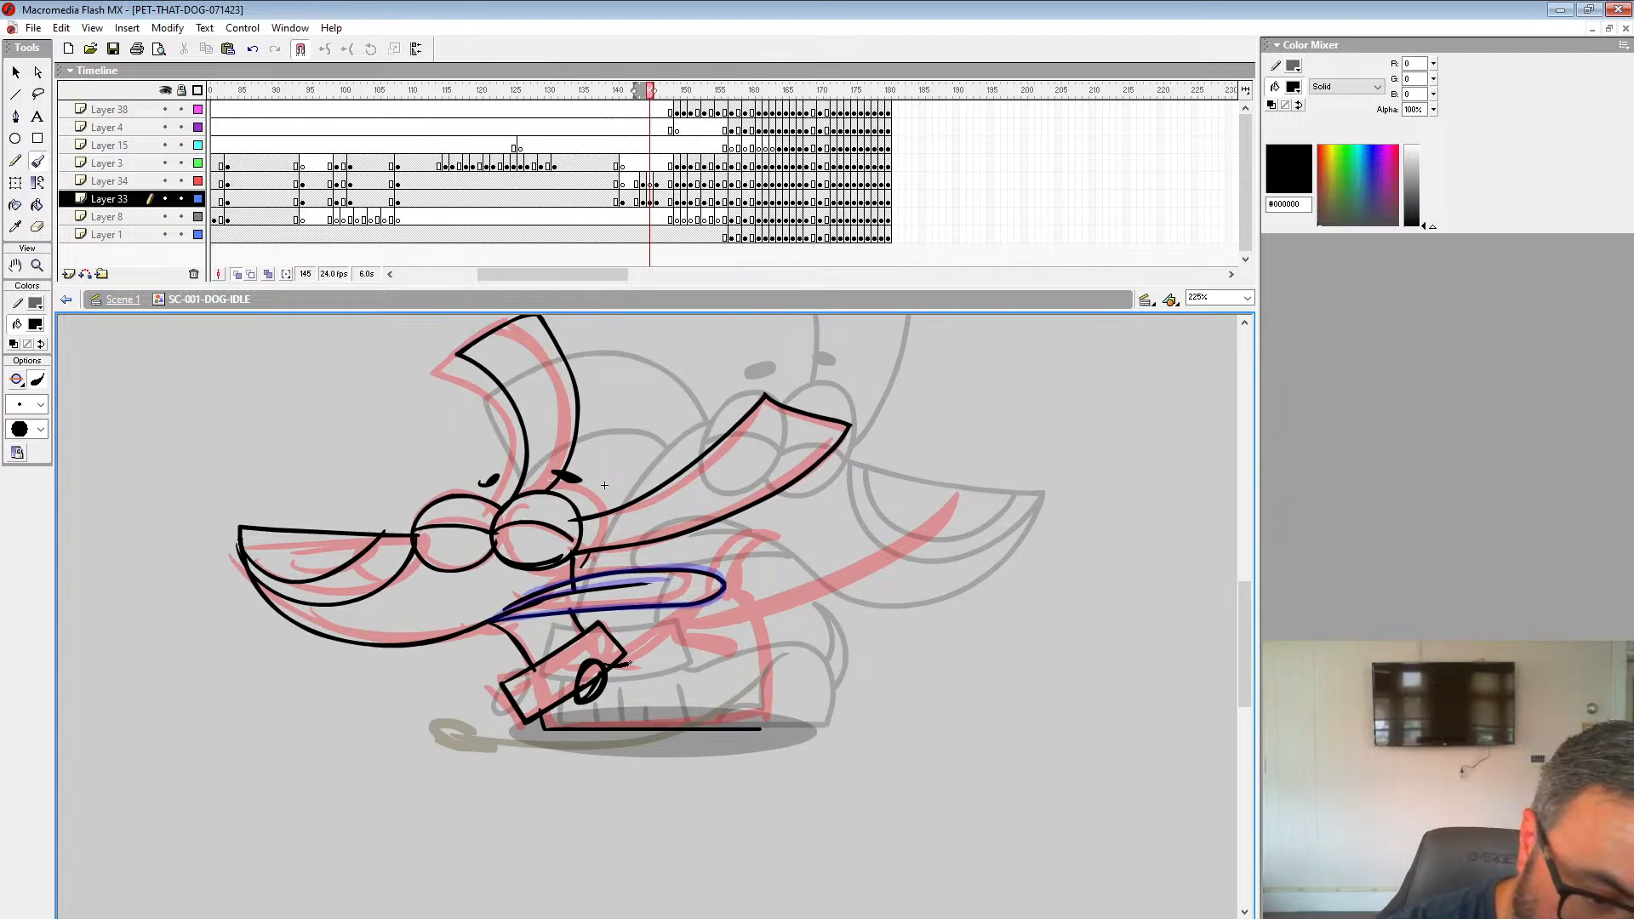
{"action": "left_click_drag", "start_coordinate": [725, 582], "coordinate": [760, 720]}
{"action": "mouse_move", "coordinate": [730, 591]}
{"action": "left_mouse_down"}
{"action": "mouse_move", "coordinate": [754, 536]}
{"action": "mouse_move", "coordinate": [782, 529]}
{"action": "left_mouse_up"}
{"action": "left_click_drag", "start_coordinate": [689, 718], "coordinate": [687, 727]}
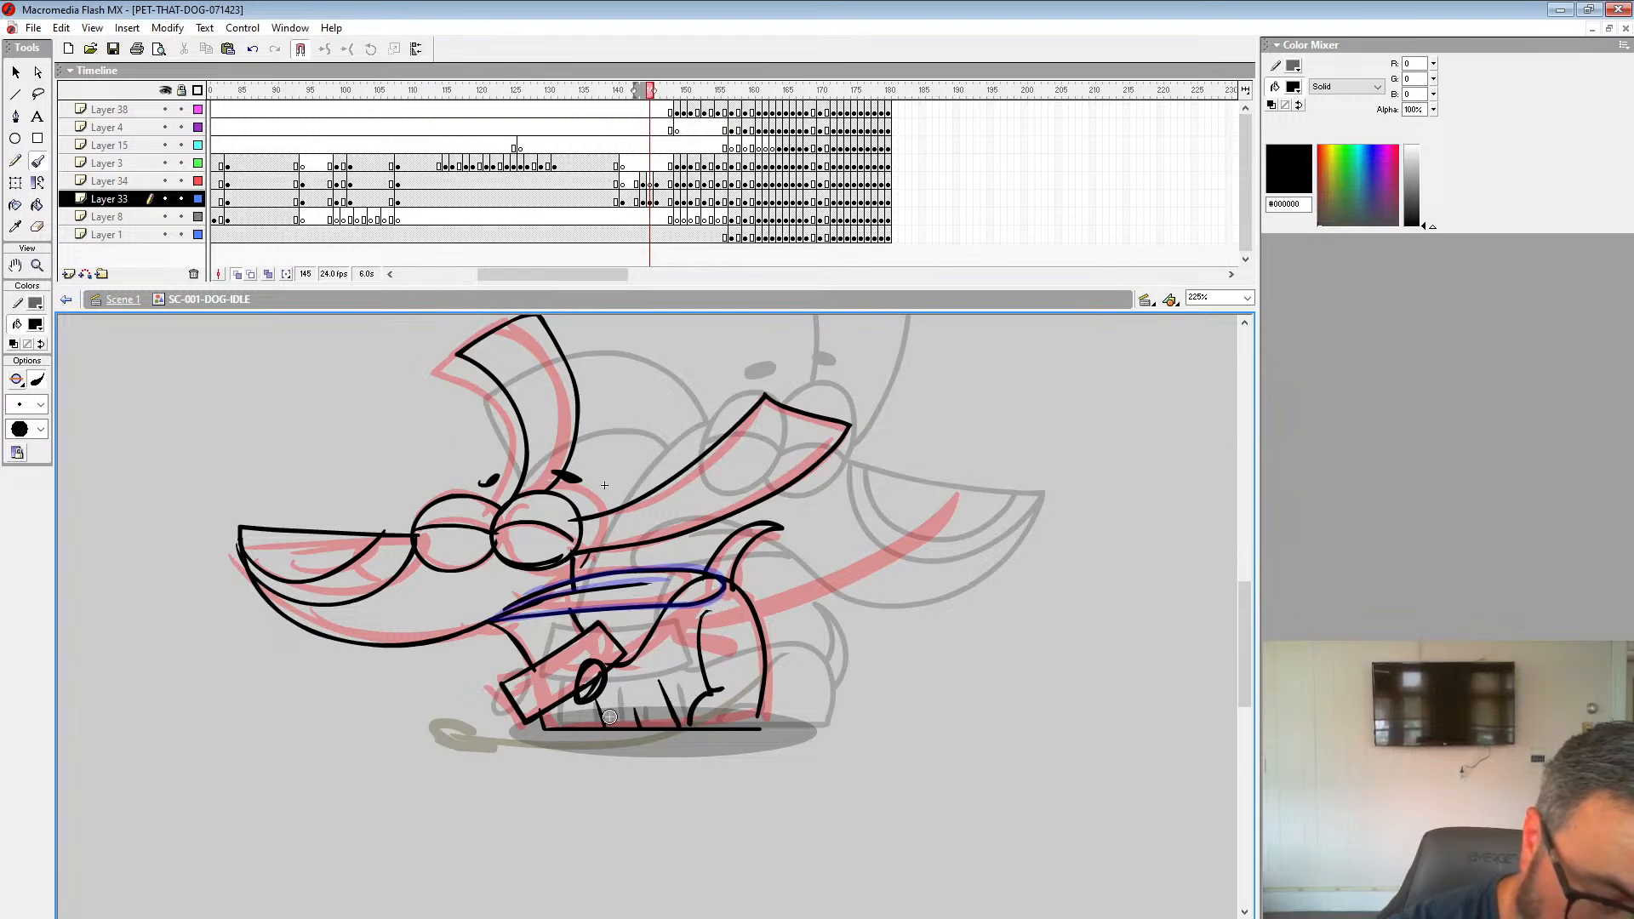
Step: Move the black drawing to frame 144 of Layer 33 in place of the rough and recolor it red, #FF0000
{"action": "left_click_drag", "start_coordinate": [652, 183], "coordinate": [642, 201]}
{"action": "left_click", "coordinate": [663, 202]}
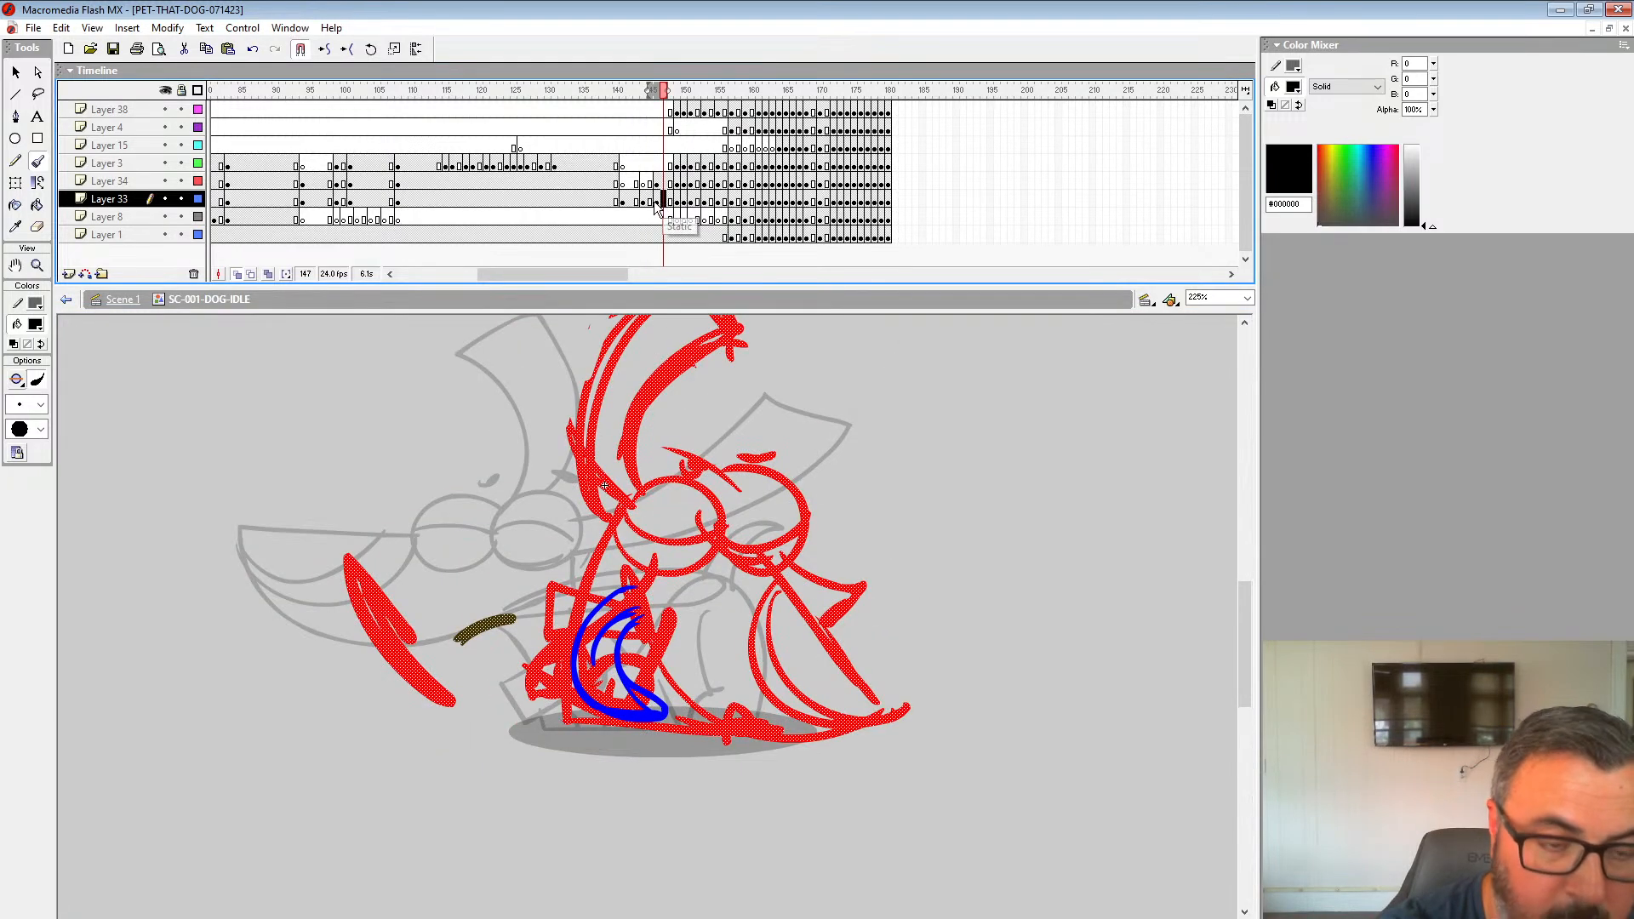
{"action": "left_click", "coordinate": [643, 201]}
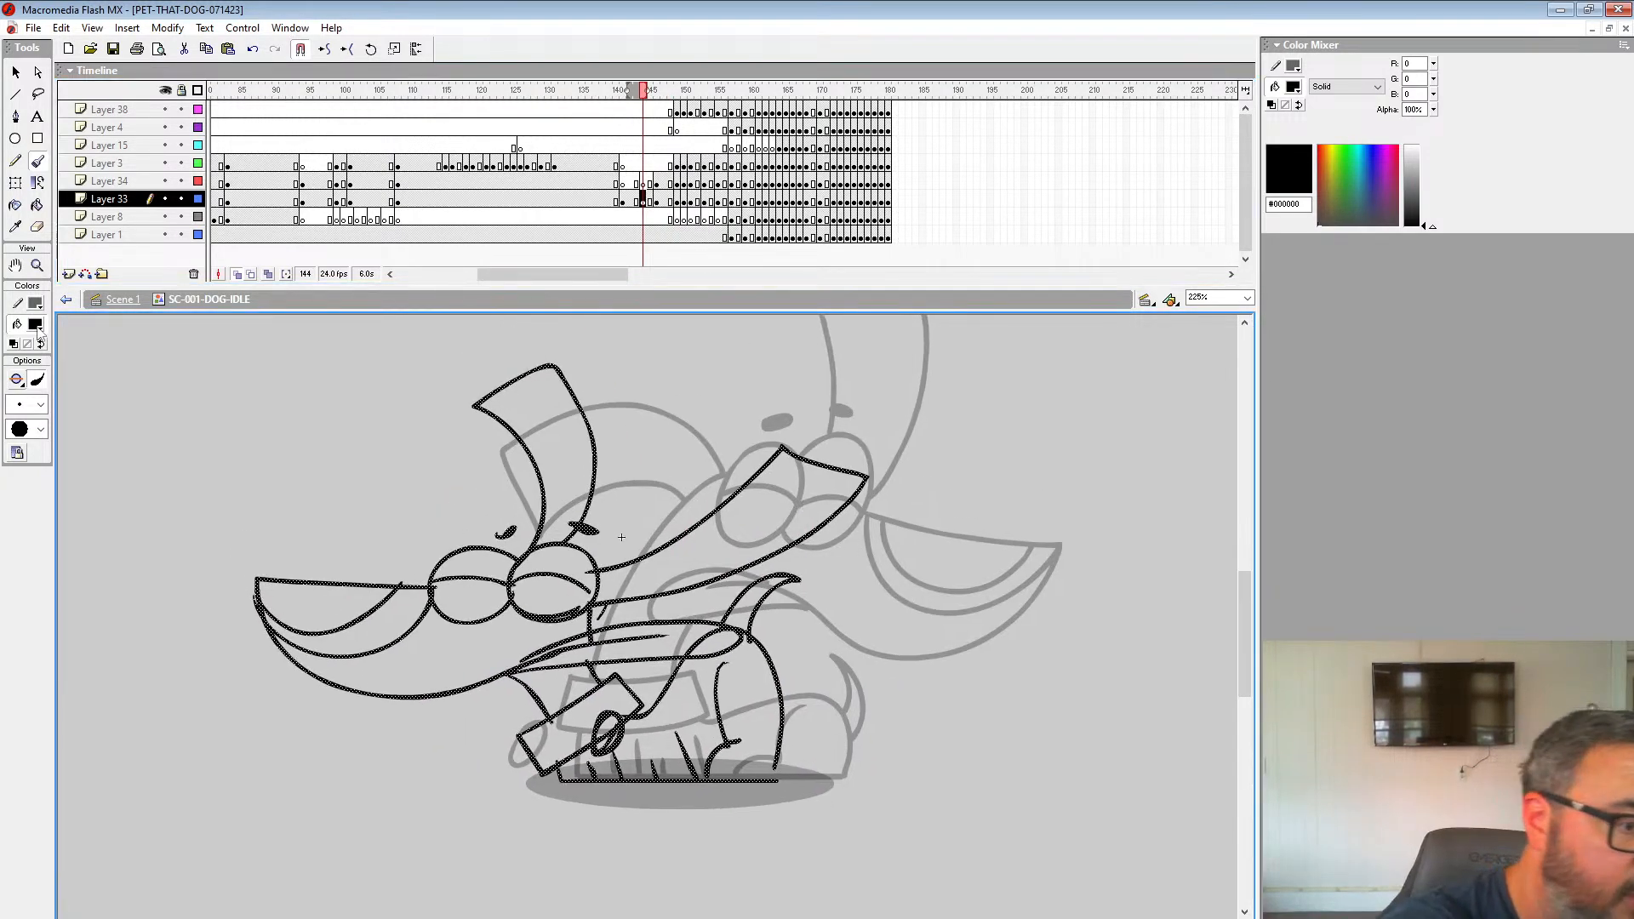
{"action": "left_click", "coordinate": [35, 324]}
{"action": "left_click", "coordinate": [14, 407]}
Step: View the whole dog and play back the transition from several earlier frames to check its timing
{"action": "left_click", "coordinate": [38, 265]}
{"action": "left_click", "coordinate": [688, 531], "text": "alt"}
{"action": "left_click", "coordinate": [687, 531], "text": "alt"}
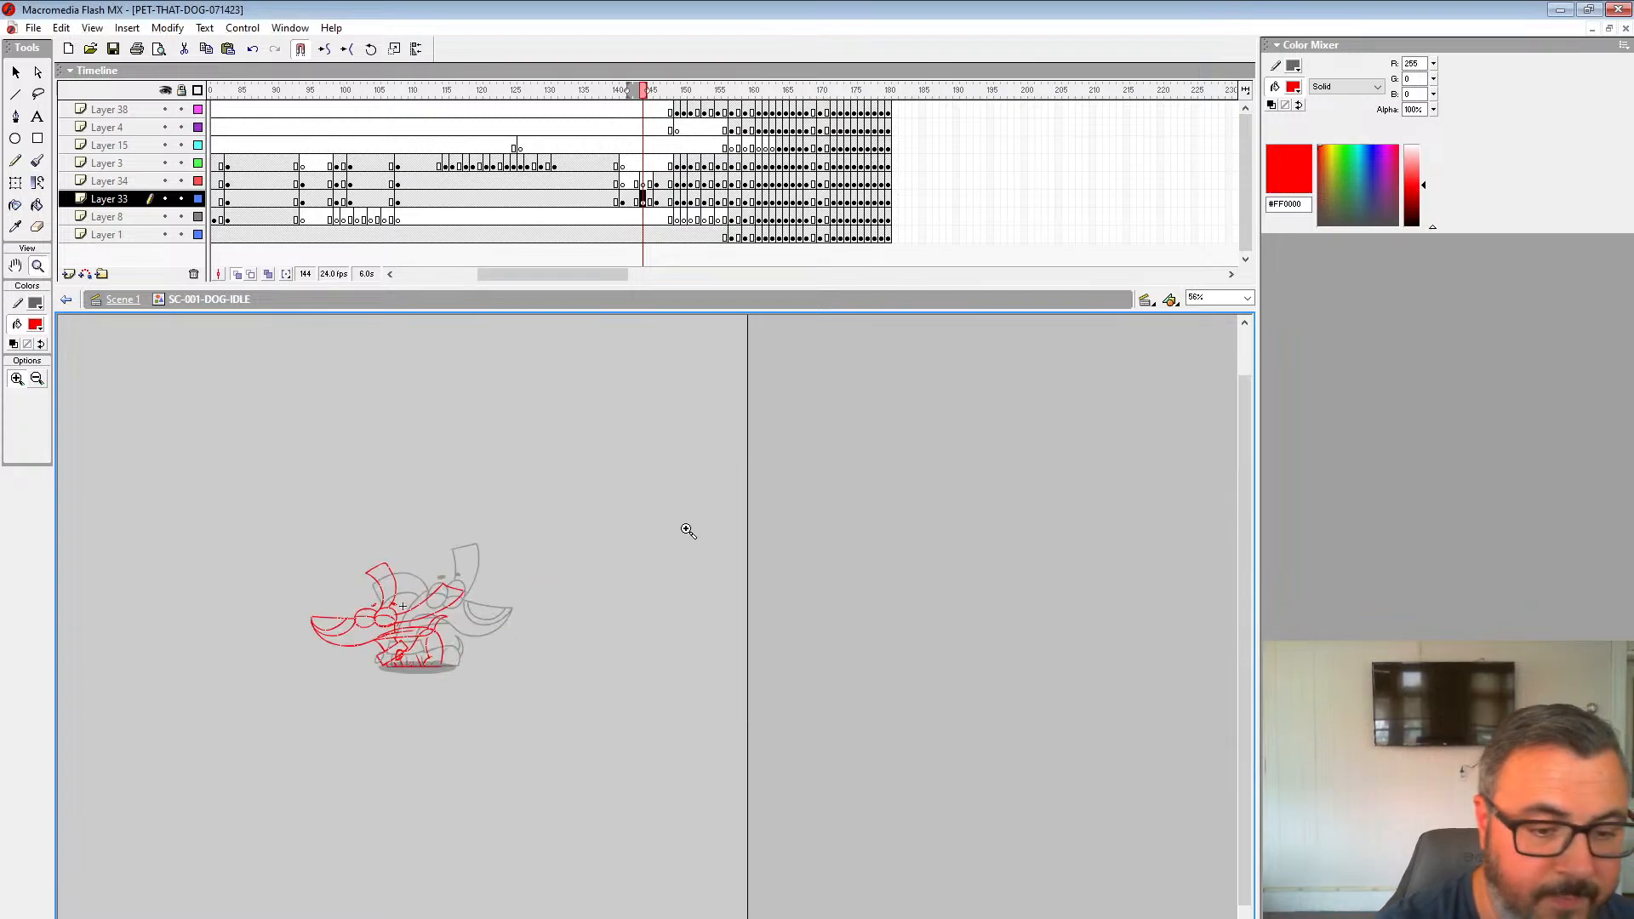
{"action": "left_click", "coordinate": [602, 164]}
{"action": "key", "text": "Return"}
{"action": "key", "text": "Return"}
{"action": "left_click", "coordinate": [598, 115]}
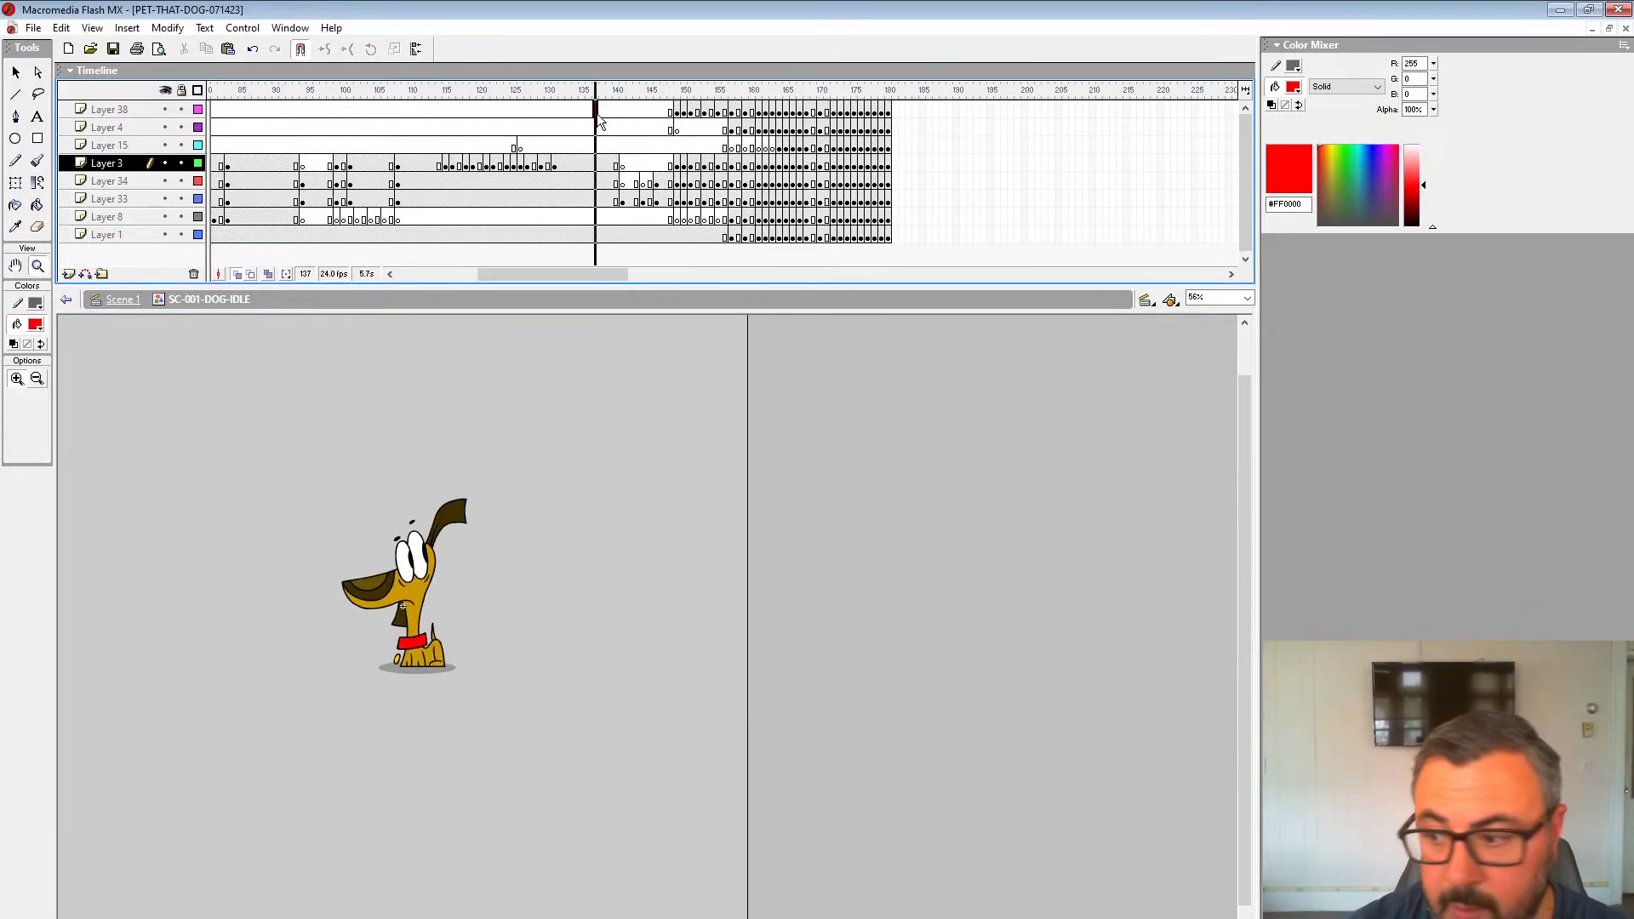
{"action": "left_click", "coordinate": [516, 163]}
{"action": "key", "text": "Return"}
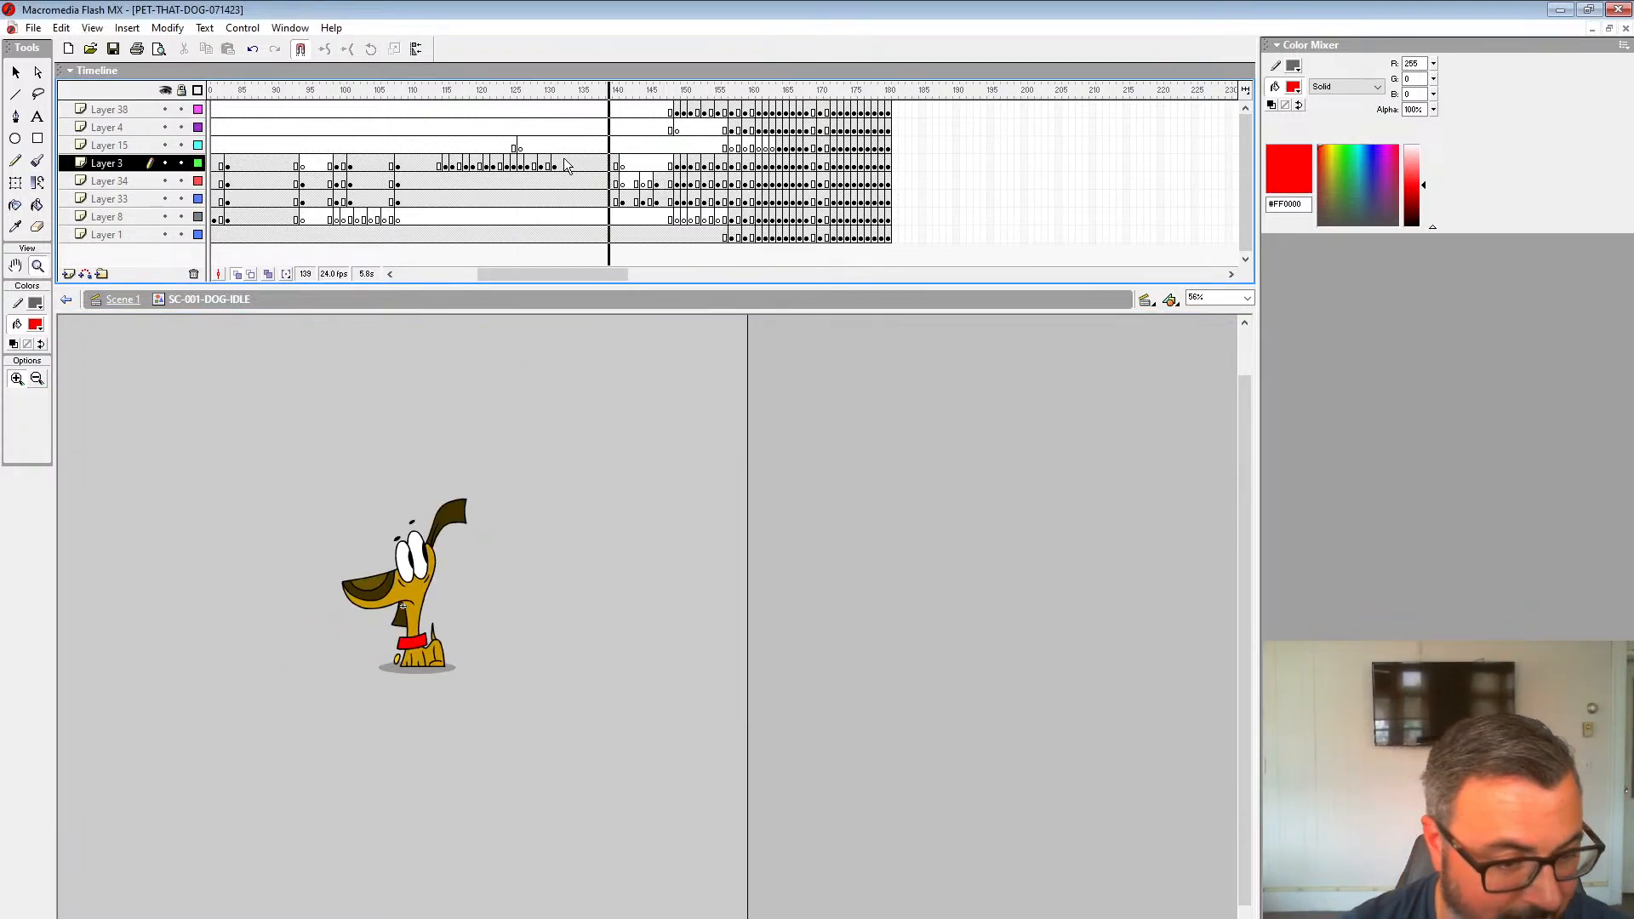
{"action": "left_click", "coordinate": [380, 148]}
{"action": "key", "text": "Return"}
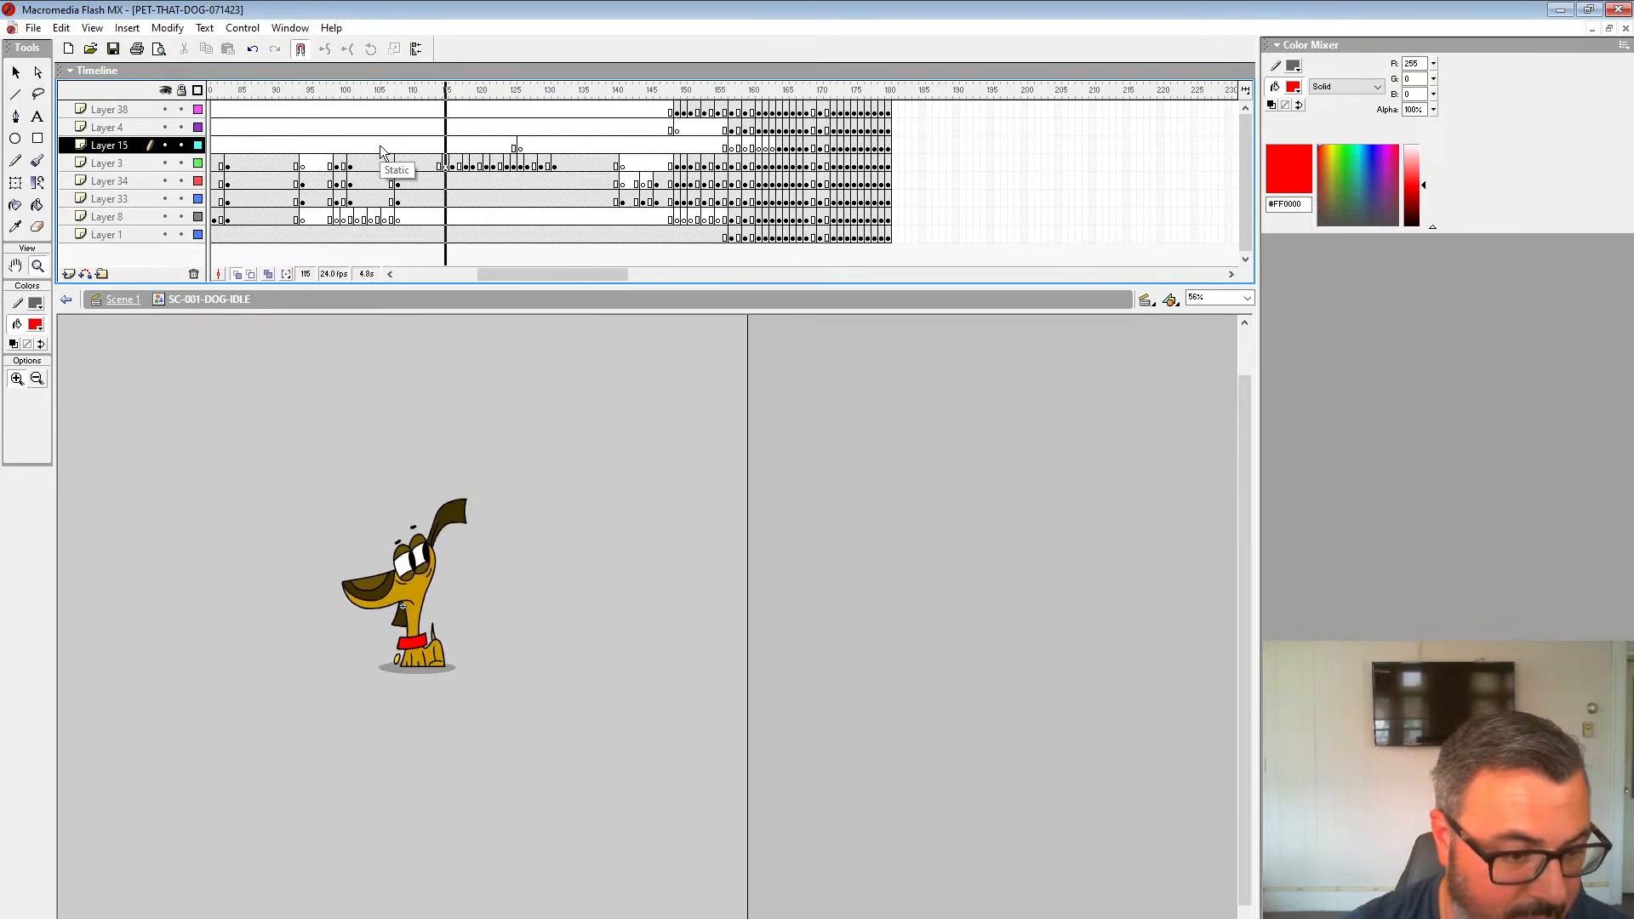
Step: Start a blank drawing at frame 145 of Layer 33 over the red onion-skinned drawing, and choose a larger black brush
{"action": "left_click", "coordinate": [650, 203]}
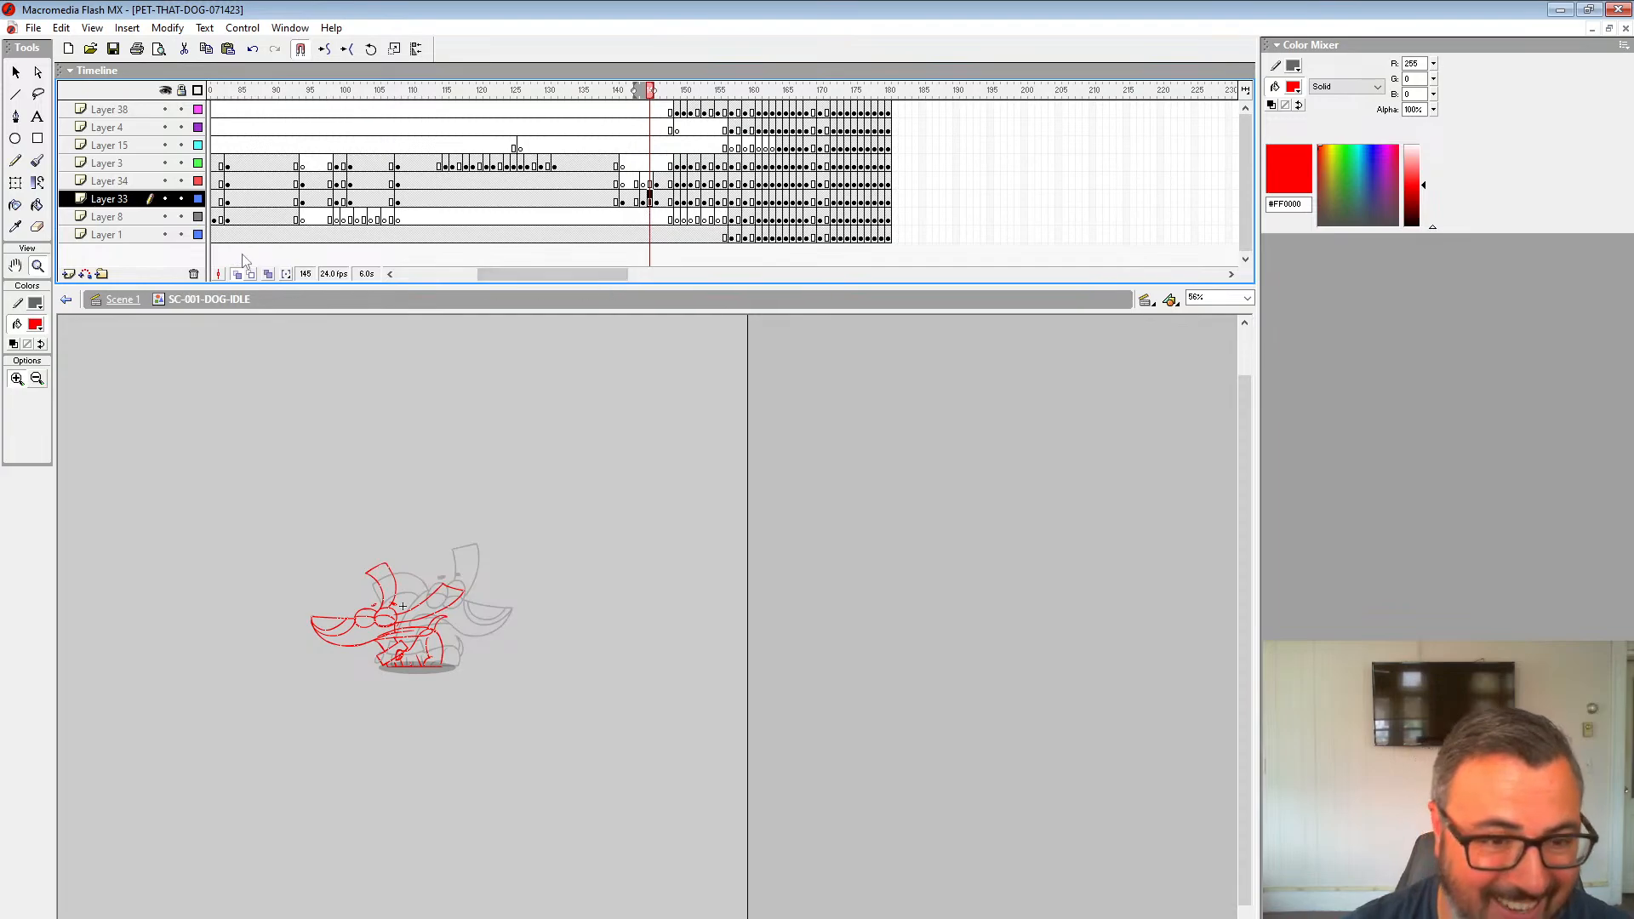
{"action": "left_click", "coordinate": [424, 644]}
{"action": "left_click", "coordinate": [520, 617]}
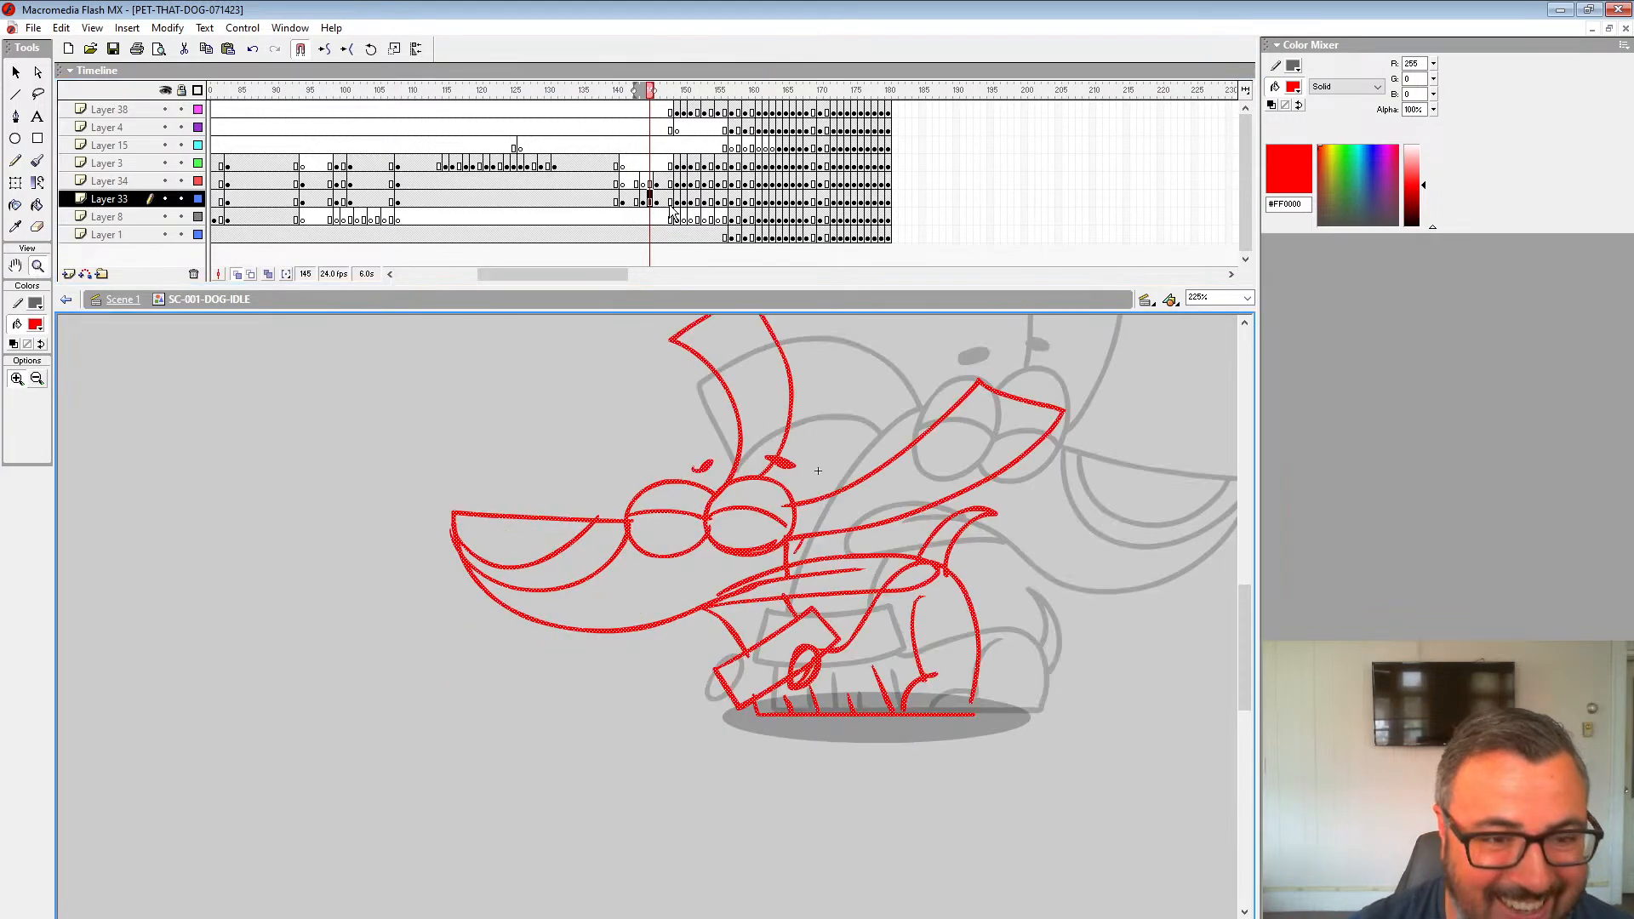
{"action": "key", "text": "F7"}
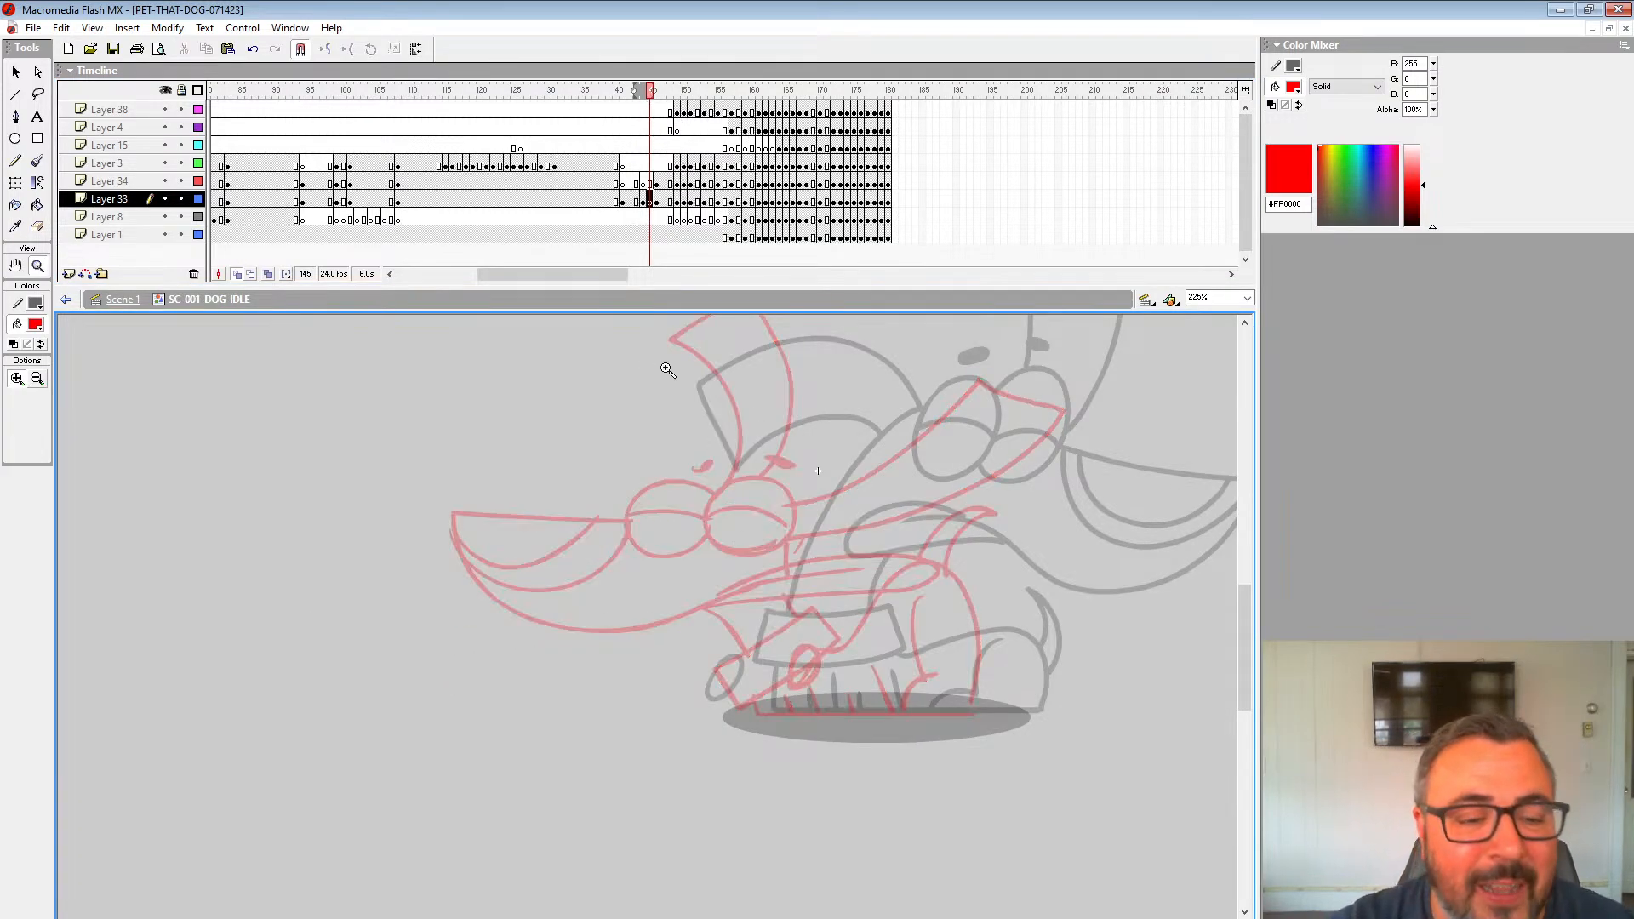
{"action": "left_click", "coordinate": [700, 538]}
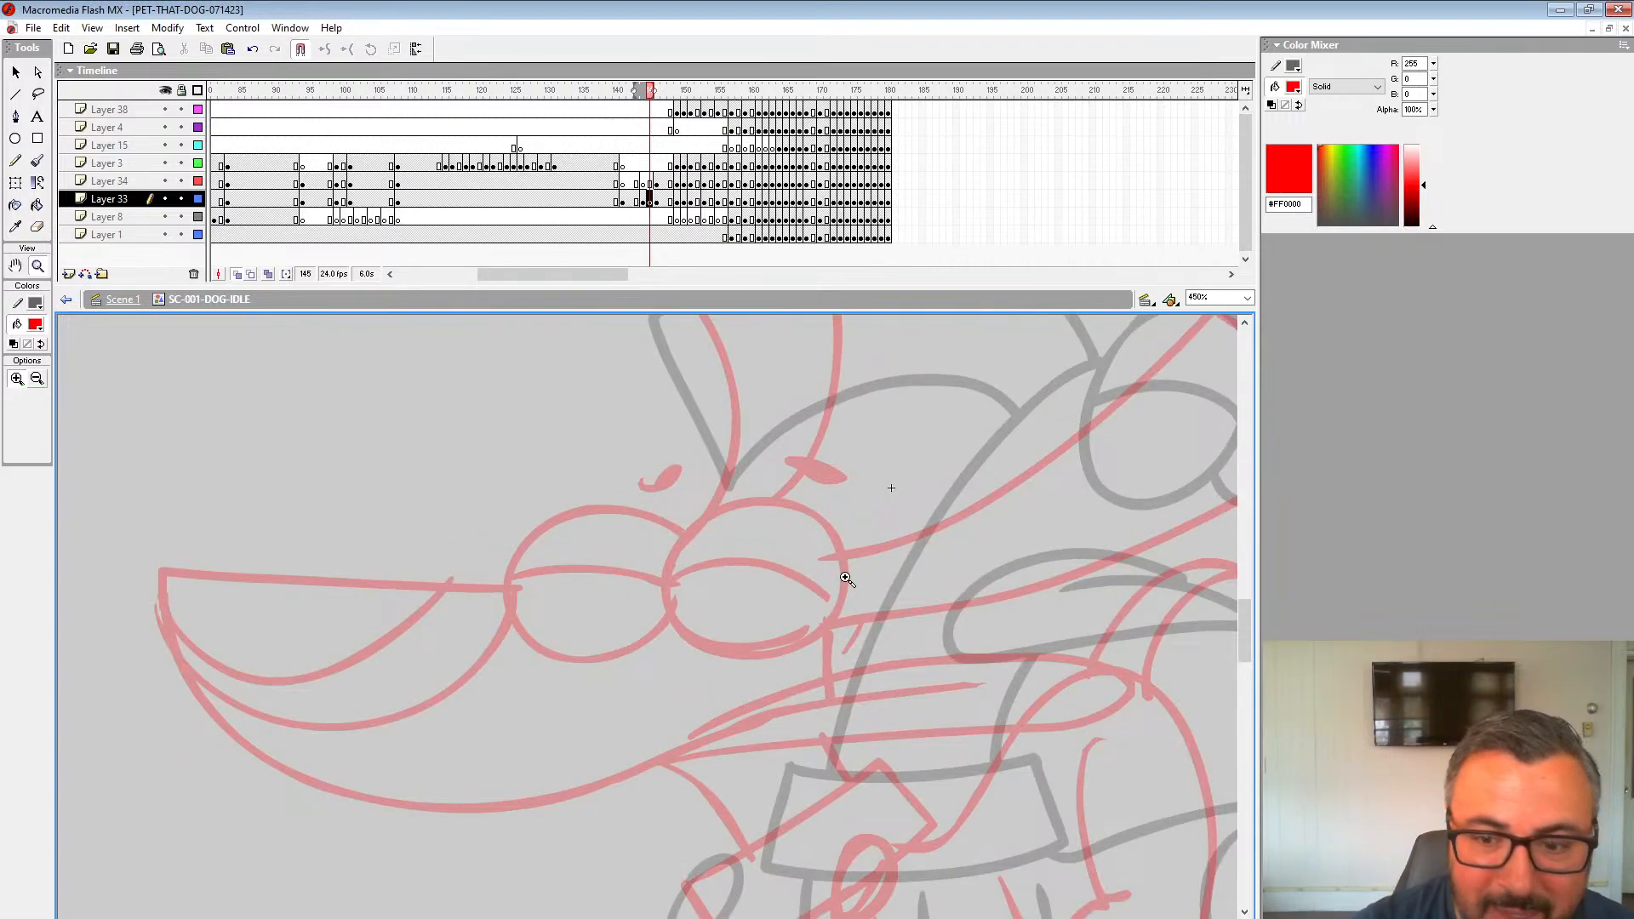
{"action": "left_click", "coordinate": [37, 161]}
{"action": "left_click", "coordinate": [35, 324]}
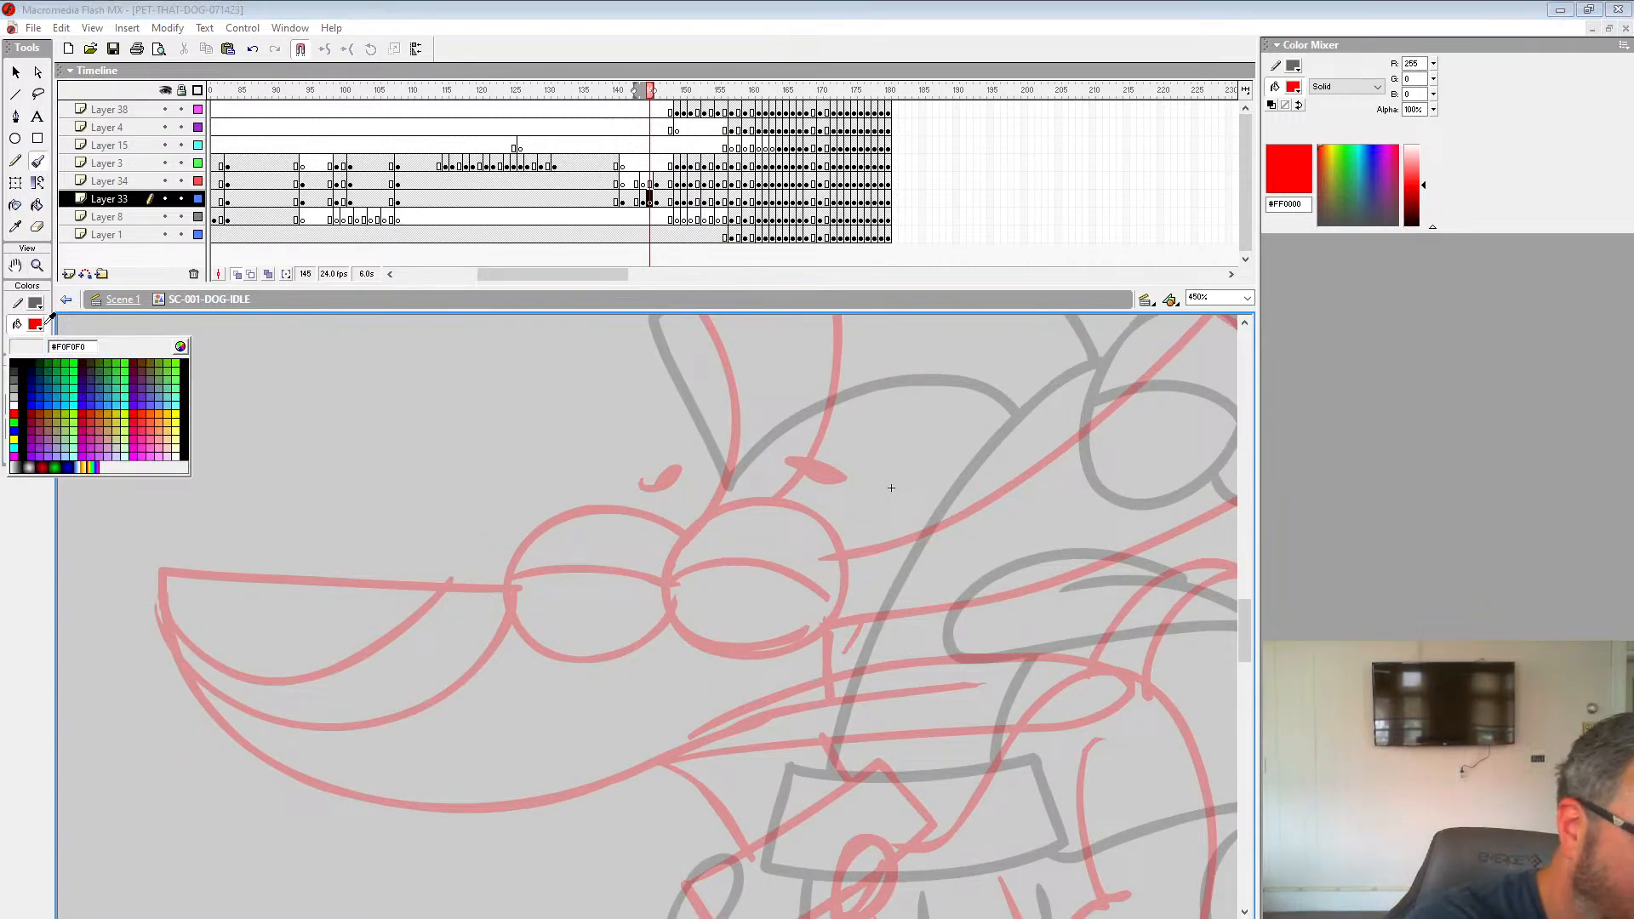
{"action": "left_click", "coordinate": [12, 352]}
{"action": "left_click", "coordinate": [40, 405]}
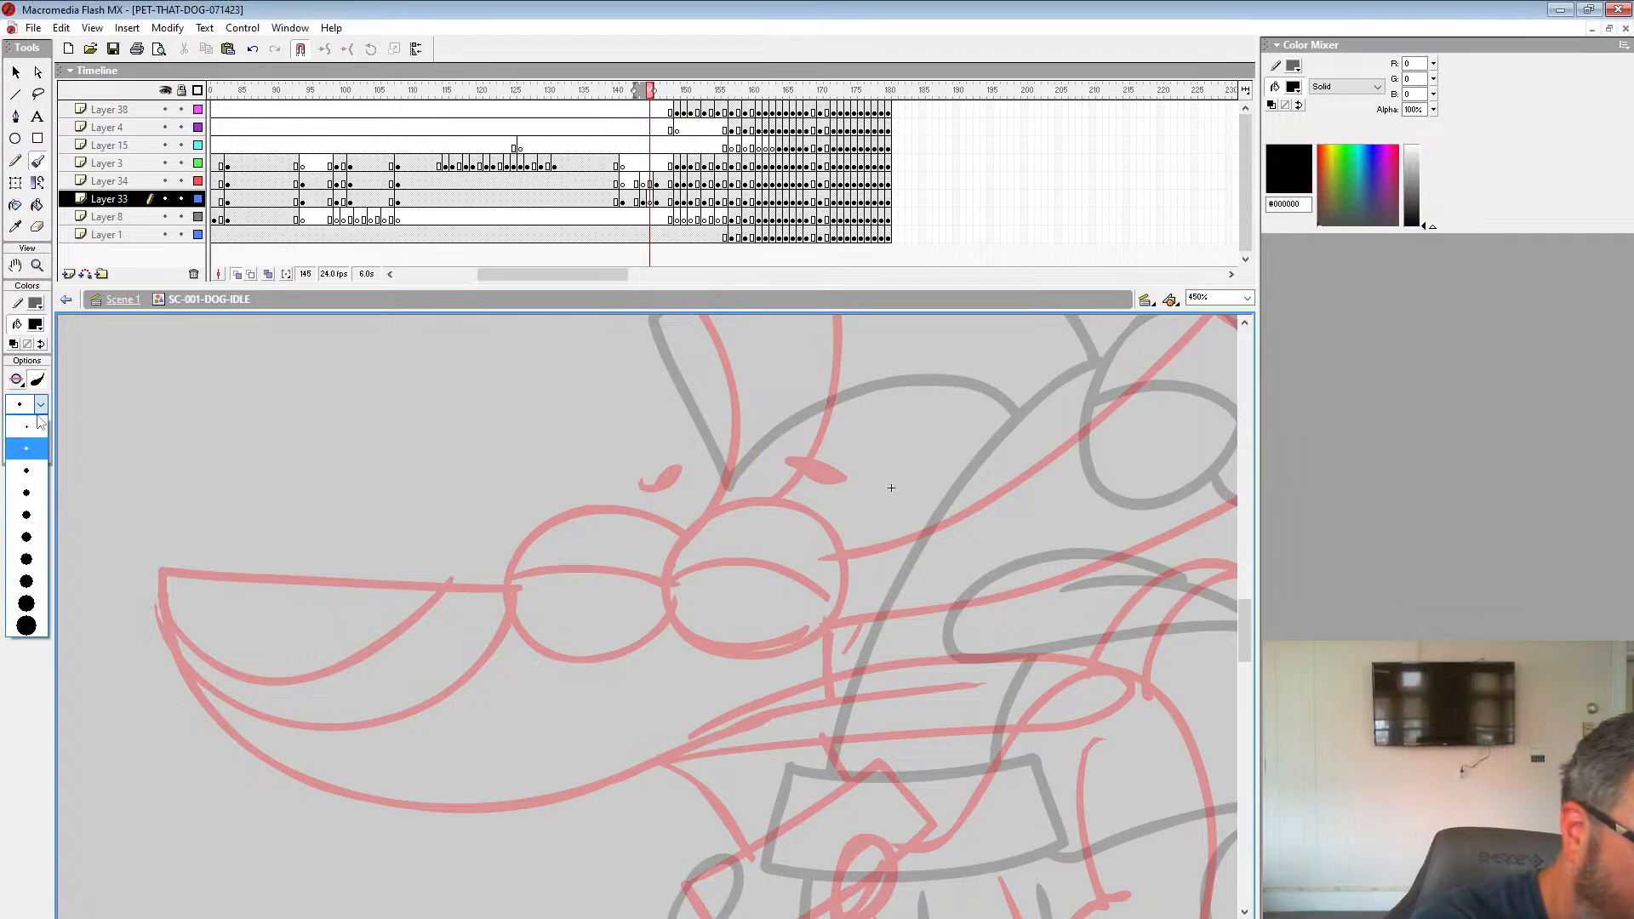
{"action": "left_click", "coordinate": [33, 537]}
Step: Ink both round eyes with lid lines and the two eyebrows in thick black on frame 145
{"action": "mouse_move", "coordinate": [704, 517]}
{"action": "left_mouse_down"}
{"action": "mouse_move", "coordinate": [670, 620]}
{"action": "mouse_move", "coordinate": [709, 648]}
{"action": "mouse_move", "coordinate": [790, 642]}
{"action": "mouse_move", "coordinate": [671, 555]}
{"action": "mouse_move", "coordinate": [669, 612]}
{"action": "mouse_move", "coordinate": [718, 653]}
{"action": "mouse_move", "coordinate": [784, 653]}
{"action": "mouse_move", "coordinate": [838, 605]}
{"action": "mouse_move", "coordinate": [841, 540]}
{"action": "mouse_move", "coordinate": [791, 504]}
{"action": "mouse_move", "coordinate": [679, 516]}
{"action": "mouse_move", "coordinate": [683, 533]}
{"action": "mouse_move", "coordinate": [630, 505]}
{"action": "mouse_move", "coordinate": [548, 520]}
{"action": "mouse_move", "coordinate": [514, 569]}
{"action": "mouse_move", "coordinate": [522, 632]}
{"action": "mouse_move", "coordinate": [591, 659]}
{"action": "mouse_move", "coordinate": [644, 642]}
{"action": "mouse_move", "coordinate": [686, 532]}
{"action": "left_mouse_up"}
{"action": "key", "text": "ctrl+z"}
{"action": "mouse_move", "coordinate": [833, 603]}
{"action": "left_mouse_down"}
{"action": "mouse_move", "coordinate": [716, 566]}
{"action": "mouse_move", "coordinate": [667, 583]}
{"action": "mouse_move", "coordinate": [595, 567]}
{"action": "mouse_move", "coordinate": [518, 581]}
{"action": "left_mouse_up"}
{"action": "left_click_drag", "start_coordinate": [790, 468], "coordinate": [831, 479]}
{"action": "left_click_drag", "start_coordinate": [645, 481], "coordinate": [676, 469]}
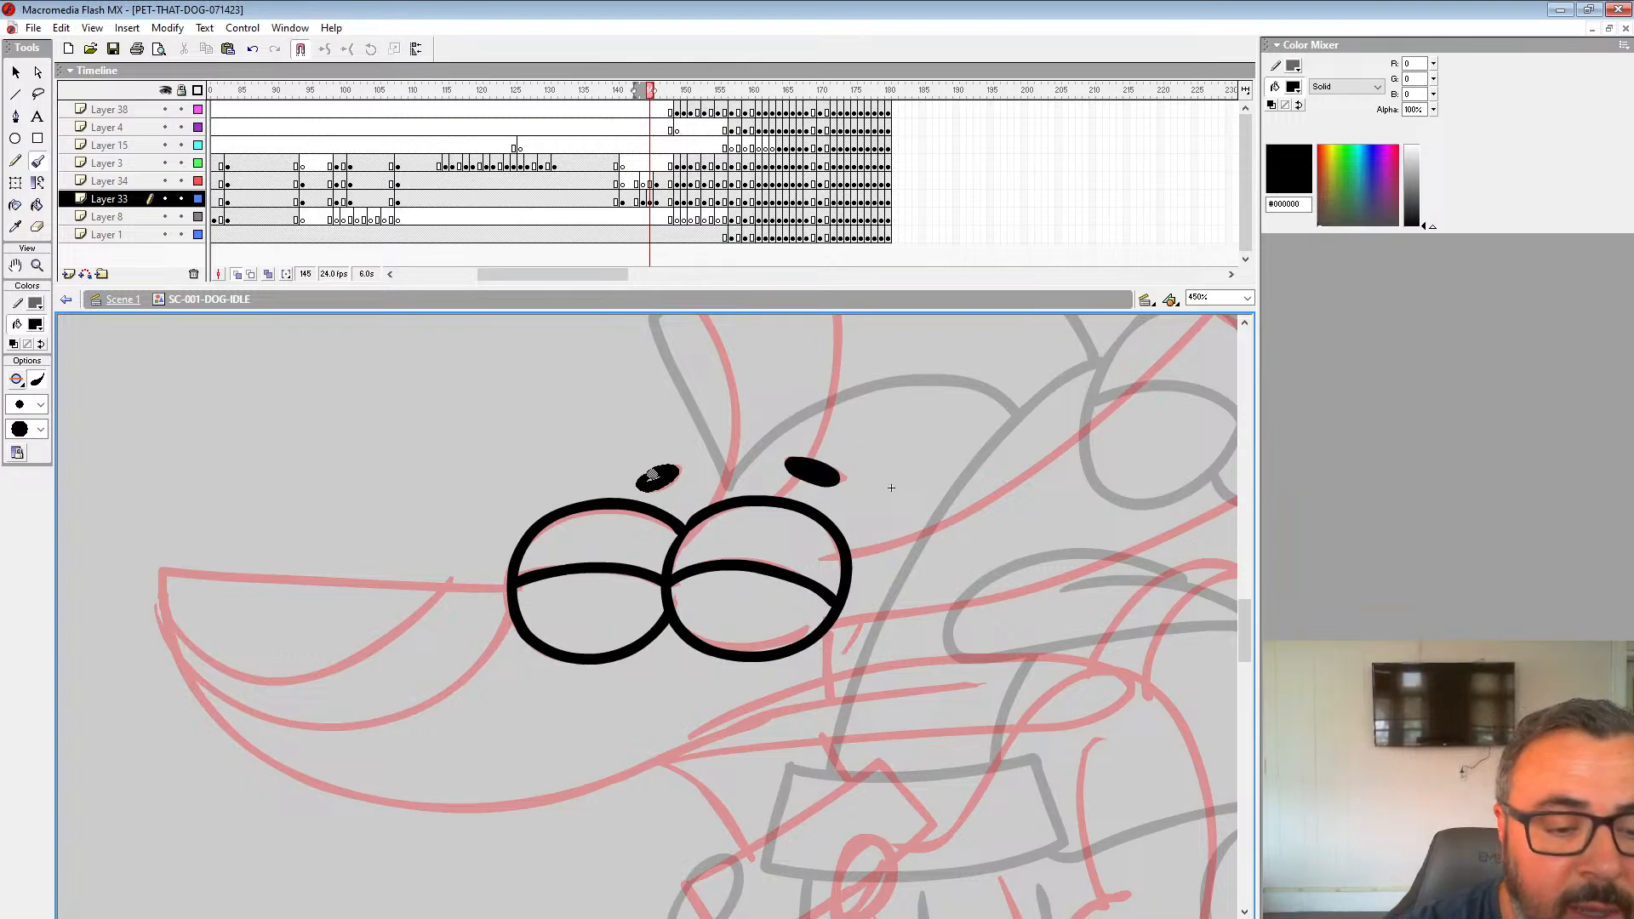
Step: Ink the top line of the muzzle, the curved jaw and the long curled mouth on frame 145
{"action": "mouse_move", "coordinate": [1118, 542]}
{"action": "left_mouse_down"}
{"action": "mouse_move", "coordinate": [905, 534]}
{"action": "mouse_move", "coordinate": [1024, 401]}
{"action": "left_mouse_up"}
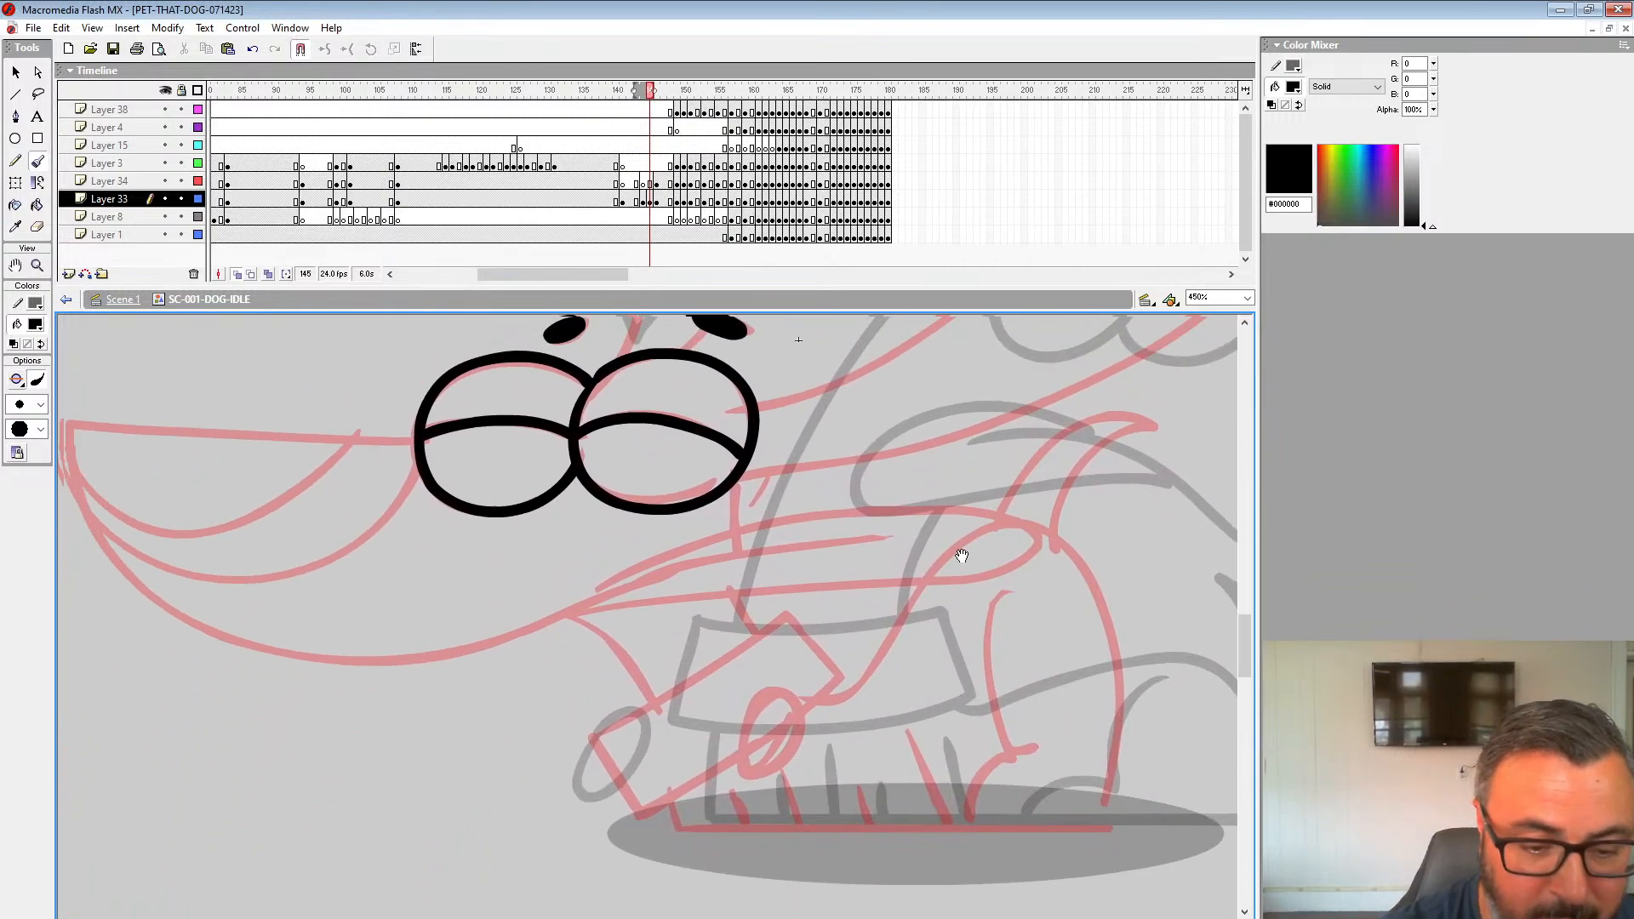
{"action": "left_click_drag", "start_coordinate": [731, 500], "coordinate": [914, 546]}
{"action": "left_click_drag", "start_coordinate": [594, 492], "coordinate": [241, 474]}
{"action": "mouse_move", "coordinate": [717, 597]}
{"action": "left_mouse_down"}
{"action": "mouse_move", "coordinate": [740, 563]}
{"action": "mouse_move", "coordinate": [844, 560]}
{"action": "left_mouse_up"}
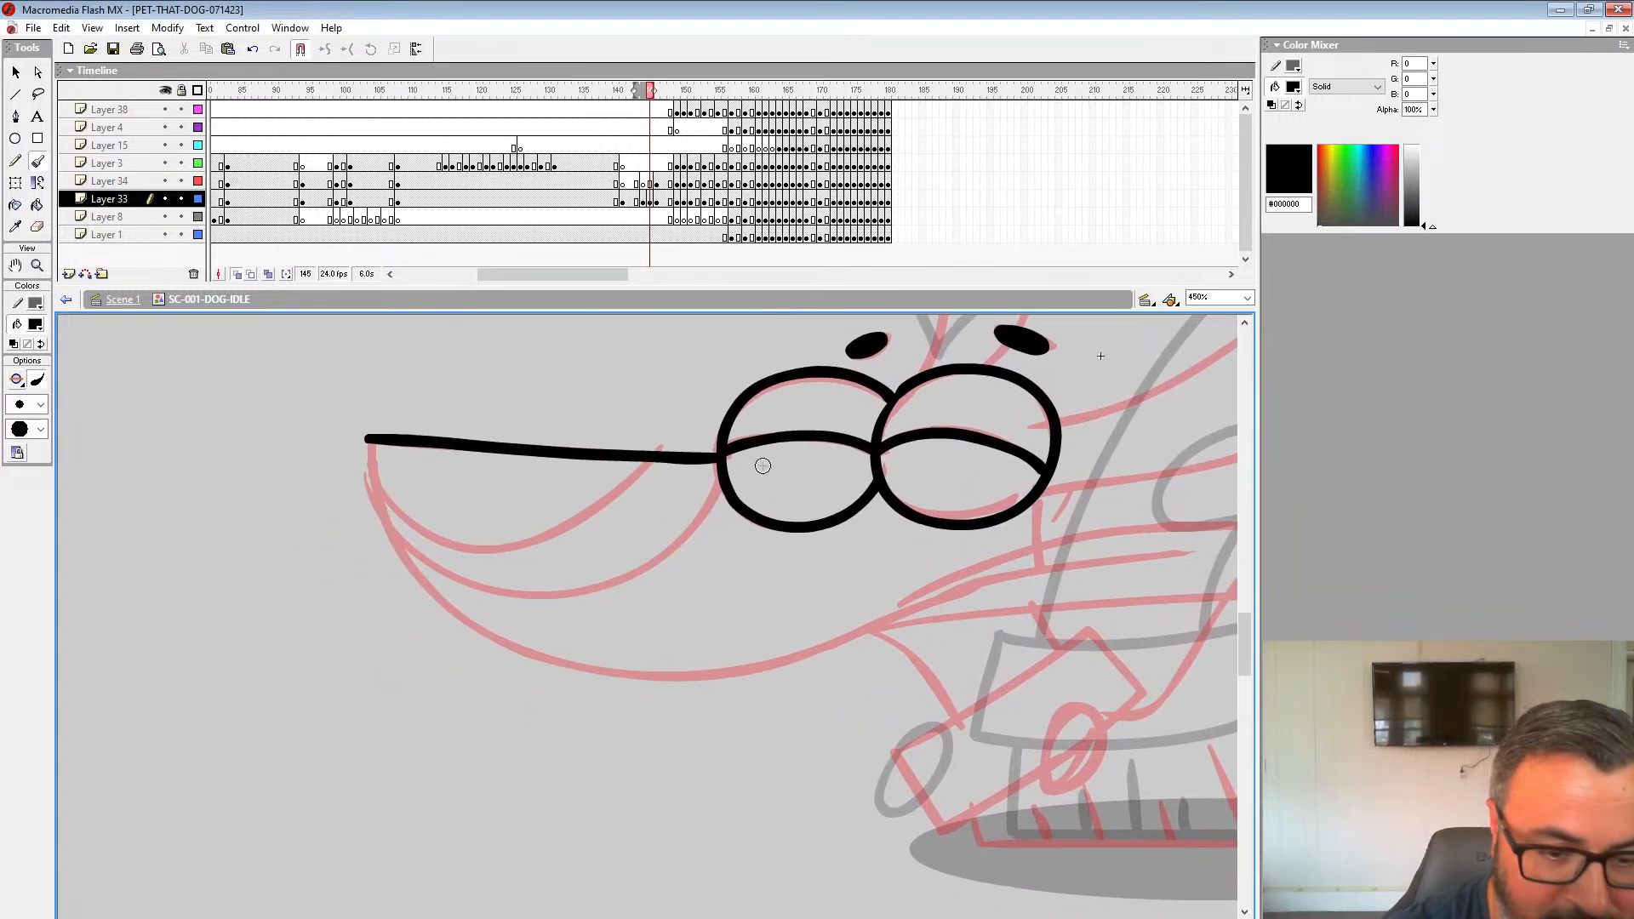
{"action": "key", "text": "ctrl+z"}
{"action": "mouse_move", "coordinate": [721, 458]}
{"action": "left_mouse_down"}
{"action": "mouse_move", "coordinate": [372, 438]}
{"action": "mouse_move", "coordinate": [374, 499]}
{"action": "mouse_move", "coordinate": [475, 634]}
{"action": "mouse_move", "coordinate": [638, 690]}
{"action": "mouse_move", "coordinate": [770, 669]}
{"action": "mouse_move", "coordinate": [1098, 559]}
{"action": "mouse_move", "coordinate": [874, 591]}
{"action": "left_mouse_up"}
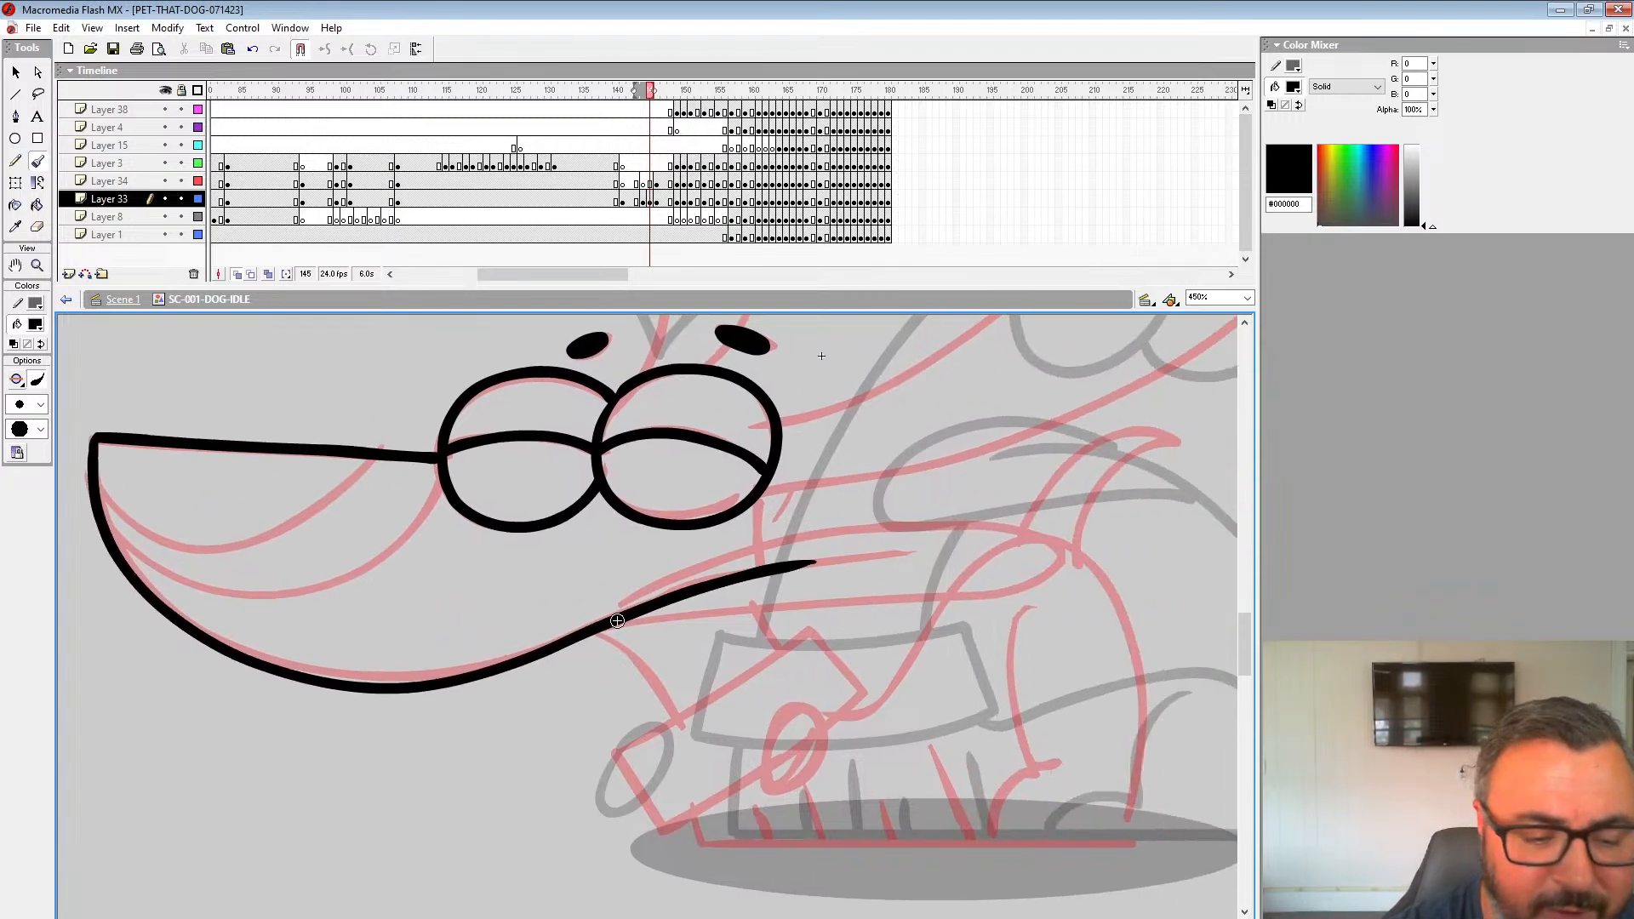
{"action": "mouse_move", "coordinate": [600, 630]}
{"action": "left_mouse_down"}
{"action": "mouse_move", "coordinate": [974, 595]}
{"action": "mouse_move", "coordinate": [1036, 578]}
{"action": "mouse_move", "coordinate": [1048, 556]}
{"action": "mouse_move", "coordinate": [951, 527]}
{"action": "mouse_move", "coordinate": [811, 531]}
{"action": "mouse_move", "coordinate": [596, 629]}
{"action": "left_mouse_up"}
{"action": "left_click_drag", "start_coordinate": [626, 593], "coordinate": [990, 639]}
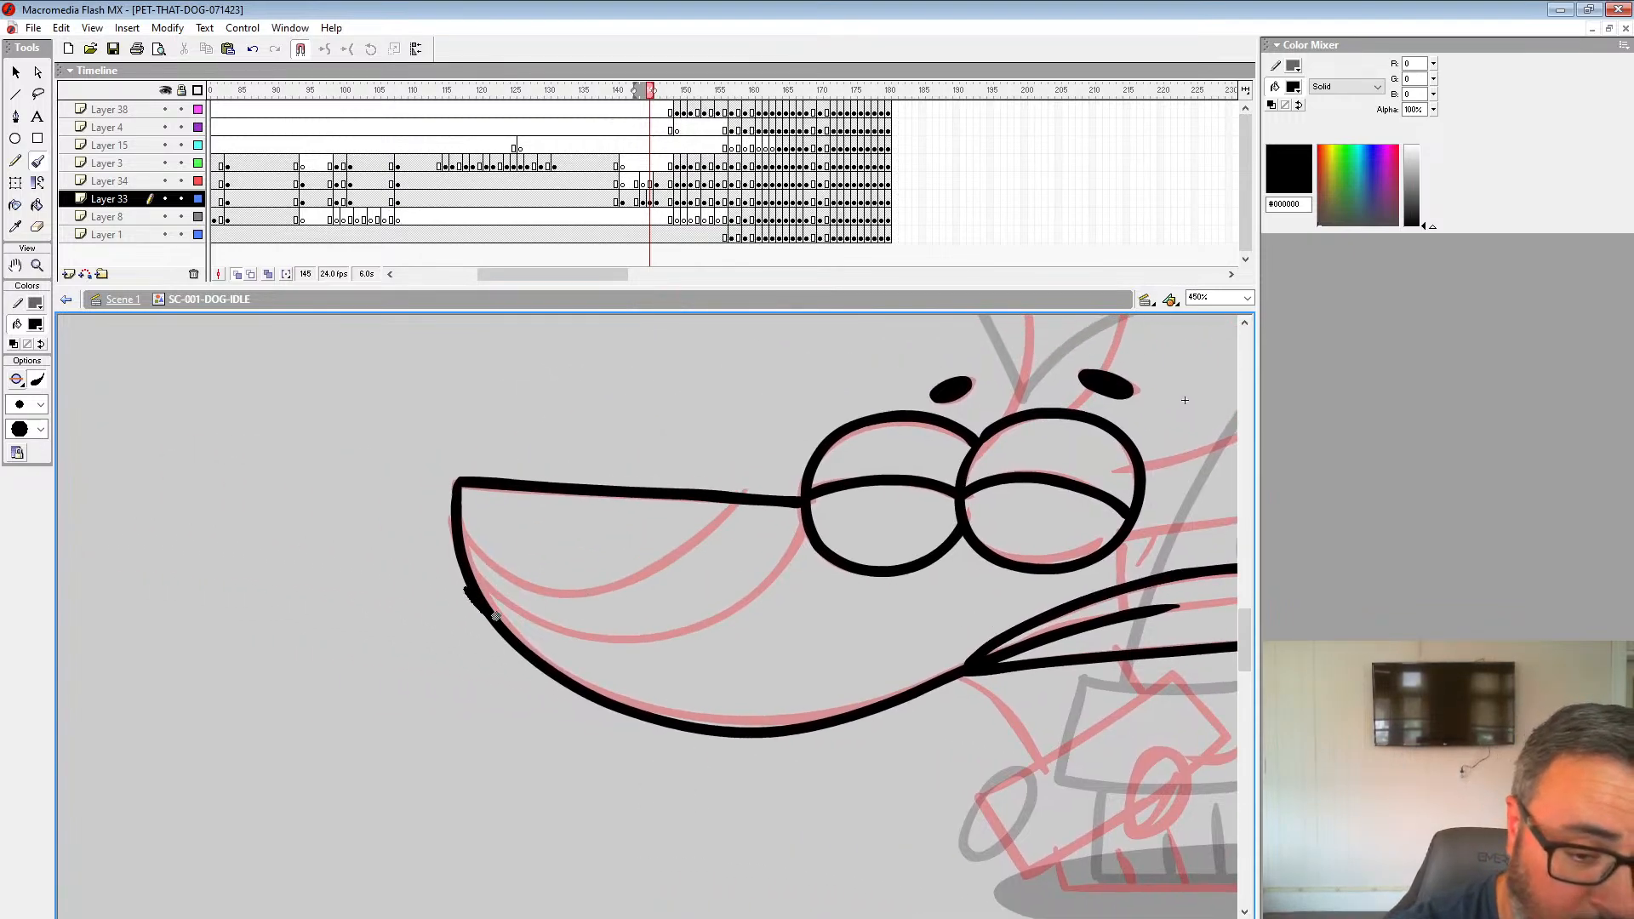
Step: Ink the nose's lower edge and its inner highlight curve at the front of the muzzle, redoing the first stroke
{"action": "mouse_move", "coordinate": [494, 615]}
{"action": "left_mouse_down"}
{"action": "mouse_move", "coordinate": [745, 598]}
{"action": "mouse_move", "coordinate": [779, 485]}
{"action": "left_mouse_up"}
{"action": "key", "text": "ctrl+z"}
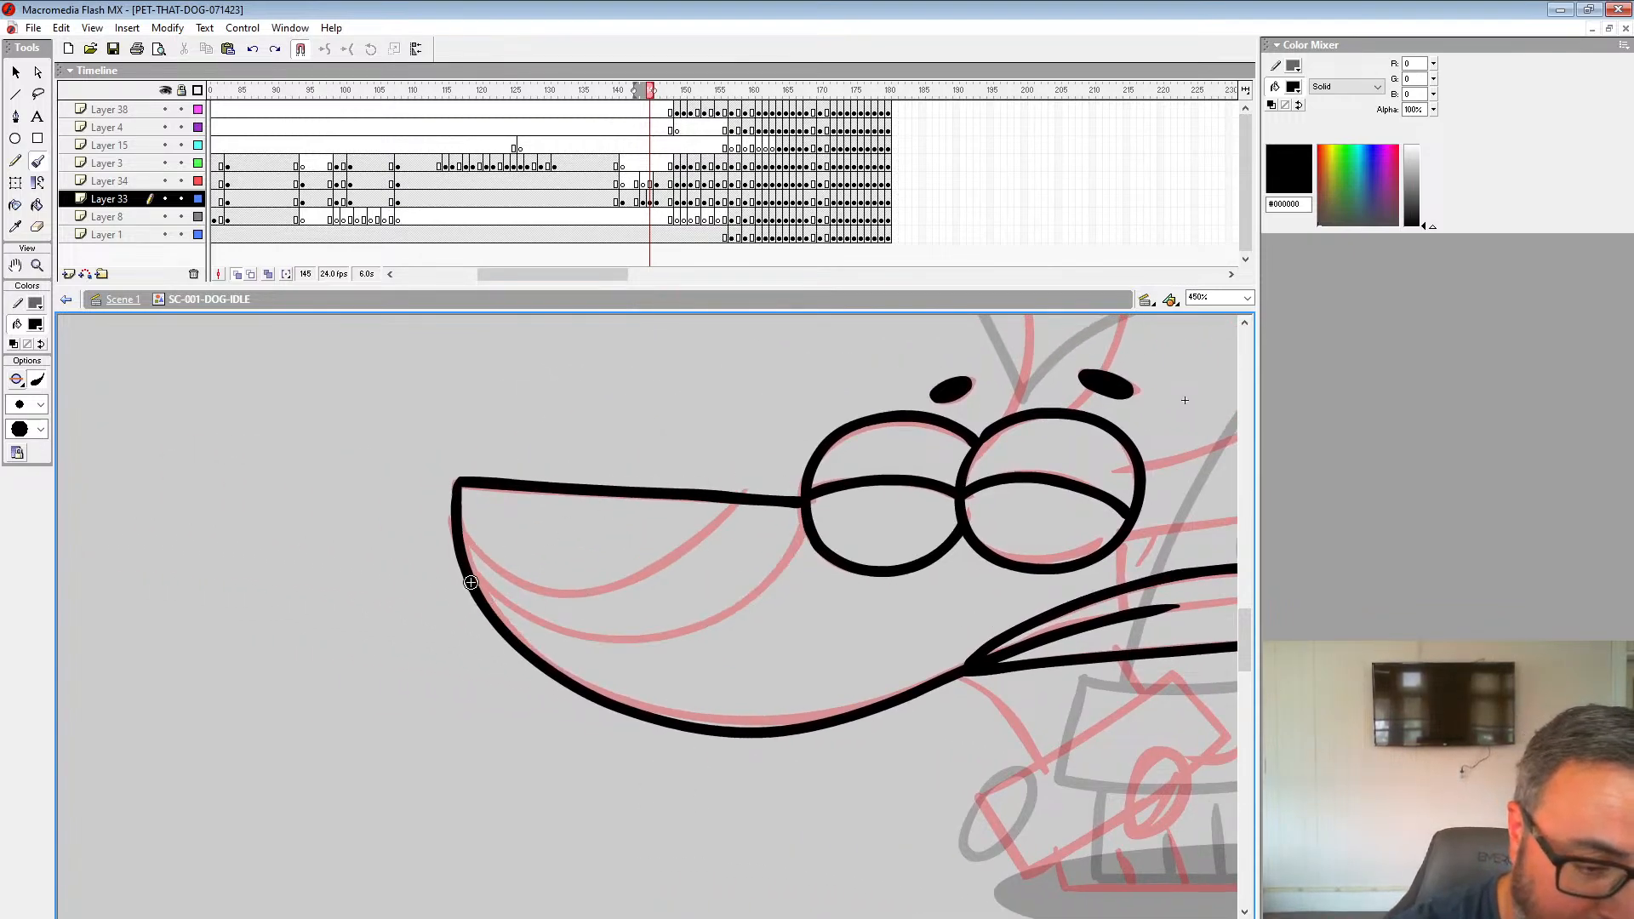
{"action": "mouse_move", "coordinate": [467, 579]}
{"action": "left_mouse_down"}
{"action": "mouse_move", "coordinate": [512, 622]}
{"action": "mouse_move", "coordinate": [628, 653]}
{"action": "mouse_move", "coordinate": [771, 582]}
{"action": "mouse_move", "coordinate": [807, 526]}
{"action": "left_mouse_up"}
{"action": "mouse_move", "coordinate": [469, 534]}
{"action": "left_mouse_down"}
{"action": "mouse_move", "coordinate": [526, 588]}
{"action": "mouse_move", "coordinate": [625, 596]}
{"action": "mouse_move", "coordinate": [734, 500]}
{"action": "left_mouse_up"}
Step: Ink the swept-back ear and the raised ear in thick black on frame 145, following the red drawing
{"action": "left_click_drag", "start_coordinate": [911, 522], "coordinate": [529, 592]}
{"action": "left_click_drag", "start_coordinate": [1017, 529], "coordinate": [938, 694]}
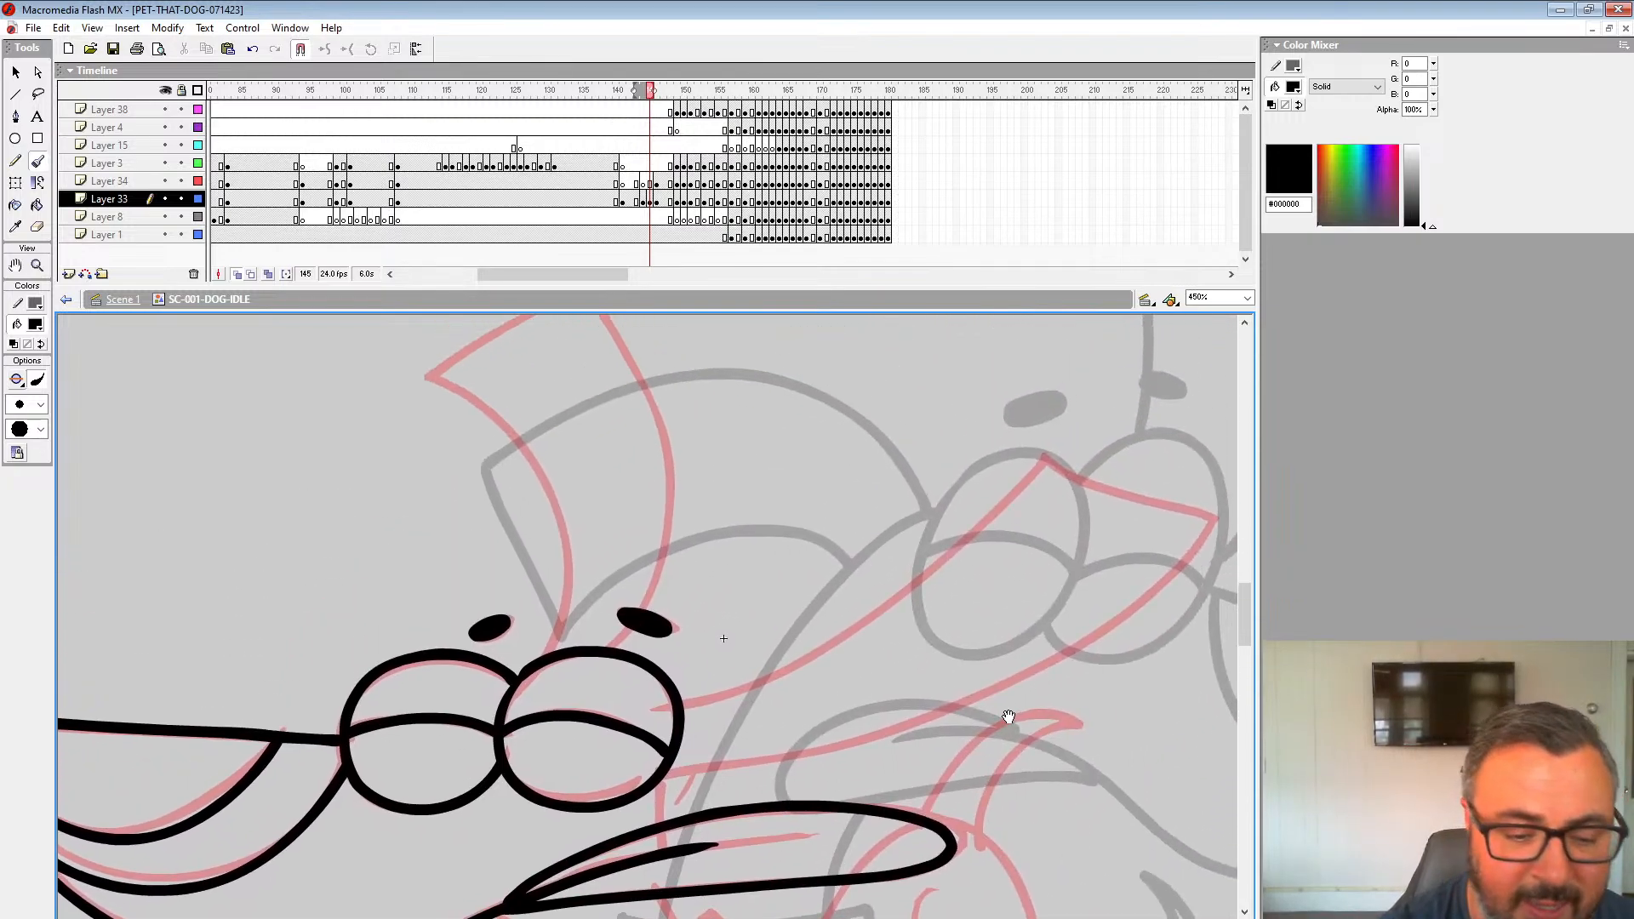
{"action": "mouse_move", "coordinate": [1014, 482]}
{"action": "left_mouse_down"}
{"action": "mouse_move", "coordinate": [875, 511]}
{"action": "mouse_move", "coordinate": [677, 673]}
{"action": "mouse_move", "coordinate": [541, 730]}
{"action": "left_mouse_up"}
{"action": "mouse_move", "coordinate": [907, 487]}
{"action": "left_mouse_down"}
{"action": "mouse_move", "coordinate": [1070, 561]}
{"action": "mouse_move", "coordinate": [856, 719]}
{"action": "mouse_move", "coordinate": [528, 792]}
{"action": "left_mouse_up"}
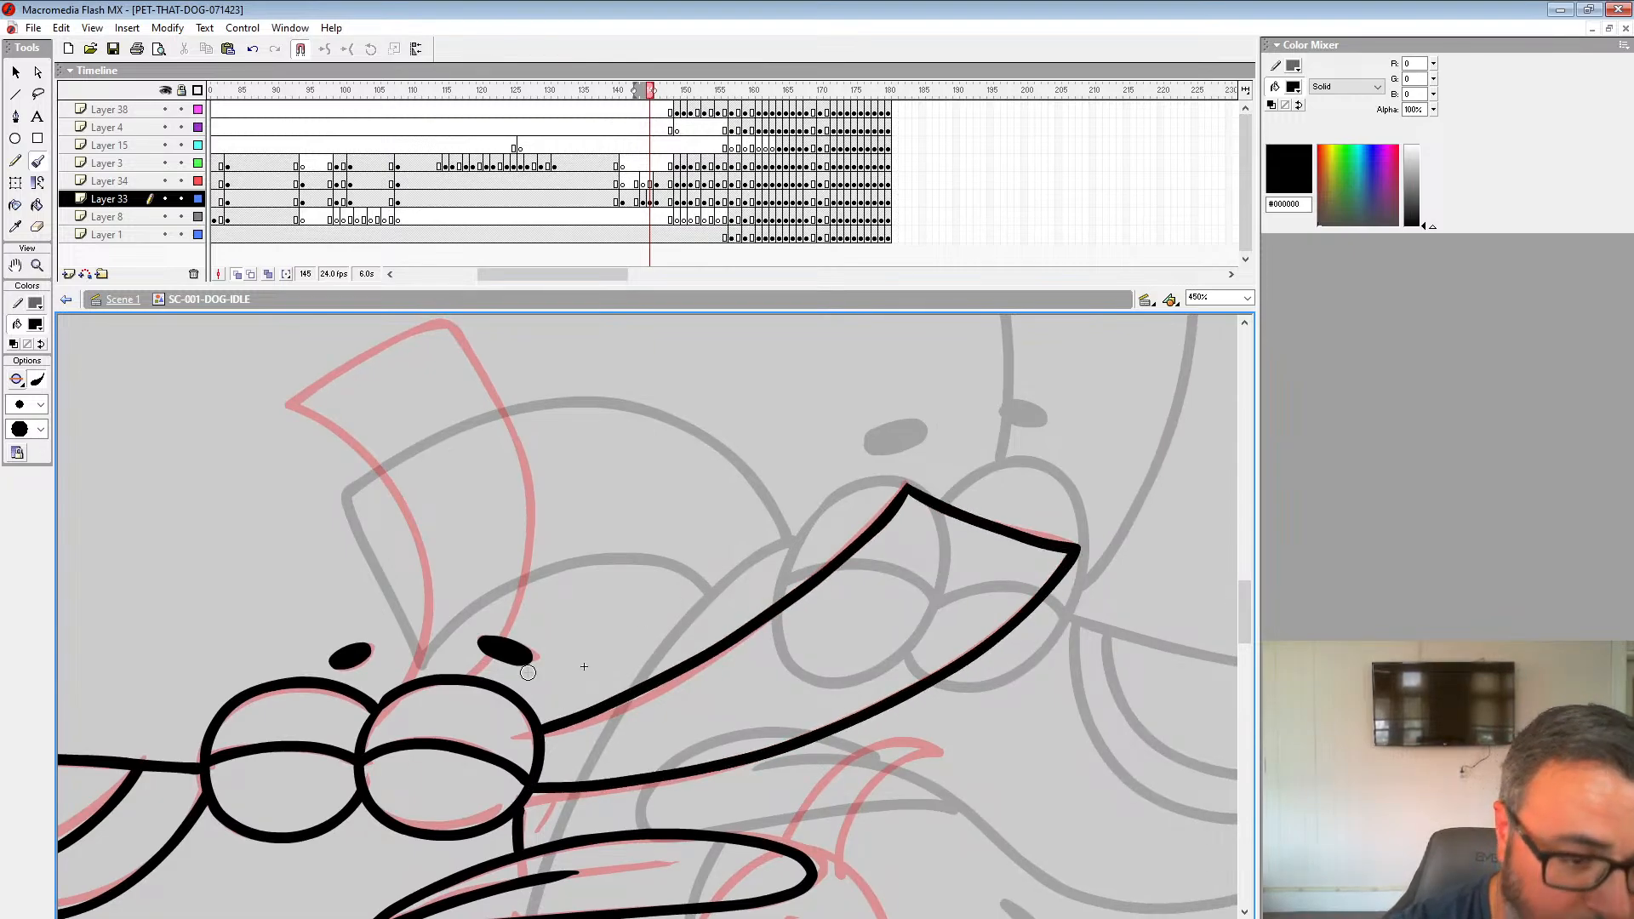
{"action": "mouse_move", "coordinate": [445, 318]}
{"action": "left_mouse_down"}
{"action": "mouse_move", "coordinate": [521, 494]}
{"action": "mouse_move", "coordinate": [481, 668]}
{"action": "left_mouse_up"}
{"action": "left_click_drag", "start_coordinate": [516, 613], "coordinate": [779, 656]}
{"action": "mouse_move", "coordinate": [707, 364]}
{"action": "left_mouse_down"}
{"action": "mouse_move", "coordinate": [555, 451]}
{"action": "mouse_move", "coordinate": [637, 509]}
{"action": "mouse_move", "coordinate": [673, 707]}
{"action": "left_mouse_up"}
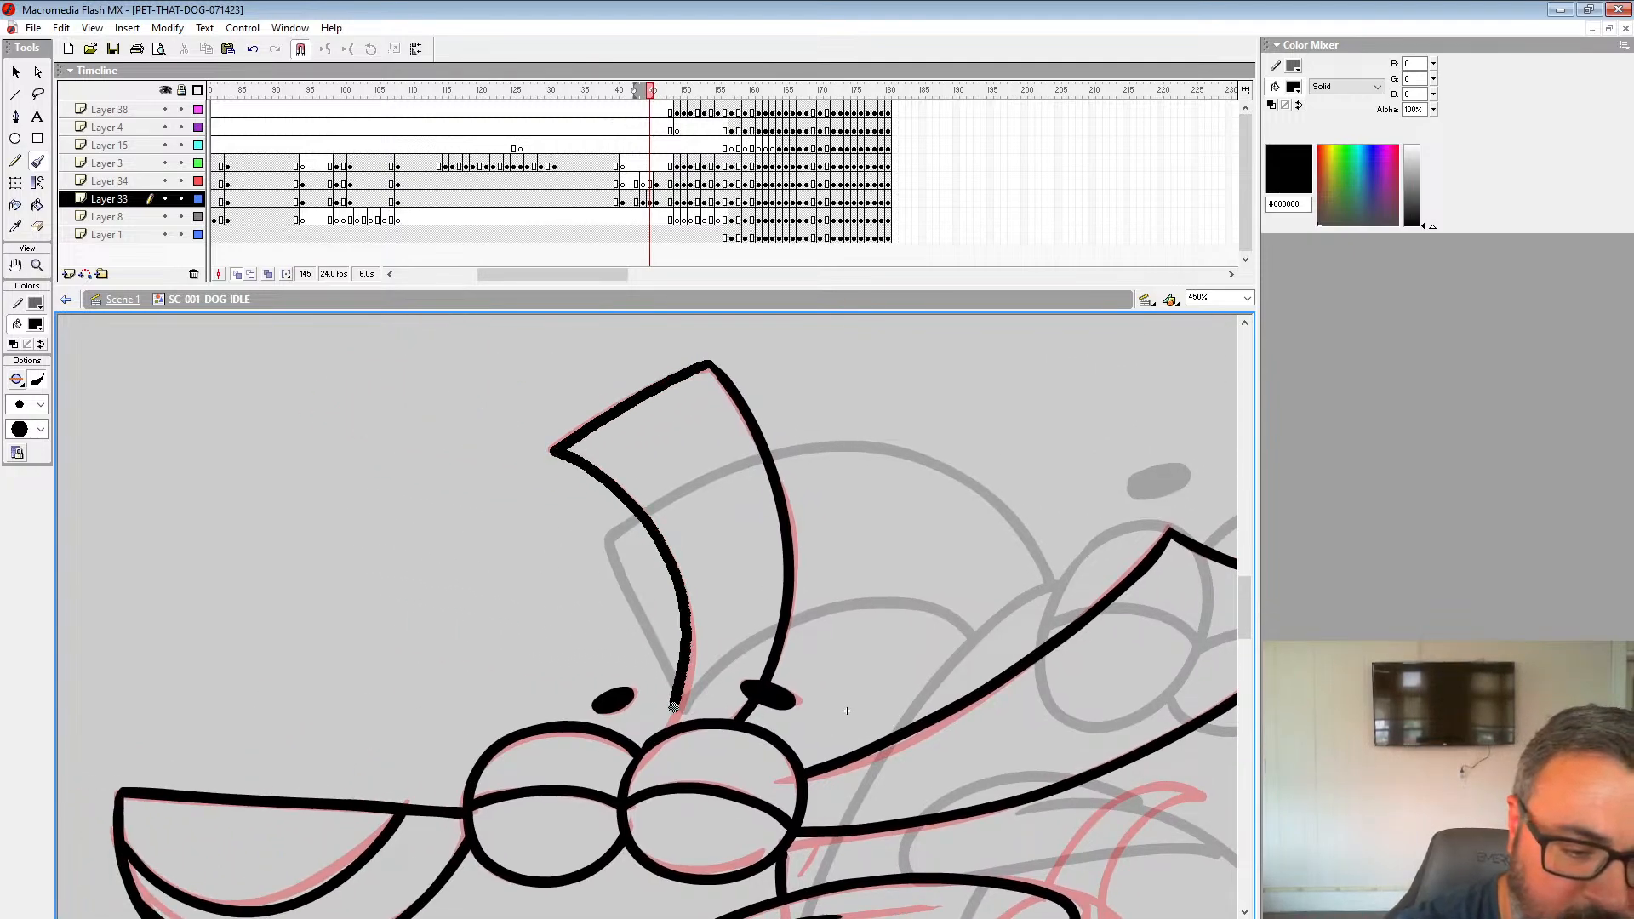
Step: Ink the tilted collar, its oval tag and the neck lines on frame 145, redoing the first tag stroke
{"action": "left_click_drag", "start_coordinate": [847, 711], "coordinate": [702, 295]}
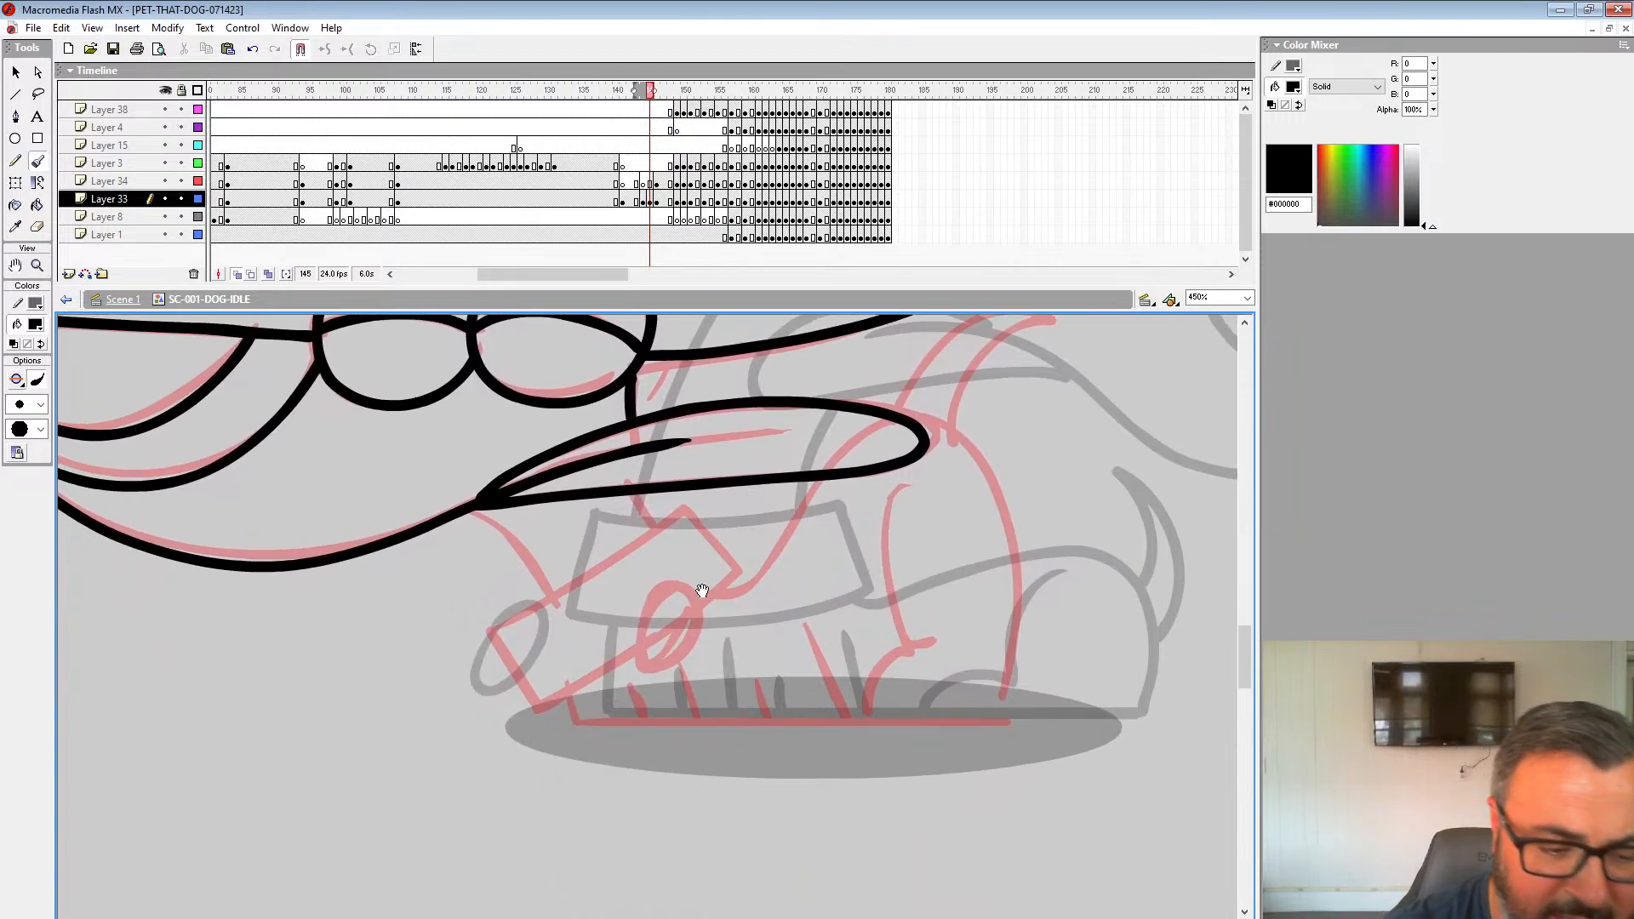
{"action": "mouse_move", "coordinate": [661, 610]}
{"action": "left_mouse_down"}
{"action": "mouse_move", "coordinate": [640, 654]}
{"action": "mouse_move", "coordinate": [697, 598]}
{"action": "mouse_move", "coordinate": [661, 591]}
{"action": "mouse_move", "coordinate": [729, 580]}
{"action": "left_mouse_up"}
{"action": "key", "text": "ctrl+z"}
{"action": "mouse_move", "coordinate": [683, 509]}
{"action": "left_mouse_down"}
{"action": "mouse_move", "coordinate": [503, 628]}
{"action": "mouse_move", "coordinate": [526, 698]}
{"action": "mouse_move", "coordinate": [596, 681]}
{"action": "mouse_move", "coordinate": [737, 569]}
{"action": "mouse_move", "coordinate": [681, 509]}
{"action": "mouse_move", "coordinate": [654, 523]}
{"action": "left_mouse_up"}
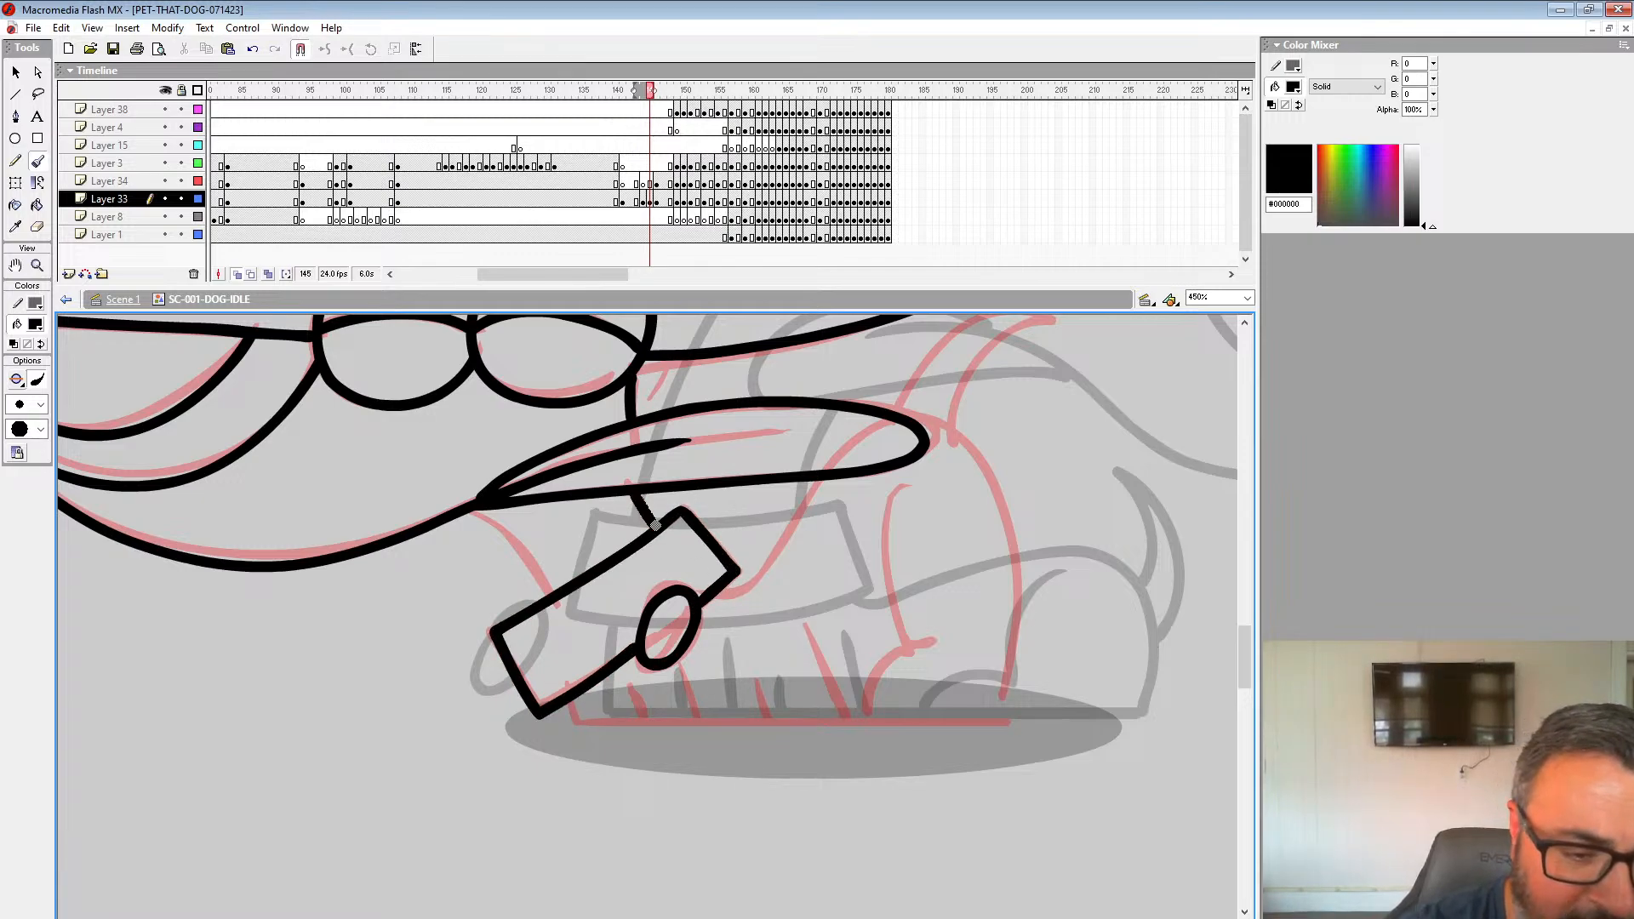
{"action": "left_click_drag", "start_coordinate": [477, 512], "coordinate": [555, 594]}
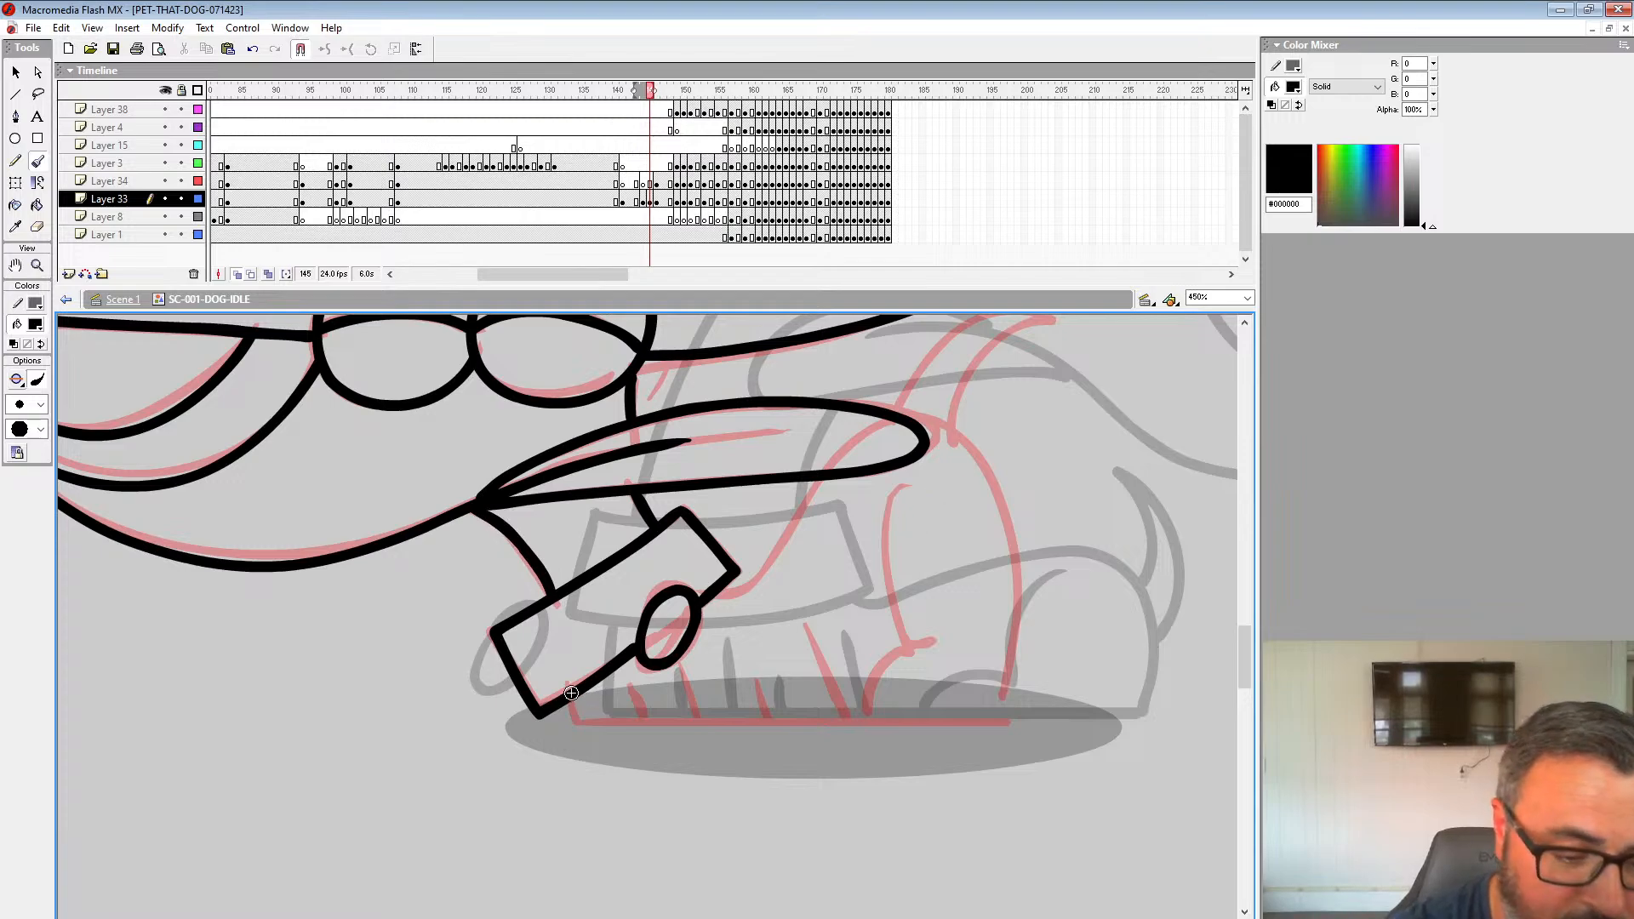
Step: Ink the dog's ground line, rump, belly, hind leg, toe lines and curved tail on frame 145
{"action": "mouse_move", "coordinate": [598, 718]}
{"action": "left_mouse_down"}
{"action": "mouse_move", "coordinate": [987, 718]}
{"action": "mouse_move", "coordinate": [970, 506]}
{"action": "mouse_move", "coordinate": [894, 442]}
{"action": "left_mouse_up"}
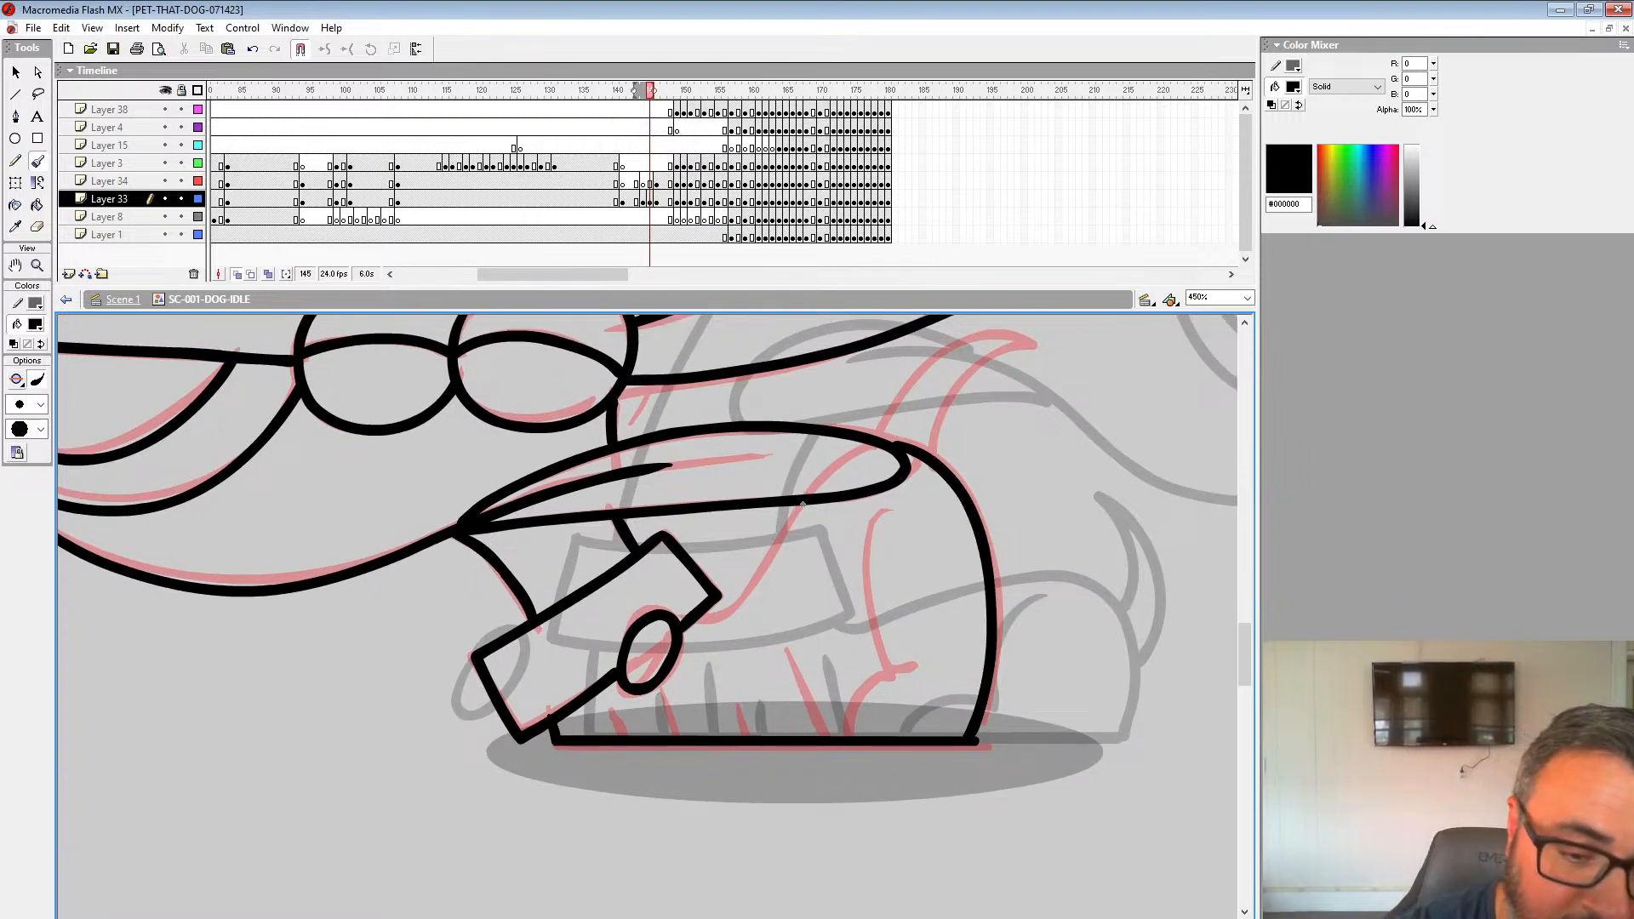
{"action": "left_click_drag", "start_coordinate": [802, 504], "coordinate": [704, 615]}
{"action": "mouse_move", "coordinate": [883, 514]}
{"action": "left_mouse_down"}
{"action": "mouse_move", "coordinate": [889, 670]}
{"action": "mouse_move", "coordinate": [849, 733]}
{"action": "left_mouse_up"}
{"action": "left_click_drag", "start_coordinate": [786, 649], "coordinate": [832, 737]}
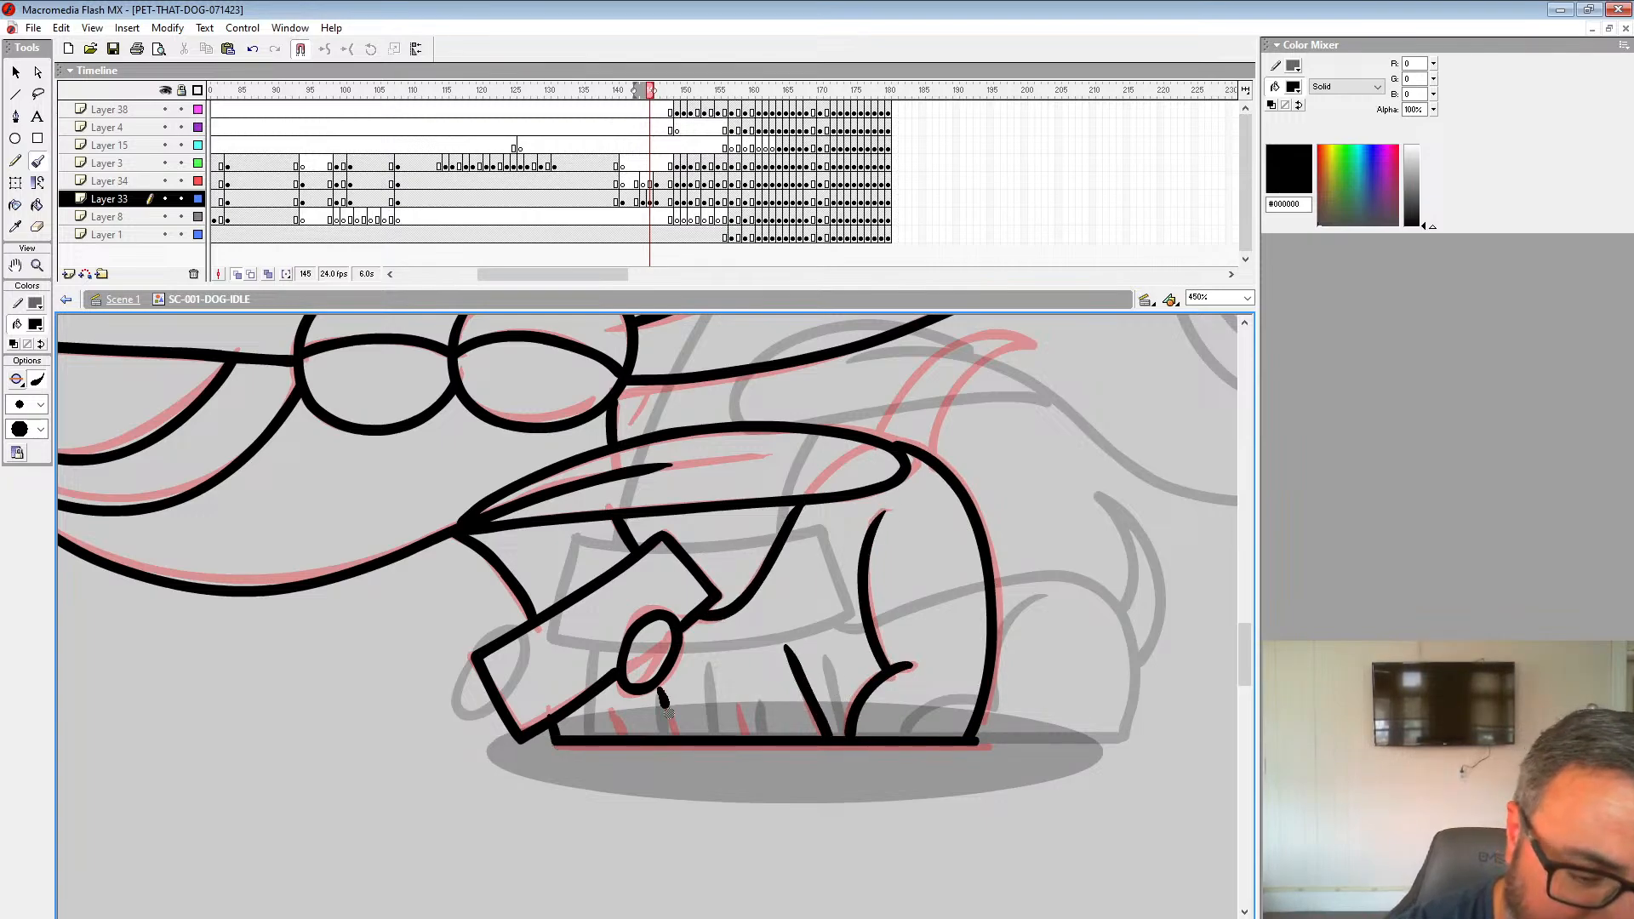
{"action": "mouse_move", "coordinate": [665, 703]}
{"action": "left_mouse_down"}
{"action": "mouse_move", "coordinate": [677, 733]}
{"action": "mouse_move", "coordinate": [625, 738]}
{"action": "left_mouse_up"}
{"action": "mouse_move", "coordinate": [996, 467]}
{"action": "left_mouse_down"}
{"action": "mouse_move", "coordinate": [909, 658]}
{"action": "mouse_move", "coordinate": [866, 586]}
{"action": "mouse_move", "coordinate": [950, 534]}
{"action": "mouse_move", "coordinate": [788, 634]}
{"action": "left_mouse_up"}
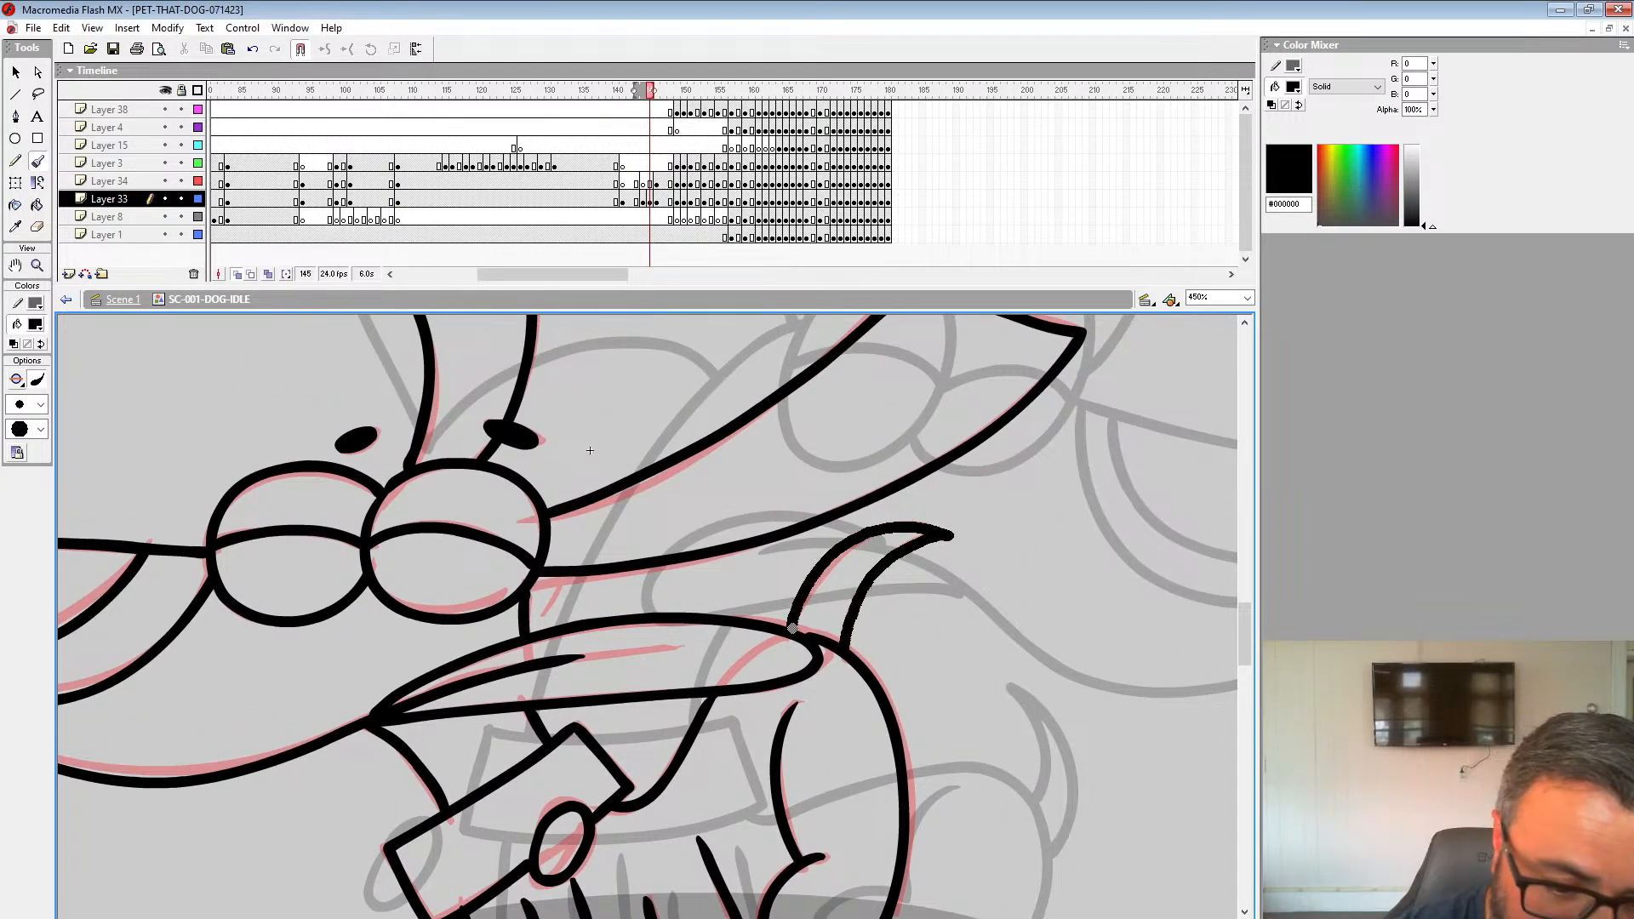
Step: Examine the inked pose at frame 144 against its neighbouring frame, with onion skinning turned off
{"action": "left_click", "coordinate": [37, 266]}
{"action": "left_click", "coordinate": [725, 607], "text": "alt"}
{"action": "left_click", "coordinate": [725, 607], "text": "alt"}
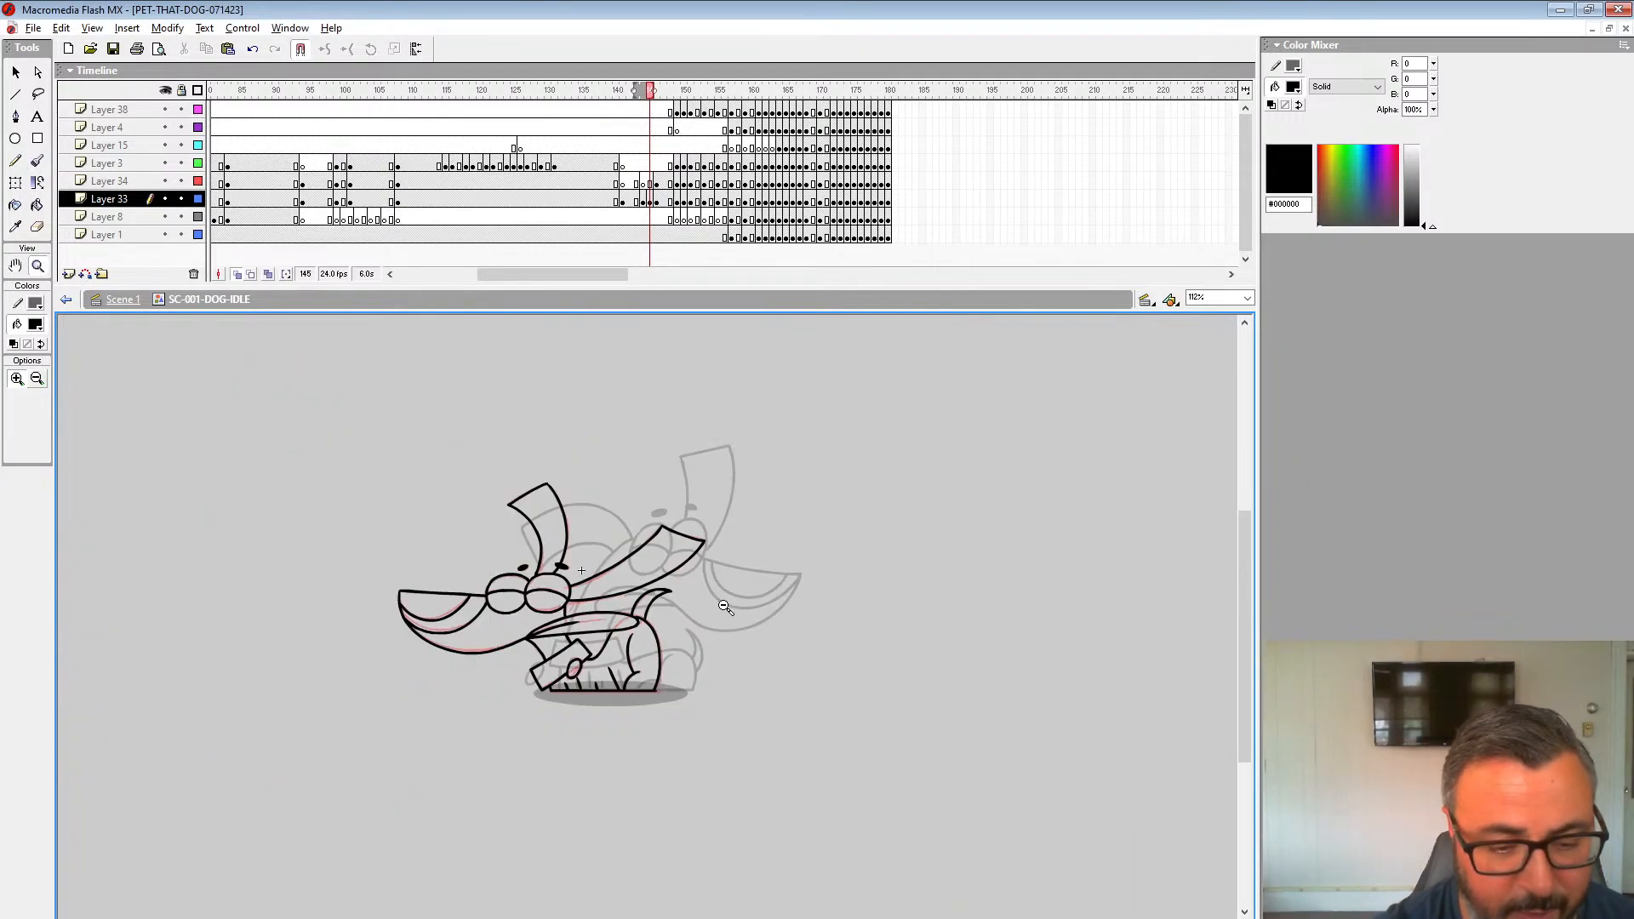
{"action": "left_click", "coordinate": [643, 201]}
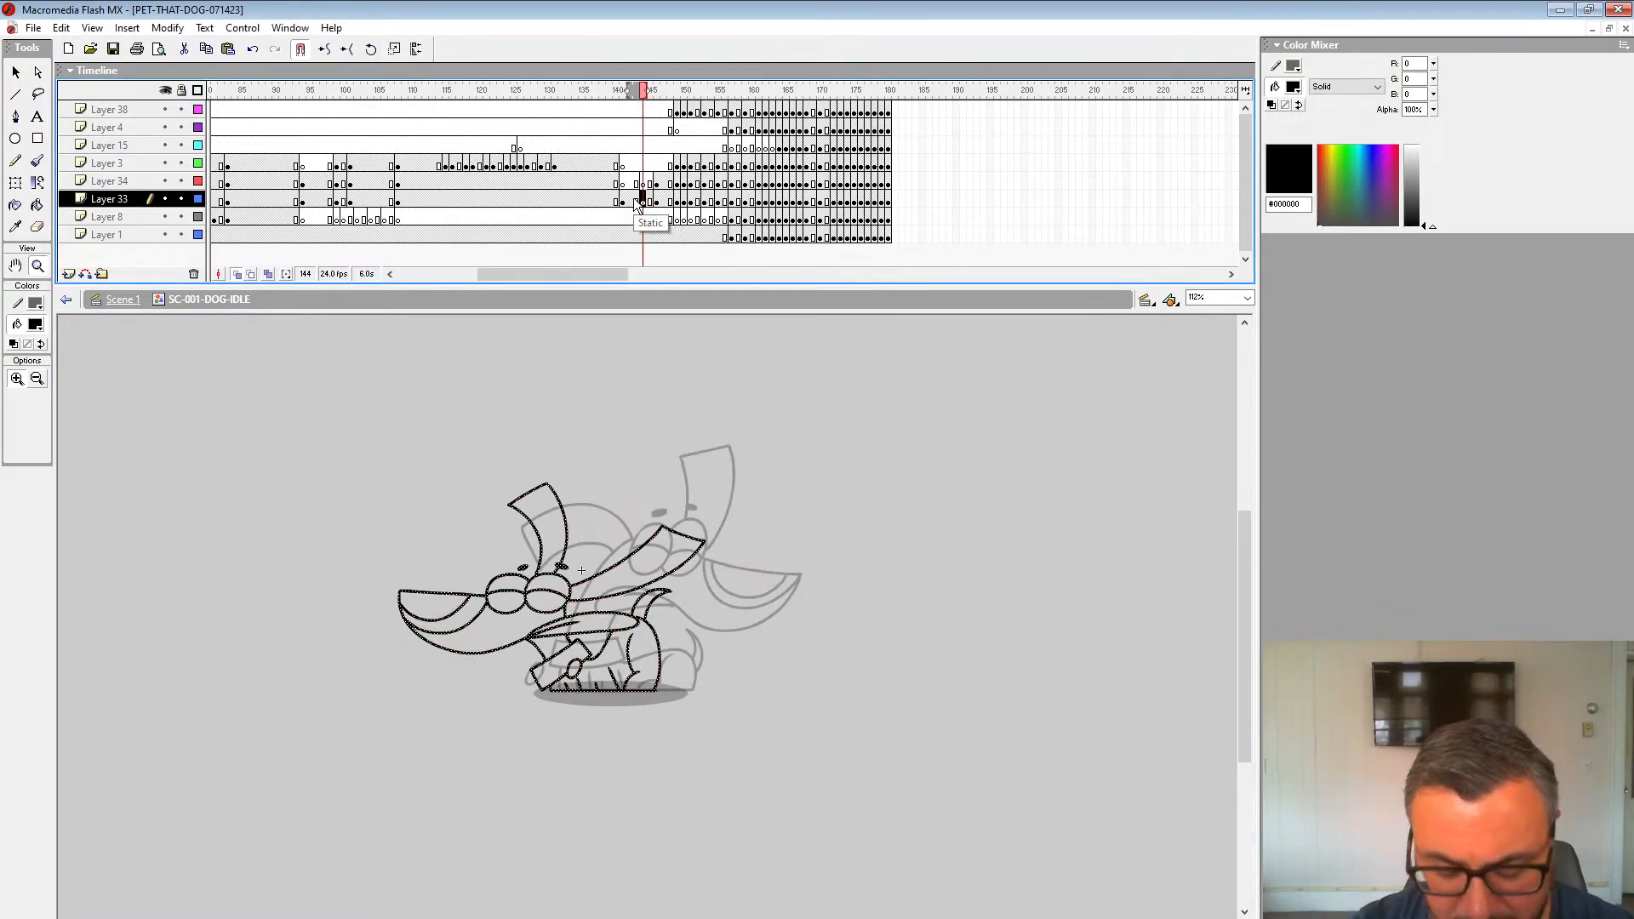
{"action": "key", "text": "comma"}
{"action": "key", "text": "period"}
{"action": "left_click", "coordinate": [237, 275]}
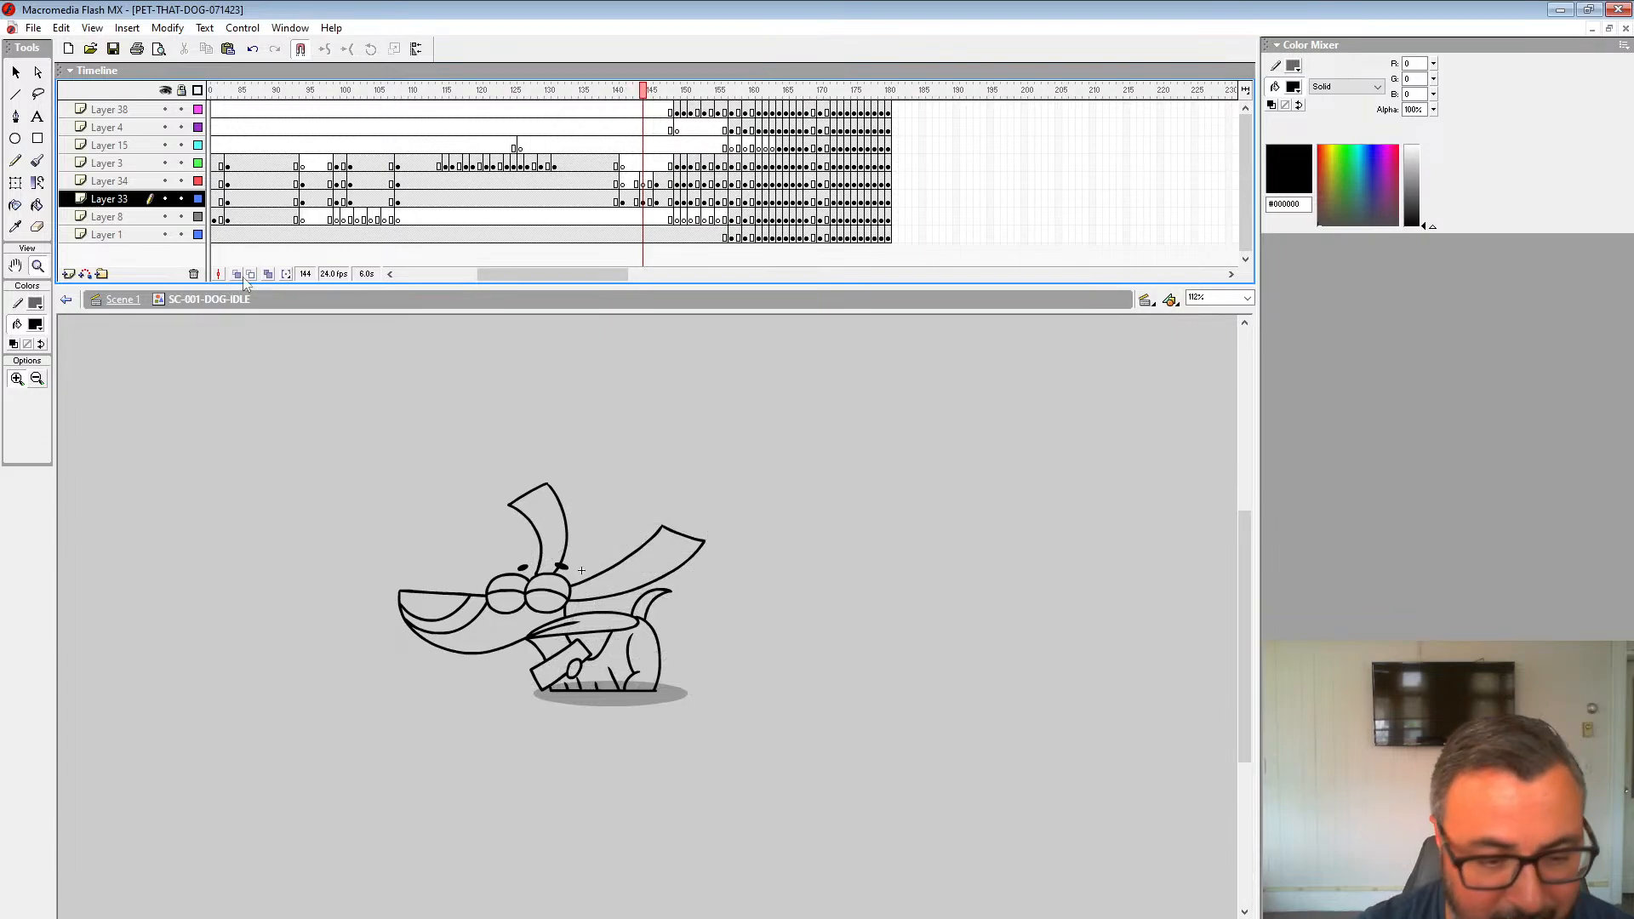
Step: Clear the copied rough drawing from frame 147 on Layer 33 and turn onion skinning back on
{"action": "left_click", "coordinate": [657, 183]}
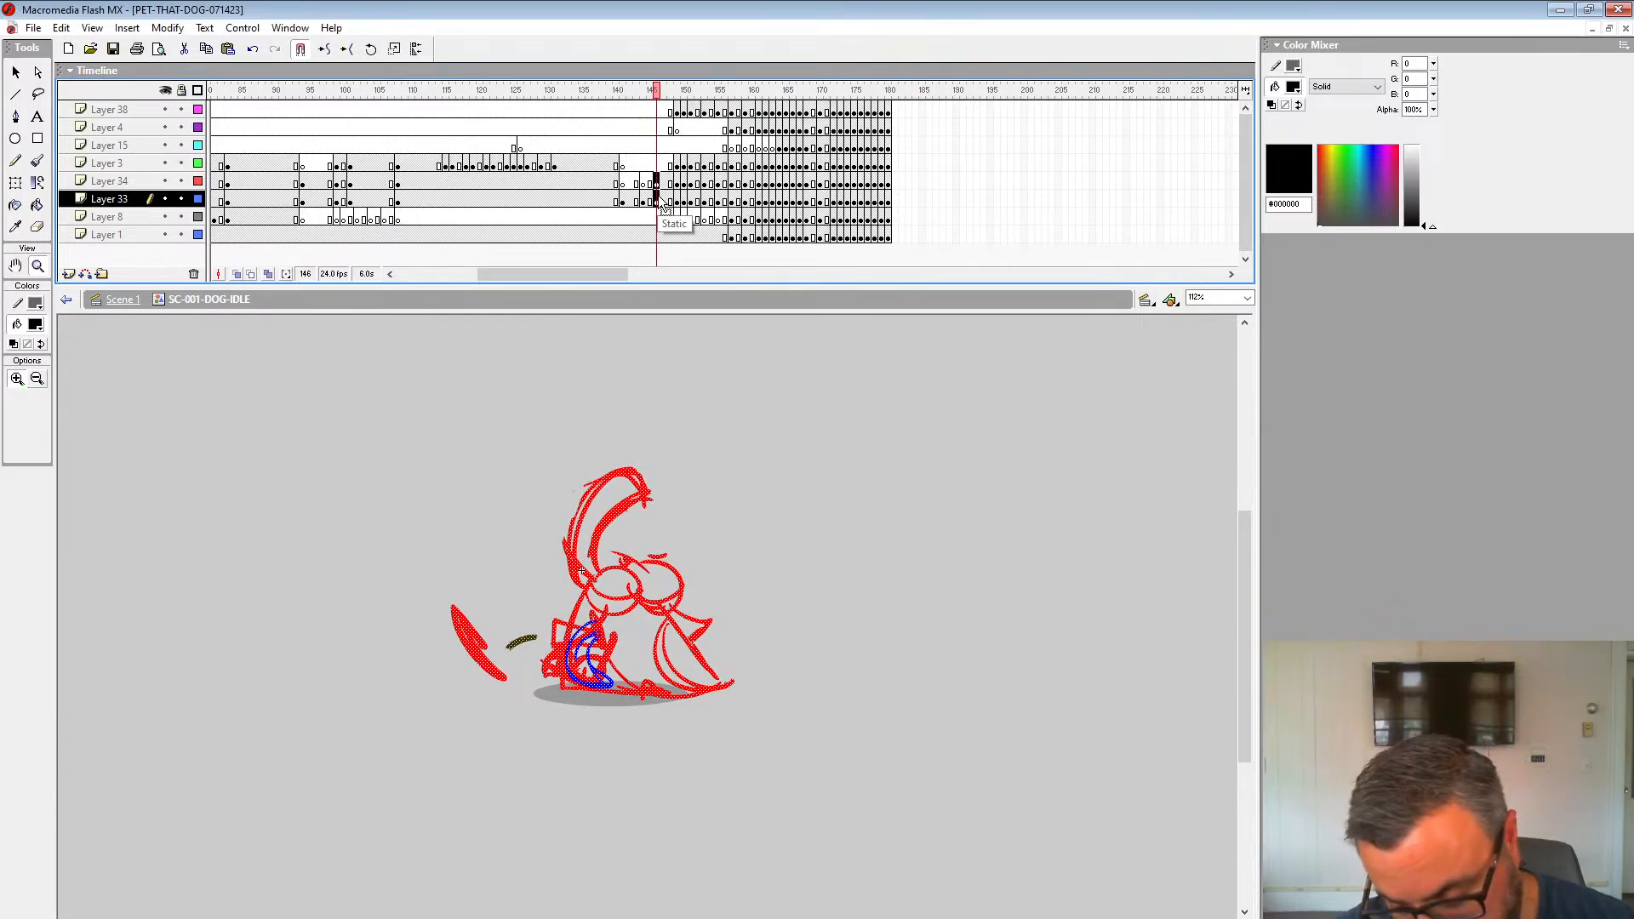
{"action": "left_click", "coordinate": [664, 202]}
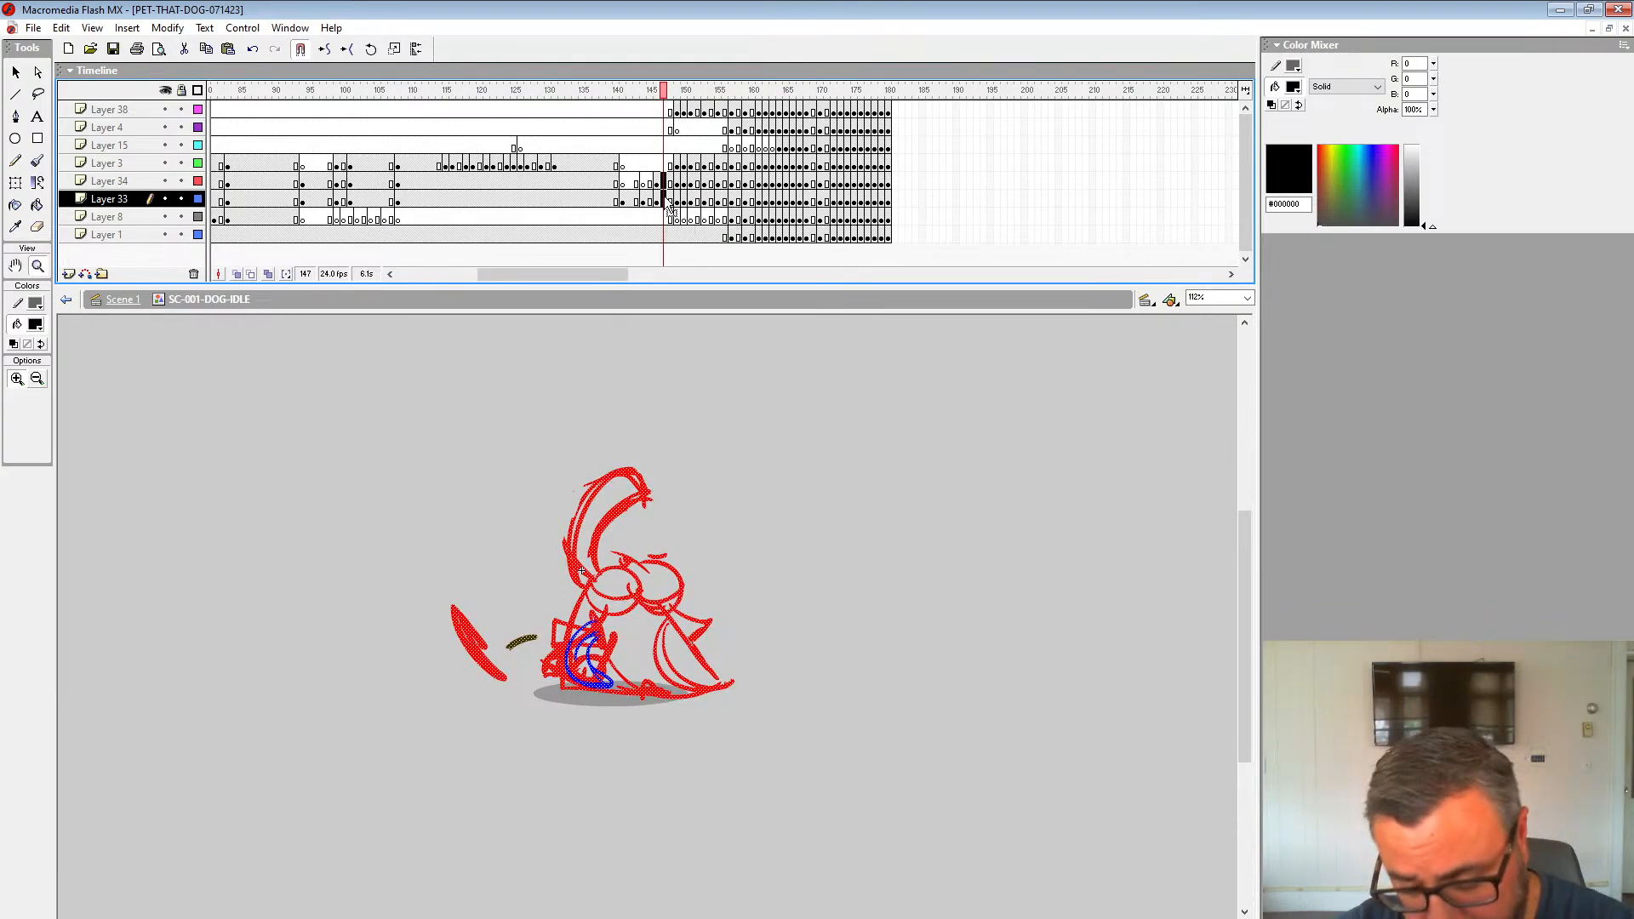
{"action": "key", "text": "Delete"}
{"action": "left_click", "coordinate": [236, 274]}
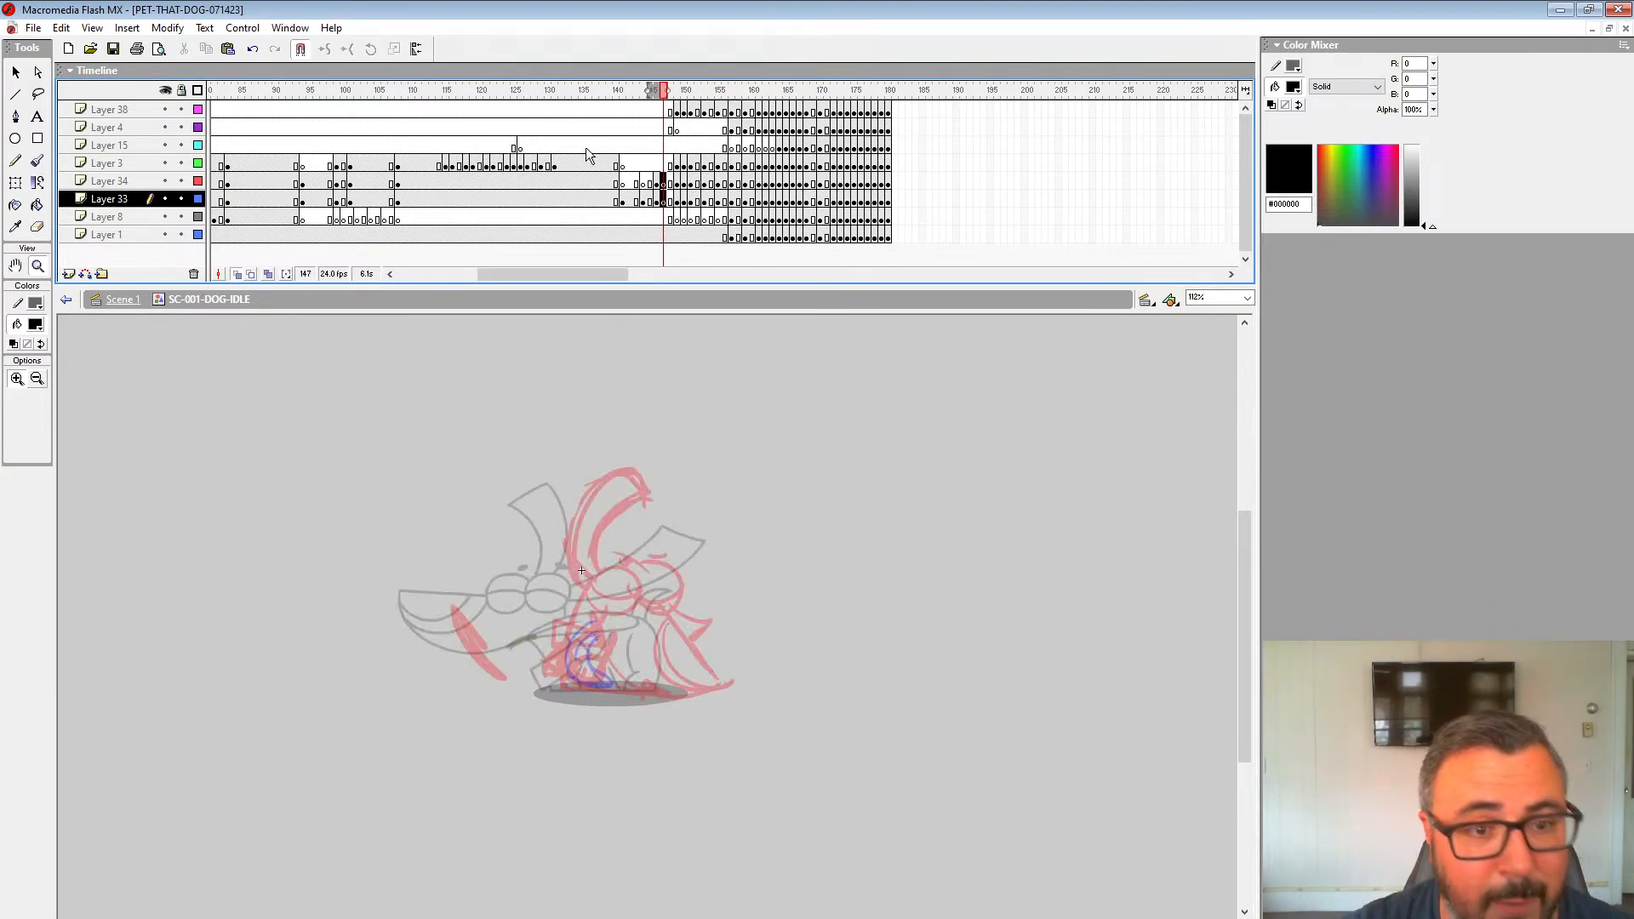
Step: Ink the dog's two overlapping eyes, eyelid lines and eyebrows on frame 147 with a smaller black brush
{"action": "left_click", "coordinate": [647, 573]}
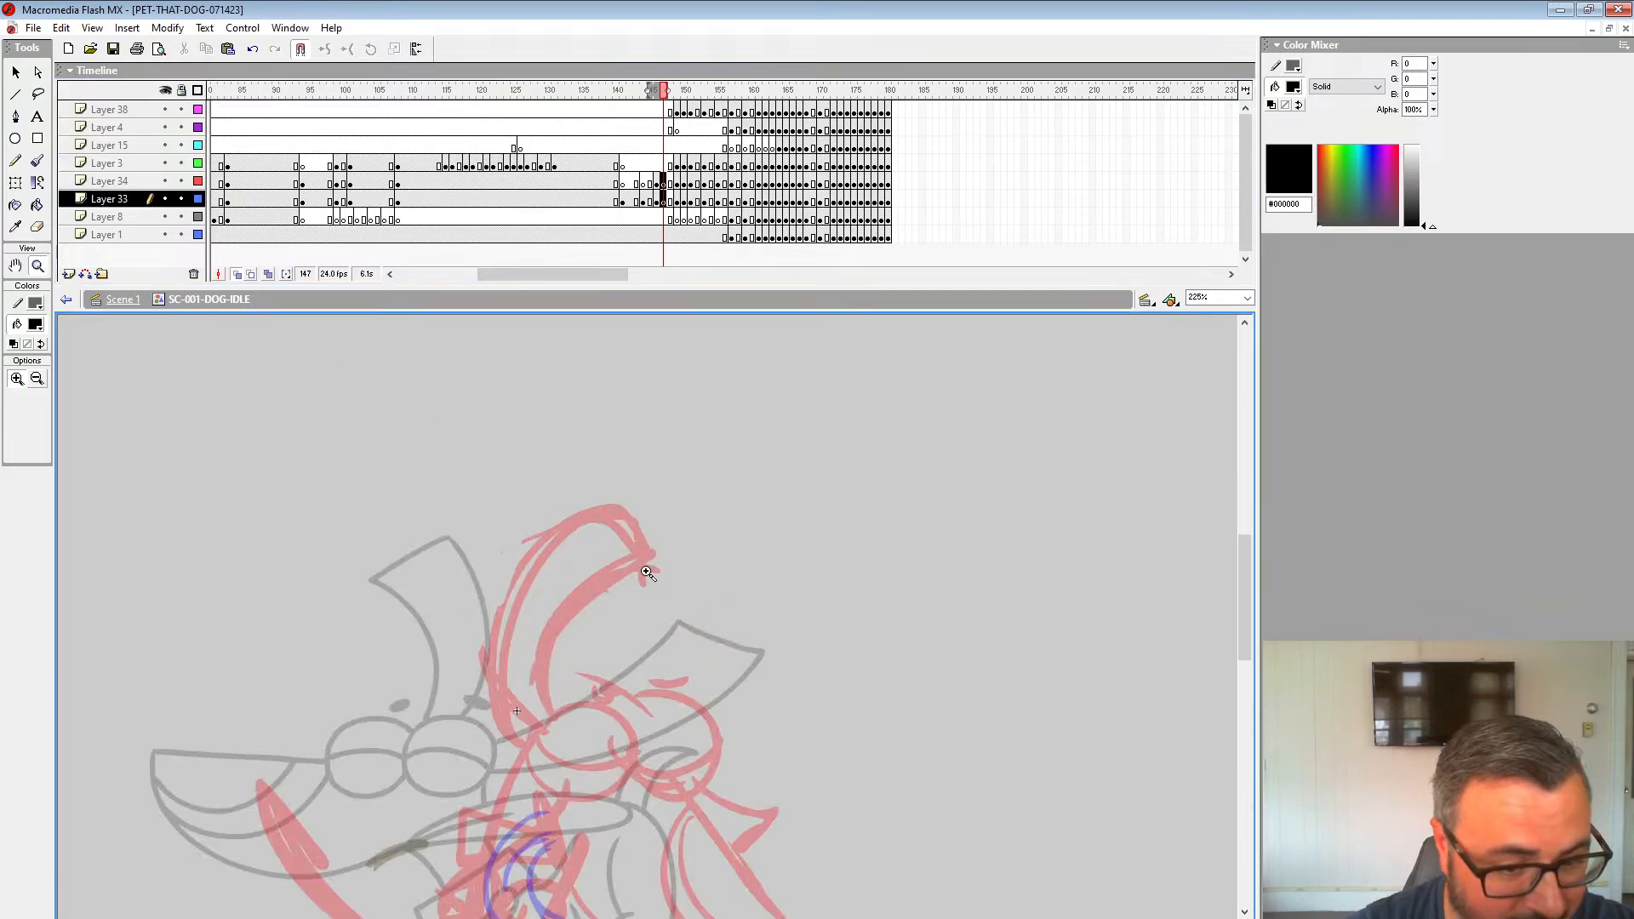
{"action": "left_click_drag", "start_coordinate": [699, 725], "coordinate": [621, 562]}
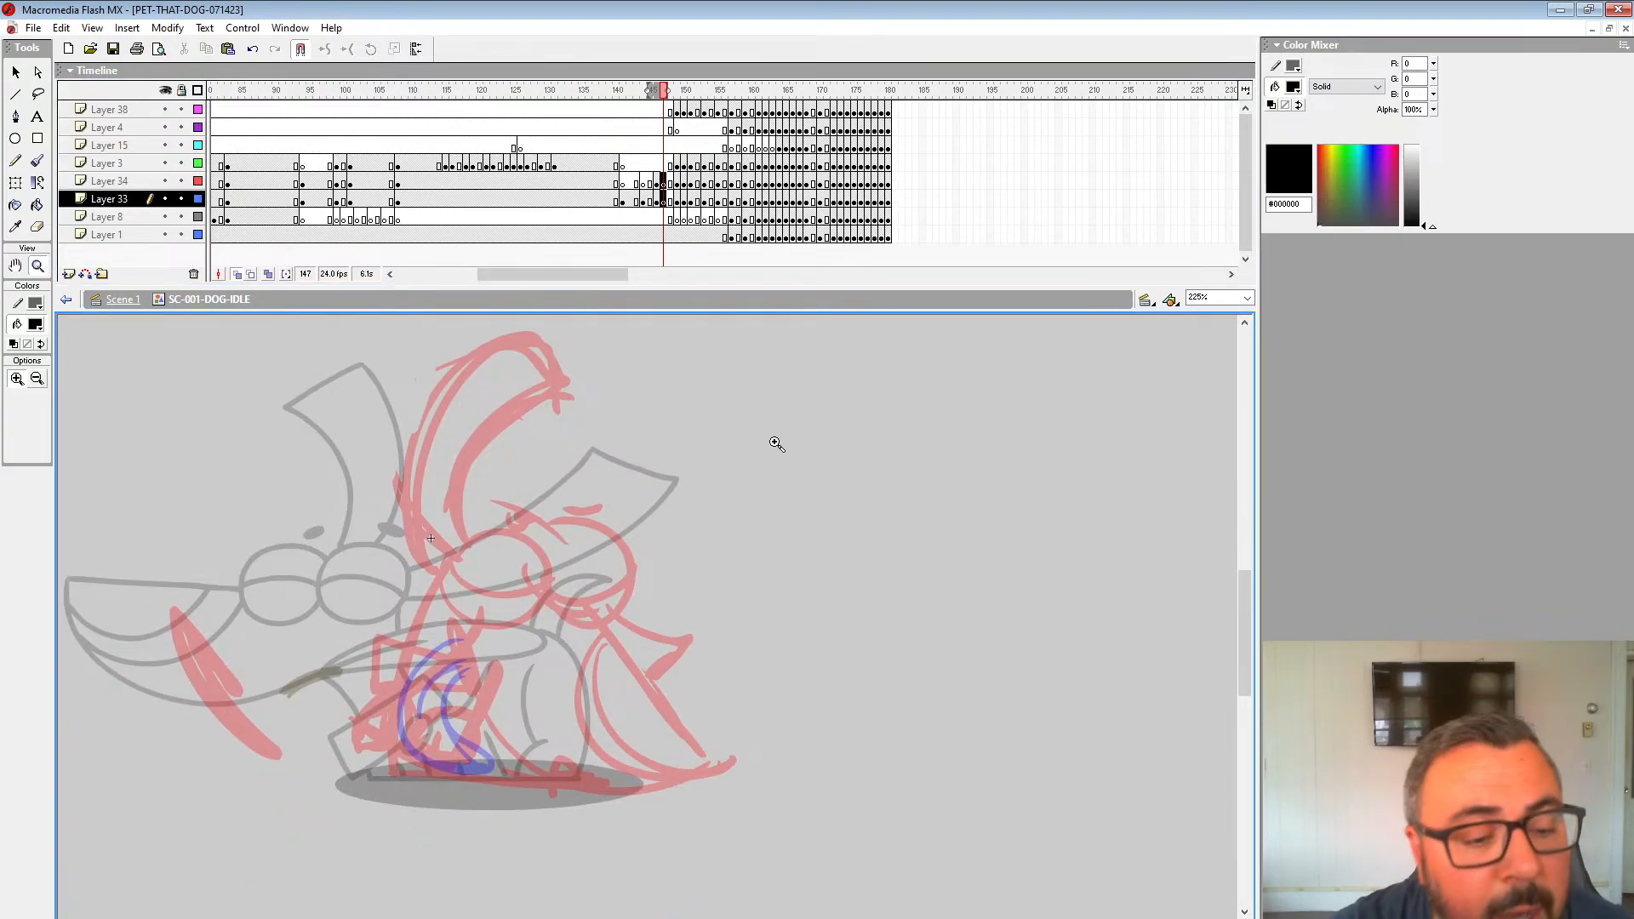
{"action": "left_click", "coordinate": [37, 161]}
{"action": "left_click", "coordinate": [40, 429]}
{"action": "left_click", "coordinate": [35, 452]}
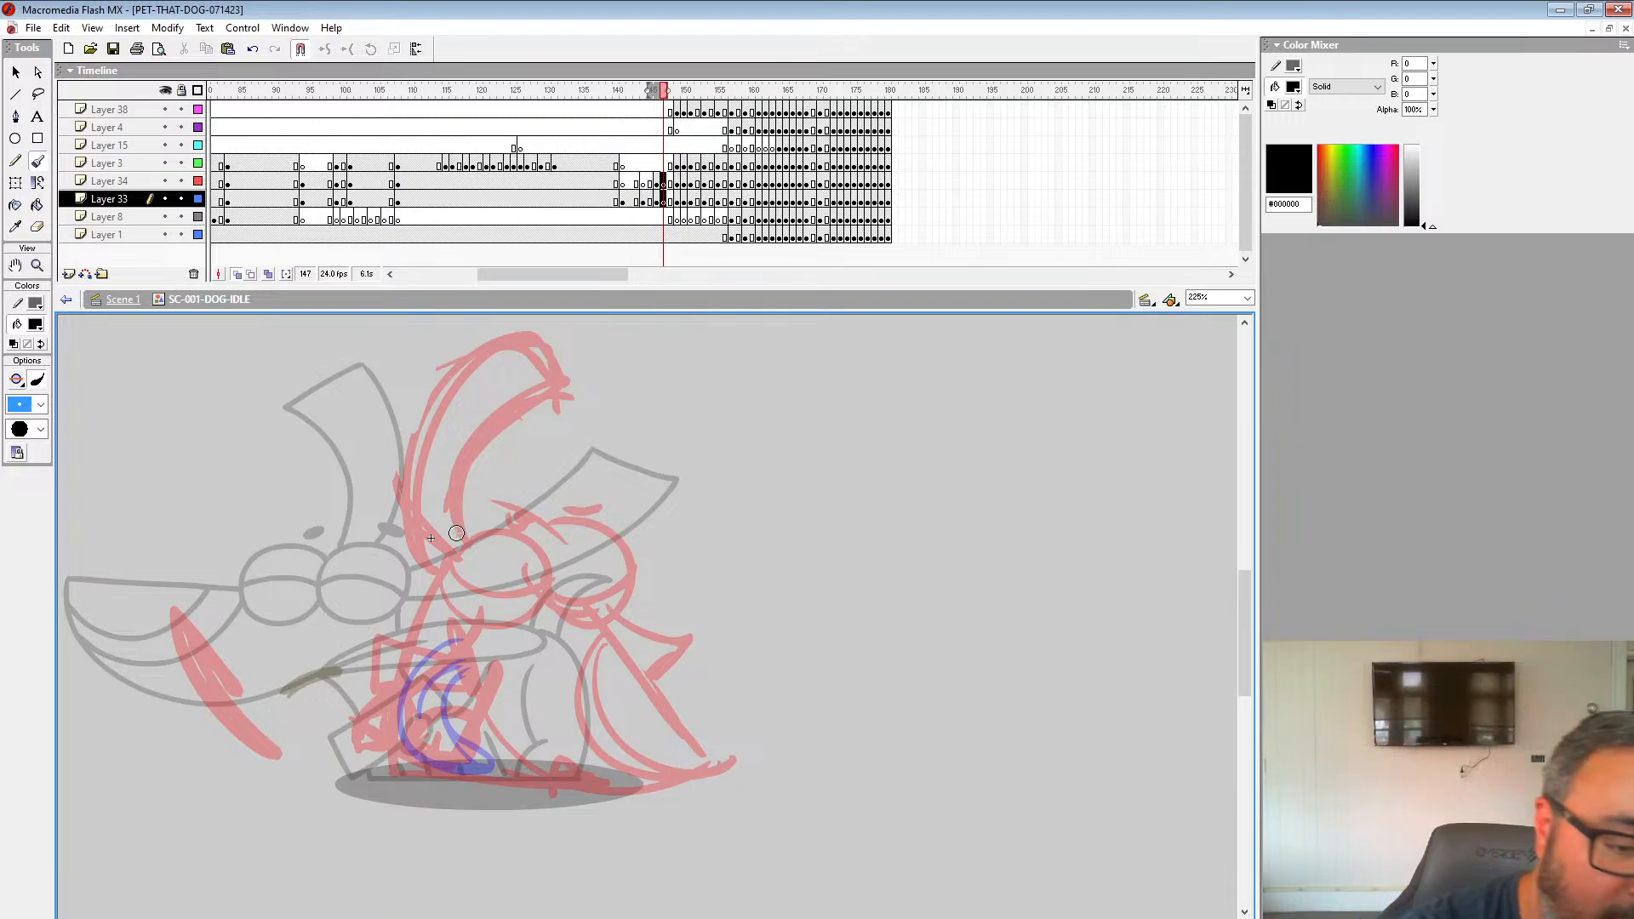
{"action": "mouse_move", "coordinate": [479, 540]}
{"action": "left_mouse_down"}
{"action": "mouse_move", "coordinate": [447, 577]}
{"action": "mouse_move", "coordinate": [472, 620]}
{"action": "mouse_move", "coordinate": [533, 613]}
{"action": "mouse_move", "coordinate": [541, 563]}
{"action": "mouse_move", "coordinate": [481, 533]}
{"action": "mouse_move", "coordinate": [457, 610]}
{"action": "mouse_move", "coordinate": [576, 612]}
{"action": "mouse_move", "coordinate": [627, 563]}
{"action": "mouse_move", "coordinate": [534, 552]}
{"action": "left_mouse_up"}
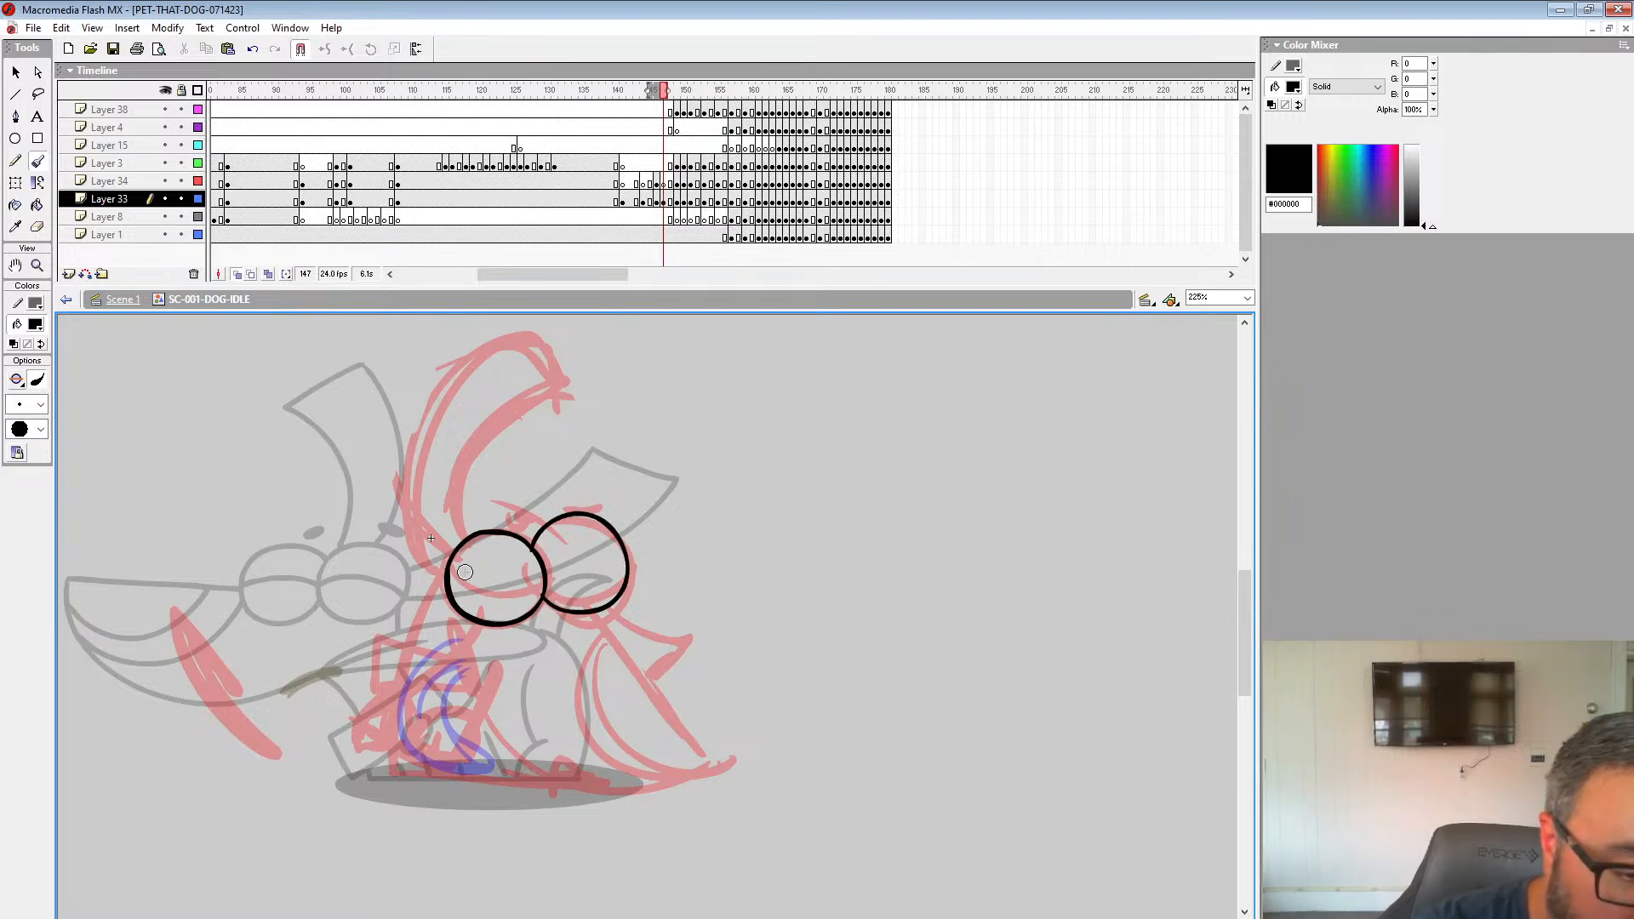
{"action": "left_click_drag", "start_coordinate": [447, 586], "coordinate": [626, 567]}
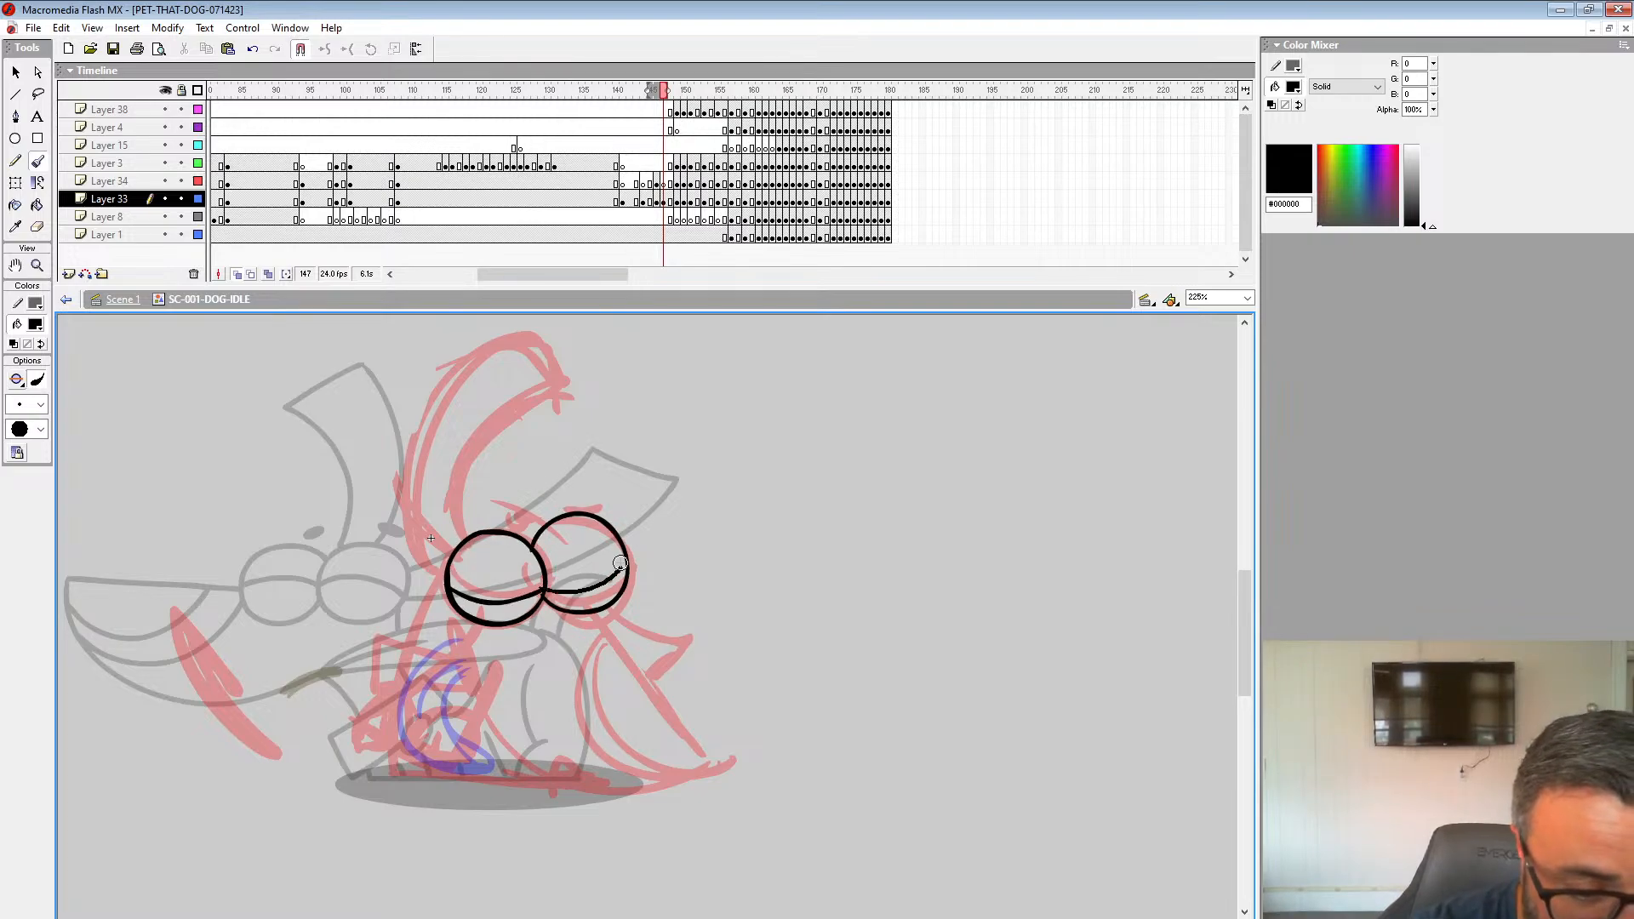
{"action": "left_click_drag", "start_coordinate": [491, 513], "coordinate": [567, 497]}
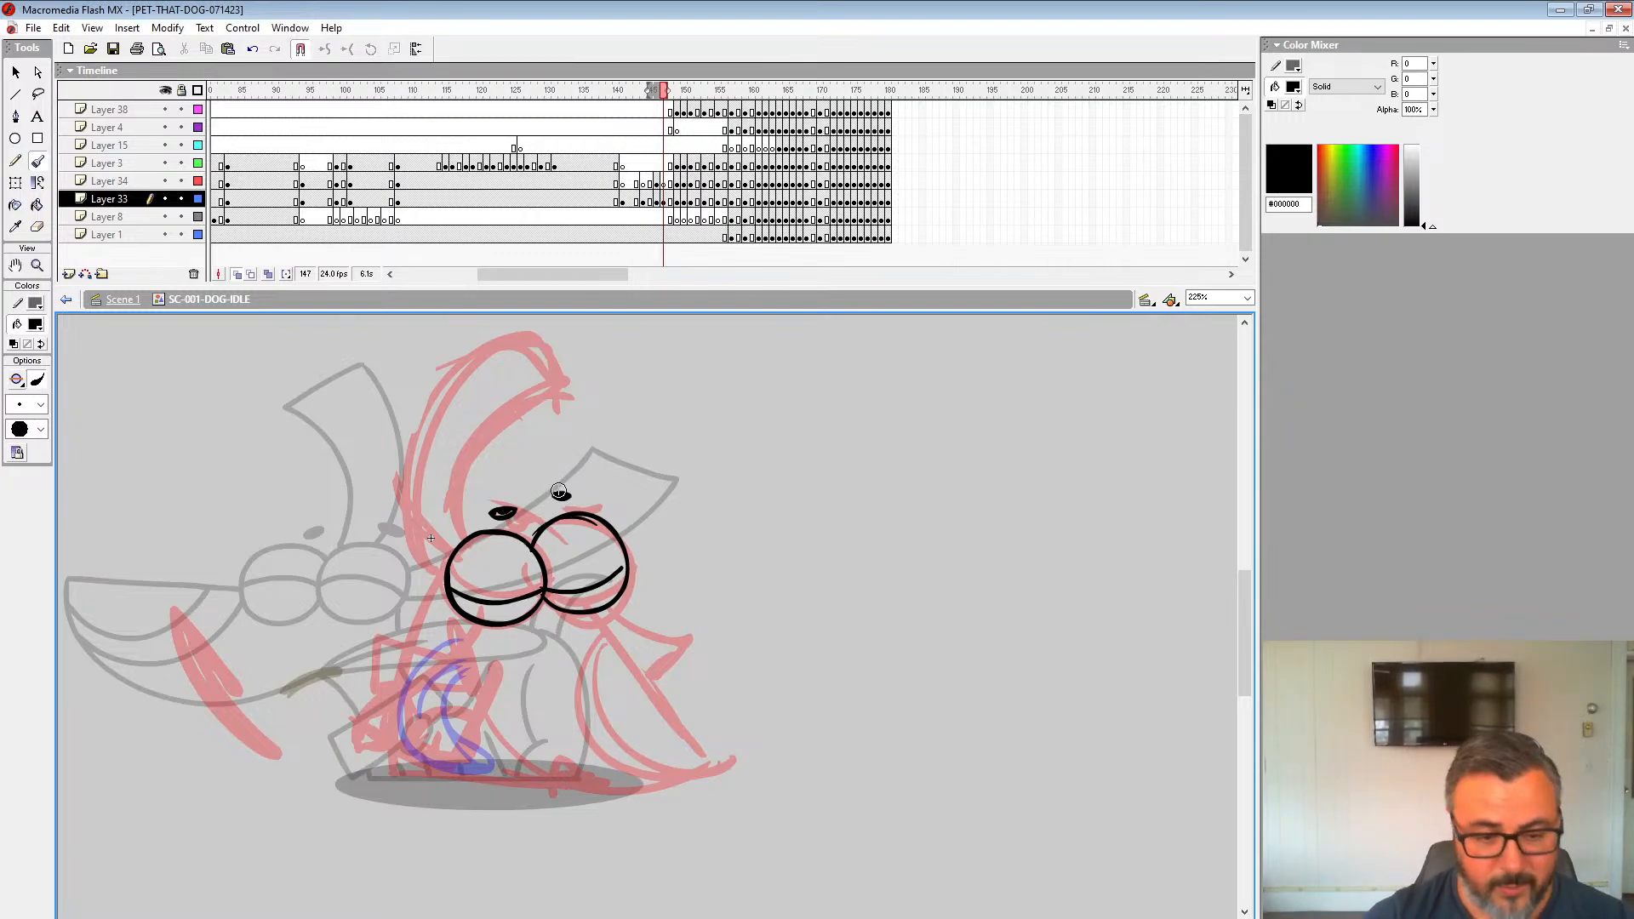
Step: Ink the downward-pointing muzzle outline and the nose's two inner curves on frame 147, redoing the first nose curve
{"action": "mouse_move", "coordinate": [593, 615]}
{"action": "left_mouse_down"}
{"action": "mouse_move", "coordinate": [715, 768]}
{"action": "mouse_move", "coordinate": [650, 791]}
{"action": "mouse_move", "coordinate": [563, 780]}
{"action": "left_mouse_up"}
{"action": "left_click_drag", "start_coordinate": [459, 648], "coordinate": [690, 787]}
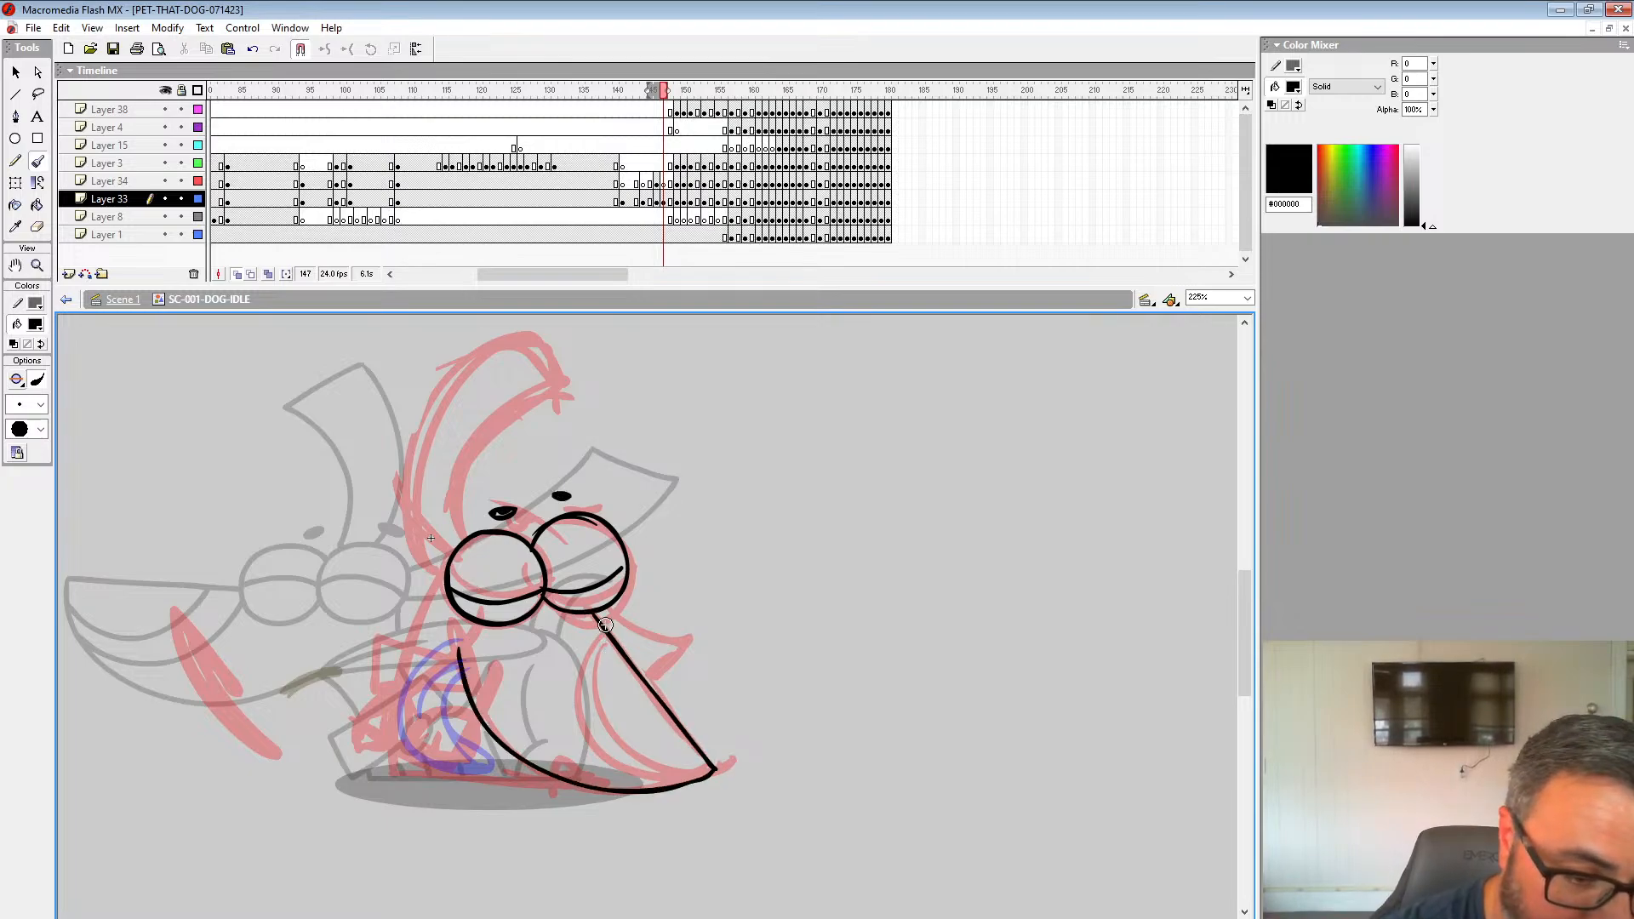
{"action": "mouse_move", "coordinate": [595, 634]}
{"action": "left_mouse_down"}
{"action": "mouse_move", "coordinate": [615, 765]}
{"action": "mouse_move", "coordinate": [703, 763]}
{"action": "left_mouse_up"}
{"action": "key", "text": "ctrl+z"}
{"action": "mouse_move", "coordinate": [598, 626]}
{"action": "left_mouse_down"}
{"action": "mouse_move", "coordinate": [567, 715]}
{"action": "mouse_move", "coordinate": [684, 784]}
{"action": "left_mouse_up"}
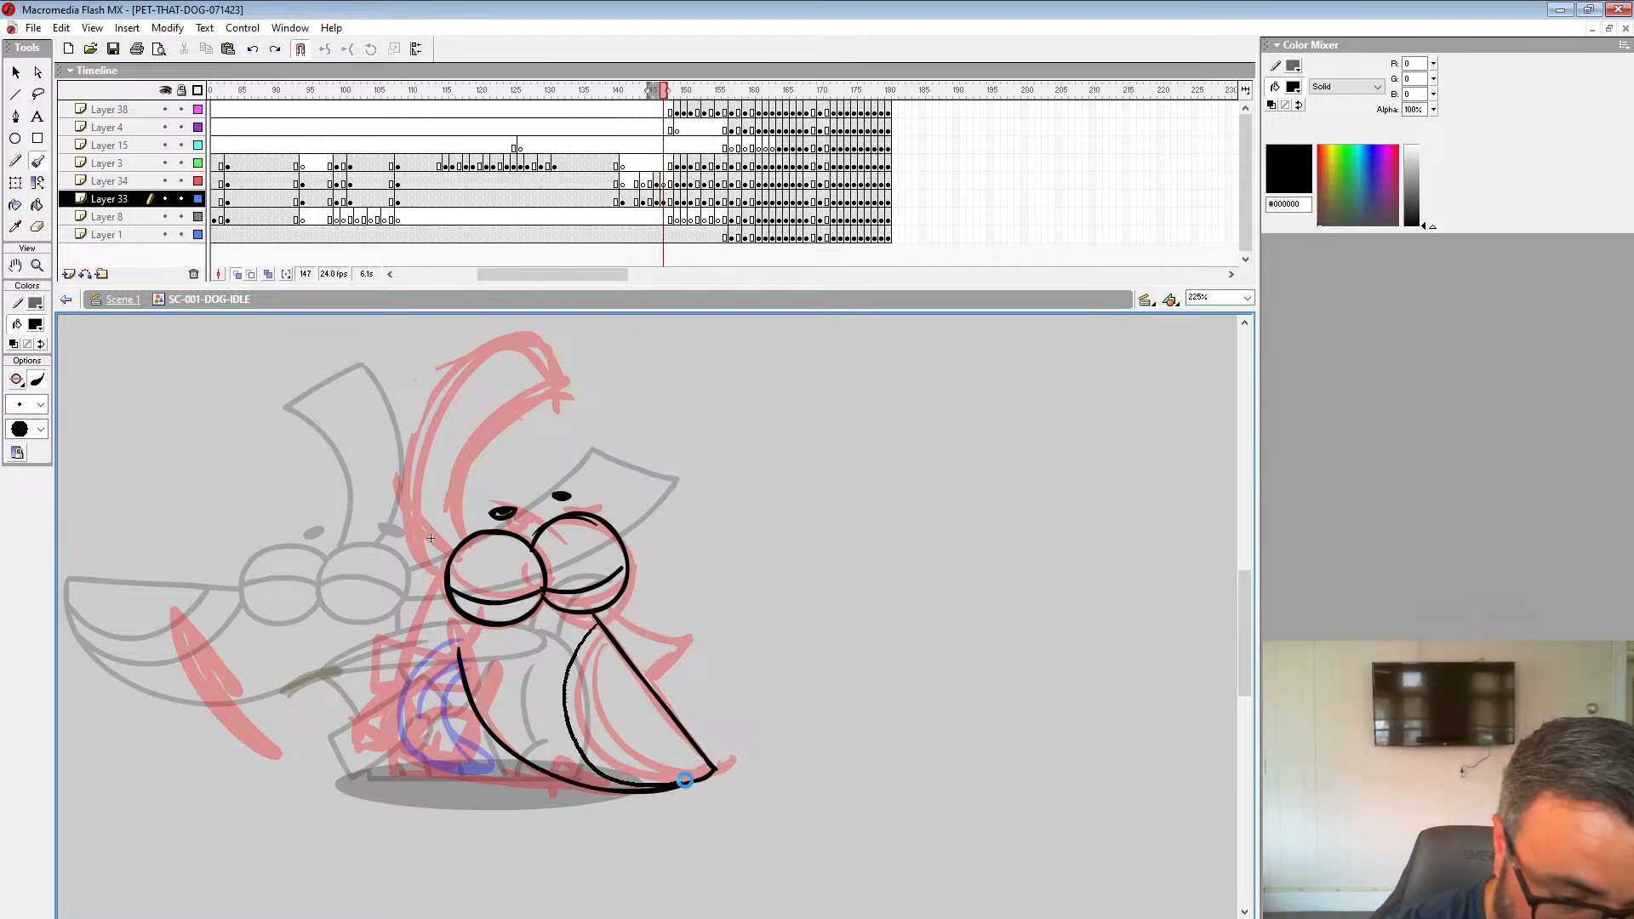
{"action": "left_click_drag", "start_coordinate": [611, 640], "coordinate": [709, 754]}
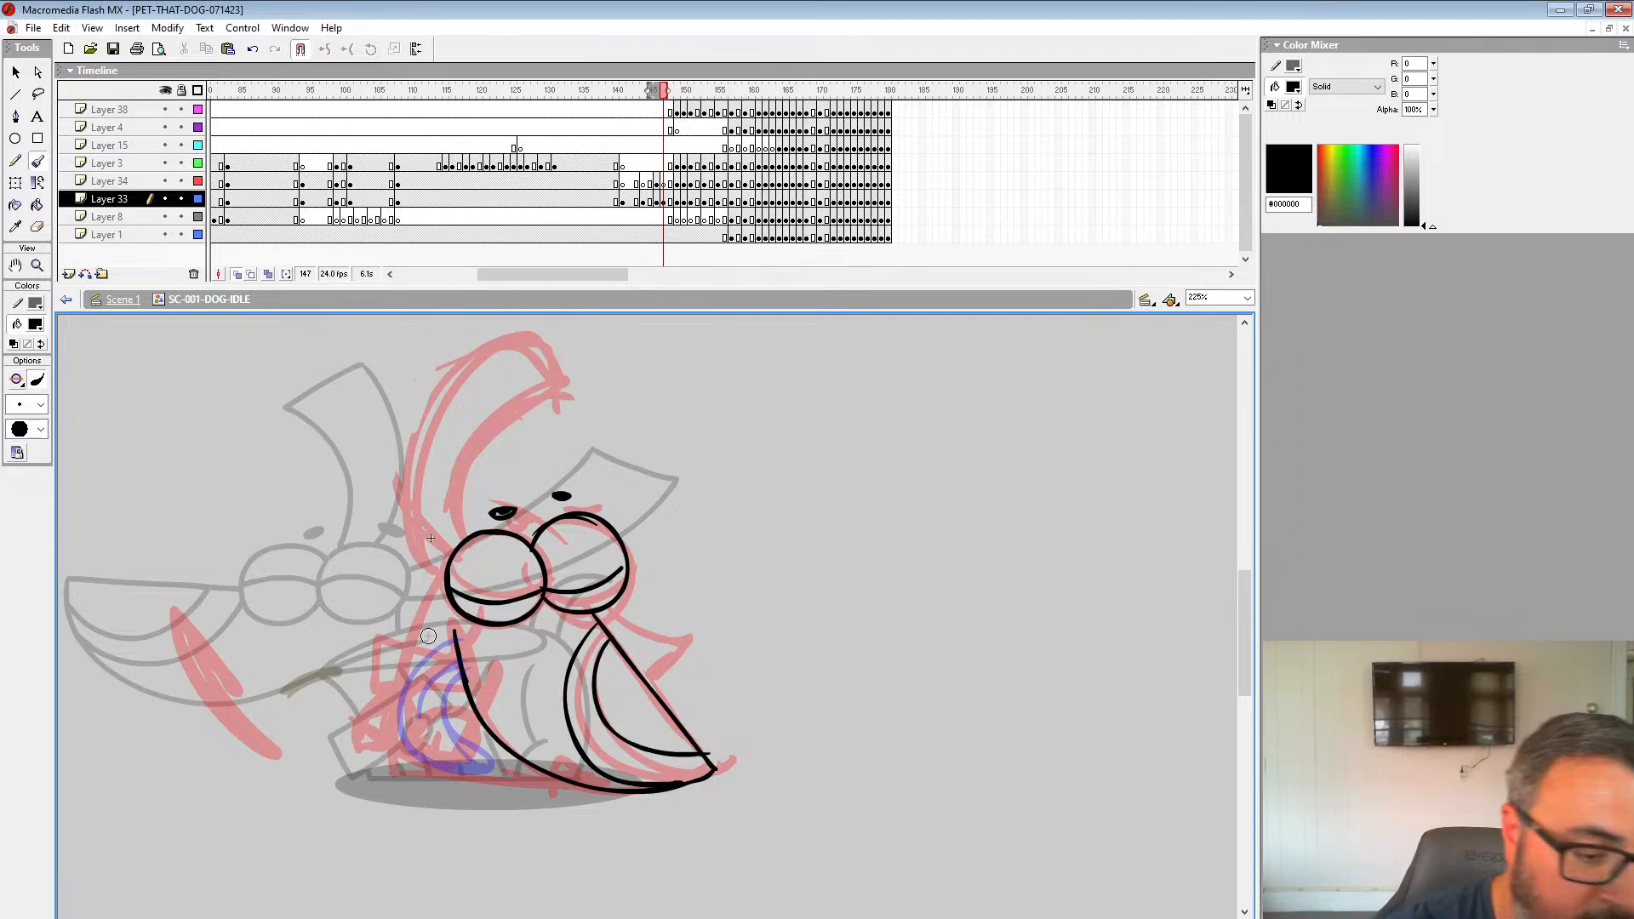
Step: Ink the crescent shape over the blue sketch and the neck line running down from the near eye
{"action": "mouse_move", "coordinate": [457, 638]}
{"action": "left_mouse_down"}
{"action": "mouse_move", "coordinate": [403, 712]}
{"action": "mouse_move", "coordinate": [437, 767]}
{"action": "mouse_move", "coordinate": [493, 763]}
{"action": "mouse_move", "coordinate": [464, 667]}
{"action": "mouse_move", "coordinate": [445, 708]}
{"action": "left_mouse_up"}
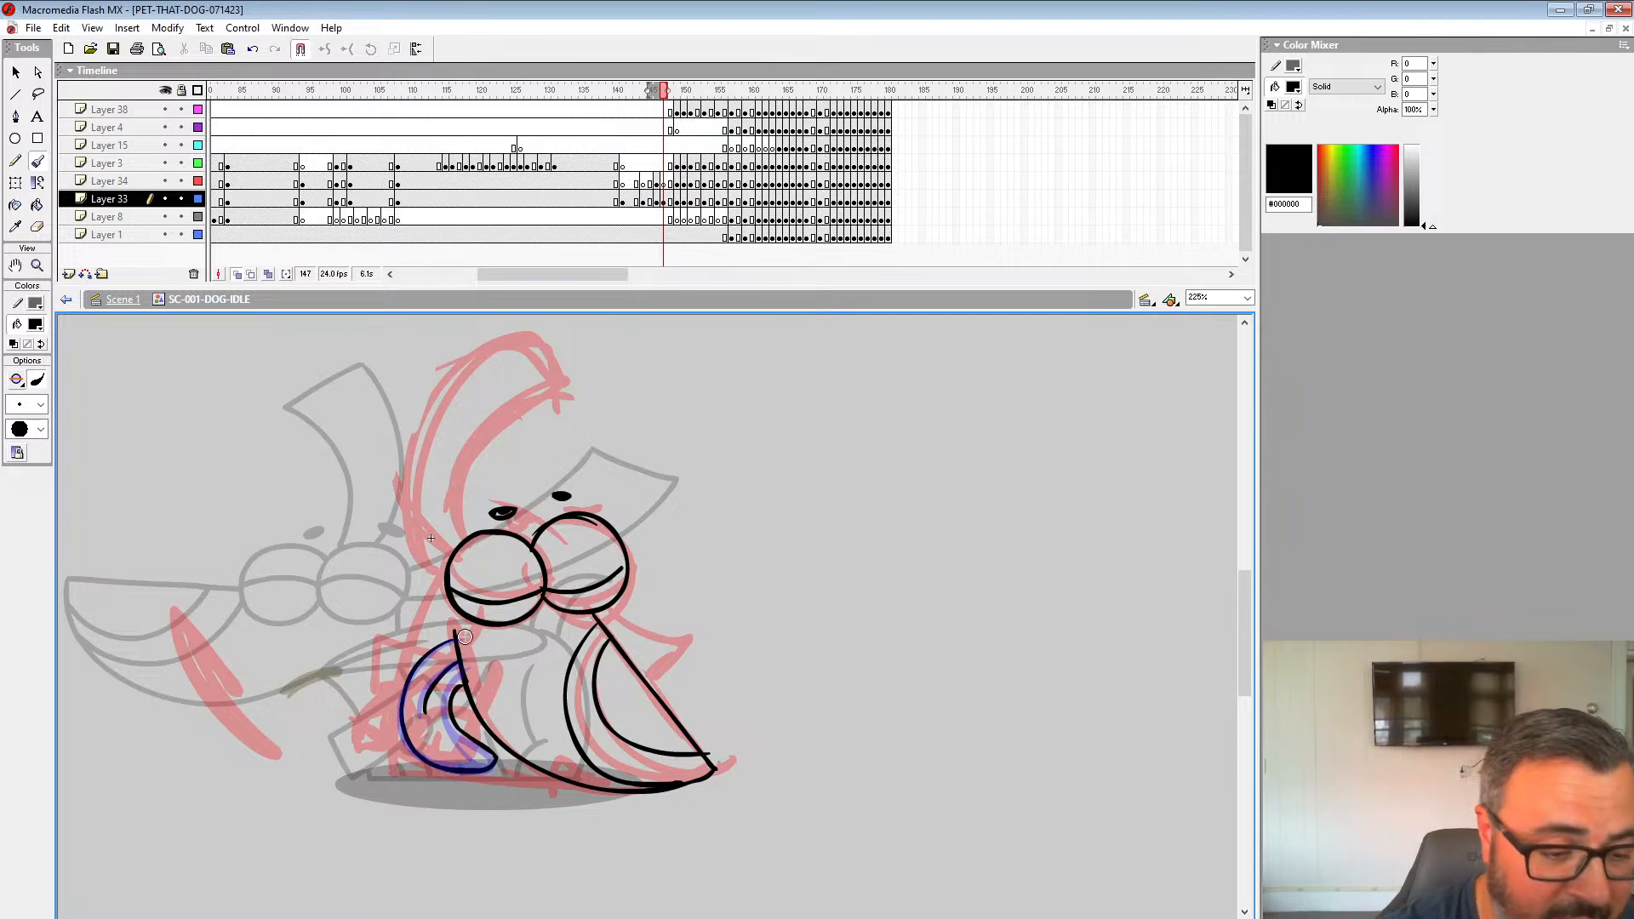
{"action": "mouse_move", "coordinate": [446, 577]}
{"action": "left_mouse_down"}
{"action": "mouse_move", "coordinate": [413, 638]}
{"action": "mouse_move", "coordinate": [447, 581]}
{"action": "left_mouse_up"}
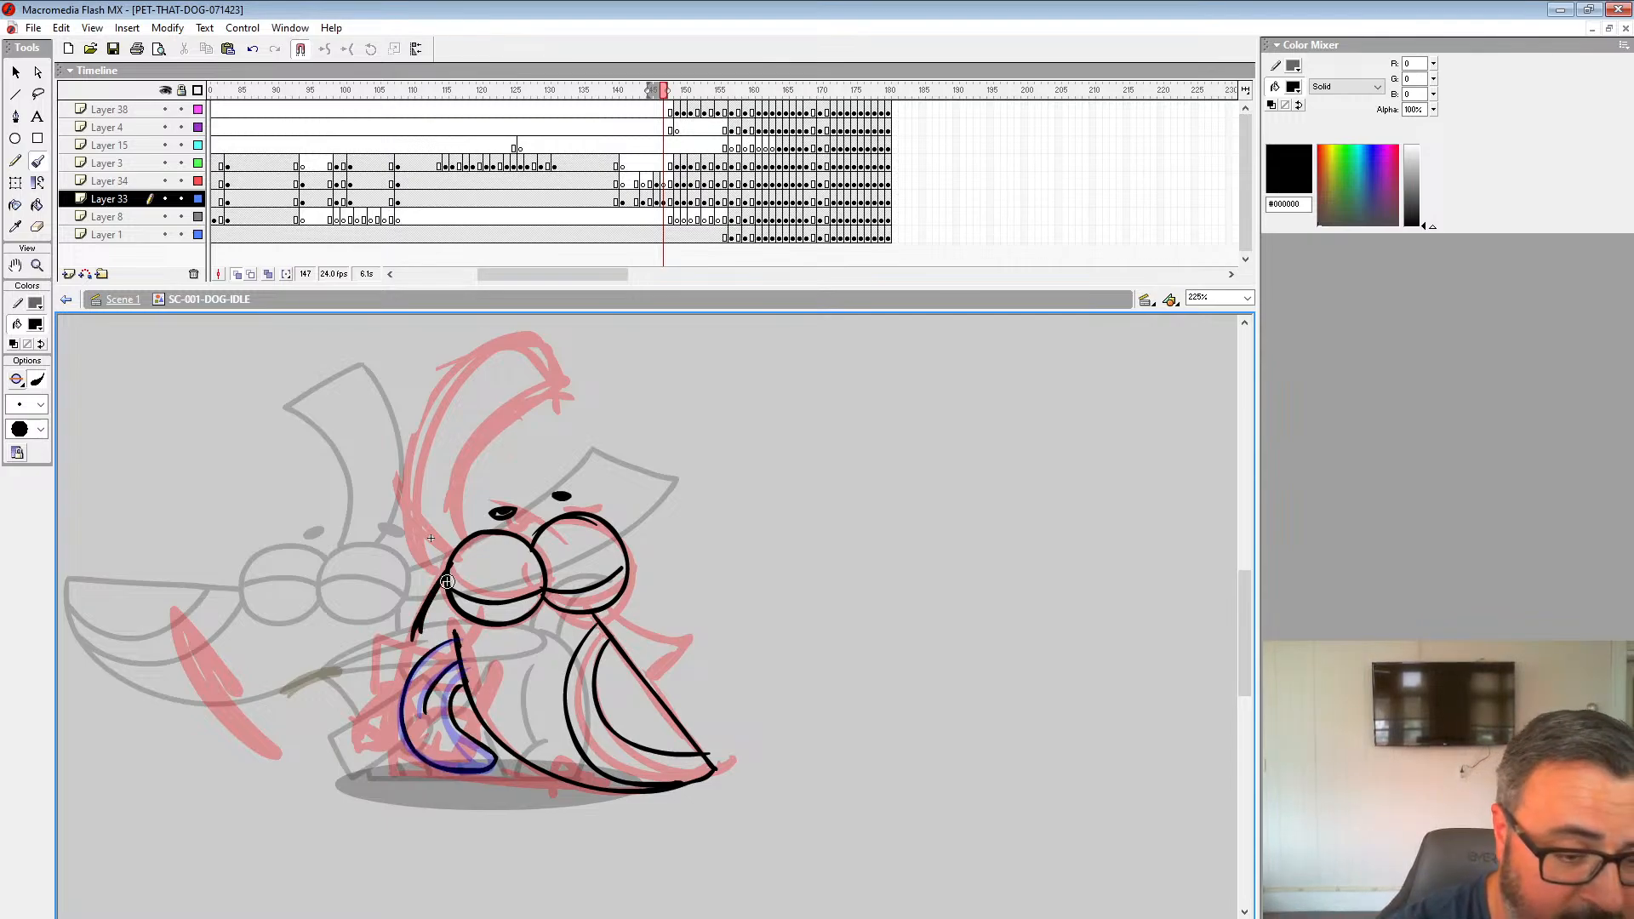
Step: Ink the far ear's pointed tip beside the muzzle and the tall curved raised ear on frame 147
{"action": "left_click_drag", "start_coordinate": [603, 610], "coordinate": [691, 641]}
{"action": "left_click_drag", "start_coordinate": [691, 642], "coordinate": [650, 682]}
{"action": "left_click_drag", "start_coordinate": [604, 610], "coordinate": [671, 642]}
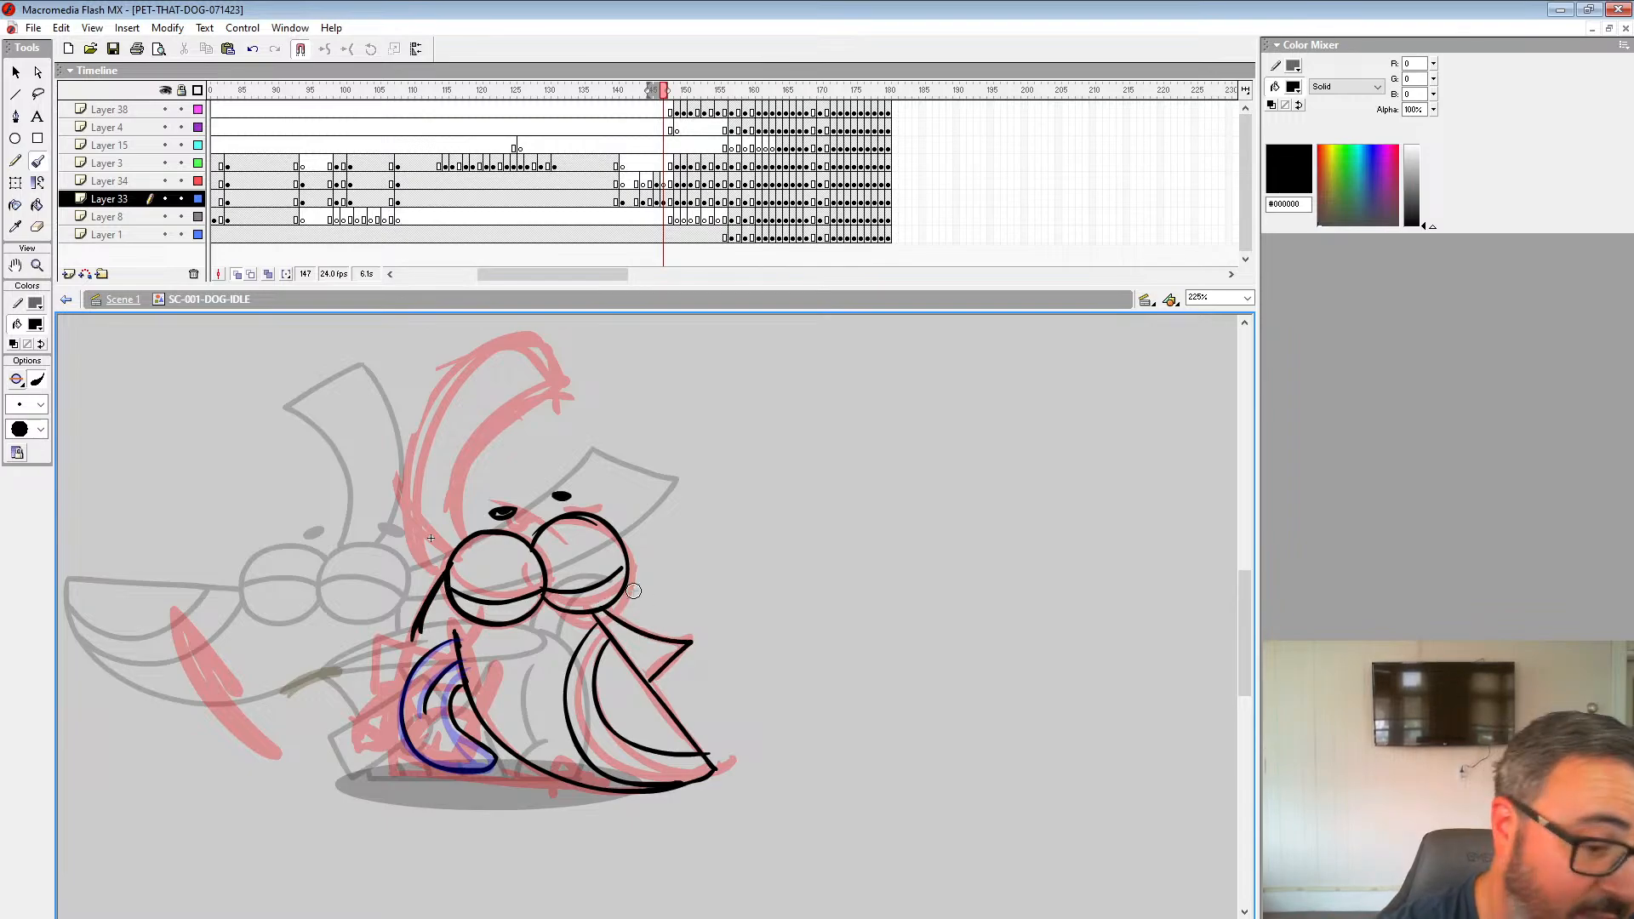
{"action": "mouse_move", "coordinate": [465, 541]}
{"action": "left_mouse_down"}
{"action": "mouse_move", "coordinate": [556, 394]}
{"action": "mouse_move", "coordinate": [514, 335]}
{"action": "mouse_move", "coordinate": [453, 374]}
{"action": "mouse_move", "coordinate": [405, 491]}
{"action": "mouse_move", "coordinate": [443, 566]}
{"action": "left_mouse_up"}
{"action": "left_click_drag", "start_coordinate": [426, 398], "coordinate": [437, 566]}
{"action": "mouse_move", "coordinate": [516, 339]}
{"action": "left_mouse_down"}
{"action": "mouse_move", "coordinate": [556, 391]}
{"action": "mouse_move", "coordinate": [517, 401]}
{"action": "mouse_move", "coordinate": [453, 541]}
{"action": "left_mouse_up"}
{"action": "left_click_drag", "start_coordinate": [415, 405], "coordinate": [442, 569]}
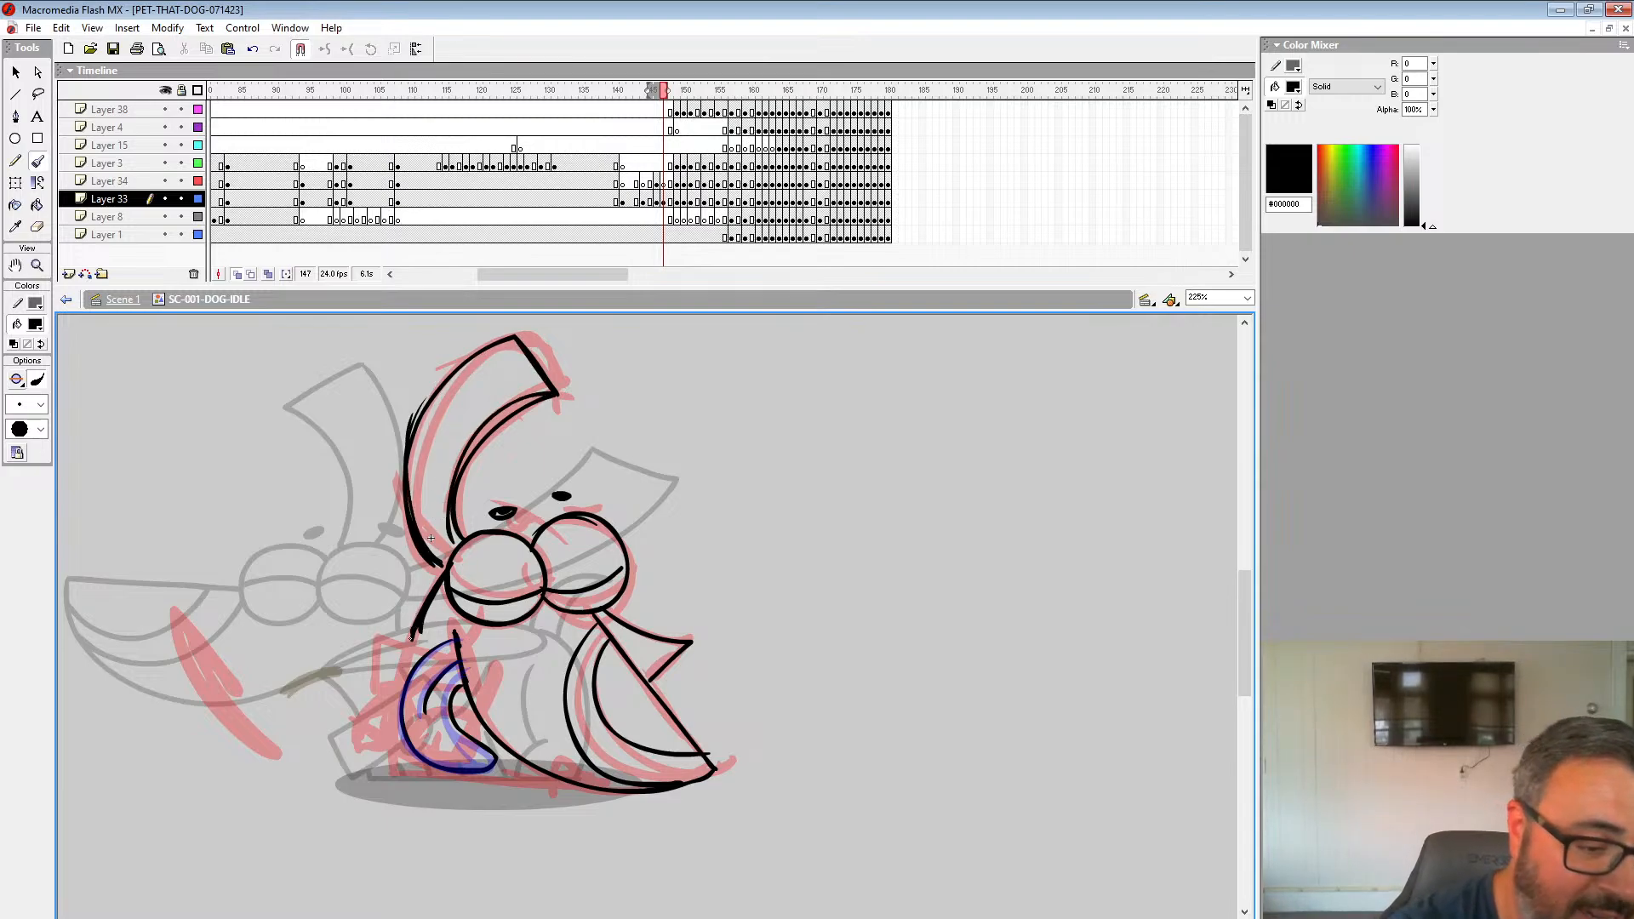
Step: Ink the boxy collar behind the crescent shape and the body's back edge and ground line on frame 147
{"action": "mouse_move", "coordinate": [412, 635]}
{"action": "left_mouse_down"}
{"action": "mouse_move", "coordinate": [448, 652]}
{"action": "mouse_move", "coordinate": [368, 707]}
{"action": "mouse_move", "coordinate": [394, 637]}
{"action": "mouse_move", "coordinate": [369, 703]}
{"action": "left_mouse_up"}
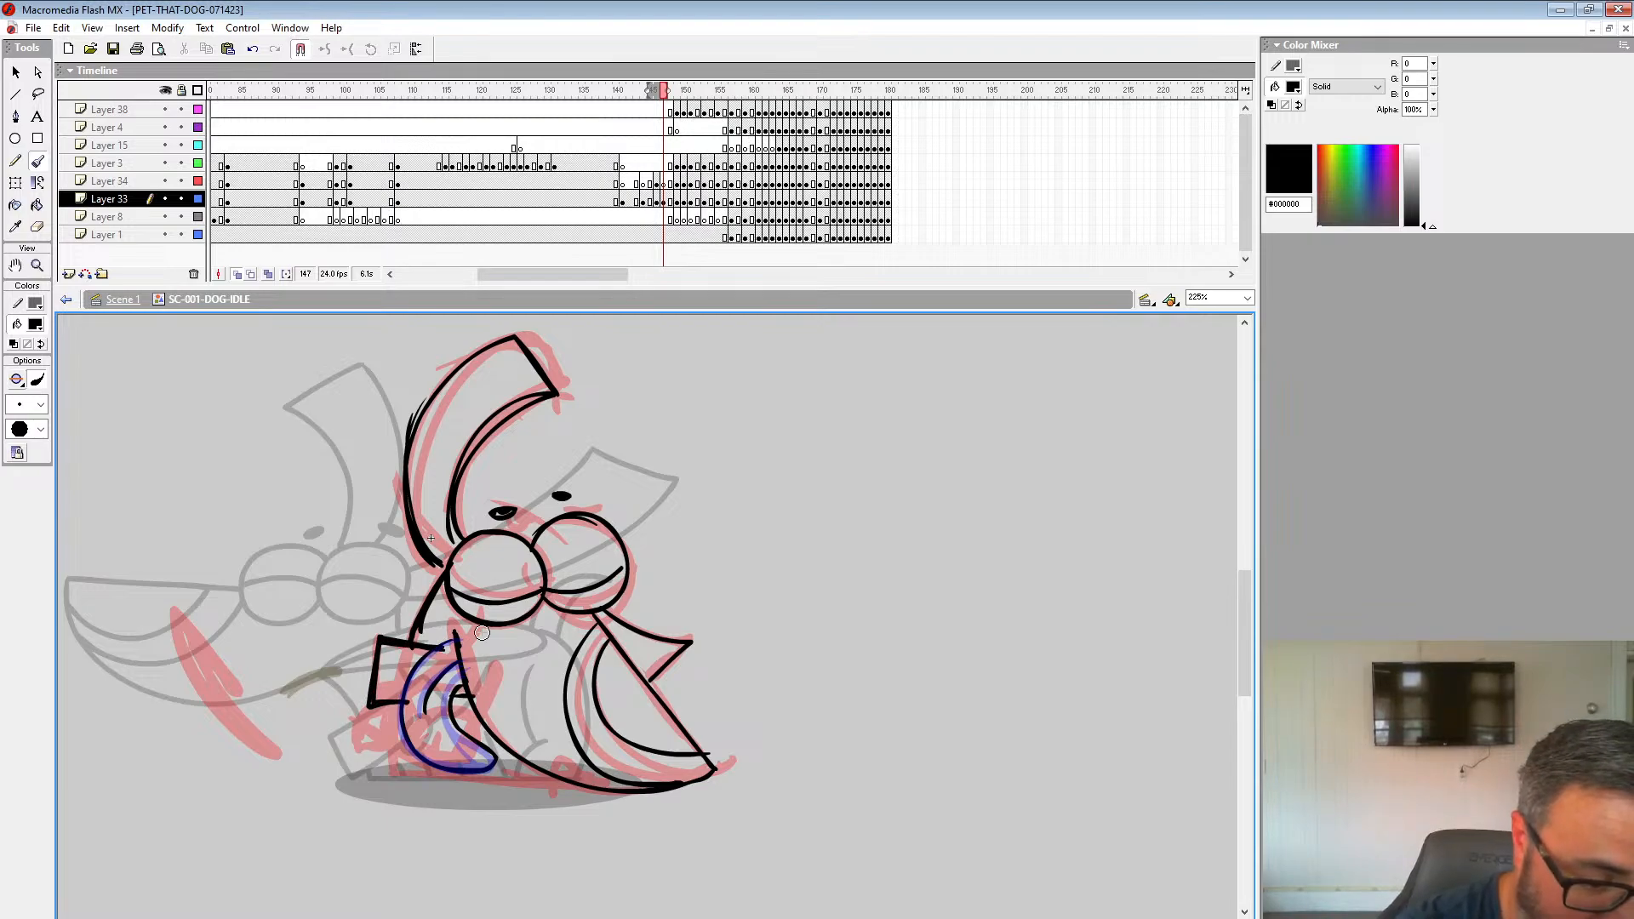
{"action": "mouse_move", "coordinate": [394, 705]}
{"action": "left_mouse_down"}
{"action": "mouse_move", "coordinate": [395, 758]}
{"action": "mouse_move", "coordinate": [566, 778]}
{"action": "left_mouse_up"}
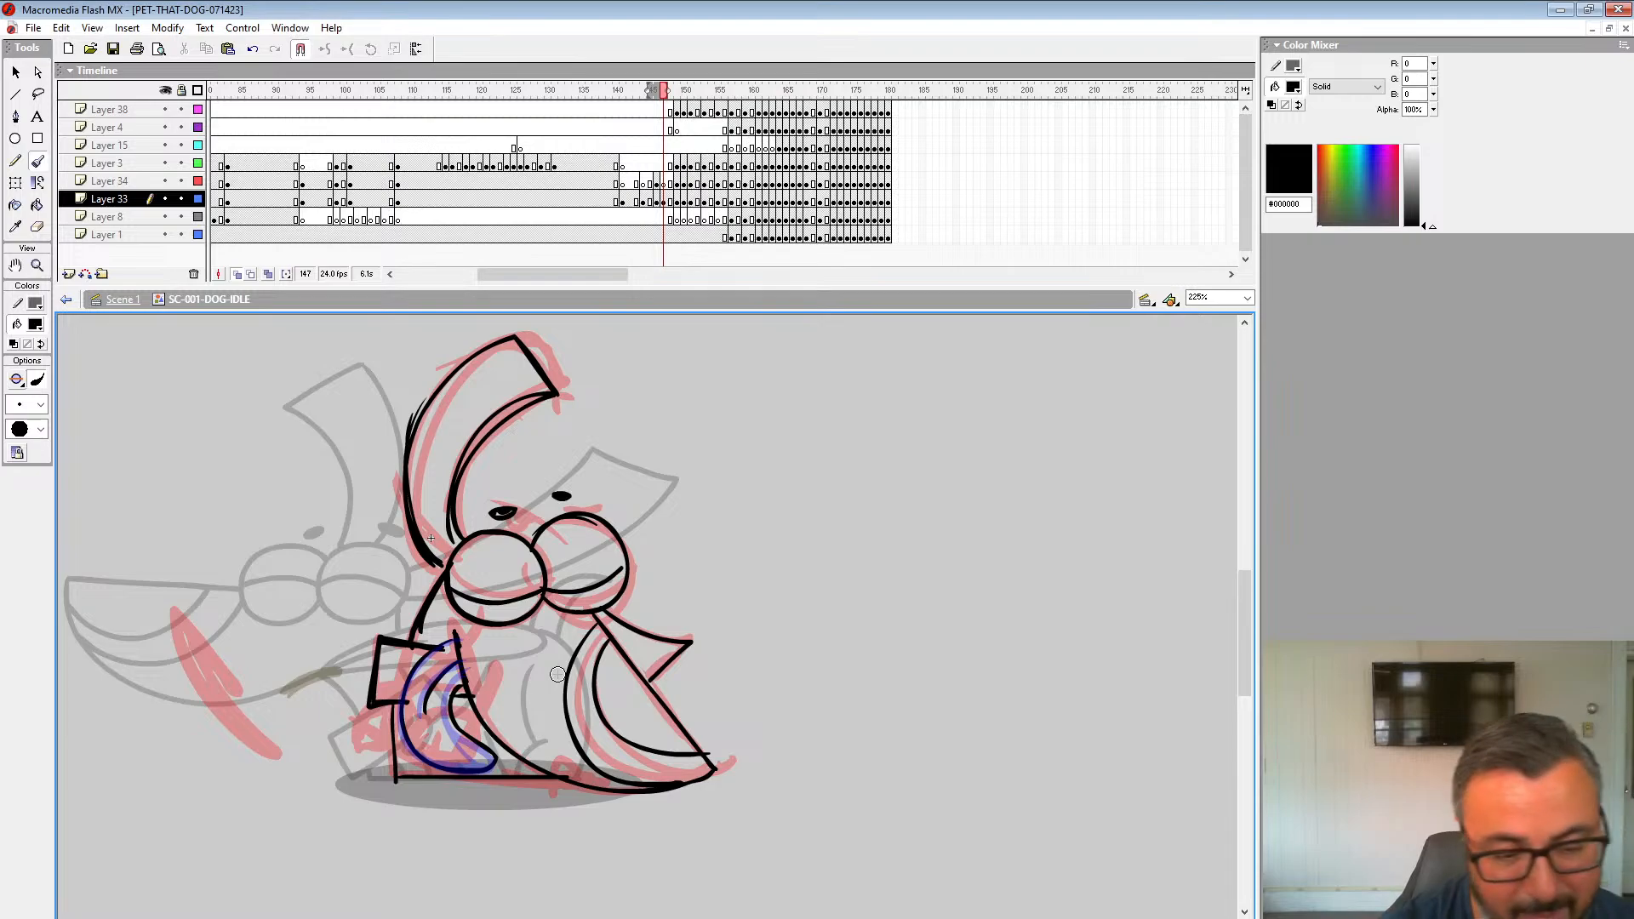
{"action": "left_click", "coordinate": [37, 266]}
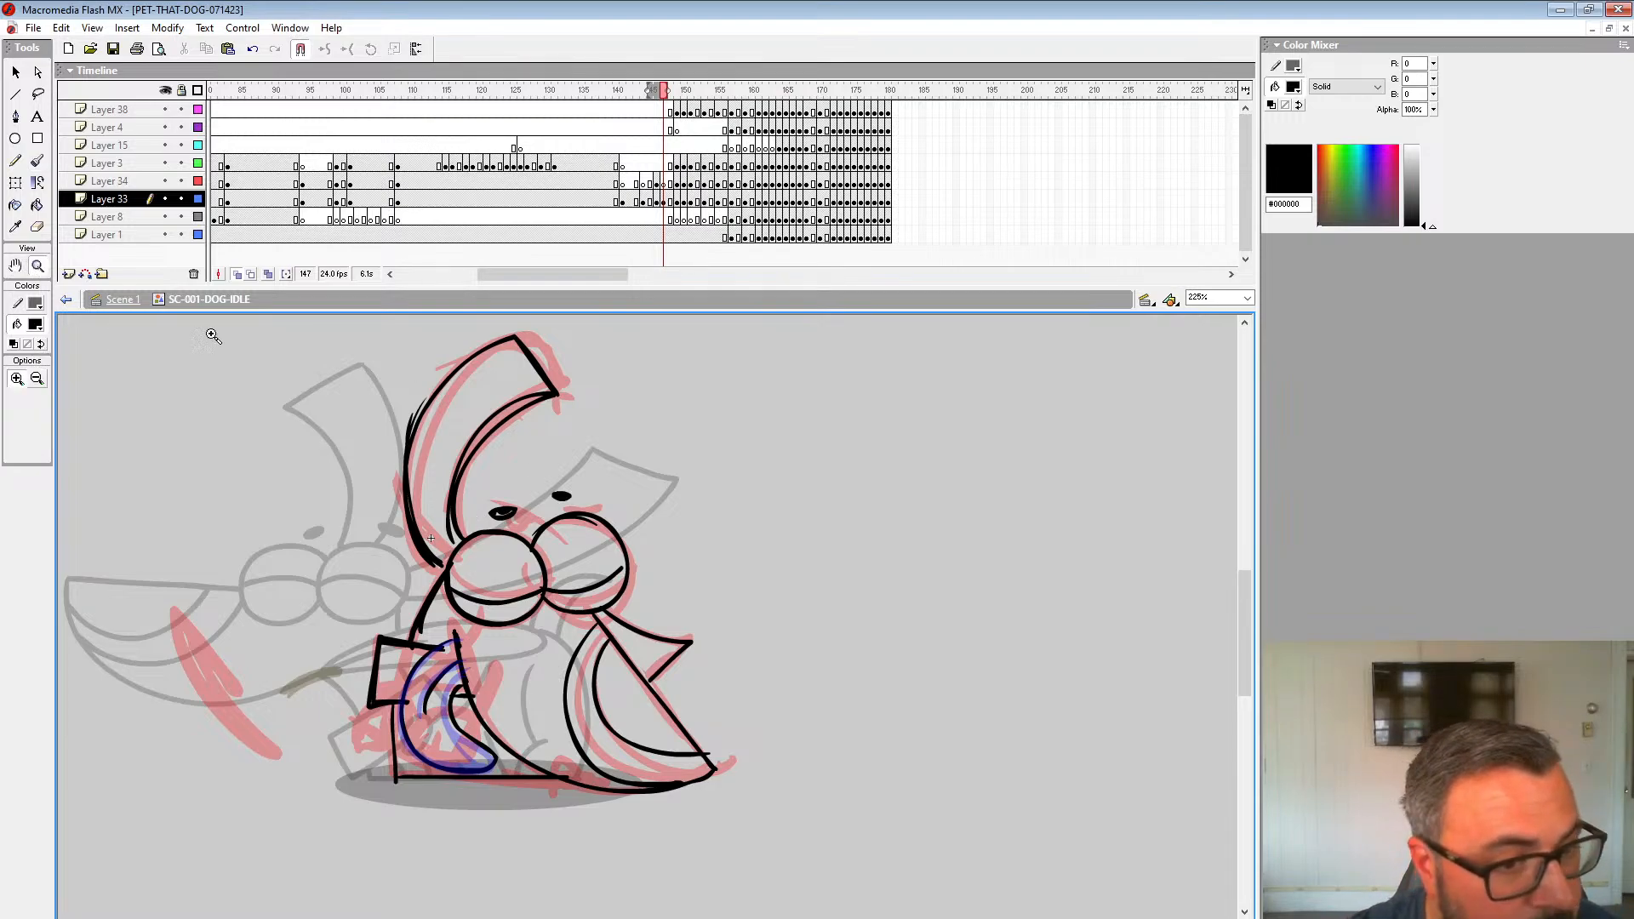
Step: Put the black line drawing on frame 146 in place of the rough red sketch on Layers 34 and 33
{"action": "left_click", "coordinate": [624, 506], "text": "alt"}
{"action": "left_click_drag", "start_coordinate": [656, 181], "coordinate": [656, 201]}
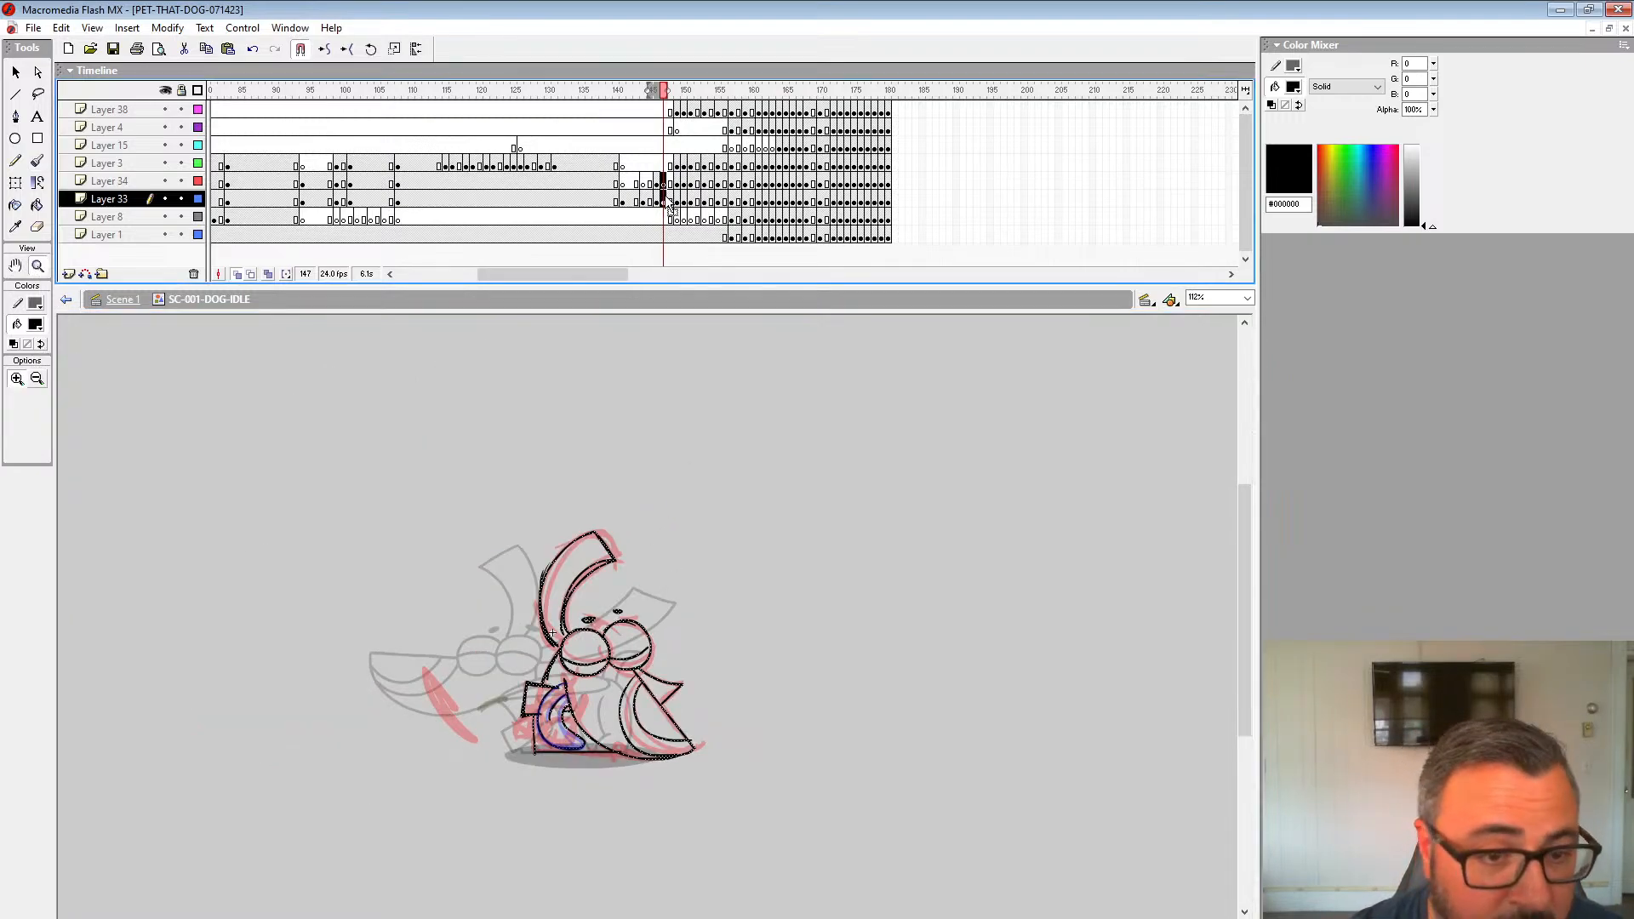
{"action": "left_click", "coordinate": [610, 668], "text": "alt"}
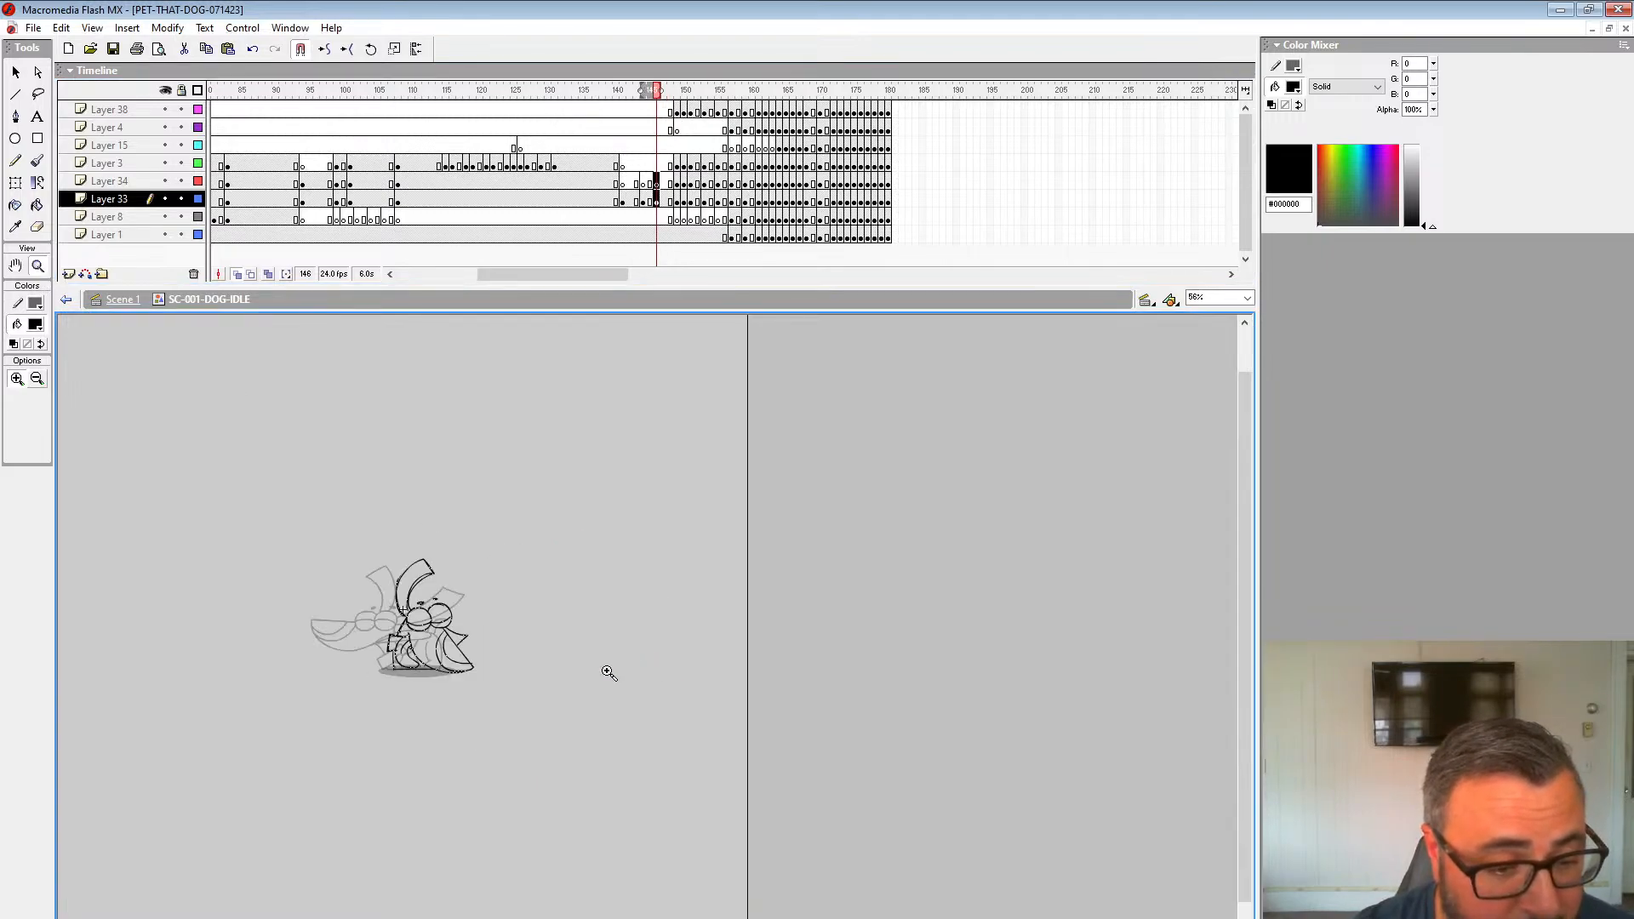
Step: Play the animation from just before frame 140 to review the new head-shake poses
{"action": "left_click", "coordinate": [610, 162]}
{"action": "key", "text": "Return"}
{"action": "left_click", "coordinate": [615, 151]}
{"action": "key", "text": "Return"}
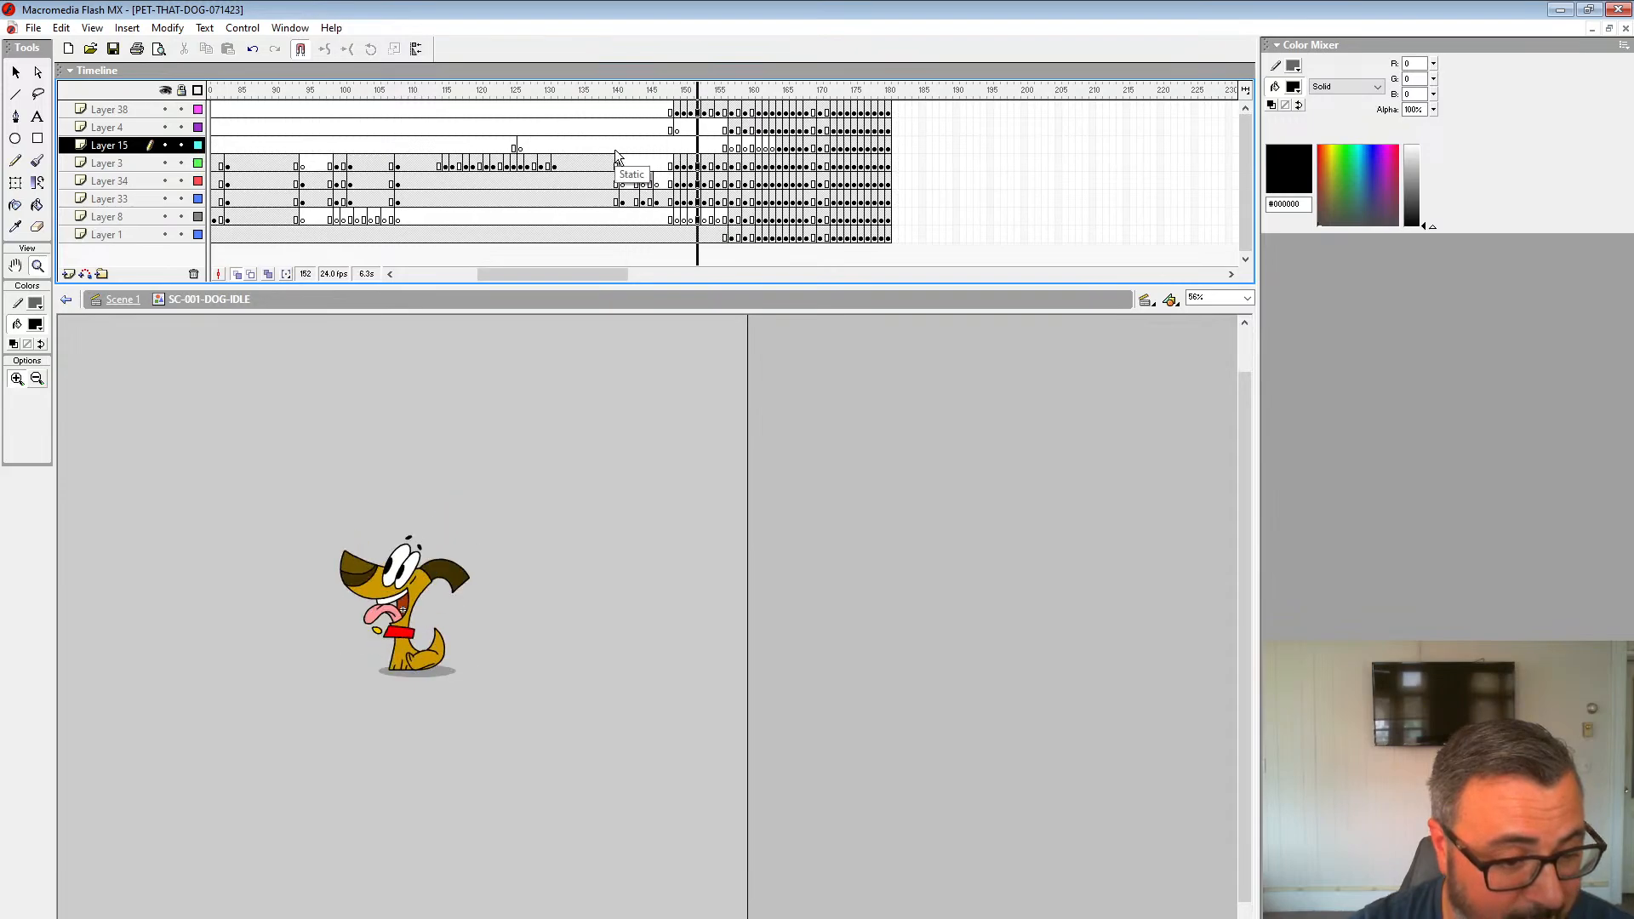
{"action": "left_click", "coordinate": [597, 144]}
{"action": "key", "text": "Return"}
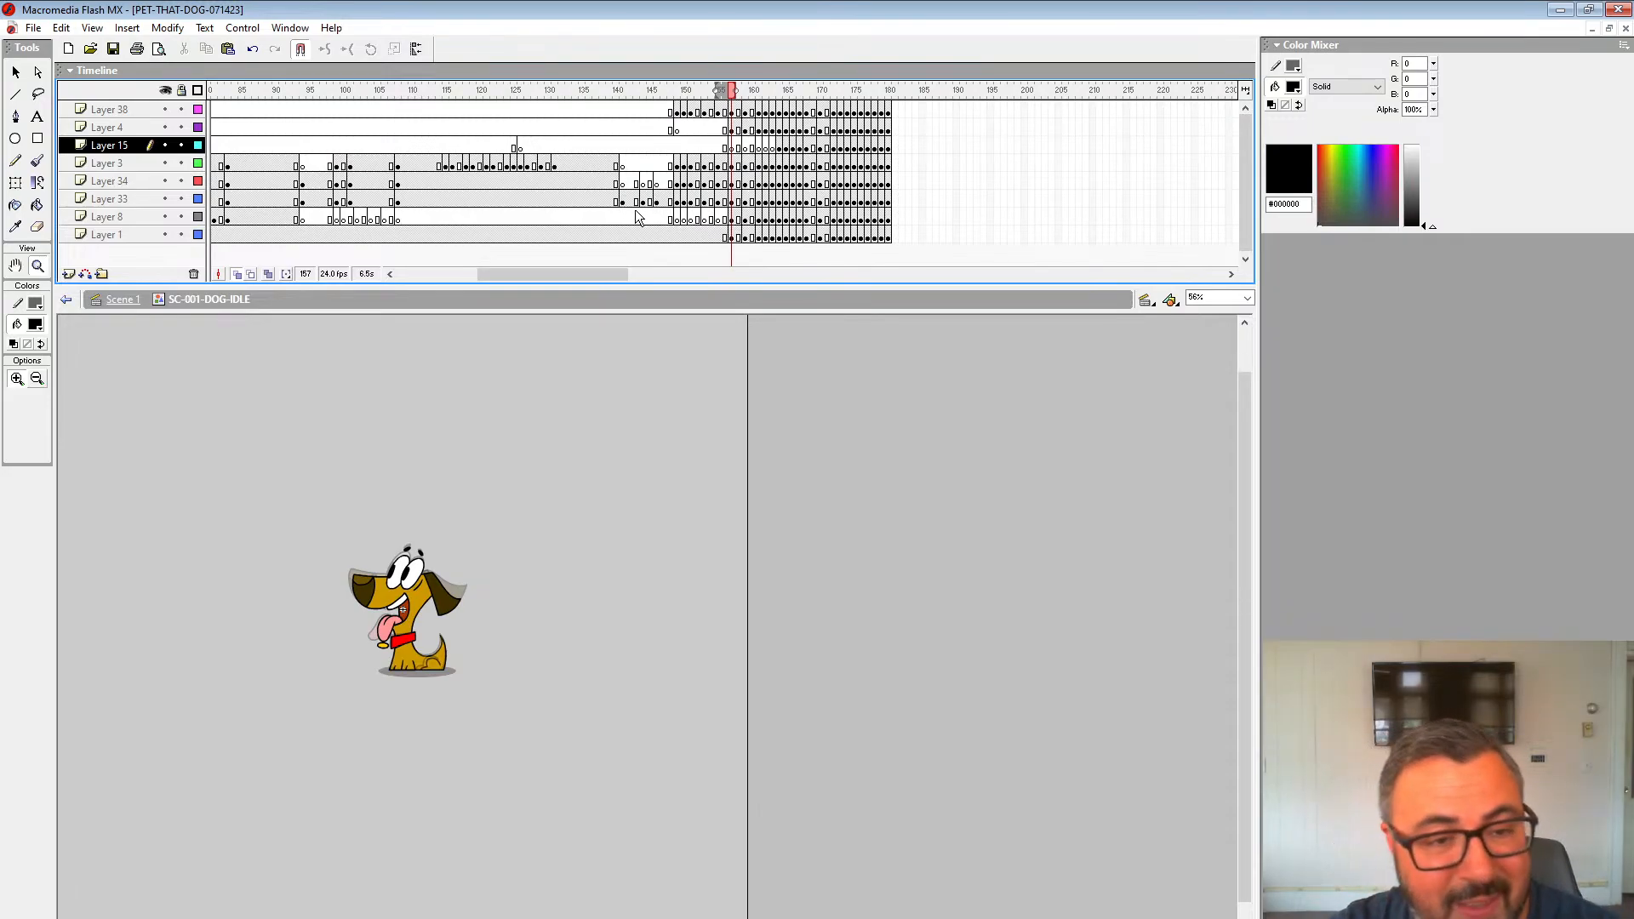
Step: Insert a blank keyframe at frame 147 of Layer 33
{"action": "mouse_move", "coordinate": [620, 182]}
{"action": "left_mouse_down"}
{"action": "mouse_move", "coordinate": [704, 182]}
{"action": "mouse_move", "coordinate": [663, 194]}
{"action": "left_mouse_up"}
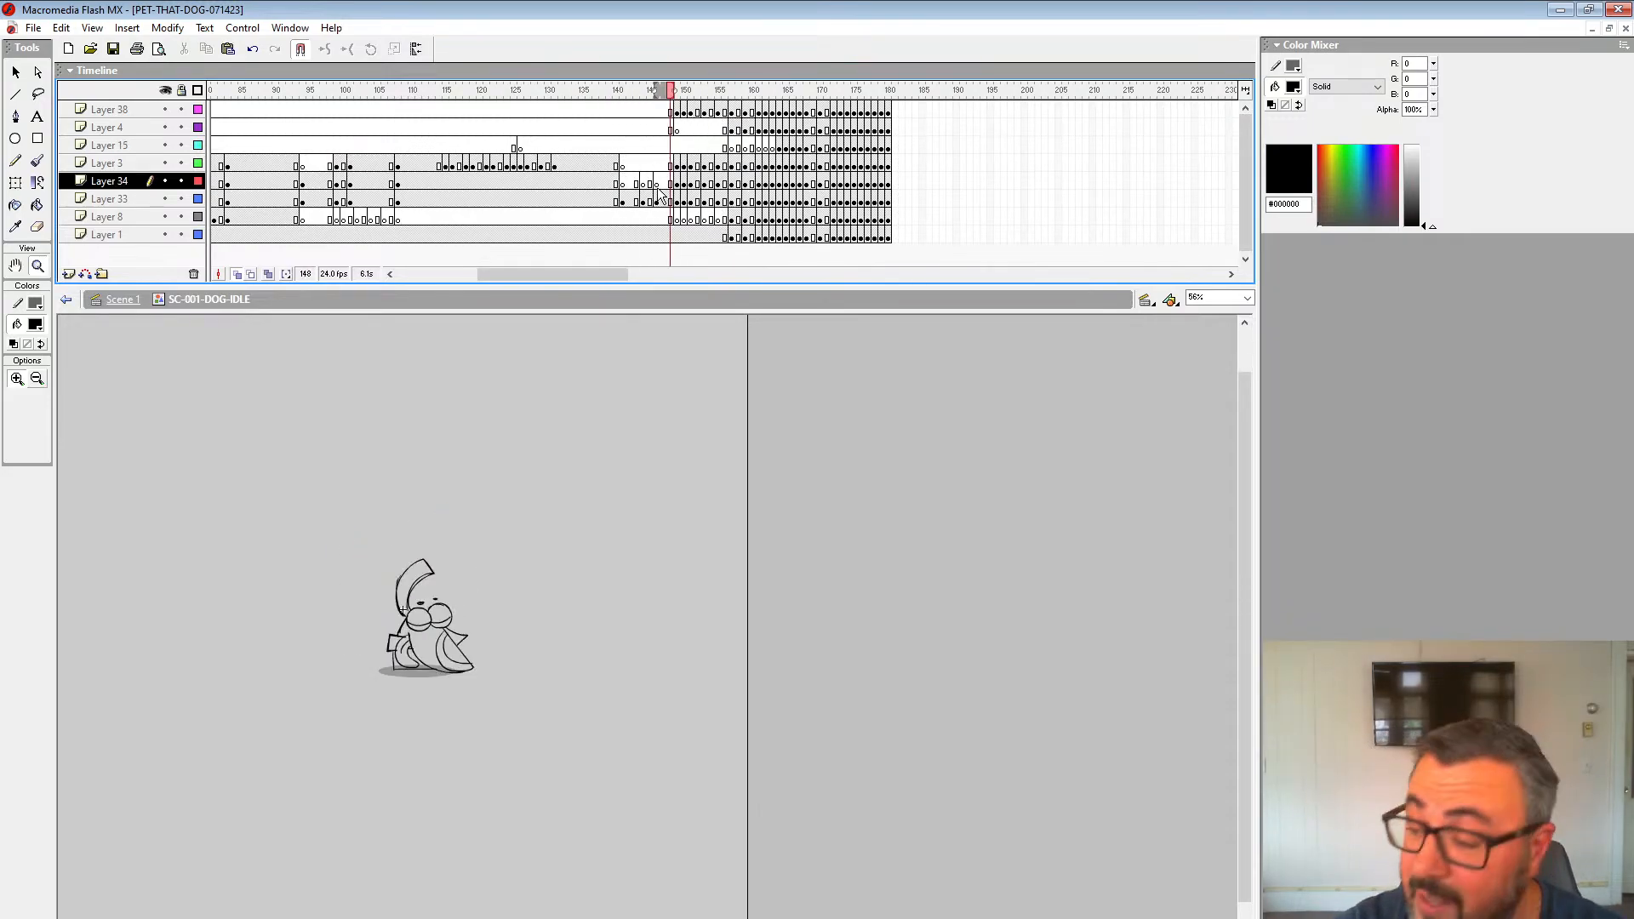
{"action": "left_click", "coordinate": [664, 201]}
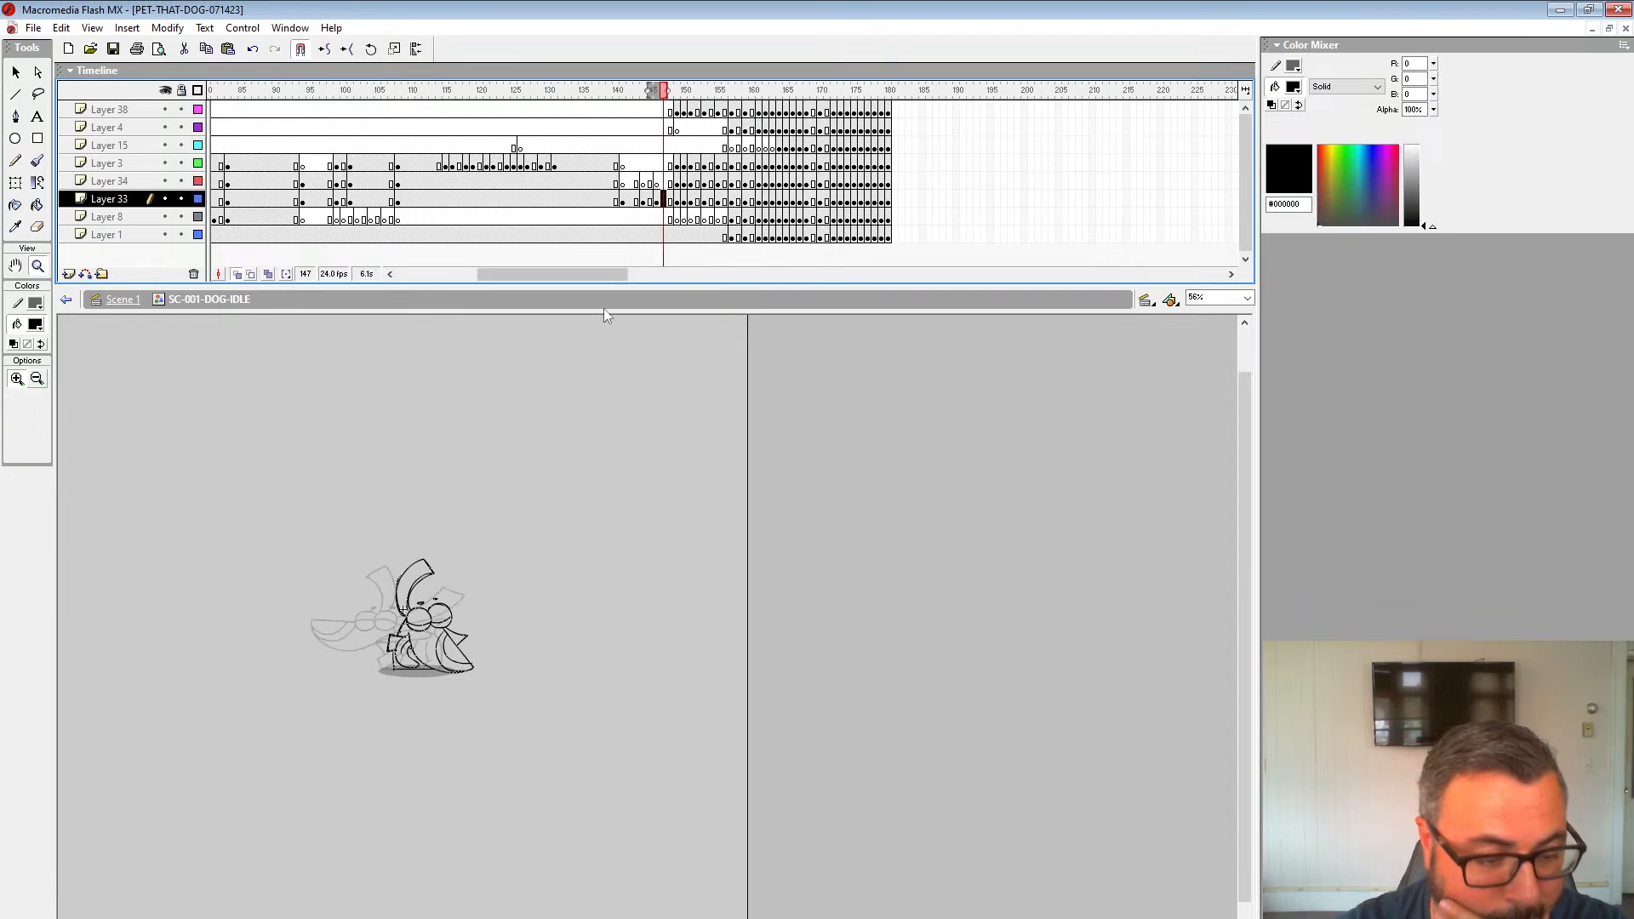
{"action": "key", "text": "F7"}
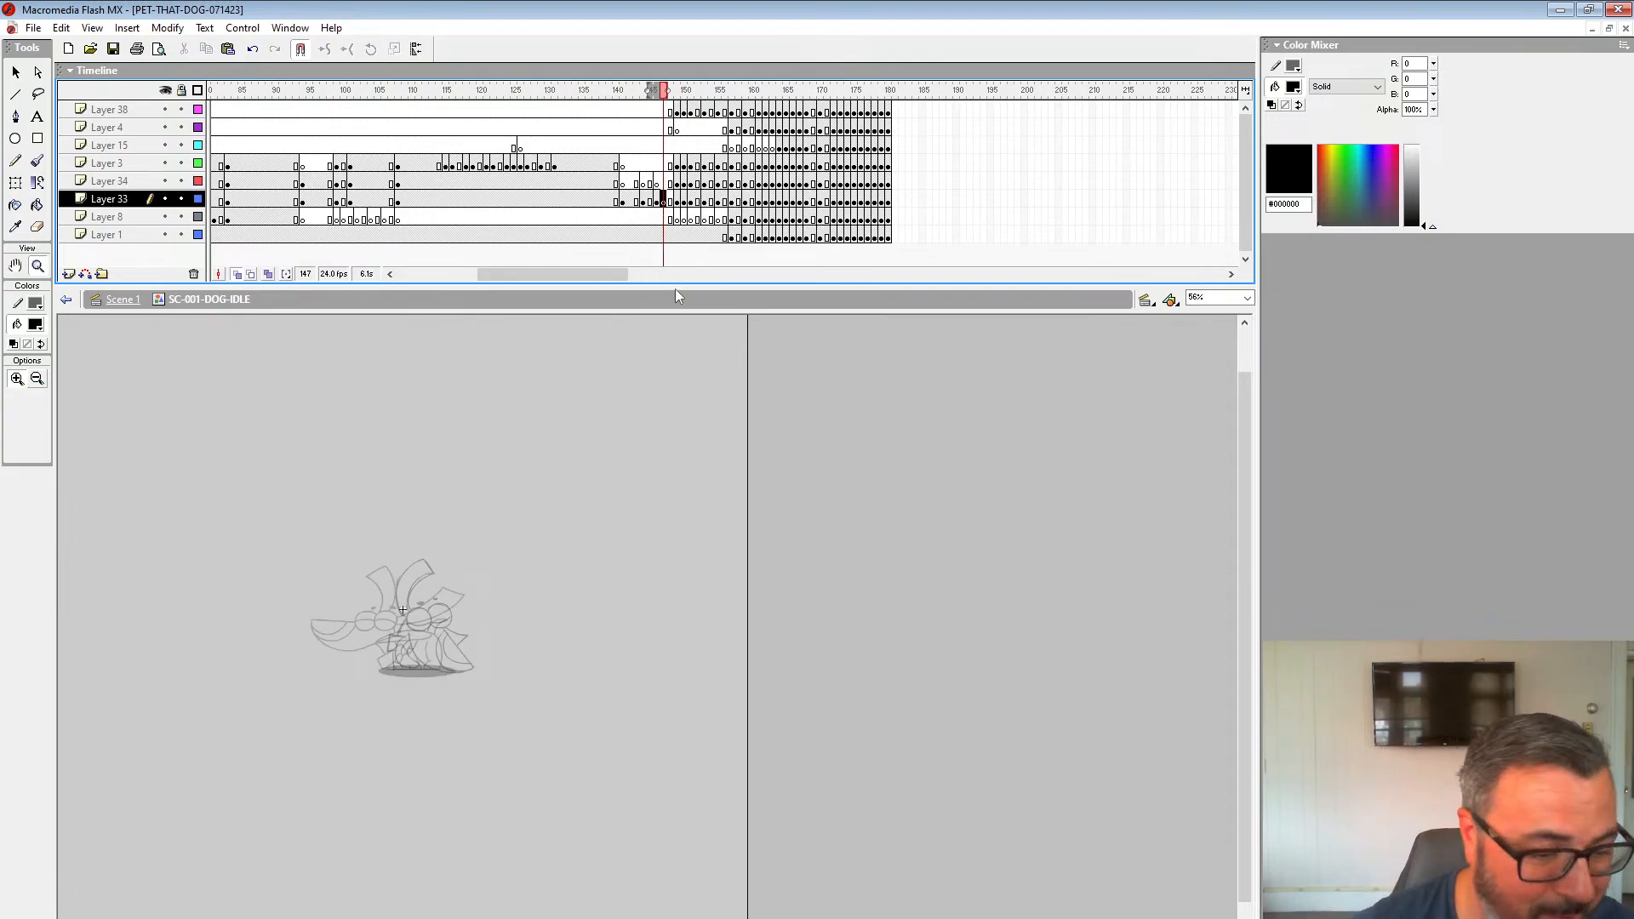
Step: Recolor the line drawing on frame 146 of Layer 33 to red #FF0000 as a tracing guide
{"action": "left_click", "coordinate": [38, 267]}
{"action": "left_click", "coordinate": [455, 610]}
{"action": "left_click", "coordinate": [554, 652]}
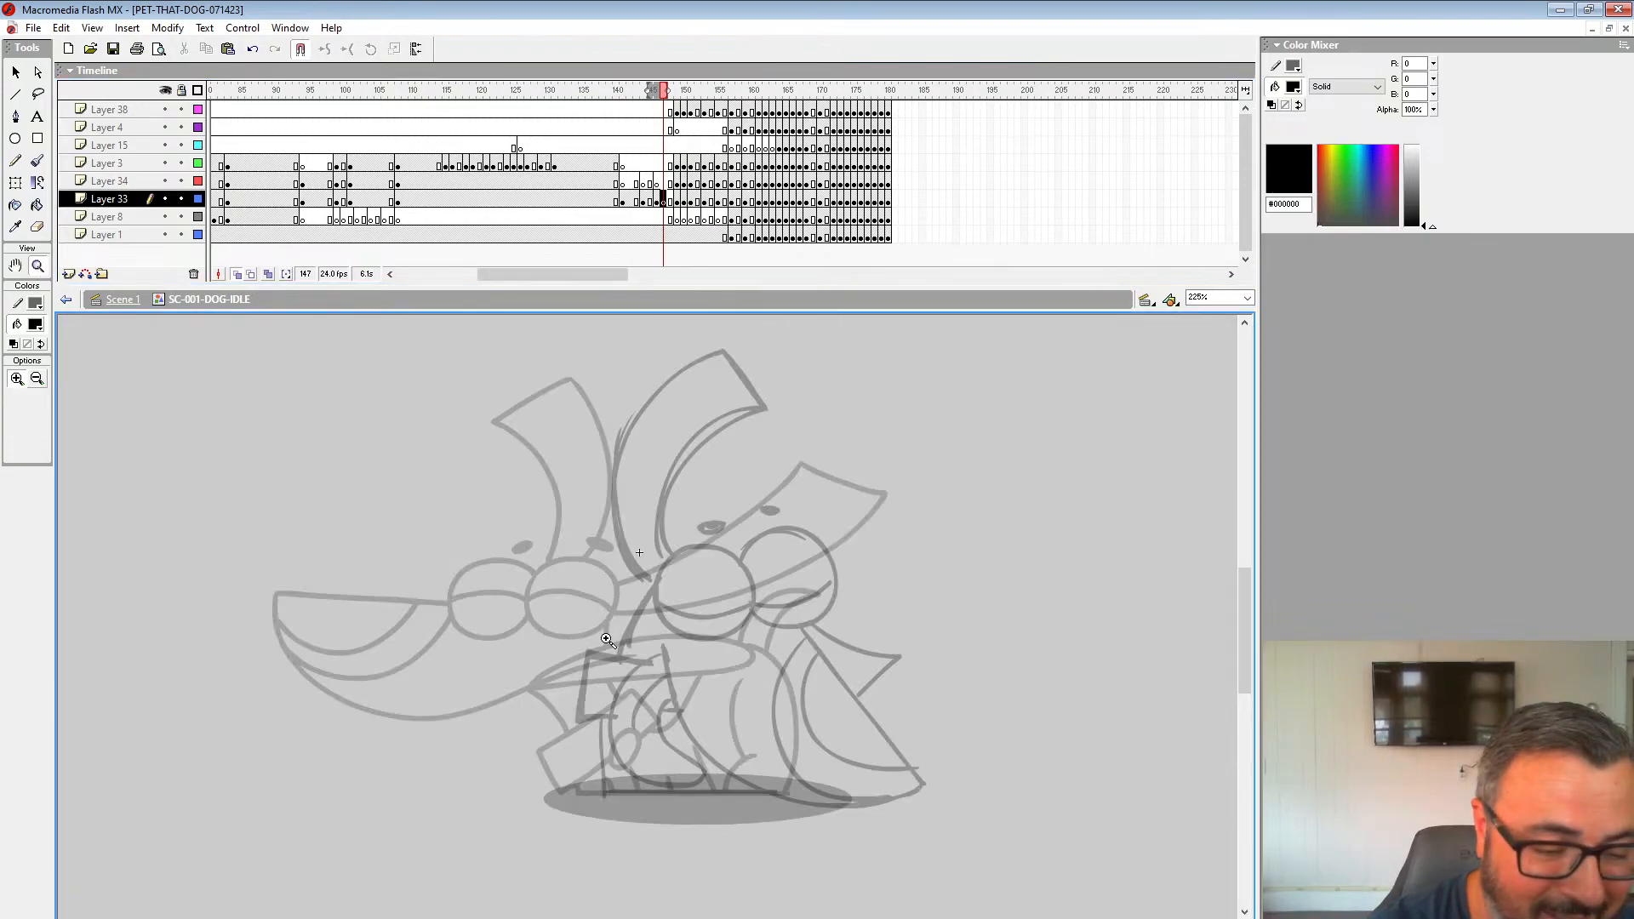
{"action": "left_click", "coordinate": [727, 663]}
{"action": "left_click", "coordinate": [657, 201]}
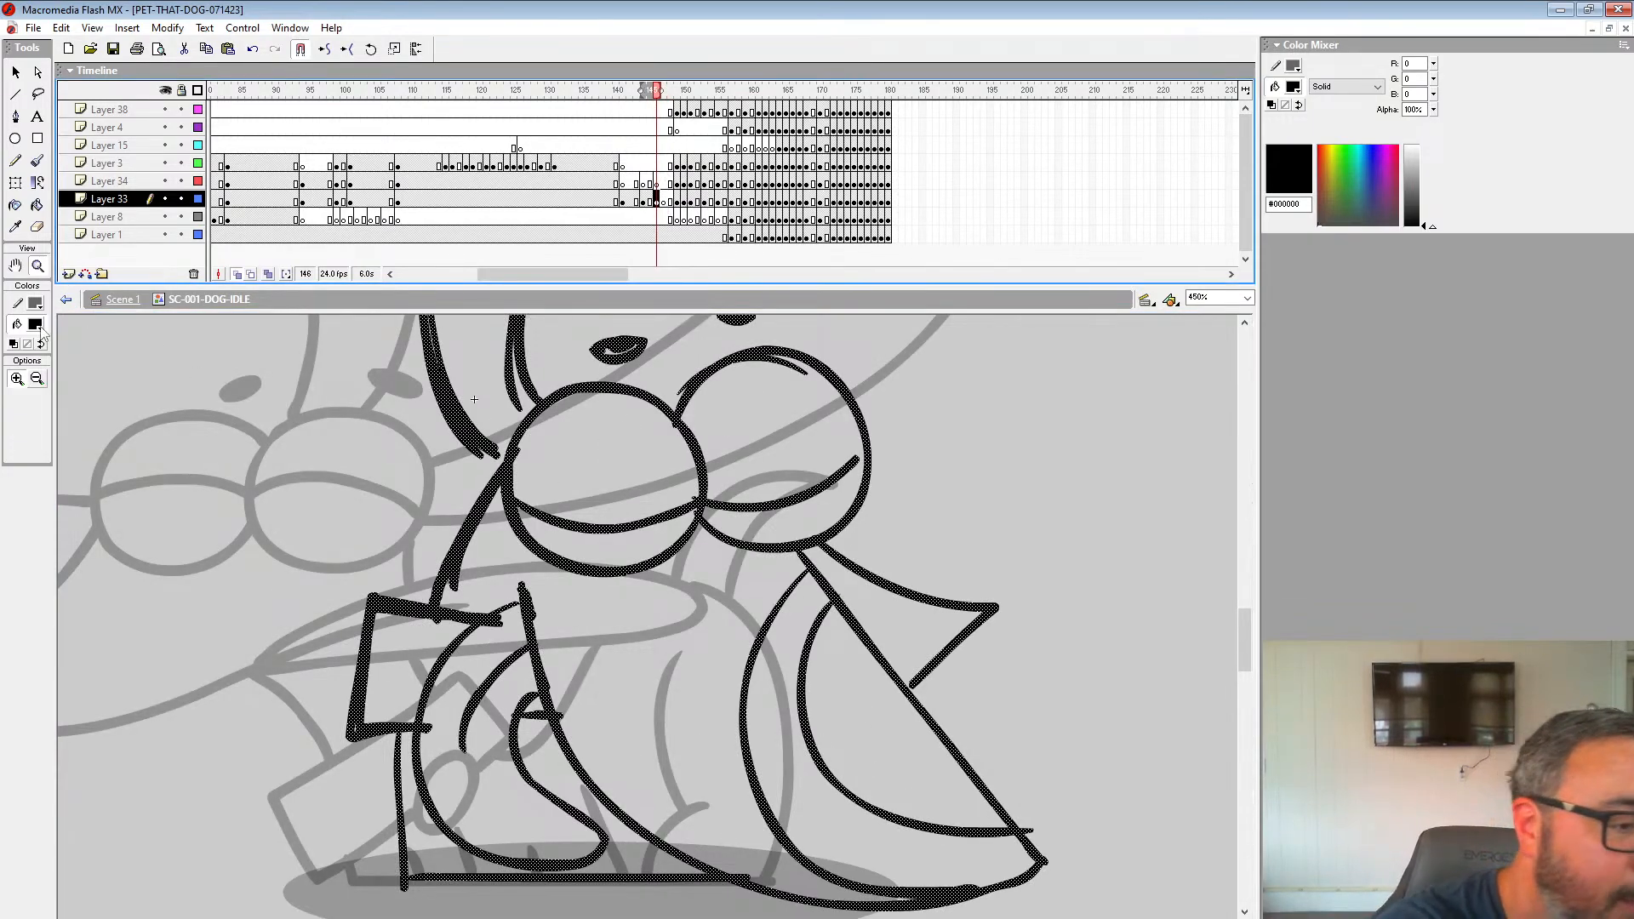
{"action": "left_click", "coordinate": [35, 324]}
{"action": "left_click", "coordinate": [25, 413]}
Step: Trace both round eye outlines on frame 147 over the red guide with a thicker black brush
{"action": "left_click", "coordinate": [664, 202]}
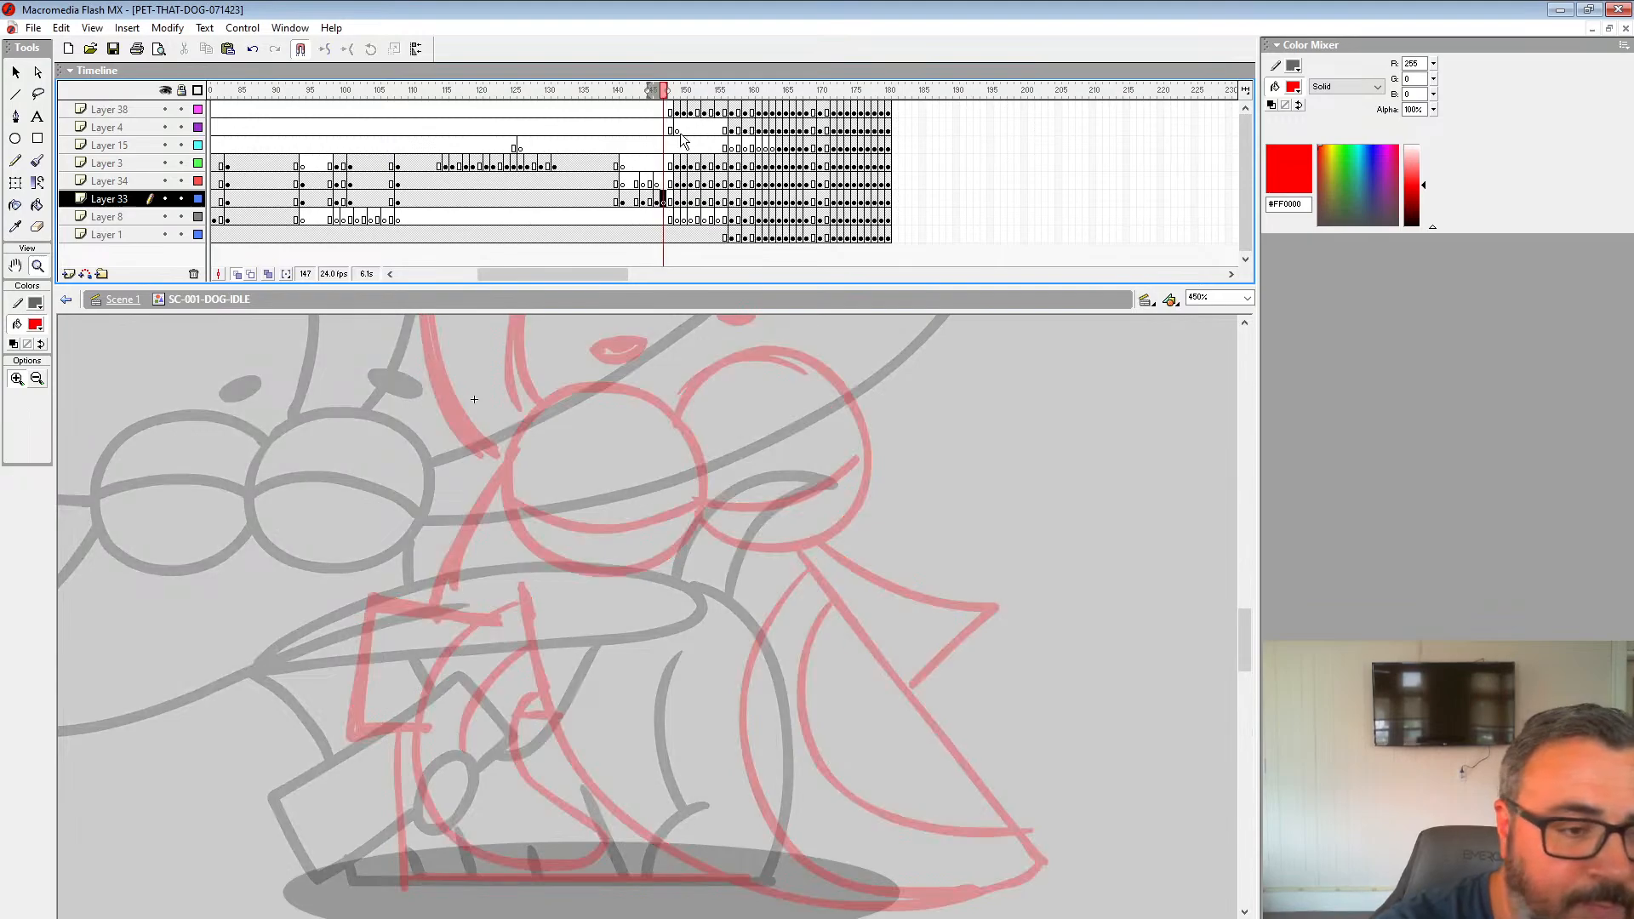
{"action": "left_click", "coordinate": [39, 267]}
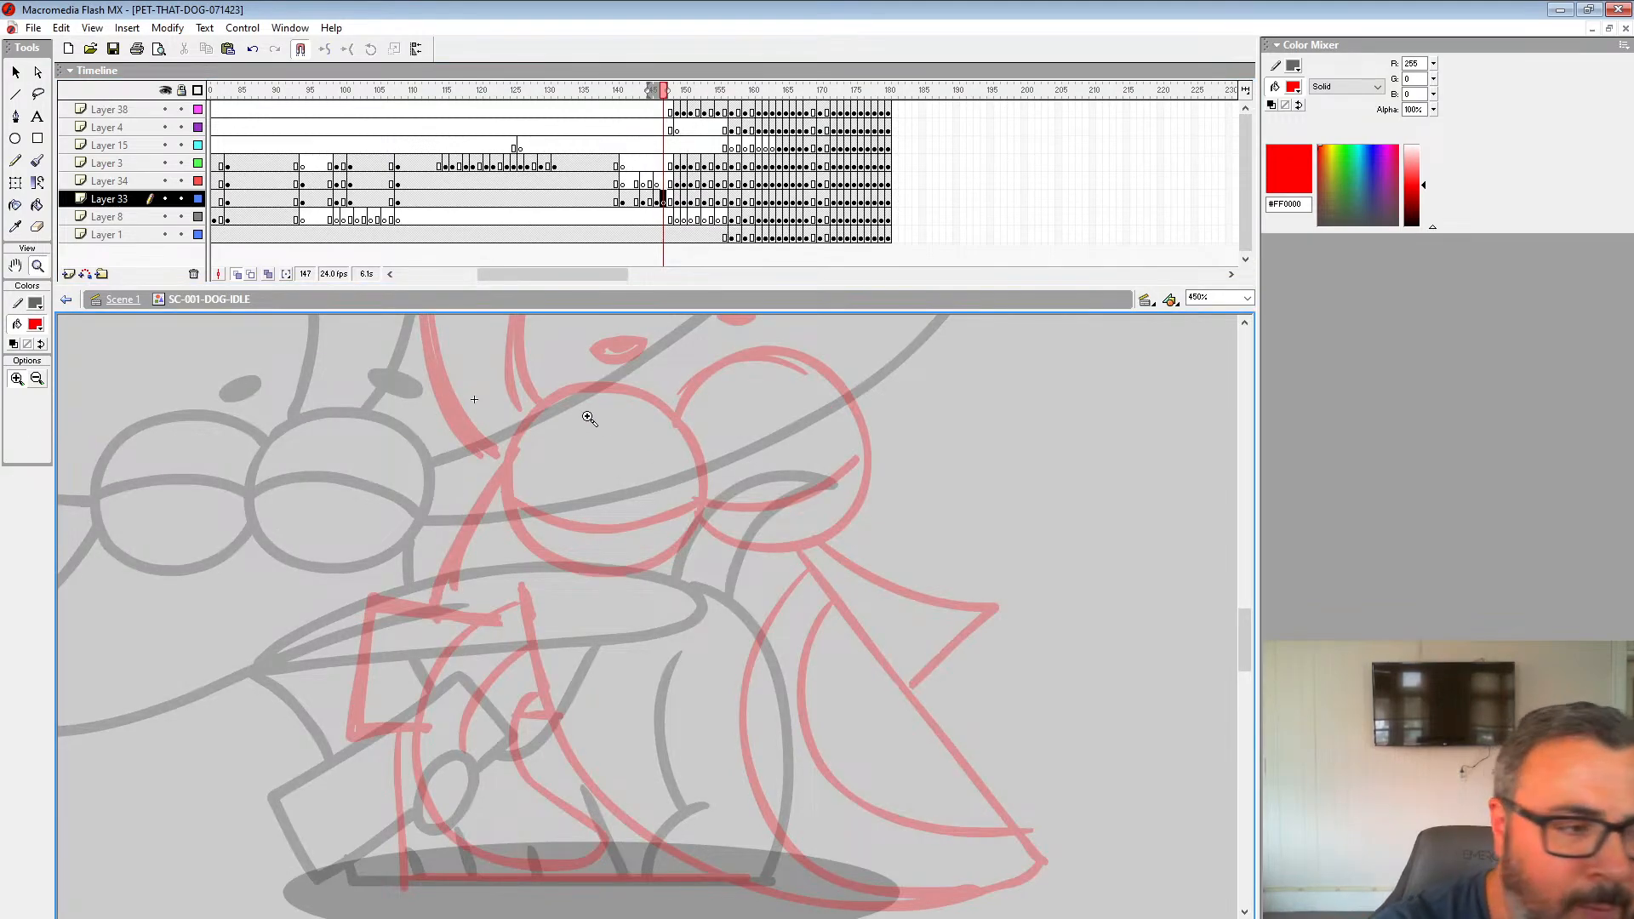
{"action": "left_click", "coordinate": [38, 160]}
{"action": "left_click", "coordinate": [35, 324]}
{"action": "left_click", "coordinate": [10, 356]}
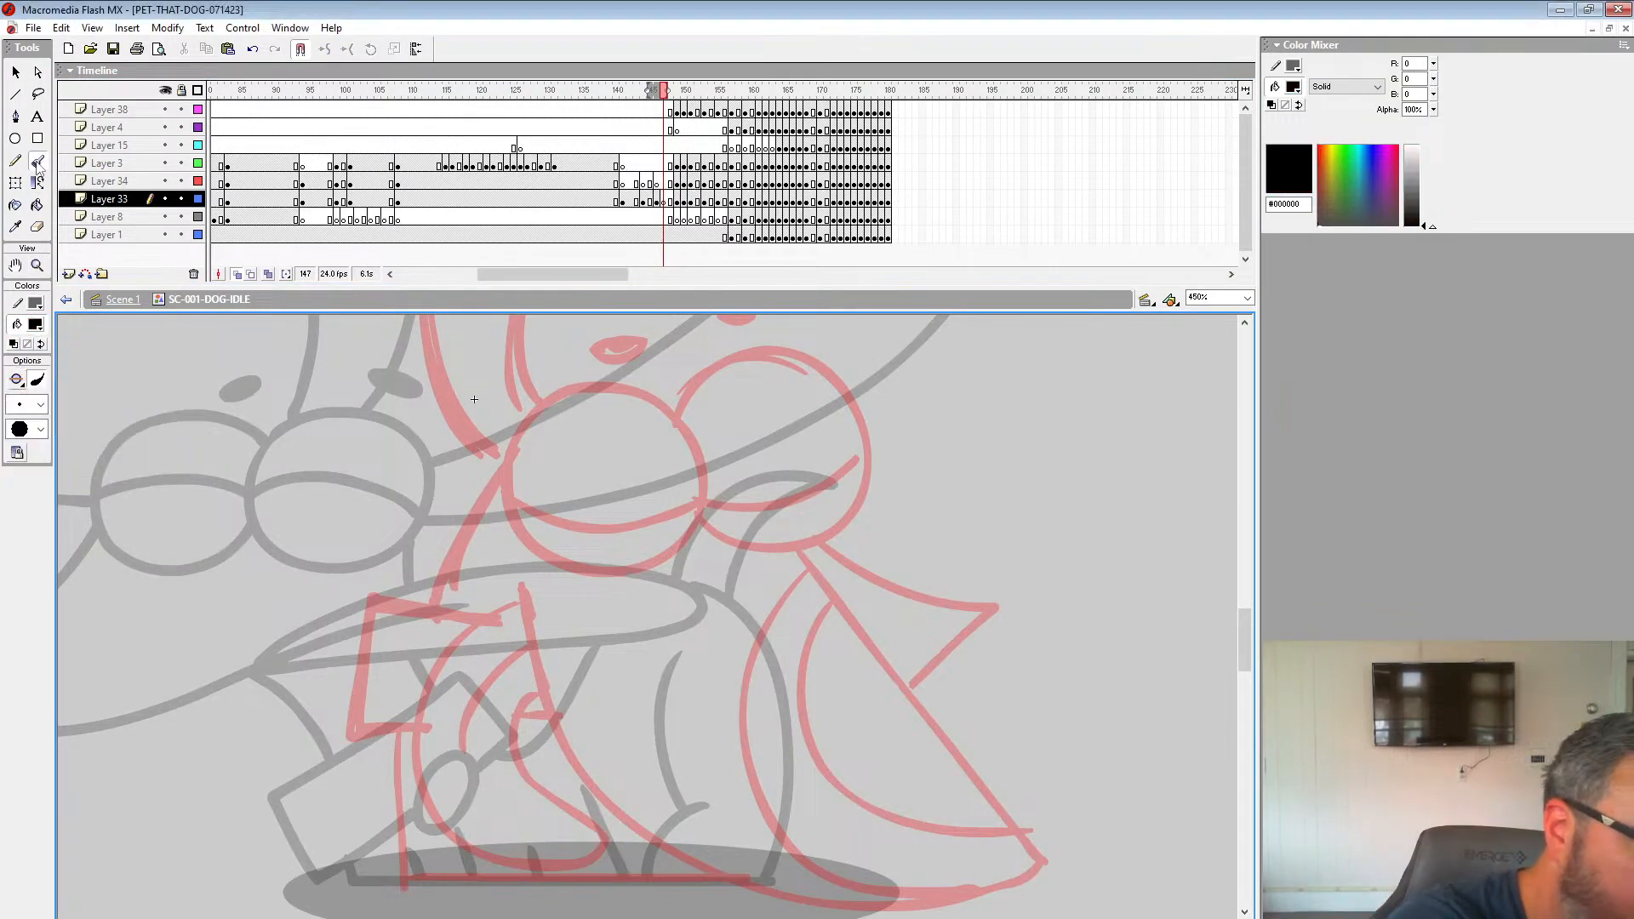
{"action": "left_click", "coordinate": [39, 404]}
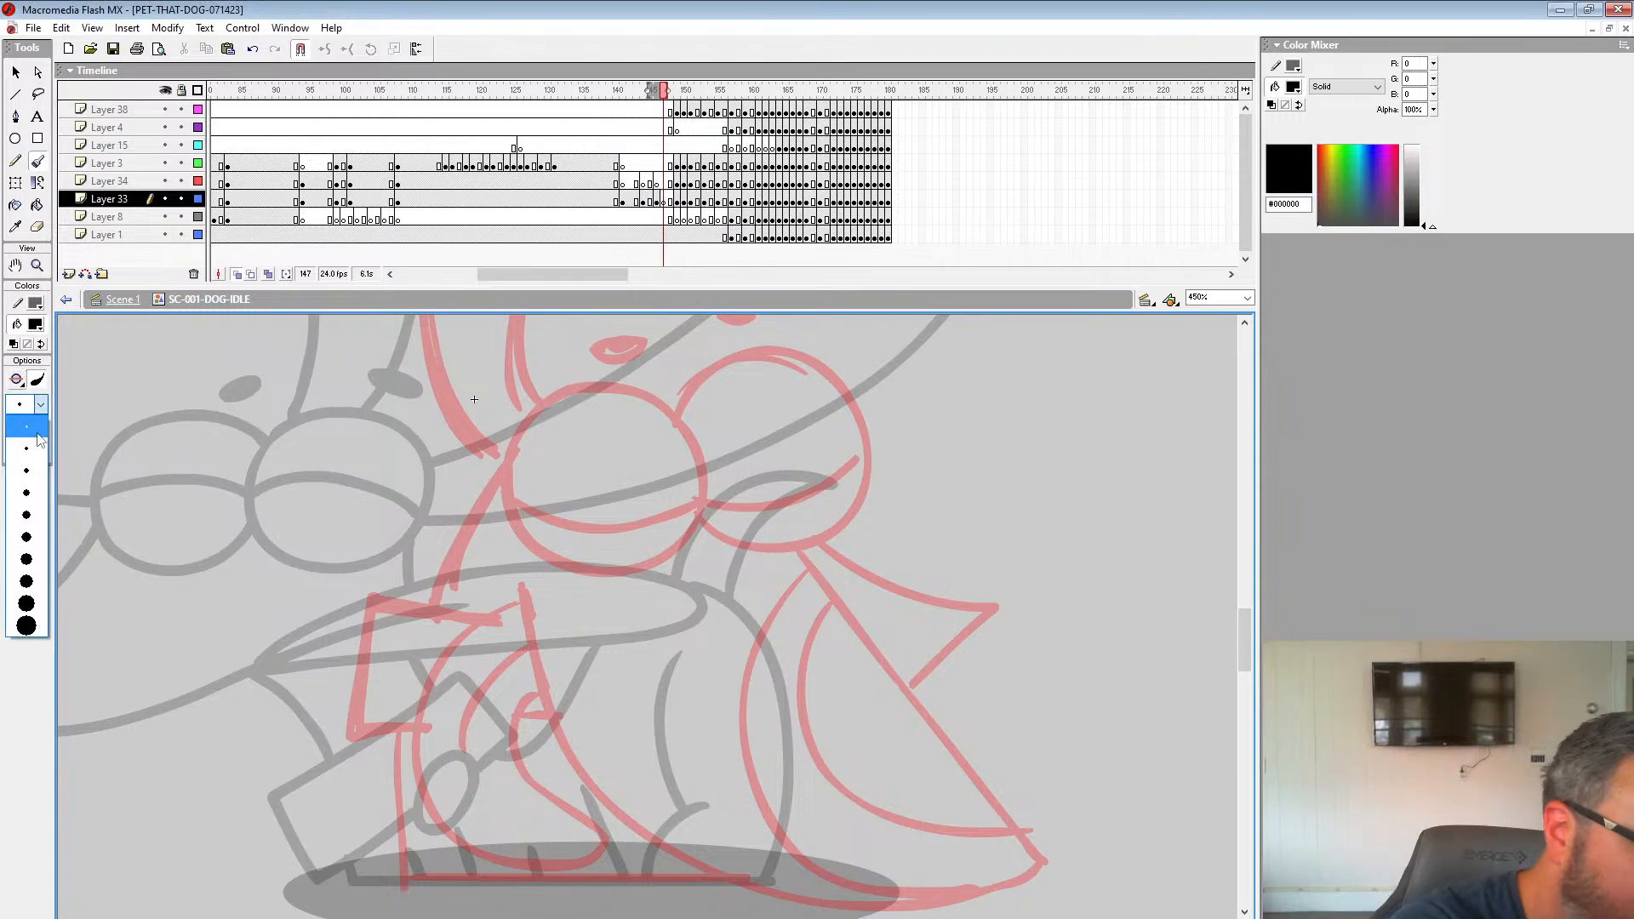
{"action": "left_click", "coordinate": [28, 536]}
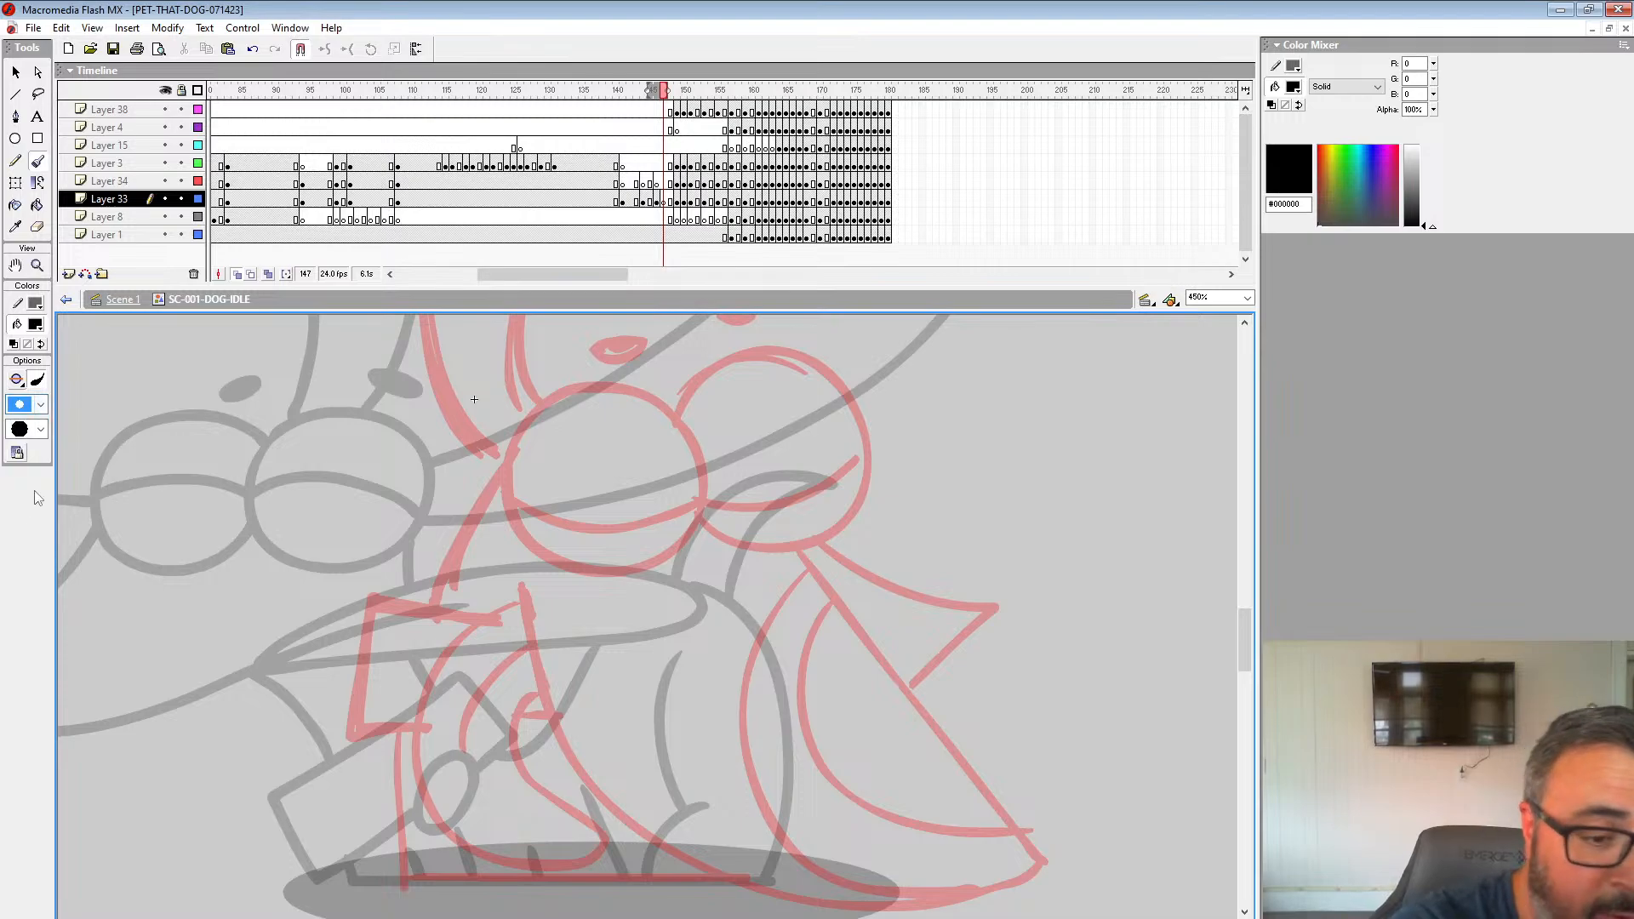
{"action": "mouse_move", "coordinate": [551, 396]}
{"action": "left_mouse_down"}
{"action": "mouse_move", "coordinate": [514, 450]}
{"action": "mouse_move", "coordinate": [516, 515]}
{"action": "mouse_move", "coordinate": [561, 562]}
{"action": "mouse_move", "coordinate": [630, 570]}
{"action": "mouse_move", "coordinate": [691, 525]}
{"action": "mouse_move", "coordinate": [704, 451]}
{"action": "mouse_move", "coordinate": [667, 404]}
{"action": "mouse_move", "coordinate": [616, 386]}
{"action": "mouse_move", "coordinate": [528, 408]}
{"action": "left_mouse_up"}
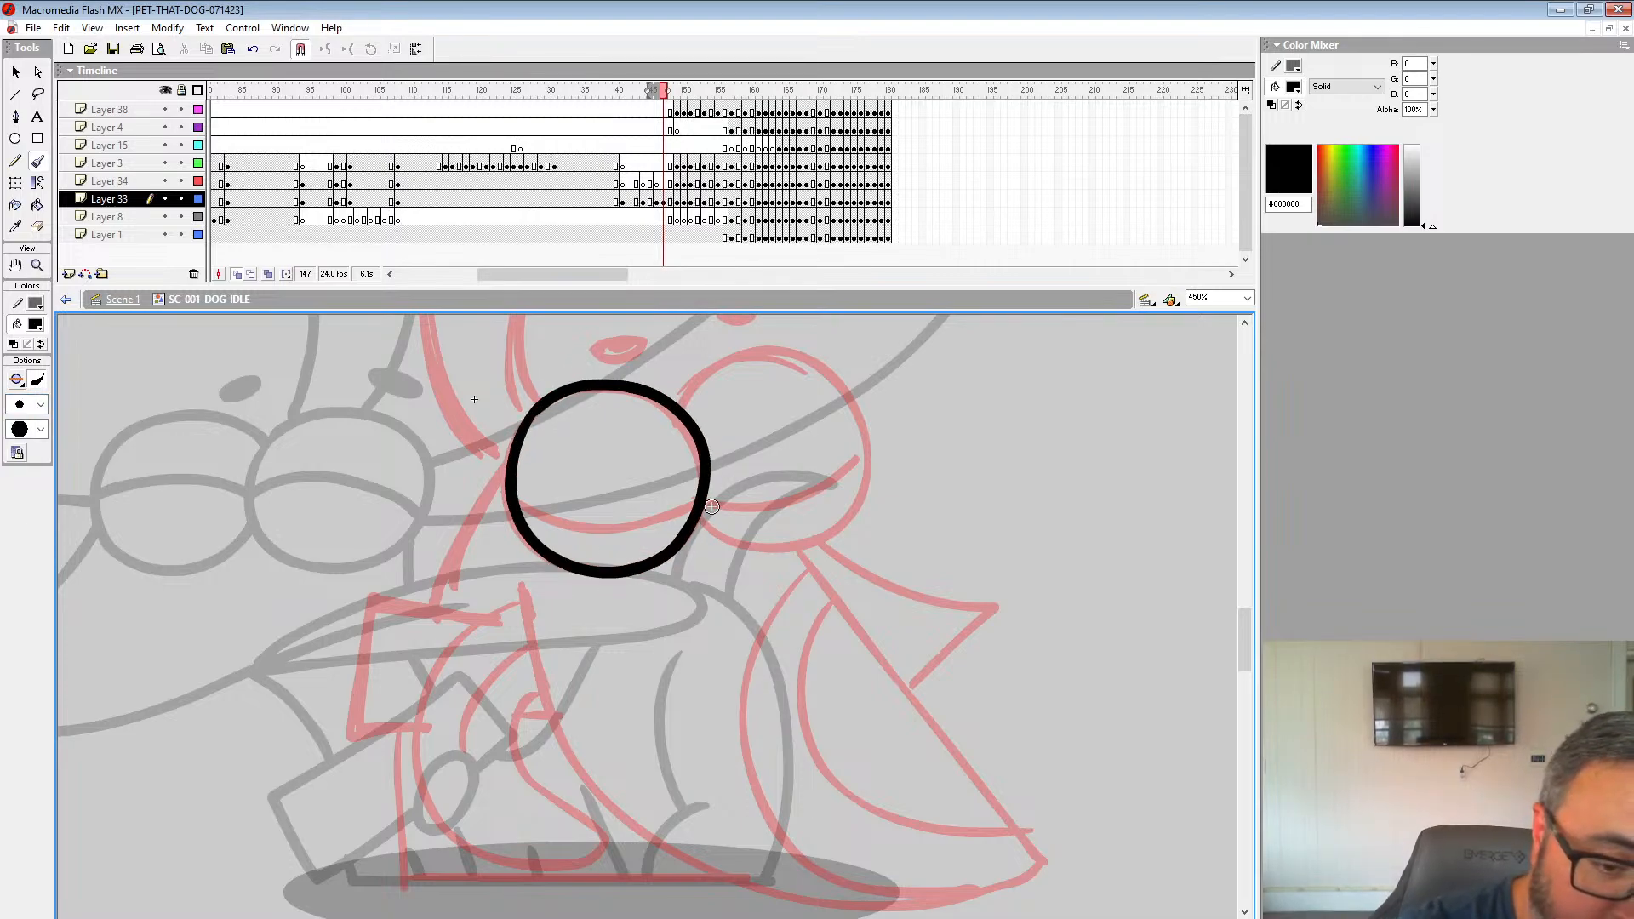
{"action": "mouse_move", "coordinate": [698, 521]}
{"action": "left_mouse_down"}
{"action": "mouse_move", "coordinate": [787, 552]}
{"action": "mouse_move", "coordinate": [861, 488]}
{"action": "mouse_move", "coordinate": [848, 390]}
{"action": "mouse_move", "coordinate": [759, 348]}
{"action": "mouse_move", "coordinate": [681, 396]}
{"action": "left_mouse_up"}
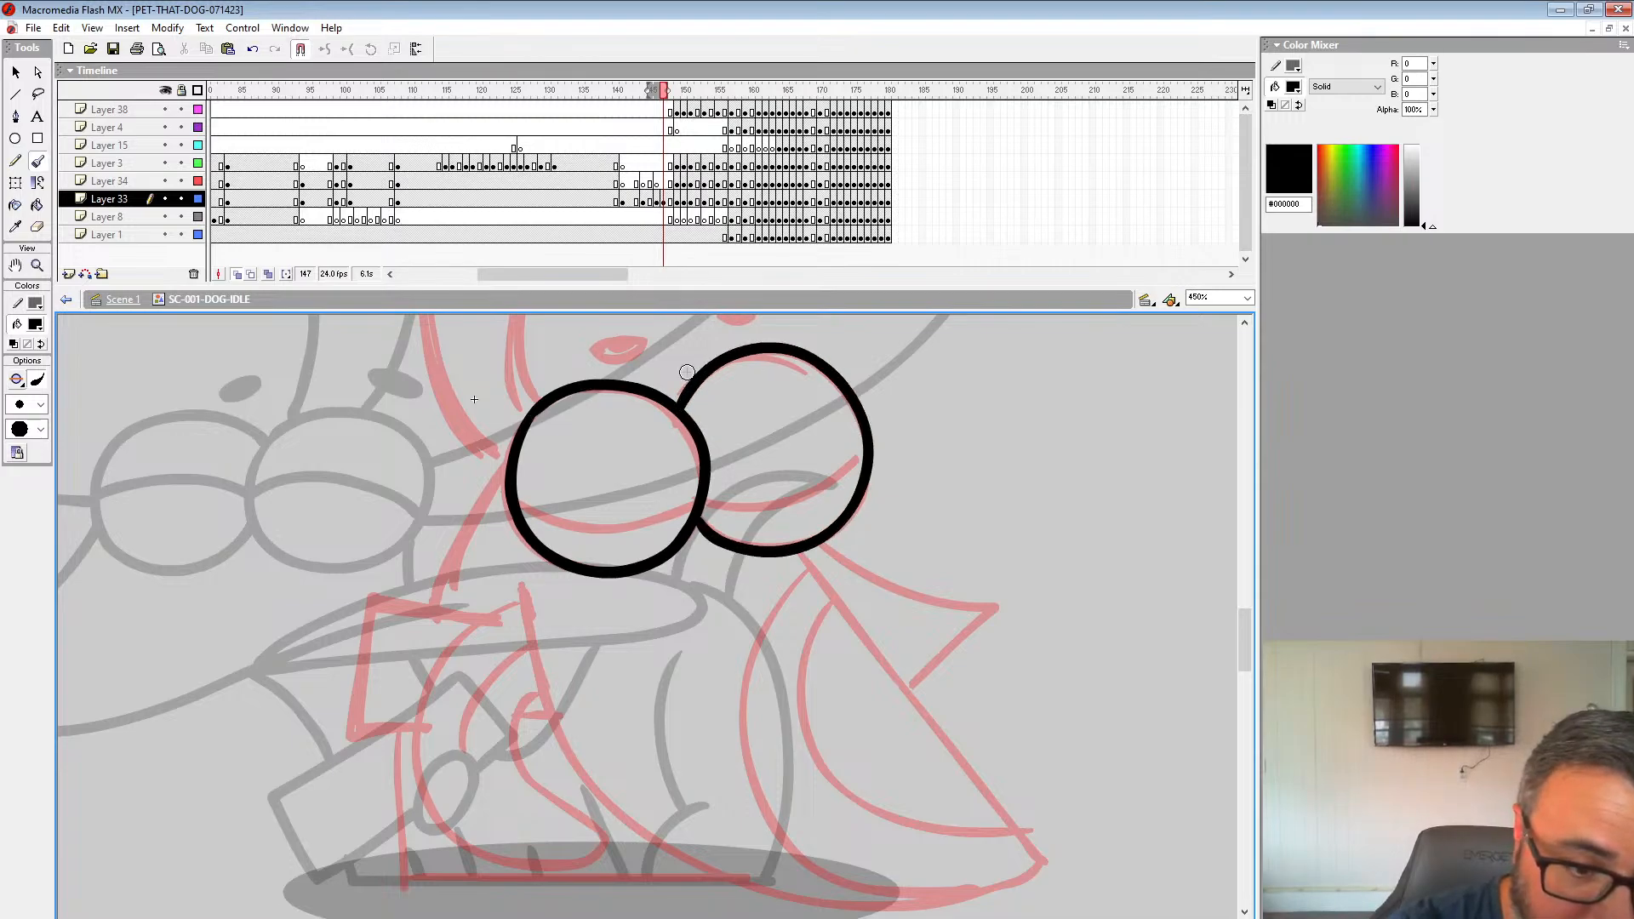
Step: Brush the curved eyelid lines across both eyes in black
{"action": "mouse_move", "coordinate": [515, 501]}
{"action": "left_mouse_down"}
{"action": "mouse_move", "coordinate": [545, 521]}
{"action": "mouse_move", "coordinate": [648, 522]}
{"action": "mouse_move", "coordinate": [694, 498]}
{"action": "mouse_move", "coordinate": [788, 503]}
{"action": "mouse_move", "coordinate": [862, 450]}
{"action": "left_mouse_up"}
{"action": "left_click_drag", "start_coordinate": [746, 318], "coordinate": [863, 462]}
{"action": "mouse_move", "coordinate": [724, 493]}
{"action": "left_mouse_down"}
{"action": "mouse_move", "coordinate": [749, 496]}
{"action": "mouse_move", "coordinate": [731, 493]}
{"action": "left_mouse_up"}
{"action": "left_click_drag", "start_coordinate": [852, 460], "coordinate": [843, 461]}
Step: Trace the long drooping muzzle, its two inner curves and the pointed triangular shape behind it in black
{"action": "left_click_drag", "start_coordinate": [1022, 547], "coordinate": [866, 343]}
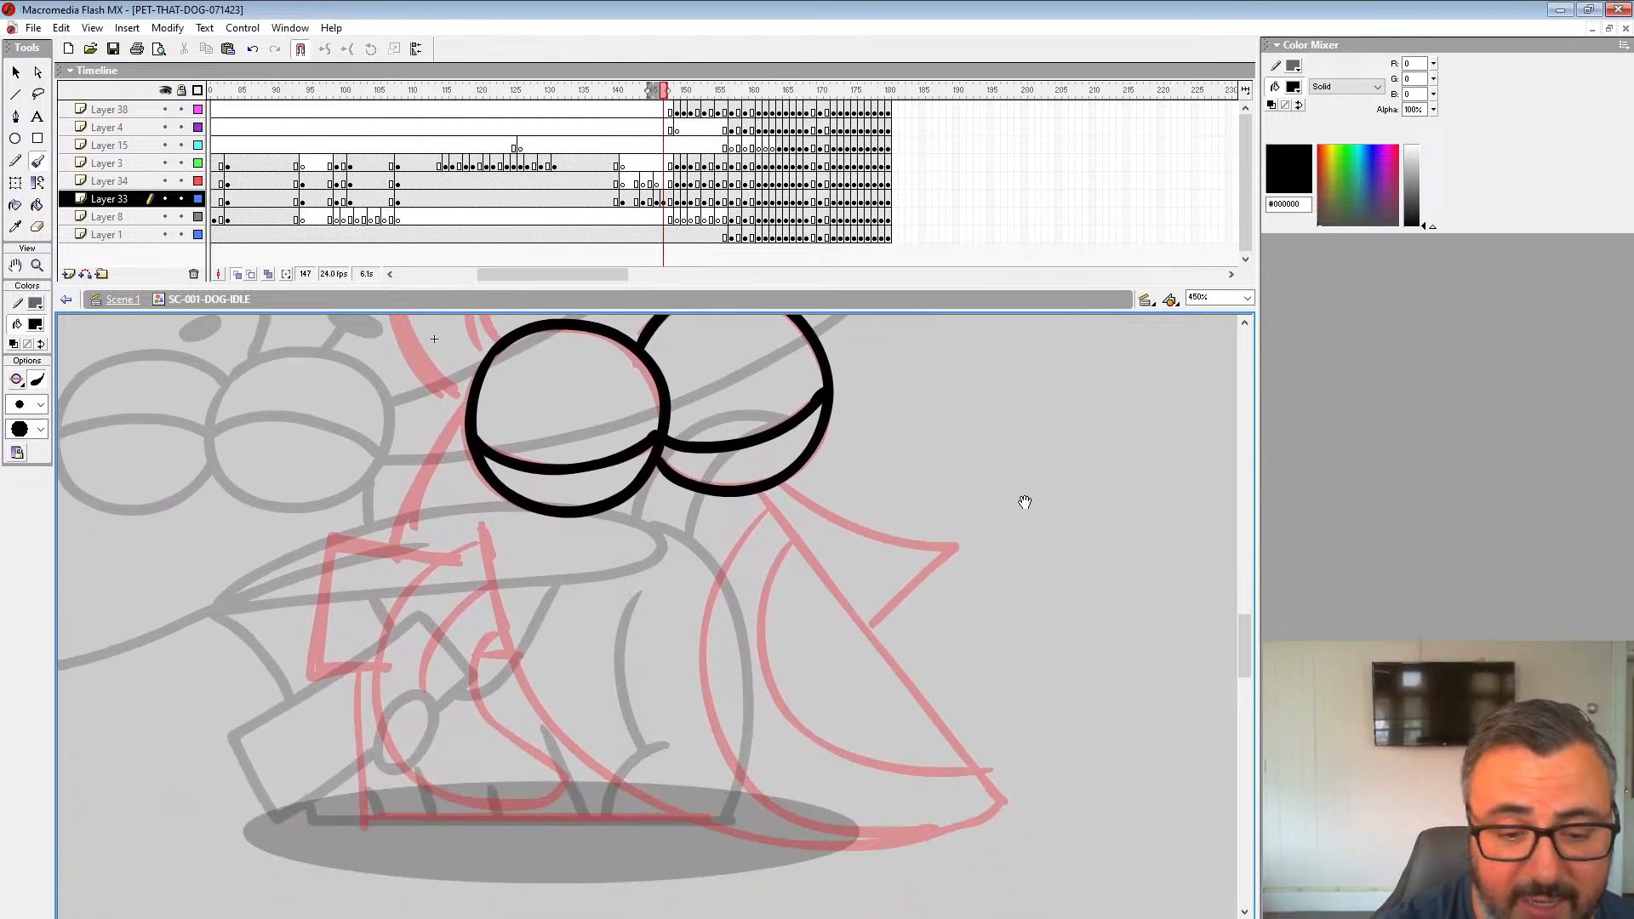
{"action": "left_click_drag", "start_coordinate": [1021, 513], "coordinate": [959, 477]}
{"action": "mouse_move", "coordinate": [700, 455]}
{"action": "left_mouse_down"}
{"action": "mouse_move", "coordinate": [942, 767]}
{"action": "mouse_move", "coordinate": [870, 797]}
{"action": "mouse_move", "coordinate": [759, 808]}
{"action": "mouse_move", "coordinate": [614, 780]}
{"action": "mouse_move", "coordinate": [507, 700]}
{"action": "mouse_move", "coordinate": [414, 492]}
{"action": "left_mouse_up"}
{"action": "mouse_move", "coordinate": [709, 468]}
{"action": "left_mouse_down"}
{"action": "mouse_move", "coordinate": [660, 534]}
{"action": "mouse_move", "coordinate": [647, 671]}
{"action": "mouse_move", "coordinate": [716, 773]}
{"action": "mouse_move", "coordinate": [791, 805]}
{"action": "left_mouse_up"}
{"action": "mouse_move", "coordinate": [719, 507]}
{"action": "left_mouse_down"}
{"action": "mouse_move", "coordinate": [704, 633]}
{"action": "mouse_move", "coordinate": [791, 725]}
{"action": "mouse_move", "coordinate": [917, 738]}
{"action": "left_mouse_up"}
{"action": "mouse_move", "coordinate": [718, 447]}
{"action": "left_mouse_down"}
{"action": "mouse_move", "coordinate": [799, 499]}
{"action": "mouse_move", "coordinate": [885, 517]}
{"action": "mouse_move", "coordinate": [813, 590]}
{"action": "left_mouse_up"}
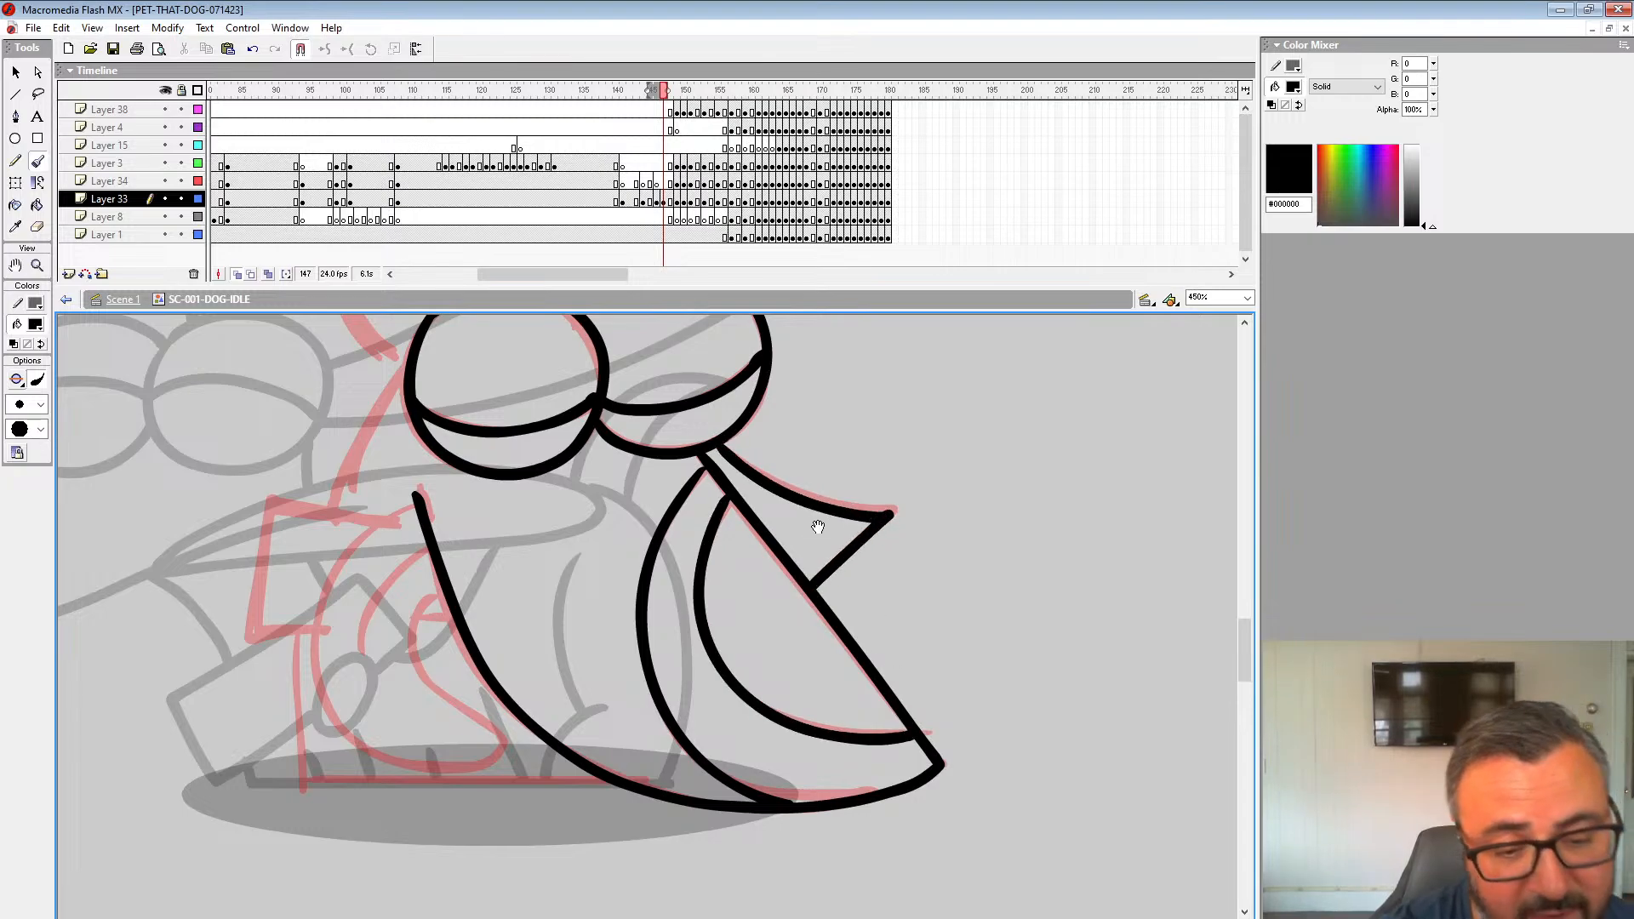
Step: Trace the neck, collar, curled shapes beside the chest, eyebrows and tall curved ear in black over the red guide
{"action": "mouse_move", "coordinate": [415, 372]}
{"action": "left_mouse_down"}
{"action": "mouse_move", "coordinate": [761, 538]}
{"action": "mouse_move", "coordinate": [688, 681]}
{"action": "left_mouse_up"}
{"action": "mouse_move", "coordinate": [688, 681]}
{"action": "left_mouse_down"}
{"action": "mouse_move", "coordinate": [748, 434]}
{"action": "mouse_move", "coordinate": [783, 444]}
{"action": "mouse_move", "coordinate": [726, 634]}
{"action": "mouse_move", "coordinate": [860, 694]}
{"action": "mouse_move", "coordinate": [910, 651]}
{"action": "mouse_move", "coordinate": [822, 562]}
{"action": "mouse_move", "coordinate": [849, 512]}
{"action": "mouse_move", "coordinate": [773, 577]}
{"action": "left_mouse_up"}
{"action": "mouse_move", "coordinate": [800, 440]}
{"action": "left_mouse_down"}
{"action": "mouse_move", "coordinate": [675, 434]}
{"action": "mouse_move", "coordinate": [666, 547]}
{"action": "mouse_move", "coordinate": [725, 549]}
{"action": "left_mouse_up"}
{"action": "mouse_move", "coordinate": [890, 366]}
{"action": "left_mouse_down"}
{"action": "mouse_move", "coordinate": [835, 635]}
{"action": "mouse_move", "coordinate": [840, 761]}
{"action": "left_mouse_up"}
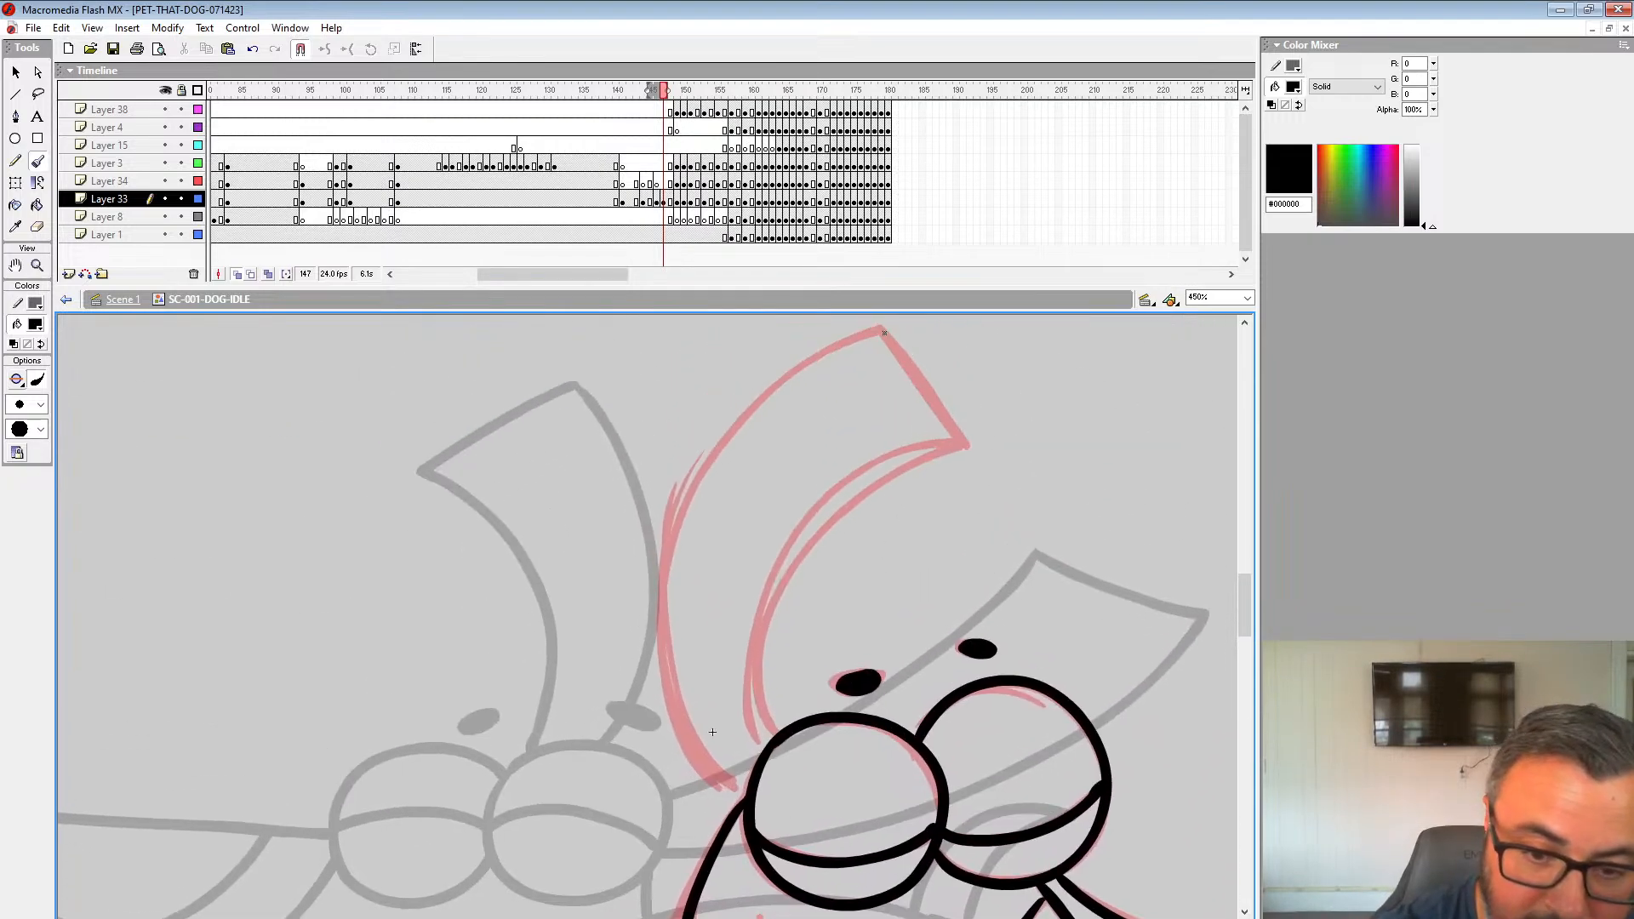
{"action": "mouse_move", "coordinate": [884, 332]}
{"action": "left_mouse_down"}
{"action": "mouse_move", "coordinate": [979, 445]}
{"action": "mouse_move", "coordinate": [886, 471]}
{"action": "mouse_move", "coordinate": [774, 581]}
{"action": "mouse_move", "coordinate": [768, 734]}
{"action": "left_mouse_up"}
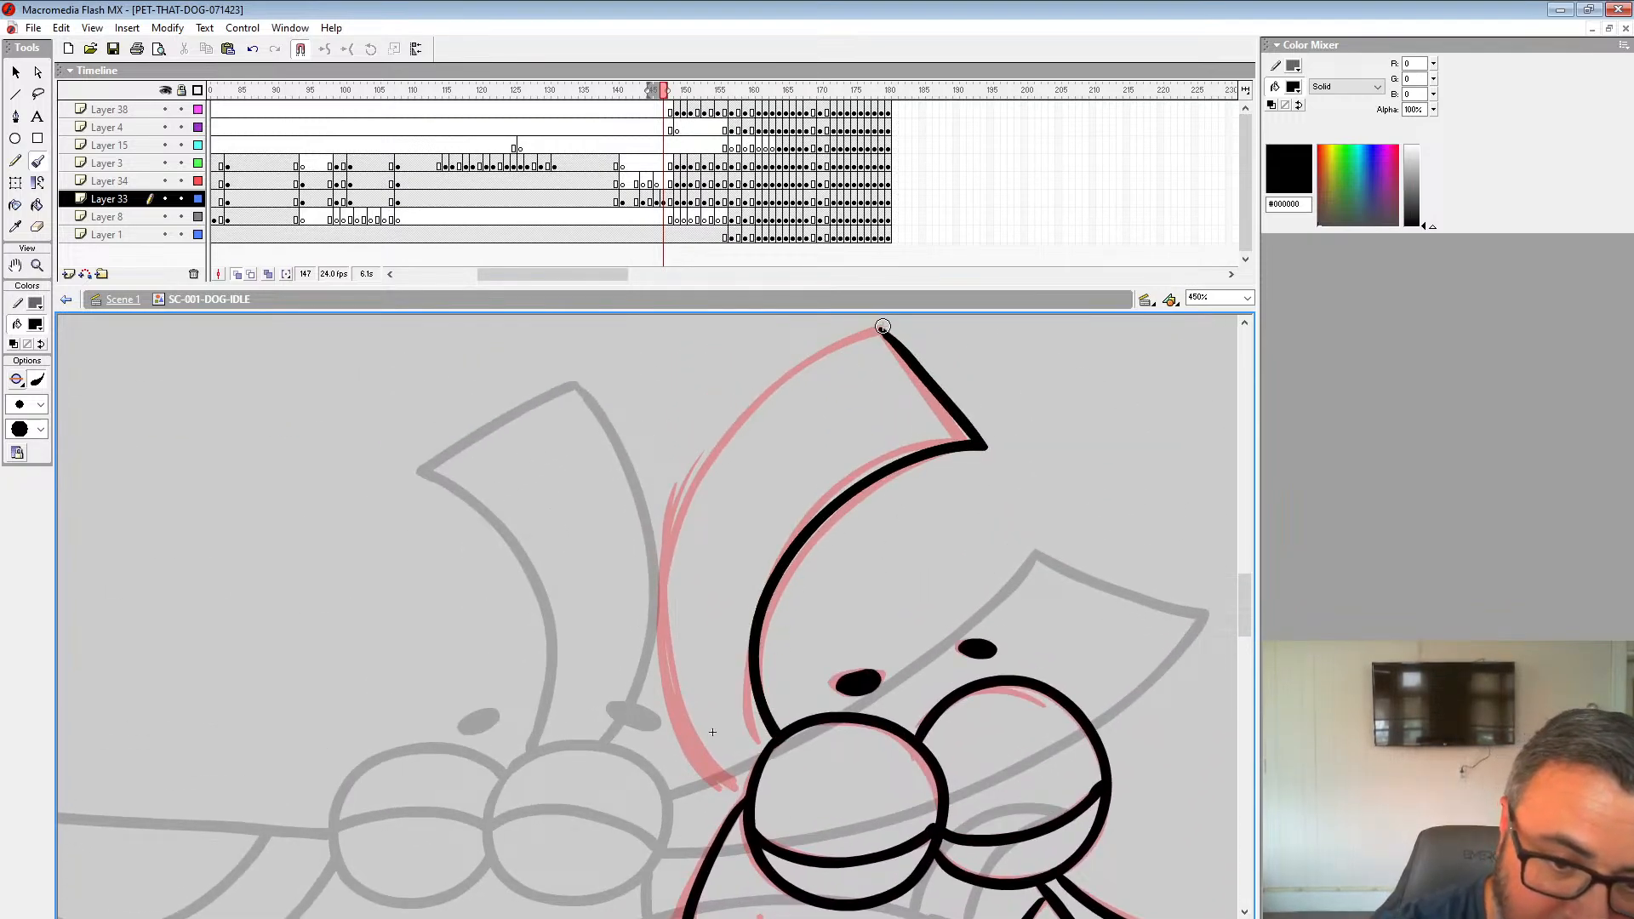
{"action": "mouse_move", "coordinate": [883, 329]}
{"action": "left_mouse_down"}
{"action": "mouse_move", "coordinate": [679, 511]}
{"action": "mouse_move", "coordinate": [749, 790]}
{"action": "mouse_move", "coordinate": [727, 692]}
{"action": "left_mouse_up"}
Step: Trace the front leg and the feet's base line, and add the short toe marks in black
{"action": "scroll", "coordinate": [621, 660], "scroll_direction": "down", "scroll_amount": 5}
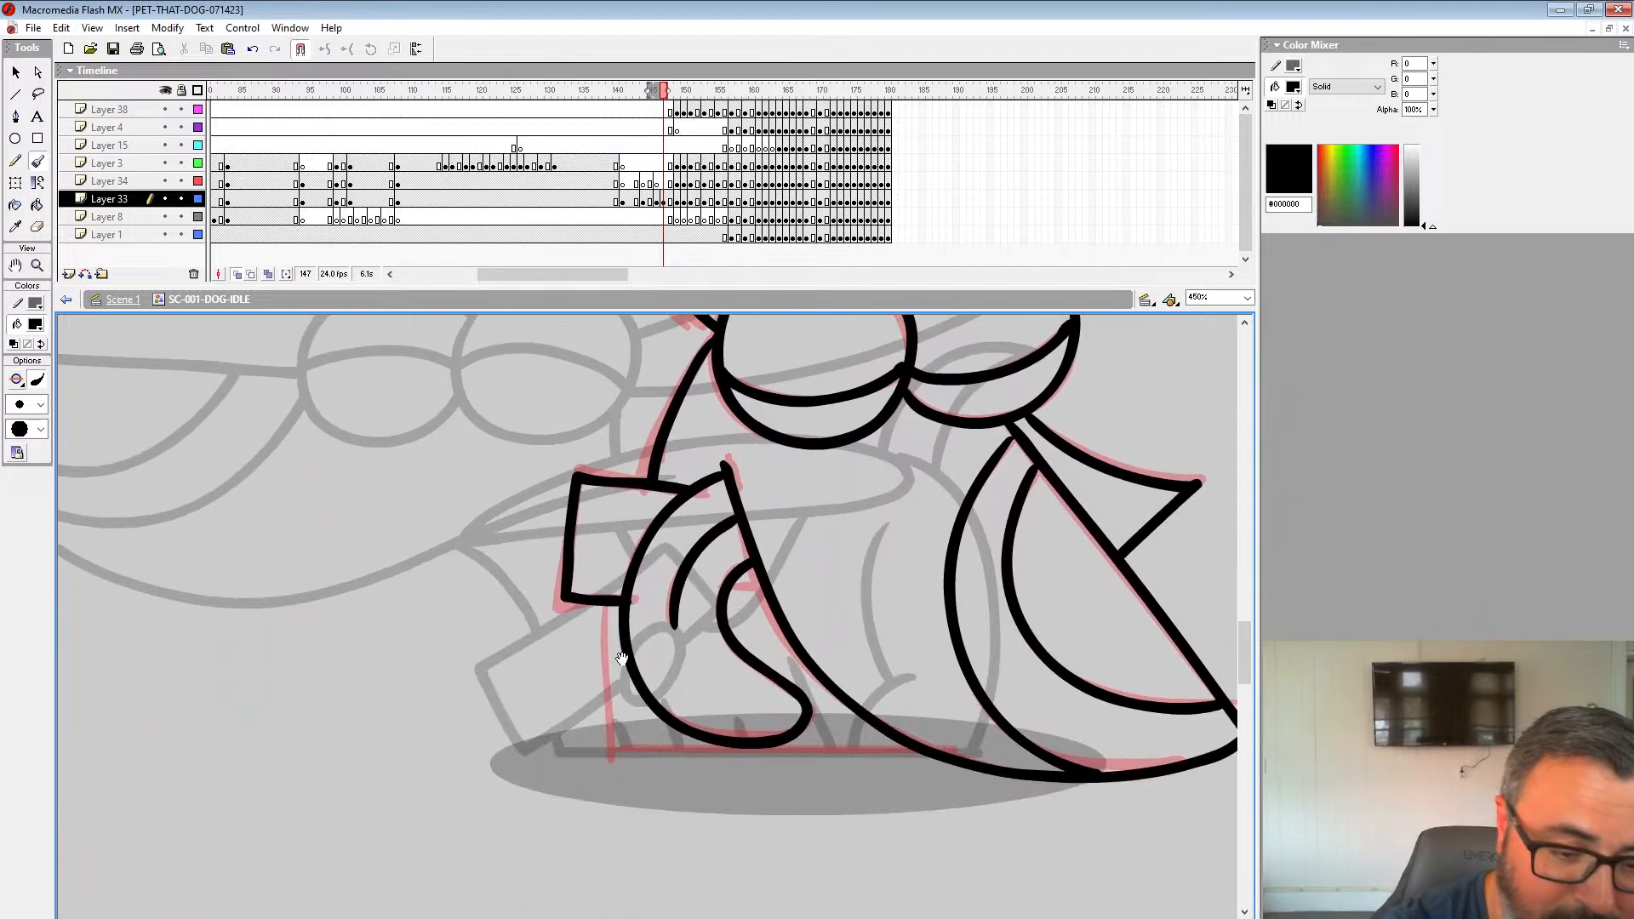
{"action": "mouse_move", "coordinate": [603, 611]}
{"action": "left_mouse_down"}
{"action": "mouse_move", "coordinate": [609, 755]}
{"action": "mouse_move", "coordinate": [726, 798]}
{"action": "mouse_move", "coordinate": [942, 822]}
{"action": "left_mouse_up"}
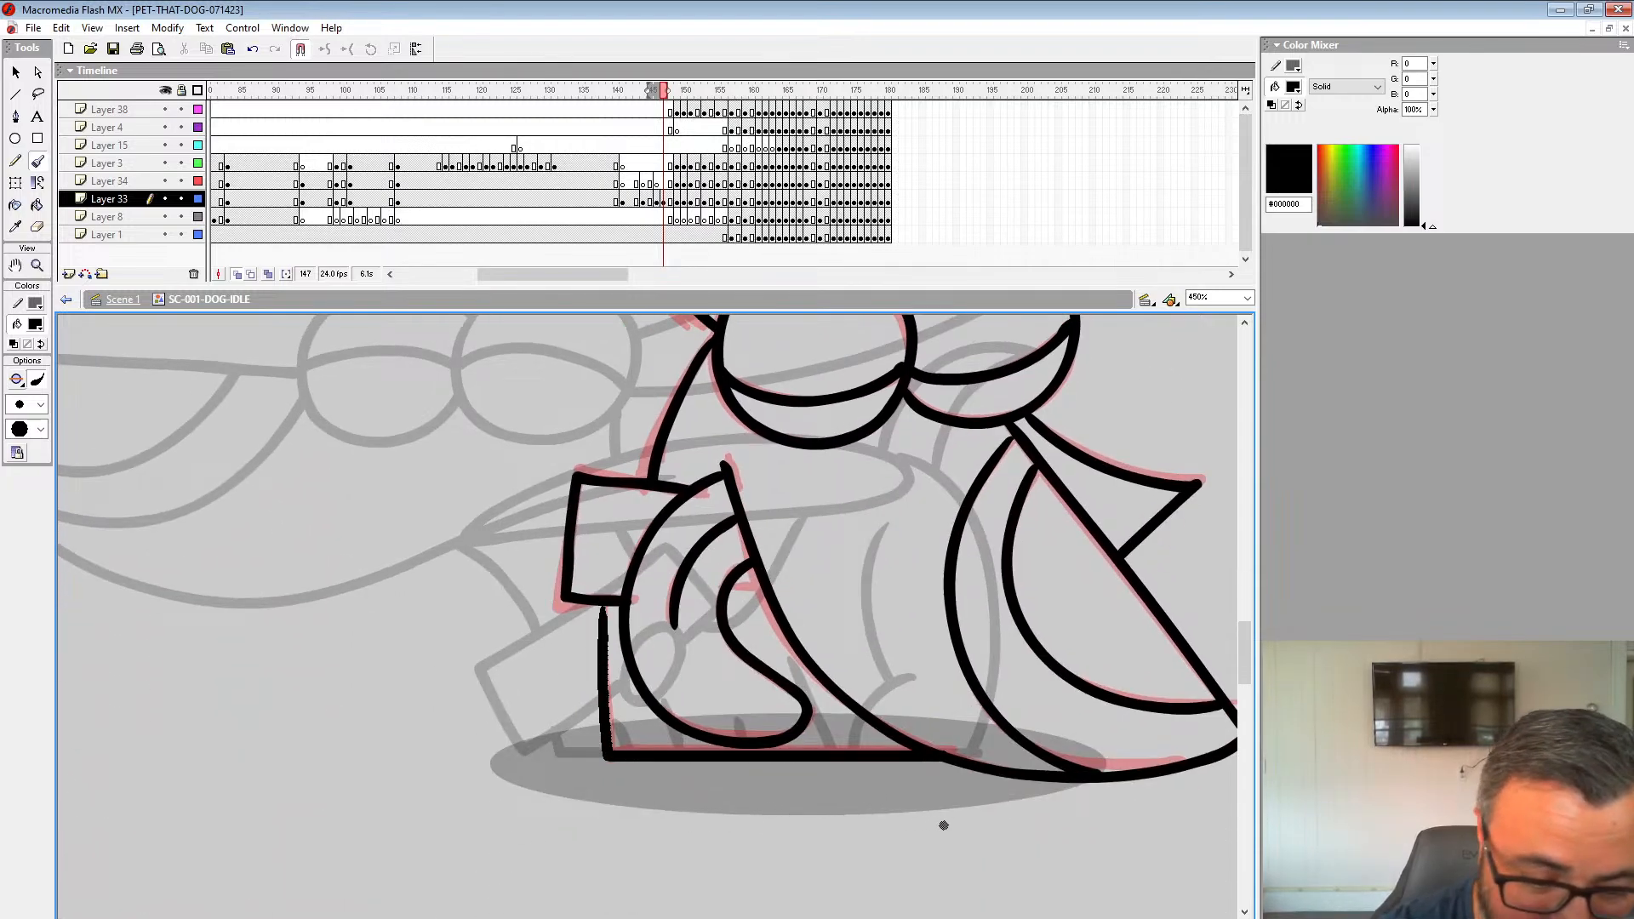
{"action": "left_click_drag", "start_coordinate": [833, 694], "coordinate": [853, 753]}
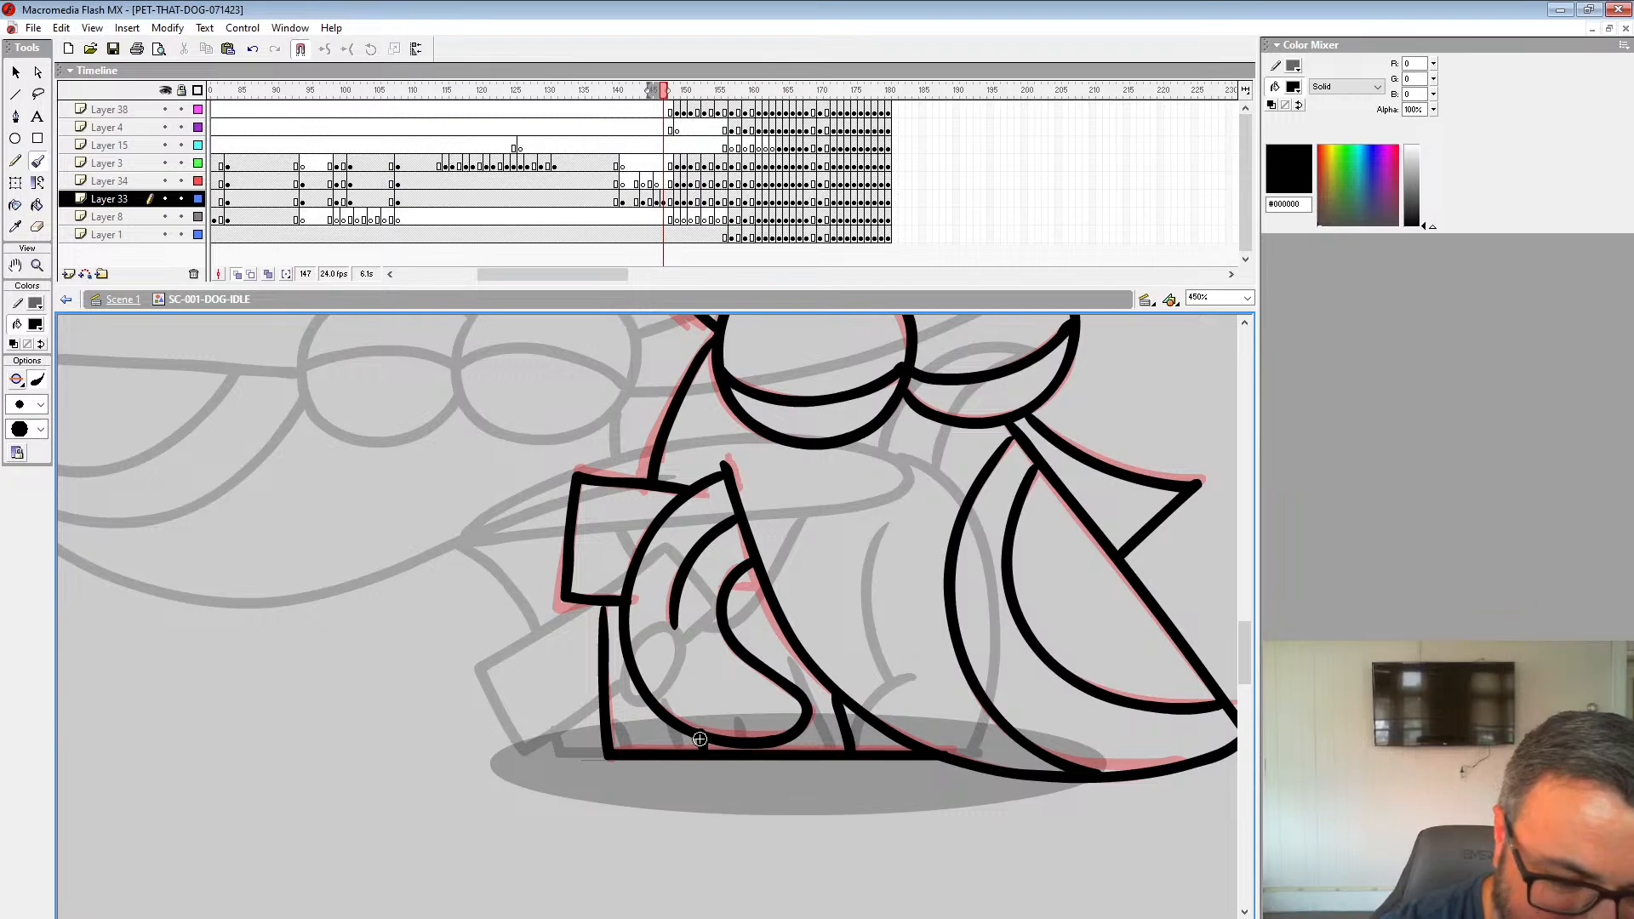
{"action": "left_click_drag", "start_coordinate": [699, 730], "coordinate": [703, 747]}
{"action": "left_click_drag", "start_coordinate": [649, 727], "coordinate": [657, 745]}
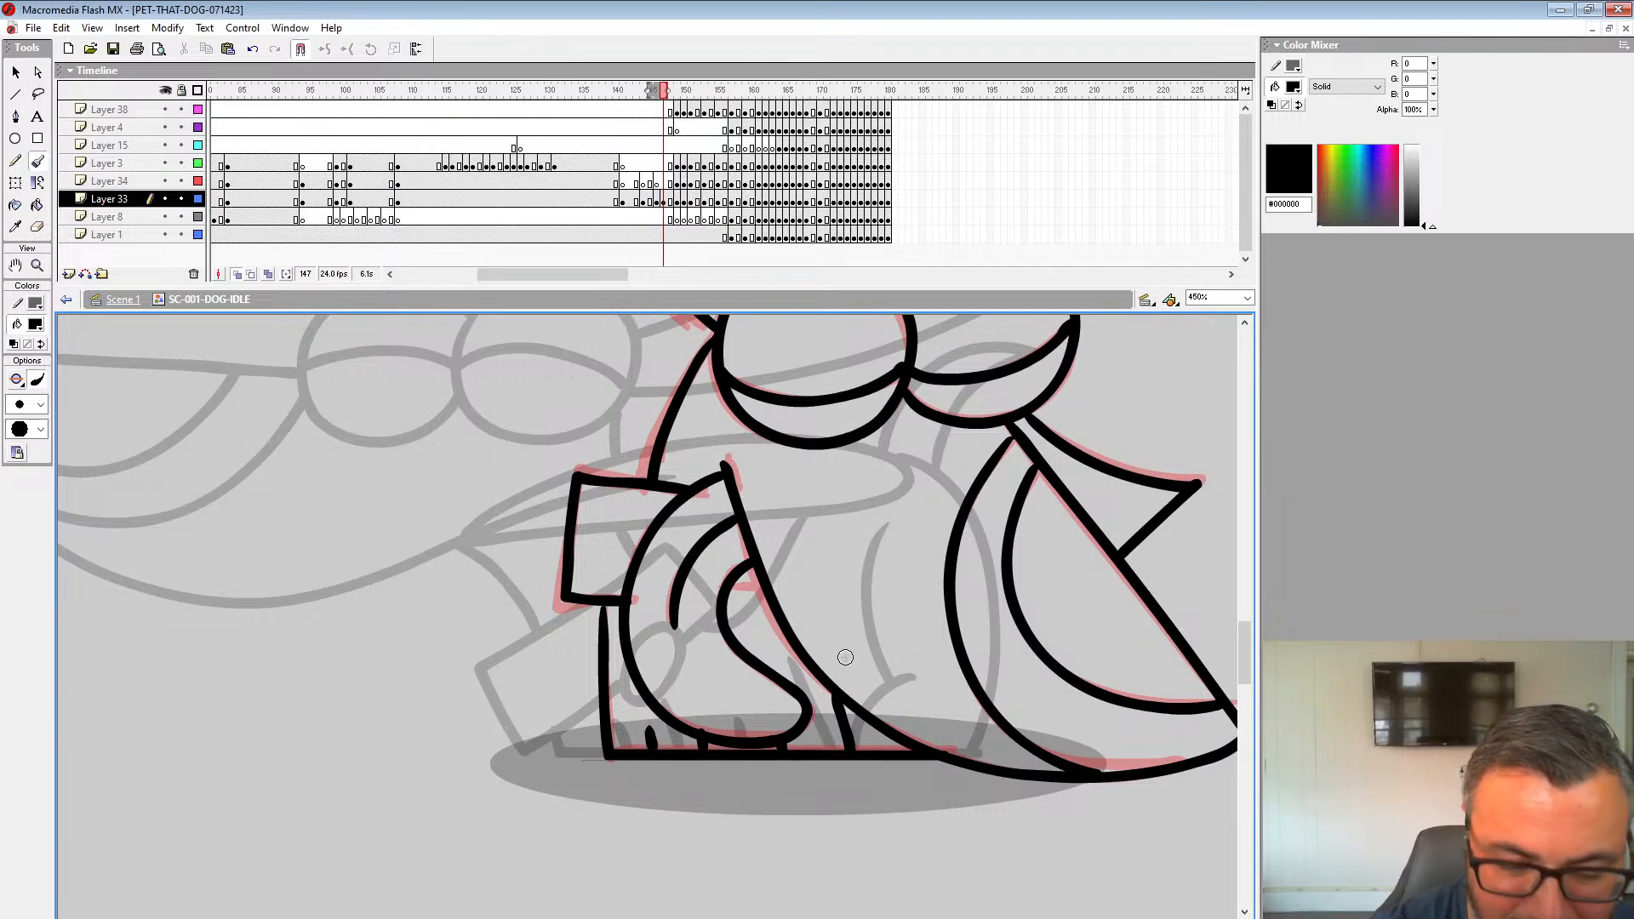
Step: Put the finished black tracing on frame 146 of Layer 33 in place of the red guide drawing
{"action": "left_click_drag", "start_coordinate": [846, 657], "coordinate": [800, 909]}
{"action": "key", "text": "z"}
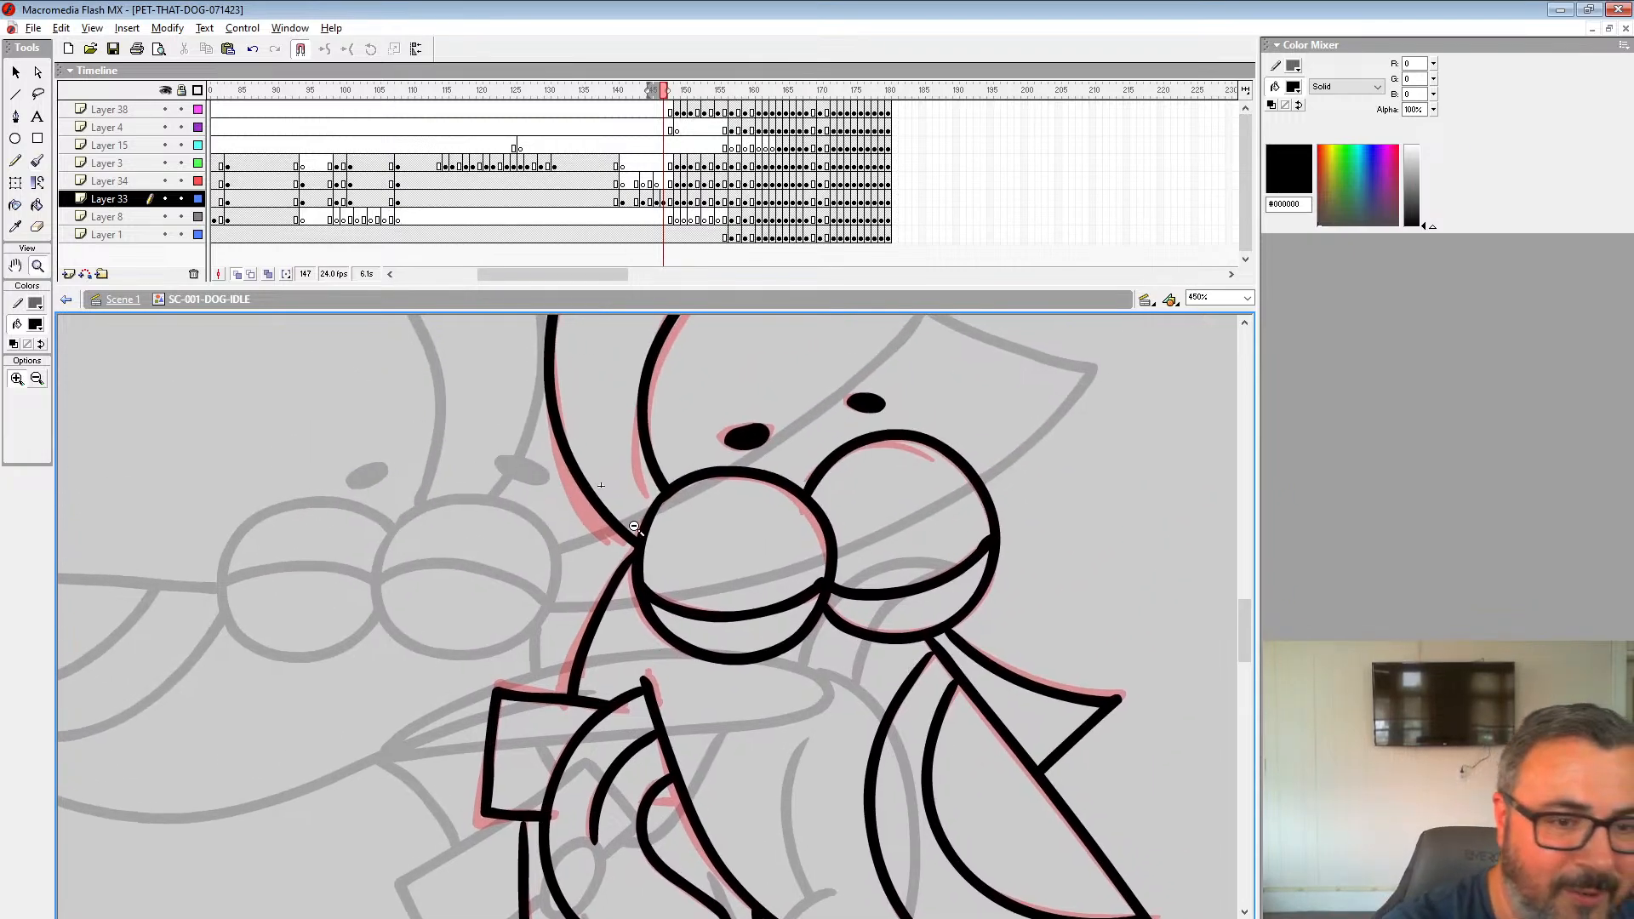
{"action": "left_click", "coordinate": [634, 528]}
{"action": "left_click", "coordinate": [718, 573]}
{"action": "left_click", "coordinate": [719, 573]}
{"action": "key", "text": "comma"}
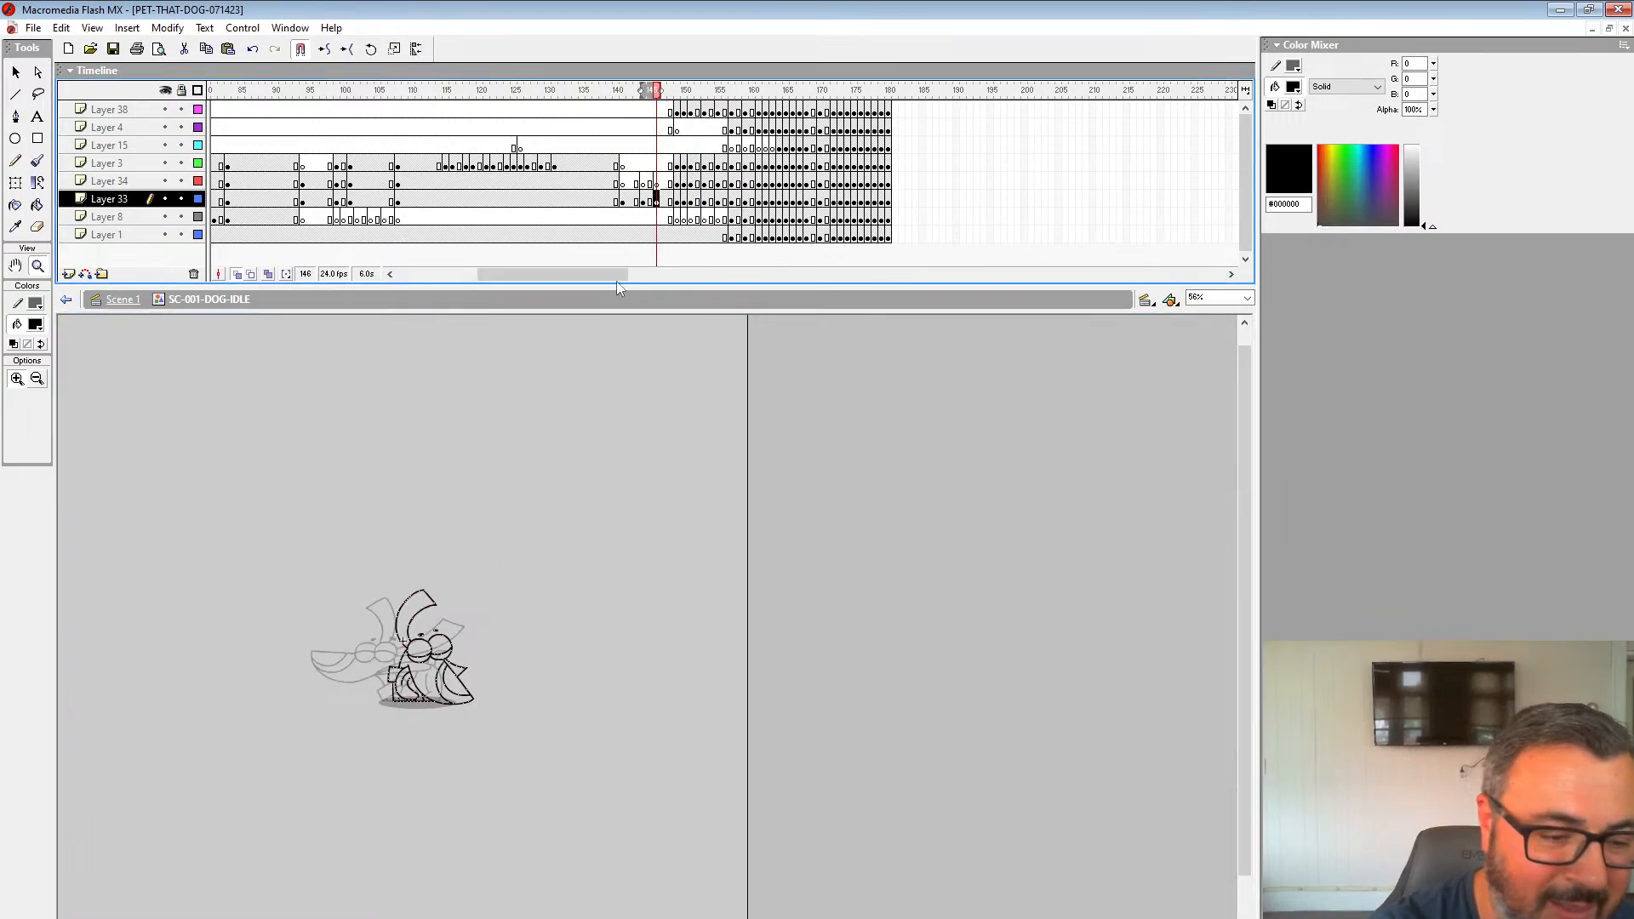
Step: Turn off onion skinning and play the animation from before frame 140 to check the cleaned-up pose
{"action": "left_click", "coordinate": [491, 627]}
{"action": "left_click", "coordinate": [242, 270]}
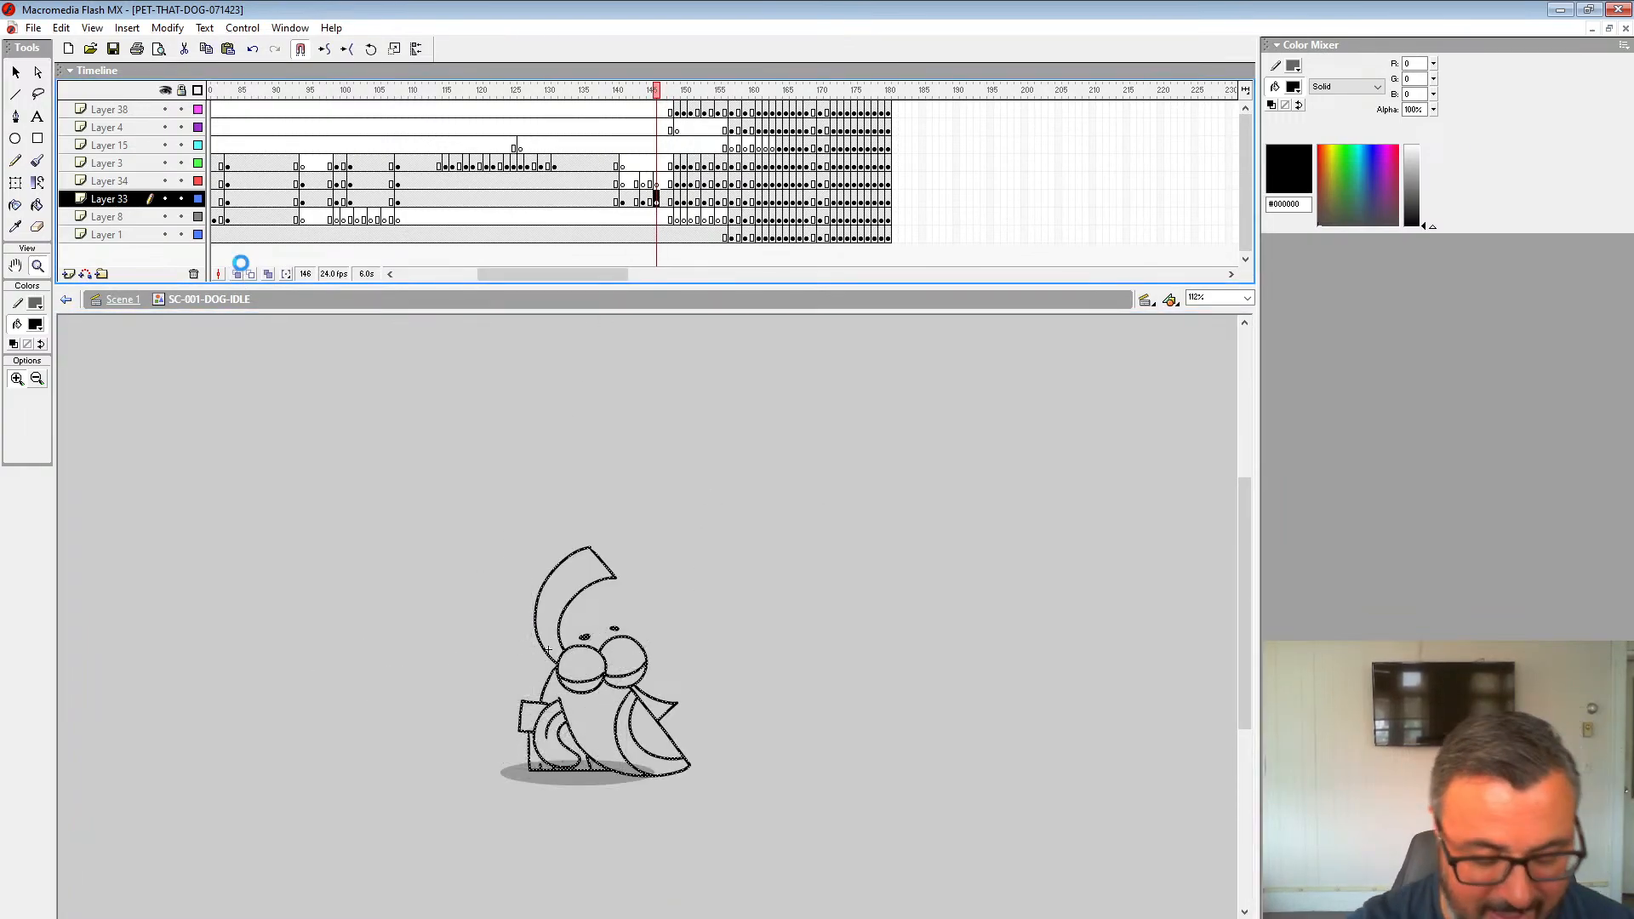
{"action": "left_click", "coordinate": [588, 168]}
{"action": "key", "text": "Return"}
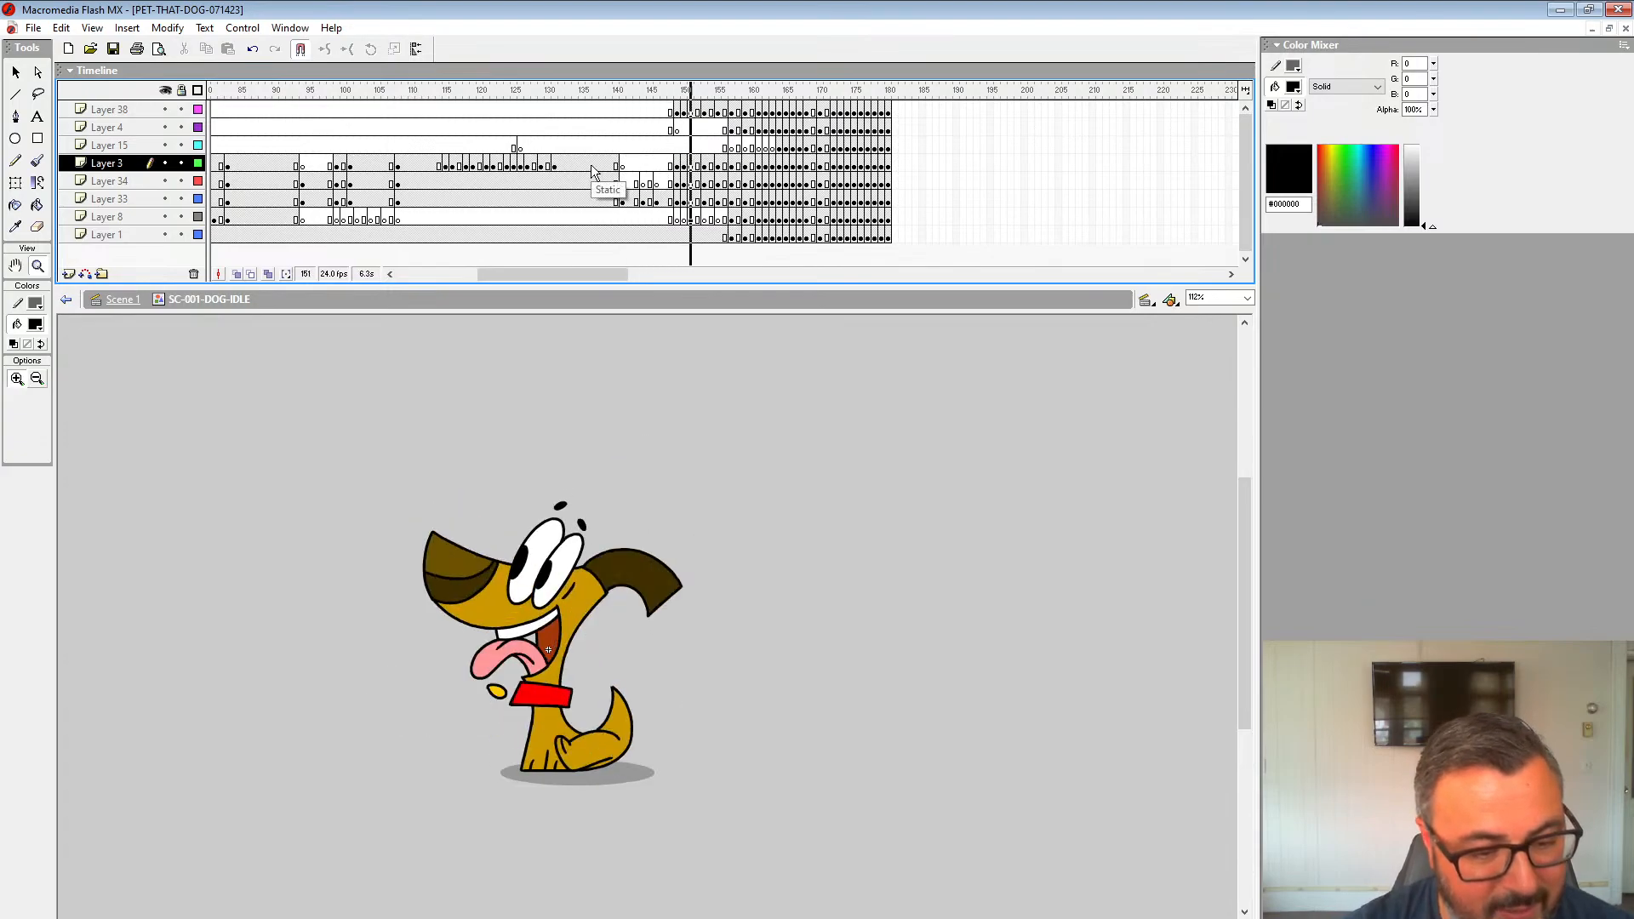
{"action": "key", "text": "Return"}
Step: Set the Paint Bucket fill to the dark brown #6D5201, using the colored dog on frame 140 as reference
{"action": "left_click", "coordinate": [636, 205]}
{"action": "key", "text": "comma"}
{"action": "key", "text": "comma"}
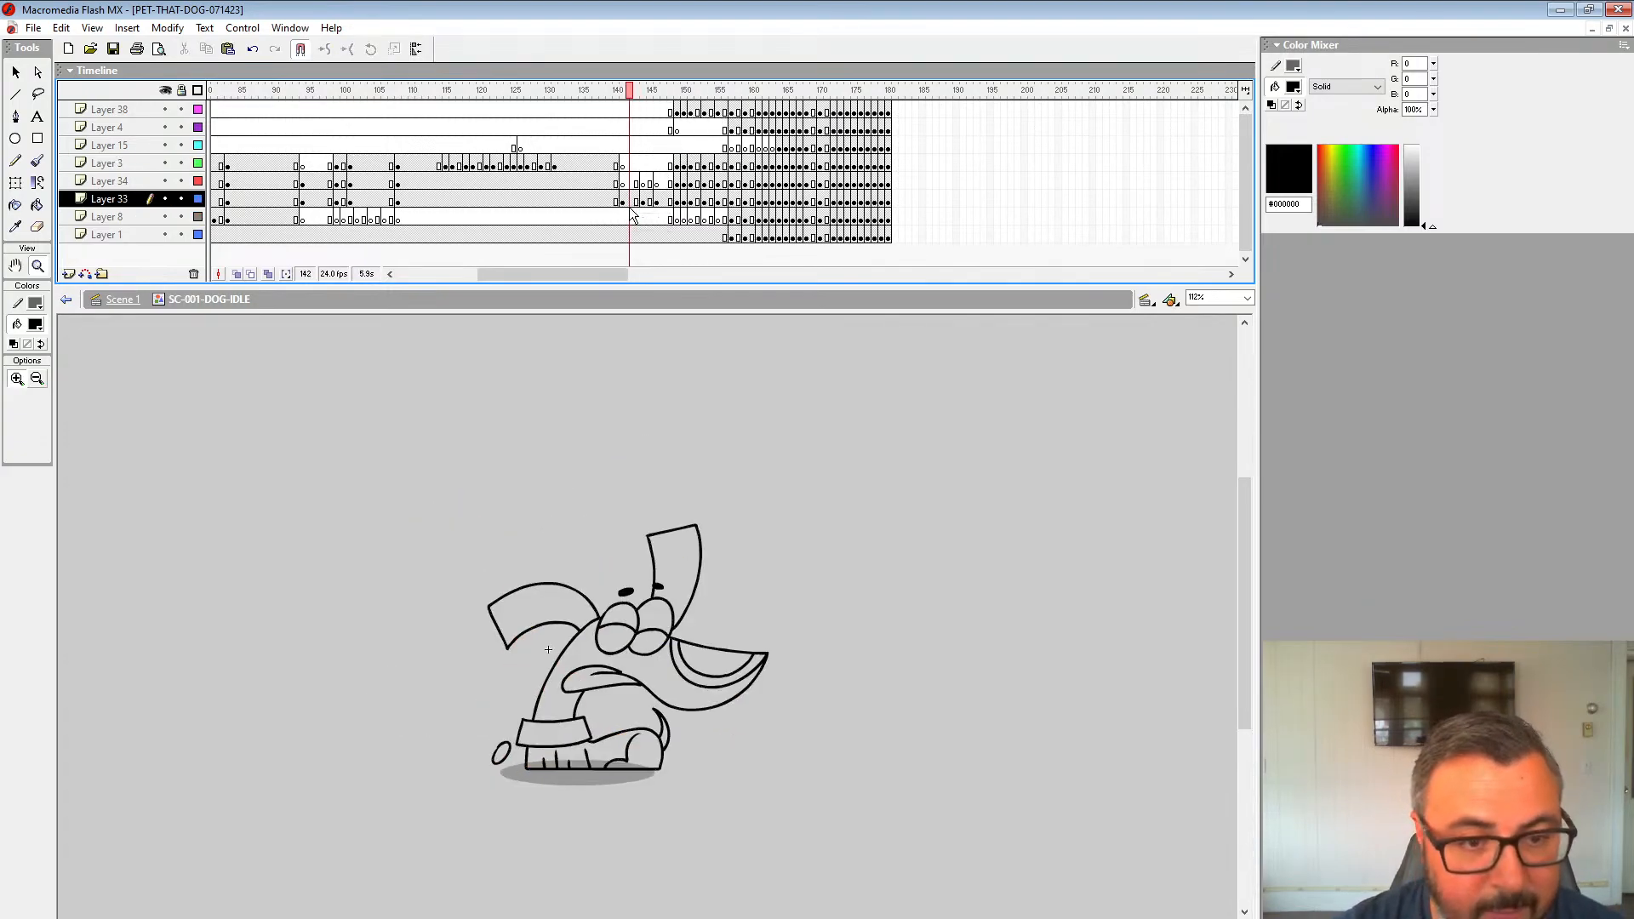
{"action": "key", "text": "comma"}
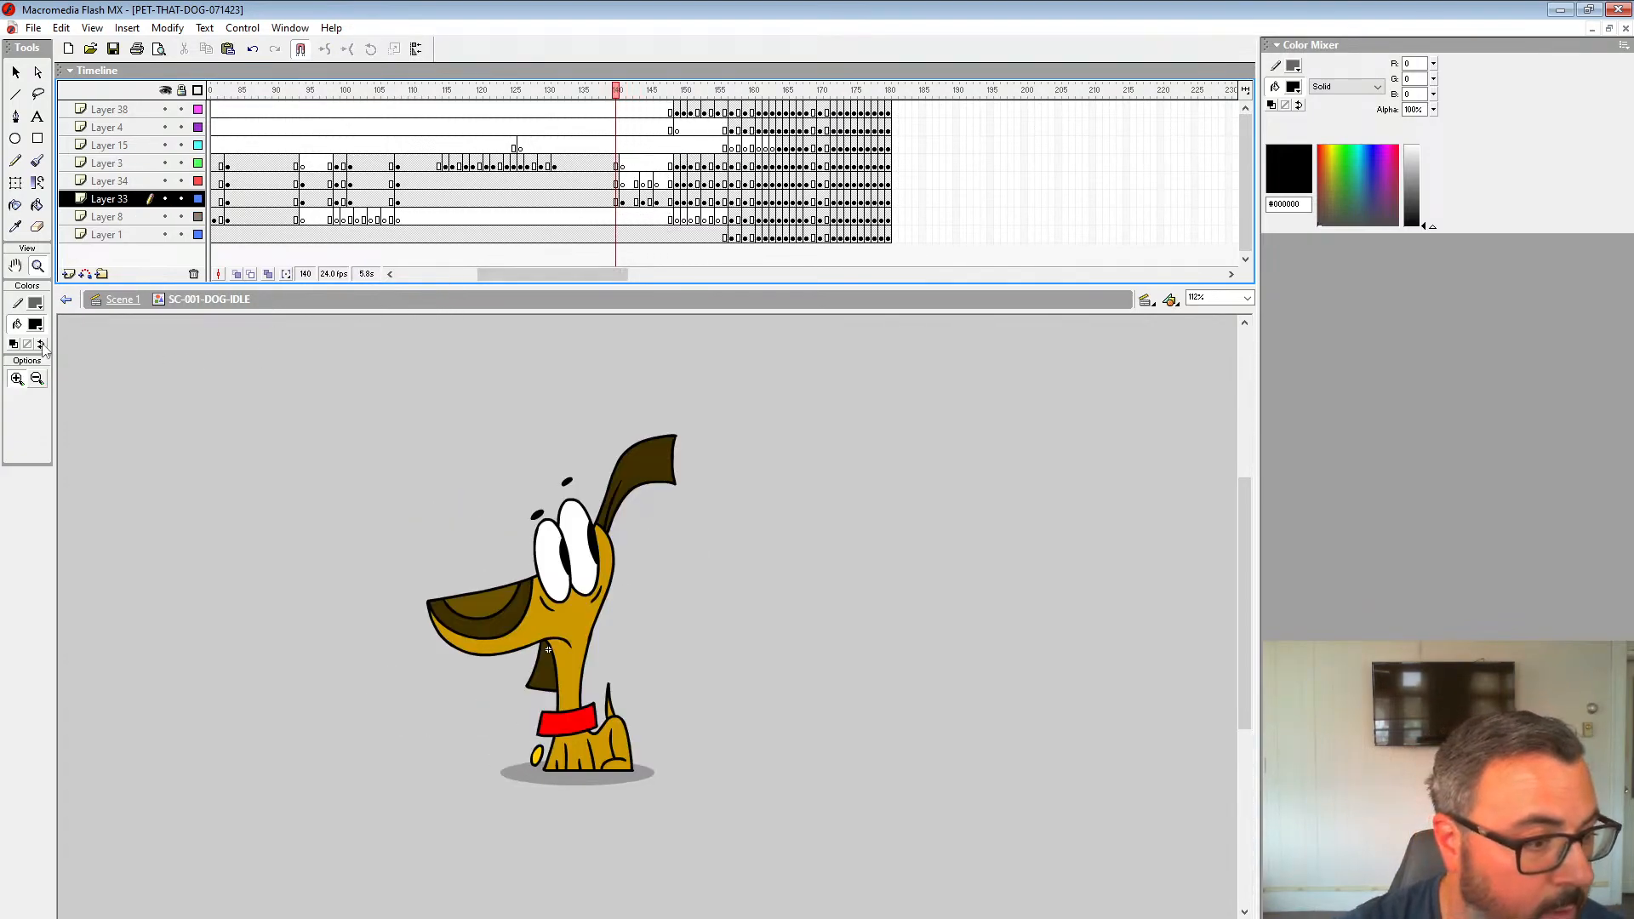
{"action": "left_click", "coordinate": [35, 324]}
{"action": "left_click", "coordinate": [542, 578]}
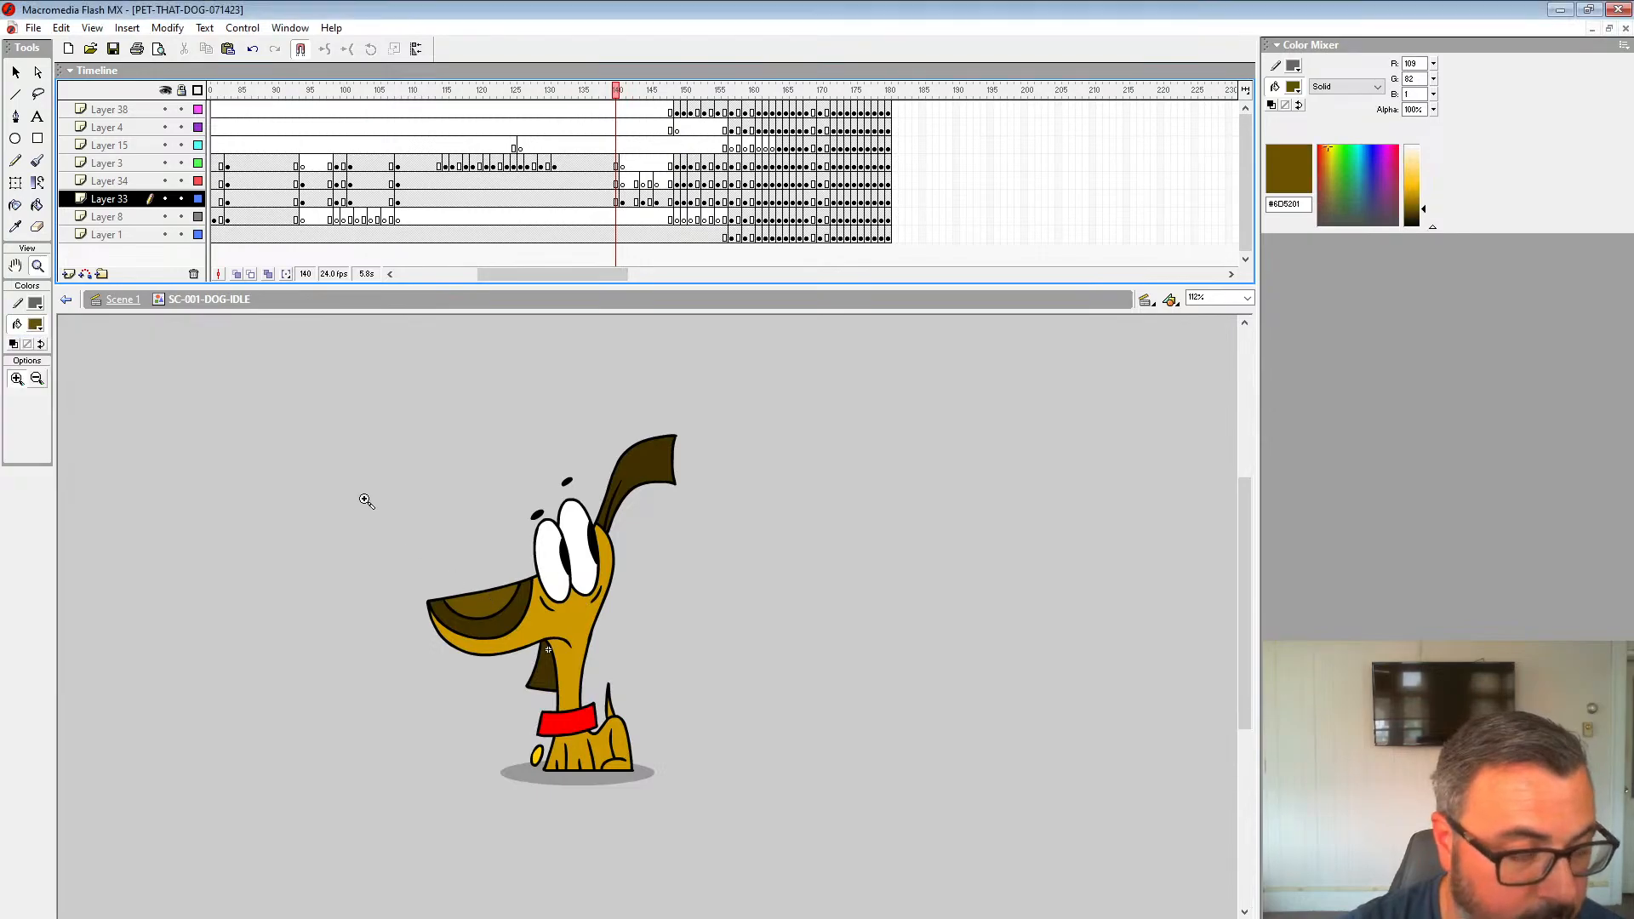
{"action": "left_click", "coordinate": [36, 205]}
Step: Fill both closed eyes and the nose of the dog on frame 141 with the dark brown
{"action": "key", "text": "period"}
{"action": "left_click", "coordinate": [671, 618]}
{"action": "left_click", "coordinate": [651, 640]}
{"action": "left_click", "coordinate": [616, 639]}
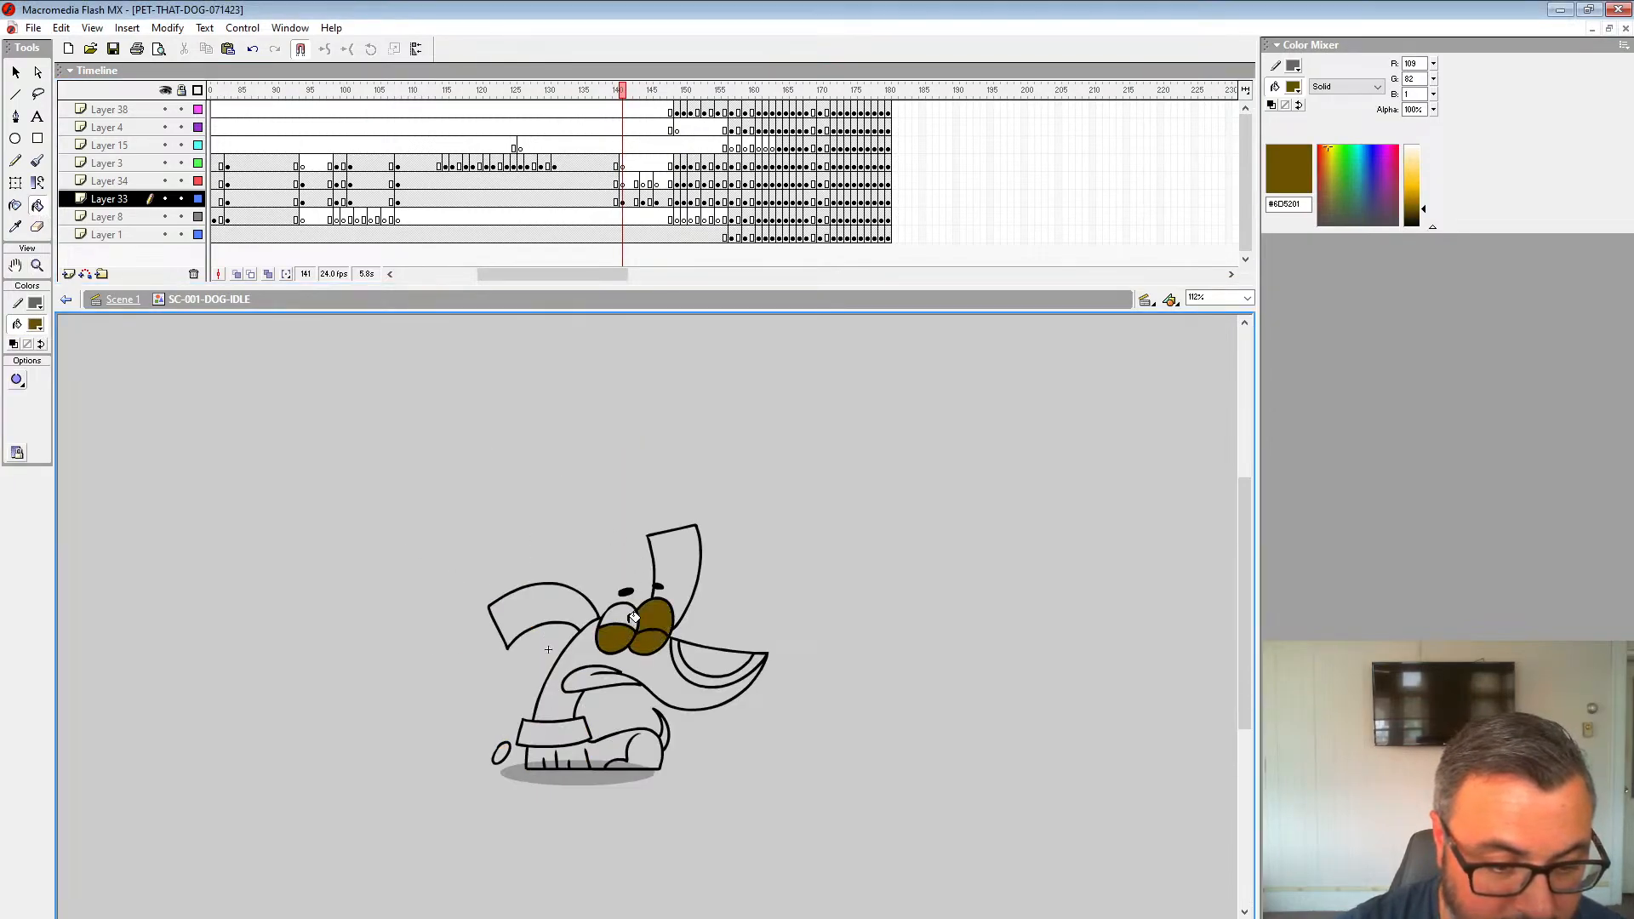
{"action": "left_click", "coordinate": [715, 654]}
{"action": "left_click", "coordinate": [637, 614]}
Step: Fill the nose and both closed eyes of the dog on frame 144 with dark brown #6D5201
{"action": "key", "text": "period"}
{"action": "key", "text": "period"}
{"action": "key", "text": "period"}
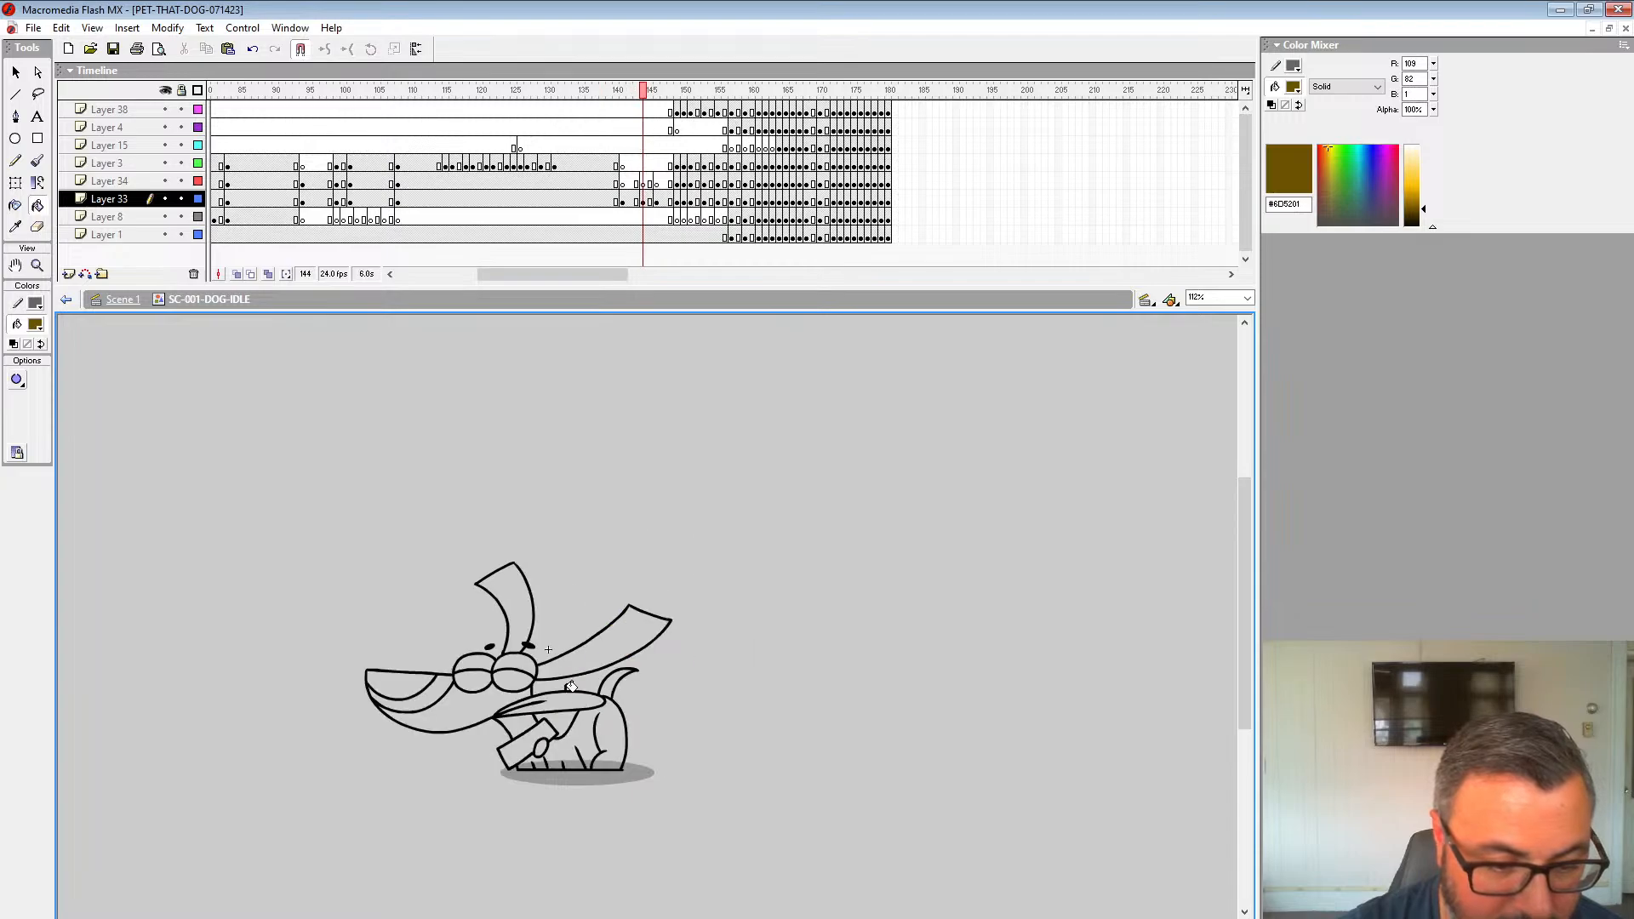
{"action": "left_click", "coordinate": [414, 677]}
{"action": "left_click", "coordinate": [474, 664]}
{"action": "left_click", "coordinate": [515, 673]}
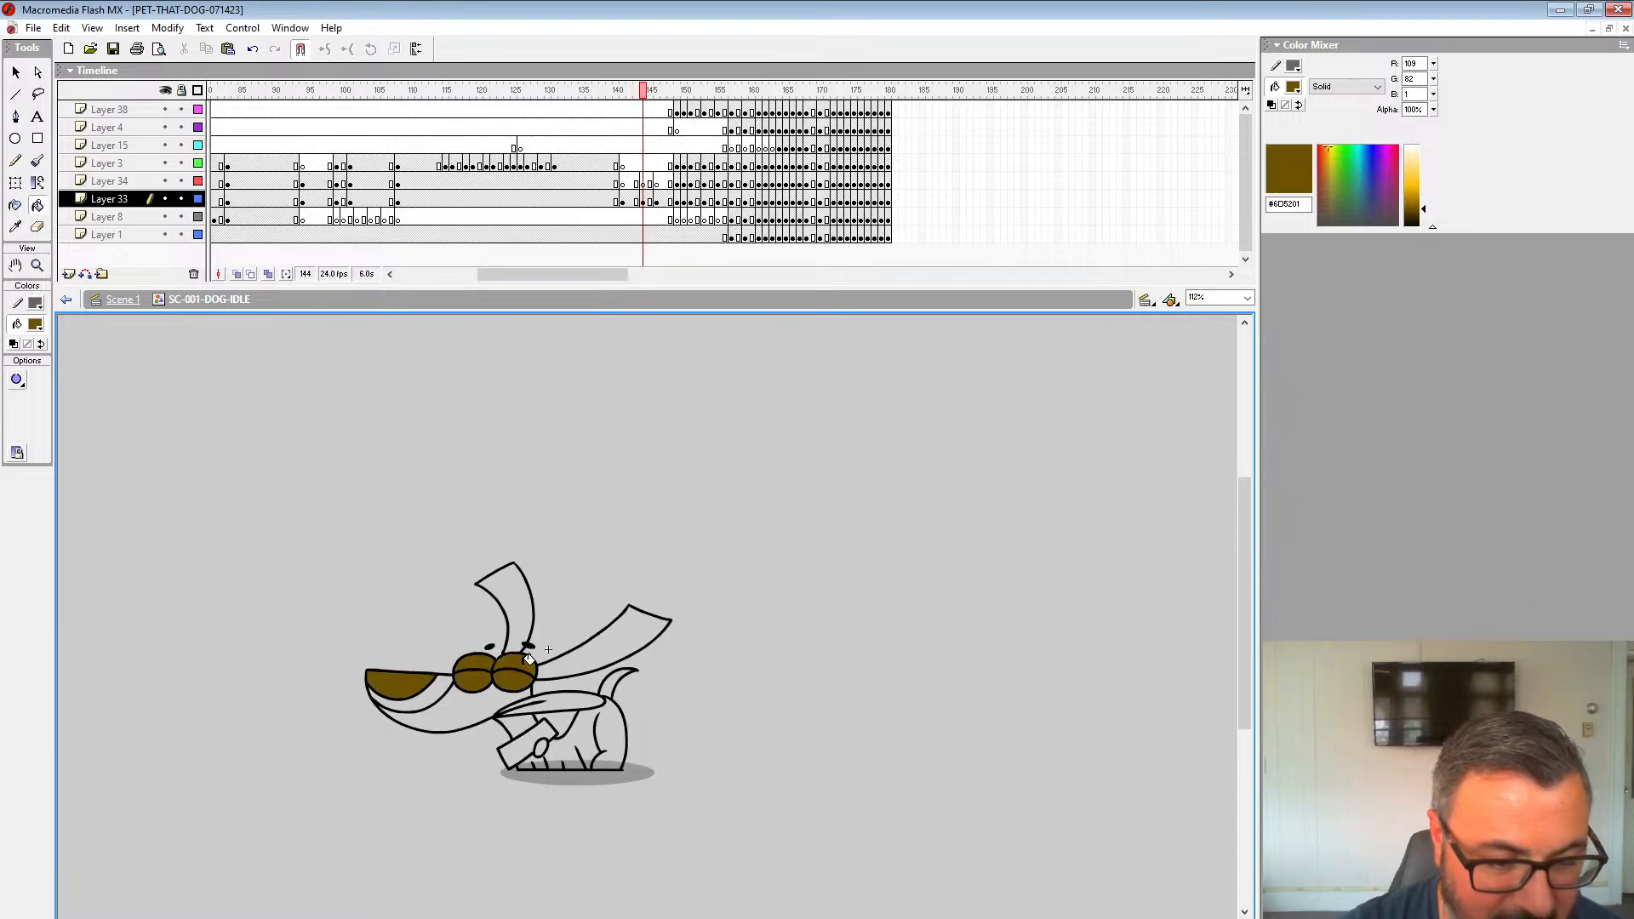
Step: Fill the upper and lower parts of both closed eyes on frame 146 with dark brown #6D5201
{"action": "key", "text": "period"}
{"action": "key", "text": "period"}
{"action": "left_click", "coordinate": [583, 681]}
{"action": "left_click", "coordinate": [582, 660]}
{"action": "left_click", "coordinate": [624, 656]}
{"action": "left_click", "coordinate": [626, 678]}
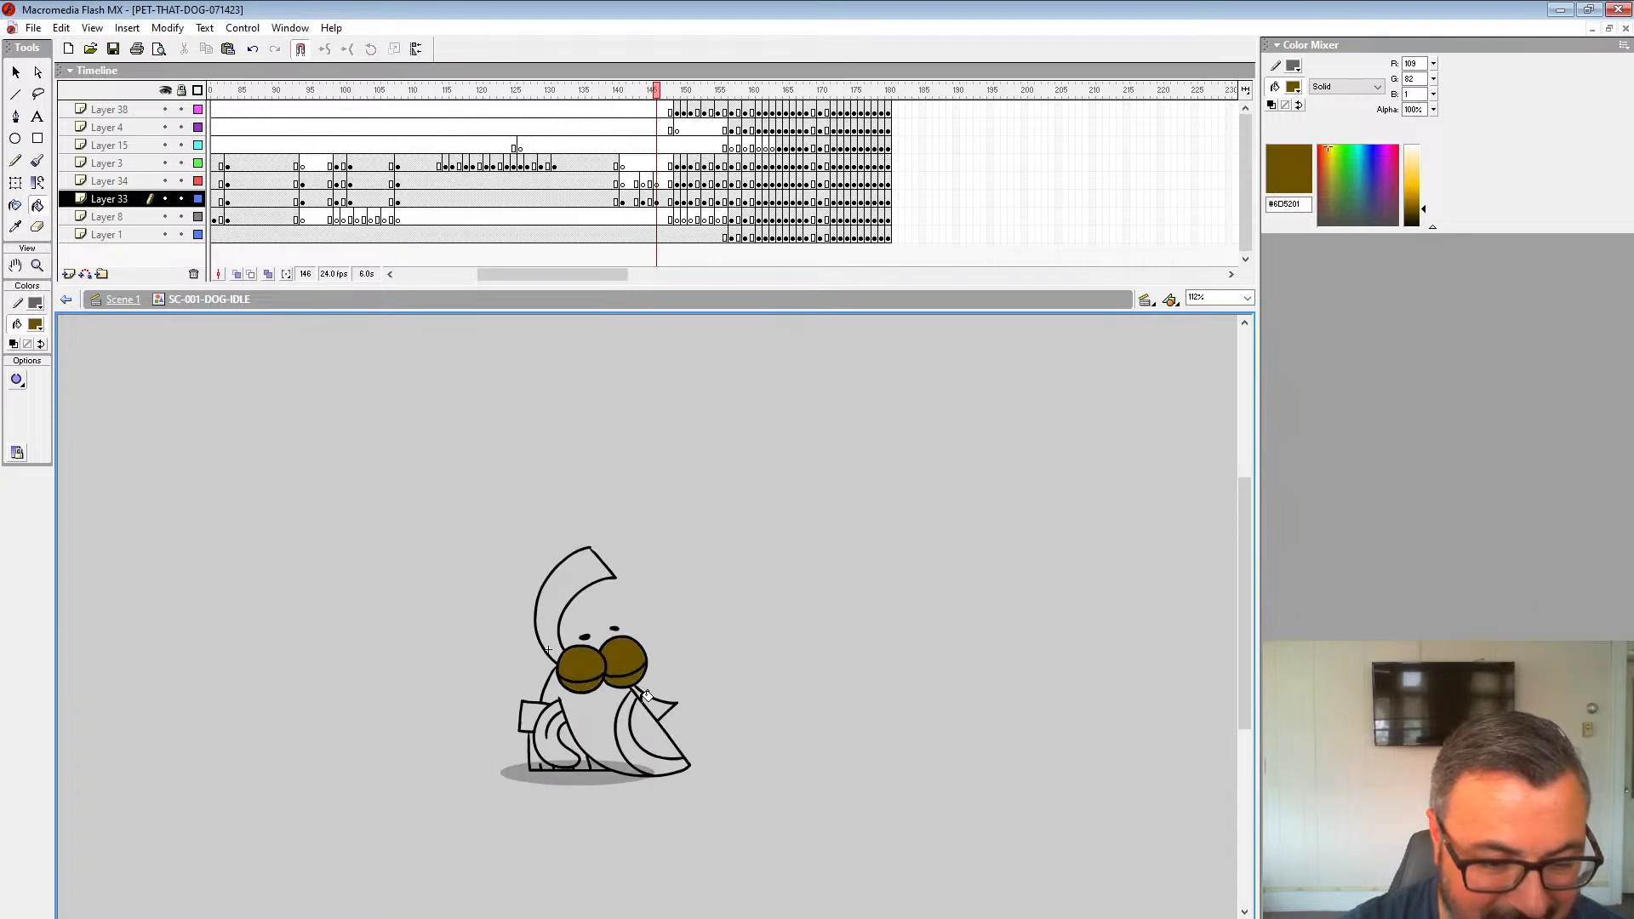
Step: Fill the inner part of the dog's nose on frame 146 with dark brown #6D5201
{"action": "left_click", "coordinate": [651, 717]}
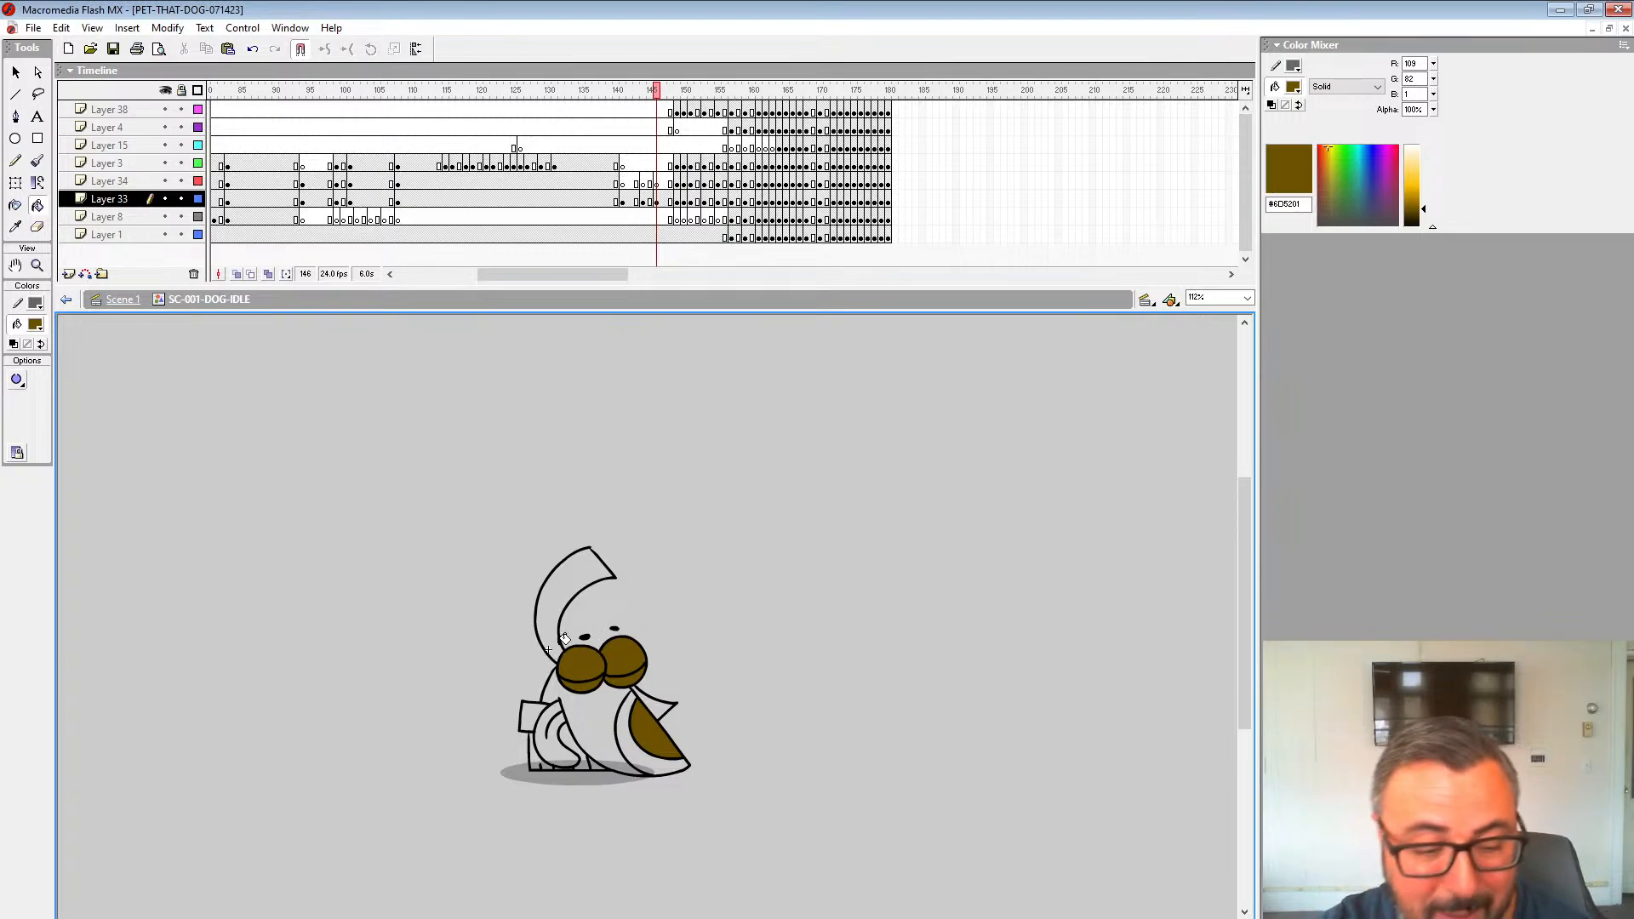
{"action": "key", "text": "period"}
{"action": "key", "text": "period"}
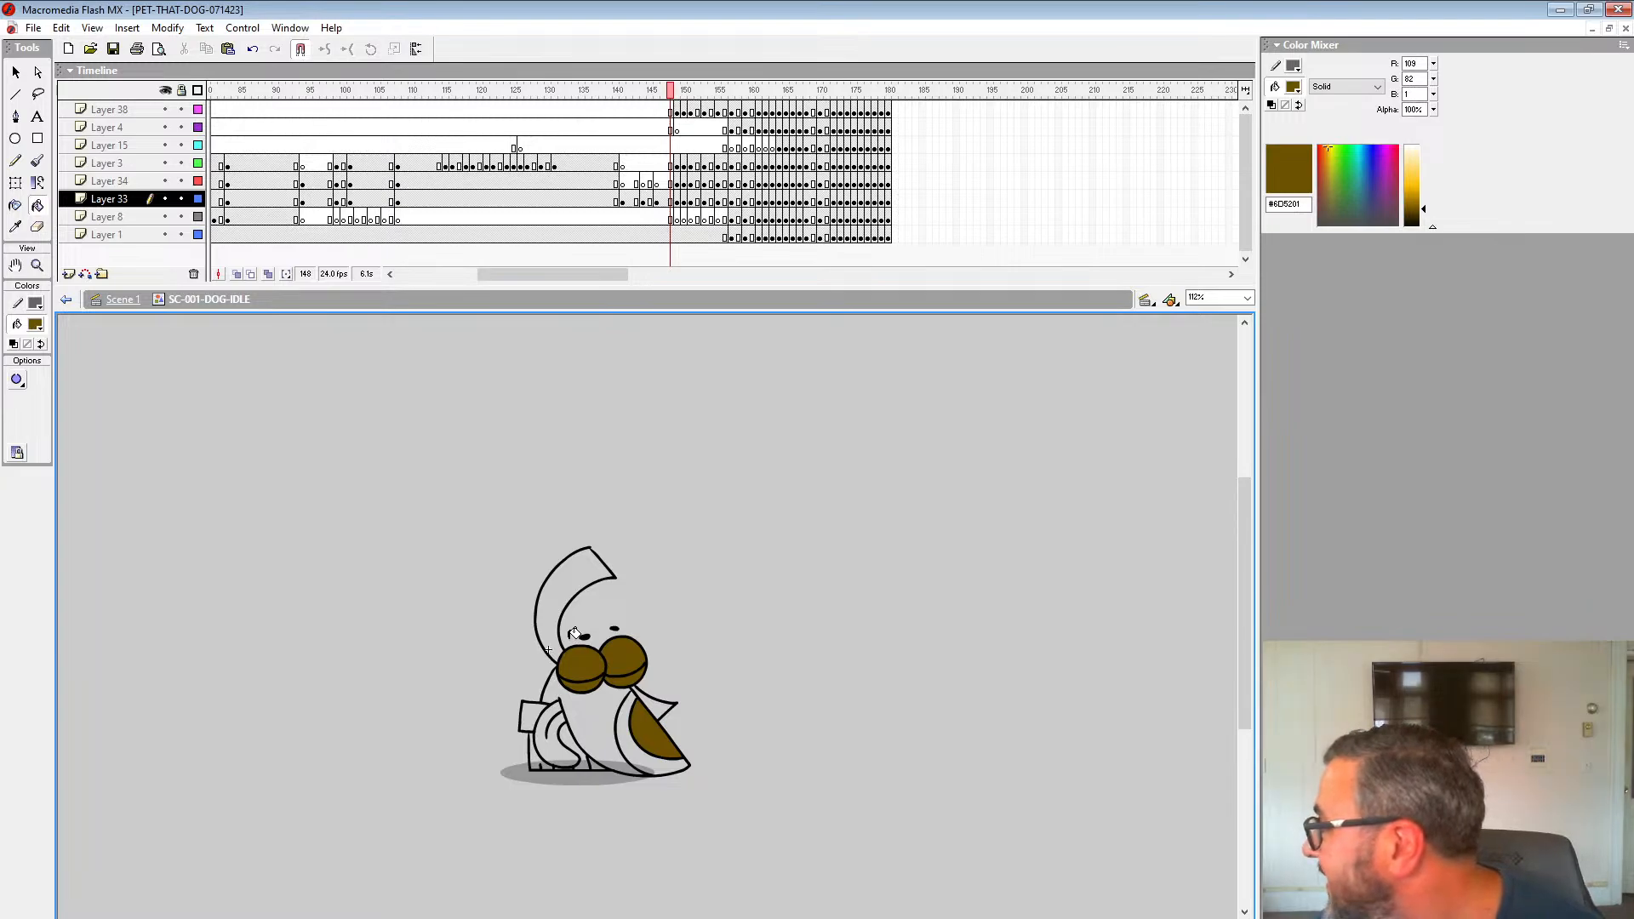
Step: Set the Paint Bucket fill to the darker brown #403000, sampled from the nose of the finished dog on frame 149
{"action": "key", "text": "period"}
{"action": "key", "text": "comma"}
{"action": "key", "text": "comma"}
{"action": "key", "text": "period"}
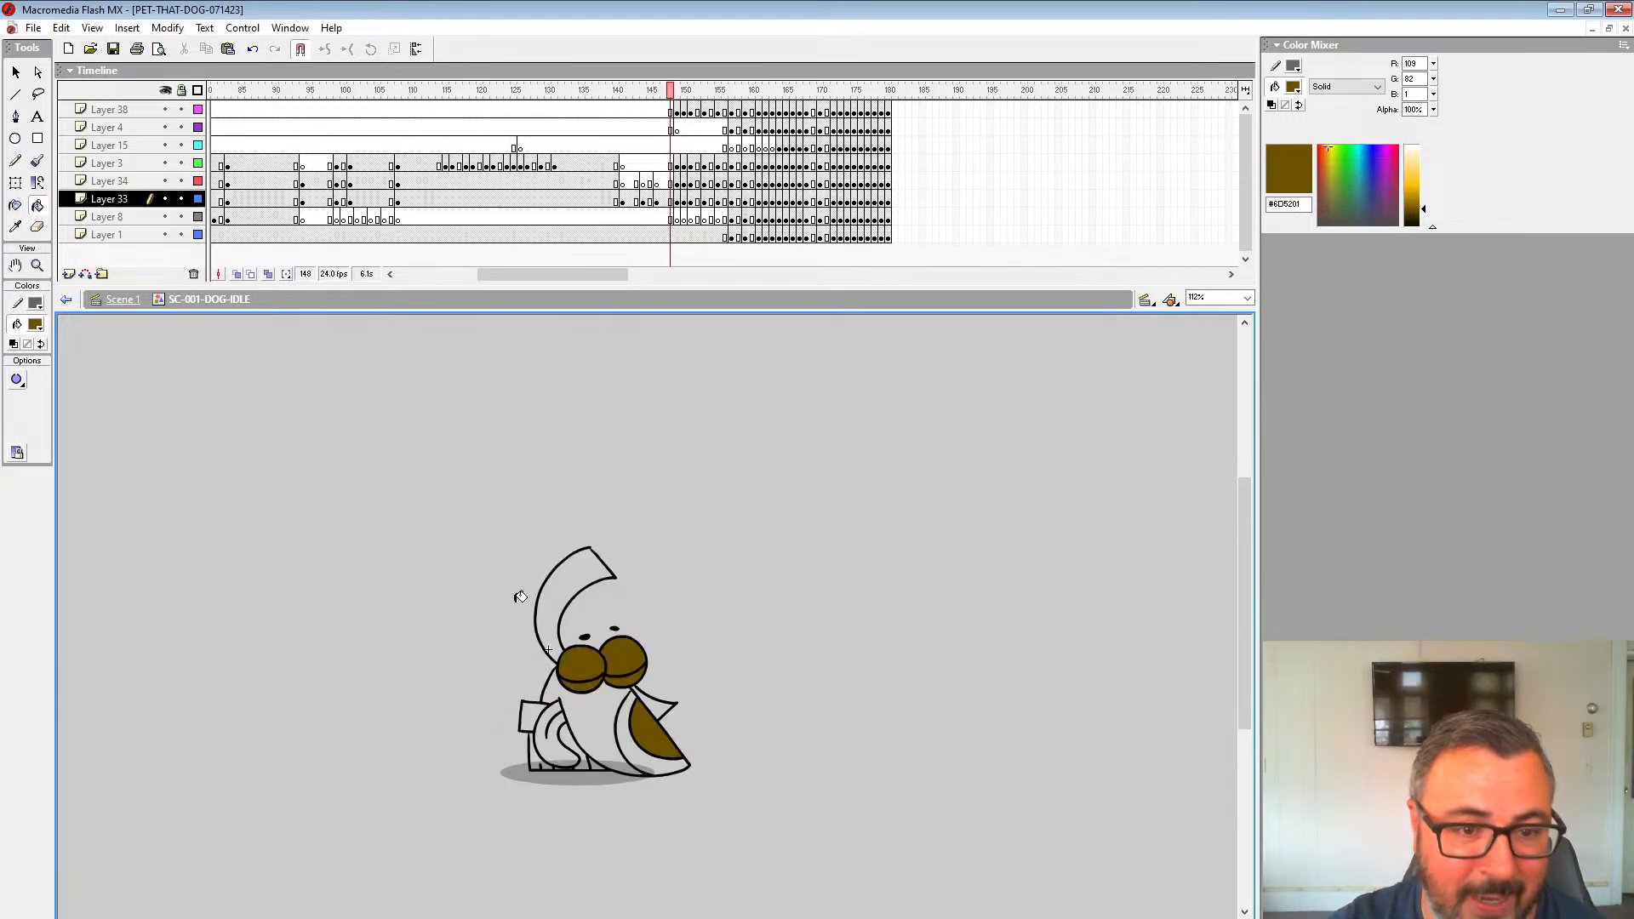
{"action": "key", "text": "period"}
{"action": "left_click", "coordinate": [35, 325]}
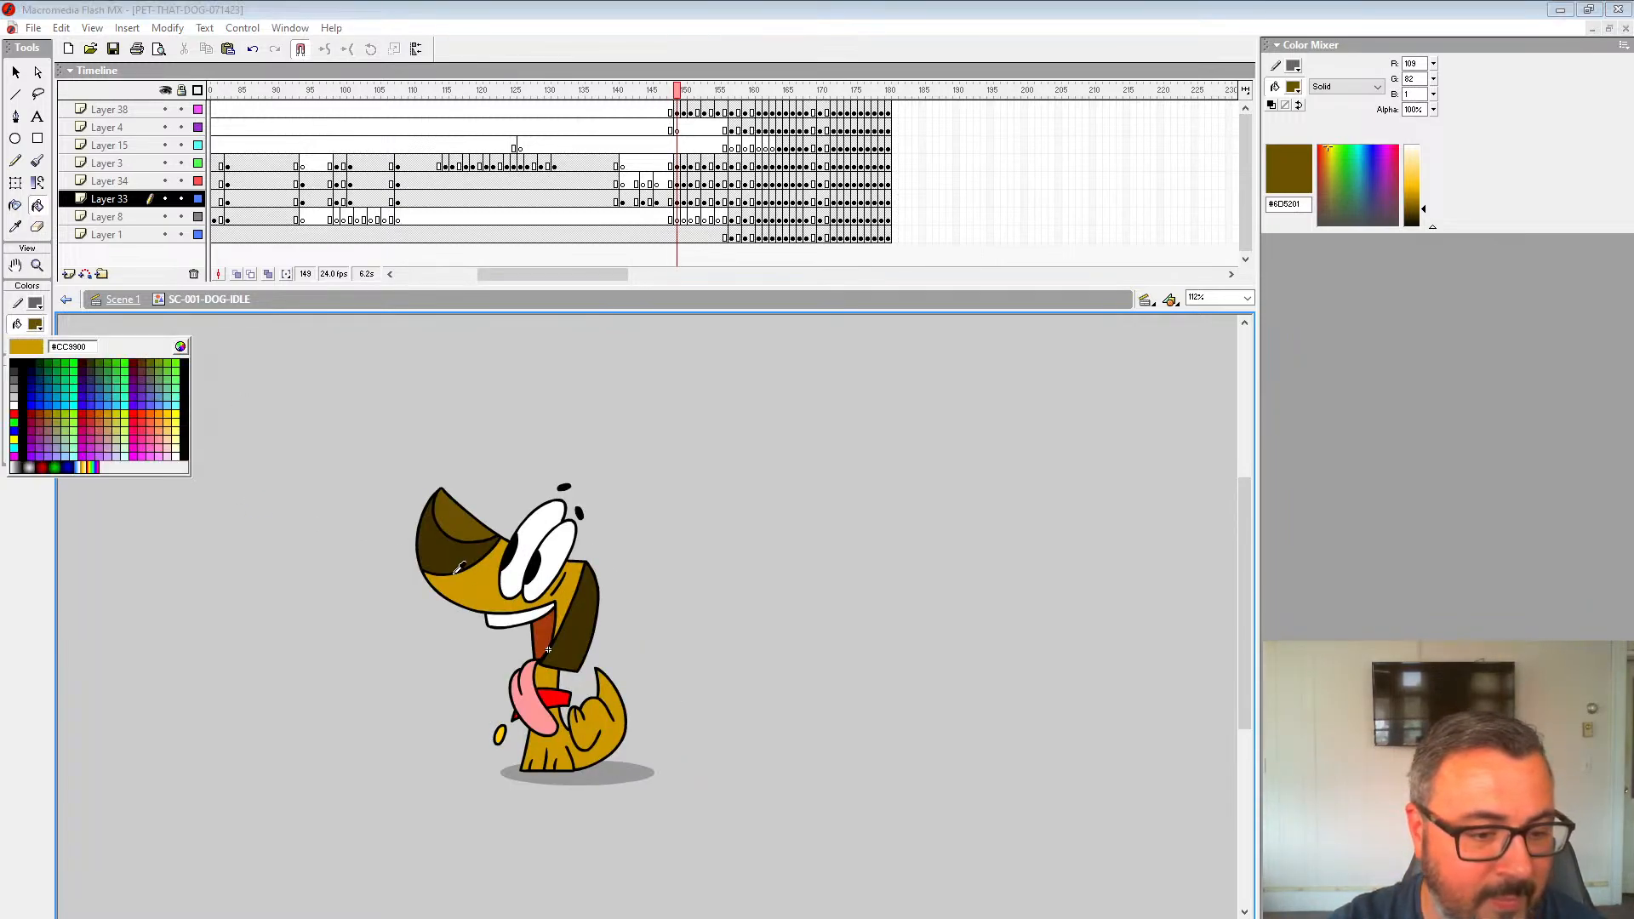
{"action": "left_click", "coordinate": [463, 565]}
Step: Fill the outer band of the nose on frames 147, 145 and 143 with darker brown #403000
{"action": "key", "text": "comma"}
{"action": "key", "text": "comma"}
{"action": "key", "text": "comma"}
{"action": "key", "text": "comma"}
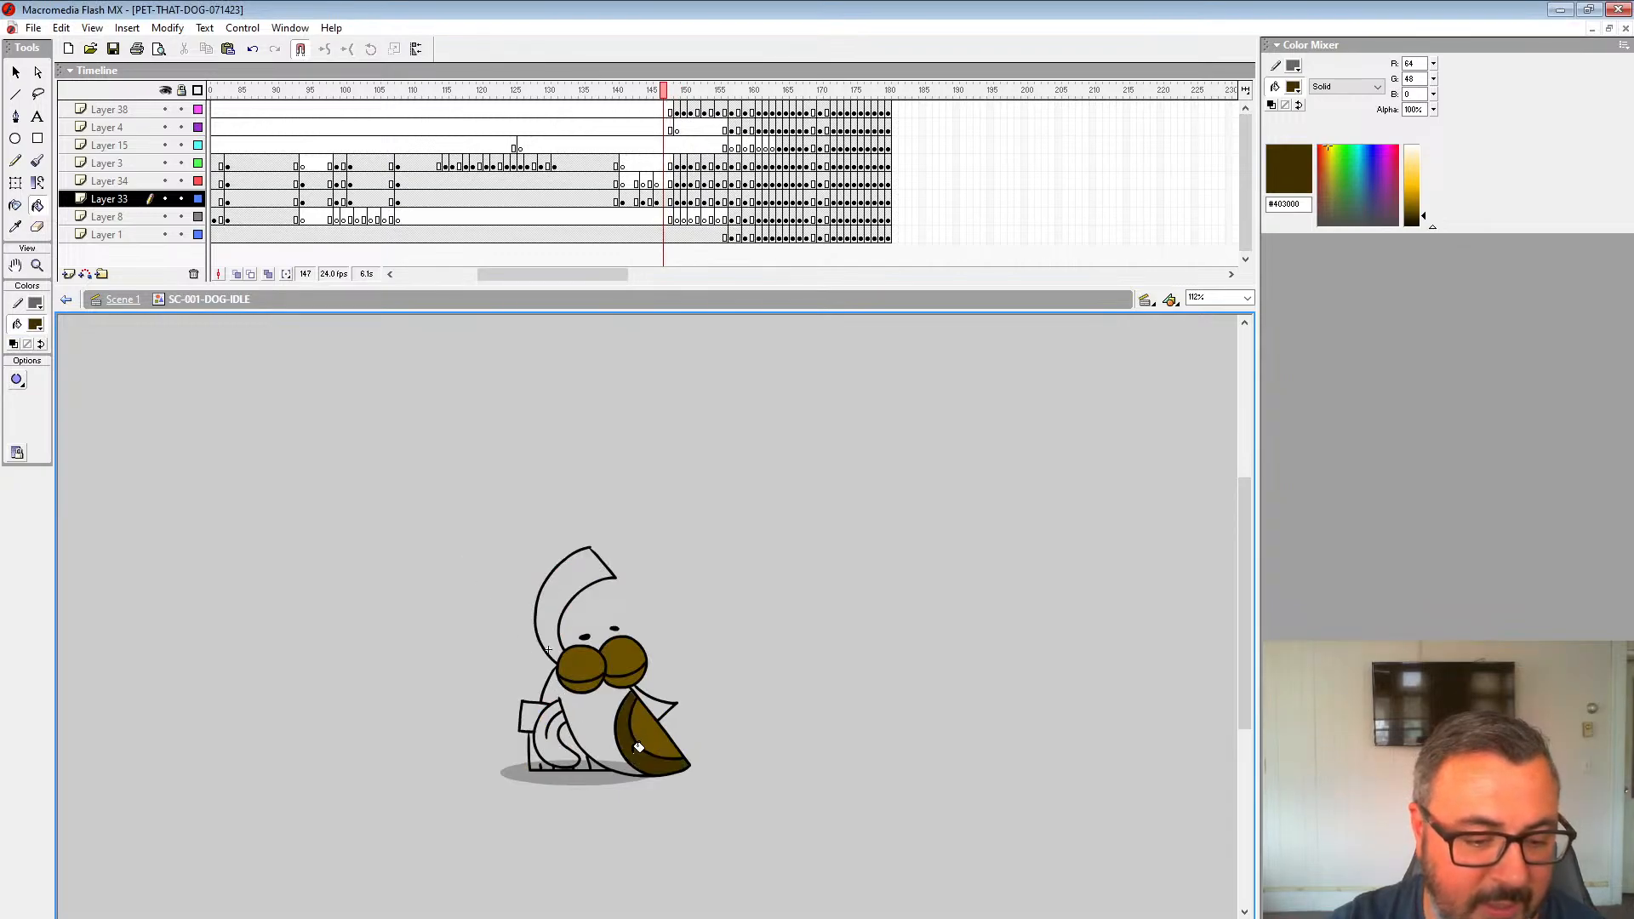
{"action": "left_click", "coordinate": [421, 693]}
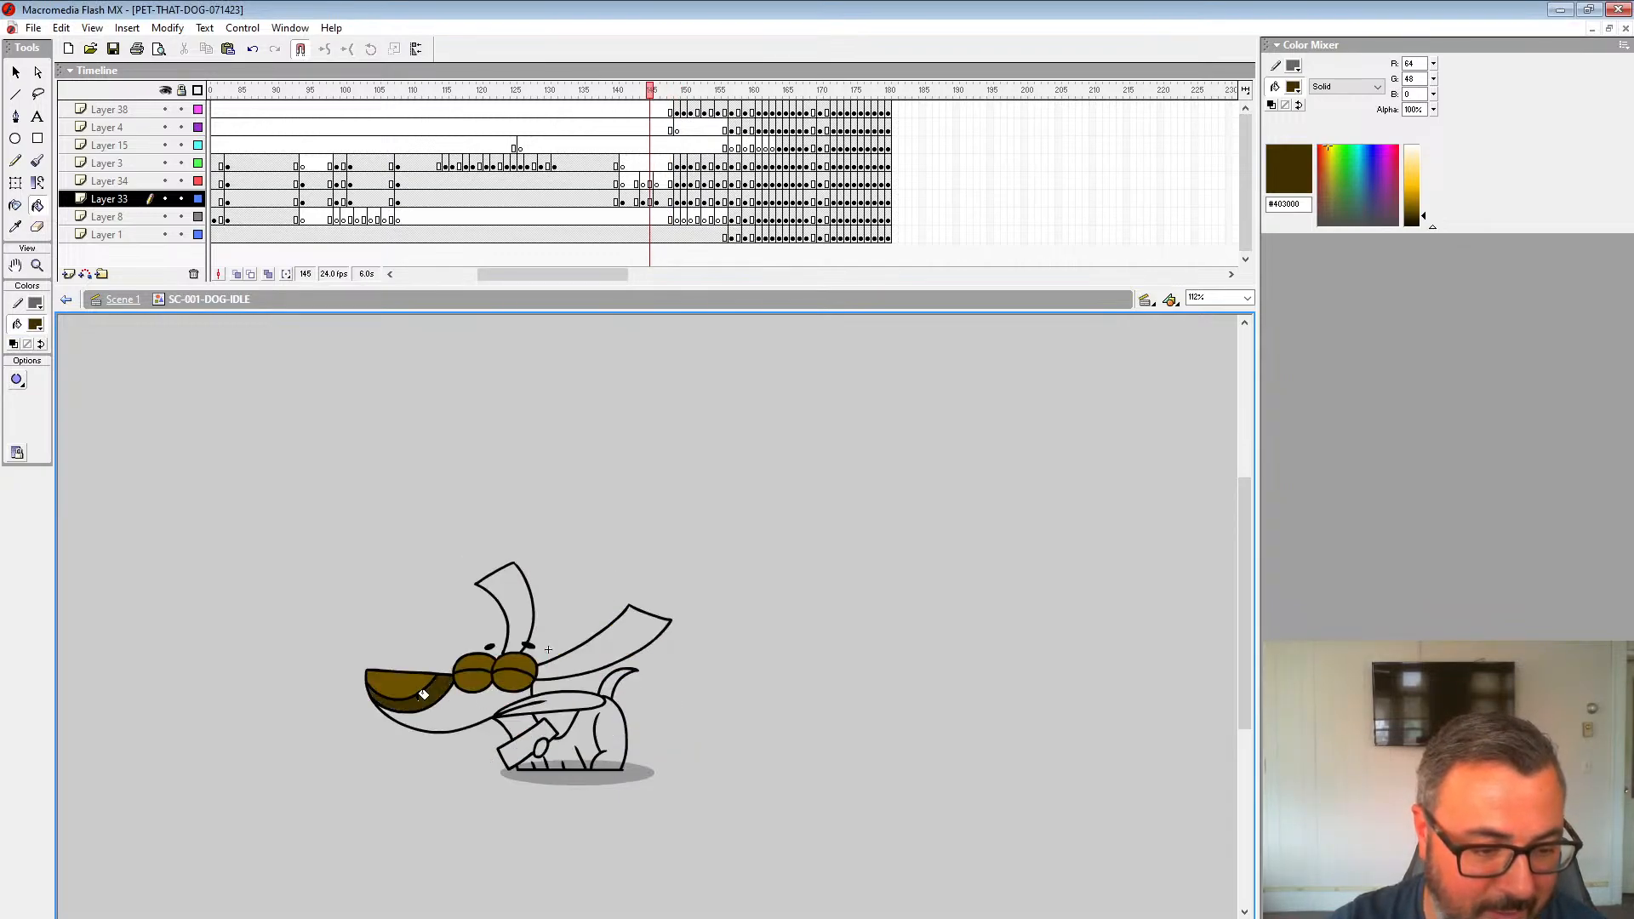
{"action": "key", "text": "comma"}
{"action": "key", "text": "comma"}
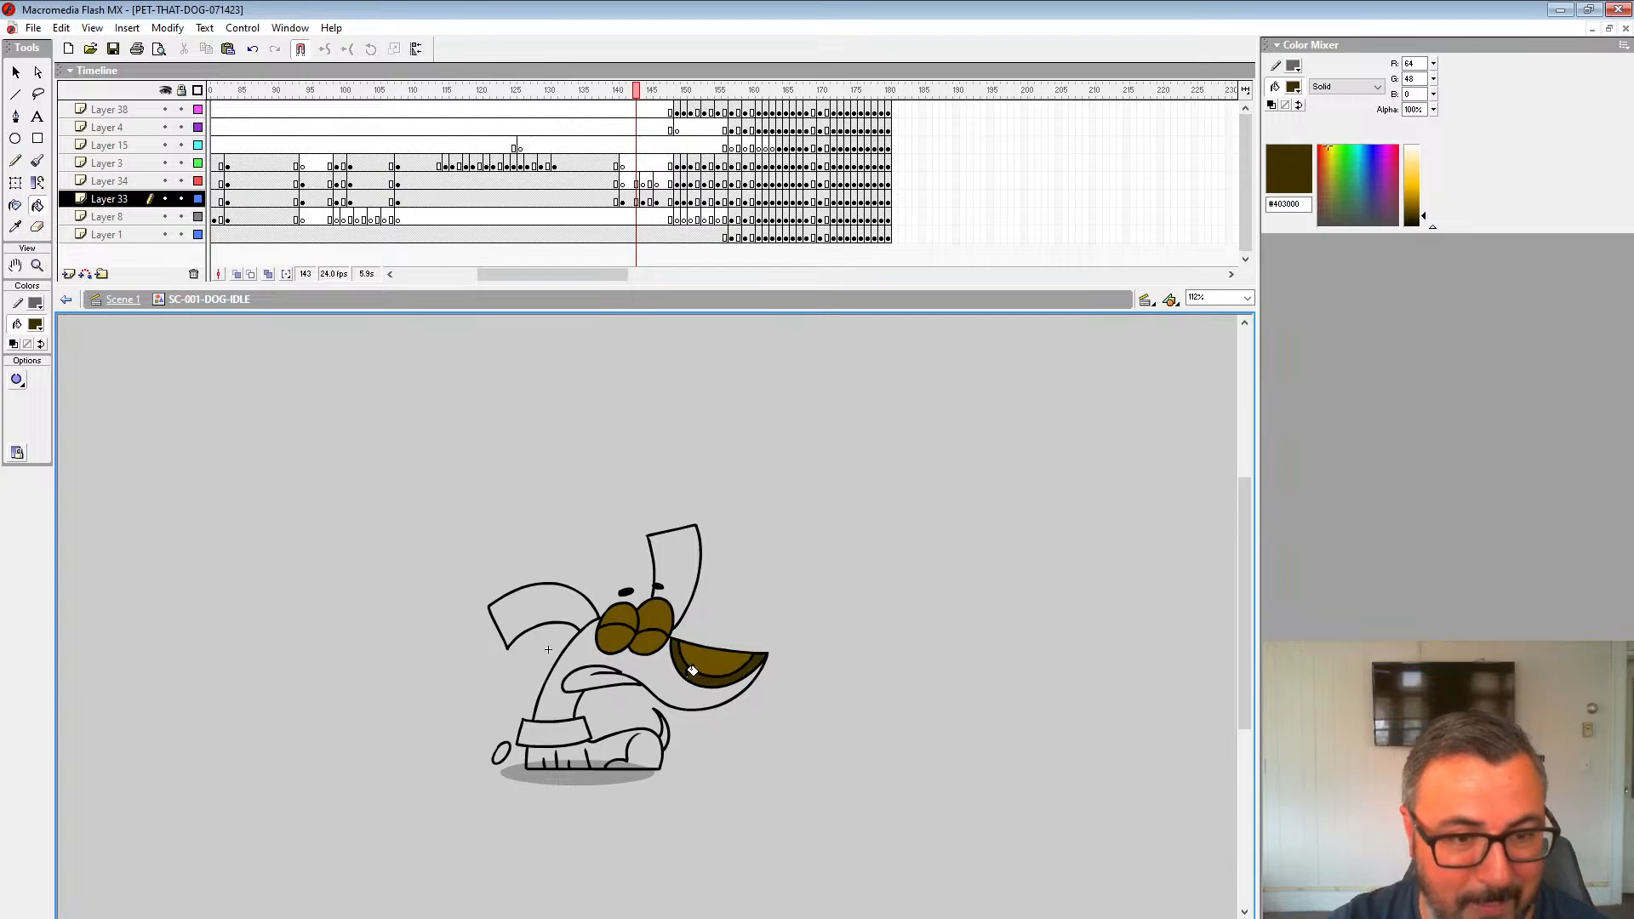
Step: Review frames 140 to 149 to compare the partly colored head-shake poses with the finished dog
{"action": "key", "text": "comma"}
{"action": "key", "text": "comma"}
{"action": "key", "text": "comma"}
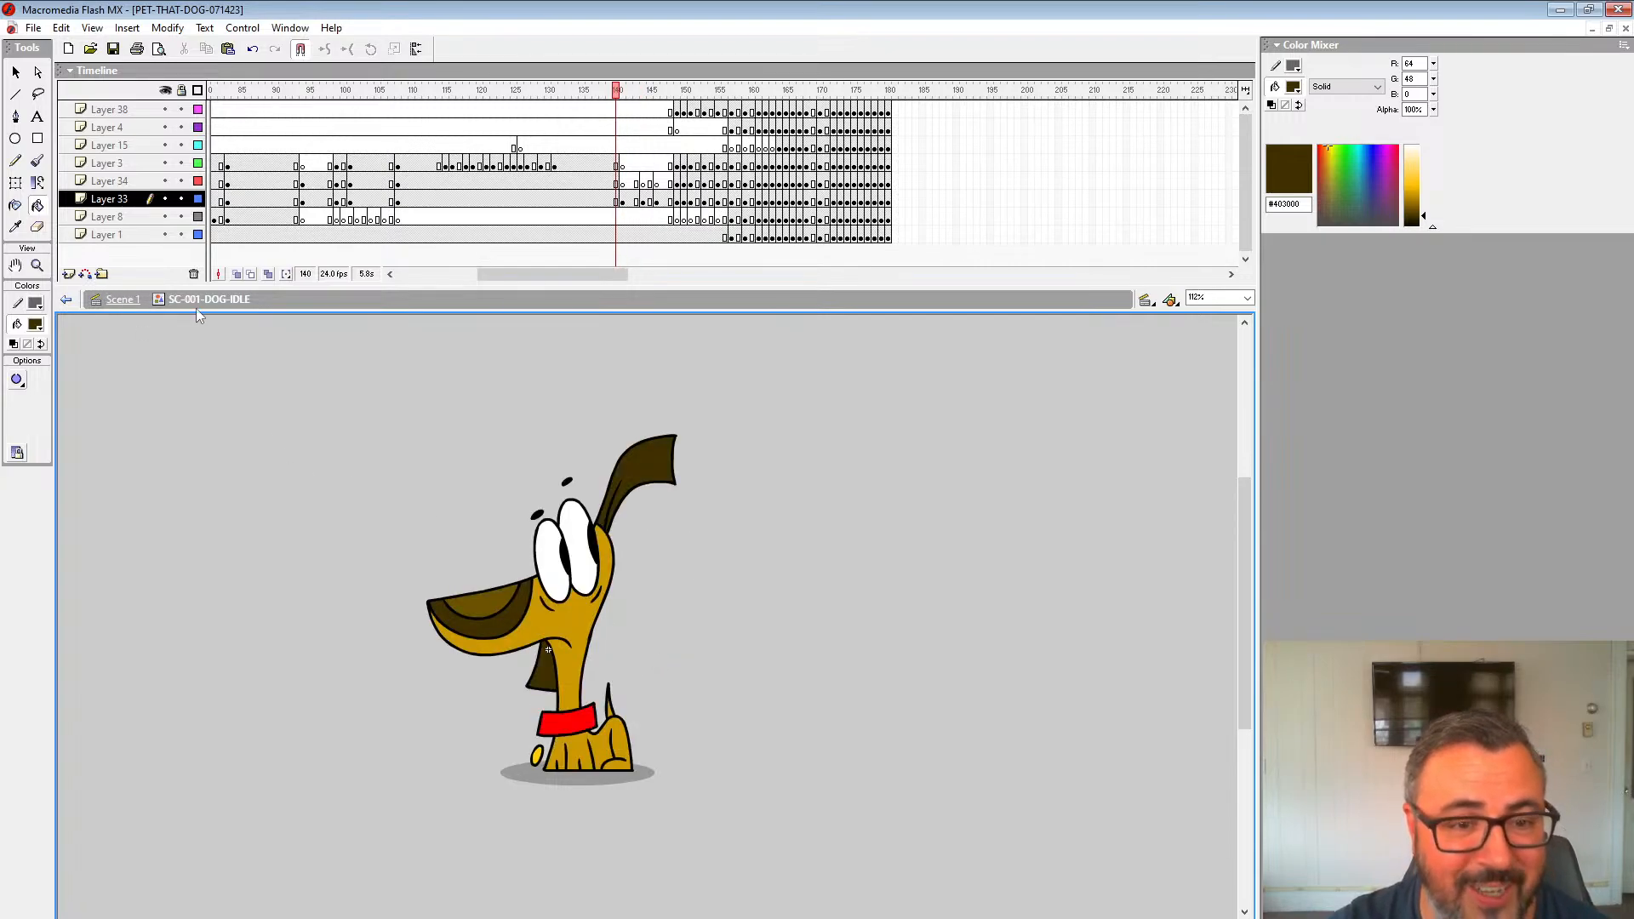
{"action": "key", "text": "period"}
{"action": "key", "text": "period"}
{"action": "key", "text": "period"}
{"action": "key", "text": "period"}
{"action": "key", "text": "period"}
{"action": "key", "text": "period"}
{"action": "key", "text": "period"}
{"action": "key", "text": "period"}
{"action": "key", "text": "period"}
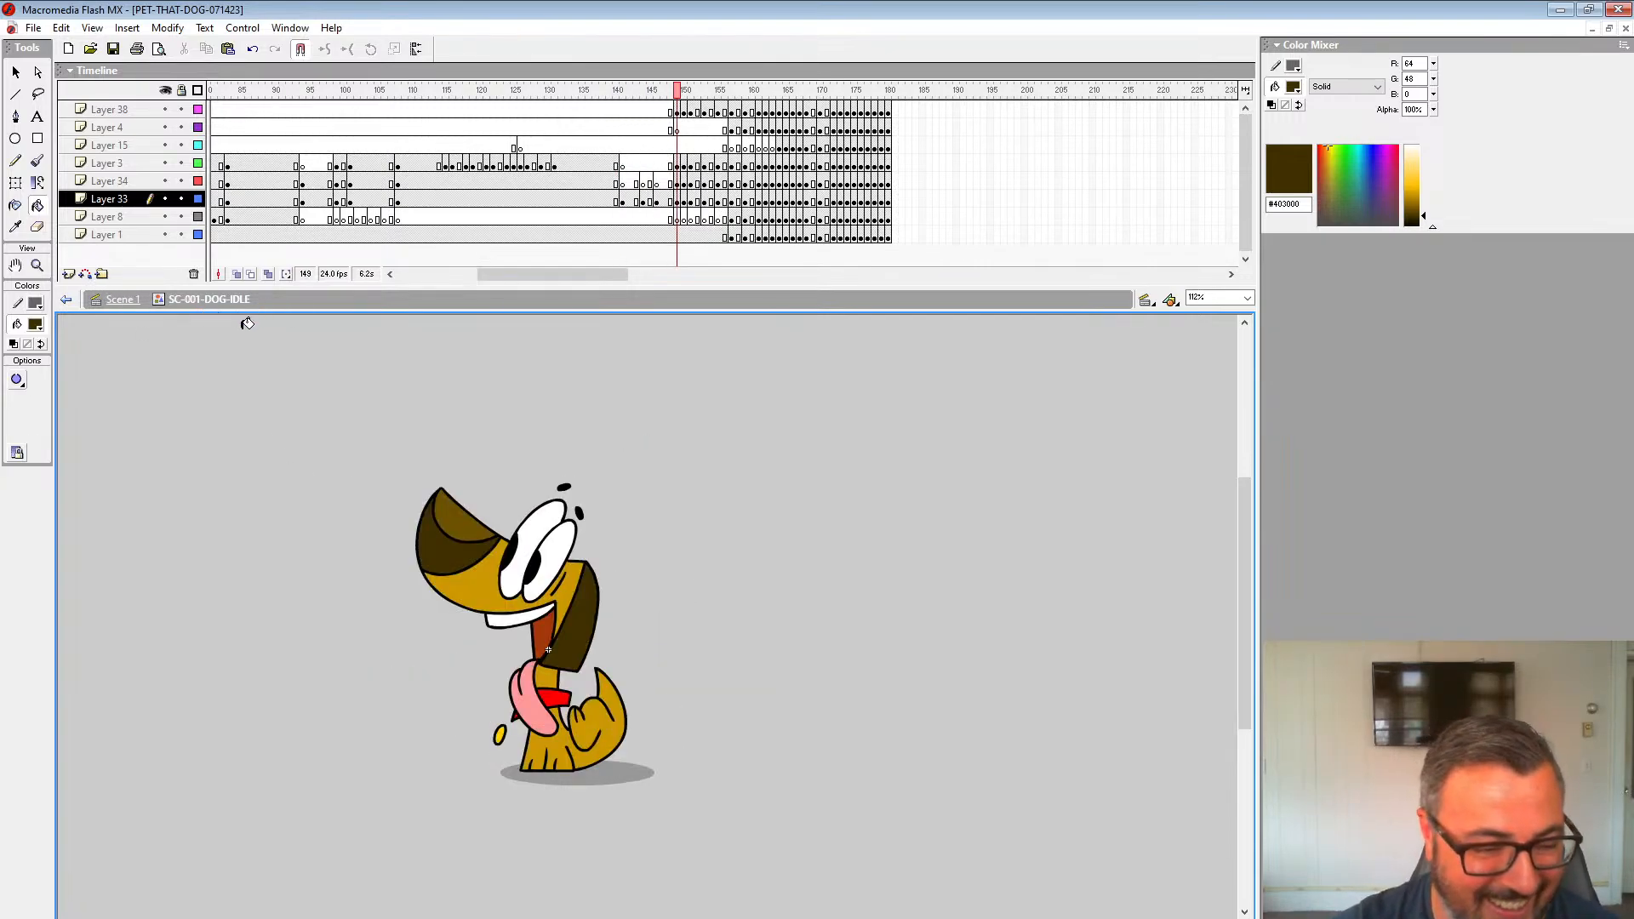
Step: Set the fill to pink #FF9999 and fill the dog's tongue on frames 148, 145 and 143
{"action": "left_click", "coordinate": [35, 324]}
{"action": "left_click", "coordinate": [168, 449]}
{"action": "key", "text": "comma"}
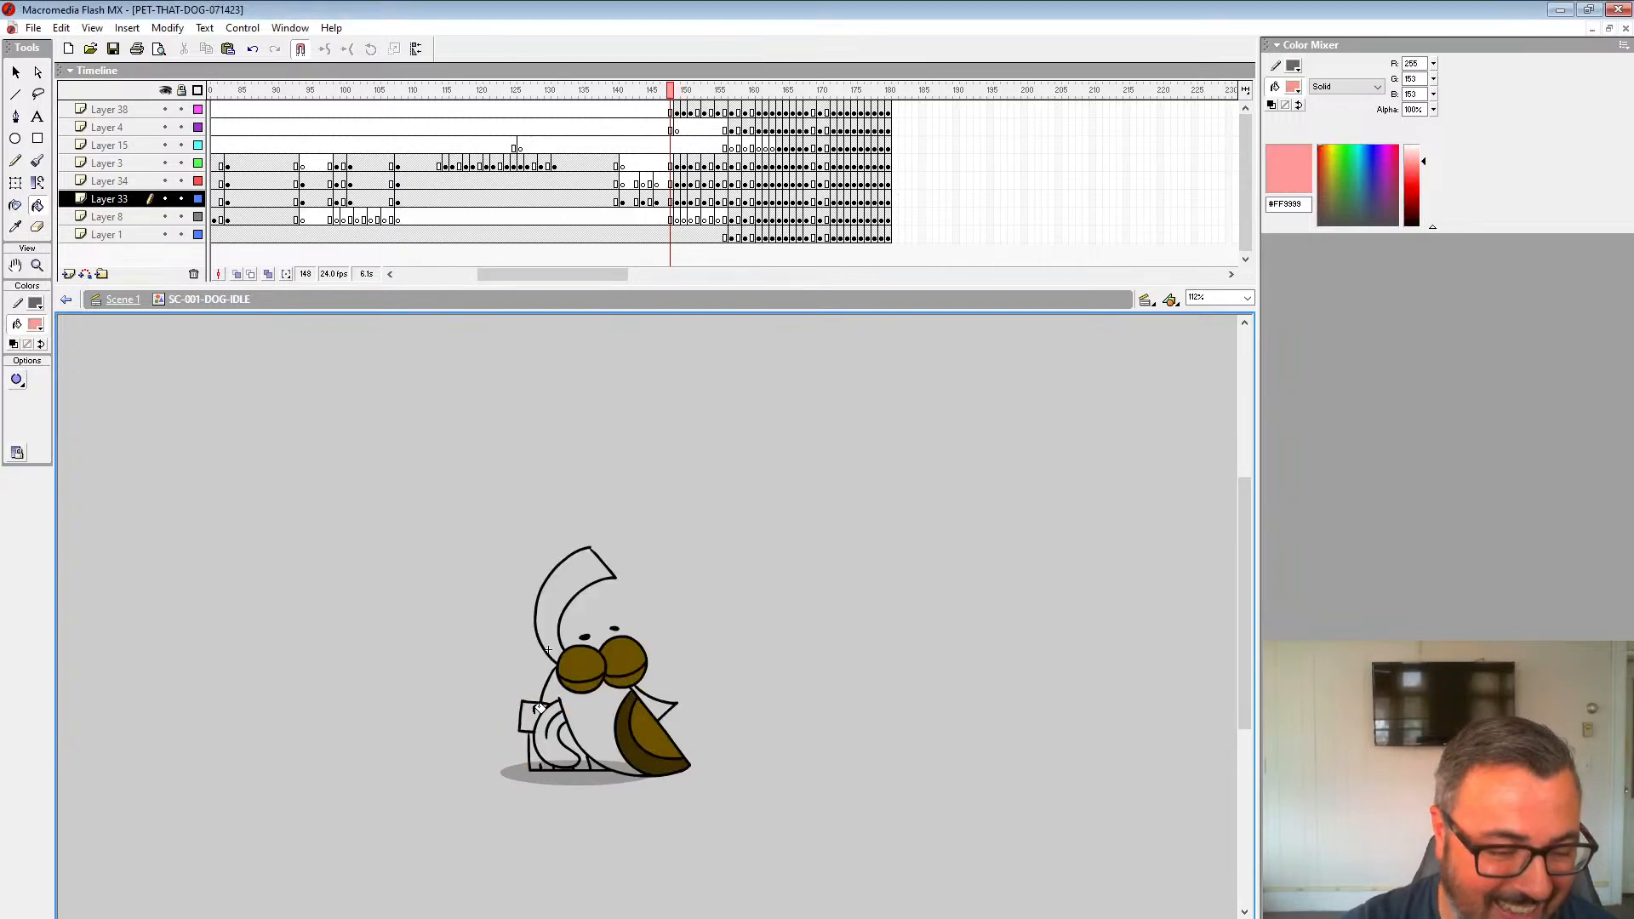
{"action": "left_click", "coordinate": [555, 745]}
{"action": "key", "text": "comma"}
{"action": "key", "text": "comma"}
{"action": "key", "text": "comma"}
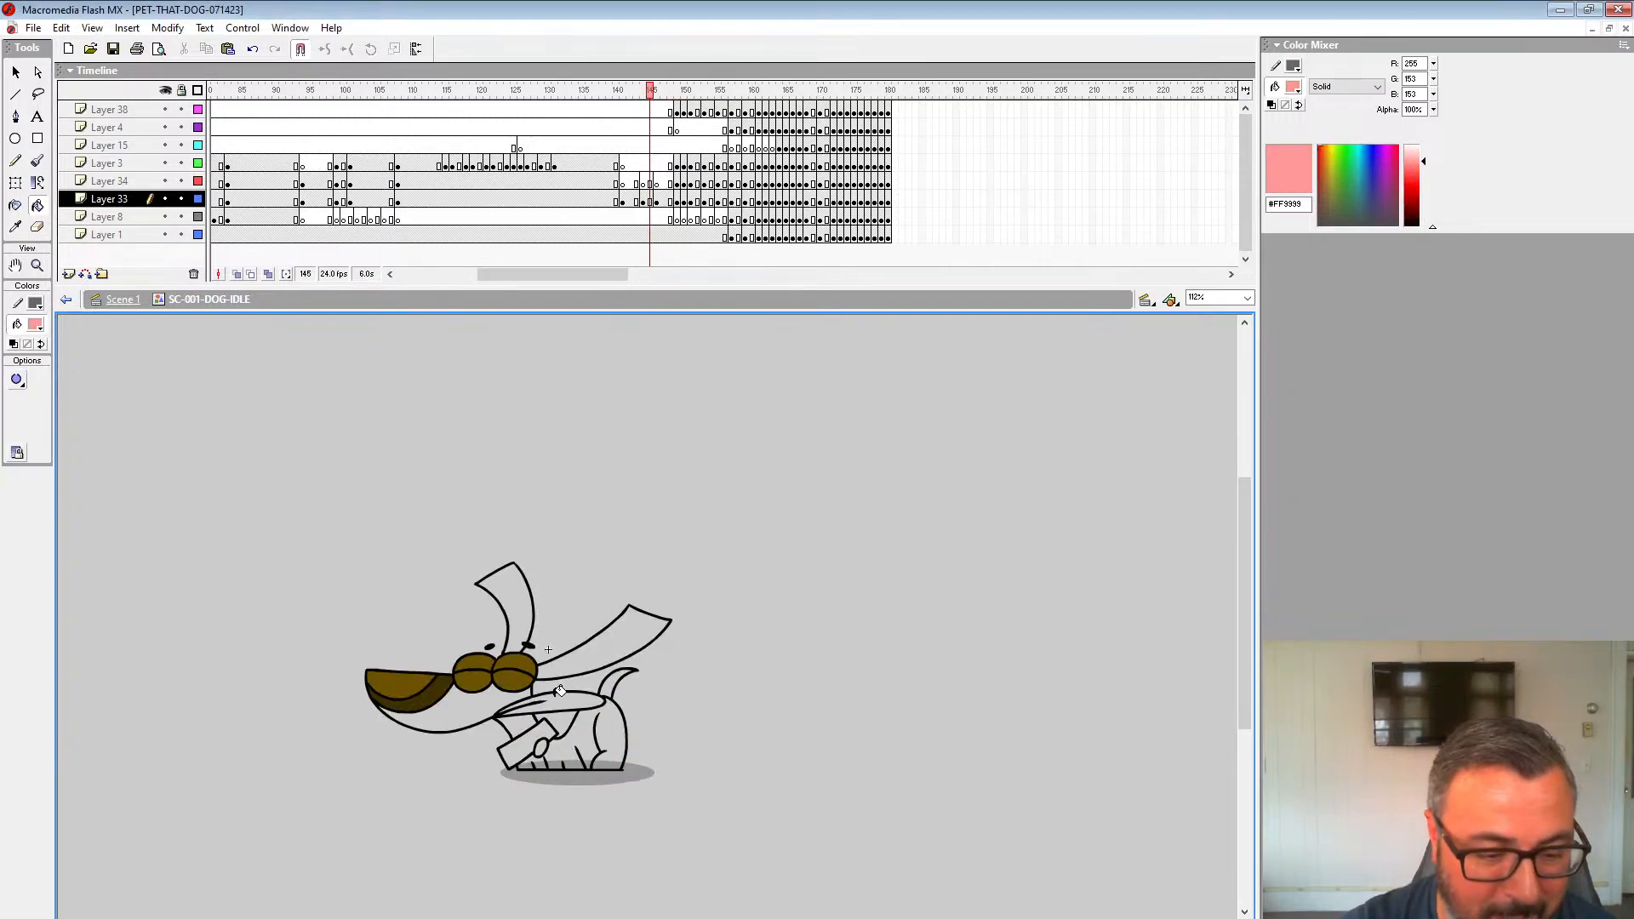
{"action": "left_click", "coordinate": [559, 690]}
{"action": "key", "text": "comma"}
{"action": "key", "text": "comma"}
{"action": "left_click", "coordinate": [603, 679]}
{"action": "key", "text": "comma"}
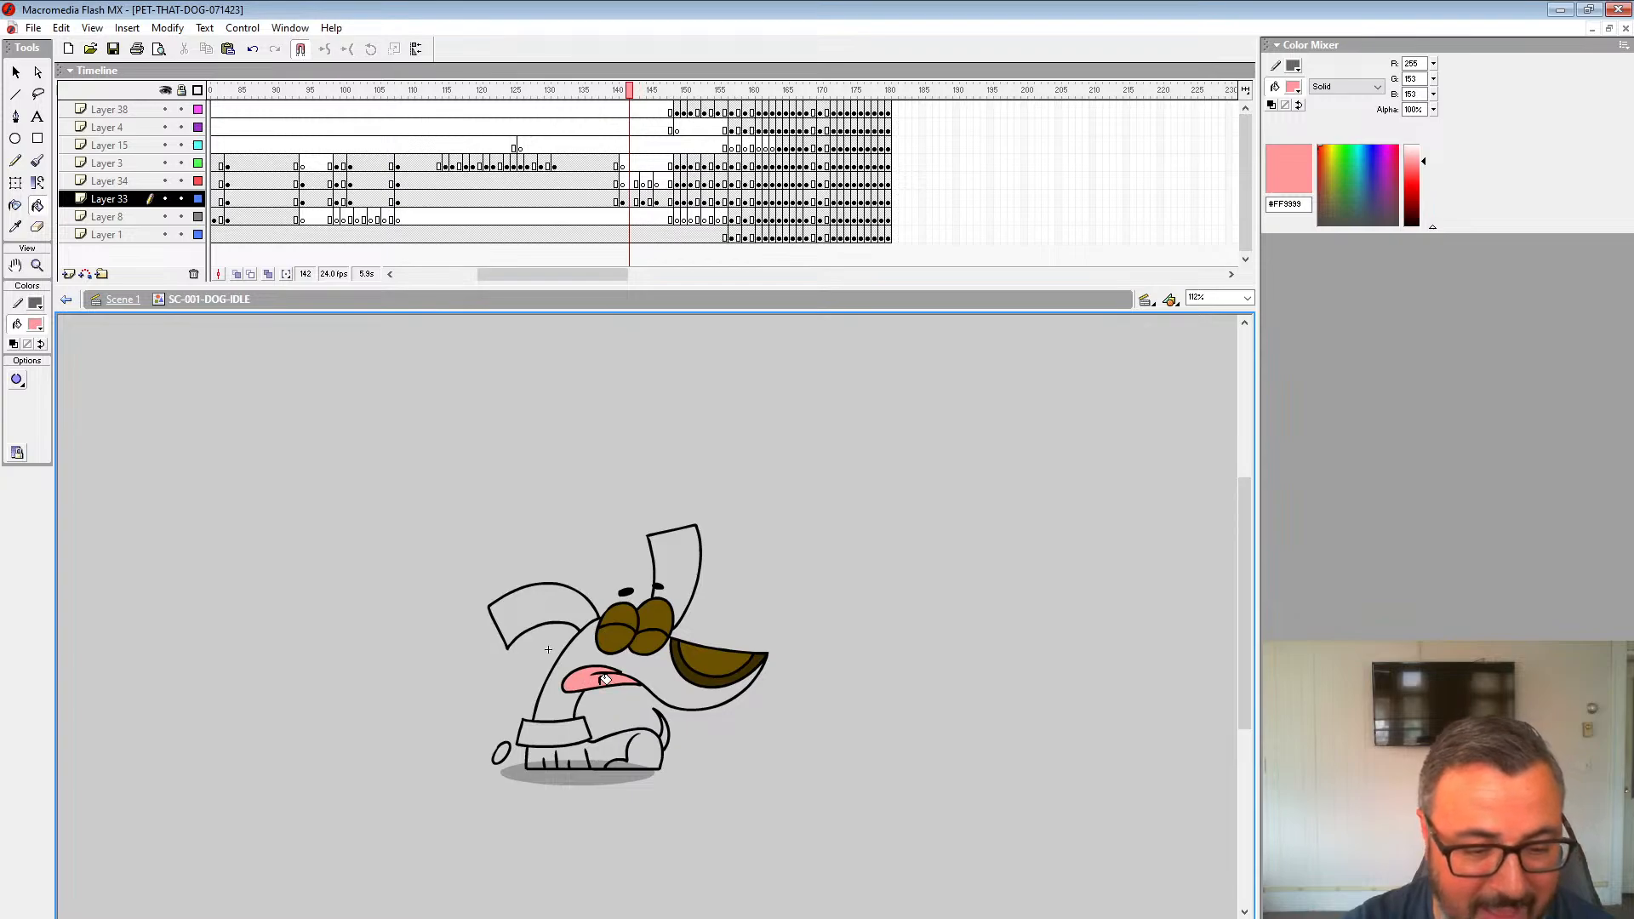
Step: Sample the tan #CC9900 from the dog on frame 140 and fill the head, neck and body on frame 141 with it
{"action": "key", "text": "comma"}
{"action": "key", "text": "comma"}
{"action": "left_click", "coordinate": [36, 326]}
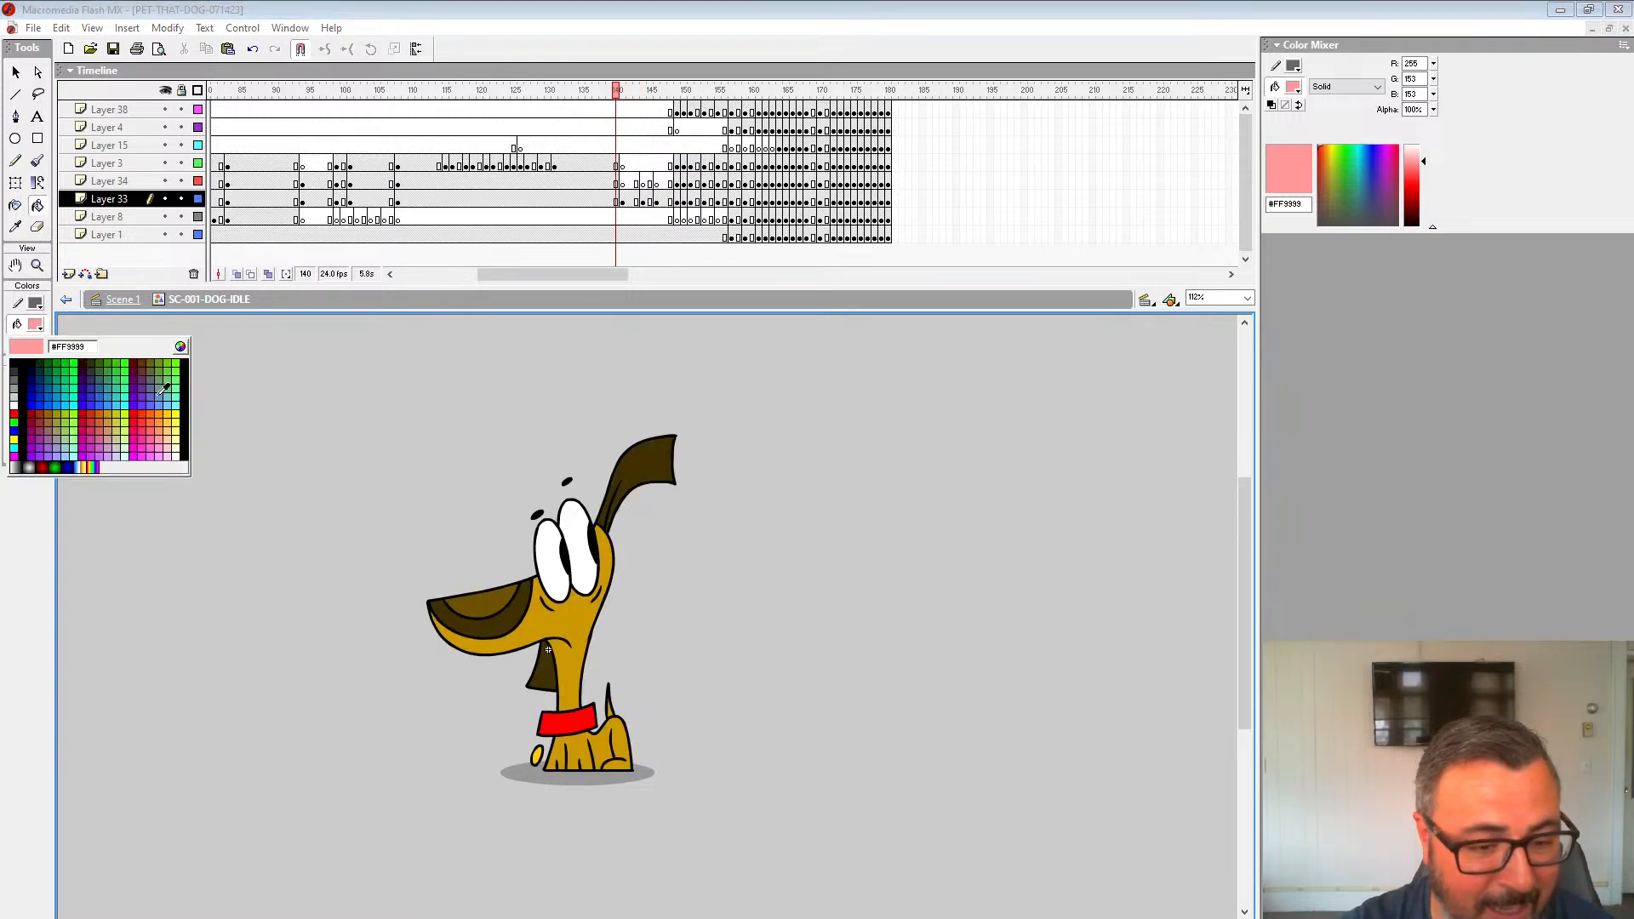
{"action": "left_click", "coordinate": [586, 624]}
{"action": "key", "text": "period"}
{"action": "left_click", "coordinate": [617, 652]}
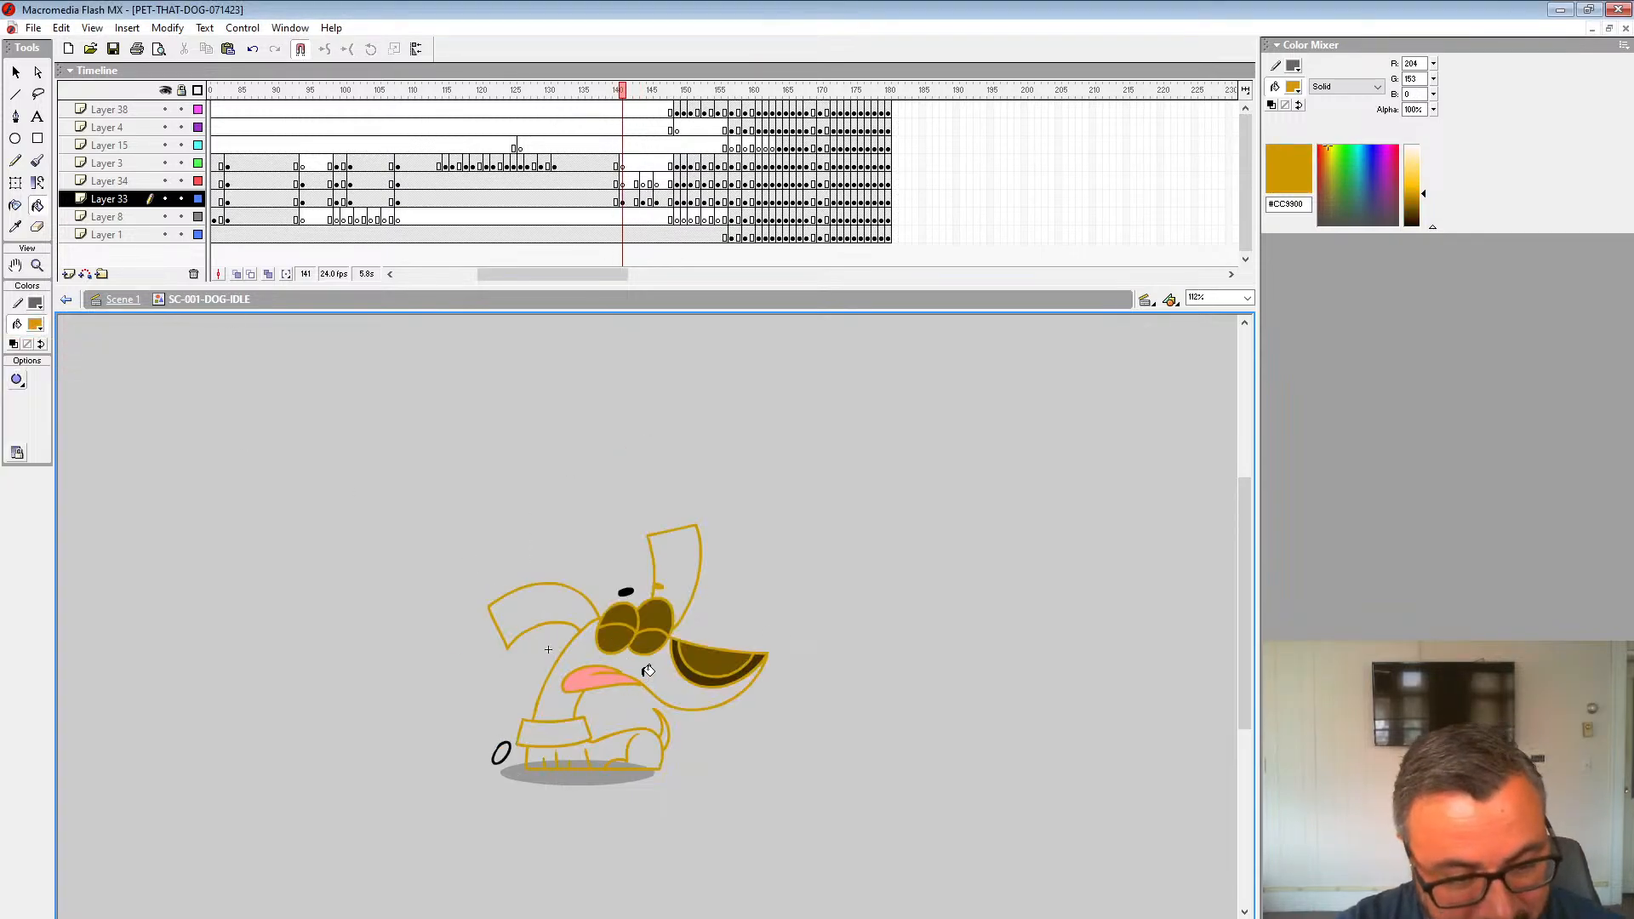
{"action": "left_click", "coordinate": [650, 674]}
{"action": "left_click", "coordinate": [646, 749]}
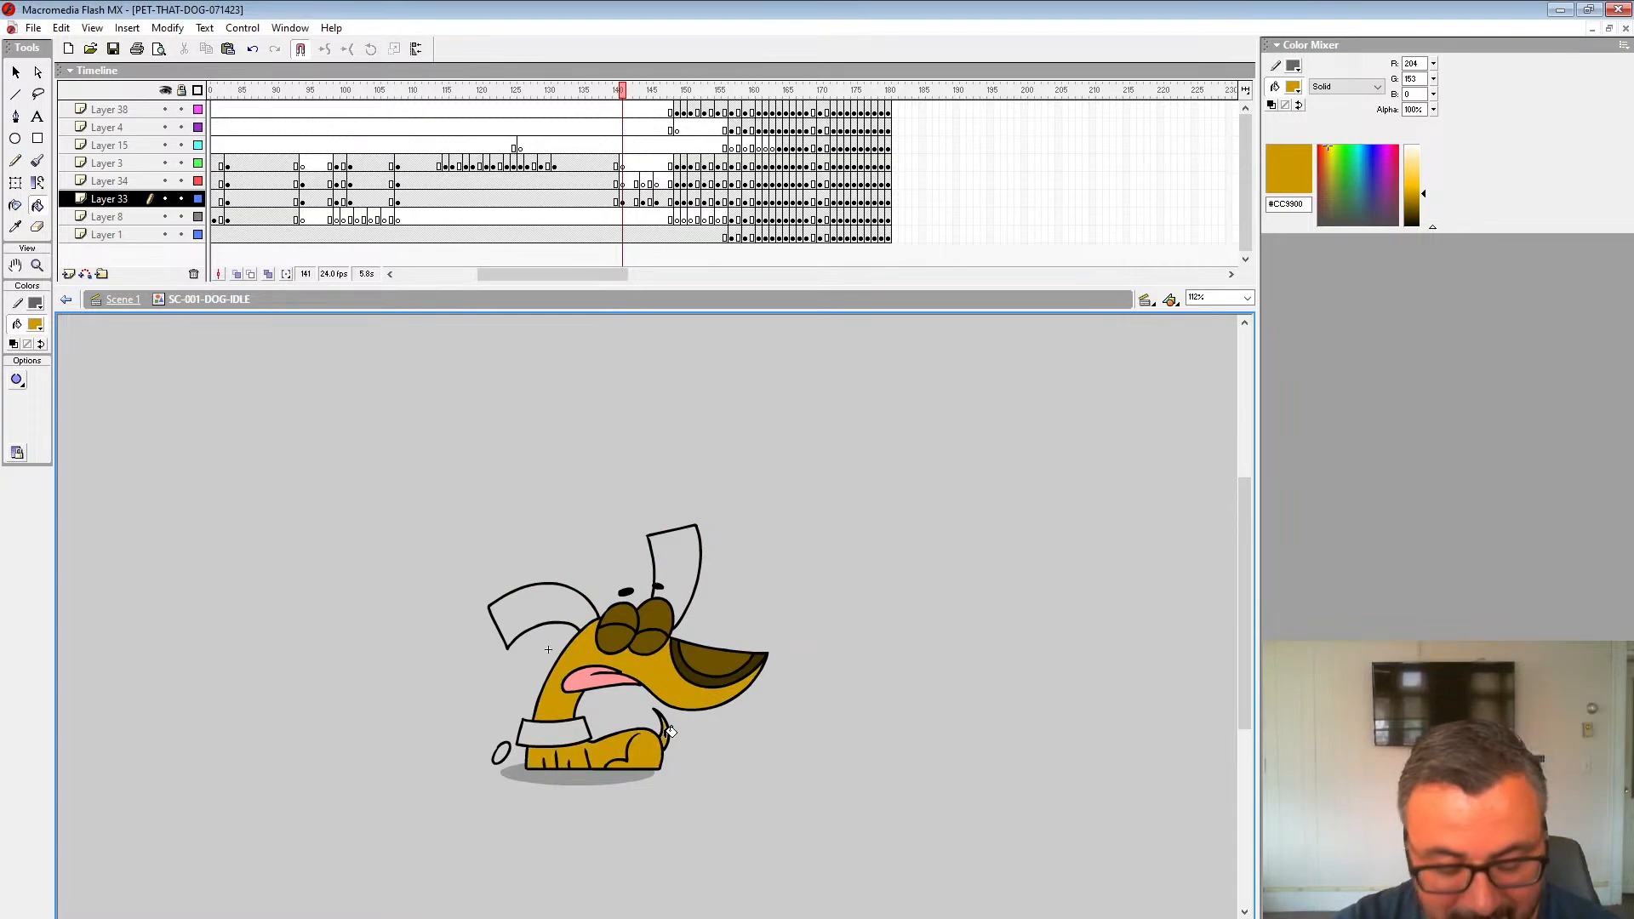
Step: Compare the tan pose on frame 141 with the finished dog on the frames before it
{"action": "key", "text": "comma"}
{"action": "key", "text": "comma"}
{"action": "key", "text": "z"}
{"action": "key", "text": "comma"}
{"action": "key", "text": "comma"}
{"action": "key", "text": "period"}
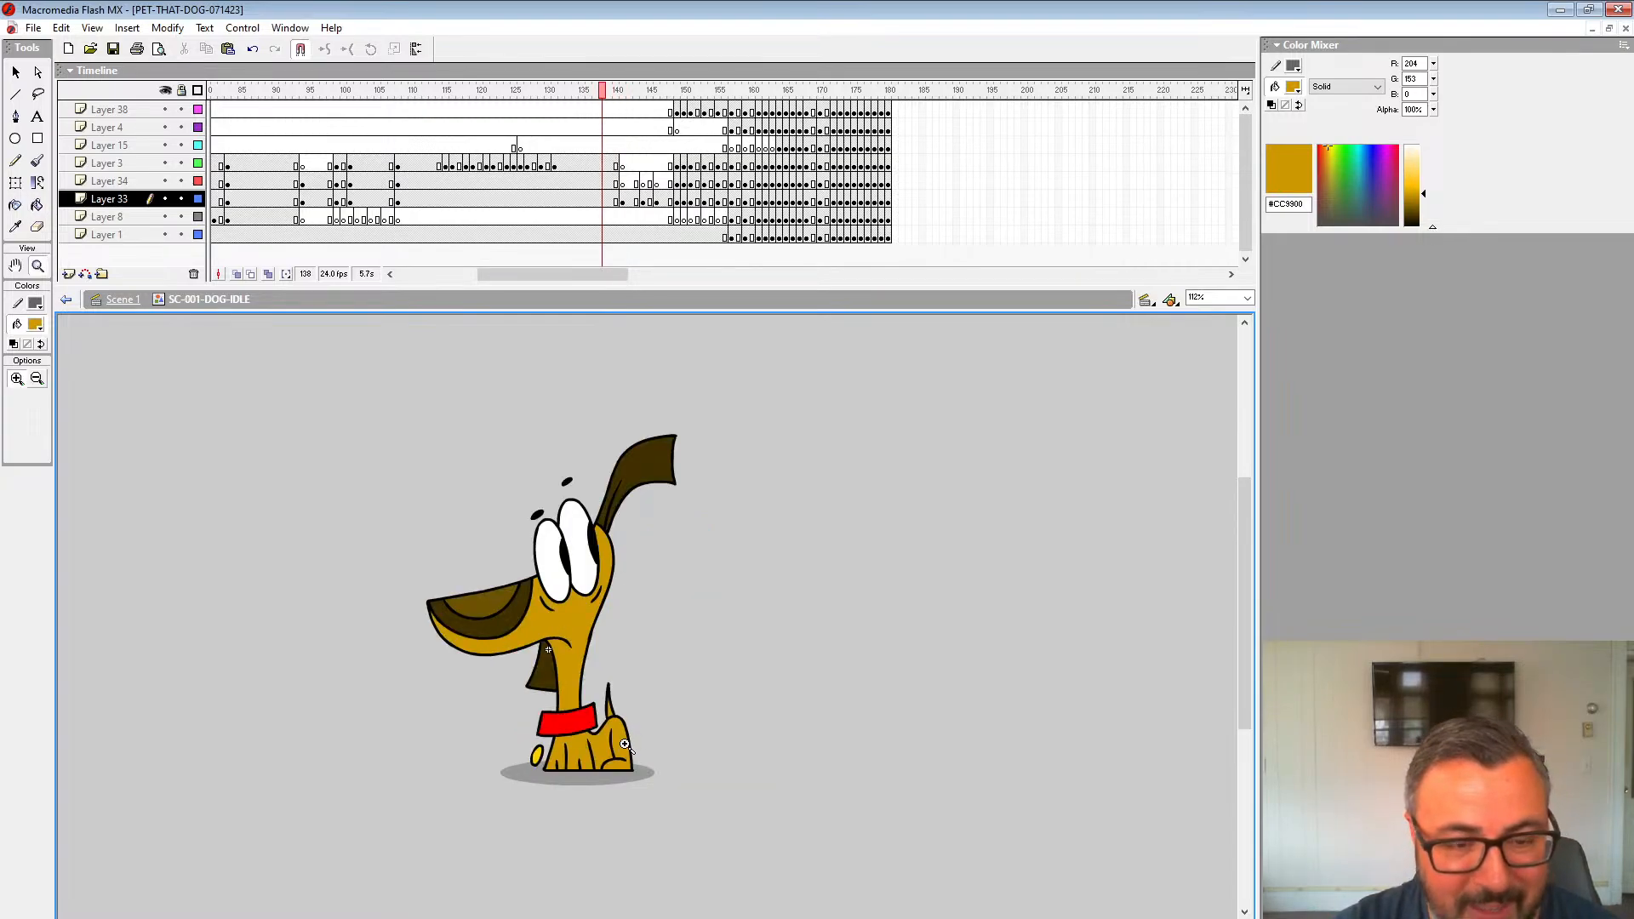
{"action": "key", "text": "period"}
{"action": "key", "text": "period"}
{"action": "key", "text": "period"}
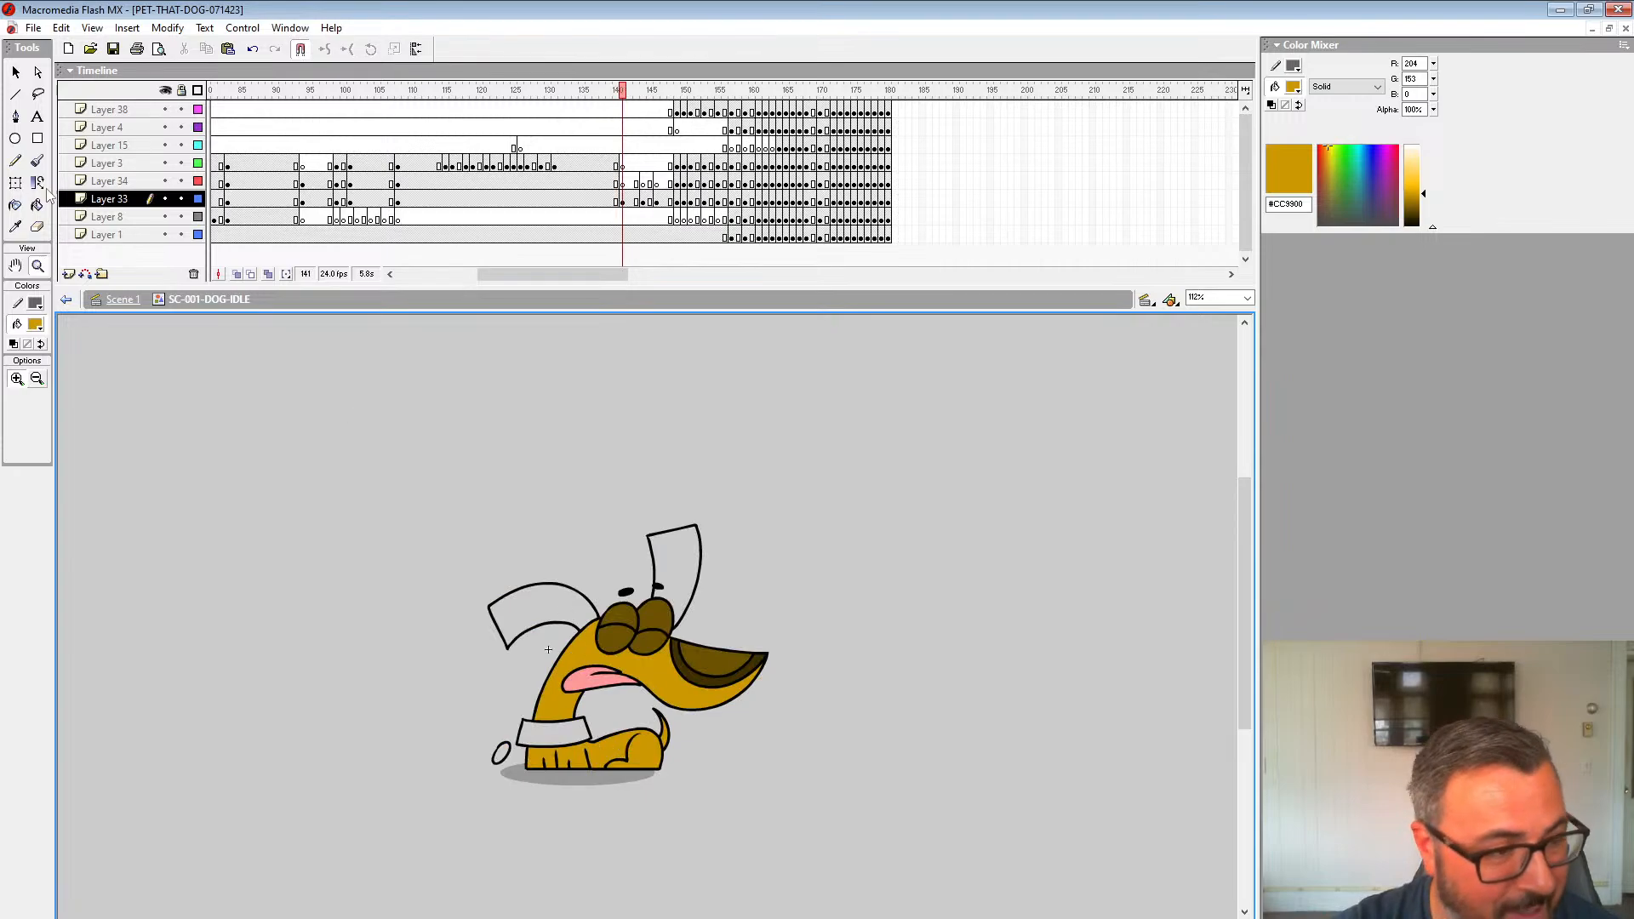
Step: Fill the dog's body, tail, legs, neck and head on frame 144 with tan #CC9900
{"action": "left_click", "coordinate": [37, 208]}
{"action": "key", "text": "period"}
{"action": "key", "text": "period"}
{"action": "key", "text": "period"}
{"action": "left_click", "coordinate": [617, 719]}
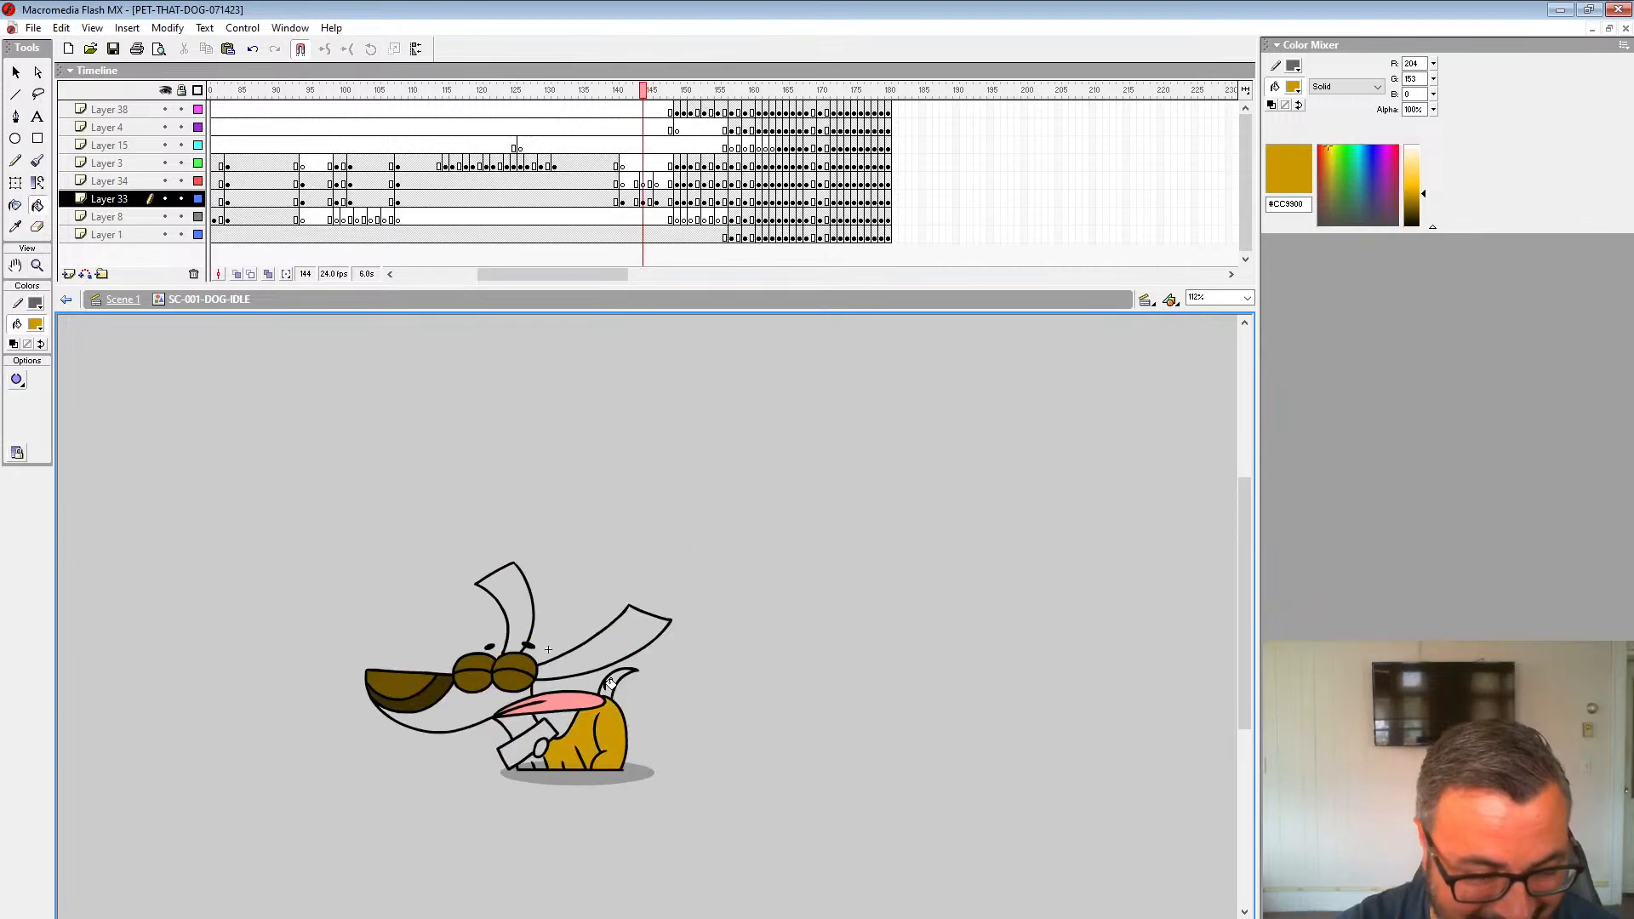
{"action": "left_click", "coordinate": [545, 758]}
{"action": "left_click", "coordinate": [521, 725]}
{"action": "left_click", "coordinate": [474, 699]}
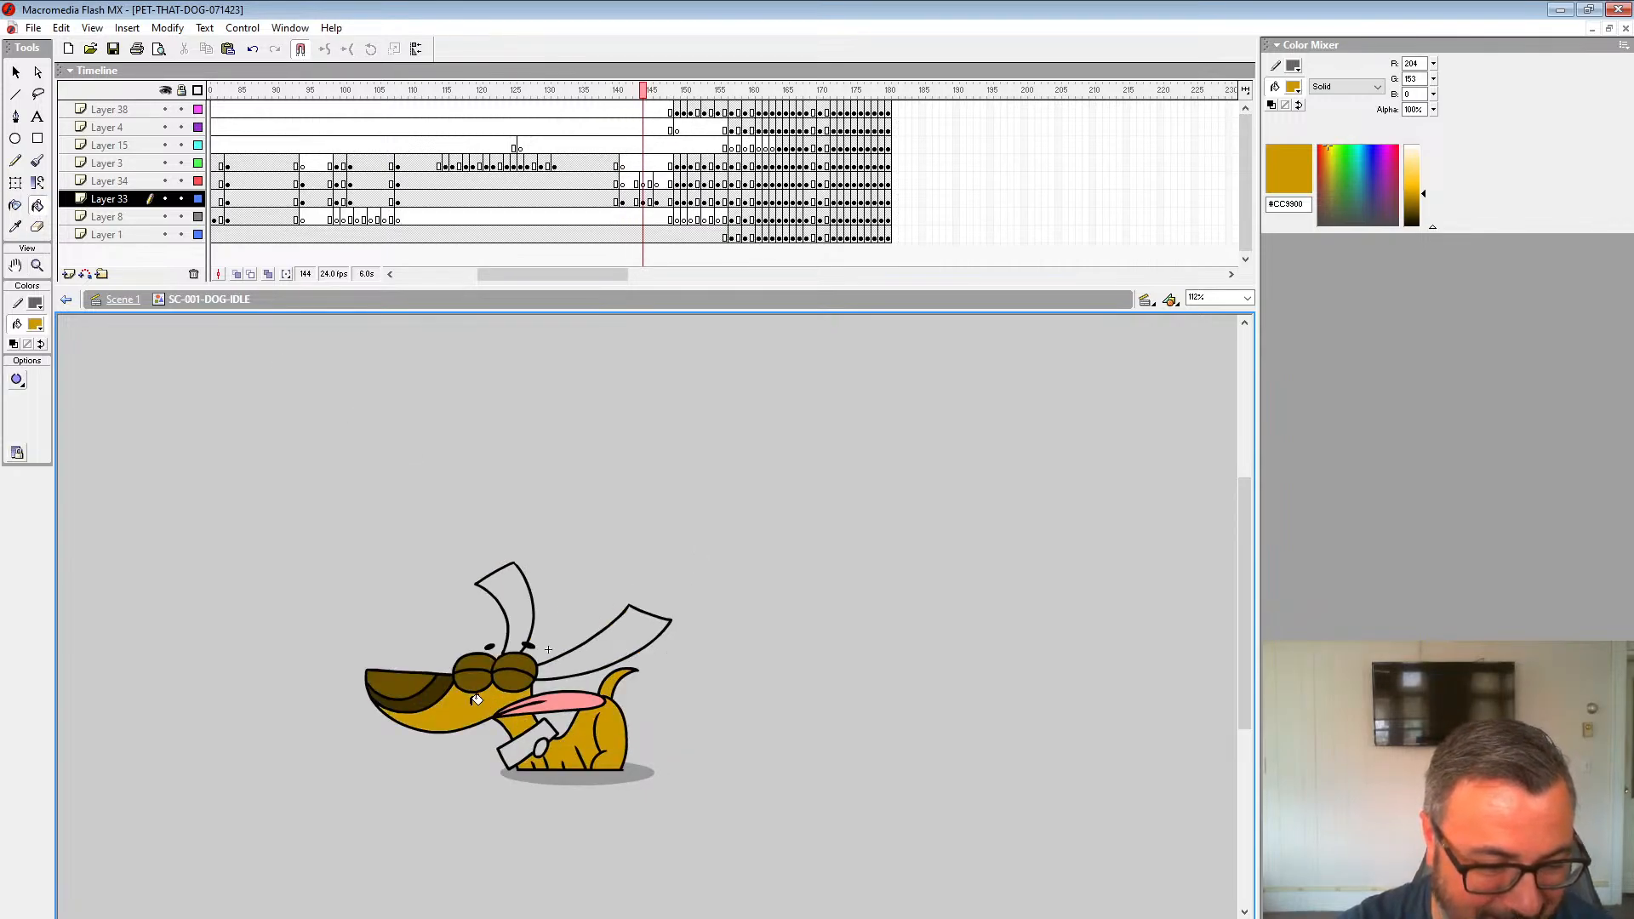
Step: Fill the dog's head, body and legs on frame 147 with tan #CC9900
{"action": "key", "text": "period"}
{"action": "key", "text": "period"}
{"action": "key", "text": "period"}
{"action": "left_click", "coordinate": [572, 749]}
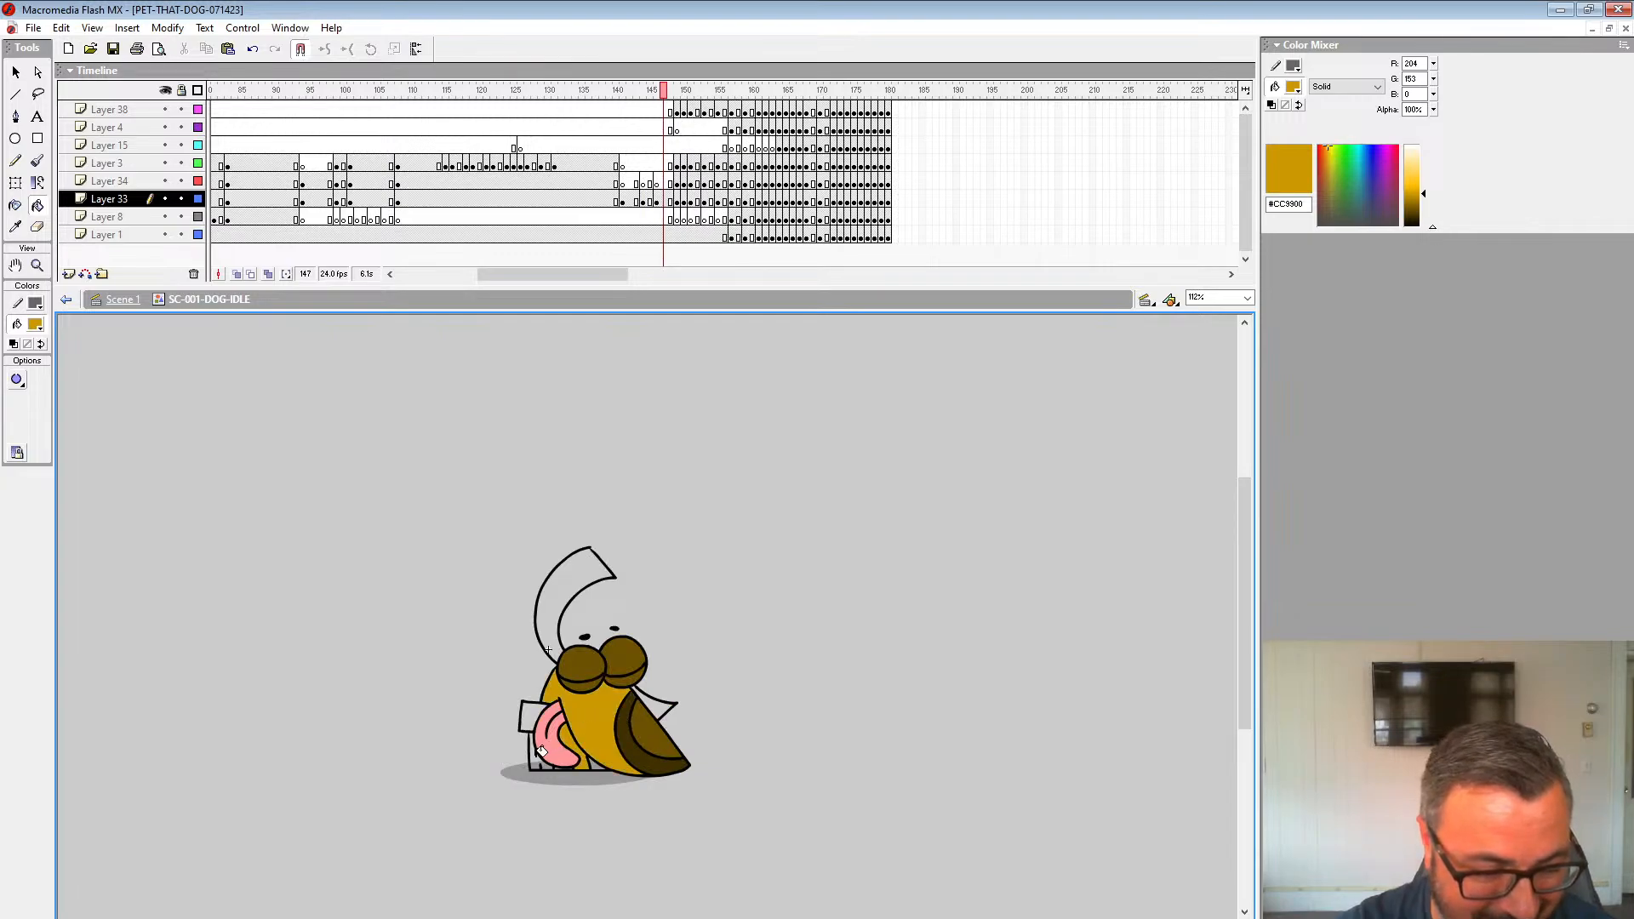
{"action": "left_click", "coordinate": [539, 751]}
{"action": "left_click", "coordinate": [563, 763]}
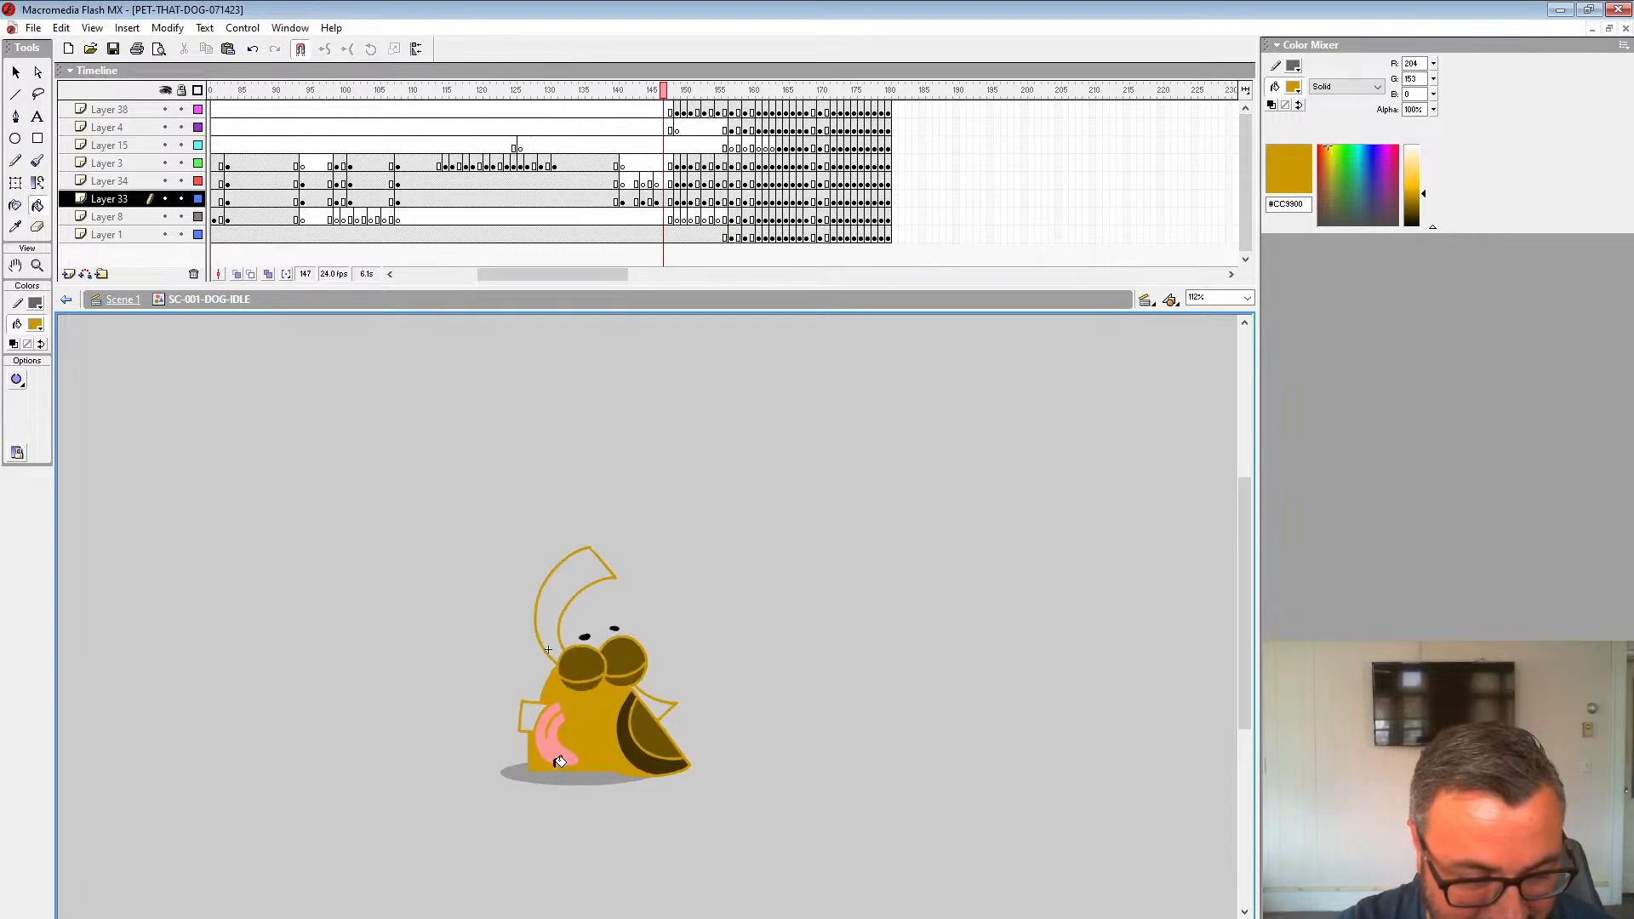
{"action": "key", "text": "ctrl+z"}
{"action": "key", "text": "ctrl+y"}
{"action": "key", "text": "ctrl+z"}
{"action": "key", "text": "ctrl+y"}
{"action": "key", "text": "ctrl+z"}
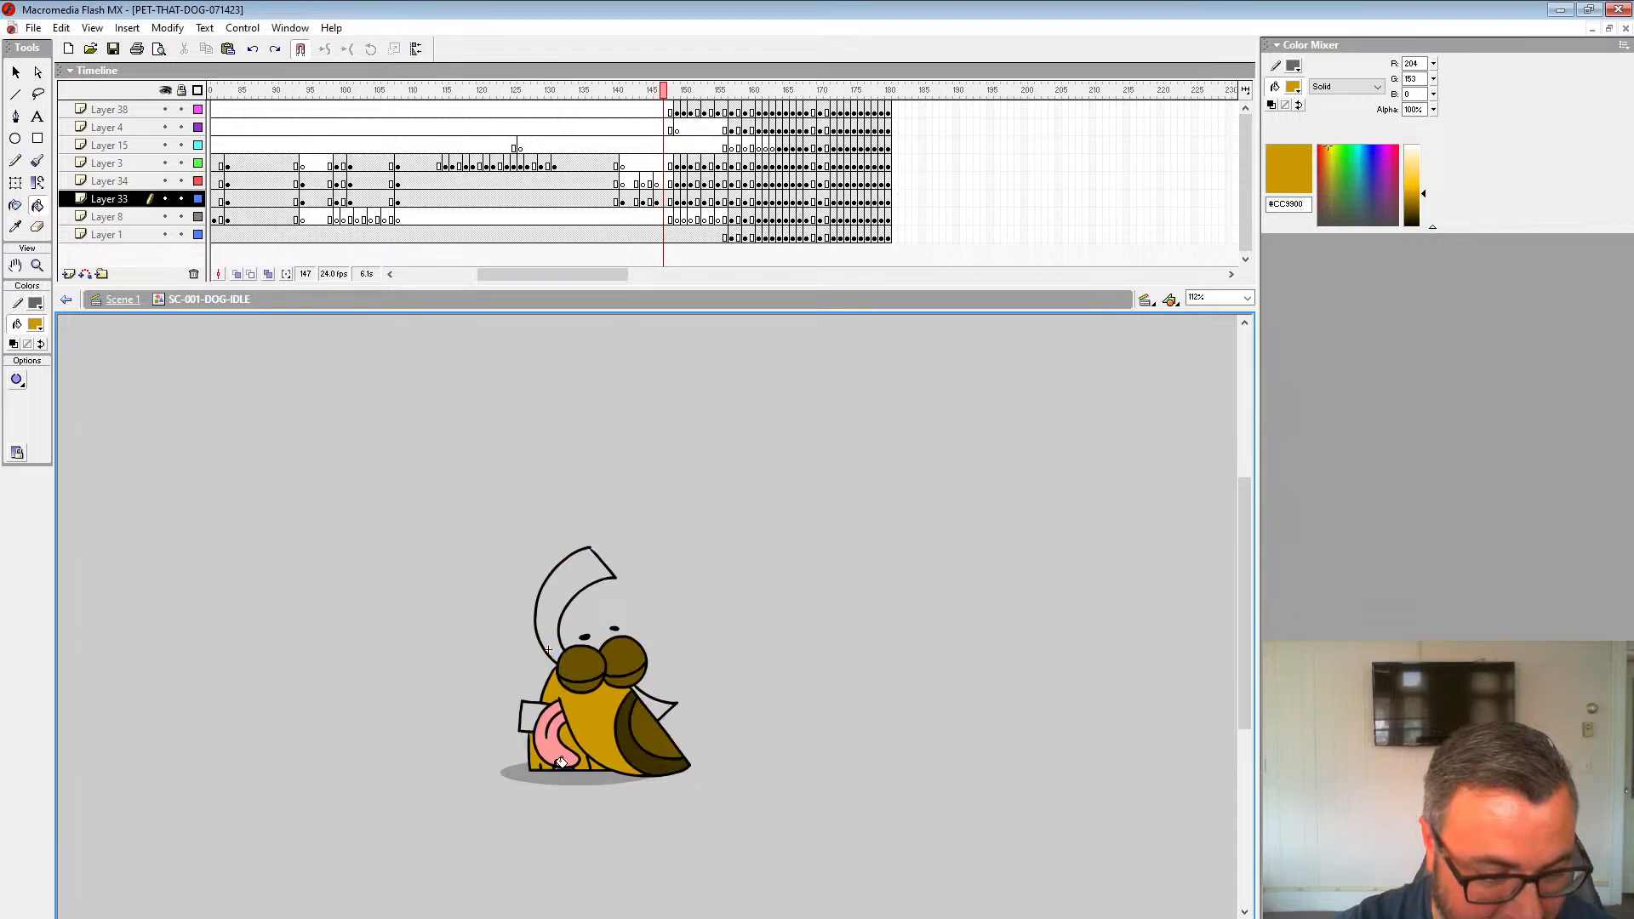
Step: Sample the ear color #403000 from the dog on frame 149 and fill both ears on frame 147 with it
{"action": "key", "text": "period"}
{"action": "key", "text": "period"}
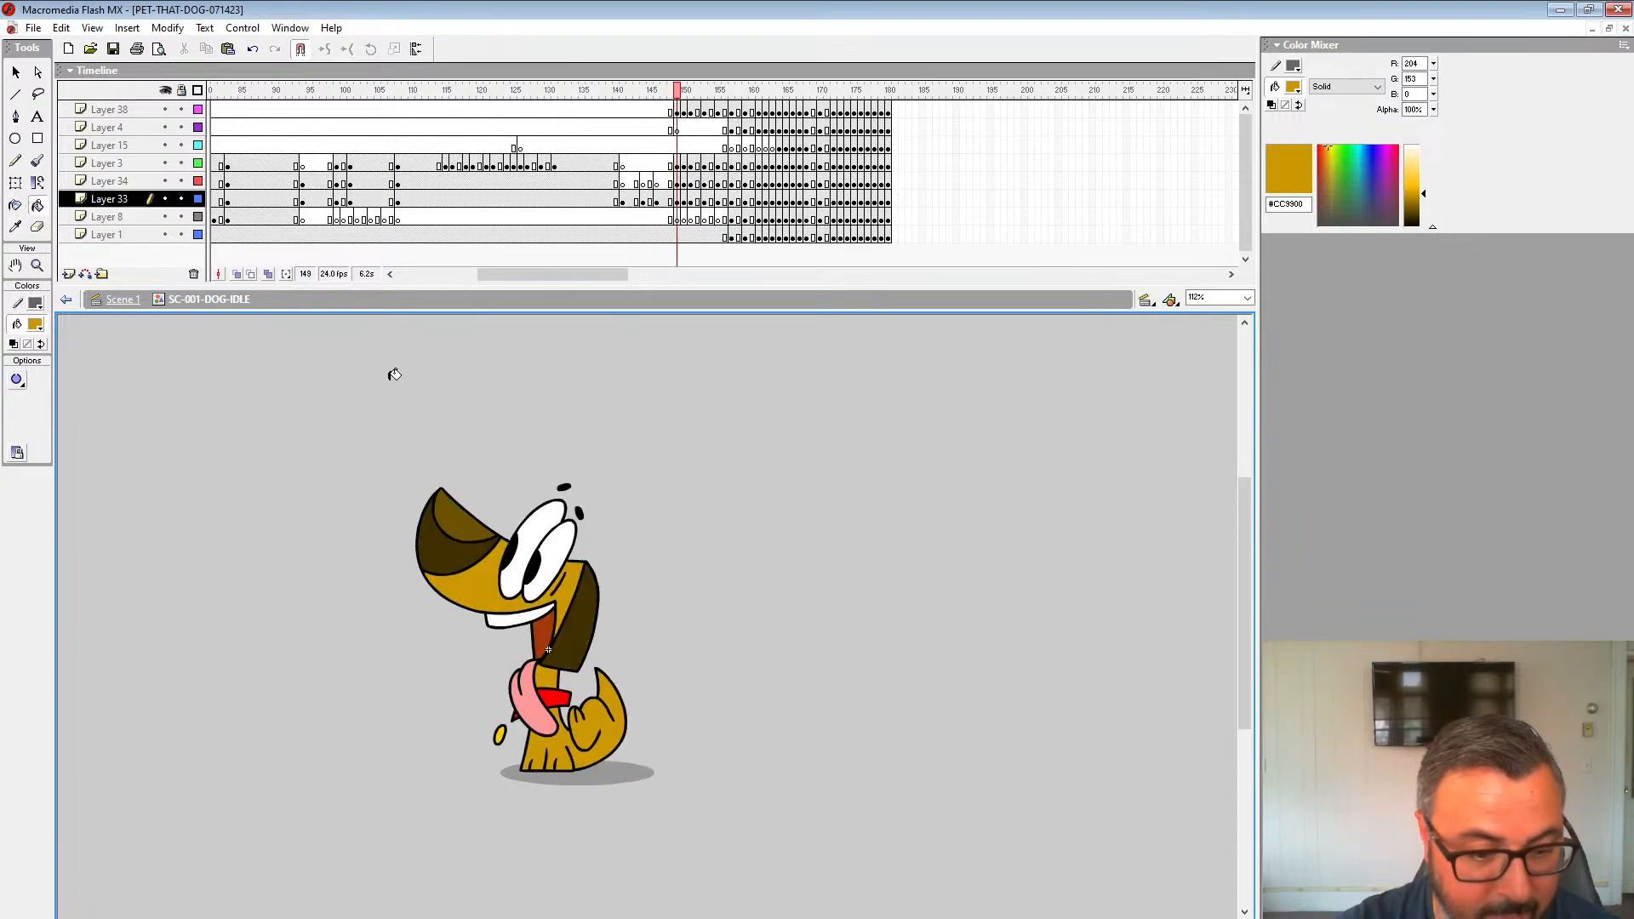
{"action": "left_click", "coordinate": [35, 325]}
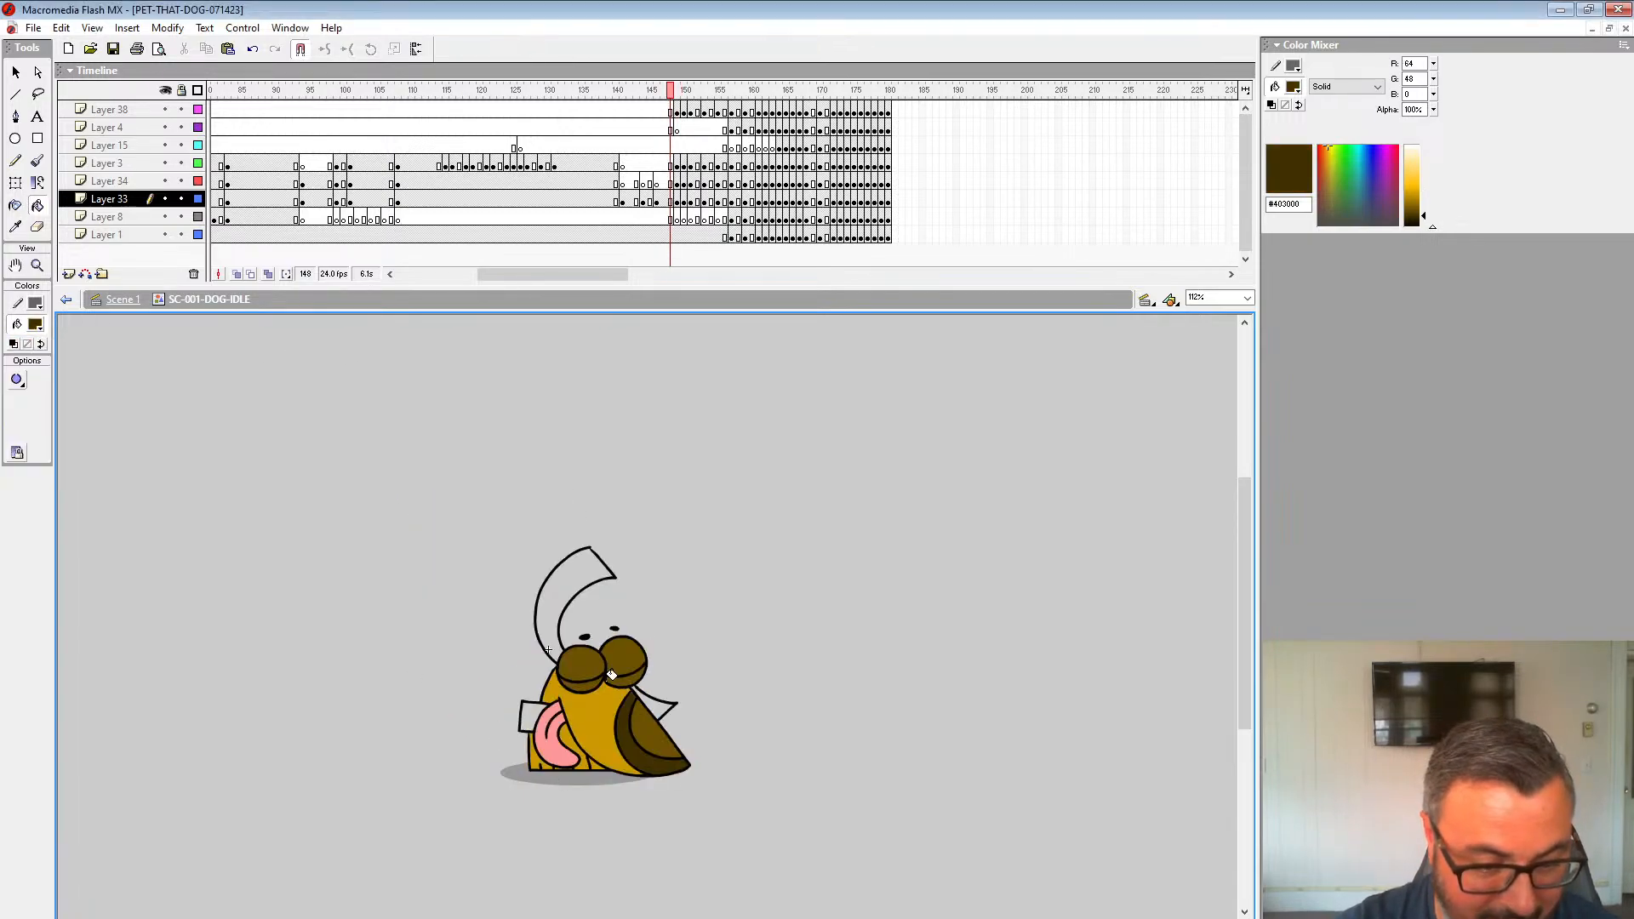
{"action": "left_click", "coordinate": [587, 632]}
{"action": "key", "text": "comma"}
{"action": "left_click", "coordinate": [558, 600]}
{"action": "left_click", "coordinate": [665, 705]}
Step: Fill both ears of the dog on frame 145 with darker brown #403000
{"action": "key", "text": "comma"}
{"action": "key", "text": "comma"}
{"action": "key", "text": "comma"}
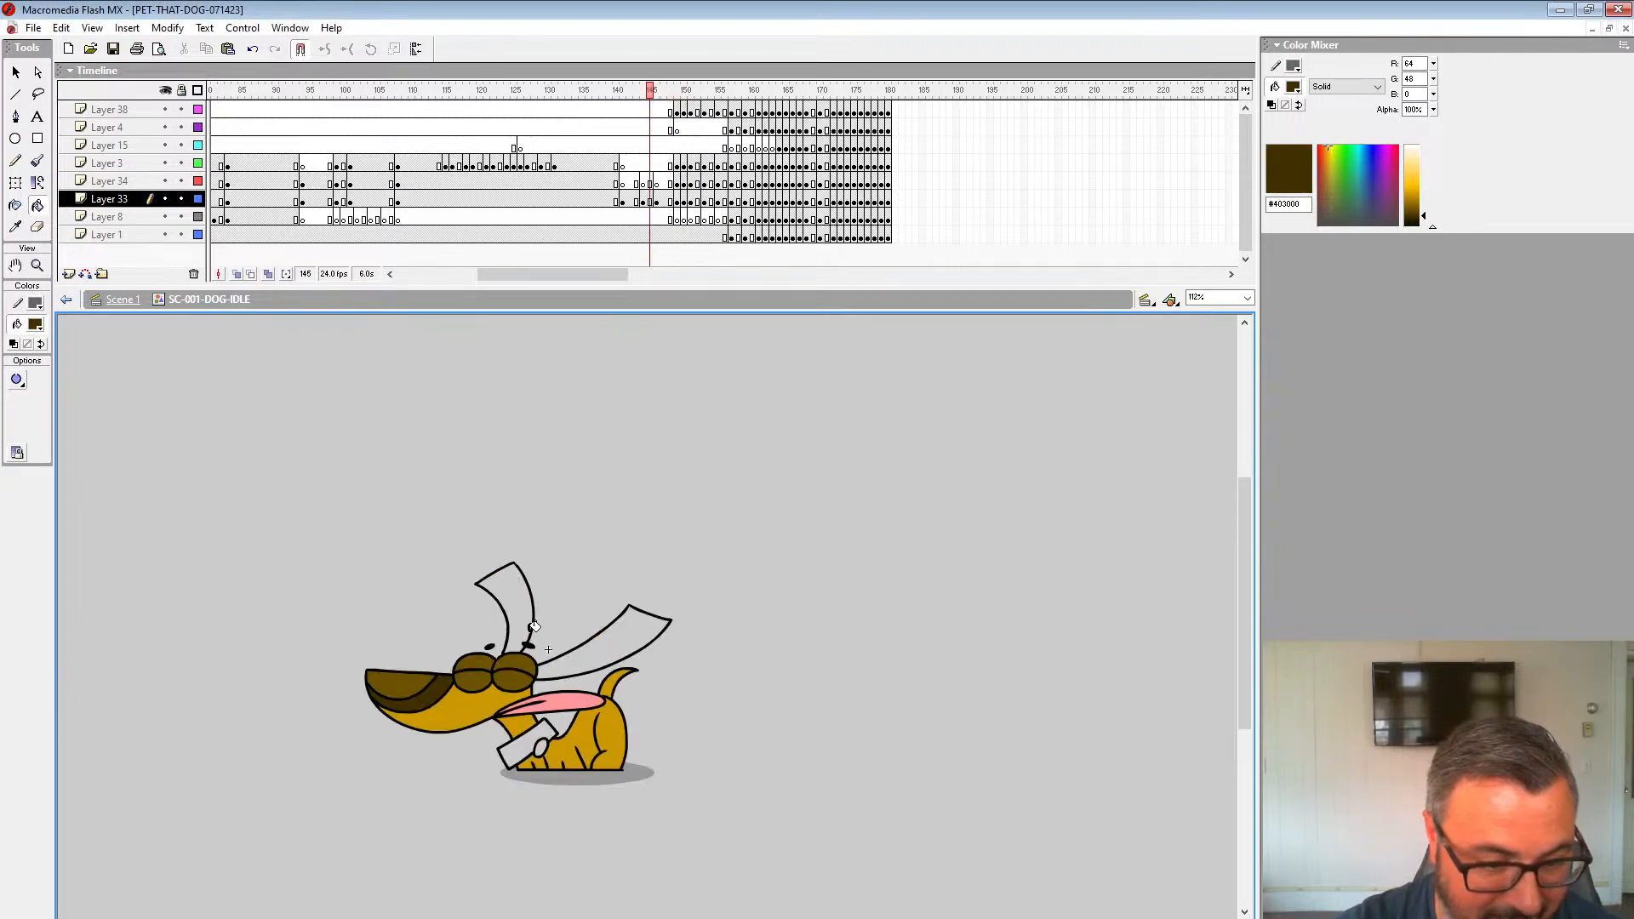
{"action": "left_click", "coordinate": [516, 608]}
{"action": "left_click", "coordinate": [608, 649]}
Step: Fill both ears of the dog on frame 143 with darker brown #403000
{"action": "key", "text": "comma"}
{"action": "key", "text": "comma"}
{"action": "left_click", "coordinate": [668, 575]}
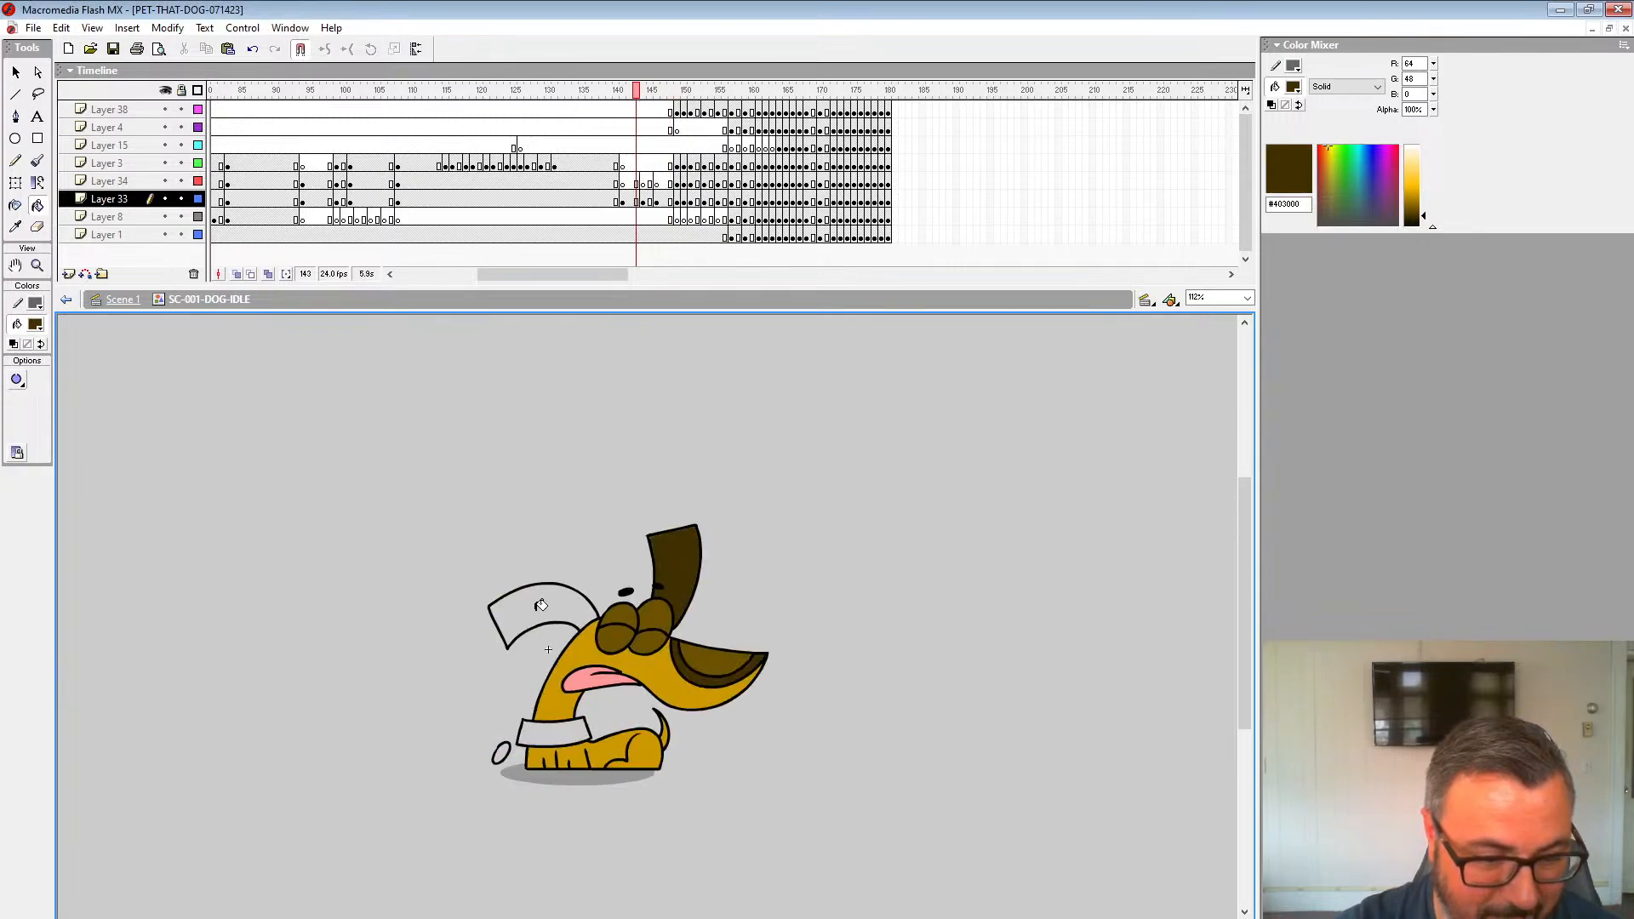
{"action": "left_click", "coordinate": [542, 606]}
Step: Set the fill to red #FF0000 and fill the dog's collar on frame 141
{"action": "key", "text": "comma"}
{"action": "key", "text": "comma"}
{"action": "key", "text": "comma"}
{"action": "left_click", "coordinate": [35, 324]}
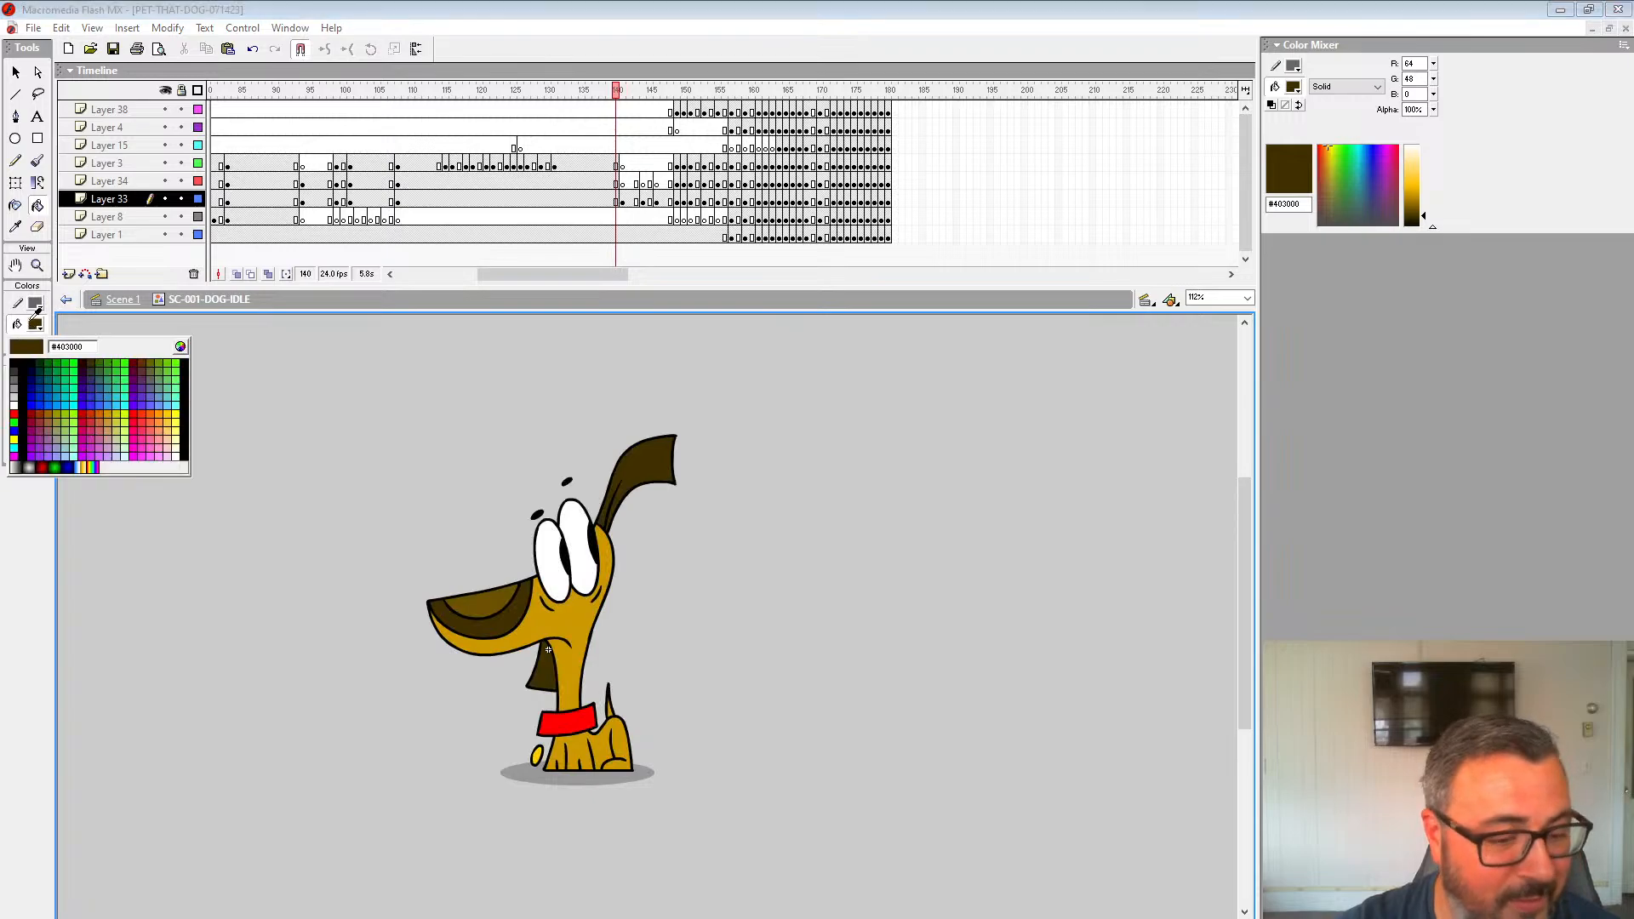
{"action": "left_click", "coordinate": [13, 422]}
{"action": "key", "text": "period"}
{"action": "left_click", "coordinate": [570, 732]}
Step: Fill the dog's collar on frames 144 and 146 with red #FF0000
{"action": "key", "text": "period"}
{"action": "key", "text": "period"}
{"action": "key", "text": "period"}
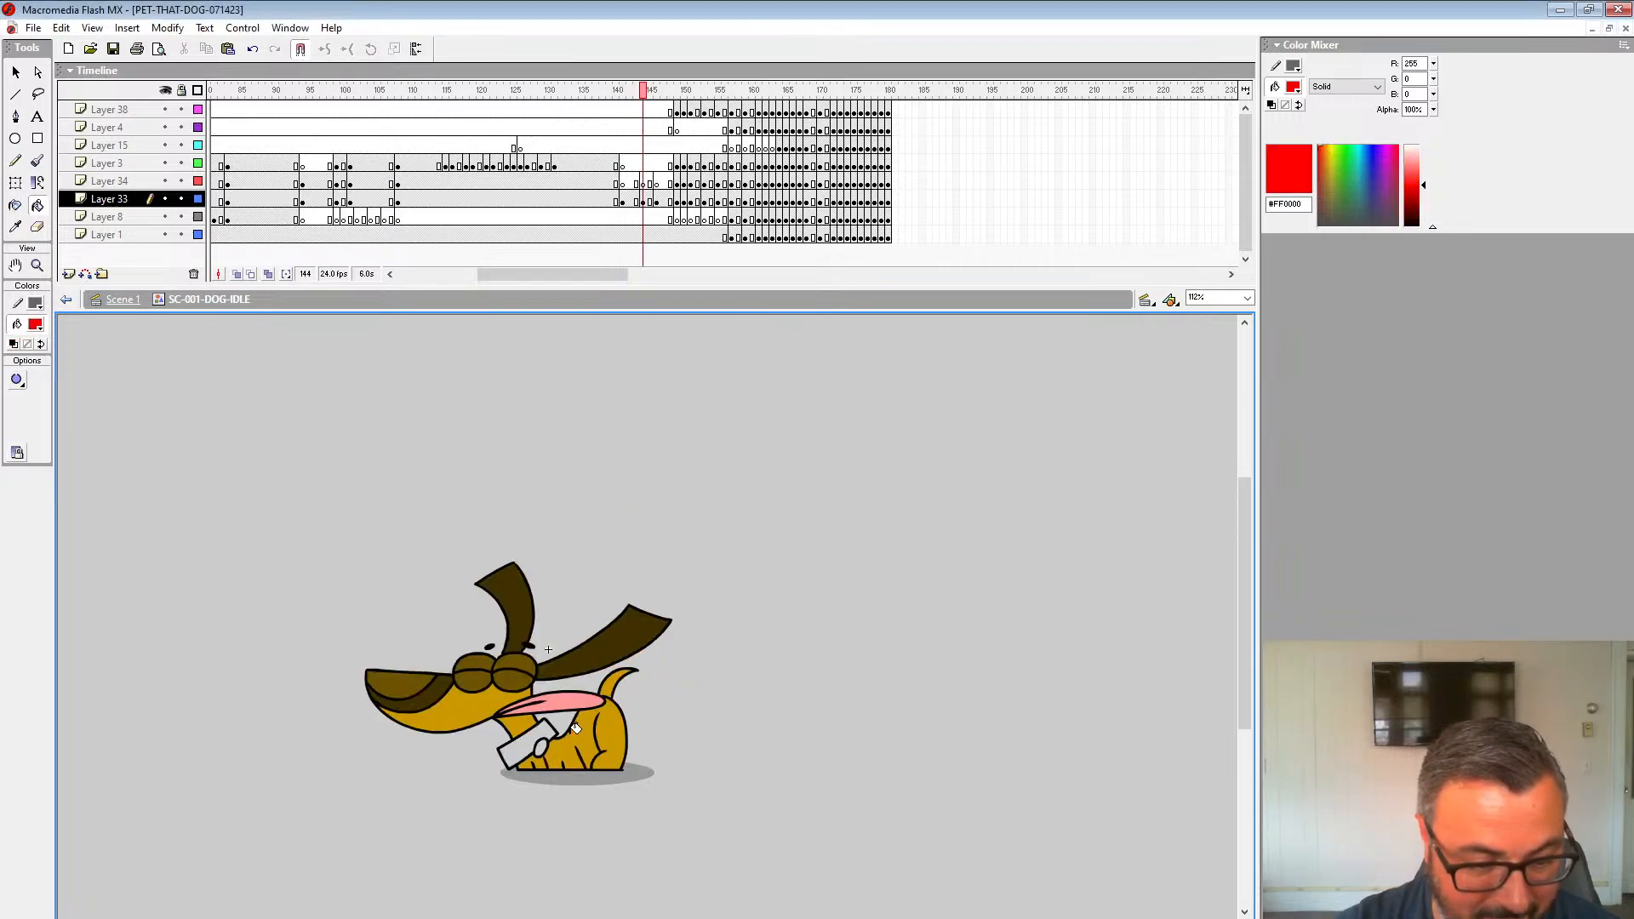
{"action": "left_click", "coordinate": [545, 724]}
{"action": "key", "text": "period"}
{"action": "key", "text": "period"}
{"action": "left_click", "coordinate": [534, 718]}
{"action": "key", "text": "comma"}
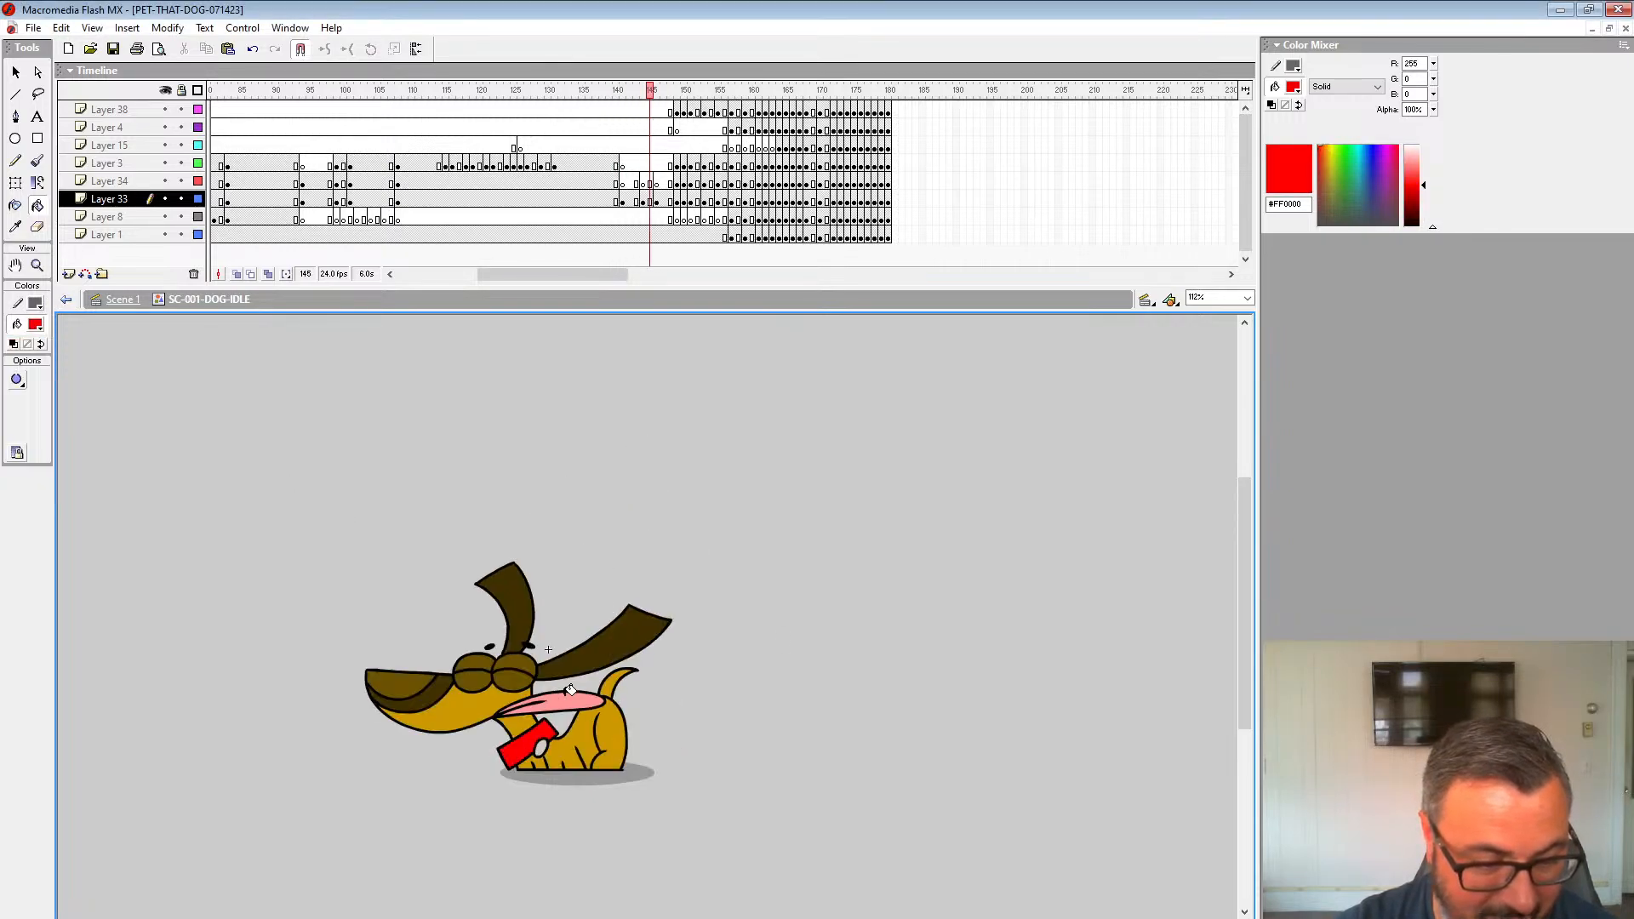
Step: Set the fill to yellow #FFCC00, sampled from the collar tag of the finished dog on frame 140
{"action": "key", "text": "comma"}
{"action": "key", "text": "comma"}
{"action": "key", "text": "comma"}
{"action": "key", "text": "comma"}
{"action": "key", "text": "comma"}
{"action": "left_click", "coordinate": [38, 328]}
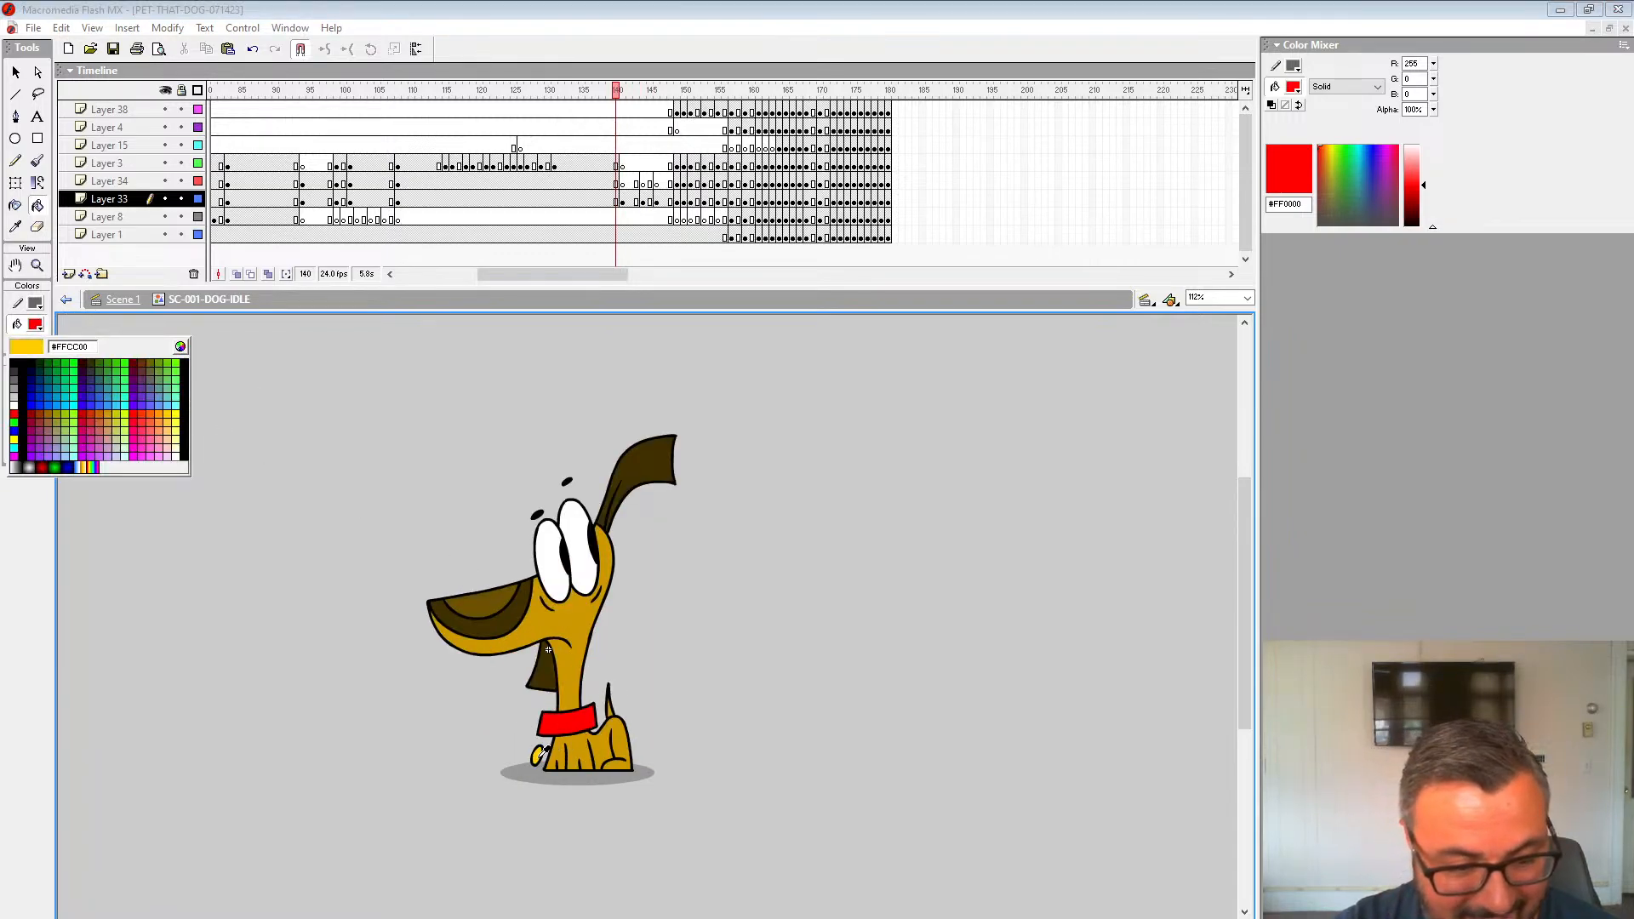
{"action": "left_click", "coordinate": [538, 753]}
Step: Fill the dog's collar tag on frames 141 and 144 with yellow #FFCC00
{"action": "key", "text": "period"}
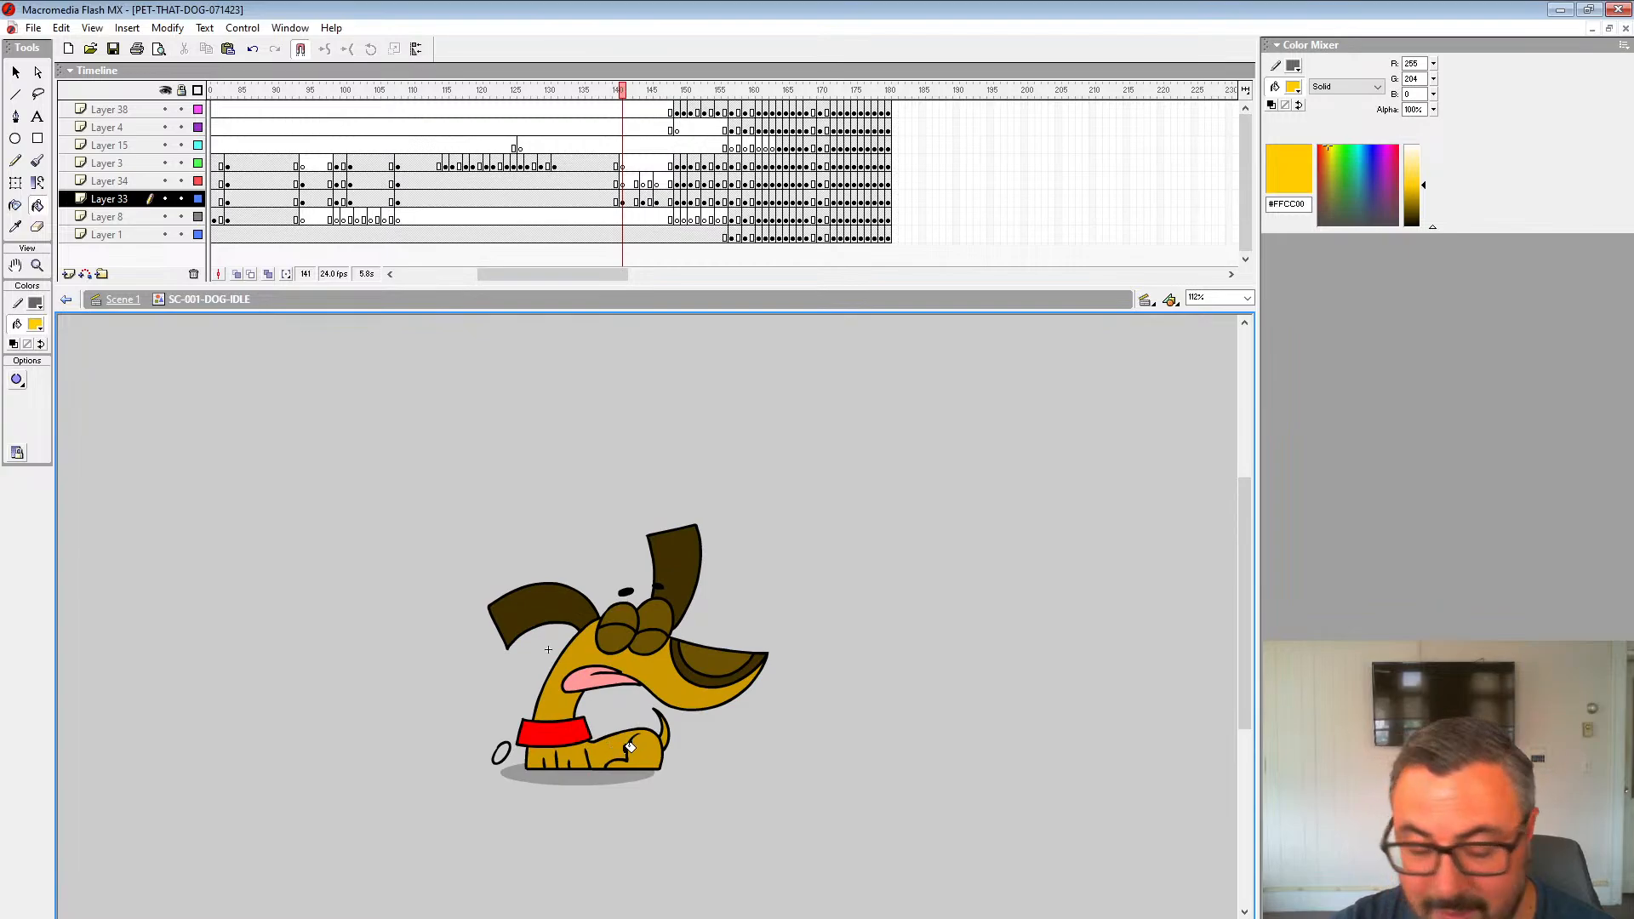
{"action": "key", "text": "period"}
{"action": "key", "text": "period"}
{"action": "key", "text": "period"}
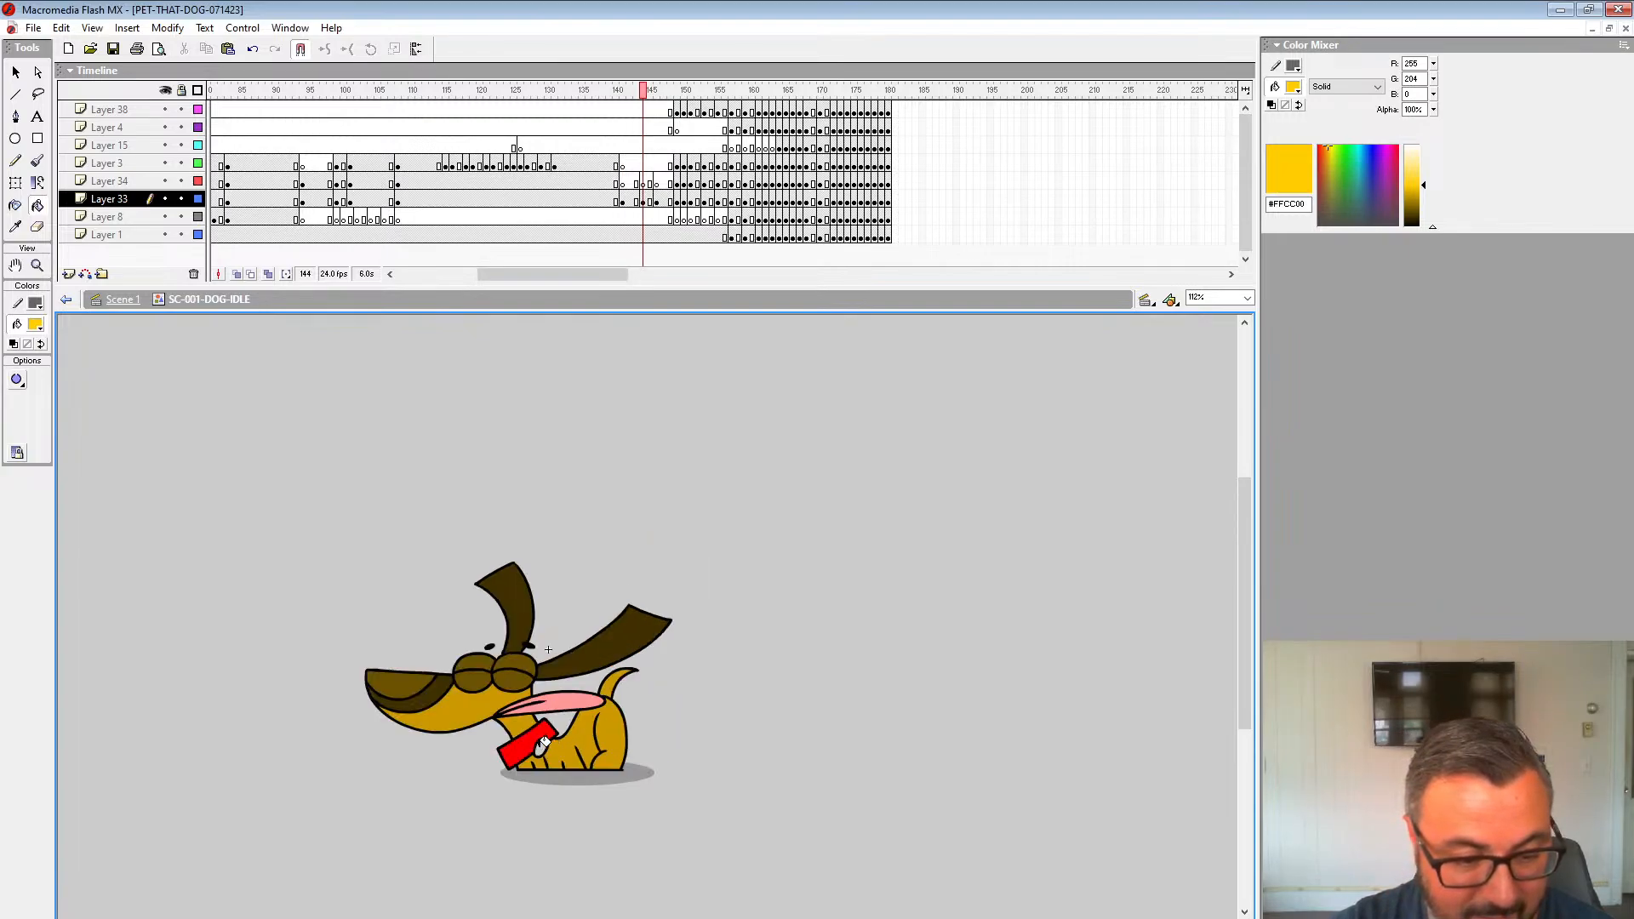
{"action": "key", "text": "period"}
{"action": "key", "text": "period"}
{"action": "key", "text": "period"}
Step: Play the timeline from just before frame 140 to check the colored head-shake animation
{"action": "left_click", "coordinate": [618, 128]}
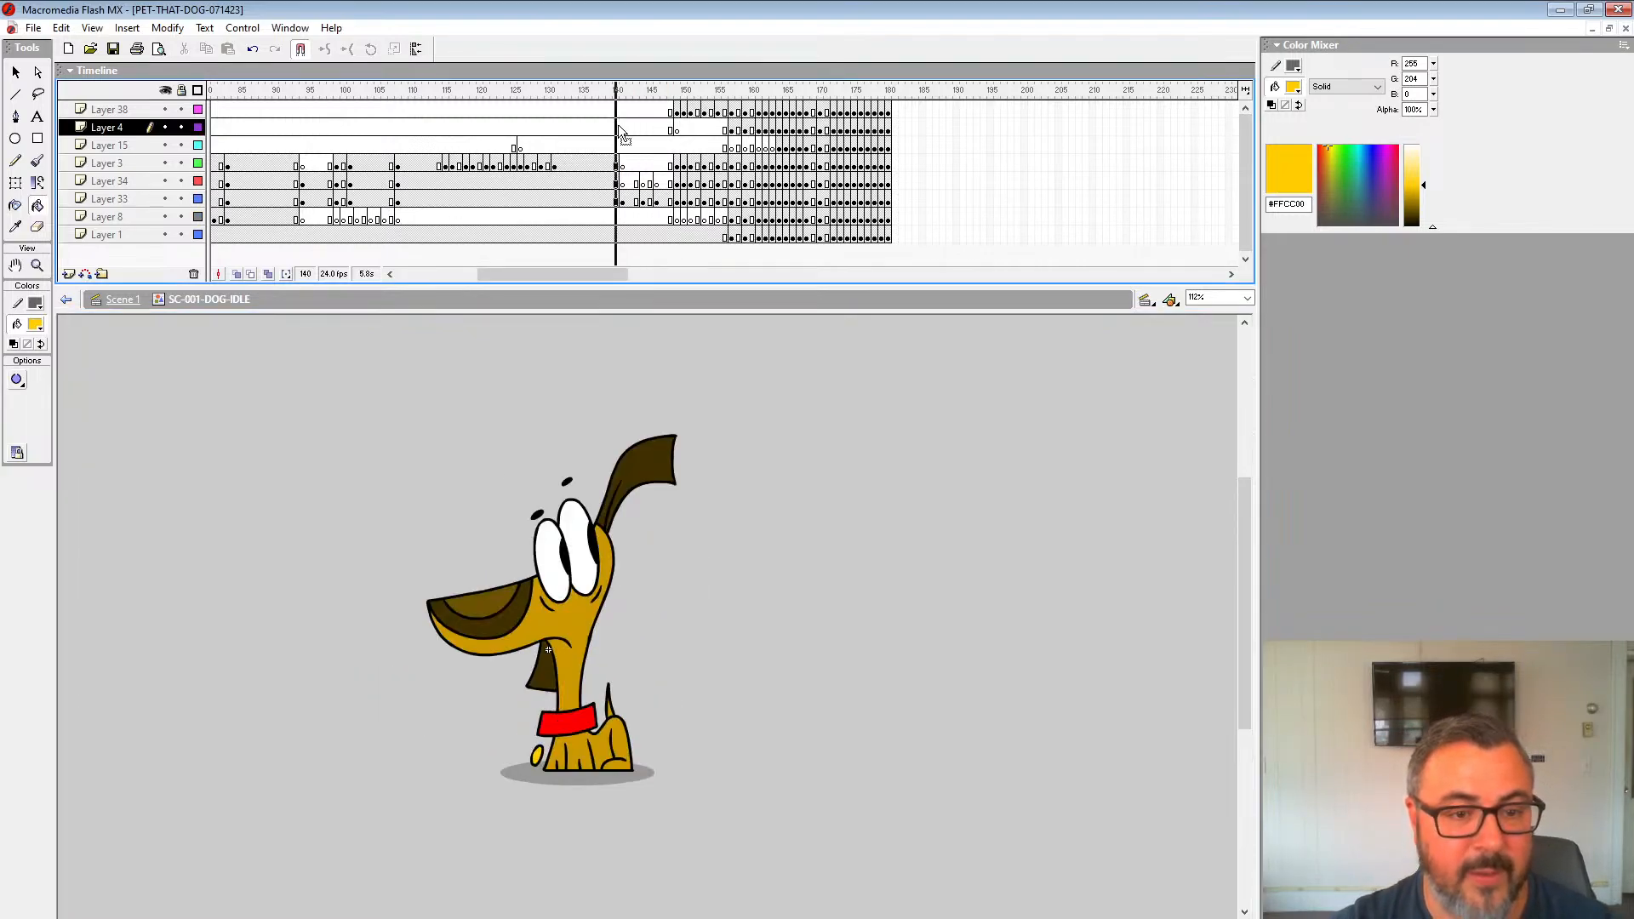
{"action": "left_click", "coordinate": [596, 148]}
{"action": "key", "text": "Return"}
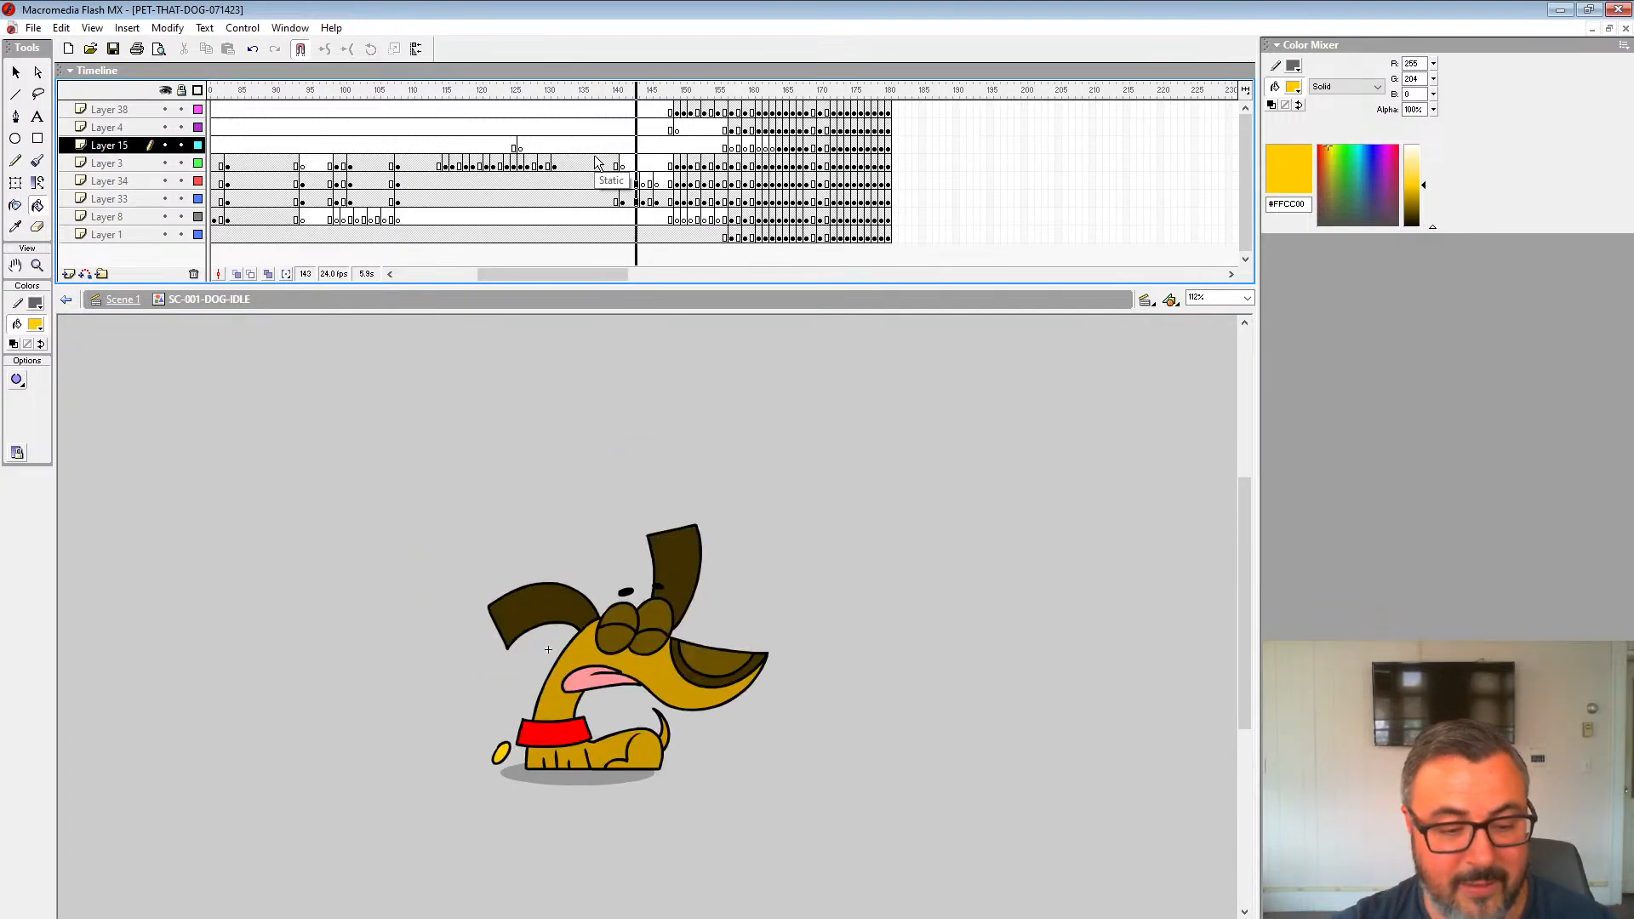
{"action": "left_click", "coordinate": [605, 171]}
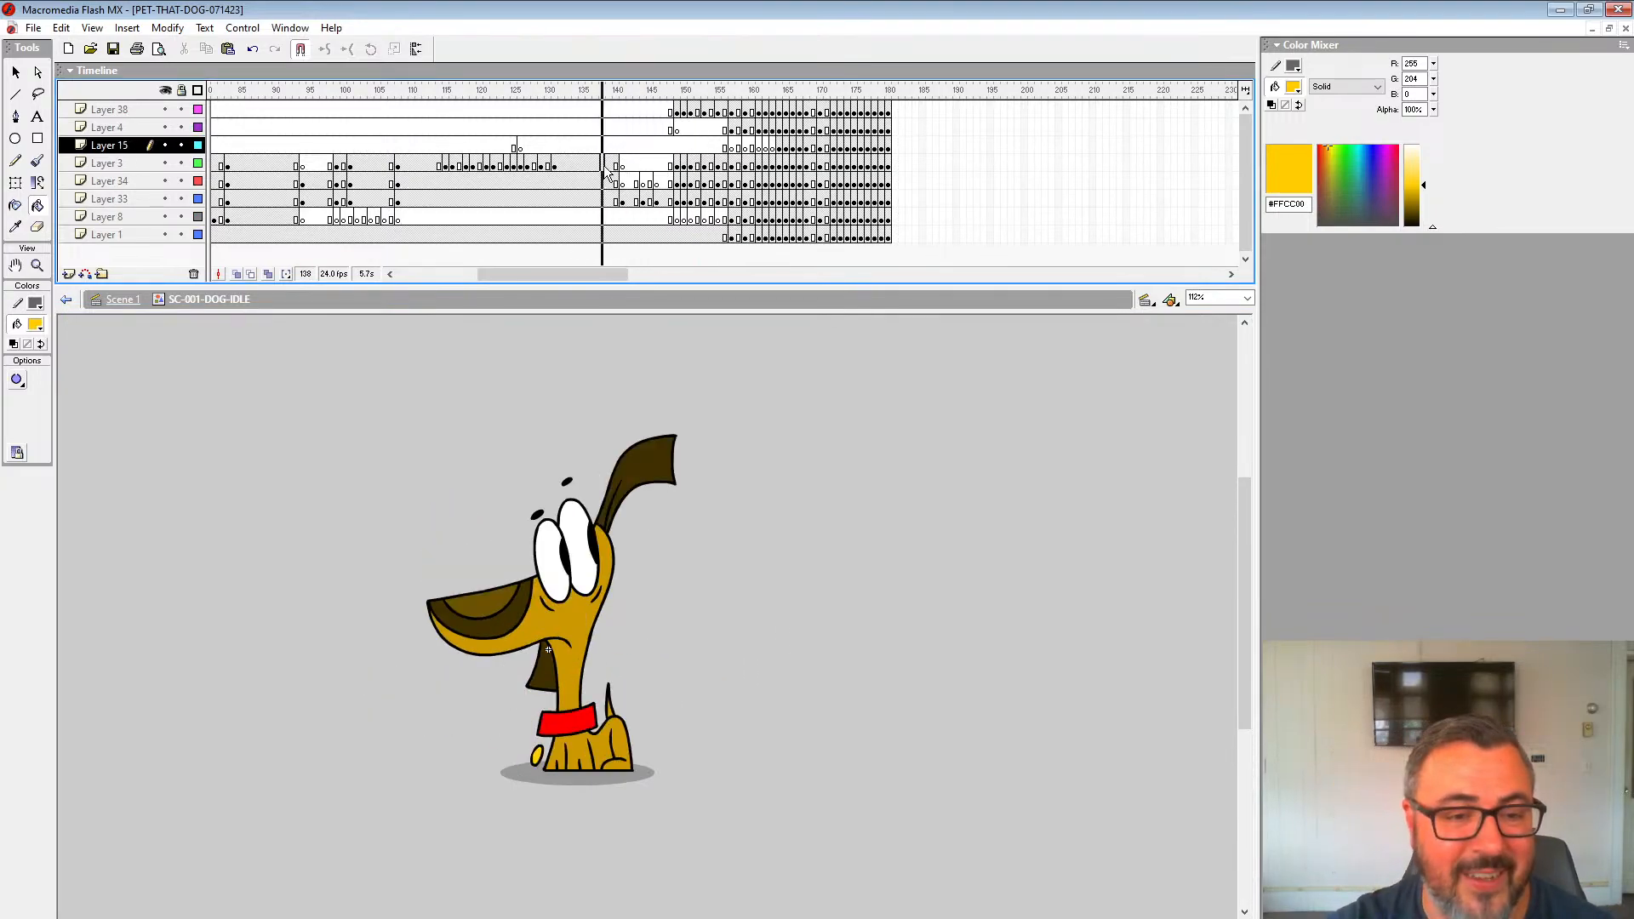
Step: Replay the colored head-shake from around frame 140 through the last frames to check its motion
{"action": "key", "text": "Return"}
{"action": "key", "text": "Return"}
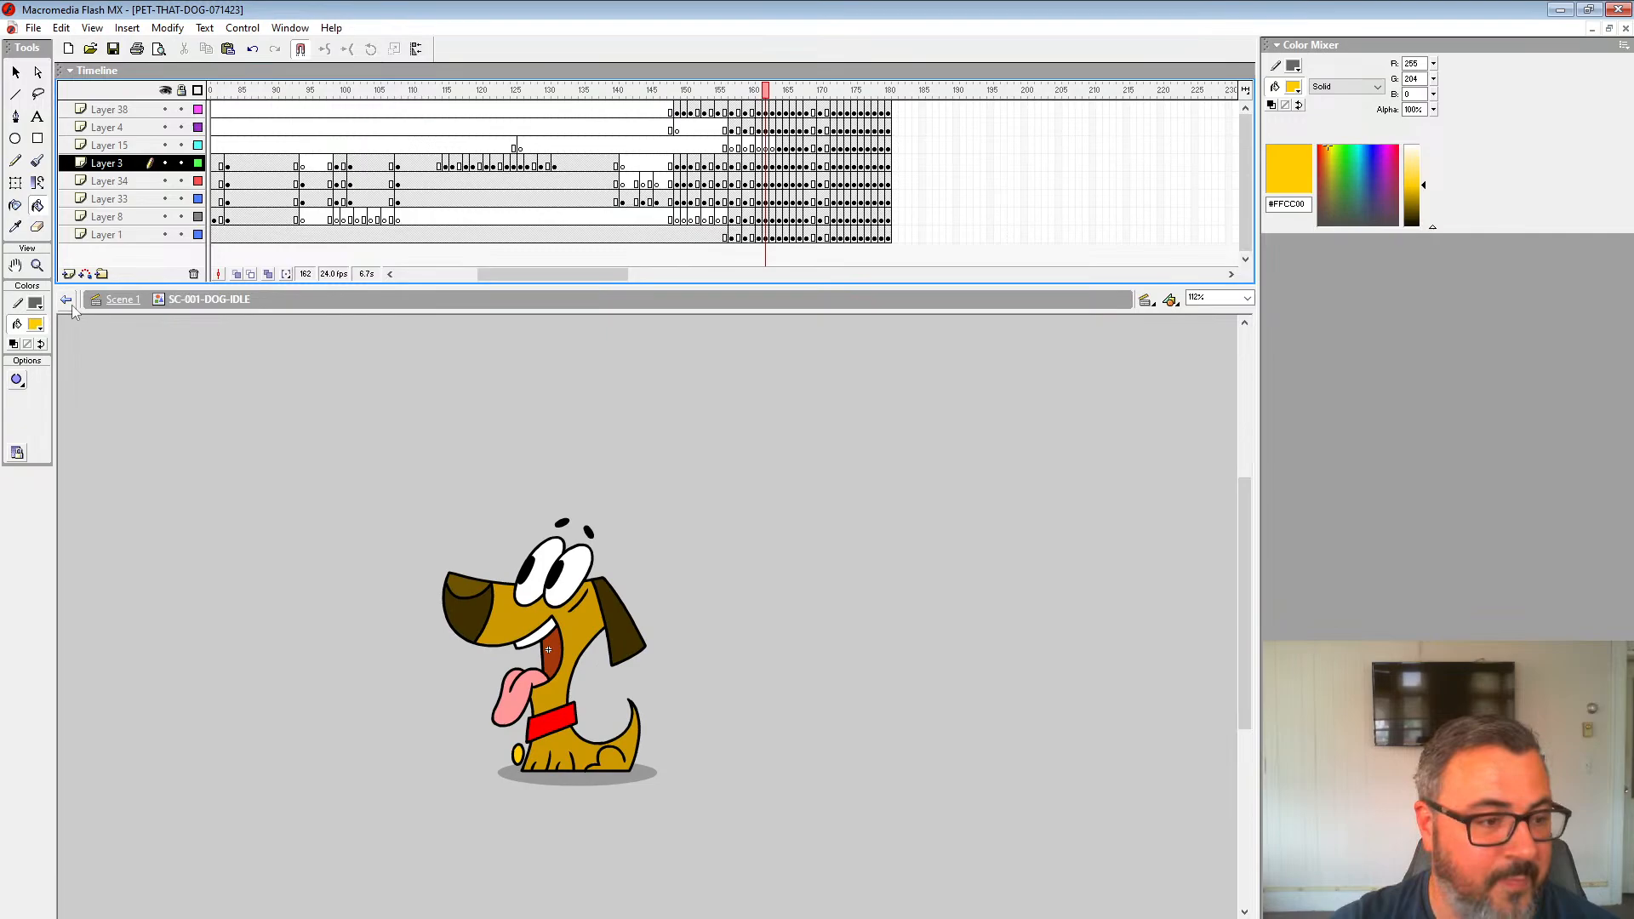
{"action": "left_click", "coordinate": [621, 168]}
{"action": "key", "text": "Return"}
{"action": "key", "text": "Return"}
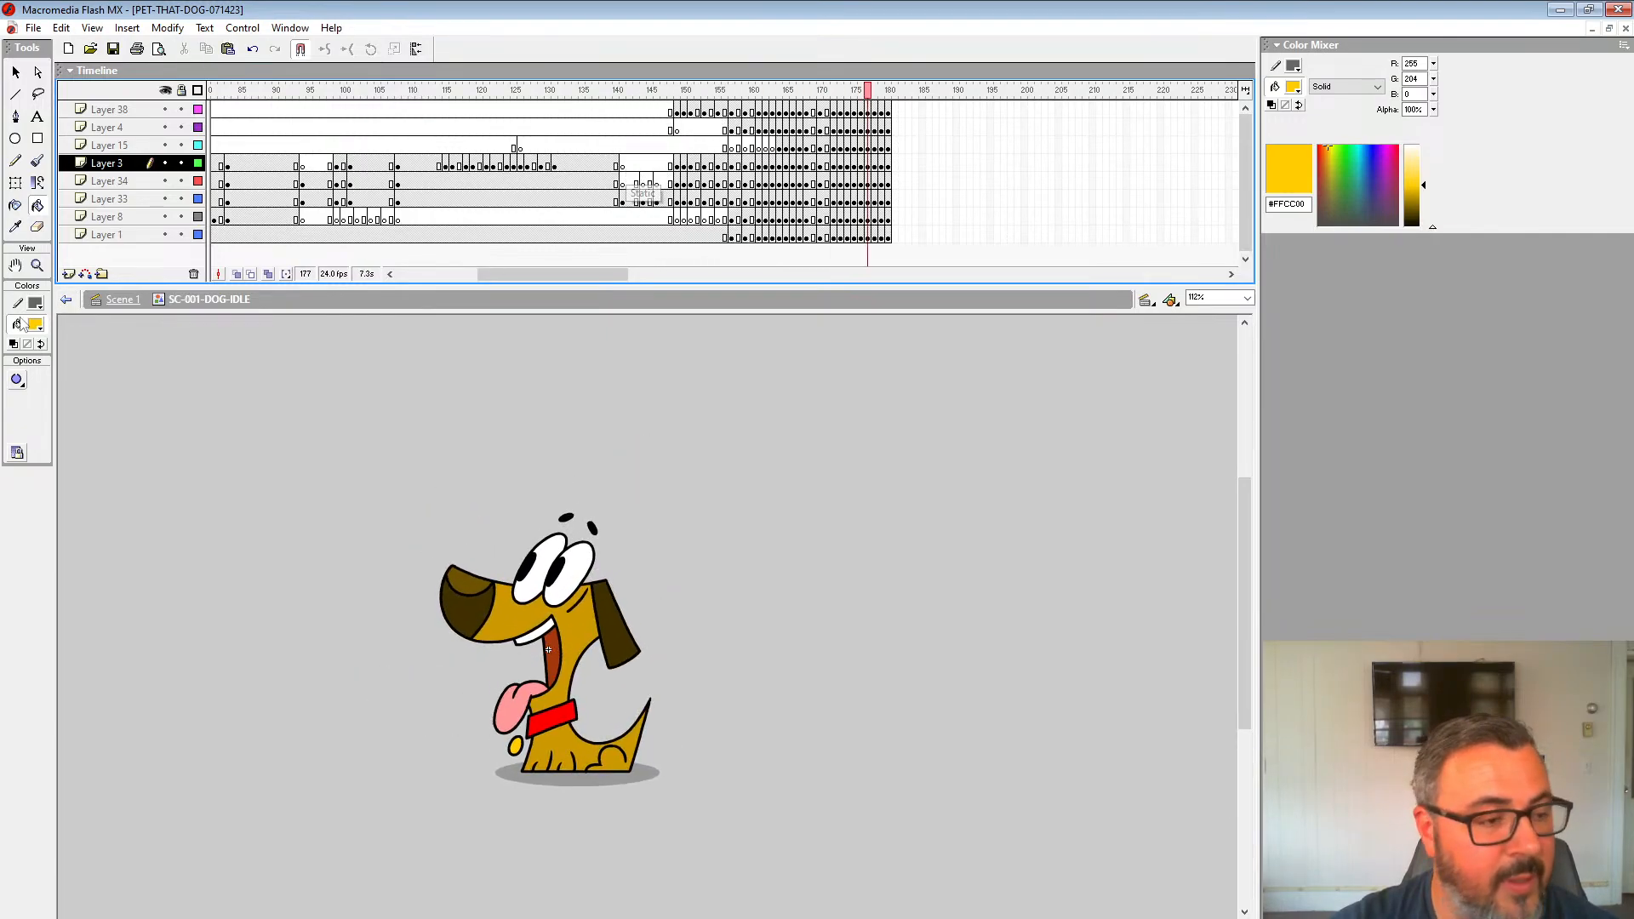
{"action": "left_click", "coordinate": [37, 266]}
{"action": "left_click", "coordinate": [562, 655], "text": "alt"}
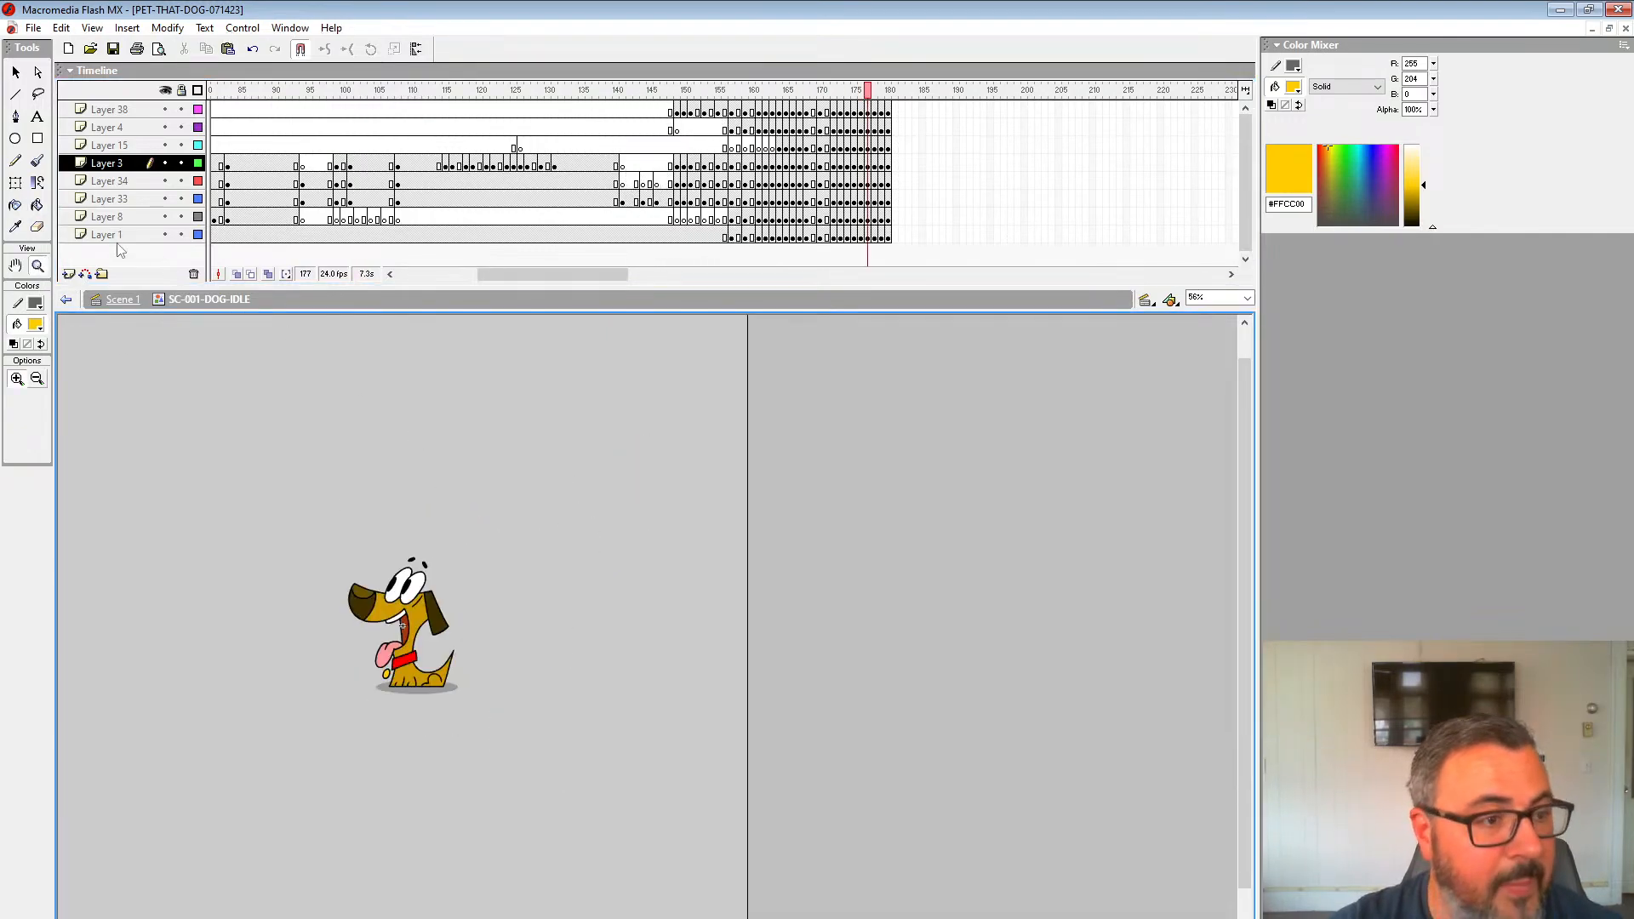
Step: Open the NINJA BEAR file from the PROMOTIONAL folder of BLUD video game
{"action": "left_click", "coordinate": [33, 27]}
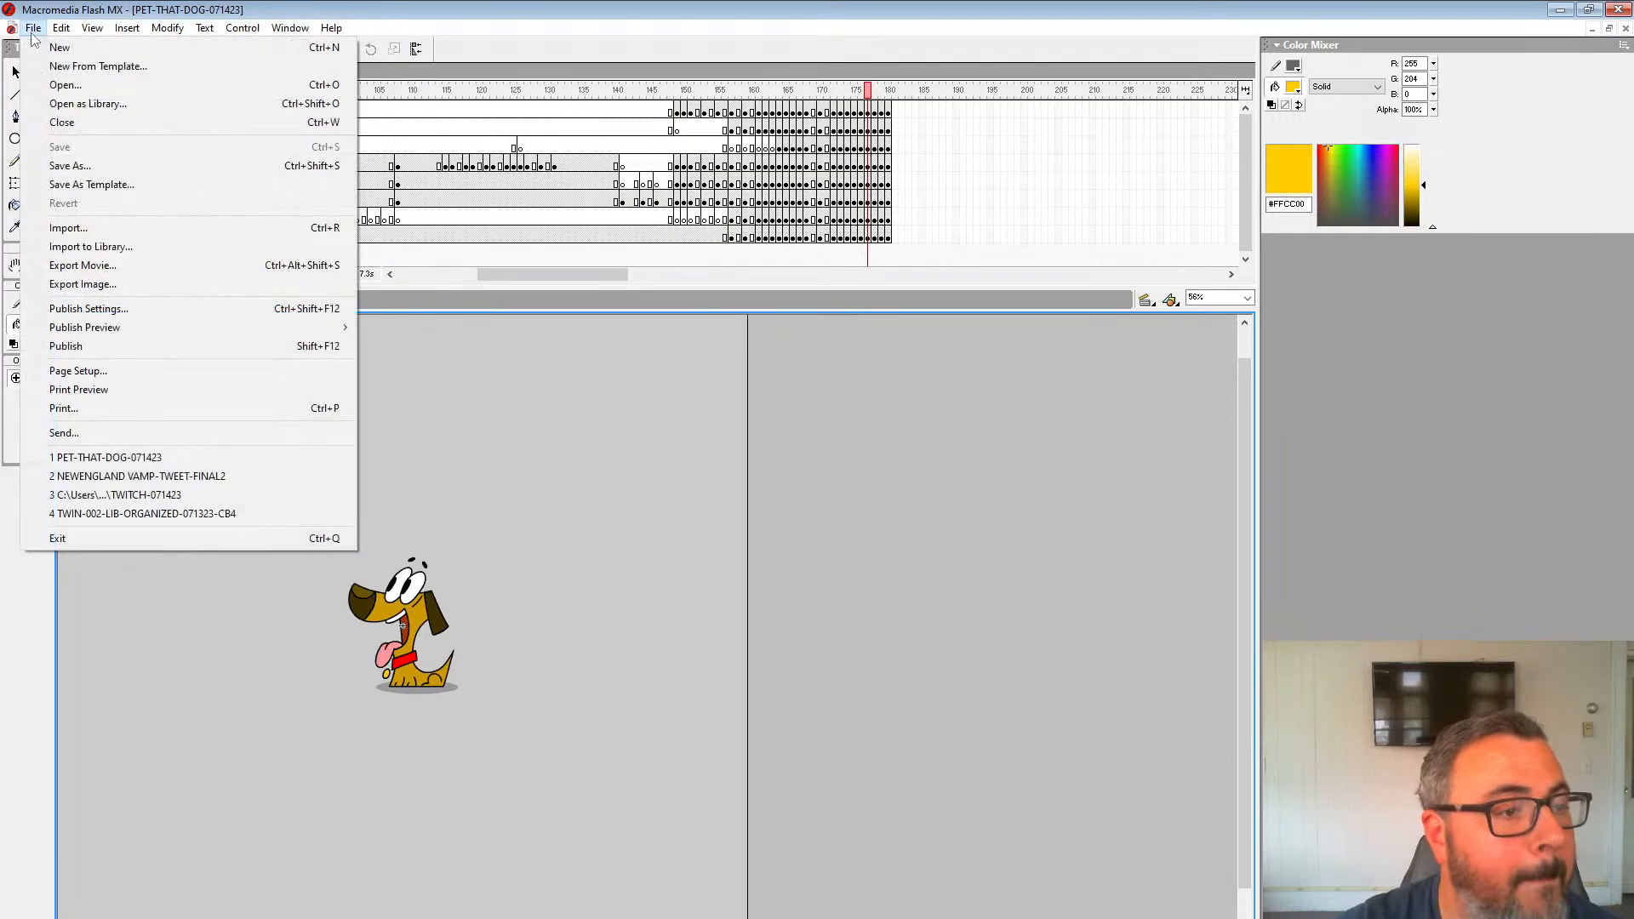
{"action": "left_click", "coordinate": [66, 86]}
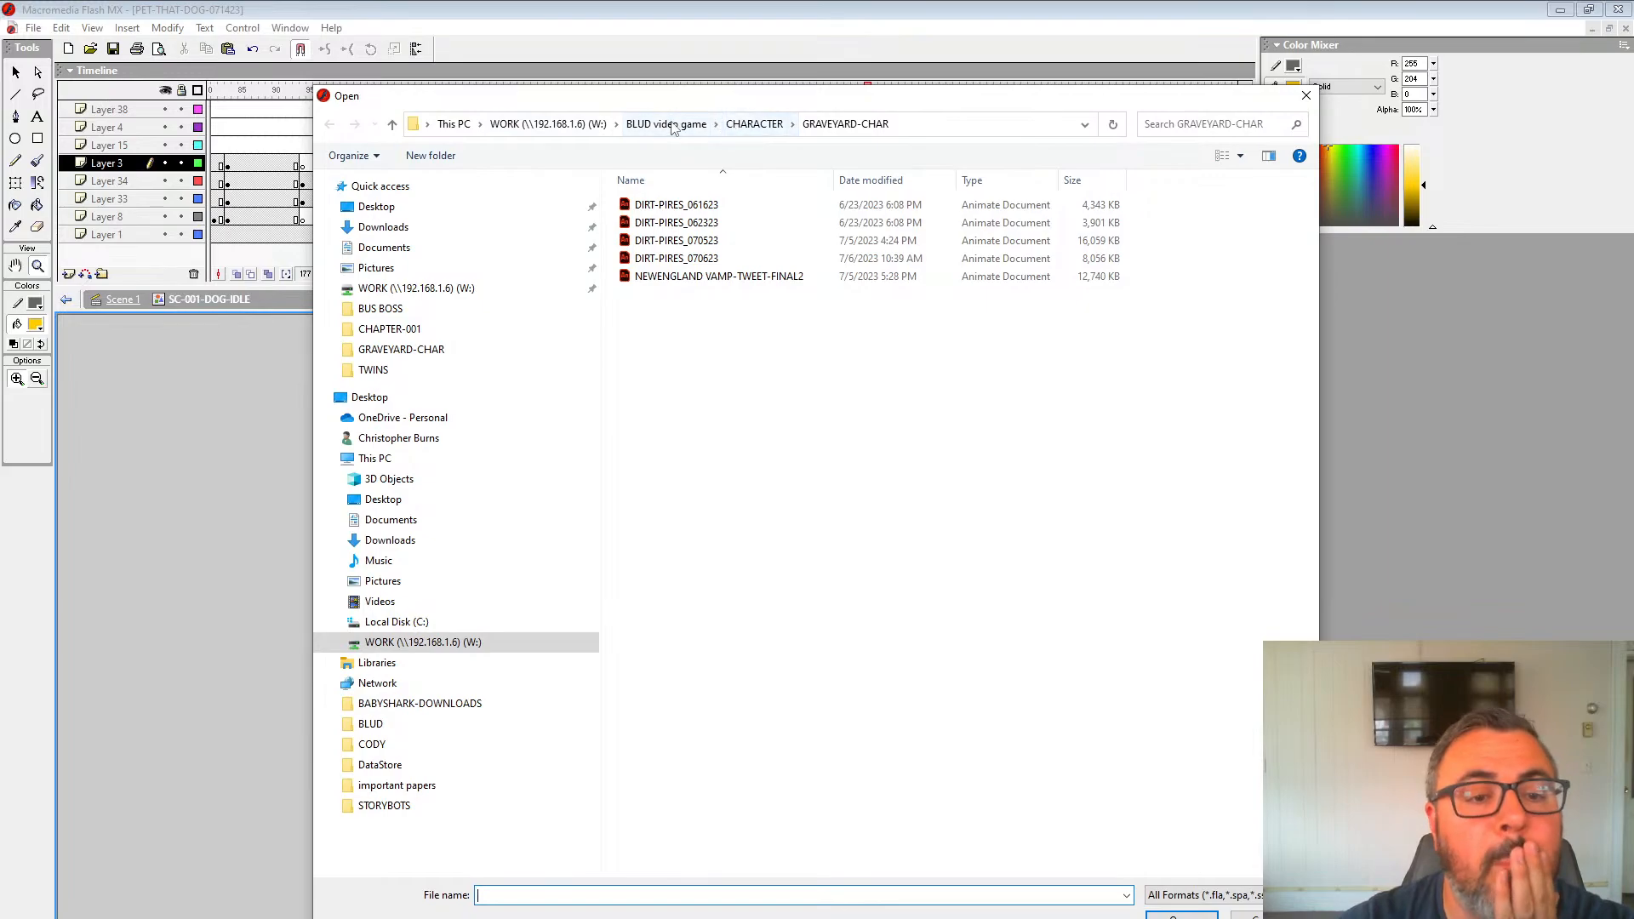
{"action": "left_click", "coordinate": [672, 125]}
{"action": "left_click", "coordinate": [630, 368]}
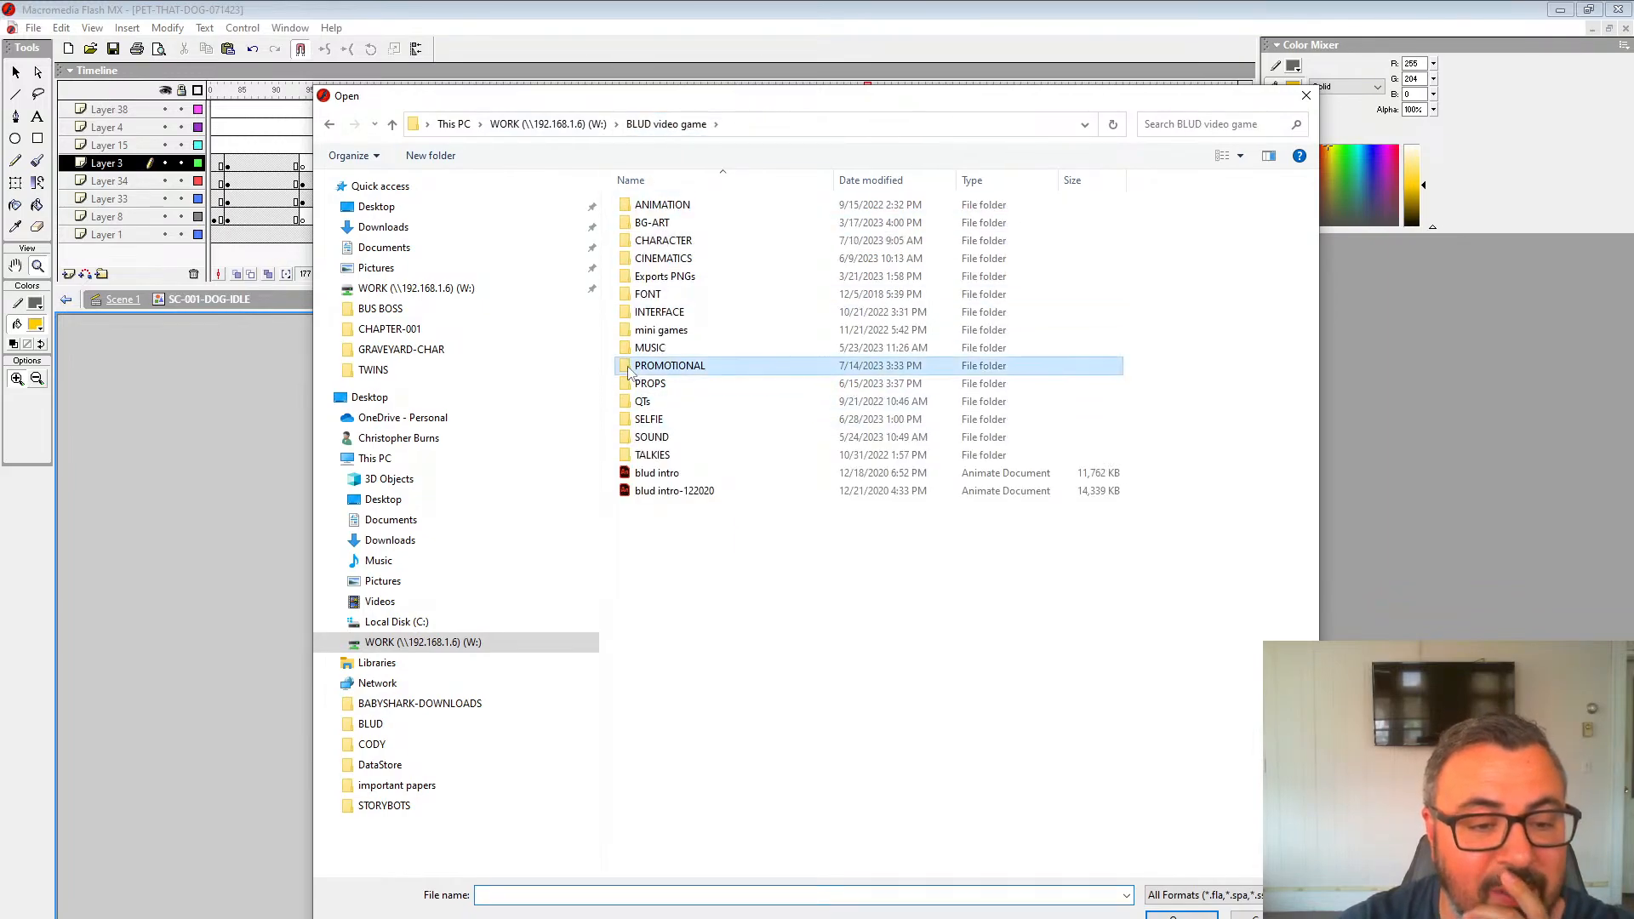
{"action": "double_click", "coordinate": [630, 372]}
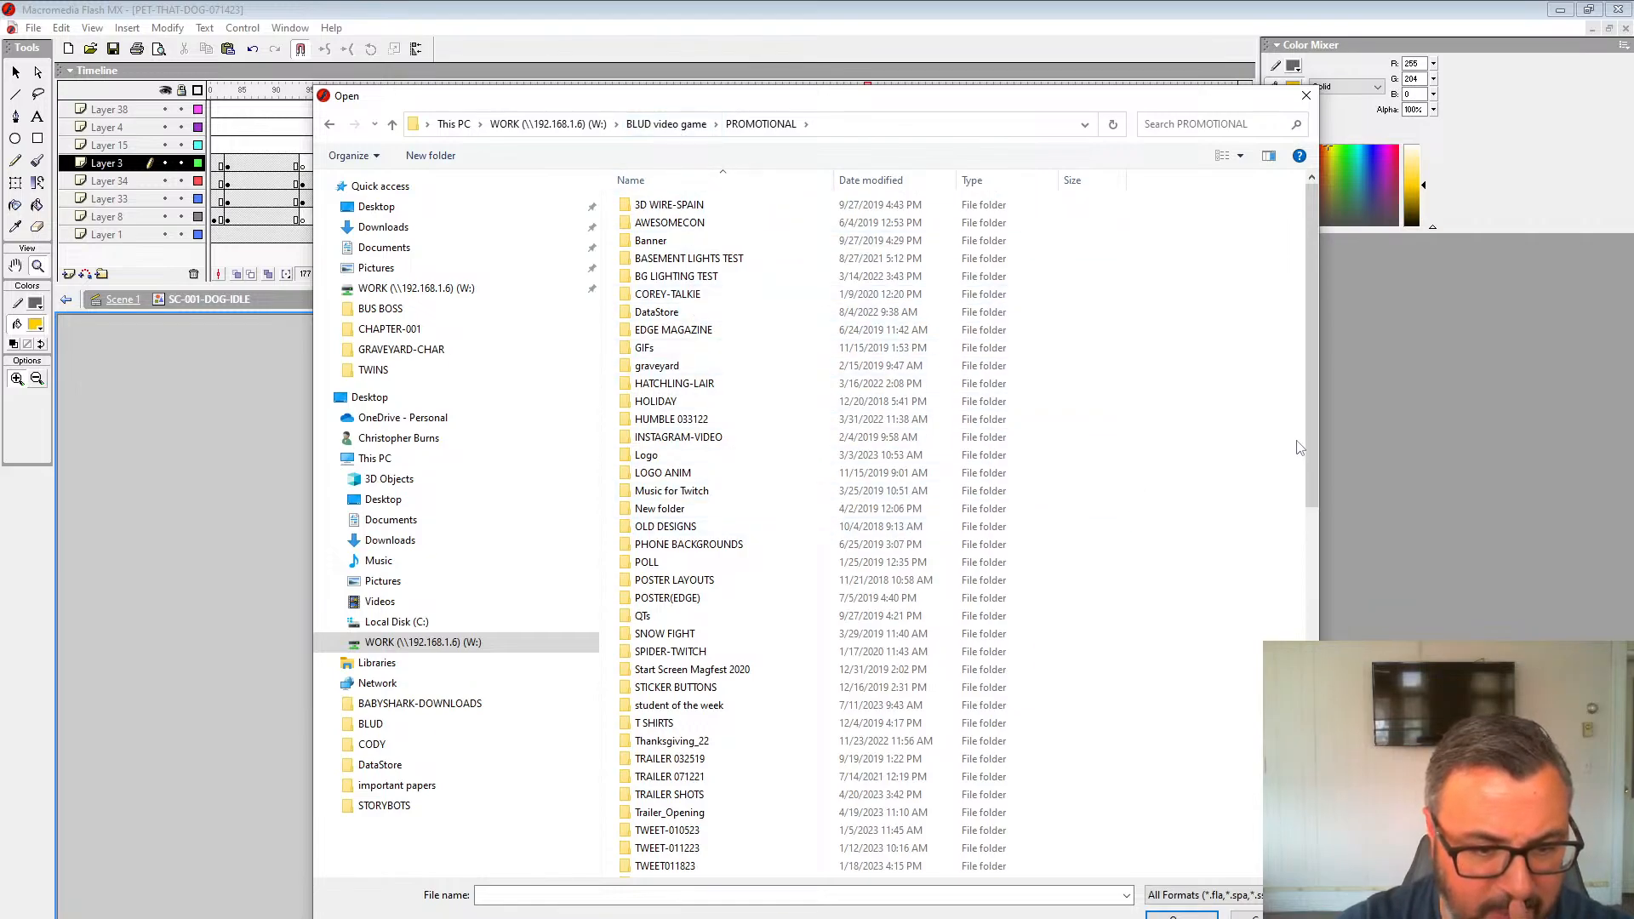
{"action": "left_click_drag", "start_coordinate": [1310, 427], "coordinate": [1323, 781]}
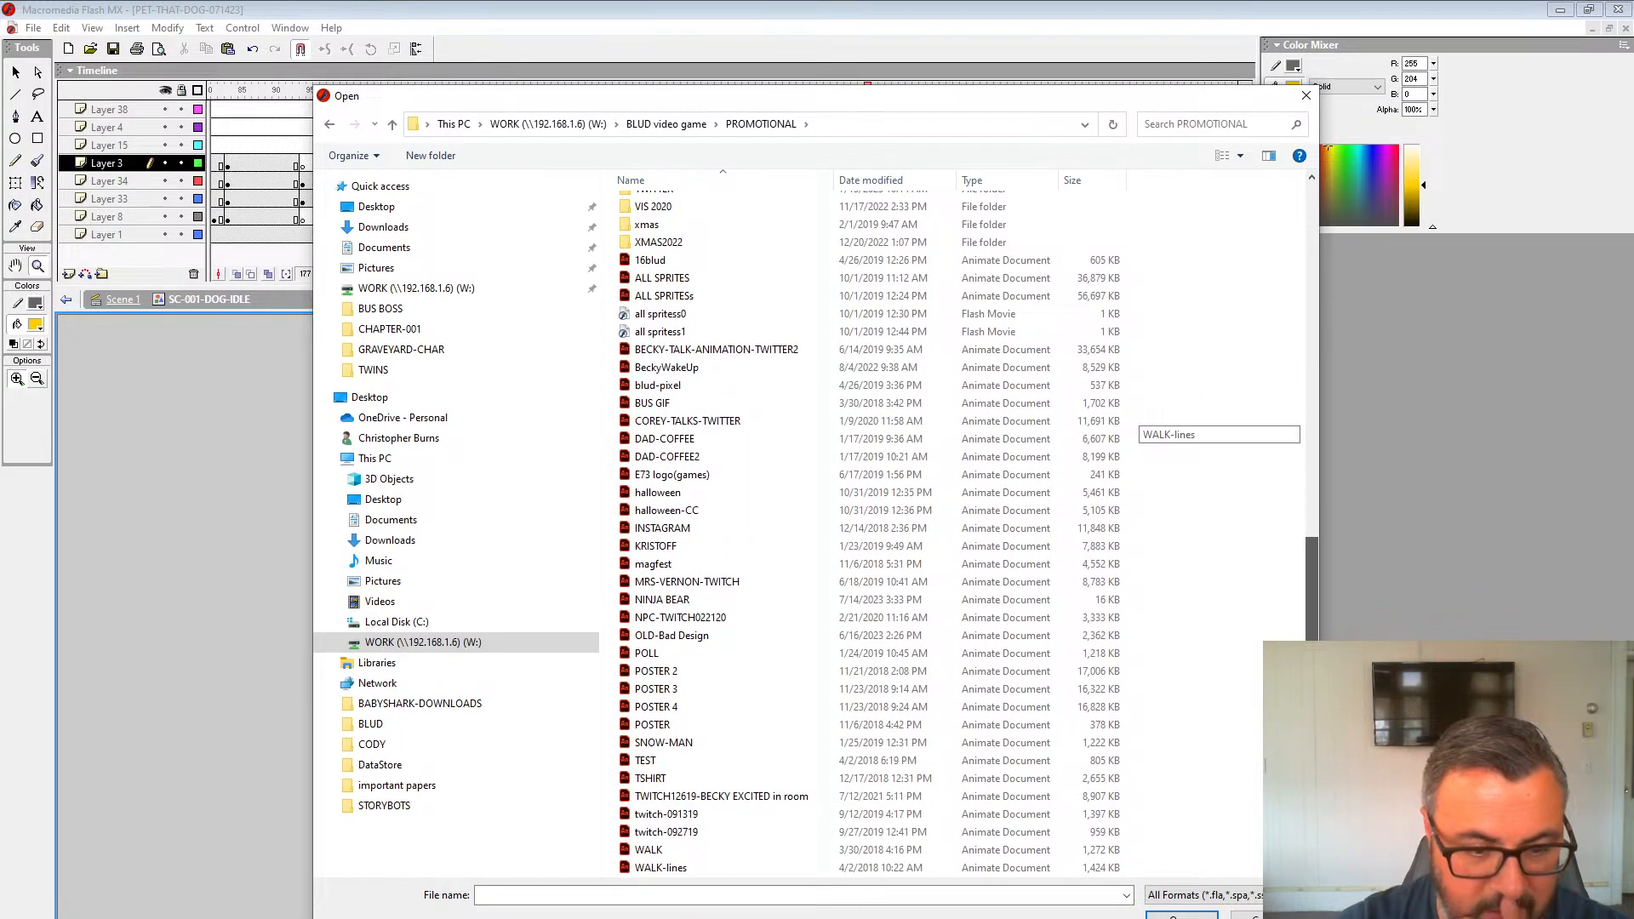
{"action": "left_click", "coordinate": [626, 601]}
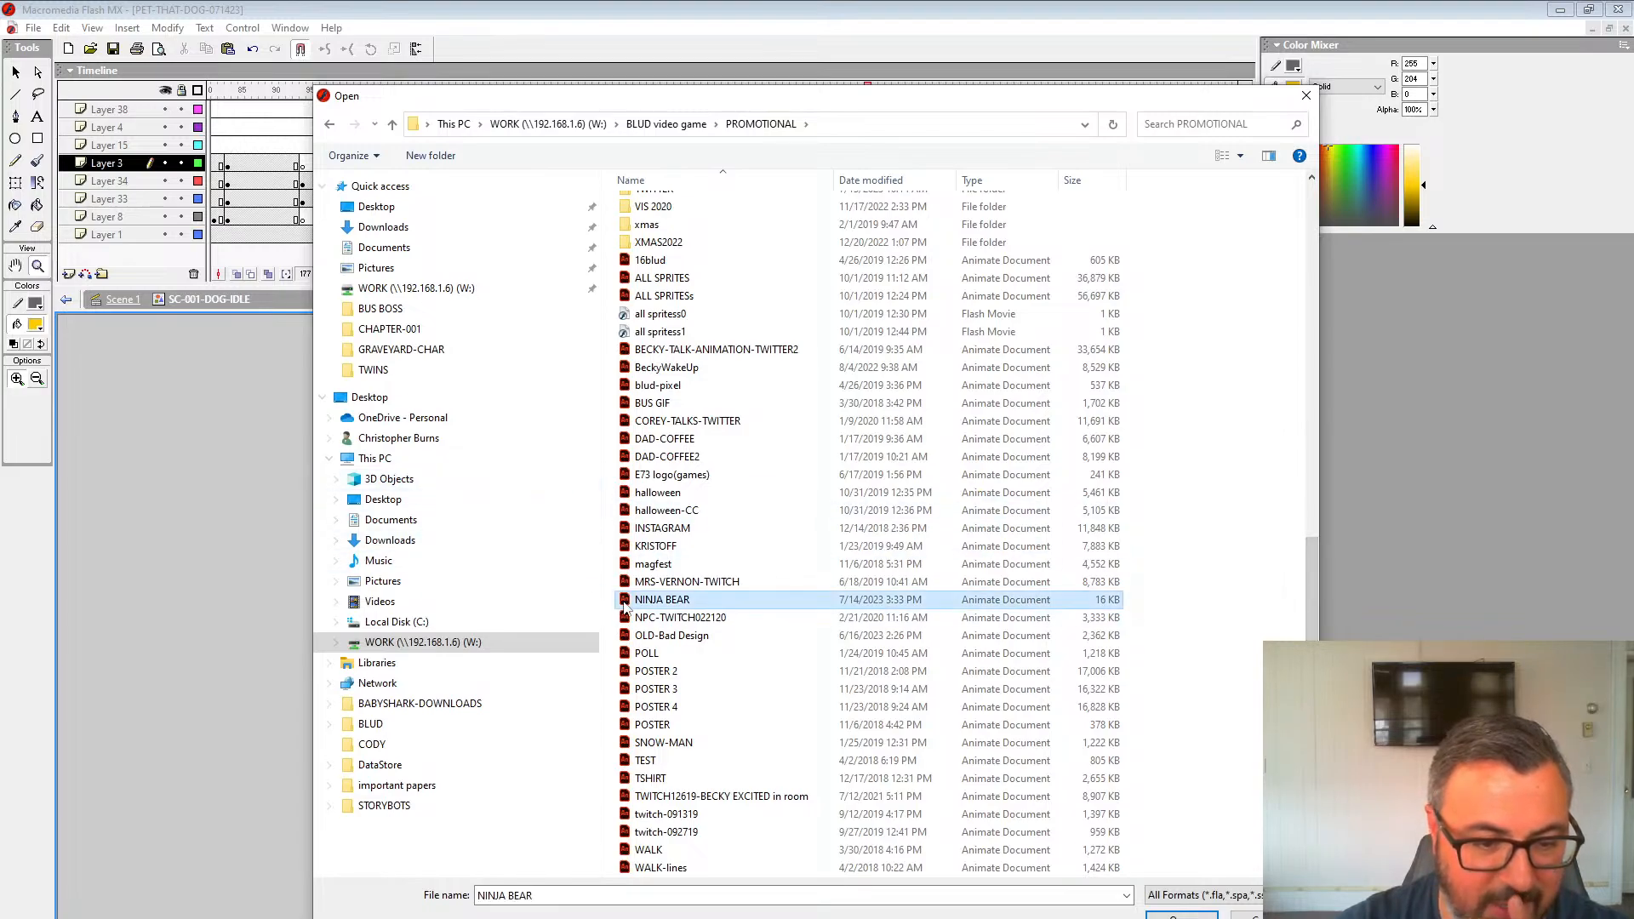
{"action": "double_click", "coordinate": [626, 601]}
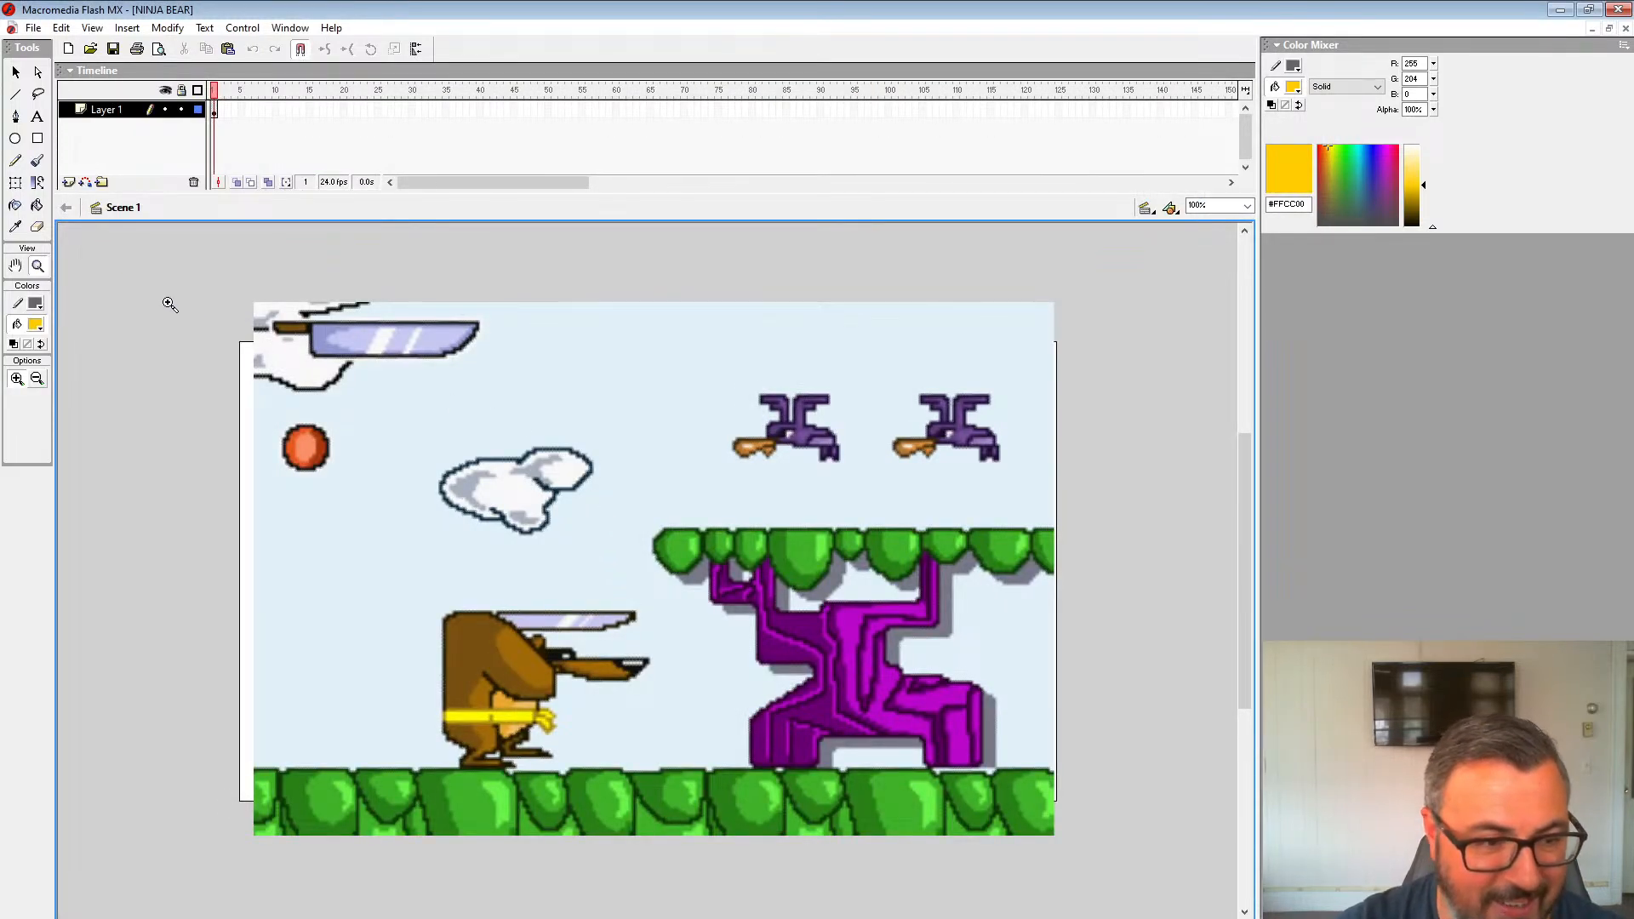
Step: View the NINJA BEAR pixel-art scene, and close the file to return to PET-THAT-DOG-071423
{"action": "left_click", "coordinate": [600, 586], "text": "alt"}
{"action": "left_click", "coordinate": [544, 597]}
{"action": "left_click_drag", "start_coordinate": [608, 594], "coordinate": [575, 649]}
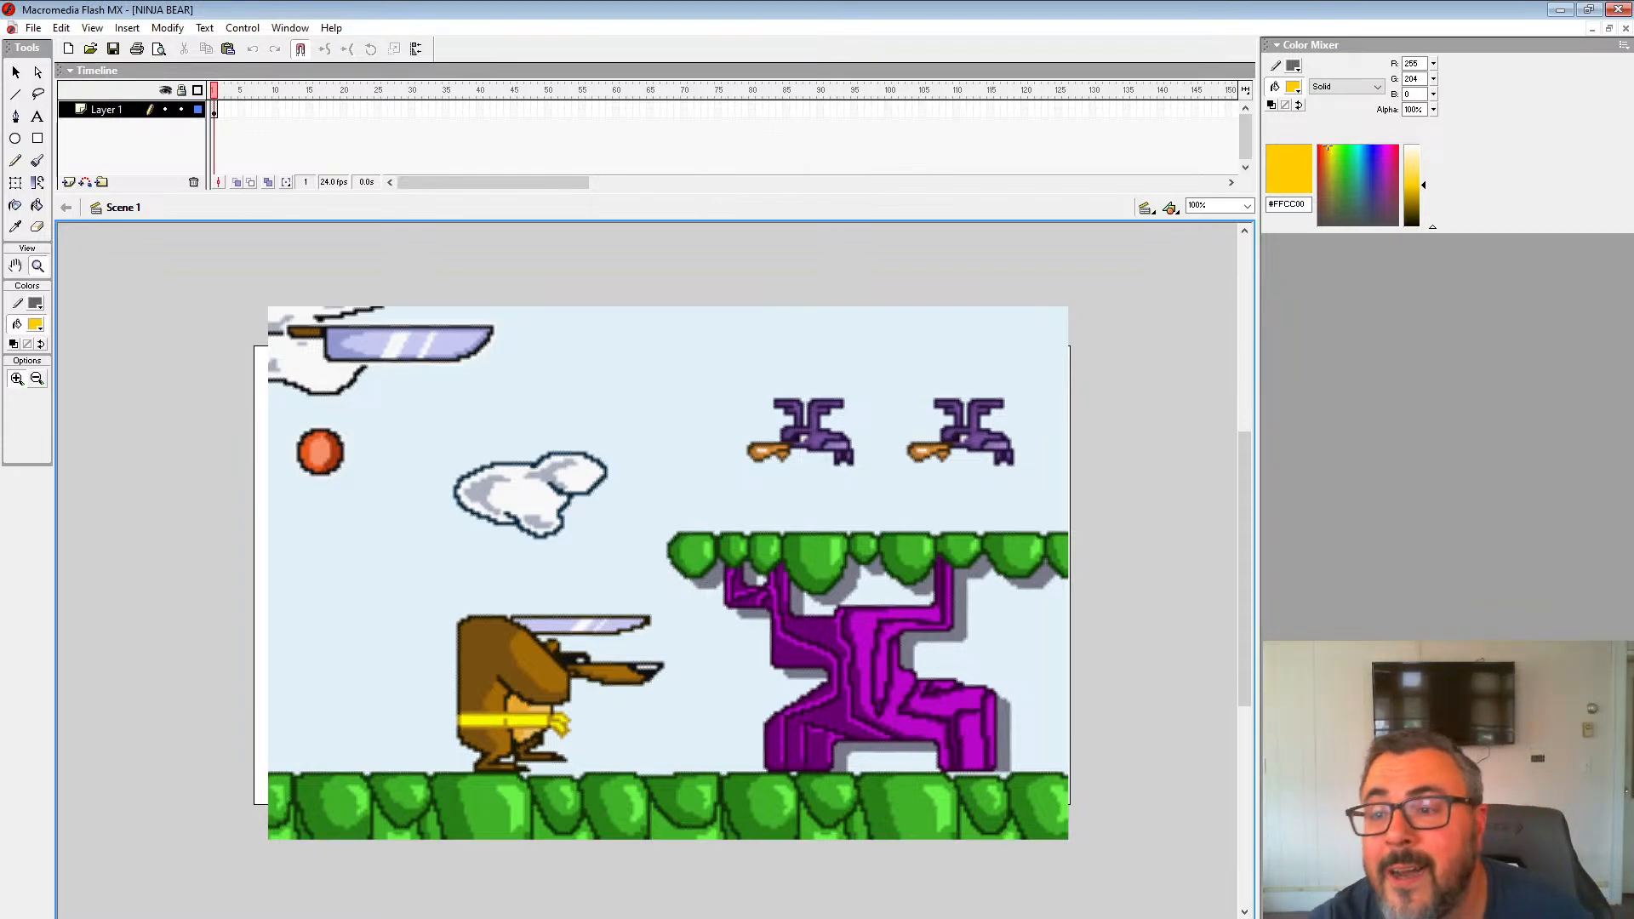
{"action": "left_click", "coordinate": [1626, 29]}
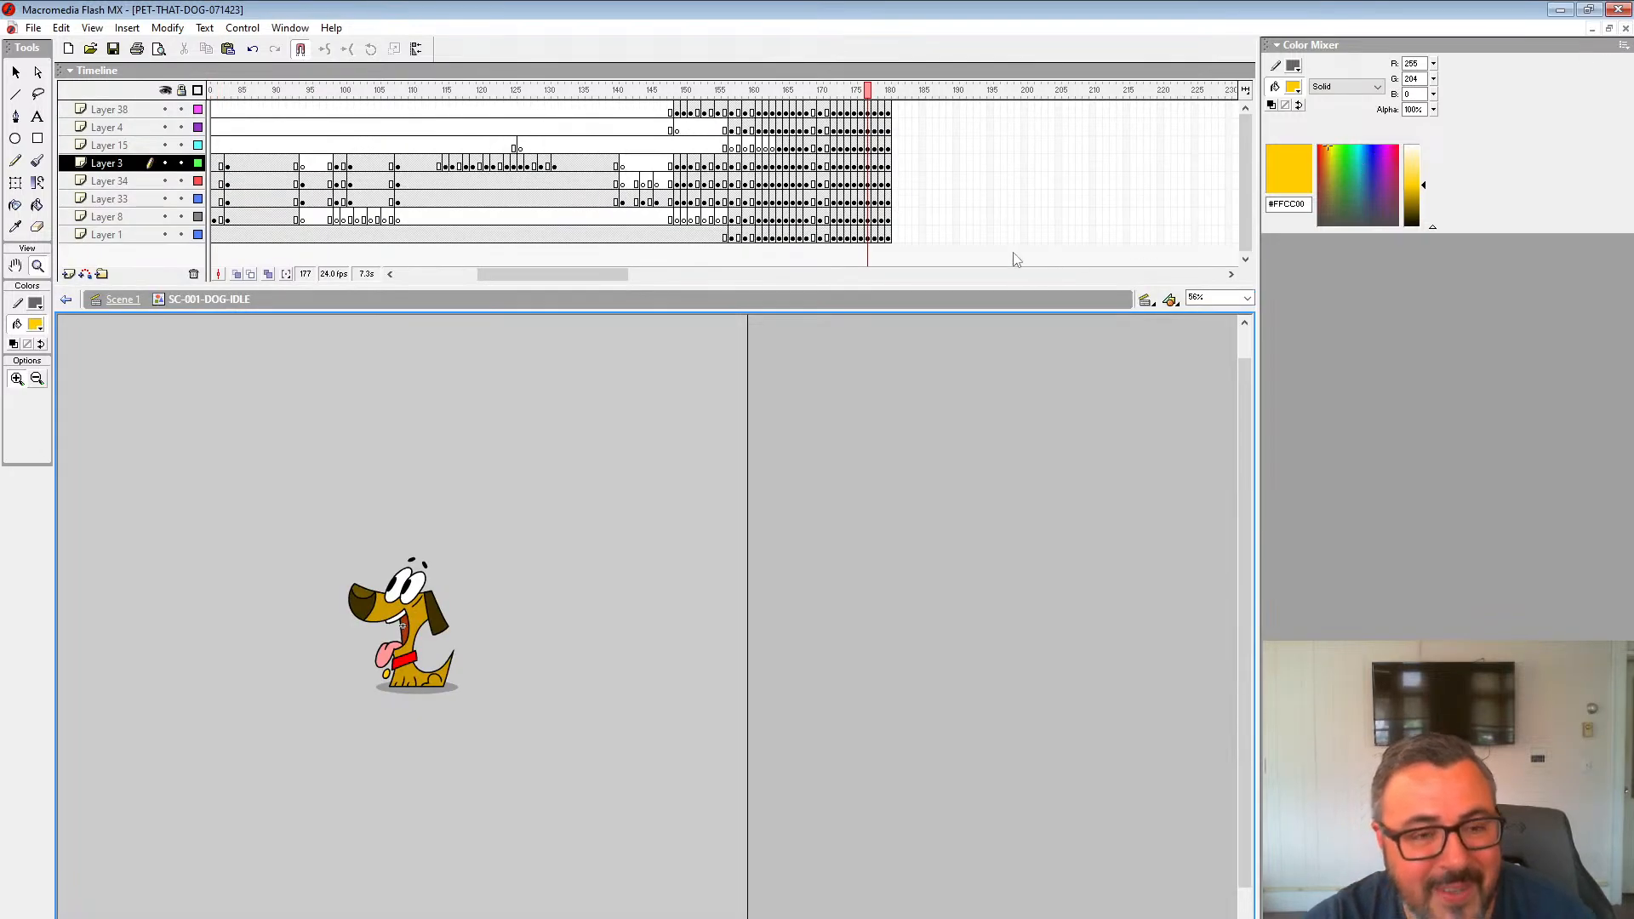
Step: Play the dog's idle animation from its beginning, and bring up frame 140
{"action": "left_click_drag", "start_coordinate": [866, 115], "coordinate": [77, 222]}
{"action": "key", "text": "Return"}
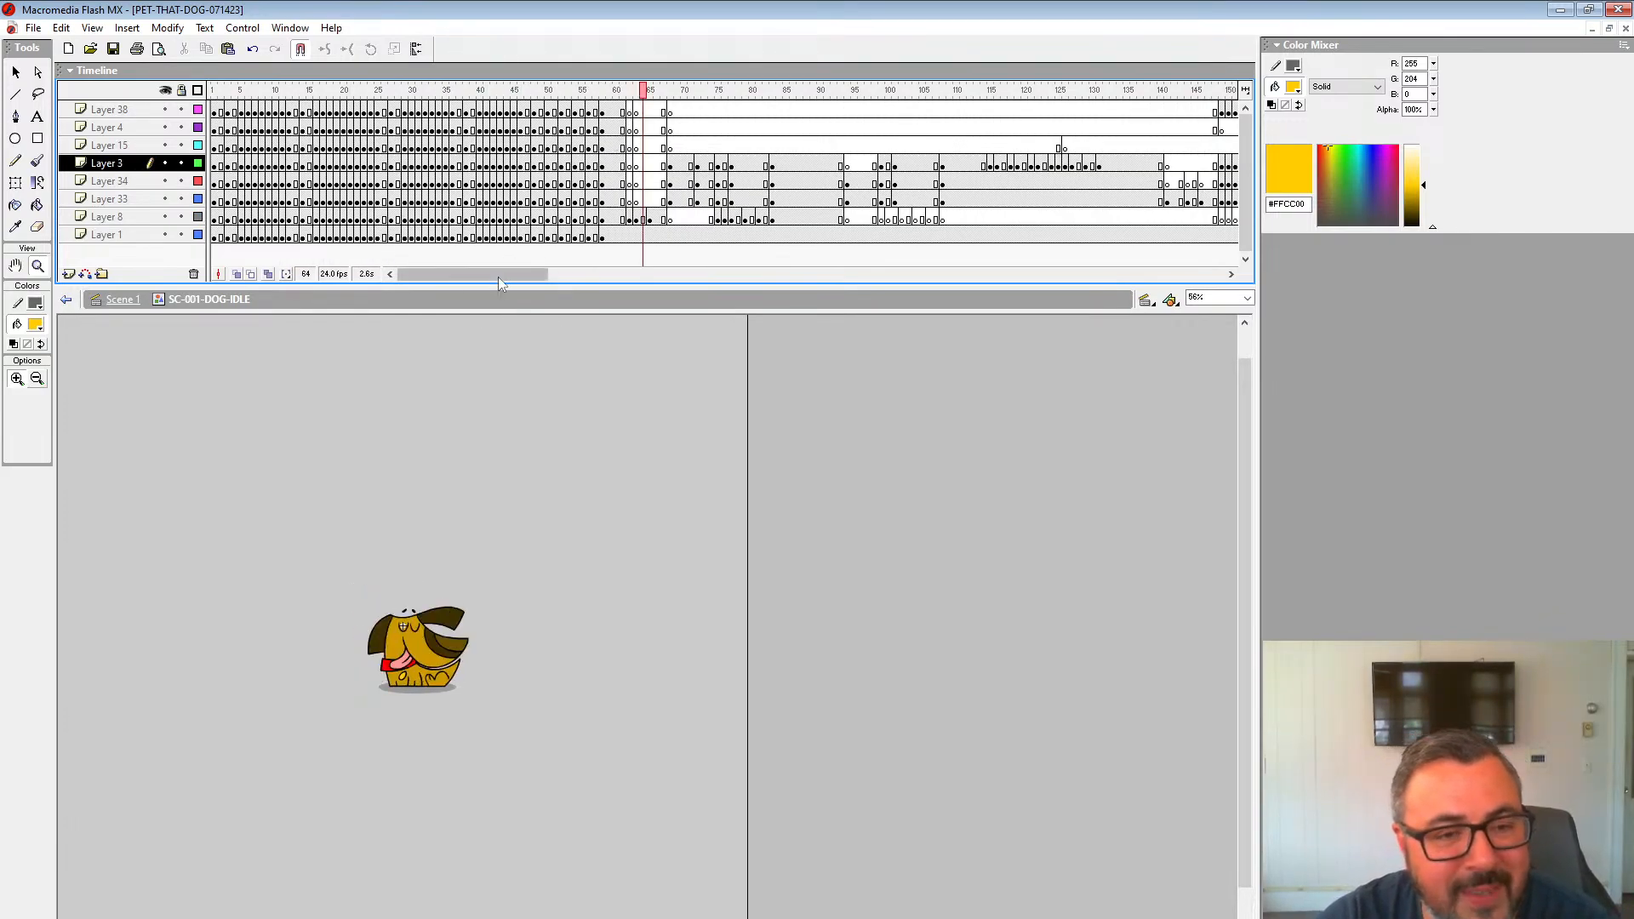
{"action": "left_click_drag", "start_coordinate": [498, 278], "coordinate": [589, 287]}
{"action": "left_click", "coordinate": [538, 140]}
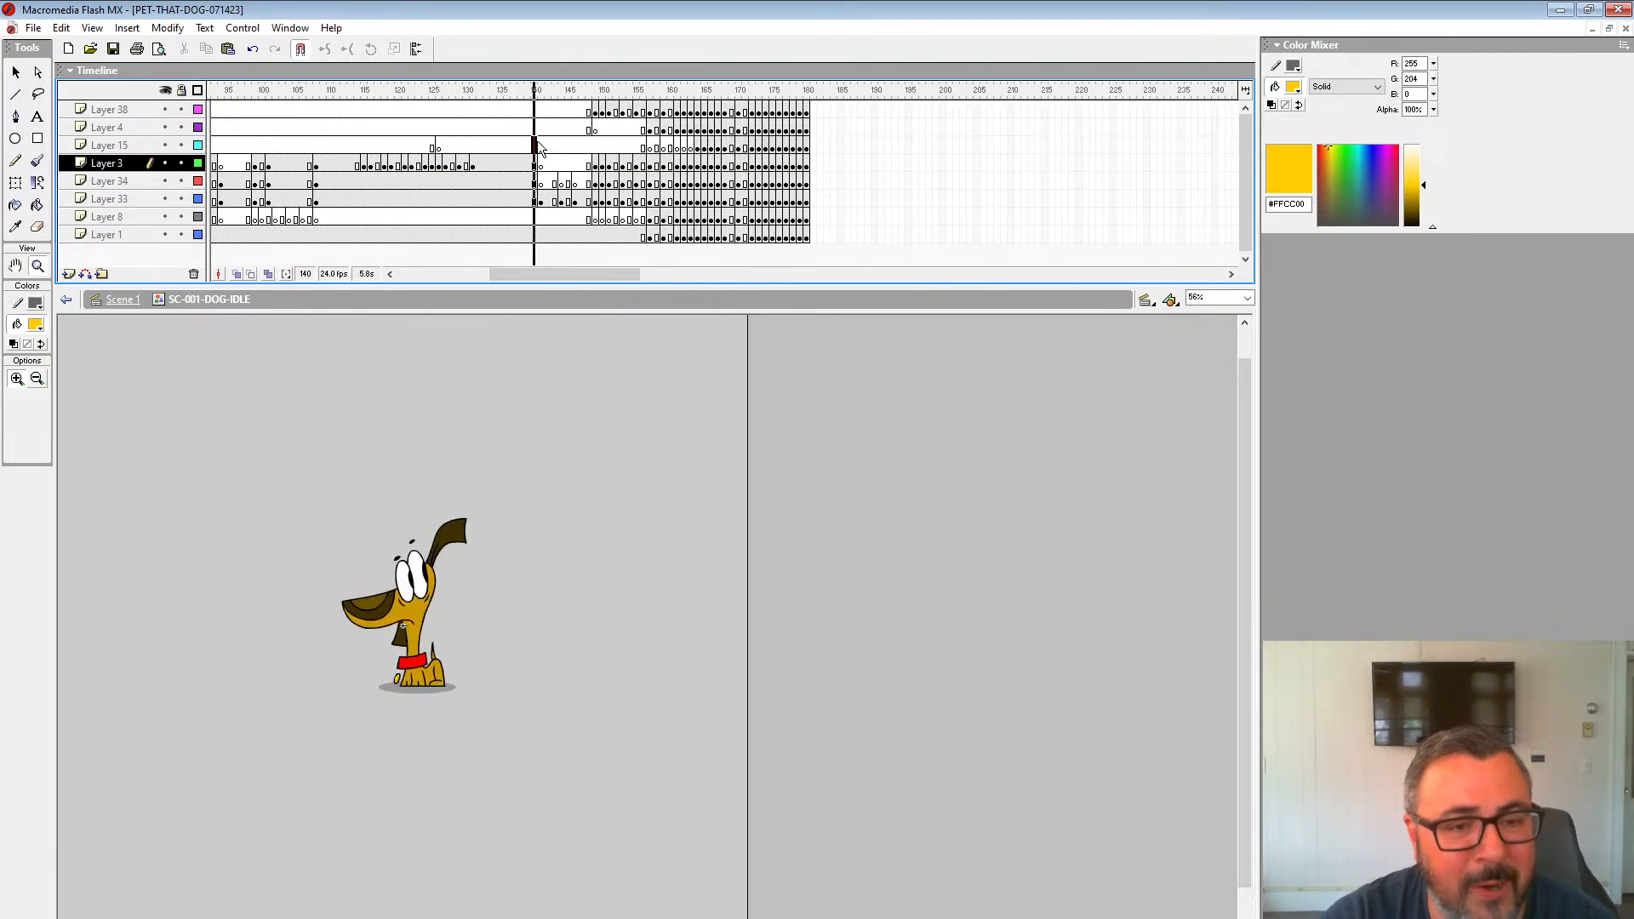
Step: Step back and forth through the dog's settling poses between frames 150 and 157 to compare them
{"action": "left_click", "coordinate": [611, 163]}
{"action": "left_click_drag", "start_coordinate": [674, 95], "coordinate": [610, 97]}
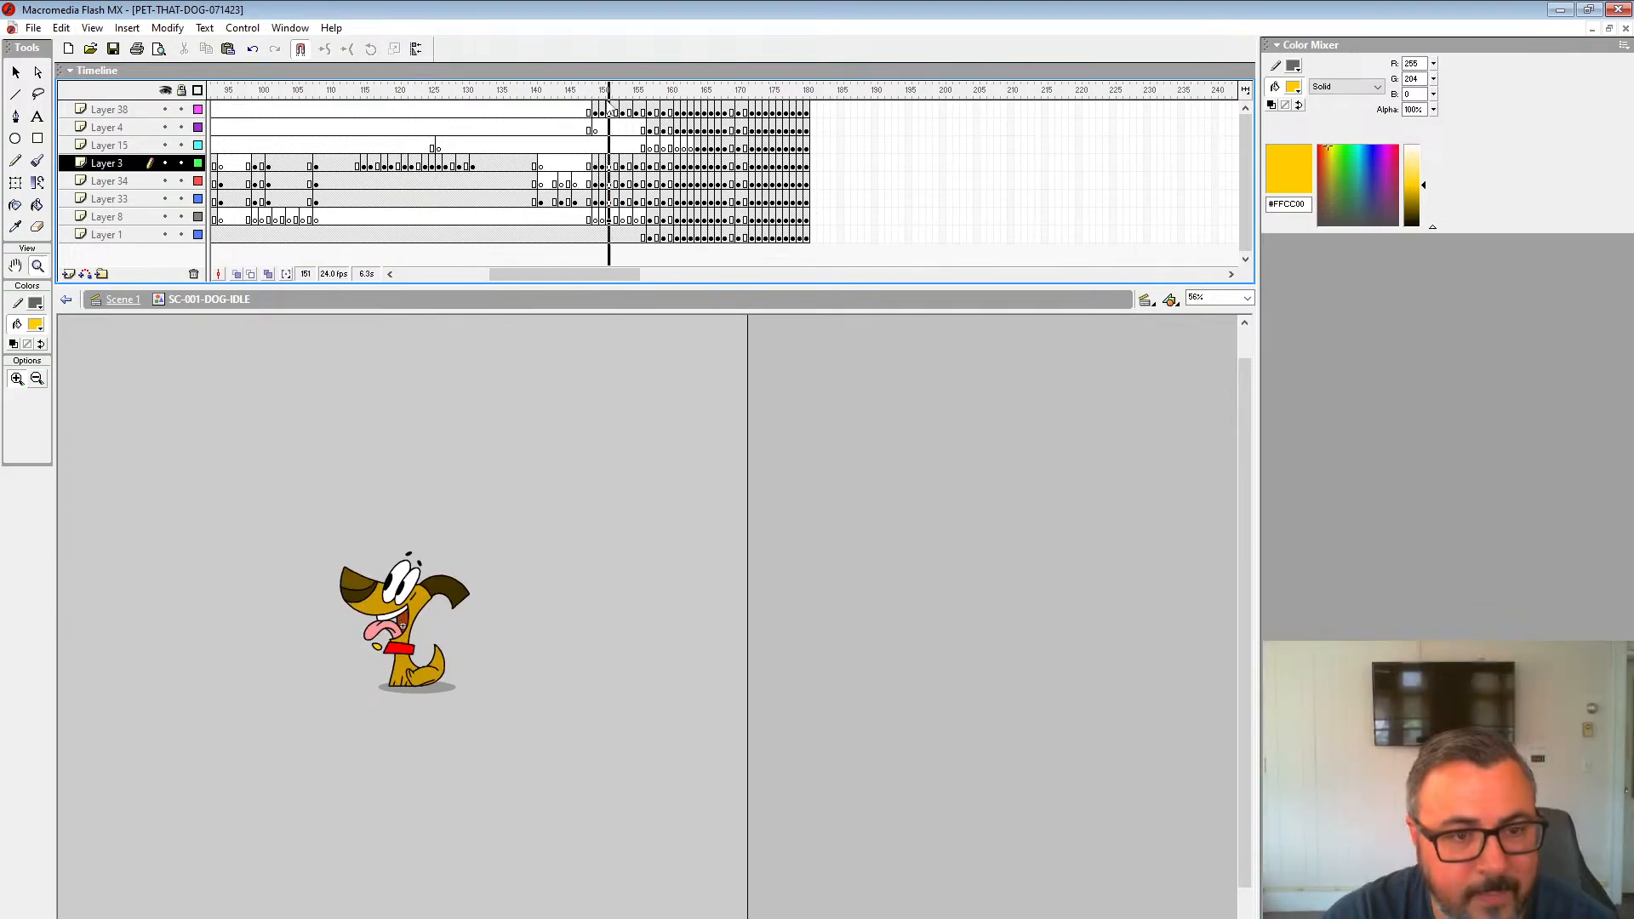
{"action": "left_click", "coordinate": [618, 166]}
{"action": "left_click", "coordinate": [623, 166]}
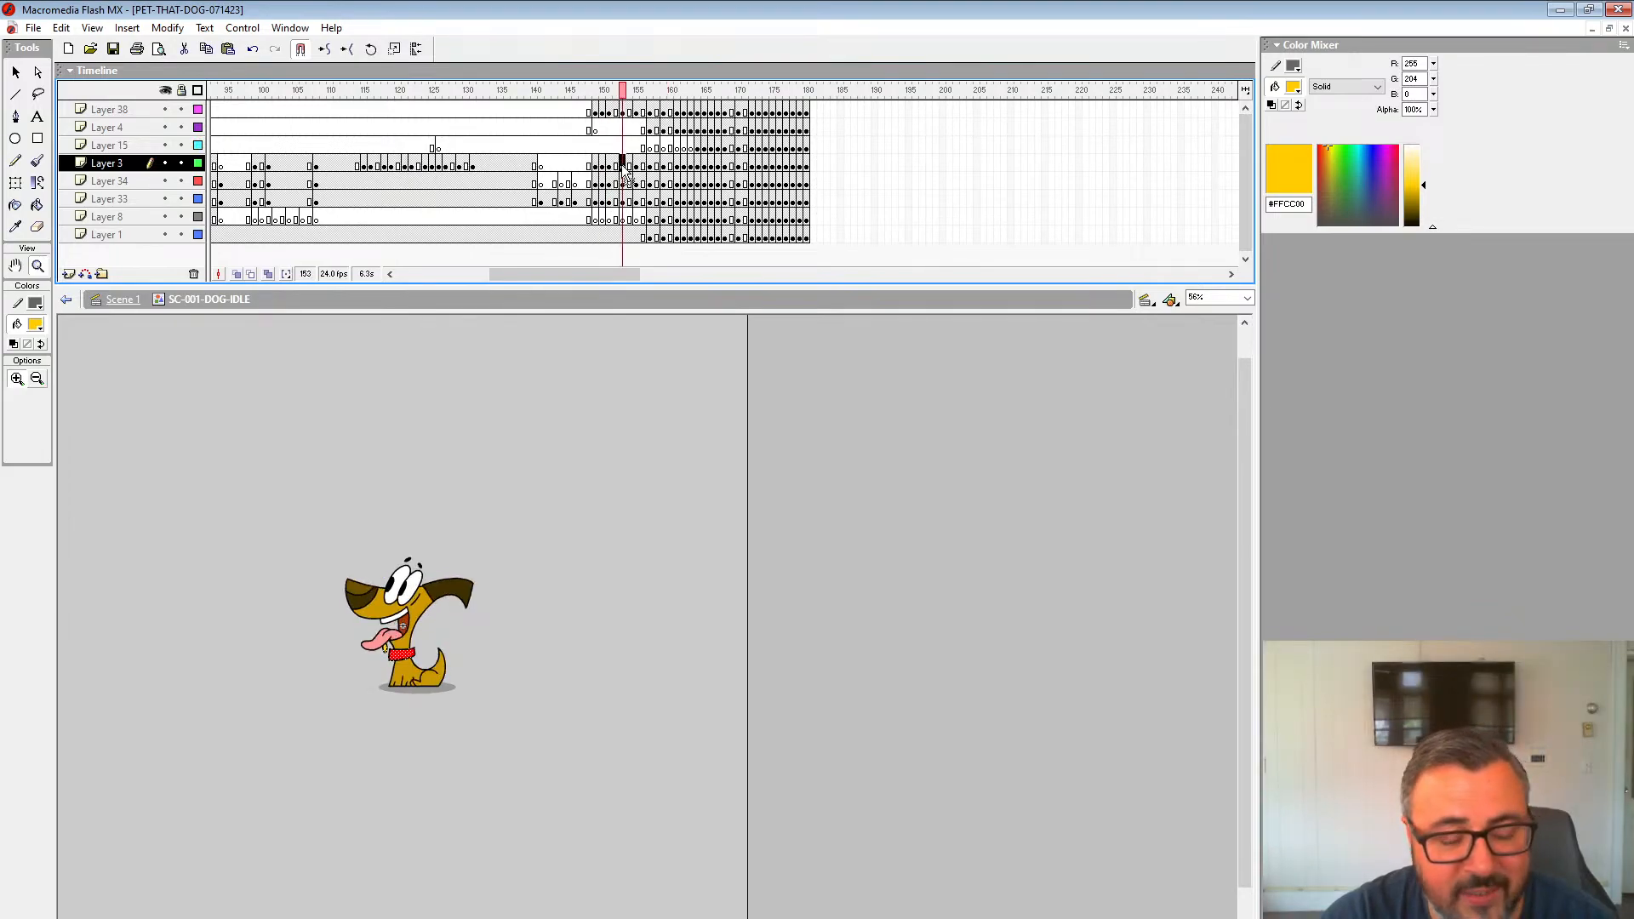
{"action": "left_click", "coordinate": [602, 166]}
{"action": "left_click", "coordinate": [609, 166]}
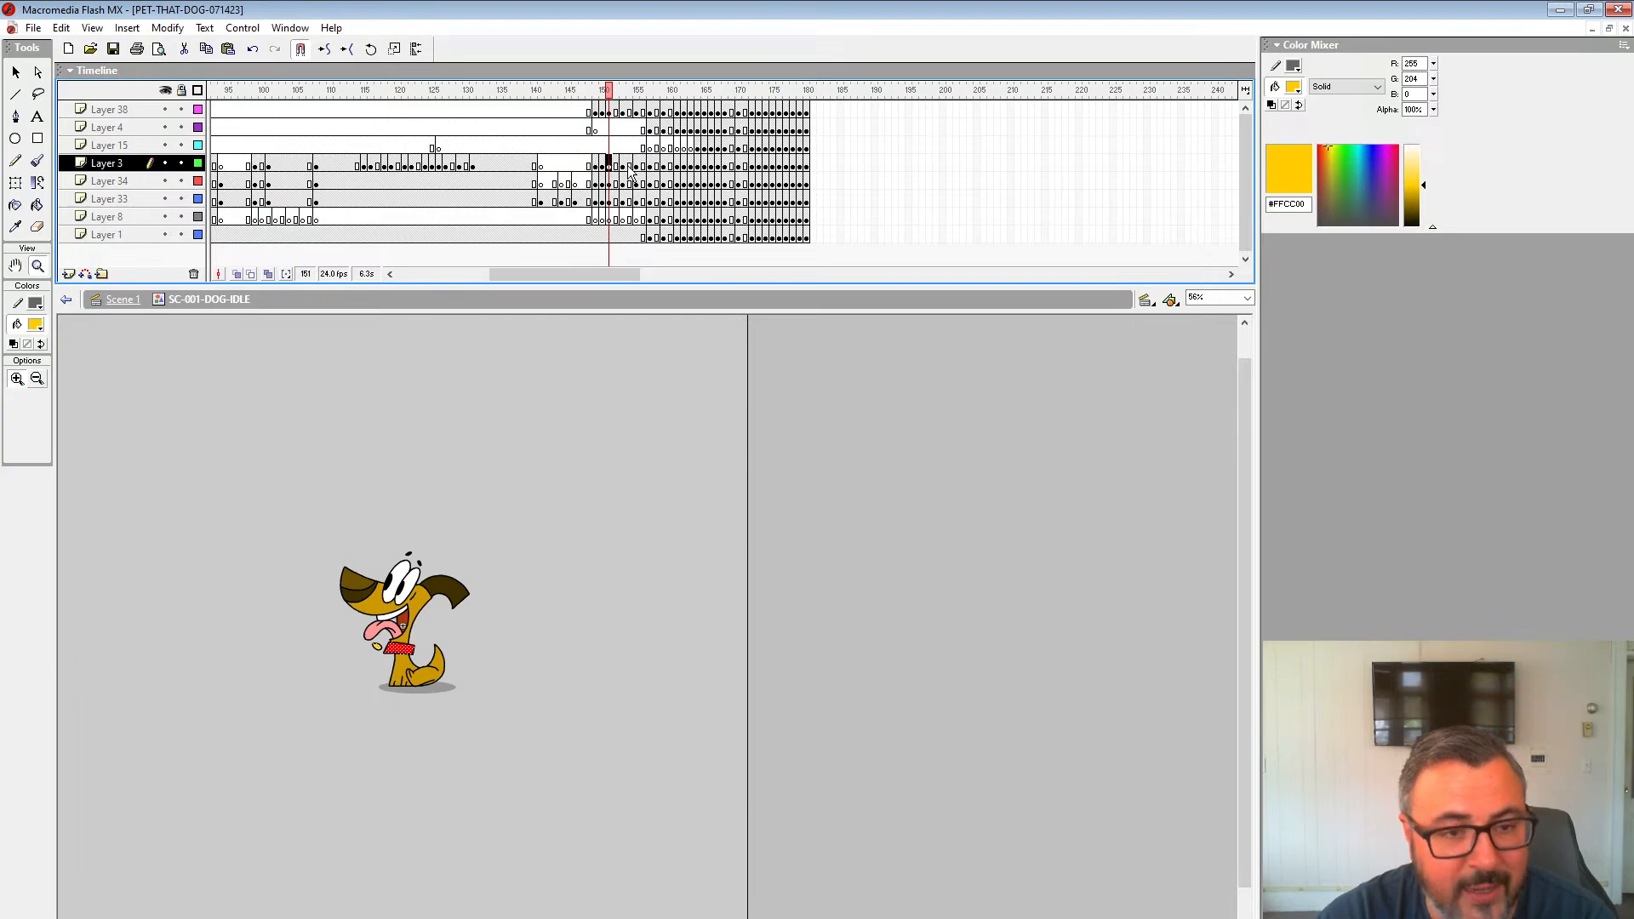
{"action": "left_click", "coordinate": [623, 166]}
{"action": "left_click", "coordinate": [644, 166]}
{"action": "left_click", "coordinate": [652, 166]}
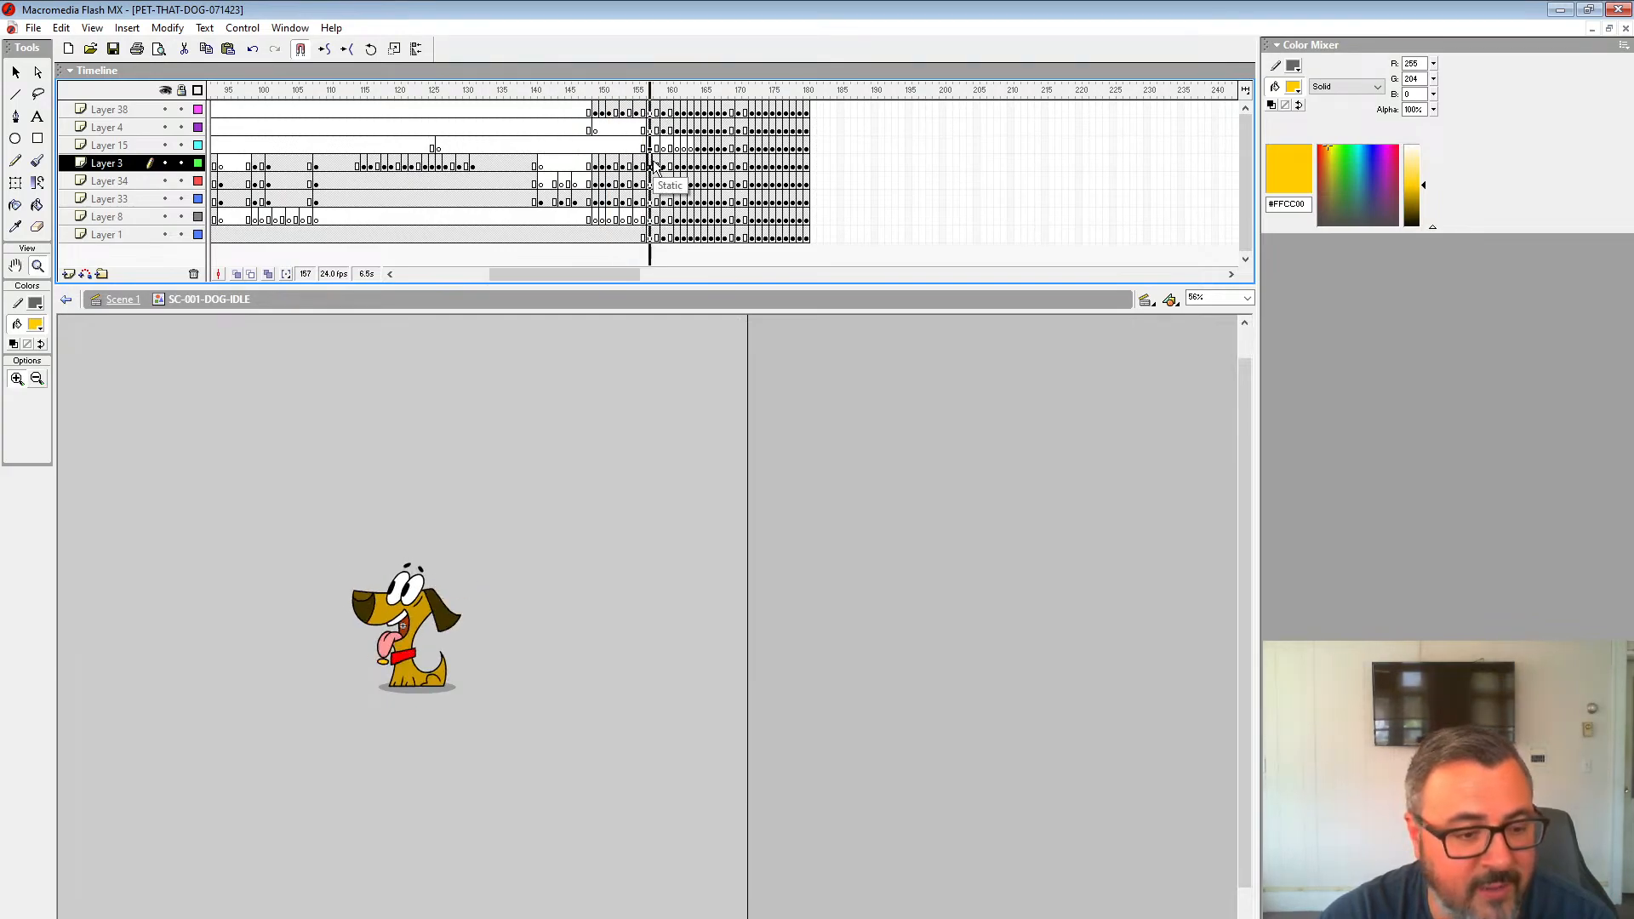
Step: Replay the ending of the head shake from frame 140 at a closer view, and inspect the pose on frame 149
{"action": "left_click", "coordinate": [570, 166]}
{"action": "left_click", "coordinate": [601, 150]}
{"action": "key", "text": "Return"}
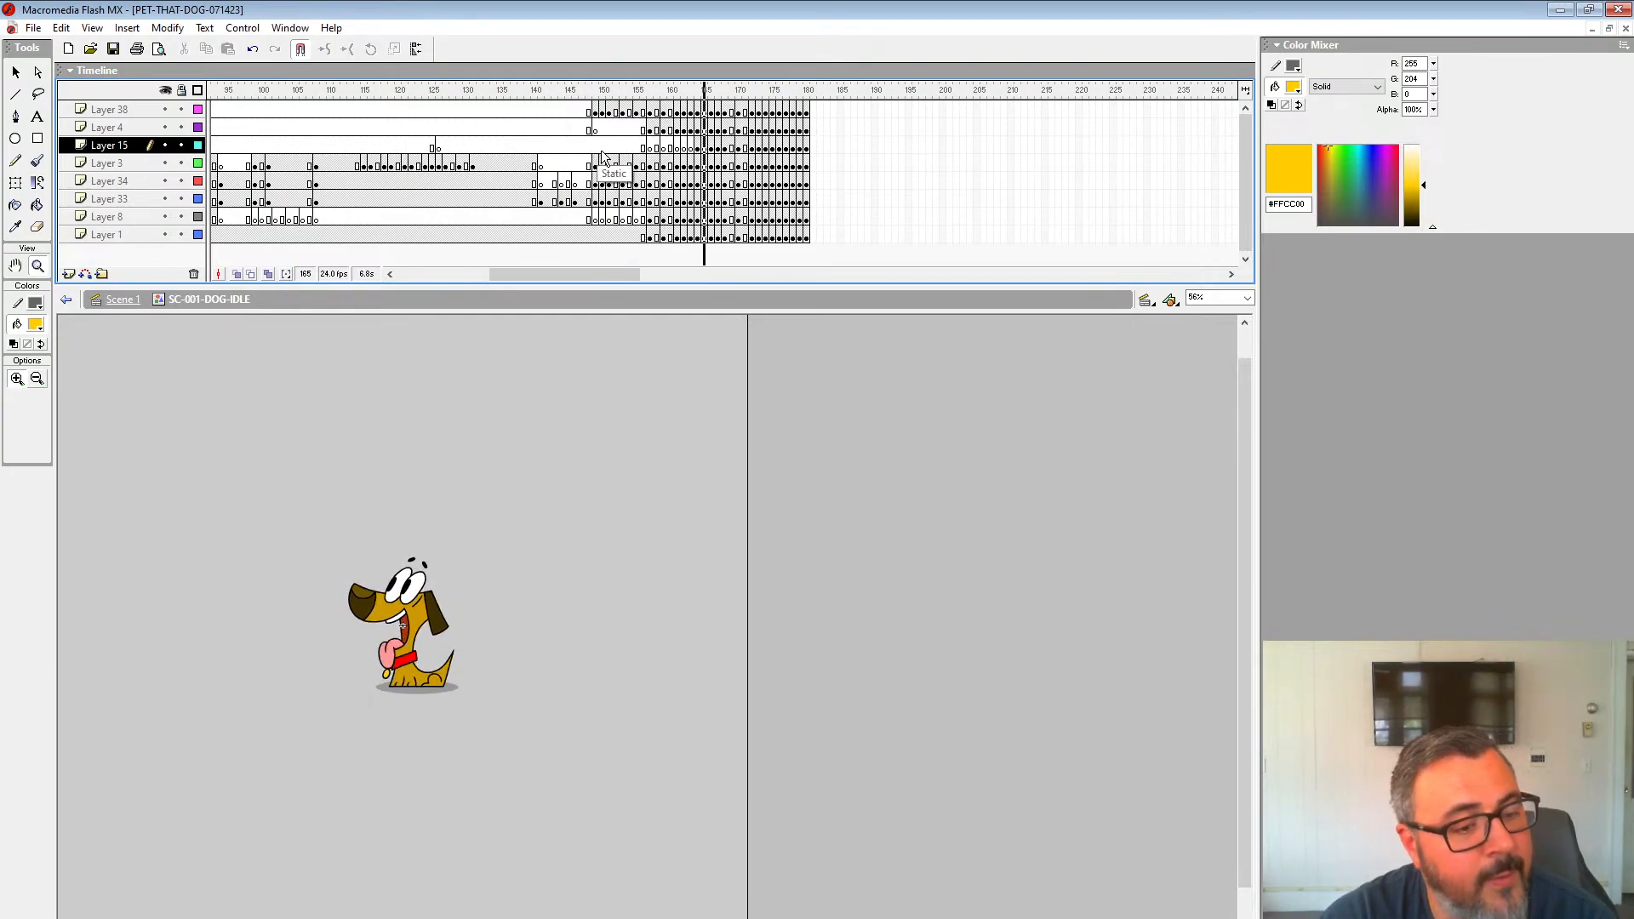
{"action": "left_click", "coordinate": [488, 693]}
{"action": "left_click", "coordinate": [532, 134]}
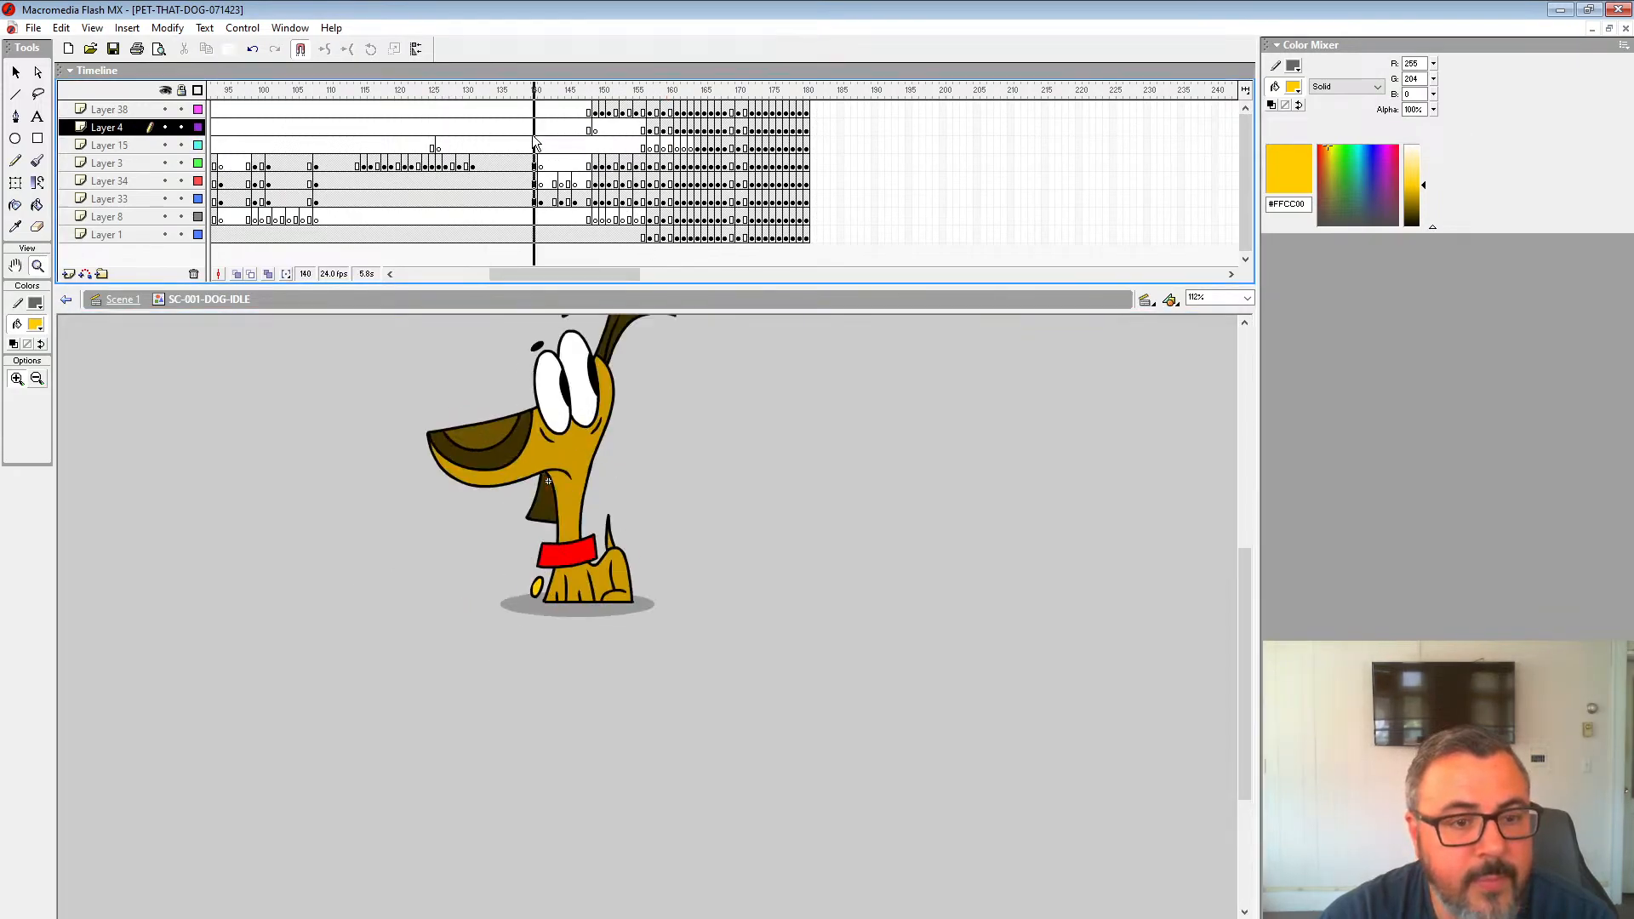
{"action": "key", "text": "Return"}
{"action": "left_click", "coordinate": [599, 112]}
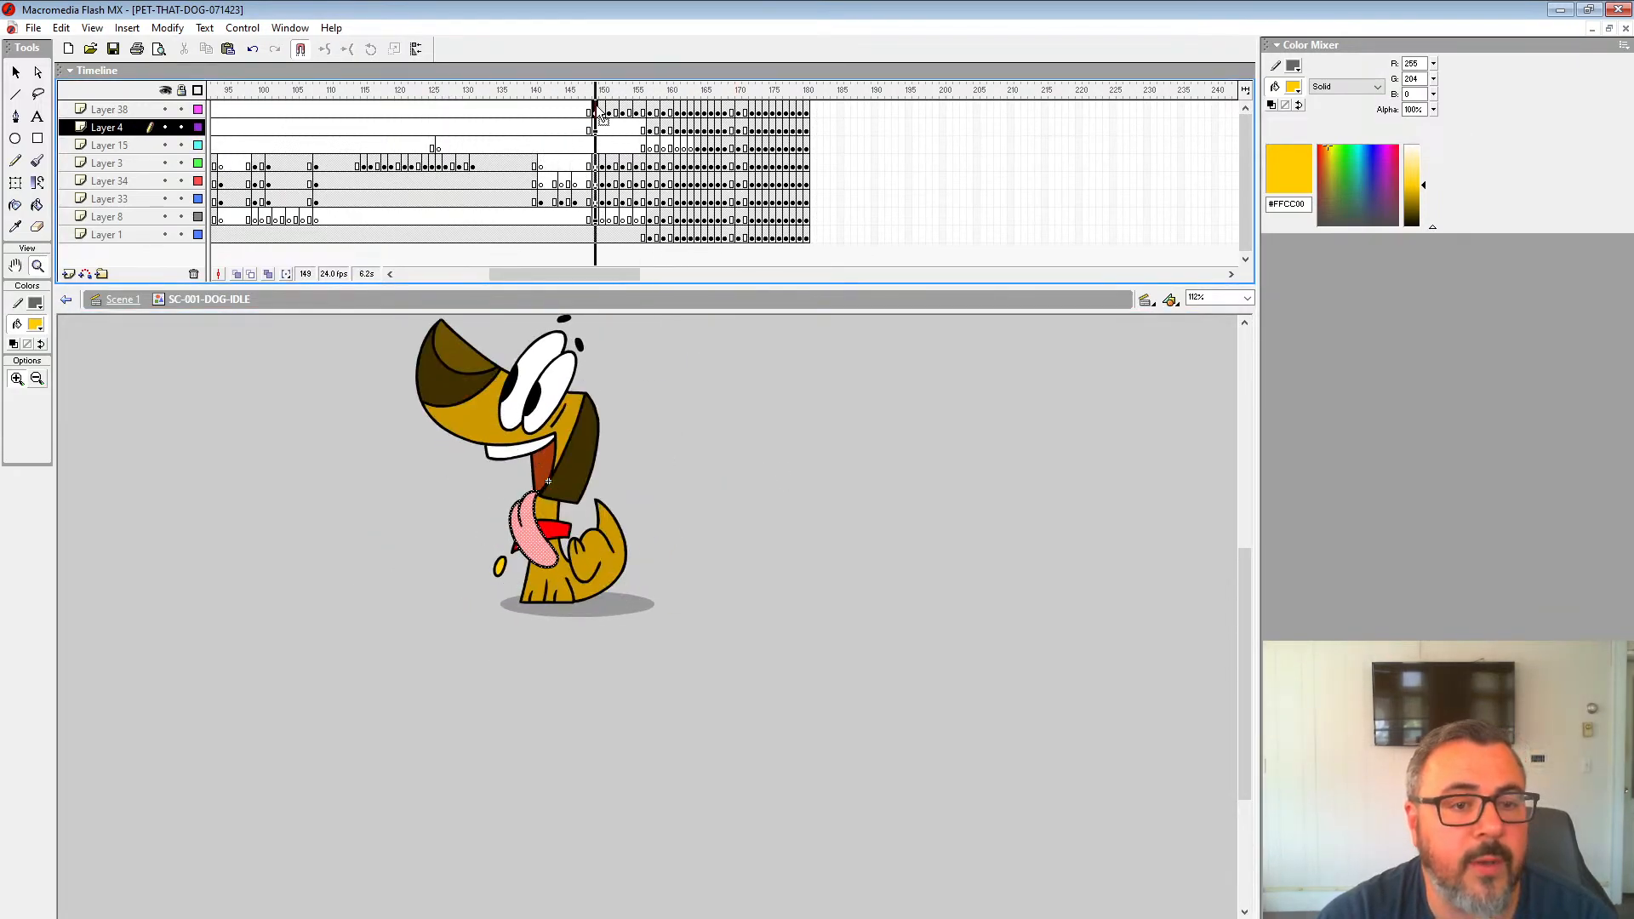
Step: Play the start of the head shake repeatedly from around frame 56 to check its timing
{"action": "left_click_drag", "start_coordinate": [596, 91], "coordinate": [350, 91]}
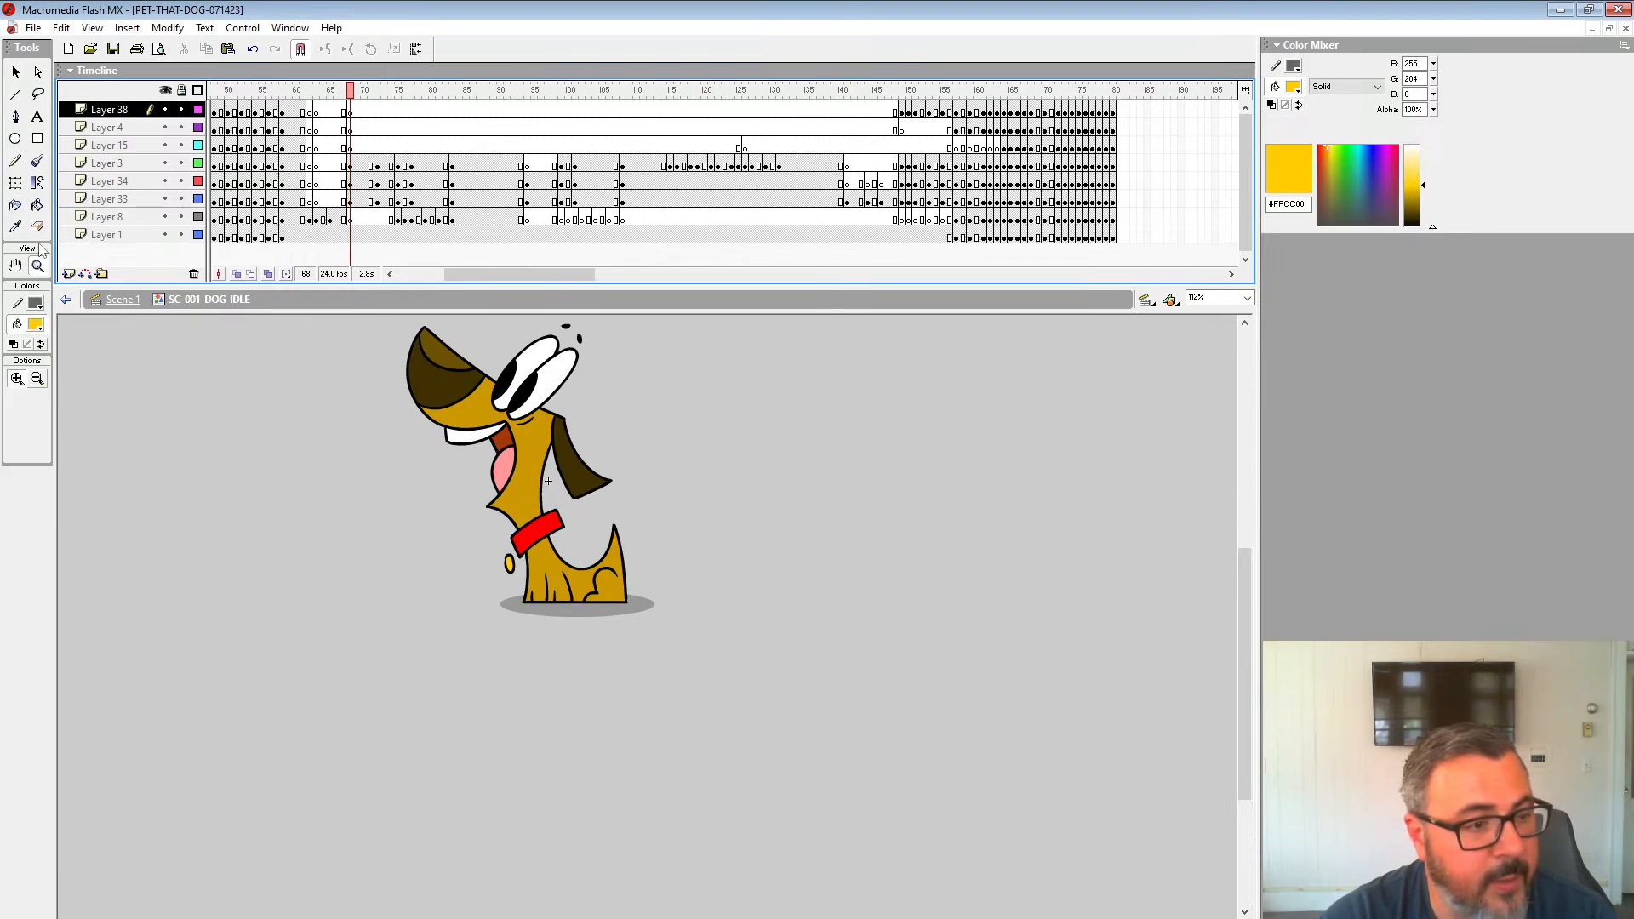
{"action": "left_click", "coordinate": [590, 483], "text": "alt"}
{"action": "left_click", "coordinate": [289, 180]}
{"action": "key", "text": "Return"}
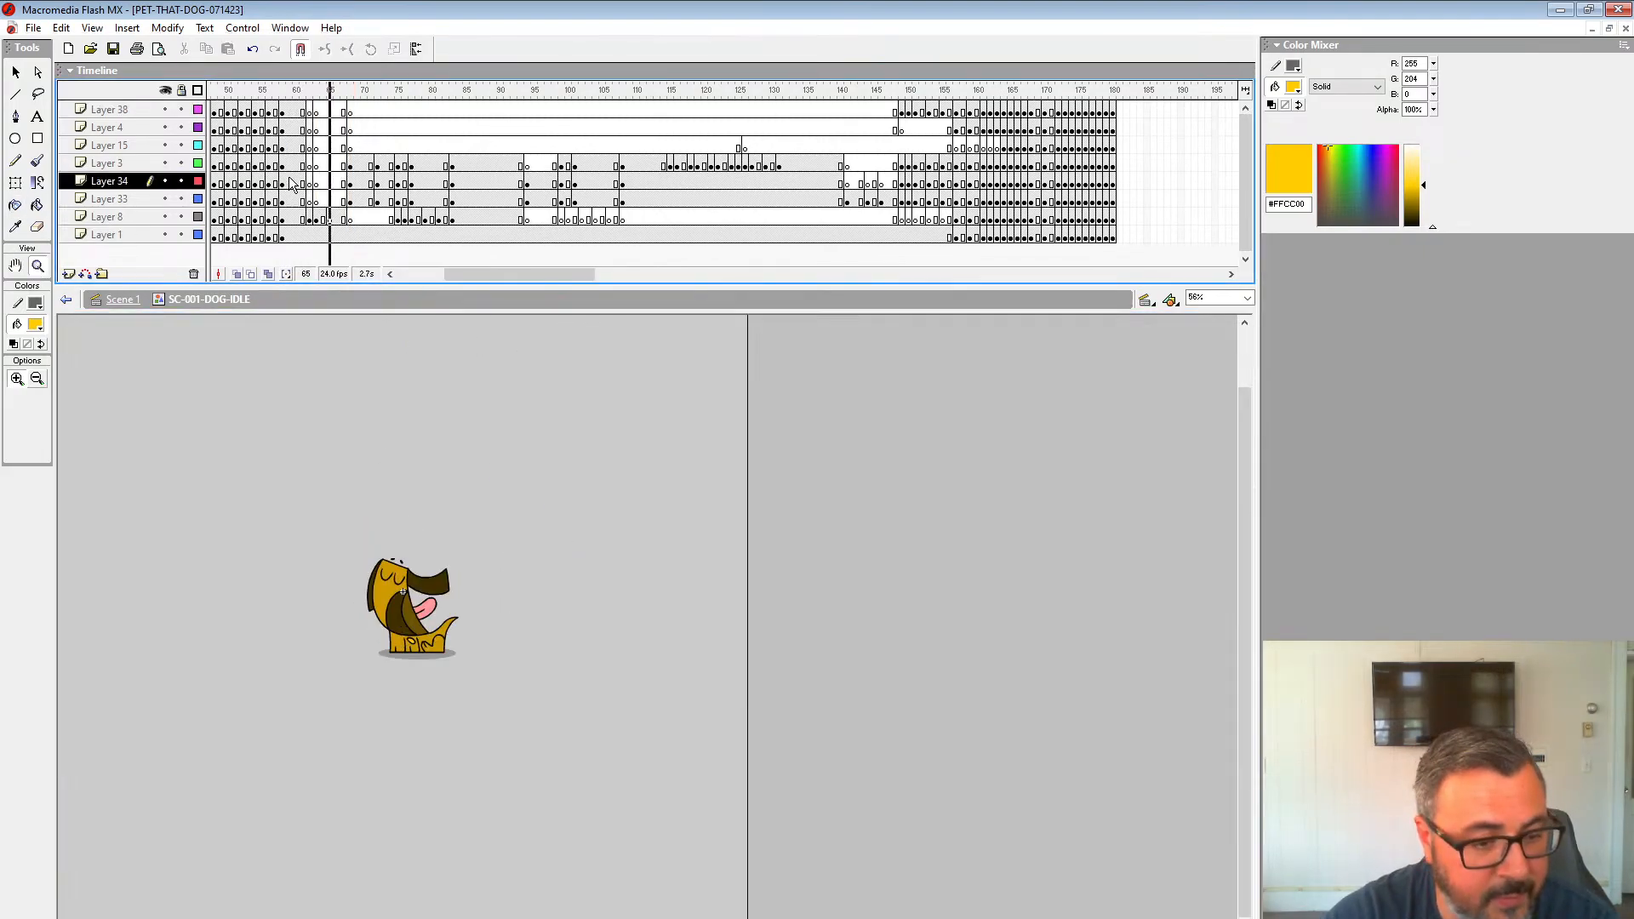
{"action": "left_click", "coordinate": [270, 165]}
{"action": "key", "text": "Return"}
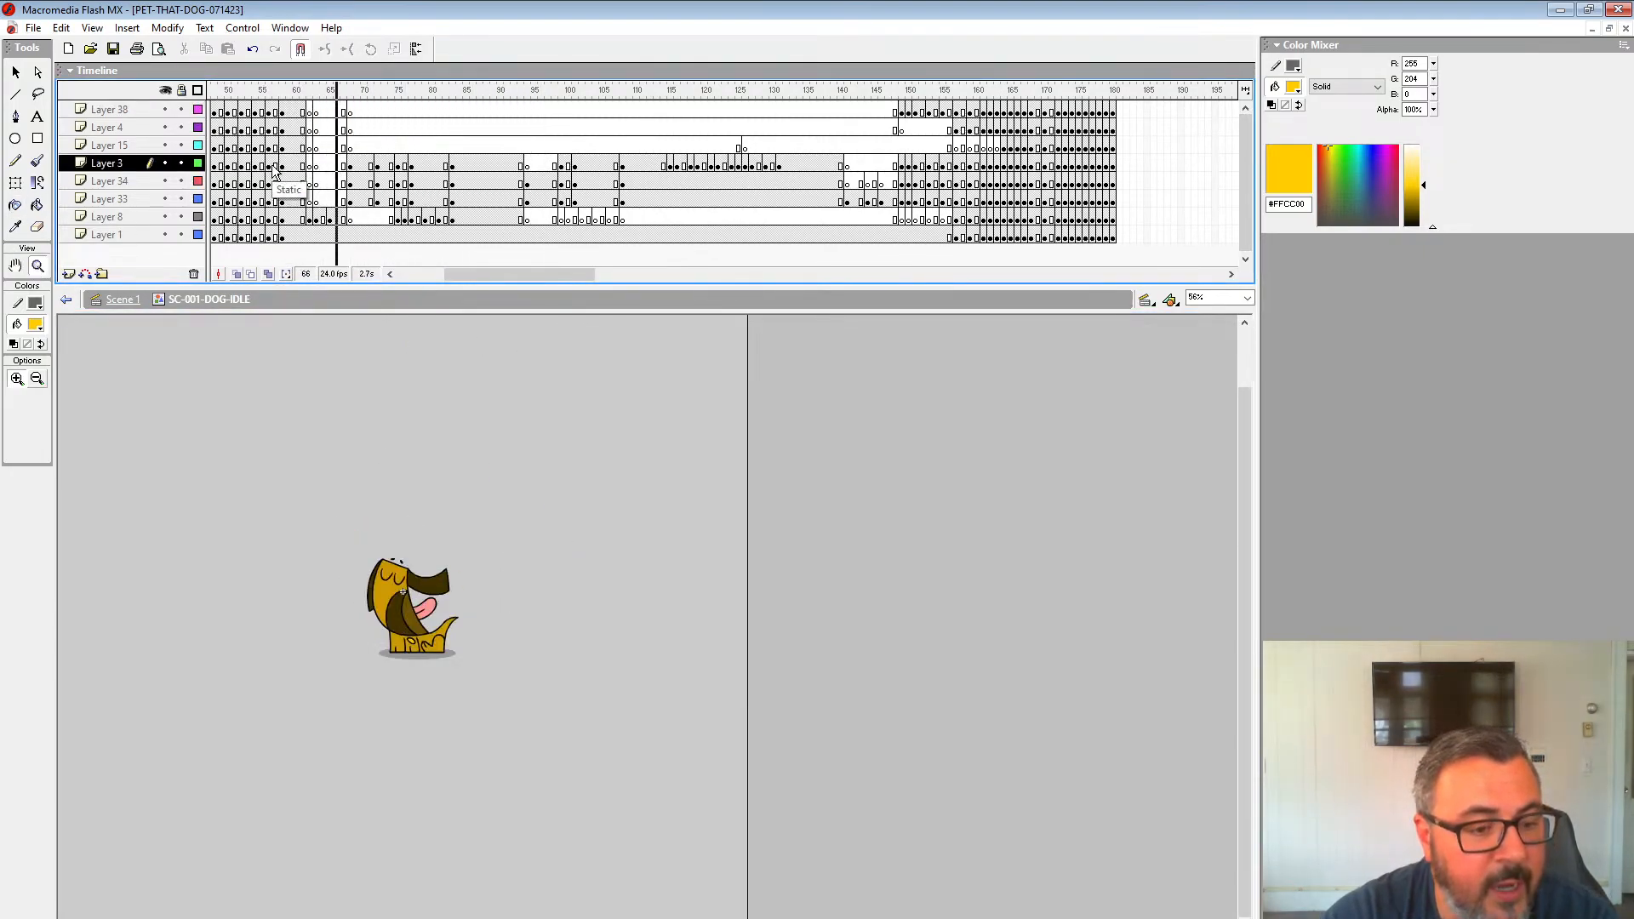
{"action": "left_click", "coordinate": [272, 165]}
{"action": "key", "text": "Return"}
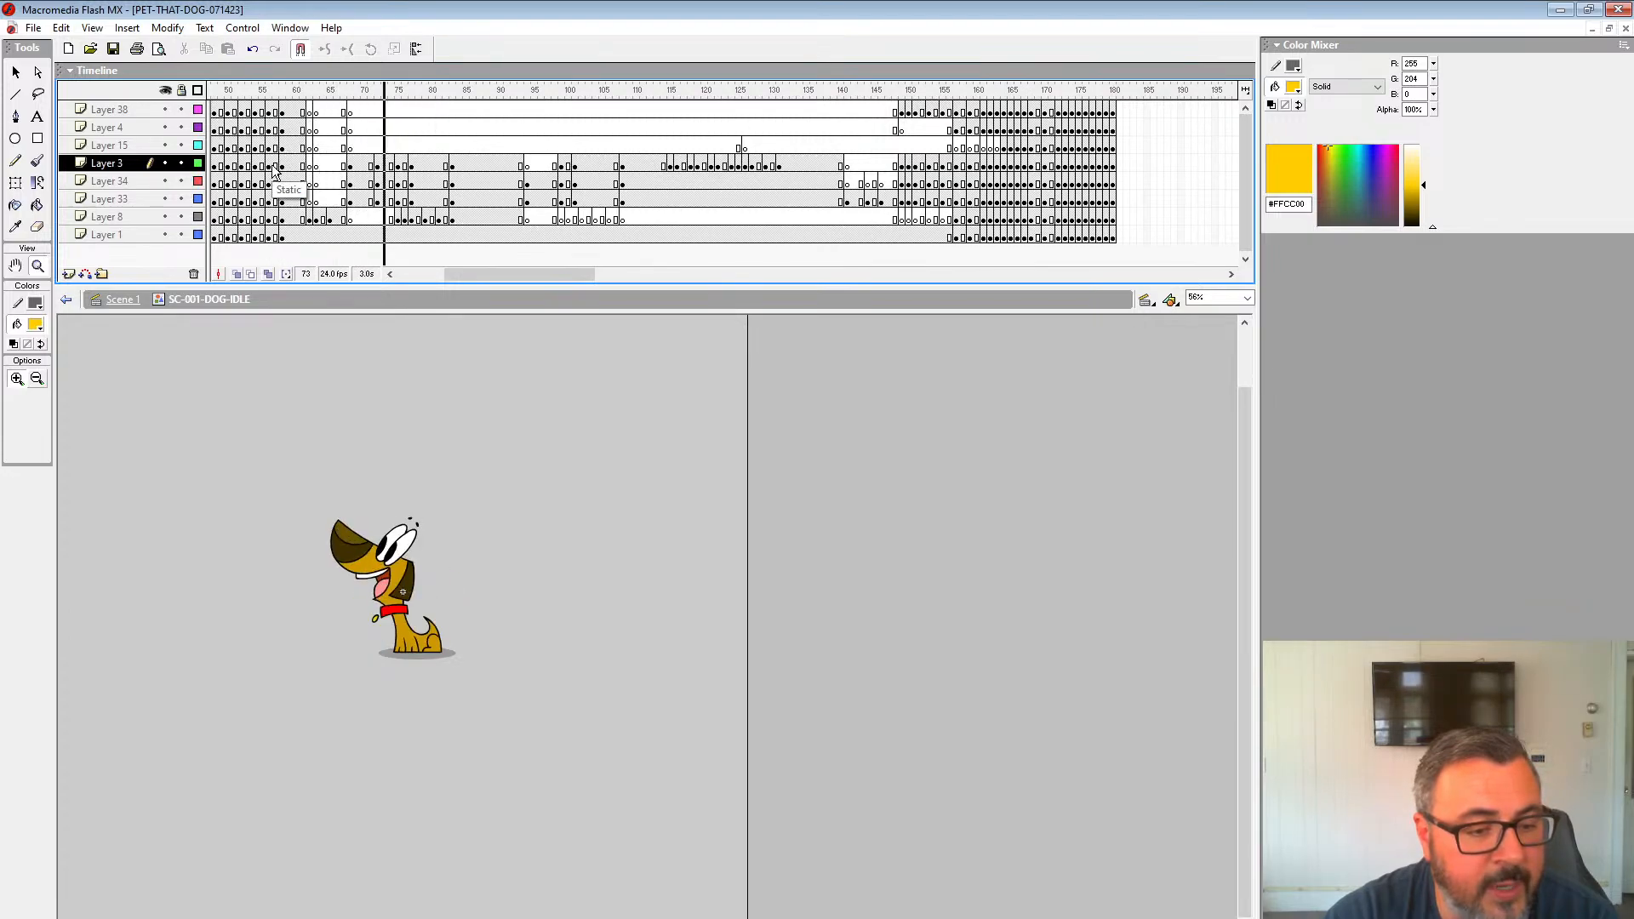
Step: Hide Layer 1 and blank out the dog artwork on frame 61 across Layer 8 through Layer 38
{"action": "left_click", "coordinate": [302, 109]}
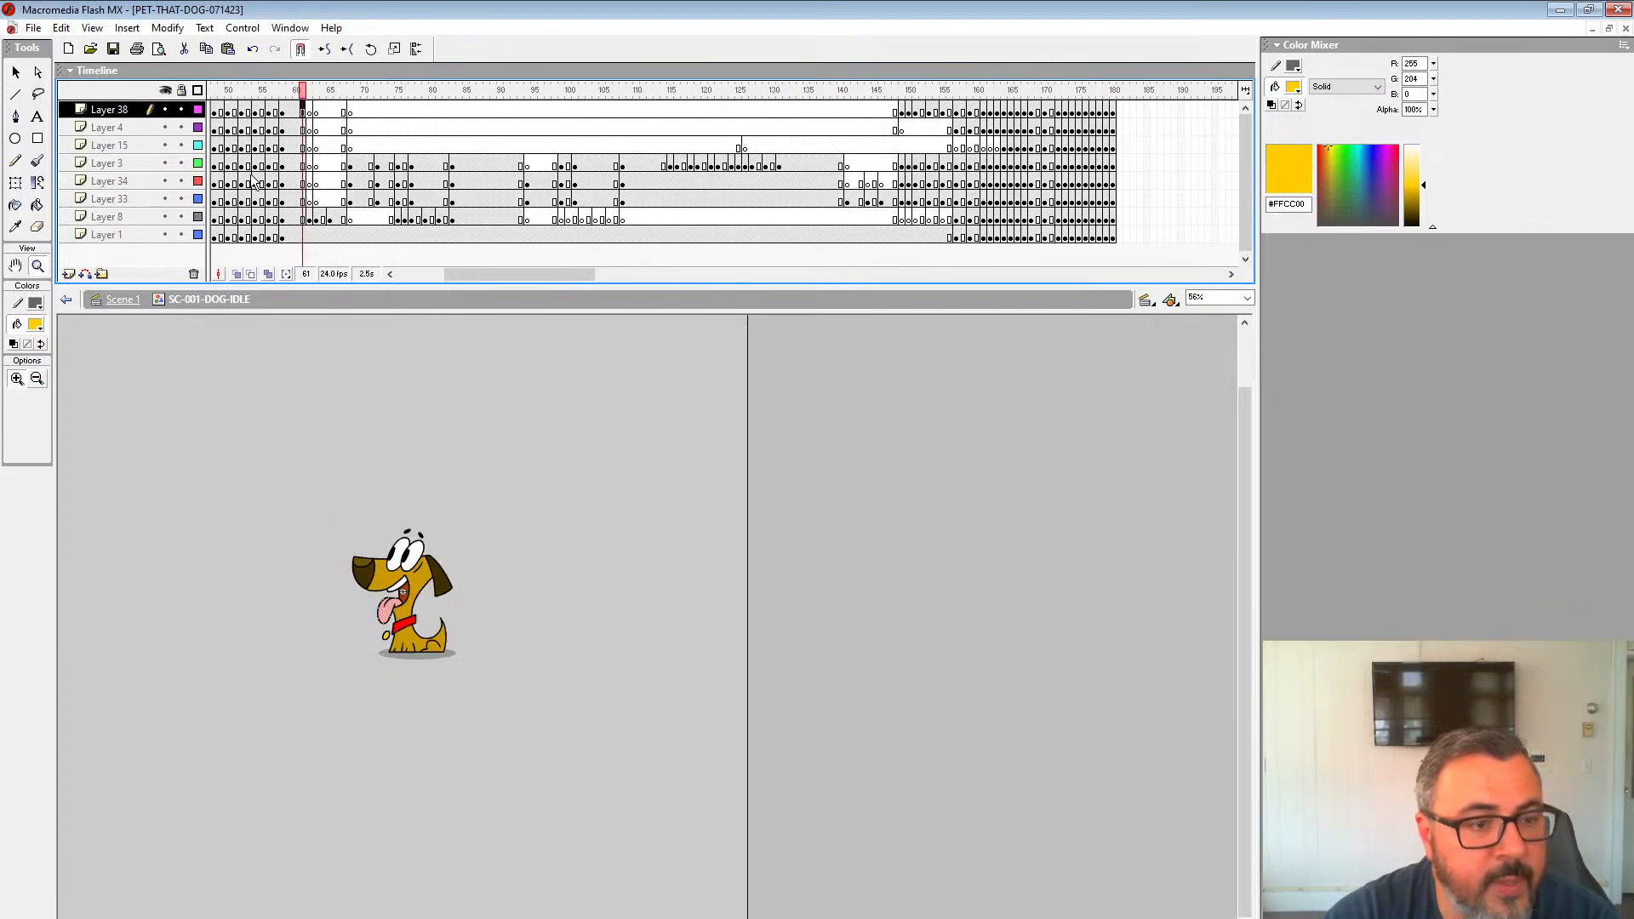
{"action": "left_click_drag", "start_coordinate": [254, 167], "coordinate": [88, 135]}
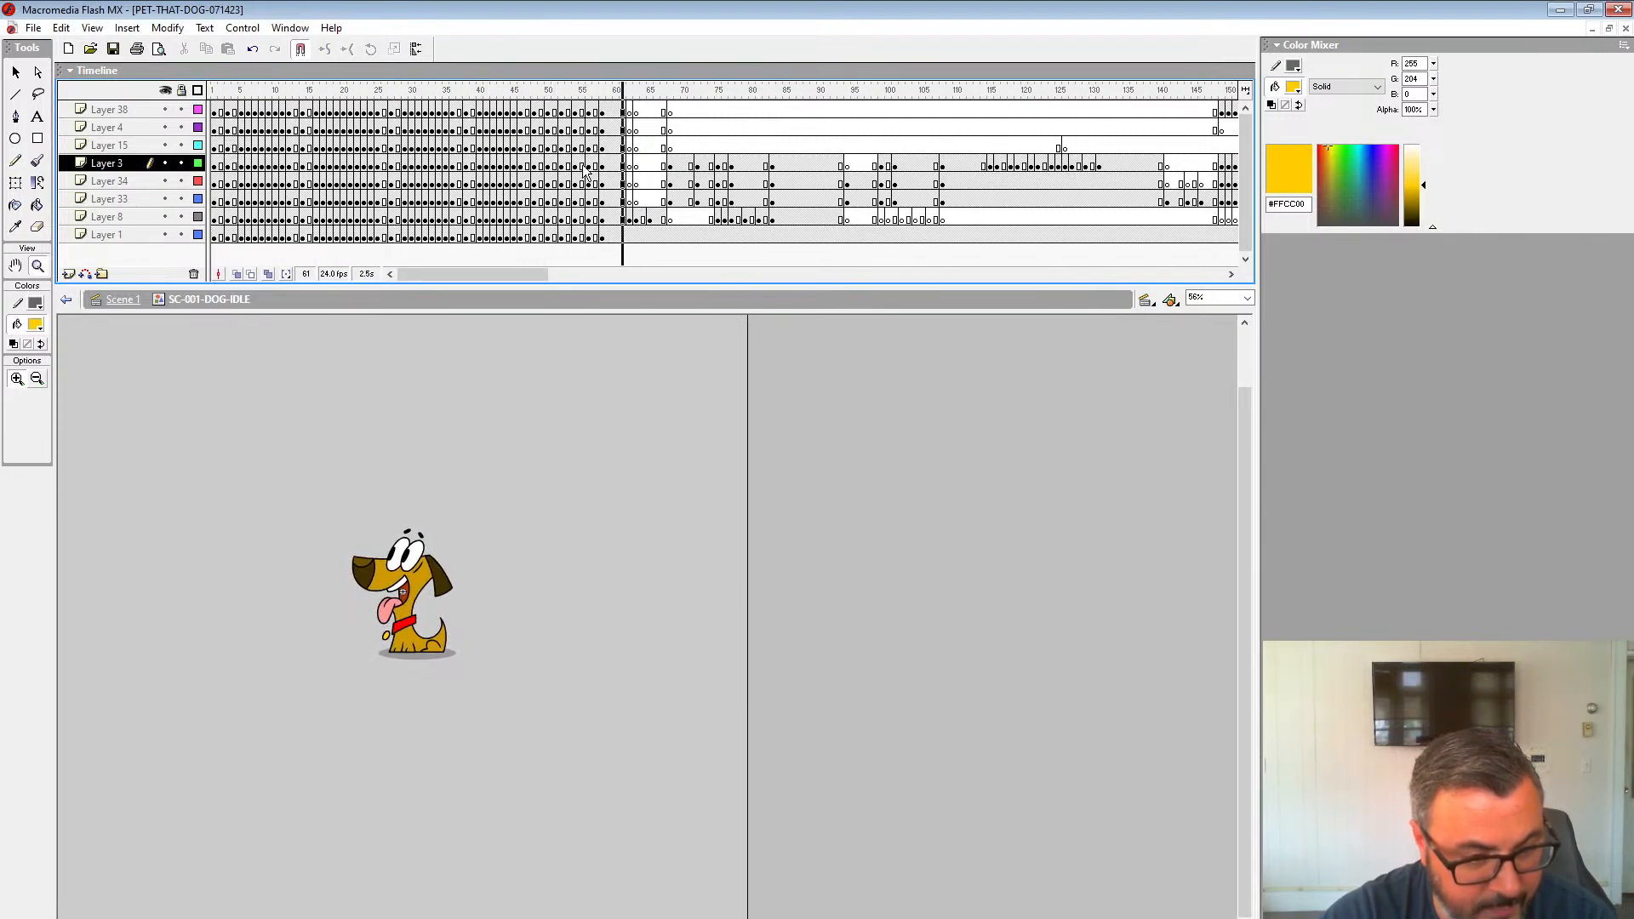
{"action": "left_click", "coordinate": [624, 220]}
{"action": "left_click_drag", "start_coordinate": [624, 220], "coordinate": [624, 109]}
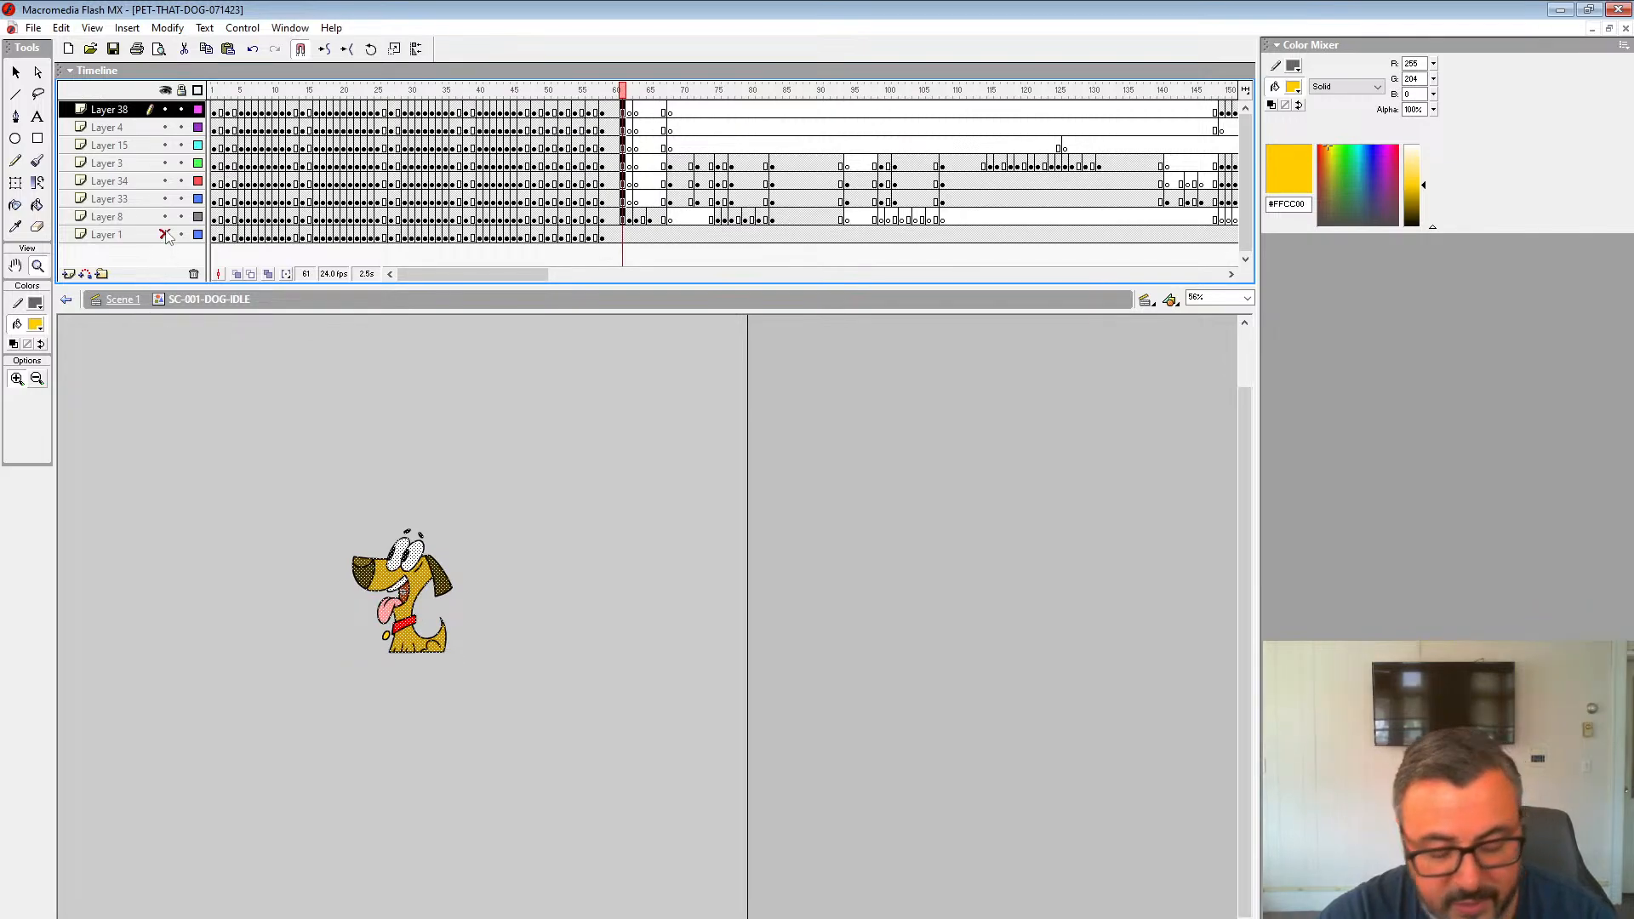
{"action": "key", "text": "Delete"}
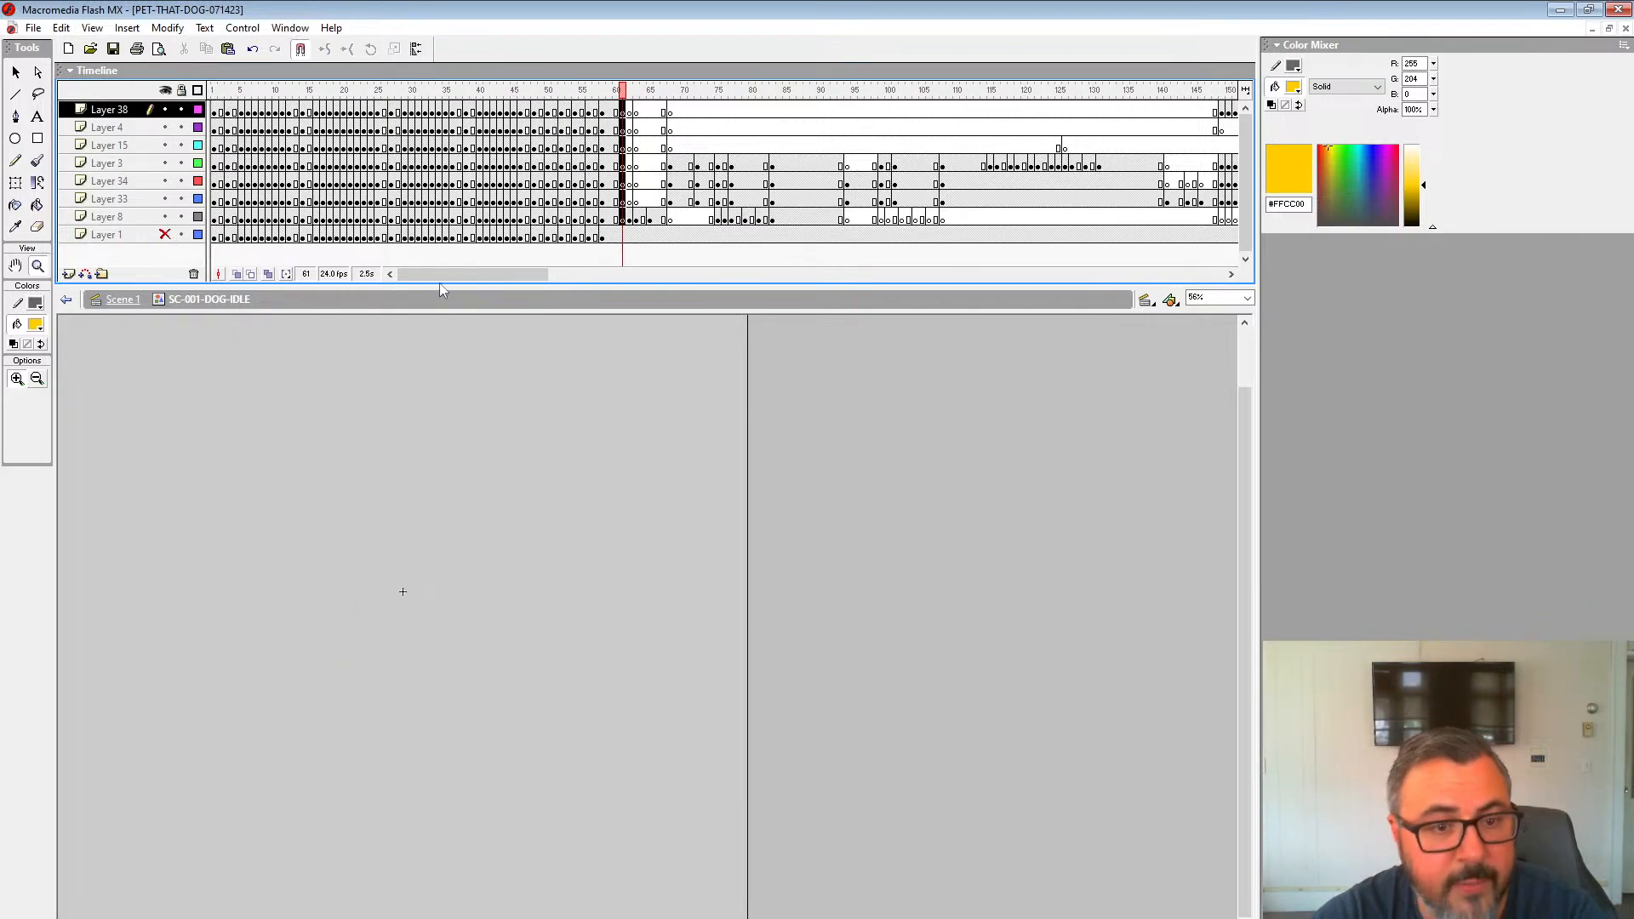
Step: Compare frames 61 and 62, turn on onion skinning at frame 61, and extend its range to frame 62
{"action": "left_click", "coordinate": [610, 145]}
{"action": "left_click", "coordinate": [631, 223]}
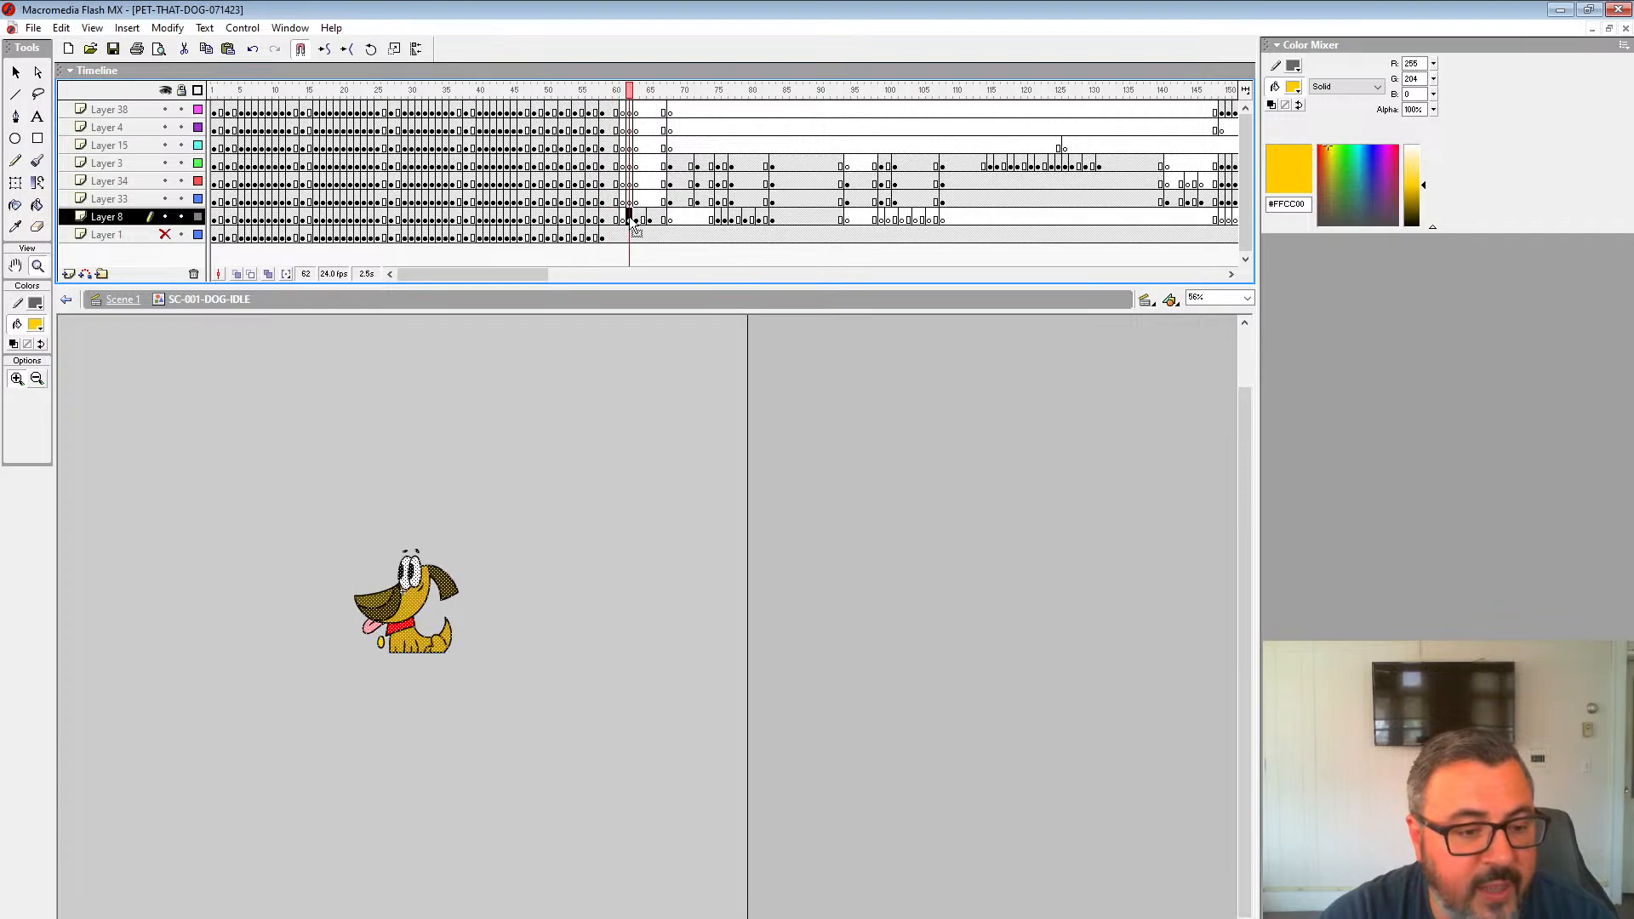
{"action": "left_click", "coordinate": [624, 219]}
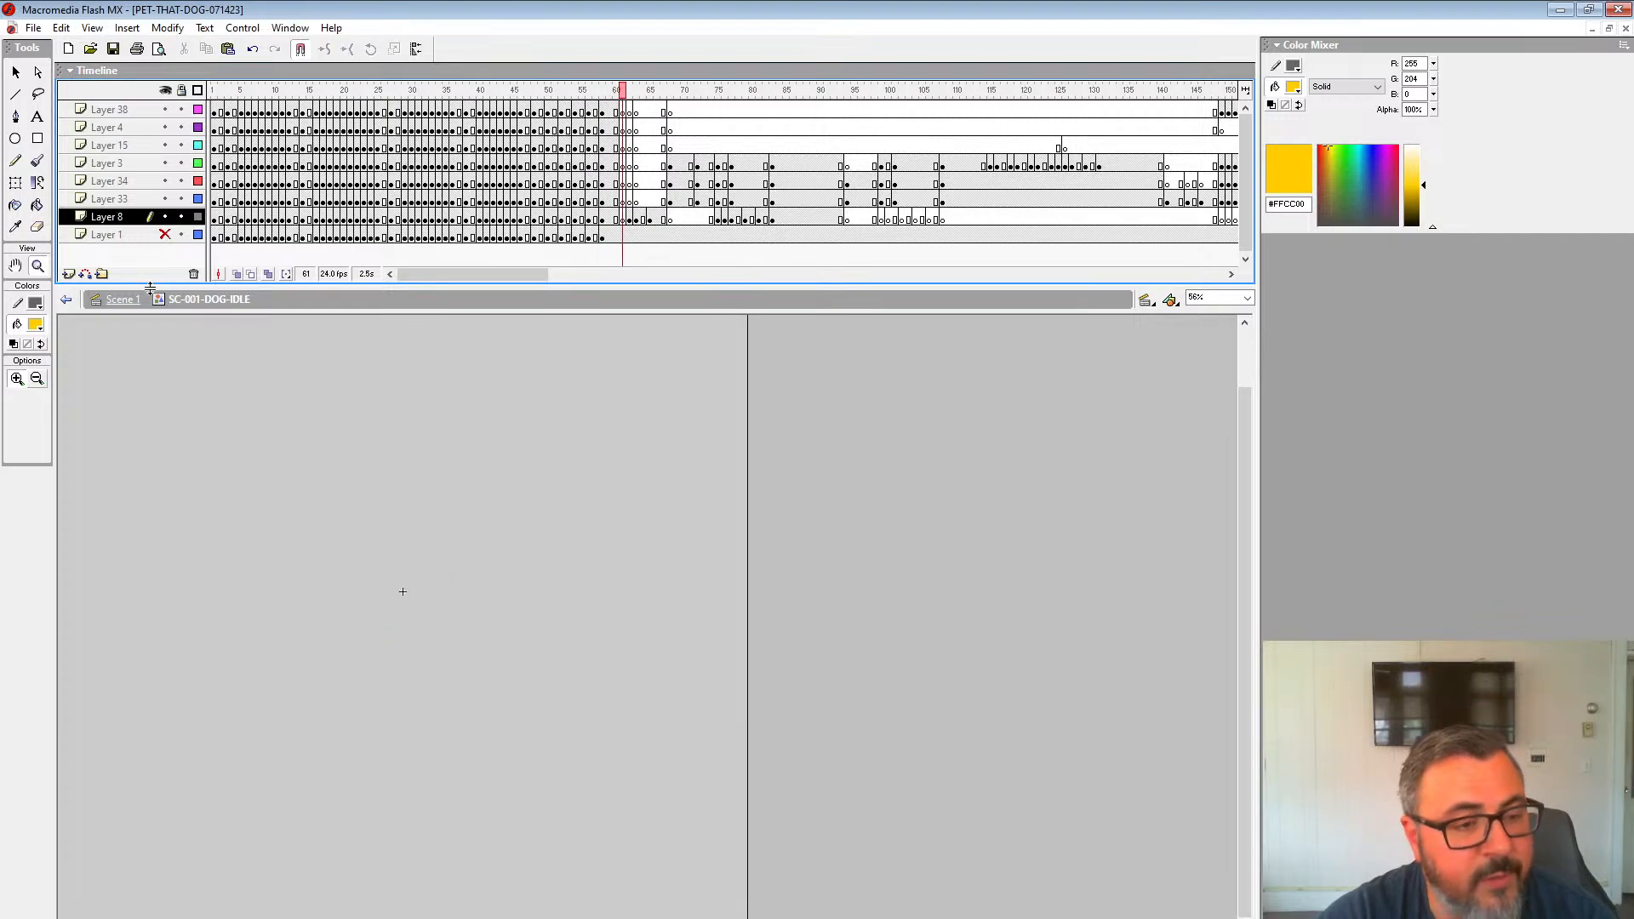
{"action": "left_click", "coordinate": [236, 274]}
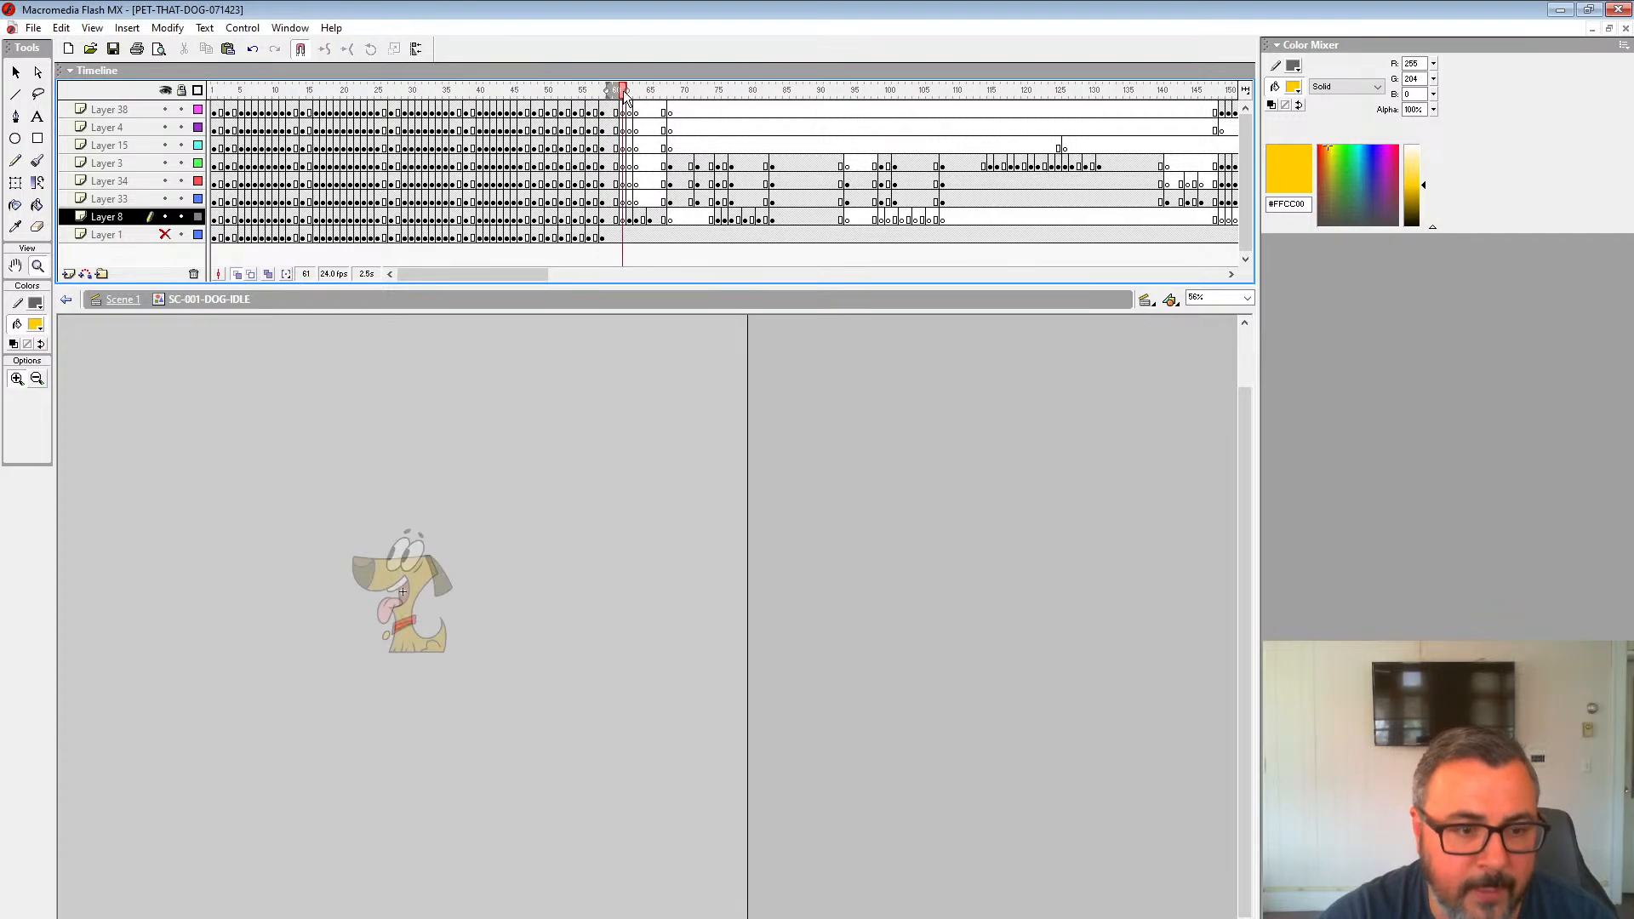
{"action": "left_click_drag", "start_coordinate": [624, 90], "coordinate": [633, 90]}
Step: Set up the Brush tool with a red #FF0000 fill and a small brush size for roughing over the onion-skinned dog
{"action": "left_click", "coordinate": [38, 266]}
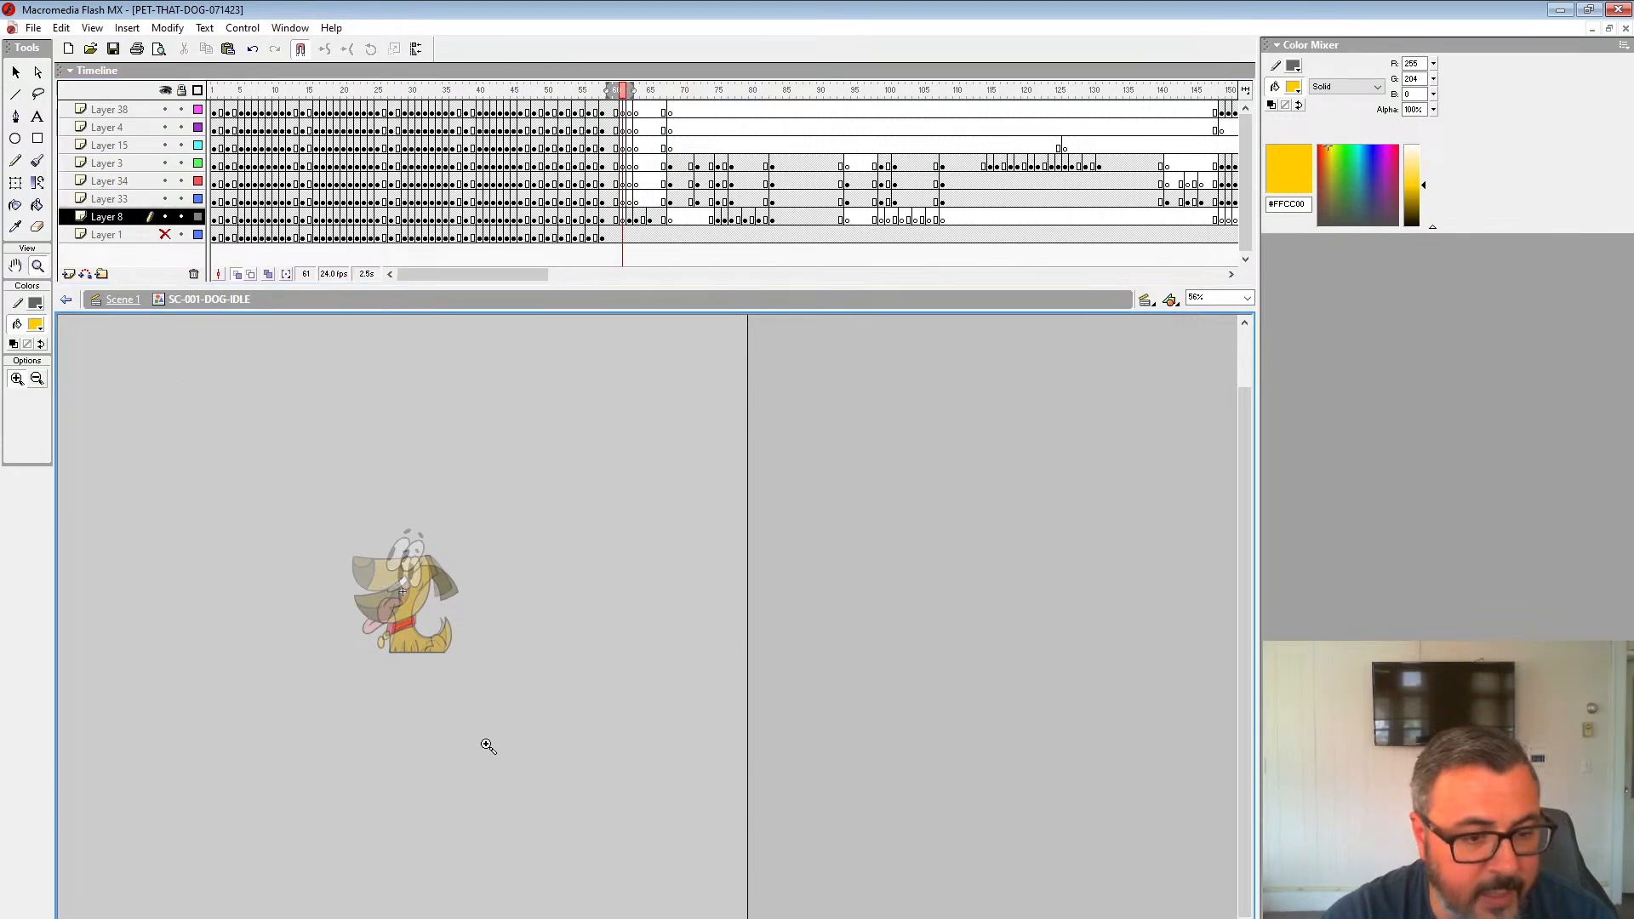
{"action": "left_click", "coordinate": [481, 640]}
{"action": "left_click", "coordinate": [620, 554]}
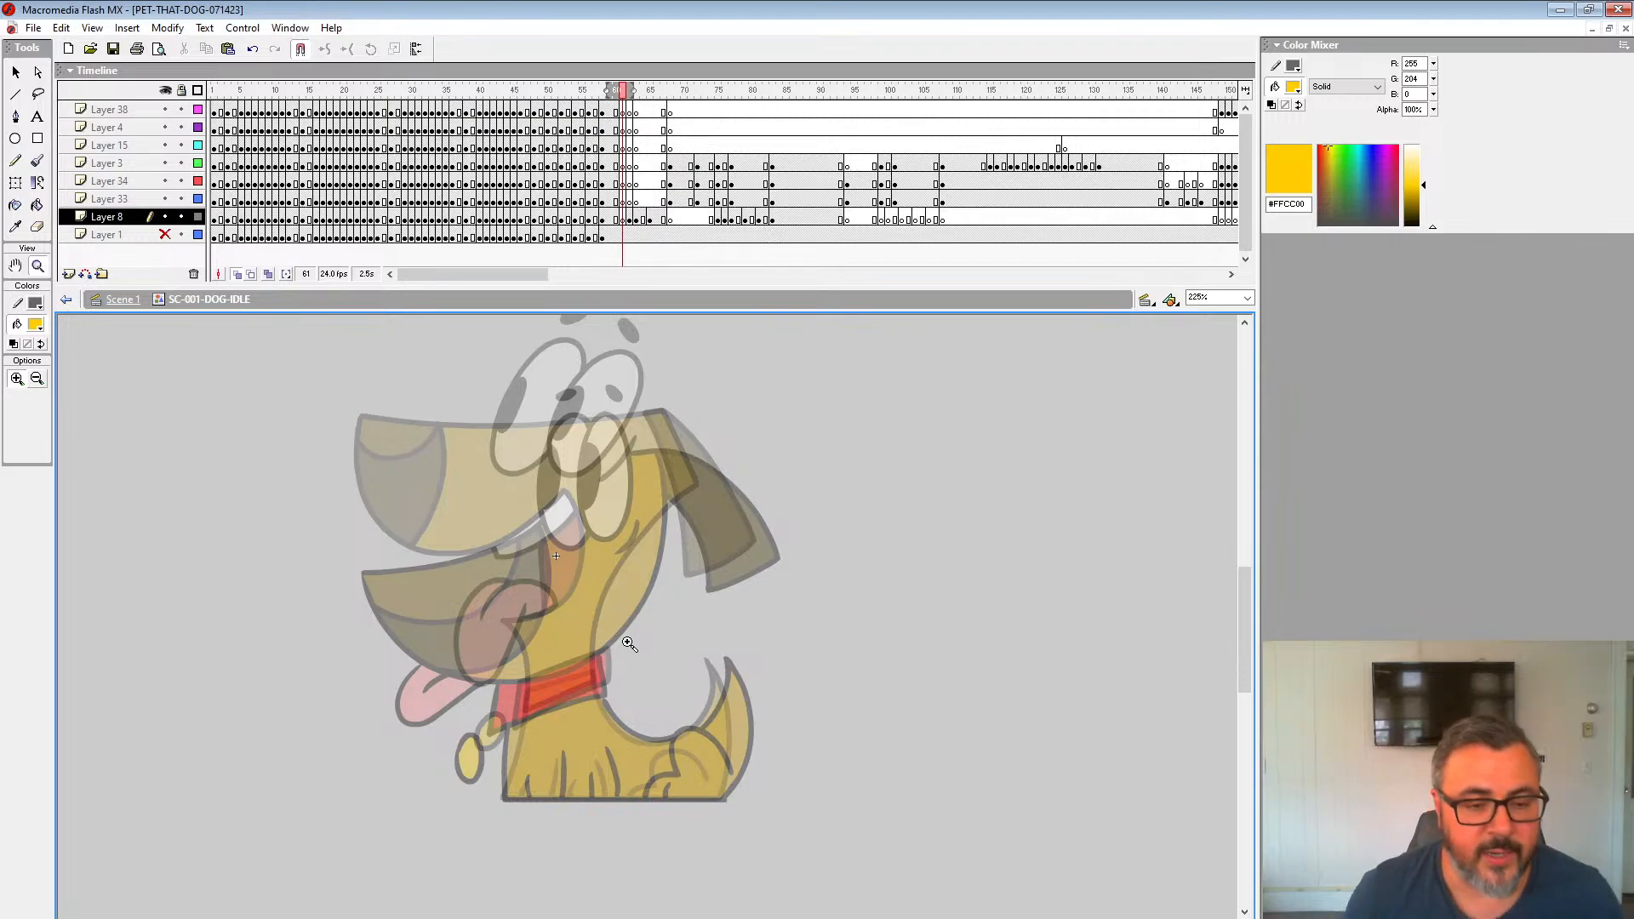
{"action": "left_click", "coordinate": [35, 325]}
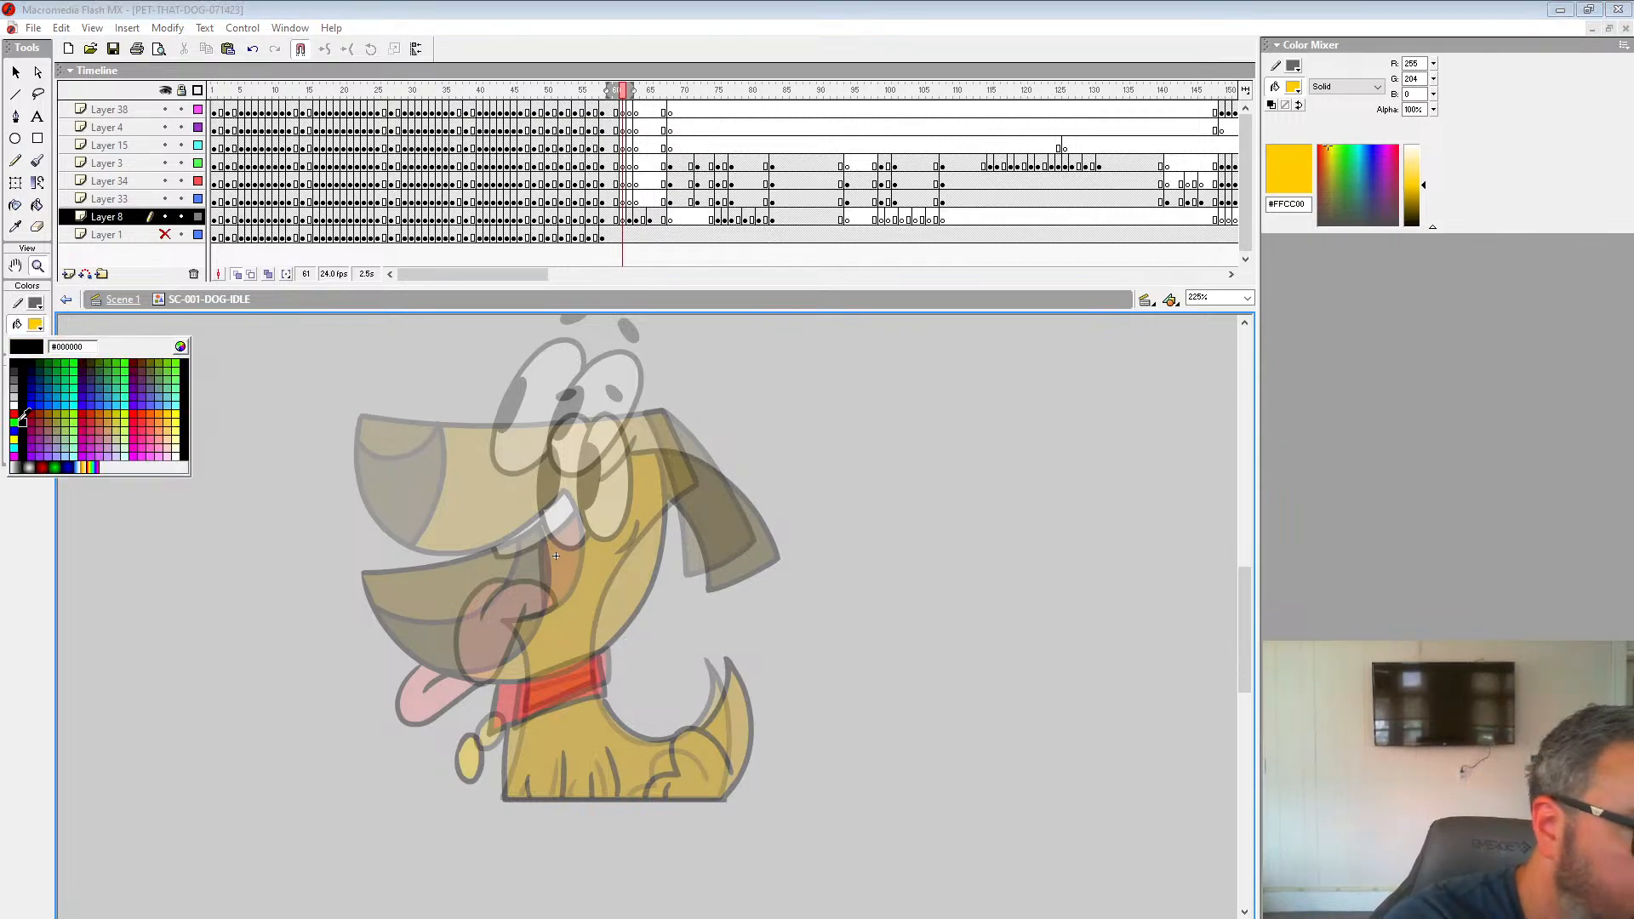
{"action": "left_click", "coordinate": [22, 418]}
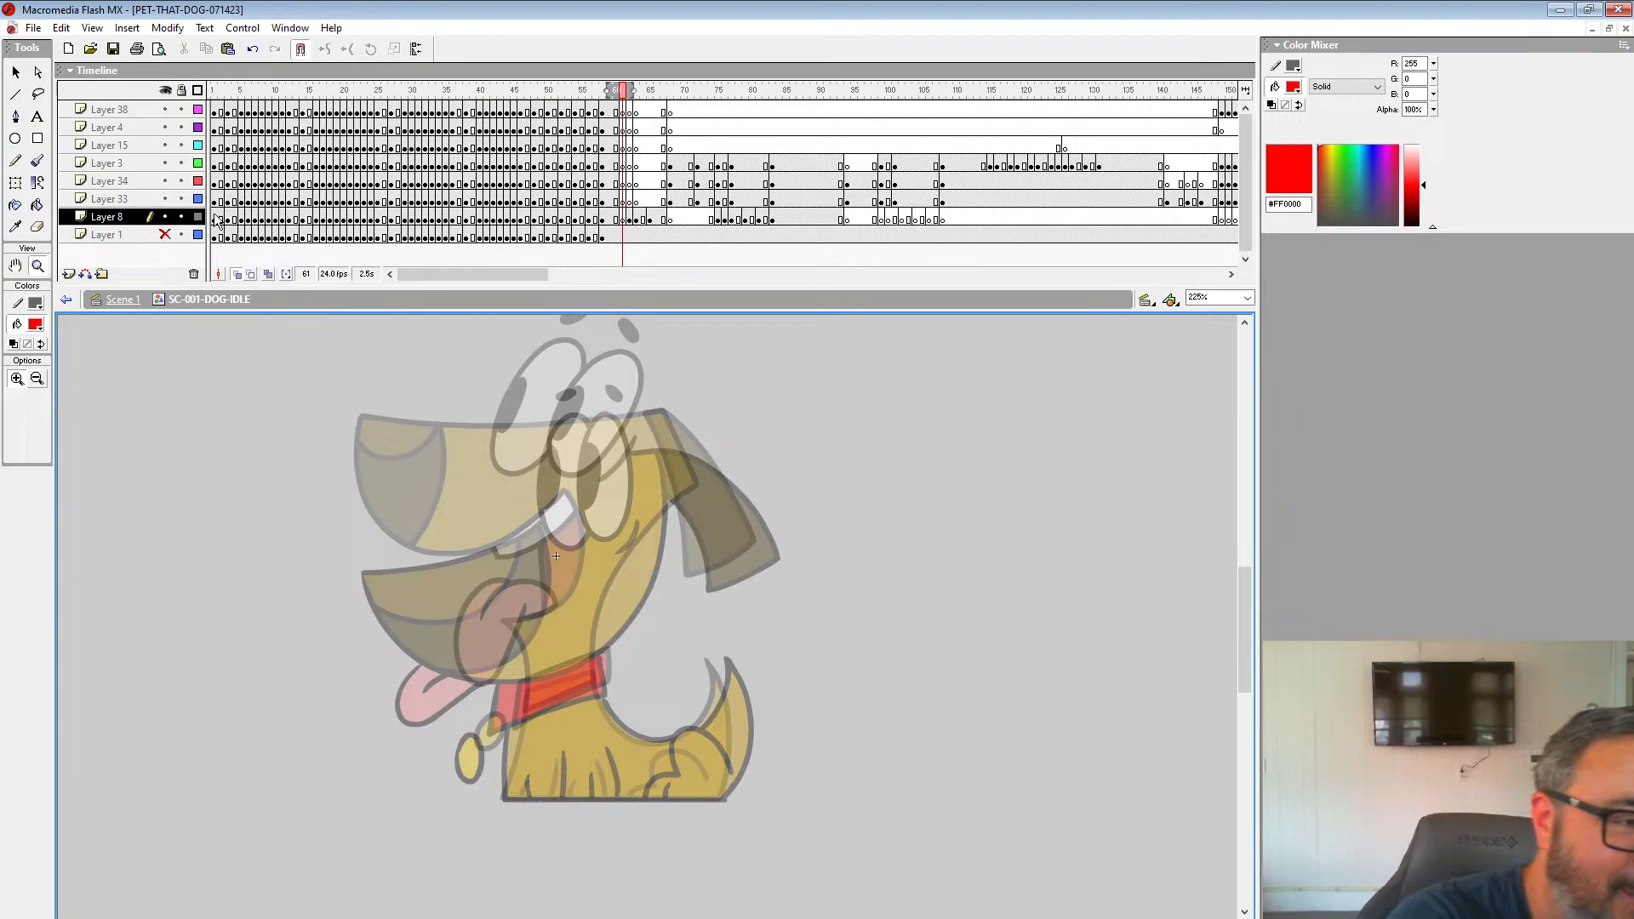
{"action": "left_click", "coordinate": [38, 160]}
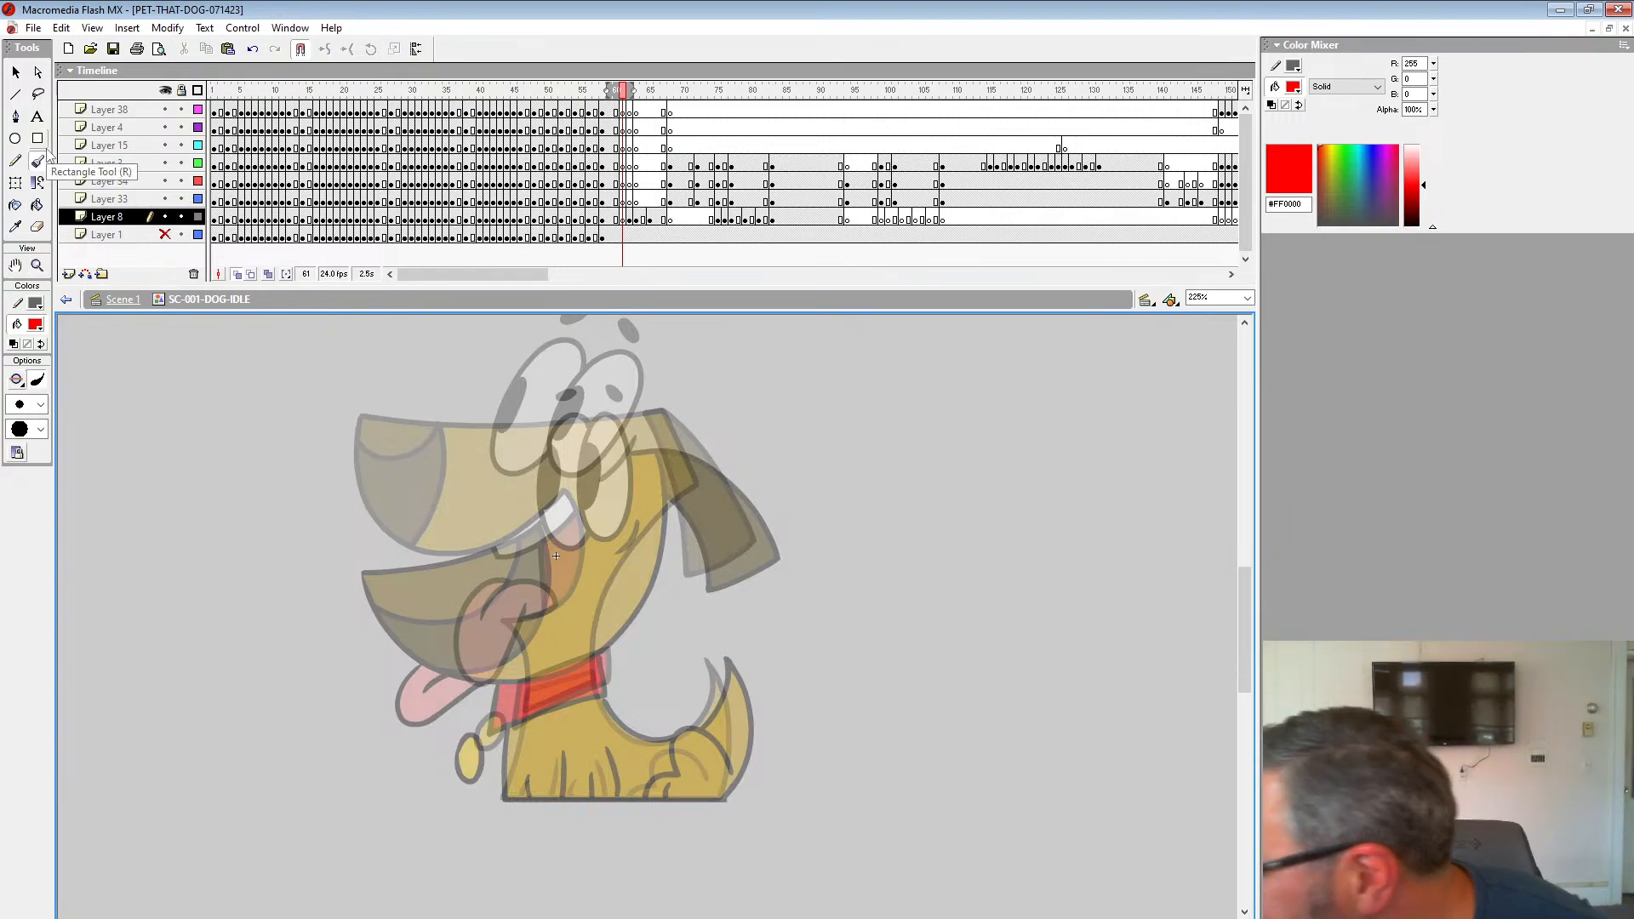
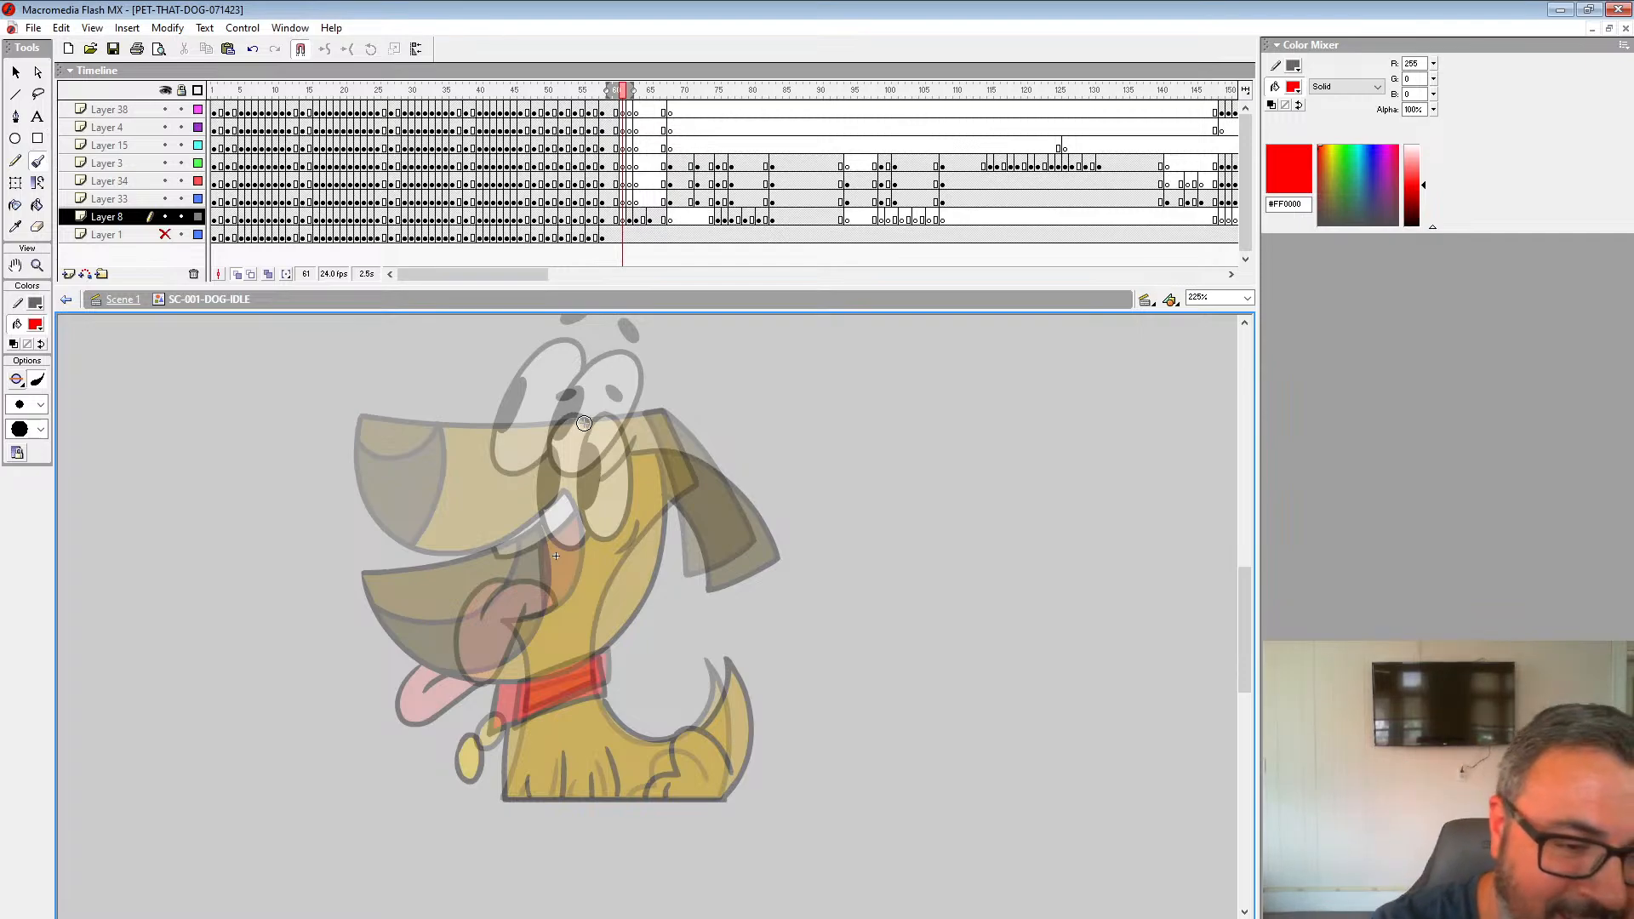
{"action": "left_click_drag", "start_coordinate": [583, 399], "coordinate": [566, 448]}
{"action": "key", "text": "ctrl+z"}
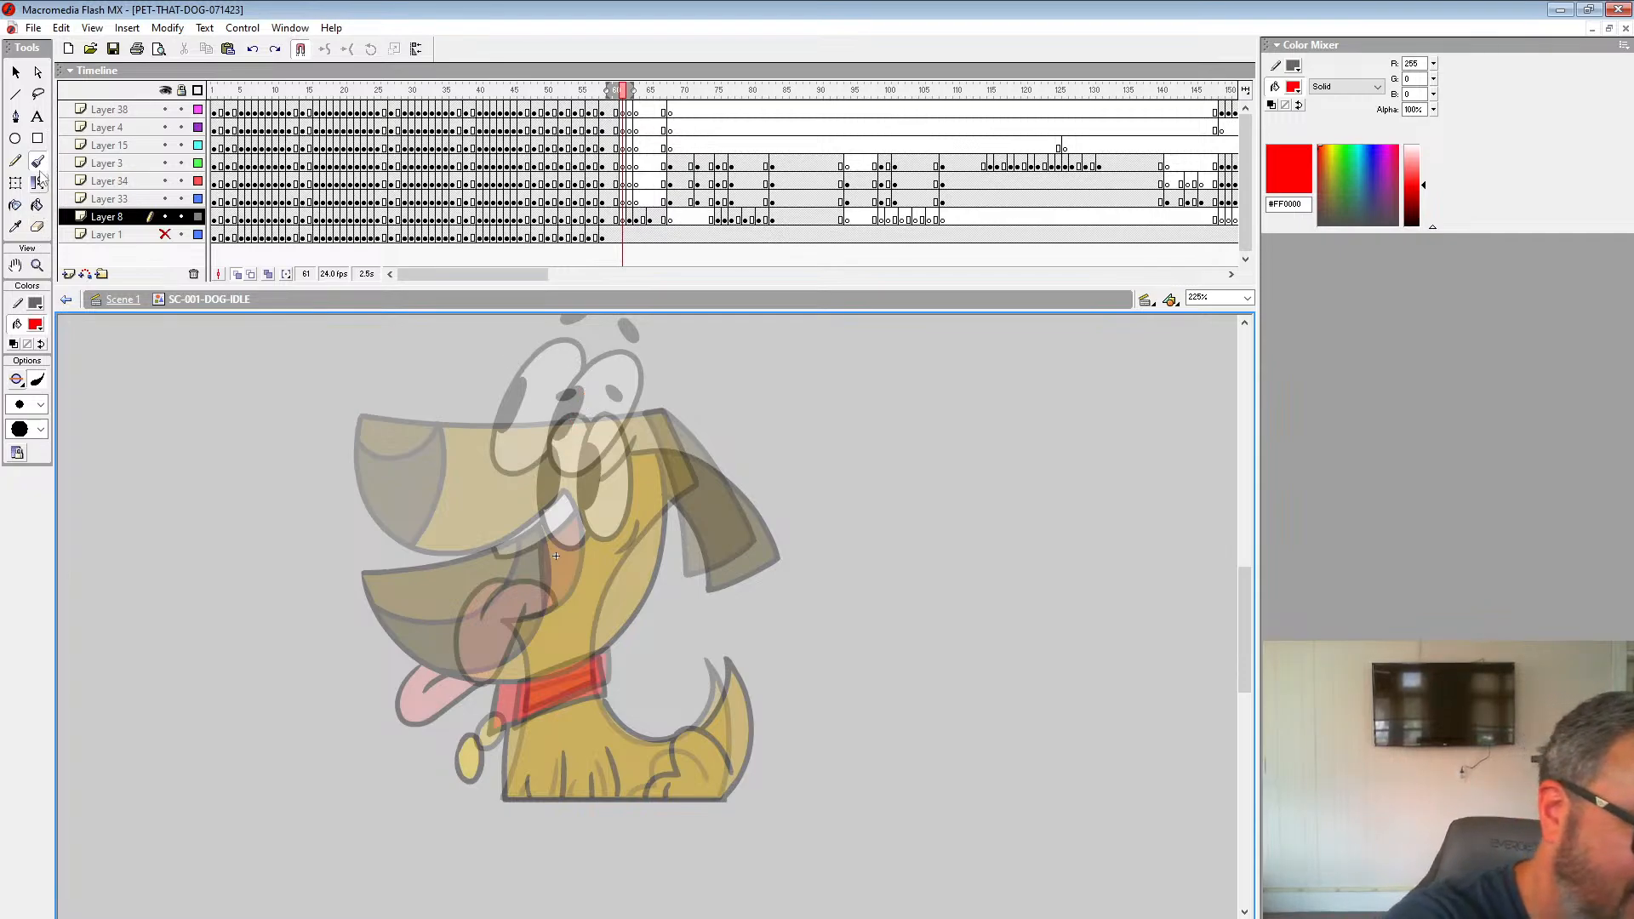
{"action": "left_click", "coordinate": [40, 409]}
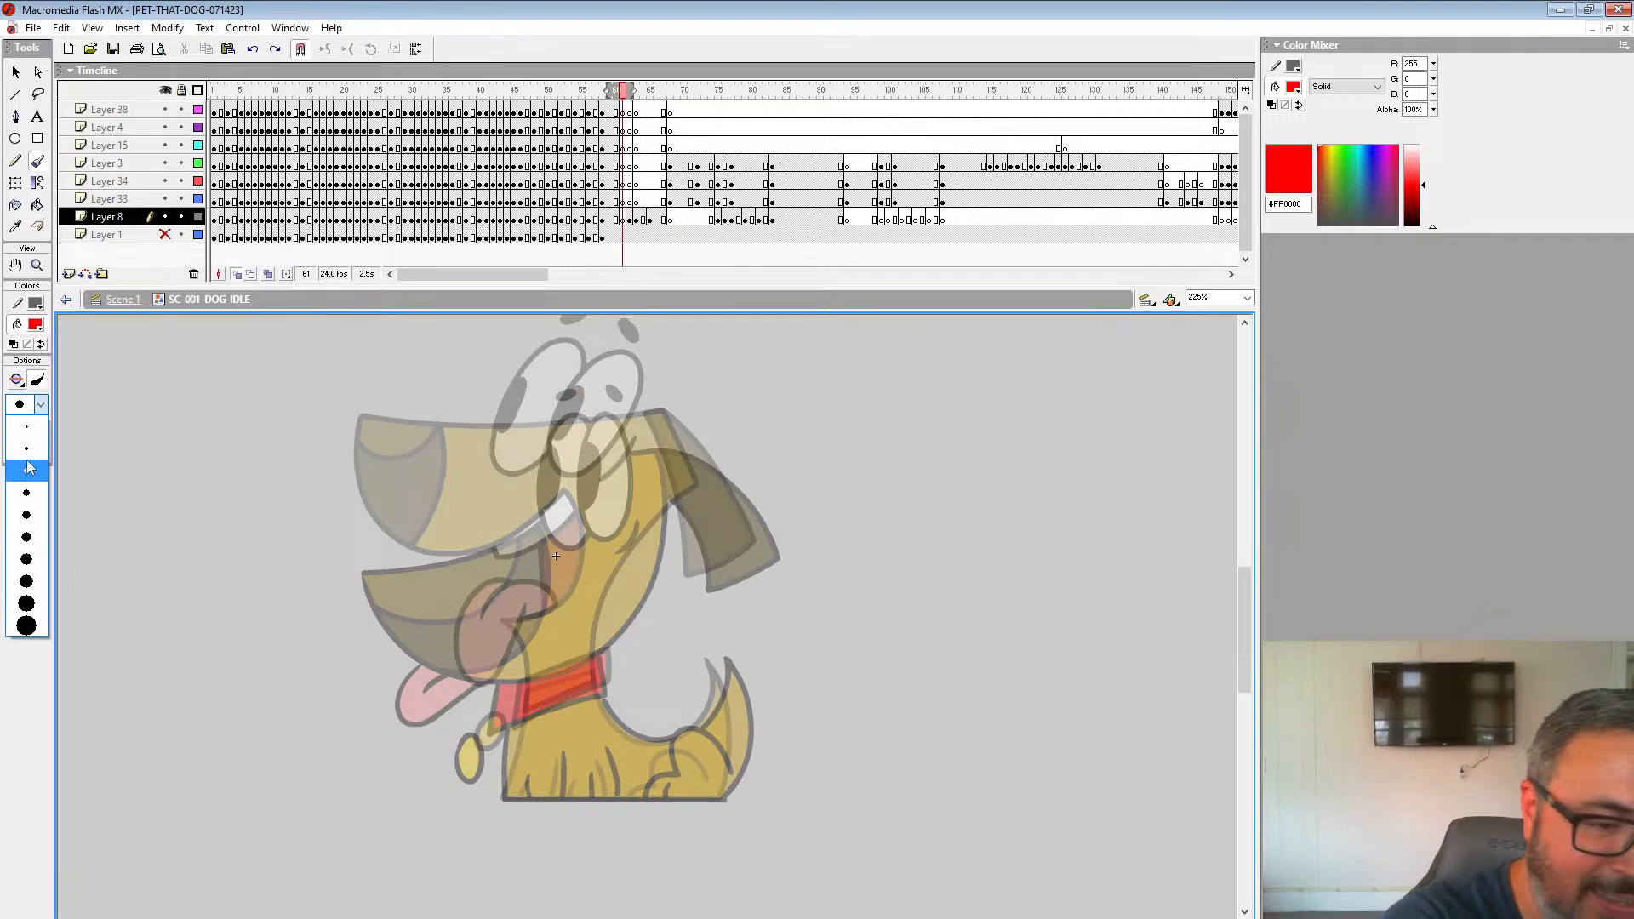
{"action": "left_click", "coordinate": [28, 467]}
Step: Rough in the dog's two overlapping eyes, pupils and eyebrows in red on frame 61, between the two onion-skinned poses
{"action": "mouse_move", "coordinate": [582, 407]}
{"action": "left_mouse_down"}
{"action": "mouse_move", "coordinate": [561, 460]}
{"action": "mouse_move", "coordinate": [627, 444]}
{"action": "mouse_move", "coordinate": [587, 393]}
{"action": "mouse_move", "coordinate": [584, 506]}
{"action": "left_mouse_up"}
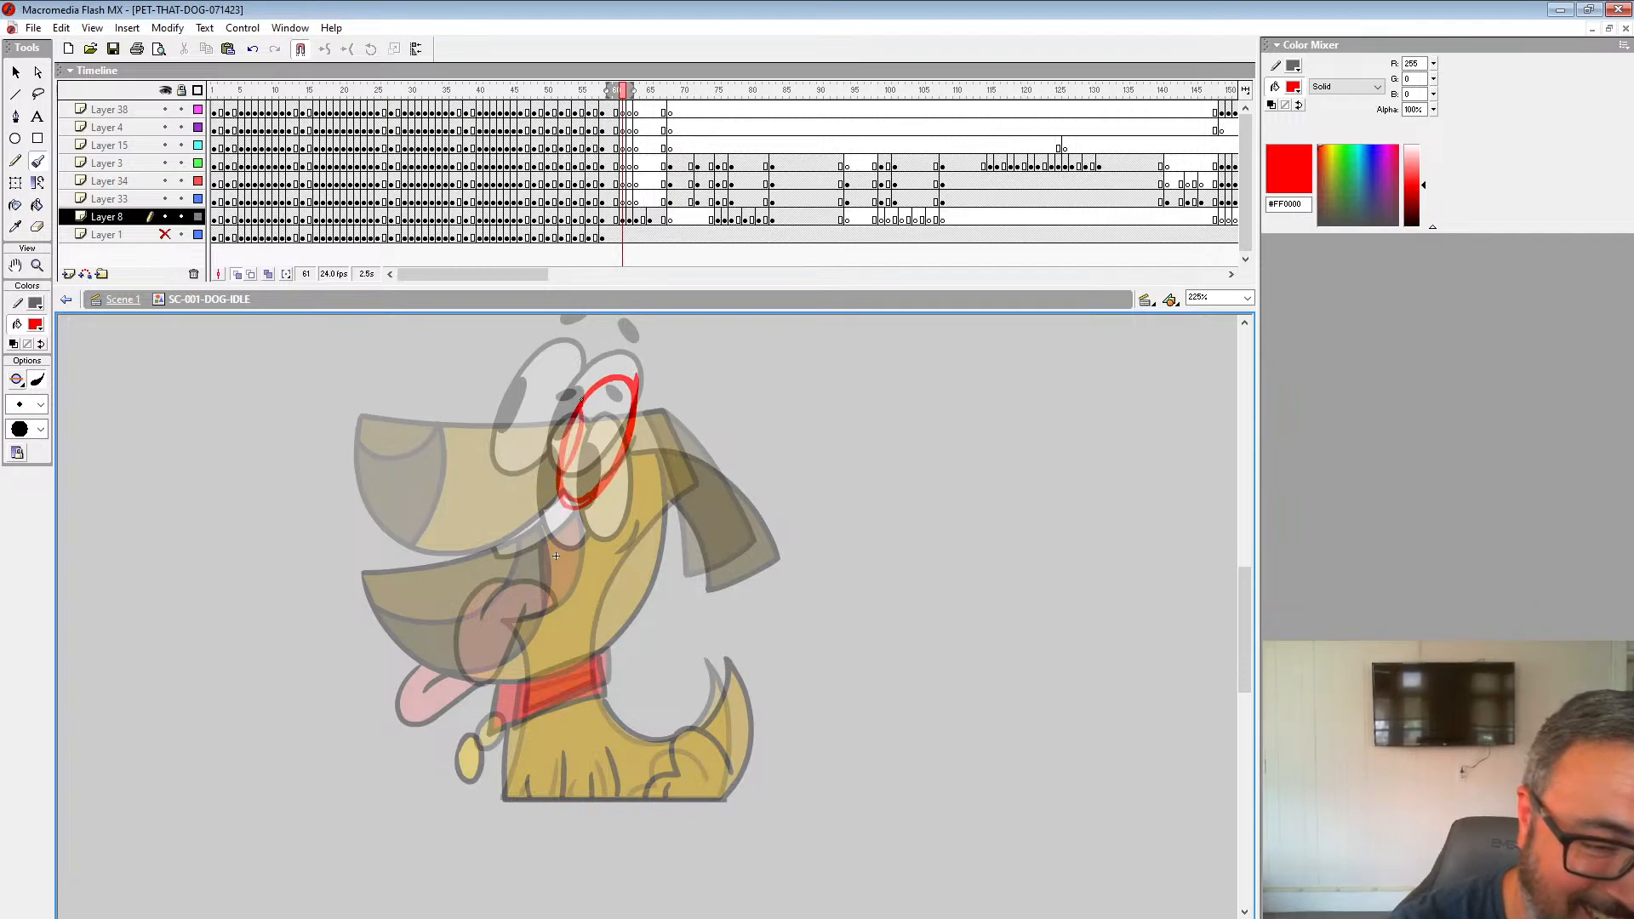
{"action": "mouse_move", "coordinate": [582, 390]}
{"action": "left_mouse_down"}
{"action": "mouse_move", "coordinate": [548, 388]}
{"action": "mouse_move", "coordinate": [510, 477]}
{"action": "mouse_move", "coordinate": [561, 486]}
{"action": "mouse_move", "coordinate": [532, 395]}
{"action": "mouse_move", "coordinate": [558, 489]}
{"action": "left_mouse_up"}
{"action": "key", "text": "ctrl+z"}
{"action": "left_click_drag", "start_coordinate": [533, 400], "coordinate": [517, 461]}
{"action": "key", "text": "ctrl+z"}
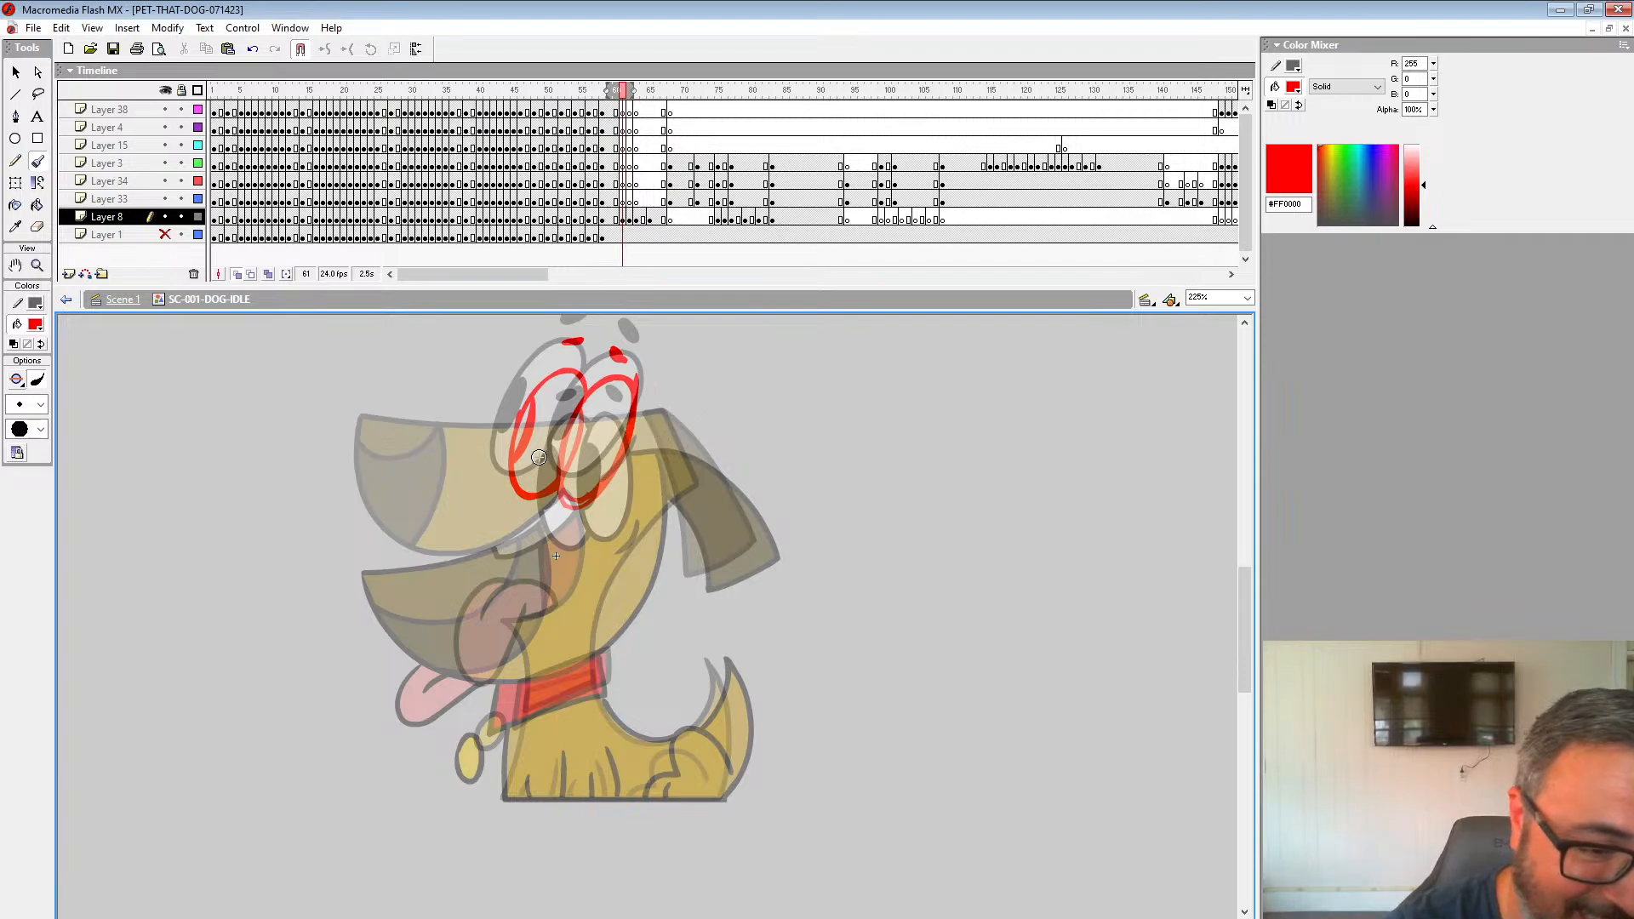
Step: Sketch the in-between muzzle, nose and ear in red on frame 61
{"action": "mouse_move", "coordinate": [515, 460]}
{"action": "left_mouse_down"}
{"action": "mouse_move", "coordinate": [351, 461]}
{"action": "mouse_move", "coordinate": [524, 448]}
{"action": "mouse_move", "coordinate": [347, 454]}
{"action": "mouse_move", "coordinate": [353, 521]}
{"action": "mouse_move", "coordinate": [409, 592]}
{"action": "mouse_move", "coordinate": [522, 580]}
{"action": "mouse_move", "coordinate": [597, 531]}
{"action": "left_mouse_up"}
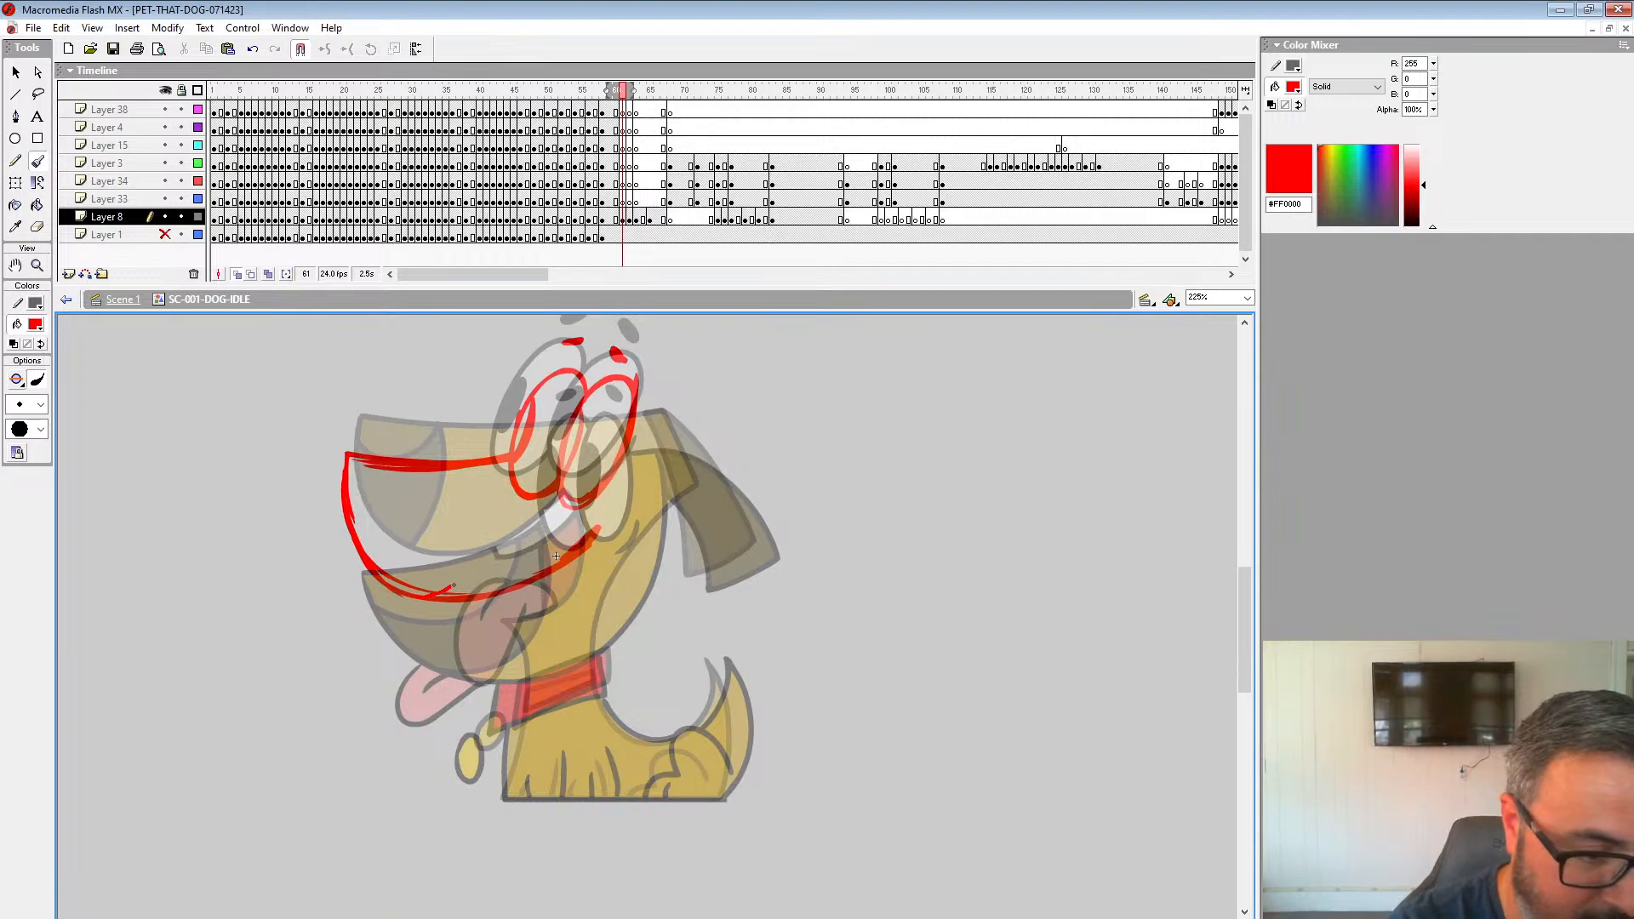
{"action": "left_click_drag", "start_coordinate": [453, 586], "coordinate": [492, 464]}
{"action": "mouse_move", "coordinate": [355, 519]}
{"action": "left_mouse_down"}
{"action": "mouse_move", "coordinate": [417, 538]}
{"action": "mouse_move", "coordinate": [487, 467]}
{"action": "left_mouse_up"}
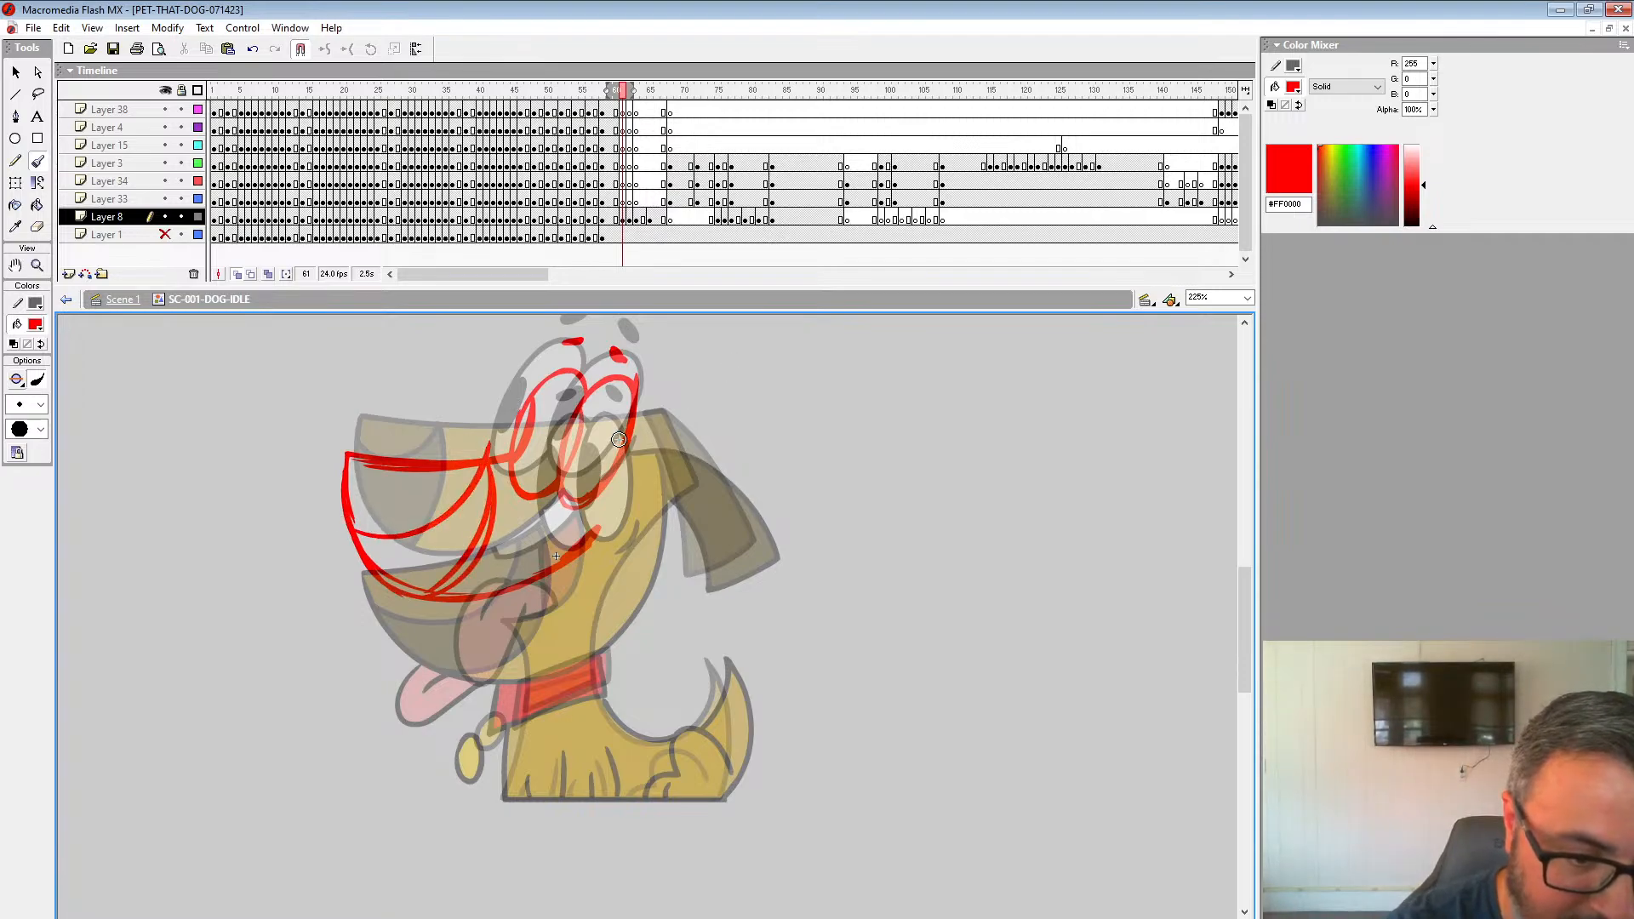
{"action": "mouse_move", "coordinate": [618, 440]}
{"action": "left_mouse_down"}
{"action": "mouse_move", "coordinate": [686, 434]}
{"action": "mouse_move", "coordinate": [751, 526]}
{"action": "left_mouse_up"}
{"action": "left_click_drag", "start_coordinate": [696, 581], "coordinate": [648, 433]}
{"action": "key", "text": "ctrl+z"}
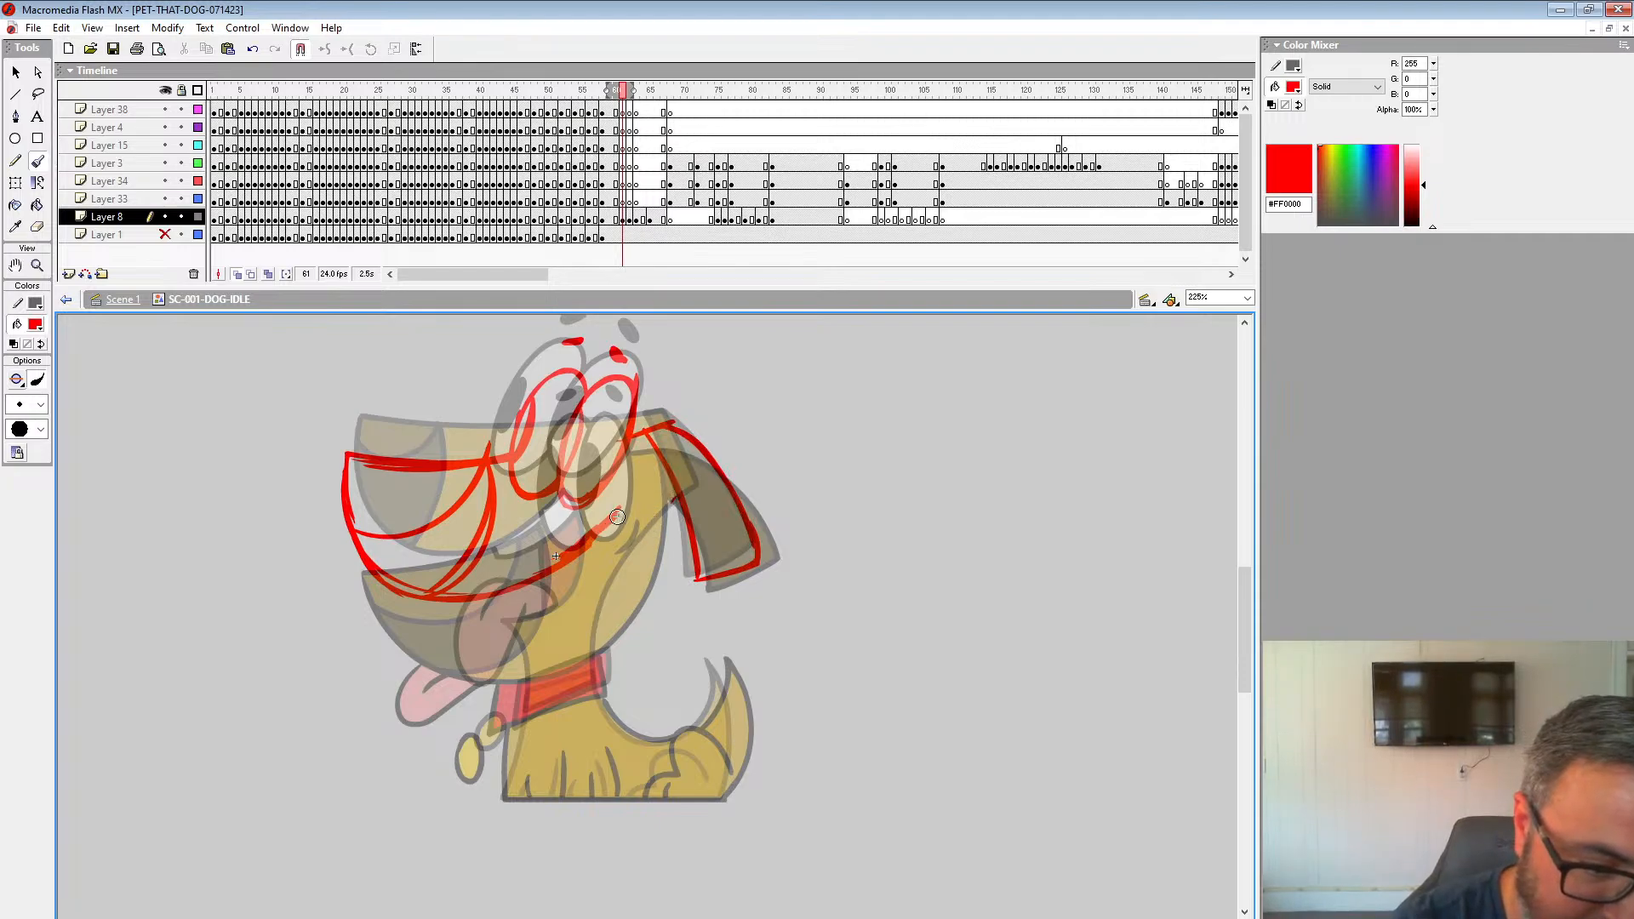
Step: Sketch the open mouth, tongue, neck, collar and tag in red, midway between the onion-skinned poses
{"action": "mouse_move", "coordinate": [617, 511]}
{"action": "left_mouse_down"}
{"action": "mouse_move", "coordinate": [498, 591]}
{"action": "mouse_move", "coordinate": [595, 536]}
{"action": "mouse_move", "coordinate": [515, 637]}
{"action": "mouse_move", "coordinate": [504, 734]}
{"action": "left_mouse_up"}
{"action": "mouse_move", "coordinate": [502, 593]}
{"action": "left_mouse_down"}
{"action": "mouse_move", "coordinate": [599, 538]}
{"action": "mouse_move", "coordinate": [513, 601]}
{"action": "mouse_move", "coordinate": [504, 587]}
{"action": "mouse_move", "coordinate": [453, 649]}
{"action": "mouse_move", "coordinate": [513, 638]}
{"action": "mouse_move", "coordinate": [509, 601]}
{"action": "mouse_move", "coordinate": [446, 632]}
{"action": "mouse_move", "coordinate": [489, 672]}
{"action": "mouse_move", "coordinate": [508, 598]}
{"action": "mouse_move", "coordinate": [486, 610]}
{"action": "mouse_move", "coordinate": [483, 677]}
{"action": "mouse_move", "coordinate": [652, 531]}
{"action": "mouse_move", "coordinate": [594, 681]}
{"action": "left_mouse_up"}
{"action": "mouse_move", "coordinate": [601, 639]}
{"action": "left_mouse_down"}
{"action": "mouse_move", "coordinate": [672, 499]}
{"action": "mouse_move", "coordinate": [608, 617]}
{"action": "left_mouse_up"}
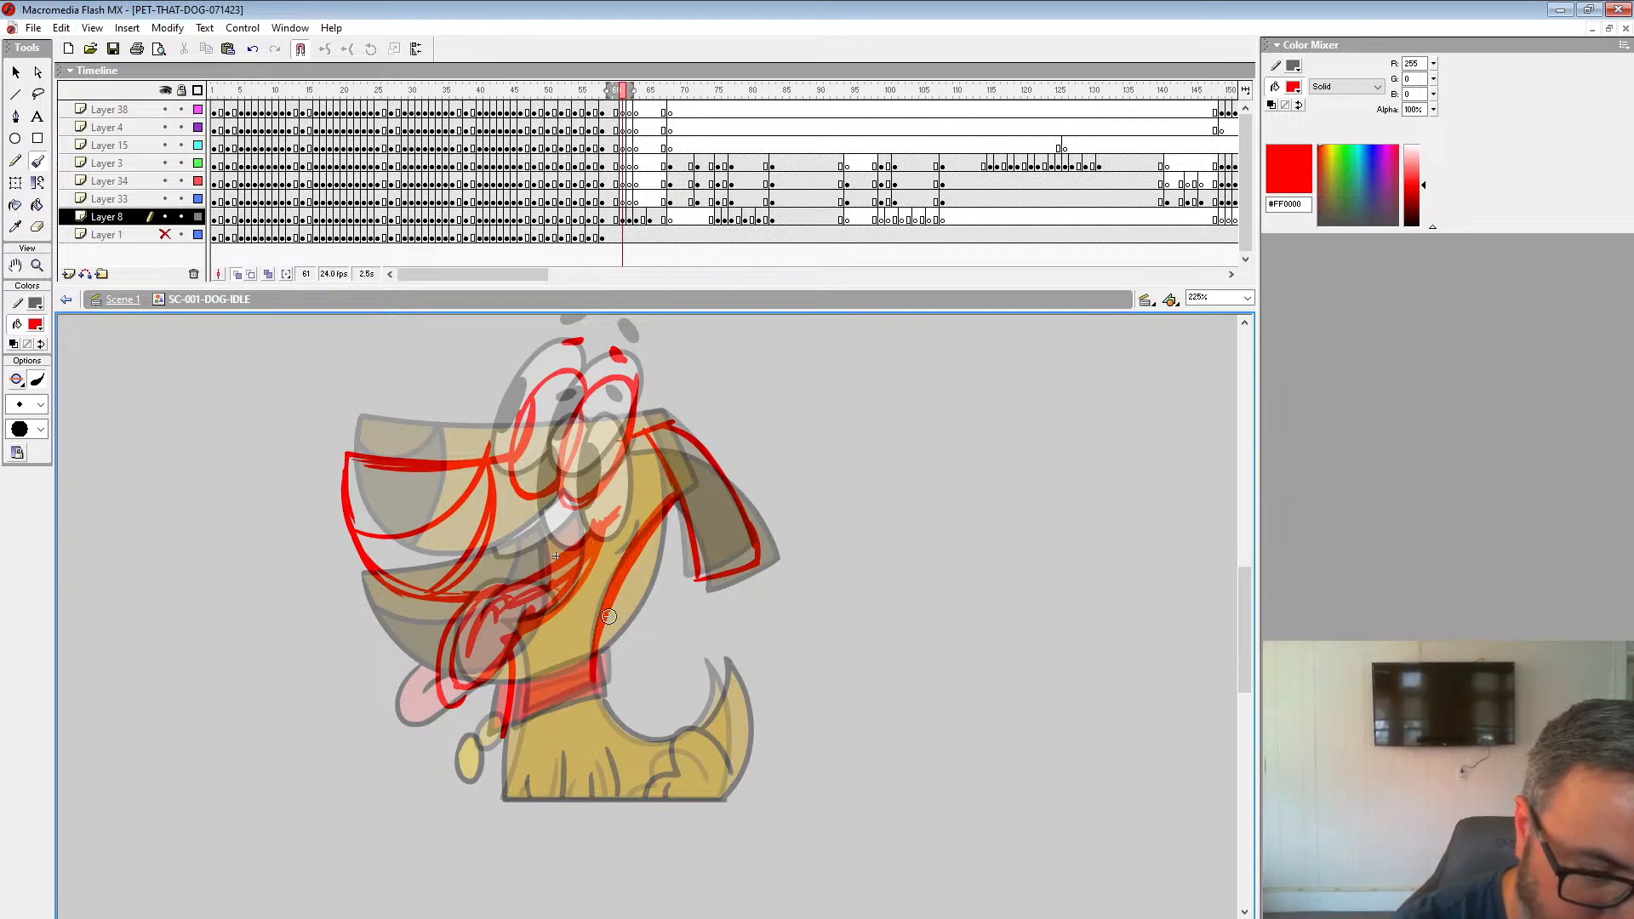
{"action": "mouse_move", "coordinate": [502, 728]}
{"action": "left_mouse_down"}
{"action": "mouse_move", "coordinate": [606, 680]}
{"action": "mouse_move", "coordinate": [511, 703]}
{"action": "mouse_move", "coordinate": [470, 762]}
{"action": "mouse_move", "coordinate": [498, 723]}
{"action": "left_mouse_up"}
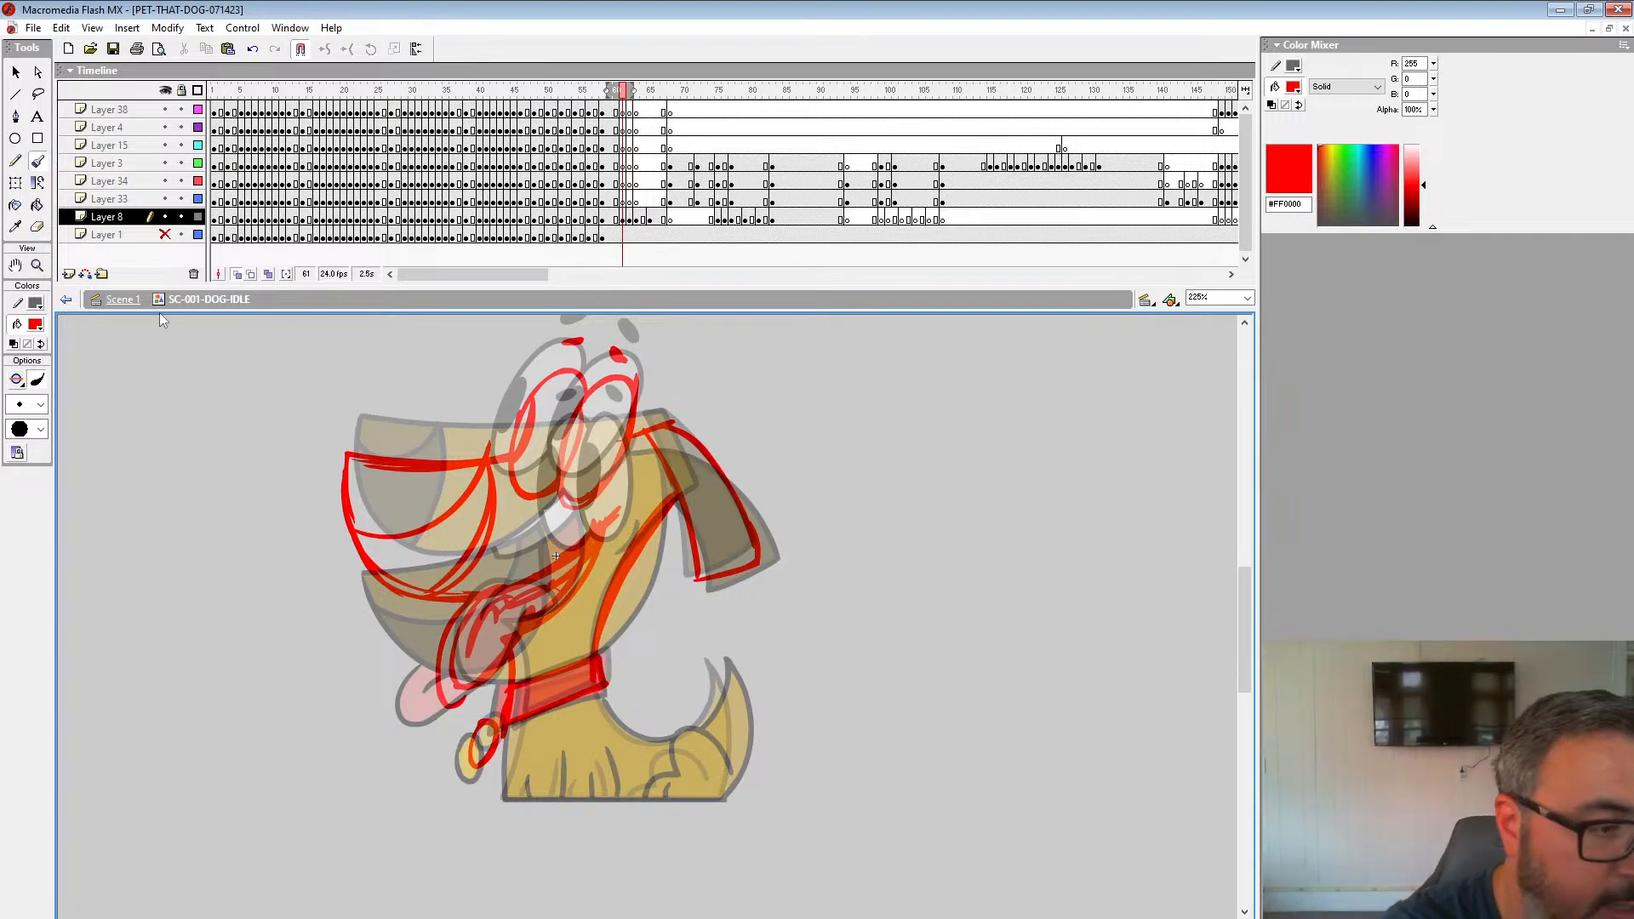
Step: View the whole dog and play the start of the head shake repeatedly from around frame 50 to check the rough in-between
{"action": "key", "text": "z"}
{"action": "left_click", "coordinate": [689, 514], "text": "alt"}
{"action": "left_click", "coordinate": [619, 223]}
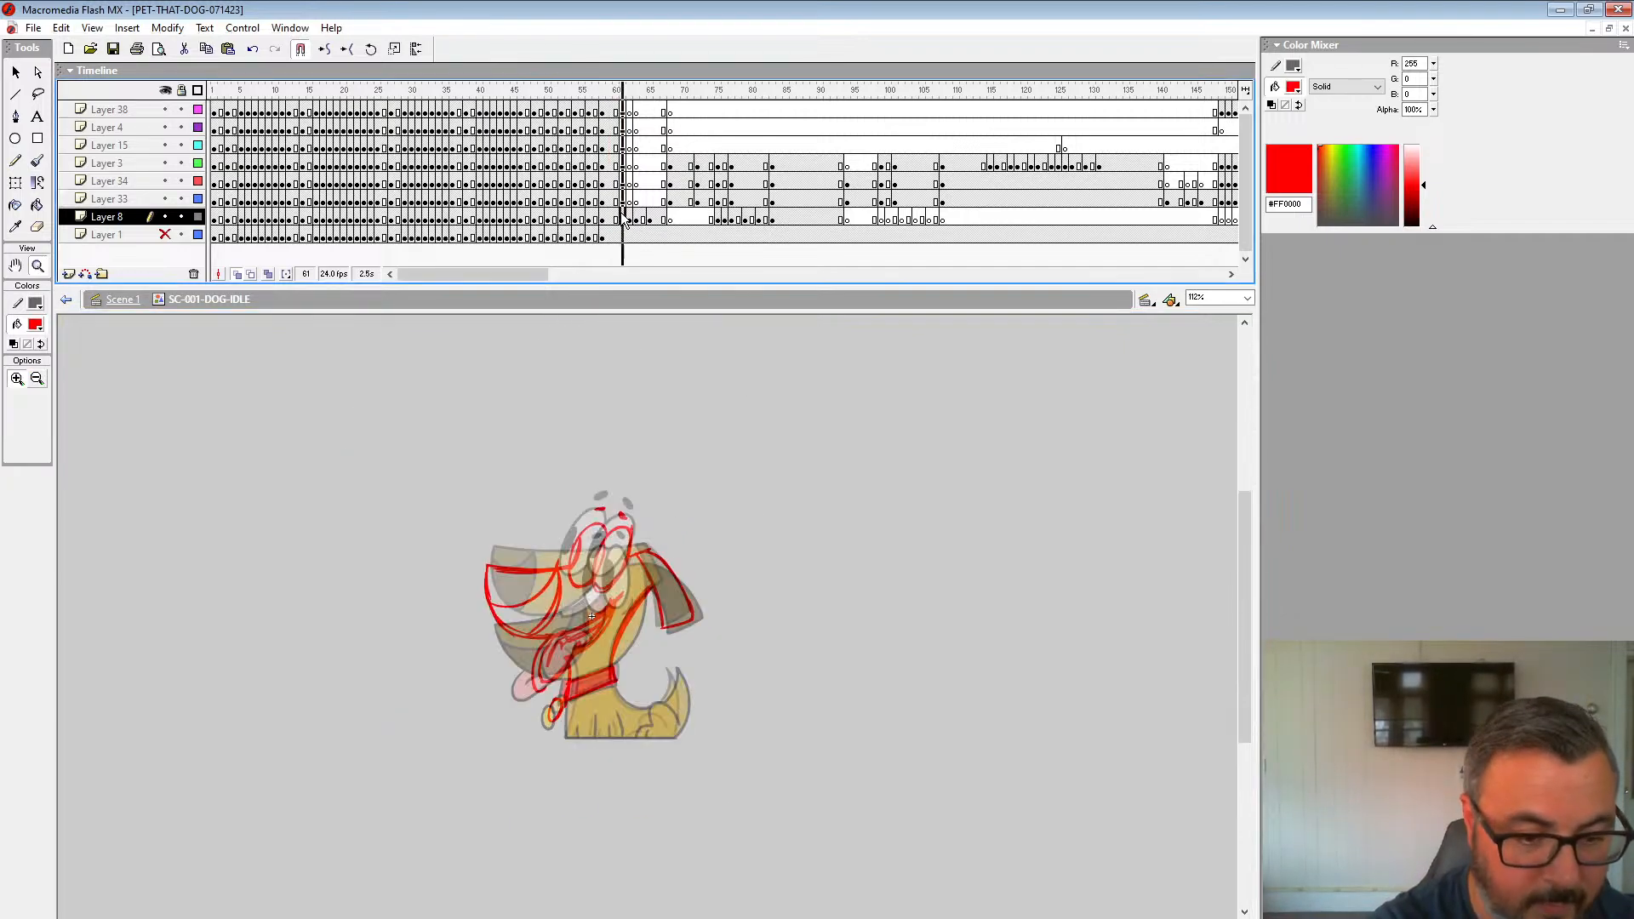
{"action": "key", "text": "comma"}
{"action": "key", "text": "comma"}
{"action": "key", "text": "Return"}
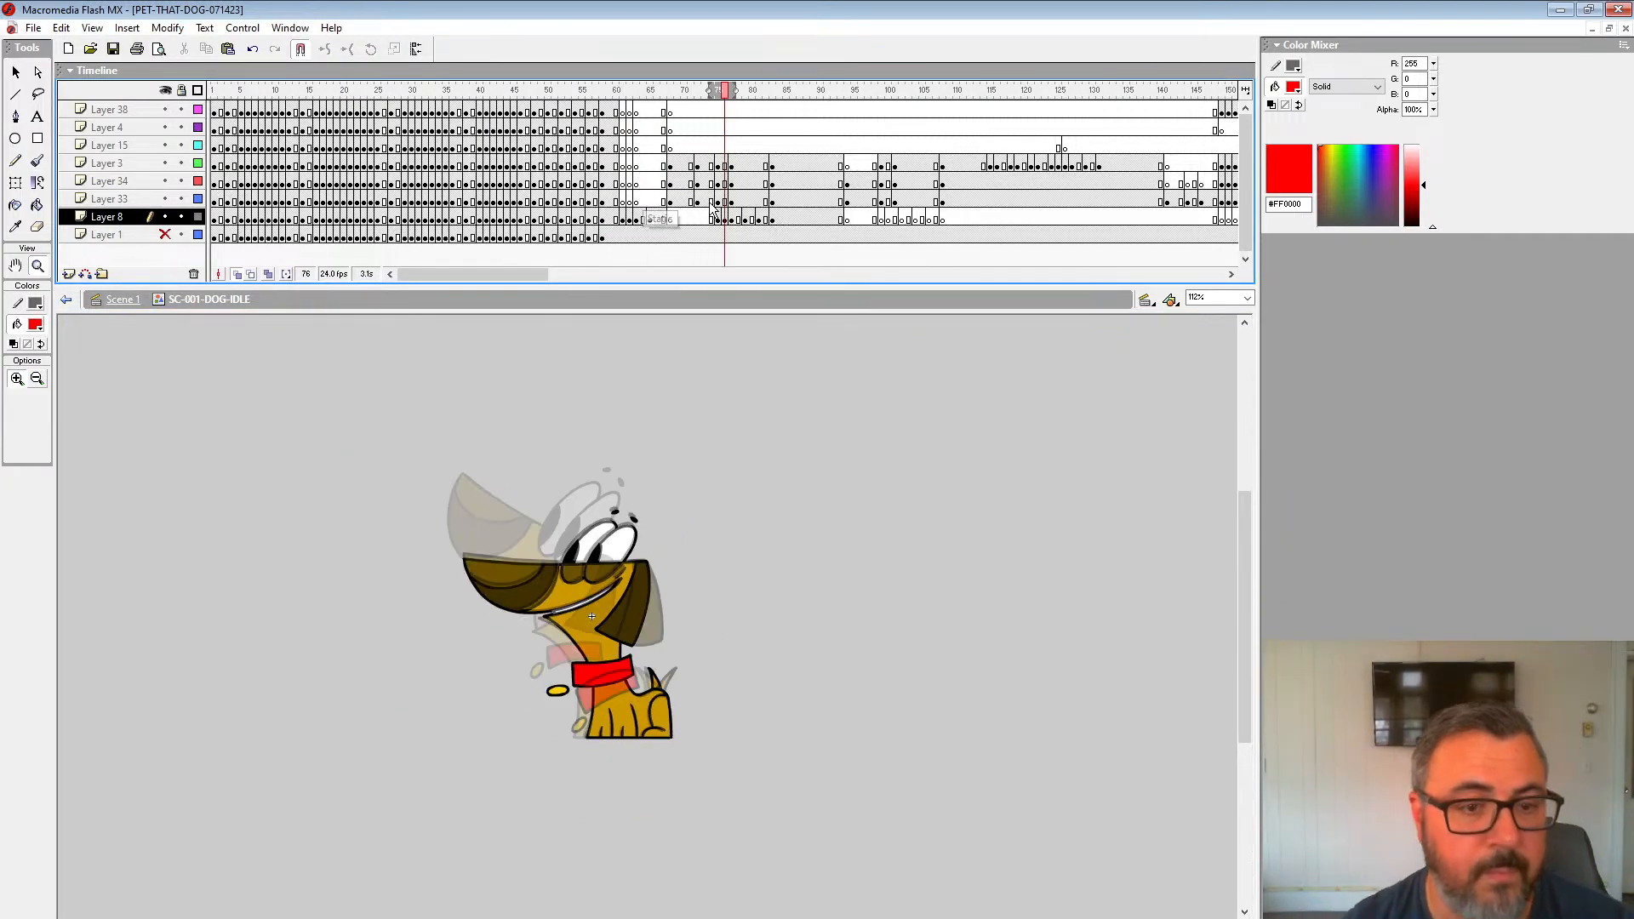
{"action": "left_click", "coordinate": [564, 202]}
{"action": "key", "text": "Return"}
{"action": "left_click", "coordinate": [630, 217]}
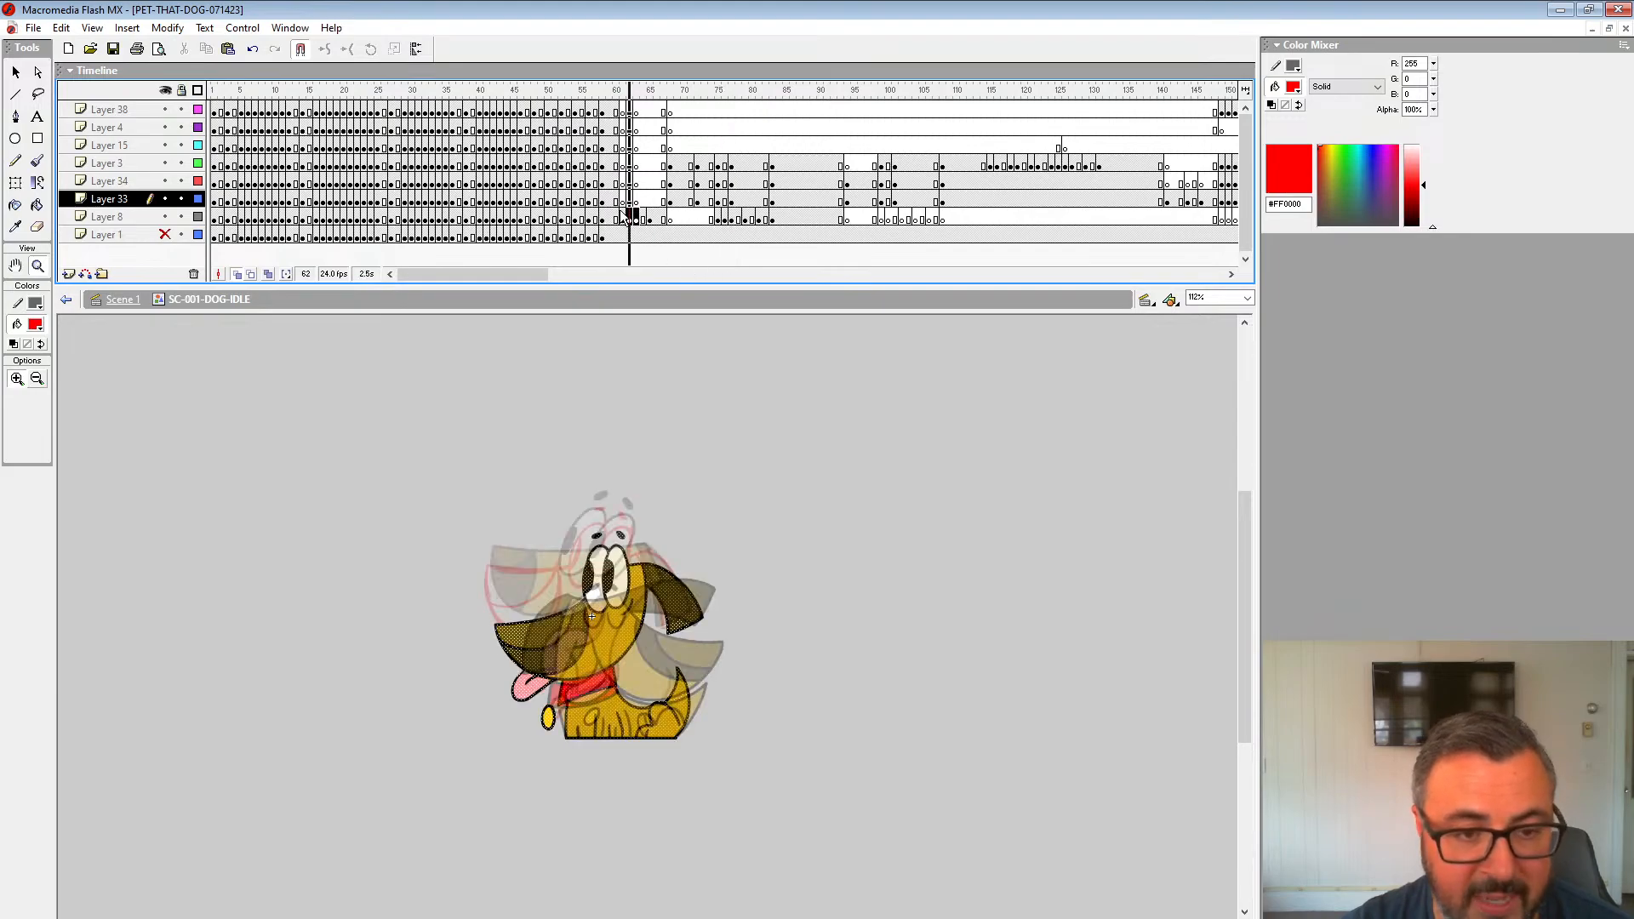
{"action": "key", "text": "Return"}
{"action": "left_click", "coordinate": [564, 201]}
{"action": "key", "text": "Return"}
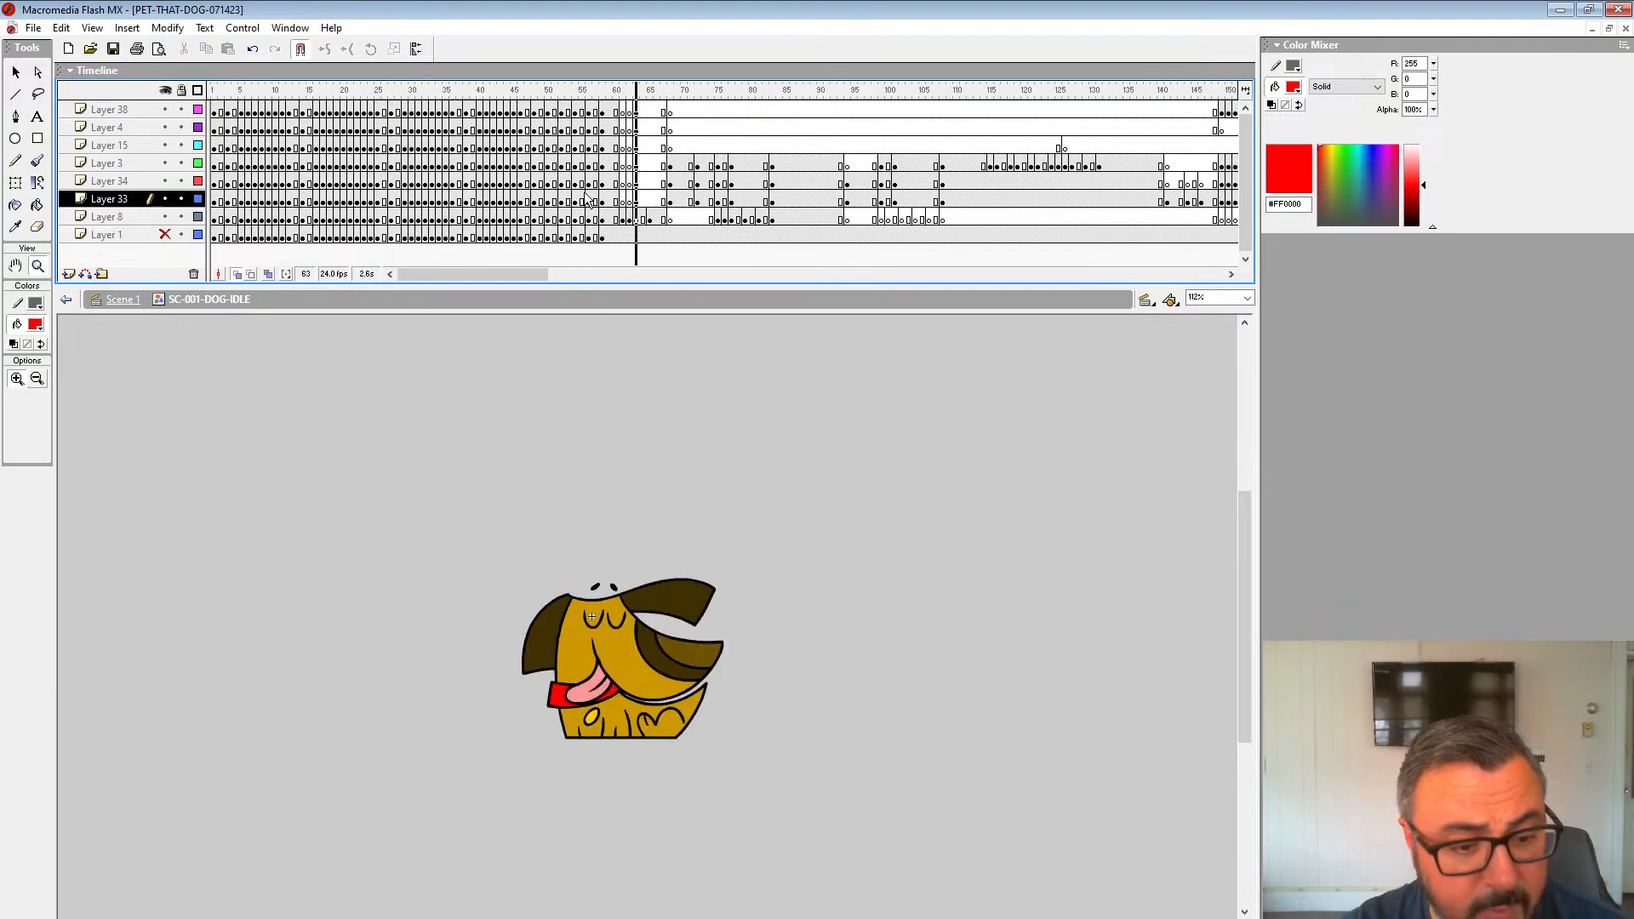
{"action": "left_click", "coordinate": [548, 165]}
{"action": "key", "text": "Return"}
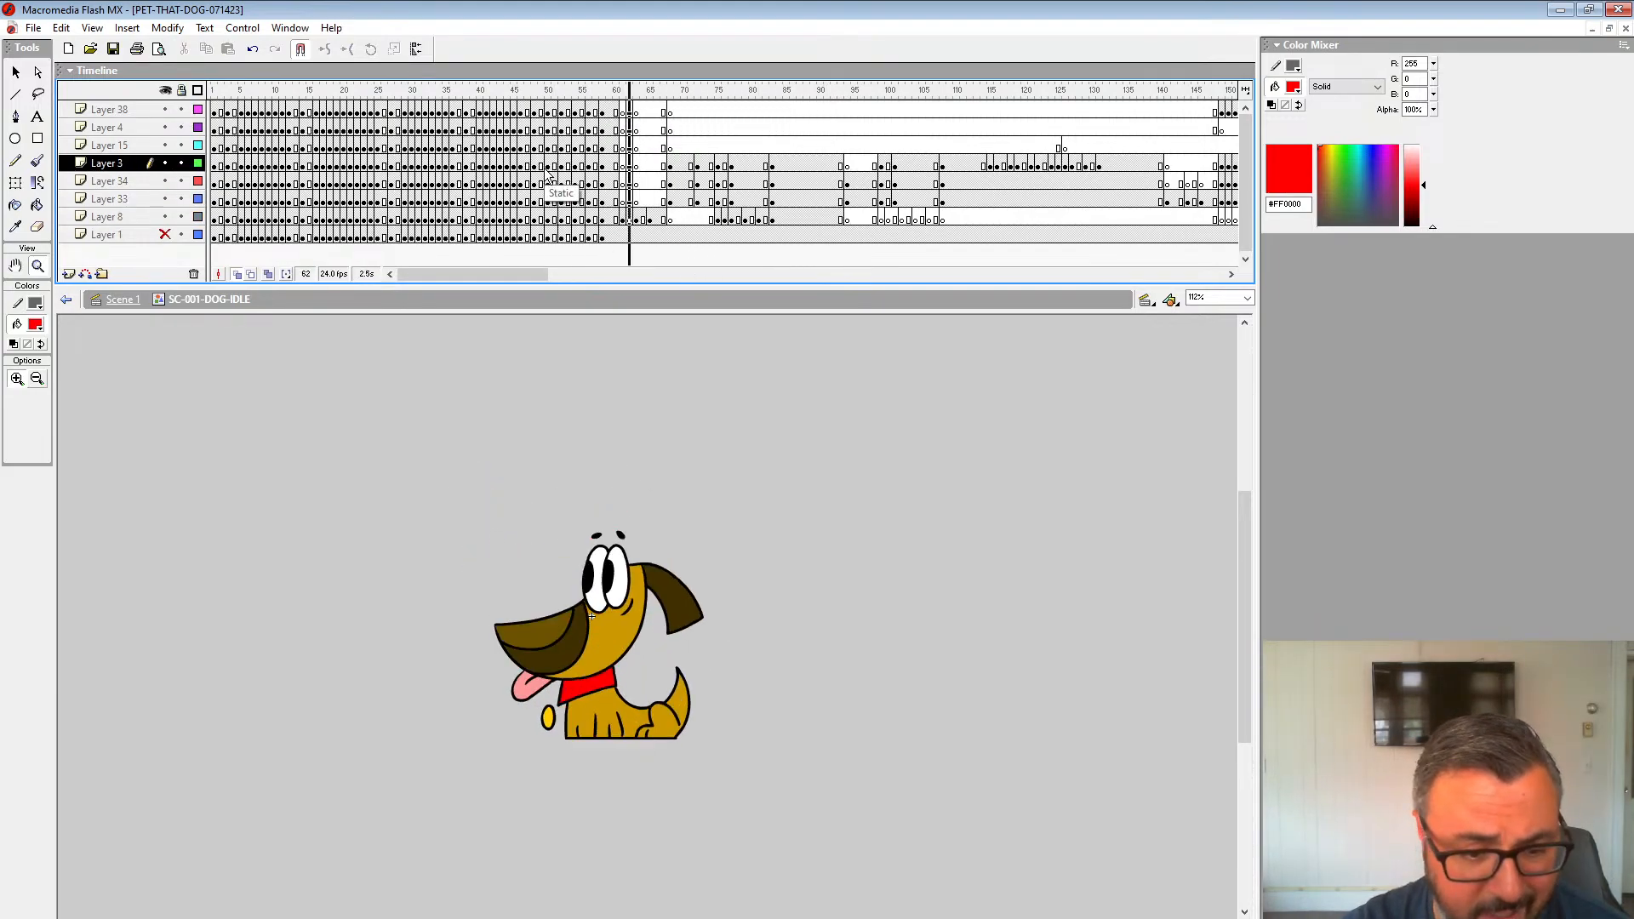
Step: Recolor the rough sketch on frame 61 of Layer 8 to blue #0000FF
{"action": "left_click", "coordinate": [630, 218]}
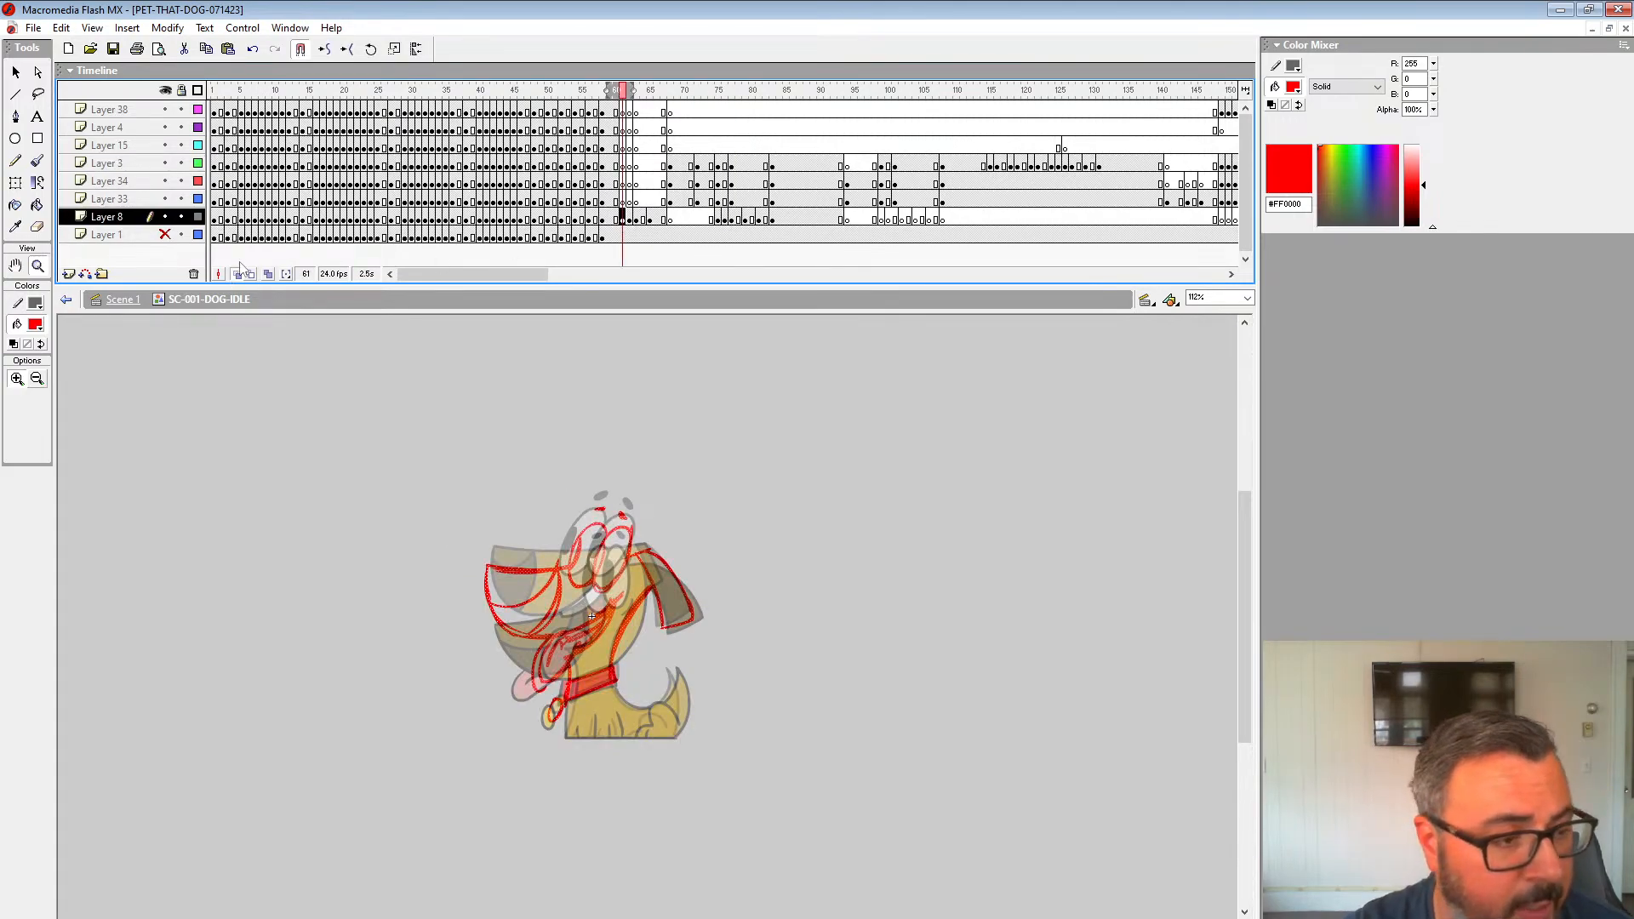
{"action": "left_click", "coordinate": [34, 330]}
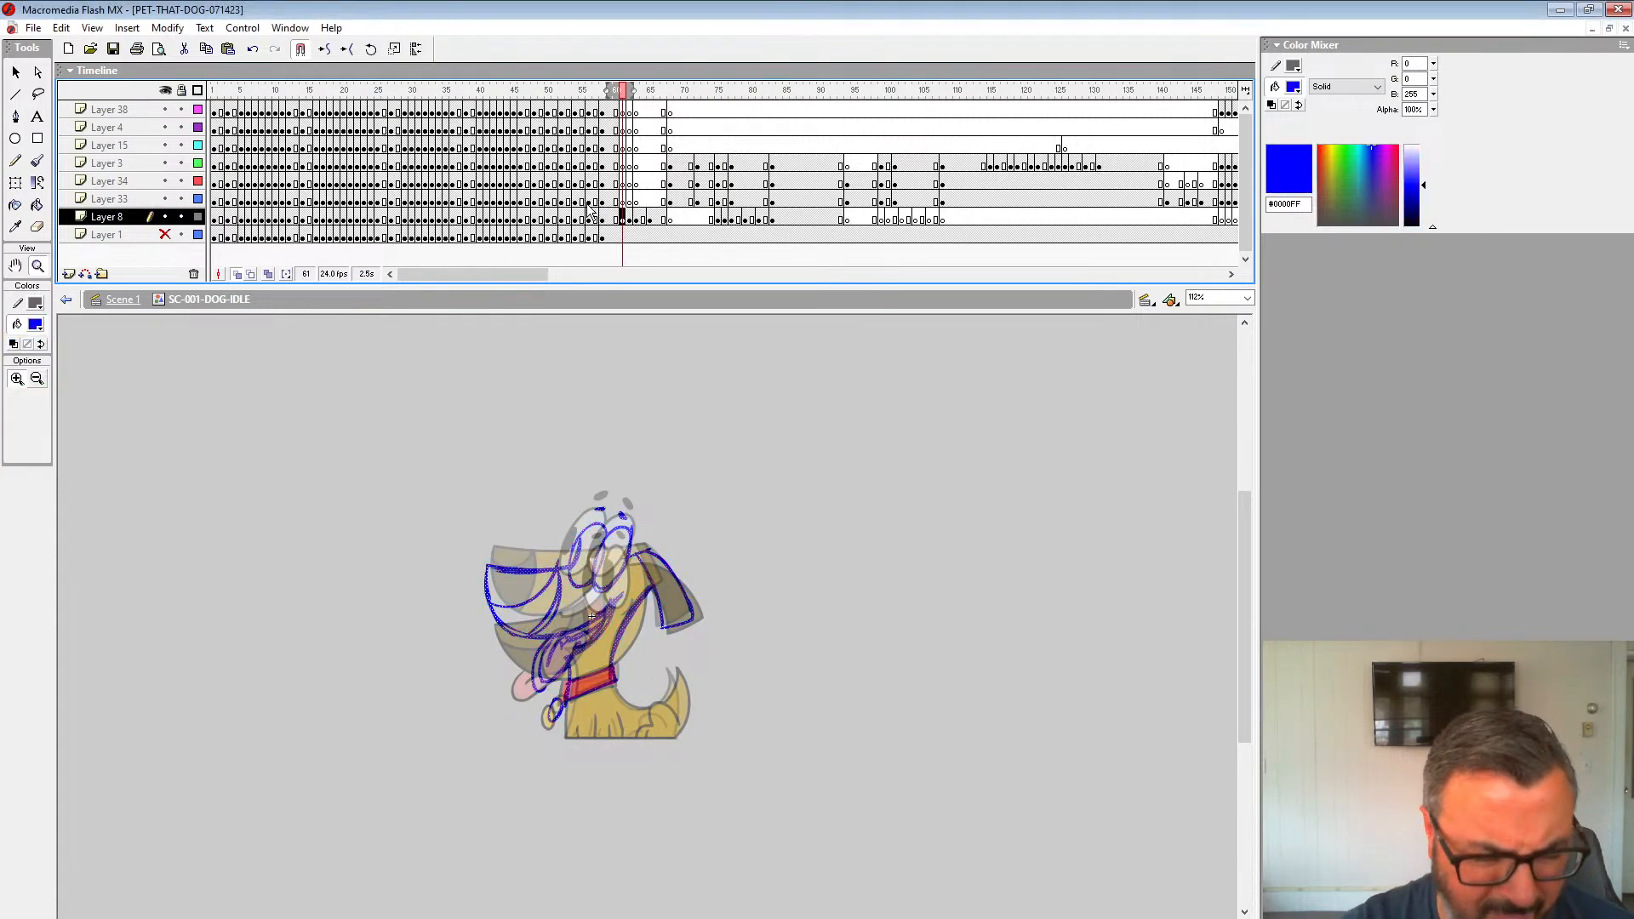
{"action": "left_click", "coordinate": [18, 426]}
Step: Play the head shake from around frame 52 to check the motion with the blue rough
{"action": "left_click", "coordinate": [562, 165]}
{"action": "key", "text": "Return"}
{"action": "key", "text": "Return"}
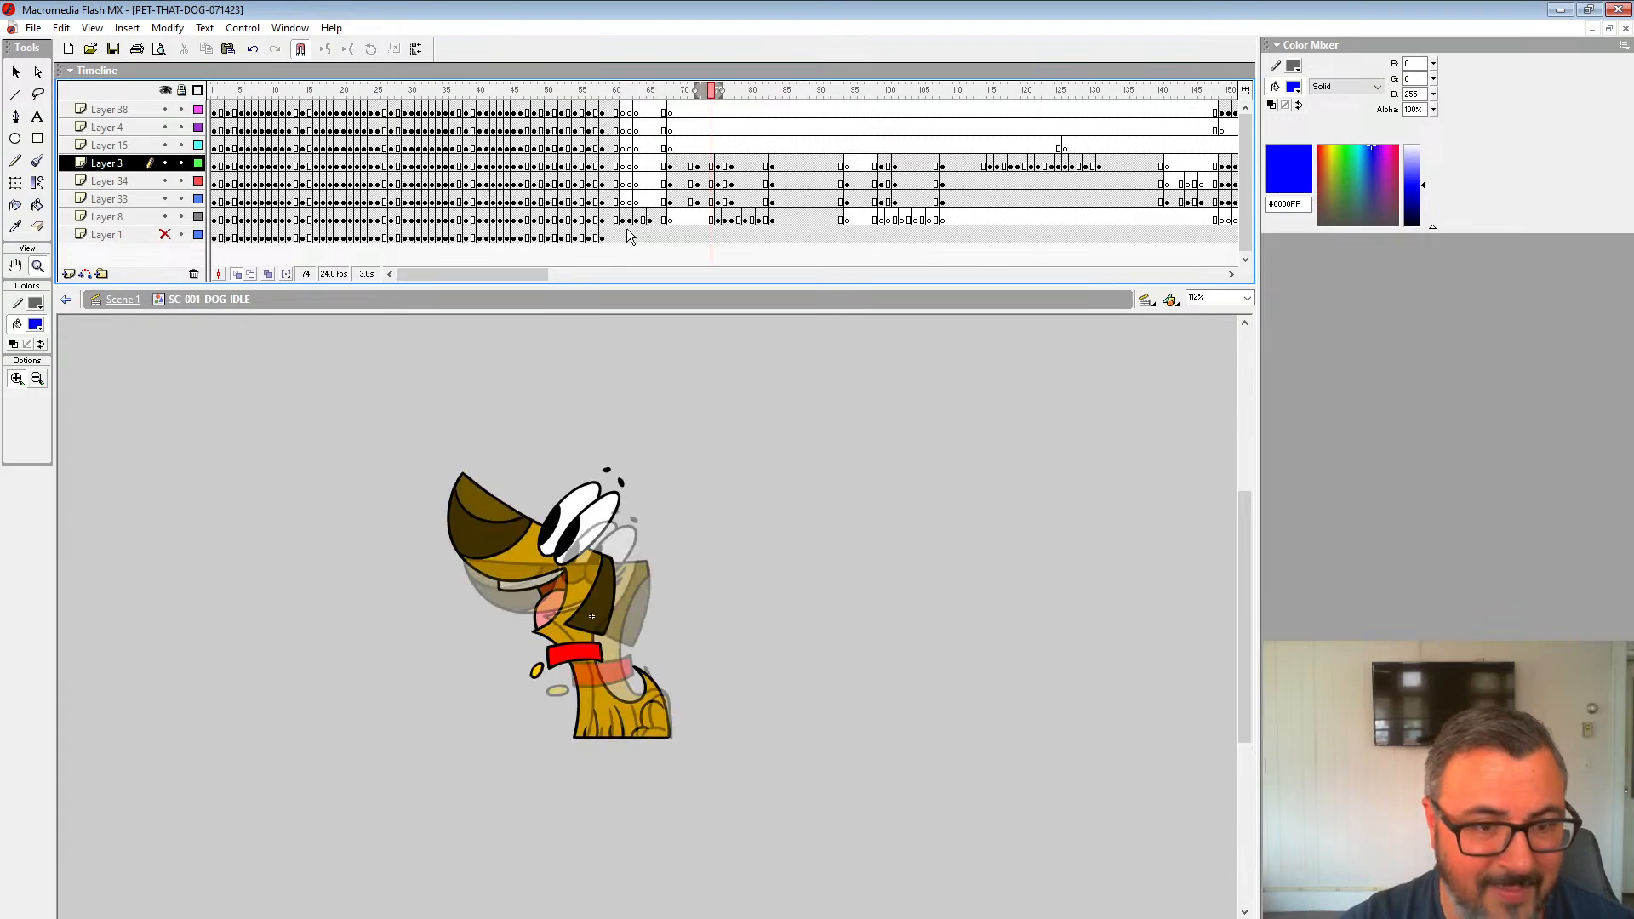
Step: Insert a blank keyframe at frame 61 on Layer 8 for clean line art over the onion-skinned blue rough
{"action": "left_click", "coordinate": [623, 218]}
{"action": "left_click_drag", "start_coordinate": [624, 116], "coordinate": [617, 218]}
{"action": "left_click", "coordinate": [624, 218]}
{"action": "key", "text": "F7"}
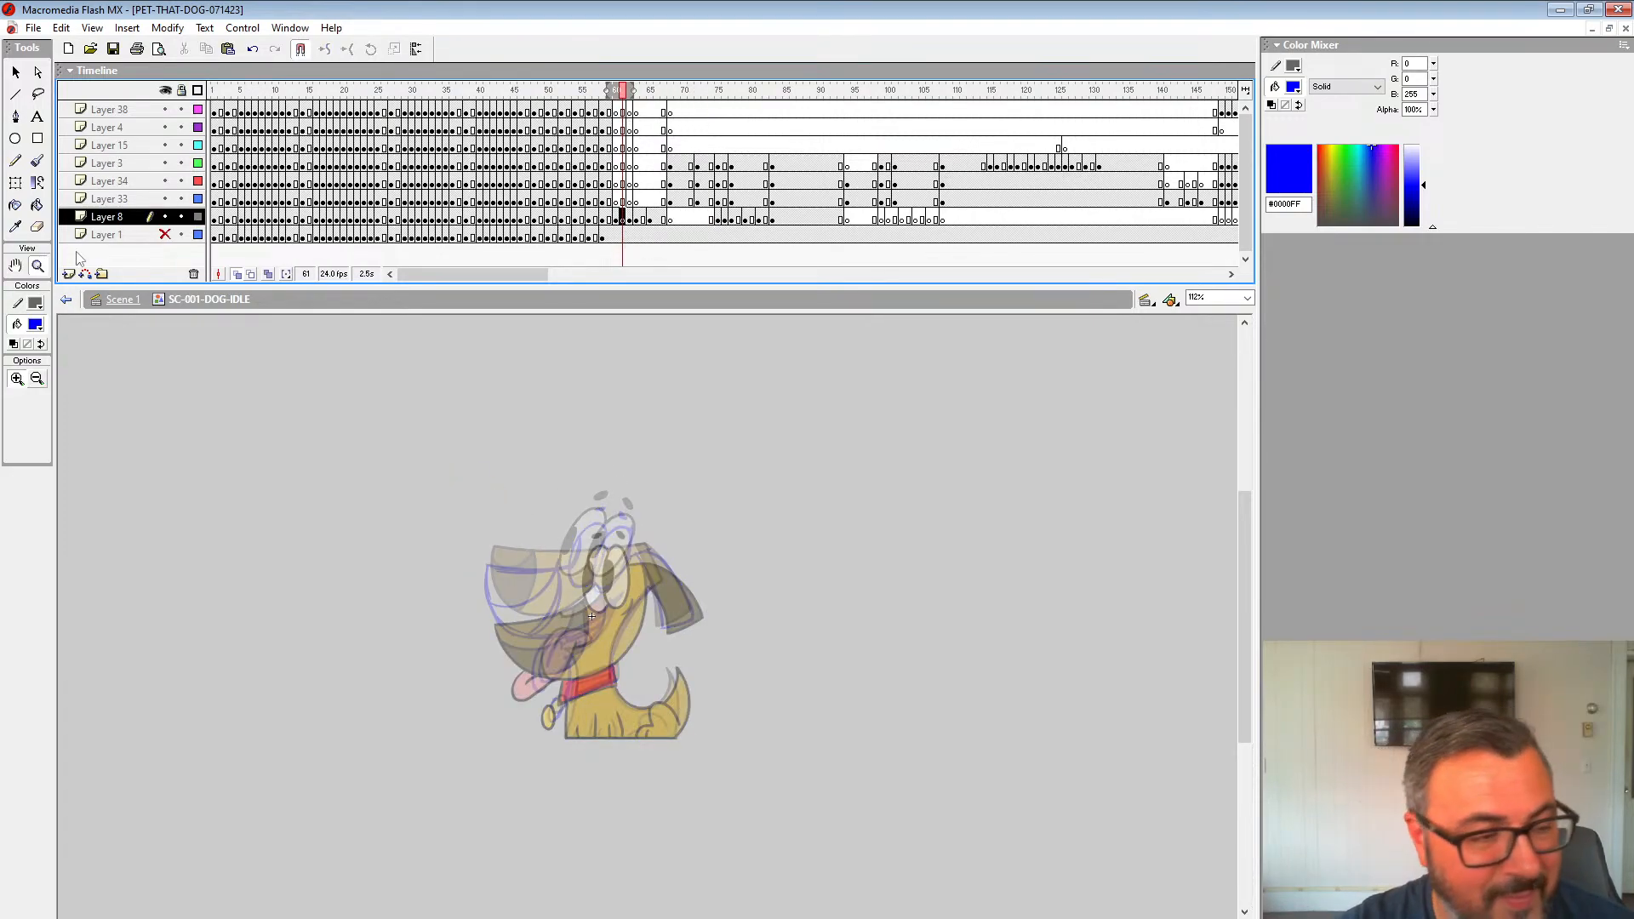
Step: Zoom in on the dog's head and set the Brush to a black #000000 fill with a thicker tip for inking
{"action": "left_click", "coordinate": [524, 569]}
{"action": "left_click", "coordinate": [722, 584]}
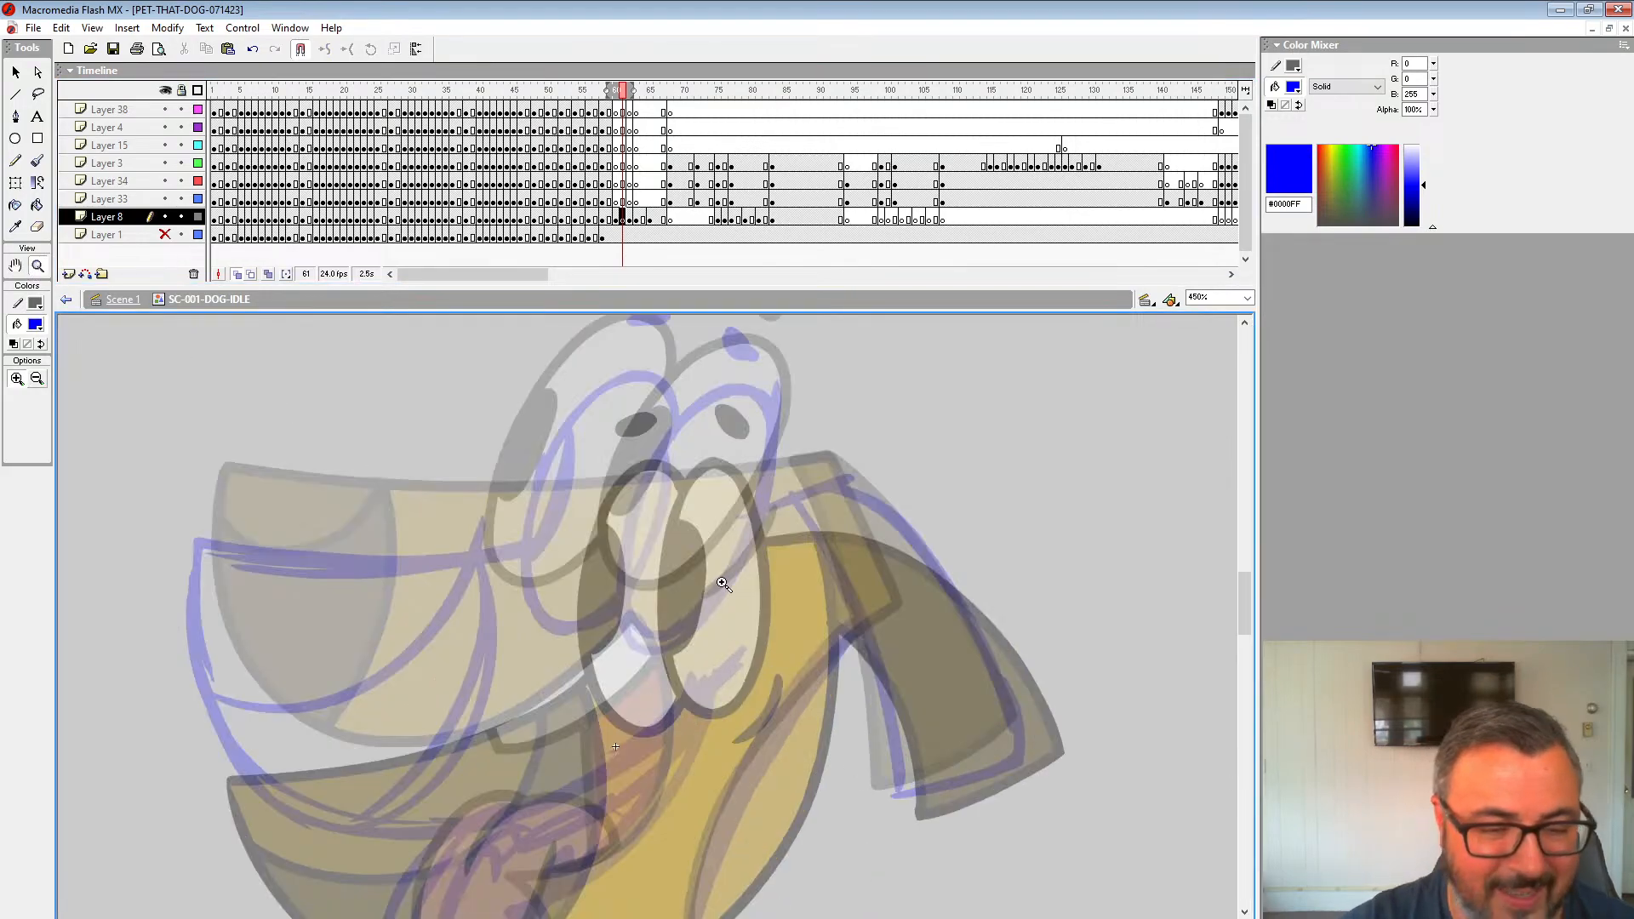
{"action": "left_click_drag", "start_coordinate": [838, 626], "coordinate": [903, 666]}
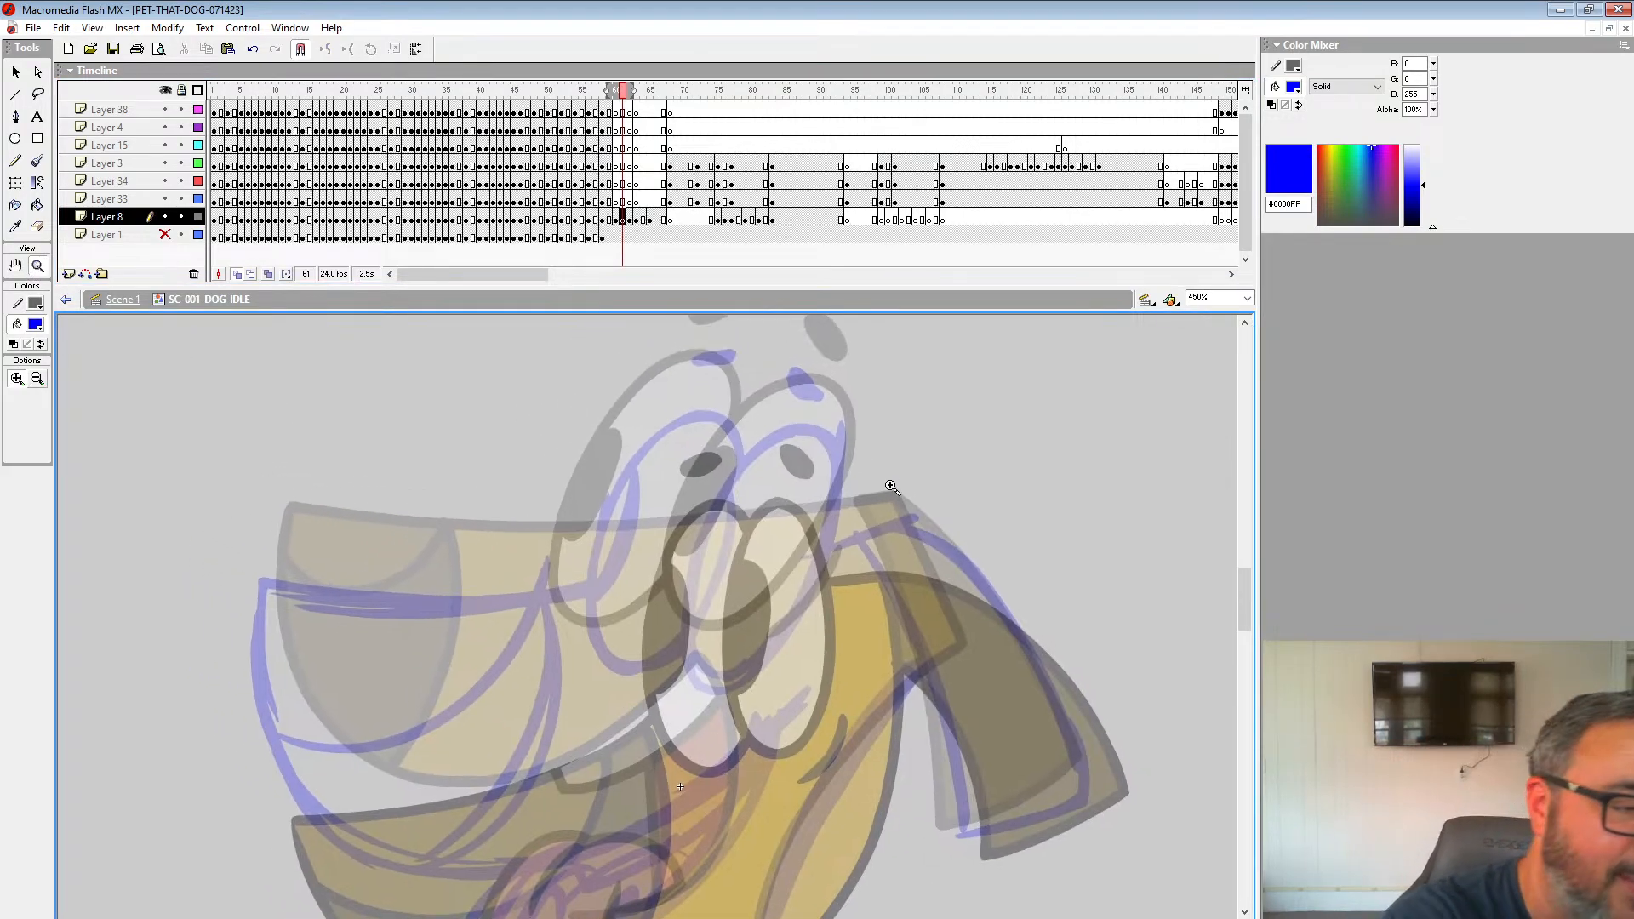
{"action": "left_click", "coordinate": [37, 161]}
{"action": "left_click", "coordinate": [35, 326]}
{"action": "left_click", "coordinate": [18, 355]}
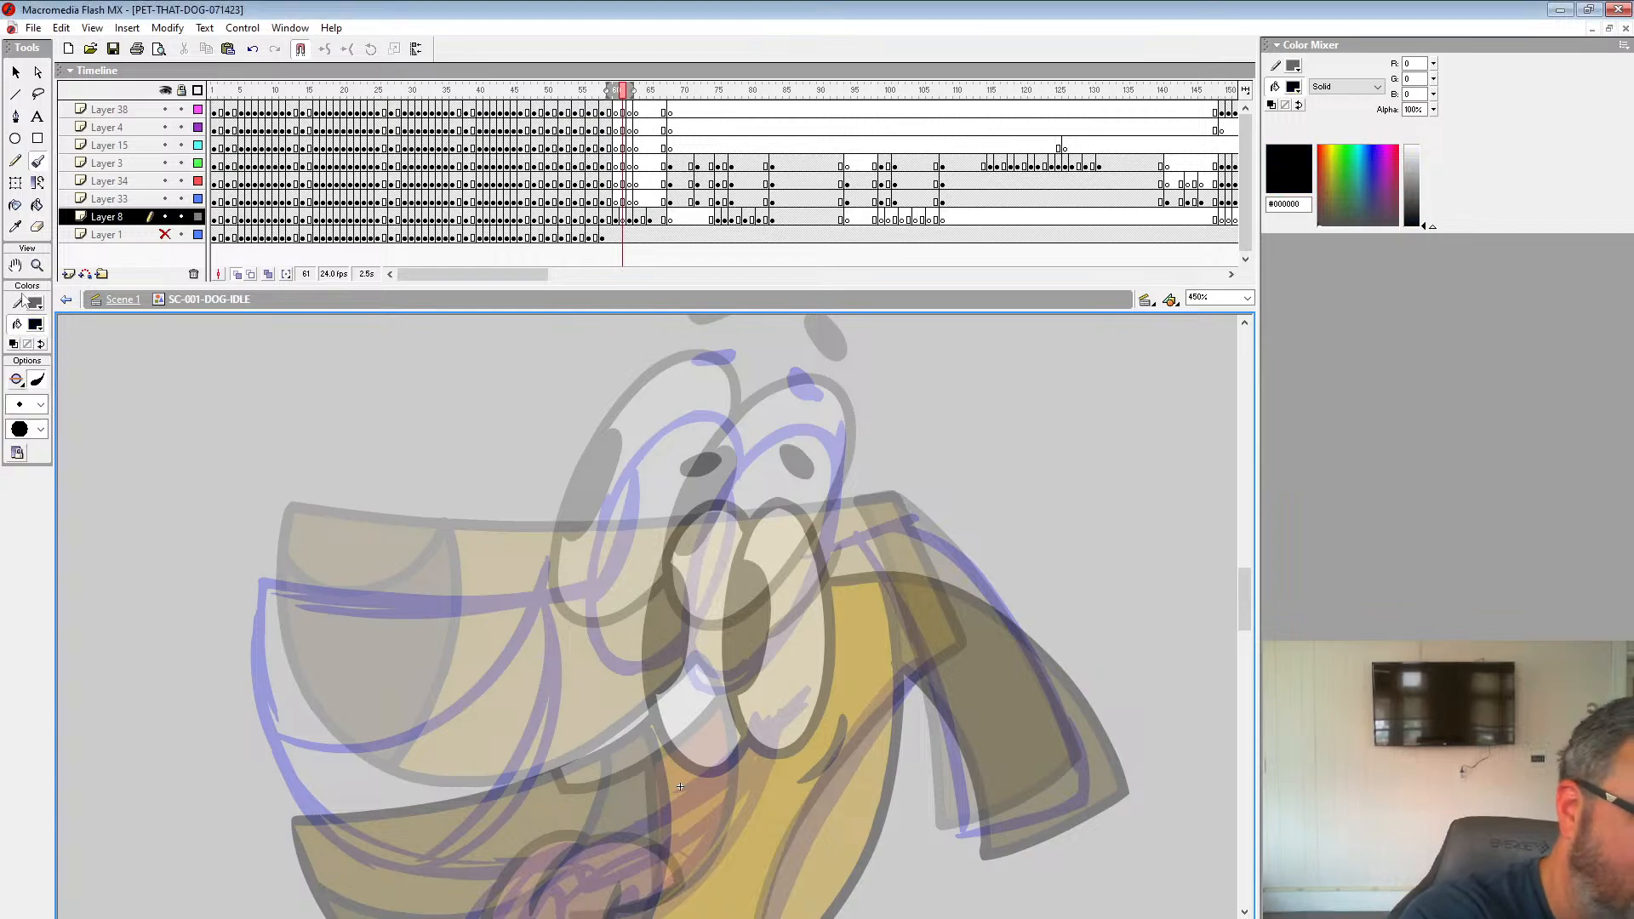
{"action": "left_click", "coordinate": [40, 405]}
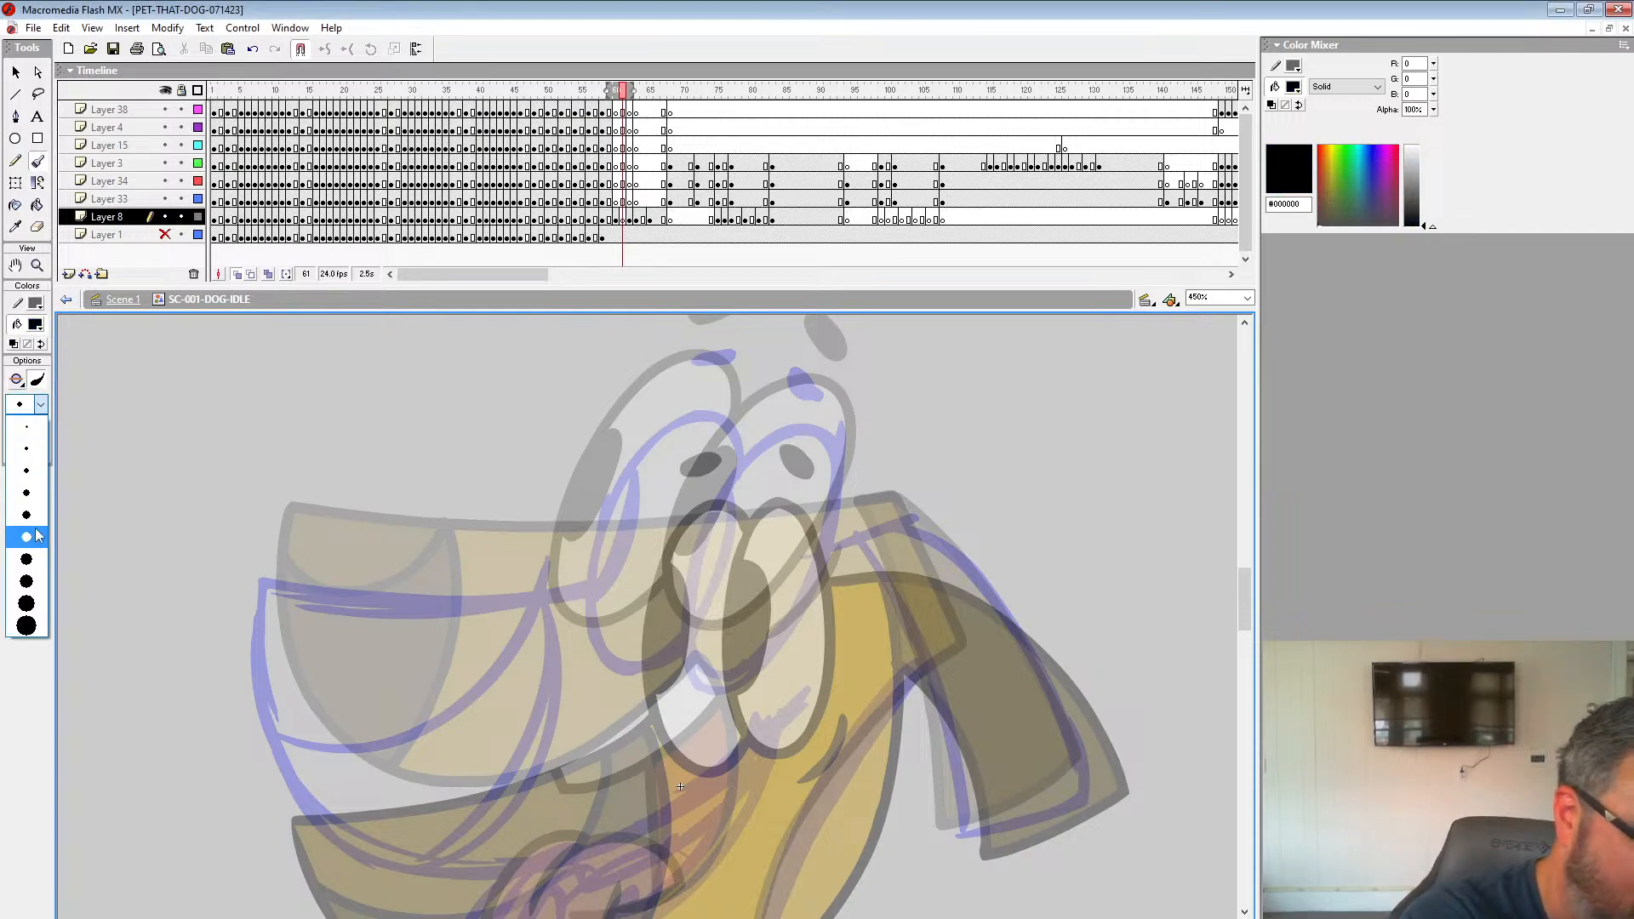
{"action": "left_click", "coordinate": [28, 494]}
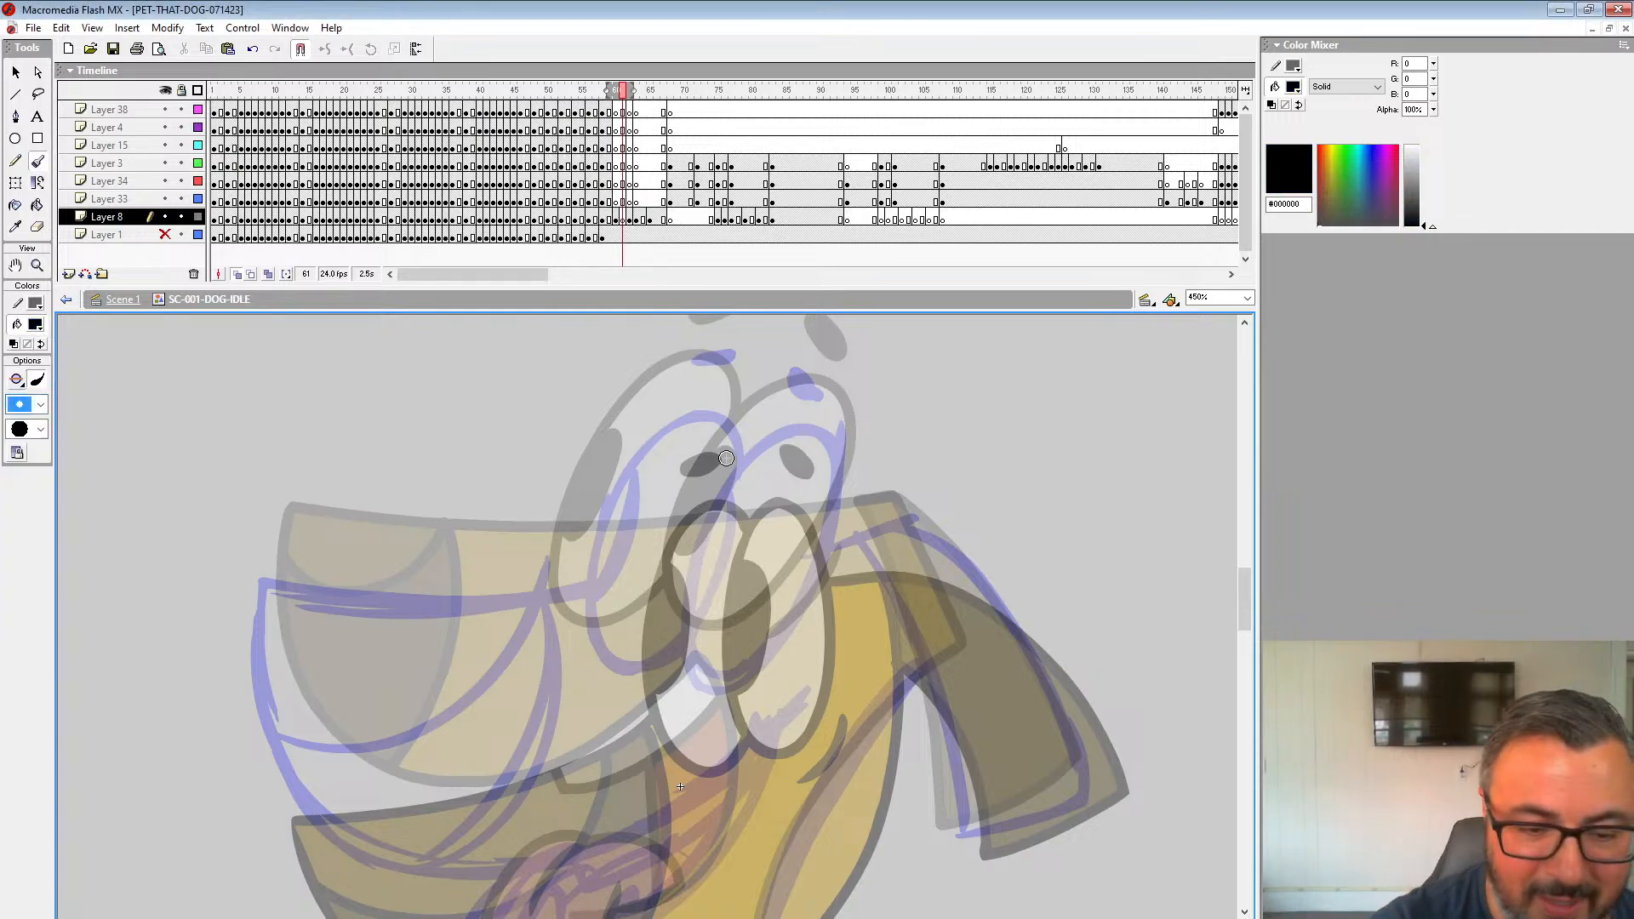
{"action": "left_click", "coordinate": [775, 436]}
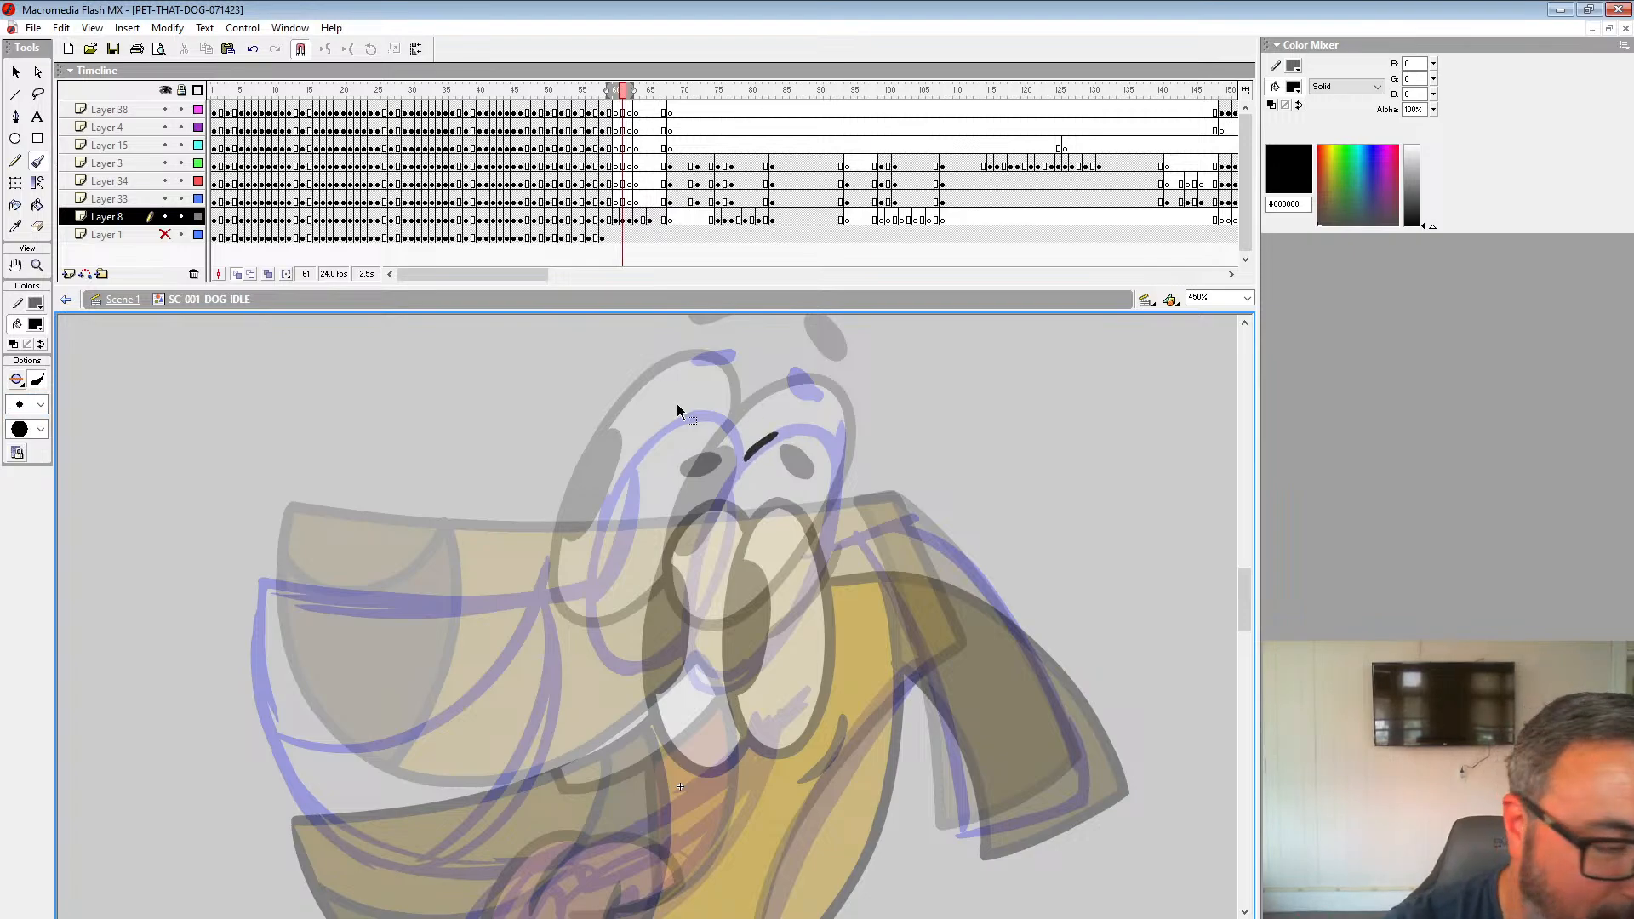
{"action": "key", "text": "ctrl+z"}
{"action": "left_click", "coordinate": [40, 404]}
{"action": "left_click", "coordinate": [27, 515]}
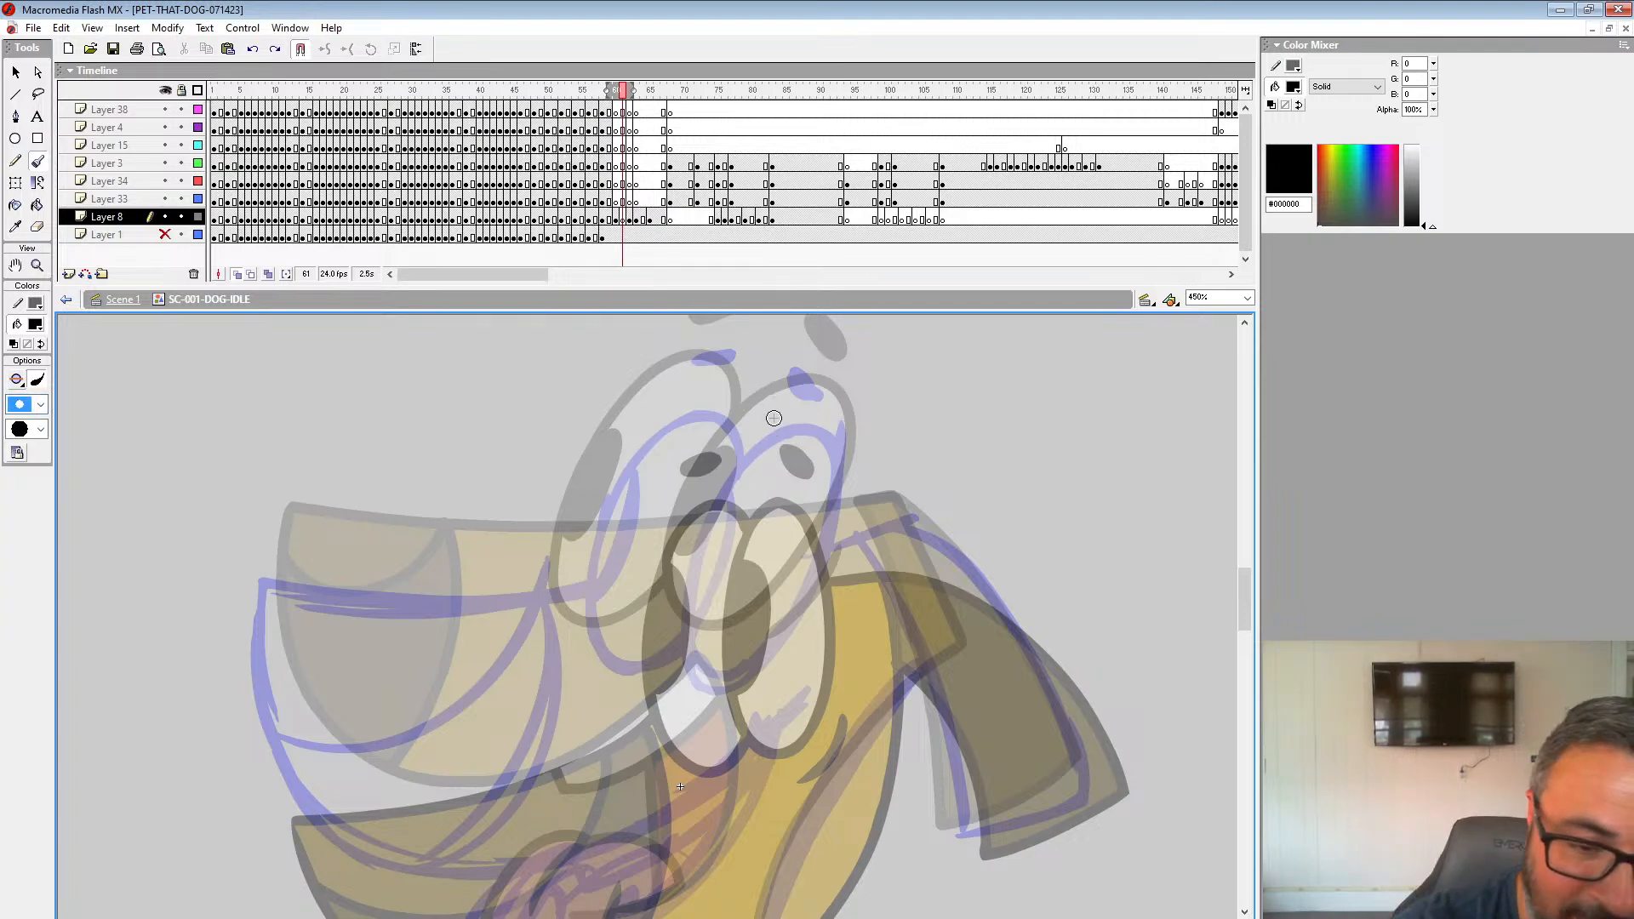
Step: Ink the dog's eye outlines, pupil edges and both eyebrows in black over the blue rough on frame 61
{"action": "mouse_move", "coordinate": [789, 430]}
{"action": "left_mouse_down"}
{"action": "mouse_move", "coordinate": [734, 471]}
{"action": "mouse_move", "coordinate": [786, 428]}
{"action": "mouse_move", "coordinate": [741, 465]}
{"action": "mouse_move", "coordinate": [687, 583]}
{"action": "mouse_move", "coordinate": [684, 656]}
{"action": "mouse_move", "coordinate": [704, 689]}
{"action": "mouse_move", "coordinate": [739, 698]}
{"action": "mouse_move", "coordinate": [810, 604]}
{"action": "mouse_move", "coordinate": [832, 470]}
{"action": "mouse_move", "coordinate": [815, 426]}
{"action": "mouse_move", "coordinate": [686, 415]}
{"action": "mouse_move", "coordinate": [630, 467]}
{"action": "mouse_move", "coordinate": [589, 580]}
{"action": "mouse_move", "coordinate": [601, 657]}
{"action": "mouse_move", "coordinate": [638, 675]}
{"action": "mouse_move", "coordinate": [681, 655]}
{"action": "left_mouse_up"}
{"action": "key", "text": "ctrl+z"}
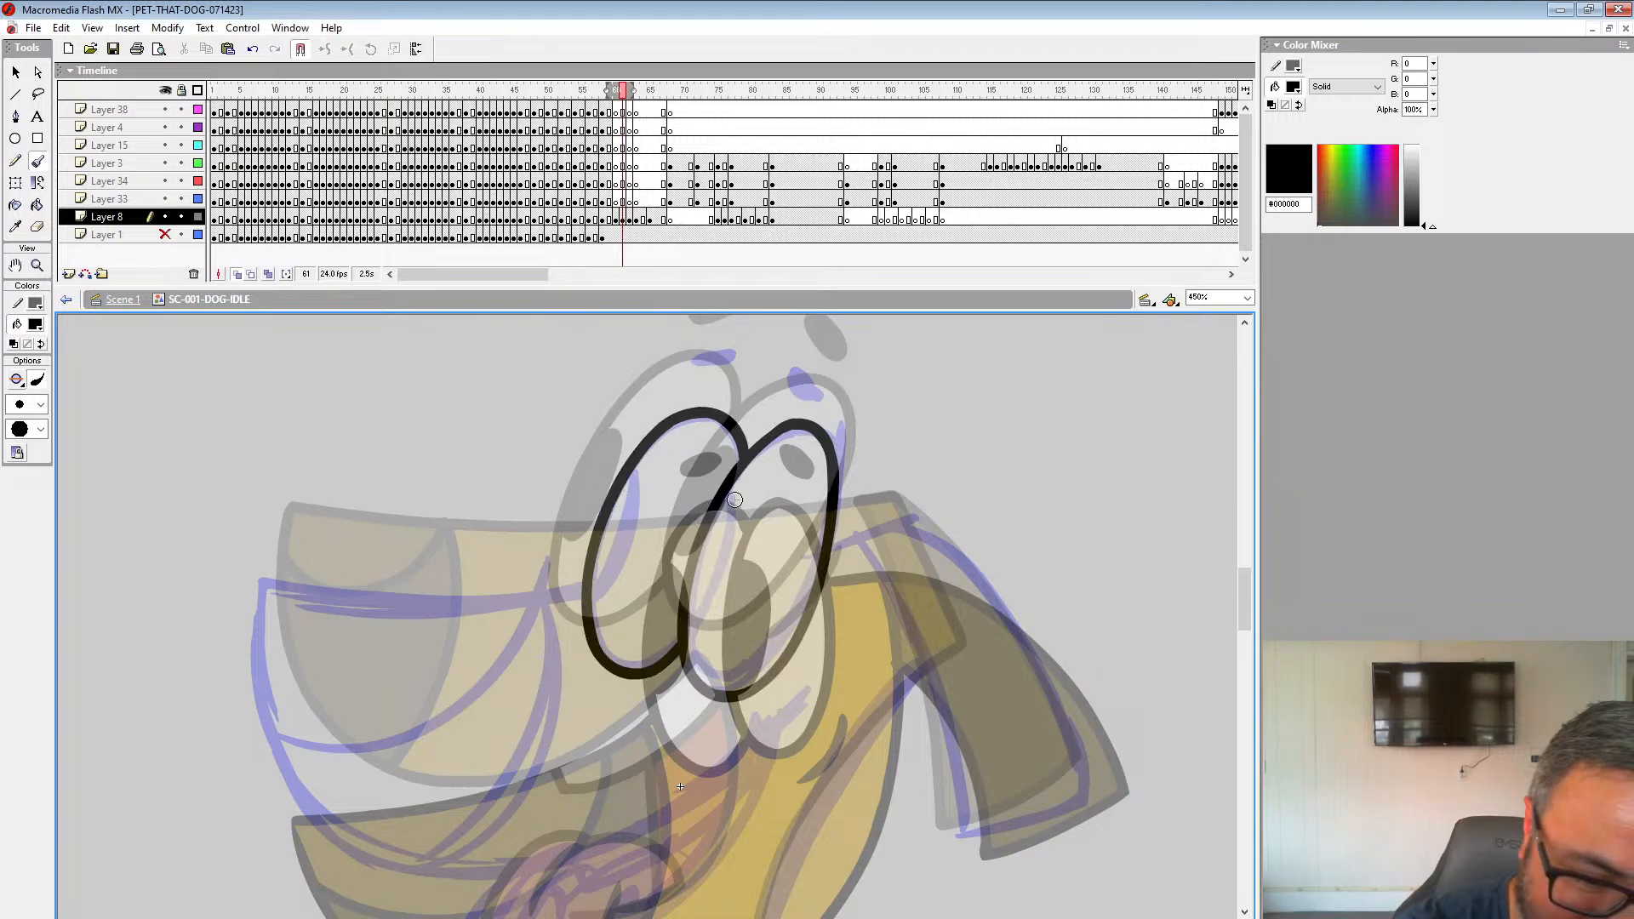
{"action": "mouse_move", "coordinate": [730, 489]}
{"action": "left_mouse_down"}
{"action": "mouse_move", "coordinate": [732, 532]}
{"action": "mouse_move", "coordinate": [680, 595]}
{"action": "left_mouse_up"}
{"action": "left_click_drag", "start_coordinate": [632, 471], "coordinate": [611, 539]}
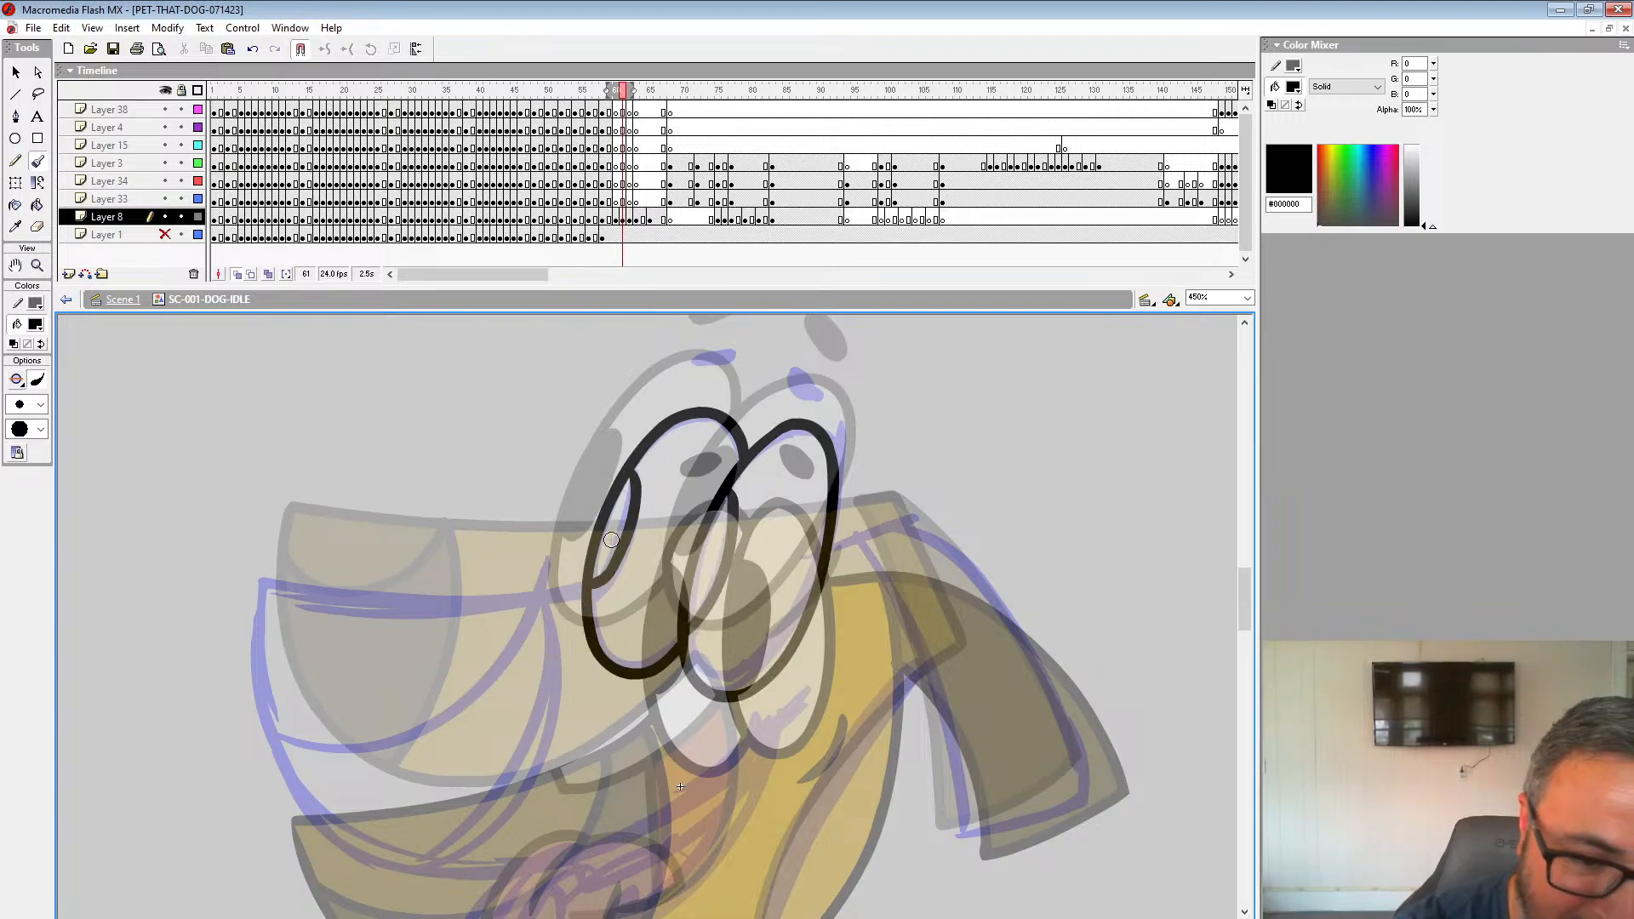
{"action": "left_click_drag", "start_coordinate": [807, 390], "coordinate": [816, 389]}
{"action": "key", "text": "ctrl+z"}
{"action": "left_click_drag", "start_coordinate": [699, 364], "coordinate": [732, 353]}
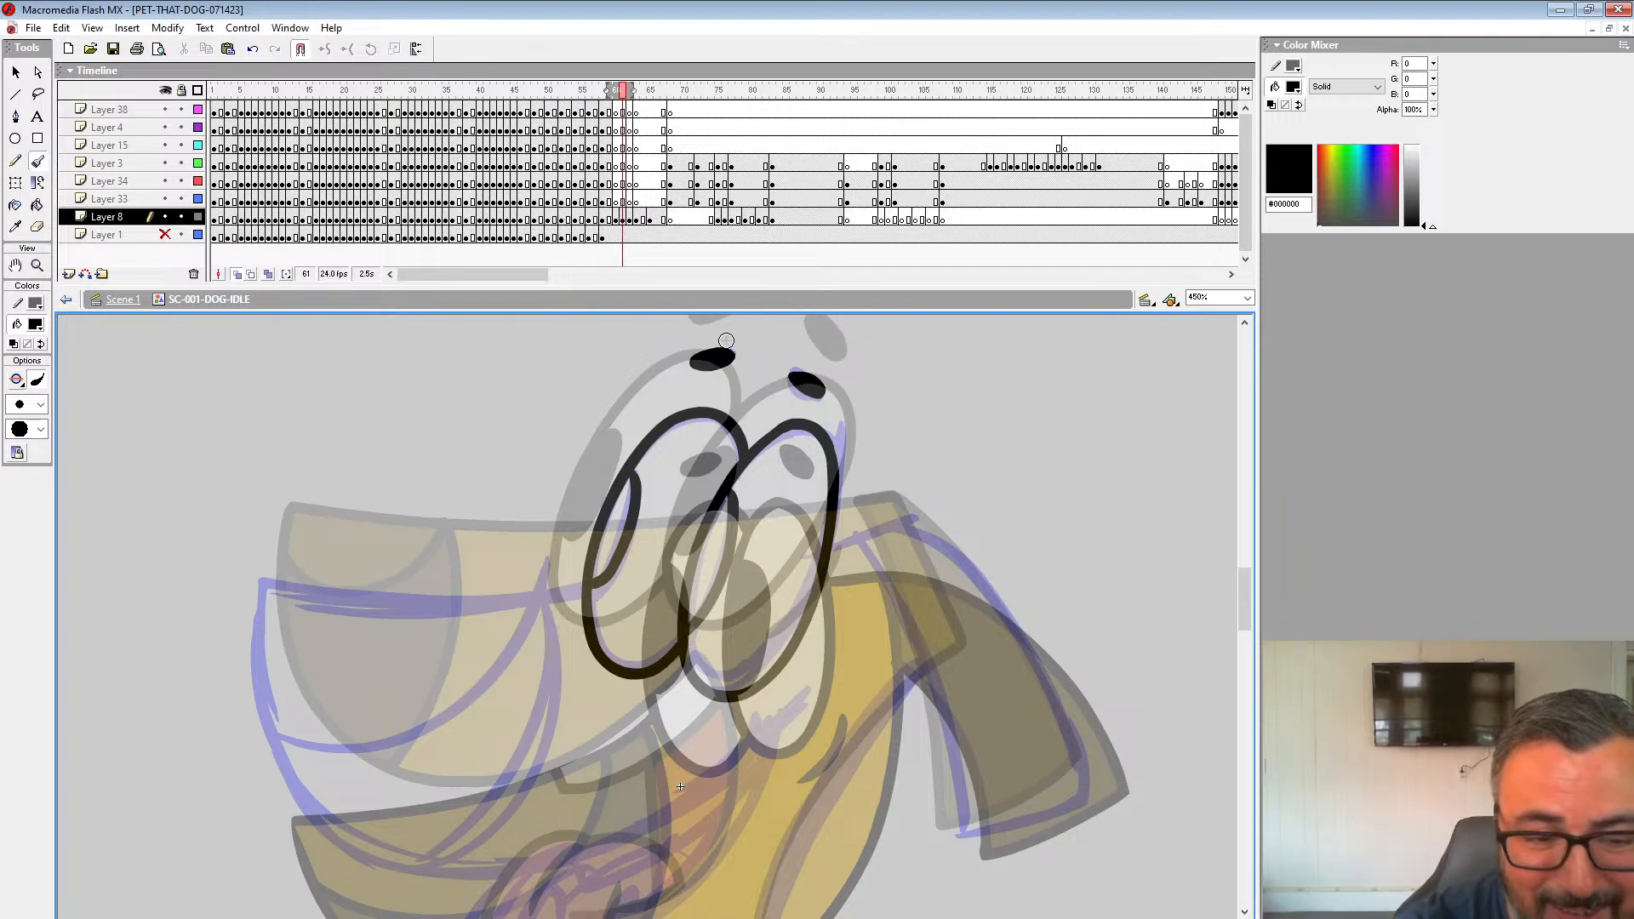
{"action": "left_click_drag", "start_coordinate": [924, 524], "coordinate": [922, 410]}
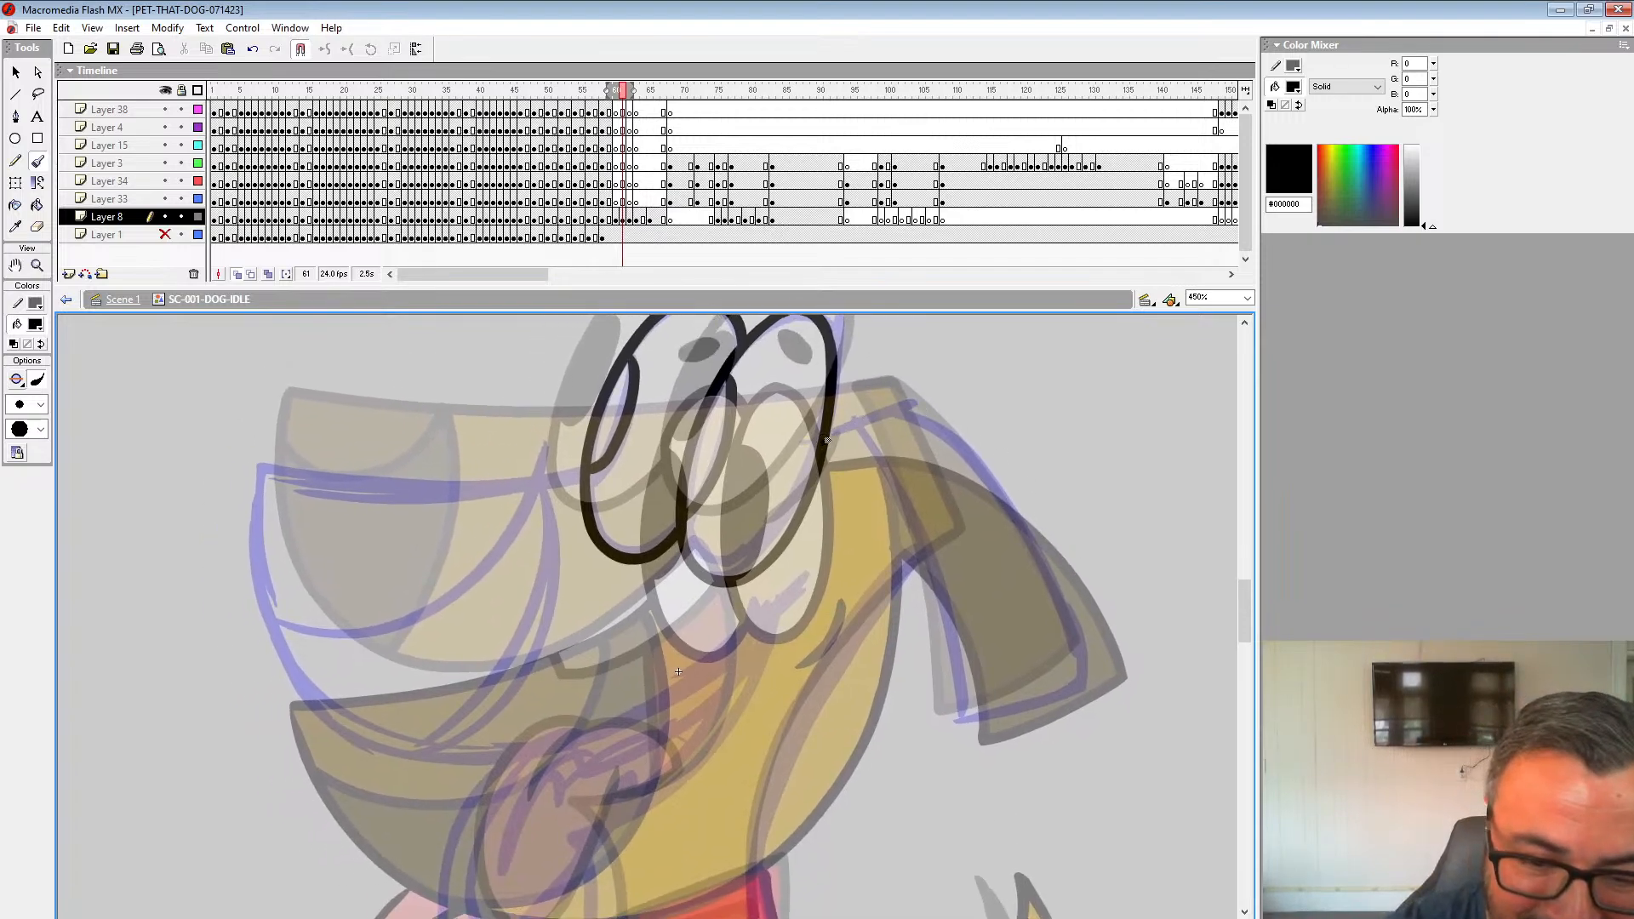
Step: Ink the dog's ear, snout outline and nose edges in black over the blue rough on frame 61
{"action": "mouse_move", "coordinate": [826, 441]}
{"action": "left_mouse_down"}
{"action": "mouse_move", "coordinate": [790, 404]}
{"action": "mouse_move", "coordinate": [882, 486]}
{"action": "mouse_move", "coordinate": [969, 650]}
{"action": "mouse_move", "coordinate": [848, 713]}
{"action": "left_mouse_up"}
{"action": "mouse_move", "coordinate": [723, 418]}
{"action": "left_mouse_down"}
{"action": "mouse_move", "coordinate": [792, 530]}
{"action": "mouse_move", "coordinate": [847, 718]}
{"action": "left_mouse_up"}
{"action": "mouse_move", "coordinate": [450, 459]}
{"action": "left_mouse_down"}
{"action": "mouse_move", "coordinate": [823, 456]}
{"action": "mouse_move", "coordinate": [516, 448]}
{"action": "mouse_move", "coordinate": [509, 512]}
{"action": "mouse_move", "coordinate": [586, 693]}
{"action": "mouse_move", "coordinate": [766, 749]}
{"action": "mouse_move", "coordinate": [856, 711]}
{"action": "left_mouse_up"}
{"action": "key", "text": "ctrl+z"}
{"action": "mouse_move", "coordinate": [837, 458]}
{"action": "left_mouse_down"}
{"action": "mouse_move", "coordinate": [515, 446]}
{"action": "mouse_move", "coordinate": [505, 522]}
{"action": "mouse_move", "coordinate": [529, 625]}
{"action": "mouse_move", "coordinate": [595, 694]}
{"action": "mouse_move", "coordinate": [695, 727]}
{"action": "mouse_move", "coordinate": [805, 715]}
{"action": "mouse_move", "coordinate": [897, 675]}
{"action": "mouse_move", "coordinate": [1017, 577]}
{"action": "left_mouse_up"}
{"action": "mouse_move", "coordinate": [796, 467]}
{"action": "left_mouse_down"}
{"action": "mouse_move", "coordinate": [779, 609]}
{"action": "mouse_move", "coordinate": [661, 718]}
{"action": "left_mouse_up"}
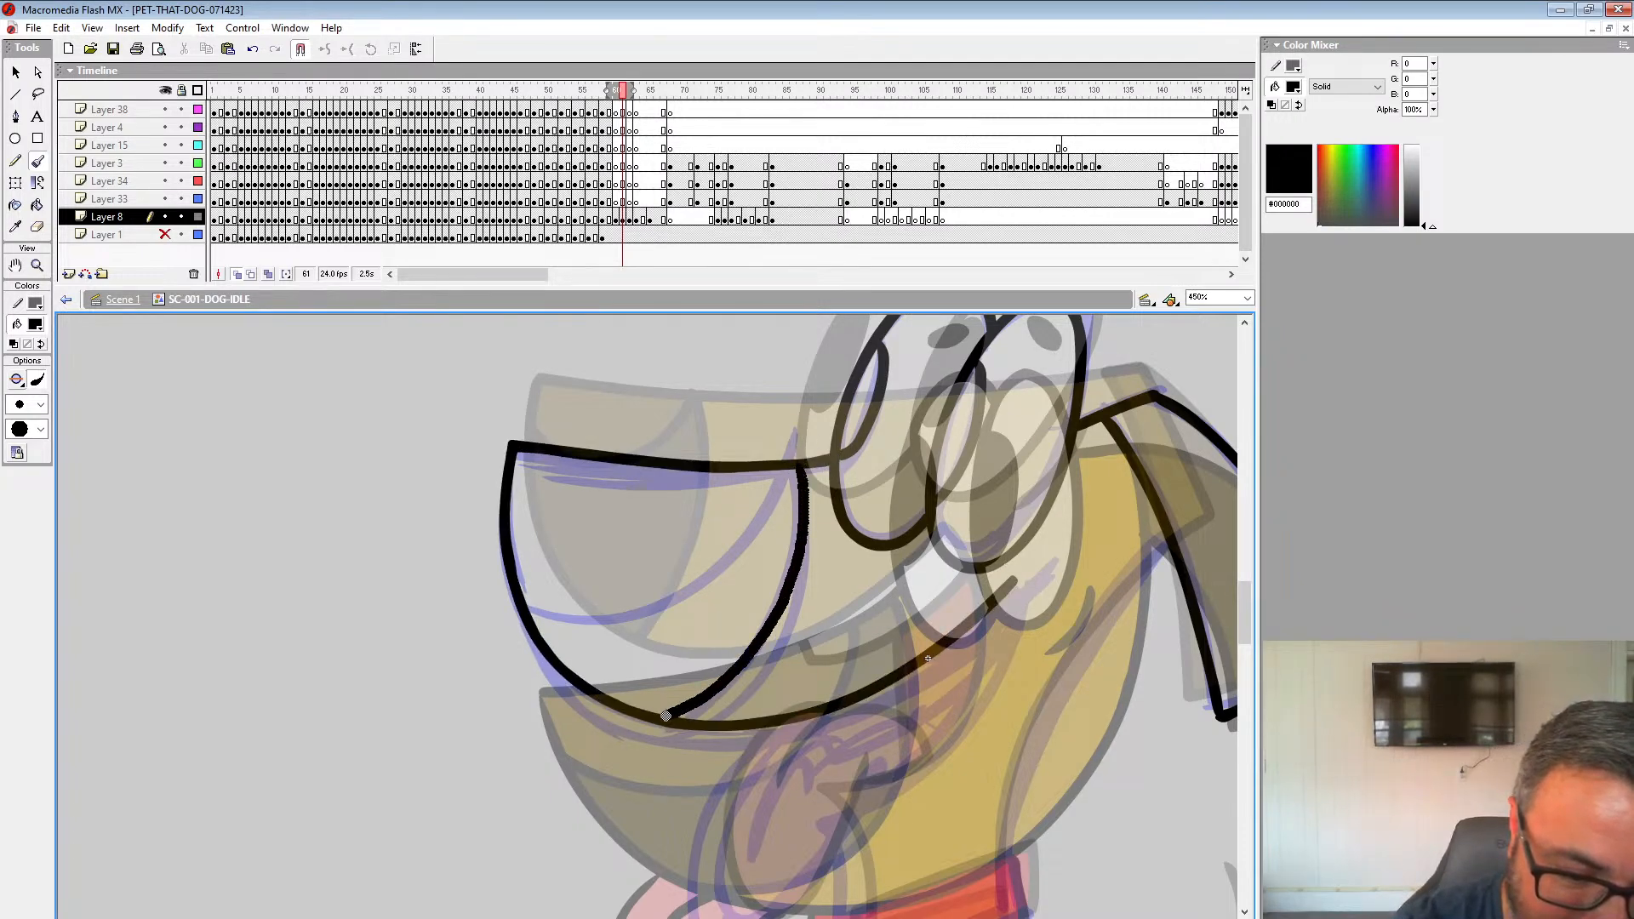
{"action": "mouse_move", "coordinate": [523, 593]}
{"action": "left_mouse_down"}
{"action": "mouse_move", "coordinate": [627, 604]}
{"action": "mouse_move", "coordinate": [770, 499]}
{"action": "mouse_move", "coordinate": [515, 582]}
{"action": "mouse_move", "coordinate": [586, 608]}
{"action": "mouse_move", "coordinate": [728, 561]}
{"action": "mouse_move", "coordinate": [785, 476]}
{"action": "left_mouse_up"}
{"action": "key", "text": "ctrl+z"}
Step: Ink the lower edge of the open mouth and the hanging tongue in black
{"action": "mouse_move", "coordinate": [1035, 580]}
{"action": "left_mouse_down"}
{"action": "mouse_move", "coordinate": [906, 416]}
{"action": "mouse_move", "coordinate": [821, 562]}
{"action": "mouse_move", "coordinate": [719, 626]}
{"action": "left_mouse_up"}
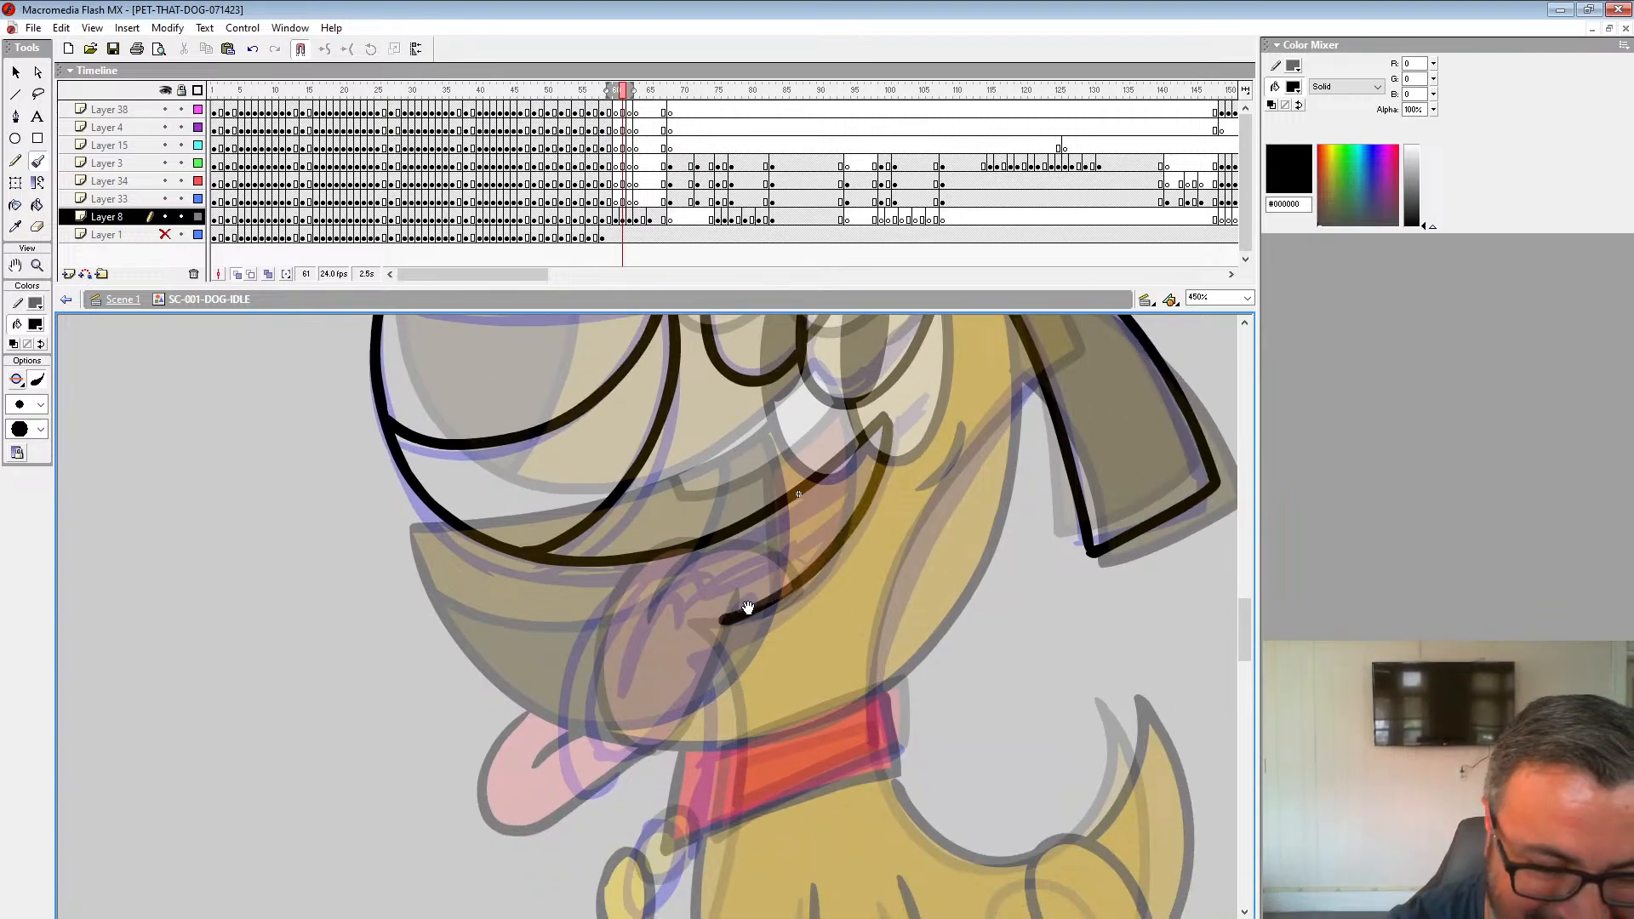
{"action": "mouse_move", "coordinate": [885, 458]}
{"action": "left_mouse_down"}
{"action": "mouse_move", "coordinate": [959, 411]}
{"action": "mouse_move", "coordinate": [792, 581]}
{"action": "mouse_move", "coordinate": [723, 566]}
{"action": "mouse_move", "coordinate": [698, 626]}
{"action": "left_mouse_up"}
{"action": "key", "text": "ctrl+z"}
Step: Ink the lower edge of the teeth inside the dog's open mouth, redoing strokes until the curve fits
{"action": "mouse_move", "coordinate": [766, 530]}
{"action": "left_mouse_down"}
{"action": "mouse_move", "coordinate": [672, 589]}
{"action": "mouse_move", "coordinate": [636, 691]}
{"action": "mouse_move", "coordinate": [679, 737]}
{"action": "mouse_move", "coordinate": [736, 696]}
{"action": "mouse_move", "coordinate": [795, 573]}
{"action": "mouse_move", "coordinate": [751, 527]}
{"action": "mouse_move", "coordinate": [813, 512]}
{"action": "mouse_move", "coordinate": [960, 420]}
{"action": "left_mouse_up"}
{"action": "key", "text": "ctrl+z"}
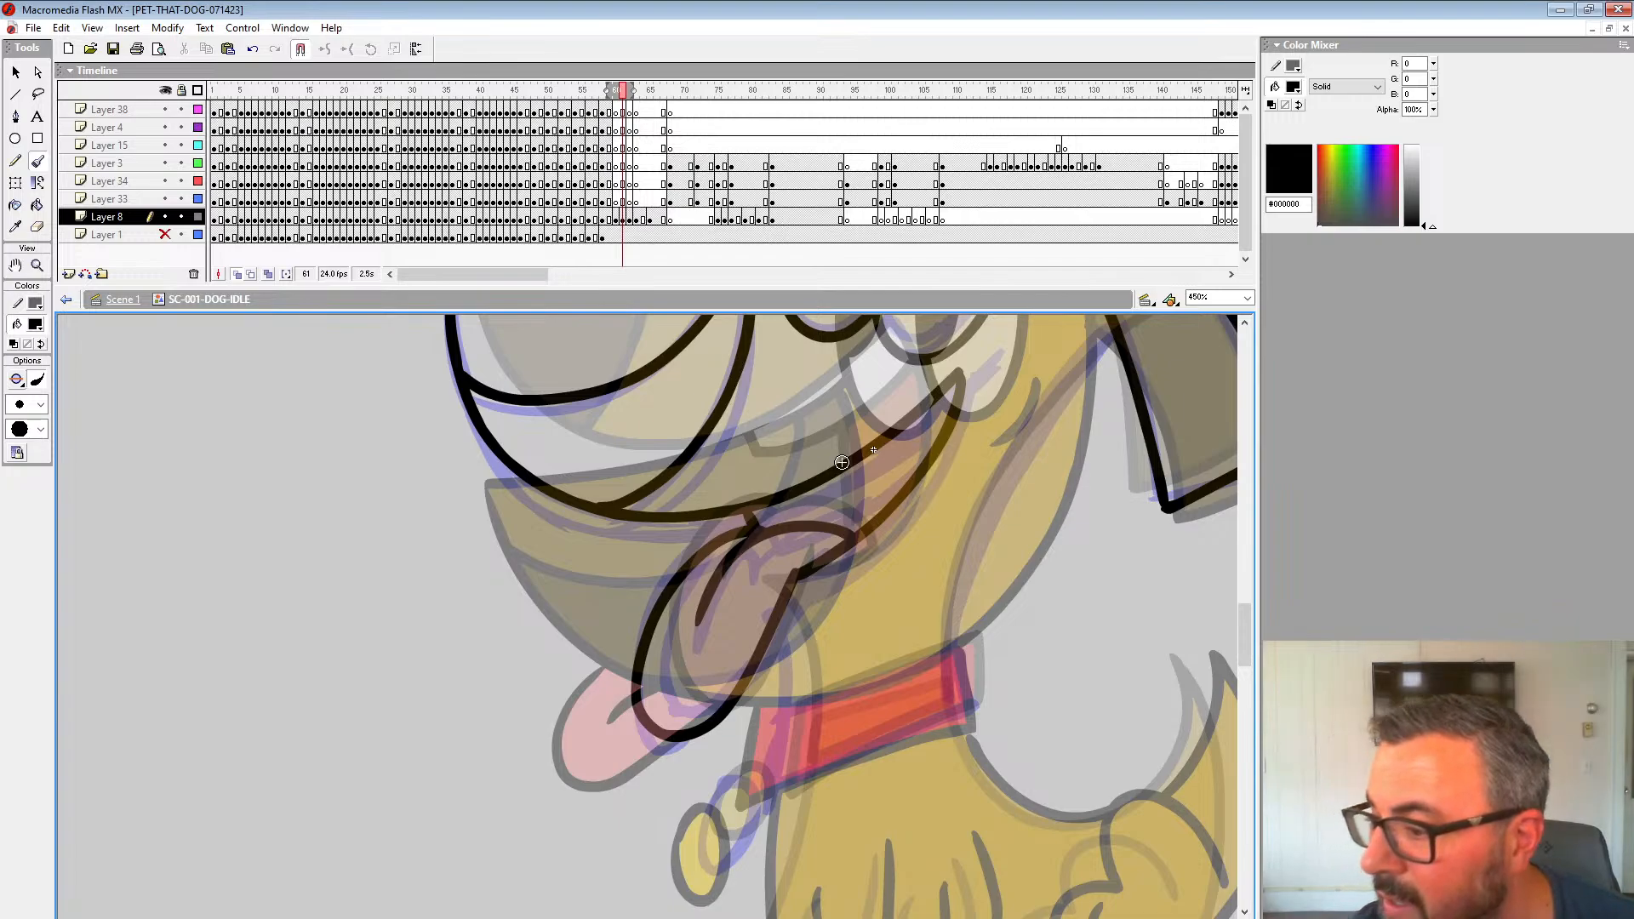
{"action": "left_click_drag", "start_coordinate": [806, 520], "coordinate": [948, 425]}
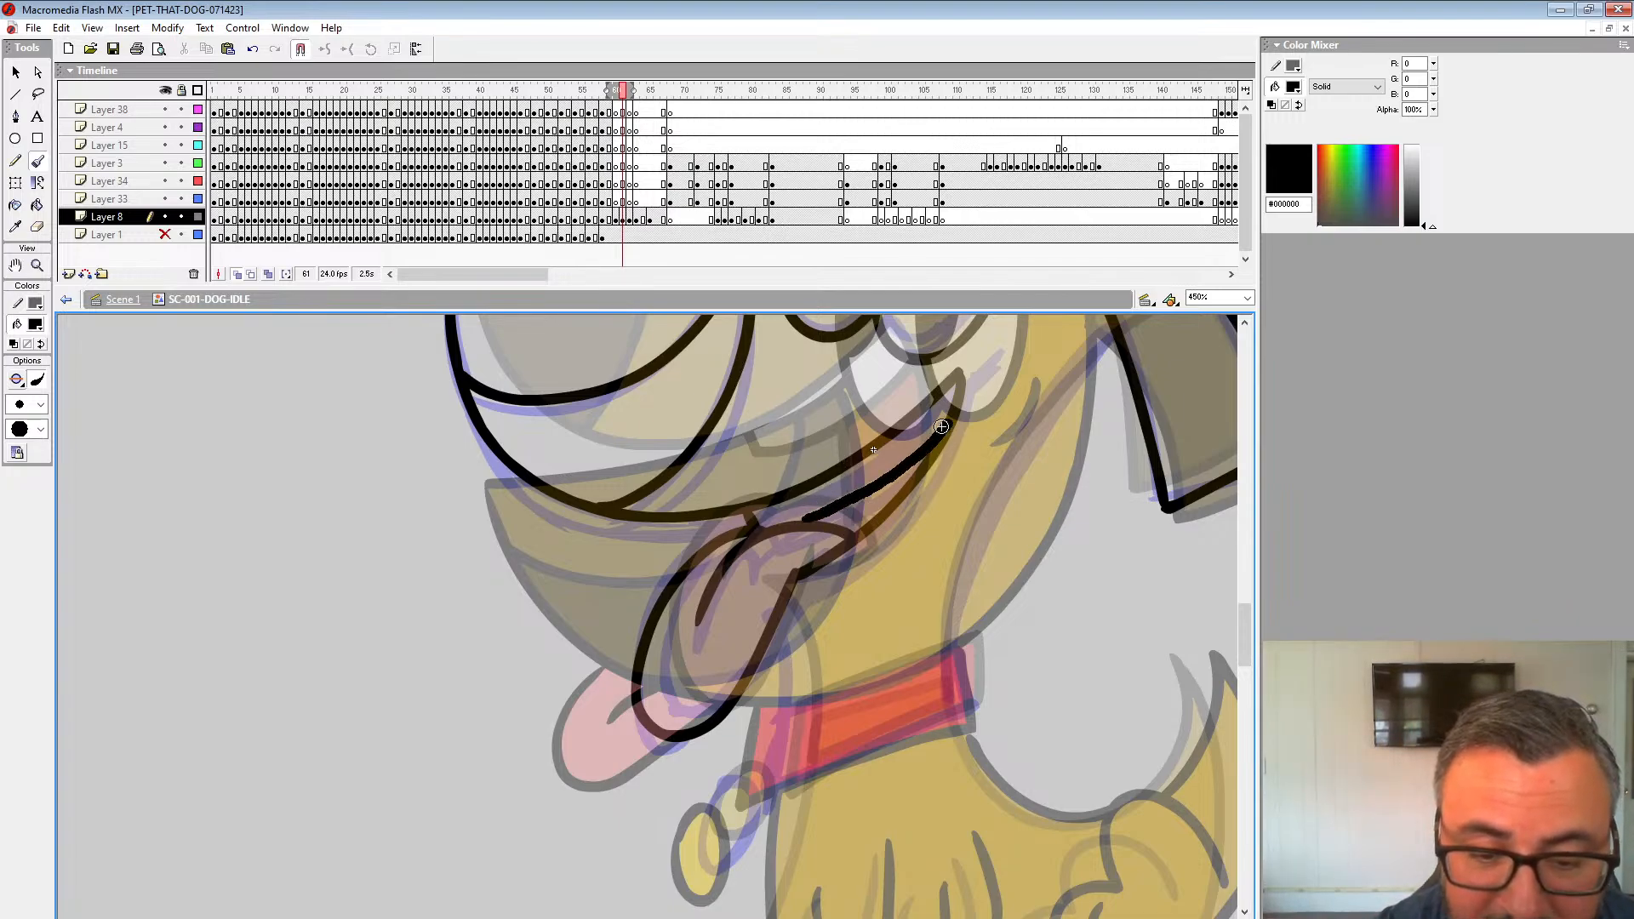
{"action": "key", "text": "ctrl+z"}
{"action": "mouse_move", "coordinate": [798, 522]}
{"action": "left_mouse_down"}
{"action": "mouse_move", "coordinate": [943, 428]}
{"action": "mouse_move", "coordinate": [837, 474]}
{"action": "left_mouse_up"}
{"action": "left_click_drag", "start_coordinate": [1013, 377], "coordinate": [969, 413]}
{"action": "key", "text": "ctrl+z"}
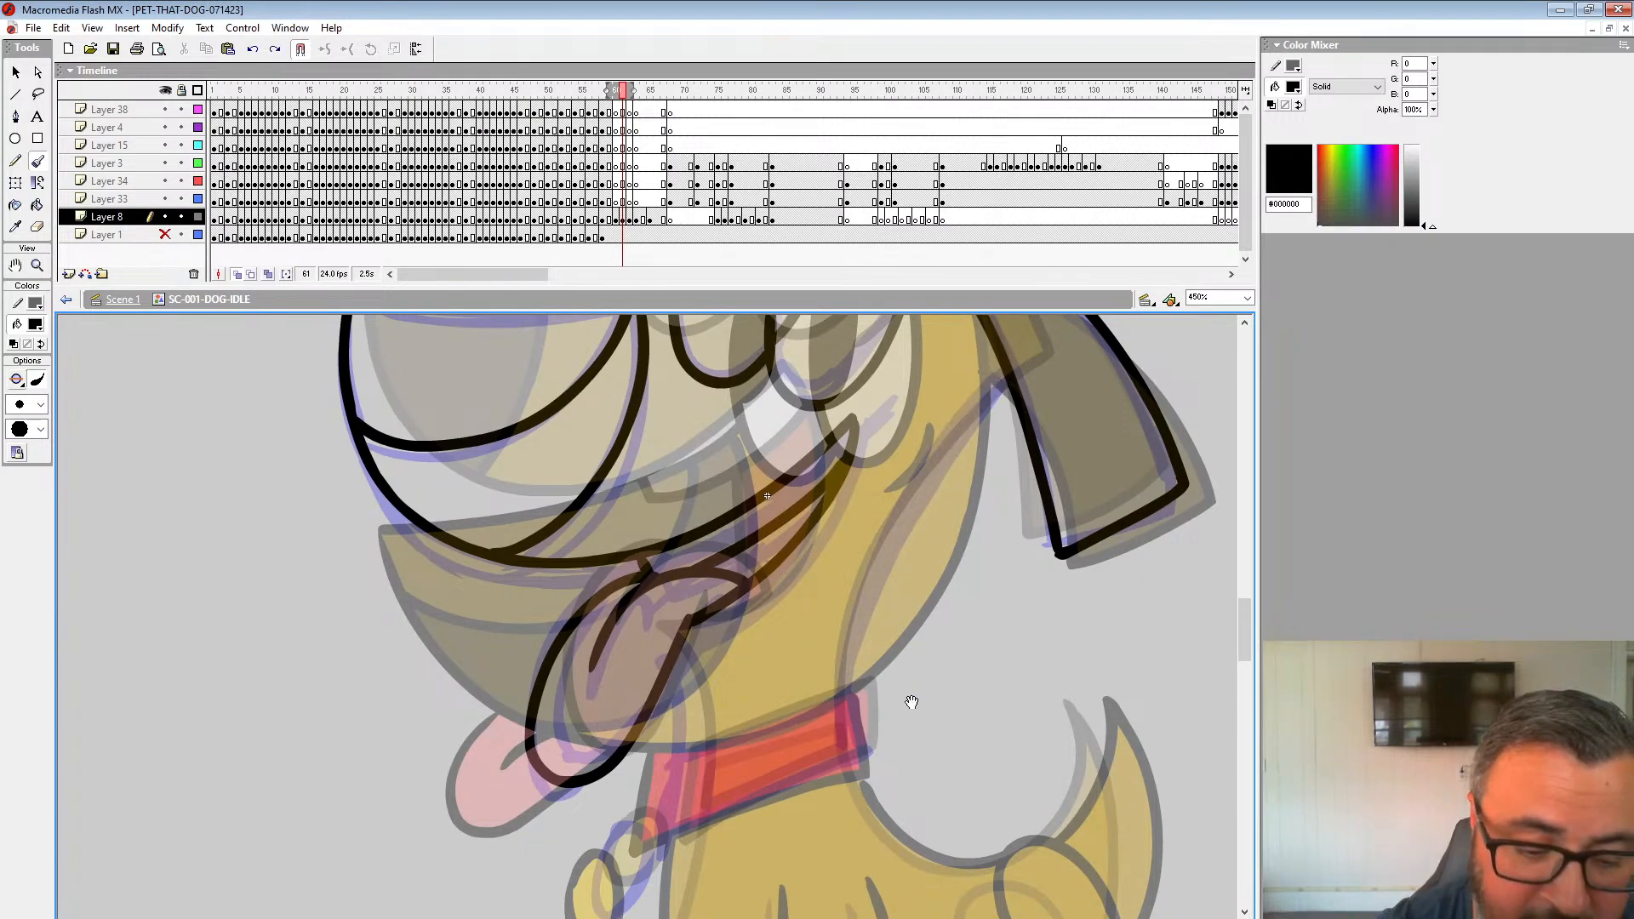
Step: Ink the collar outline and the front and back lines of the dog's neck
{"action": "mouse_move", "coordinate": [651, 771]}
{"action": "left_mouse_down"}
{"action": "mouse_move", "coordinate": [795, 524]}
{"action": "mouse_move", "coordinate": [781, 596]}
{"action": "mouse_move", "coordinate": [998, 509]}
{"action": "mouse_move", "coordinate": [990, 451]}
{"action": "mouse_move", "coordinate": [797, 508]}
{"action": "left_mouse_up"}
{"action": "left_click_drag", "start_coordinate": [1034, 377], "coordinate": [907, 675]}
{"action": "mouse_move", "coordinate": [1010, 422]}
{"action": "left_mouse_down"}
{"action": "mouse_move", "coordinate": [870, 606]}
{"action": "mouse_move", "coordinate": [847, 734]}
{"action": "left_mouse_up"}
{"action": "left_click_drag", "start_coordinate": [676, 704], "coordinate": [684, 792]}
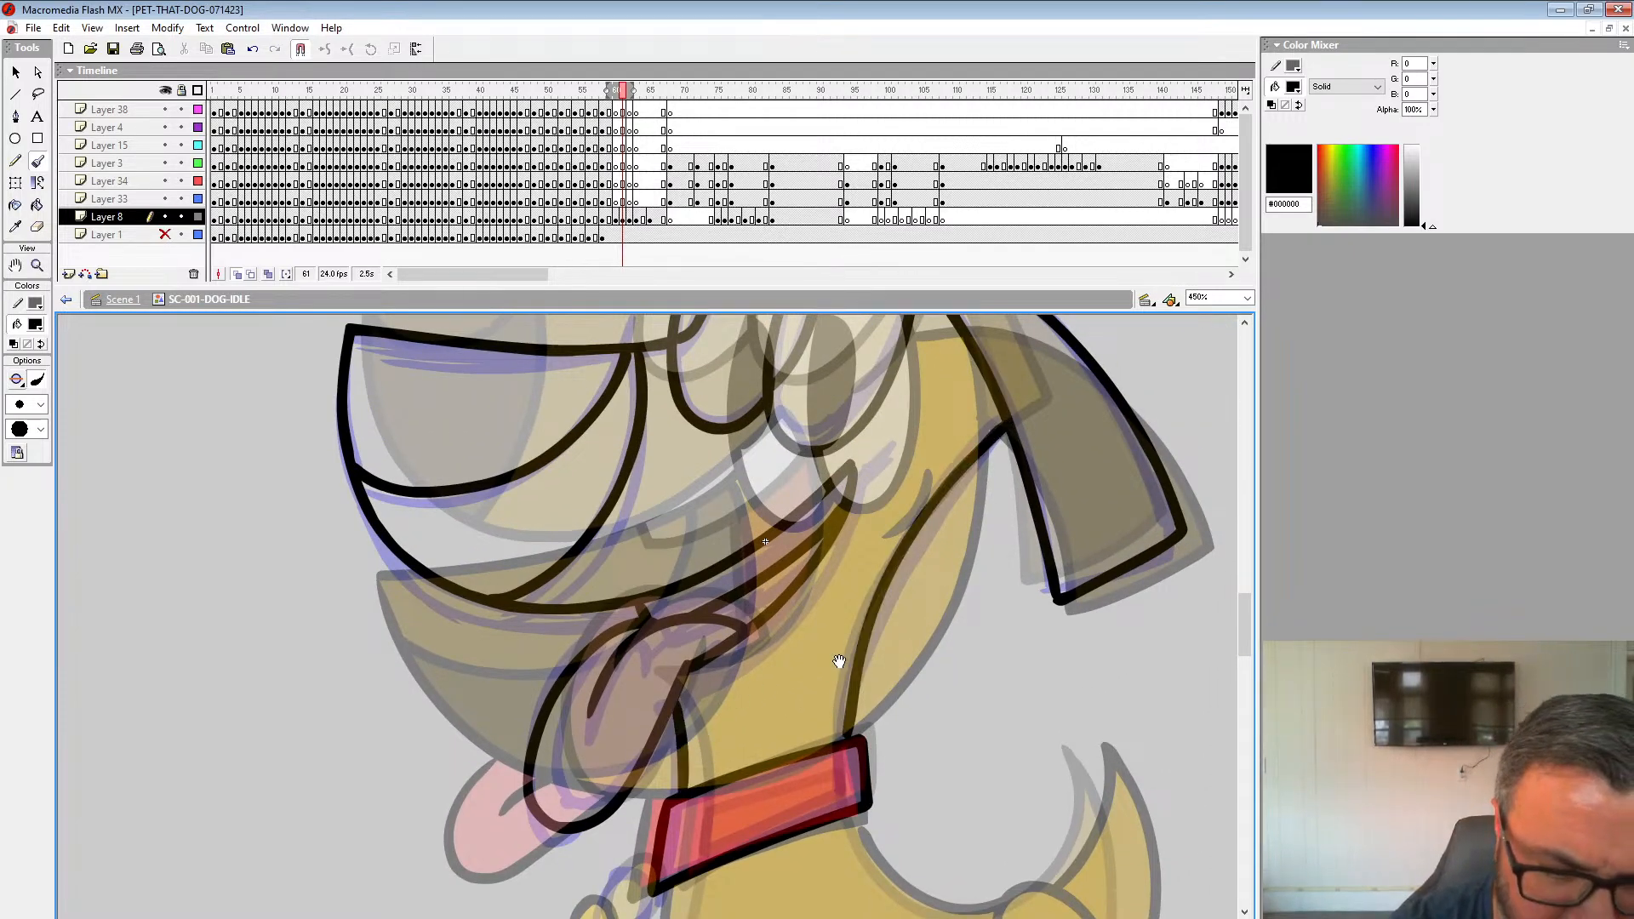
{"action": "left_click_drag", "start_coordinate": [839, 661], "coordinate": [781, 640]}
{"action": "key", "text": "ctrl+z"}
{"action": "key", "text": "ctrl+z"}
{"action": "mouse_move", "coordinate": [941, 406]}
{"action": "left_mouse_down"}
{"action": "mouse_move", "coordinate": [885, 468]}
{"action": "mouse_move", "coordinate": [782, 720]}
{"action": "left_mouse_up"}
Step: Ink the dog's body below the collar: chest, base line, hind leg, tail and back
{"action": "mouse_move", "coordinate": [613, 674]}
{"action": "left_mouse_down"}
{"action": "mouse_move", "coordinate": [626, 731]}
{"action": "mouse_move", "coordinate": [822, 335]}
{"action": "left_mouse_up"}
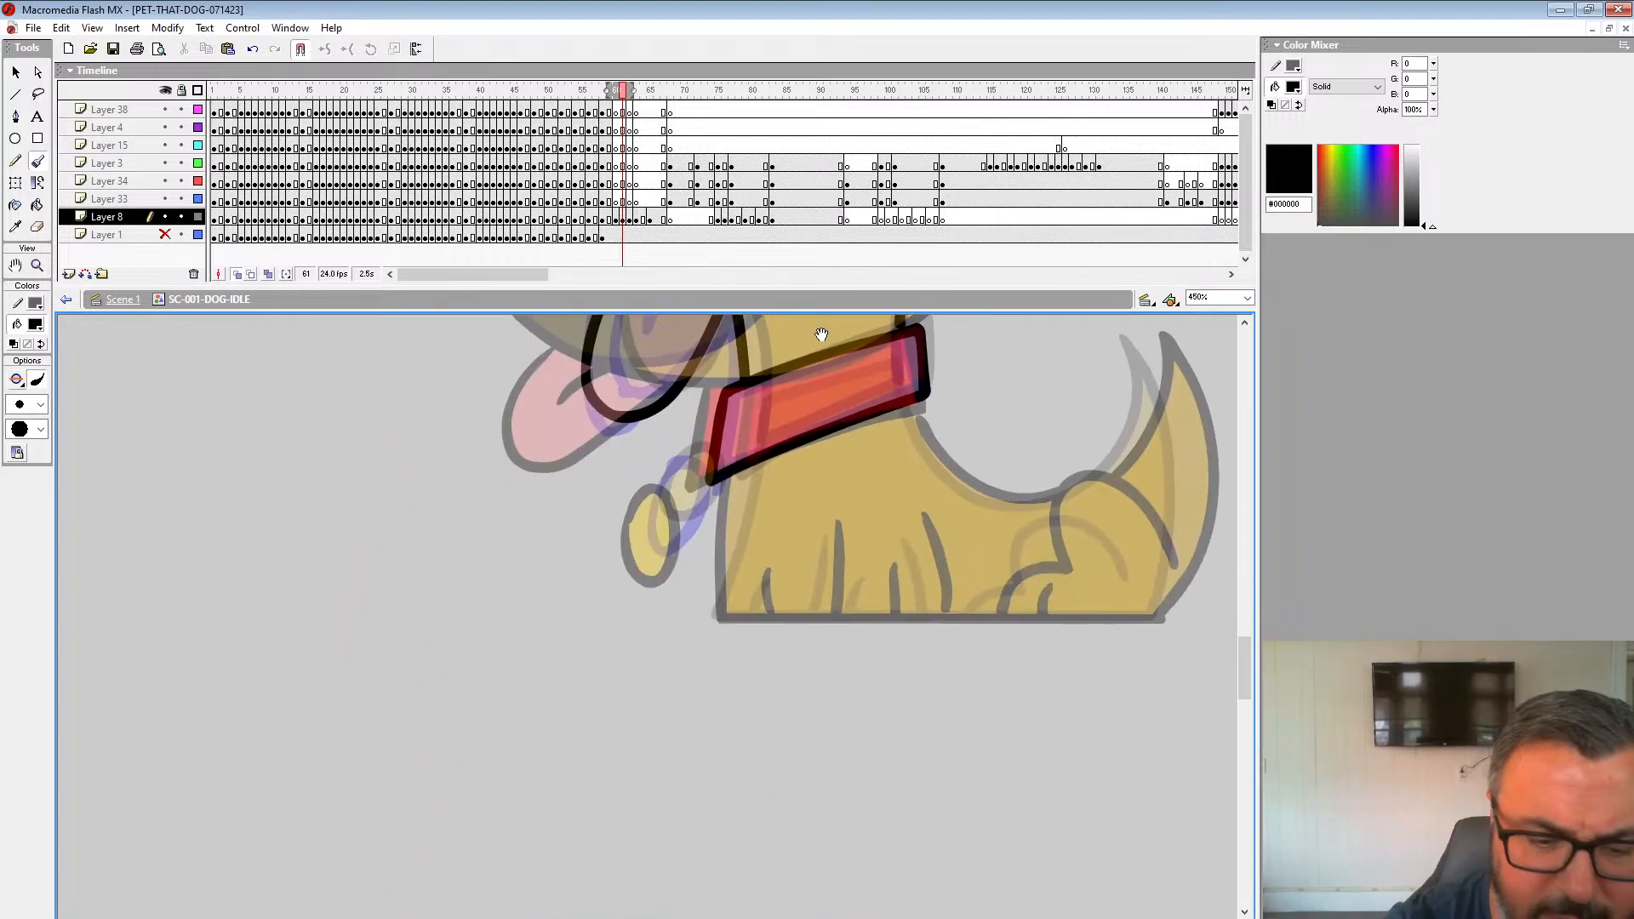
{"action": "left_click_drag", "start_coordinate": [743, 467], "coordinate": [718, 615]}
{"action": "mouse_move", "coordinate": [851, 636]}
{"action": "left_mouse_down"}
{"action": "mouse_move", "coordinate": [1080, 639]}
{"action": "mouse_move", "coordinate": [1158, 620]}
{"action": "left_mouse_up"}
{"action": "mouse_move", "coordinate": [1180, 512]}
{"action": "left_mouse_down"}
{"action": "mouse_move", "coordinate": [1072, 683]}
{"action": "mouse_move", "coordinate": [1060, 568]}
{"action": "mouse_move", "coordinate": [999, 535]}
{"action": "mouse_move", "coordinate": [972, 576]}
{"action": "left_mouse_up"}
{"action": "mouse_move", "coordinate": [941, 681]}
{"action": "left_mouse_down"}
{"action": "mouse_move", "coordinate": [905, 634]}
{"action": "mouse_move", "coordinate": [864, 620]}
{"action": "mouse_move", "coordinate": [831, 661]}
{"action": "mouse_move", "coordinate": [835, 700]}
{"action": "mouse_move", "coordinate": [778, 737]}
{"action": "mouse_move", "coordinate": [819, 732]}
{"action": "left_mouse_up"}
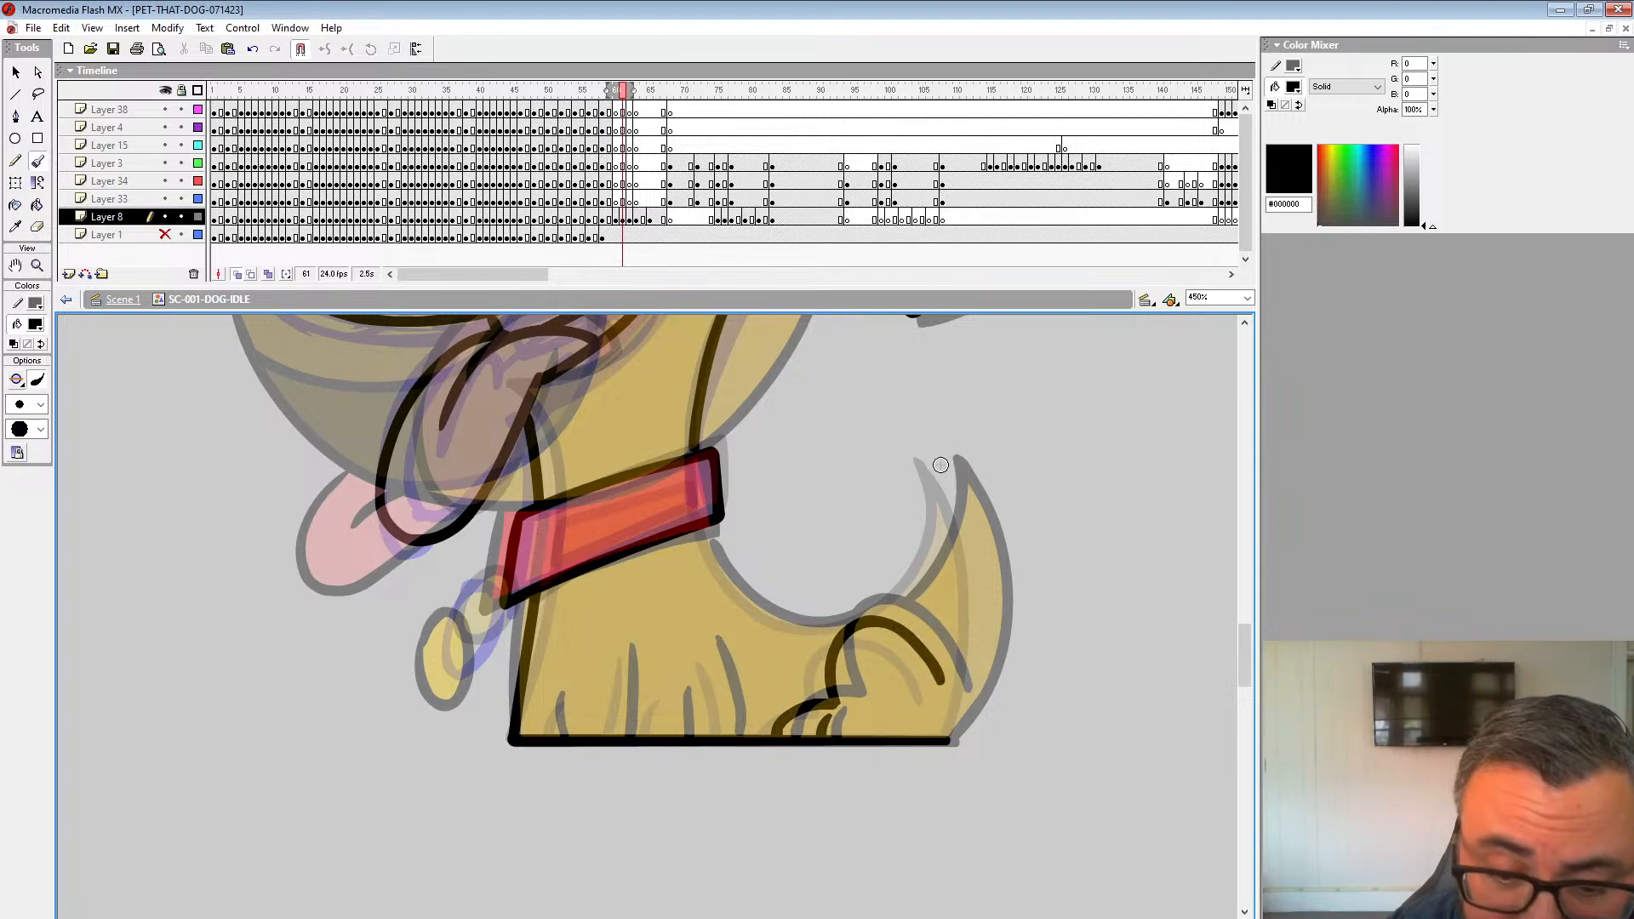
{"action": "mouse_move", "coordinate": [945, 464]}
{"action": "left_mouse_down"}
{"action": "mouse_move", "coordinate": [984, 552]}
{"action": "mouse_move", "coordinate": [986, 623]}
{"action": "mouse_move", "coordinate": [949, 742]}
{"action": "left_mouse_up"}
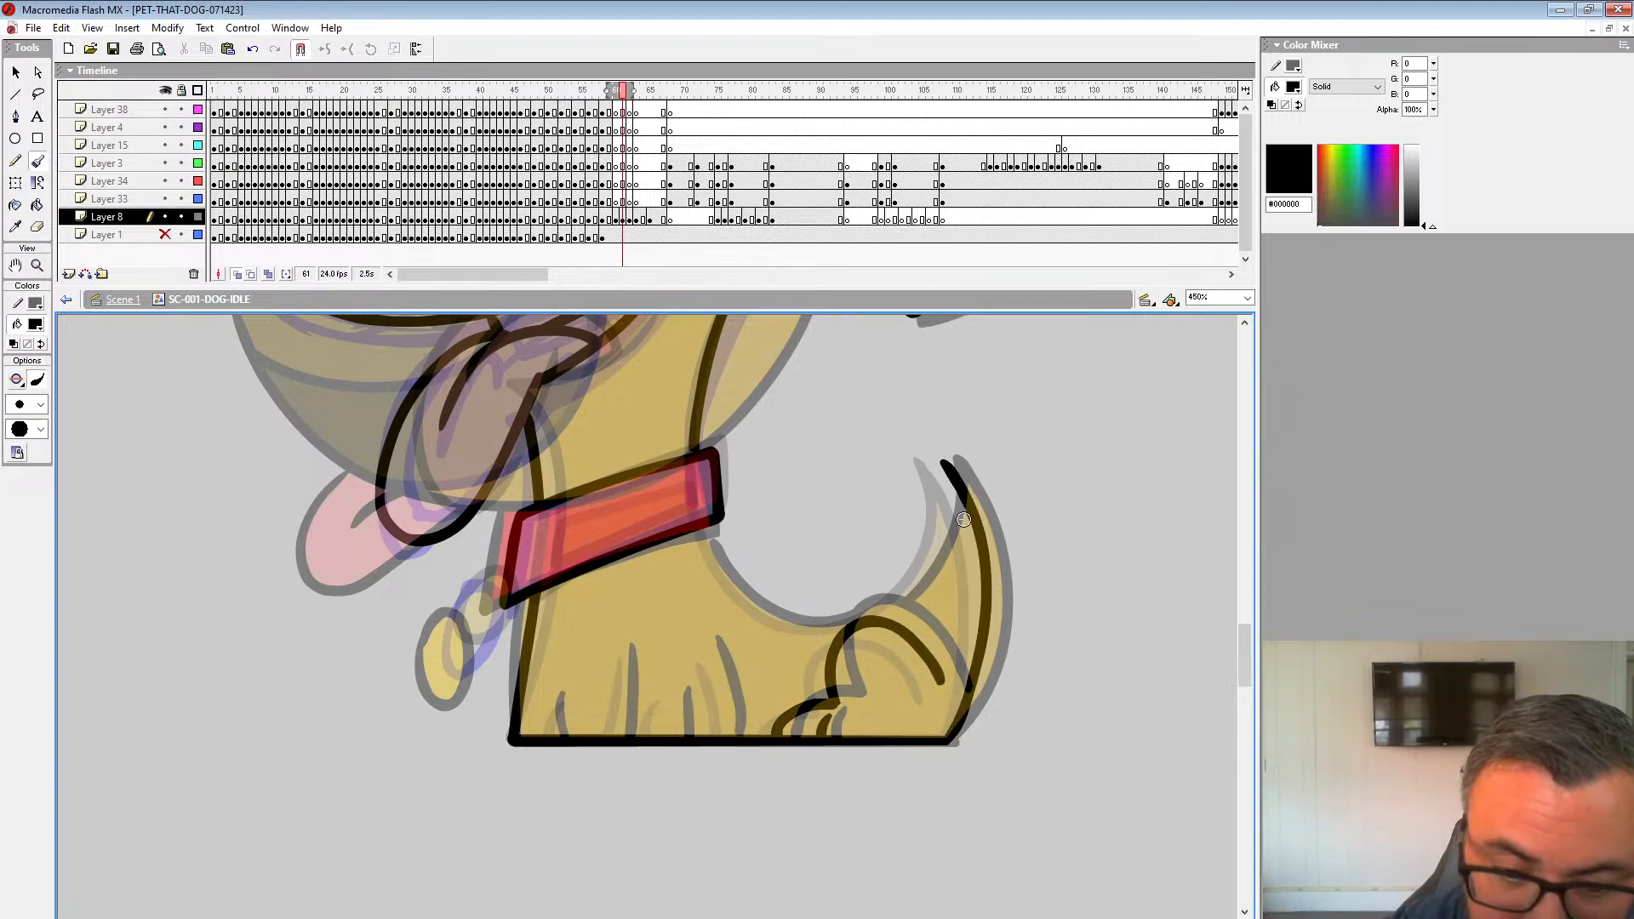
{"action": "mouse_move", "coordinate": [945, 464]}
{"action": "left_mouse_down"}
{"action": "mouse_move", "coordinate": [932, 558]}
{"action": "mouse_move", "coordinate": [875, 615]}
{"action": "mouse_move", "coordinate": [796, 624]}
{"action": "mouse_move", "coordinate": [758, 607]}
{"action": "mouse_move", "coordinate": [707, 535]}
{"action": "left_mouse_up"}
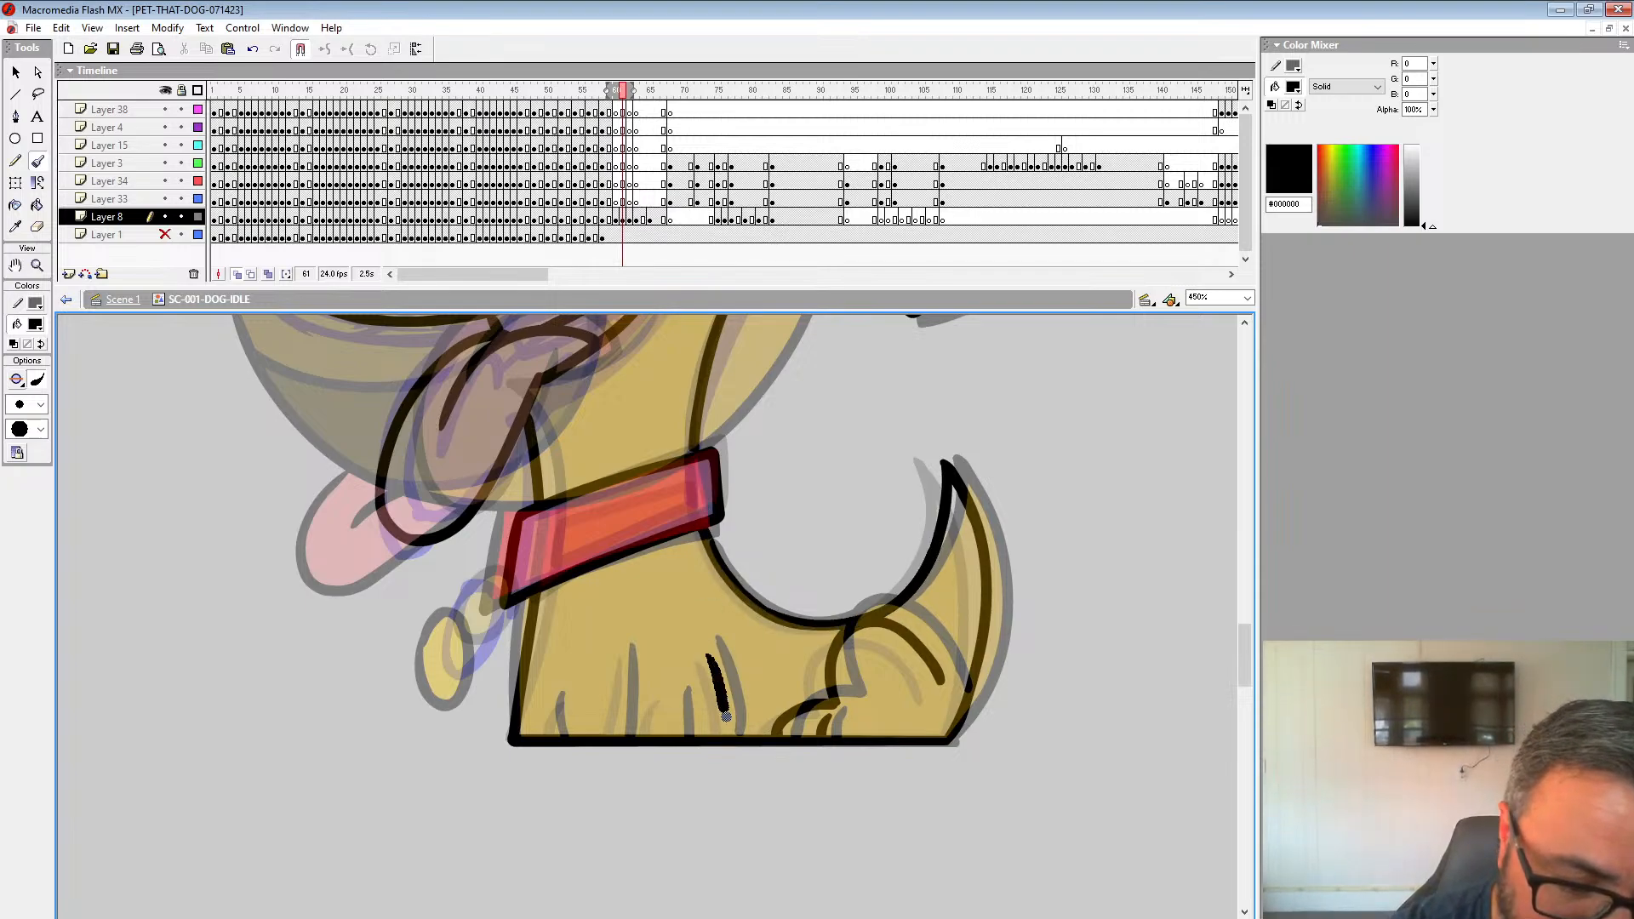
Step: Ink the front leg lines and the small oval tag beside the collar
{"action": "mouse_move", "coordinate": [627, 651]}
{"action": "left_mouse_down"}
{"action": "mouse_move", "coordinate": [619, 730]}
{"action": "mouse_move", "coordinate": [664, 732]}
{"action": "left_mouse_up"}
{"action": "left_click_drag", "start_coordinate": [563, 698], "coordinate": [558, 732]}
{"action": "mouse_move", "coordinate": [443, 615]}
{"action": "left_mouse_down"}
{"action": "mouse_move", "coordinate": [451, 686]}
{"action": "mouse_move", "coordinate": [478, 637]}
{"action": "mouse_move", "coordinate": [445, 615]}
{"action": "left_mouse_up"}
Step: Select frame 61 across the drawing layers, remove the blue rough and view the black line art without onion skinning
{"action": "left_click_drag", "start_coordinate": [694, 494], "coordinate": [696, 769]}
{"action": "mouse_move", "coordinate": [894, 535]}
{"action": "left_mouse_down"}
{"action": "mouse_move", "coordinate": [896, 712]}
{"action": "mouse_move", "coordinate": [978, 650]}
{"action": "mouse_move", "coordinate": [971, 568]}
{"action": "left_mouse_up"}
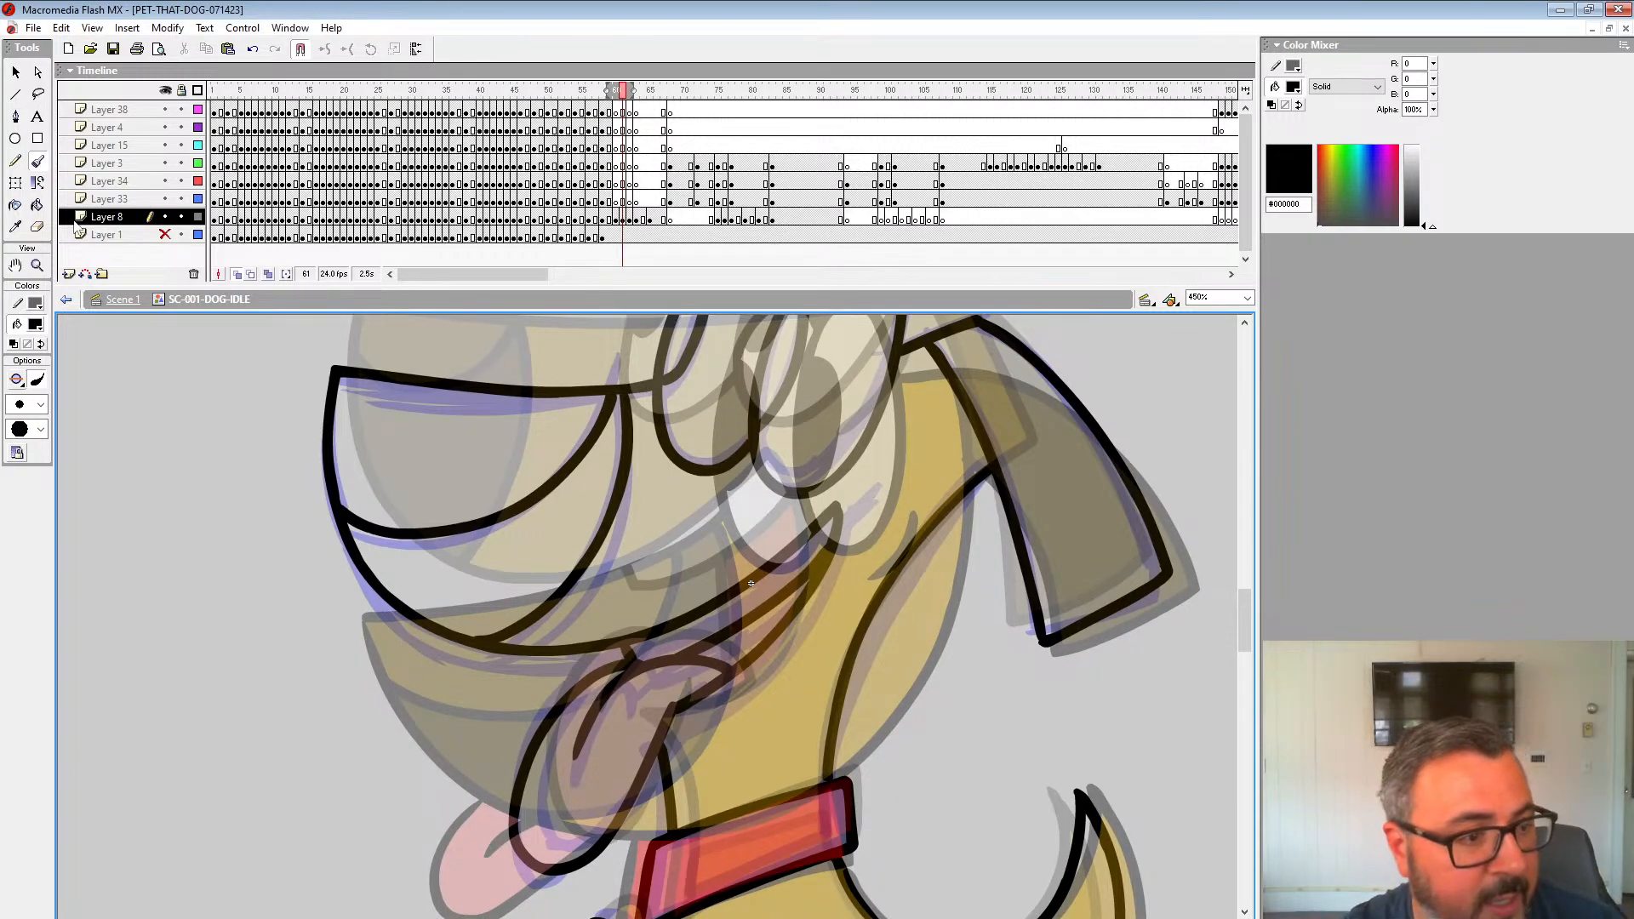
{"action": "left_click", "coordinate": [37, 266]}
{"action": "left_click", "coordinate": [694, 490], "text": "alt"}
{"action": "left_click", "coordinate": [722, 578], "text": "alt"}
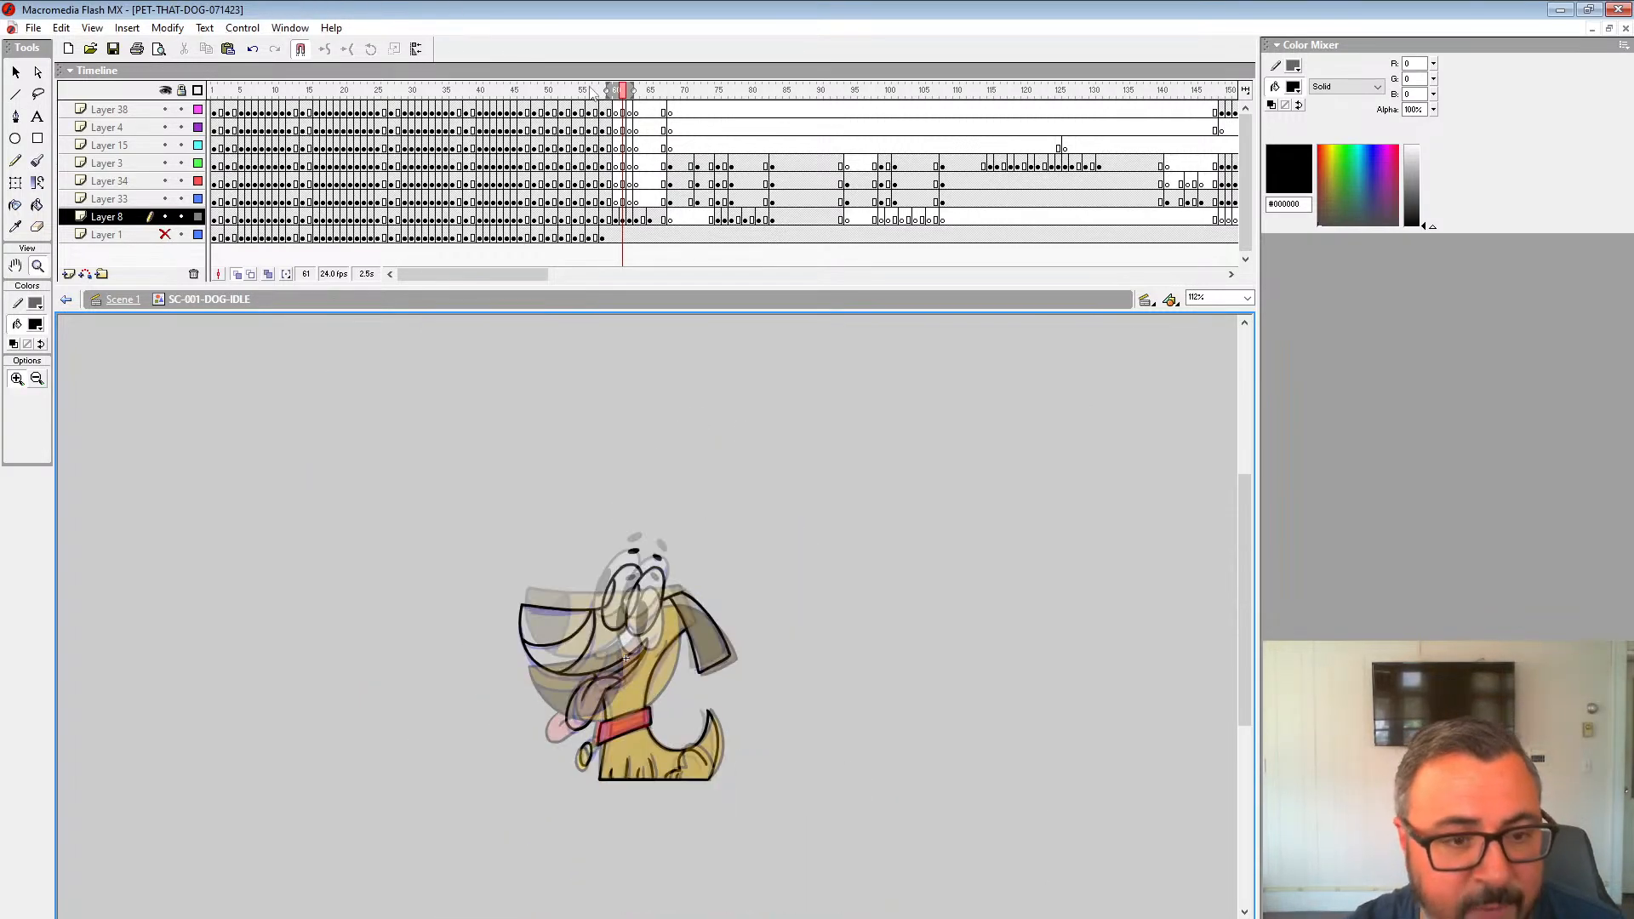
{"action": "left_click", "coordinate": [623, 219]}
{"action": "left_click_drag", "start_coordinate": [621, 107], "coordinate": [624, 217]}
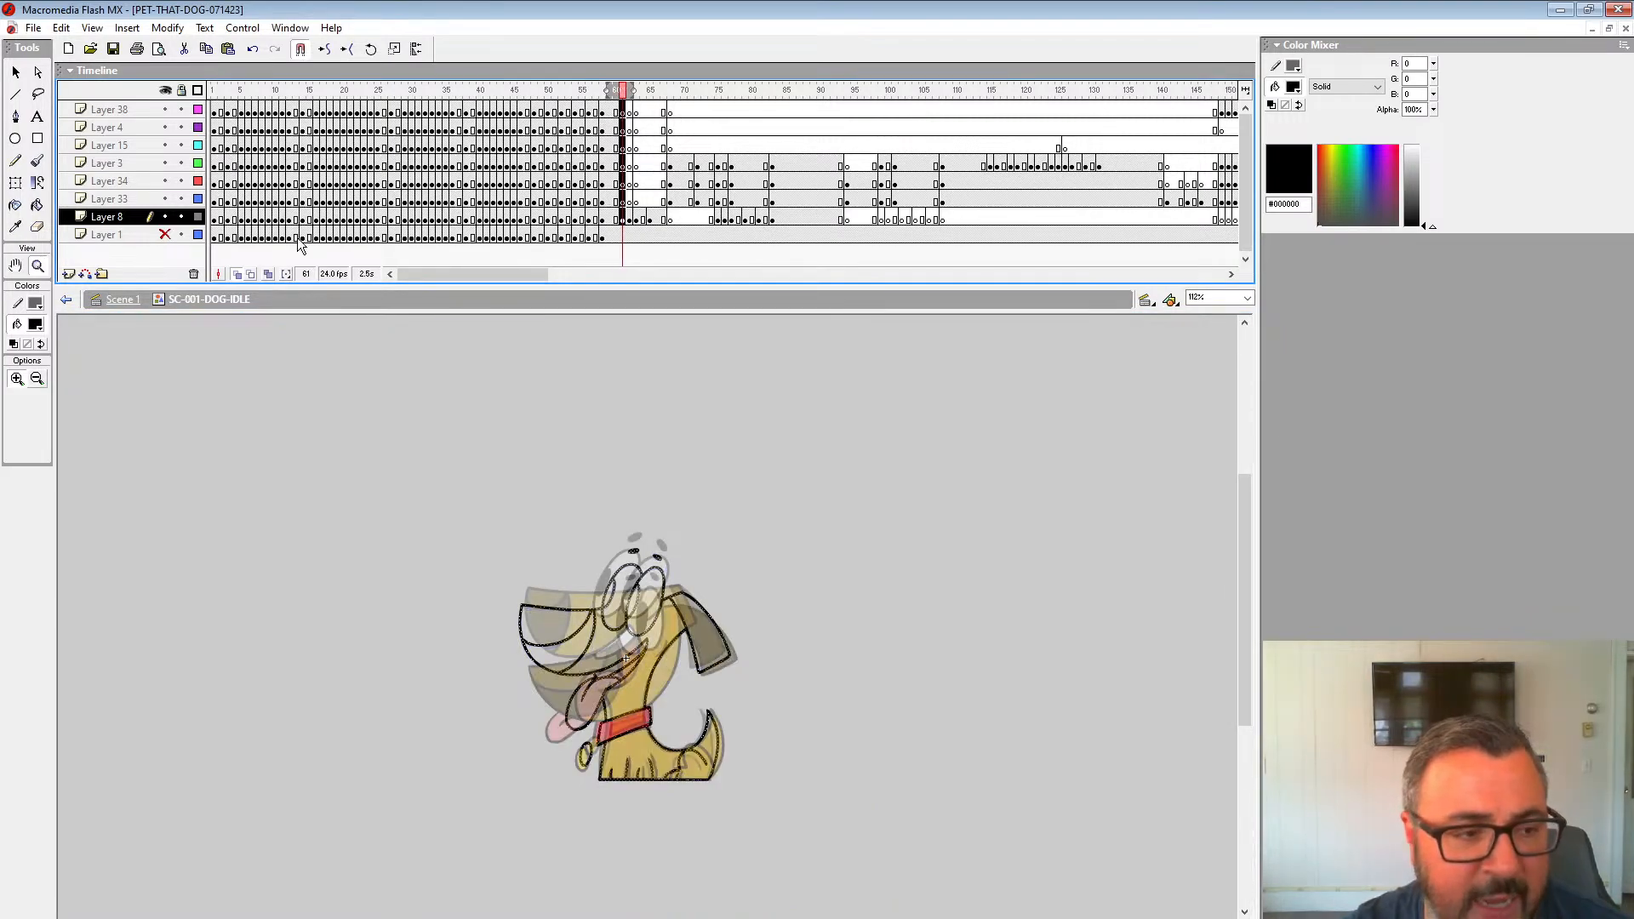
{"action": "left_click", "coordinate": [237, 274]}
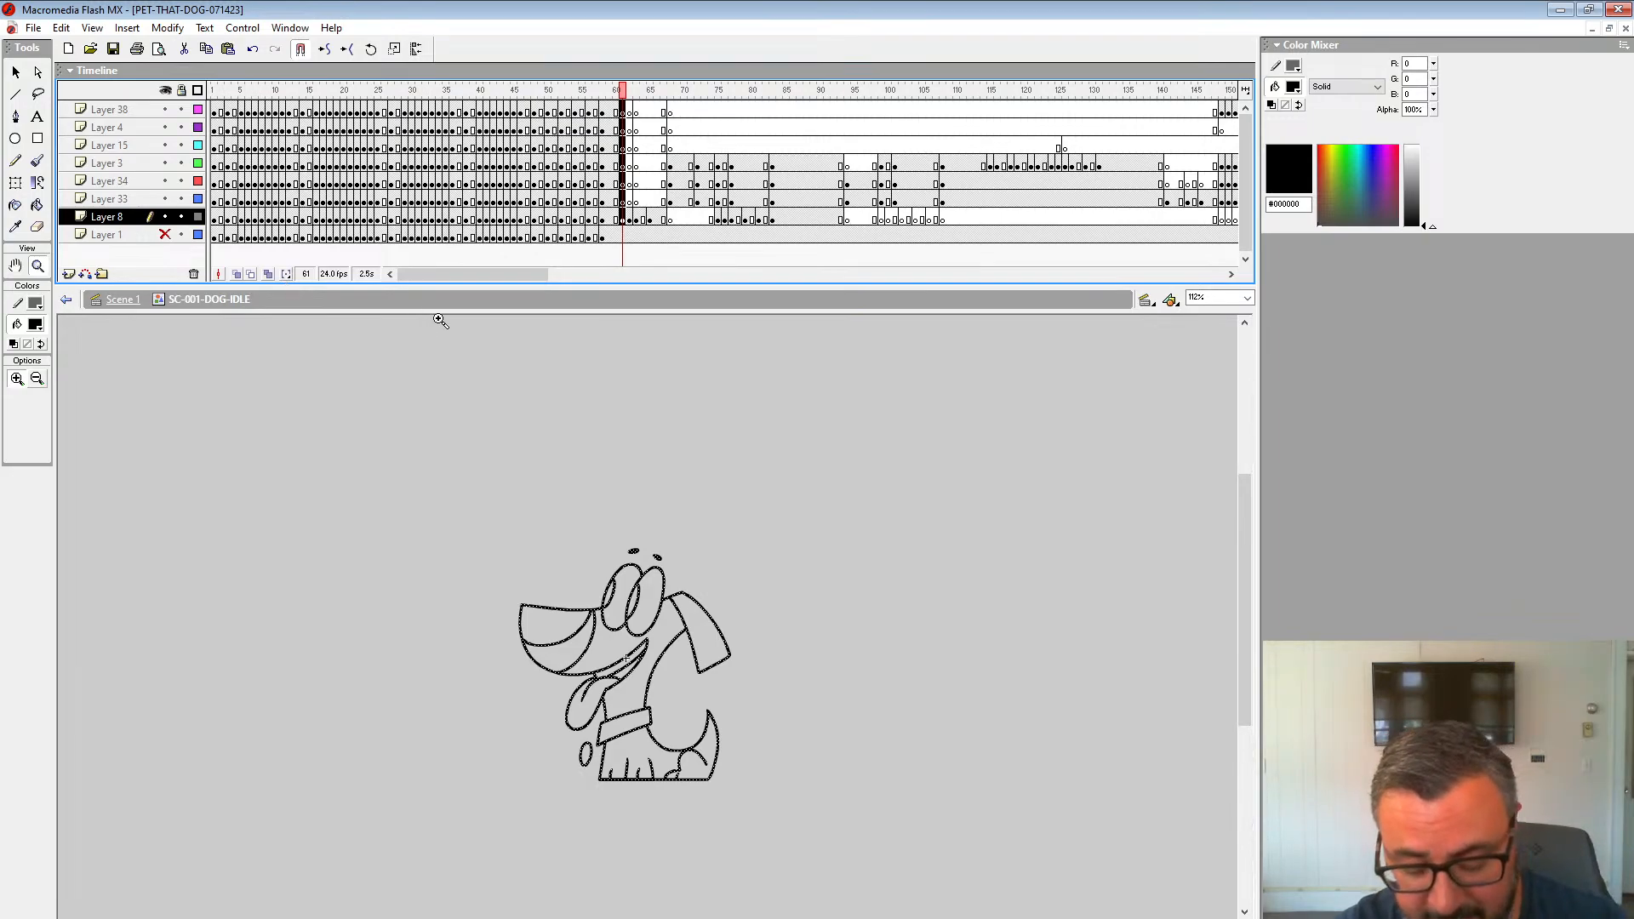
{"action": "key", "text": "ctrl+shift+a"}
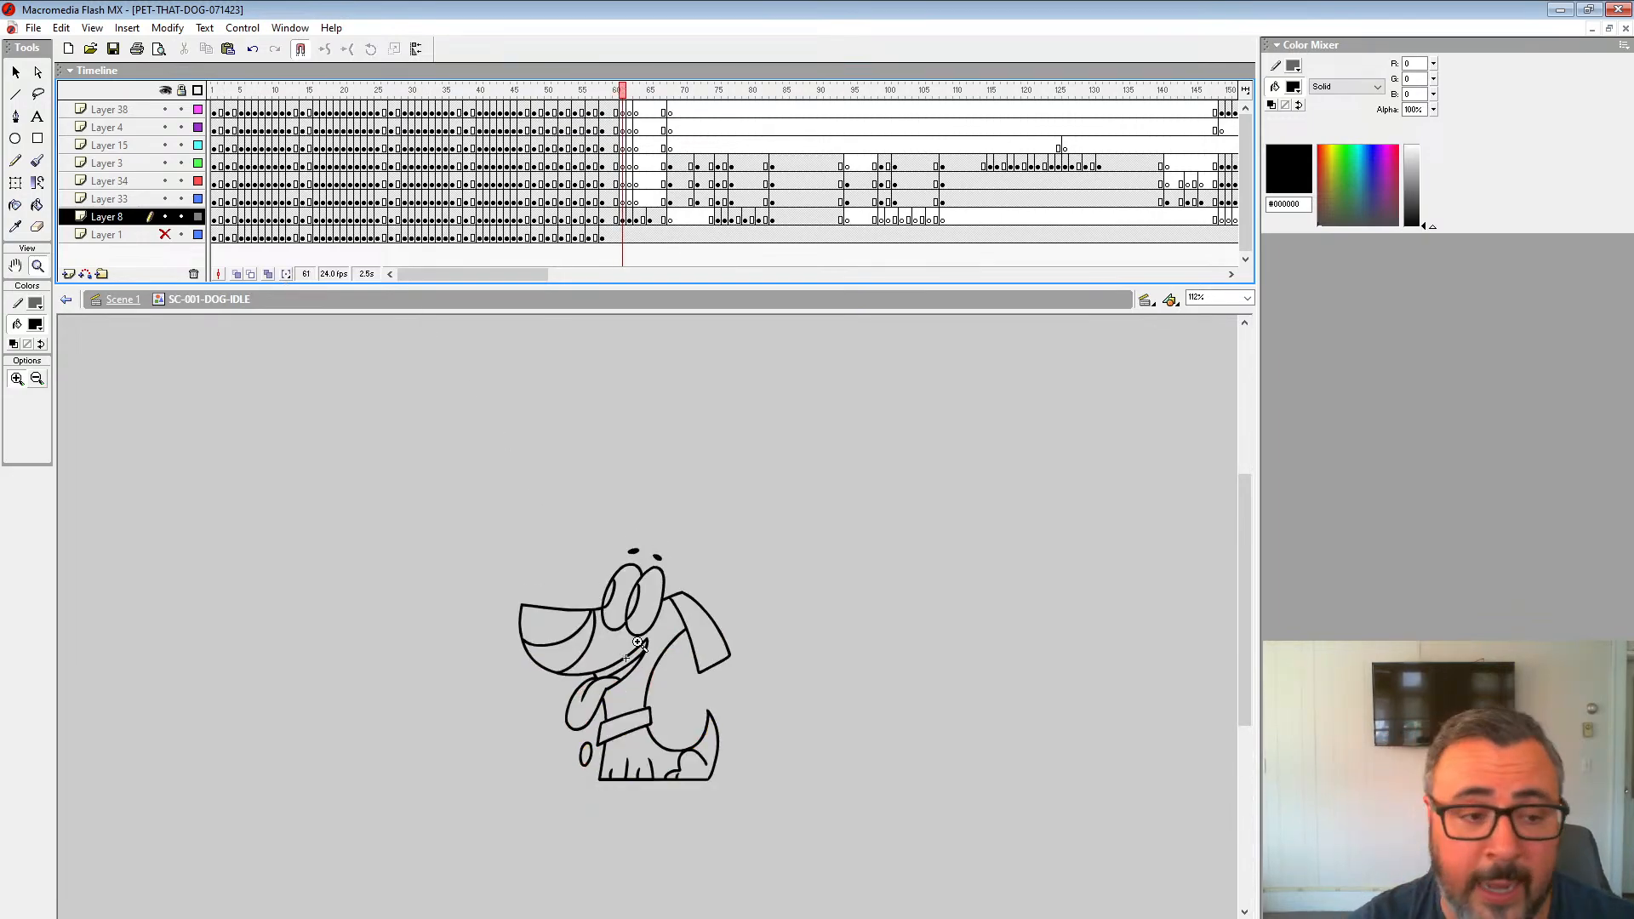
Step: Zoom in on the mouth and ink a short line closing off the back of the teeth, with onion skinning off
{"action": "left_click", "coordinate": [237, 274]}
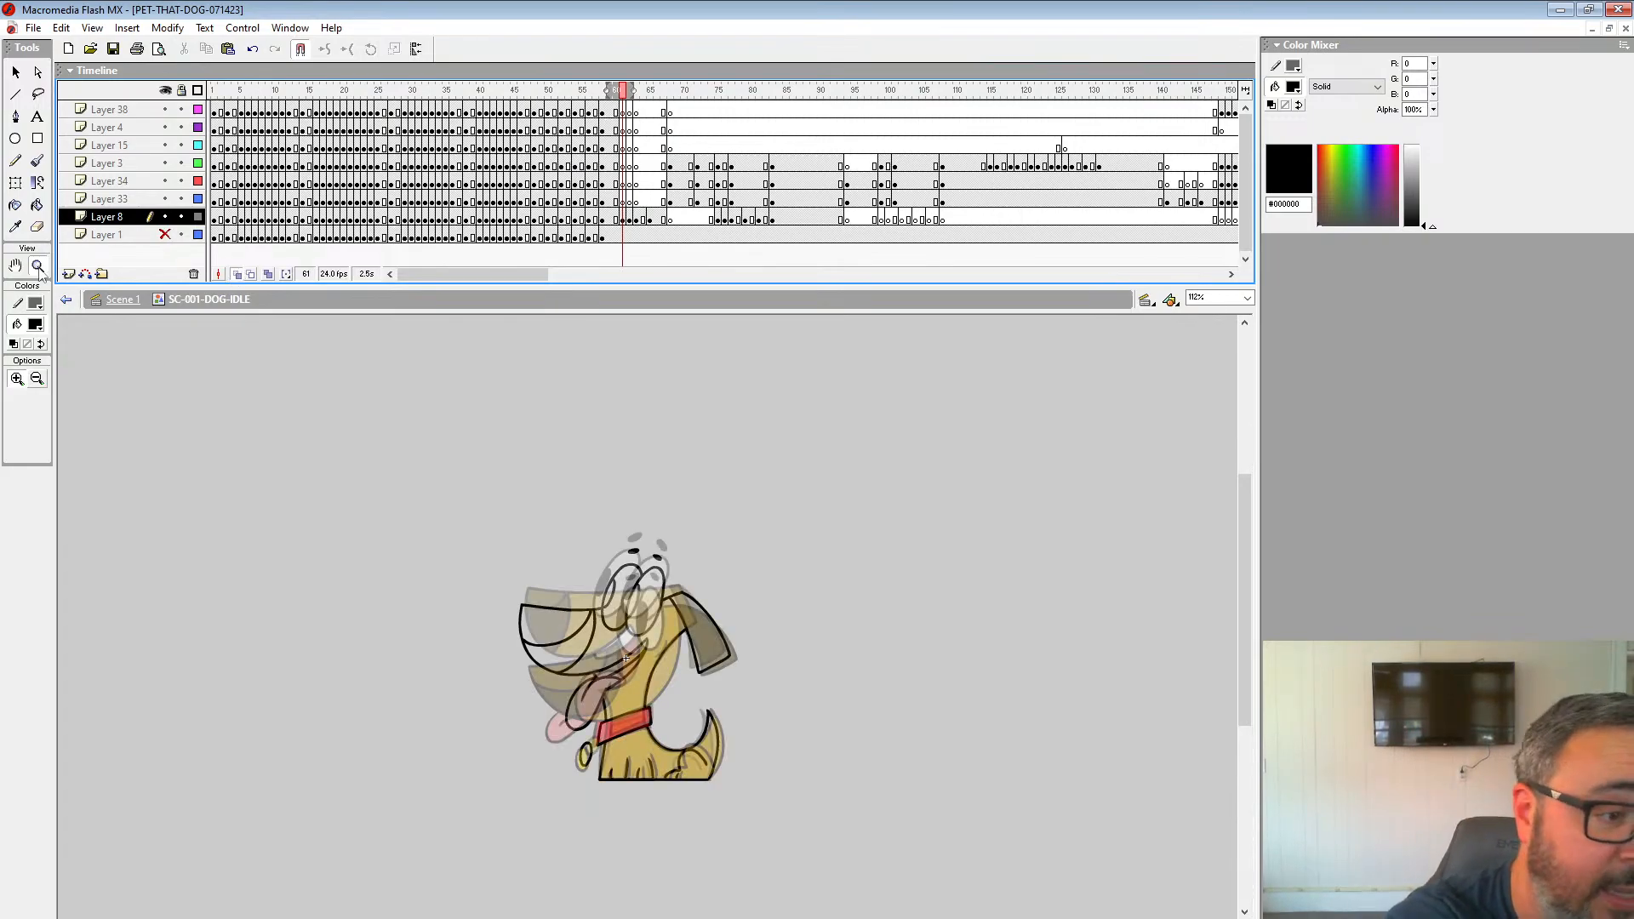
{"action": "left_click", "coordinate": [630, 678]}
{"action": "left_click", "coordinate": [630, 678]}
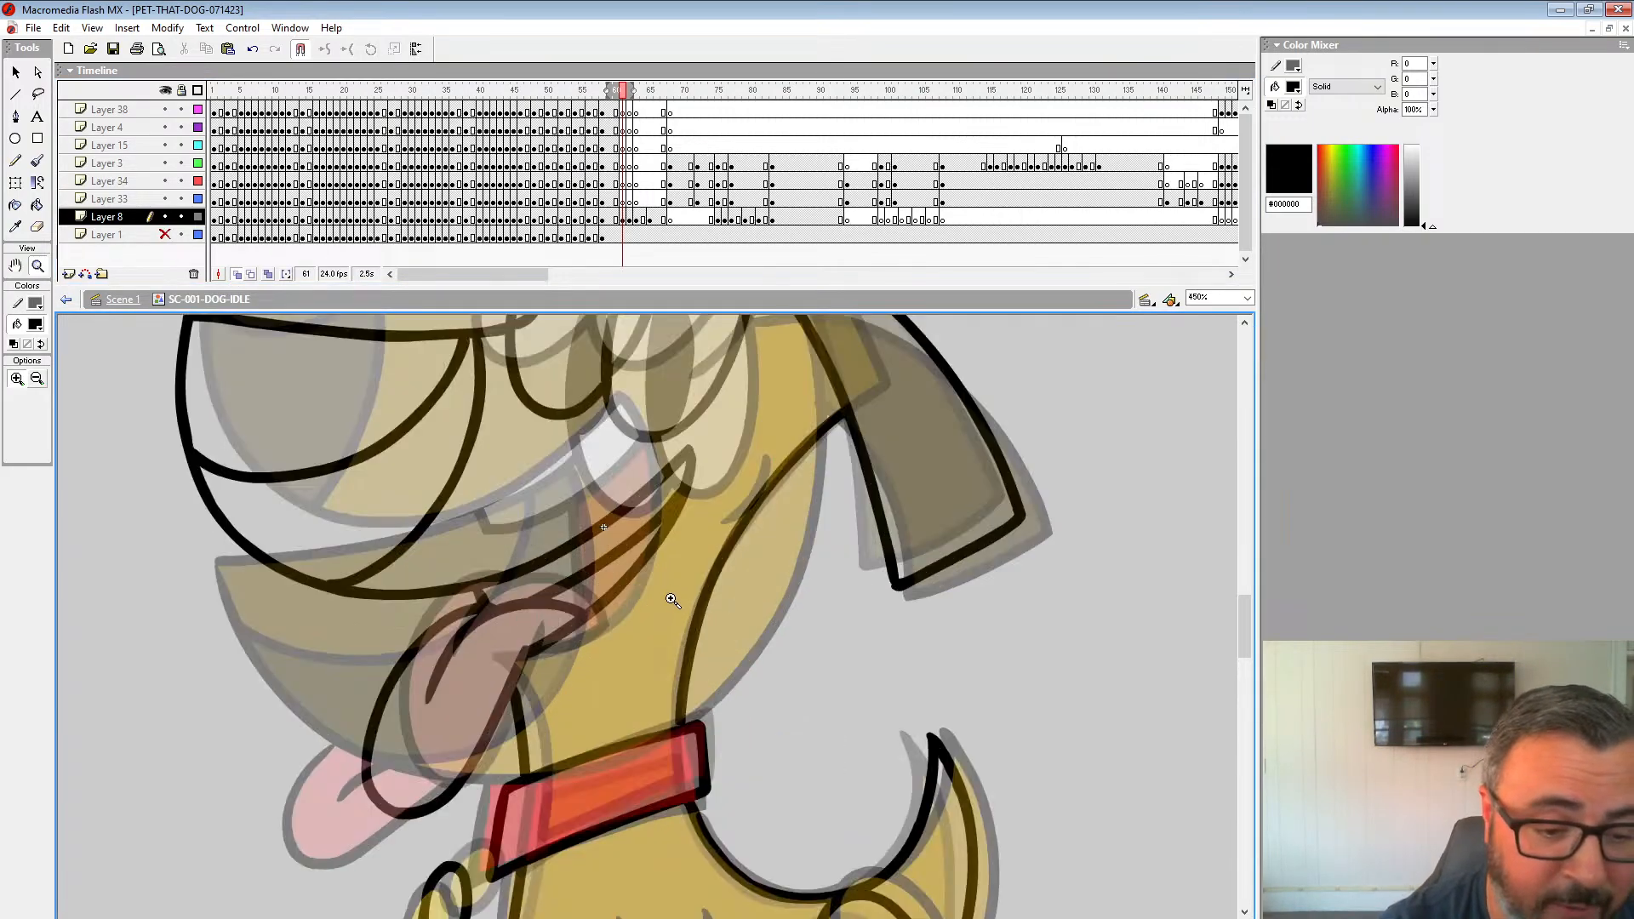
{"action": "left_click", "coordinate": [236, 274]}
{"action": "key", "text": "b"}
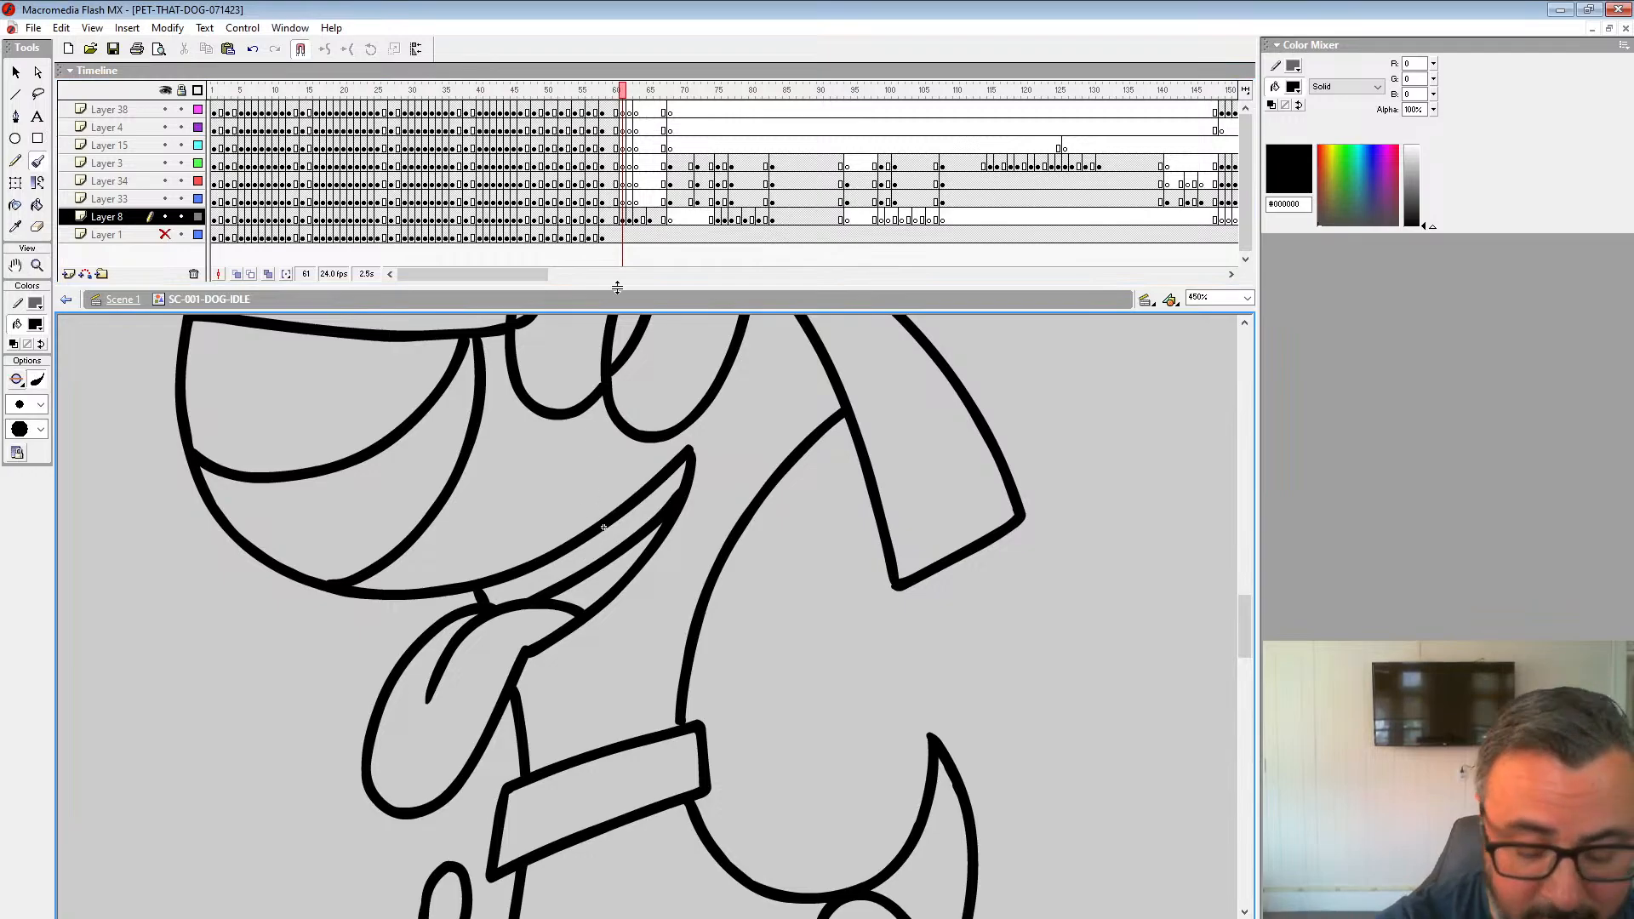
{"action": "left_click_drag", "start_coordinate": [576, 584], "coordinate": [579, 605]}
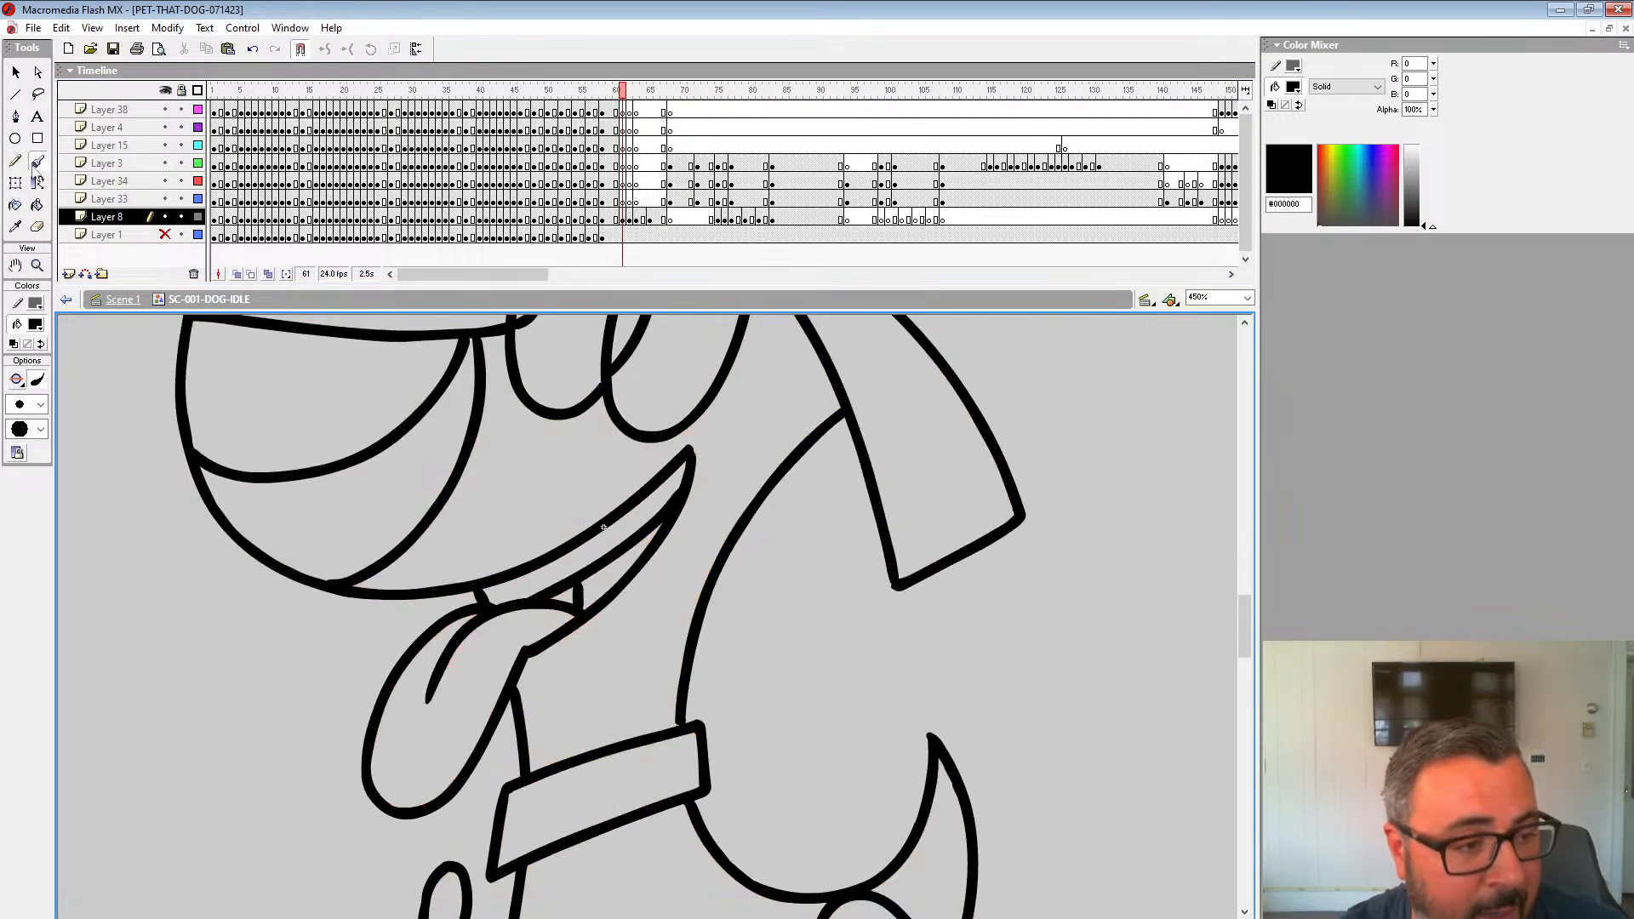
Step: Fill the dog's pupils with black #000000 on frame 61 using the Paint Bucket
{"action": "left_click", "coordinate": [37, 265]}
{"action": "left_click", "coordinate": [673, 495], "text": "alt"}
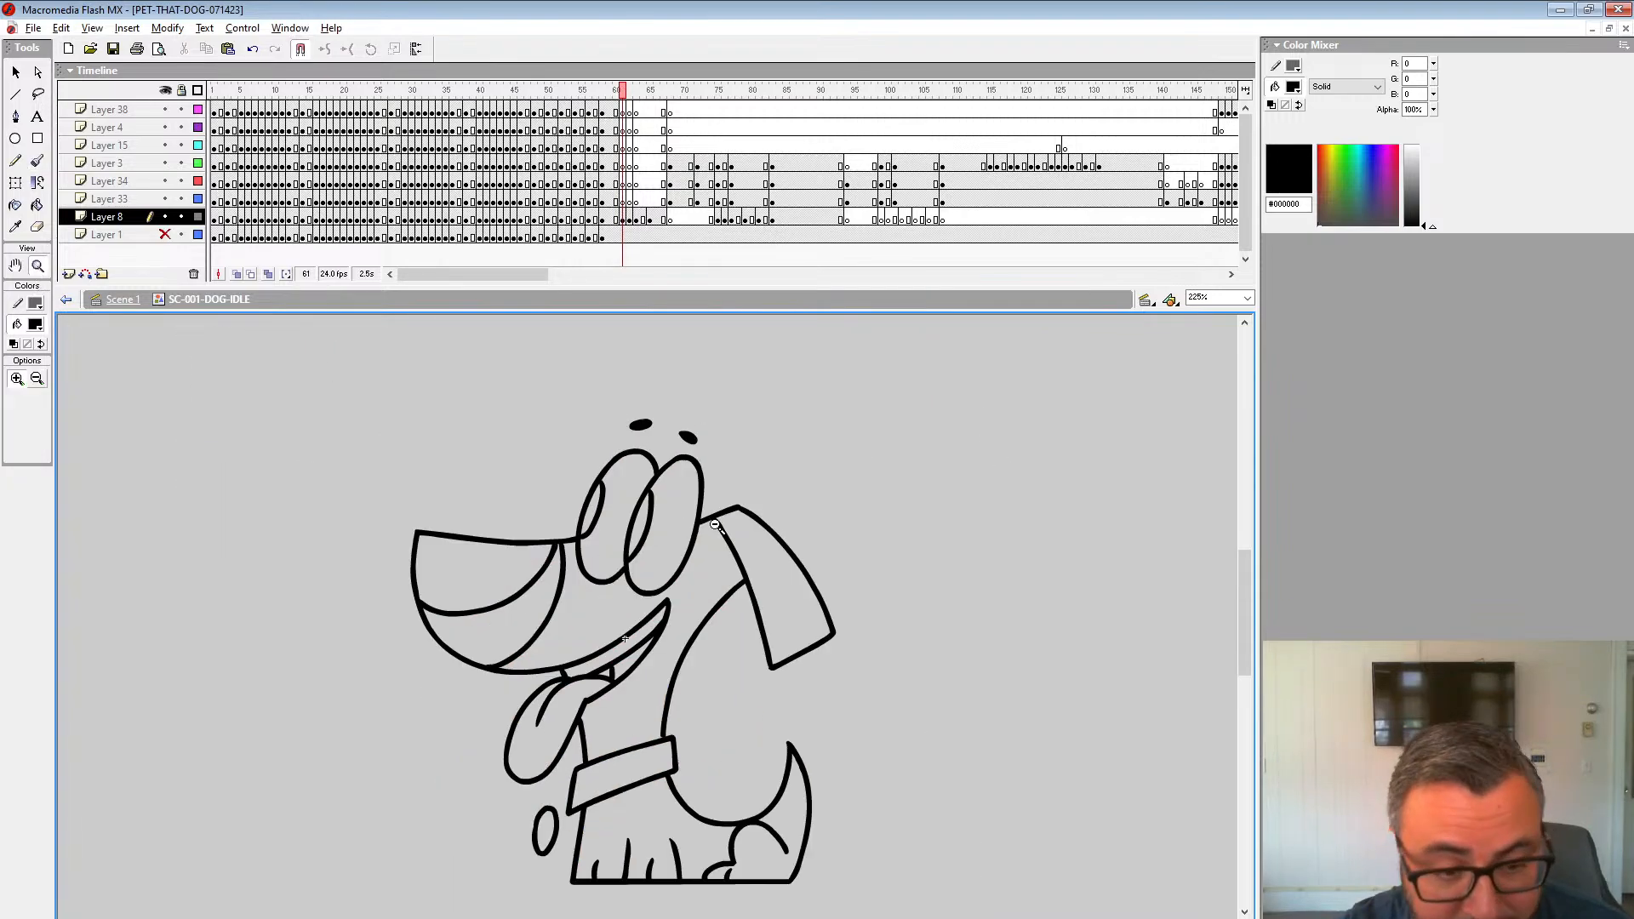
{"action": "left_click", "coordinate": [673, 496], "text": "alt"}
{"action": "key", "text": "k"}
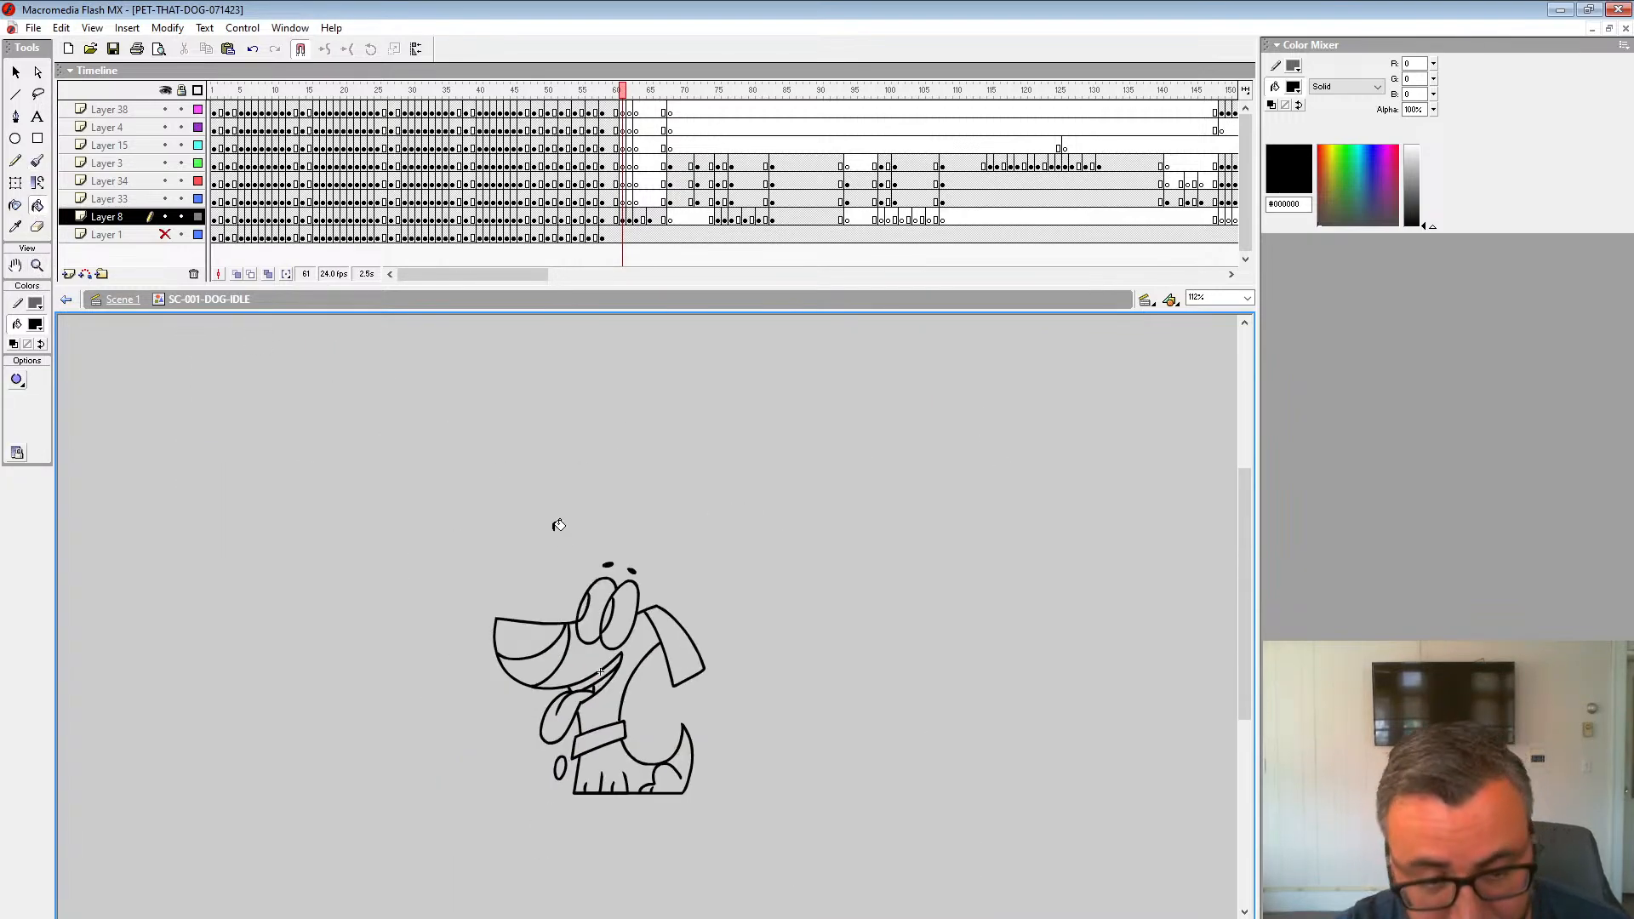
{"action": "left_click", "coordinate": [613, 610]}
Step: Sample the mouth interior colour #A4380B from frame 60 and fill the inside of the mouth on frame 61
{"action": "key", "text": "comma"}
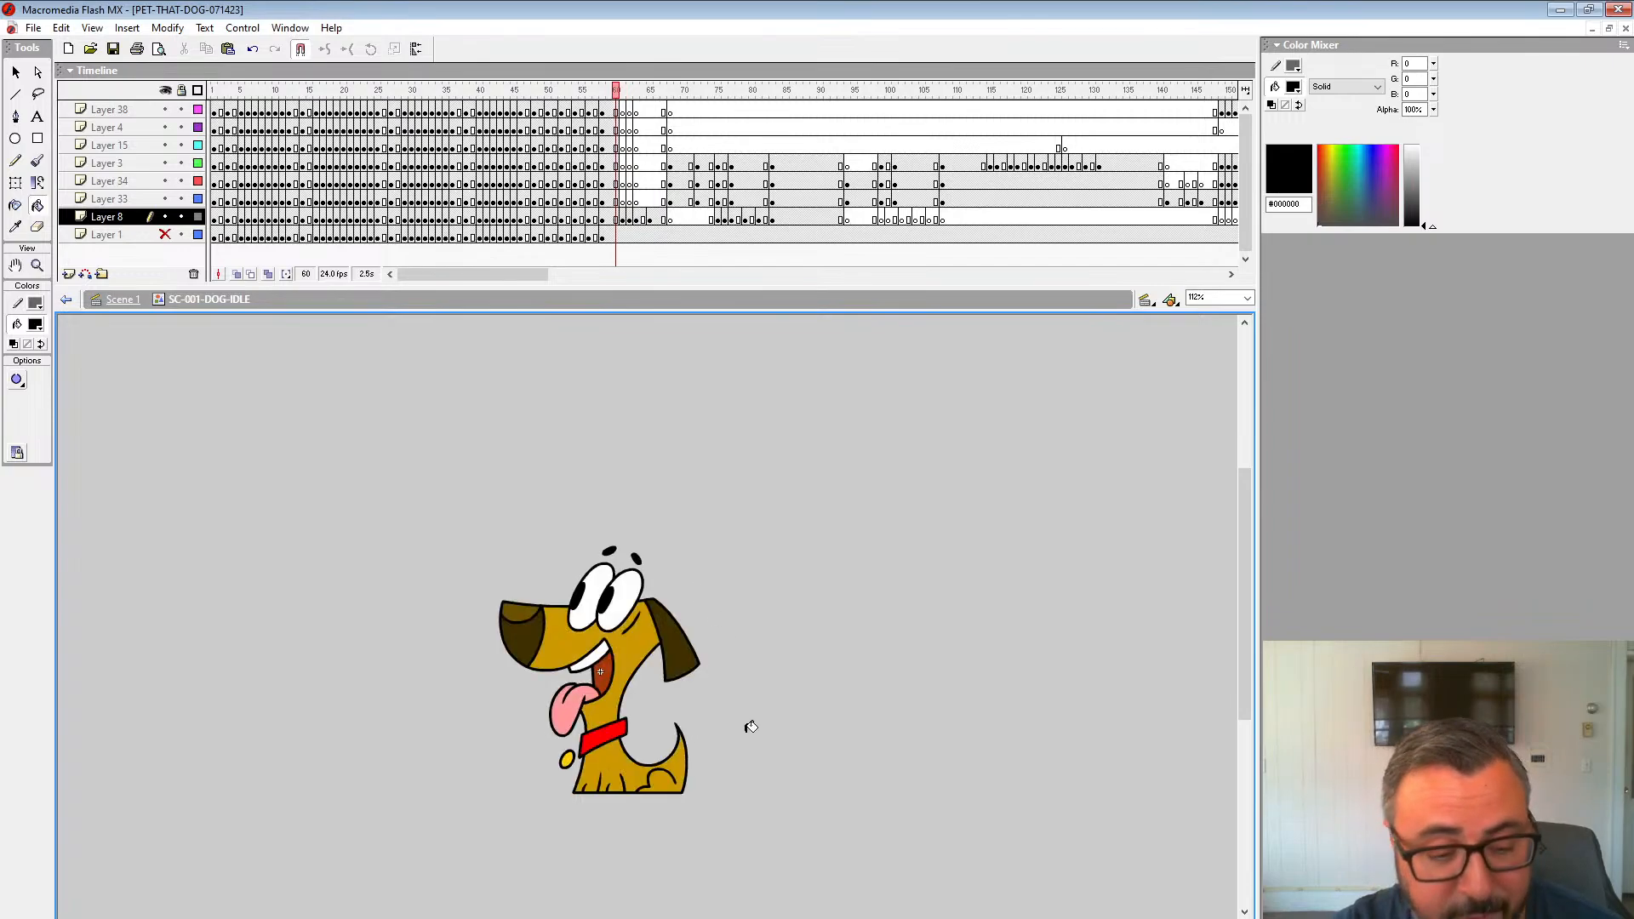
{"action": "left_click", "coordinate": [39, 334]}
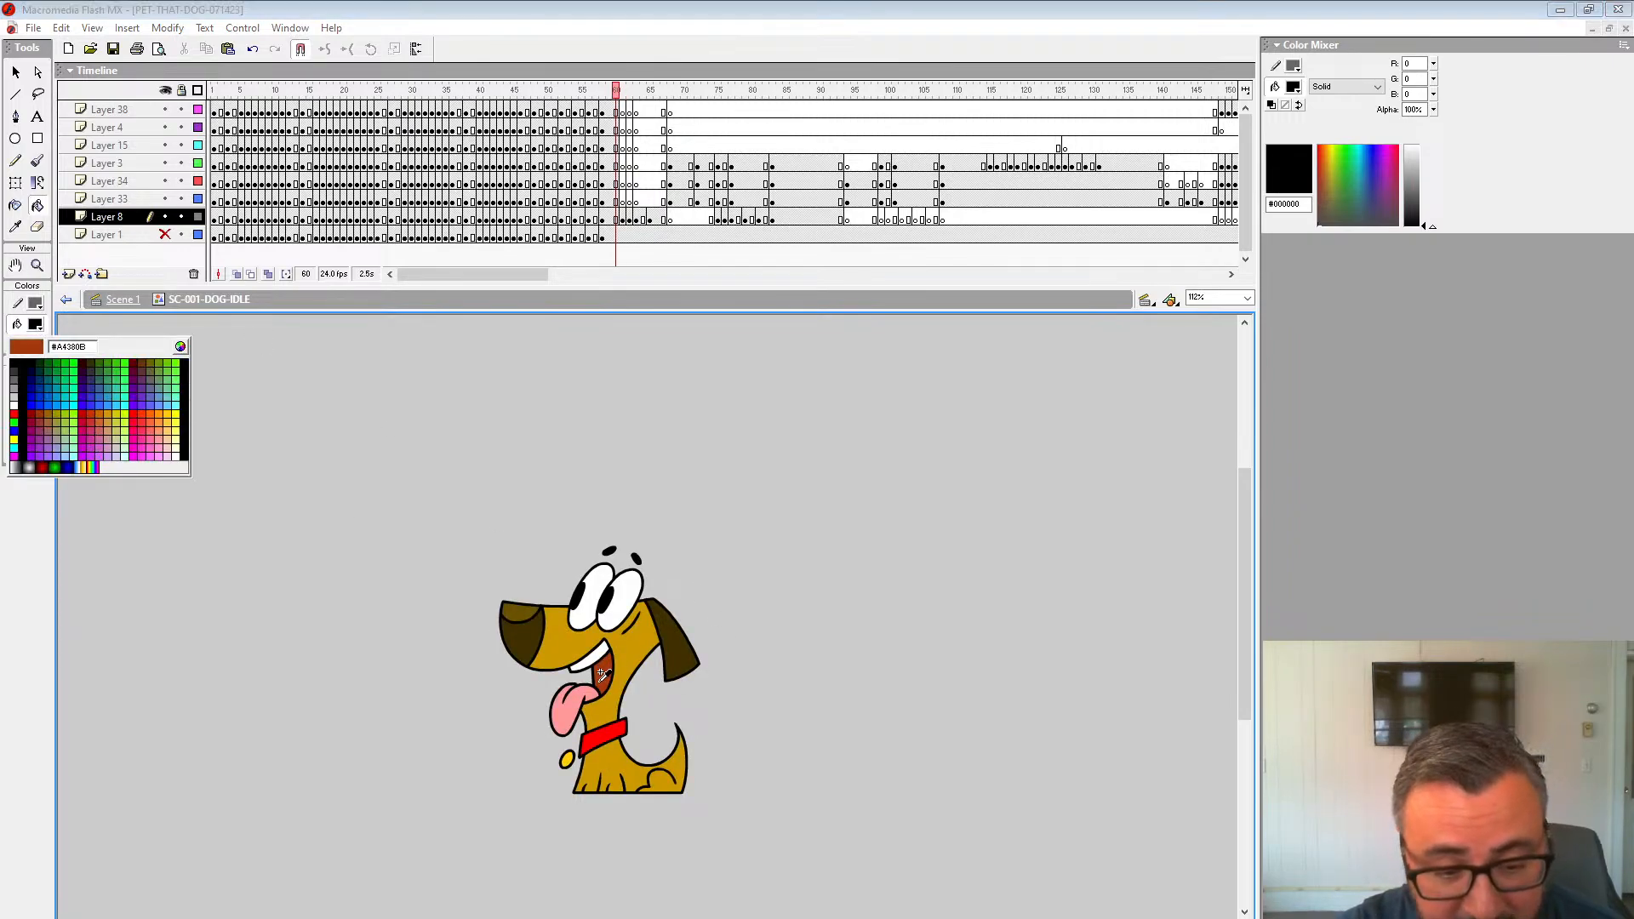
{"action": "left_click", "coordinate": [605, 677]}
{"action": "key", "text": "period"}
Step: Sample white #FFFFFF from frame 60 and fill the teeth and both eyes on frame 61
{"action": "key", "text": "comma"}
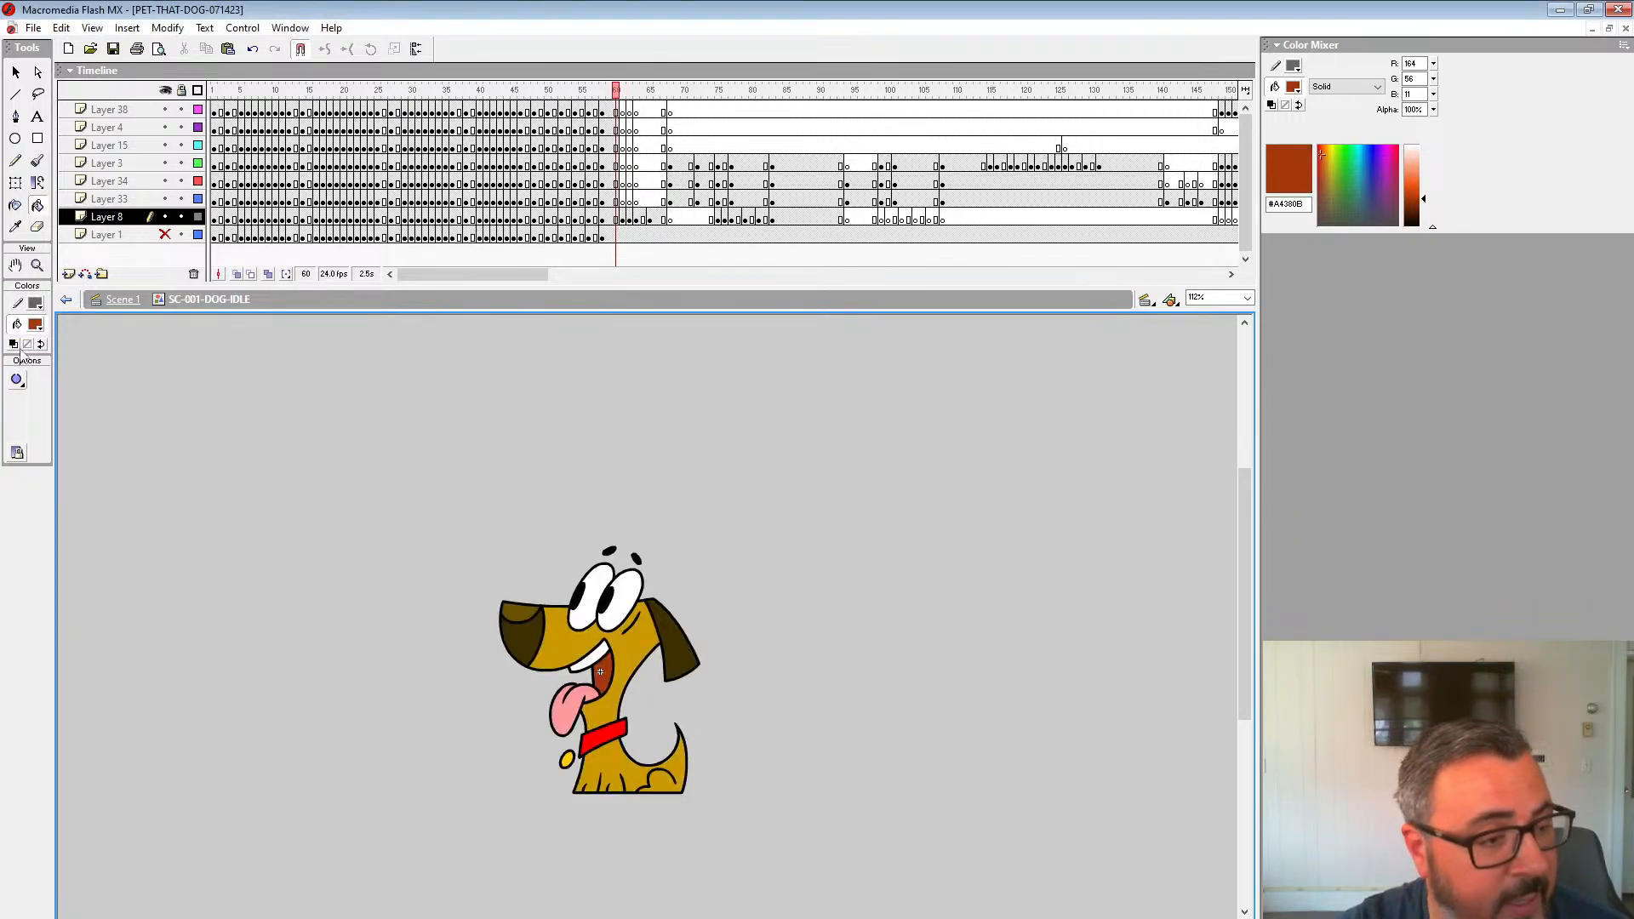
{"action": "left_click", "coordinate": [39, 332]}
{"action": "left_click", "coordinate": [604, 665]}
{"action": "key", "text": "period"}
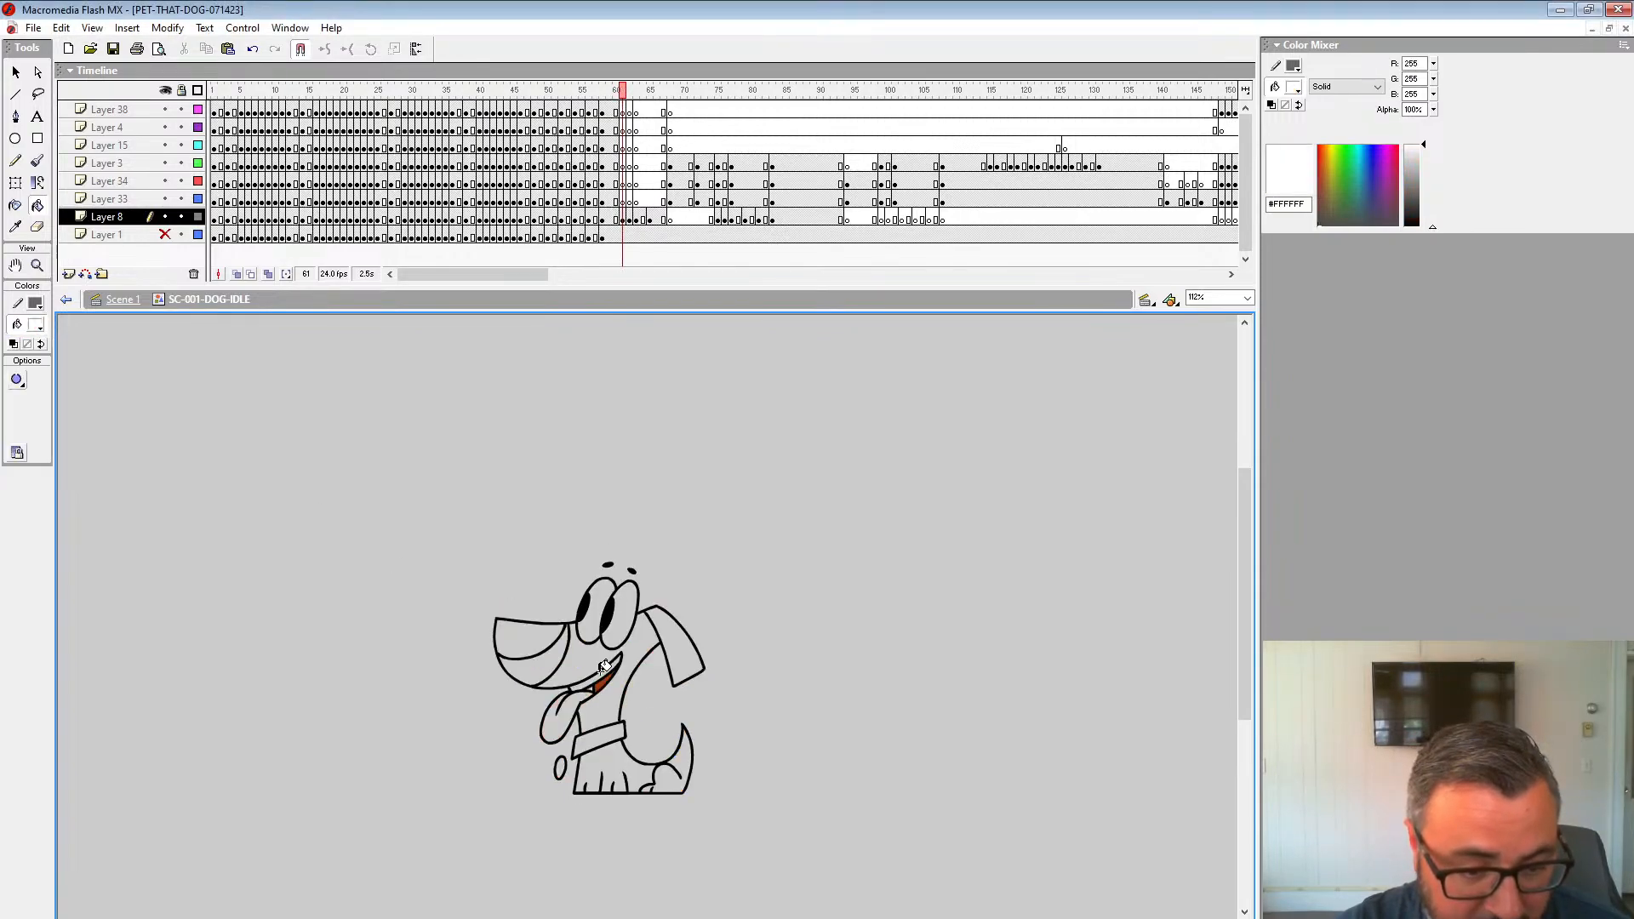
{"action": "left_click", "coordinate": [605, 670]}
{"action": "left_click", "coordinate": [601, 614]}
{"action": "left_click", "coordinate": [627, 604]}
Step: Sample the tongue pink #FF9999 from frame 60 and fill the tongue on frame 61
{"action": "key", "text": "comma"}
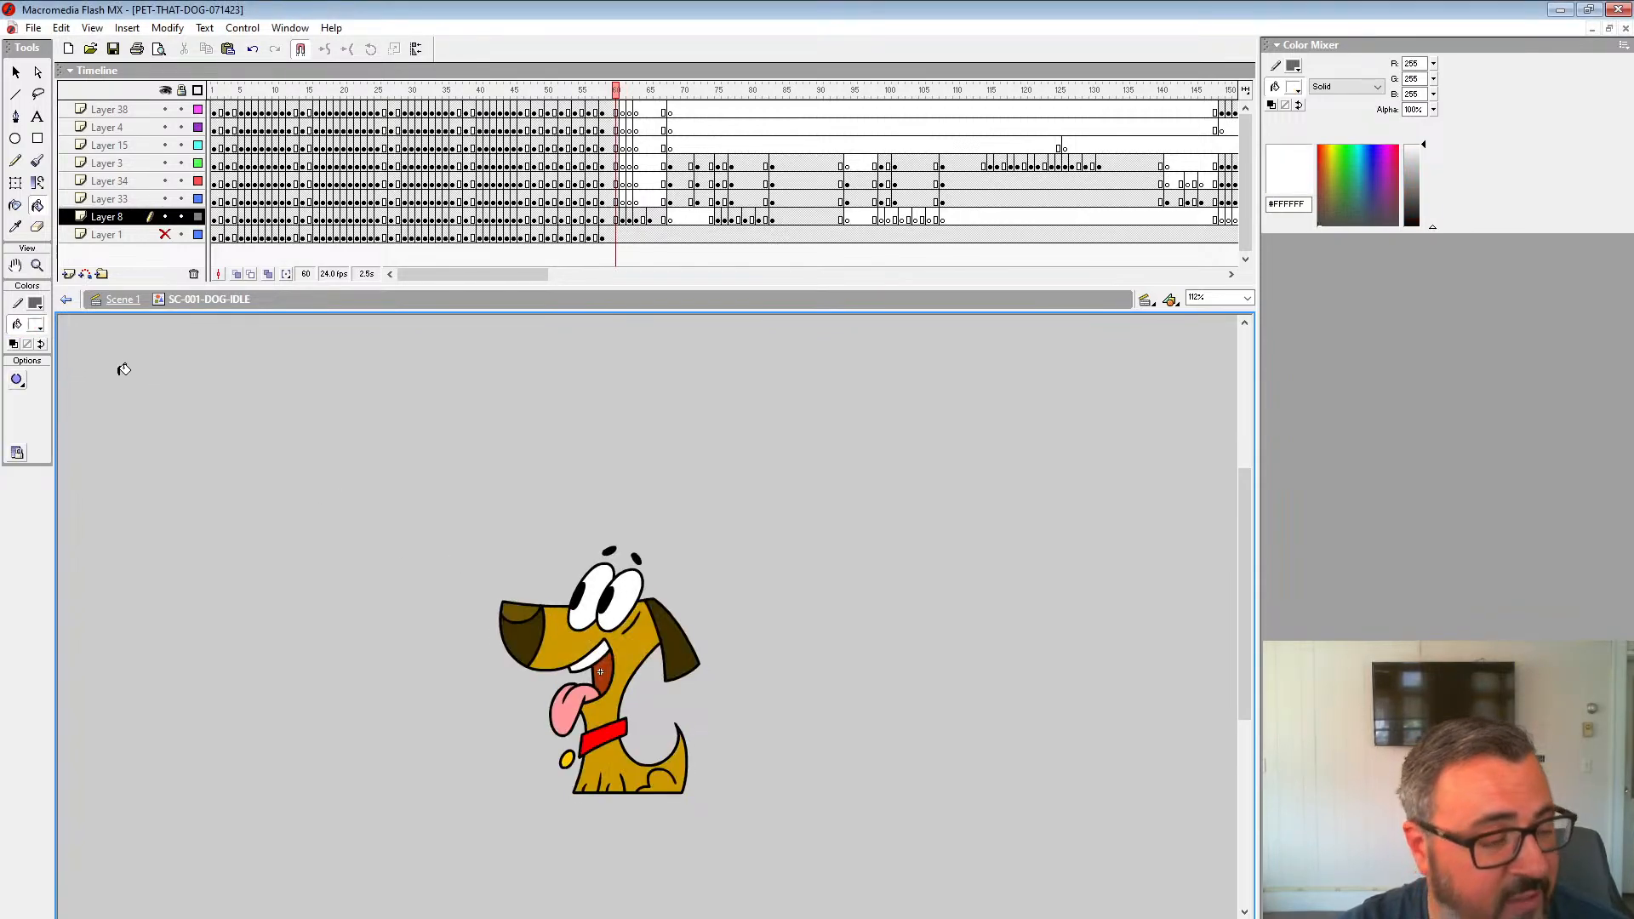
{"action": "left_click", "coordinate": [35, 326]}
{"action": "left_click", "coordinate": [566, 711]}
{"action": "key", "text": "period"}
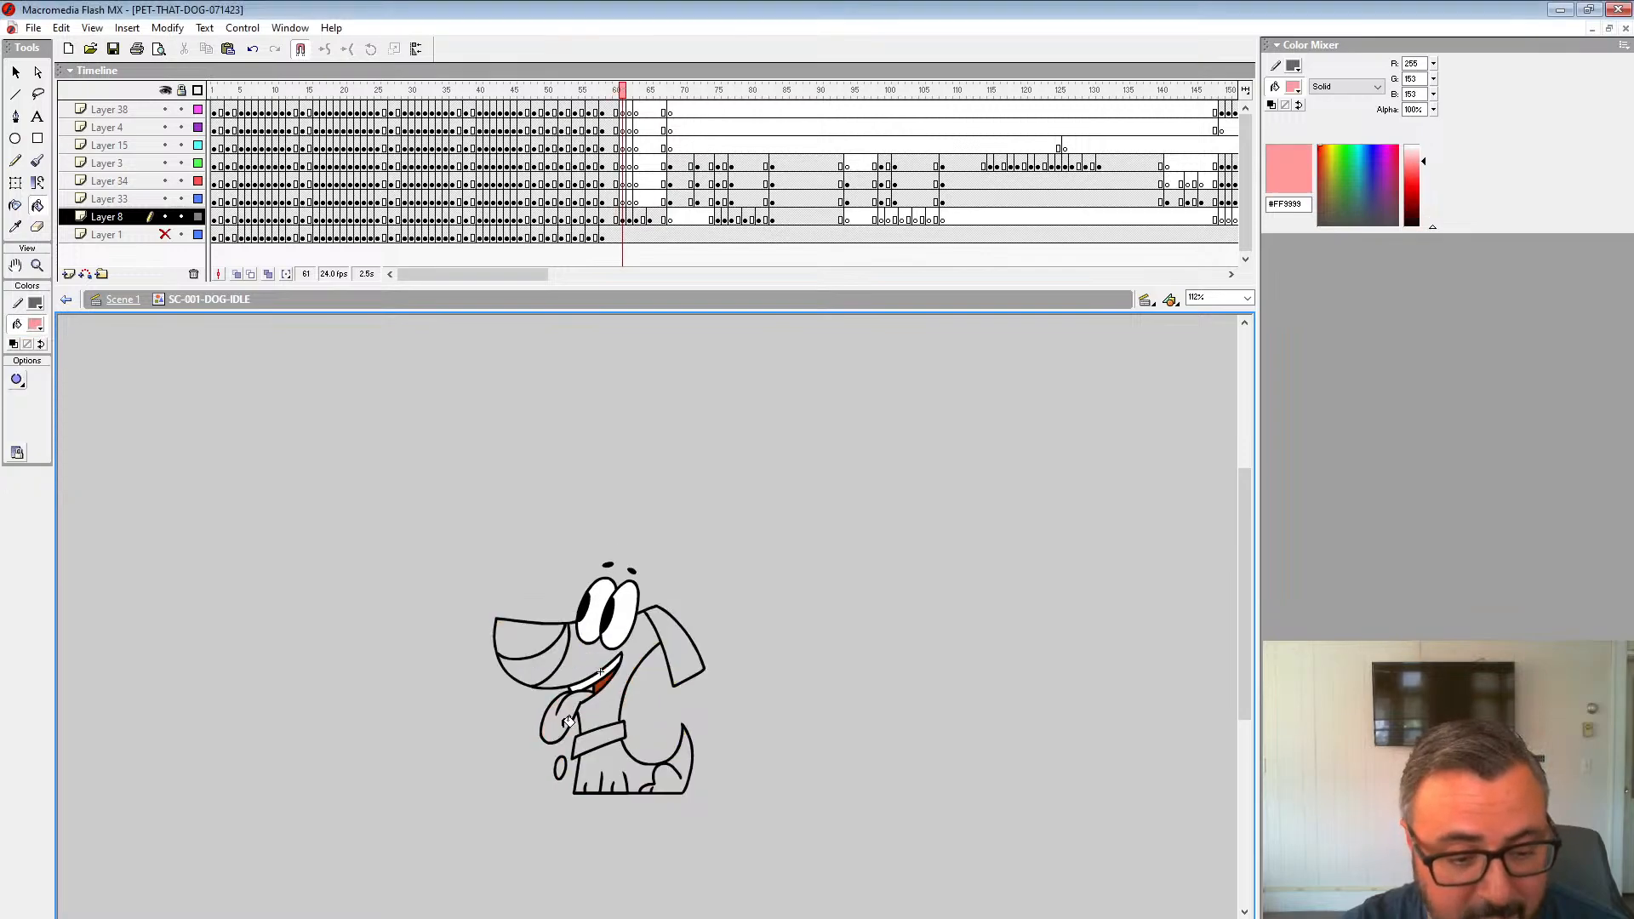
{"action": "left_click", "coordinate": [569, 717]}
Step: Sample the dark brown #403000 from frame 60 and fill the lower part of the nose on frame 61
{"action": "key", "text": "comma"}
{"action": "left_click", "coordinate": [35, 325]}
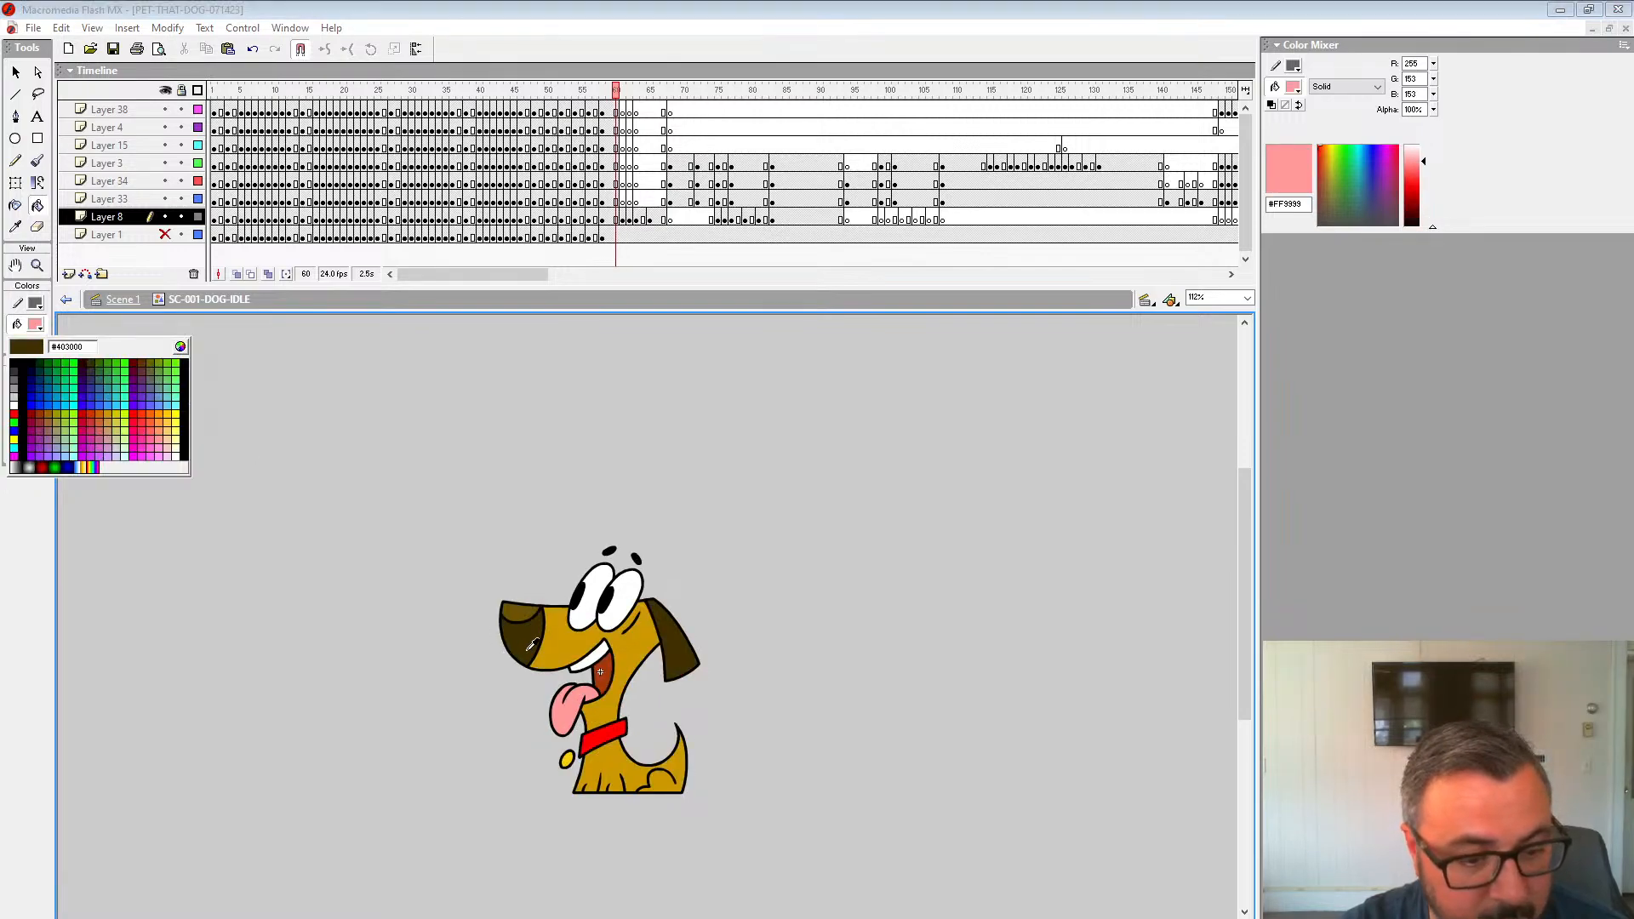
{"action": "left_click", "coordinate": [502, 624]}
{"action": "key", "text": "period"}
{"action": "left_click", "coordinate": [535, 664]}
Step: Flip back and forth through the frames around 61 to compare the nose colouring and head-shake poses
{"action": "key", "text": "comma"}
{"action": "key", "text": "period"}
{"action": "key", "text": "period"}
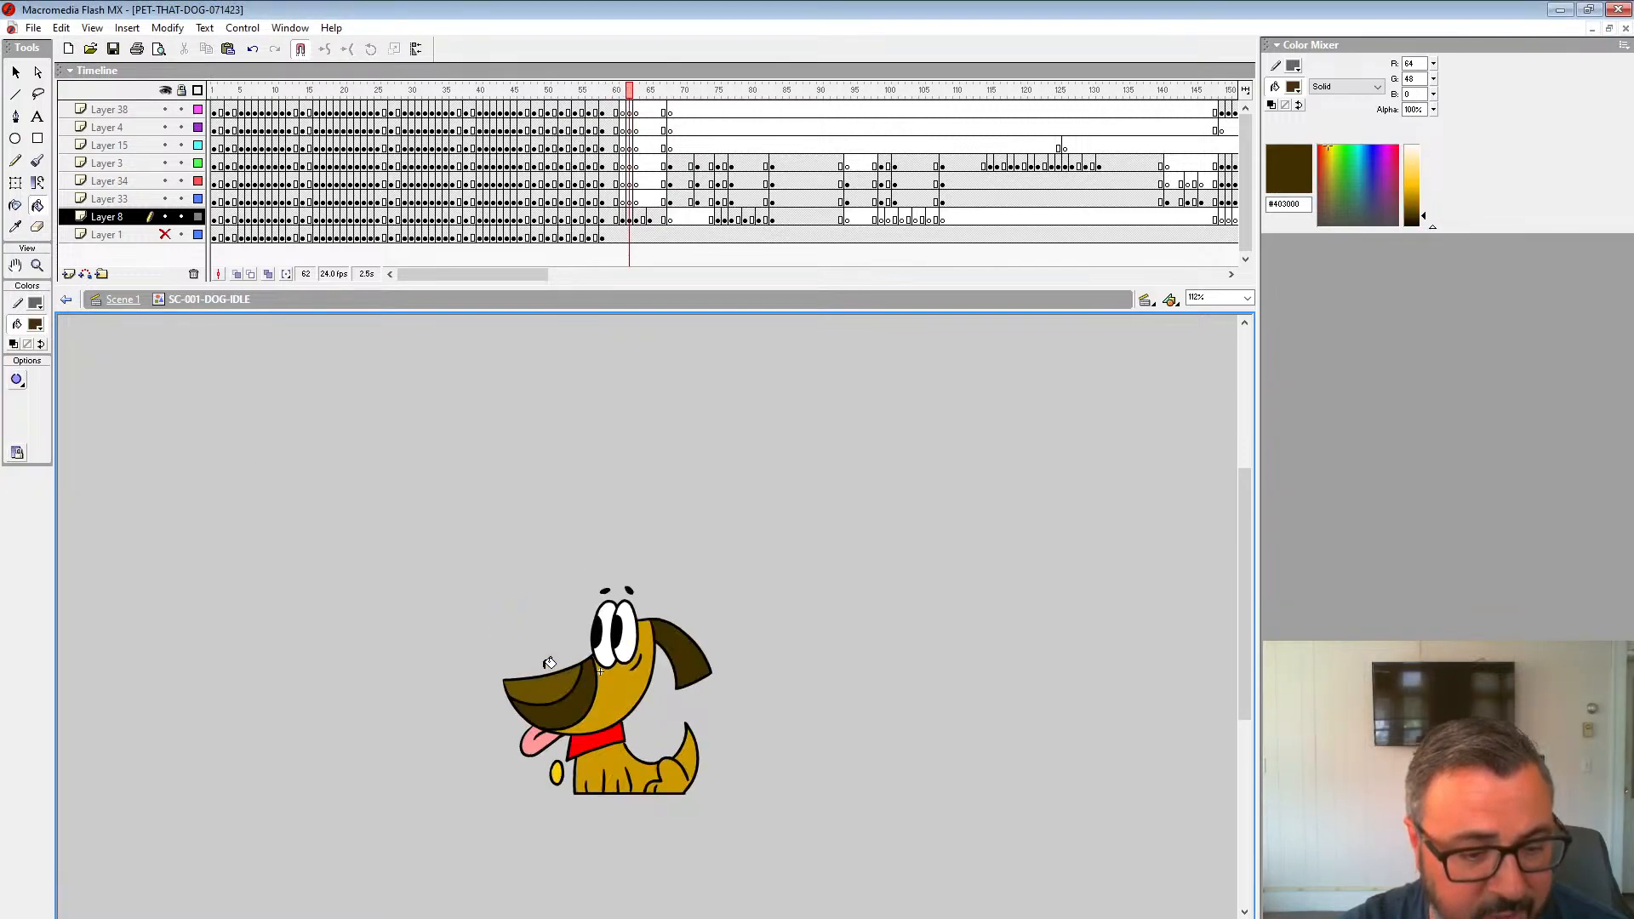
{"action": "key", "text": "period"}
{"action": "key", "text": "comma"}
{"action": "key", "text": "comma"}
{"action": "key", "text": "comma"}
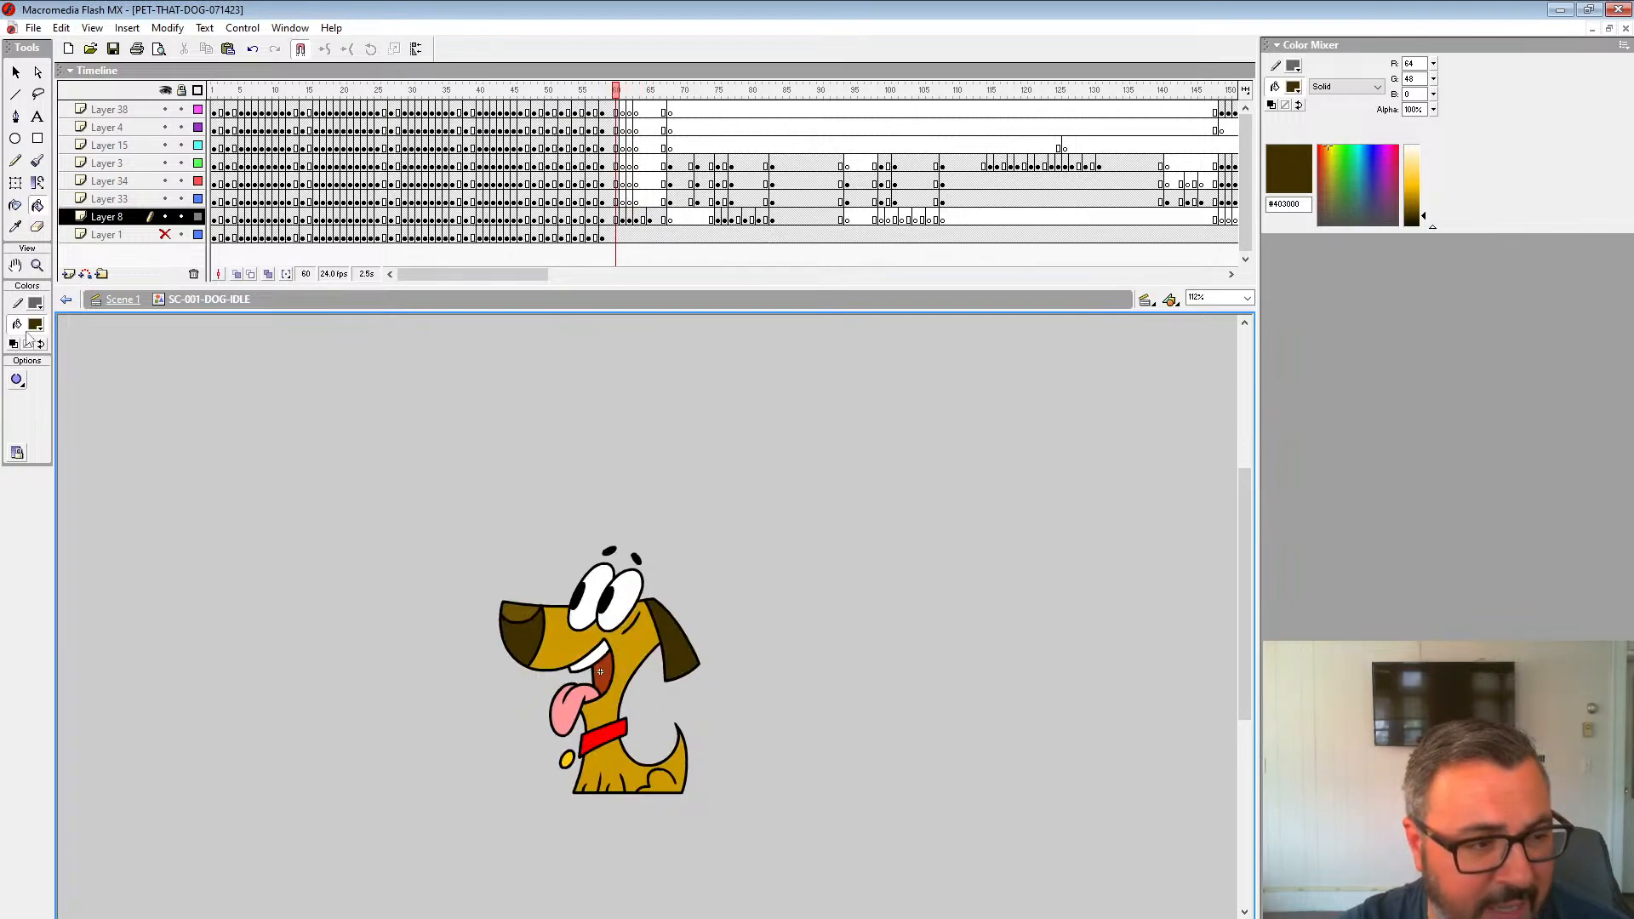
{"action": "key", "text": "period"}
{"action": "key", "text": "comma"}
Step: Fill the upper part of the nose with #6D5201 and the ear with #403000 on frame 61, sampling both from frame 60
{"action": "left_click", "coordinate": [35, 325]}
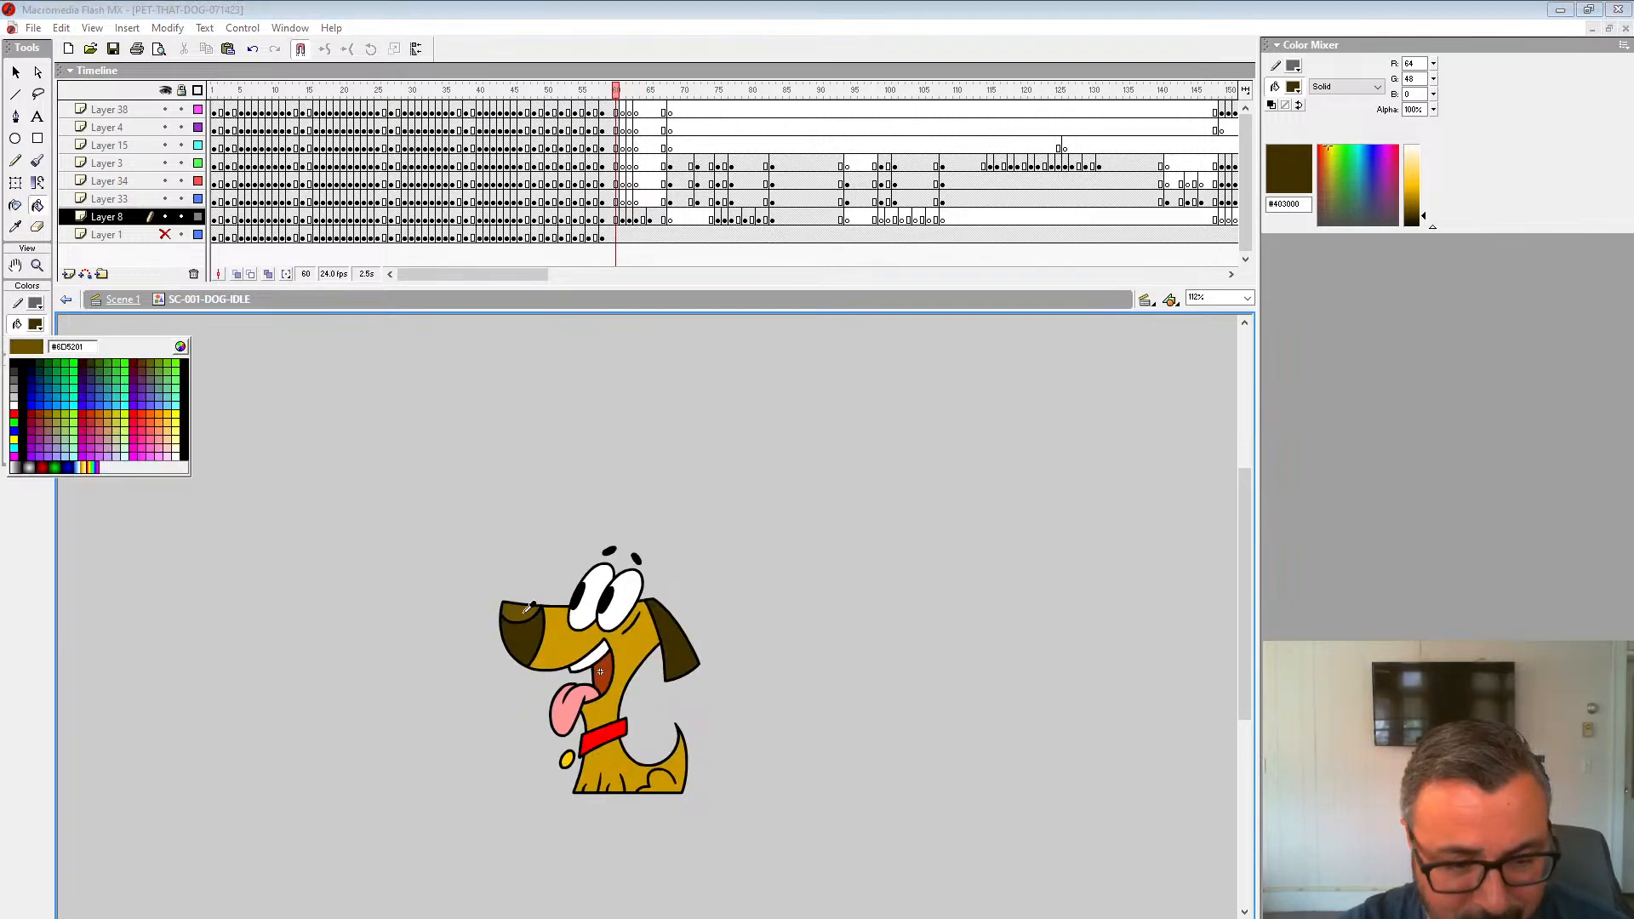
{"action": "left_click", "coordinate": [552, 630]}
{"action": "key", "text": "period"}
{"action": "key", "text": "comma"}
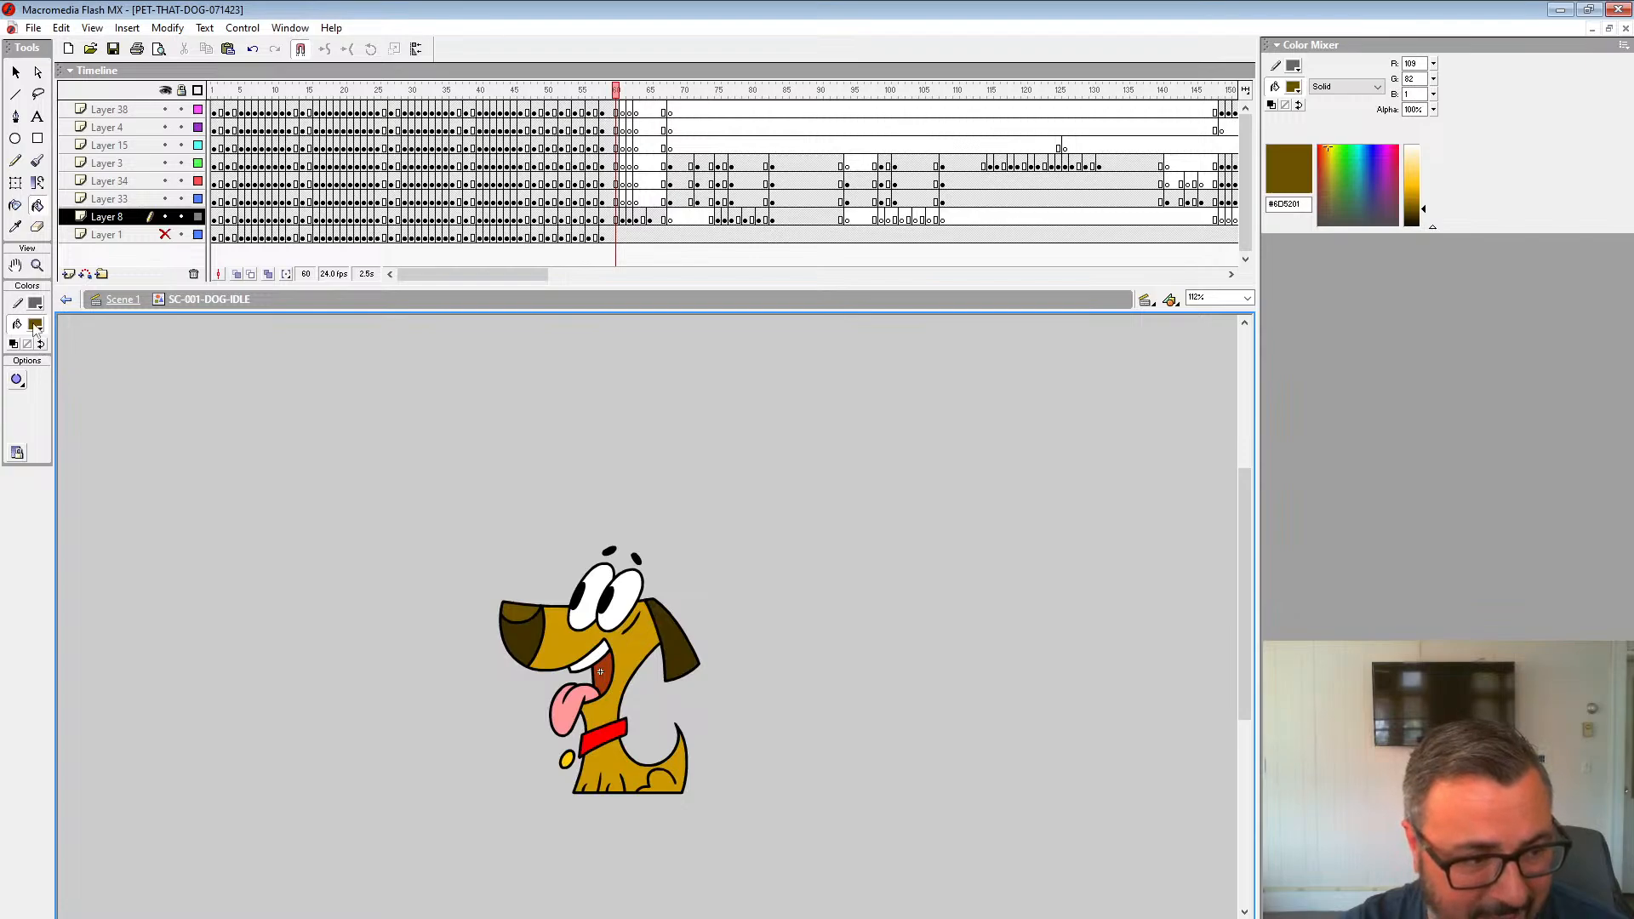
{"action": "left_click", "coordinate": [35, 325]}
{"action": "left_click", "coordinate": [683, 649]}
{"action": "key", "text": "period"}
Step: Sample the body tan #CC9900 from the dog on frame 60 and return to frame 61
{"action": "key", "text": "comma"}
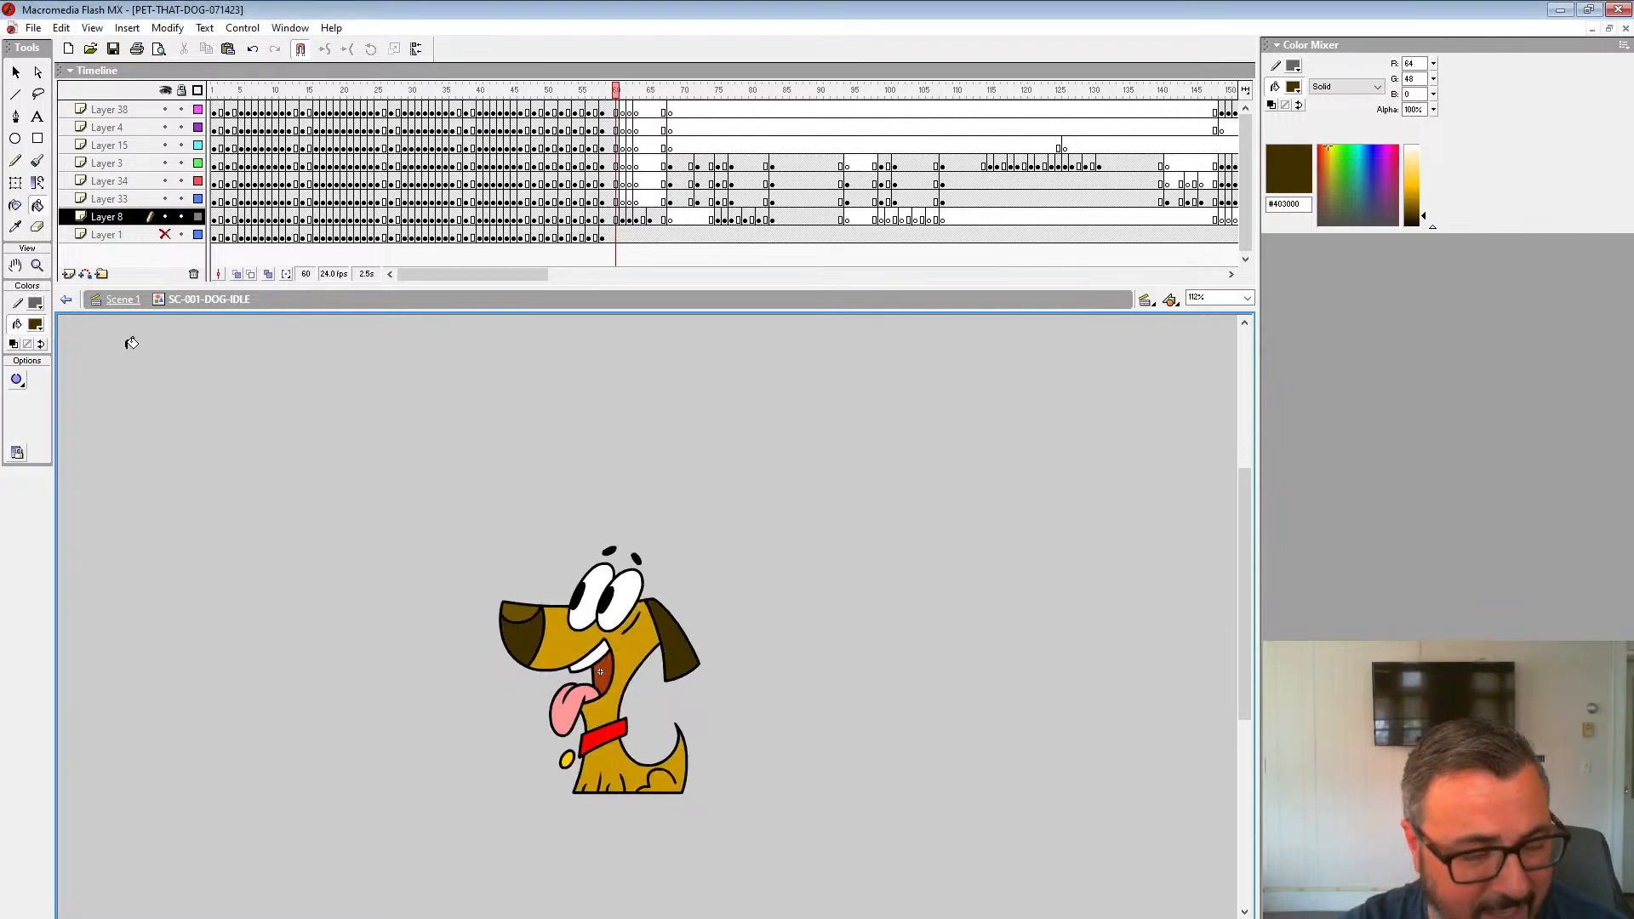
{"action": "left_click", "coordinate": [34, 325]}
{"action": "left_click", "coordinate": [632, 649]}
{"action": "key", "text": "period"}
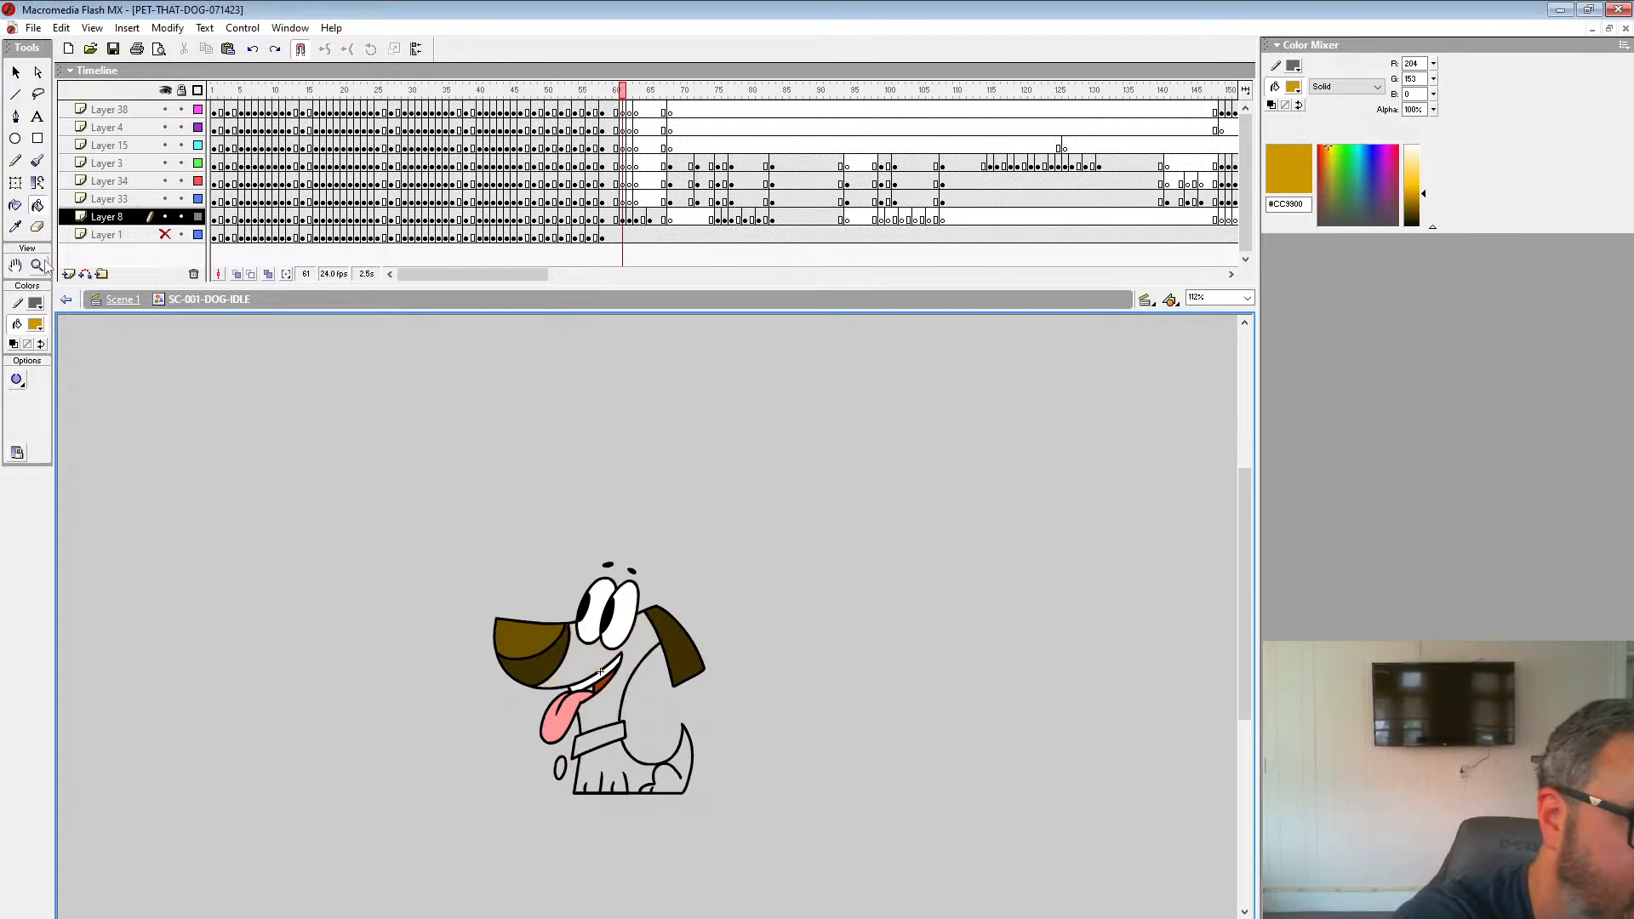
Step: Brush a short black cheek crease behind the eye on frame 61, using the onion-skinned neighbouring frames as a guide
{"action": "key", "text": "z"}
{"action": "left_click", "coordinate": [651, 640]}
{"action": "left_click", "coordinate": [651, 639]}
{"action": "left_click", "coordinate": [237, 274]}
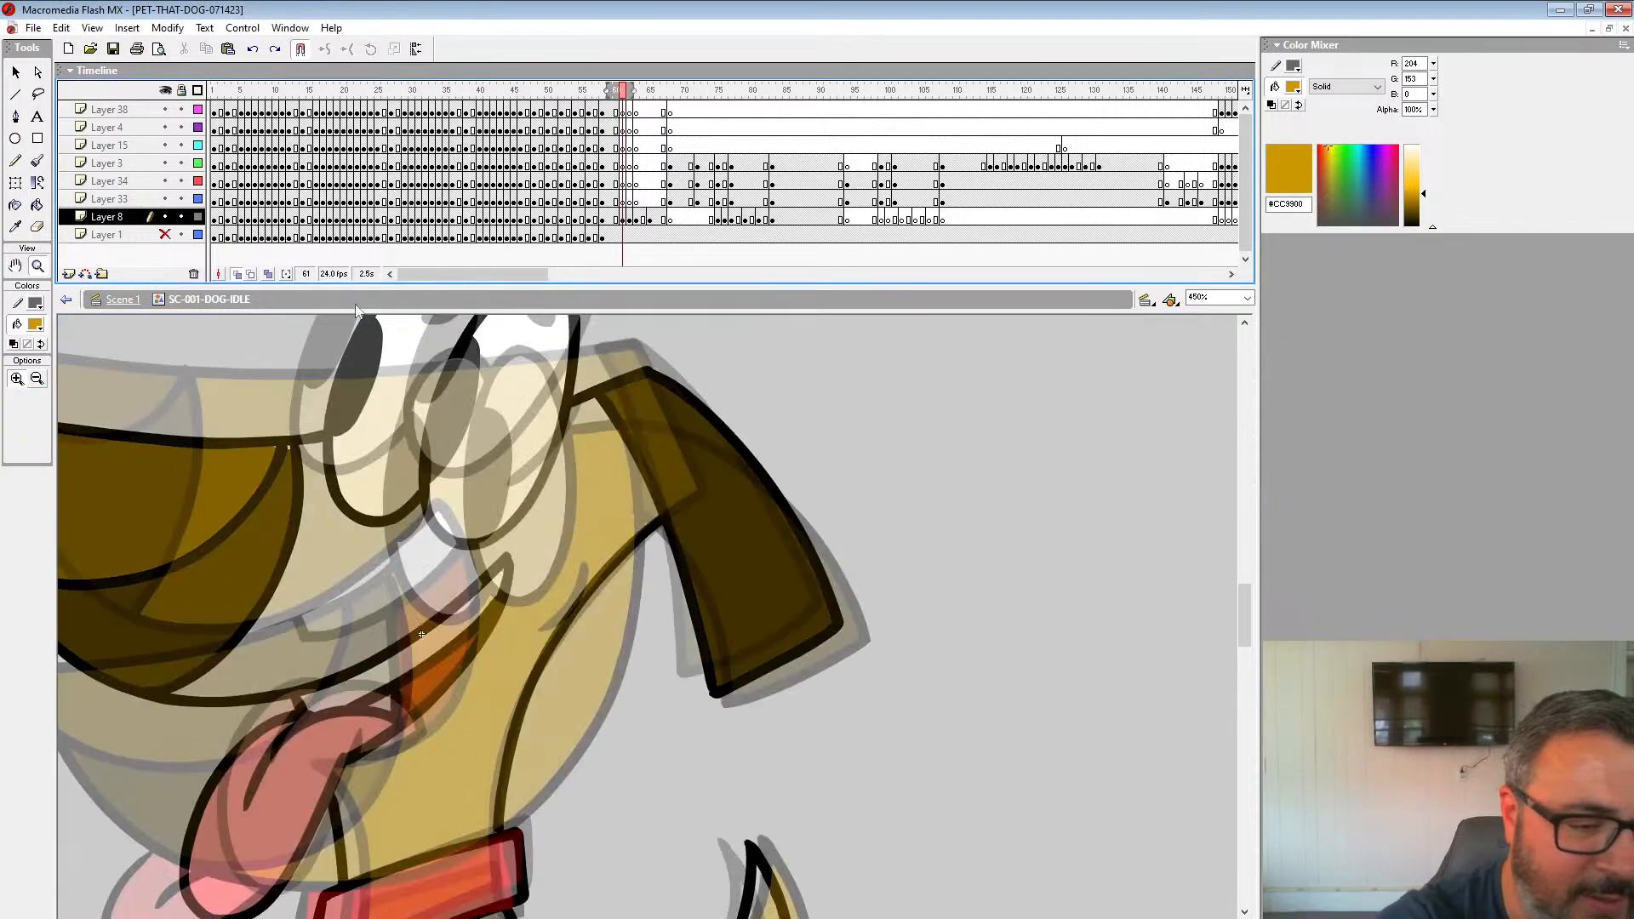
{"action": "left_click", "coordinate": [35, 324]}
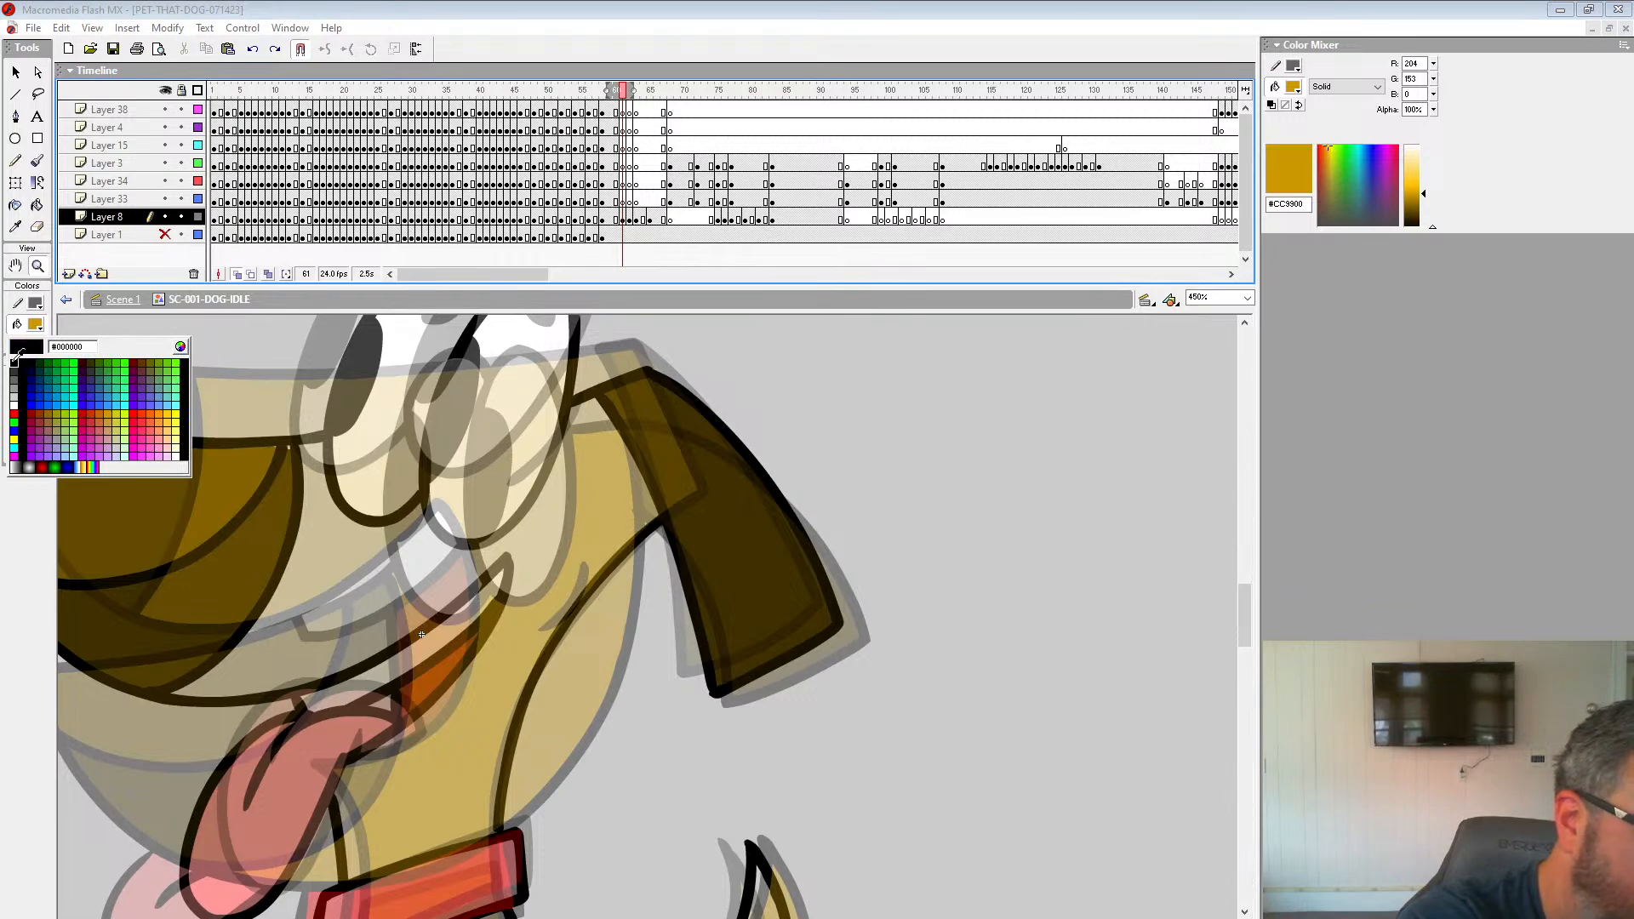
{"action": "key", "text": "Escape"}
{"action": "key", "text": "b"}
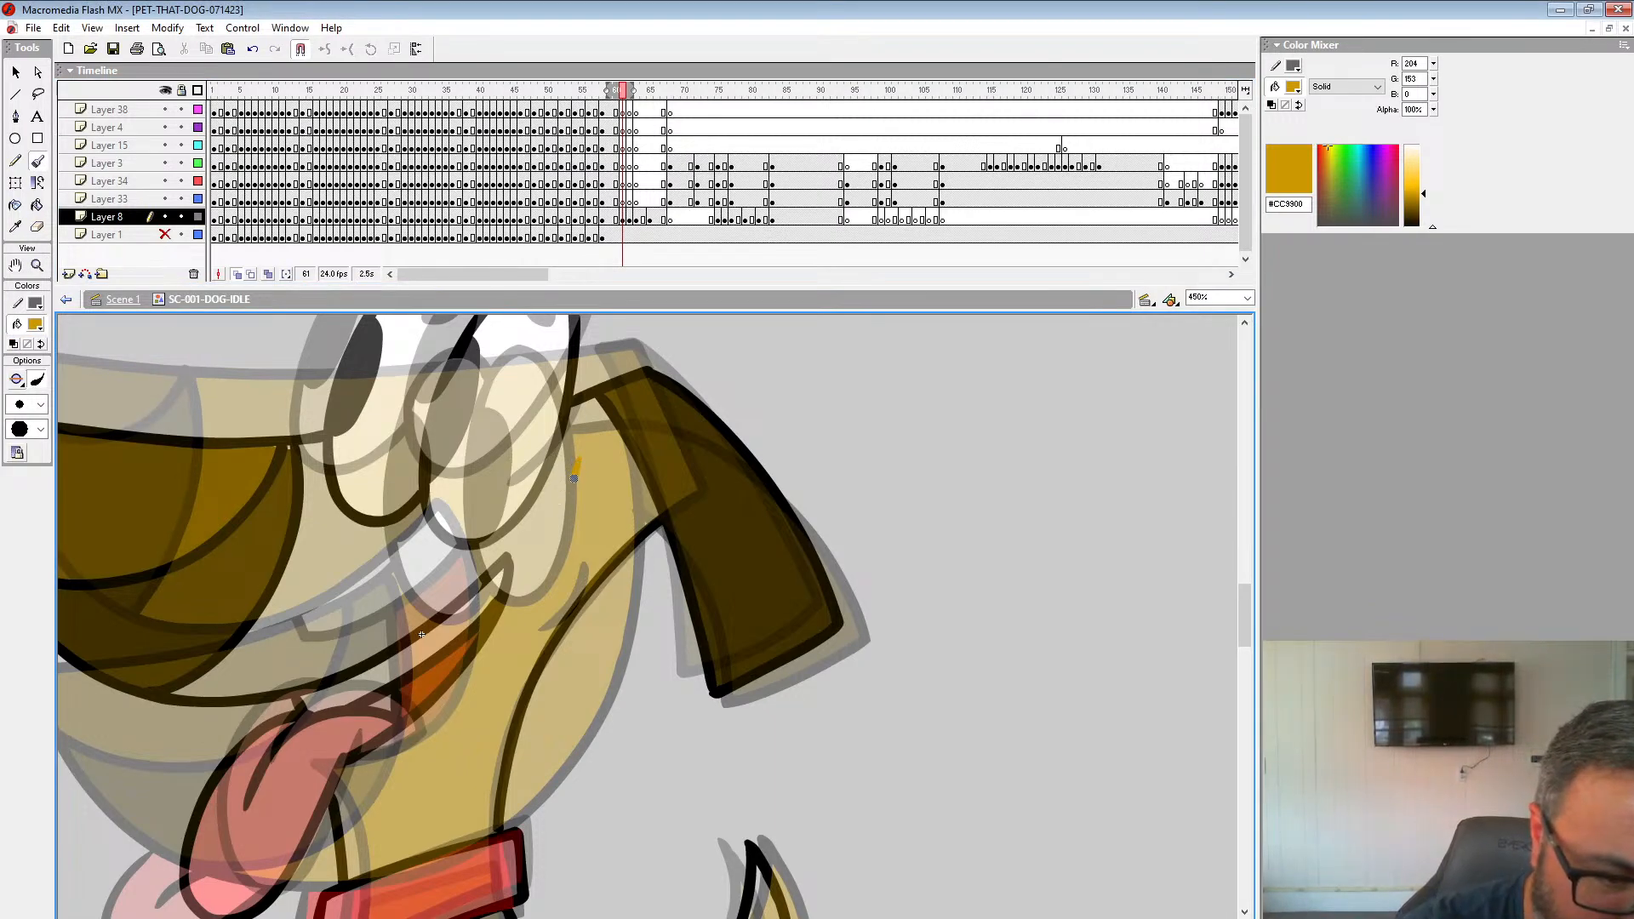
{"action": "left_click_drag", "start_coordinate": [575, 467], "coordinate": [554, 513]}
{"action": "key", "text": "ctrl+z"}
{"action": "left_click", "coordinate": [37, 324]}
{"action": "left_click", "coordinate": [15, 356]}
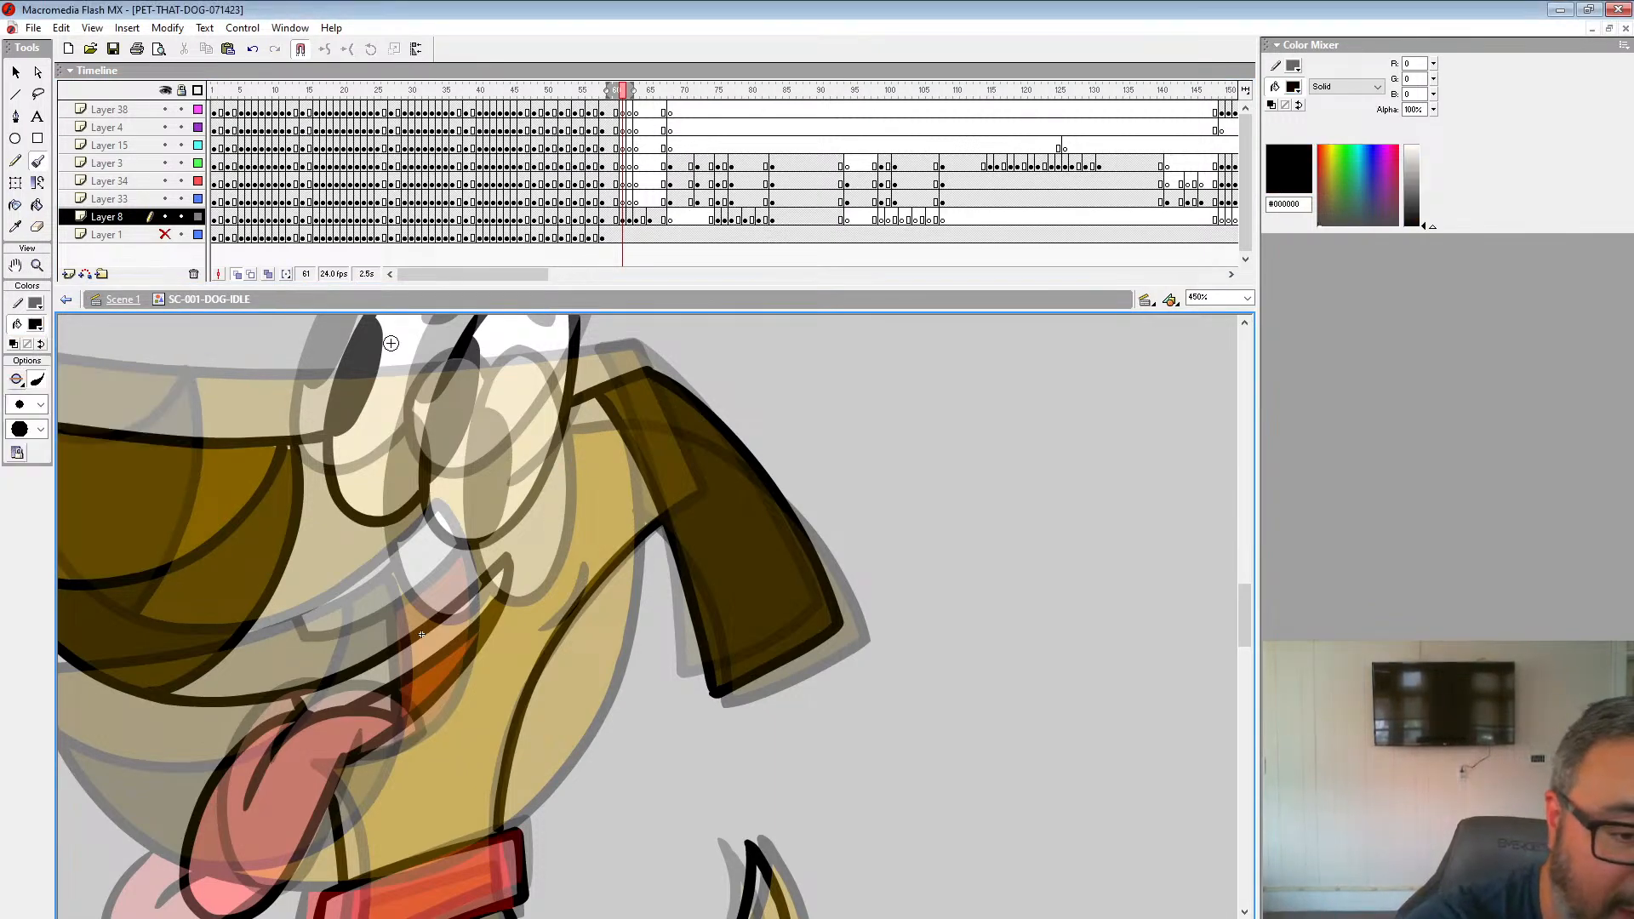
{"action": "left_click_drag", "start_coordinate": [567, 498], "coordinate": [528, 541]}
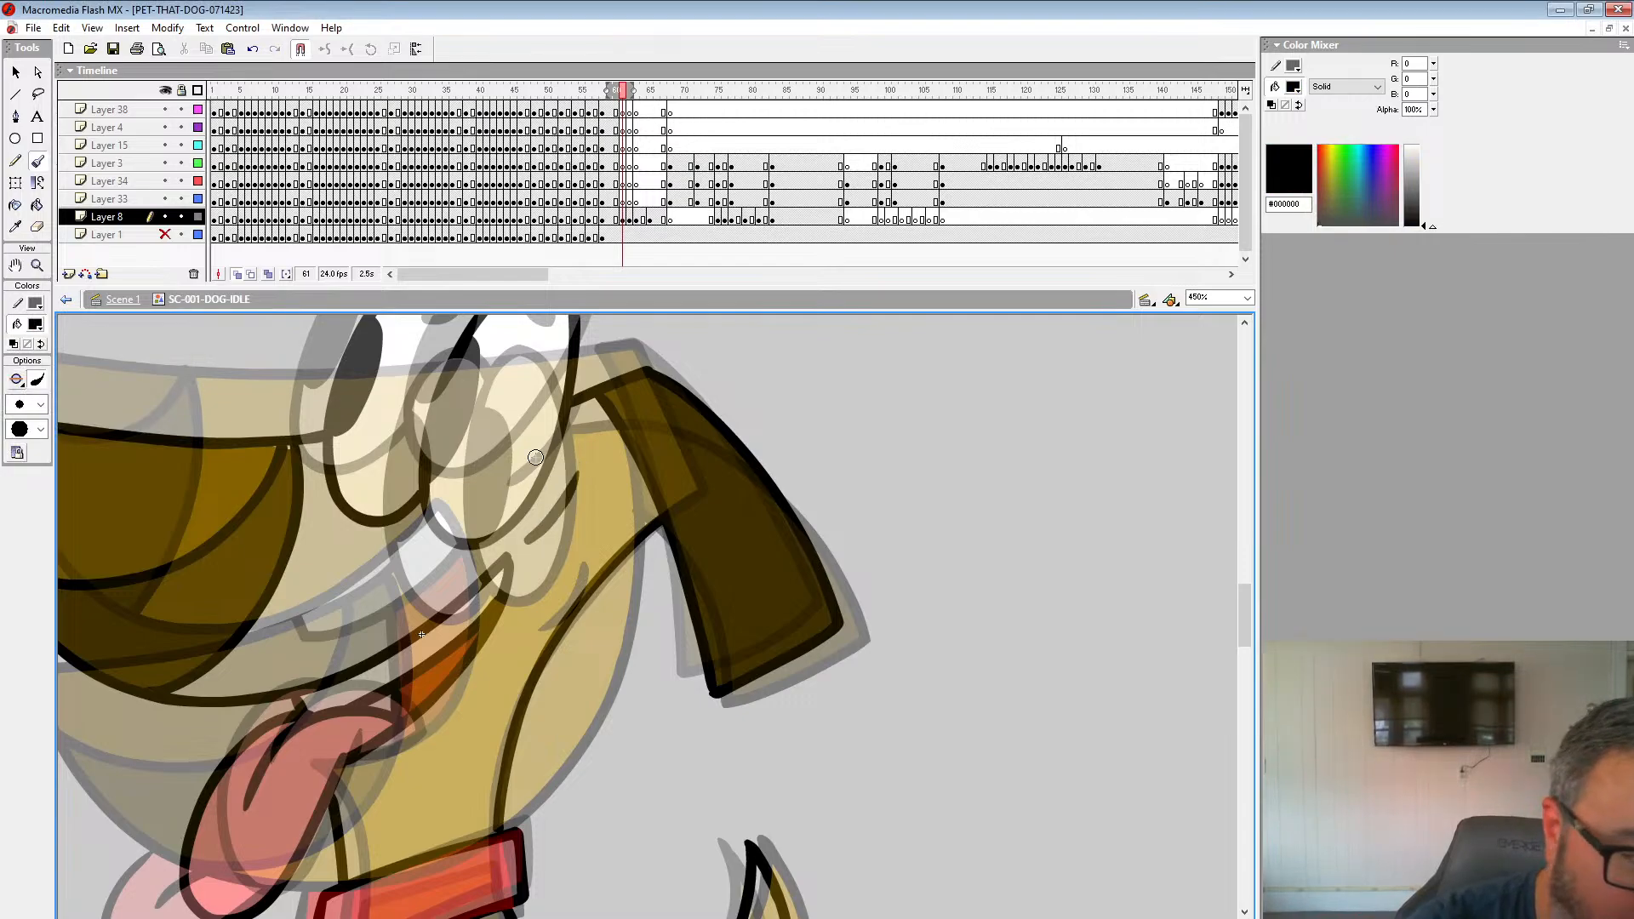
{"action": "left_click", "coordinate": [236, 274]}
{"action": "left_click", "coordinate": [38, 265]}
{"action": "left_click", "coordinate": [632, 568], "text": "alt"}
{"action": "left_click", "coordinate": [633, 568], "text": "alt"}
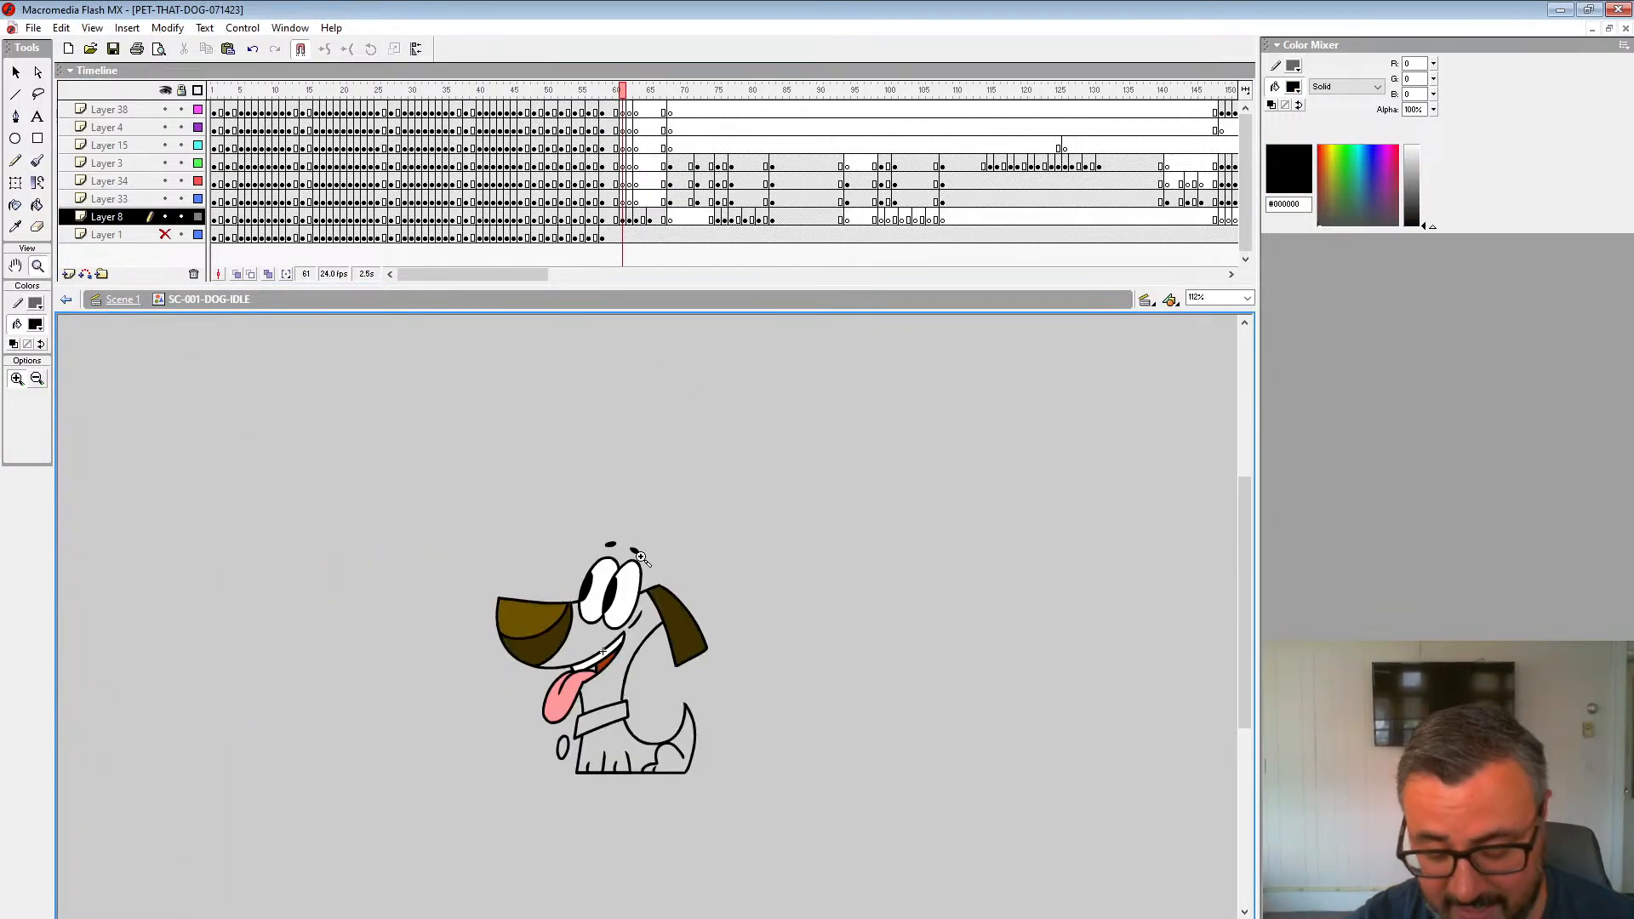
Step: Compare frames 60 and 61, and fill the collar on frame 61 with red #FF0000
{"action": "key", "text": "comma"}
{"action": "key", "text": "period"}
{"action": "key", "text": "comma"}
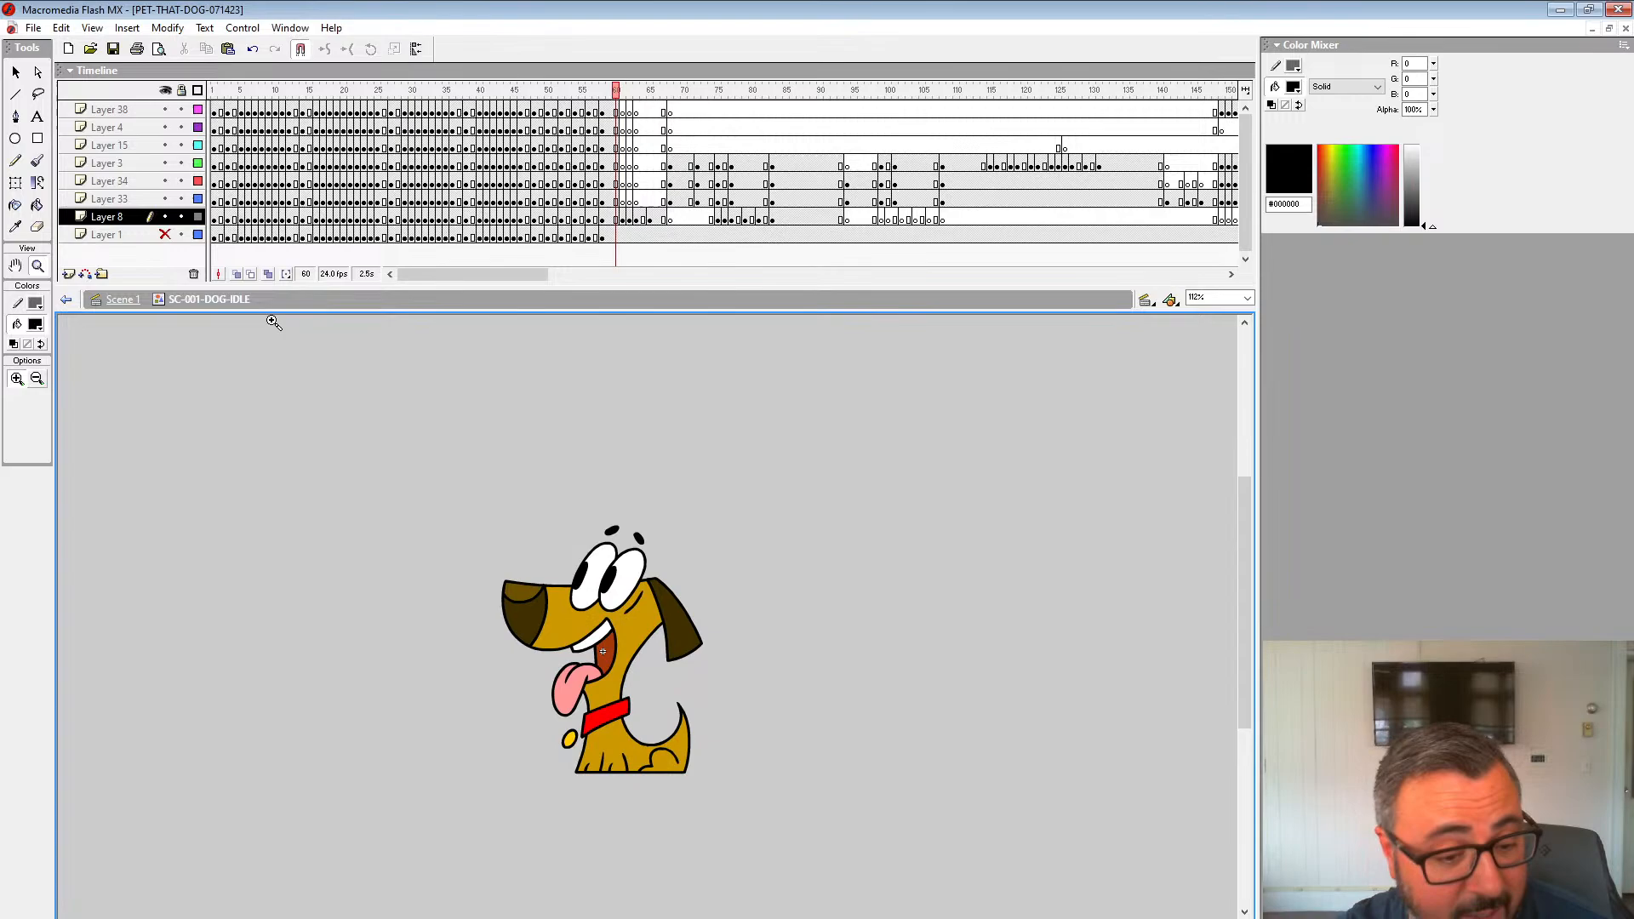
{"action": "left_click", "coordinate": [35, 325]}
{"action": "left_click", "coordinate": [12, 416]}
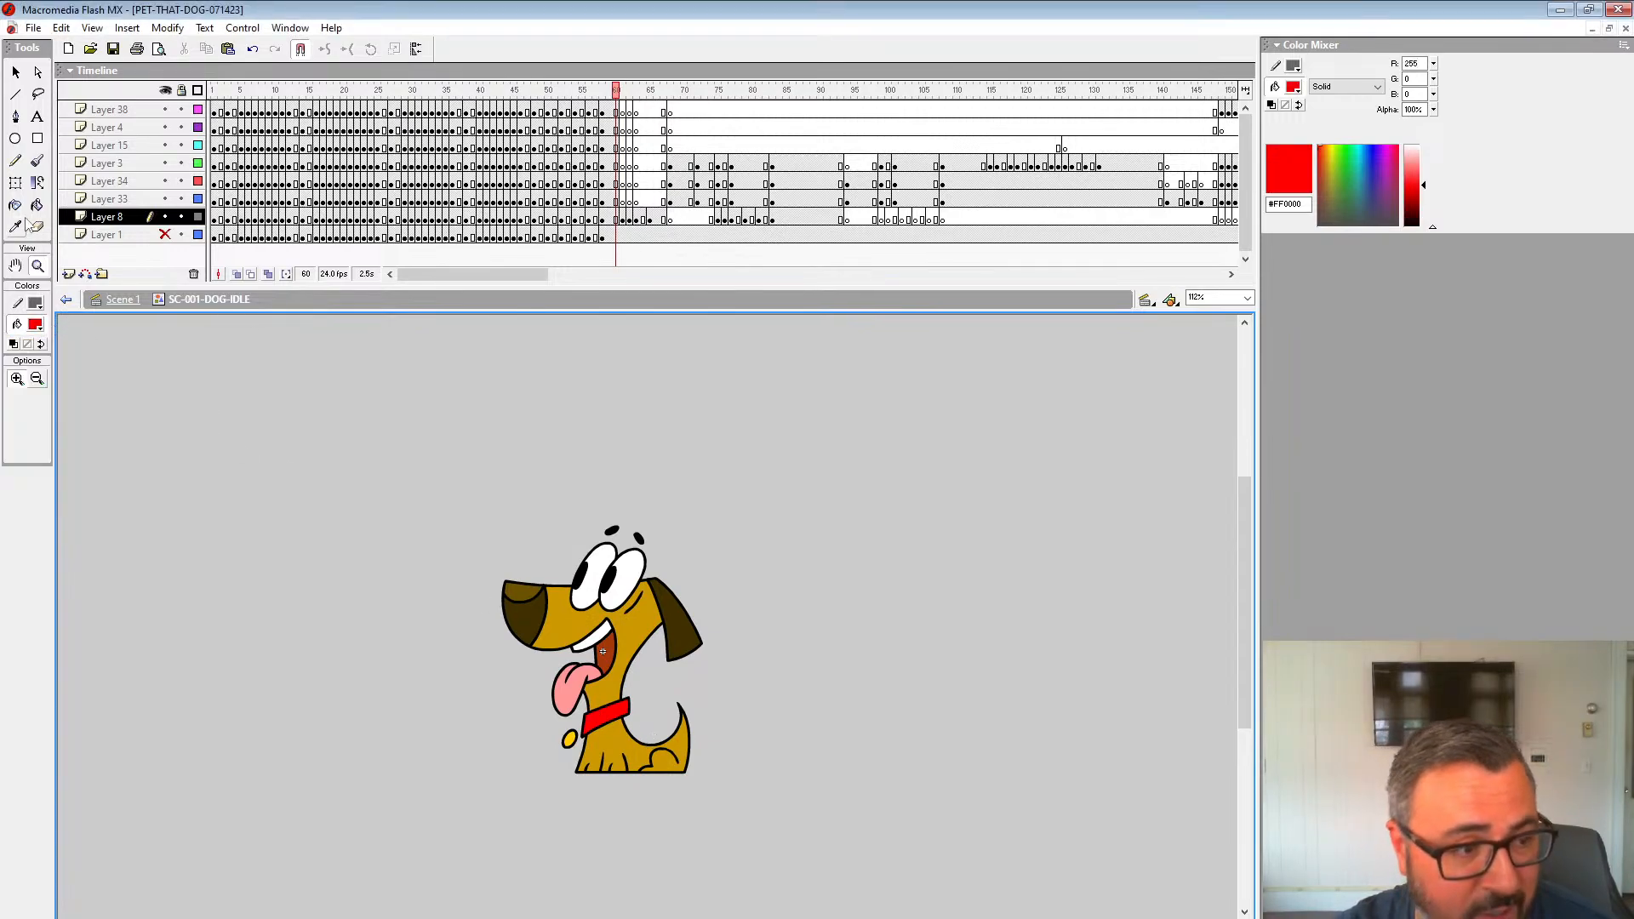
{"action": "left_click", "coordinate": [36, 206]}
{"action": "key", "text": "period"}
{"action": "left_click", "coordinate": [608, 708]}
Step: Sample the yellow #FFCC00 from the collar tag on frame 60 and fill the tag on frame 61
{"action": "key", "text": "comma"}
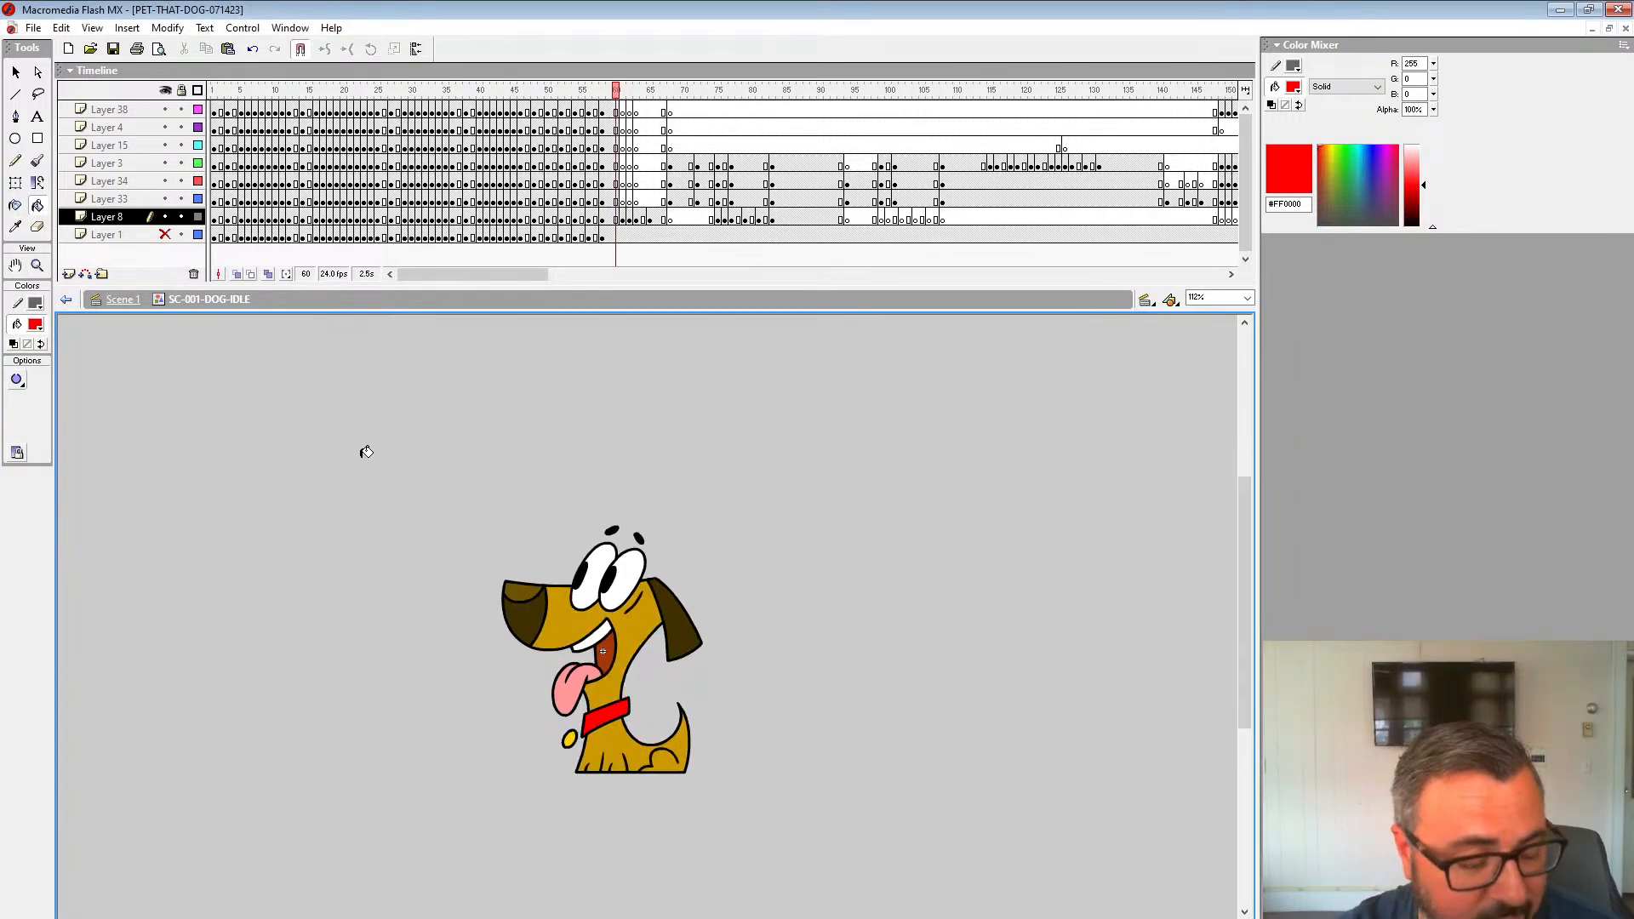
{"action": "left_click", "coordinate": [34, 325]}
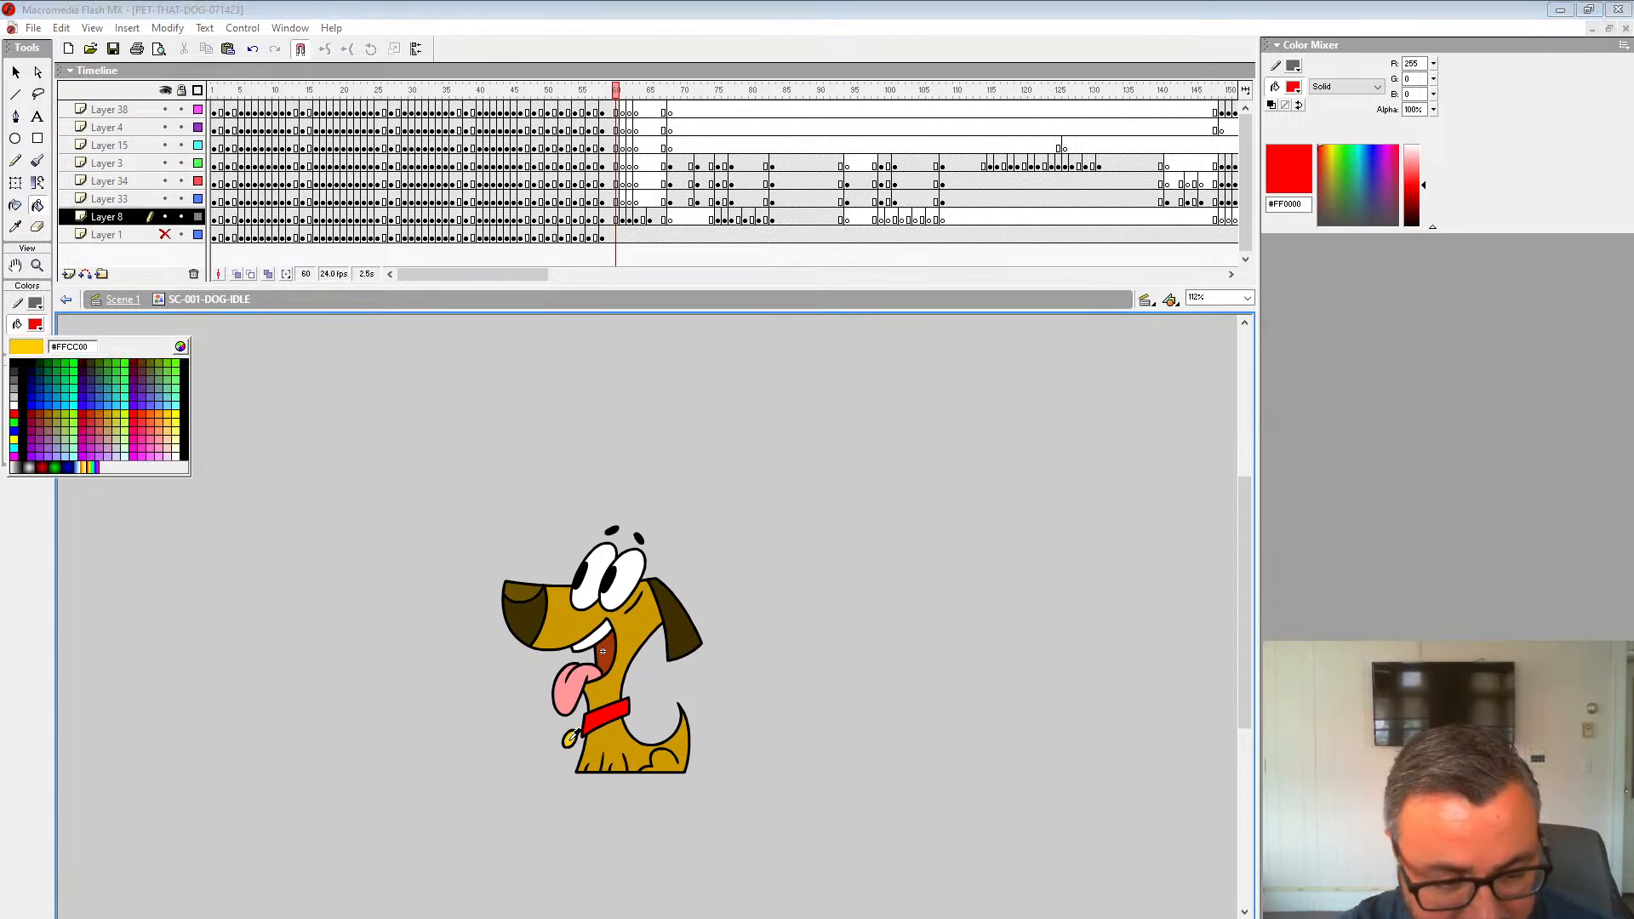
{"action": "left_click", "coordinate": [568, 737]}
{"action": "key", "text": "period"}
{"action": "left_click", "coordinate": [604, 742]}
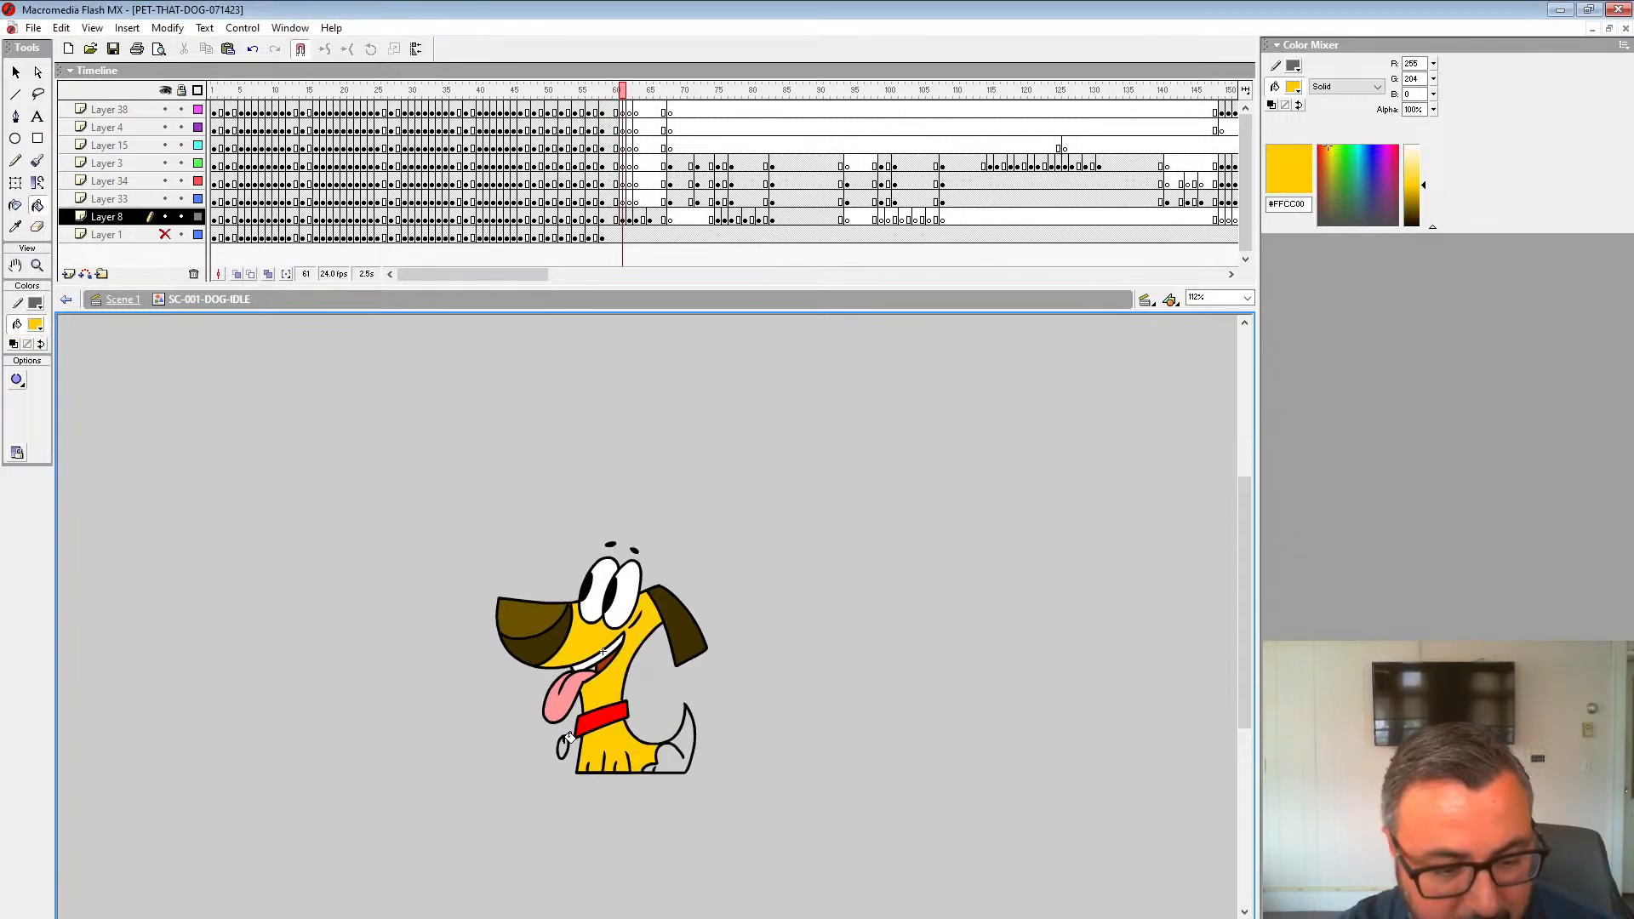
{"action": "left_click", "coordinate": [568, 737]}
Step: Sample the body tan #CC9900 from frame 60 and fill the dog's head, body and tail on frame 61
{"action": "key", "text": "comma"}
{"action": "left_click", "coordinate": [36, 330]}
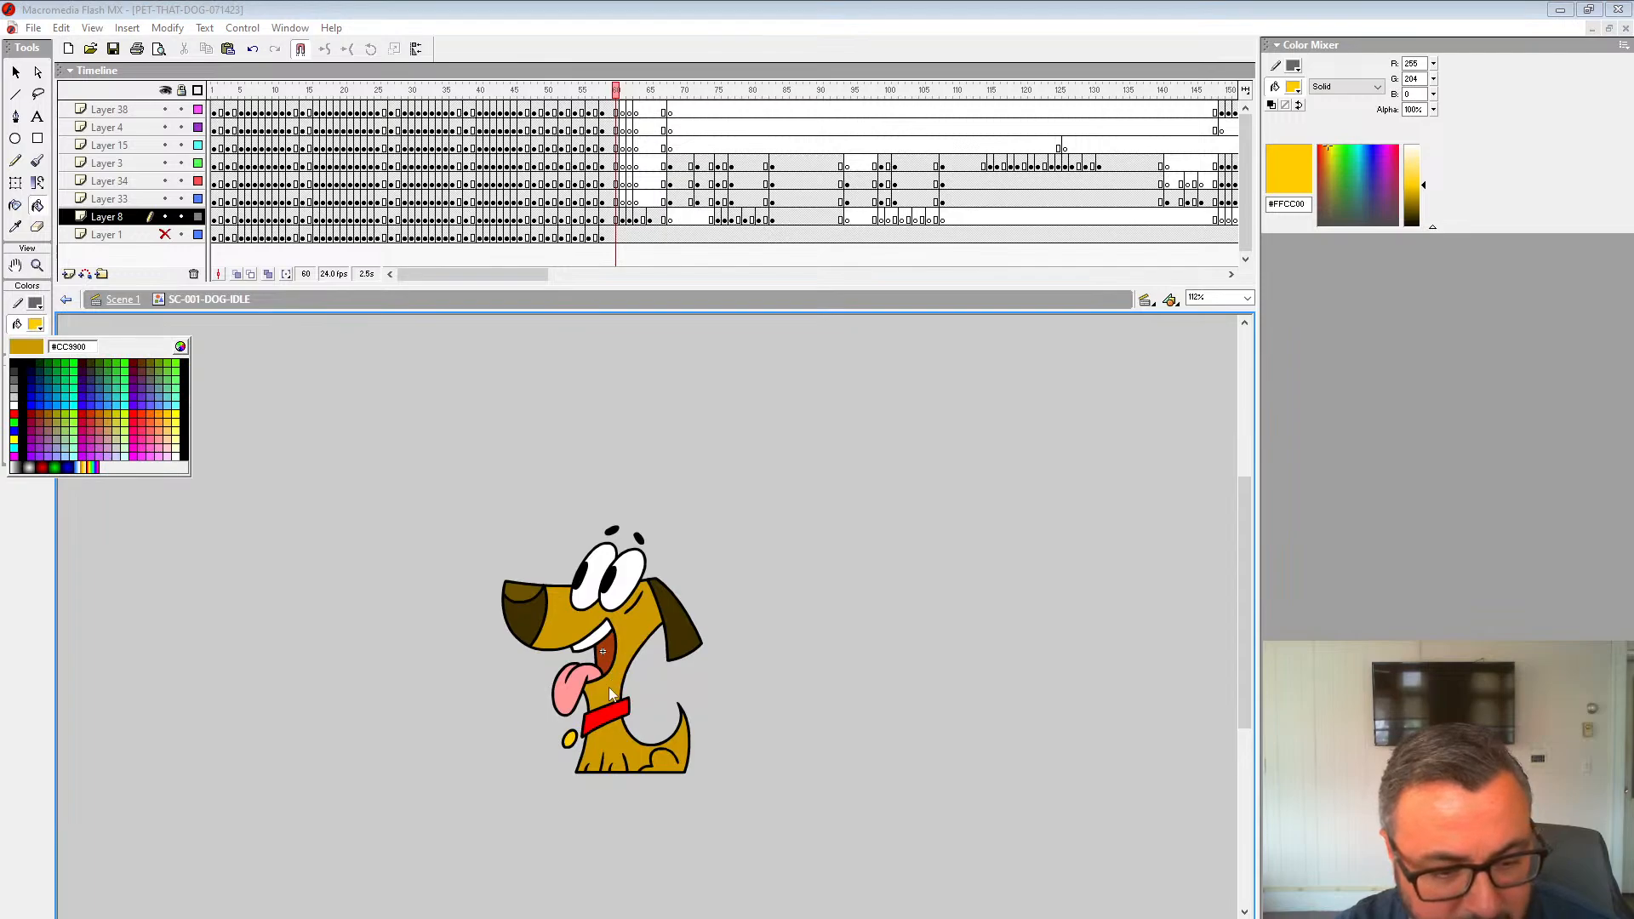
{"action": "left_click", "coordinate": [609, 694]}
{"action": "key", "text": "period"}
{"action": "left_click", "coordinate": [614, 749]}
{"action": "left_click", "coordinate": [686, 754]}
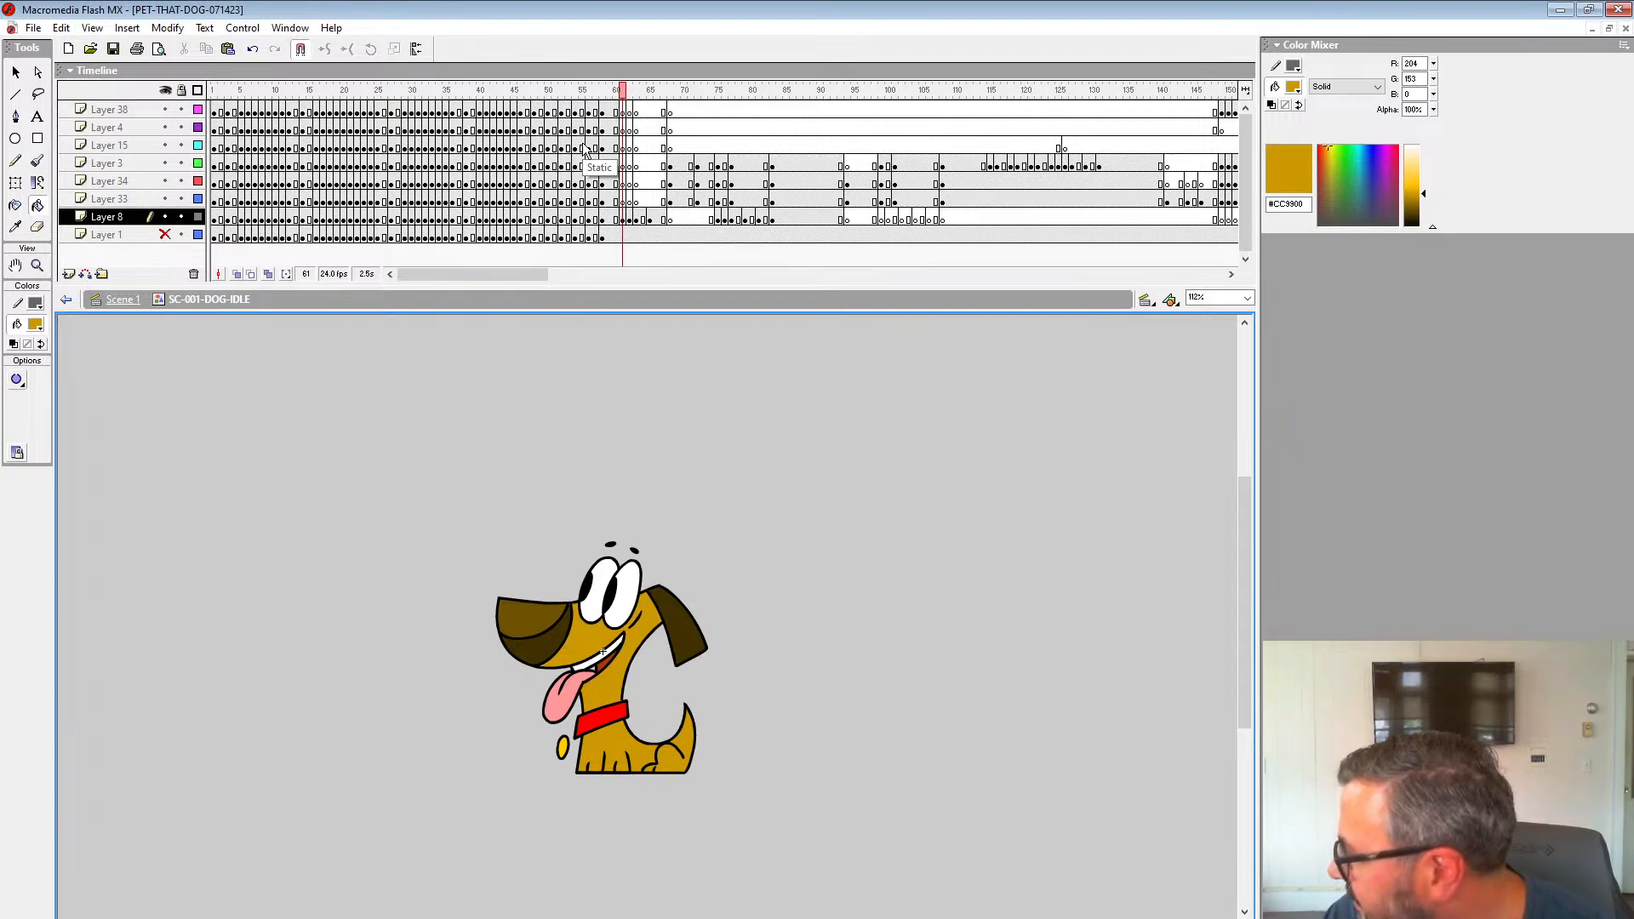
Step: Play the head-shake from several frames before 60 to review how the coloured in-between reads in motion
{"action": "key", "text": "Return"}
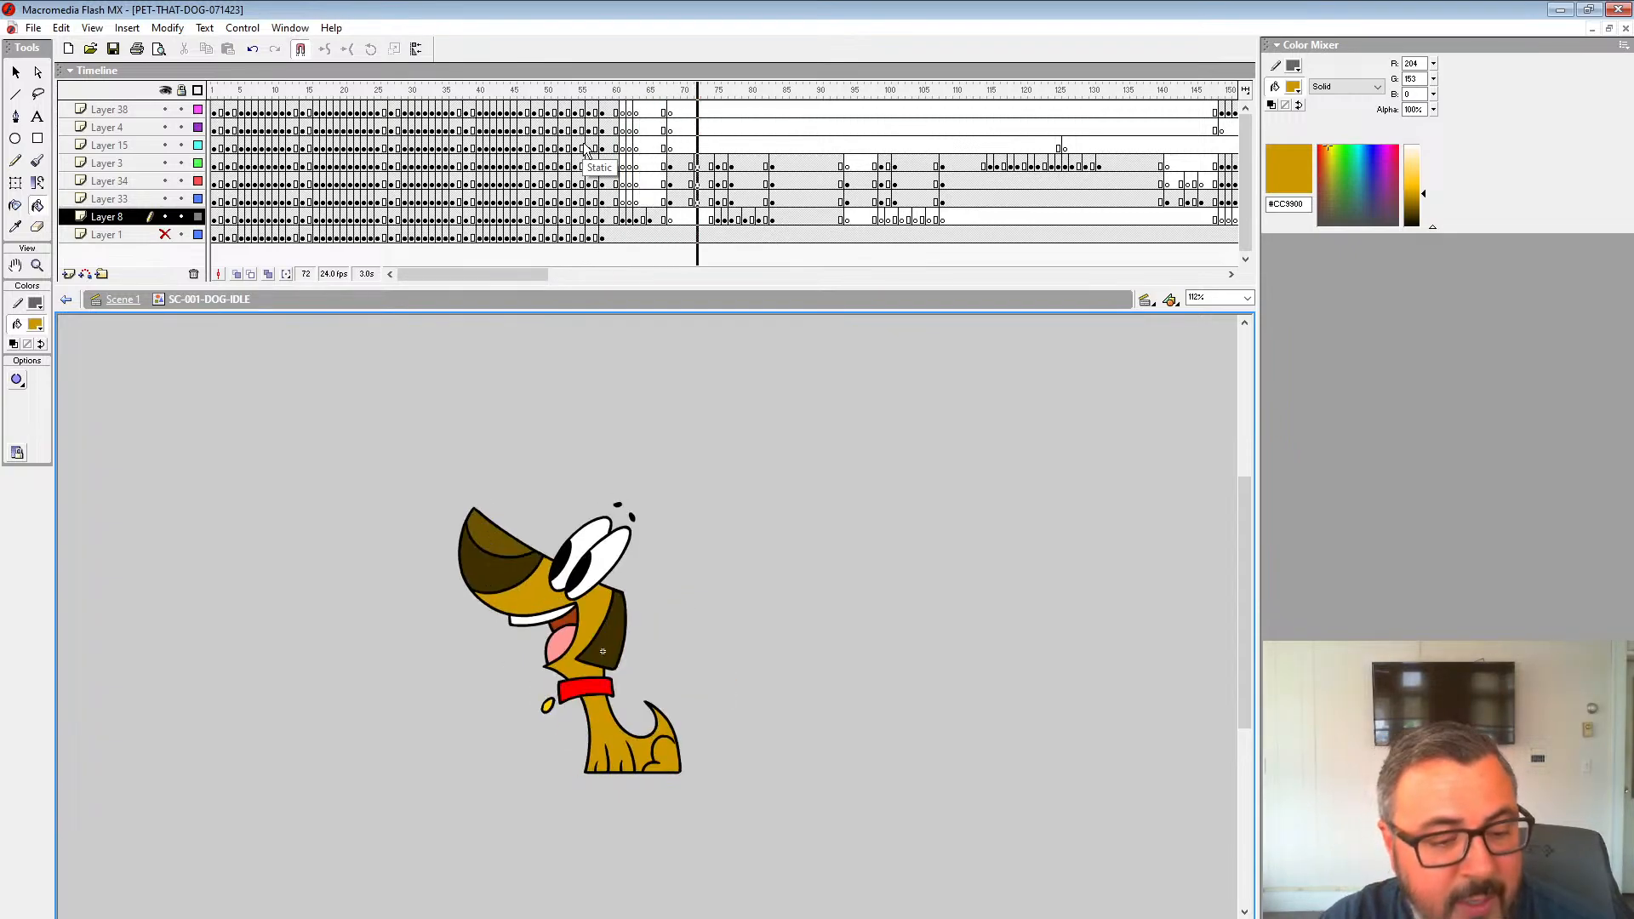
{"action": "key", "text": "Return"}
{"action": "left_click", "coordinate": [558, 141]}
{"action": "key", "text": "Return"}
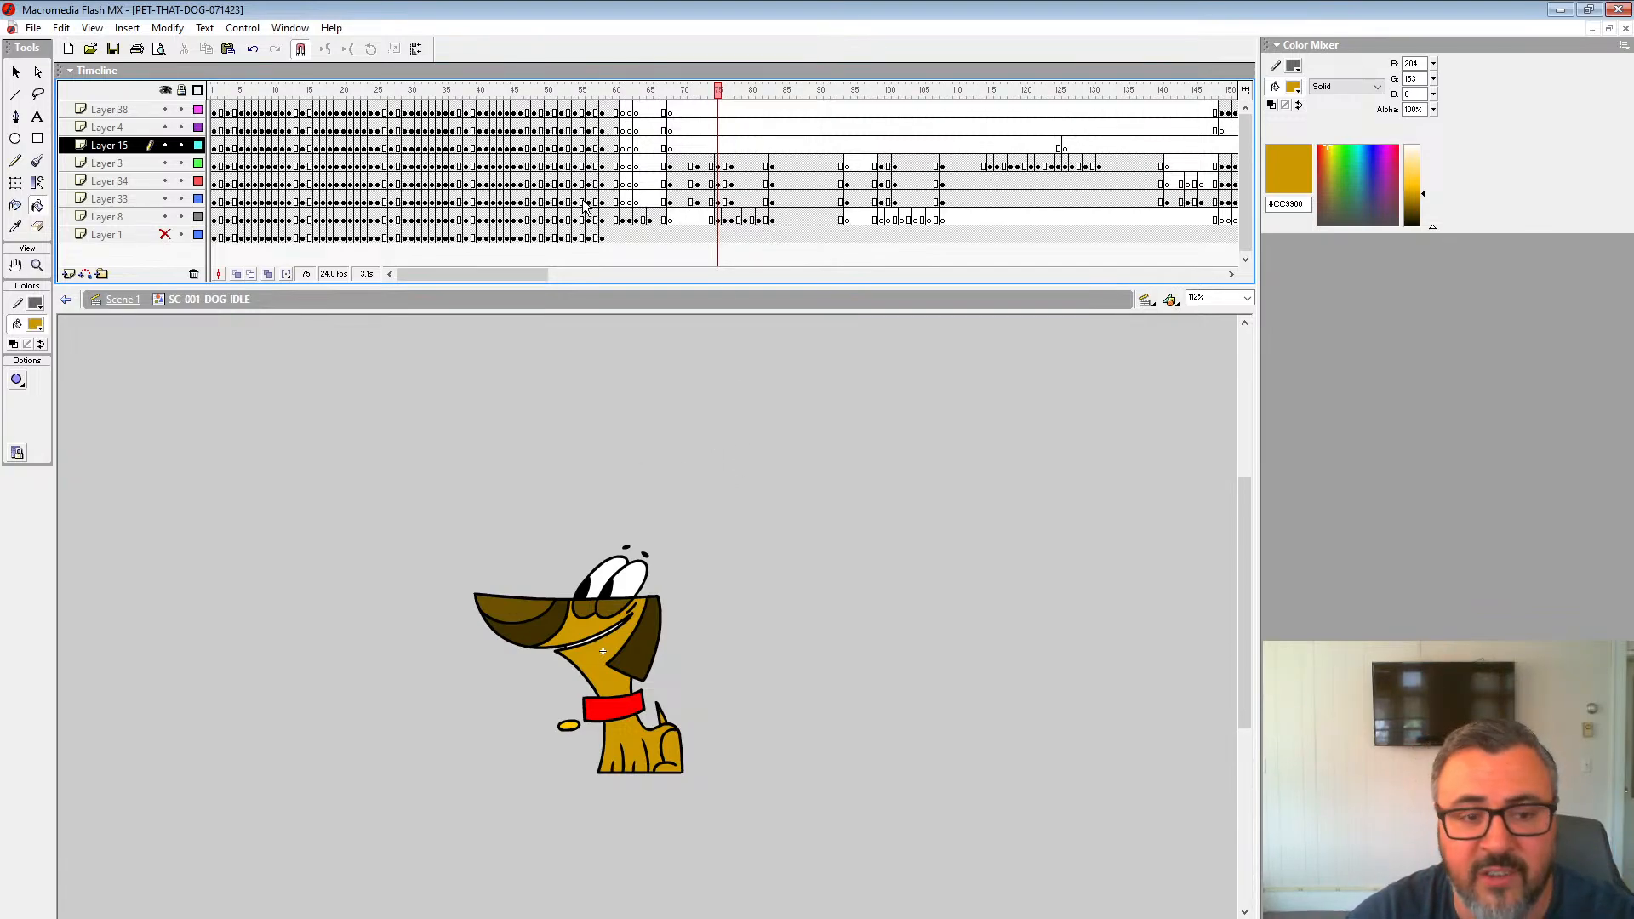
{"action": "left_click", "coordinate": [521, 168]}
{"action": "key", "text": "Return"}
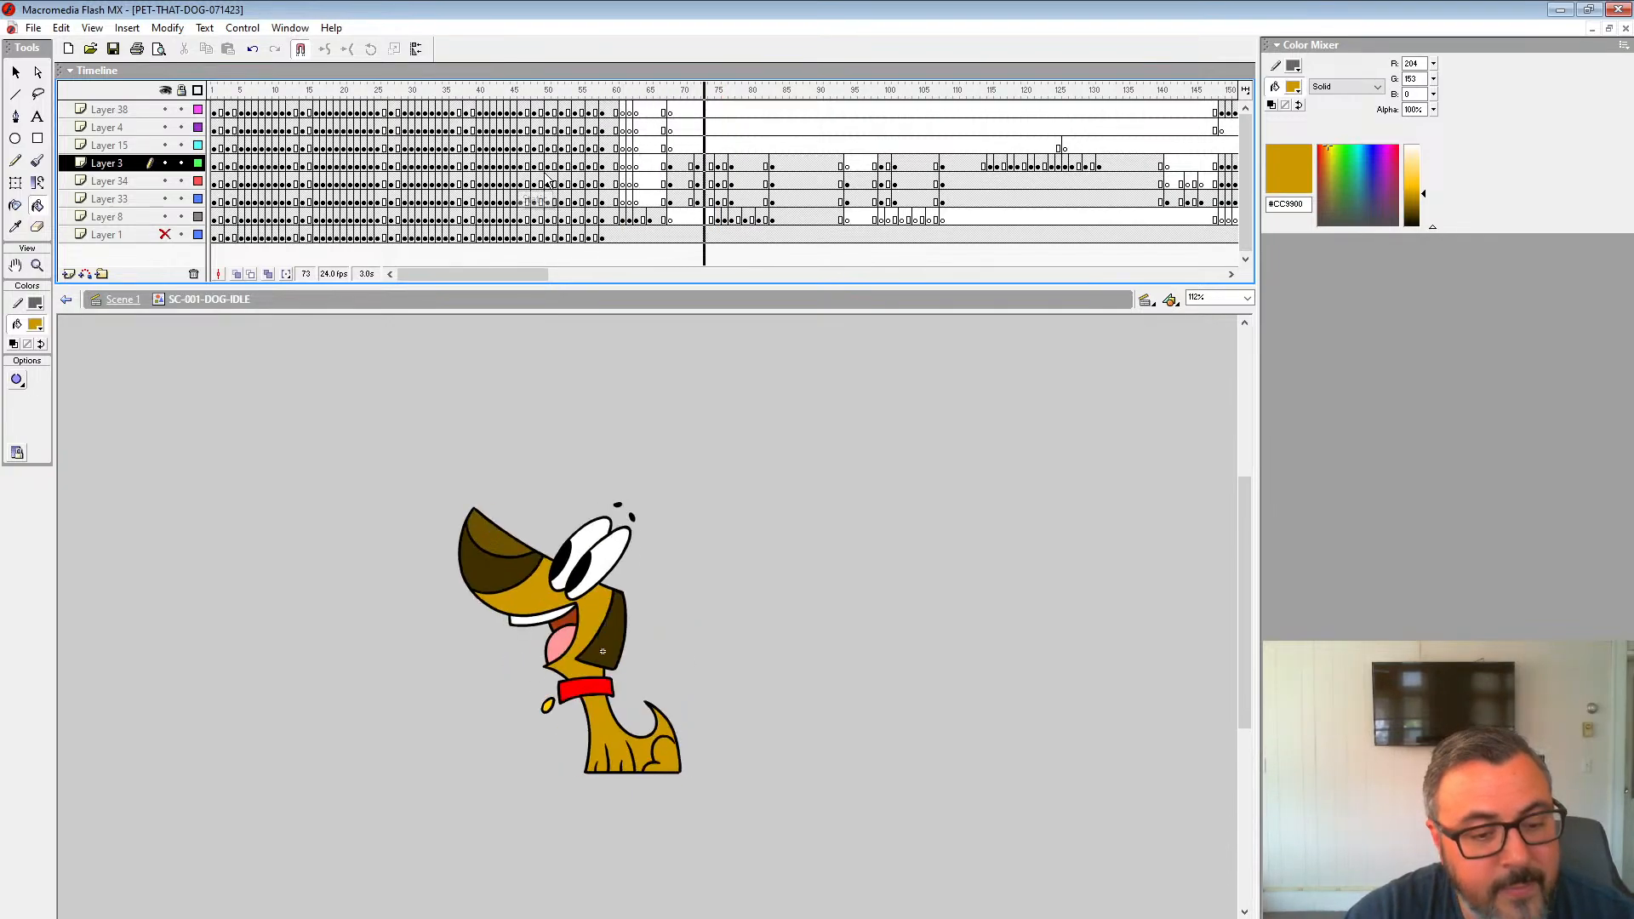
{"action": "left_click", "coordinate": [613, 160]}
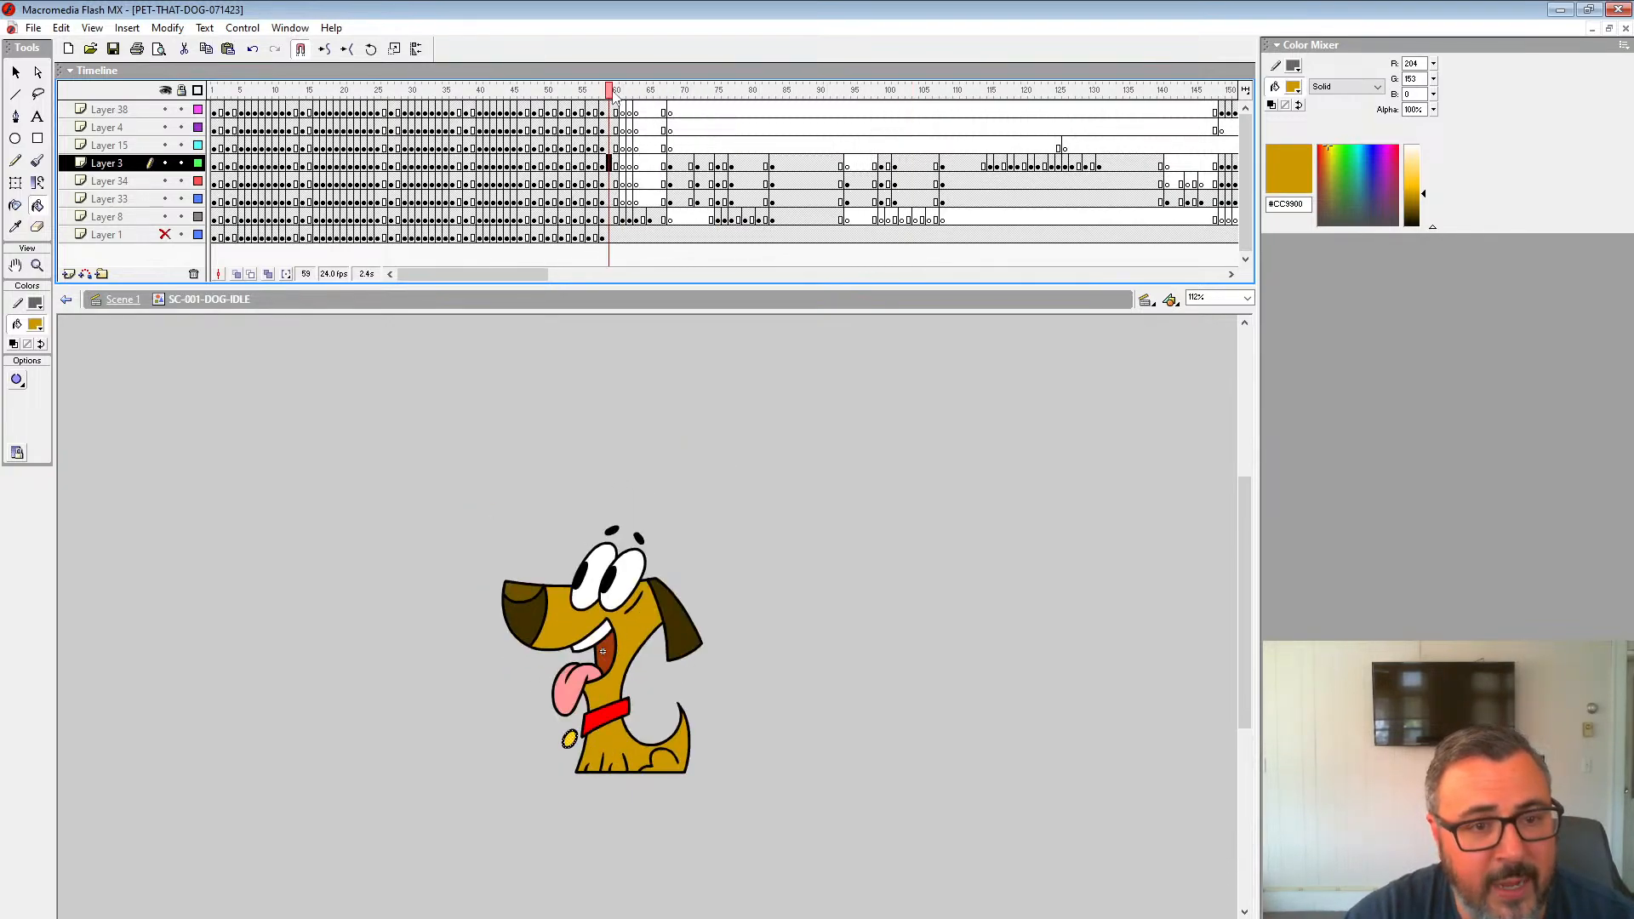
{"action": "left_click_drag", "start_coordinate": [613, 90], "coordinate": [619, 97]}
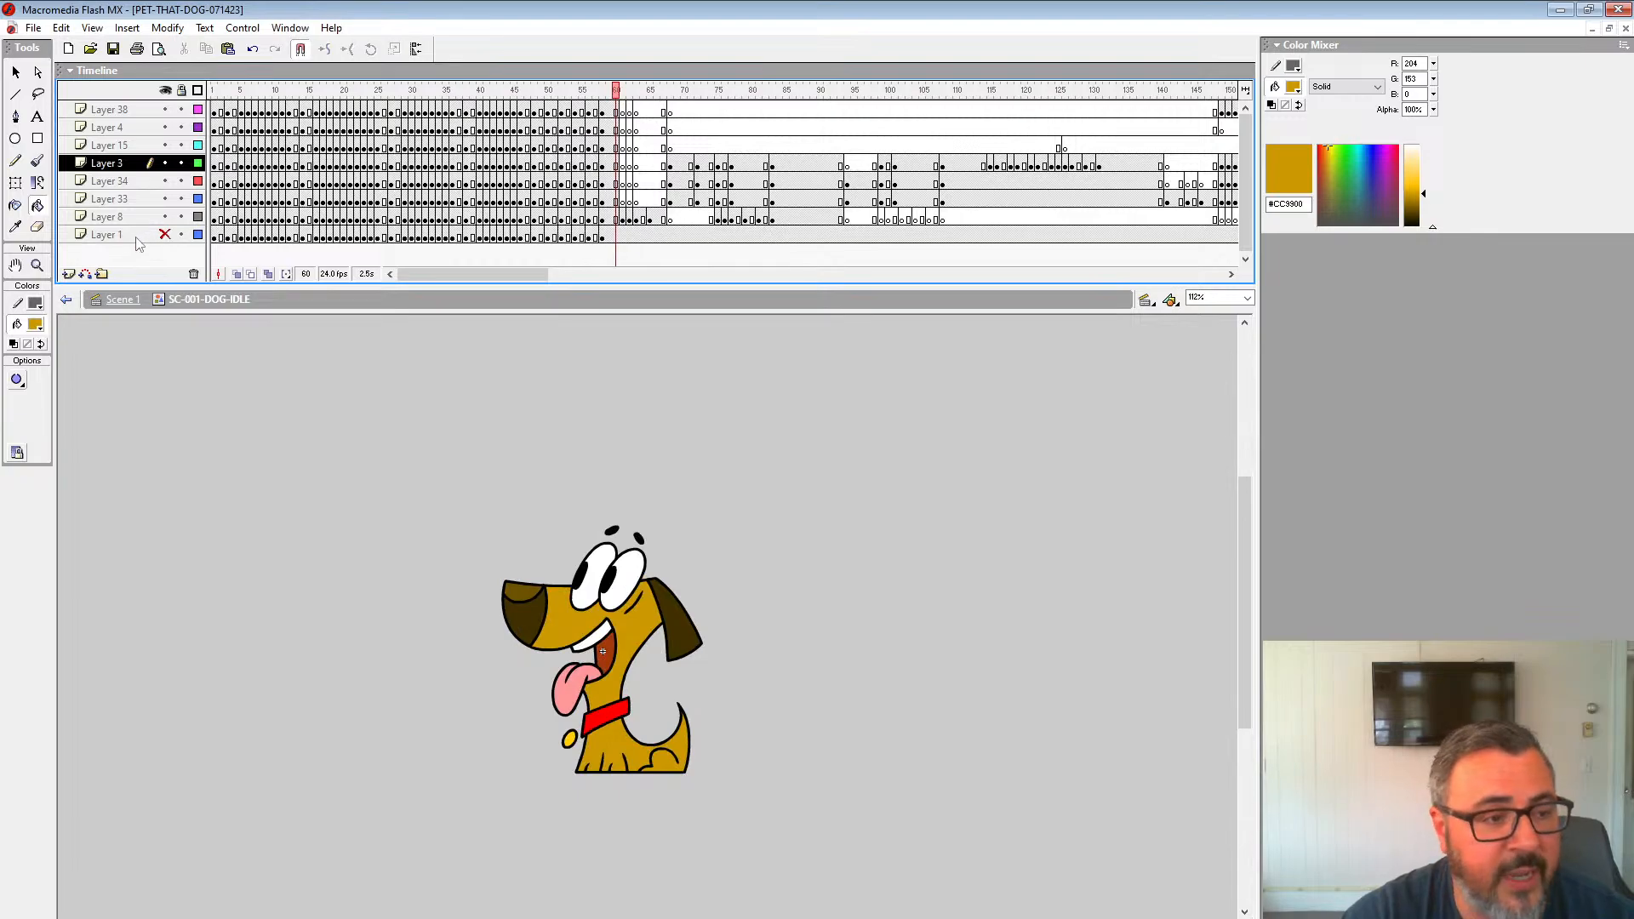
Step: Replay the head-shake repeatedly from around frame 60 to examine its timing with the whole dog in view
{"action": "left_click", "coordinate": [38, 266]}
{"action": "left_click", "coordinate": [584, 570], "text": "alt"}
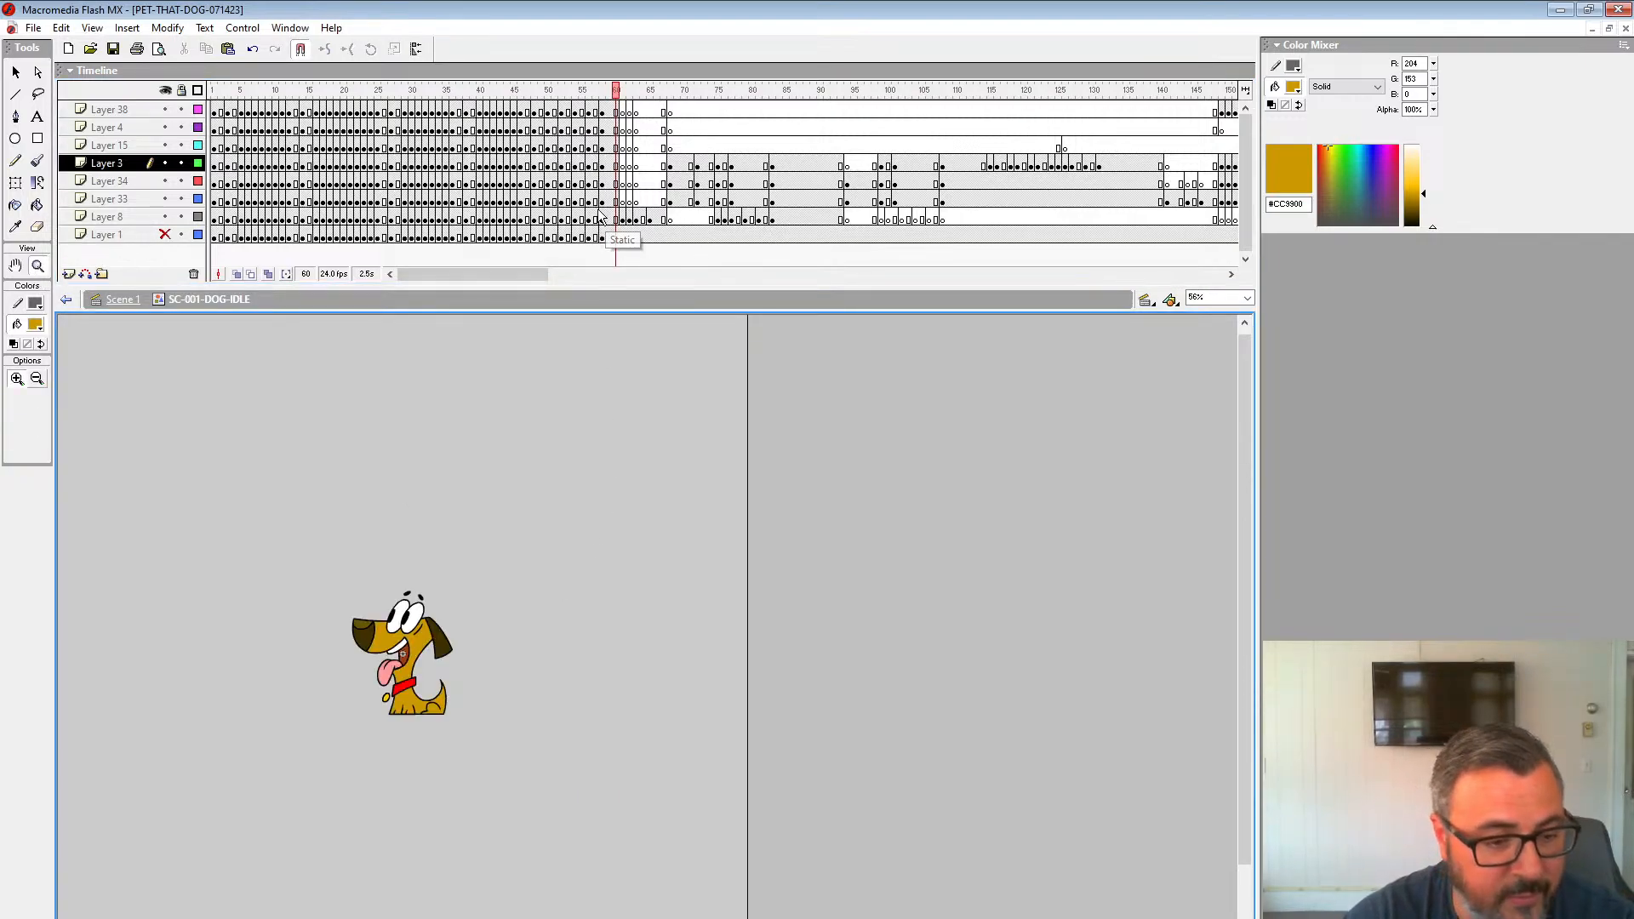
{"action": "key", "text": "Return"}
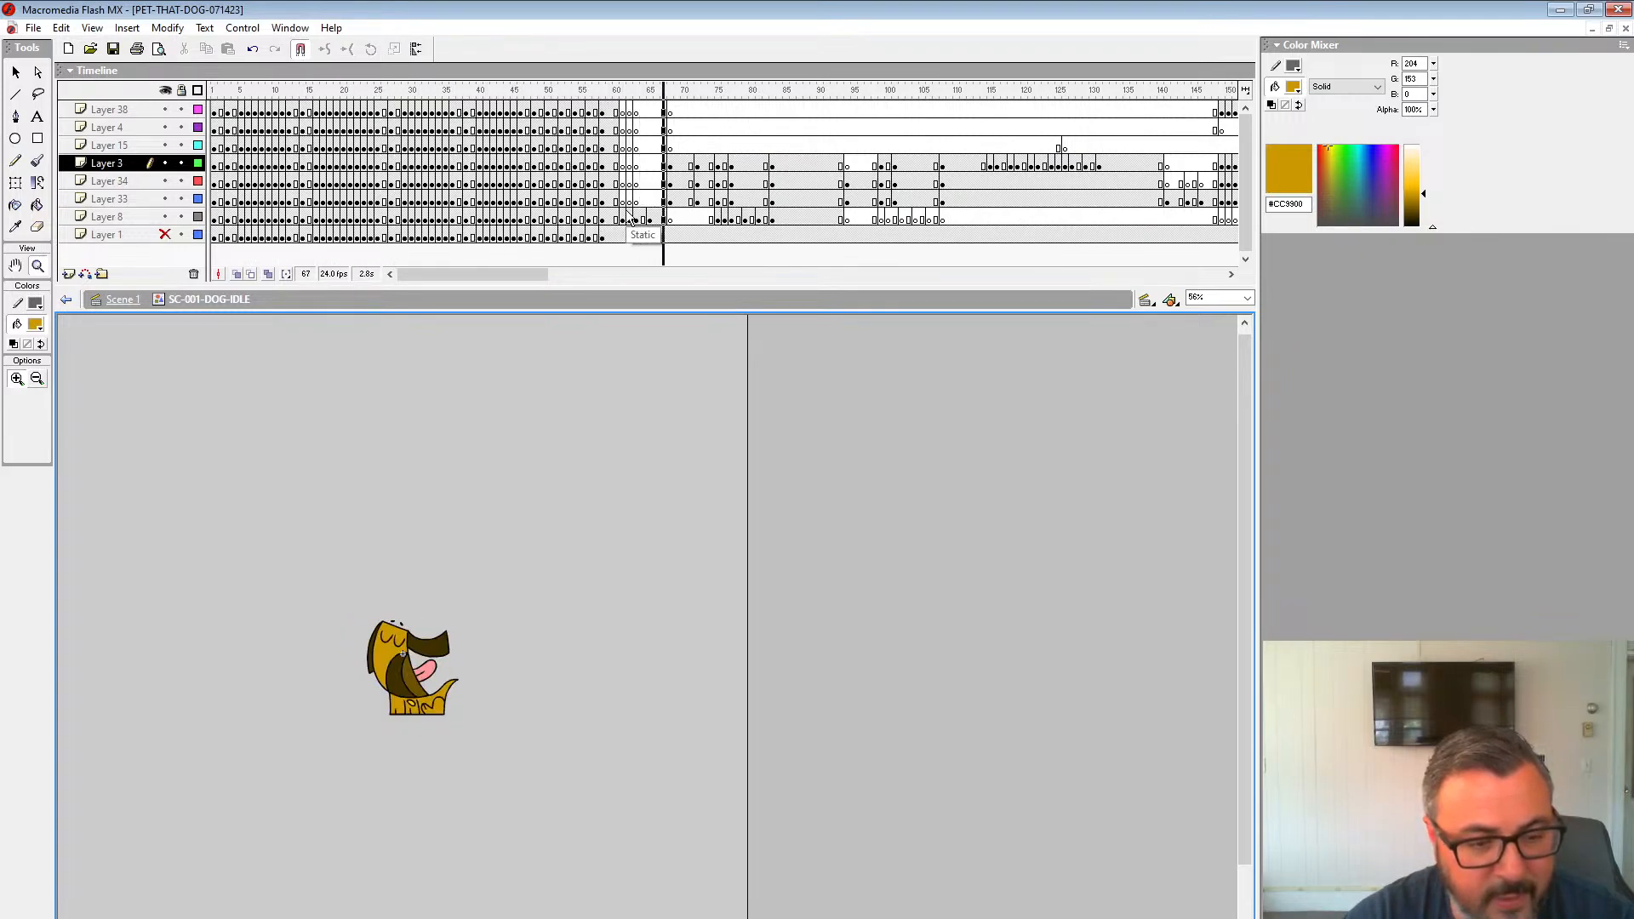
{"action": "key", "text": "Return"}
{"action": "left_click_drag", "start_coordinate": [549, 186], "coordinate": [606, 143]}
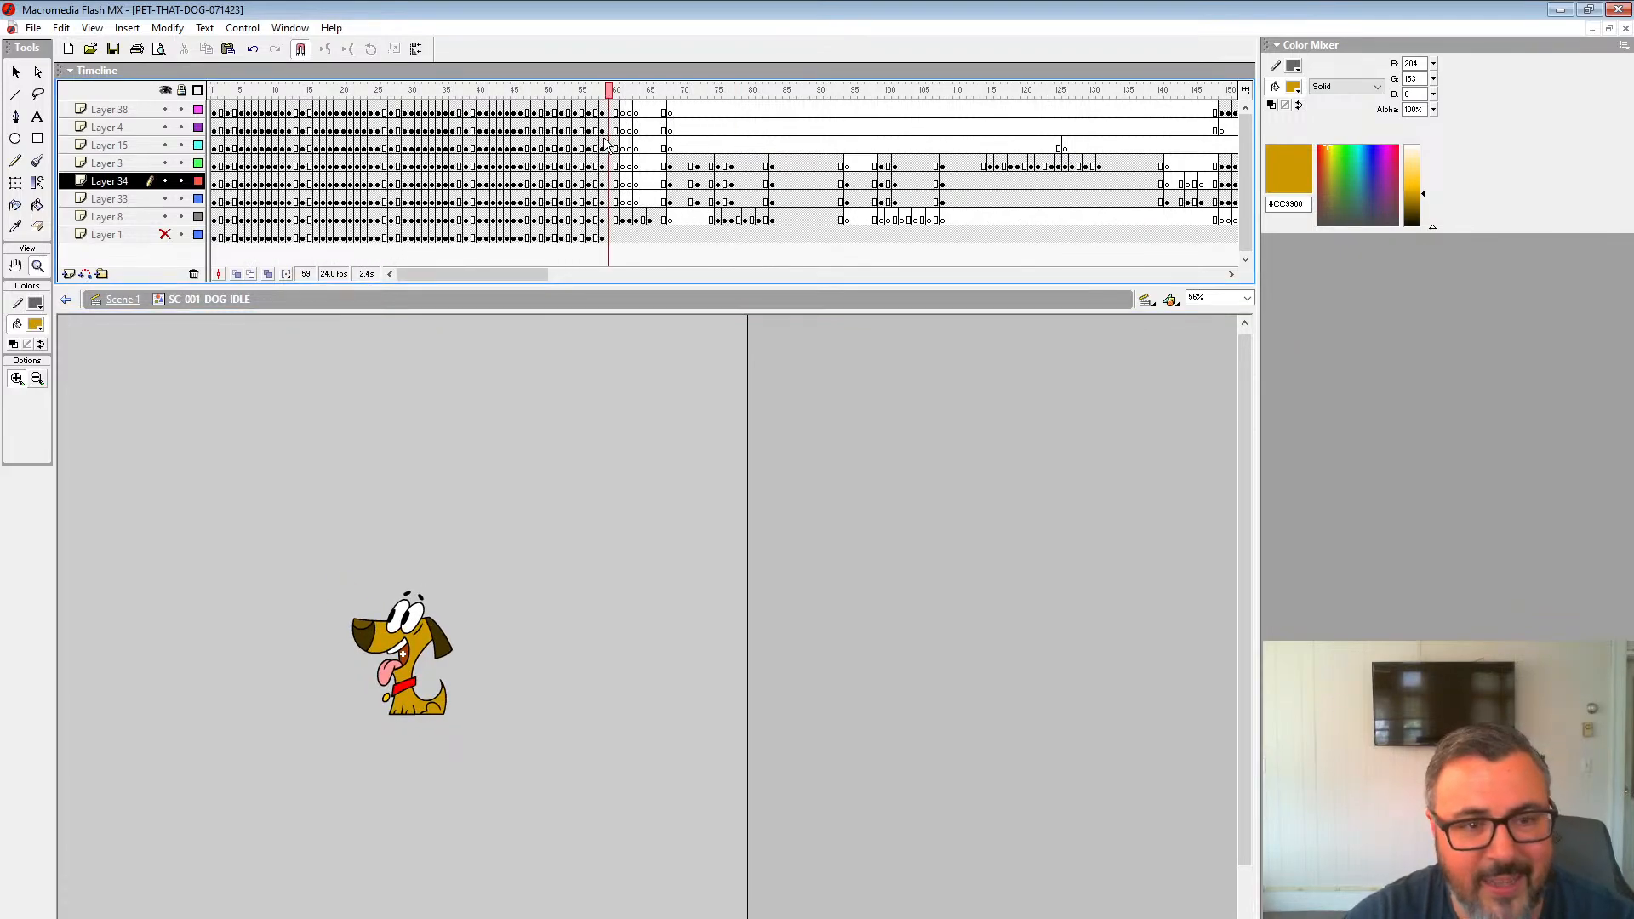
{"action": "left_click", "coordinate": [527, 657]}
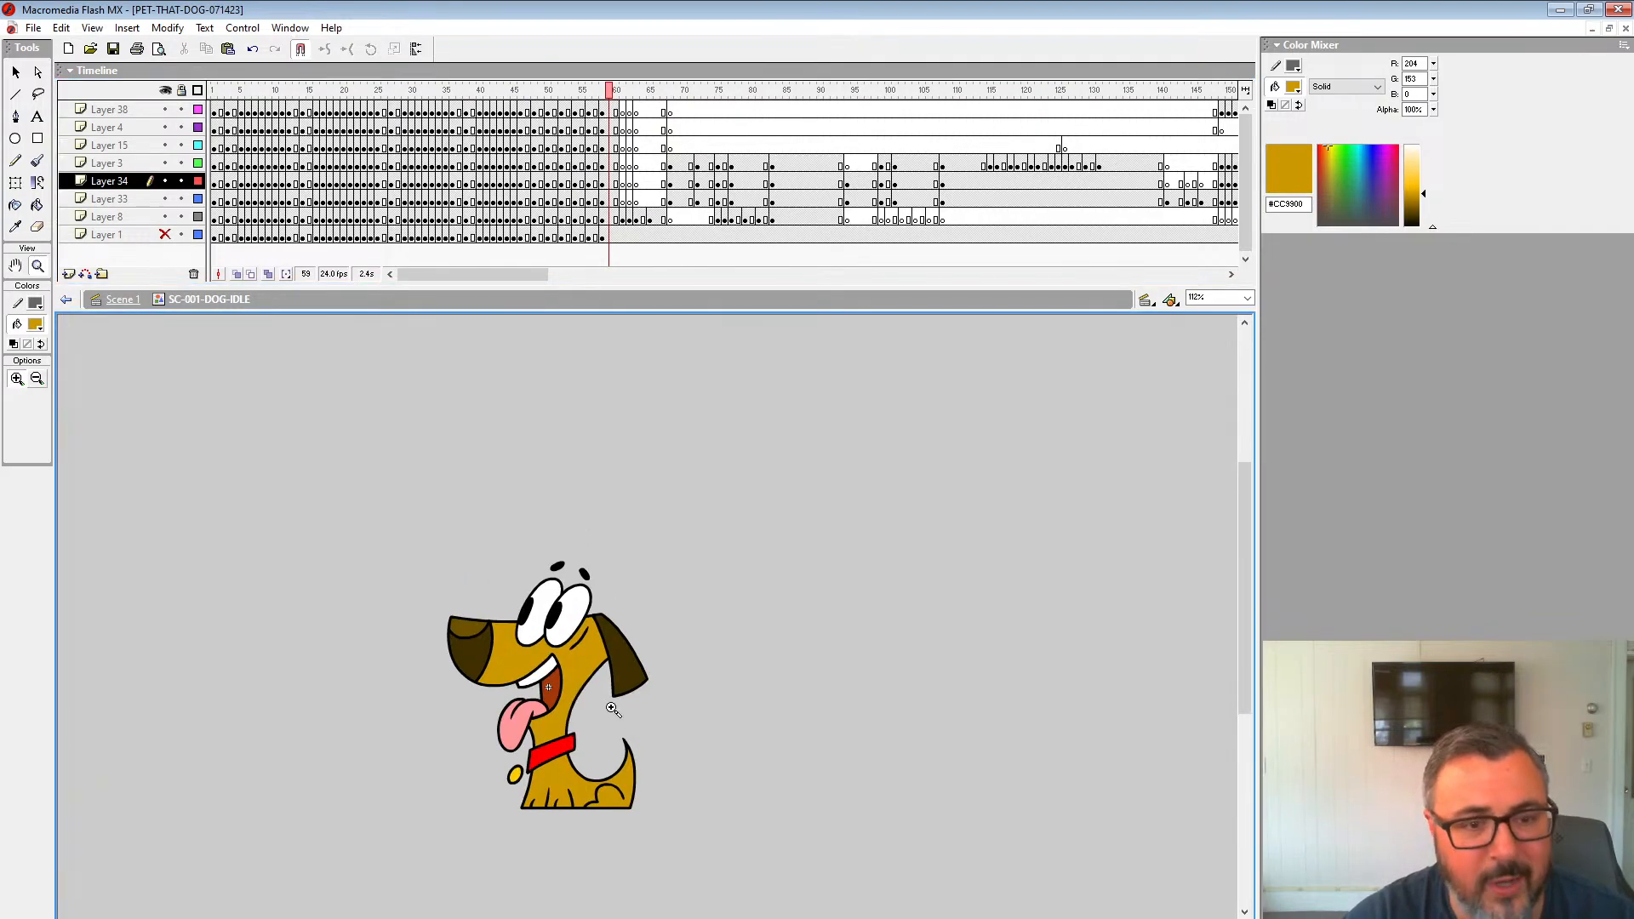
{"action": "key", "text": "Return"}
{"action": "left_click", "coordinate": [618, 219]}
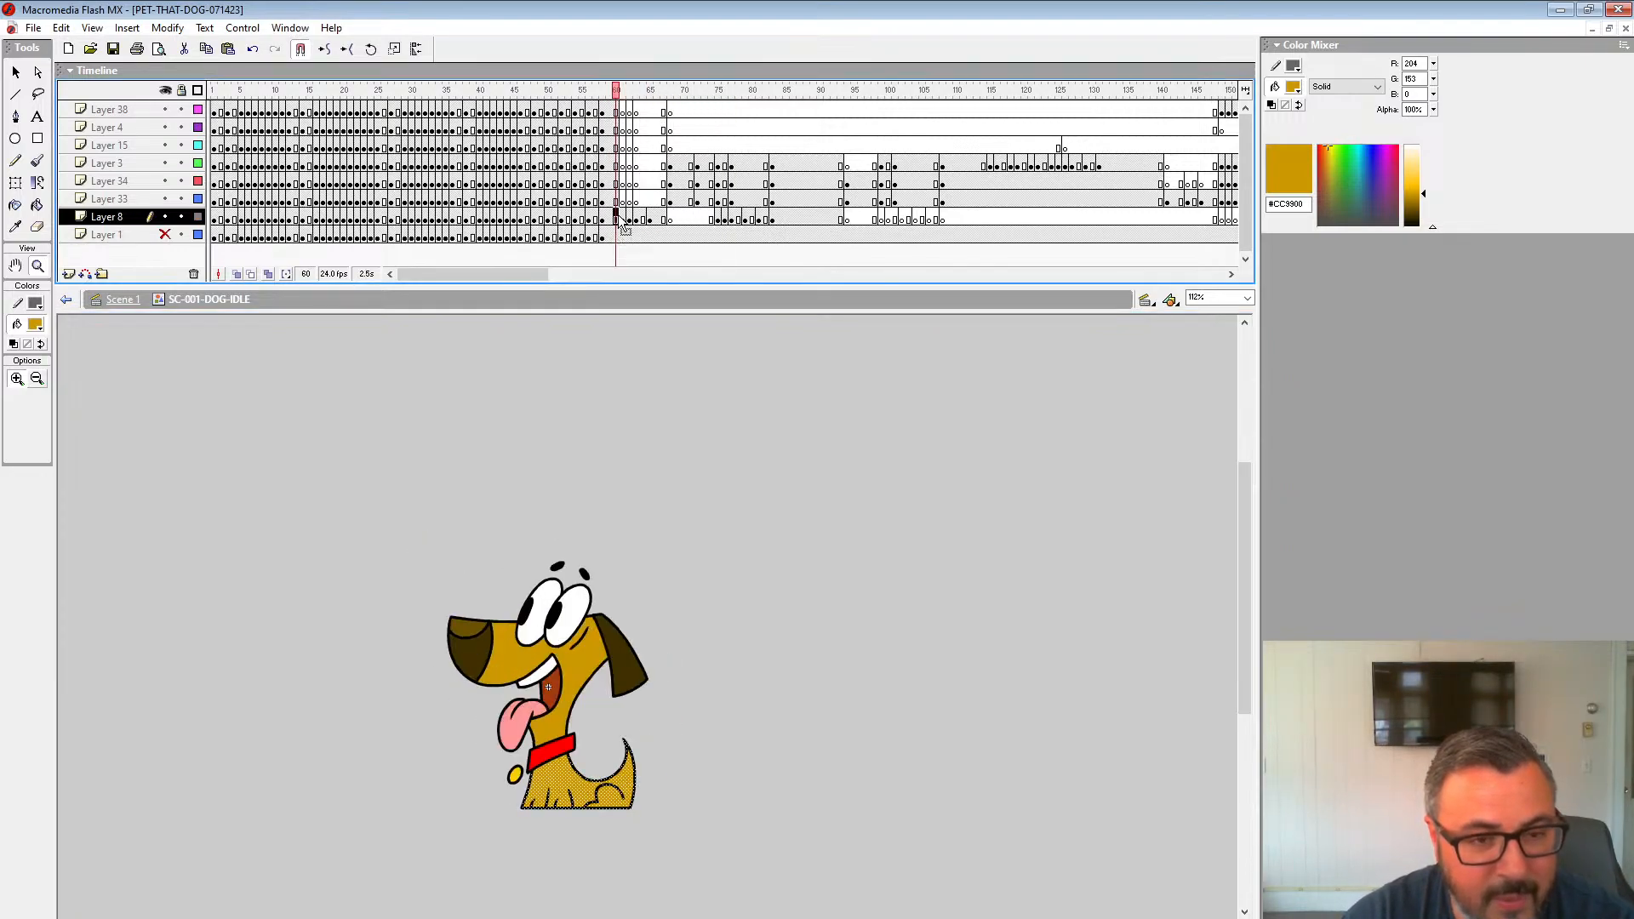
{"action": "left_click", "coordinate": [588, 536], "text": "alt"}
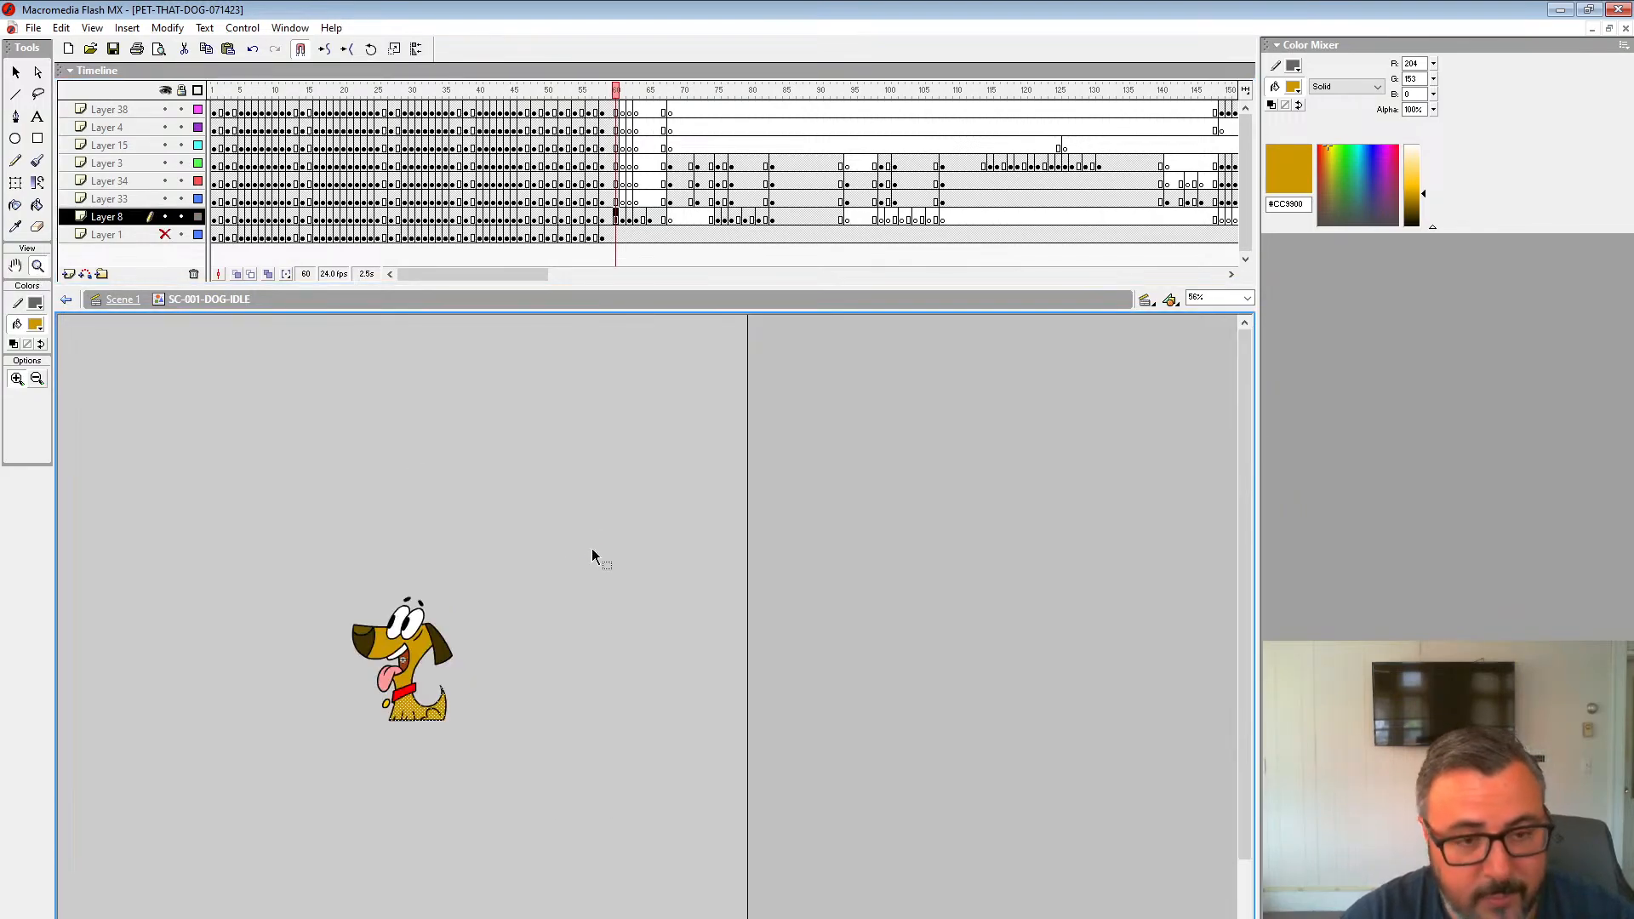
{"action": "key", "text": "Return"}
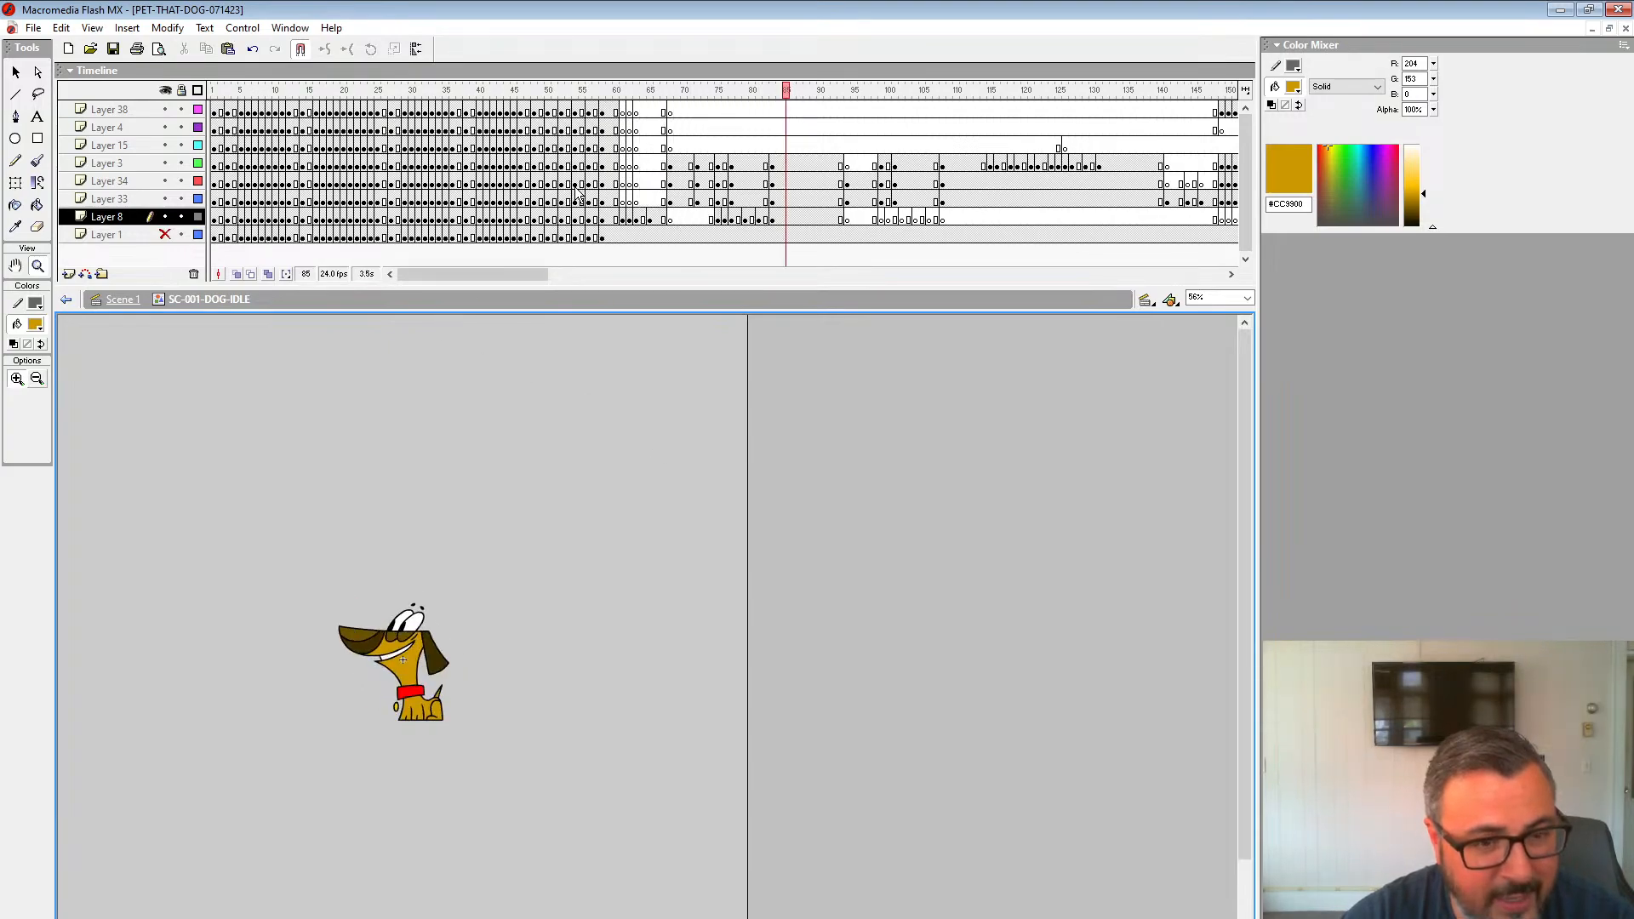
{"action": "left_click", "coordinate": [603, 185]}
{"action": "key", "text": "Return"}
{"action": "key", "text": "Return"}
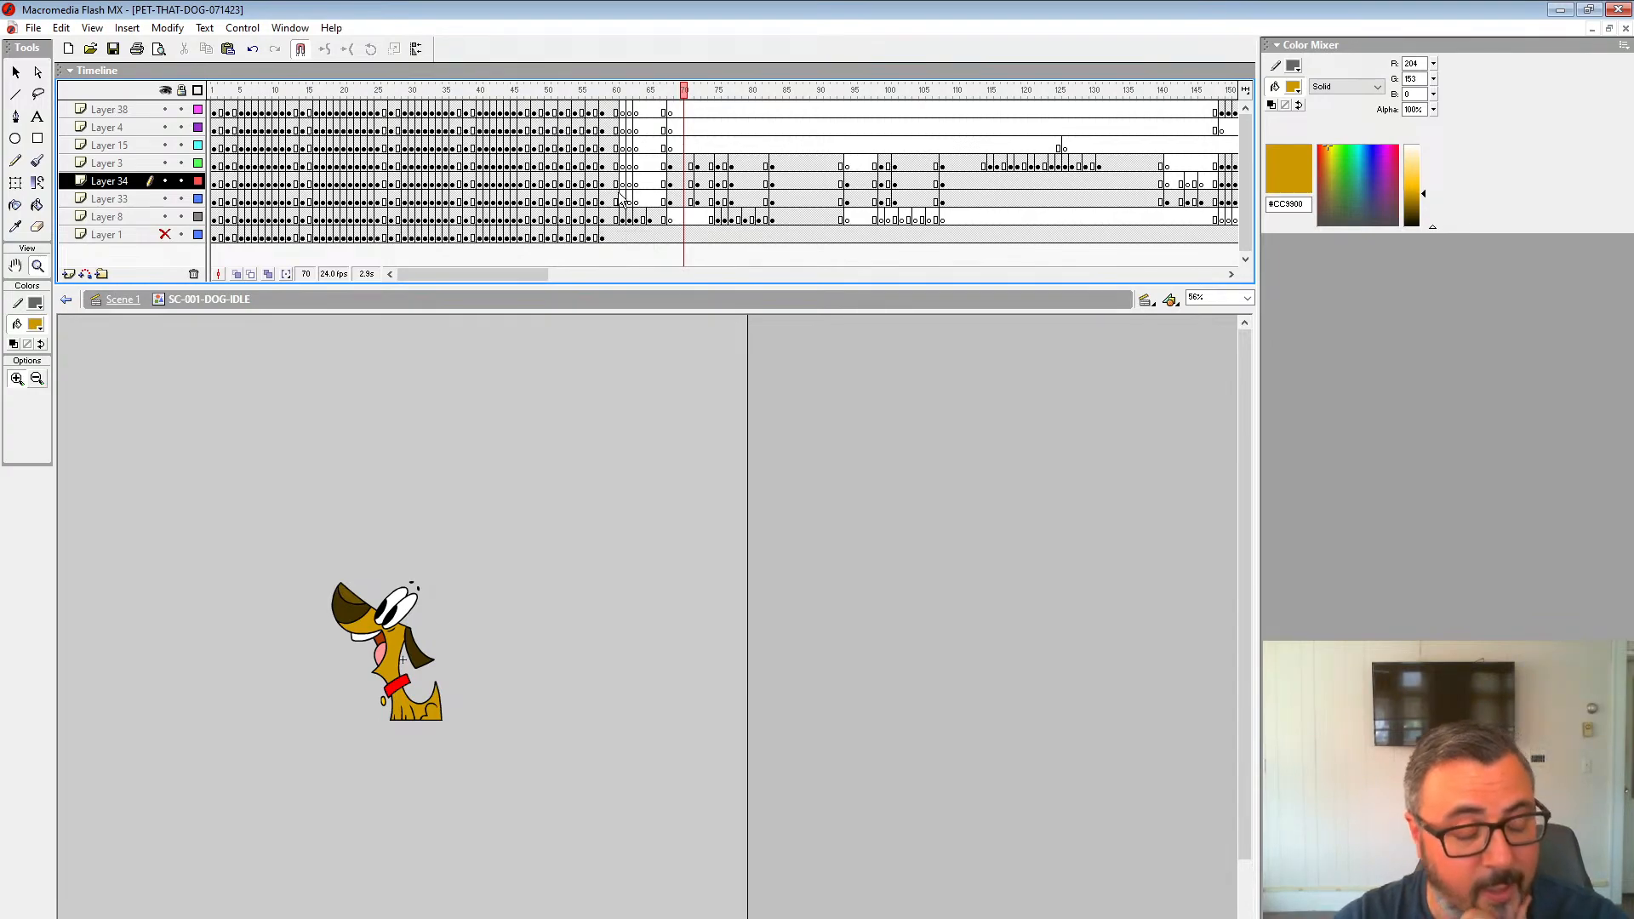
Step: Play the longer sequence from before the head-shake and check the transition at frame 60 again
{"action": "mouse_move", "coordinate": [490, 275]}
{"action": "left_mouse_down"}
{"action": "mouse_move", "coordinate": [555, 286]}
{"action": "mouse_move", "coordinate": [491, 282]}
{"action": "left_mouse_up"}
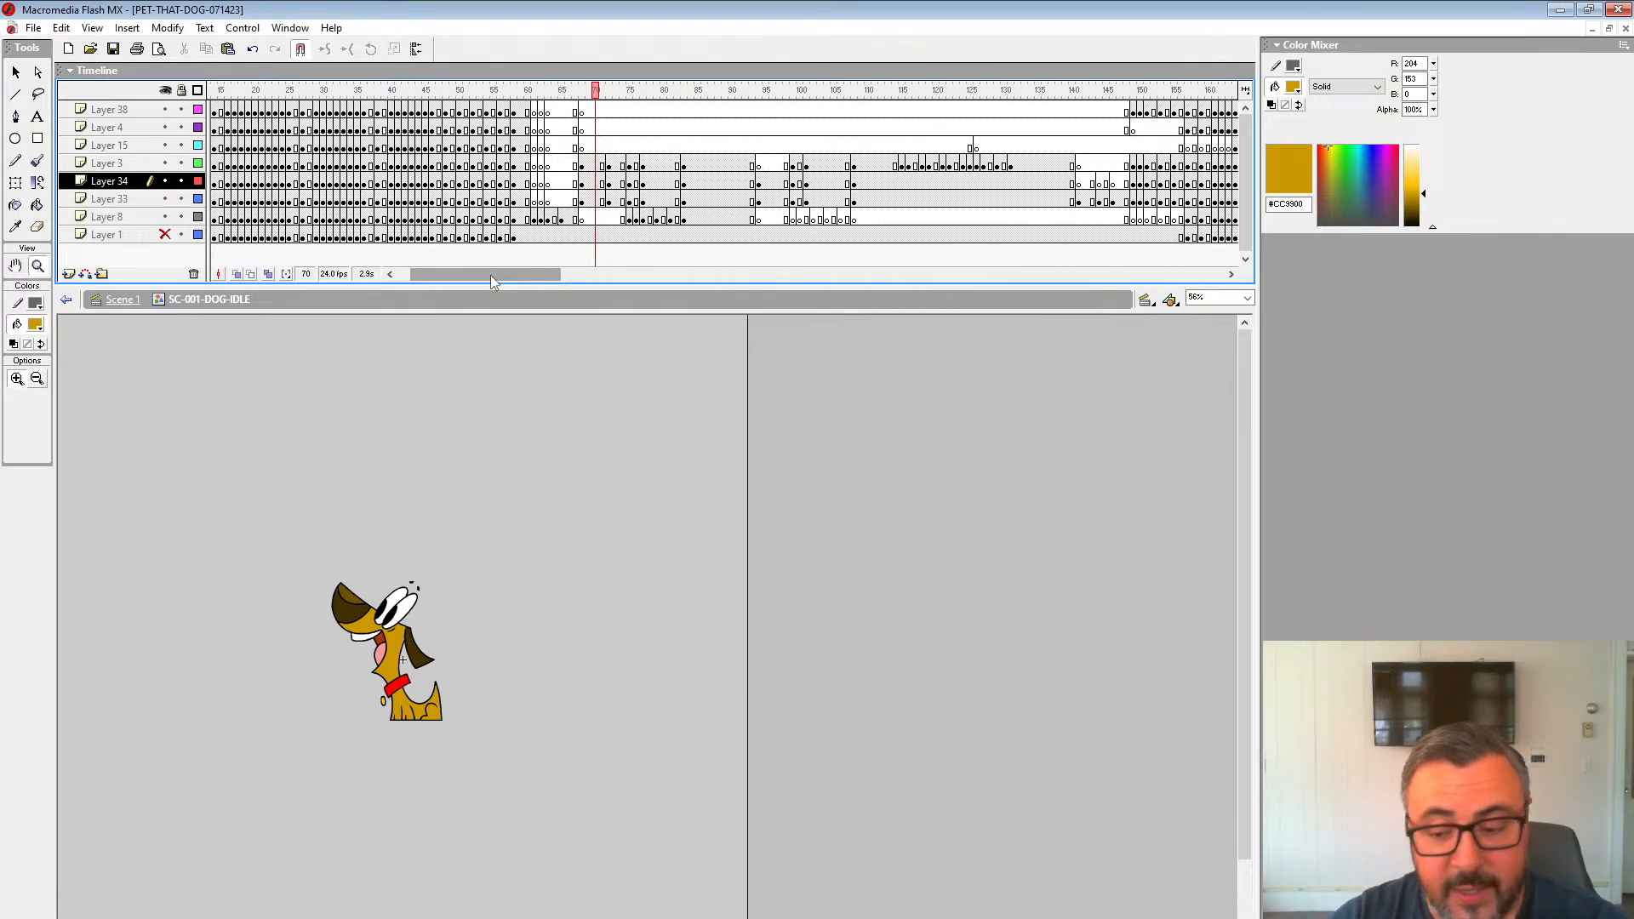
{"action": "left_click", "coordinate": [496, 162]}
{"action": "key", "text": "Return"}
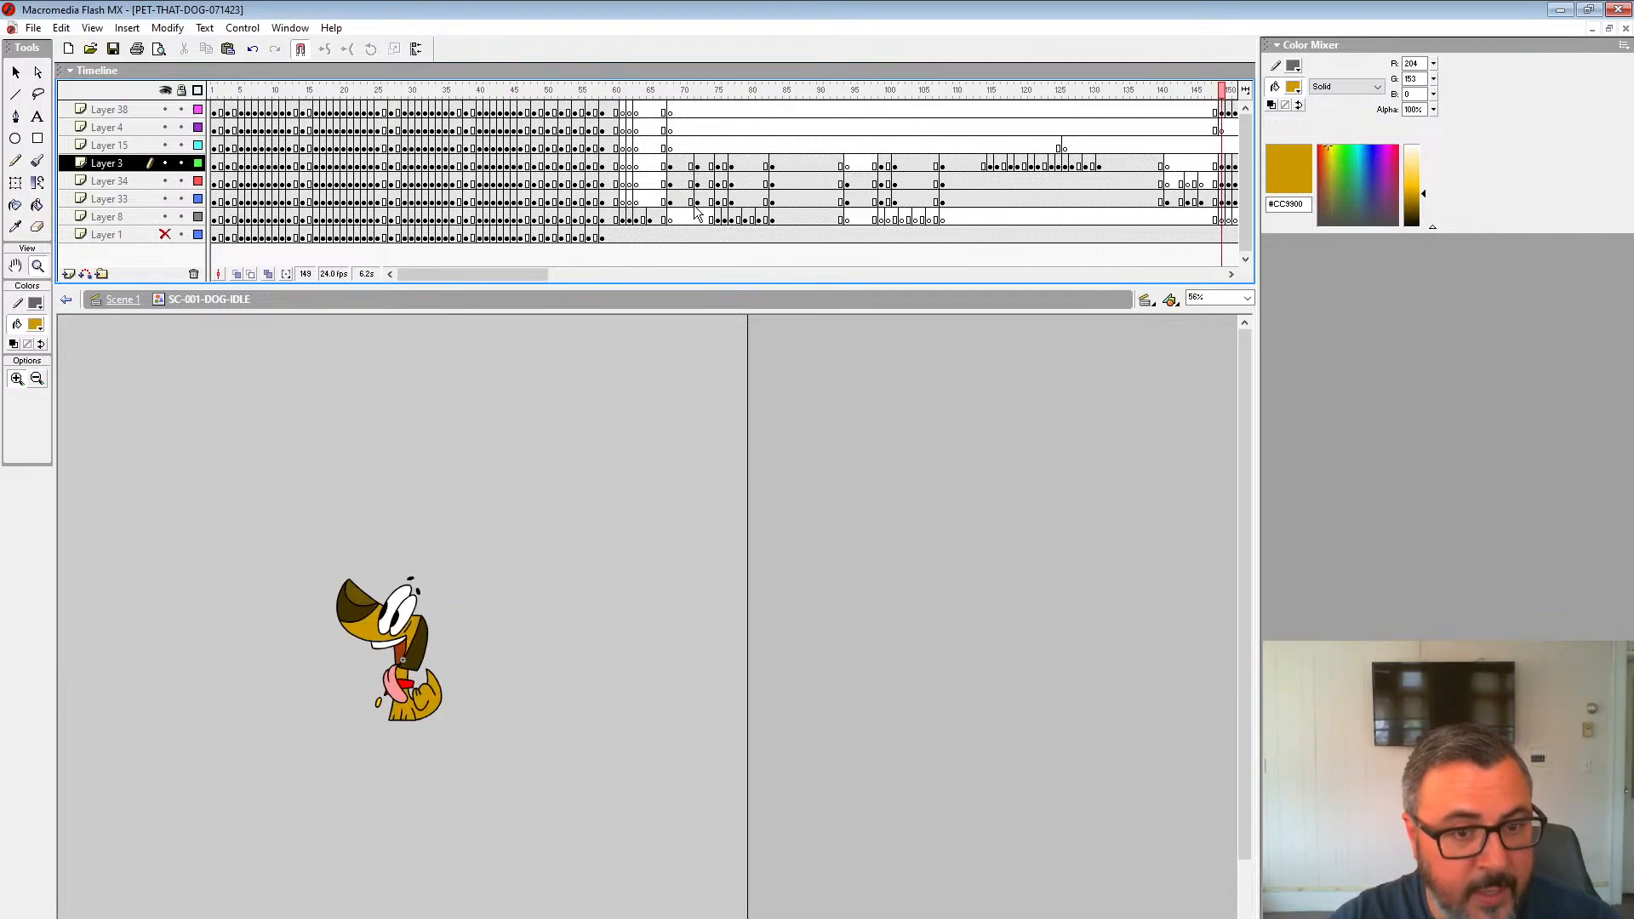
{"action": "left_click", "coordinate": [614, 203]}
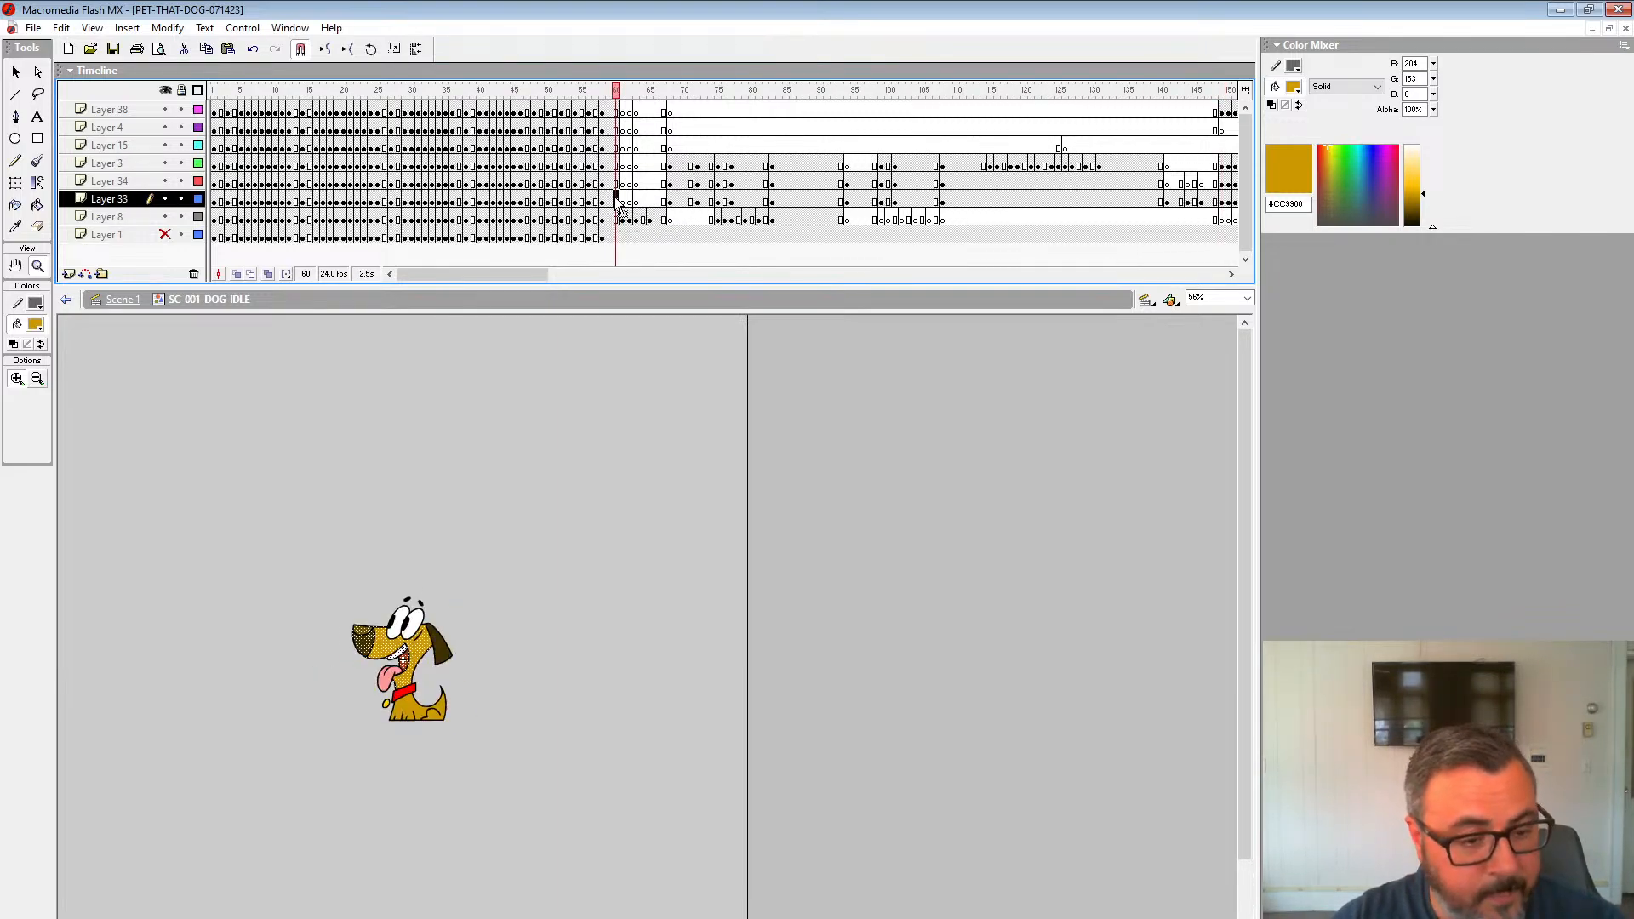
{"action": "key", "text": "Return"}
{"action": "left_click", "coordinate": [614, 203]}
{"action": "left_click", "coordinate": [521, 203]}
{"action": "key", "text": "Return"}
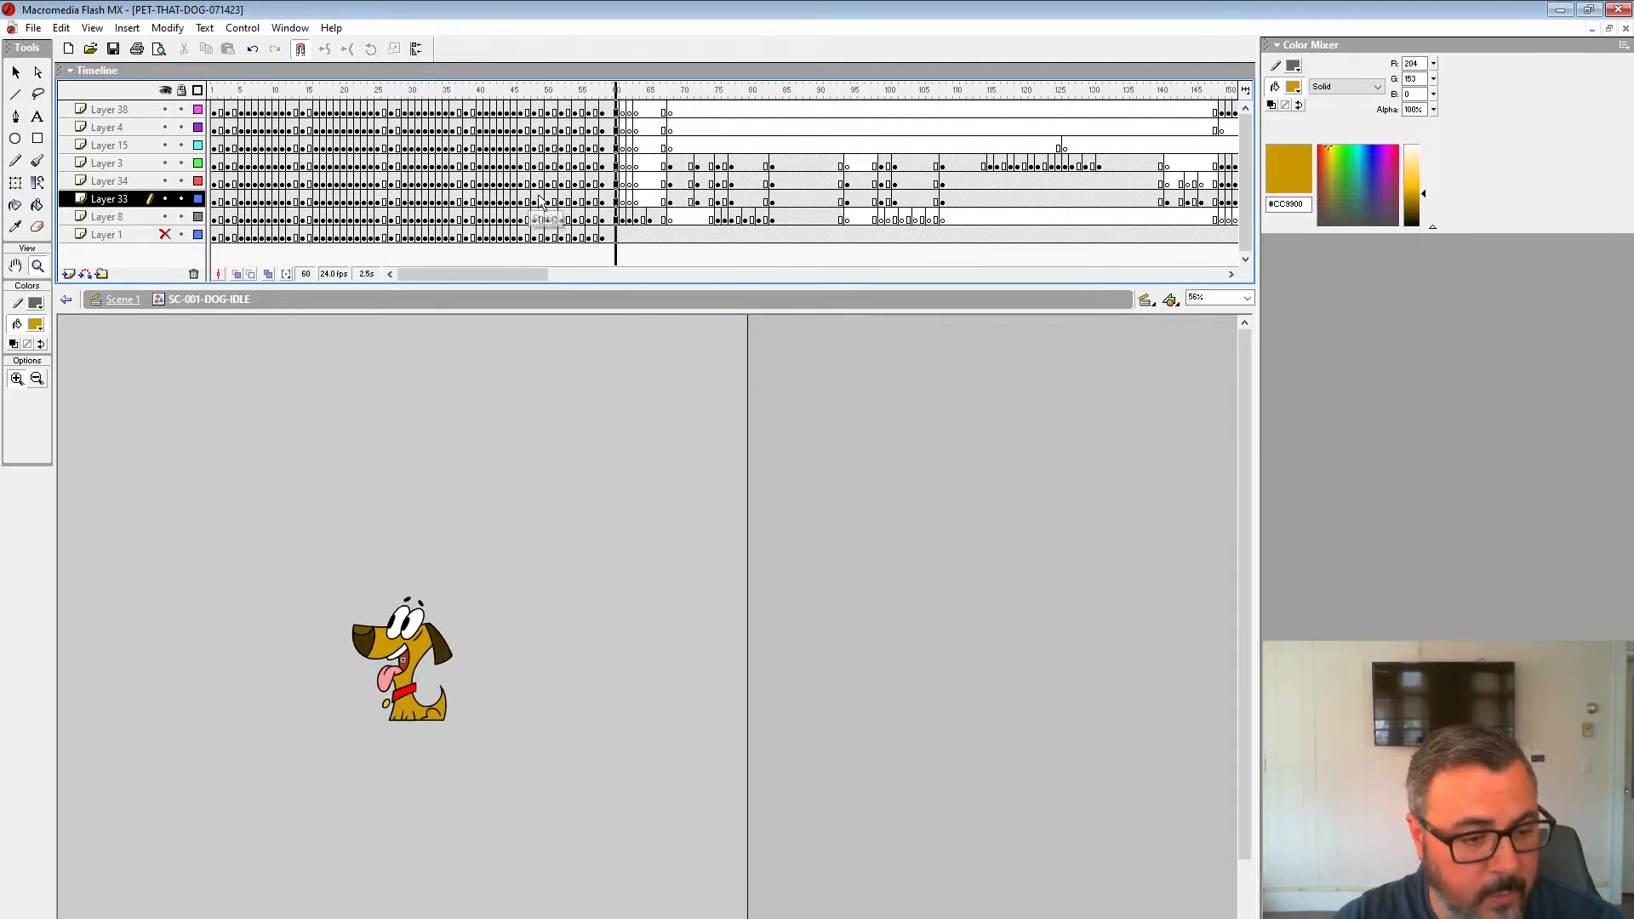
Step: Shorten the pose hold before the head-shake by one frame, moving the in-between's keyframes from frame 61 to frame 60
{"action": "left_click", "coordinate": [615, 90]}
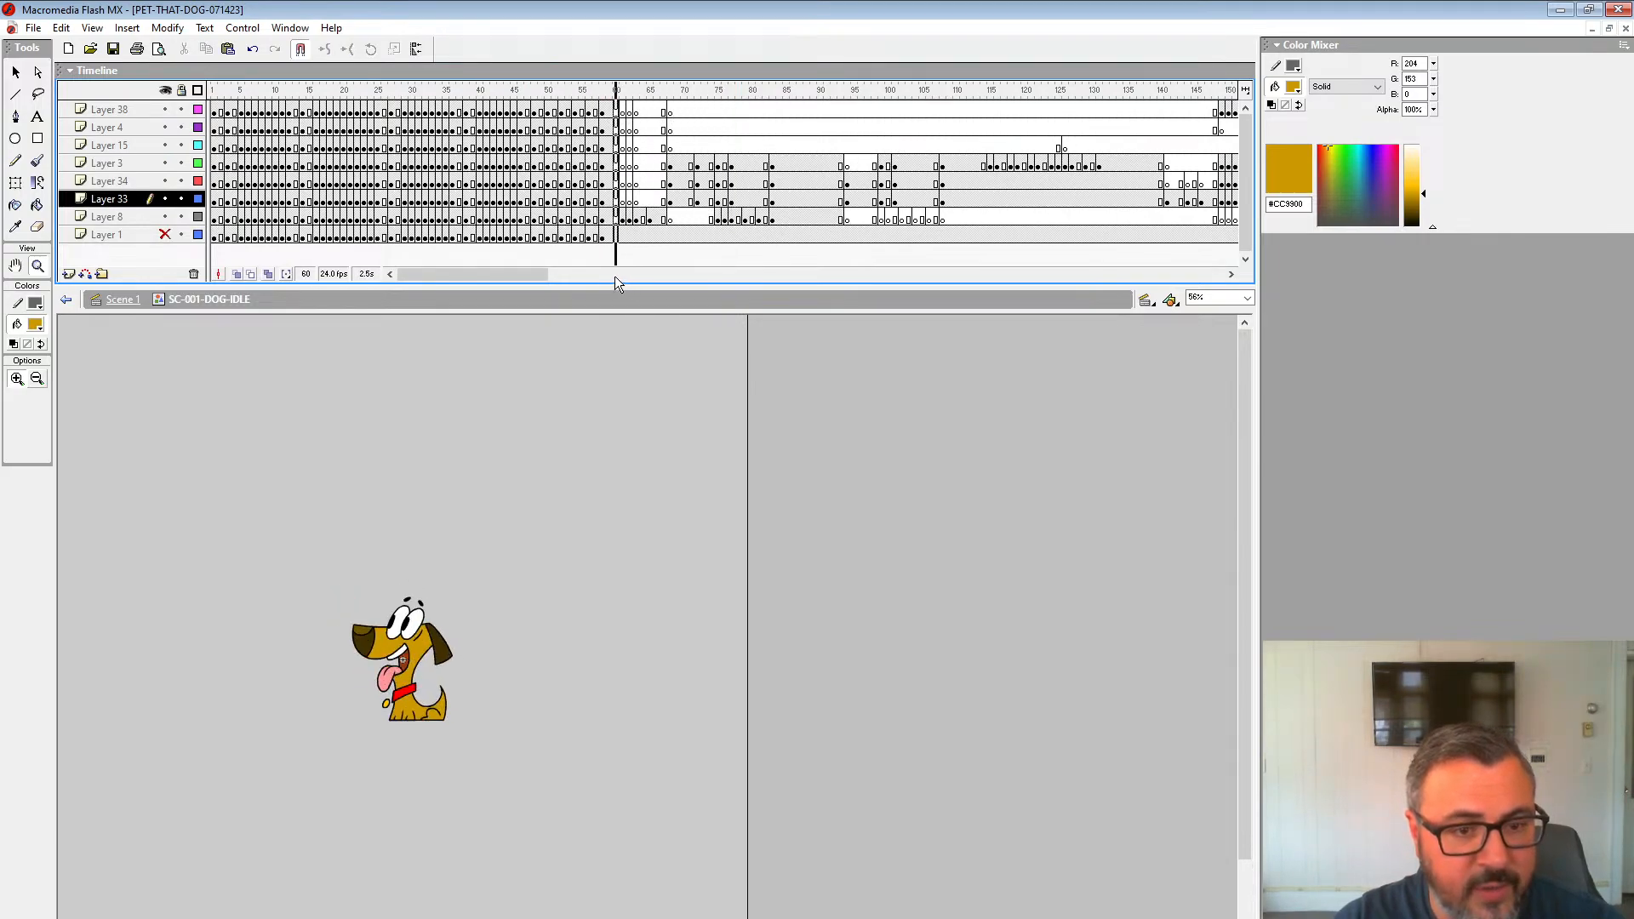
{"action": "left_click", "coordinate": [616, 237]}
{"action": "mouse_move", "coordinate": [623, 217]}
{"action": "left_mouse_down"}
{"action": "mouse_move", "coordinate": [637, 197]}
{"action": "mouse_move", "coordinate": [622, 145]}
{"action": "mouse_move", "coordinate": [617, 217]}
{"action": "left_mouse_up"}
{"action": "key", "text": "F7"}
Step: Play the retimed head-shake from shortly before frame 60 to check the shortened hold
{"action": "left_click", "coordinate": [571, 171]}
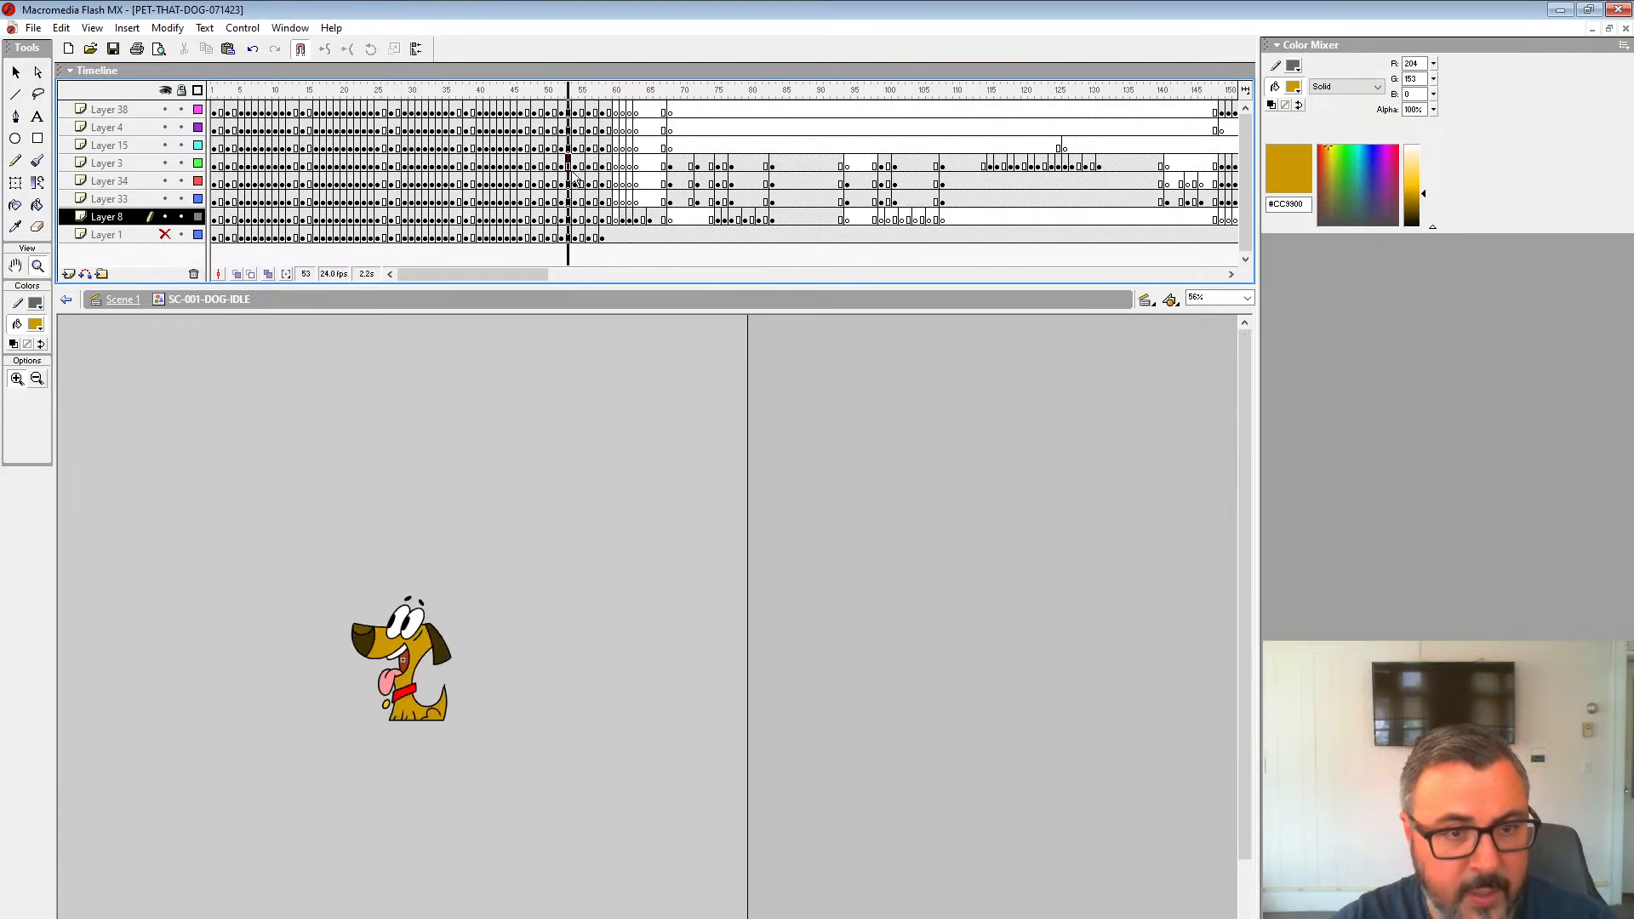
{"action": "key", "text": "Return"}
{"action": "key", "text": "Return"}
{"action": "left_click", "coordinate": [589, 162]}
{"action": "key", "text": "Return"}
{"action": "left_click", "coordinate": [591, 162]}
{"action": "key", "text": "Return"}
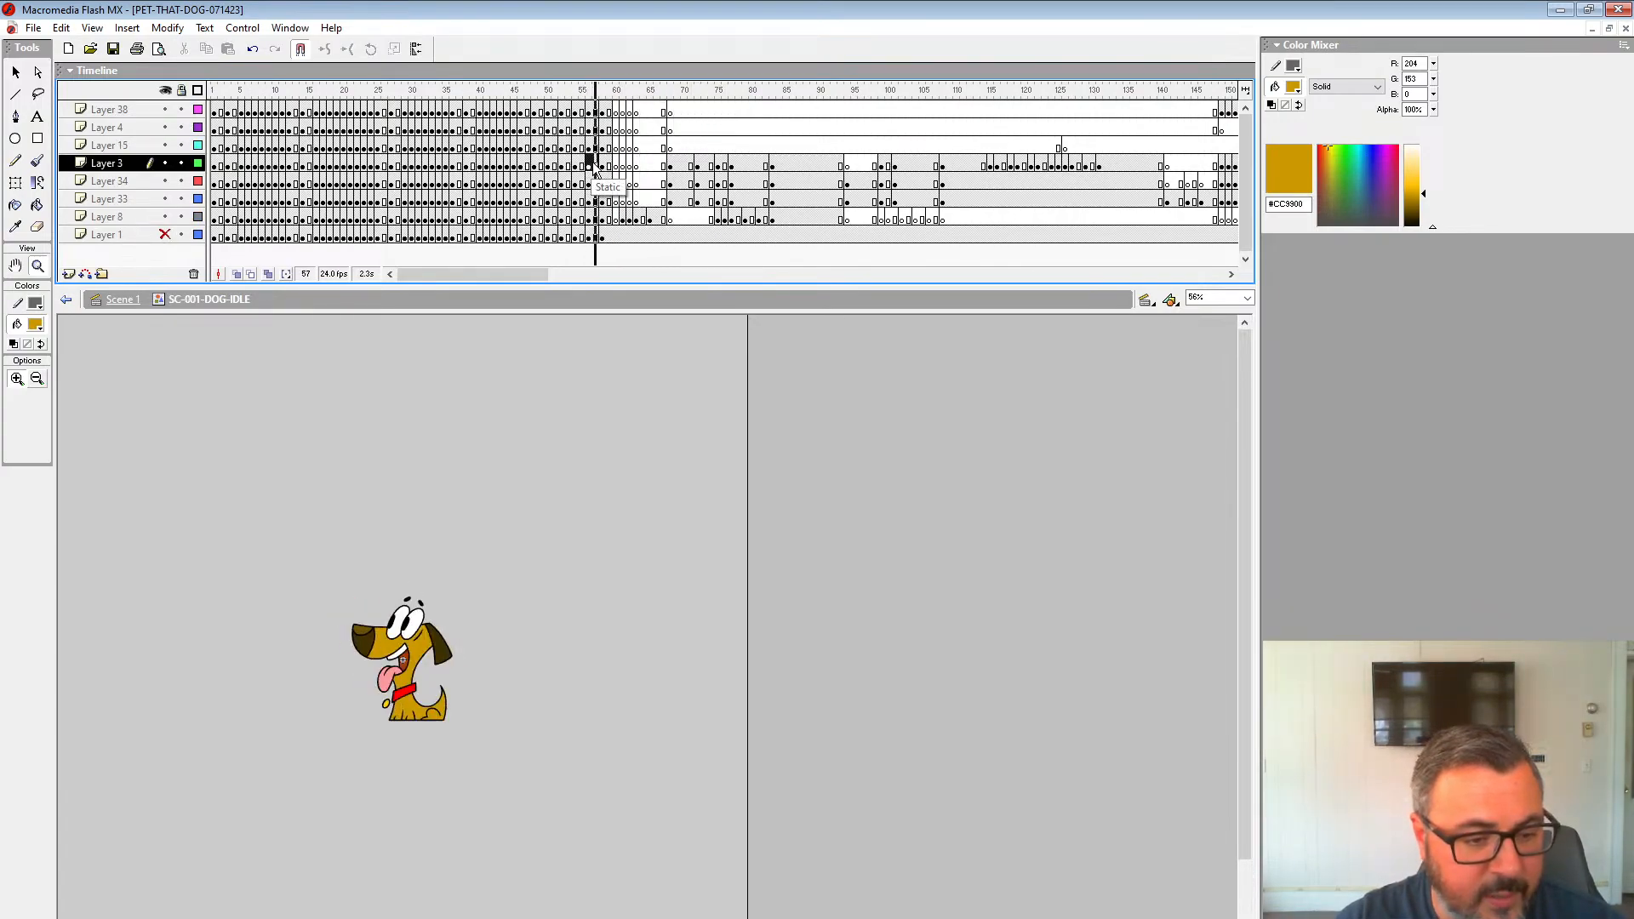
Step: Turn on onion skinning at Layer 8's empty frame 60 and ready the Brush tool with black for inking the dog's in-between pose
{"action": "left_click", "coordinate": [616, 217]}
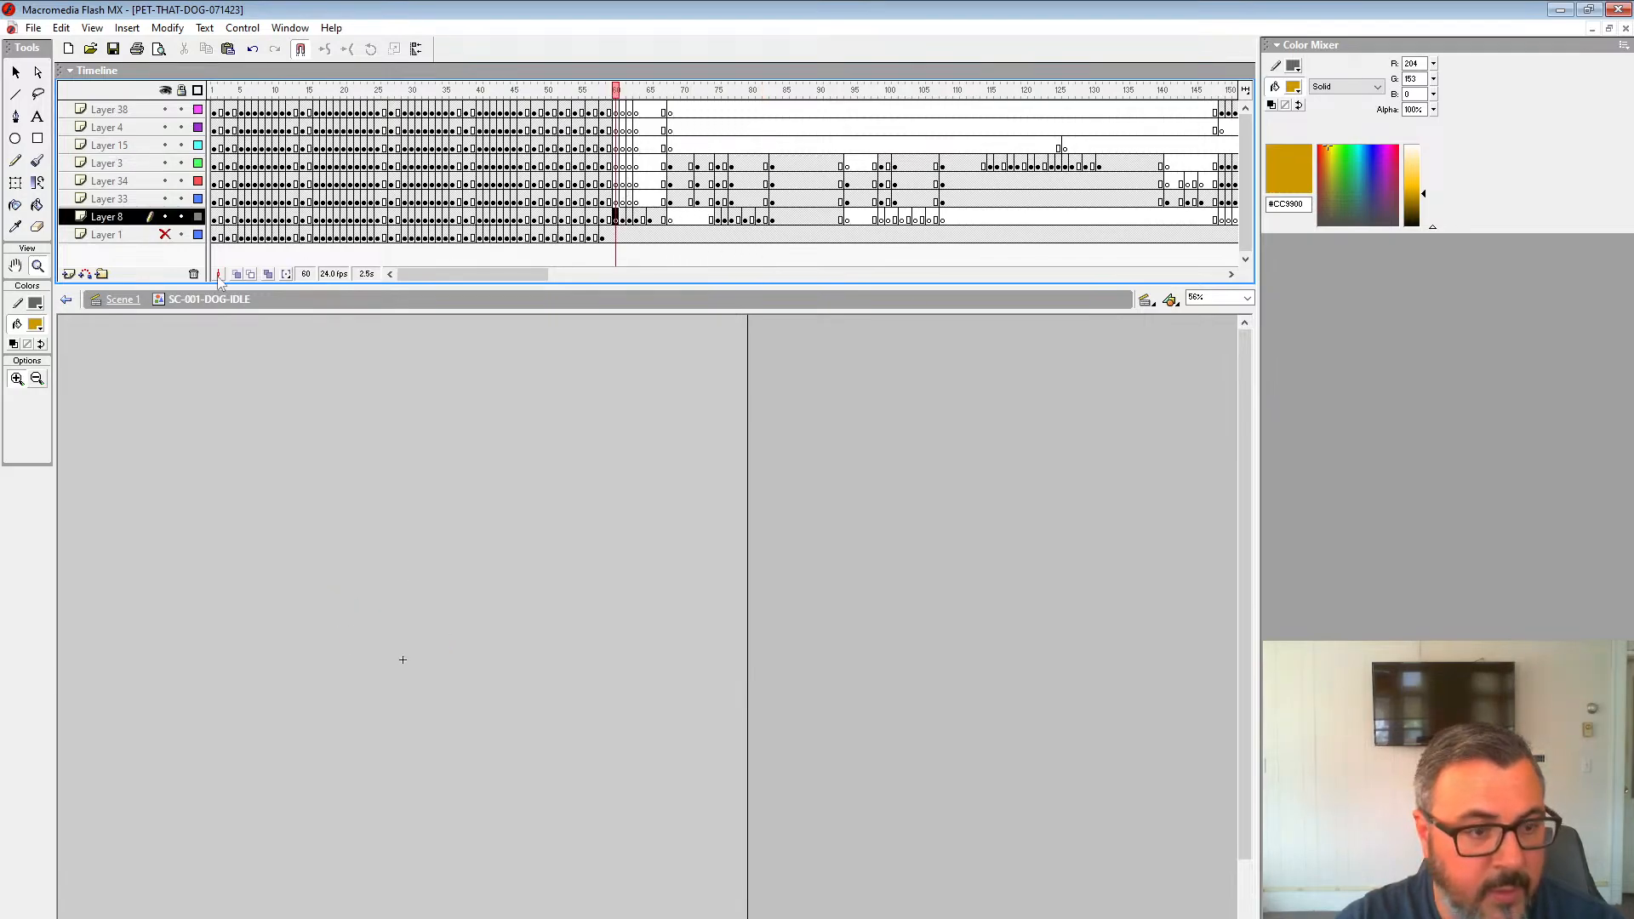
{"action": "left_click", "coordinate": [238, 274]}
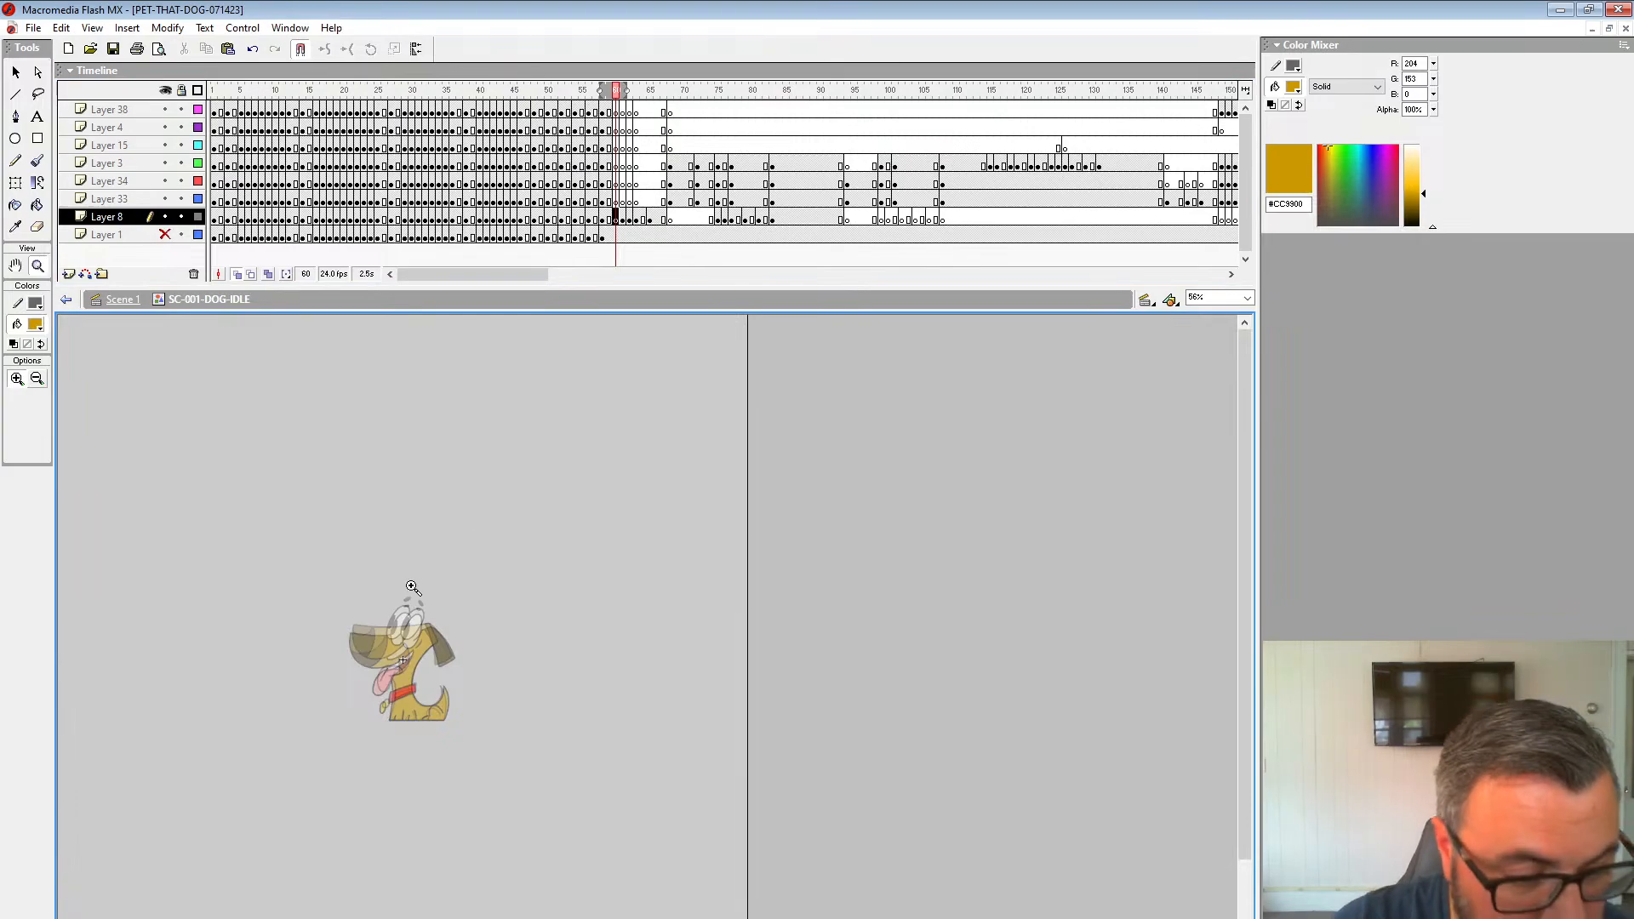
{"action": "left_click", "coordinate": [572, 714]}
{"action": "left_click", "coordinate": [572, 713]}
{"action": "left_click", "coordinate": [622, 486]}
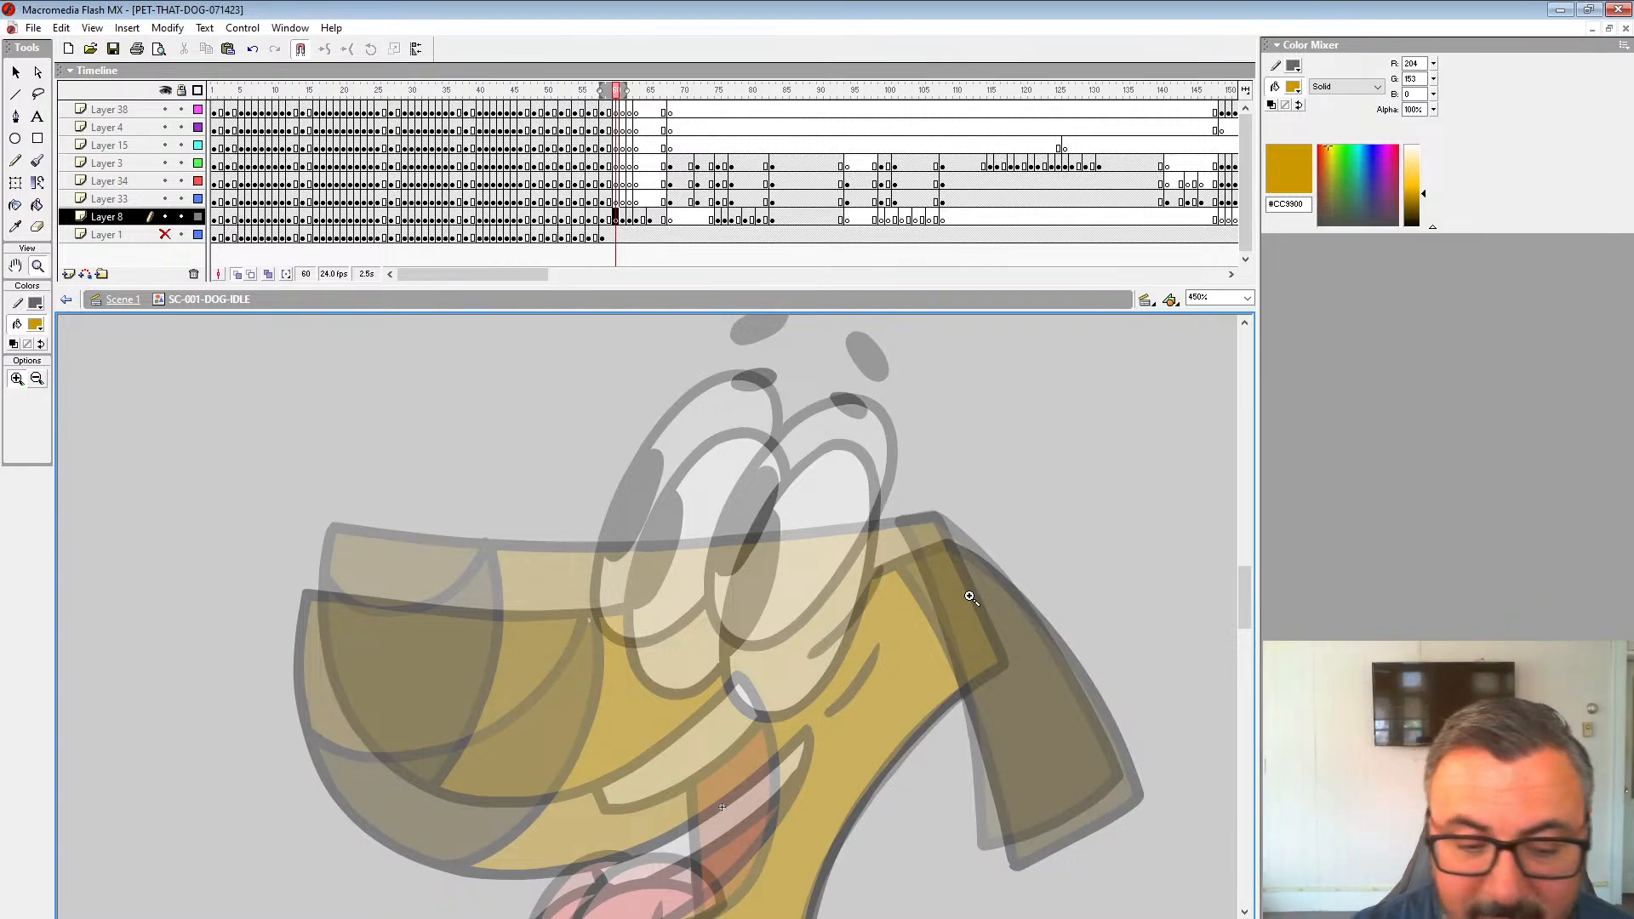
{"action": "left_click_drag", "start_coordinate": [962, 516], "coordinate": [1063, 461]}
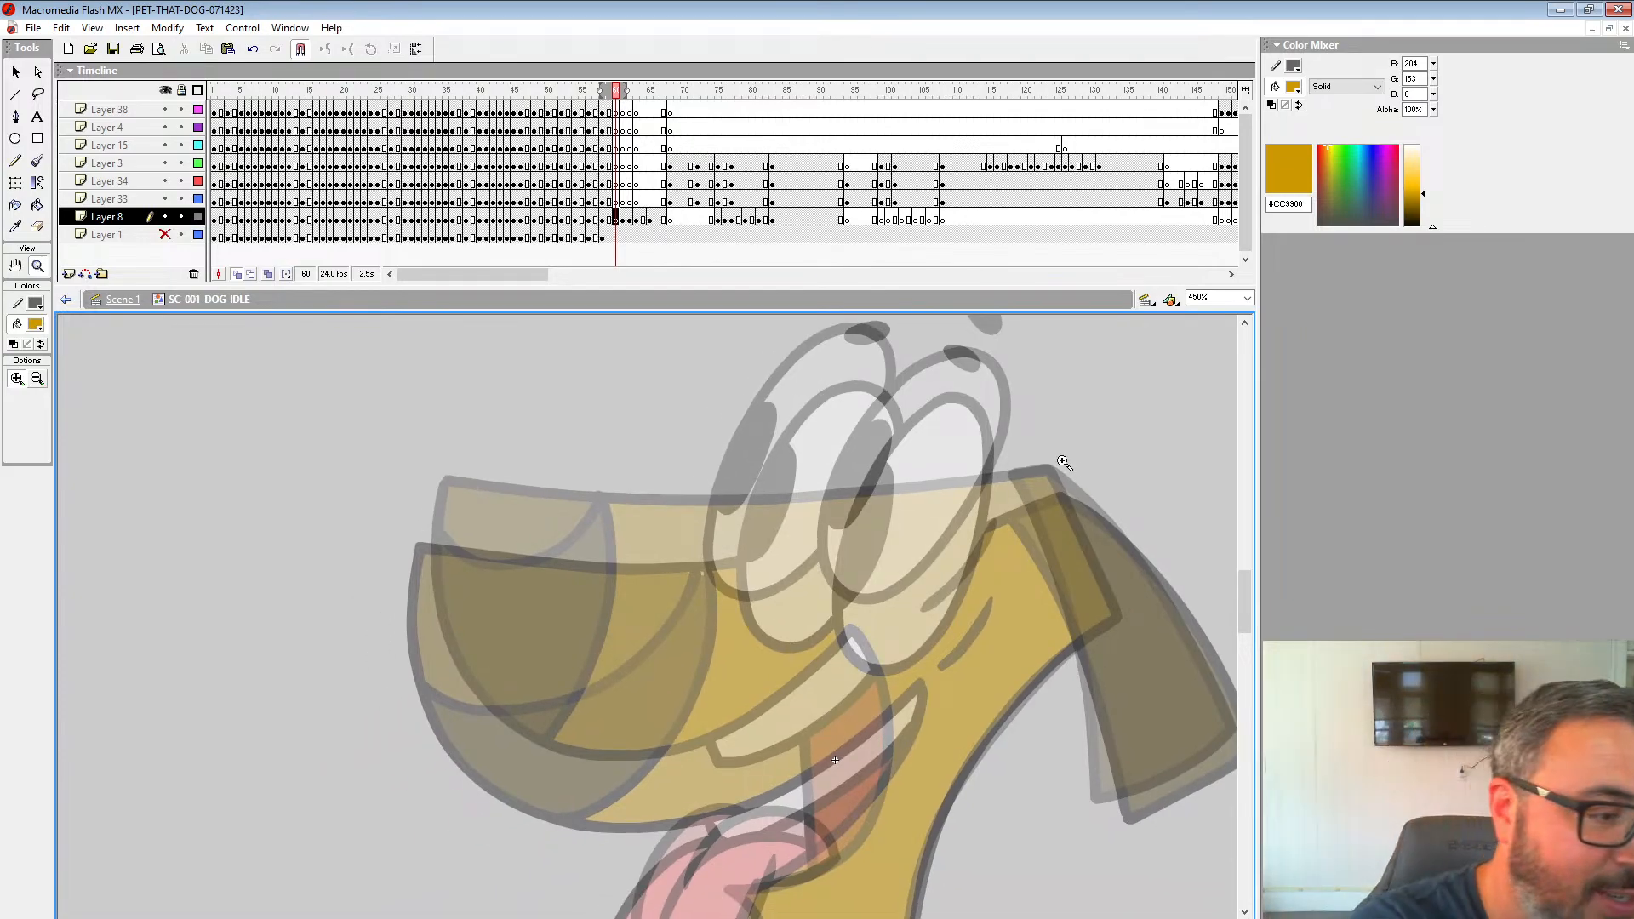
{"action": "left_click", "coordinate": [35, 325]}
{"action": "left_click", "coordinate": [17, 351]}
{"action": "left_click", "coordinate": [37, 162]}
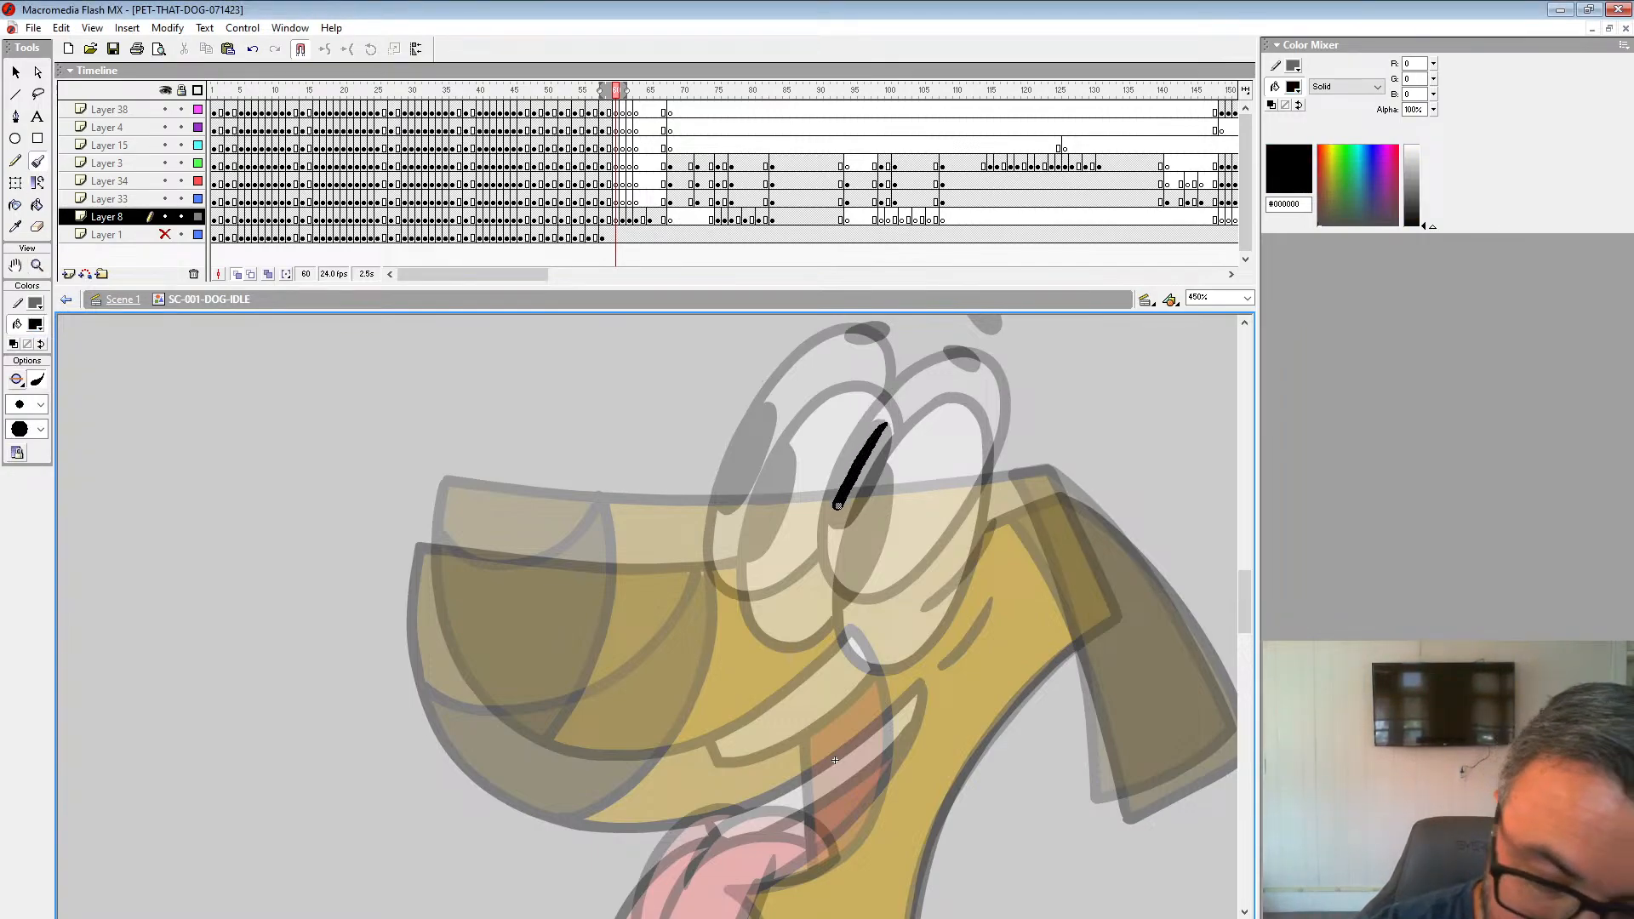
Step: Ink the in-between's eyes, pupils, eyebrows and cheek line between the two onion-skinned poses
{"action": "key", "text": "ctrl+z"}
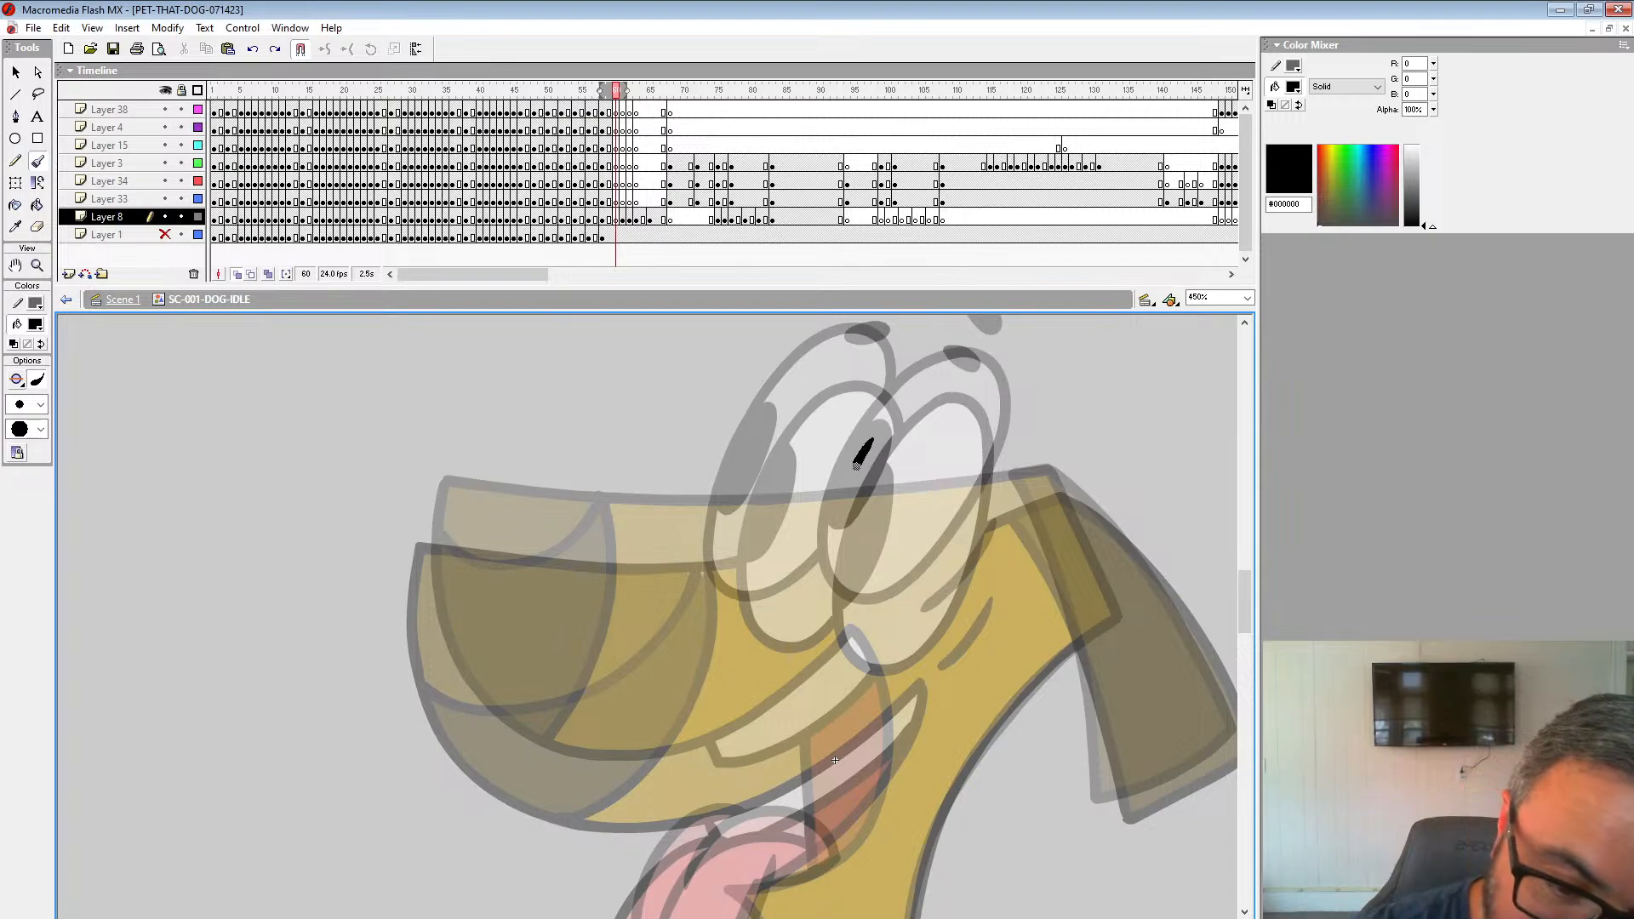
{"action": "left_click_drag", "start_coordinate": [858, 463], "coordinate": [826, 546]}
{"action": "mouse_move", "coordinate": [887, 628]}
{"action": "left_mouse_down"}
{"action": "mouse_move", "coordinate": [980, 505]}
{"action": "mouse_move", "coordinate": [997, 434]}
{"action": "mouse_move", "coordinate": [970, 377]}
{"action": "mouse_move", "coordinate": [891, 418]}
{"action": "mouse_move", "coordinate": [854, 474]}
{"action": "mouse_move", "coordinate": [892, 453]}
{"action": "mouse_move", "coordinate": [886, 501]}
{"action": "mouse_move", "coordinate": [832, 566]}
{"action": "left_mouse_up"}
{"action": "mouse_move", "coordinate": [979, 345]}
{"action": "left_mouse_down"}
{"action": "mouse_move", "coordinate": [982, 403]}
{"action": "mouse_move", "coordinate": [975, 392]}
{"action": "left_mouse_up"}
{"action": "mouse_move", "coordinate": [900, 464]}
{"action": "left_mouse_down"}
{"action": "mouse_move", "coordinate": [854, 414]}
{"action": "mouse_move", "coordinate": [783, 465]}
{"action": "mouse_move", "coordinate": [729, 600]}
{"action": "mouse_move", "coordinate": [737, 671]}
{"action": "mouse_move", "coordinate": [759, 682]}
{"action": "mouse_move", "coordinate": [811, 653]}
{"action": "mouse_move", "coordinate": [758, 572]}
{"action": "mouse_move", "coordinate": [783, 486]}
{"action": "mouse_move", "coordinate": [742, 587]}
{"action": "left_mouse_up"}
{"action": "key", "text": "ctrl+z"}
{"action": "key", "text": "ctrl+z"}
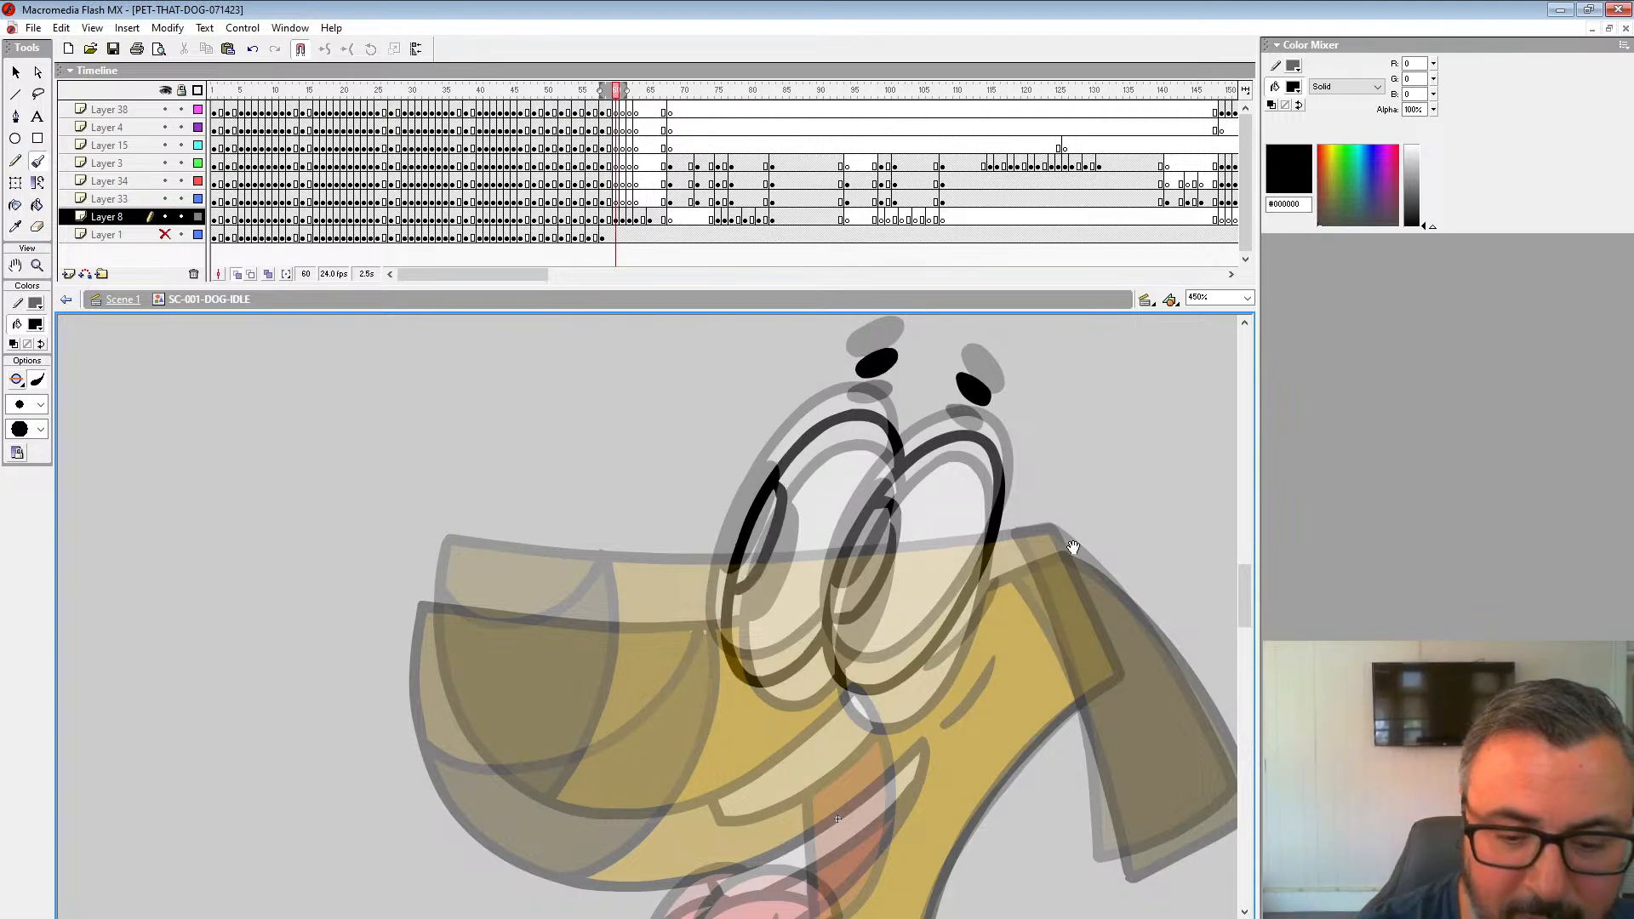
{"action": "mouse_move", "coordinate": [975, 596]}
{"action": "left_mouse_down"}
{"action": "mouse_move", "coordinate": [915, 476]}
{"action": "mouse_move", "coordinate": [881, 575]}
{"action": "left_mouse_up"}
Step: Draw the back of the dog's head and the full outline of its drooping ear
{"action": "left_click_drag", "start_coordinate": [1042, 409], "coordinate": [808, 381]}
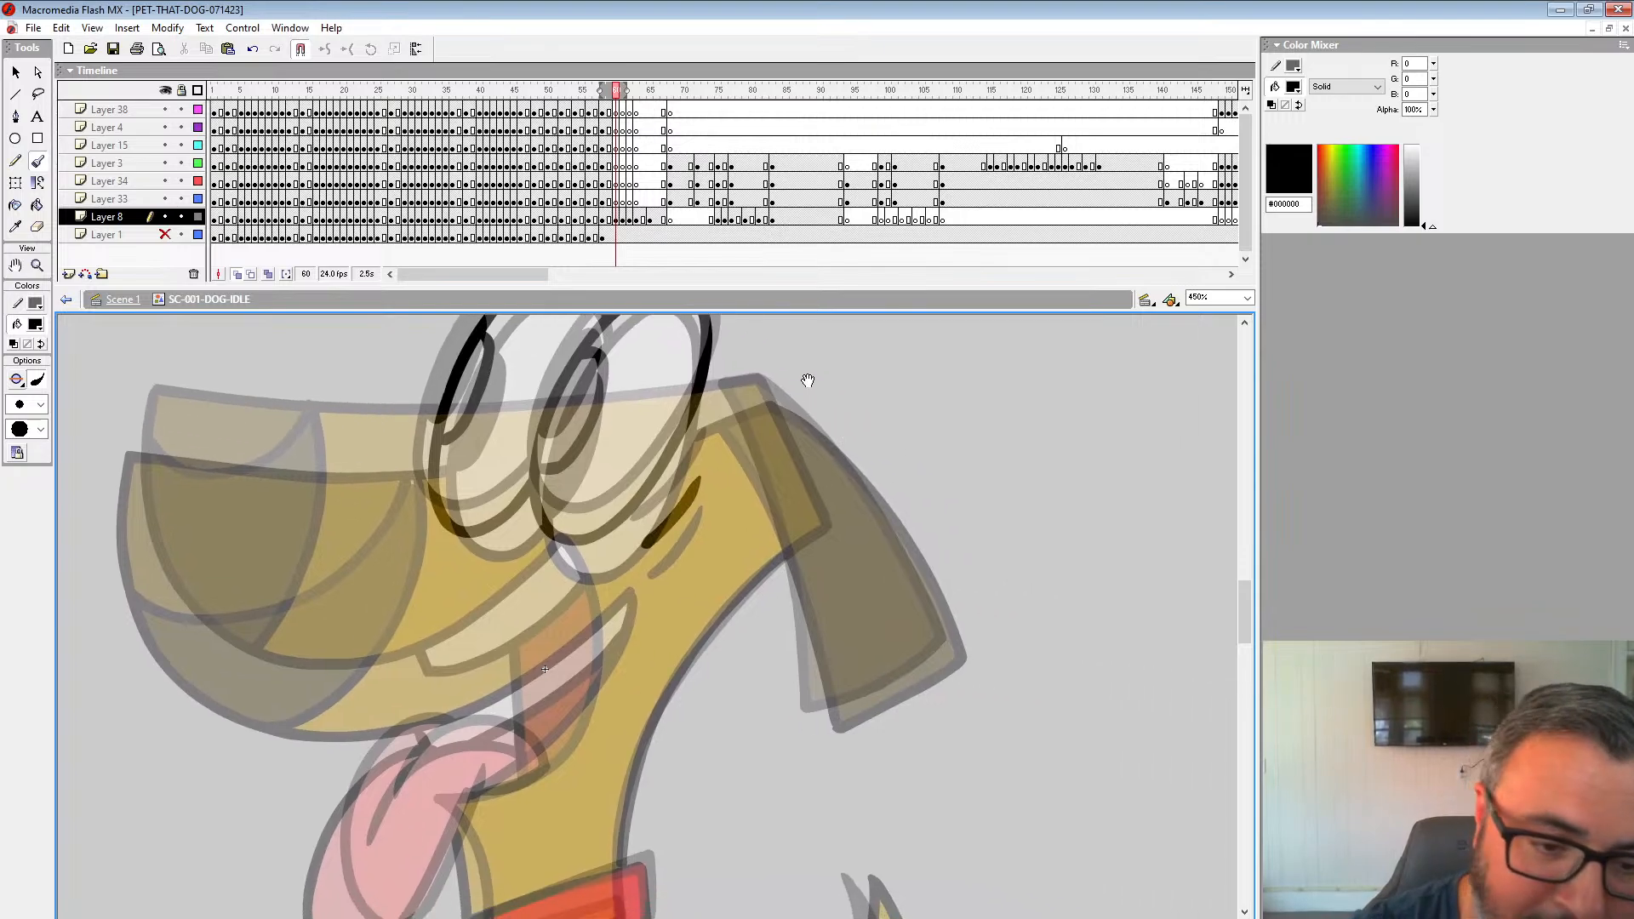
{"action": "left_click_drag", "start_coordinate": [695, 414], "coordinate": [760, 387]}
{"action": "key", "text": "ctrl+z"}
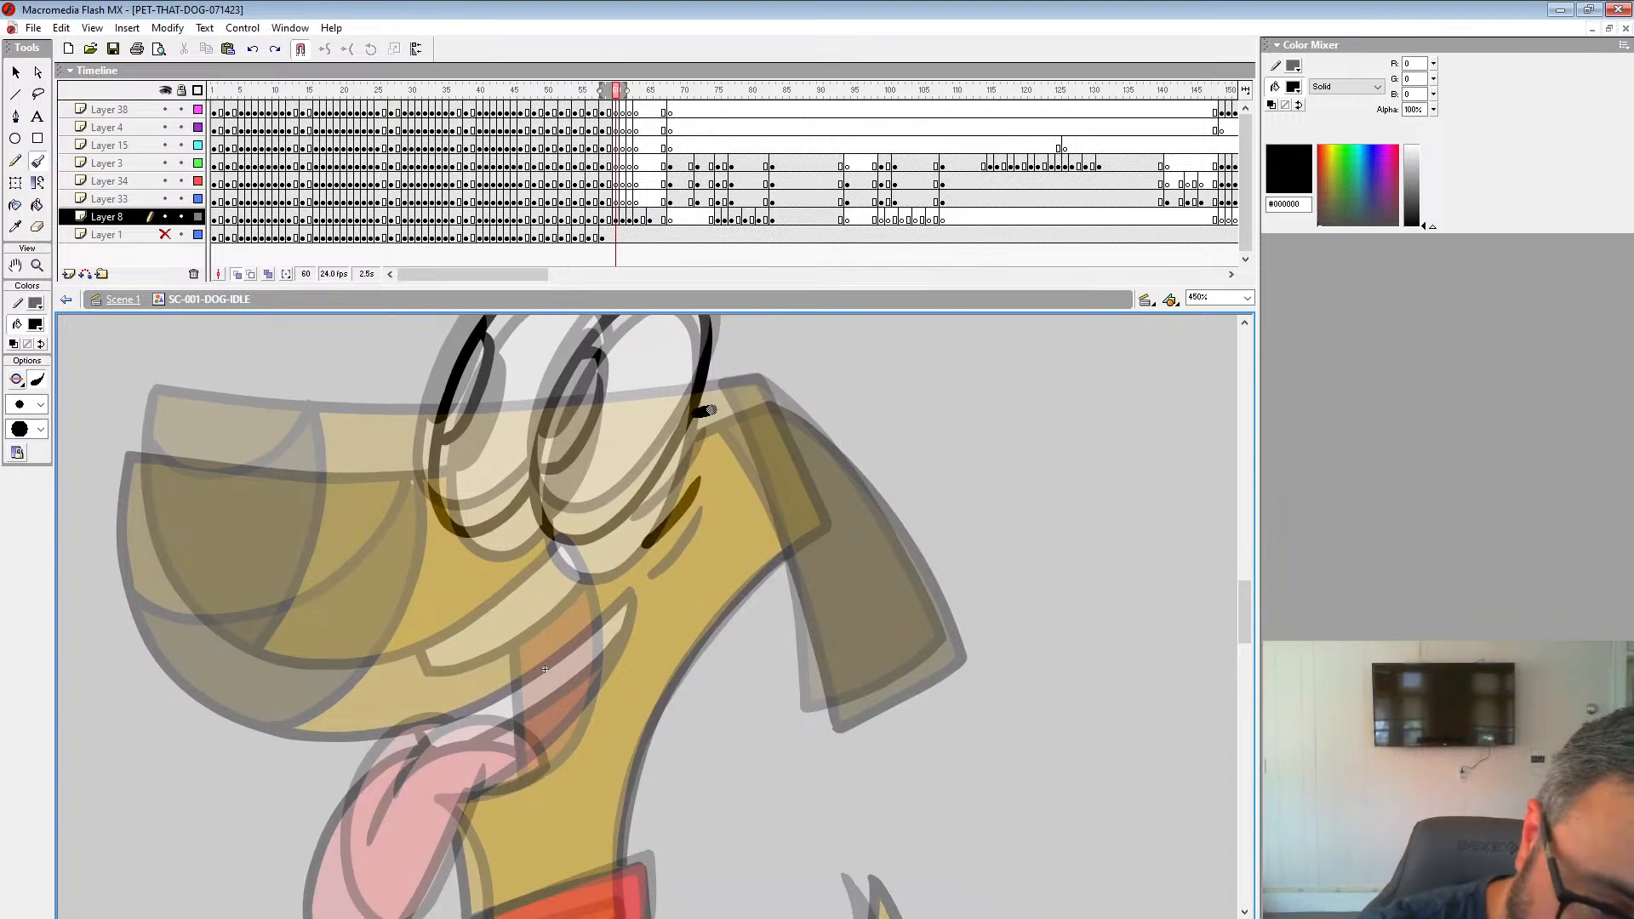
{"action": "key", "text": "ctrl+z"}
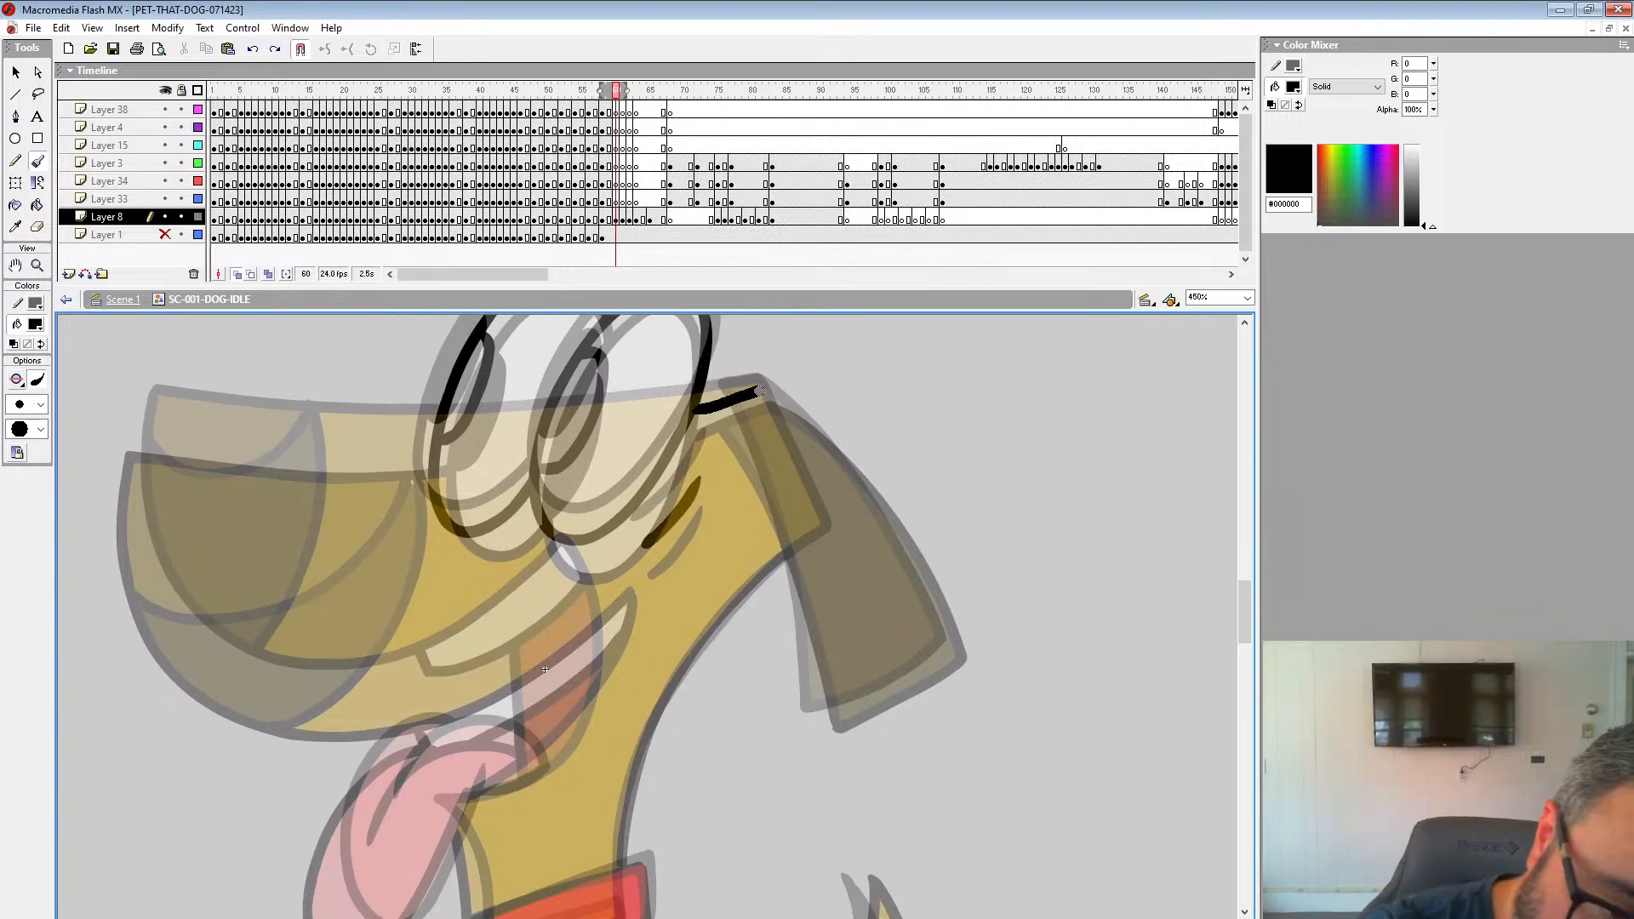
{"action": "mouse_move", "coordinate": [760, 390]}
{"action": "left_mouse_down"}
{"action": "mouse_move", "coordinate": [866, 480]}
{"action": "mouse_move", "coordinate": [954, 654]}
{"action": "left_mouse_up"}
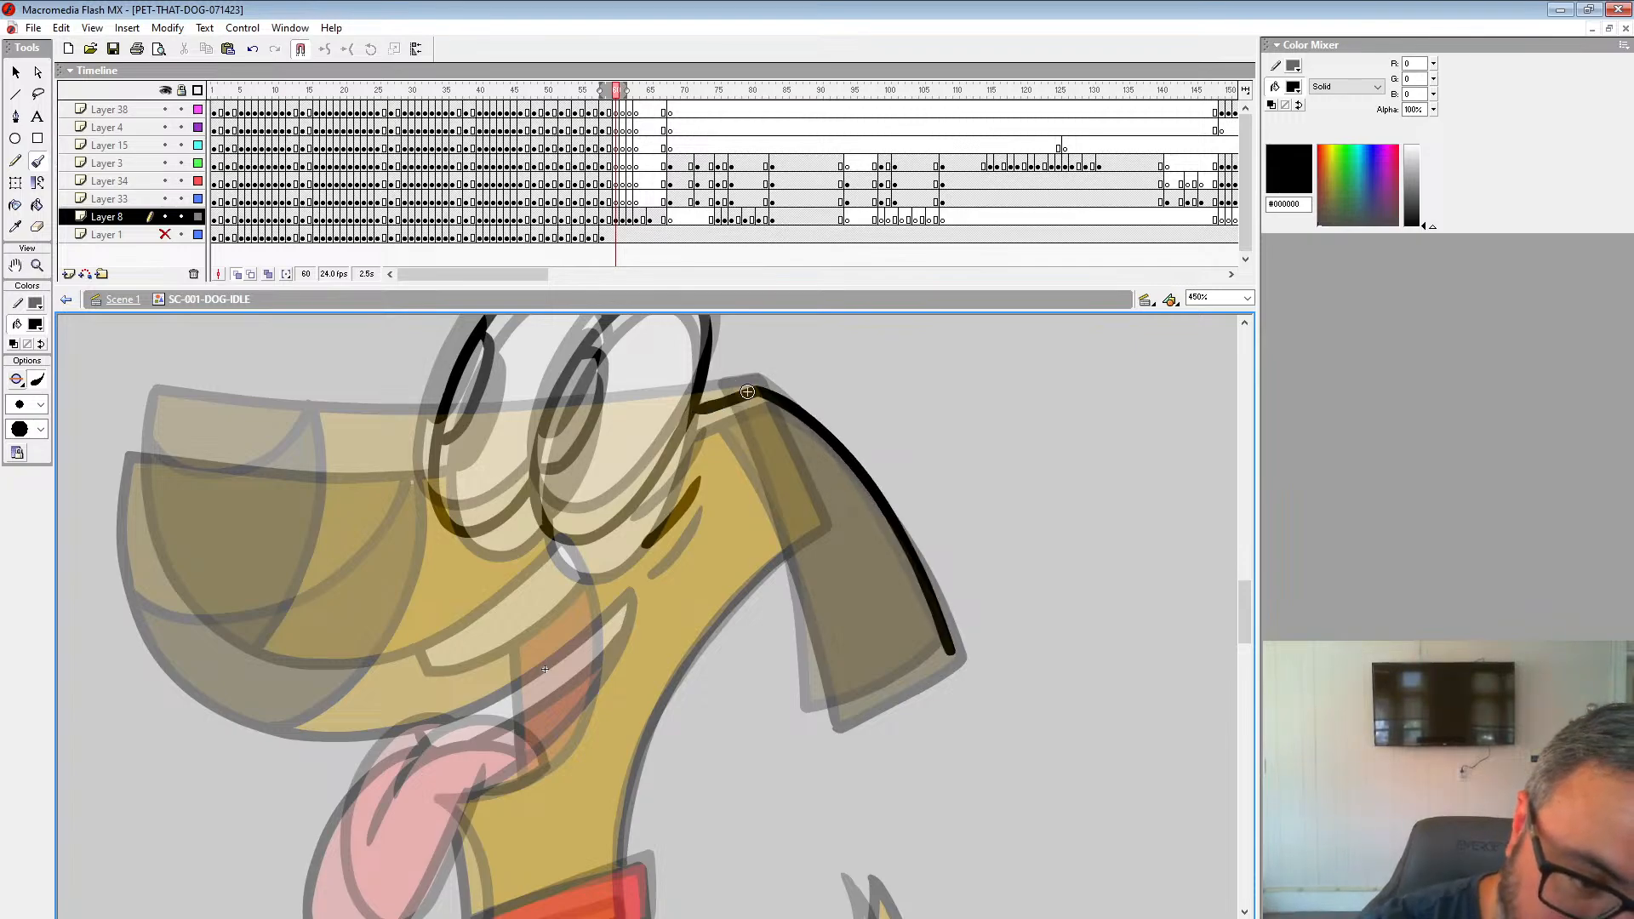
{"action": "mouse_move", "coordinate": [723, 403]}
{"action": "left_mouse_down"}
{"action": "mouse_move", "coordinate": [794, 574]}
{"action": "mouse_move", "coordinate": [819, 723]}
{"action": "left_mouse_up"}
{"action": "left_click_drag", "start_coordinate": [819, 723], "coordinate": [959, 521]}
{"action": "left_click_drag", "start_coordinate": [1054, 478], "coordinate": [958, 517]}
Step: Outline the dog's muzzle with its top edge, rounded front and upper lip line joined together
{"action": "mouse_move", "coordinate": [886, 470]}
{"action": "left_mouse_down"}
{"action": "mouse_move", "coordinate": [1026, 597]}
{"action": "mouse_move", "coordinate": [1192, 671]}
{"action": "mouse_move", "coordinate": [1190, 688]}
{"action": "left_mouse_up"}
{"action": "left_click_drag", "start_coordinate": [882, 451], "coordinate": [582, 435]}
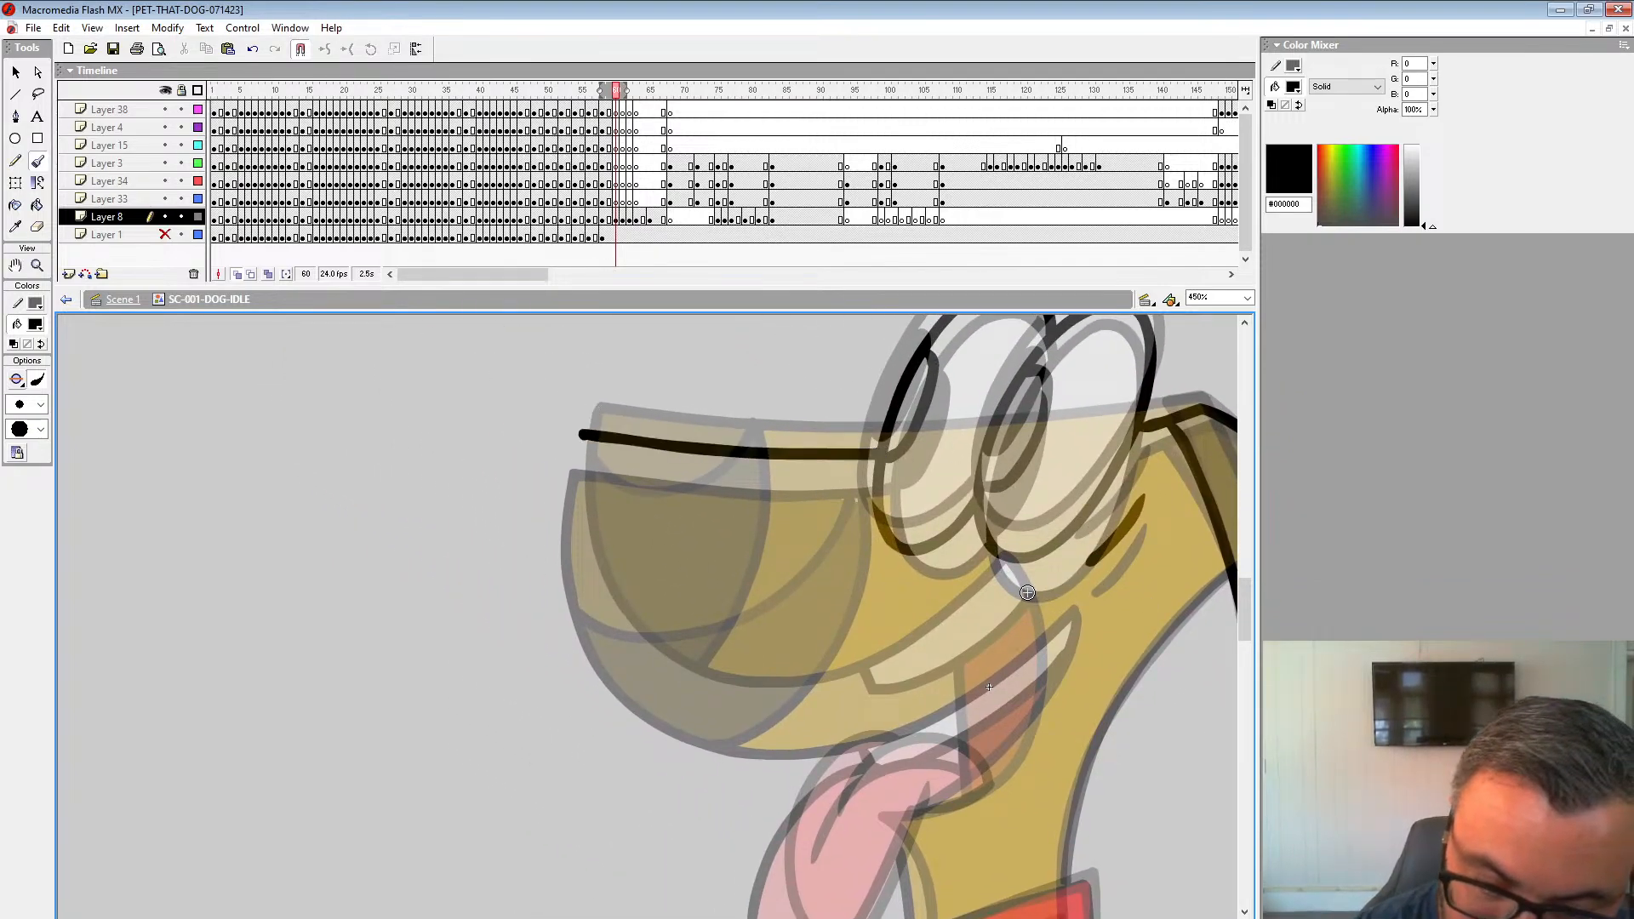
{"action": "left_click_drag", "start_coordinate": [1008, 615], "coordinate": [837, 713]}
{"action": "mouse_move", "coordinate": [575, 490]}
{"action": "left_mouse_down"}
{"action": "mouse_move", "coordinate": [573, 553]}
{"action": "mouse_move", "coordinate": [622, 658]}
{"action": "mouse_move", "coordinate": [725, 716]}
{"action": "left_mouse_up"}
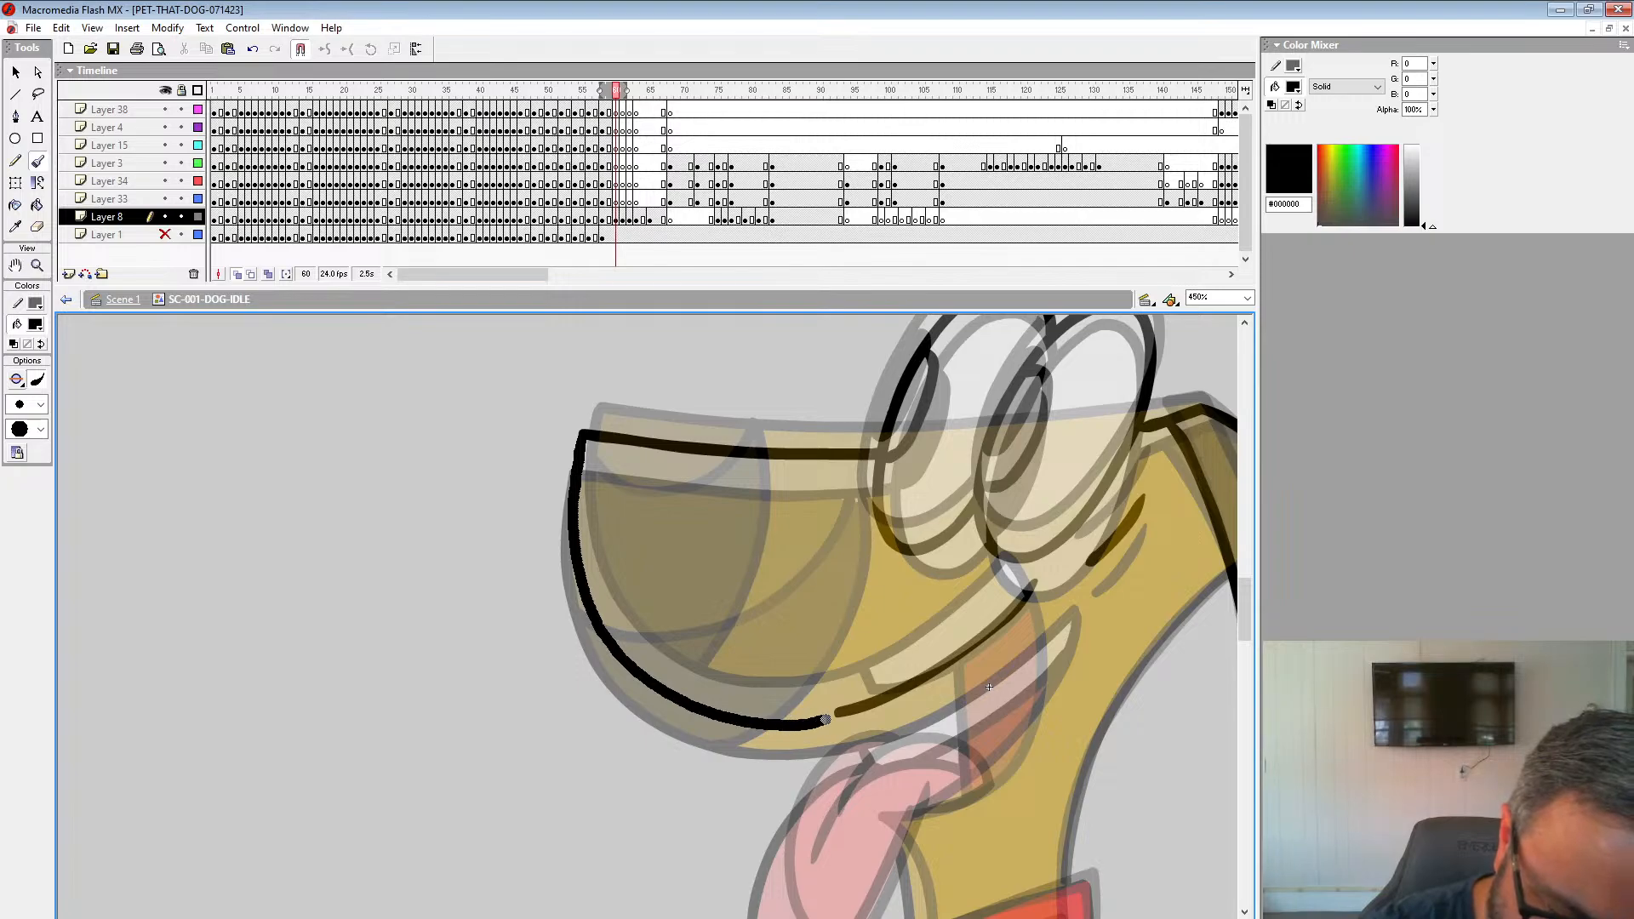
{"action": "left_click_drag", "start_coordinate": [824, 720], "coordinate": [833, 716]}
Step: Draw the curved mouth corner and lower jaw line down to the base of the tongue
{"action": "mouse_move", "coordinate": [1105, 592]}
{"action": "left_mouse_down"}
{"action": "mouse_move", "coordinate": [1085, 473]}
{"action": "mouse_move", "coordinate": [1004, 477]}
{"action": "mouse_move", "coordinate": [1021, 456]}
{"action": "mouse_move", "coordinate": [1008, 609]}
{"action": "left_mouse_up"}
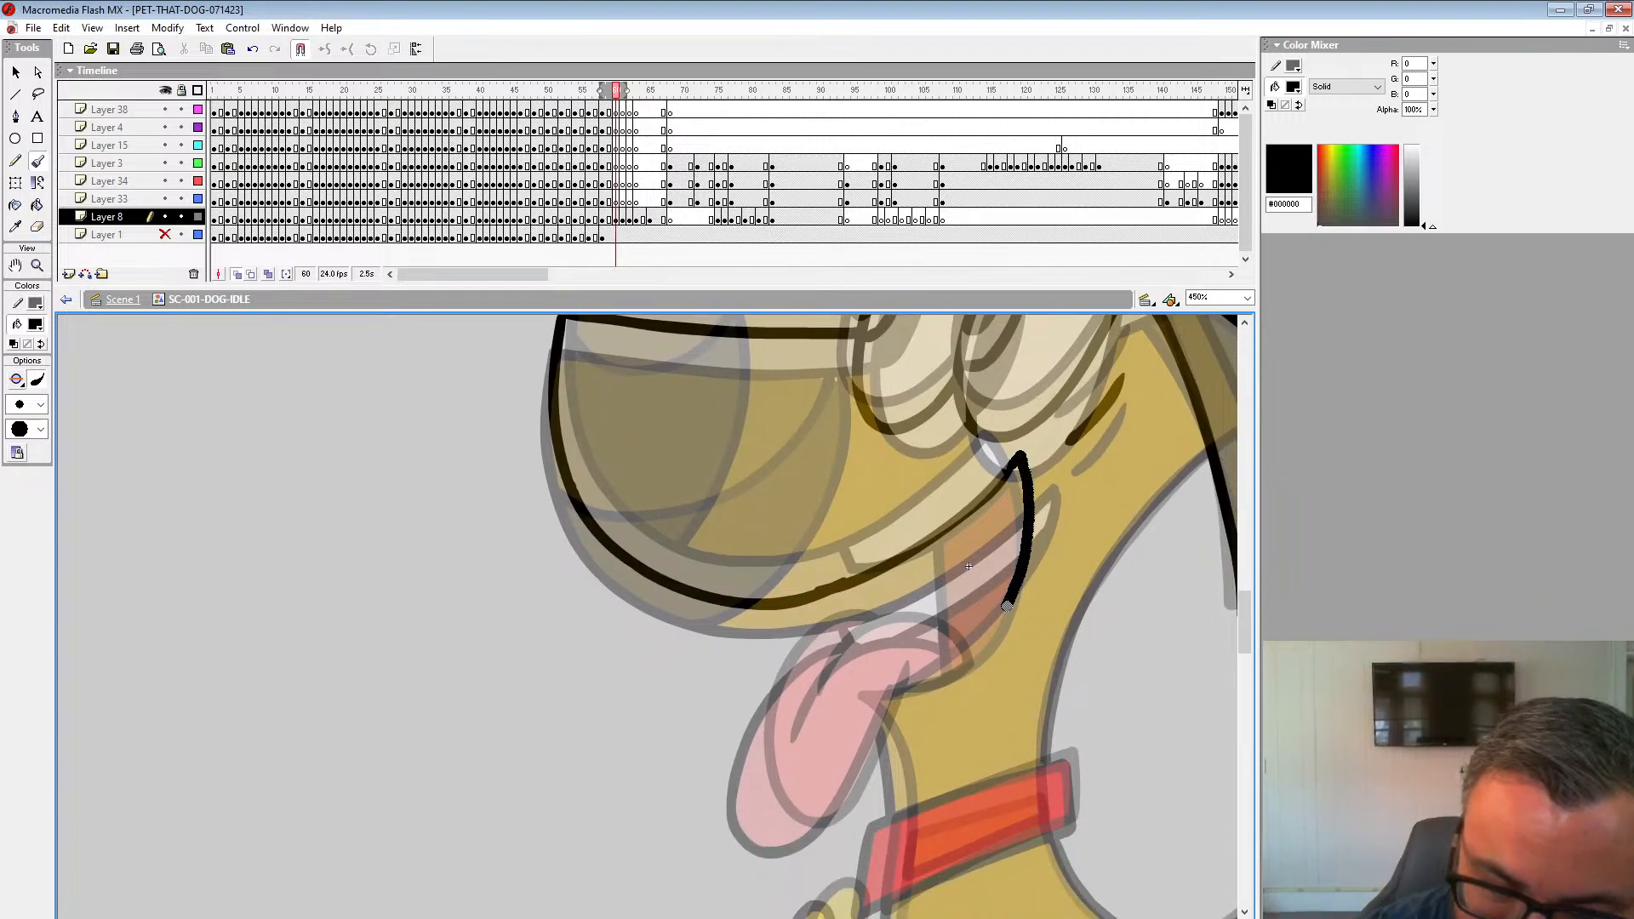
{"action": "key", "text": "ctrl+z"}
{"action": "mouse_move", "coordinate": [1024, 453]}
{"action": "left_mouse_down"}
{"action": "mouse_move", "coordinate": [1020, 583]}
{"action": "mouse_move", "coordinate": [944, 675]}
{"action": "mouse_move", "coordinate": [865, 699]}
{"action": "left_mouse_up"}
{"action": "left_click_drag", "start_coordinate": [943, 628], "coordinate": [923, 646]}
{"action": "key", "text": "ctrl+z"}
{"action": "mouse_move", "coordinate": [986, 492]}
{"action": "left_mouse_down"}
{"action": "mouse_move", "coordinate": [1003, 467]}
{"action": "mouse_move", "coordinate": [1019, 521]}
{"action": "mouse_move", "coordinate": [966, 655]}
{"action": "mouse_move", "coordinate": [873, 713]}
{"action": "left_mouse_up"}
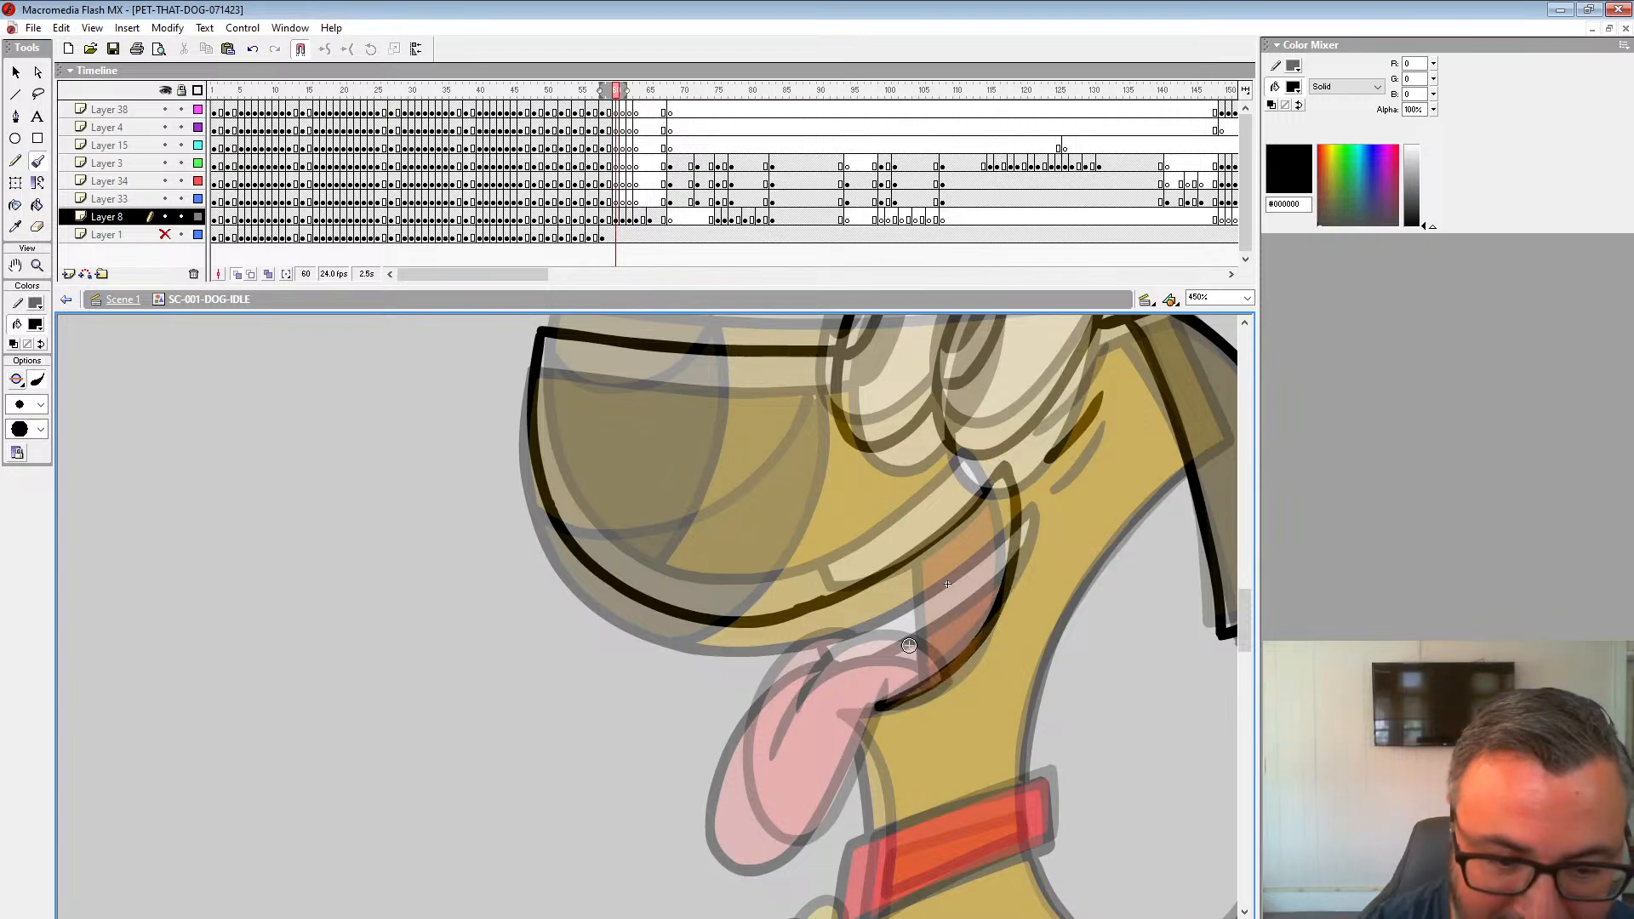
{"action": "left_click_drag", "start_coordinate": [919, 633], "coordinate": [1048, 739]}
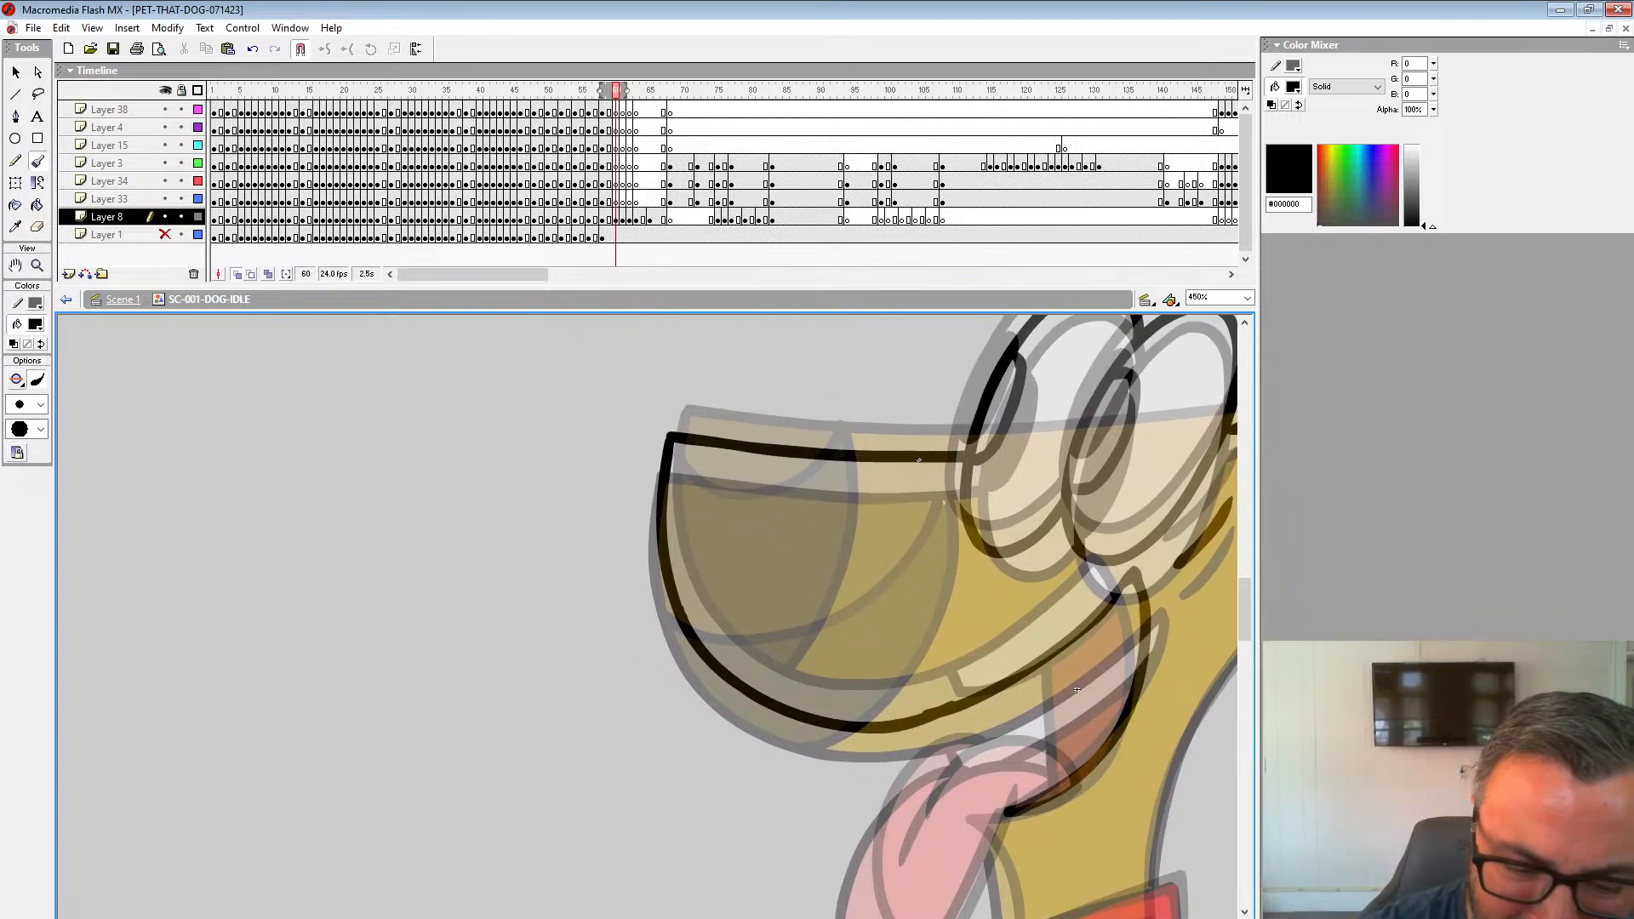
{"action": "mouse_move", "coordinate": [920, 461]}
{"action": "left_mouse_down"}
{"action": "mouse_move", "coordinate": [899, 572]}
{"action": "mouse_move", "coordinate": [799, 713]}
{"action": "left_mouse_up"}
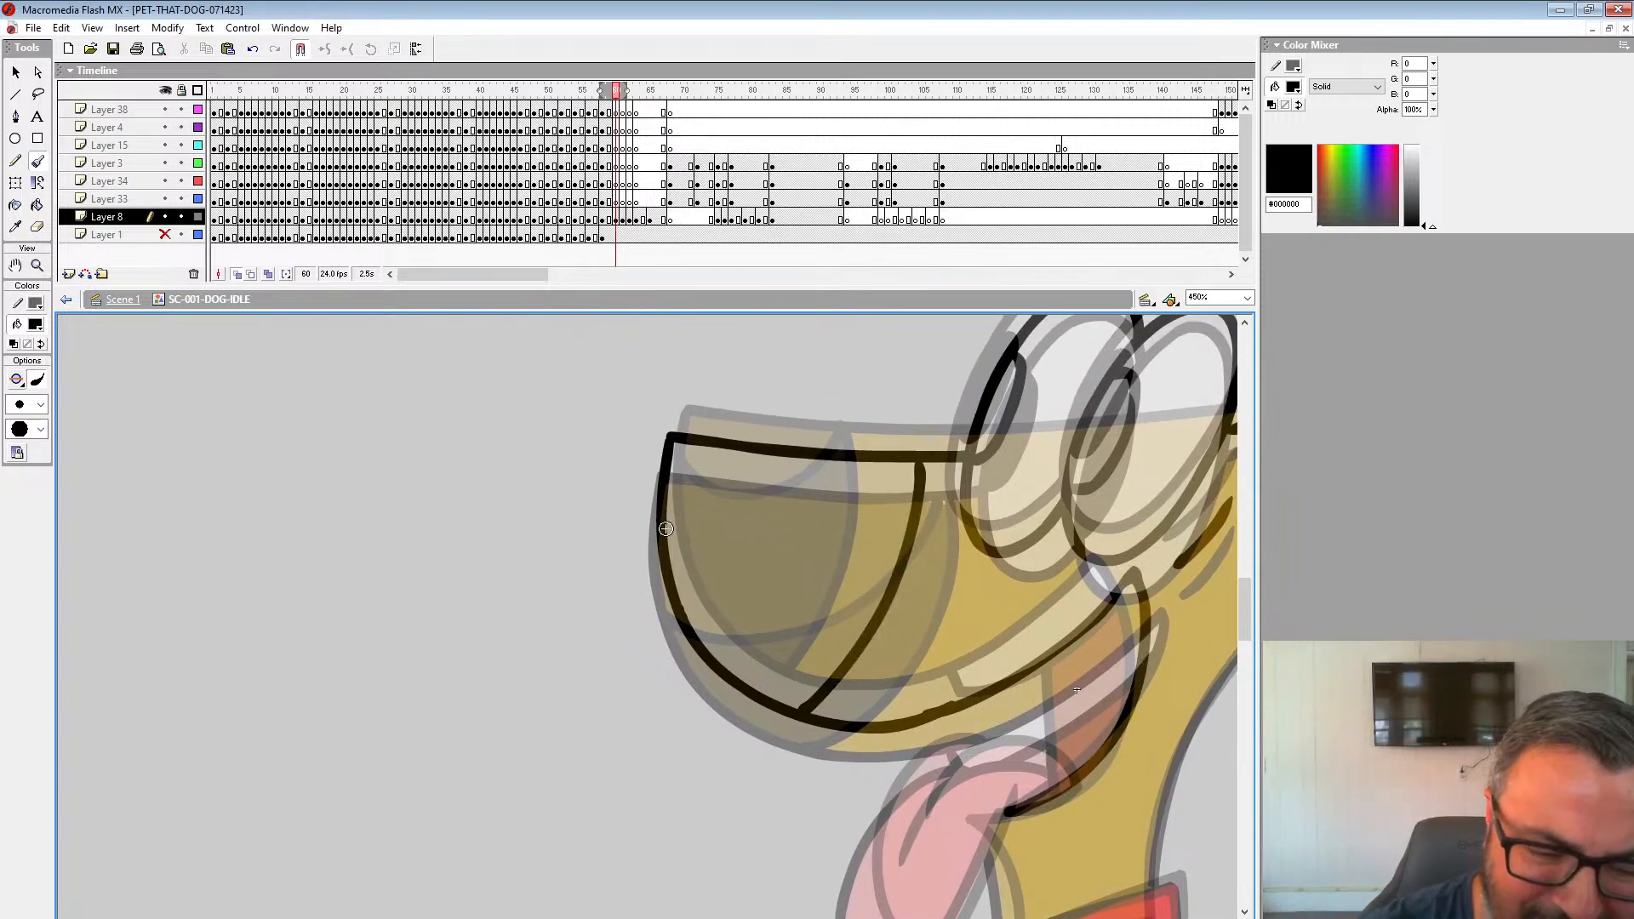
{"action": "mouse_move", "coordinate": [666, 529]}
{"action": "left_mouse_down"}
{"action": "mouse_move", "coordinate": [707, 554]}
{"action": "mouse_move", "coordinate": [784, 551]}
{"action": "mouse_move", "coordinate": [870, 456]}
{"action": "left_mouse_up"}
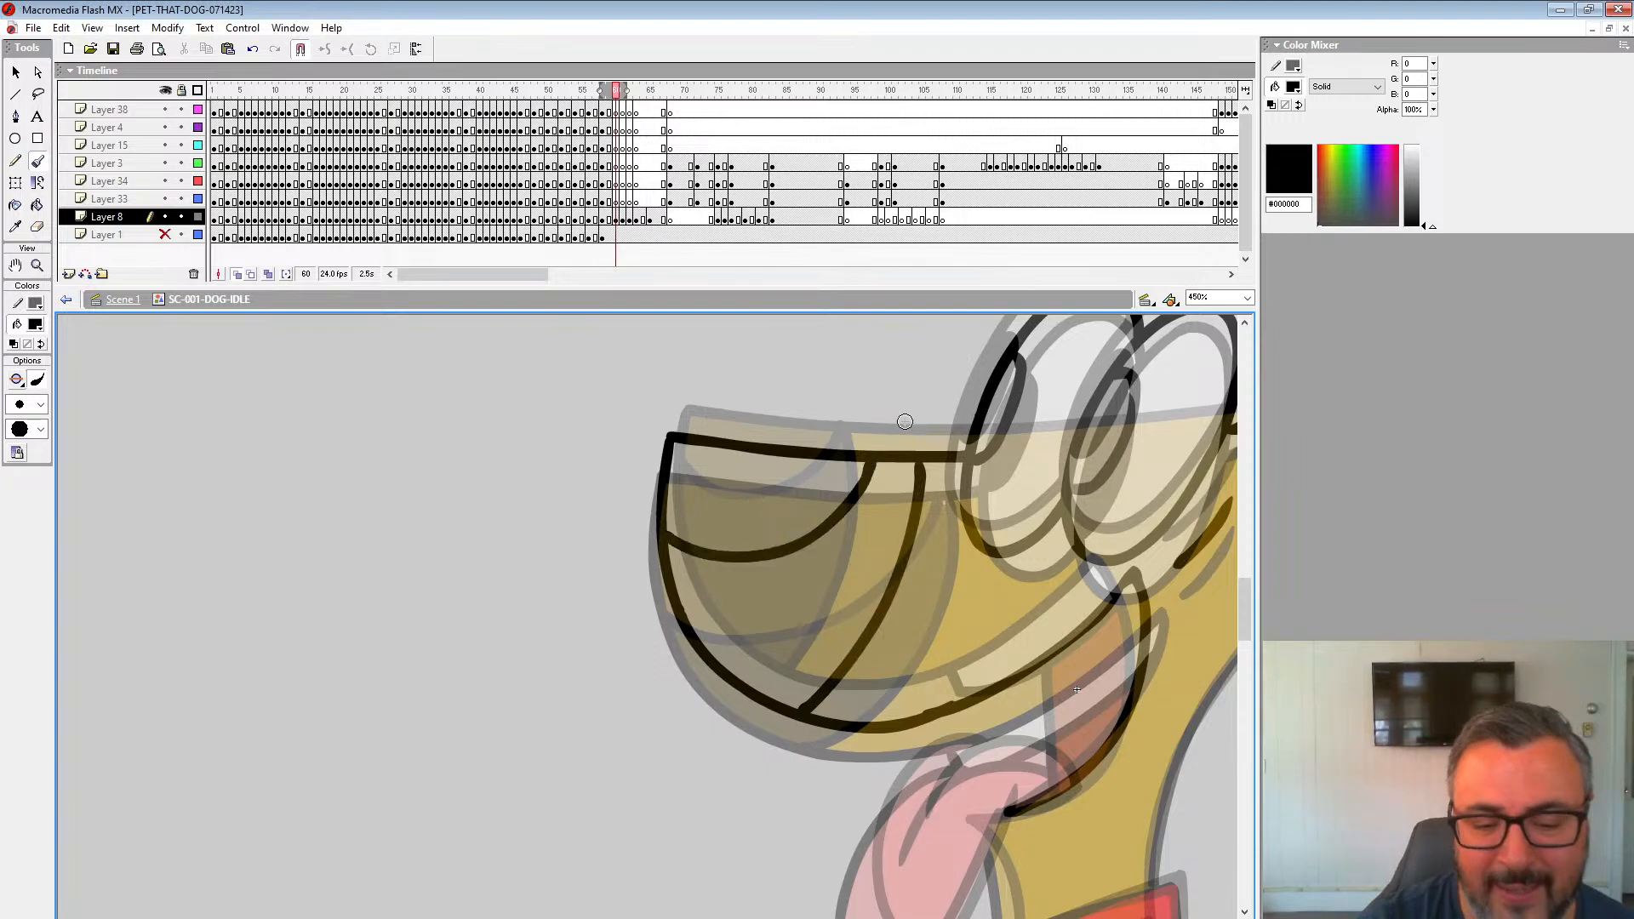
{"action": "key", "text": "ctrl+z"}
{"action": "key", "text": "ctrl+z"}
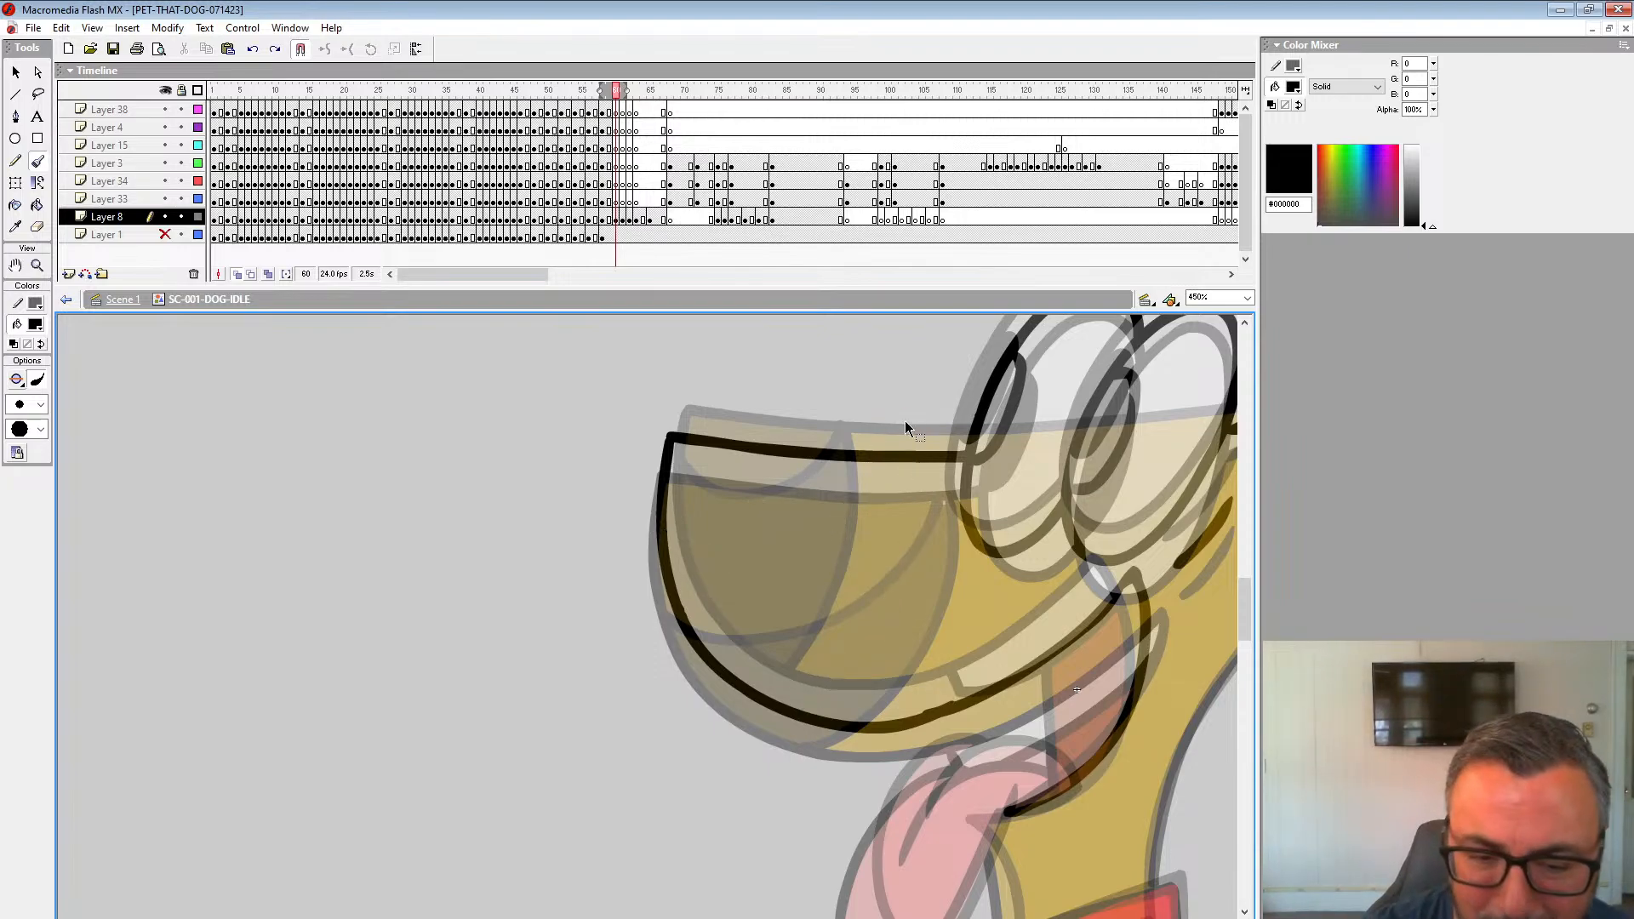
{"action": "mouse_move", "coordinate": [899, 459]}
{"action": "left_mouse_down"}
{"action": "mouse_move", "coordinate": [898, 510]}
{"action": "mouse_move", "coordinate": [828, 683]}
{"action": "mouse_move", "coordinate": [799, 712]}
{"action": "left_mouse_up"}
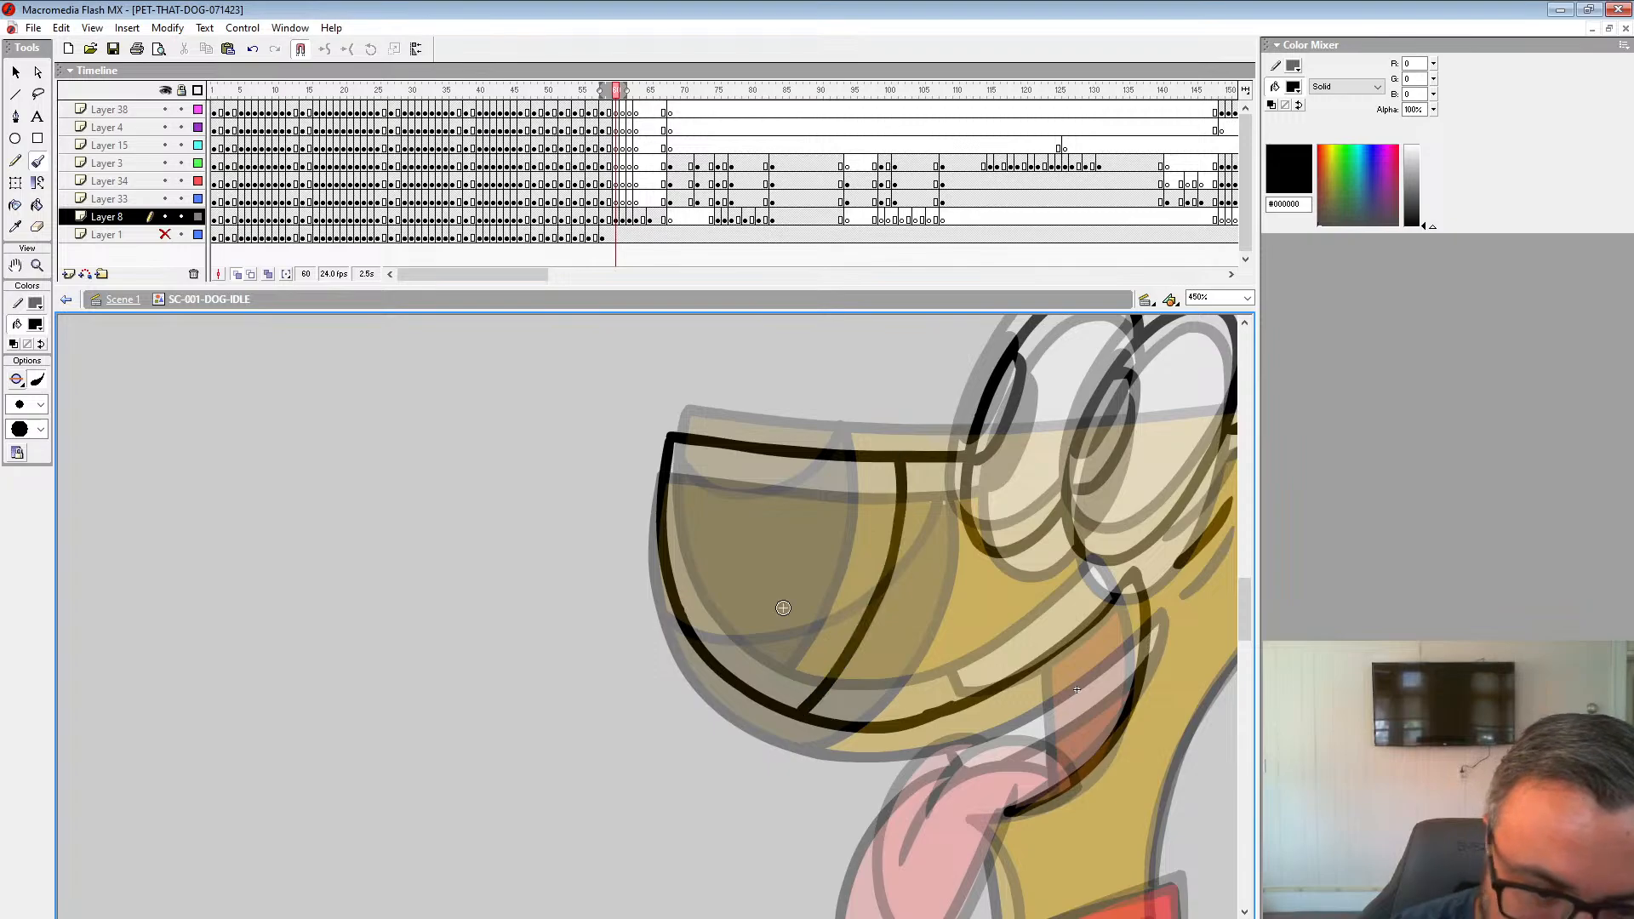
{"action": "mouse_move", "coordinate": [664, 514]}
{"action": "left_mouse_down"}
{"action": "mouse_move", "coordinate": [726, 547]}
{"action": "mouse_move", "coordinate": [813, 520]}
{"action": "mouse_move", "coordinate": [857, 456]}
{"action": "left_mouse_up"}
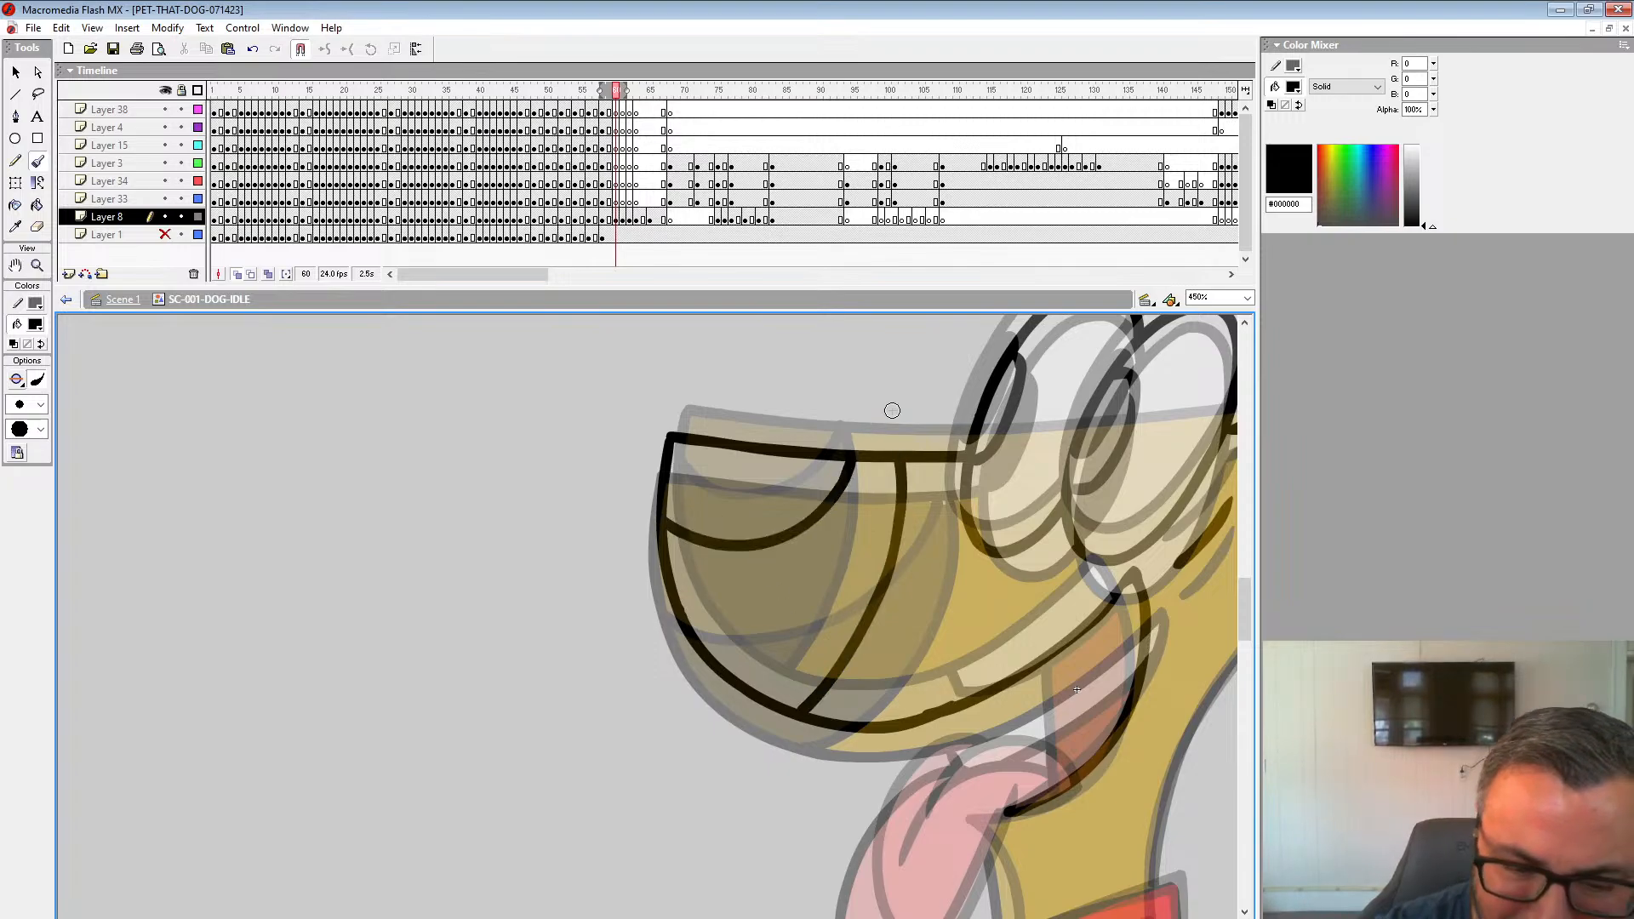
{"action": "left_click_drag", "start_coordinate": [1101, 603], "coordinate": [1070, 575]}
{"action": "key", "text": "ctrl+z"}
{"action": "key", "text": "ctrl+z"}
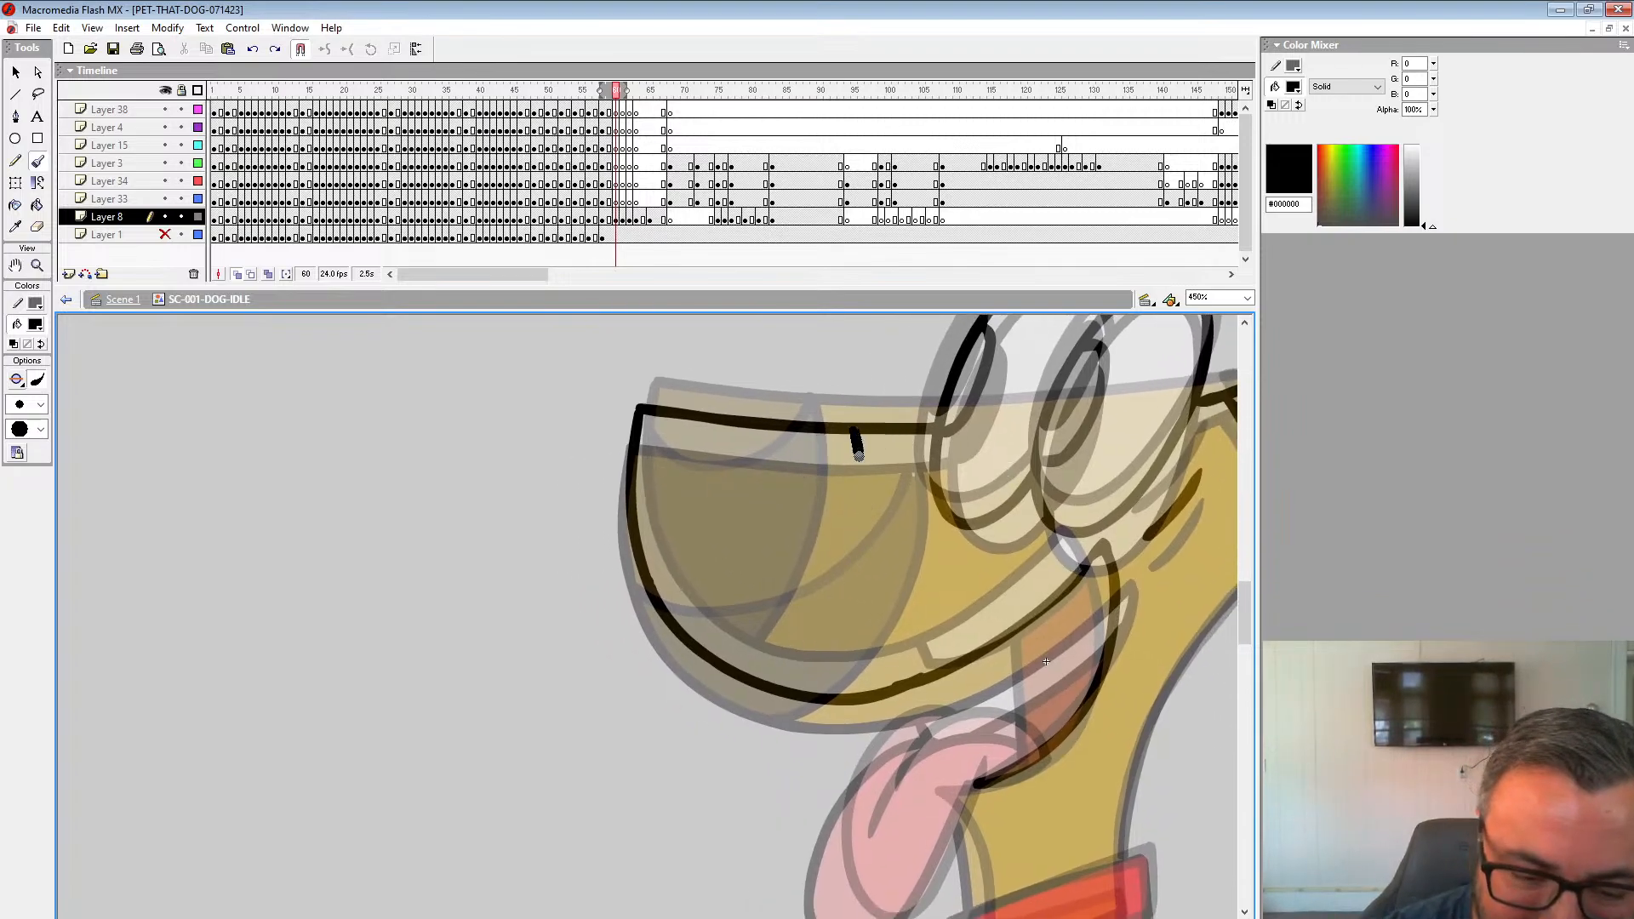
Step: Draw the nose's curved rear edge and the highlight arc near its top on the muzzle
{"action": "mouse_move", "coordinate": [858, 453]}
{"action": "left_mouse_down"}
{"action": "mouse_move", "coordinate": [852, 541]}
{"action": "mouse_move", "coordinate": [786, 665]}
{"action": "left_mouse_up"}
{"action": "mouse_move", "coordinate": [640, 472]}
{"action": "left_mouse_down"}
{"action": "mouse_move", "coordinate": [688, 507]}
{"action": "mouse_move", "coordinate": [769, 497]}
{"action": "mouse_move", "coordinate": [821, 427]}
{"action": "left_mouse_up"}
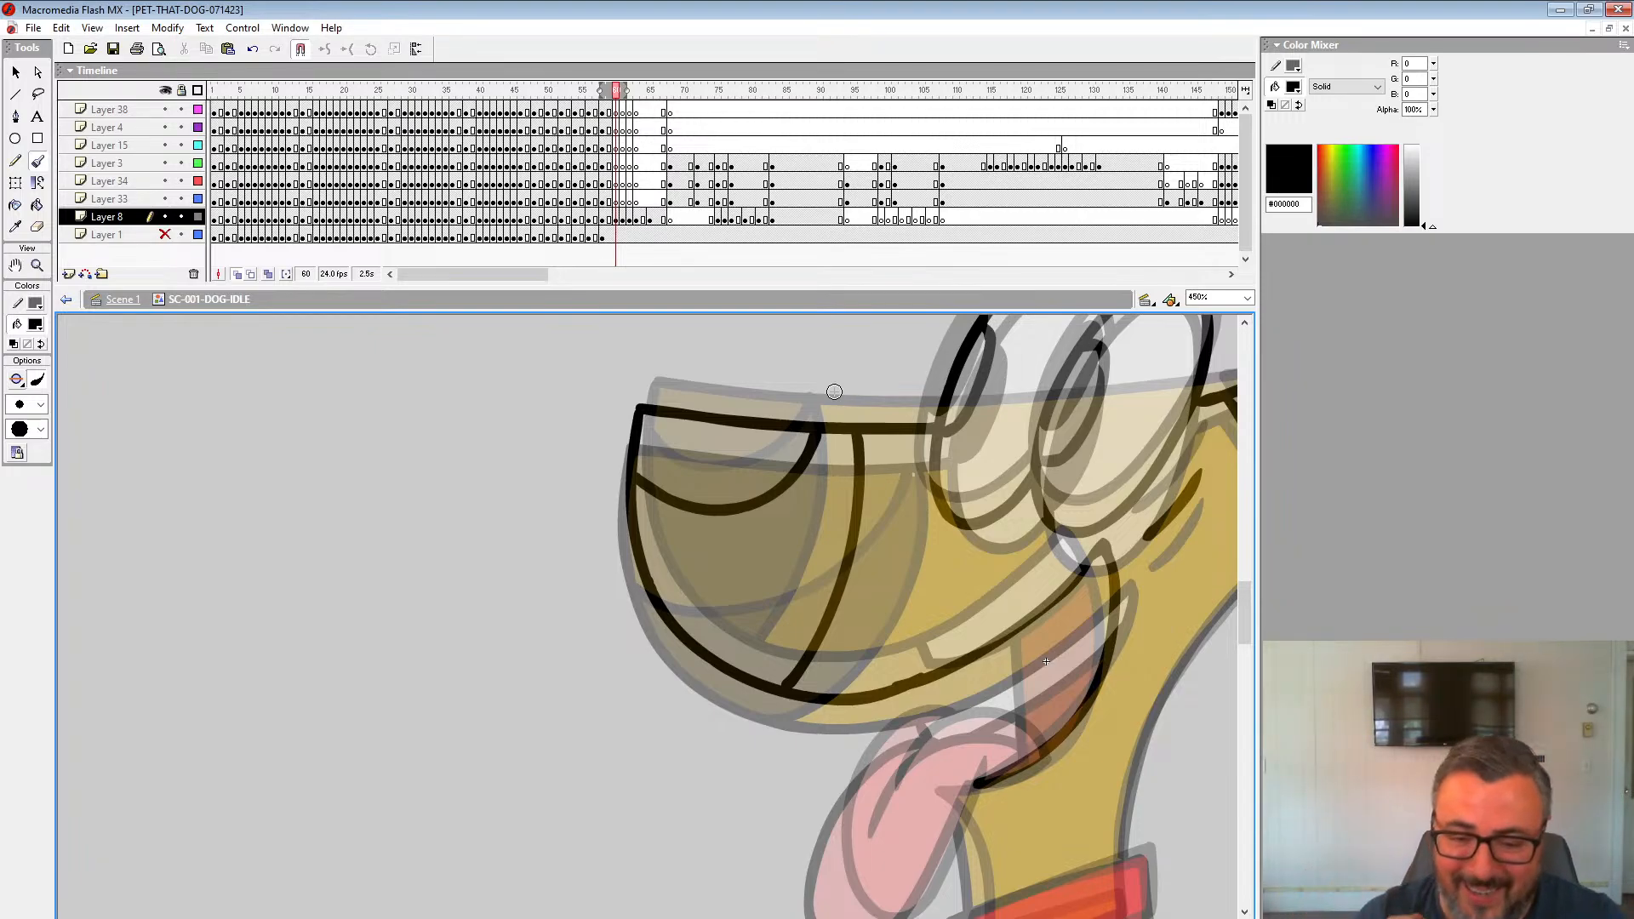
Step: Ink the hanging tongue with its centre crease and add the tooth line inside the mouth
{"action": "left_click_drag", "start_coordinate": [1156, 567], "coordinate": [1007, 435]}
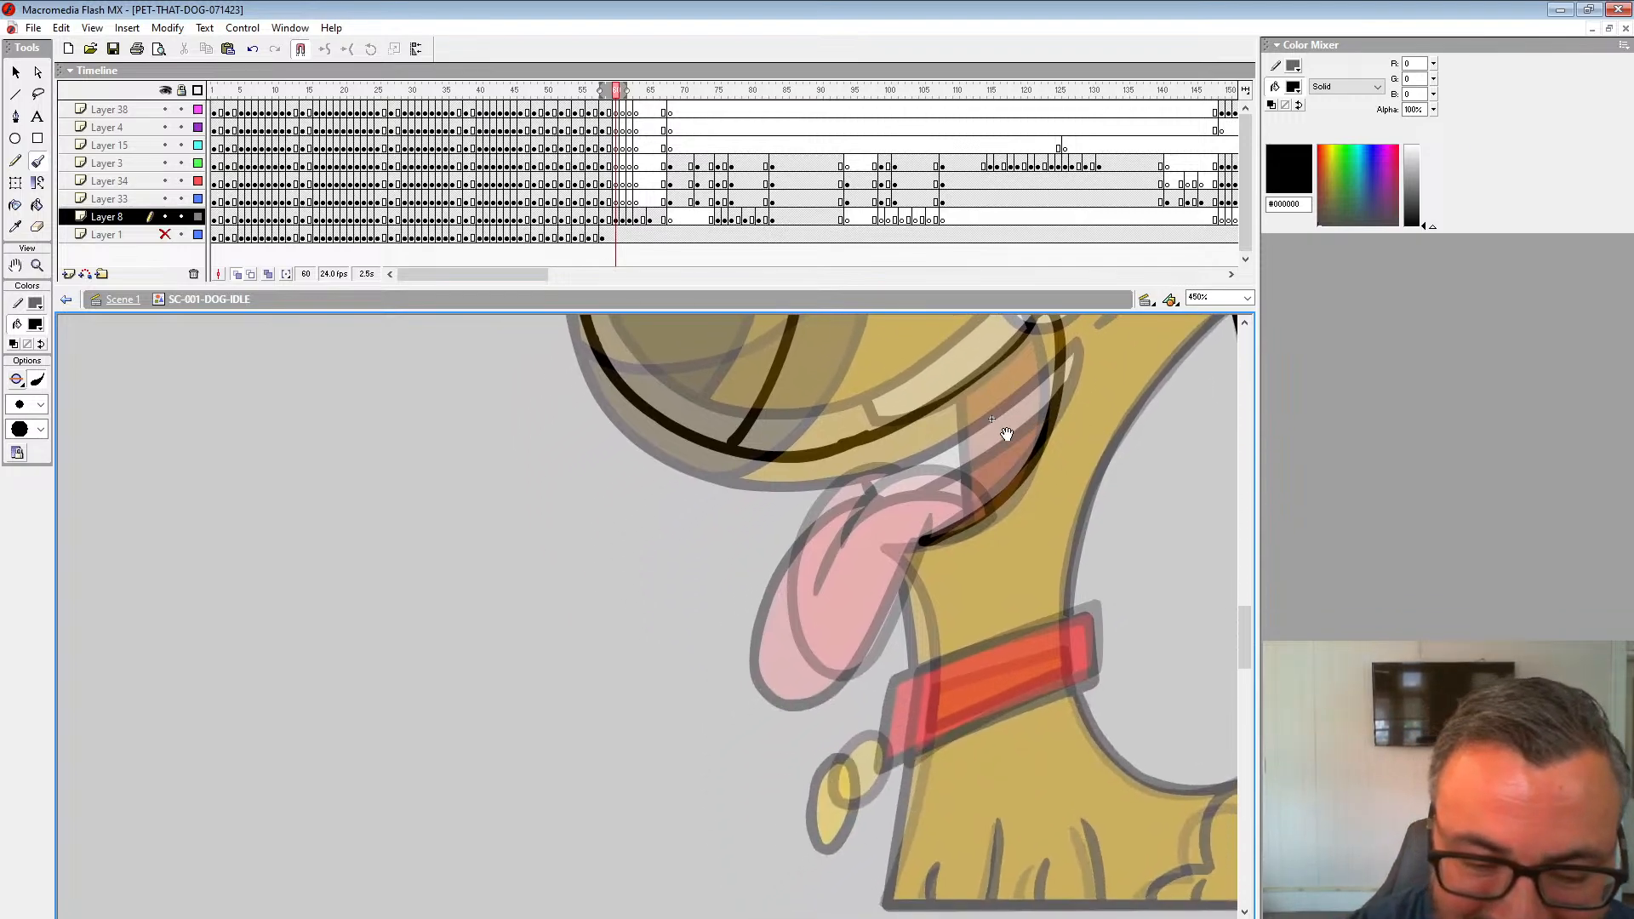
{"action": "mouse_move", "coordinate": [983, 513]}
{"action": "left_mouse_down"}
{"action": "mouse_move", "coordinate": [945, 487]}
{"action": "mouse_move", "coordinate": [862, 509]}
{"action": "mouse_move", "coordinate": [823, 573]}
{"action": "left_mouse_up"}
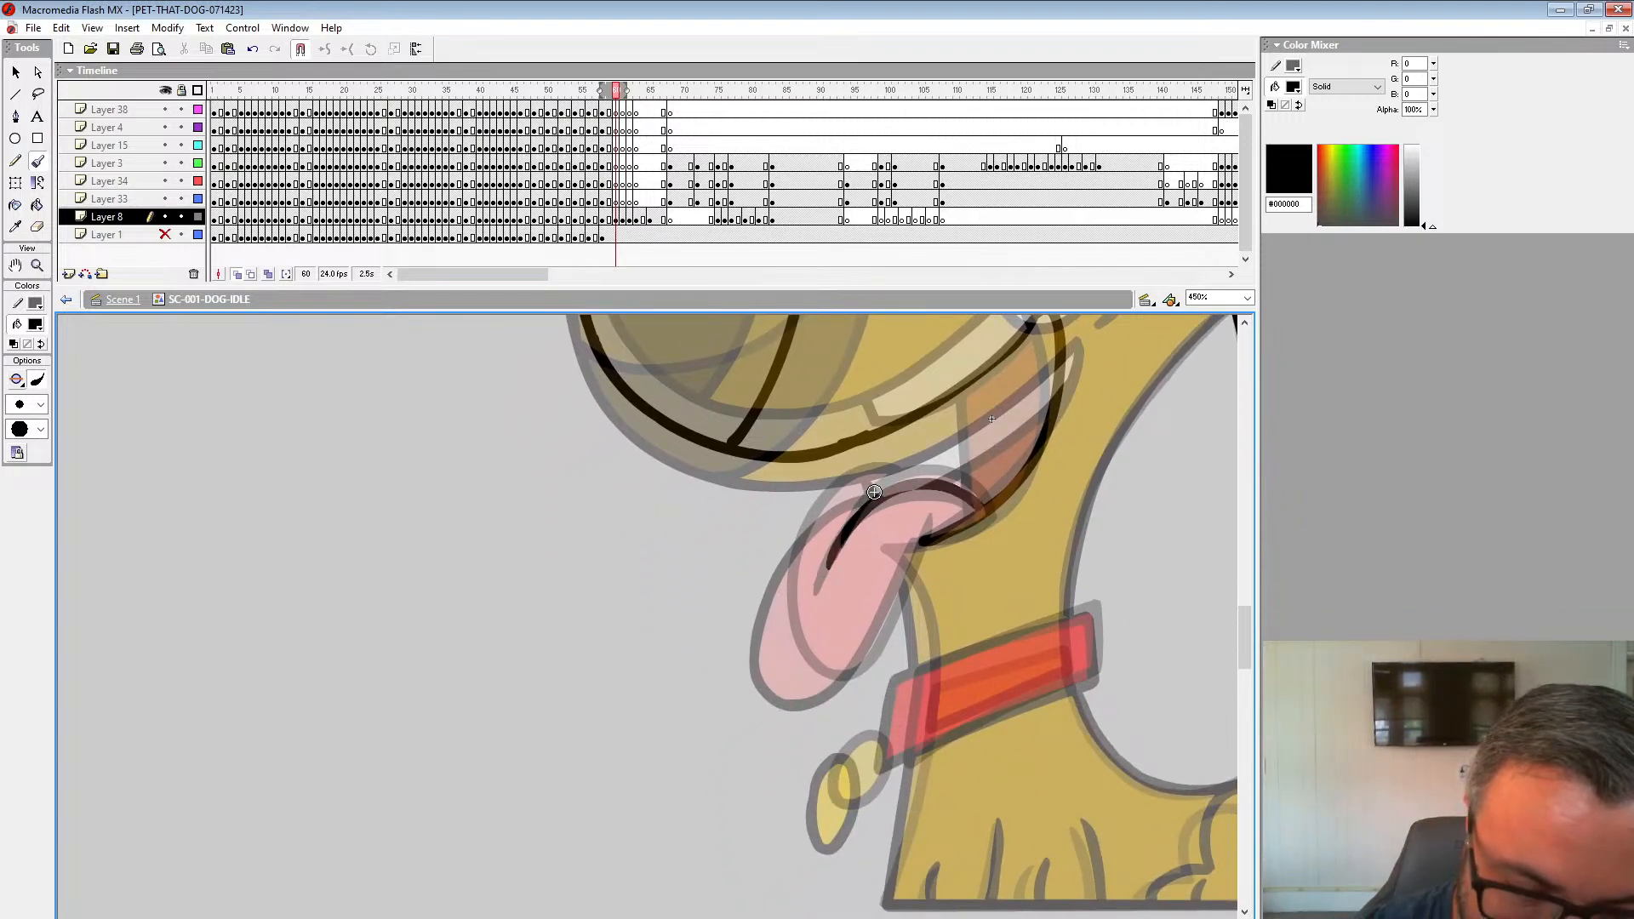
{"action": "mouse_move", "coordinate": [862, 487]}
{"action": "left_mouse_down"}
{"action": "mouse_move", "coordinate": [788, 570]}
{"action": "mouse_move", "coordinate": [771, 637]}
{"action": "mouse_move", "coordinate": [783, 678]}
{"action": "mouse_move", "coordinate": [810, 697]}
{"action": "mouse_move", "coordinate": [847, 680]}
{"action": "mouse_move", "coordinate": [902, 590]}
{"action": "left_mouse_up"}
{"action": "mouse_move", "coordinate": [905, 409]}
{"action": "left_mouse_down"}
{"action": "mouse_move", "coordinate": [875, 522]}
{"action": "mouse_move", "coordinate": [911, 567]}
{"action": "mouse_move", "coordinate": [1022, 456]}
{"action": "left_mouse_up"}
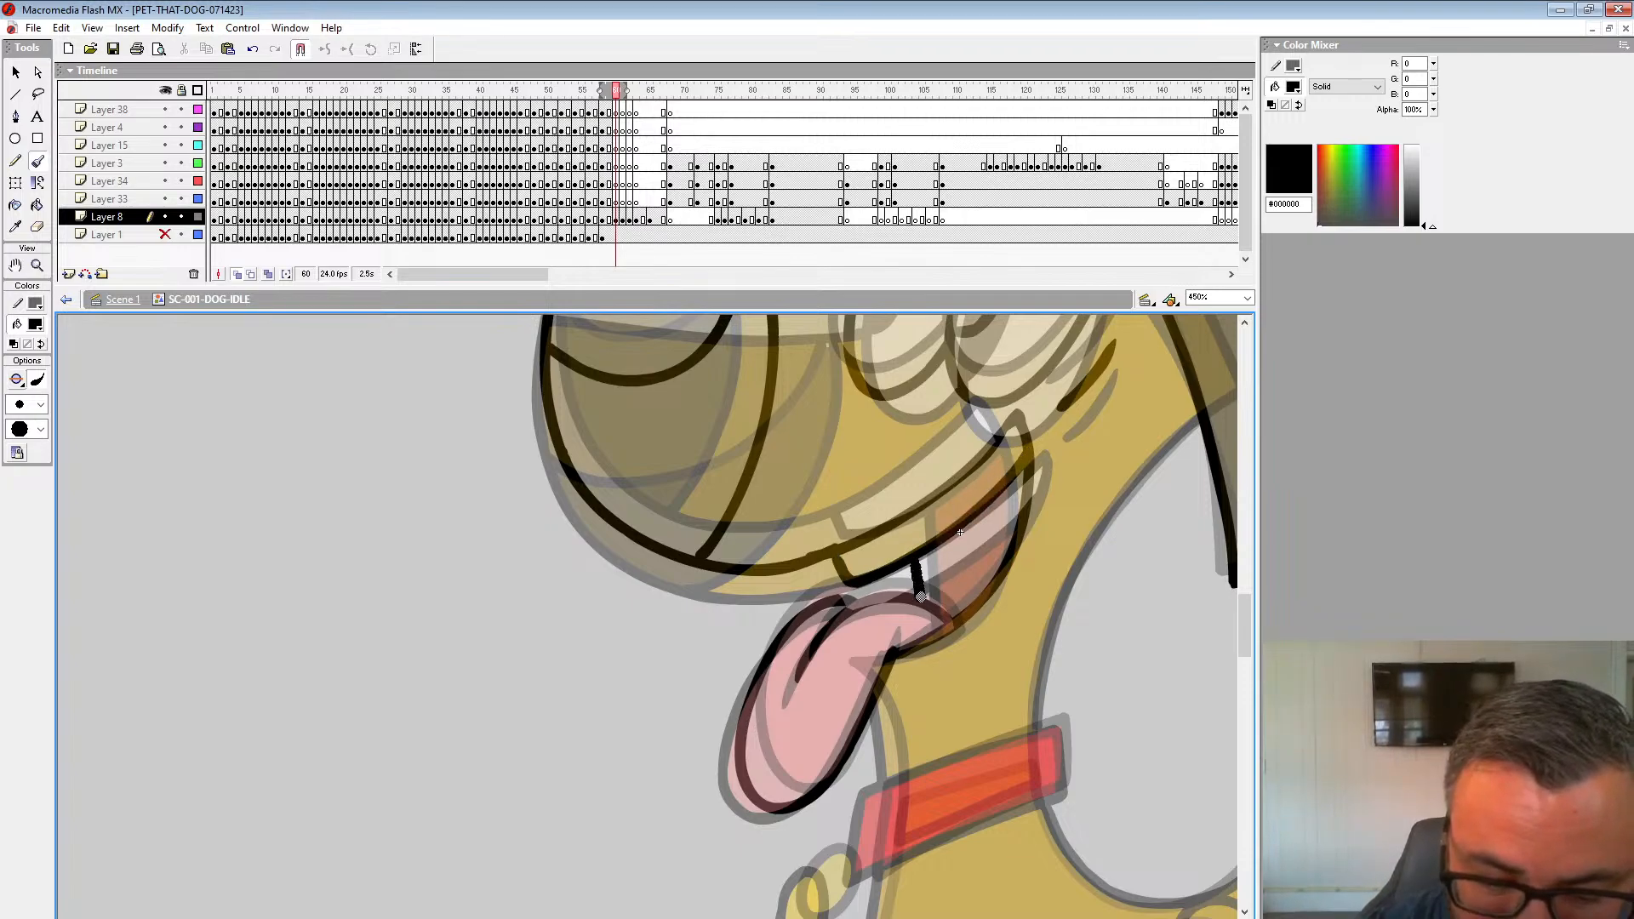
Step: Outline the dog's collar and draw the back of the neck from the ear down to it
{"action": "mouse_move", "coordinate": [1090, 504]}
{"action": "left_mouse_down"}
{"action": "mouse_move", "coordinate": [1063, 495]}
{"action": "mouse_move", "coordinate": [1081, 618]}
{"action": "mouse_move", "coordinate": [1051, 502]}
{"action": "mouse_move", "coordinate": [1116, 428]}
{"action": "left_mouse_up"}
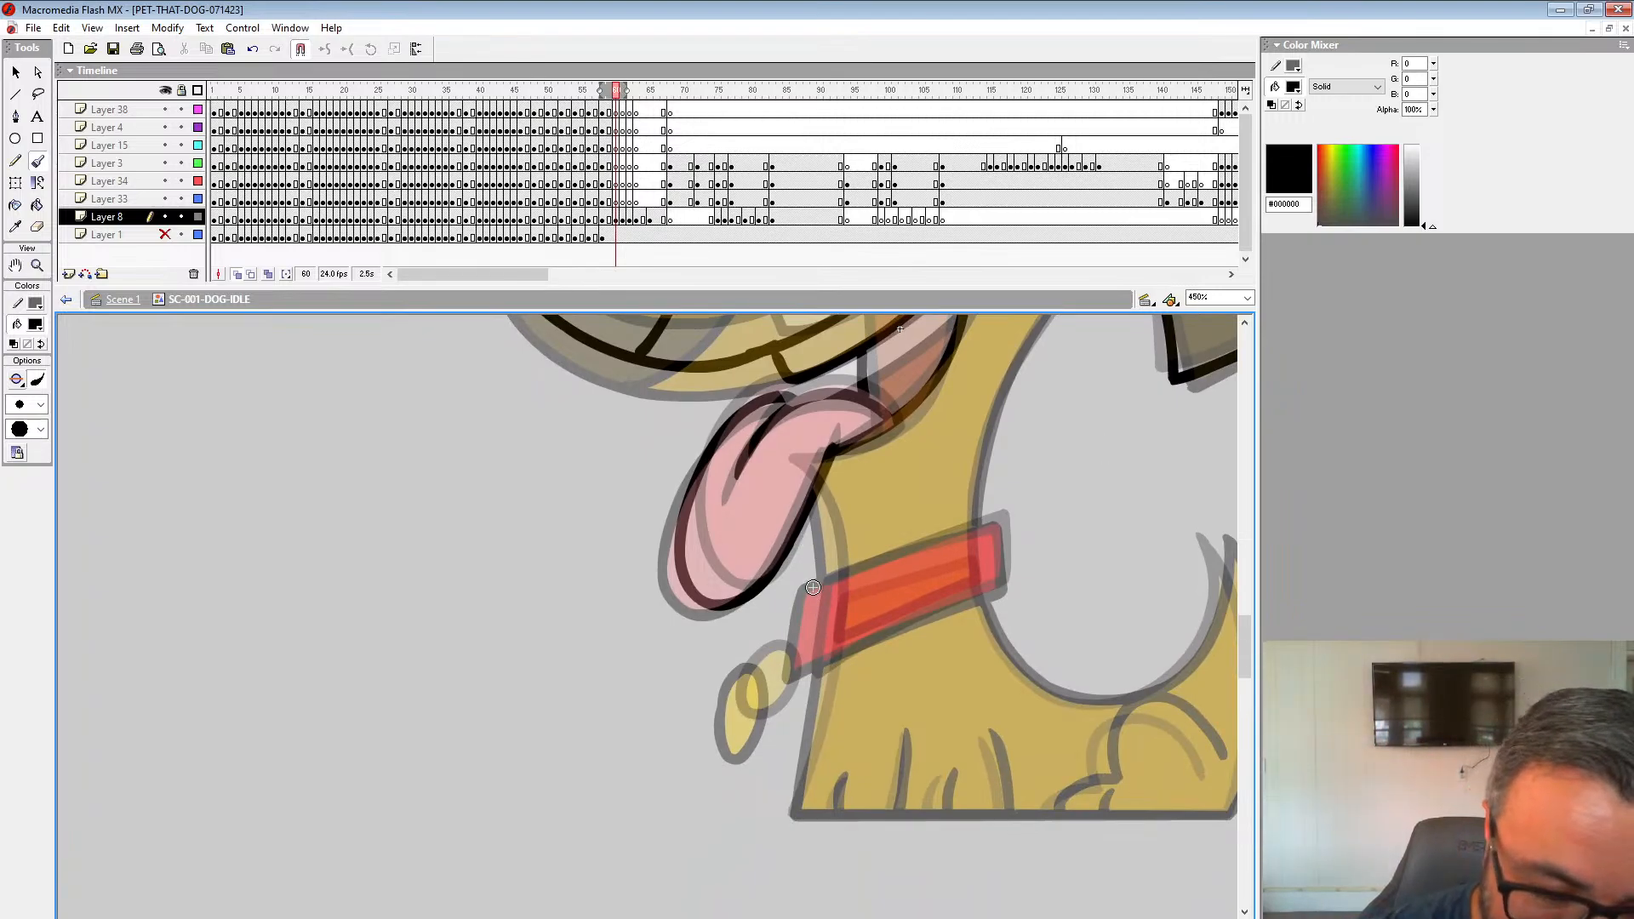
{"action": "mouse_move", "coordinate": [813, 587]}
{"action": "left_mouse_down"}
{"action": "mouse_move", "coordinate": [800, 677]}
{"action": "mouse_move", "coordinate": [1002, 593]}
{"action": "mouse_move", "coordinate": [1003, 519]}
{"action": "mouse_move", "coordinate": [842, 569]}
{"action": "left_mouse_up"}
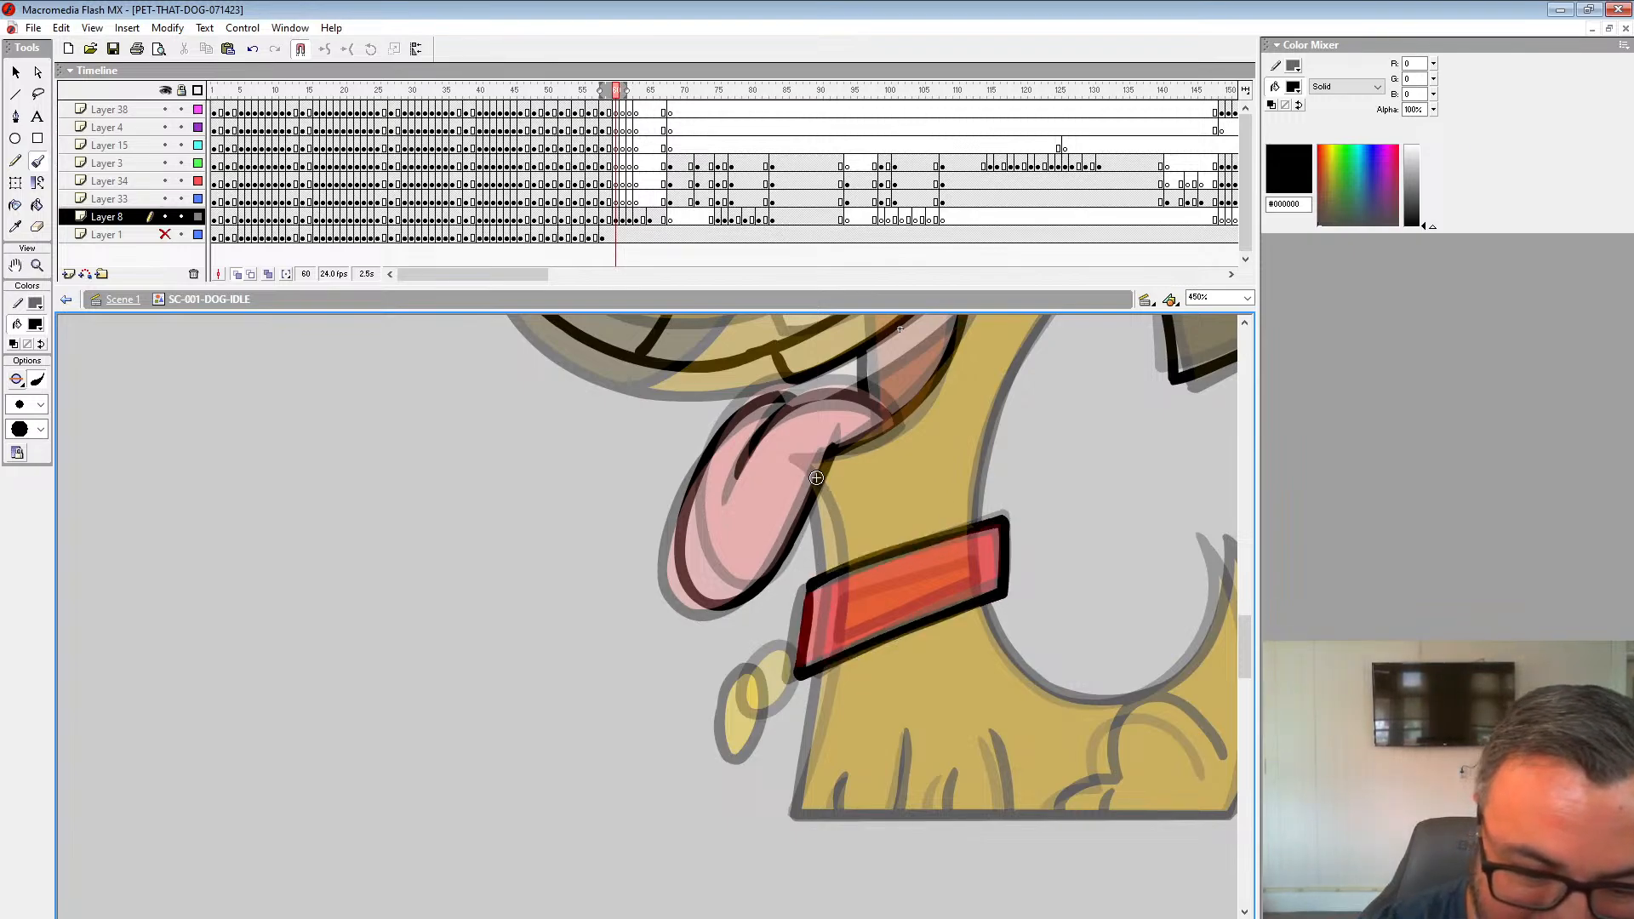
{"action": "left_click_drag", "start_coordinate": [1055, 426], "coordinate": [1032, 511]}
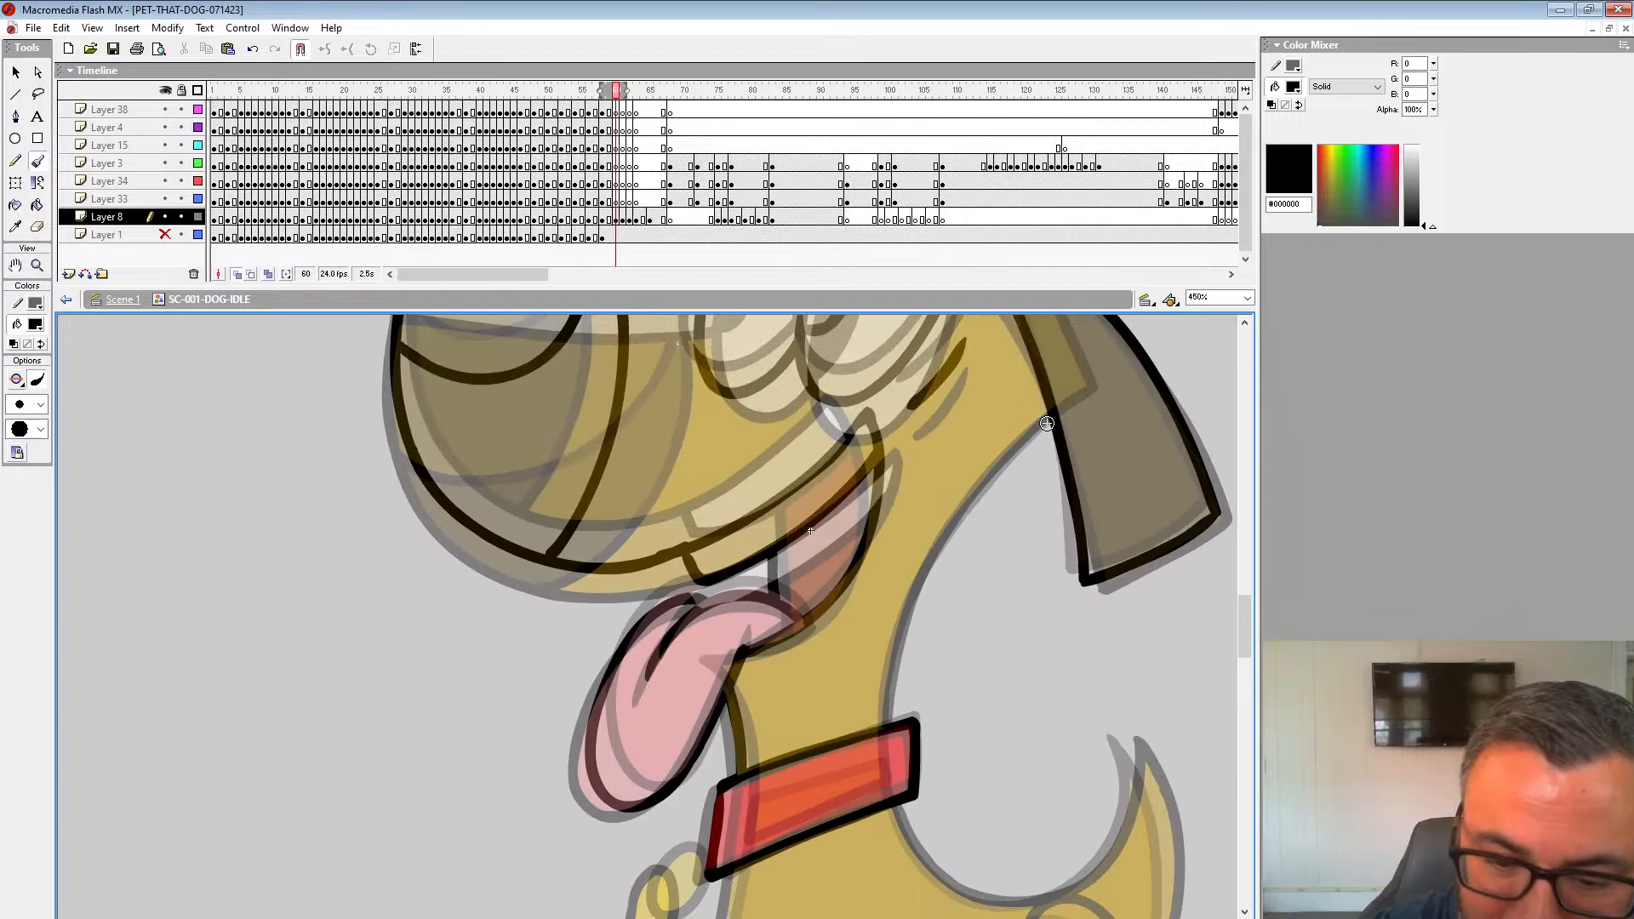
{"action": "mouse_move", "coordinate": [1047, 423]}
{"action": "left_mouse_down"}
{"action": "mouse_move", "coordinate": [924, 570]}
{"action": "mouse_move", "coordinate": [890, 709]}
{"action": "mouse_move", "coordinate": [876, 401]}
{"action": "left_mouse_up"}
Step: Draw the dog's haunch curve and hind paw, comparing them with the drawing on frame 61
{"action": "left_click_drag", "start_coordinate": [1047, 565], "coordinate": [1054, 463]}
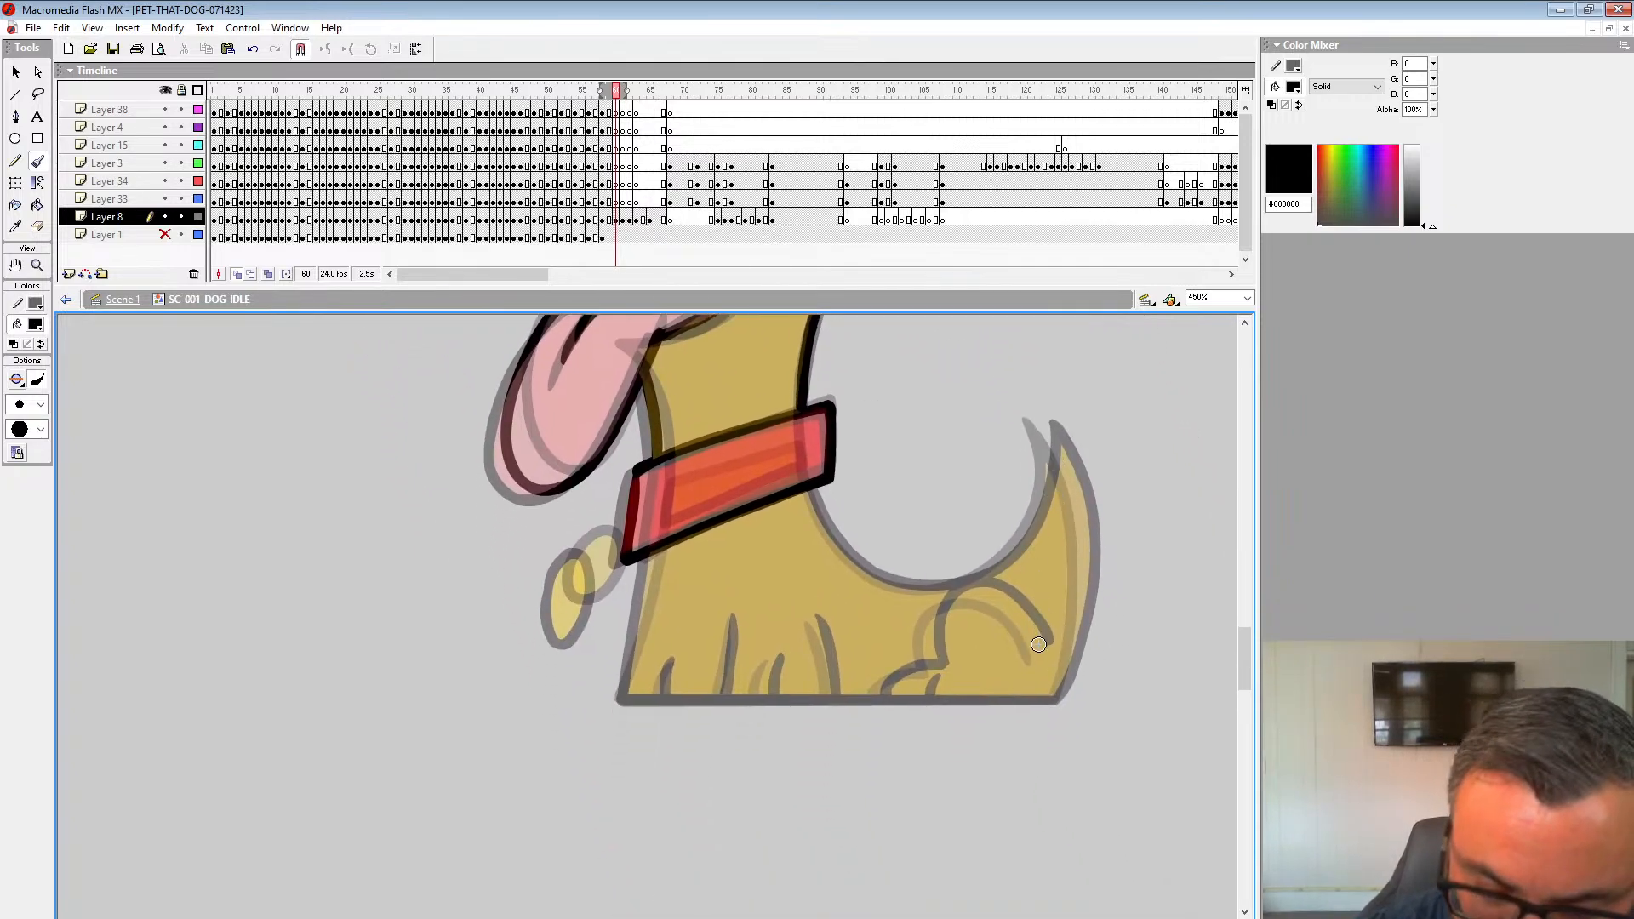
{"action": "mouse_move", "coordinate": [1029, 628]}
{"action": "left_mouse_down"}
{"action": "mouse_move", "coordinate": [990, 595]}
{"action": "mouse_move", "coordinate": [952, 596]}
{"action": "left_mouse_up"}
{"action": "left_click_drag", "start_coordinate": [930, 660], "coordinate": [934, 665]}
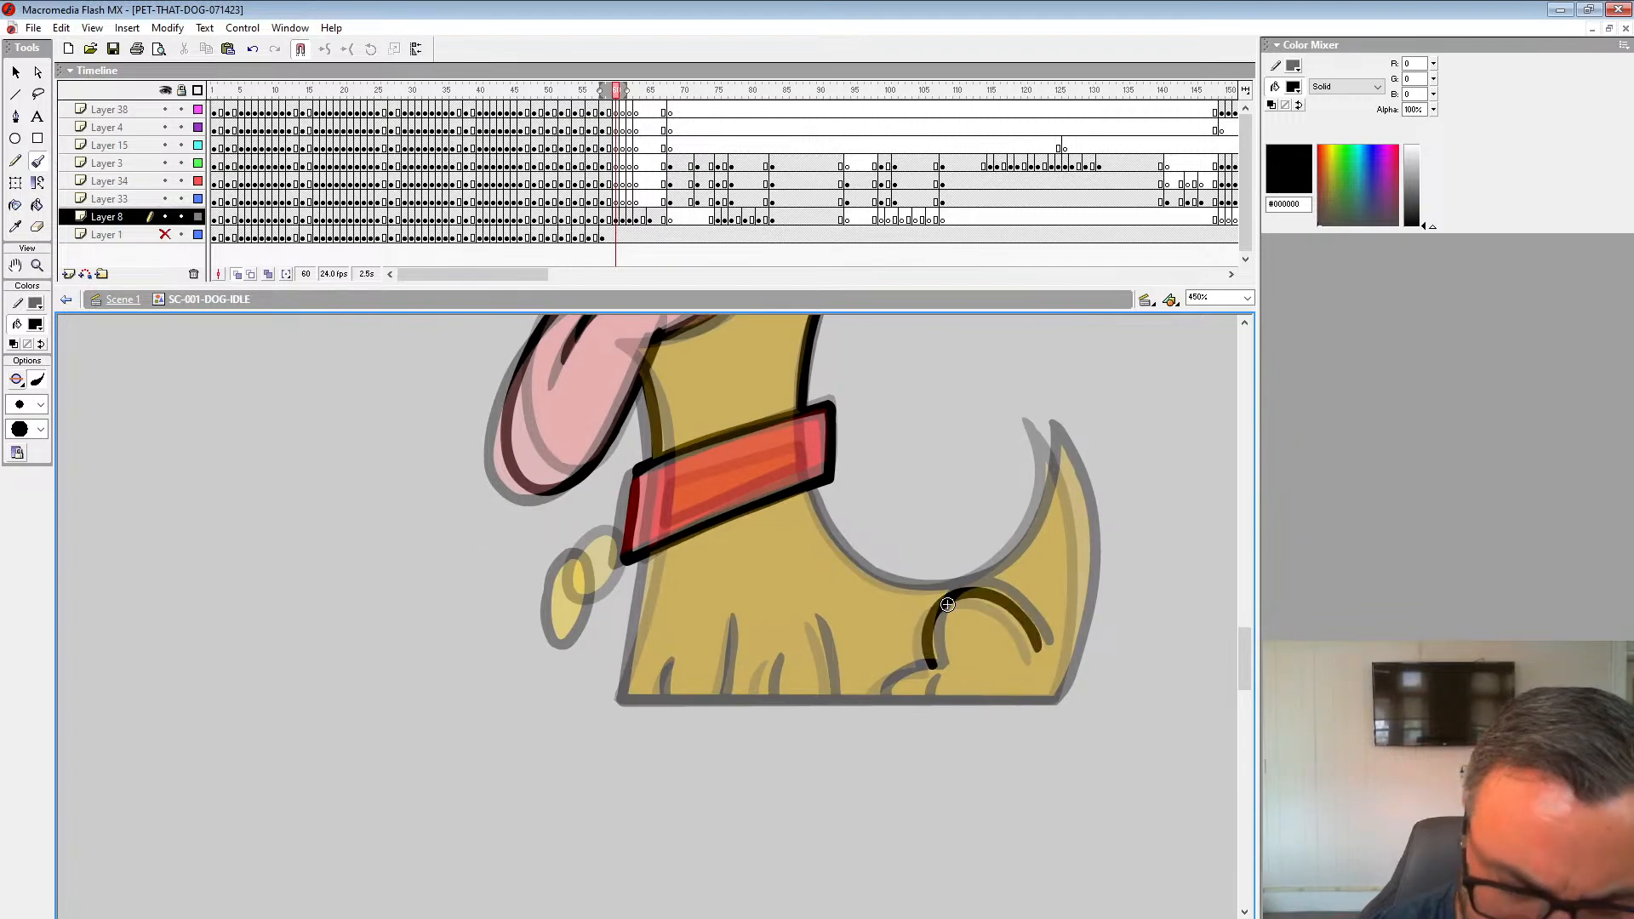
{"action": "left_click", "coordinate": [624, 220]}
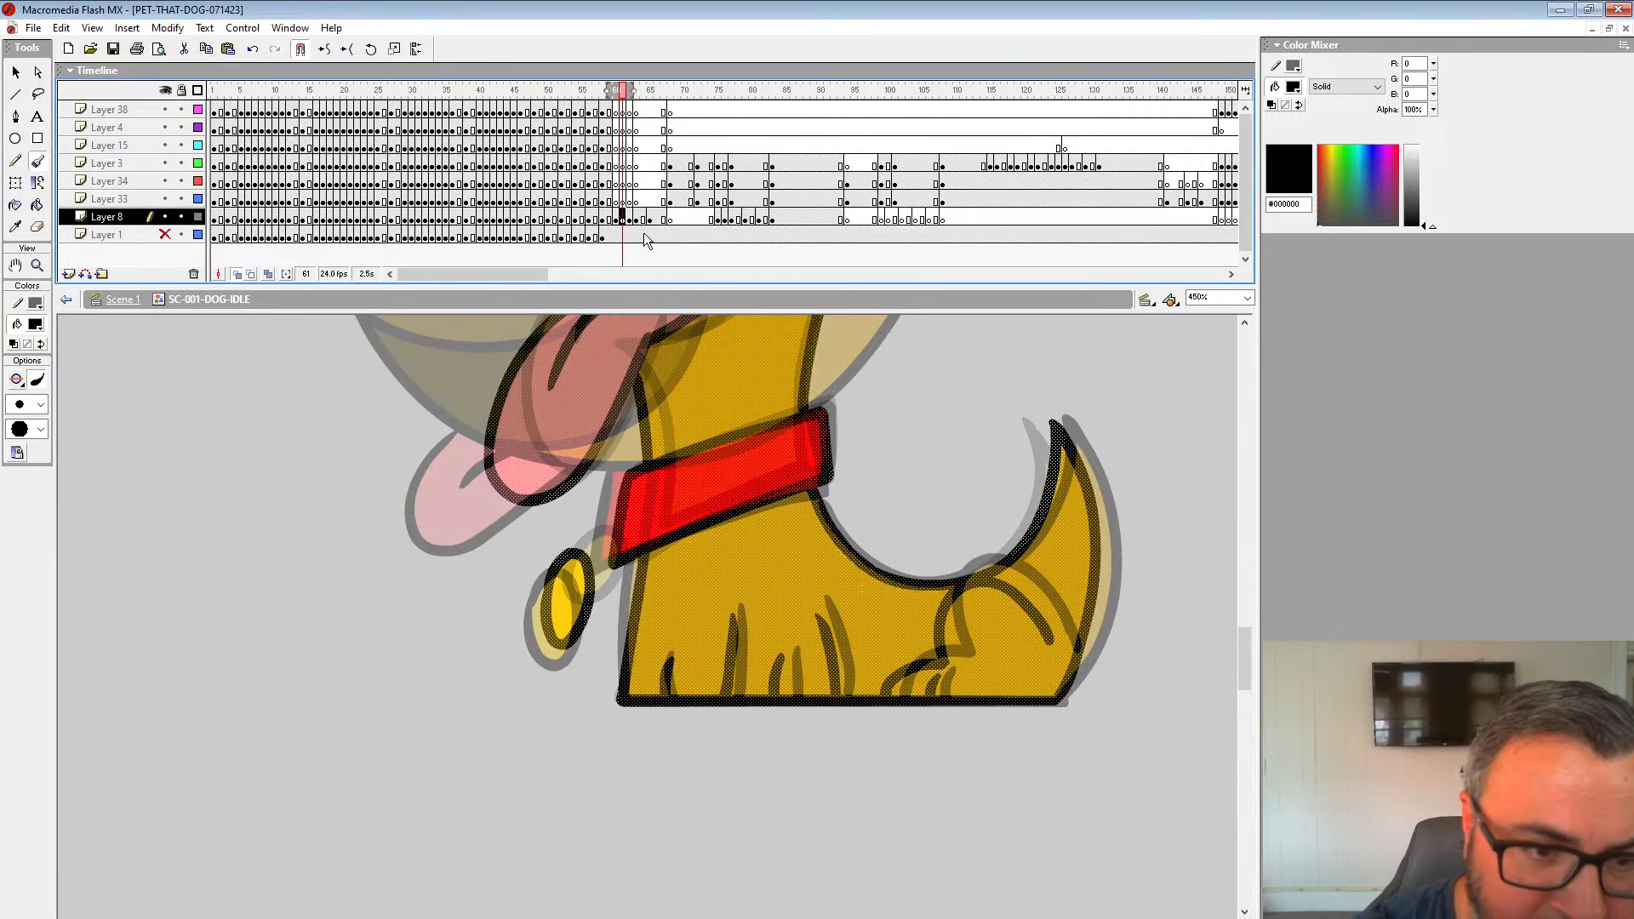
{"action": "left_click", "coordinate": [616, 218]}
{"action": "left_click_drag", "start_coordinate": [922, 680], "coordinate": [916, 697]}
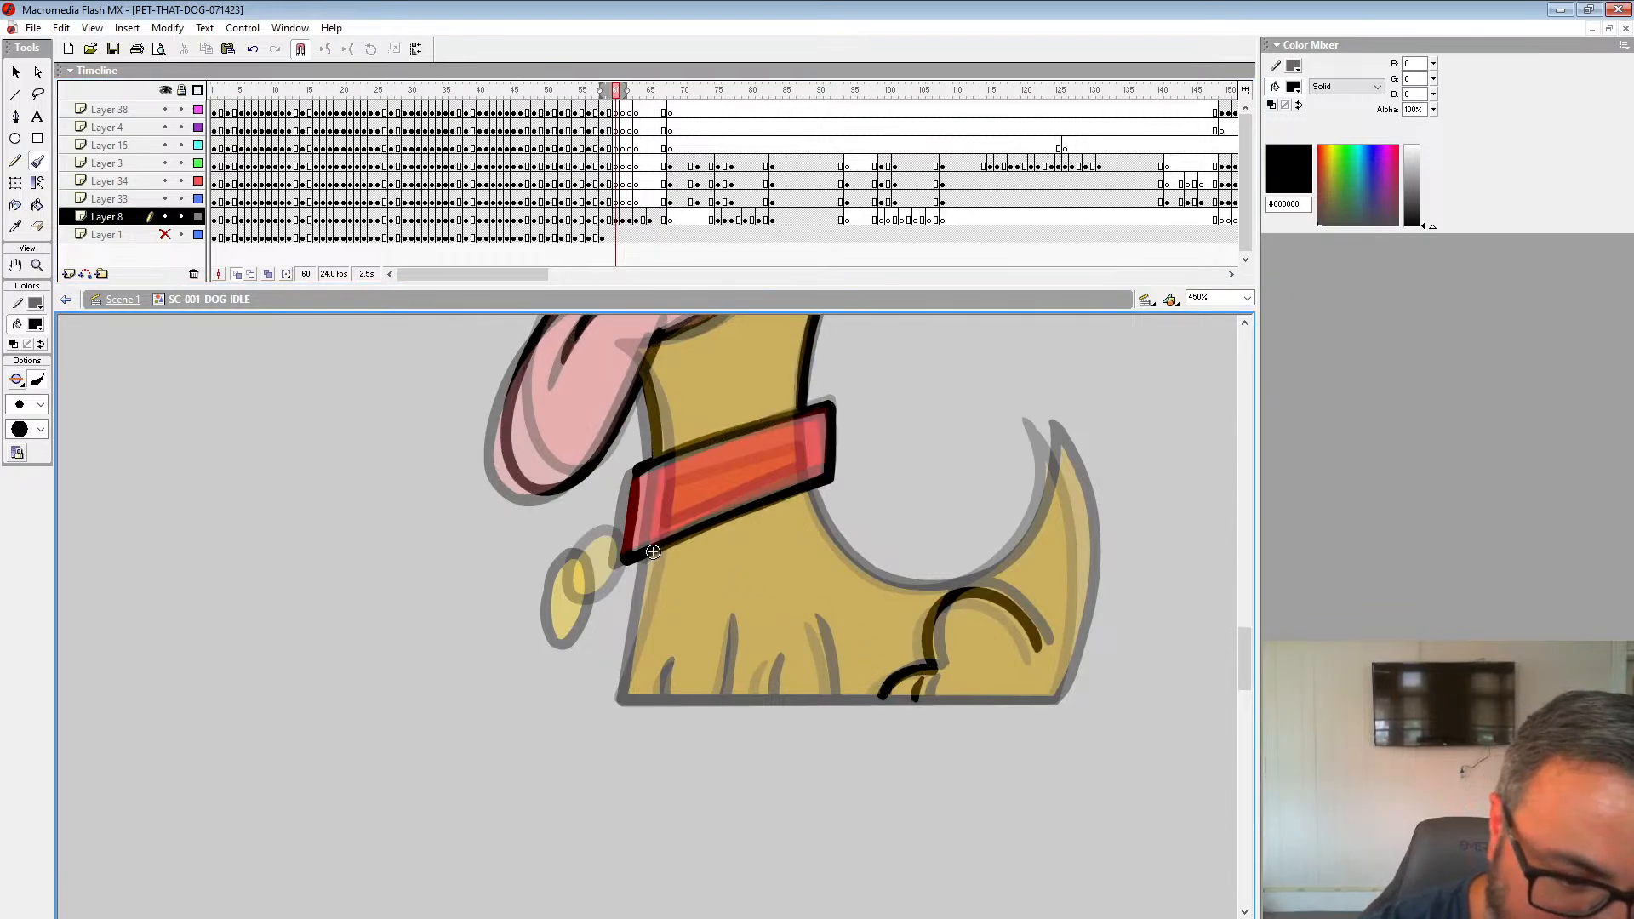
Step: Ink the body outline from the chest along the flat base, around the tail and up the back to the collar
{"action": "mouse_move", "coordinate": [653, 552]}
{"action": "left_mouse_down"}
{"action": "mouse_move", "coordinate": [617, 703]}
{"action": "mouse_move", "coordinate": [1050, 760]}
{"action": "left_mouse_up"}
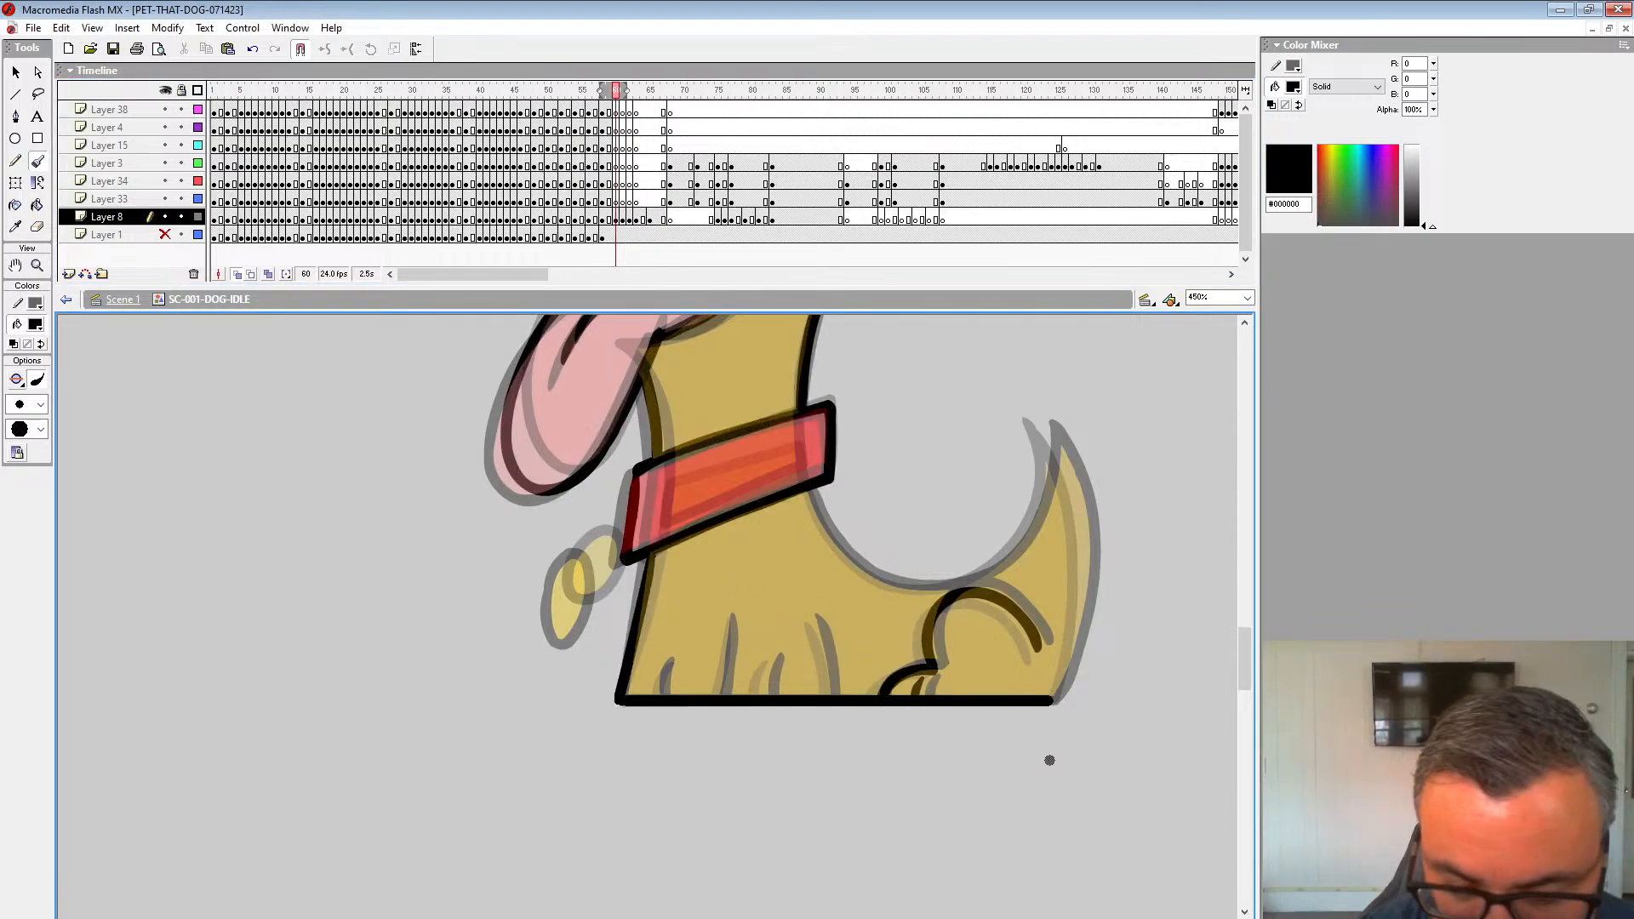
{"action": "mouse_move", "coordinate": [1042, 421]}
{"action": "left_mouse_down"}
{"action": "mouse_move", "coordinate": [1074, 481]}
{"action": "mouse_move", "coordinate": [1082, 649]}
{"action": "mouse_move", "coordinate": [1058, 696]}
{"action": "left_mouse_up"}
{"action": "mouse_move", "coordinate": [1044, 425]}
{"action": "left_mouse_down"}
{"action": "mouse_move", "coordinate": [1046, 475]}
{"action": "mouse_move", "coordinate": [1005, 562]}
{"action": "mouse_move", "coordinate": [929, 590]}
{"action": "mouse_move", "coordinate": [804, 490]}
{"action": "left_mouse_up"}
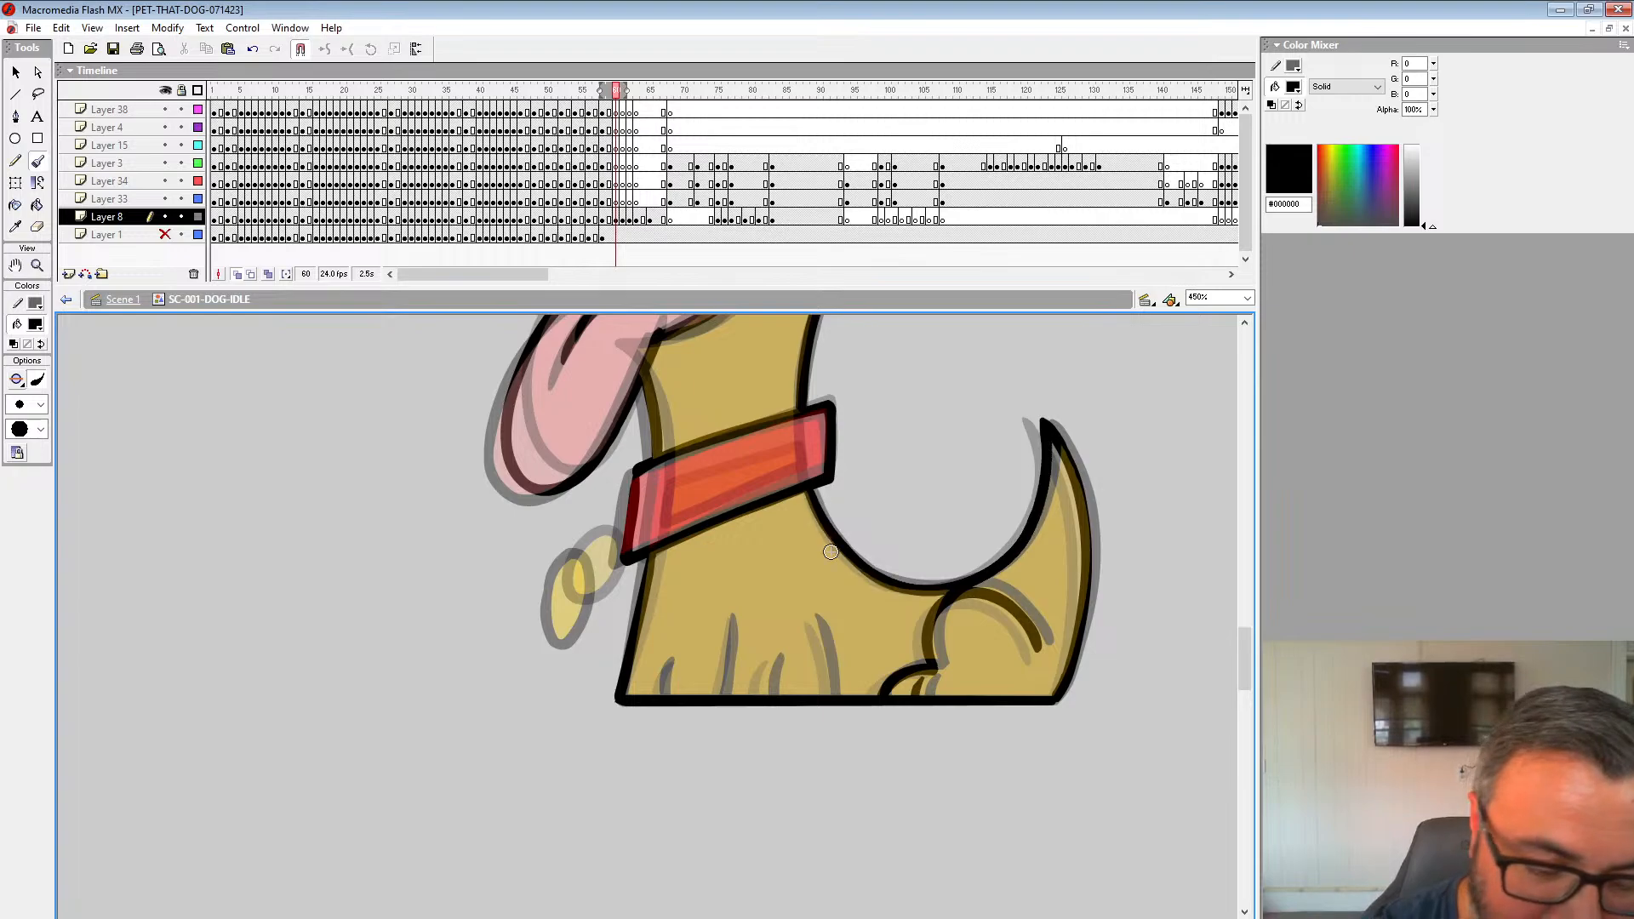
Step: Ink the front leg and toe lines on frame 60 and outline the oval tag beside the collar
{"action": "mouse_move", "coordinate": [813, 617]}
{"action": "left_mouse_down"}
{"action": "mouse_move", "coordinate": [836, 694]}
{"action": "mouse_move", "coordinate": [760, 696]}
{"action": "left_mouse_up"}
{"action": "left_click_drag", "start_coordinate": [731, 623], "coordinate": [723, 694]}
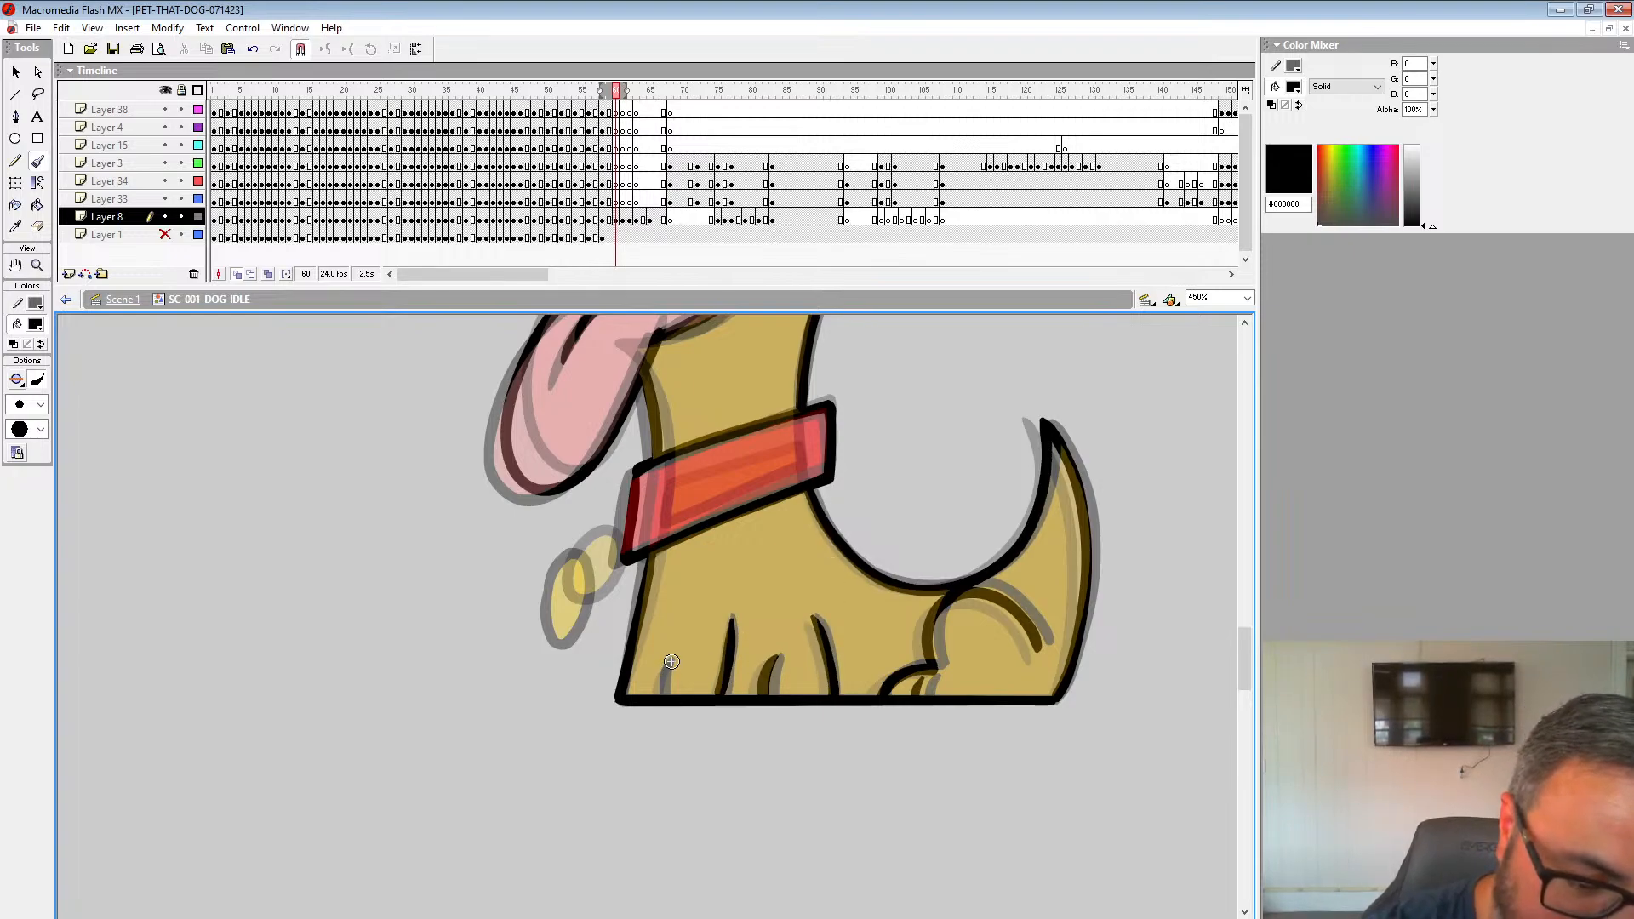
{"action": "left_click_drag", "start_coordinate": [666, 633], "coordinate": [968, 523]}
{"action": "mouse_move", "coordinate": [866, 580]}
{"action": "left_mouse_down"}
{"action": "mouse_move", "coordinate": [852, 634]}
{"action": "mouse_move", "coordinate": [887, 564]}
{"action": "mouse_move", "coordinate": [855, 592]}
{"action": "left_mouse_up"}
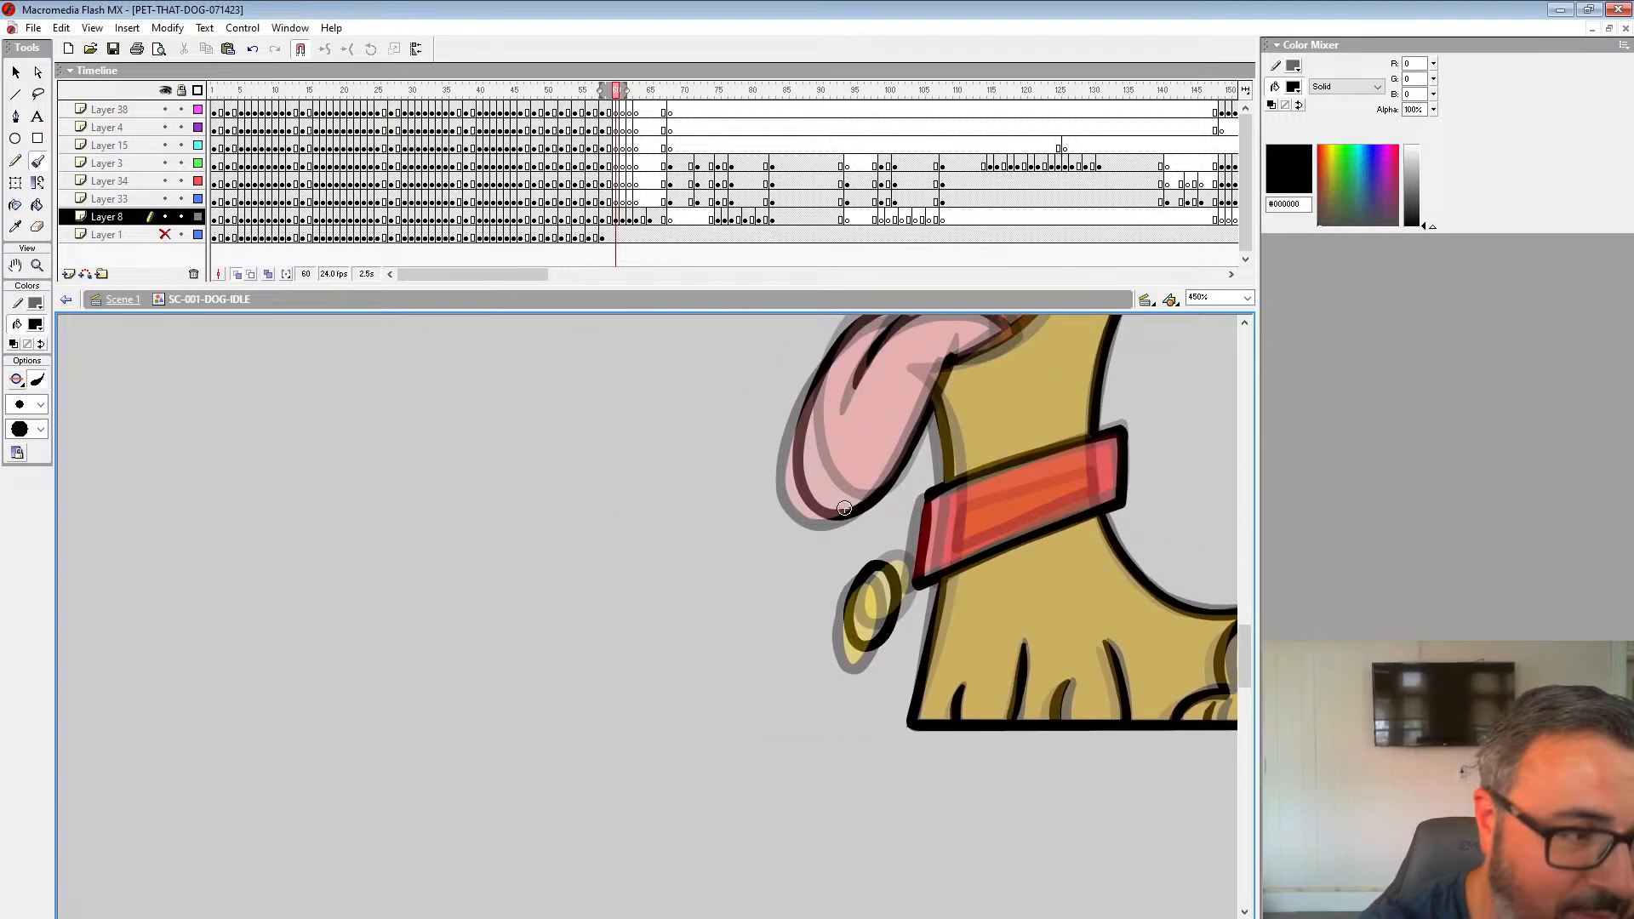
Step: Play back the head-shake several times from frames before 60 to check how the new in-between pose moves
{"action": "key", "text": "z"}
{"action": "left_click", "coordinate": [822, 588], "text": "alt"}
{"action": "left_click", "coordinate": [797, 602], "text": "alt"}
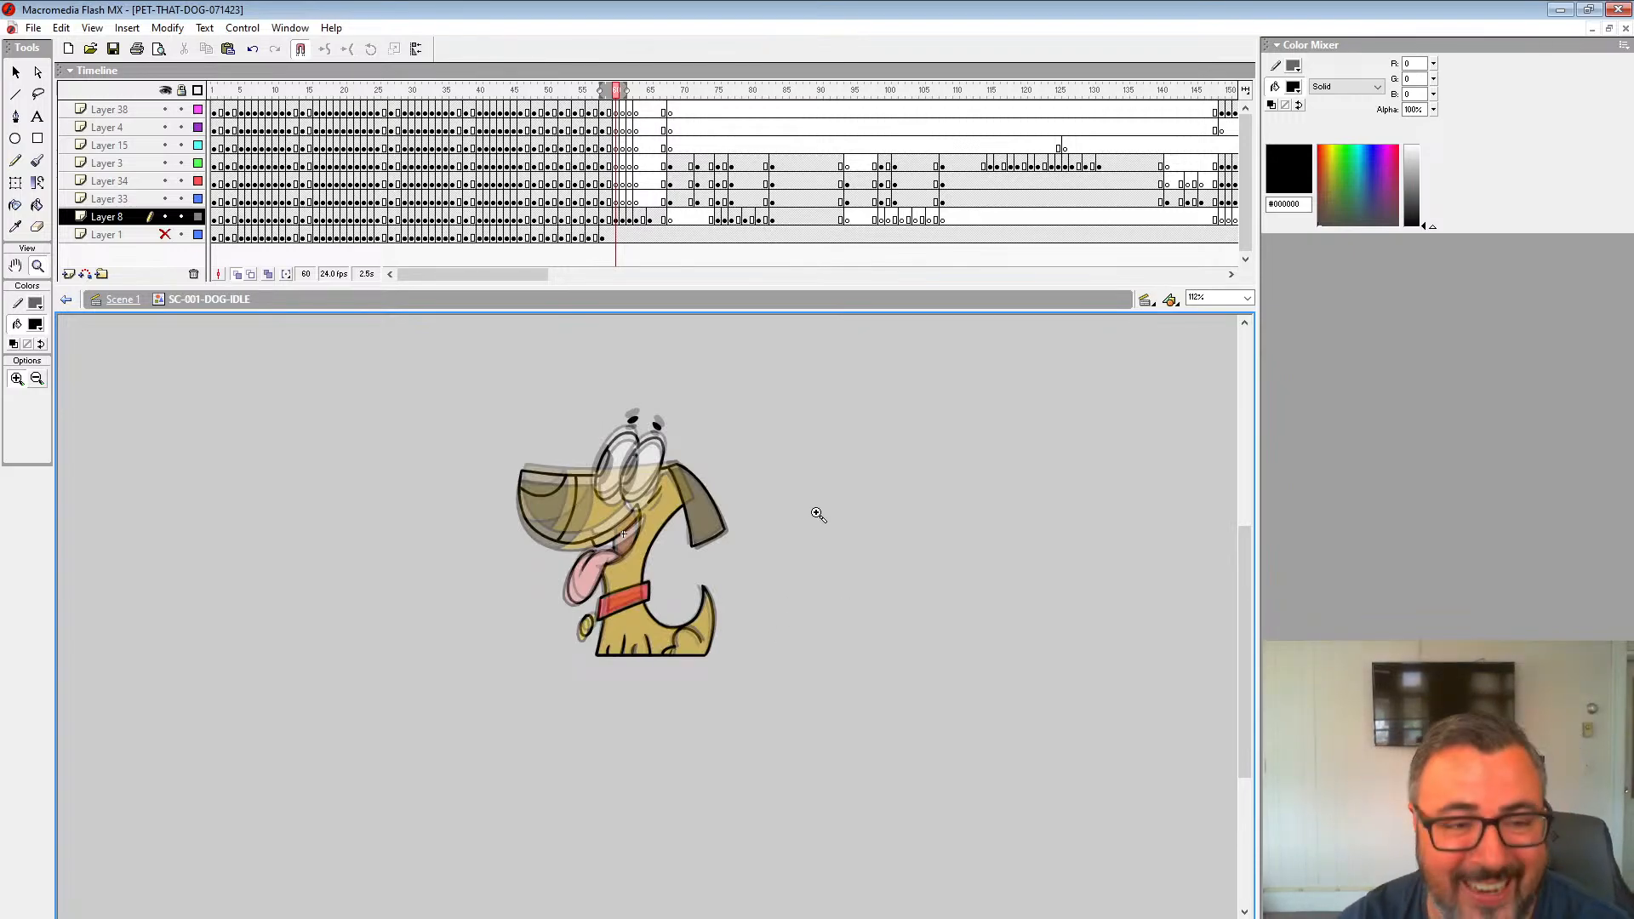
{"action": "left_click", "coordinate": [600, 202]}
{"action": "key", "text": "Return"}
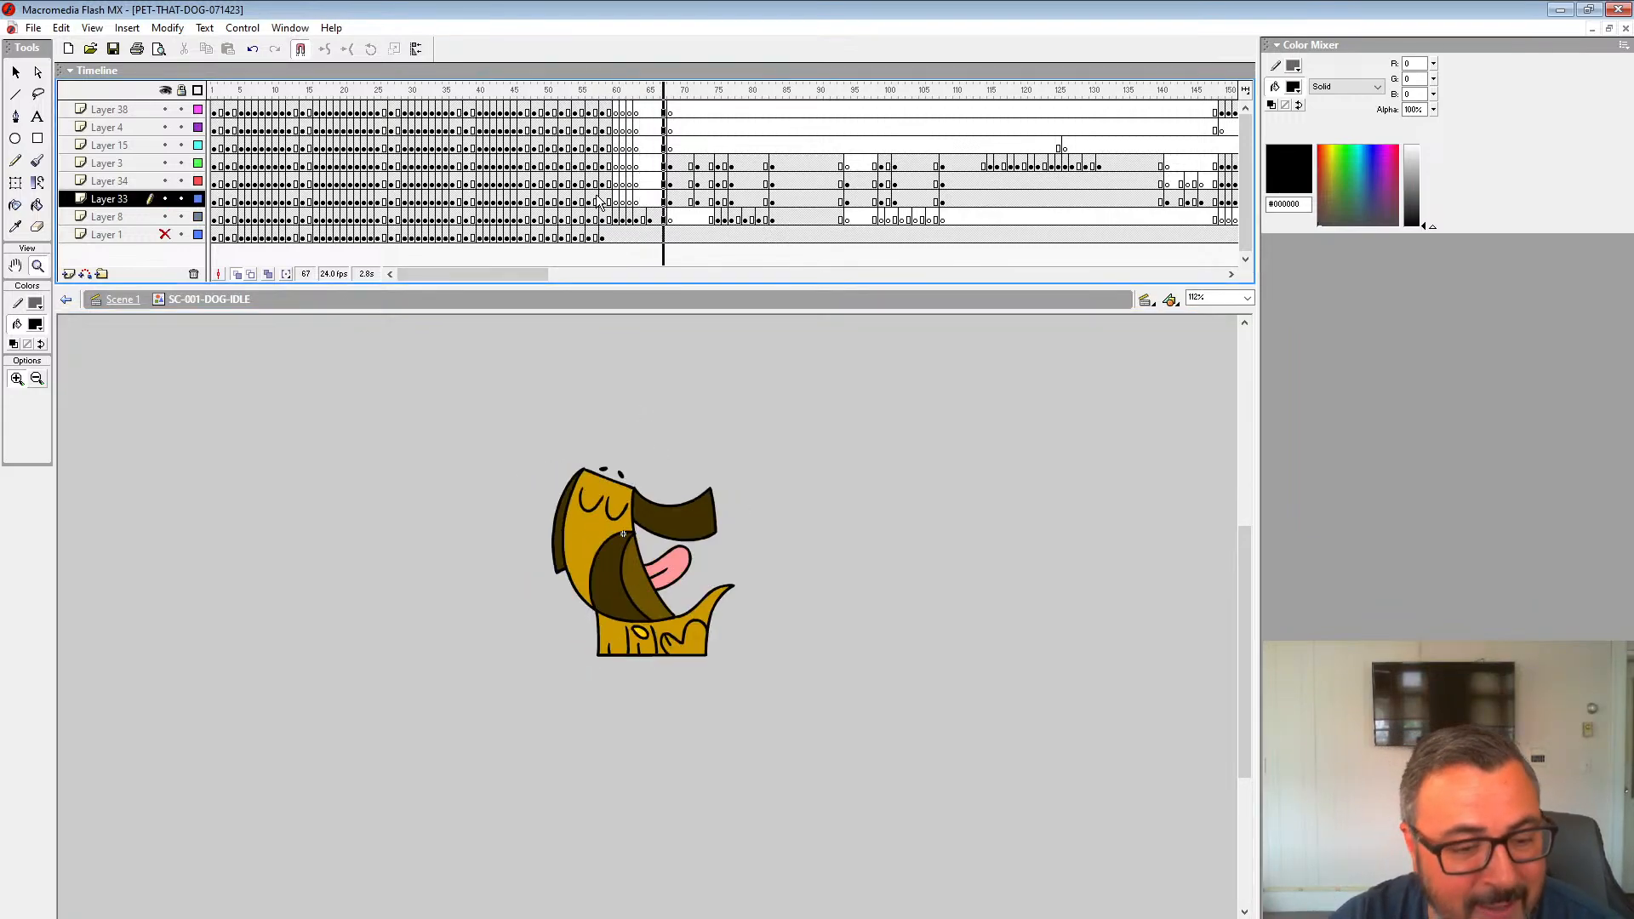
{"action": "left_click", "coordinate": [591, 198]}
{"action": "key", "text": "Return"}
{"action": "left_click", "coordinate": [541, 176]}
{"action": "key", "text": "Return"}
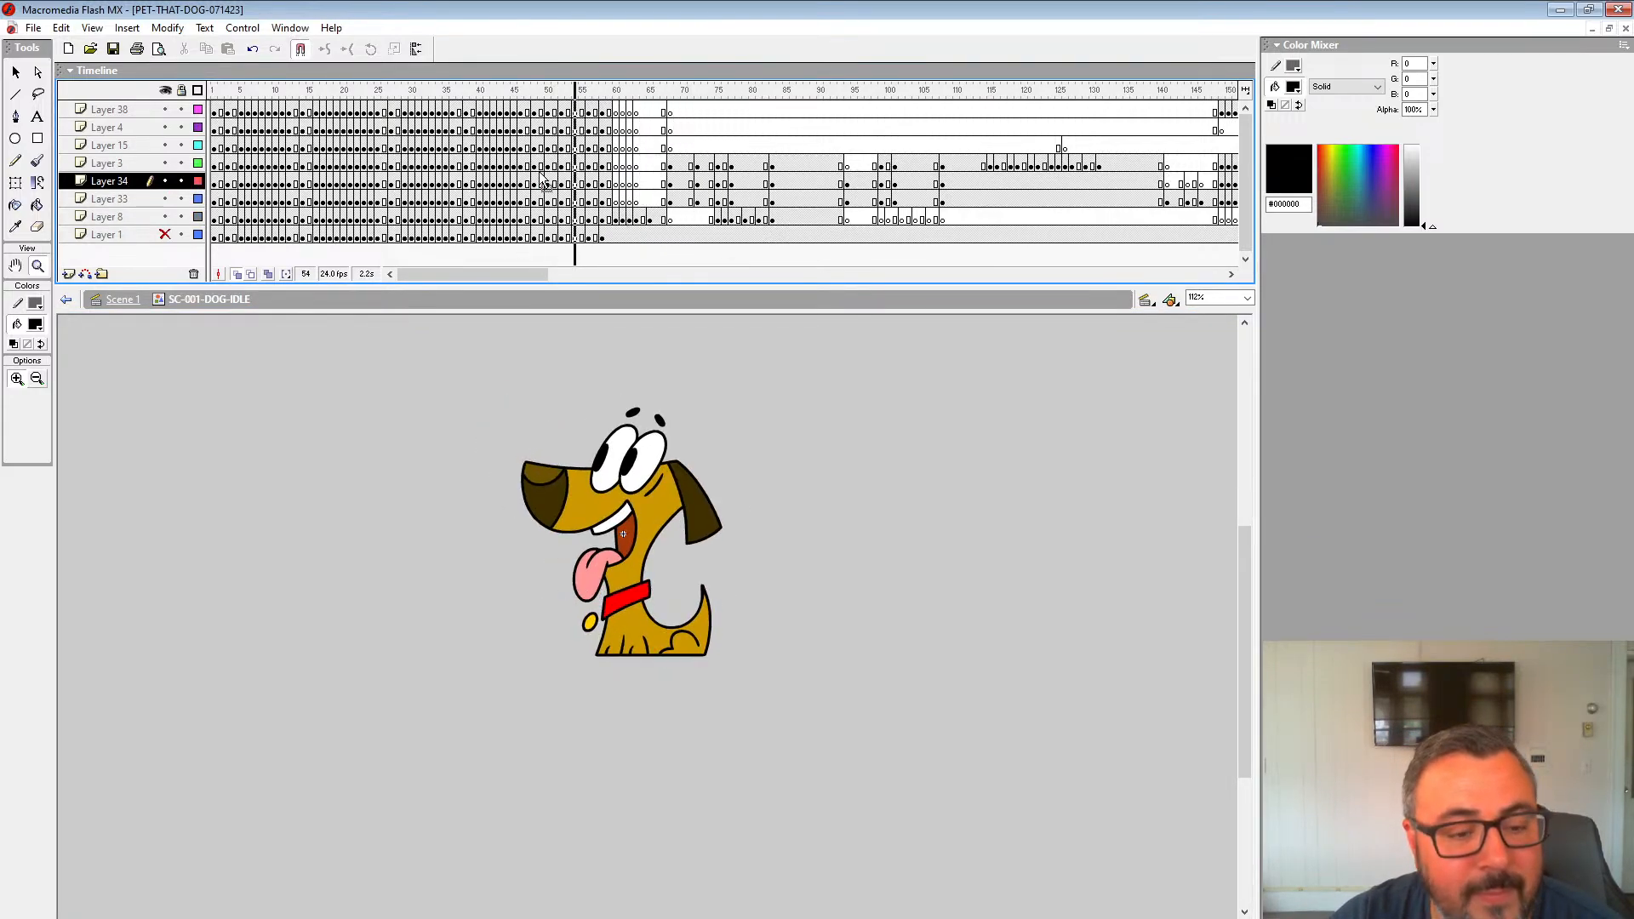
{"action": "left_click", "coordinate": [530, 143]}
{"action": "key", "text": "Return"}
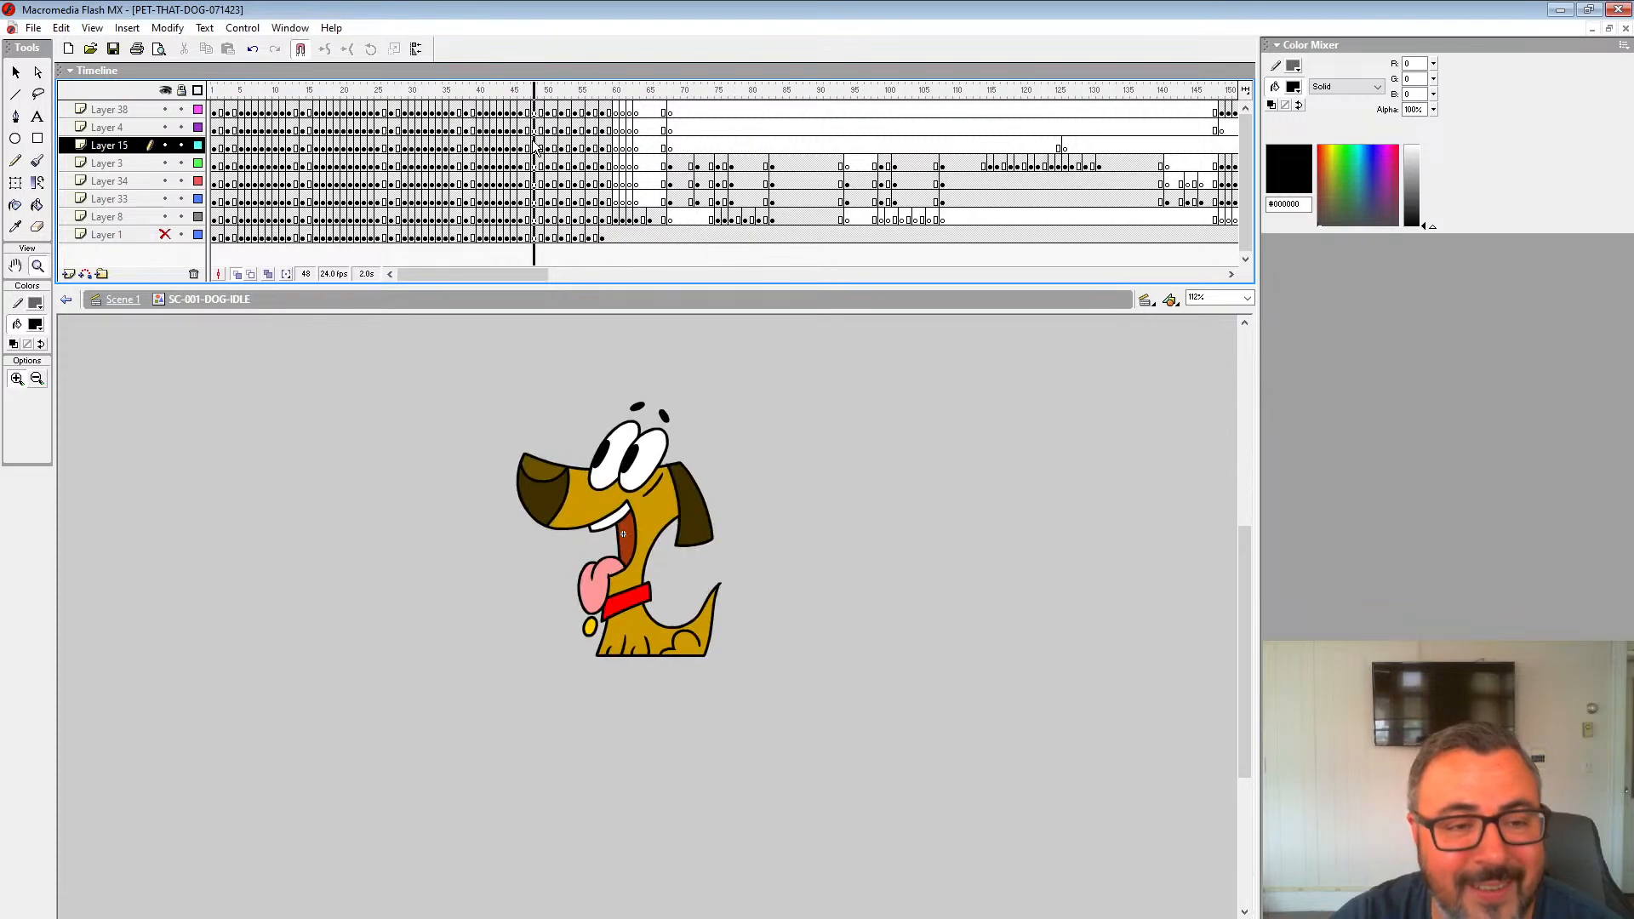
{"action": "key", "text": "Return"}
Step: Turn off onion skinning and fill both of the dog's pupils with black on frame 60 of Layer 8
{"action": "left_click", "coordinate": [617, 220]}
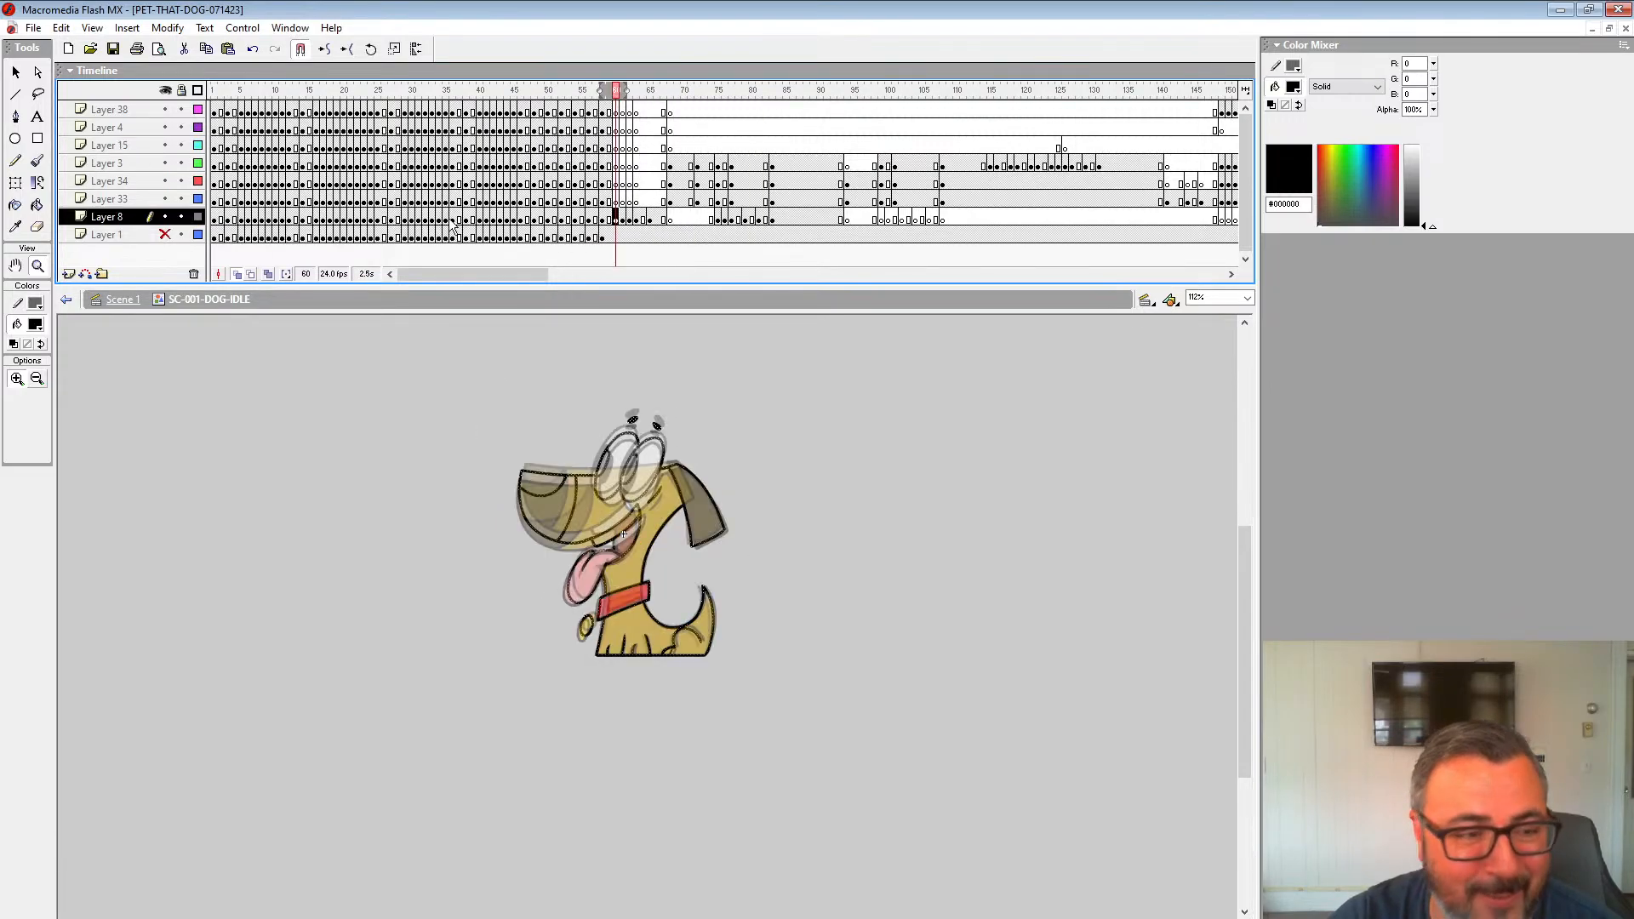
{"action": "left_click", "coordinate": [236, 274]}
{"action": "key", "text": "comma"}
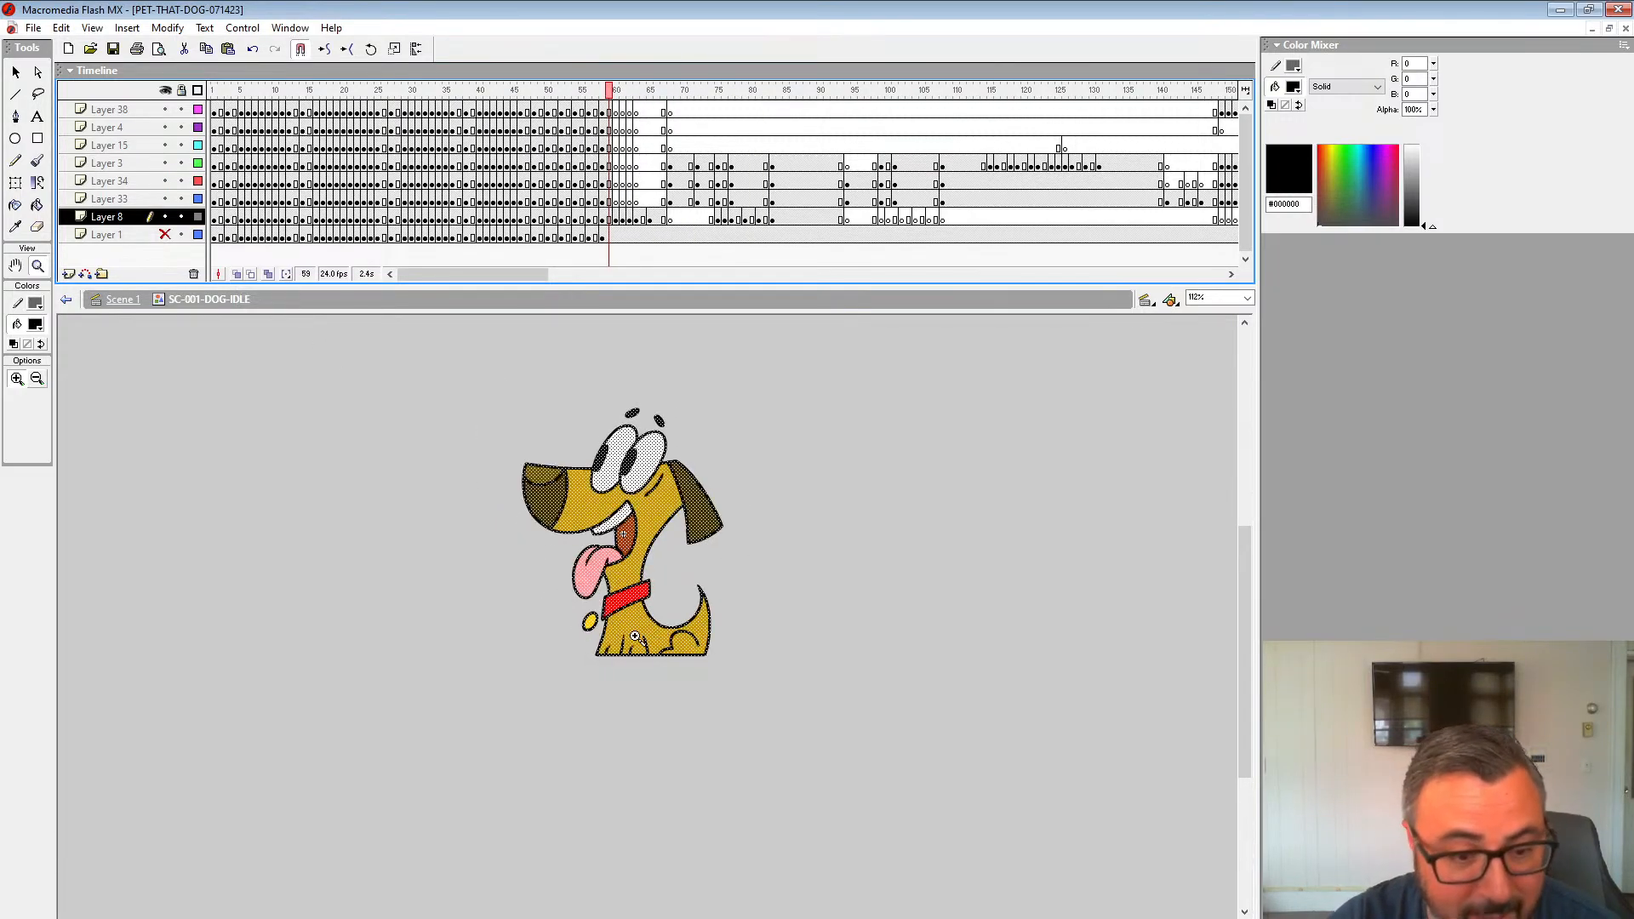
{"action": "key", "text": "period"}
{"action": "key", "text": "comma"}
{"action": "key", "text": "ctrl+equal"}
{"action": "left_click", "coordinate": [37, 205]}
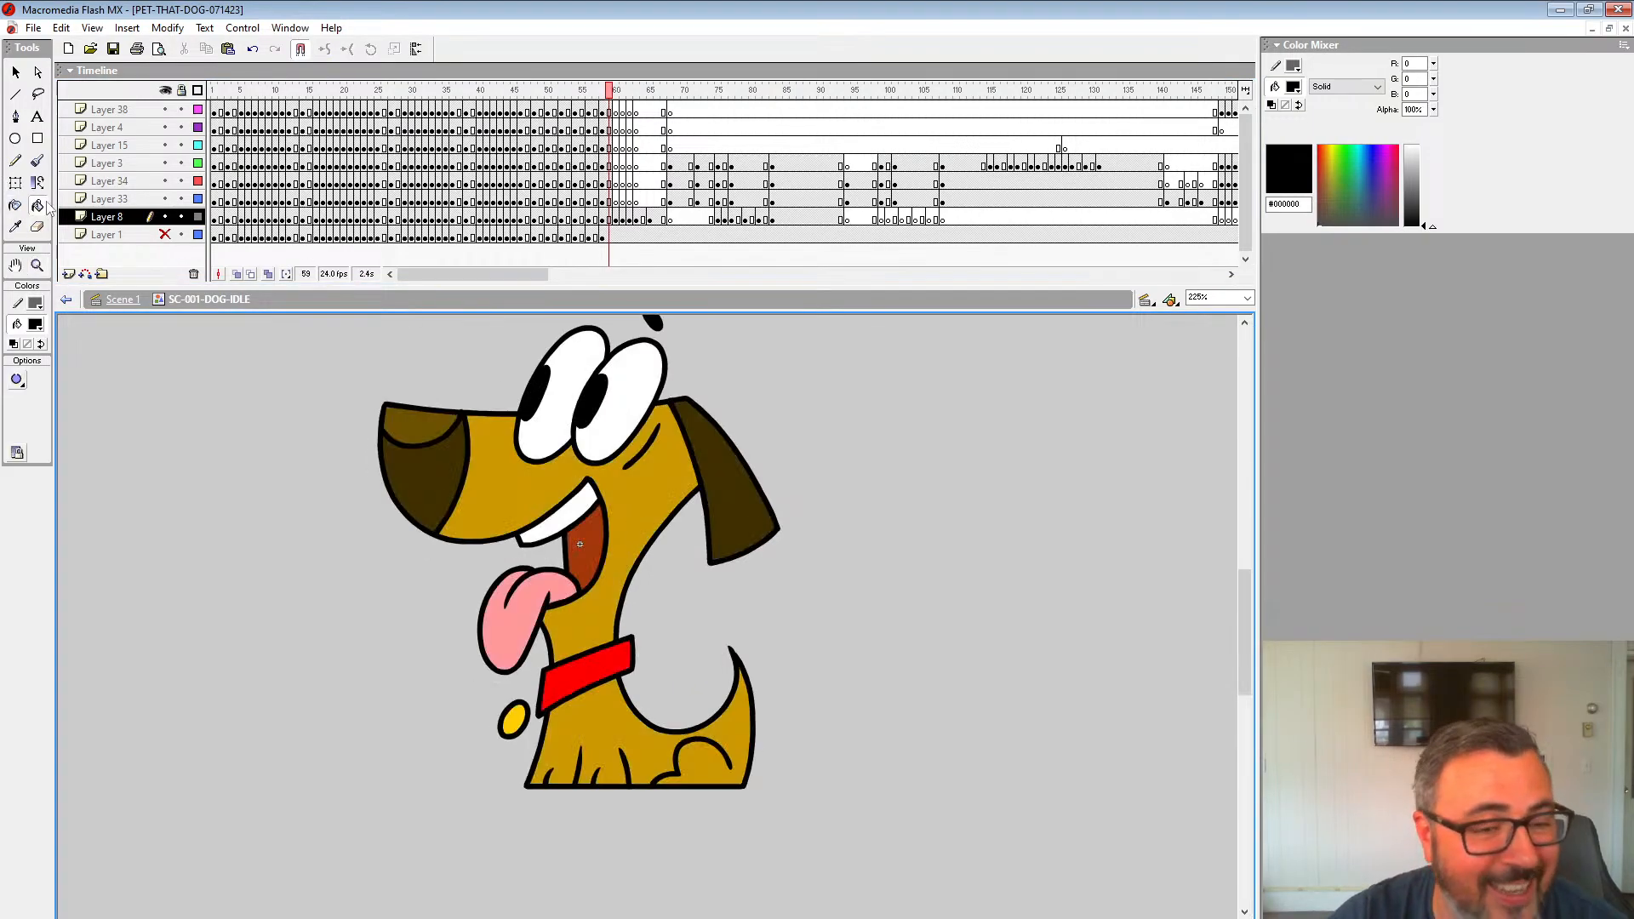
{"action": "key", "text": "period"}
{"action": "left_click", "coordinate": [598, 416]}
{"action": "left_click", "coordinate": [547, 398]}
Step: Sample the nose-top brown #6D5201 from frame 59 and fill the upper nose patch with it on frame 60
{"action": "key", "text": "period"}
{"action": "key", "text": "period"}
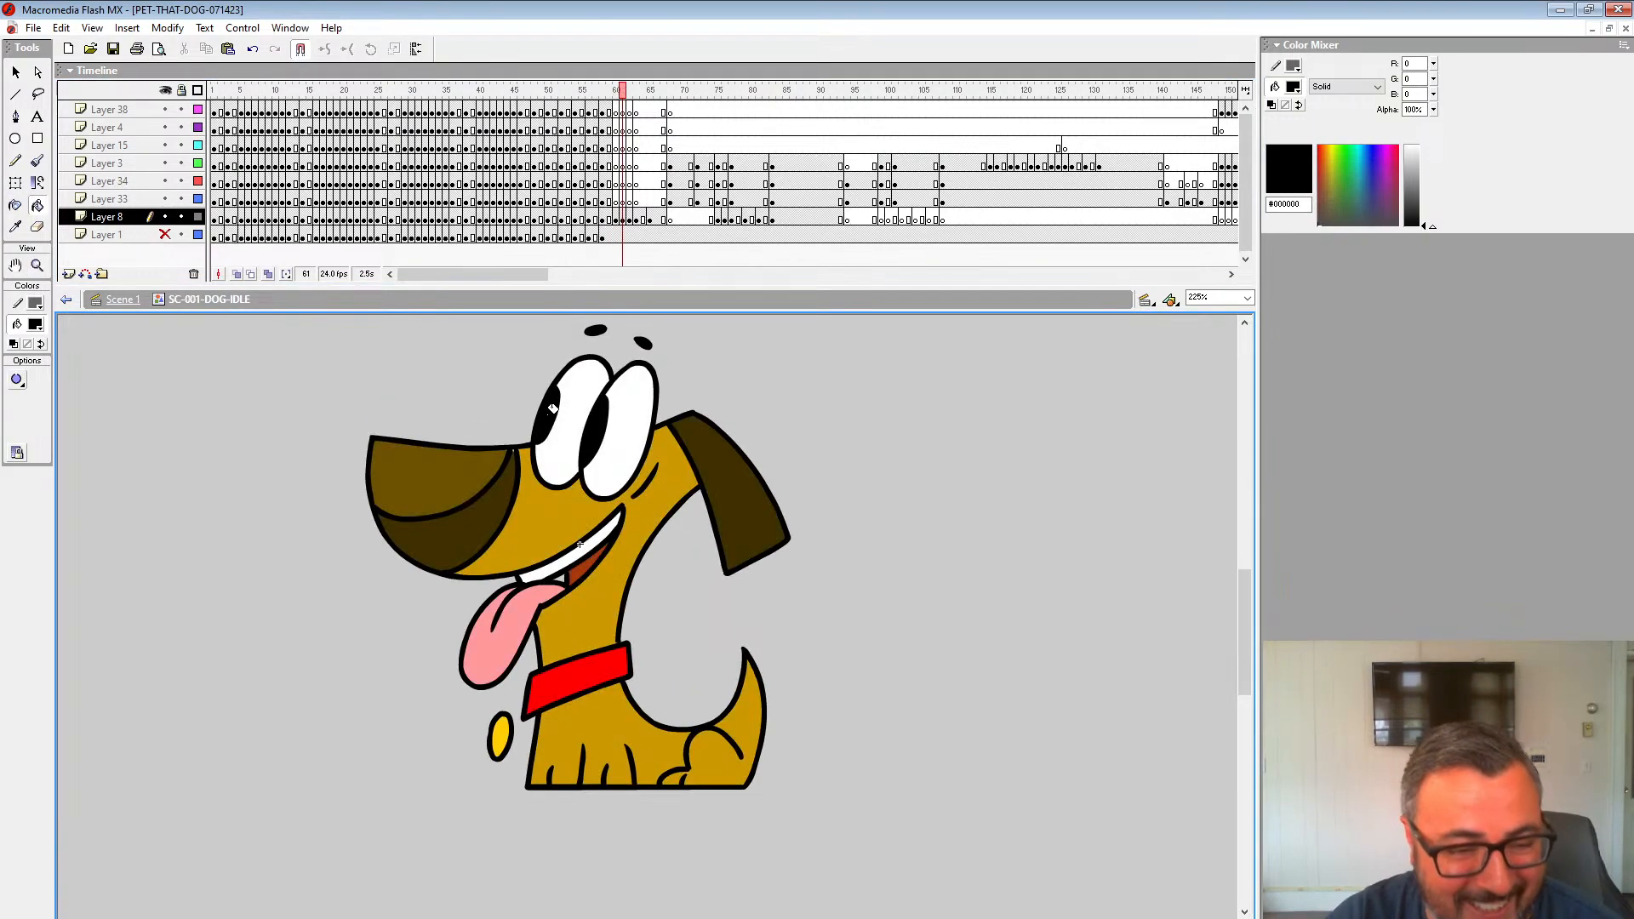
{"action": "key", "text": "comma"}
{"action": "key", "text": "comma"}
{"action": "key", "text": "comma"}
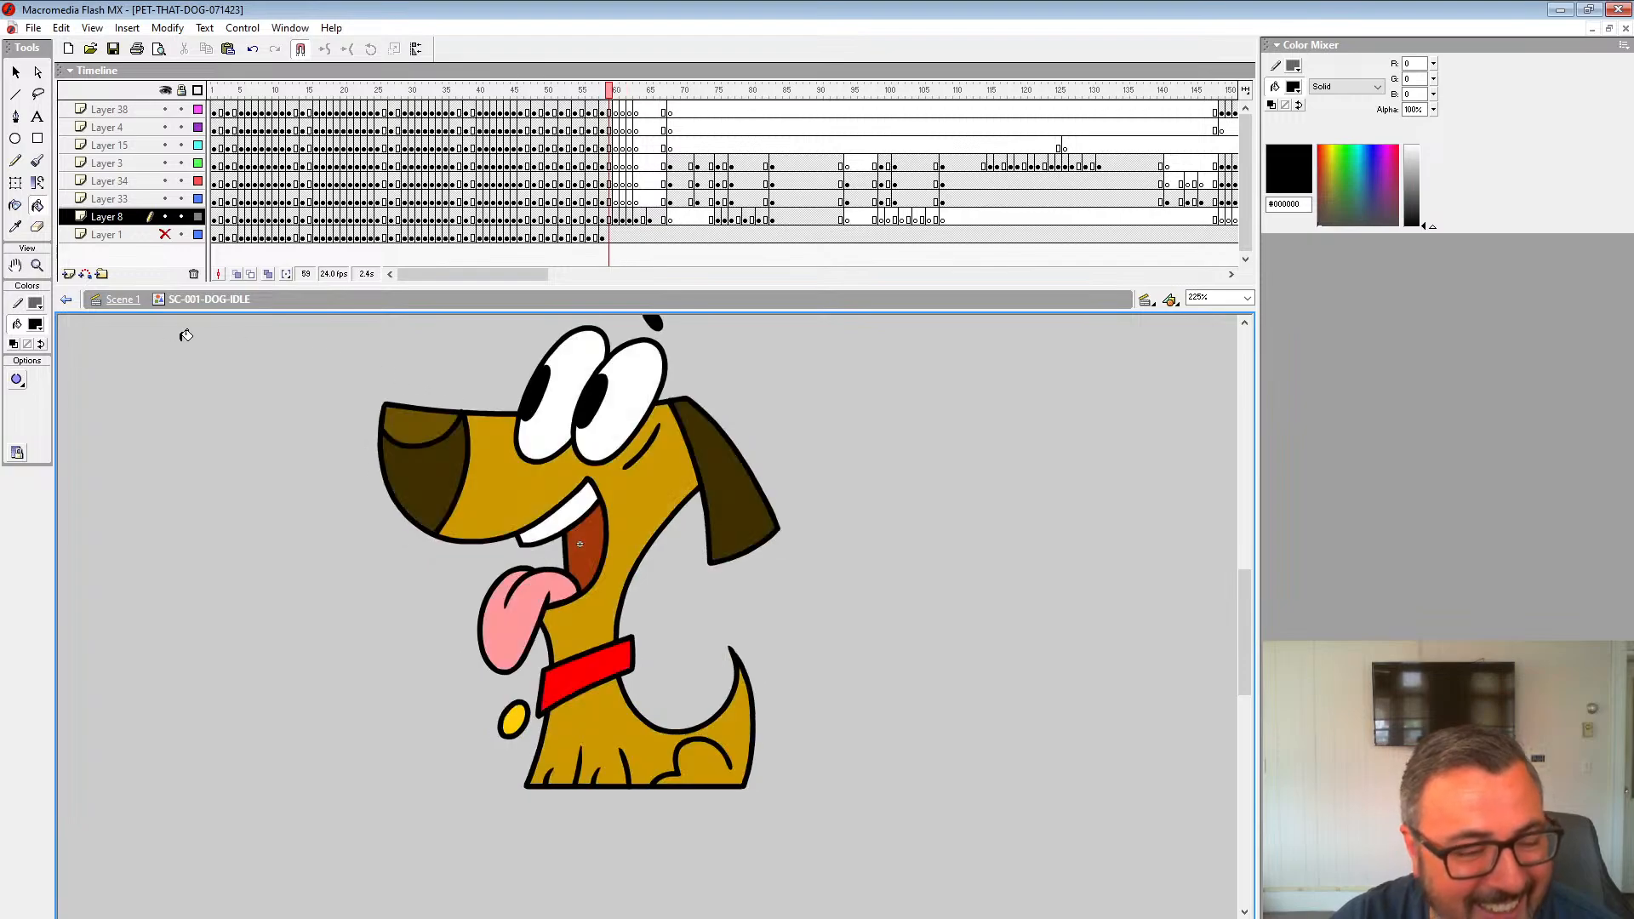
{"action": "left_click", "coordinate": [38, 321]}
{"action": "left_click", "coordinate": [422, 442]}
{"action": "key", "text": "period"}
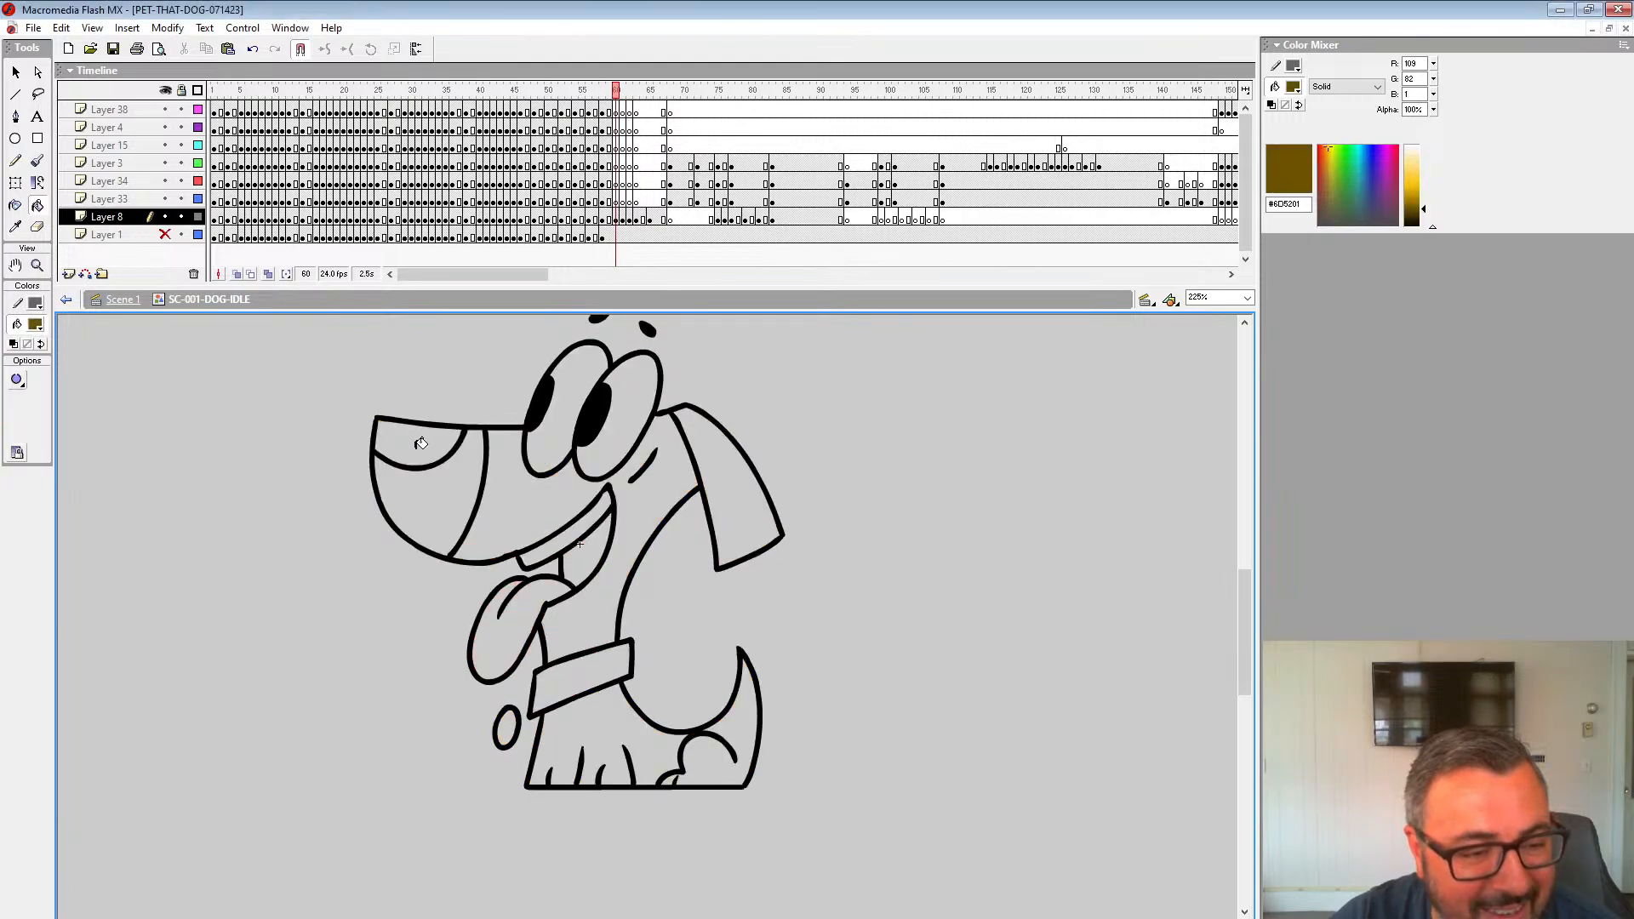
{"action": "key", "text": "period"}
{"action": "key", "text": "comma"}
{"action": "key", "text": "comma"}
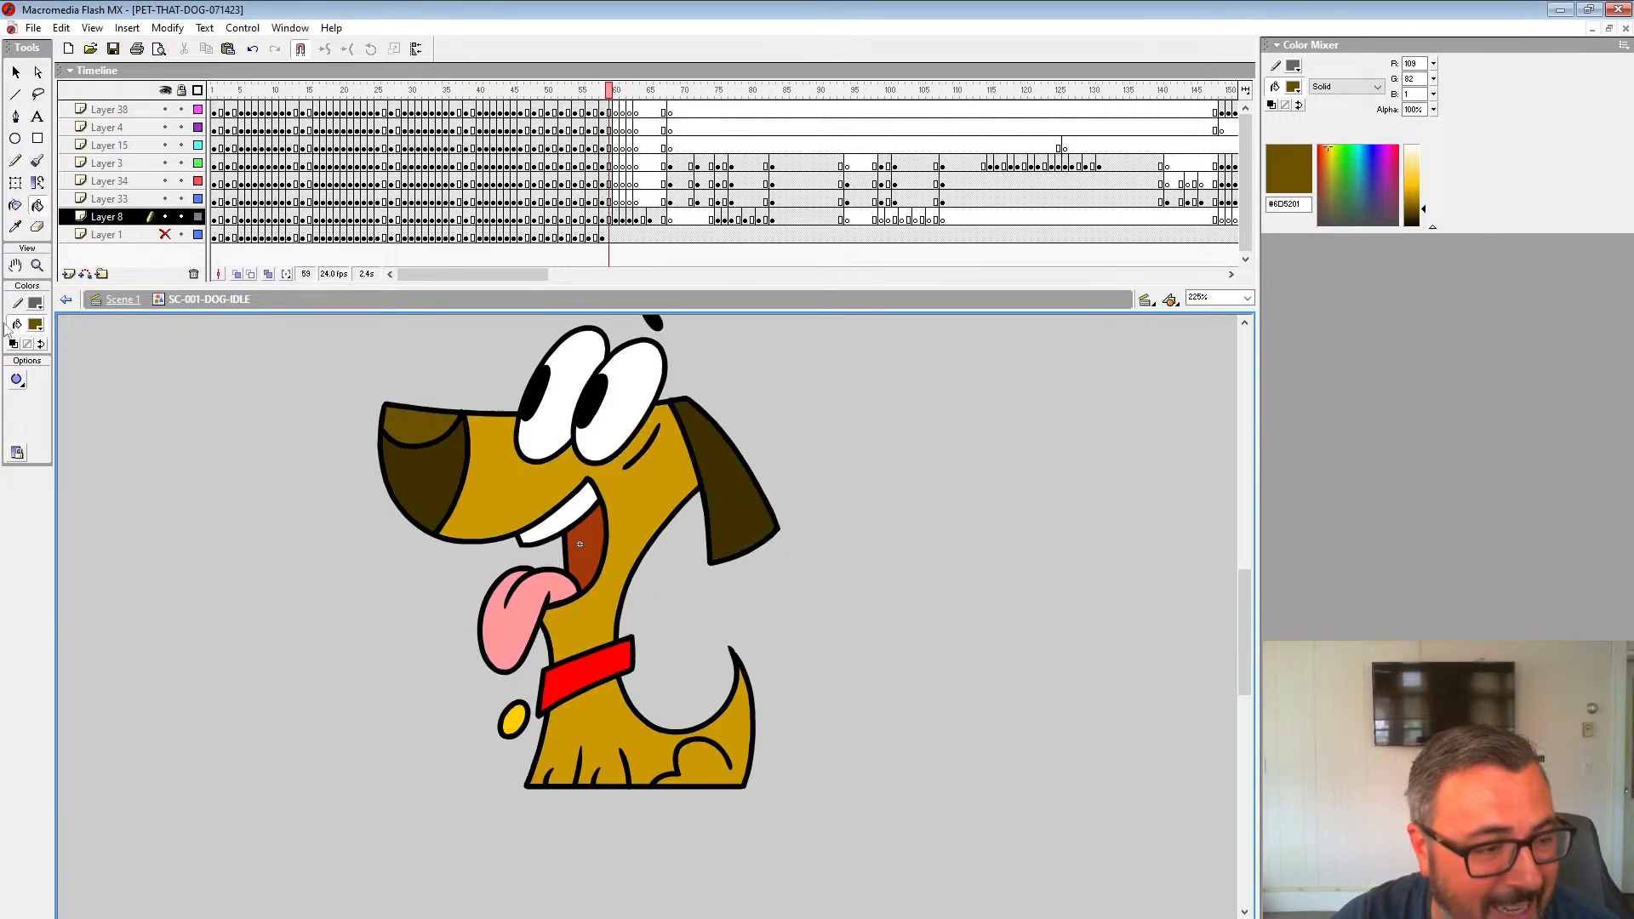
Step: Fill the whites of both eyes and the teeth on frame 60 with white #FFFFFF
{"action": "left_click", "coordinate": [34, 328]}
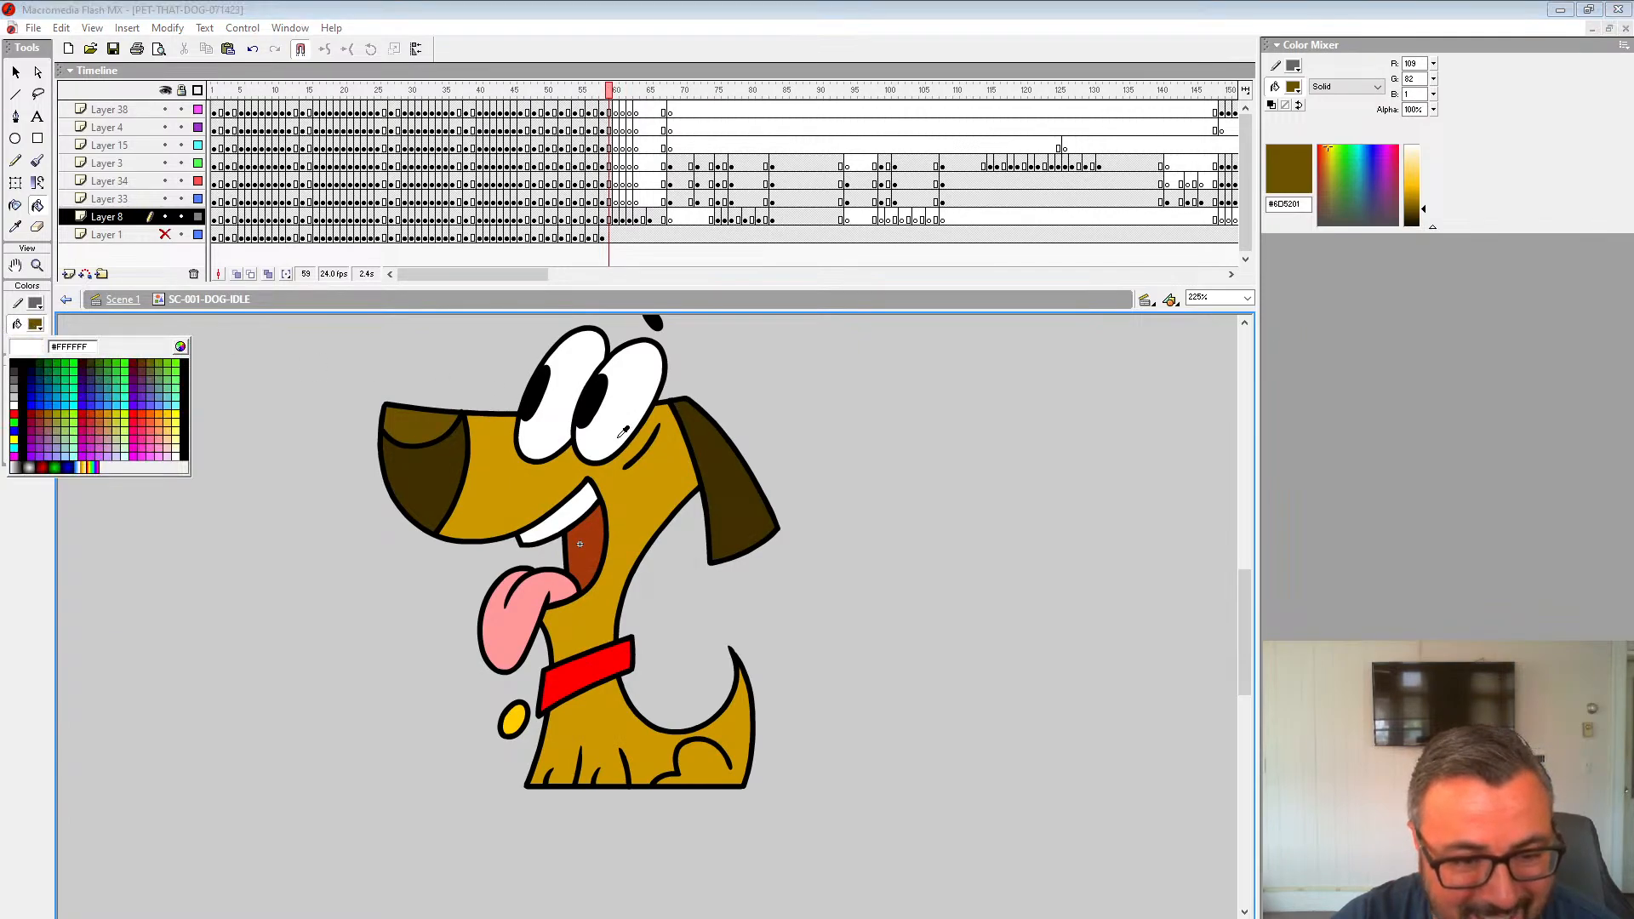
{"action": "left_click", "coordinate": [626, 409]}
{"action": "key", "text": "period"}
{"action": "left_click", "coordinate": [626, 417]}
{"action": "left_click", "coordinate": [554, 453]}
{"action": "left_click", "coordinate": [569, 534]}
{"action": "key", "text": "comma"}
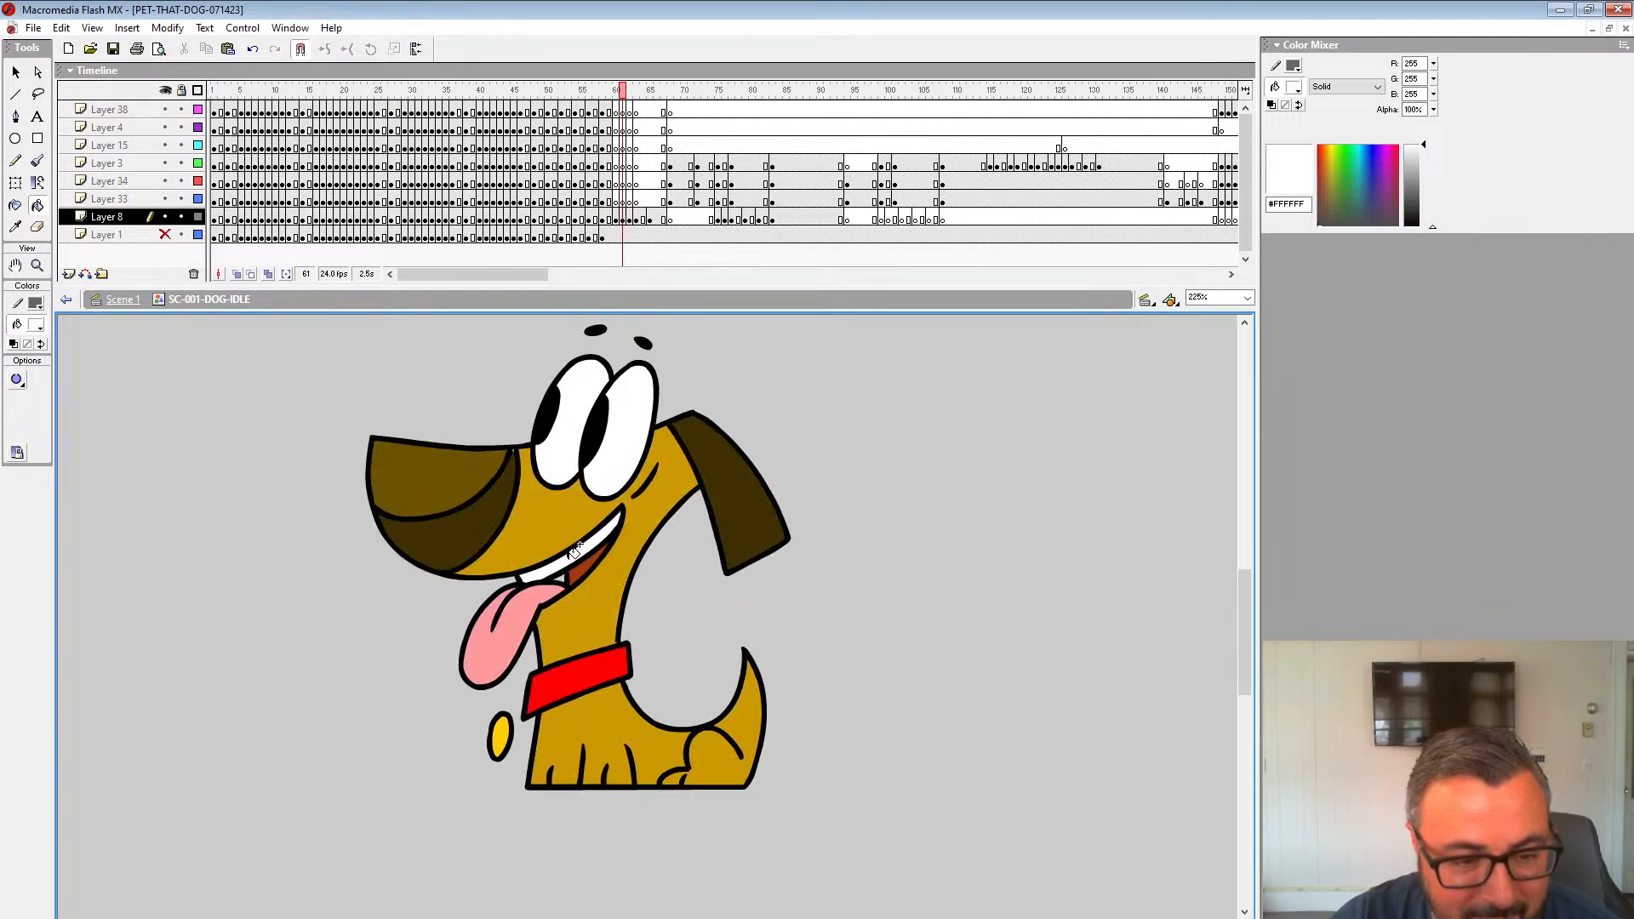
{"action": "key", "text": "comma"}
{"action": "key", "text": "period"}
{"action": "key", "text": "period"}
{"action": "key", "text": "comma"}
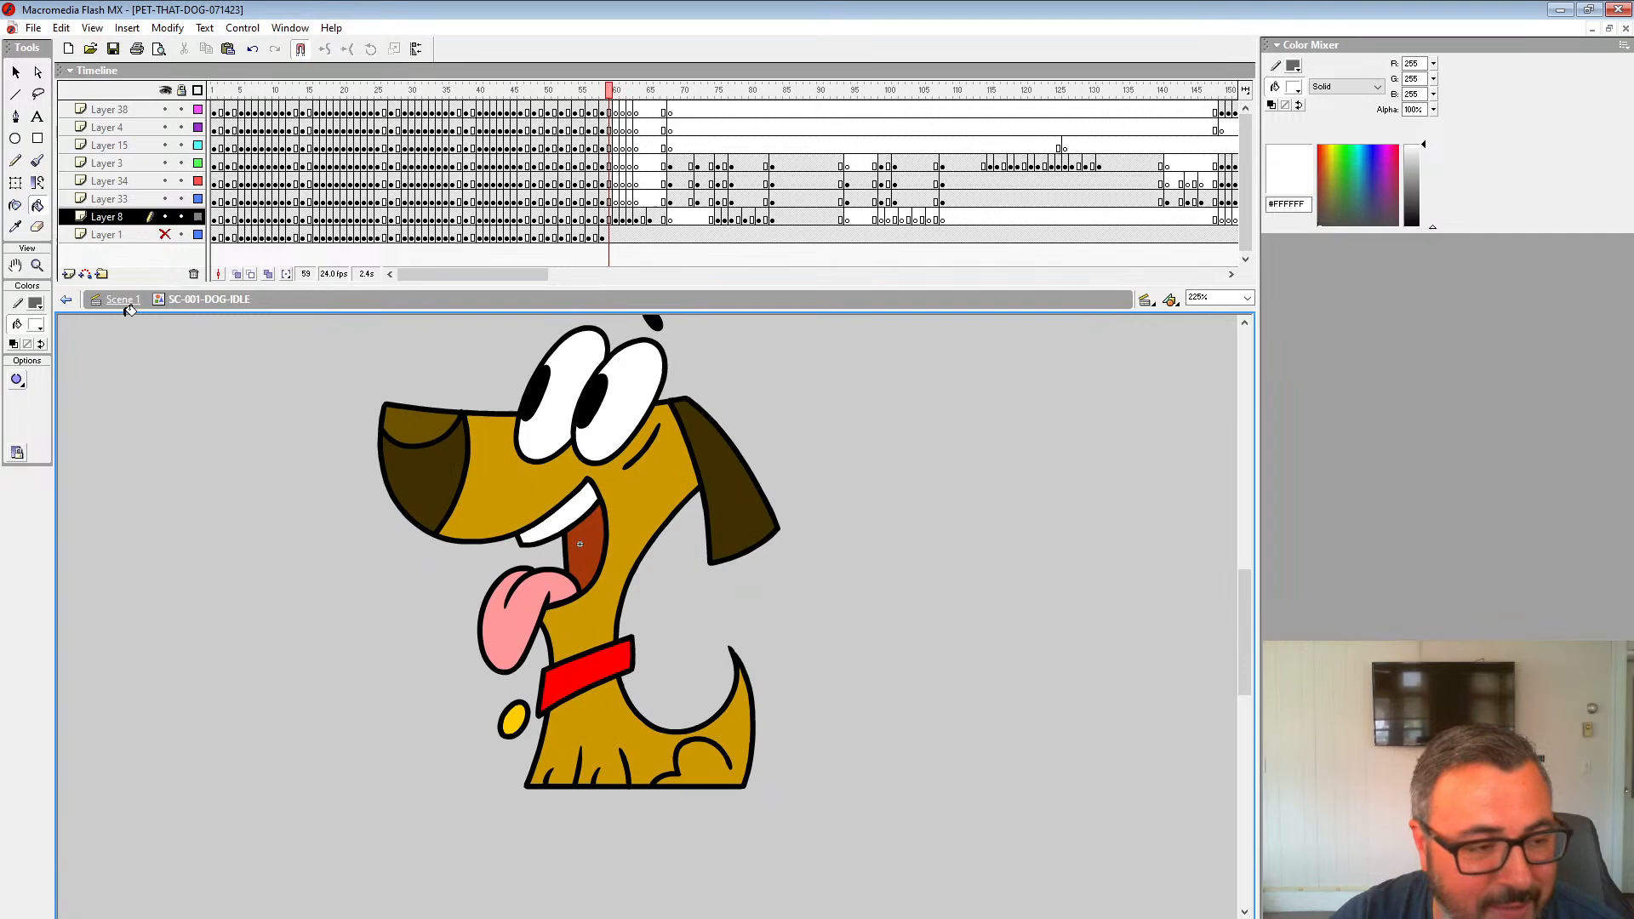
Step: Fill the lower nose and the ear on frame 60 with the dark brown #403000 sampled from frame 59
{"action": "left_click", "coordinate": [37, 329]}
{"action": "left_click", "coordinate": [446, 485]}
{"action": "key", "text": "period"}
{"action": "left_click", "coordinate": [446, 485]}
{"action": "left_click", "coordinate": [749, 494]}
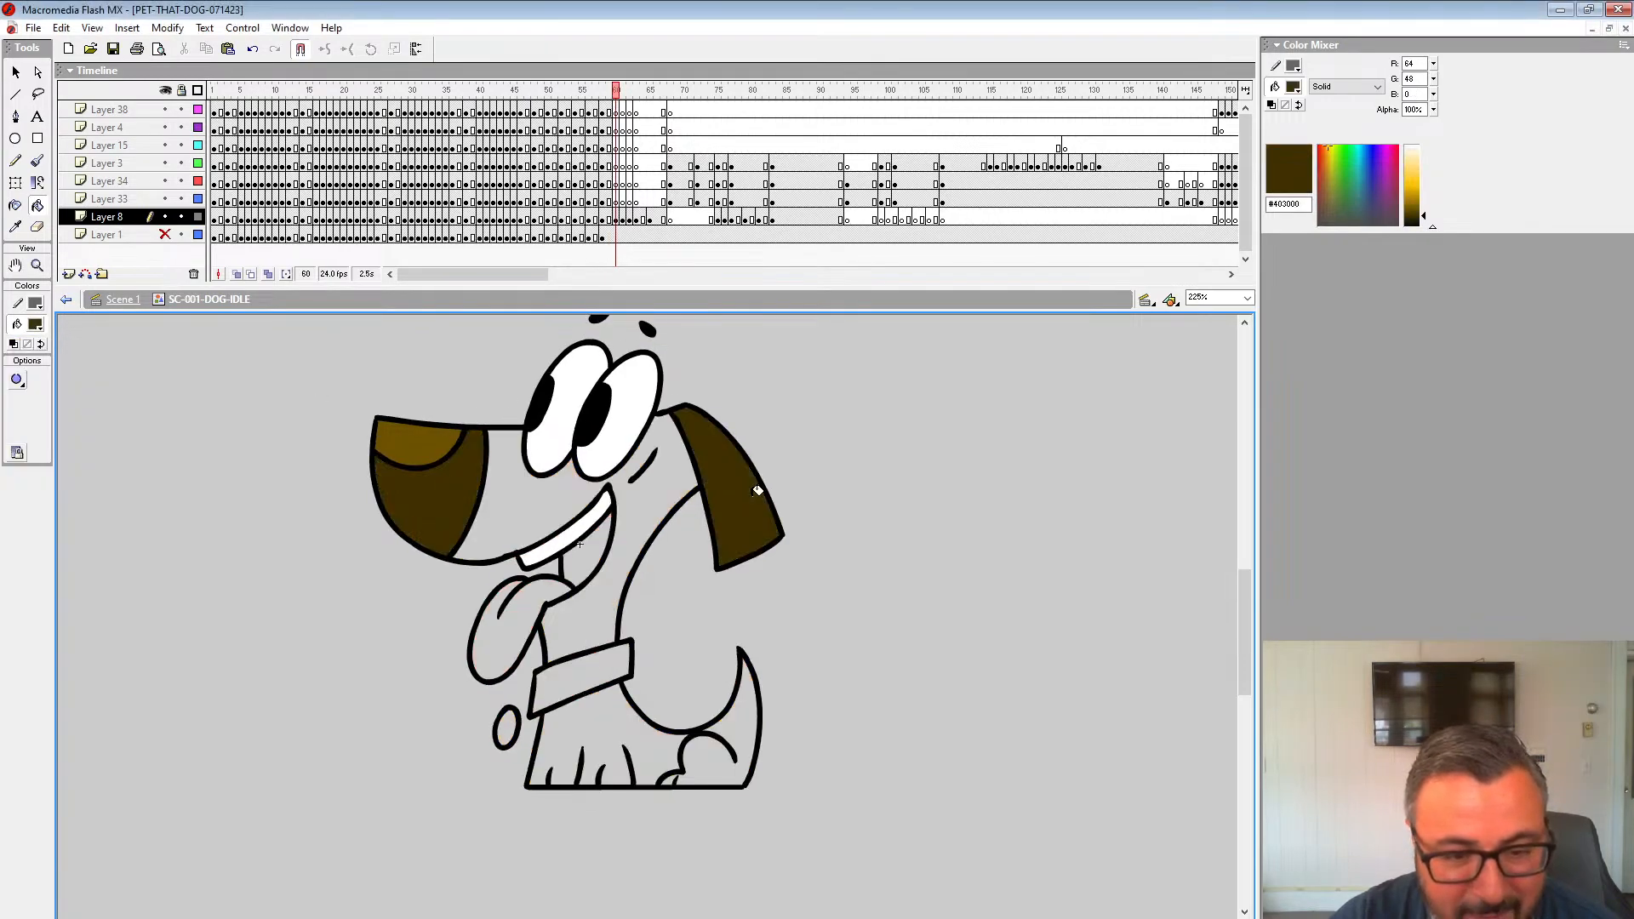
{"action": "key", "text": "period"}
{"action": "key", "text": "period"}
{"action": "key", "text": "comma"}
{"action": "key", "text": "comma"}
{"action": "key", "text": "comma"}
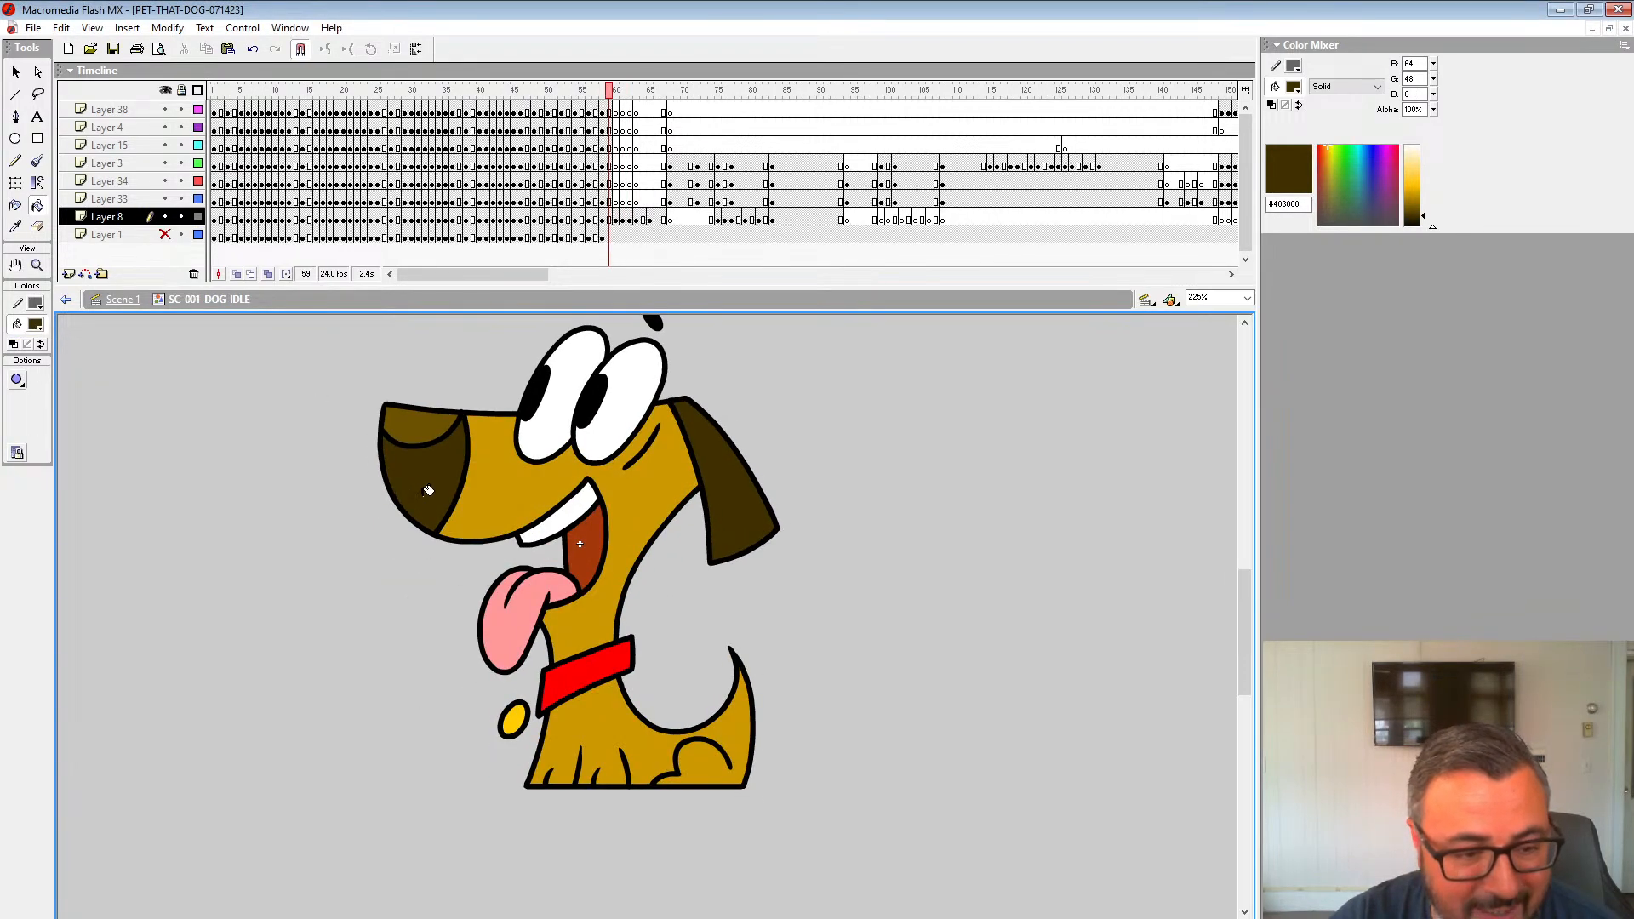
{"action": "key", "text": "comma"}
{"action": "key", "text": "period"}
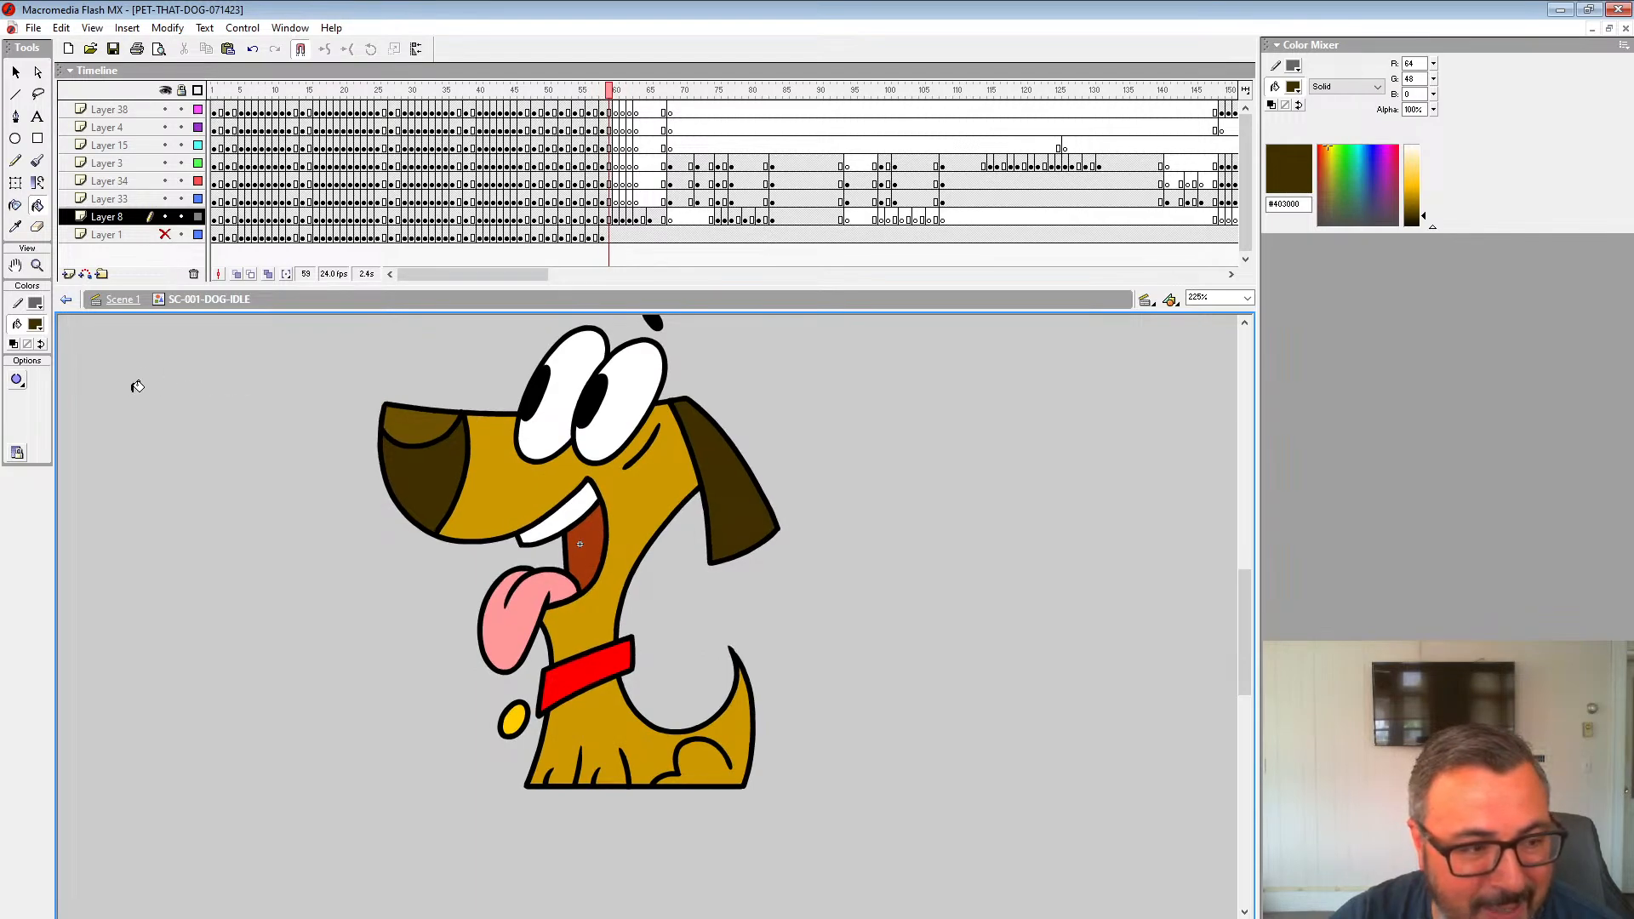
{"action": "key", "text": "period"}
{"action": "key", "text": "comma"}
Step: Fill the face, neck, body, haunch and hind paw on frame 60 with the golden brown #CC9900 sampled from frame 59
{"action": "left_click", "coordinate": [34, 327]}
{"action": "left_click", "coordinate": [496, 499]}
{"action": "key", "text": "period"}
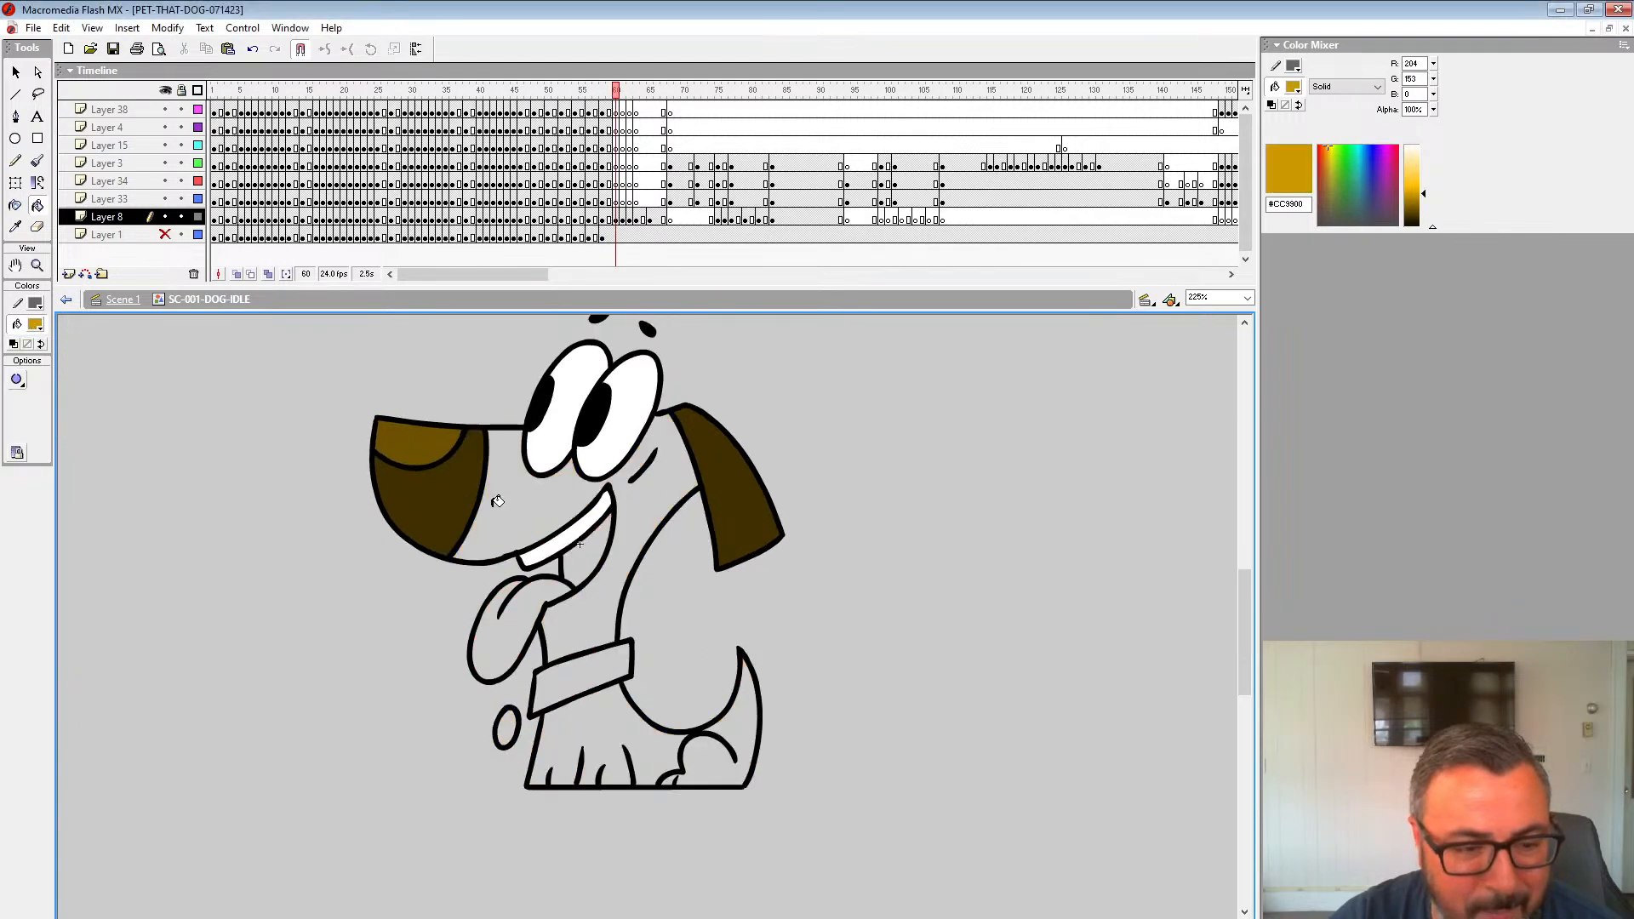
{"action": "left_click", "coordinate": [496, 500]}
{"action": "left_click", "coordinate": [594, 716]}
{"action": "left_click", "coordinate": [705, 749]}
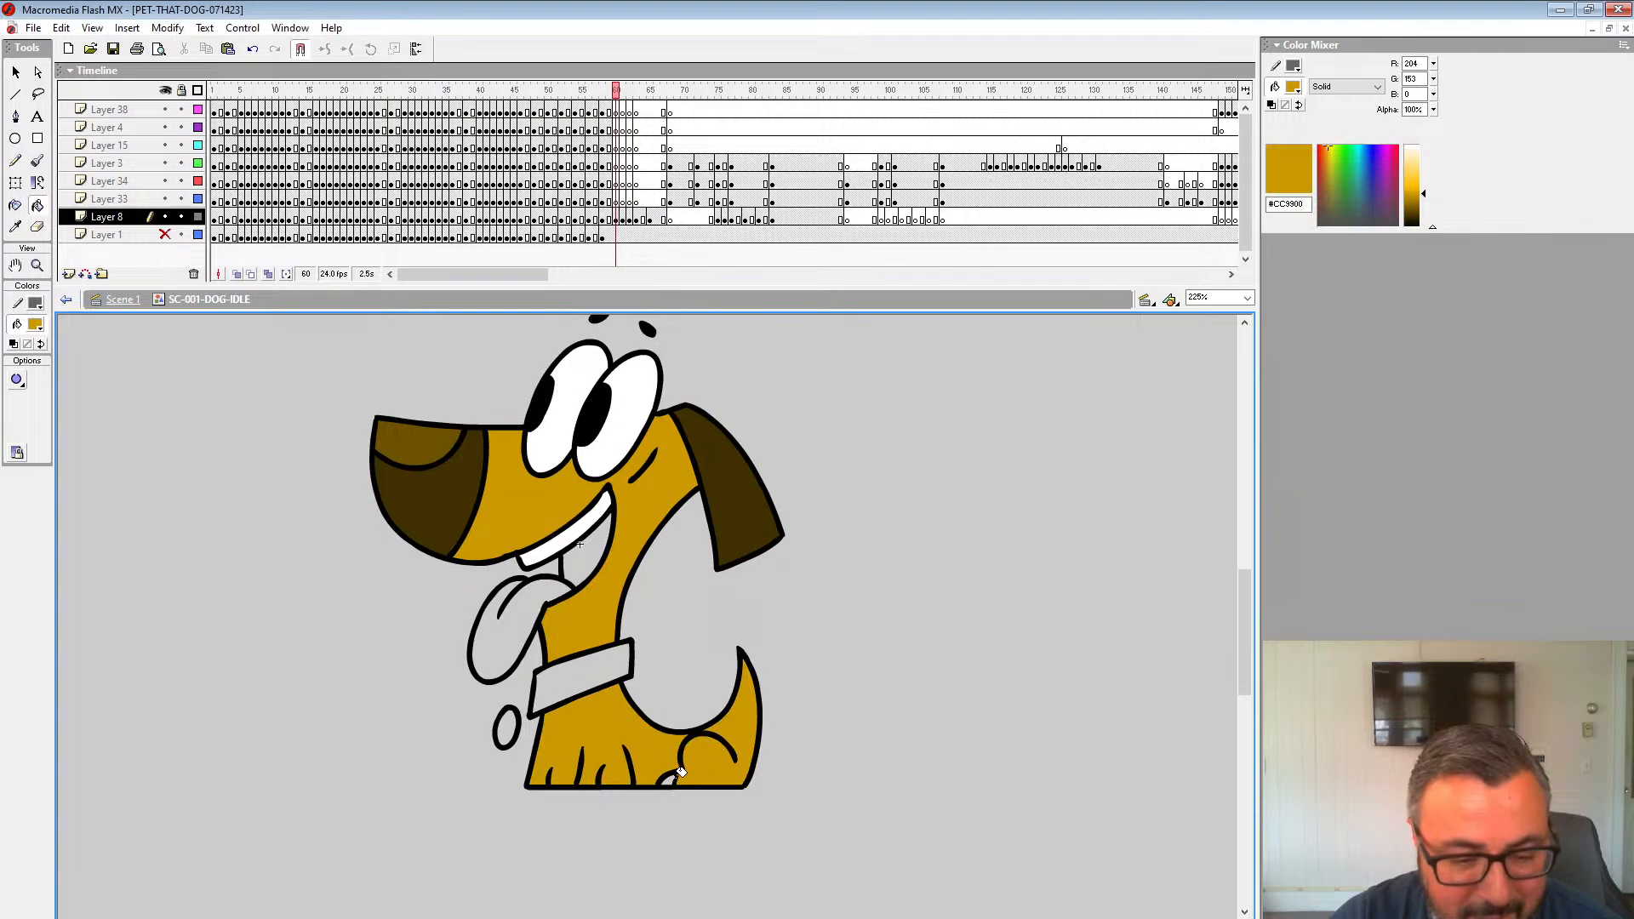
{"action": "left_click", "coordinate": [679, 775]}
{"action": "key", "text": "period"}
{"action": "key", "text": "comma"}
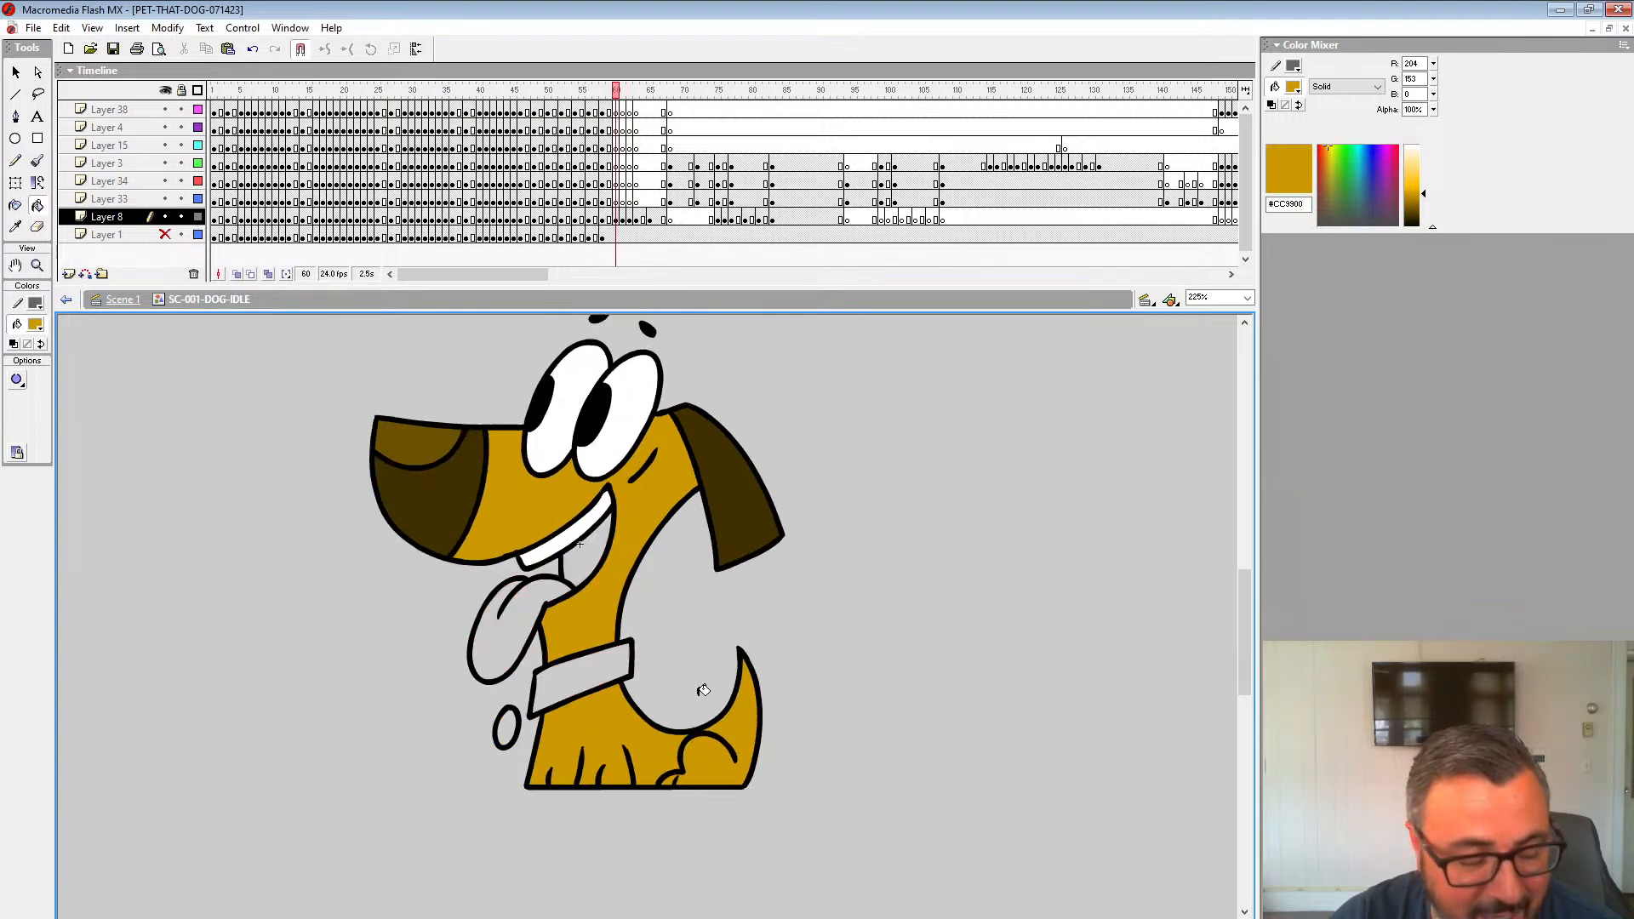
Step: Fill the dog's collar on frame 60 with red #FF0000
{"action": "key", "text": "period"}
{"action": "left_click", "coordinate": [35, 324]}
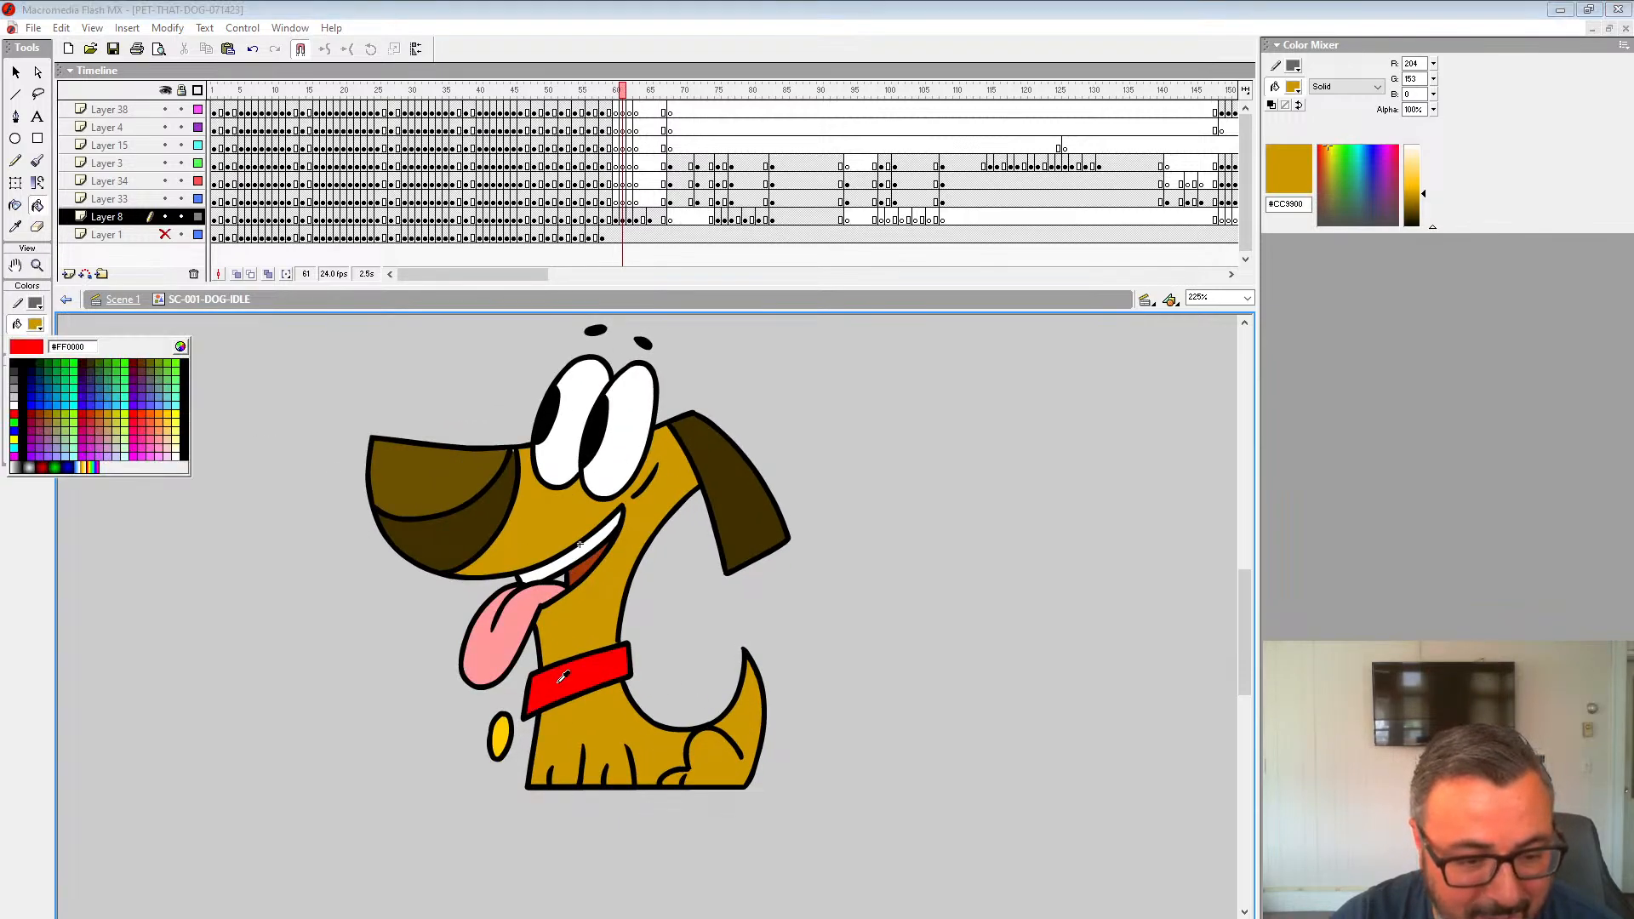
{"action": "left_click", "coordinate": [7, 420]}
{"action": "key", "text": "comma"}
{"action": "left_click", "coordinate": [563, 673]}
Step: Fill the hanging tongue on frame 60 with pink #FF9999
{"action": "key", "text": "period"}
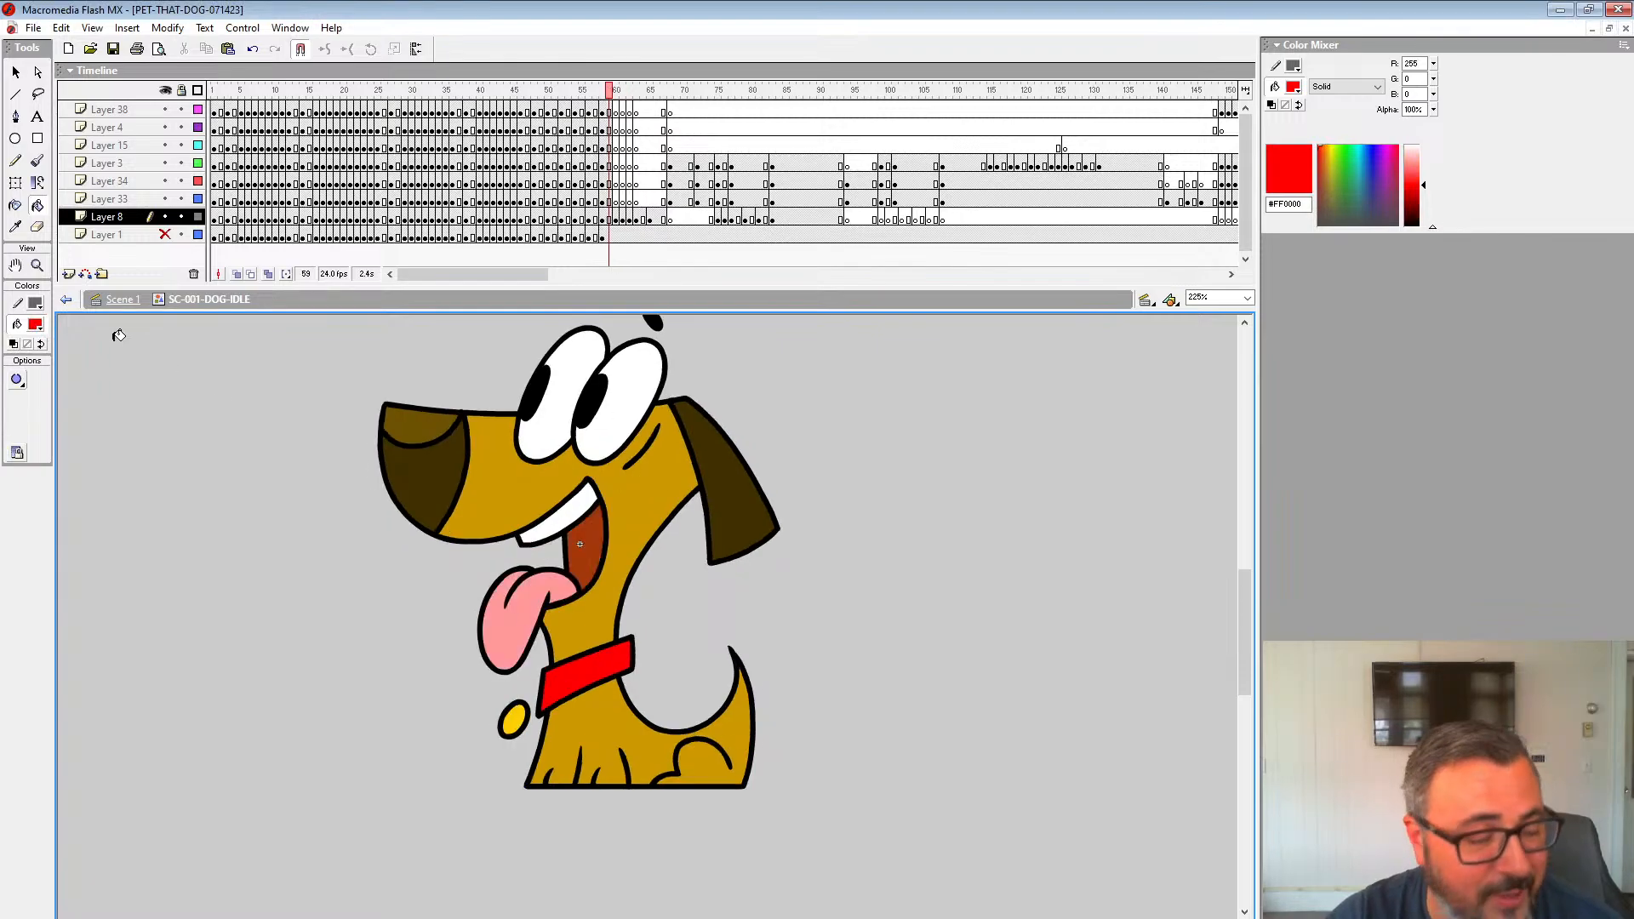
{"action": "left_click", "coordinate": [35, 325]}
{"action": "left_click", "coordinate": [160, 449]}
{"action": "key", "text": "comma"}
{"action": "left_click", "coordinate": [509, 627]}
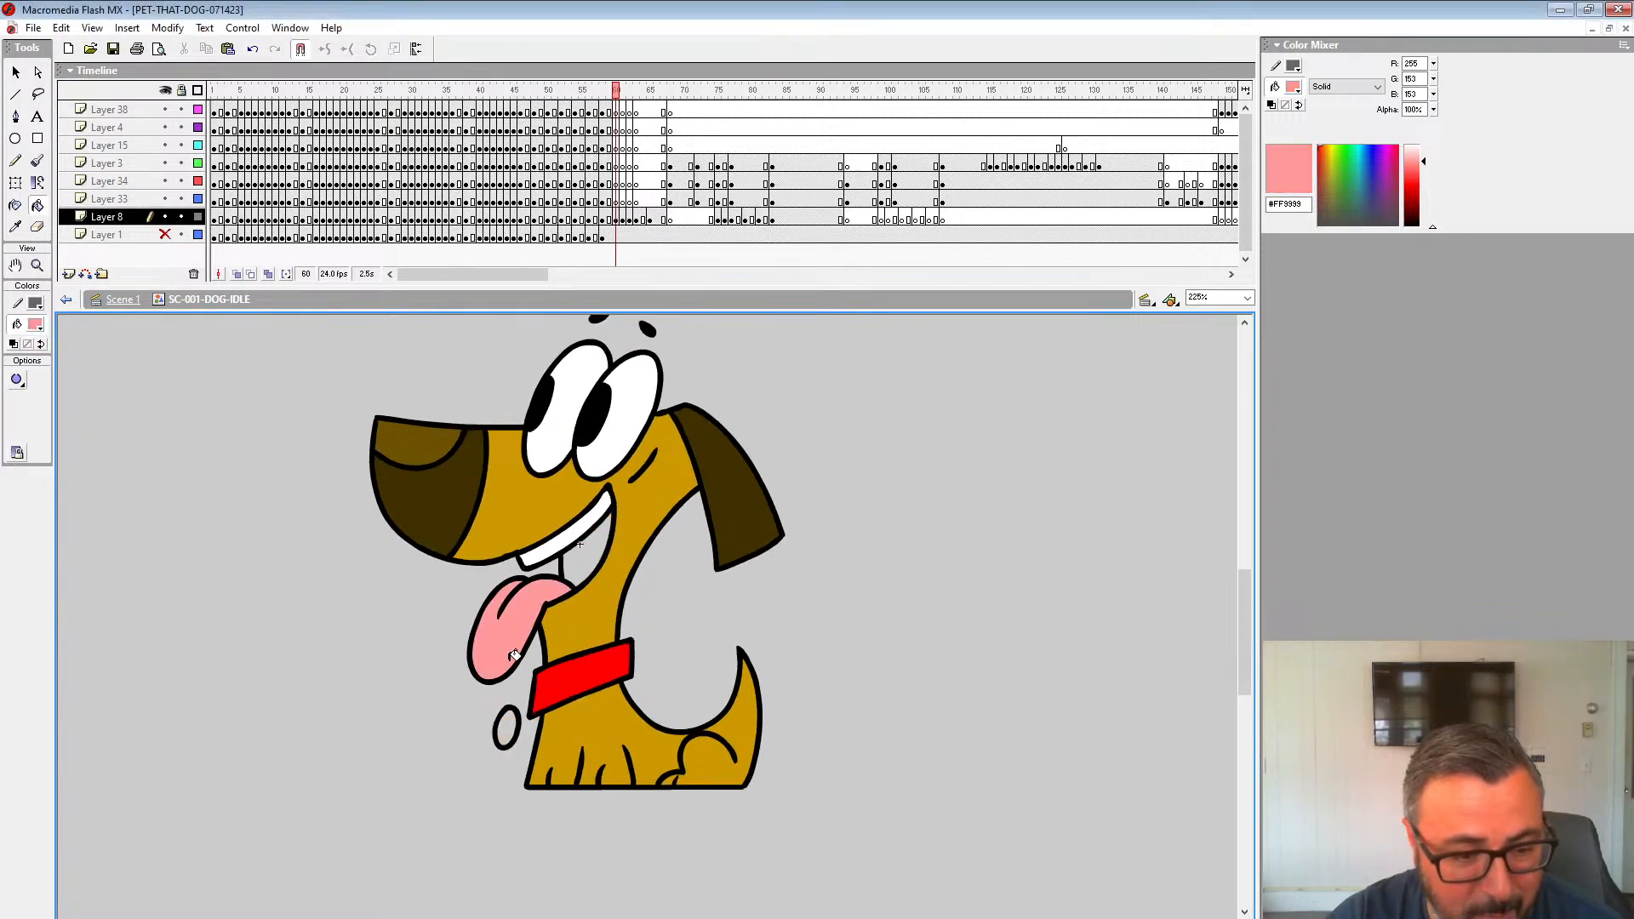
Step: Sample the yellow #FFCC00 from the tag on frame 61 and fill the oval collar tag on frame 60
{"action": "key", "text": "period"}
{"action": "left_click", "coordinate": [37, 326]}
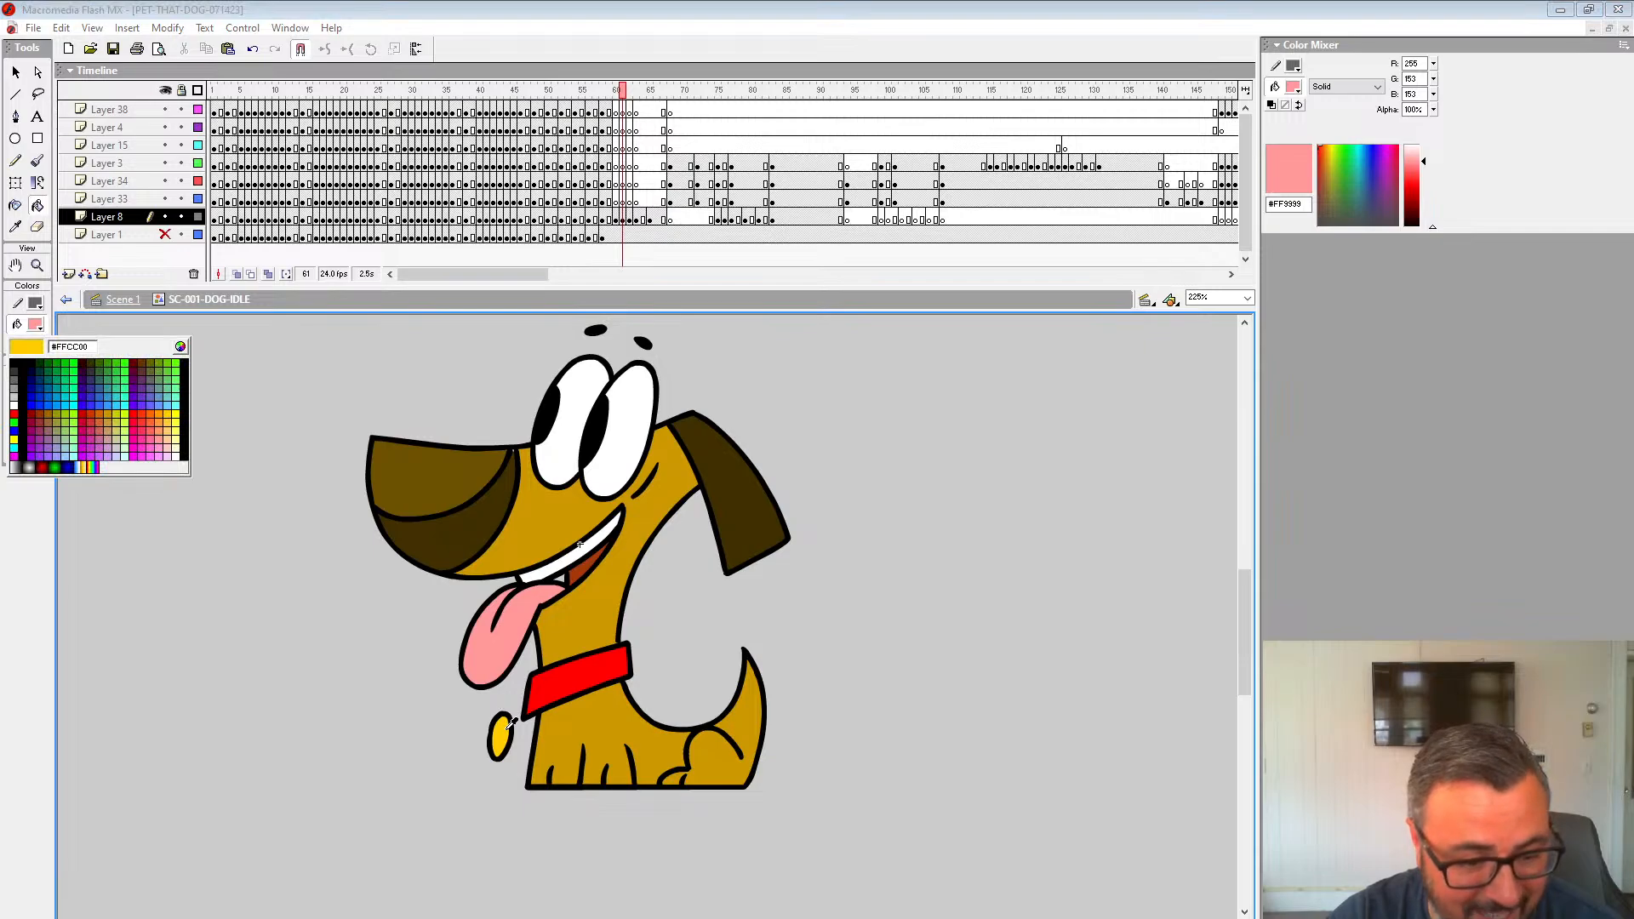
{"action": "left_click", "coordinate": [501, 724]}
{"action": "key", "text": "comma"}
{"action": "key", "text": "comma"}
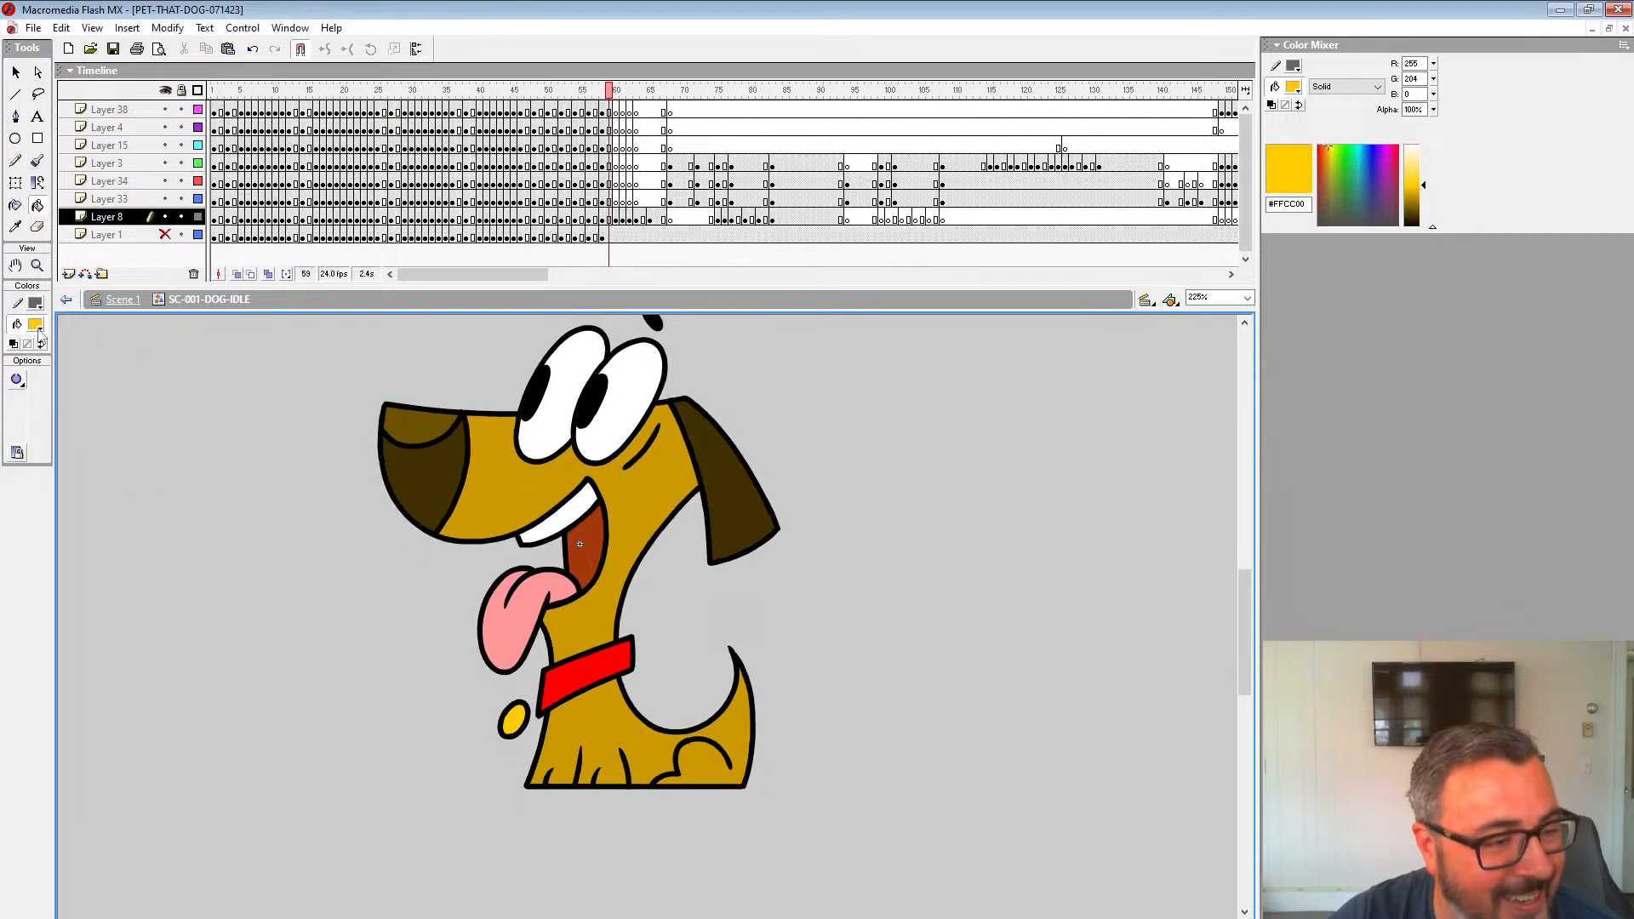
Step: Fill the inside of the mouth on frame 60 with the reddish brown #A4380B sampled from frame 59
{"action": "left_click", "coordinate": [36, 326]}
{"action": "left_click", "coordinate": [585, 555]}
{"action": "key", "text": "period"}
{"action": "left_click", "coordinate": [587, 566]}
{"action": "key", "text": "period"}
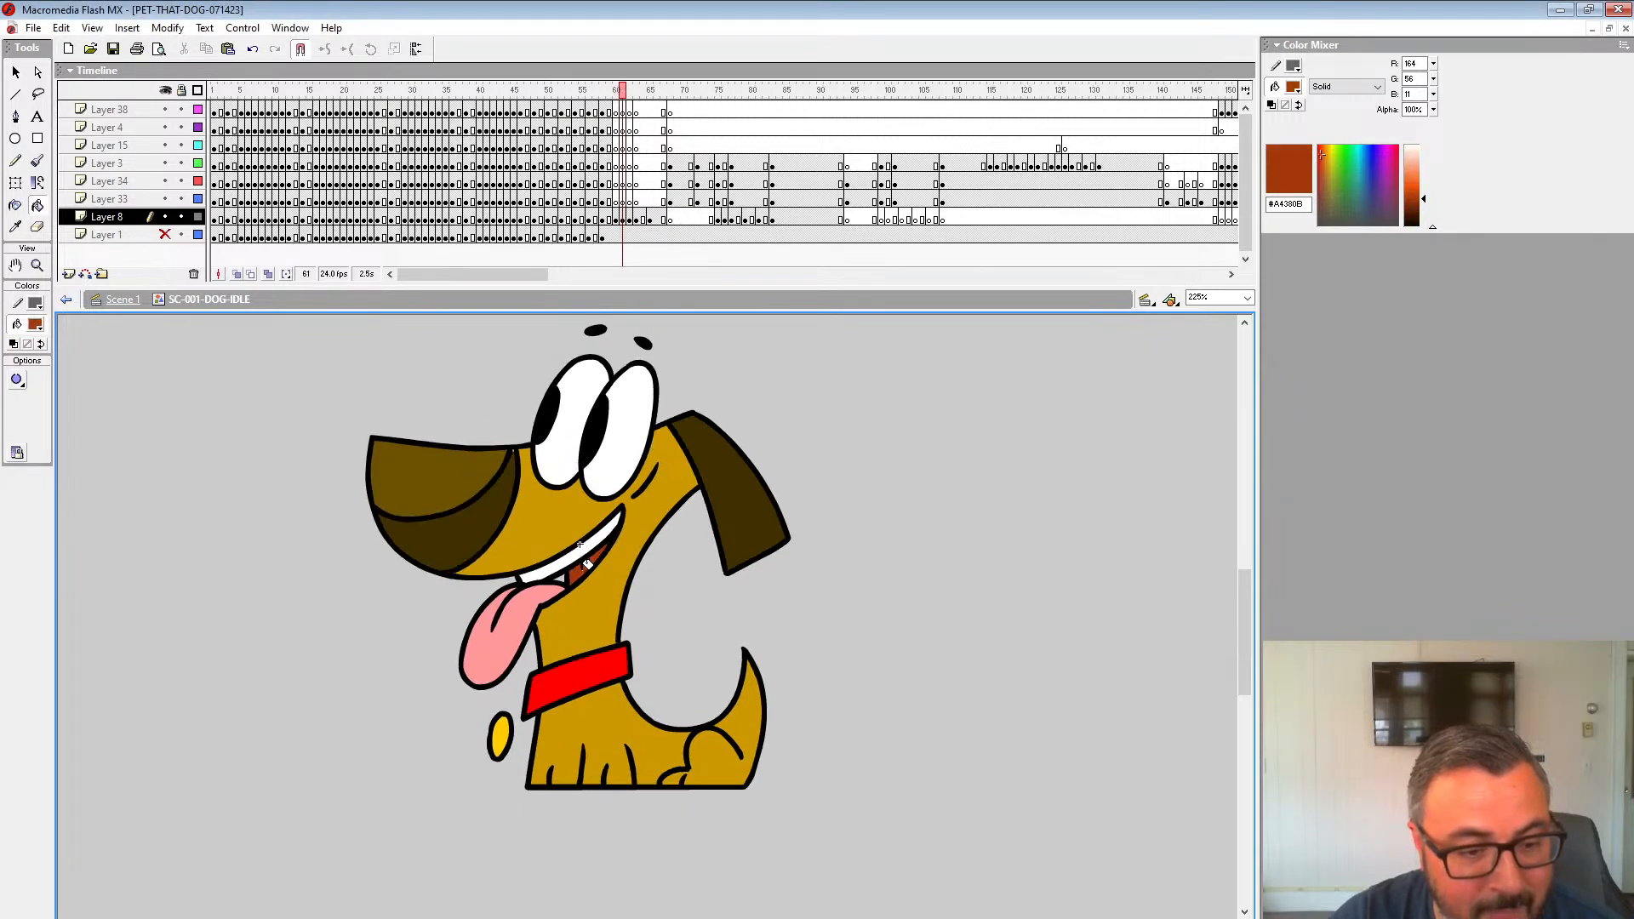
Step: Play back the animation repeatedly from frames 54 to 58 to review the coloured pose within the head-shake
{"action": "left_click", "coordinate": [37, 265]}
{"action": "left_click", "coordinate": [590, 506], "text": "alt"}
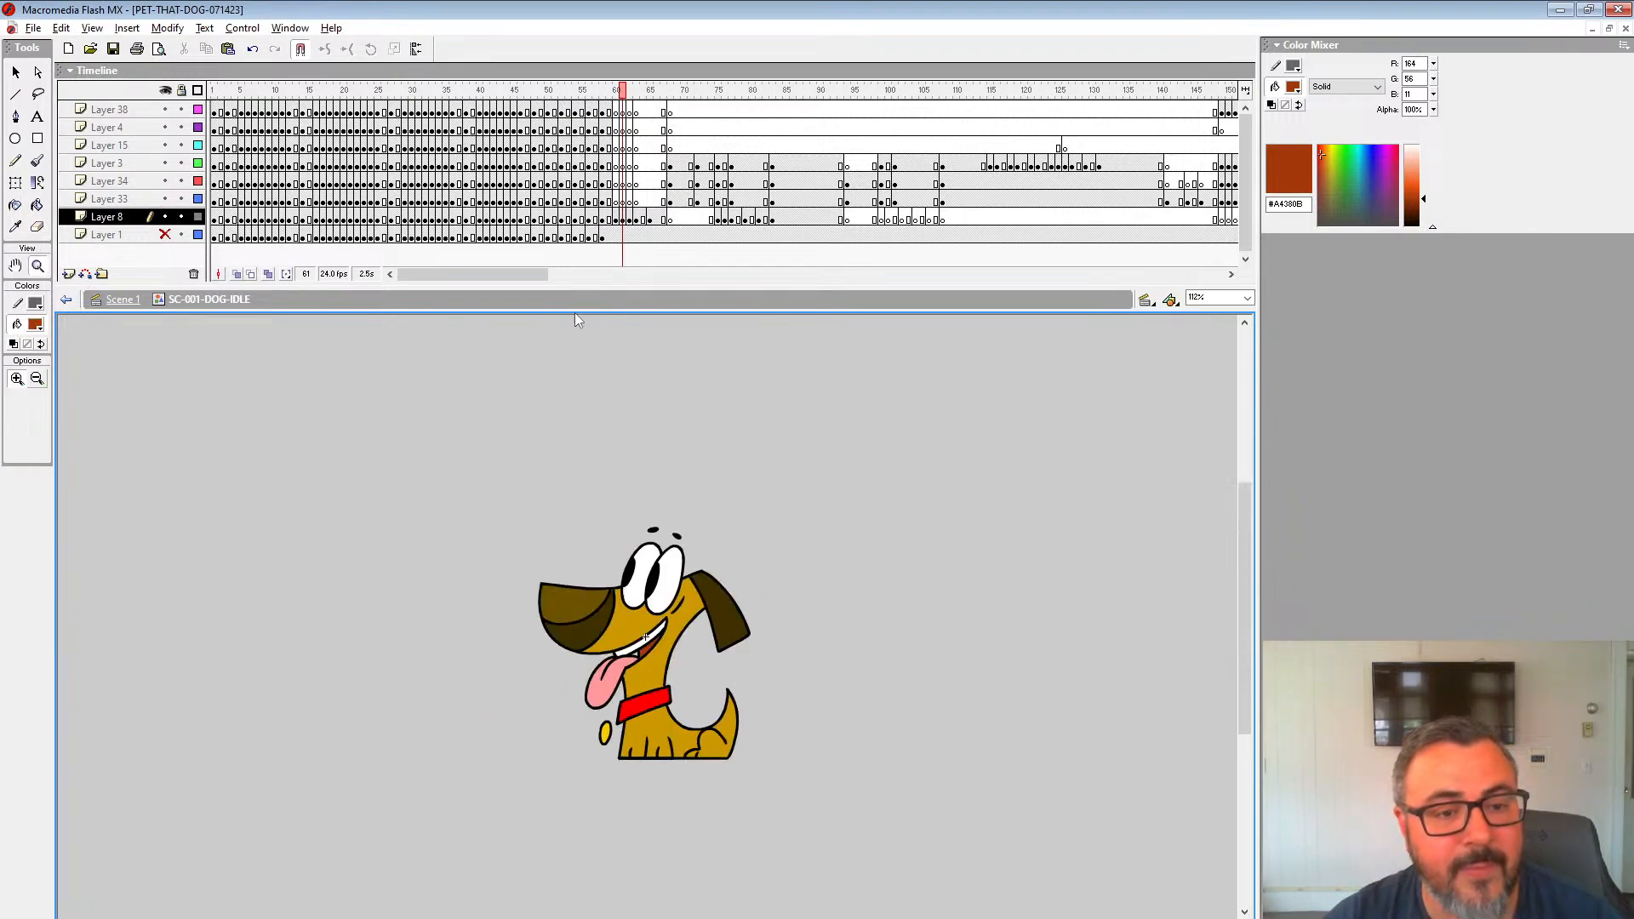
{"action": "left_click", "coordinate": [584, 425], "text": "alt"}
{"action": "left_click", "coordinate": [584, 170]}
{"action": "key", "text": "Return"}
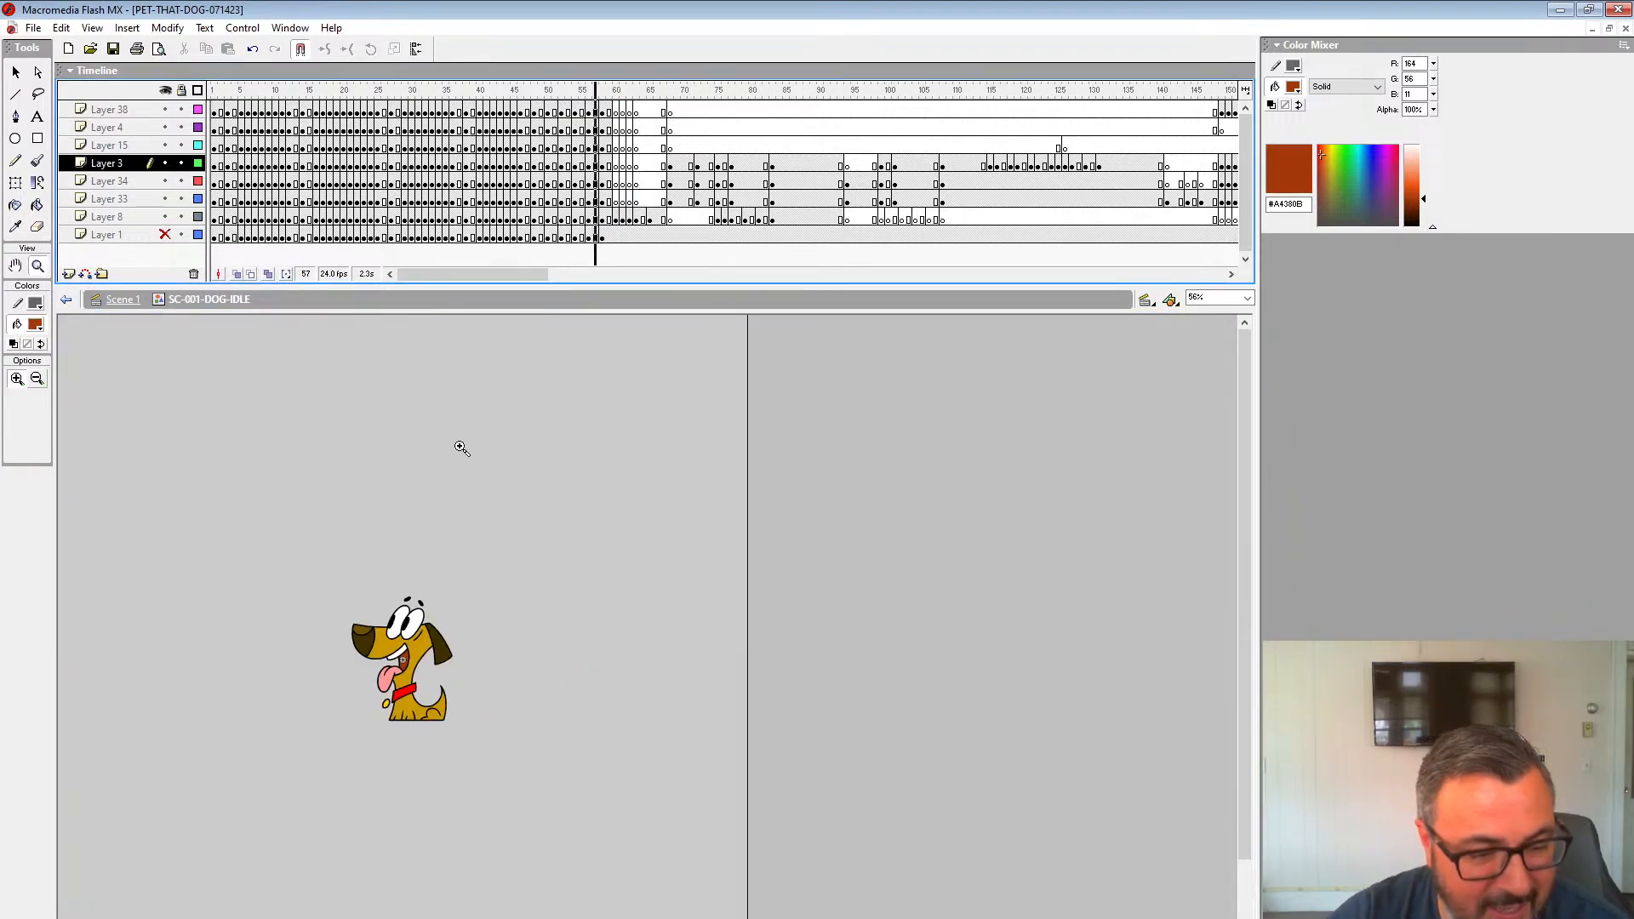
{"action": "left_click", "coordinate": [500, 656]}
{"action": "left_click", "coordinate": [603, 164]}
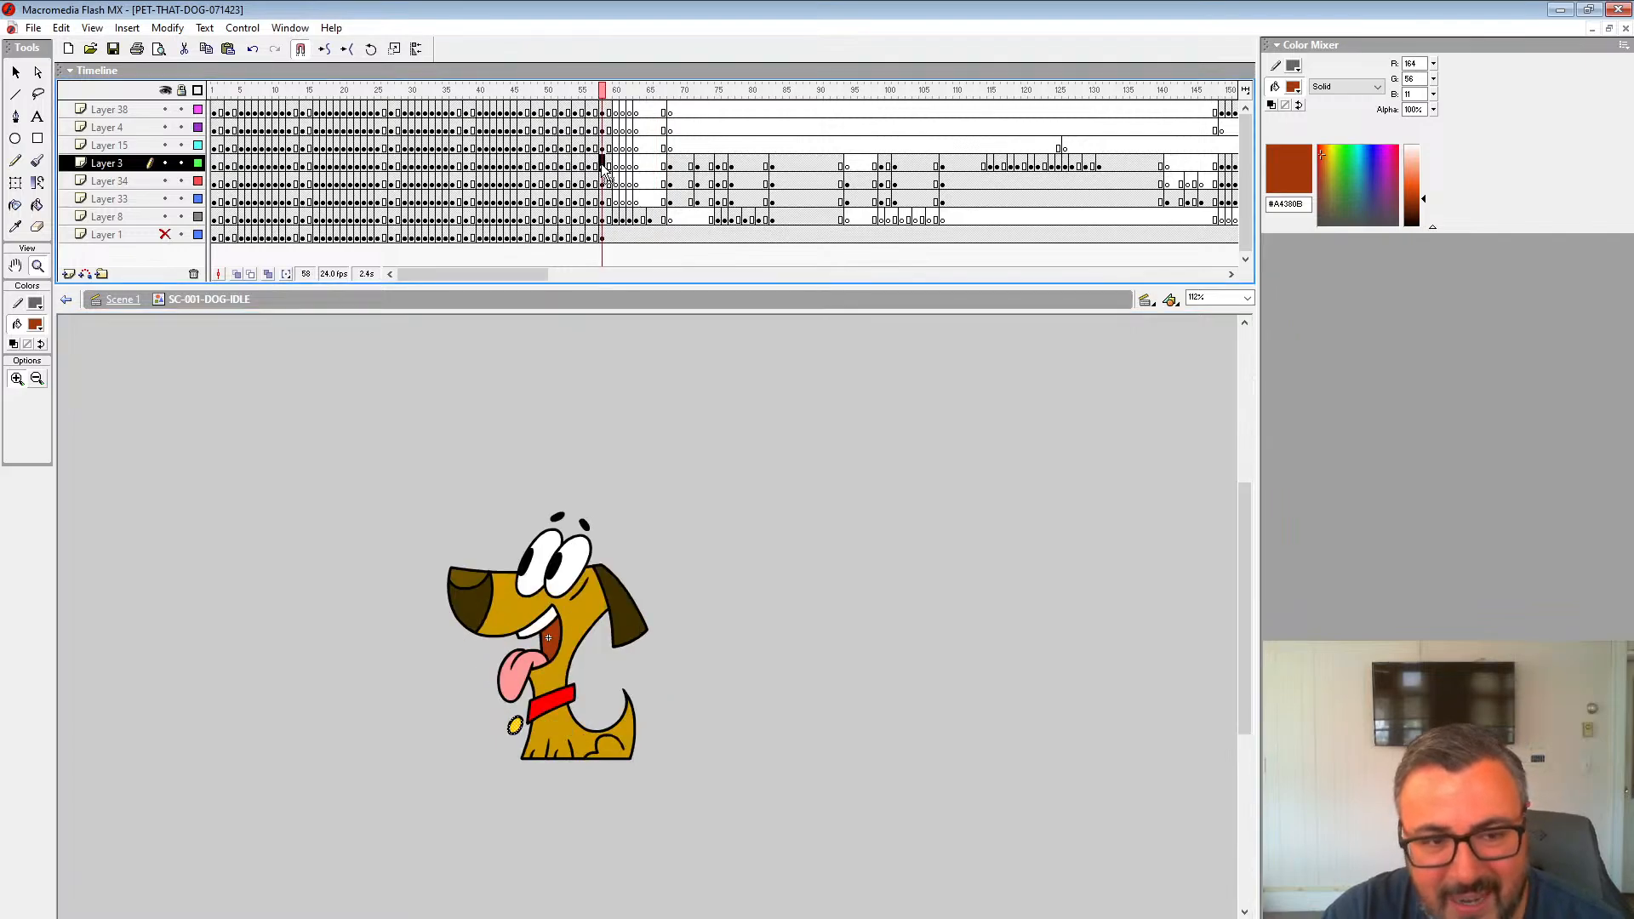
{"action": "key", "text": "Return"}
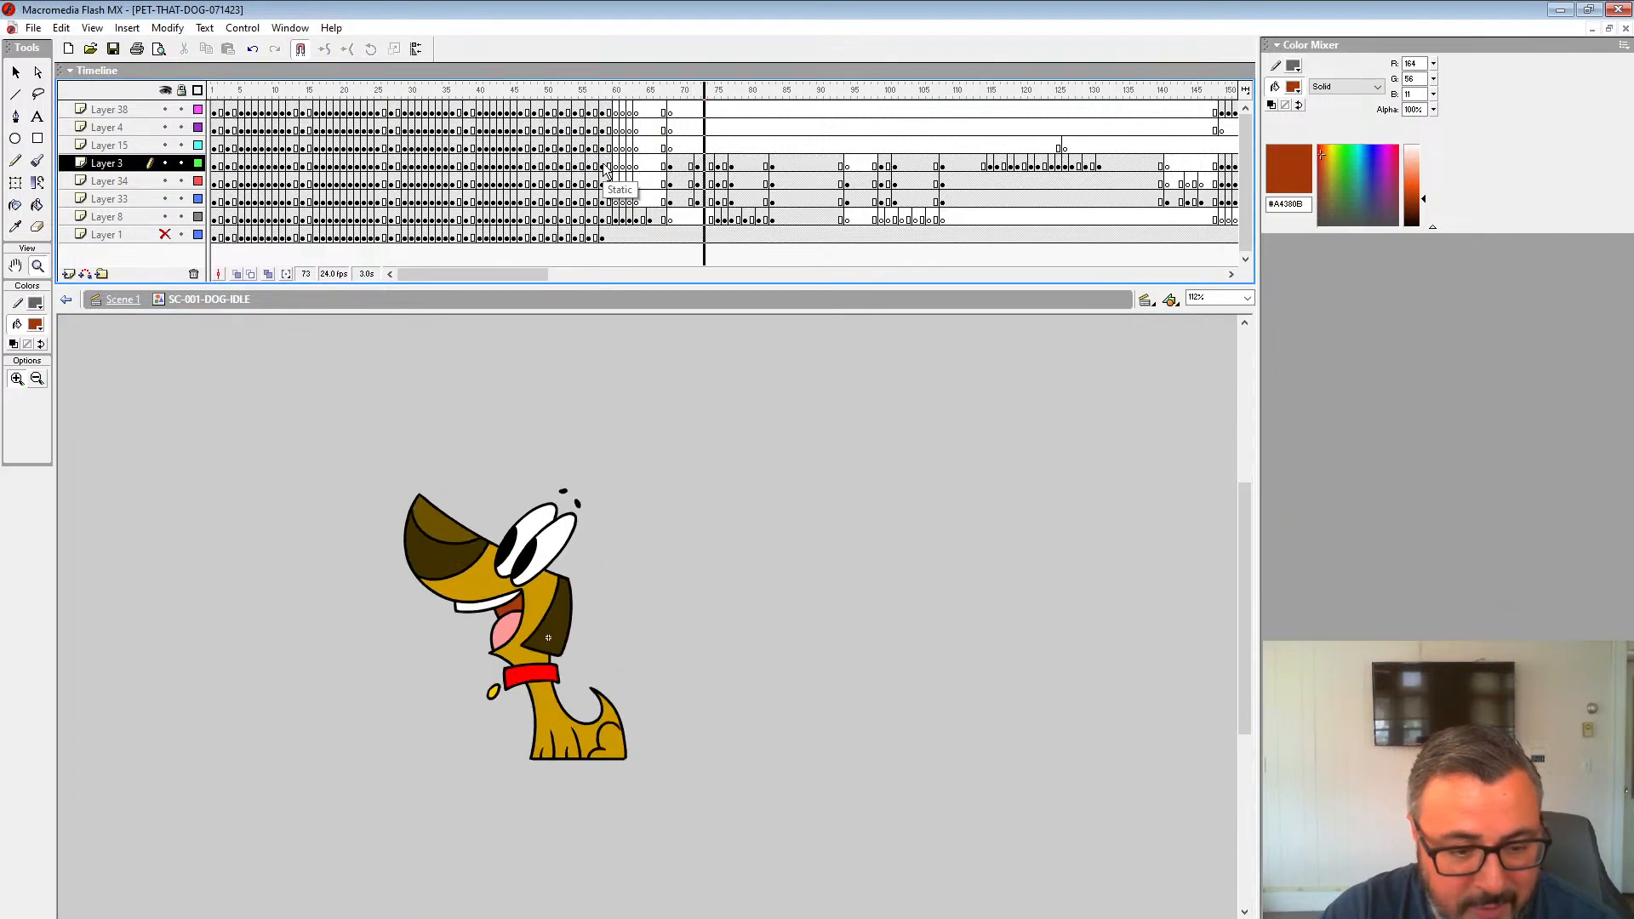
{"action": "left_click", "coordinate": [603, 147]}
{"action": "key", "text": "Return"}
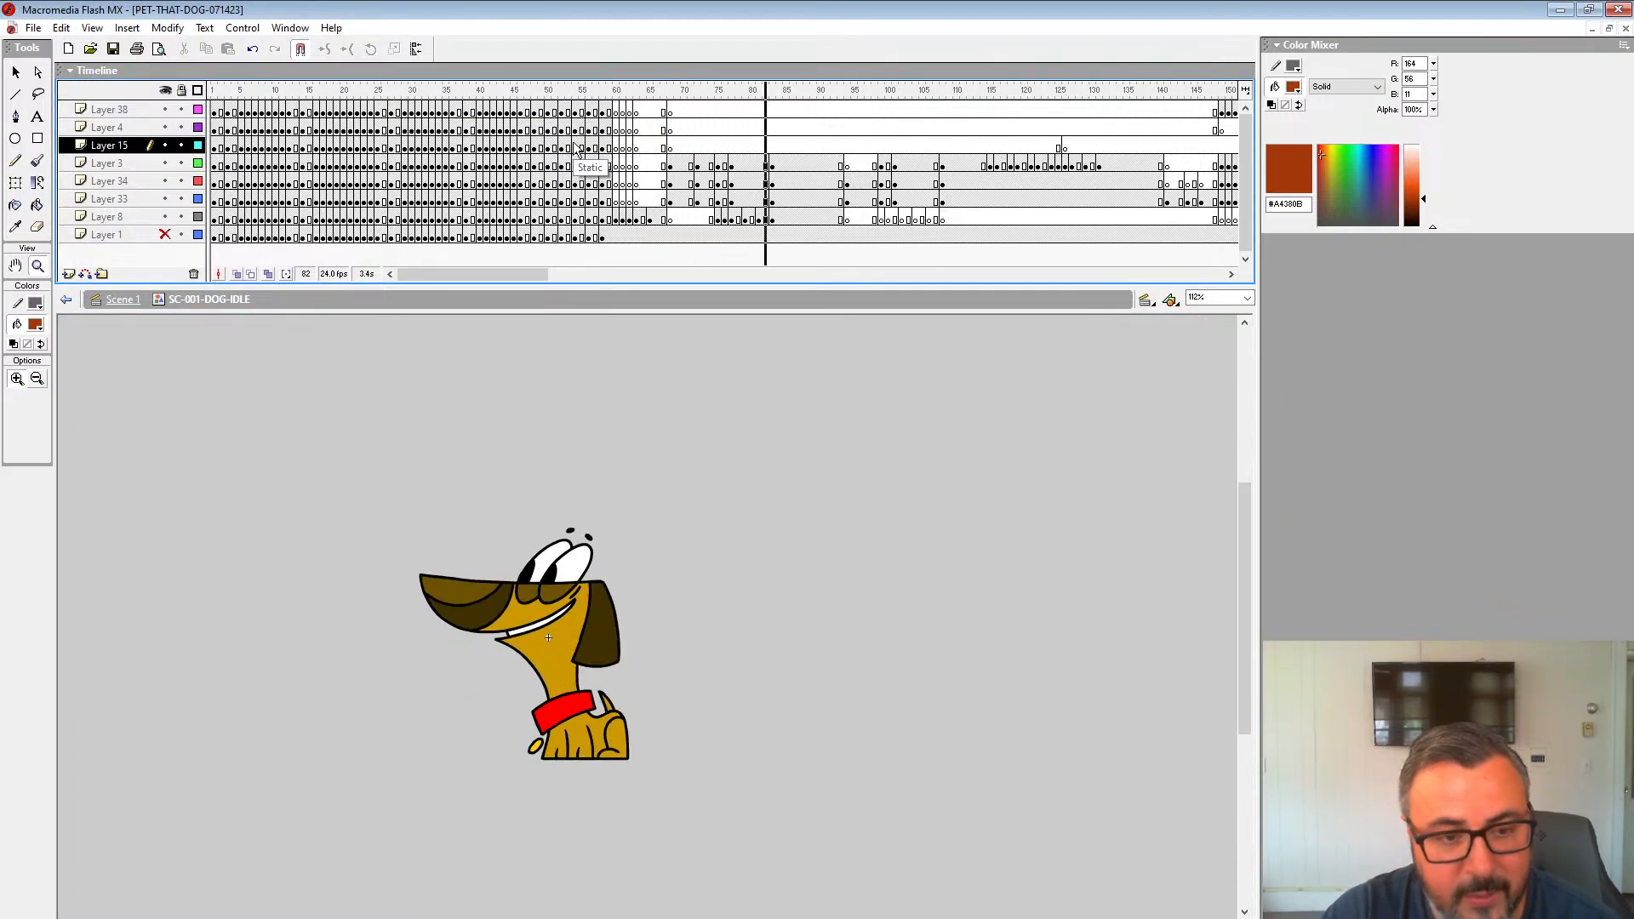
{"action": "left_click", "coordinate": [576, 146]}
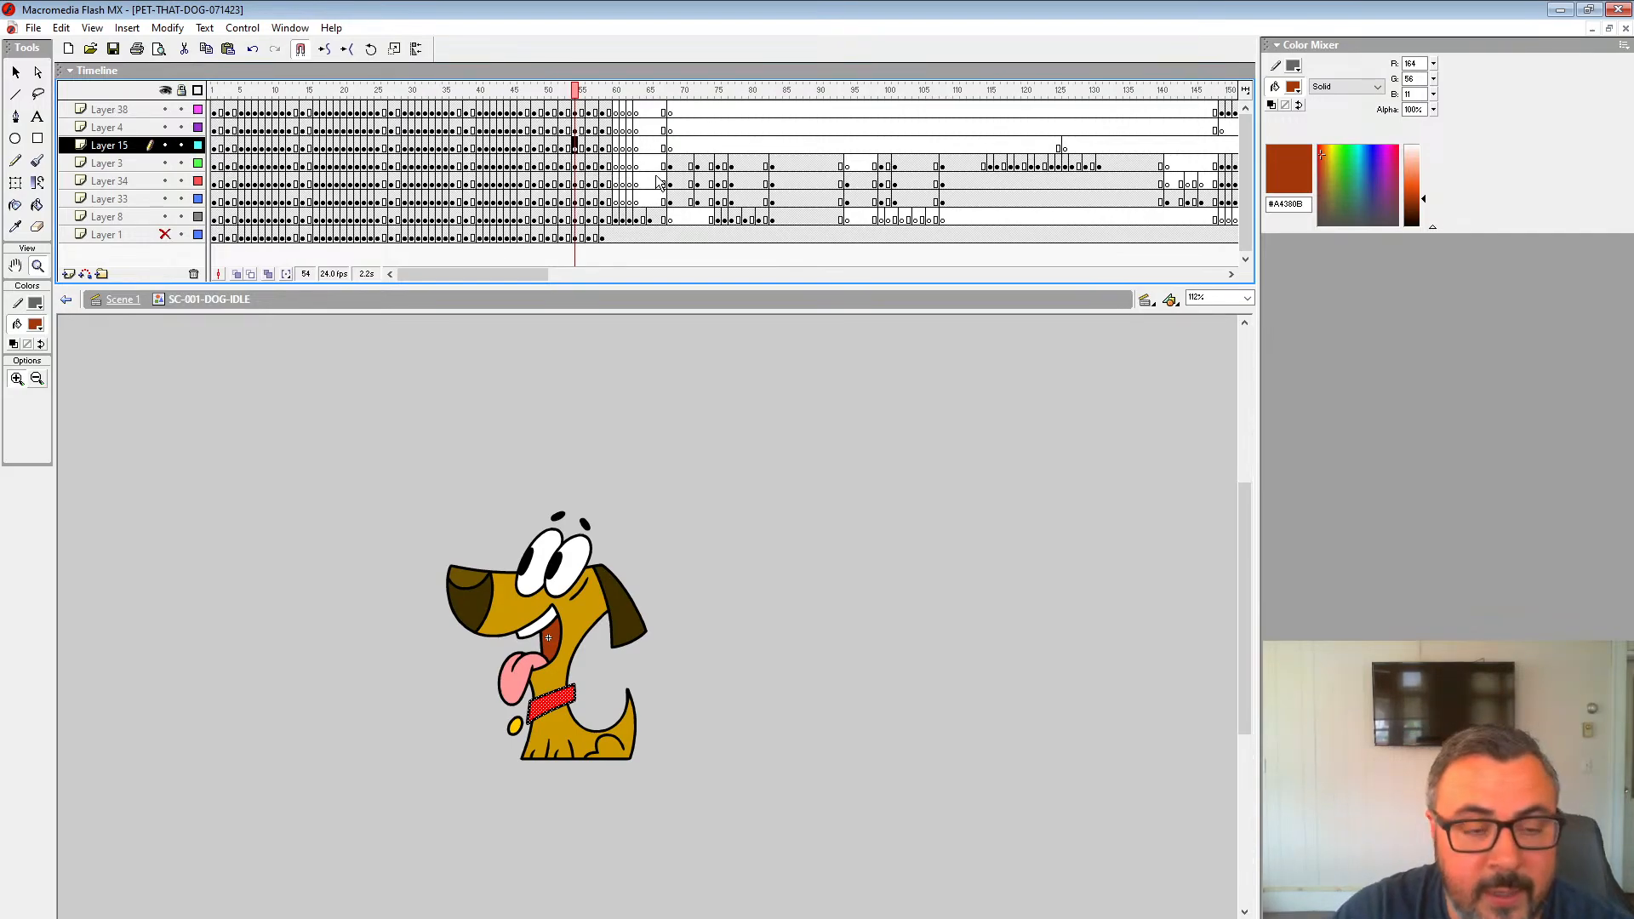
{"action": "left_click", "coordinate": [603, 164]}
{"action": "key", "text": "Return"}
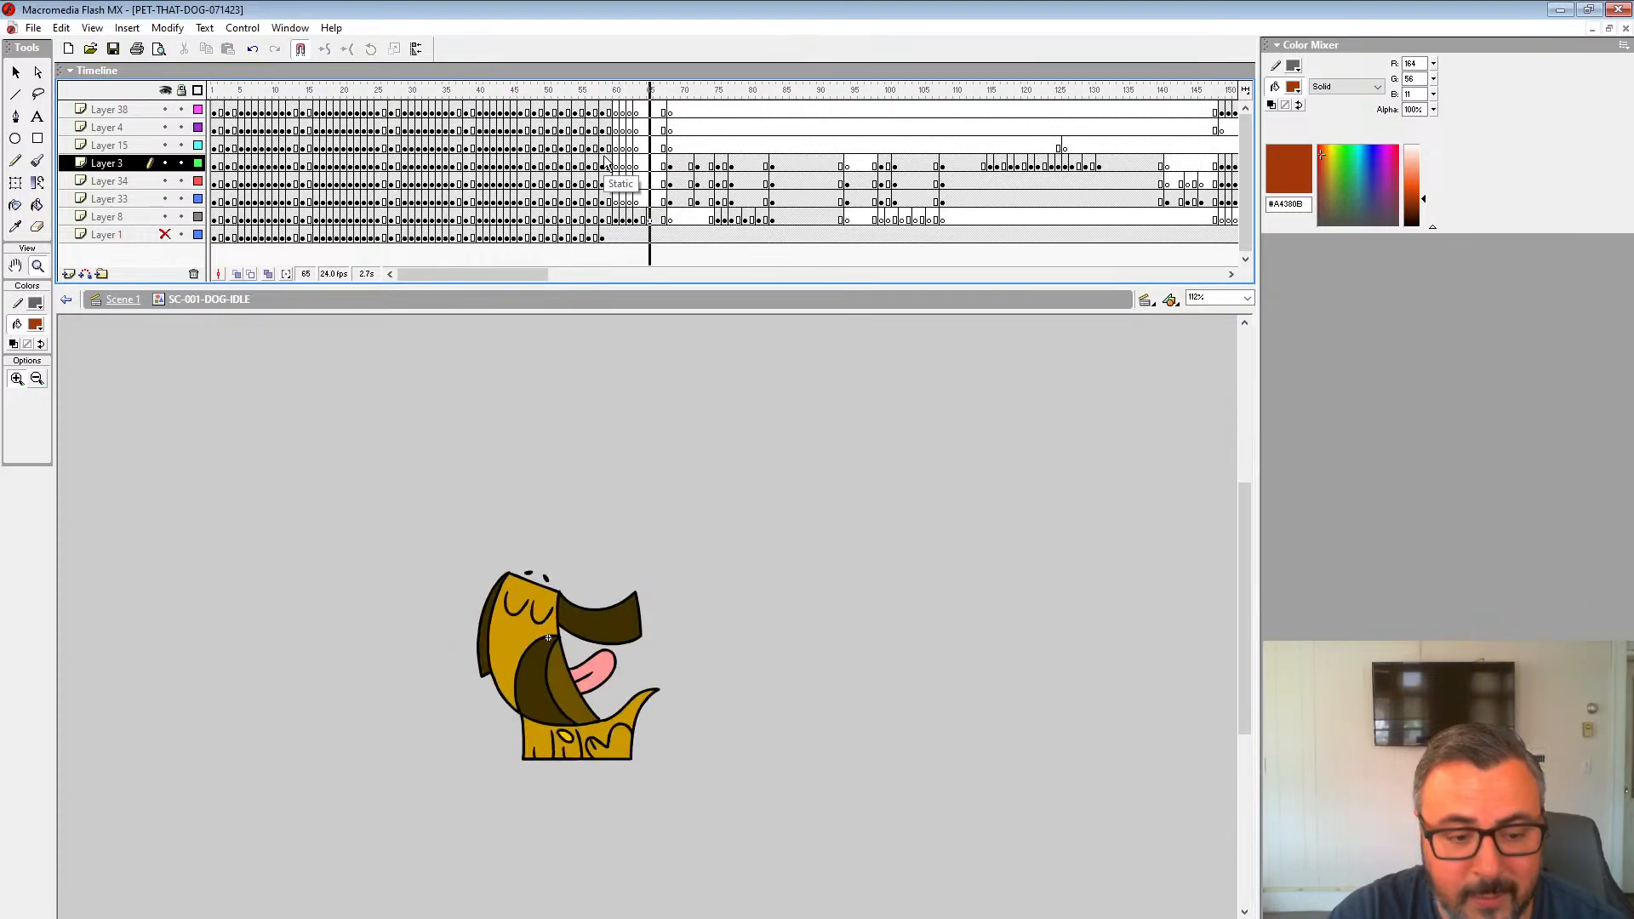
Step: Replay the head-shake repeatedly from around frames 58 to 63 to review the motion into the following poses
{"action": "left_click", "coordinate": [603, 161]}
{"action": "key", "text": "Return"}
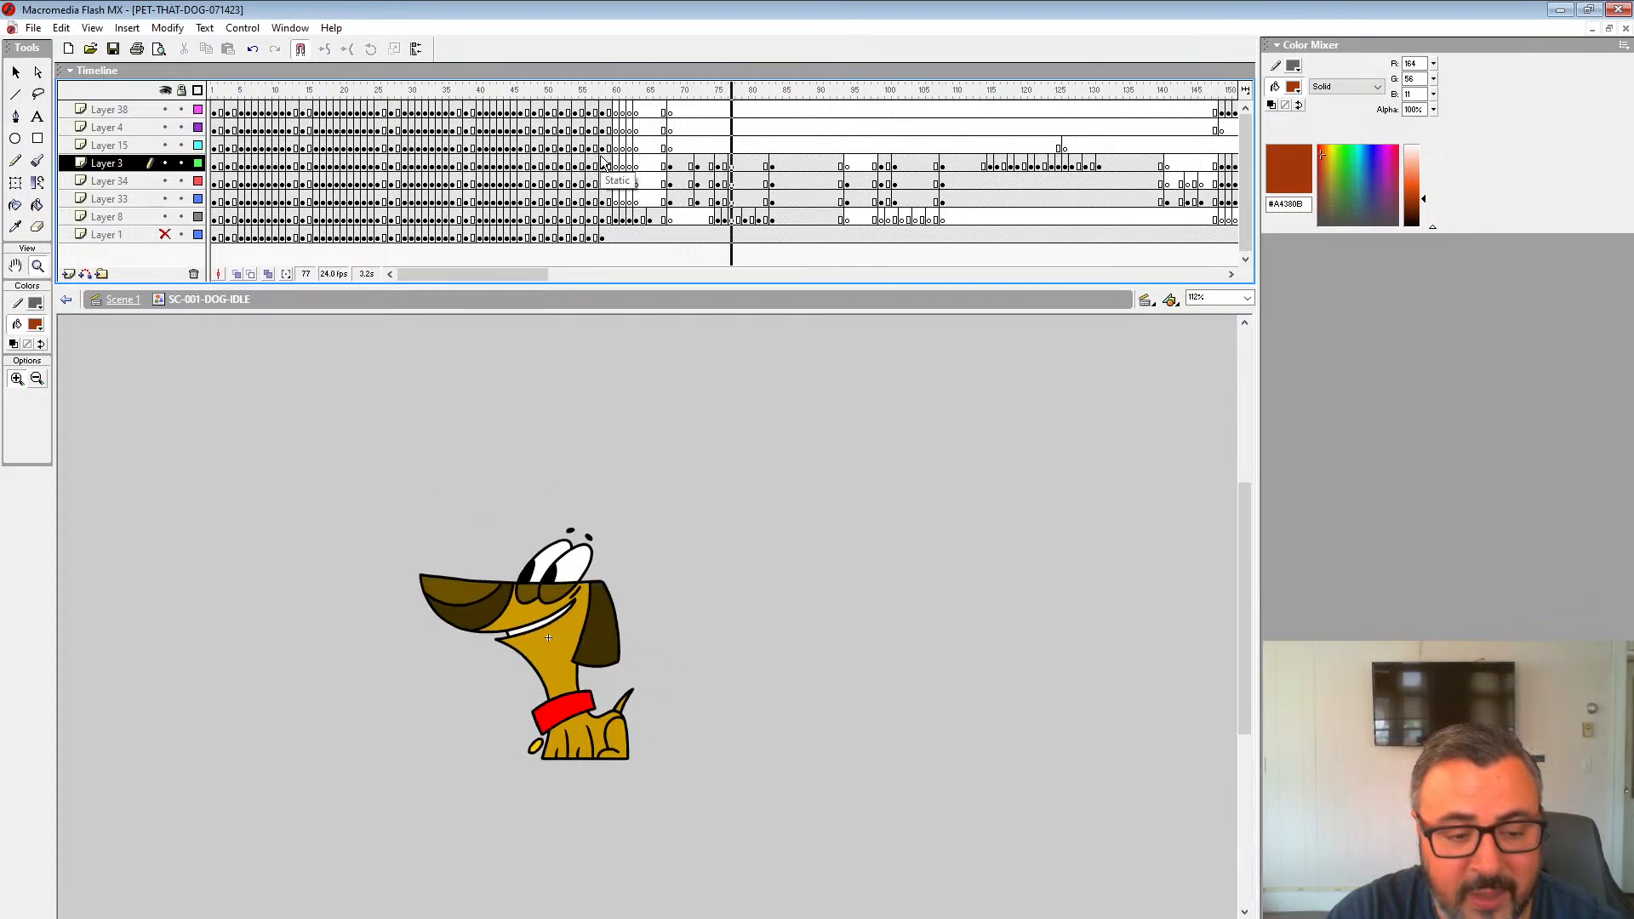
{"action": "left_click", "coordinate": [603, 161]}
{"action": "key", "text": "Return"}
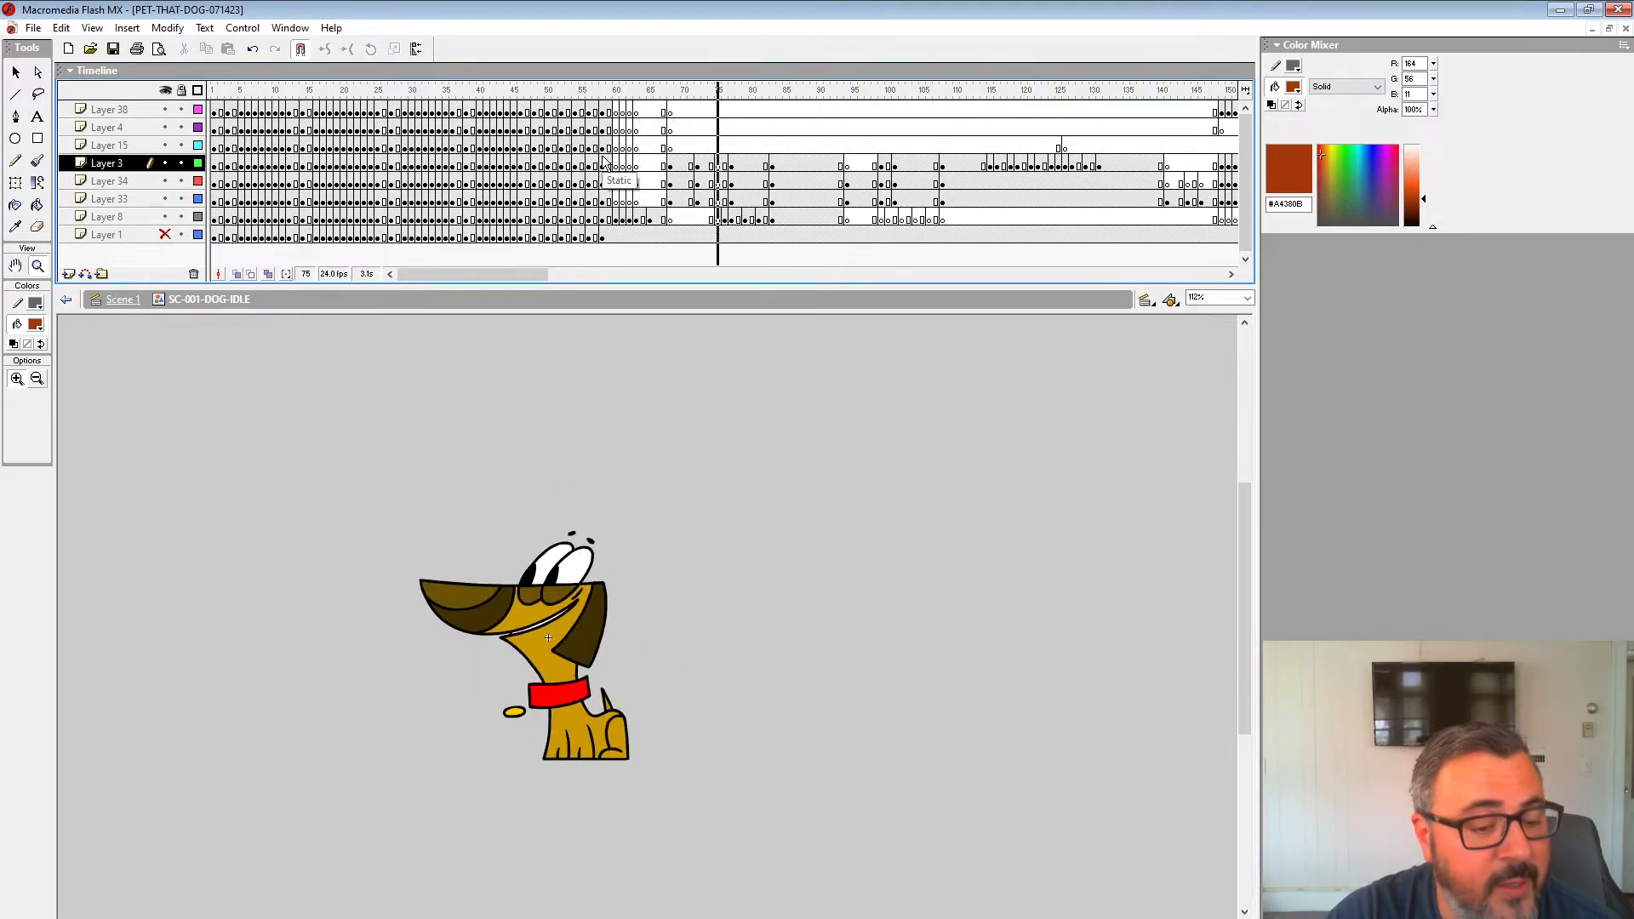
{"action": "left_click", "coordinate": [635, 132]}
{"action": "key", "text": "Return"}
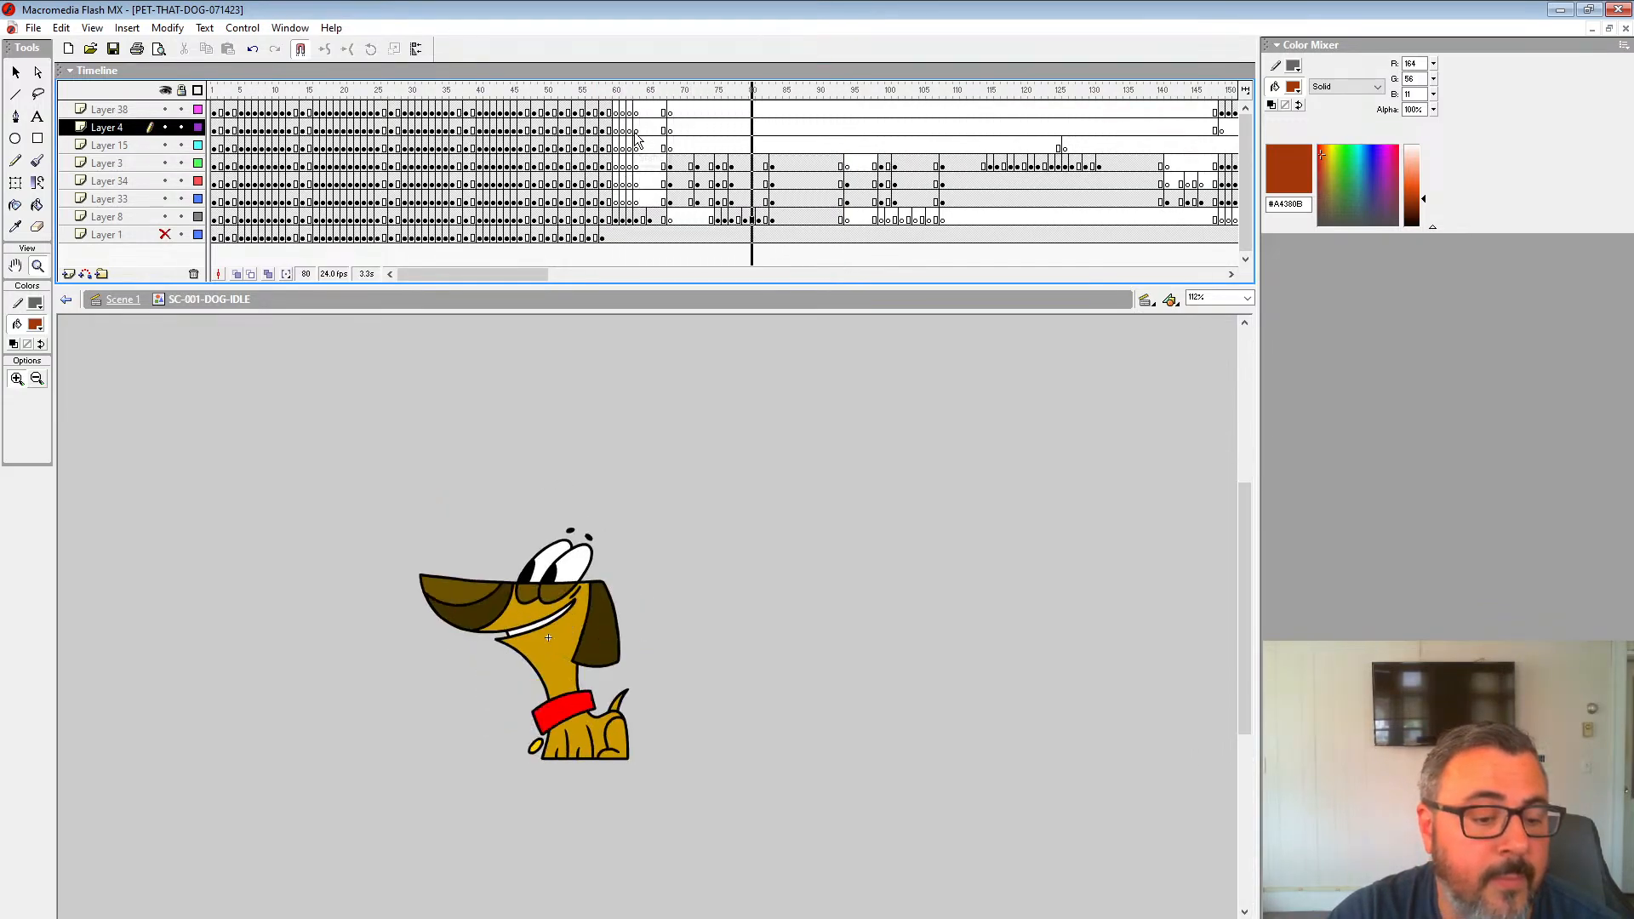
{"action": "left_click", "coordinate": [638, 139]}
{"action": "key", "text": "Return"}
{"action": "key", "text": "Return"}
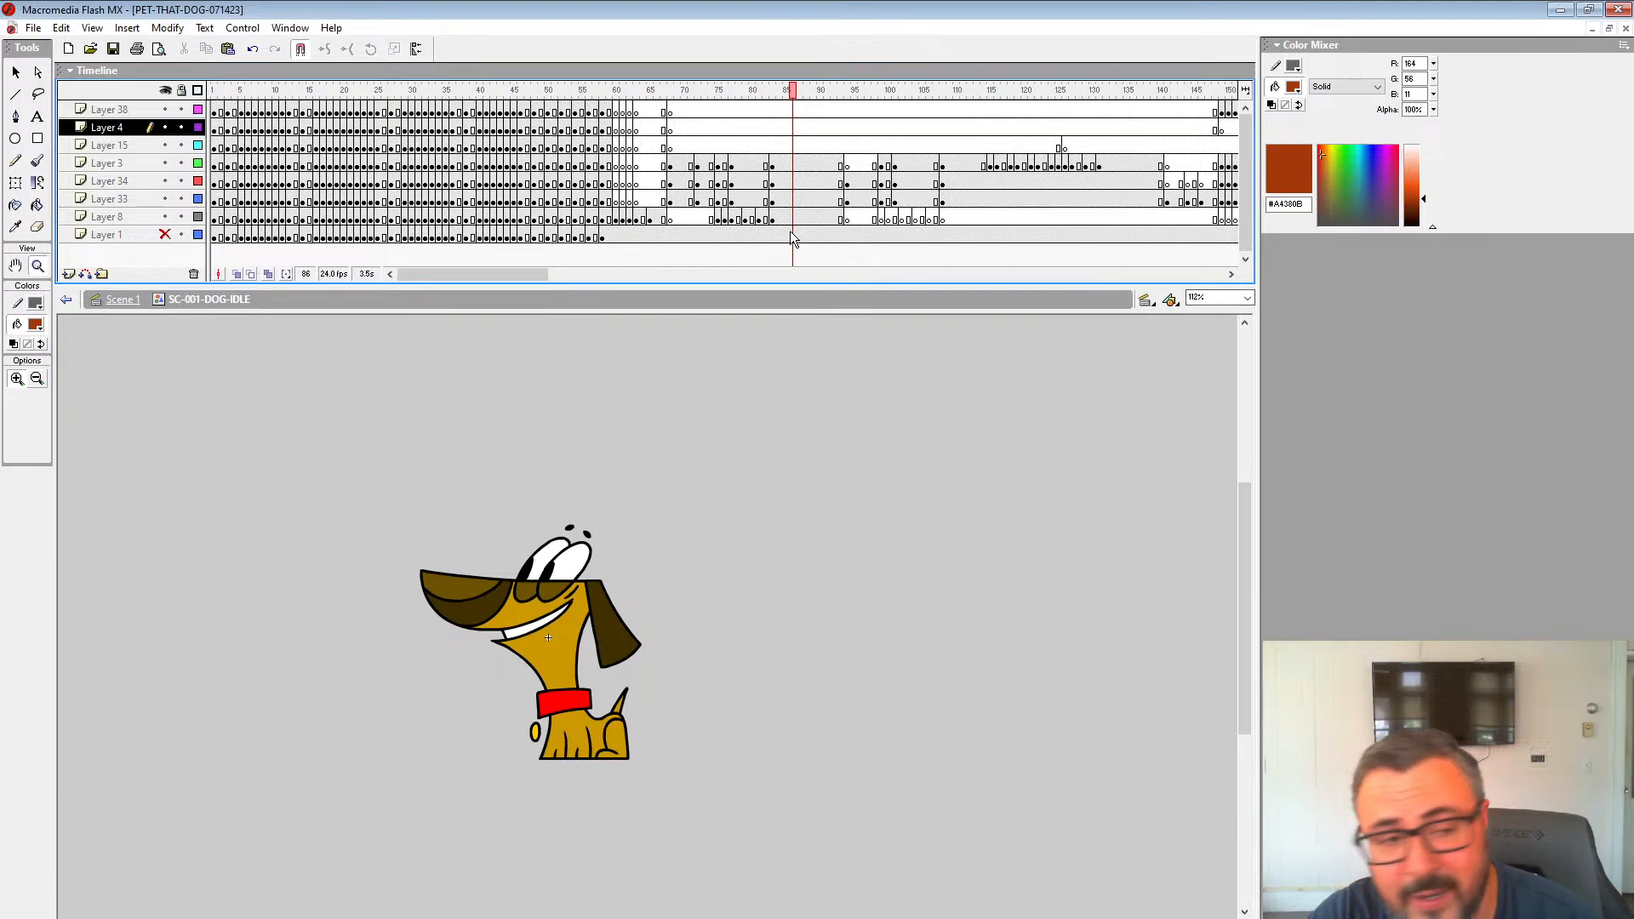
Step: Play the head-shake again with a longer lead-in from around frames 51 to 58, and inspect frame 66 of Layer 8
{"action": "left_click", "coordinate": [557, 146]}
{"action": "key", "text": "Return"}
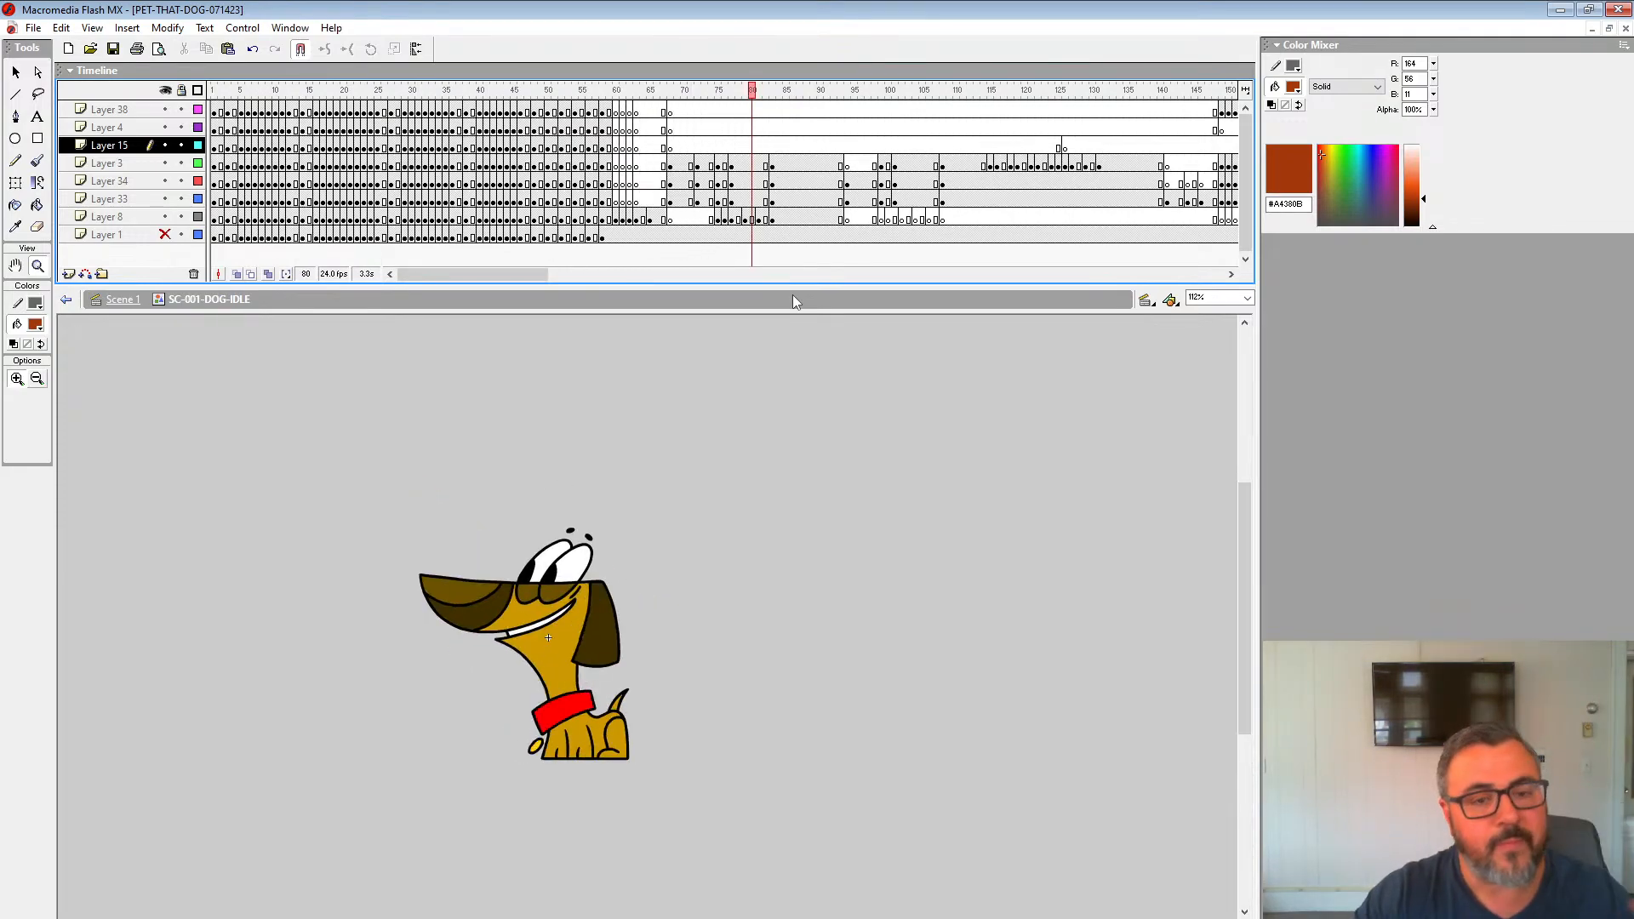
{"action": "left_click", "coordinate": [588, 141]}
{"action": "key", "text": "Return"}
{"action": "key", "text": "Return"}
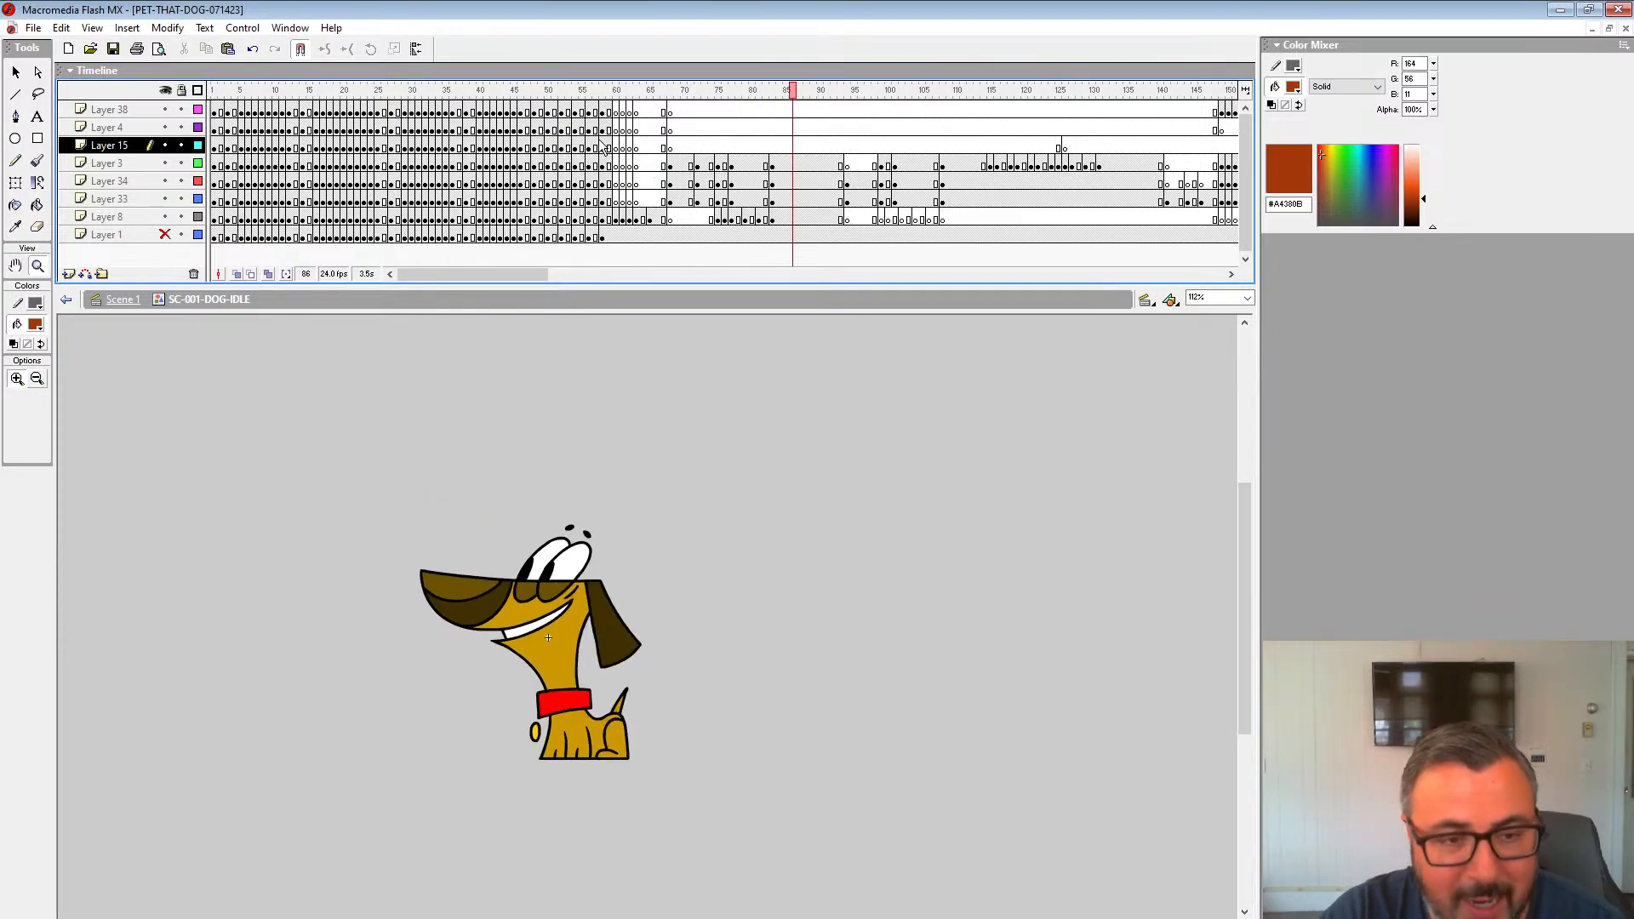
{"action": "left_click", "coordinate": [602, 144]}
{"action": "key", "text": "Return"}
{"action": "key", "text": "Return"}
{"action": "left_click", "coordinate": [658, 216]}
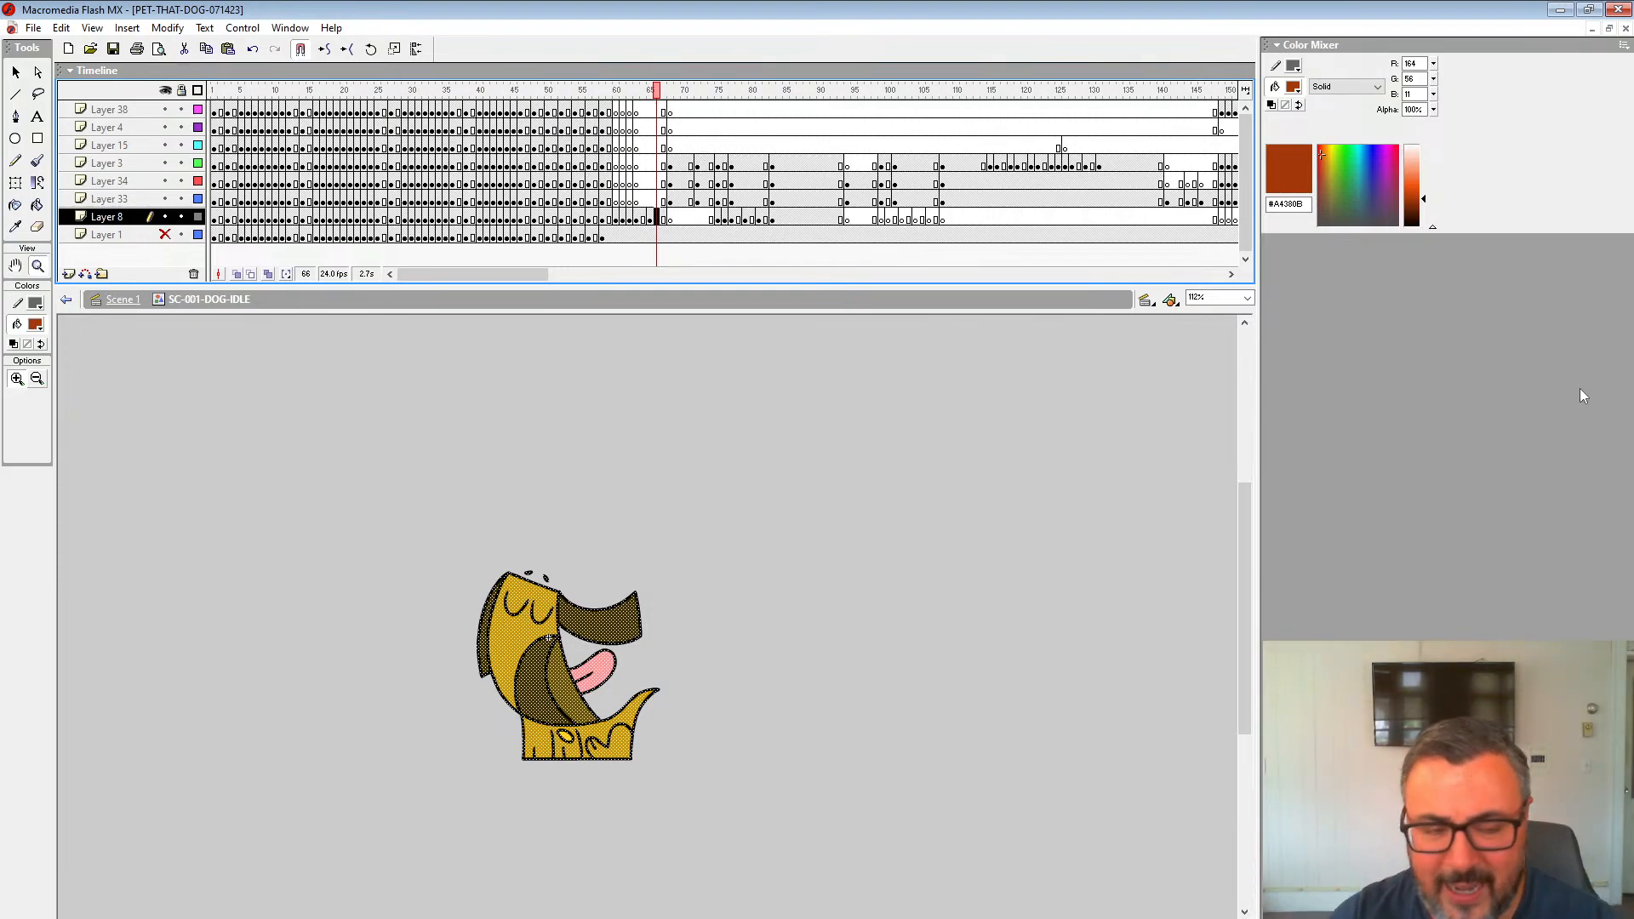
Step: Play the whole idle animation from frame 1 through to its end to review the overall timing
{"action": "left_click", "coordinate": [382, 181]}
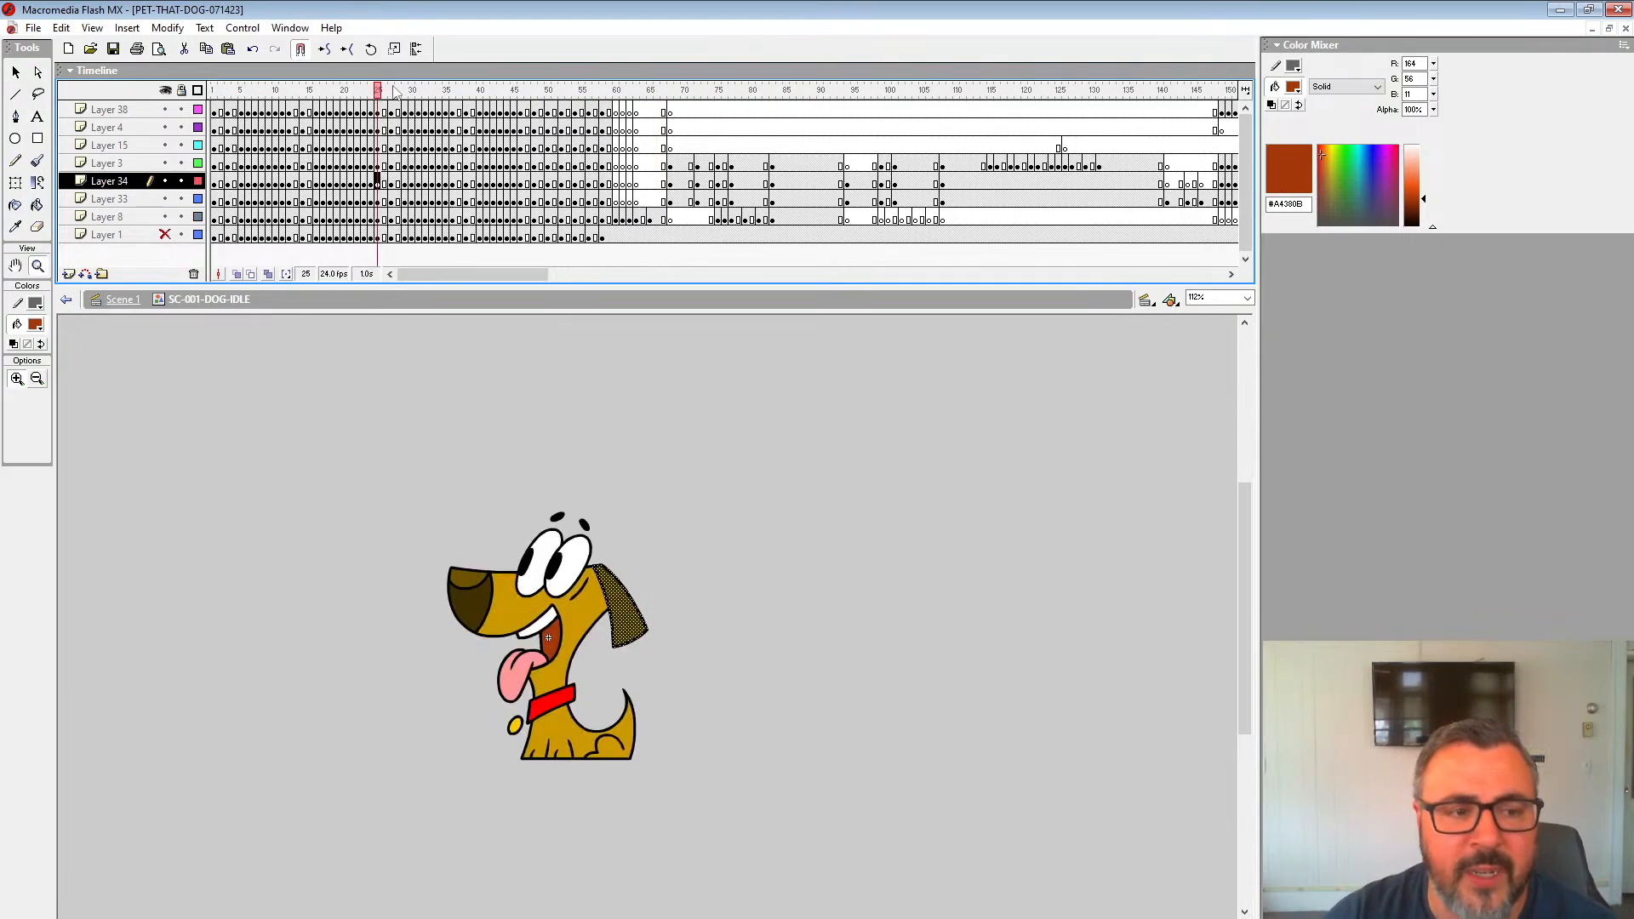
{"action": "left_click", "coordinate": [214, 89]}
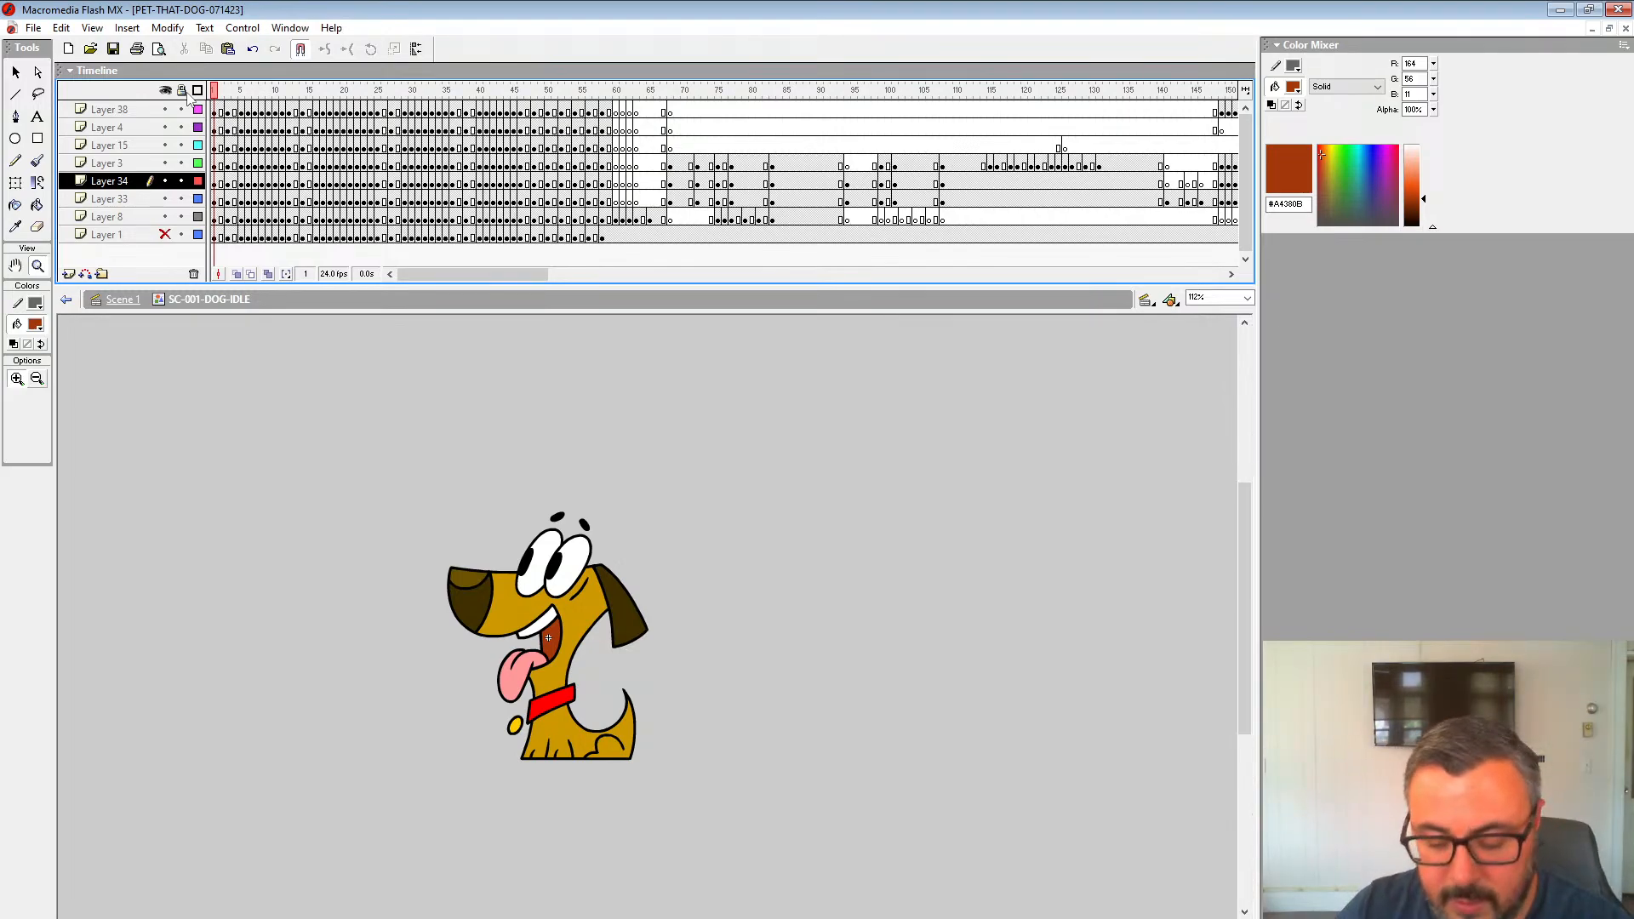
{"action": "key", "text": "Return"}
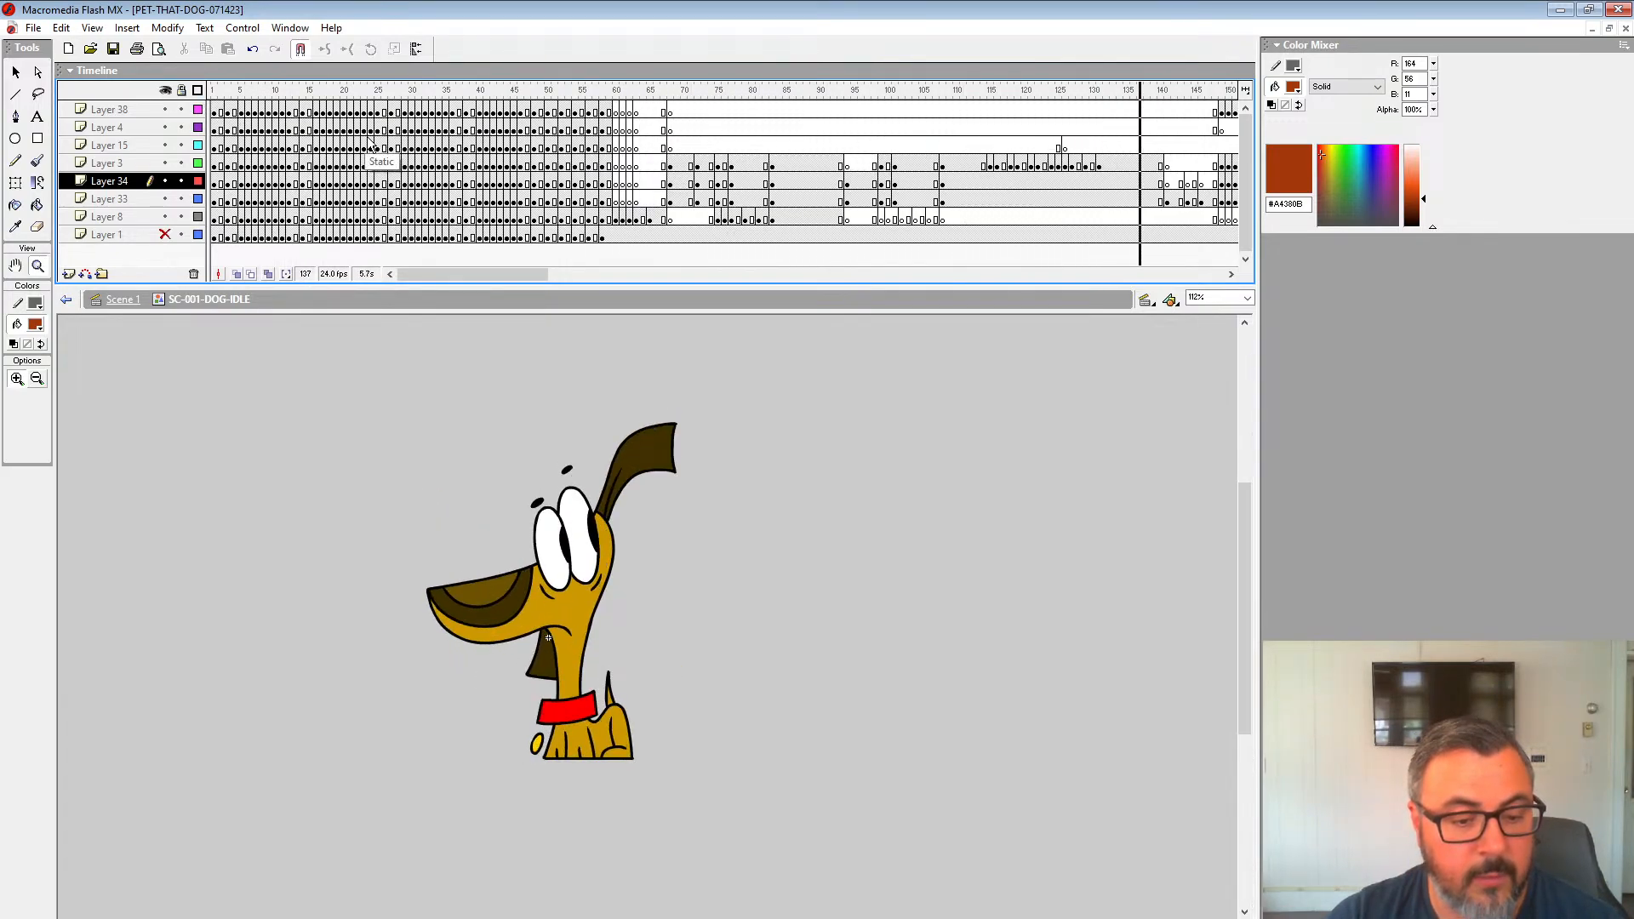
{"action": "key", "text": "Return"}
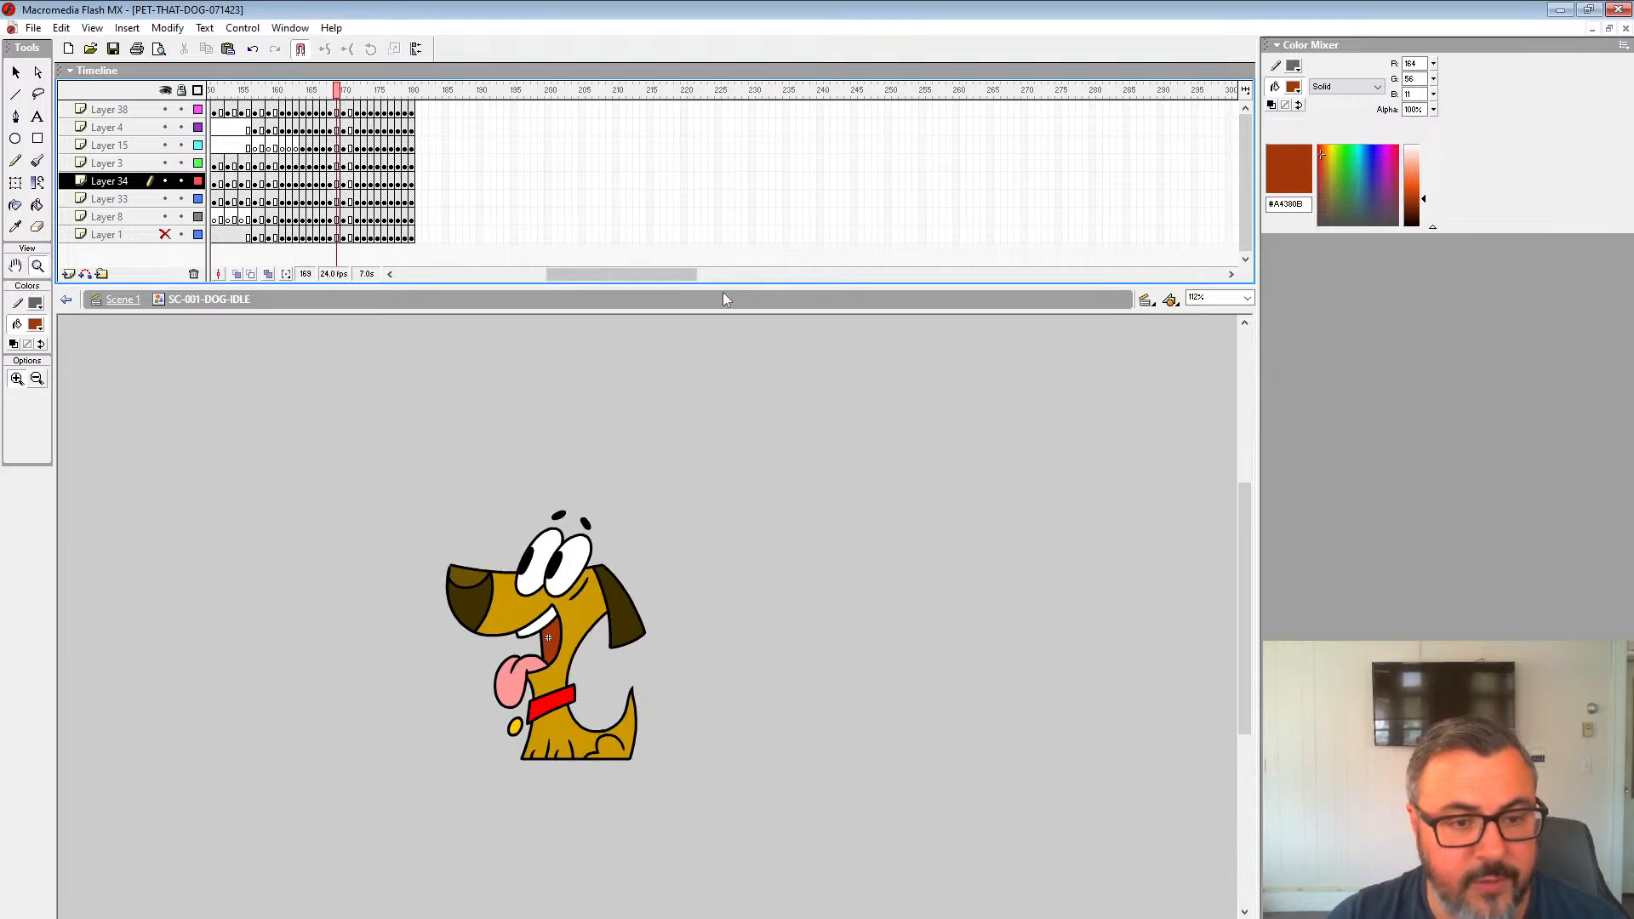
{"action": "left_click_drag", "start_coordinate": [687, 275], "coordinate": [553, 274]}
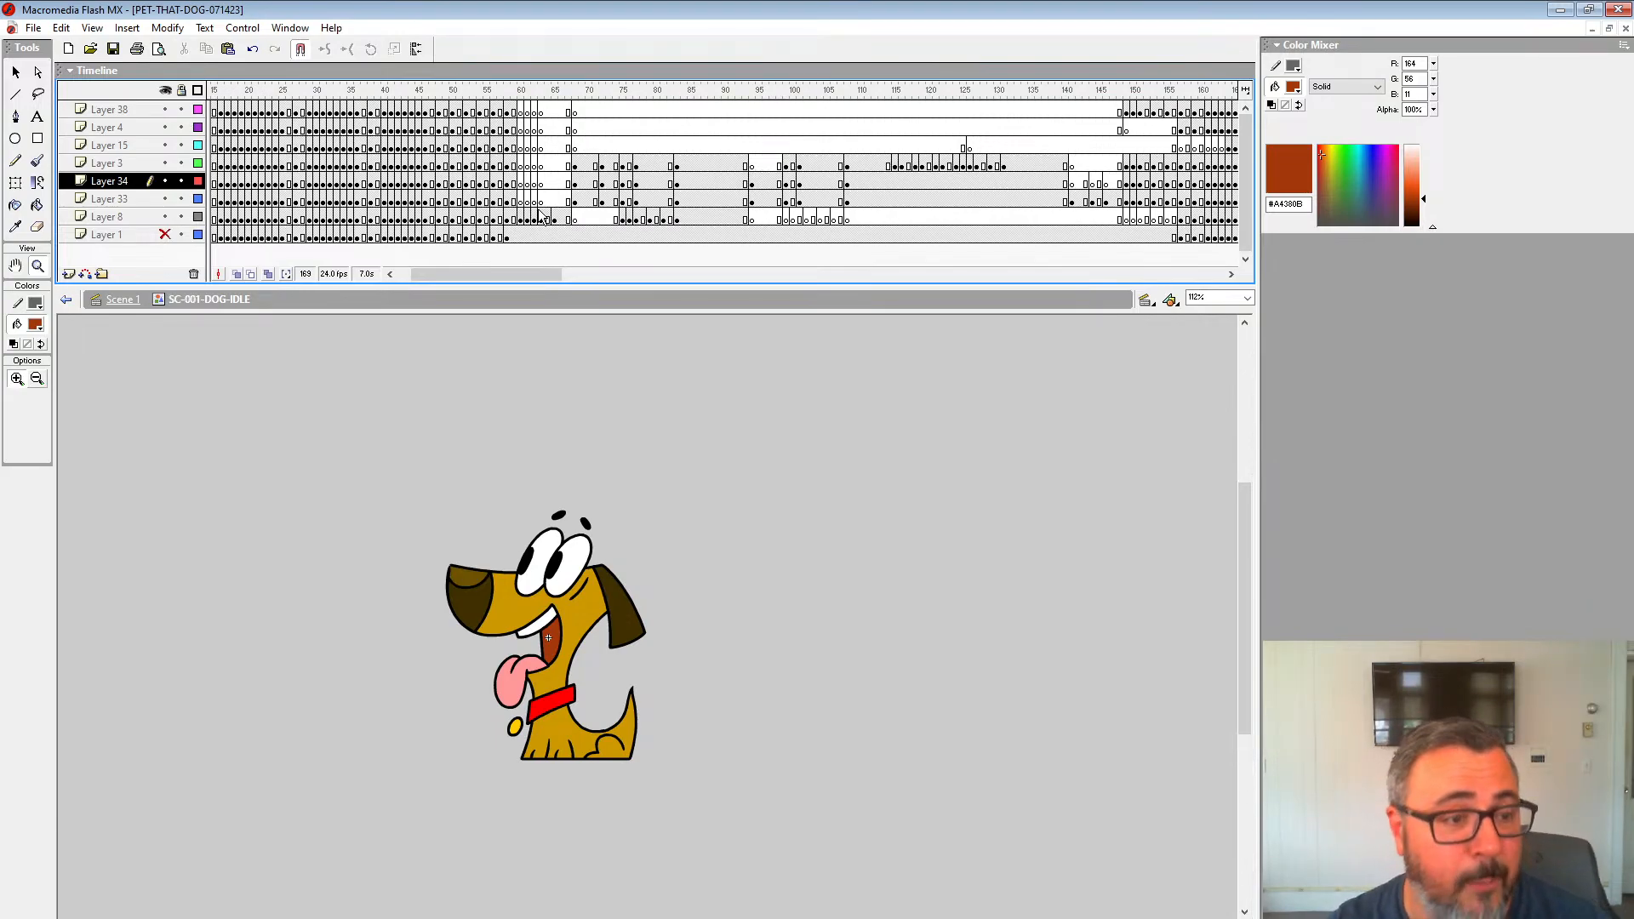
Step: Show the hidden Layer 1 holding the dog's ground shadow and check it on frames 57 and 60
{"action": "left_click", "coordinate": [471, 632], "text": "alt"}
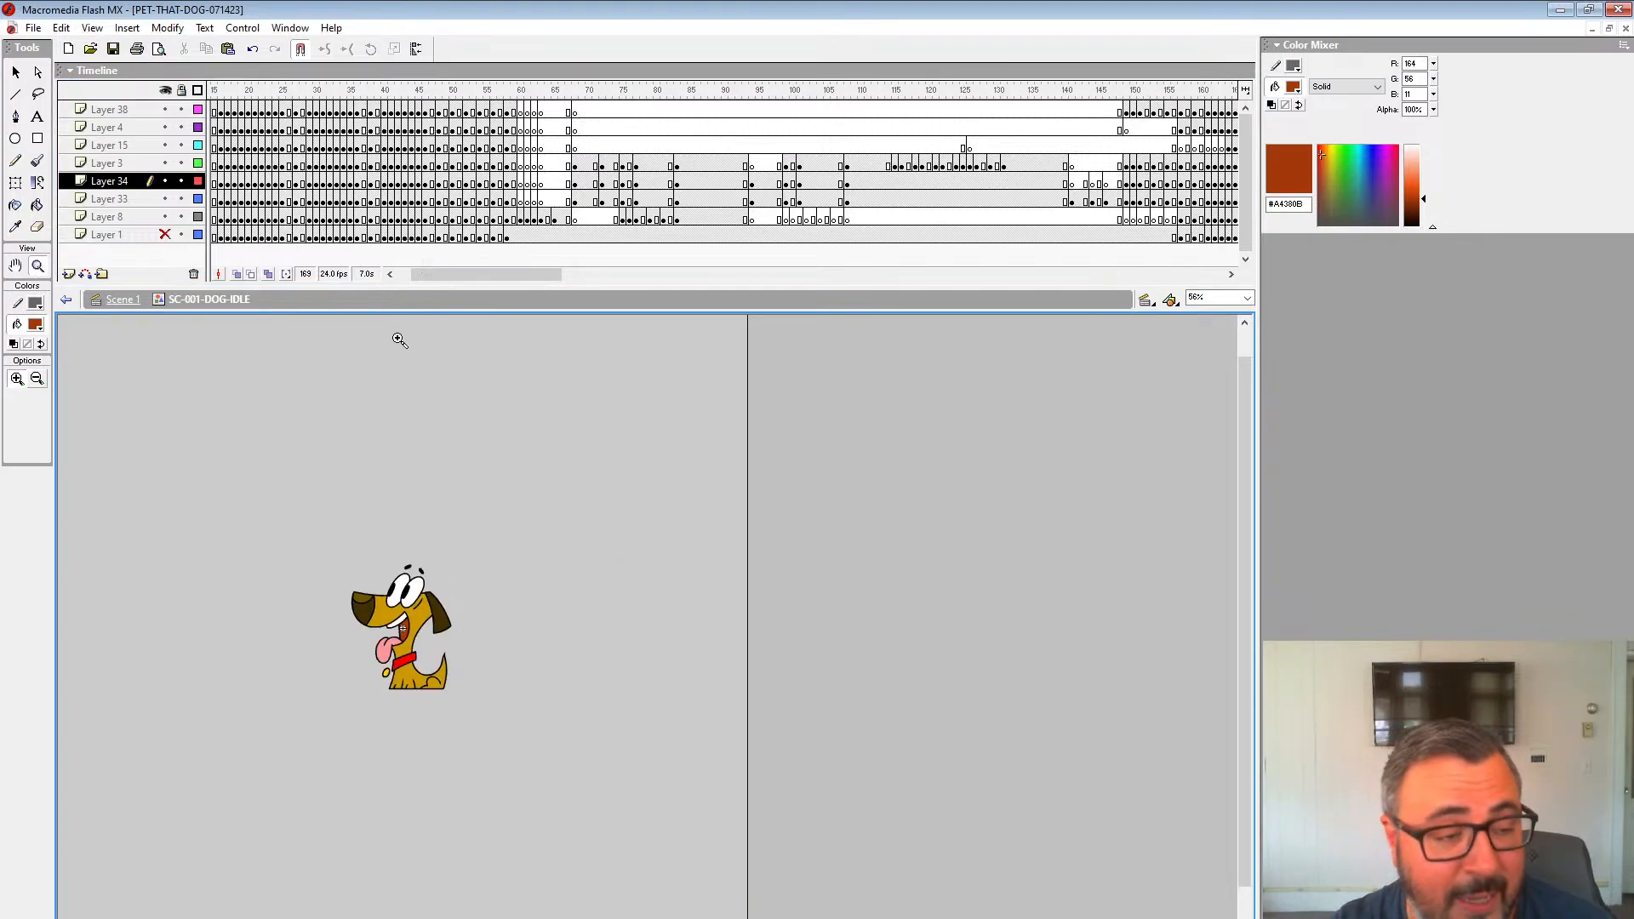
{"action": "left_click", "coordinate": [166, 235]}
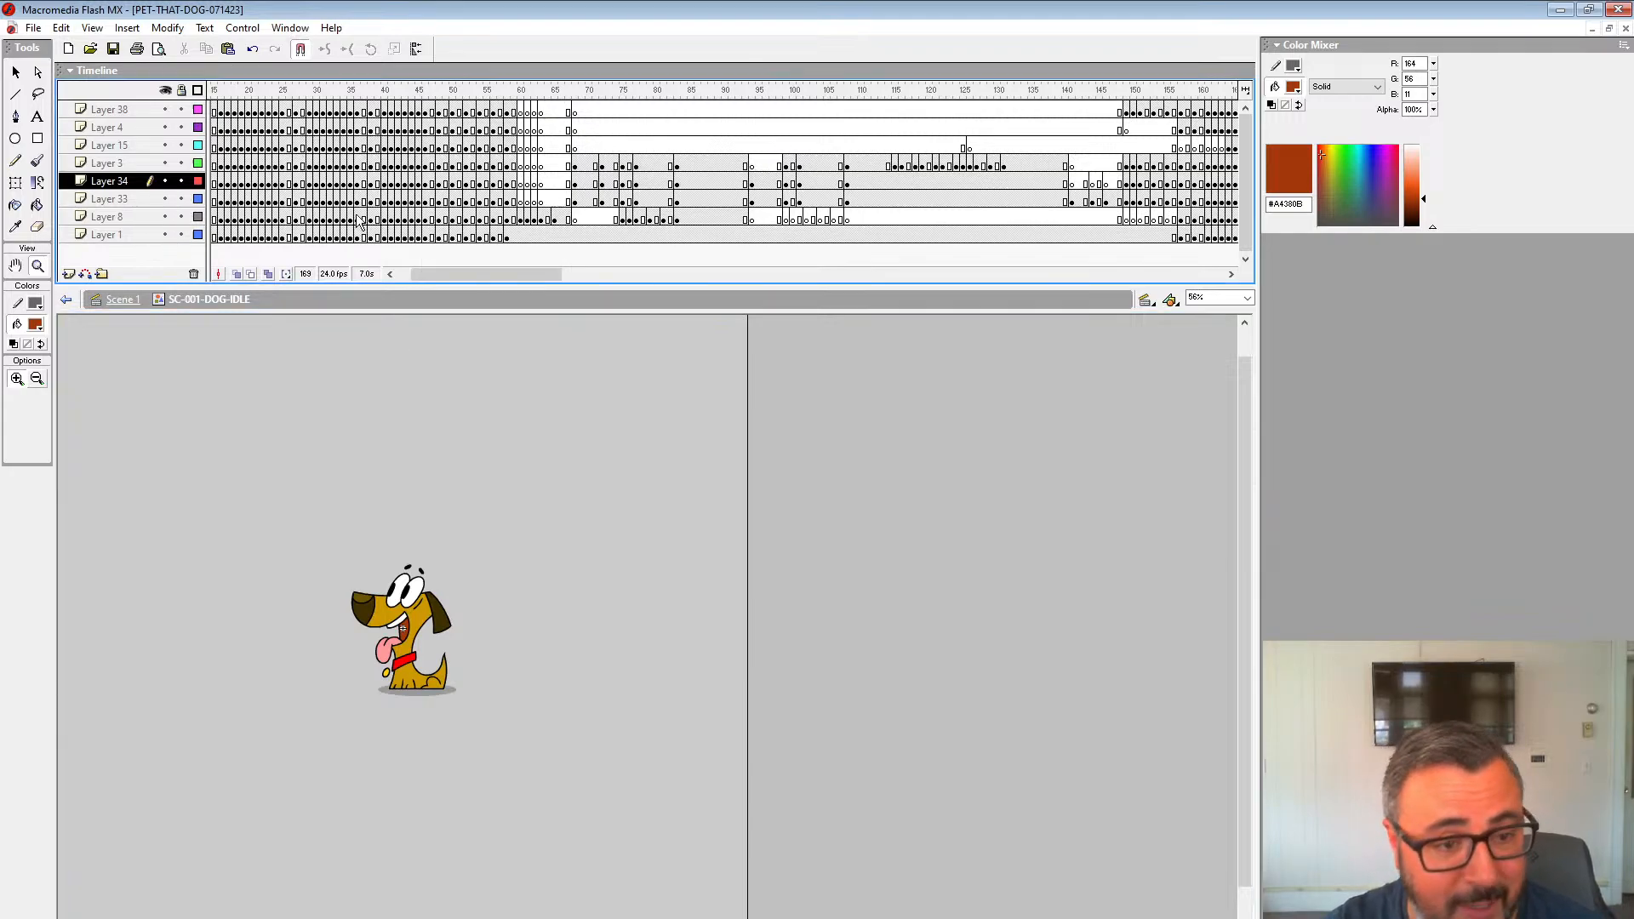
{"action": "left_click", "coordinate": [523, 231]}
{"action": "left_click", "coordinate": [501, 219]}
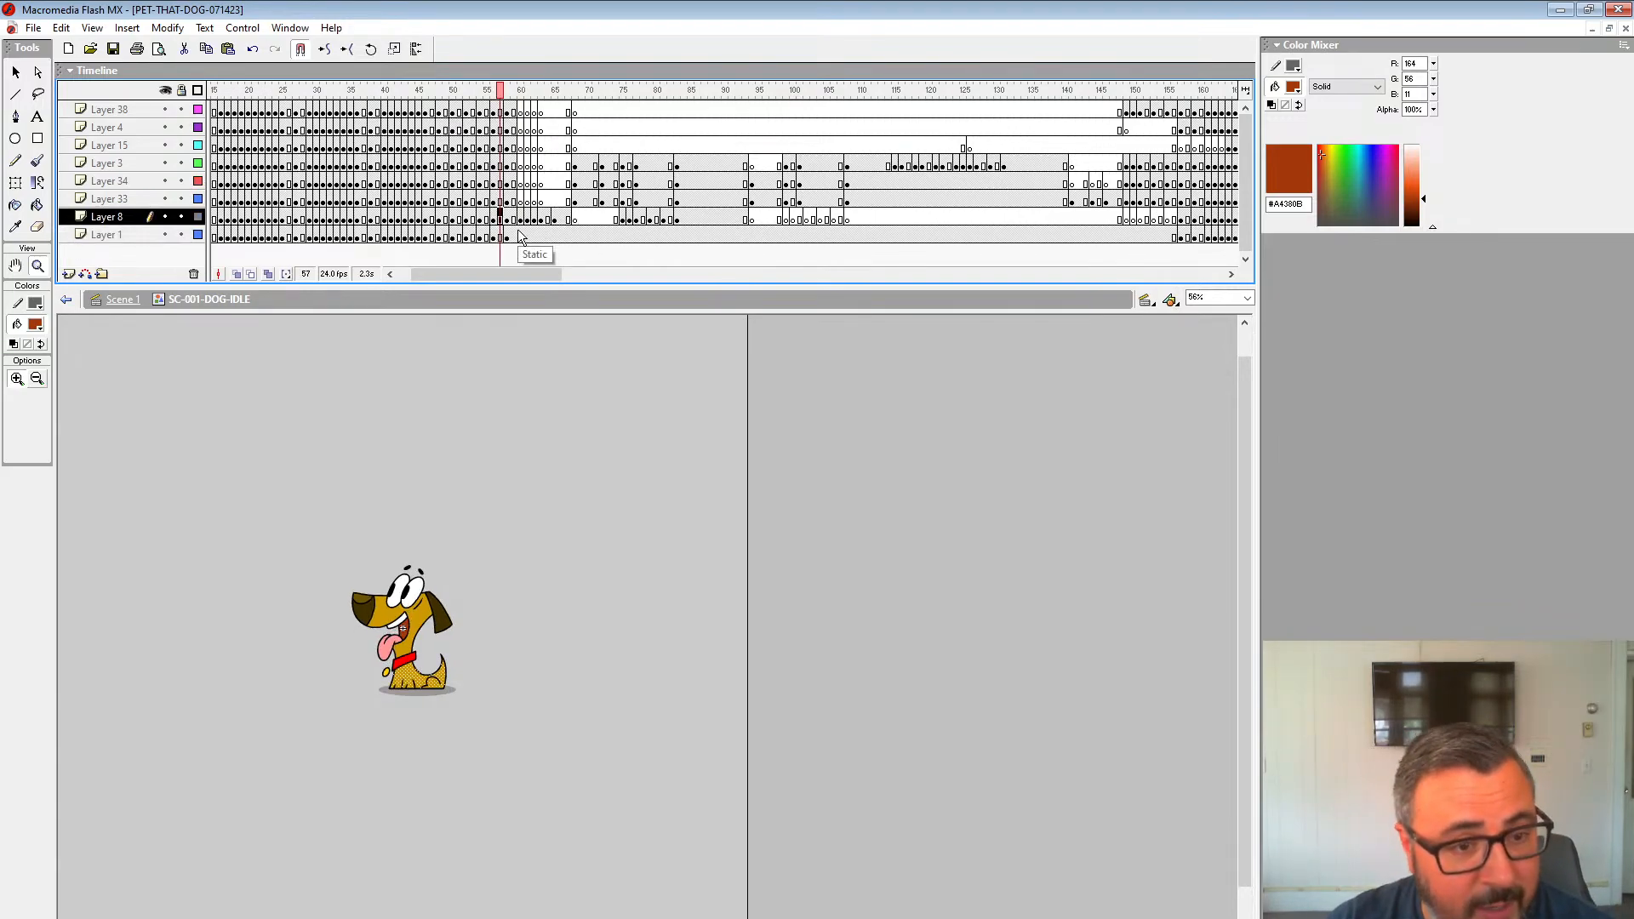
{"action": "left_click", "coordinate": [521, 235]}
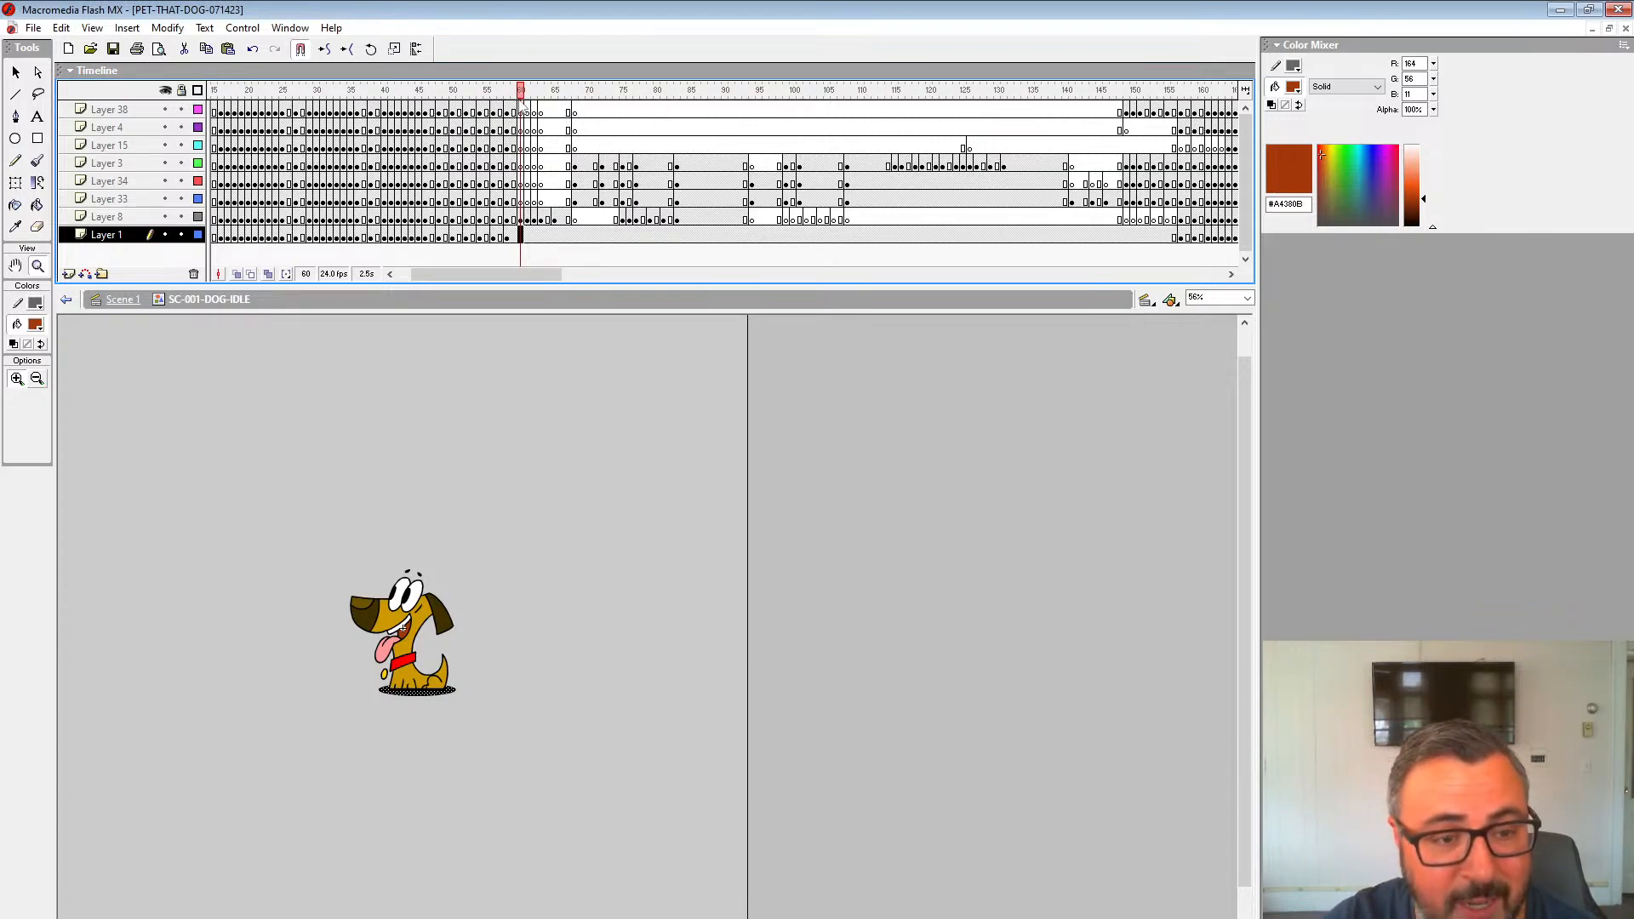
Step: Play back the head-shake with the shadow from around frame 50, checking the Layer 8 poses on frames 62, 66 and 67
{"action": "left_click_drag", "start_coordinate": [521, 95], "coordinate": [520, 97]}
{"action": "left_click", "coordinate": [455, 203]}
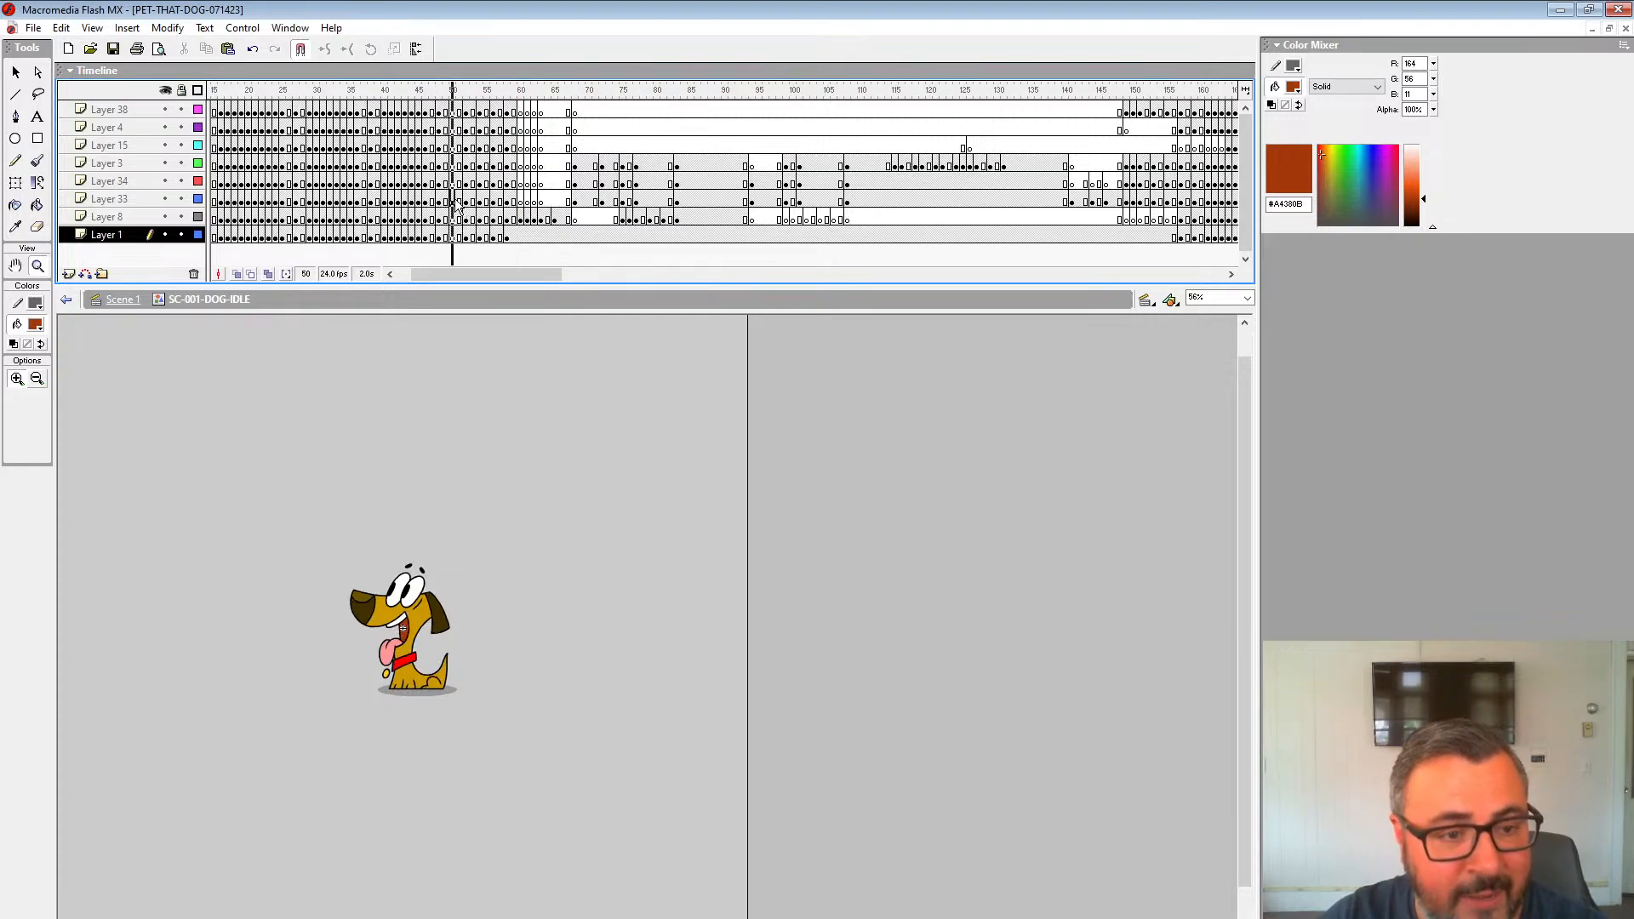
{"action": "key", "text": "Return"}
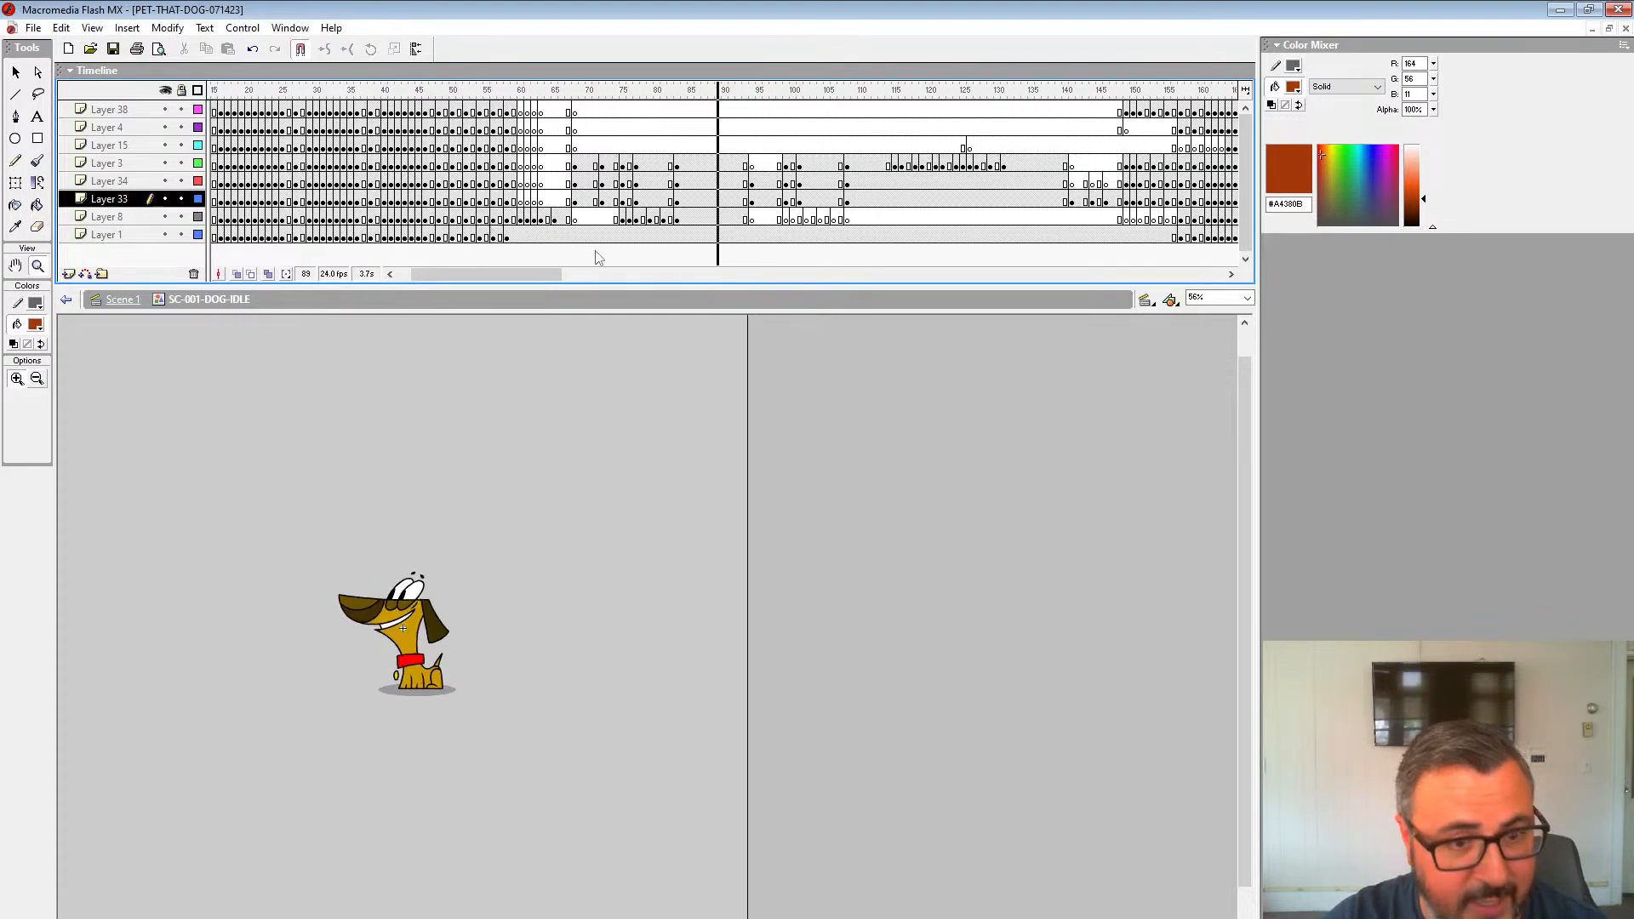
{"action": "left_click", "coordinate": [534, 219]}
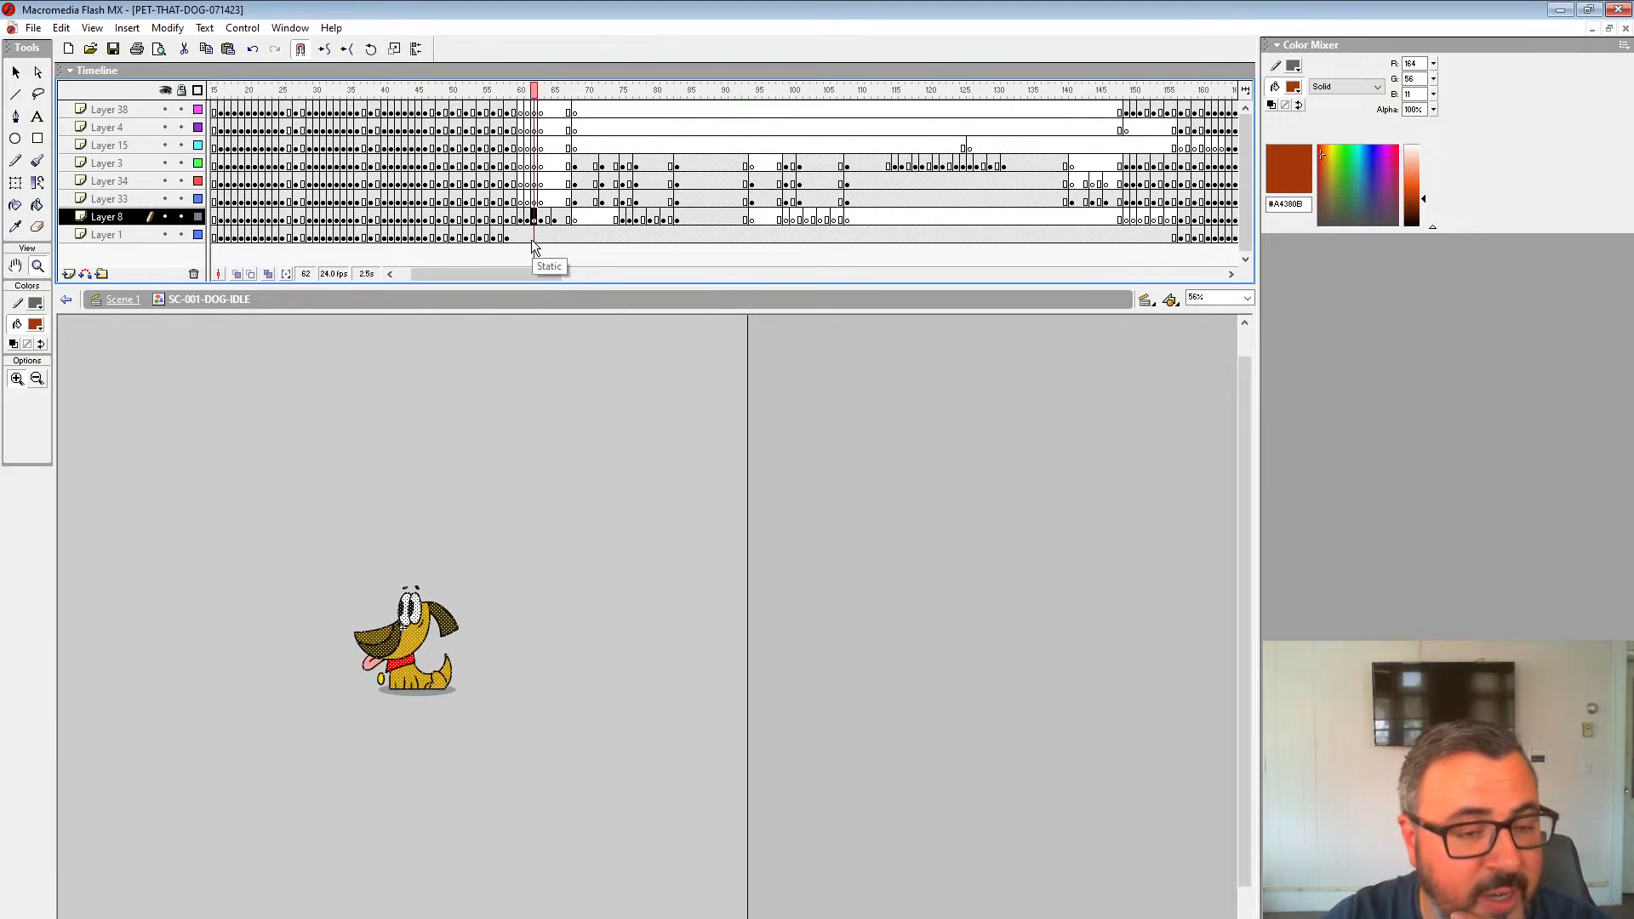
{"action": "key", "text": "Return"}
{"action": "left_click", "coordinate": [561, 218]}
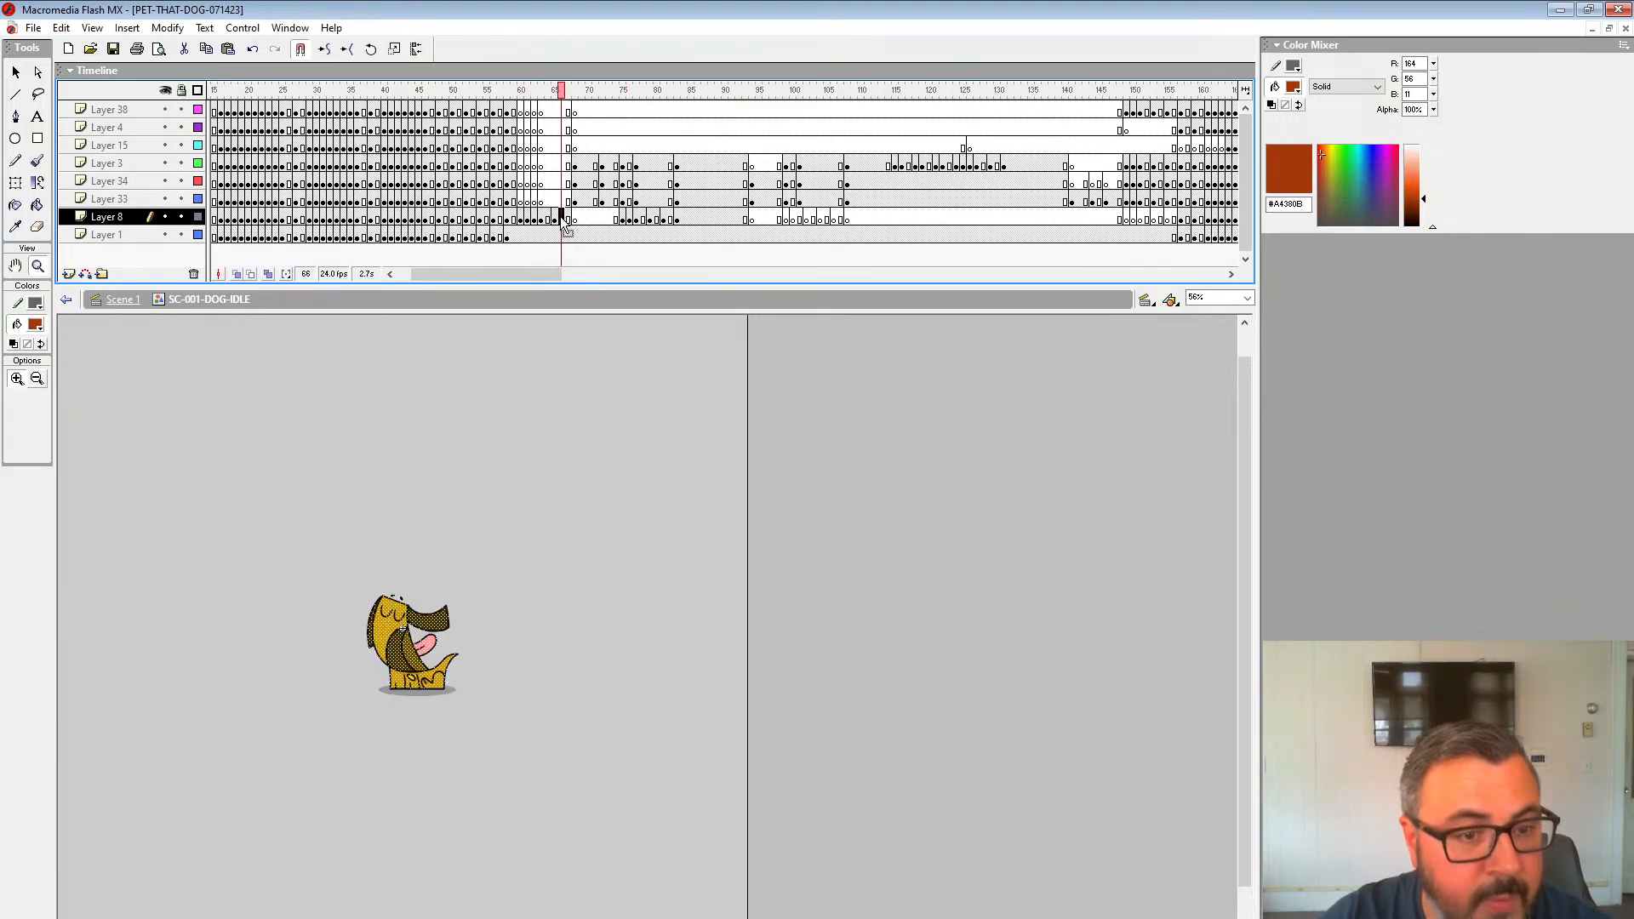
{"action": "left_click", "coordinate": [502, 211]}
{"action": "key", "text": "Return"}
{"action": "left_click", "coordinate": [568, 219]}
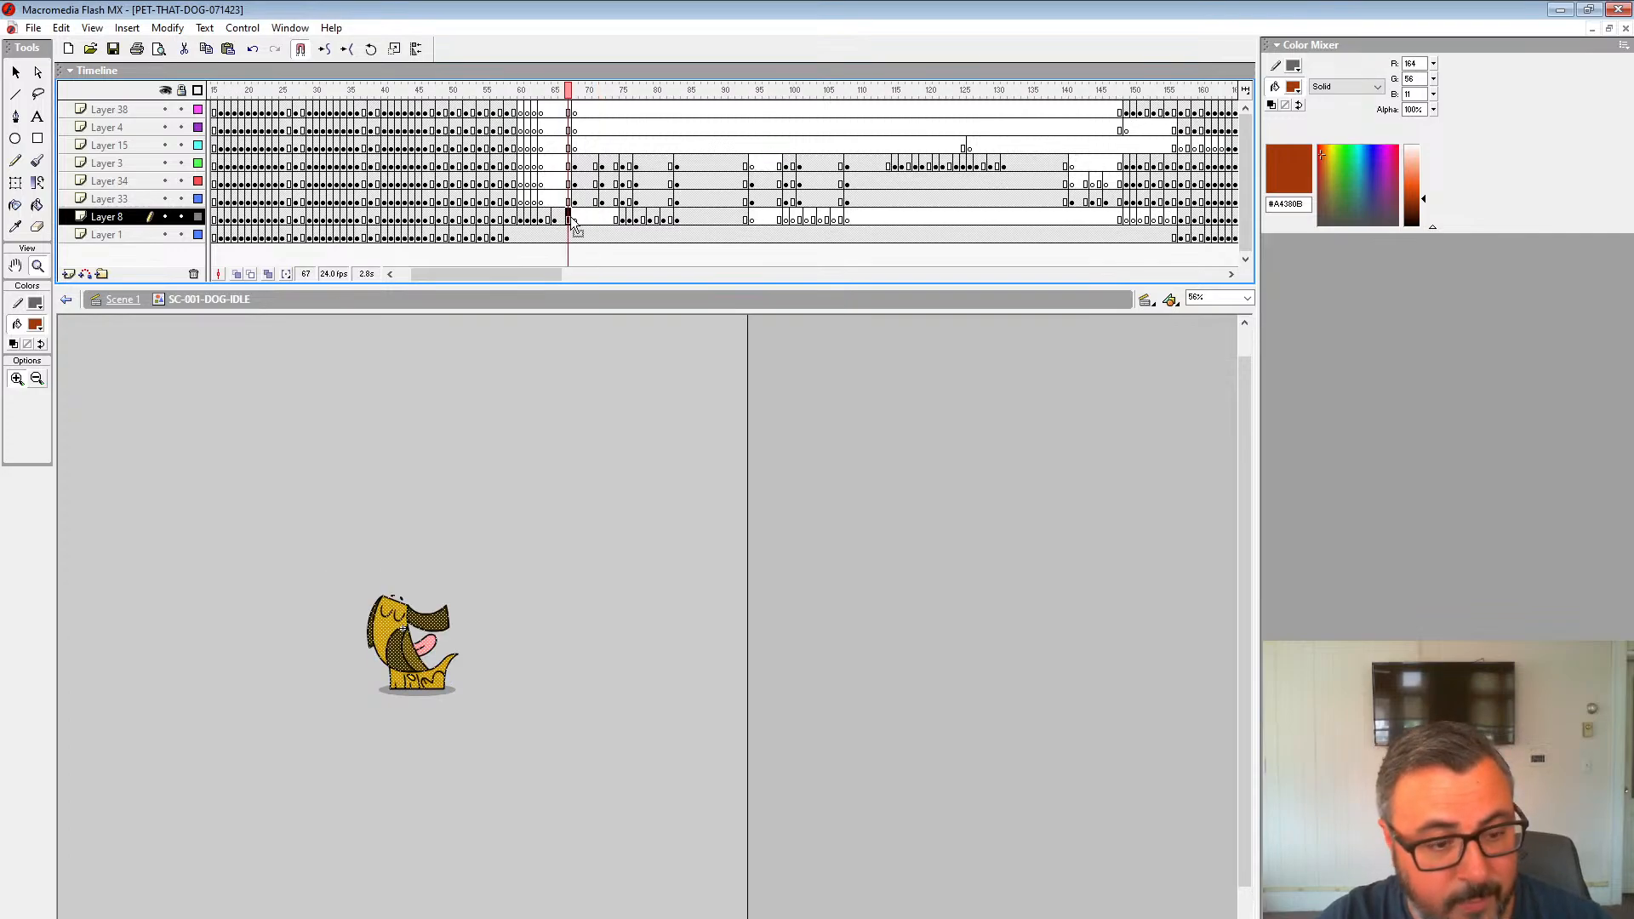
{"action": "left_click", "coordinate": [477, 183]}
{"action": "key", "text": "Return"}
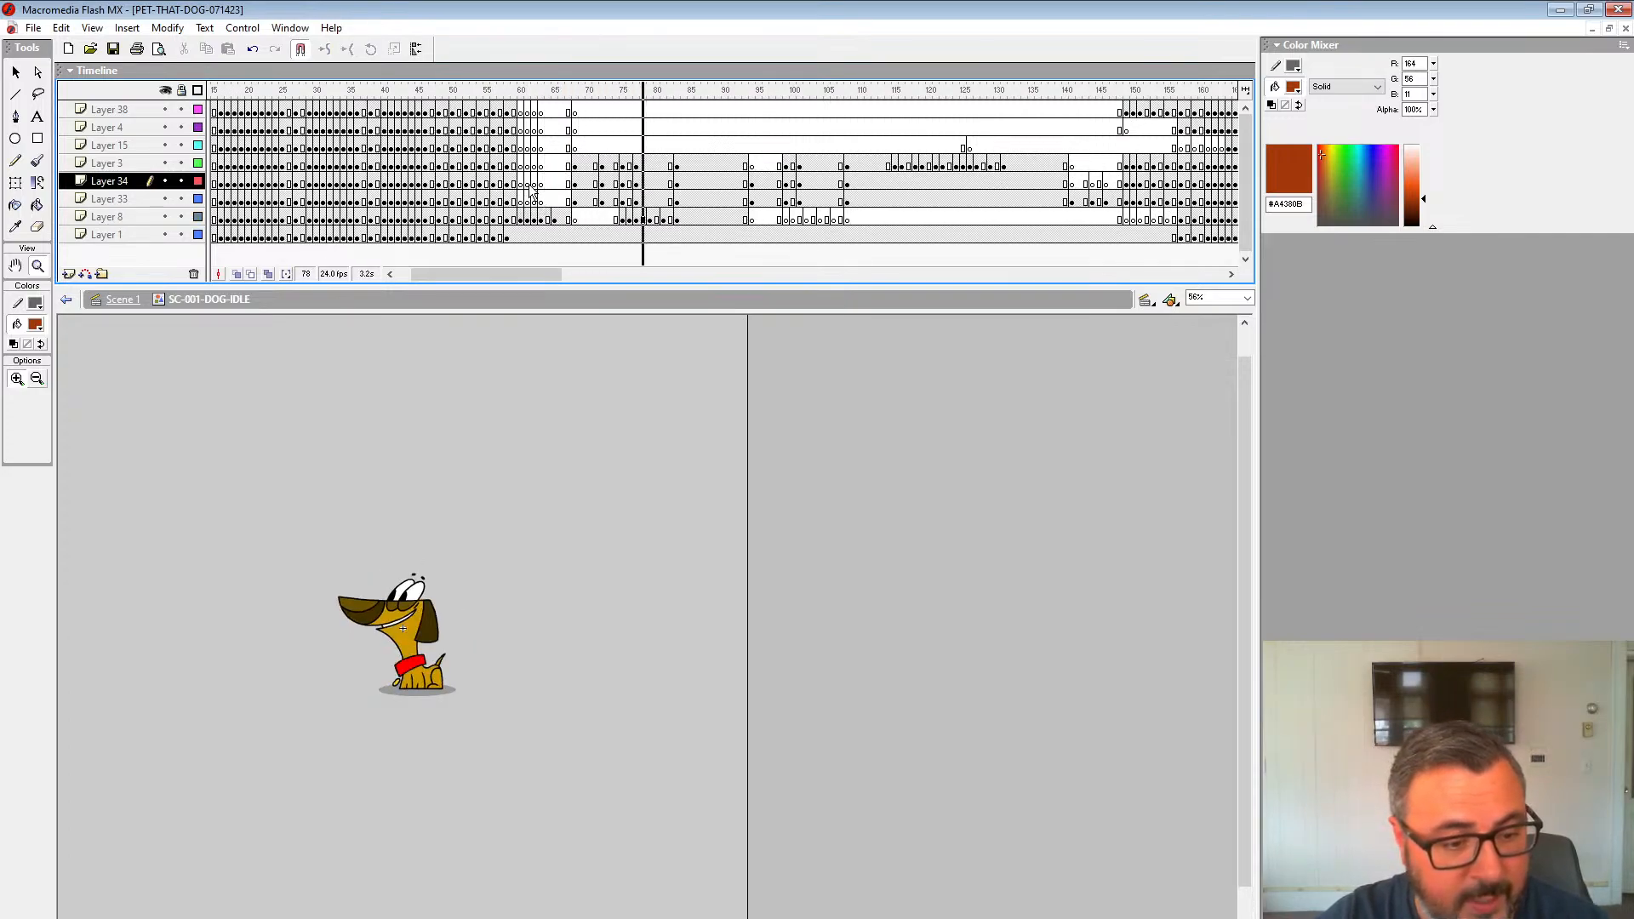
Step: Insert a blank keyframe at frame 67 of Layer 8 and turn on onion skinning to see the neighbouring poses
{"action": "left_click", "coordinate": [568, 219]}
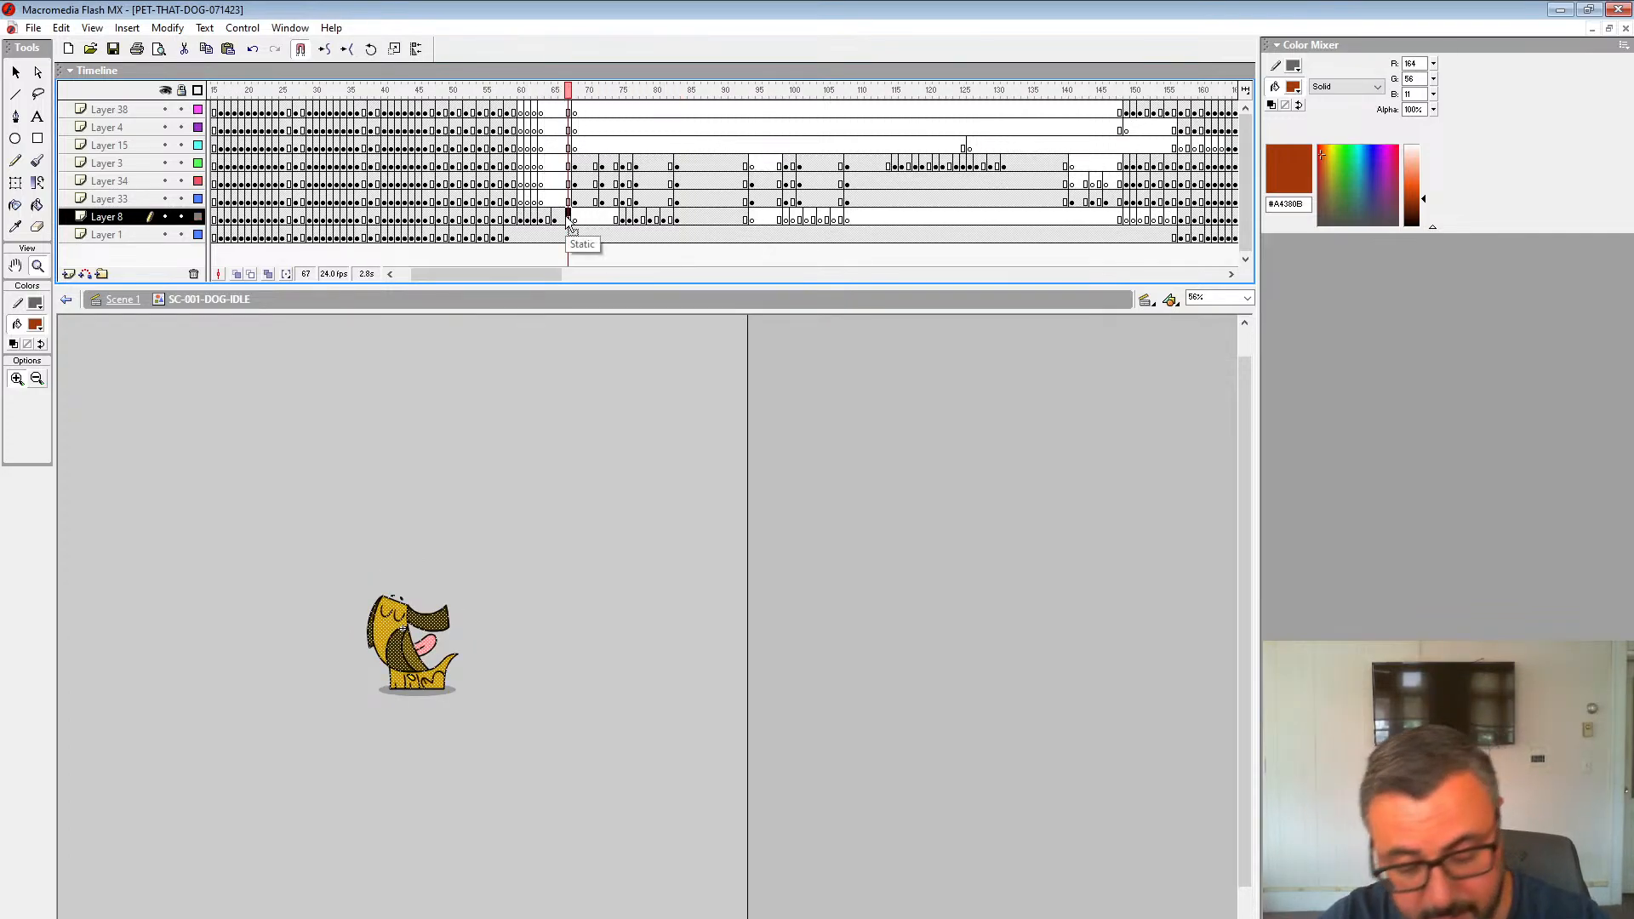
{"action": "key", "text": "Delete"}
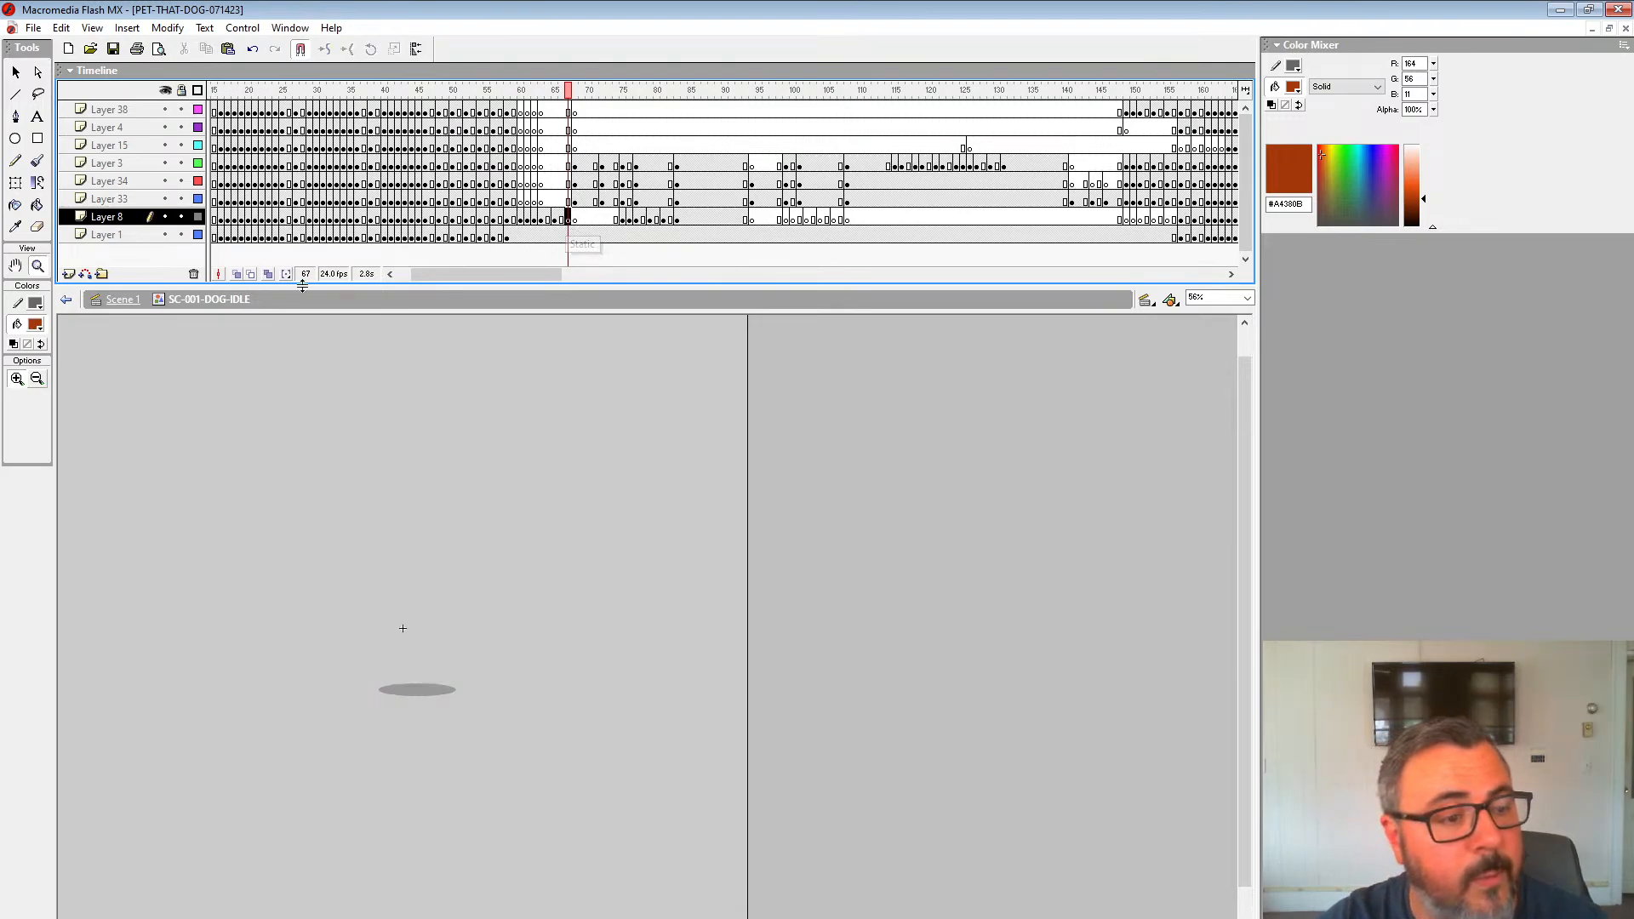
{"action": "left_click", "coordinate": [237, 274]}
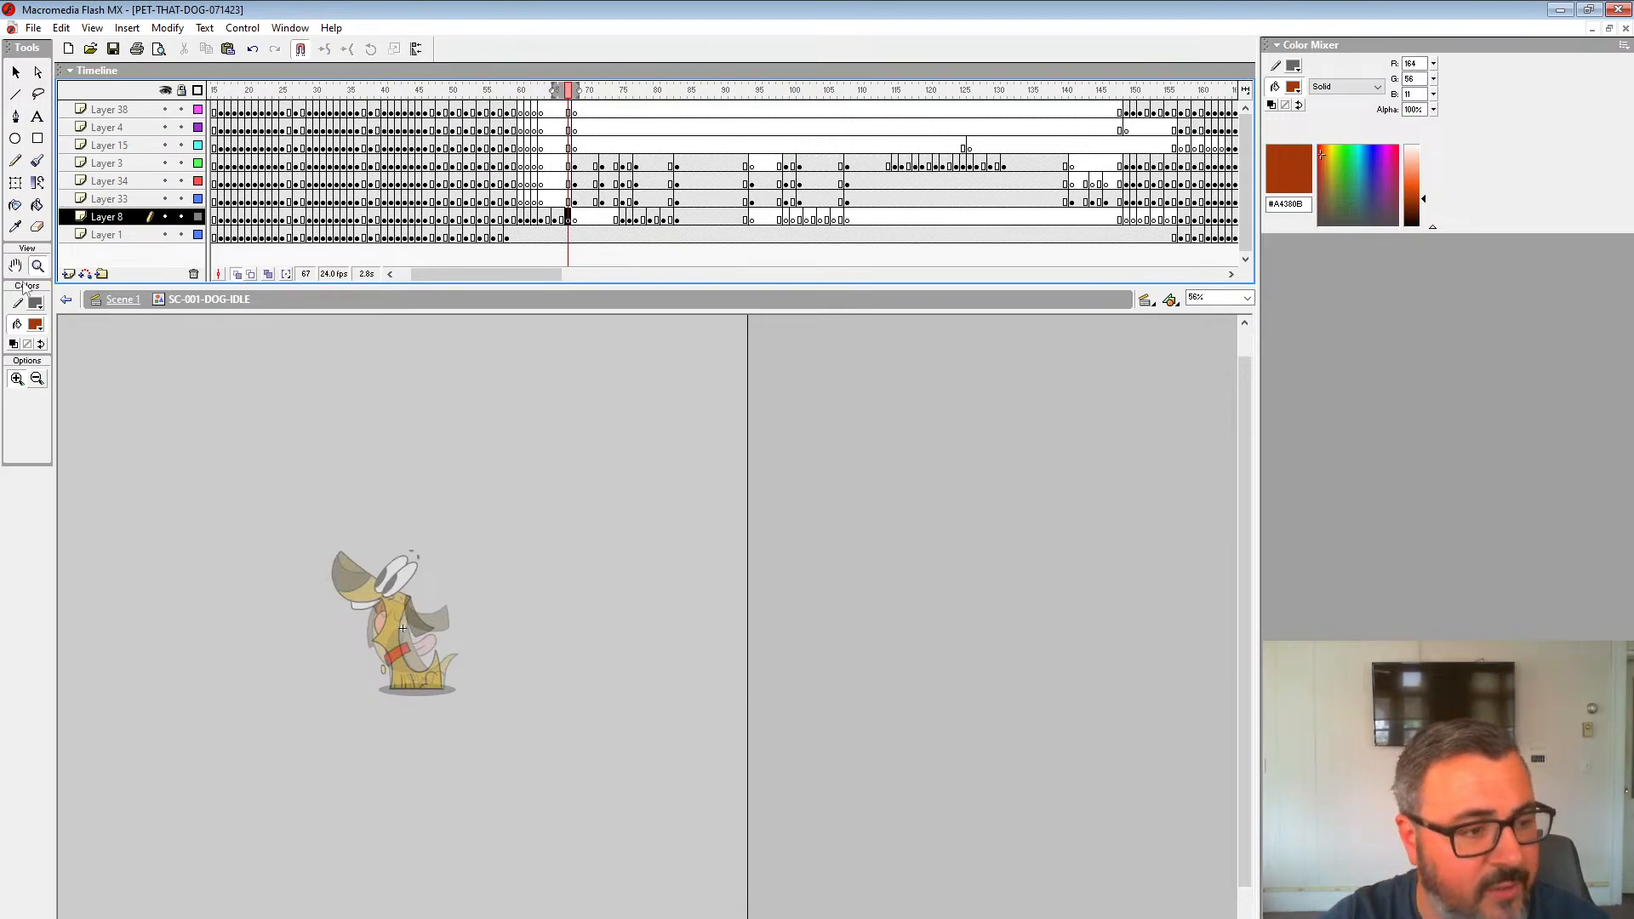
{"action": "left_click", "coordinate": [466, 630]}
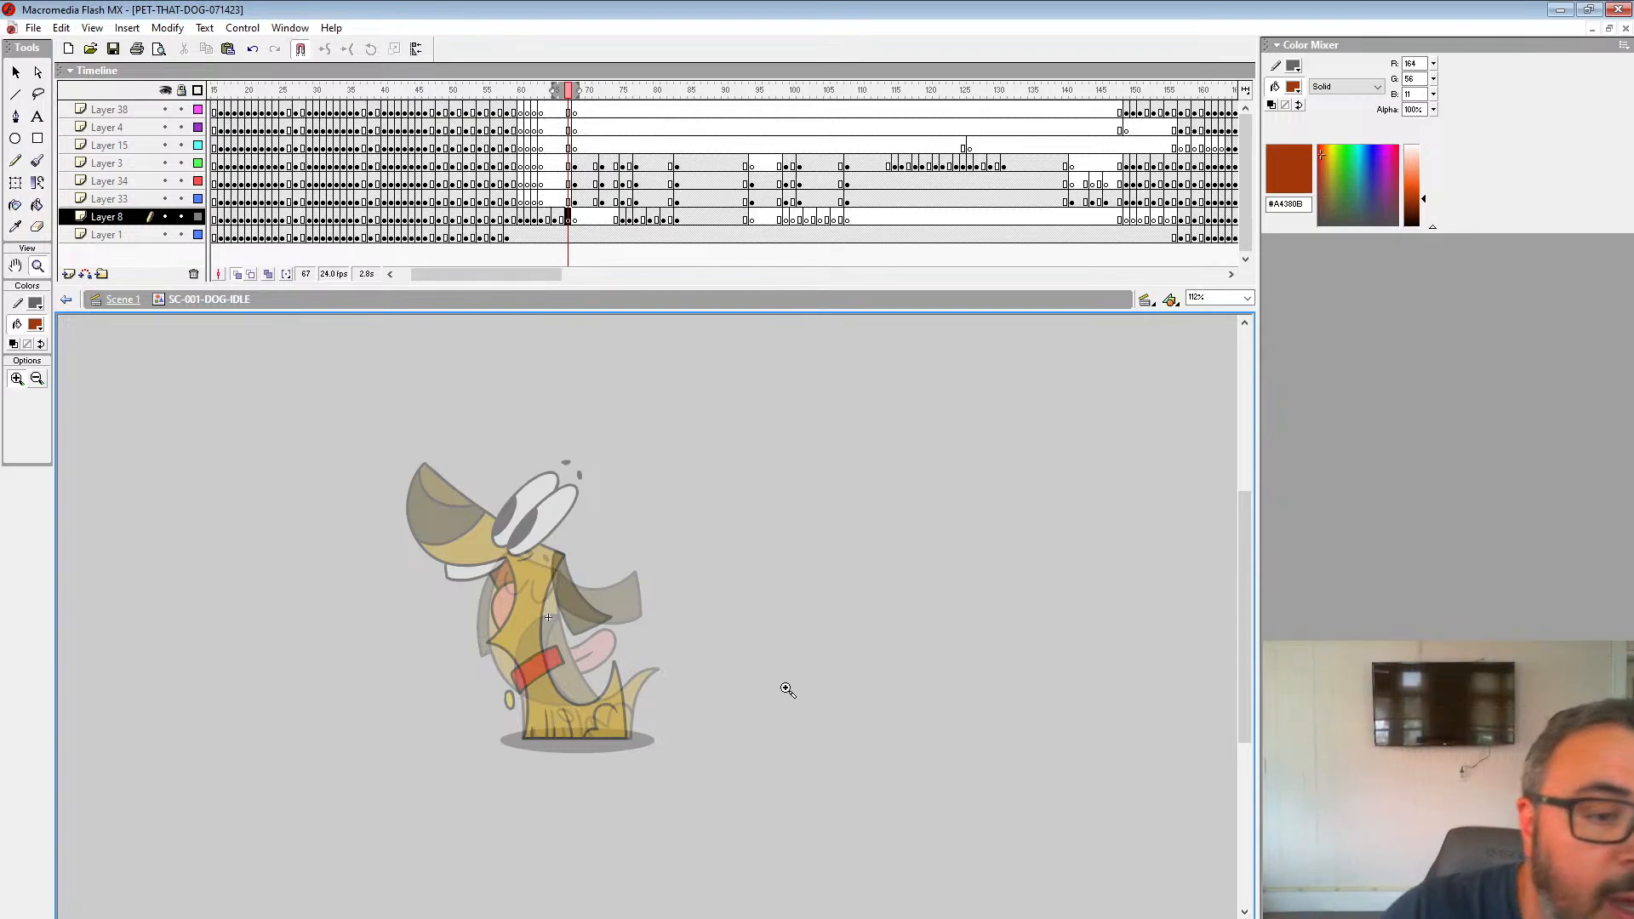
Step: Select the Brush tool and choose a brush size for drawing on frame 67
{"action": "left_click", "coordinate": [36, 160]}
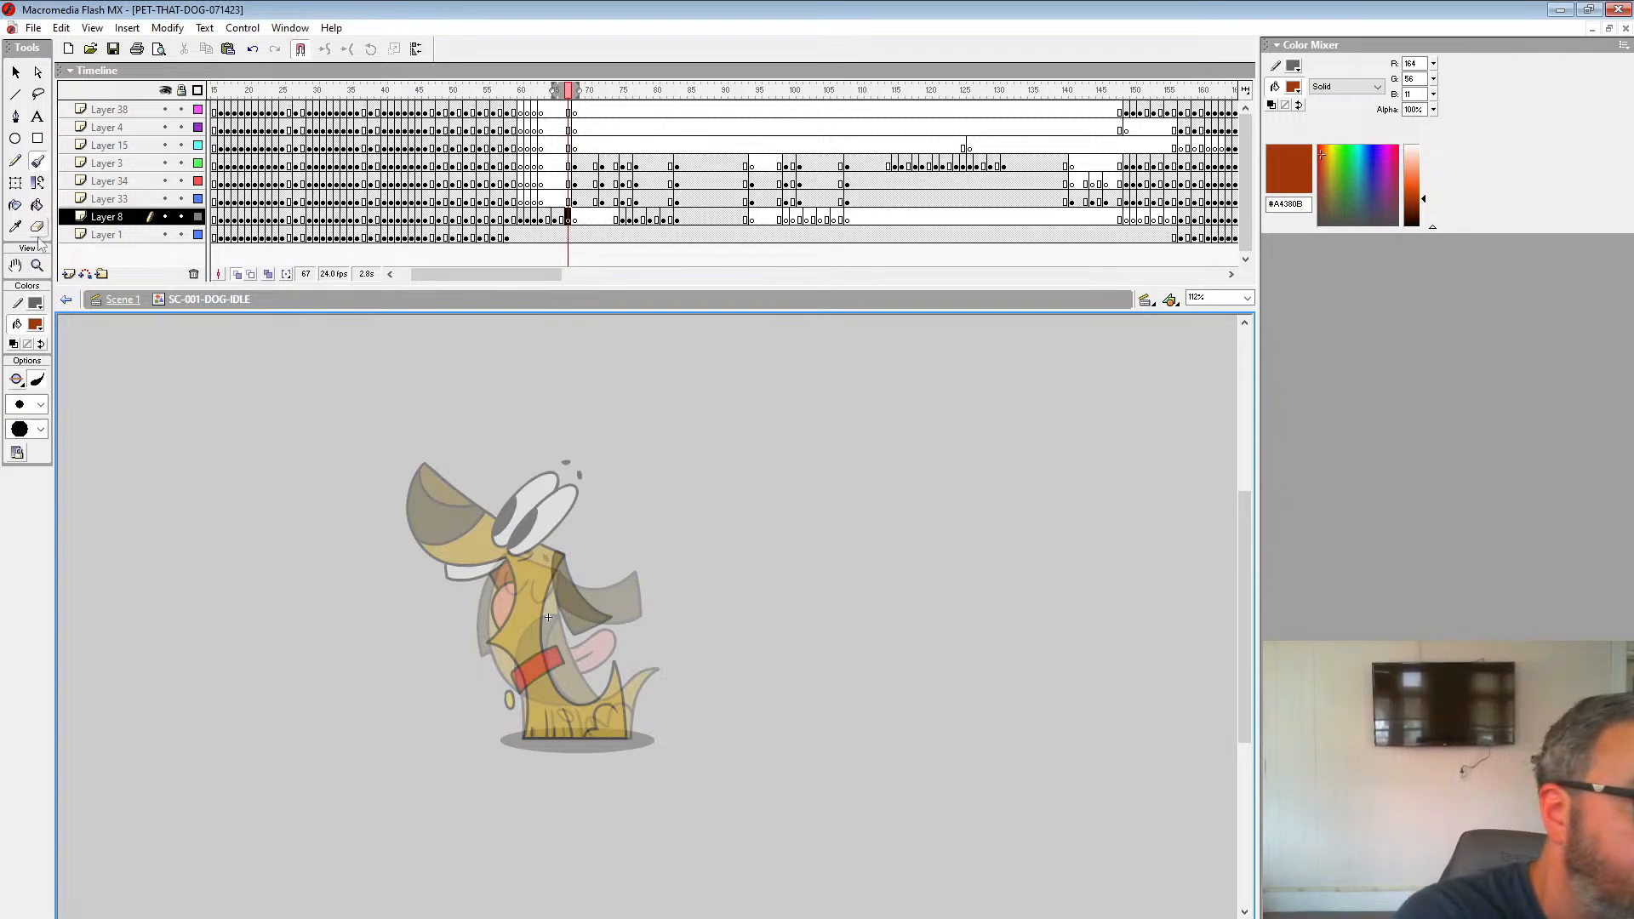
{"action": "left_click", "coordinate": [40, 404]}
{"action": "left_click", "coordinate": [32, 472]}
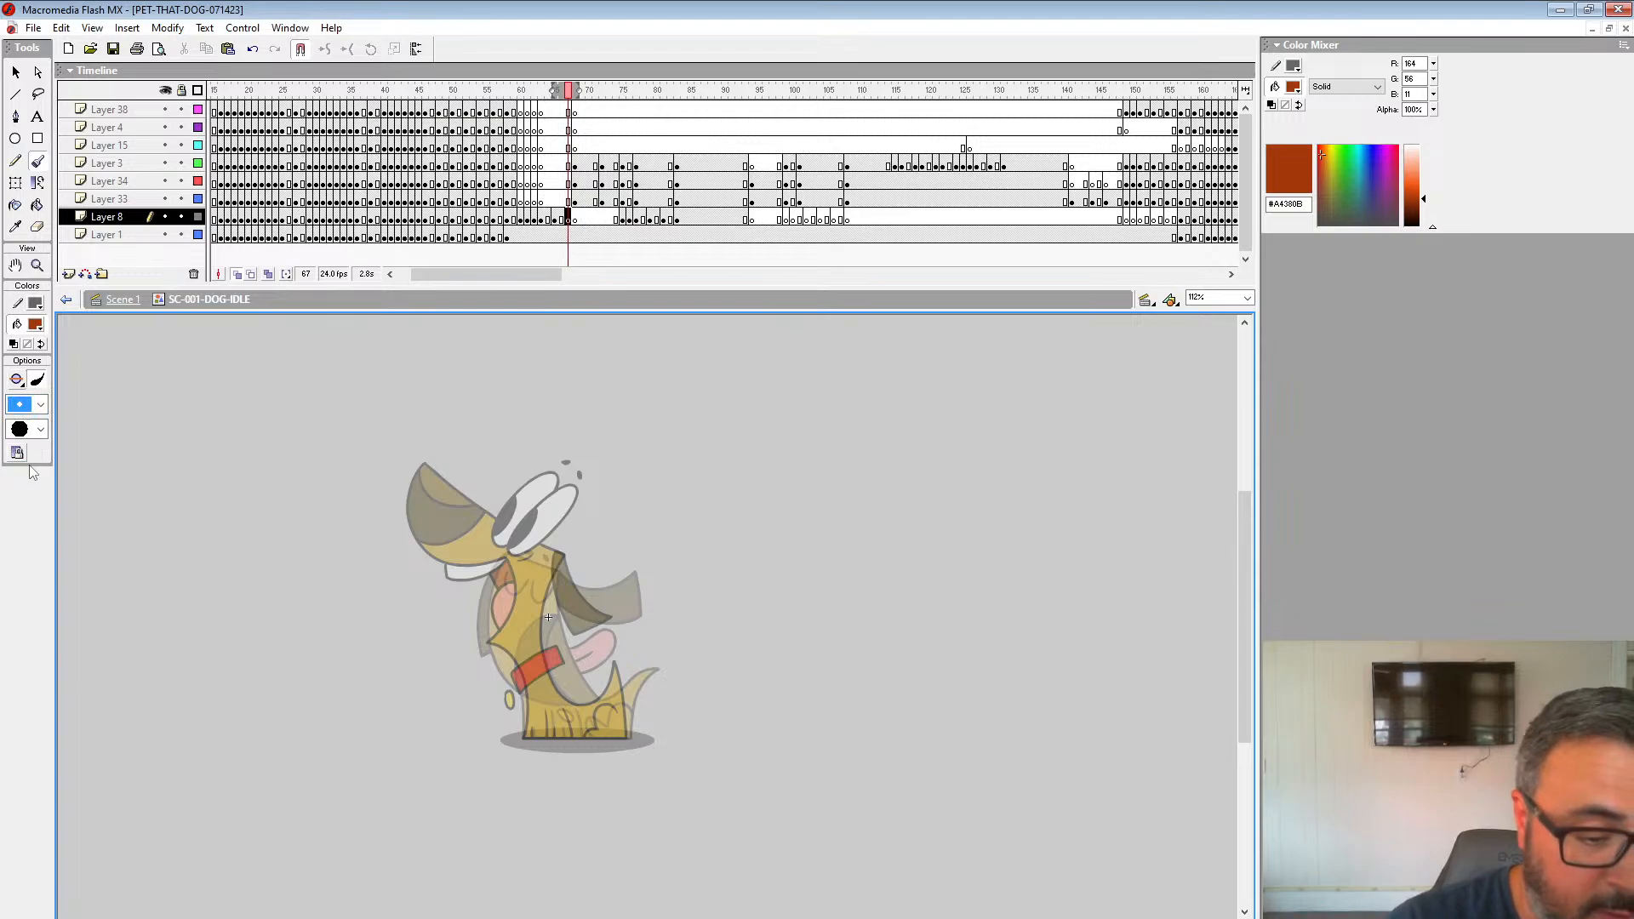
{"action": "left_click", "coordinate": [549, 219]}
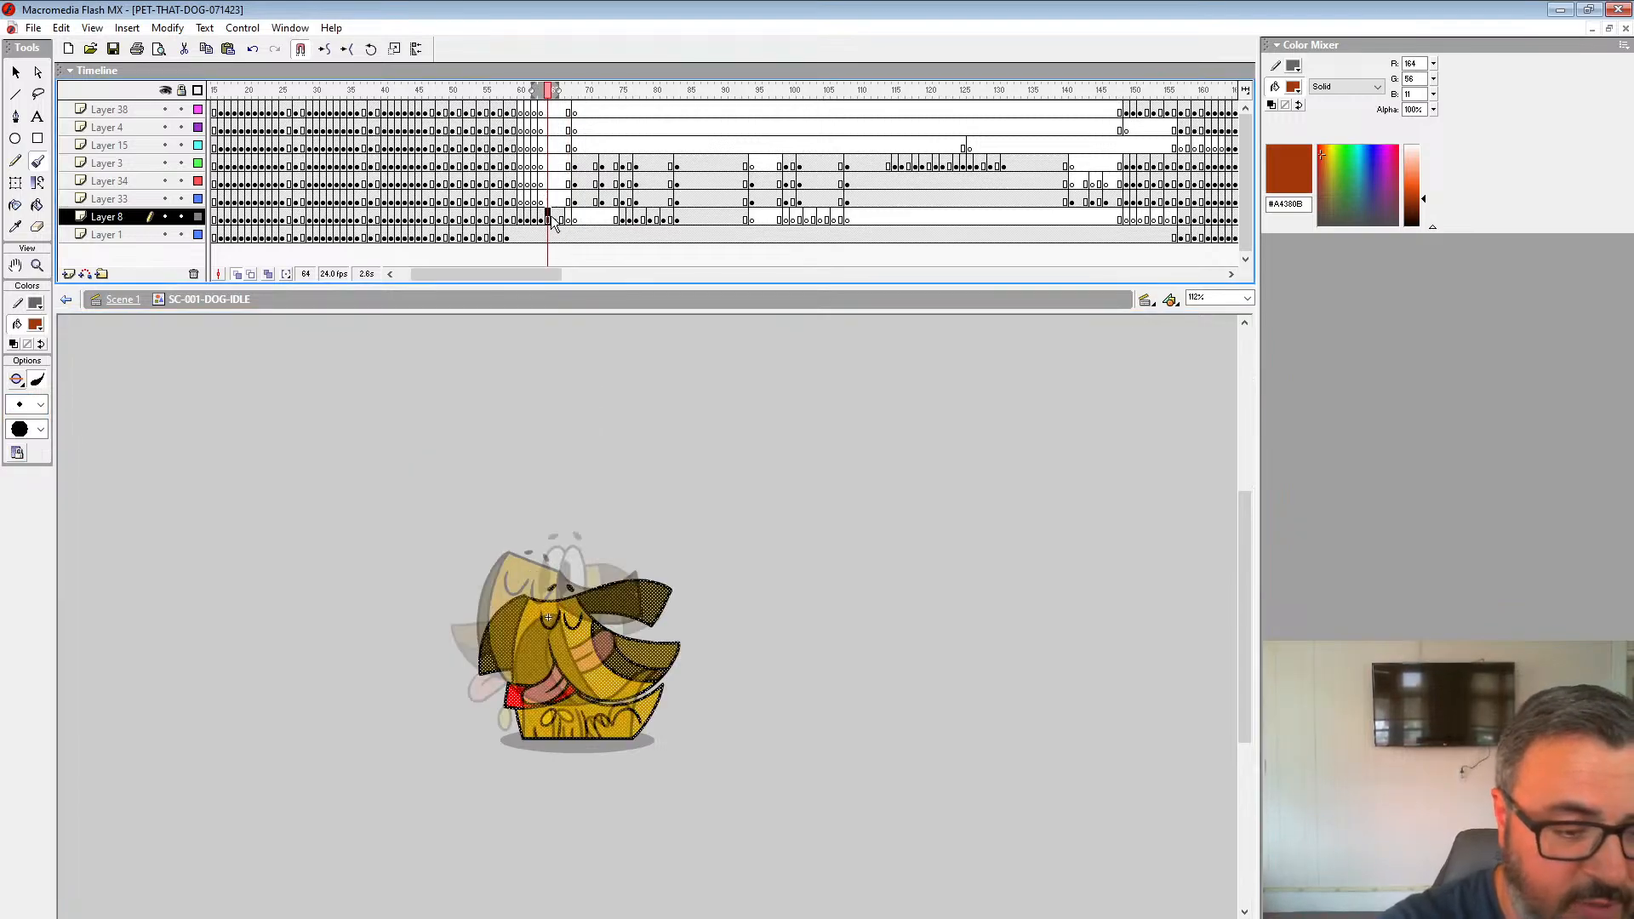
{"action": "left_click", "coordinate": [557, 218]}
{"action": "left_click", "coordinate": [124, 299]}
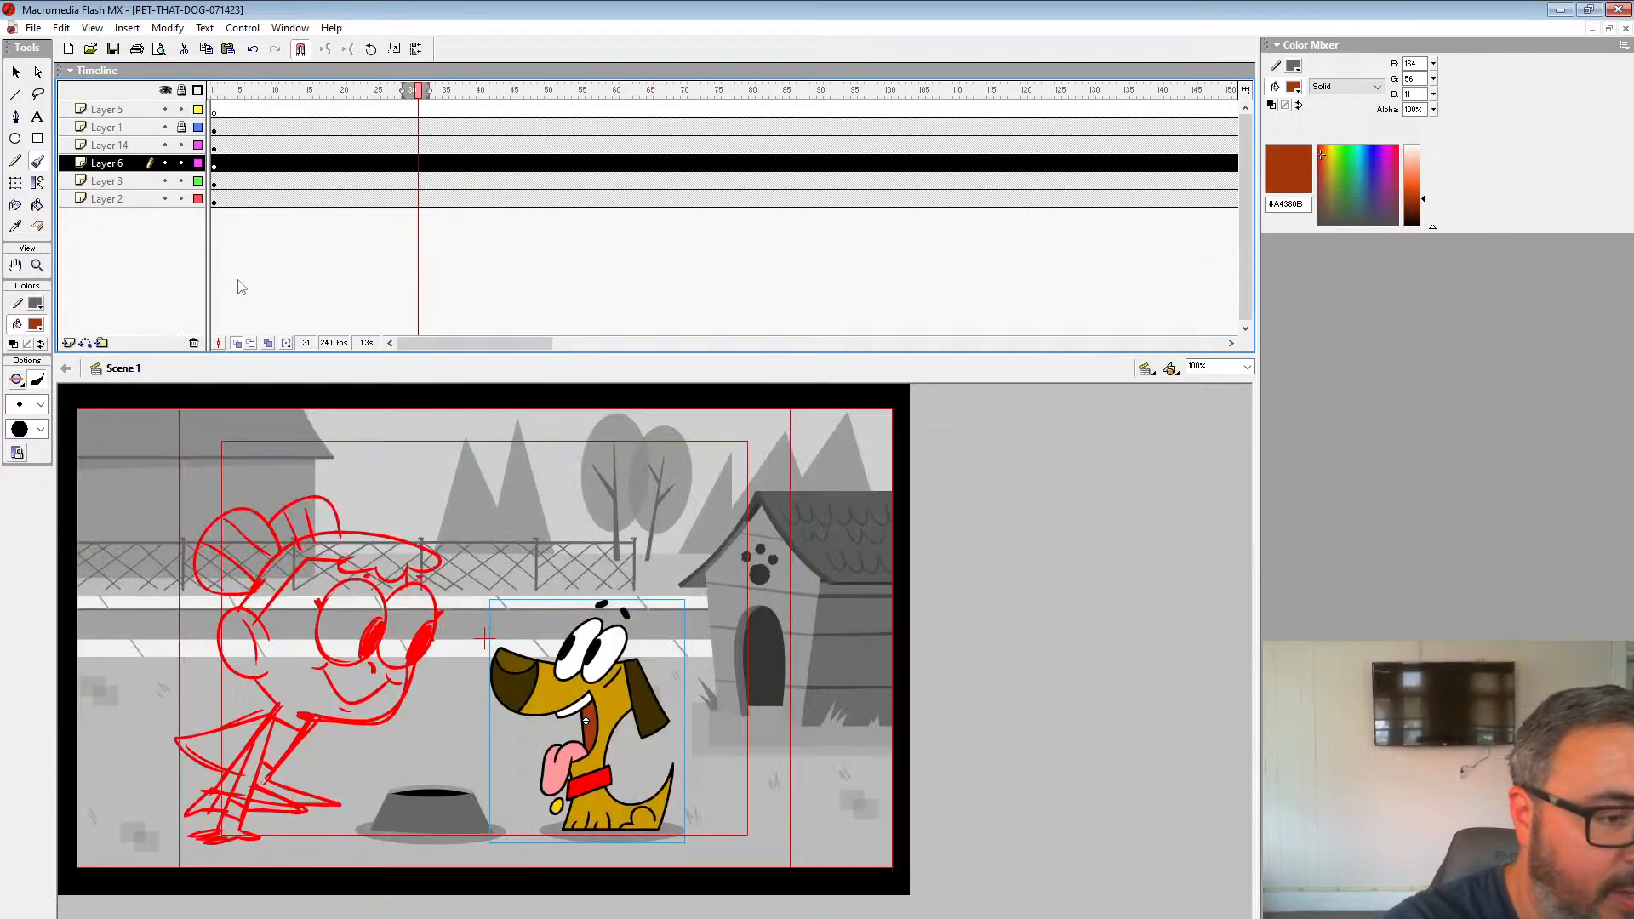
{"action": "key", "text": "v"}
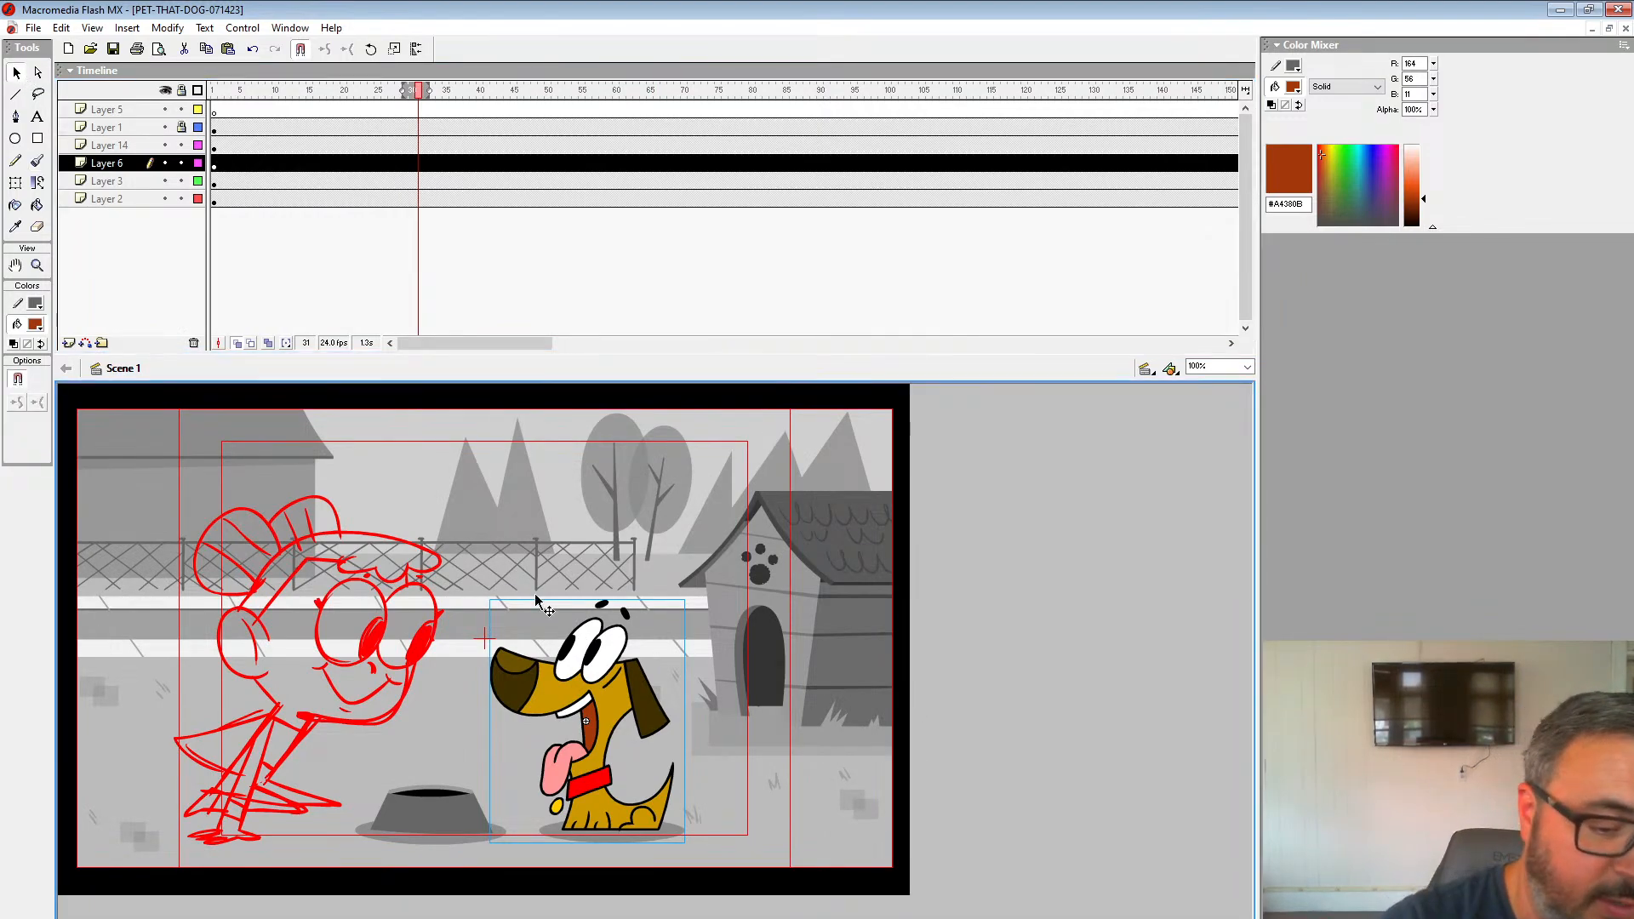
{"action": "right_click", "coordinate": [581, 685]}
{"action": "left_click", "coordinate": [616, 497]}
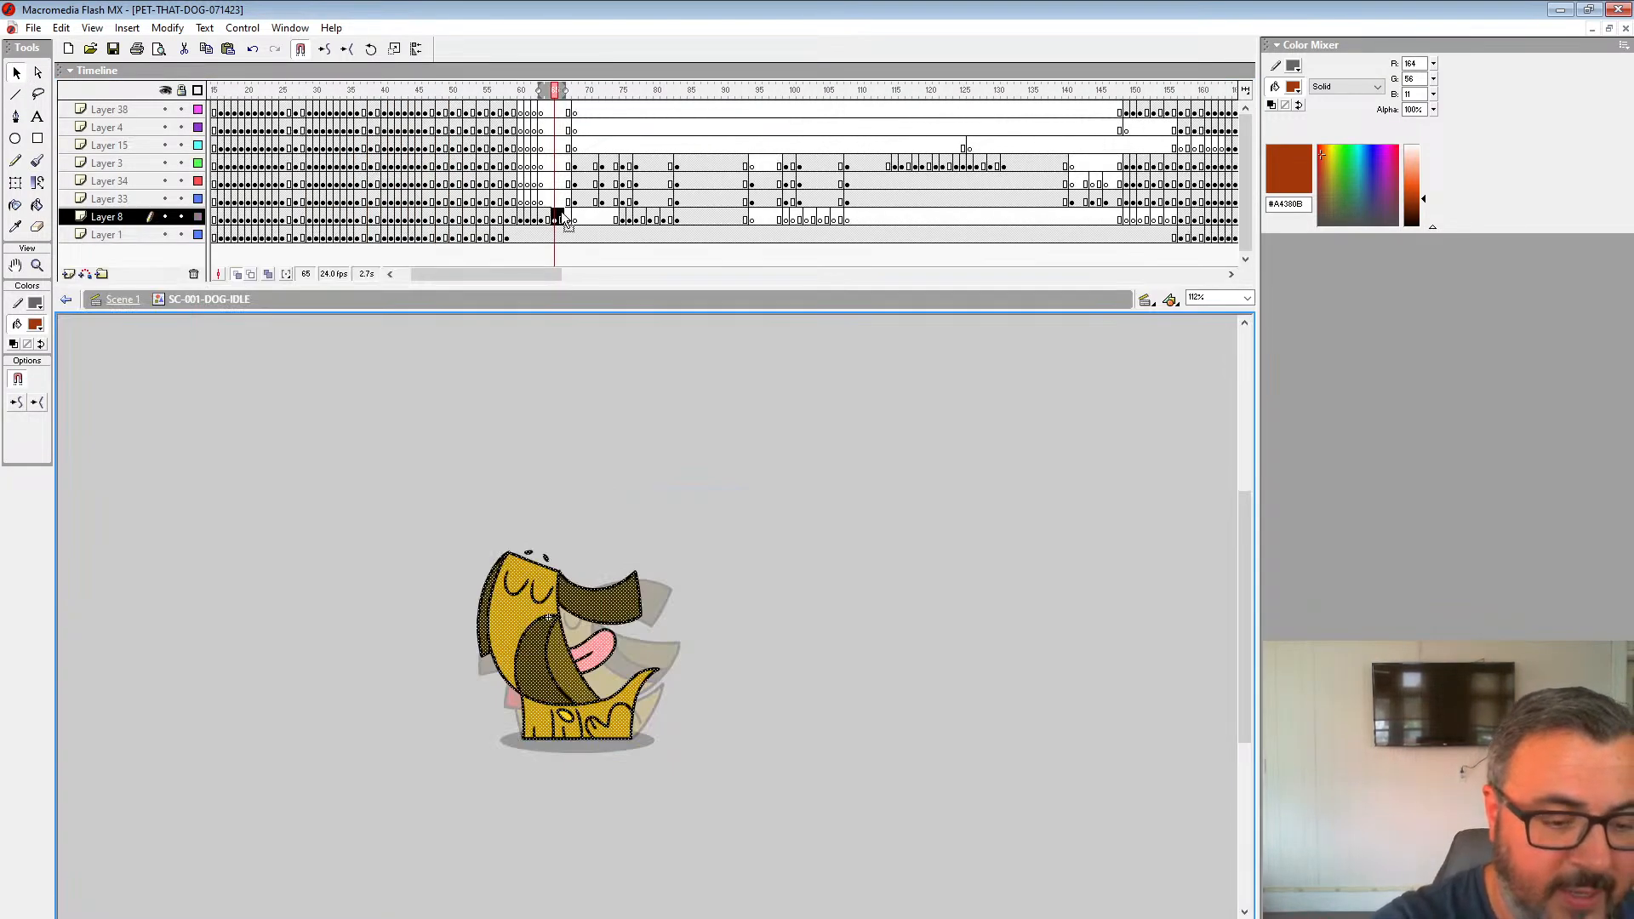
Step: Check frames 65 and 66 of Layer 8, and return to blank frame 67 with onion skinning on and the Brush tool selected
{"action": "left_click", "coordinate": [554, 220]}
{"action": "left_click", "coordinate": [561, 224]}
{"action": "left_click", "coordinate": [240, 273]}
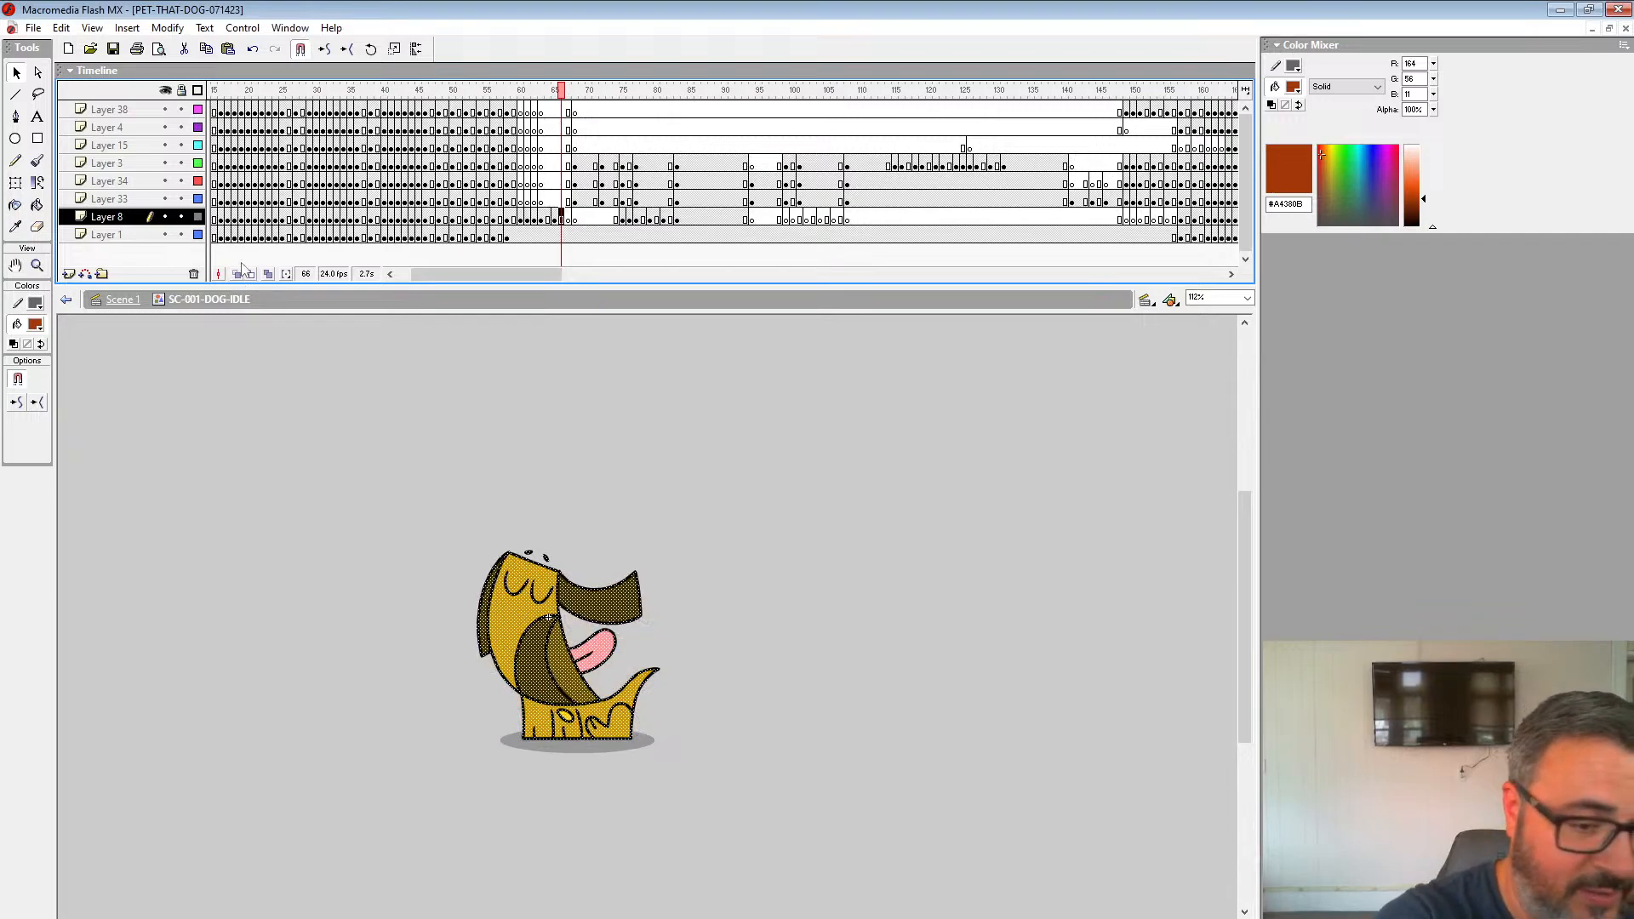
{"action": "left_click", "coordinate": [569, 220]}
{"action": "left_click", "coordinate": [239, 274]}
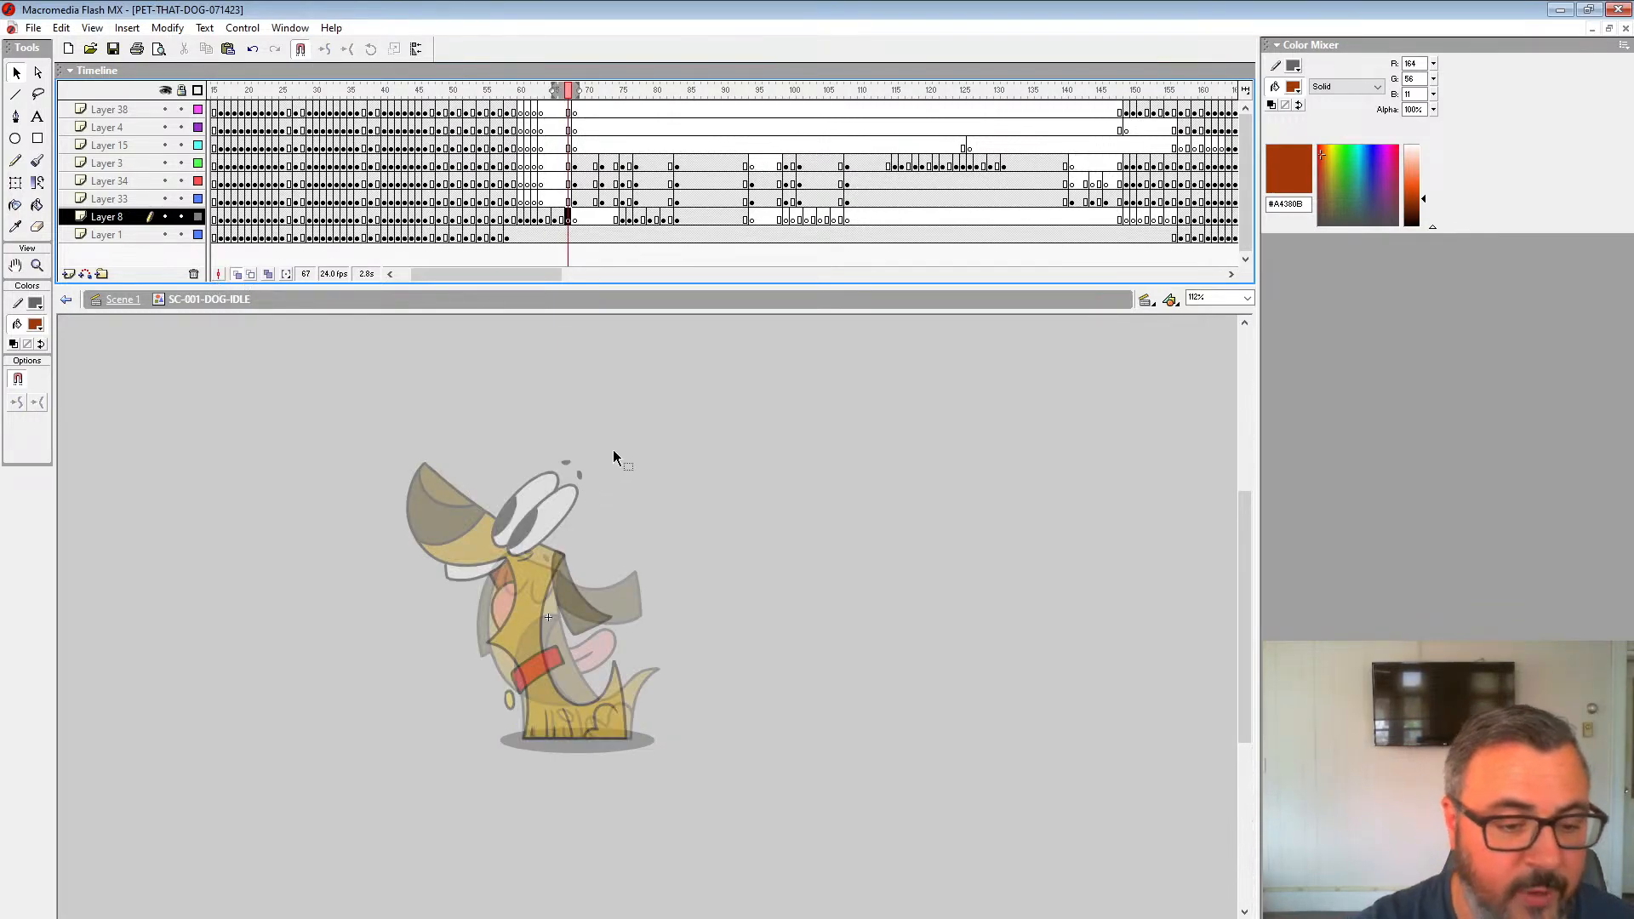
{"action": "key", "text": "b"}
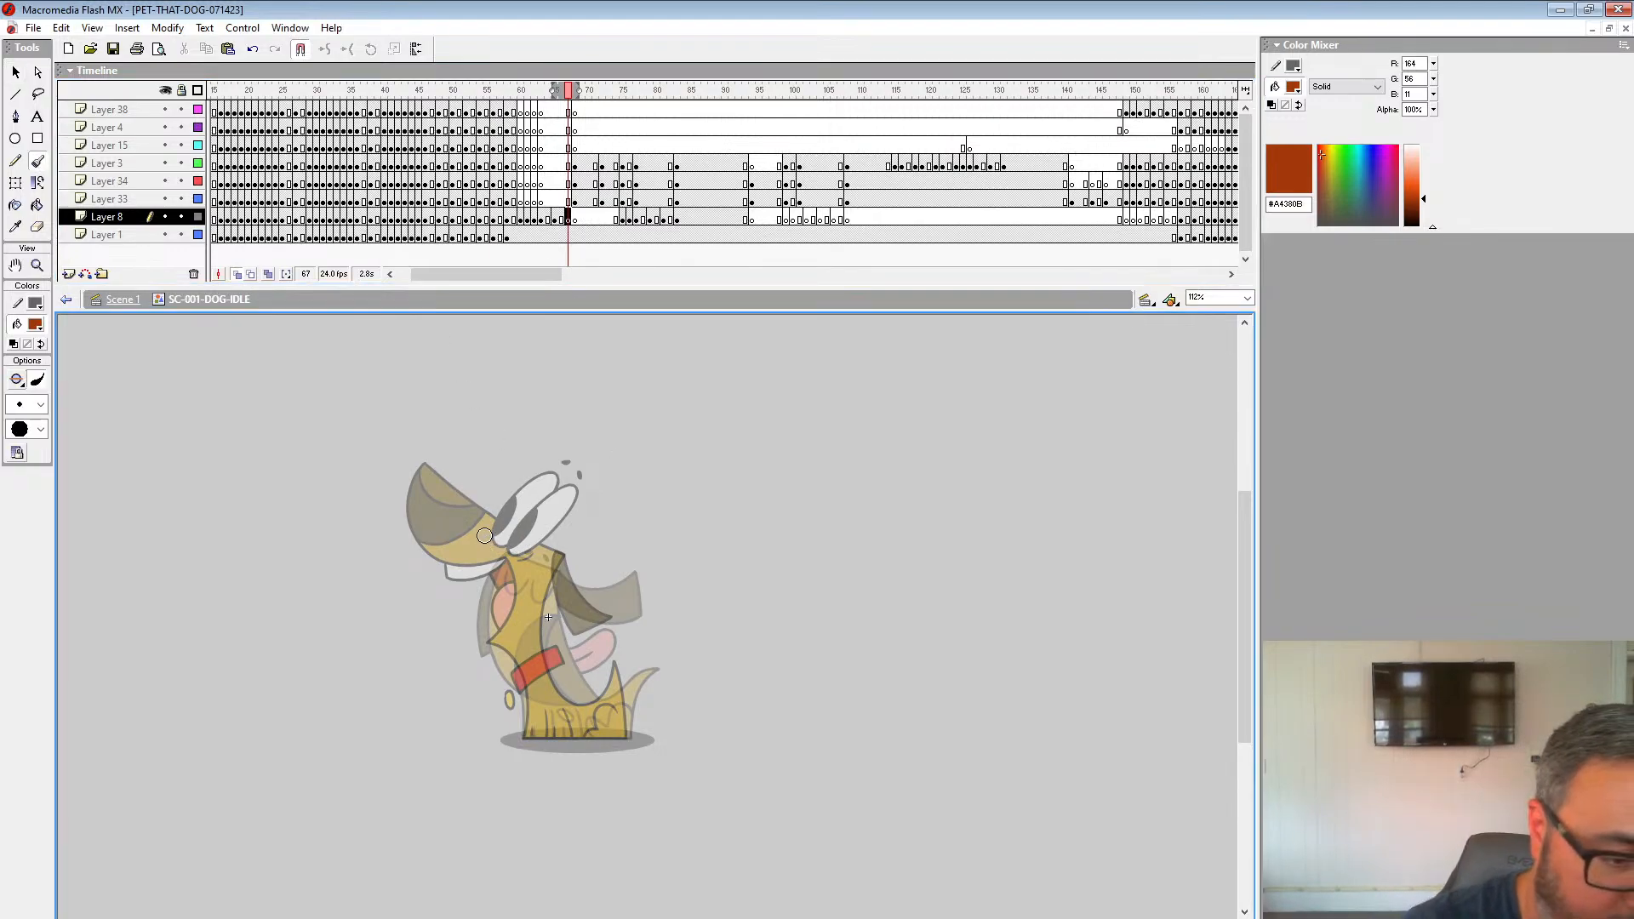
Step: Set the brush size and roughly sketch the dog's snout, open mouth and neck in #A4380B on frame 67 of Layer 8
{"action": "mouse_move", "coordinate": [434, 584]}
{"action": "left_mouse_down"}
{"action": "mouse_move", "coordinate": [510, 541]}
{"action": "mouse_move", "coordinate": [550, 555]}
{"action": "left_mouse_up"}
{"action": "key", "text": "ctrl+z"}
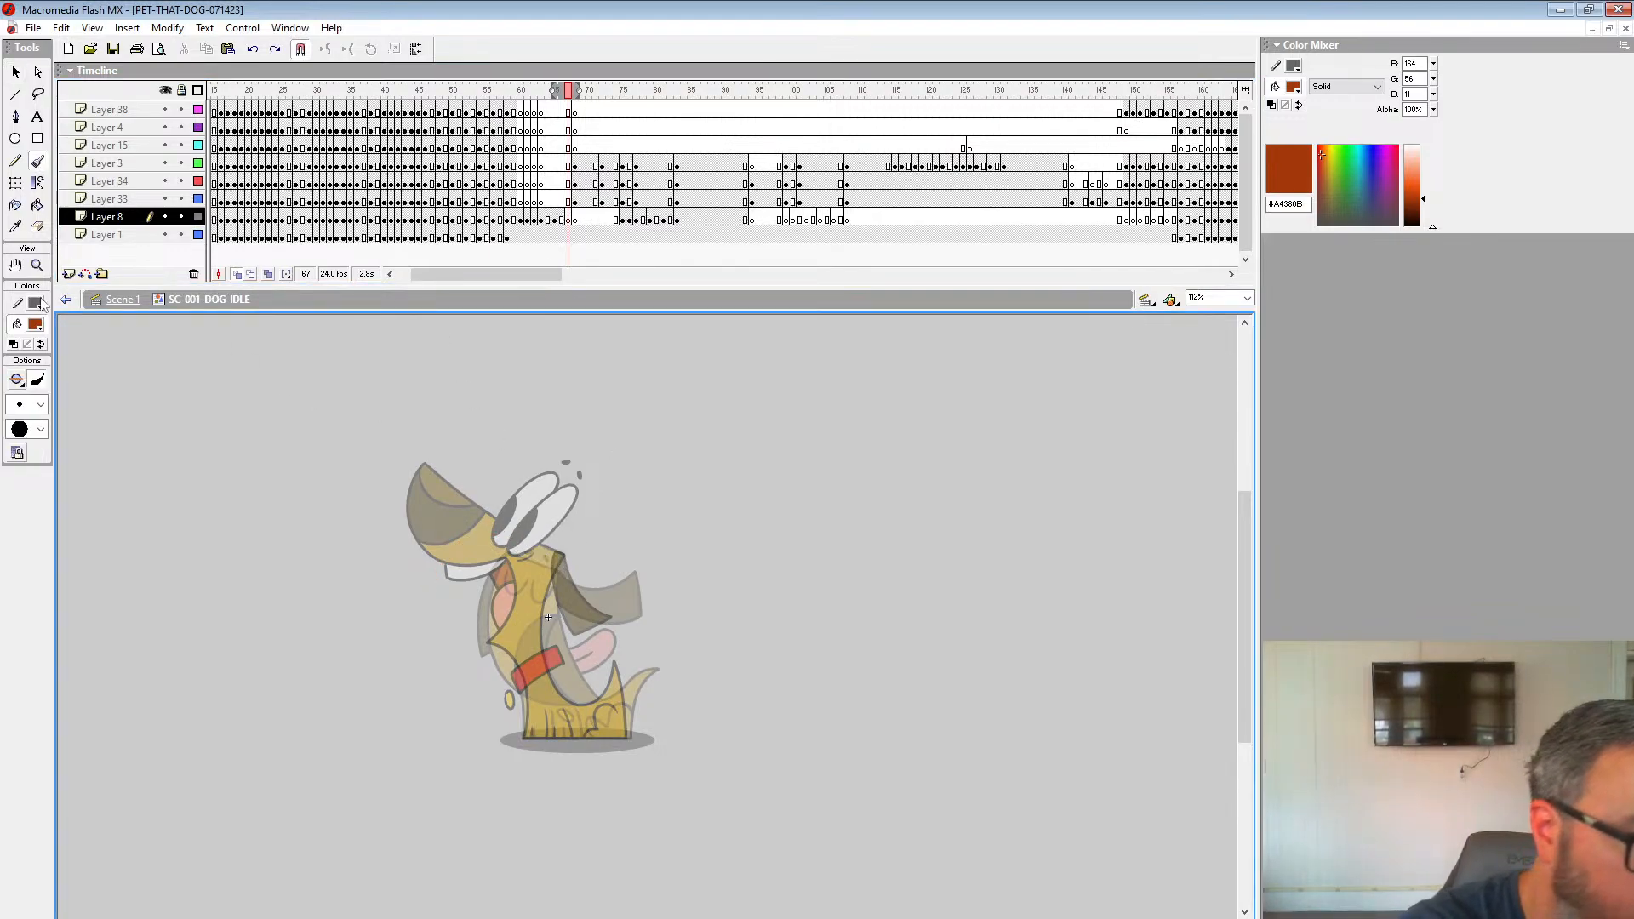
{"action": "left_click", "coordinate": [40, 405]}
{"action": "left_click", "coordinate": [31, 450]}
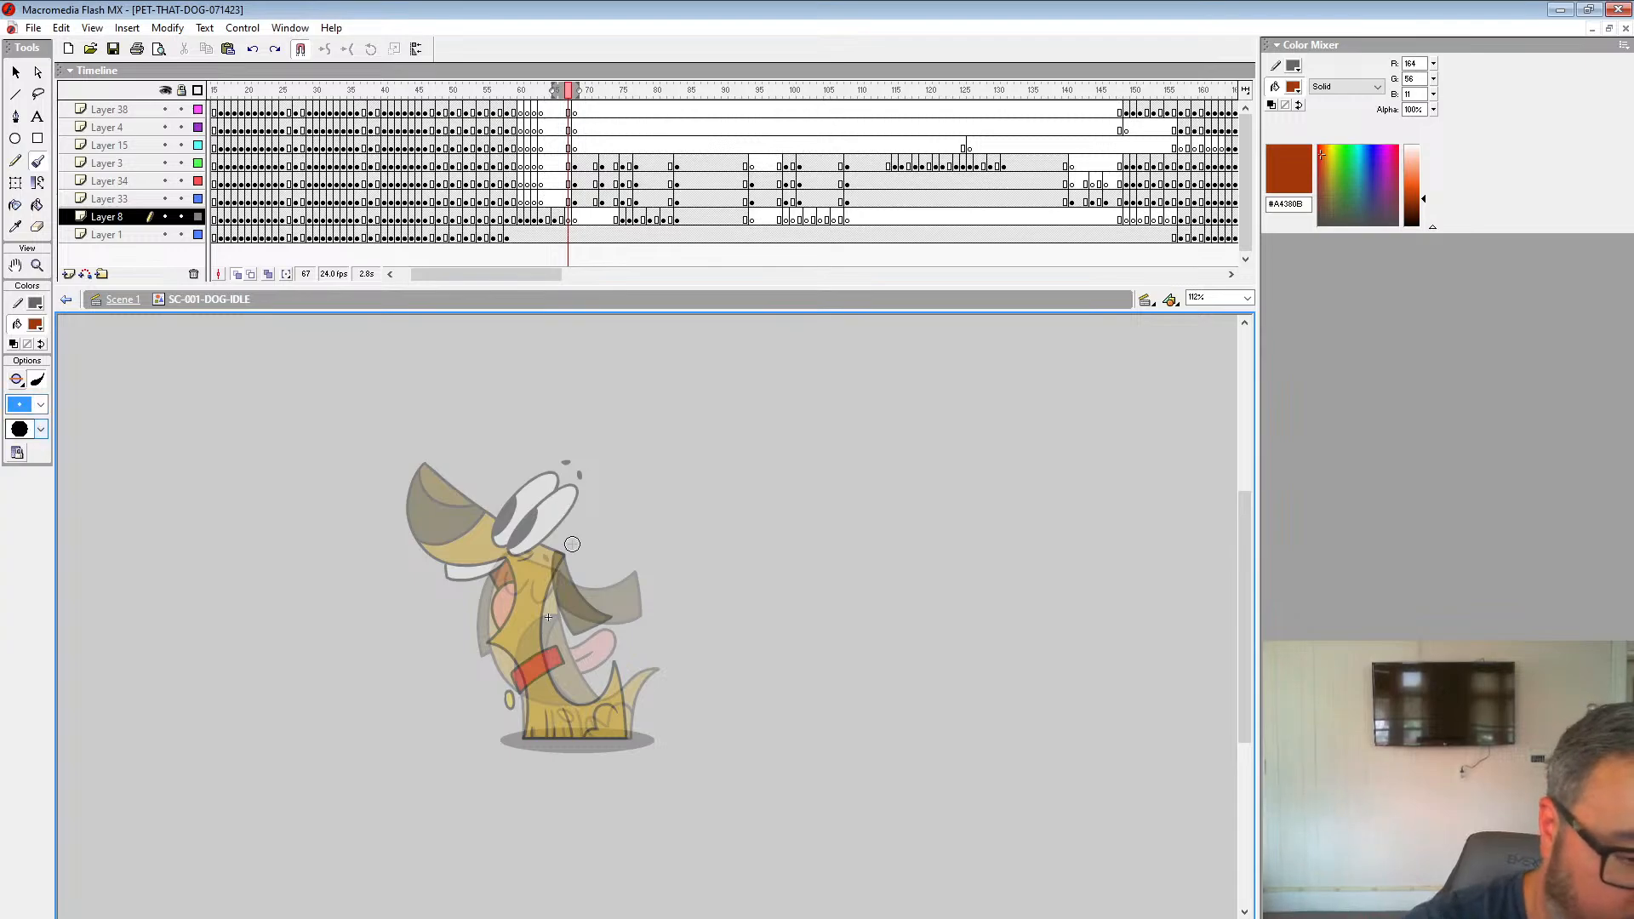
{"action": "left_click_drag", "start_coordinate": [409, 479], "coordinate": [589, 708]}
{"action": "mouse_move", "coordinate": [418, 598]}
{"action": "left_mouse_down"}
{"action": "mouse_move", "coordinate": [475, 583]}
{"action": "mouse_move", "coordinate": [511, 694]}
{"action": "mouse_move", "coordinate": [449, 619]}
{"action": "left_mouse_up"}
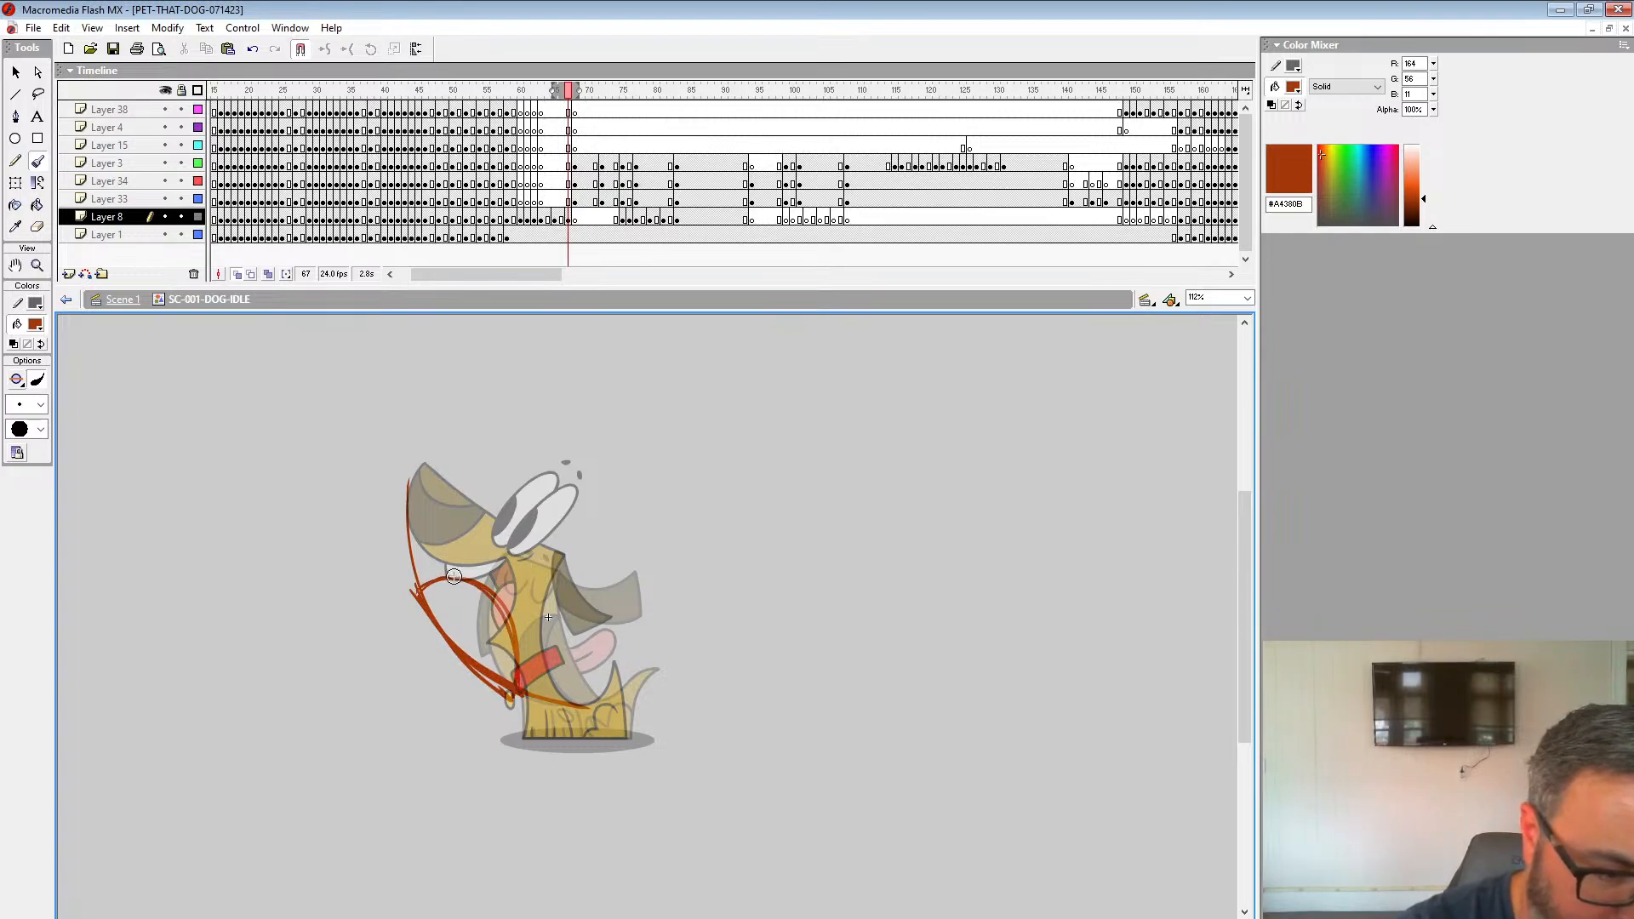
{"action": "mouse_move", "coordinate": [447, 576]}
{"action": "left_mouse_down"}
{"action": "mouse_move", "coordinate": [498, 641]}
{"action": "mouse_move", "coordinate": [479, 585]}
{"action": "mouse_move", "coordinate": [501, 644]}
{"action": "left_mouse_up"}
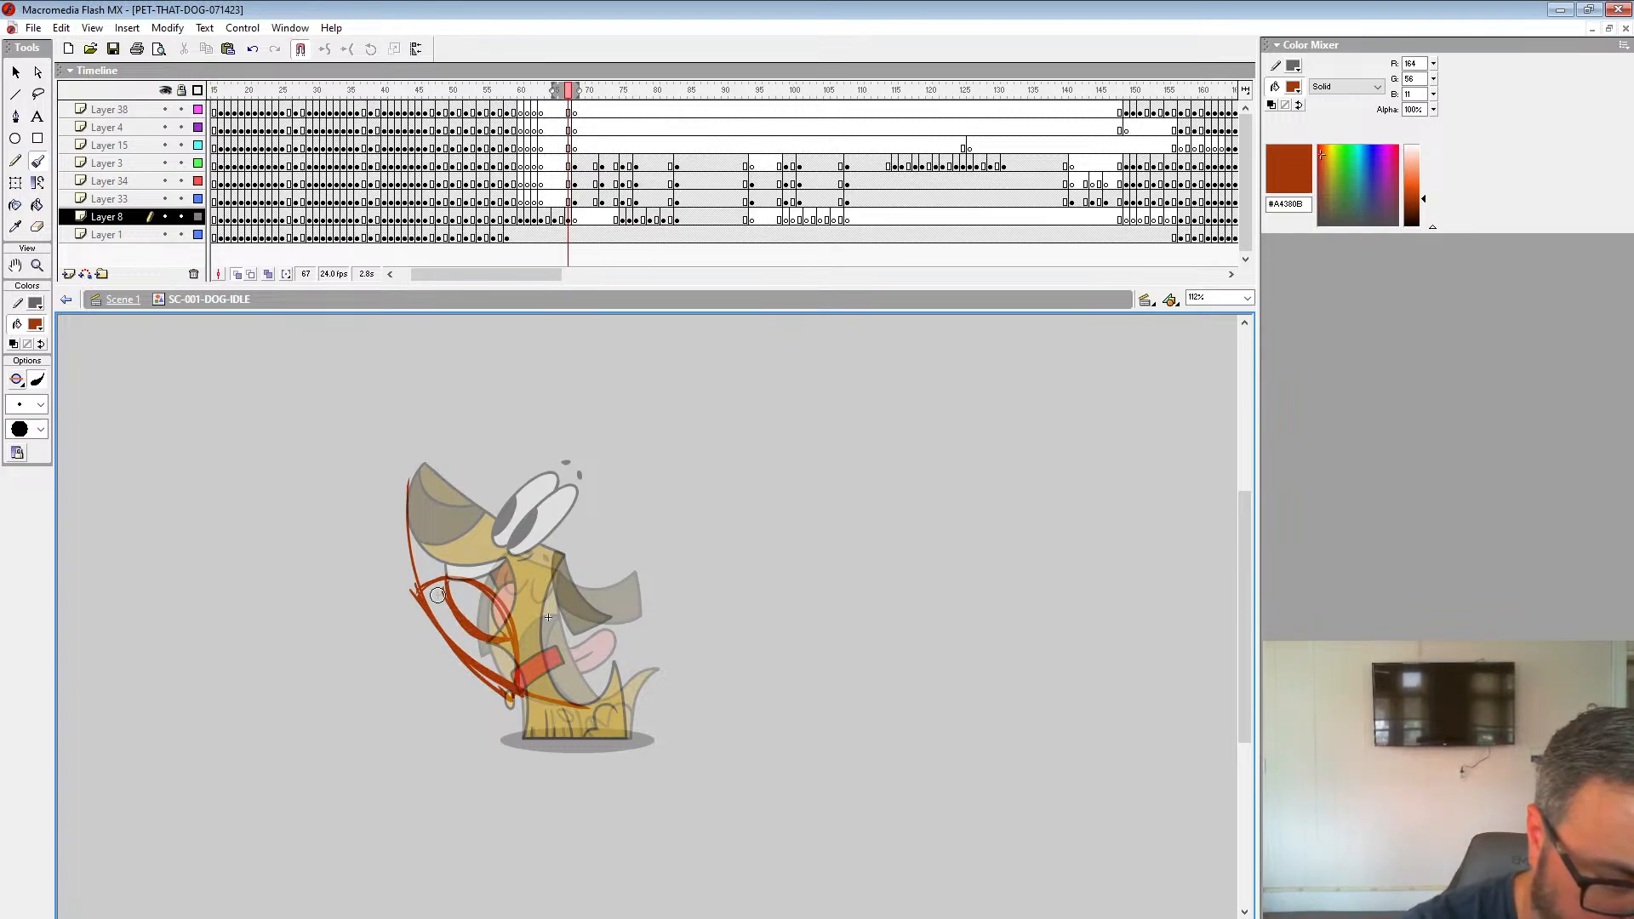
{"action": "left_click_drag", "start_coordinate": [416, 588], "coordinate": [539, 548]}
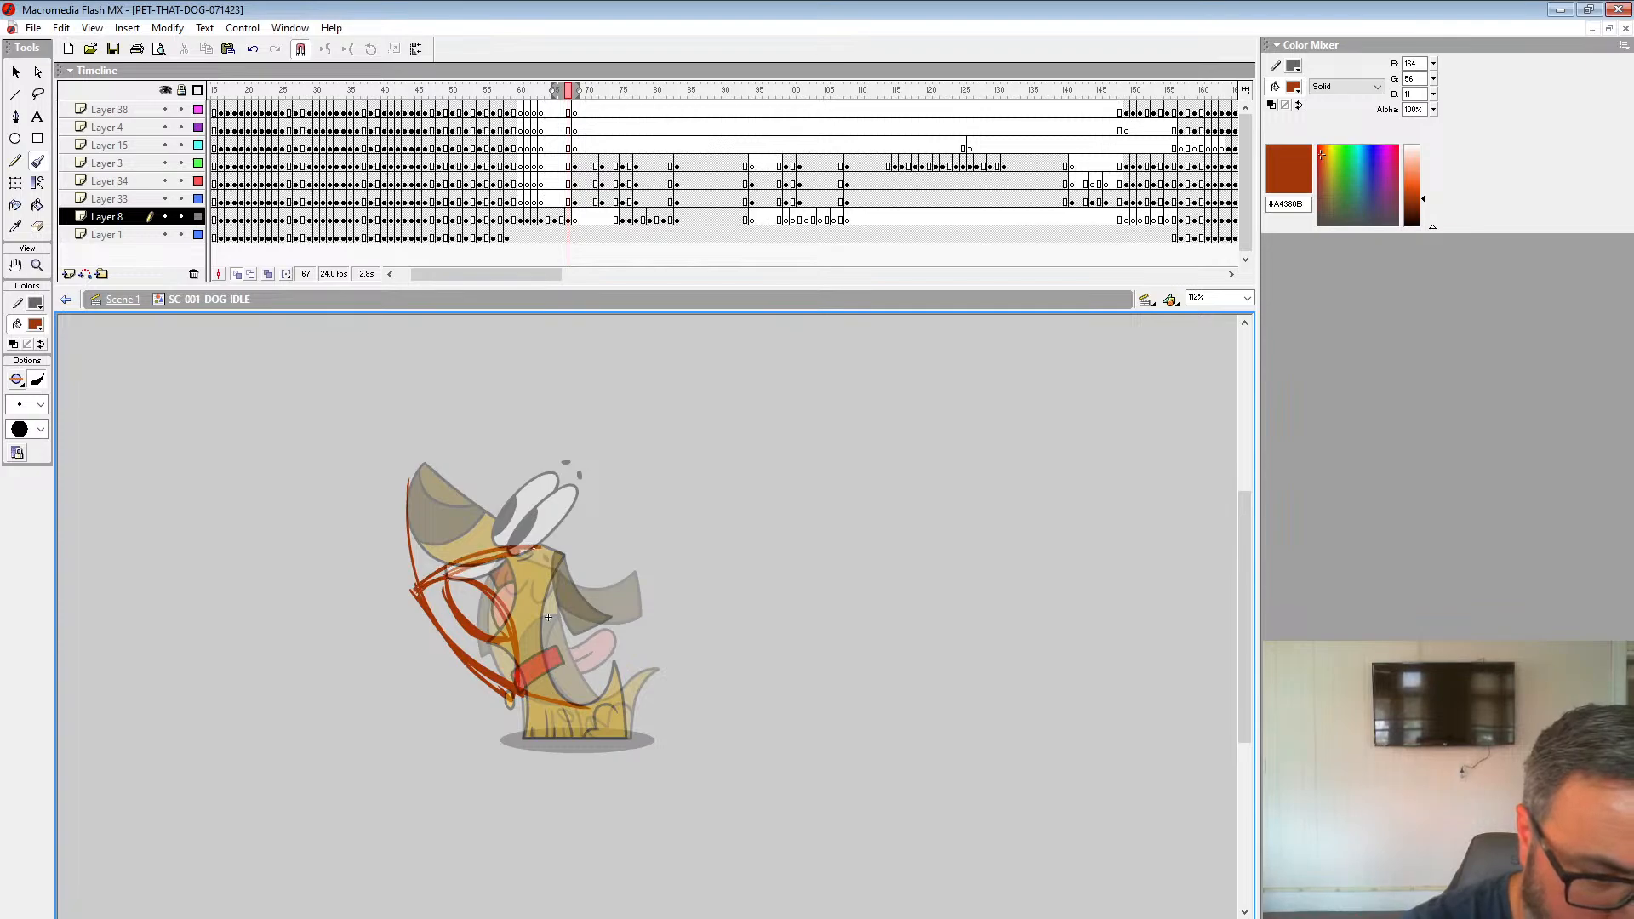
{"action": "left_click_drag", "start_coordinate": [548, 616], "coordinate": [550, 675]}
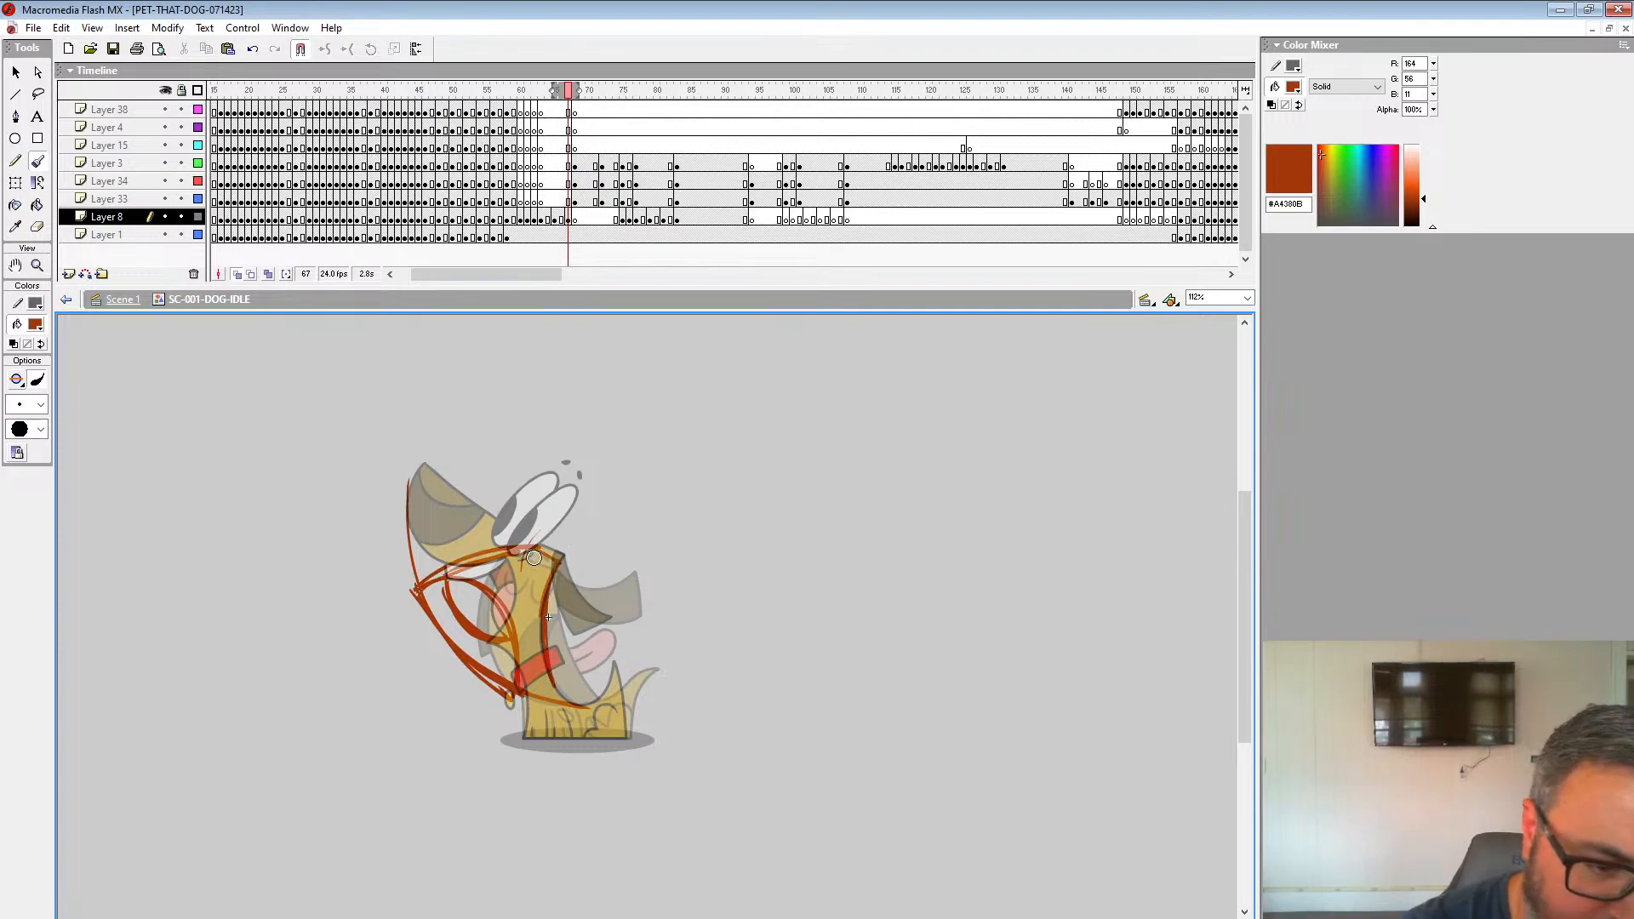
Step: Sketch the dog's two overlapping oval eyes and lower eyelids at the top of the head
{"action": "mouse_move", "coordinate": [543, 526]}
{"action": "left_mouse_down"}
{"action": "mouse_move", "coordinate": [510, 576]}
{"action": "mouse_move", "coordinate": [525, 529]}
{"action": "mouse_move", "coordinate": [494, 567]}
{"action": "mouse_move", "coordinate": [523, 531]}
{"action": "mouse_move", "coordinate": [487, 555]}
{"action": "mouse_move", "coordinate": [553, 563]}
{"action": "left_mouse_up"}
{"action": "left_click", "coordinate": [37, 266]}
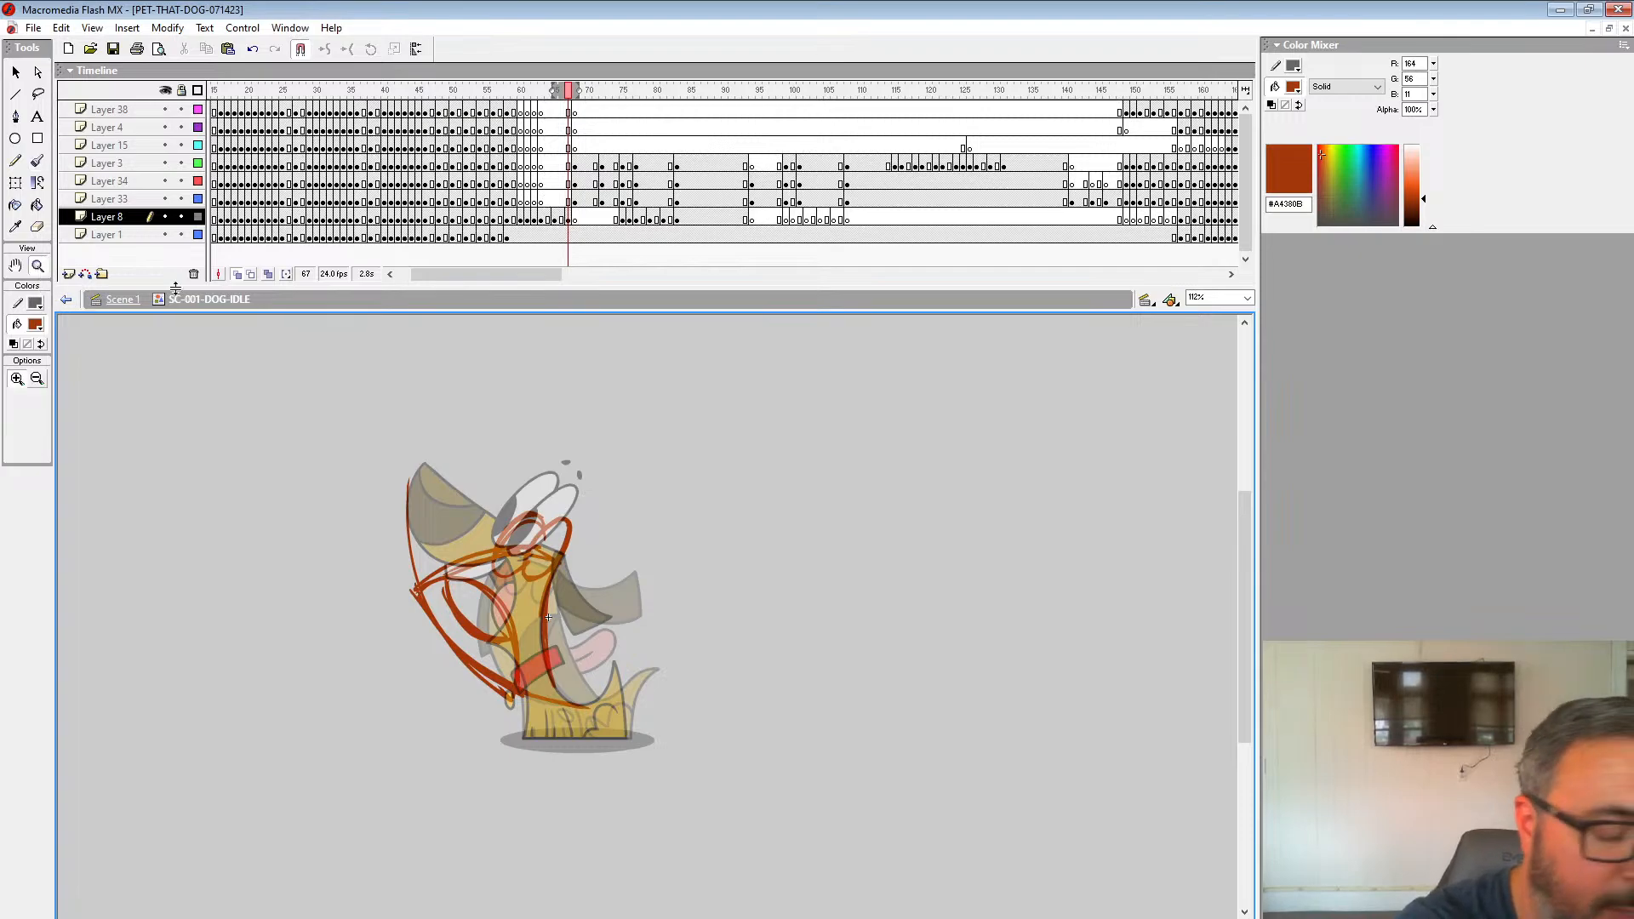
{"action": "left_click", "coordinate": [603, 578]}
{"action": "key", "text": "b"}
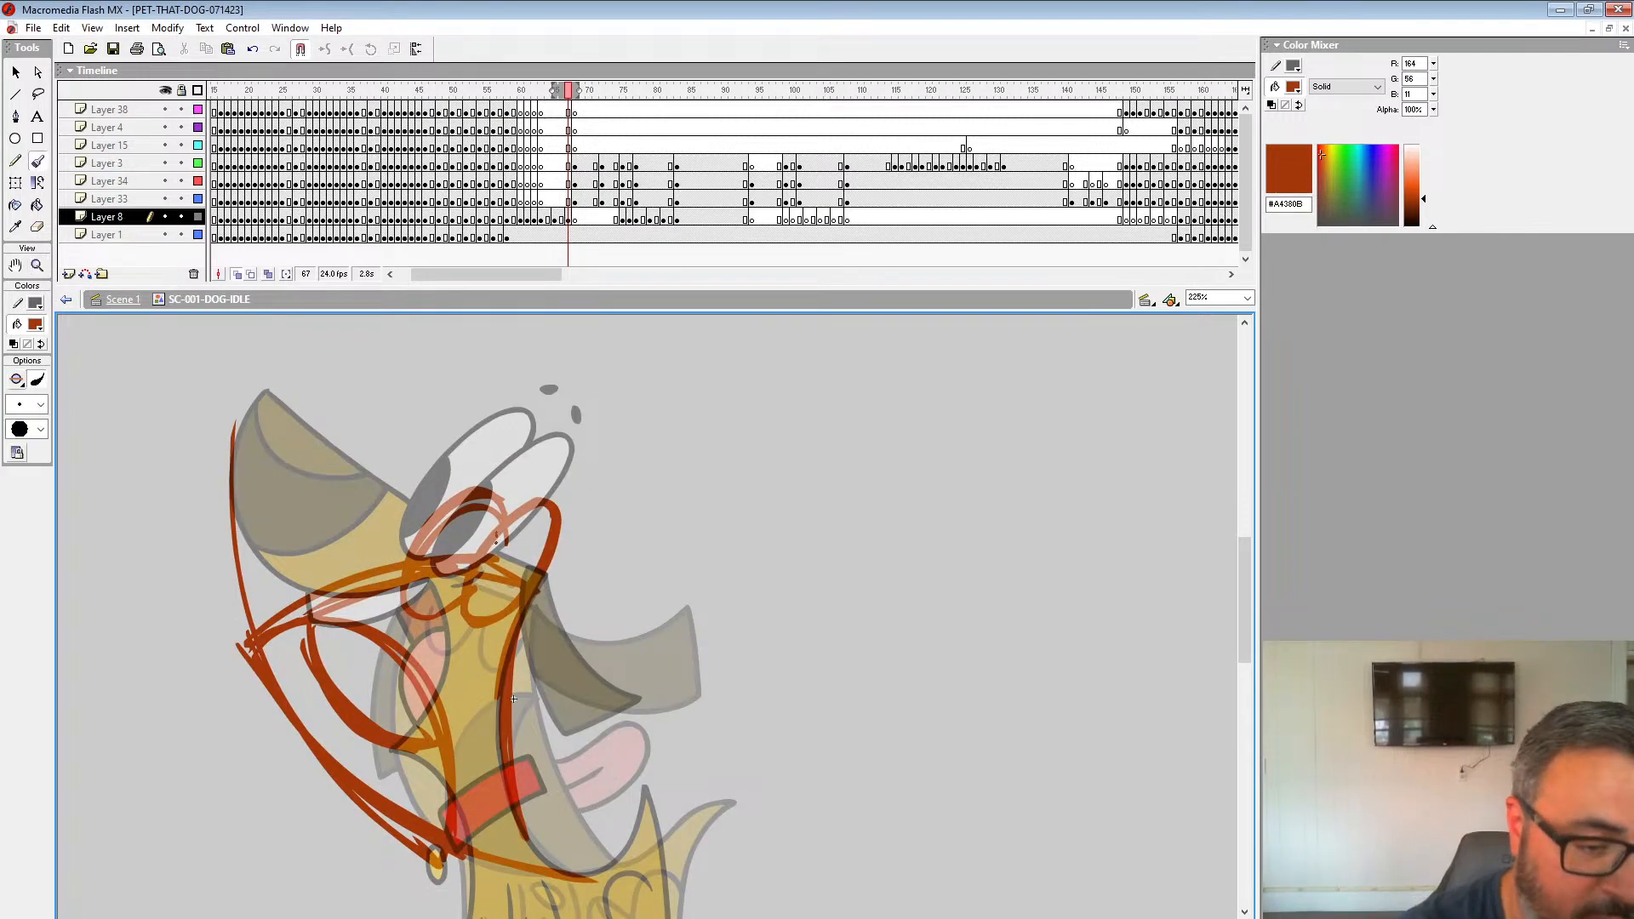
{"action": "left_click_drag", "start_coordinate": [493, 545], "coordinate": [486, 559]}
{"action": "mouse_move", "coordinate": [437, 528]}
{"action": "left_mouse_down"}
{"action": "mouse_move", "coordinate": [414, 570]}
{"action": "mouse_move", "coordinate": [413, 551]}
{"action": "mouse_move", "coordinate": [514, 519]}
{"action": "left_mouse_up"}
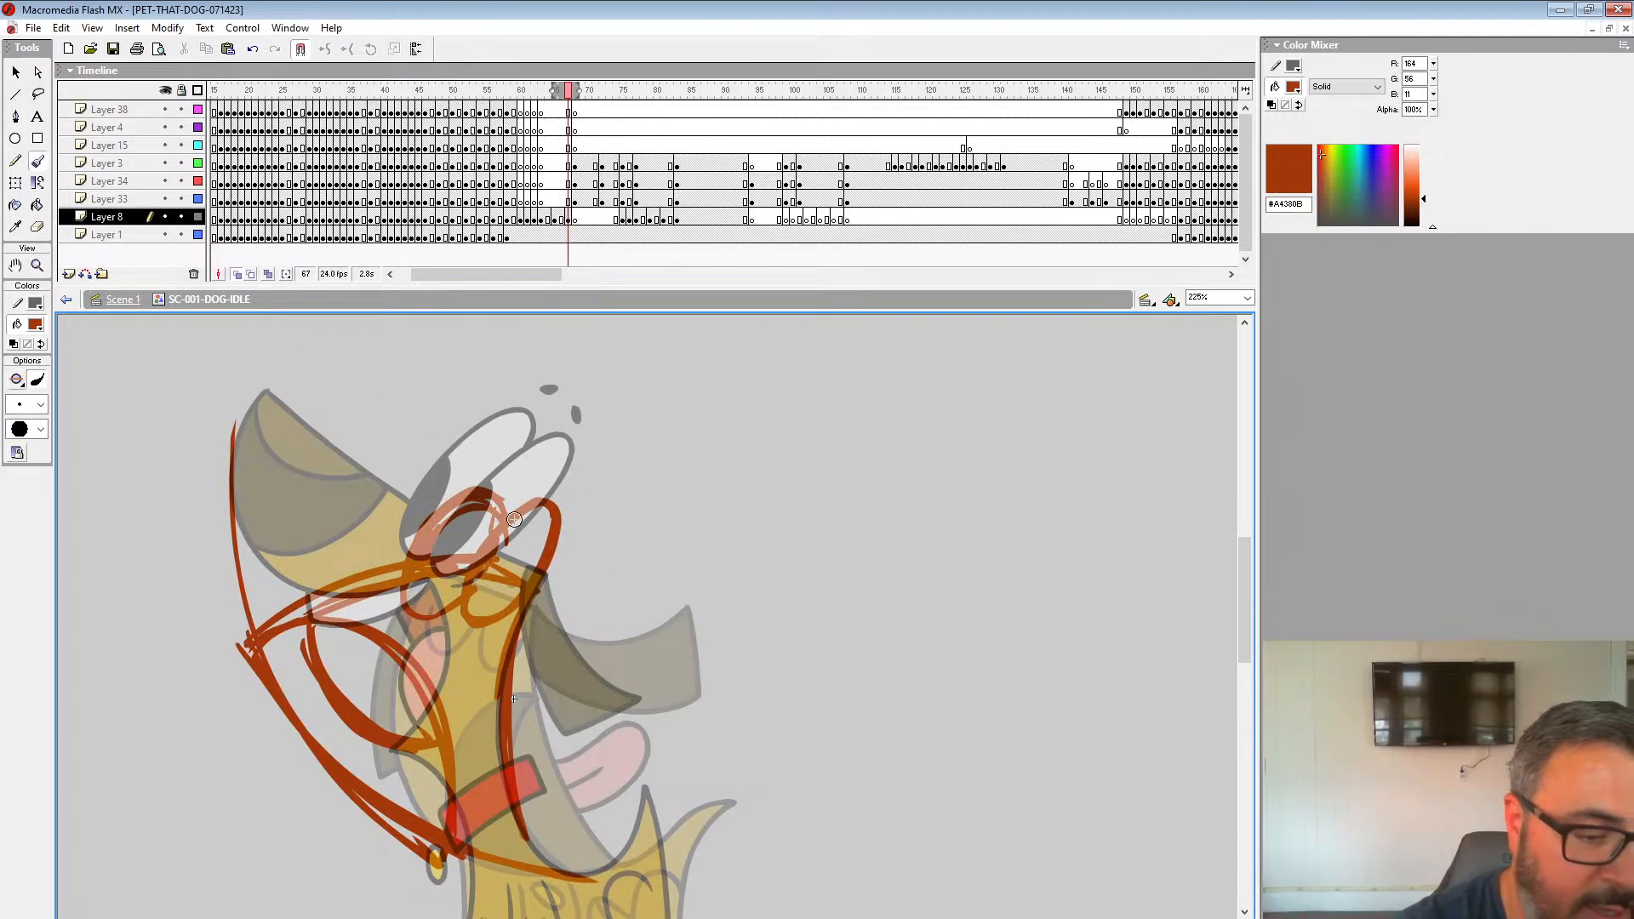
{"action": "mouse_move", "coordinate": [498, 622]}
{"action": "left_mouse_down"}
{"action": "mouse_move", "coordinate": [468, 591]}
{"action": "mouse_move", "coordinate": [439, 612]}
{"action": "left_mouse_up"}
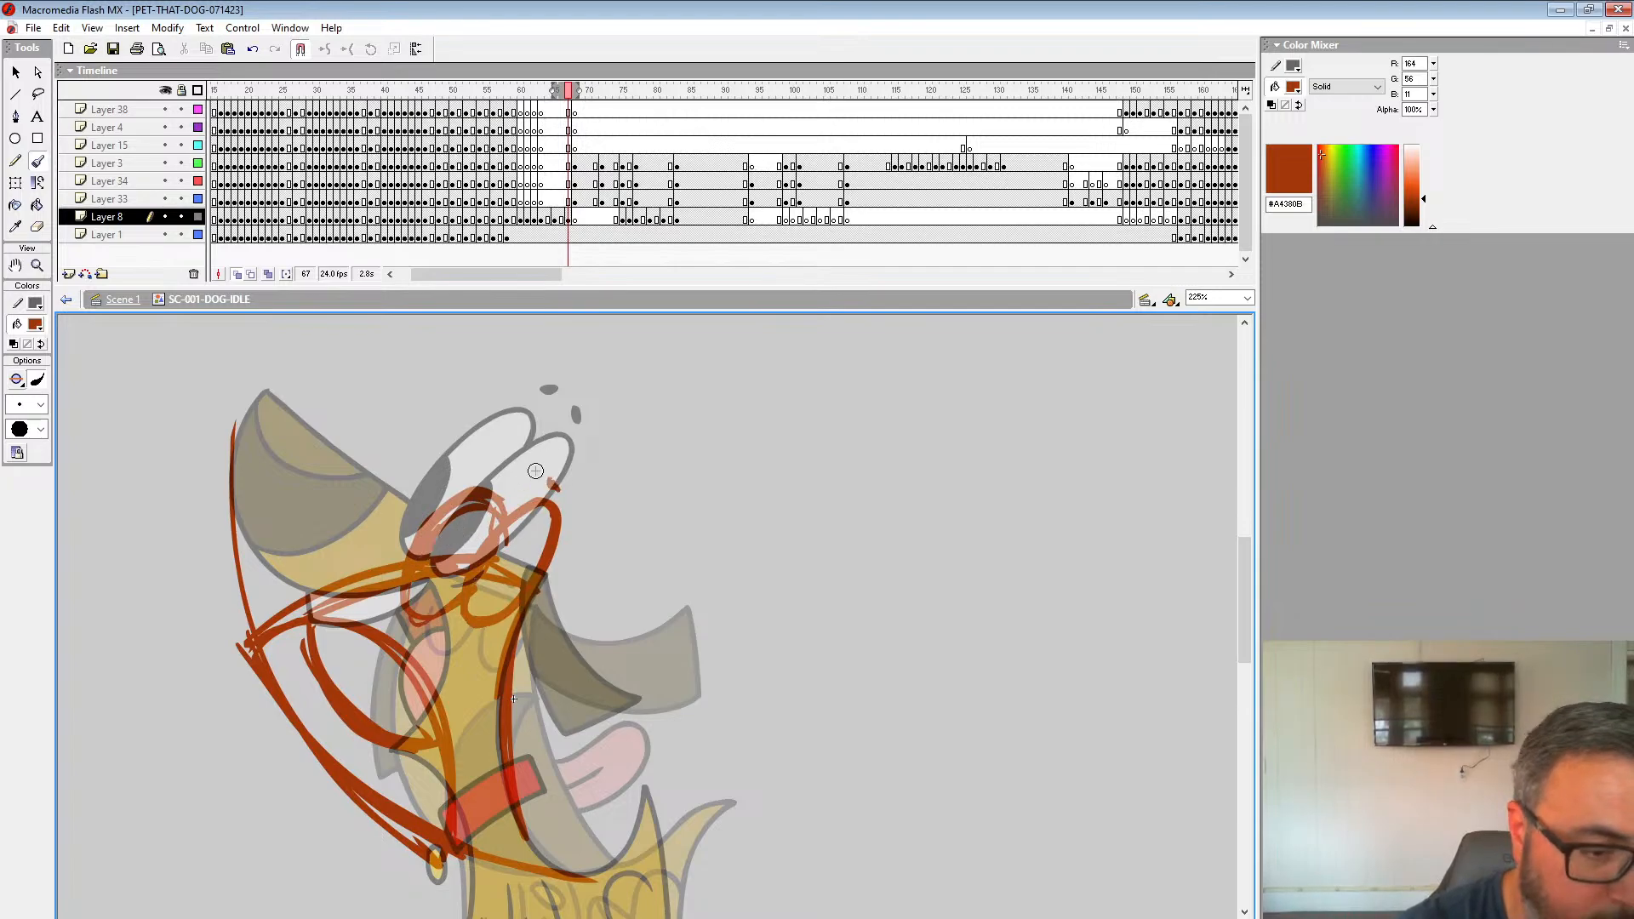
Step: Sketch the ear trailing behind the head and the curve of the back up to the pointed tail
{"action": "mouse_move", "coordinate": [543, 583]}
{"action": "left_mouse_down"}
{"action": "mouse_move", "coordinate": [576, 643]}
{"action": "mouse_move", "coordinate": [681, 666]}
{"action": "mouse_move", "coordinate": [624, 733]}
{"action": "mouse_move", "coordinate": [518, 636]}
{"action": "left_mouse_up"}
{"action": "mouse_move", "coordinate": [473, 770]}
{"action": "left_mouse_down"}
{"action": "mouse_move", "coordinate": [586, 619]}
{"action": "mouse_move", "coordinate": [713, 728]}
{"action": "mouse_move", "coordinate": [787, 654]}
{"action": "mouse_move", "coordinate": [781, 787]}
{"action": "left_mouse_up"}
{"action": "left_click_drag", "start_coordinate": [640, 688], "coordinate": [730, 709]}
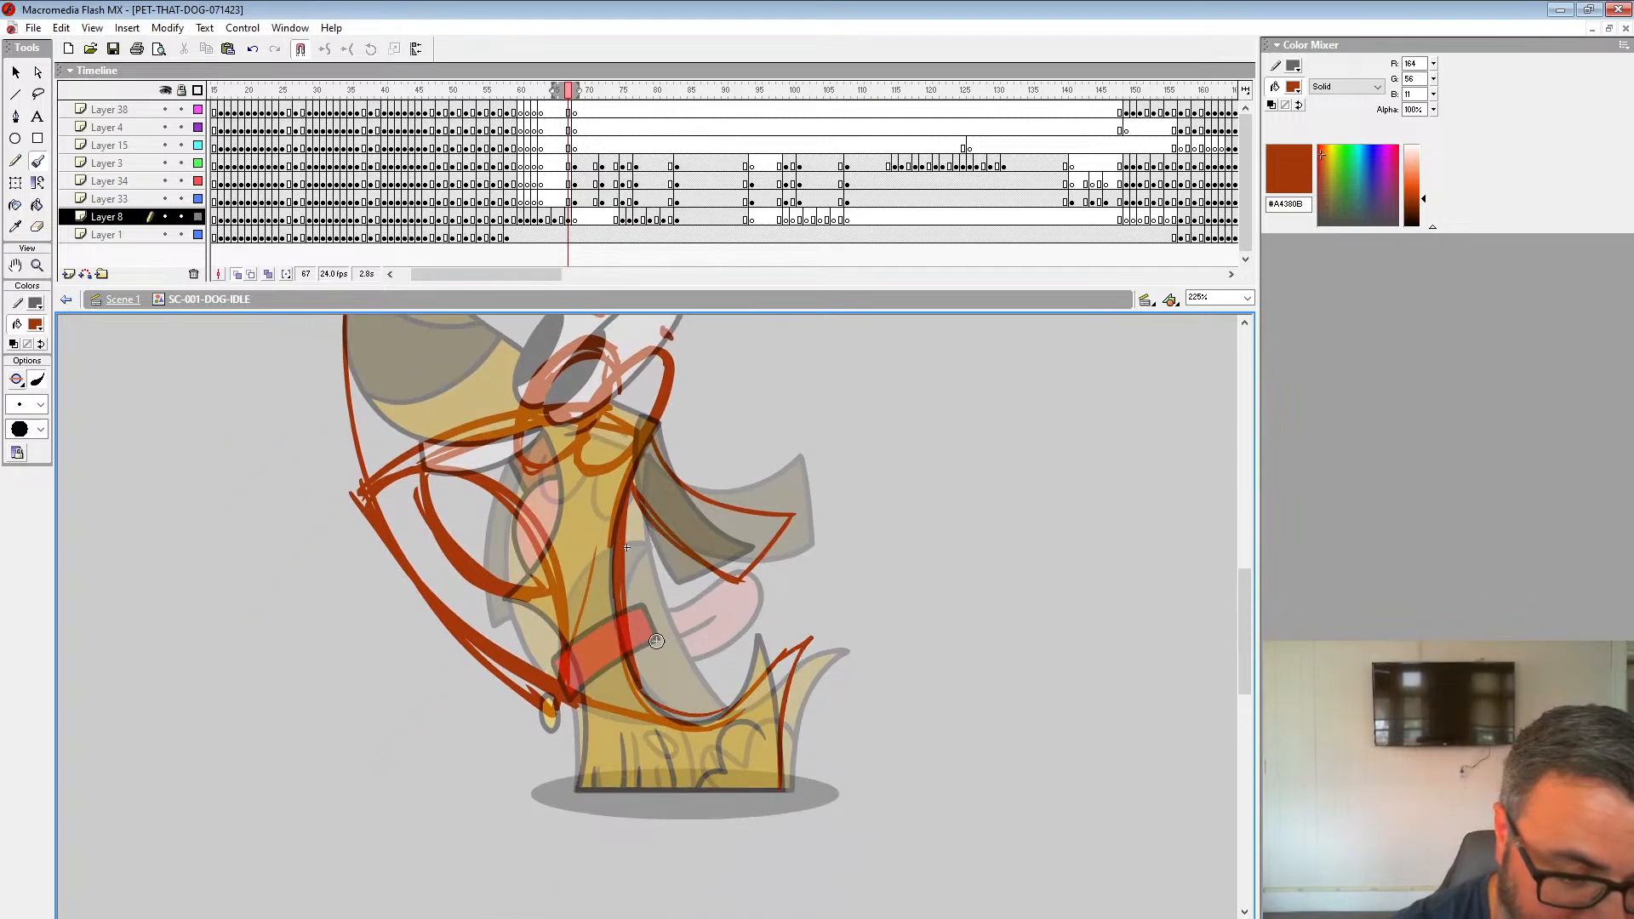
Step: Sketch the seated lower body with its base, hind leg curve and short leg and toe lines
{"action": "mouse_move", "coordinate": [579, 706]}
{"action": "left_mouse_down"}
{"action": "mouse_move", "coordinate": [610, 792]}
{"action": "mouse_move", "coordinate": [784, 792]}
{"action": "left_mouse_up"}
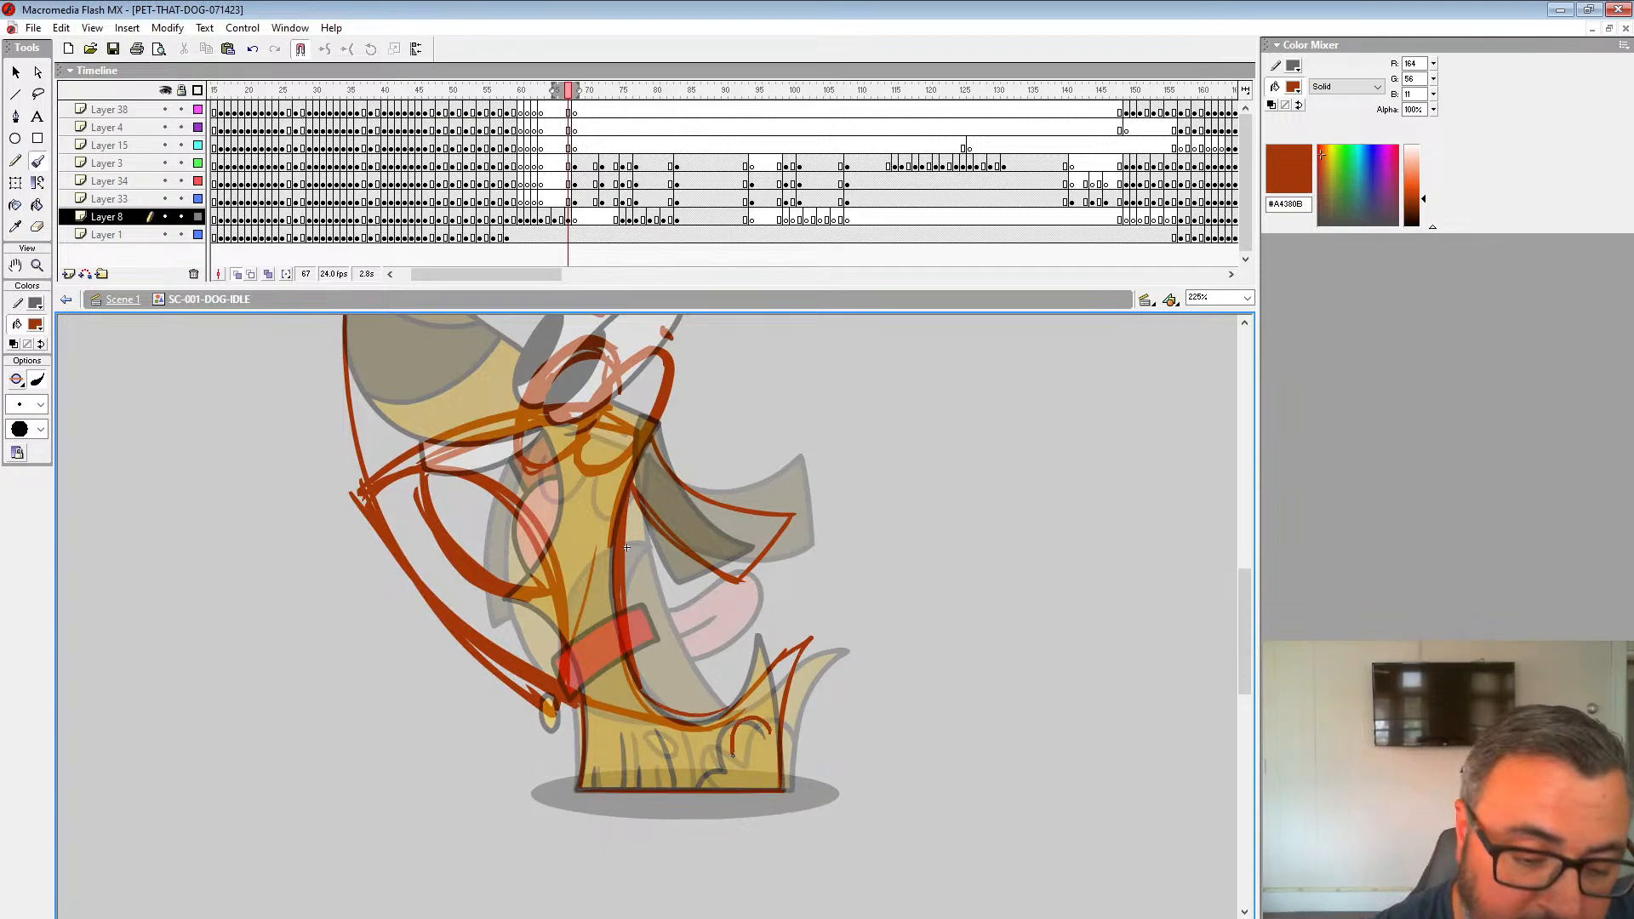
{"action": "left_click_drag", "start_coordinate": [733, 755], "coordinate": [734, 760]}
{"action": "mouse_move", "coordinate": [736, 761]}
{"action": "left_mouse_down"}
{"action": "mouse_move", "coordinate": [708, 768]}
{"action": "mouse_move", "coordinate": [714, 794]}
{"action": "left_mouse_up"}
{"action": "mouse_move", "coordinate": [670, 731]}
{"action": "left_mouse_down"}
{"action": "mouse_move", "coordinate": [676, 781]}
{"action": "mouse_move", "coordinate": [629, 736]}
{"action": "mouse_move", "coordinate": [631, 798]}
{"action": "left_mouse_up"}
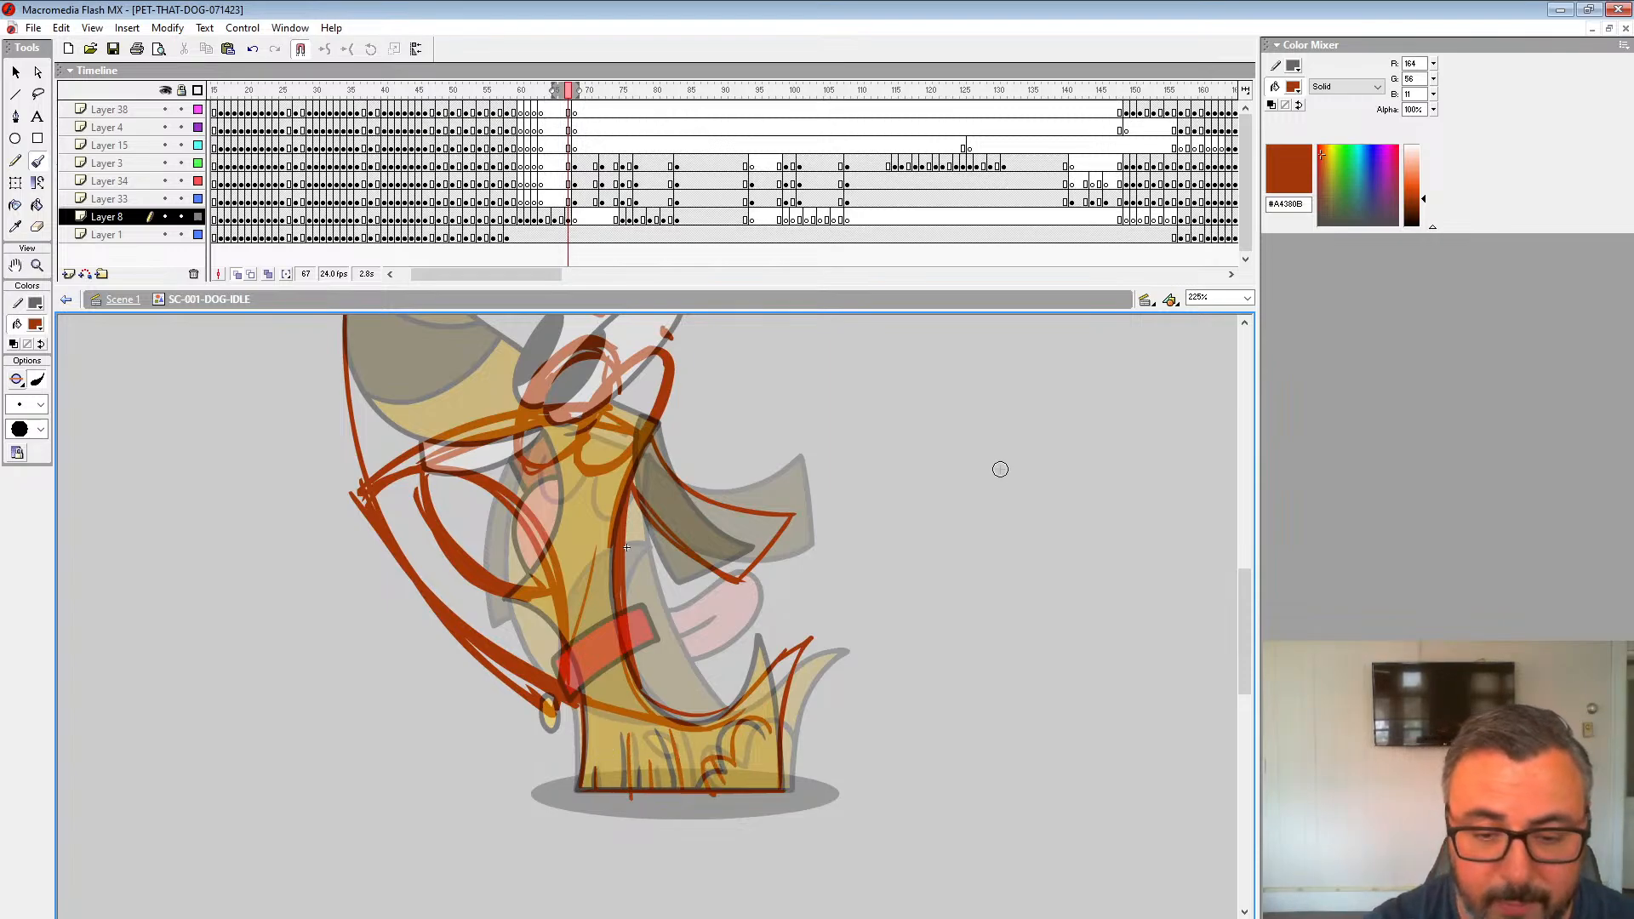
{"action": "left_click_drag", "start_coordinate": [961, 476], "coordinate": [924, 518]}
{"action": "left_click_drag", "start_coordinate": [1108, 498], "coordinate": [640, 612]}
{"action": "key", "text": "ctrl+z"}
{"action": "mouse_move", "coordinate": [589, 522]}
{"action": "left_mouse_down"}
{"action": "mouse_move", "coordinate": [617, 621]}
{"action": "mouse_move", "coordinate": [585, 531]}
{"action": "left_mouse_up"}
{"action": "mouse_move", "coordinate": [645, 541]}
{"action": "left_mouse_down"}
{"action": "mouse_move", "coordinate": [672, 525]}
{"action": "mouse_move", "coordinate": [631, 621]}
{"action": "left_mouse_up"}
{"action": "mouse_move", "coordinate": [506, 595]}
{"action": "left_mouse_down"}
{"action": "mouse_move", "coordinate": [523, 661]}
{"action": "mouse_move", "coordinate": [690, 526]}
{"action": "left_mouse_up"}
{"action": "mouse_move", "coordinate": [699, 606]}
{"action": "left_mouse_down"}
{"action": "mouse_move", "coordinate": [522, 698]}
{"action": "mouse_move", "coordinate": [736, 691]}
{"action": "left_mouse_up"}
{"action": "left_click_drag", "start_coordinate": [881, 530], "coordinate": [864, 554]}
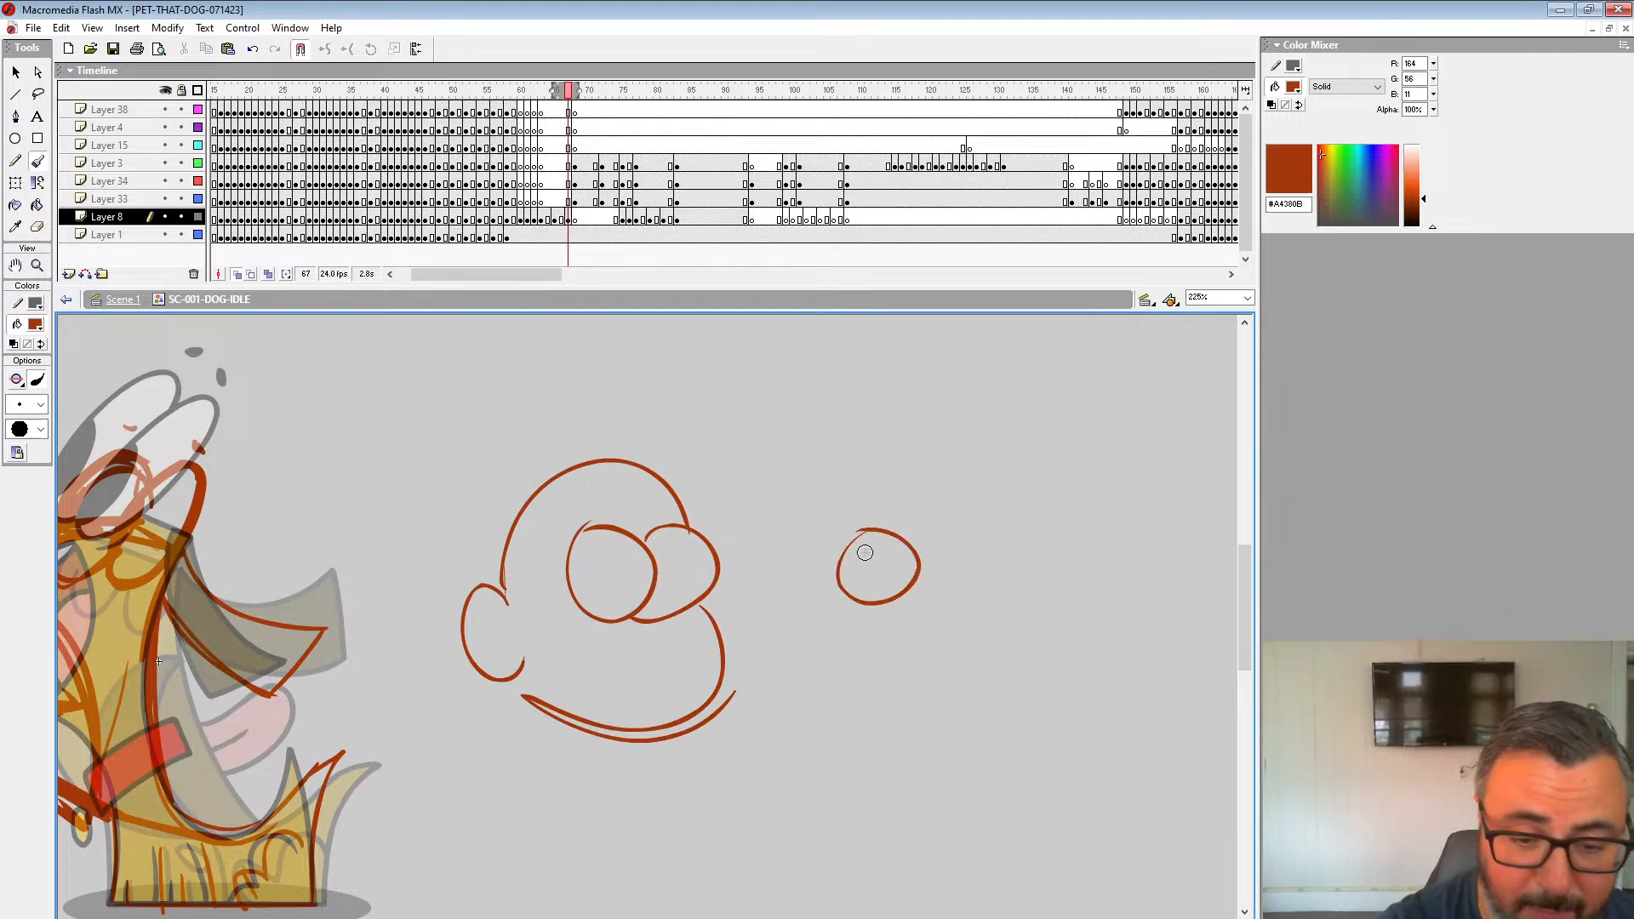
{"action": "mouse_move", "coordinate": [966, 558]}
{"action": "left_mouse_down"}
{"action": "mouse_move", "coordinate": [970, 572]}
{"action": "mouse_move", "coordinate": [687, 480]}
{"action": "left_mouse_up"}
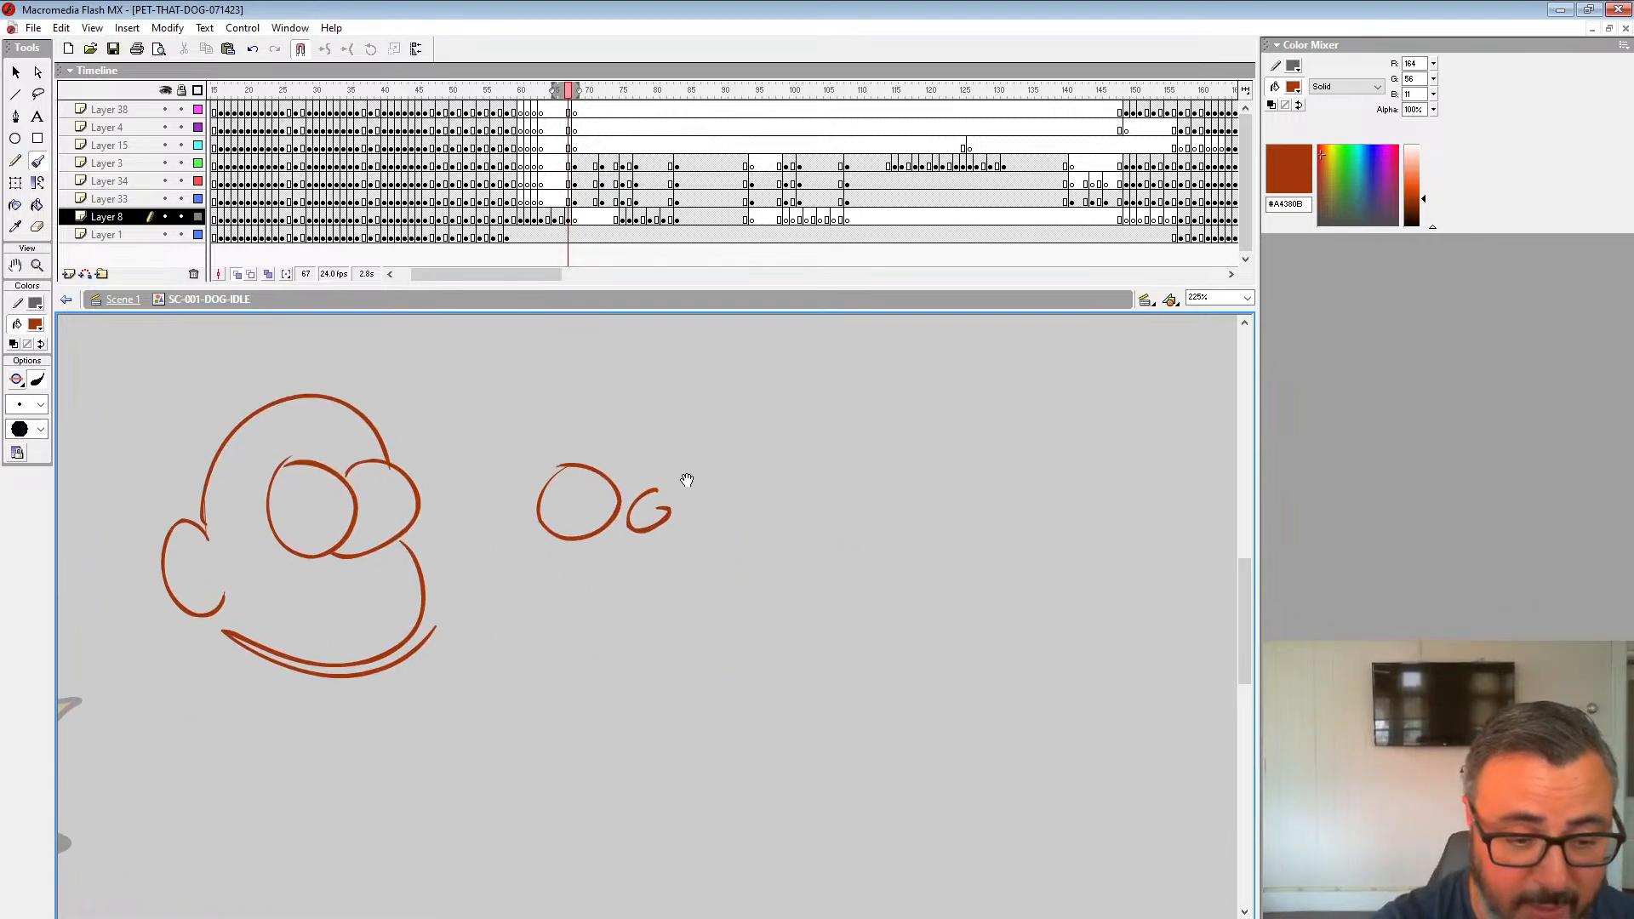
{"action": "left_click", "coordinate": [372, 505]}
{"action": "mouse_move", "coordinate": [281, 610]}
{"action": "left_mouse_down"}
{"action": "mouse_move", "coordinate": [420, 584]}
{"action": "mouse_move", "coordinate": [269, 586]}
{"action": "left_mouse_up"}
{"action": "mouse_move", "coordinate": [269, 586]}
{"action": "left_mouse_down"}
{"action": "mouse_move", "coordinate": [409, 599]}
{"action": "mouse_move", "coordinate": [294, 567]}
{"action": "left_mouse_up"}
{"action": "left_click_drag", "start_coordinate": [477, 585], "coordinate": [964, 652]}
{"action": "key", "text": "ctrl+z"}
{"action": "key", "text": "ctrl+z"}
{"action": "key", "text": "ctrl+z"}
{"action": "key", "text": "ctrl+z"}
{"action": "key", "text": "ctrl+z"}
{"action": "key", "text": "ctrl+z"}
{"action": "key", "text": "ctrl+z"}
{"action": "key", "text": "ctrl+z"}
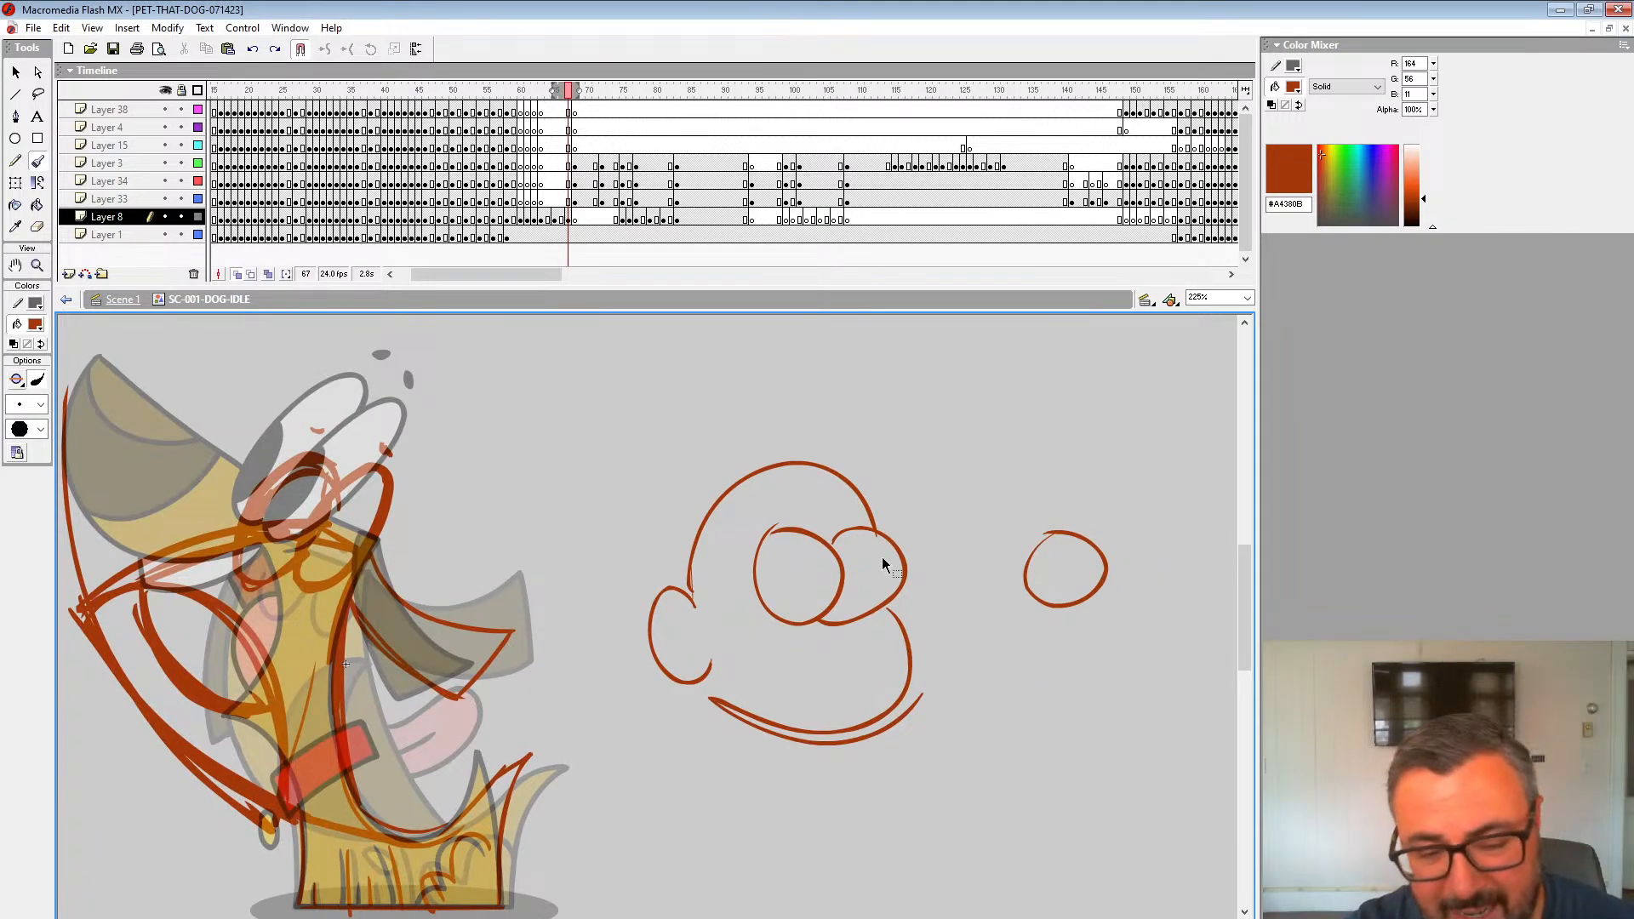
{"action": "key", "text": "ctrl+z"}
{"action": "key", "text": "ctrl+z"}
{"action": "key", "text": "ctrl+z"}
{"action": "key", "text": "ctrl+z"}
{"action": "key", "text": "ctrl+z"}
{"action": "key", "text": "ctrl+z"}
{"action": "key", "text": "ctrl+z"}
{"action": "key", "text": "ctrl+z"}
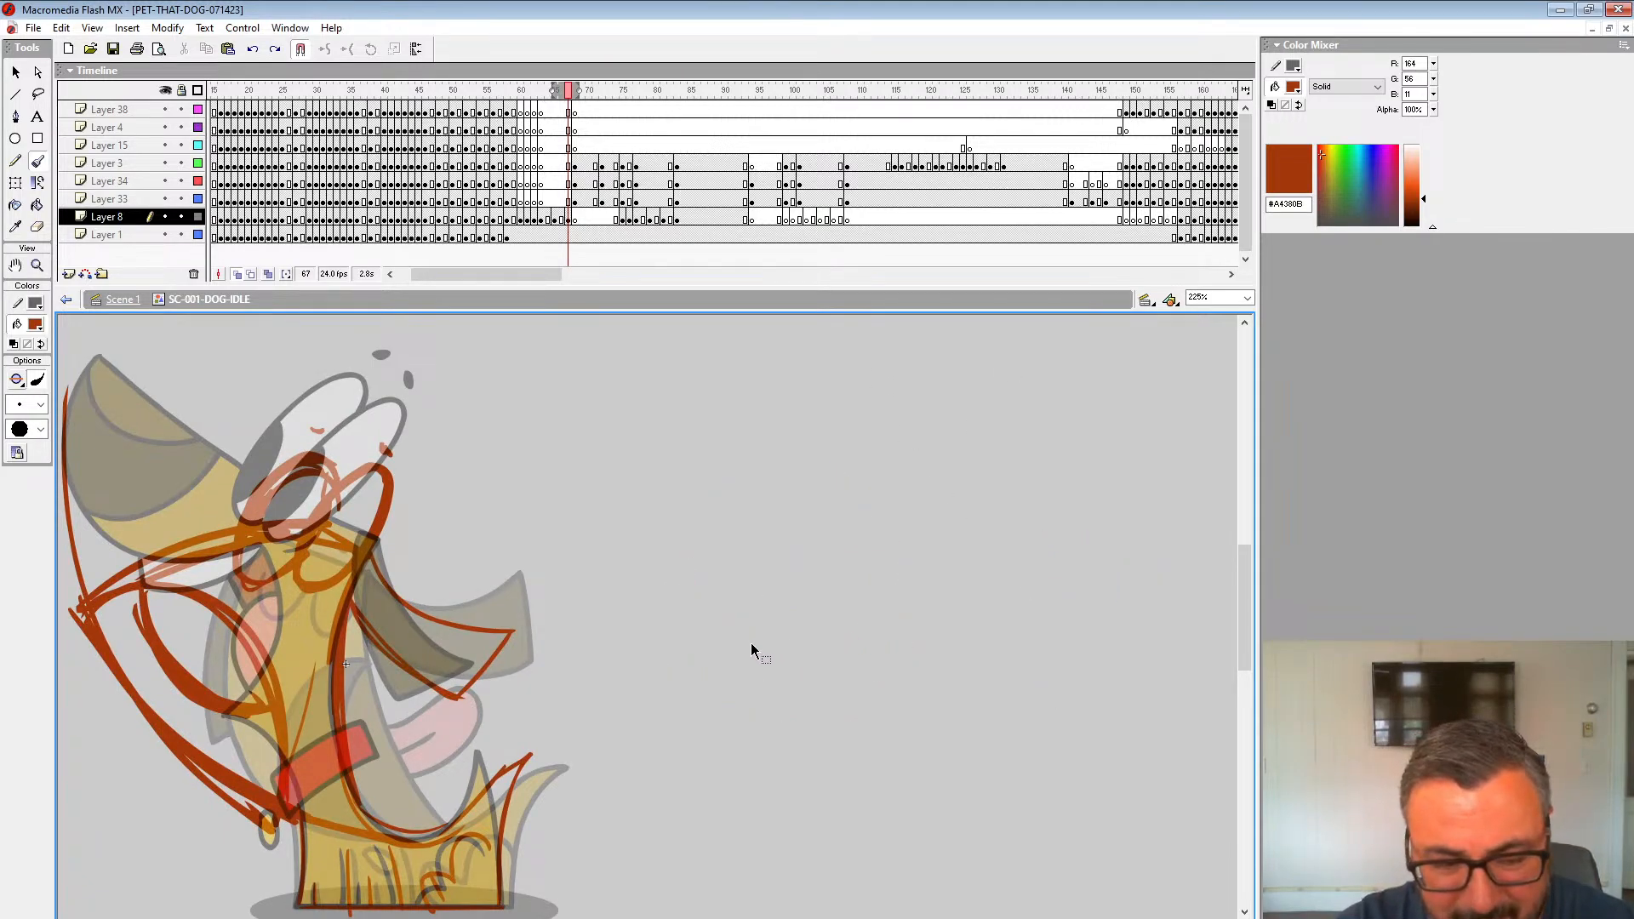
Step: Refine the dog sketch with extra strokes on the eyes and along the trailing ear
{"action": "left_click_drag", "start_coordinate": [581, 645], "coordinate": [773, 596]}
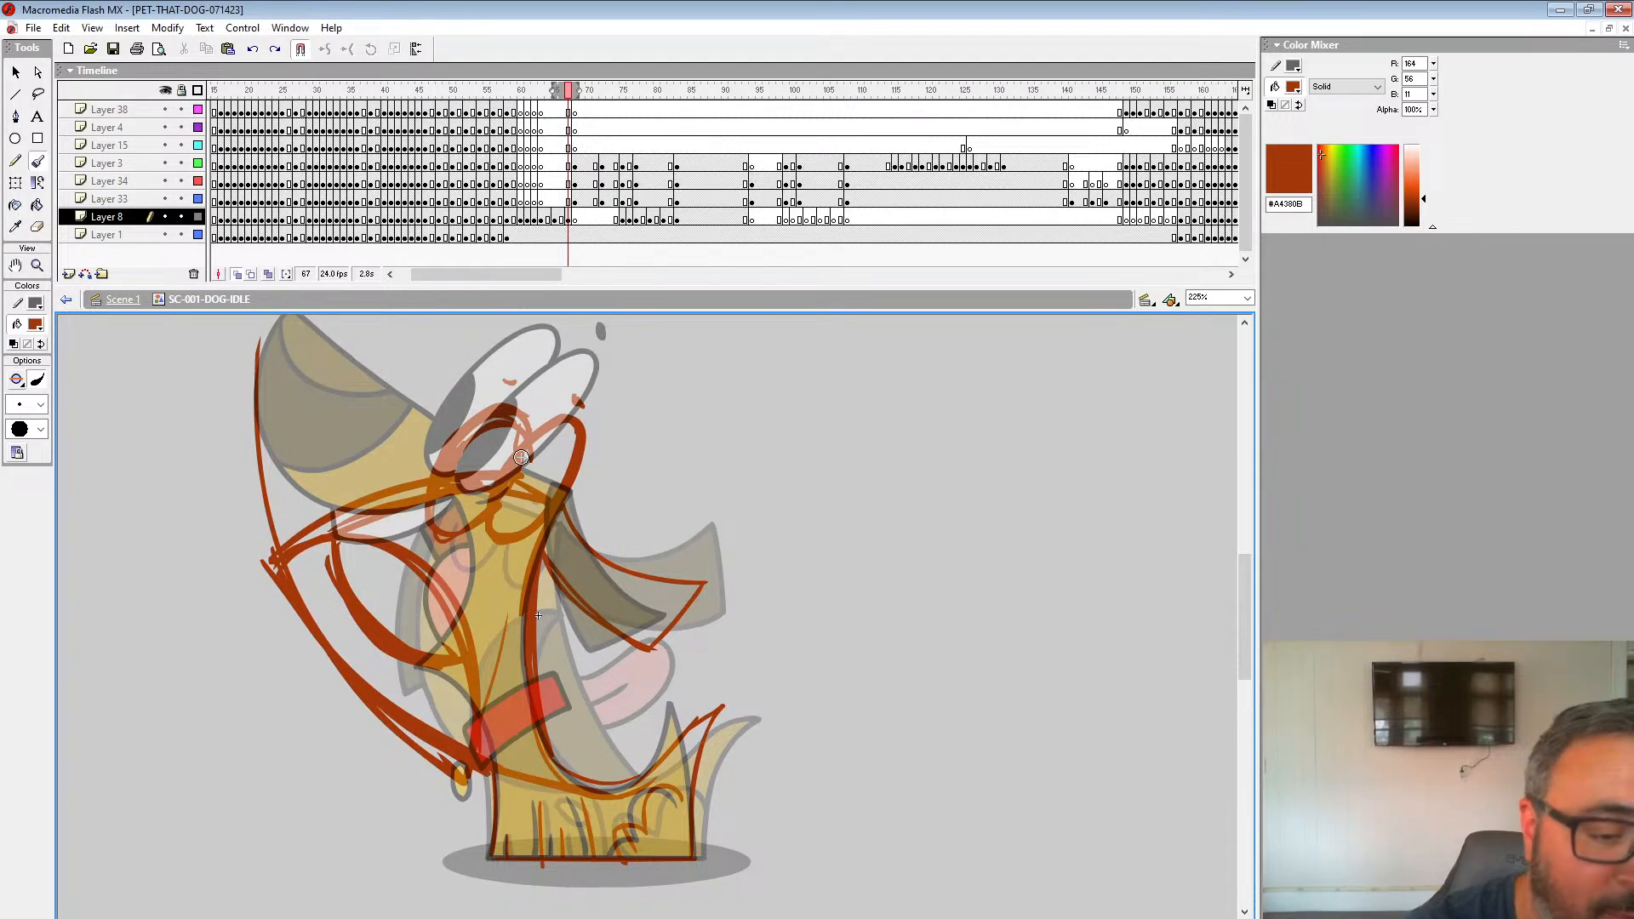
{"action": "left_click_drag", "start_coordinate": [496, 509], "coordinate": [545, 507]}
{"action": "left_click_drag", "start_coordinate": [527, 447], "coordinate": [503, 413]}
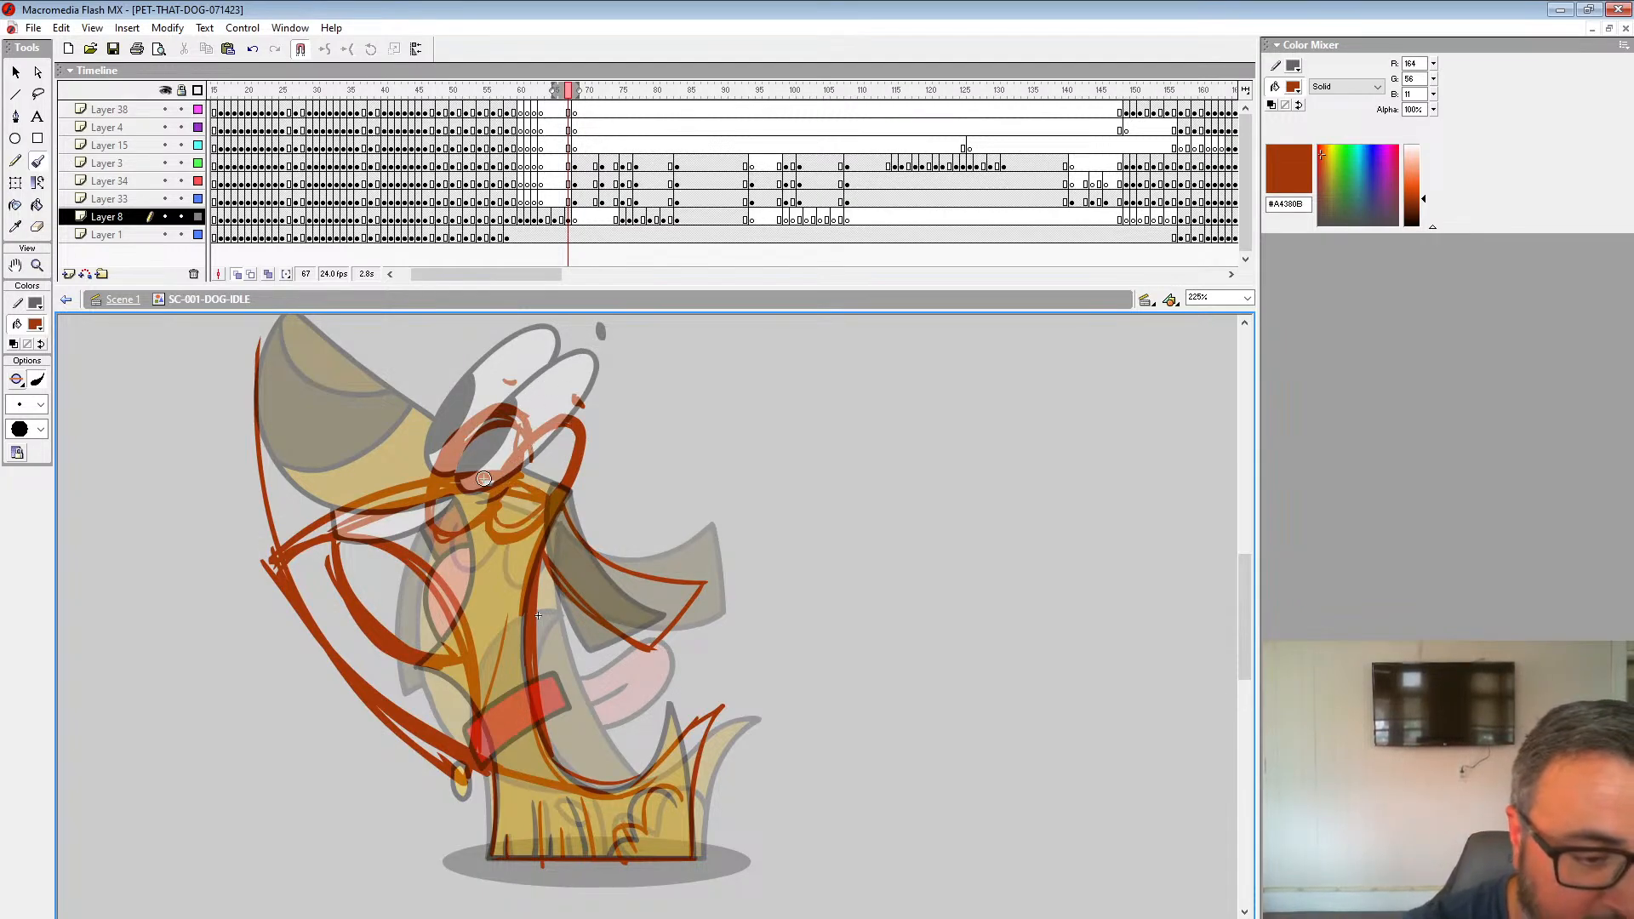
{"action": "mouse_move", "coordinate": [566, 509]}
{"action": "left_mouse_down"}
{"action": "mouse_move", "coordinate": [628, 579]}
{"action": "mouse_move", "coordinate": [692, 600]}
{"action": "mouse_move", "coordinate": [632, 647]}
{"action": "mouse_move", "coordinate": [556, 536]}
{"action": "left_mouse_up"}
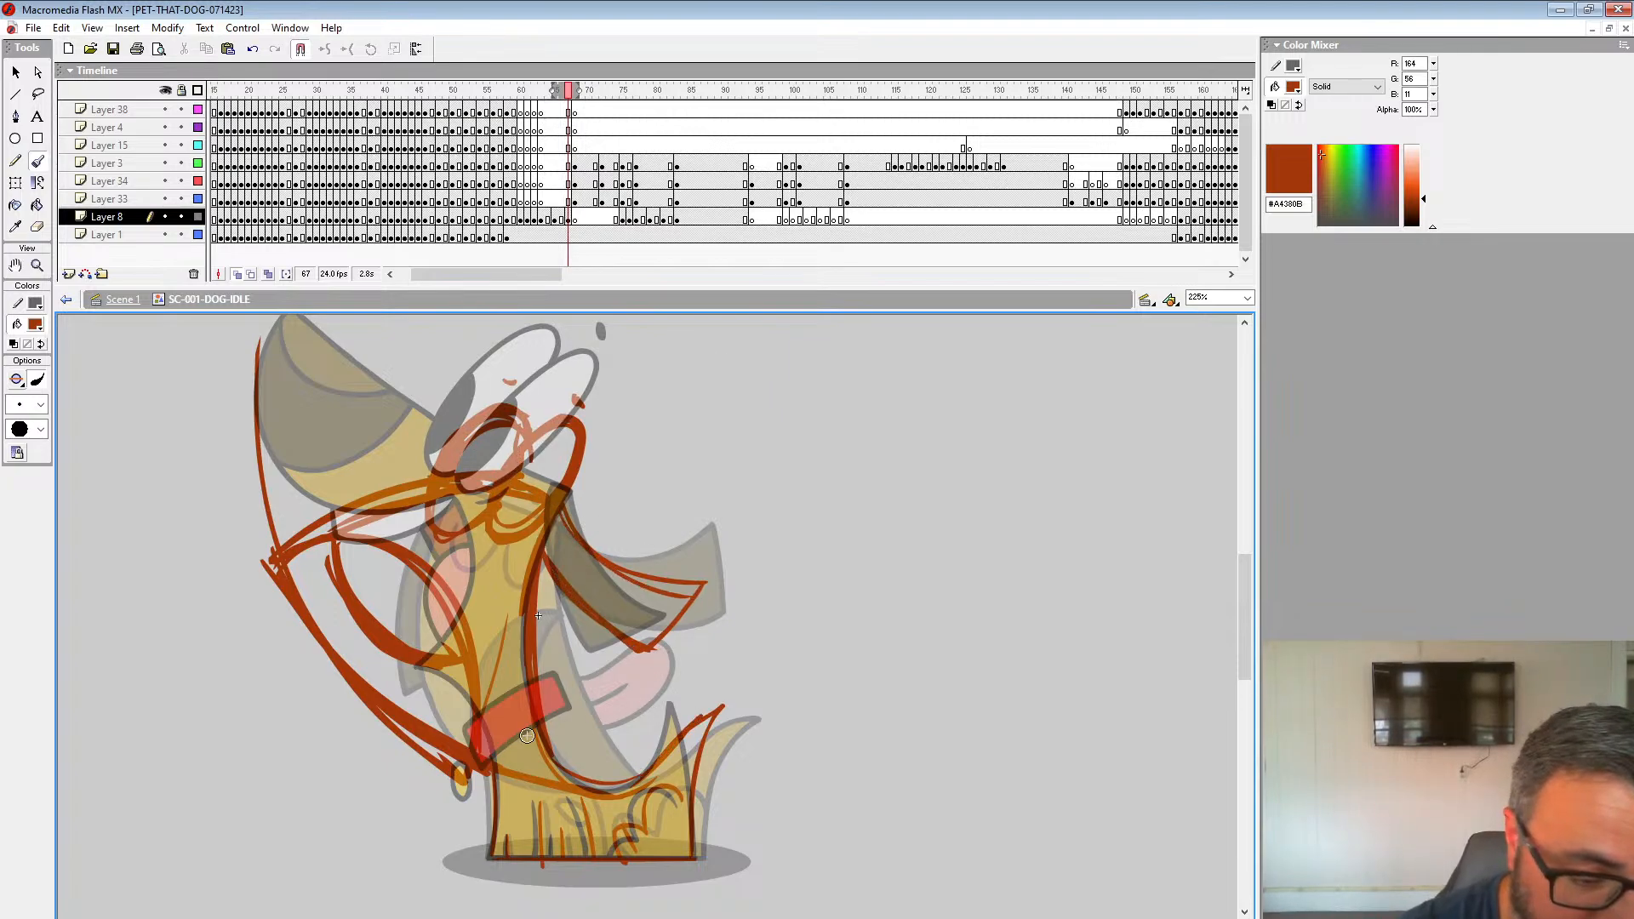
Step: Sketch the collar around the neck, its round tag below, and a line along the base of the body
{"action": "mouse_move", "coordinate": [476, 778]}
{"action": "left_mouse_down"}
{"action": "mouse_move", "coordinate": [587, 741]}
{"action": "mouse_move", "coordinate": [492, 720]}
{"action": "left_mouse_up"}
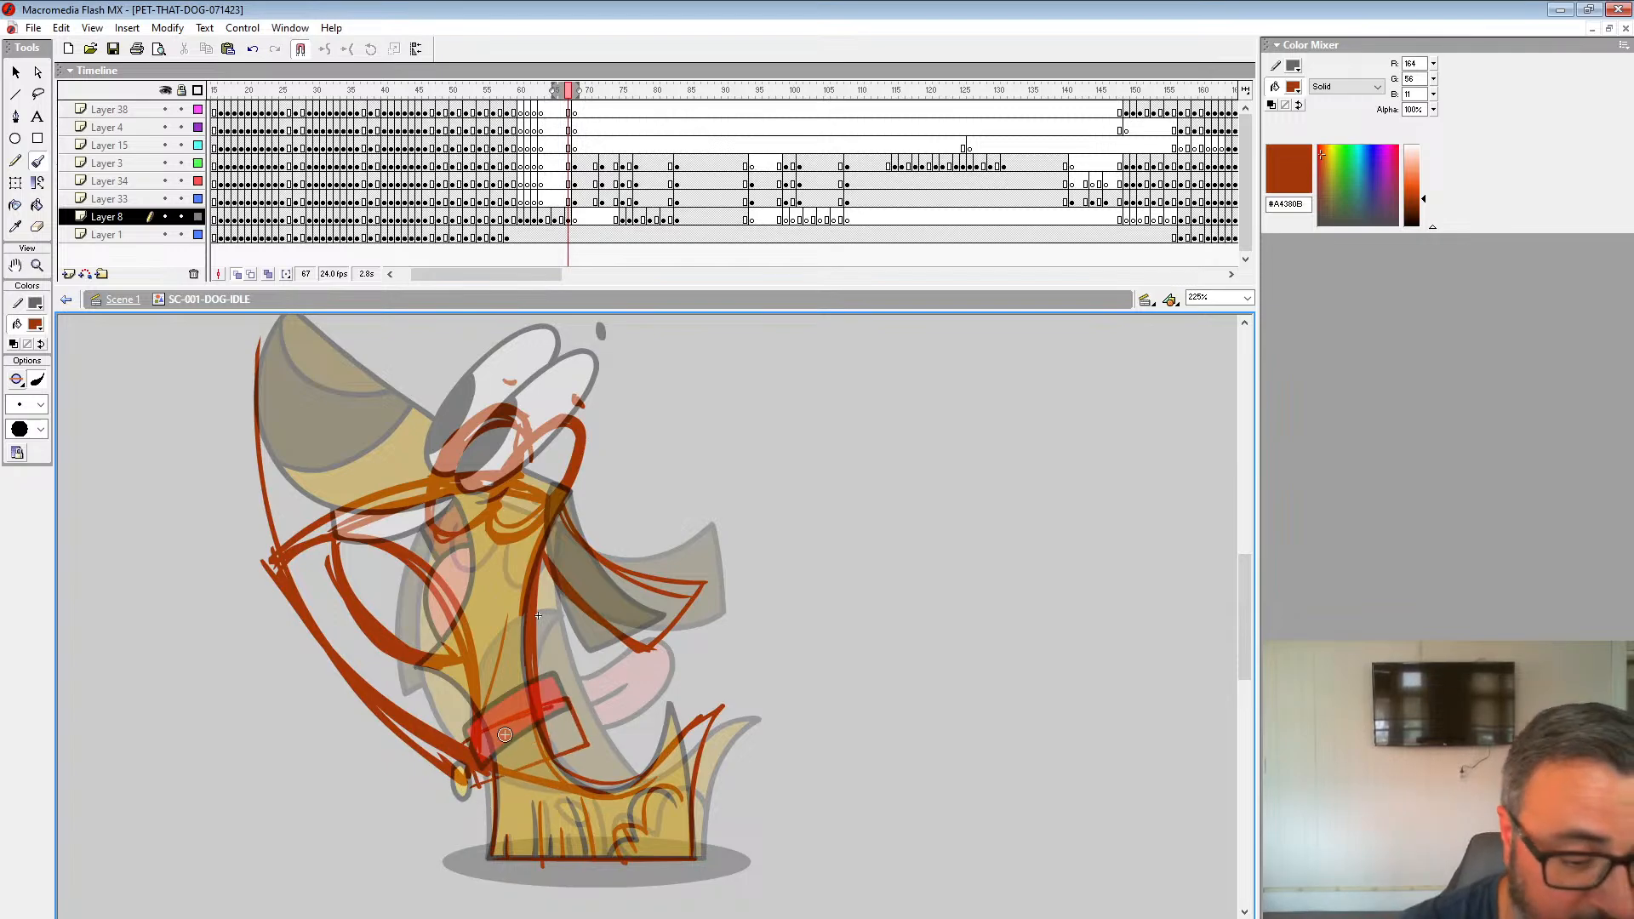
{"action": "mouse_move", "coordinate": [512, 798]}
{"action": "left_mouse_down"}
{"action": "mouse_move", "coordinate": [581, 739]}
{"action": "mouse_move", "coordinate": [518, 714]}
{"action": "mouse_move", "coordinate": [562, 702]}
{"action": "mouse_move", "coordinate": [584, 743]}
{"action": "mouse_move", "coordinate": [727, 708]}
{"action": "mouse_move", "coordinate": [695, 815]}
{"action": "mouse_move", "coordinate": [607, 833]}
{"action": "left_mouse_up"}
{"action": "mouse_move", "coordinate": [474, 840]}
{"action": "left_mouse_down"}
{"action": "mouse_move", "coordinate": [506, 858]}
{"action": "mouse_move", "coordinate": [714, 849]}
{"action": "left_mouse_up"}
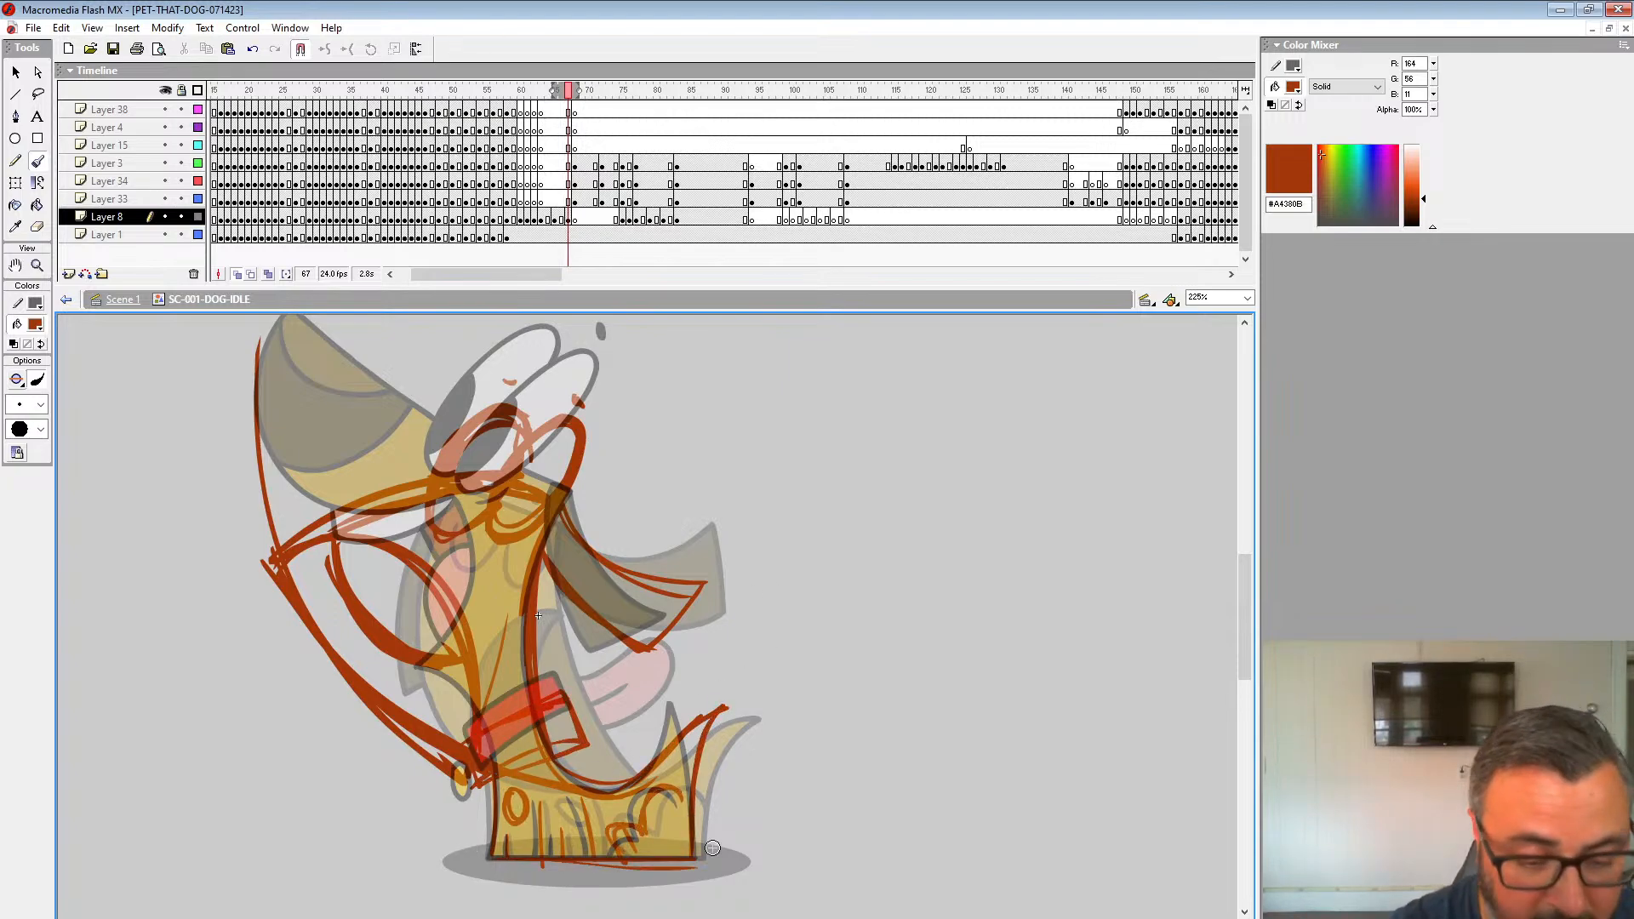
Step: Recolour the frame 67 sketch to red #FF0000, compare it with frame 66, and make a blank frame 67 over the onion-skinned sketch
{"action": "left_click", "coordinate": [569, 220]}
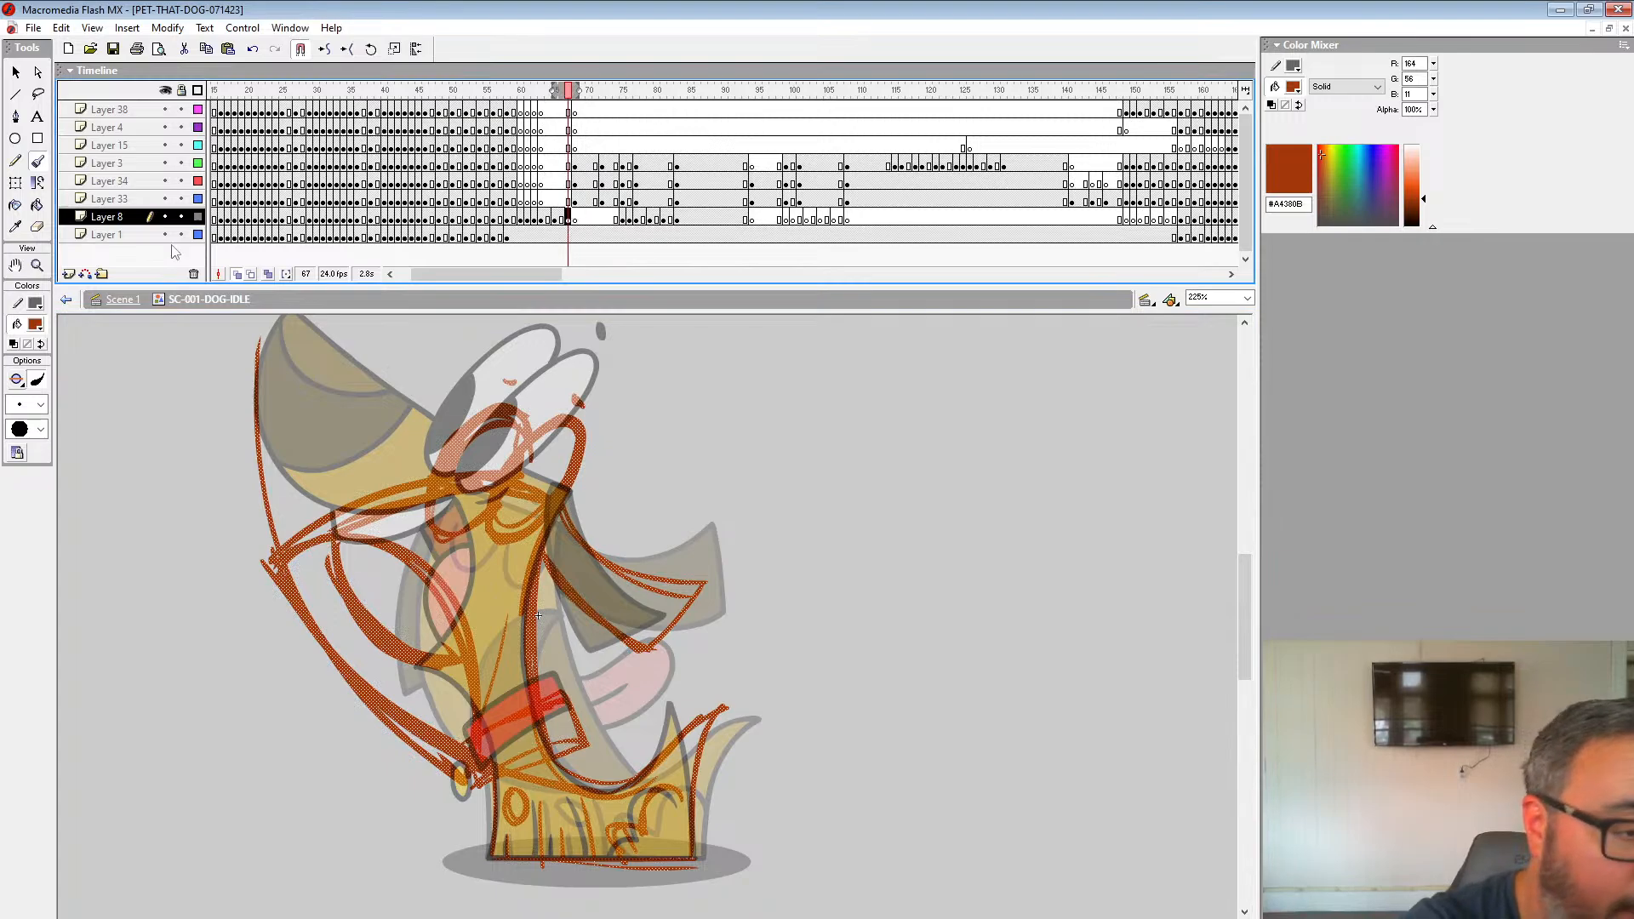
{"action": "left_click", "coordinate": [35, 325]}
{"action": "left_click", "coordinate": [35, 397]}
{"action": "left_click", "coordinate": [562, 219]}
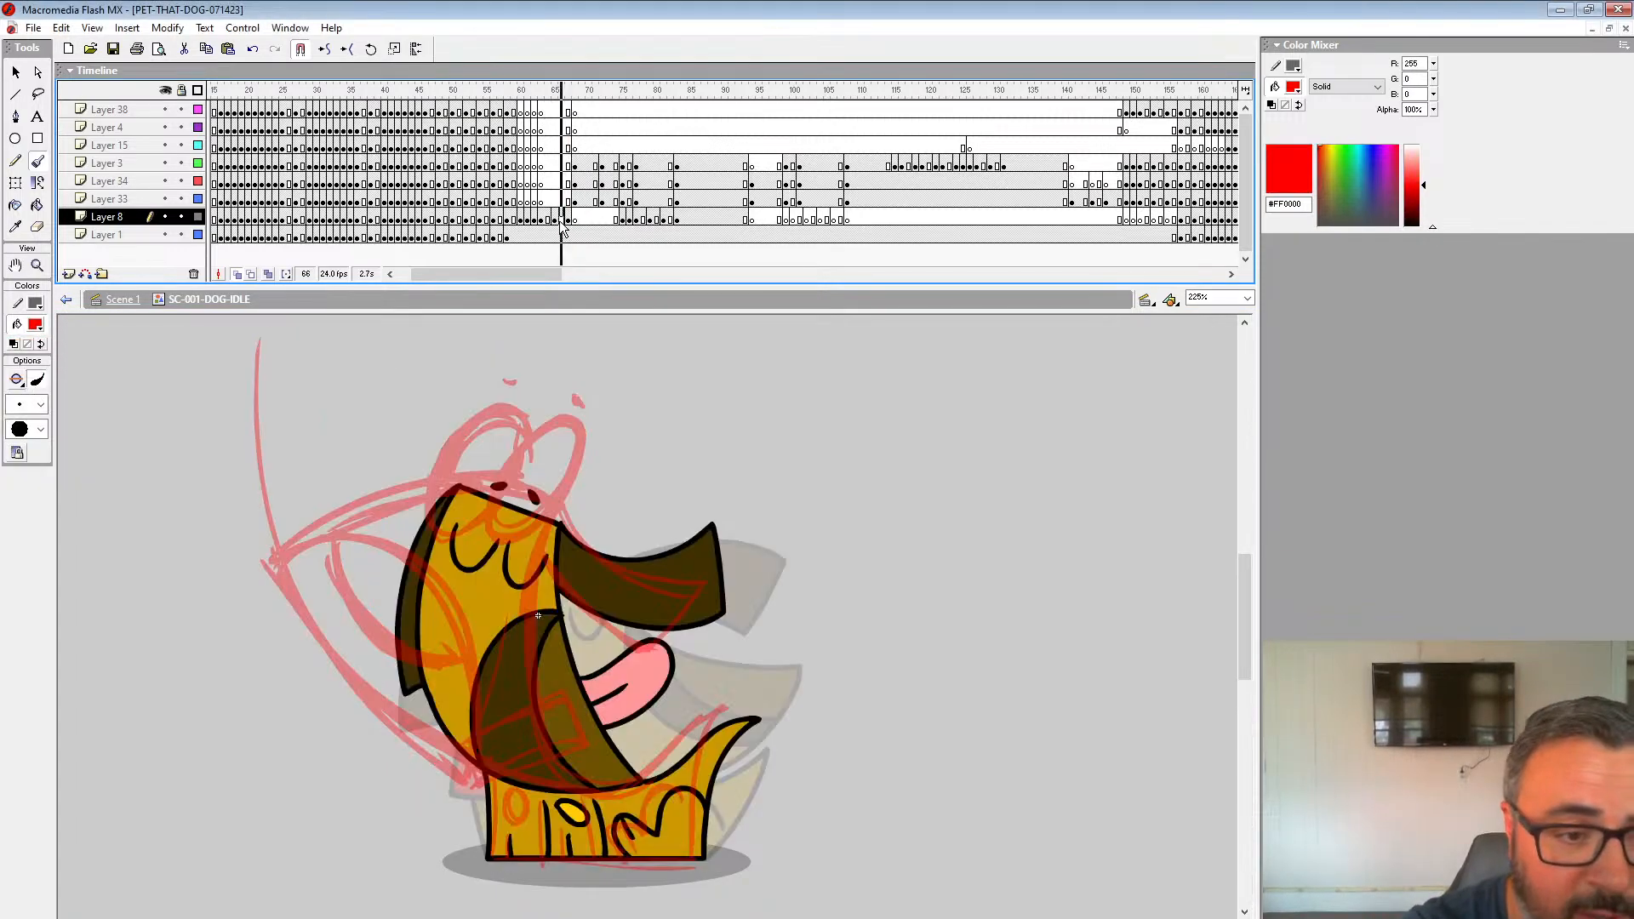
{"action": "left_click", "coordinate": [569, 218]}
{"action": "left_click_drag", "start_coordinate": [568, 218], "coordinate": [562, 218]}
{"action": "left_click", "coordinate": [569, 214]}
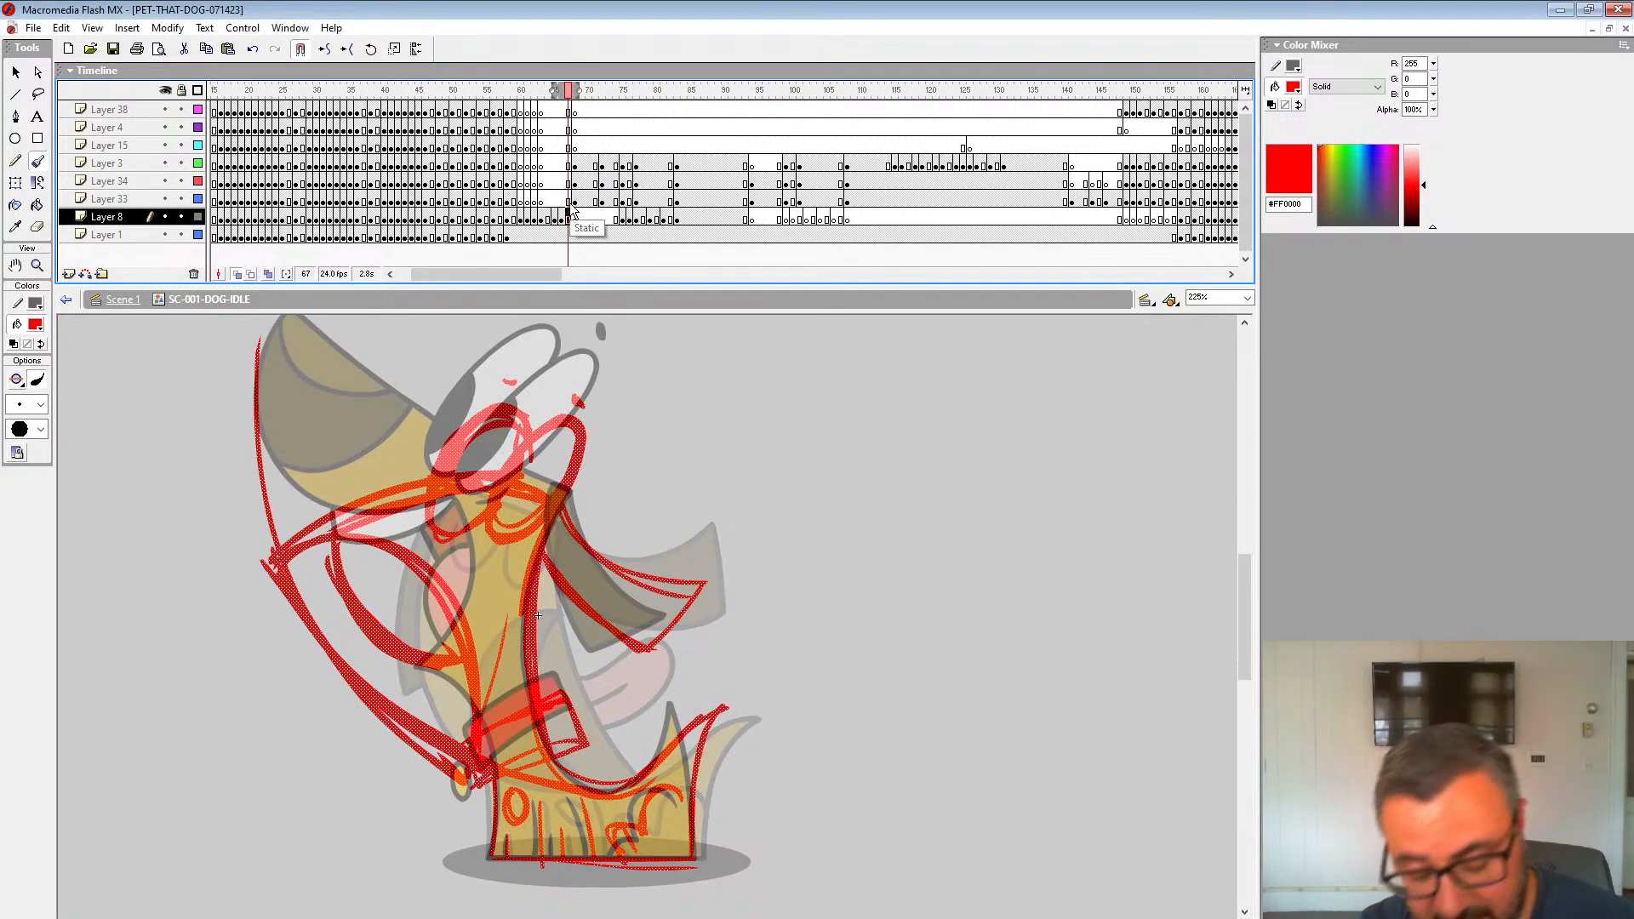
{"action": "key", "text": "Delete"}
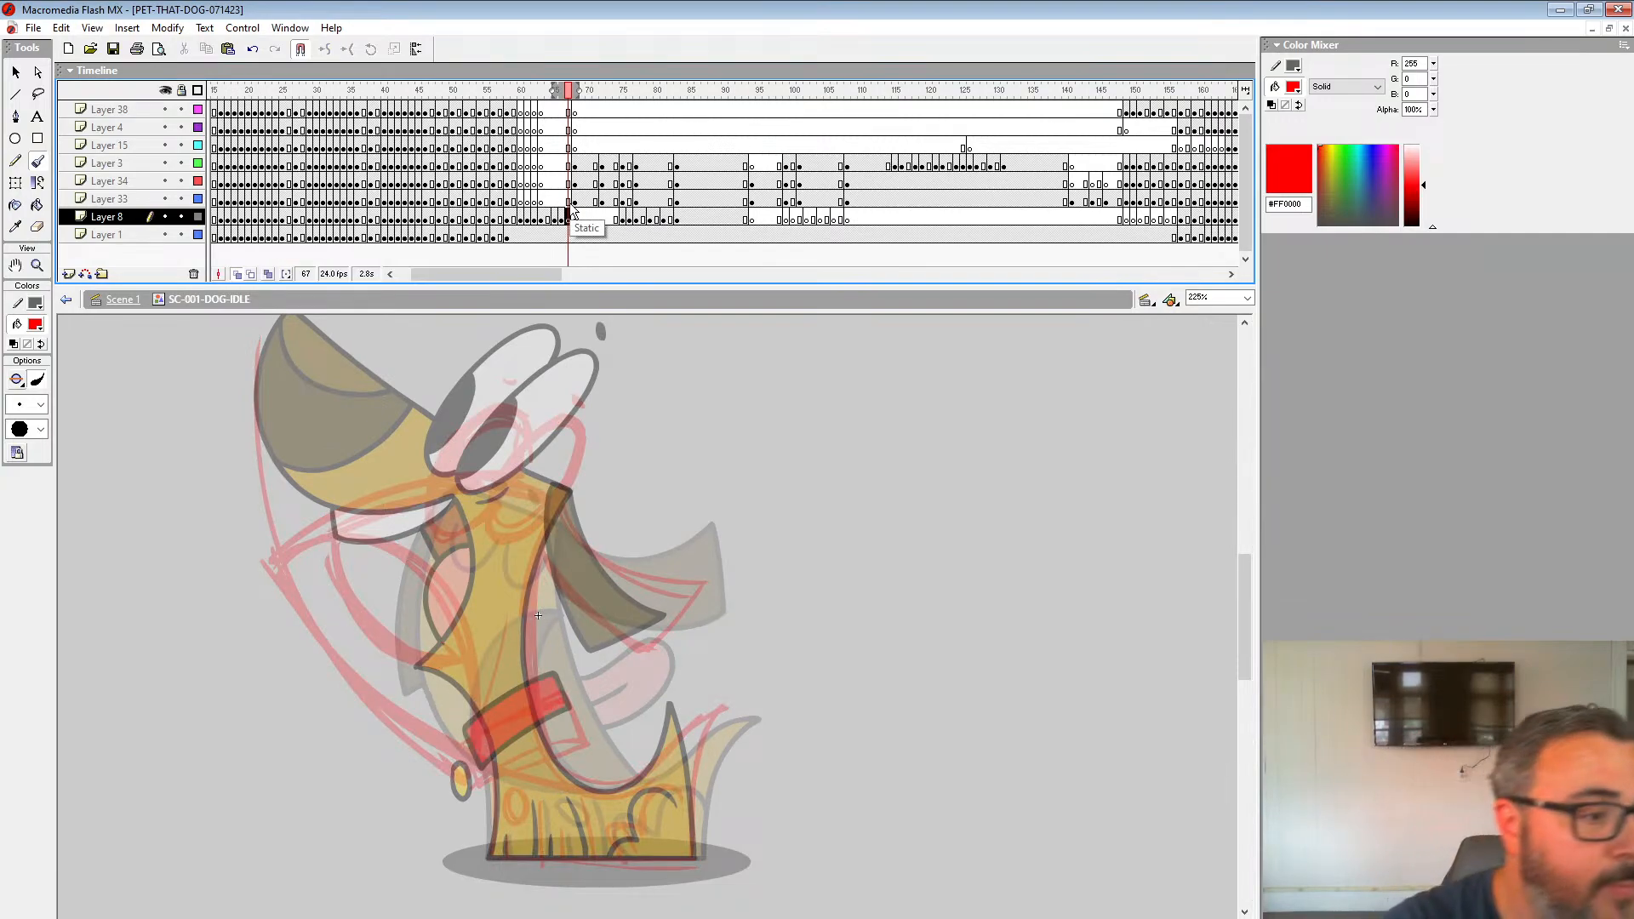
Step: Ink the dog's eye outlines, eyelid line and pupil stroke over the red sketch in black #000000 with a larger brush
{"action": "key", "text": "z"}
{"action": "left_click", "coordinate": [545, 492]}
{"action": "key", "text": "space"}
{"action": "left_click_drag", "start_coordinate": [744, 568], "coordinate": [797, 514]}
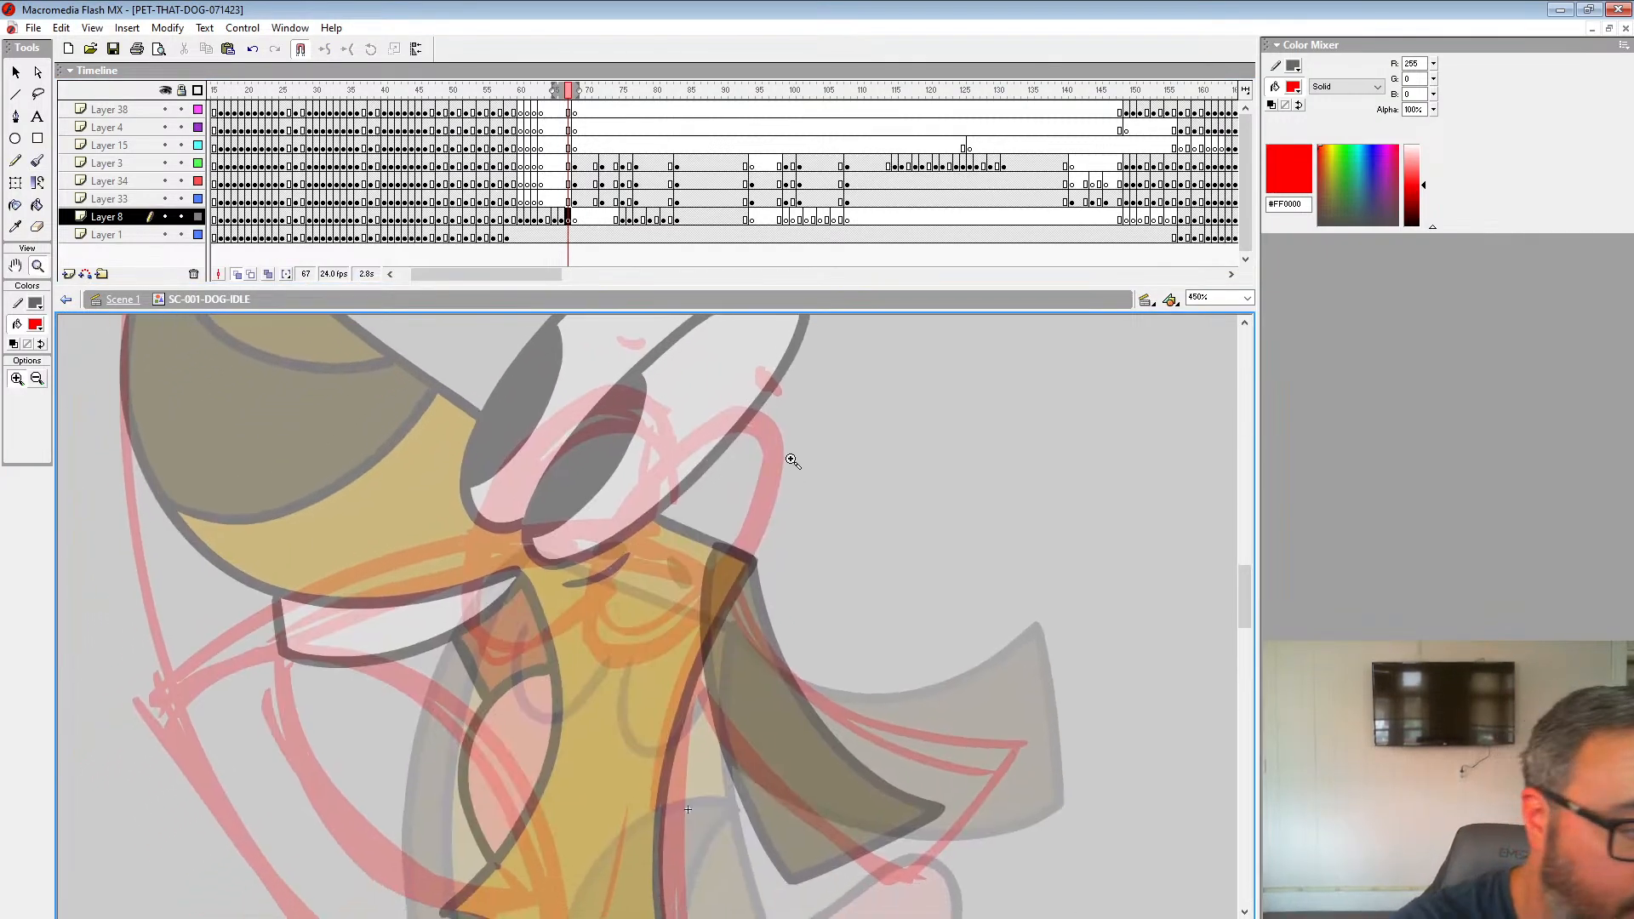
{"action": "left_click", "coordinate": [34, 324]}
{"action": "left_click", "coordinate": [12, 345]}
{"action": "left_click", "coordinate": [37, 161]}
{"action": "left_click", "coordinate": [39, 404]}
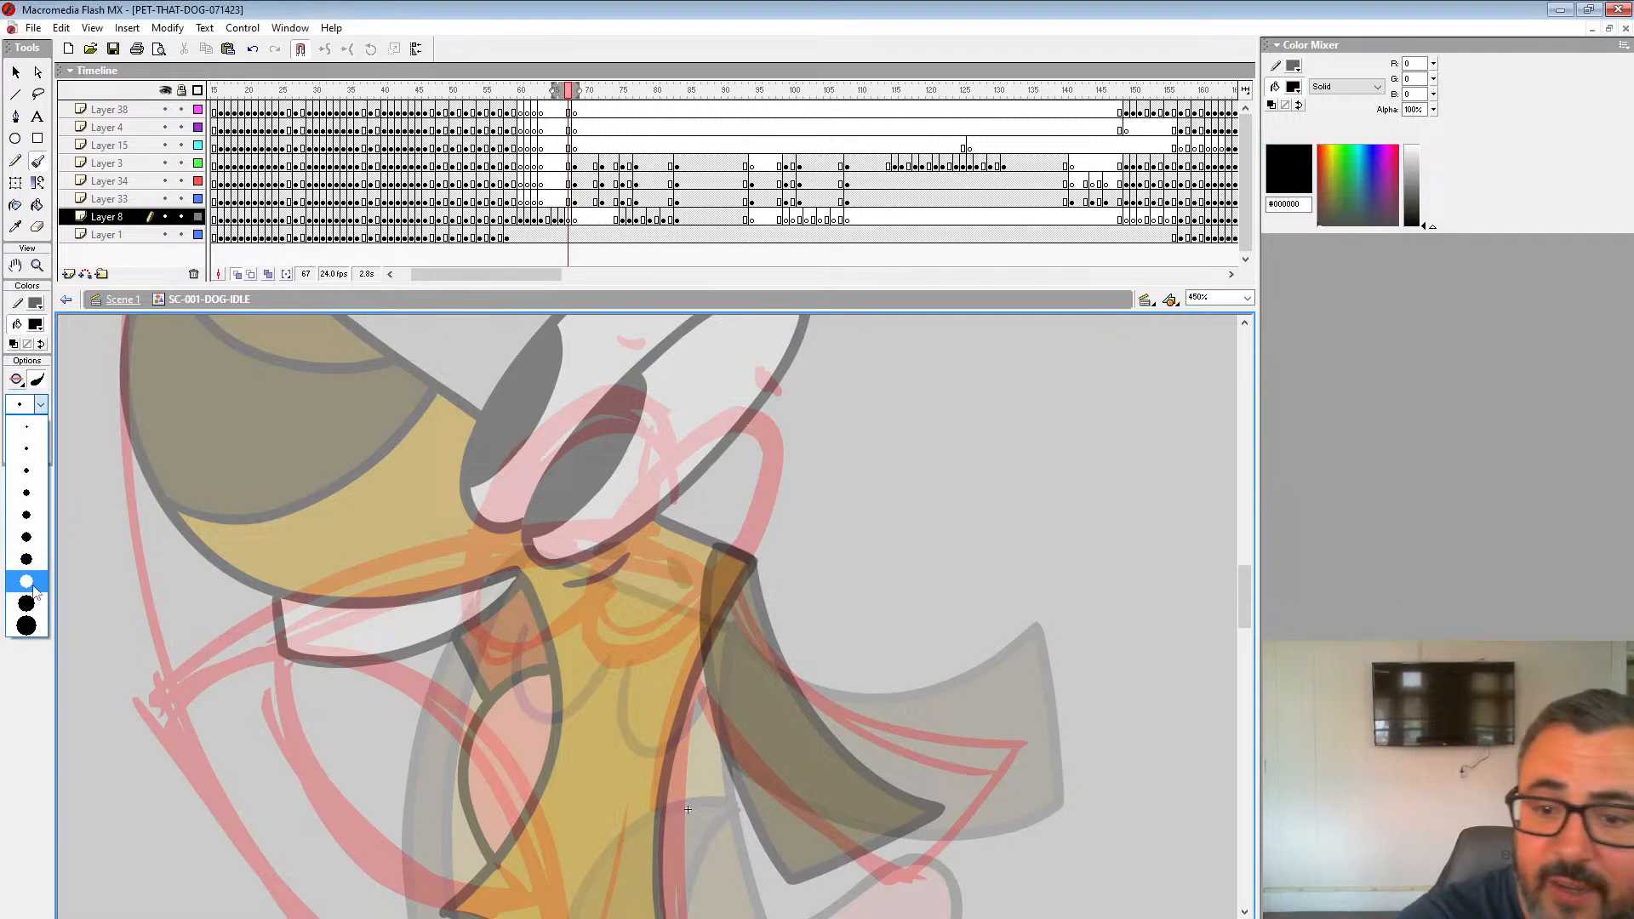
{"action": "left_click", "coordinate": [34, 538]}
{"action": "mouse_move", "coordinate": [678, 441]}
{"action": "left_mouse_down"}
{"action": "mouse_move", "coordinate": [601, 550]}
{"action": "mouse_move", "coordinate": [590, 633]}
{"action": "mouse_move", "coordinate": [645, 657]}
{"action": "mouse_move", "coordinate": [724, 578]}
{"action": "mouse_move", "coordinate": [774, 463]}
{"action": "mouse_move", "coordinate": [746, 412]}
{"action": "mouse_move", "coordinate": [648, 387]}
{"action": "mouse_move", "coordinate": [524, 457]}
{"action": "mouse_move", "coordinate": [474, 630]}
{"action": "mouse_move", "coordinate": [590, 600]}
{"action": "left_mouse_up"}
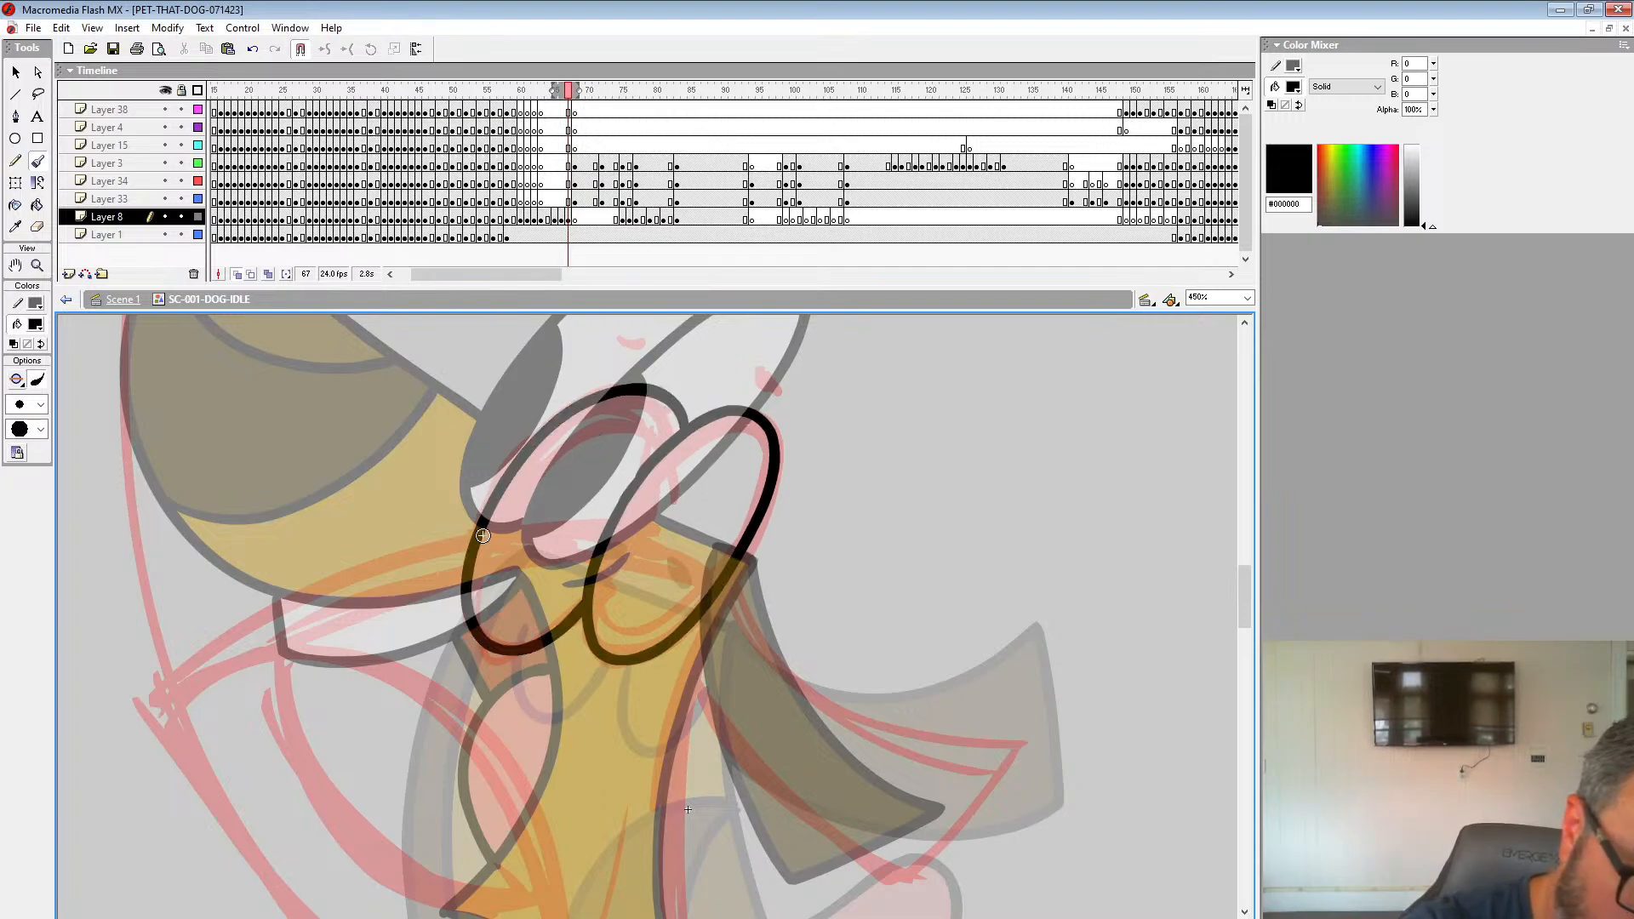
{"action": "mouse_move", "coordinate": [475, 545]}
{"action": "left_mouse_down"}
{"action": "mouse_move", "coordinate": [579, 547]}
{"action": "mouse_move", "coordinate": [706, 596]}
{"action": "left_mouse_up"}
{"action": "left_click_drag", "start_coordinate": [654, 471], "coordinate": [632, 558]}
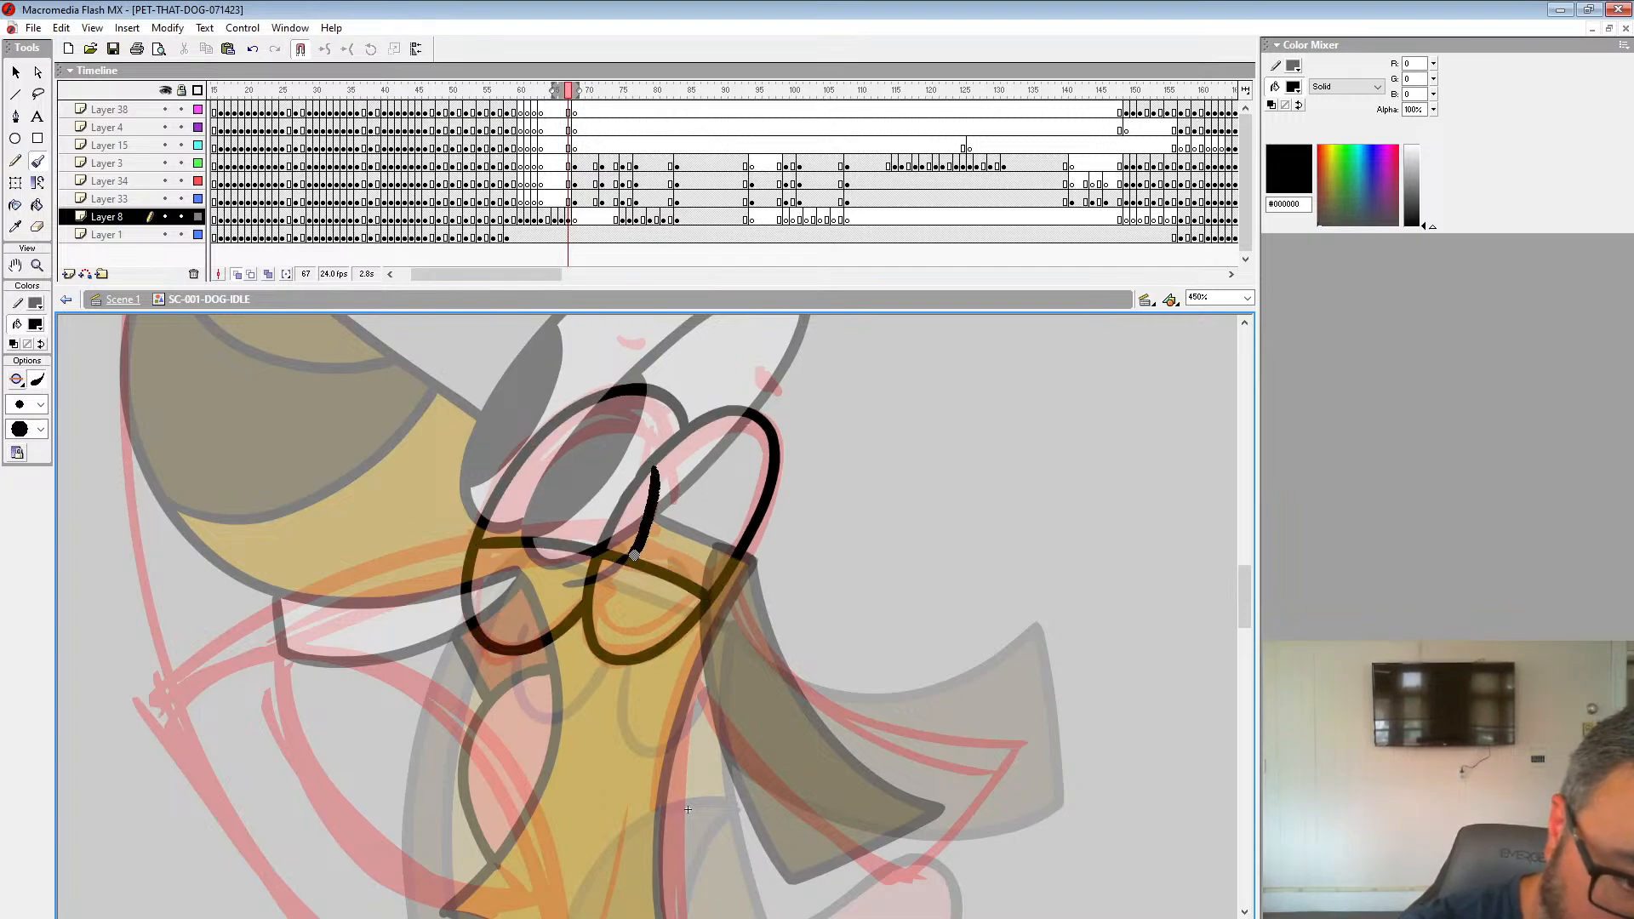
Step: Ink the snout outline, cheek line and open mouth in black, following the red sketch
{"action": "left_click_drag", "start_coordinate": [688, 809], "coordinate": [958, 608]}
{"action": "mouse_move", "coordinate": [727, 340]}
{"action": "left_mouse_down"}
{"action": "mouse_move", "coordinate": [445, 492]}
{"action": "mouse_move", "coordinate": [346, 450]}
{"action": "mouse_move", "coordinate": [420, 692]}
{"action": "mouse_move", "coordinate": [667, 859]}
{"action": "mouse_move", "coordinate": [751, 558]}
{"action": "left_mouse_up"}
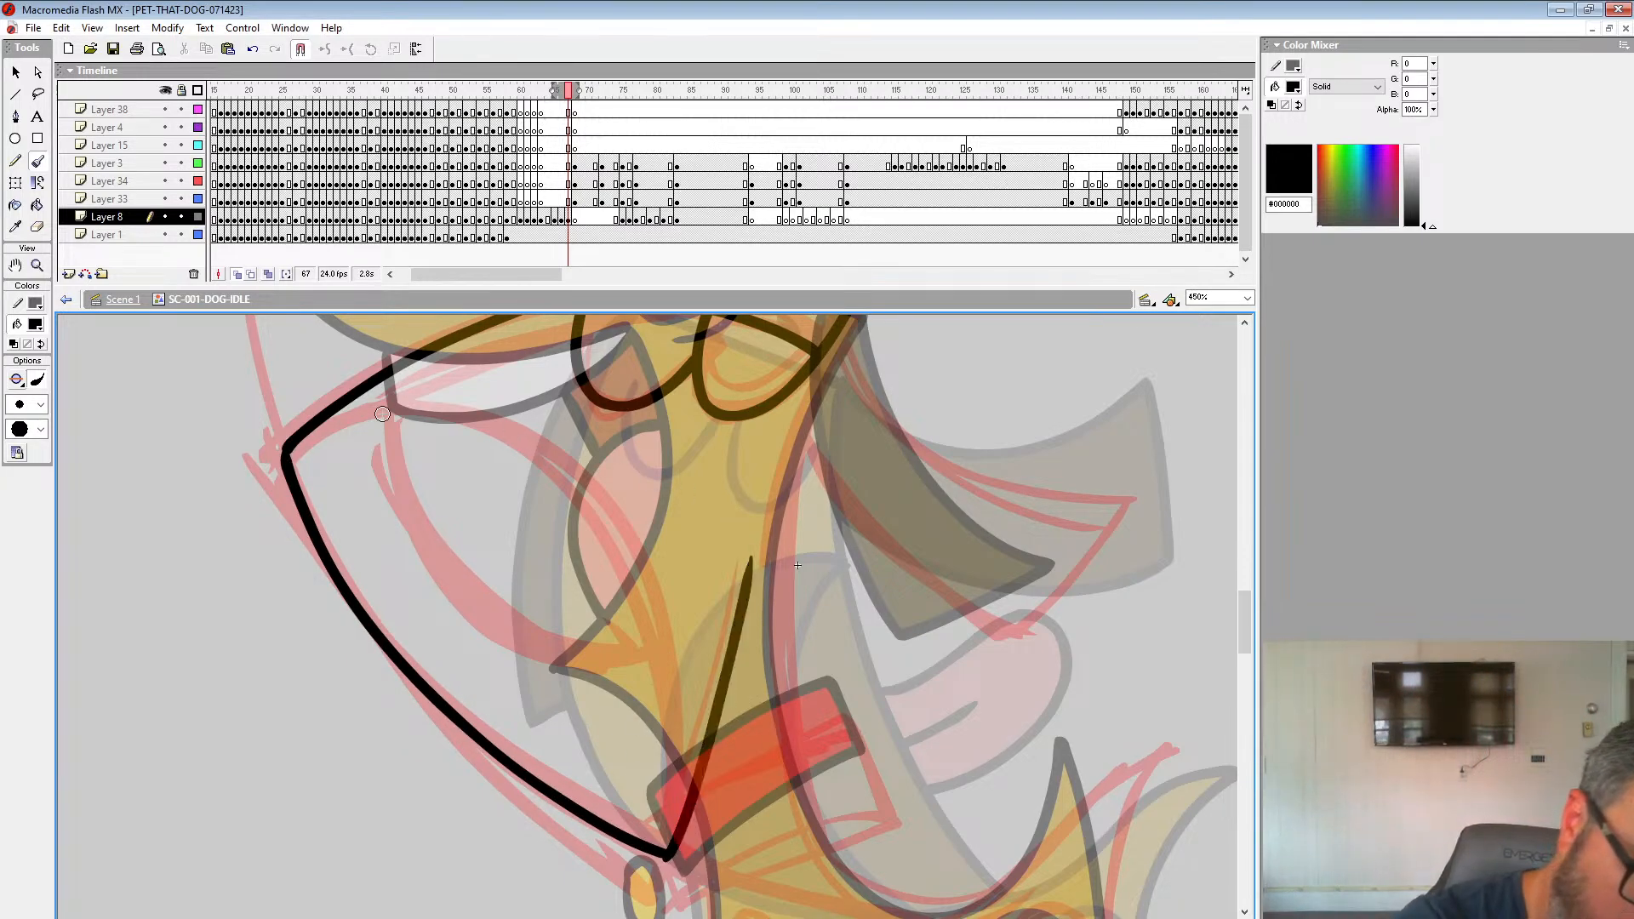
{"action": "mouse_move", "coordinate": [286, 447]}
{"action": "left_mouse_down"}
{"action": "mouse_move", "coordinate": [367, 408]}
{"action": "mouse_move", "coordinate": [523, 417]}
{"action": "mouse_move", "coordinate": [611, 500]}
{"action": "mouse_move", "coordinate": [658, 644]}
{"action": "mouse_move", "coordinate": [668, 851]}
{"action": "left_mouse_up"}
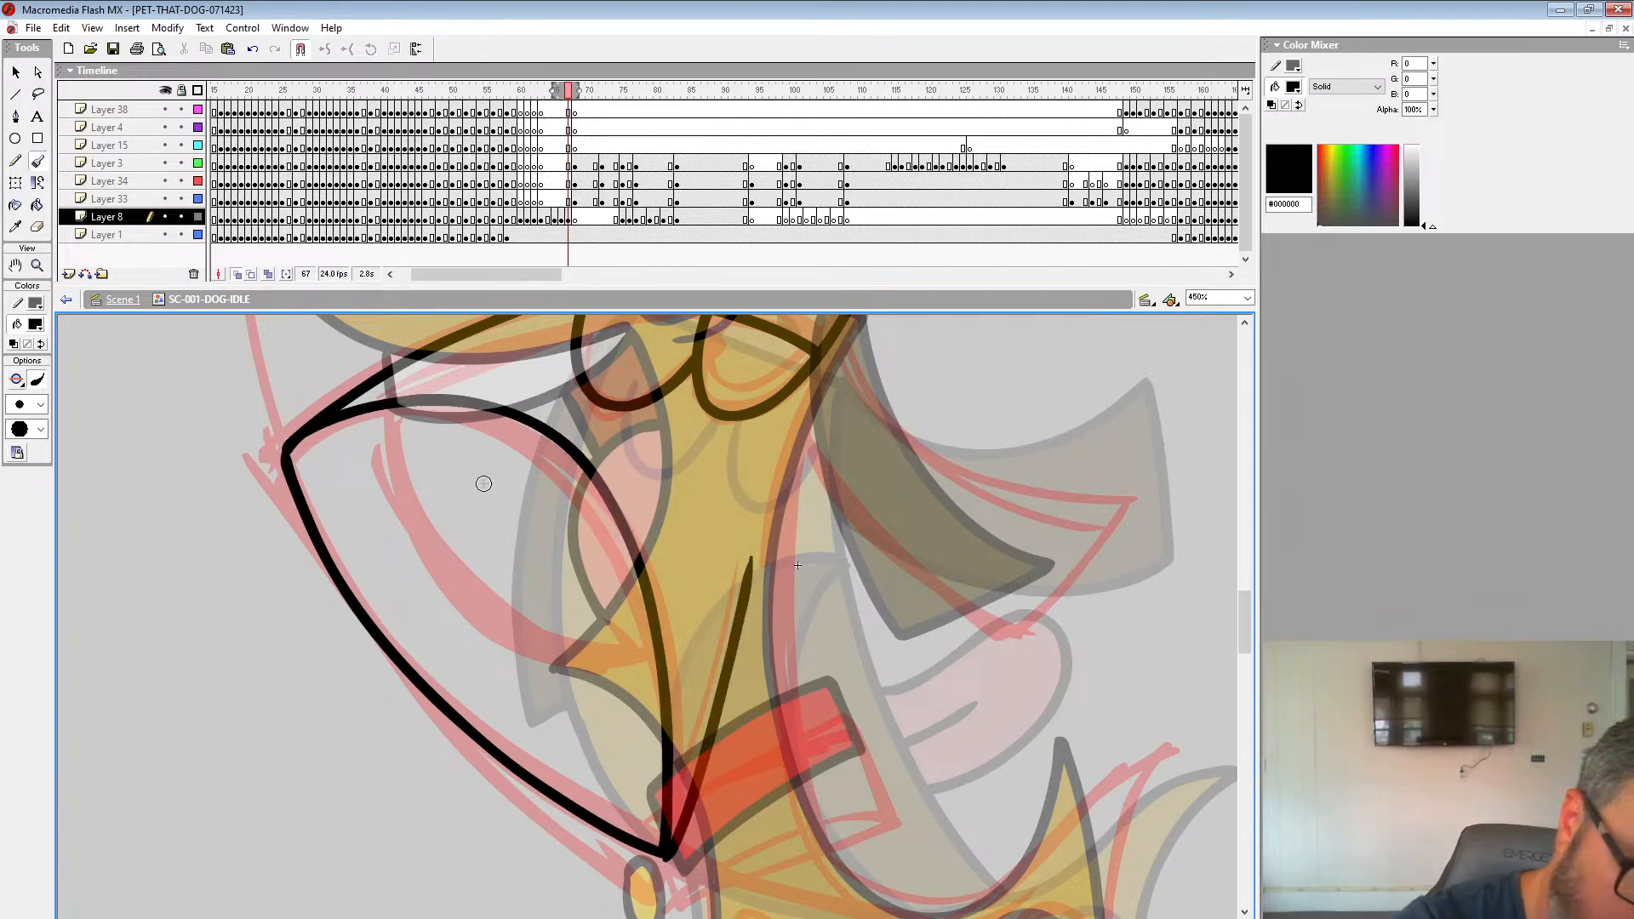
{"action": "mouse_move", "coordinate": [390, 400]}
{"action": "left_mouse_down"}
{"action": "mouse_move", "coordinate": [397, 467]}
{"action": "mouse_move", "coordinate": [635, 656]}
{"action": "left_mouse_up"}
Step: Ink the collar and the back of the neck in black, undoing a stray stroke
{"action": "scroll", "coordinate": [693, 621], "scroll_direction": "down", "scroll_amount": 5}
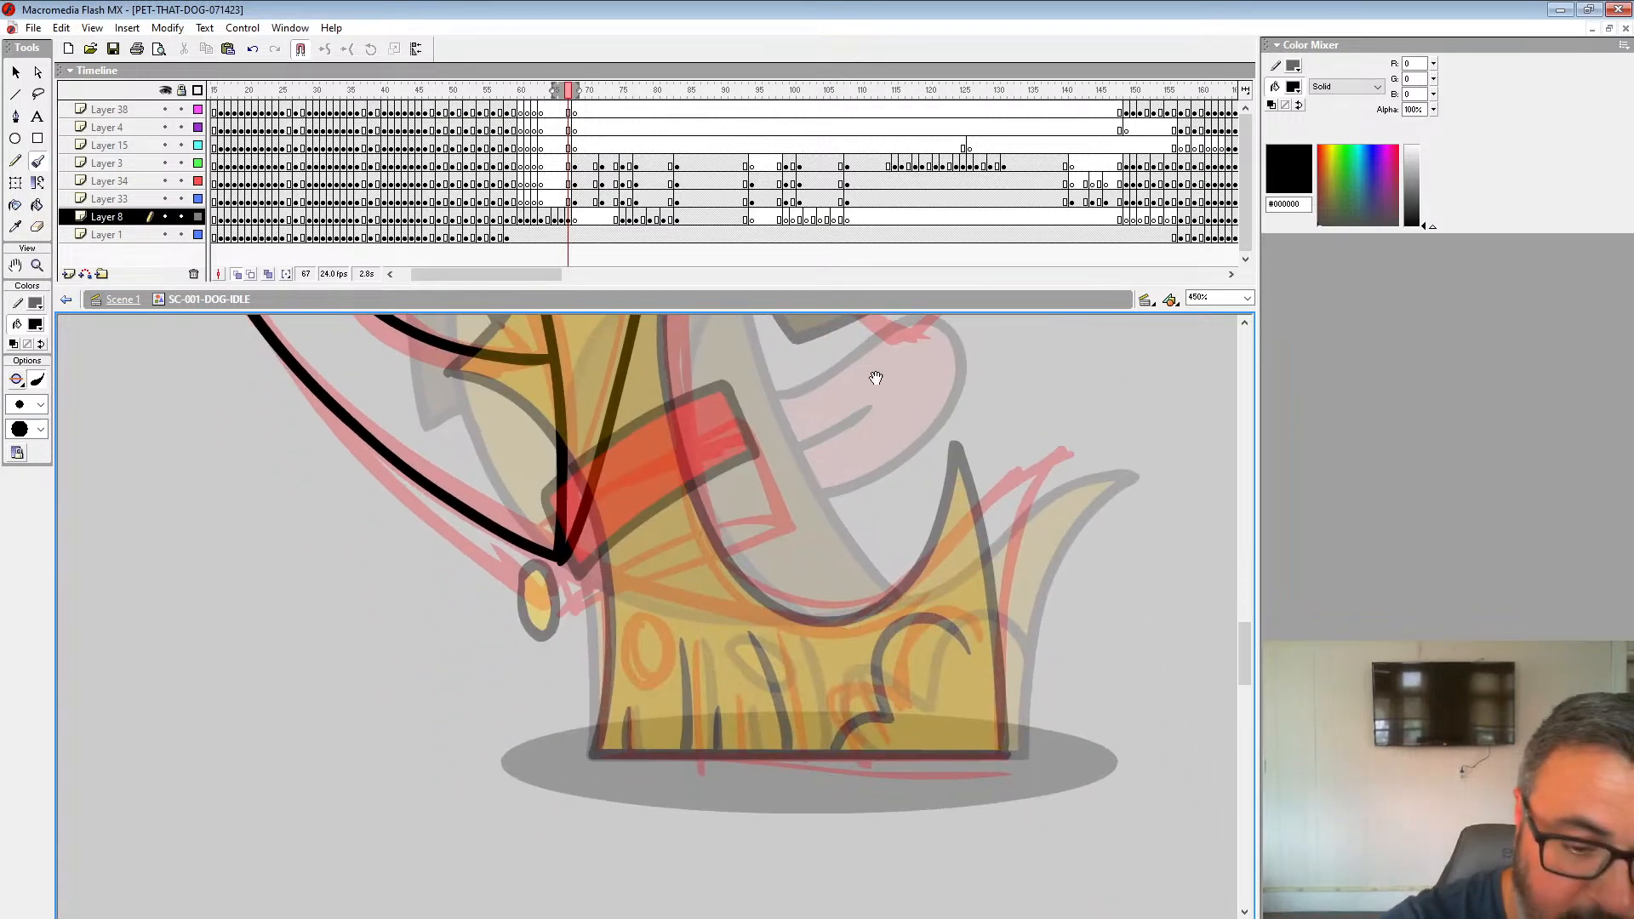
{"action": "mouse_move", "coordinate": [757, 483]}
{"action": "left_mouse_down"}
{"action": "mouse_move", "coordinate": [773, 511]}
{"action": "mouse_move", "coordinate": [719, 596]}
{"action": "mouse_move", "coordinate": [577, 660]}
{"action": "mouse_move", "coordinate": [569, 611]}
{"action": "mouse_move", "coordinate": [619, 534]}
{"action": "mouse_move", "coordinate": [592, 552]}
{"action": "left_mouse_up"}
{"action": "mouse_move", "coordinate": [735, 431]}
{"action": "left_mouse_down"}
{"action": "mouse_move", "coordinate": [761, 613]}
{"action": "mouse_move", "coordinate": [629, 673]}
{"action": "left_mouse_up"}
{"action": "key", "text": "ctrl+z"}
{"action": "scroll", "coordinate": [724, 452], "scroll_direction": "up", "scroll_amount": 5}
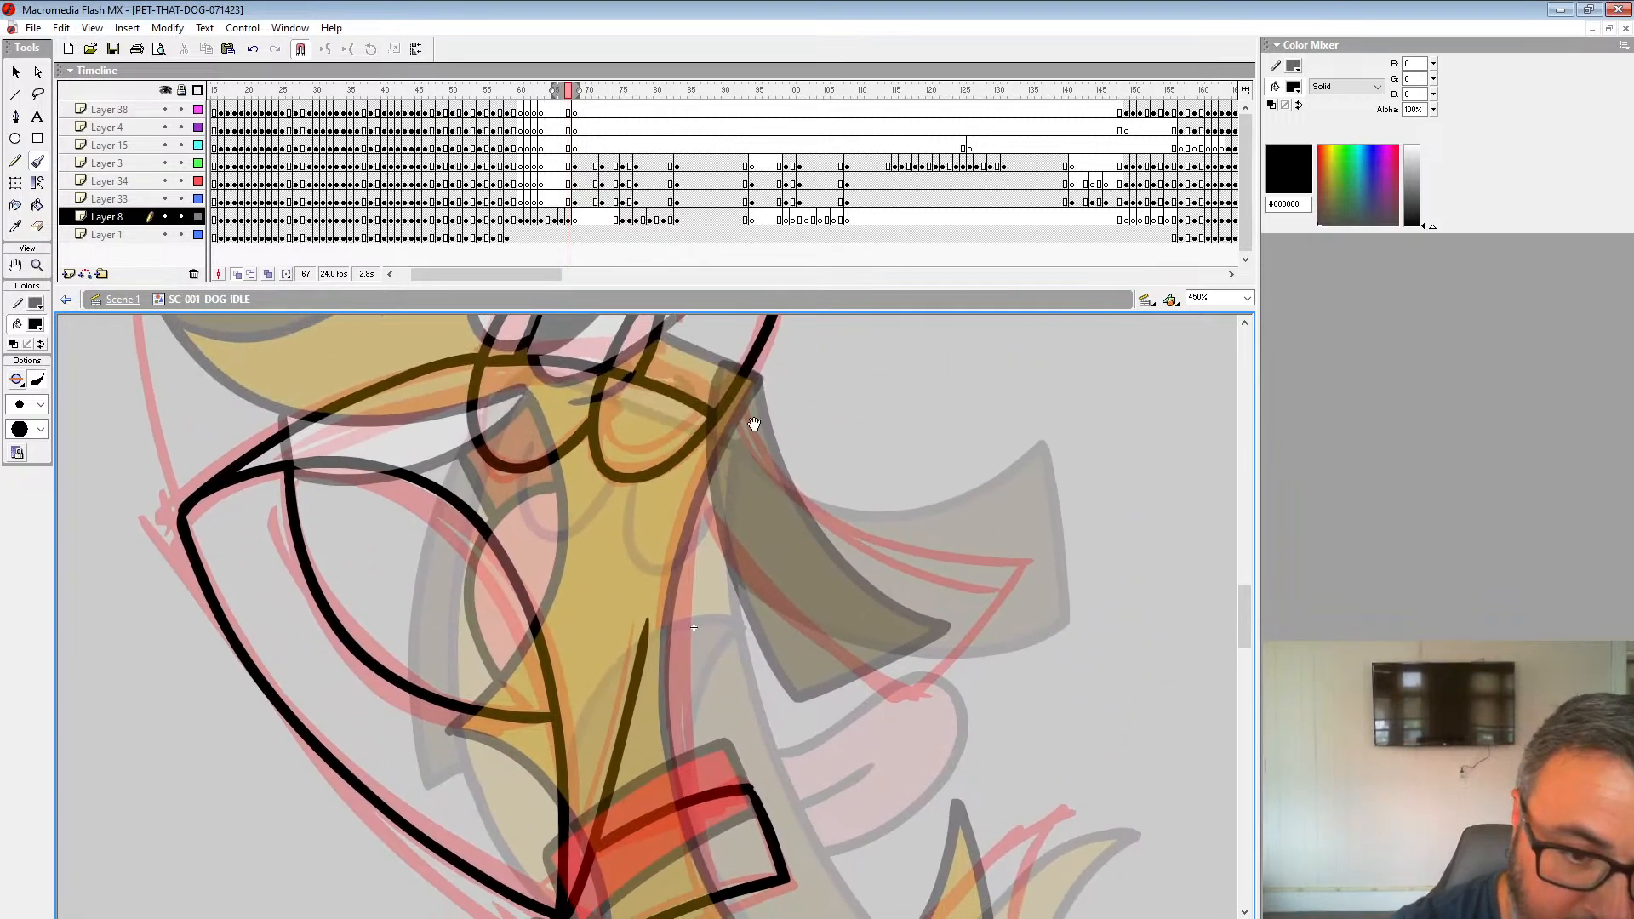
{"action": "mouse_move", "coordinate": [739, 411]}
{"action": "left_mouse_down"}
{"action": "mouse_move", "coordinate": [693, 628]}
{"action": "mouse_move", "coordinate": [689, 794]}
{"action": "left_mouse_up"}
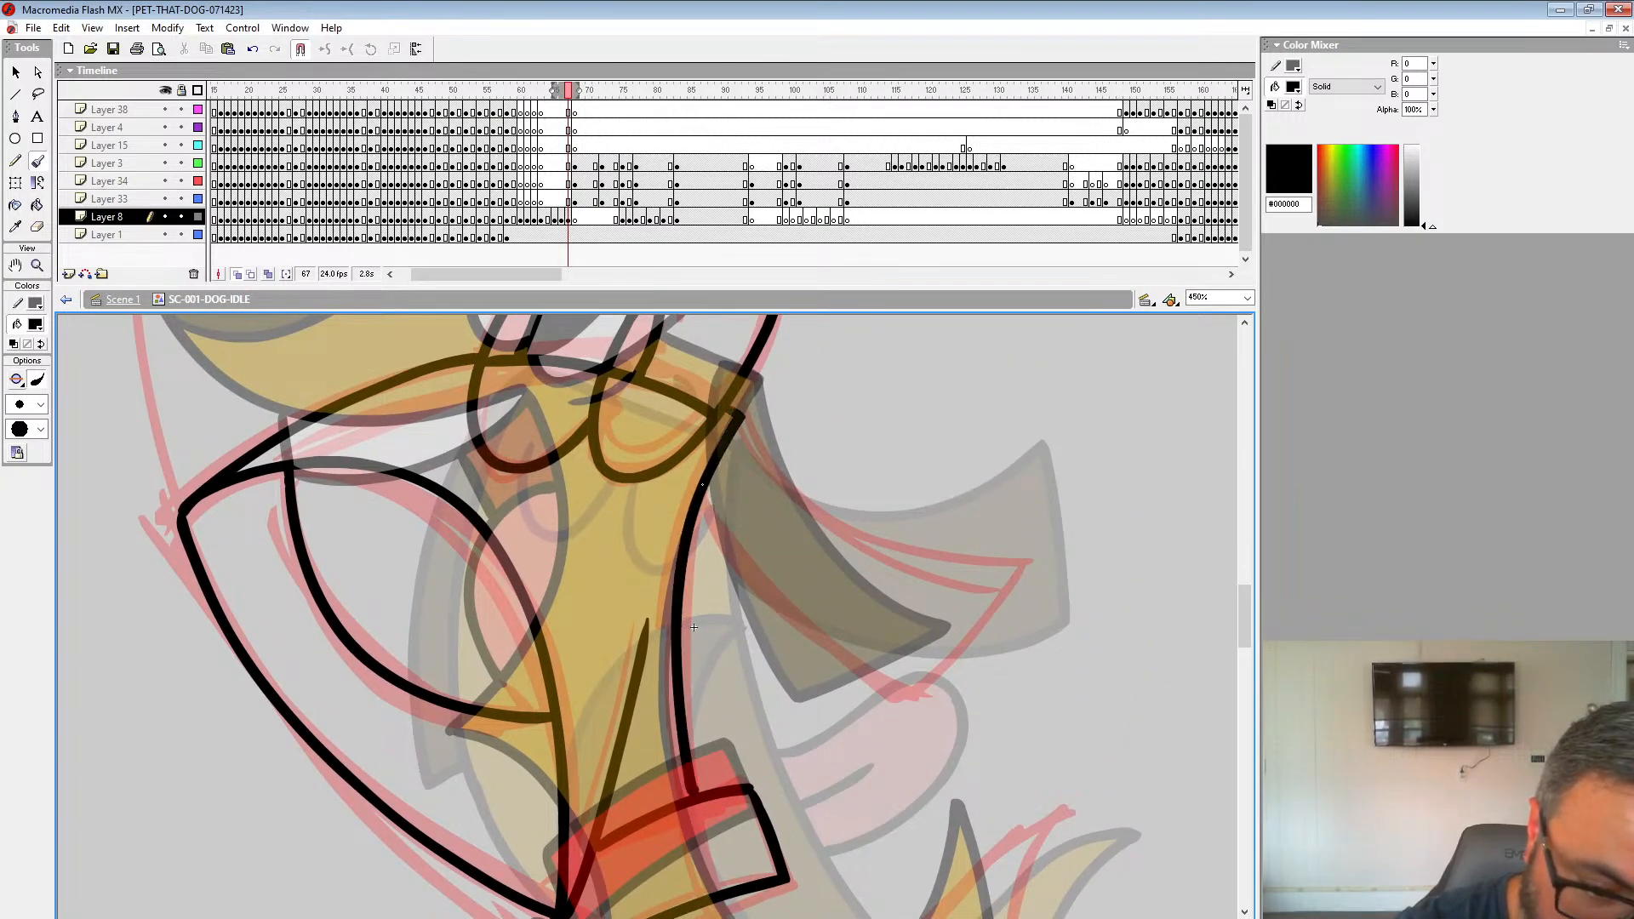
Step: Finish the neck line and ink the dog's body, tail, legs, toe lines and oval tag in black over the sketch
{"action": "mouse_move", "coordinate": [704, 492]}
{"action": "left_mouse_down"}
{"action": "mouse_move", "coordinate": [854, 692]}
{"action": "mouse_move", "coordinate": [907, 712]}
{"action": "mouse_move", "coordinate": [1030, 575]}
{"action": "mouse_move", "coordinate": [810, 504]}
{"action": "mouse_move", "coordinate": [743, 423]}
{"action": "left_mouse_up"}
{"action": "left_click_drag", "start_coordinate": [937, 745], "coordinate": [879, 340]}
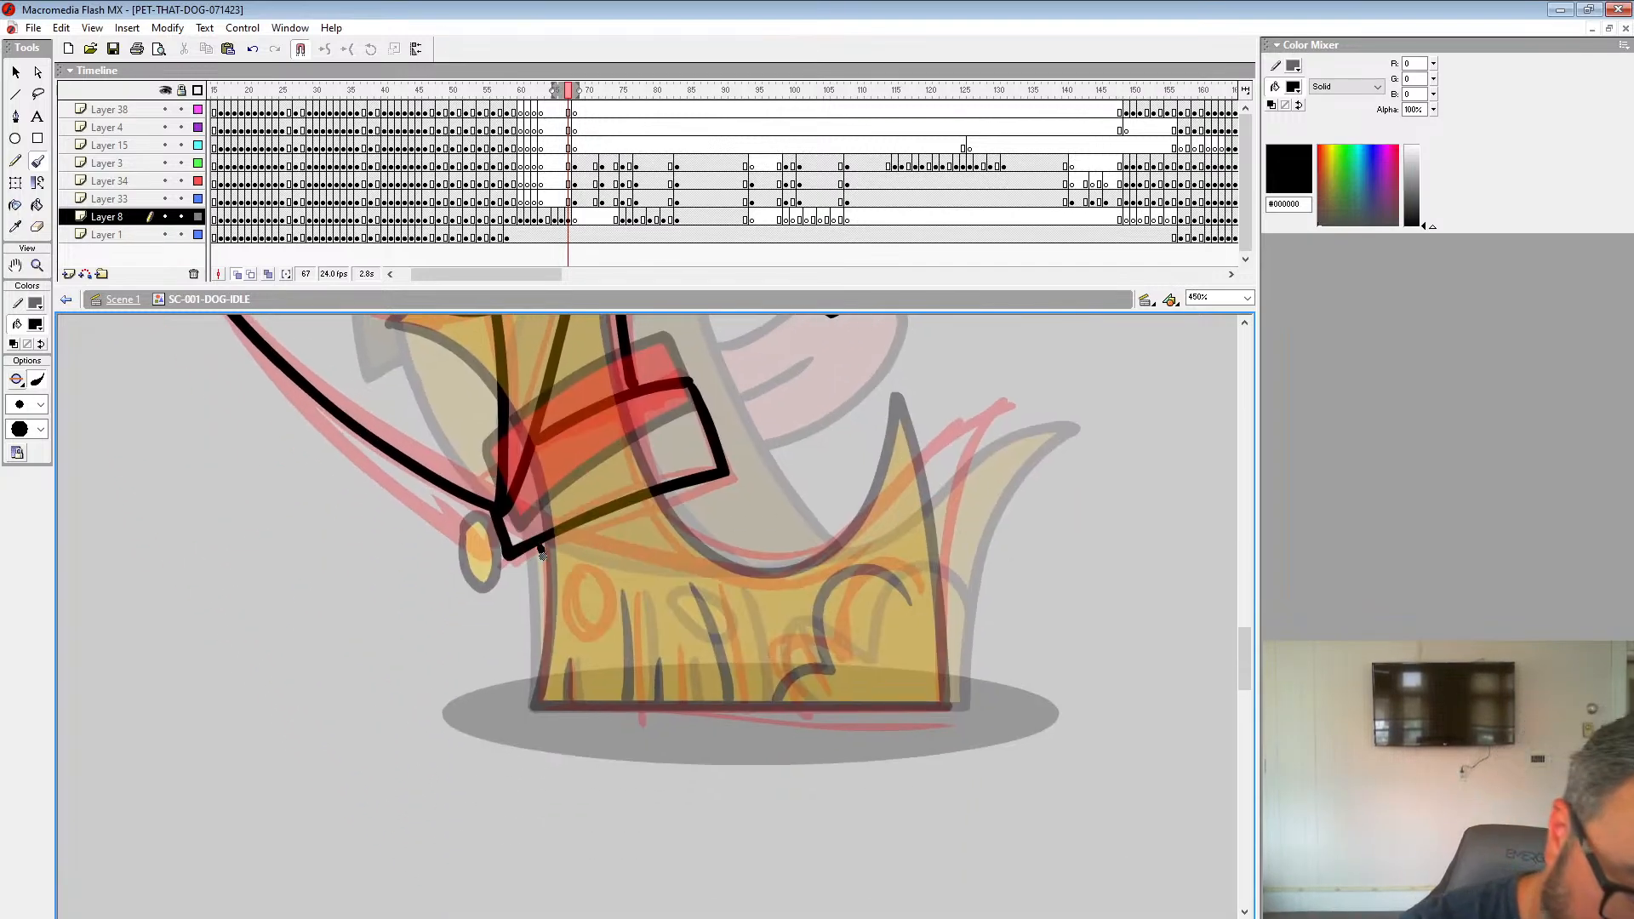
{"action": "mouse_move", "coordinate": [541, 552]}
{"action": "left_mouse_down"}
{"action": "mouse_move", "coordinate": [533, 707]}
{"action": "mouse_move", "coordinate": [958, 705]}
{"action": "mouse_move", "coordinate": [996, 393]}
{"action": "mouse_move", "coordinate": [792, 566]}
{"action": "mouse_move", "coordinate": [706, 545]}
{"action": "mouse_move", "coordinate": [660, 492]}
{"action": "left_mouse_up"}
{"action": "mouse_move", "coordinate": [911, 594]}
{"action": "left_mouse_down"}
{"action": "mouse_move", "coordinate": [843, 572]}
{"action": "mouse_move", "coordinate": [782, 700]}
{"action": "left_mouse_up"}
{"action": "left_click_drag", "start_coordinate": [796, 686], "coordinate": [805, 655]}
{"action": "mouse_move", "coordinate": [718, 587]}
{"action": "left_mouse_down"}
{"action": "mouse_move", "coordinate": [739, 691]}
{"action": "mouse_move", "coordinate": [686, 711]}
{"action": "left_mouse_up"}
{"action": "left_click_drag", "start_coordinate": [640, 595], "coordinate": [642, 706]}
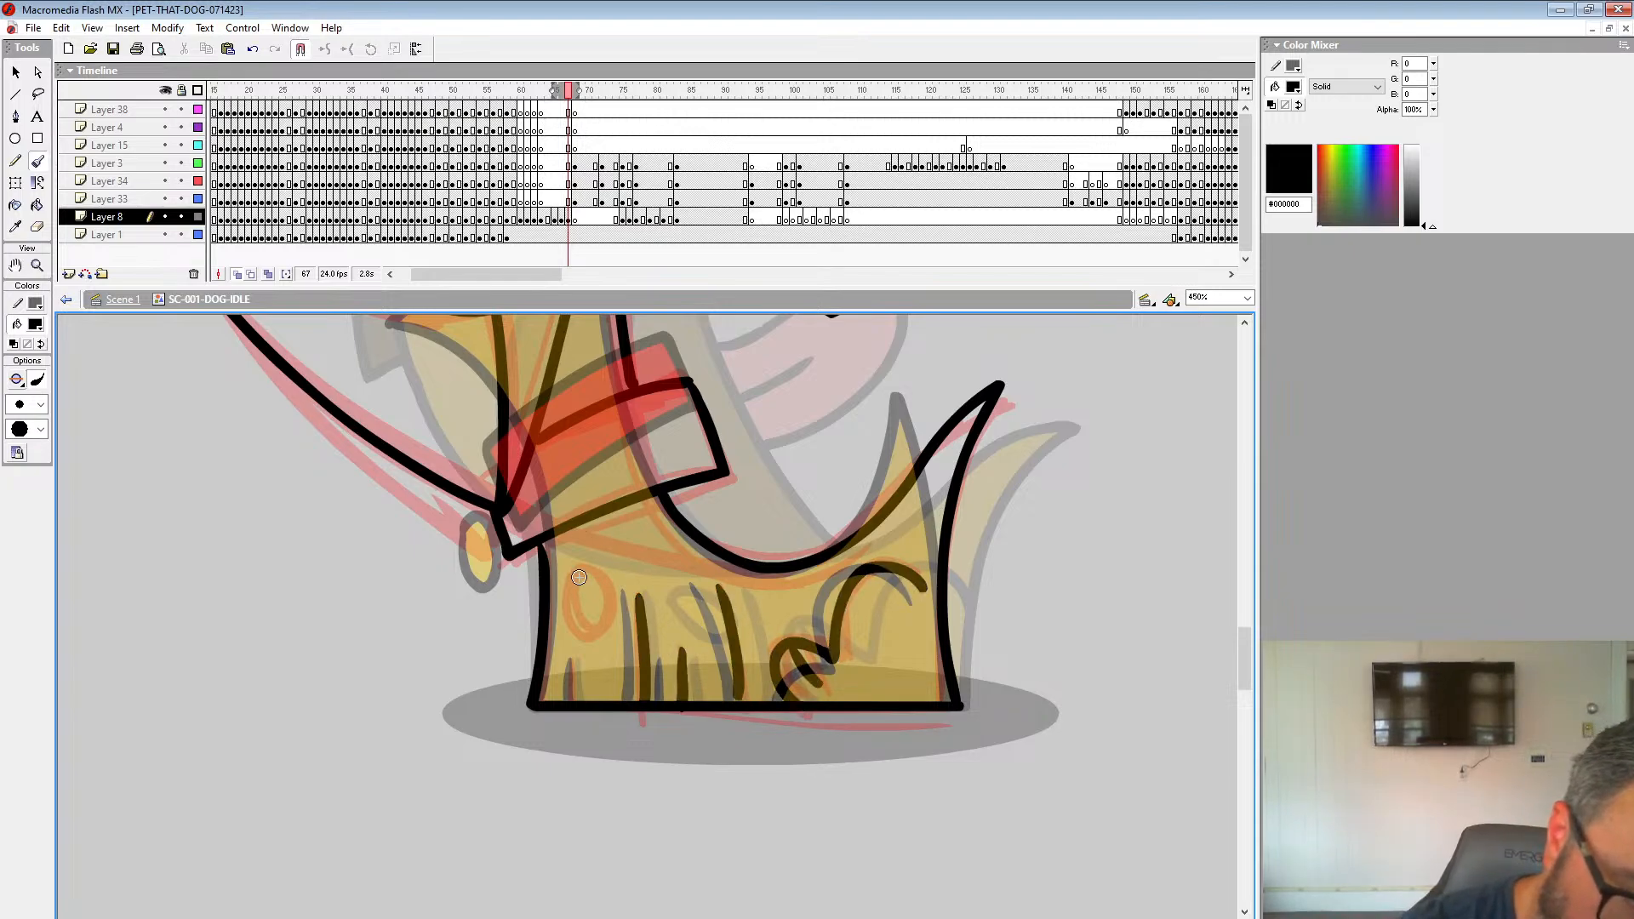
{"action": "left_click_drag", "start_coordinate": [578, 577], "coordinate": [586, 572]}
Step: Check the line art without onion skin, then ink the two small eyebrows above the eyes in black
{"action": "left_click_drag", "start_coordinate": [946, 696], "coordinate": [1021, 898]}
{"action": "left_click", "coordinate": [240, 274]}
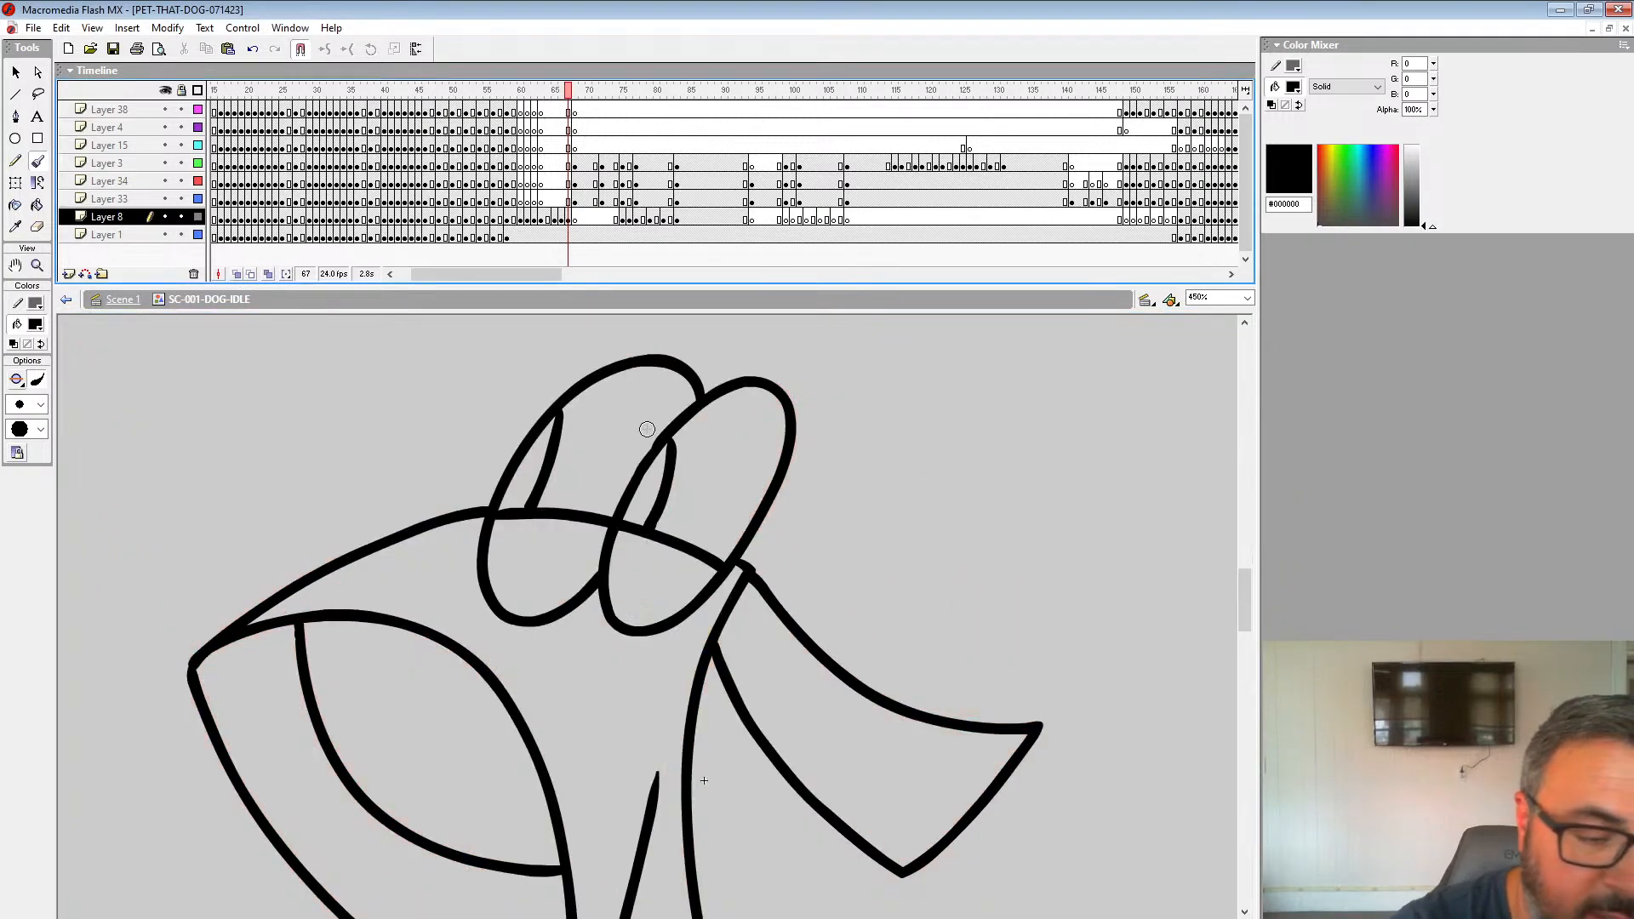
{"action": "left_click", "coordinate": [237, 274]}
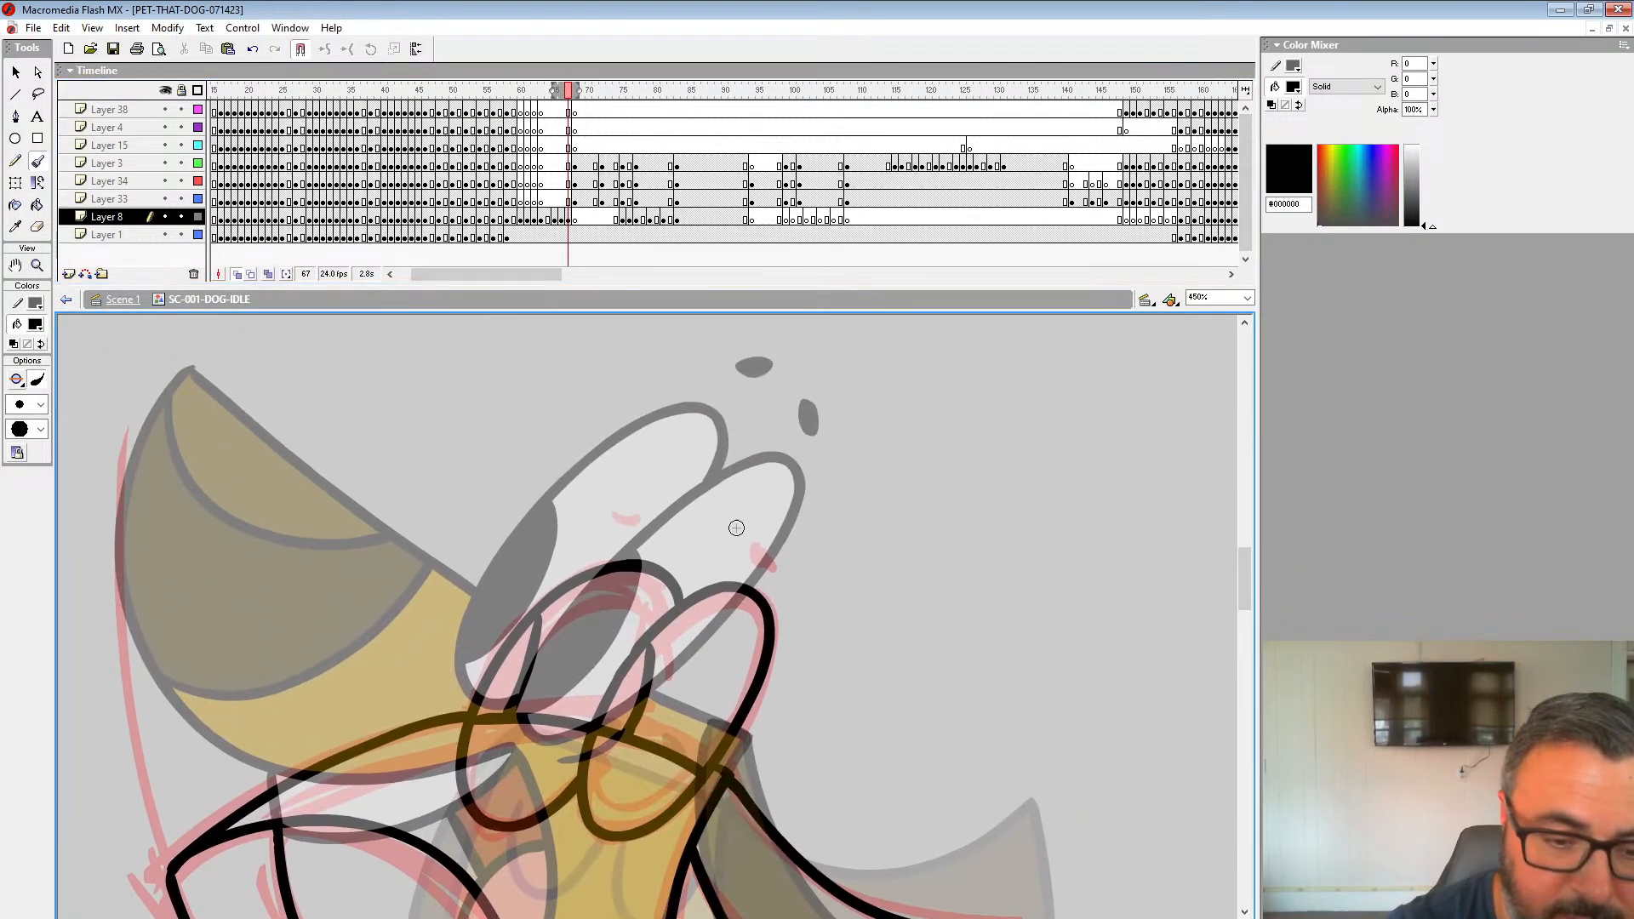
{"action": "left_click_drag", "start_coordinate": [645, 516], "coordinate": [623, 513]}
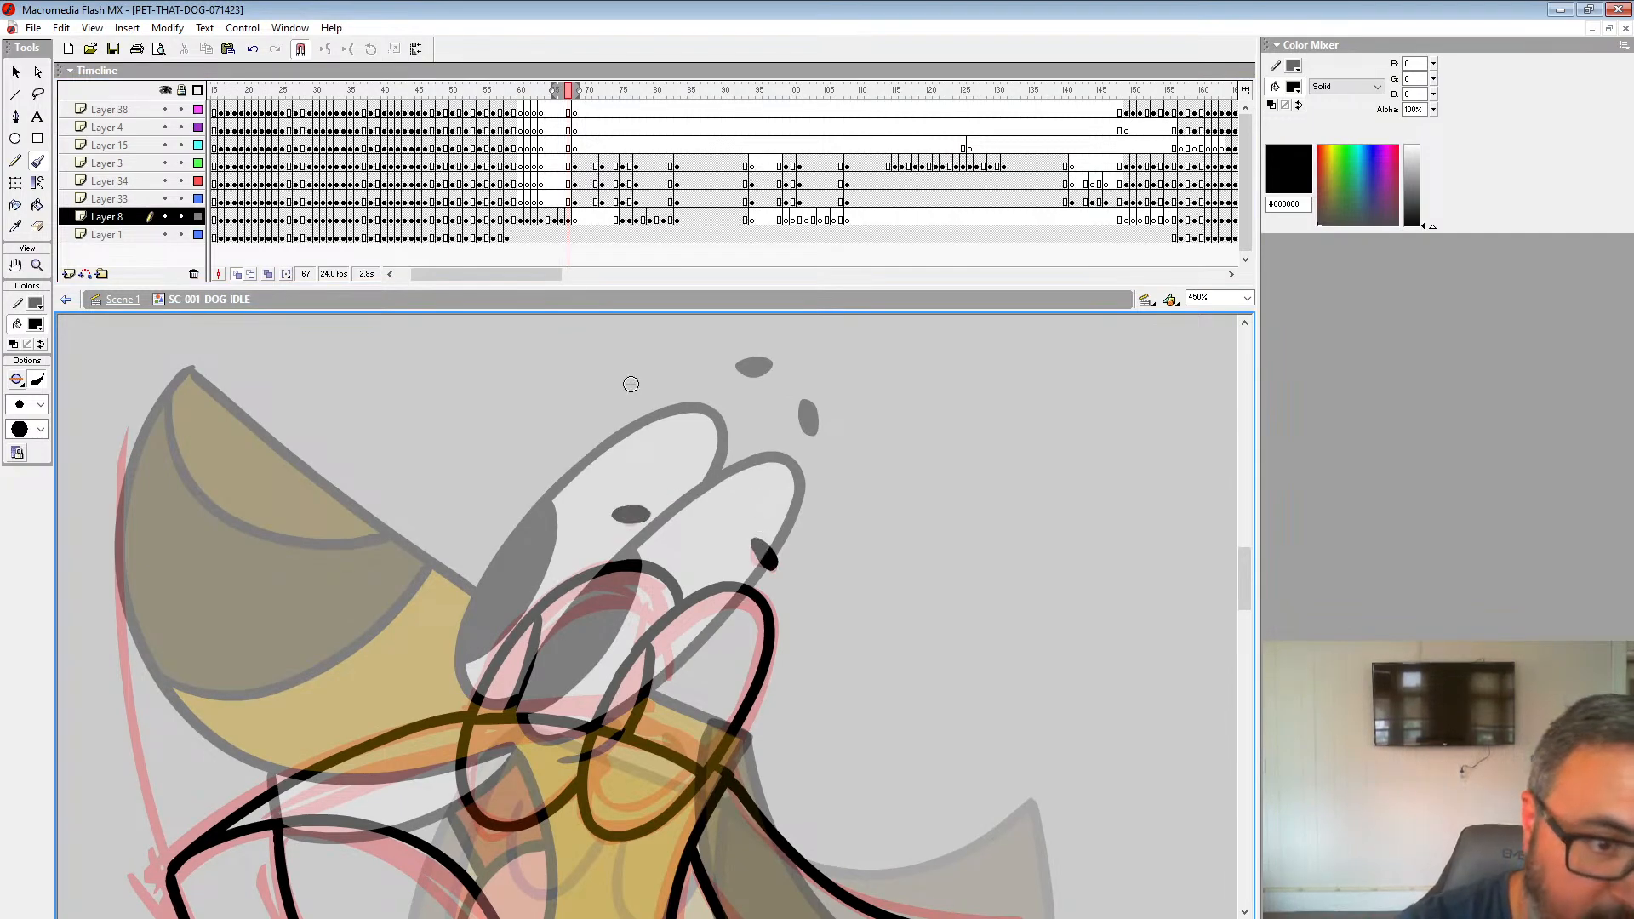
Step: Play the head-shake several times from around frame 59 to review the newly inked pose in motion
{"action": "left_click", "coordinate": [562, 218]}
{"action": "left_click", "coordinate": [37, 266]}
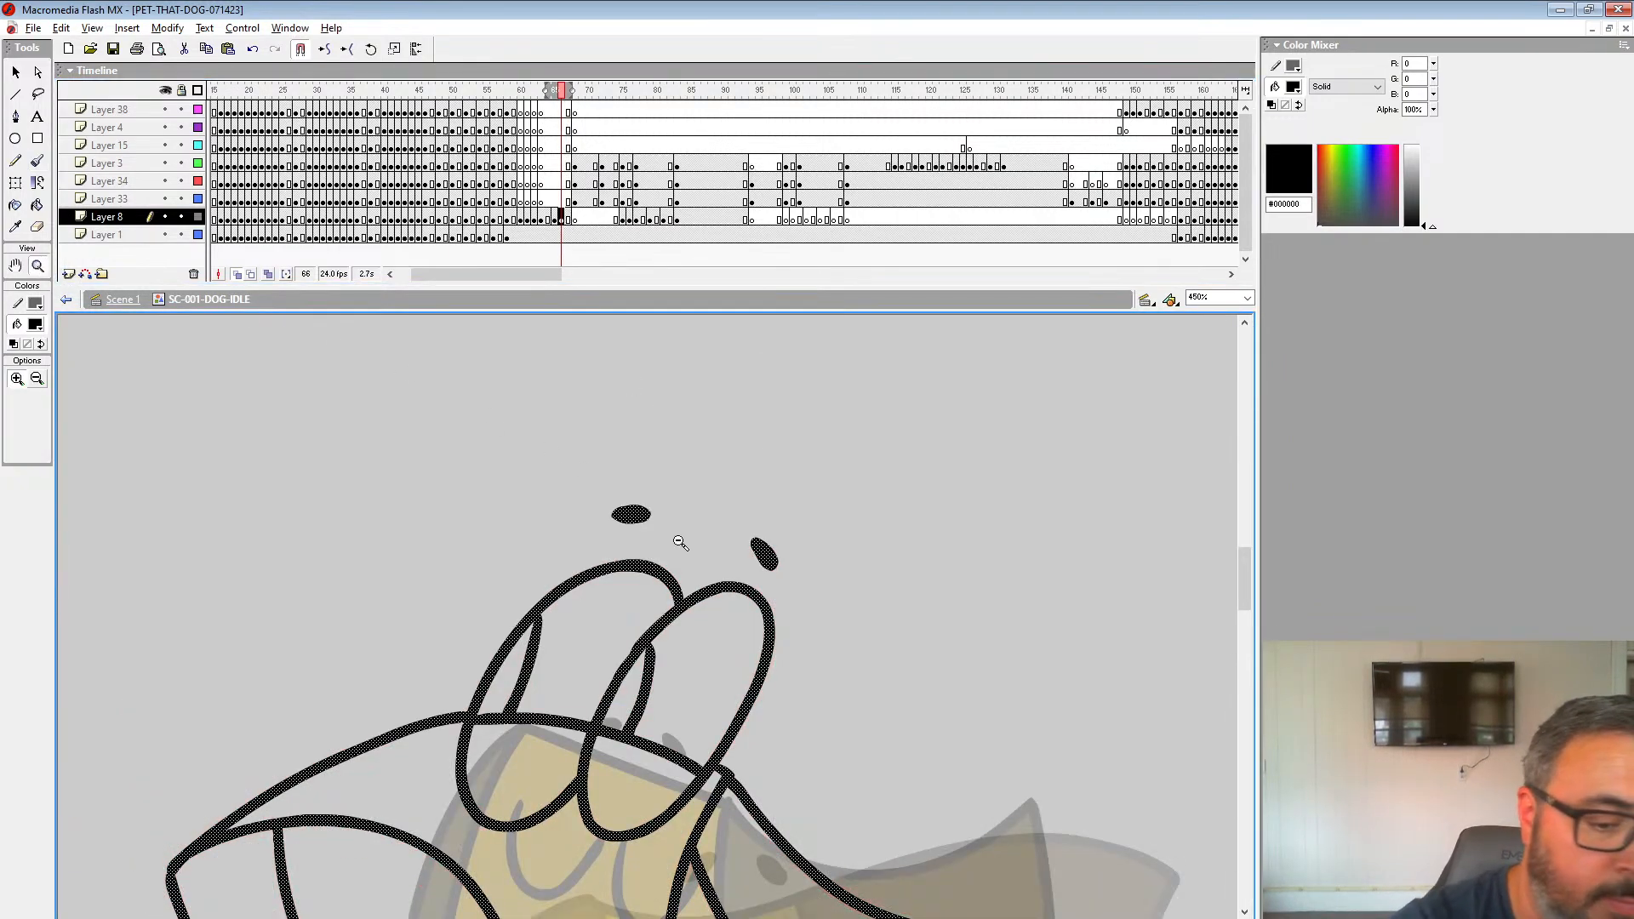
{"action": "left_click", "coordinate": [741, 609], "text": "alt"}
{"action": "left_click", "coordinate": [744, 615], "text": "alt"}
{"action": "left_click", "coordinate": [732, 628], "text": "alt"}
{"action": "left_click", "coordinate": [515, 164]}
{"action": "key", "text": "Return"}
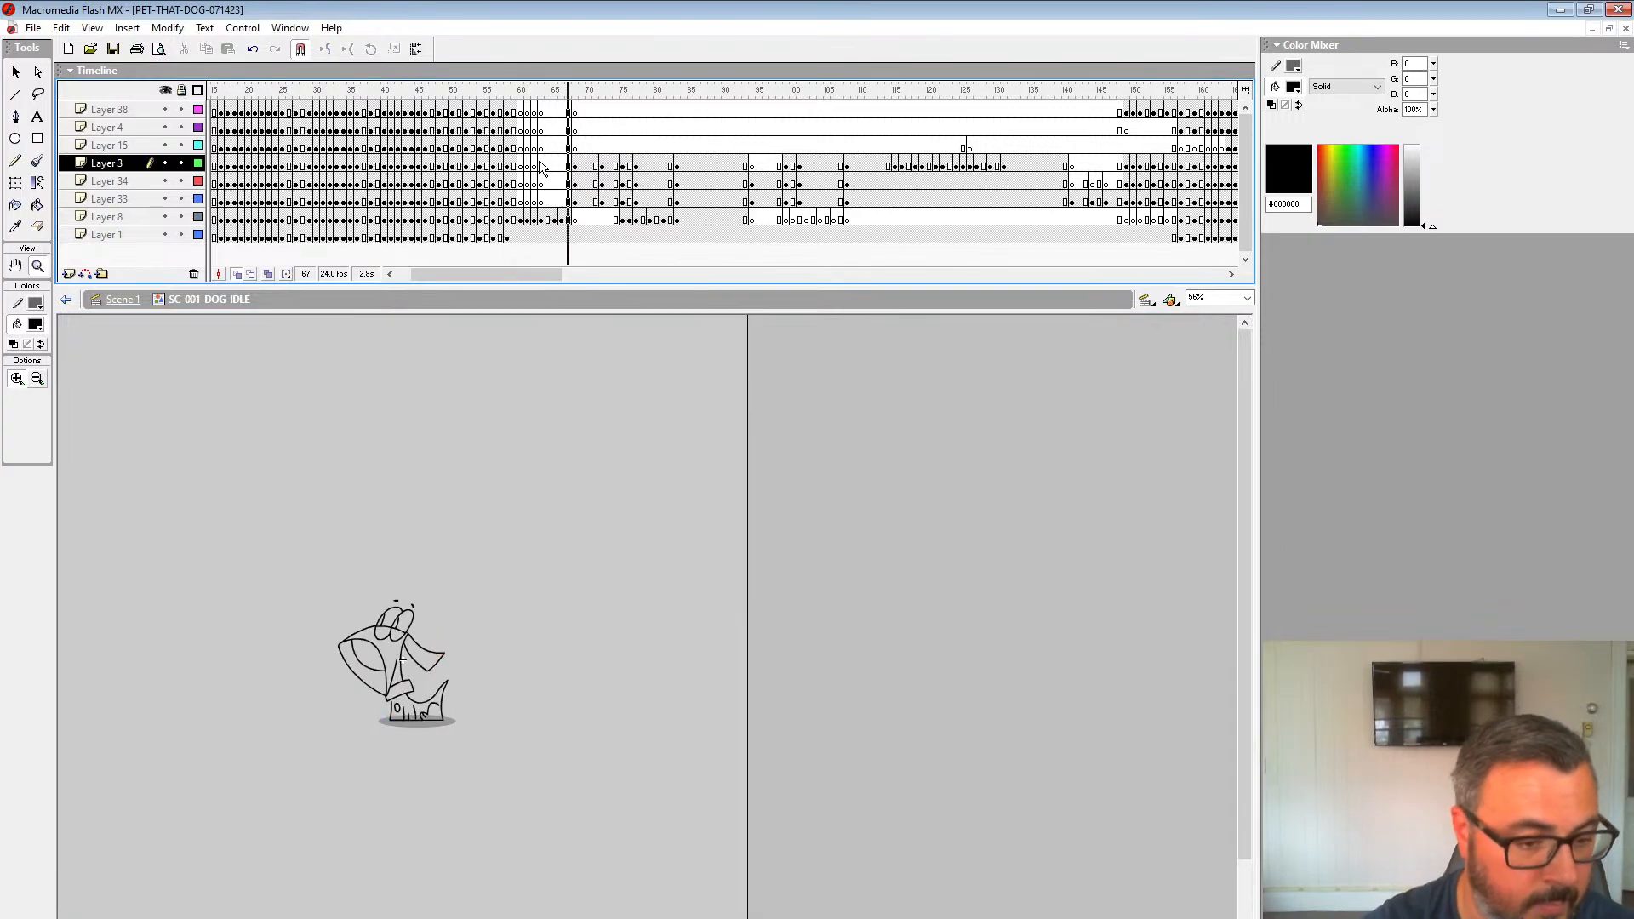
{"action": "key", "text": "Return"}
{"action": "left_click", "coordinate": [510, 172]}
{"action": "key", "text": "Return"}
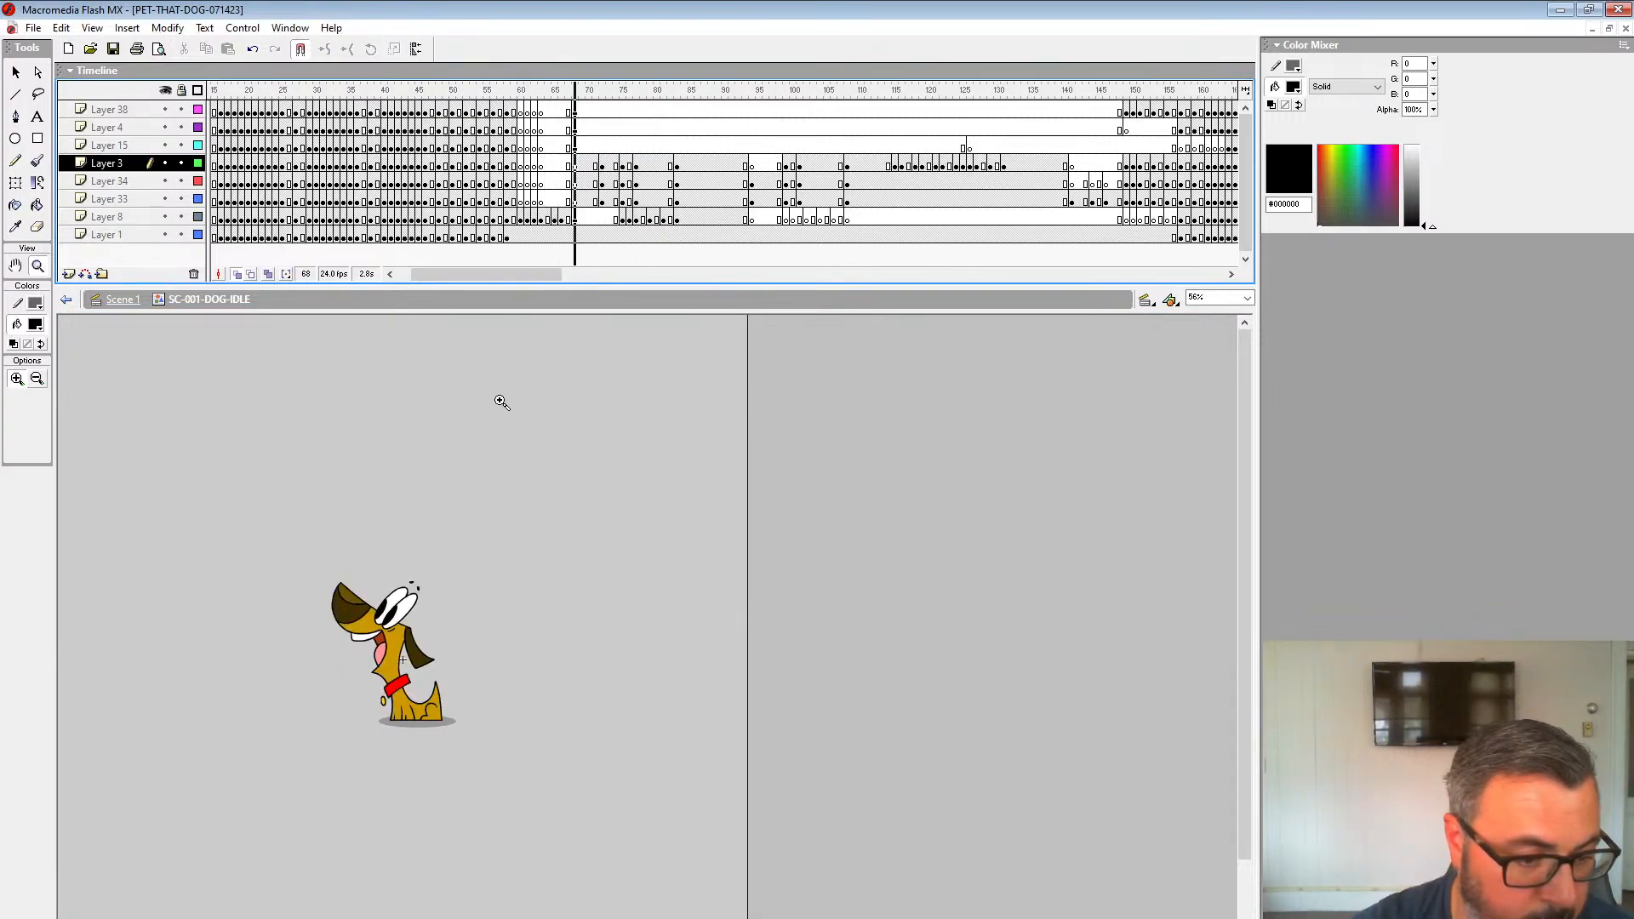
Step: Turn off onion skin and flip between frames 65 and 68 to compare the new pose with its neighbours
{"action": "left_click", "coordinate": [569, 219]}
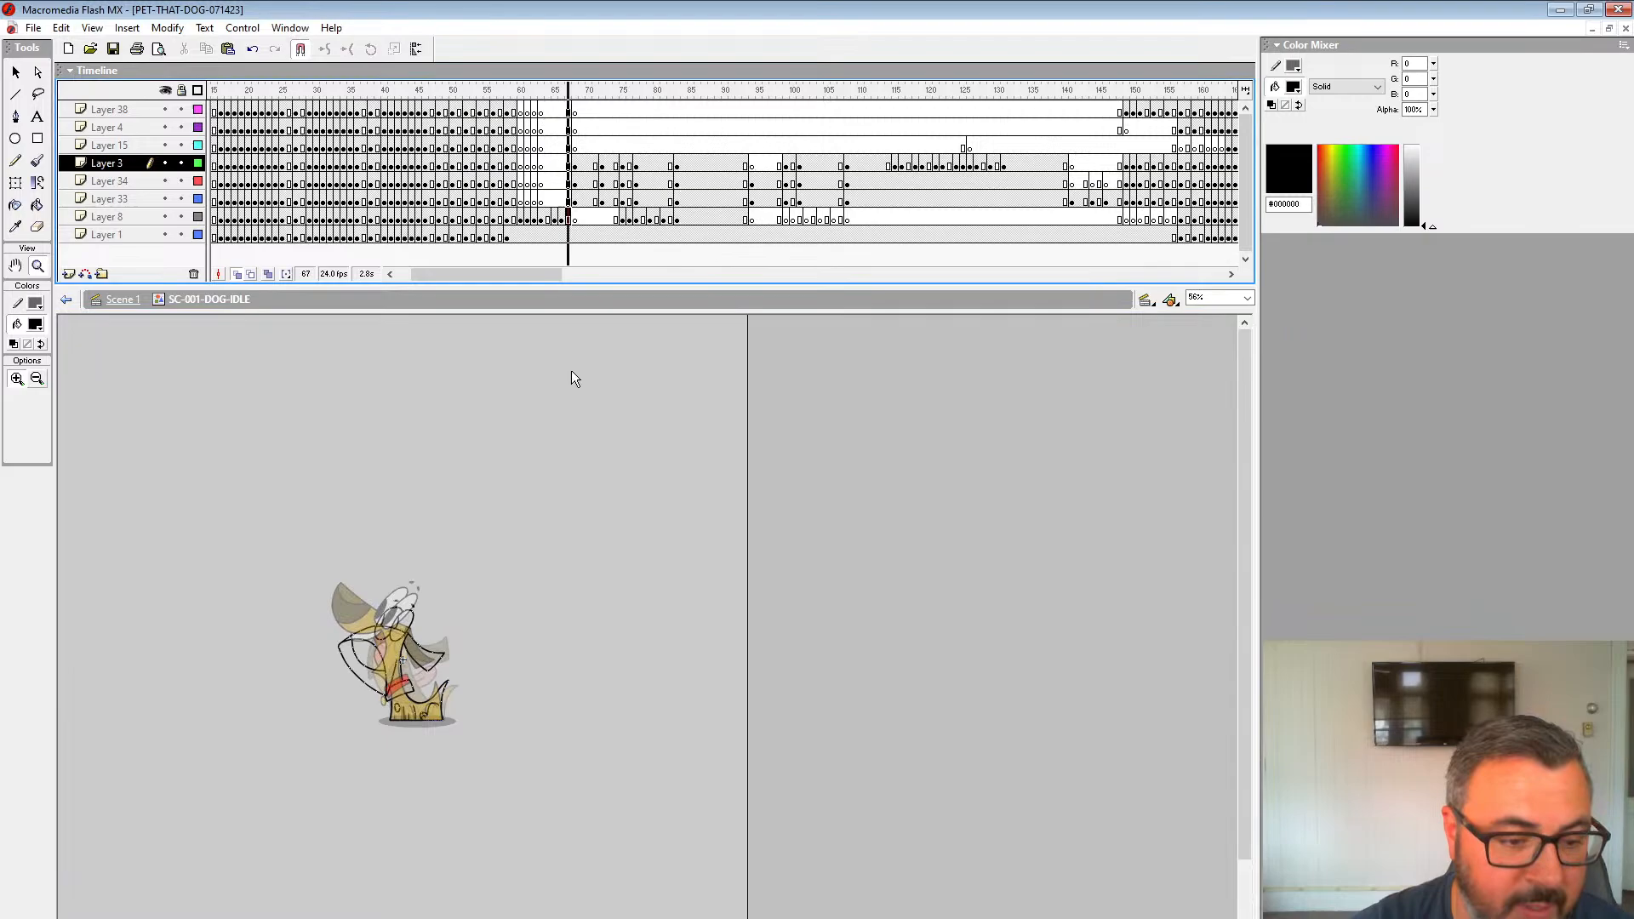
{"action": "left_click", "coordinate": [236, 275]}
{"action": "left_click", "coordinate": [453, 671]}
{"action": "key", "text": "comma"}
{"action": "key", "text": "comma"}
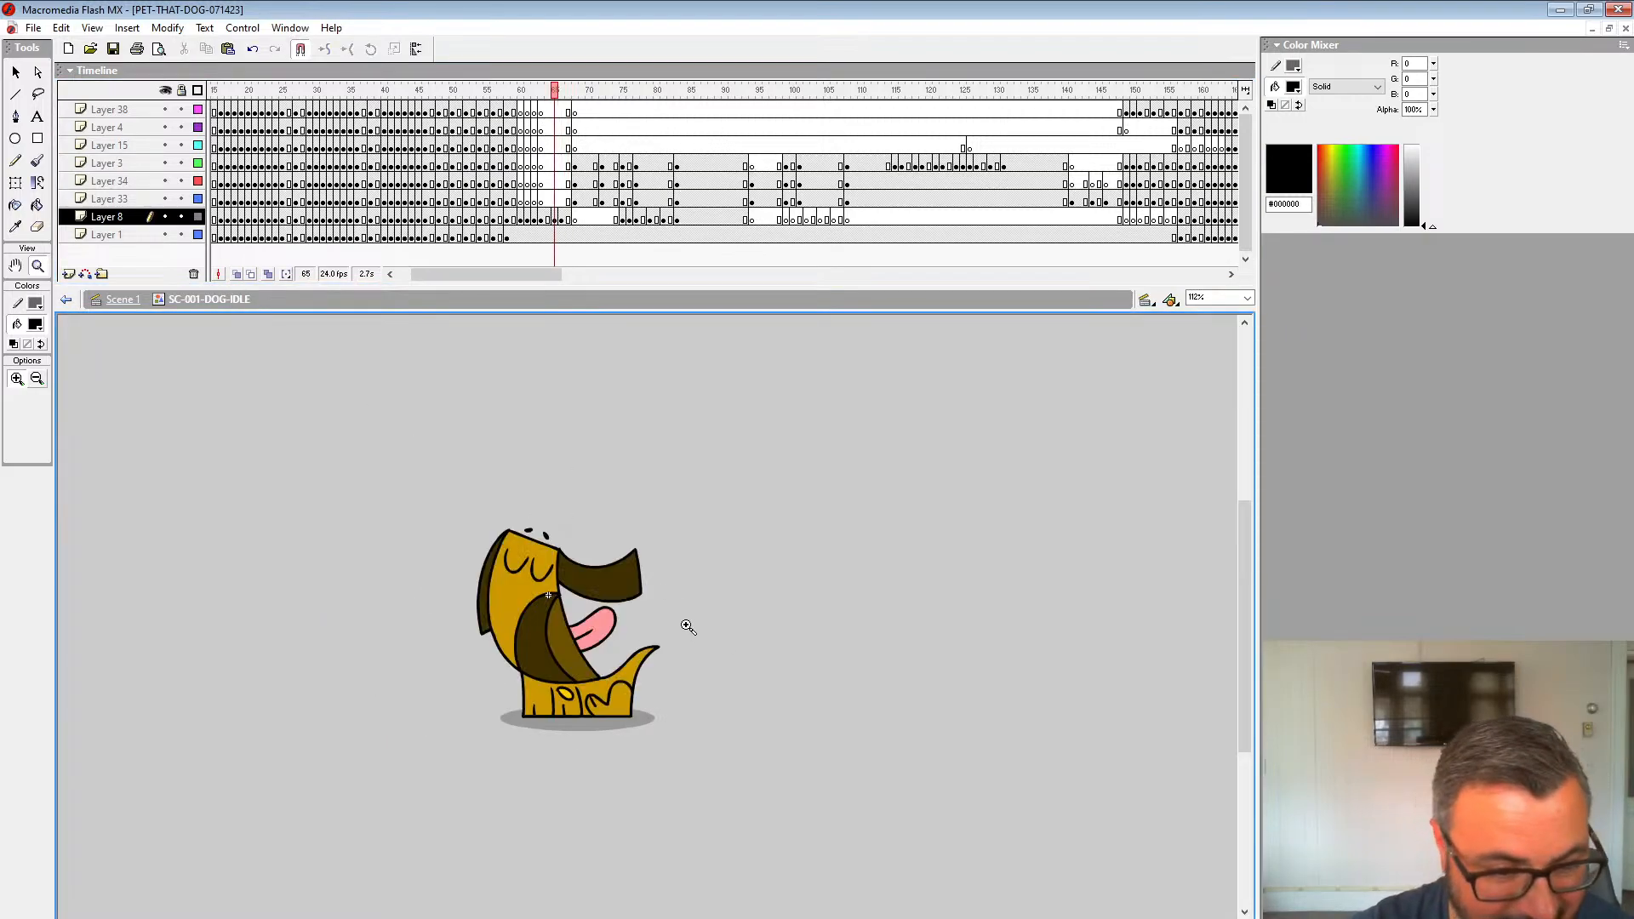
{"action": "key", "text": "period"}
{"action": "key", "text": "comma"}
{"action": "key", "text": "period"}
{"action": "key", "text": "period"}
{"action": "key", "text": "period"}
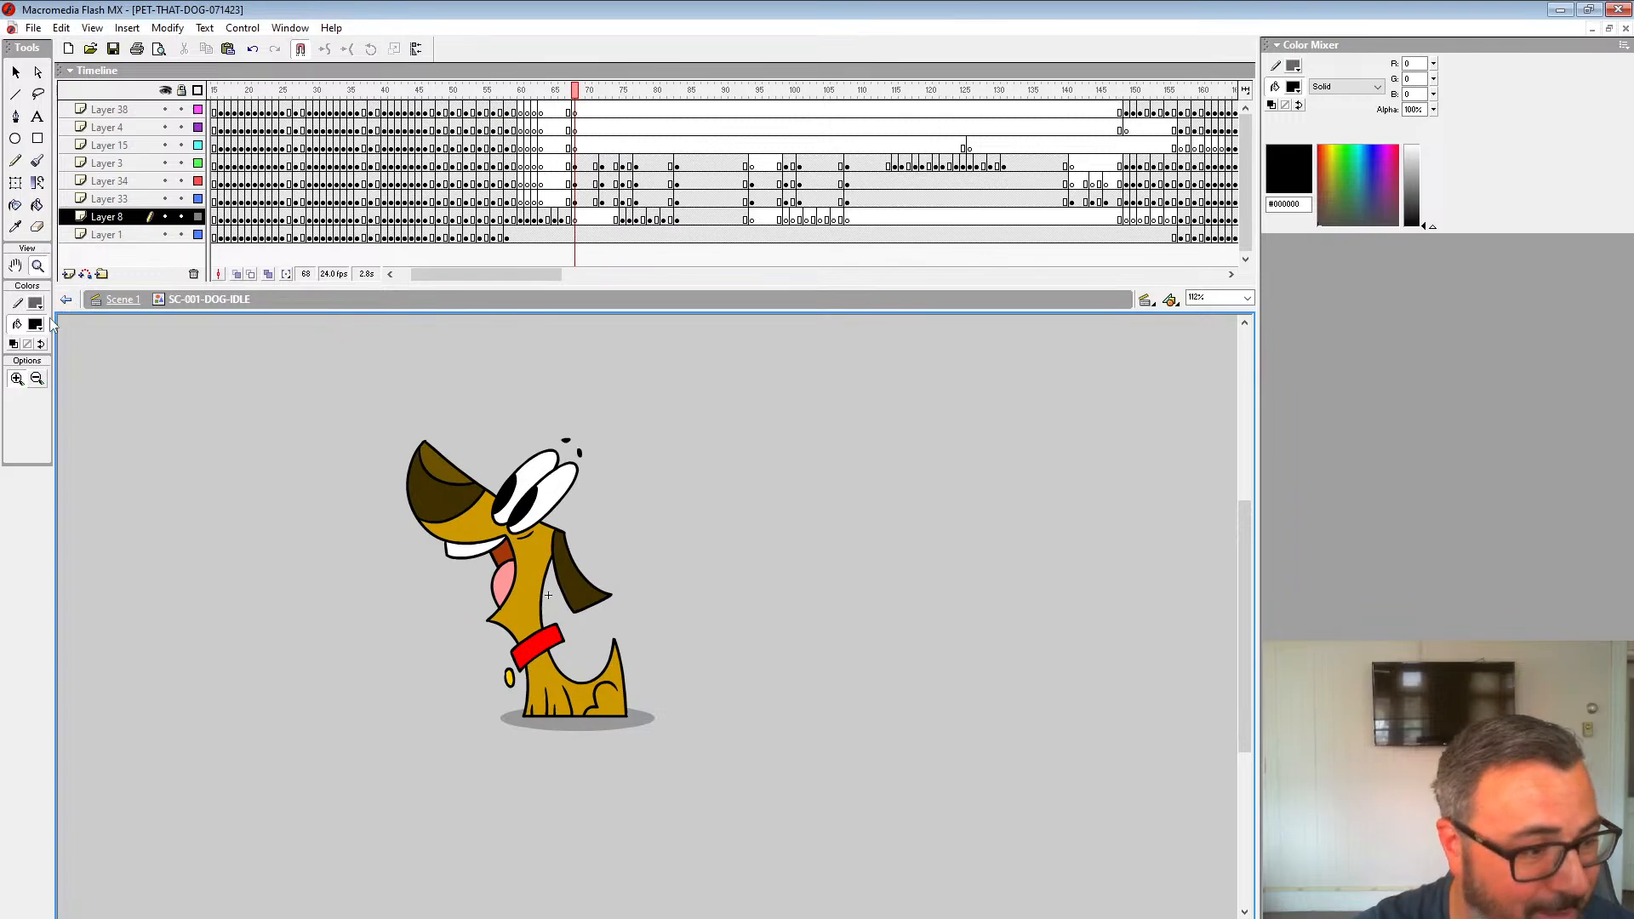
Step: Fill the inner curved area of the snout on frame 67 with brown #6D5201 sampled from frame 68
{"action": "left_click", "coordinate": [35, 324]}
{"action": "left_click", "coordinate": [417, 464]}
{"action": "left_click", "coordinate": [37, 205]}
{"action": "key", "text": "comma"}
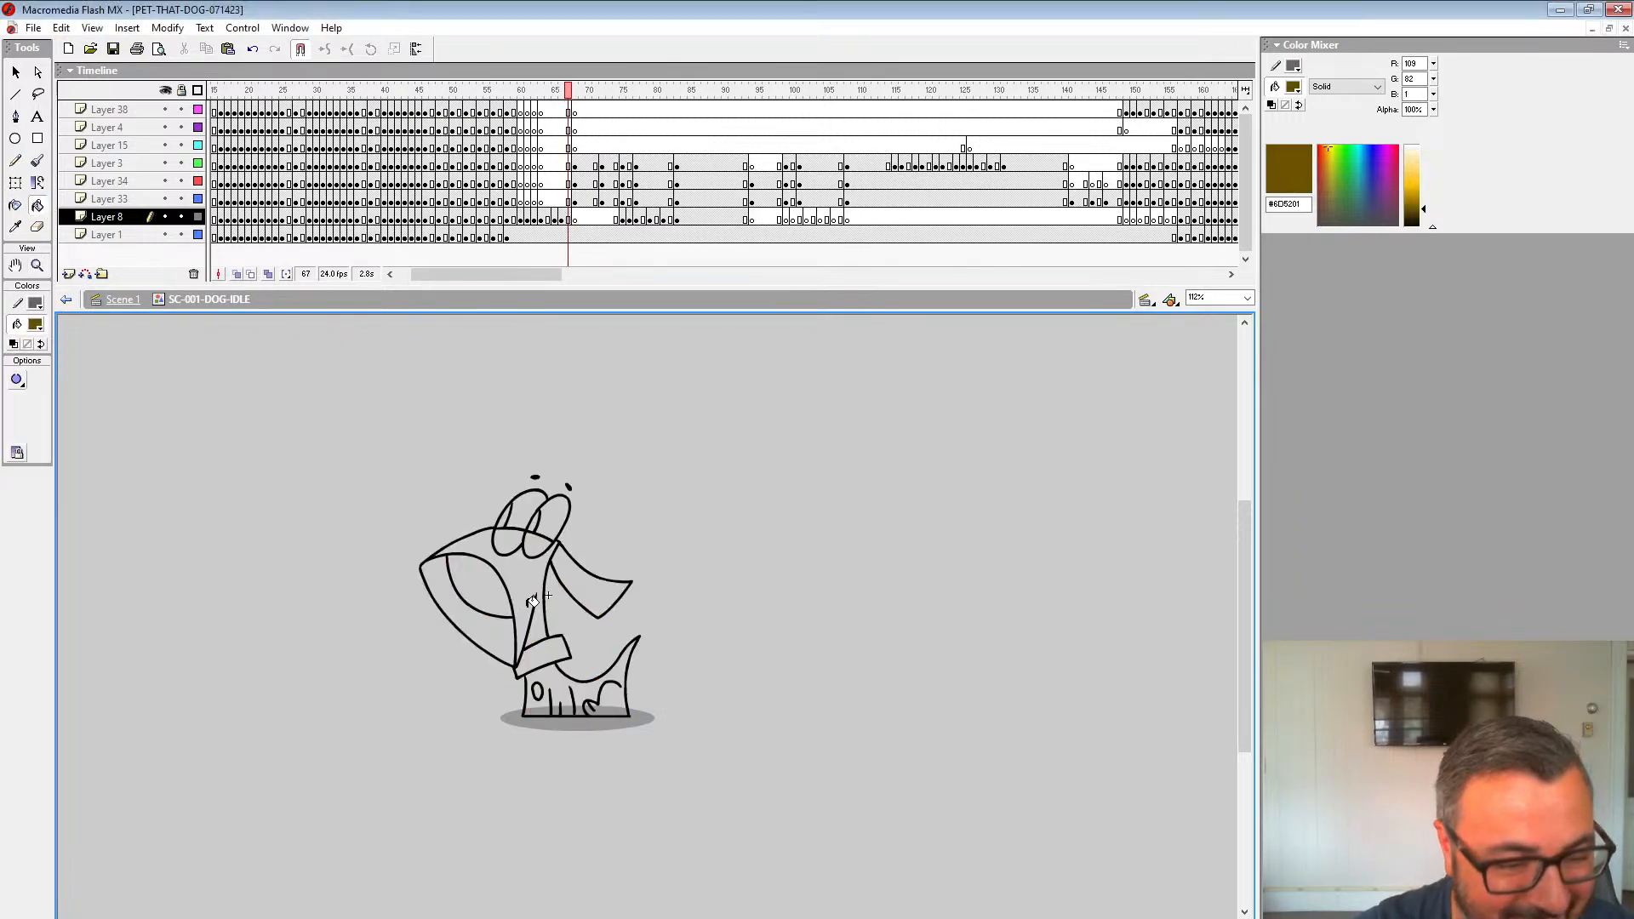
{"action": "left_click", "coordinate": [486, 586]}
{"action": "key", "text": "comma"}
{"action": "key", "text": "comma"}
Step: Fill the outer part of the snout and the ear with dark brown #403000 sampled from frame 68
{"action": "key", "text": "period"}
{"action": "key", "text": "period"}
{"action": "key", "text": "period"}
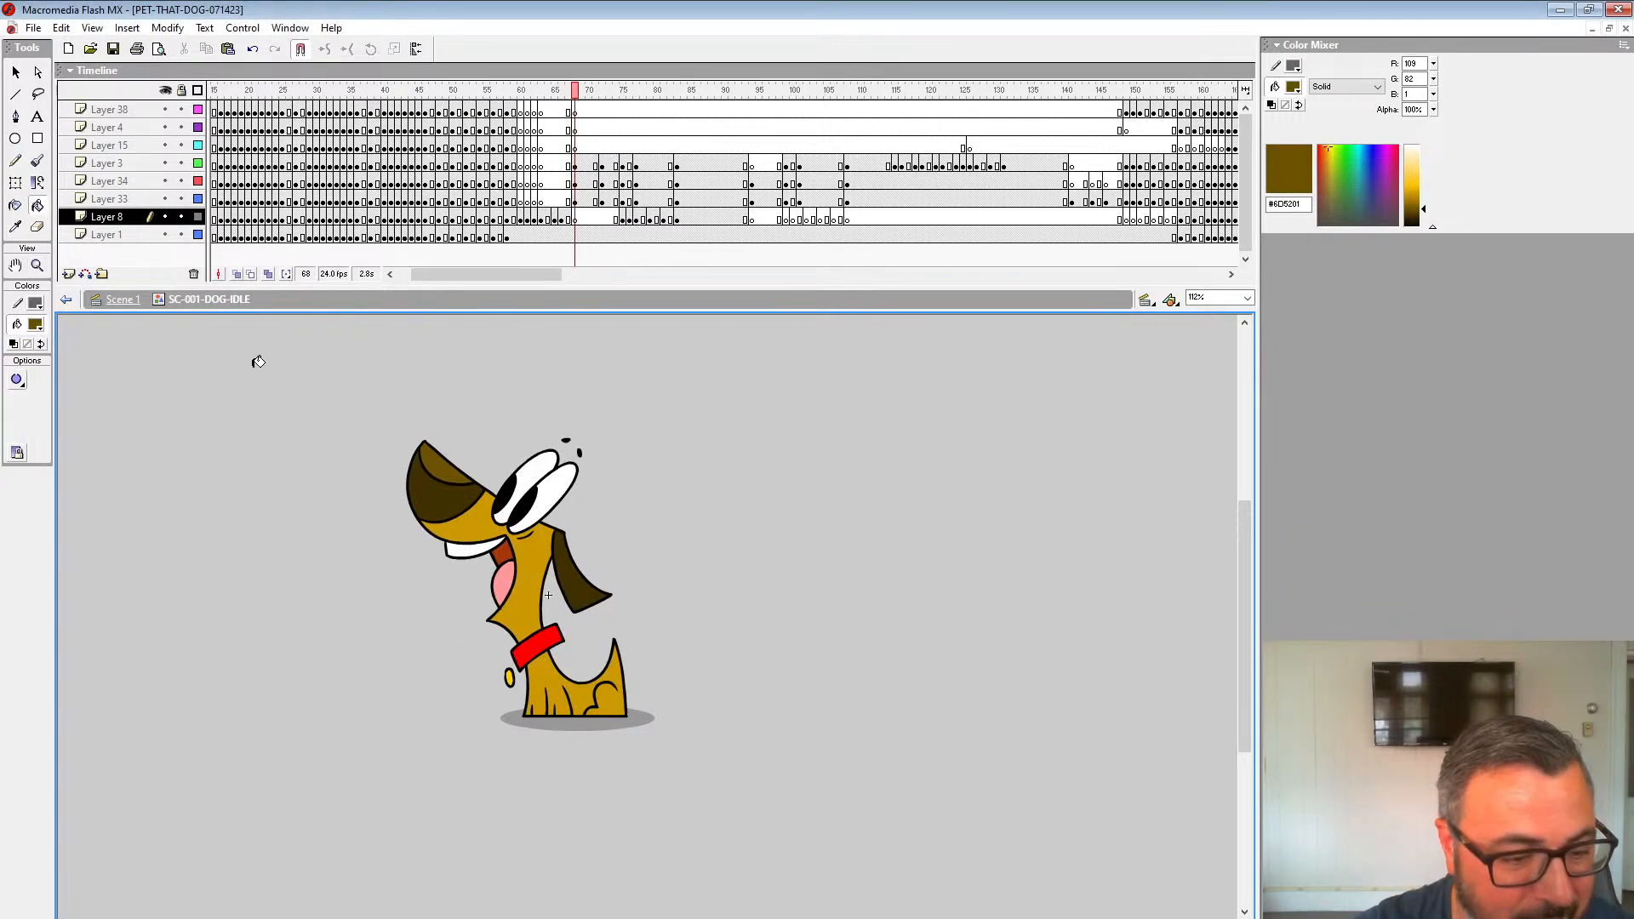
{"action": "left_click", "coordinate": [35, 324]}
{"action": "left_click", "coordinate": [418, 487]}
{"action": "key", "text": "comma"}
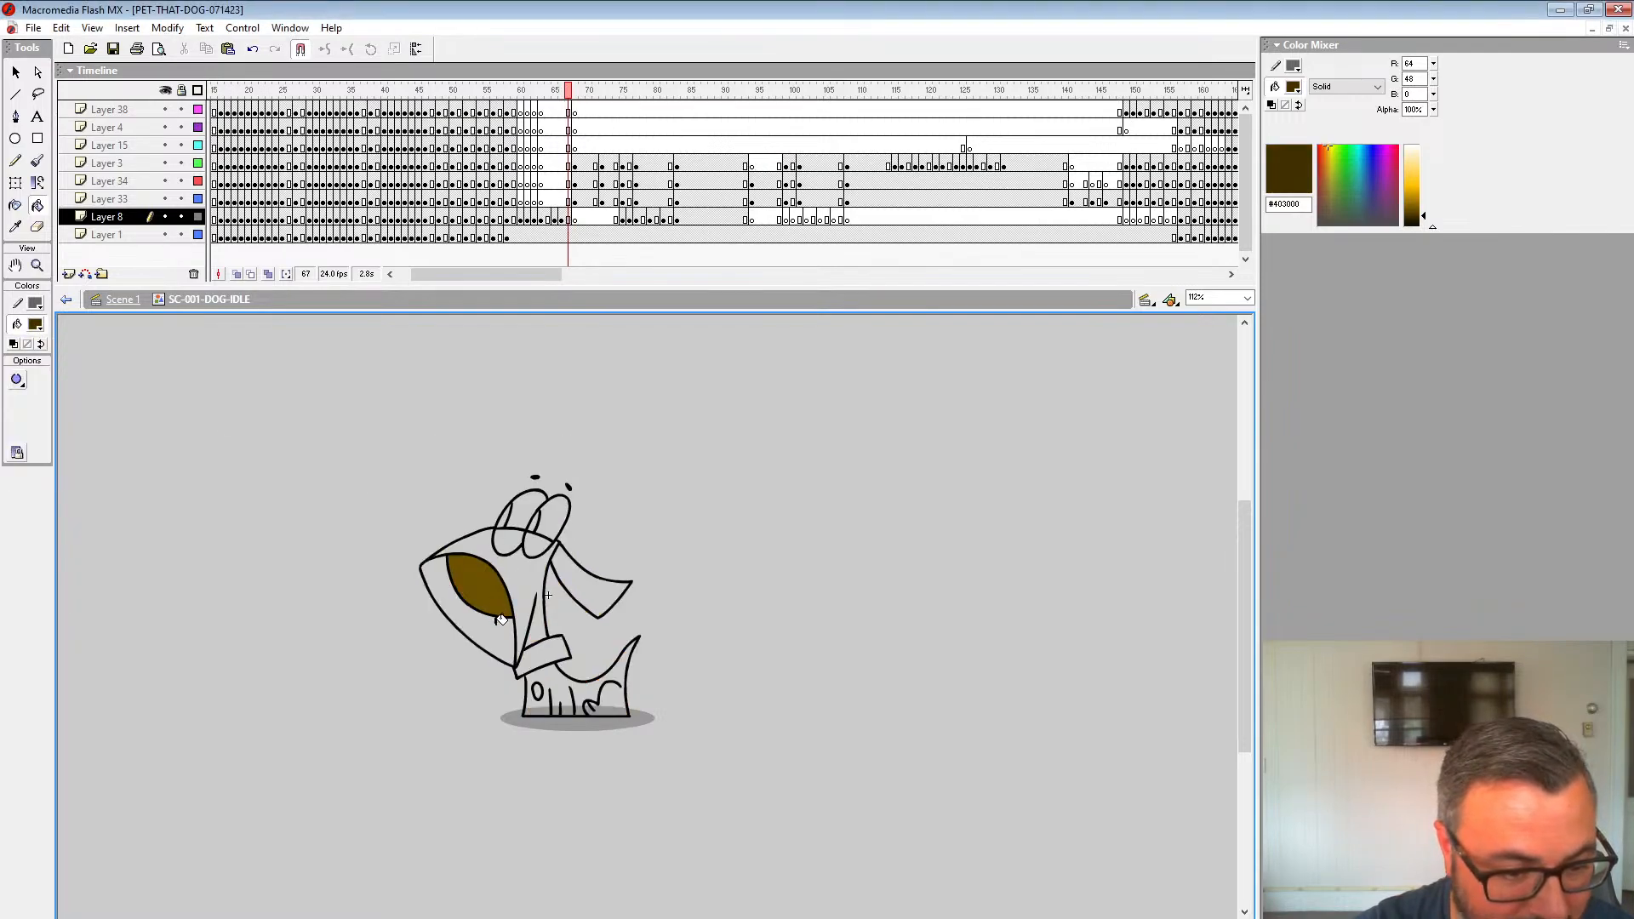
{"action": "left_click", "coordinate": [501, 620]}
{"action": "left_click", "coordinate": [585, 559]}
Step: Fill both eyelids with brown #6D5201 sampled from the inner snout and compare with frame 68
{"action": "key", "text": "period"}
{"action": "left_click", "coordinate": [35, 325]}
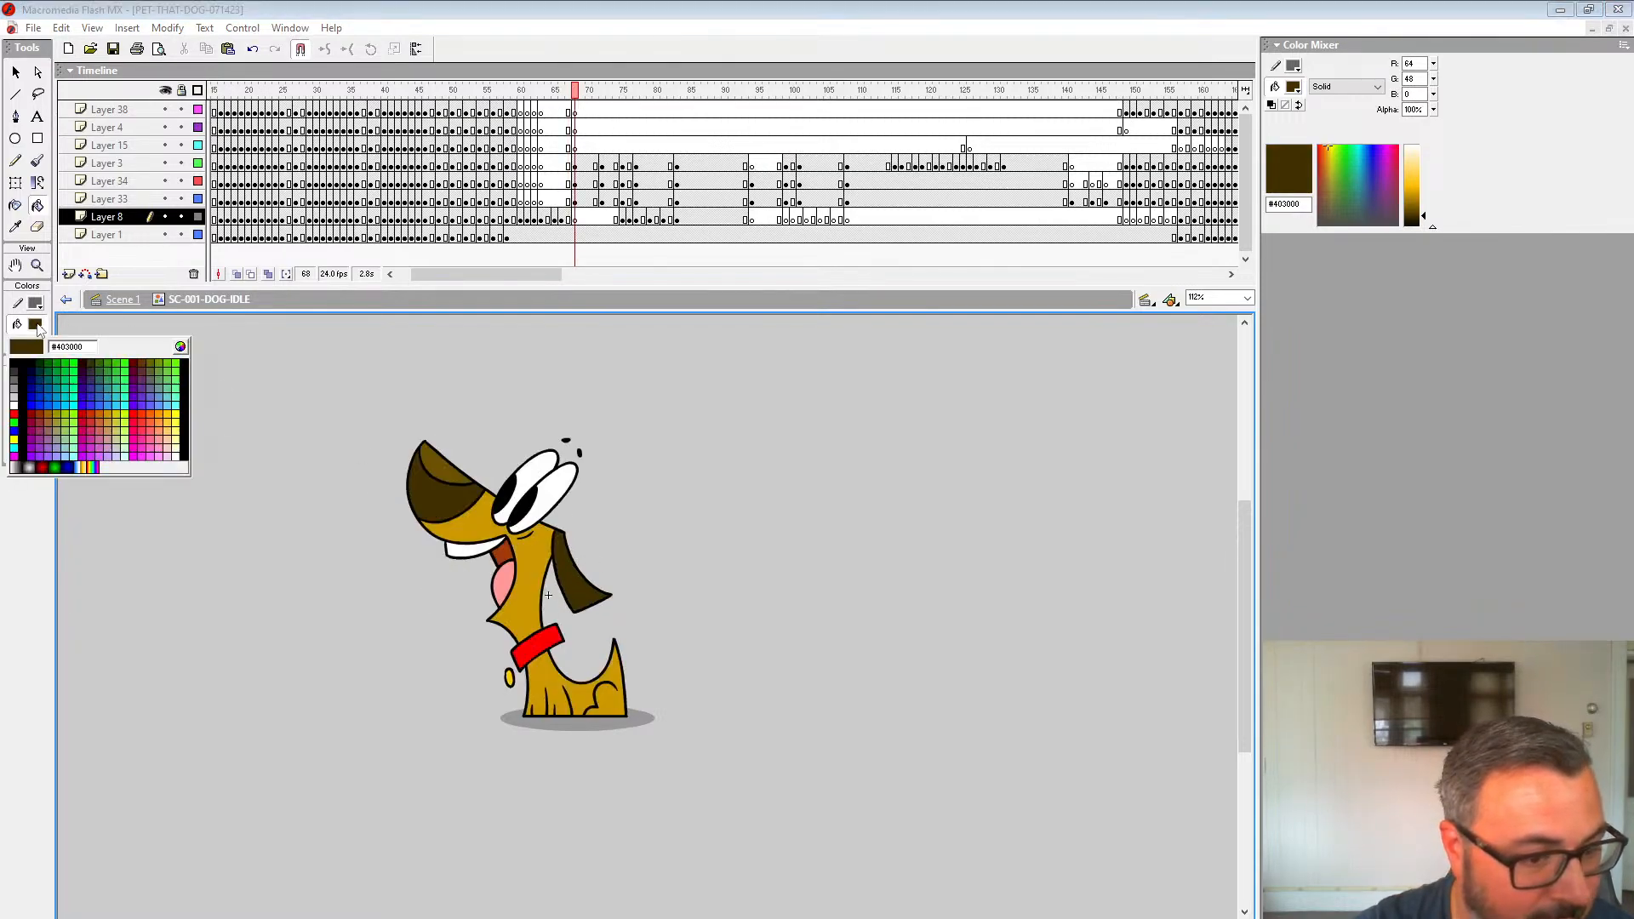
{"action": "left_click", "coordinate": [442, 496]}
{"action": "key", "text": "comma"}
{"action": "left_click", "coordinate": [35, 325]}
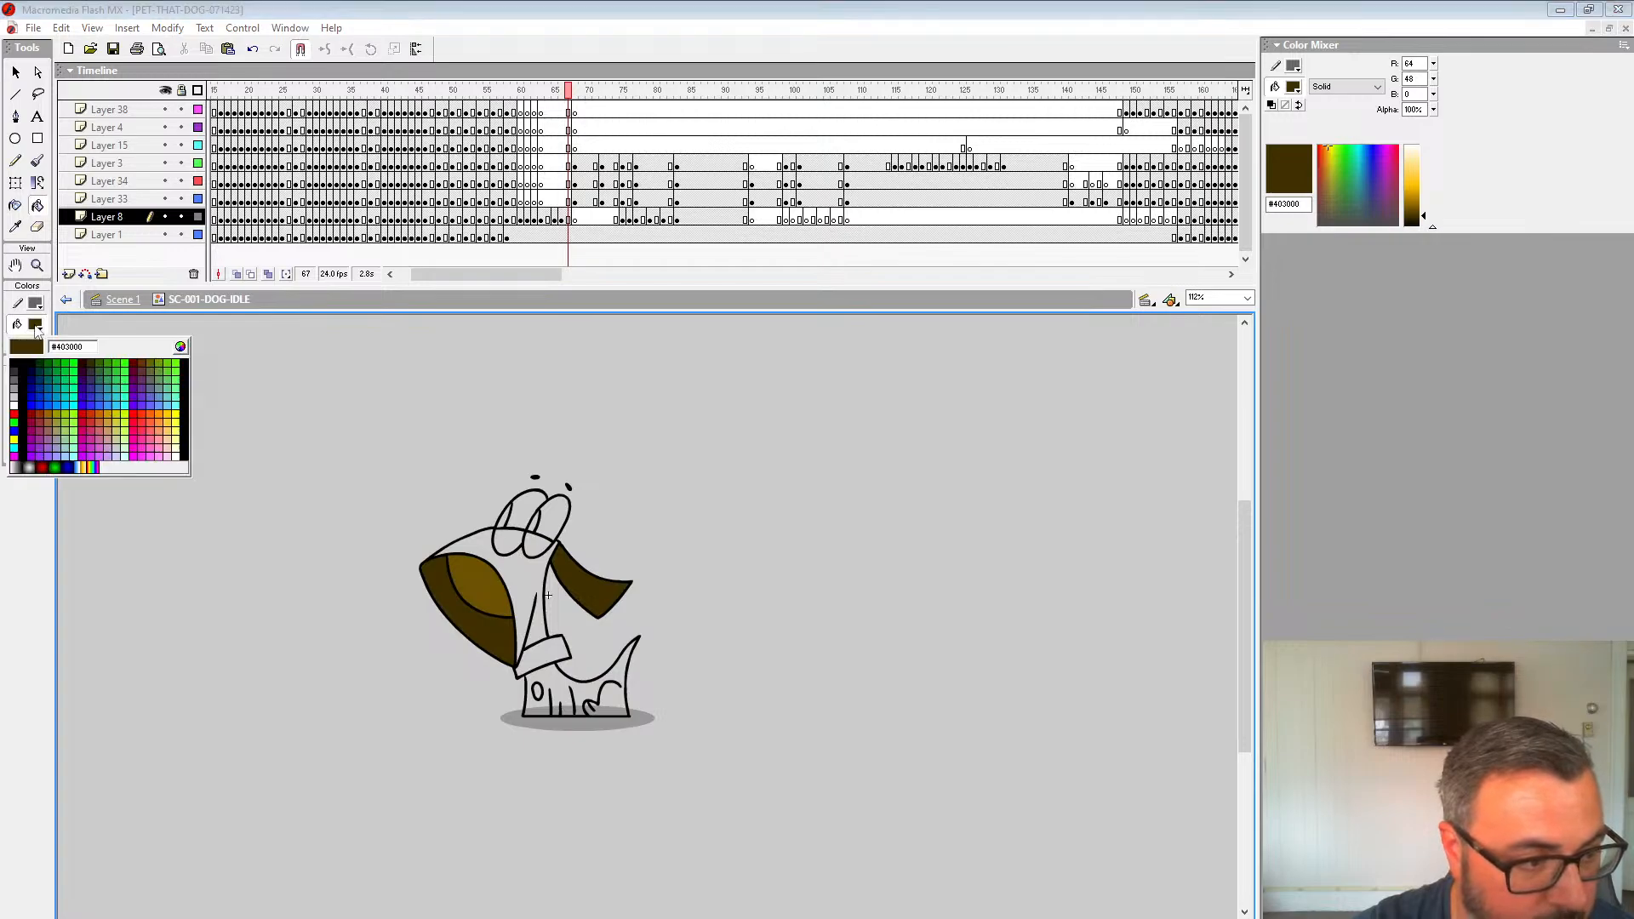
{"action": "left_click", "coordinate": [499, 579]}
{"action": "left_click", "coordinate": [534, 538]}
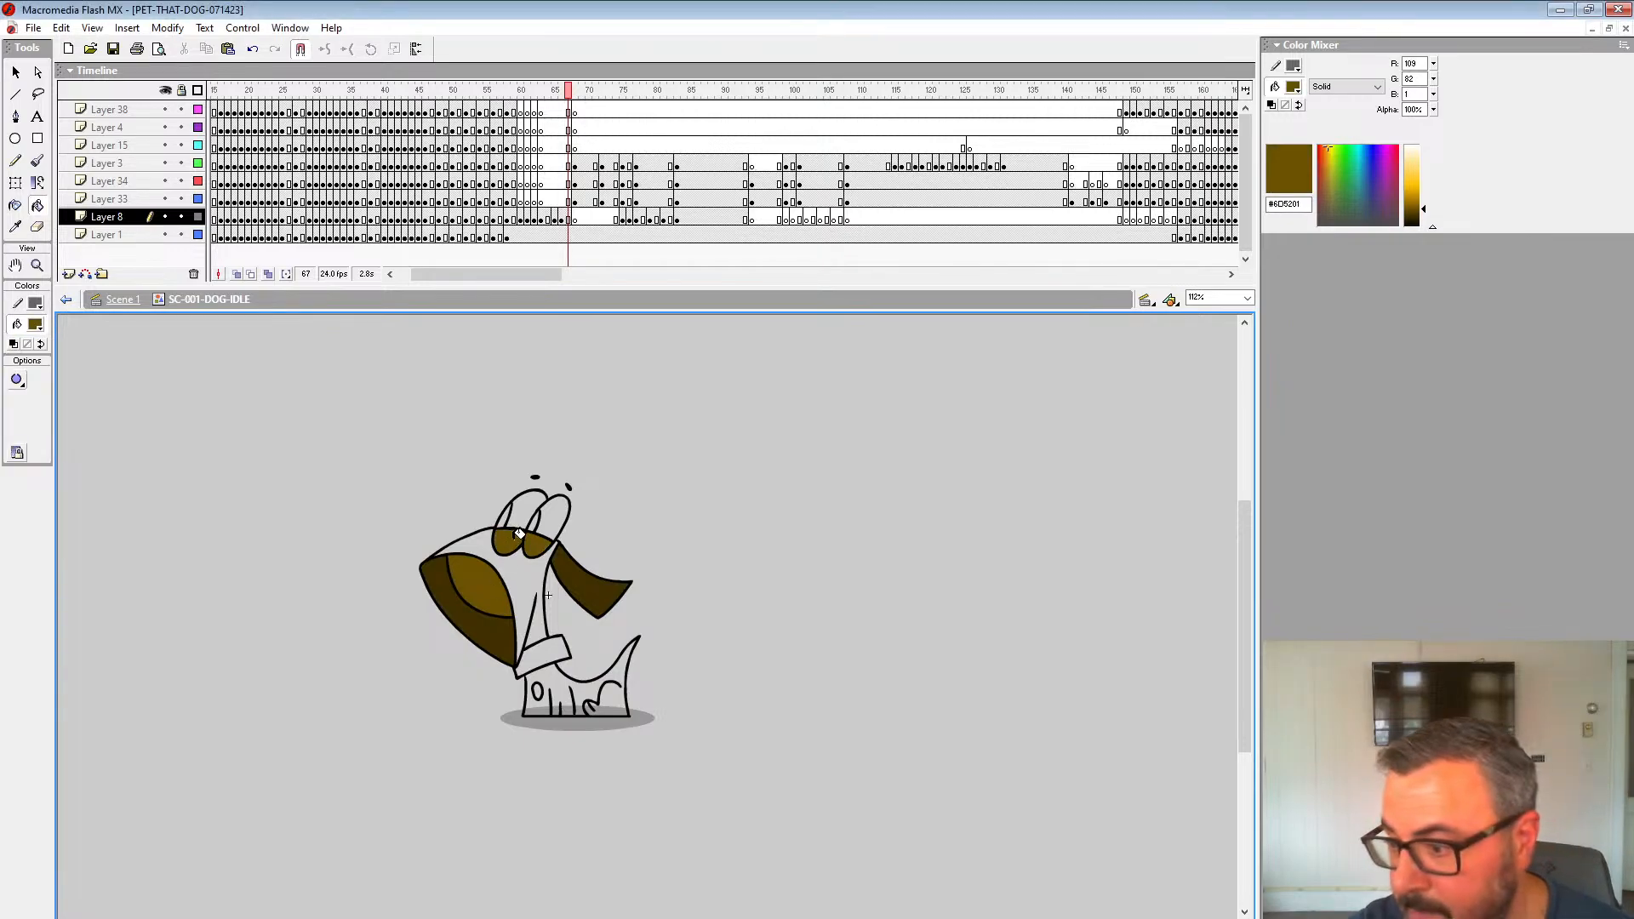
{"action": "key", "text": "period"}
{"action": "key", "text": "comma"}
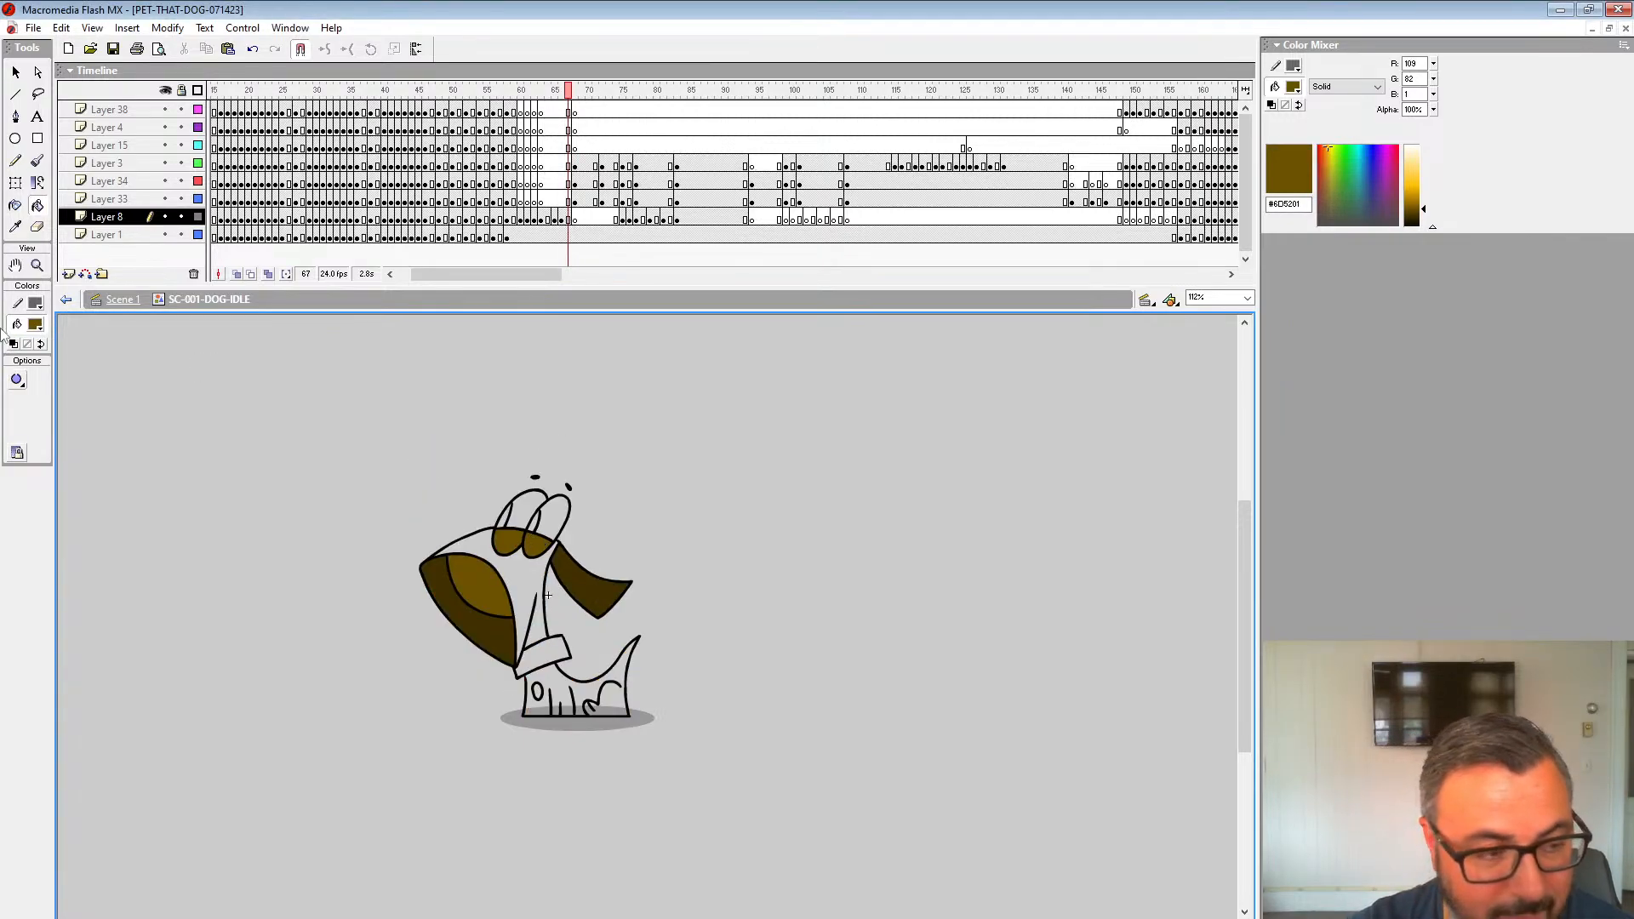
Step: Fill both pupils with black #000000 and compare the pose with the previous frame
{"action": "left_click", "coordinate": [35, 325]}
{"action": "left_click", "coordinate": [18, 368]}
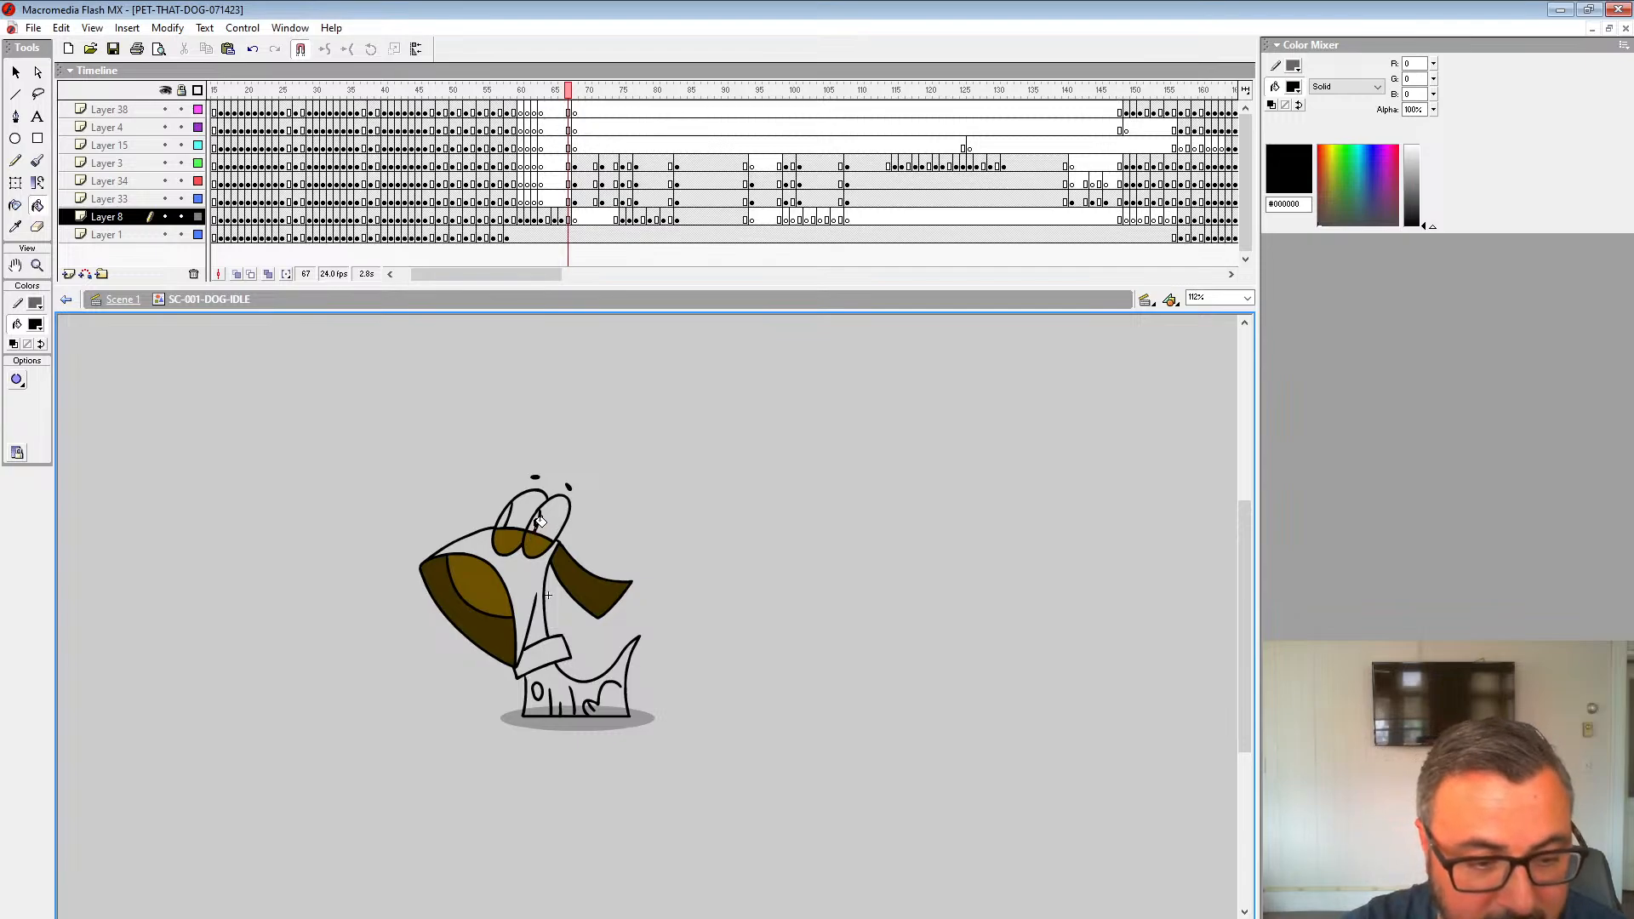
{"action": "key", "text": "comma"}
{"action": "left_click", "coordinate": [508, 514]}
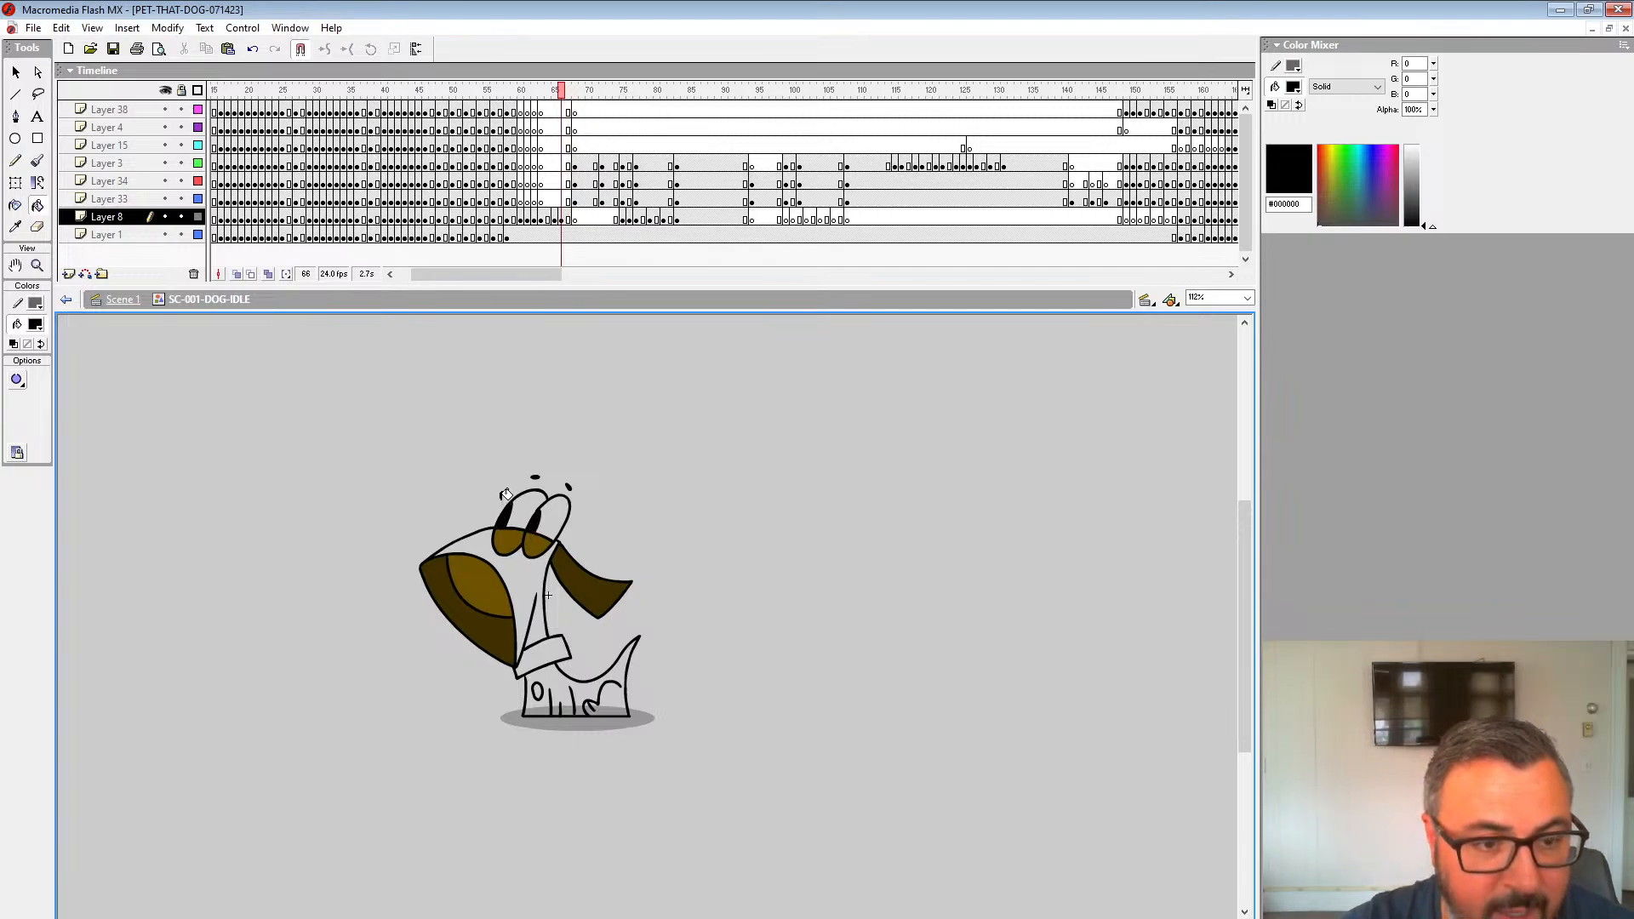
{"action": "key", "text": "comma"}
{"action": "key", "text": "period"}
Step: Fill the head and neck with ochre #CC9900 sampled from frame 65, and undo a first fill of the body
{"action": "key", "text": "comma"}
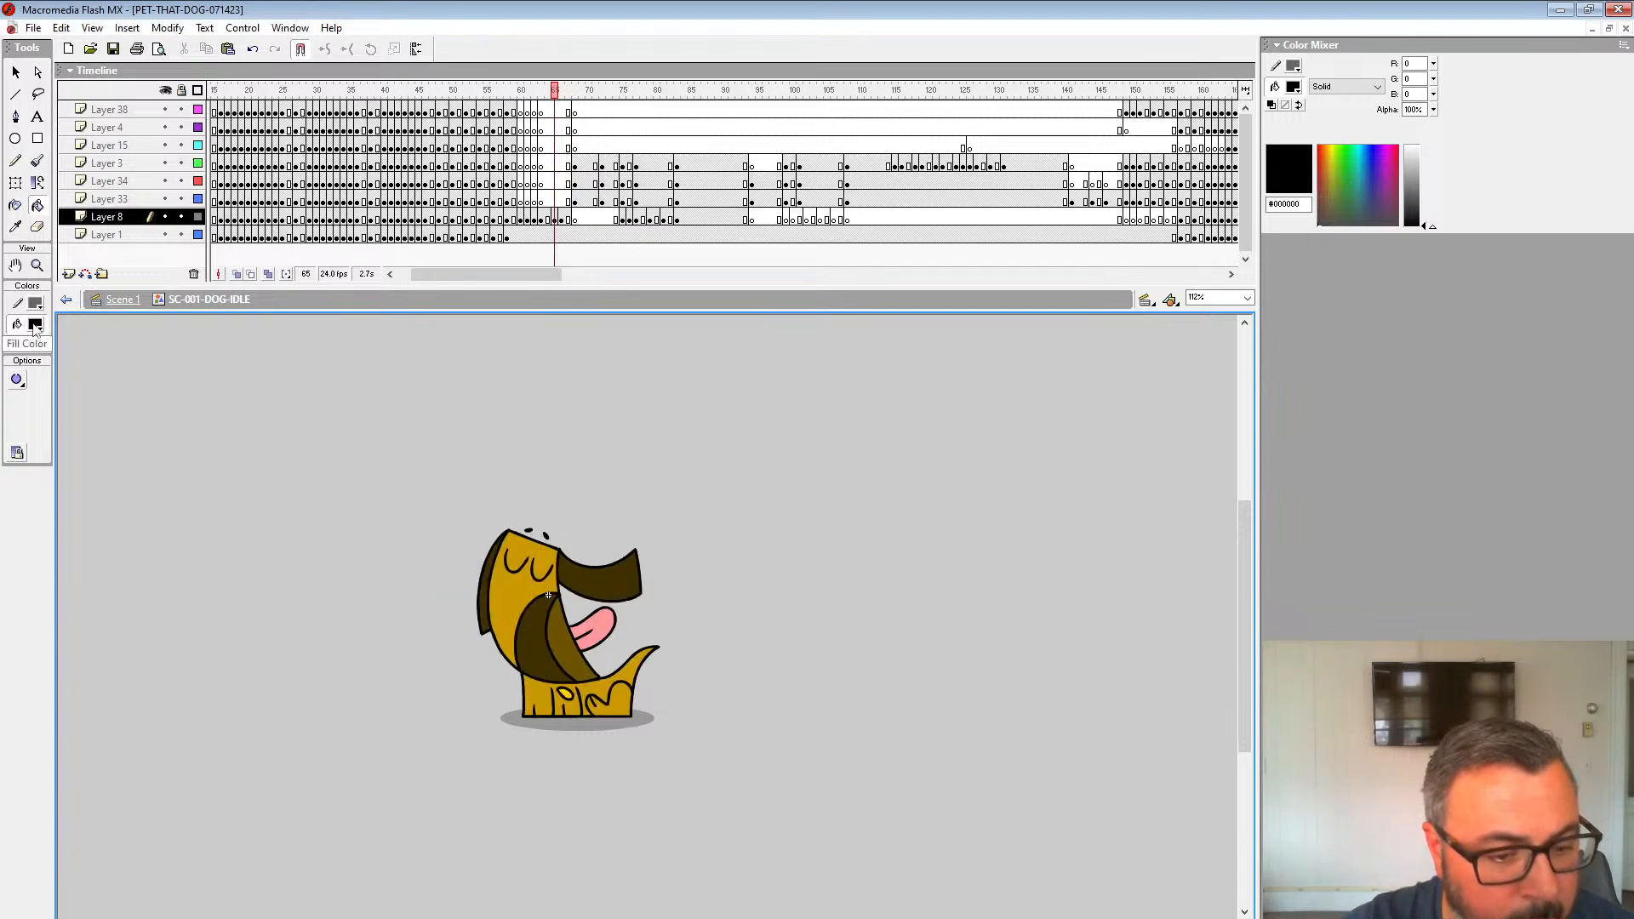
{"action": "left_click", "coordinate": [37, 327]}
{"action": "left_click", "coordinate": [513, 590]}
{"action": "key", "text": "period"}
{"action": "left_click", "coordinate": [523, 560]}
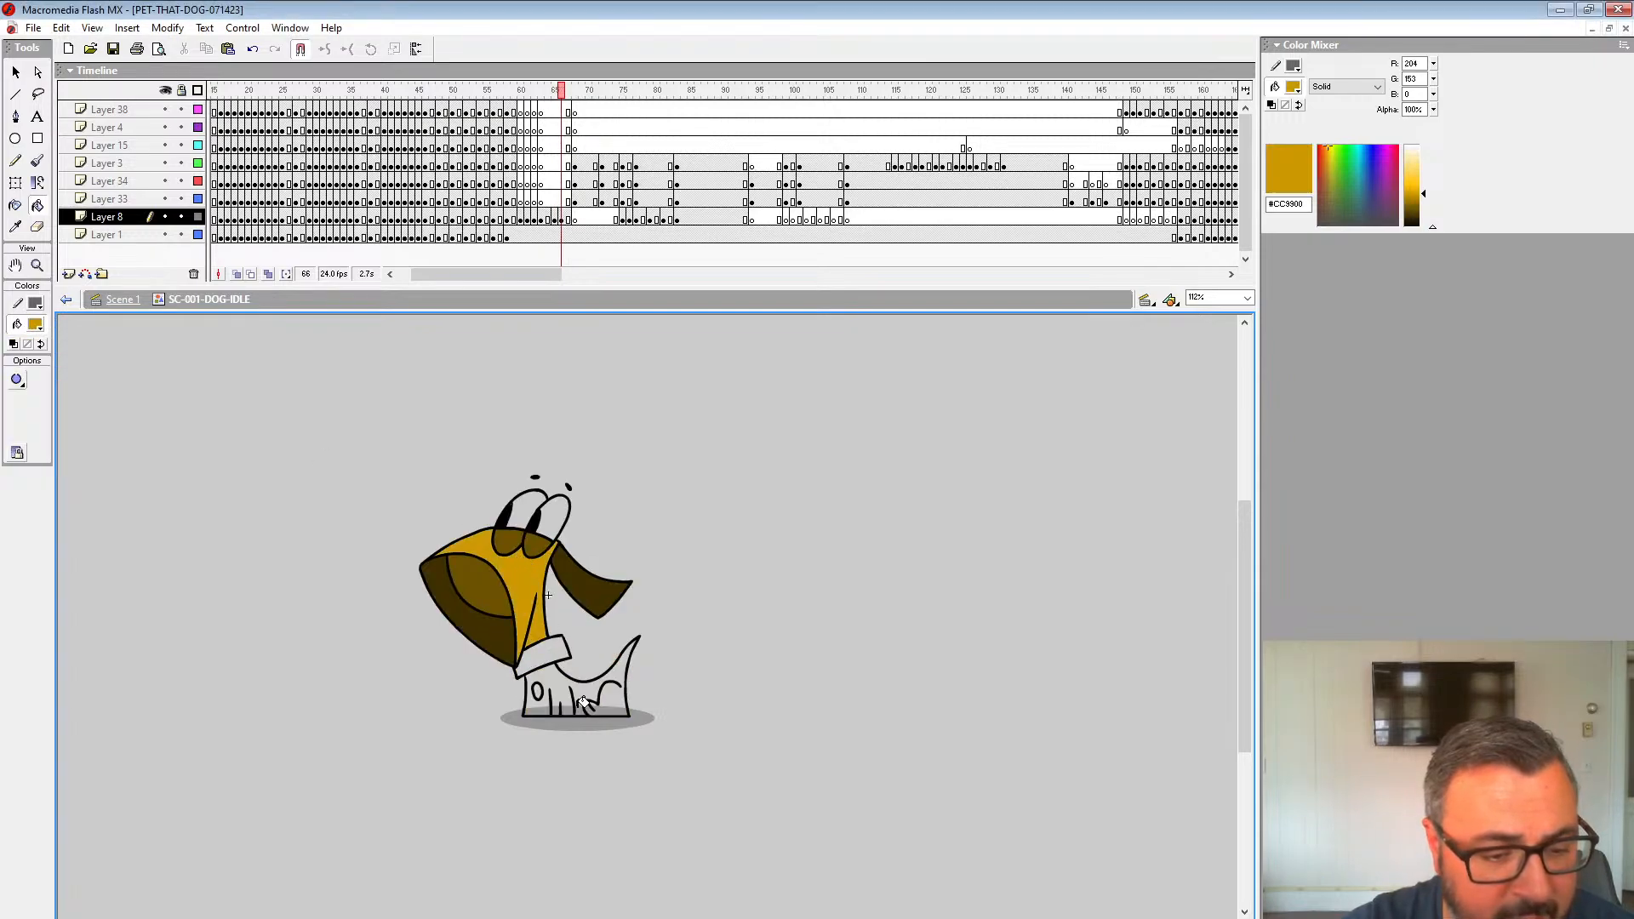
{"action": "left_click", "coordinate": [568, 681]}
{"action": "key", "text": "ctrl+z"}
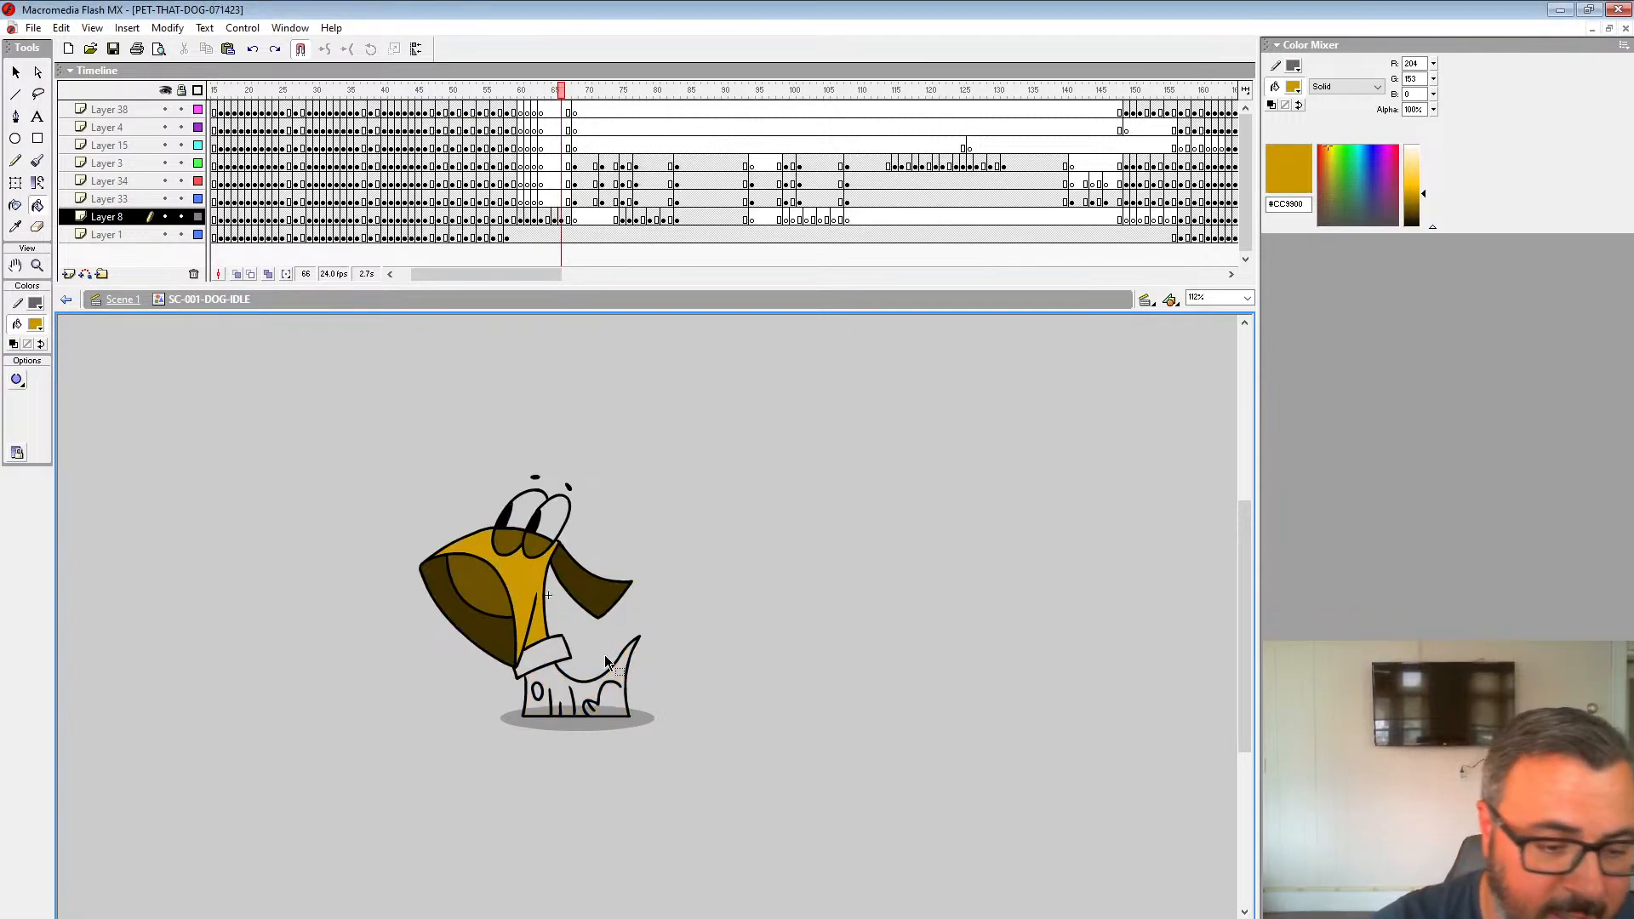
Step: With onion skin on, brush the missing short toe line on the front foot in black #000000
{"action": "left_click", "coordinate": [237, 273]}
{"action": "key", "text": "z"}
{"action": "left_click", "coordinate": [608, 686]}
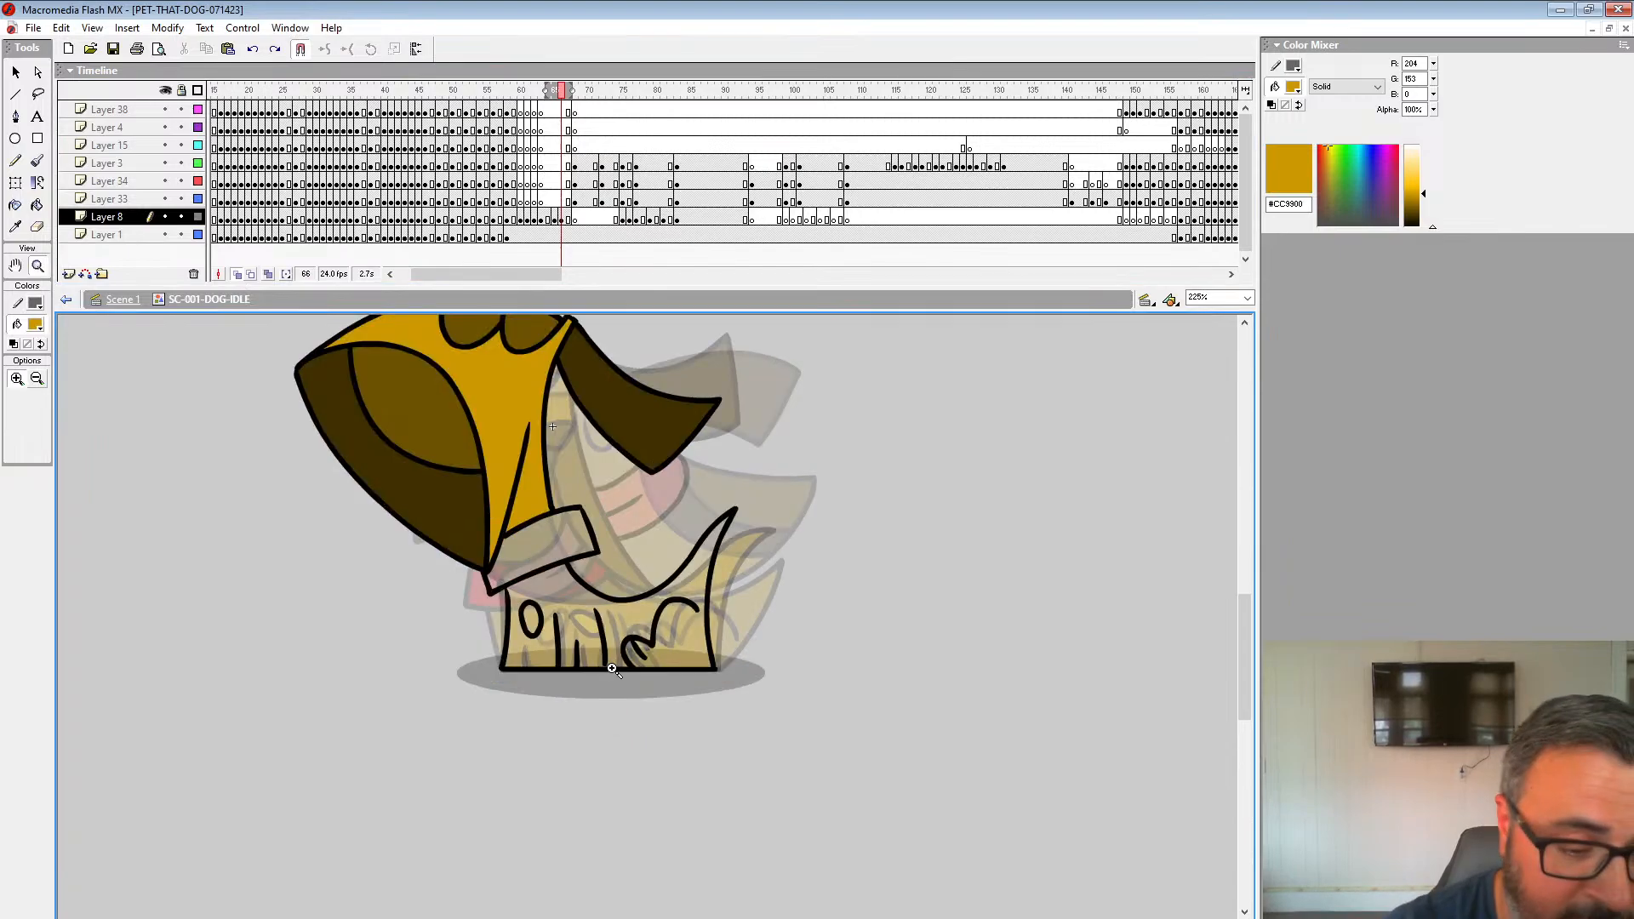
{"action": "left_click", "coordinate": [621, 584]}
{"action": "left_click", "coordinate": [35, 324]}
{"action": "left_click", "coordinate": [13, 356]}
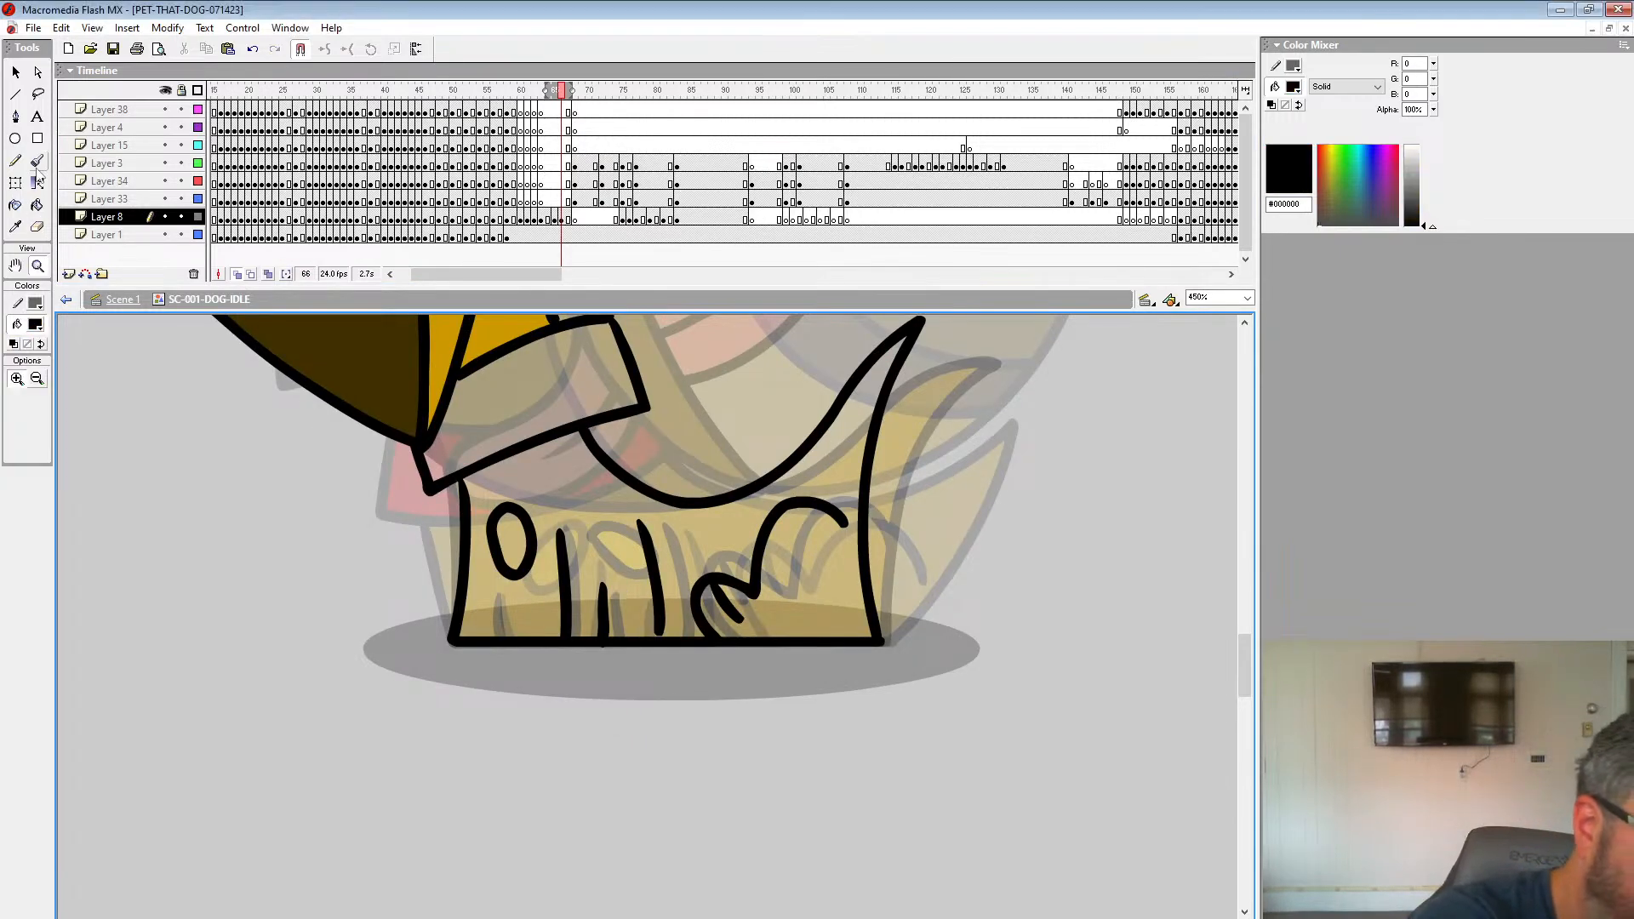
{"action": "left_click", "coordinate": [38, 160]}
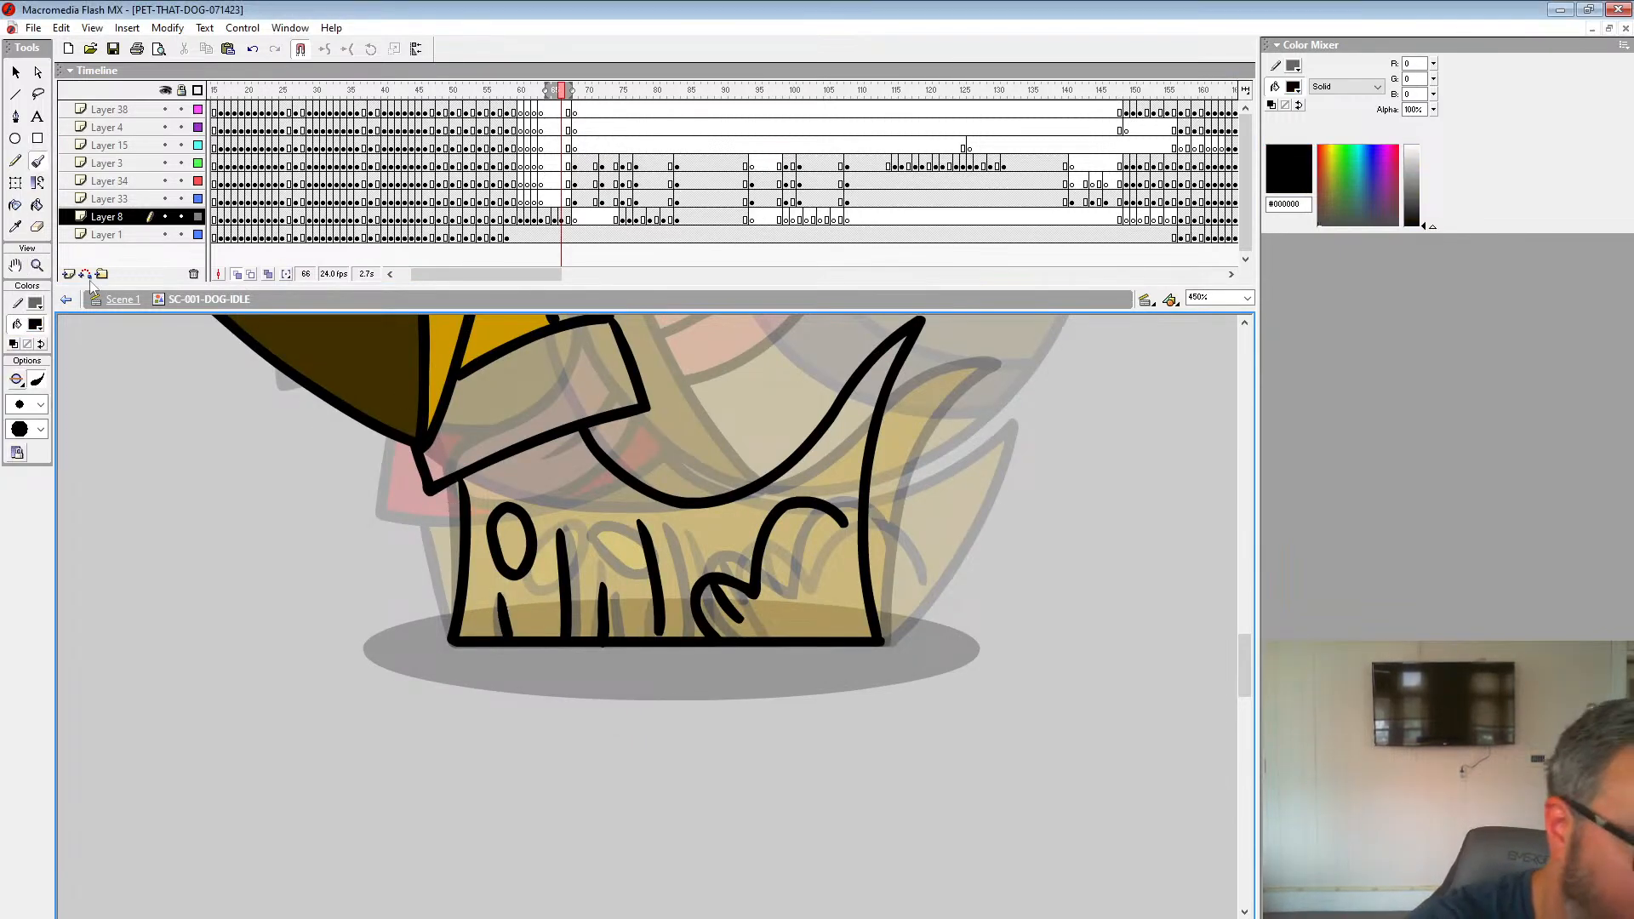
Step: Fill the body, legs and tail with ochre #CC9900 sampled from the head, and turn off onion skin
{"action": "left_click", "coordinate": [37, 265]}
{"action": "left_click", "coordinate": [736, 562], "text": "alt"}
{"action": "left_click", "coordinate": [736, 562], "text": "alt"}
{"action": "left_click", "coordinate": [37, 325]}
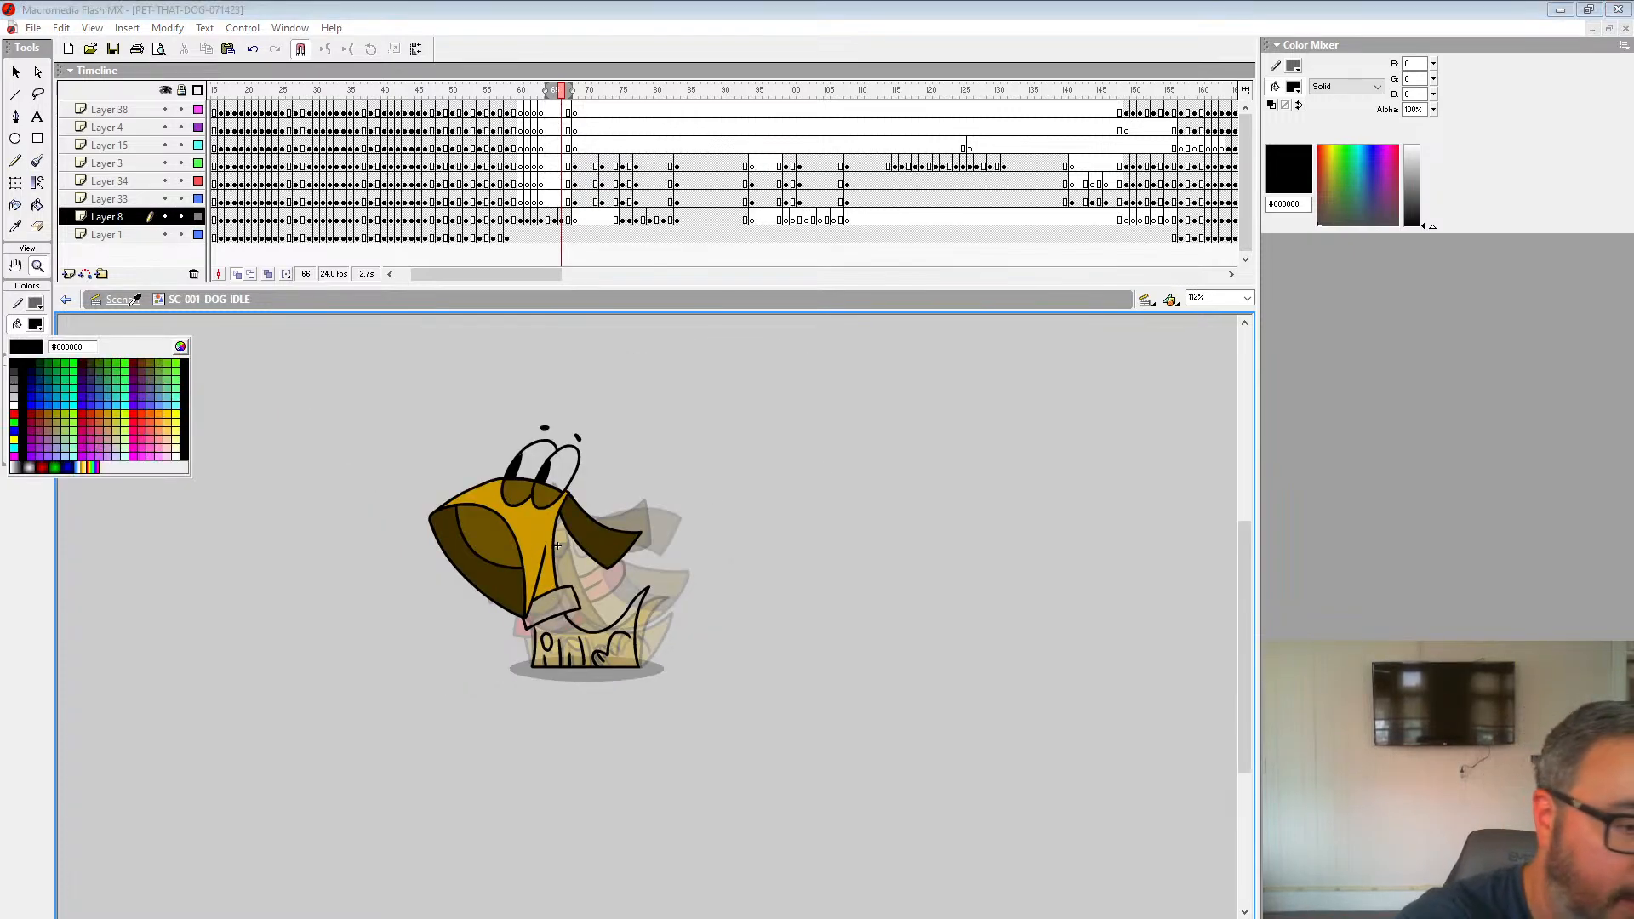
{"action": "left_click", "coordinate": [534, 520]}
{"action": "left_click", "coordinate": [37, 205]}
{"action": "left_click", "coordinate": [637, 610]}
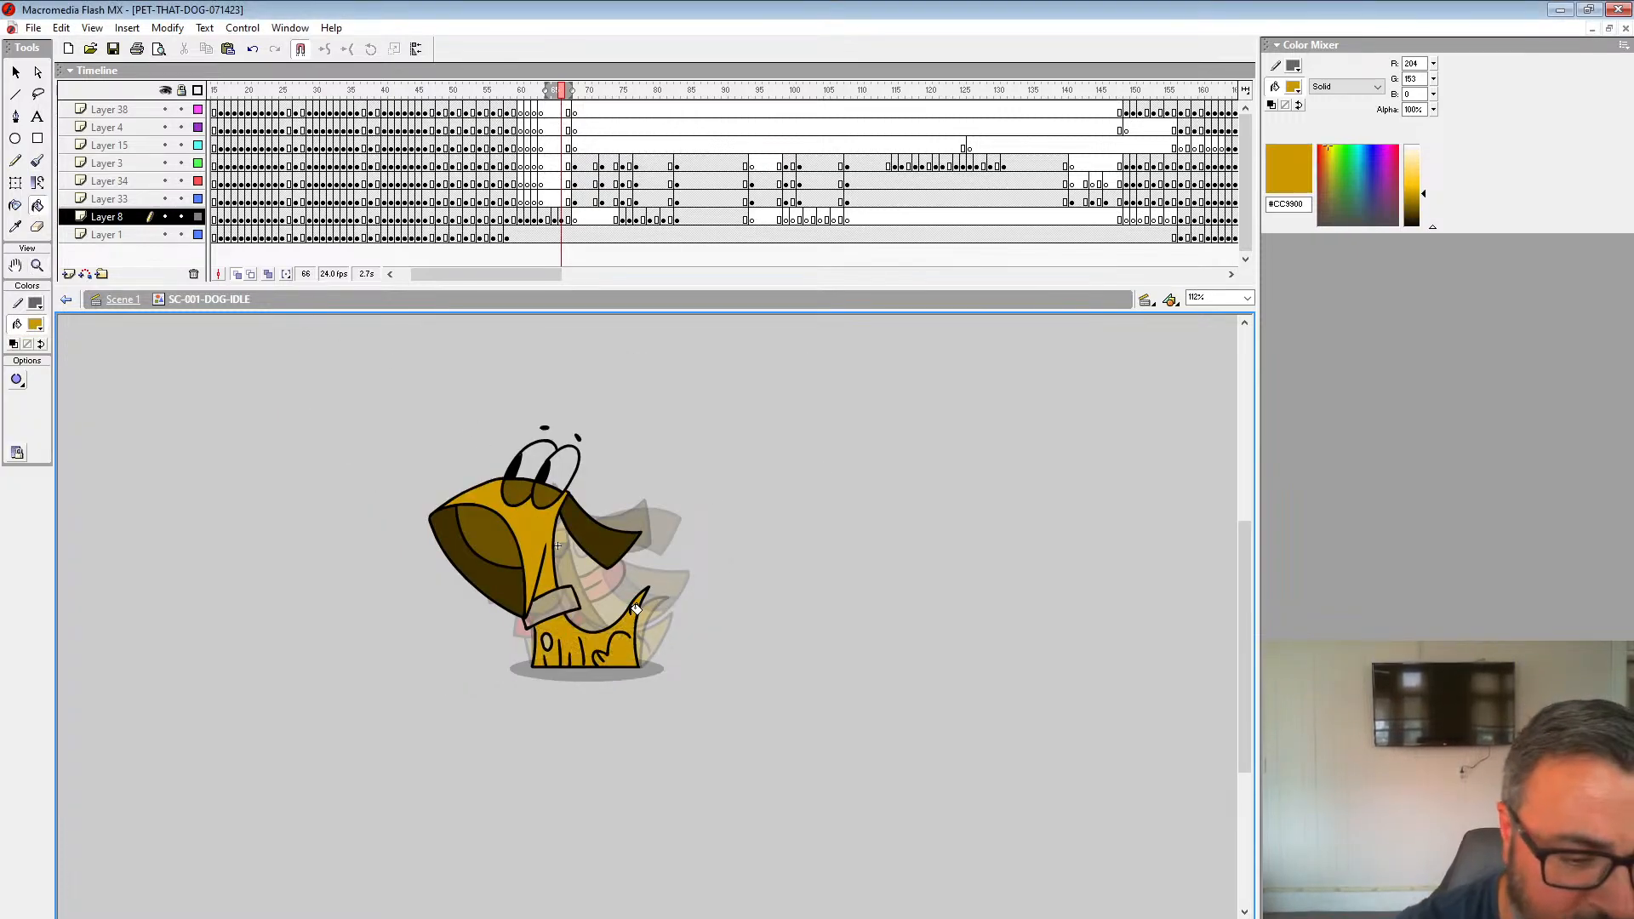
{"action": "left_click", "coordinate": [238, 274]}
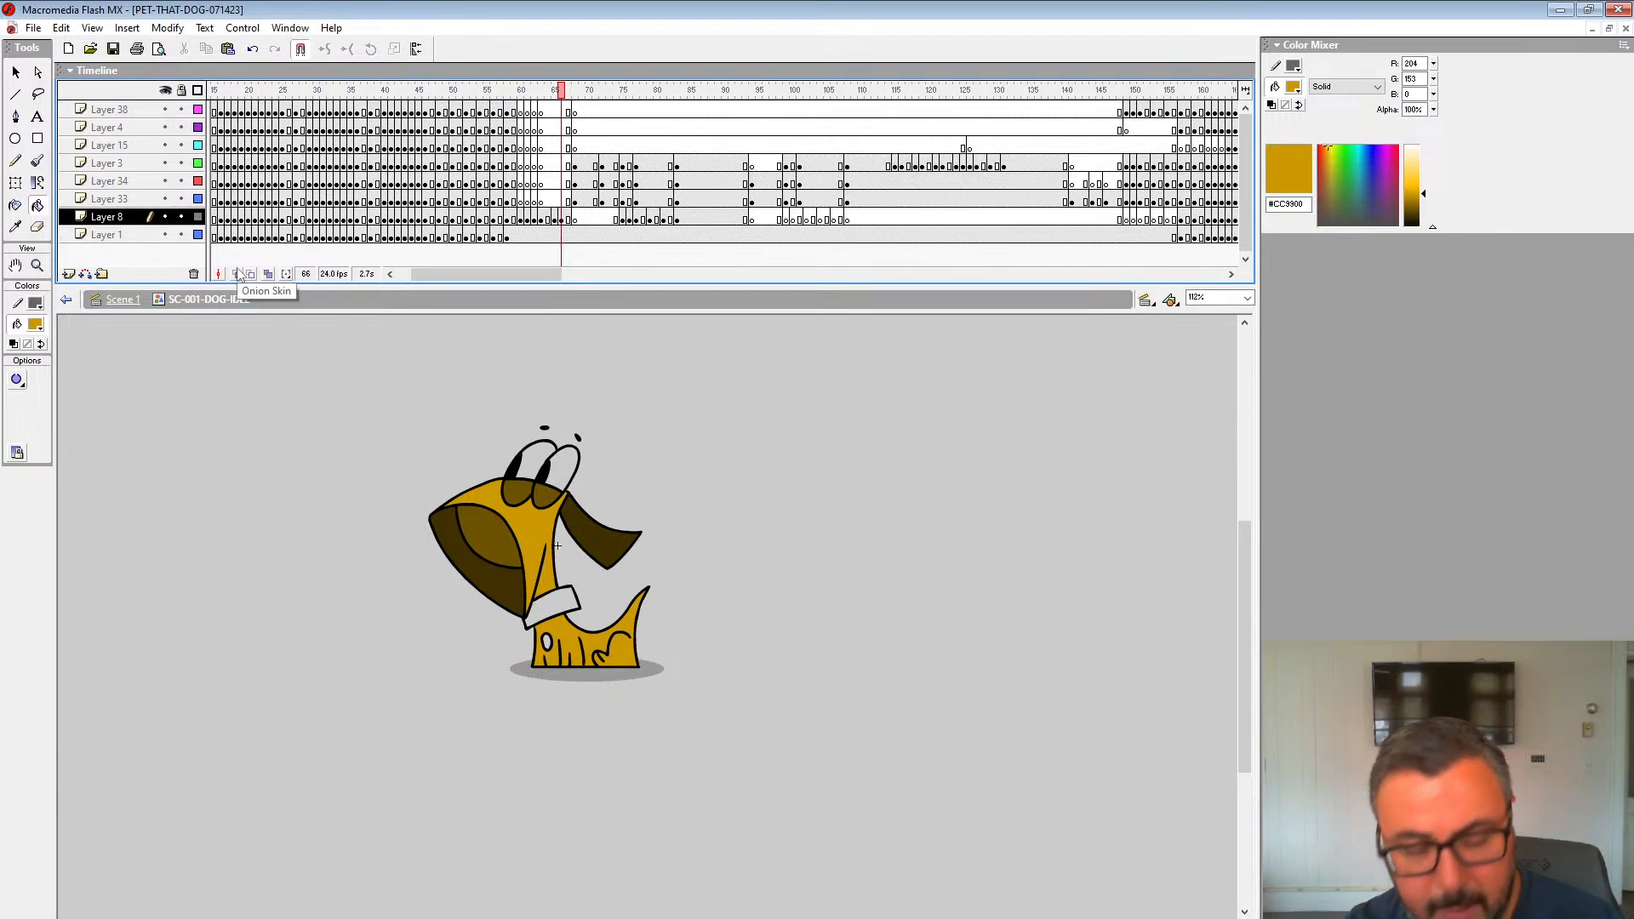
Step: Fill the collar on frame 67 with red #FF0000, using frame 68 as the colour reference
{"action": "key", "text": "period"}
{"action": "key", "text": "comma"}
{"action": "key", "text": "period"}
{"action": "key", "text": "period"}
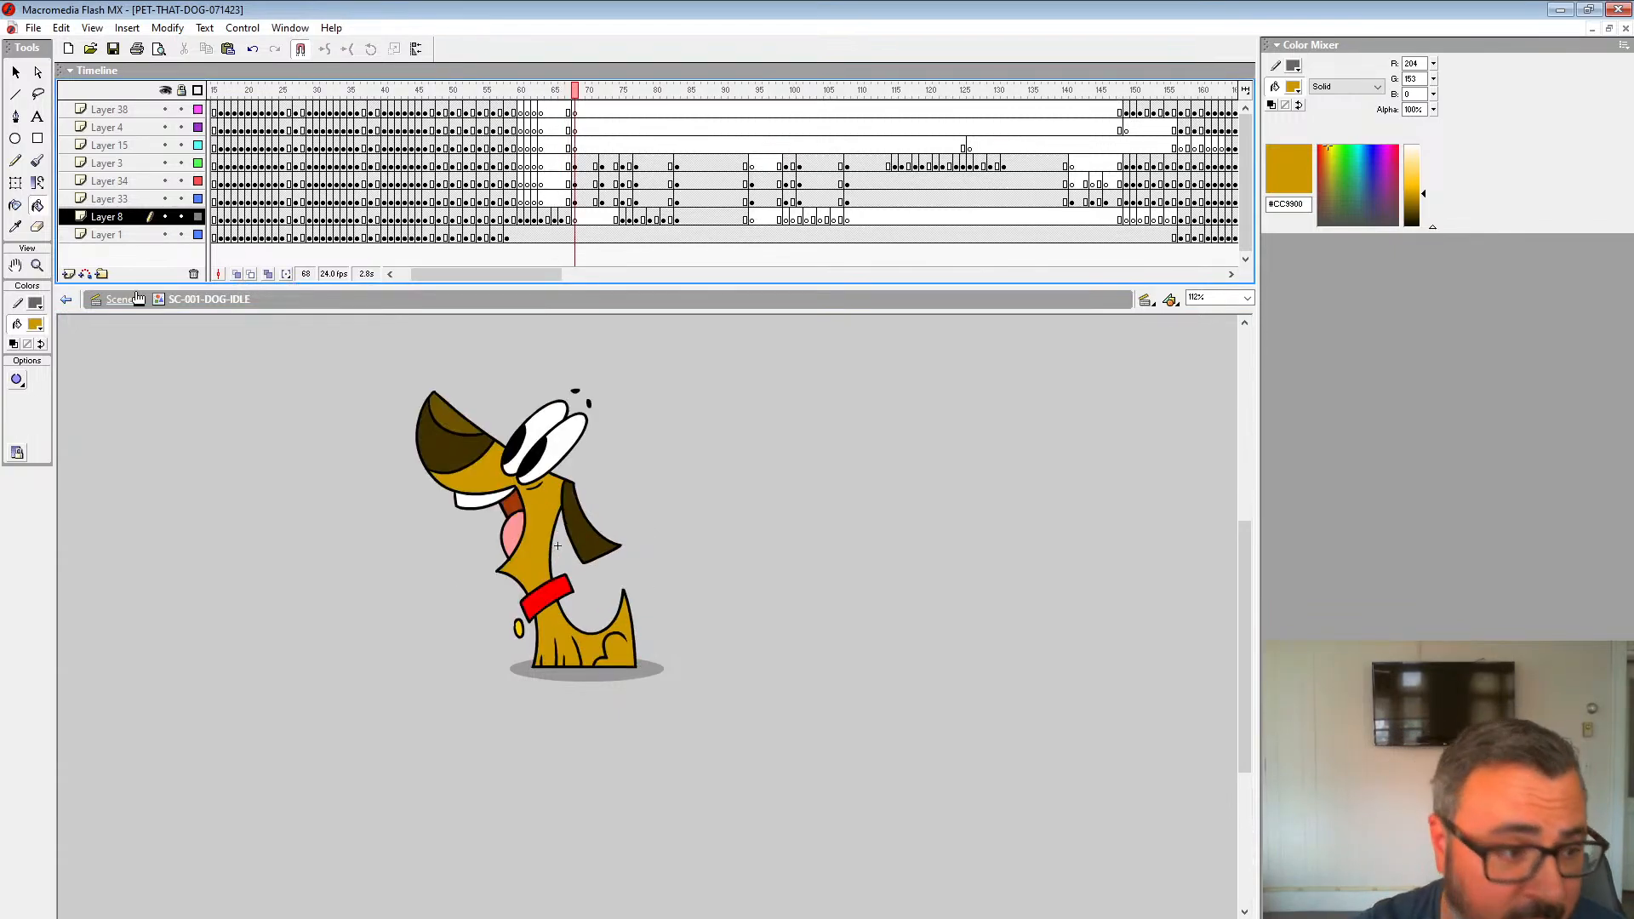
{"action": "left_click", "coordinate": [35, 324]}
{"action": "left_click", "coordinate": [14, 416]}
{"action": "key", "text": "comma"}
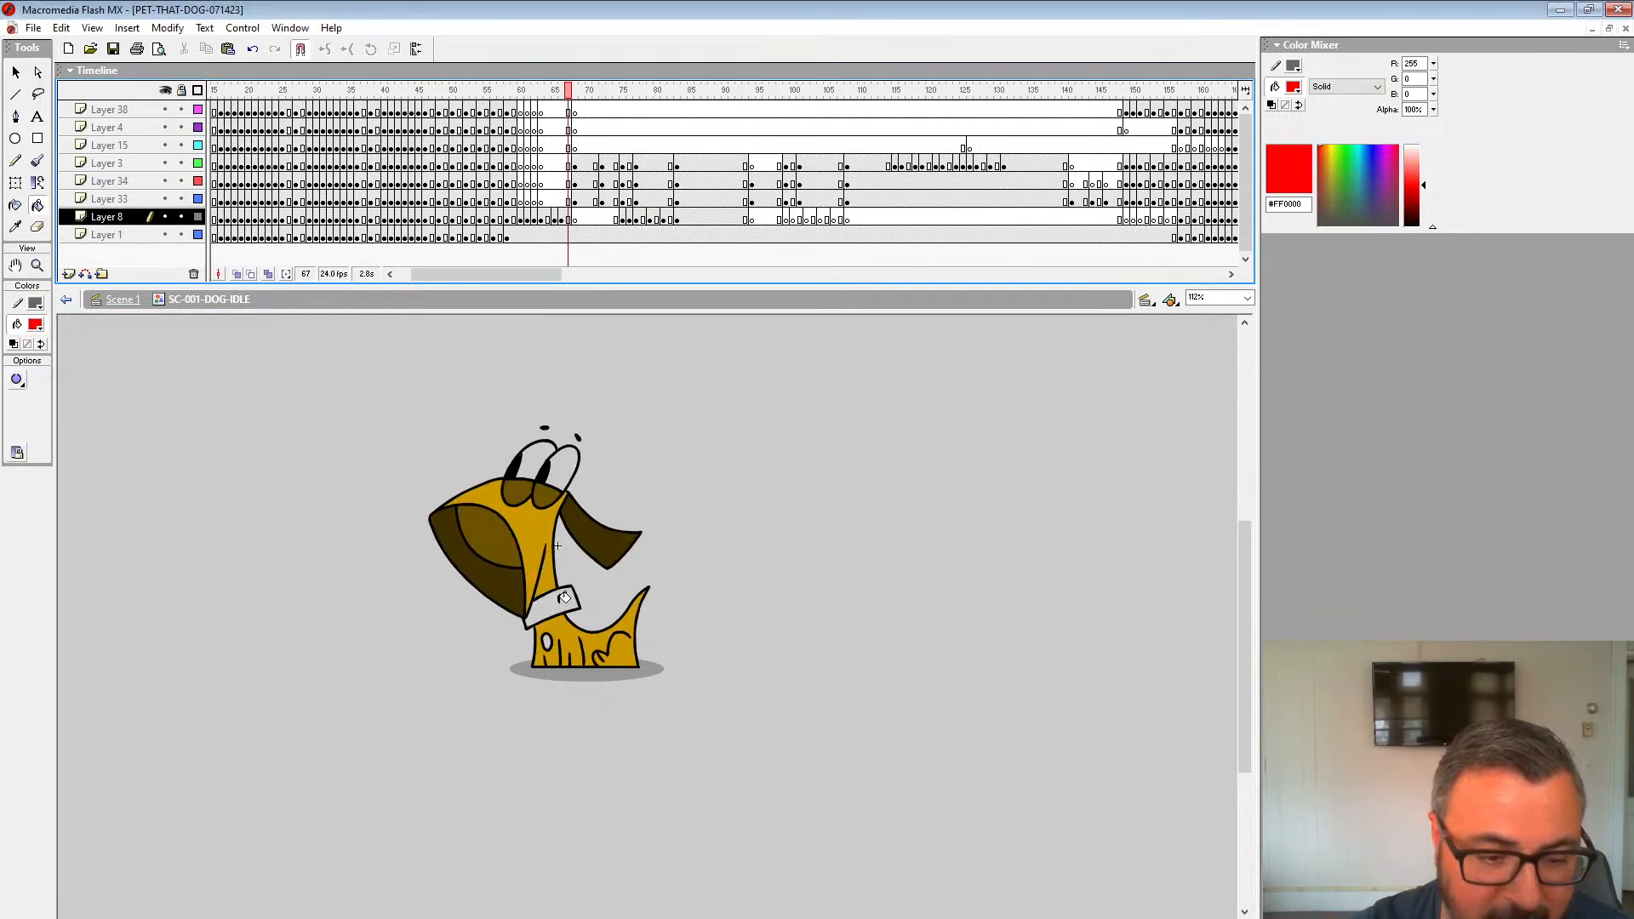
{"action": "left_click", "coordinate": [564, 597]}
Step: Fill the oval tag with yellow #FFCC00 sampled from frame 65 and flip through the neighbouring frames
{"action": "key", "text": "comma"}
{"action": "key", "text": "comma"}
{"action": "left_click", "coordinate": [38, 326]}
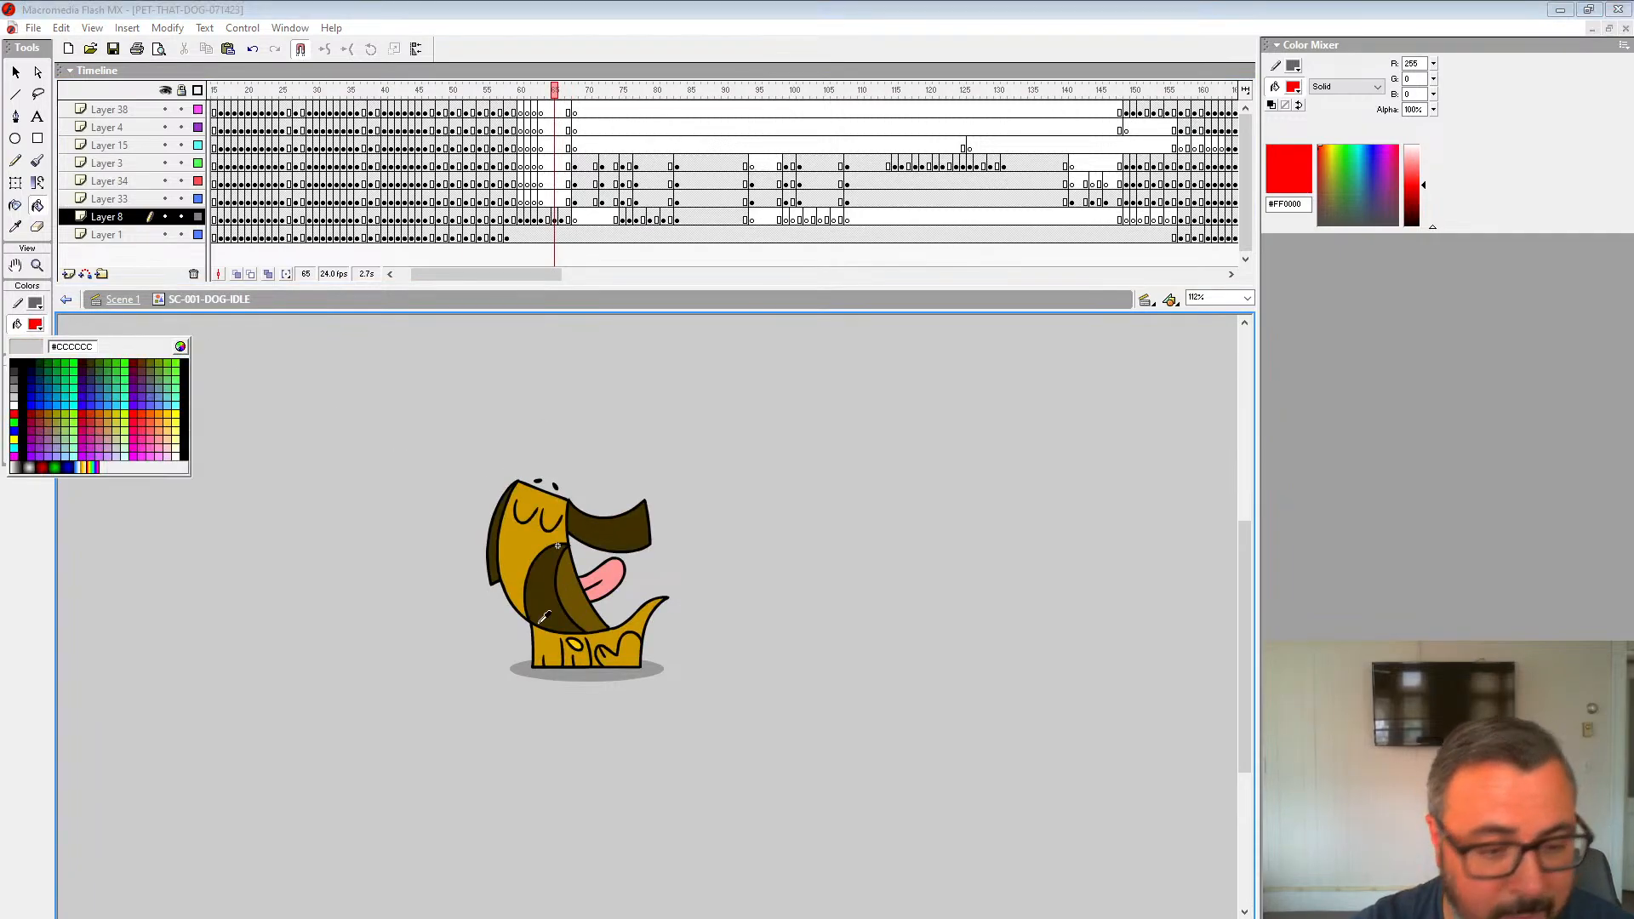
{"action": "left_click", "coordinate": [576, 647]}
{"action": "key", "text": "period"}
{"action": "key", "text": "period"}
{"action": "key", "text": "period"}
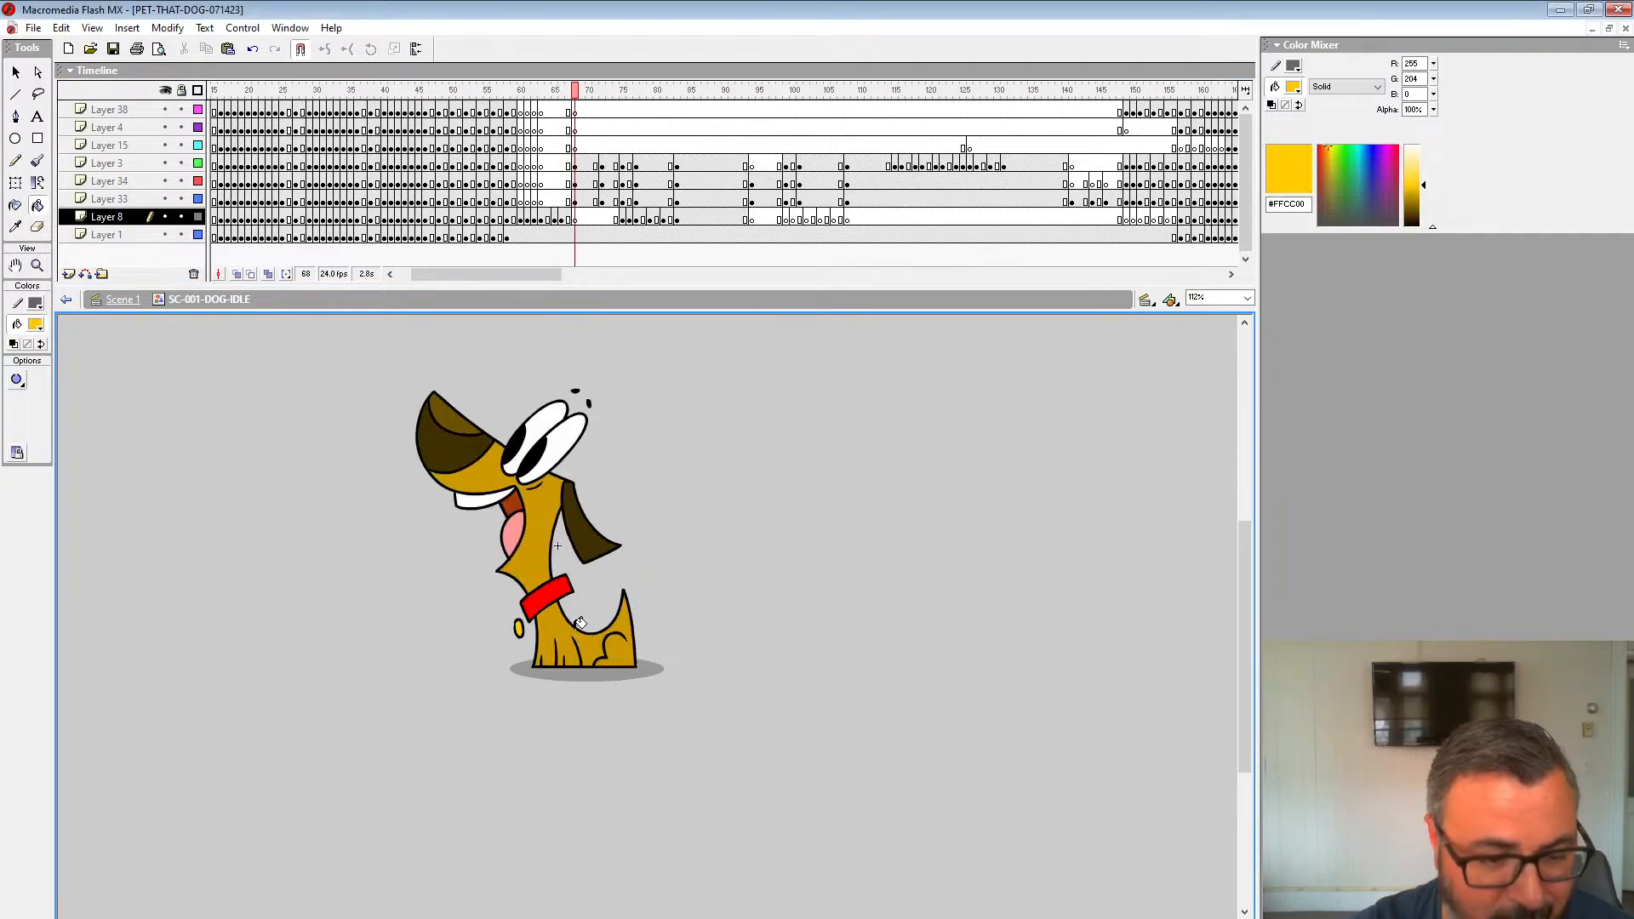
{"action": "key", "text": "comma"}
{"action": "key", "text": "comma"}
{"action": "key", "text": "comma"}
{"action": "key", "text": "period"}
{"action": "key", "text": "period"}
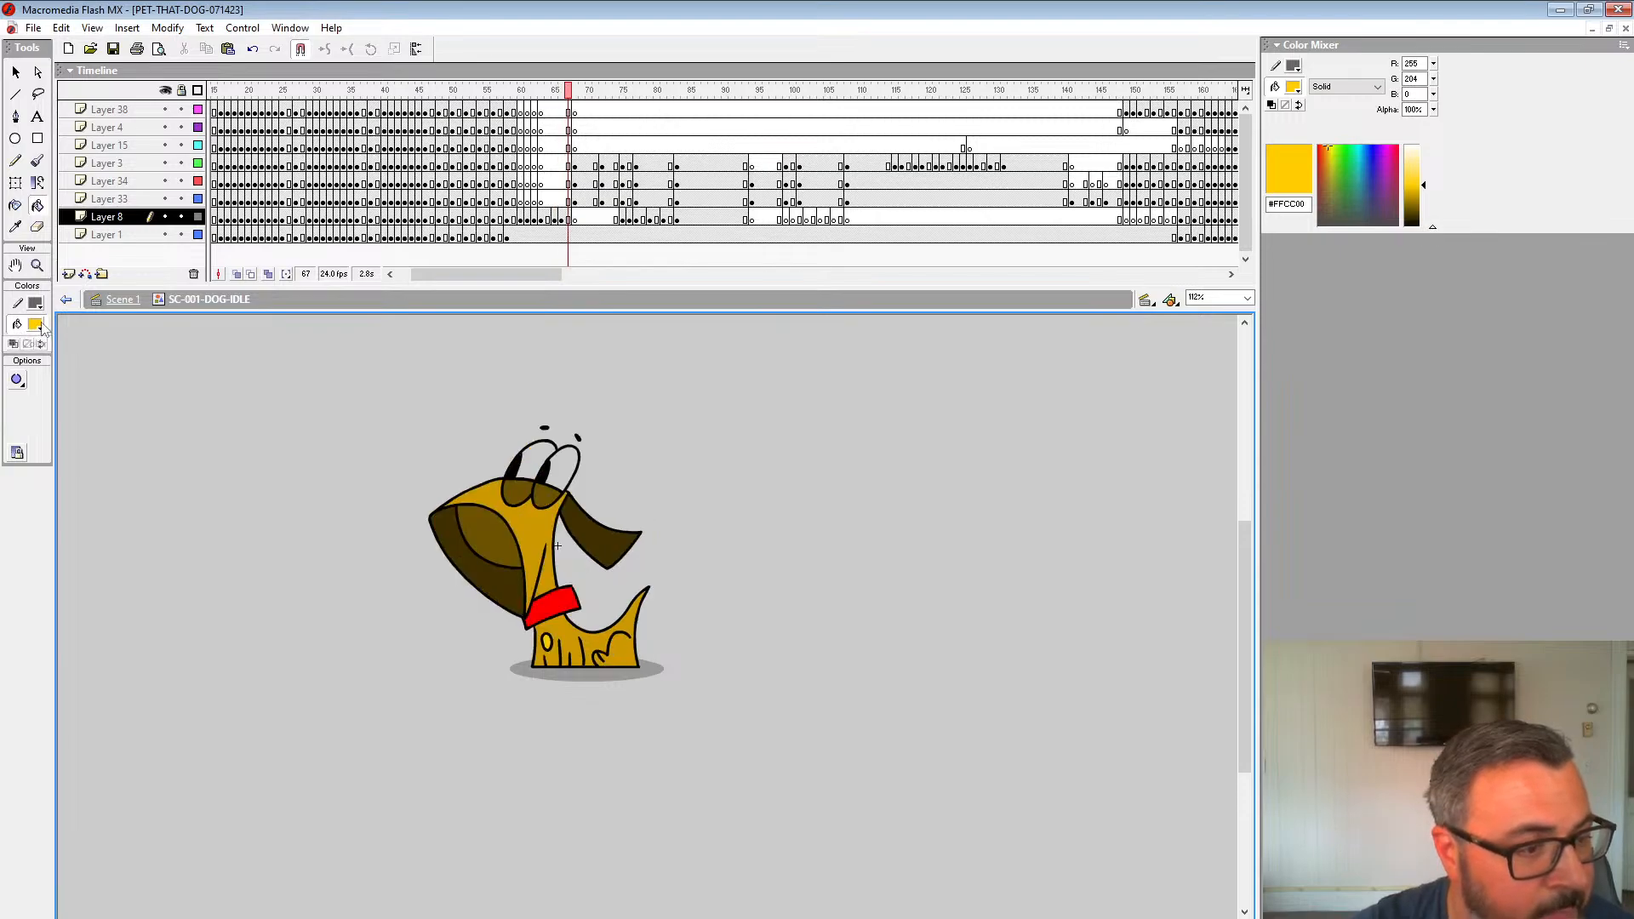
Step: Fill both of the dog's eyes on frame 67 with white #FFFFFF sampled from the eye on frame 68
{"action": "key", "text": "period"}
{"action": "left_click", "coordinate": [36, 326]}
{"action": "left_click", "coordinate": [575, 436]}
{"action": "key", "text": "comma"}
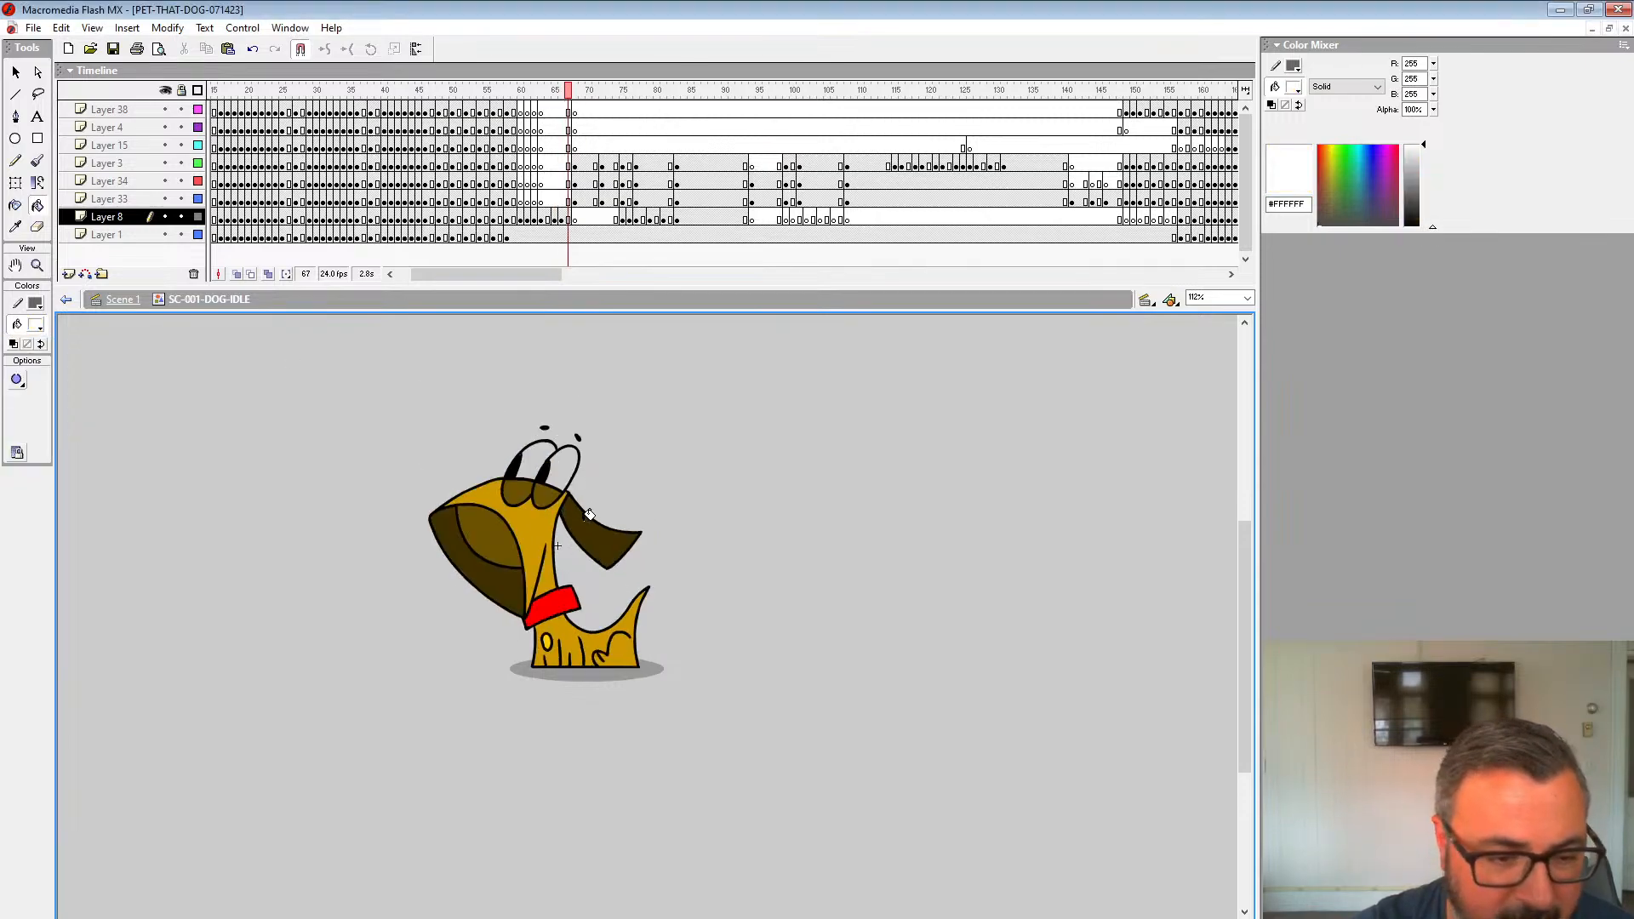
{"action": "left_click", "coordinate": [562, 469]}
{"action": "left_click", "coordinate": [534, 464]}
Step: Play the dog animation from around frames 52 to 54, and once from frame 1, to review the finished in-between in motion
{"action": "left_click", "coordinate": [39, 266]}
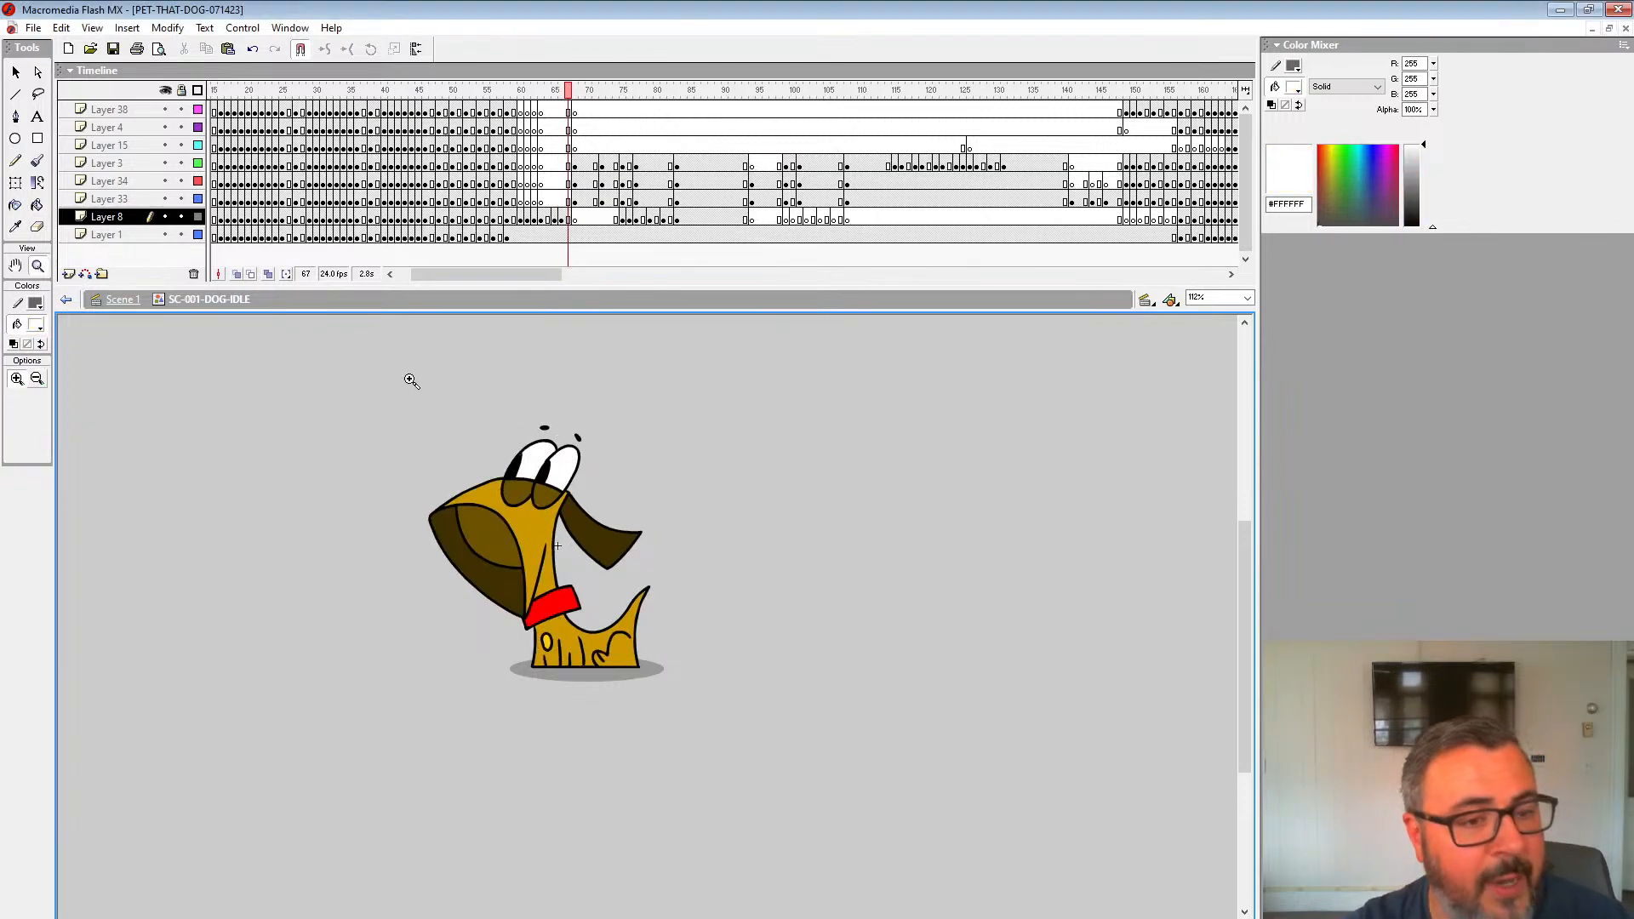
{"action": "left_click", "coordinate": [601, 603], "text": "alt"}
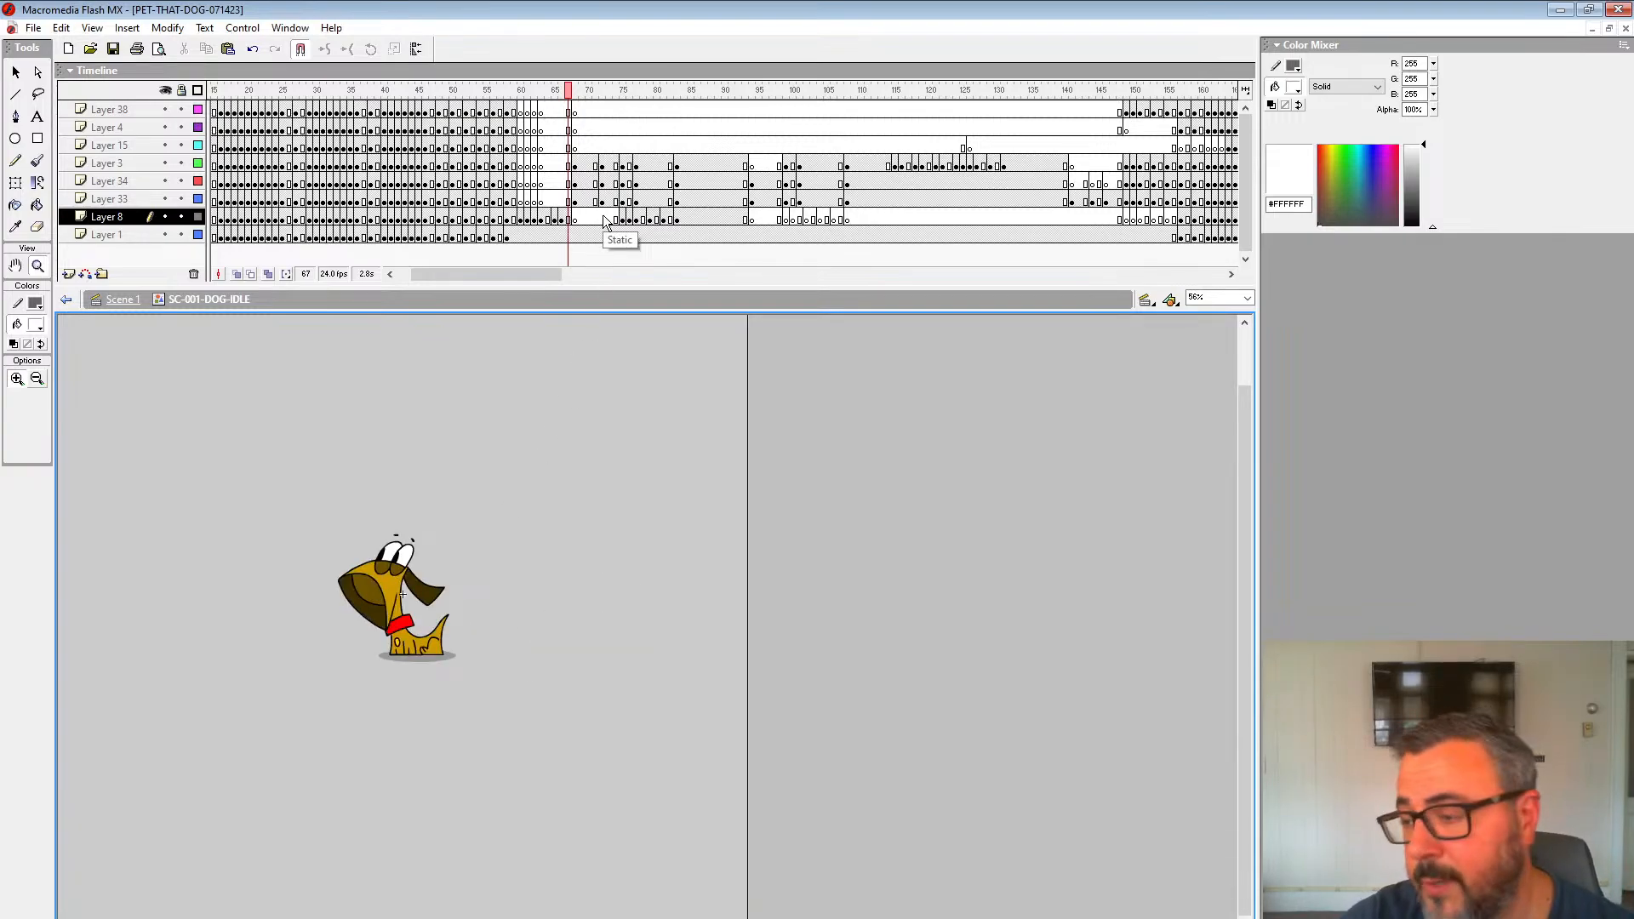
{"action": "left_click", "coordinate": [465, 164]}
{"action": "key", "text": "Return"}
{"action": "left_click", "coordinate": [471, 148]}
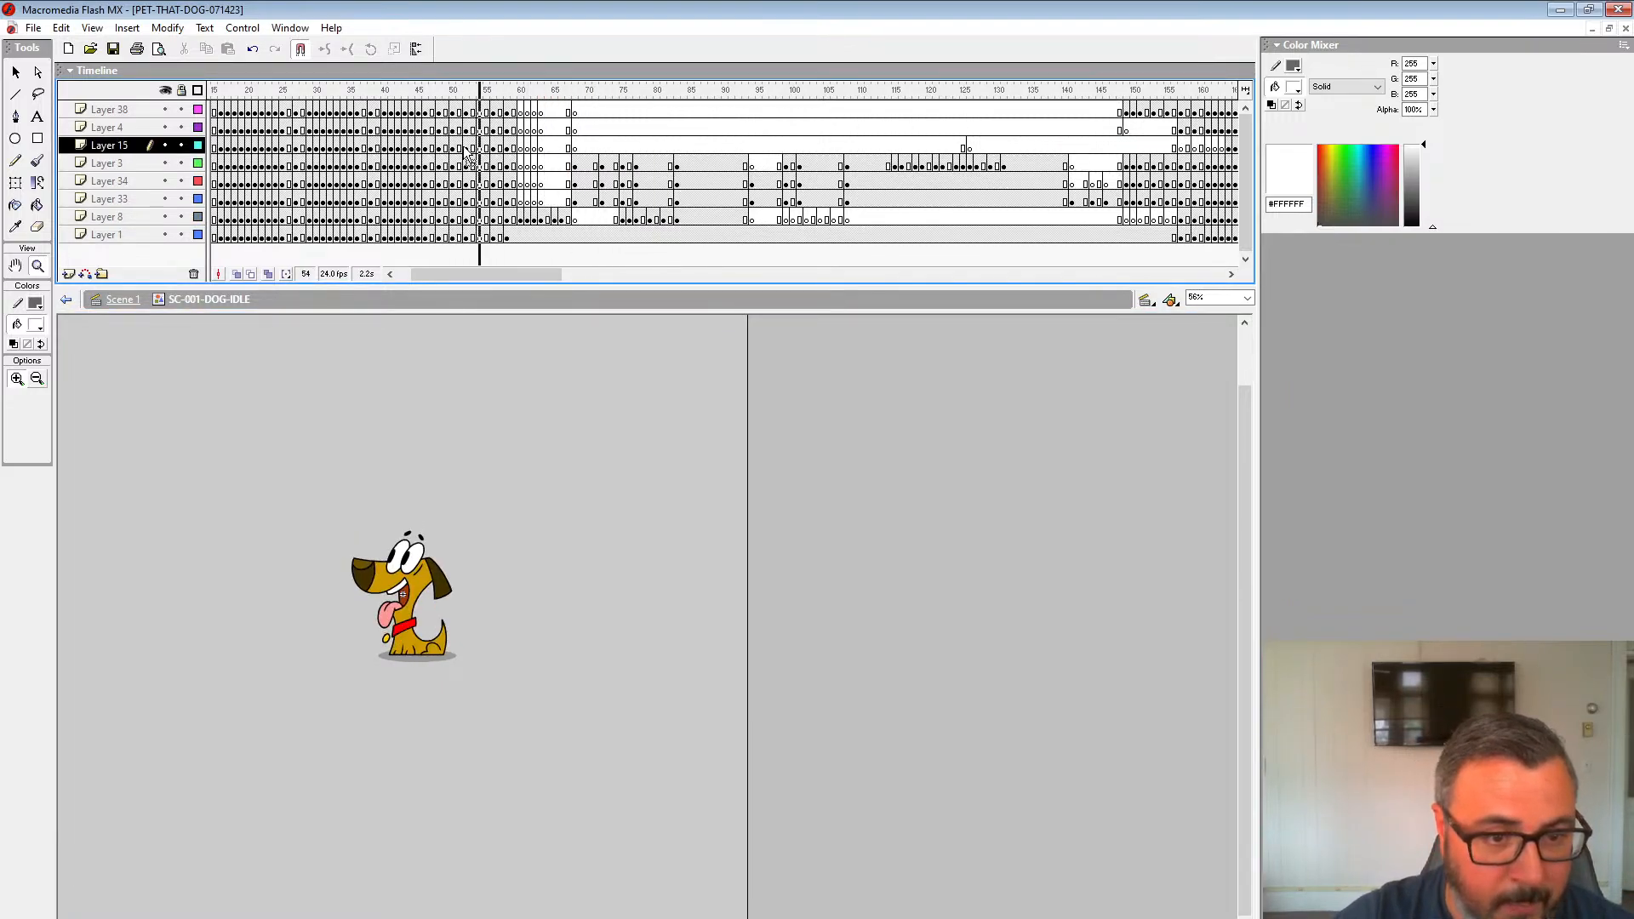
{"action": "key", "text": "Return"}
{"action": "key", "text": "Return"}
{"action": "left_click", "coordinate": [466, 164]}
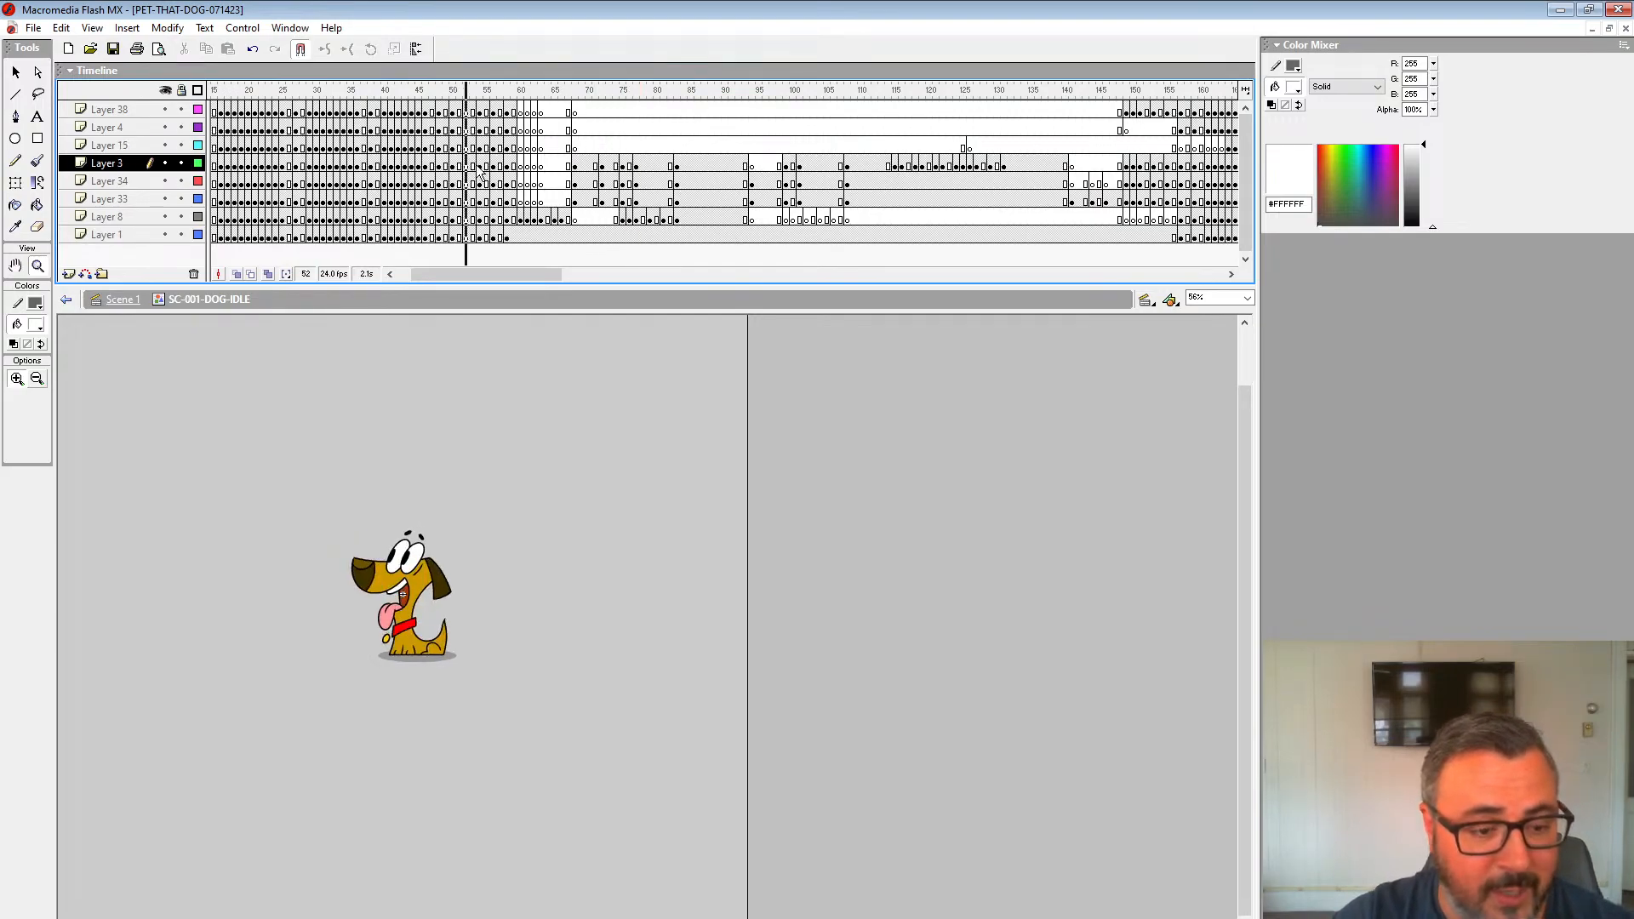
{"action": "left_click_drag", "start_coordinate": [477, 166], "coordinate": [619, 136]}
{"action": "left_click_drag", "start_coordinate": [379, 168], "coordinate": [2, 224]}
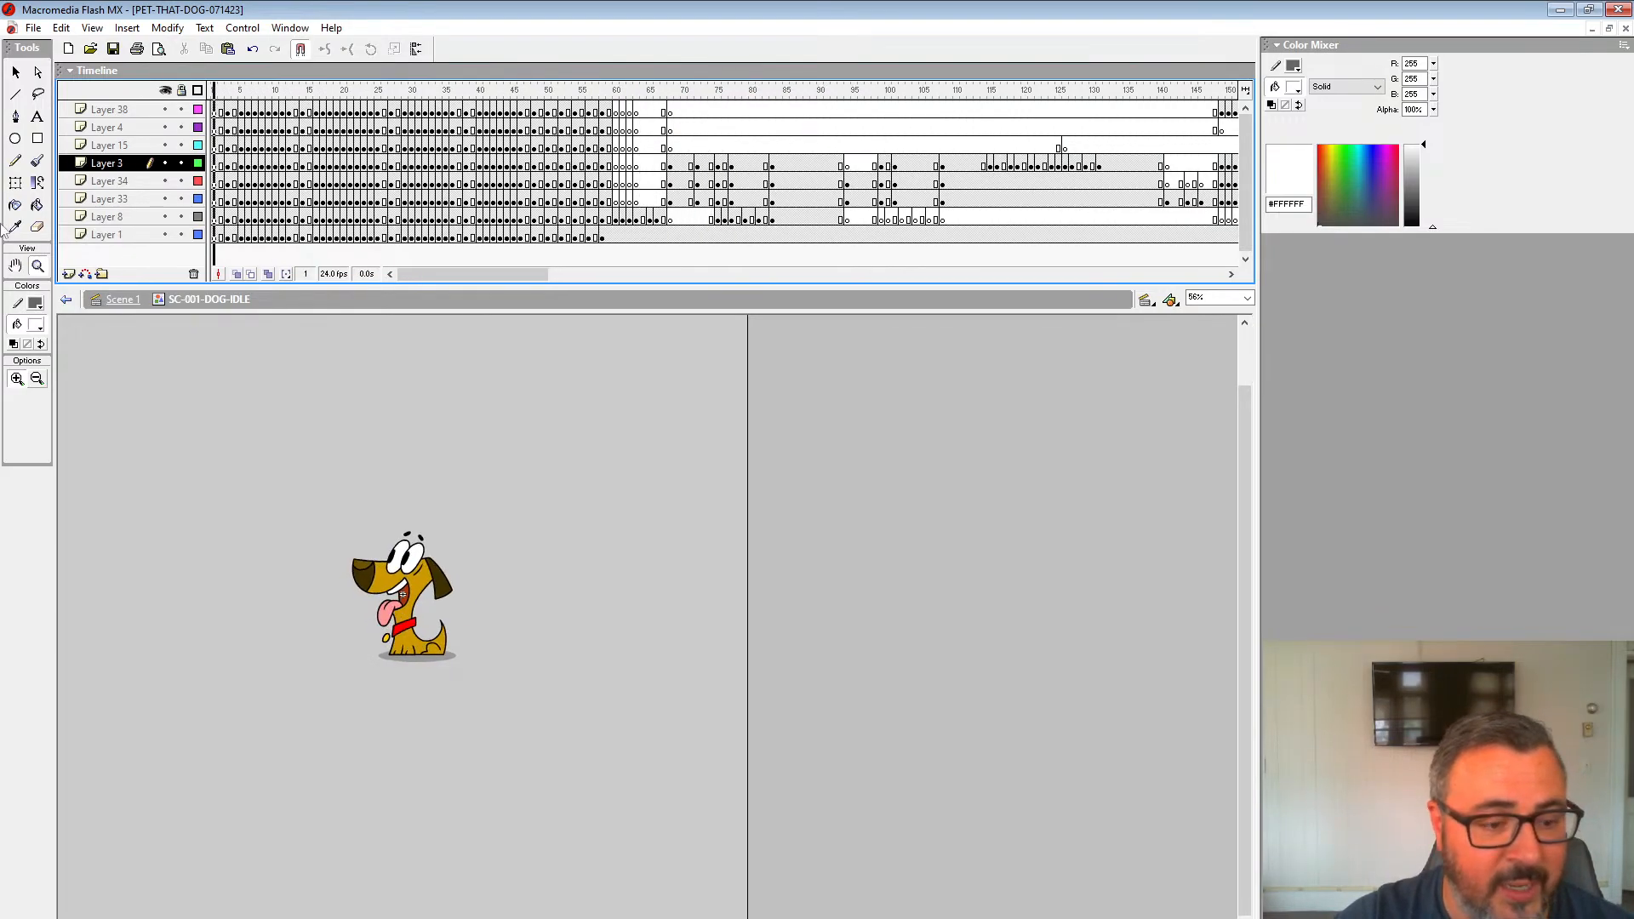
{"action": "key", "text": "Return"}
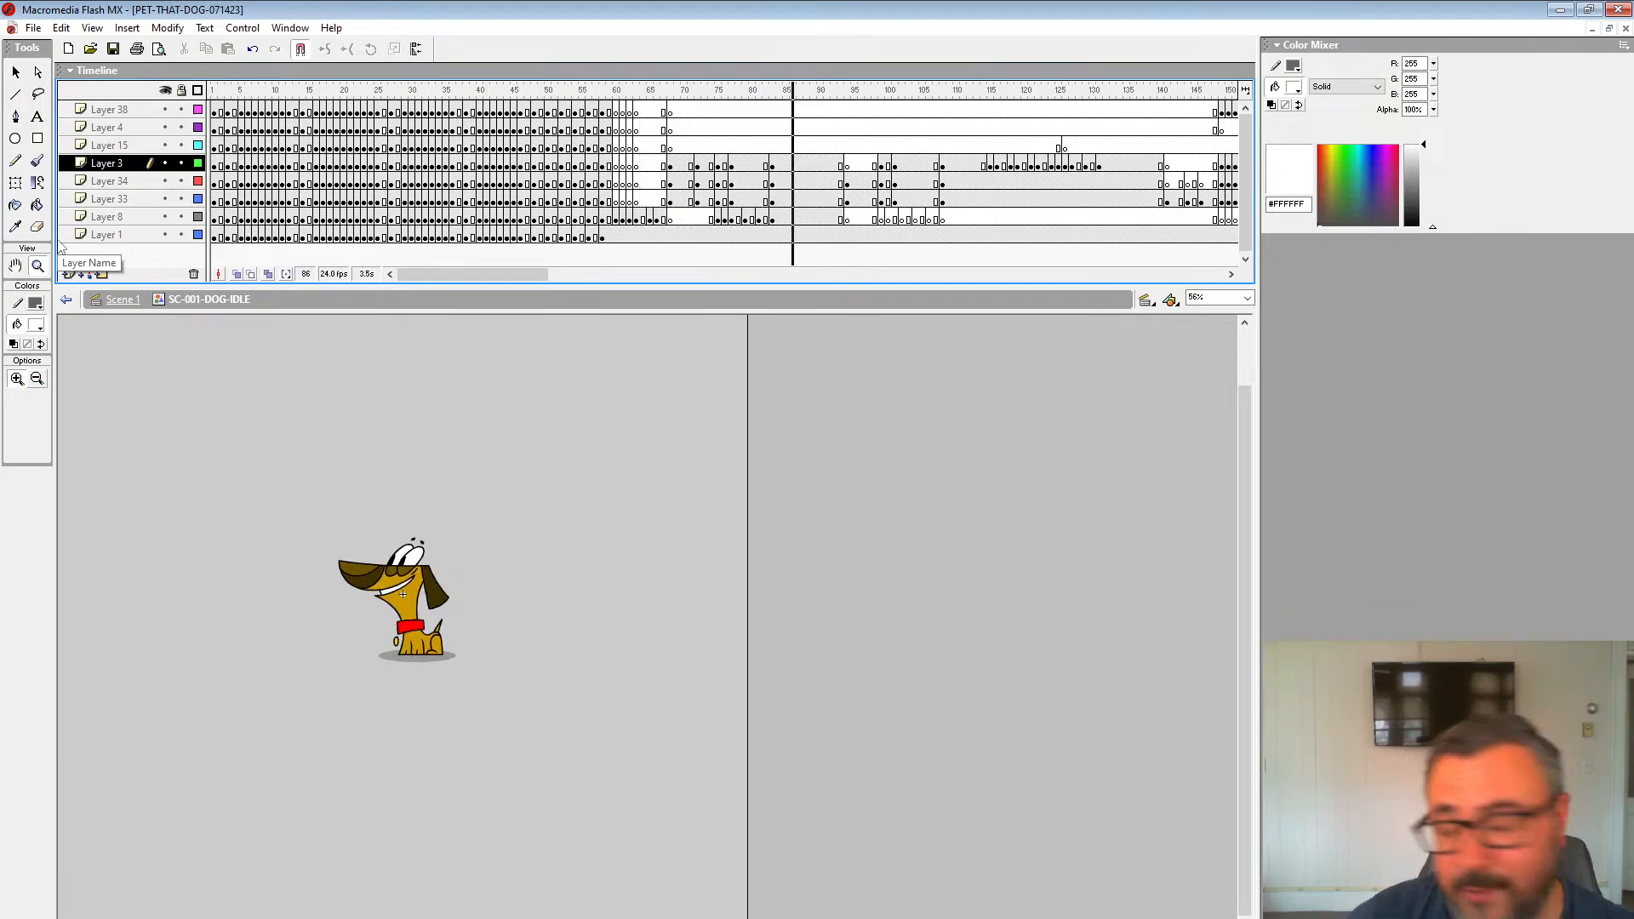
Step: Replay the head-shake repeatedly from around frame 54 to check the timing into the open-mouth pose
{"action": "left_click", "coordinate": [576, 132]}
{"action": "key", "text": "Return"}
{"action": "left_click", "coordinate": [576, 132]}
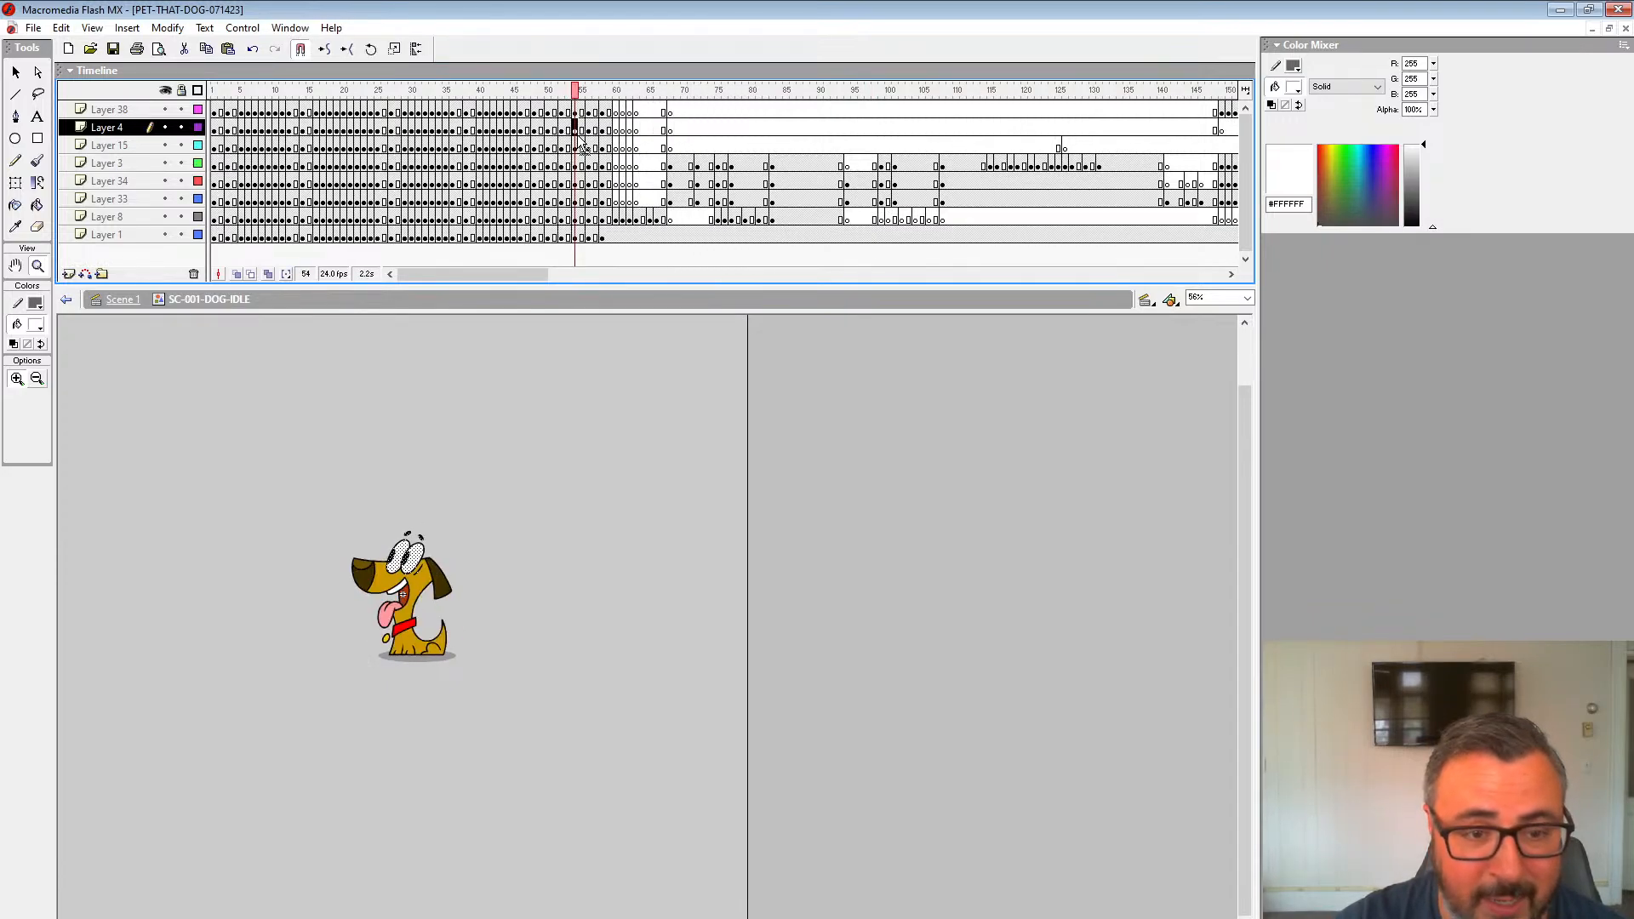
{"action": "key", "text": "Return"}
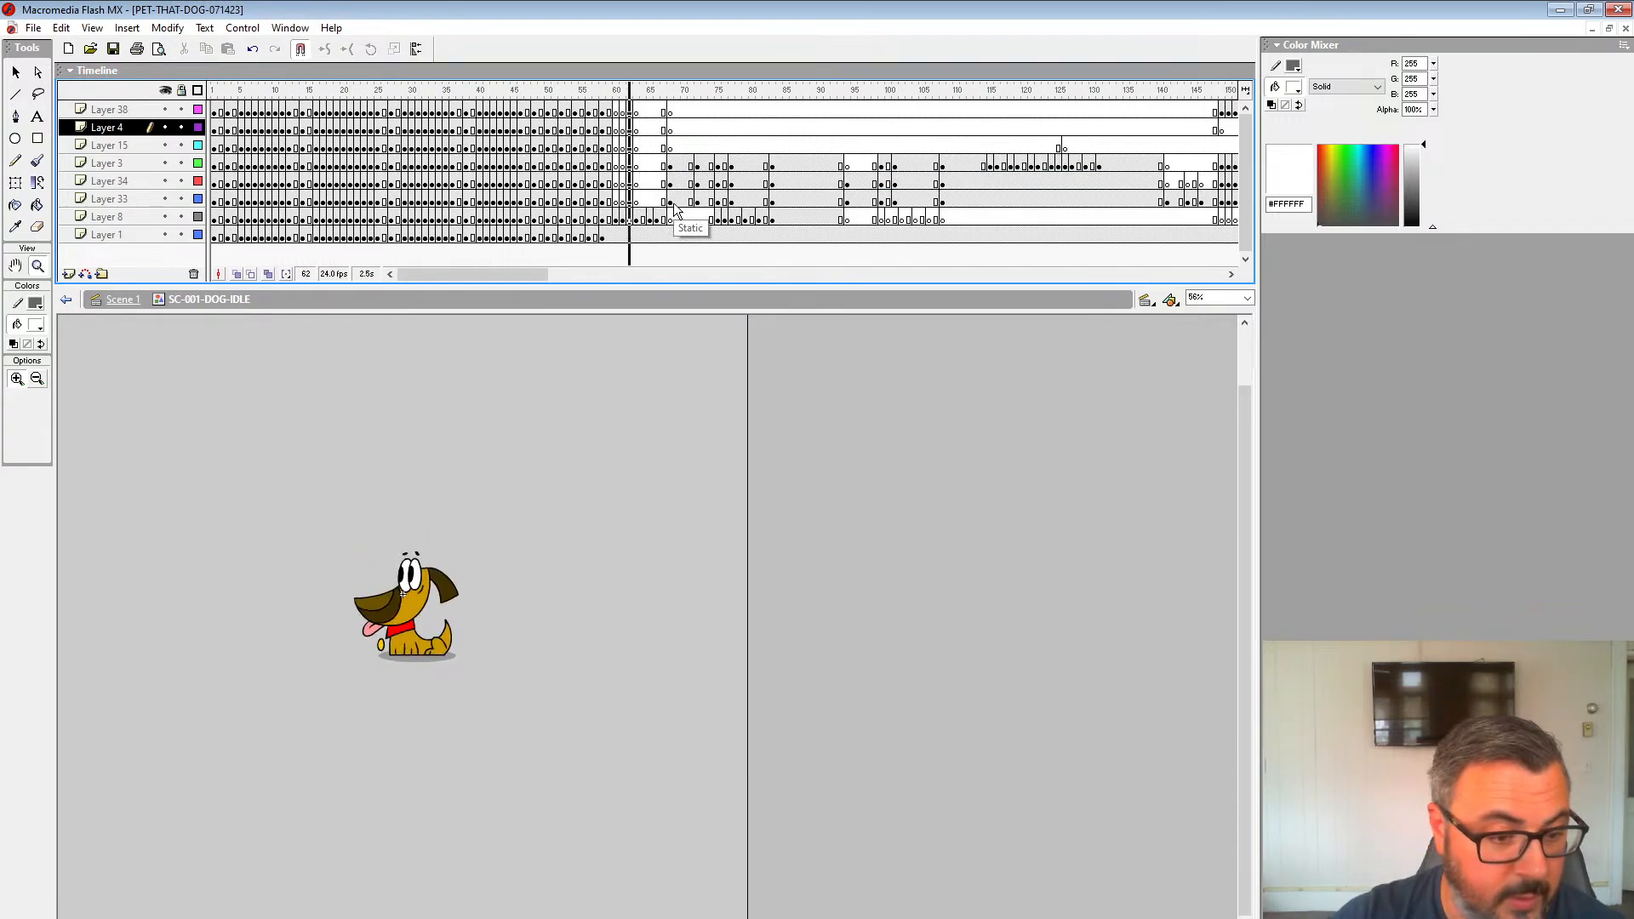
{"action": "key", "text": "Return"}
{"action": "left_click", "coordinate": [577, 151]}
{"action": "key", "text": "Return"}
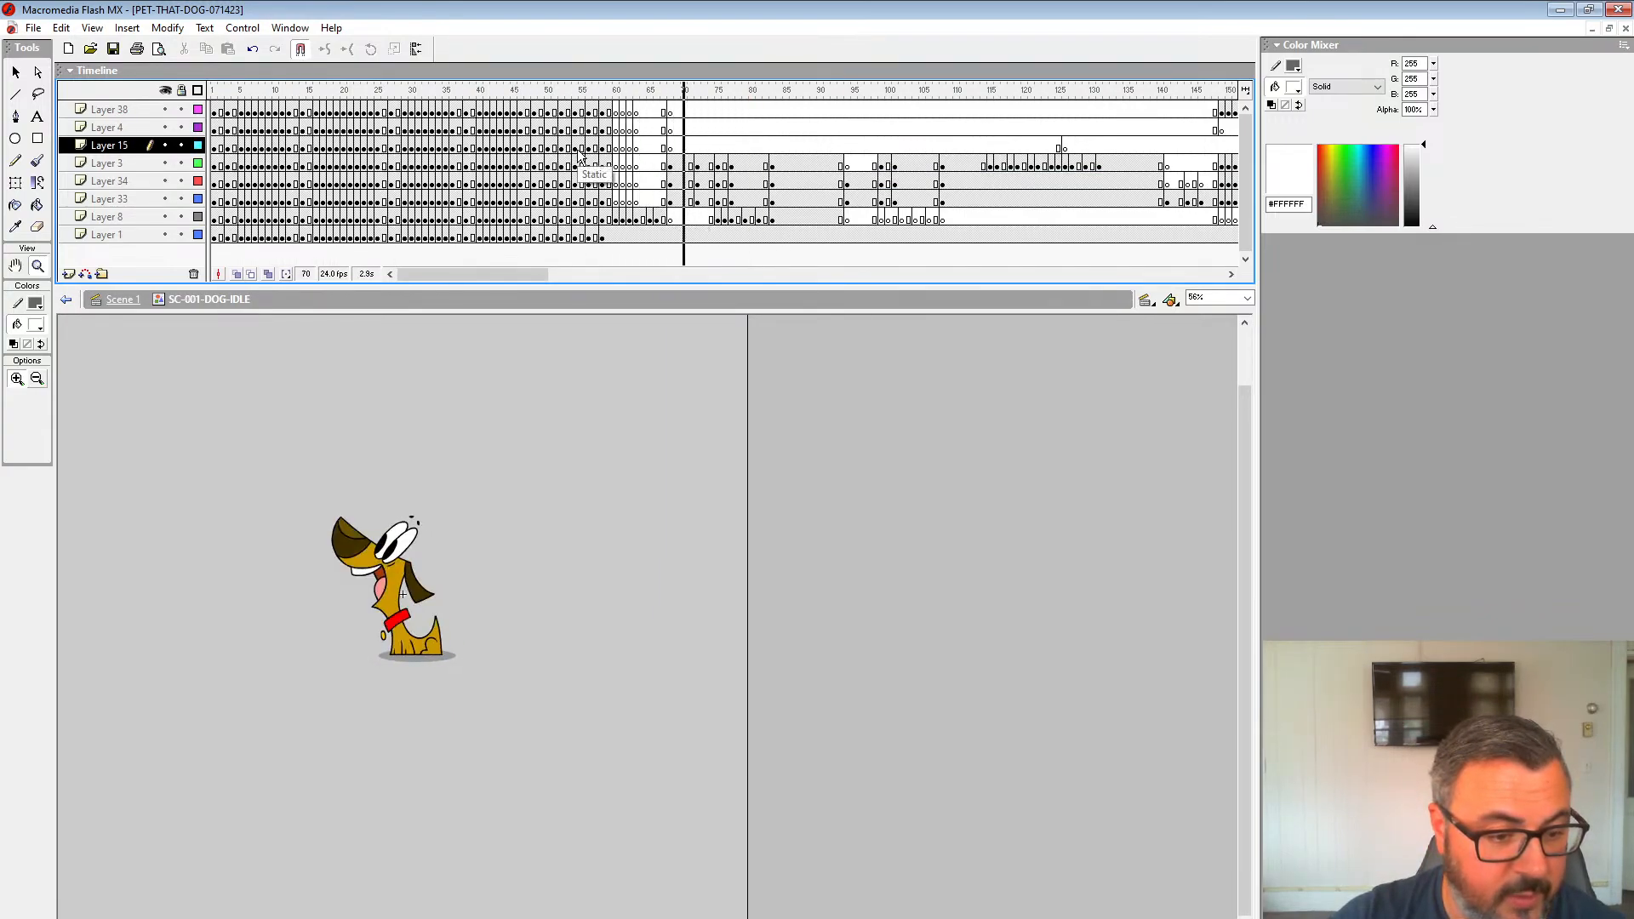
{"action": "left_click", "coordinate": [584, 152]}
{"action": "key", "text": "Return"}
{"action": "key", "text": "Return"}
Step: Move frames 68 to 83 on Layers 3, 34, 33 and 8 one frame earlier and replay the head-shake
{"action": "left_click", "coordinate": [656, 182]}
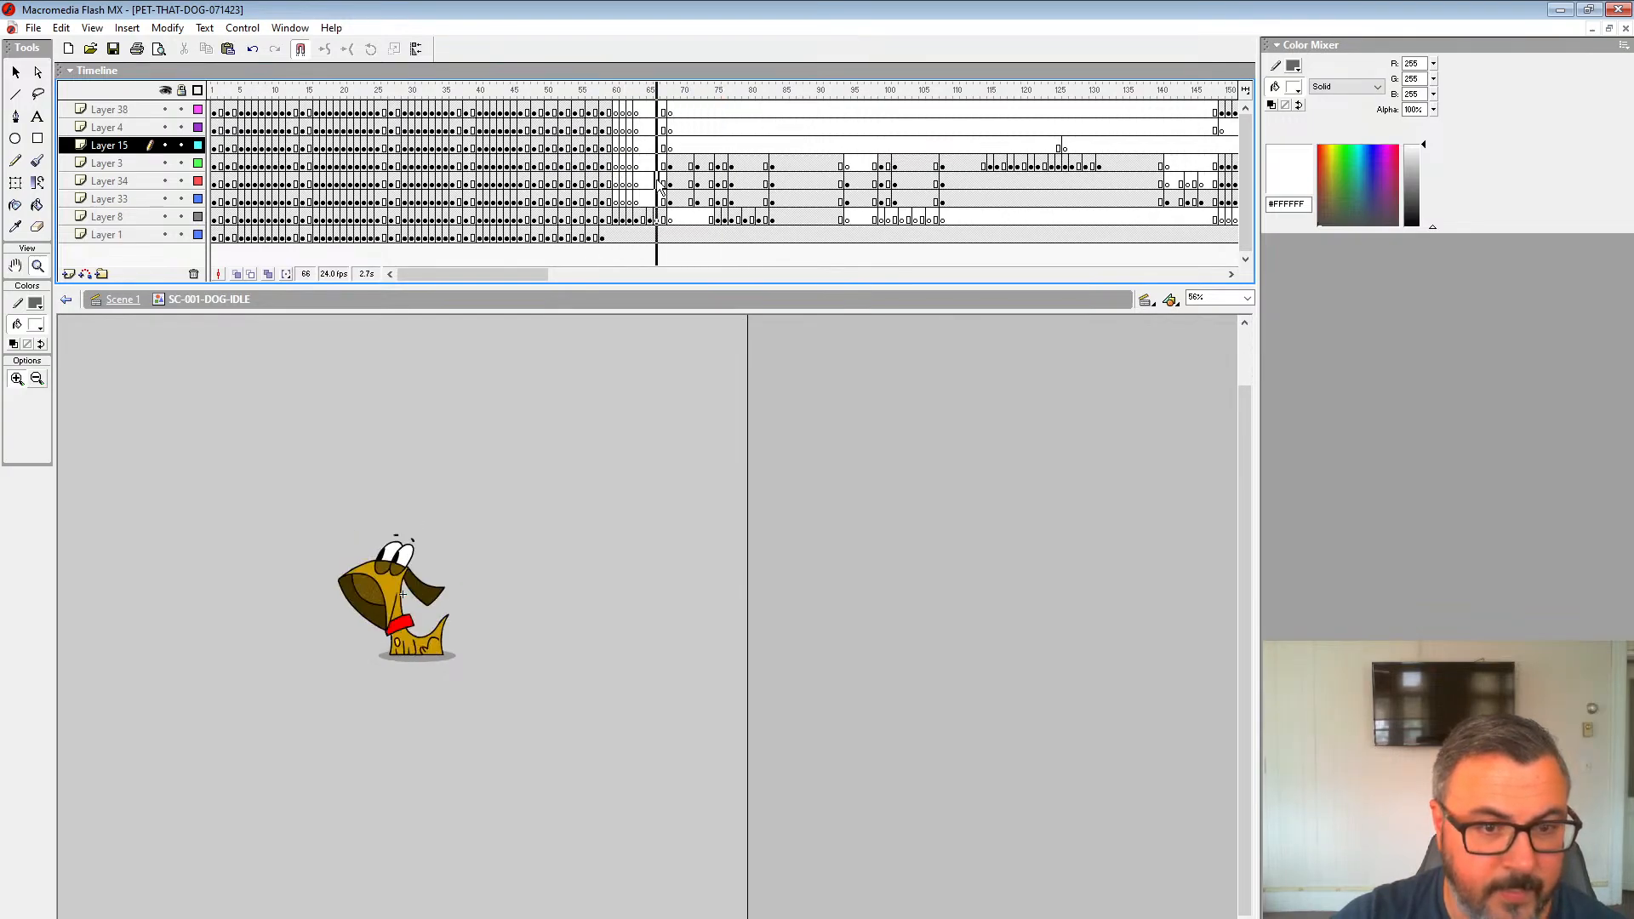
{"action": "left_click_drag", "start_coordinate": [670, 167], "coordinate": [745, 214]}
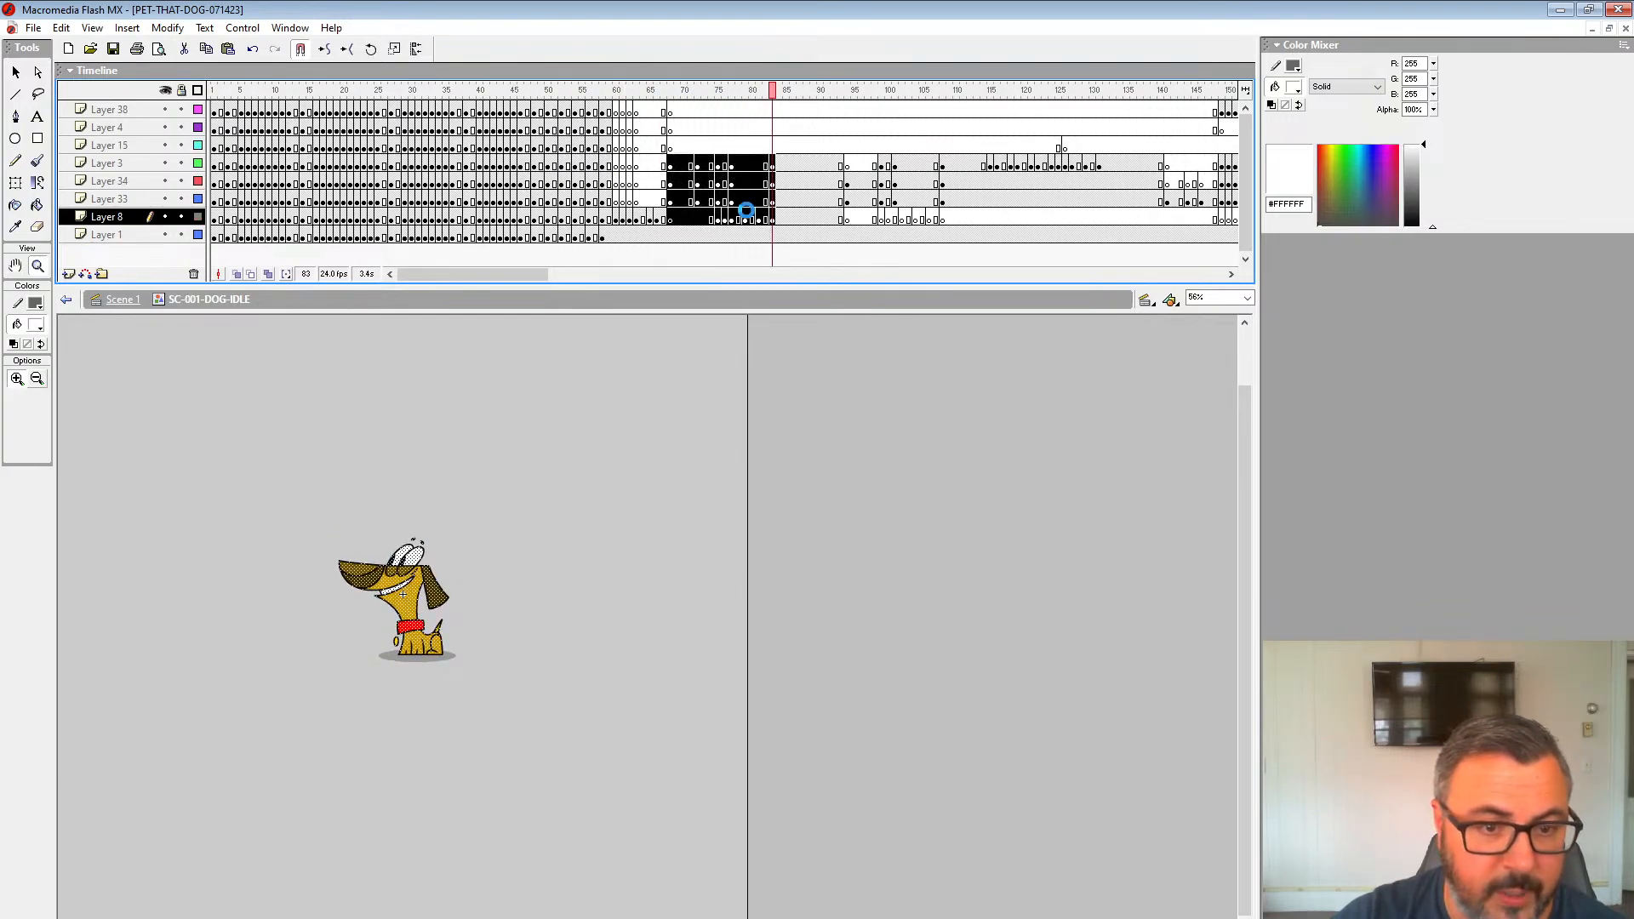
{"action": "left_click", "coordinate": [546, 169]}
{"action": "key", "text": "Return"}
{"action": "left_click", "coordinate": [560, 168]}
{"action": "key", "text": "Return"}
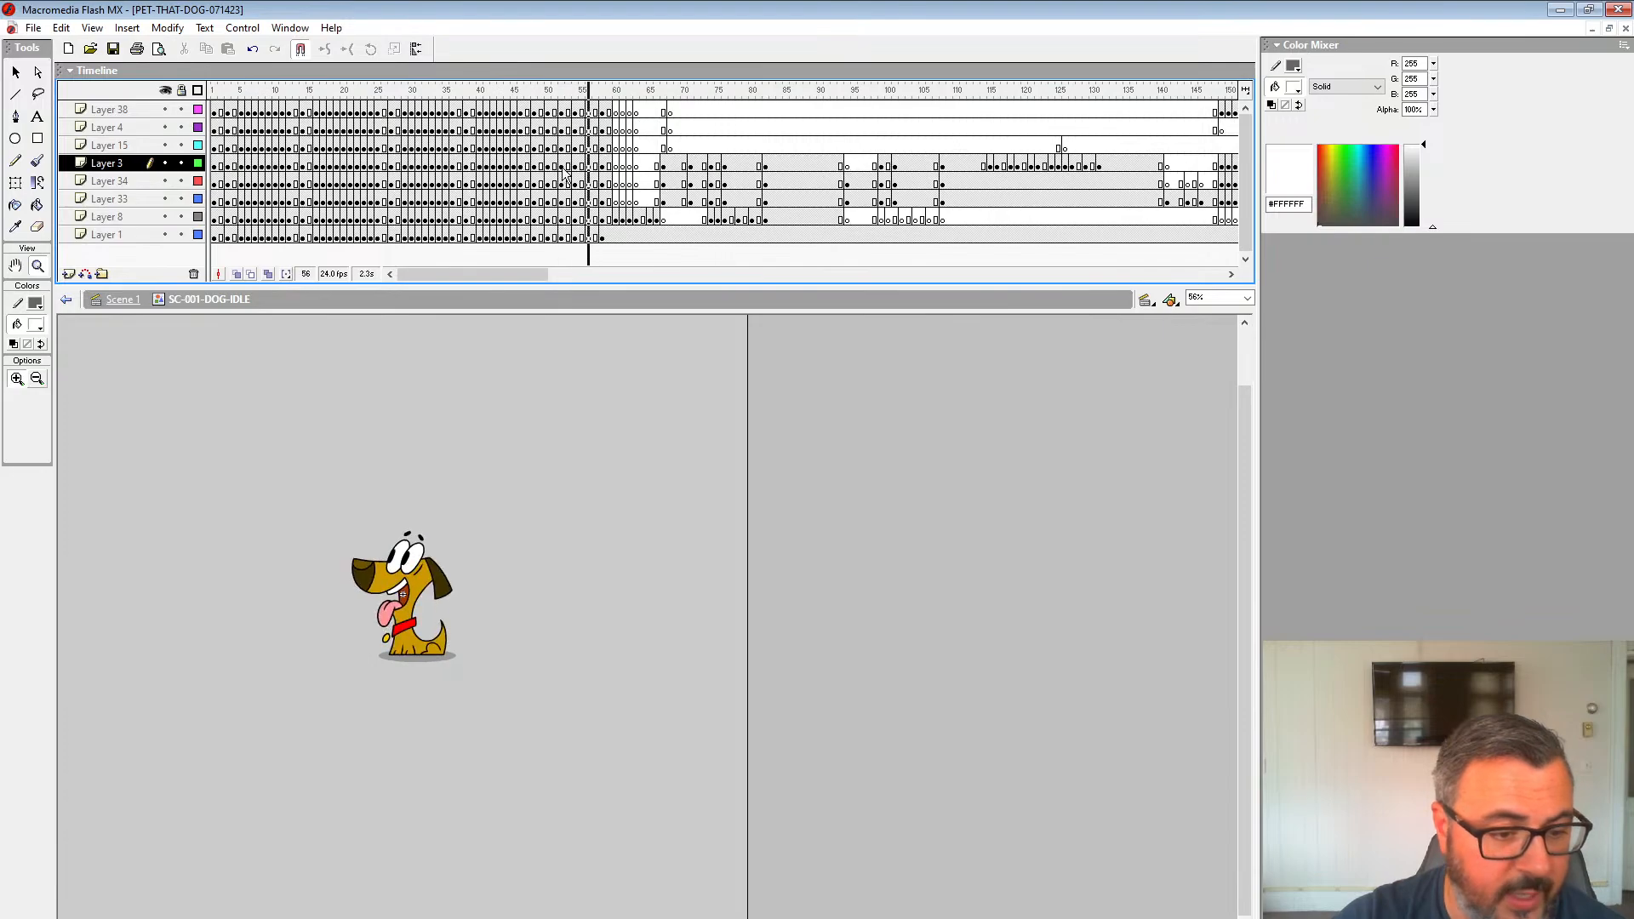
{"action": "left_click", "coordinate": [563, 169]}
{"action": "key", "text": "Return"}
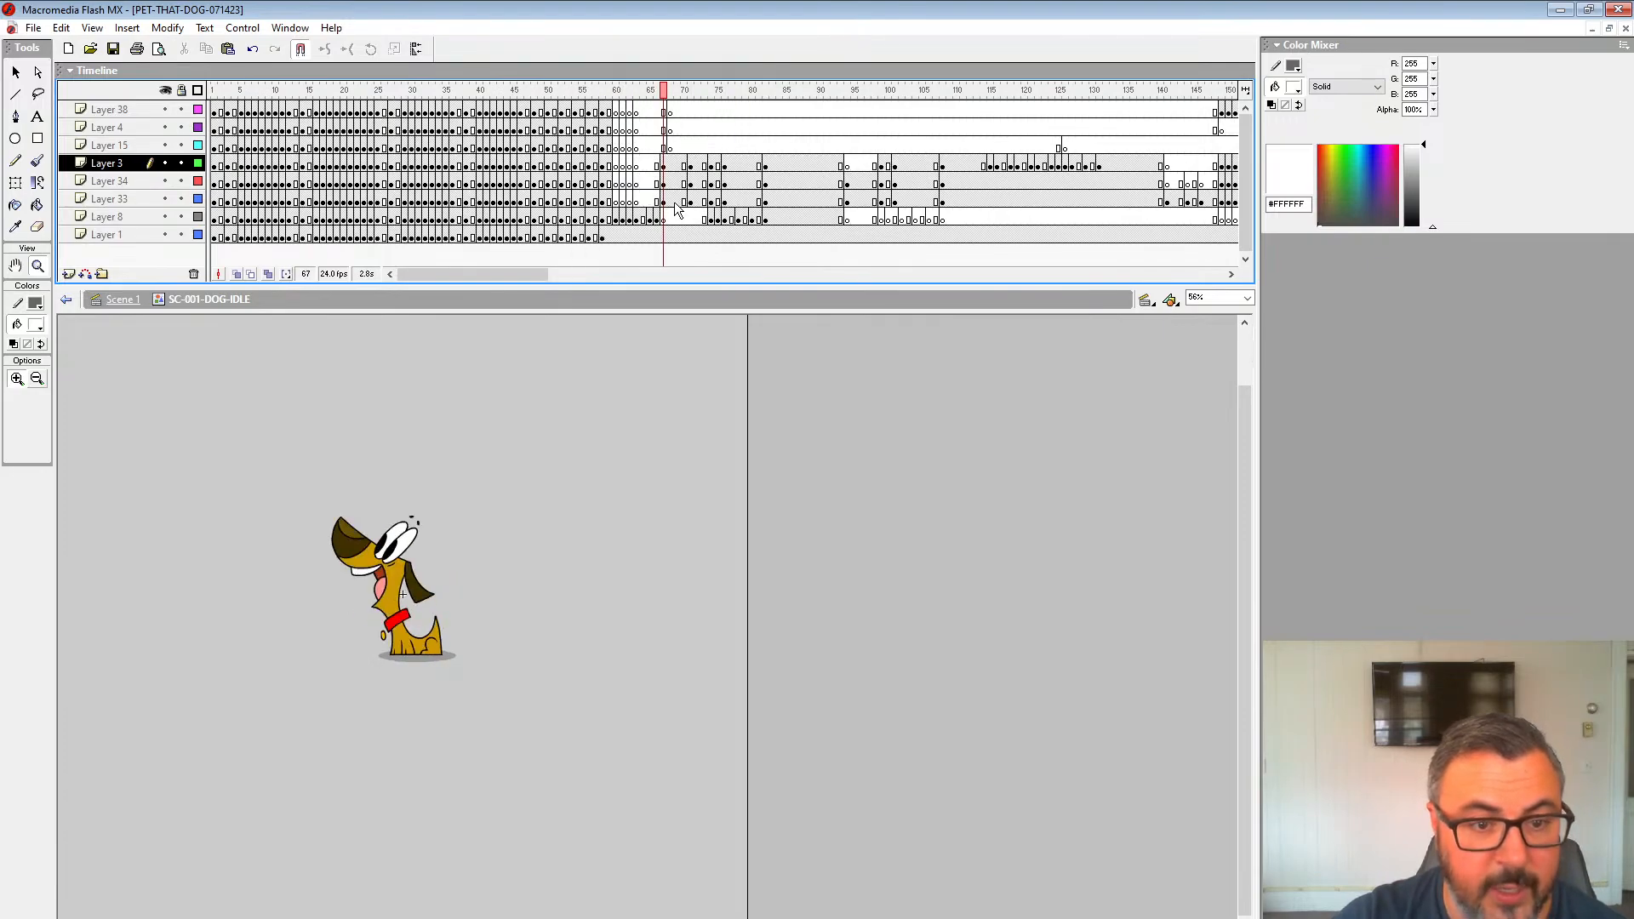
Step: Compare the dog's poses at frames 67, 70 and 71 on Layer 33
{"action": "left_click", "coordinate": [671, 200]}
{"action": "left_click", "coordinate": [685, 201]}
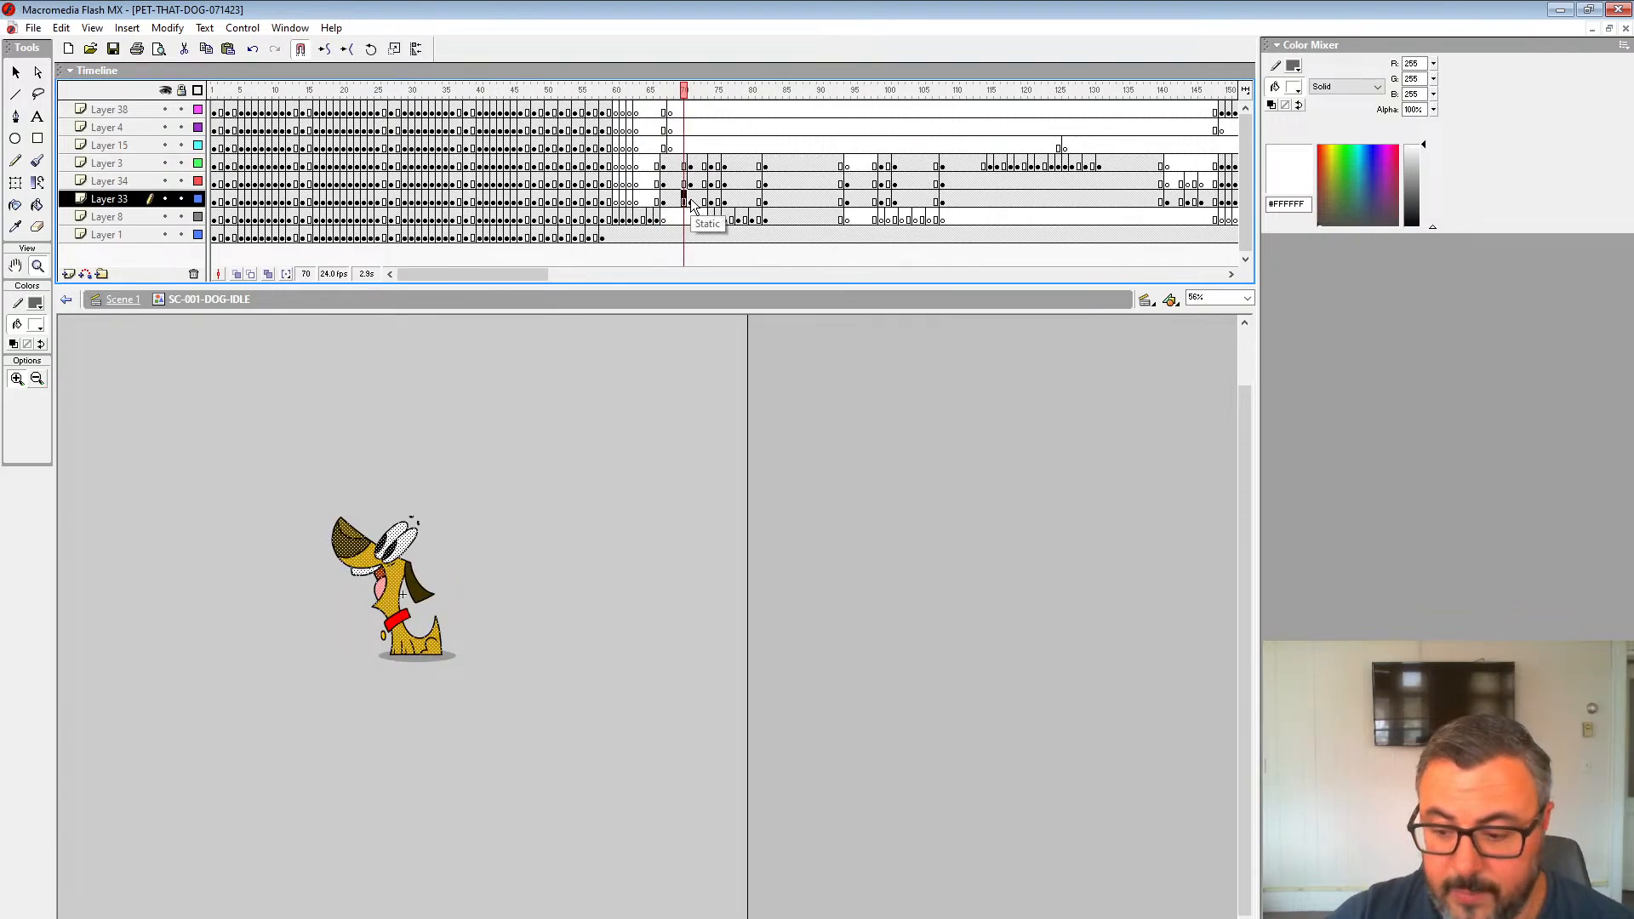
{"action": "left_click", "coordinate": [690, 201]}
{"action": "left_click", "coordinate": [671, 203]}
{"action": "left_click", "coordinate": [690, 202]}
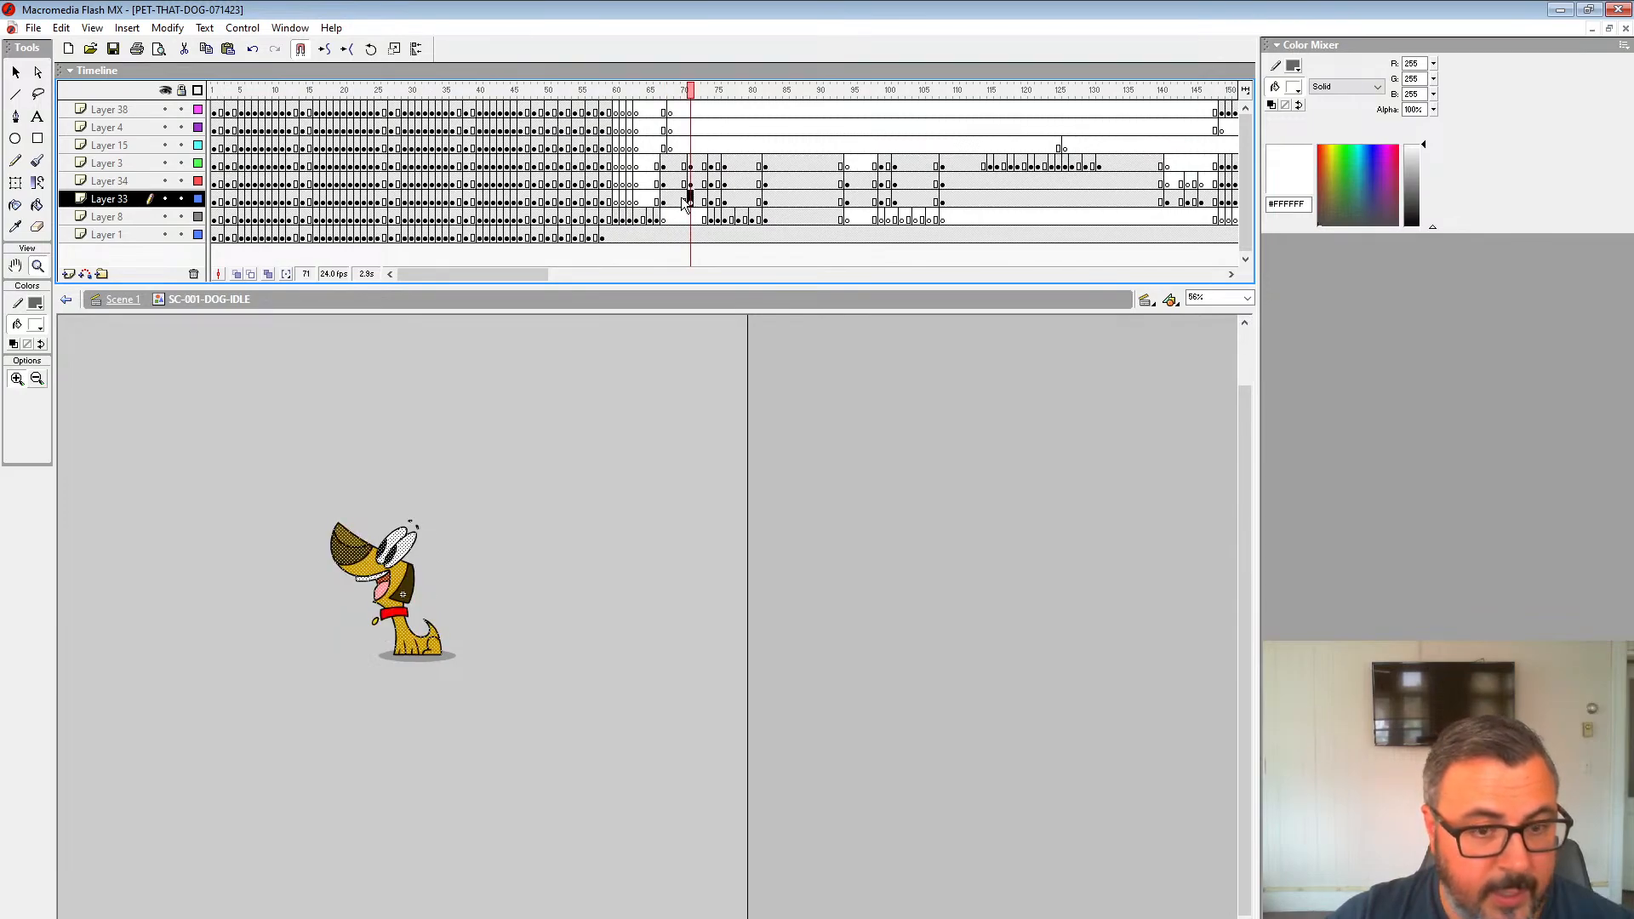
{"action": "left_click", "coordinate": [685, 202]}
{"action": "left_click", "coordinate": [690, 201]}
{"action": "left_click", "coordinate": [684, 202]}
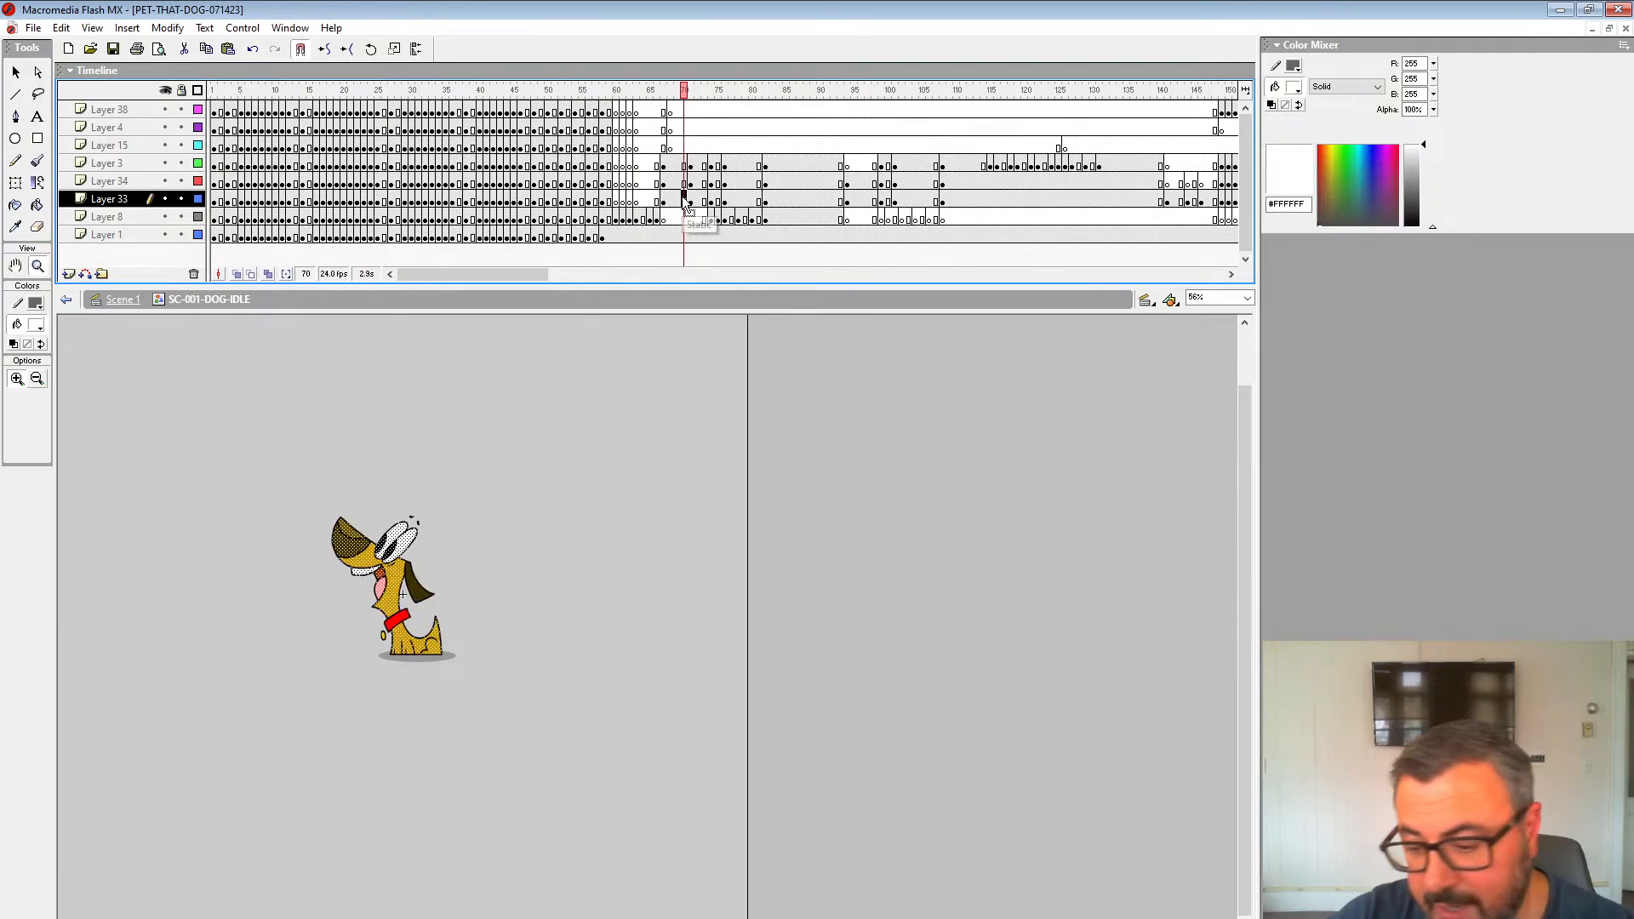
{"action": "left_click", "coordinate": [690, 201]}
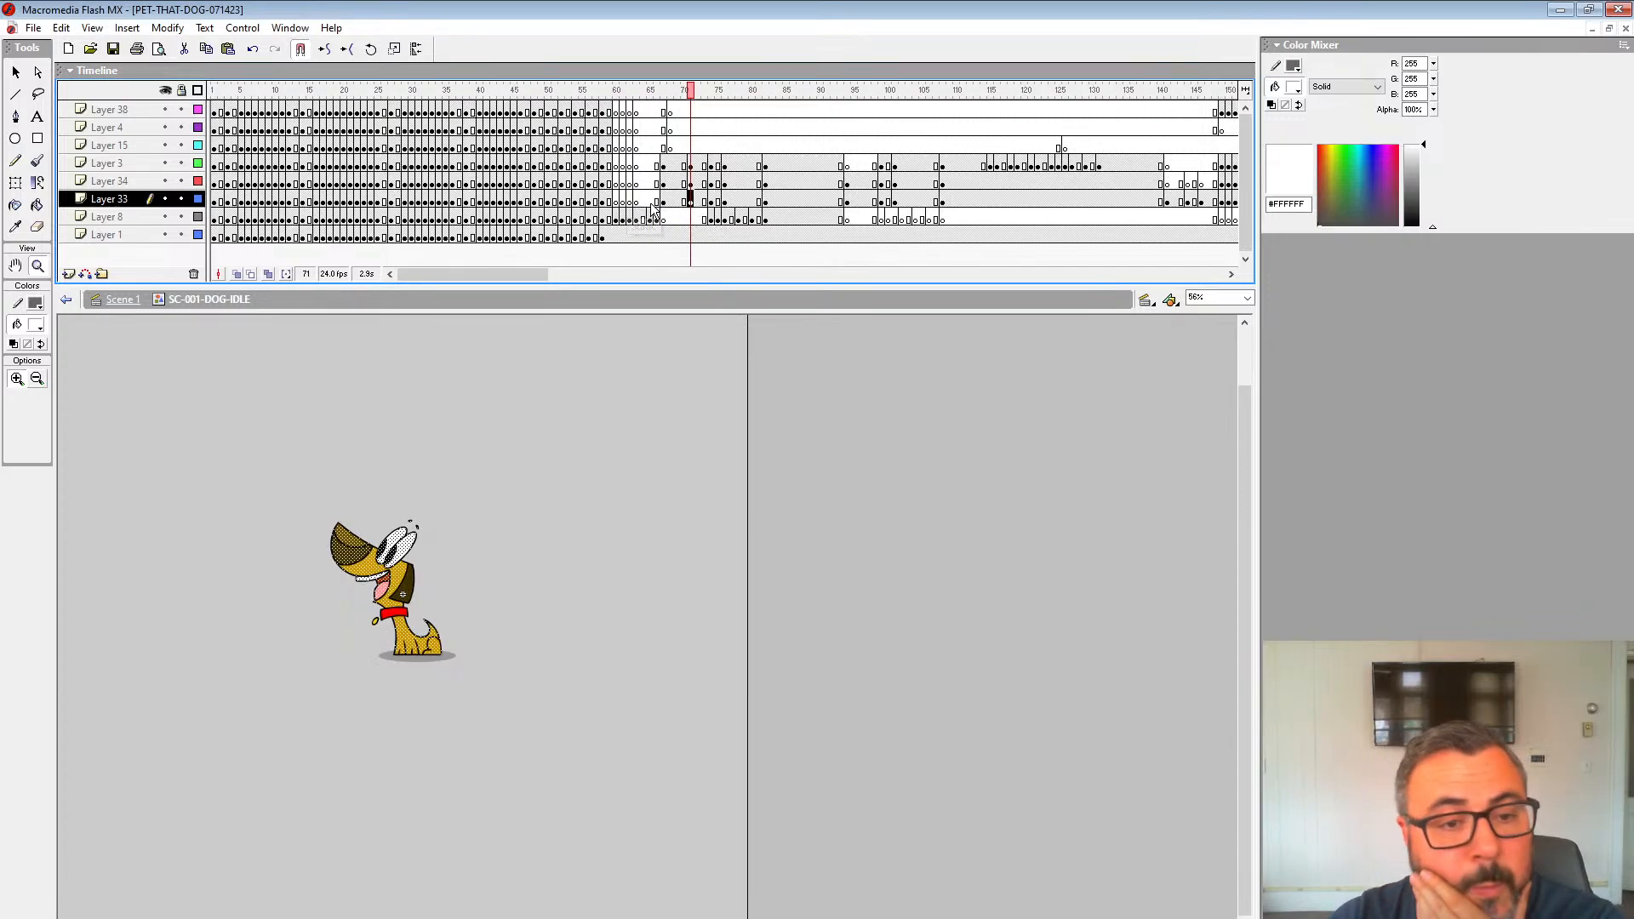
{"action": "left_click", "coordinate": [664, 203]}
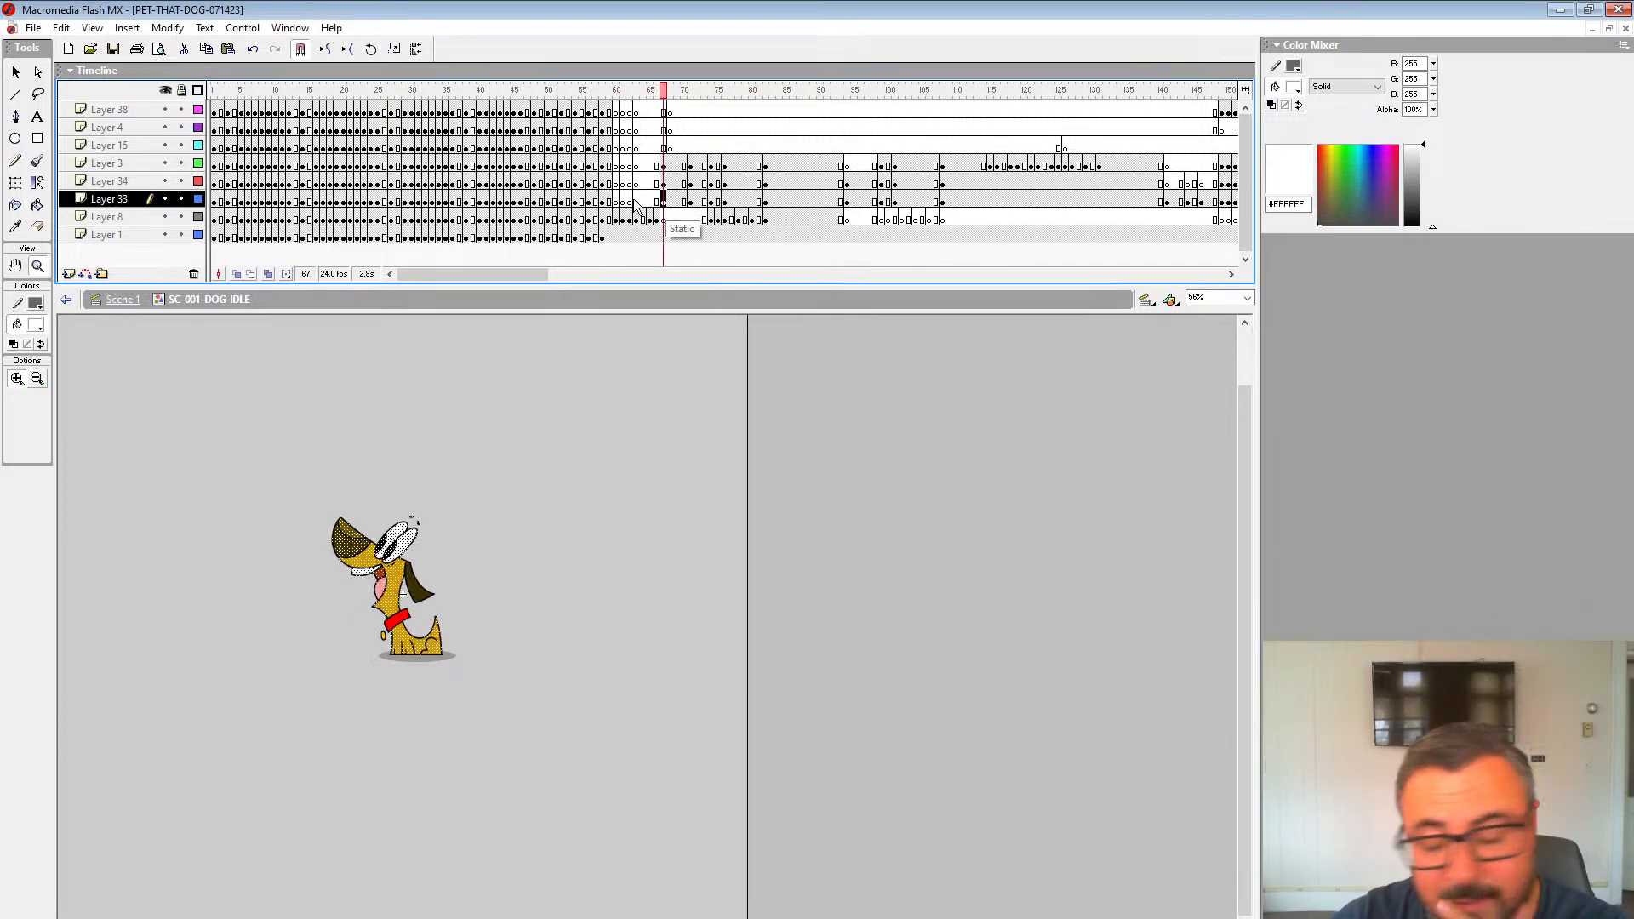